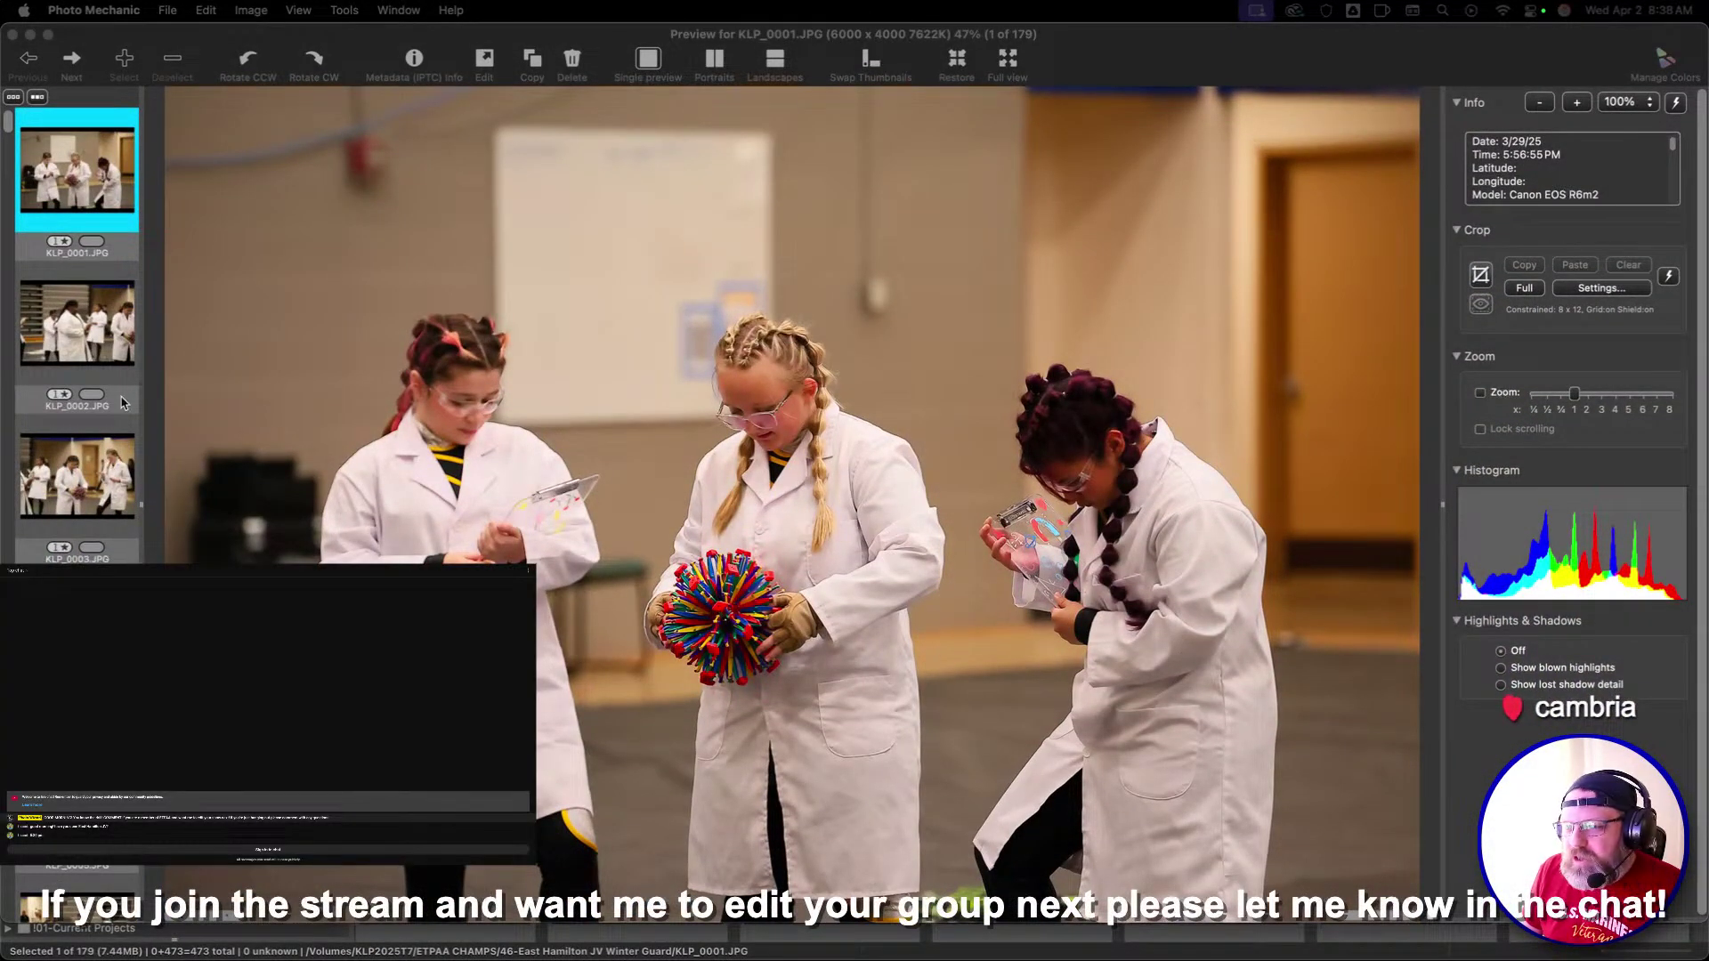
Advance the preview to KLP_0002.JPG and collapse the pane holding the info, crop, zoom and histogram sections
left_click(381, 49)
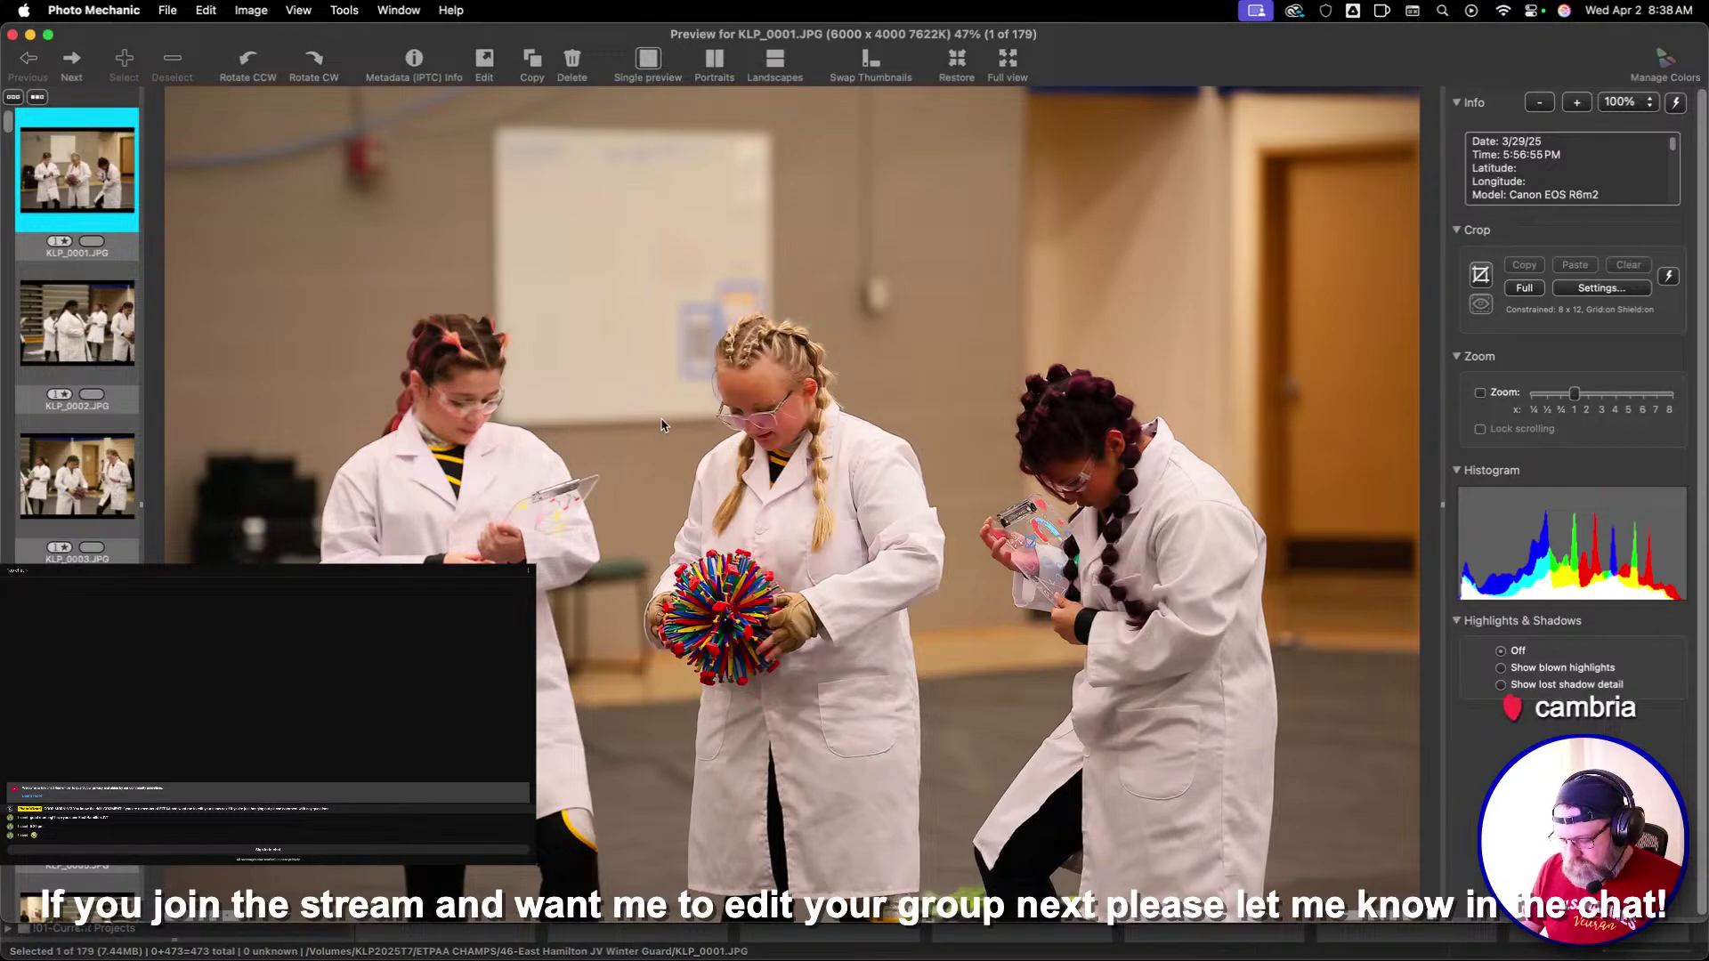
key("Right")
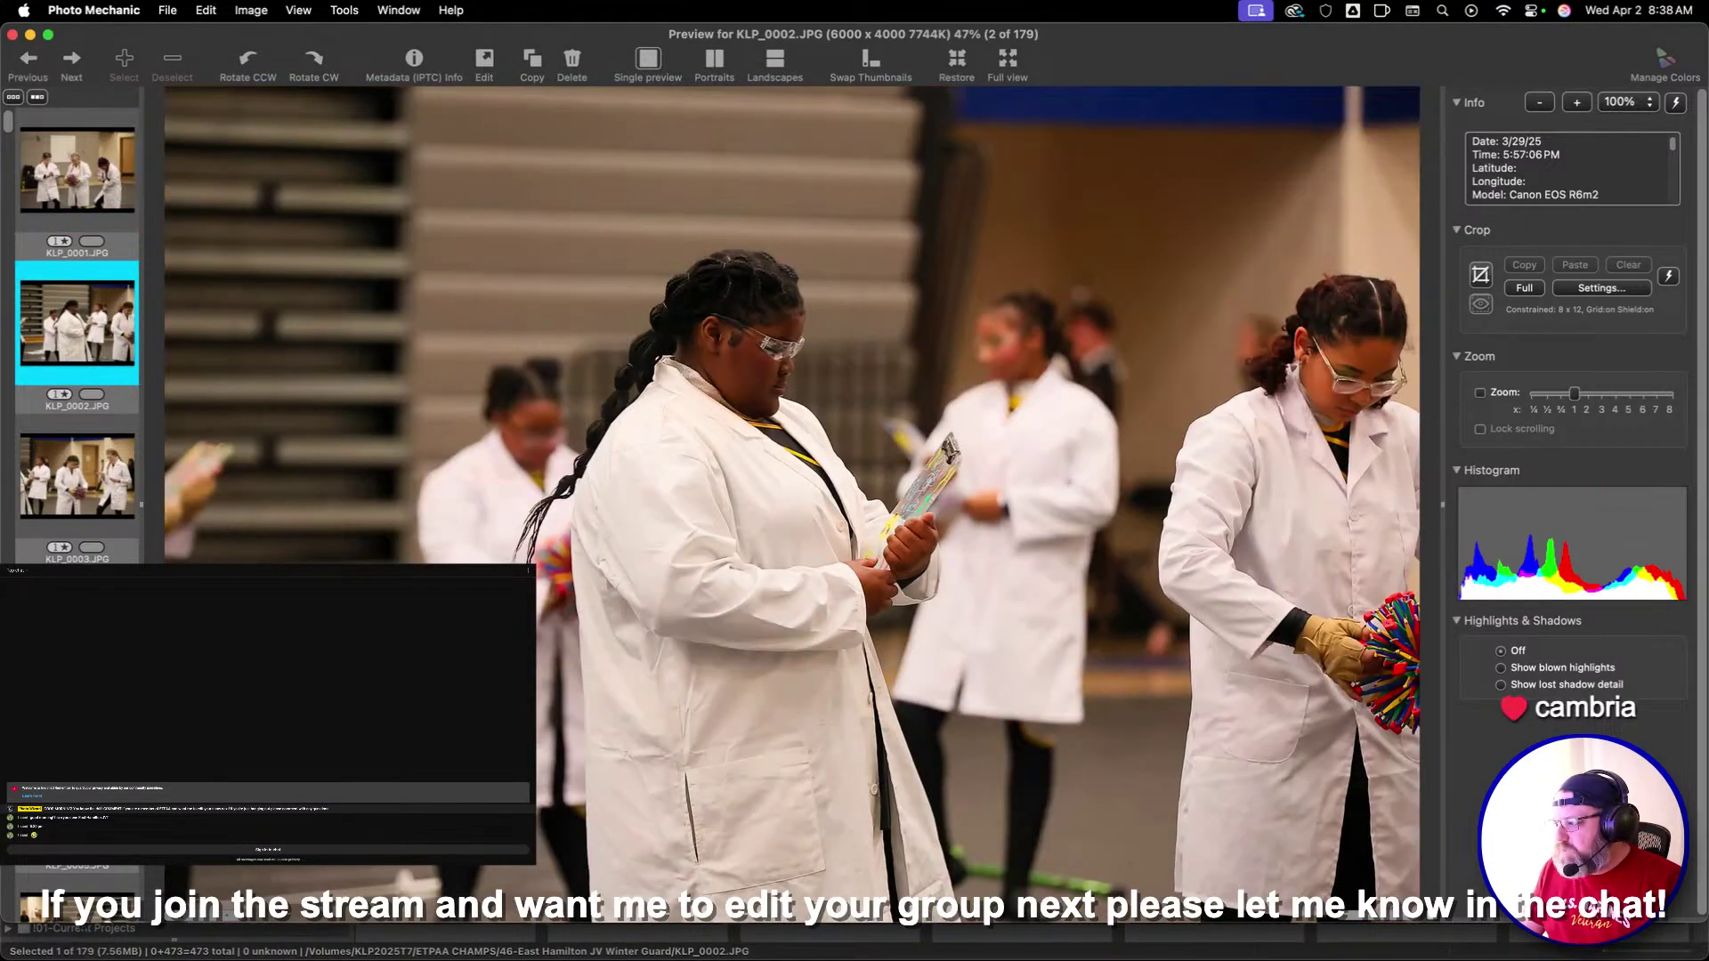
left_click(1442, 506)
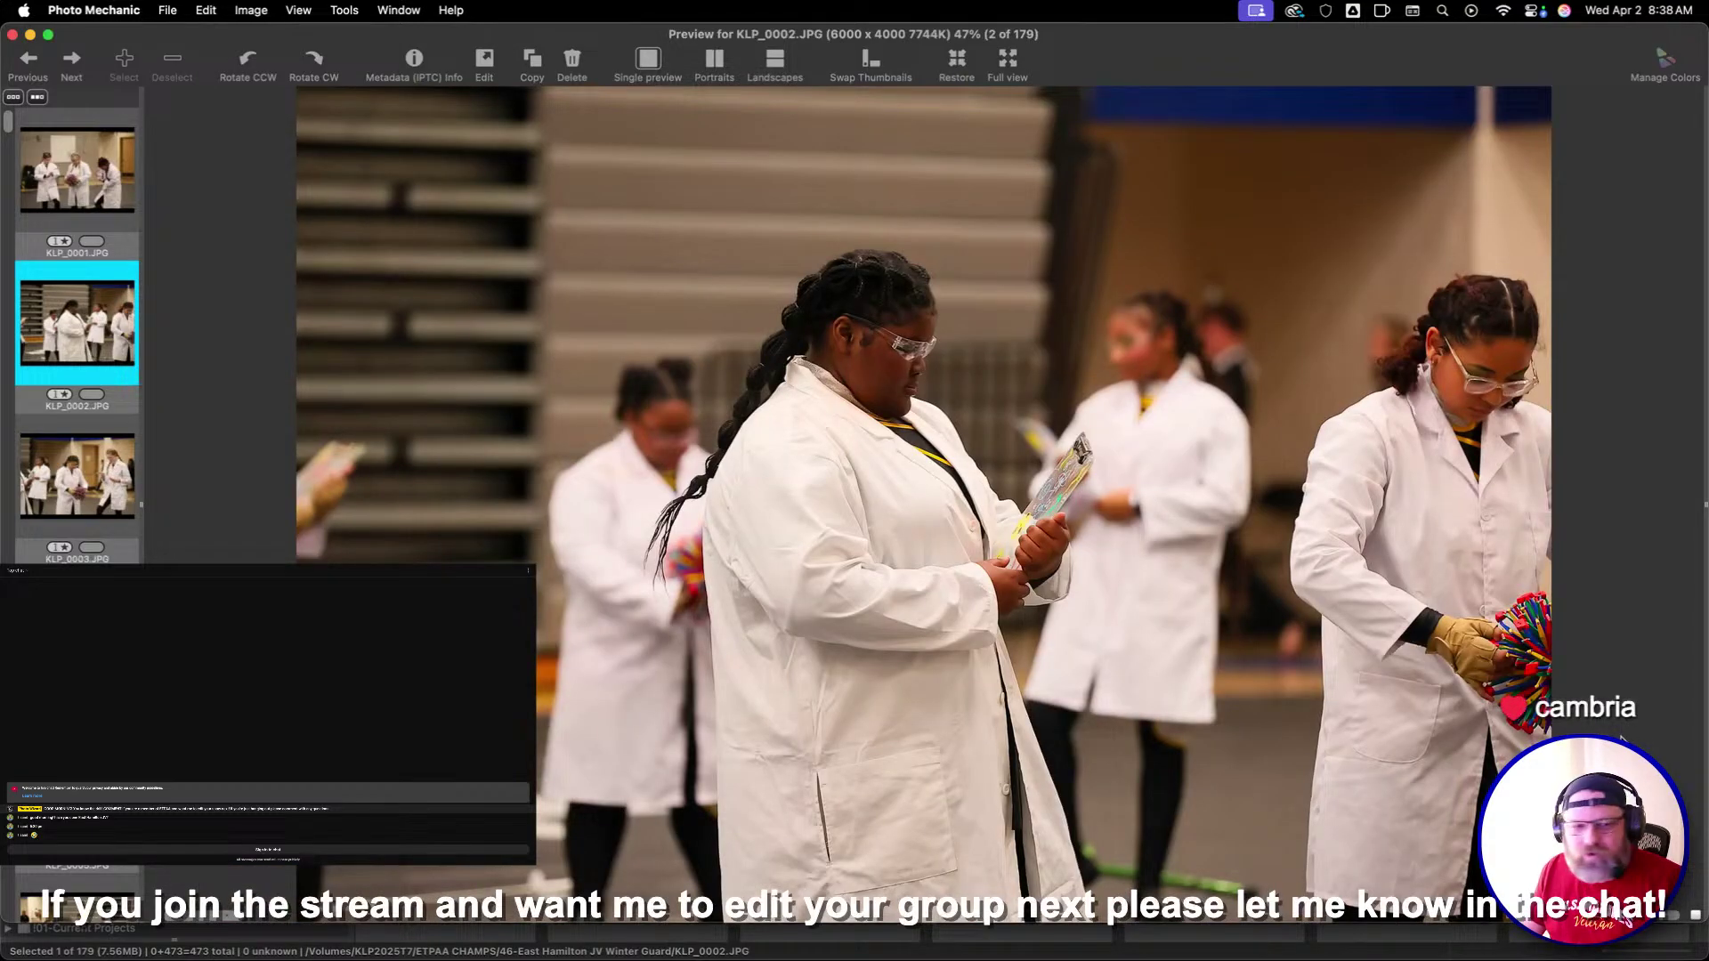
Review the East Hamilton JV Winter Guard photos one by one, from KLP_0003.JPG through KLP_0293.JPG
key("Right")
key("Right")
key("Right")
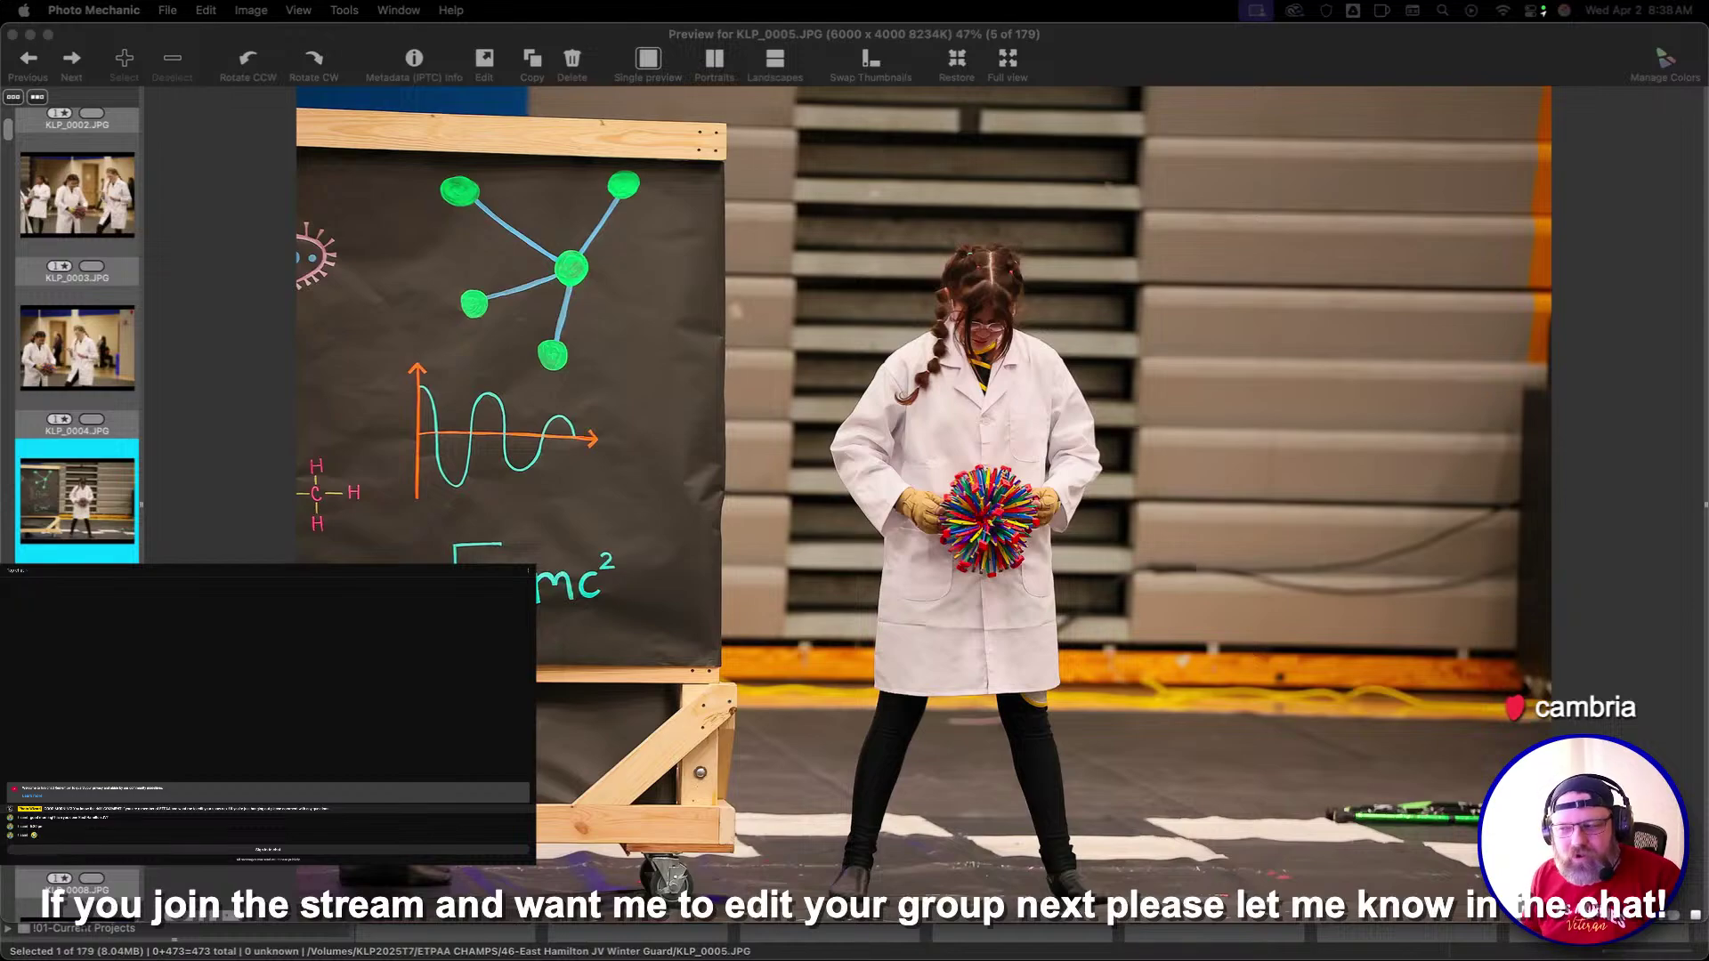
left_click(233, 487)
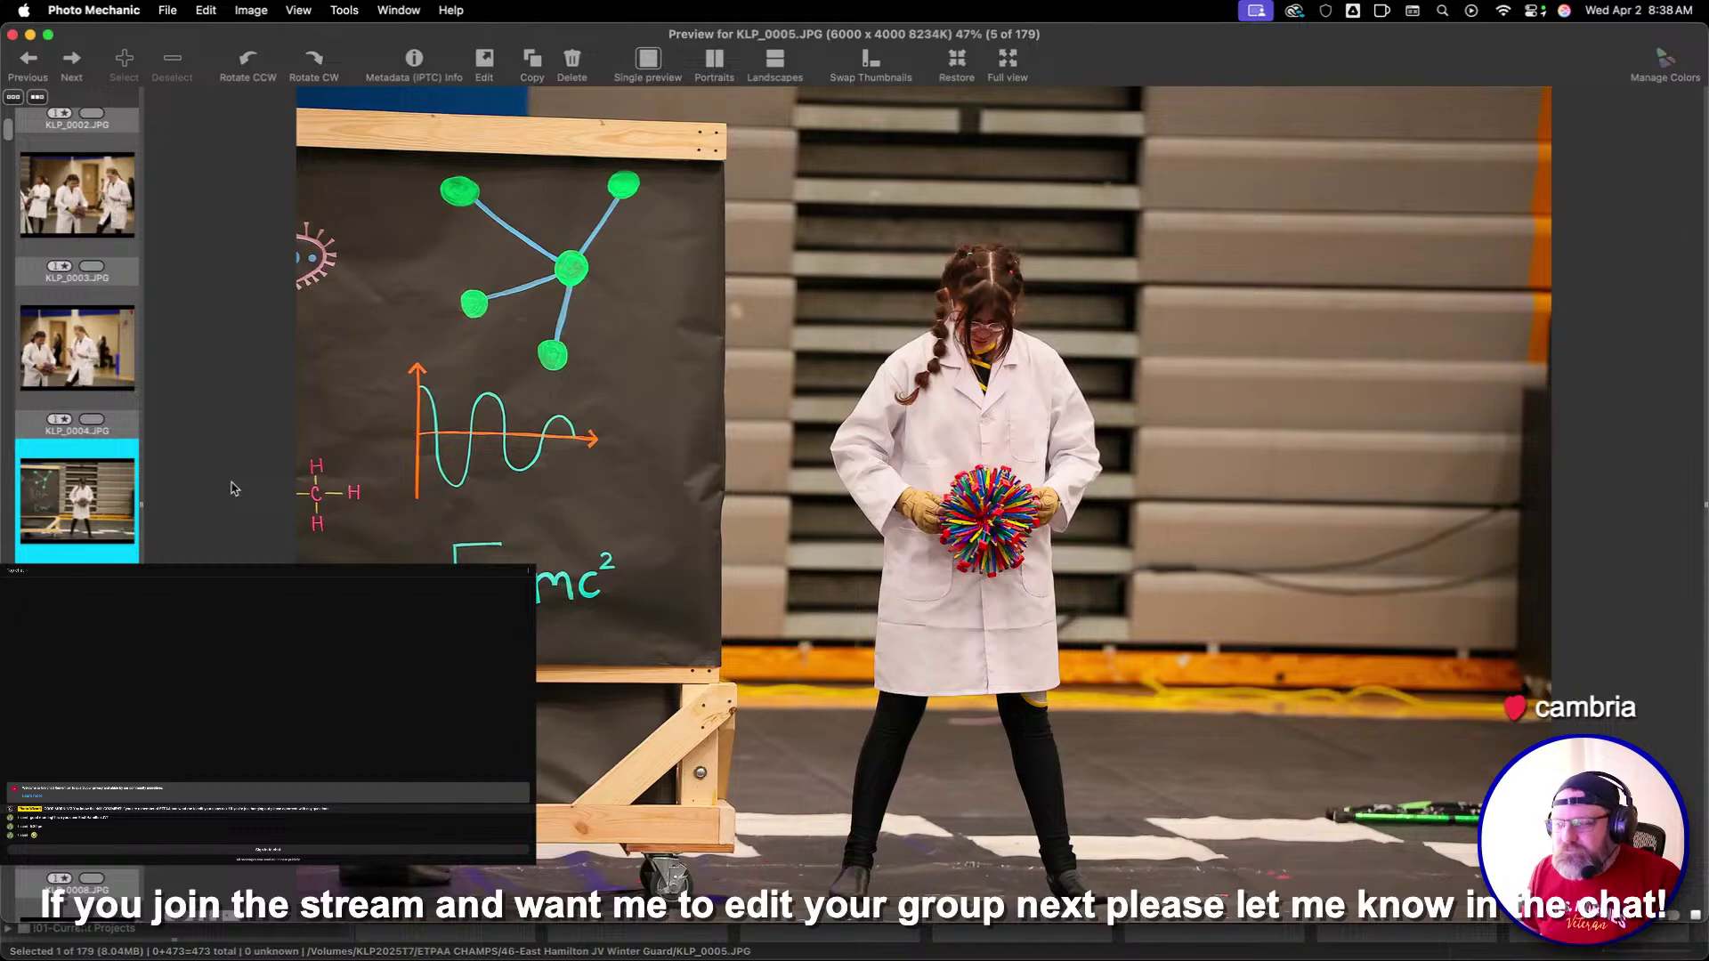
key("Right")
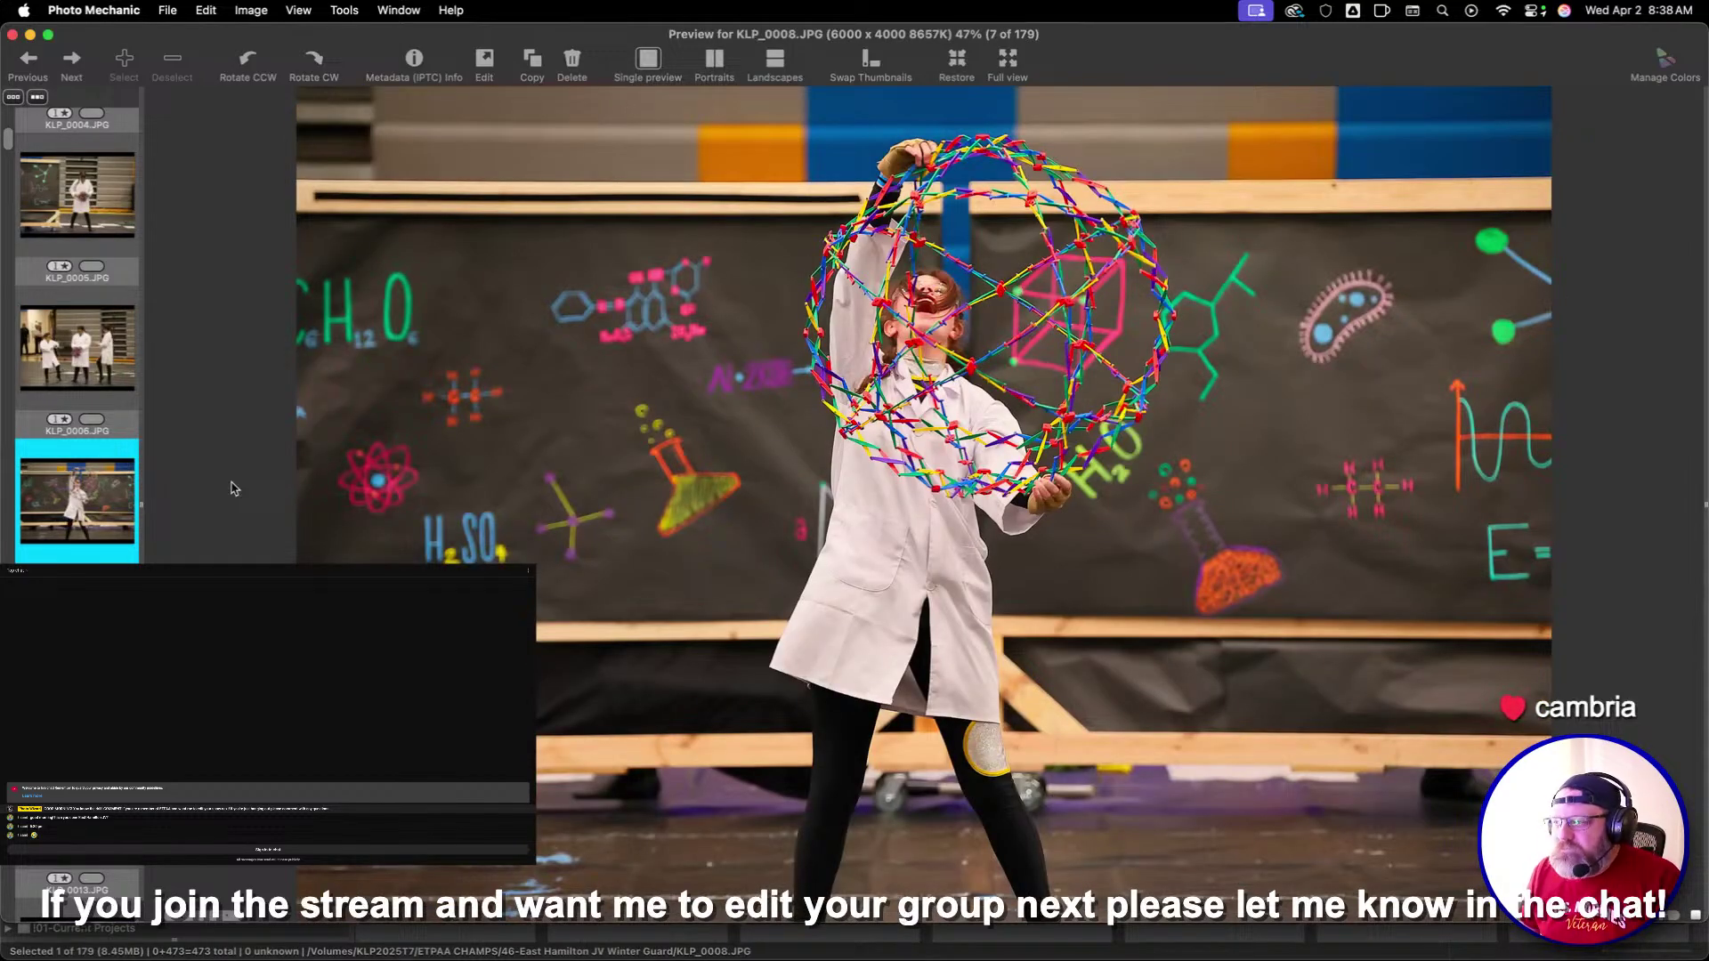
key("Right")
key("Right")
key("Right")
key("Right")
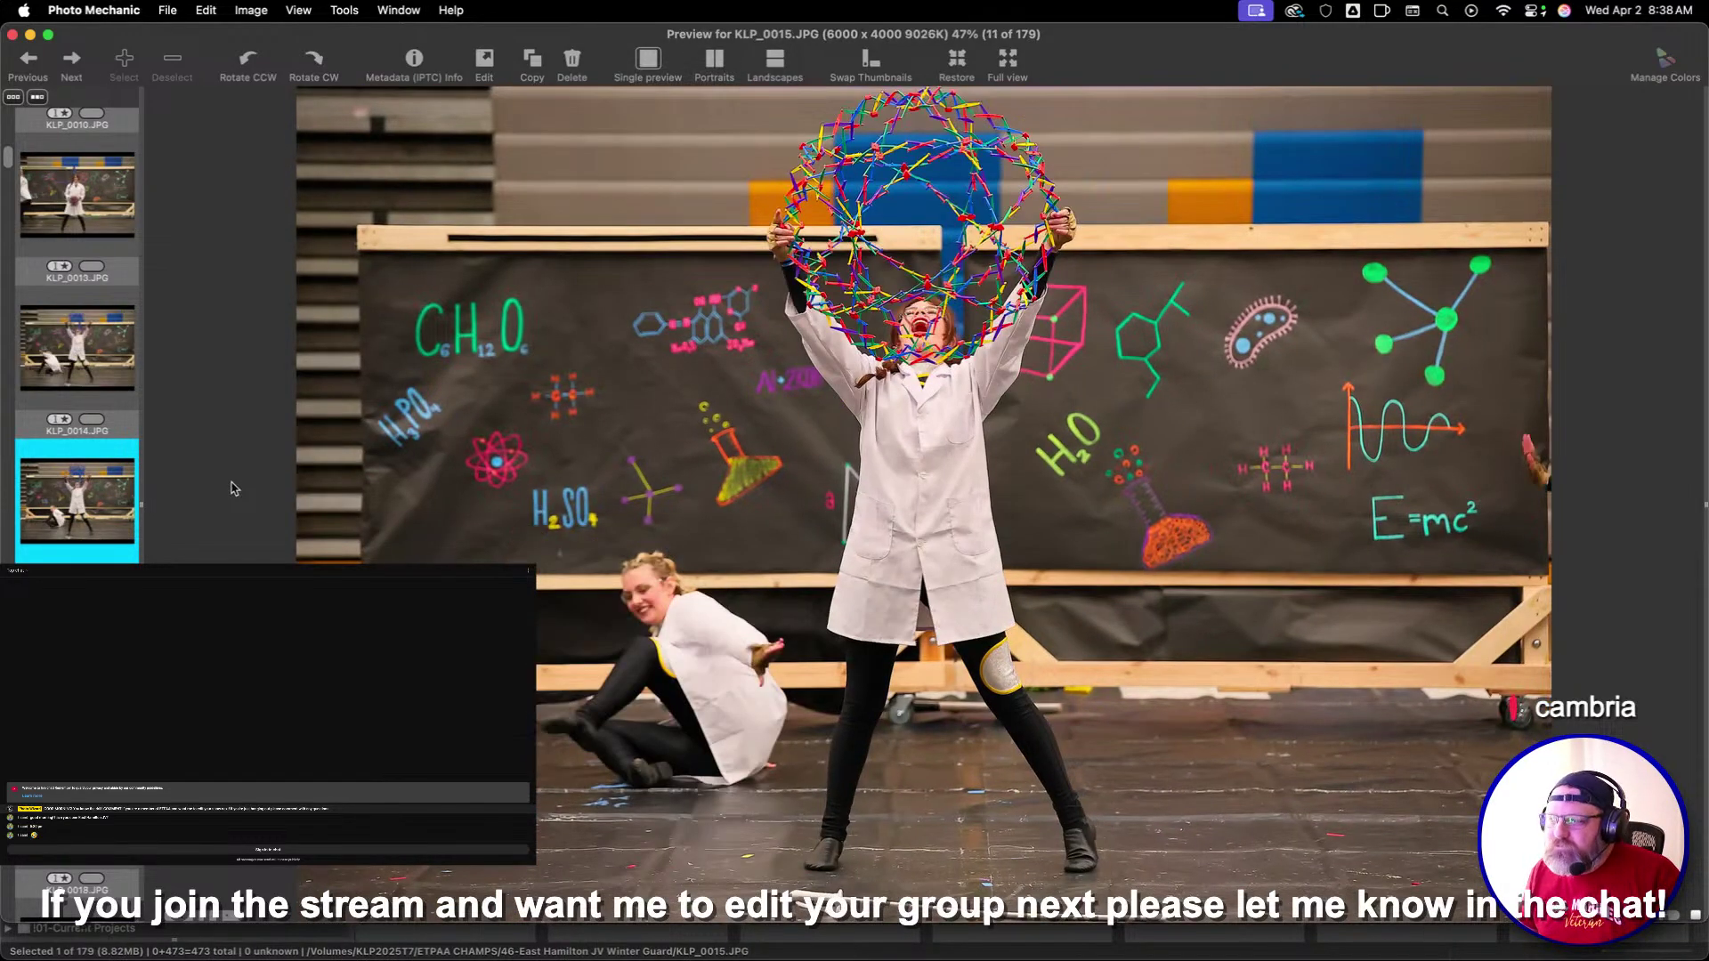
key("Right")
key("Right")
key("Right")
key("Right")
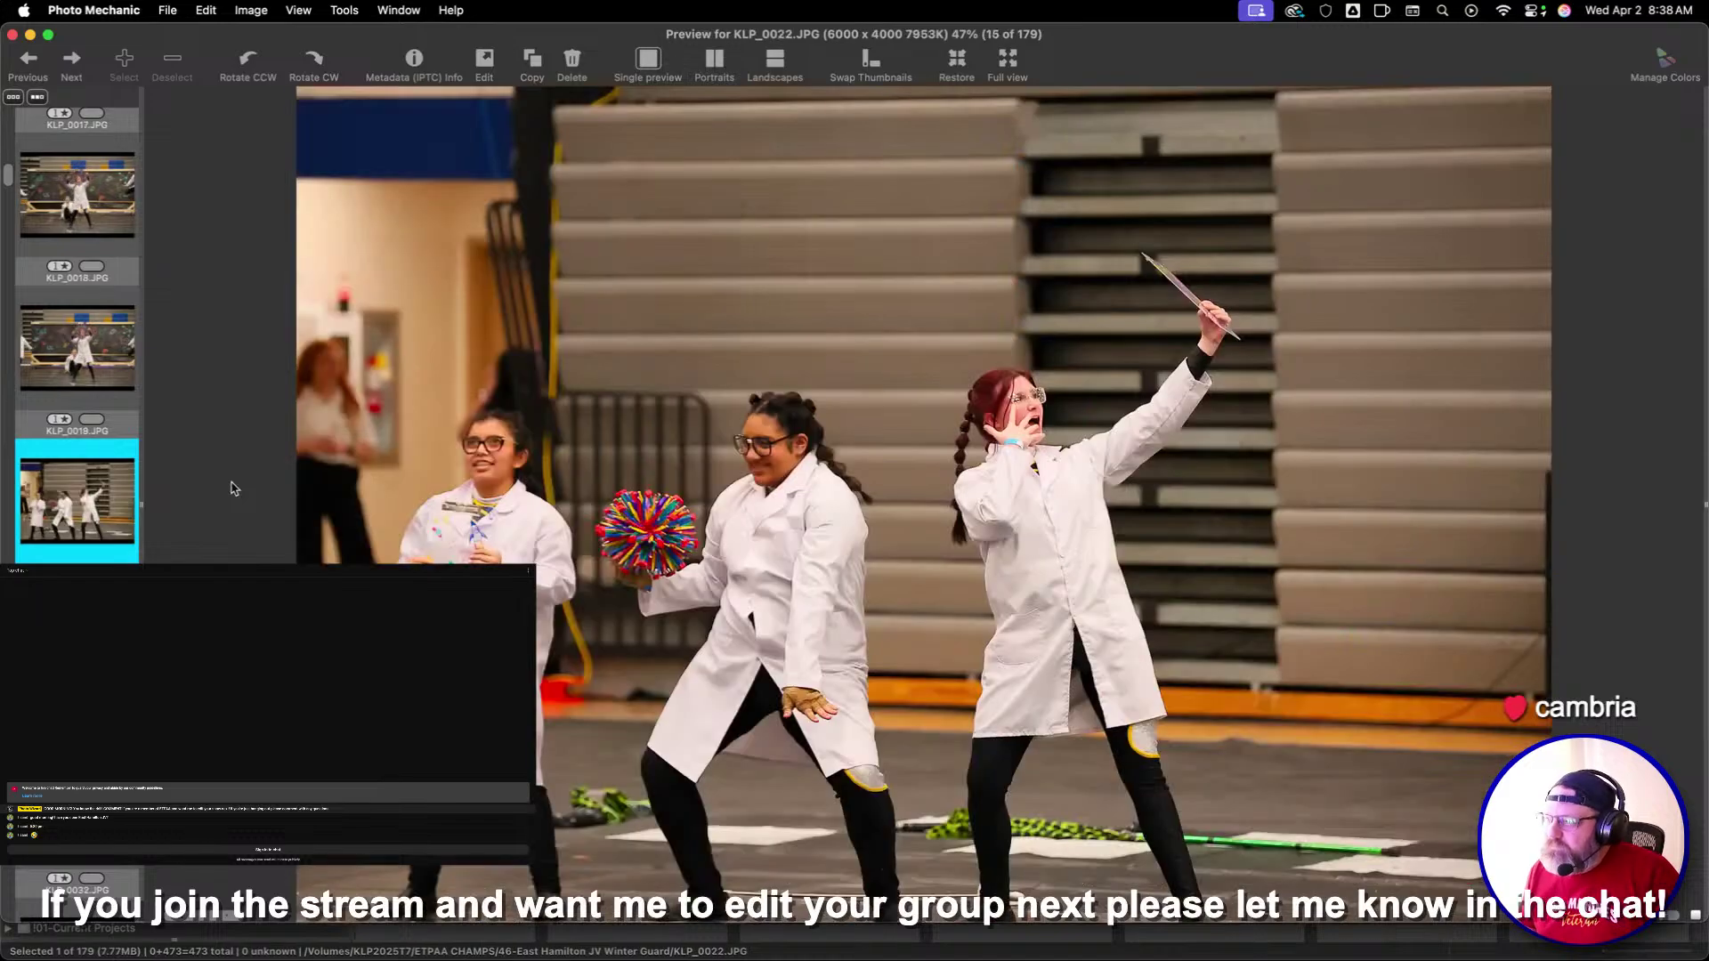
key("Right")
key("Right")
key("Right")
key("Right")
key("Right")
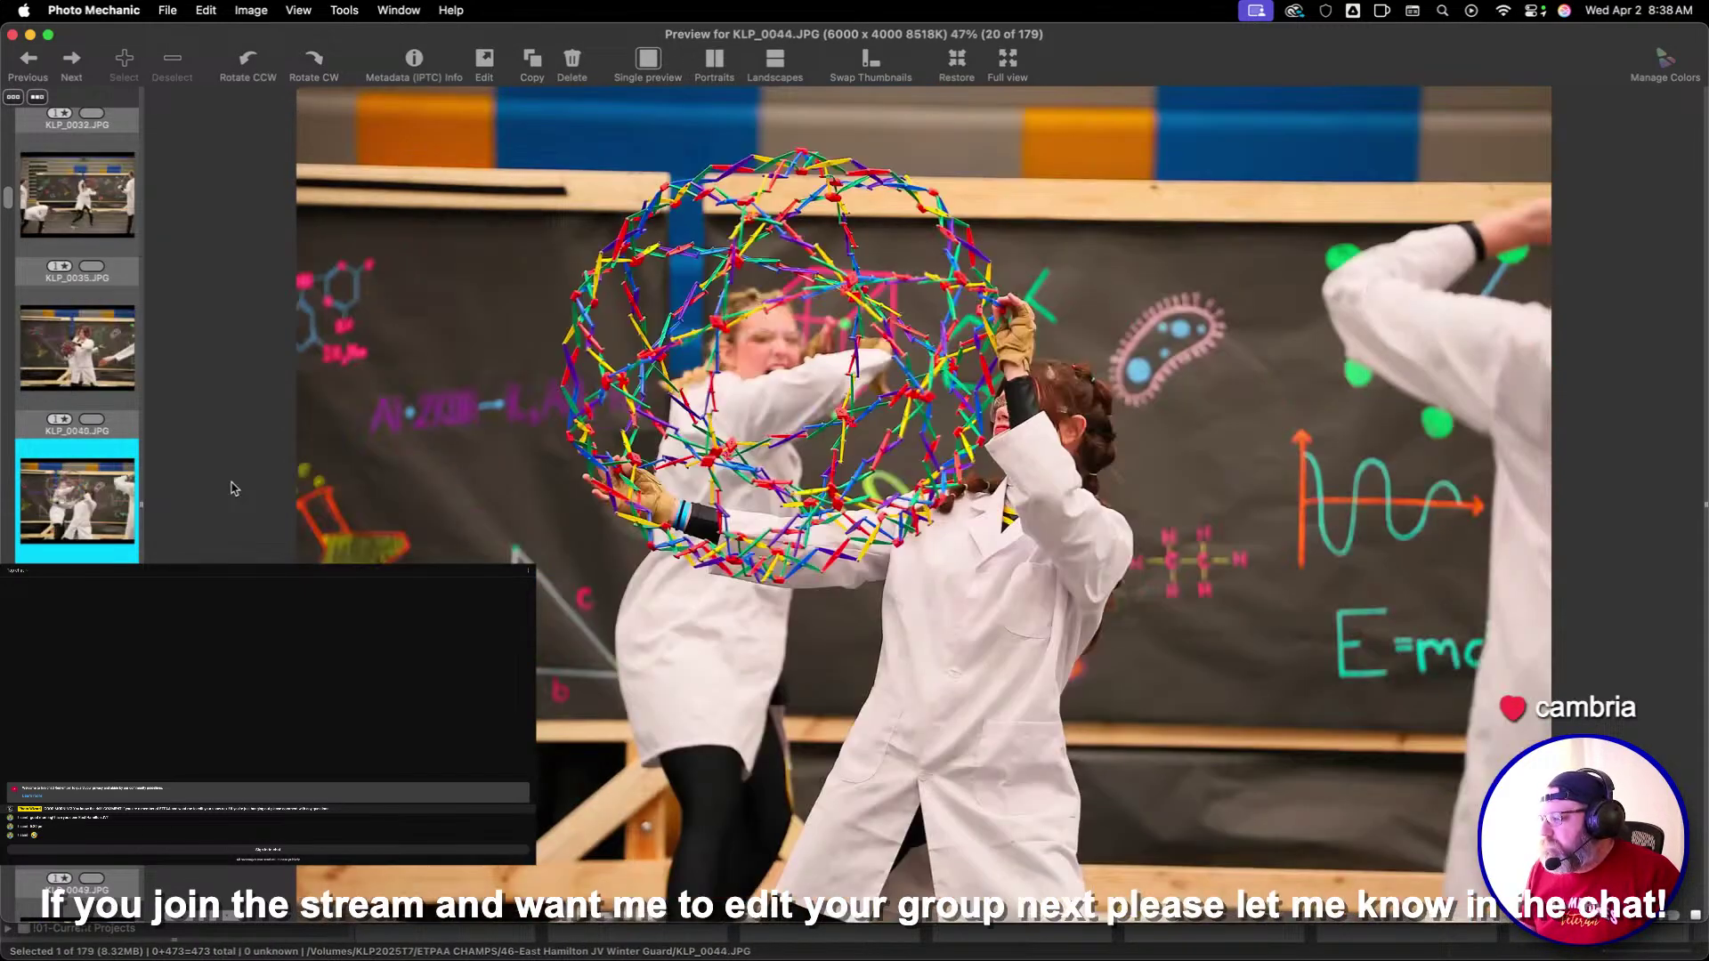
key("Right")
key("Right")
key("Right")
key("Right")
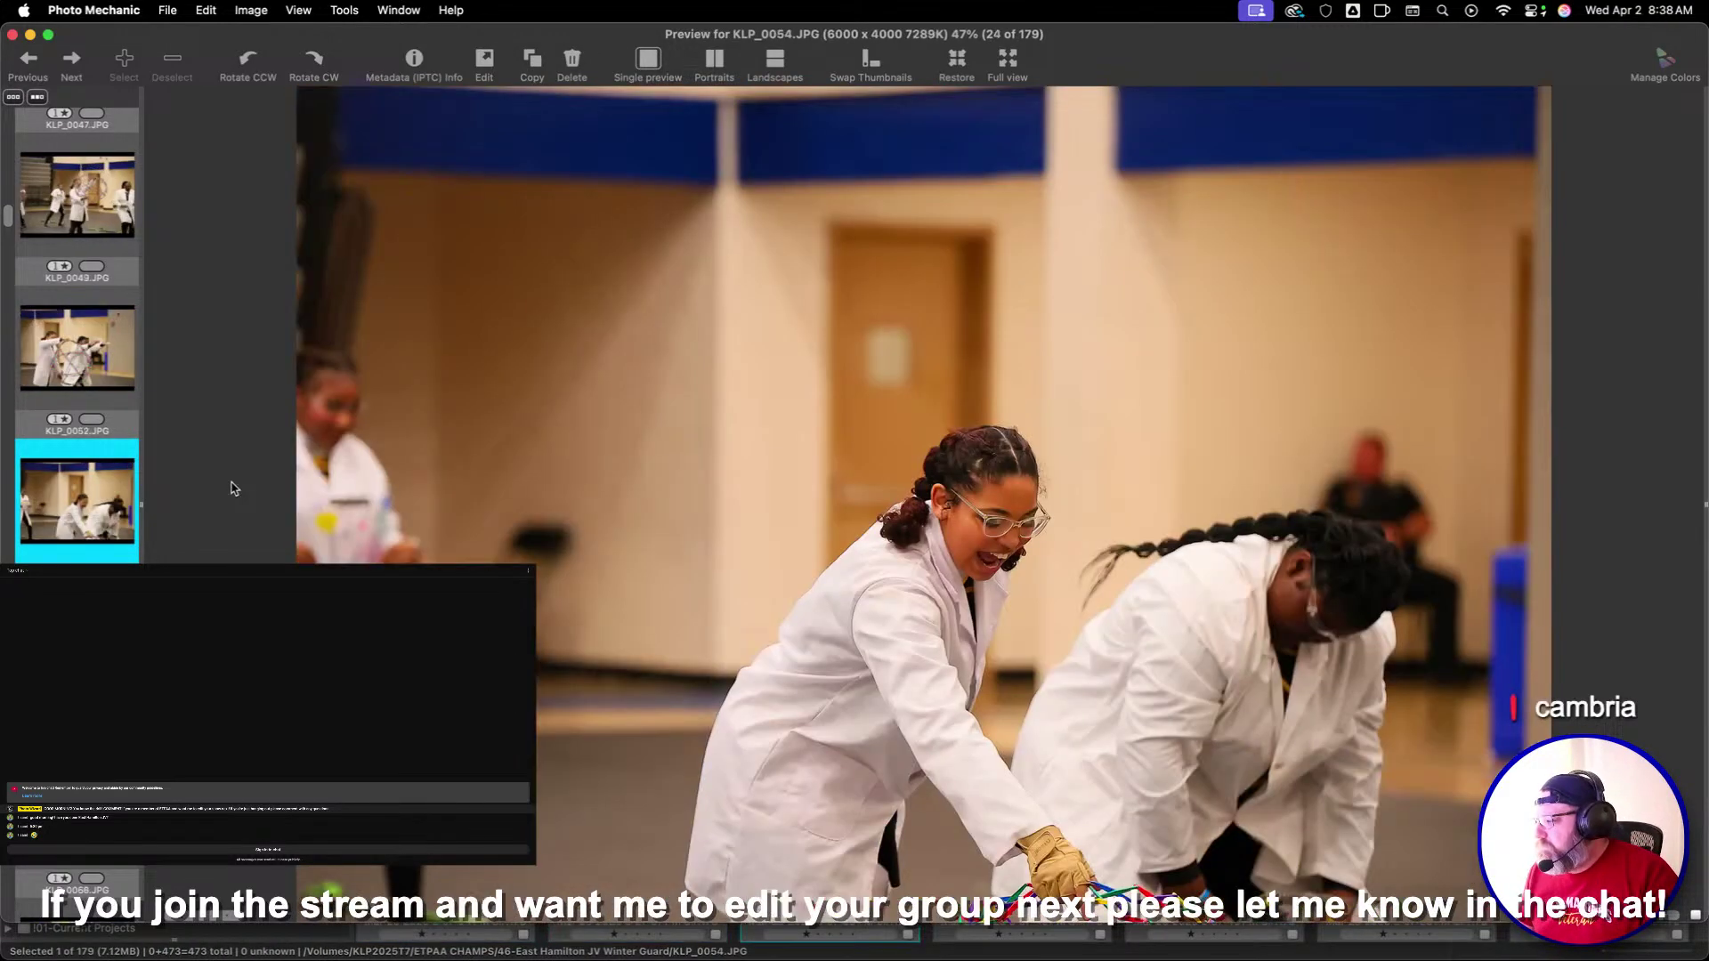
key("Right")
key("Right")
key("Right")
key("Right")
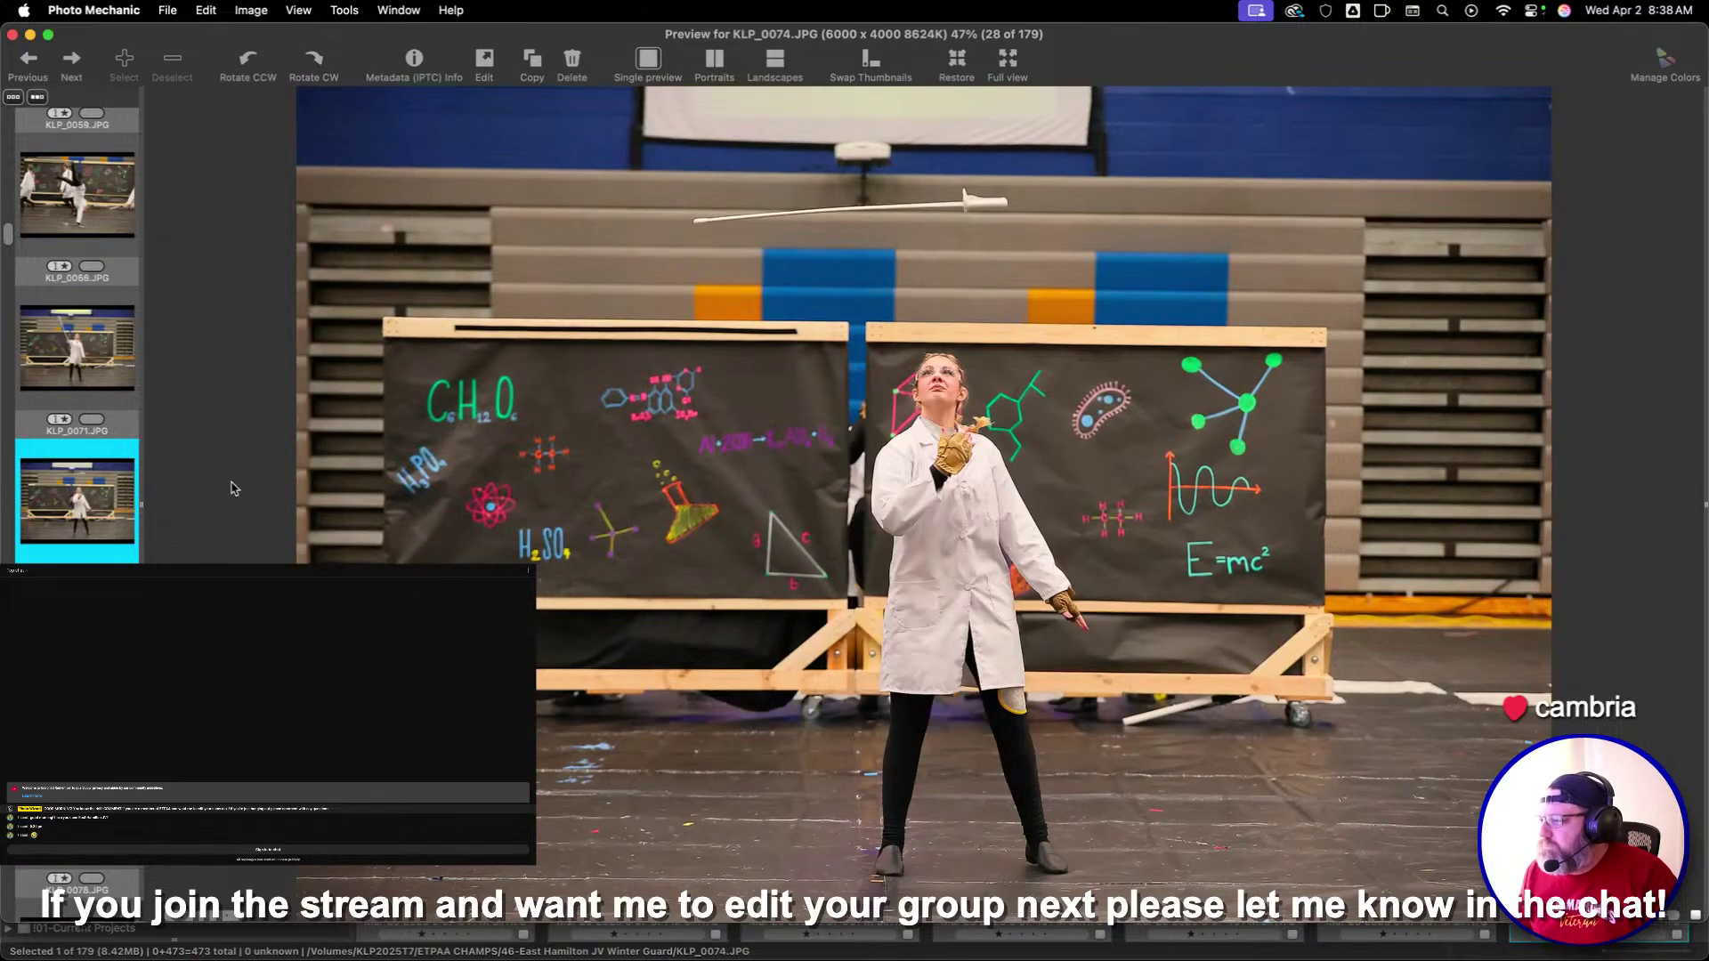
key("Right")
key("Right")
key("Right")
key("Right")
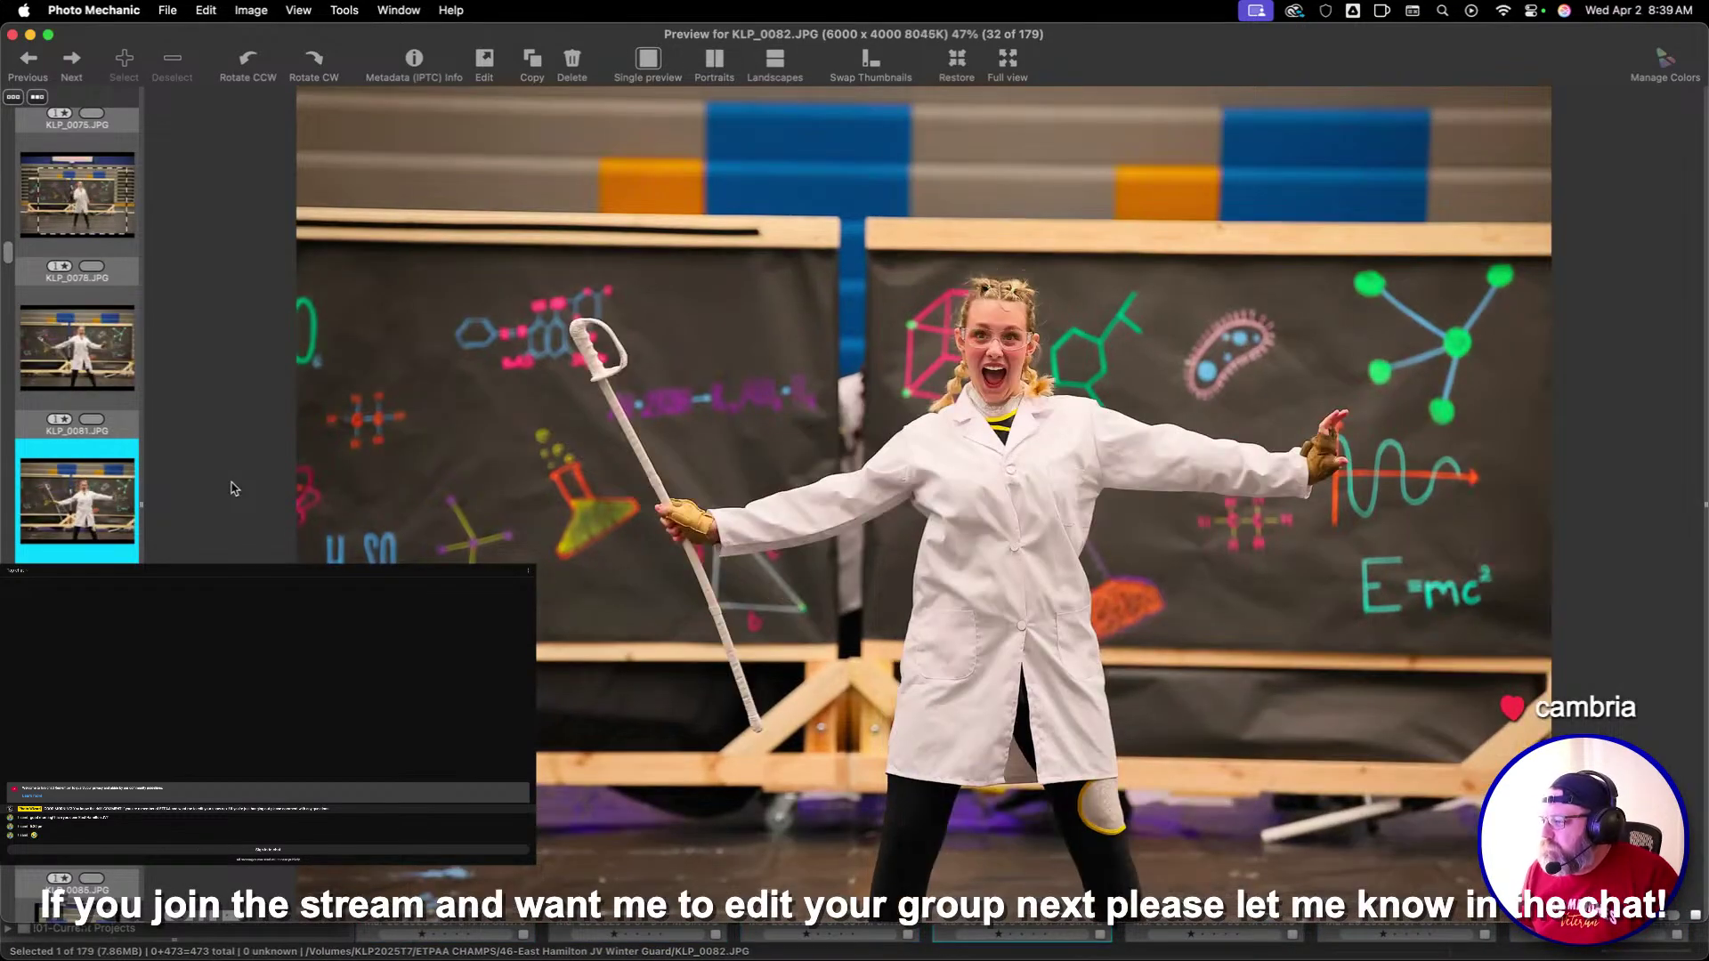
key("Right")
key("Right")
key("Right")
key("Right")
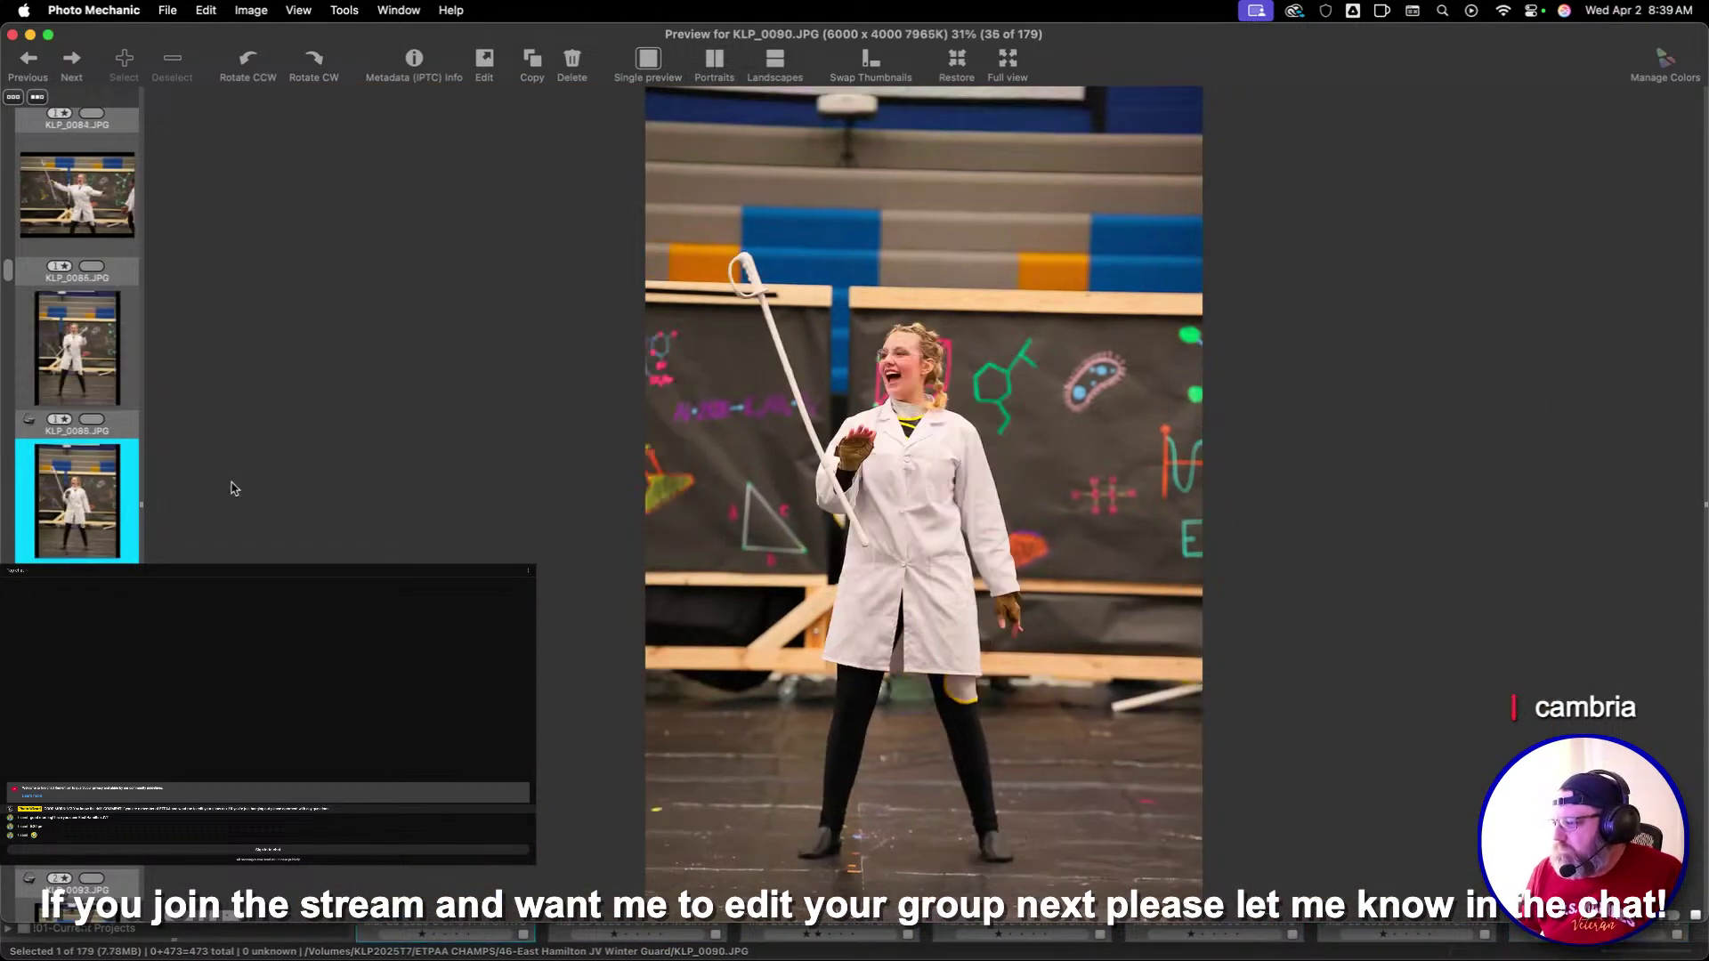
key("Right")
key("Right")
key("Right")
key("Right")
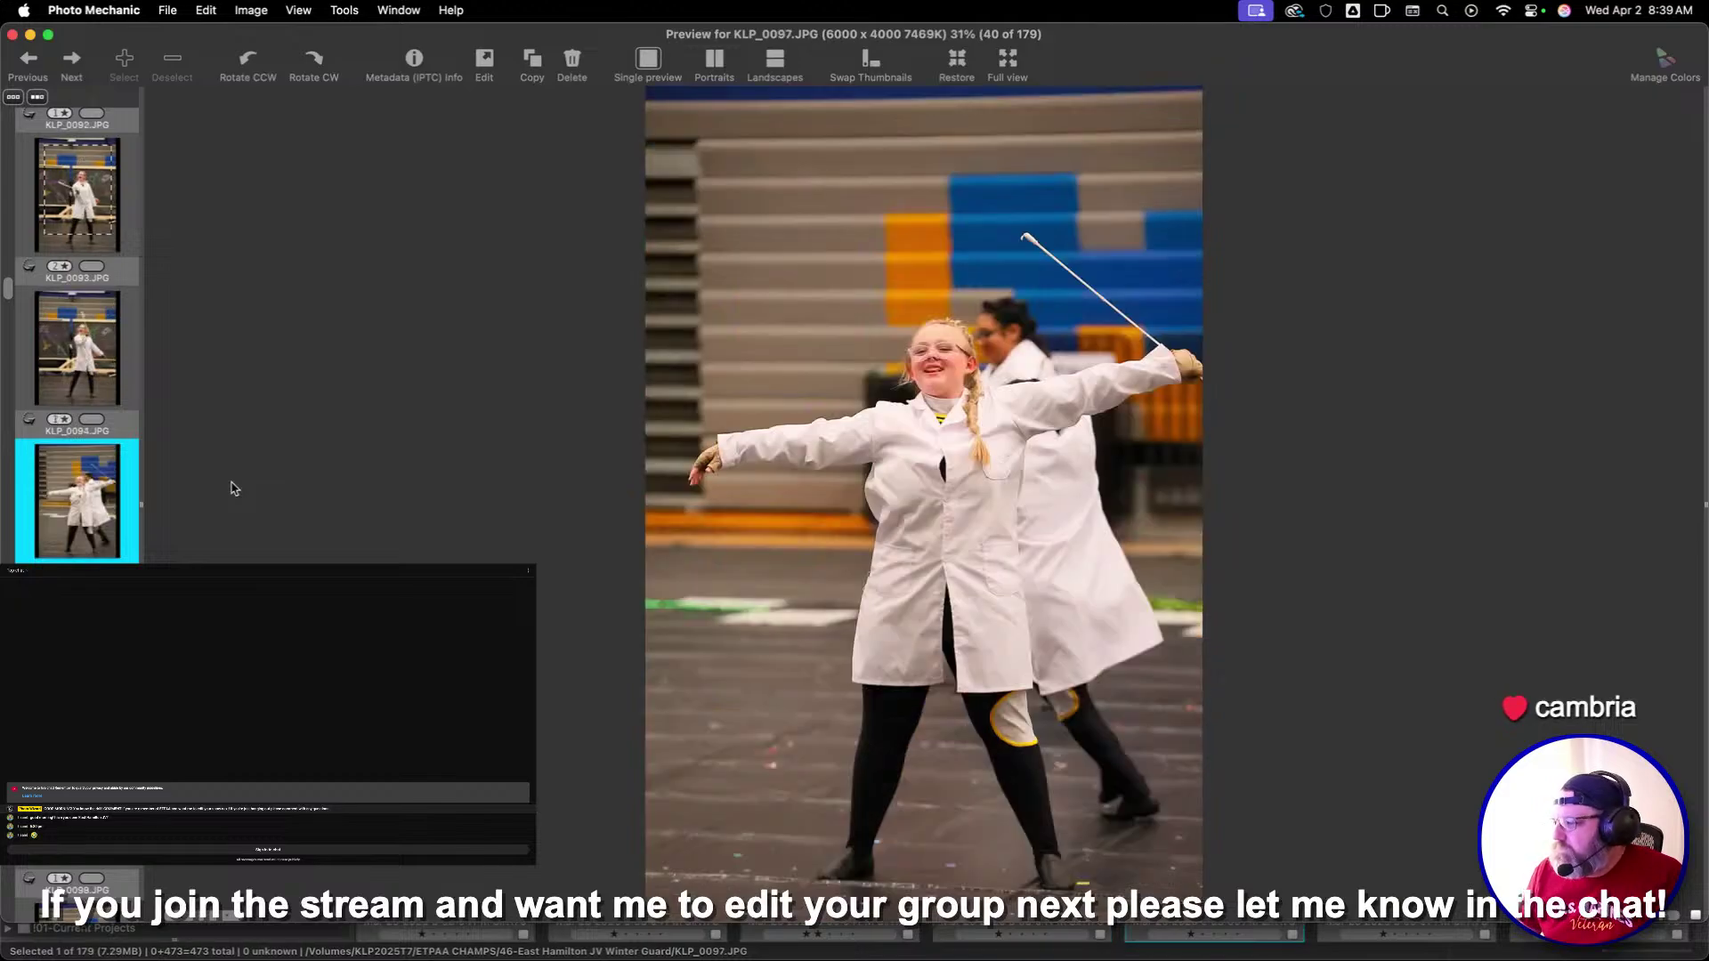
key("Right")
key("Right")
key("Right")
key("Right")
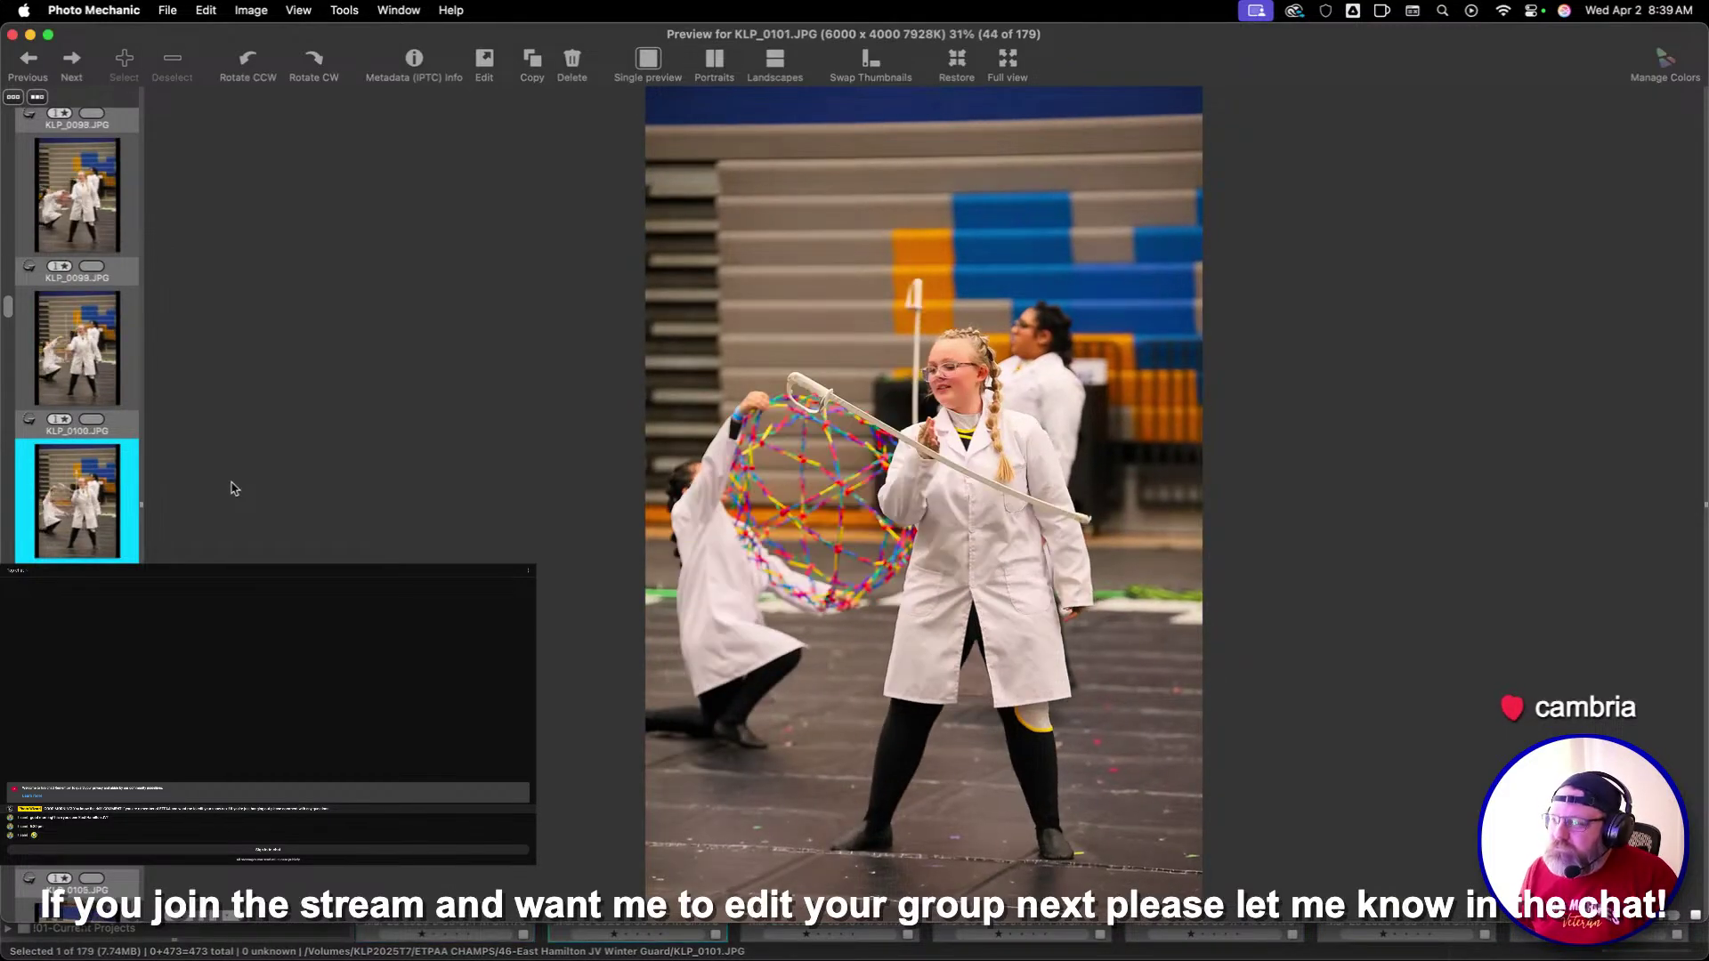
key("Right")
key("Right")
key("Right")
key("Right")
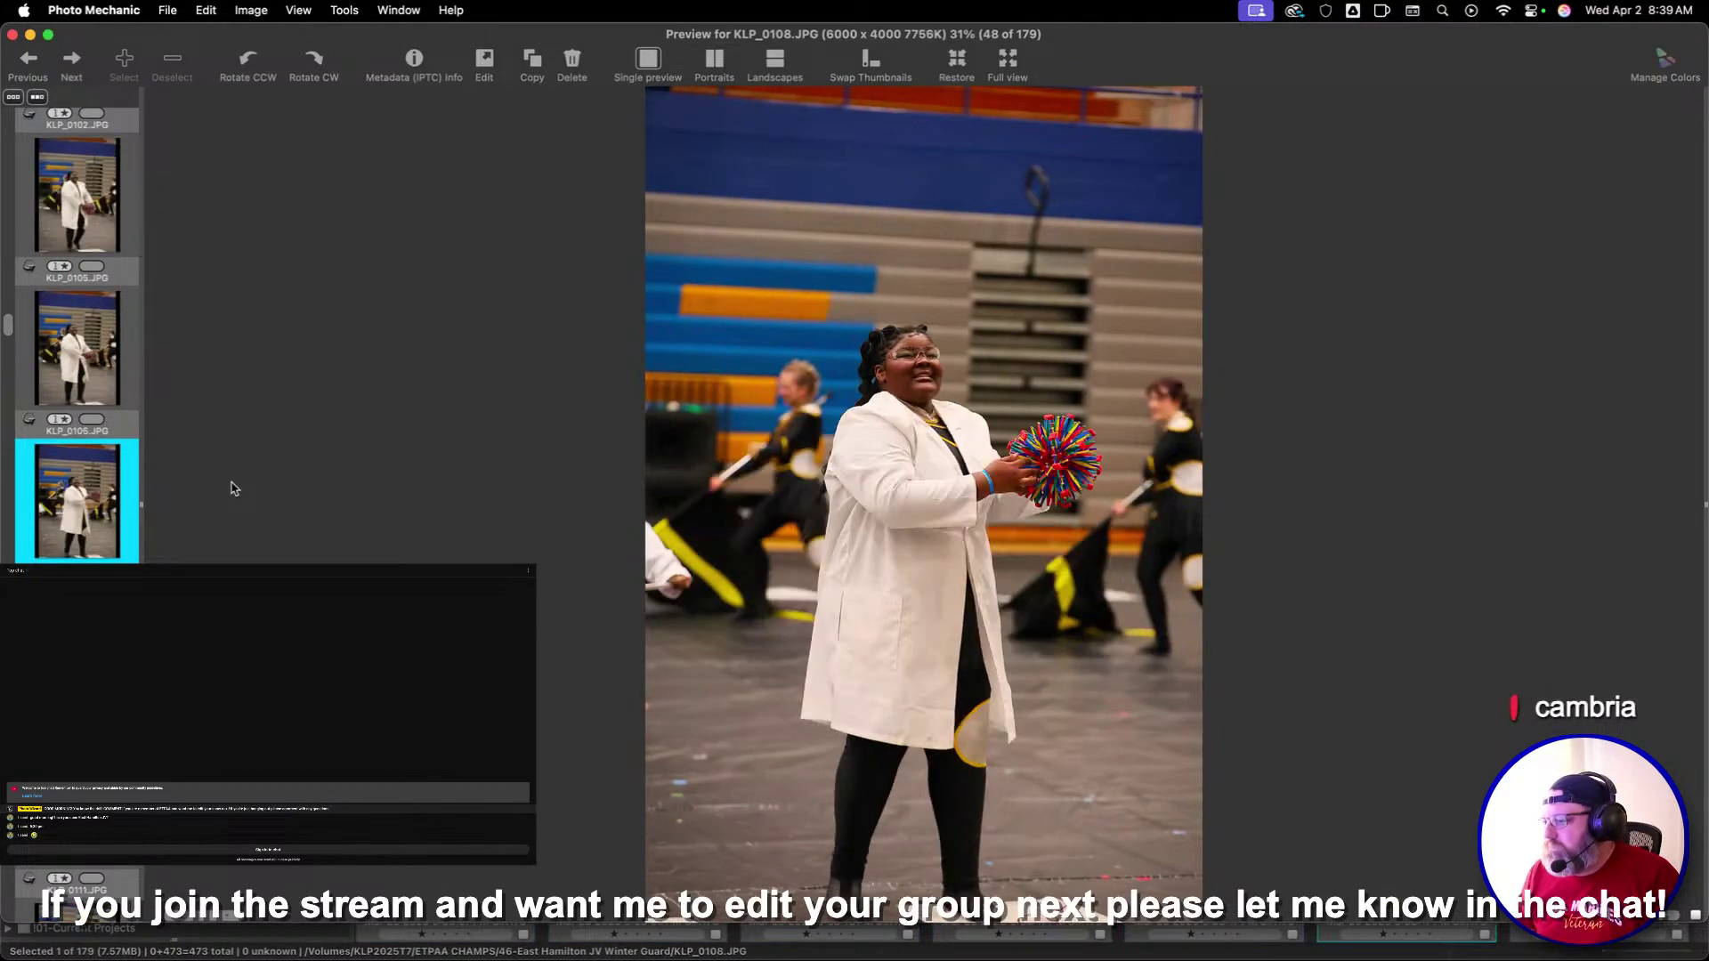
key("Right")
key("Right")
key("Right")
key("Right")
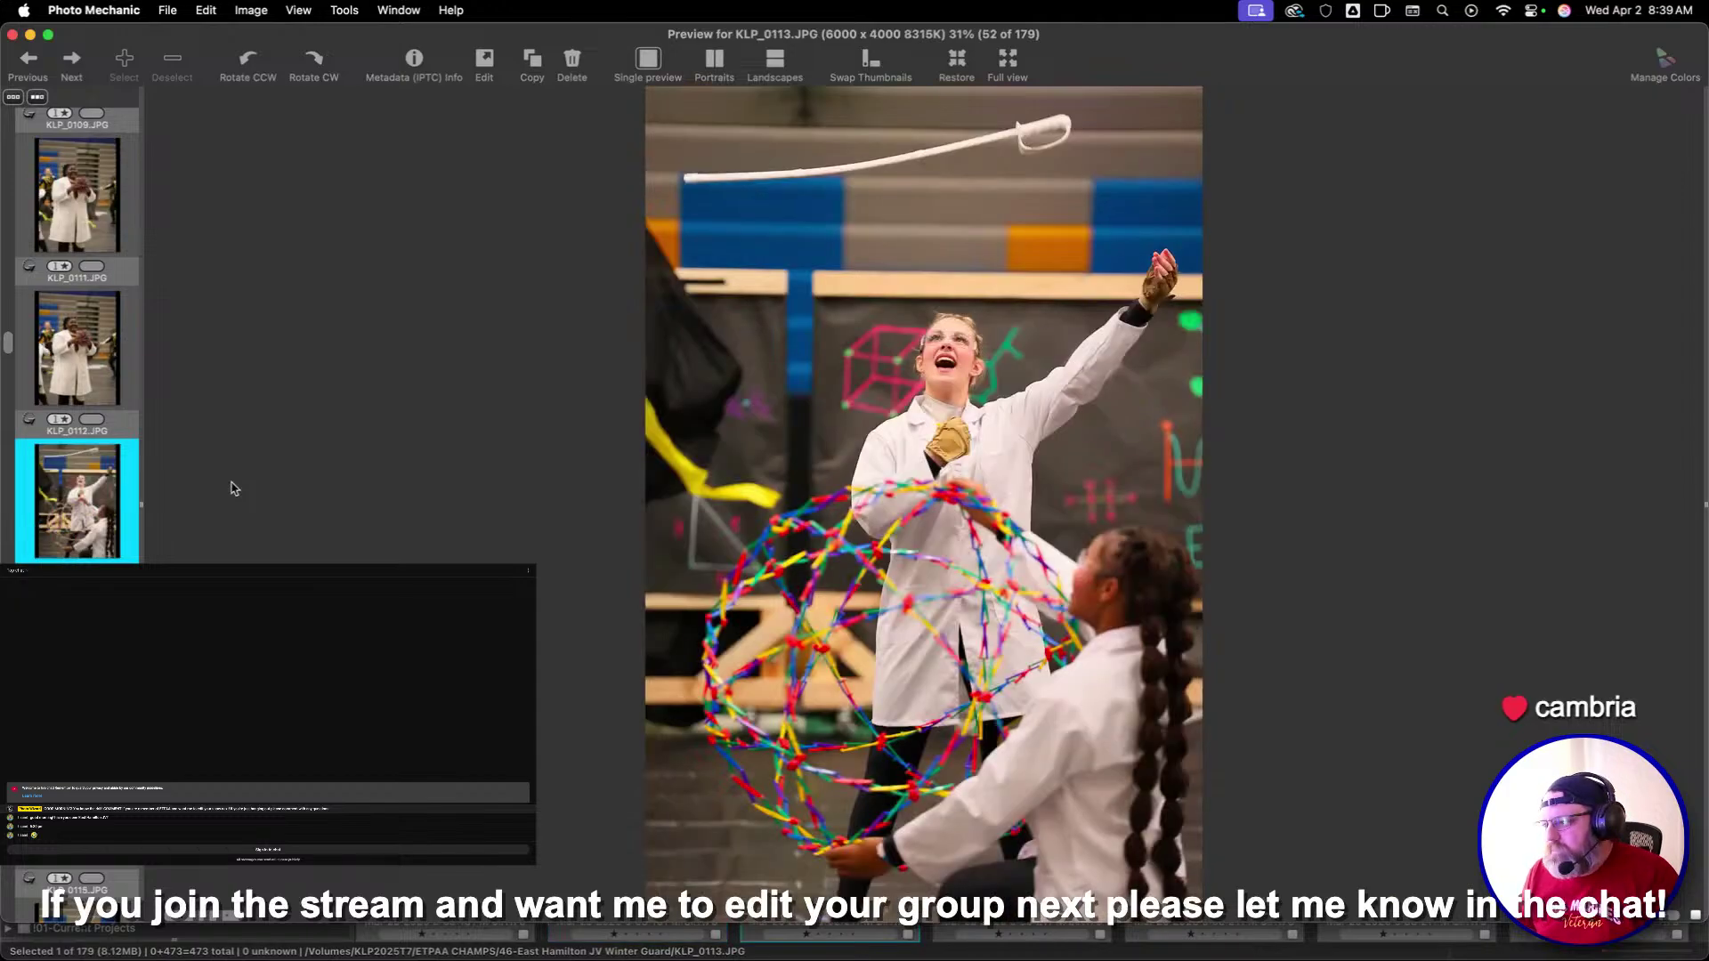
key("Right")
key("Right")
key("Right")
key("Right")
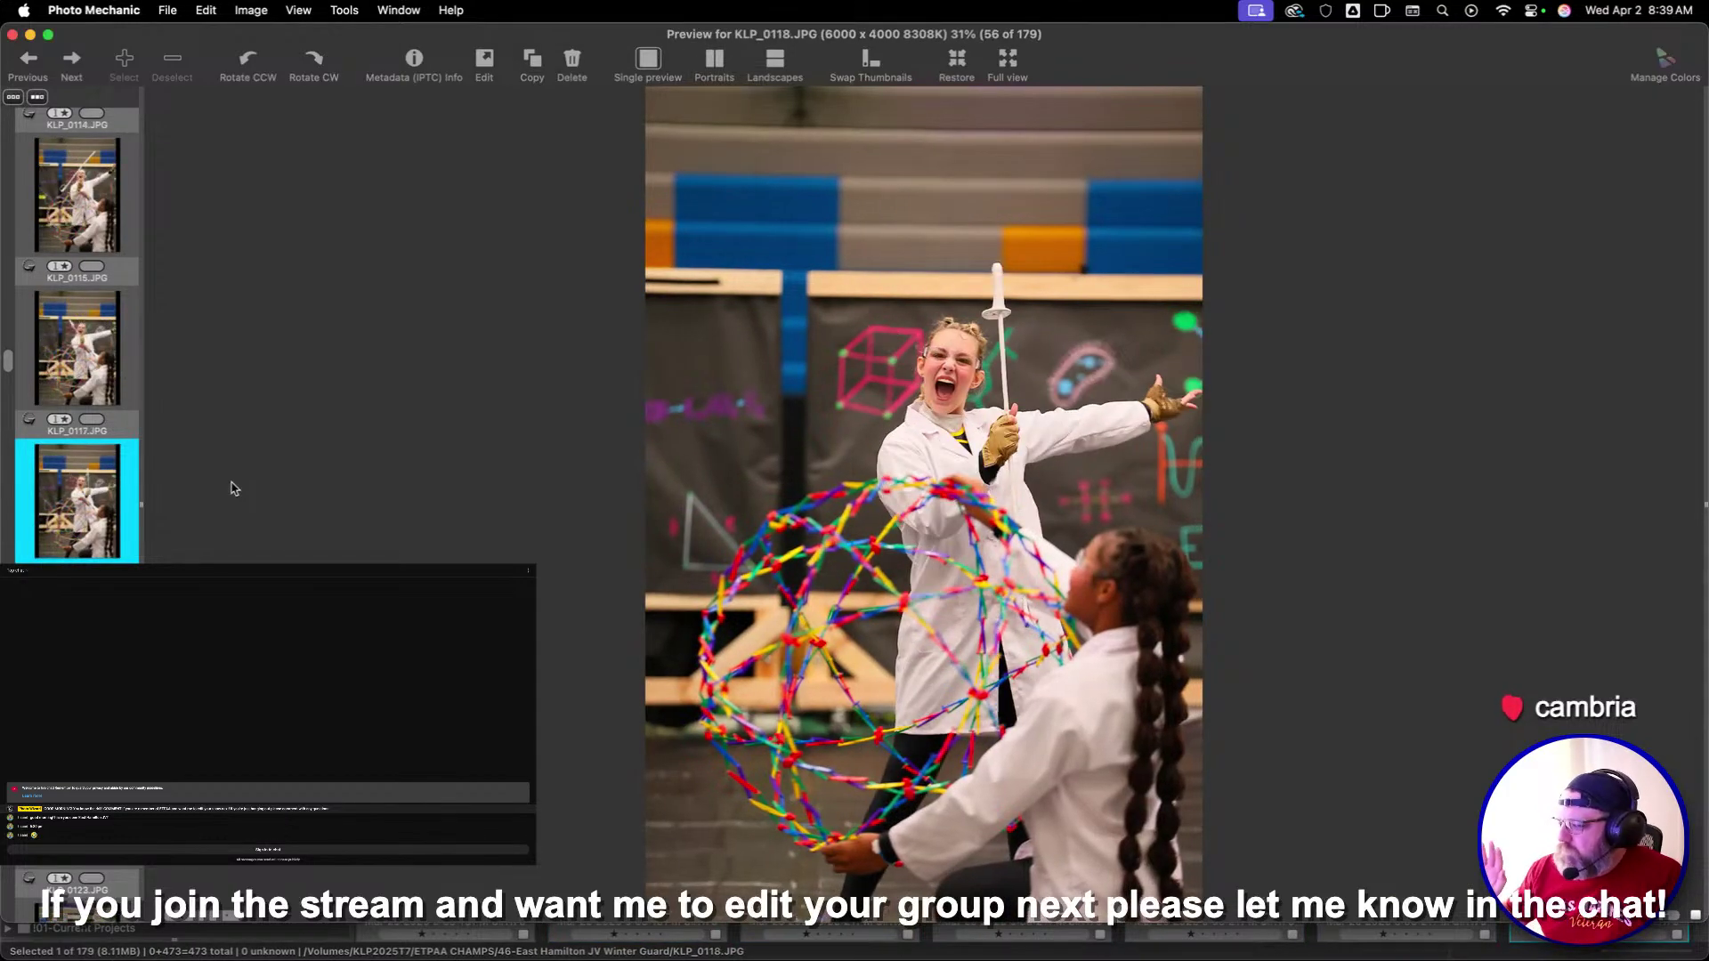
key("Right")
key("Right")
key("Right")
key("Right")
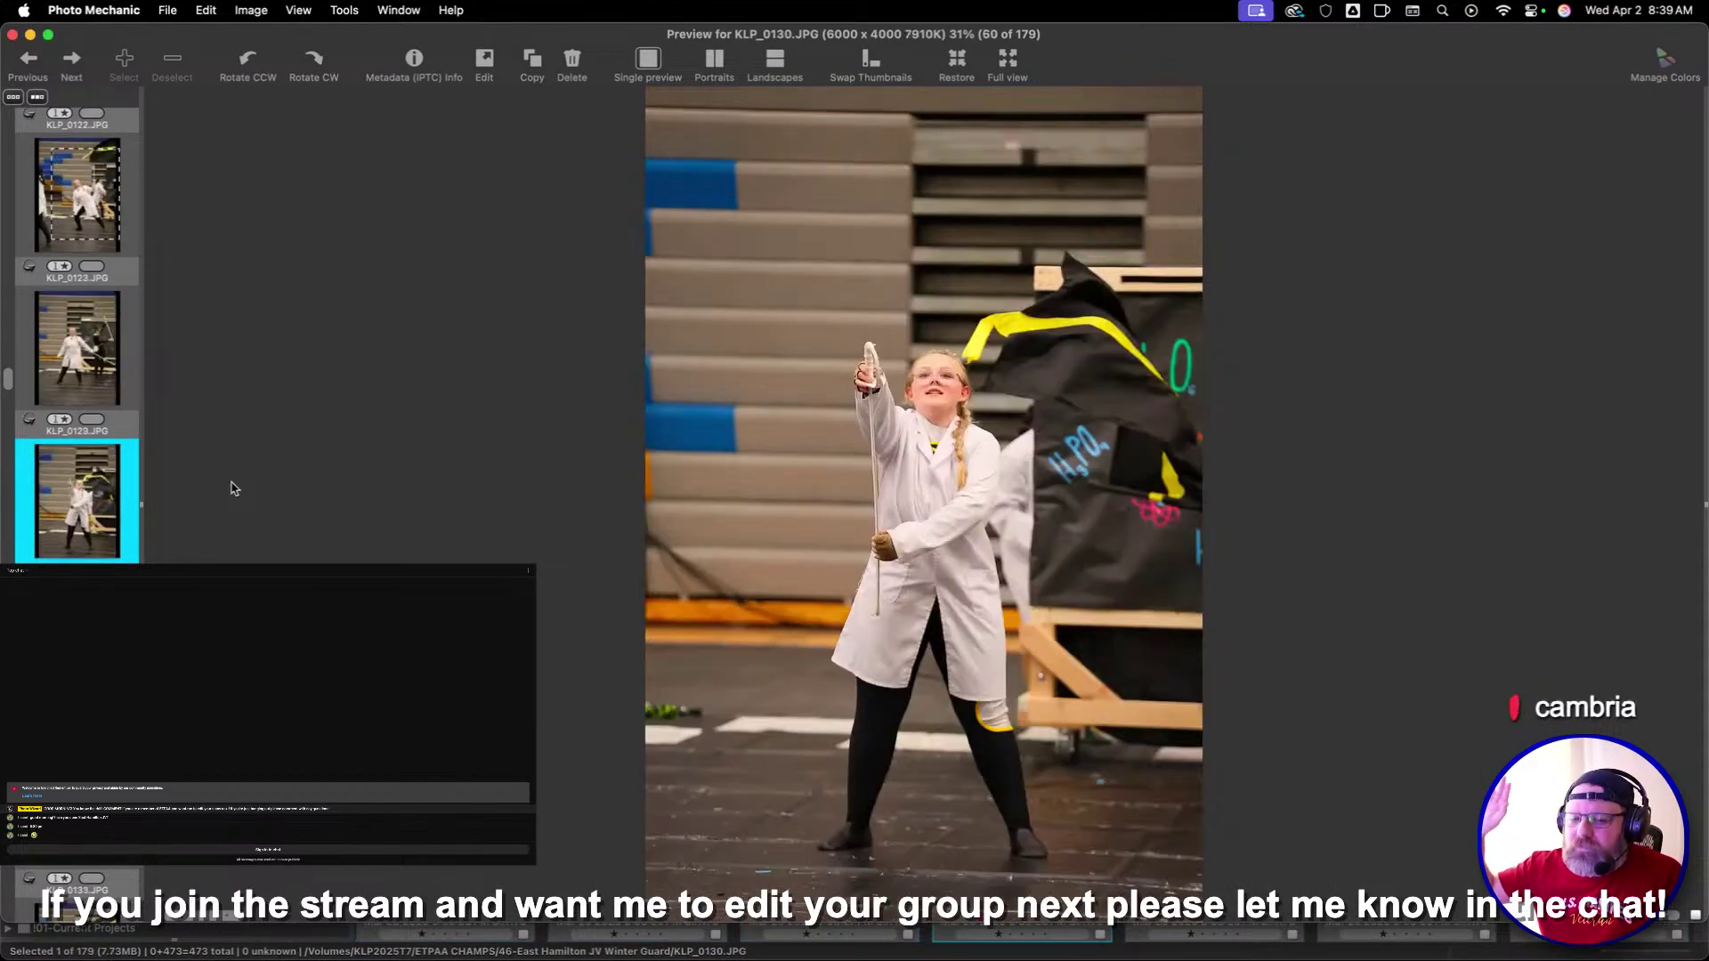
key("Right")
key("Right")
key("Right")
key("Right")
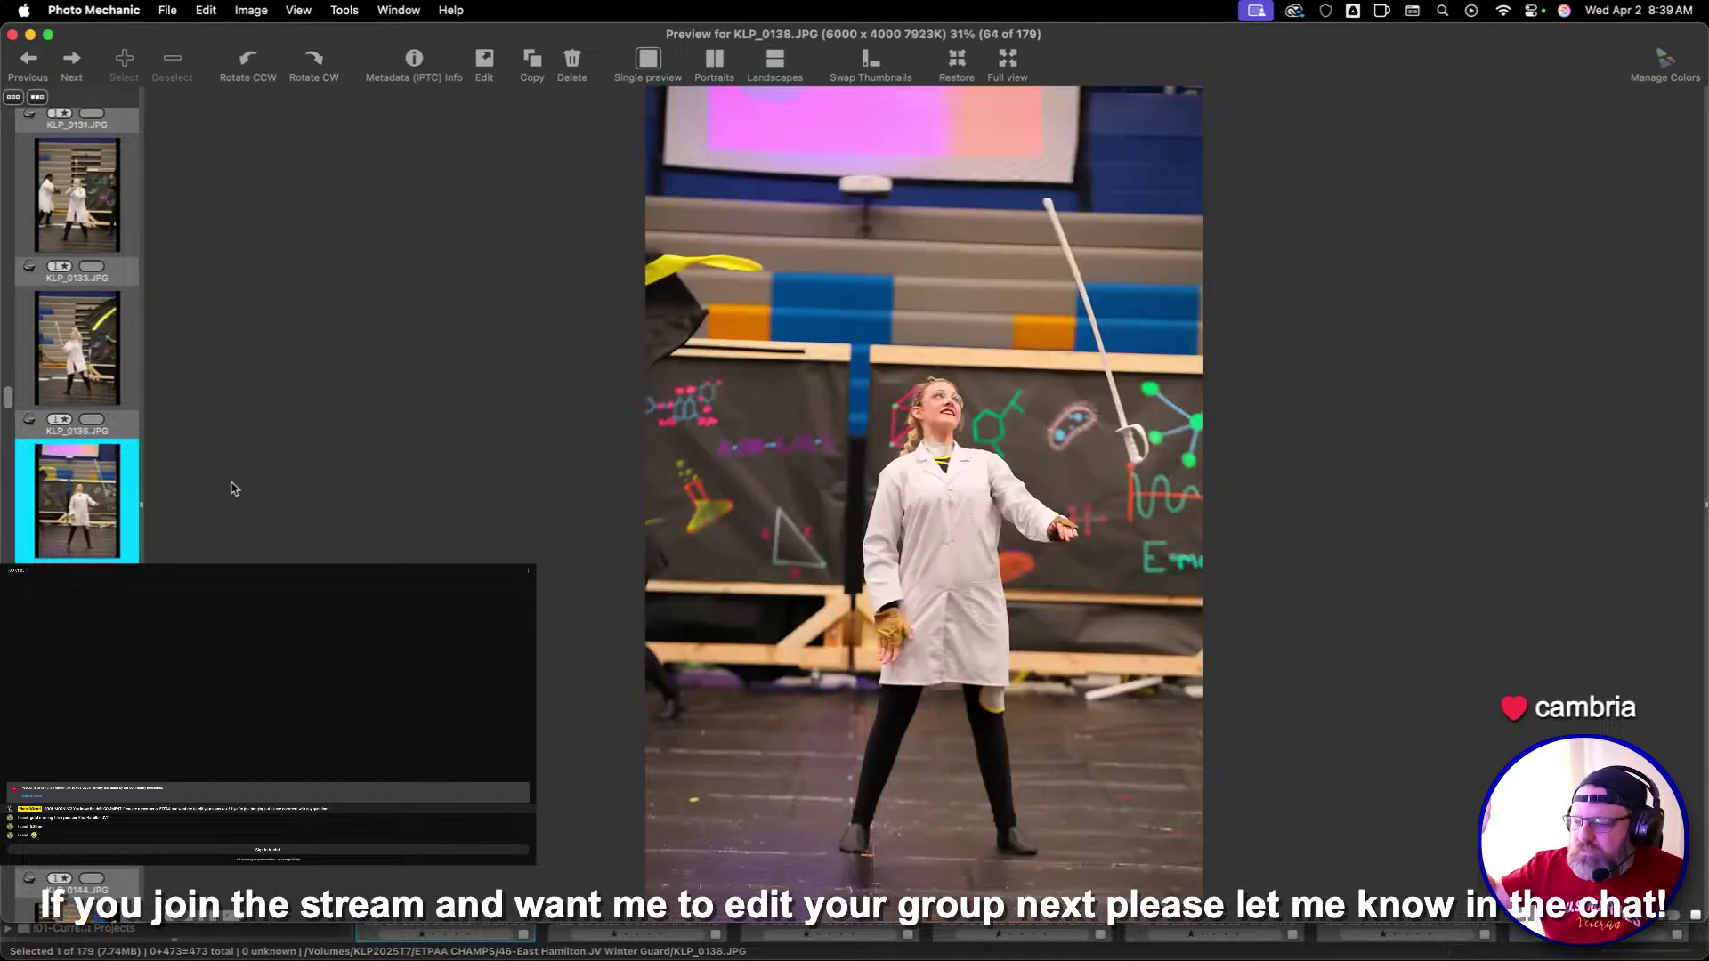
key("Right")
key("Right")
key("Right")
key("Right")
key("Right")
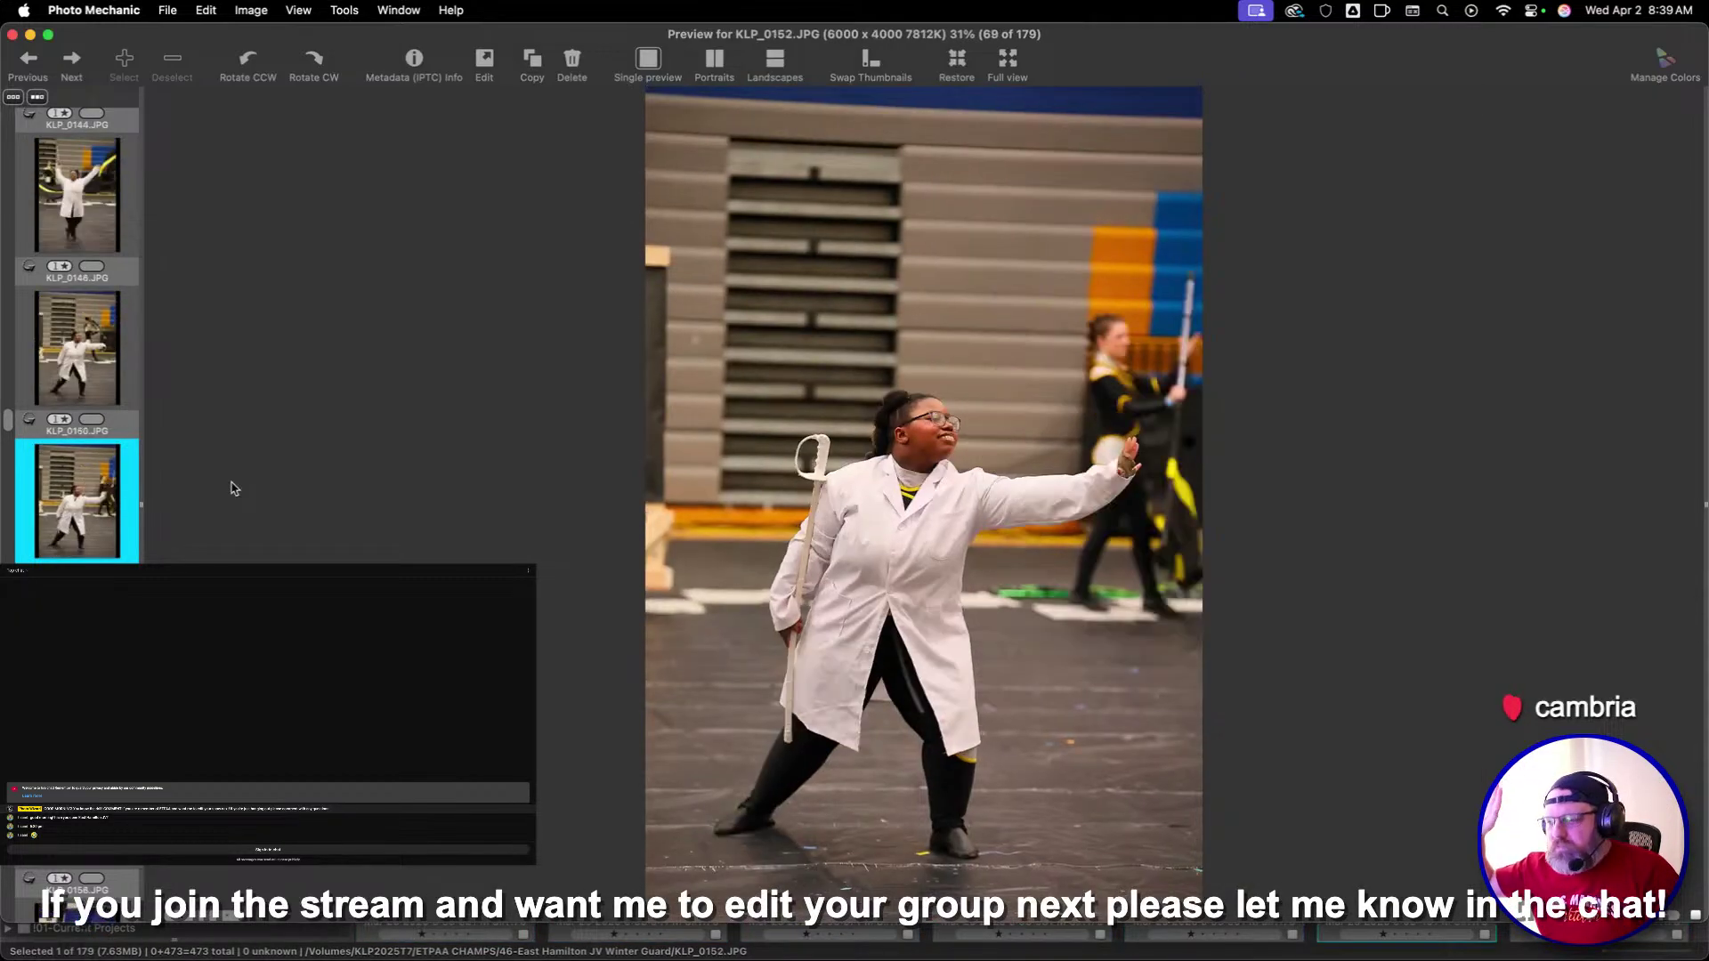
key("Right")
key("Right")
key("Right")
key("Right")
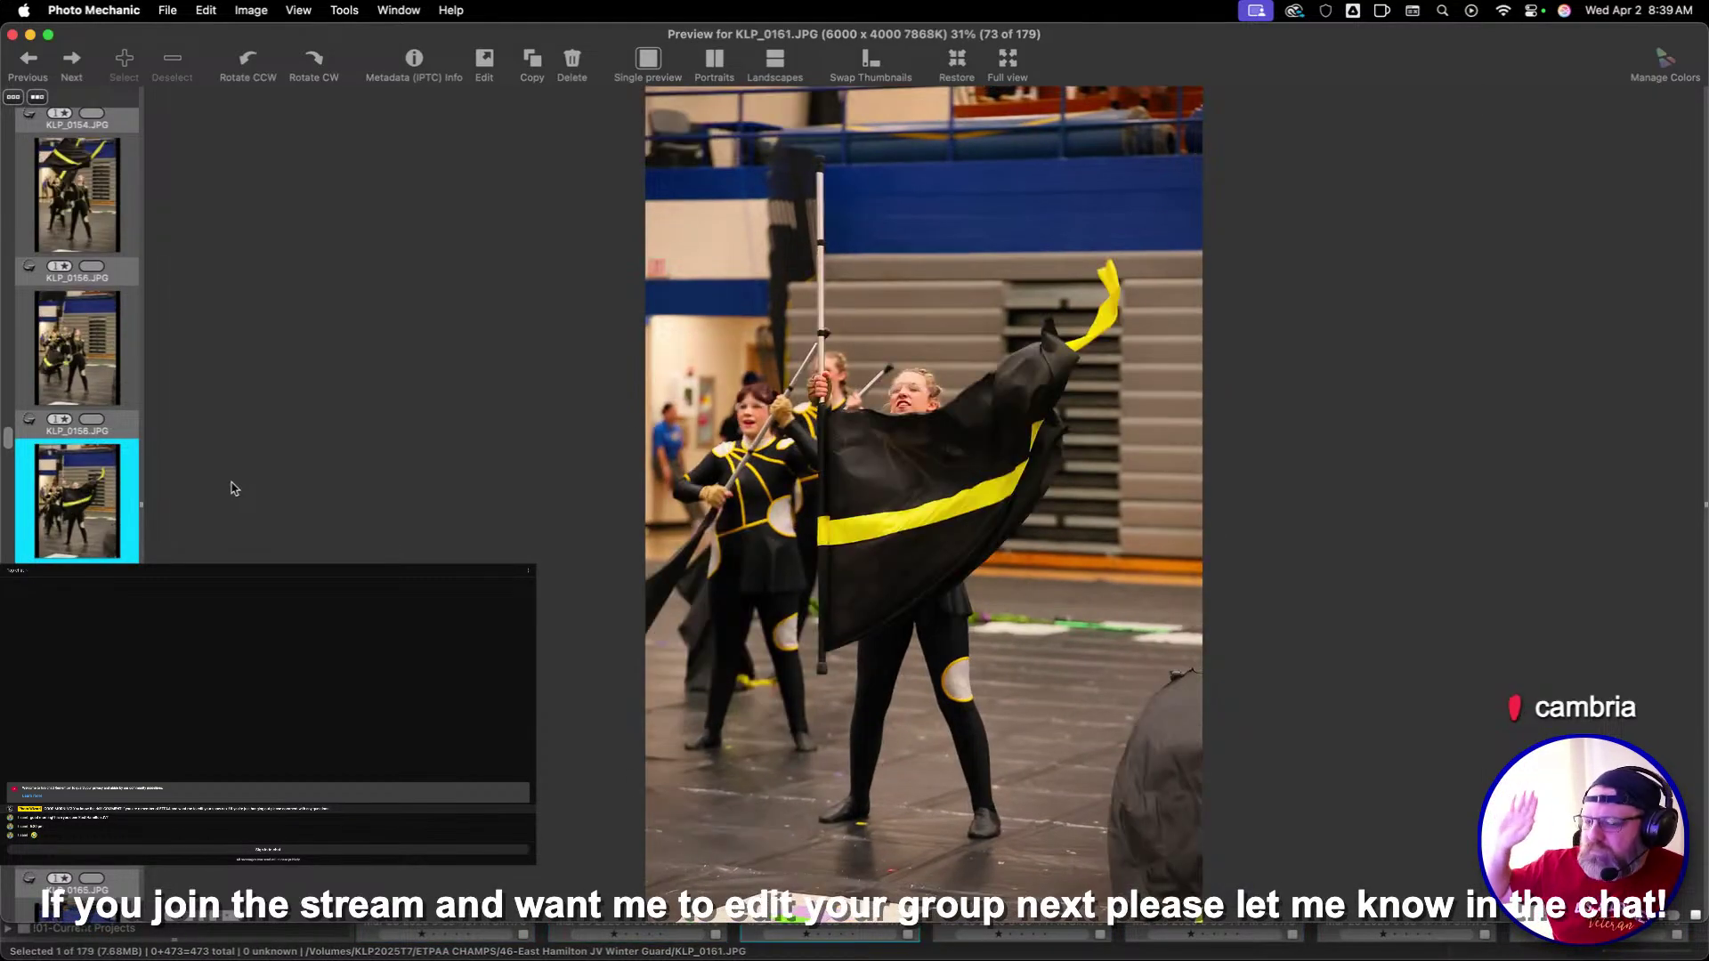
key("Right")
key("Right")
key("Right")
key("Right")
key("Right")
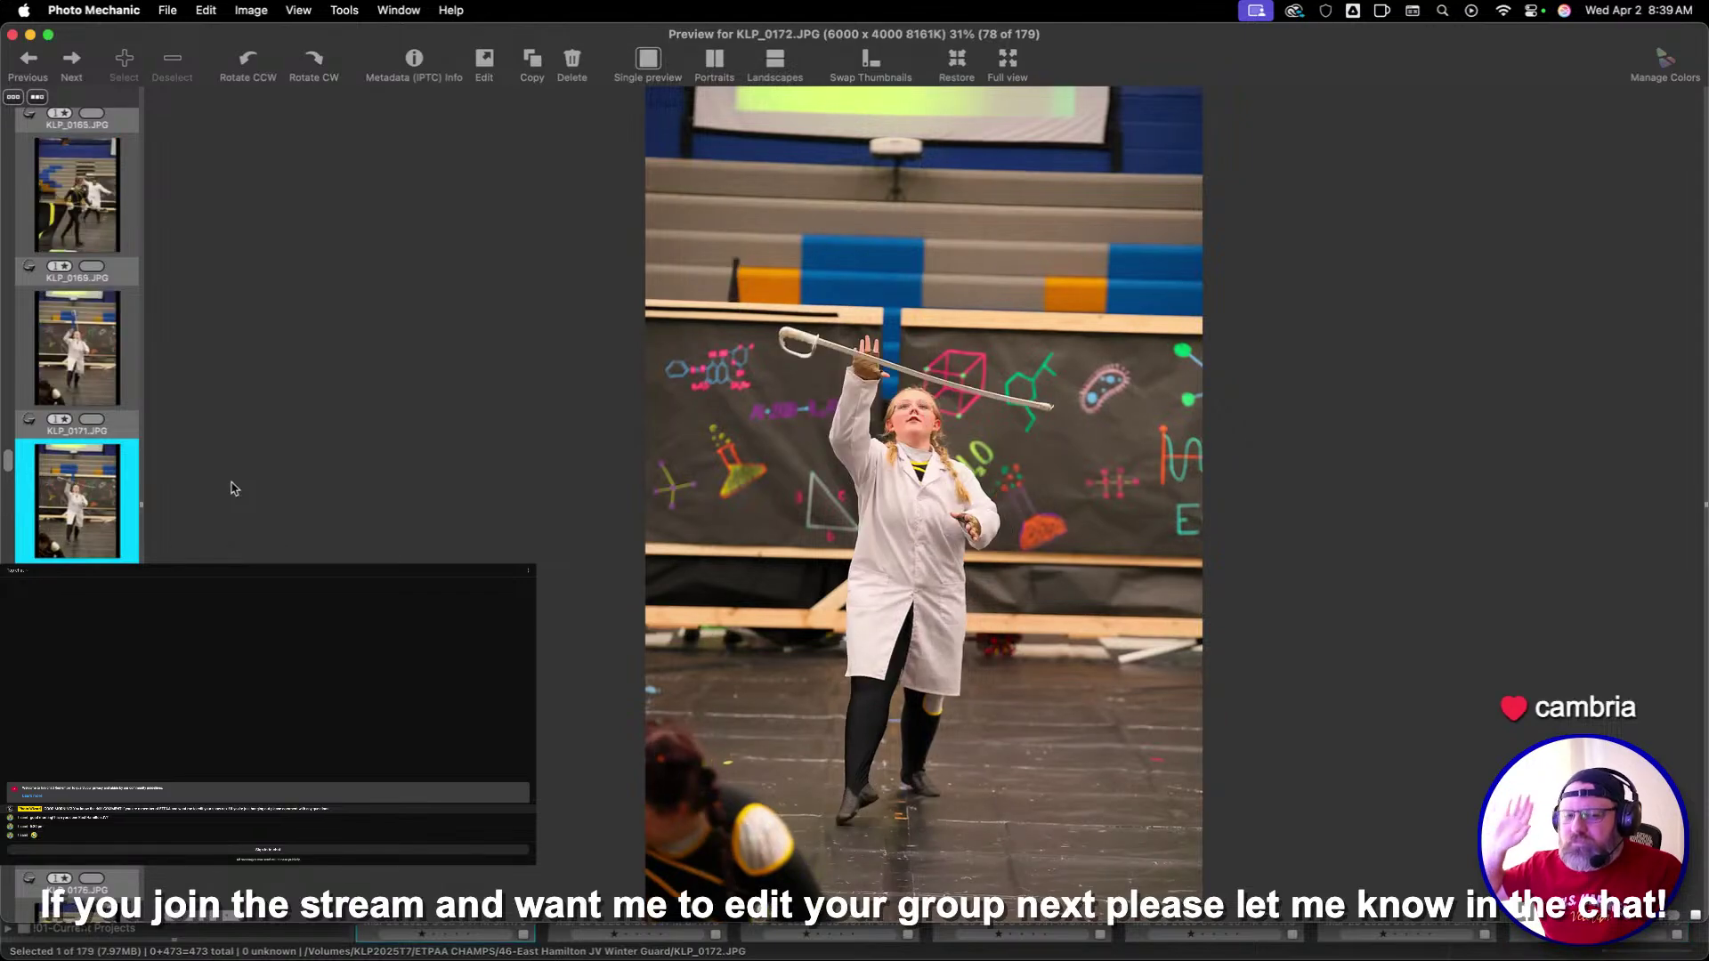
key("Right")
key("Right")
key("Right")
key("Right")
key("Right")
key("Right")
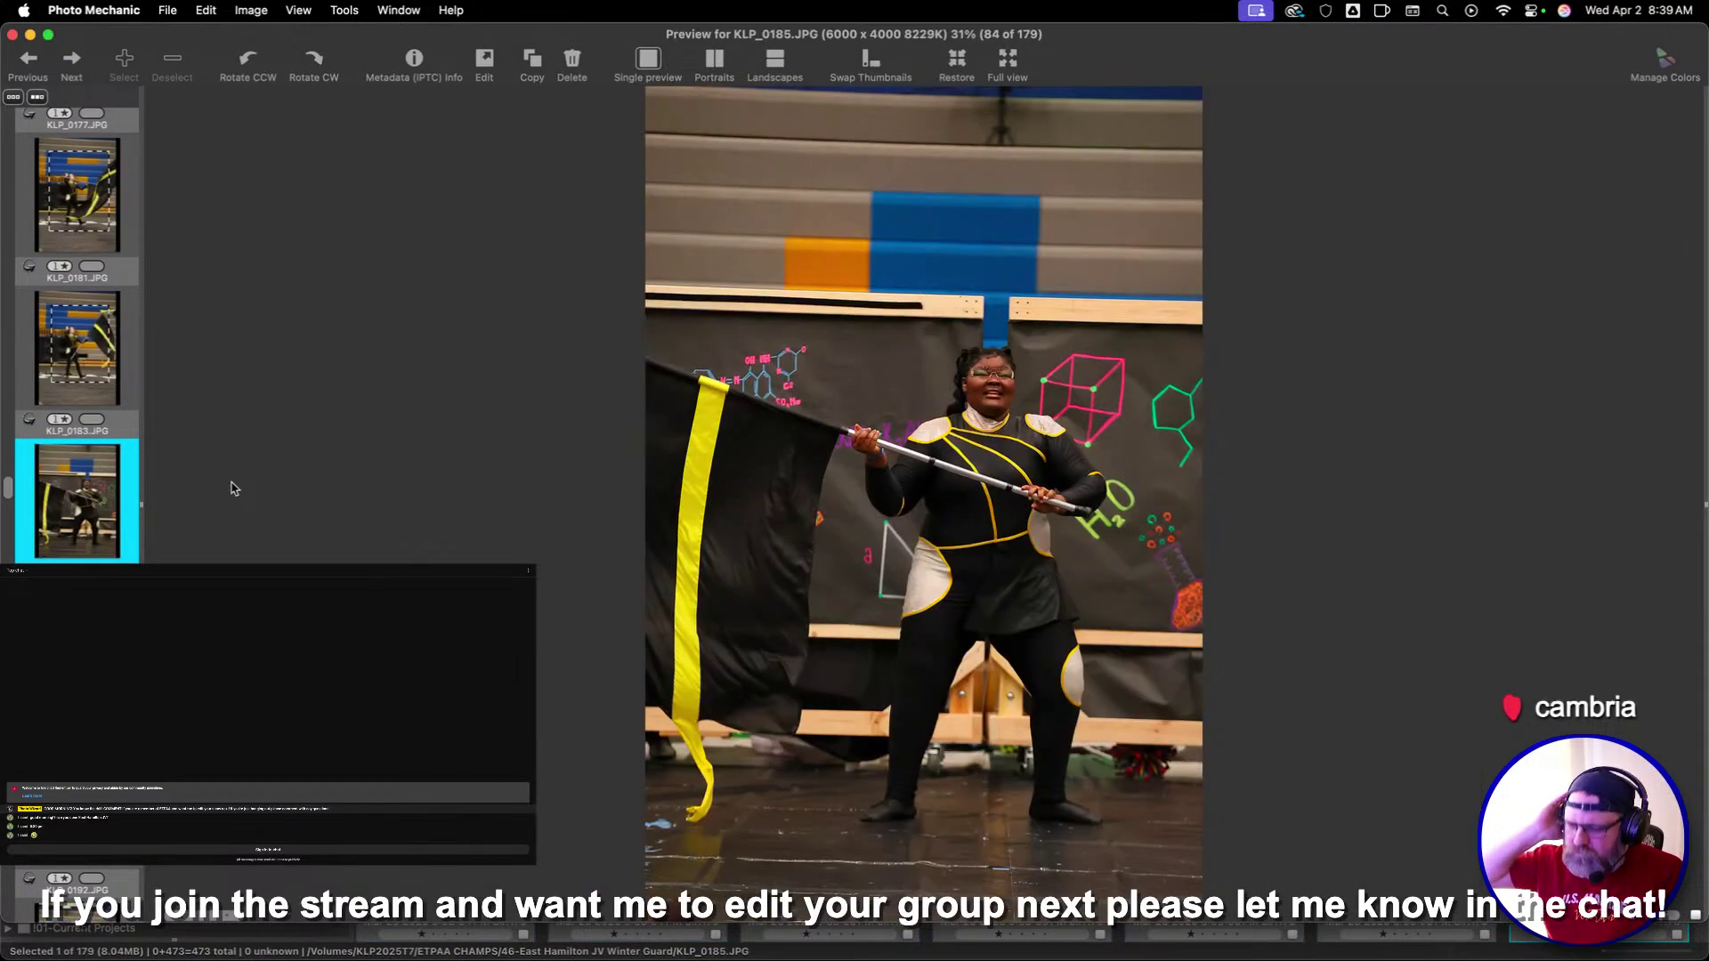
key("Right")
key("Right")
key("Right")
key("Right")
key("Right")
key("Right")
key("Right")
key("Right")
key("Right")
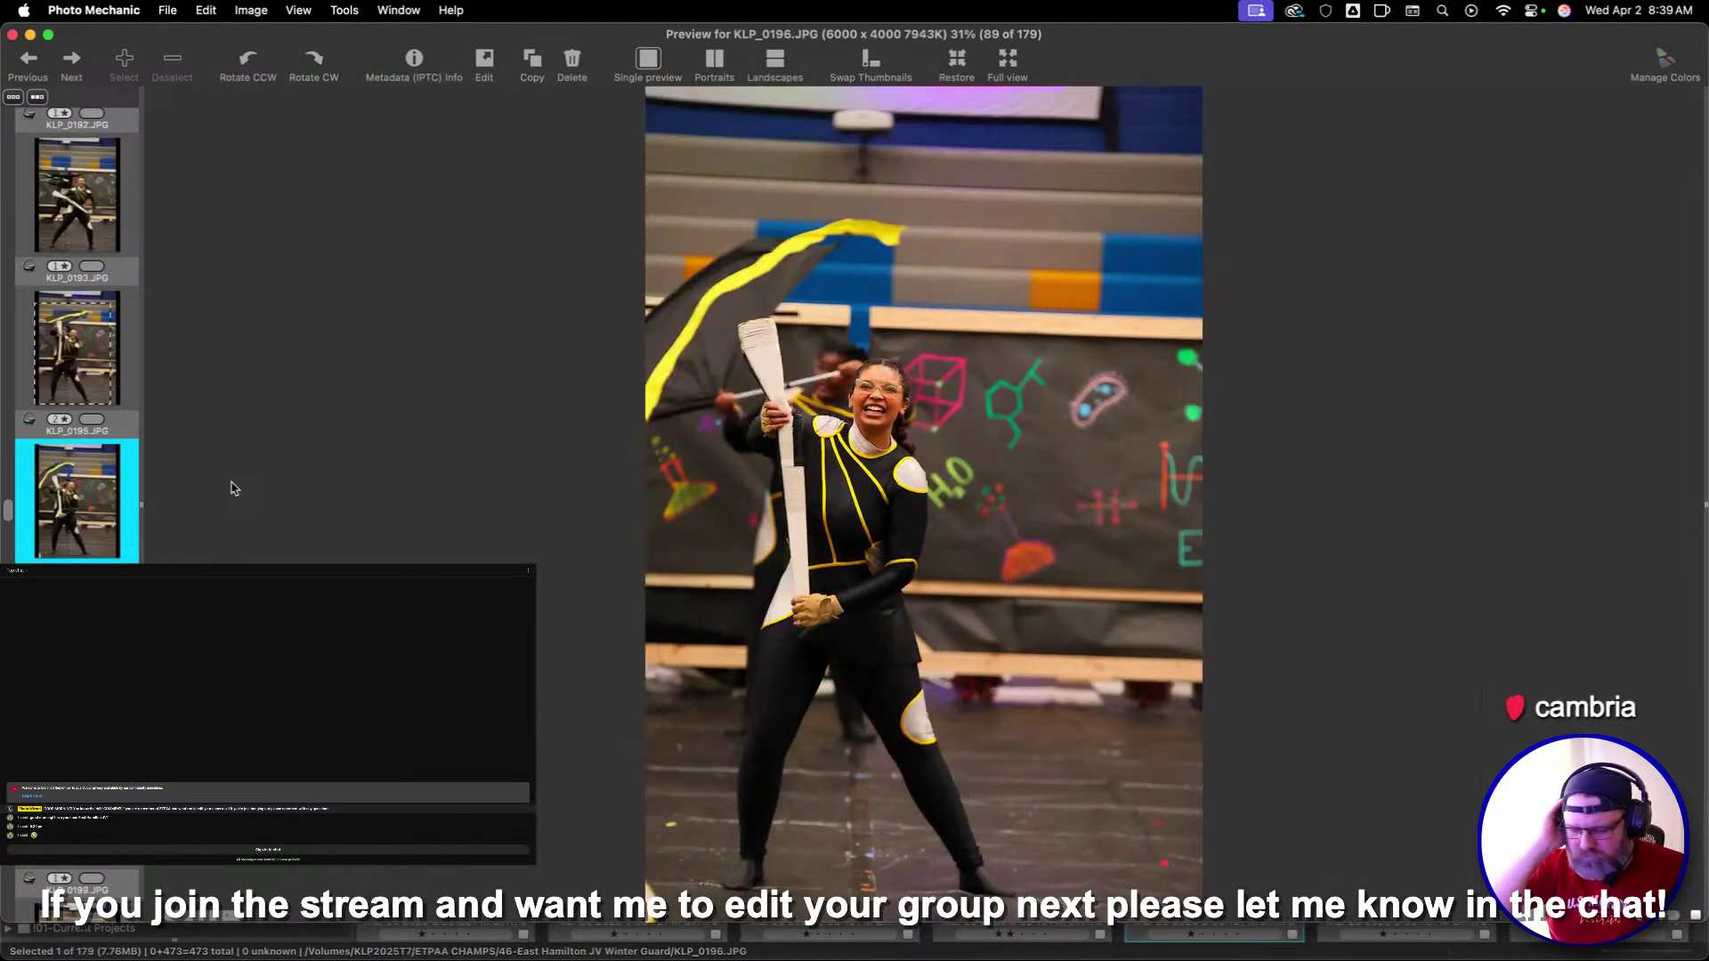
key("Right")
key("Right")
key("Right")
key("Right")
key("Right")
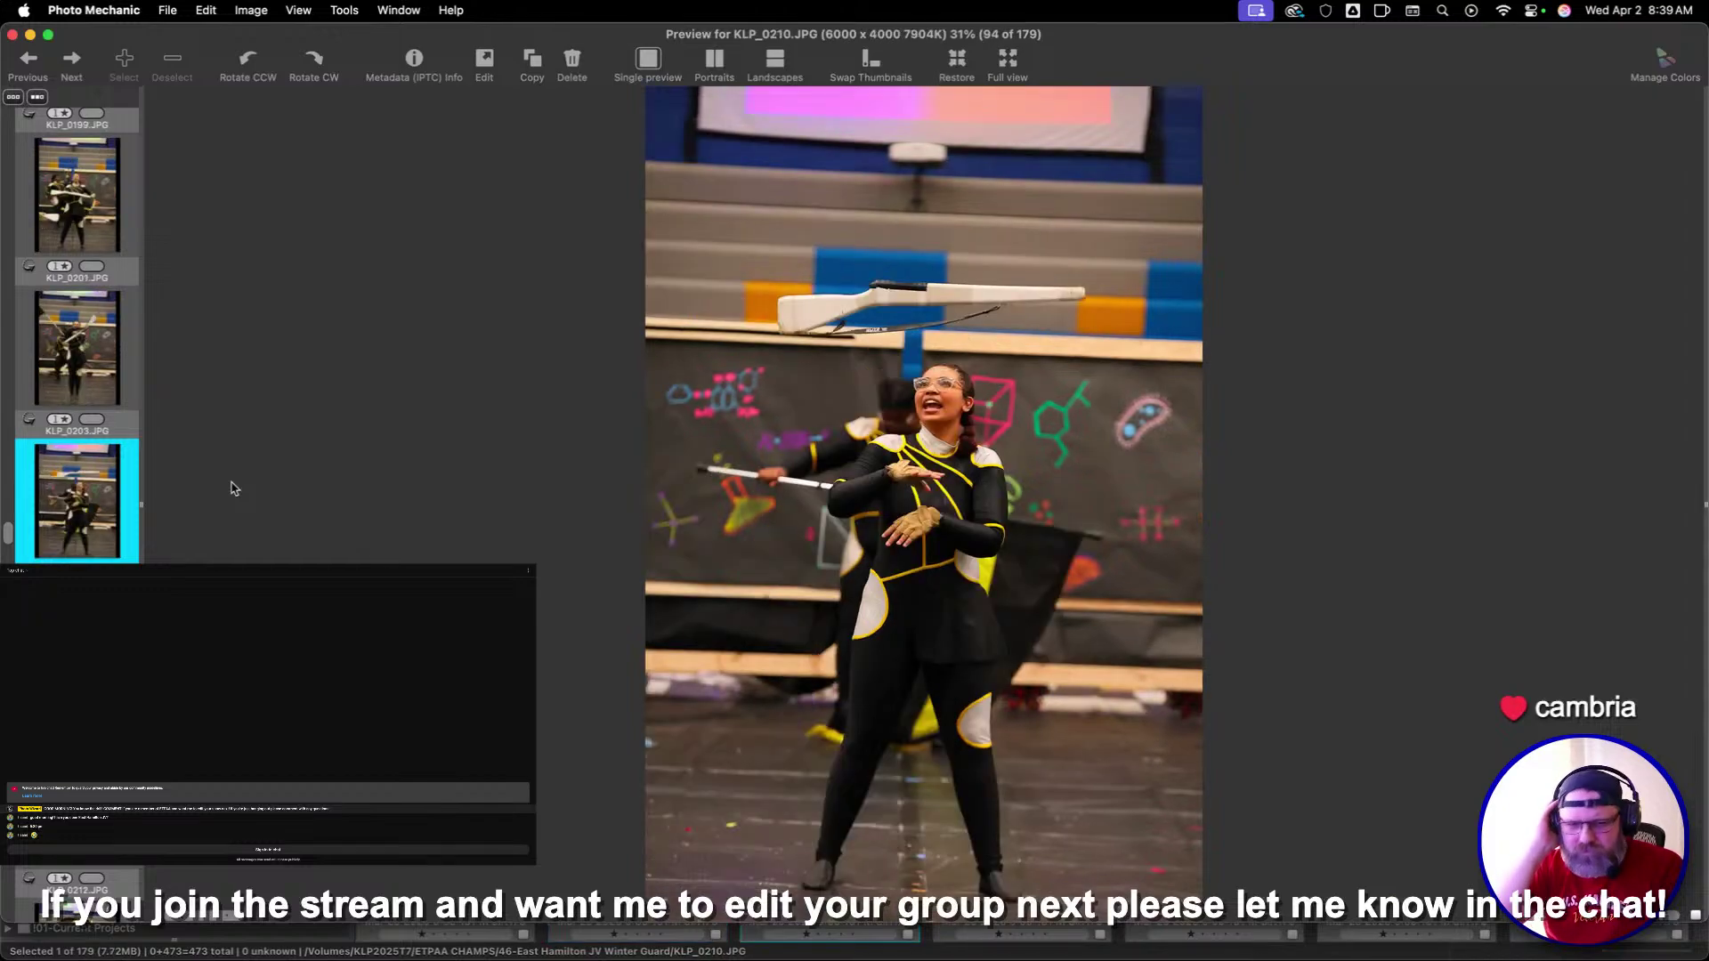
key("Right")
key("Right")
key("Right")
key("Right")
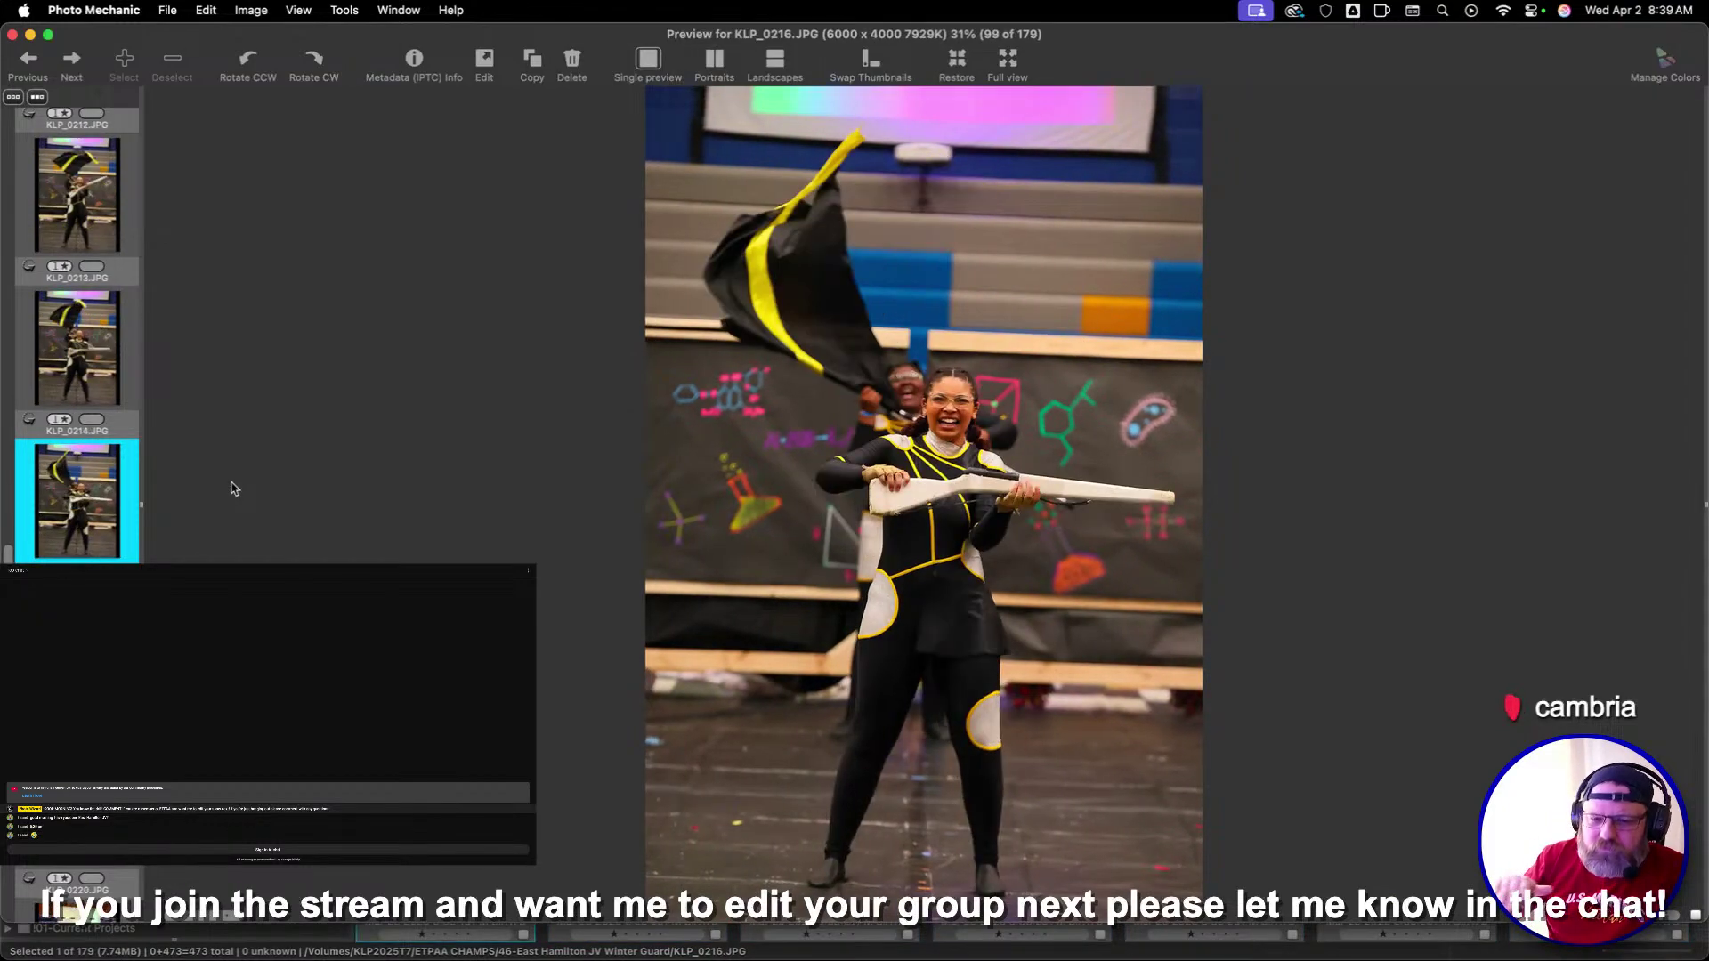
key("Right")
key("Right")
key("Right")
key("Right")
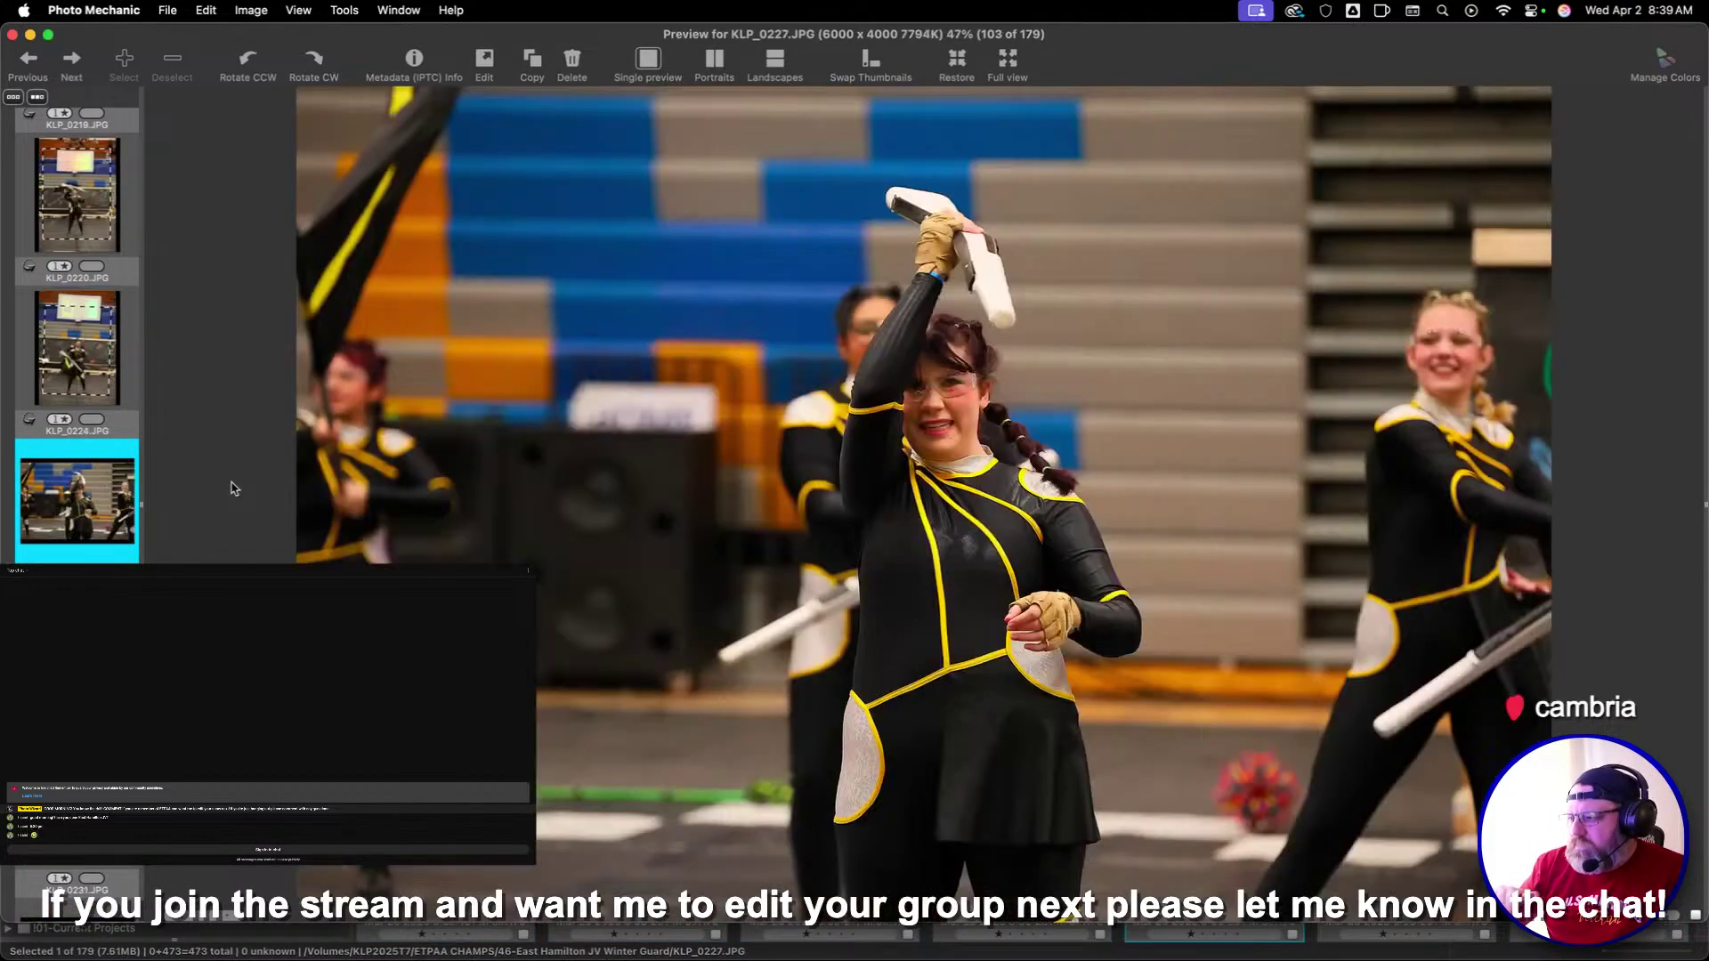
key("Right")
key("Right")
key("Right")
key("Right")
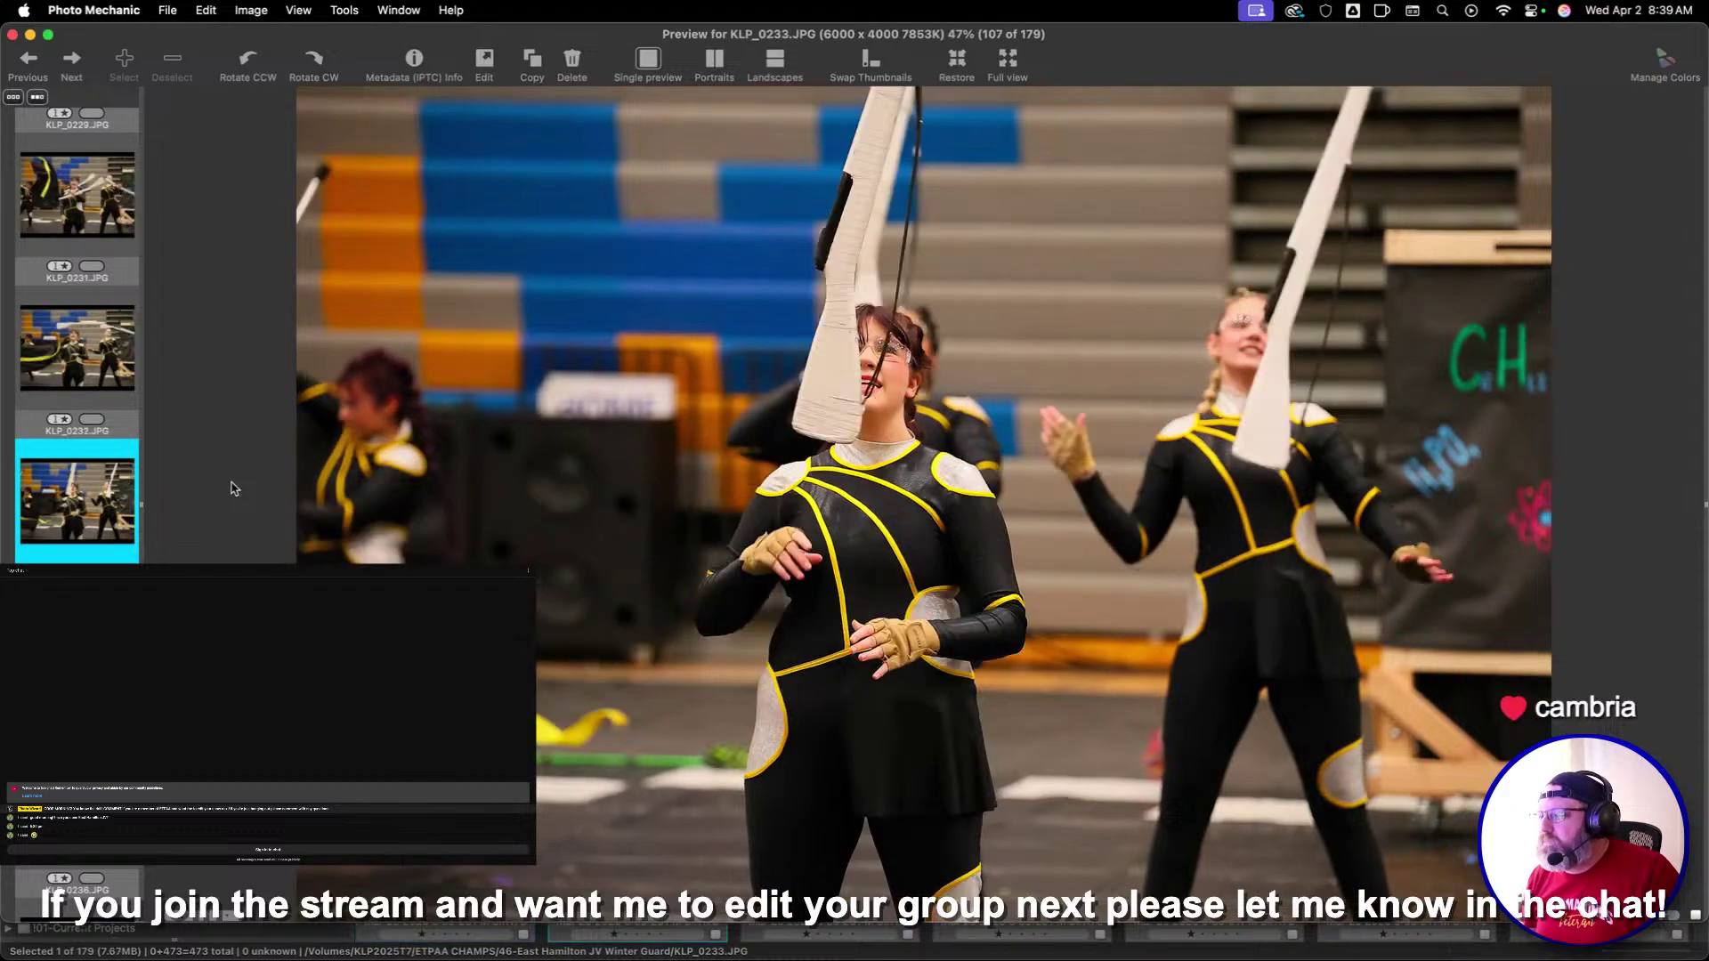
key("Right")
key("Right")
key("Right")
key("Right")
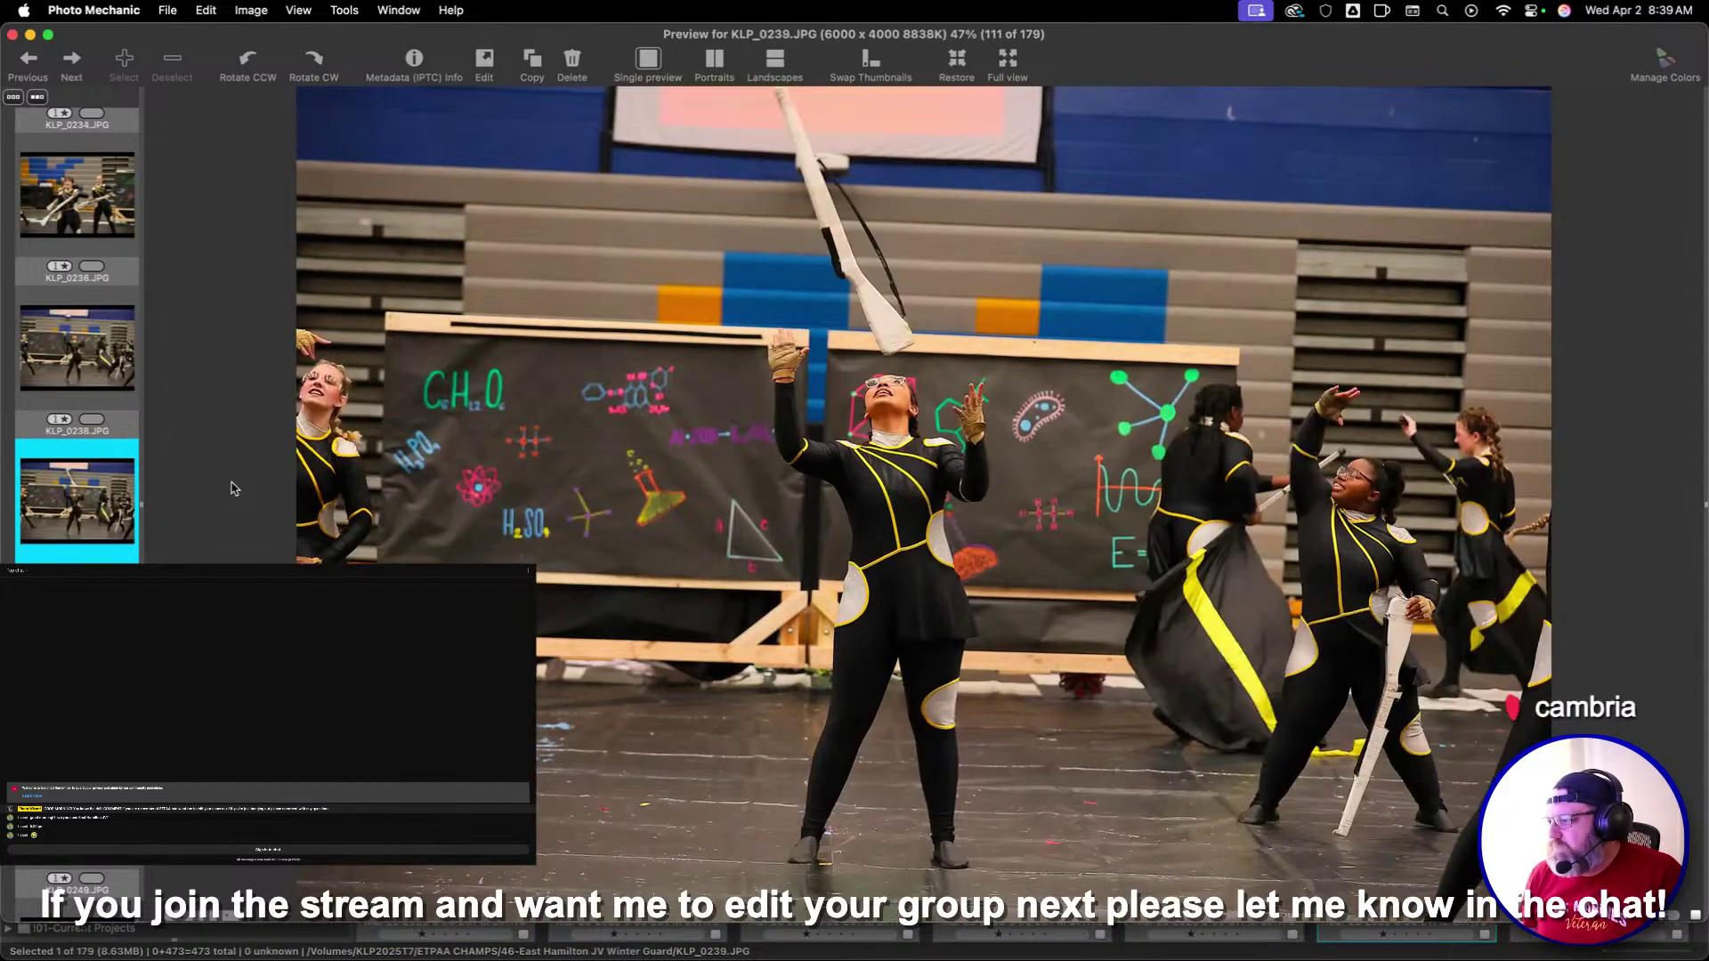
key("Right")
key("Right")
key("Right")
key("Right")
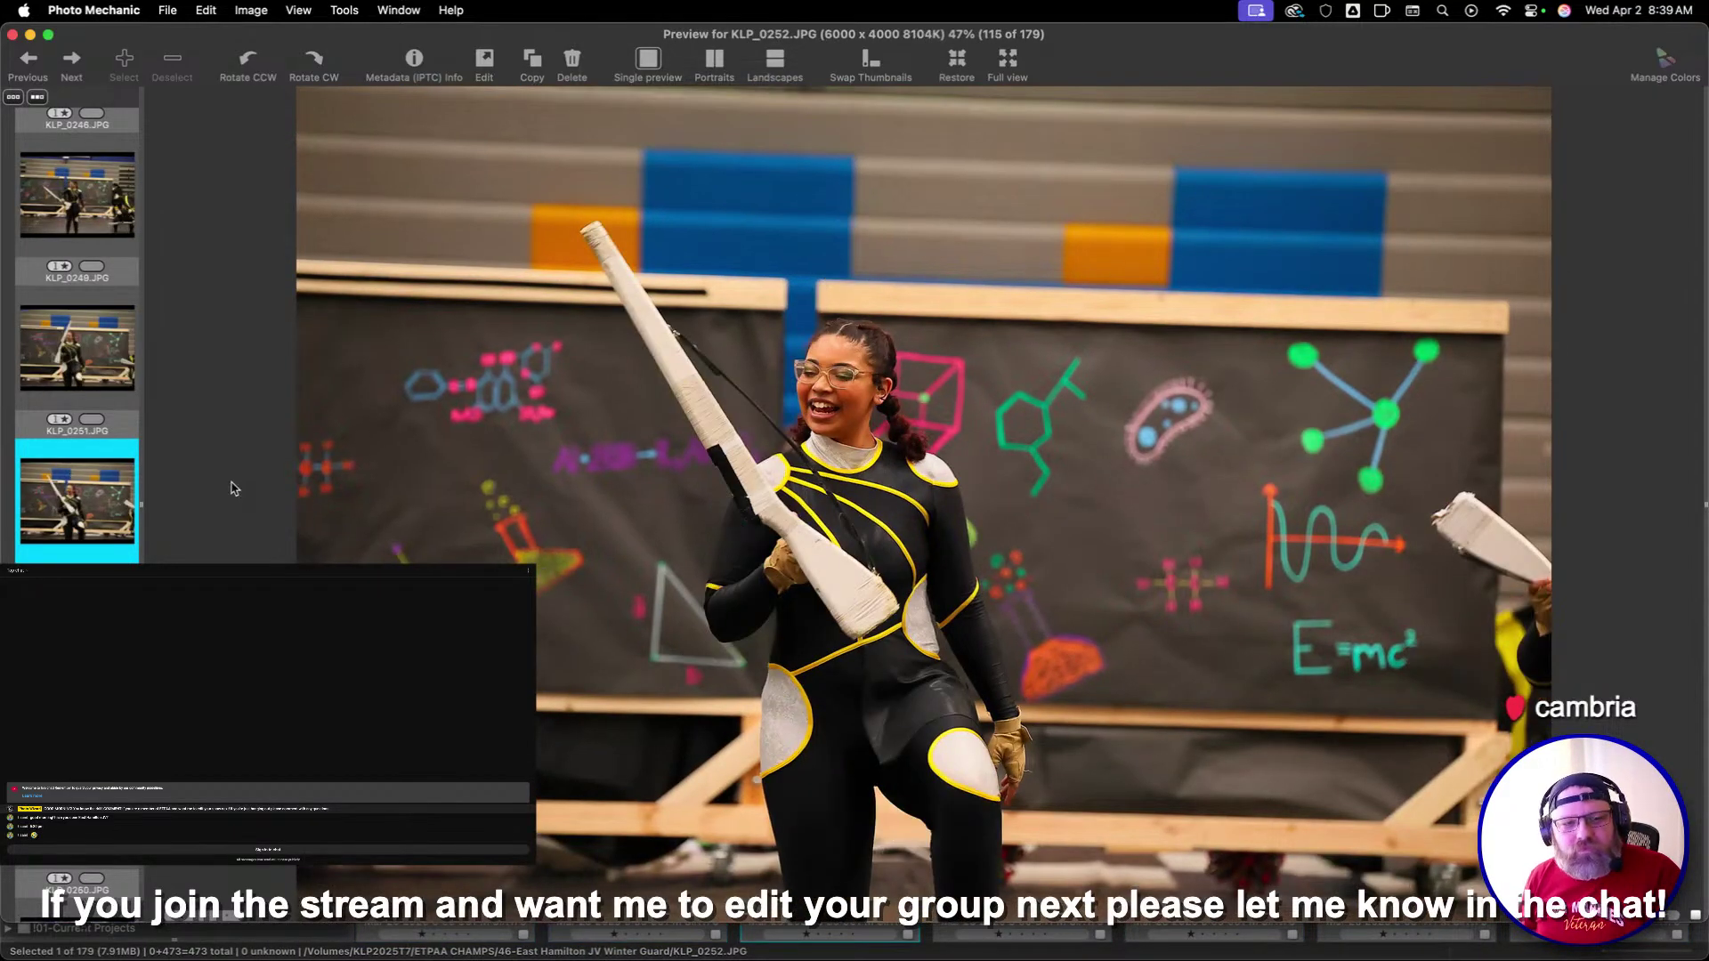
key("Right")
key("Right")
key("Right")
key("Right")
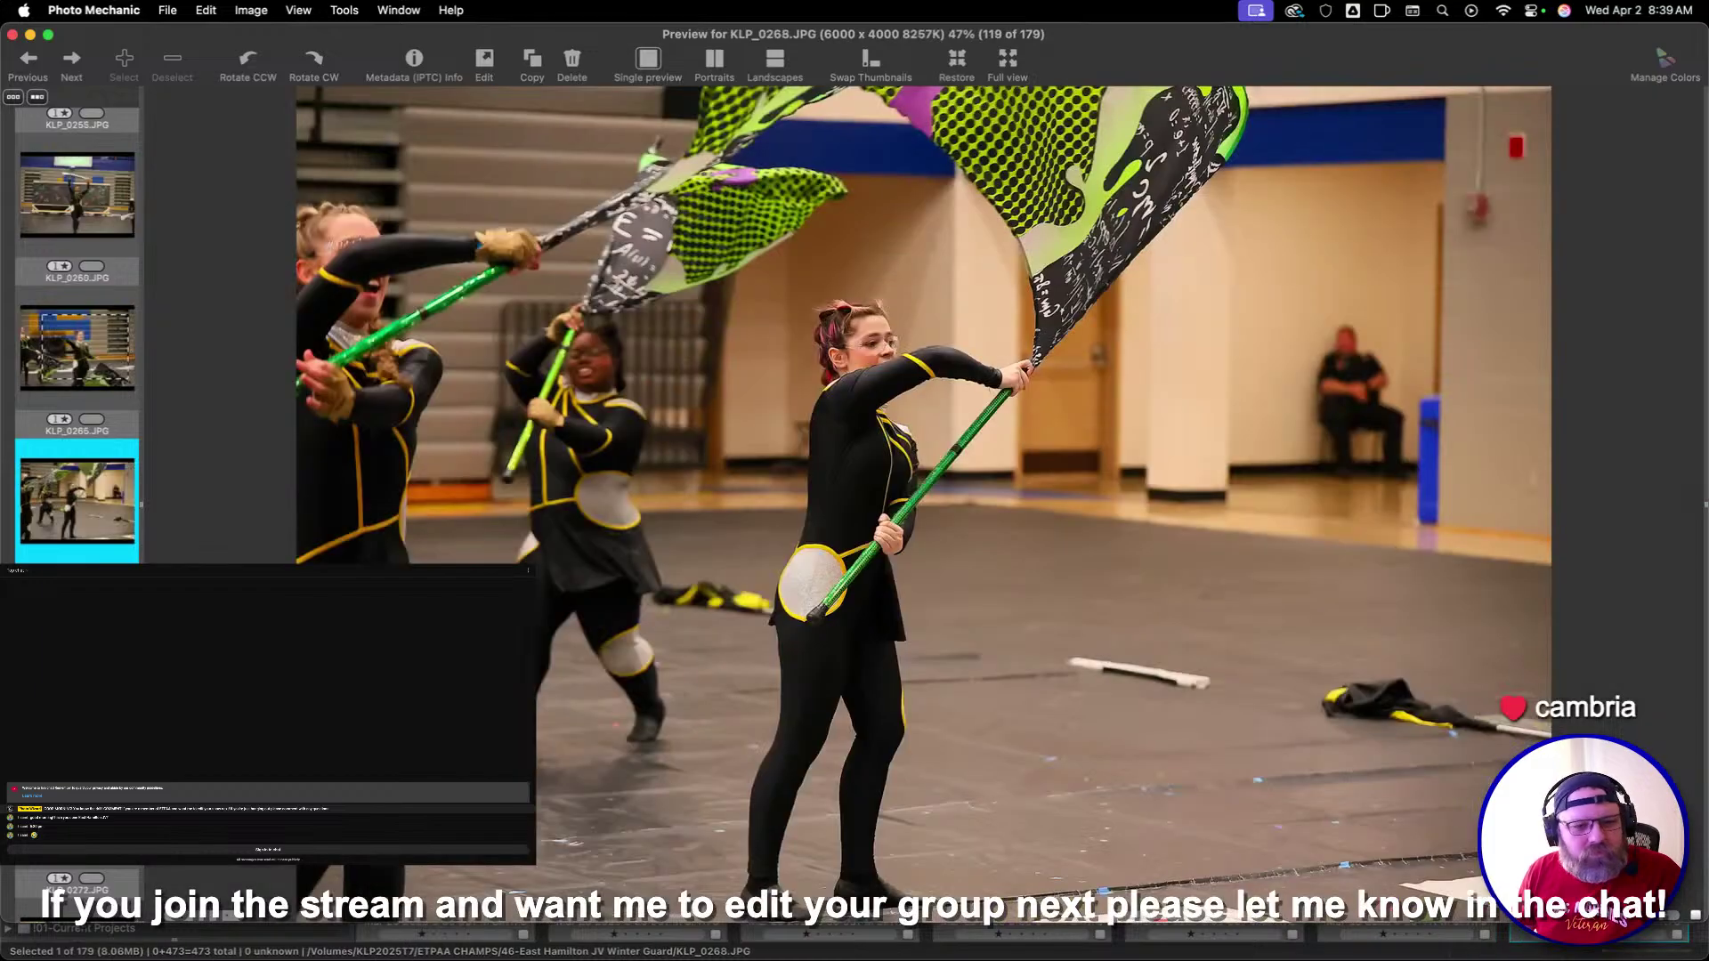
key("Right")
key("Right")
key("Right")
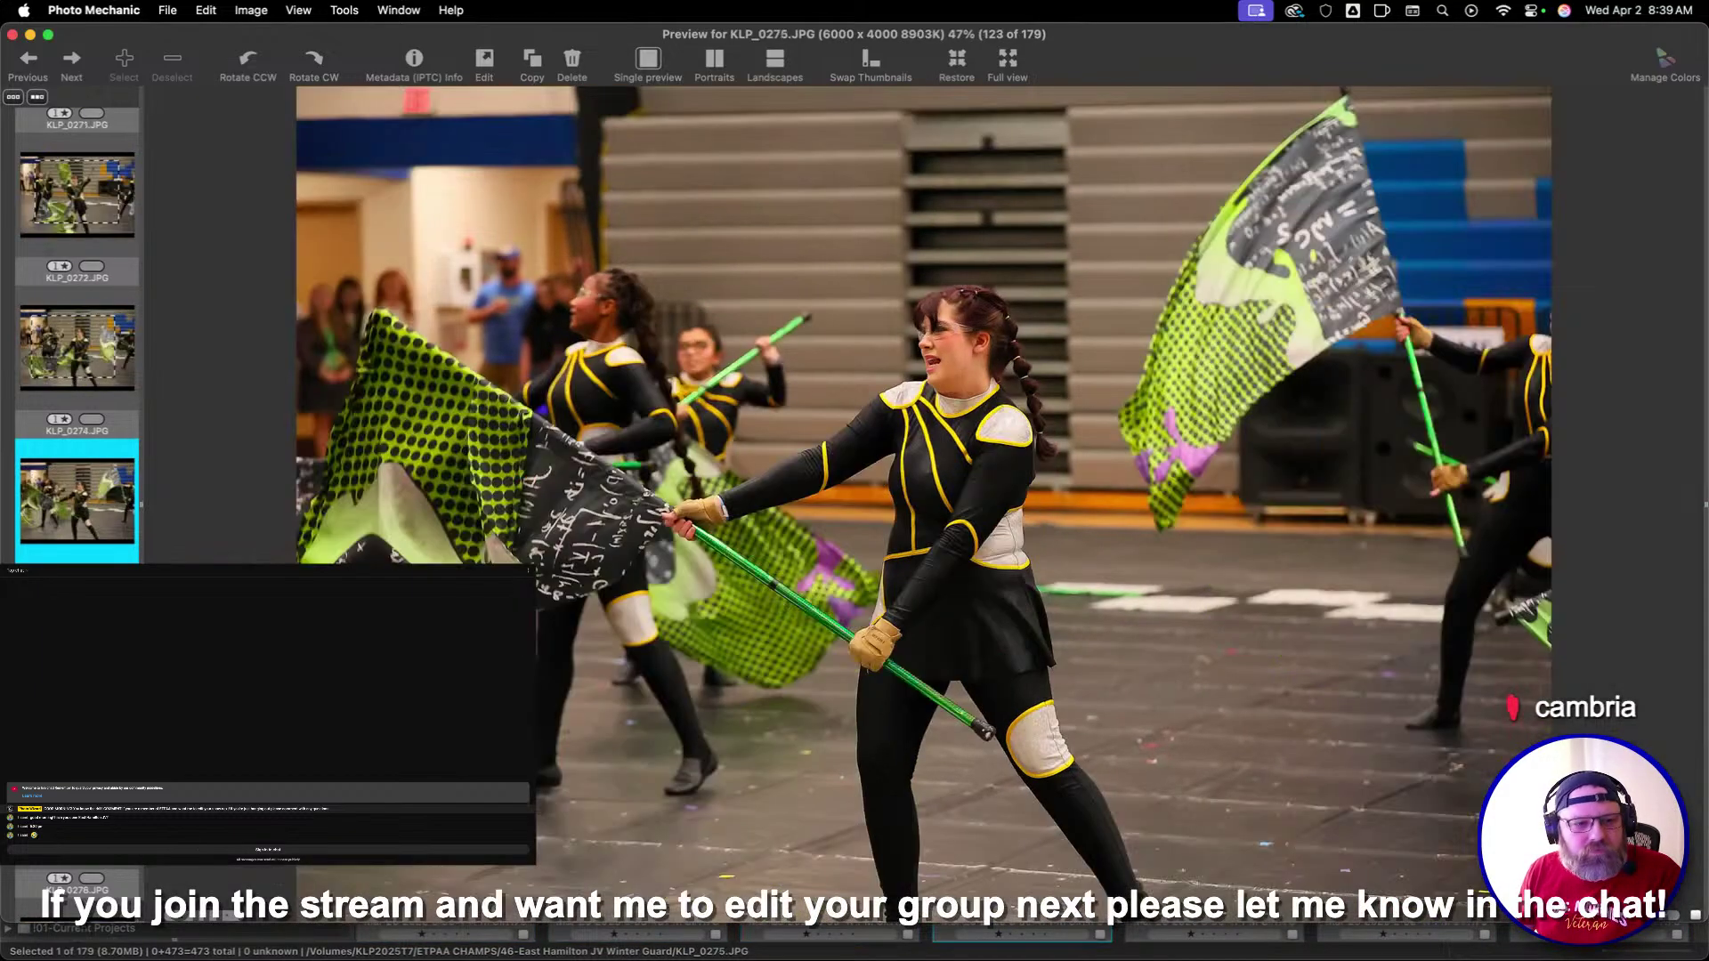
key("Right")
key("Right")
key("Right")
key("Right")
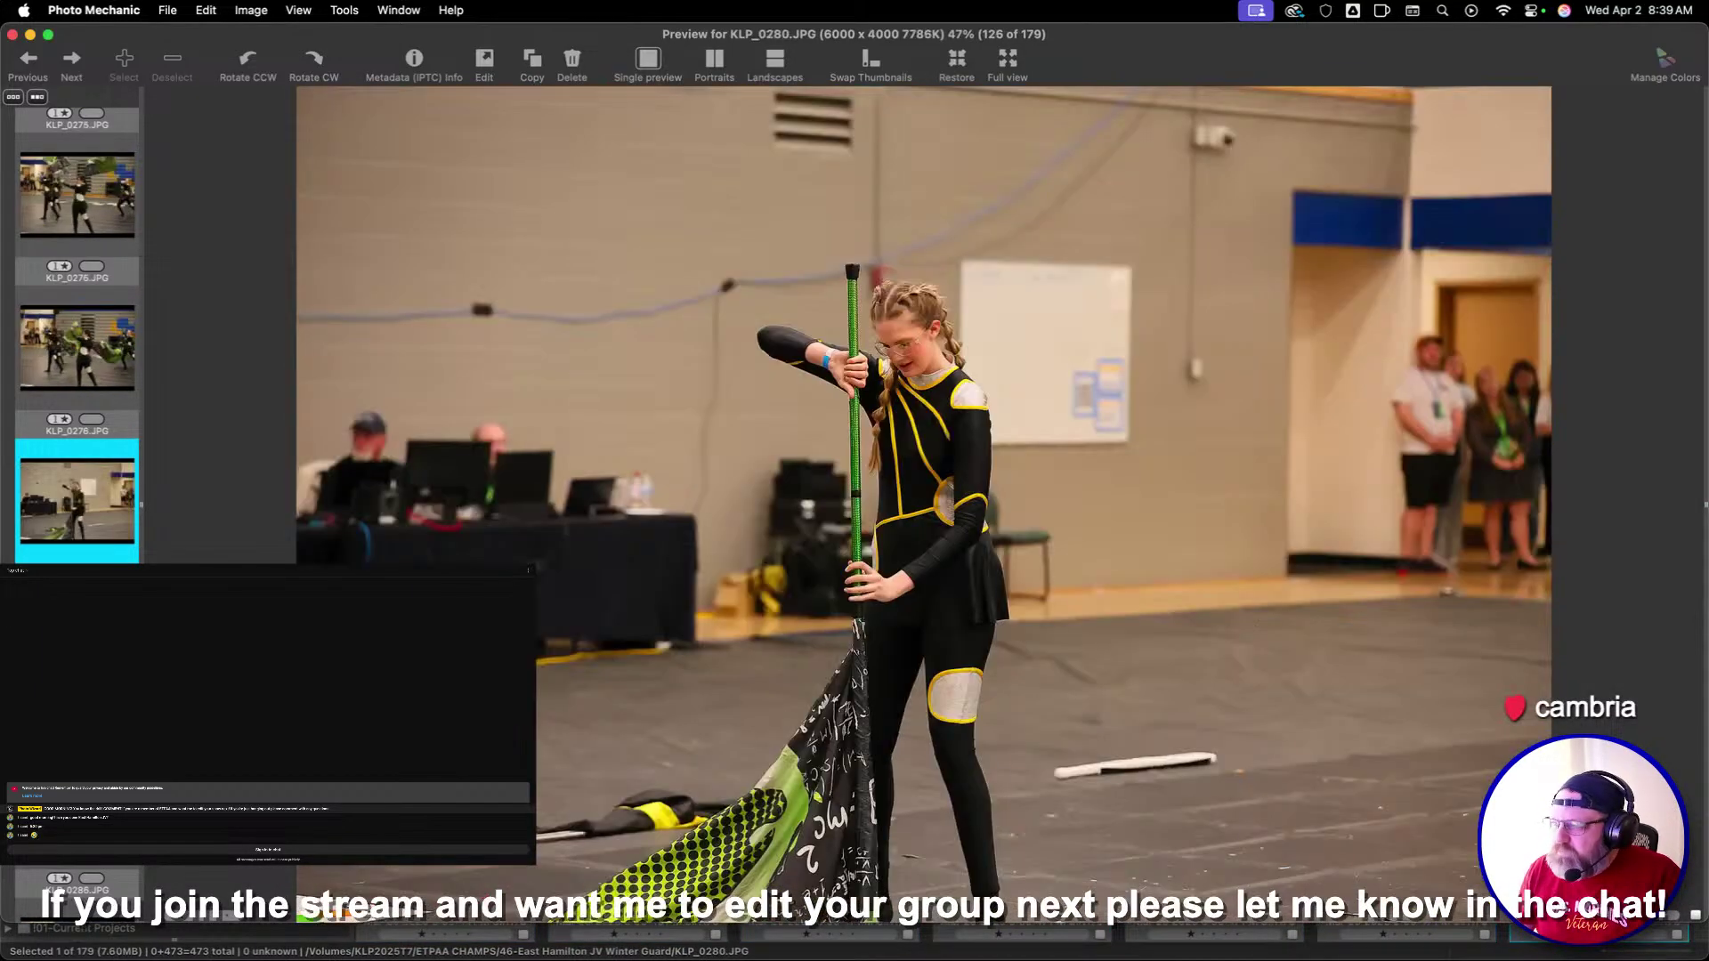
key("Right")
key("Right")
key("Right")
key("Right")
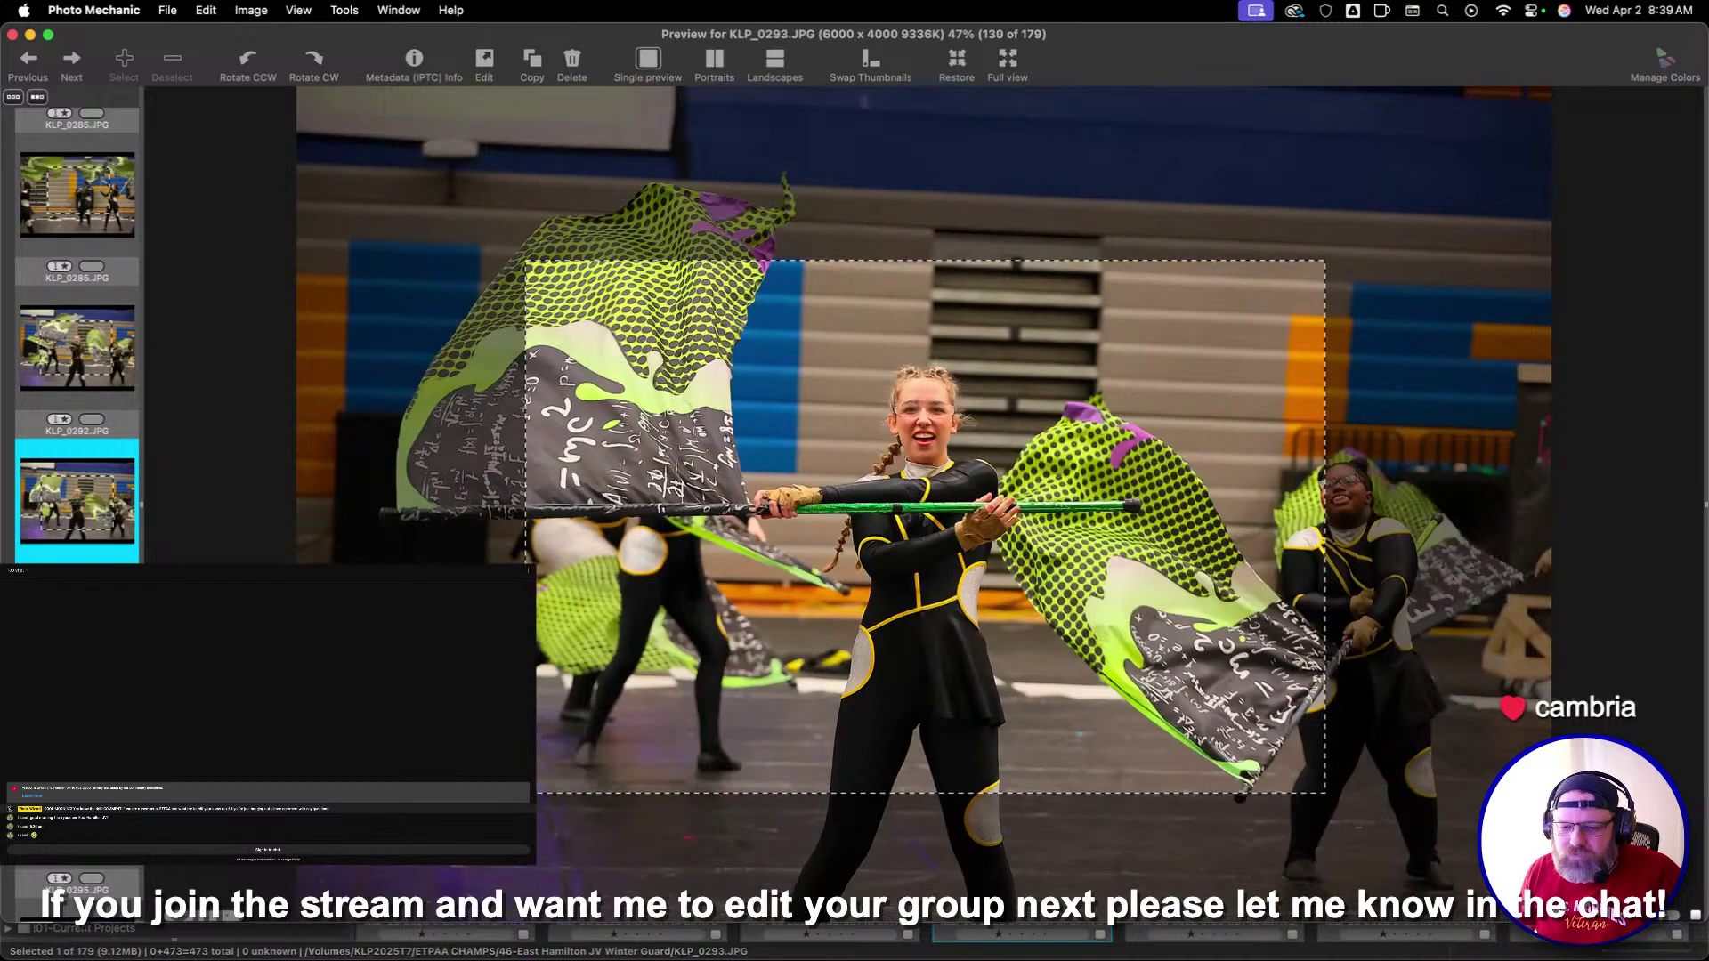
Review the remaining East Hamilton JV Winter Guard photos after KLP_0293.JPG through the end of the selection
key("Right")
key("Right")
key("Right")
key("Right")
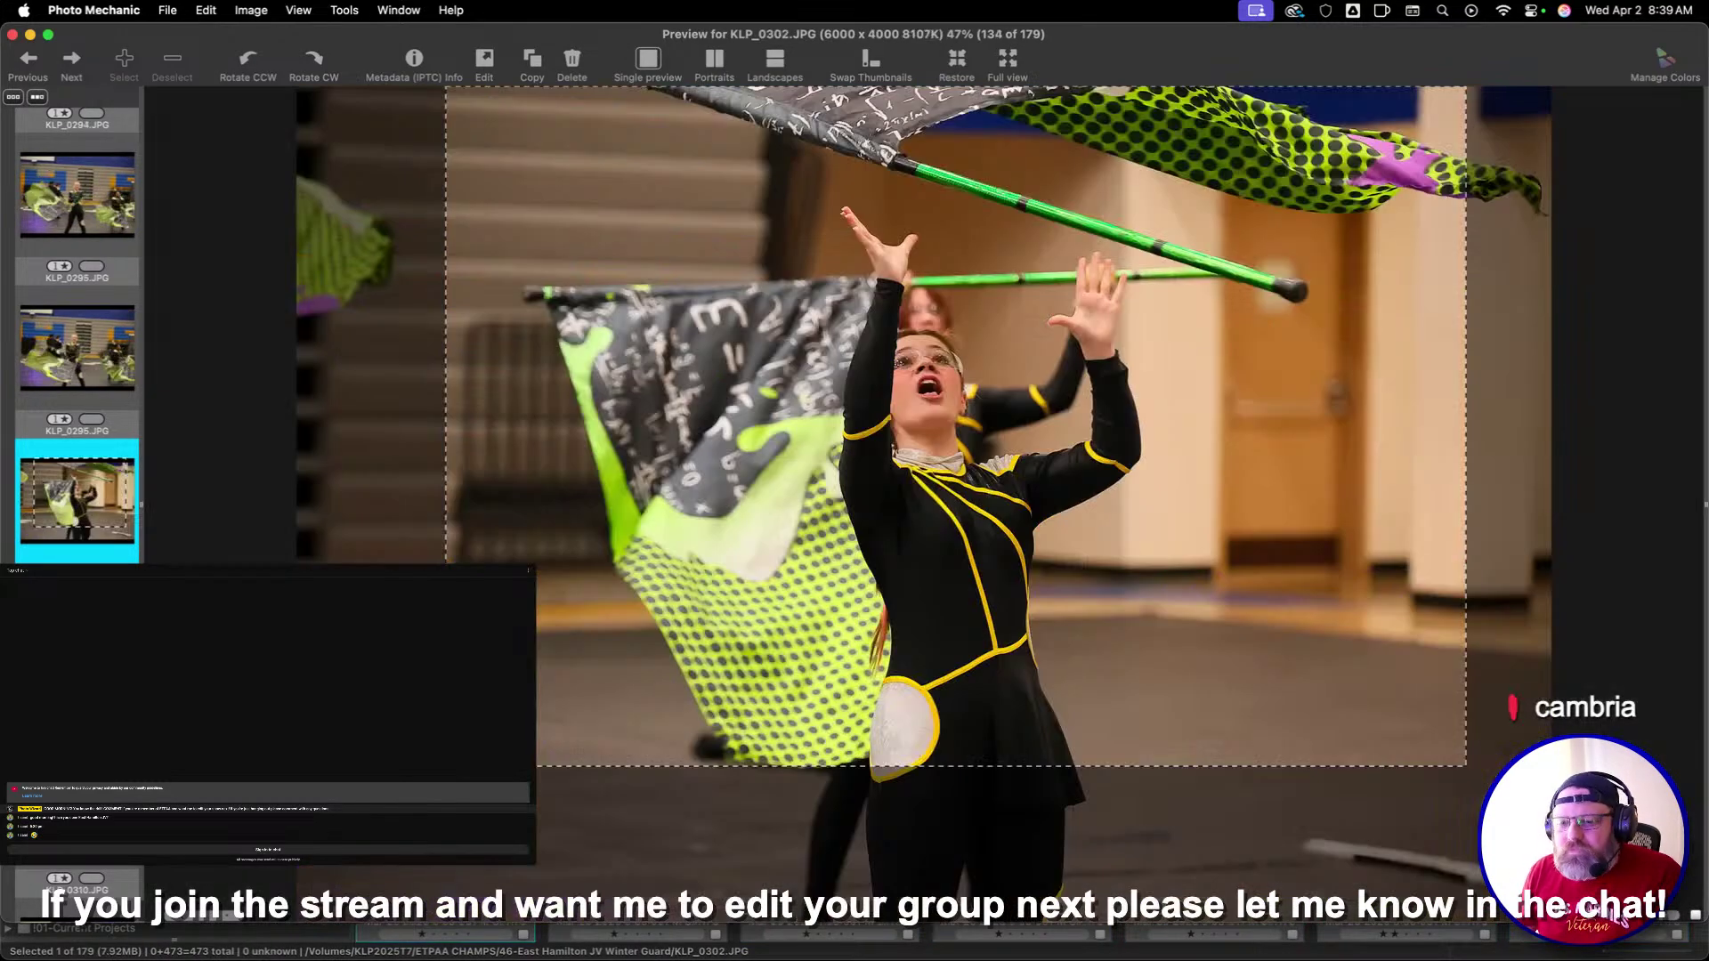
key("Right")
key("Right")
key("Right")
key("Right")
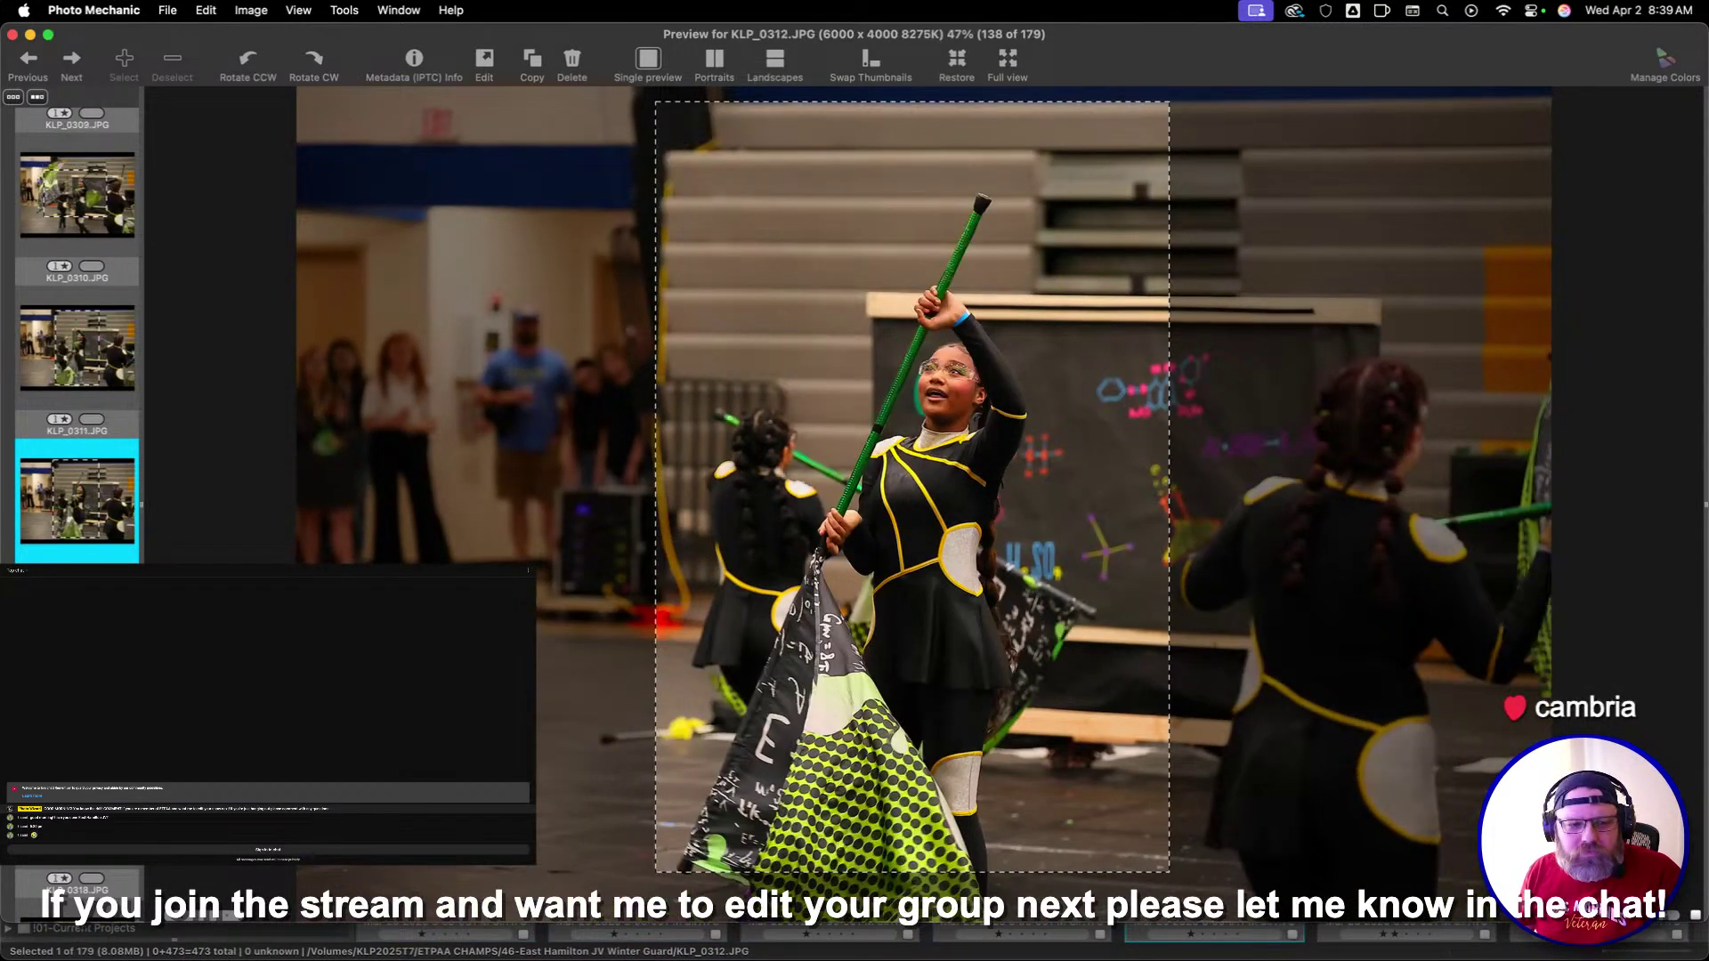
key("Right")
key("Right")
key("Right")
key("Right")
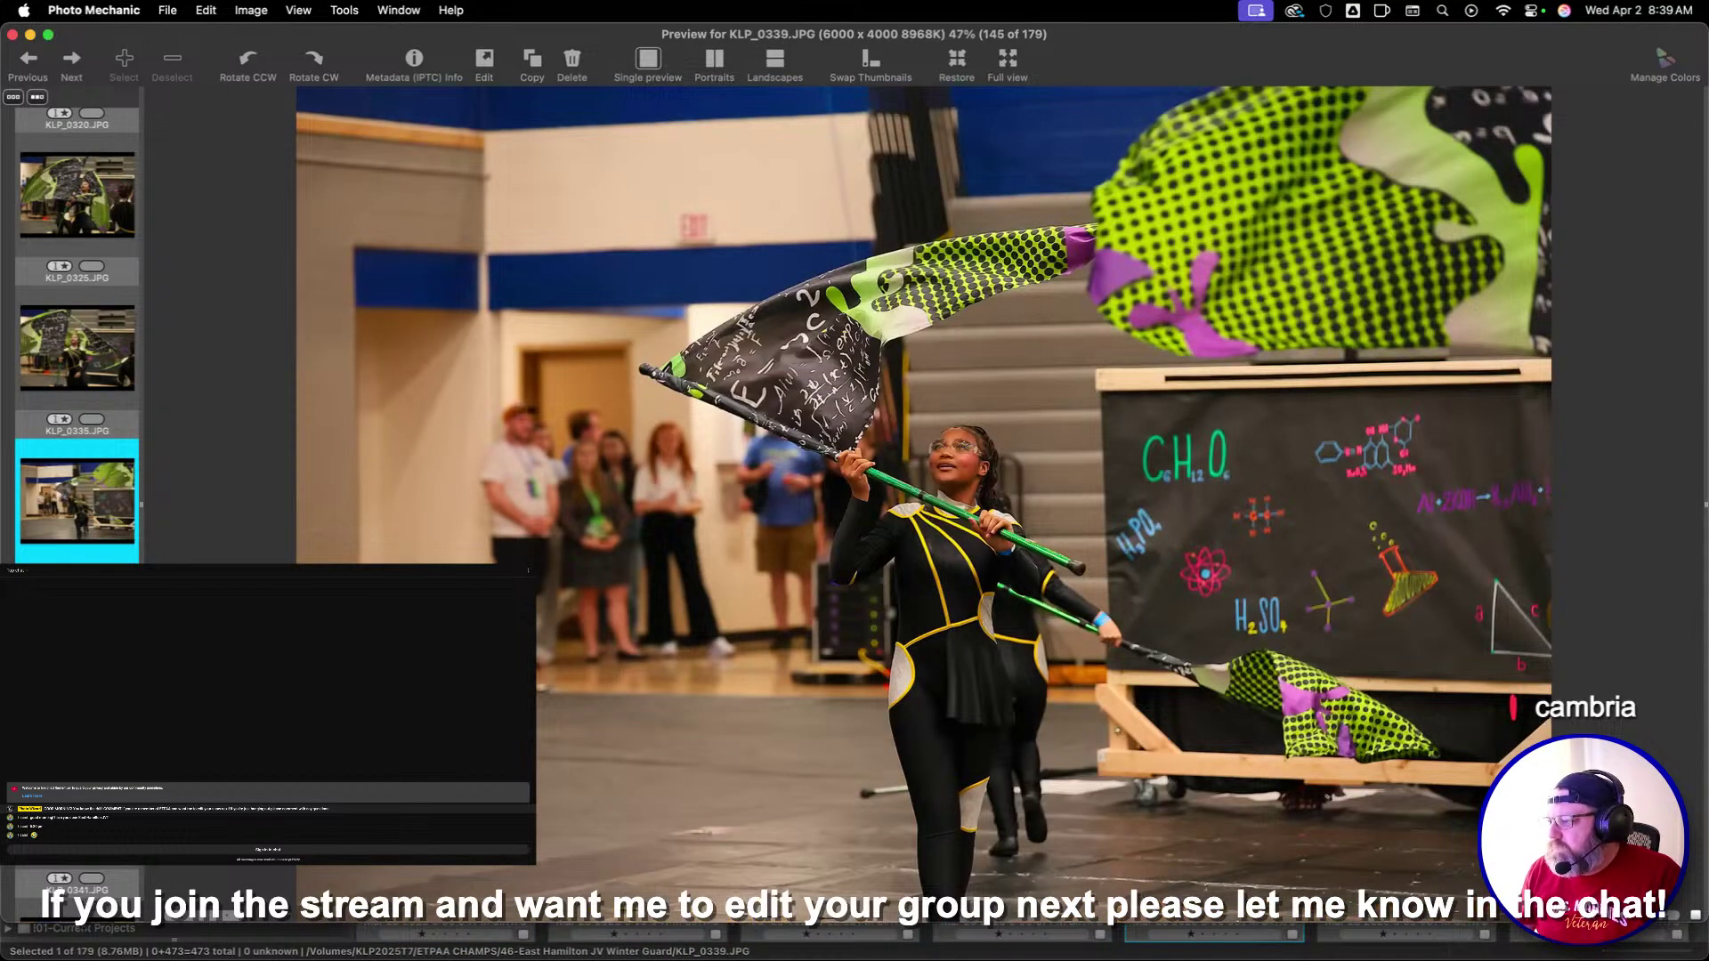
key("Right")
key("Right")
key("Right")
key("Right")
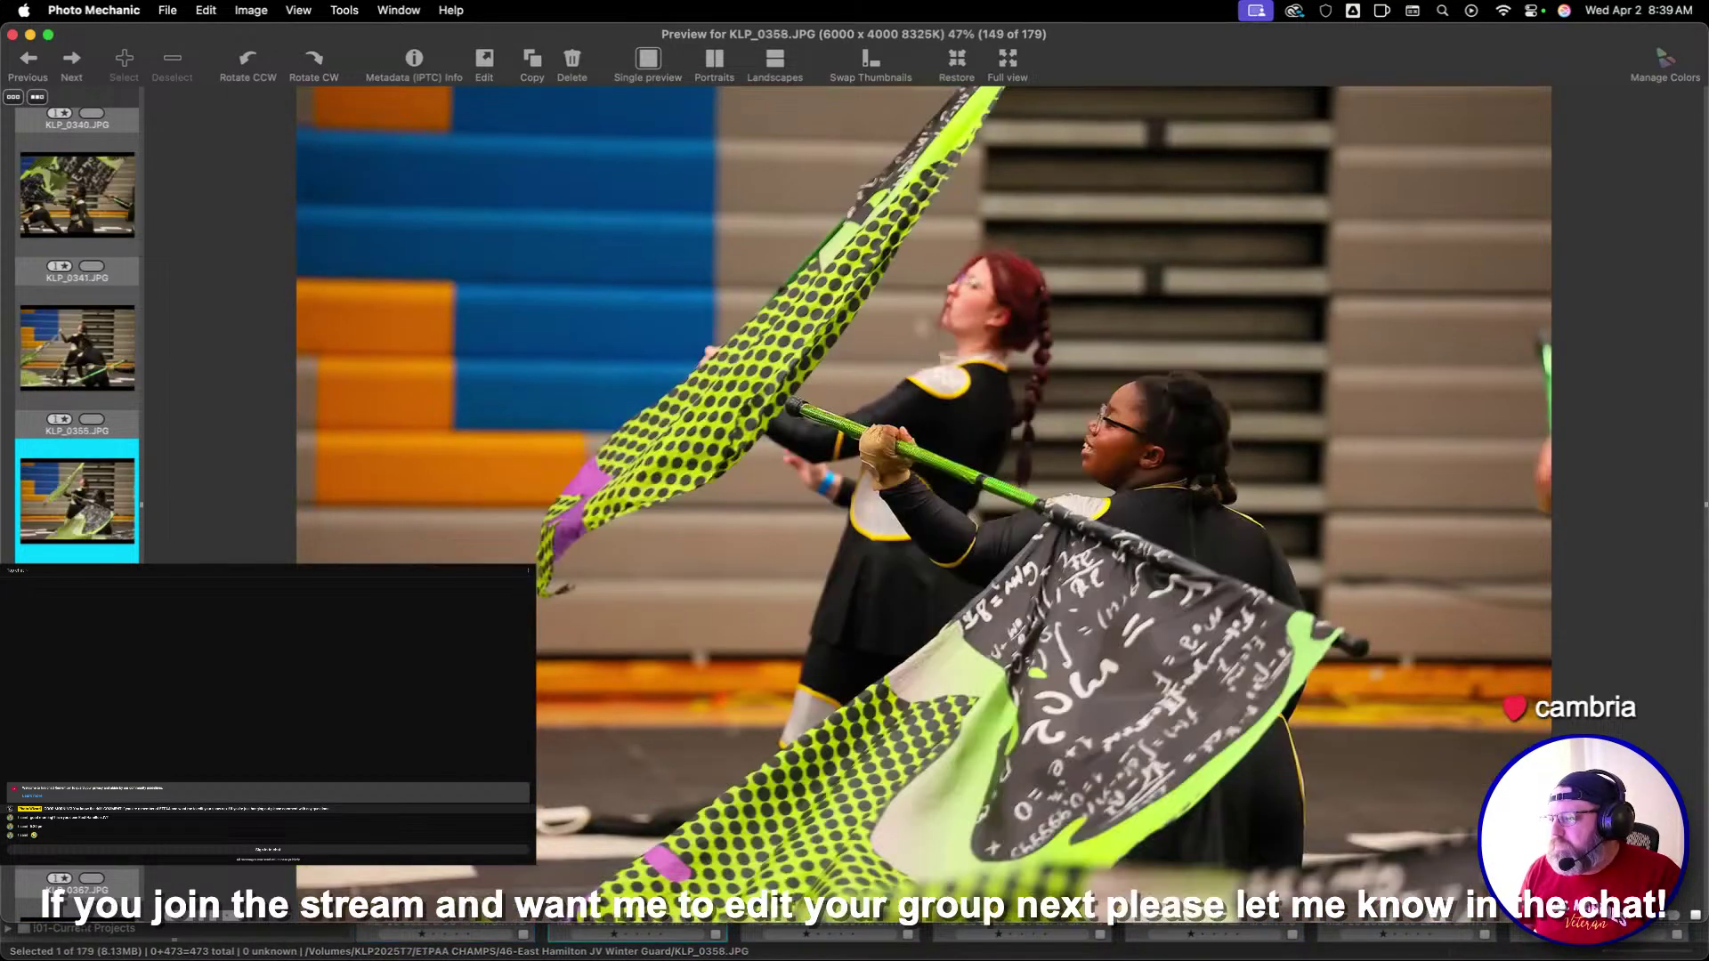
key("Right")
key("Right")
key("Right")
key("Right")
key("Right")
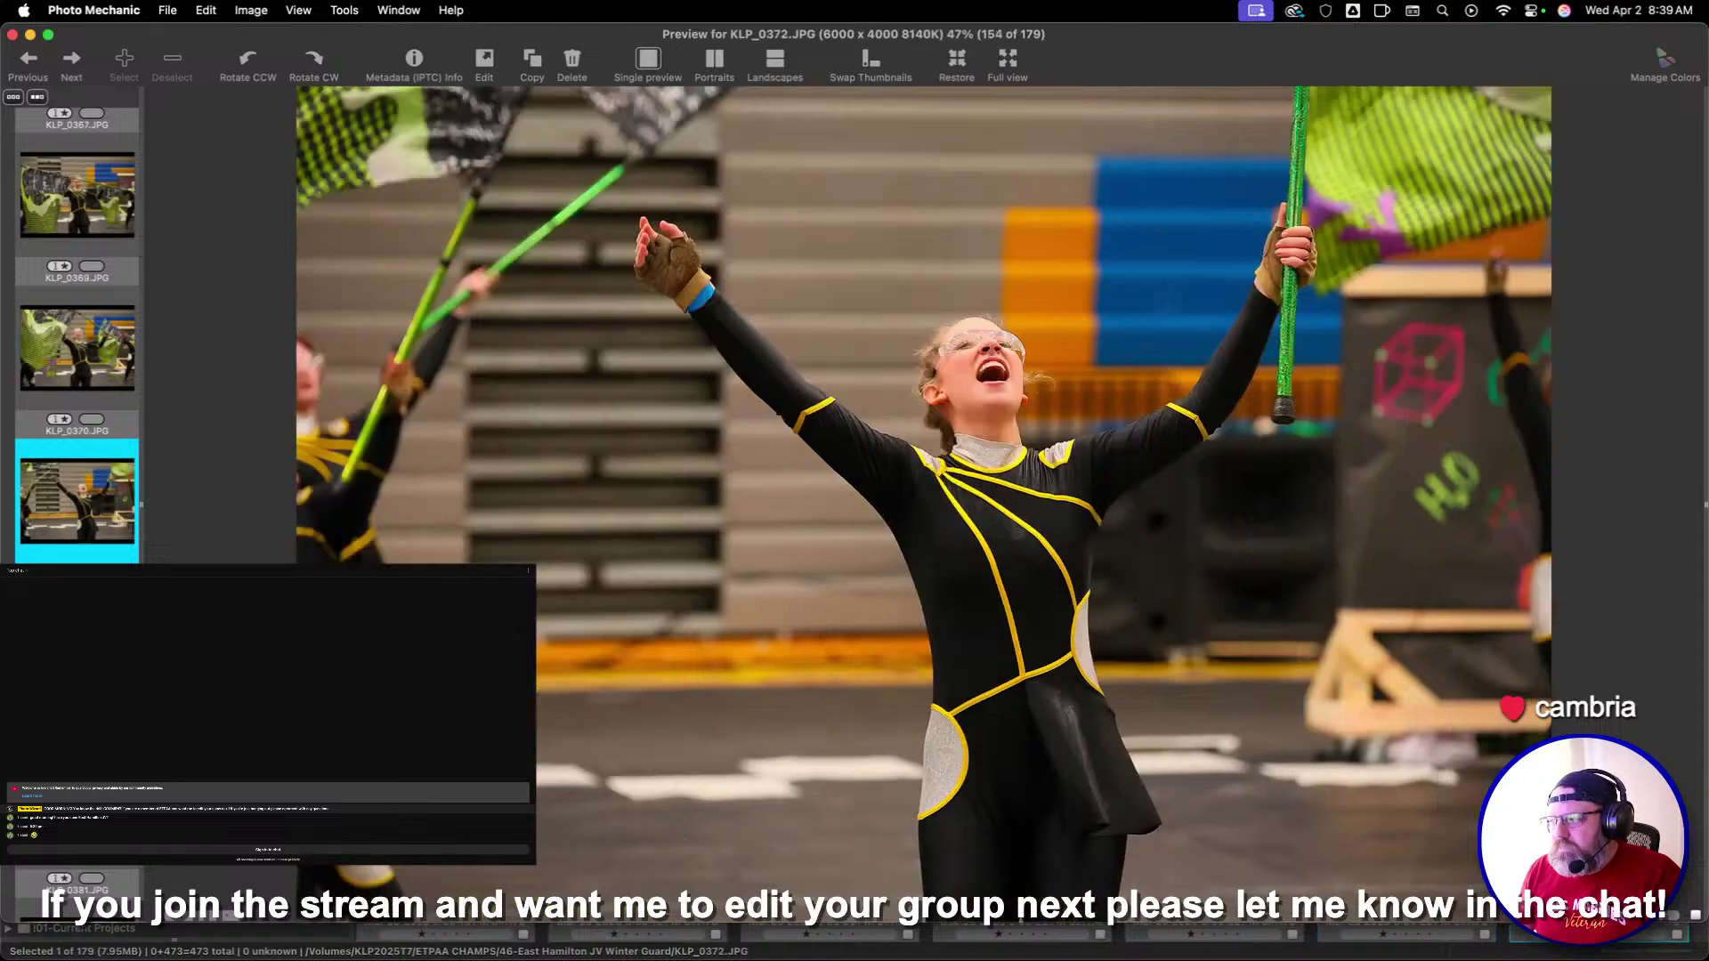
key("Right")
key("Right")
key("Right")
key("Right")
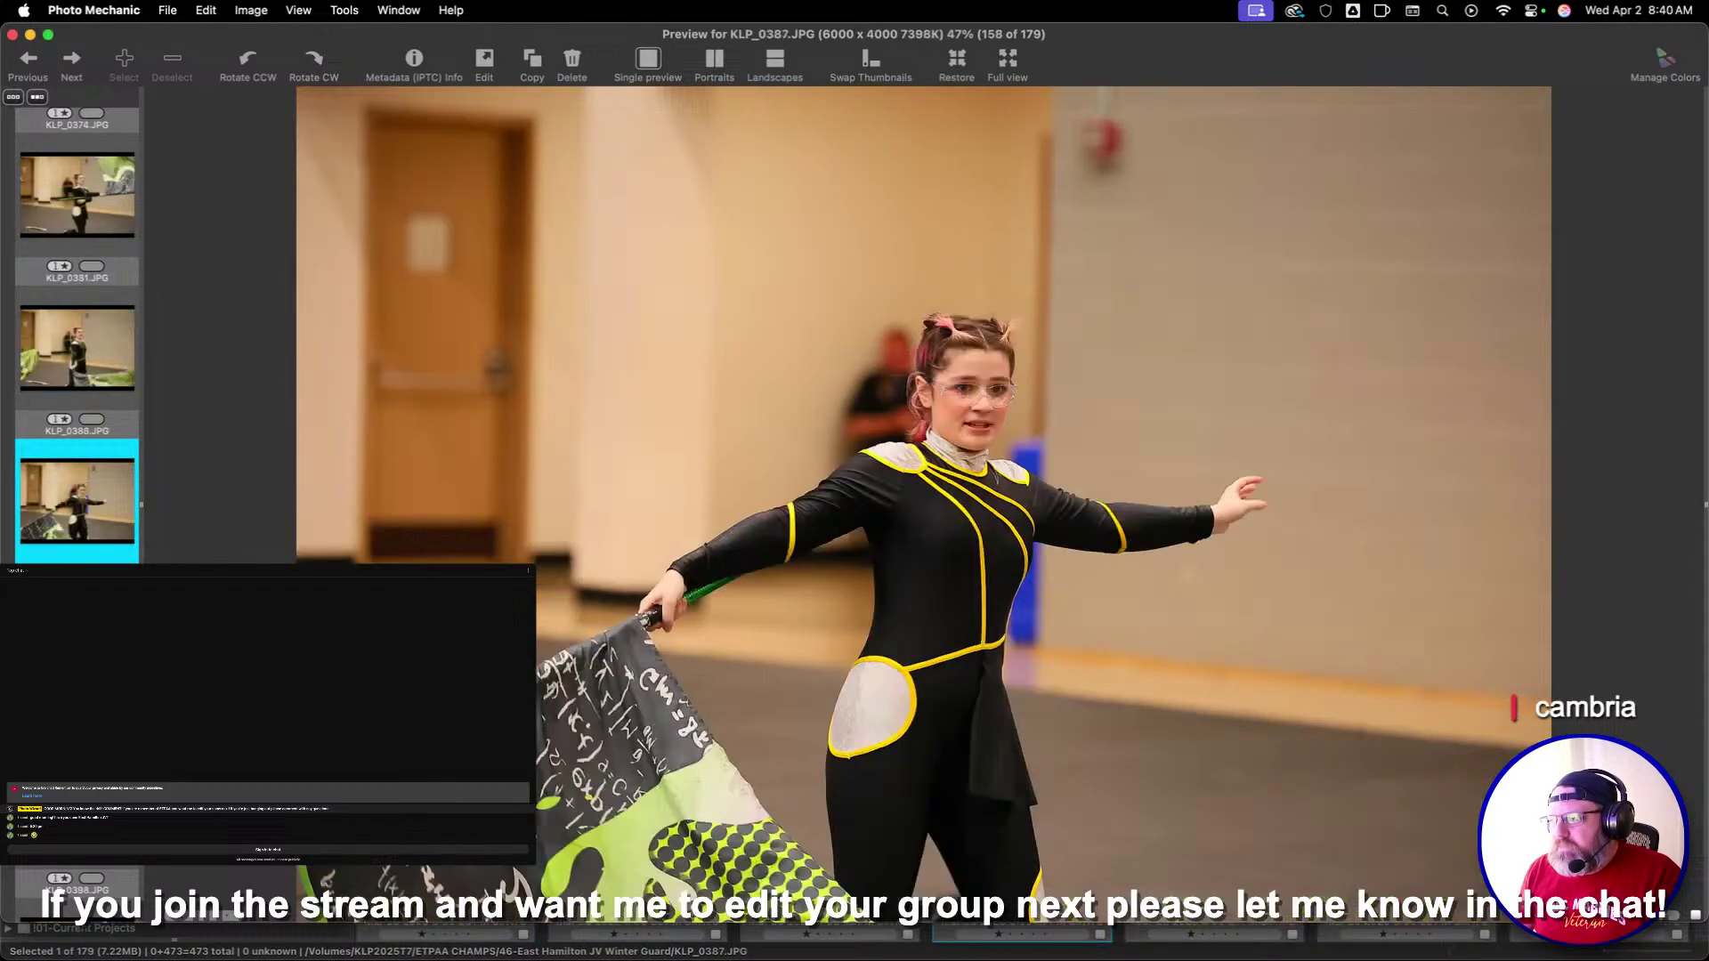
key("Right")
key("Right")
key("Right")
key("Right")
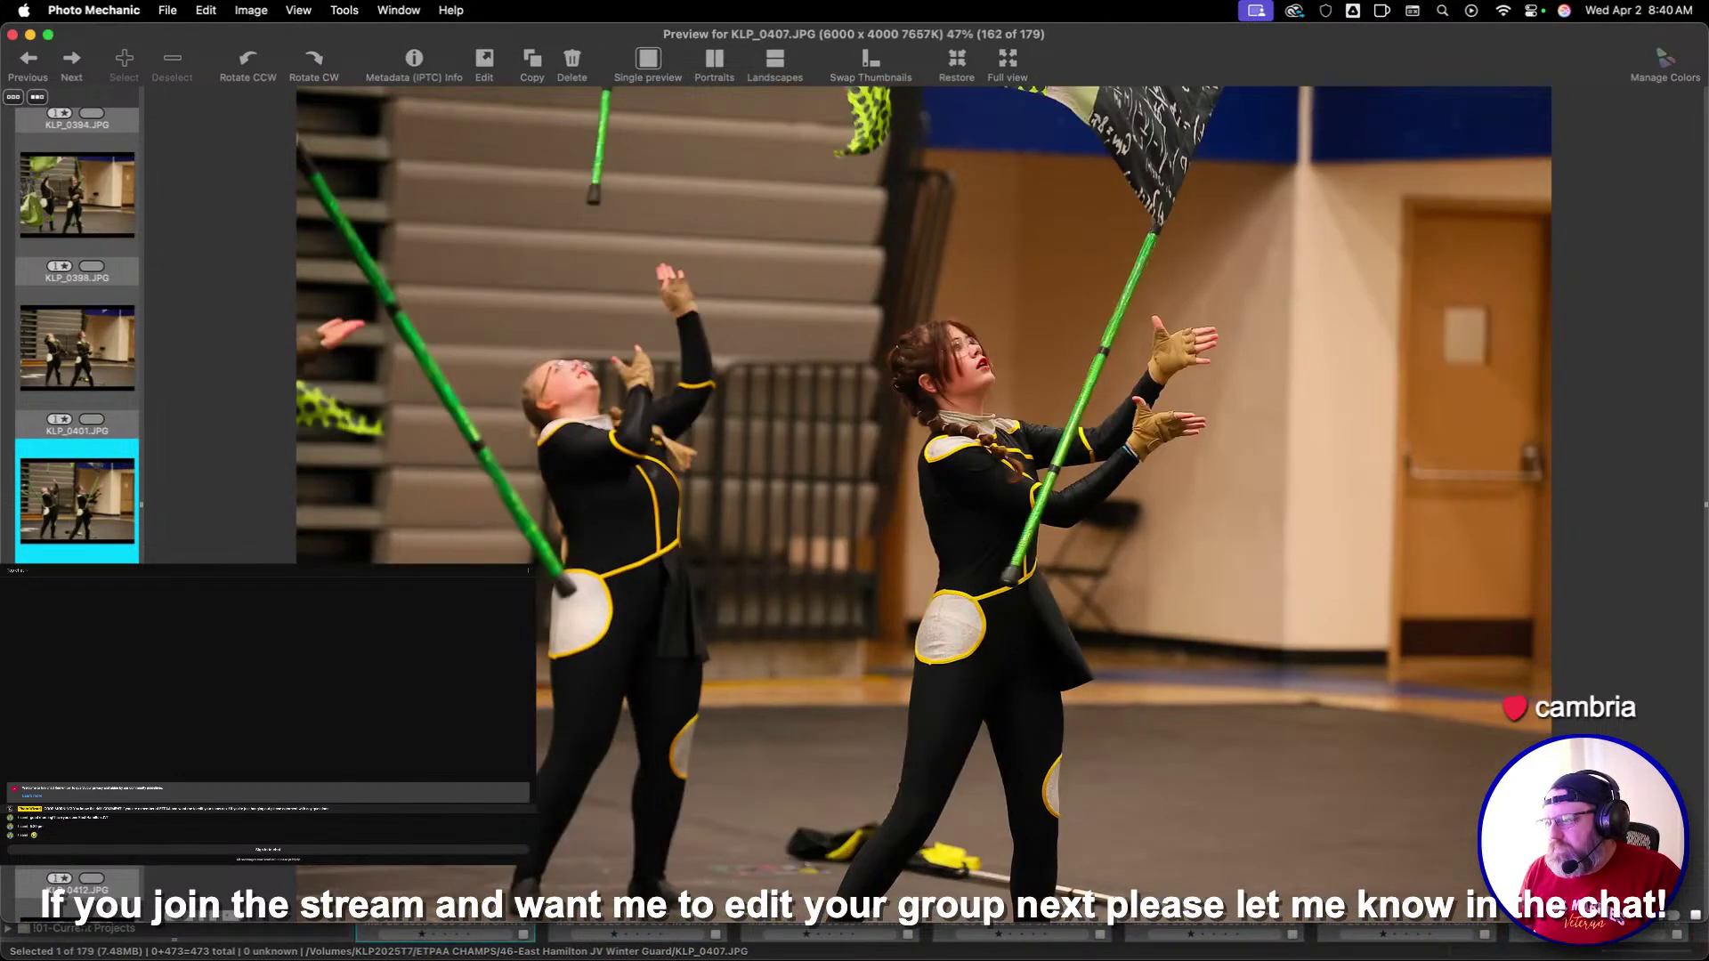
key("Right")
key("Right")
key("Right")
key("Right")
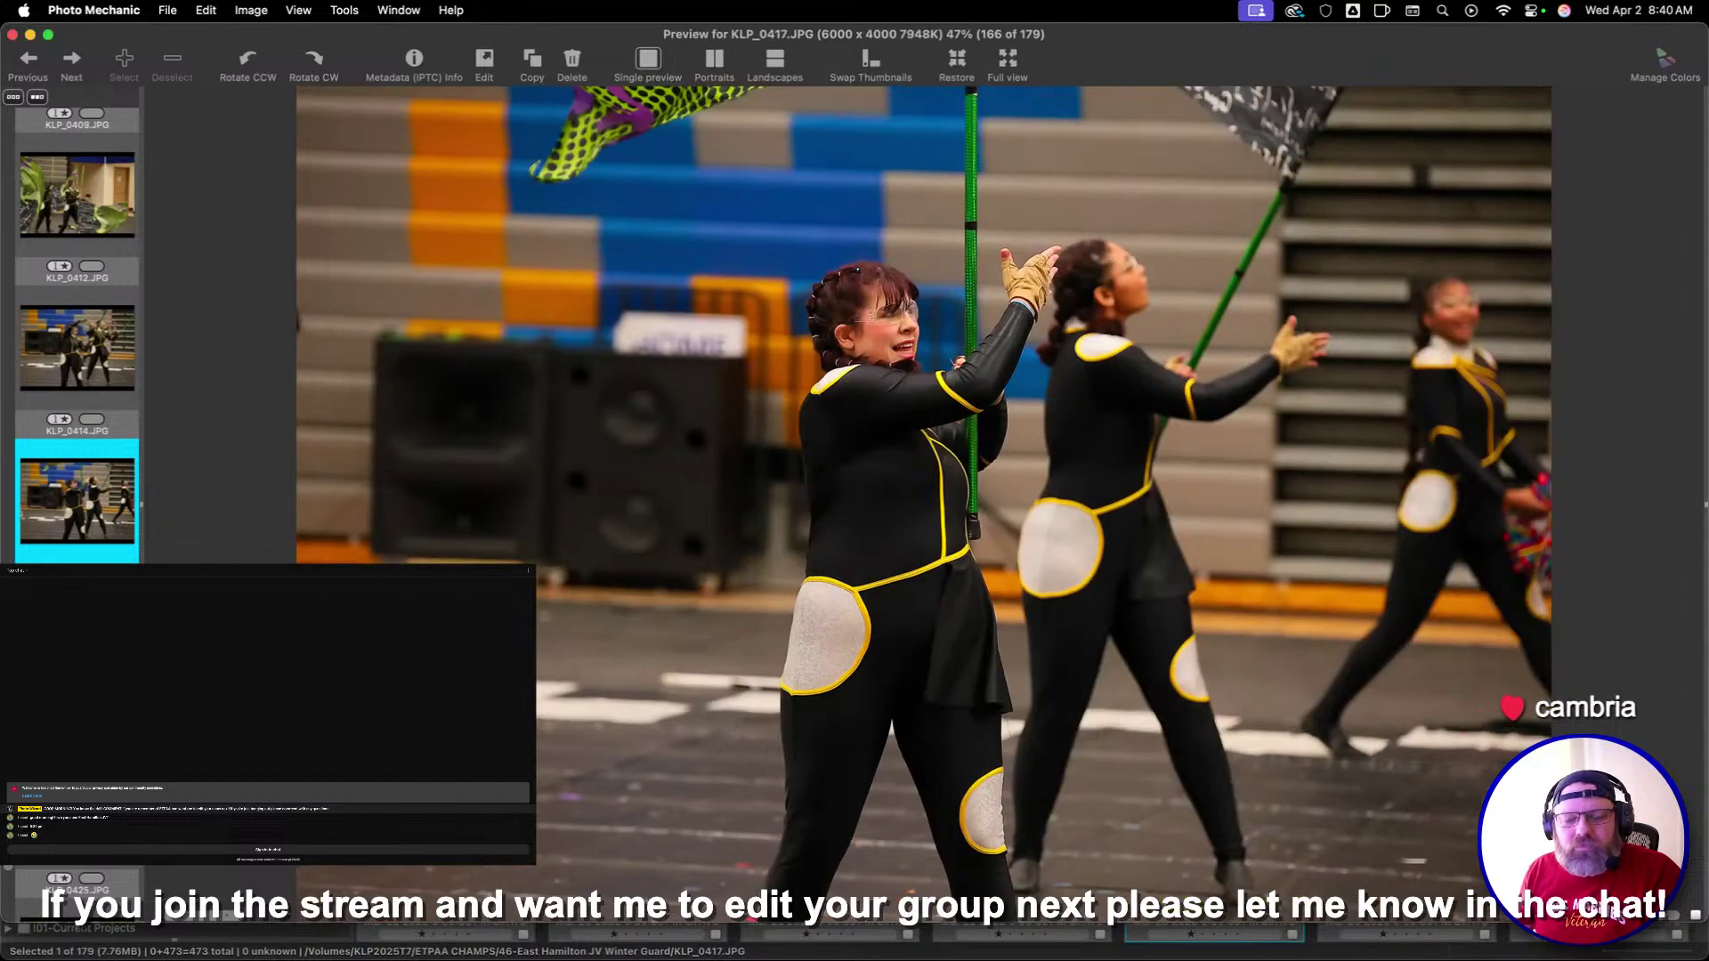
key("Right")
key("Right")
key("Right")
key("Right")
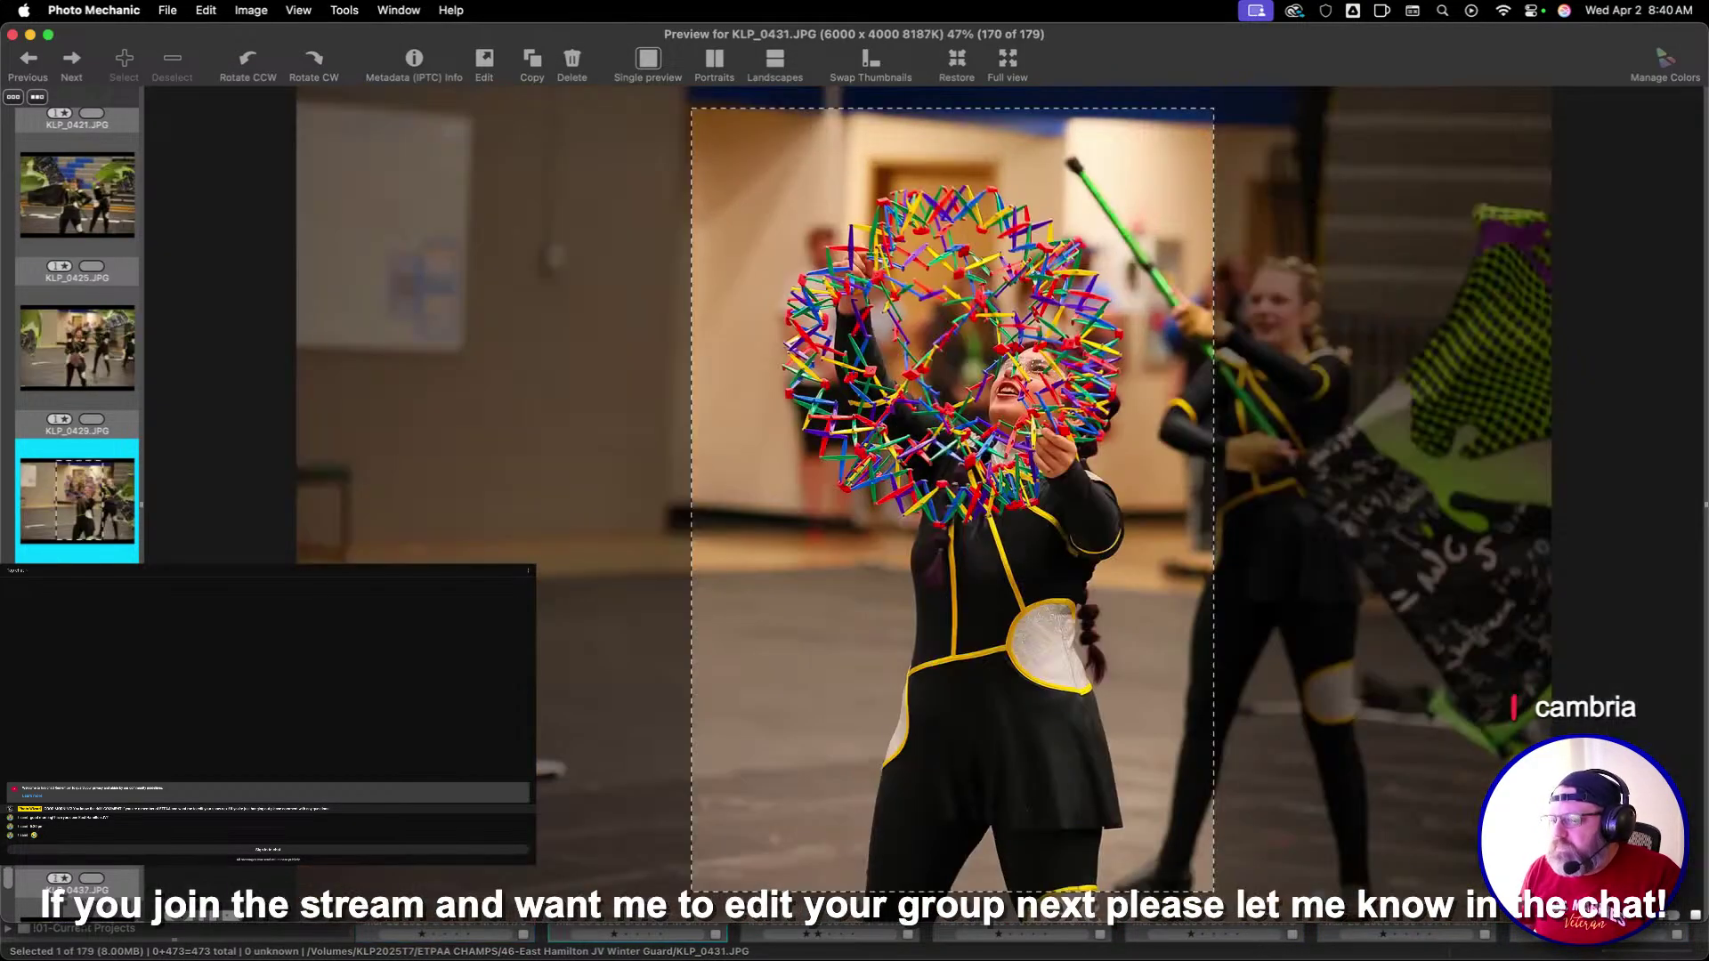
key("Right")
key("Right")
key("Right")
key("Right")
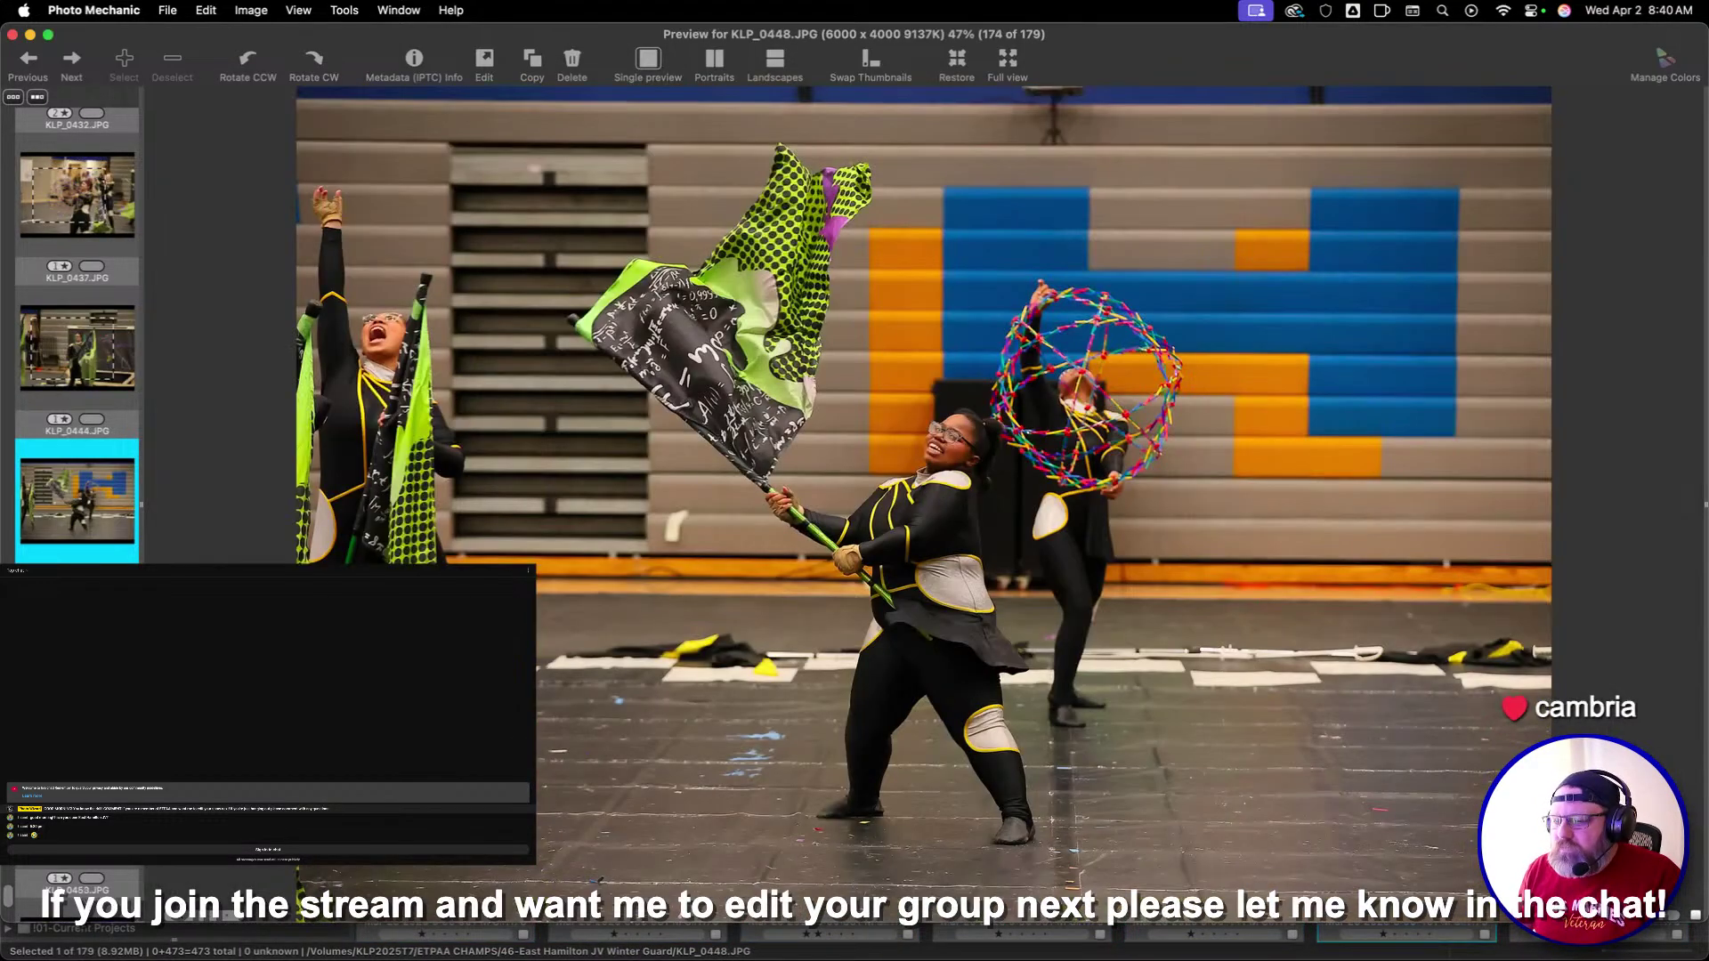
key("Right")
key("Right")
key("Right")
key("Right")
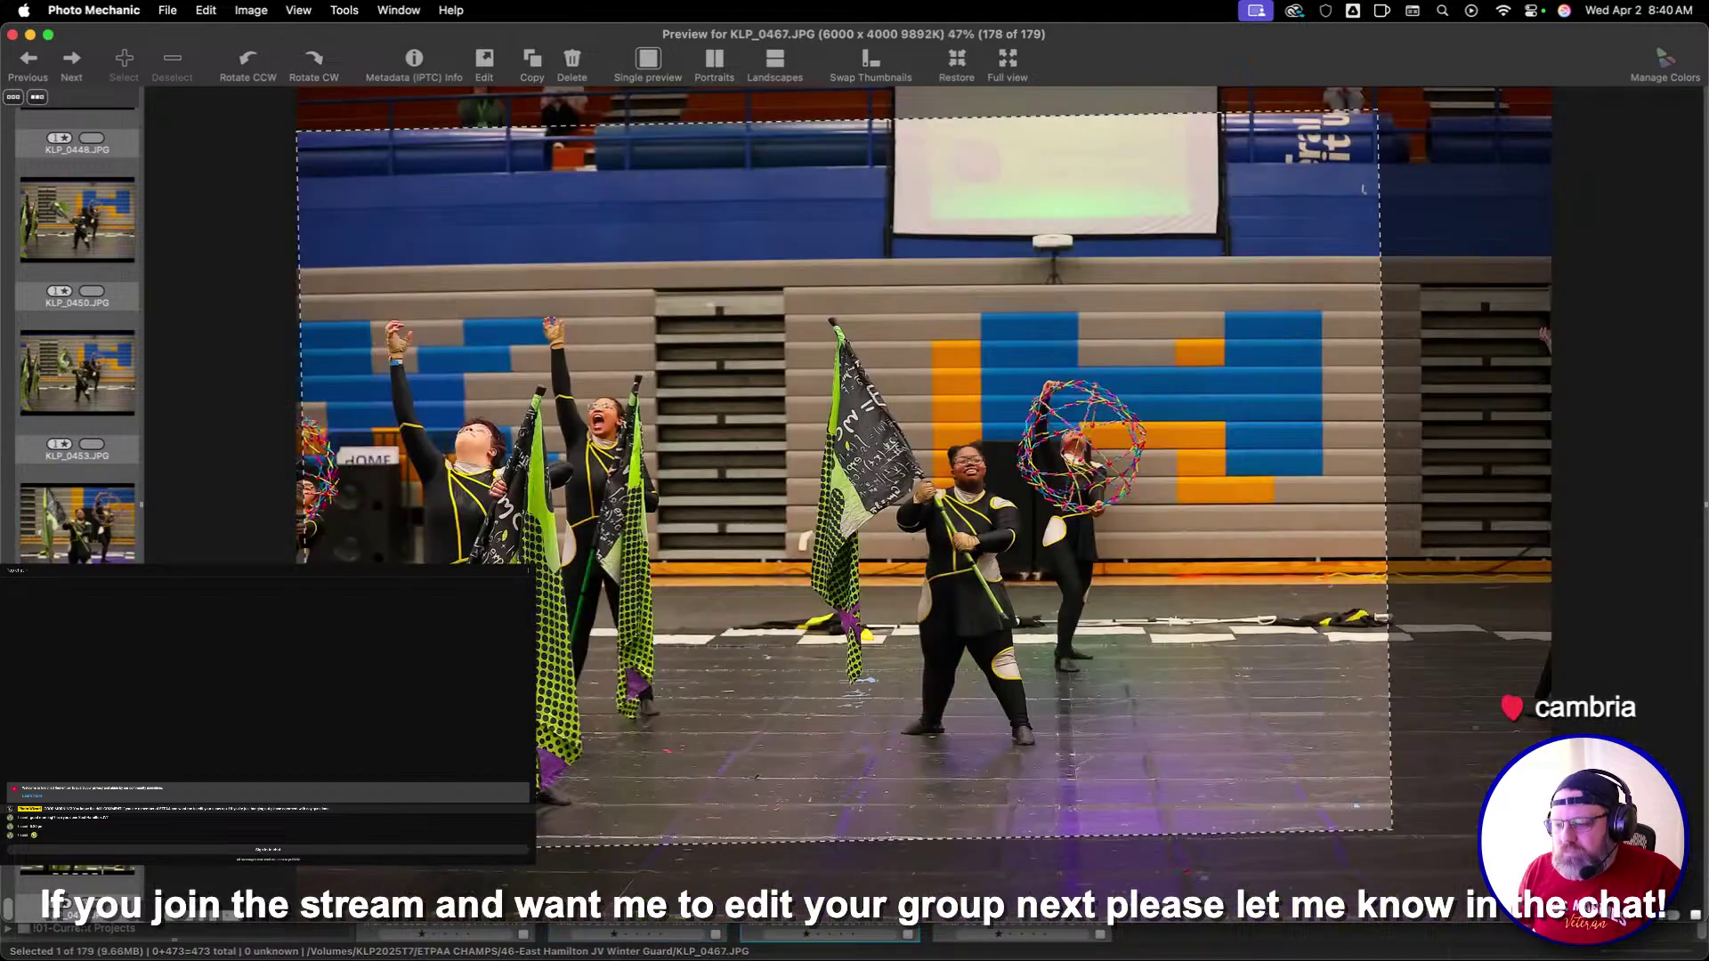
key("Right")
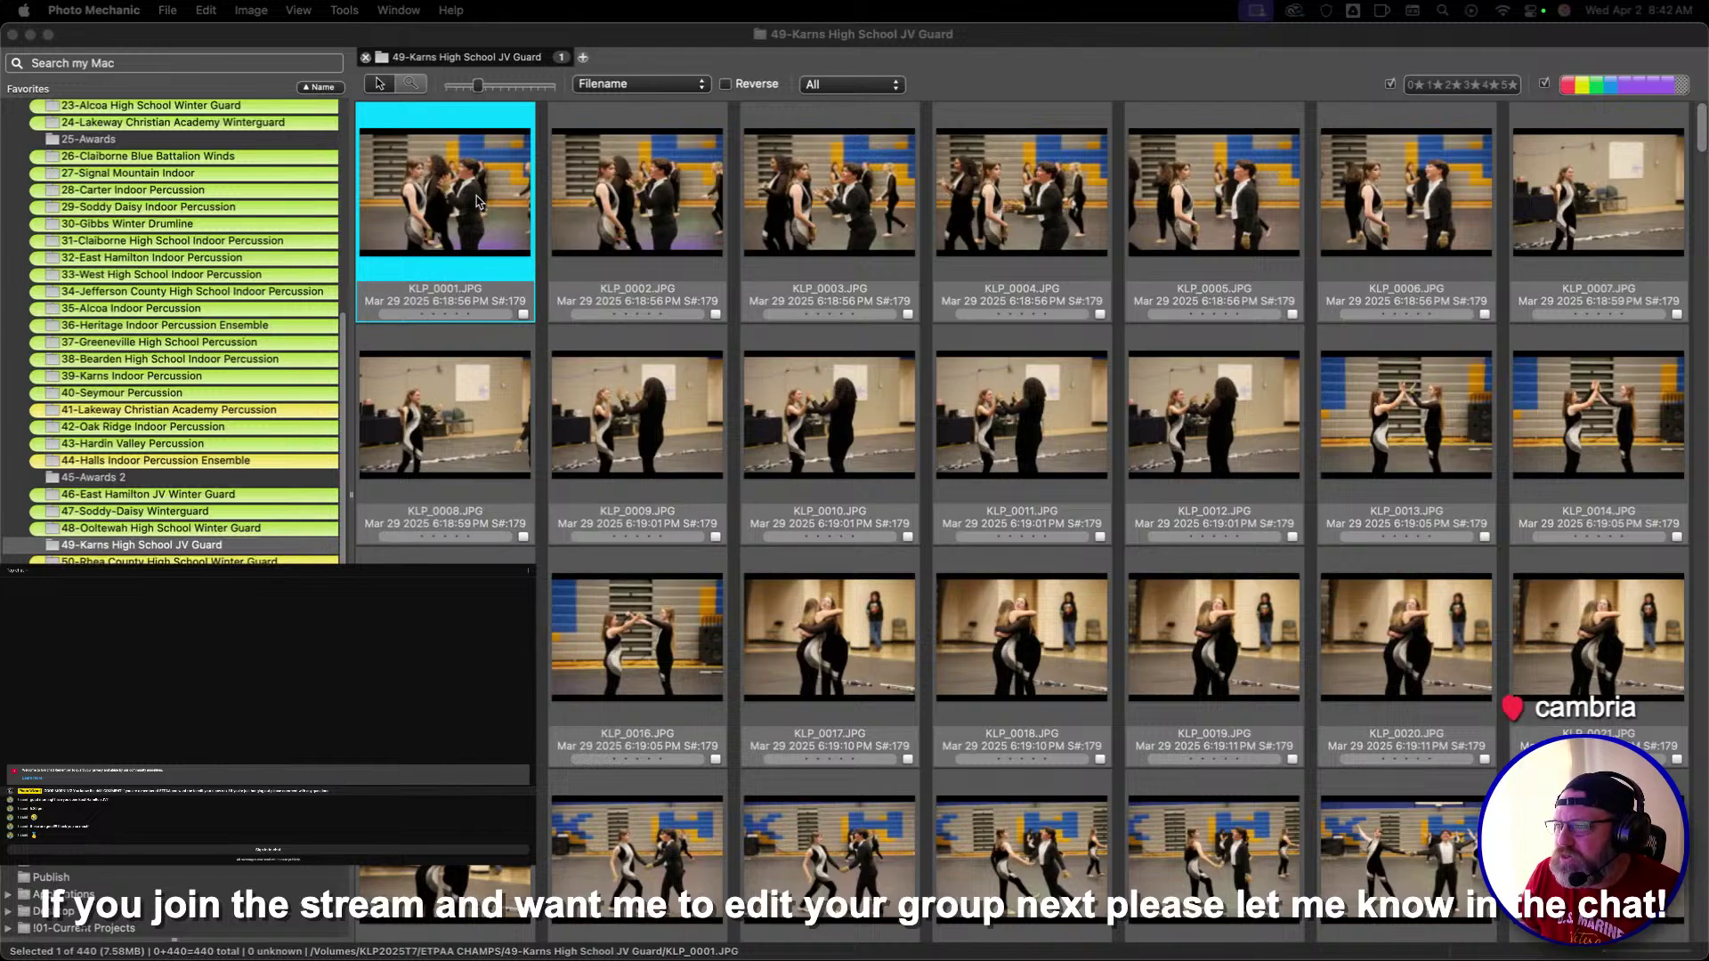
Go through the unlabelled group folders in the favorites list, from 53-Clinton High School Winterguard to 75-Hardin Valley Academy Varsity Winter Guard
scroll(294, 469, "down", 10)
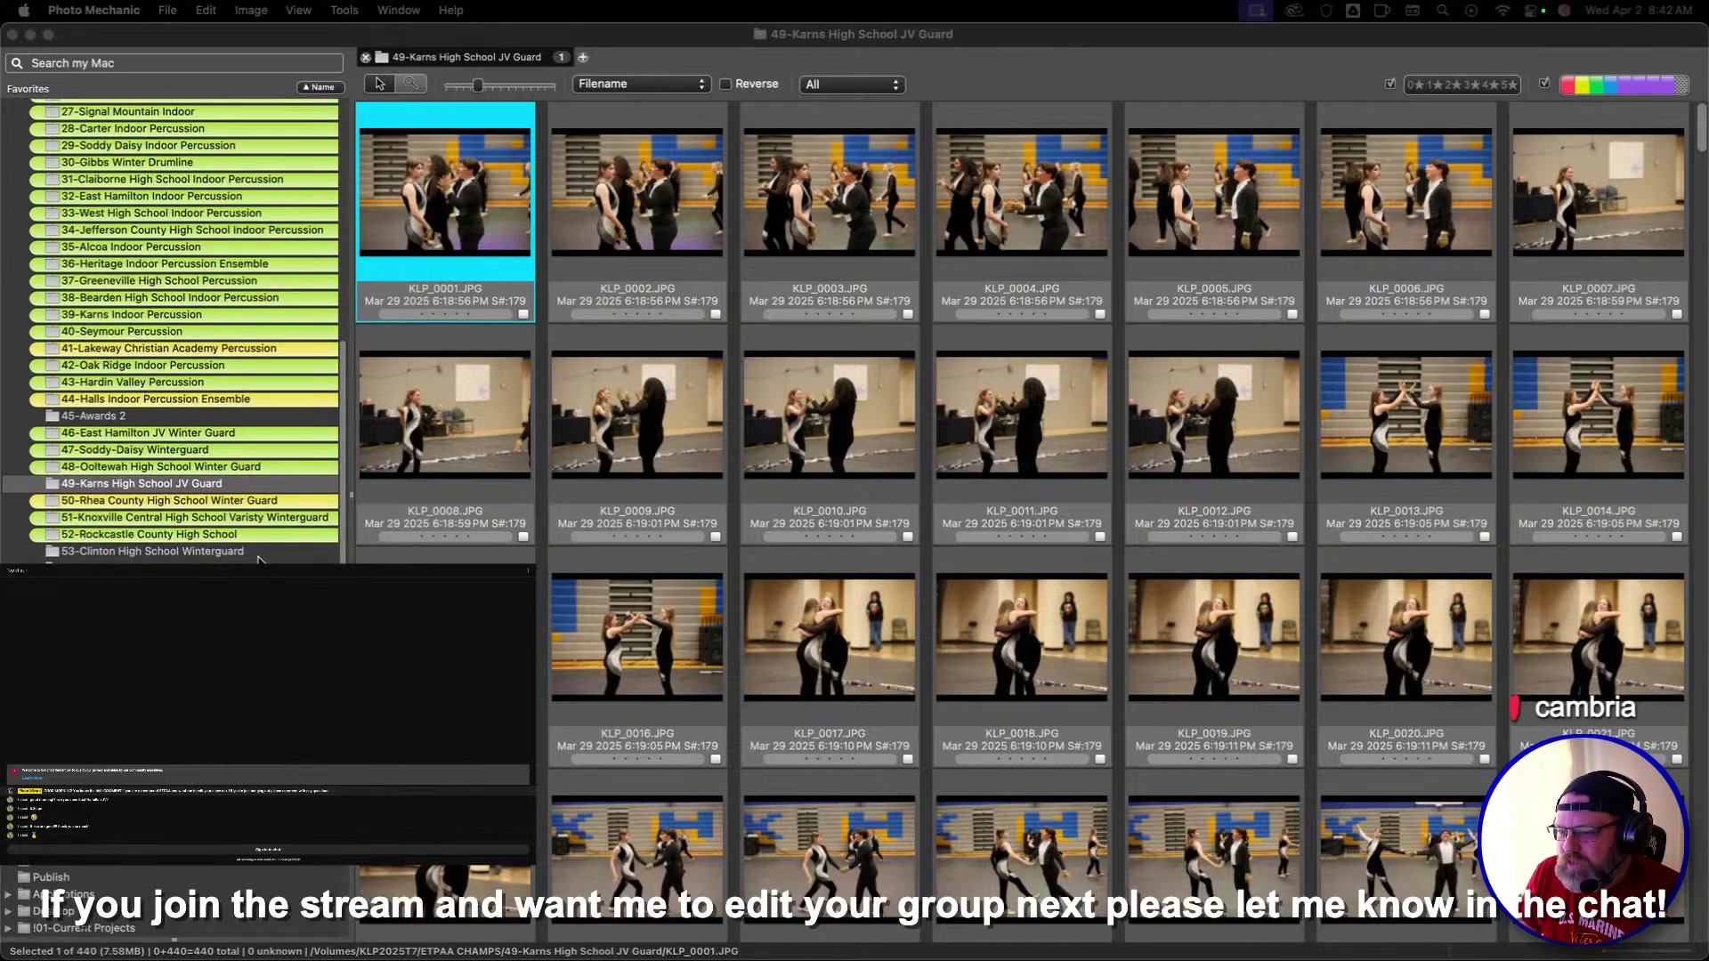
scroll(260, 561, "down", 2)
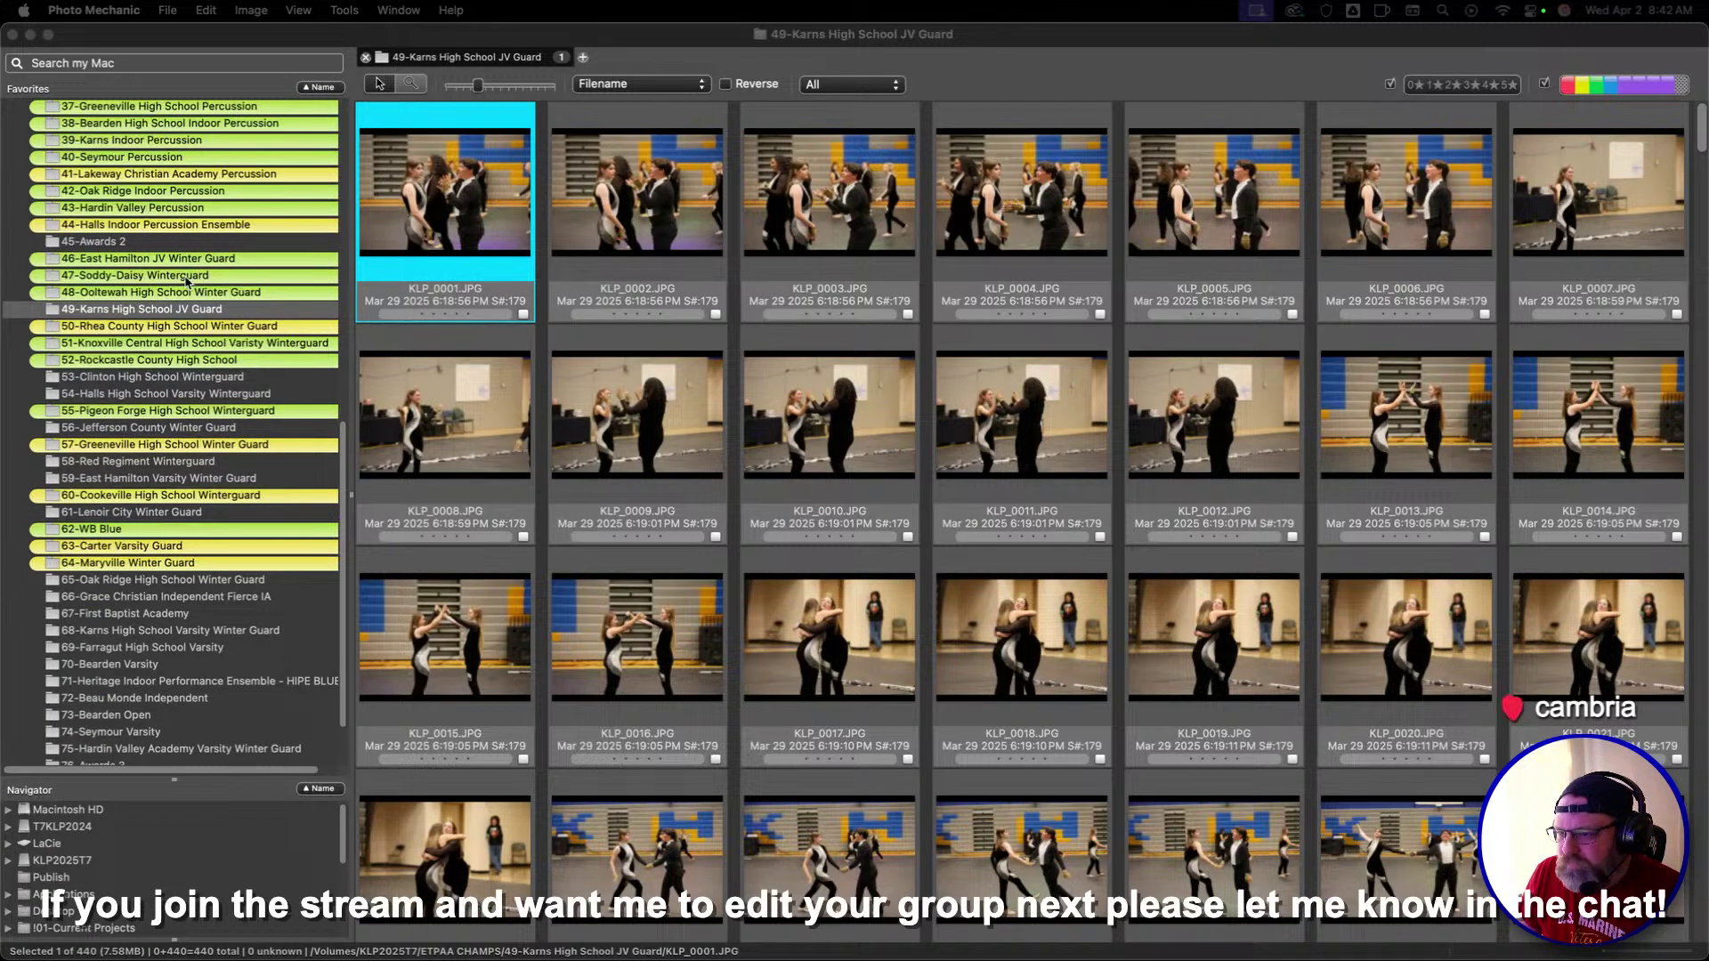
scroll(201, 366, "down", 4)
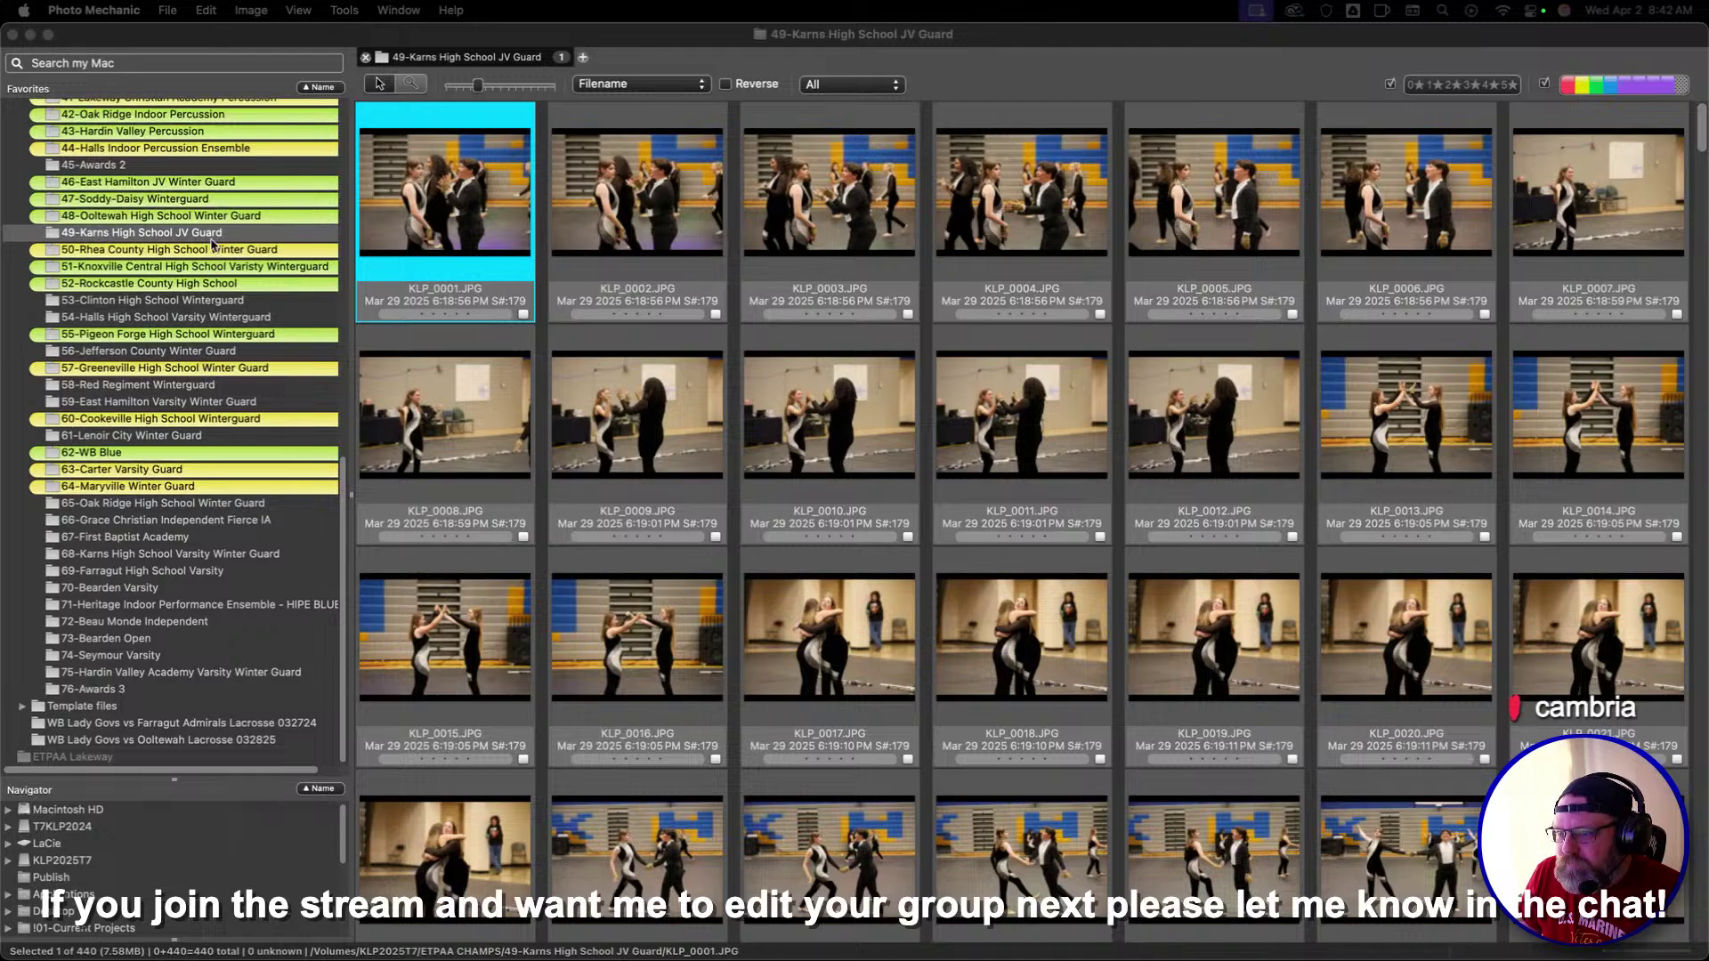
left_click(187, 307)
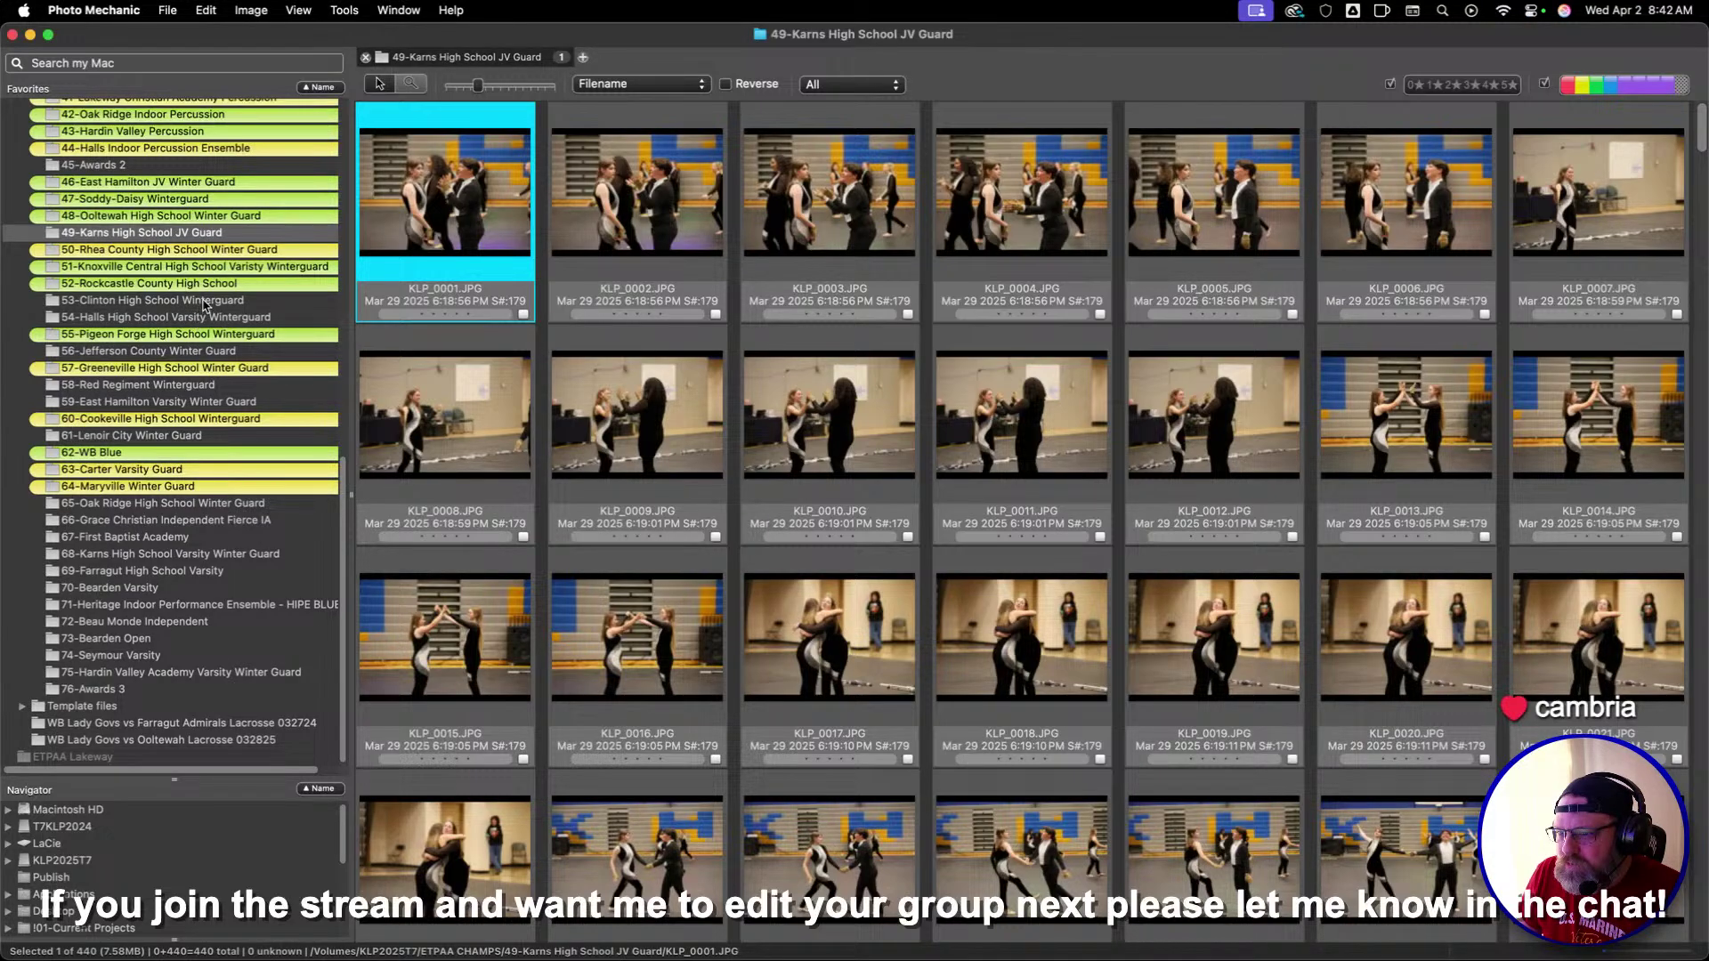
left_click(203, 305)
left_click(207, 319)
left_click(201, 352)
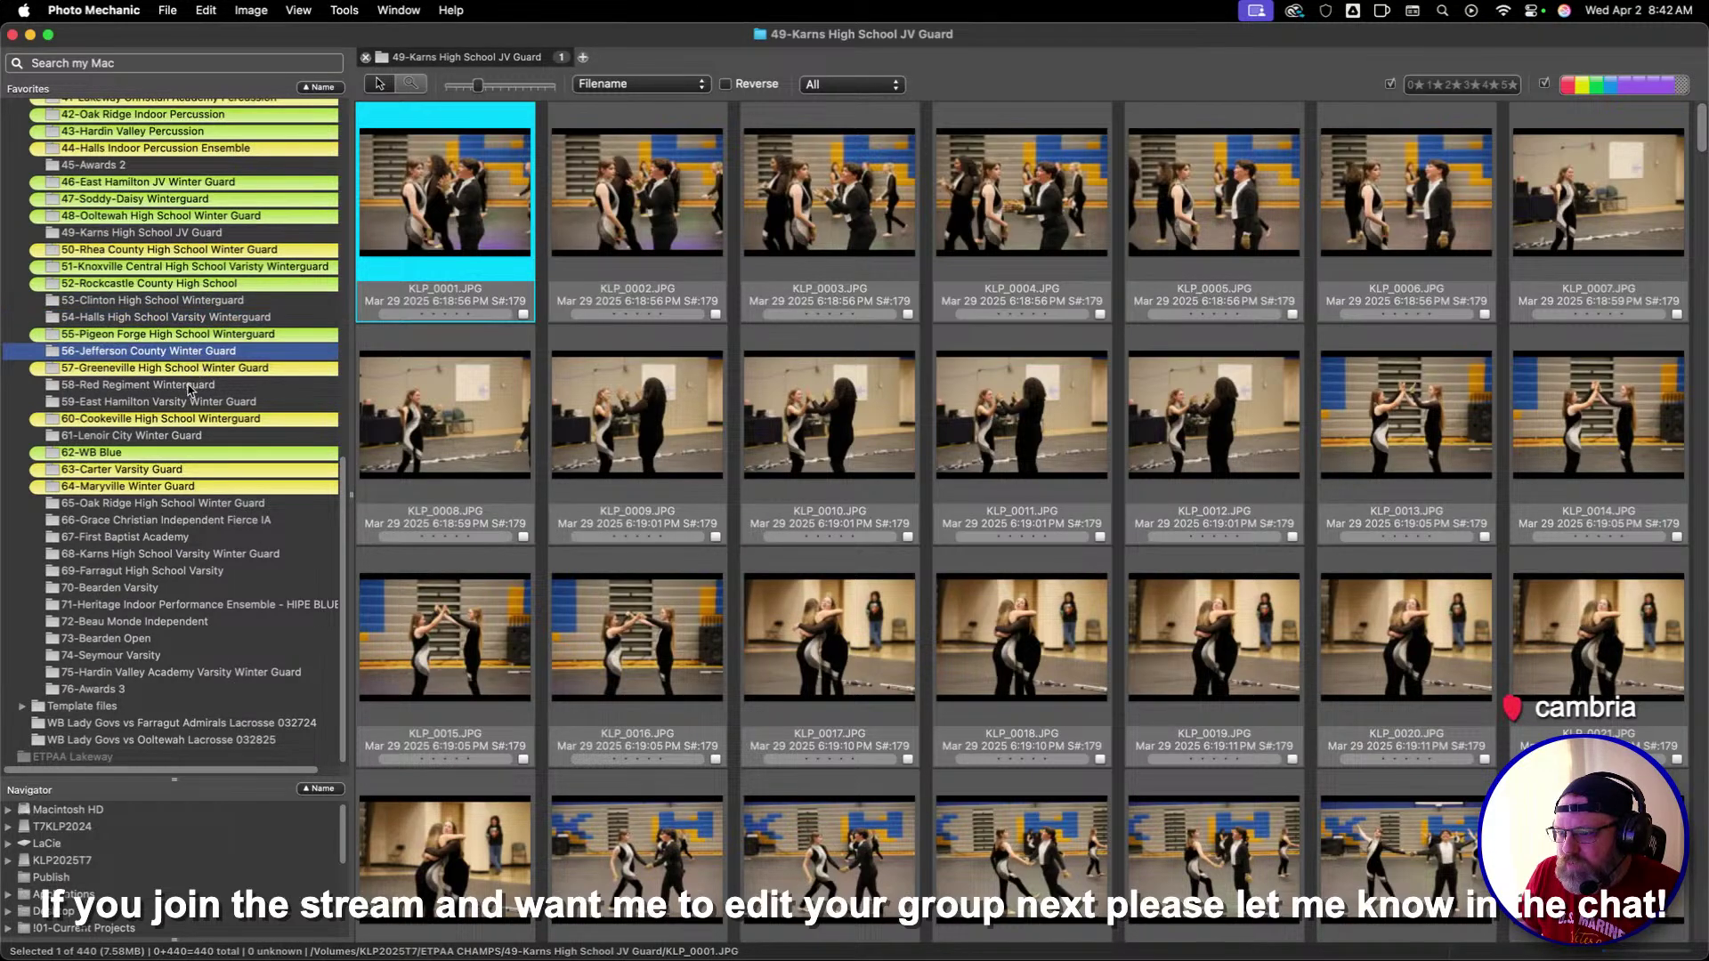
left_click(193, 385)
left_click(191, 402)
left_click(172, 435)
left_click(153, 504)
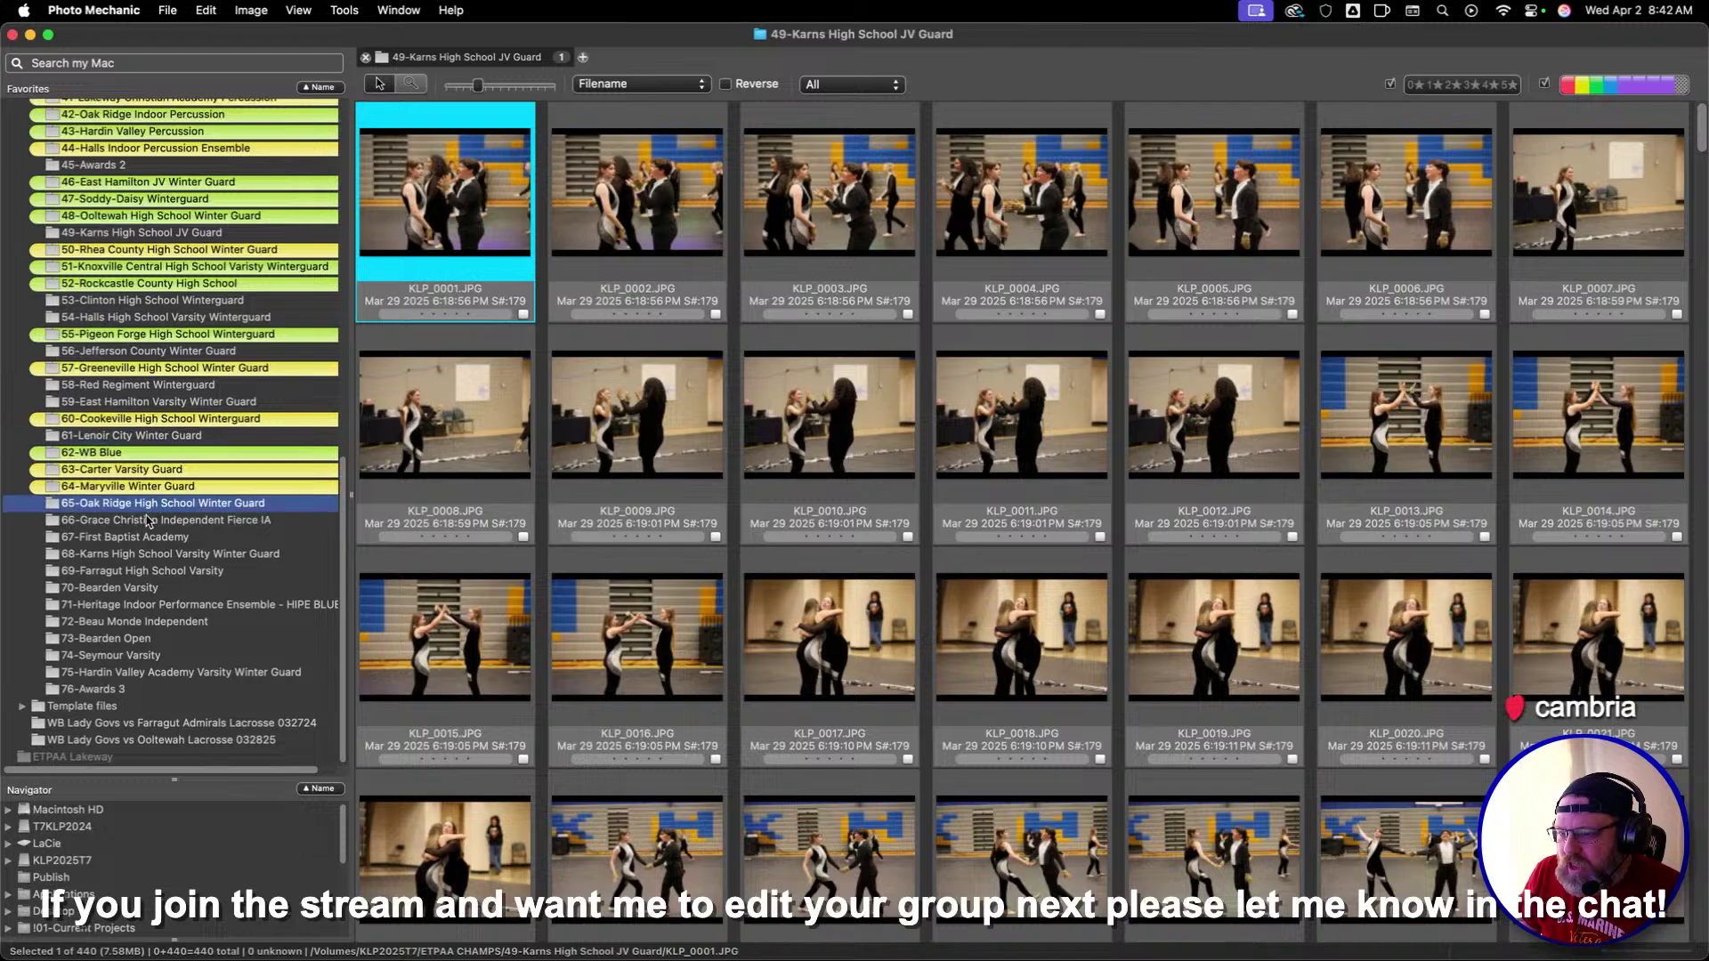
left_click(148, 520)
left_click(150, 538)
left_click(154, 554)
left_click(152, 572)
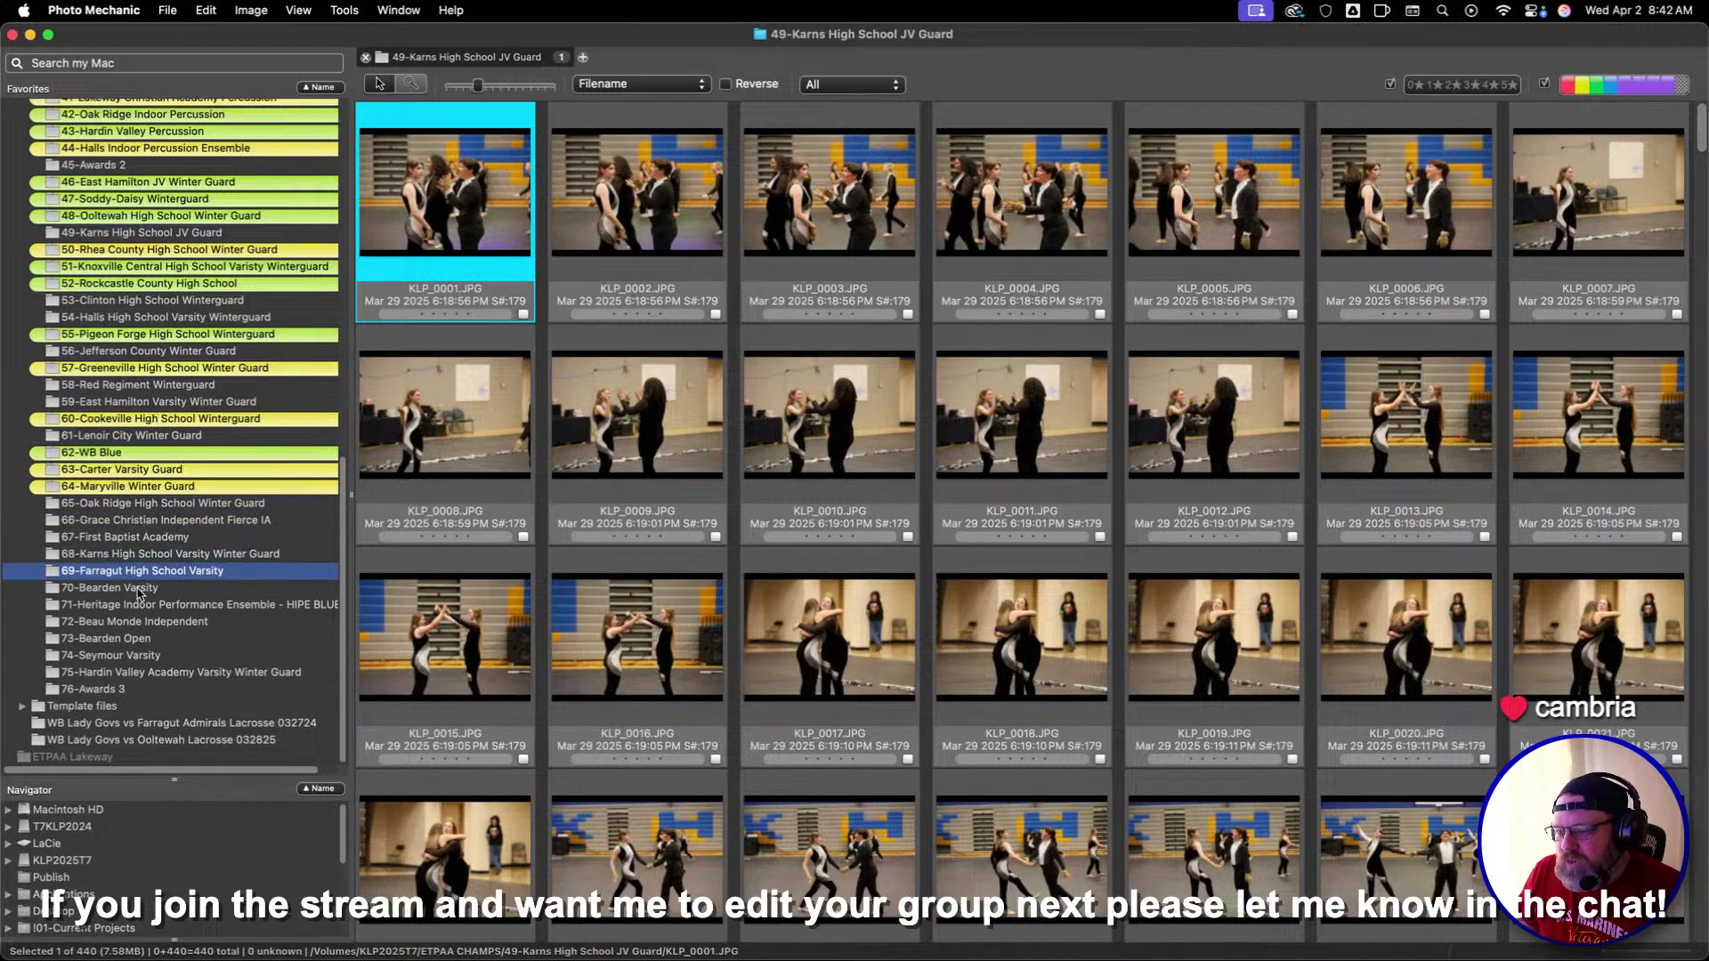
left_click(147, 589)
left_click(144, 605)
left_click(140, 622)
left_click(132, 639)
left_click(125, 660)
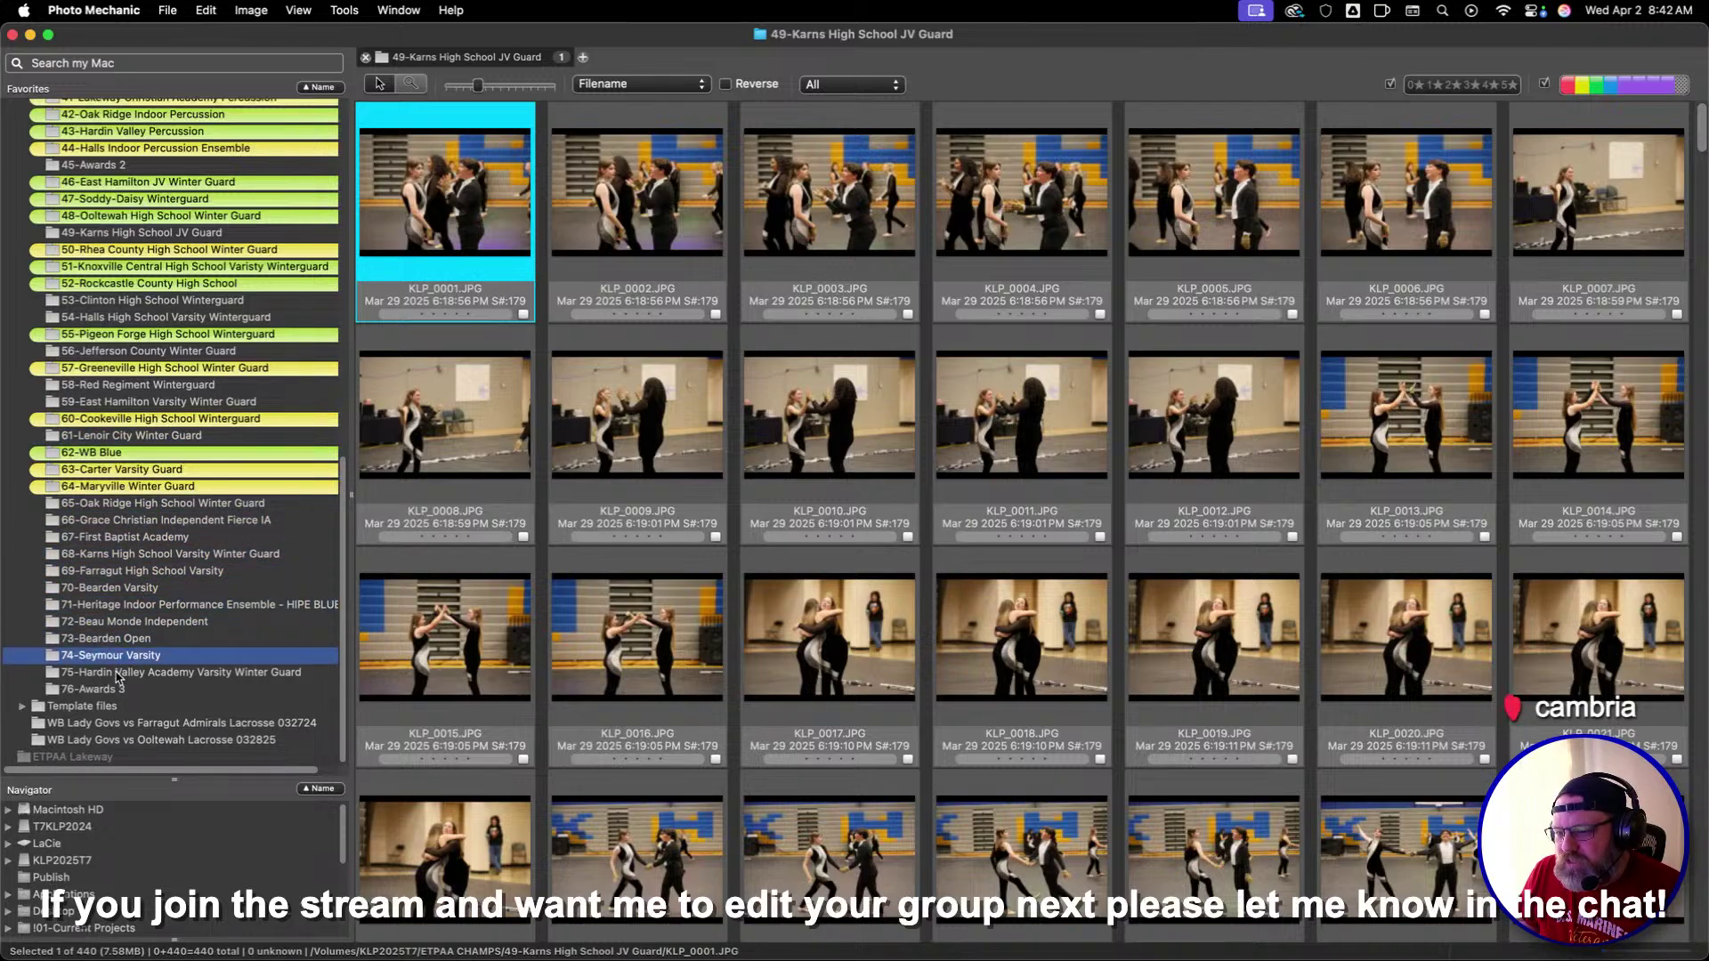
left_click(121, 674)
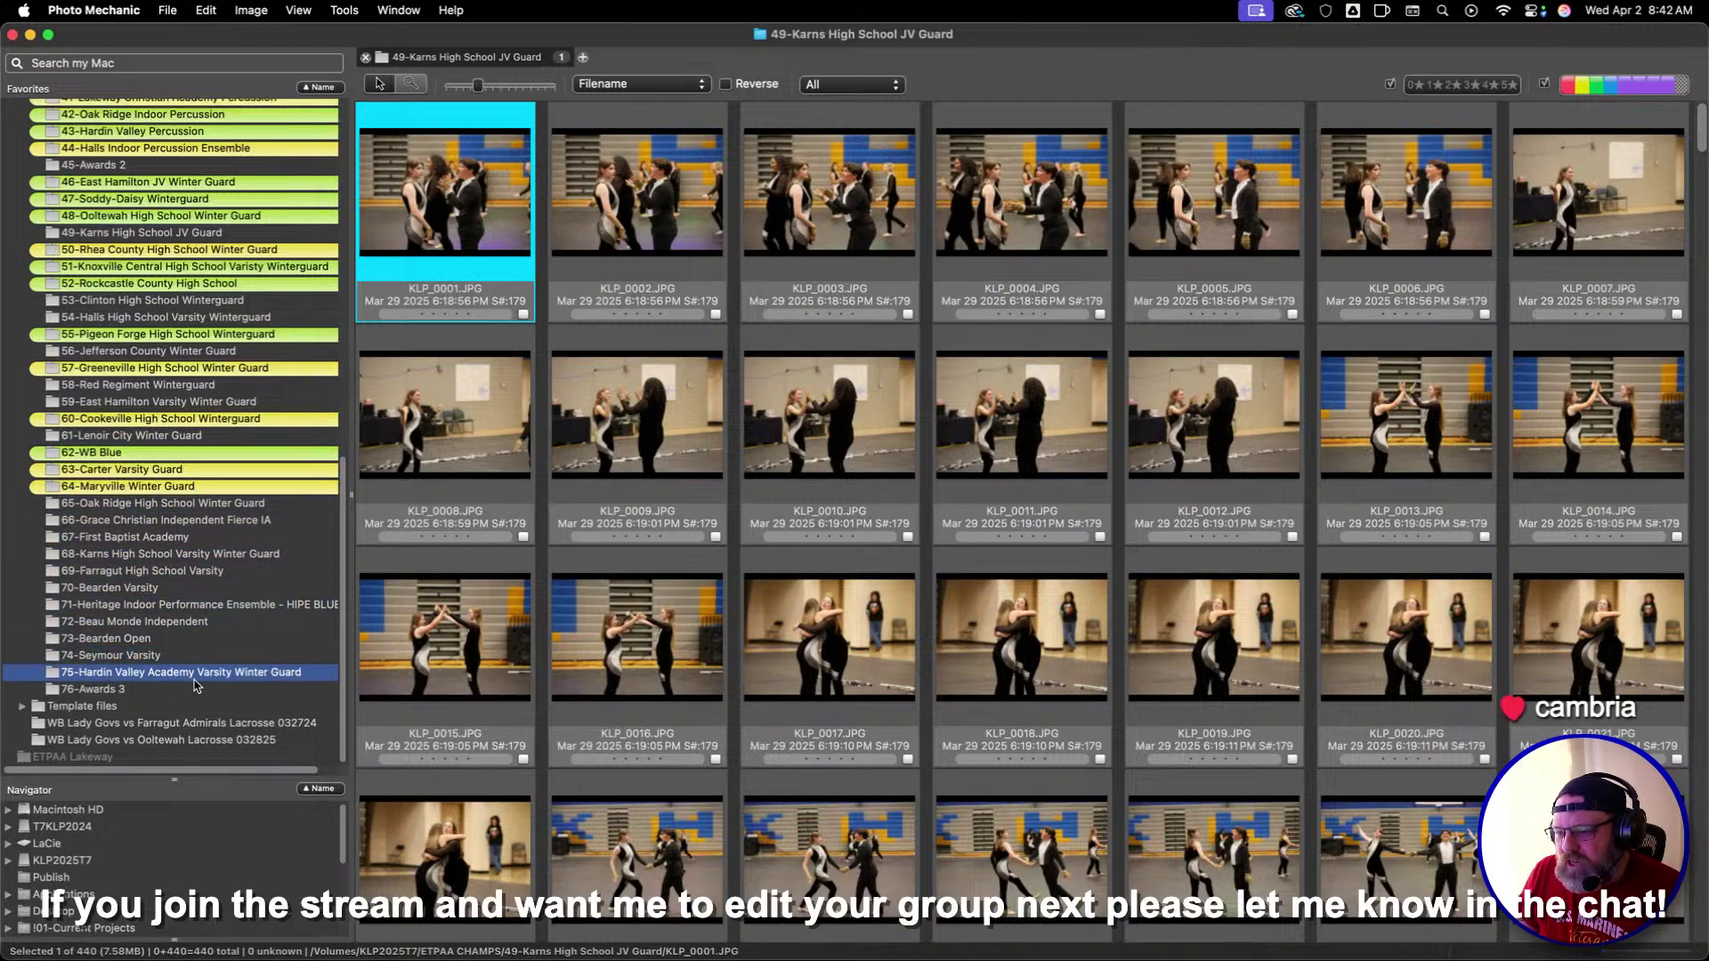
Open KLP_0001.JPG from the 49-Karns High School JV Guard folder in the preview and check it at 100% zoom
left_click(165, 234)
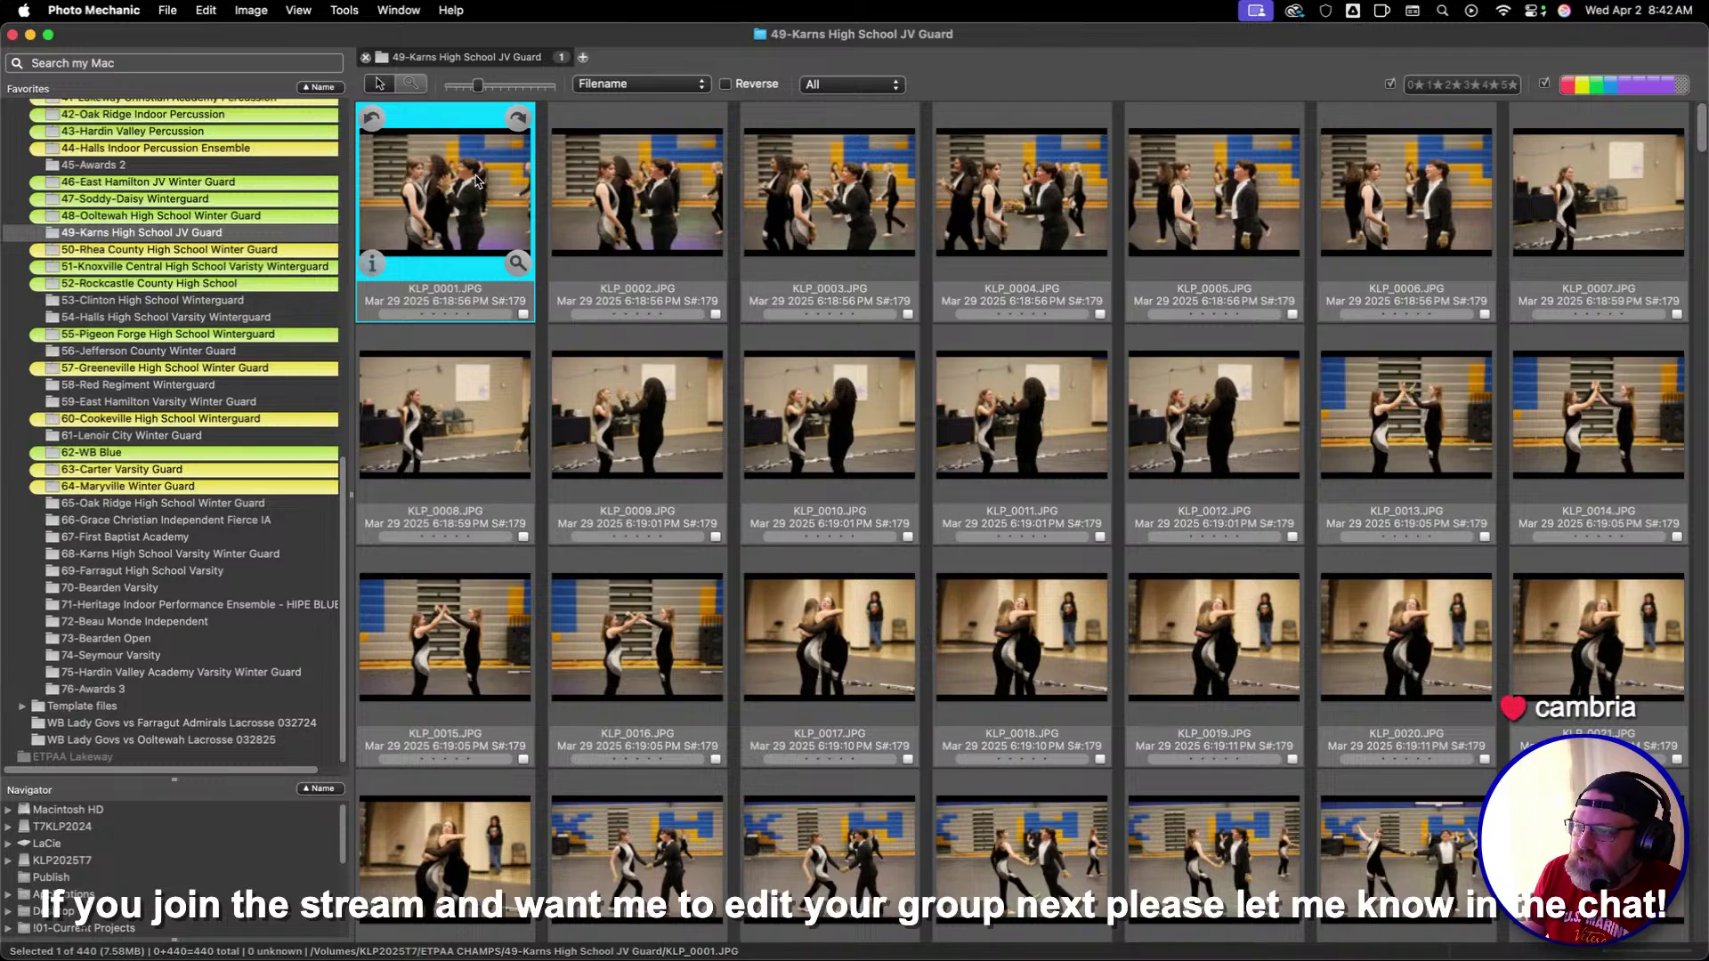
double_click(478, 181)
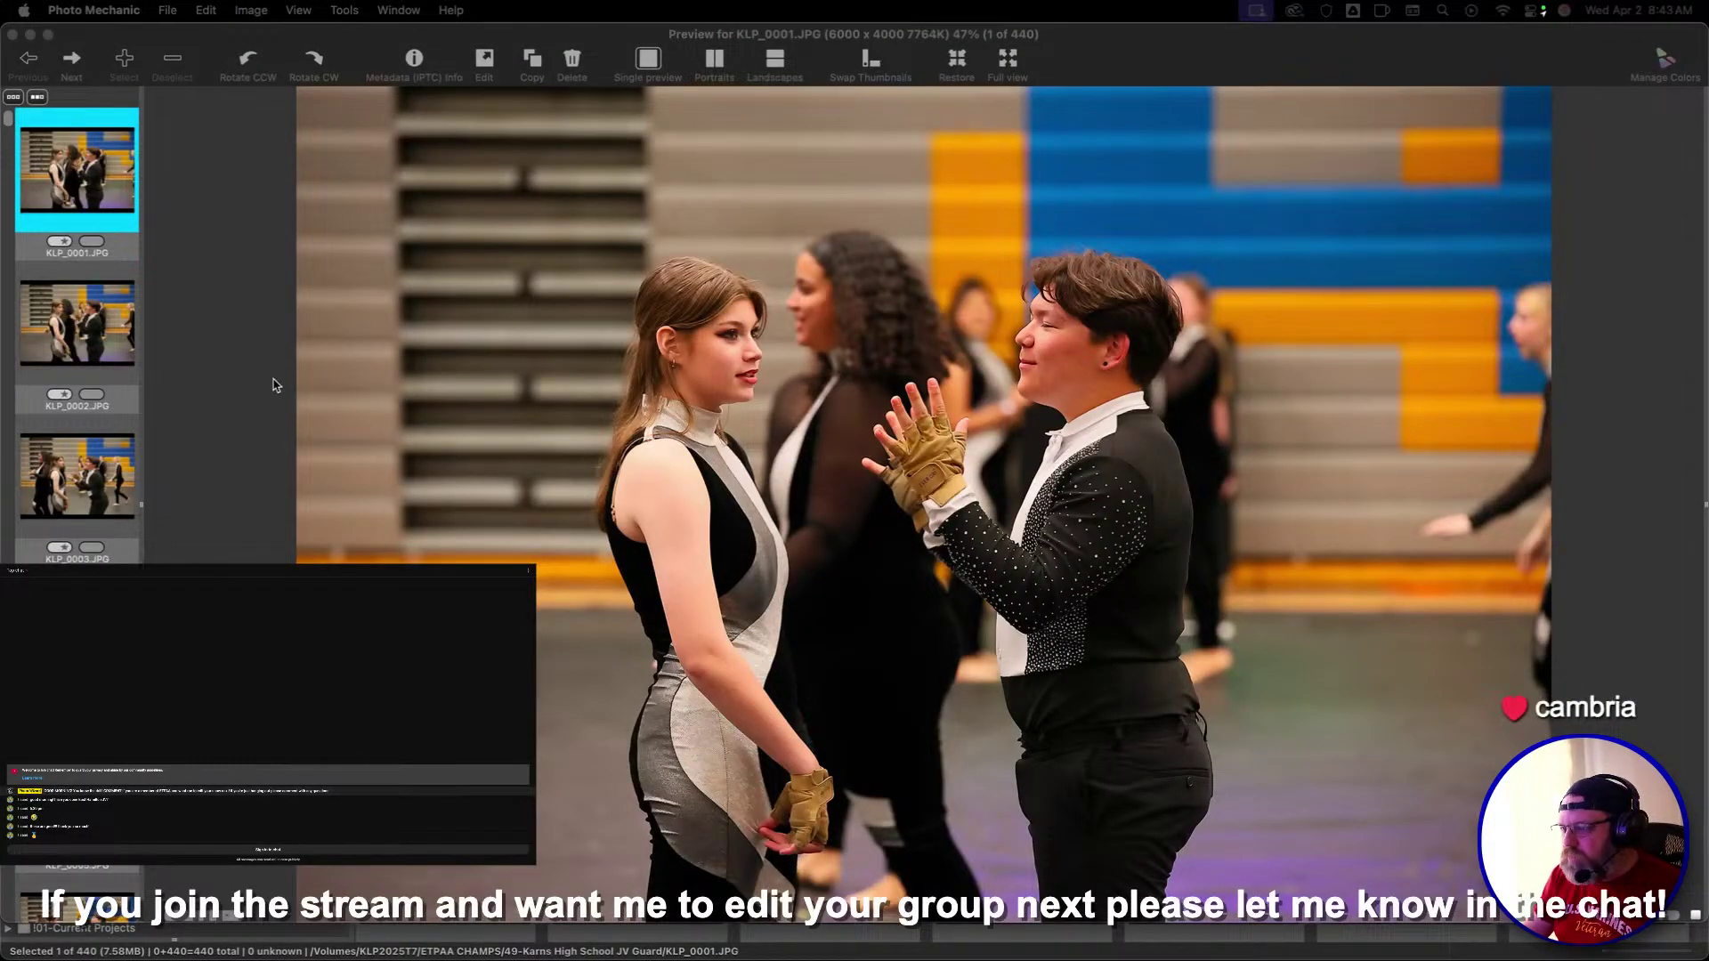
left_click(631, 290)
left_click(599, 279)
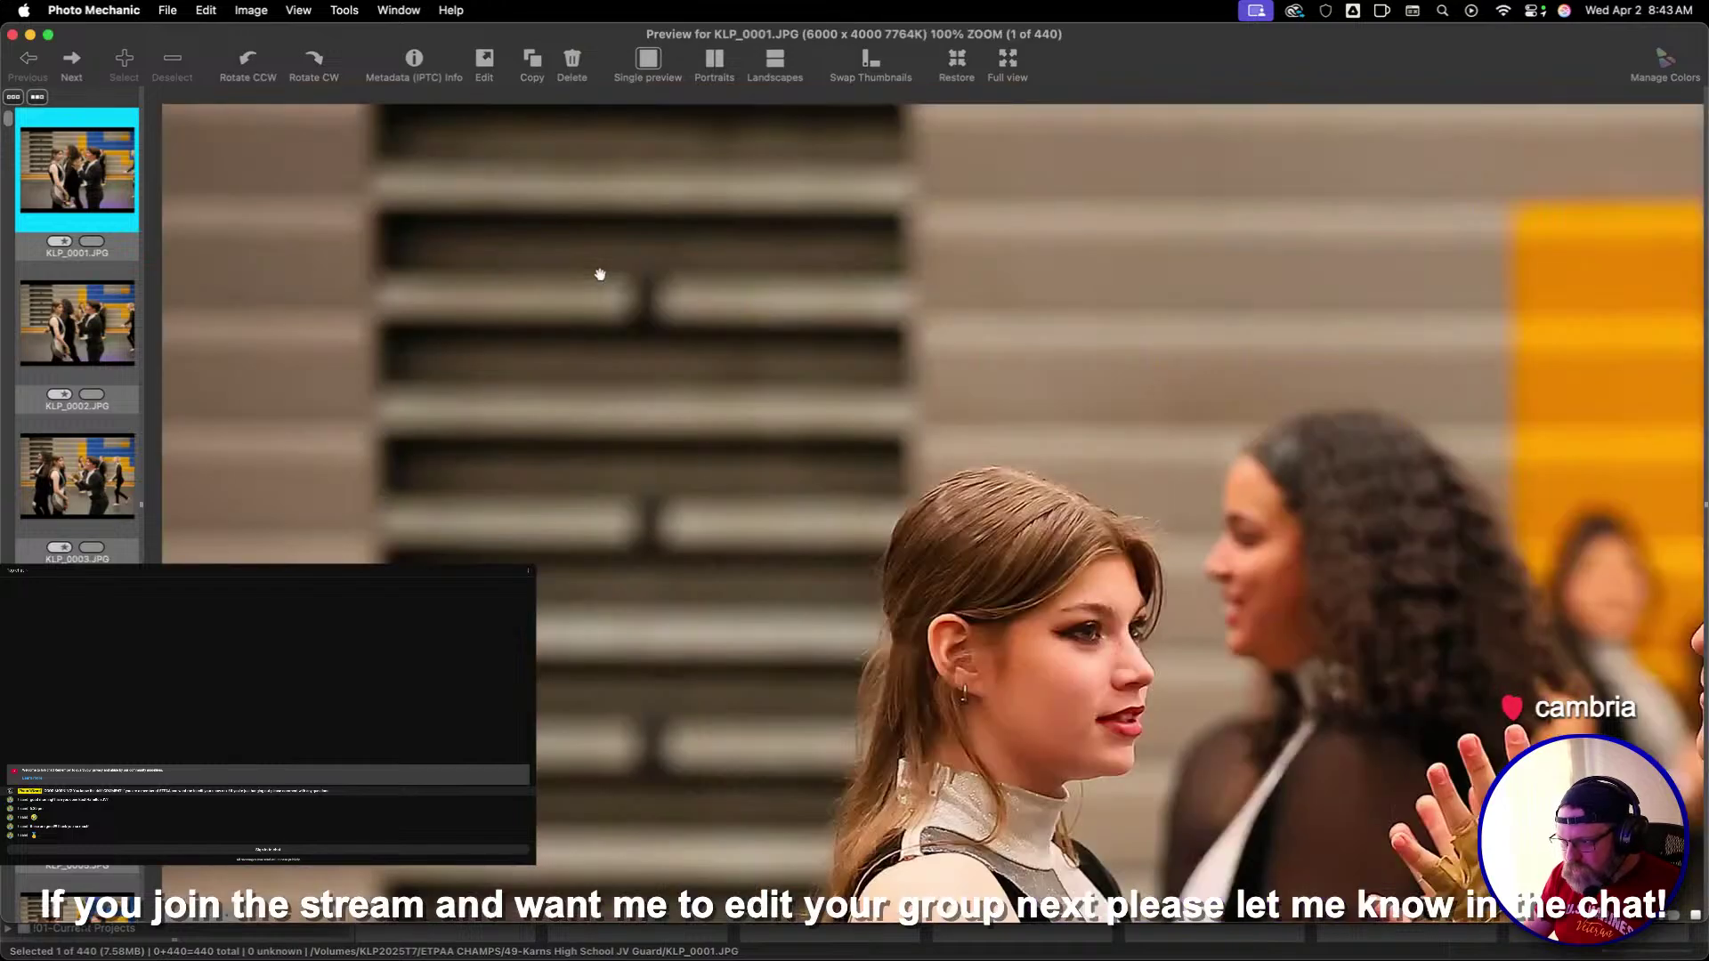
left_click(691, 440)
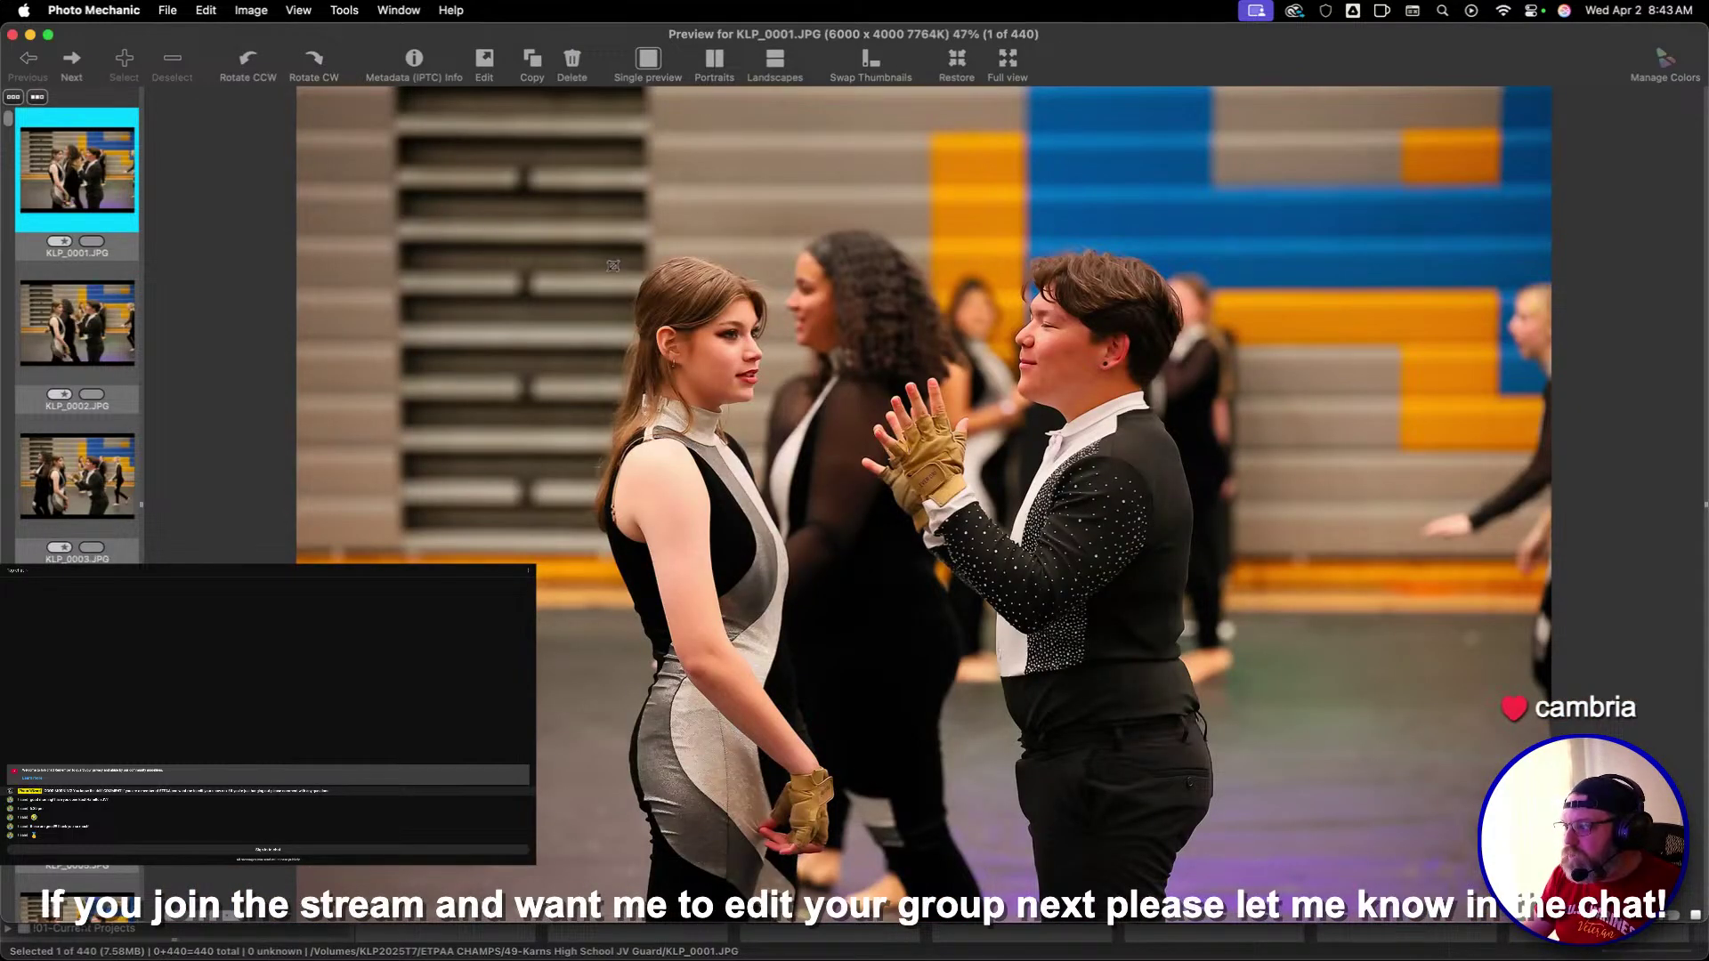
Compare the opening Karns JV Guard frames KLP_0001.JPG through KLP_0003.JPG and rate KLP_0002.JPG as 1
key("Right")
key("Right")
key("Left")
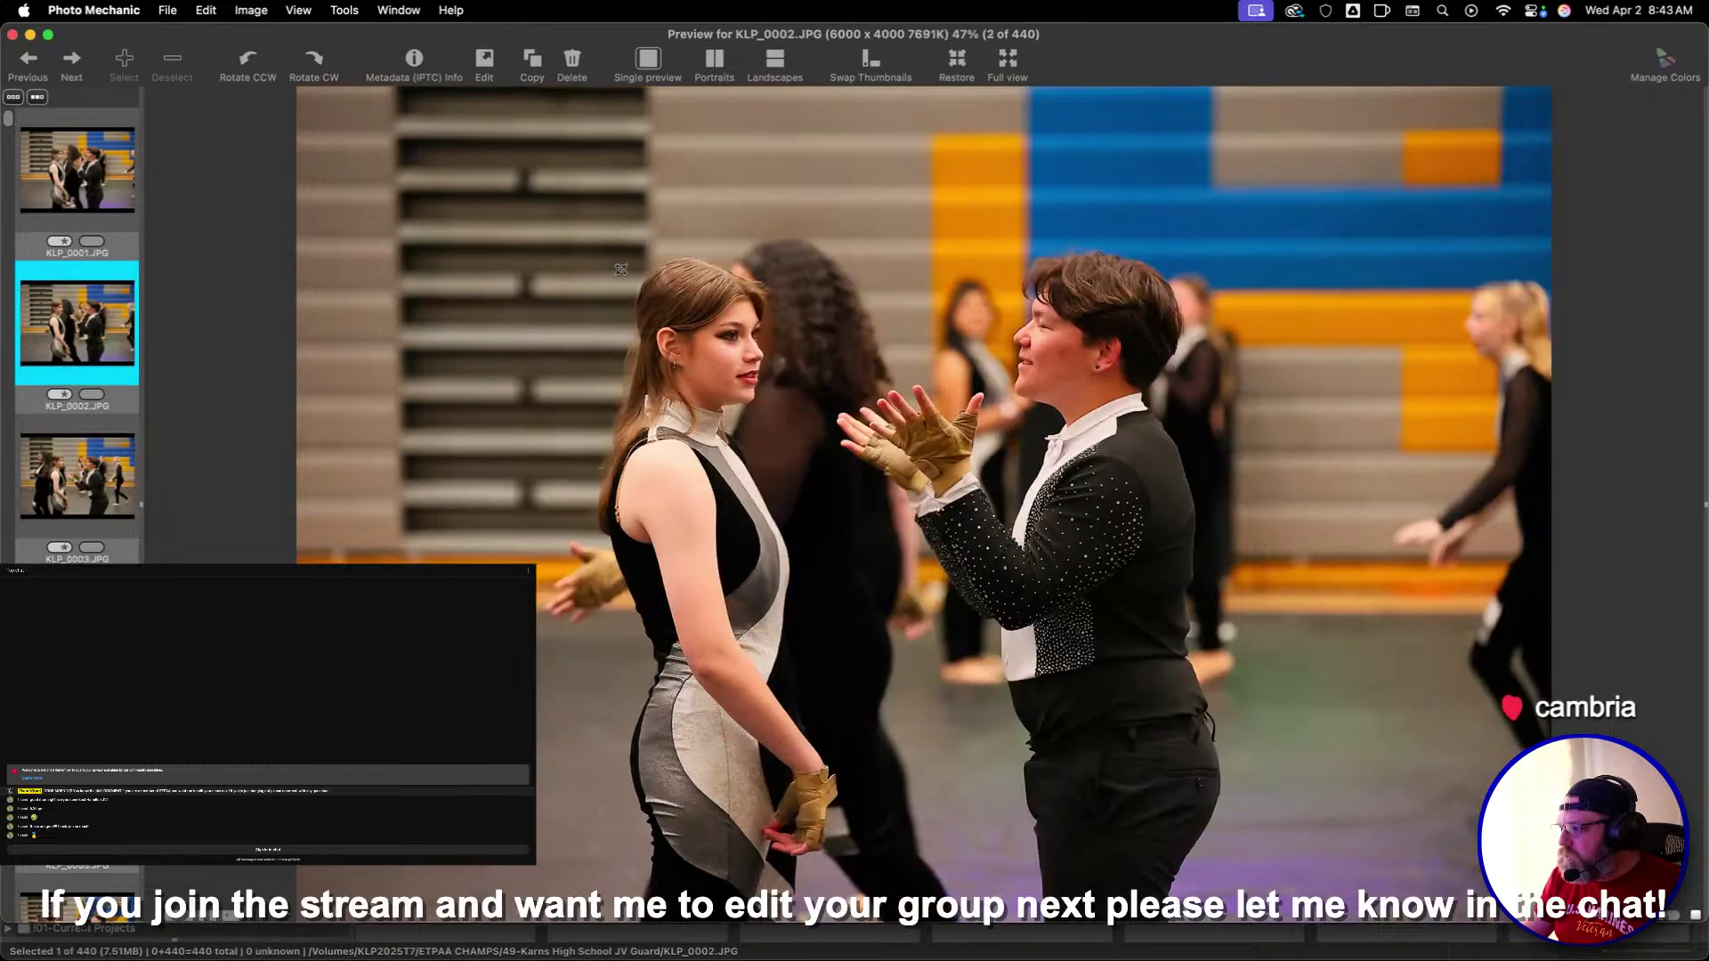
key("Right")
key("Right")
key("Left")
key("Left")
key("Left")
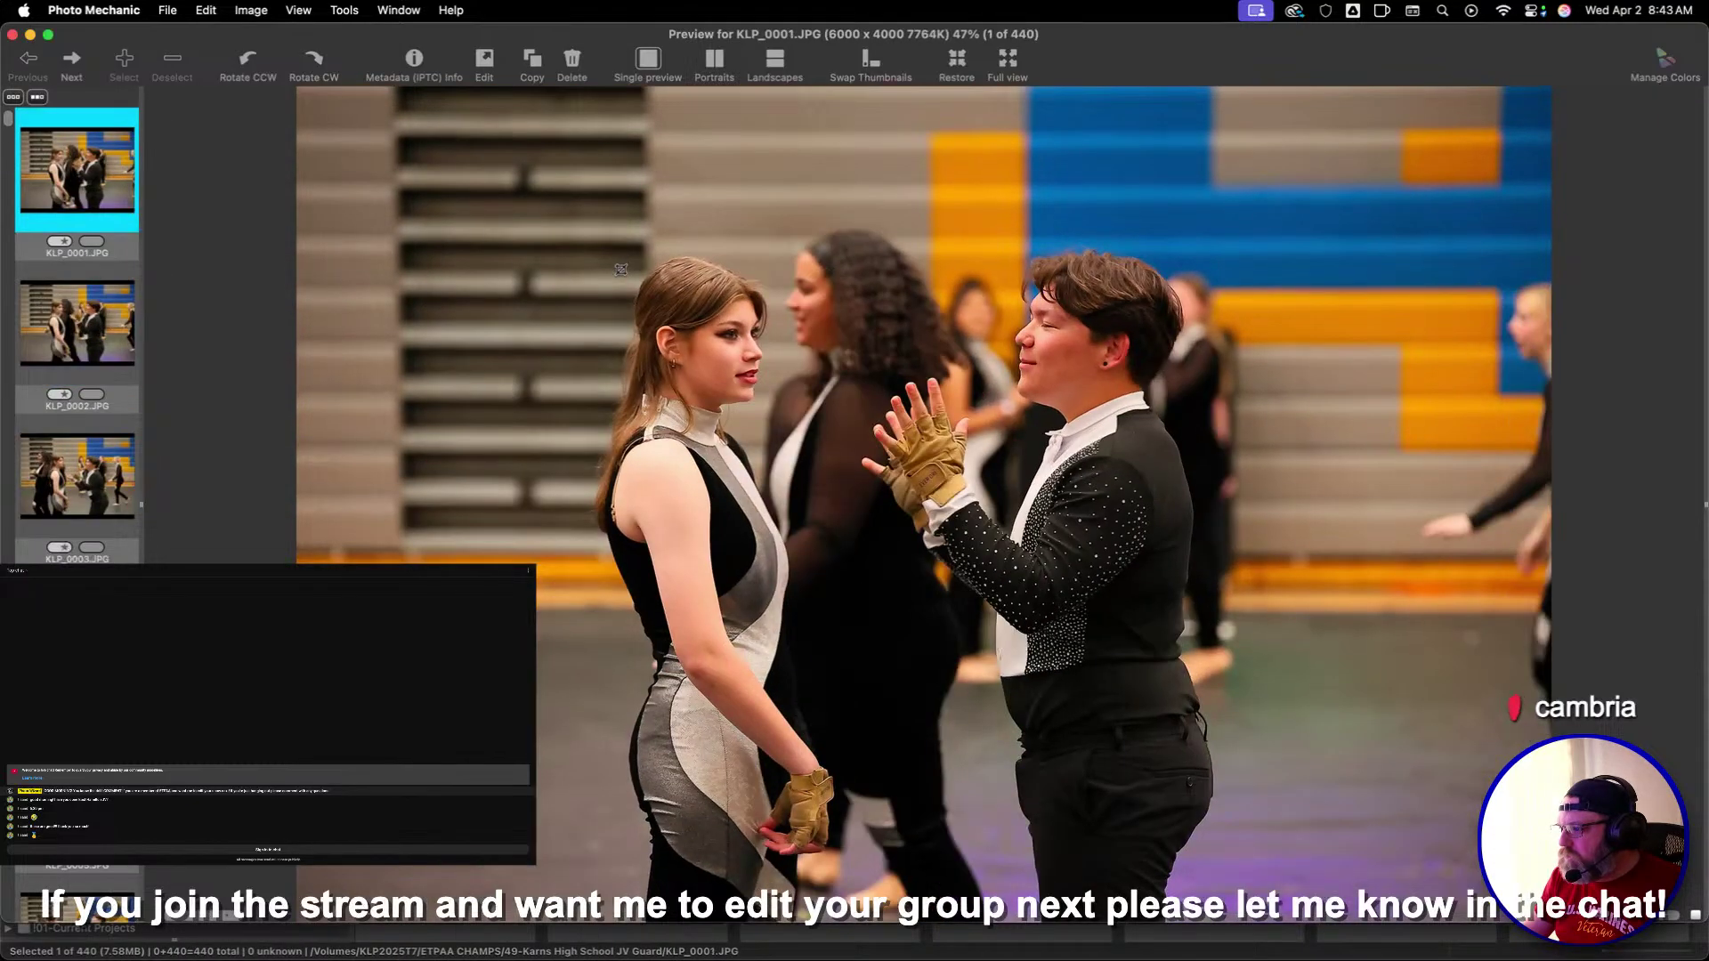
key("Right")
key("Right")
key("Left")
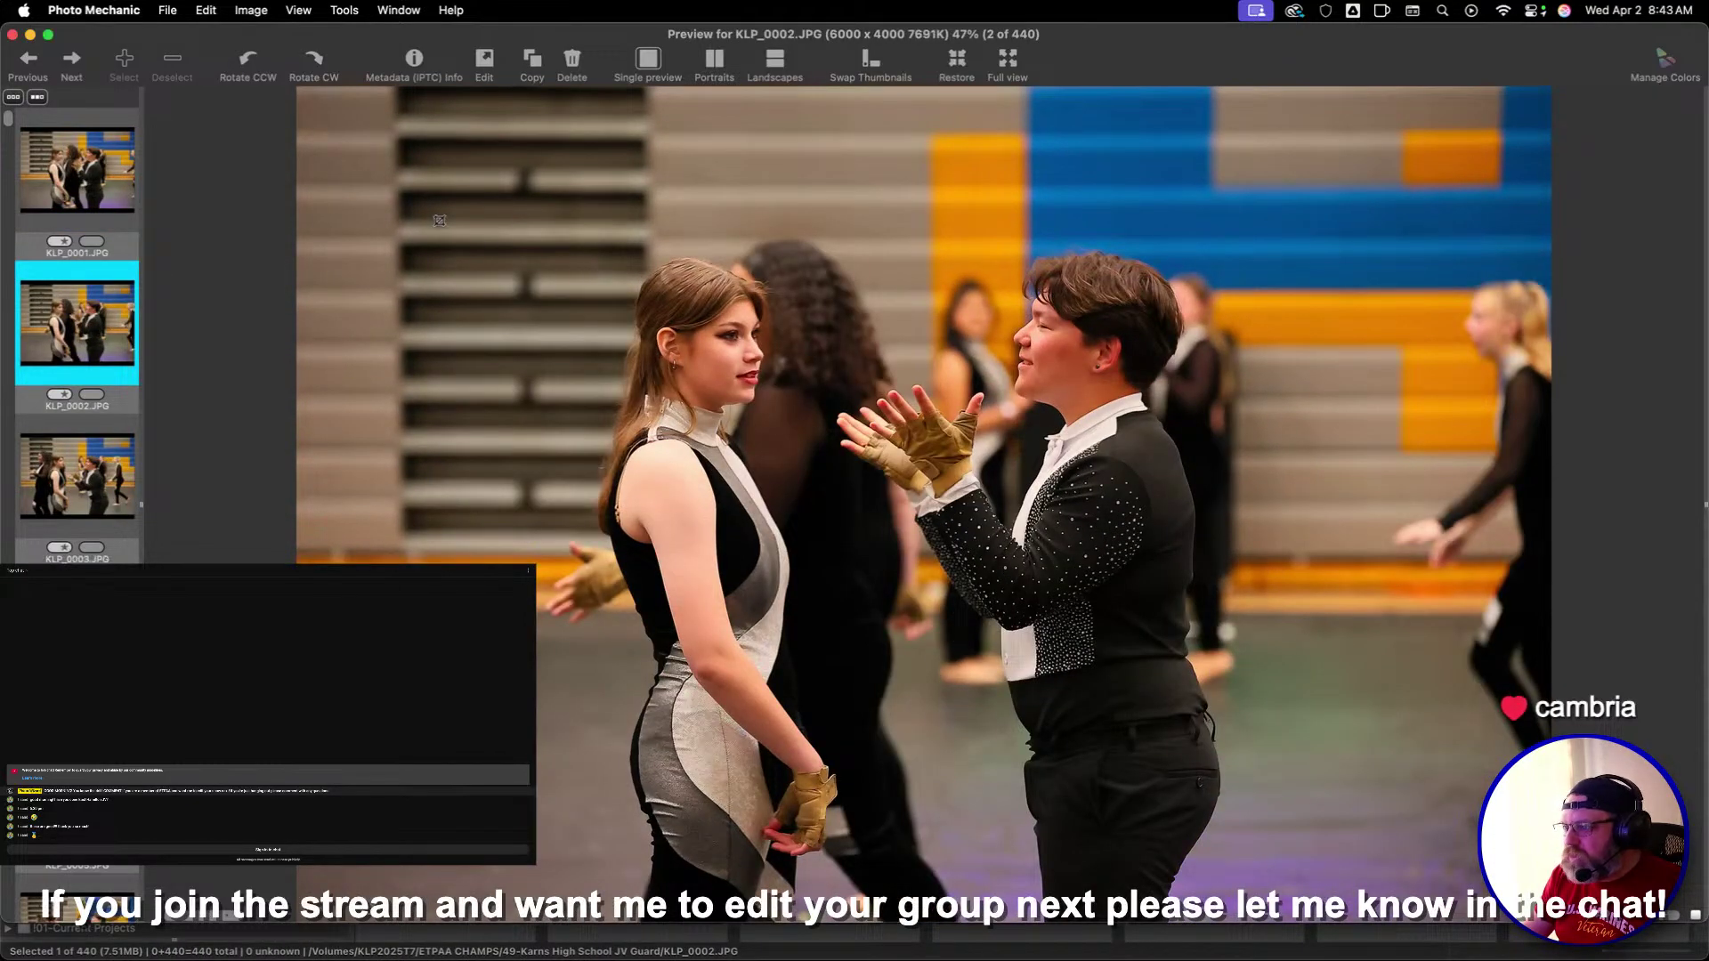
key("1")
Review the Karns JV Guard frames from KLP_0003.JPG through KLP_0009.JPG, comparing KLP_0008.JPG with its neighbour
key("Right")
key("Right")
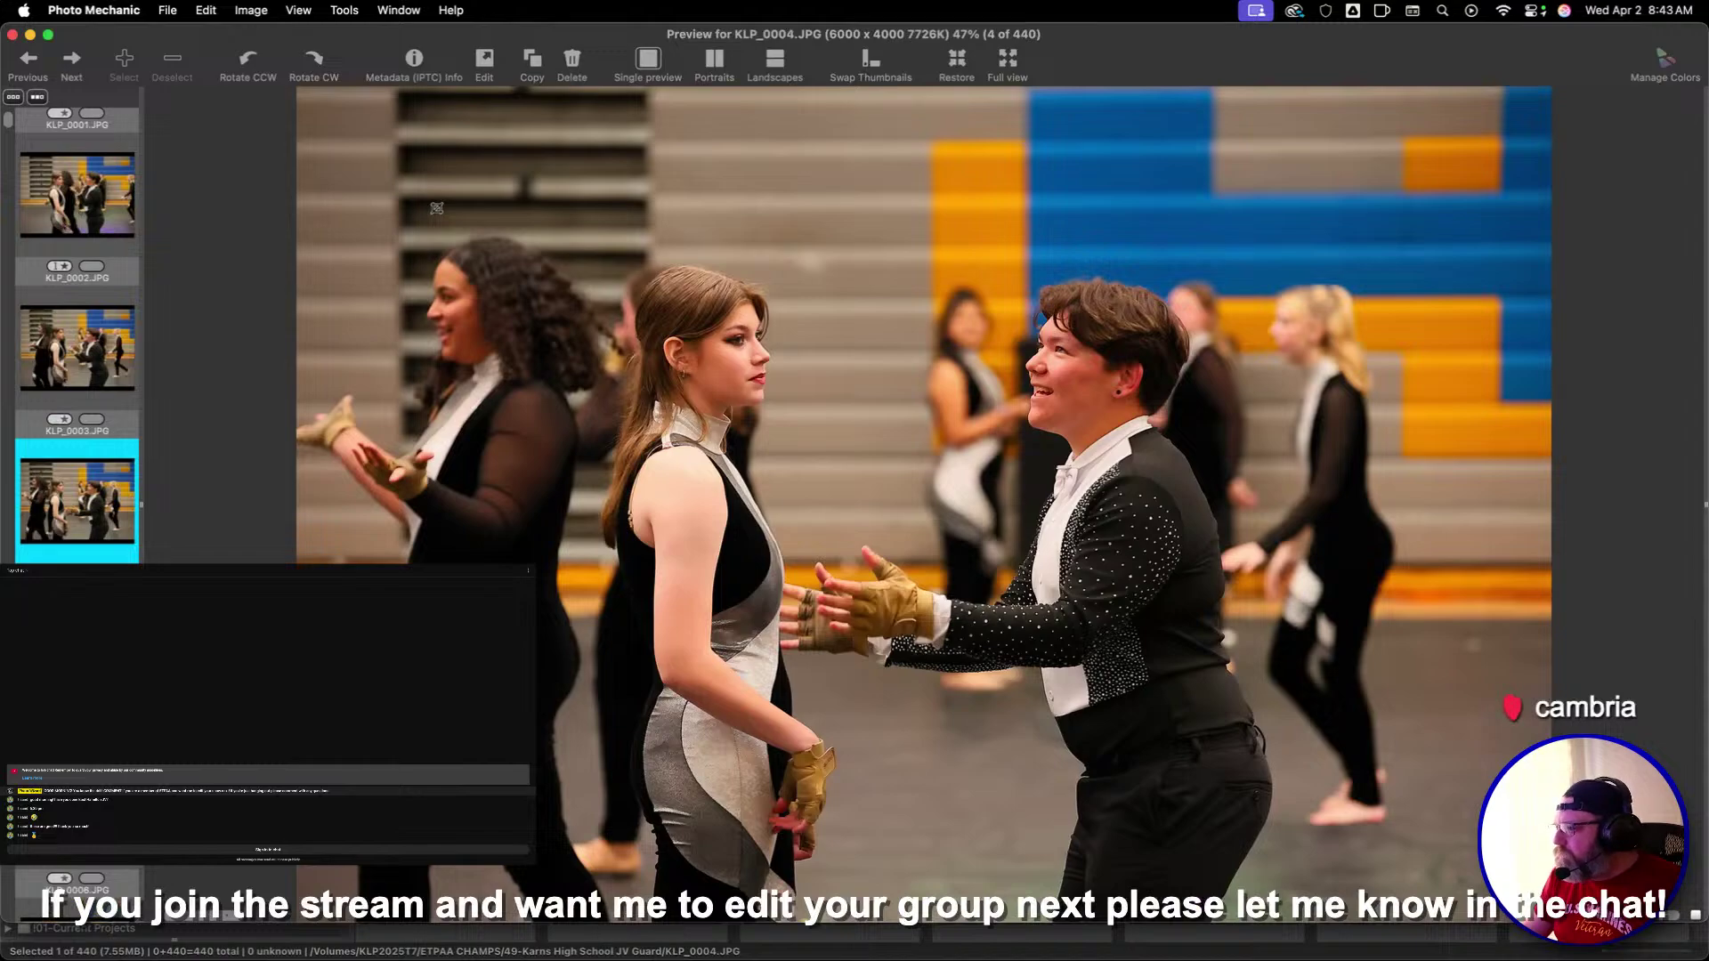
key("Right")
key("Right")
key("Right")
key("Right")
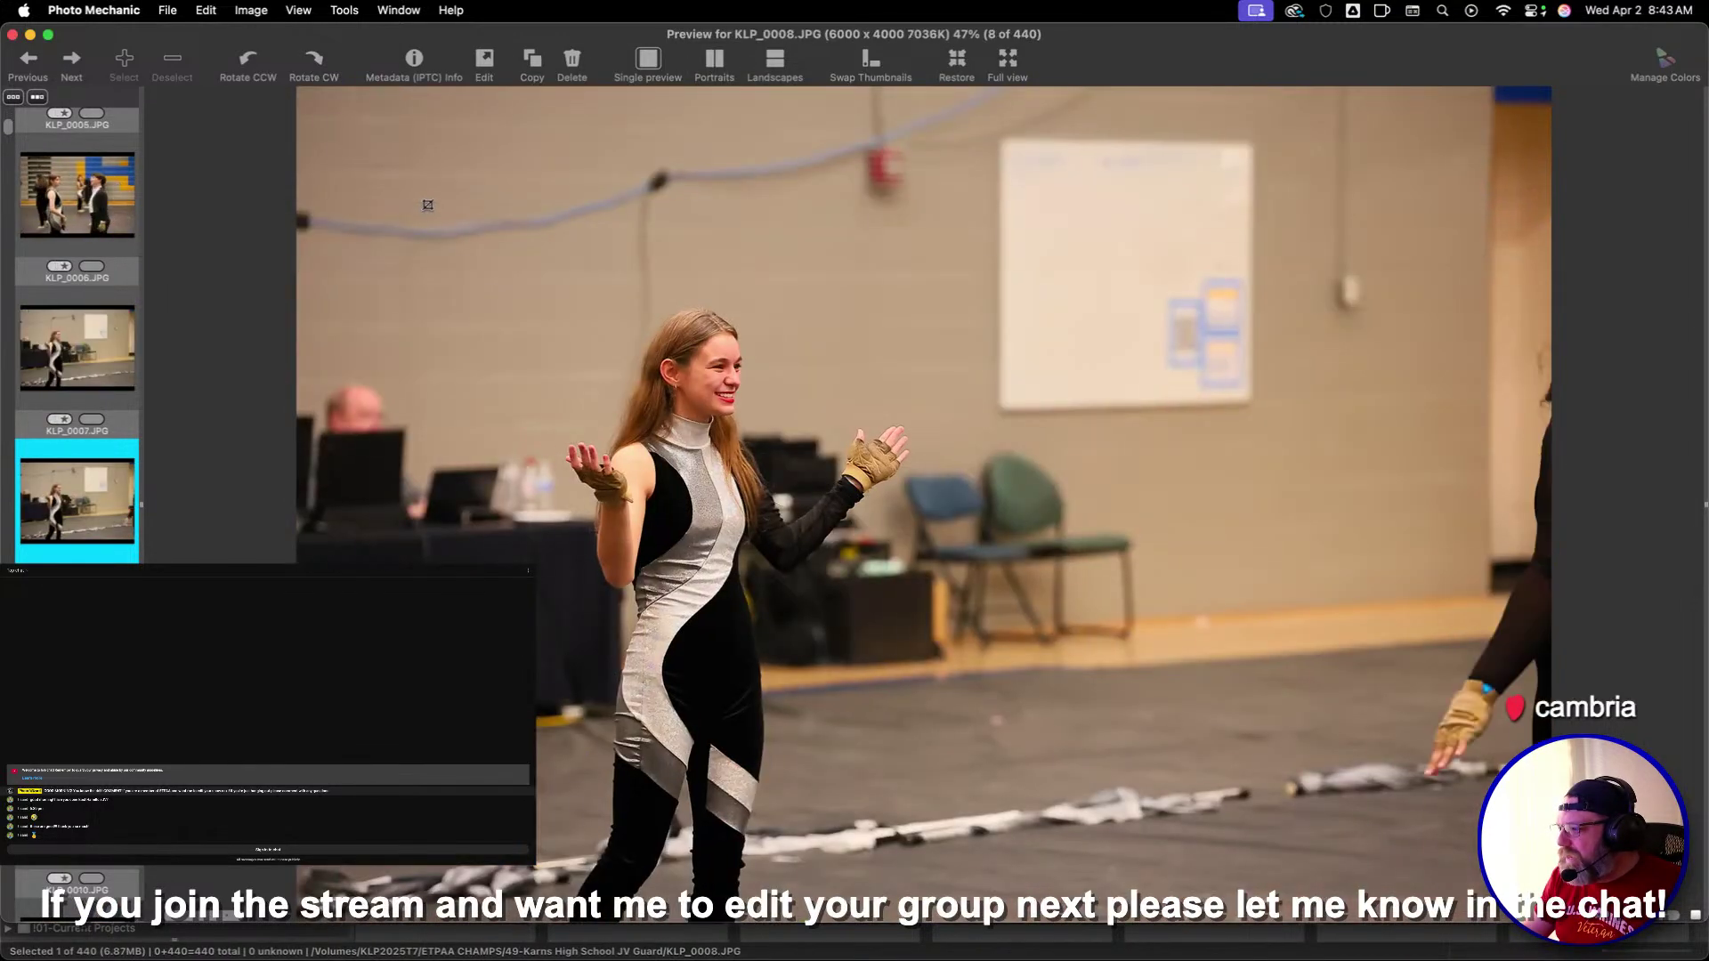
key("Right")
key("Left")
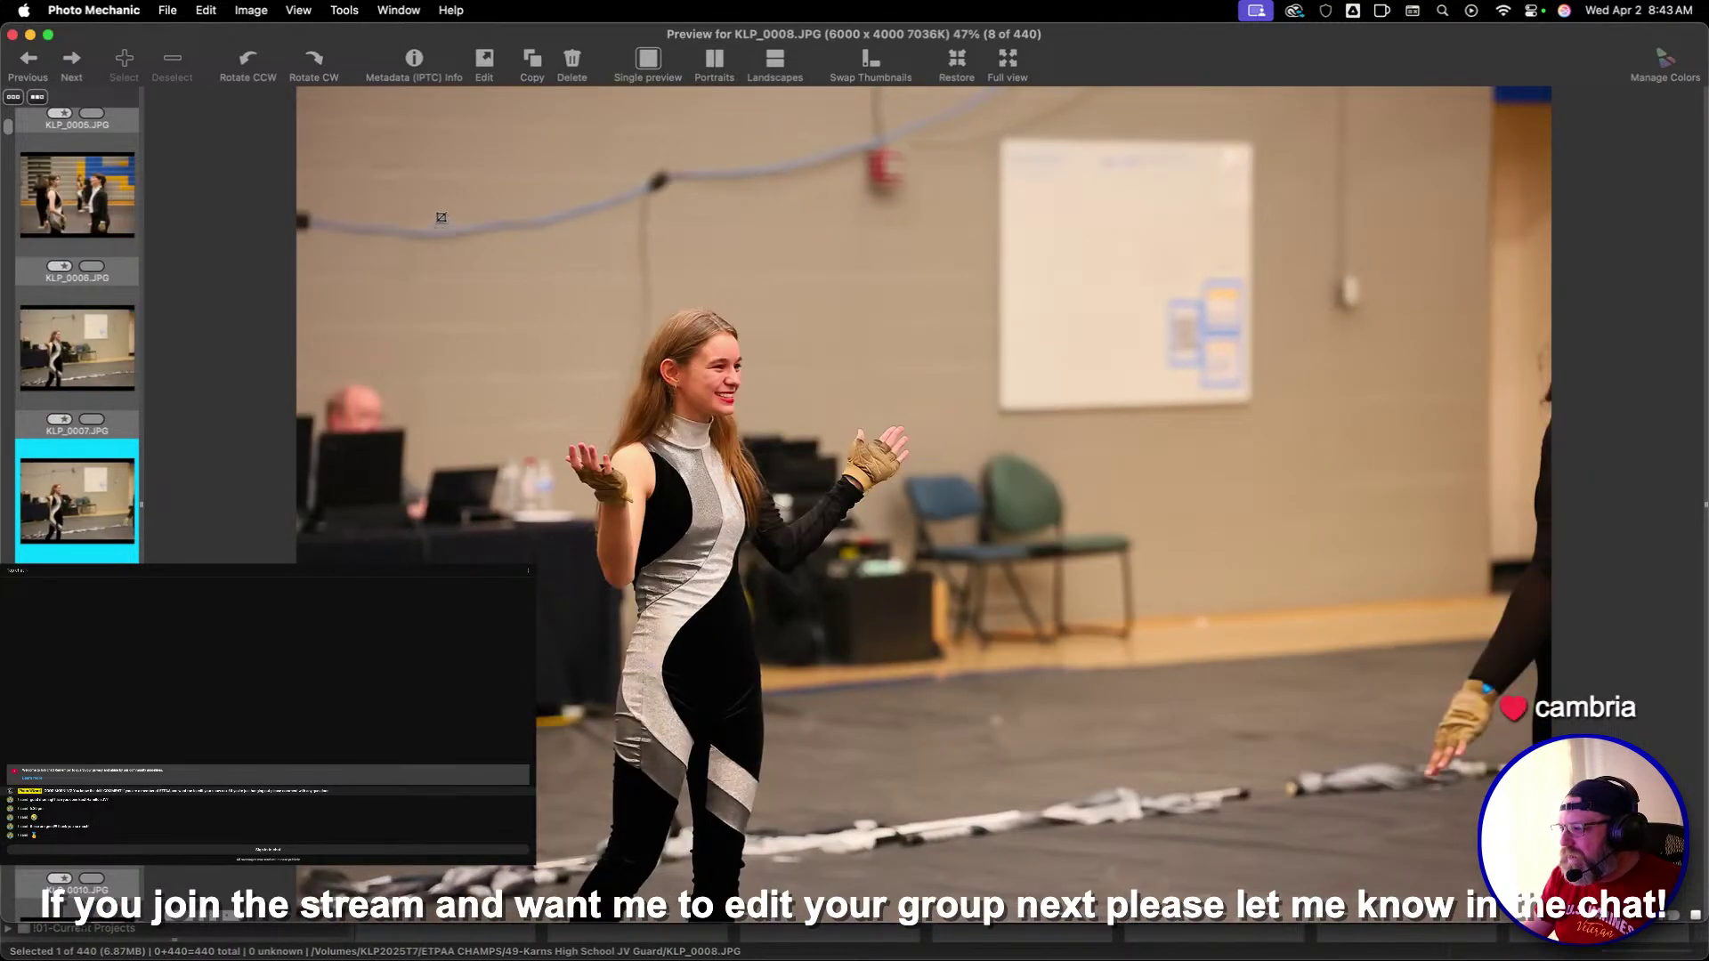
Examine the paired hand-clasp and hugging frames from KLP_0009.JPG through KLP_0020.JPG for keepers
key("Right")
key("Right")
key("Right")
key("Right")
key("Right")
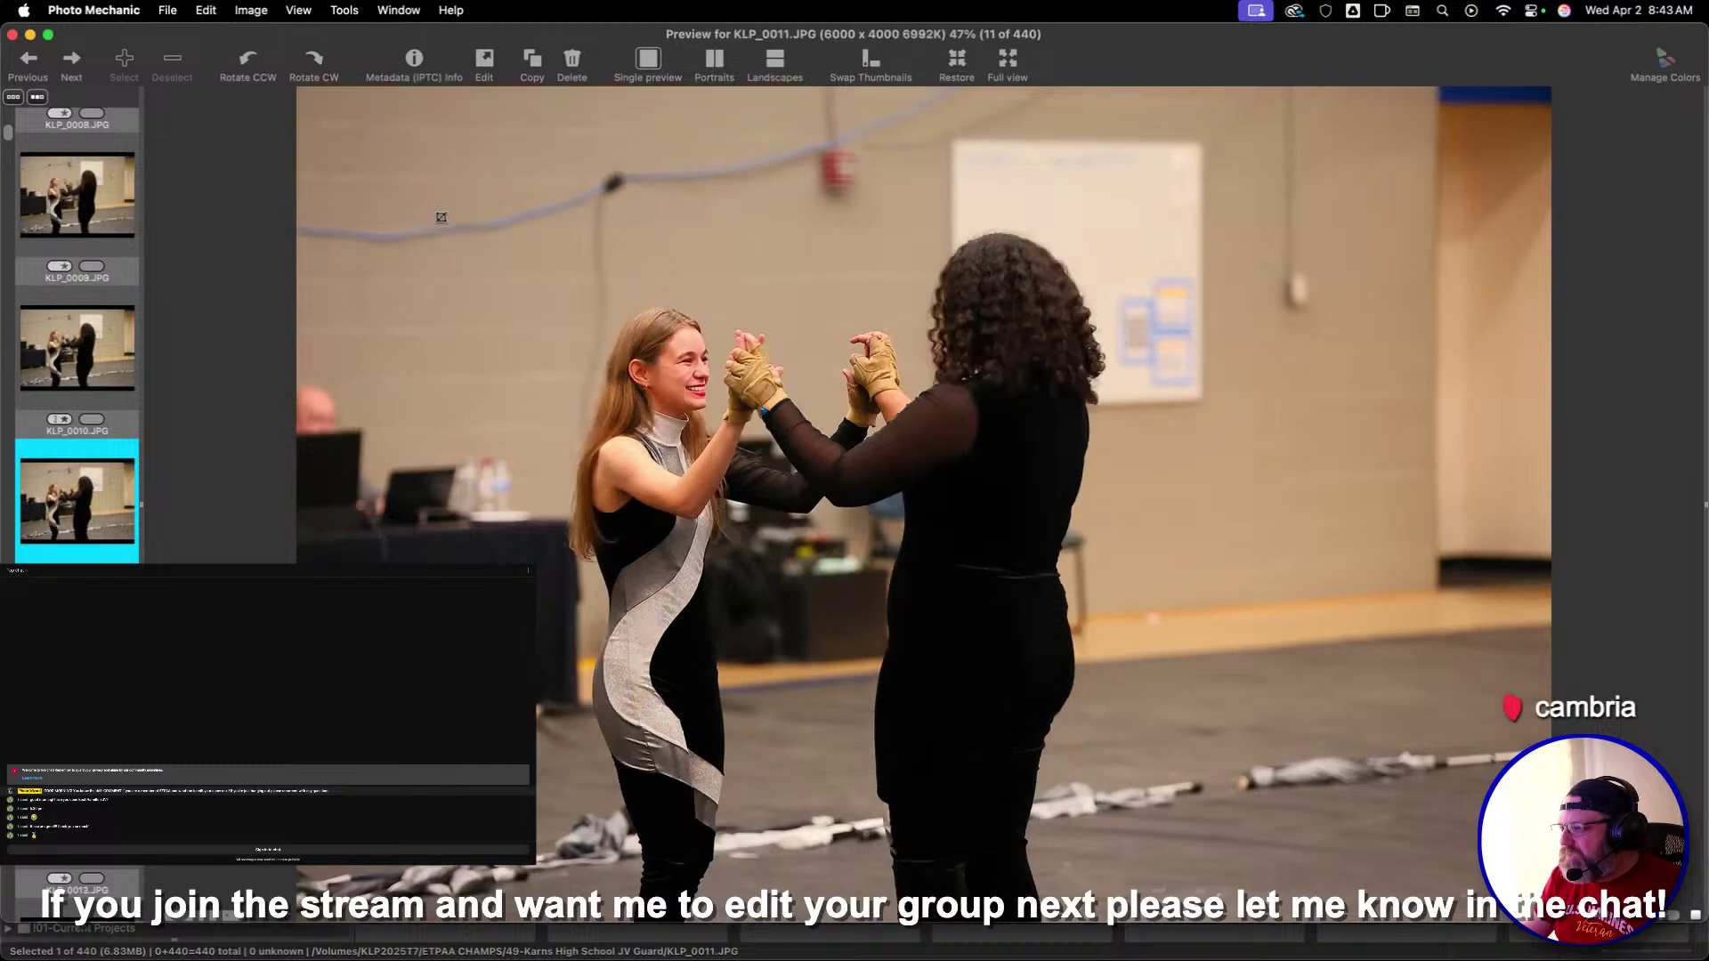
key("Right")
key("Right")
key("Right")
key("Right")
key("Right")
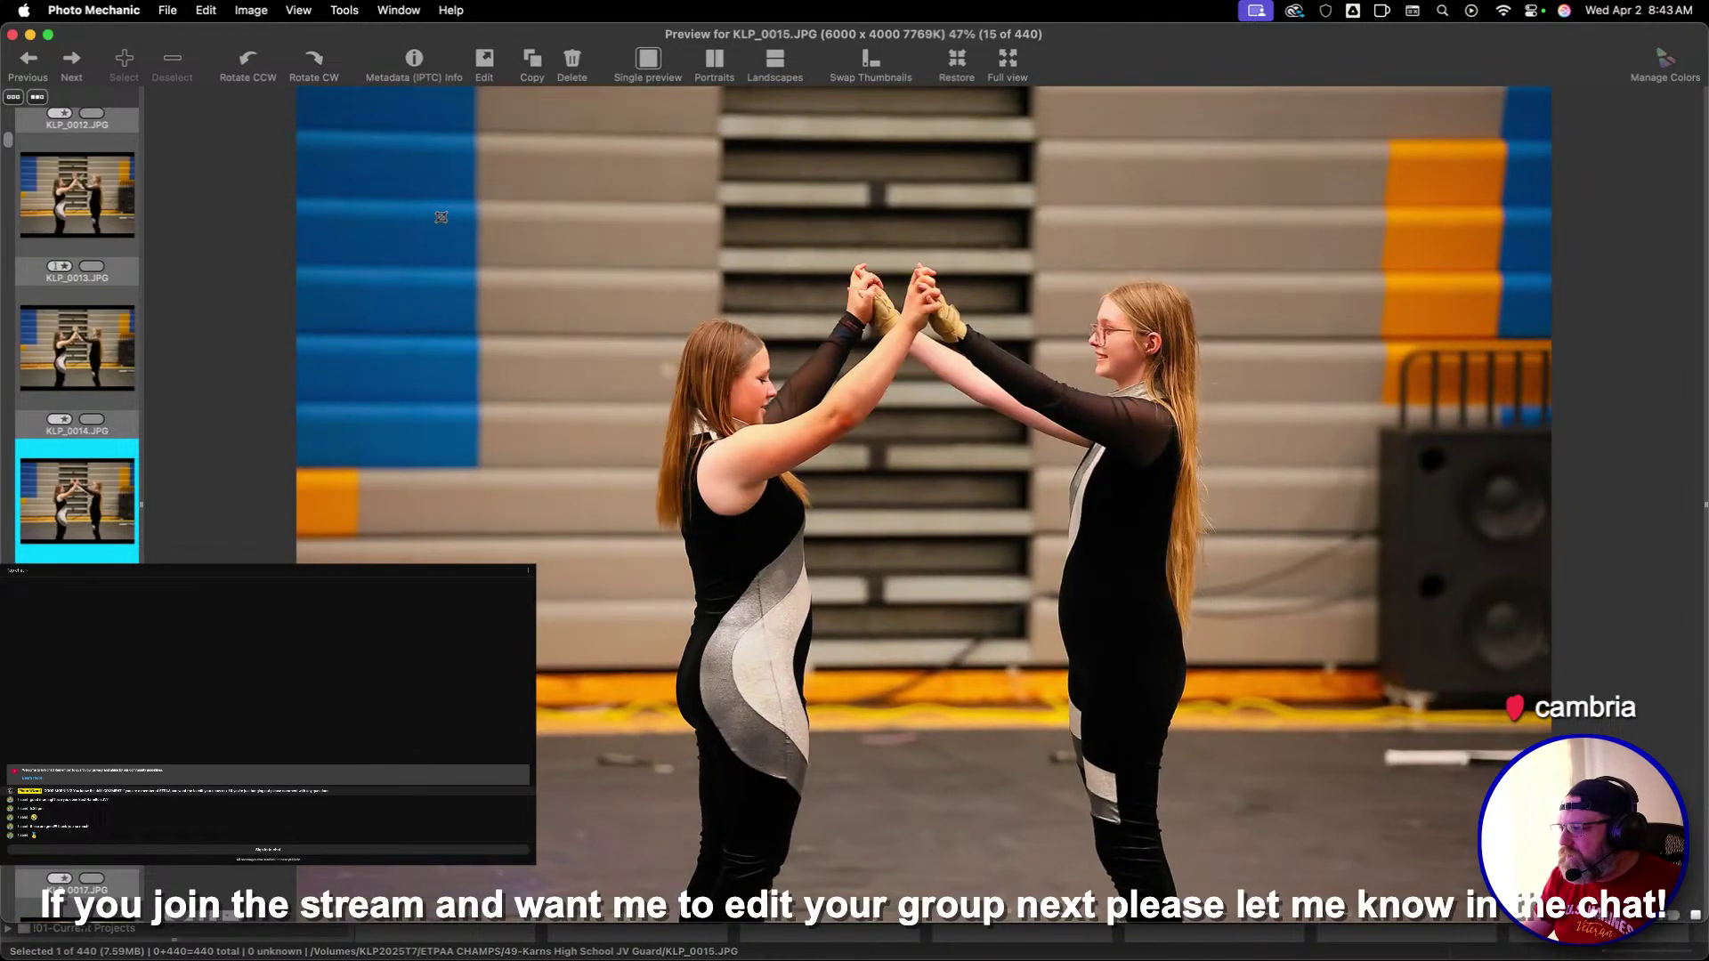
key("Right")
key("Right")
key("Right")
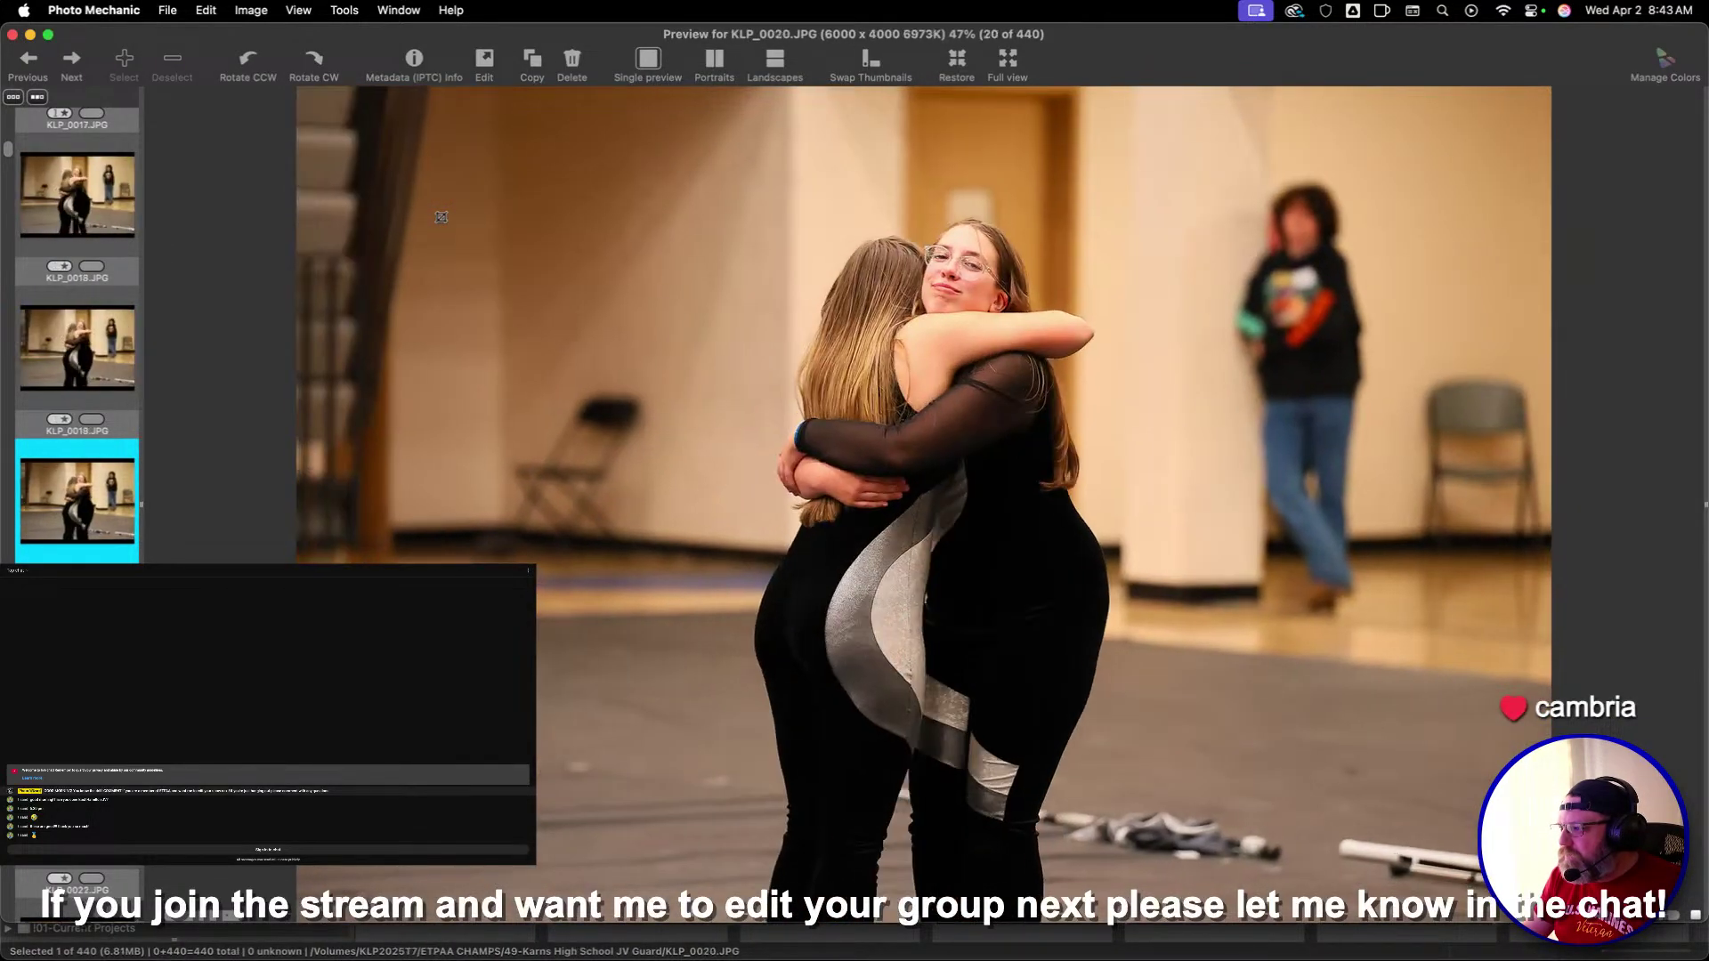
Examine the duet frames from KLP_0021.JPG through KLP_0029.JPG, comparing the poses around KLP_0024.JPG and KLP_0025.JPG
key("Right")
key("Right")
key("Right")
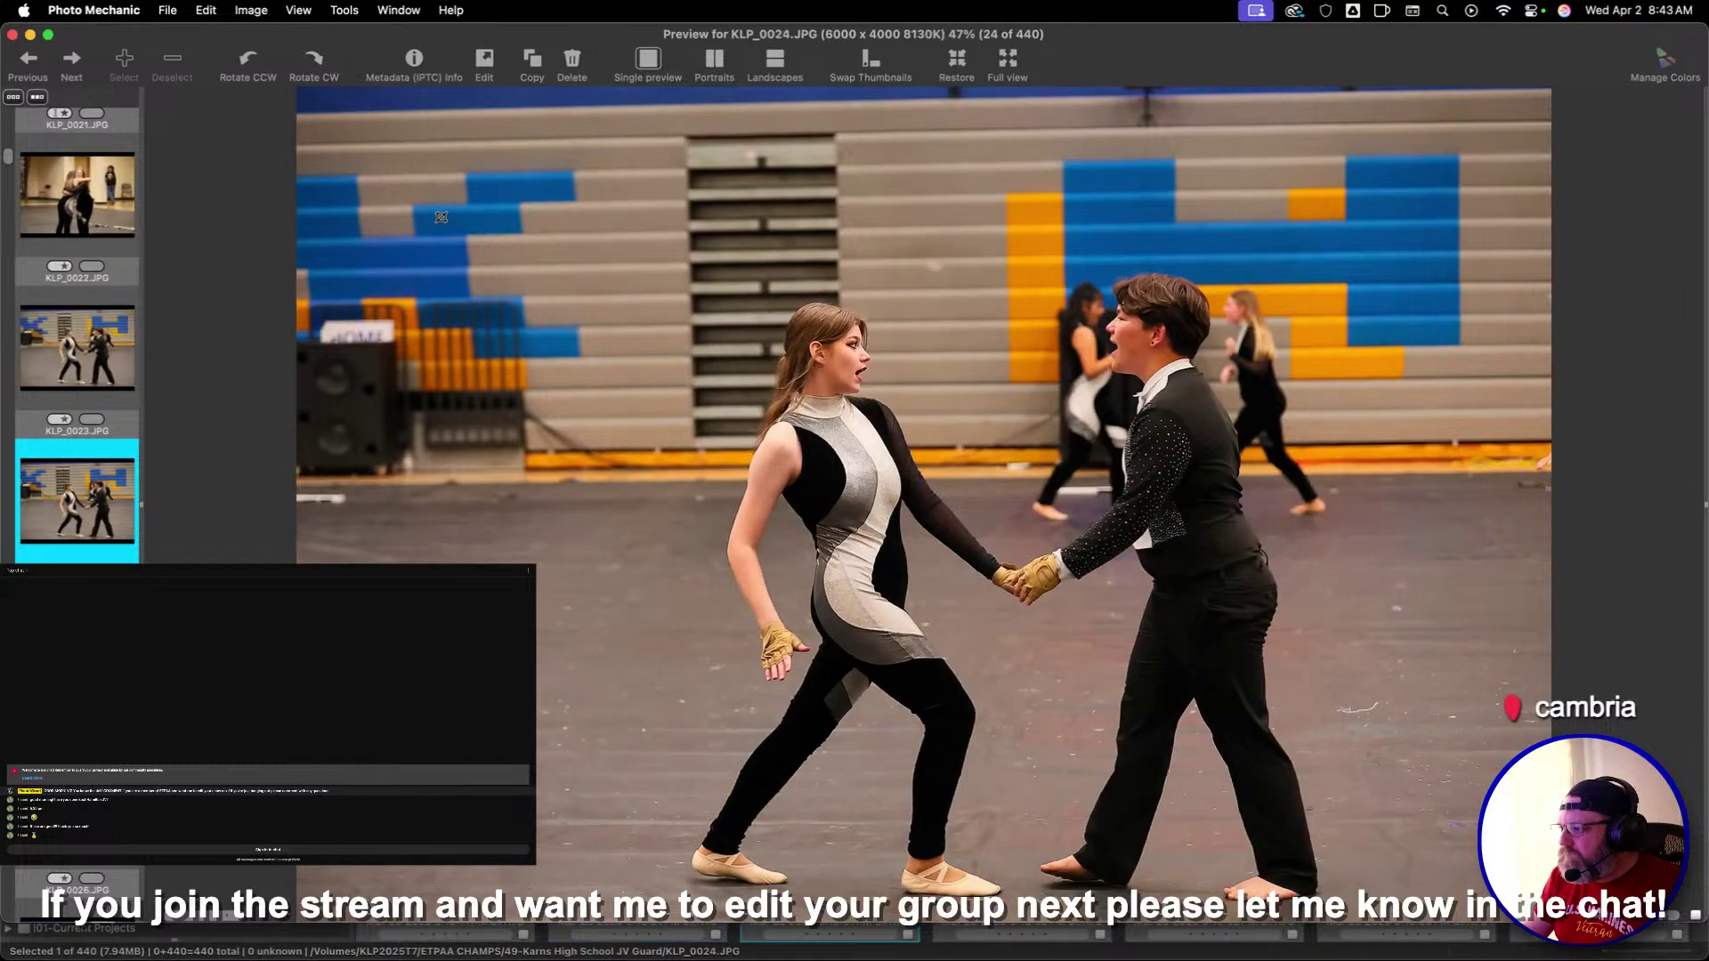
key("Left")
key("Left")
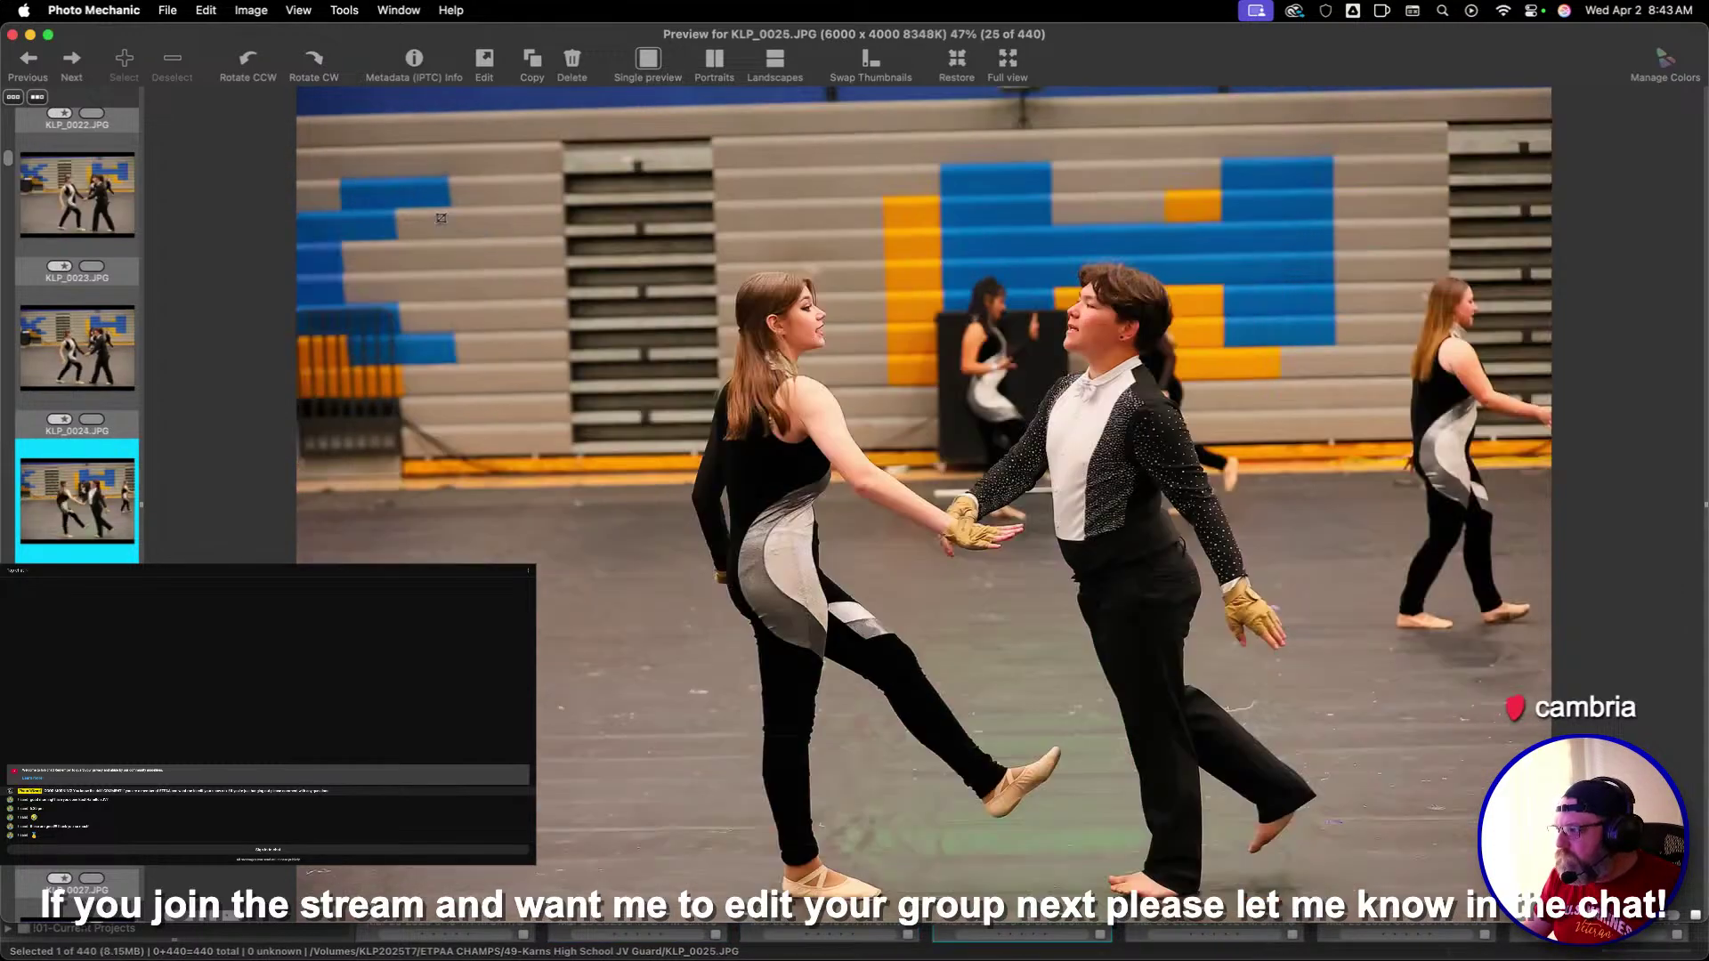
key("Right")
key("Right")
key("Right")
key("Right")
key("Right")
key("Right")
key("Right")
key("Right")
key("Right")
key("Right")
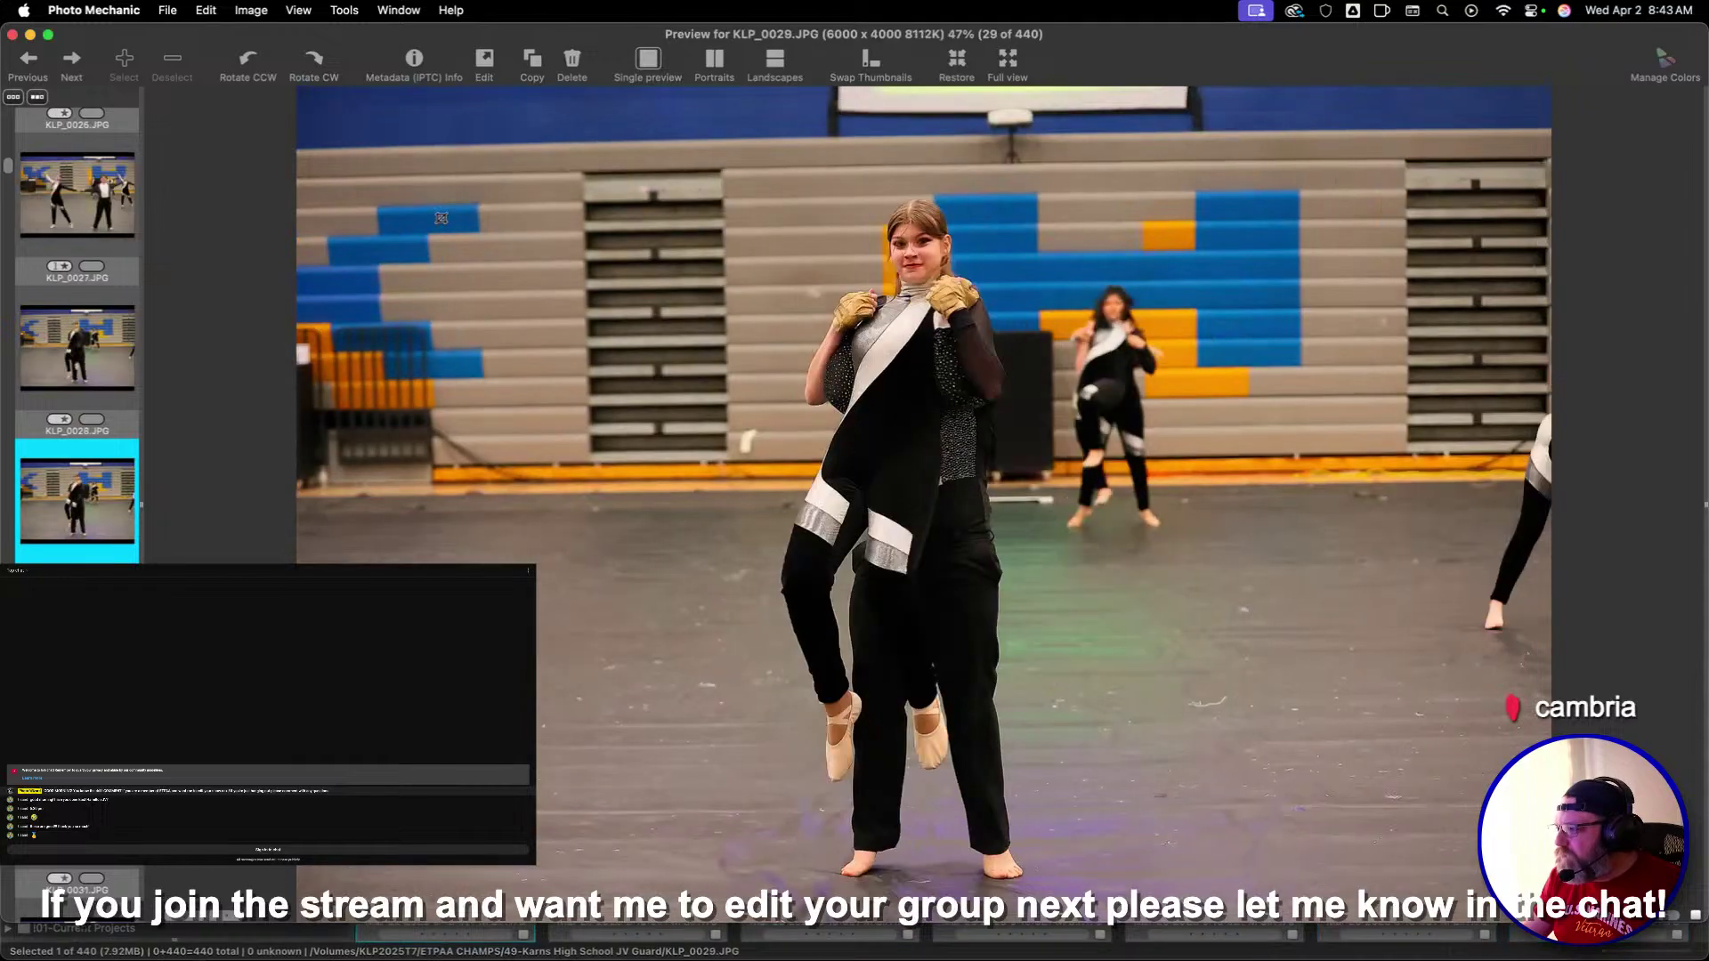
Compare KLP_0032.JPG with KLP_0033.JPG and rate KLP_0032.JPG as 1
key("Right")
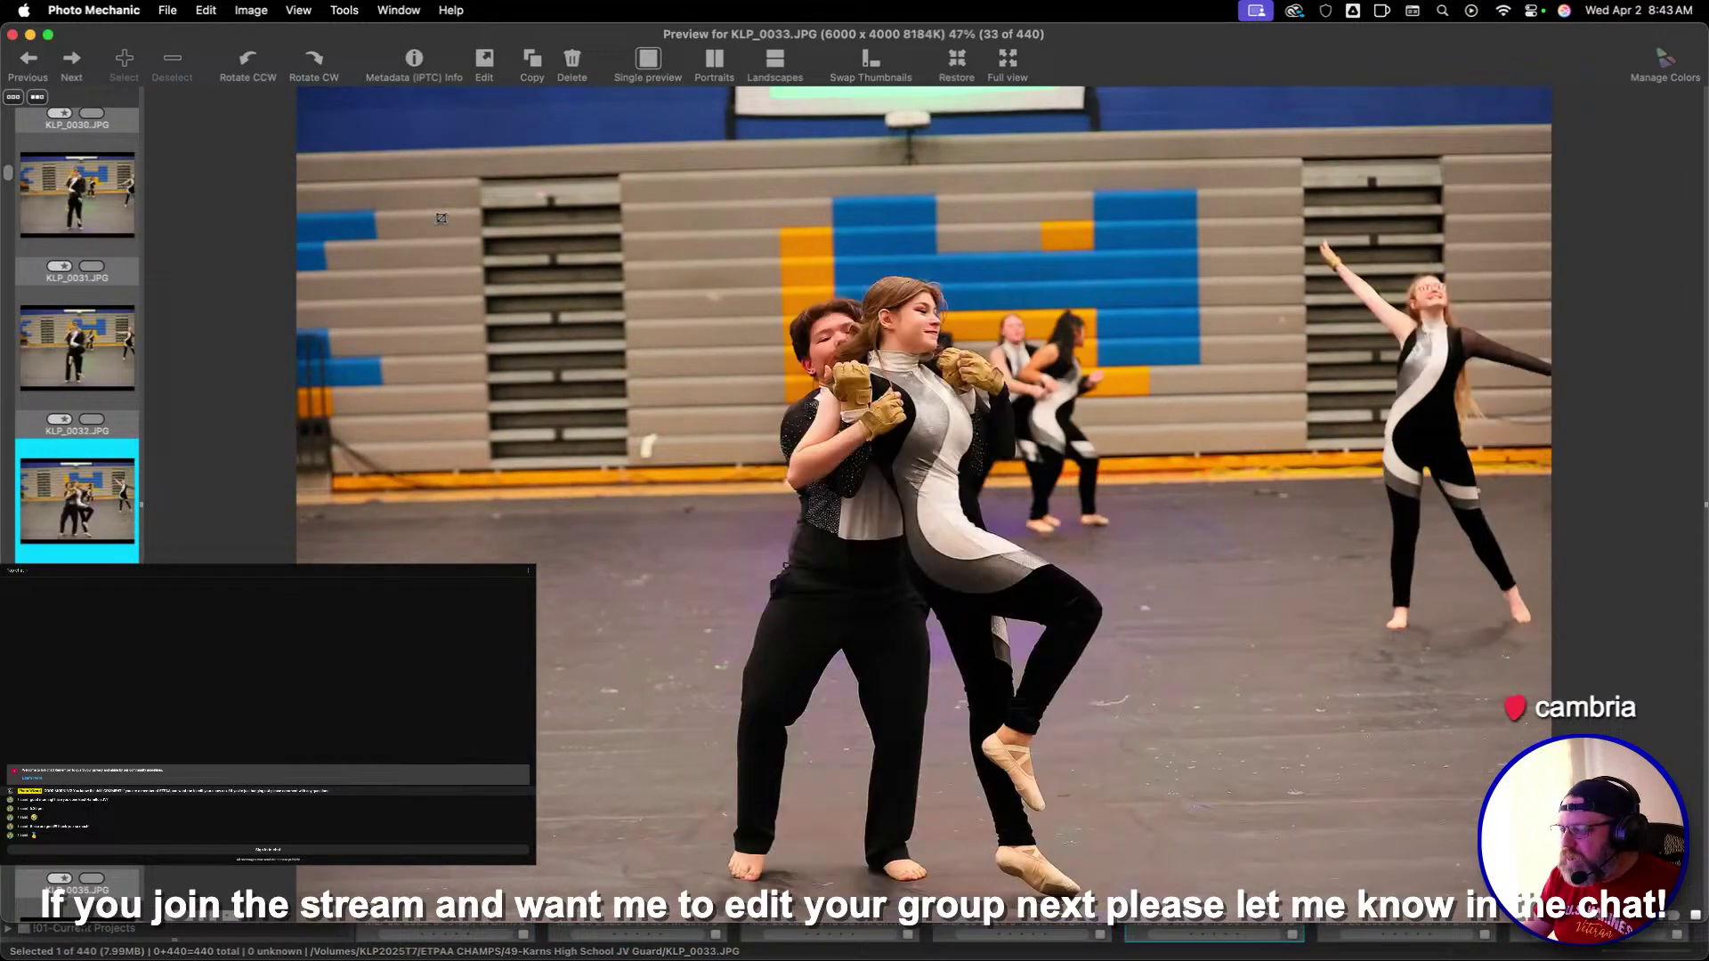
key("Left")
key("1")
Crop KLP_0034.JPG around the two performers and shift the crop to the photo's right edge
key("Right")
key("Right")
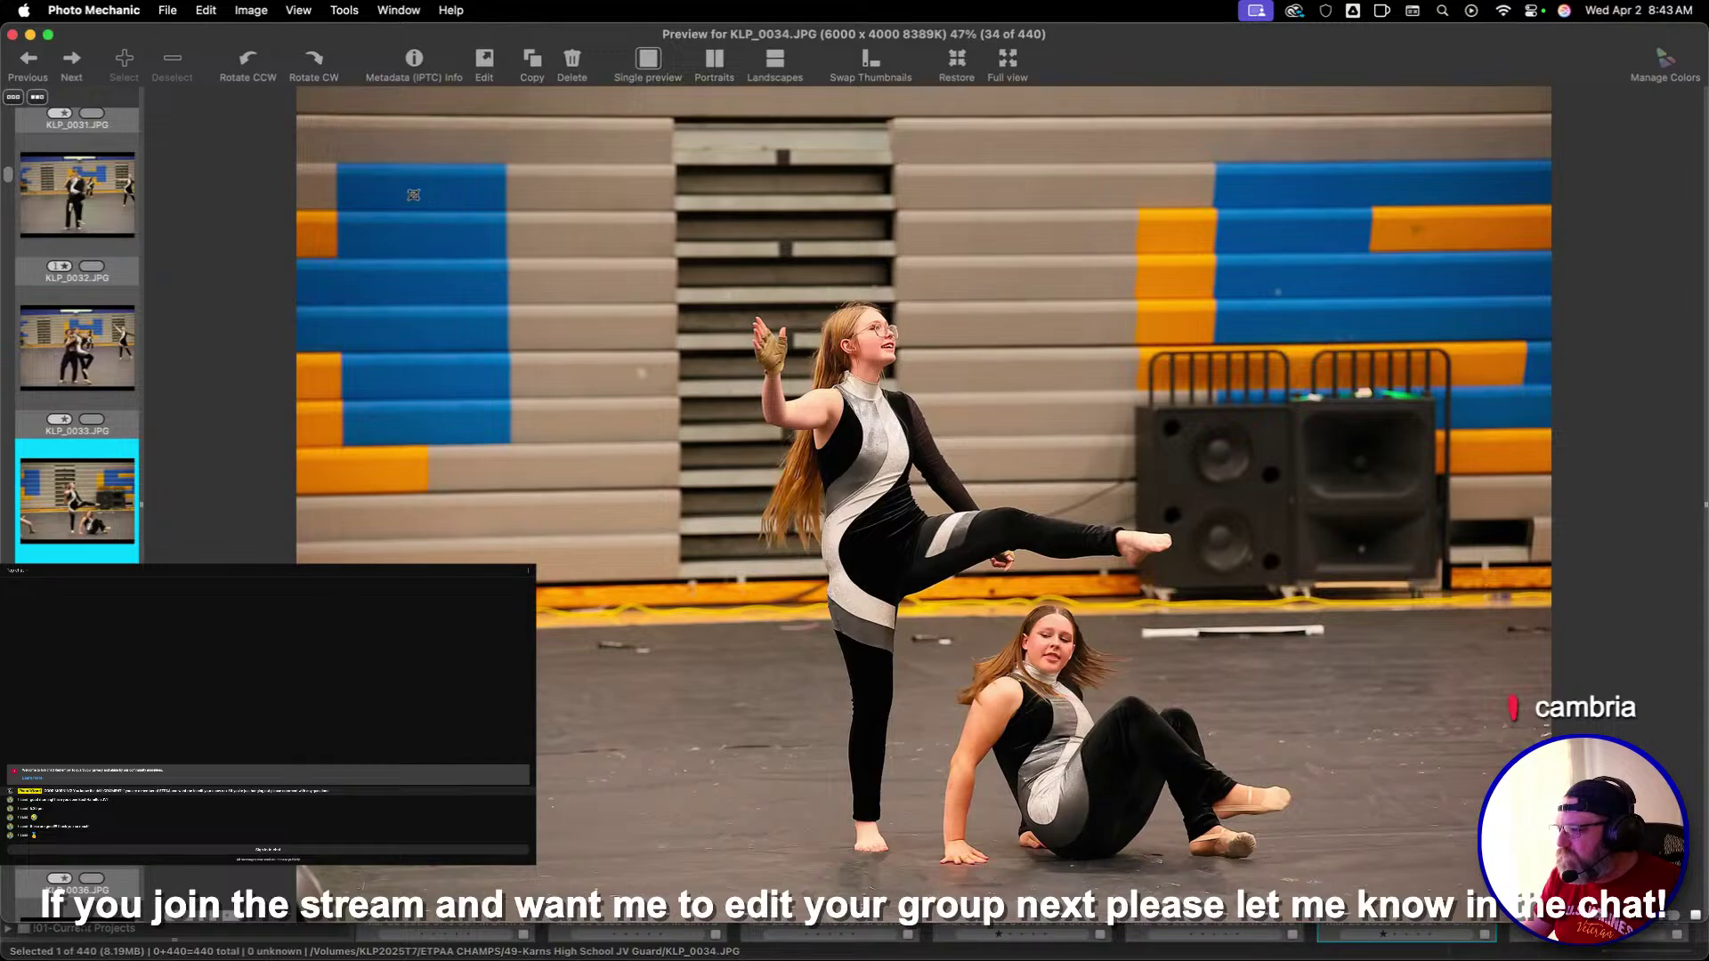
left_click_drag(450, 245, 1465, 916)
left_click_drag(1219, 651, 1303, 651)
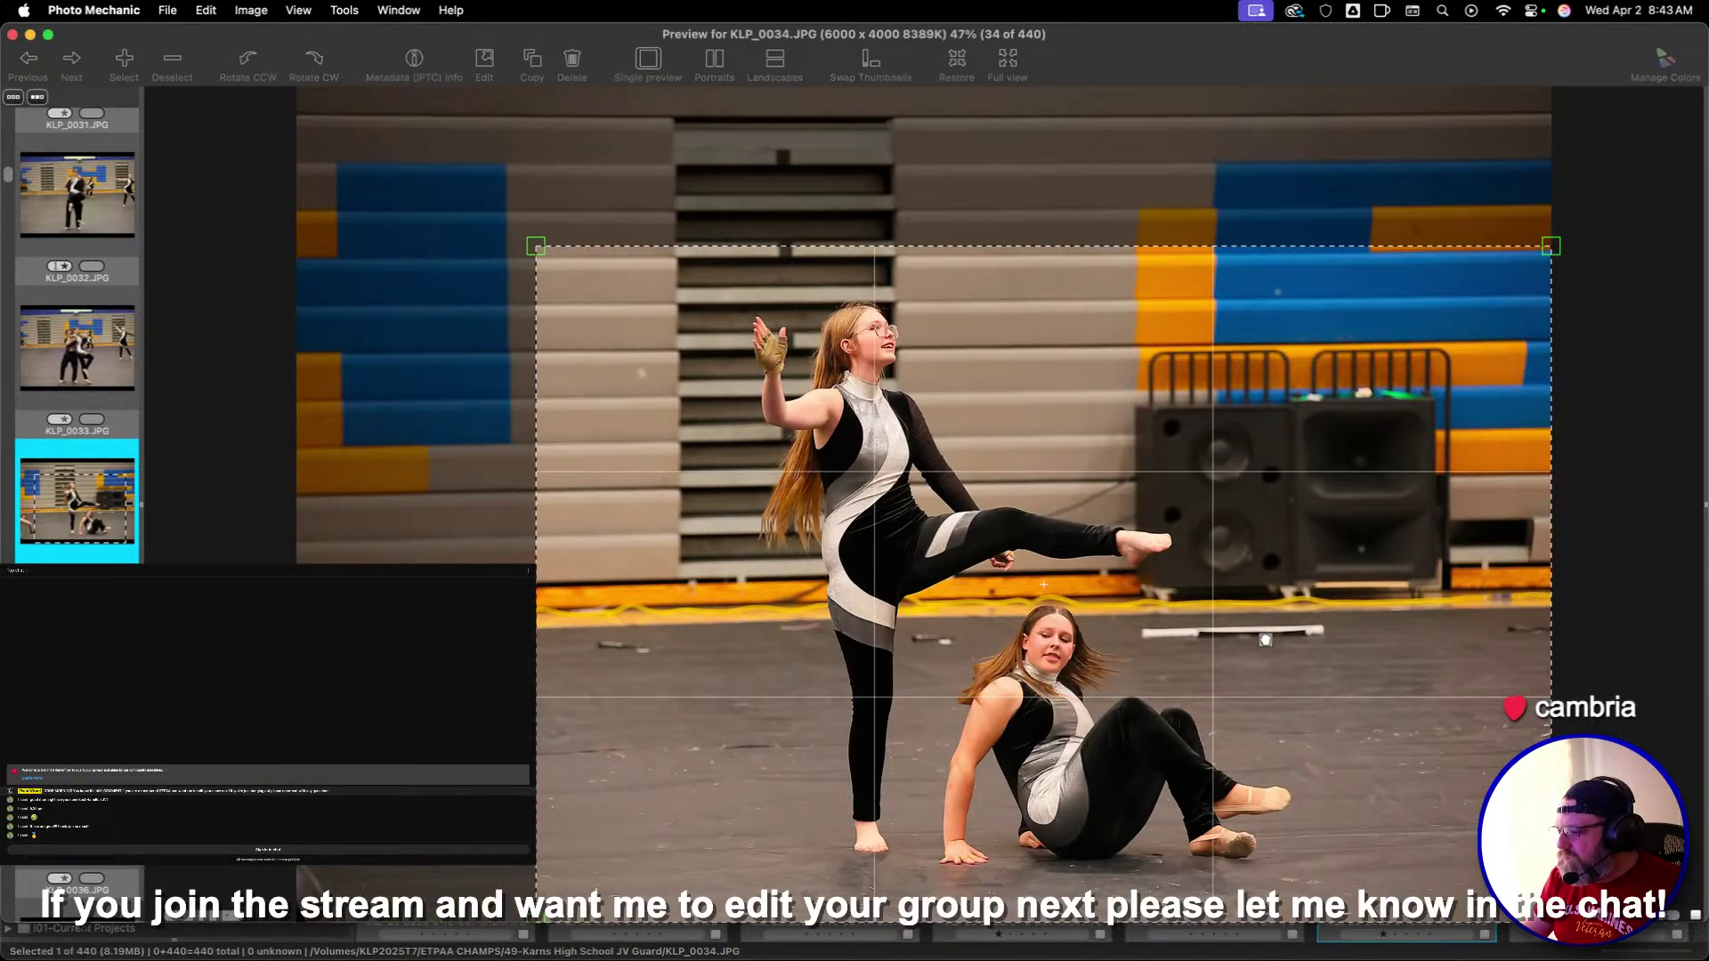
Review the frames after KLP_0034.JPG and crop KLP_0040.JPG and KLP_0041.JPG around their central pairs of performers
key("Right")
key("Right")
key("Right")
key("Right")
key("Right")
key("Right")
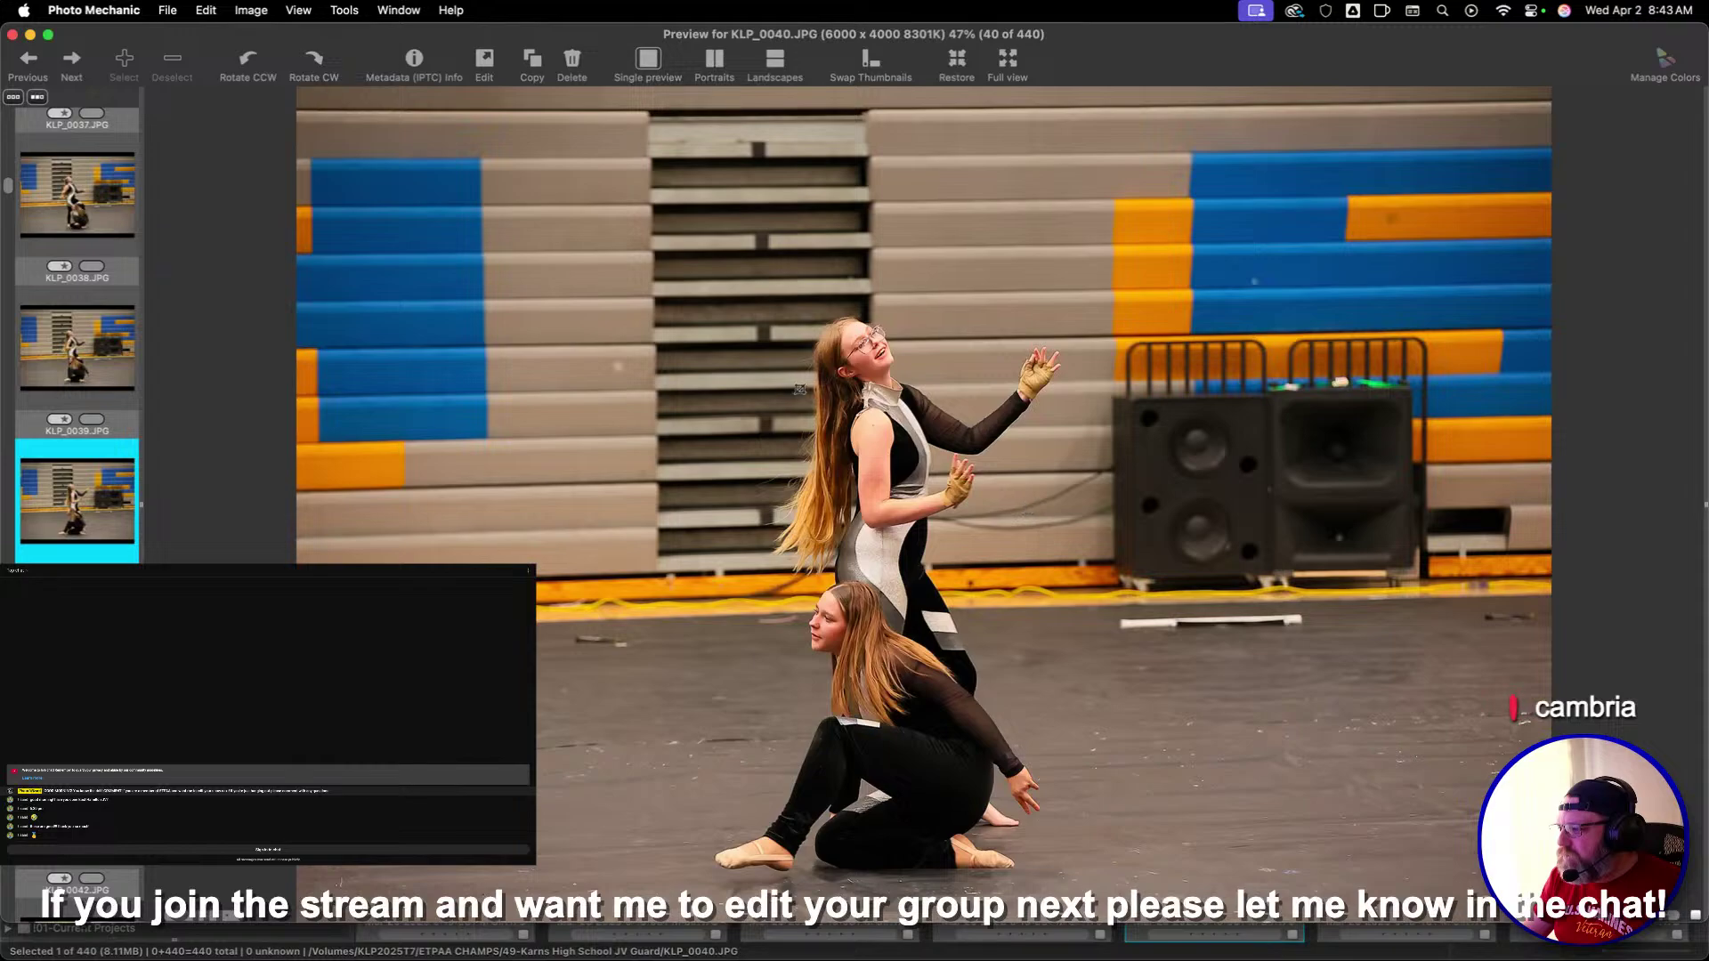
left_click_drag(633, 288, 1097, 728)
key("Right")
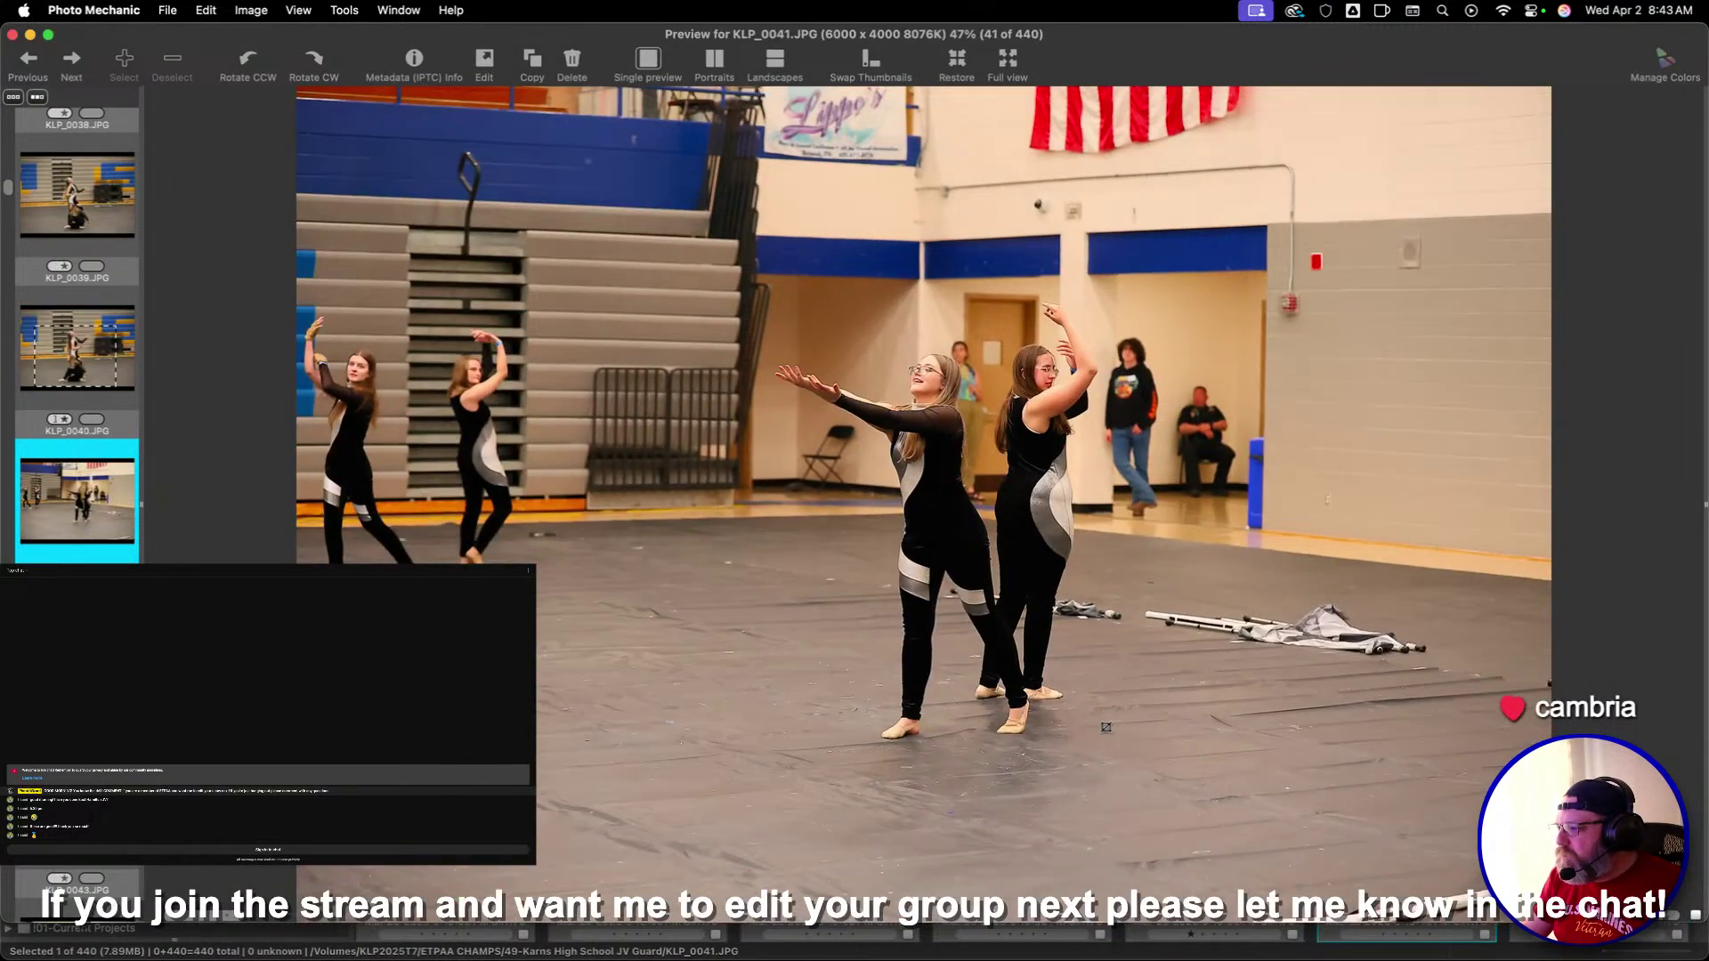
left_click_drag(1068, 648, 1055, 651)
Examine the frames from KLP_0042.JPG through KLP_0053.JPG for expression, pose and sharpness
key("Right")
key("Right")
key("Right")
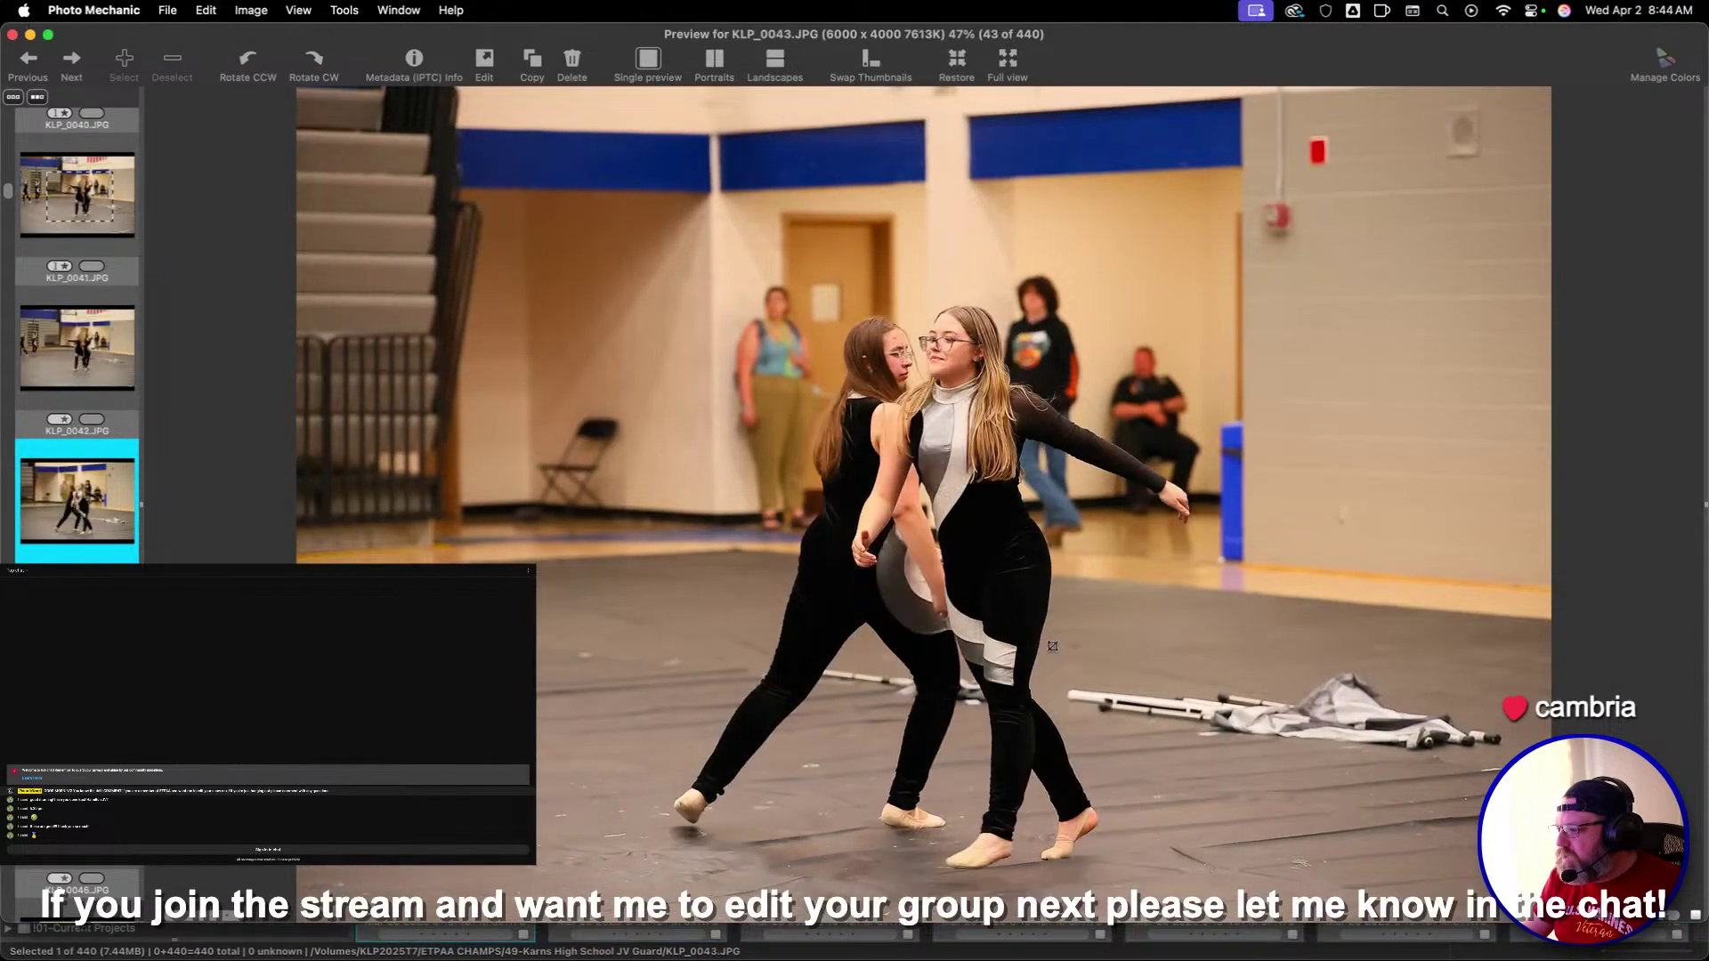
key("Right")
key("Right")
key("Right")
key("Right")
key("Right")
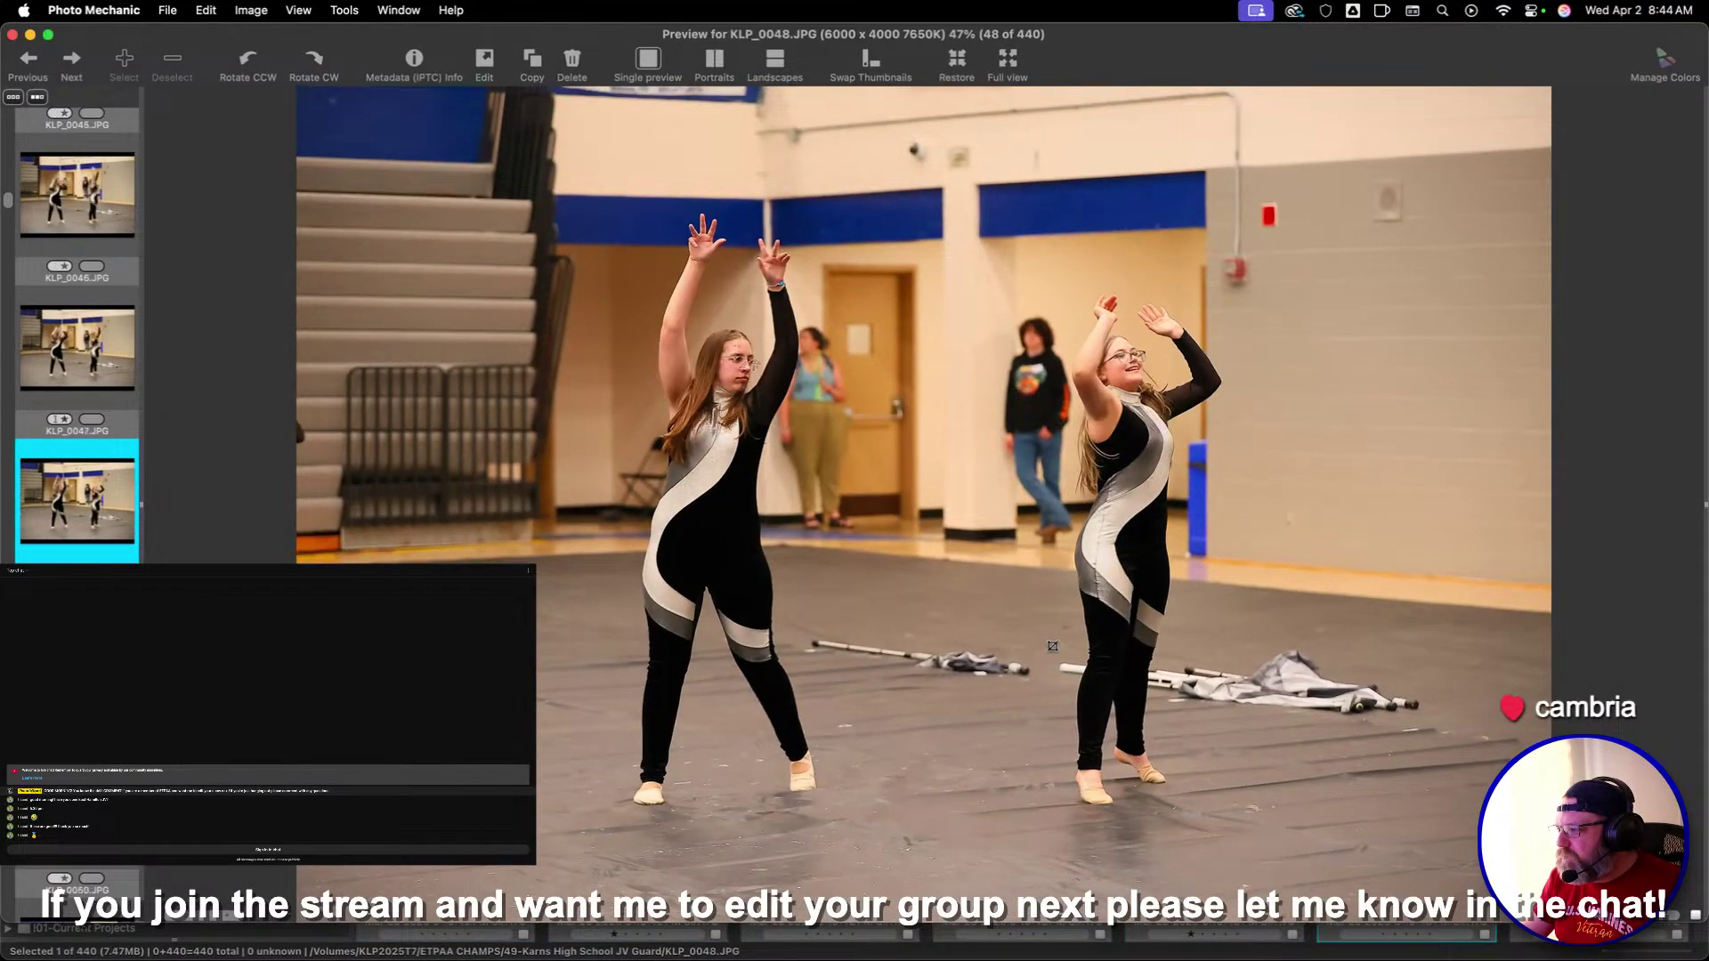
key("Right")
key("Right")
key("Right")
key("Right")
key("Right")
key("Right")
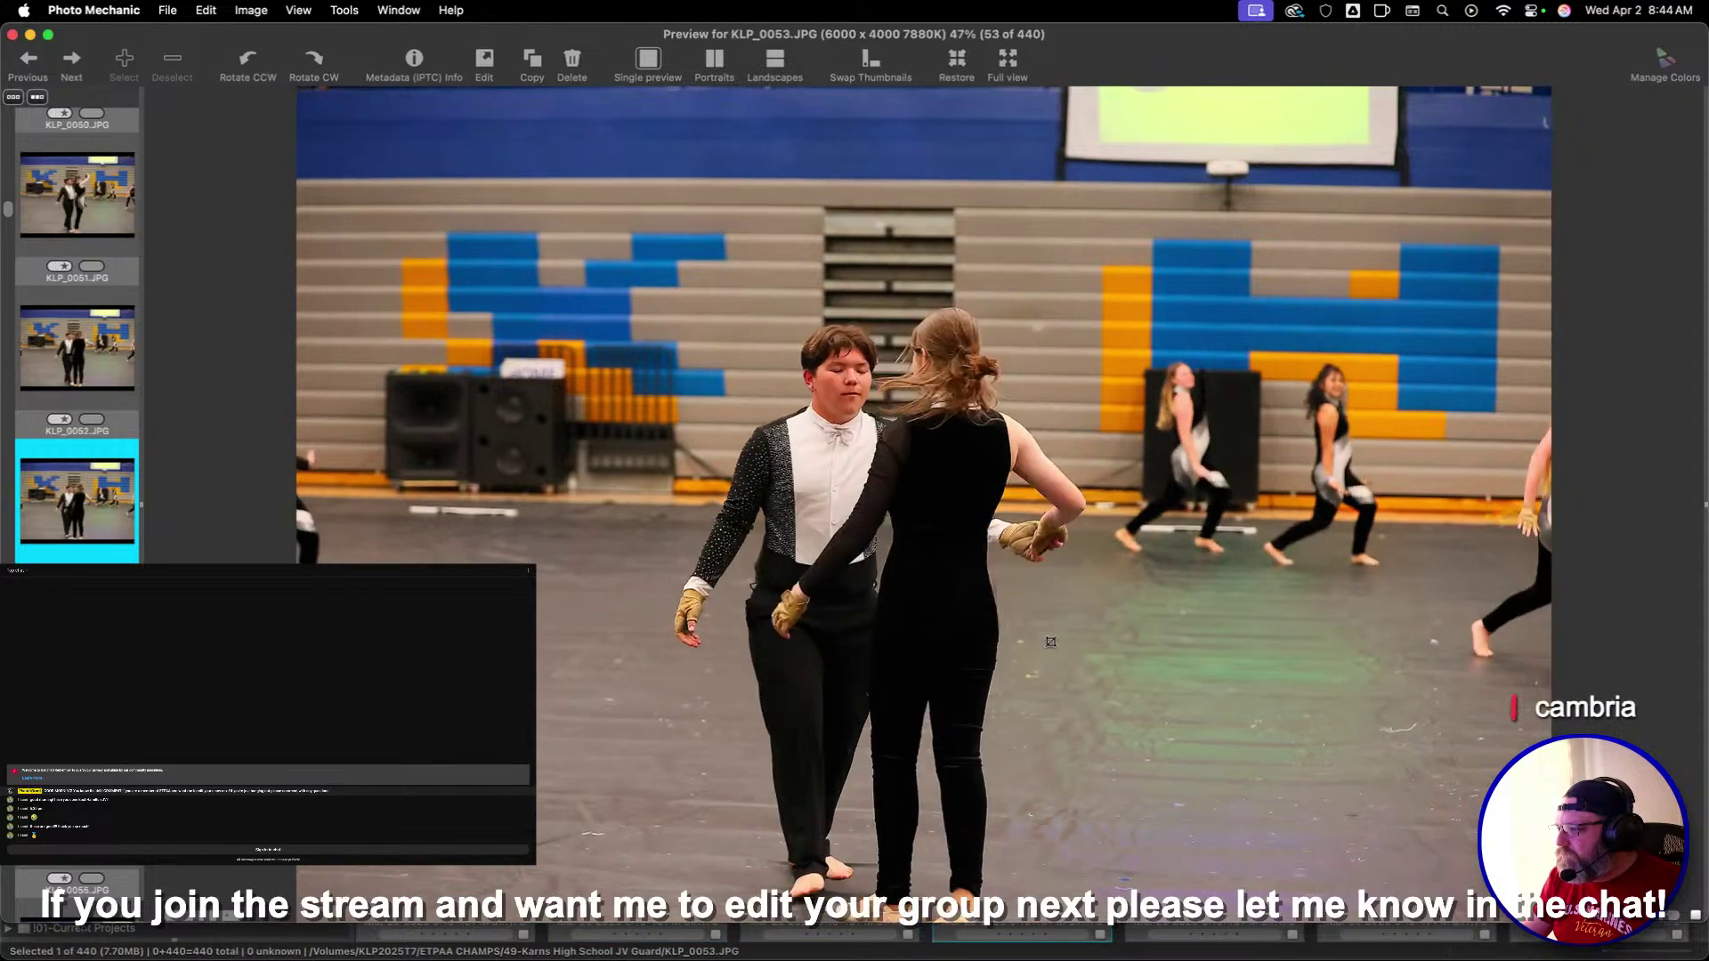
Compare the duet frames around KLP_0053.JPG and examine the lift sequence through KLP_0059.JPG
key("Left")
key("Right")
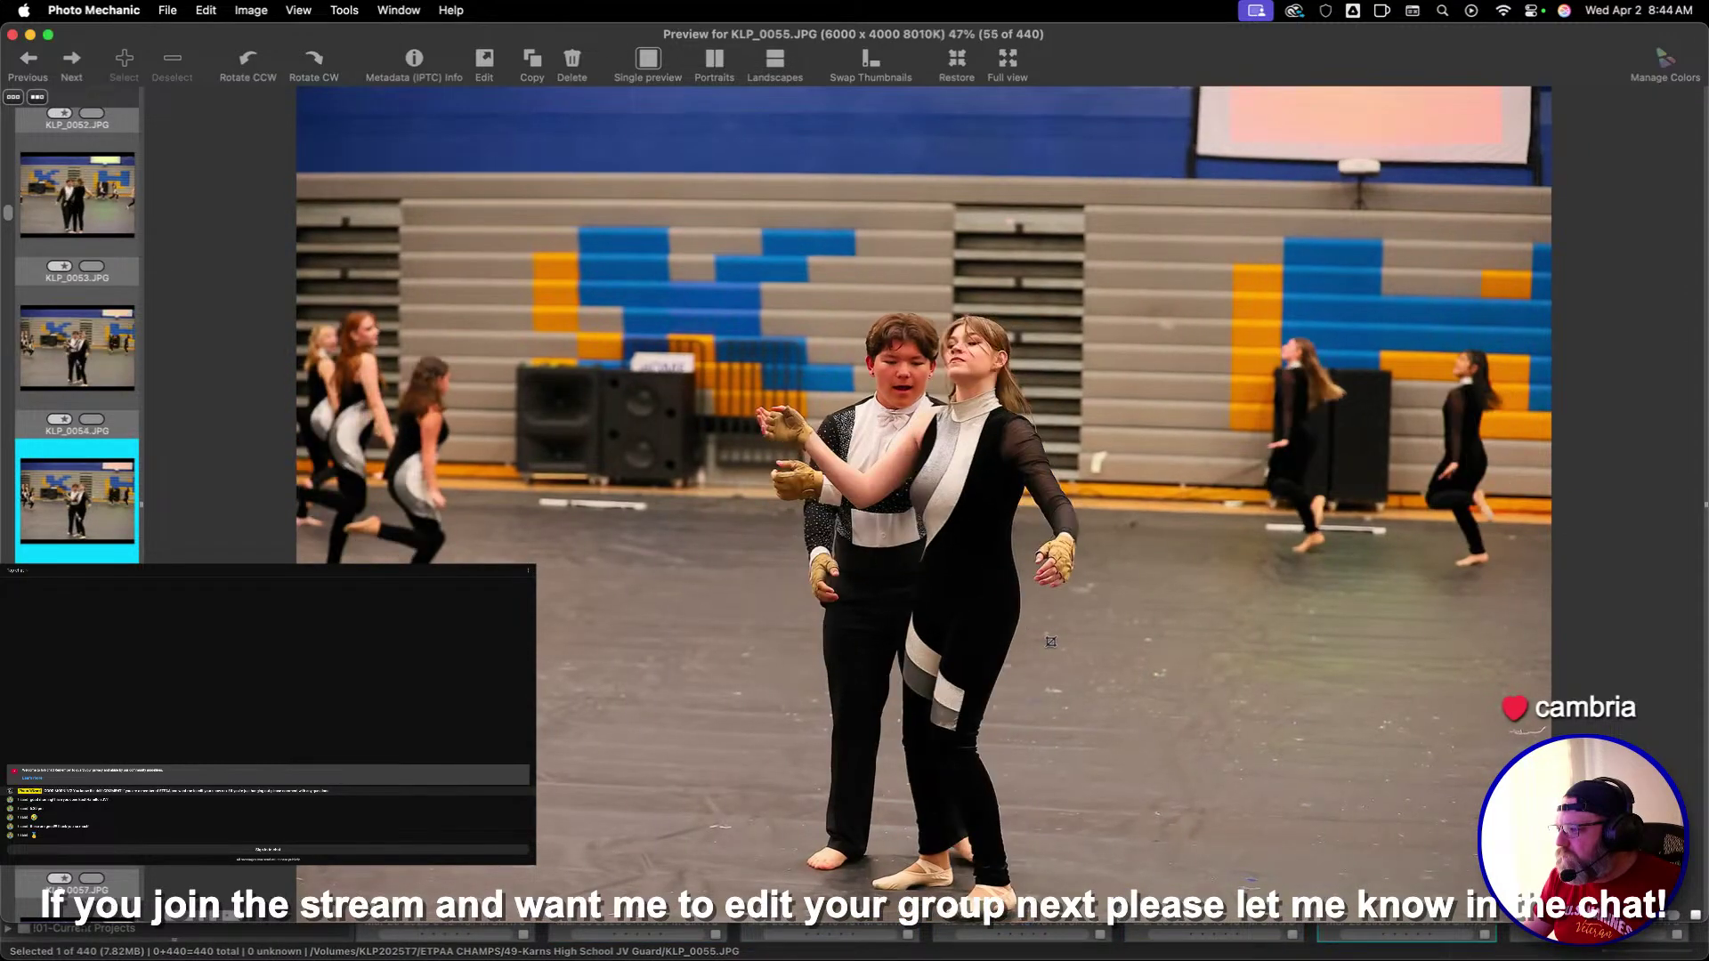
key("Right")
key("Right")
key("Right")
key("Right")
key("Right")
key("Right")
key("Right")
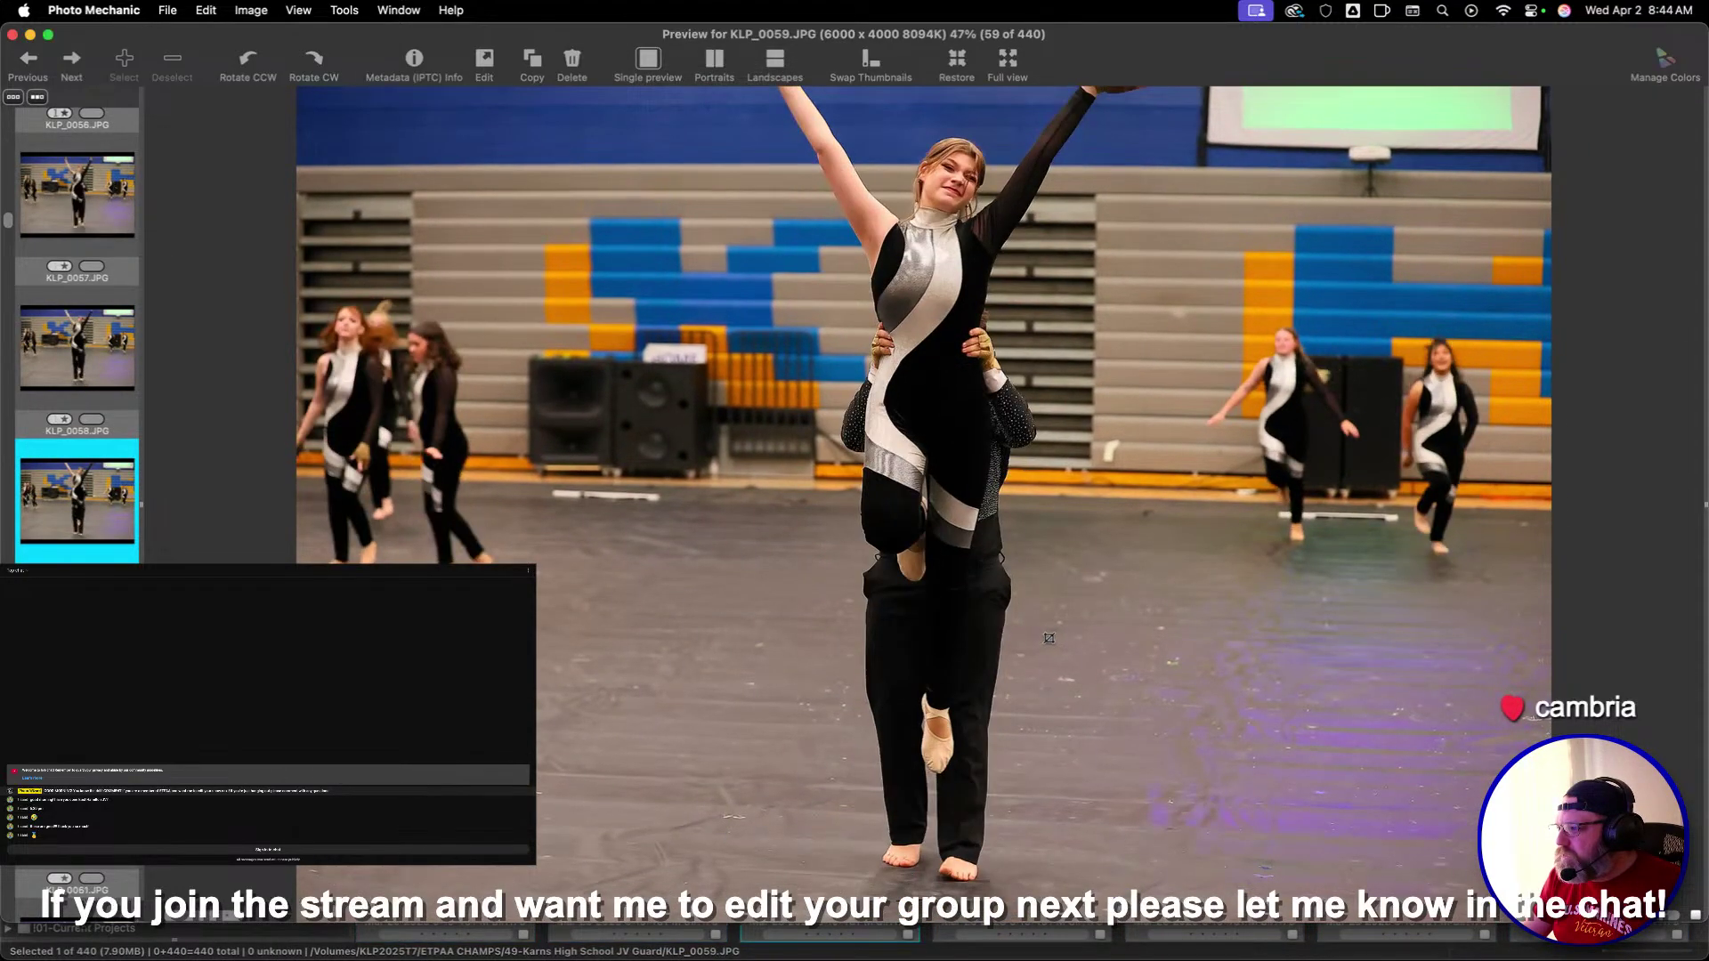
Continue past the lift frames and crop KLP_0066.JPG around the standing performer
key("Right")
key("Right")
key("Right")
key("Right")
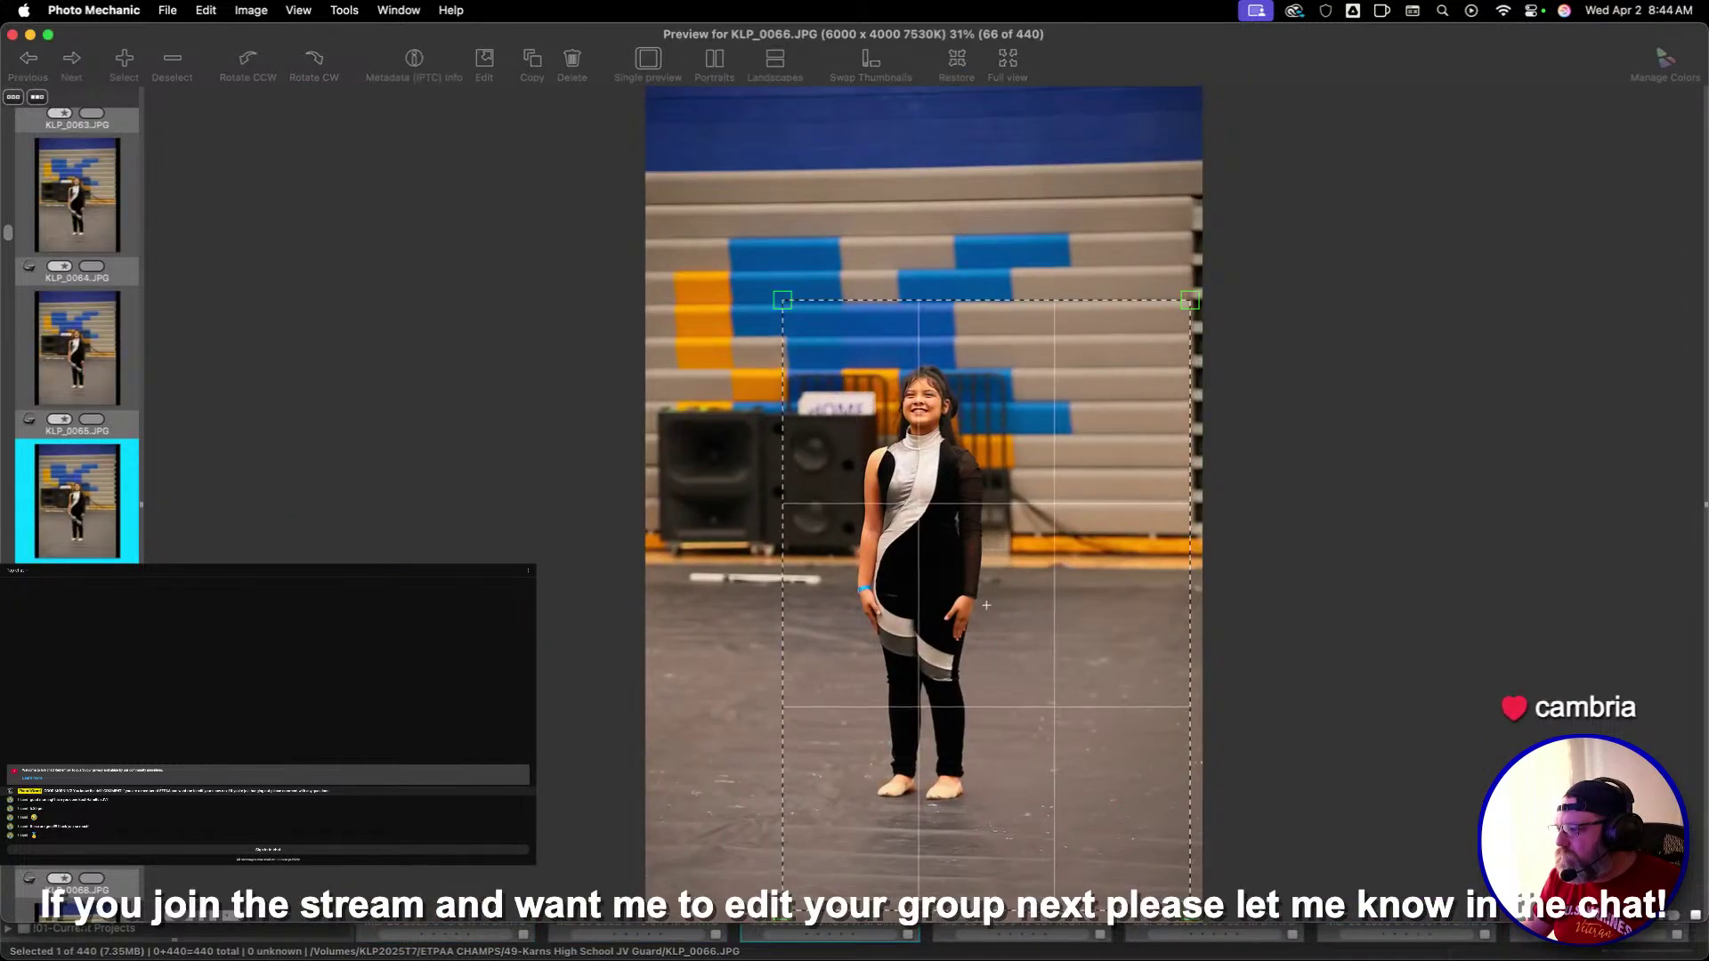
left_click_drag(726, 248, 974, 733)
Crop the vertical photo KLP_0068.JPG around the walking performer
key("Right")
key("Right")
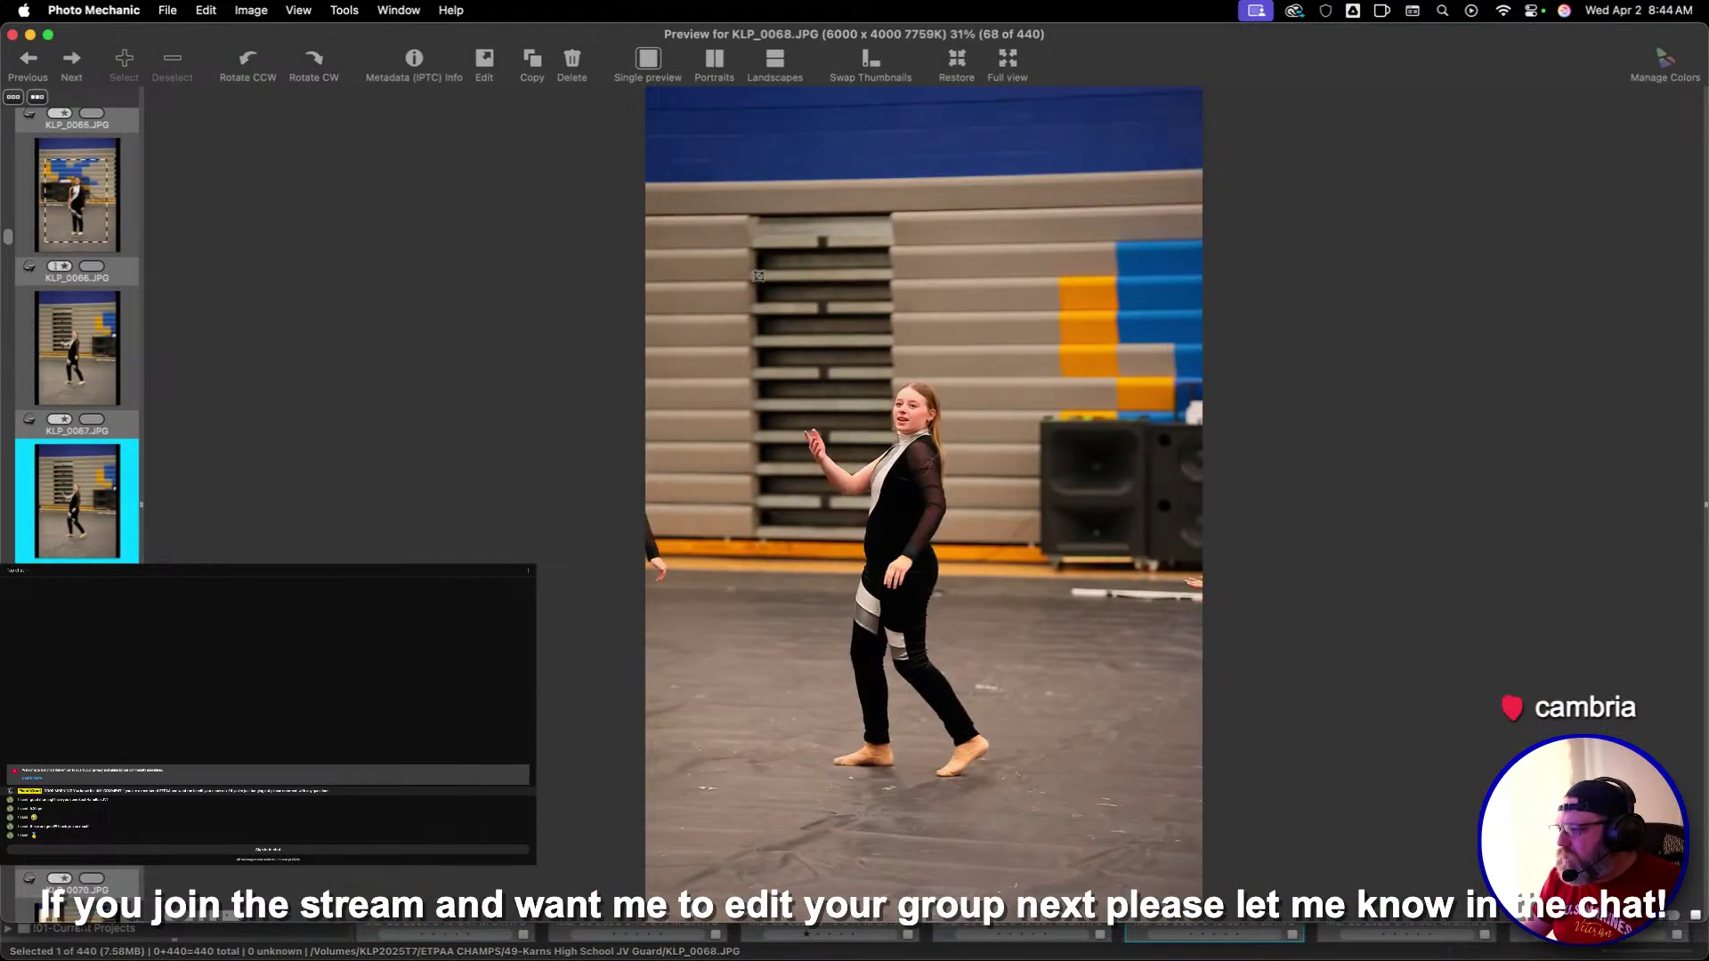
left_click_drag(759, 276, 1080, 801)
Compare KLP_0069.JPG with KLP_0070.JPG and crop KLP_0069.JPG around the performer
key("Right")
key("Right")
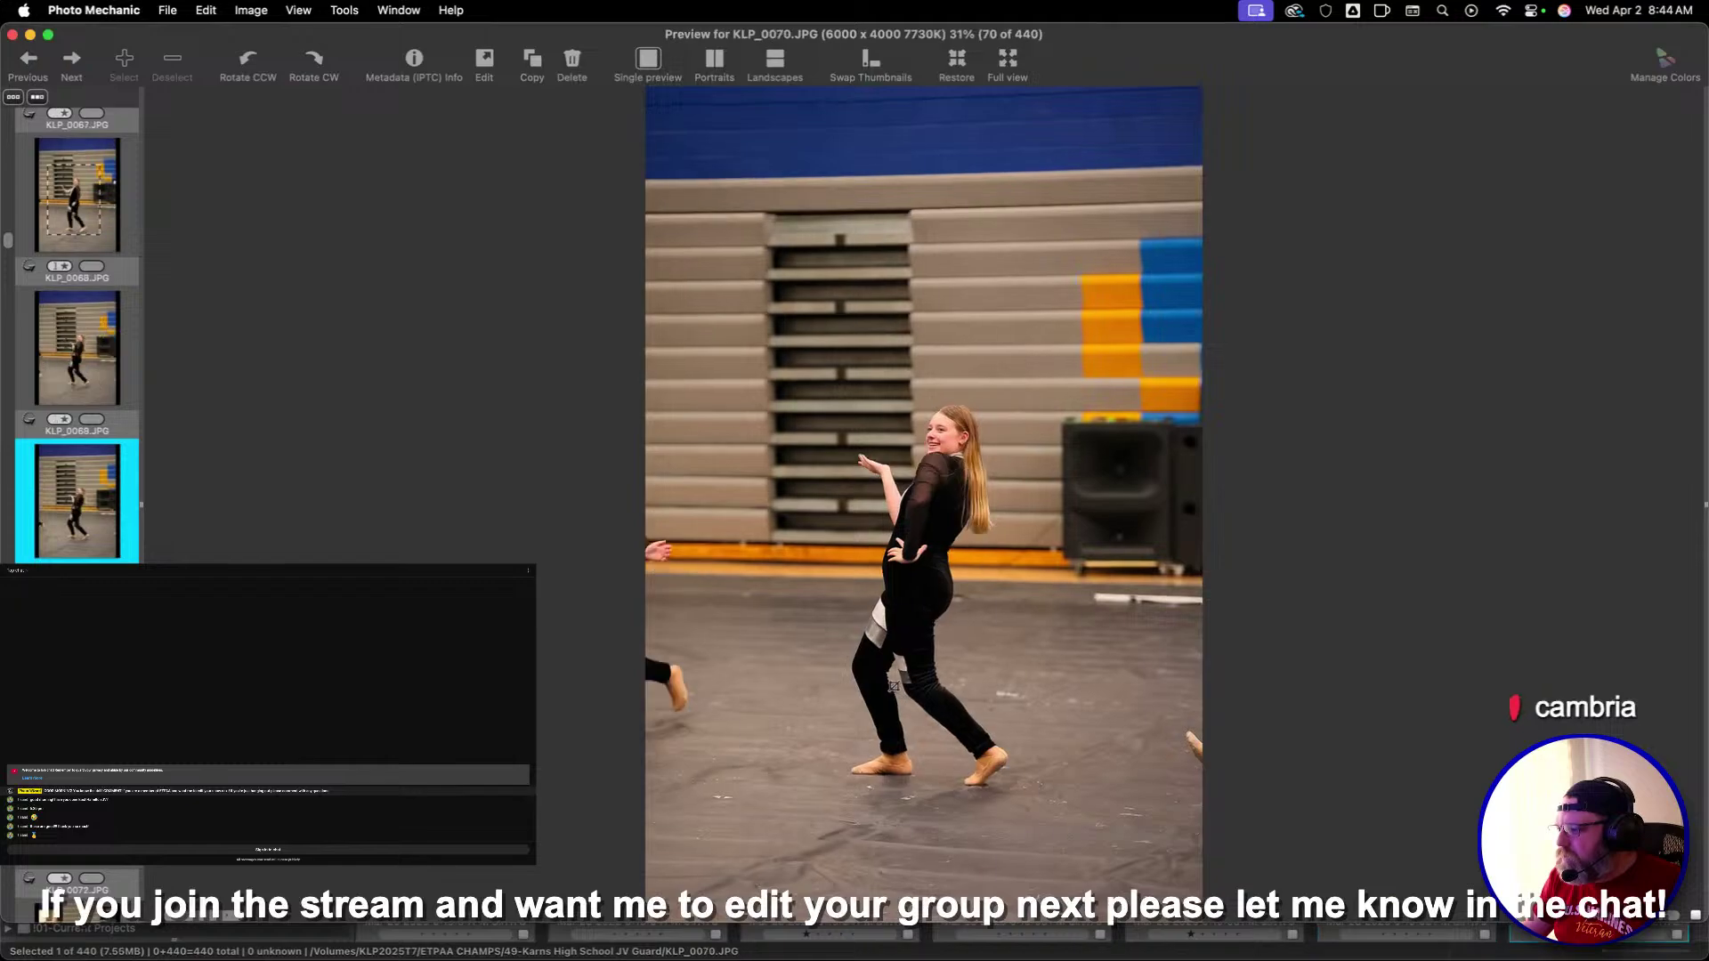
key("Left")
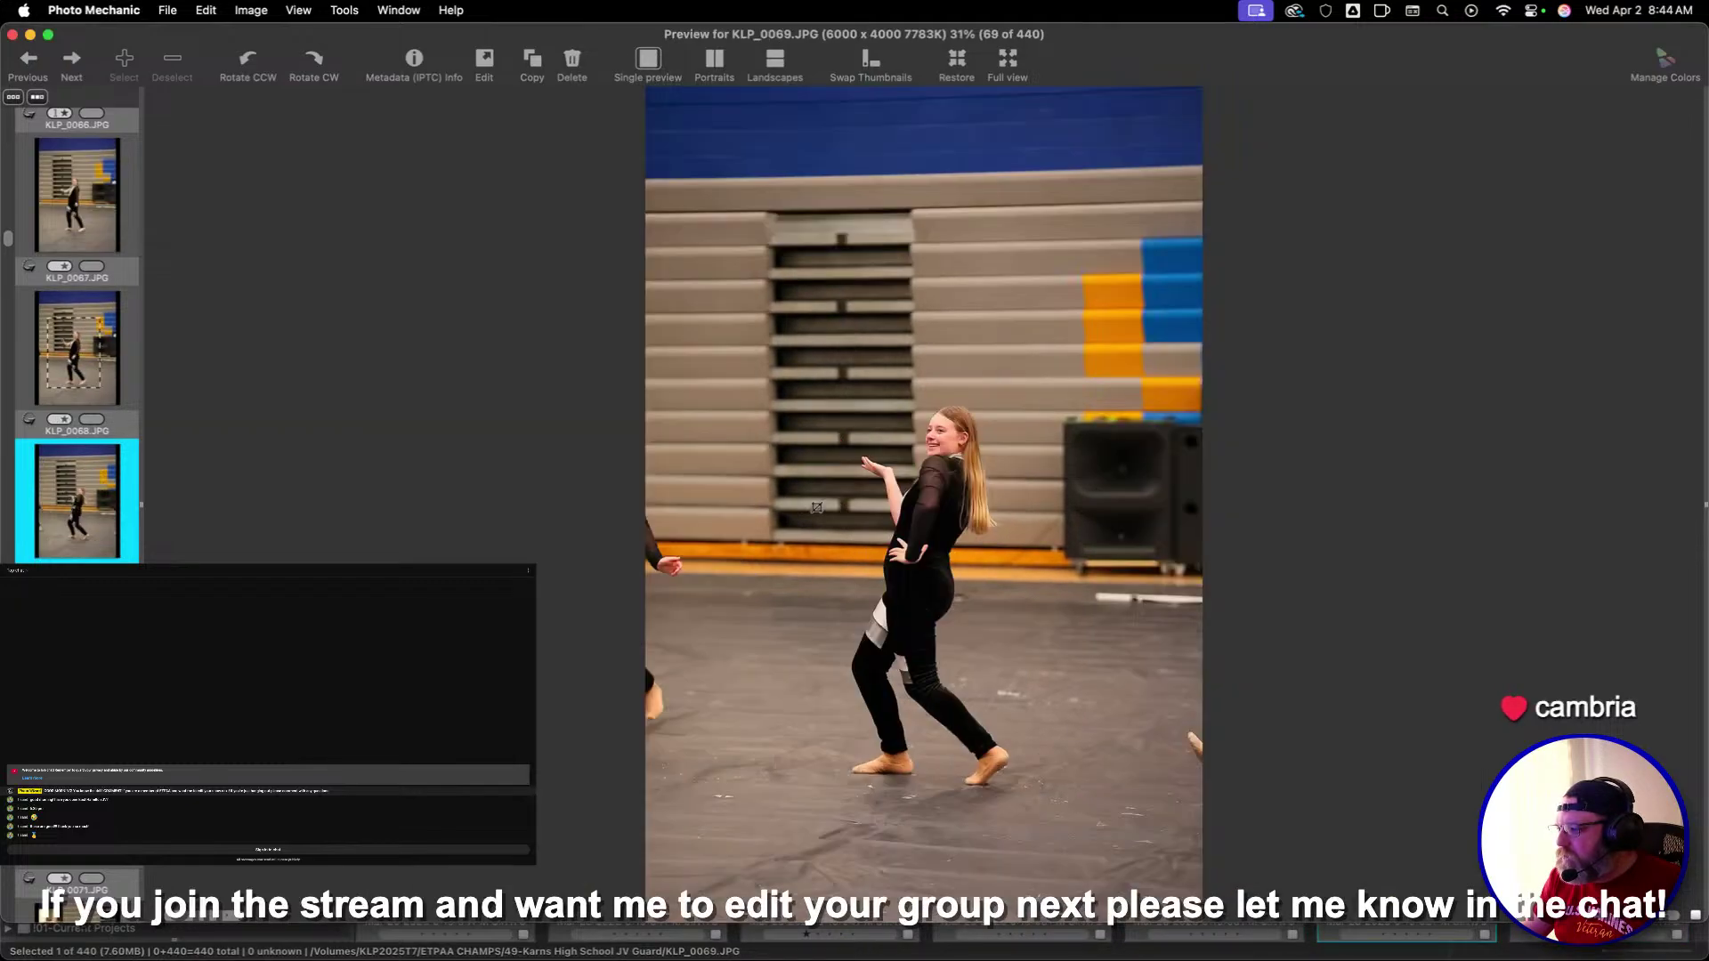
left_click_drag(769, 344, 1068, 790)
Examine the vertical group-pose frames from KLP_0070.JPG through KLP_0079.JPG, rechecking KLP_0078.JPG
key("Right")
key("Right")
key("Right")
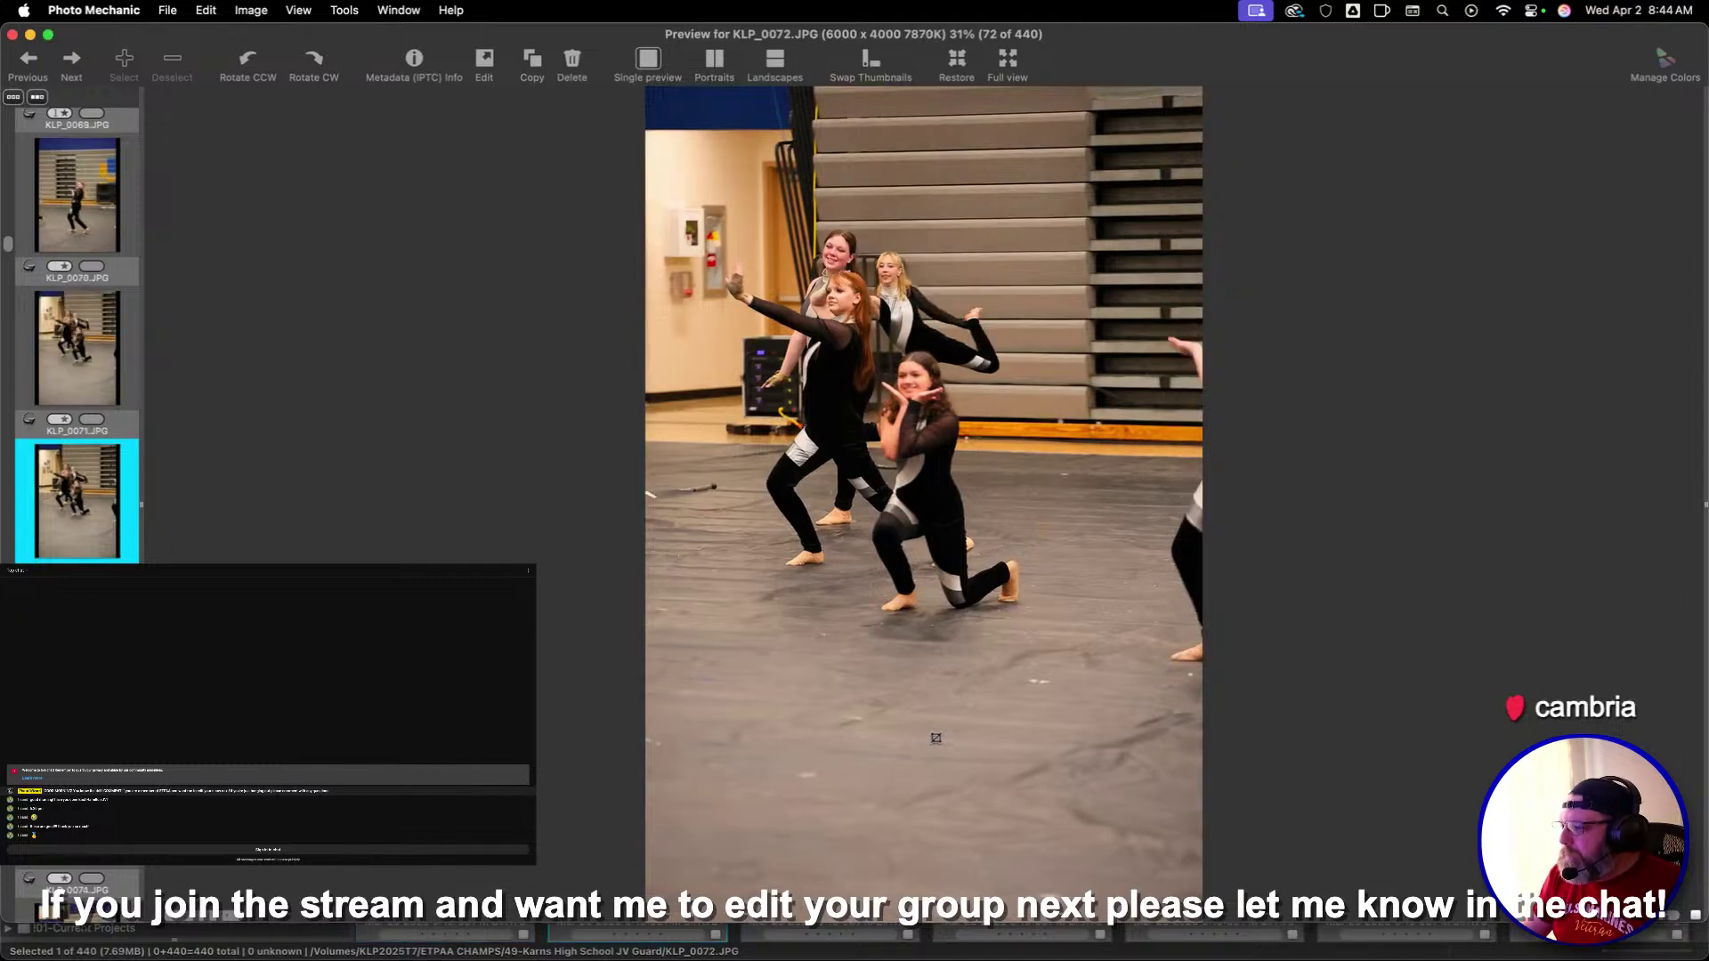
key("Right")
key("Right")
key("Right")
key("Right")
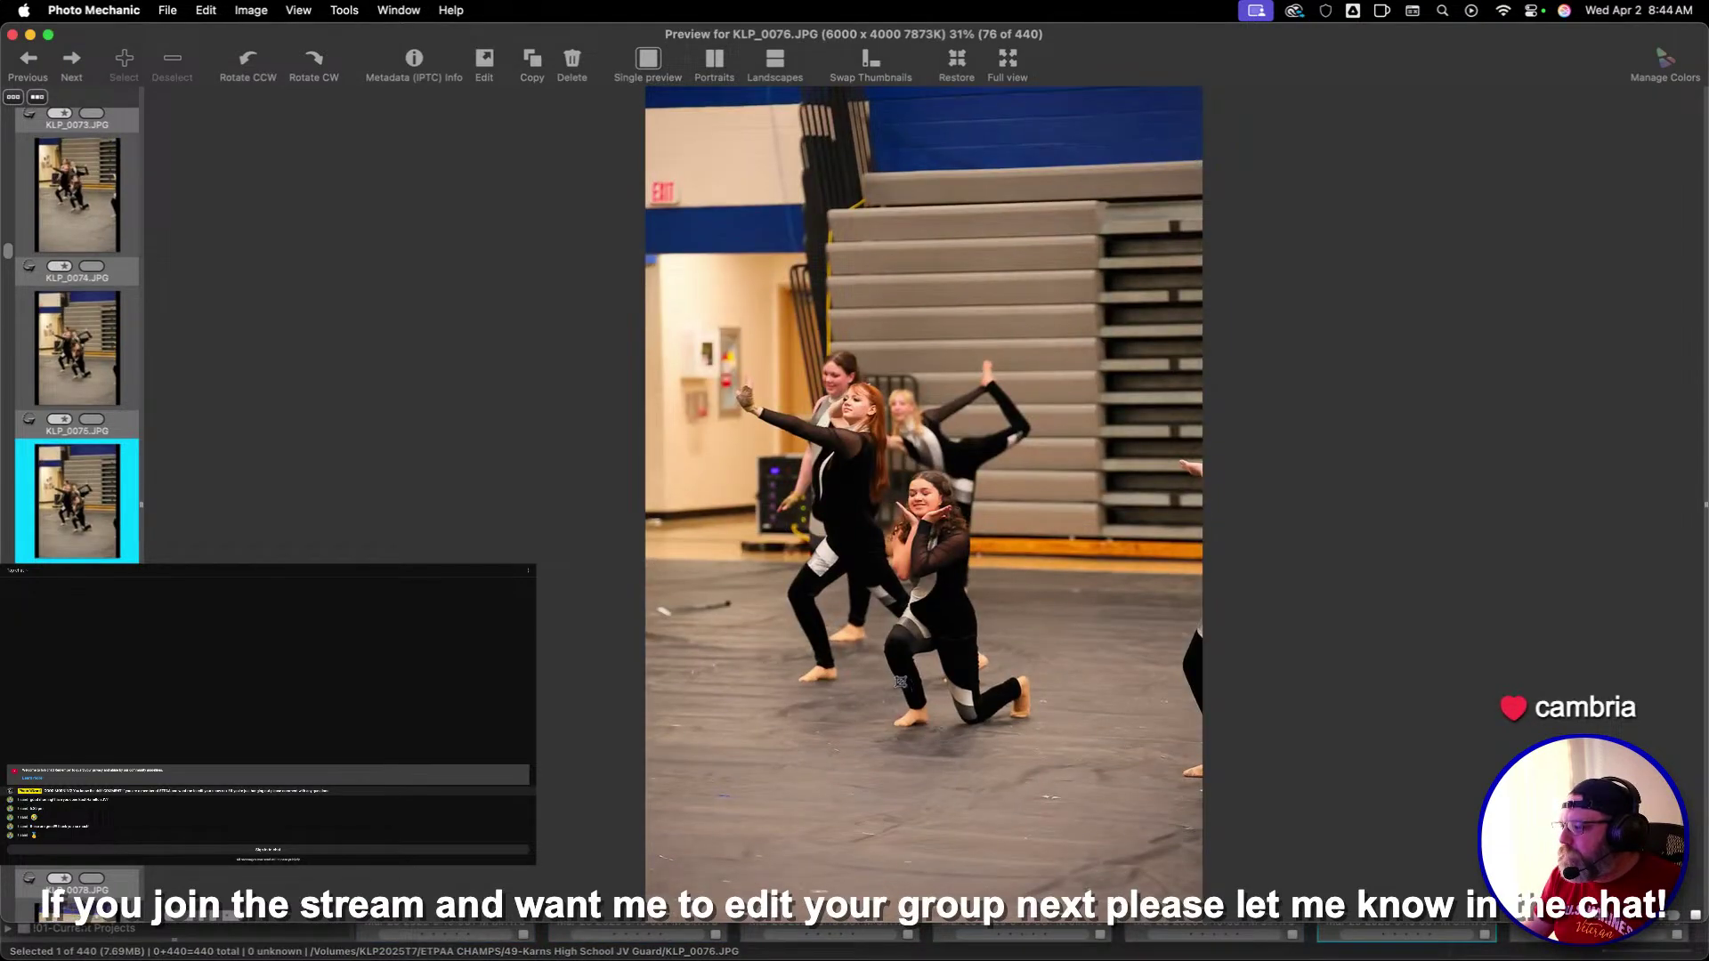
key("Right")
key("Right")
key("Right")
key("Left")
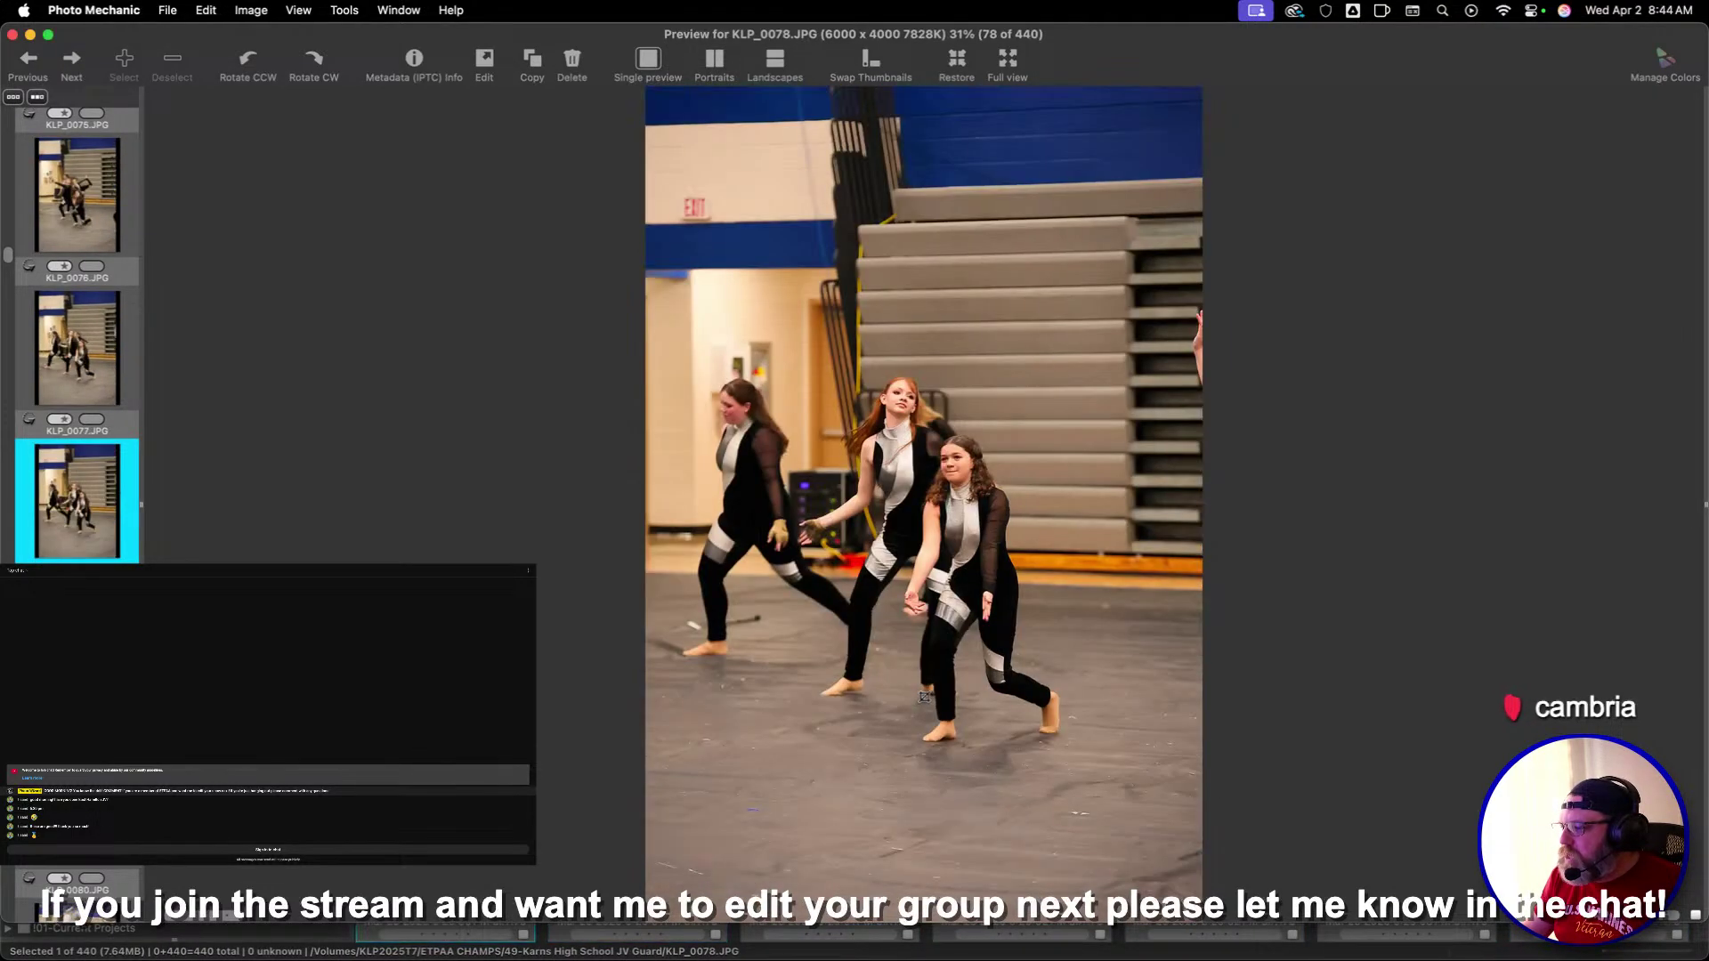
Compare the flag frames KLP_0081.JPG through KLP_0083.JPG and crop KLP_0081.JPG around the flag and performer, aligned to the right edge
key("Right")
key("Right")
key("Right")
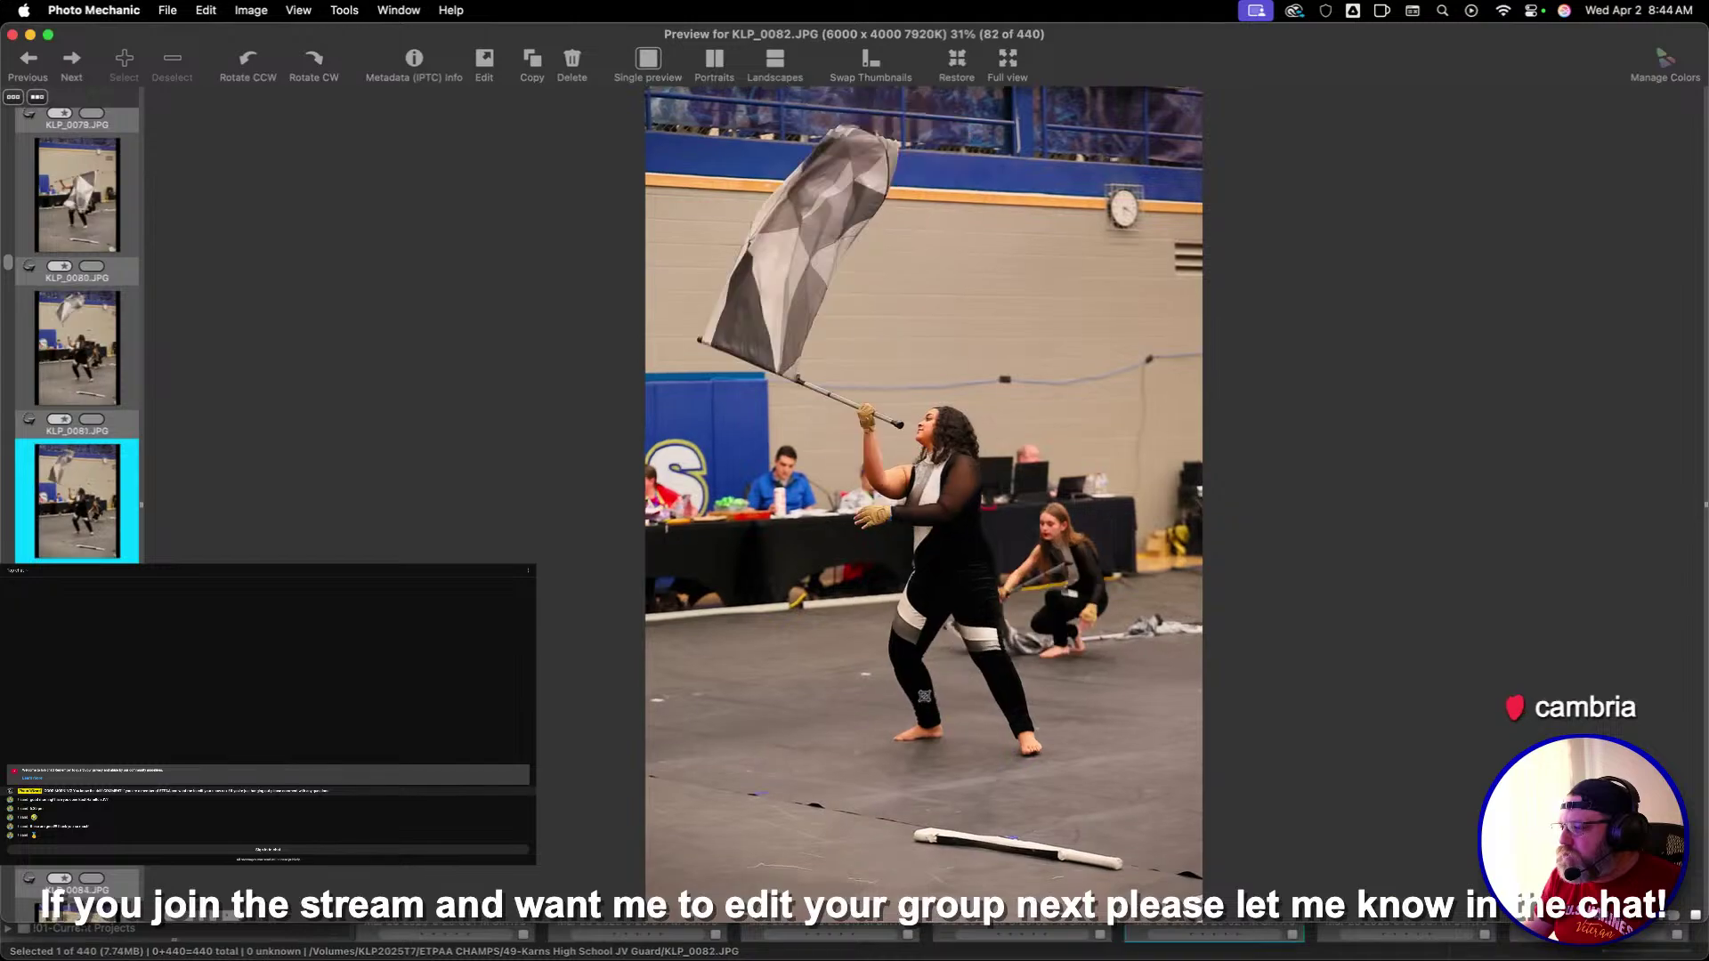
key("Left")
key("Left")
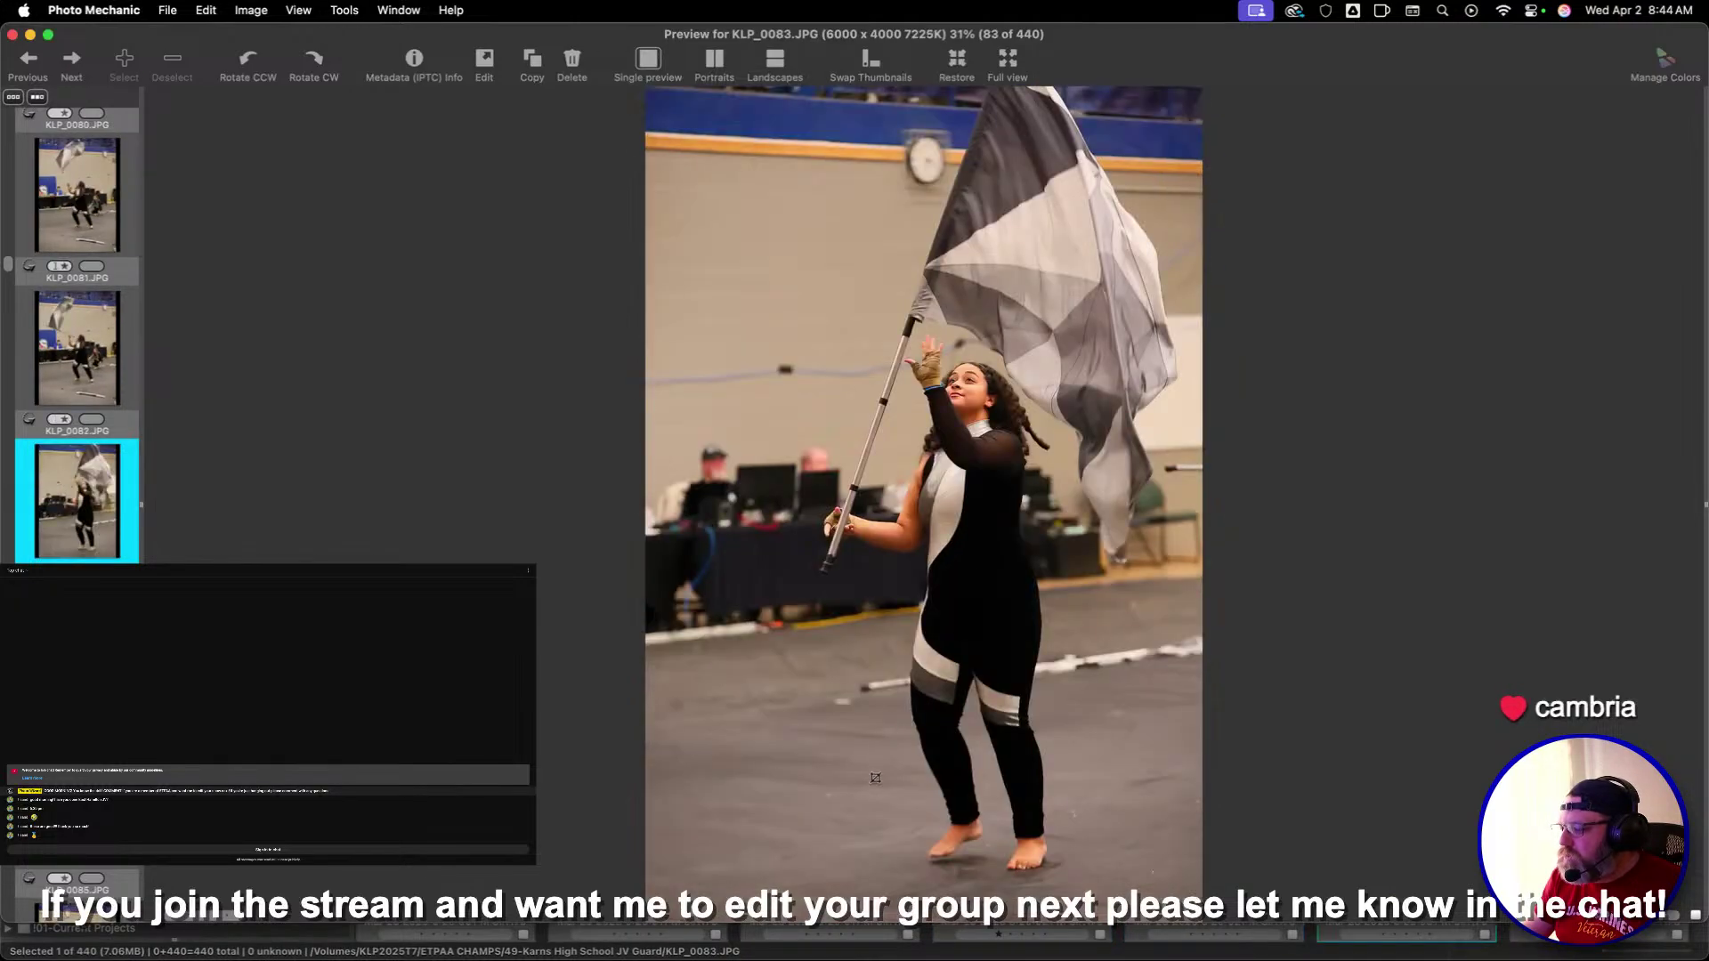
key("Right")
key("Right")
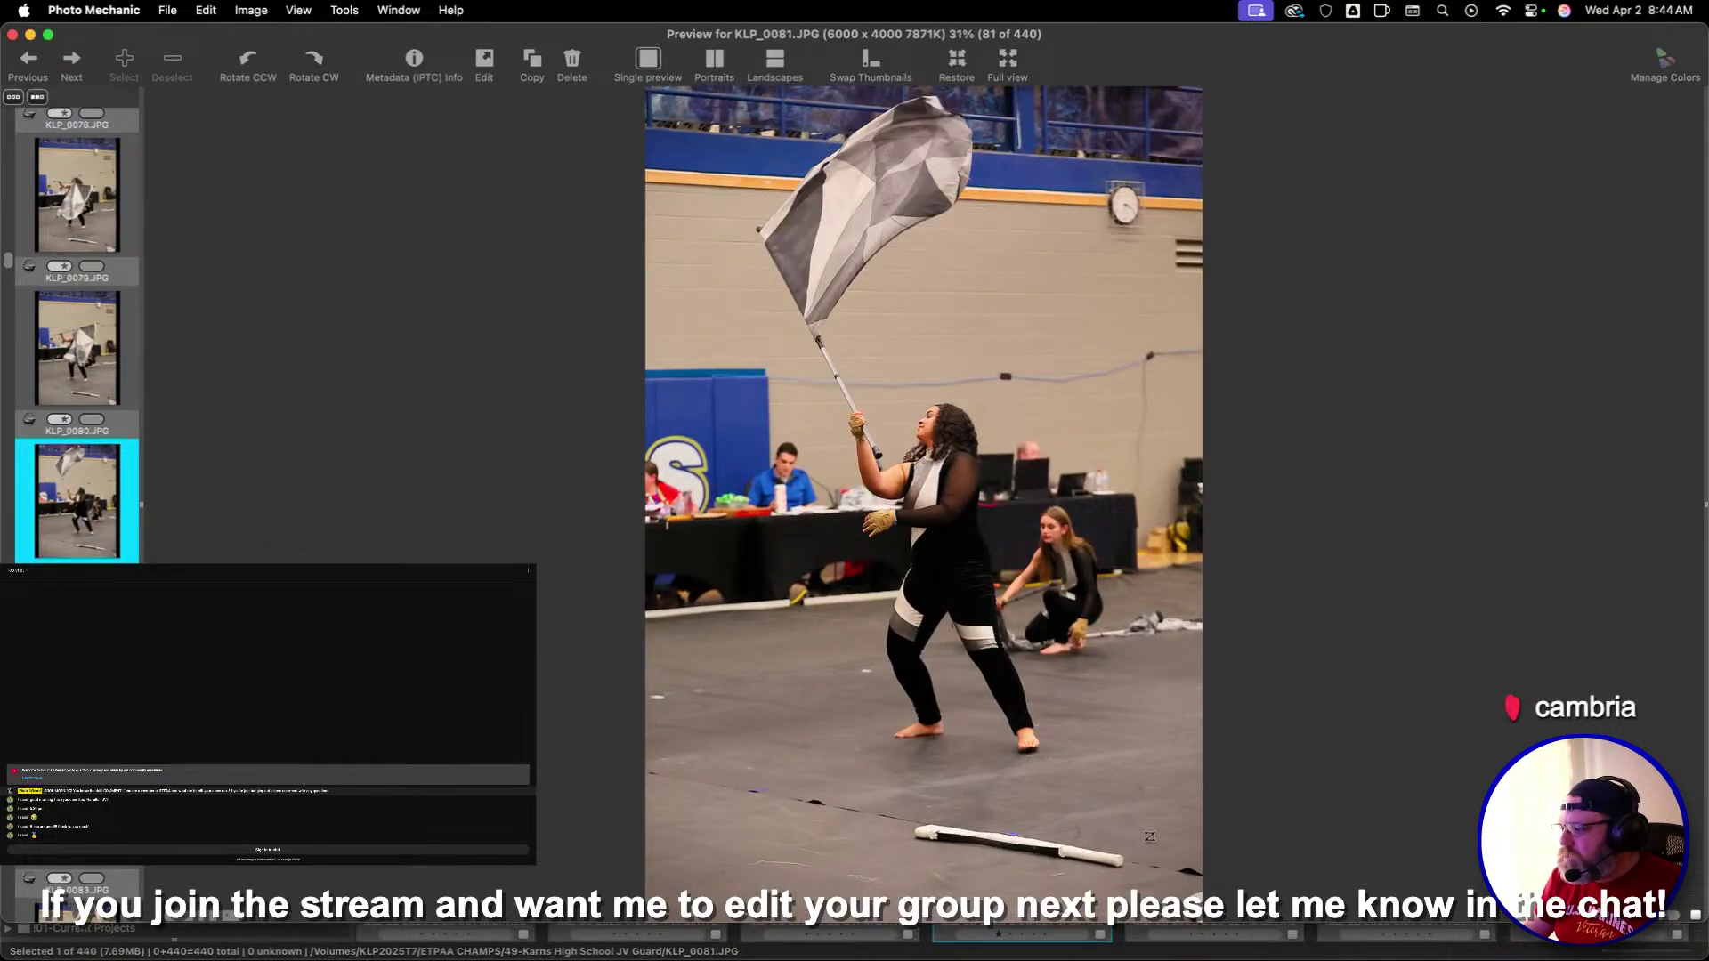
left_click_drag(1149, 837, 649, 90)
left_click_drag(896, 464, 946, 463)
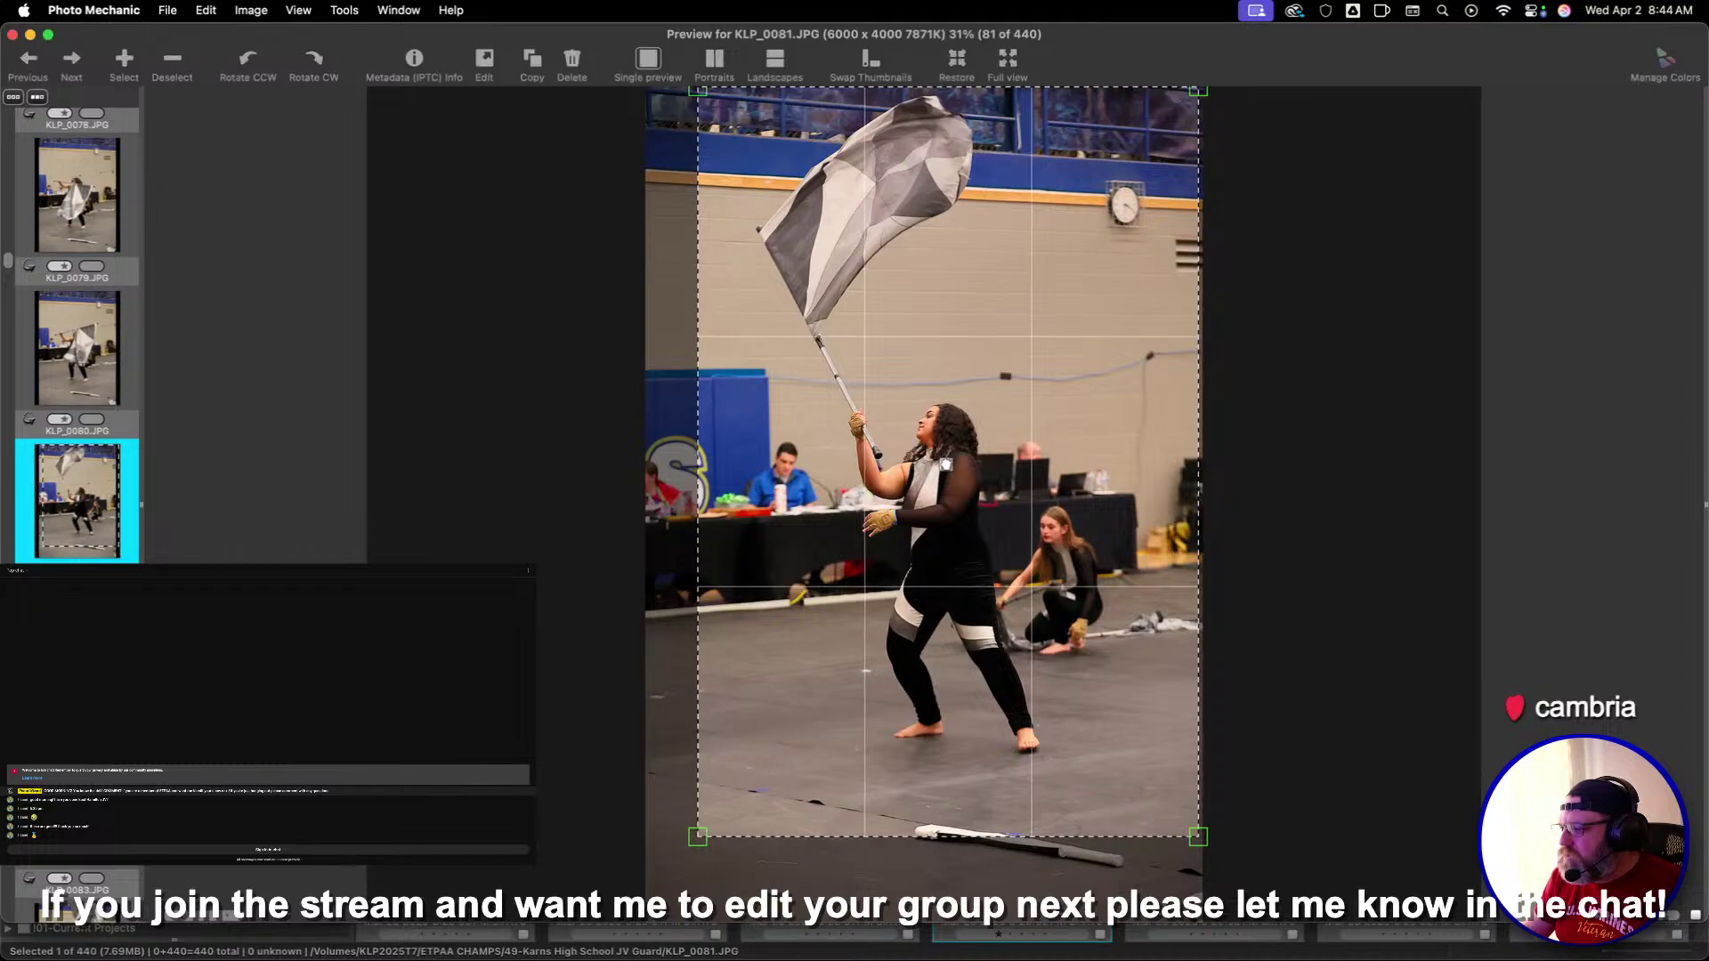
Review KLP_0082.JPG through KLP_0084.JPG and crop KLP_0085.JPG around the performer's upper body and flag
key("Right")
key("Right")
key("Right")
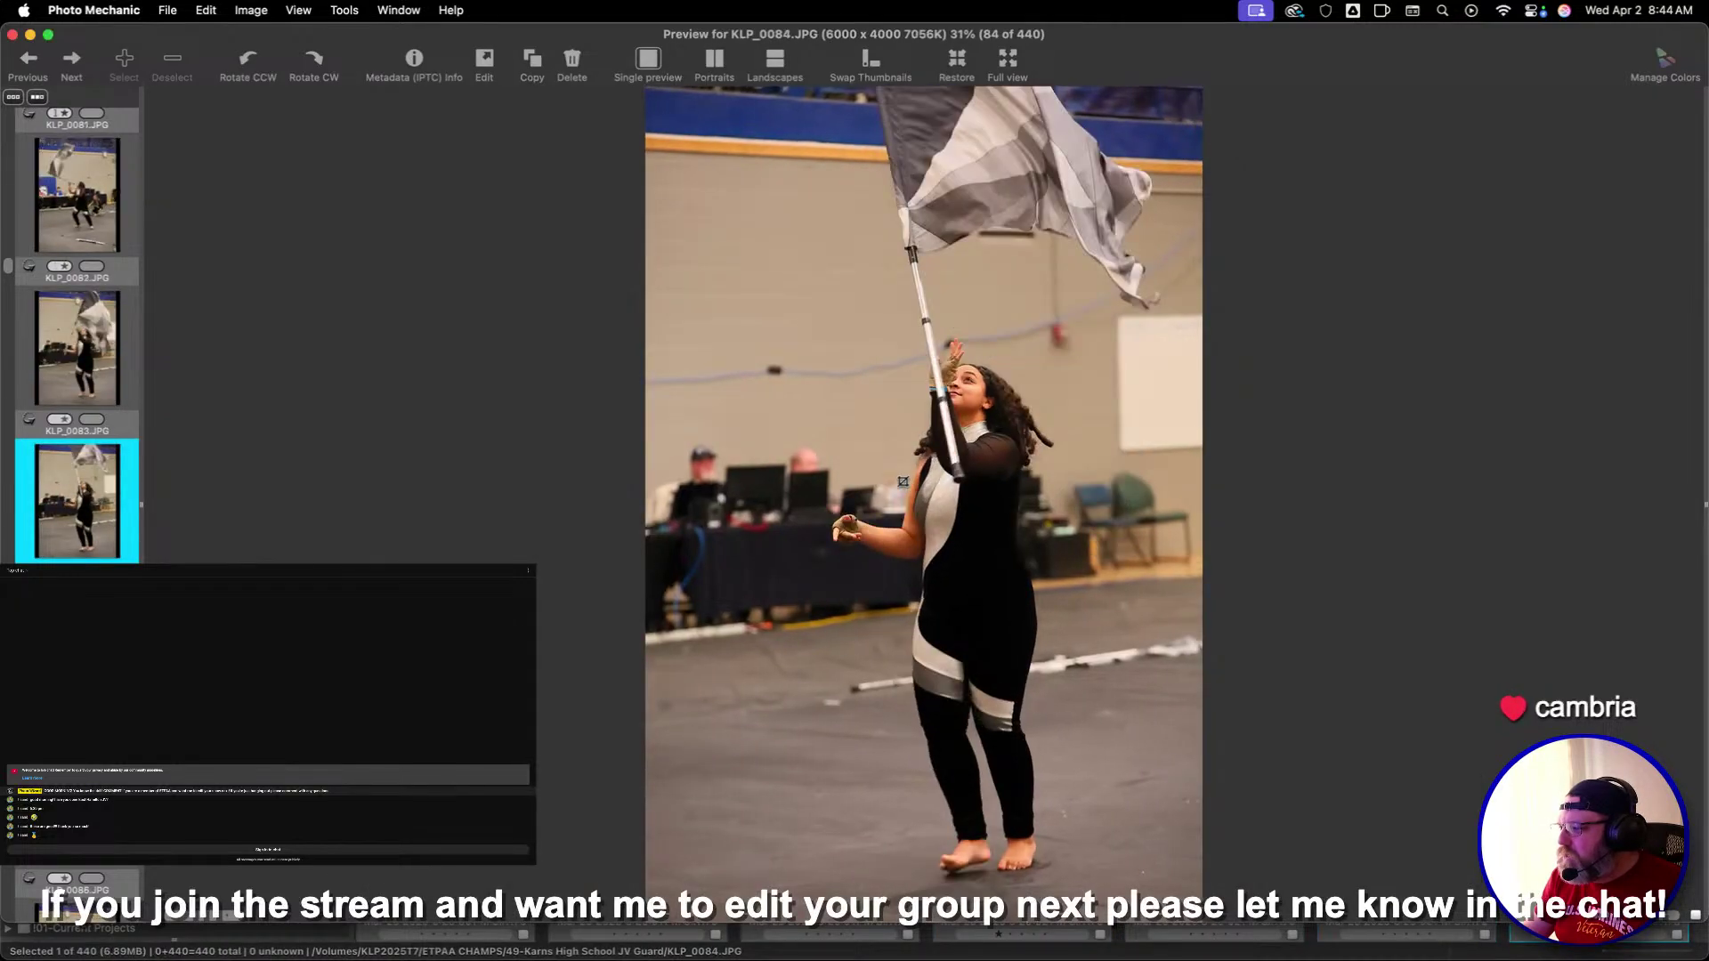
key("Right")
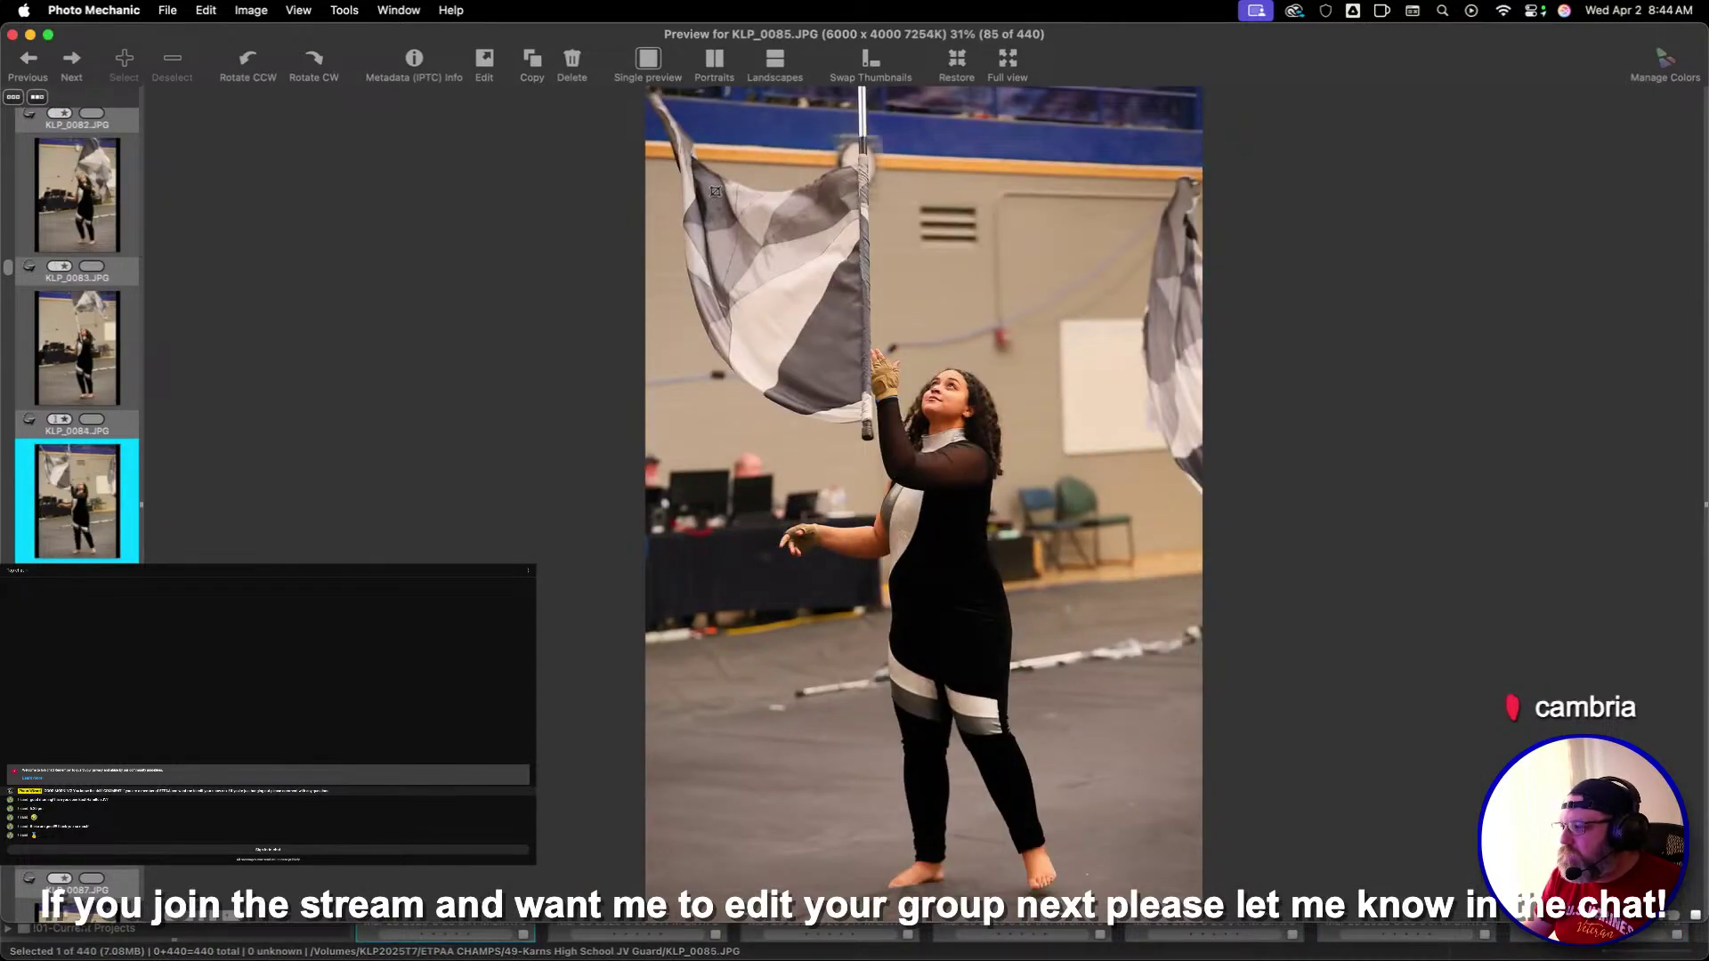
left_click_drag(702, 163, 1096, 752)
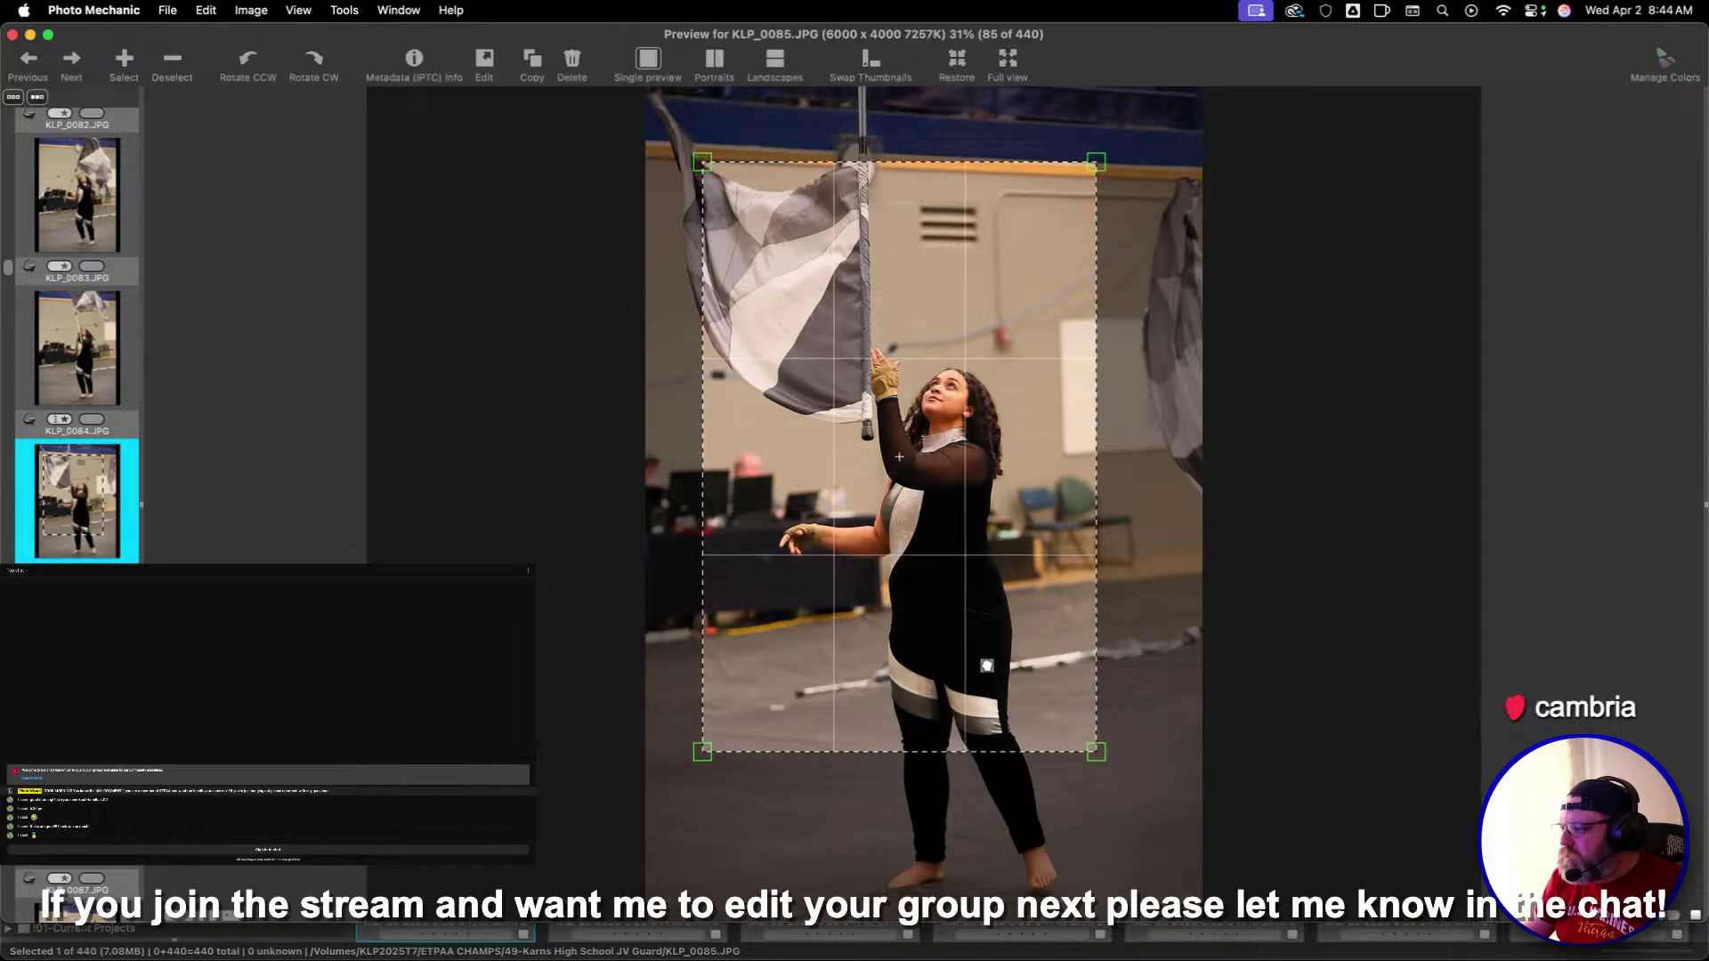
Examine the flag-work frames from KLP_0086.JPG through KLP_0094.JPG for keepers
key("Right")
key("Right")
key("Right")
key("Right")
key("Right")
key("Right")
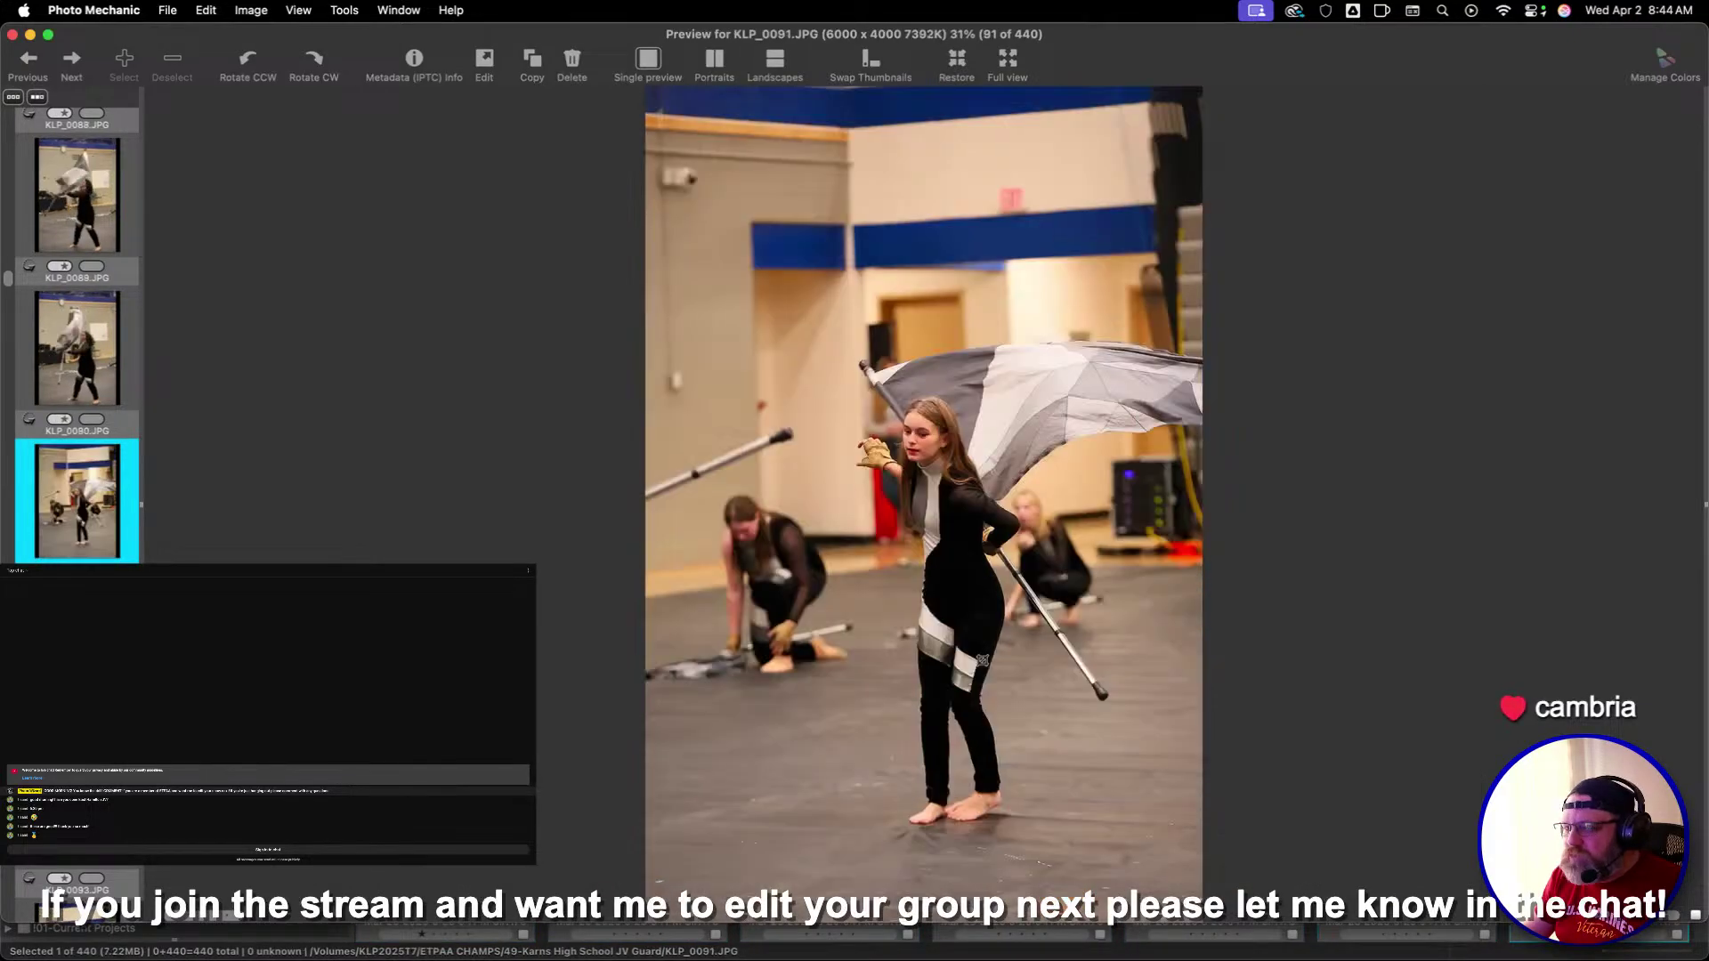
key("Right")
key("Right")
key("Right")
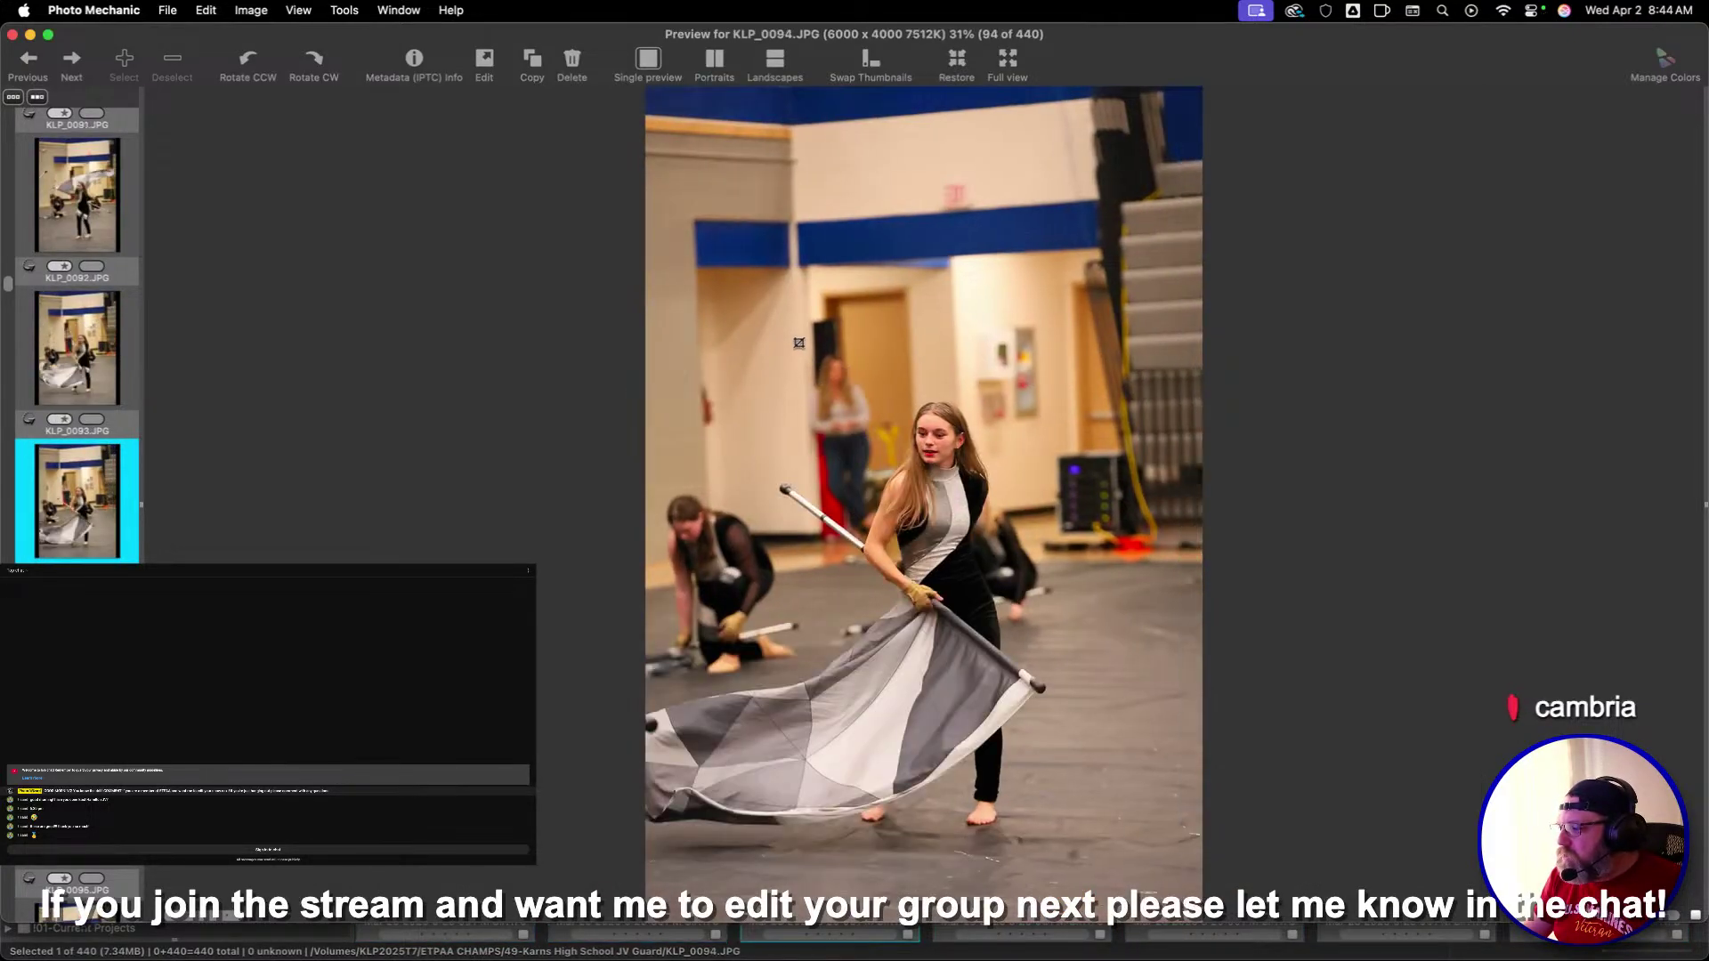
Crop KLP_0094.JPG around the performer and her flag, and review KLP_0095.JPG through KLP_0100.JPG
left_click_drag(737, 282, 1072, 801)
key("Right")
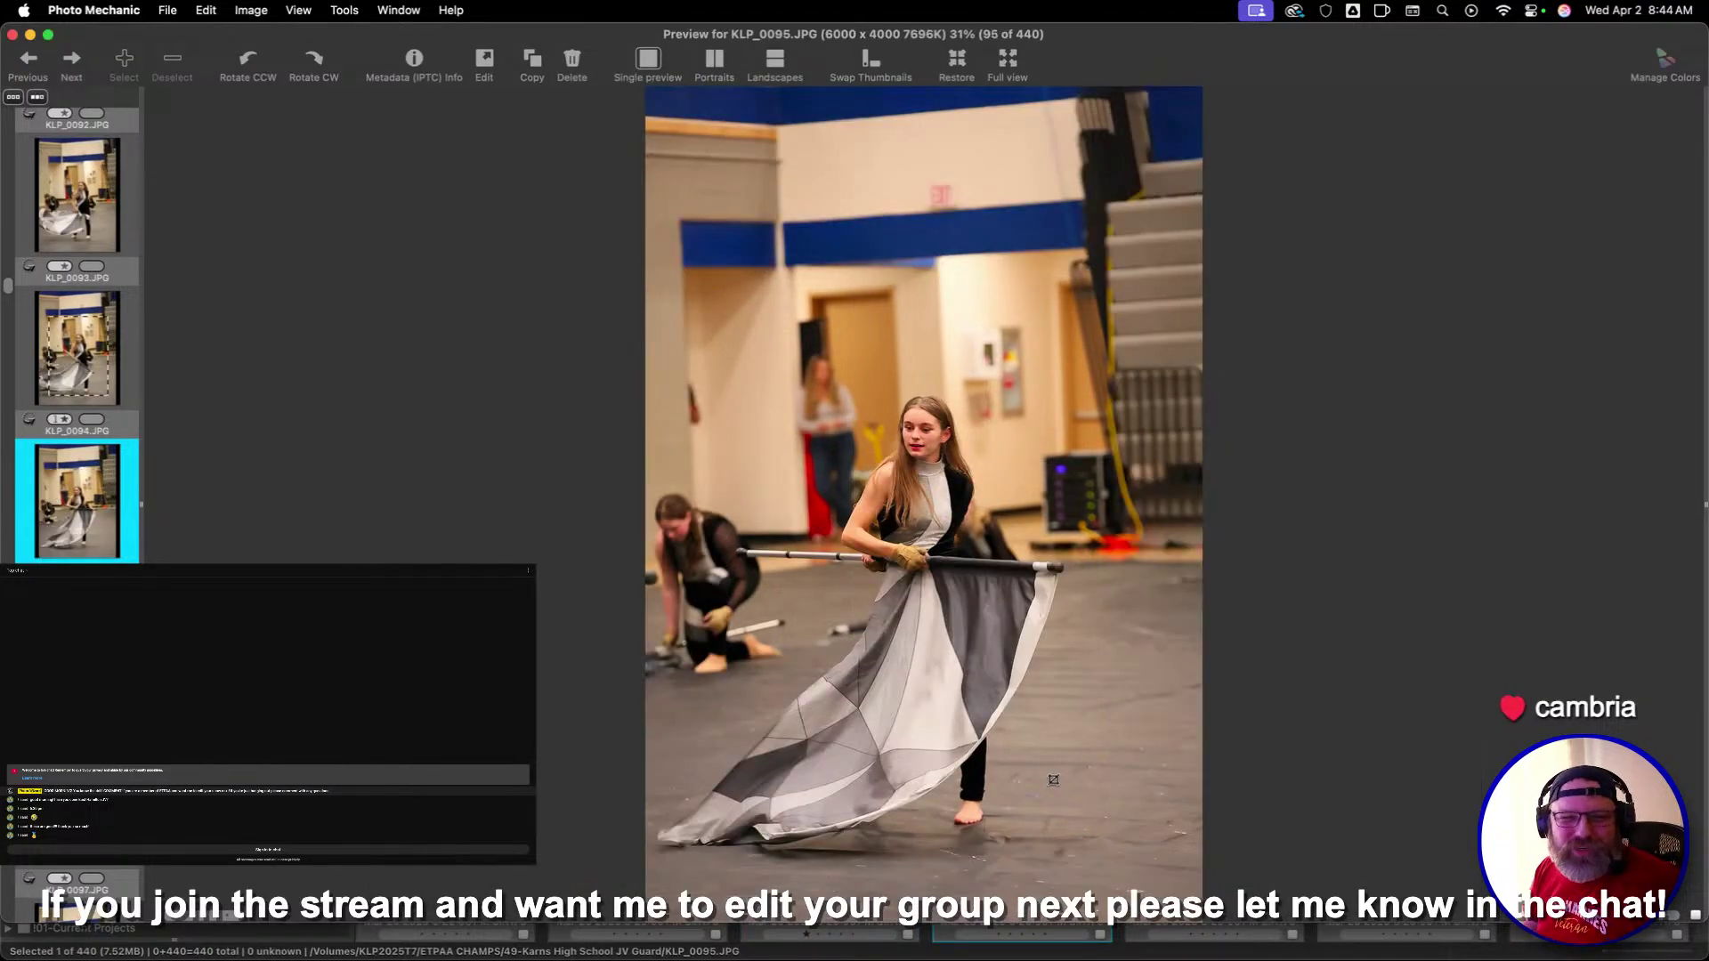
key("Right")
key("Right")
key("Right")
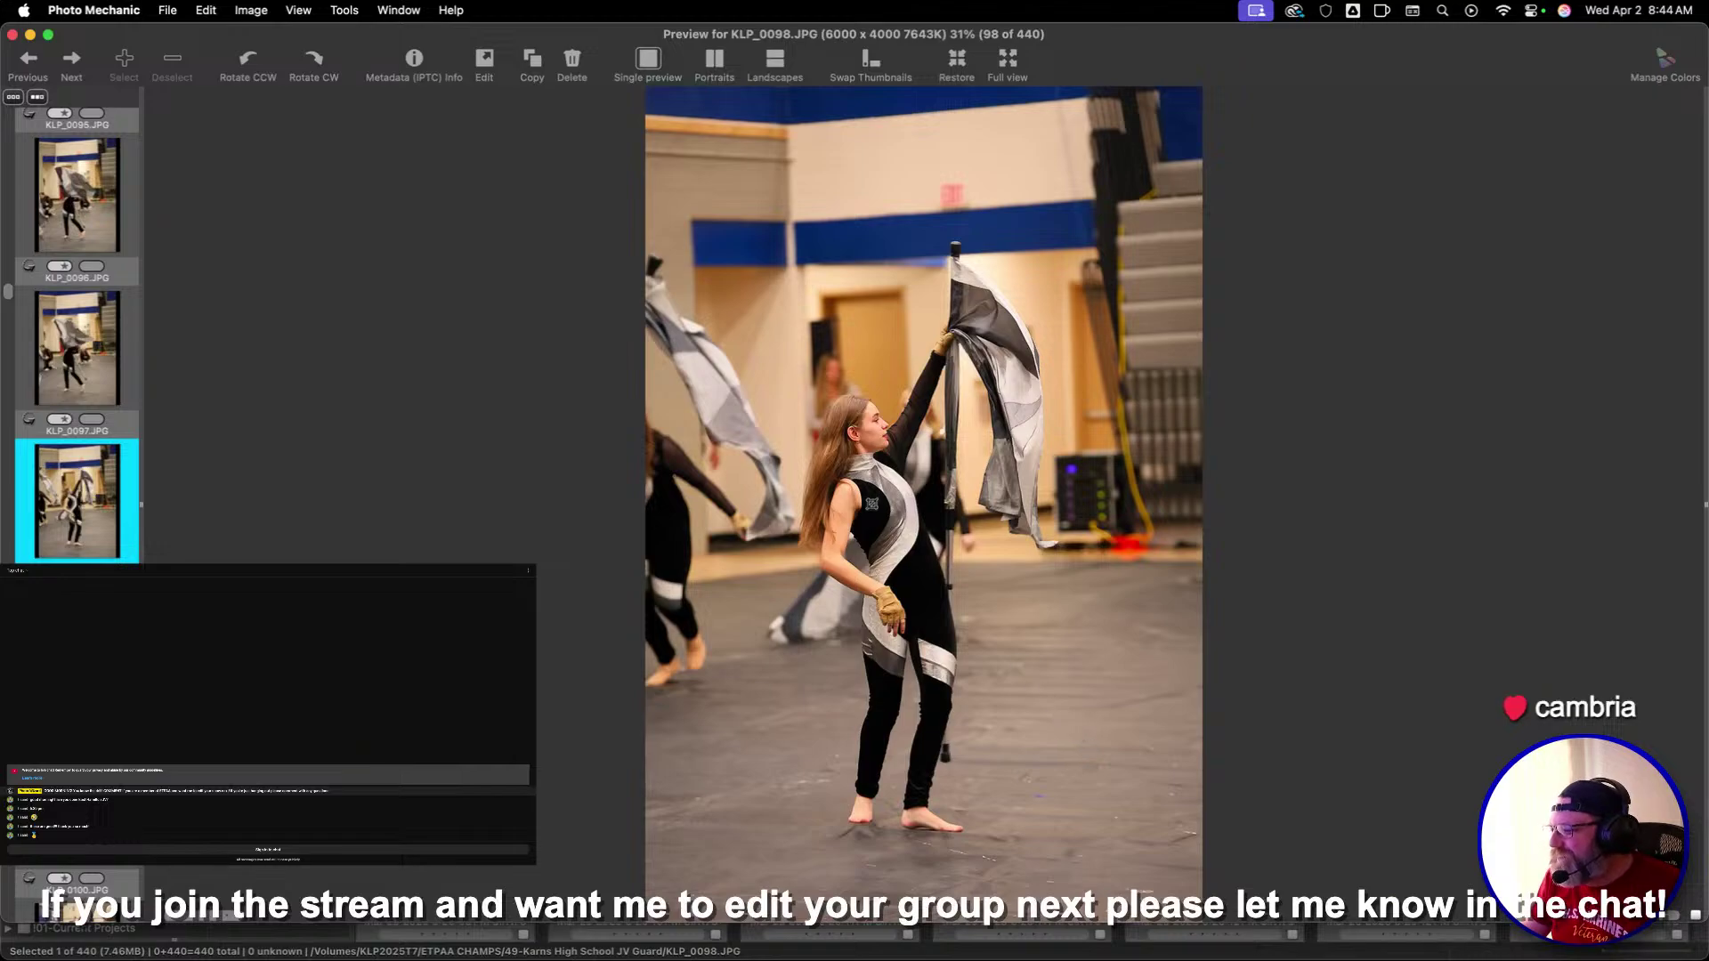
key("Right")
key("Right")
key("Right")
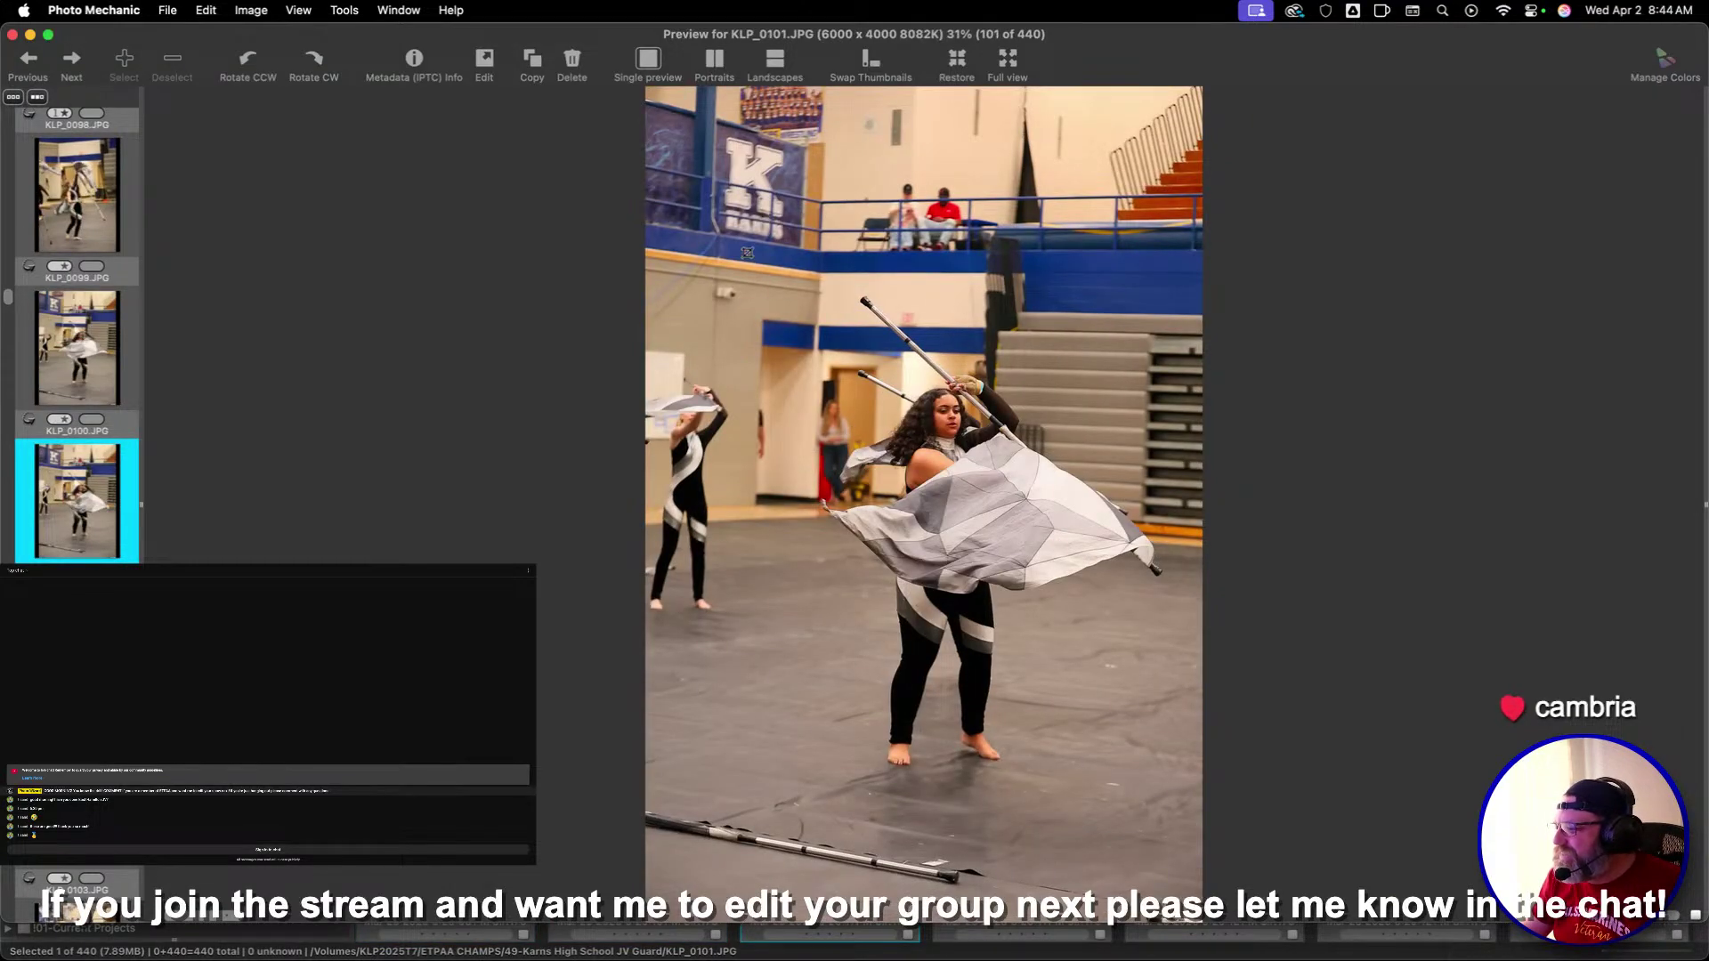
Crop KLP_0101.JPG around the performer and her flag, shift the crop slightly upward, and rate the frame 1
left_click_drag(759, 252, 1146, 813)
left_click_drag(1030, 736, 1016, 681)
key("1")
key("Right")
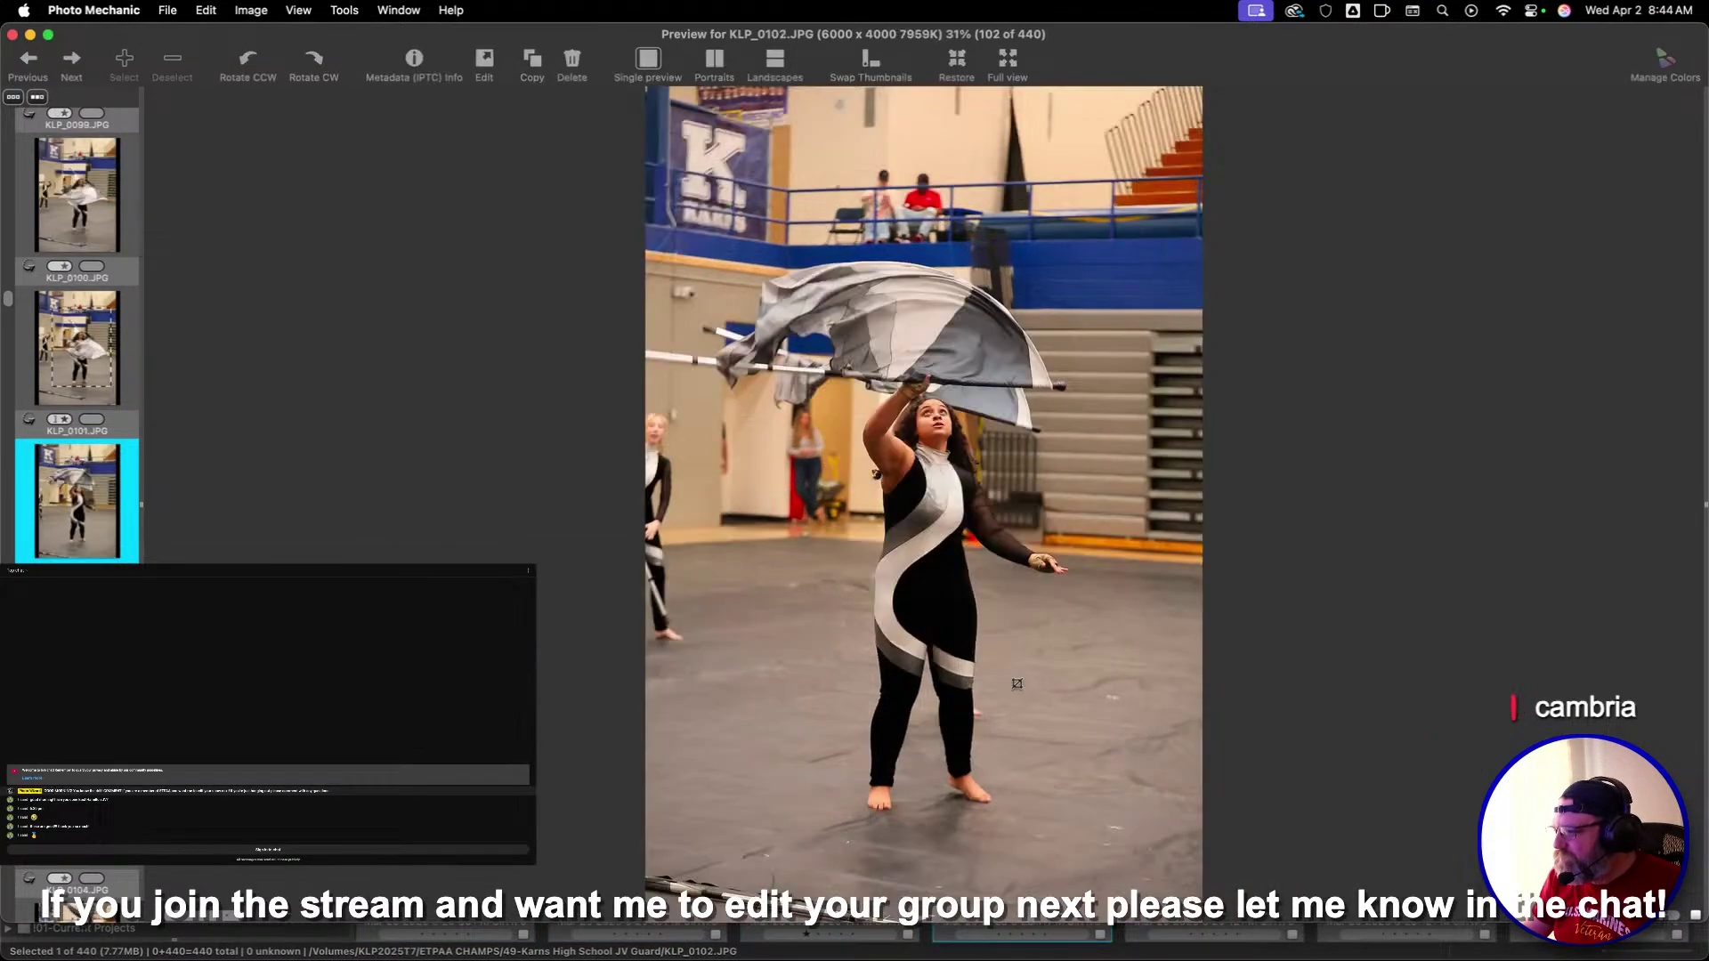
Compare KLP_0102.JPG with KLP_0103.JPG, crop KLP_0102.JPG around the performer with the raised flag, and rate it 1
key("Right")
key("Left")
left_click_drag(758, 227, 1148, 824)
key("1")
key("Right")
key("Right")
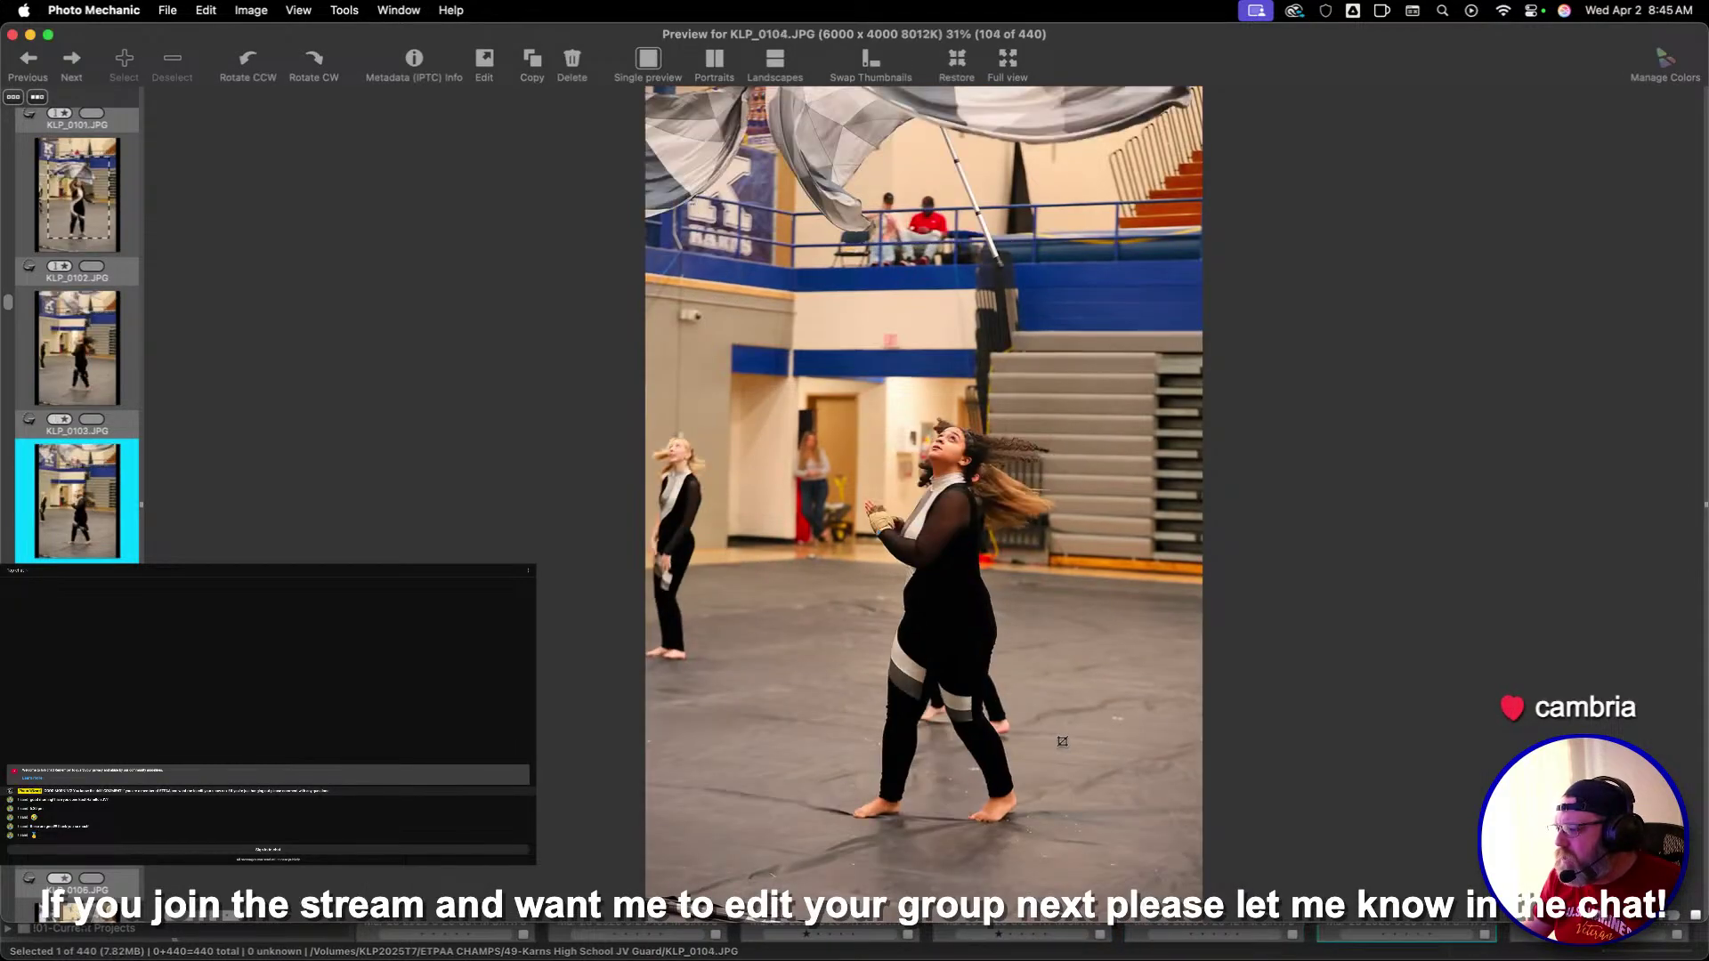
Crop KLP_0104.JPG around the performer looking up, shift the crop down to include her feet, and rate it 1
left_click_drag(816, 665, 1181, 116)
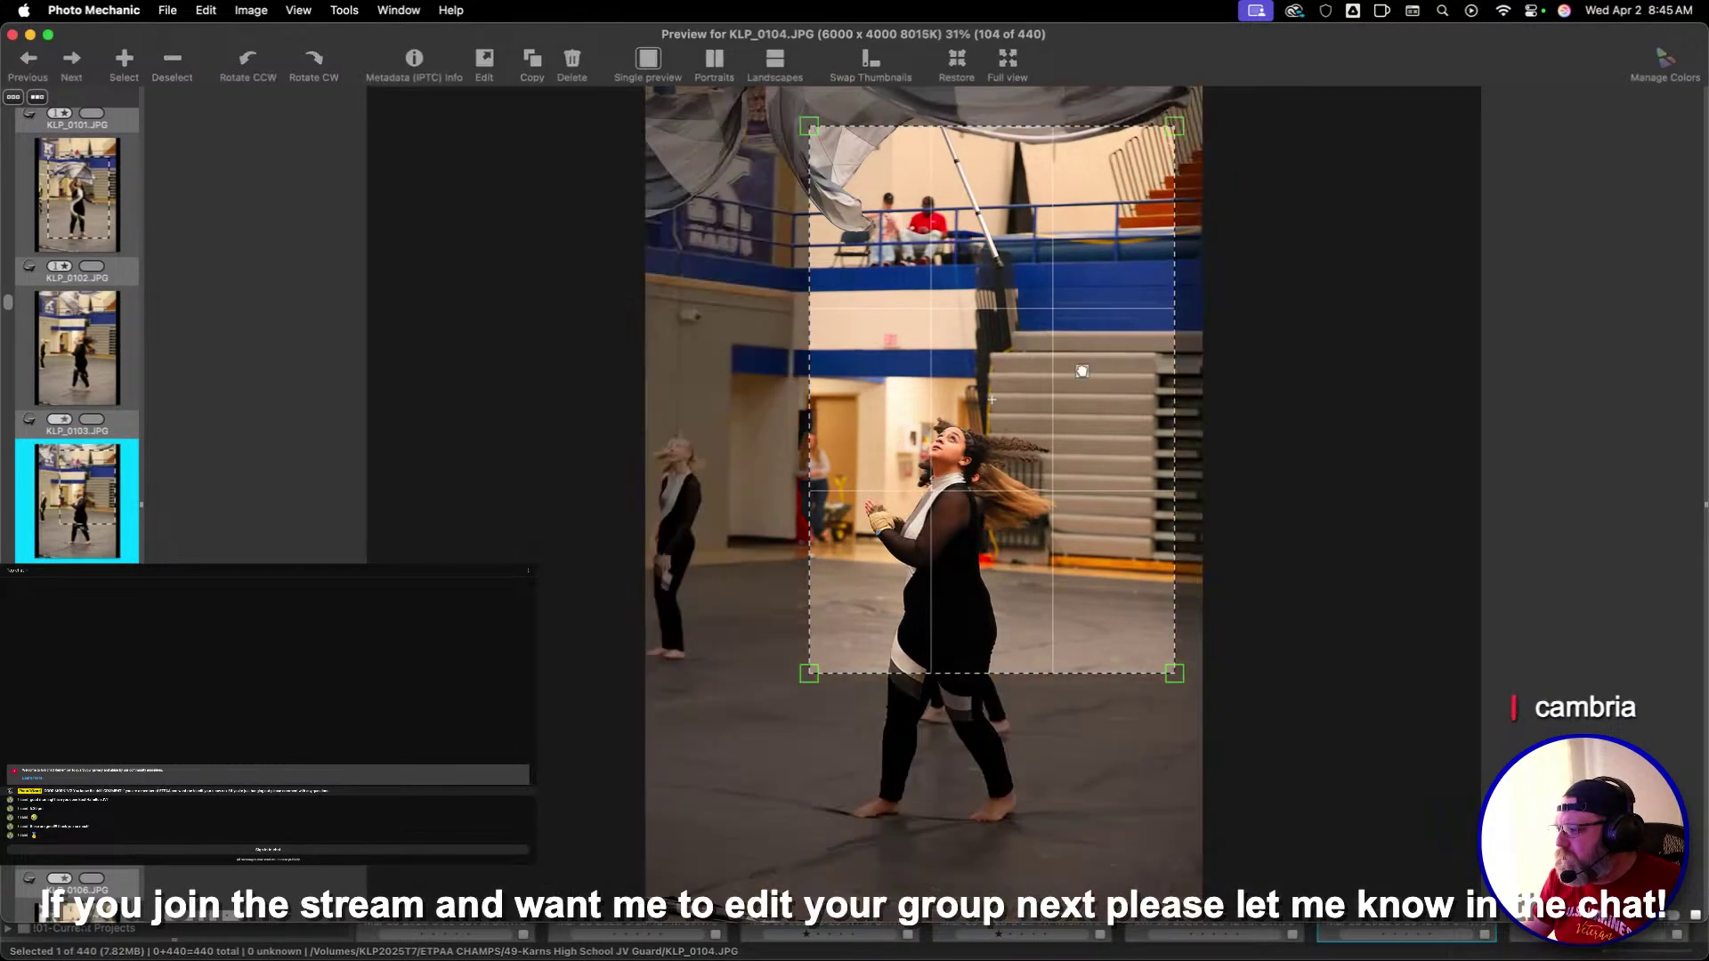
left_click_drag(1084, 359, 1004, 553)
key("1")
key("Right")
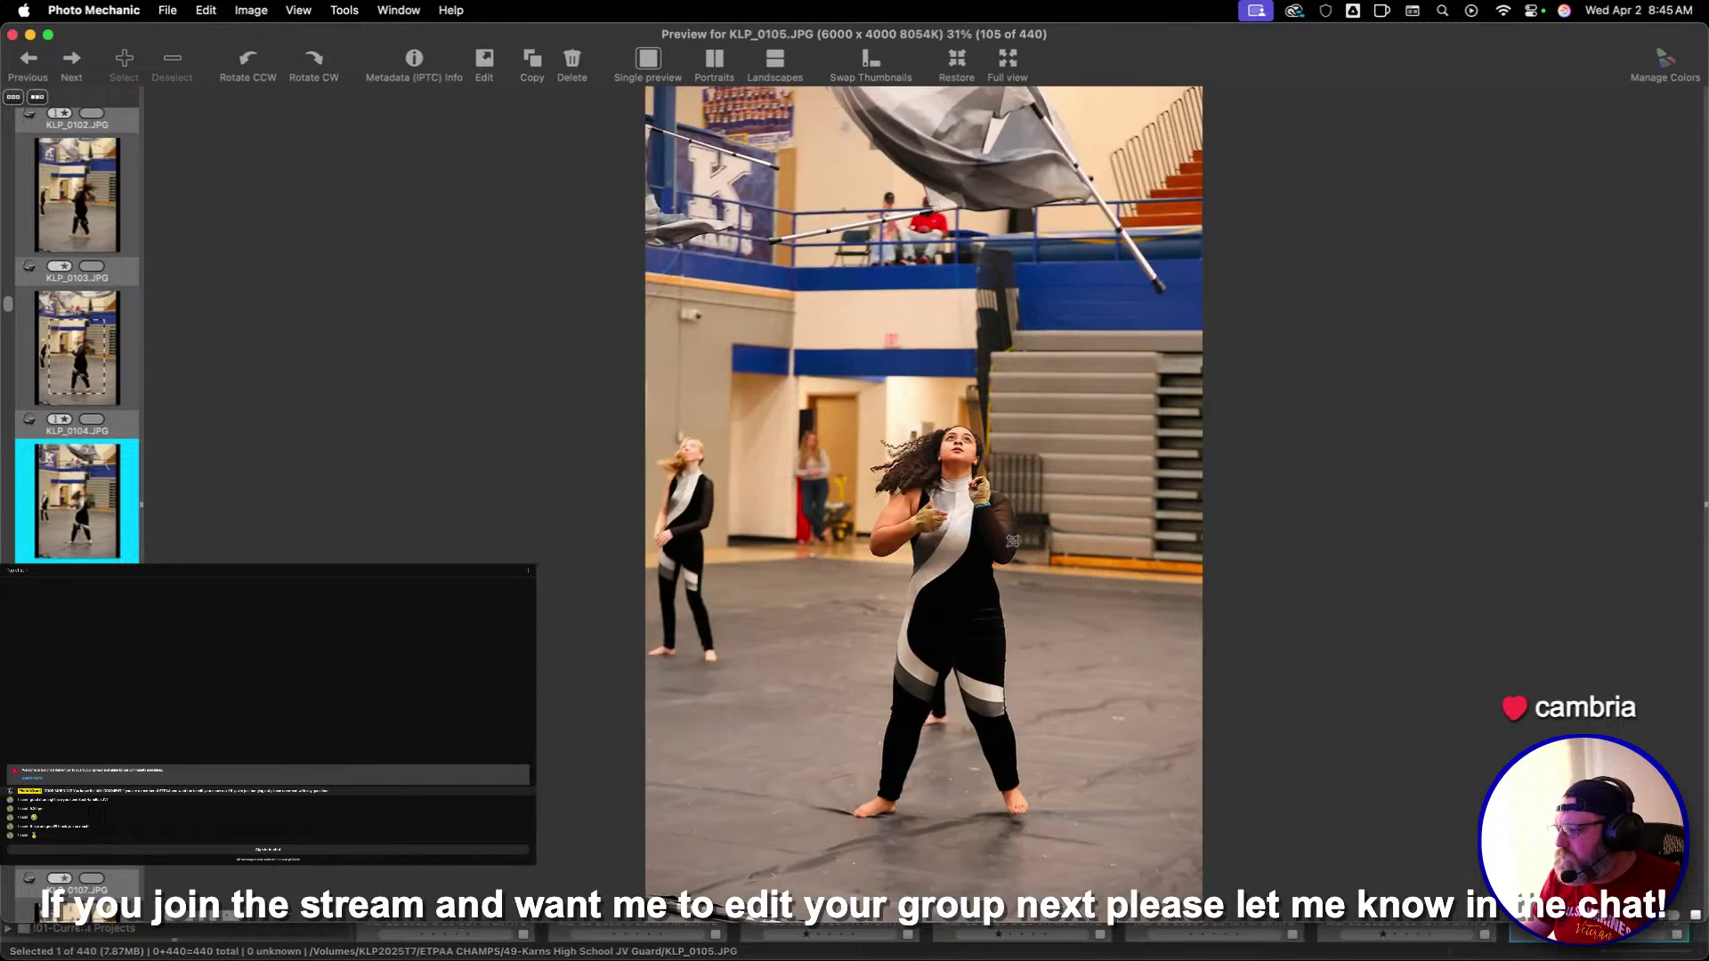
Crop KLP_0106.JPG and KLP_0107.JPG around the front performer from above the flag pole to her feet, and rate both 1
key("Right")
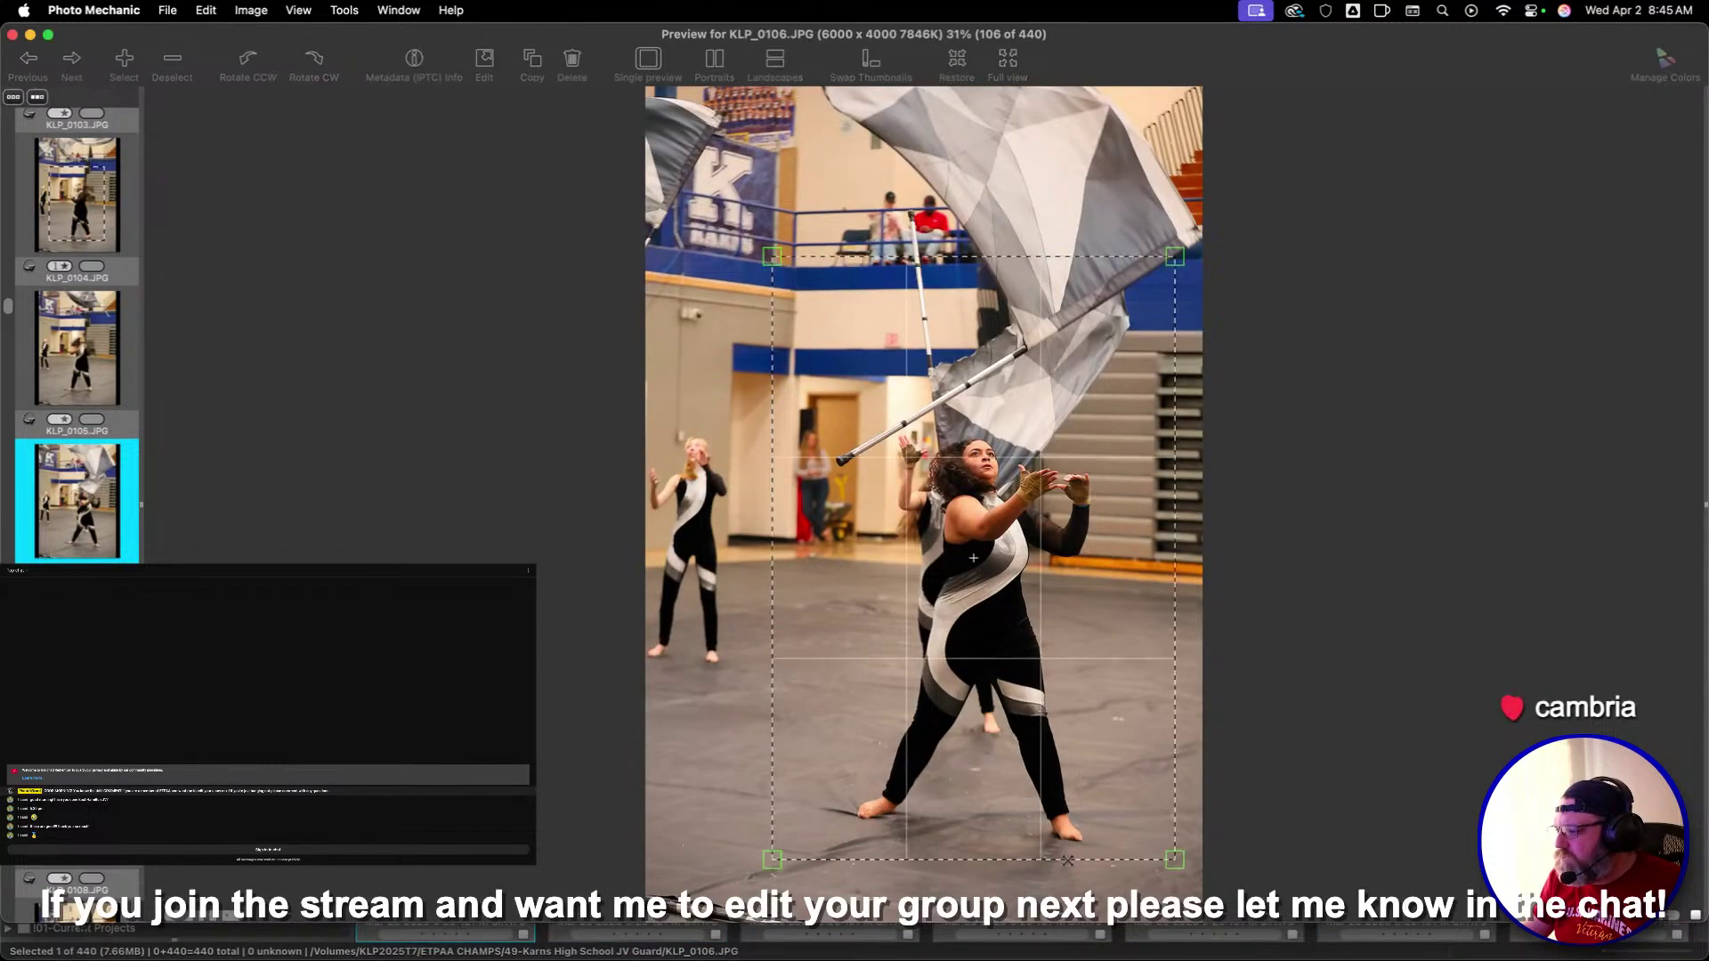
left_click_drag(771, 255, 1197, 873)
key("1")
key("Right")
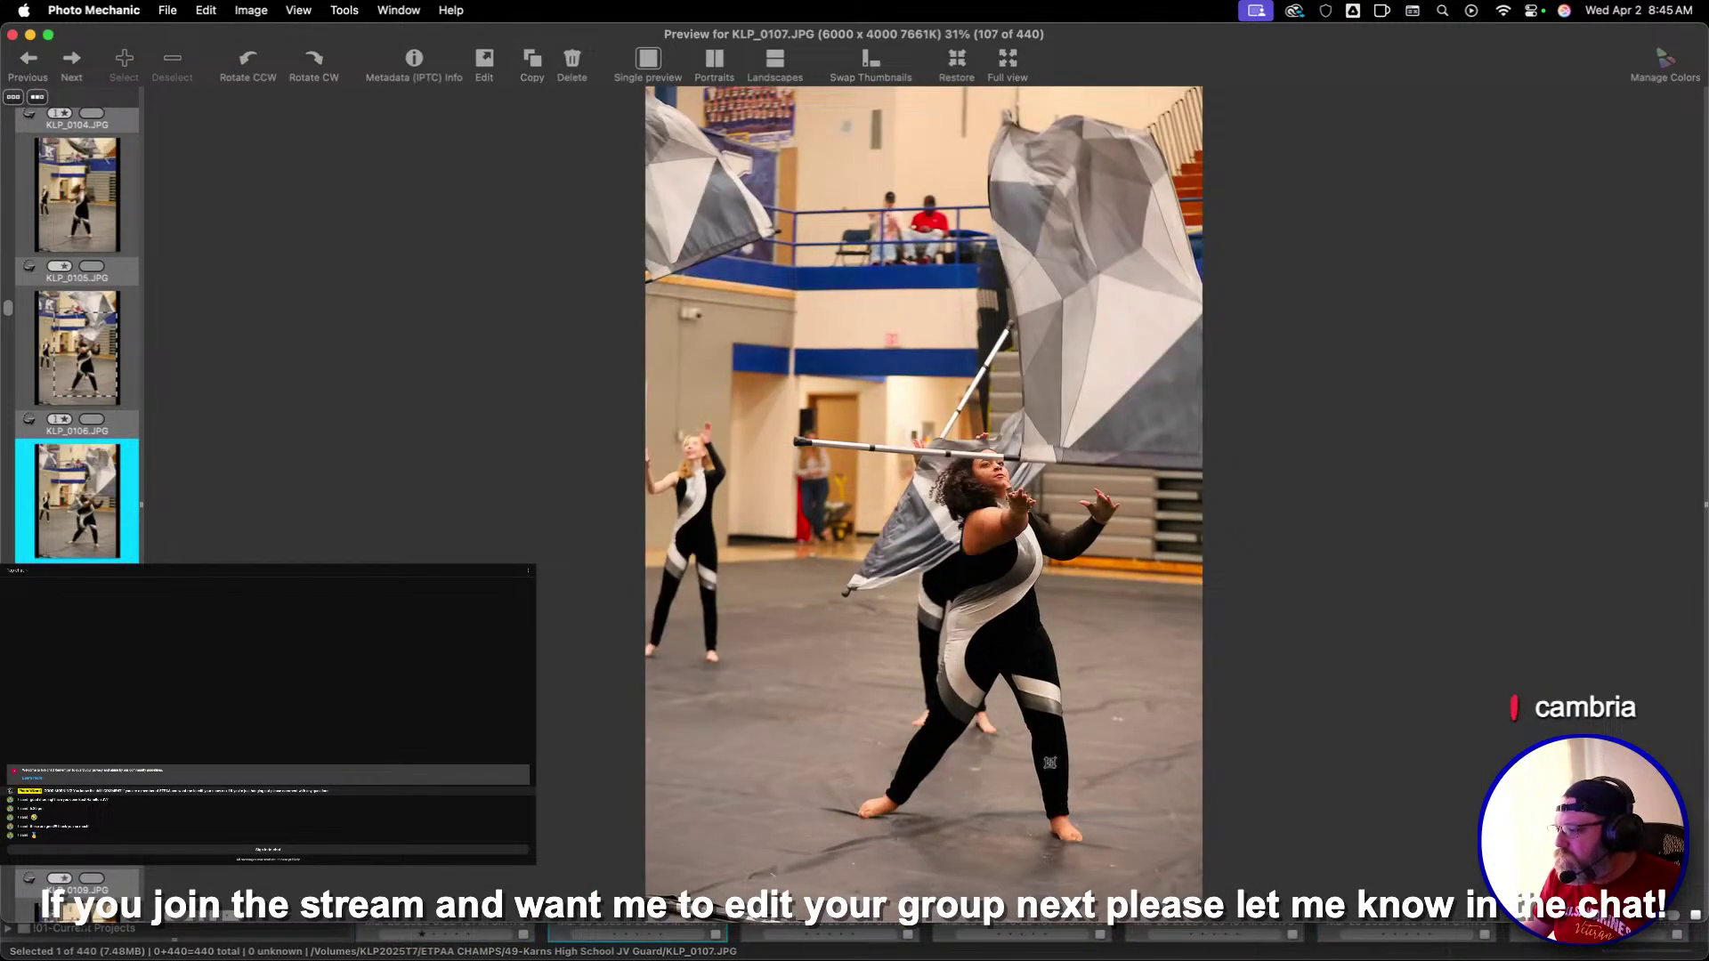
left_click_drag(770, 306, 1092, 872)
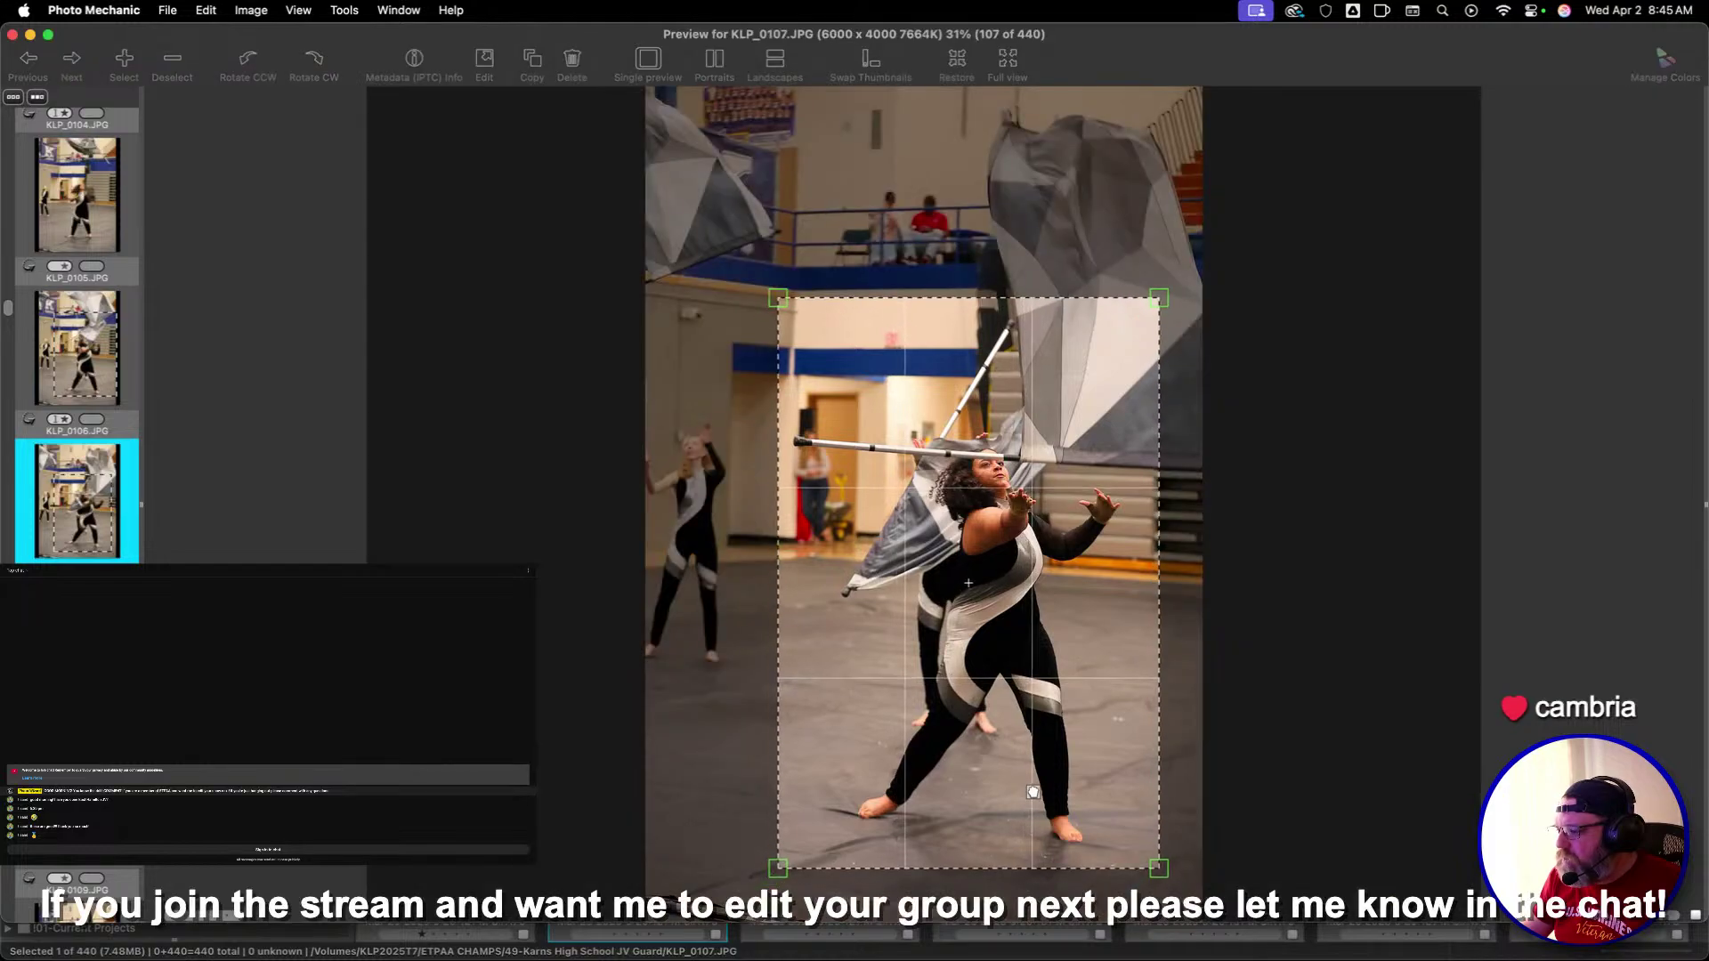
key("1")
key("Right")
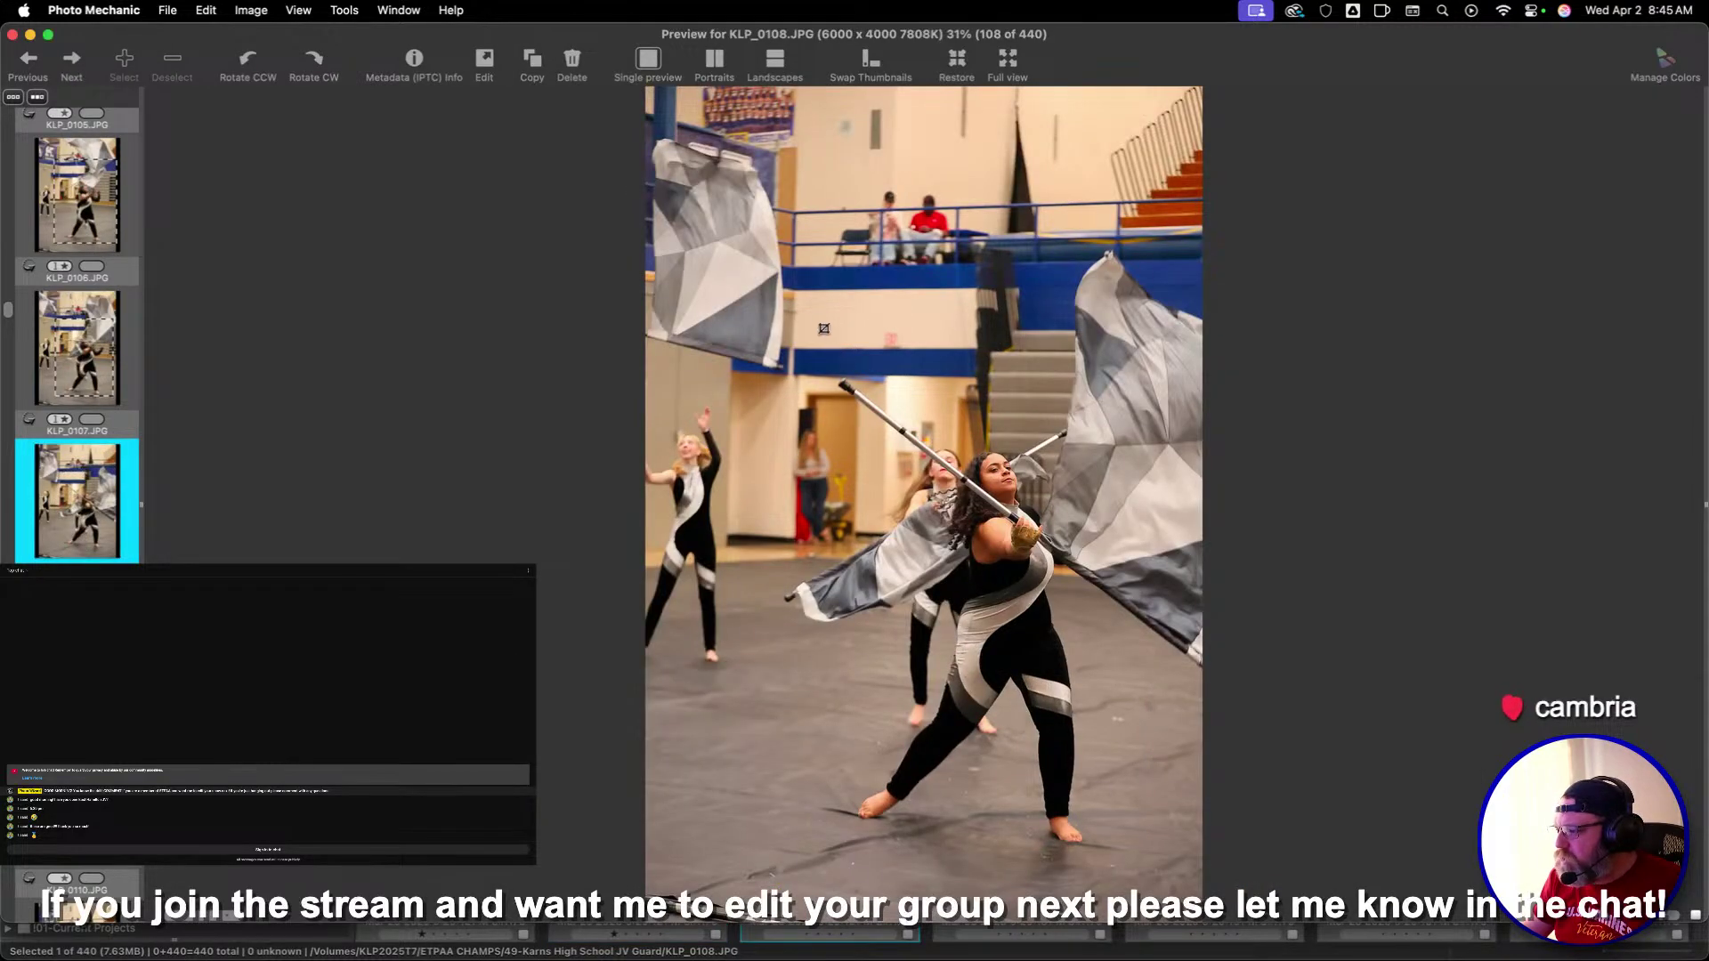
Crop KLP_0108.JPG and KLP_0110.JPG around the front performer and her flag pole, and rate both 1
left_click_drag(792, 281, 1126, 853)
key("1")
key("Right")
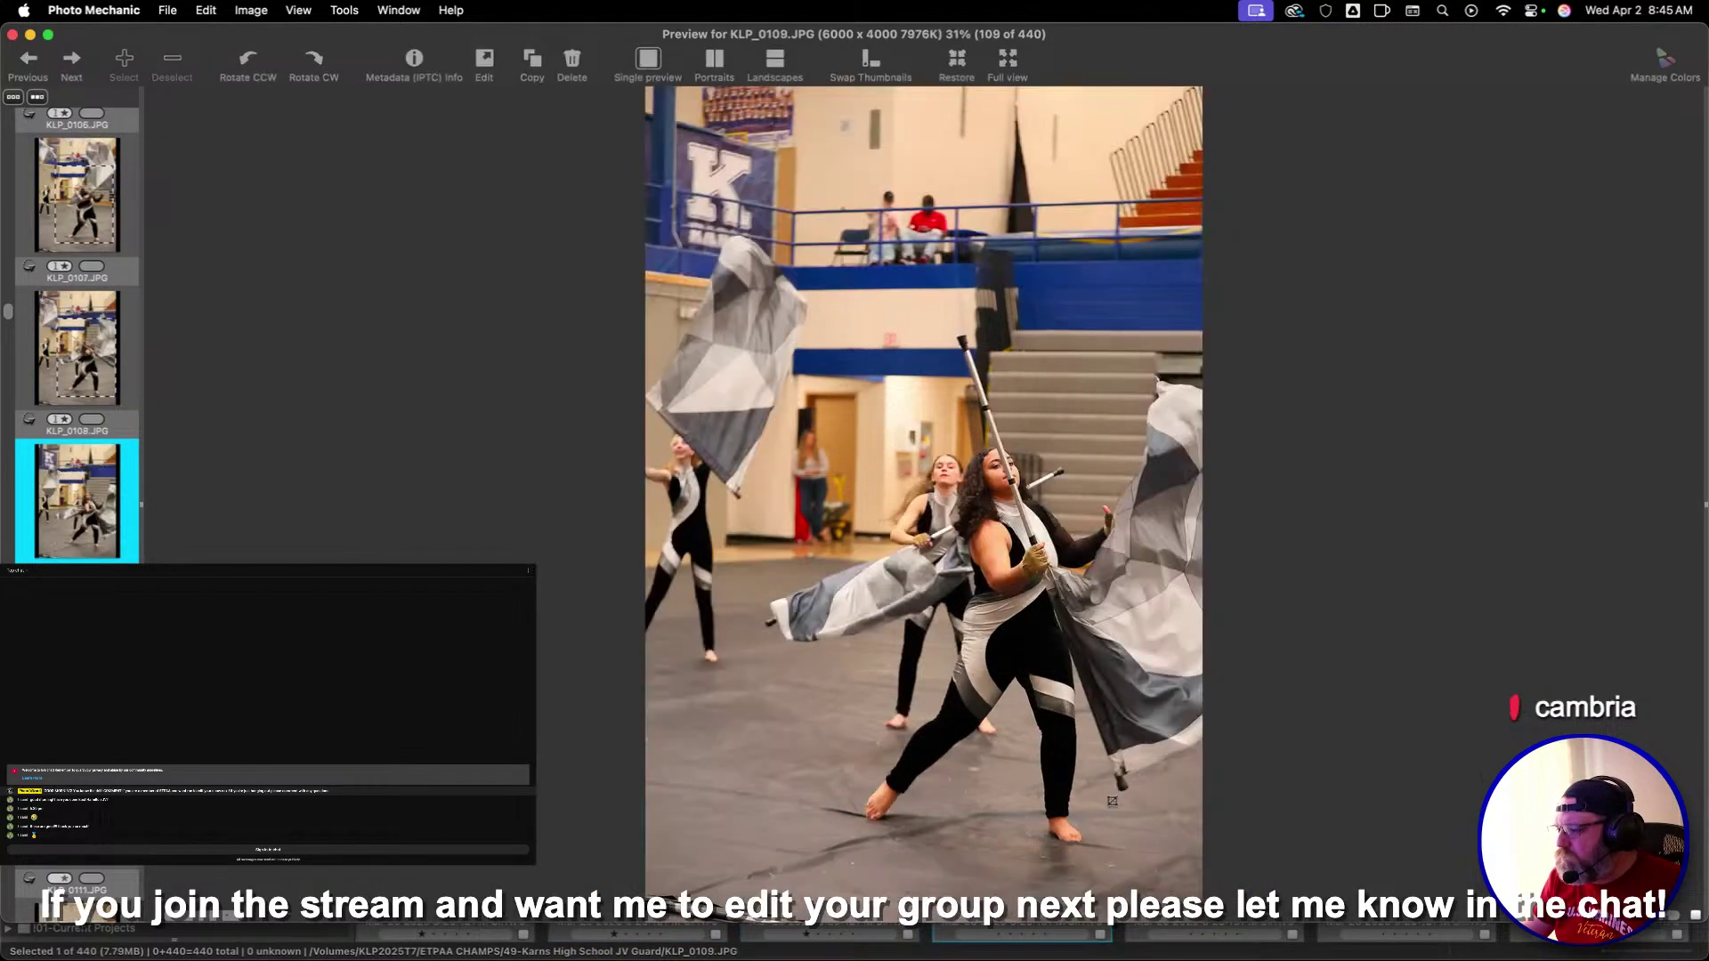
key("Right")
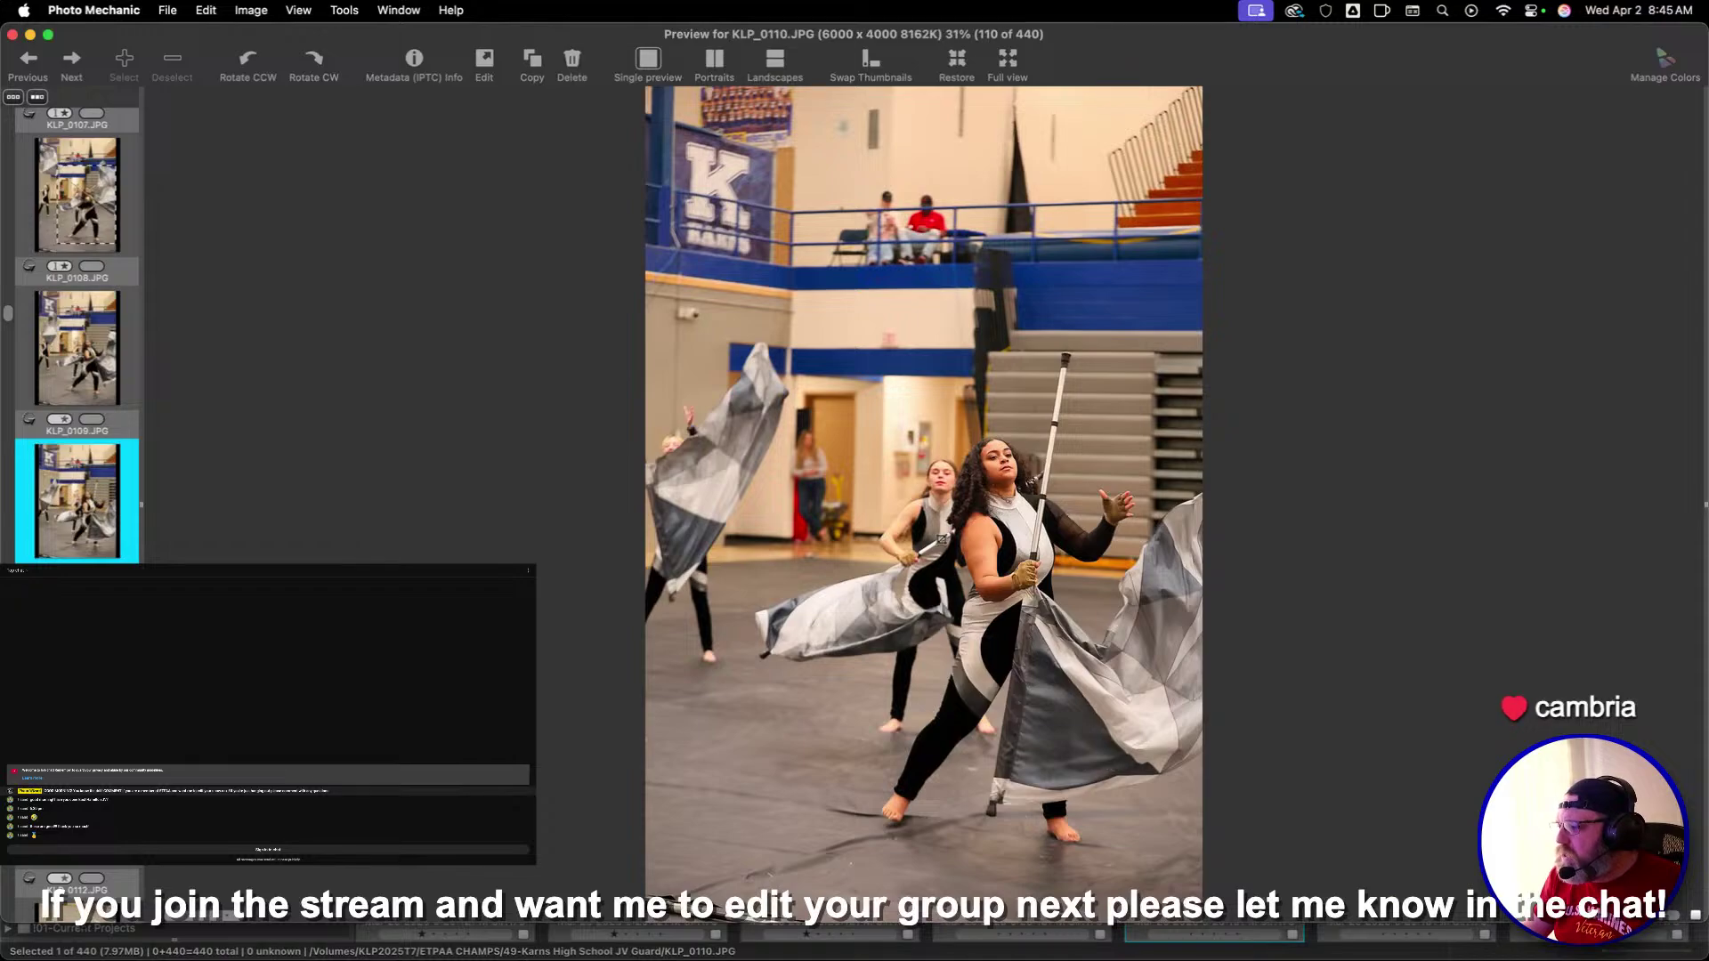
left_click_drag(818, 316, 1178, 857)
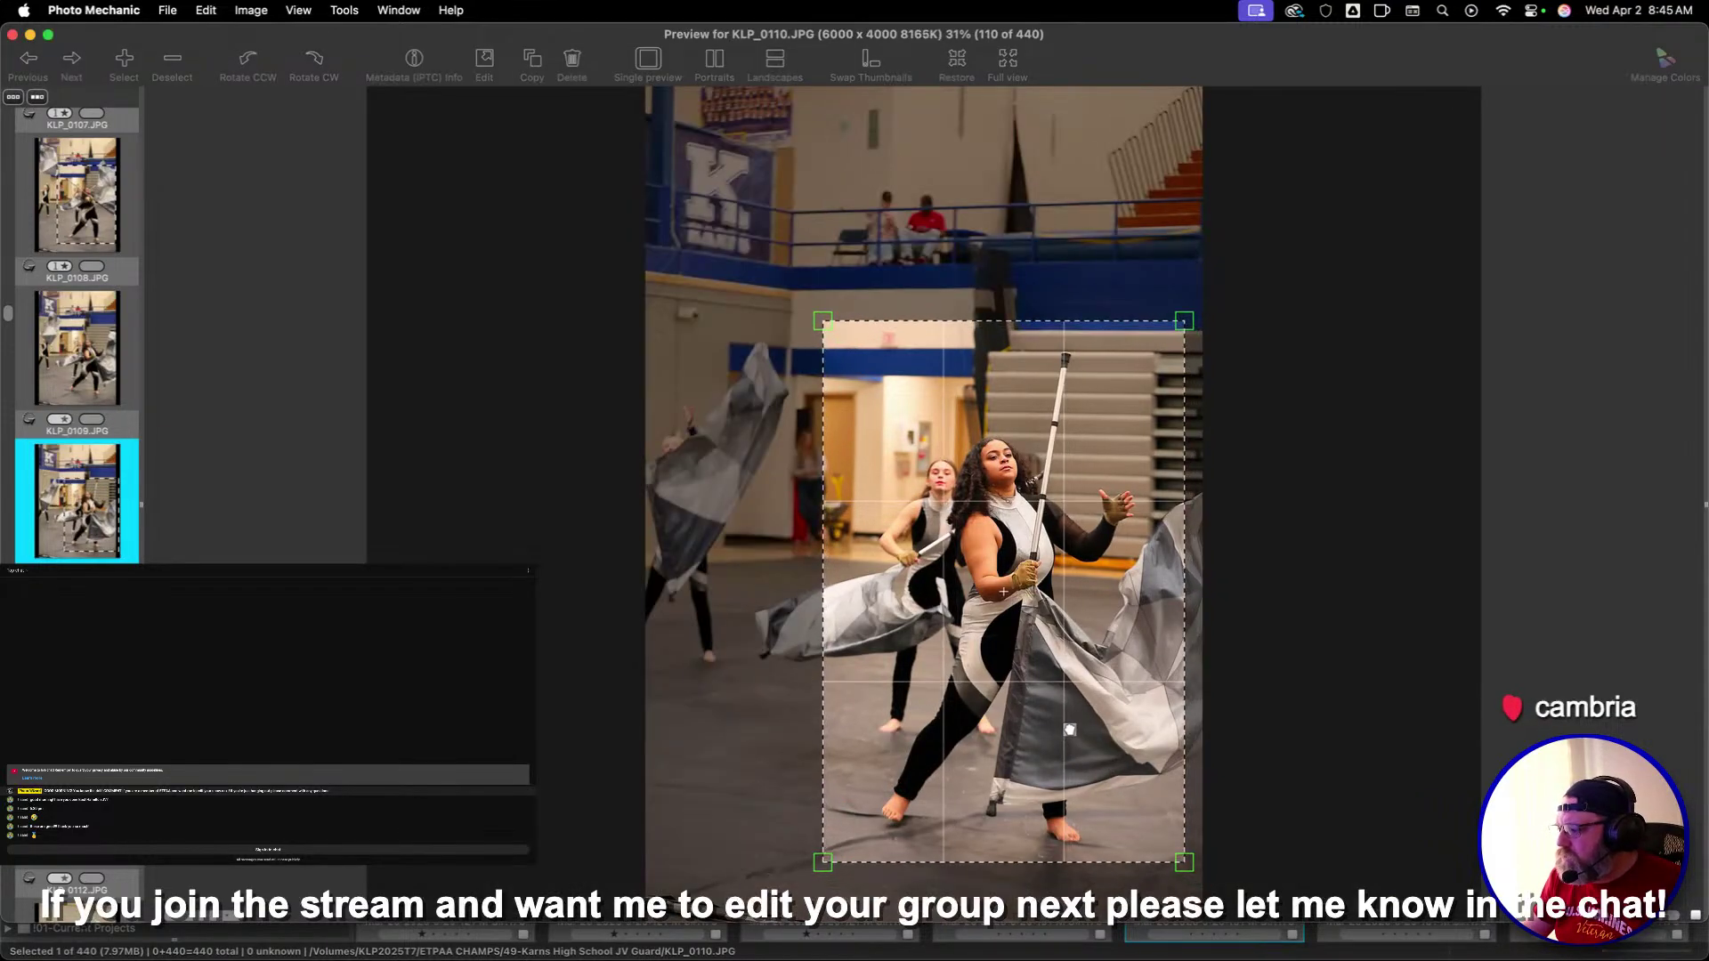
key("1")
Compare KLP_0111.JPG through KLP_0113.JPG, crop KLP_0112.JPG around the running performer and her flag, and rate it 1
key("Right")
key("Right")
key("Right")
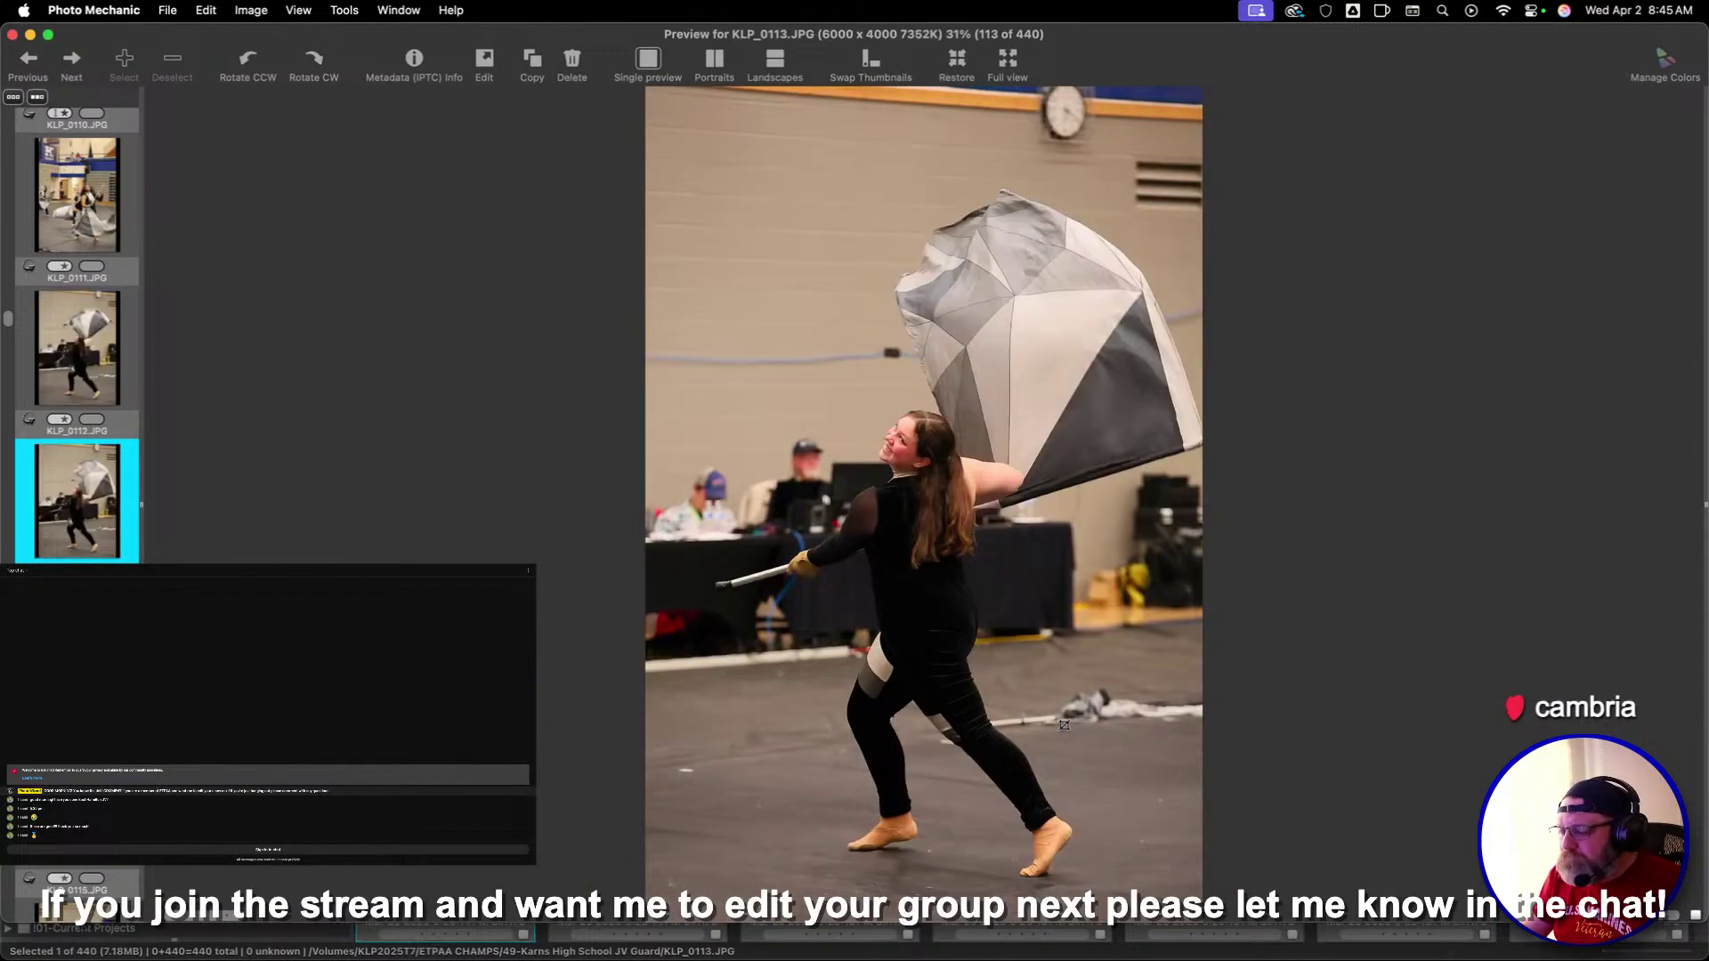
key("Left")
left_click_drag(733, 287, 1042, 783)
key("1")
key("Right")
key("Right")
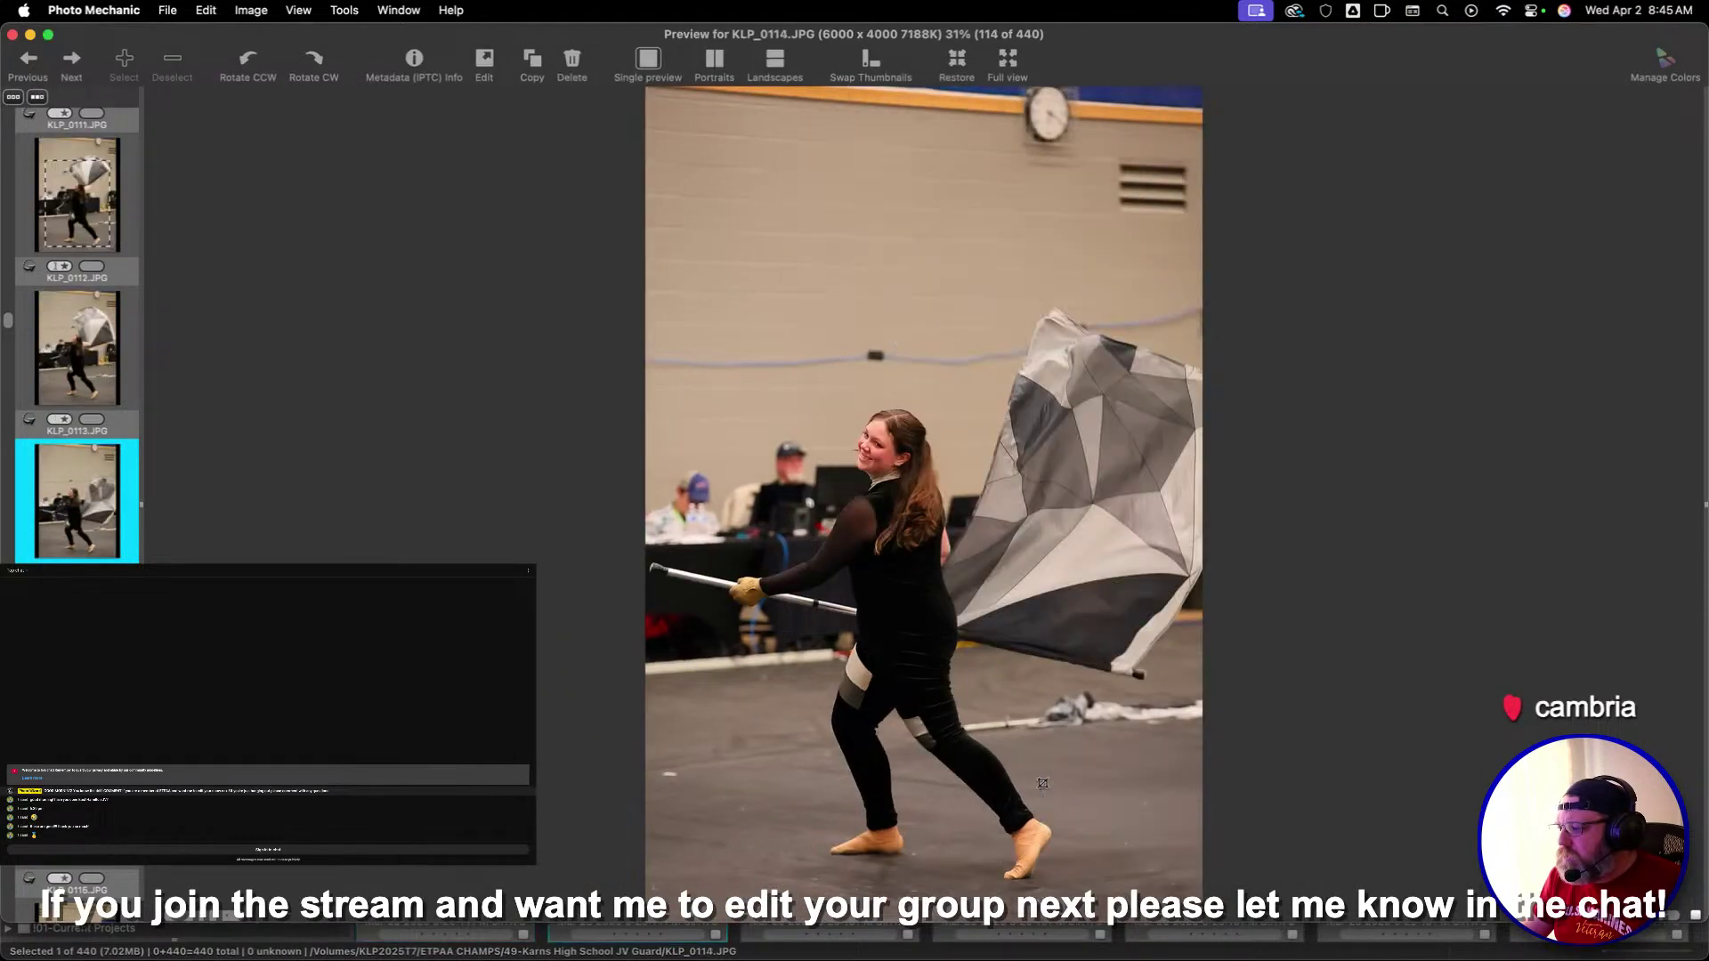
Crop KLP_0115.JPG and KLP_0117.JPG around the blonde performer and the flags beside her
key("Right")
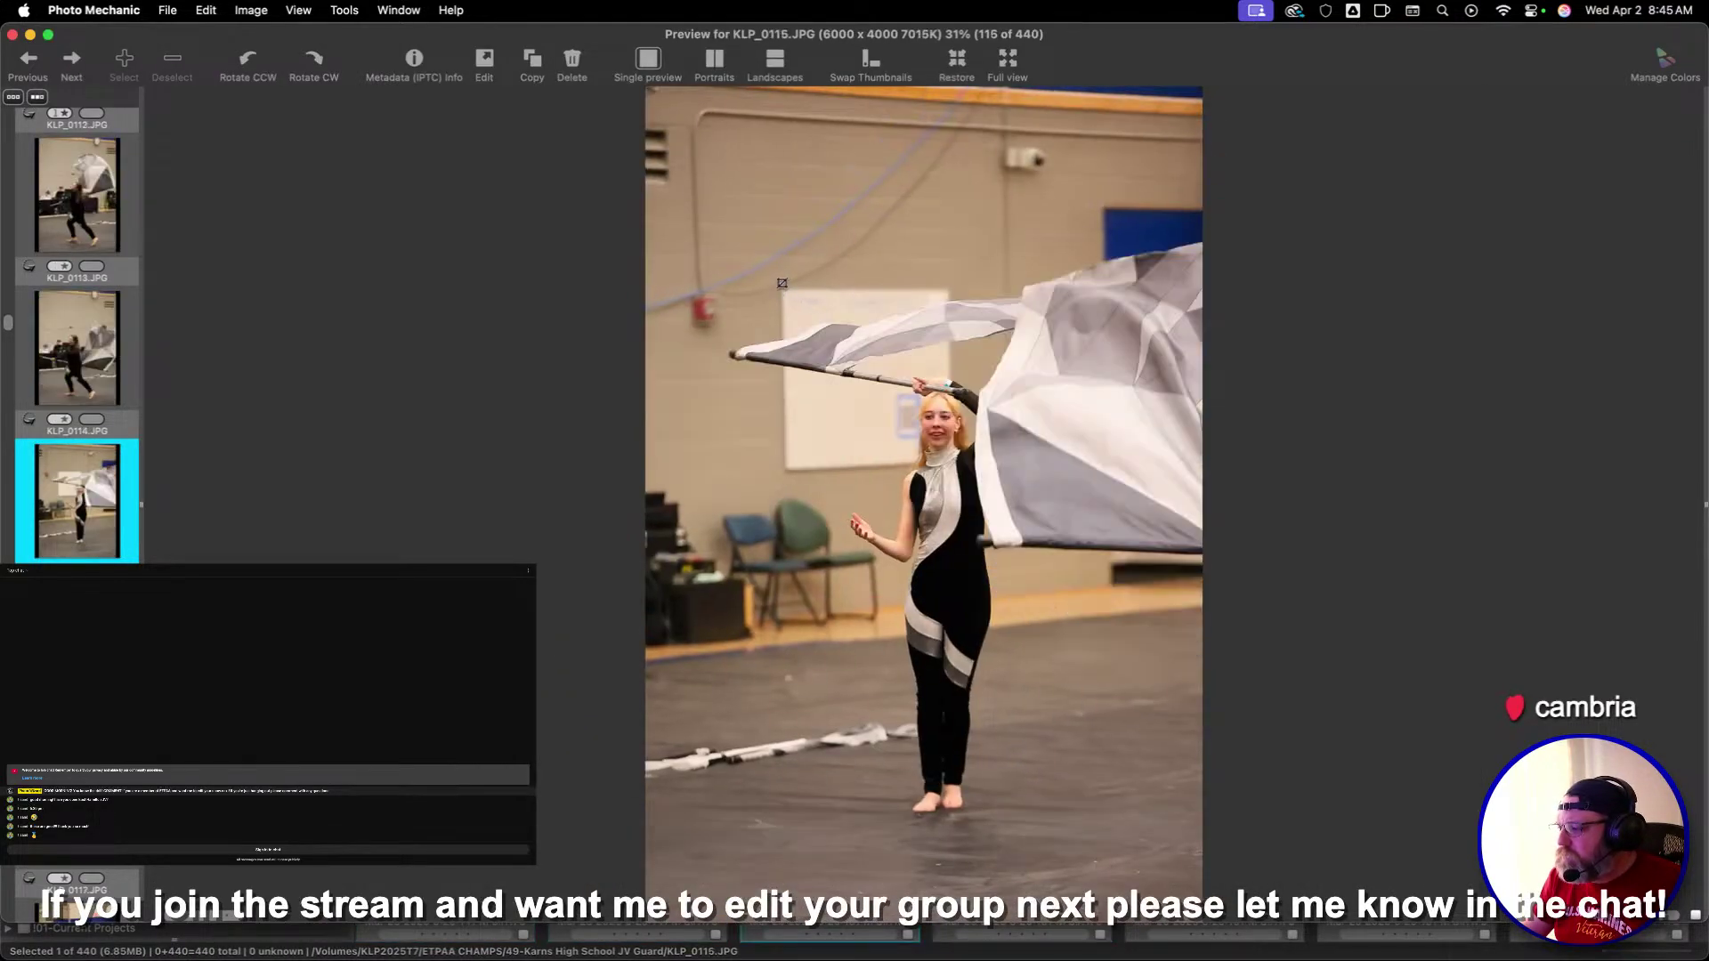
left_click_drag(768, 259, 1181, 878)
key("Right")
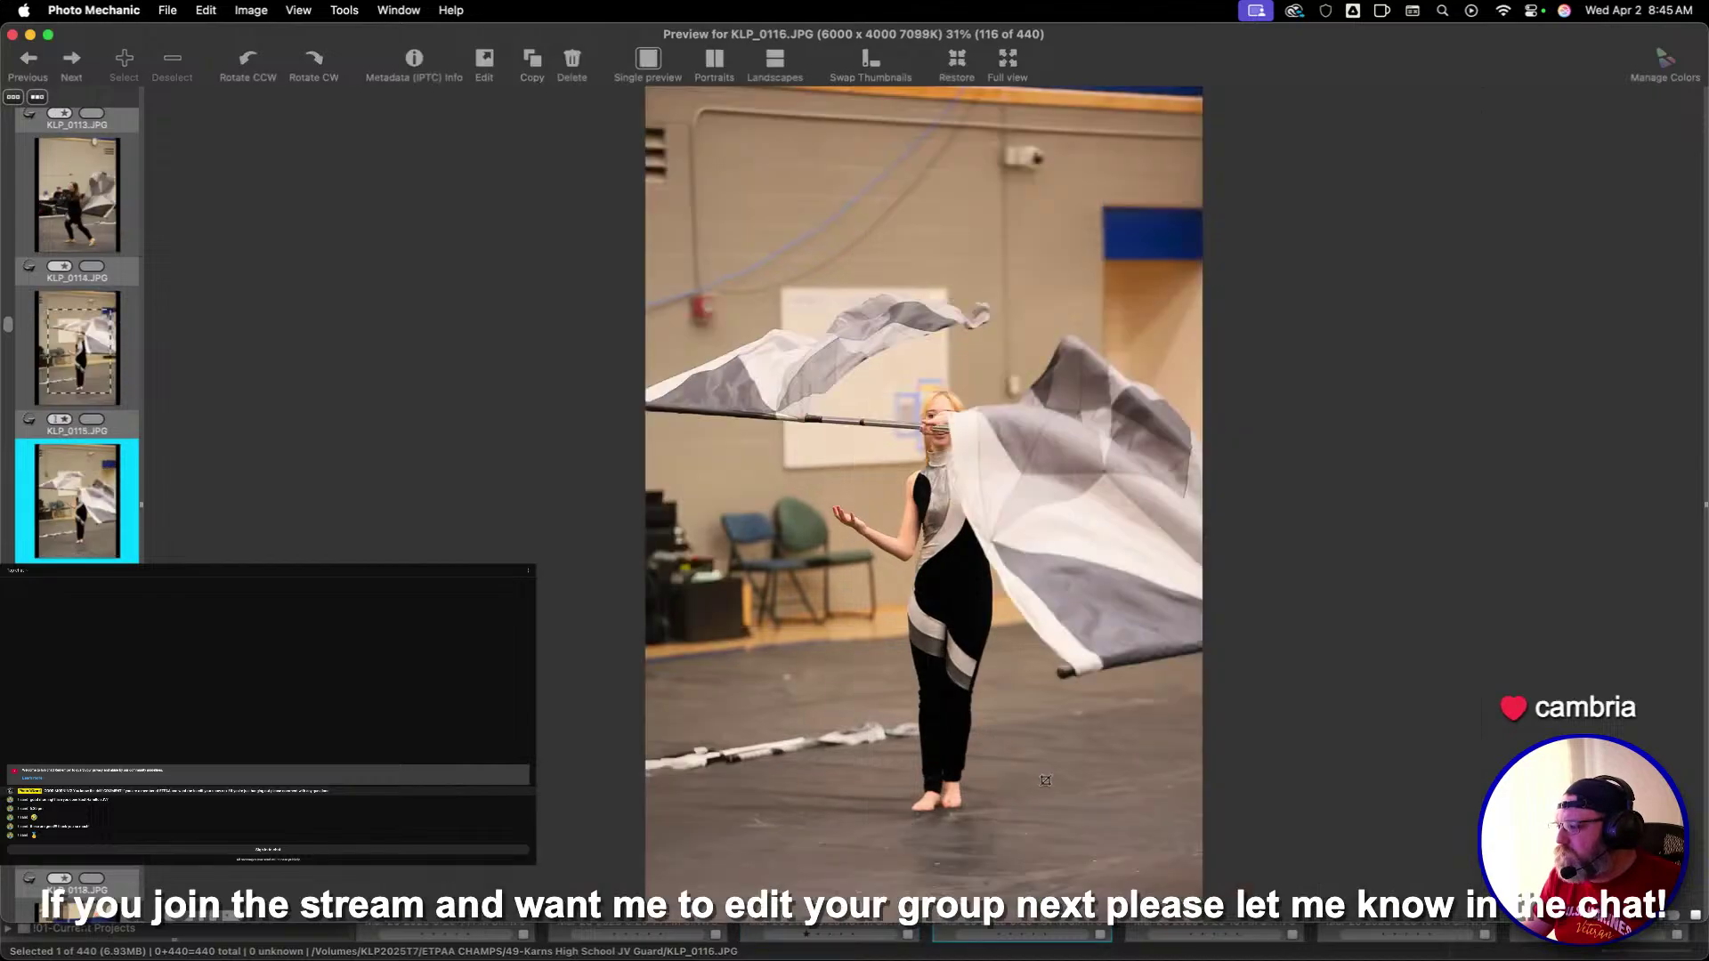
key("Right")
left_click_drag(725, 300, 1012, 795)
key("Right")
key("Right")
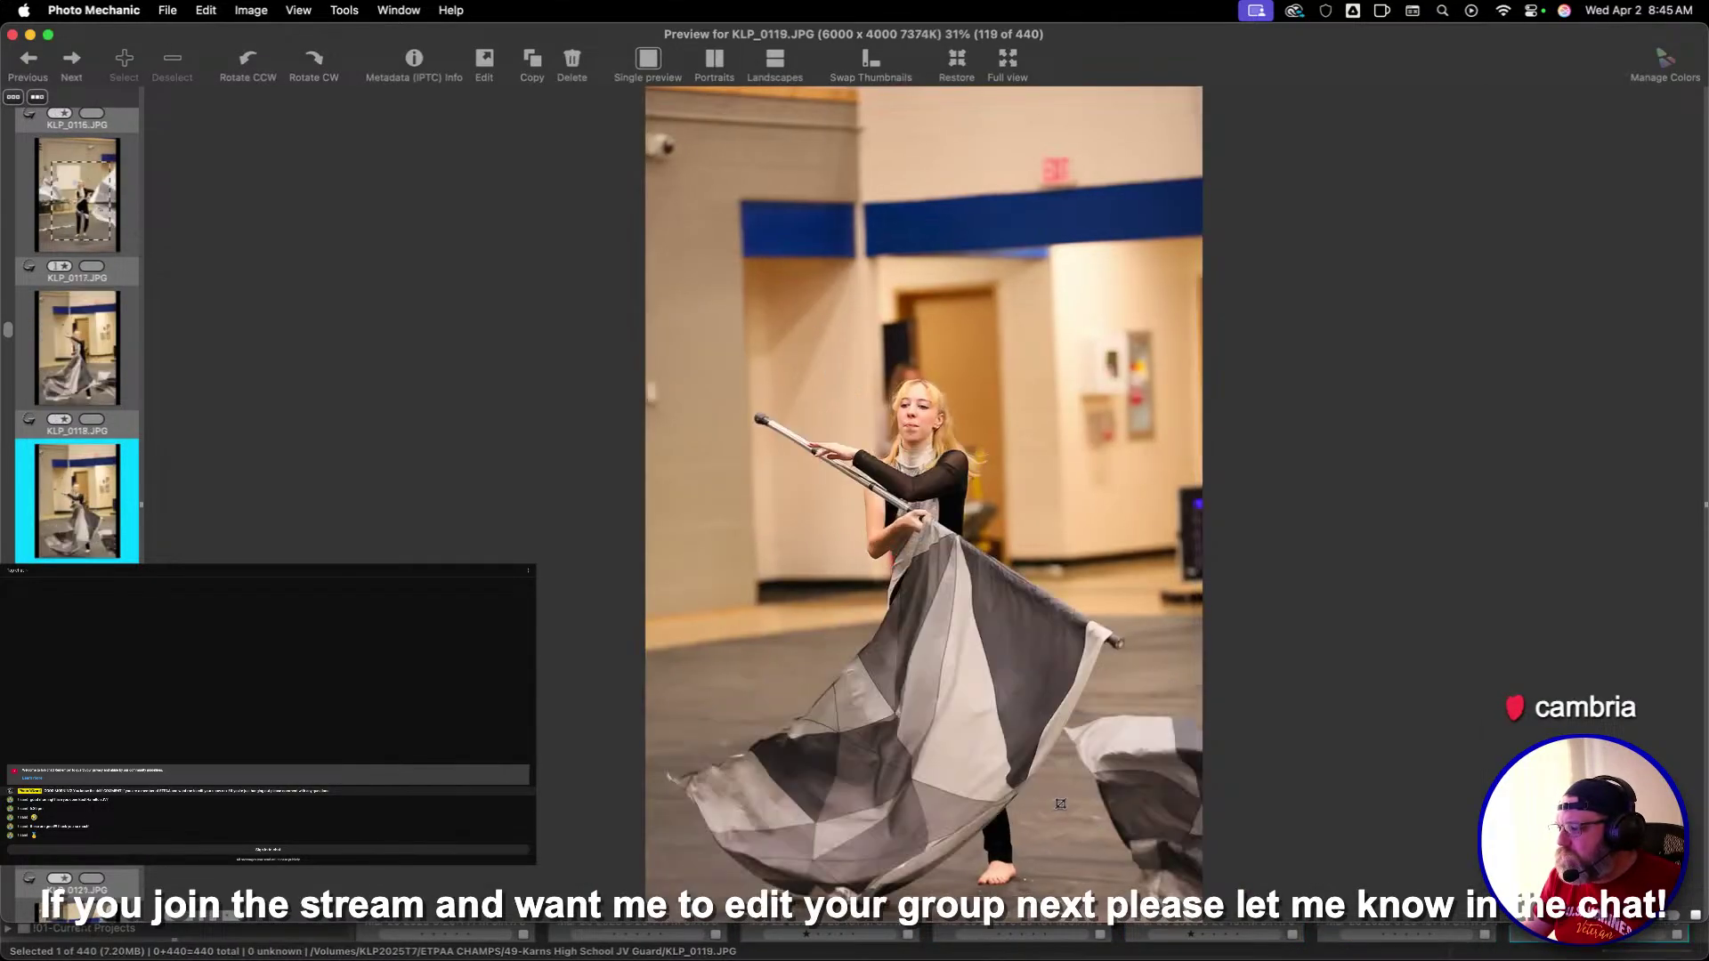
Recheck the neighbouring frames and crop KLP_0118.JPG around the performer and her draped flag
key("Right")
key("Left")
key("Left")
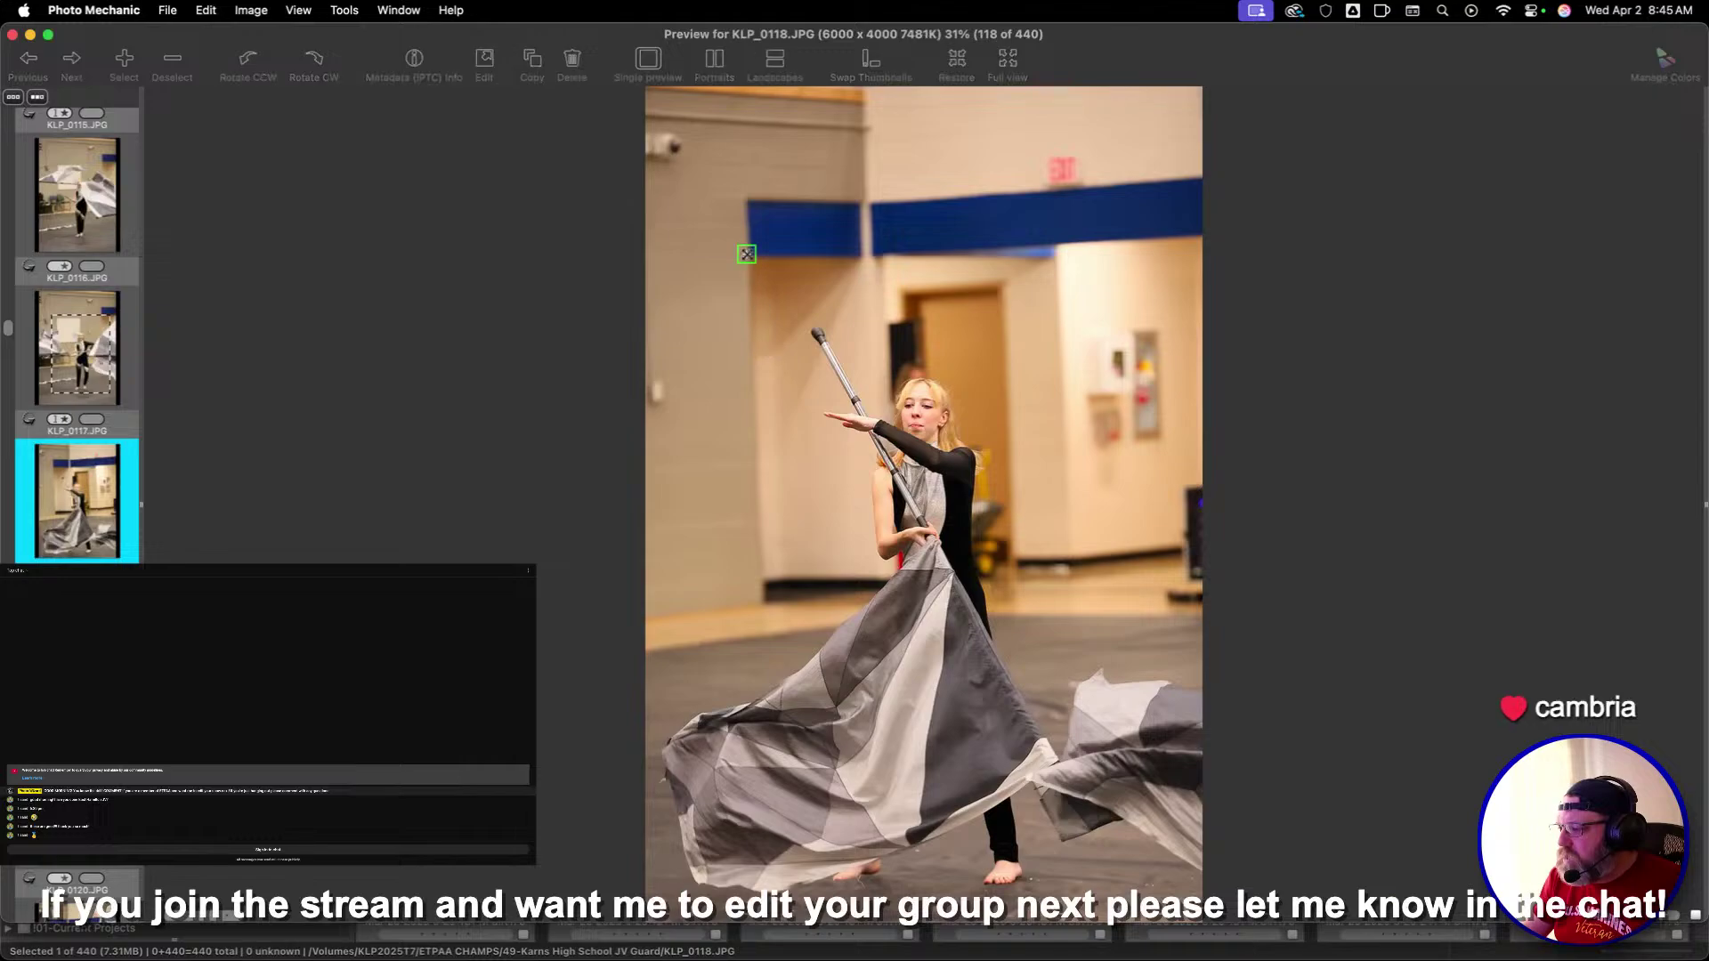
left_click_drag(736, 258, 1113, 824)
key("Right")
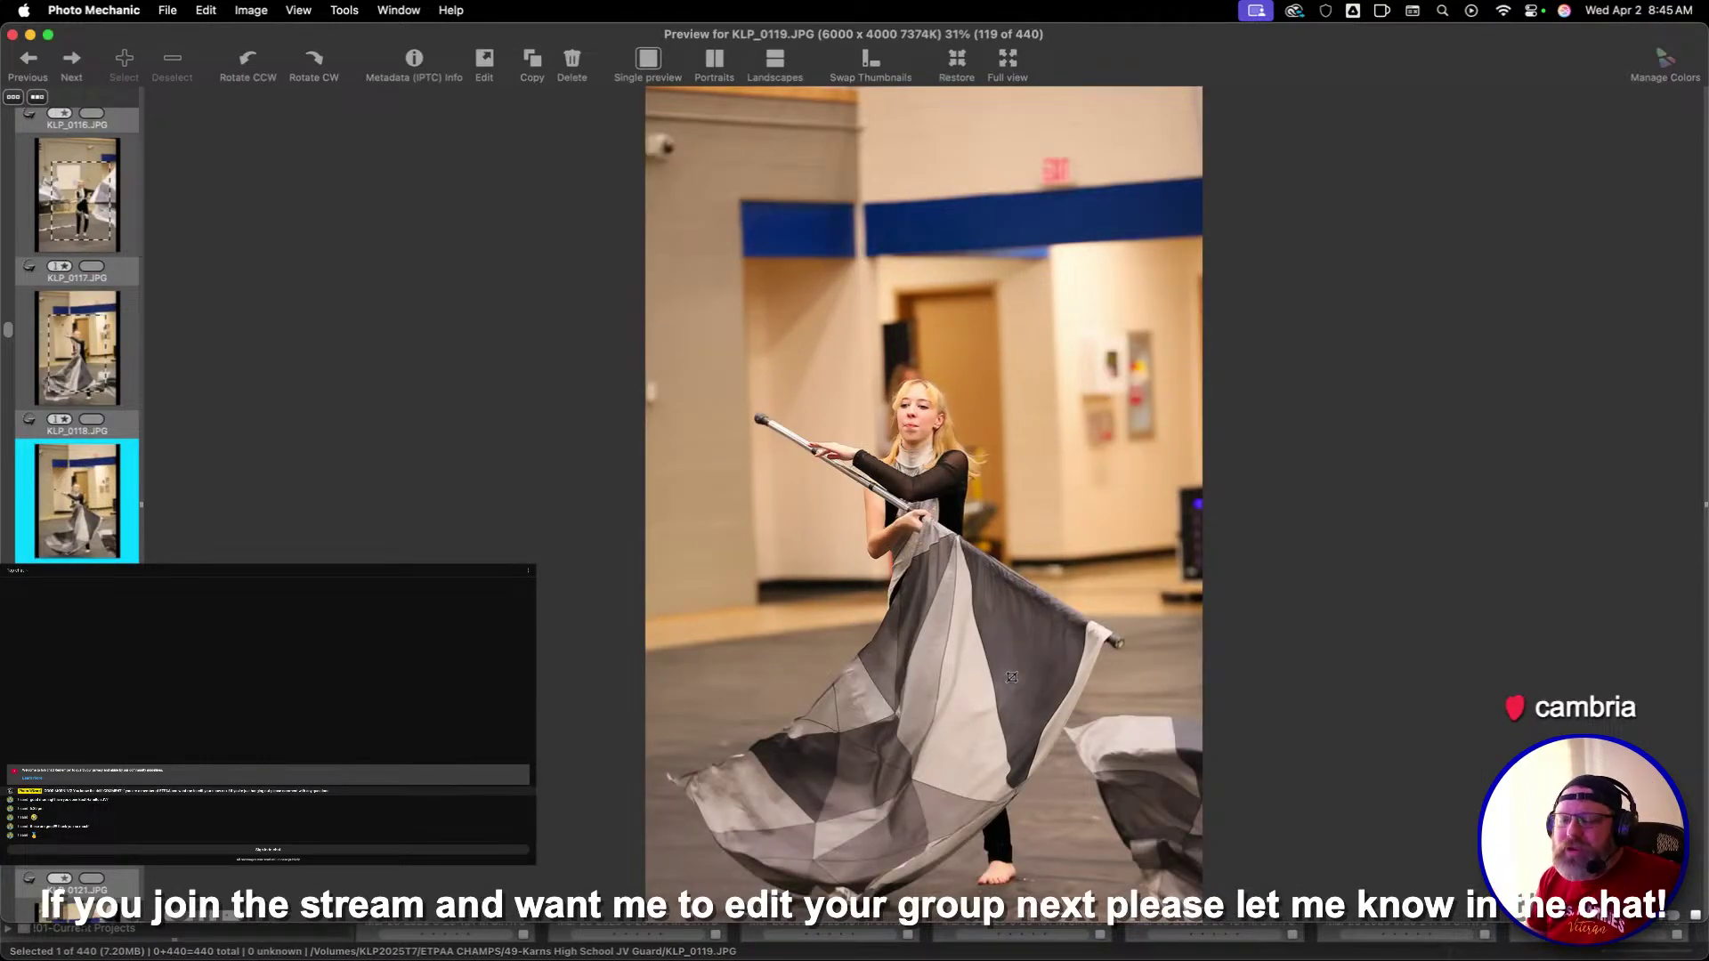
Examine the vertical frames from KLP_0119.JPG through KLP_0124.JPG, rechecking KLP_0120.JPG
key("Right")
key("Right")
key("Right")
key("Right")
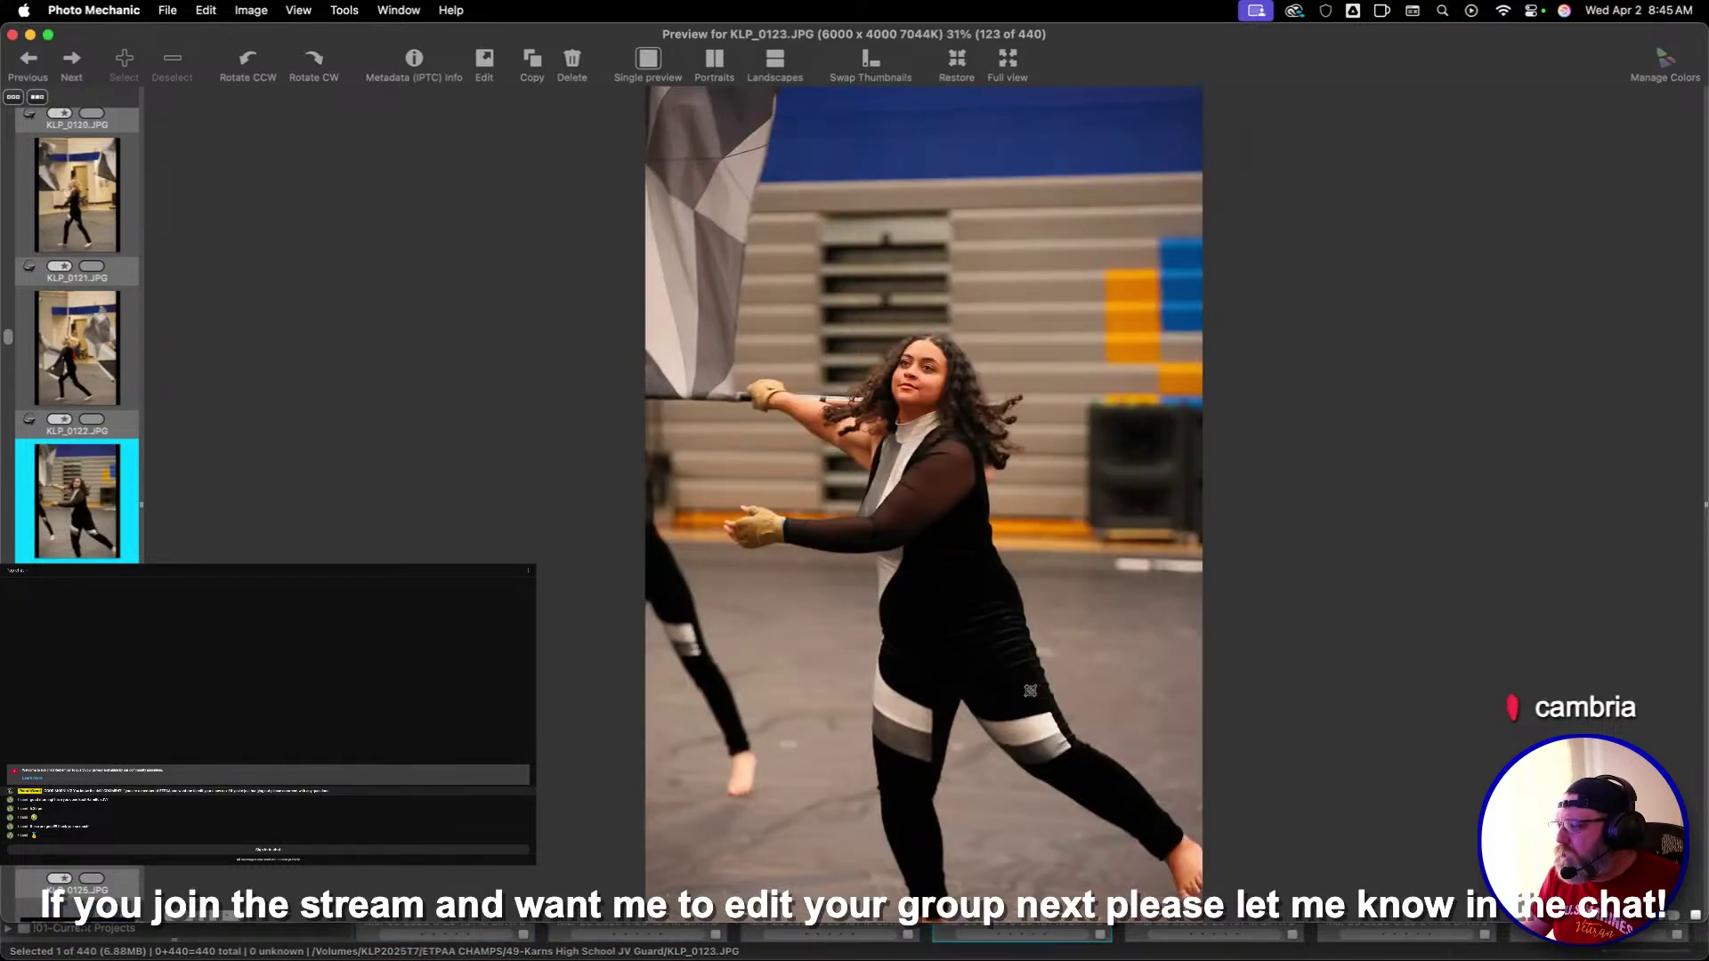
key("Left")
key("Left")
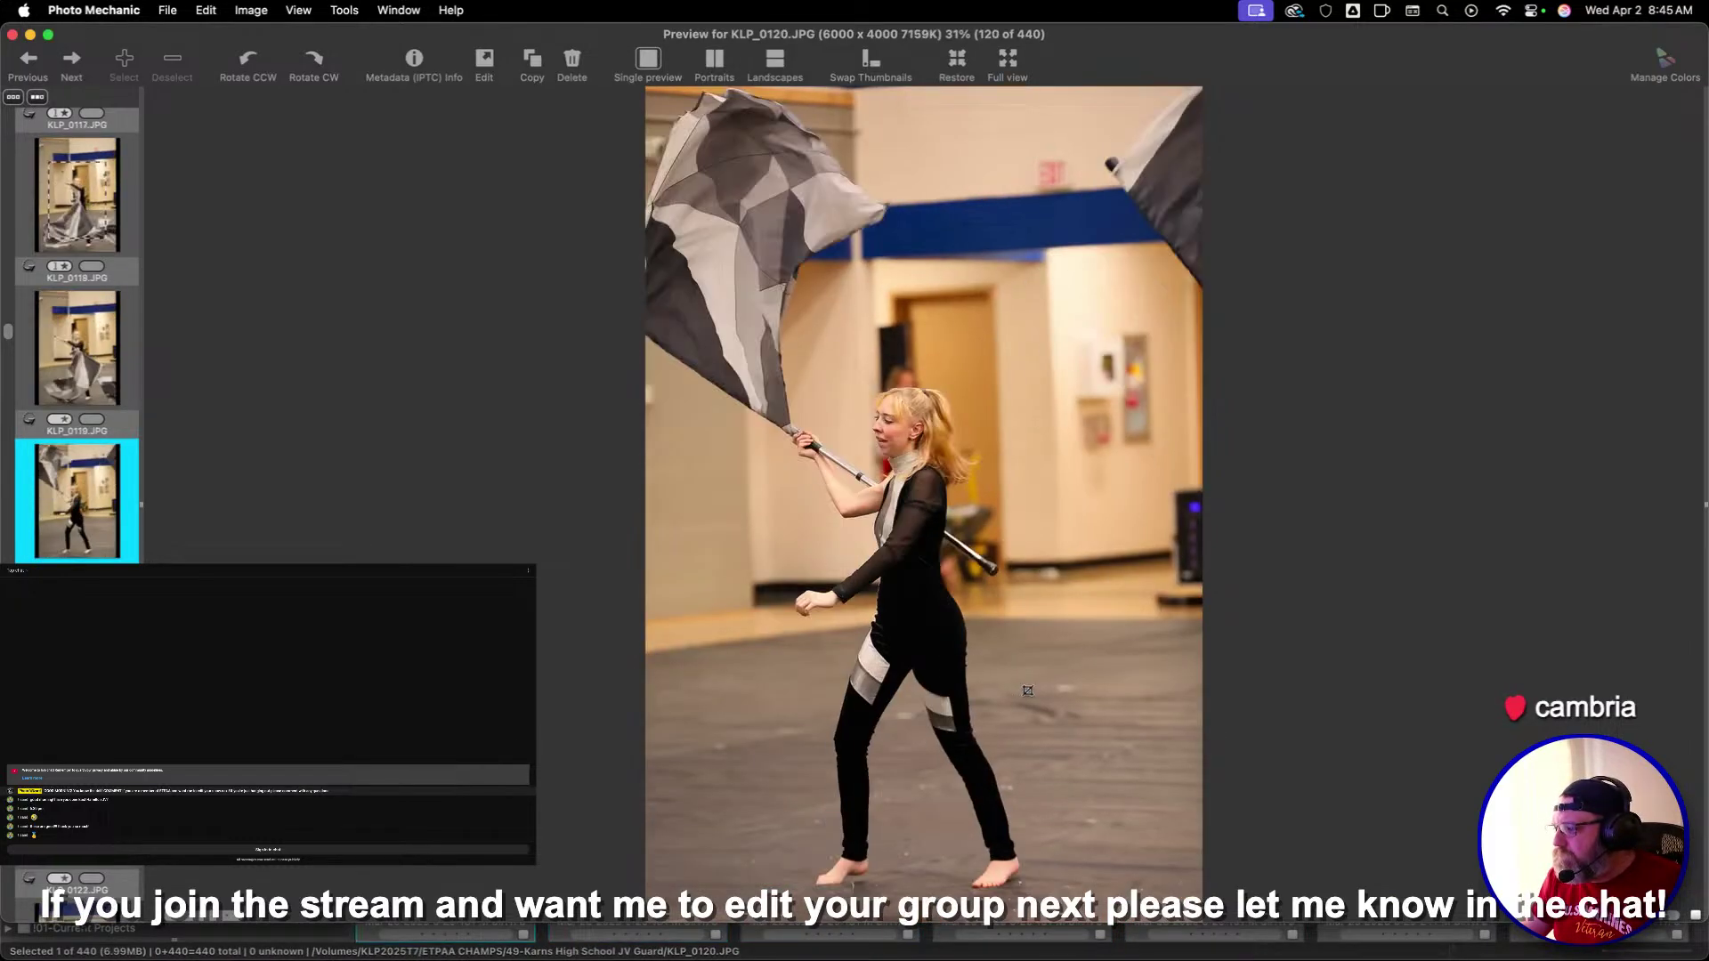
key("Right")
key("Right")
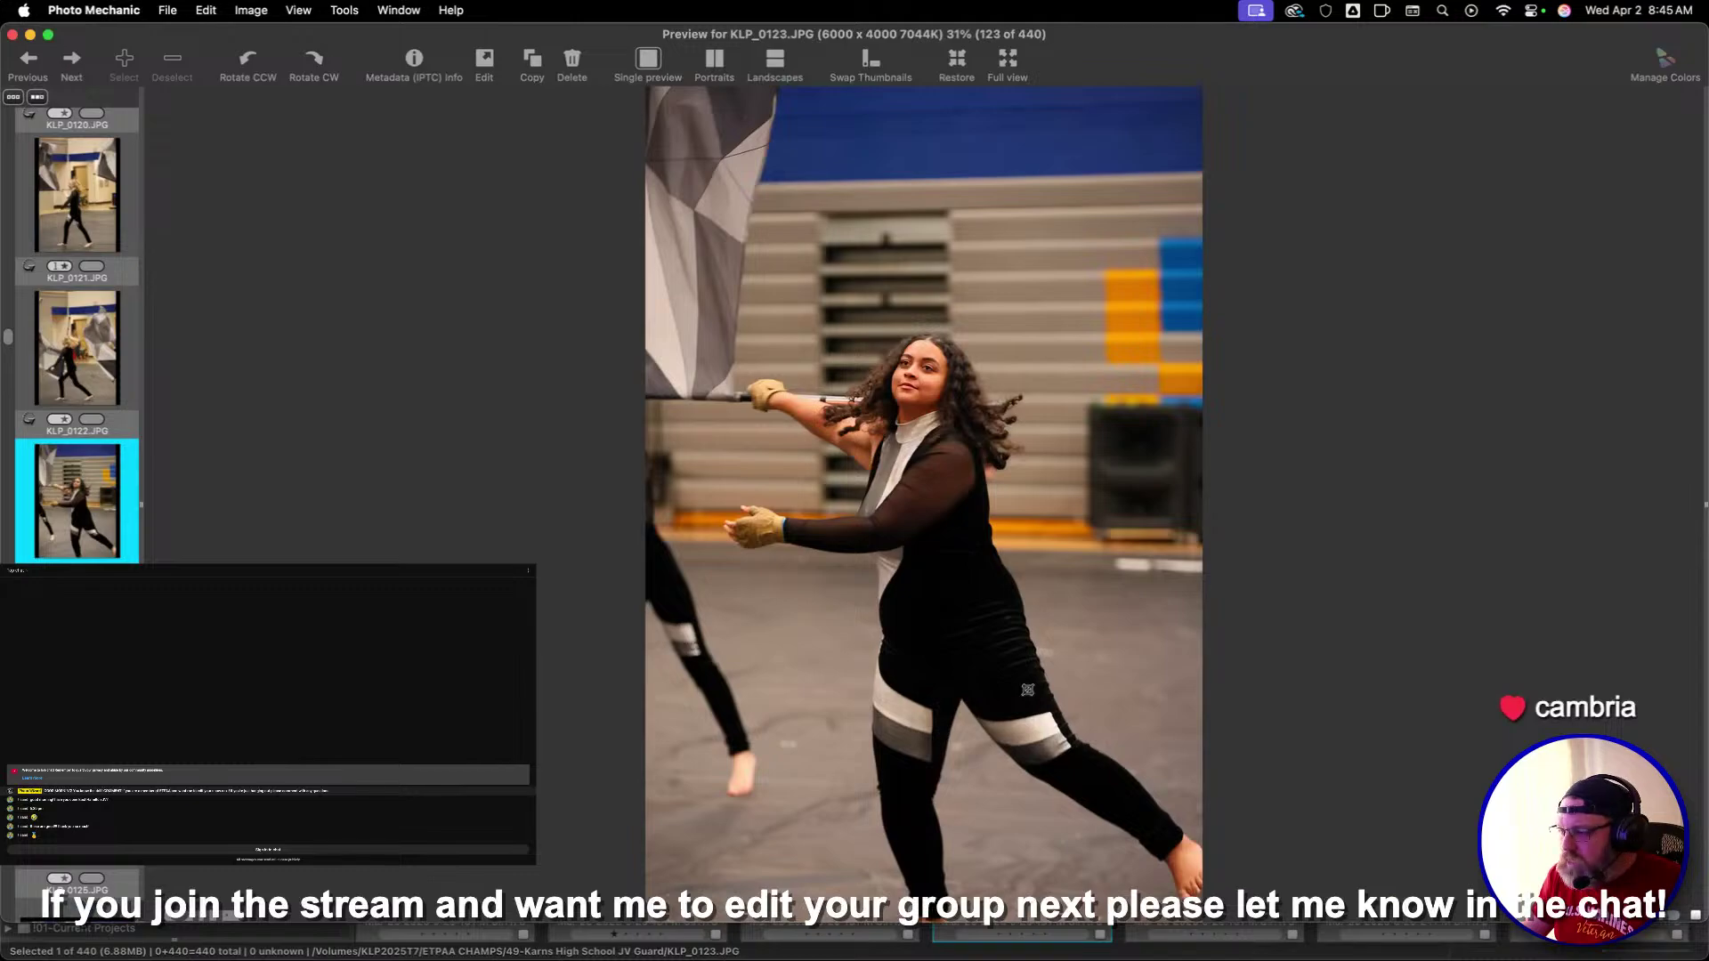
key("Right")
key("Right")
key("Right")
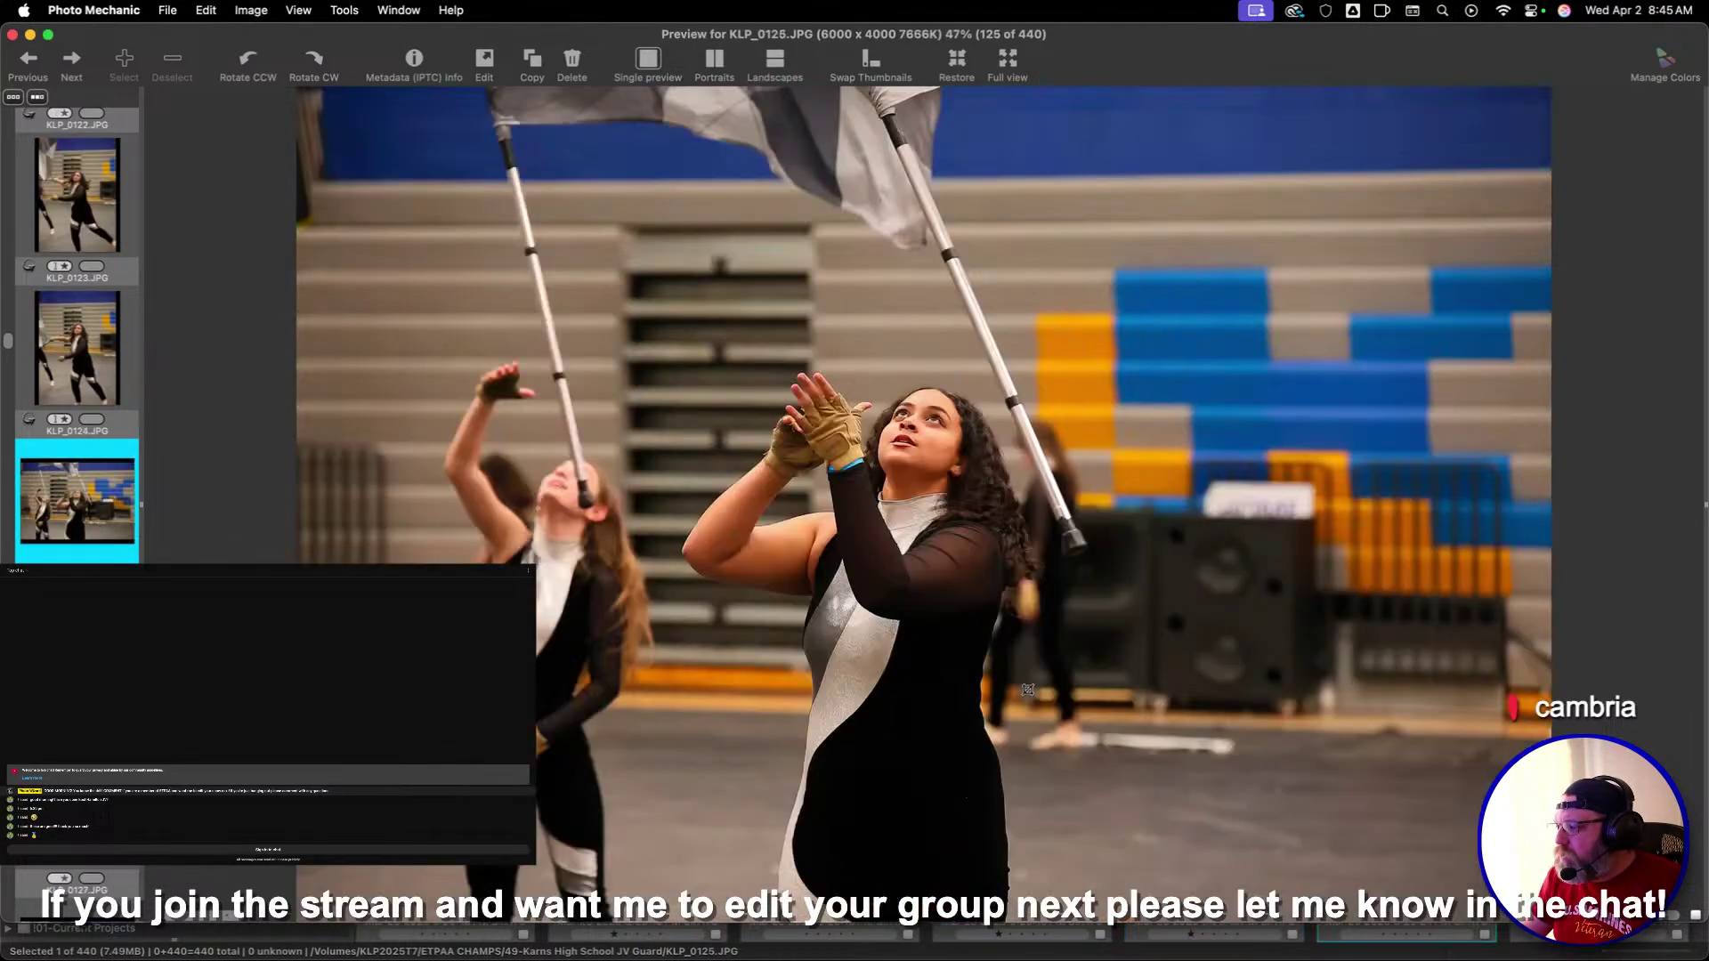
Examine the horizontal frames from KLP_0125.JPG through KLP_0129.JPG, going back over the last few for comparison
key("Right")
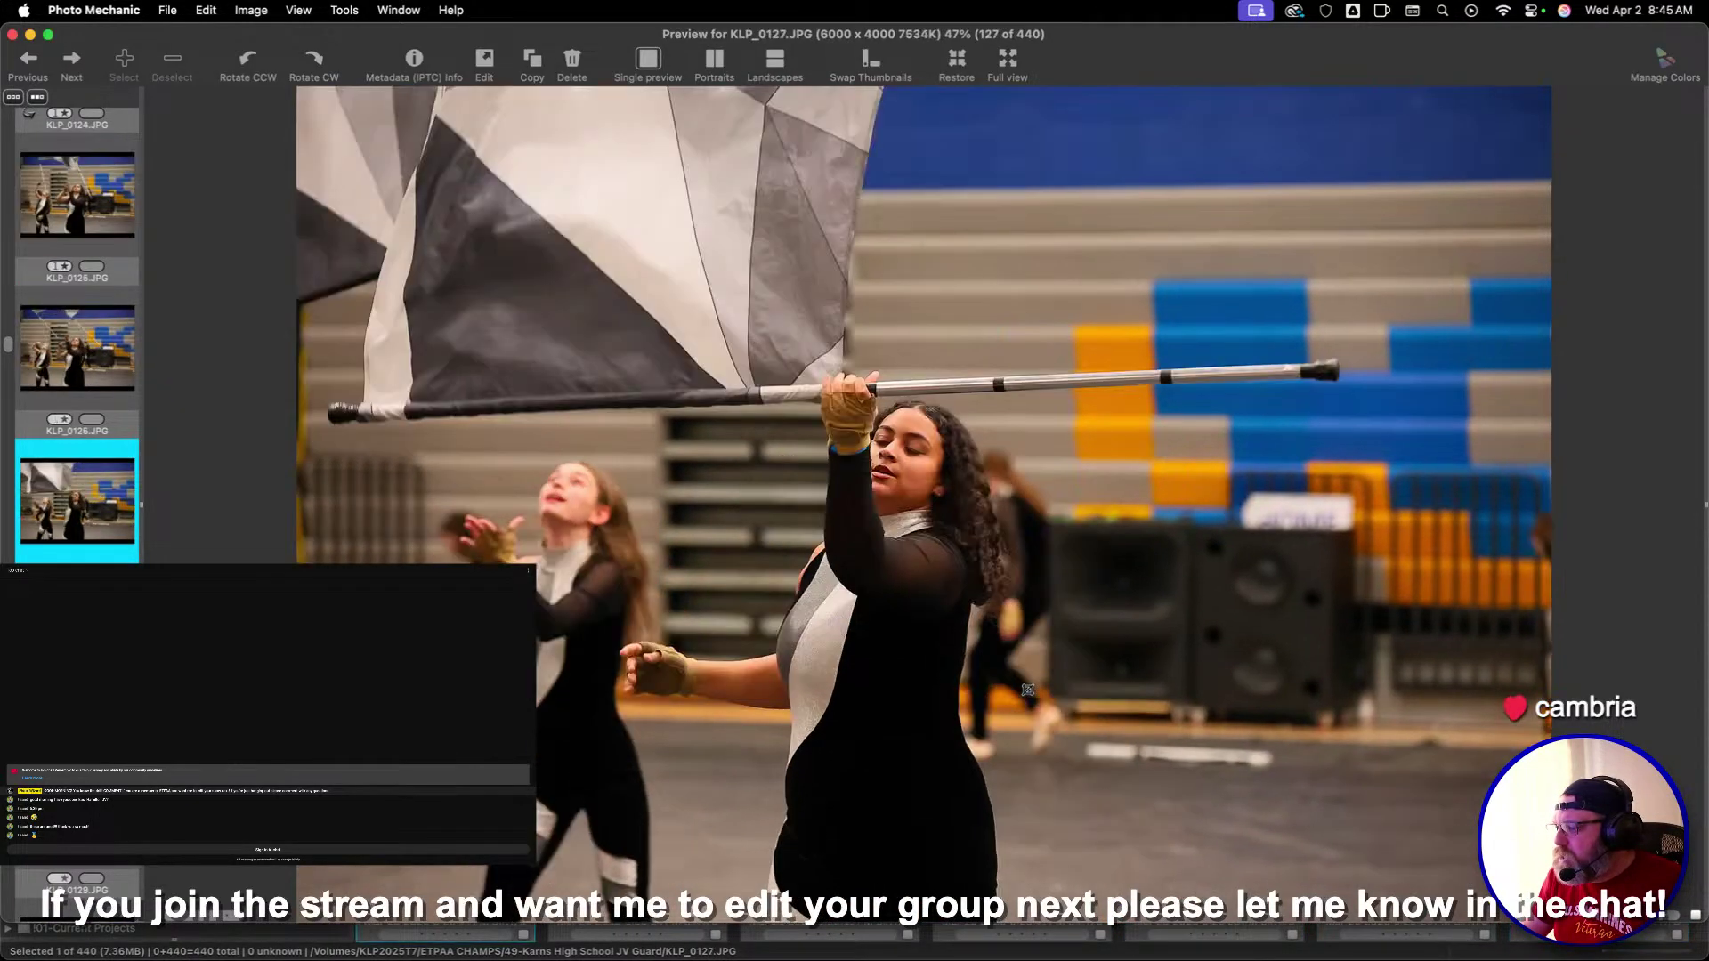
key("Right")
key("Right")
key("Right")
key("Right")
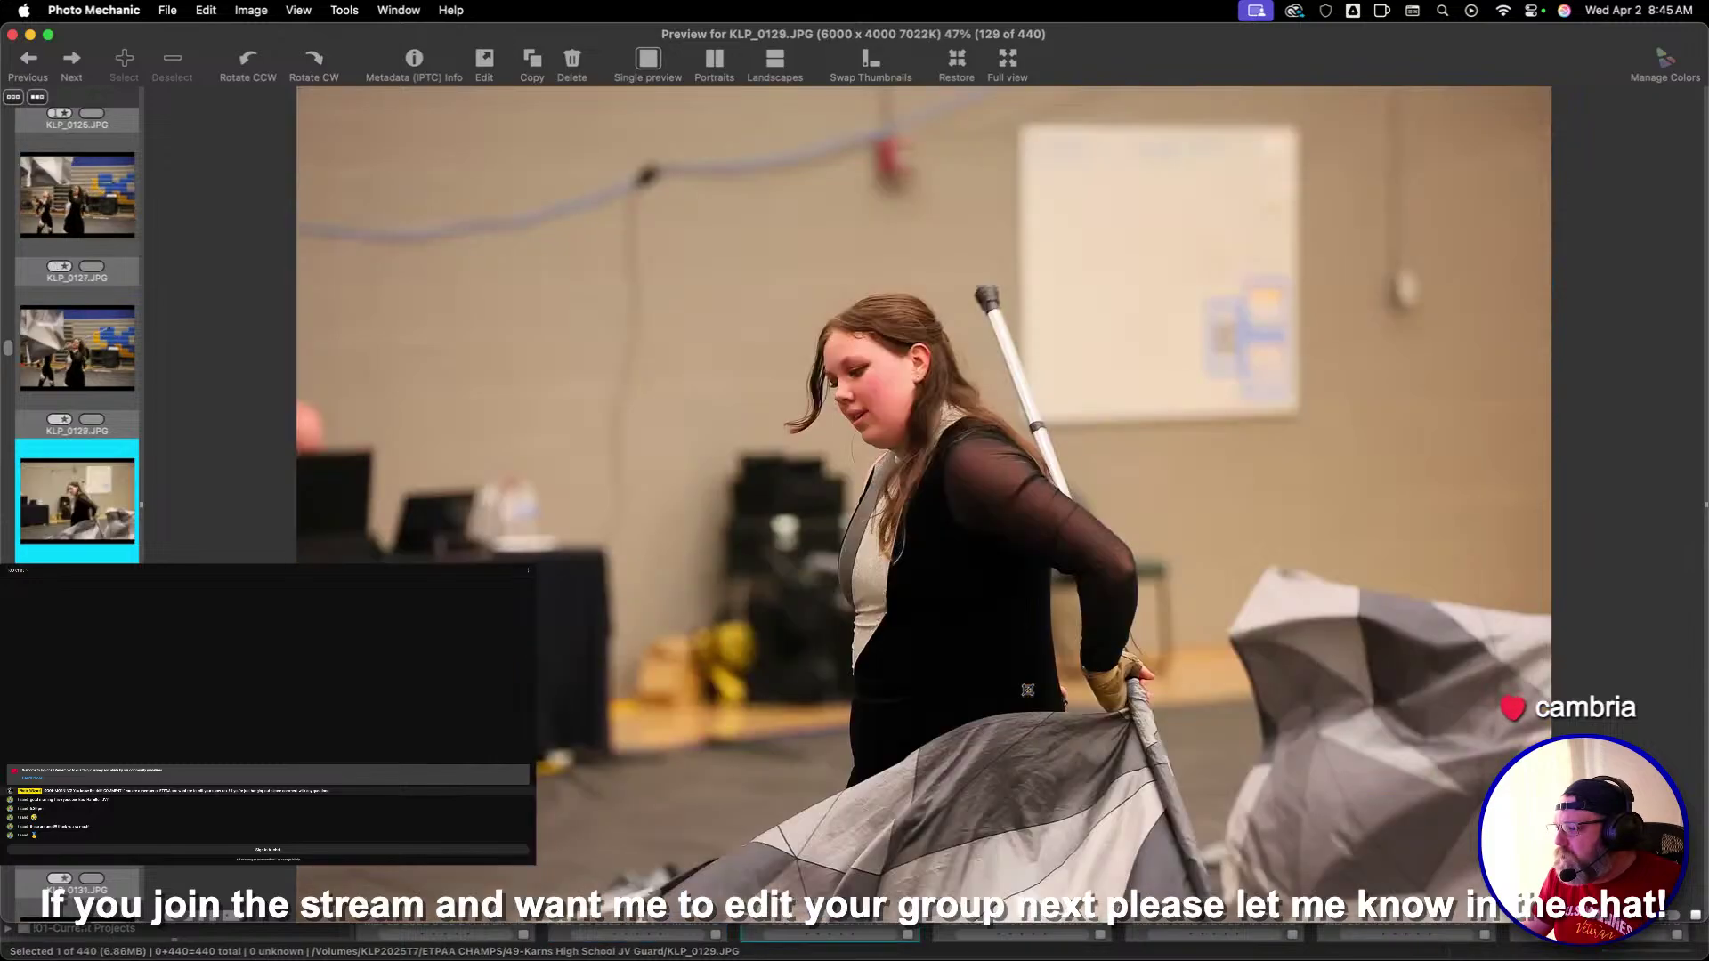
key("Left")
key("Left")
key("Right")
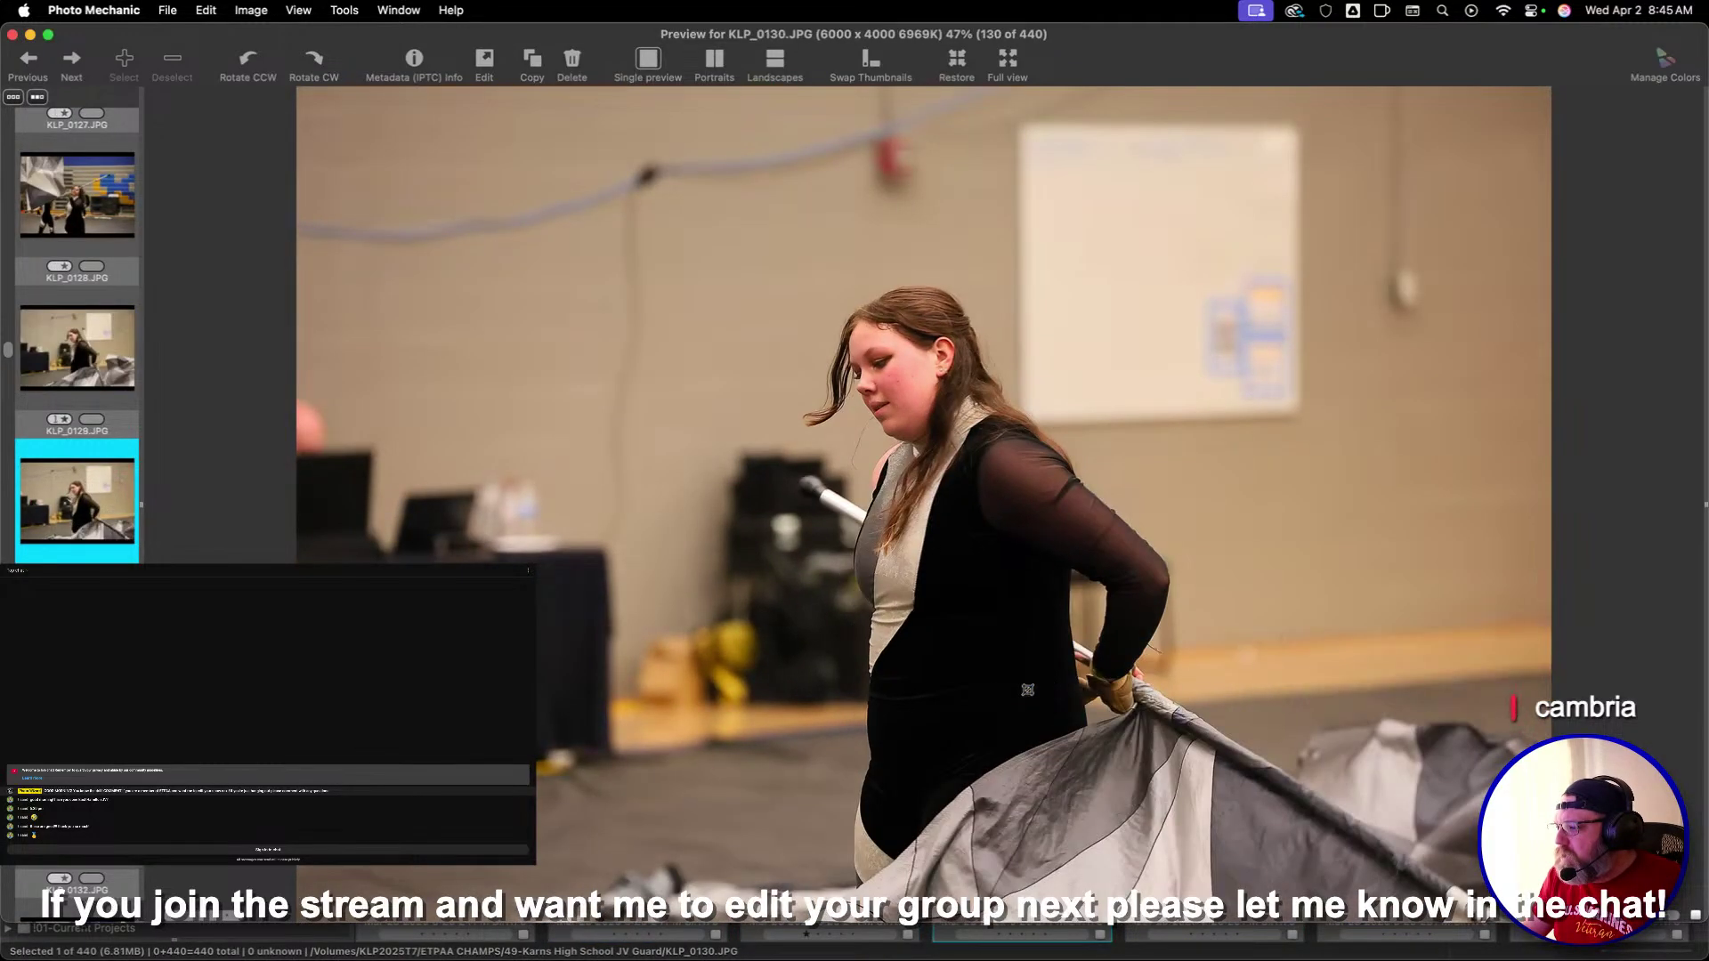
Examine the flag frames from KLP_0130.JPG through KLP_0137.JPG for keepers
key("Right")
key("Right")
key("Right")
key("Right")
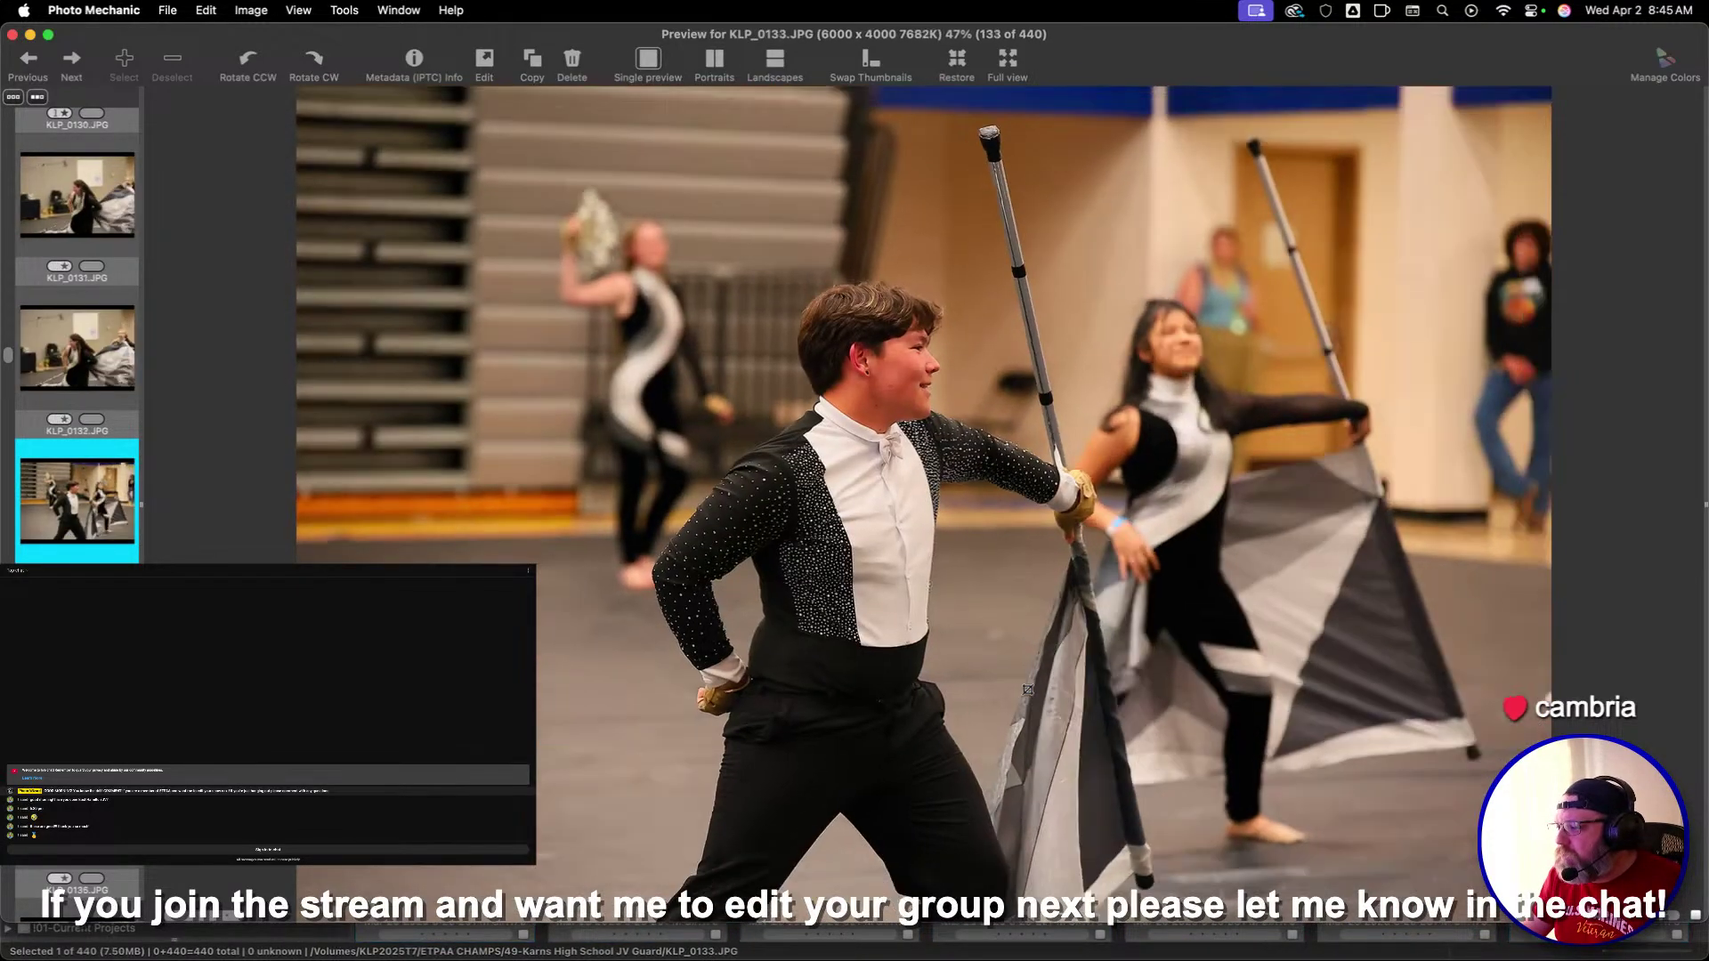
key("Right")
key("Right")
key("Right")
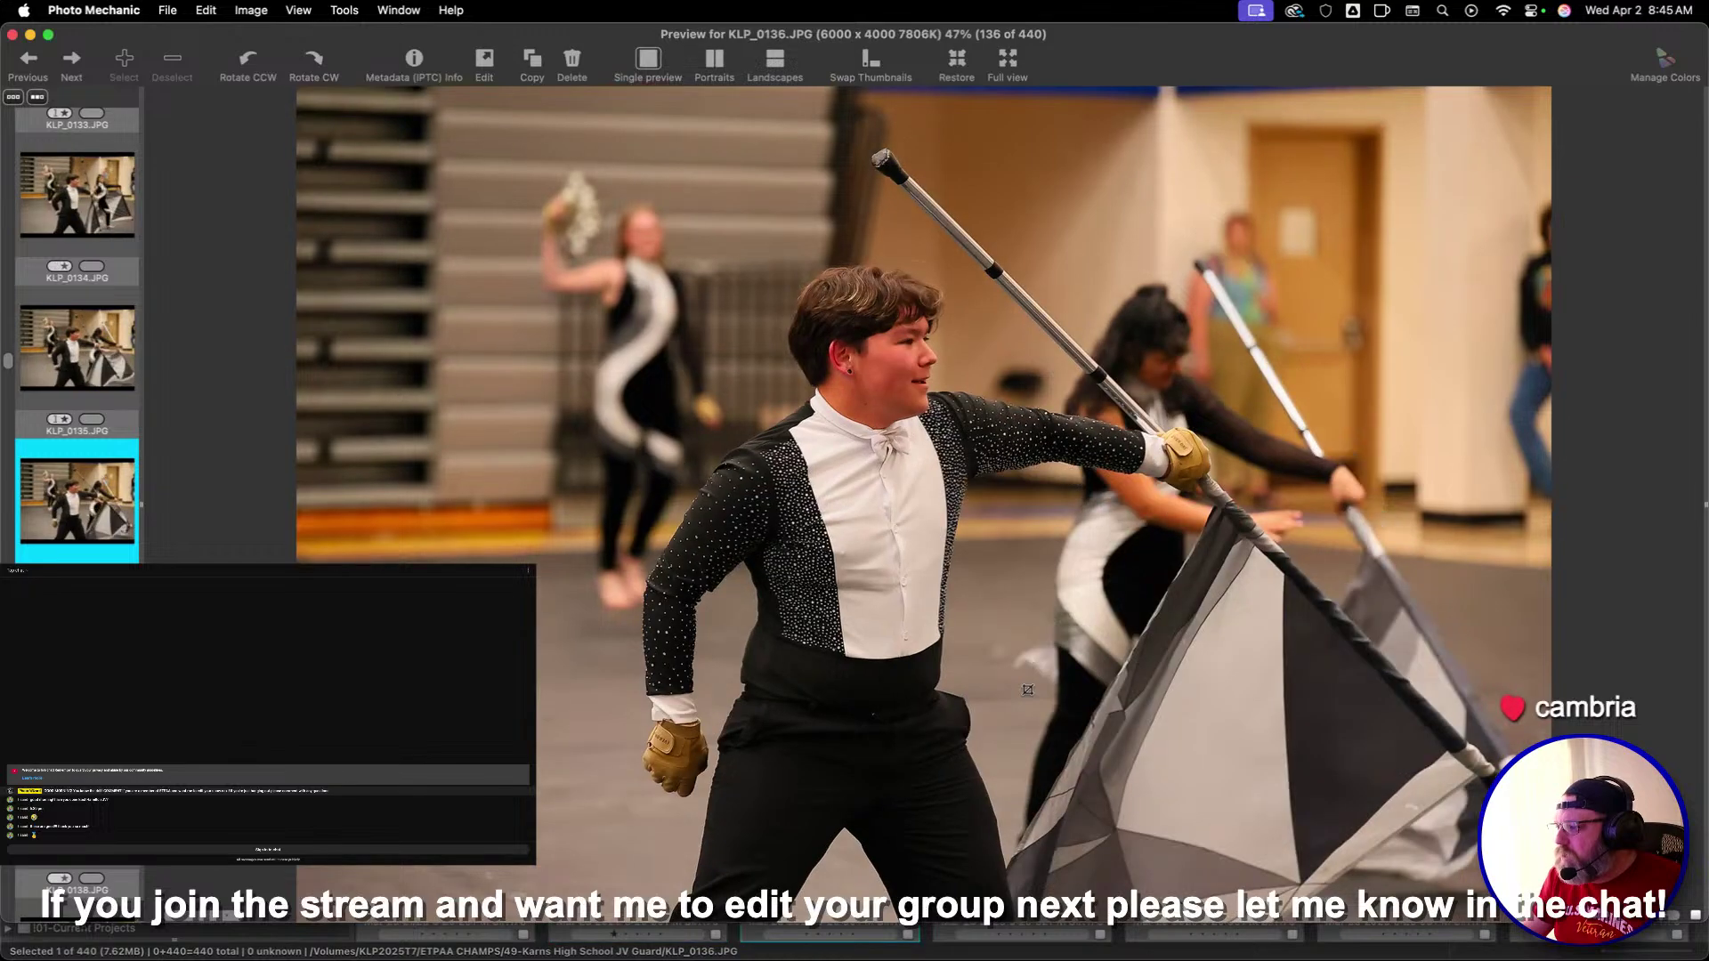
key("Right")
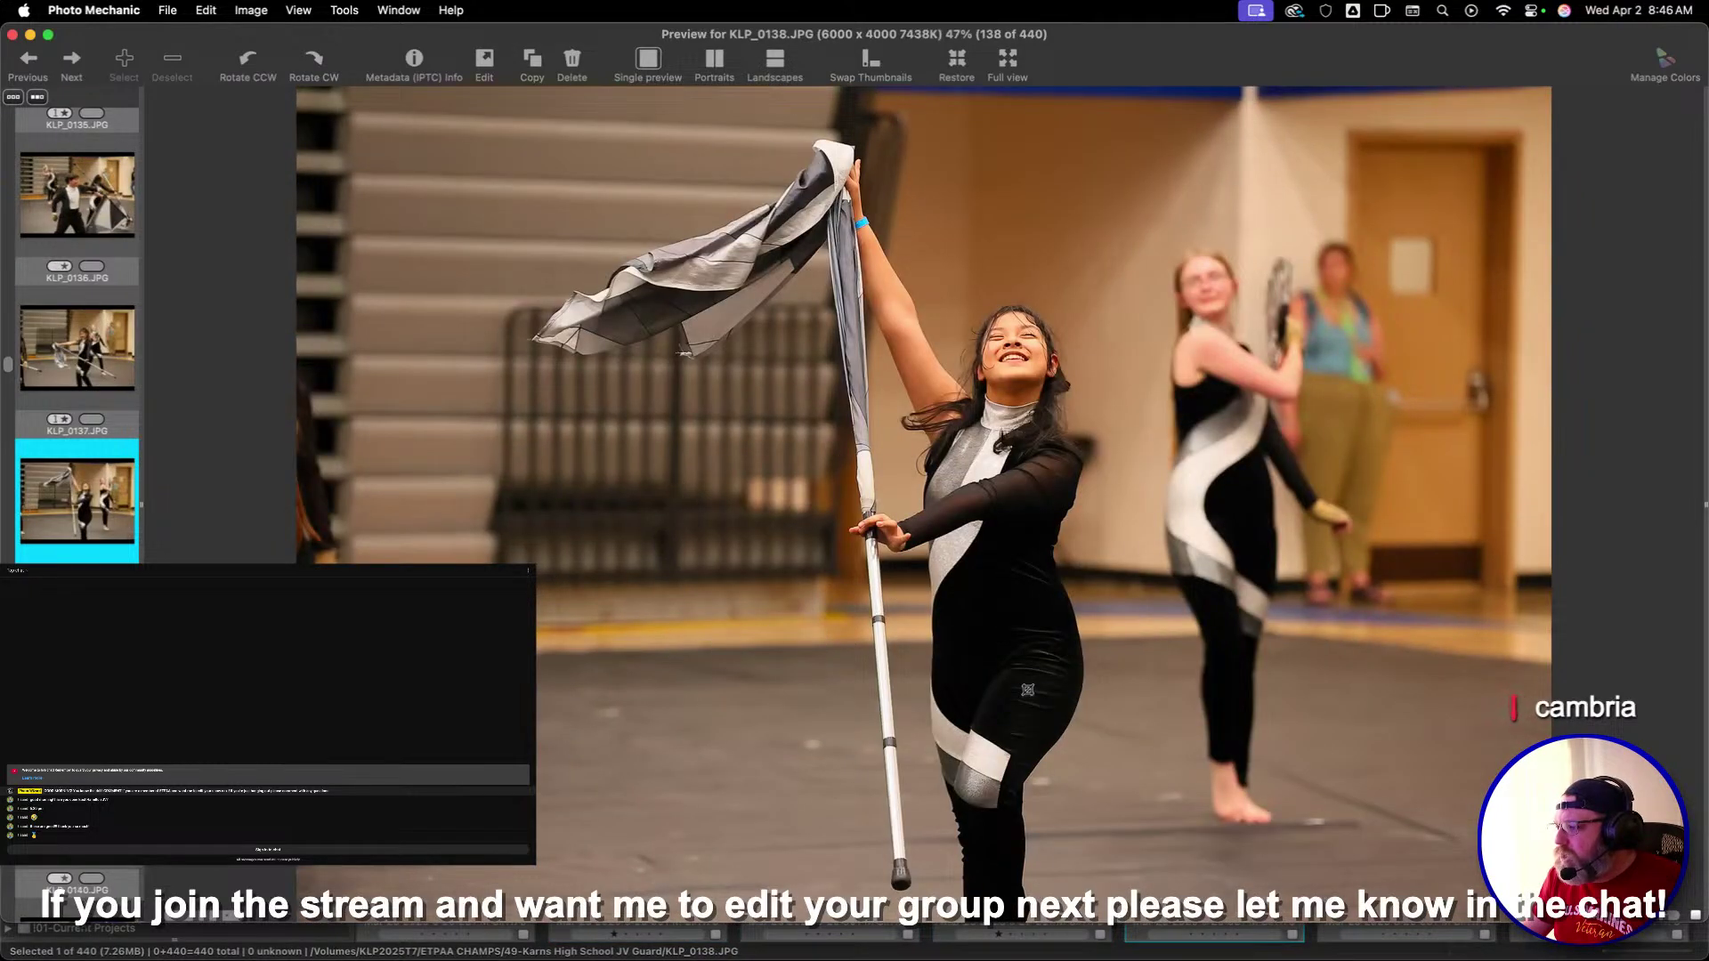
Rate the keepers among KLP_0138.JPG through KLP_0142.JPG as 1, including KLP_0141.JPG and KLP_0142.JPG
key("1")
key("1")
key("Right")
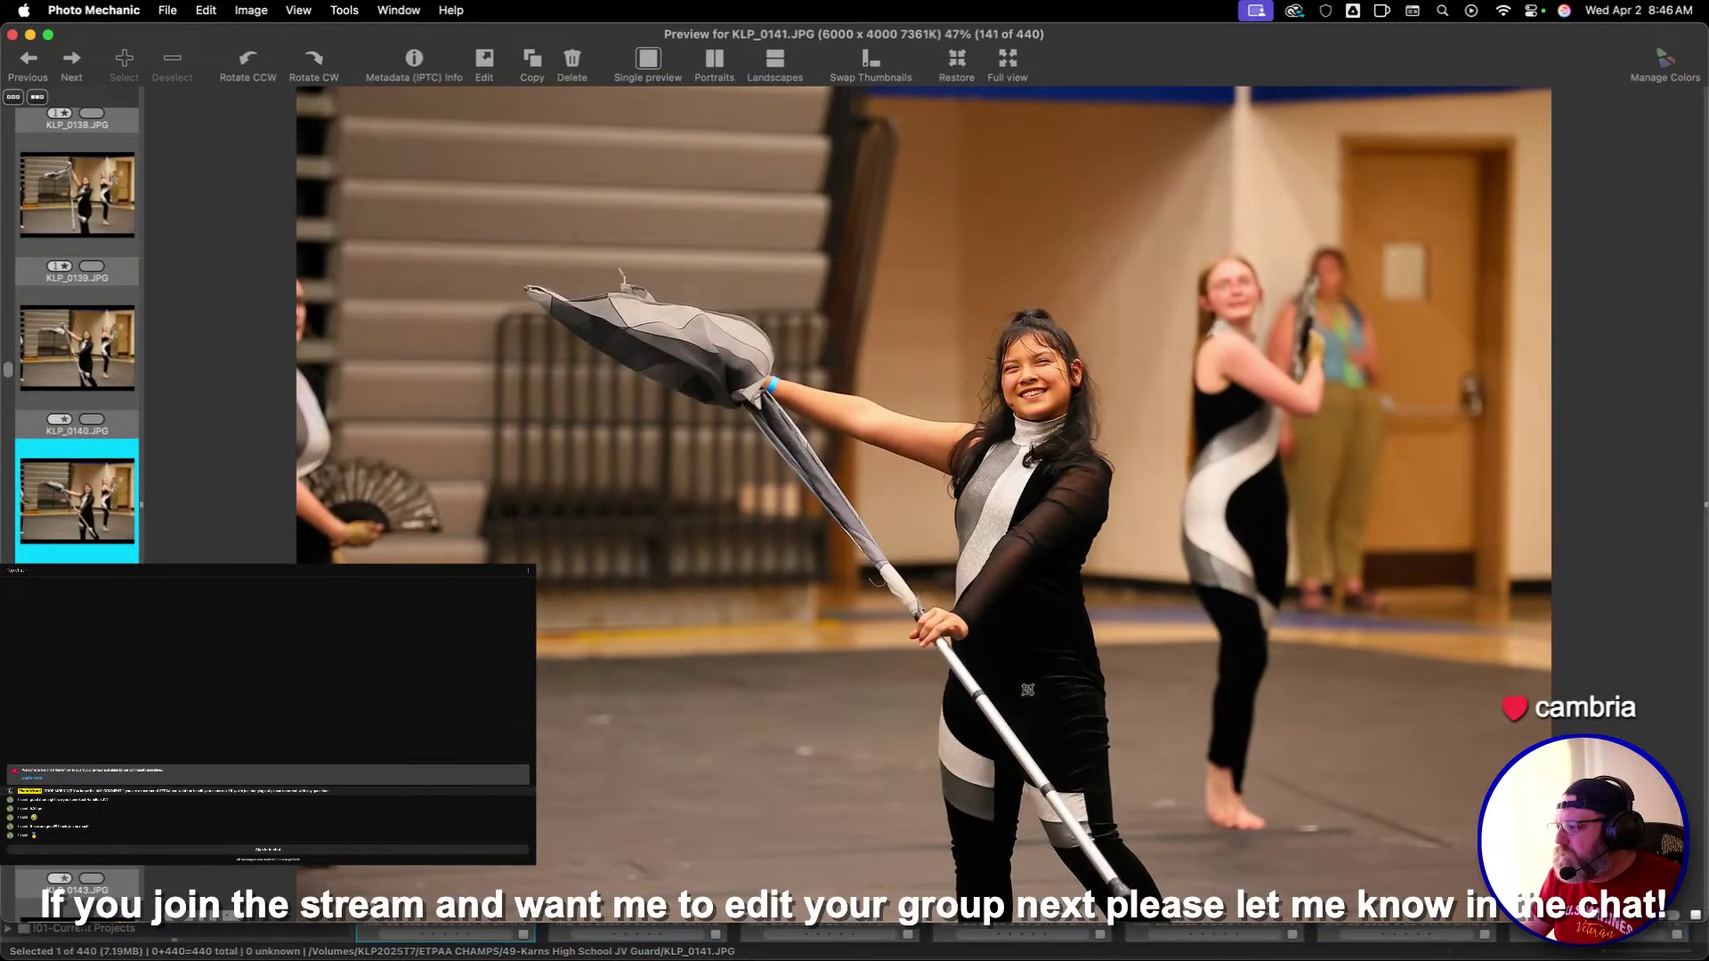
key("Right")
key("Left")
key("1")
key("Right")
key("1")
key("Right")
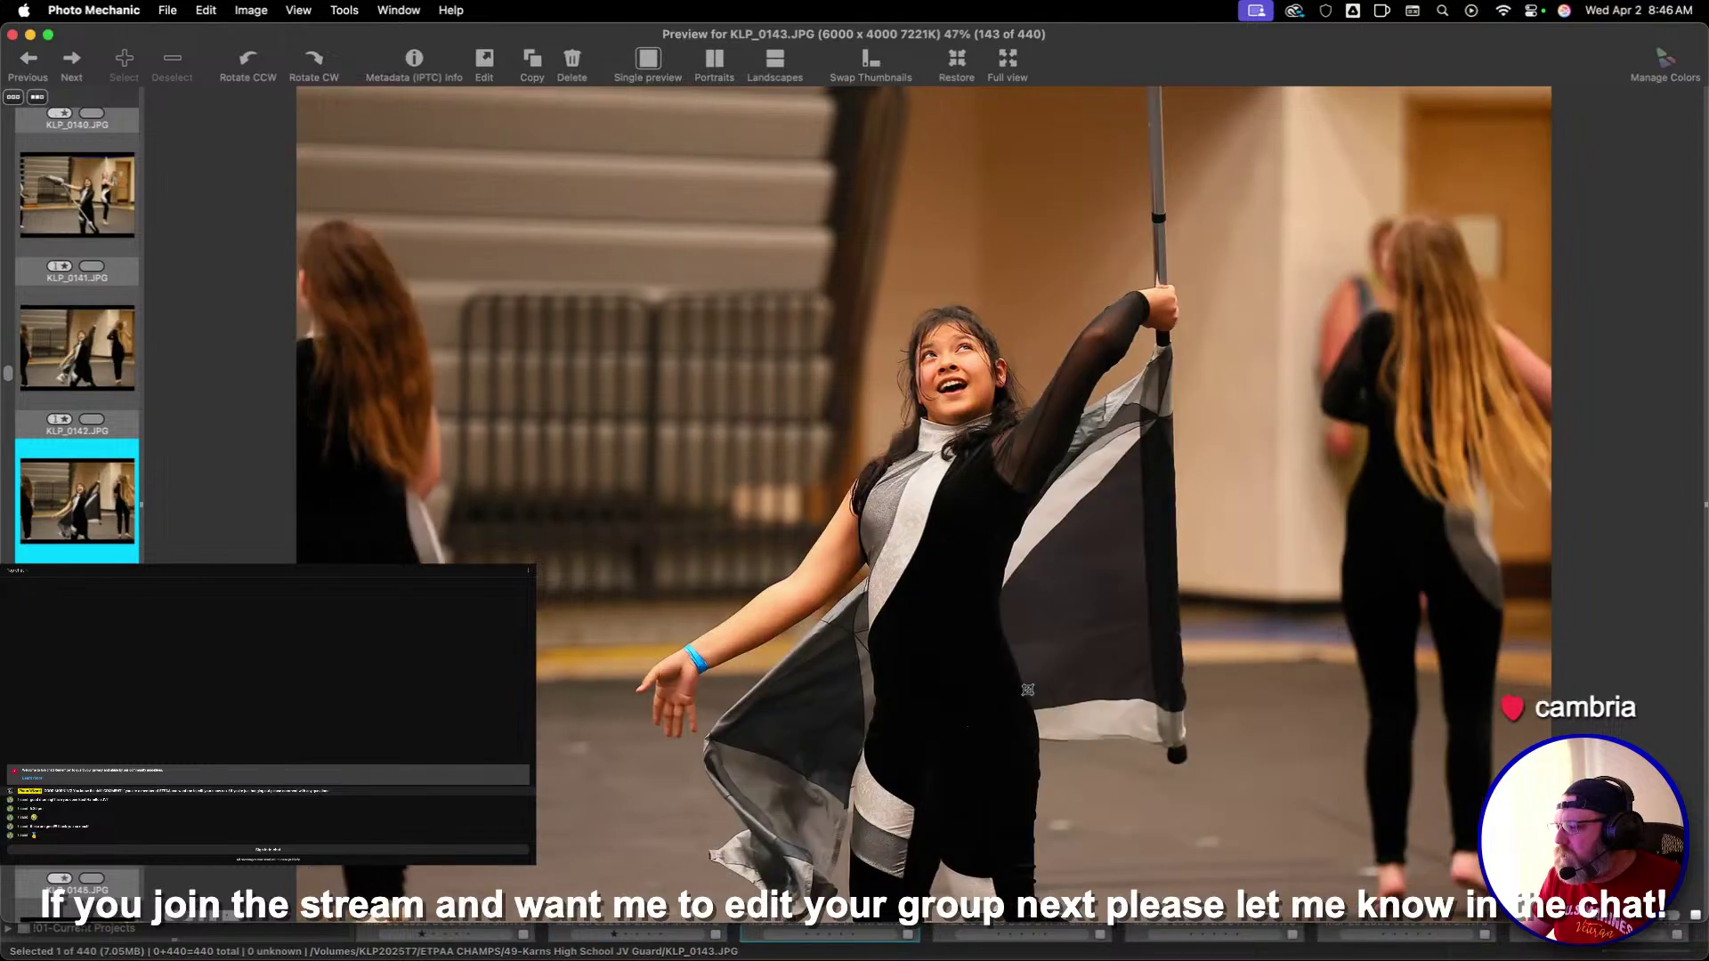
Examine the flag frames from KLP_0143.JPG through KLP_0148.JPG, comparing KLP_0143.JPG with KLP_0144.JPG
key("Right")
key("Left")
key("Right")
key("Right")
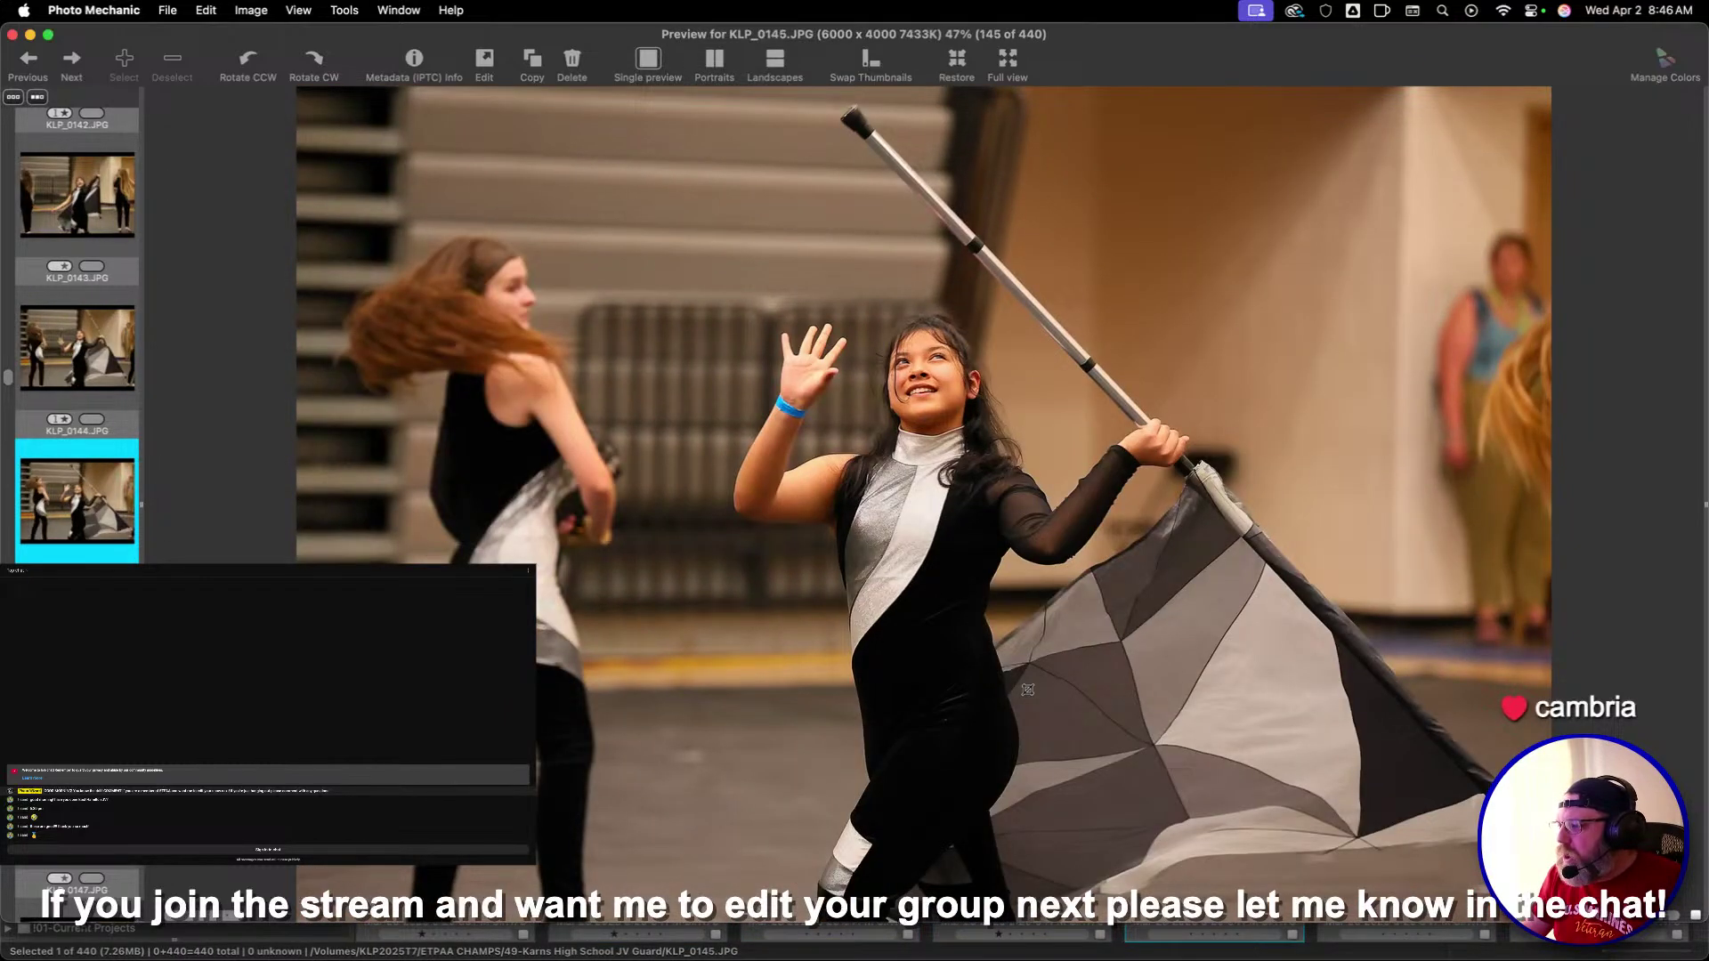
key("Right")
key("Right")
key("Right")
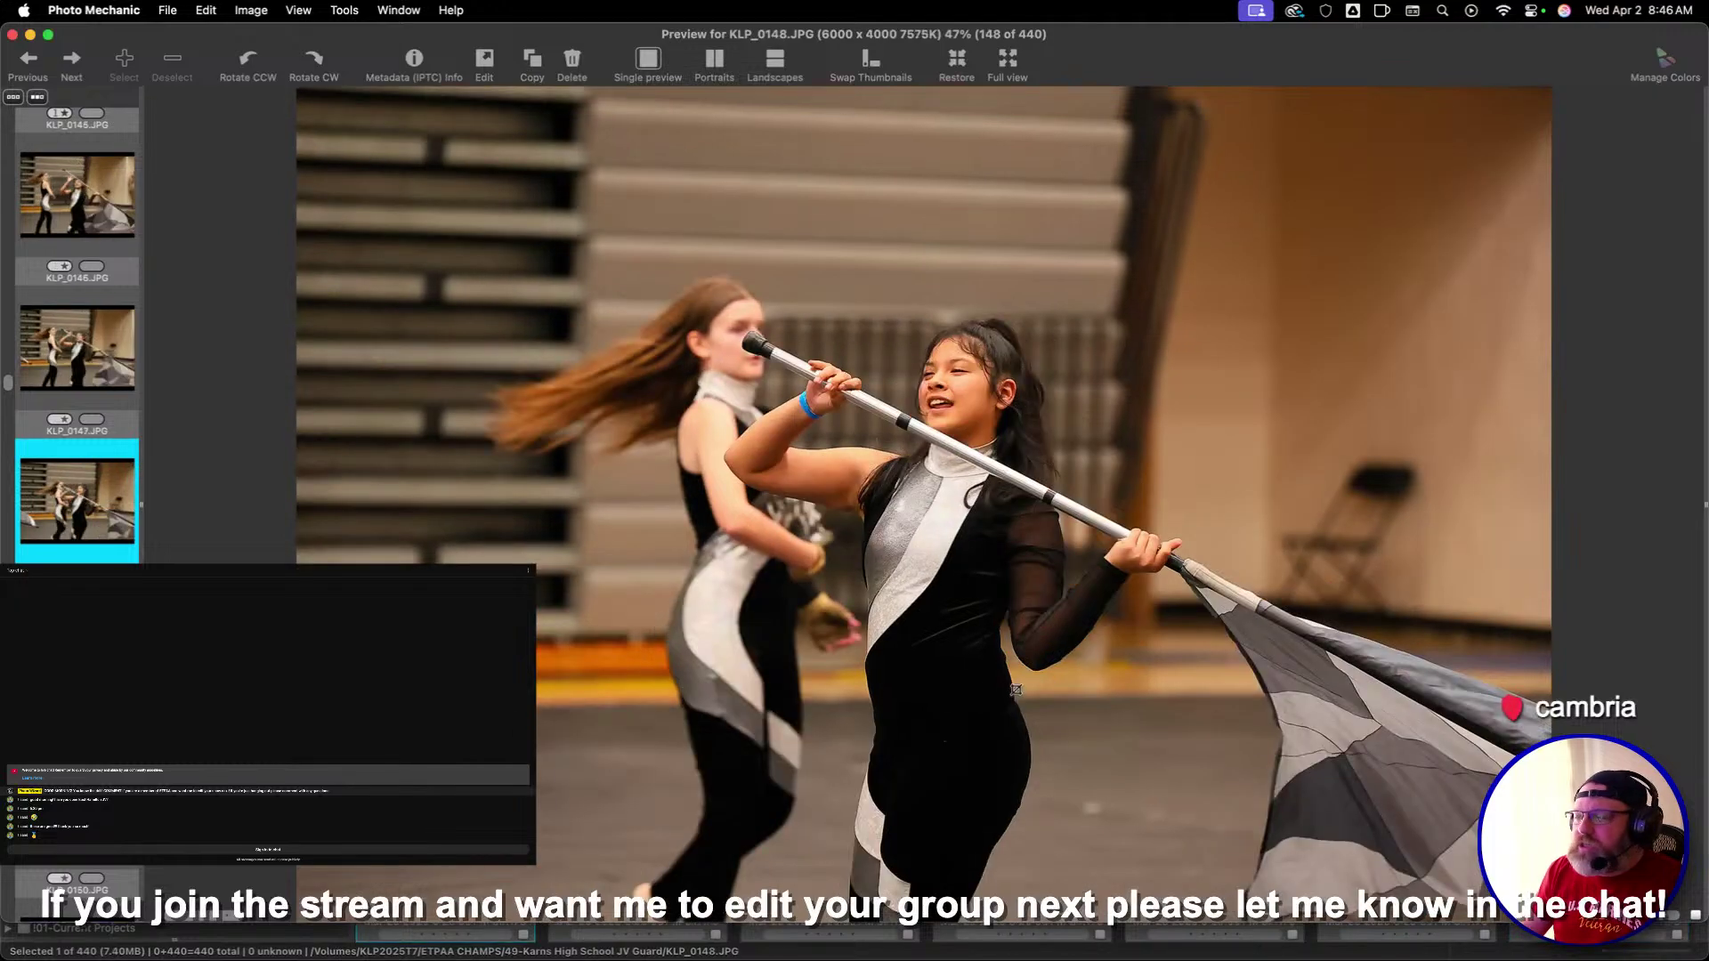
Examine the flag frames from KLP_0149.JPG through KLP_0155.JPG for keepers
key("Right")
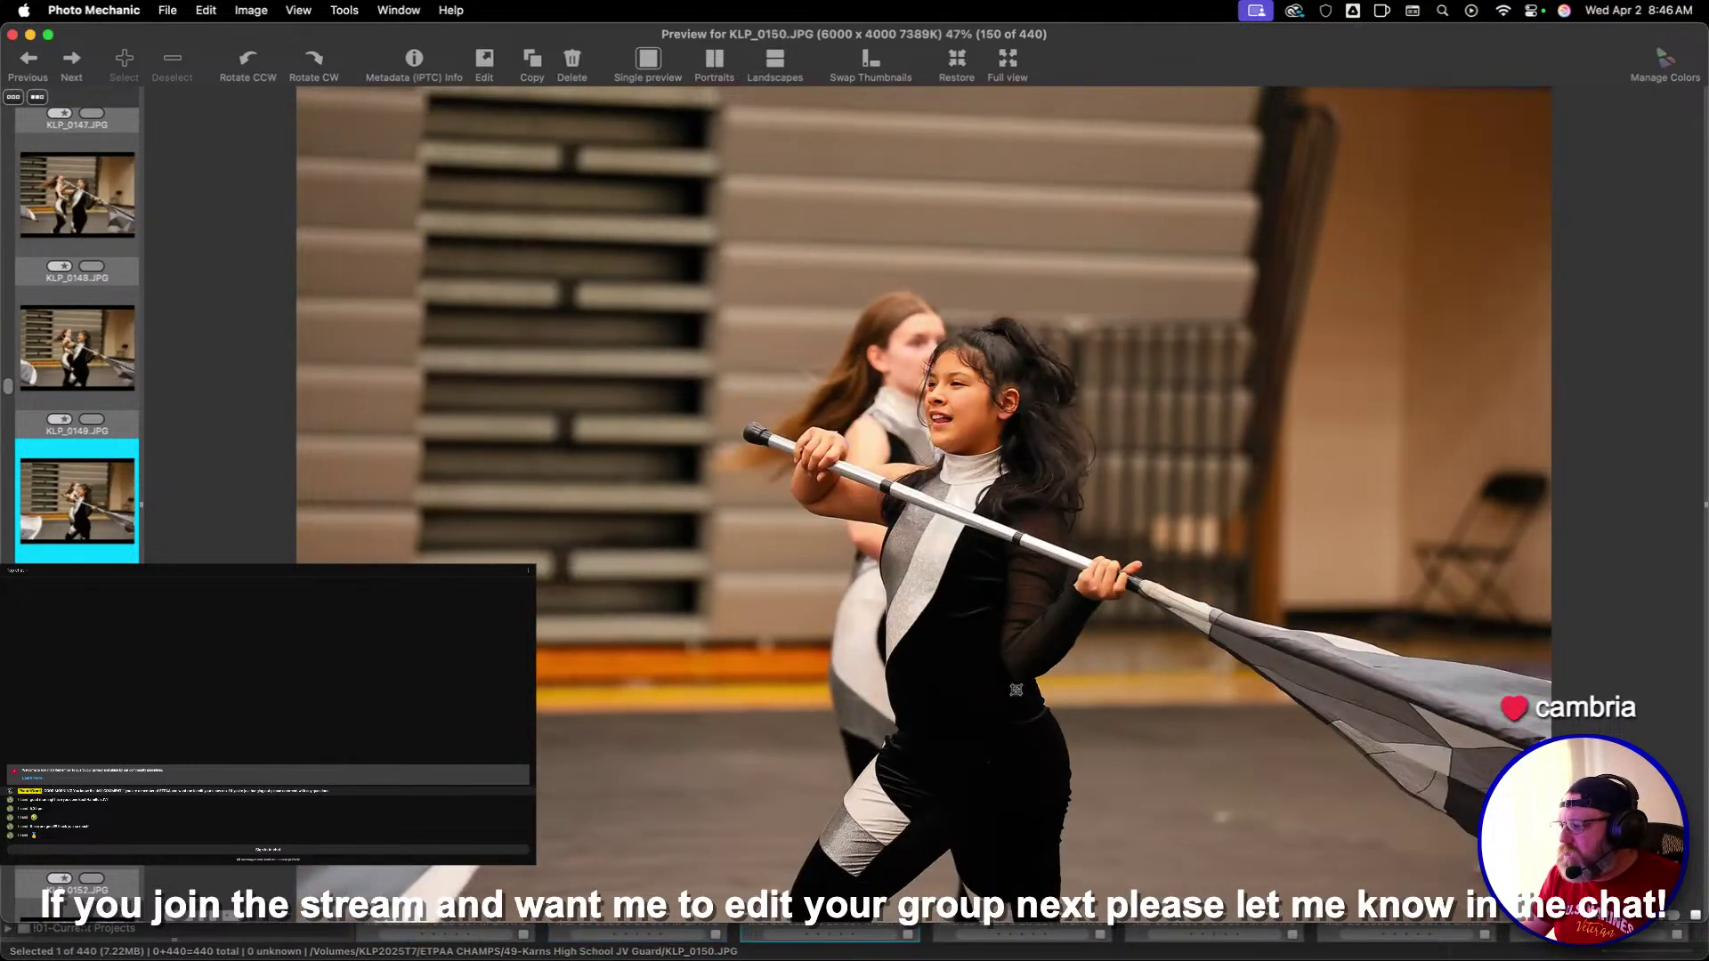
key("Right")
key("Right")
key("Right")
key("Right")
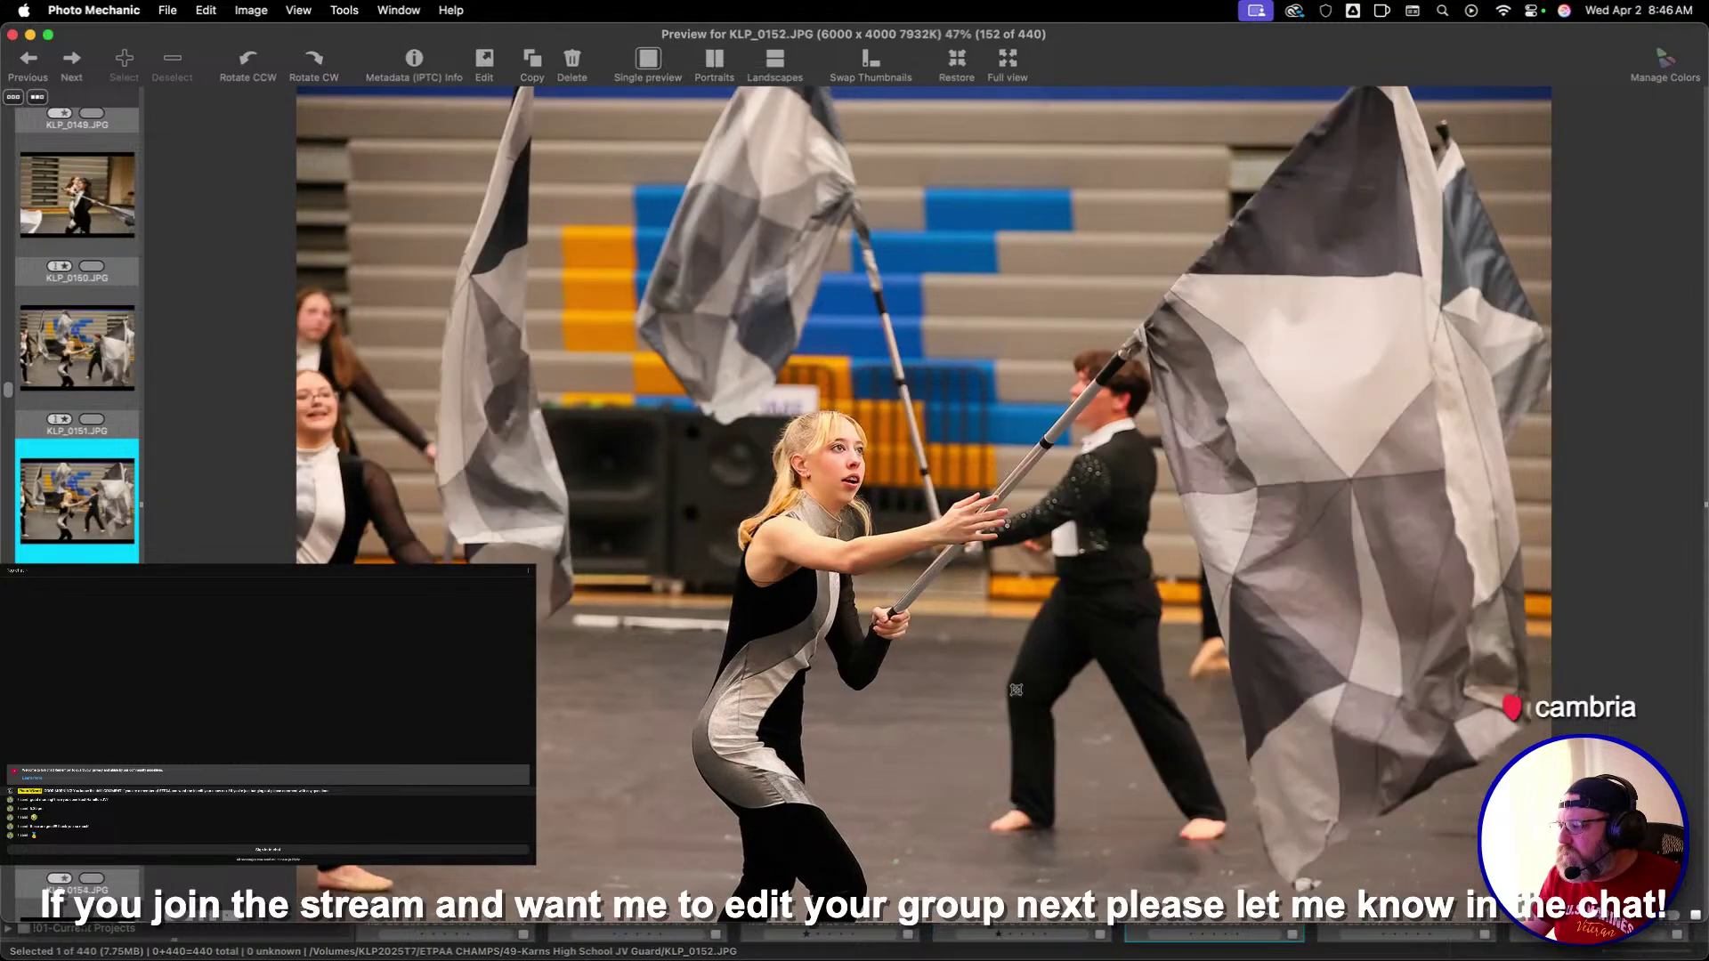
key("Right")
key("Right")
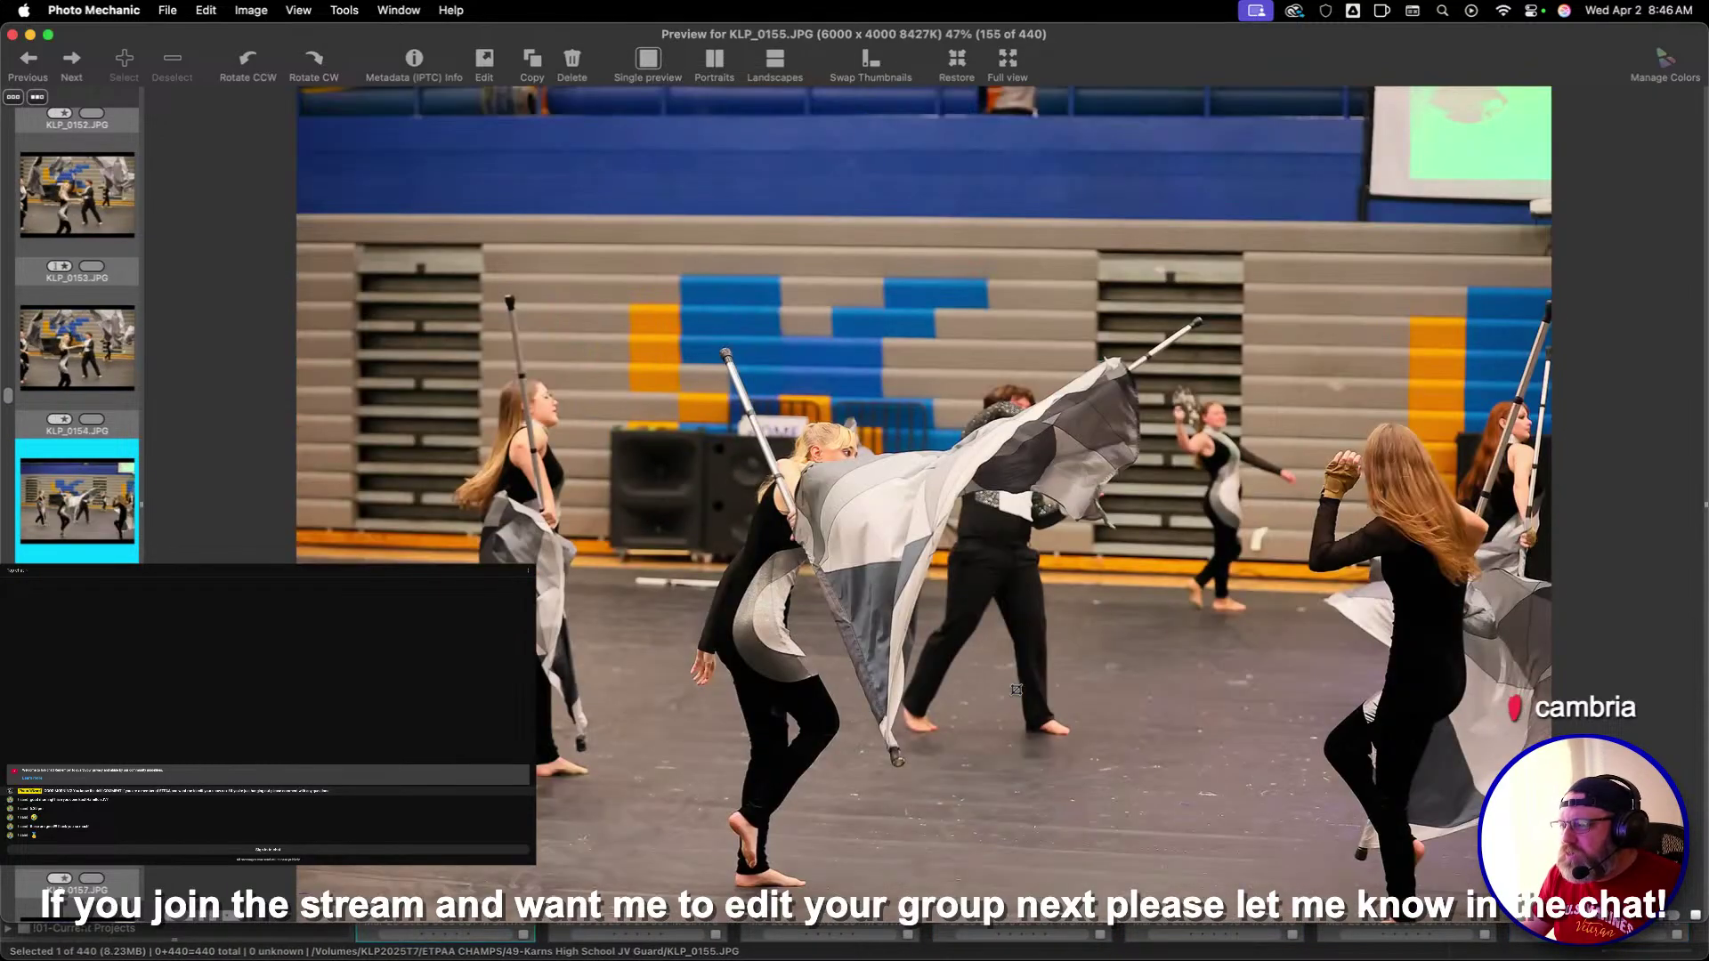
Crop KLP_0156.JPG around the blonde flag performer and the dancer behind her, trimming the upper wall and the performers at the far side
key("Left")
key("Right")
key("Right")
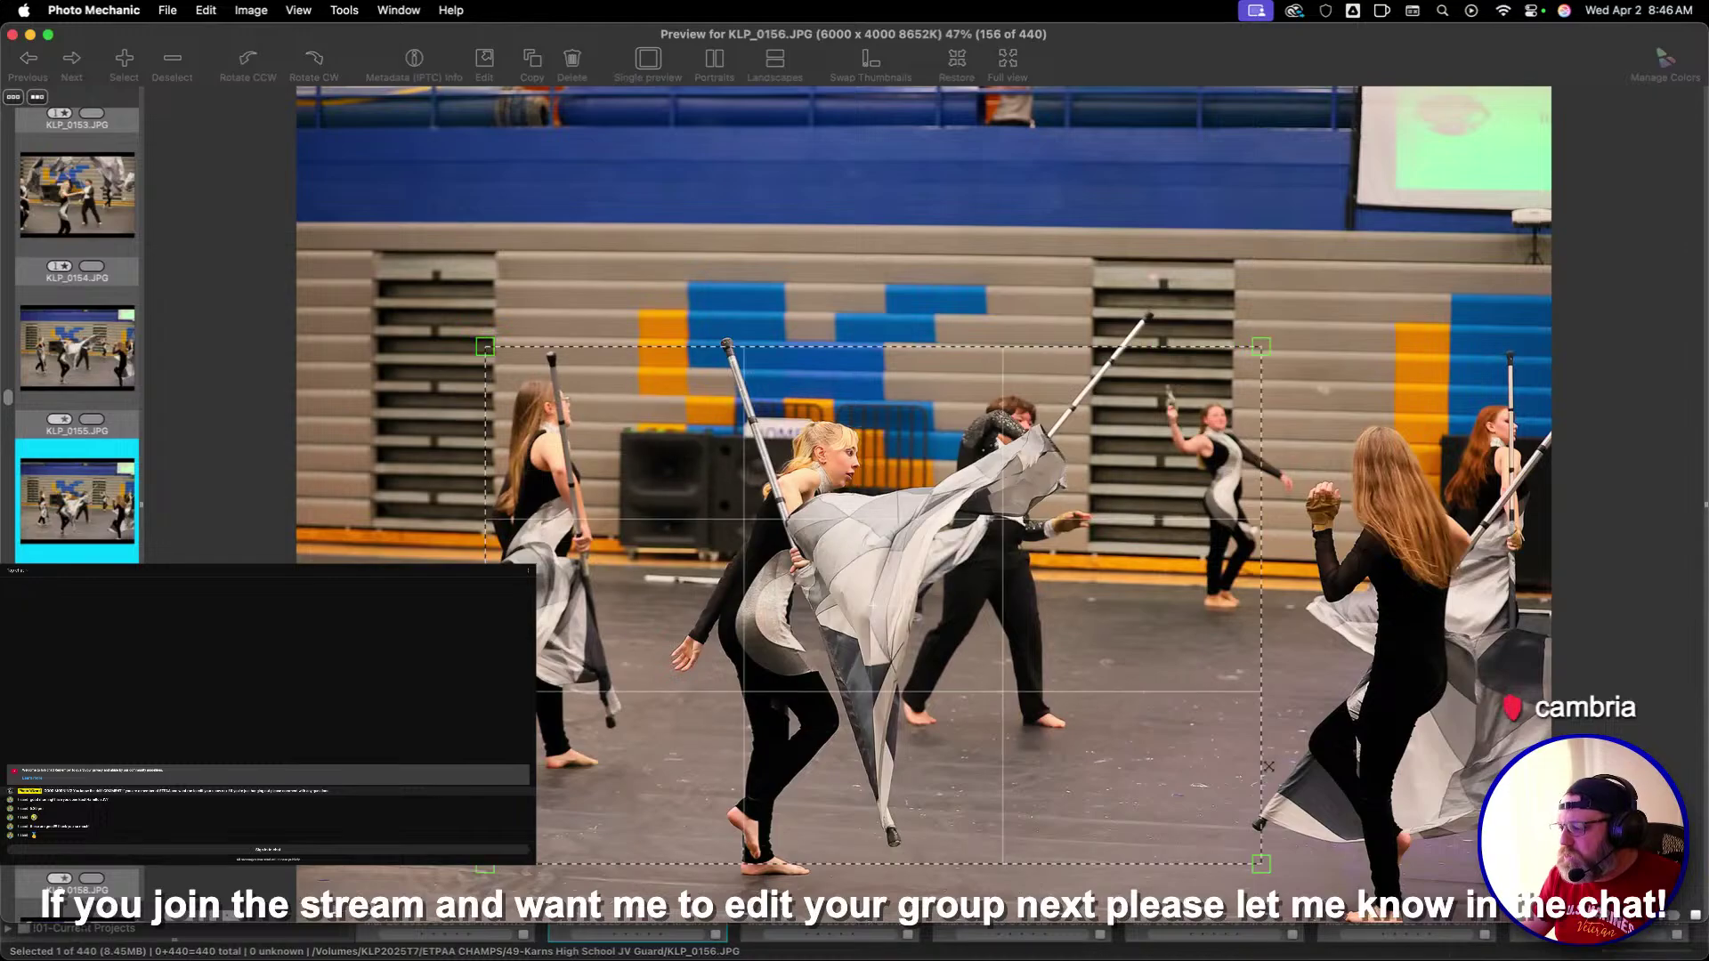
key("c")
key("Return")
Review the frames after KLP_0156.JPG and crop KLP_0162.JPG around the two foreground flag performers
key("Right")
key("Right")
key("Right")
key("Right")
key("Right")
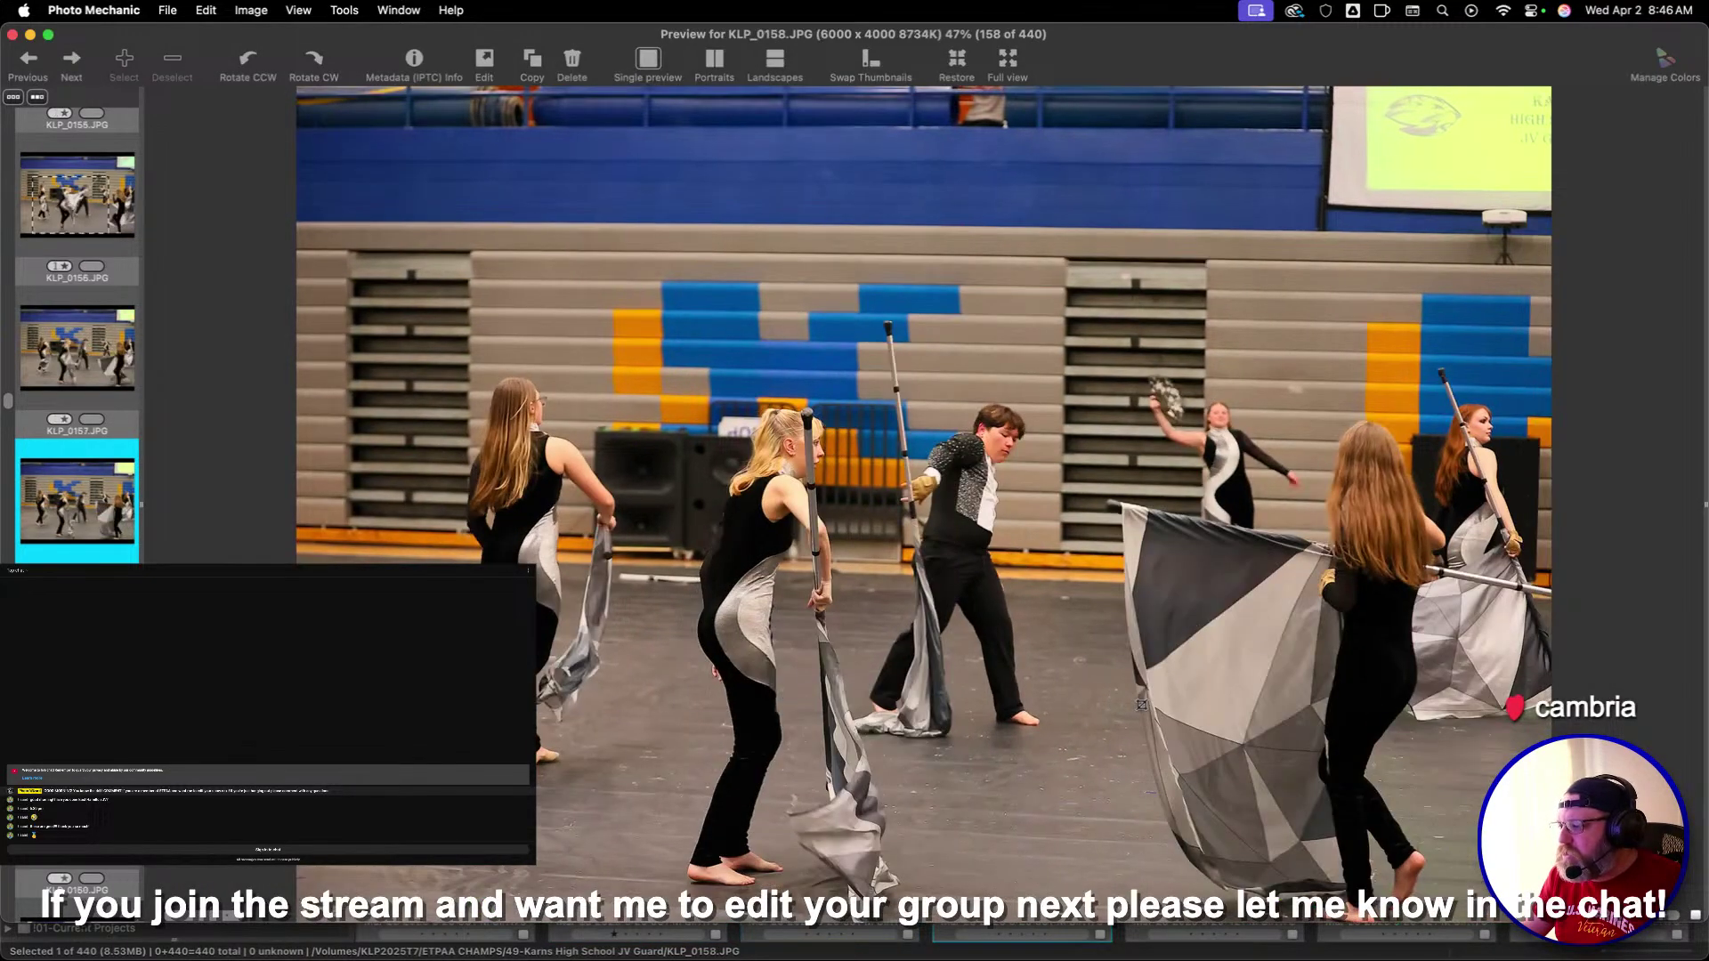
key("Right")
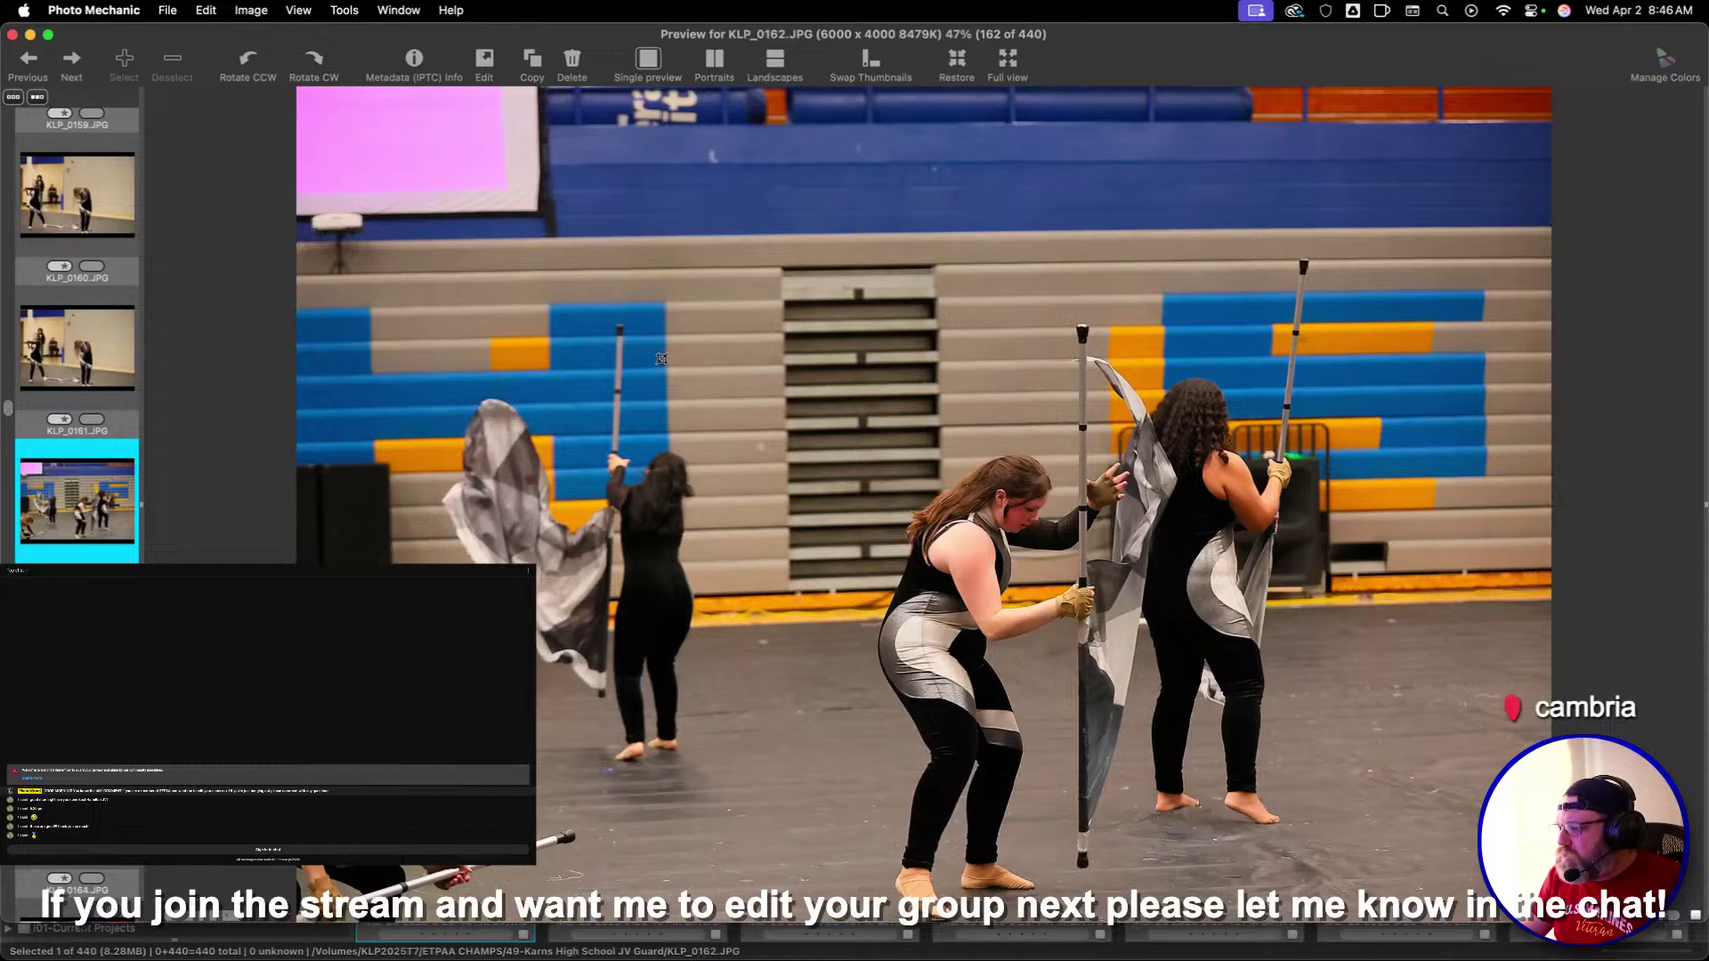
left_click_drag(661, 358, 1513, 921)
left_click_drag(1351, 773, 1312, 774)
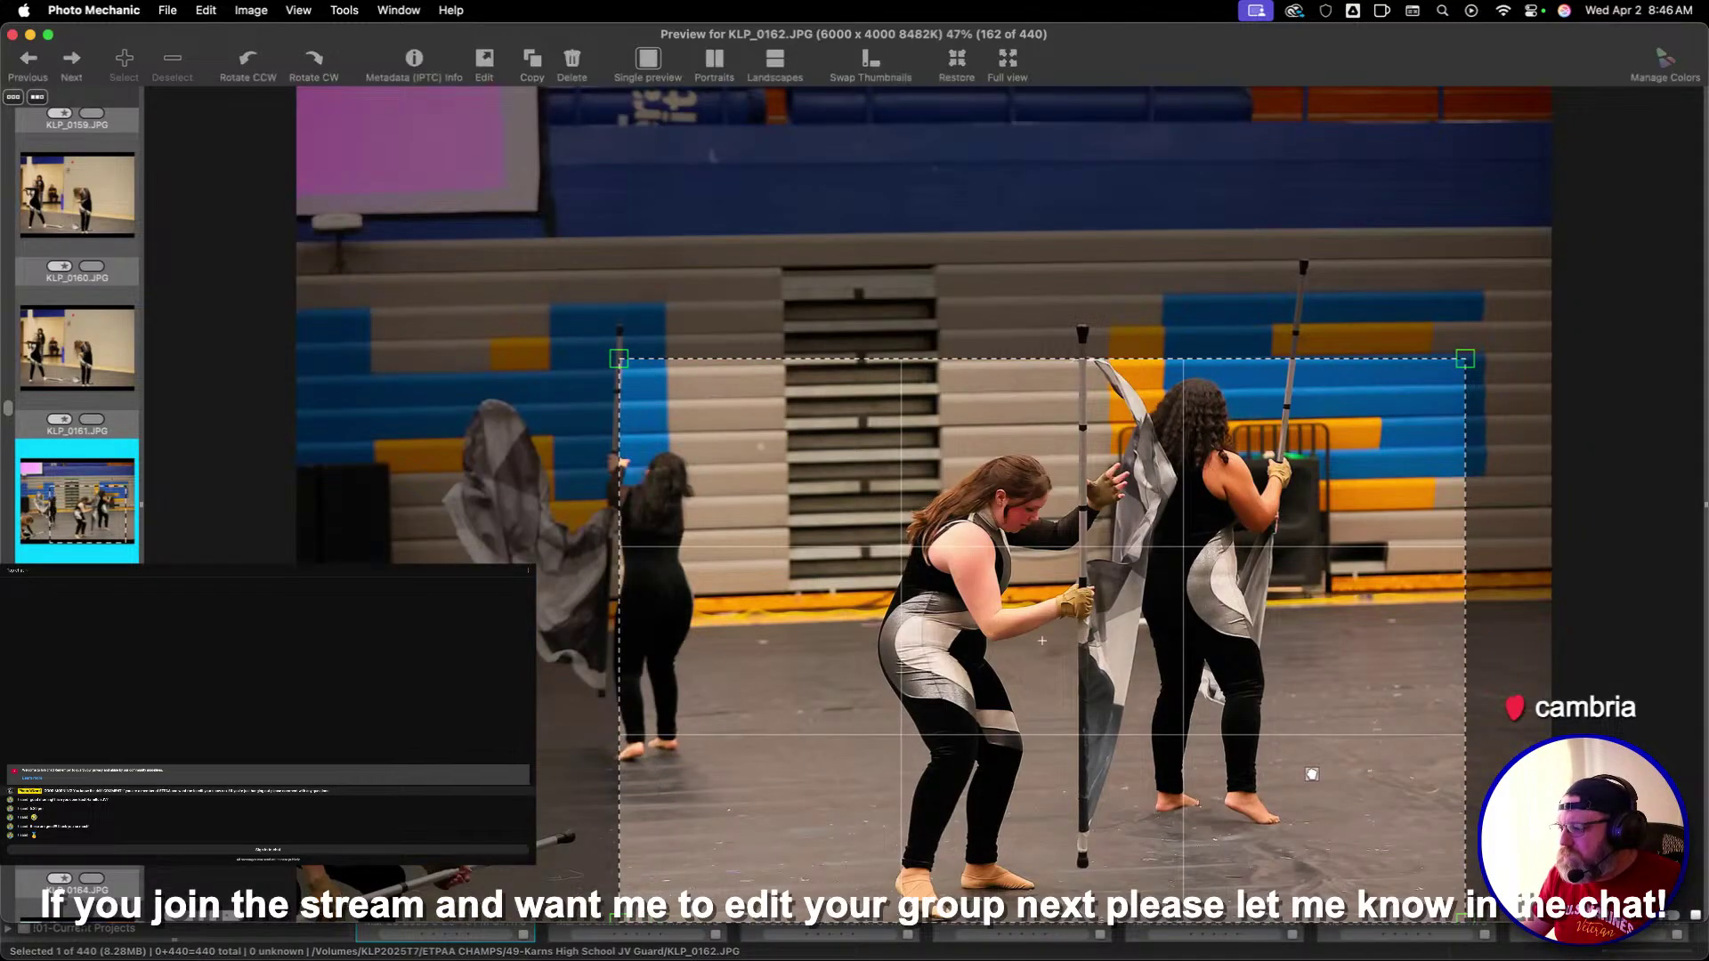
key("Return")
Continue through the flag frames to KLP_0167.JPG and crop it around the smiling performer and her flag
key("Right")
key("Right")
key("Right")
key("Right")
key("Right")
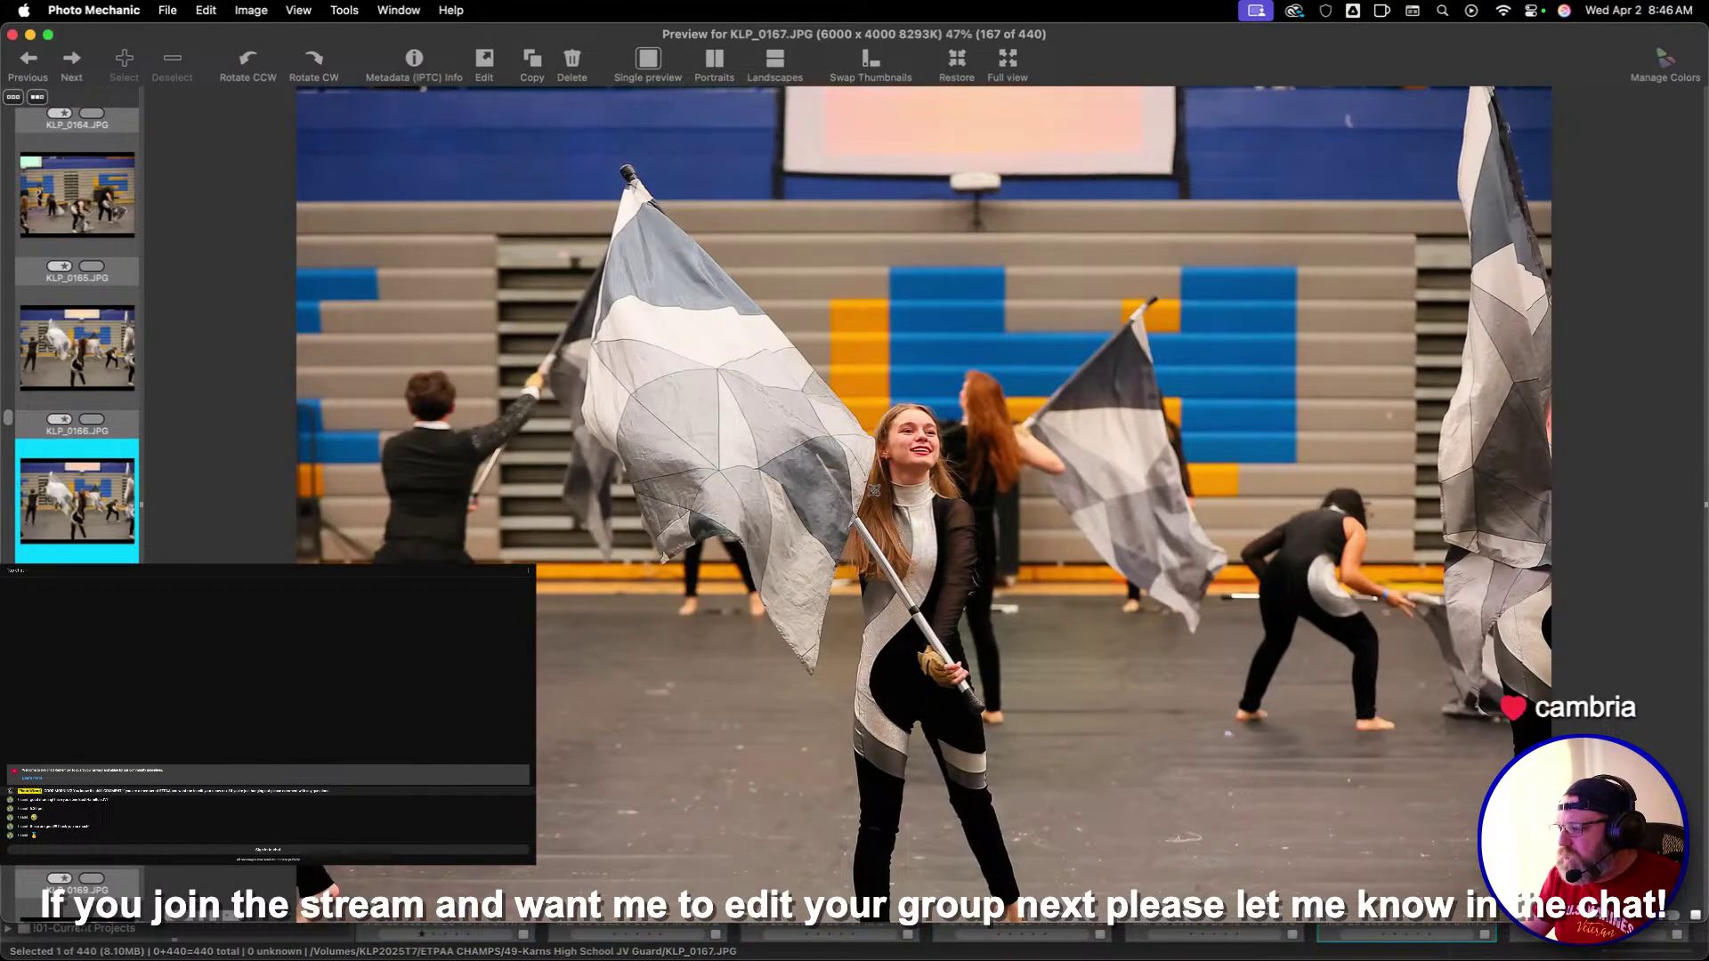
left_click_drag(582, 272, 1278, 736)
left_click_drag(1171, 633, 1144, 671)
key("Return")
Examine the solo flag frames from KLP_0168.JPG through KLP_0179.JPG for keepers
key("Right")
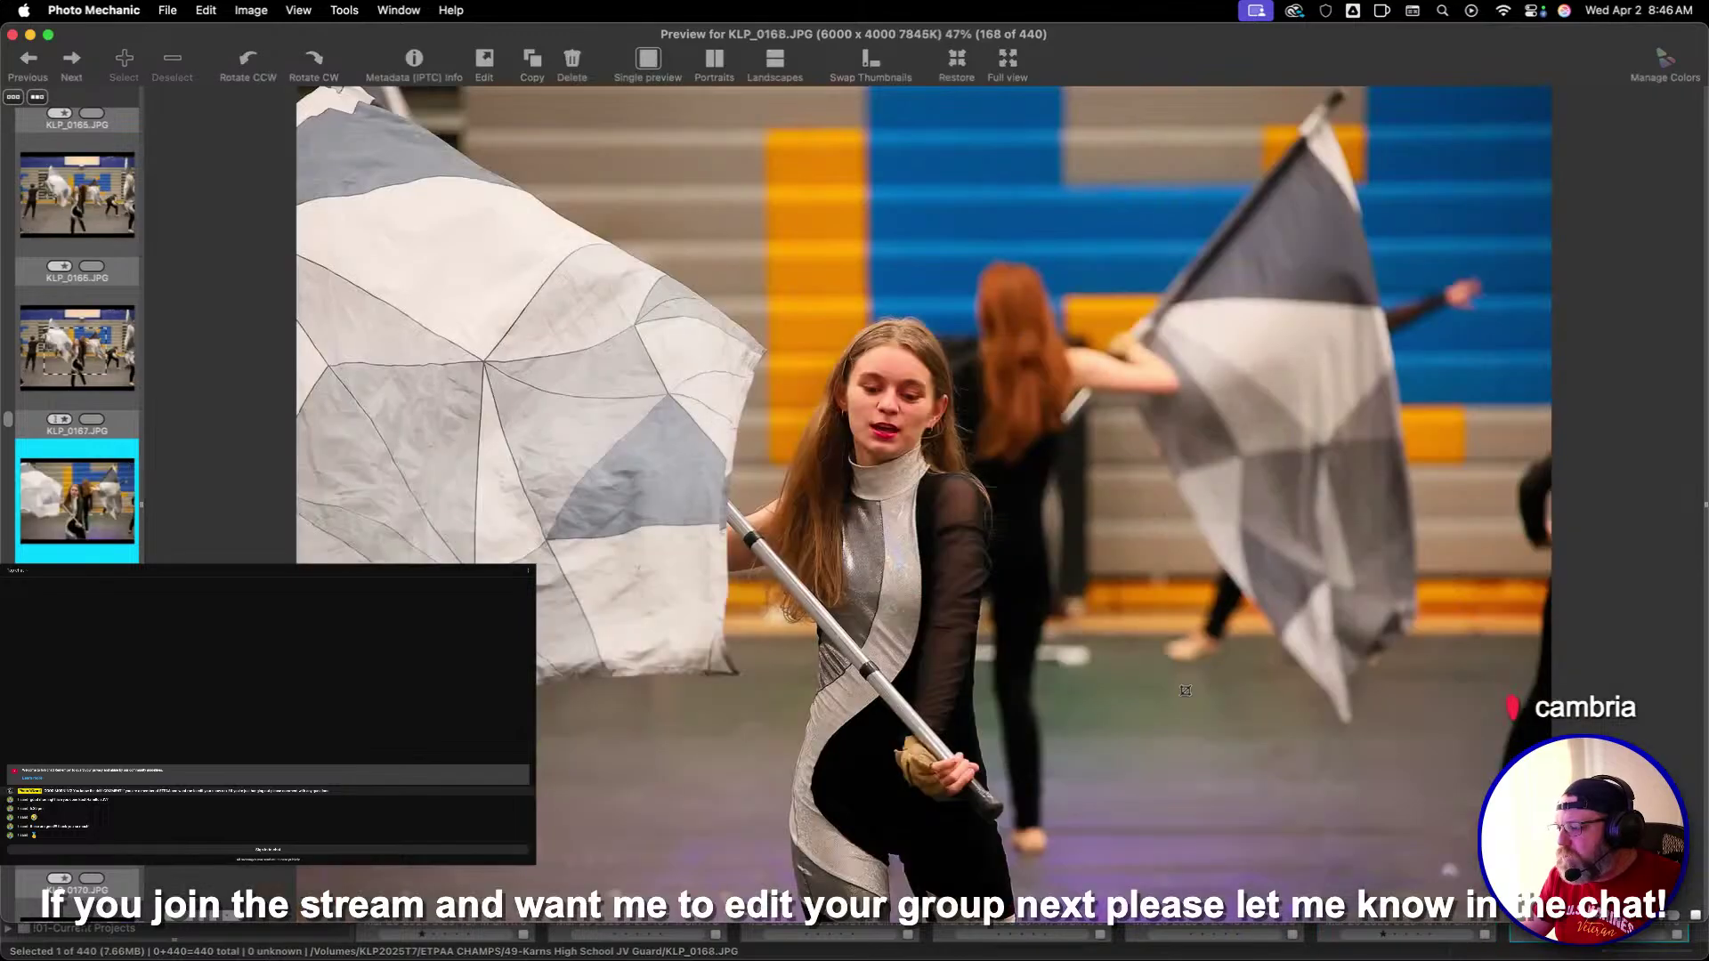
key("Right")
key("Right")
key("Right")
key("Right")
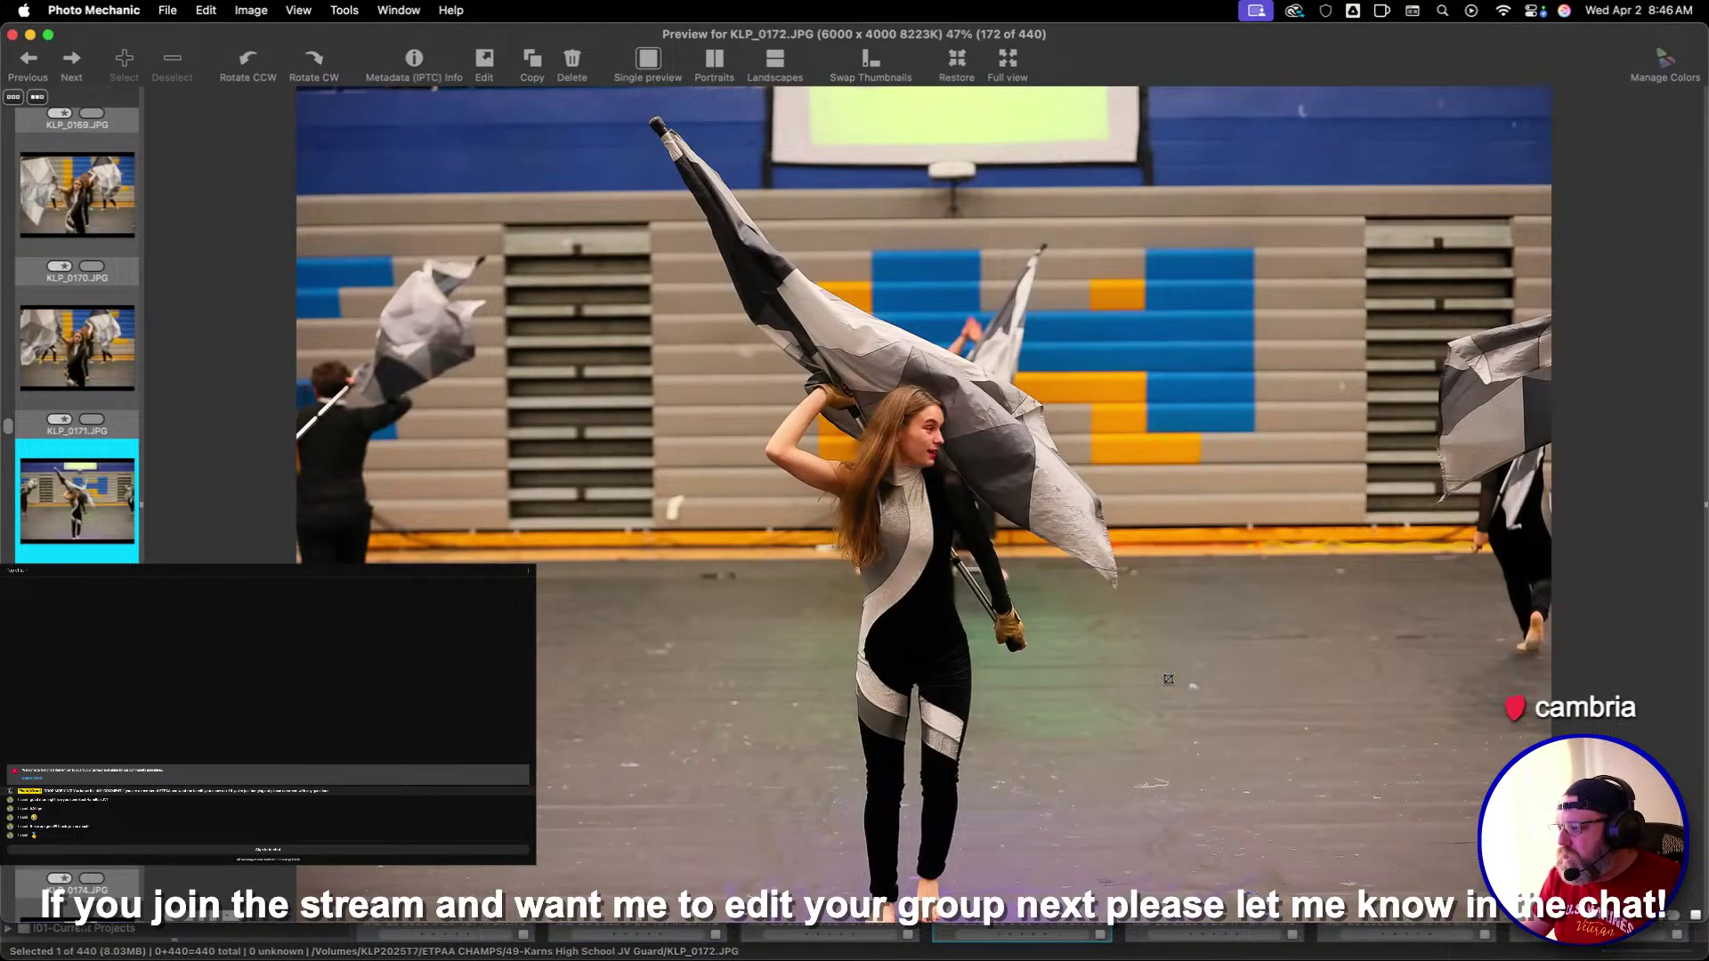
key("Right")
key("Right")
key("Right")
key("Right")
key("Right")
key("Right")
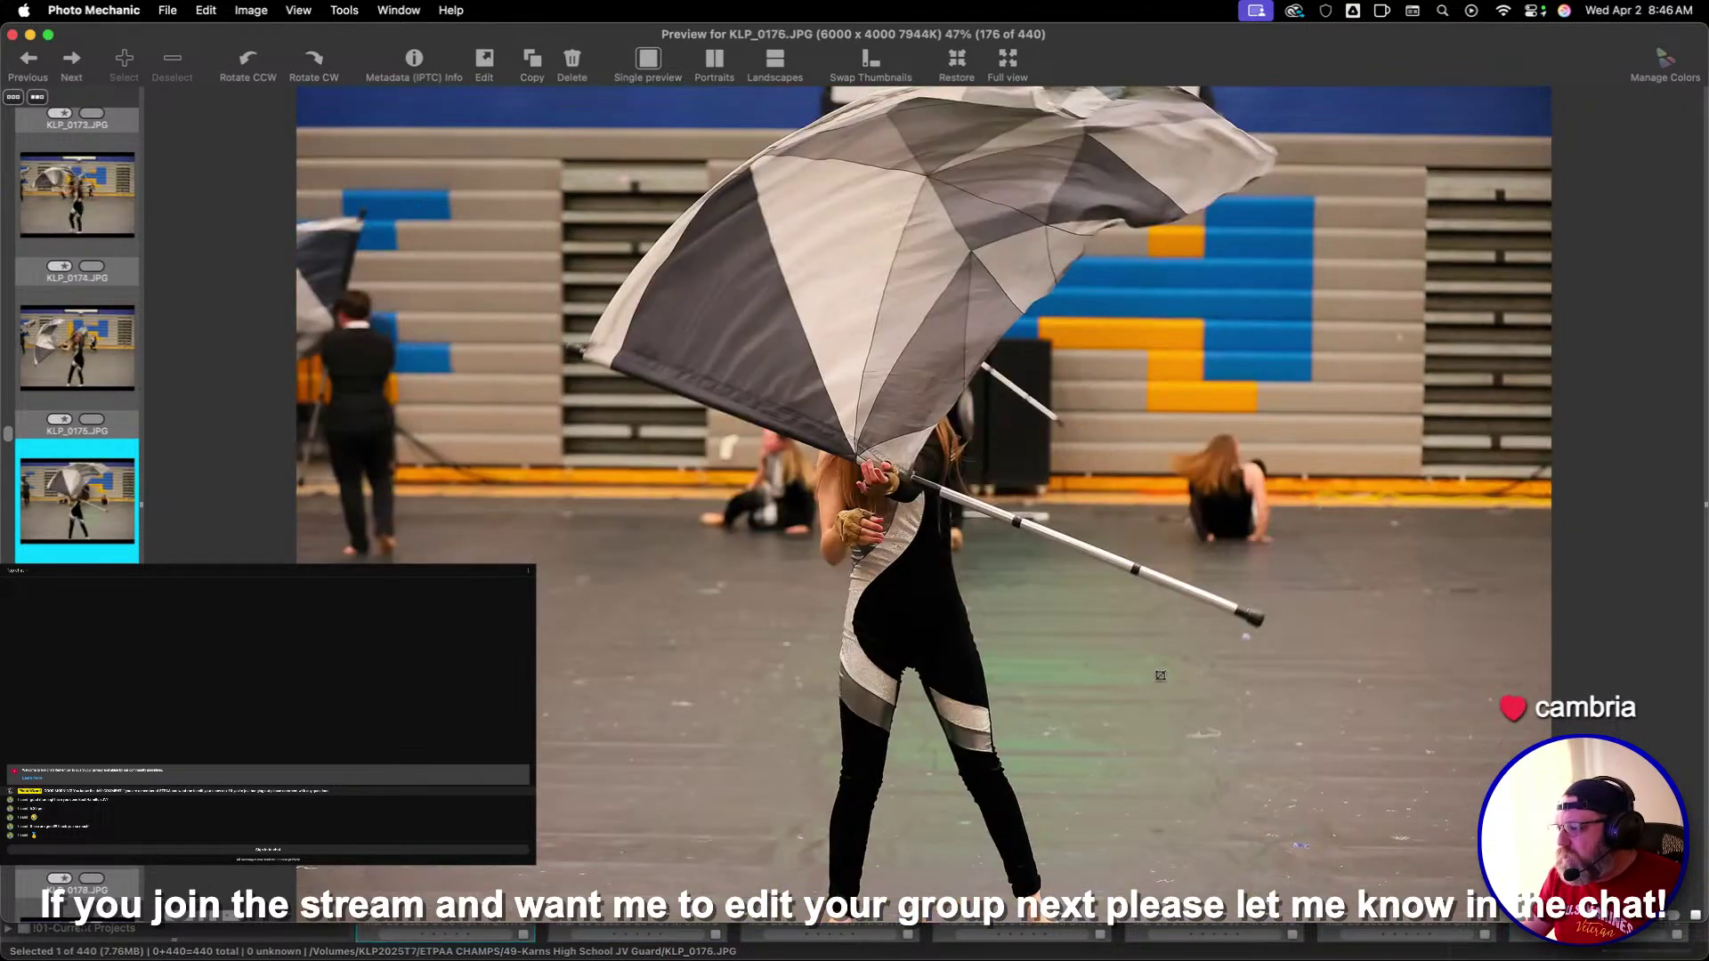
key("Right")
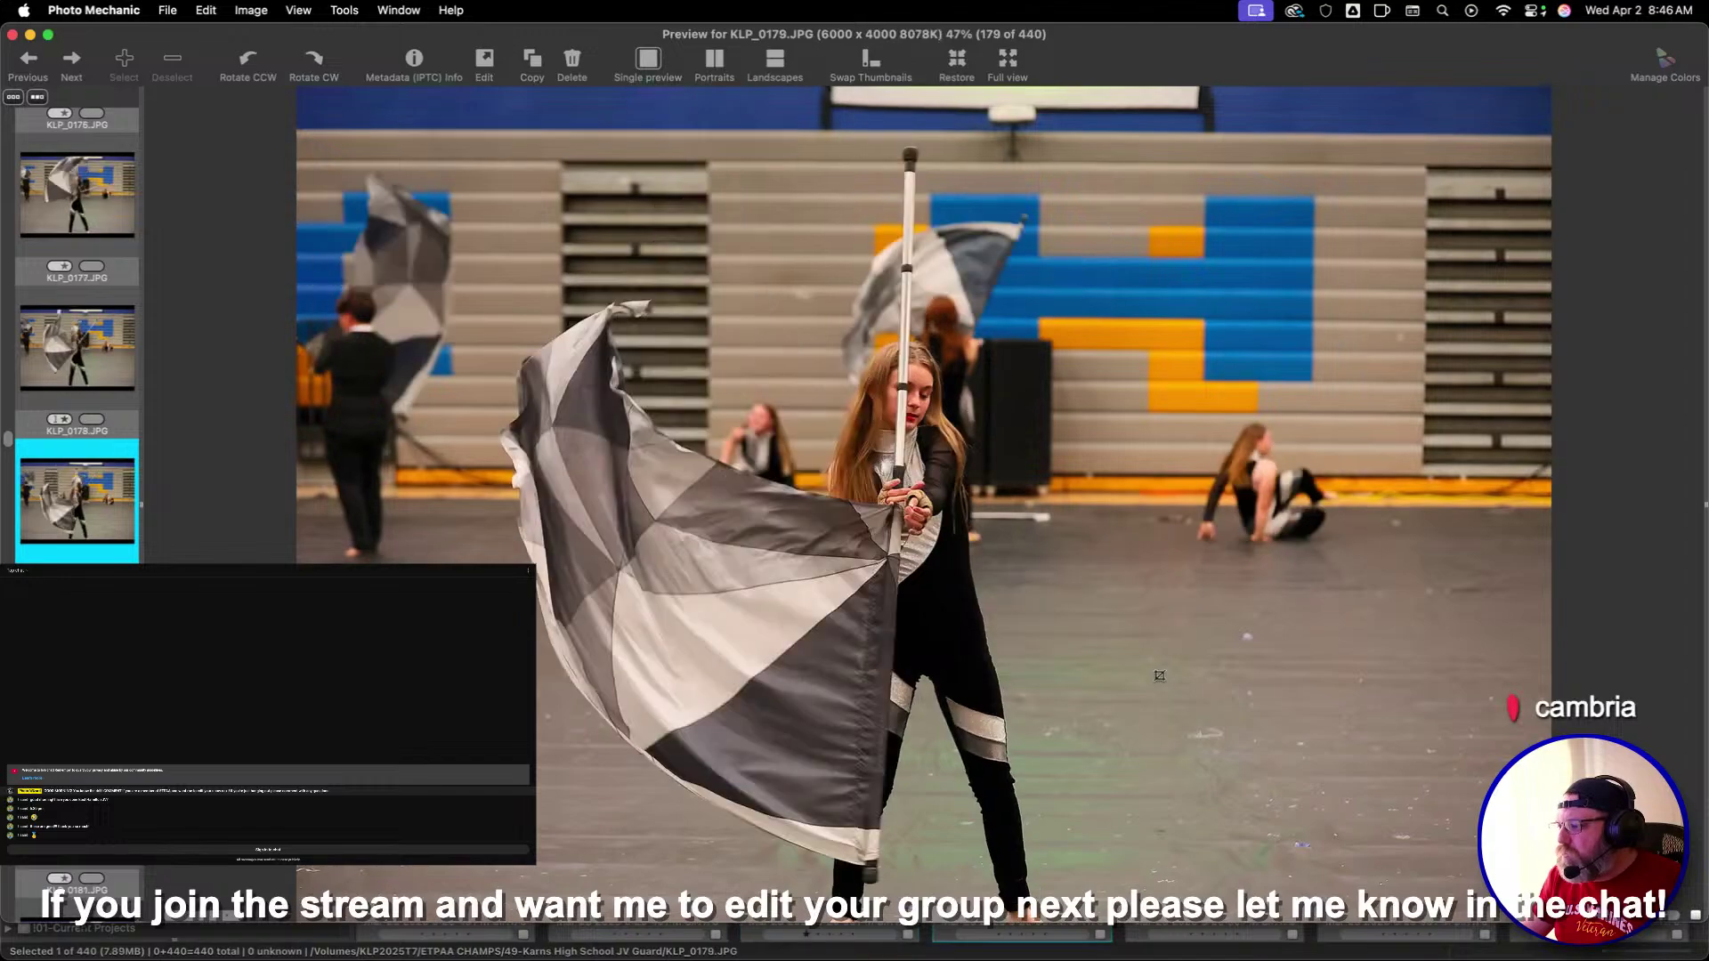
Crop KLP_0181.JPG around the performer's upper body and flag pole
key("Right")
key("Right")
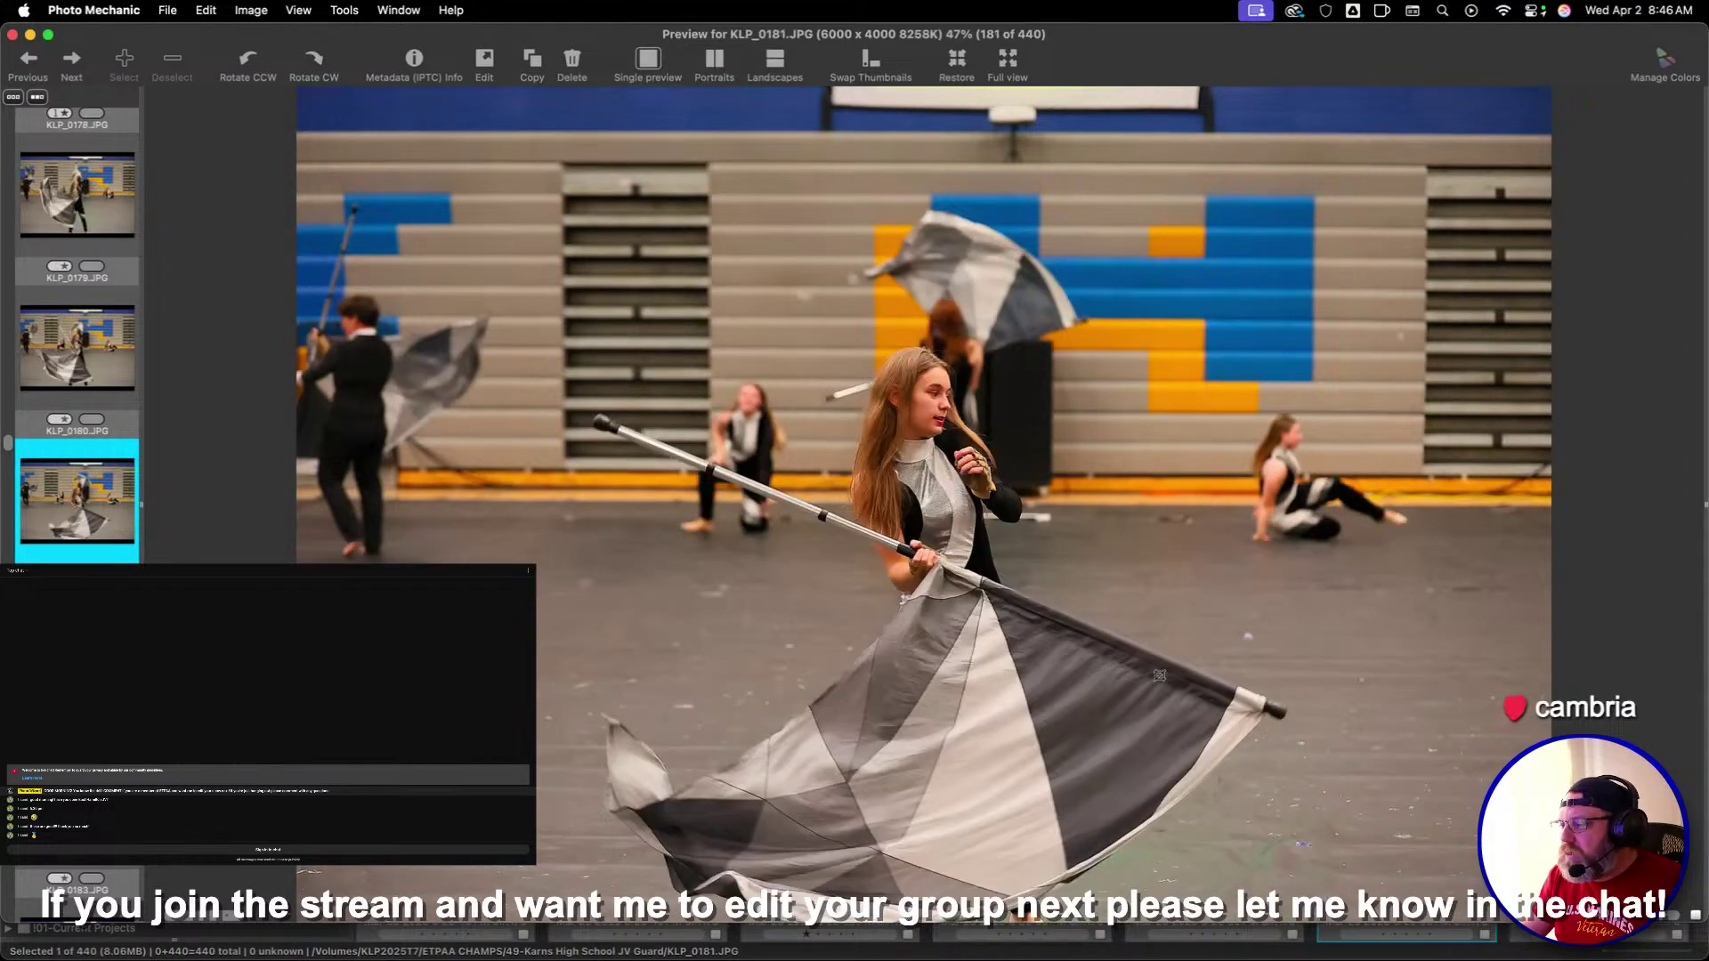
left_click_drag(1281, 587, 1252, 616)
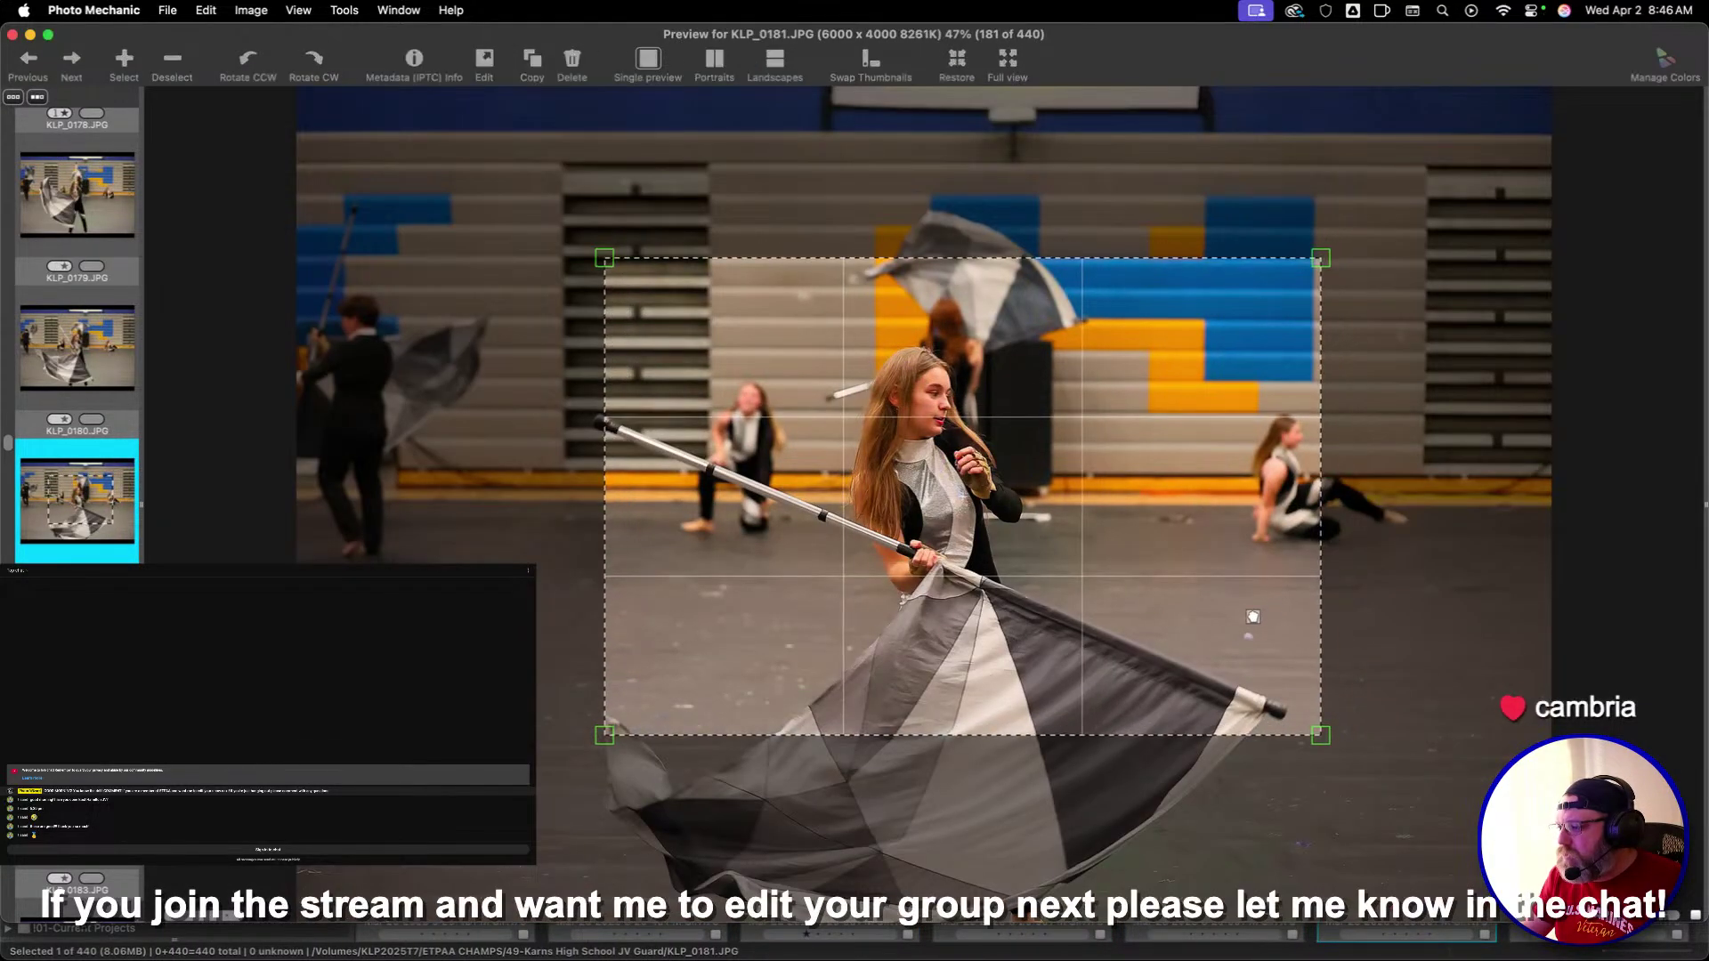
Examine the frames from KLP_0182.JPG through KLP_0185.JPG, comparing KLP_0184.JPG with KLP_0185.JPG
key("Right")
key("Right")
key("Right")
key("Right")
key("Right")
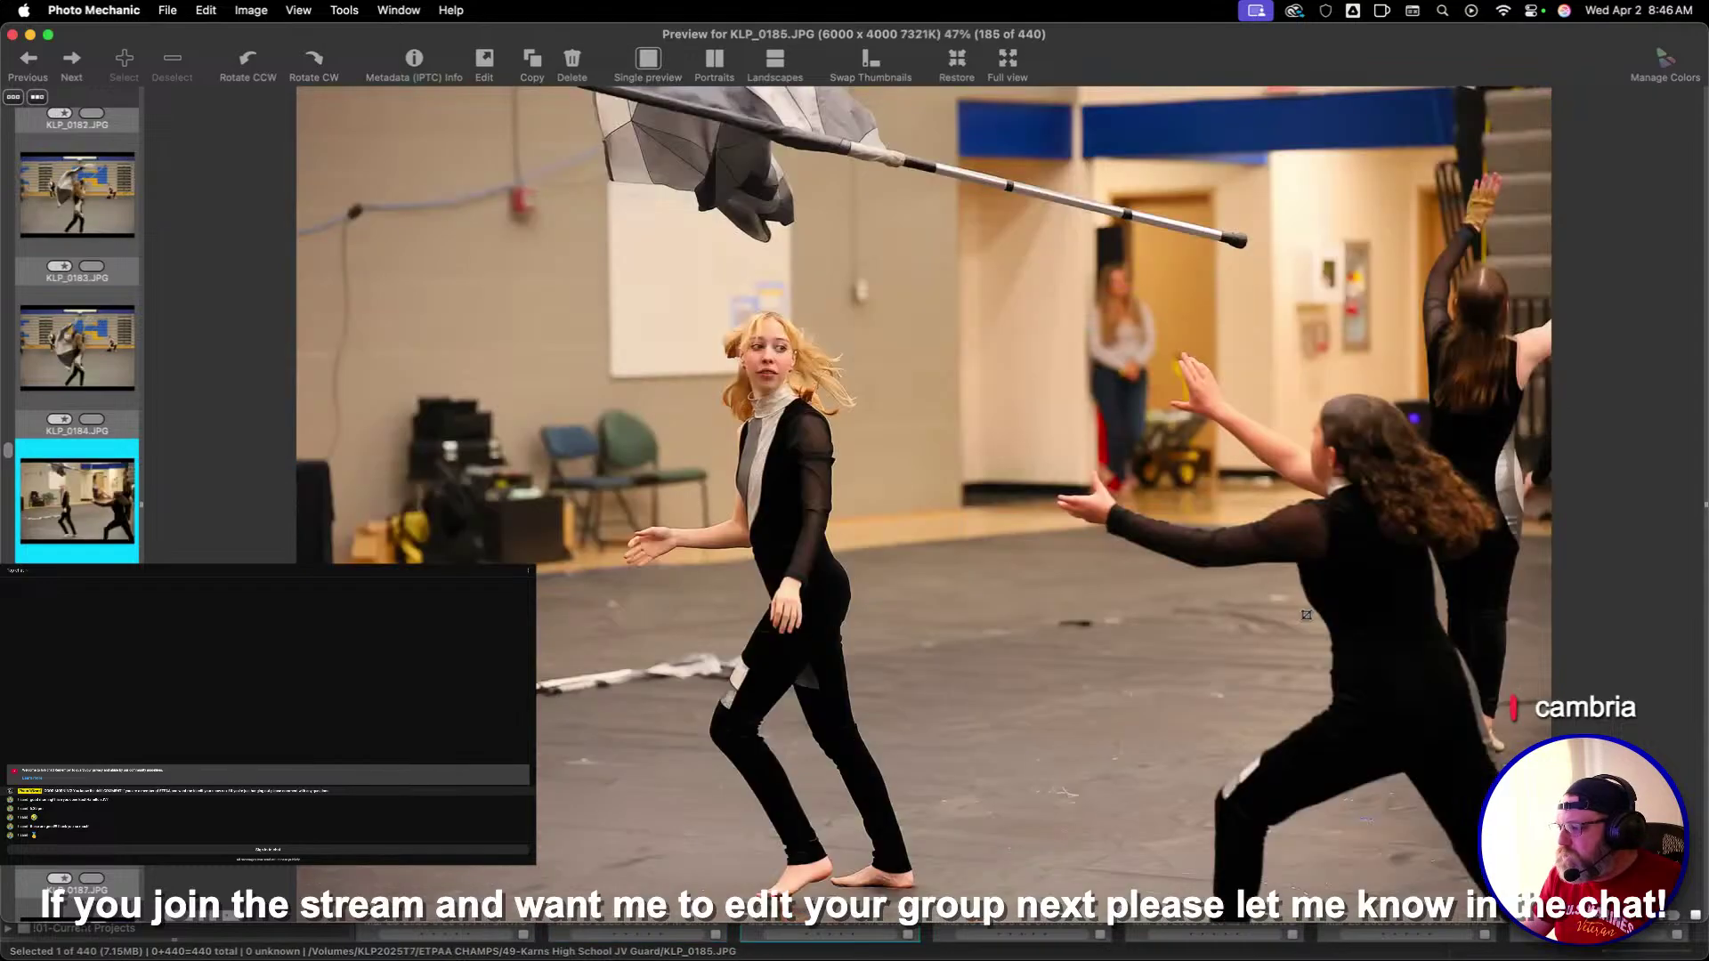
key("Left")
key("Right")
Move on to KLP_0189.JPG and crop it around the curly-haired performer holding her lowered flag
key("Right")
key("Right")
key("Right")
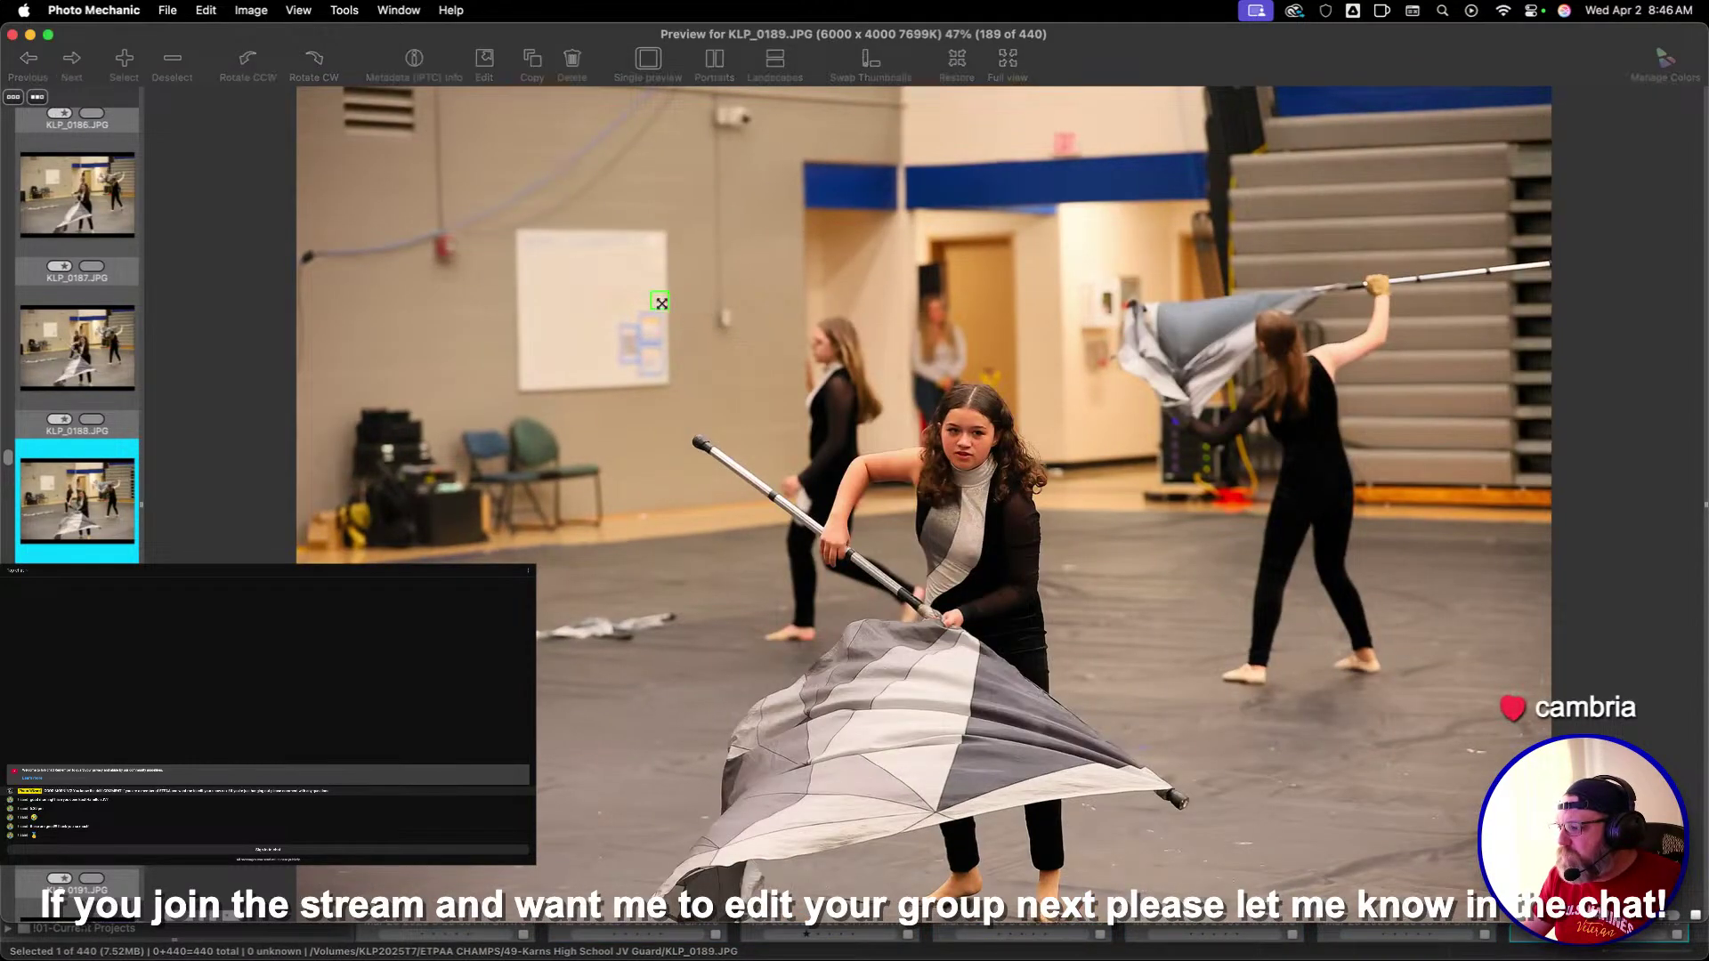
left_click_drag(656, 297, 1369, 809)
left_click_drag(1268, 650, 1236, 641)
Crop KLP_0191.JPG around the curly-haired performer and her sweeping flag
key("Right")
key("Right")
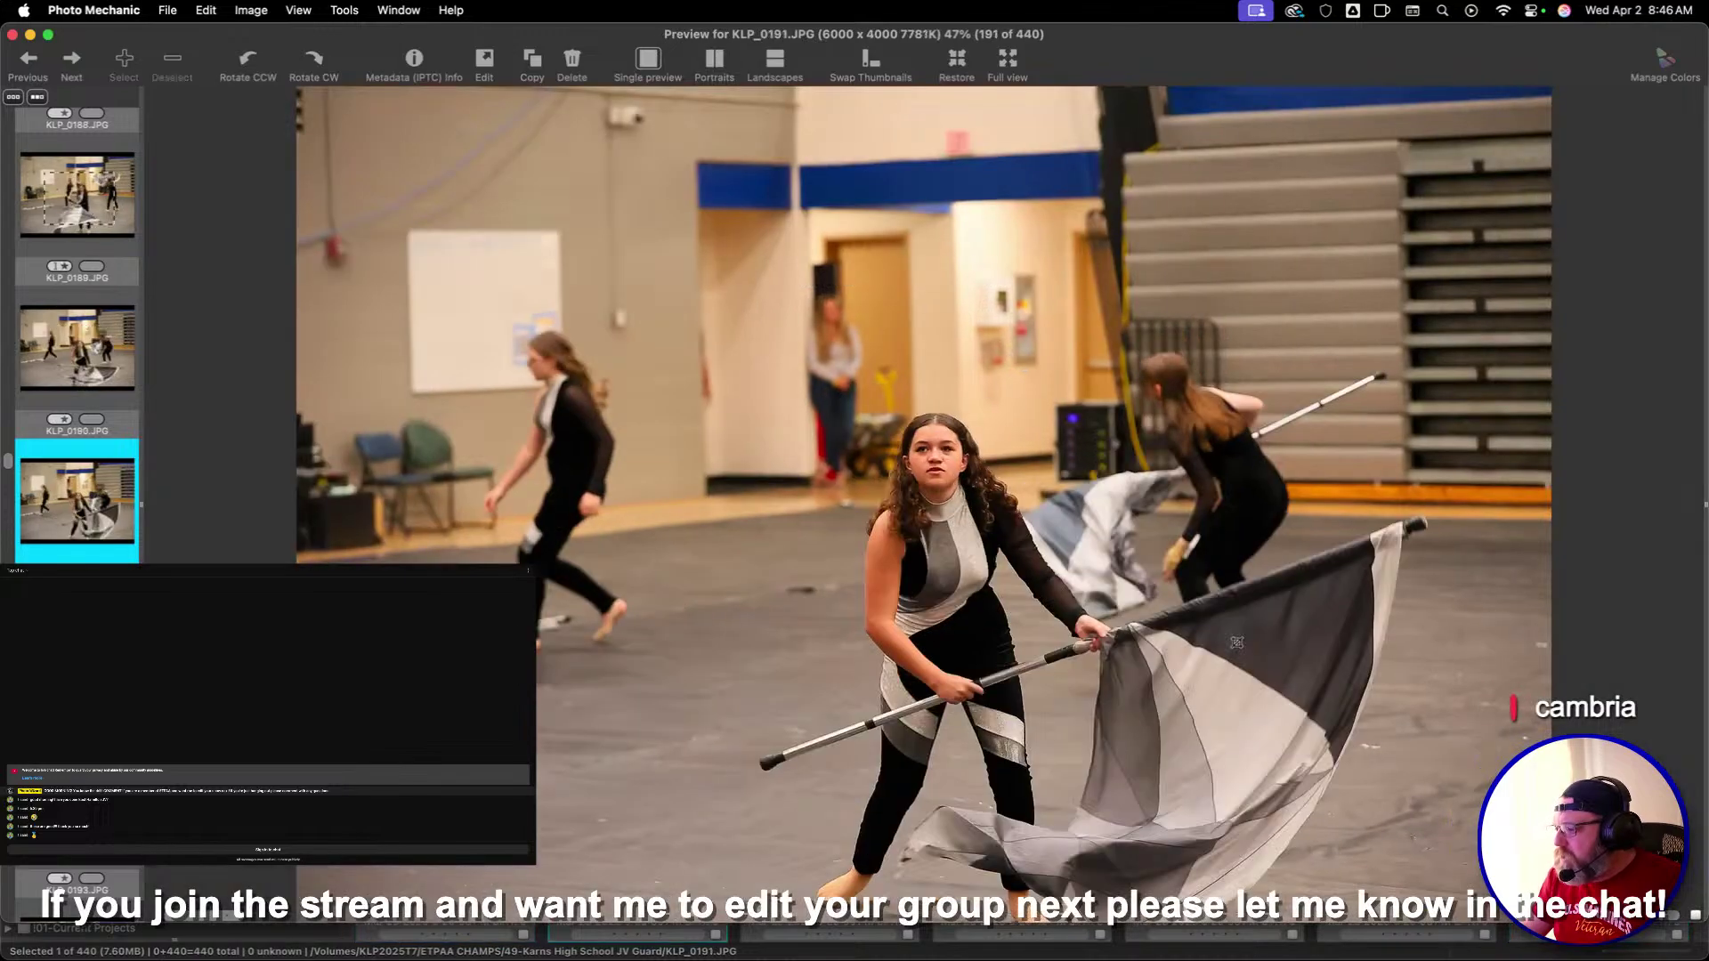
left_click_drag(575, 322, 1473, 894)
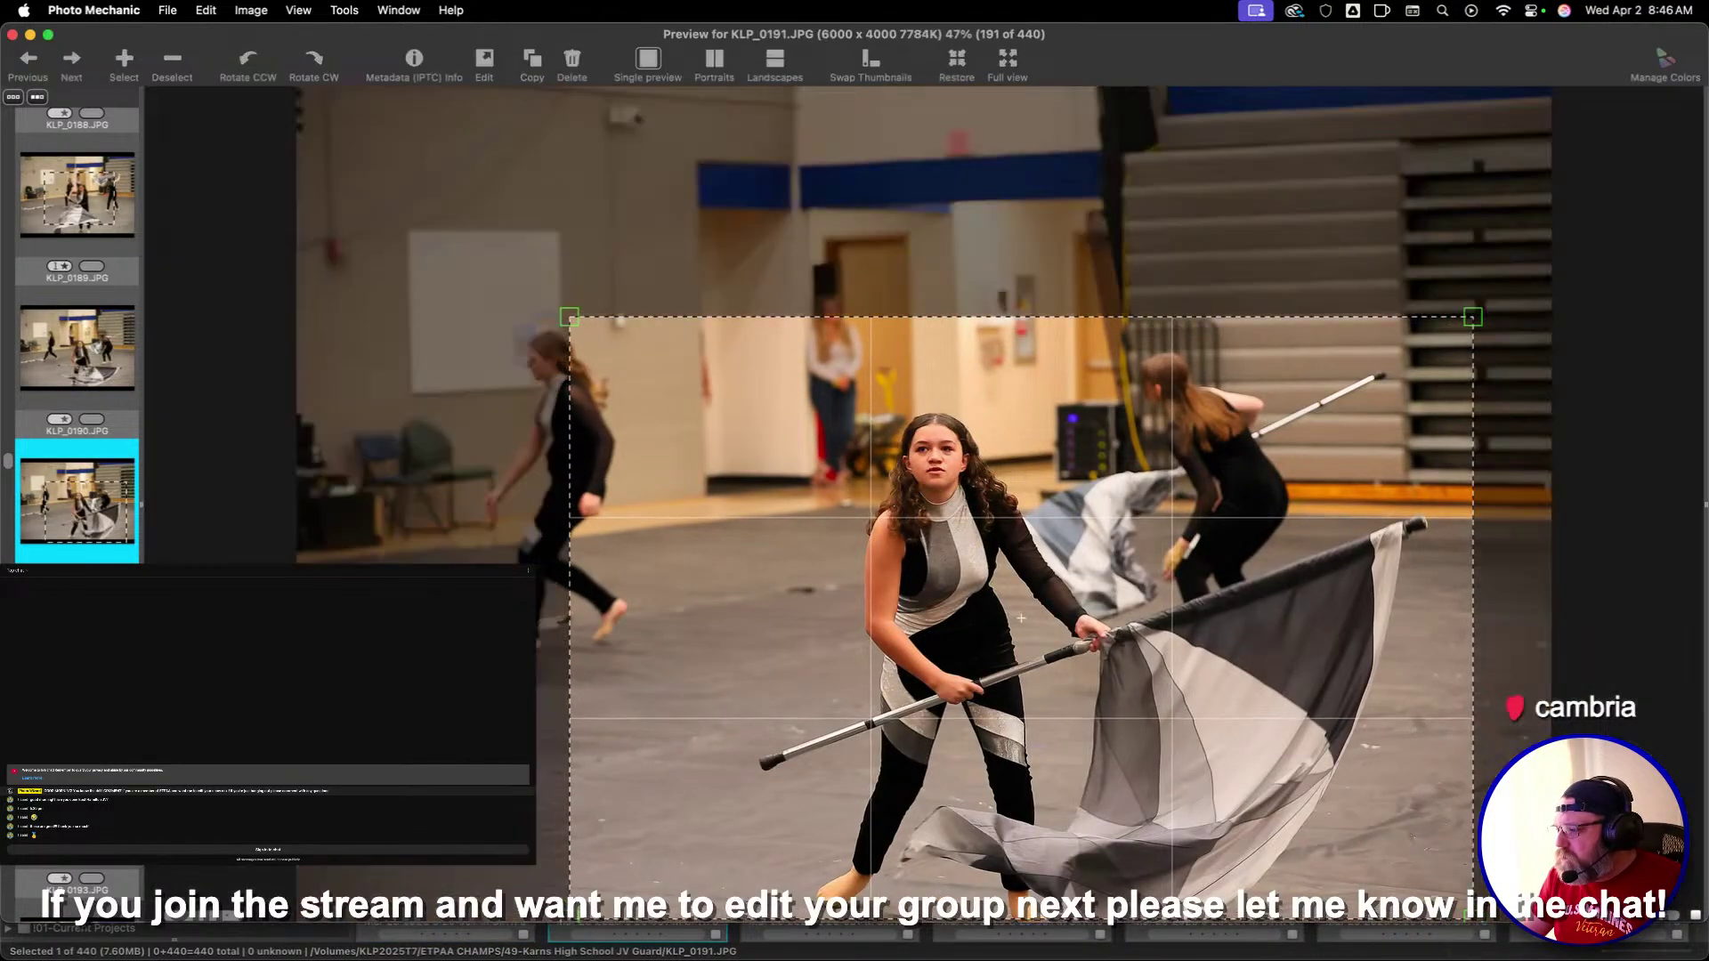
left_click_drag(1345, 817, 1338, 789)
Examine the frames from KLP_0192.JPG through KLP_0198.JPG, comparing KLP_0193.JPG with KLP_0194.JPG
key("Right")
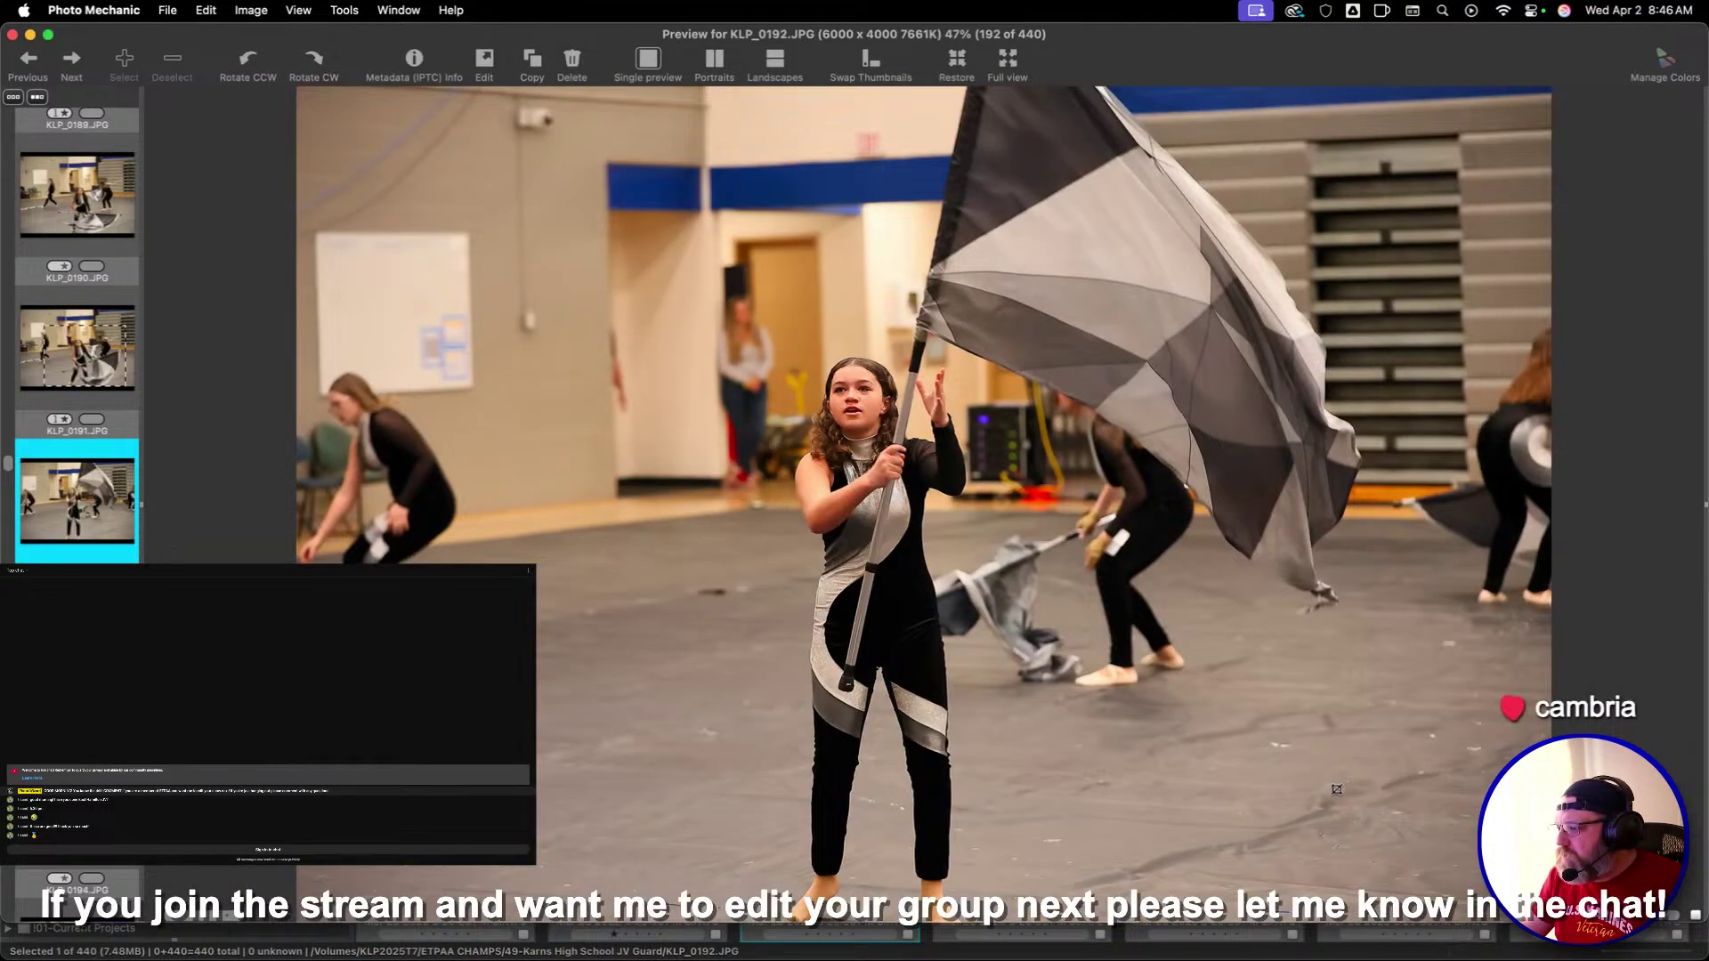
key("Right")
key("Right")
key("Left")
key("Right")
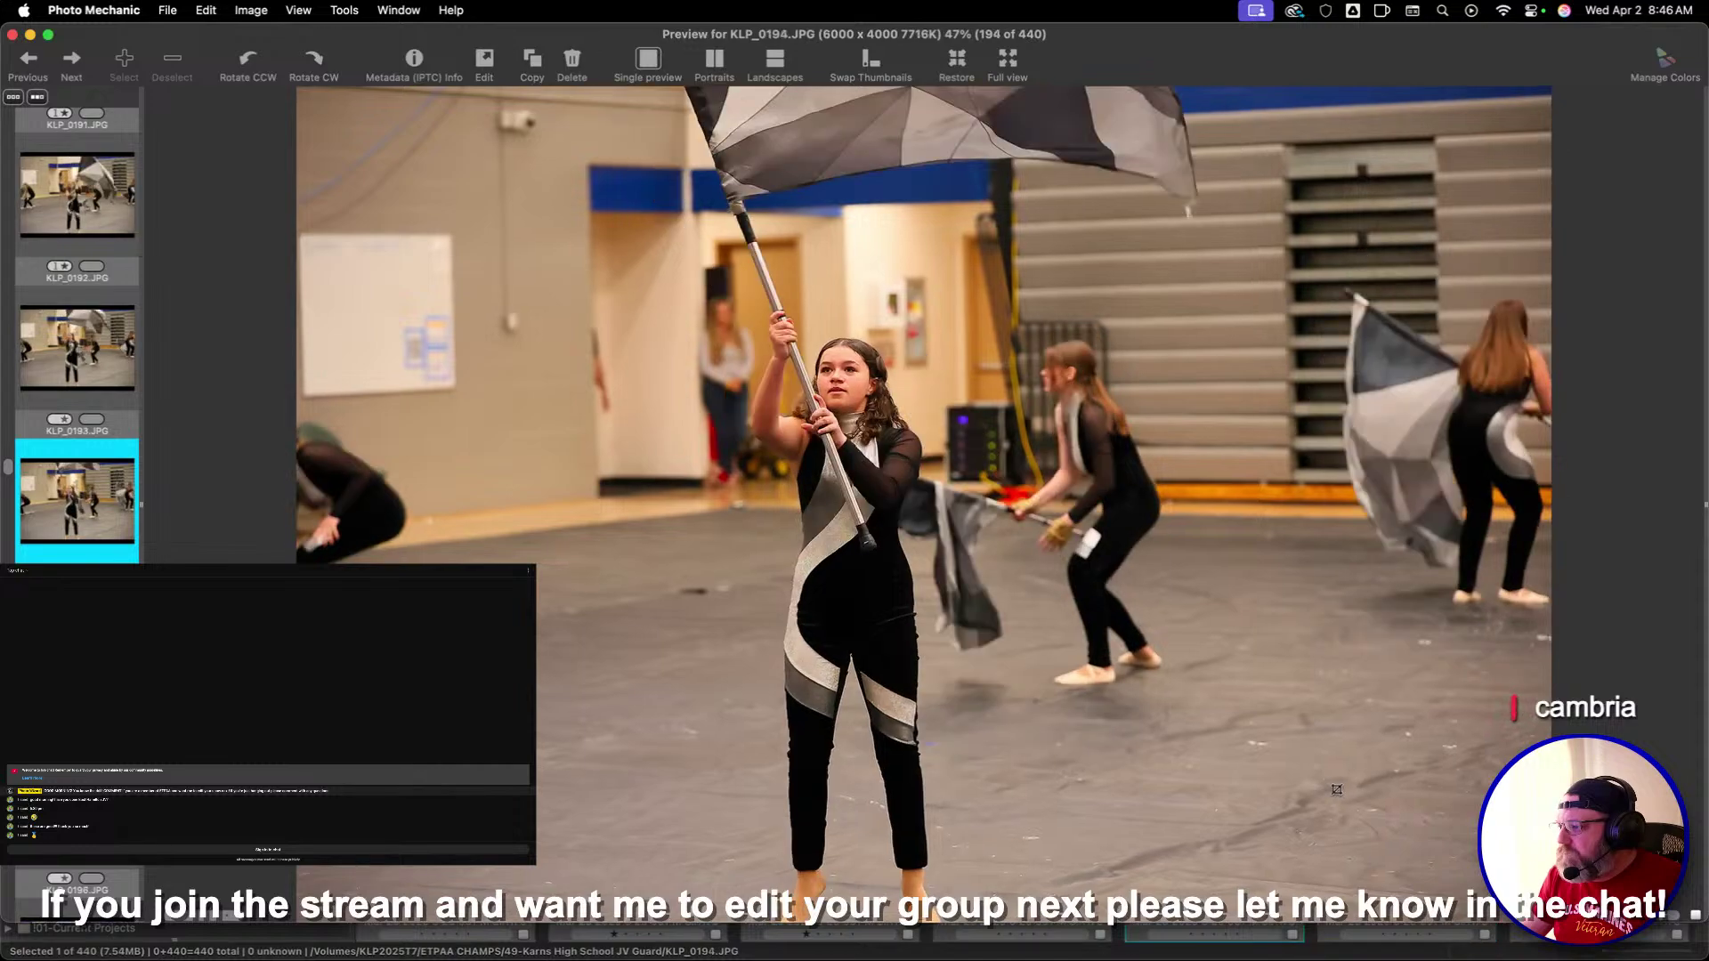
key("Right")
key("Right")
key("Right")
key("Right")
key("Right")
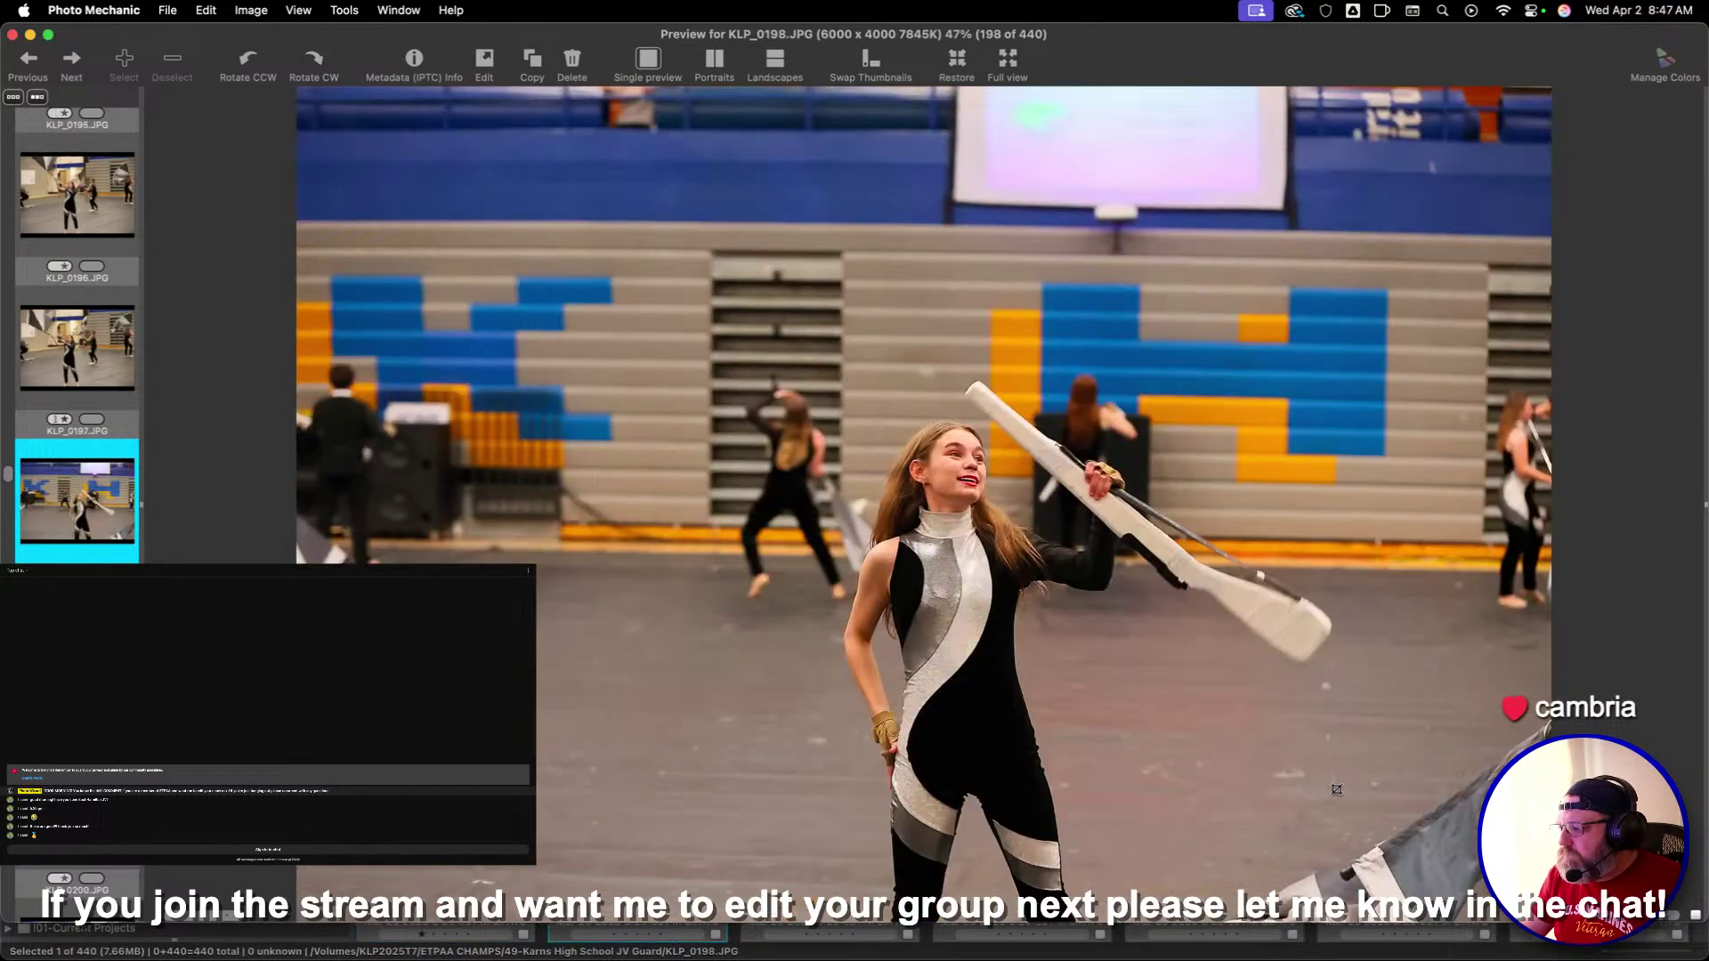
Crop KLP_0199.JPG and KLP_0200.JPG around the rifle performer, keeping the tossed rifle fully inside the frame
left_click_drag(543, 214, 1382, 773)
key("Return")
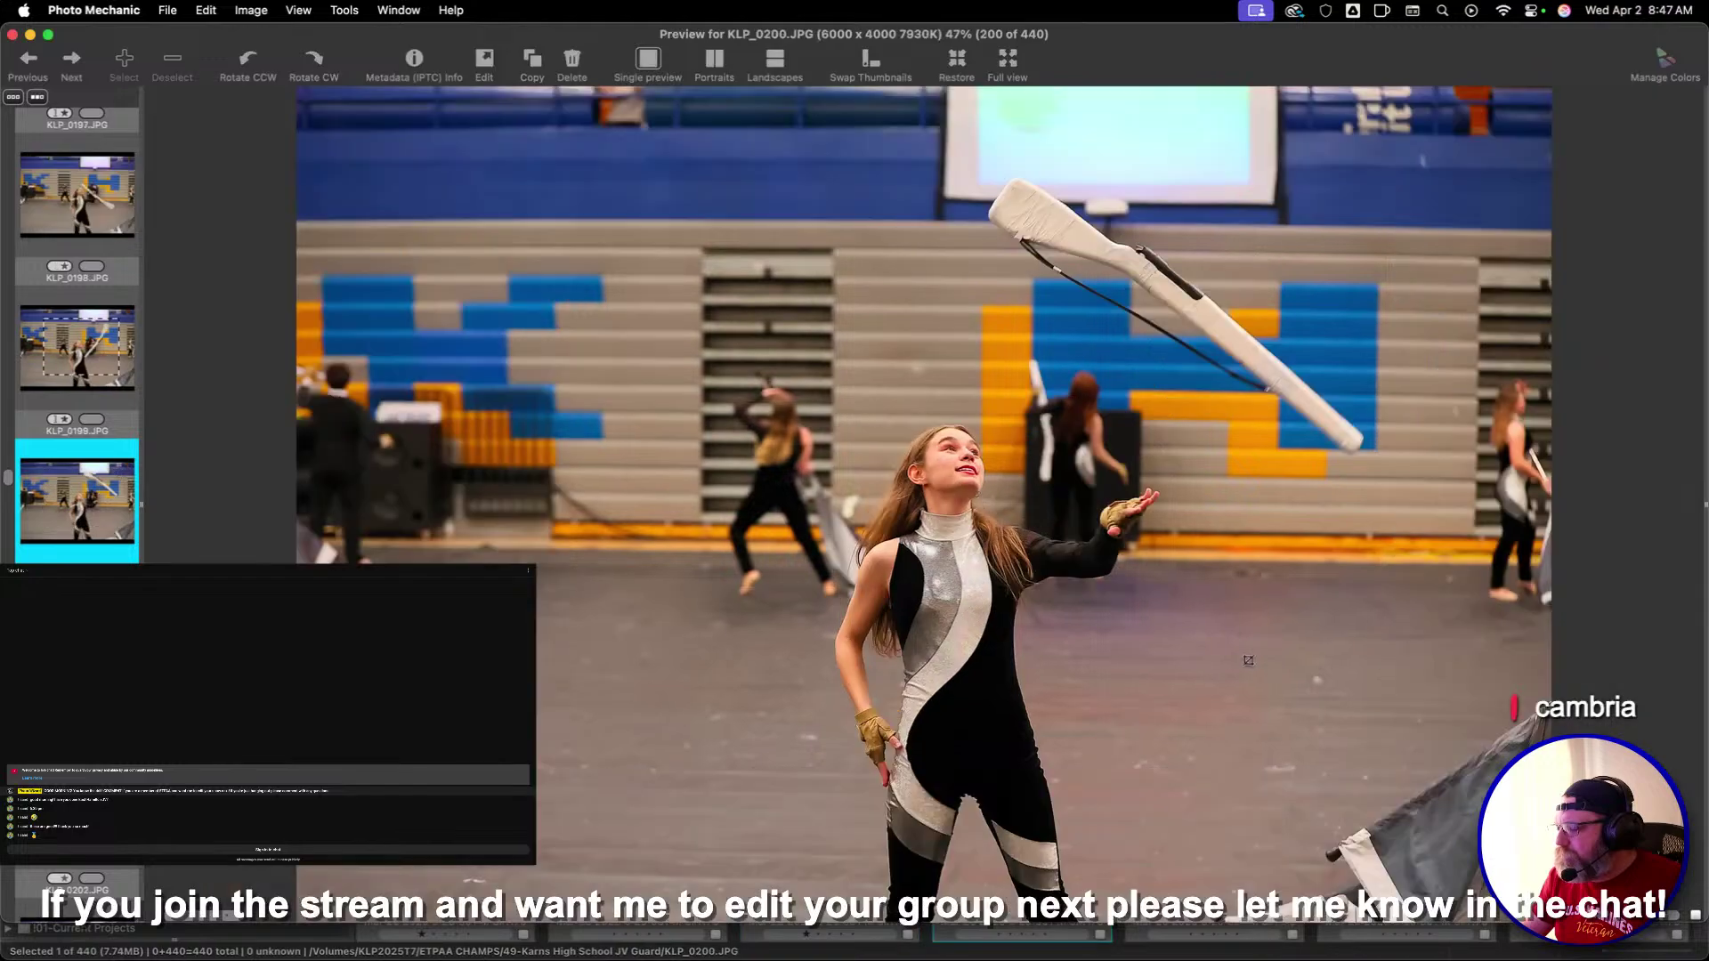
key("Right")
left_click_drag(547, 165, 1447, 775)
key("Return")
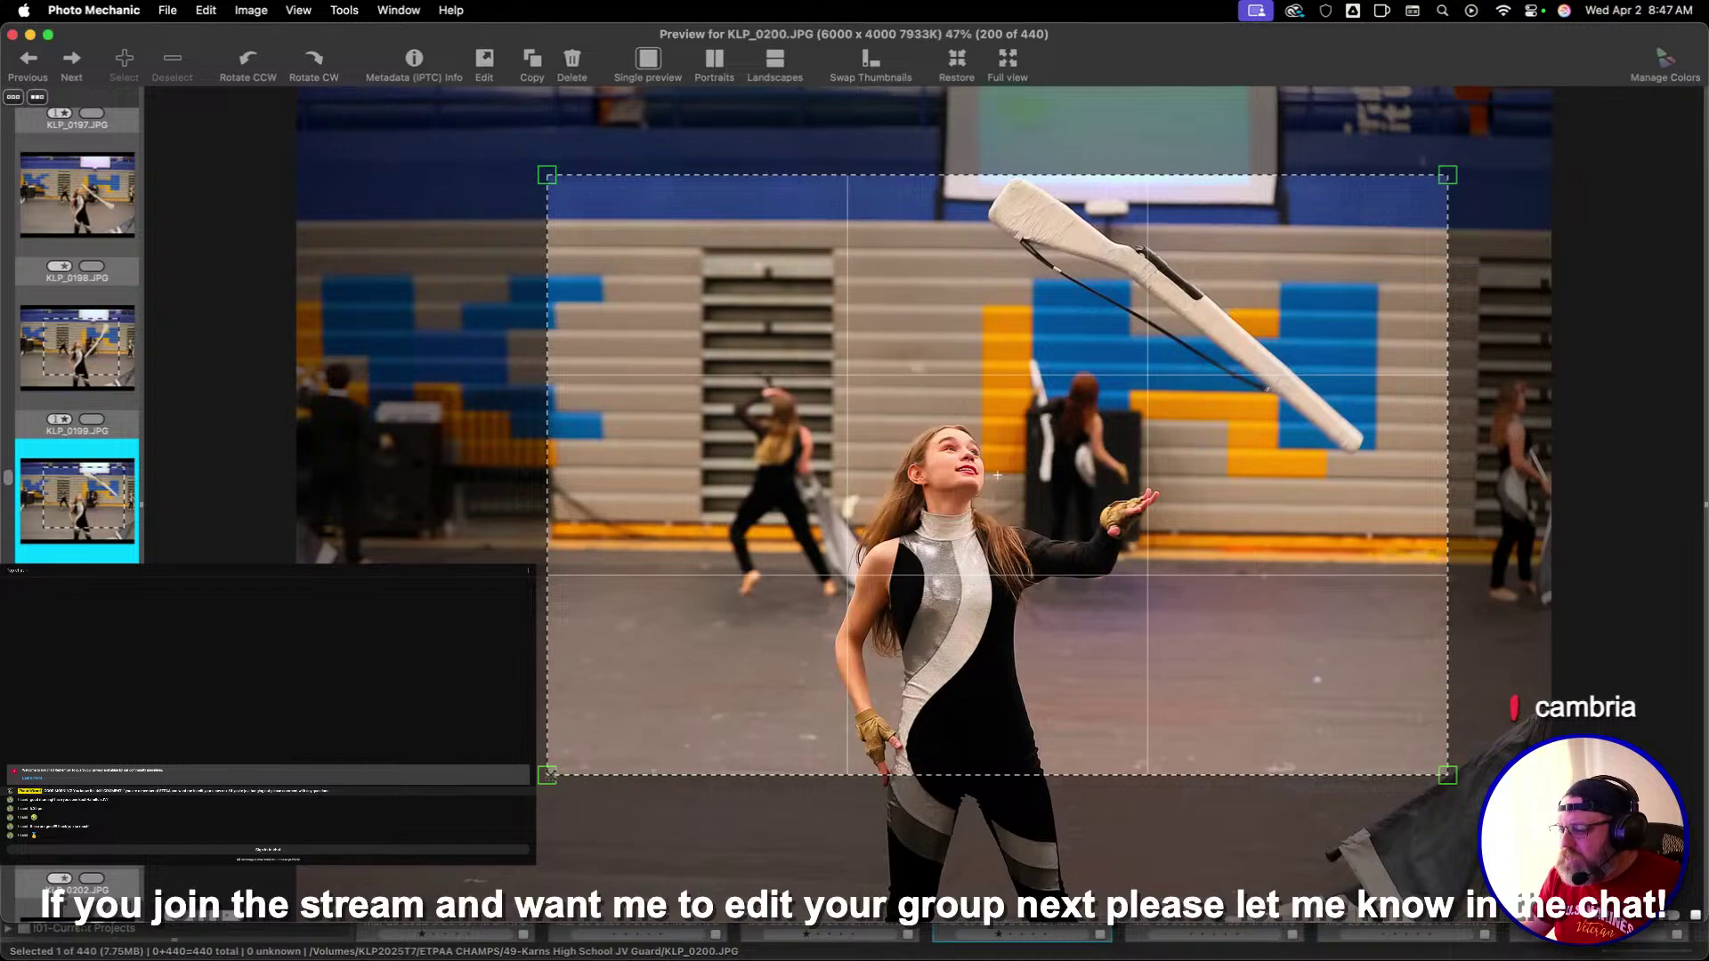
mouse_move(743, 655)
left_mouse_down()
mouse_move(727, 658)
mouse_move(768, 661)
left_mouse_up()
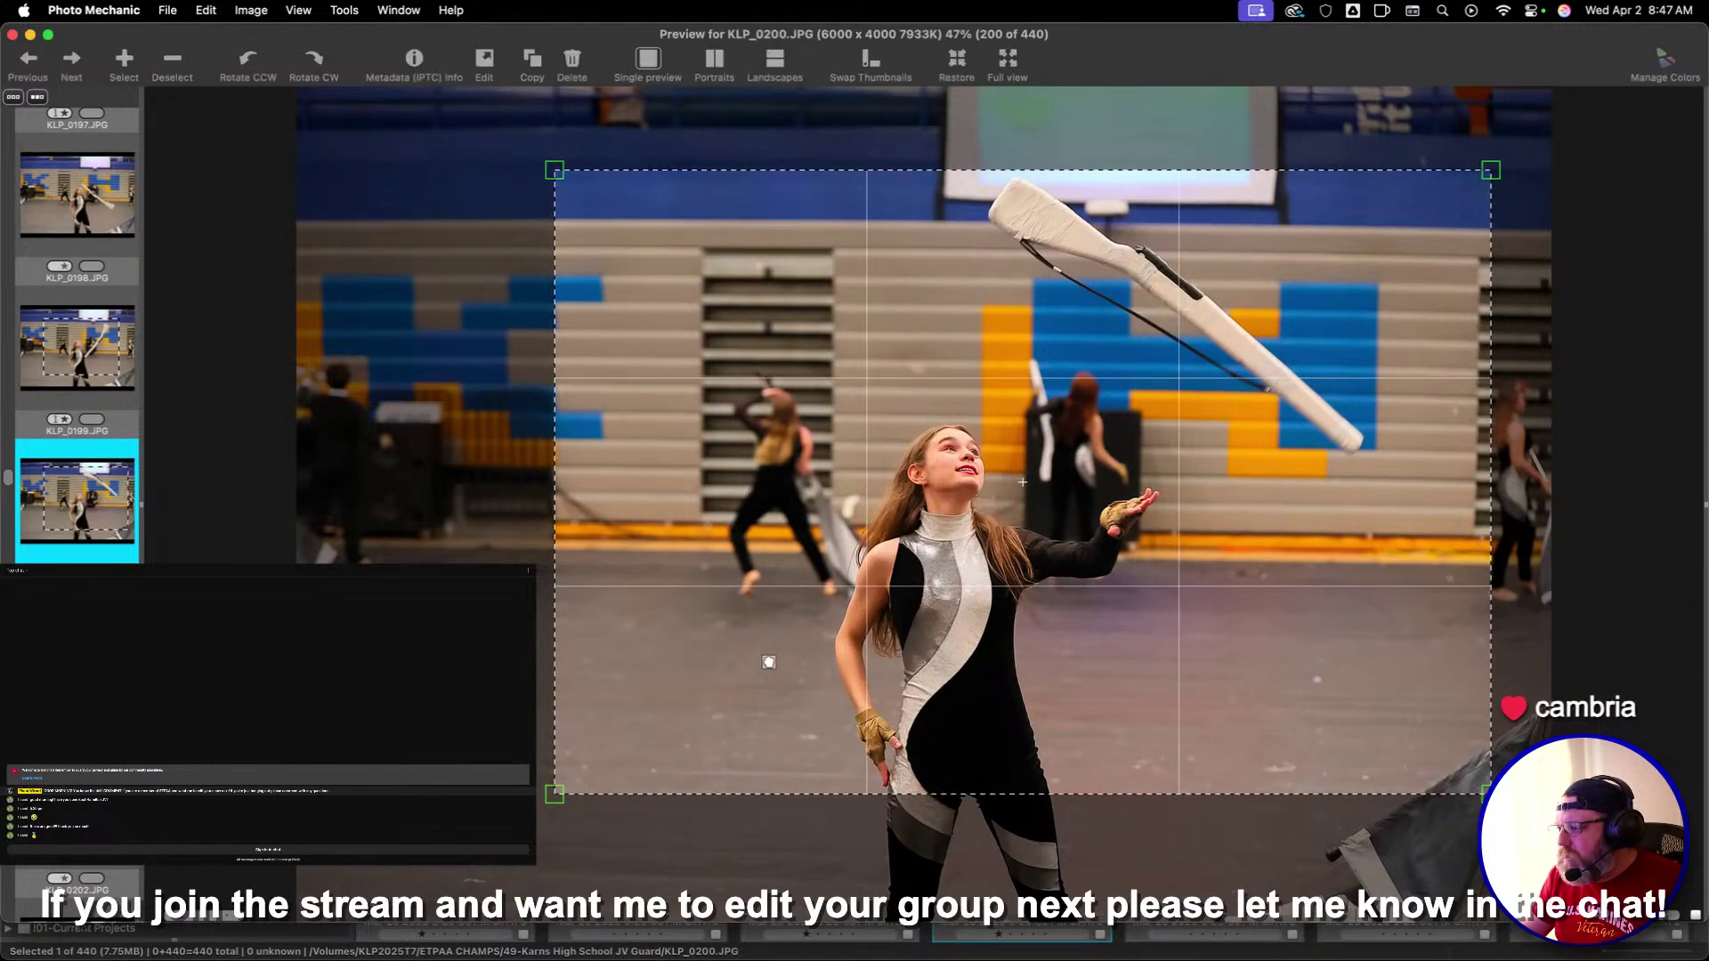
key("Return")
Crop KLP_0201.JPG and KLP_0203.JPG around the rifle performer, skipping KLP_0202.JPG
left_click_drag(578, 307, 1185, 699)
key("Return")
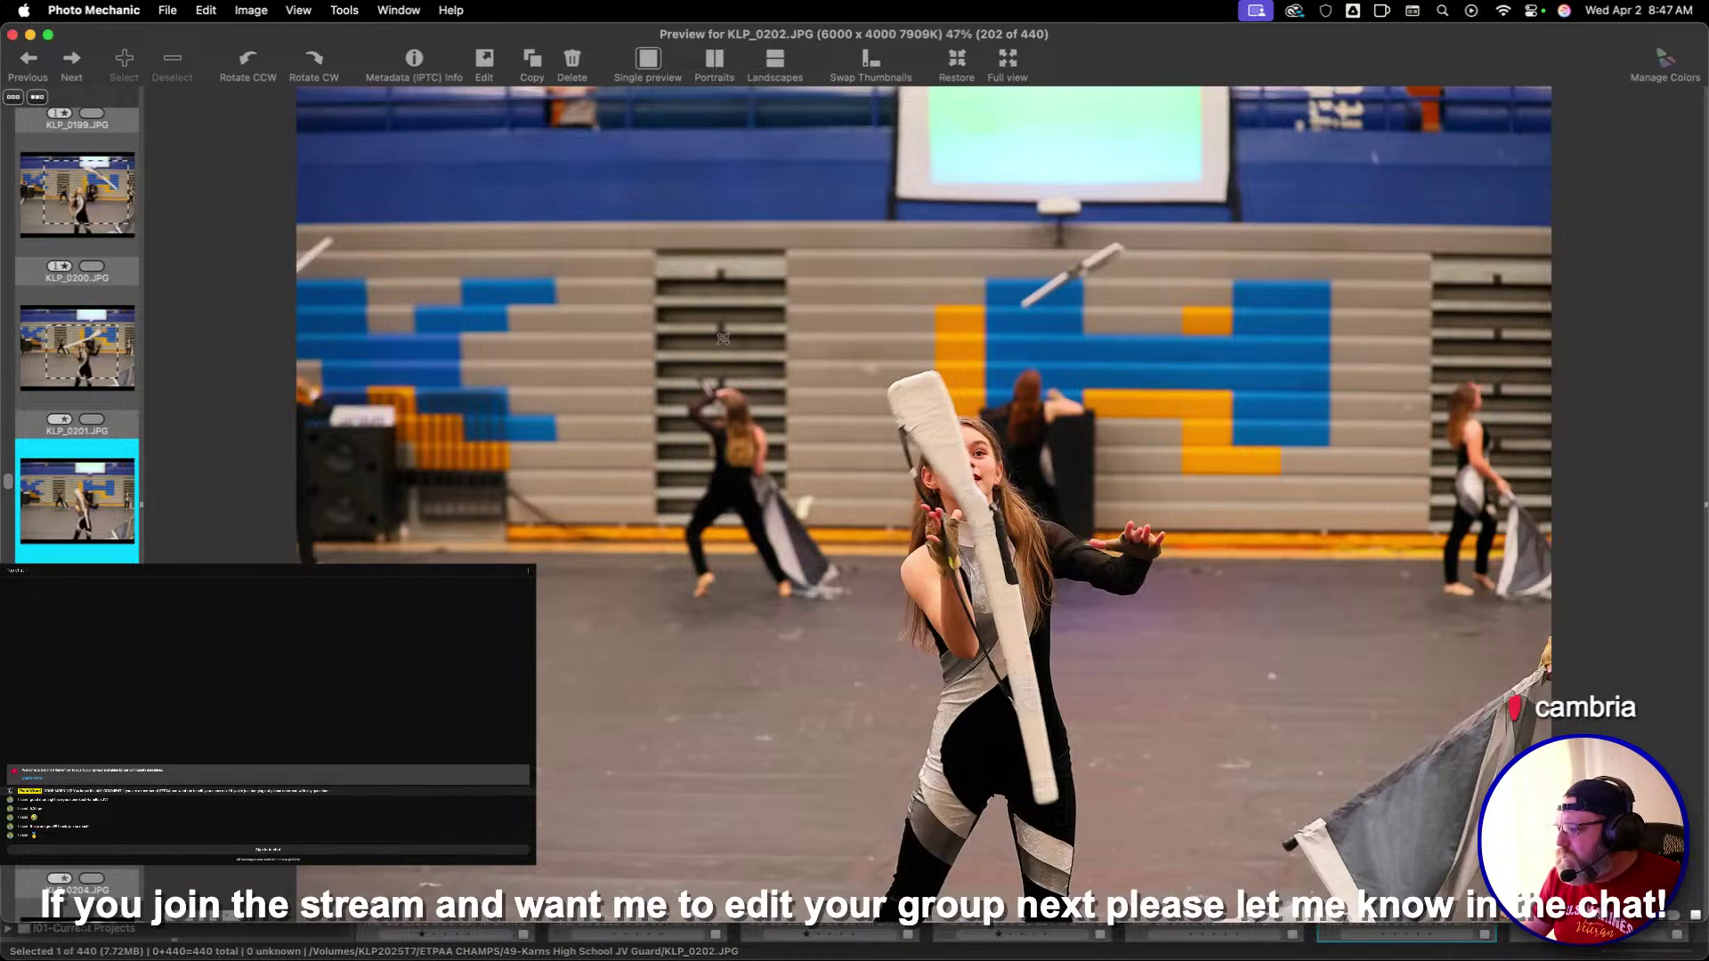
key("Right")
left_click_drag(670, 331, 1393, 814)
left_click_drag(1301, 657, 1277, 656)
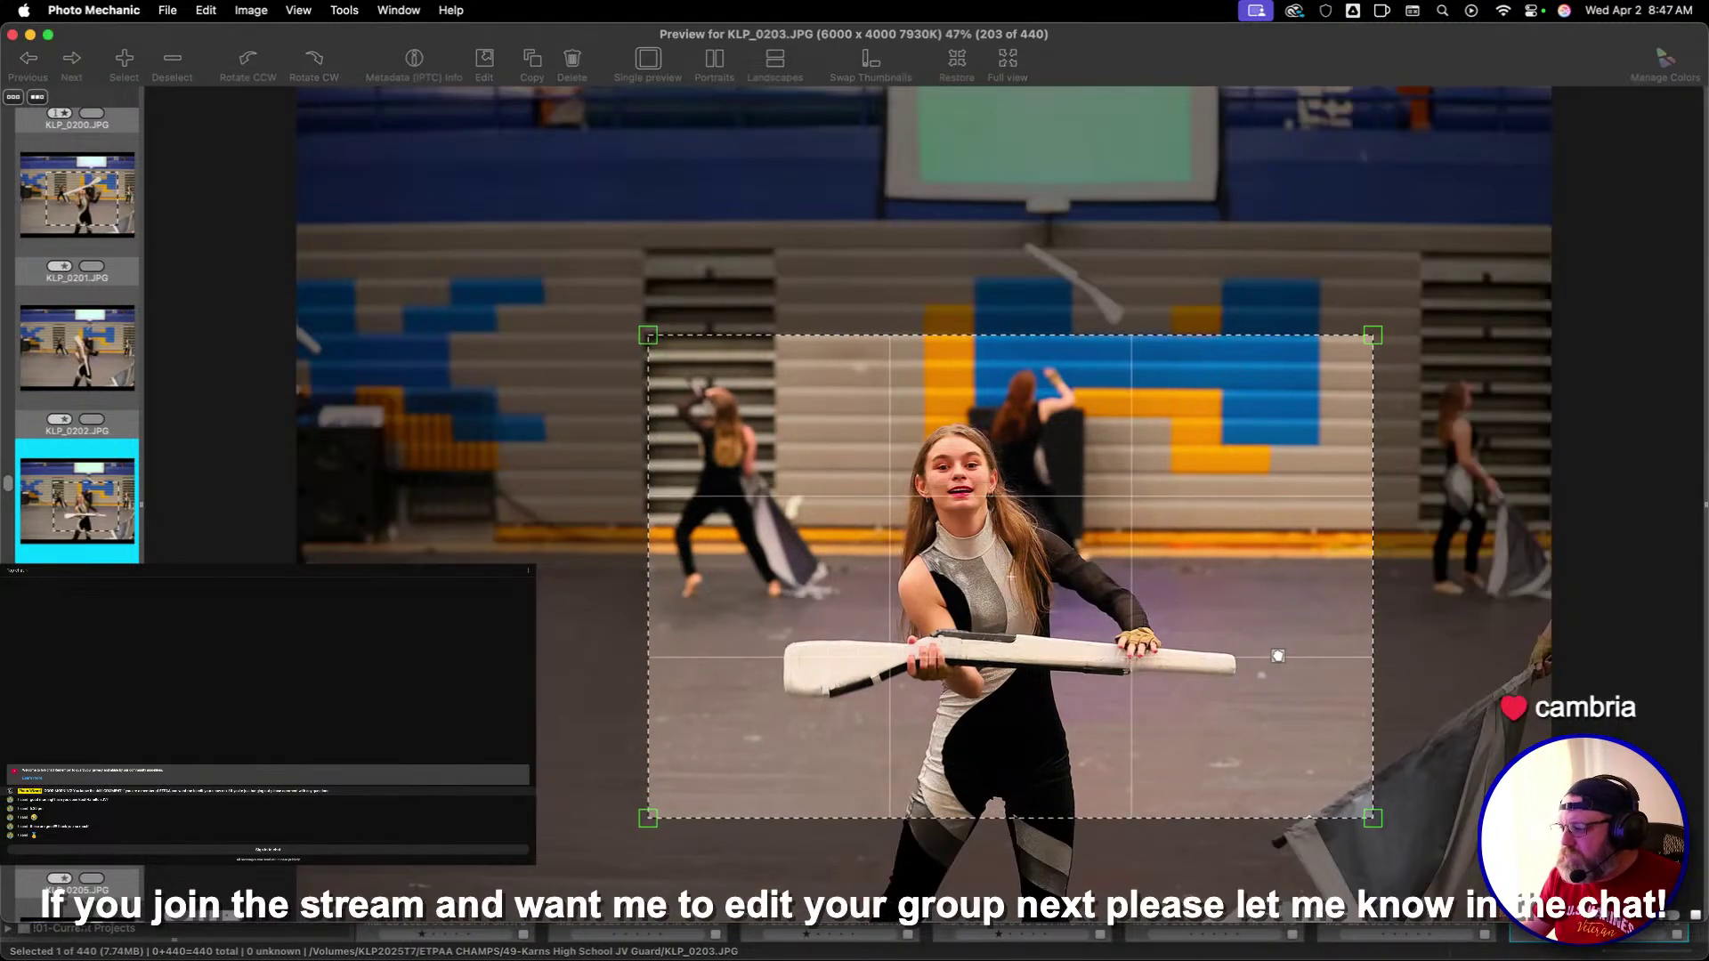
key("Return")
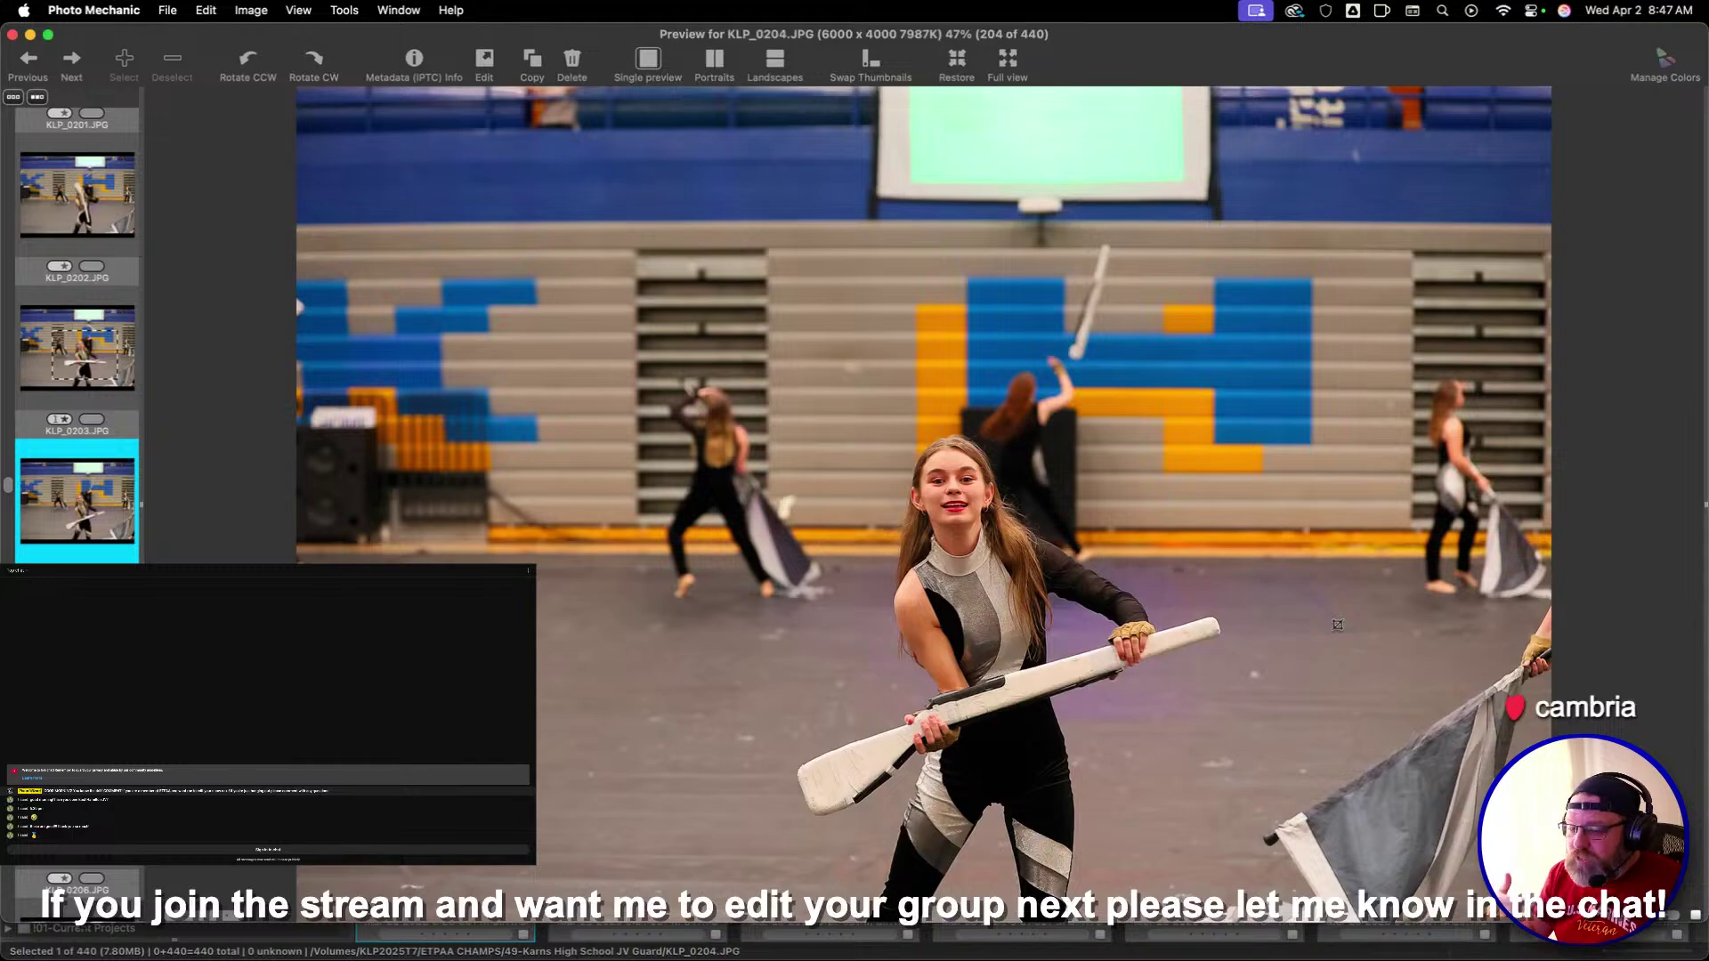
Crop KLP_0205.JPG and KLP_0206.JPG around the smiling rifle performer, passing over KLP_0204.JPG
key("Right")
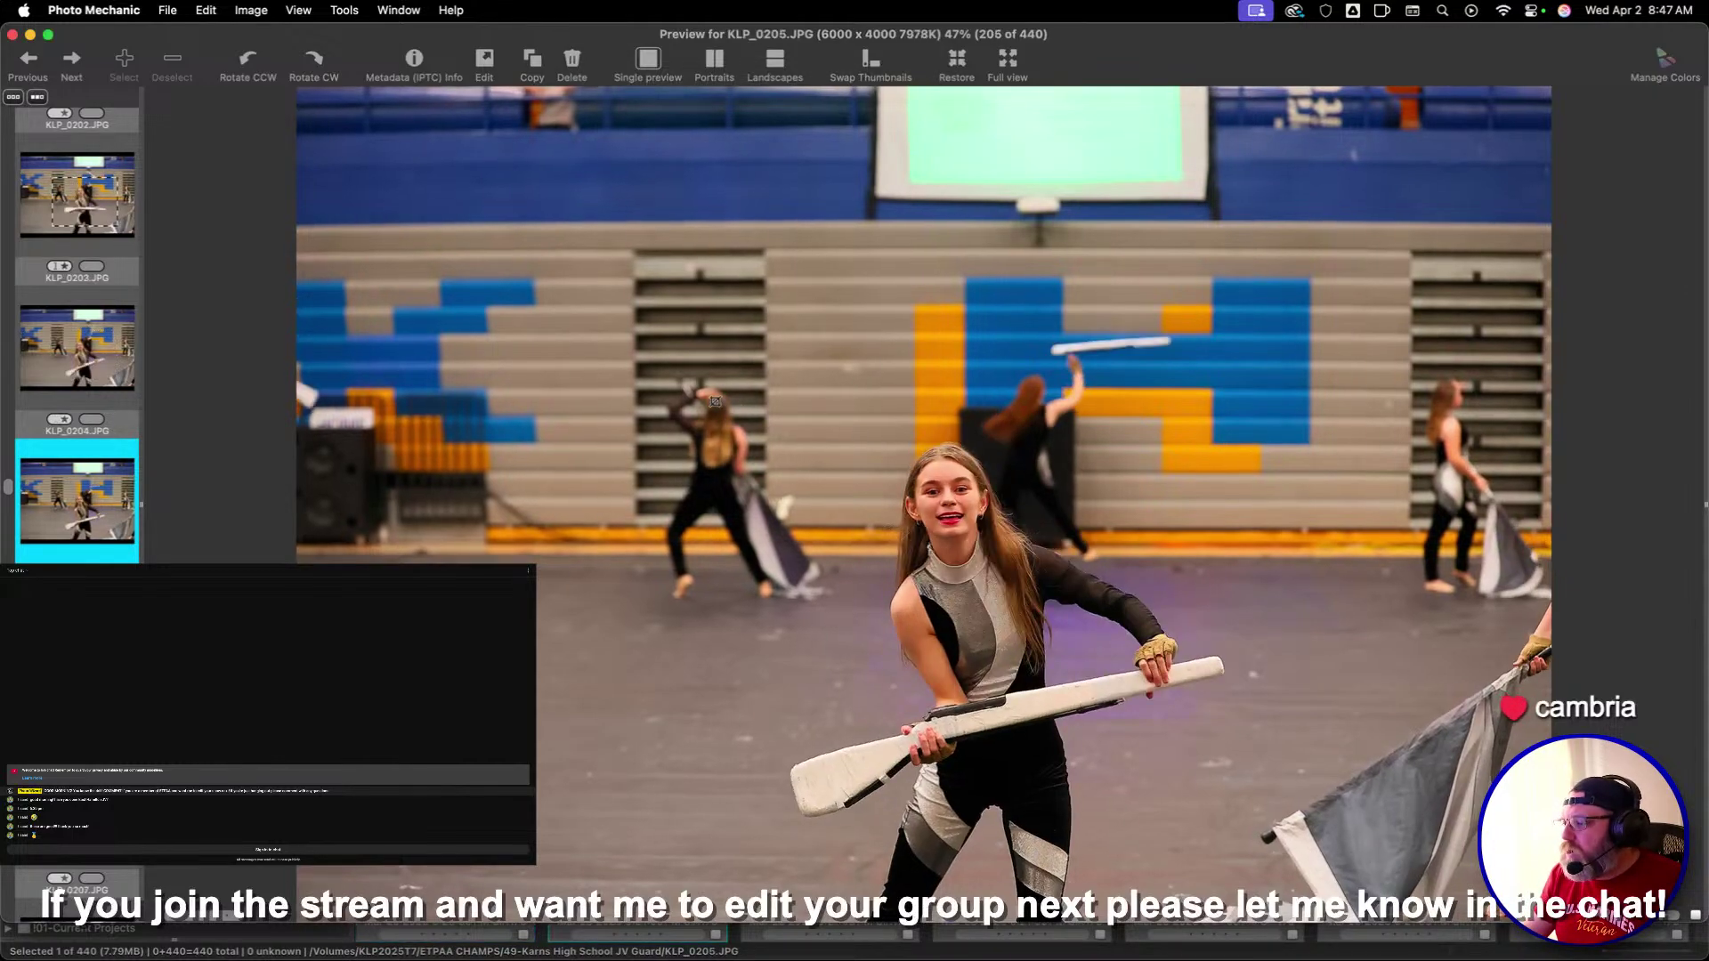
left_click_drag(686, 384, 1493, 923)
left_click_drag(1332, 697, 1220, 679)
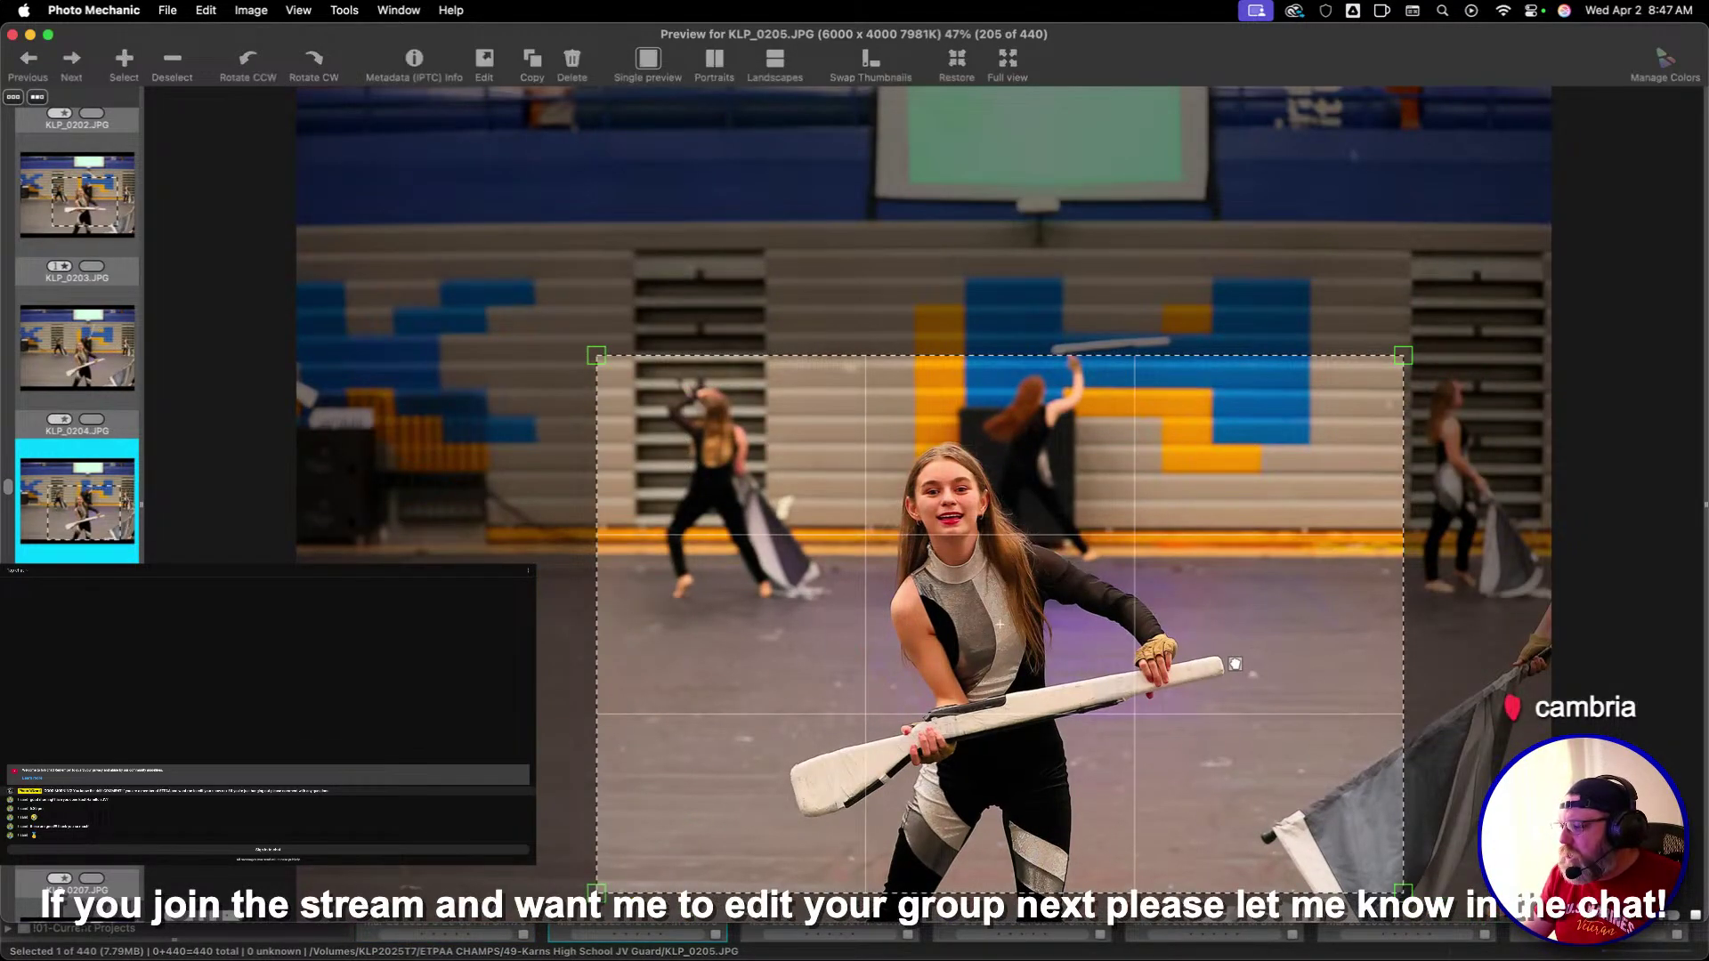
key("Return")
left_click_drag(622, 339, 1278, 698)
key("Return")
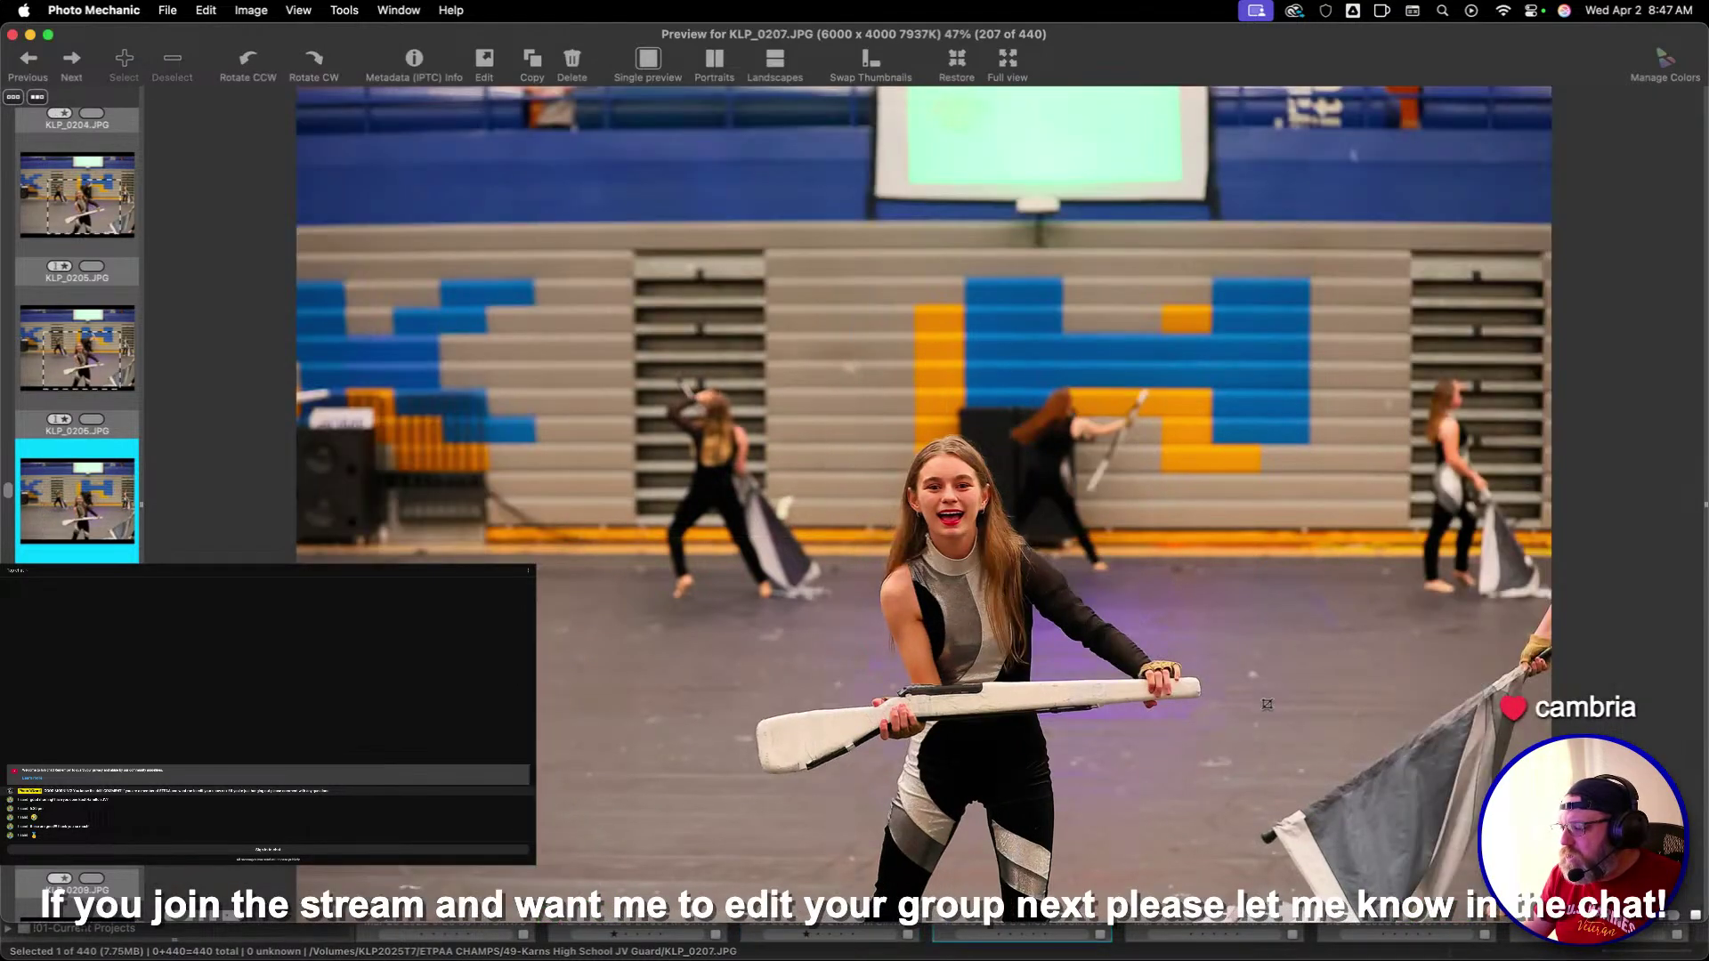
Crop KLP_0208.JPG and KLP_0209.JPG around the performer holding the rifle level, leaving KLP_0207.JPG uncropped
key("Right")
left_click_drag(517, 317, 1246, 801)
key("Return")
key("Right")
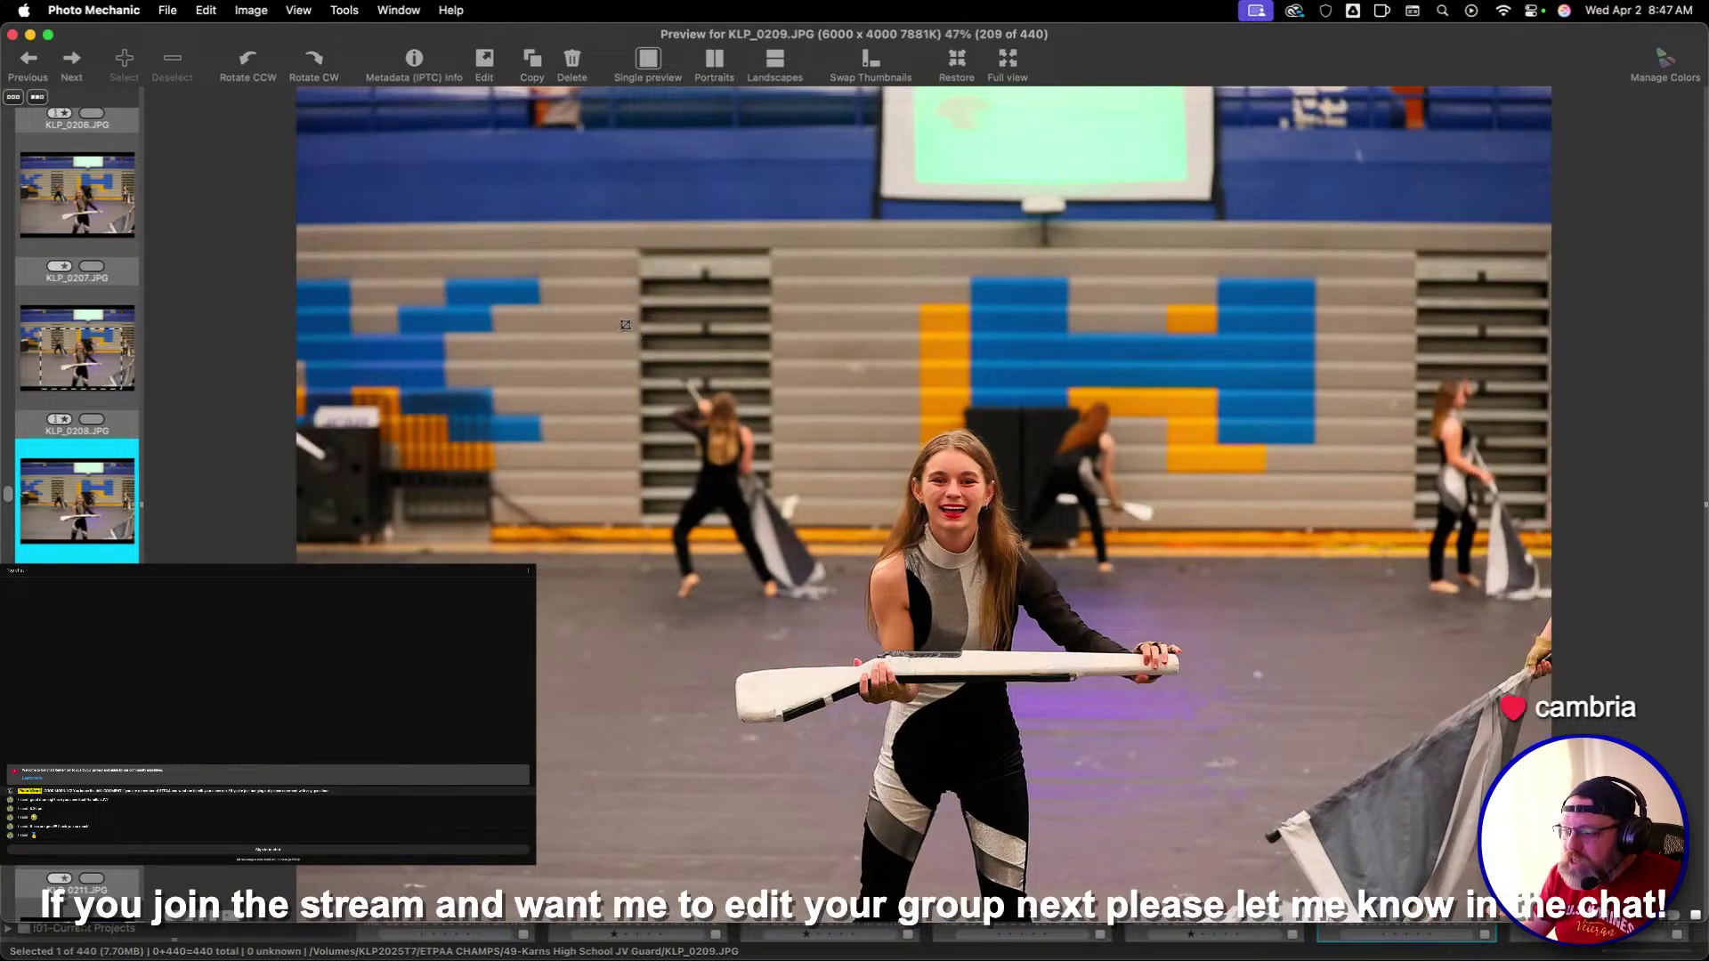
left_click_drag(567, 335, 1201, 773)
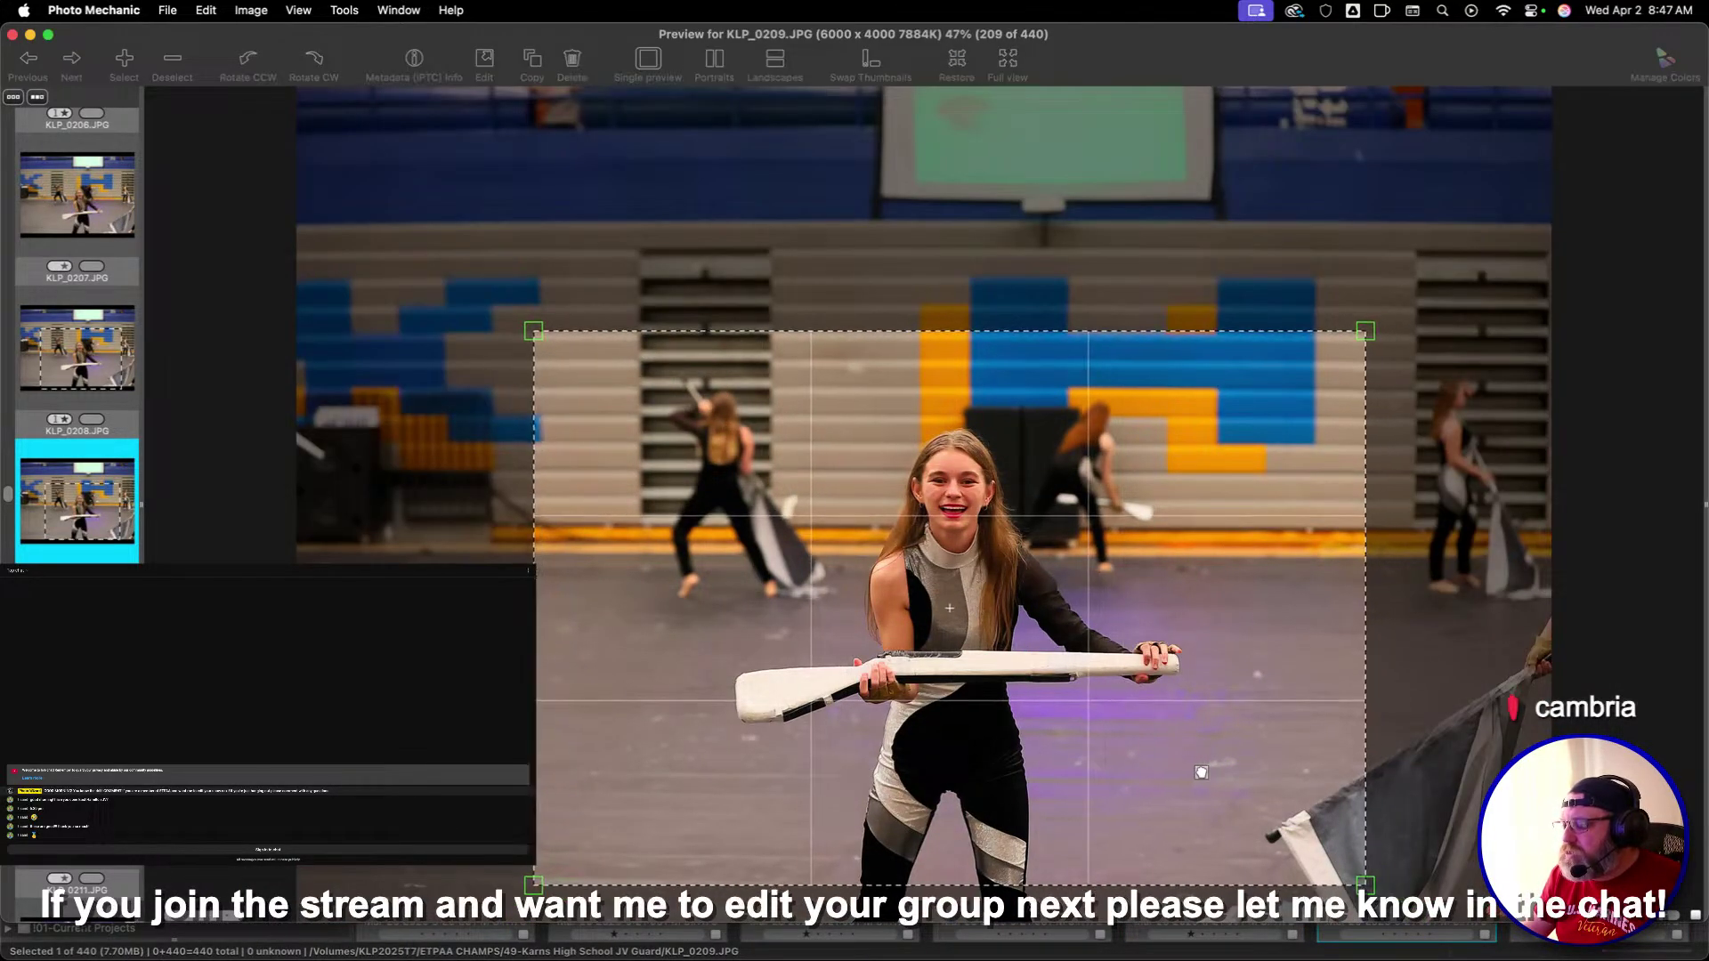
key("Return")
Examine the flag frames from KLP_0210.JPG through KLP_0215.JPG for keepers
key("Right")
key("Right")
key("Right")
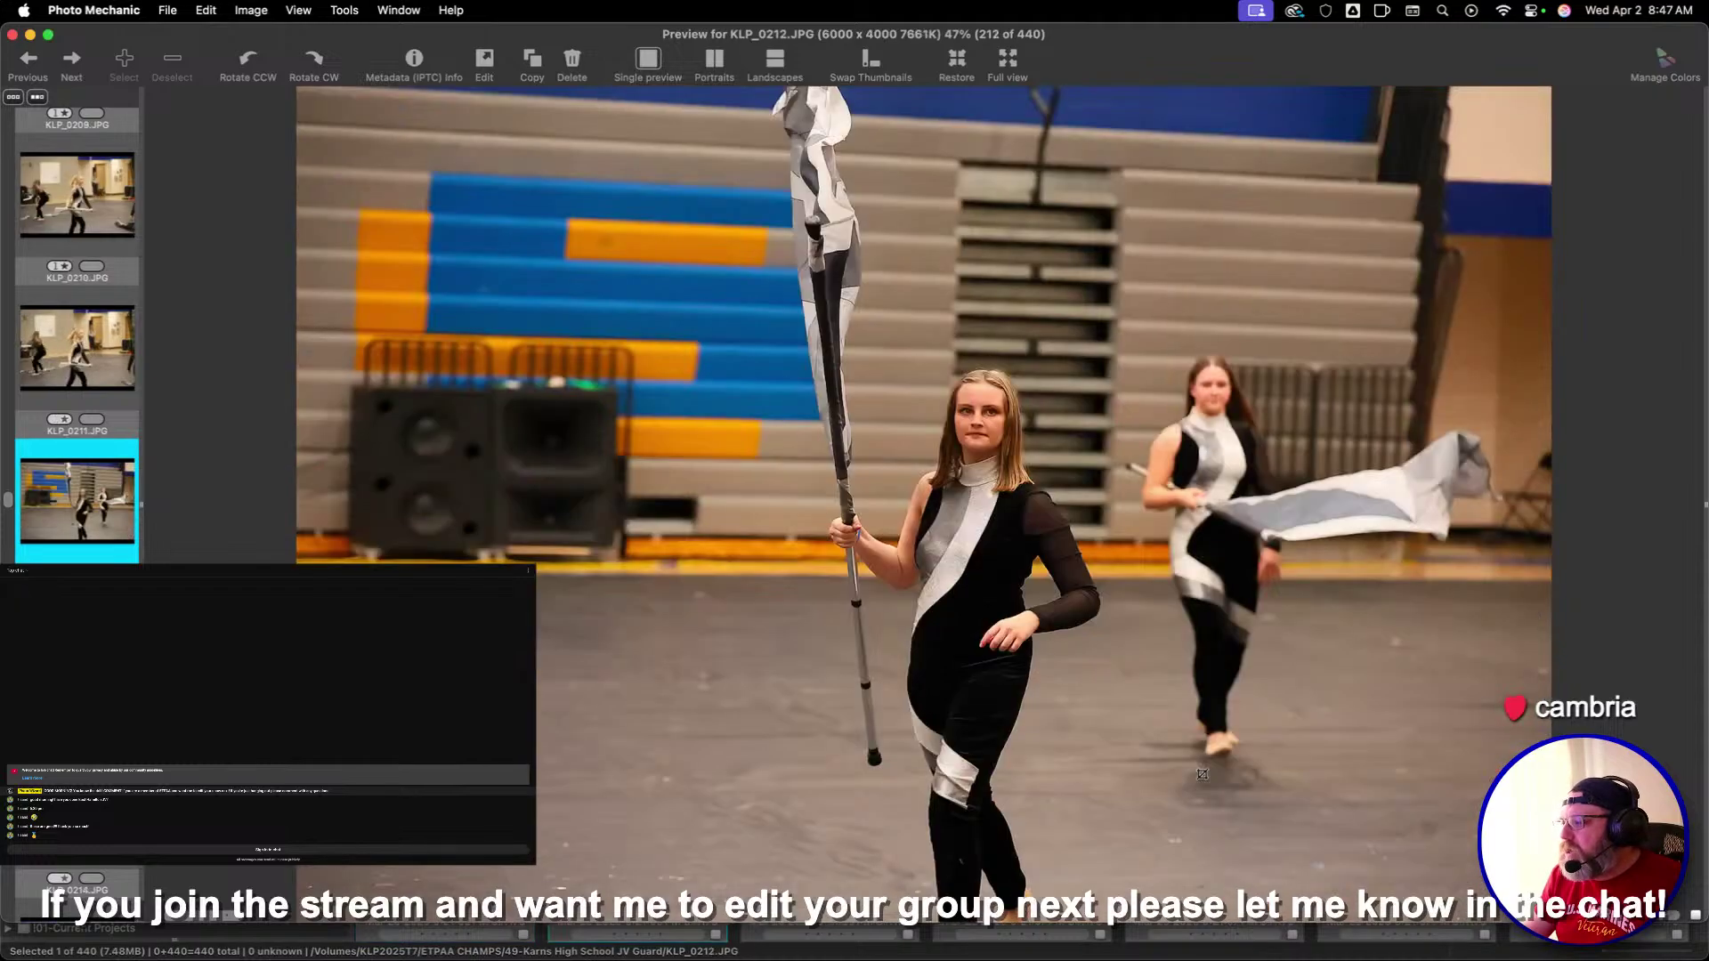
key("Right")
key("Right")
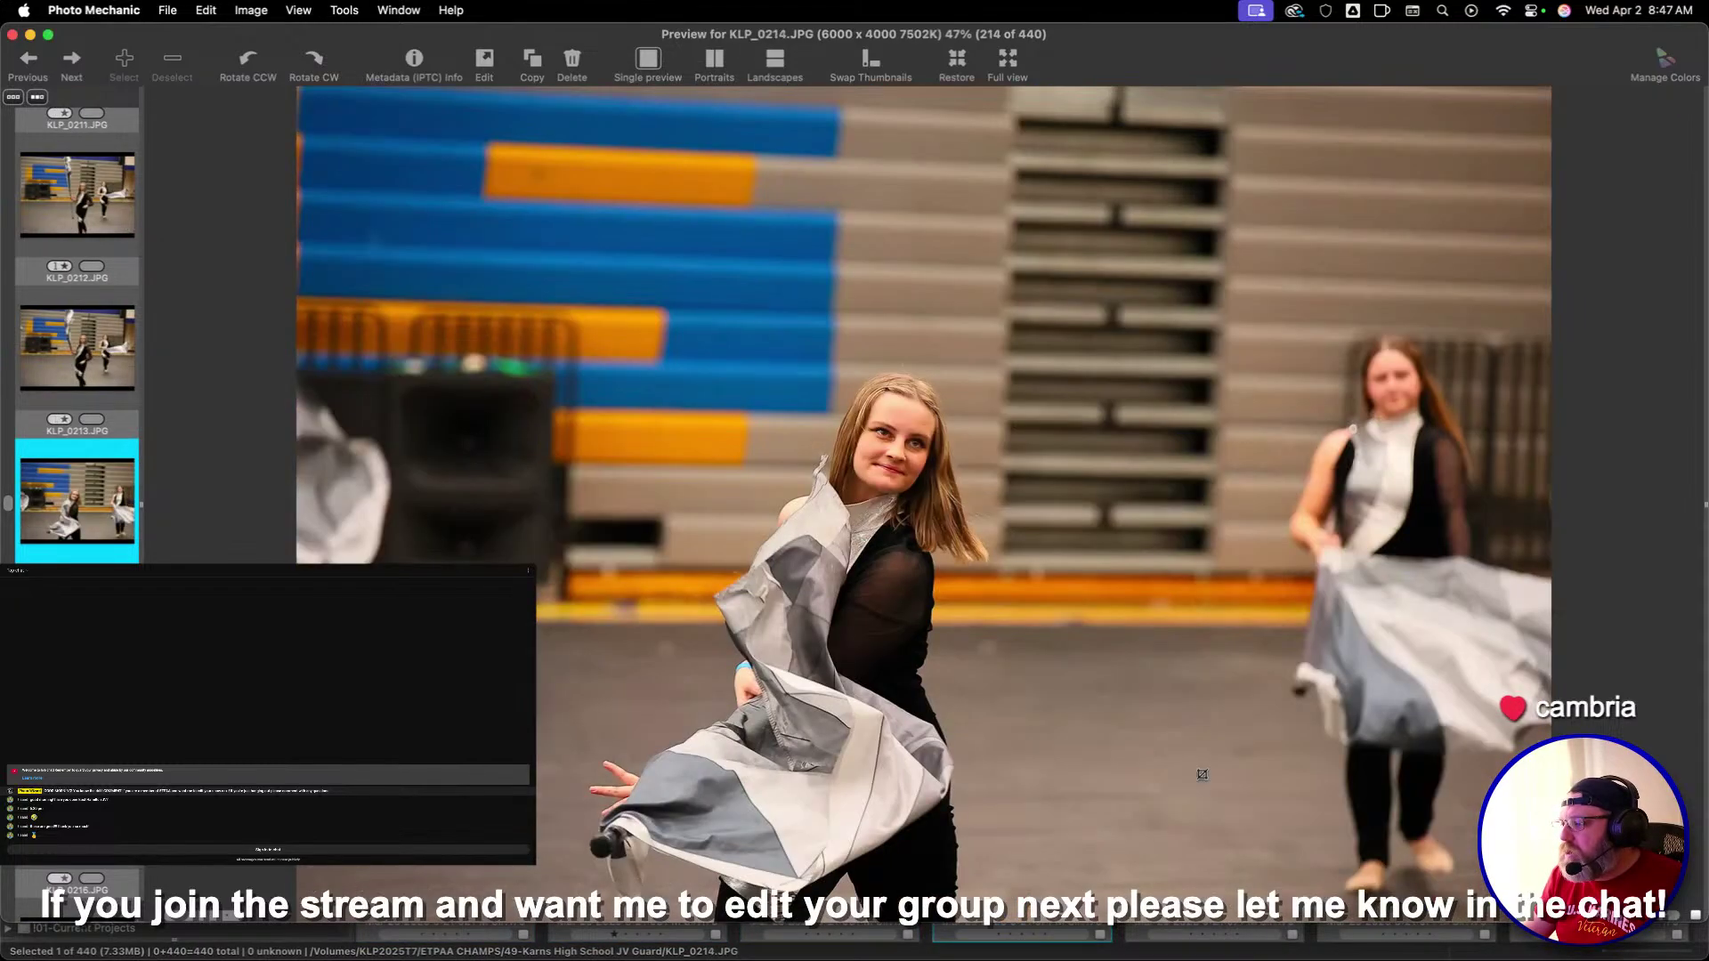
key("Right")
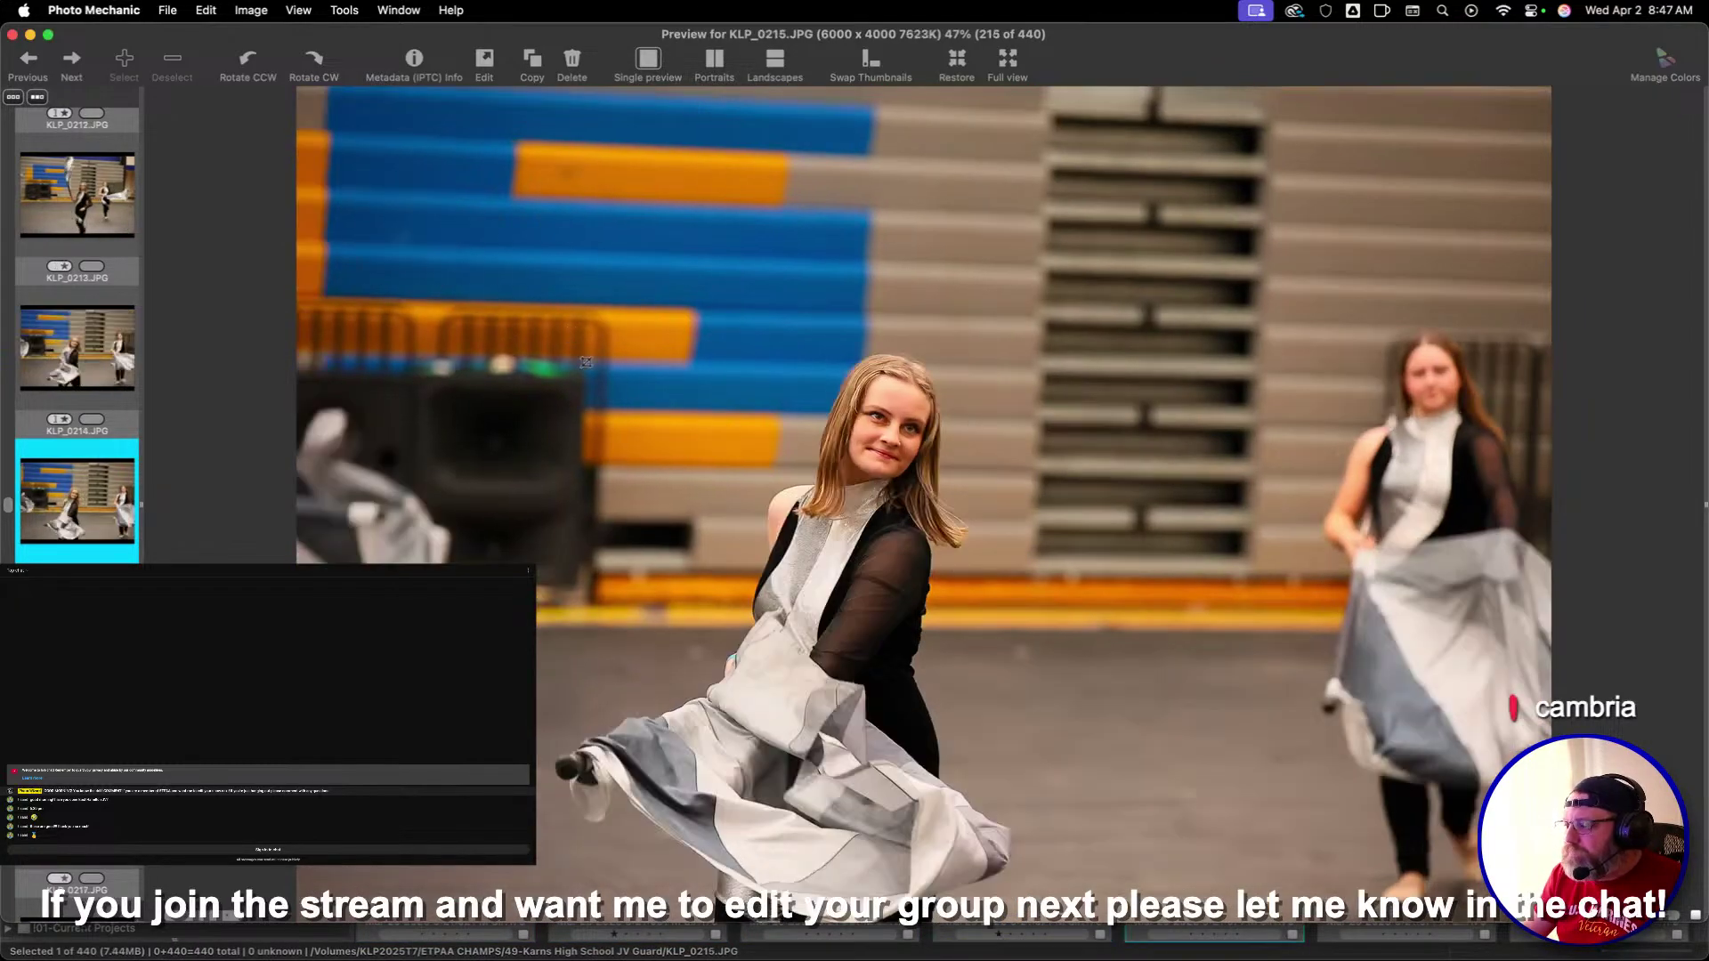
Crop KLP_0214.JPG around the flag performer in the foreground
key("Left")
left_click_drag(303, 240, 1319, 916)
key("Right")
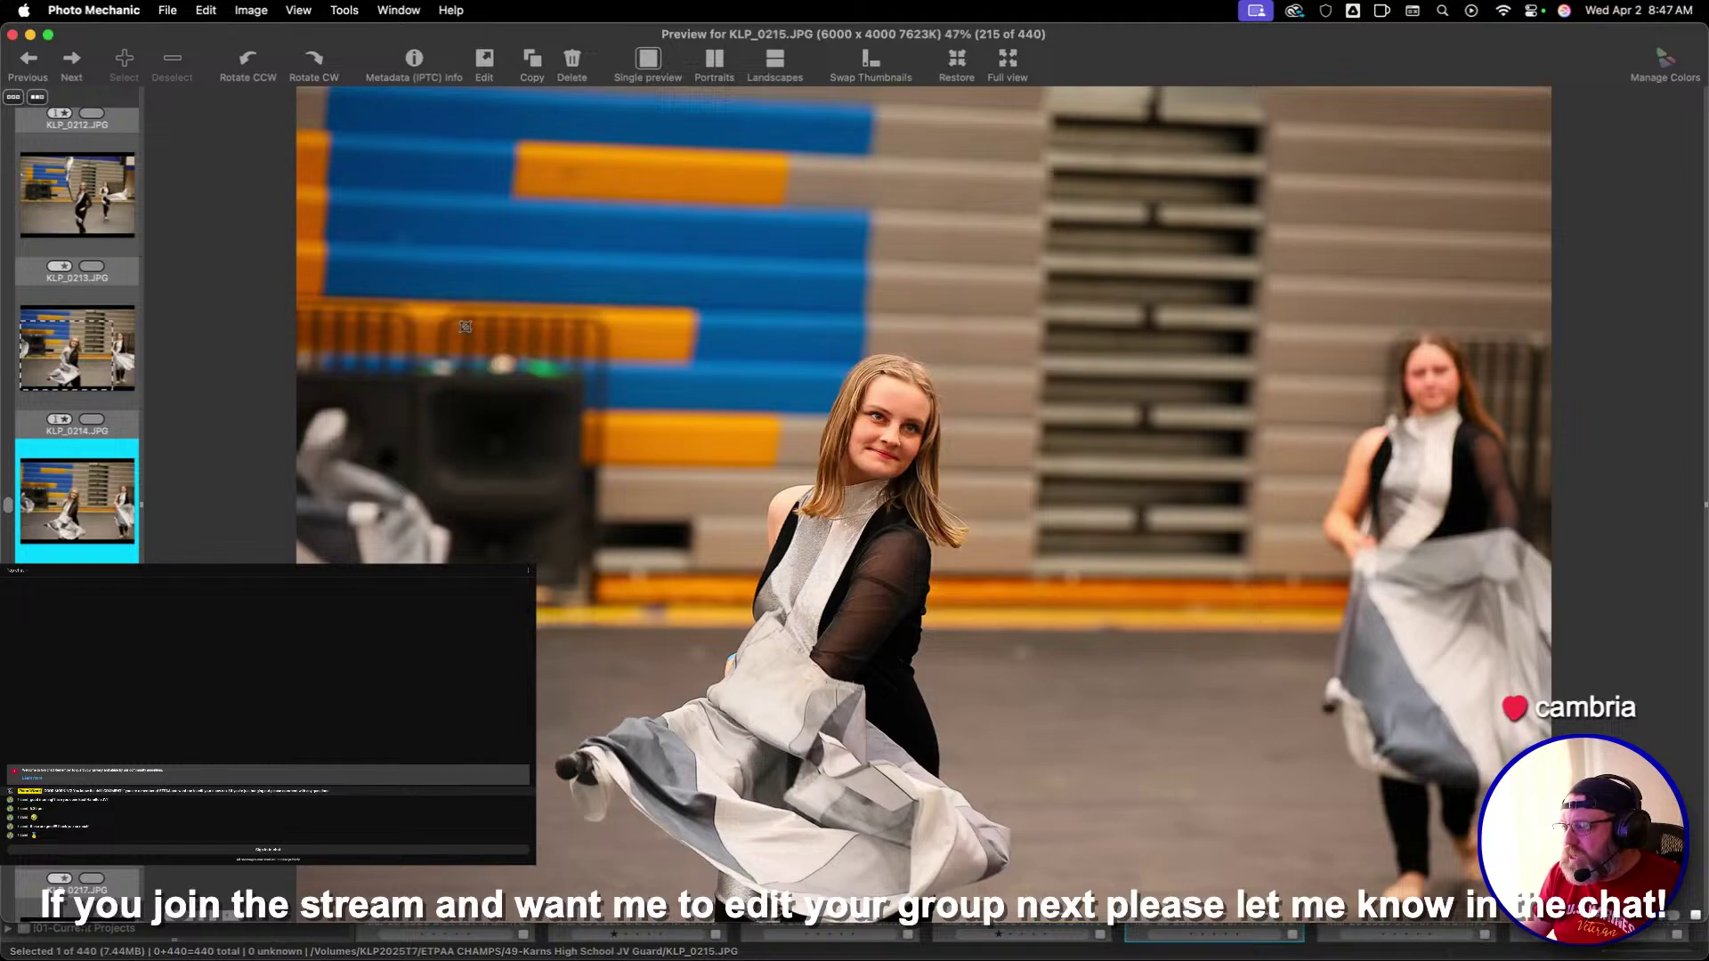
Crop KLP_0220.JPG around the central flag performer, leaving KLP_0215.JPG through KLP_0219.JPG uncropped
key("Right")
key("Right")
key("Right")
key("Right")
key("Right")
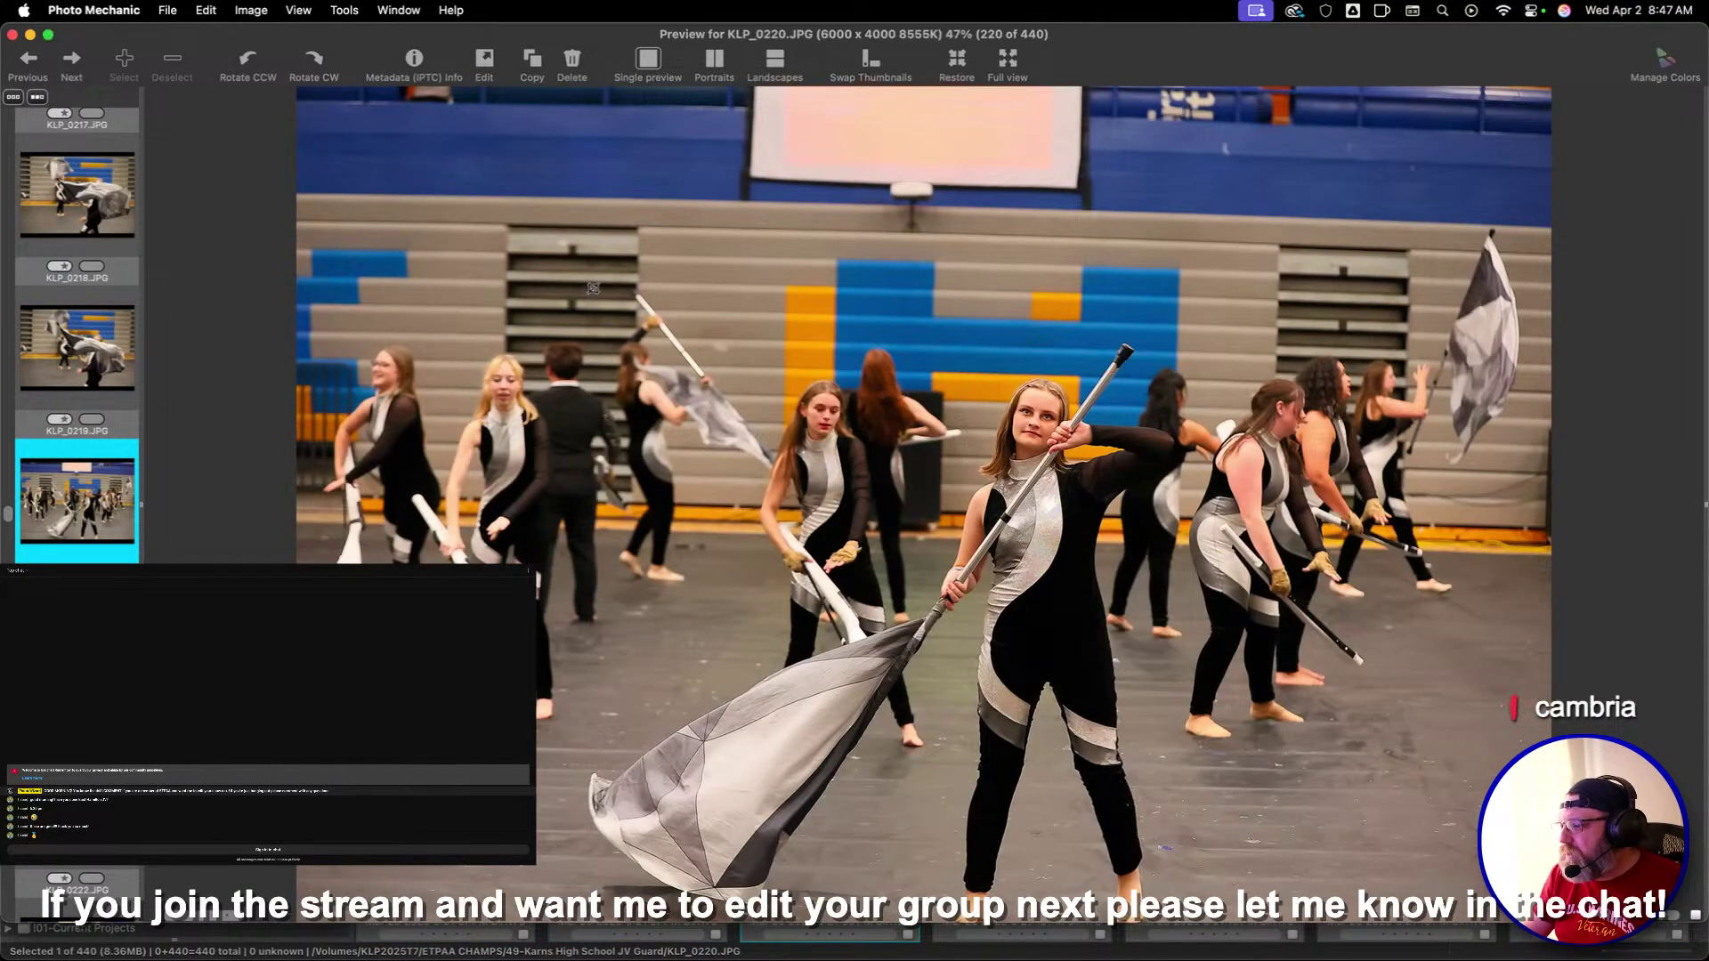
left_click_drag(593, 288, 1415, 827)
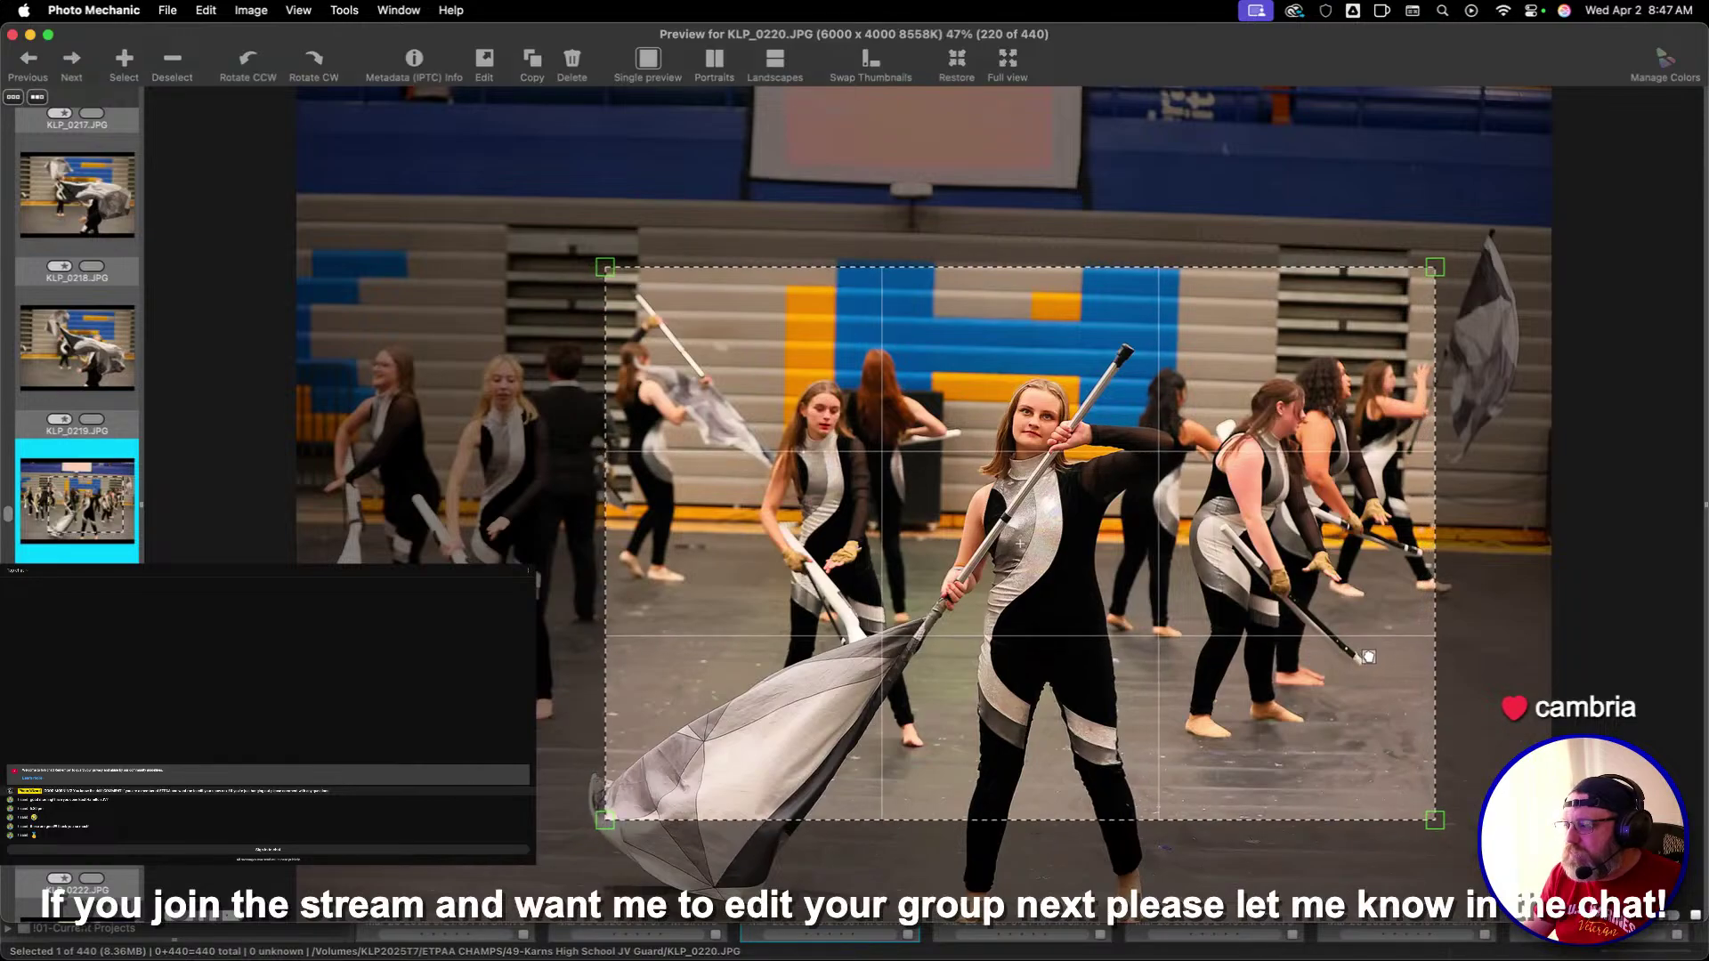
Crop KLP_0227.JPG around the two front rifle performers, passing over KLP_0221.JPG through KLP_0226.JPG
key("Right")
key("Right")
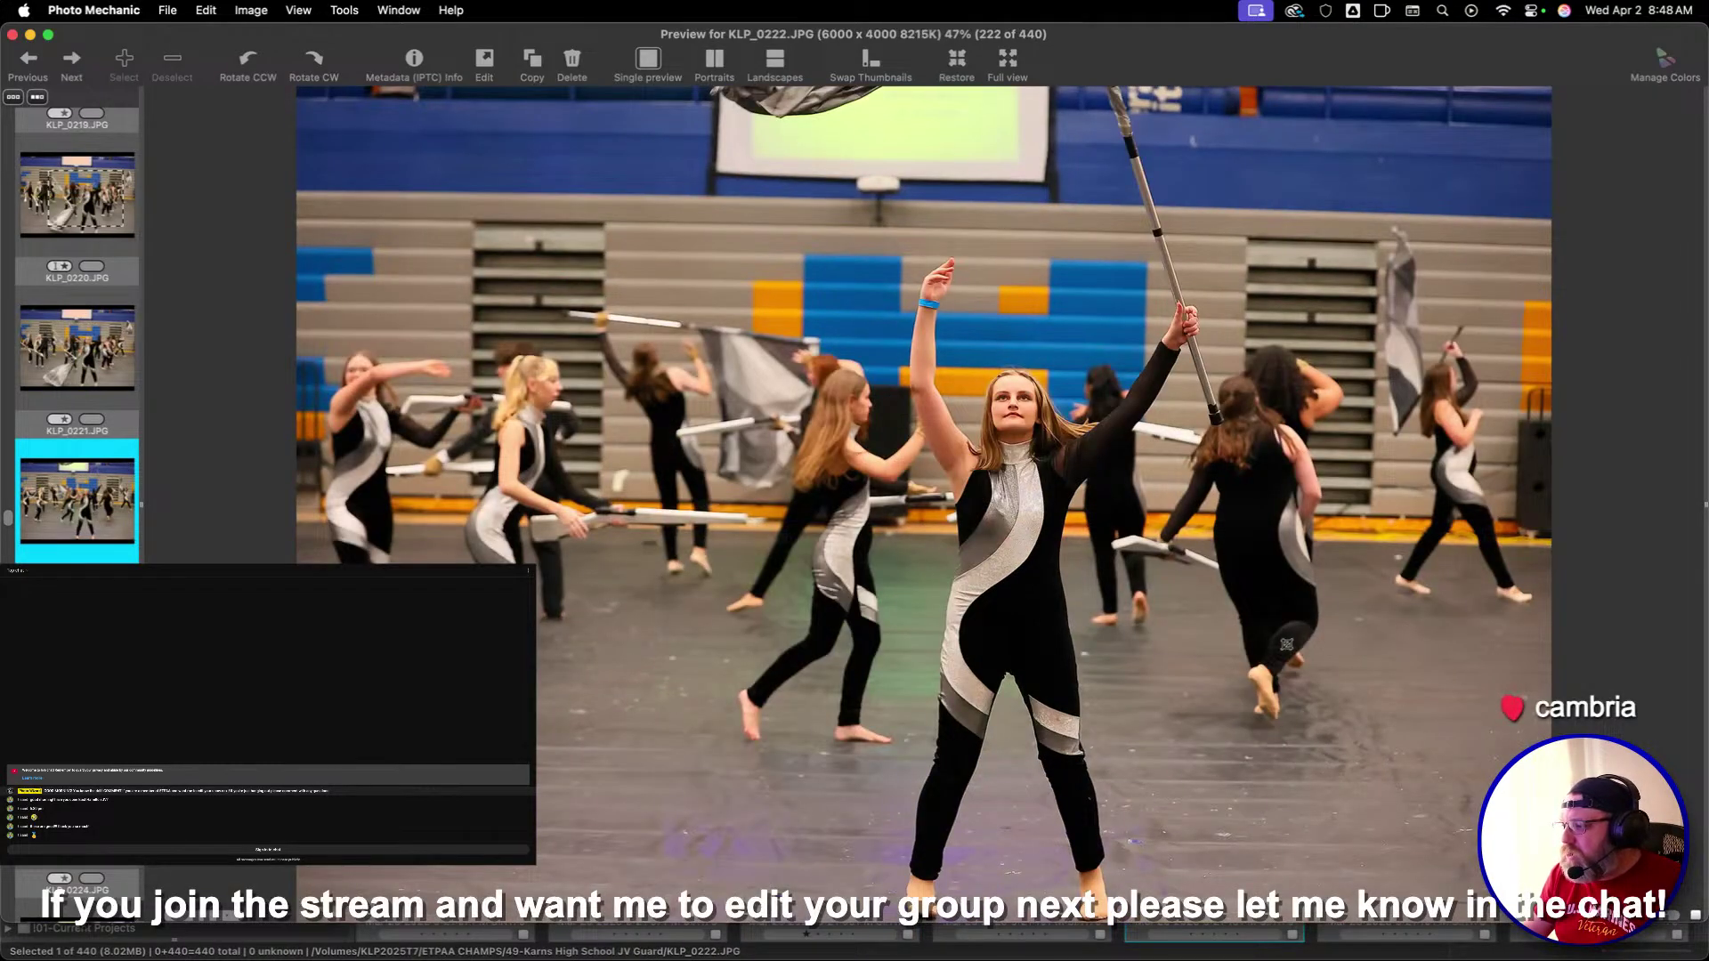
key("Right")
key("Right")
key("Right")
key("Right")
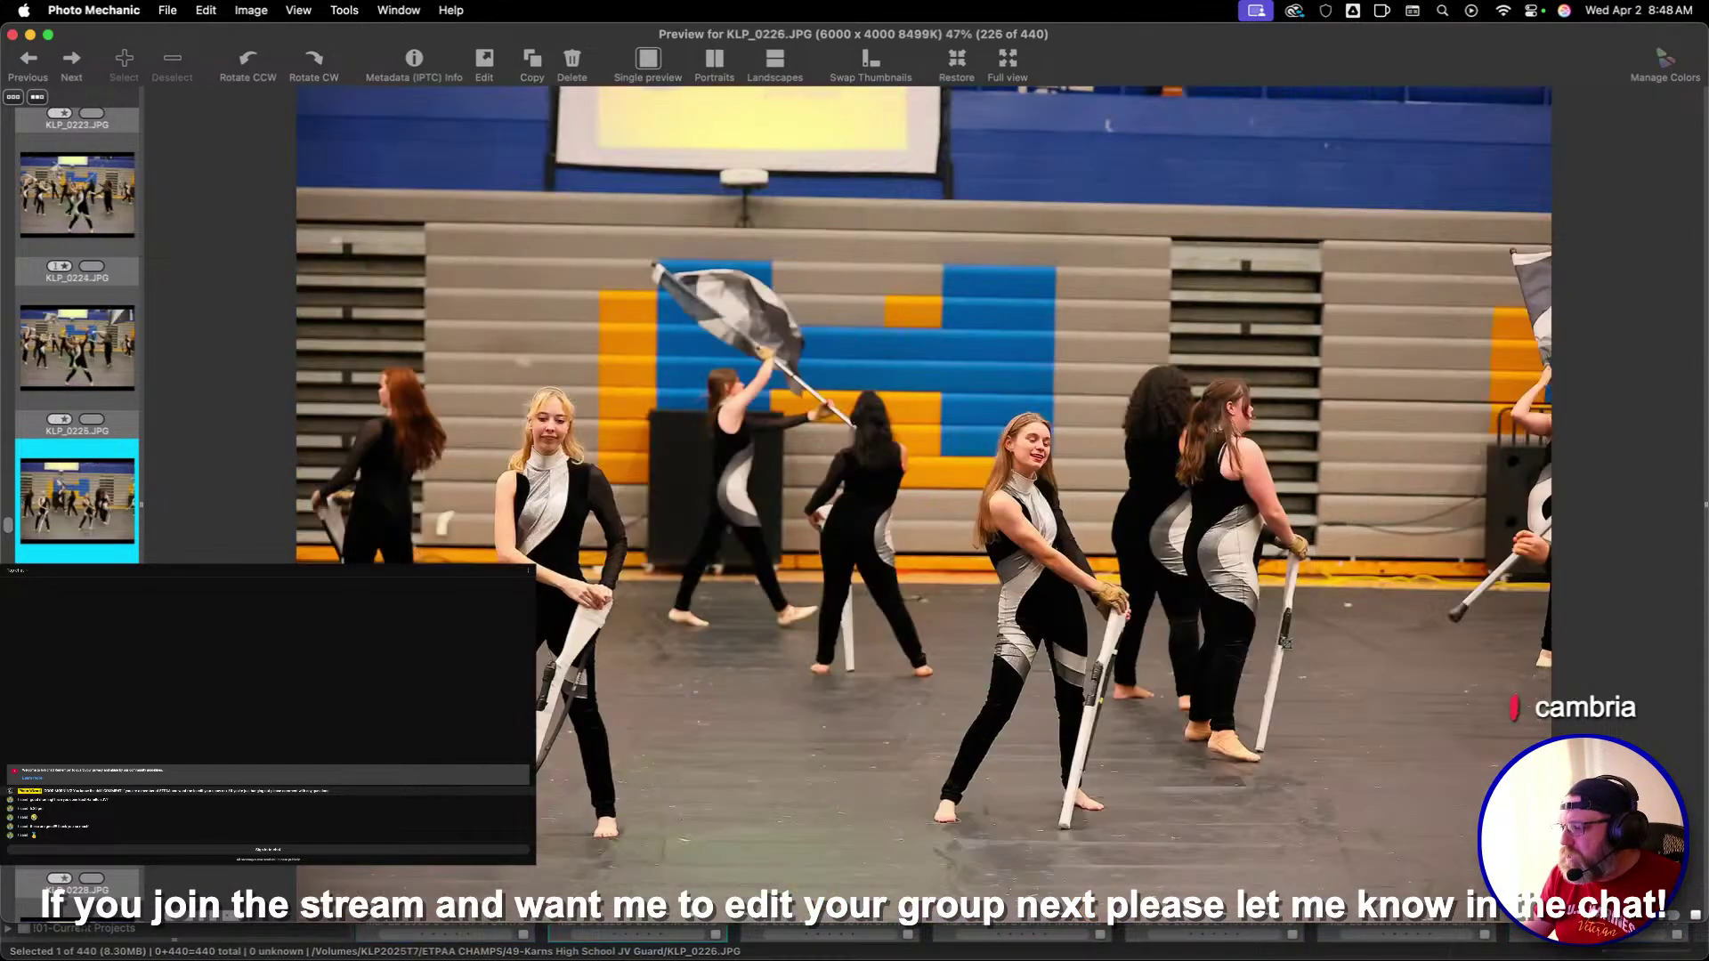
key("Right")
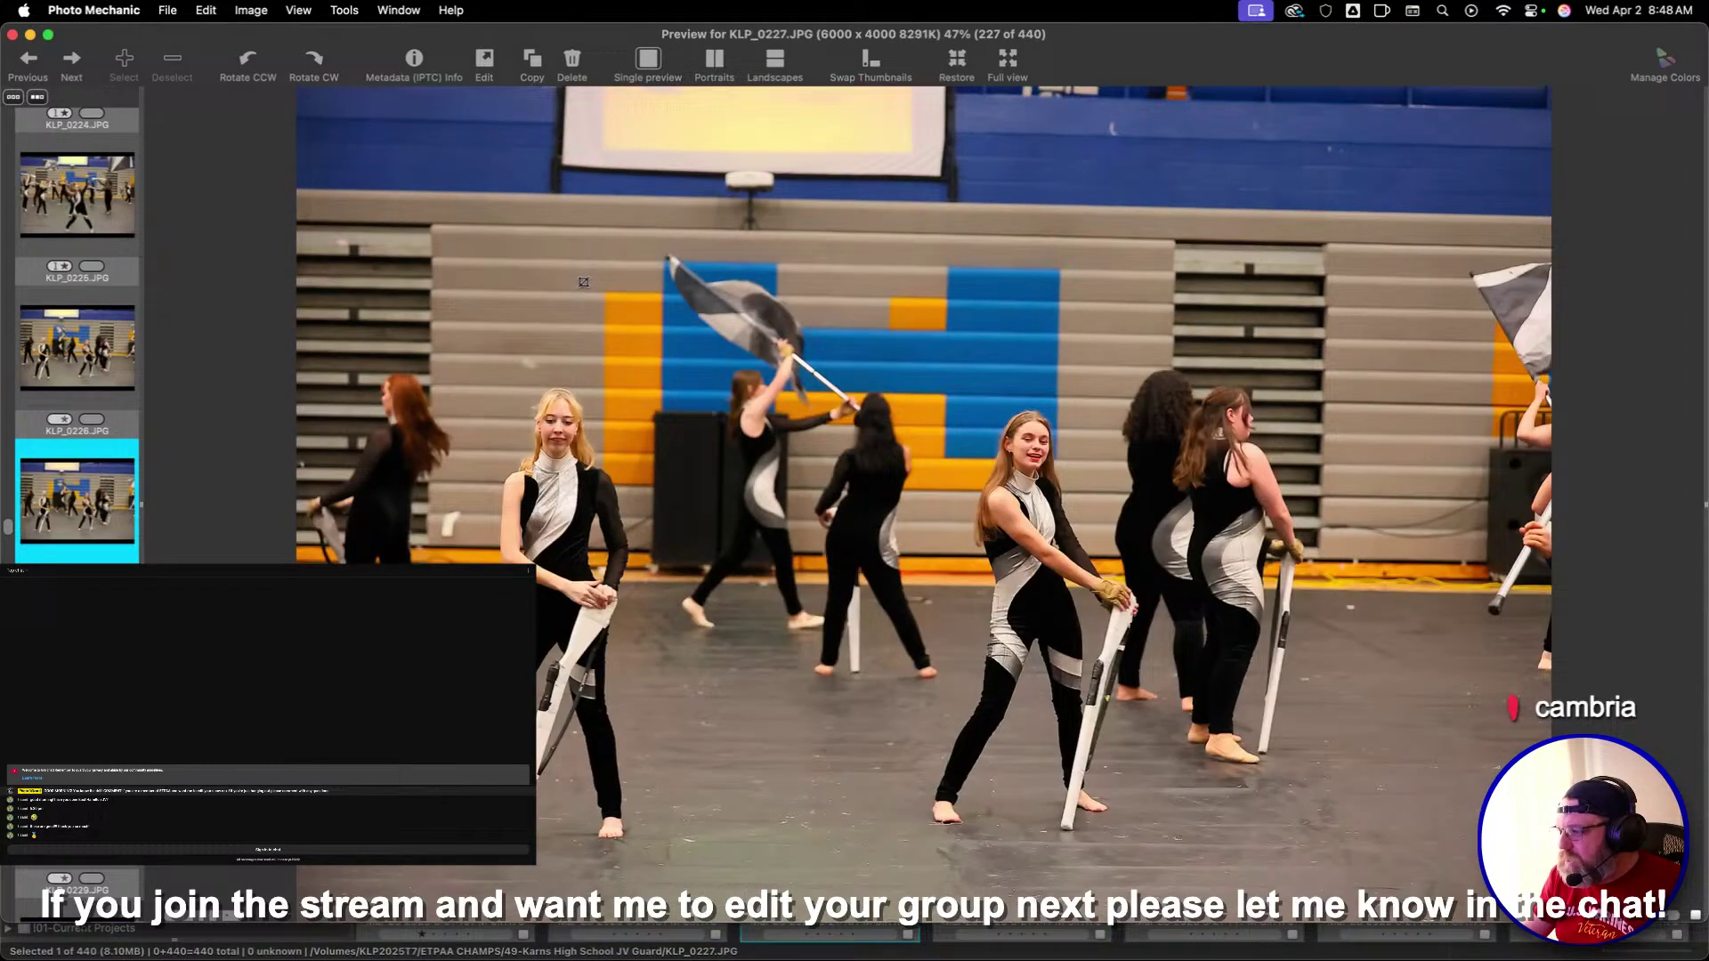
left_click_drag(581, 279, 1445, 855)
left_click_drag(1379, 757, 1150, 734)
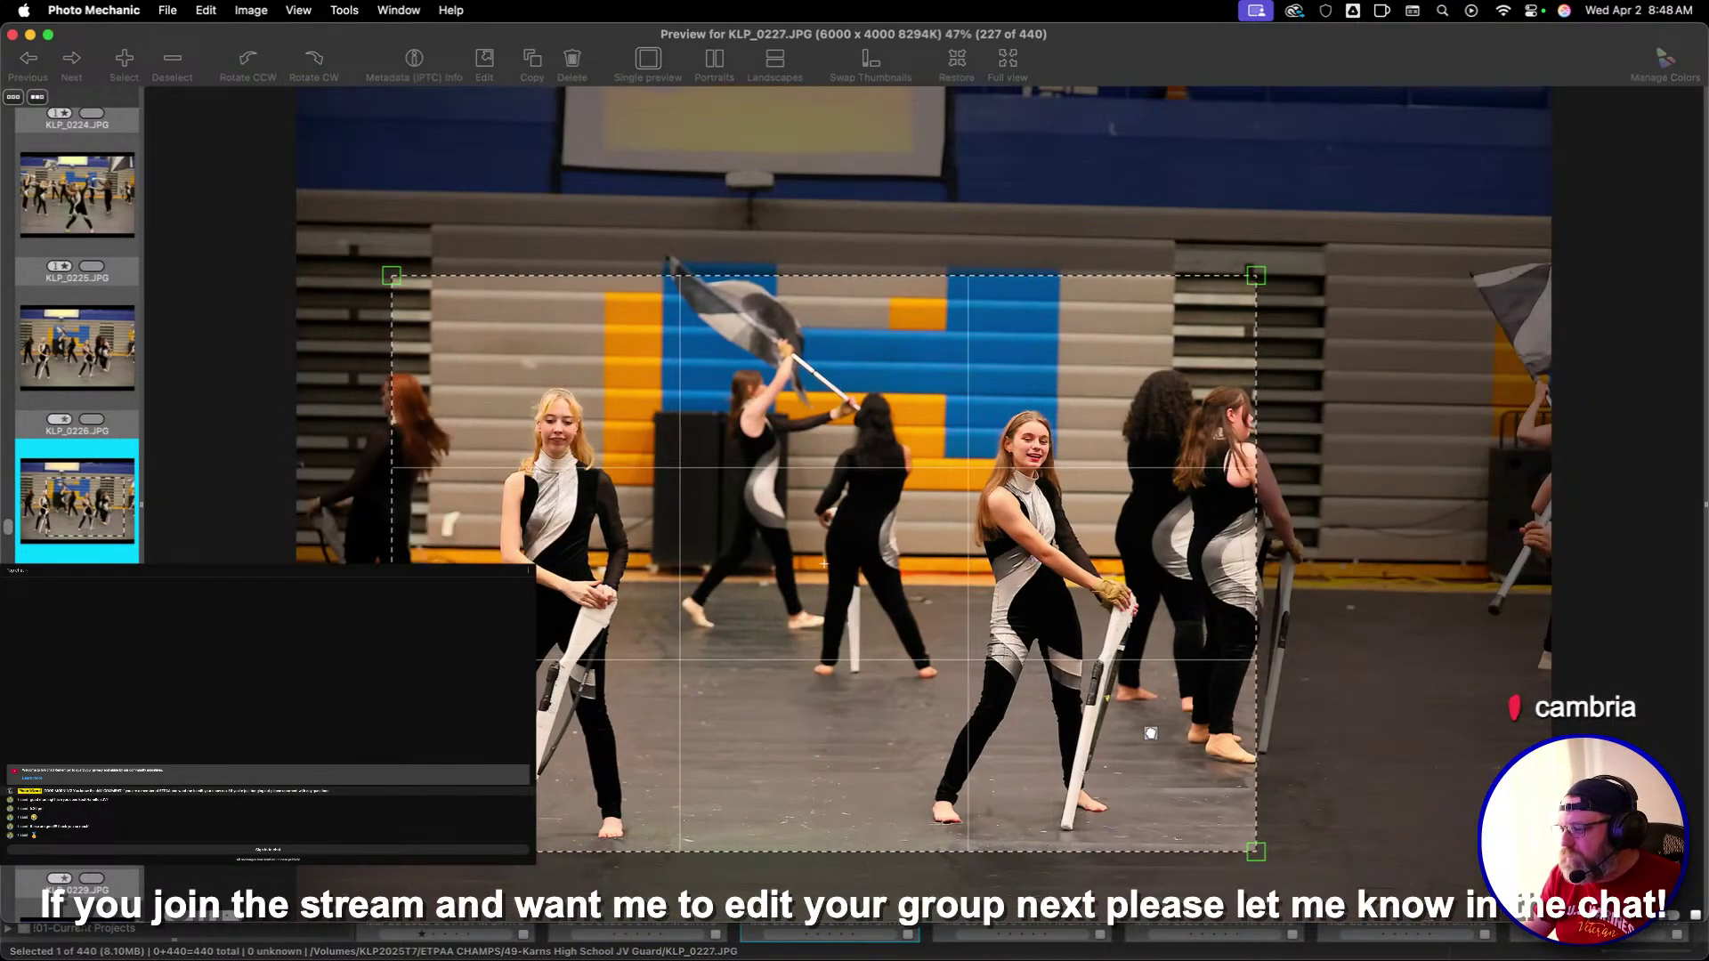
Crop KLP_0228.JPG around the front rifle performers, leaving out most of the flag performer at the photo's right edge
key("Right")
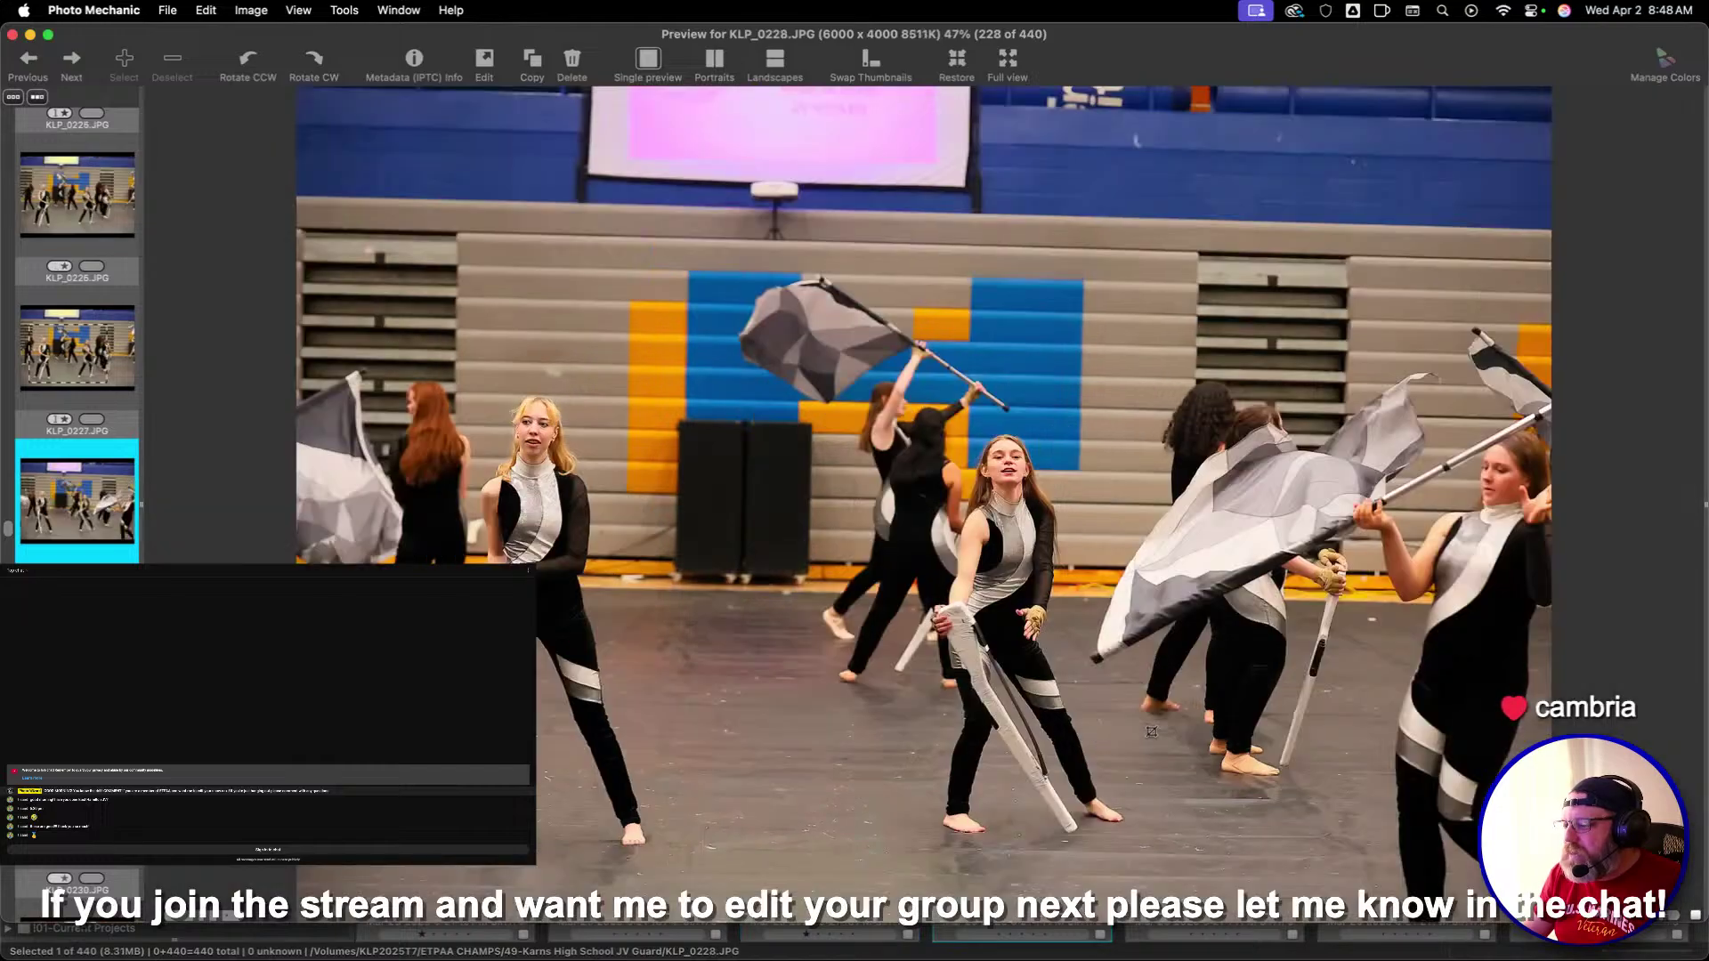
left_click_drag(321, 229, 1354, 919)
left_click_drag(1111, 658, 1093, 613)
key("Right")
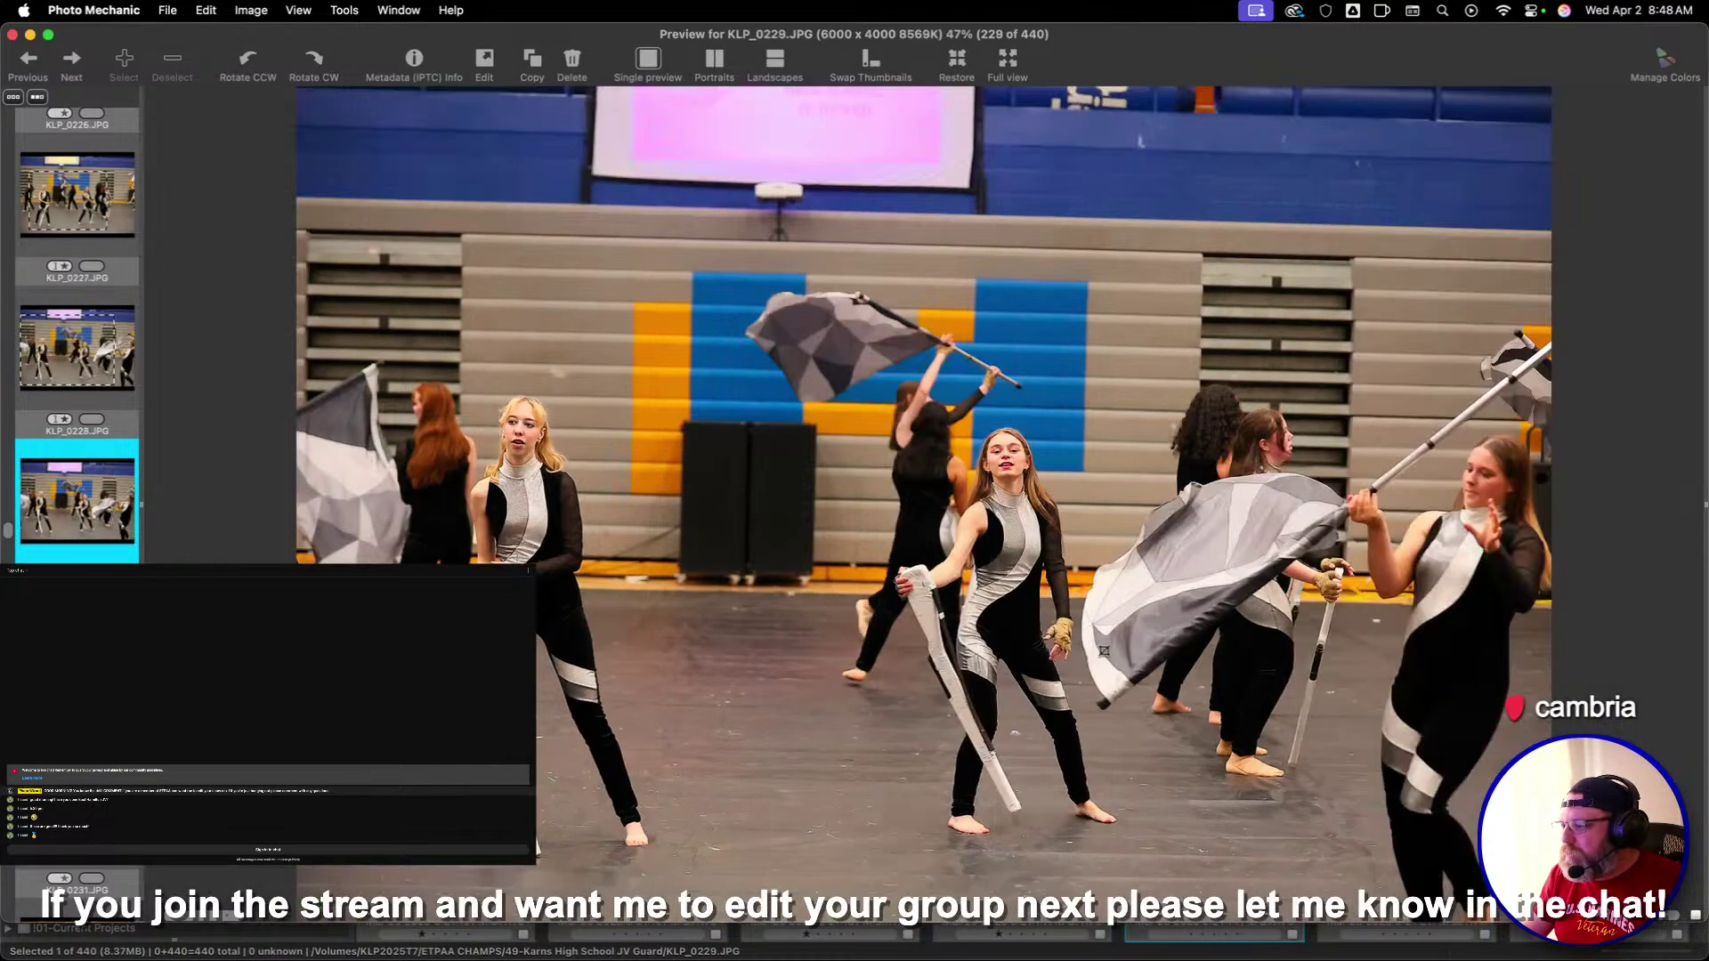
Compare KLP_0229.JPG with its neighbours, crop it around the front rifle performers, and crop KLP_0230.JPG around the central rifle performer
key("Right")
key("Left")
key("Left")
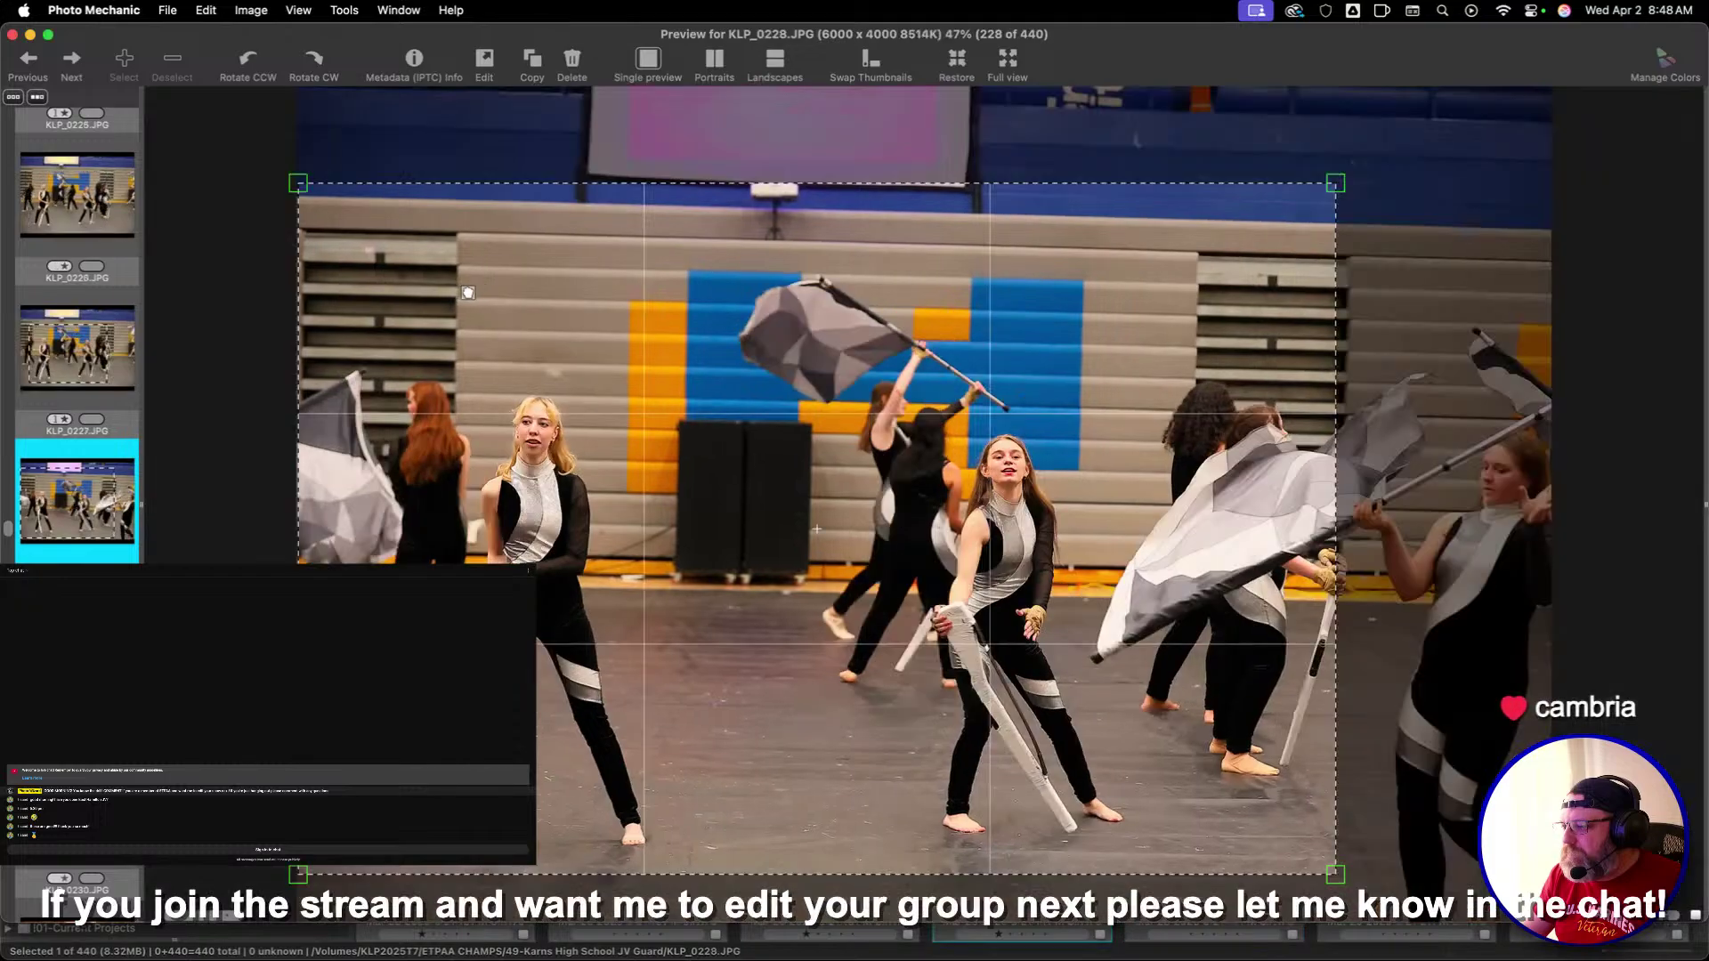
key("Right")
key("Right")
key("Right")
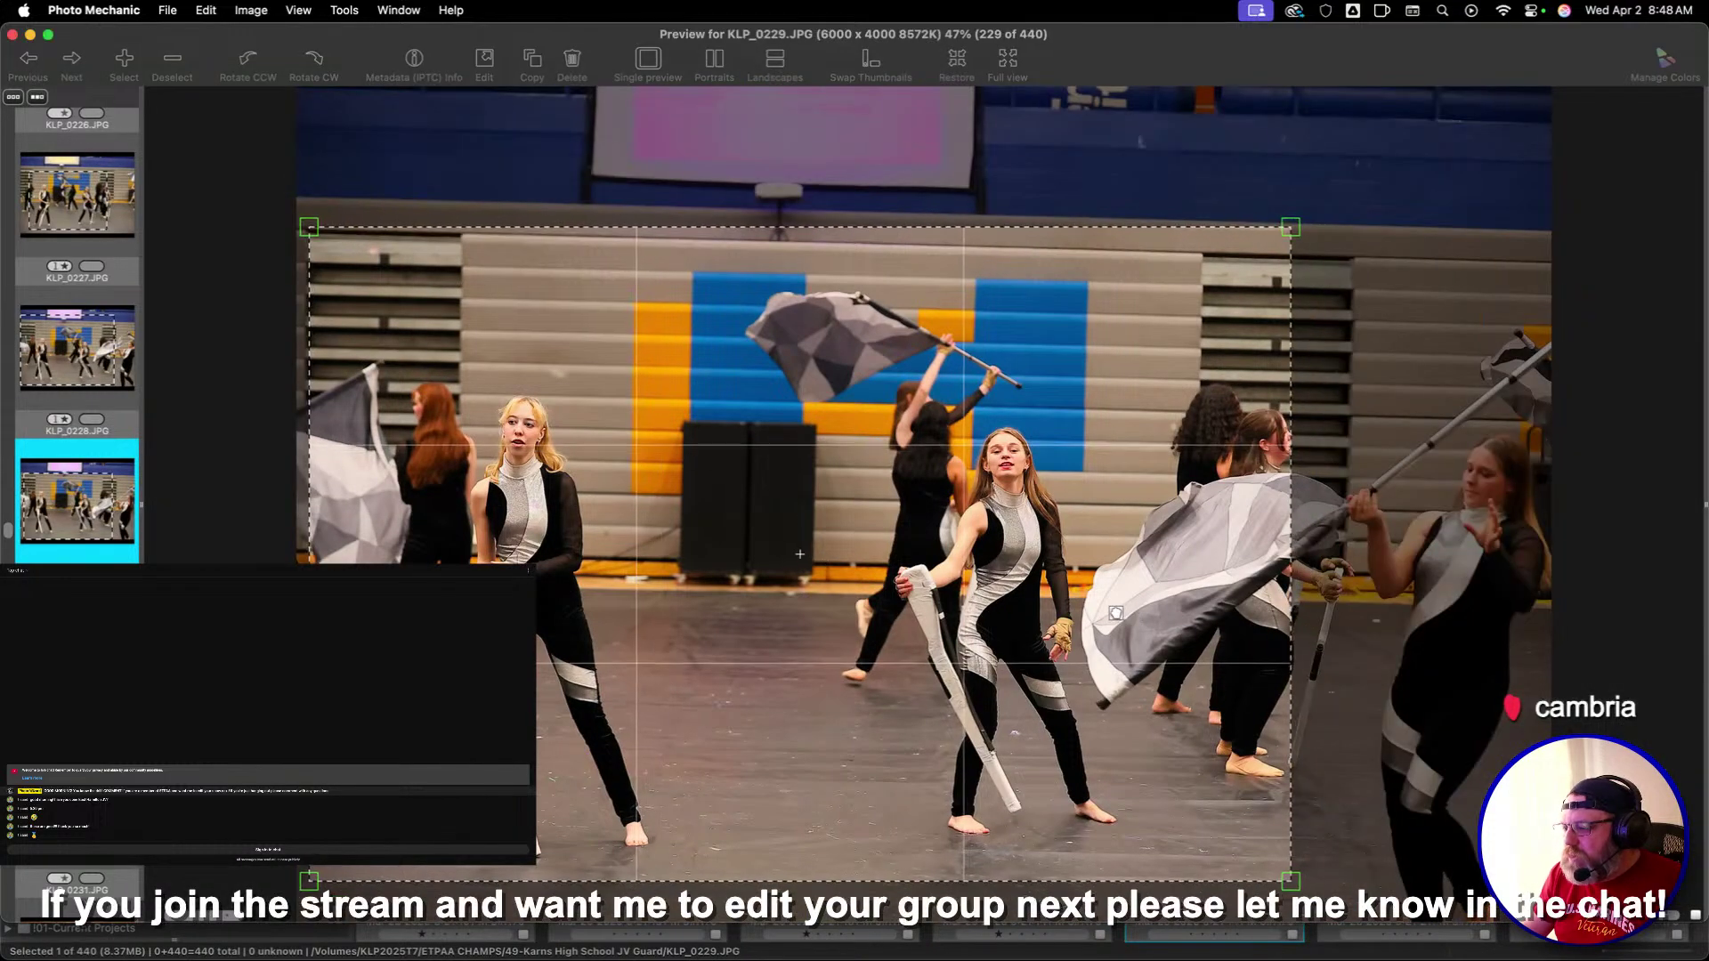
key("Left")
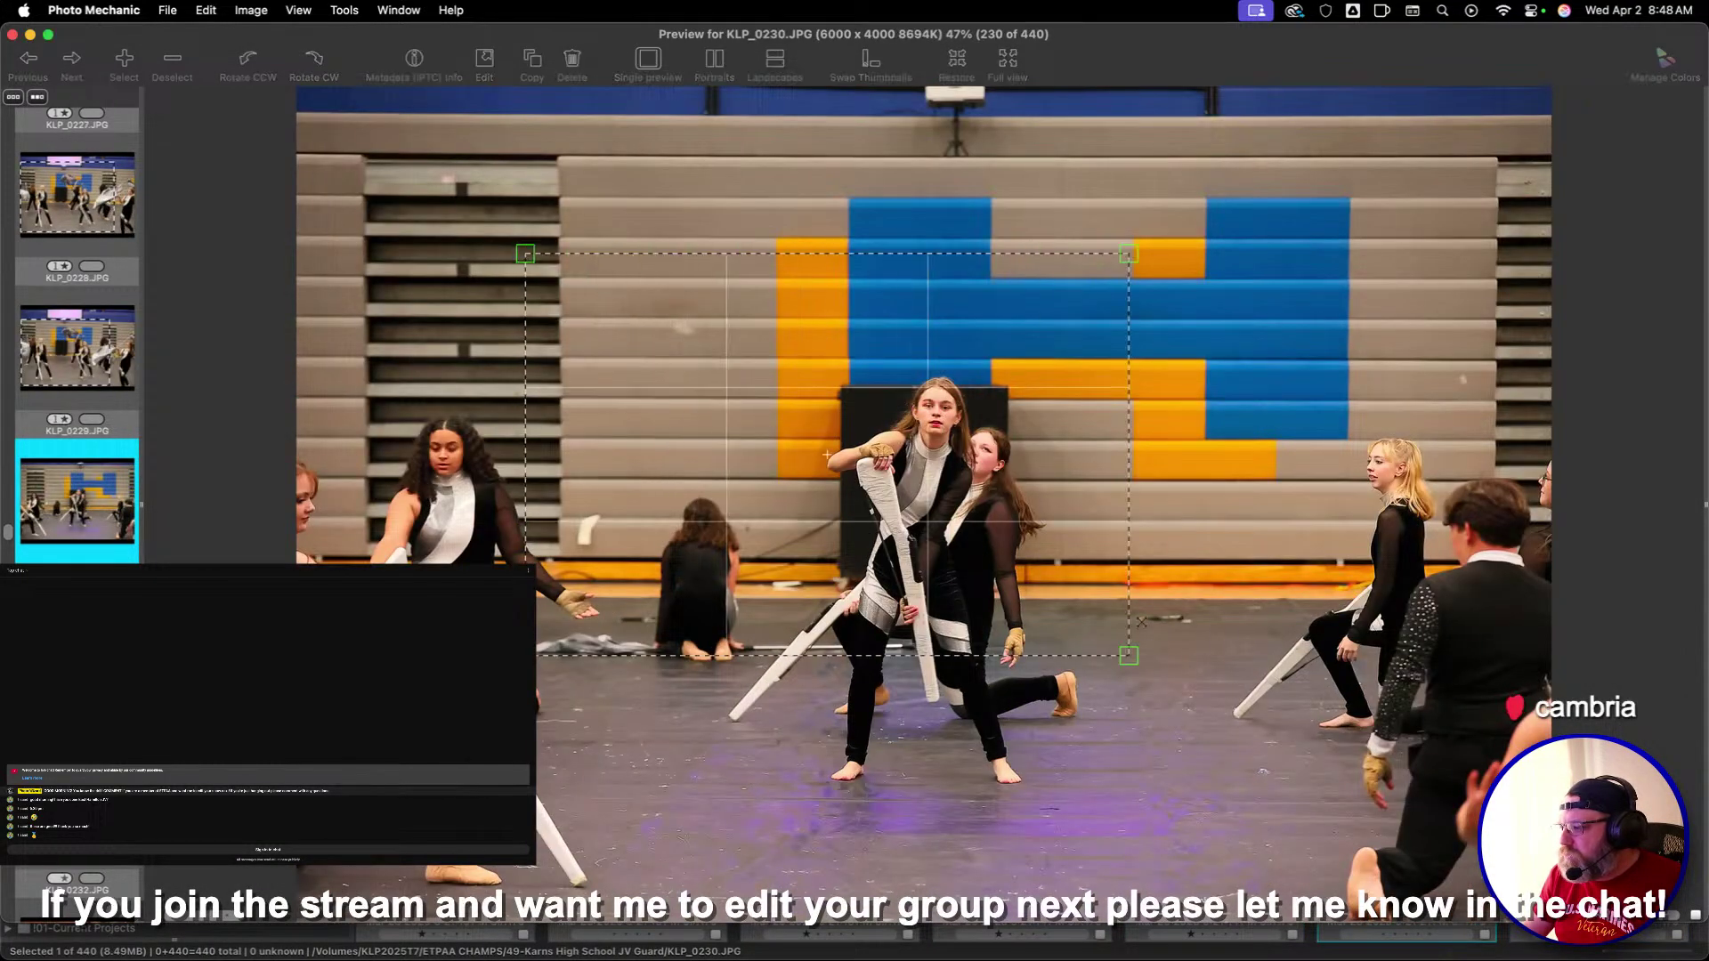
Crop KLP_0231.JPG and KLP_0232.JPG around the central performer and the rifle in the air
key("Right")
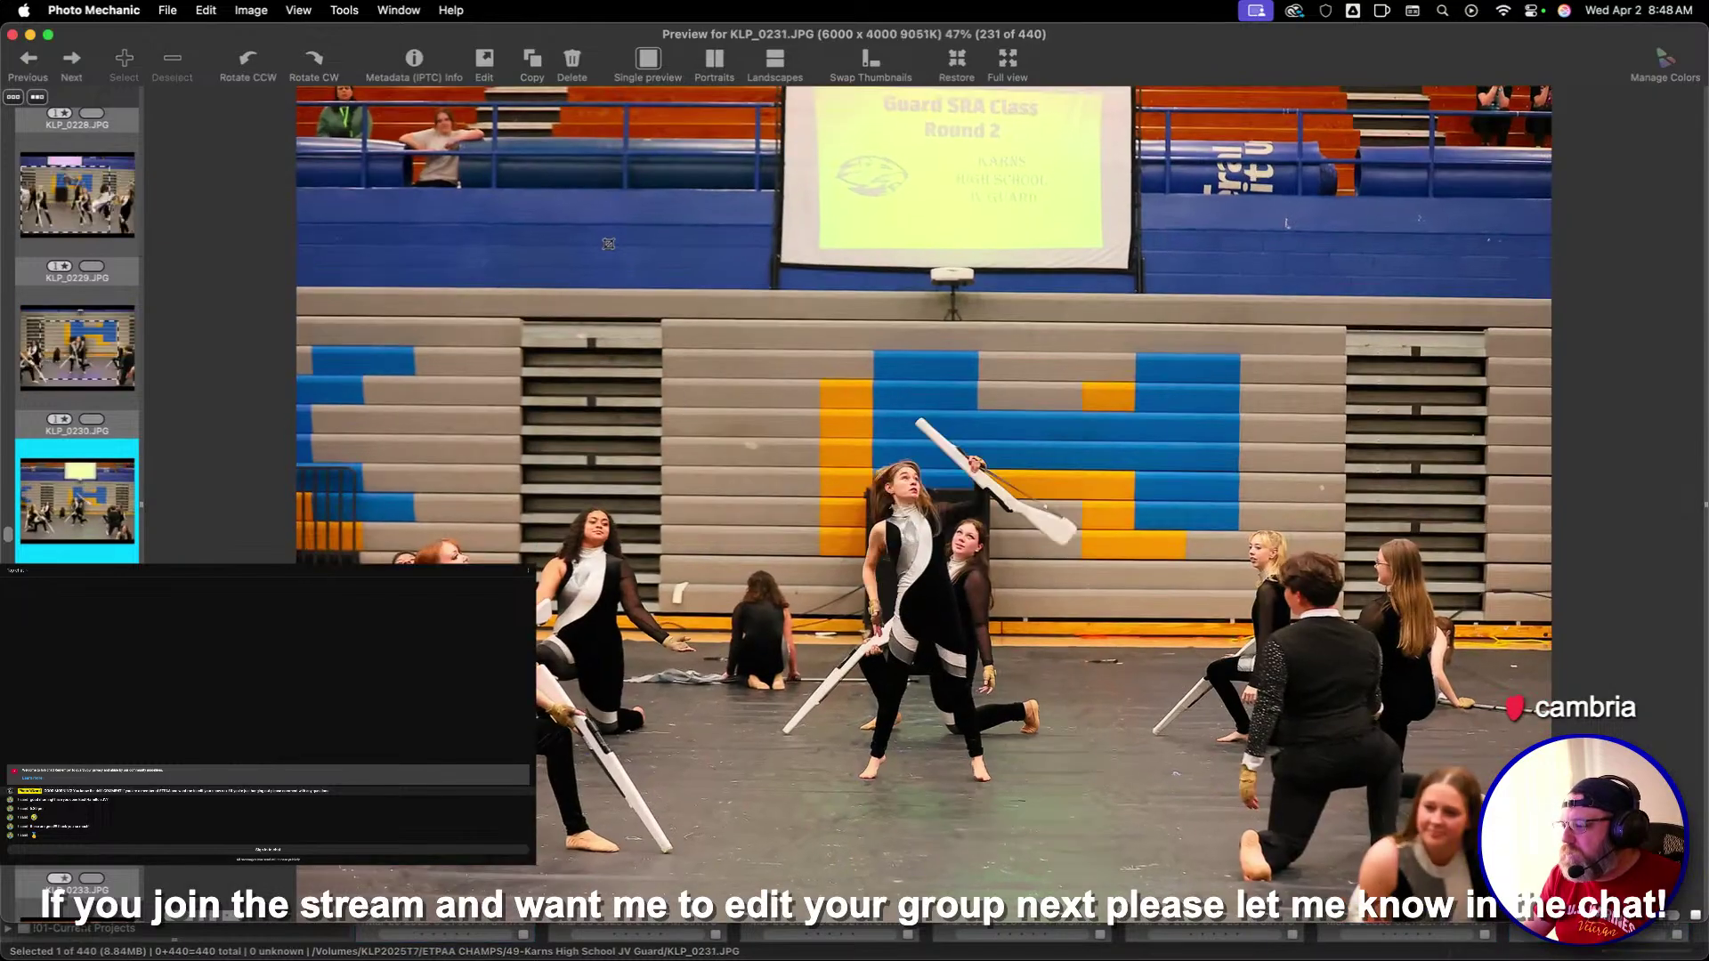
left_click_drag(608, 244, 1366, 763)
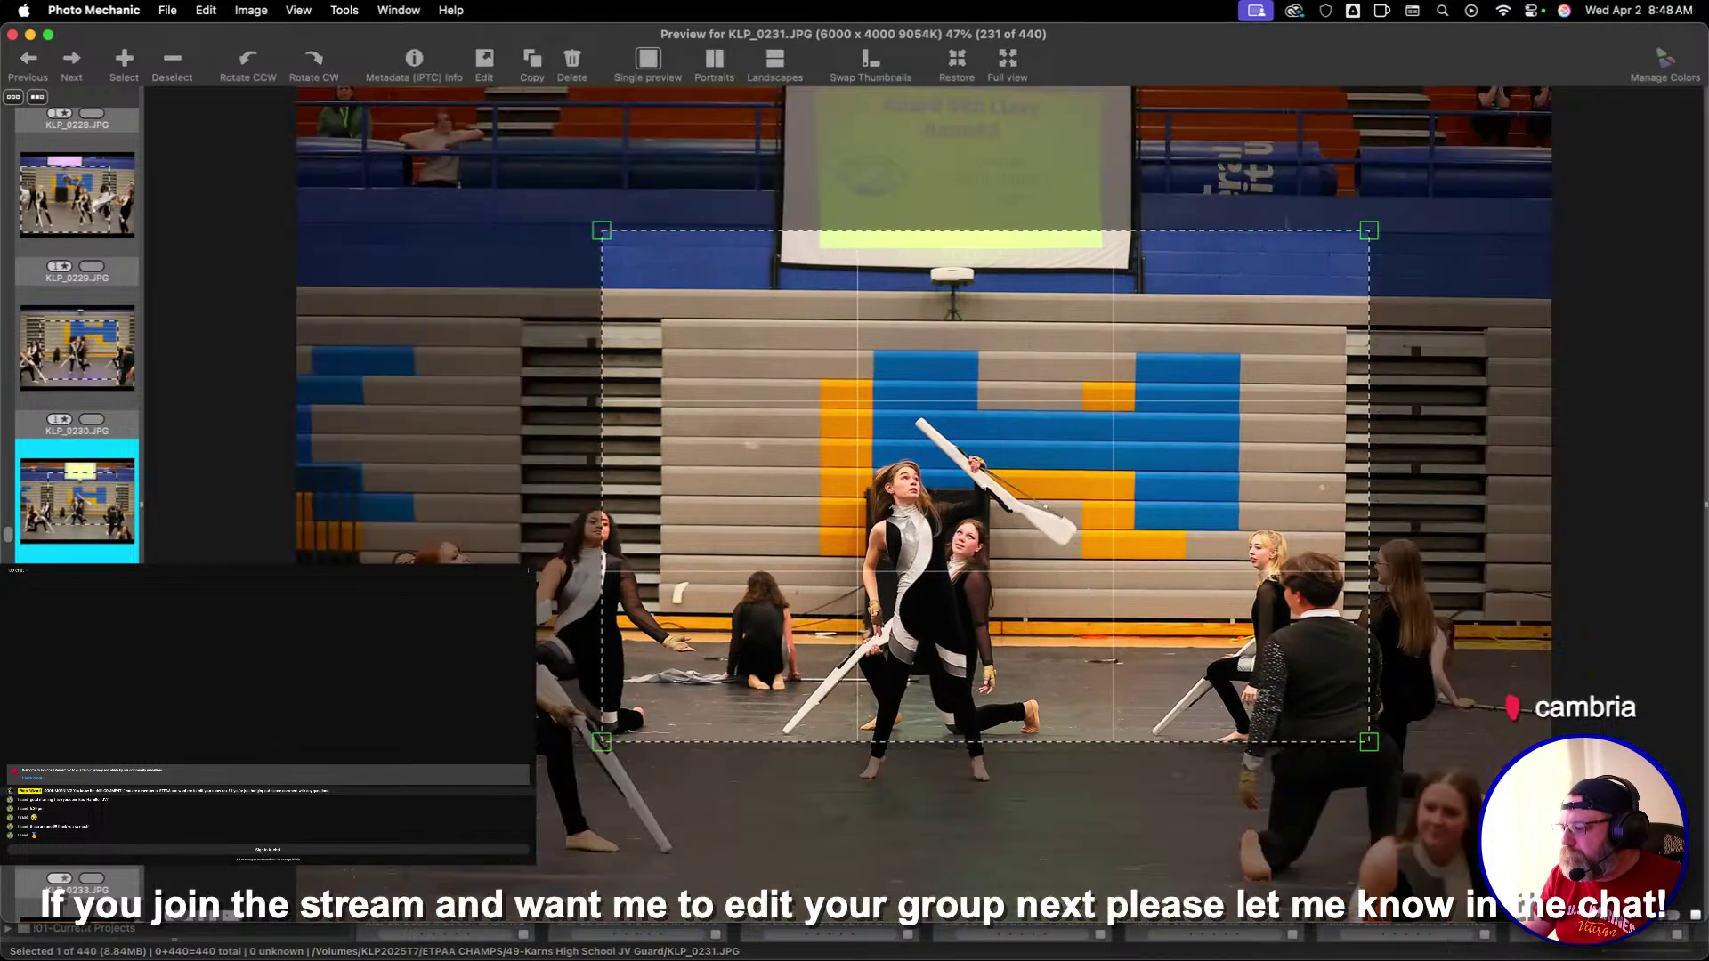
left_click_drag(1227, 629, 1191, 687)
key("Right")
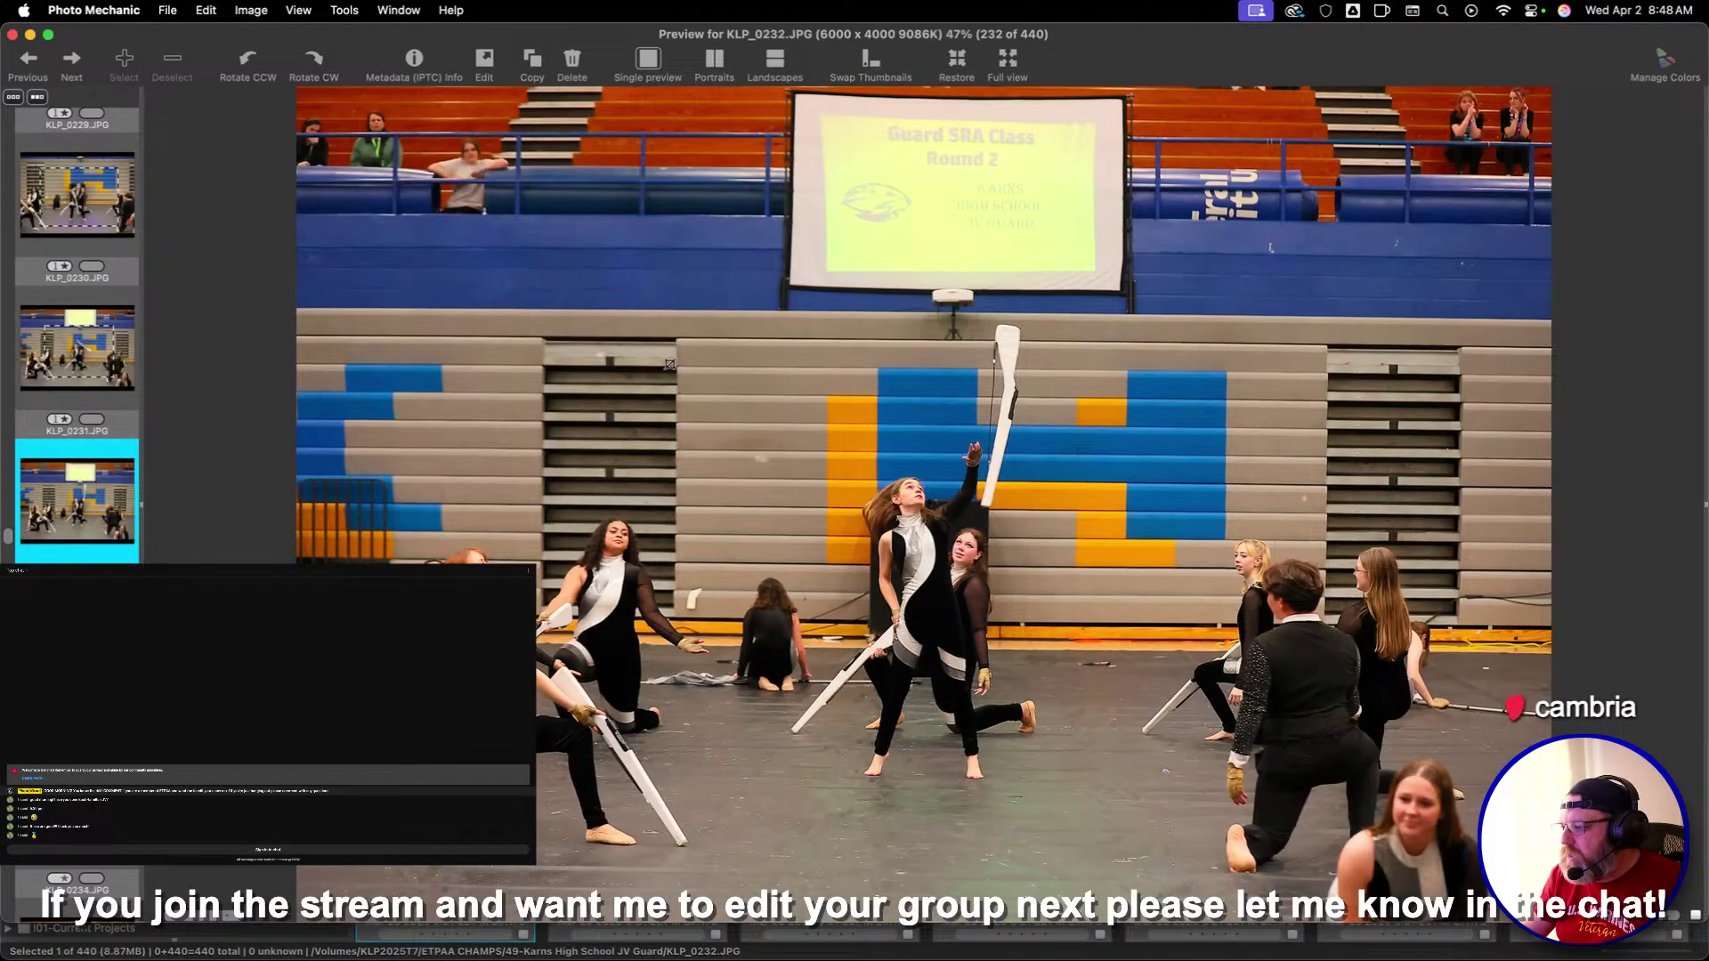
left_click_drag(598, 285, 1341, 795)
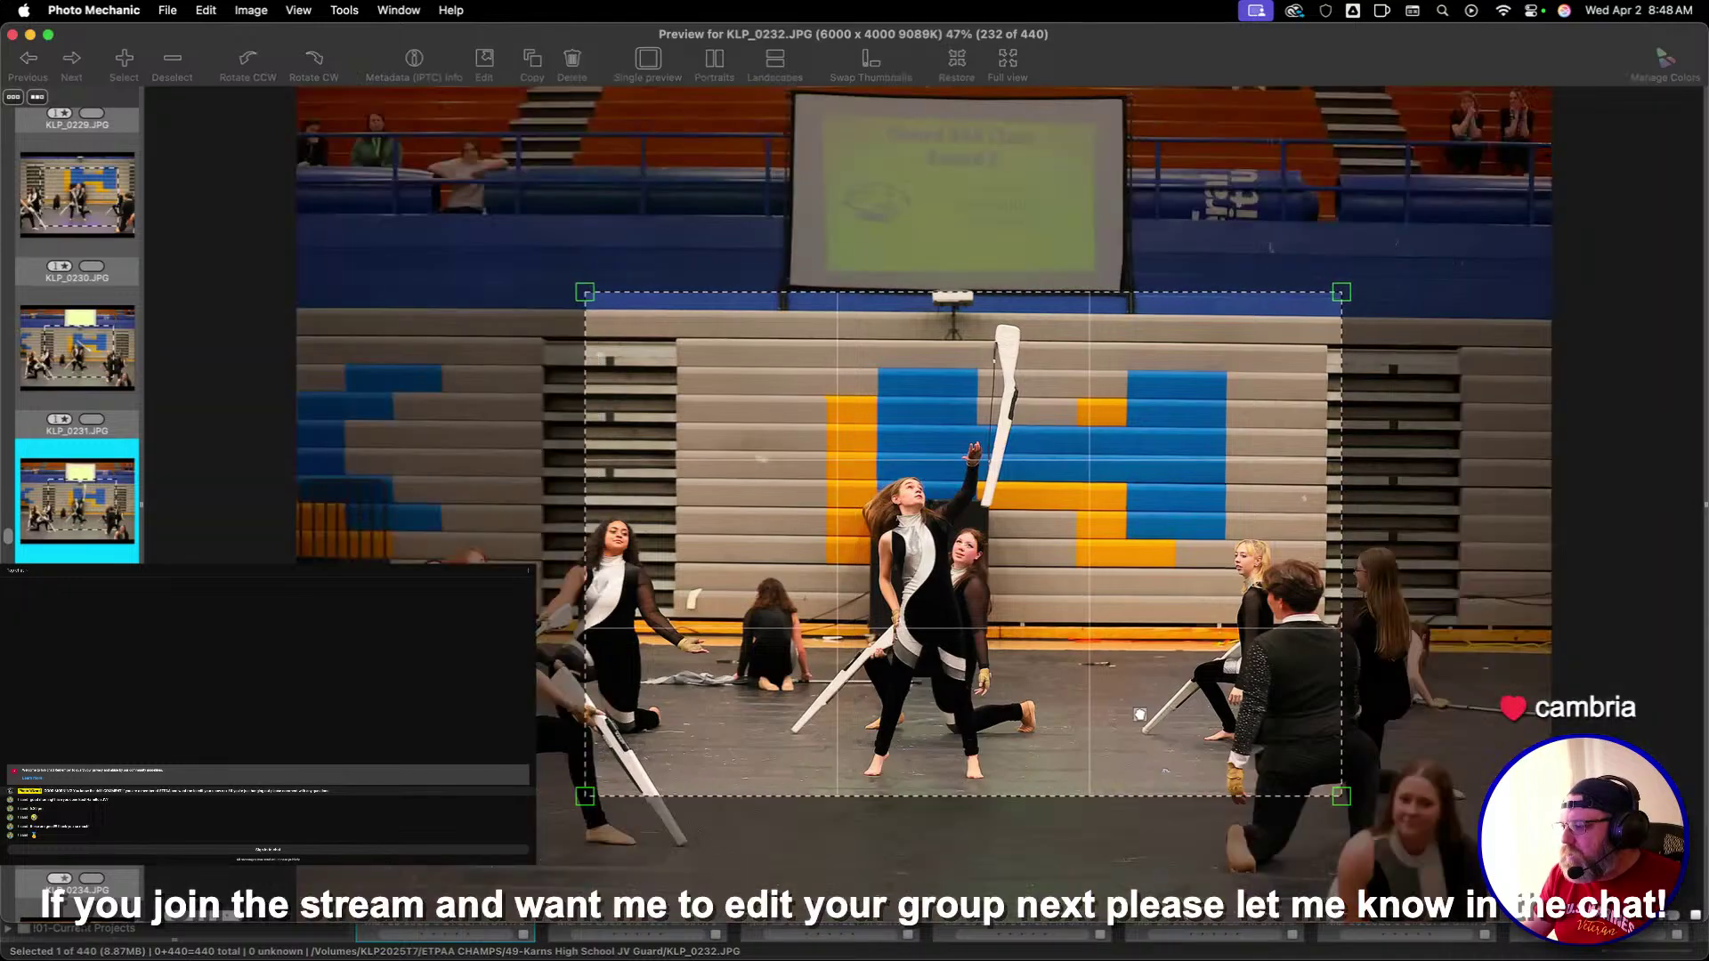
Examine the rifle toss frames from KLP_0233.JPG through KLP_0244.JPG for keepers
key("Right")
key("Right")
key("Right")
key("Right")
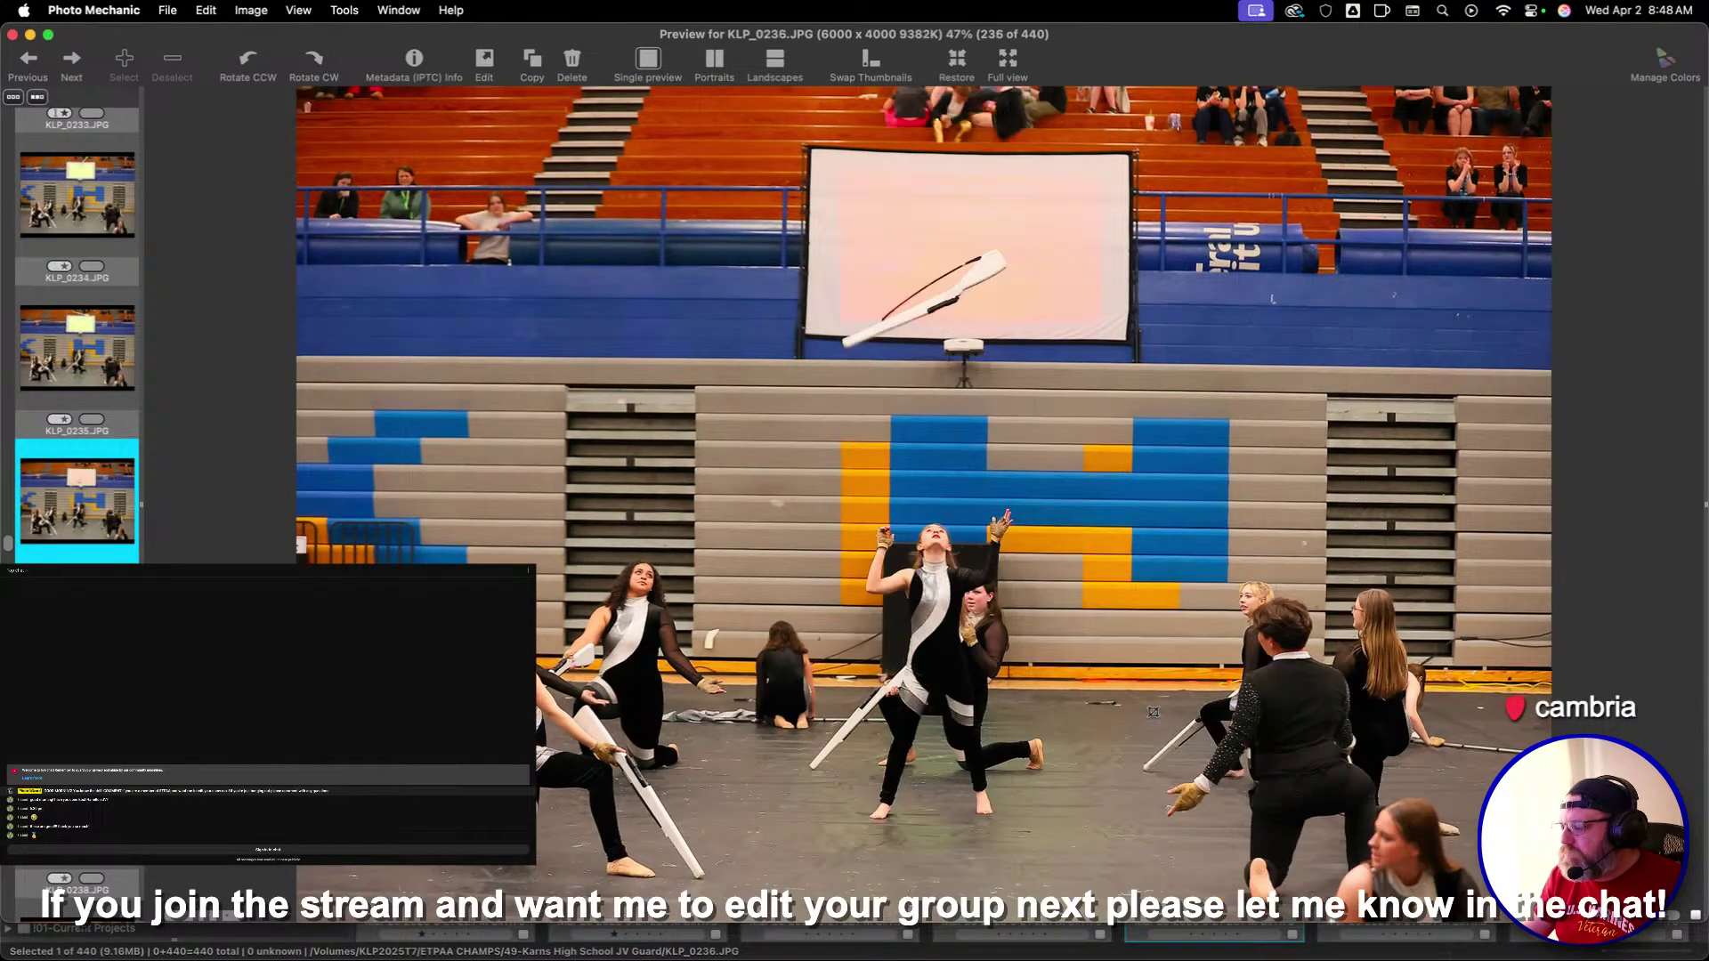
key("Right")
key("Right")
key("Right")
key("Right")
key("Right")
key("Right")
key("Right")
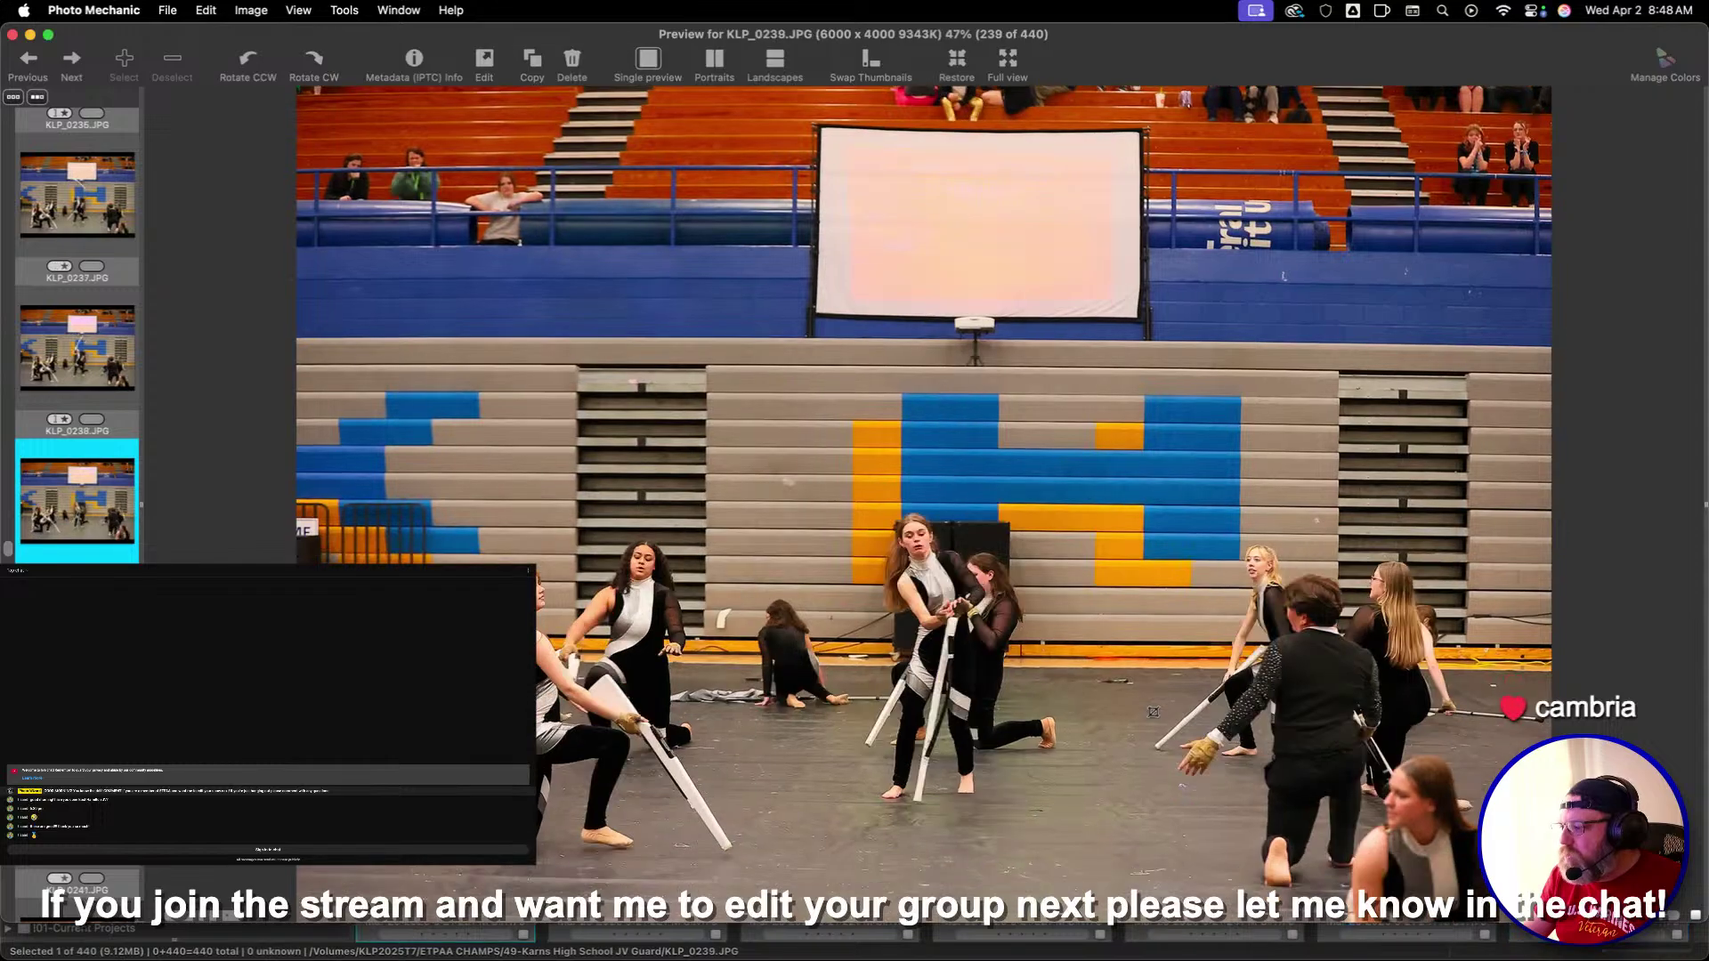
key("Right")
key("Right")
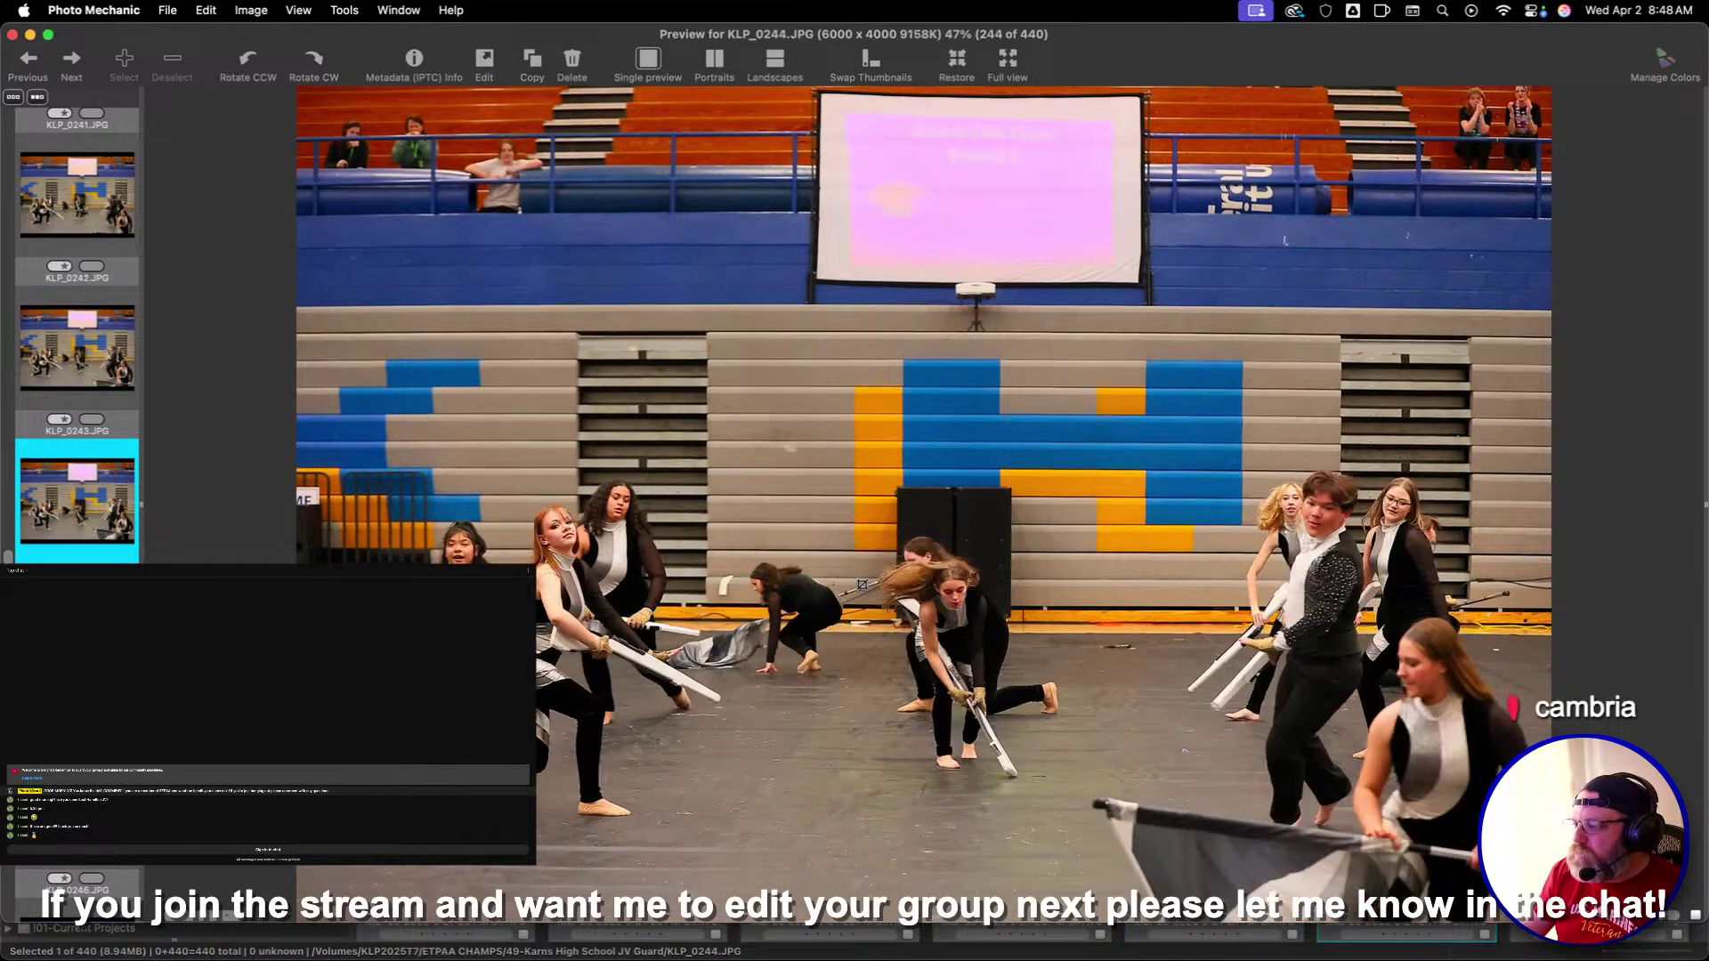
Examine the flag and rifle frames from KLP_0245.JPG through KLP_0250.JPG, comparing neighbouring shots
key("Right")
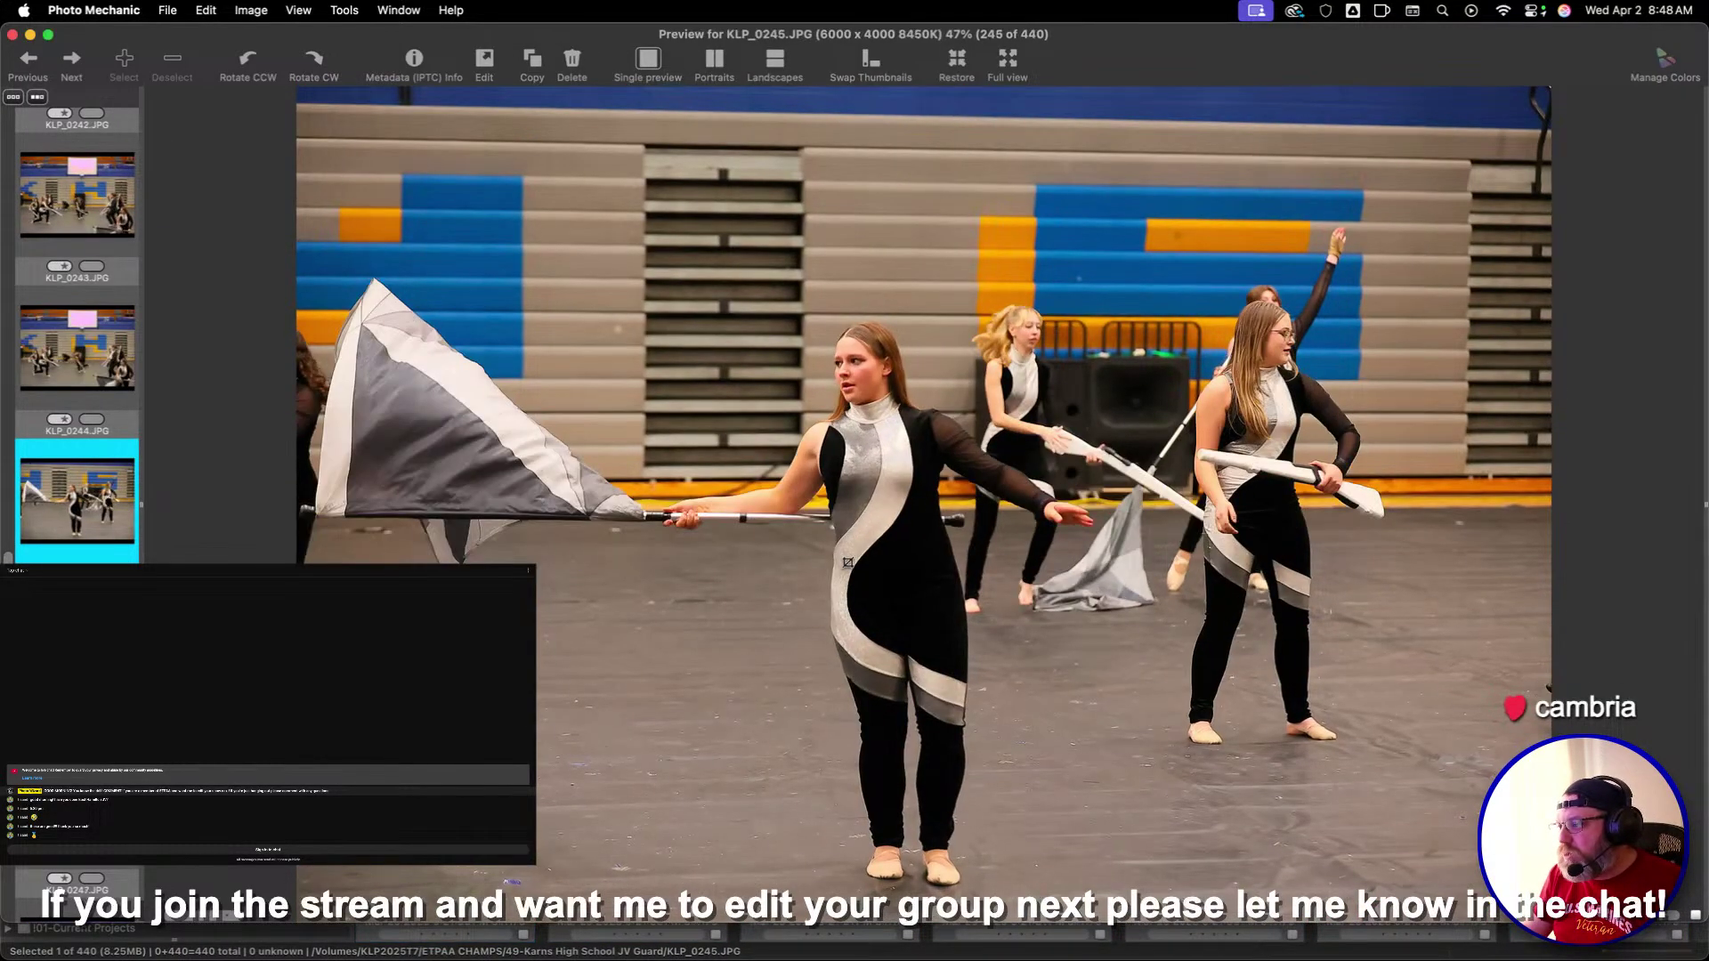
key("Right")
key("Right")
key("Left")
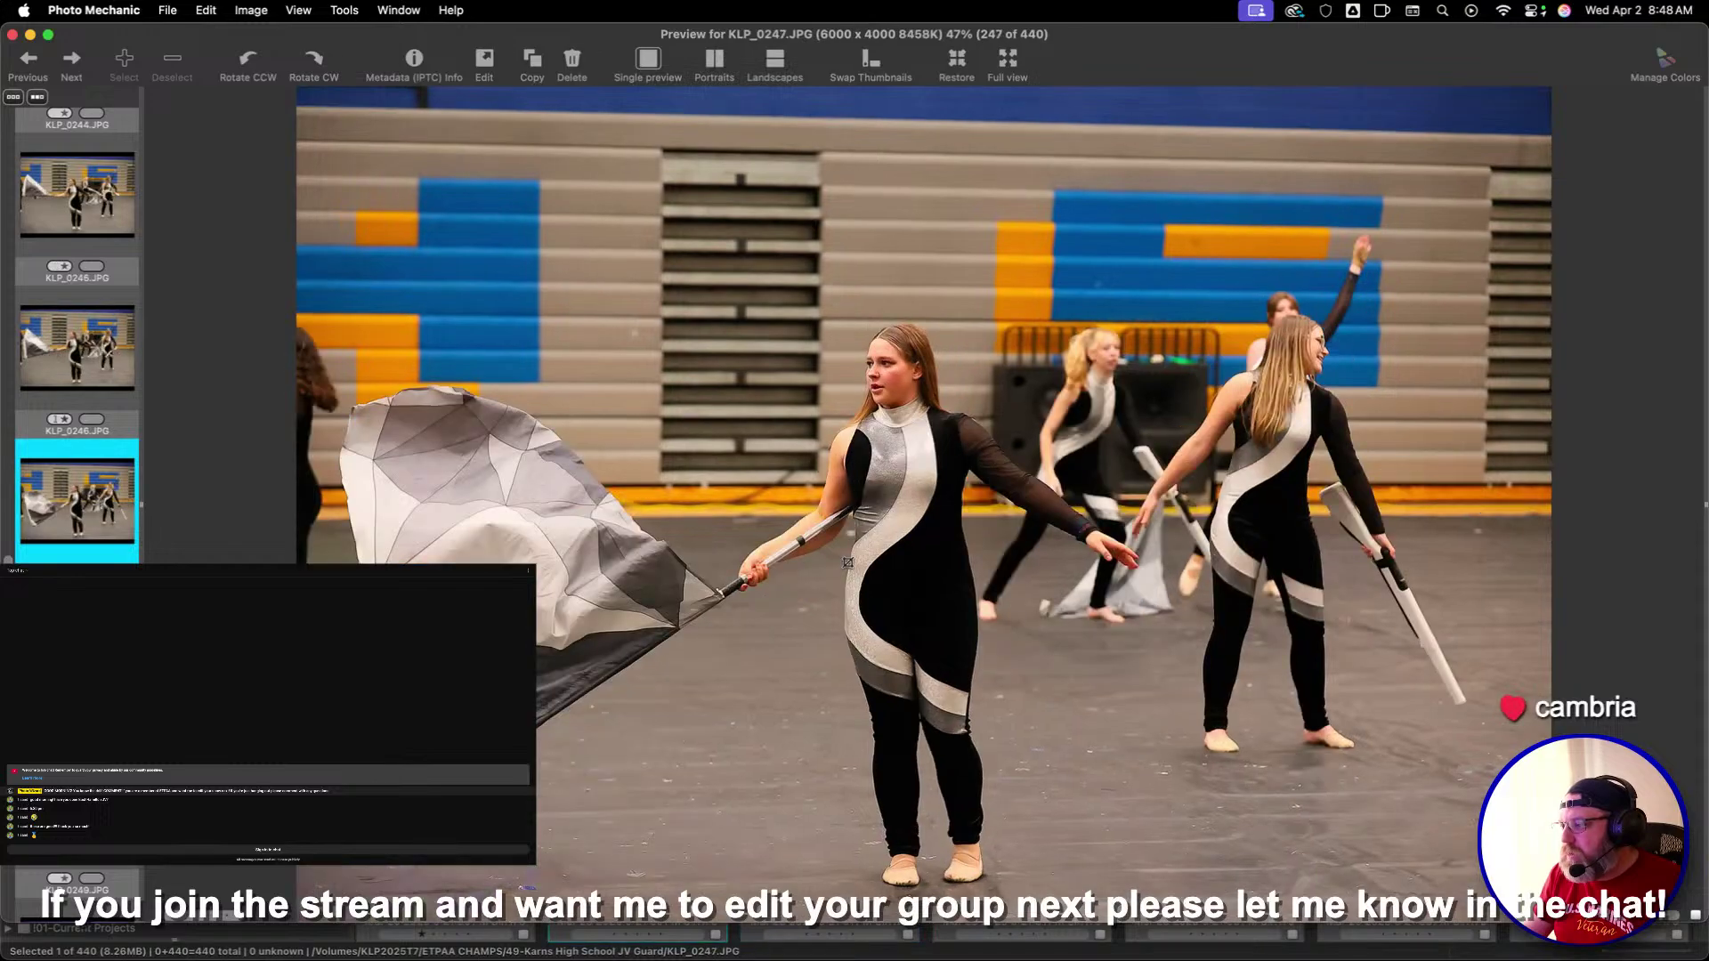
key("Right")
key("Right")
key("Right")
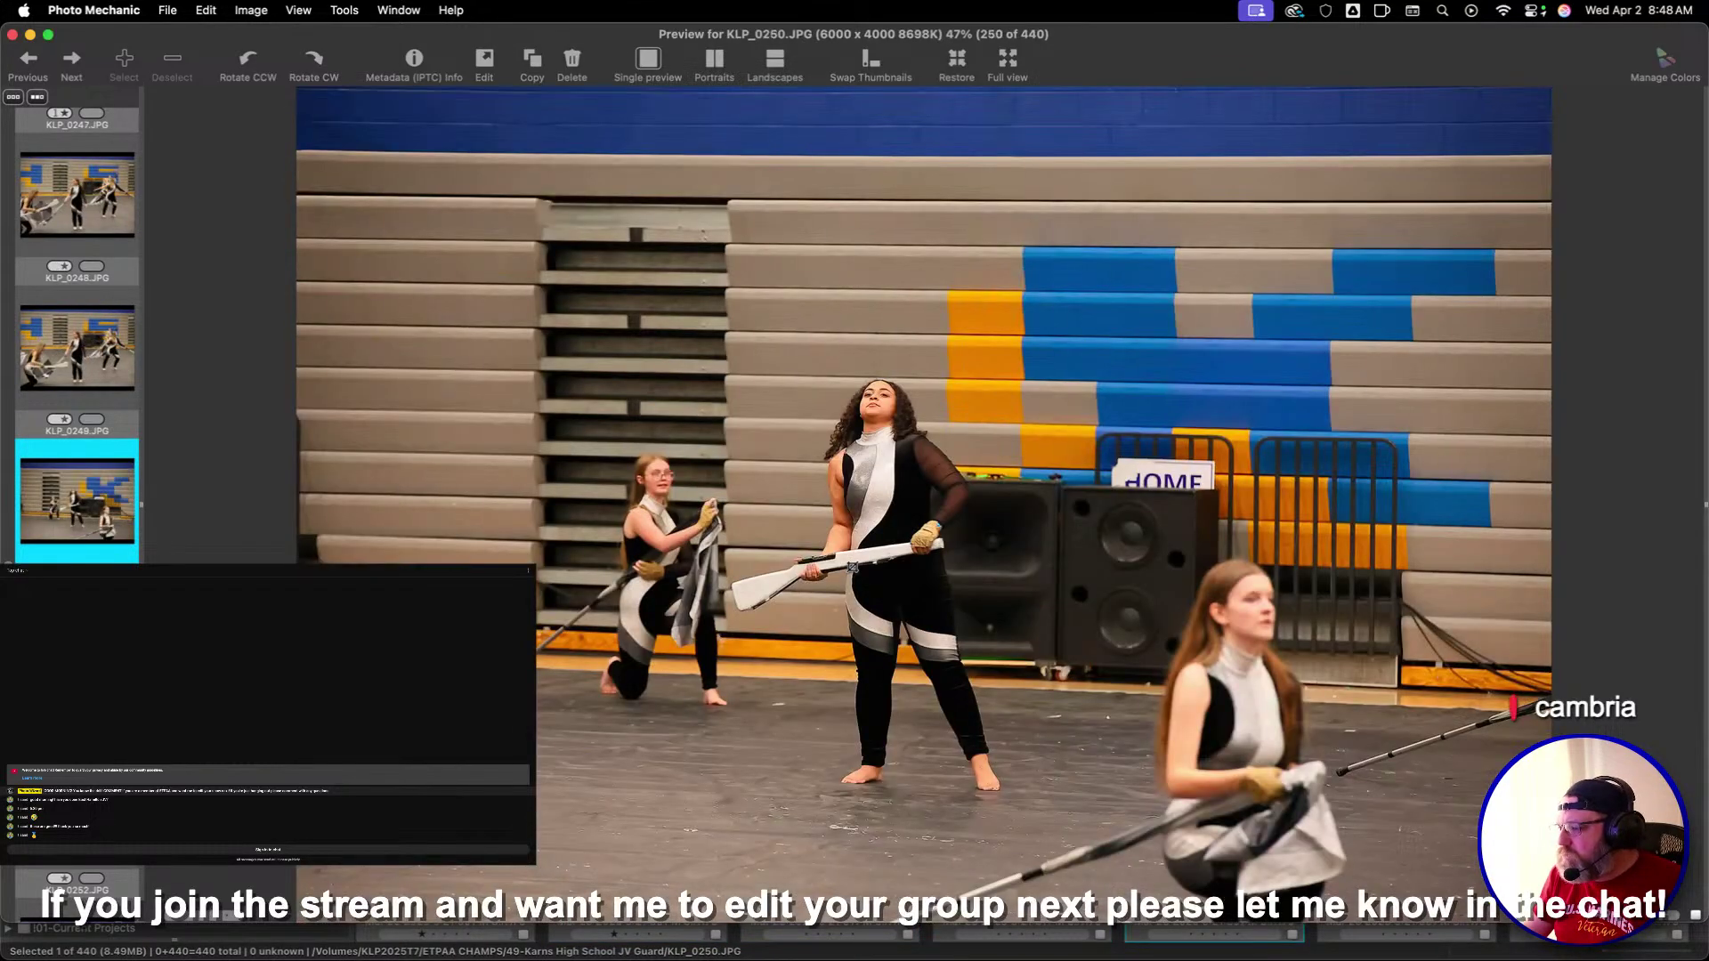
Crop KLP_0251.JPG around the standing rifle performer and KLP_0252.JPG around the smiling rifle performer
key("Left")
key("Right")
key("Right")
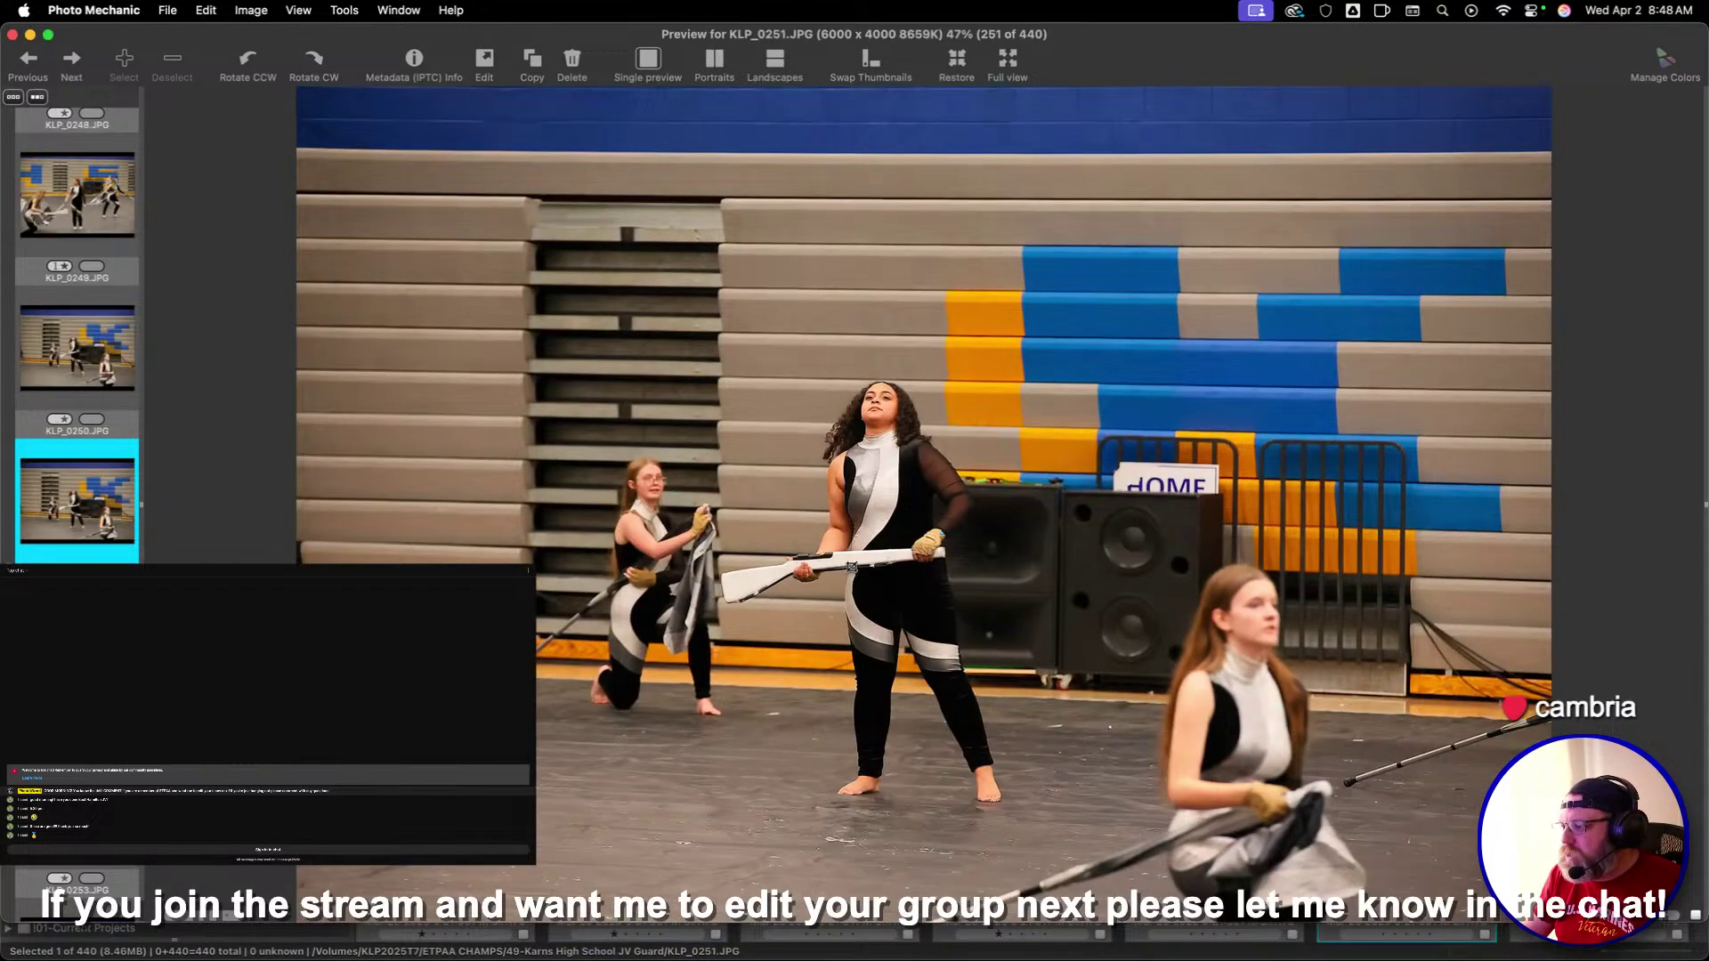
mouse_move(489, 317)
left_mouse_down()
mouse_move(1068, 623)
mouse_move(1288, 848)
left_mouse_up()
left_click_drag(1108, 703, 1093, 674)
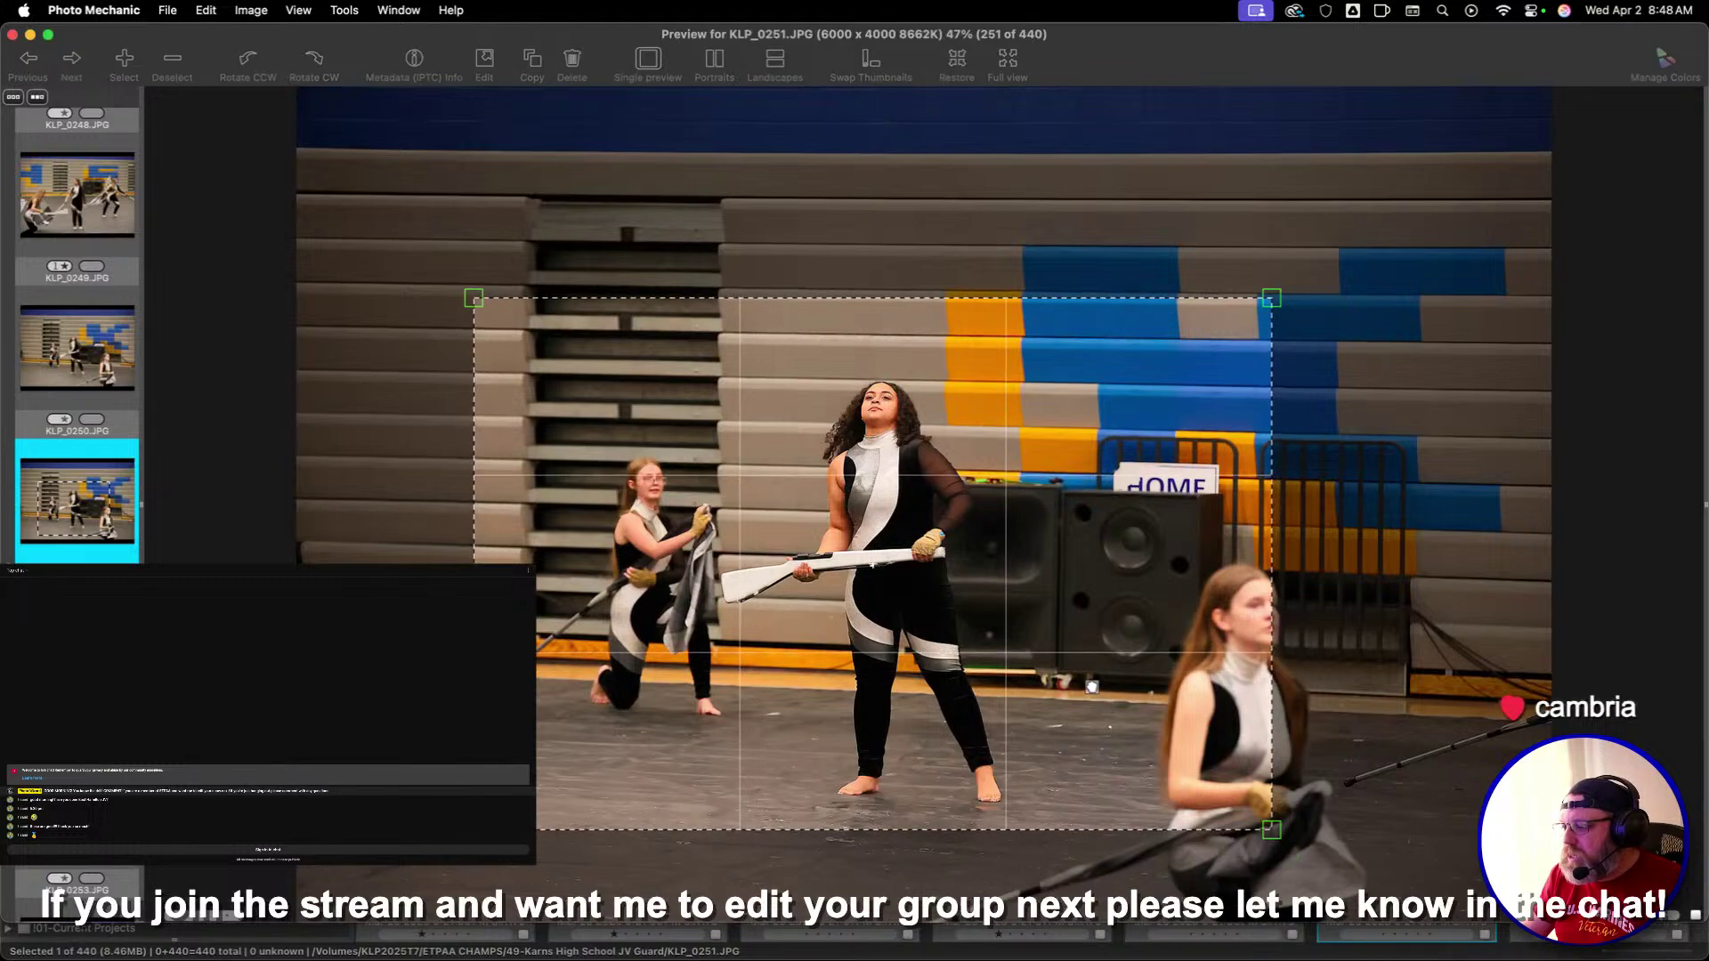
key("Right")
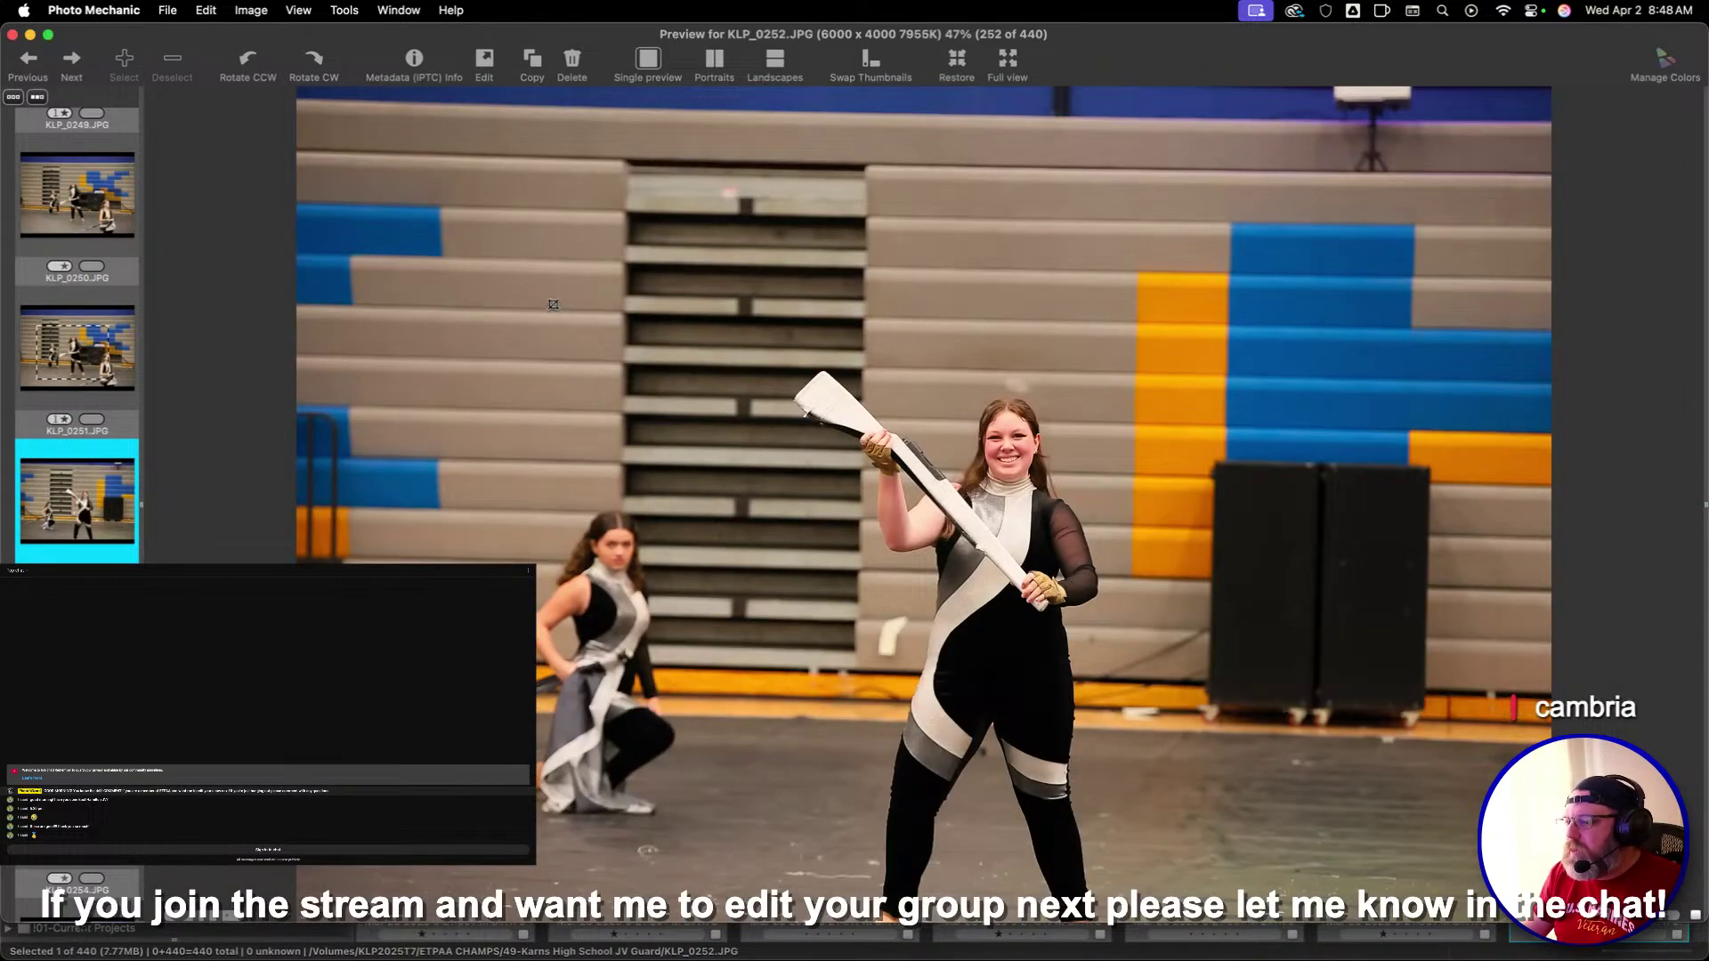
left_click_drag(553, 305, 1156, 745)
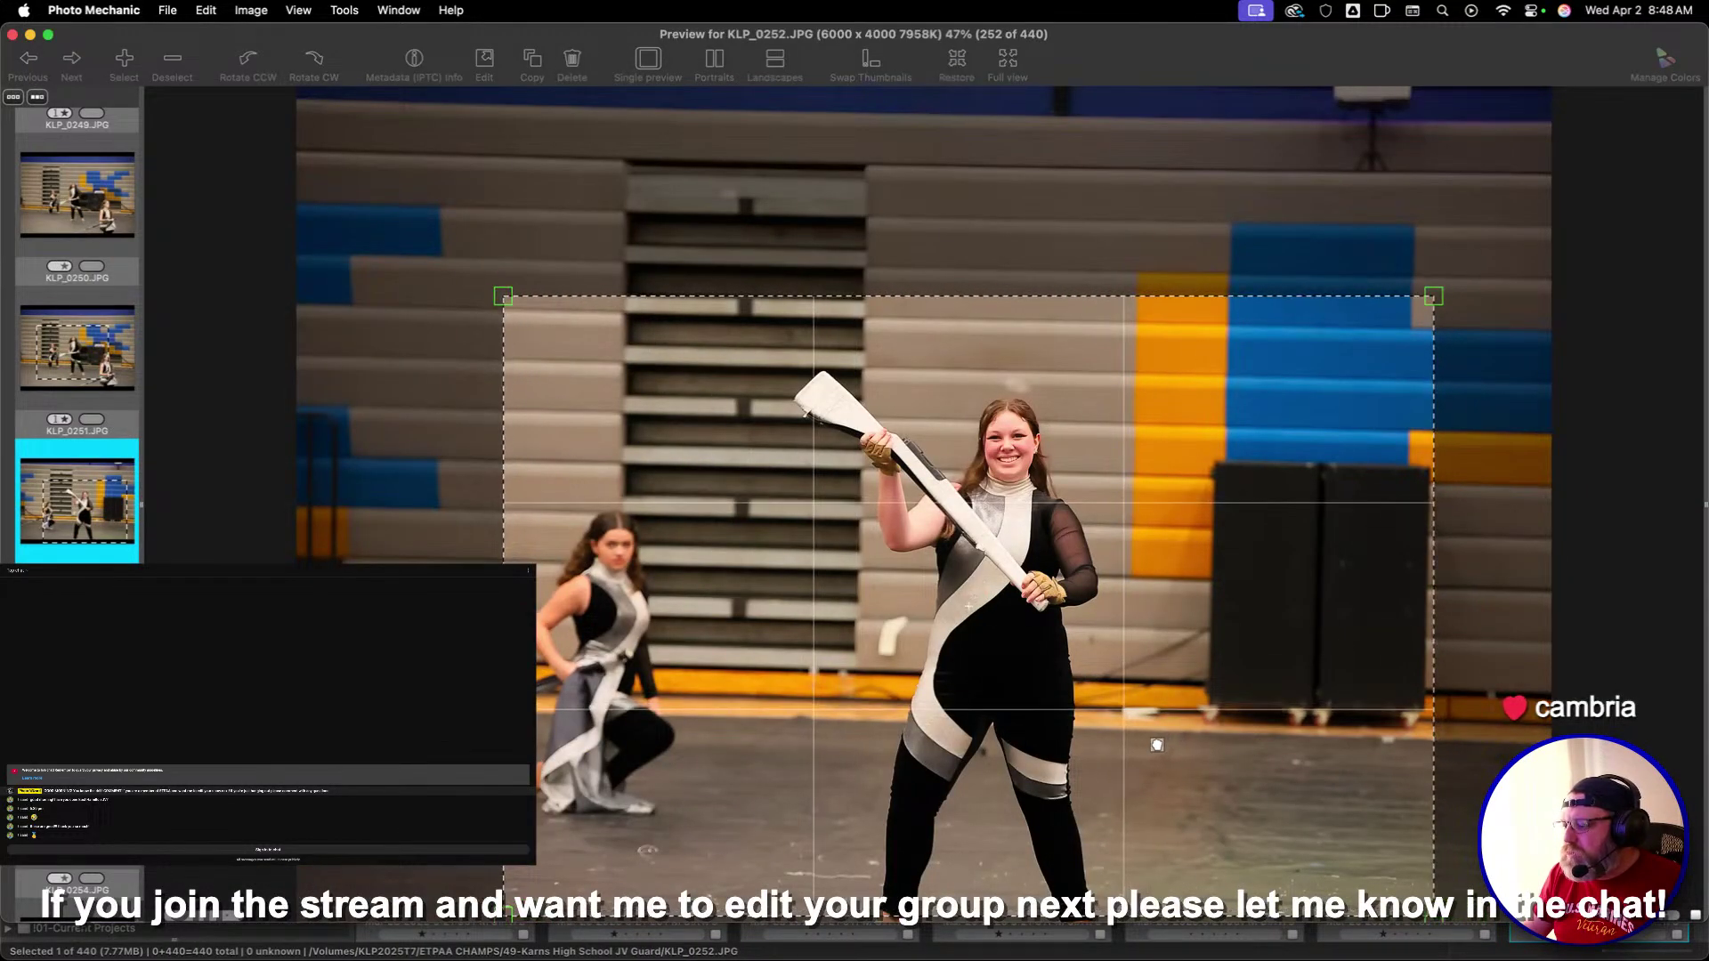
Crop KLP_0254.JPG and KLP_0255.JPG around the performer holding the rifle diagonally, skipping KLP_0253.JPG
key("Right")
key("Right")
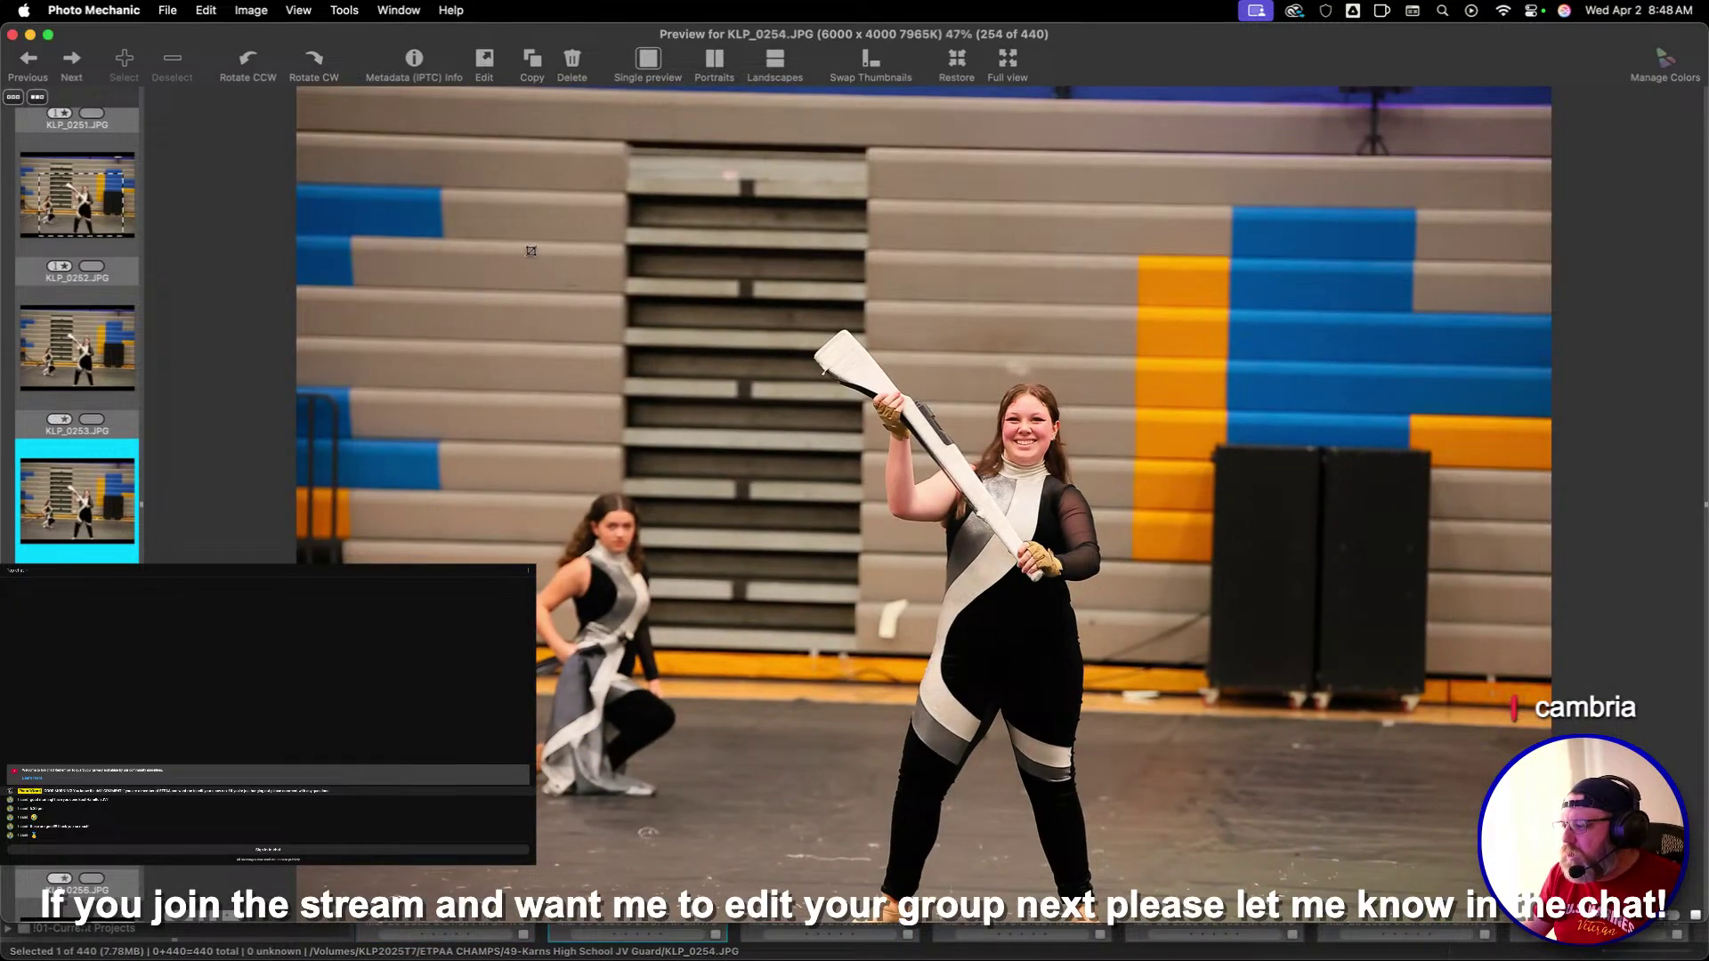
left_click_drag(530, 251, 1495, 885)
key("Right")
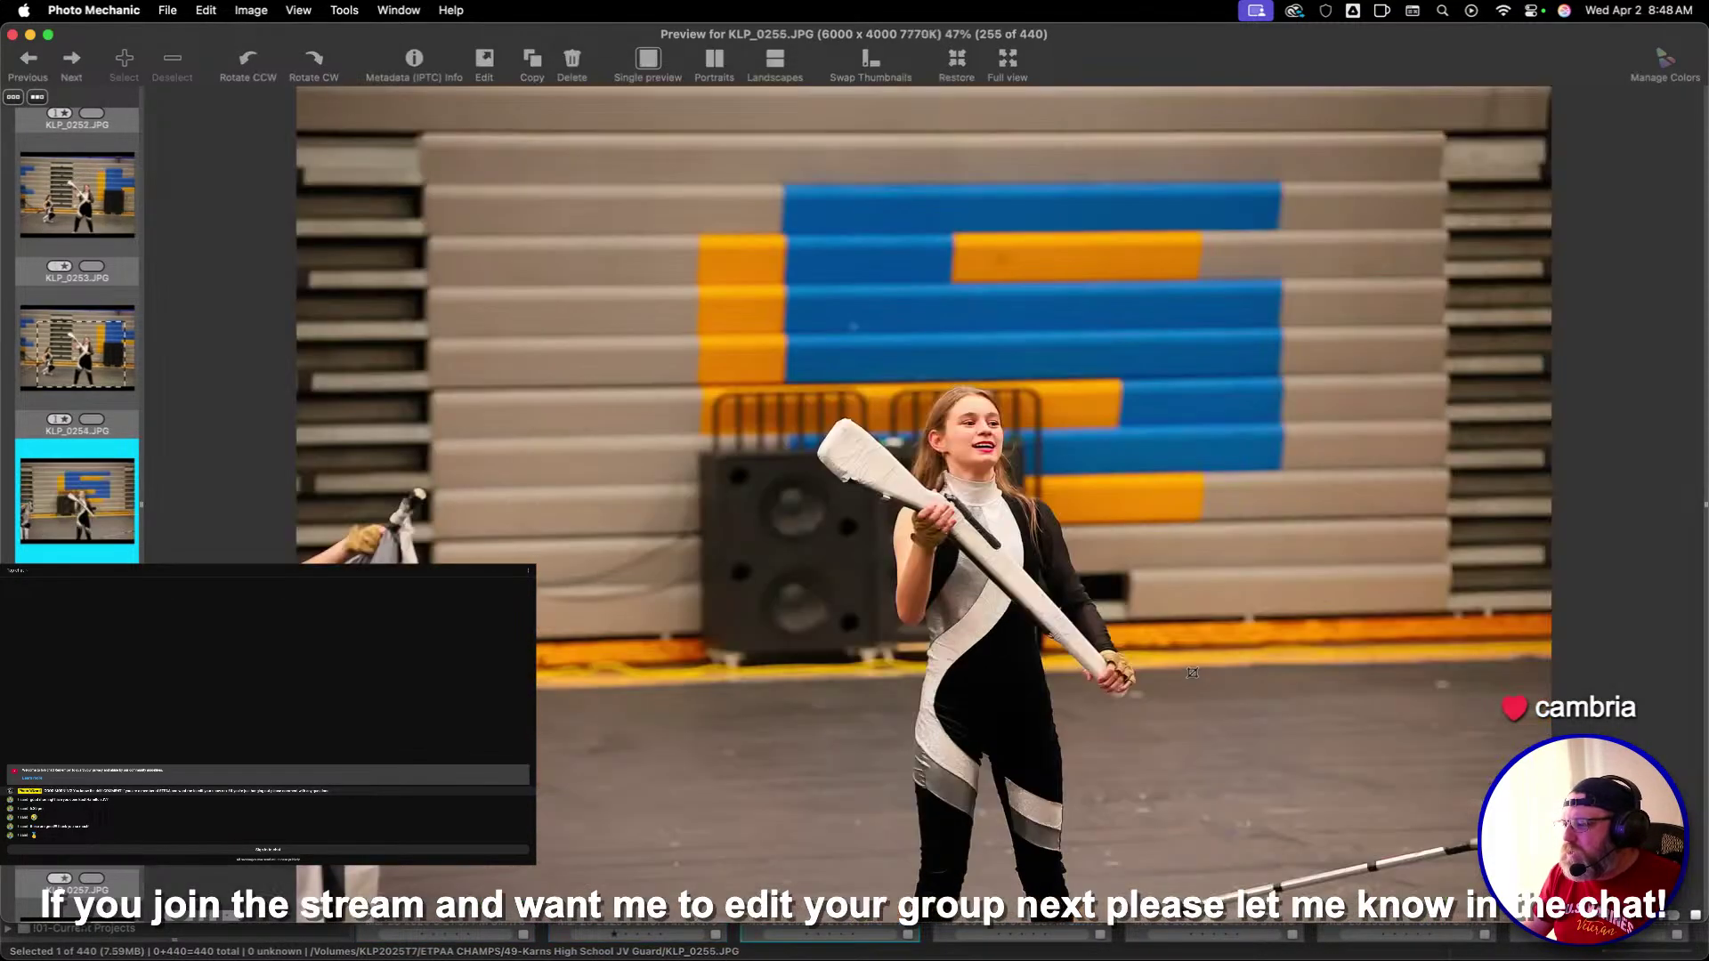
left_click_drag(557, 261, 1513, 890)
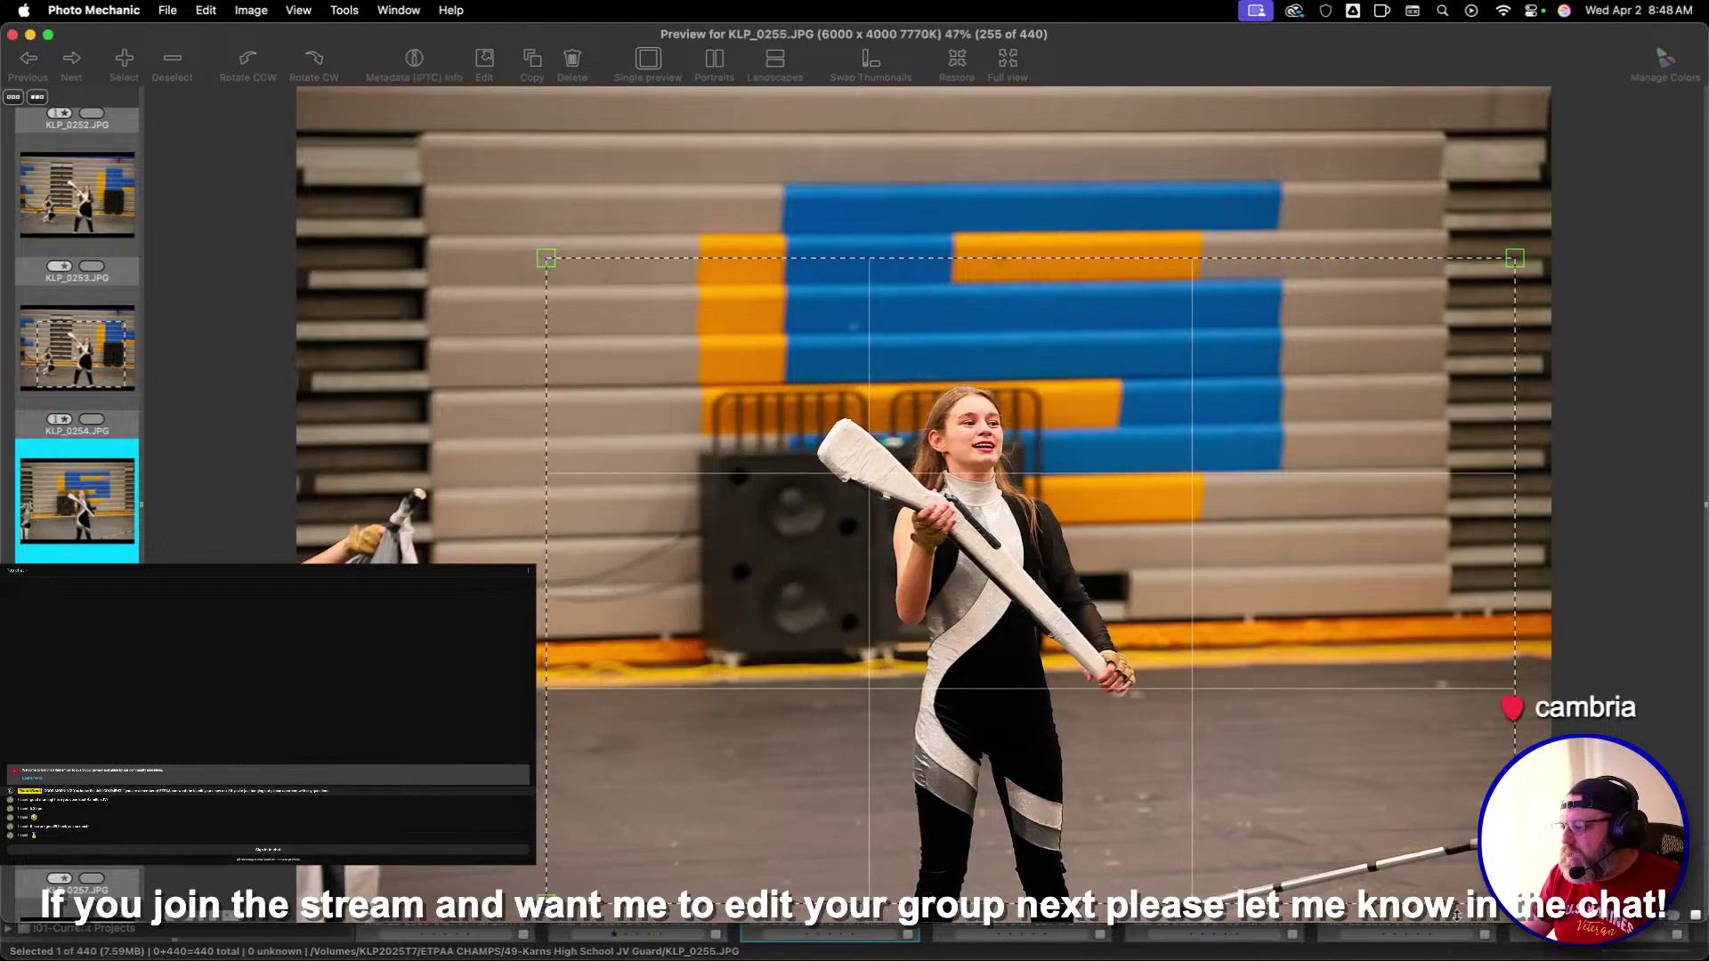
Examine the frames from KLP_0256.JPG through KLP_0262.JPG and compare the flag shots KLP_0259.JPG to KLP_0261.JPG
key("Right")
key("Right")
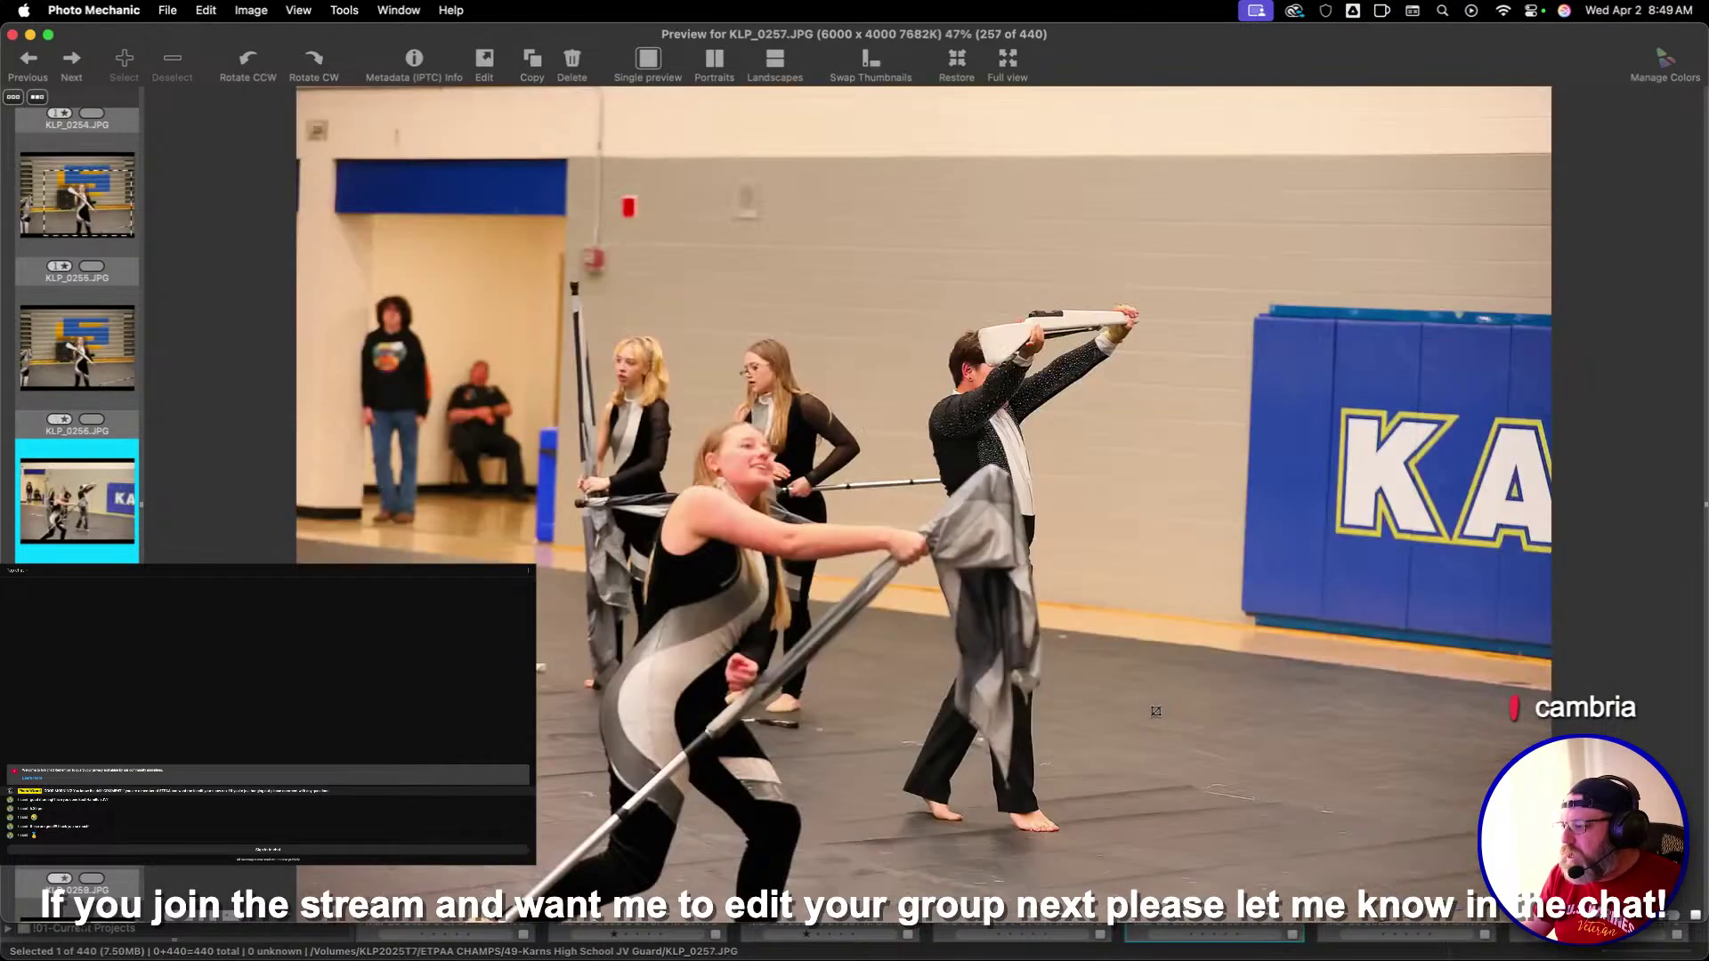
key("Right")
key("Right")
key("Right")
key("Right")
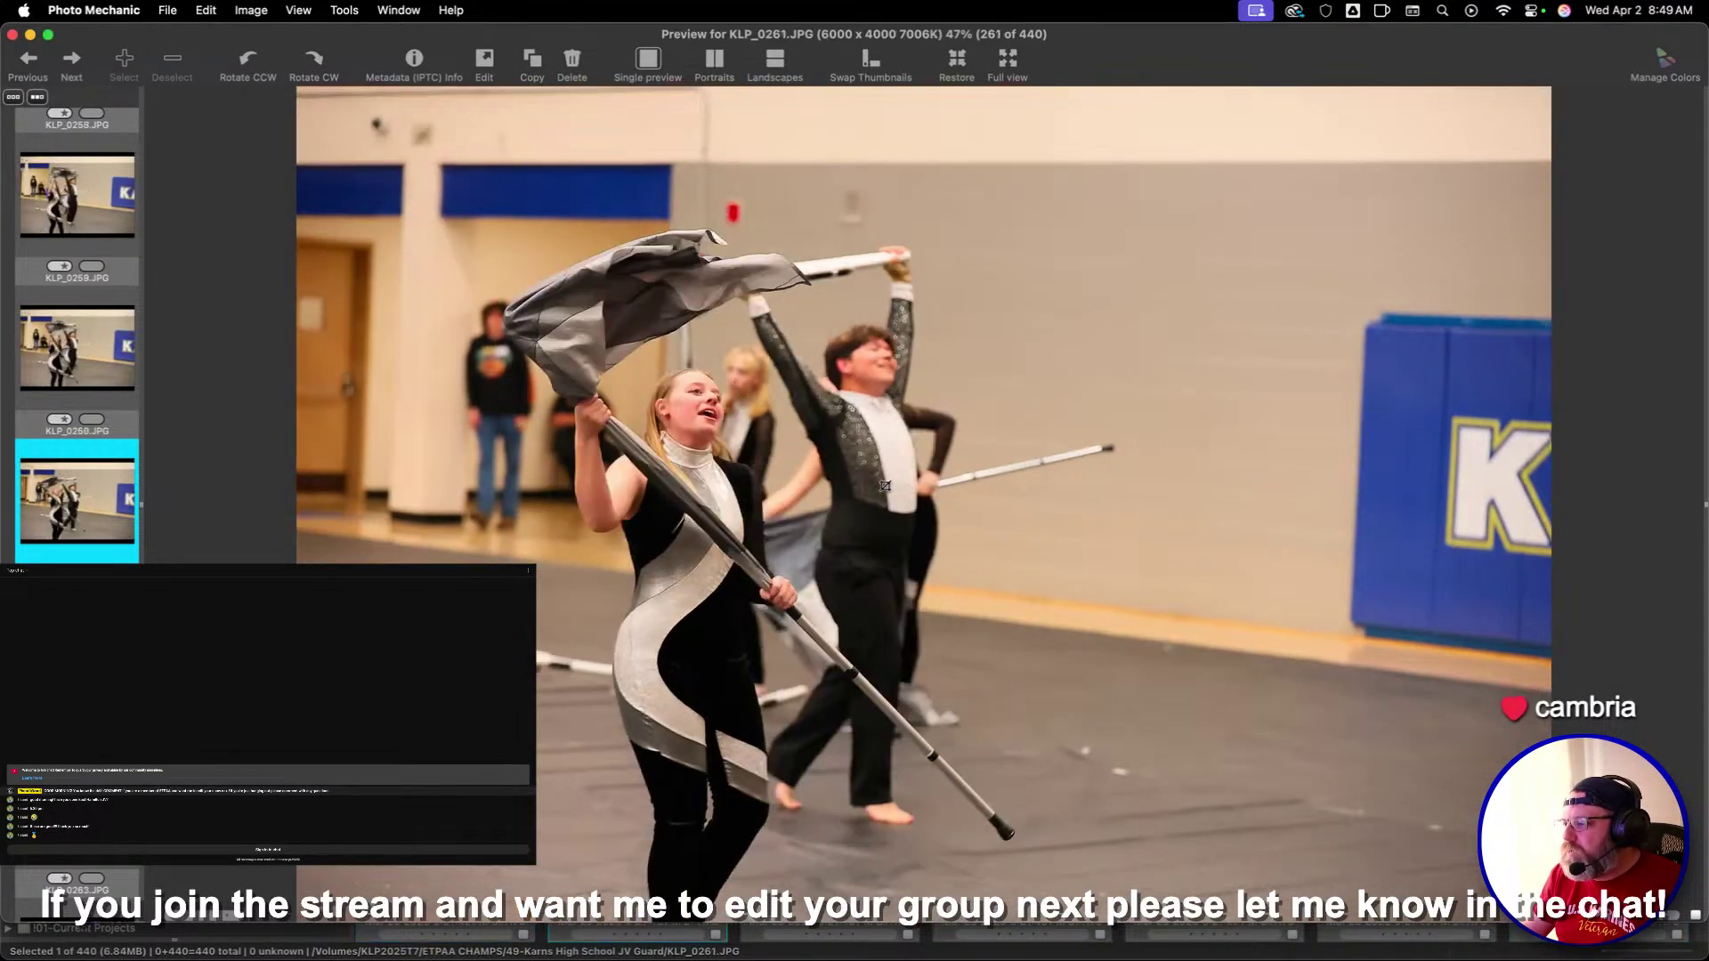
key("Right")
key("Left")
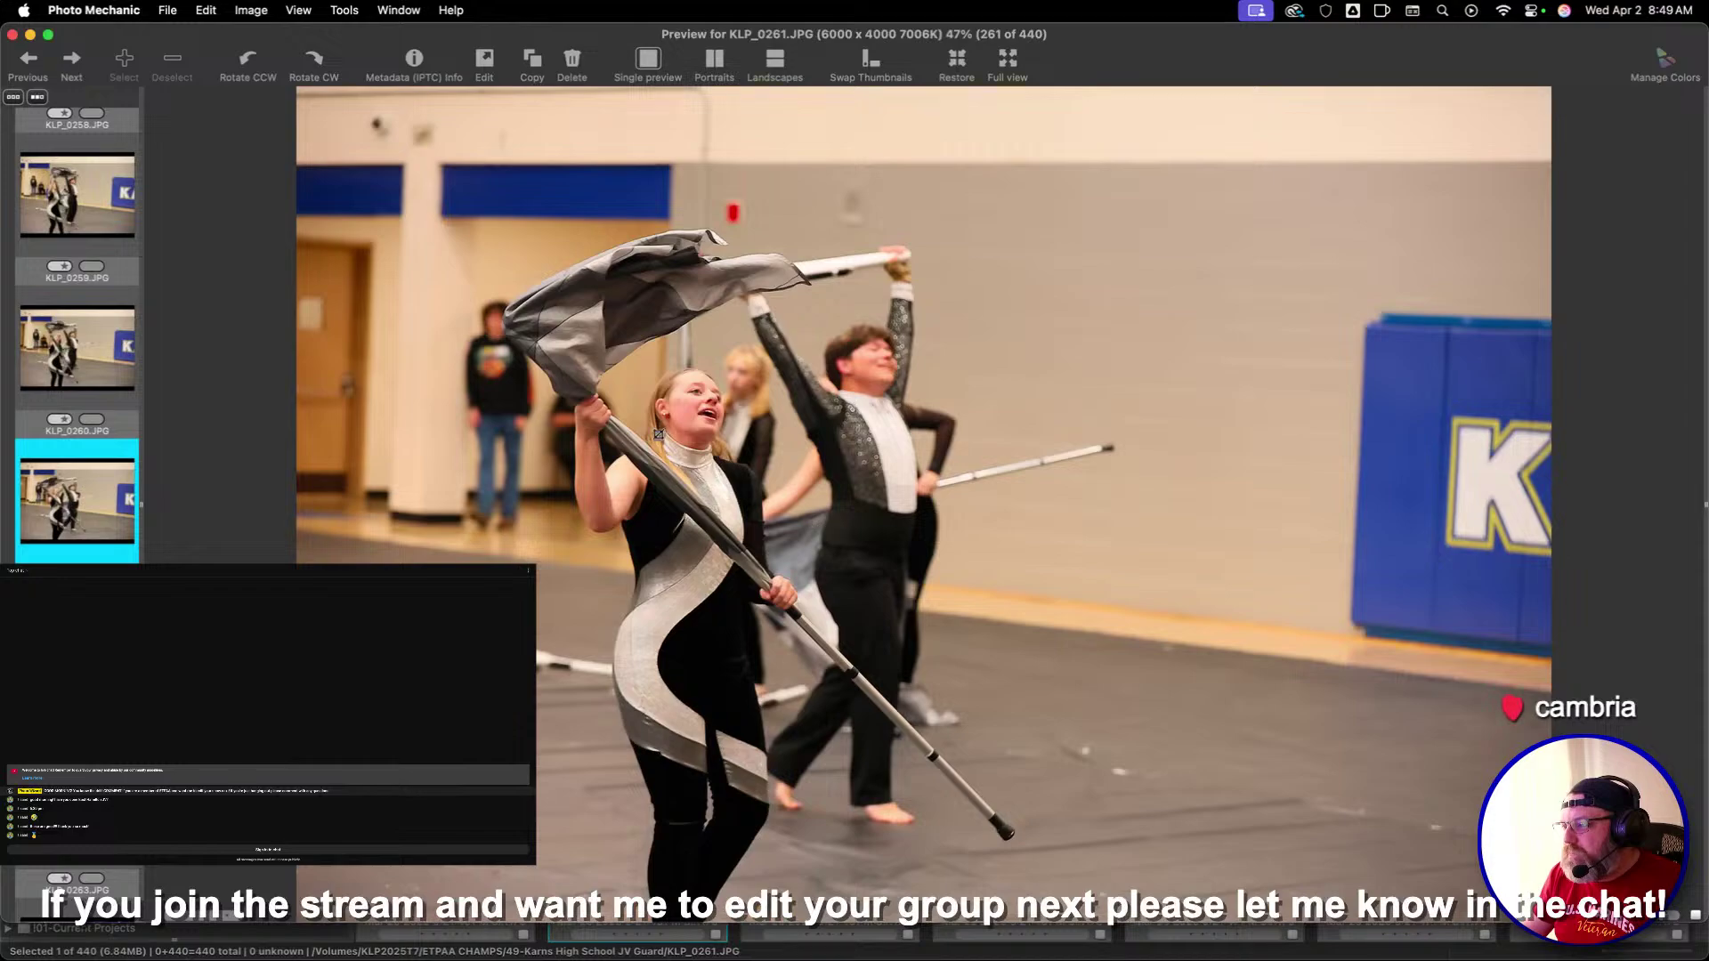
key("Left")
key("Left")
key("Right")
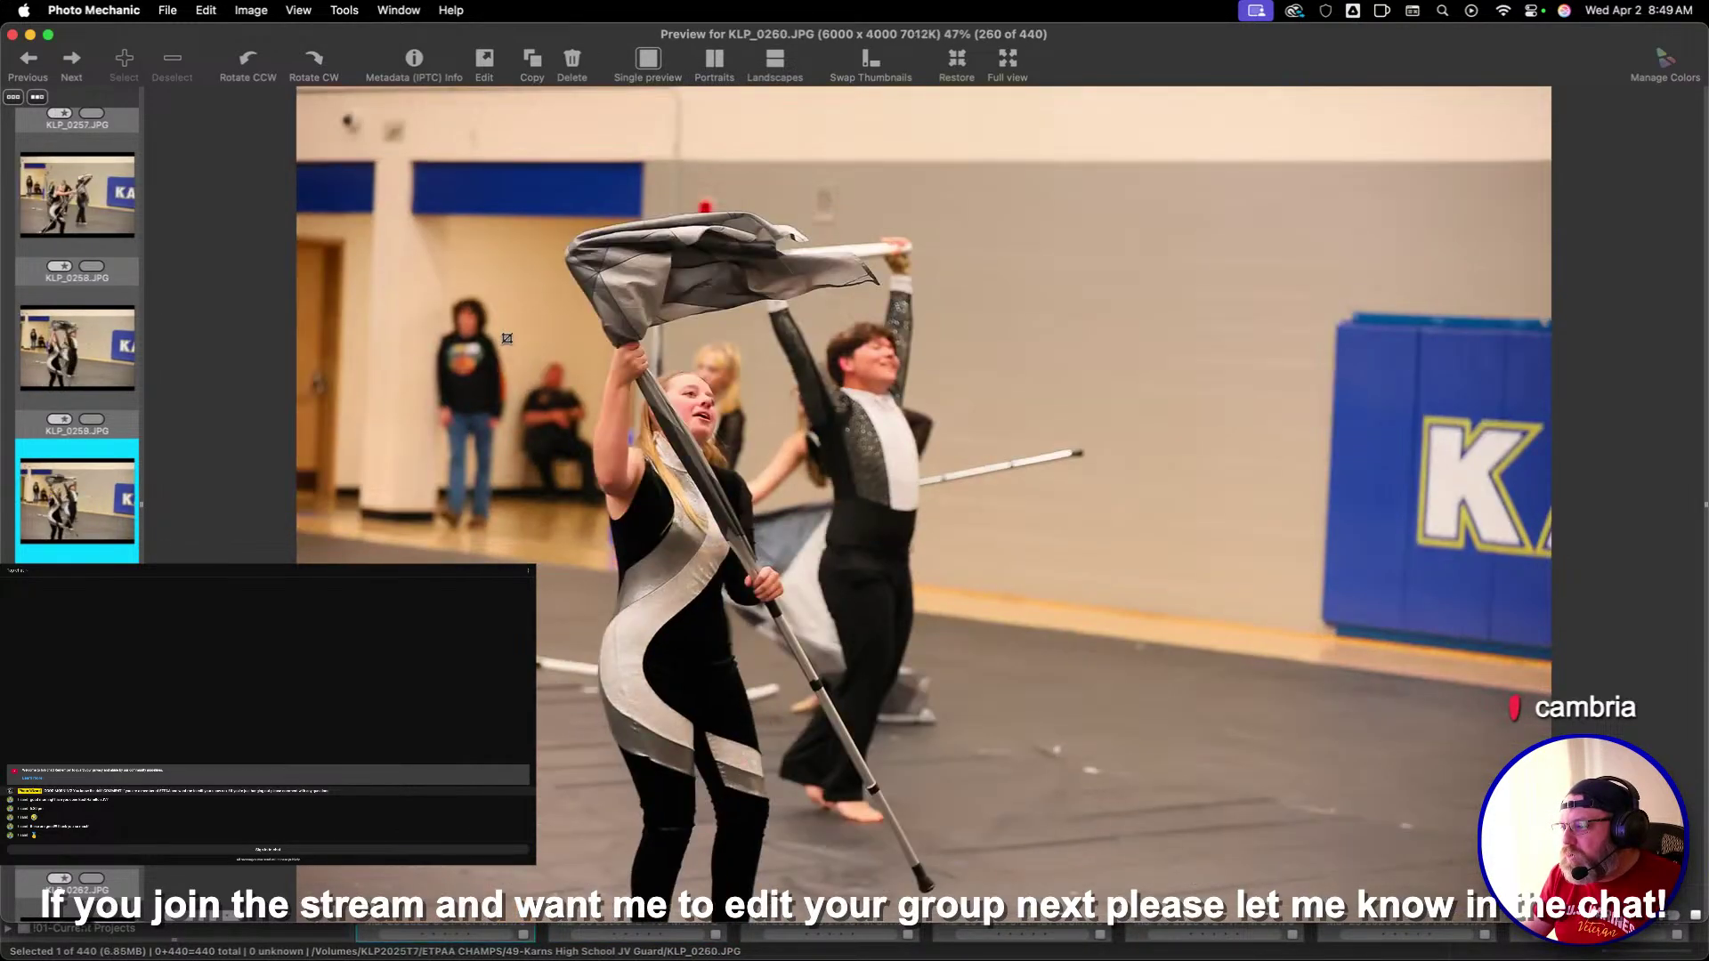
Crop KLP_0262.JPG around the standing rifle performer in the black jacket
key("Right")
key("Right")
left_click_drag(431, 214, 1286, 770)
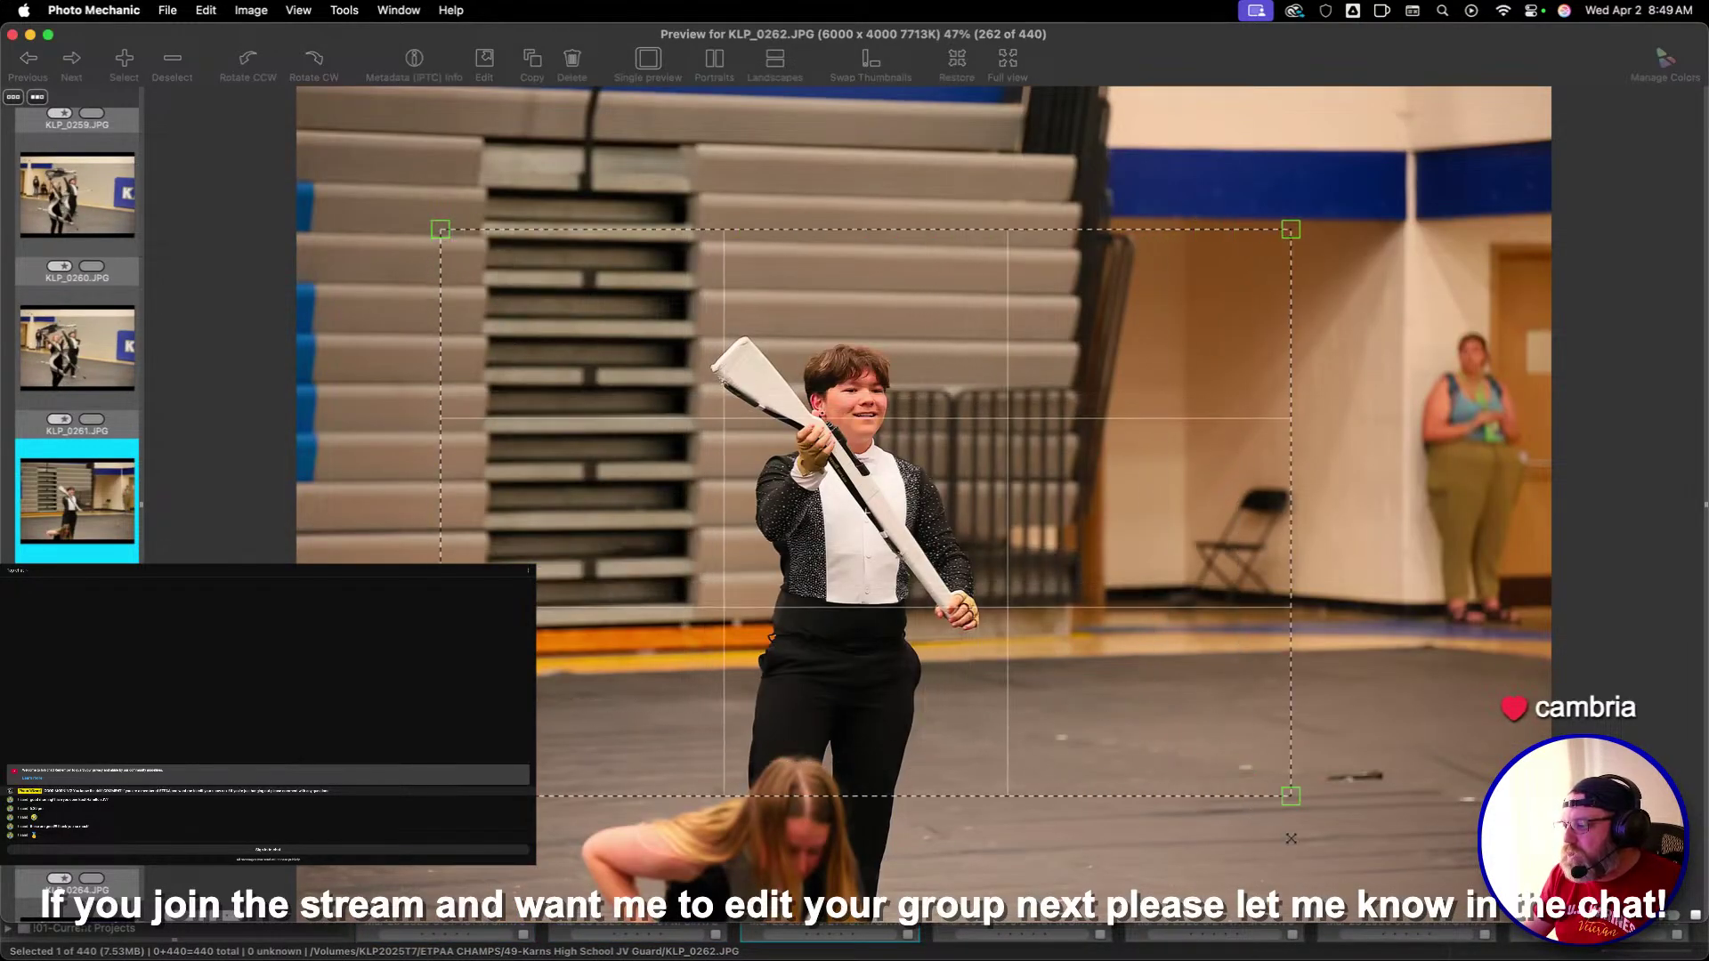
key("Return")
key("Right")
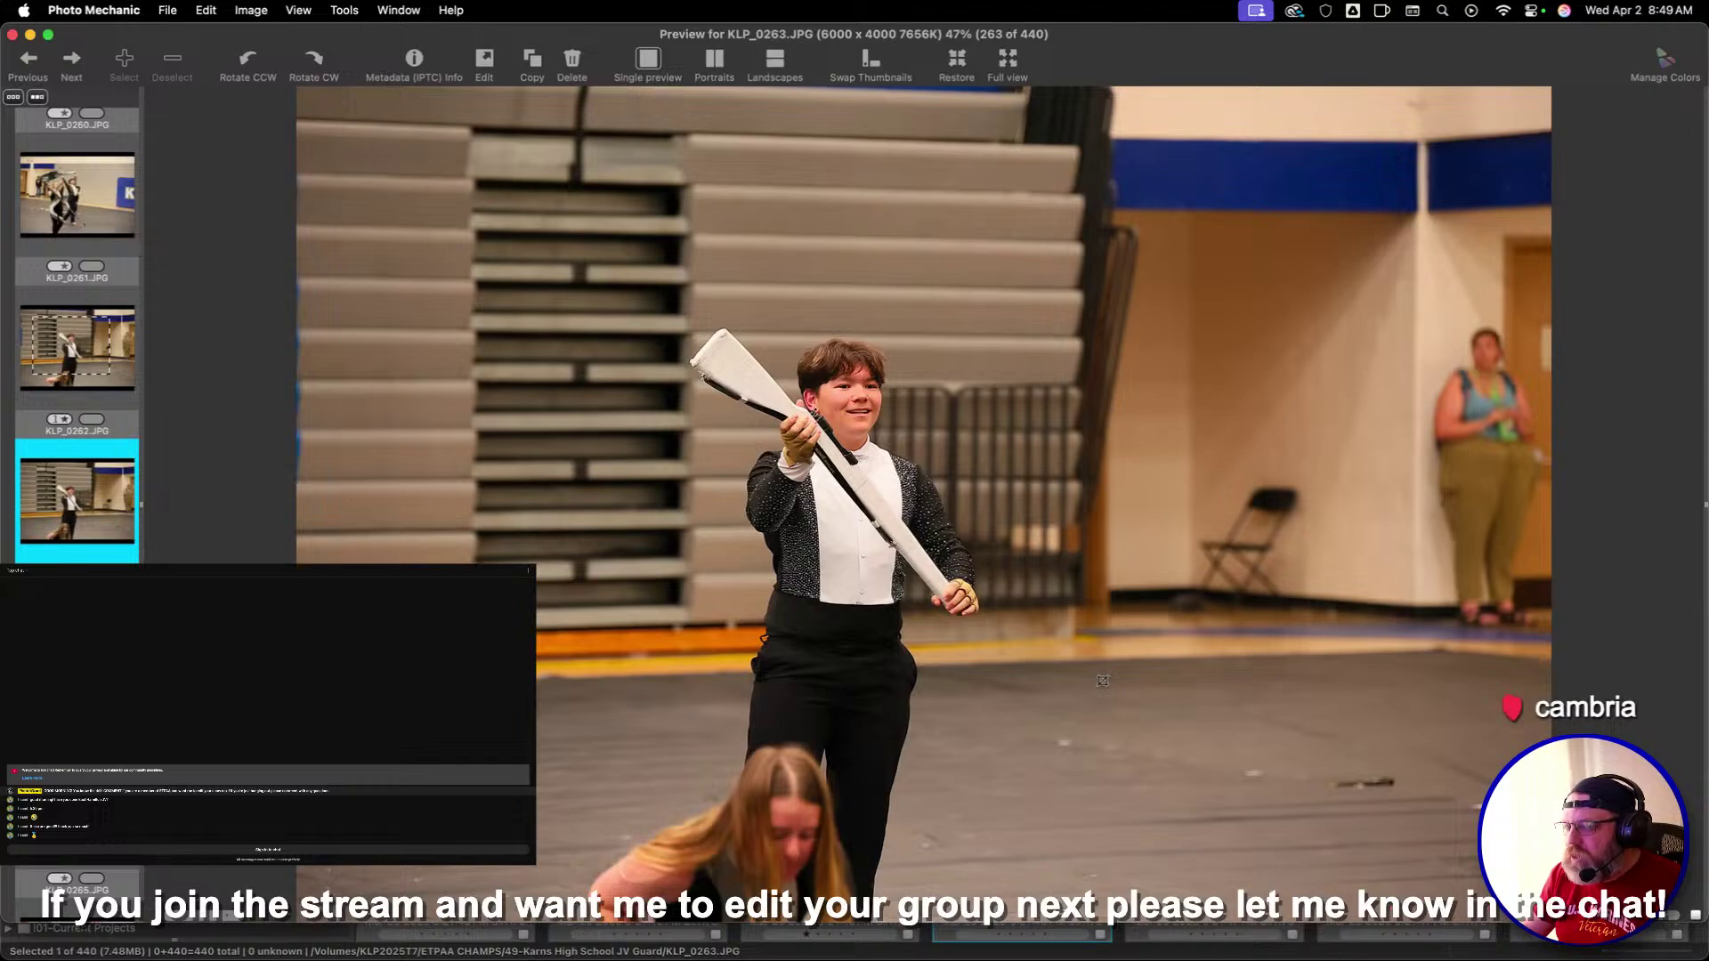
Examine the frames from KLP_0263.JPG through KLP_0270.JPG, comparing the rifle portraits KLP_0264.JPG and KLP_0265.JPG
key("Right")
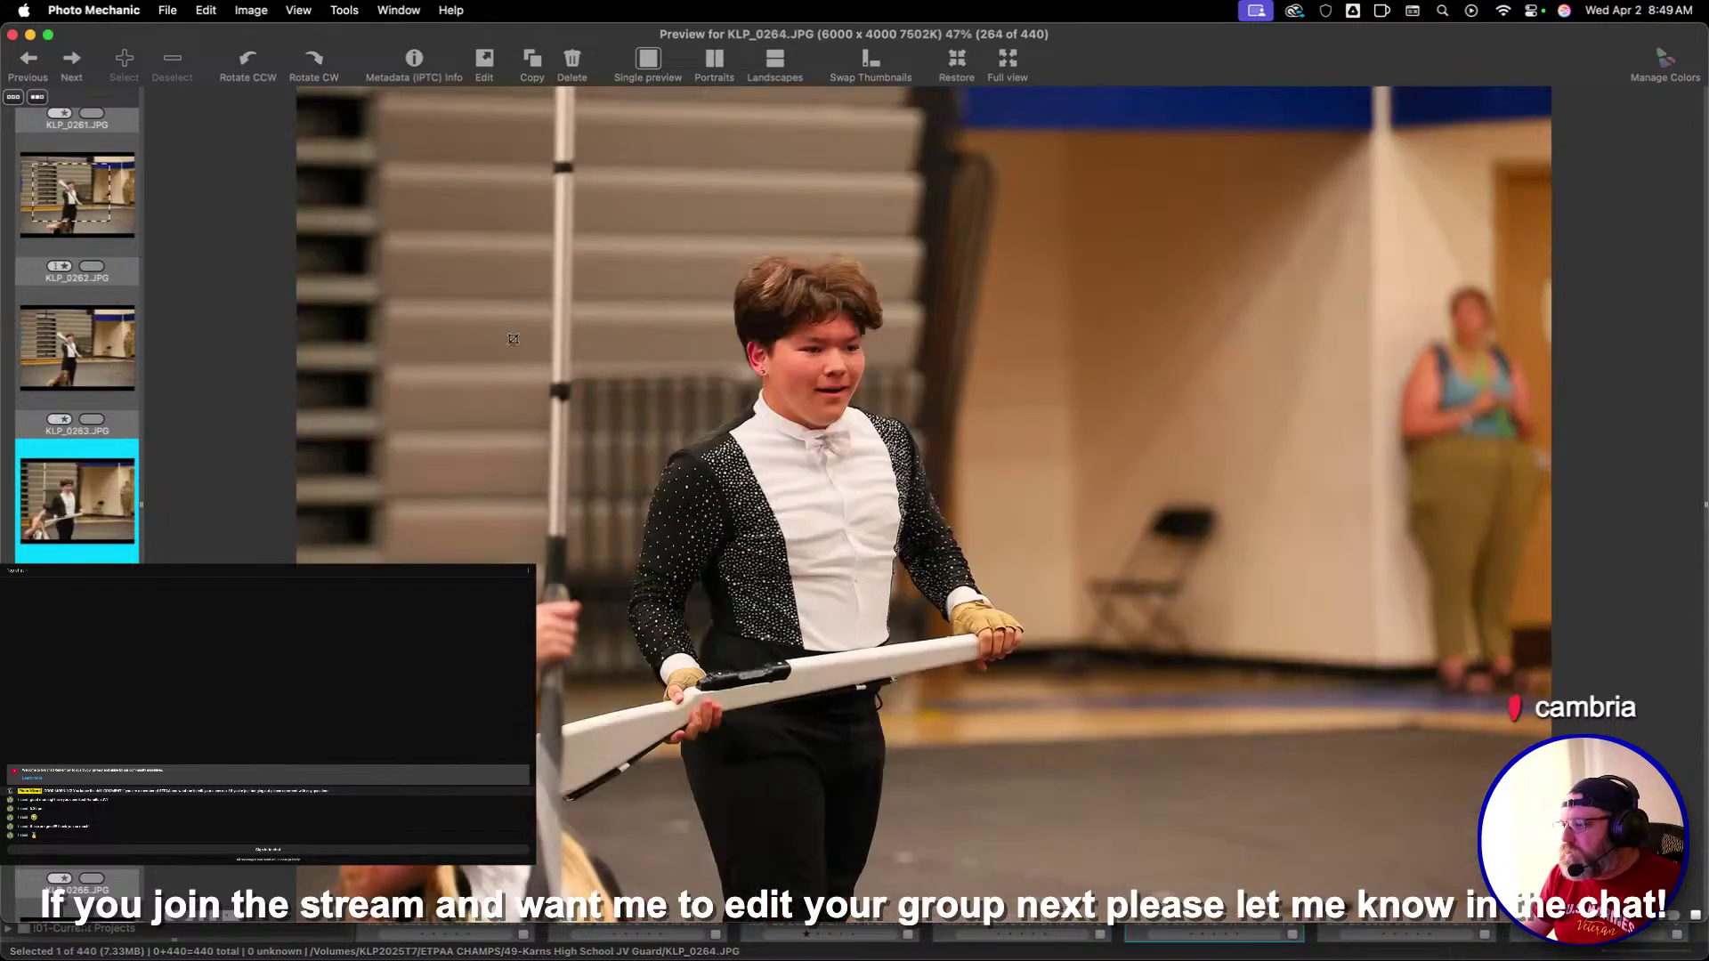
key("Right")
key("Left")
key("Right")
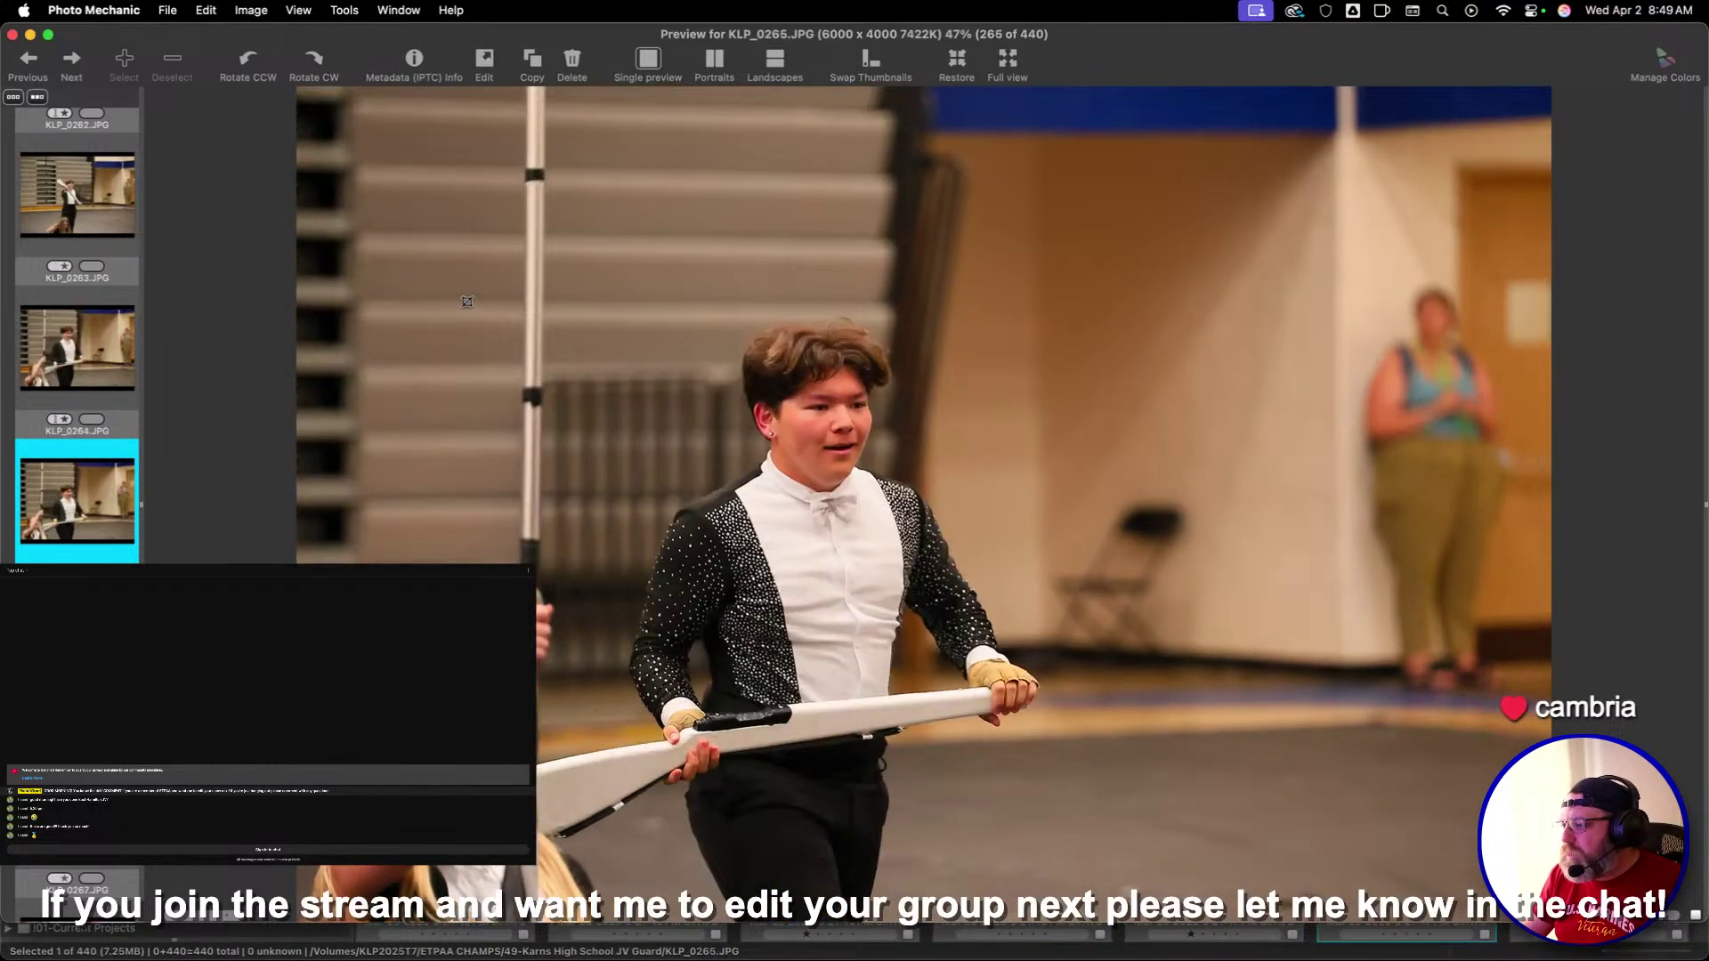
key("Right")
key("Right")
key("Right")
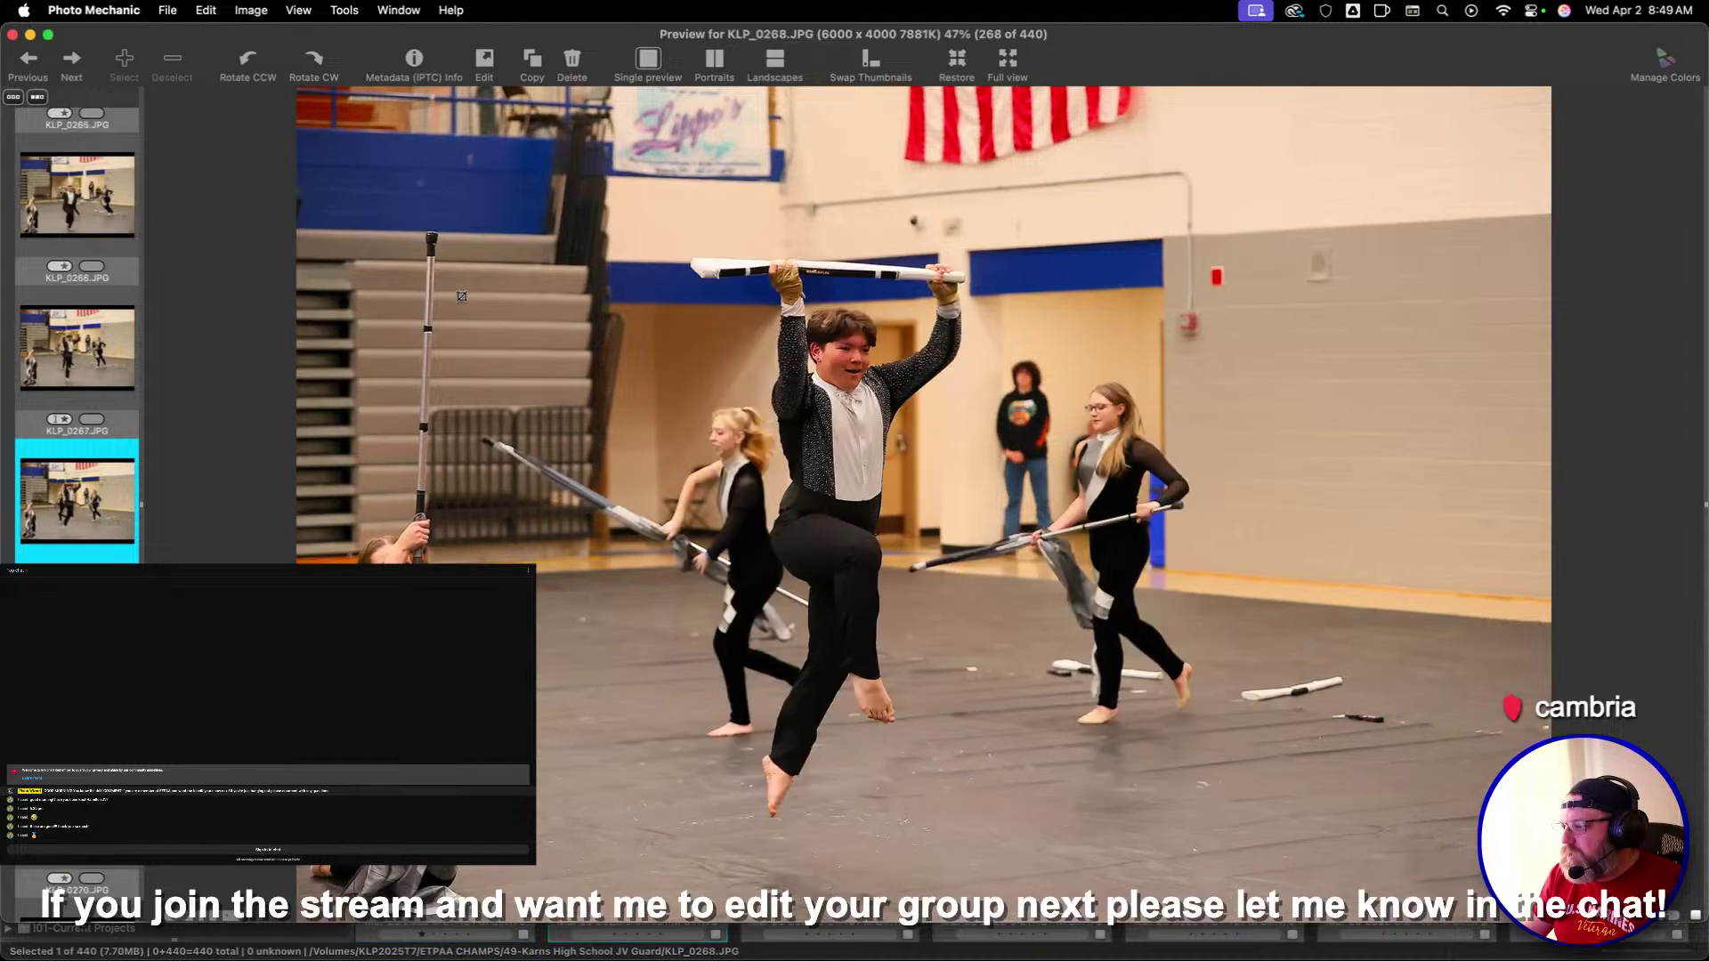
key("Right")
key("Right")
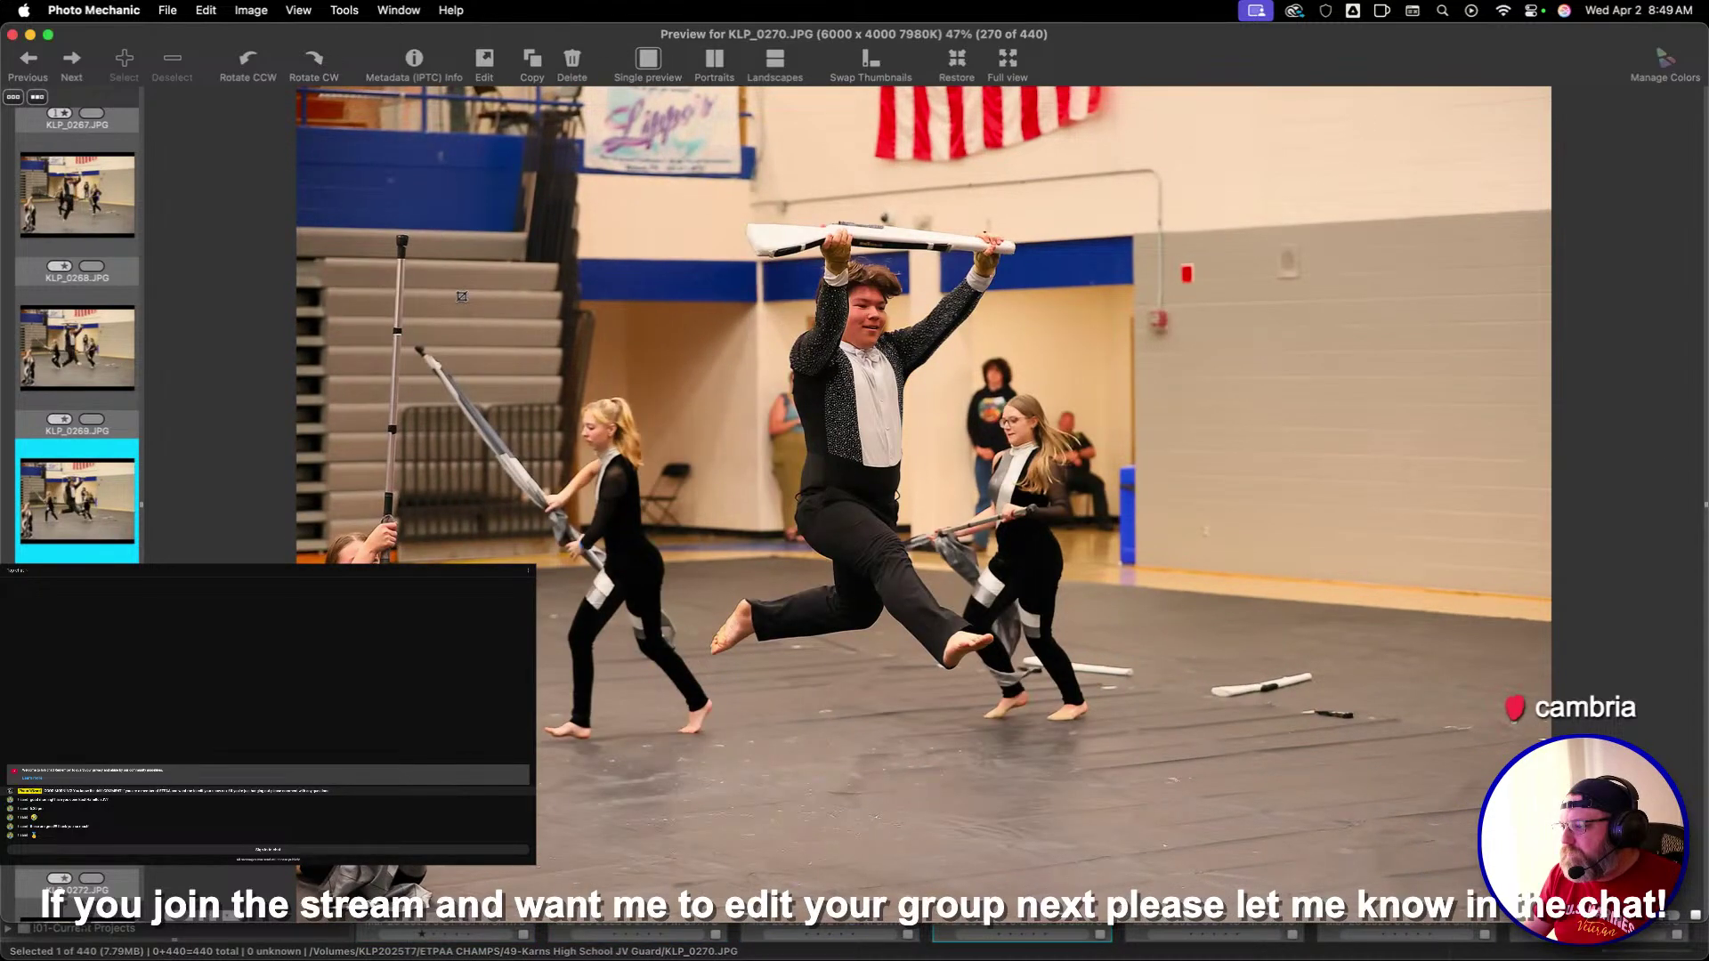
Crop KLP_0270.JPG and KLP_0271.JPG around the leaping rifle performer
left_click_drag(412, 184, 1164, 680)
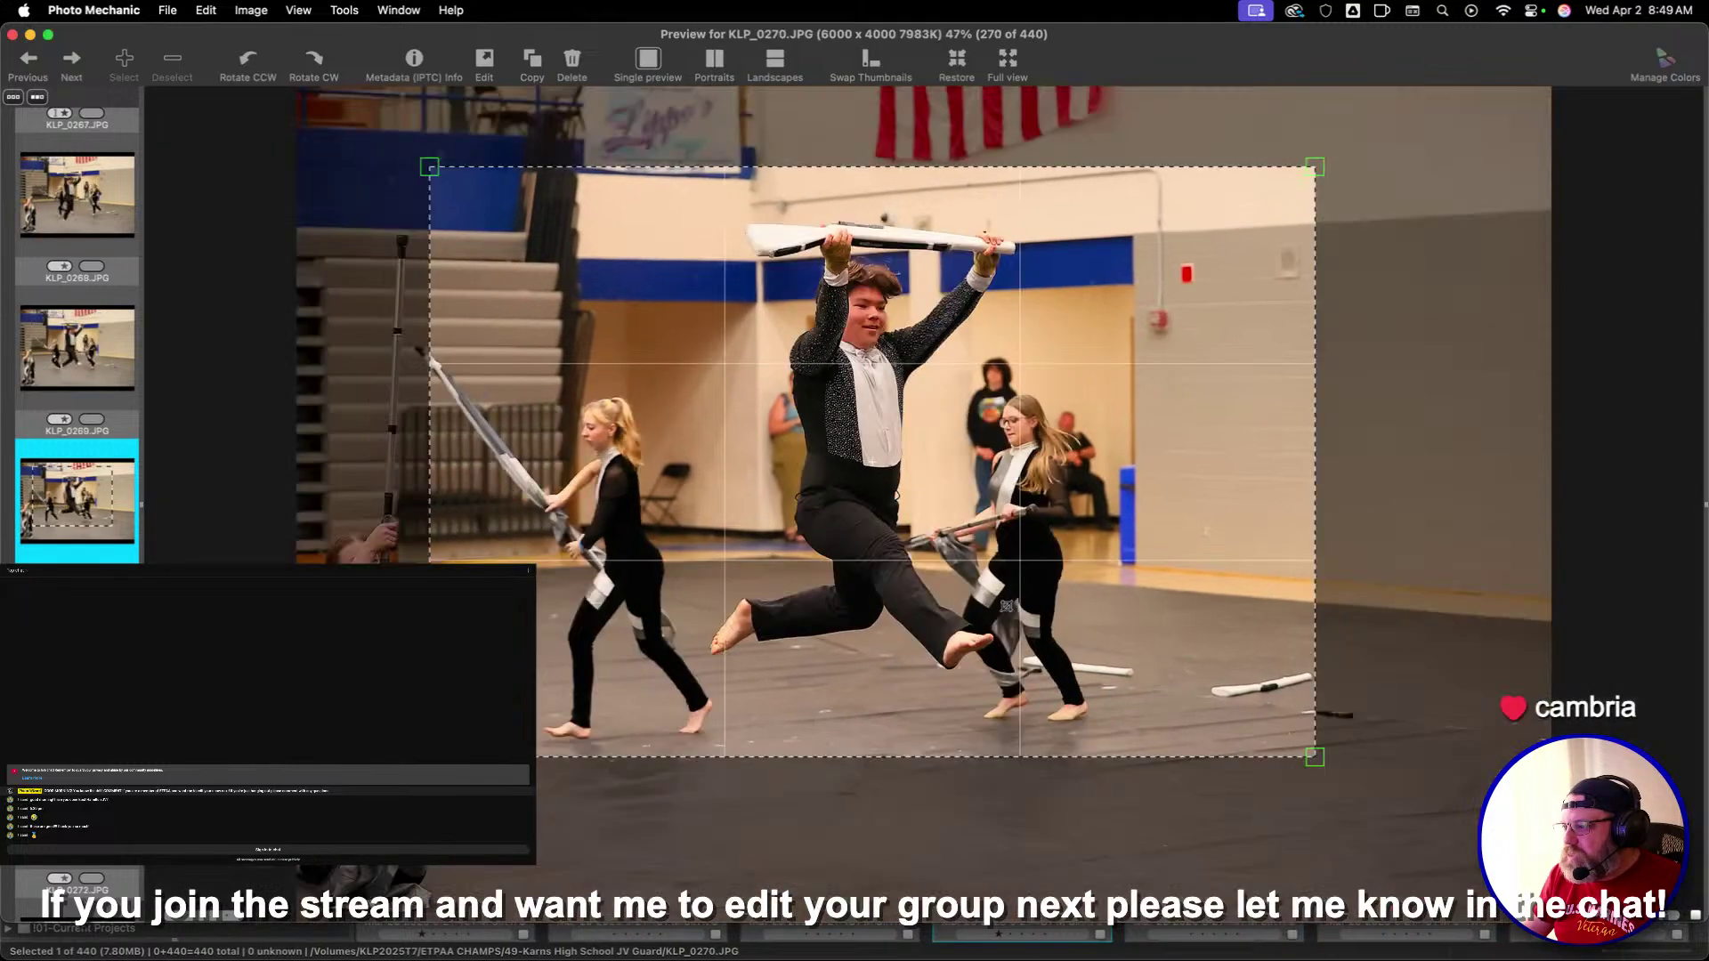
key("Right")
left_click_drag(498, 206, 1175, 677)
Crop KLP_0275.JPG around the curly-haired rifle performer, from above her head to below the knees, leaving KLP_0272.JPG to KLP_0274.JPG uncropped
key("Right")
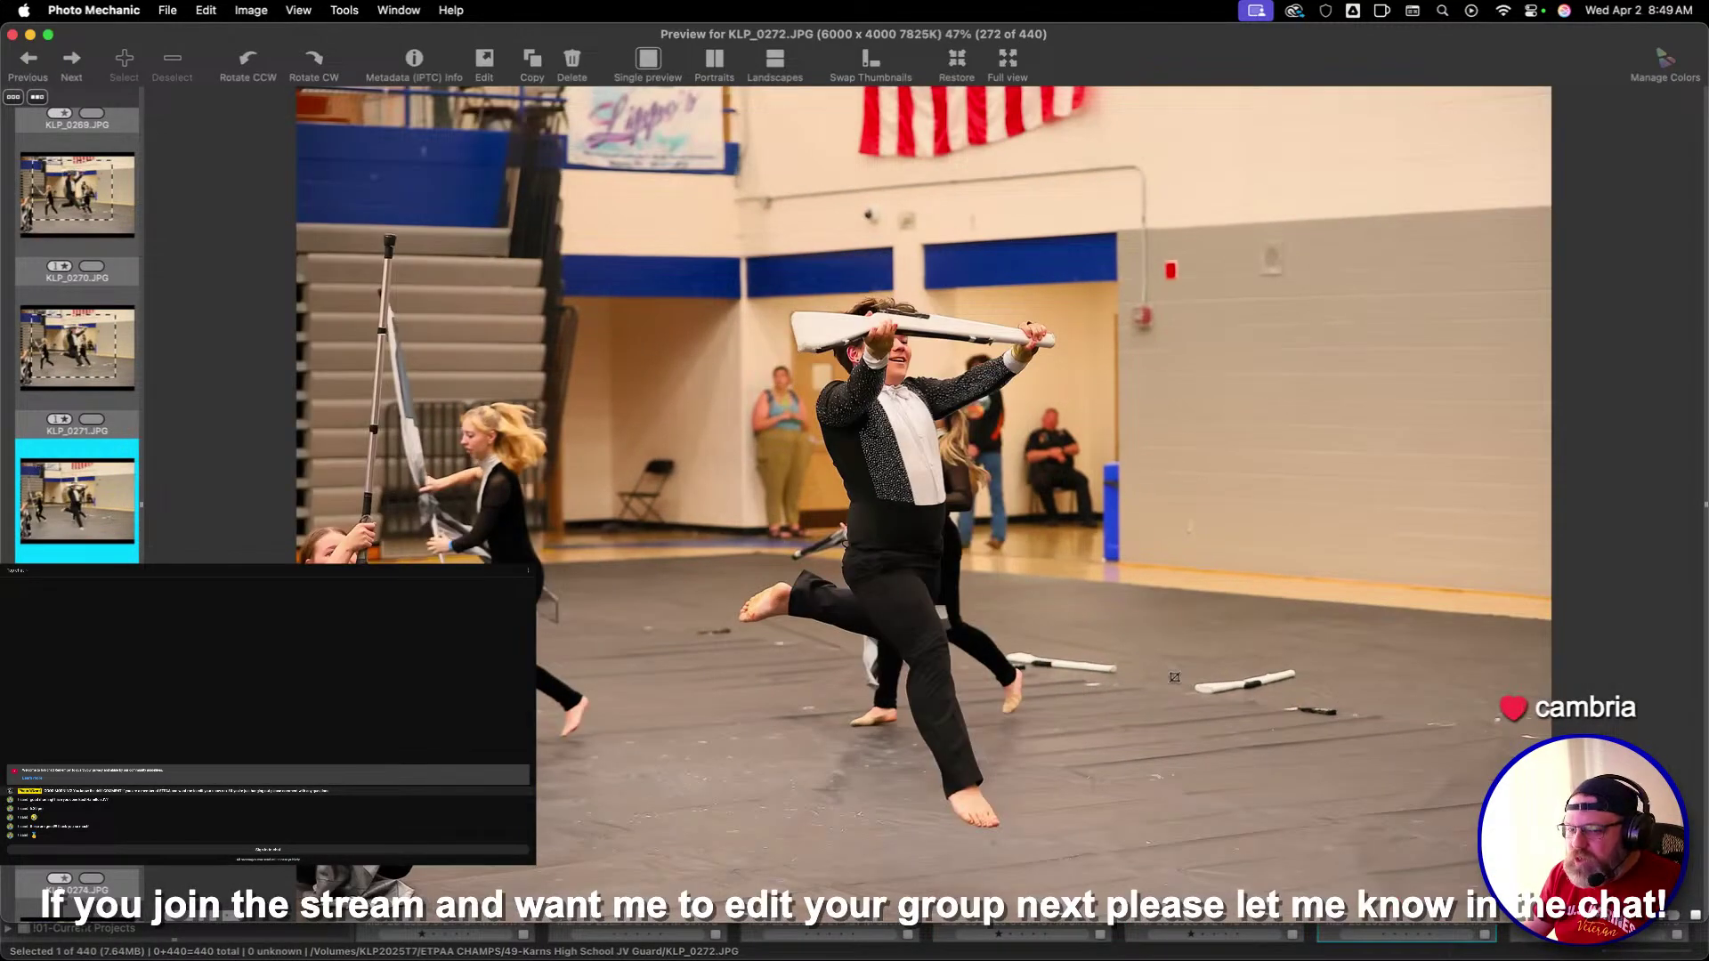
key("Right")
key("Right")
key("Right")
key("Right")
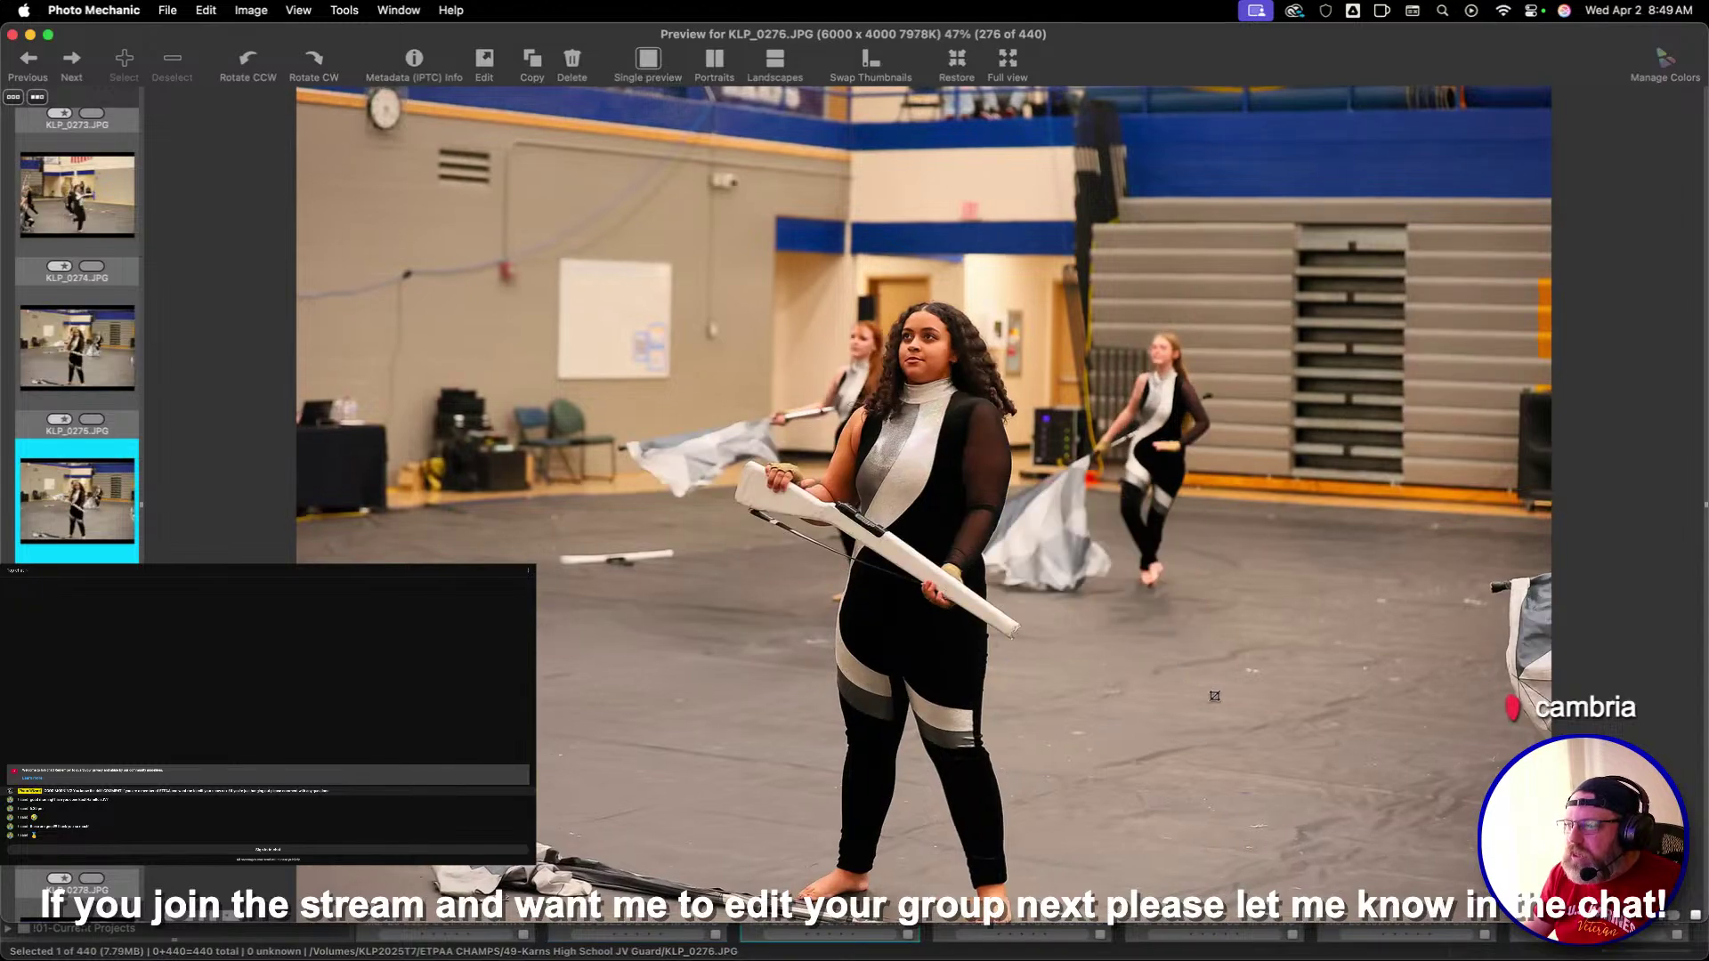
key("Left")
left_click_drag(535, 253, 1354, 762)
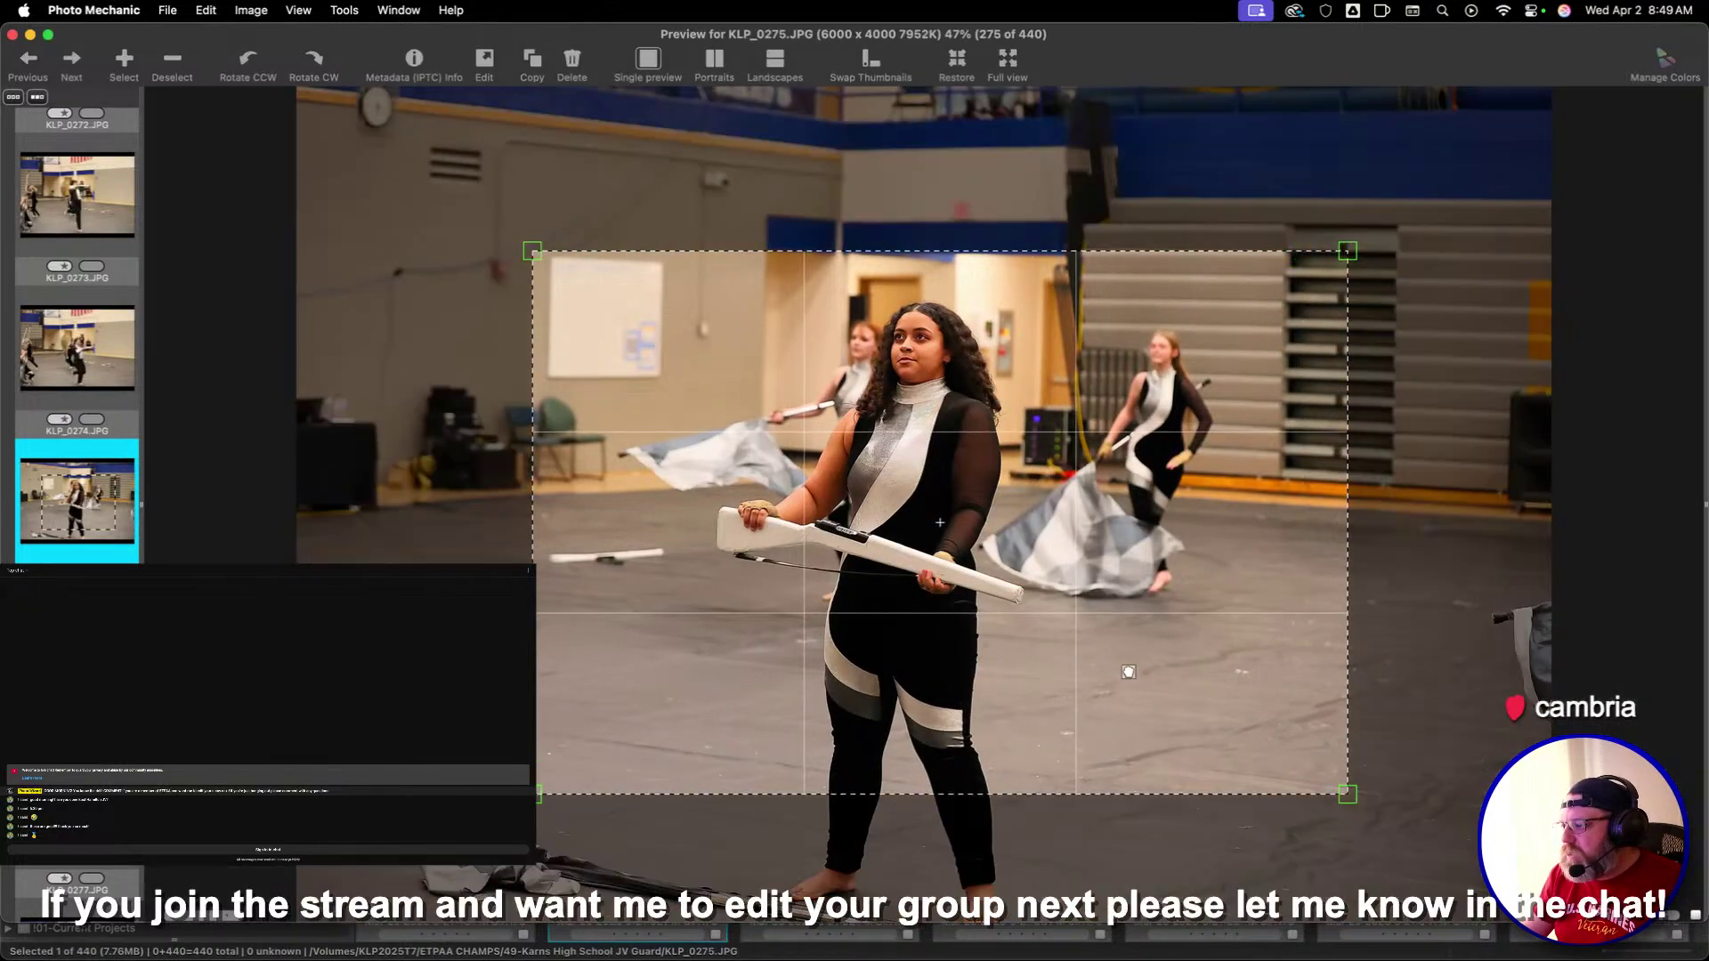
left_click_drag(1127, 669, 1089, 631)
Crop KLP_0278.JPG around the curly-haired performer's upper body and the two flag performers behind her
key("Right")
key("Right")
key("Right")
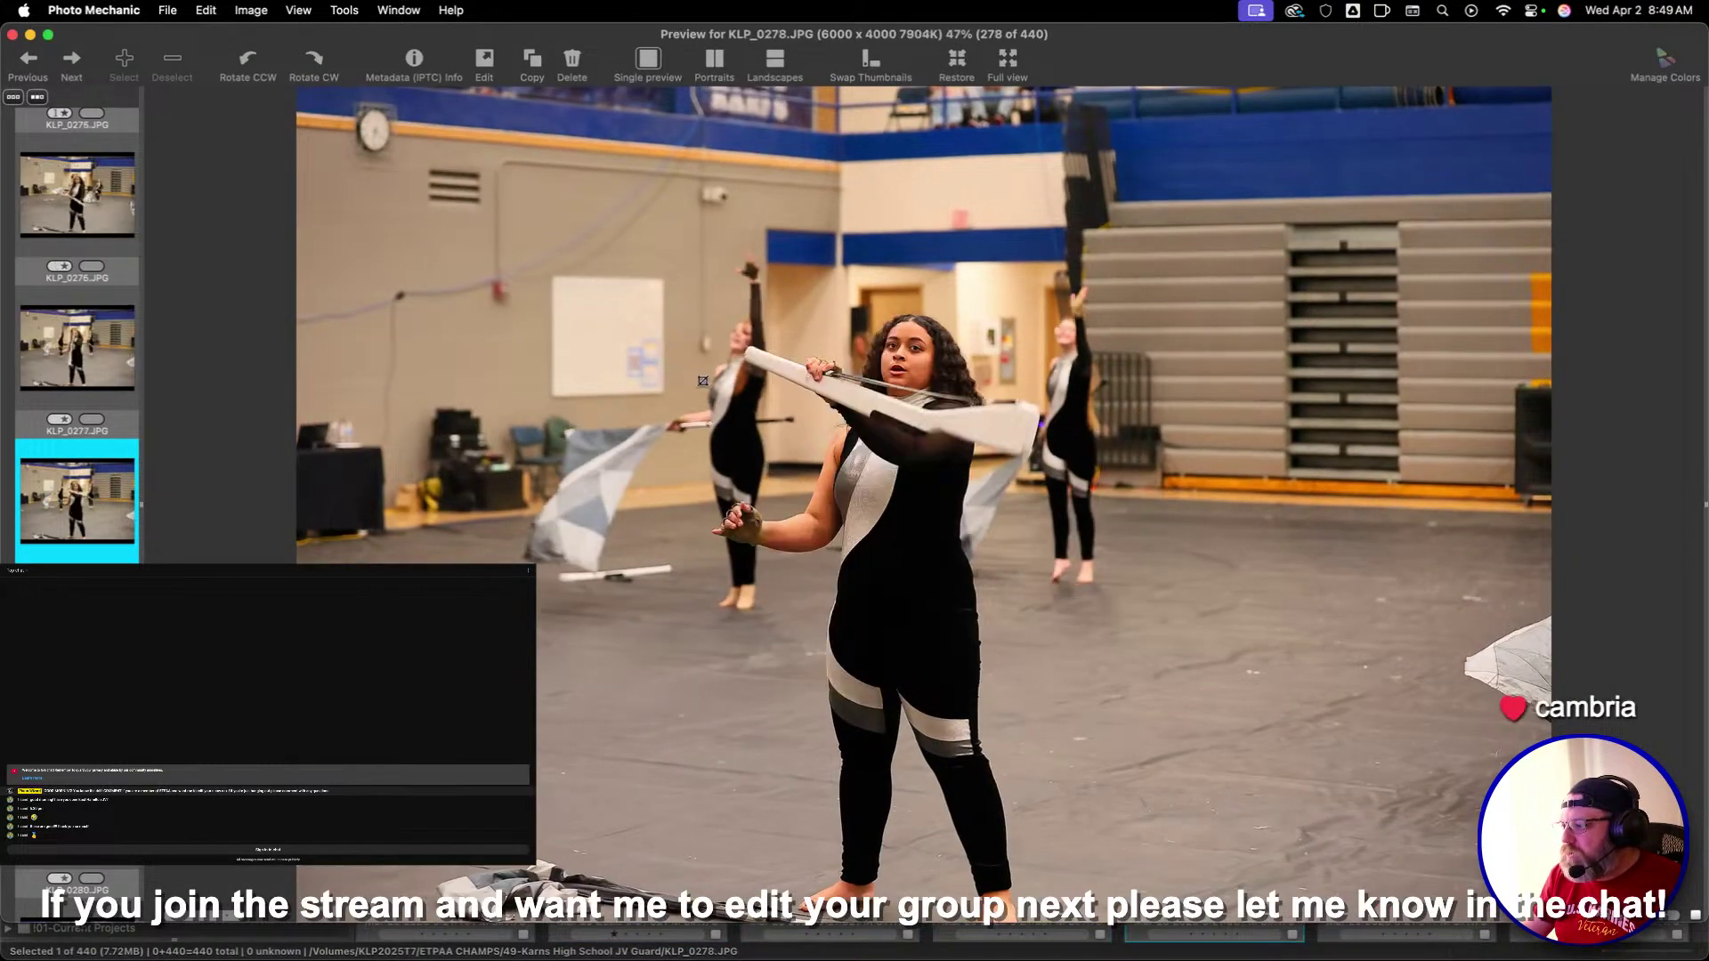
left_click_drag(564, 259, 1266, 724)
left_click_drag(1095, 611, 1065, 600)
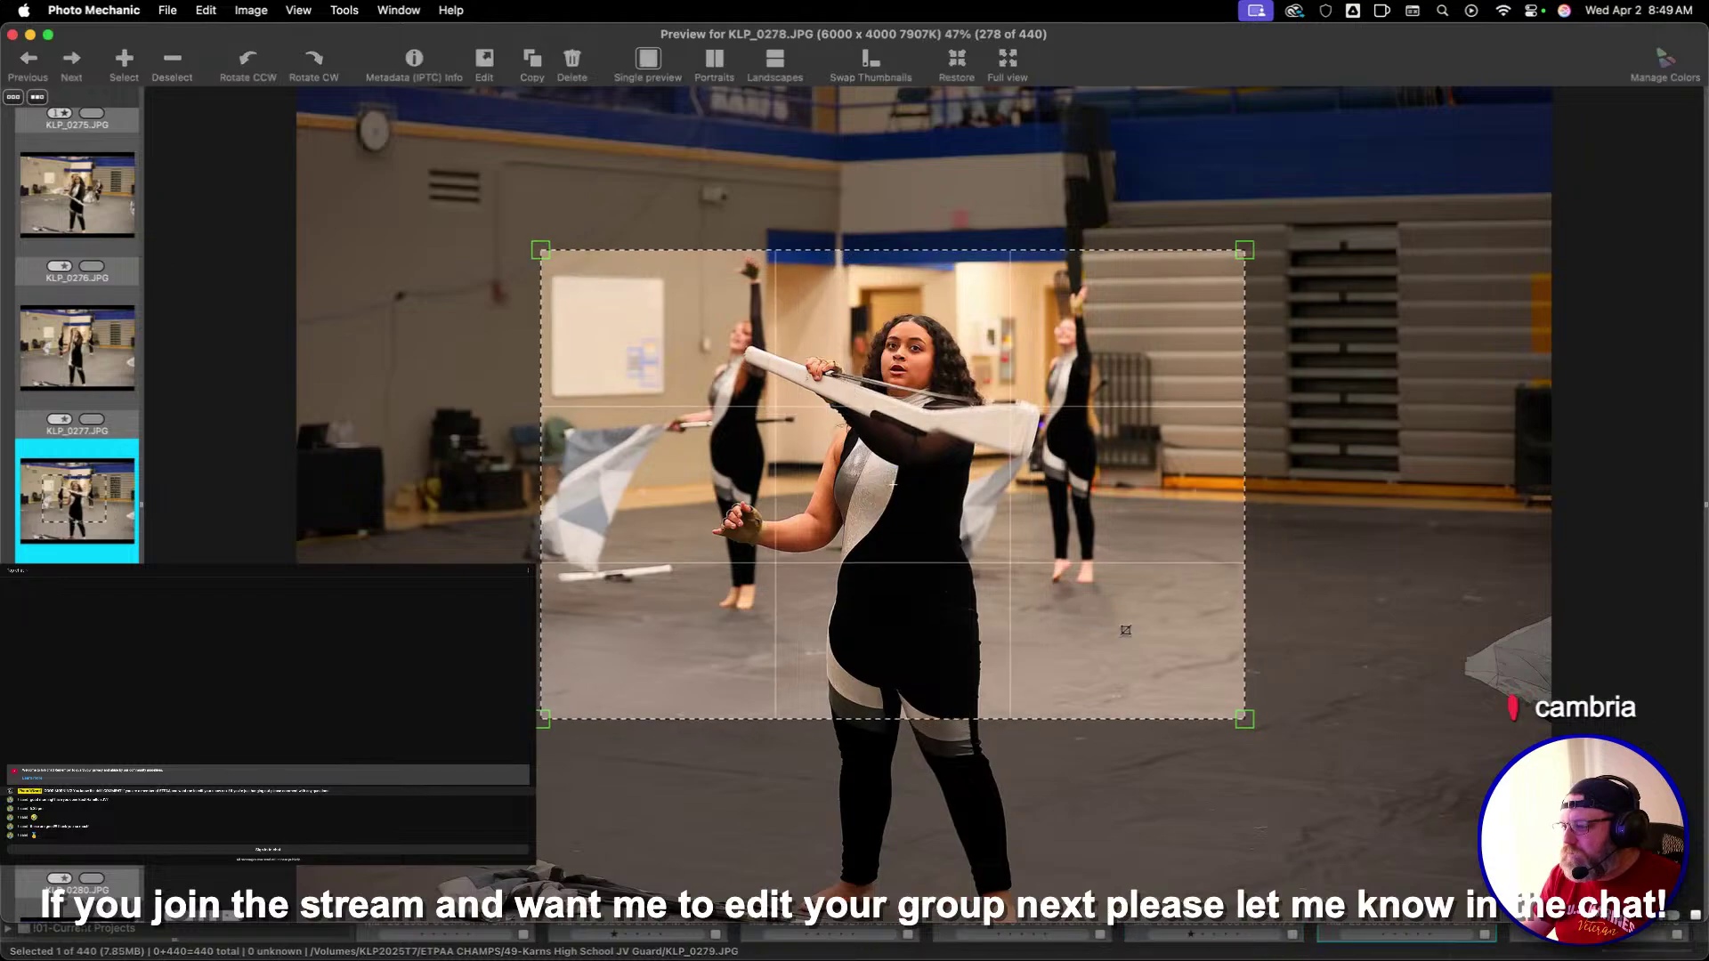
Crop KLP_0281.JPG around the curly-haired rifle performer looking upward, skipping KLP_0279.JPG and KLP_0280.JPG
key("Right")
key("Right")
key("Right")
left_click_drag(564, 236, 1450, 793)
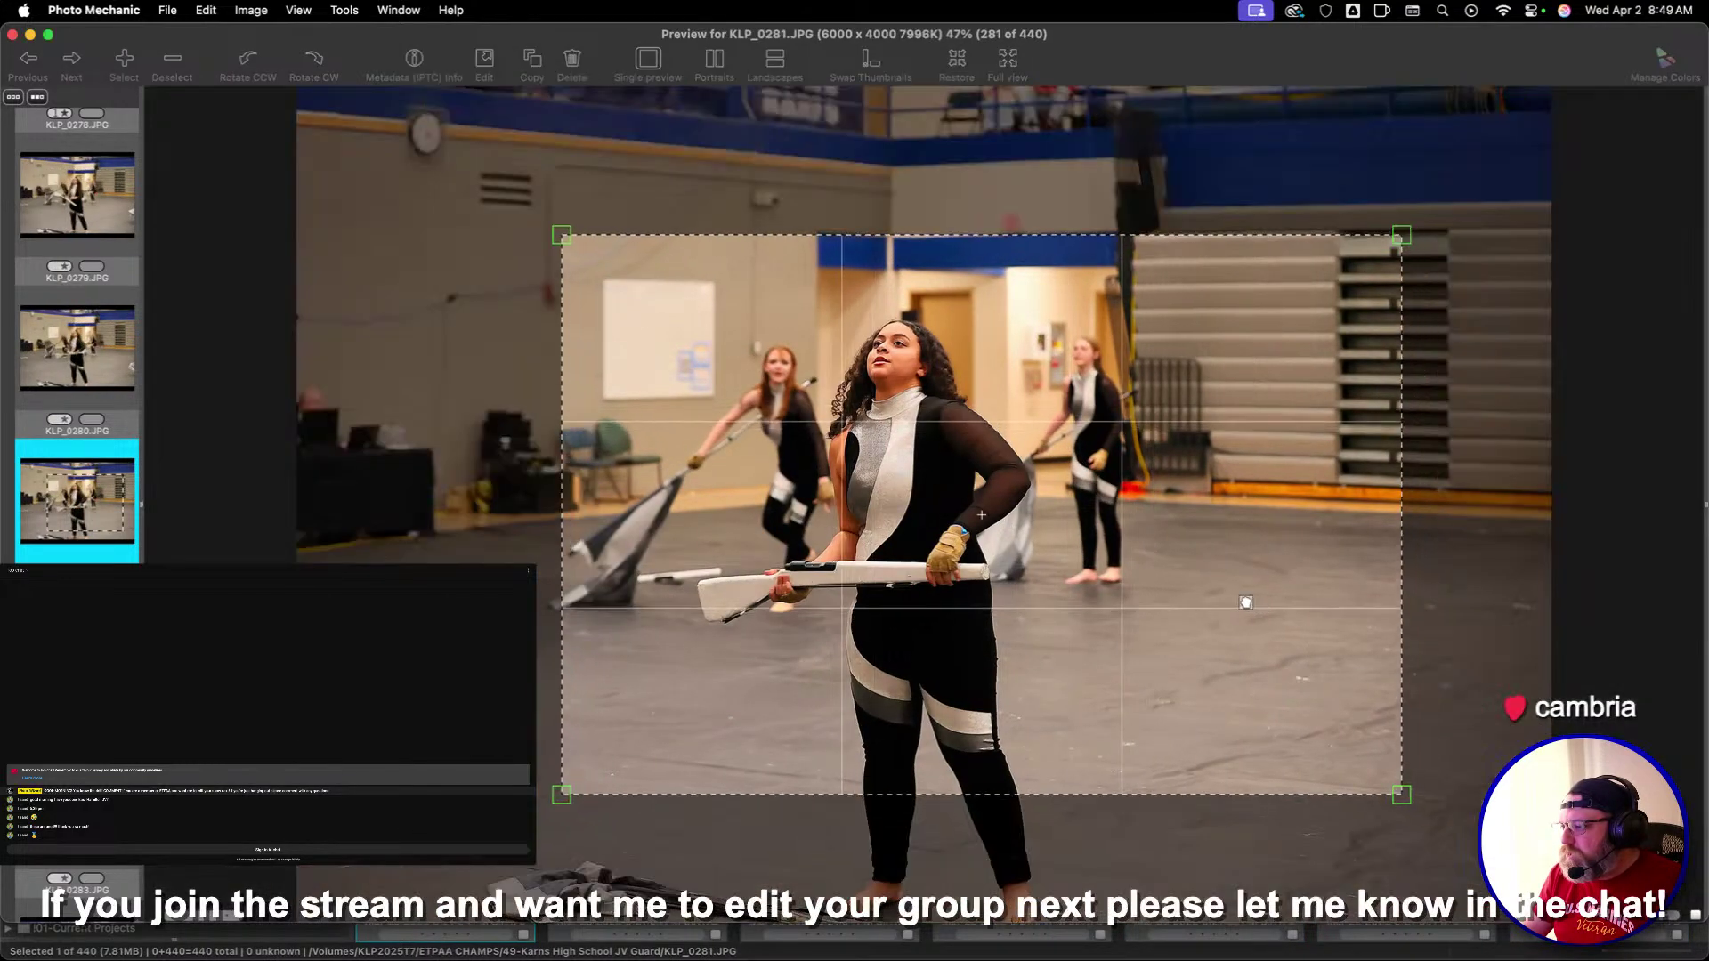
left_click_drag(1244, 599, 1150, 571)
Crop KLP_0283.JPG and KLP_0284.JPG around the curly-haired rifle performer and the flag performers behind her
key("Right")
key("Right")
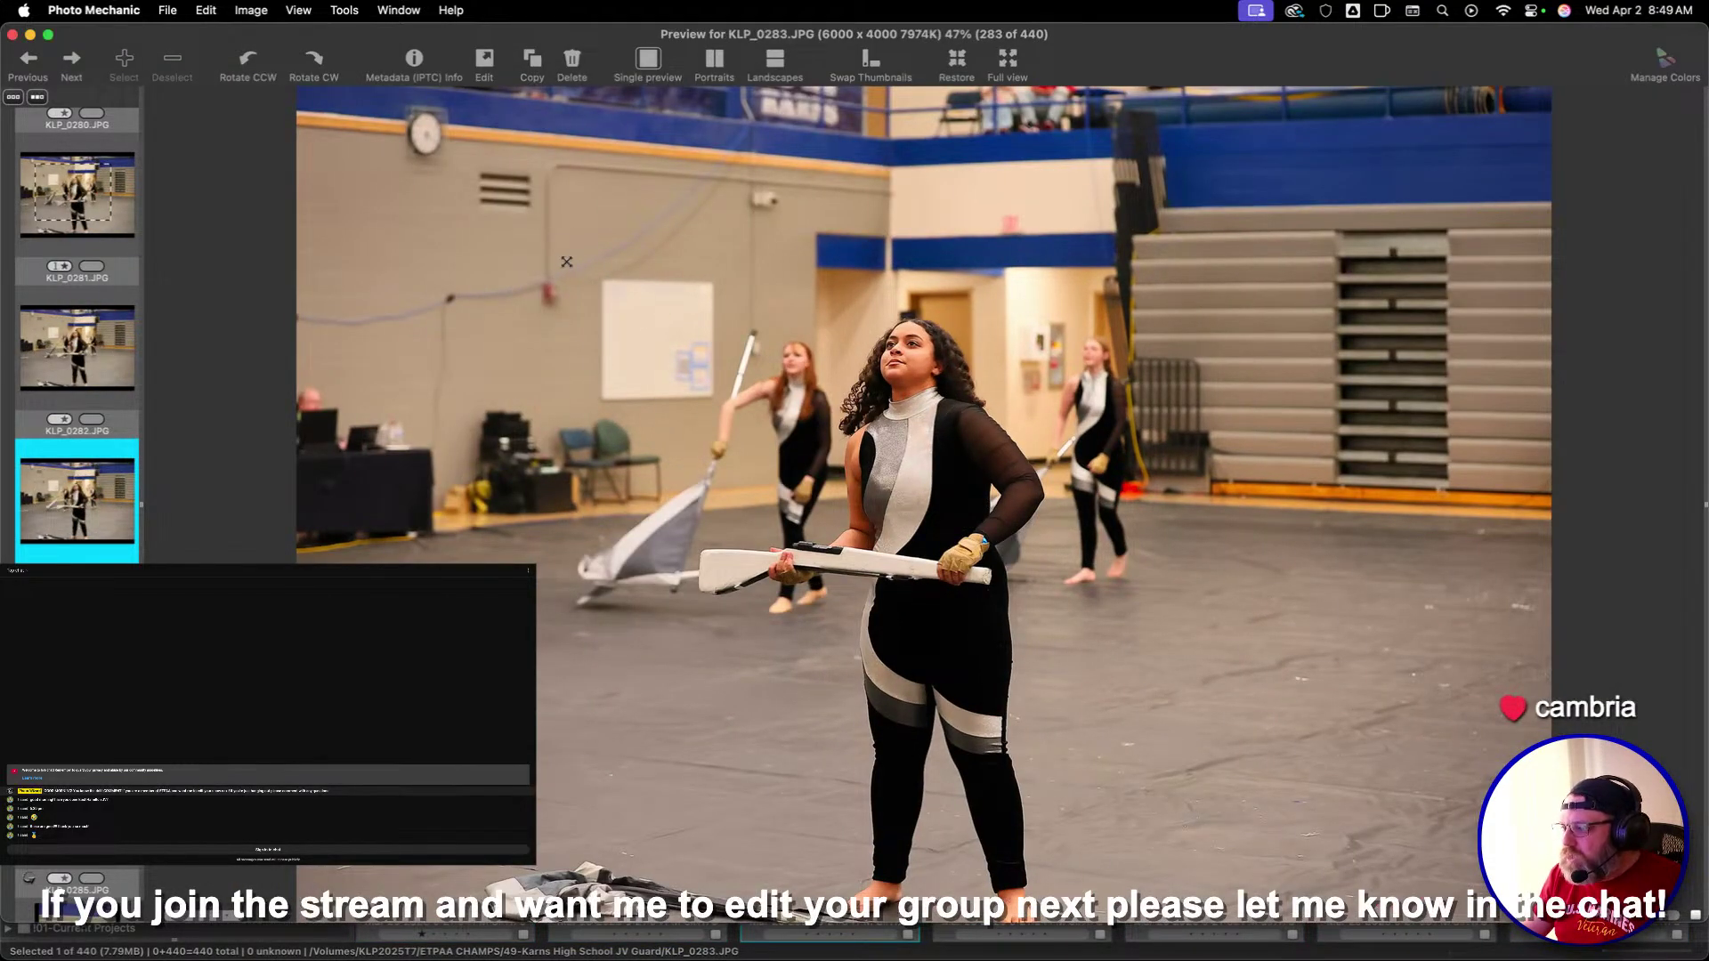
mouse_move(564, 259)
left_mouse_down()
mouse_move(1269, 651)
mouse_move(1323, 712)
left_mouse_up()
left_click_drag(1113, 596, 1075, 566)
key("Right")
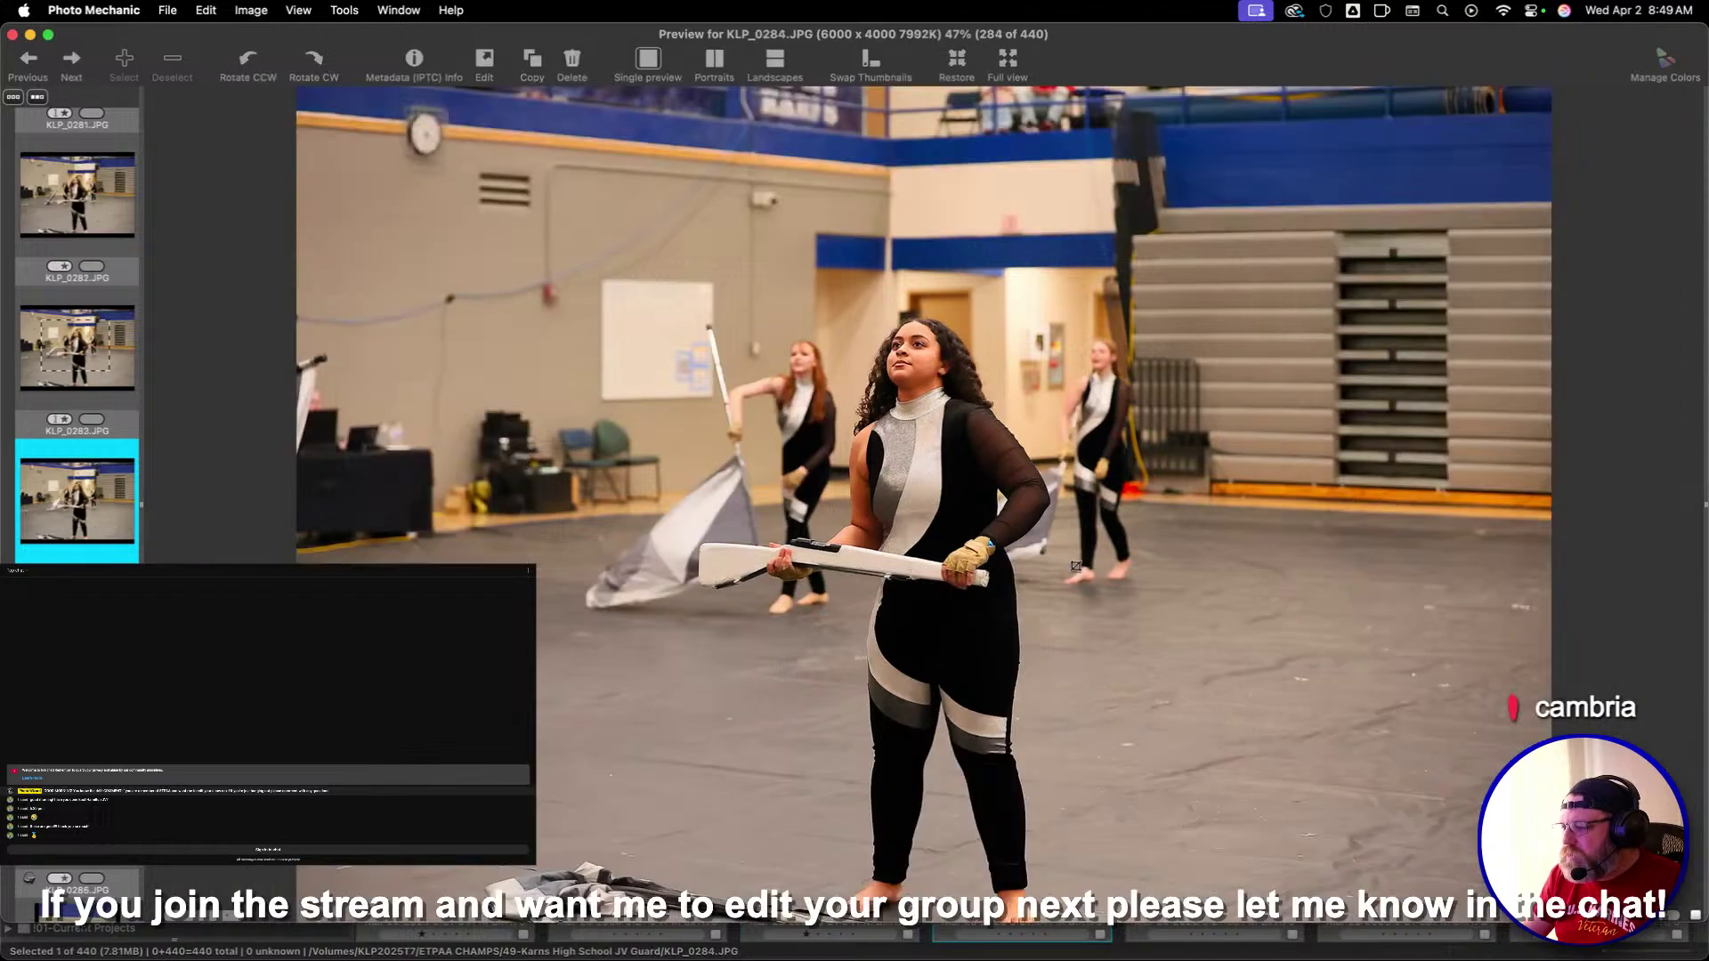
left_click_drag(1128, 660, 1228, 725)
left_click_drag(1023, 540, 1064, 539)
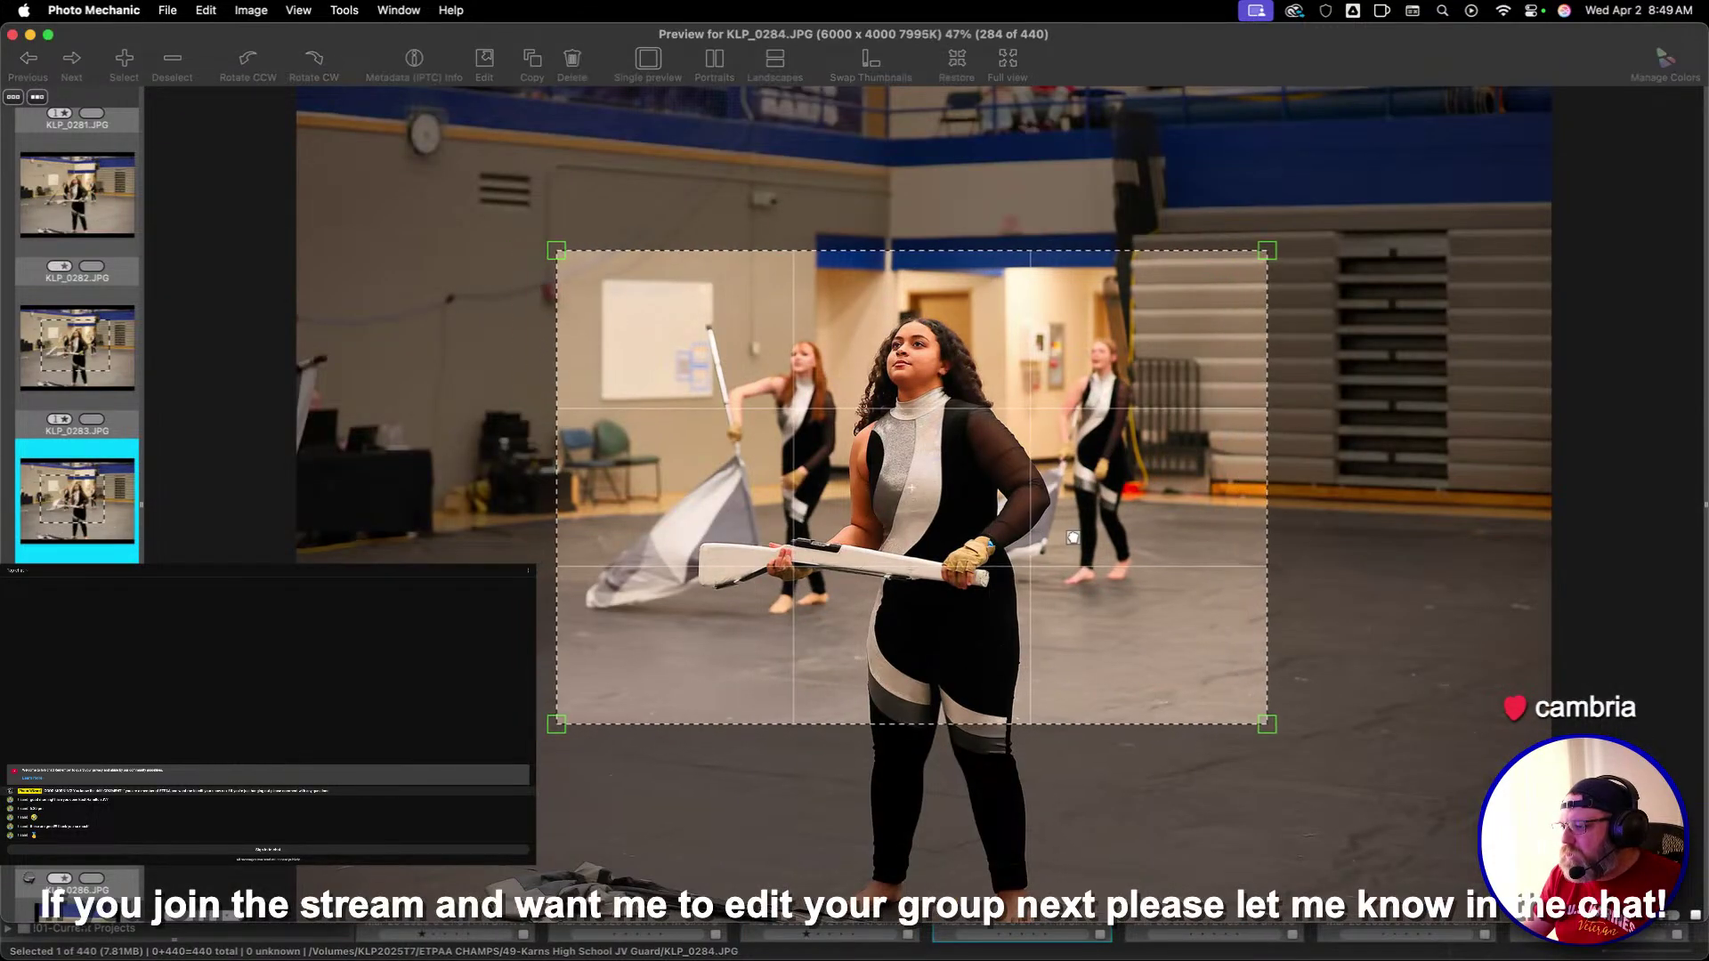
Crop the portrait shot KLP_0290.JPG around the front flag performer, keeping her raised flag in the frame
key("Right")
key("Right")
key("Right")
key("Right")
key("Right")
key("Right")
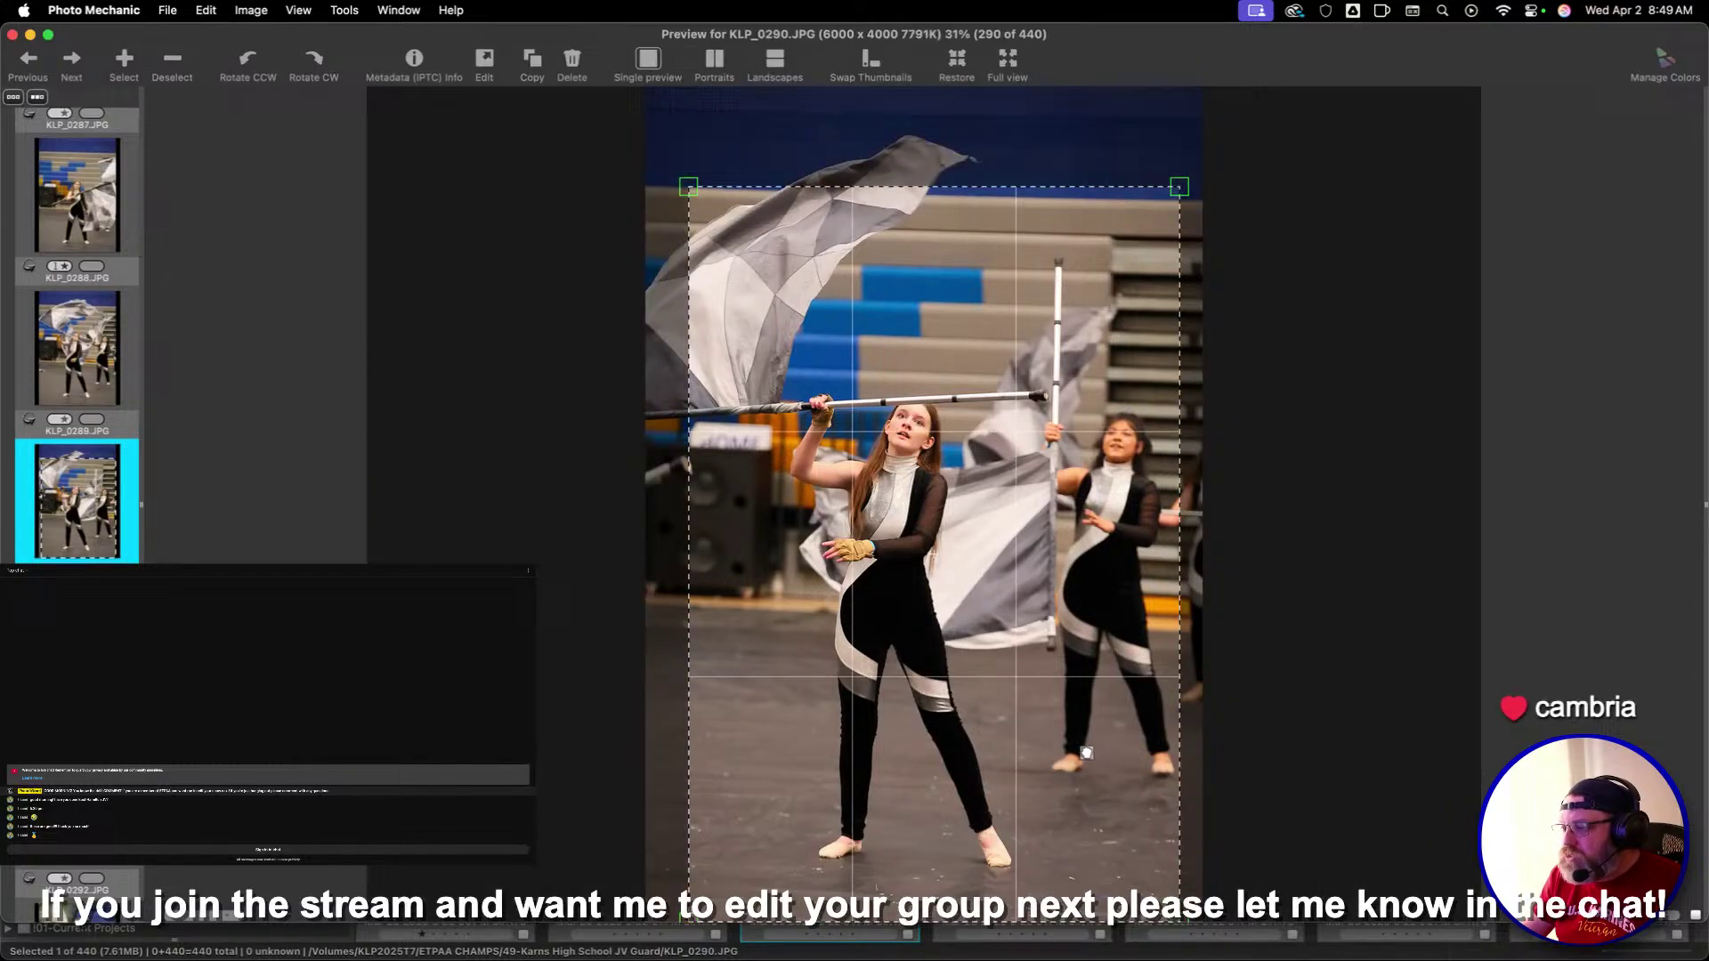
left_click_drag(1127, 841, 1059, 739)
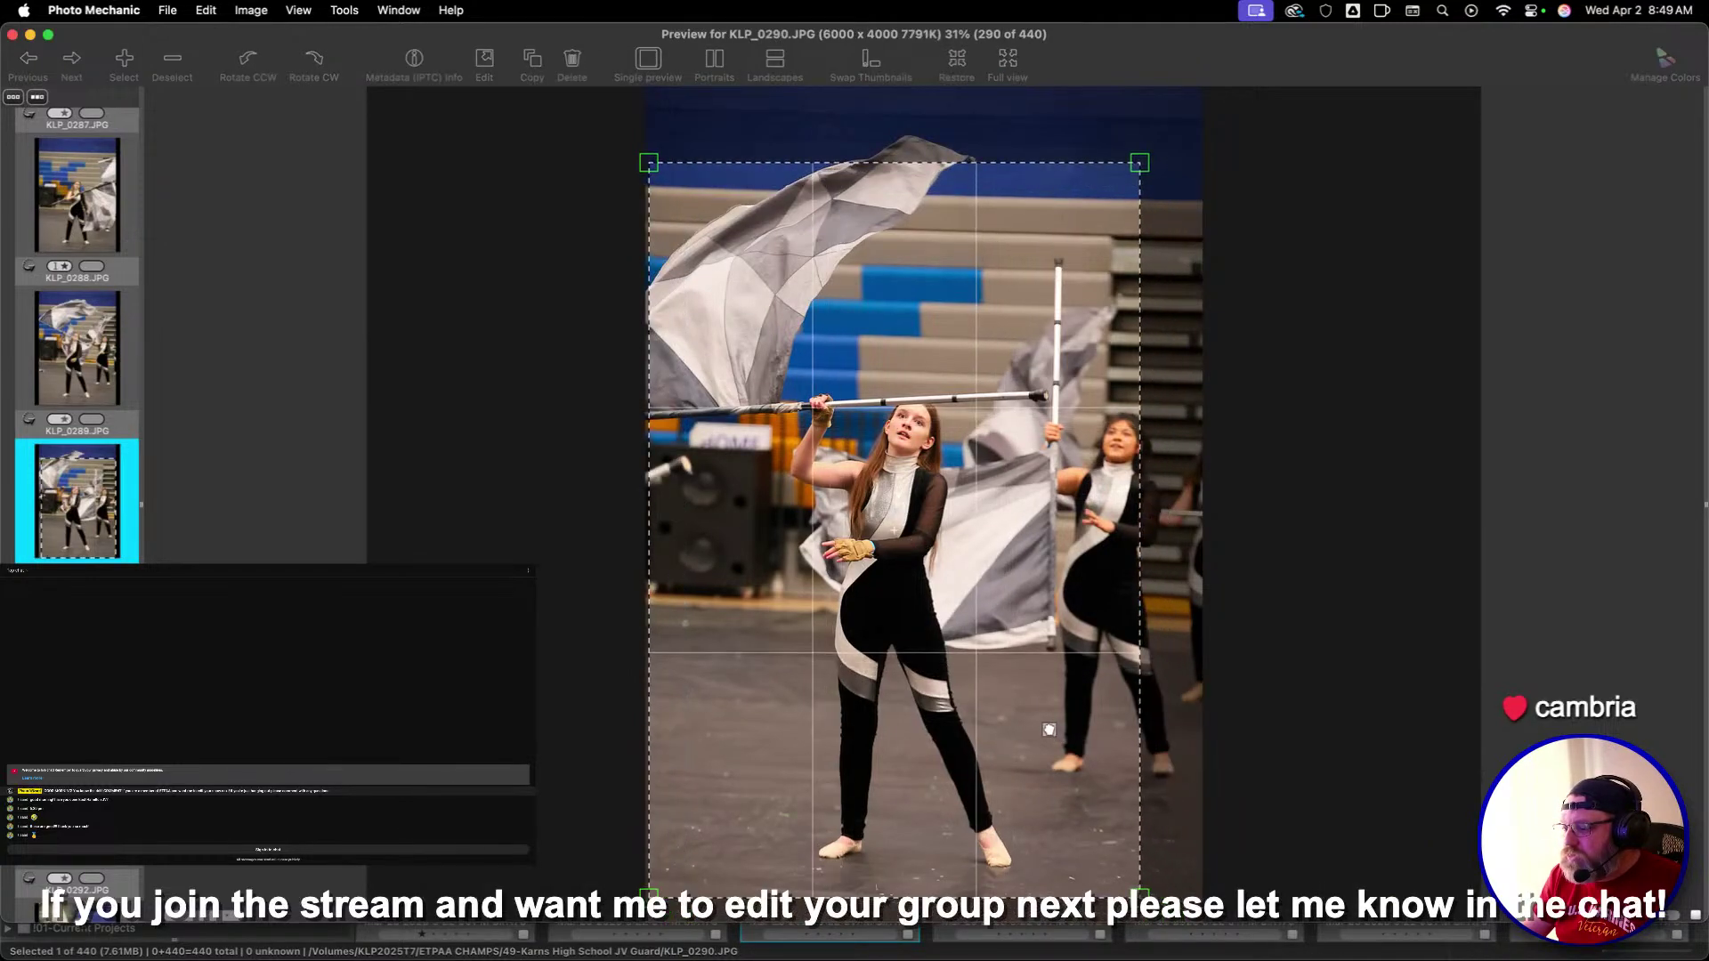
Crop KLP_0291.JPG and KLP_0292.JPG around the long-haired flag performer standing in front
key("Right")
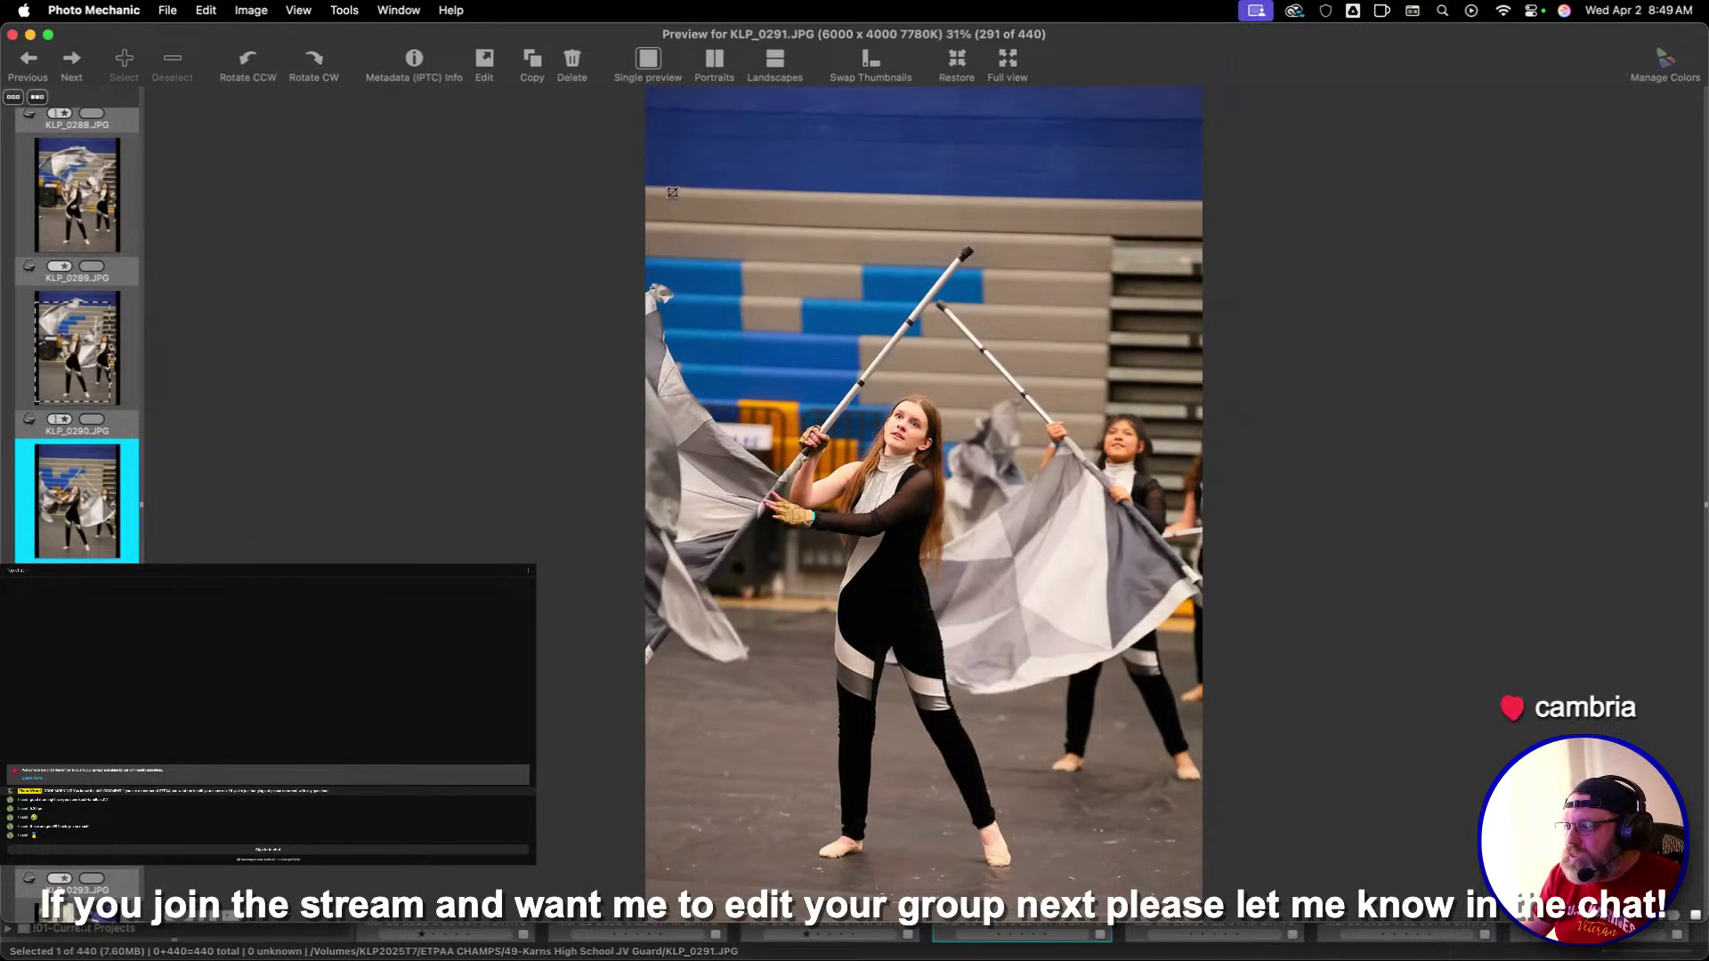
left_click_drag(672, 192, 980, 741)
key("Right")
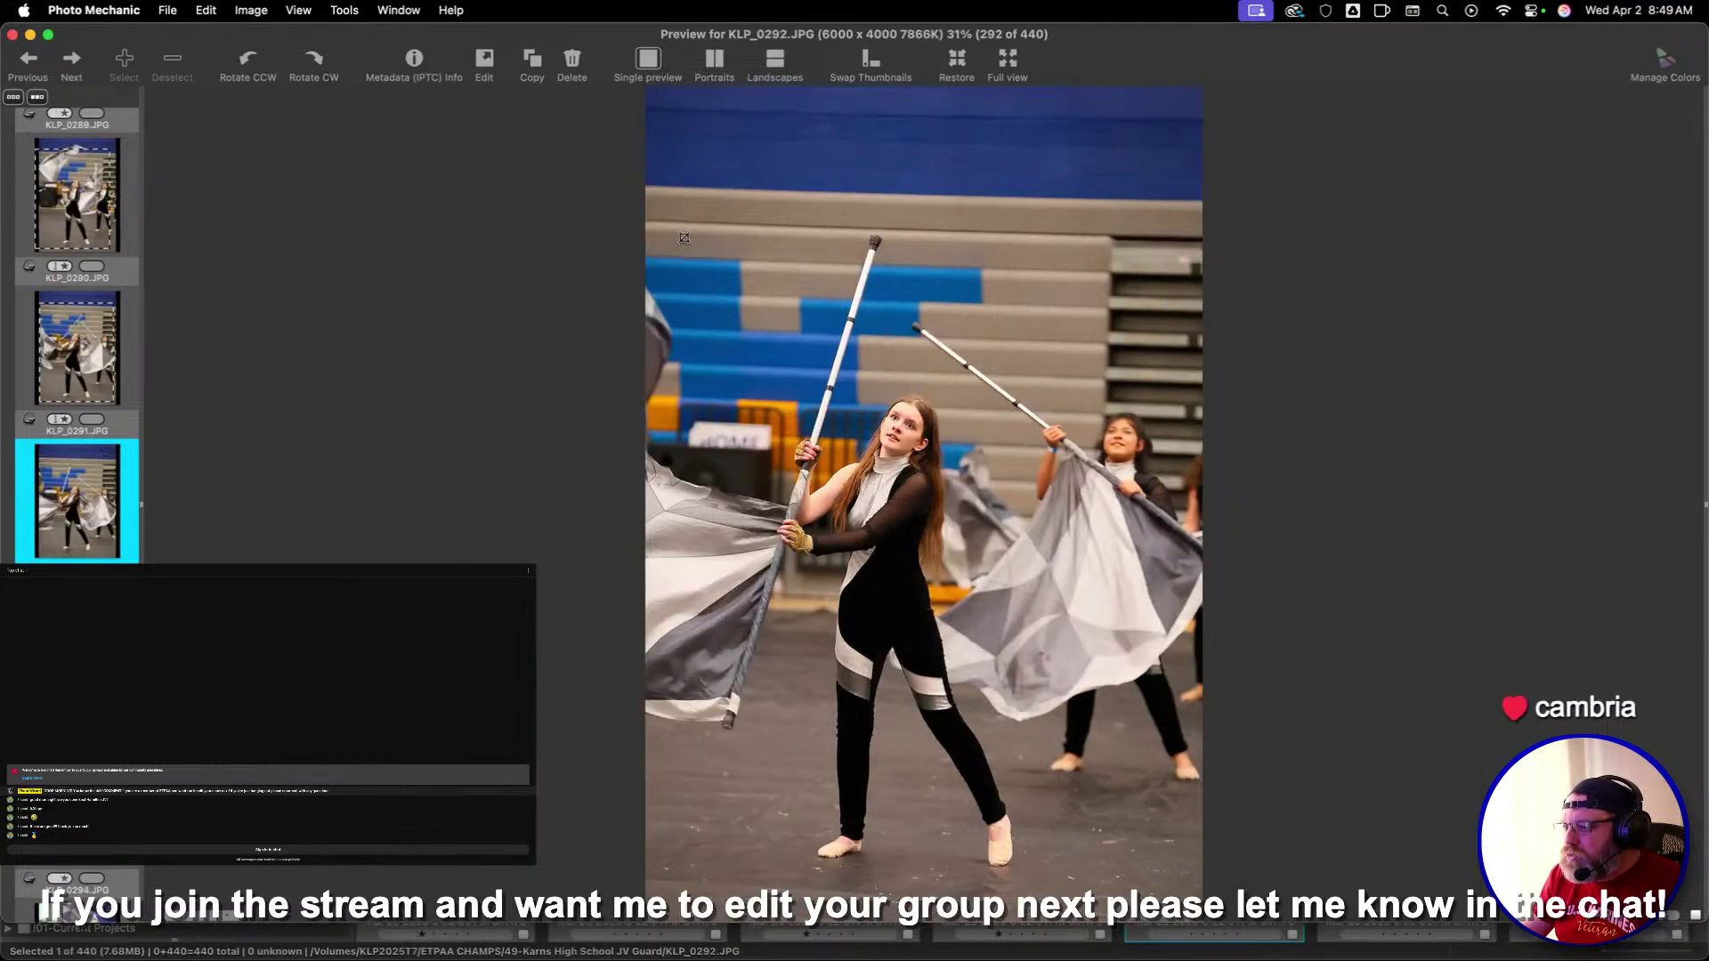
left_click_drag(675, 203, 1106, 890)
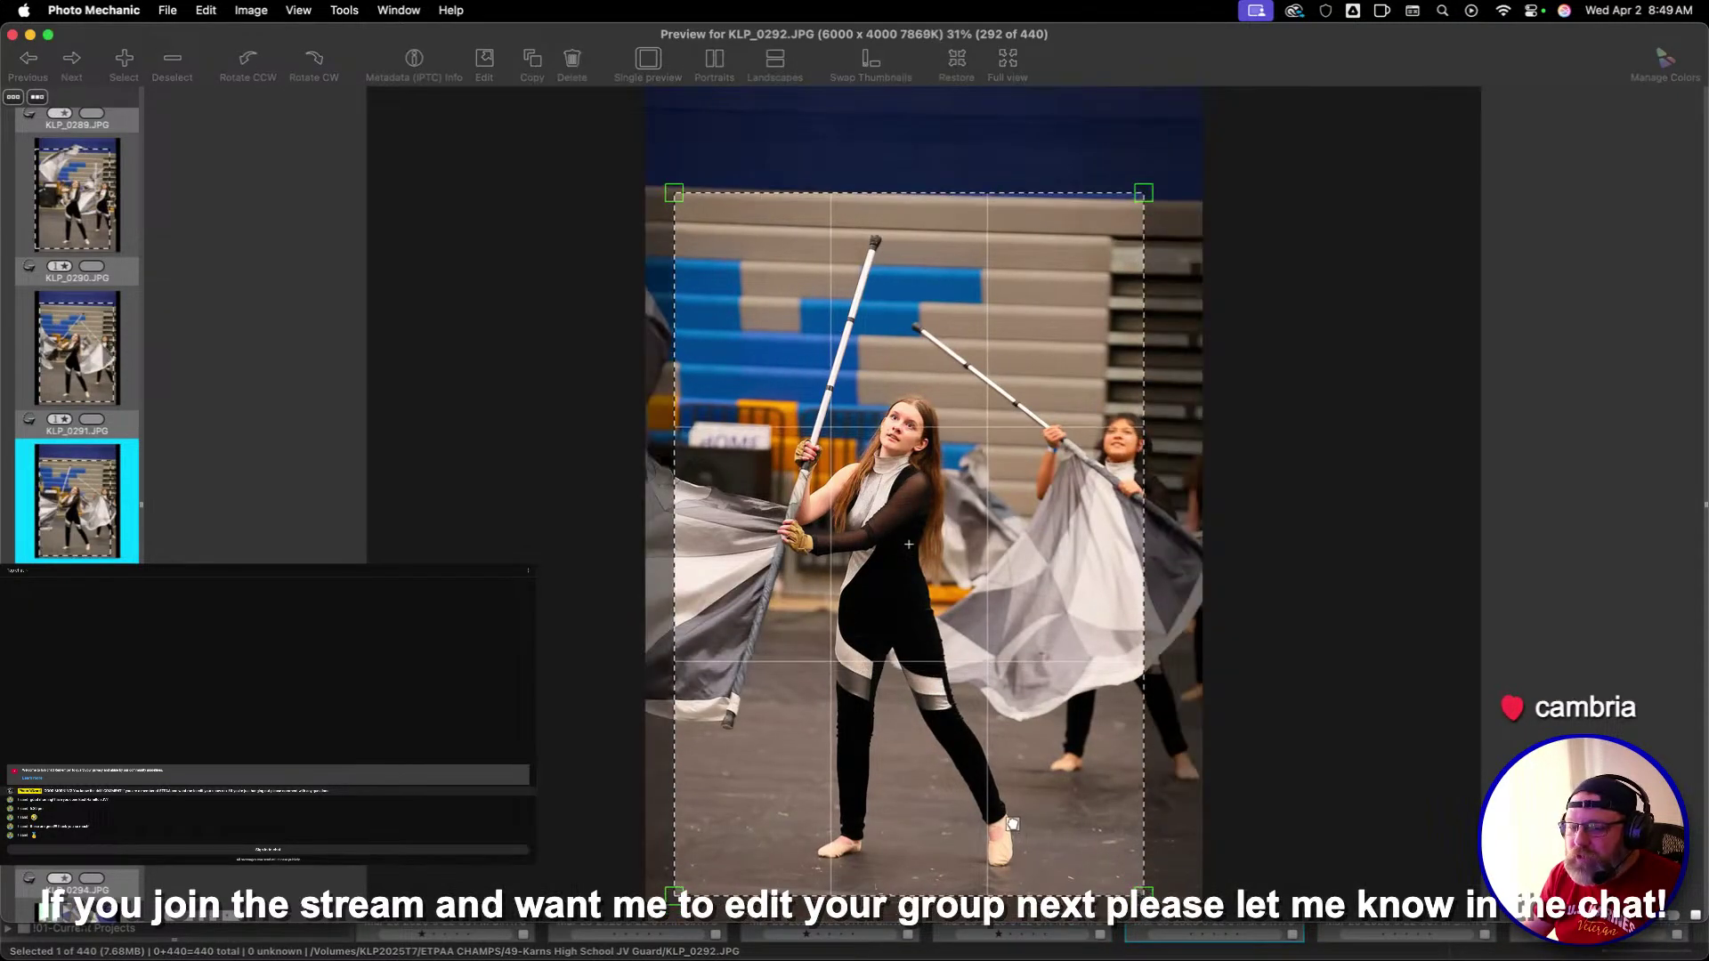
Crop KLP_0293.JPG and KLP_0294.JPG around the flag performer leaning back with her flag overhead
key("Right")
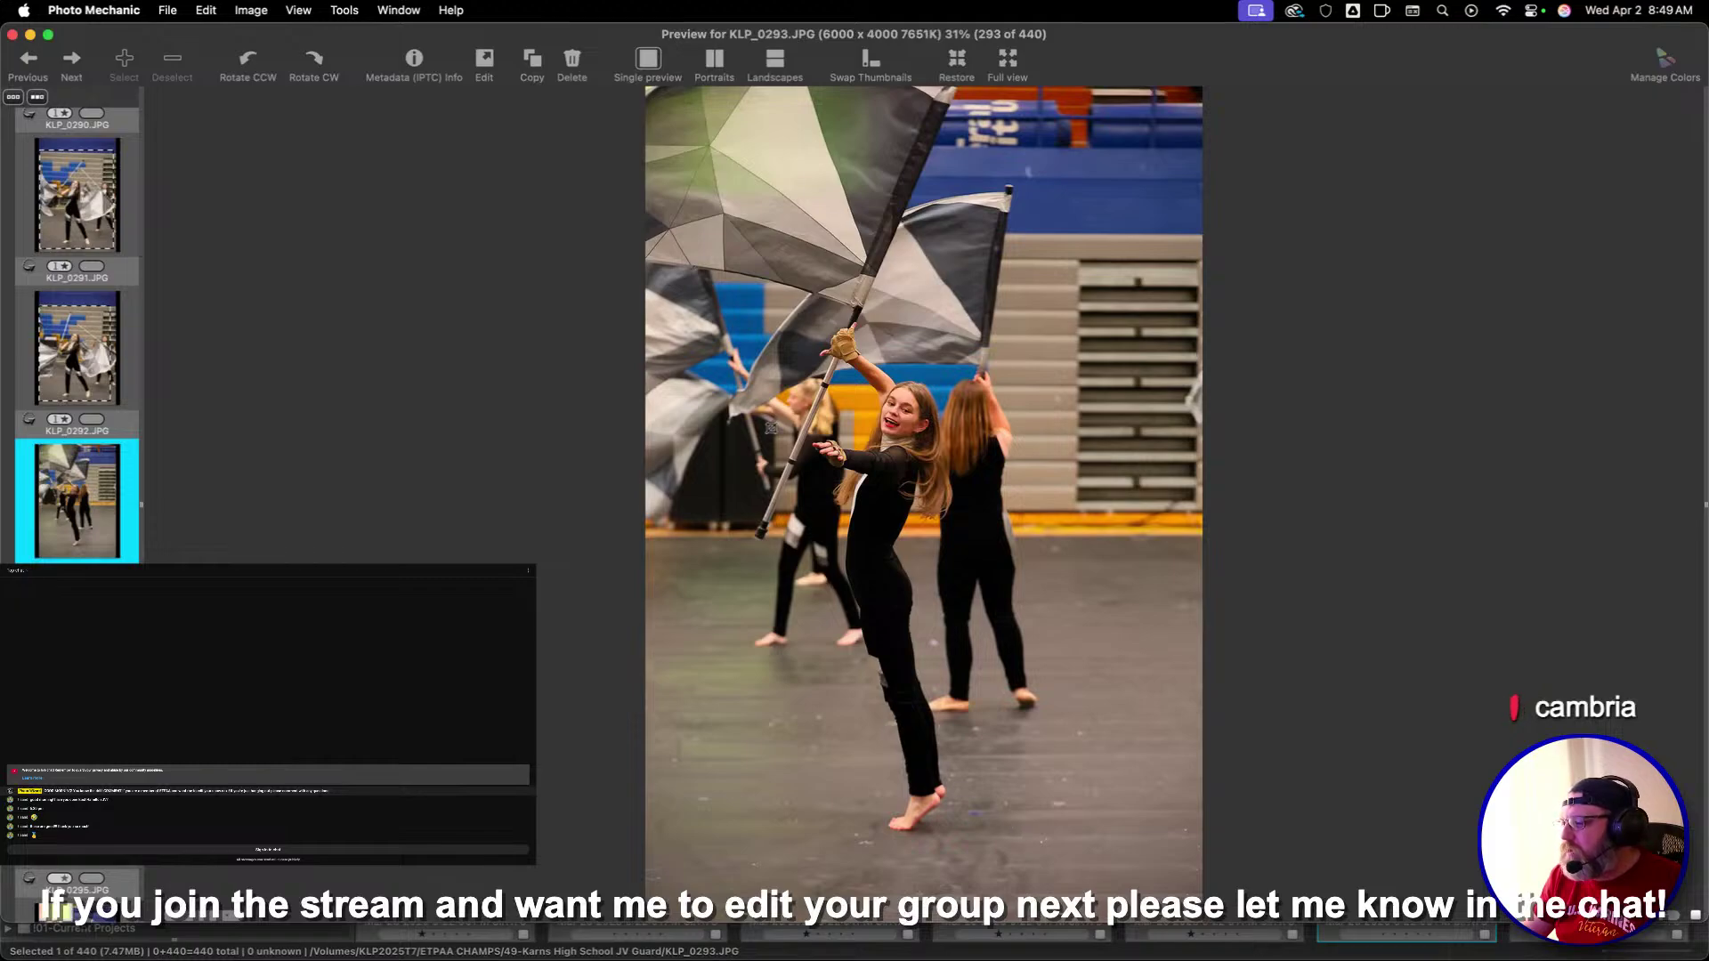
left_click_drag(648, 102, 1160, 870)
key("Right")
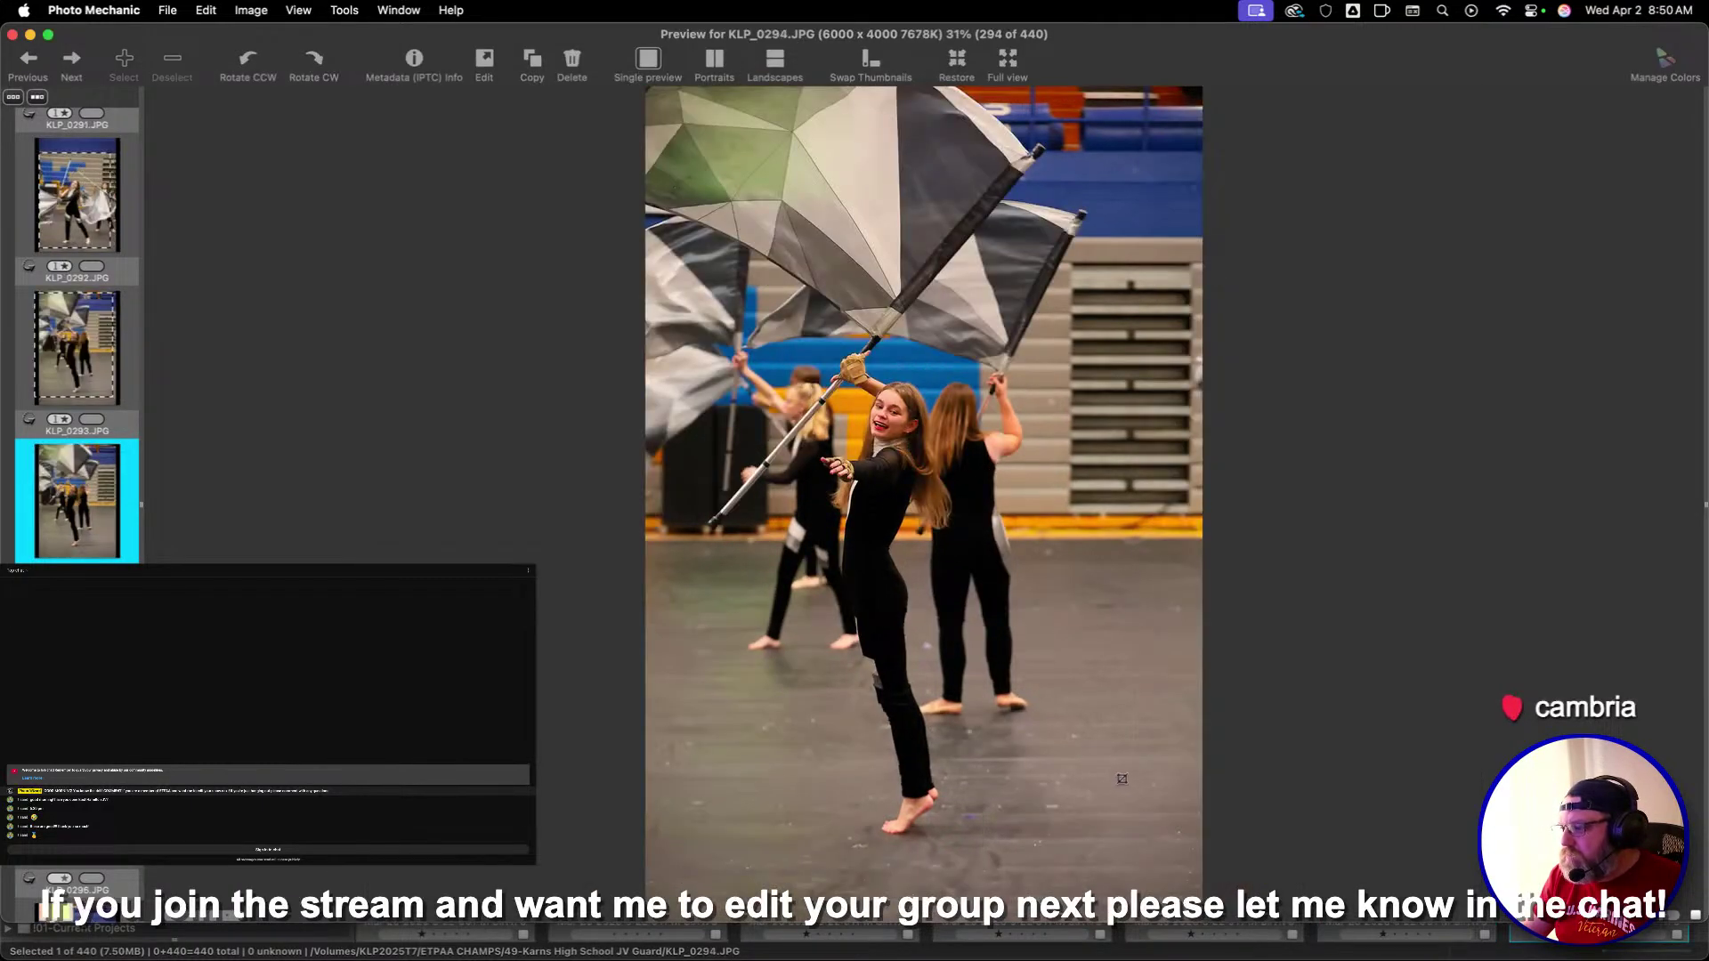
left_click_drag(656, 111, 1160, 871)
Crop KLP_0295.JPG and KLP_0298.JPG around the front flag performer, skipping KLP_0296.JPG and KLP_0297.JPG
key("Right")
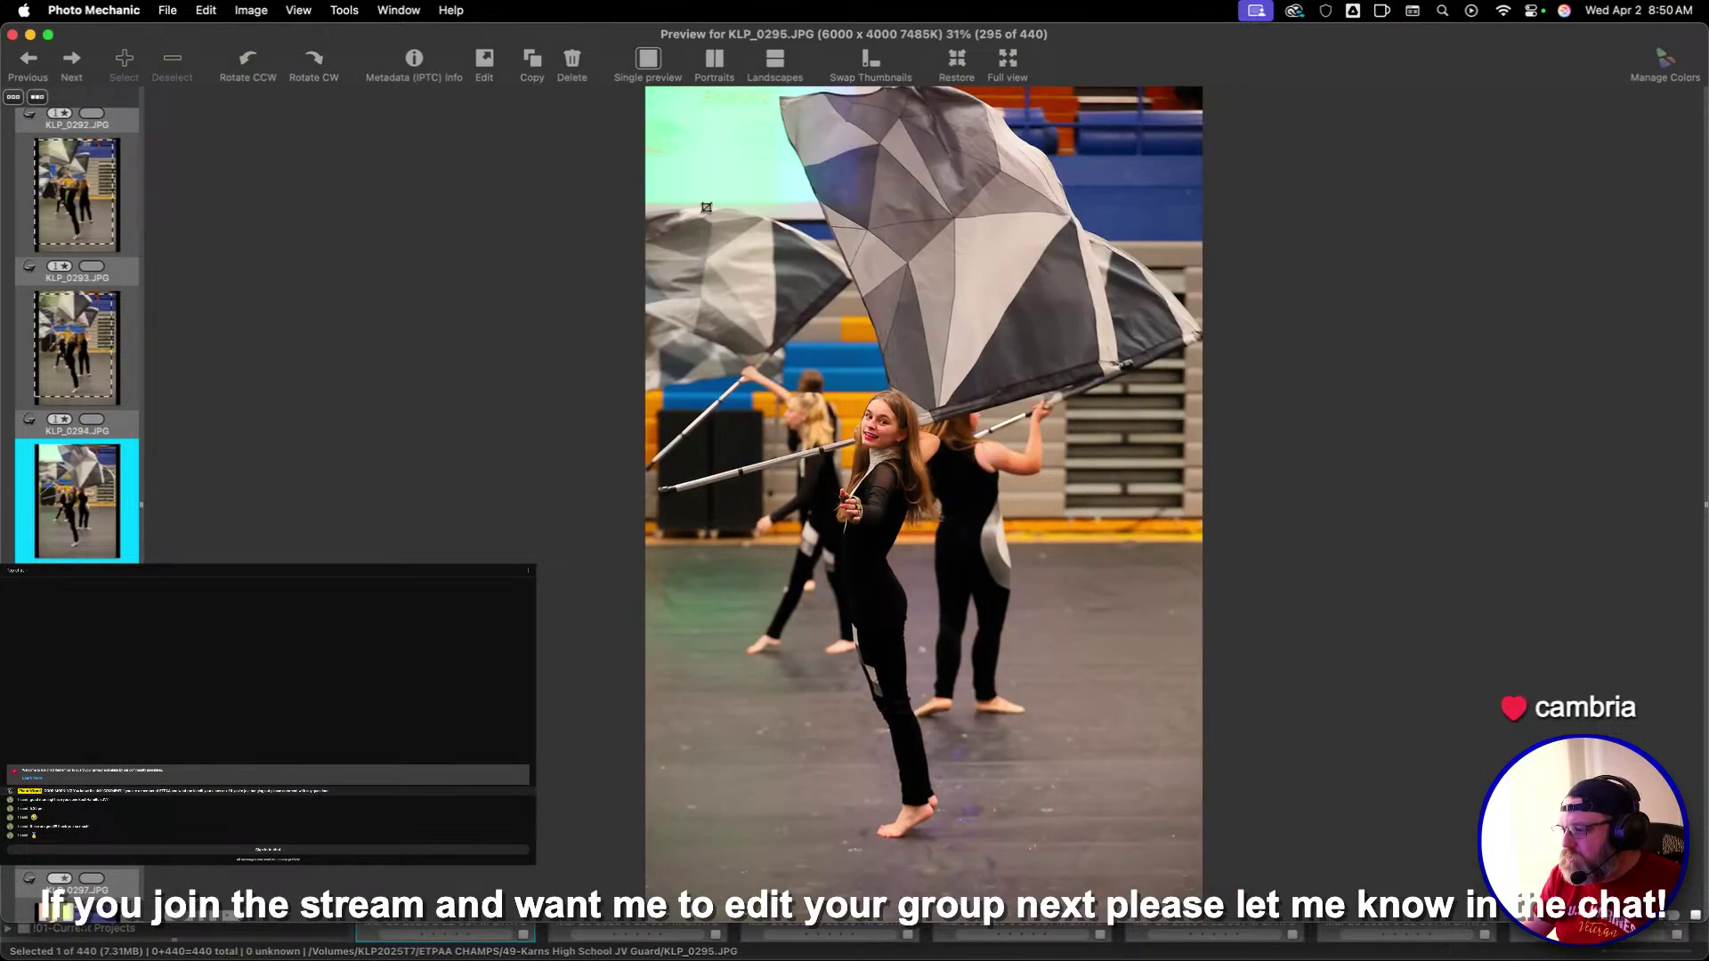
left_click_drag(706, 207, 1150, 870)
key("Right")
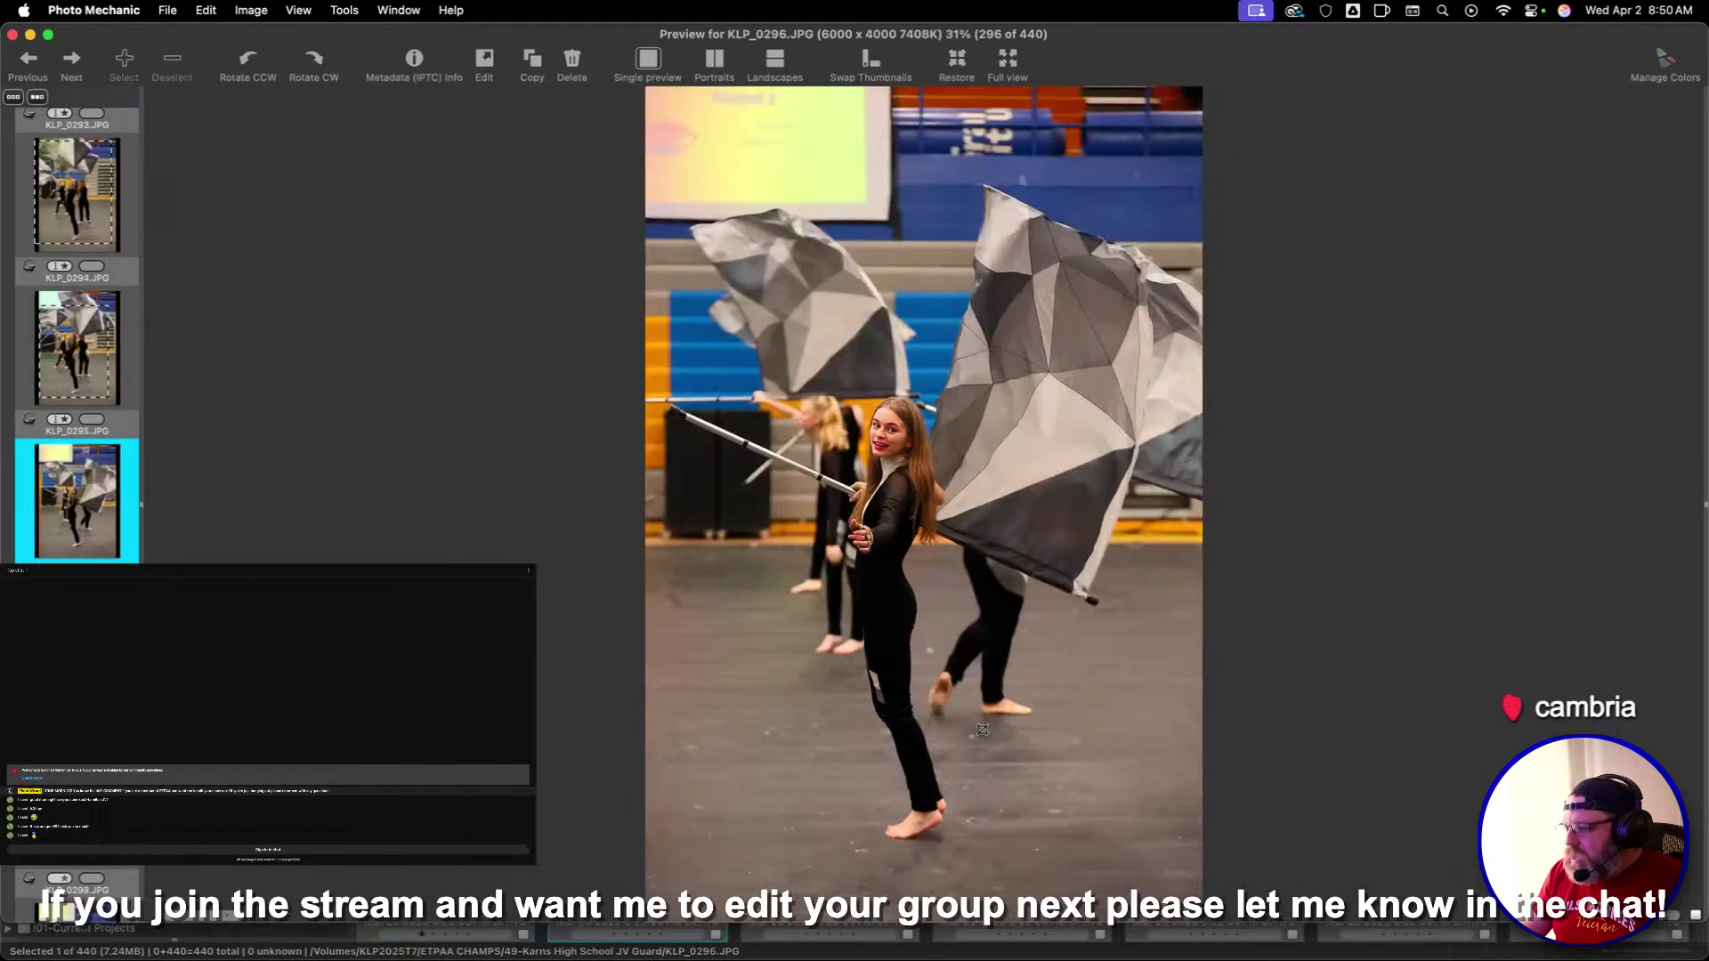
key("Right")
key("Right")
left_click_drag(675, 201, 1115, 824)
Crop KLP_0300.JPG and KLP_0302.JPG around the smiling front flag performer, skipping KLP_0299.JPG and KLP_0301.JPG
key("Right")
key("Right")
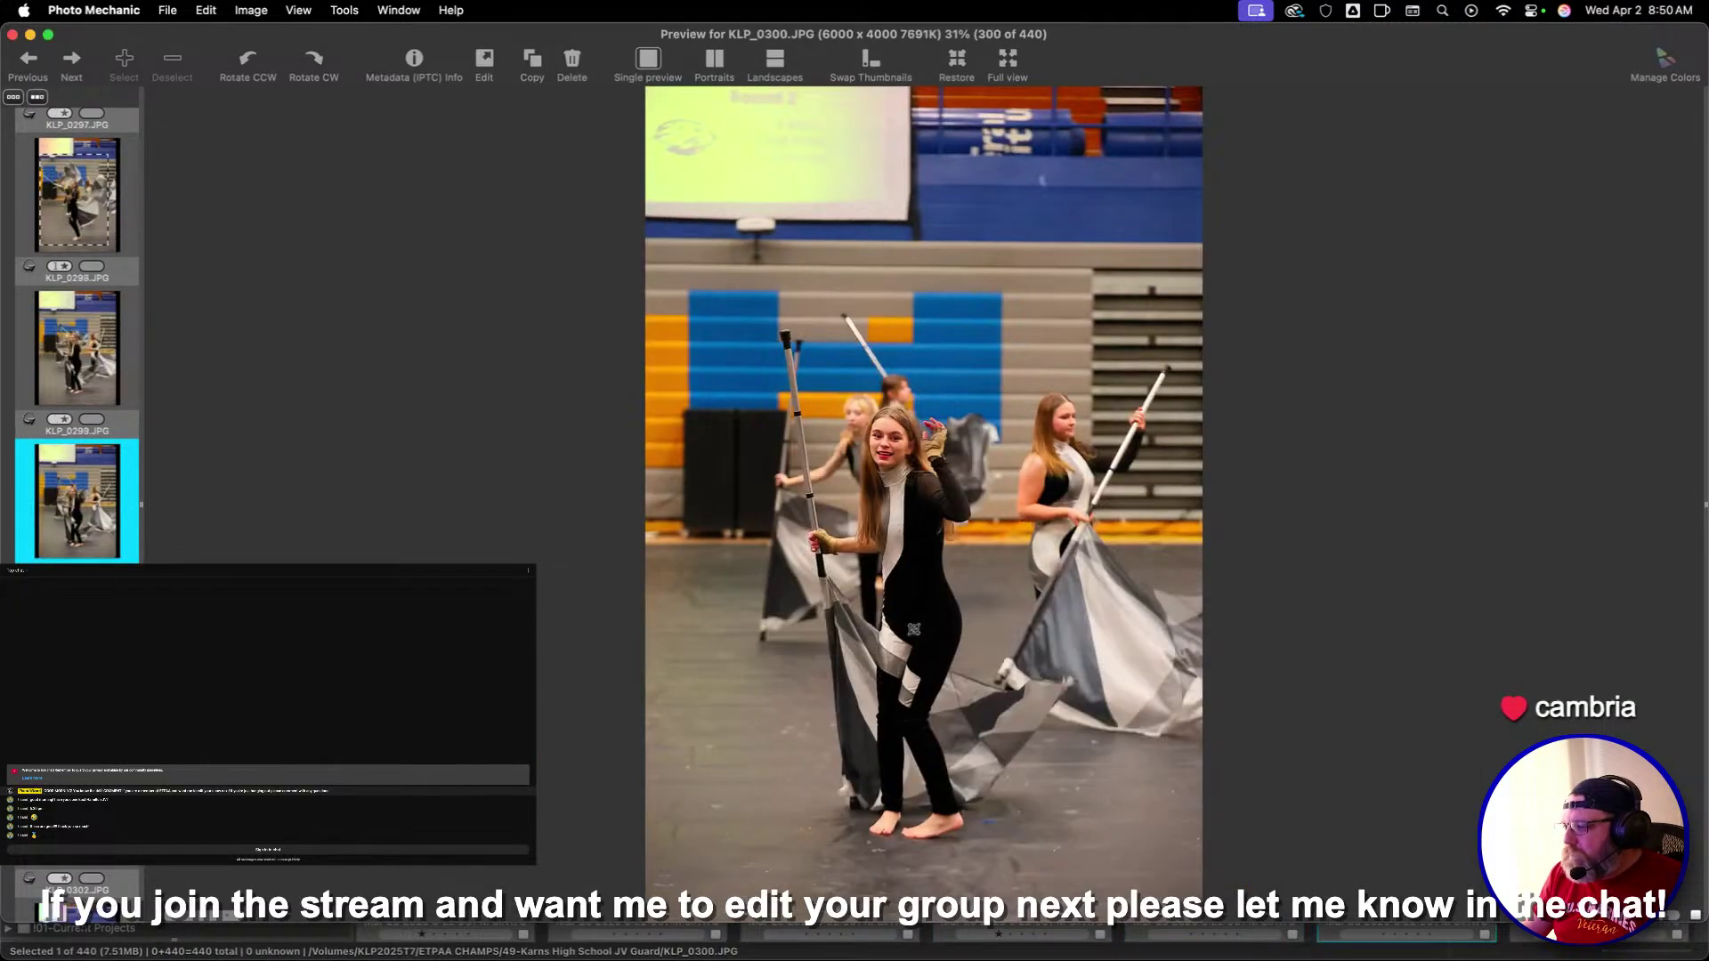
left_click_drag(688, 206, 1133, 874)
key("Right")
key("Right")
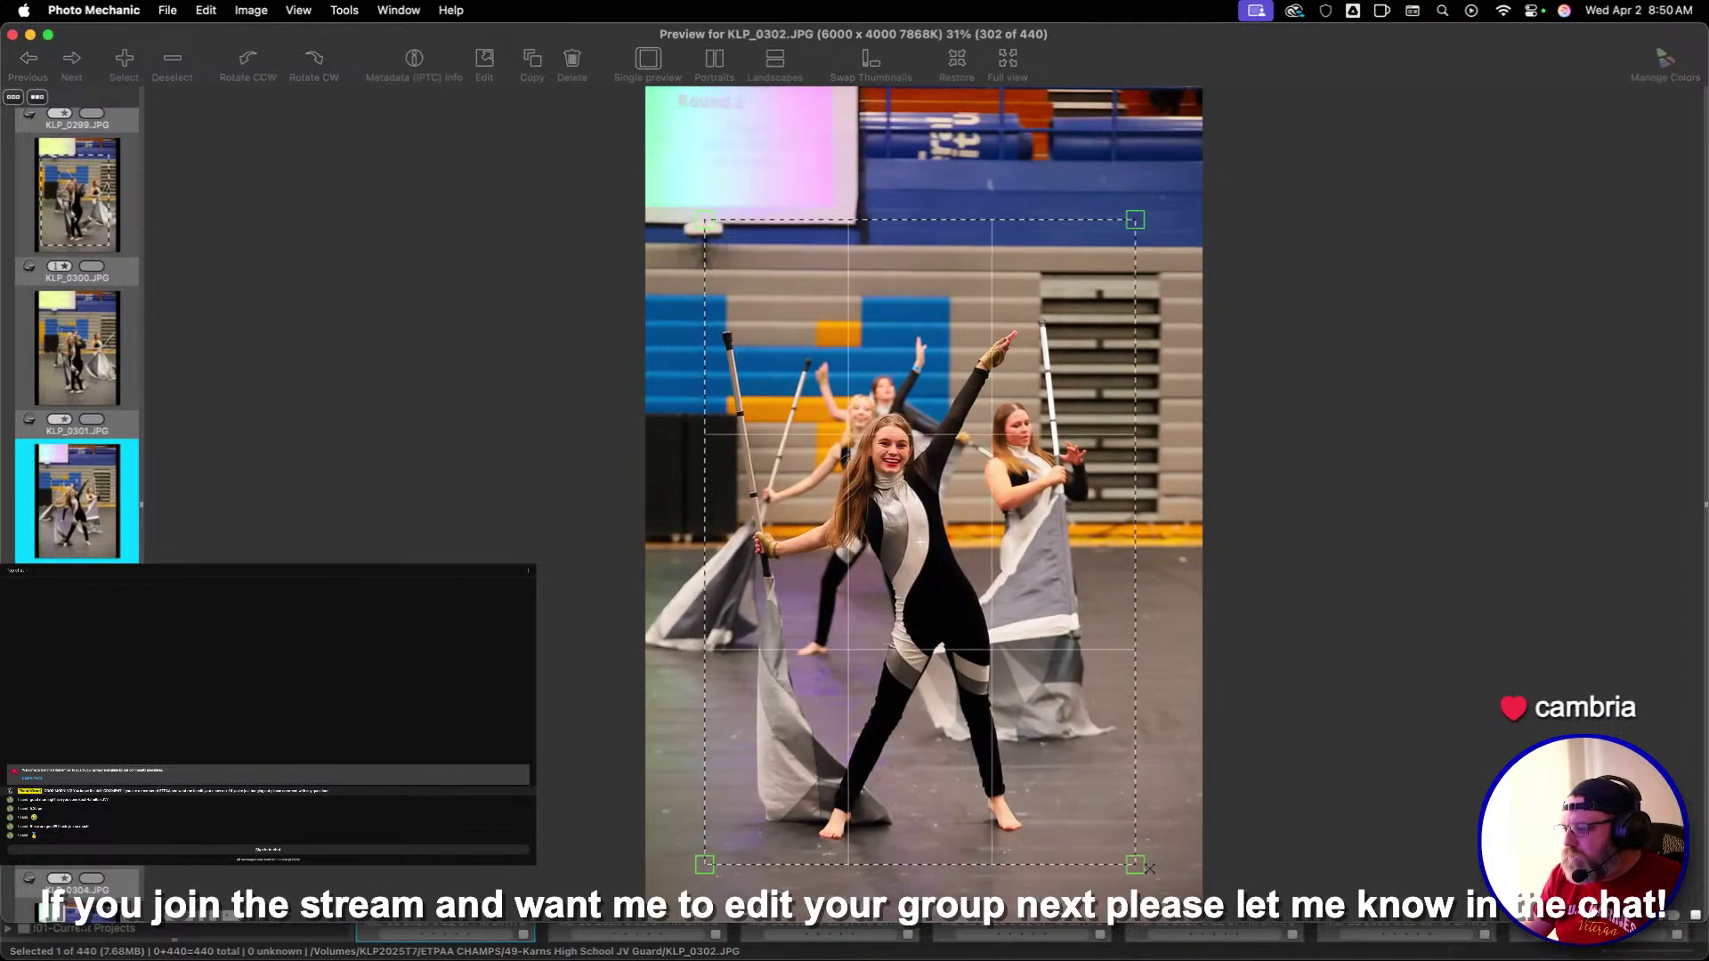
left_click_drag(685, 202, 1136, 890)
Crop KLP_0304.JPG and KLP_0307.JPG around the front flag performer with one arm raised
key("Right")
key("Right")
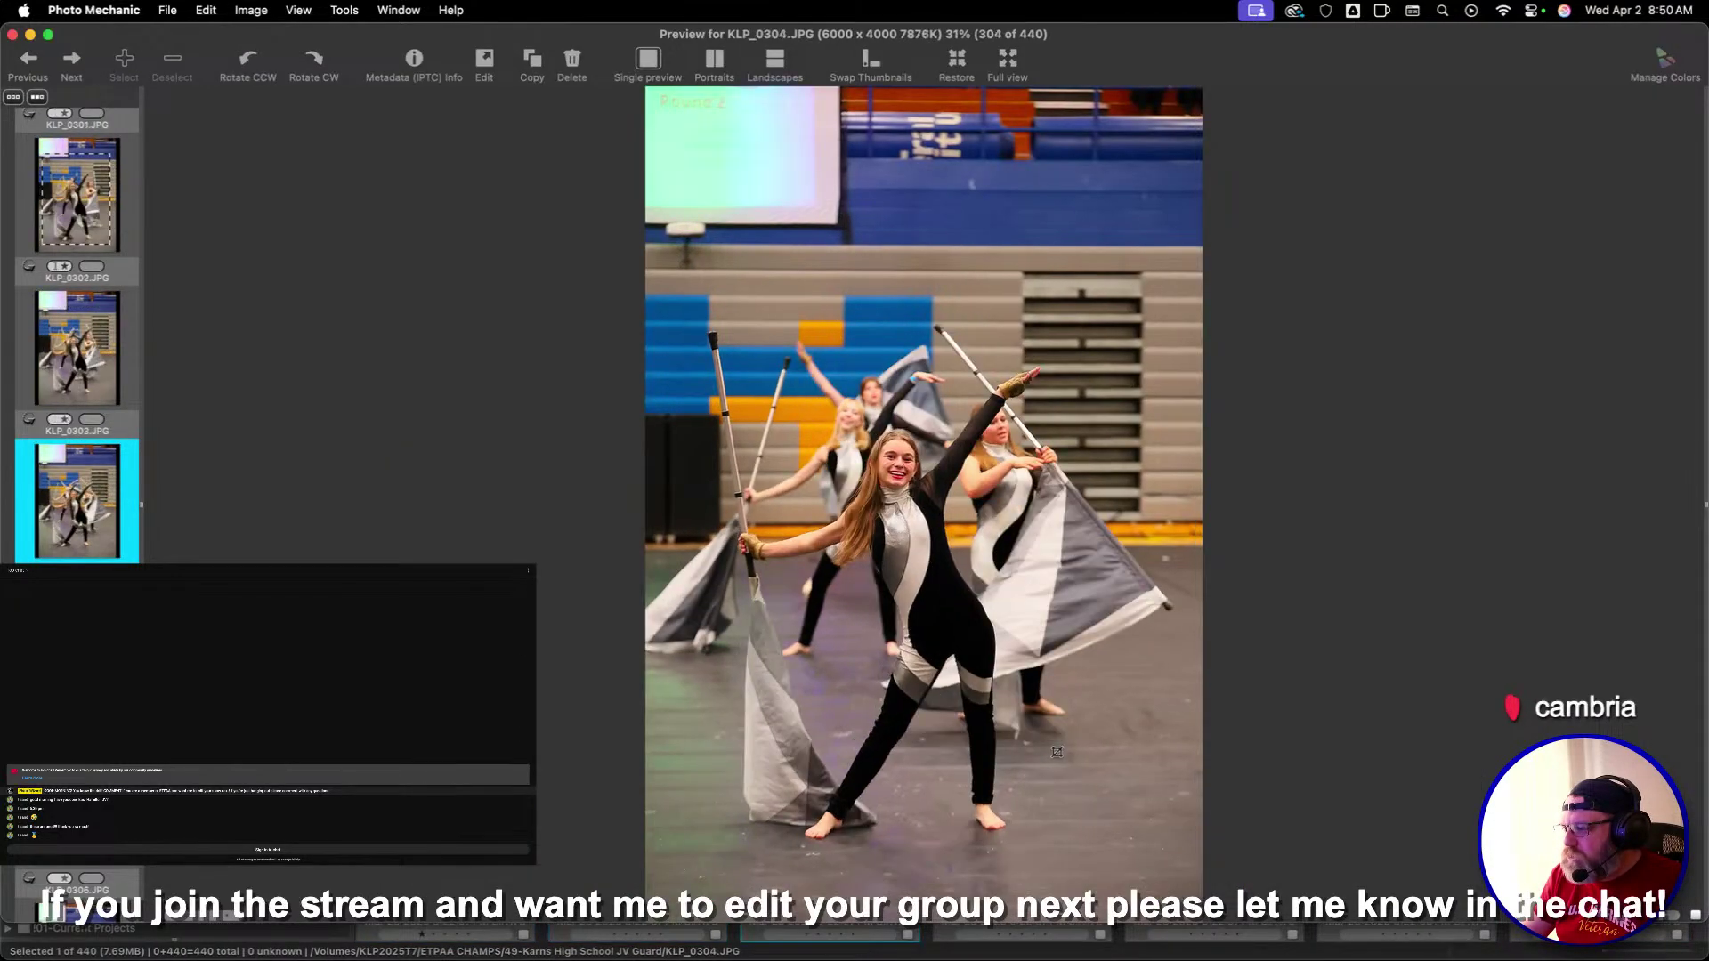
left_click_drag(680, 158, 1025, 739)
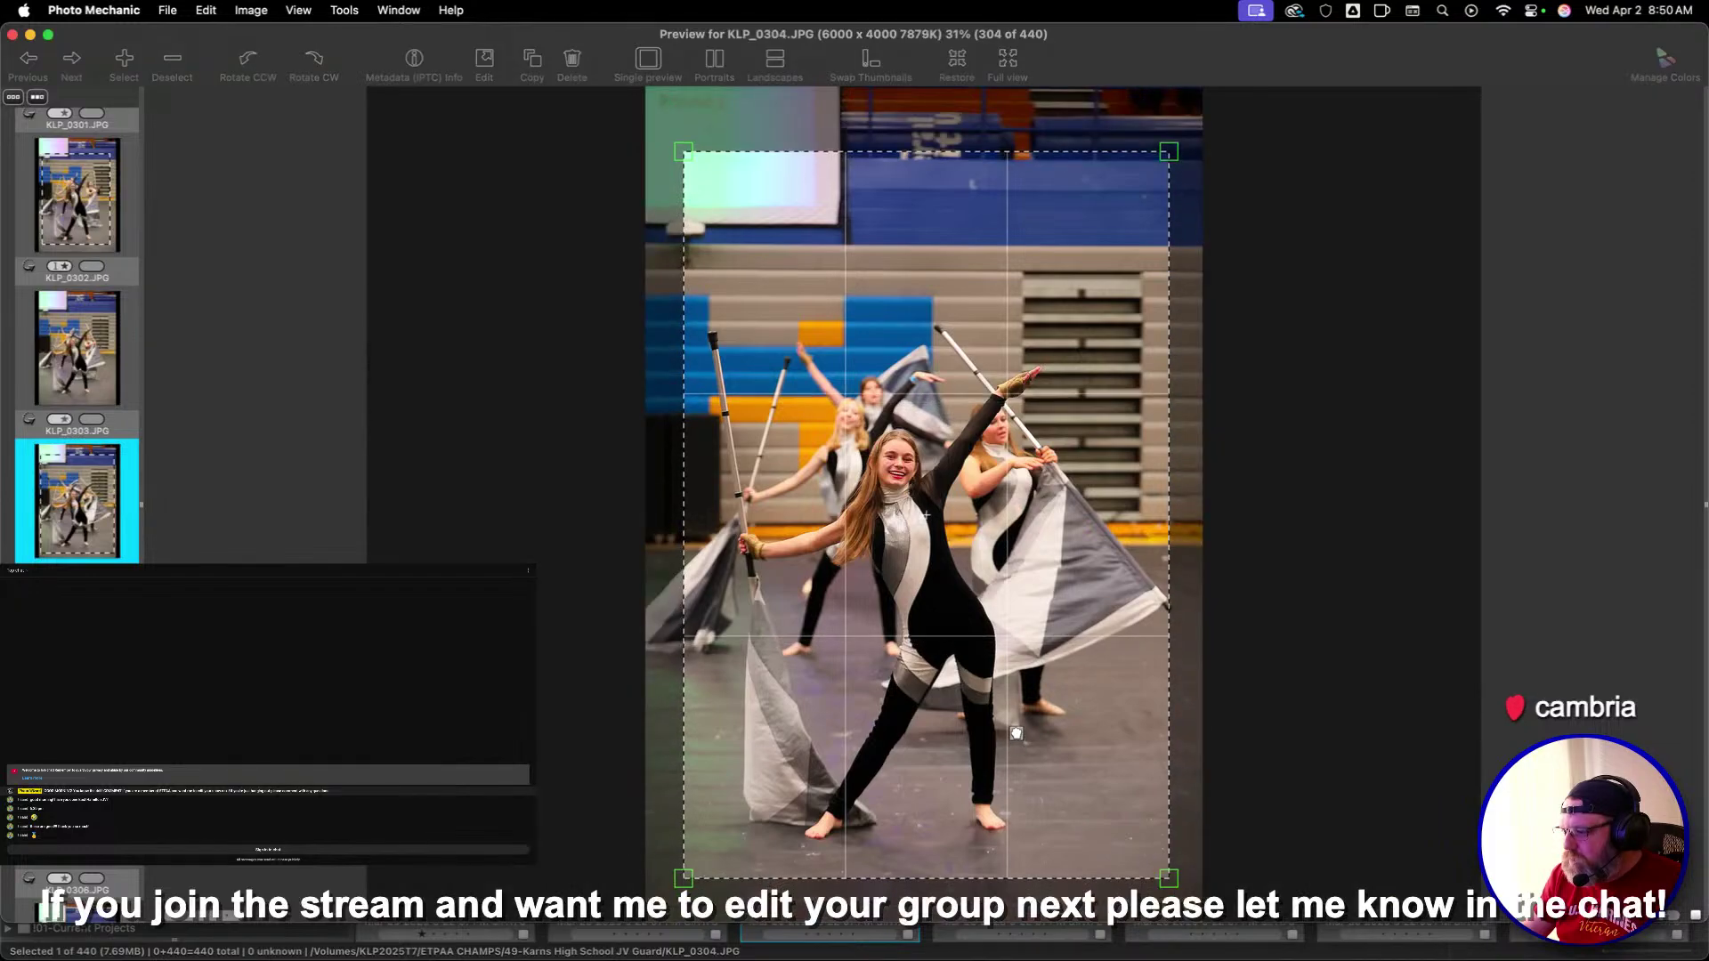
key("Right")
key("Right")
key("Right")
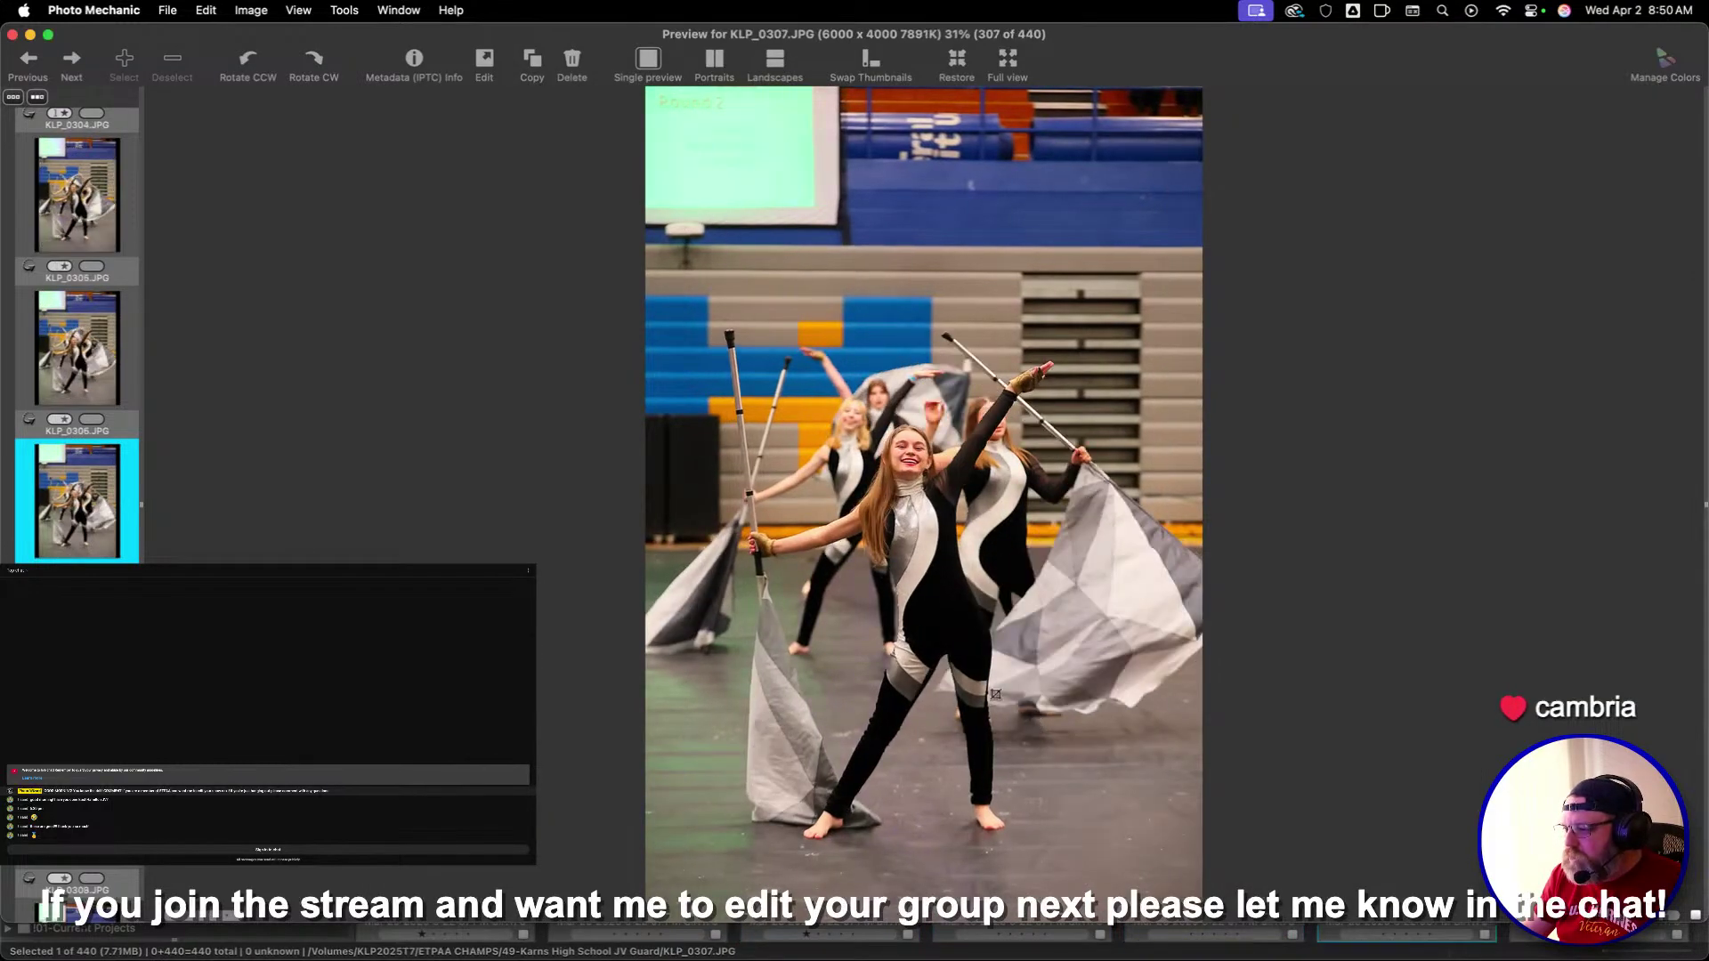
left_click_drag(849, 433, 973, 752)
Crop KLP_0311.JPG around the smiling front performer and the group behind her, passing over KLP_0308.JPG to KLP_0310.JPG
key("Right")
key("Right")
key("Right")
key("Right")
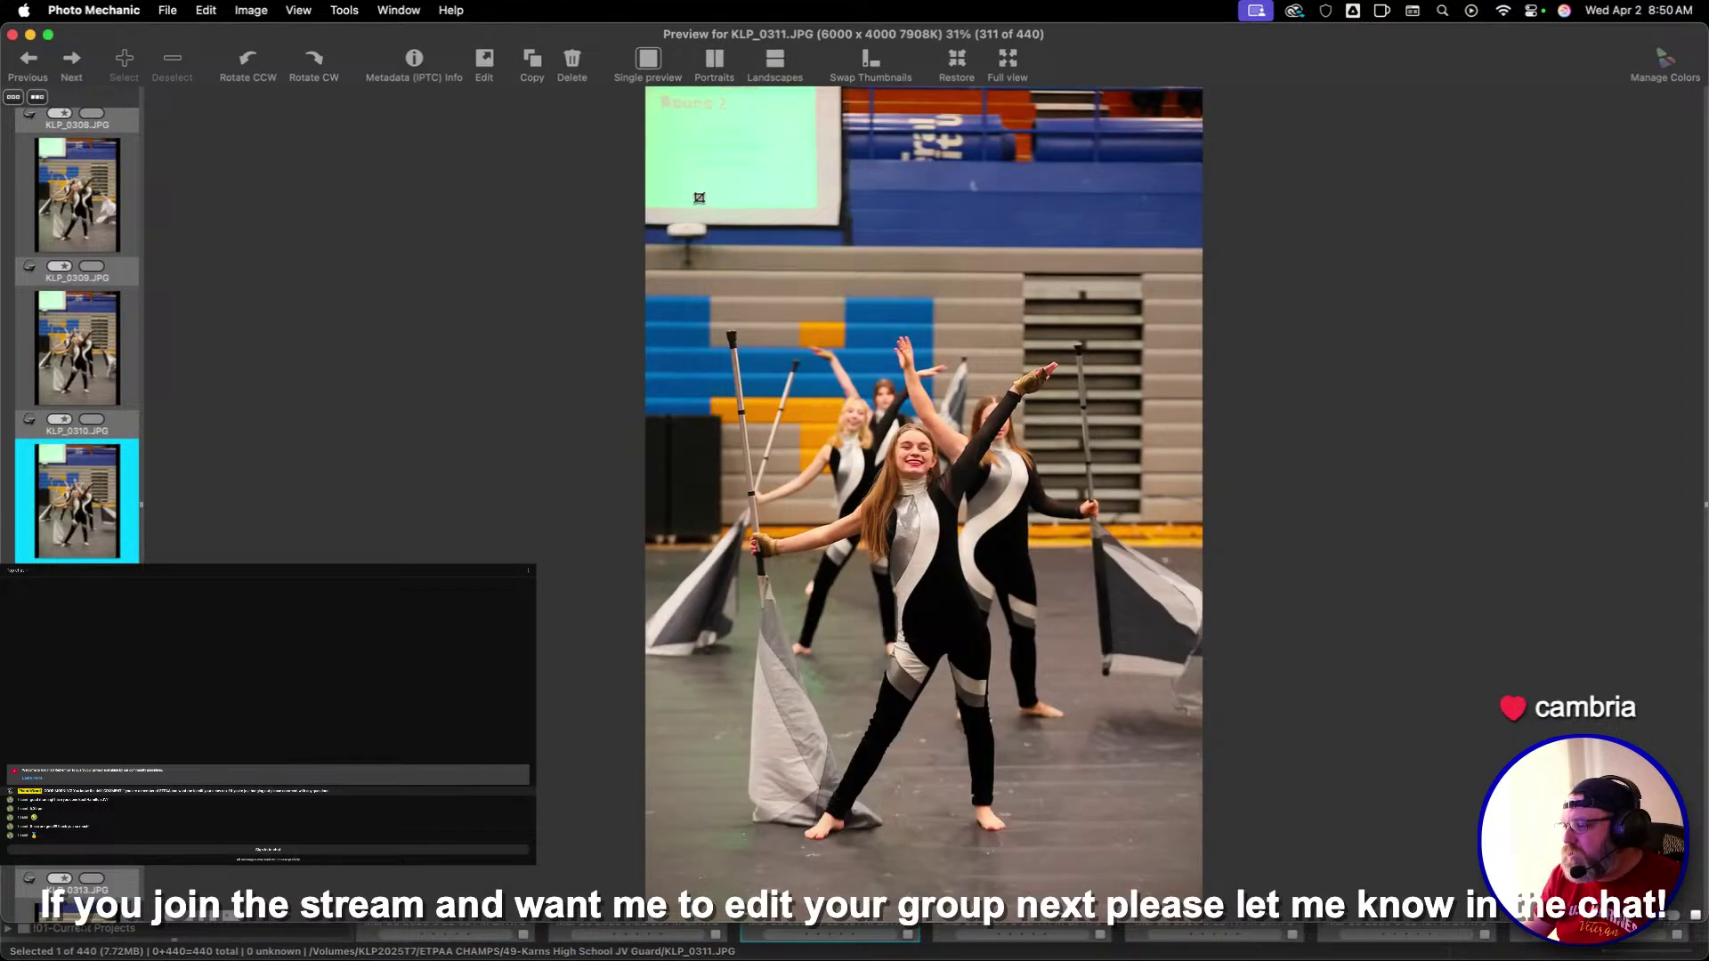
left_click_drag(685, 180, 1148, 869)
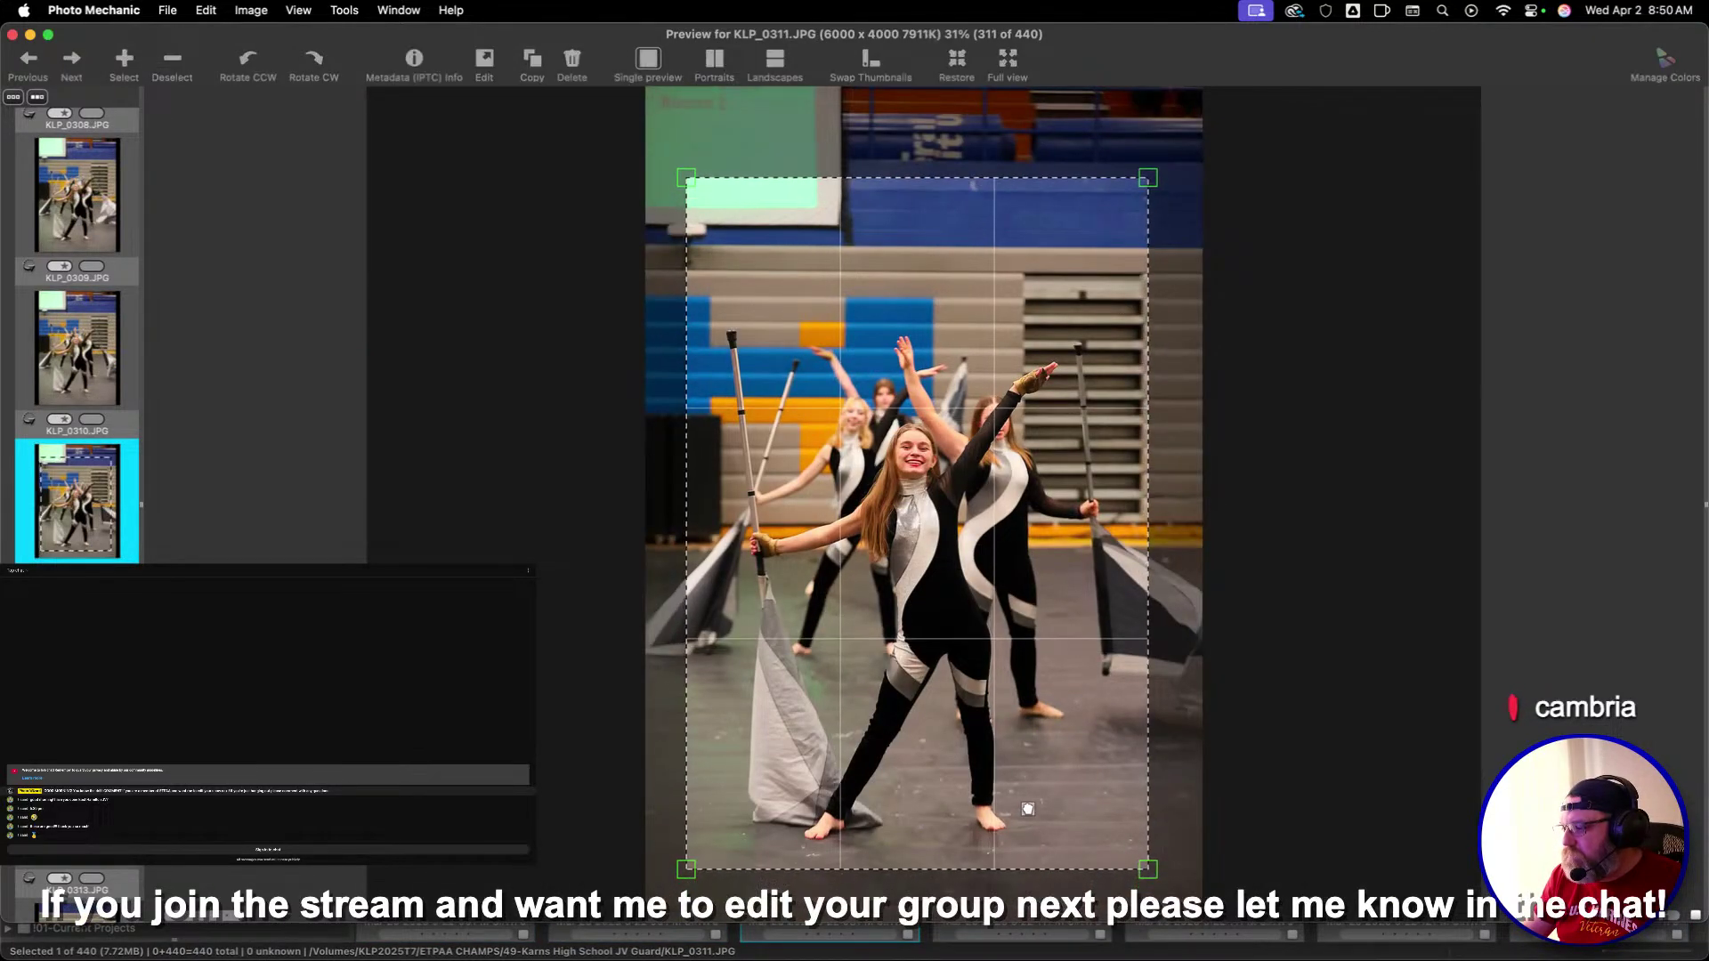
Crop KLP_0319.JPG around the crouching and standing flag performers, leaving KLP_0312.JPG to KLP_0318.JPG uncropped
key("Right")
key("Right")
key("Right")
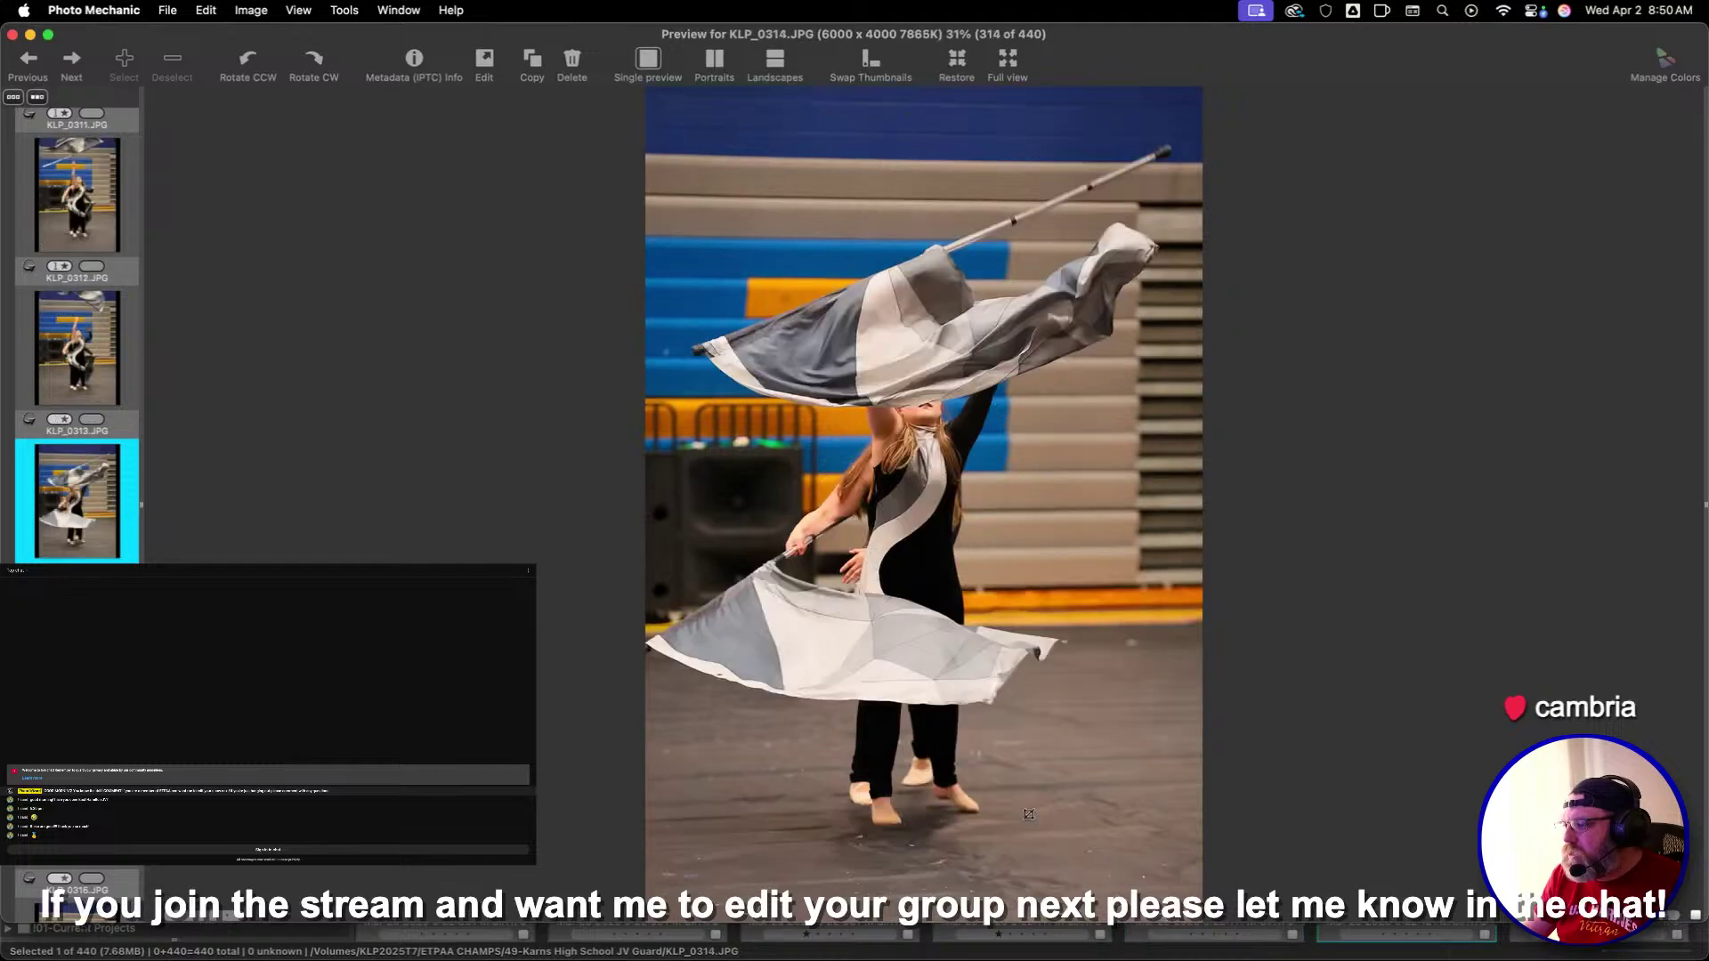
key("Right")
key("Right")
key("Right")
key("Right")
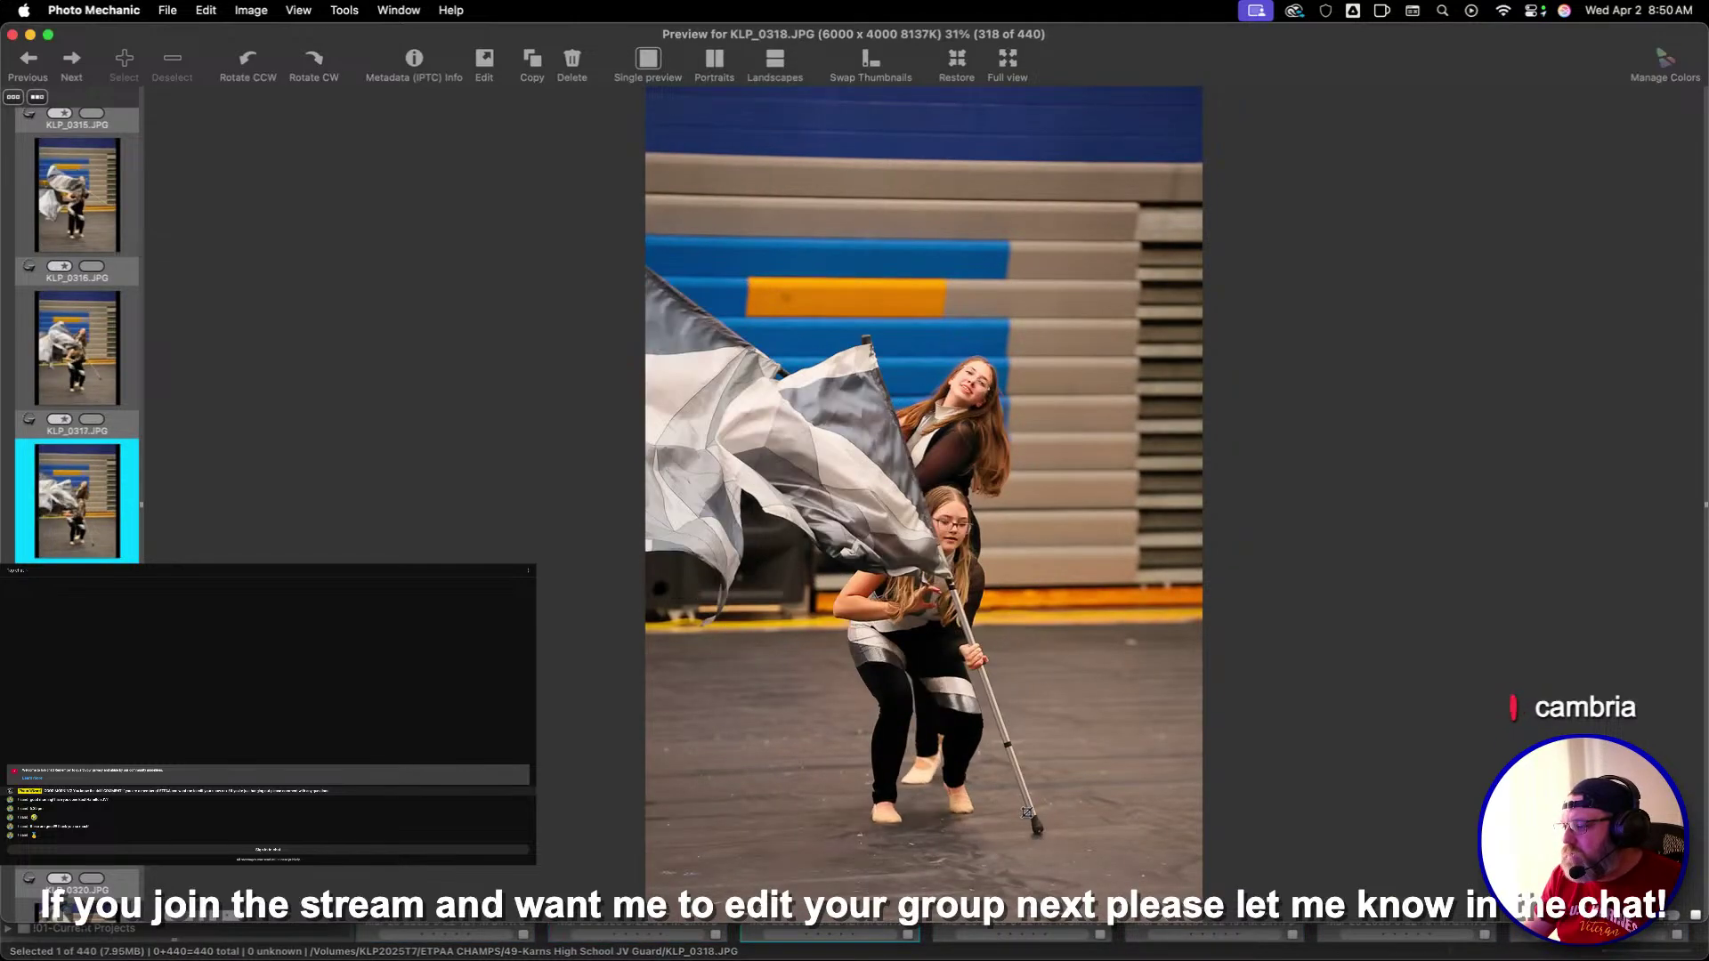
key("Right")
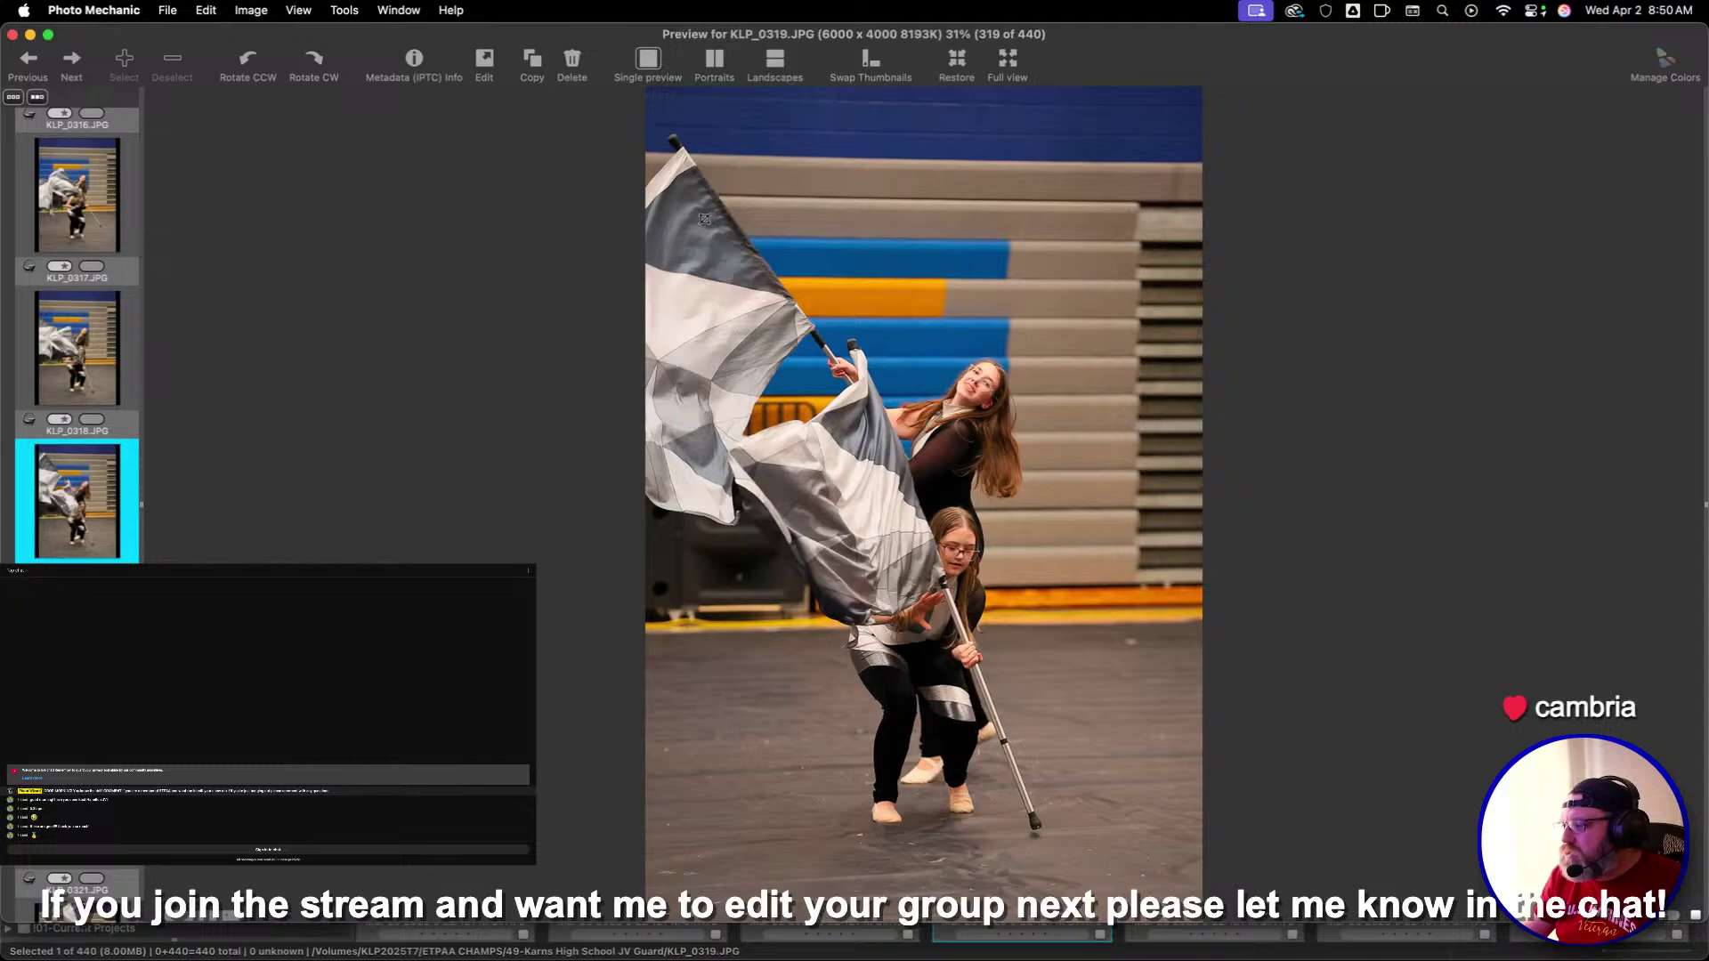
left_click_drag(694, 172, 1118, 783)
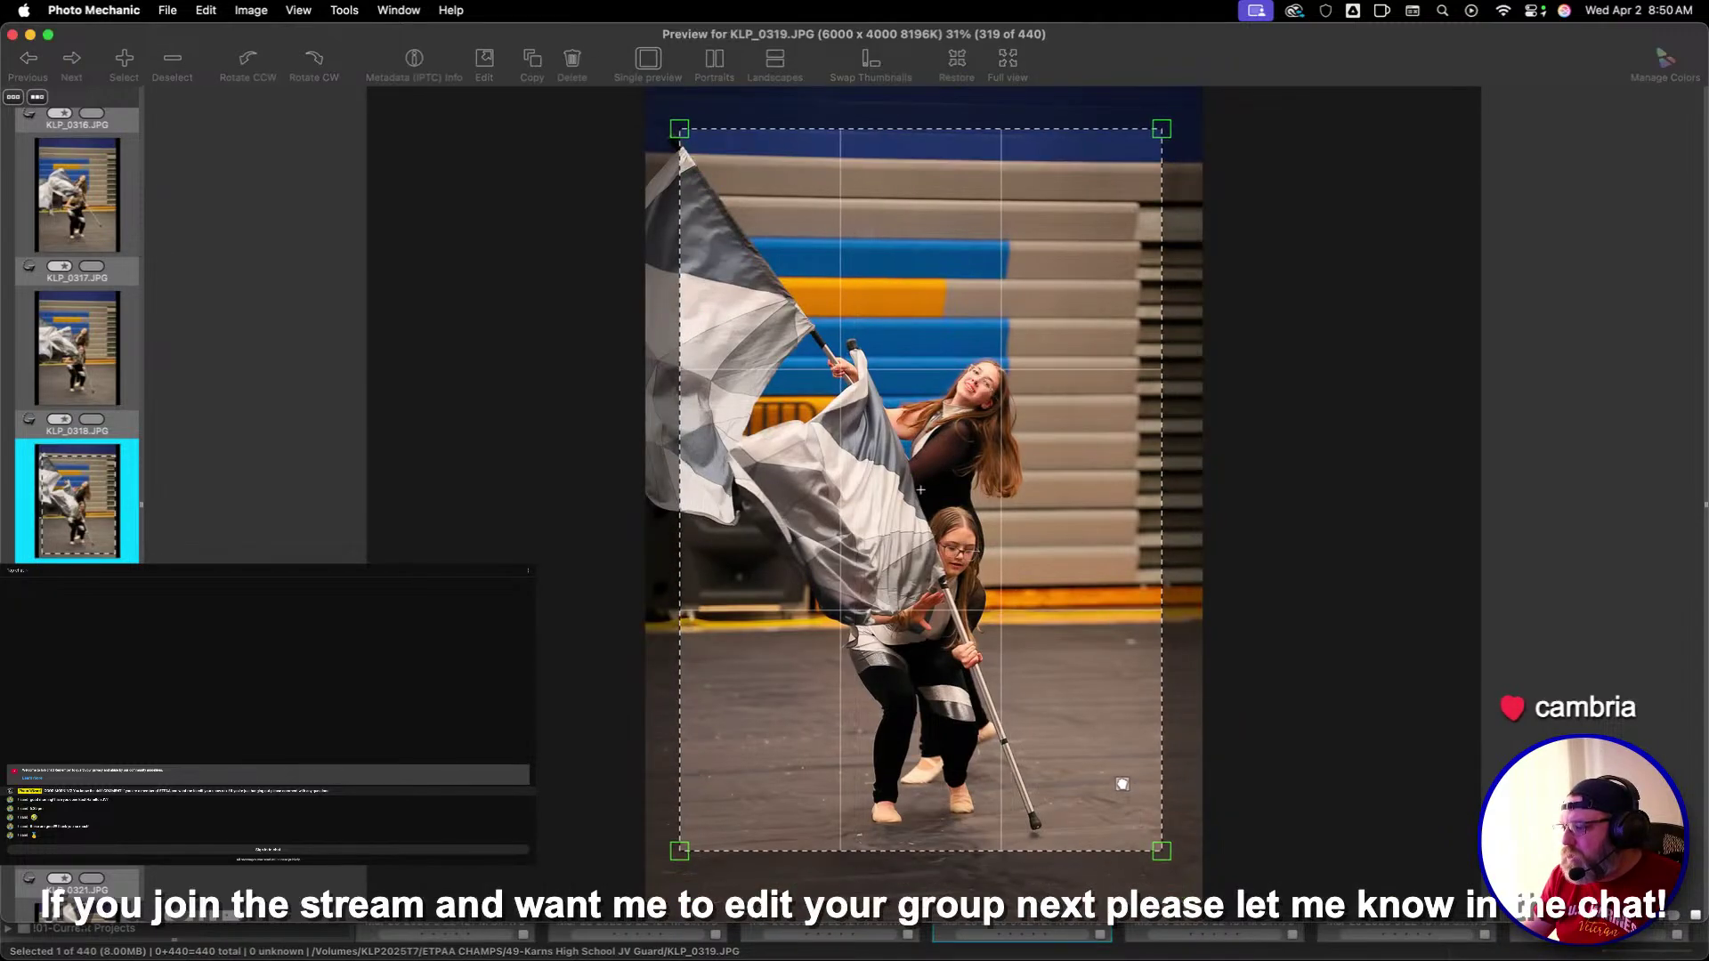
key("Right")
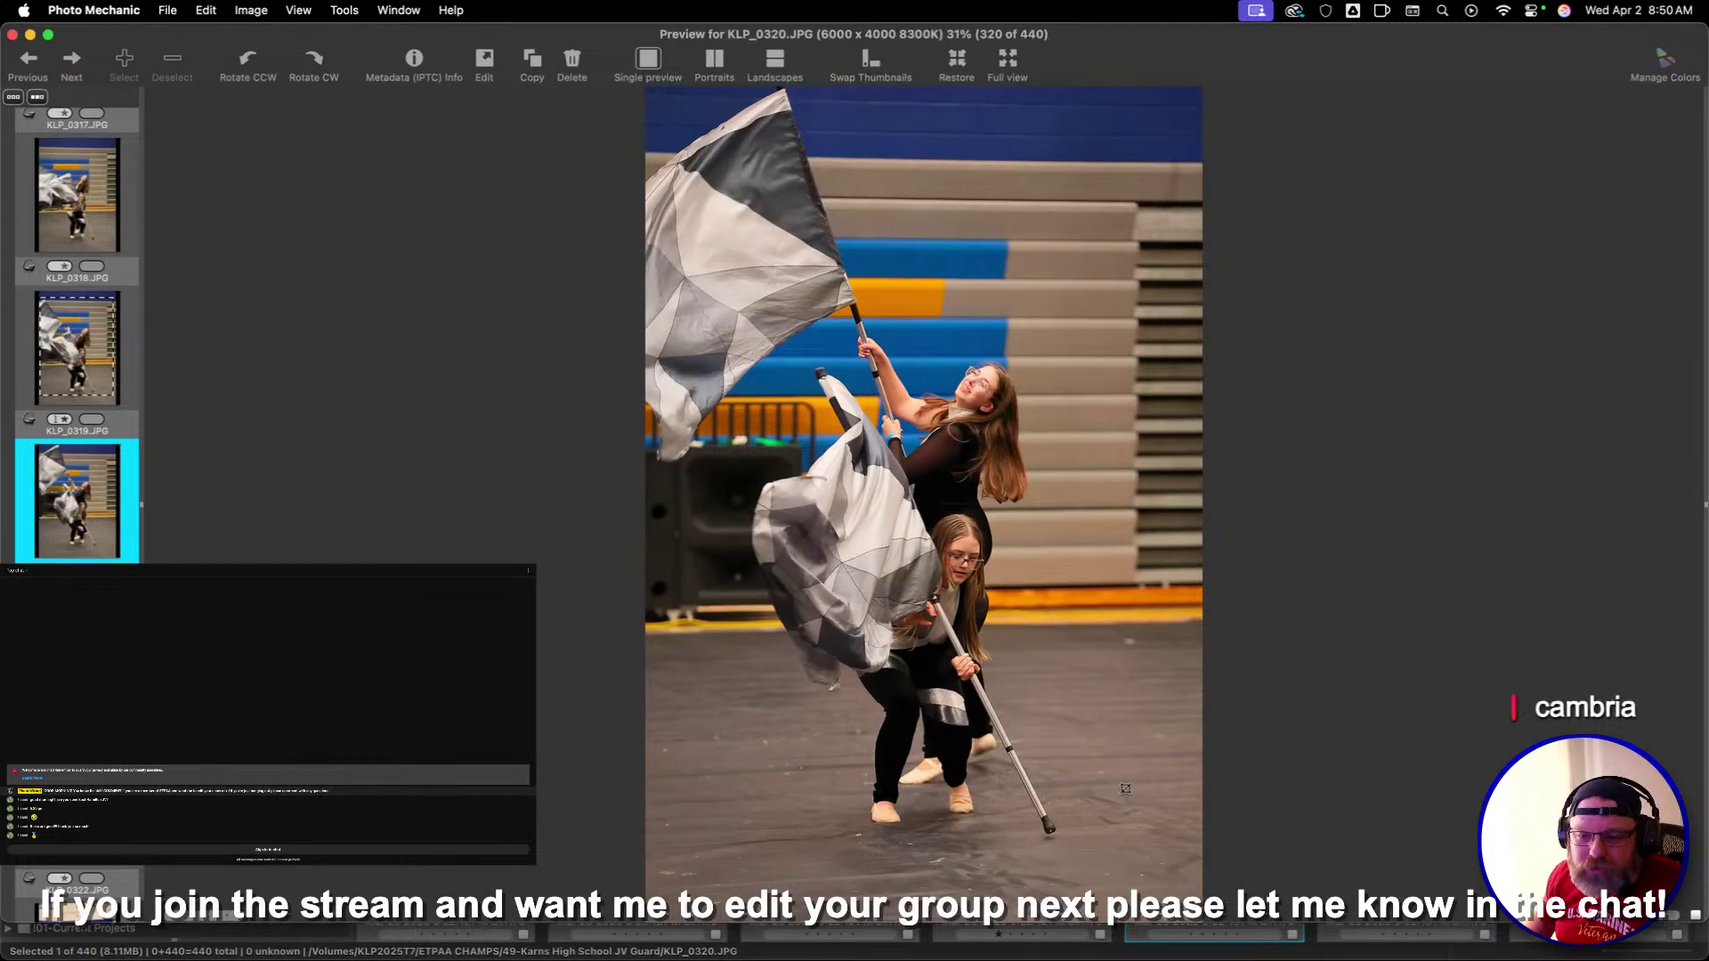
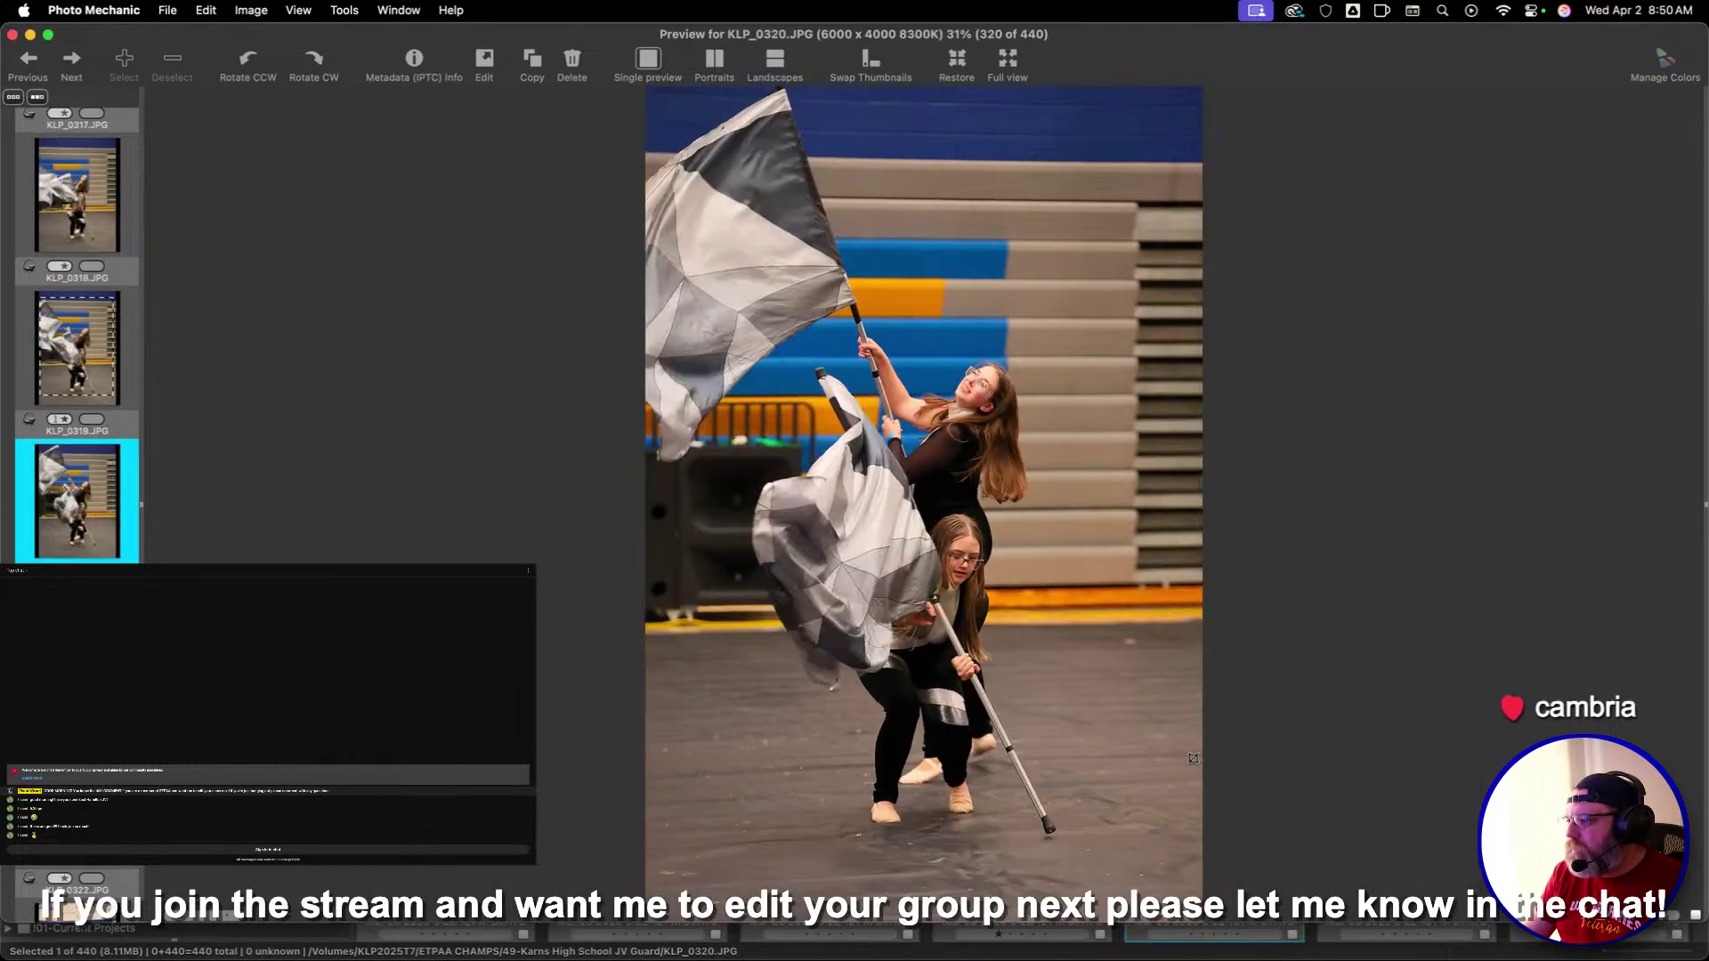
Crop KLP_0320.JPG around the standing and crouching flag performers, leaving KLP_0321.JPG uncropped
left_click_drag(1095, 689, 1121, 763)
key("Right")
key("Right")
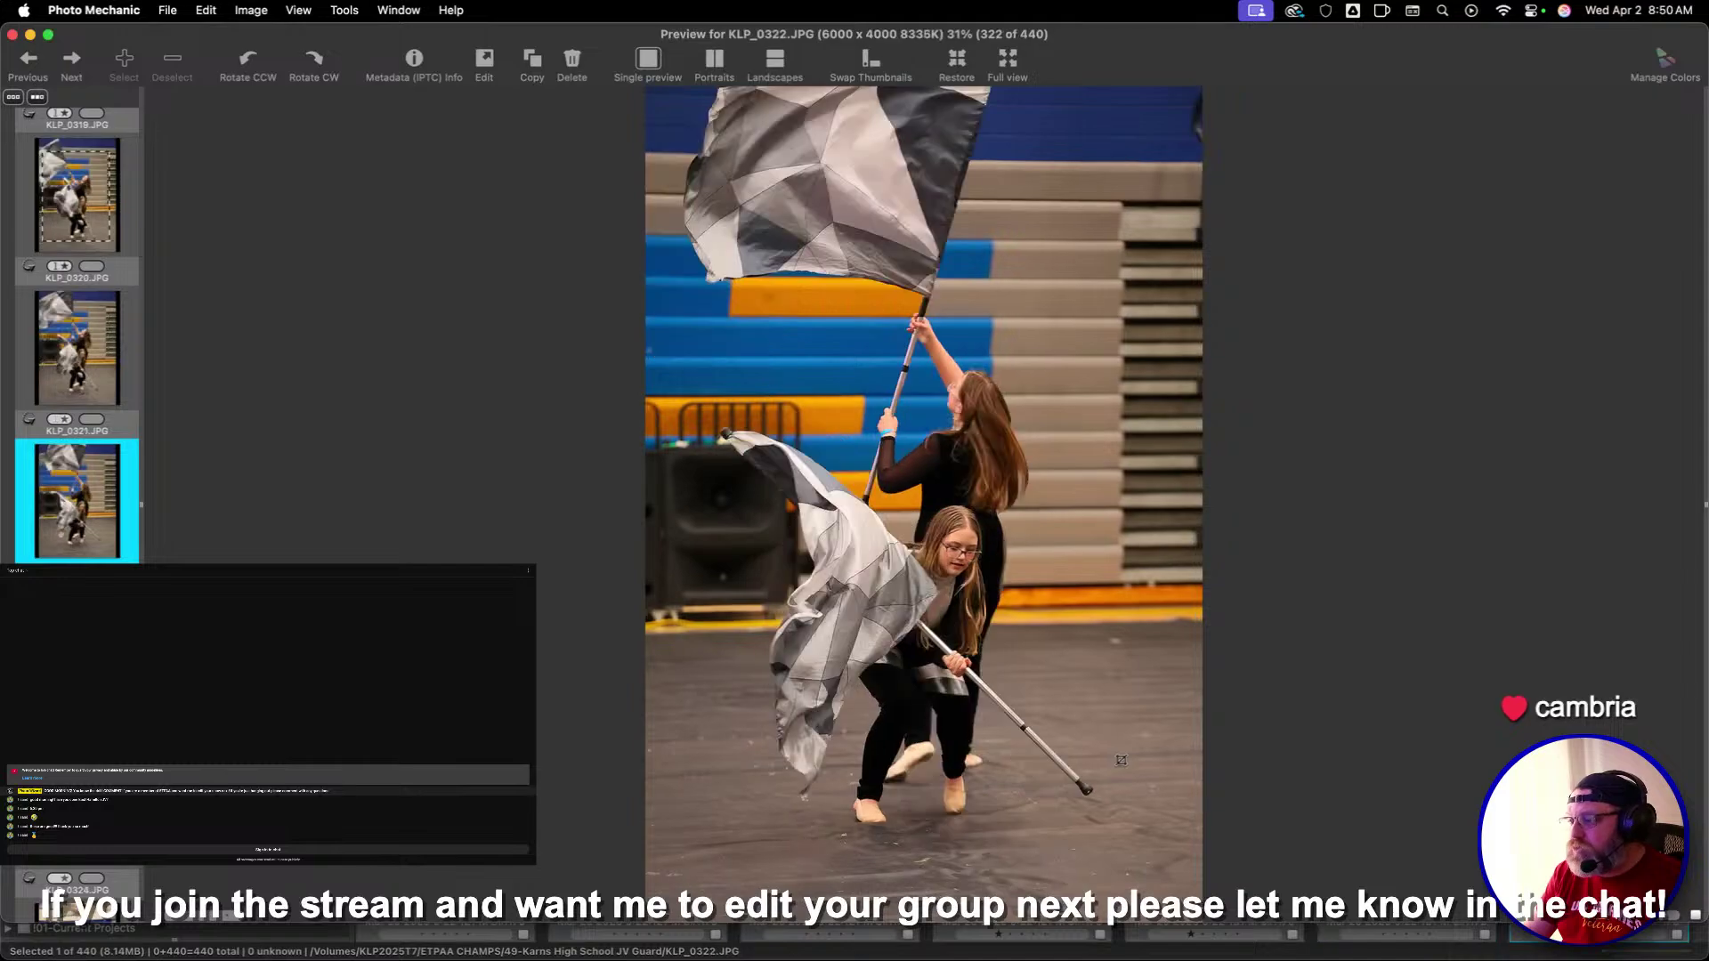
Review KLP_0322.JPG to KLP_0334.JPG for frames worth cropping, comparing the poses of the performer with the raised arm
key("Right")
key("Right")
key("Right")
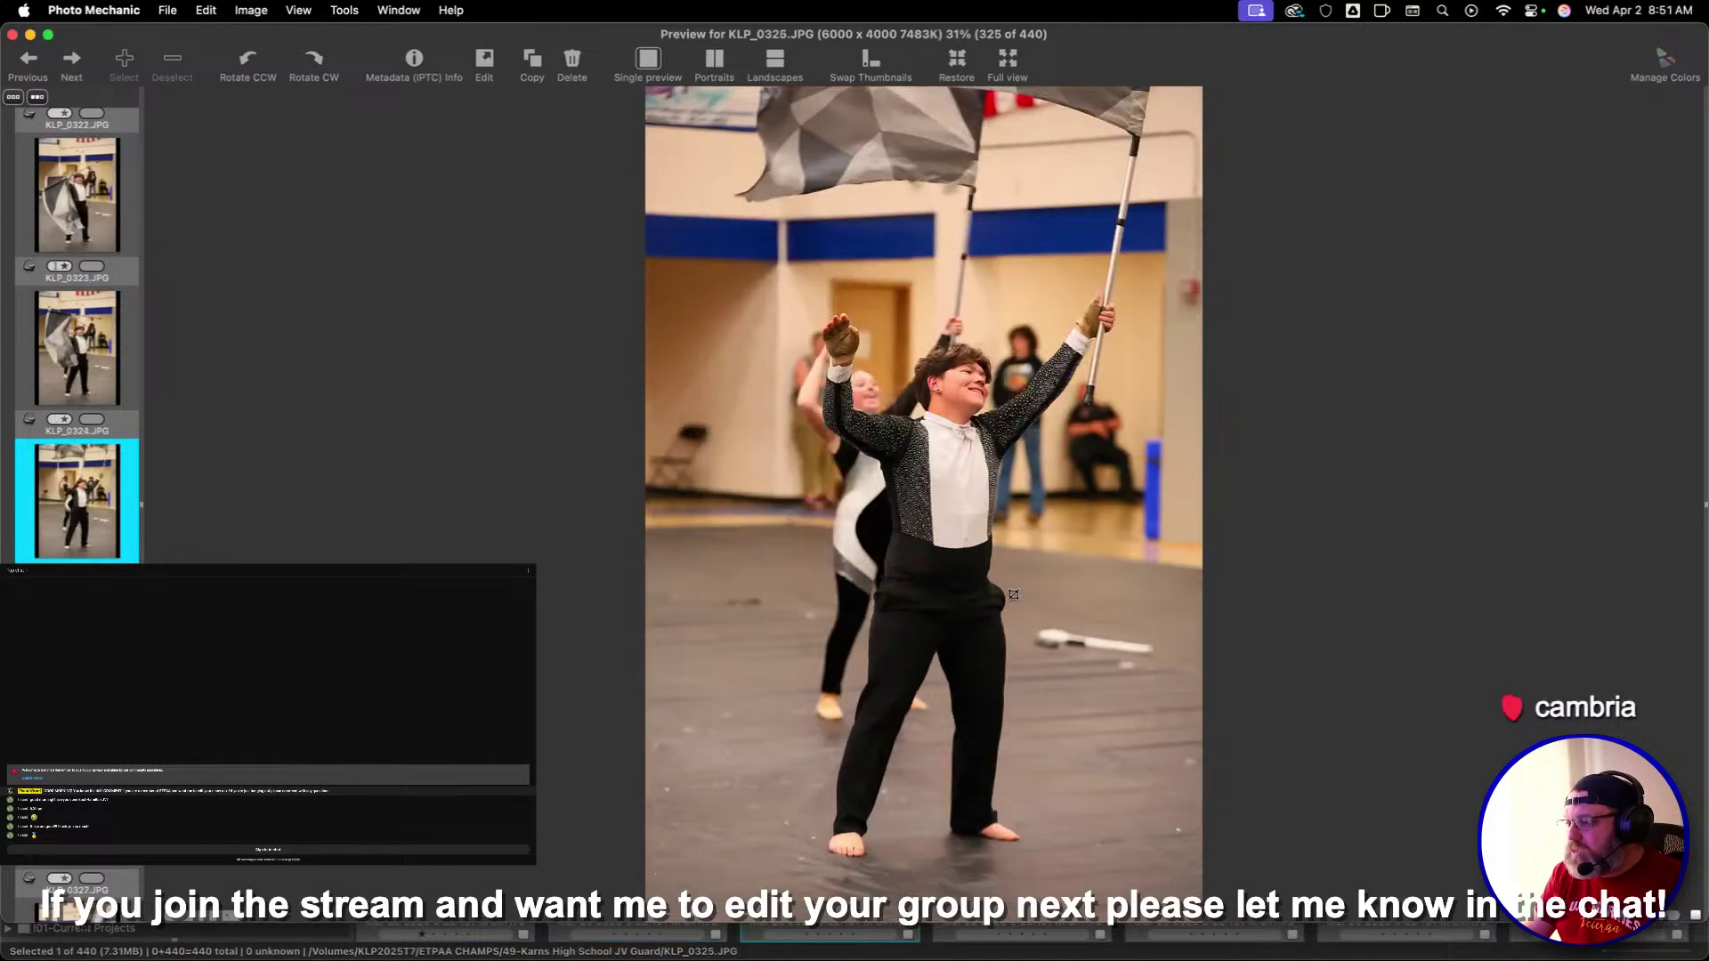
key("Left")
key("Right")
key("Right")
key("Right")
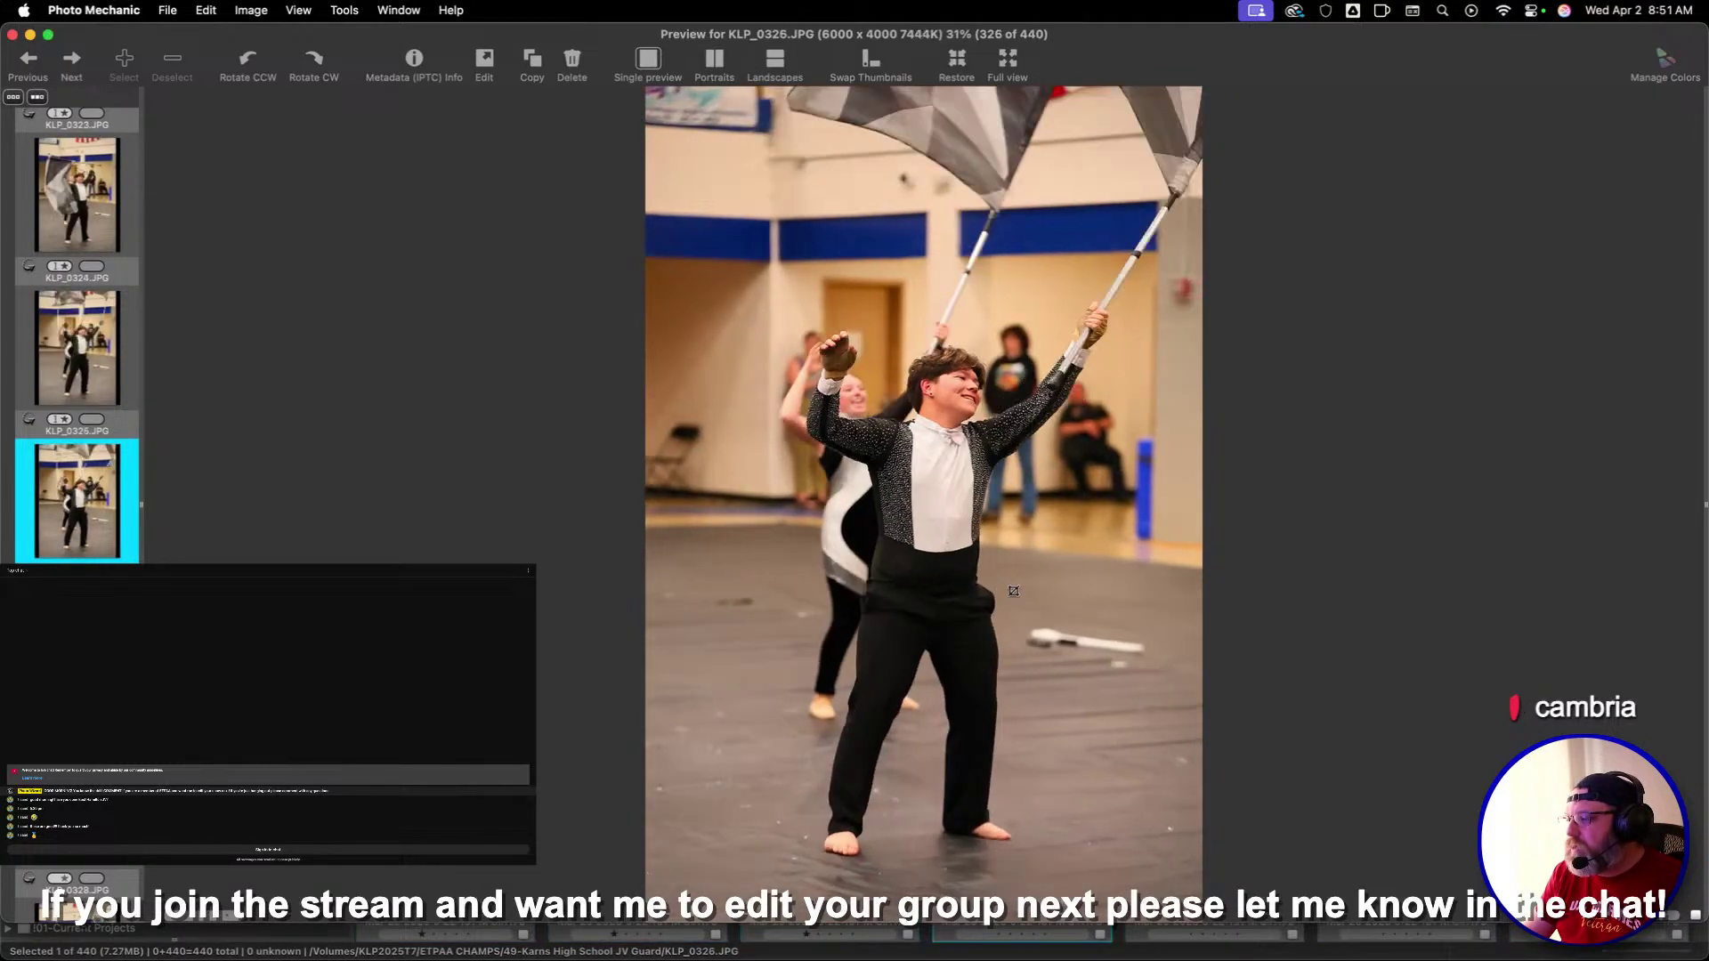
key("Right")
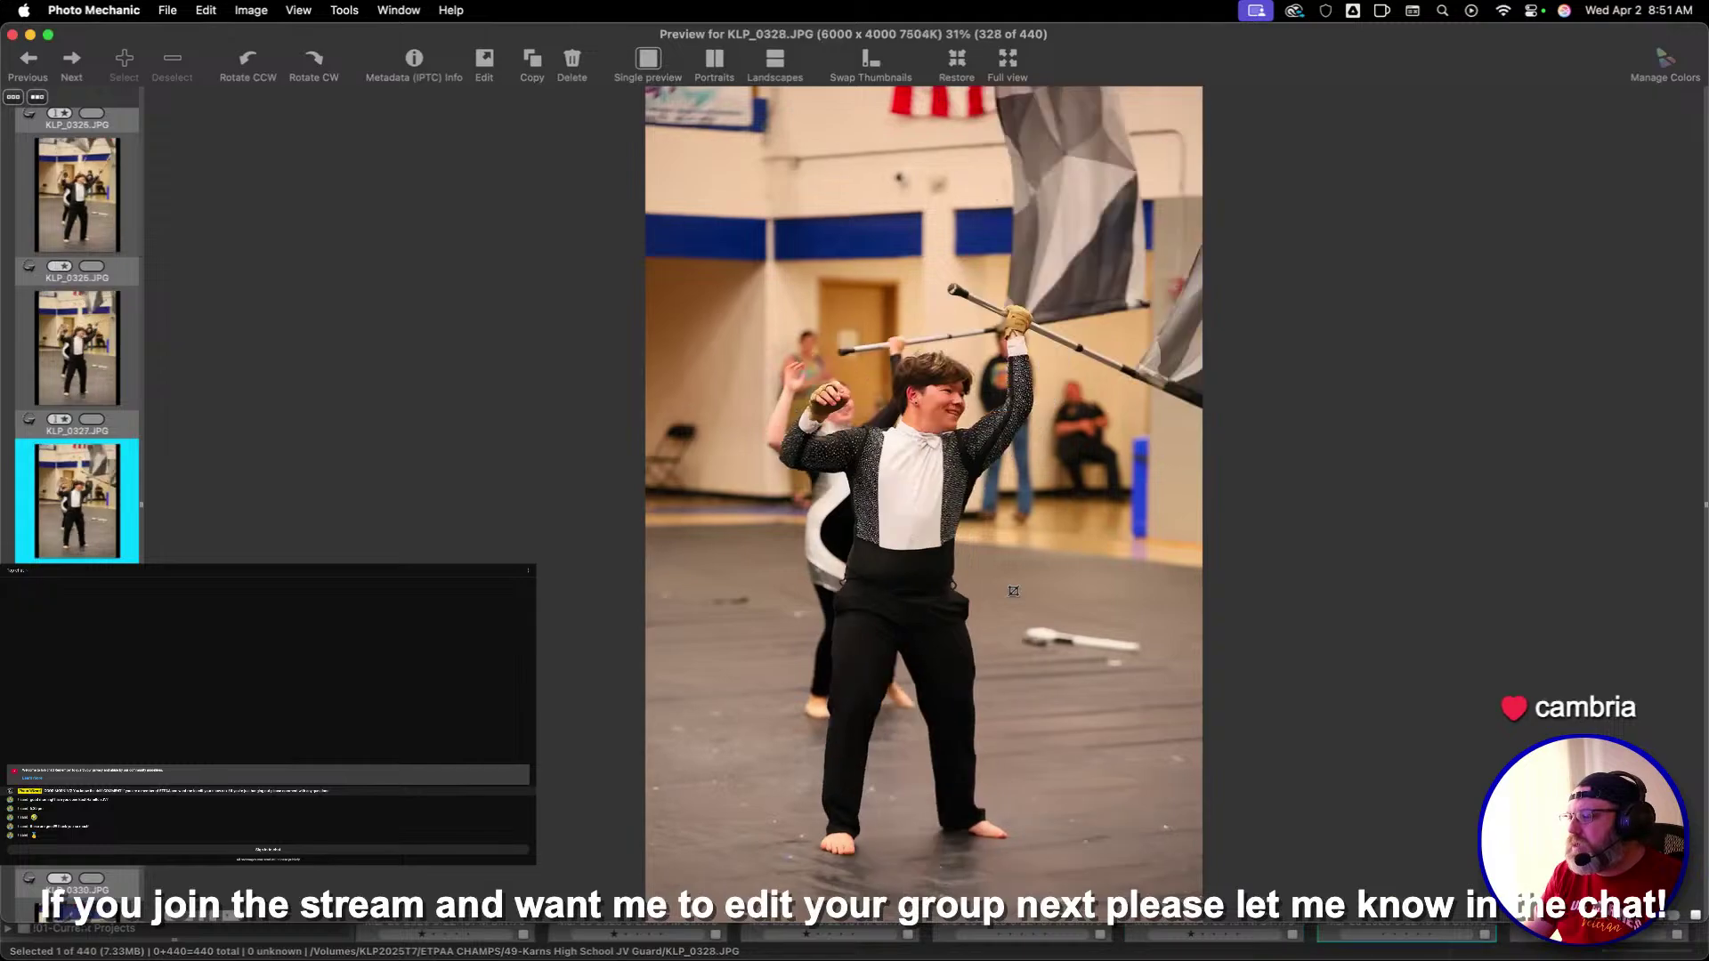
key("Right")
key("Right")
key("Right")
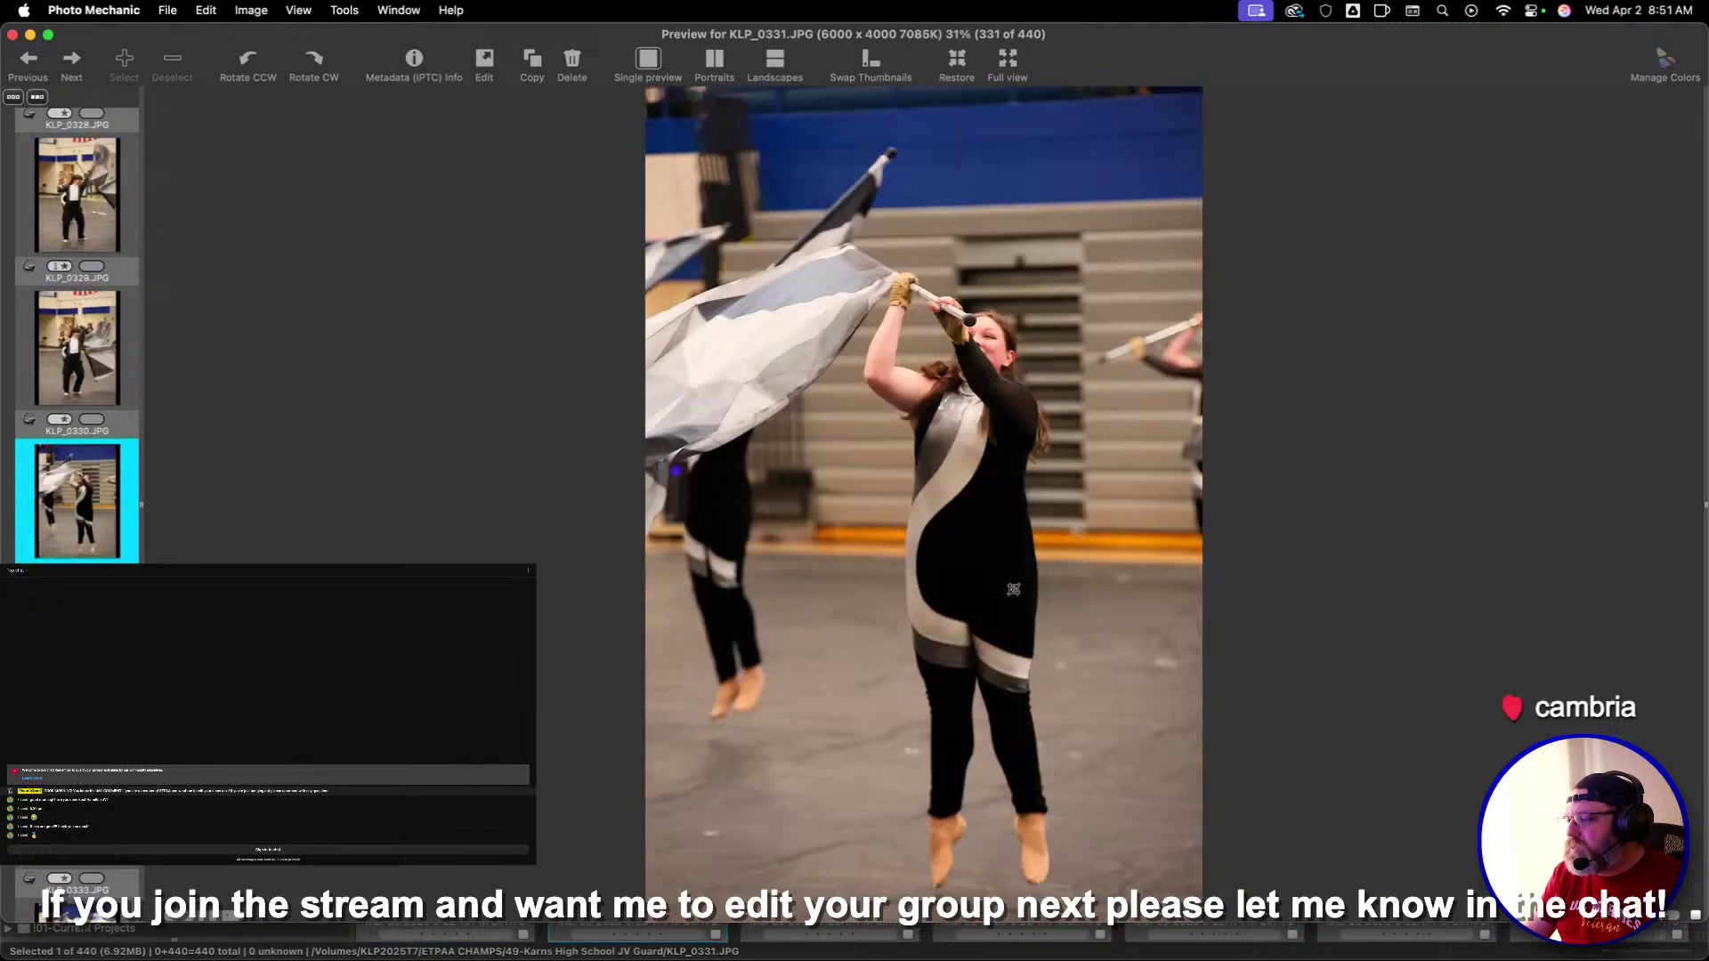
key("Right")
key("Right")
key("Right")
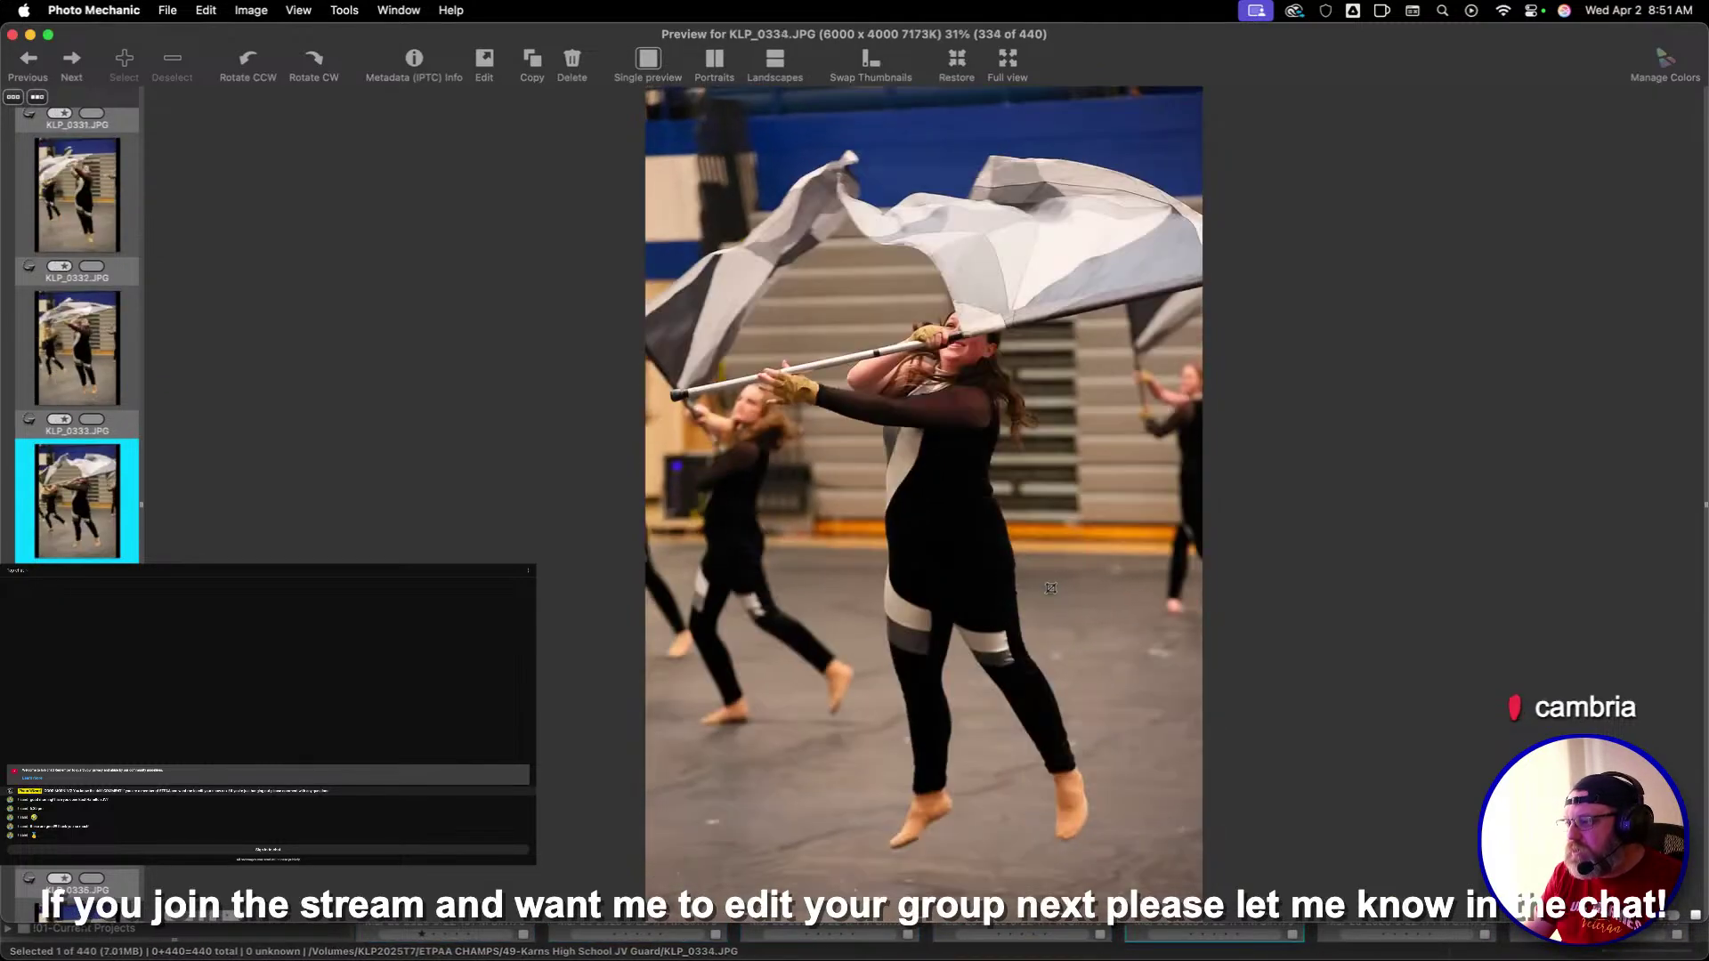
Compare KLP_0335.JPG with KLP_0336.JPG and crop KLP_0335.JPG around the smiling front flag performer
key("Right")
key("Right")
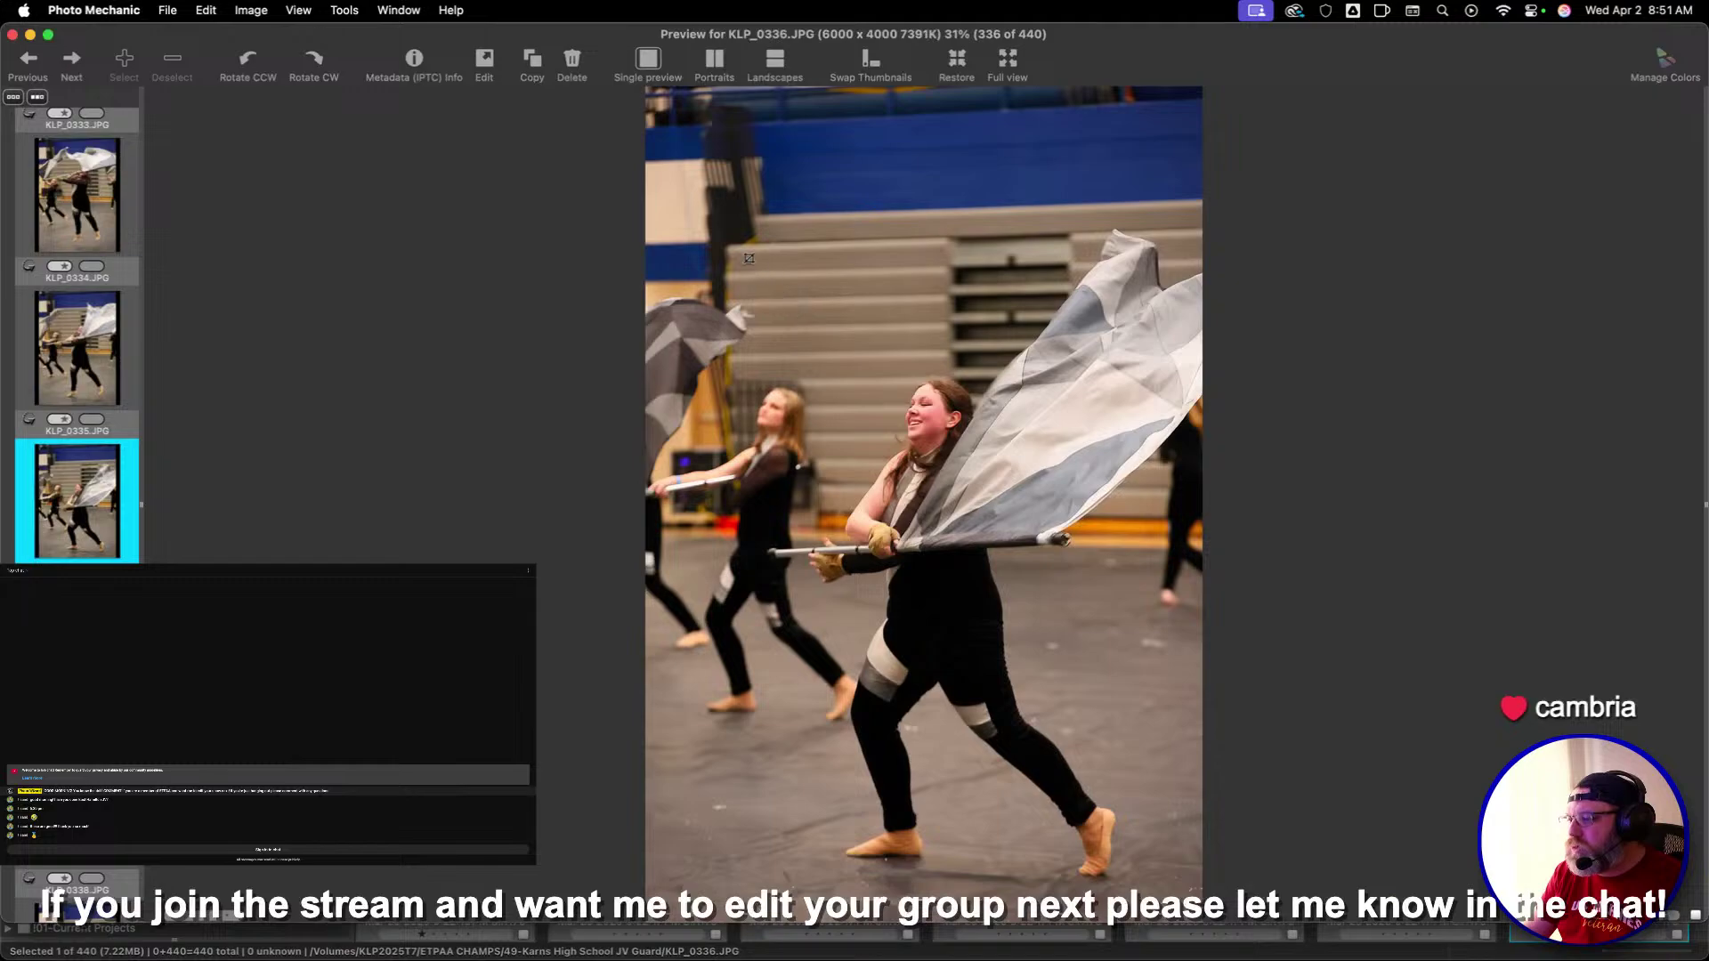
key("Left")
left_click_drag(669, 160, 1169, 886)
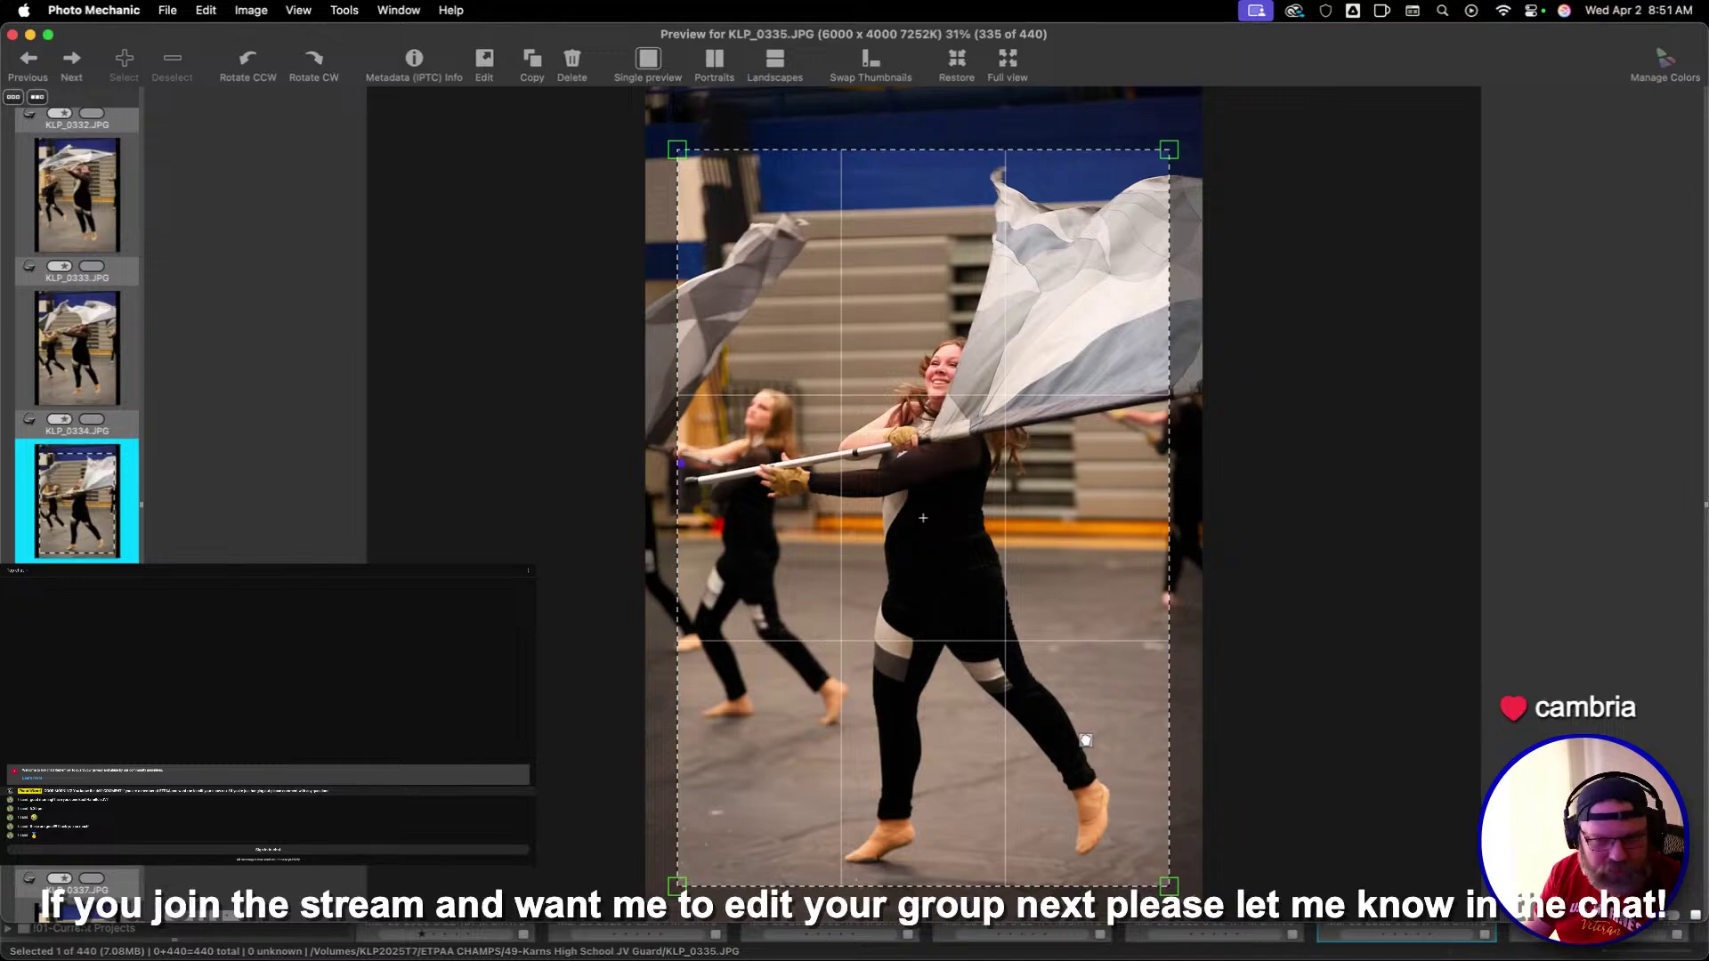
Review KLP_0336.JPG to KLP_0346.JPG, checking the performers' faces and flag positions for a croppable frame
key("Right")
key("Right")
key("Right")
key("Right")
key("Right")
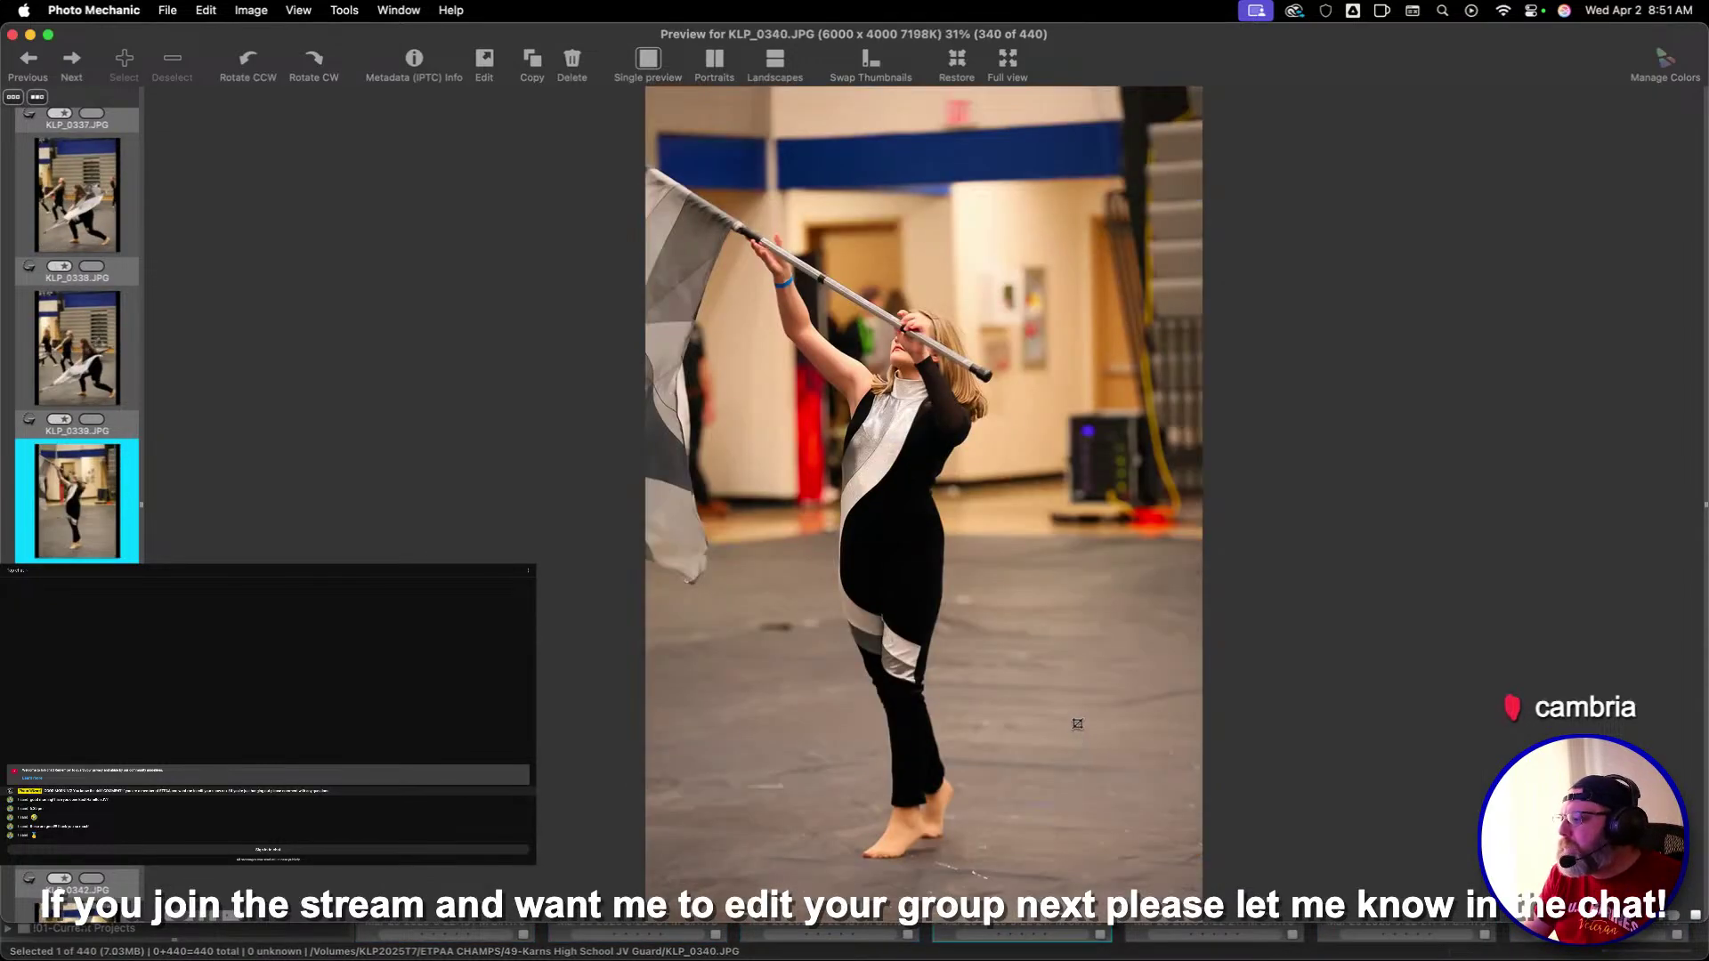
key("Right")
key("Right")
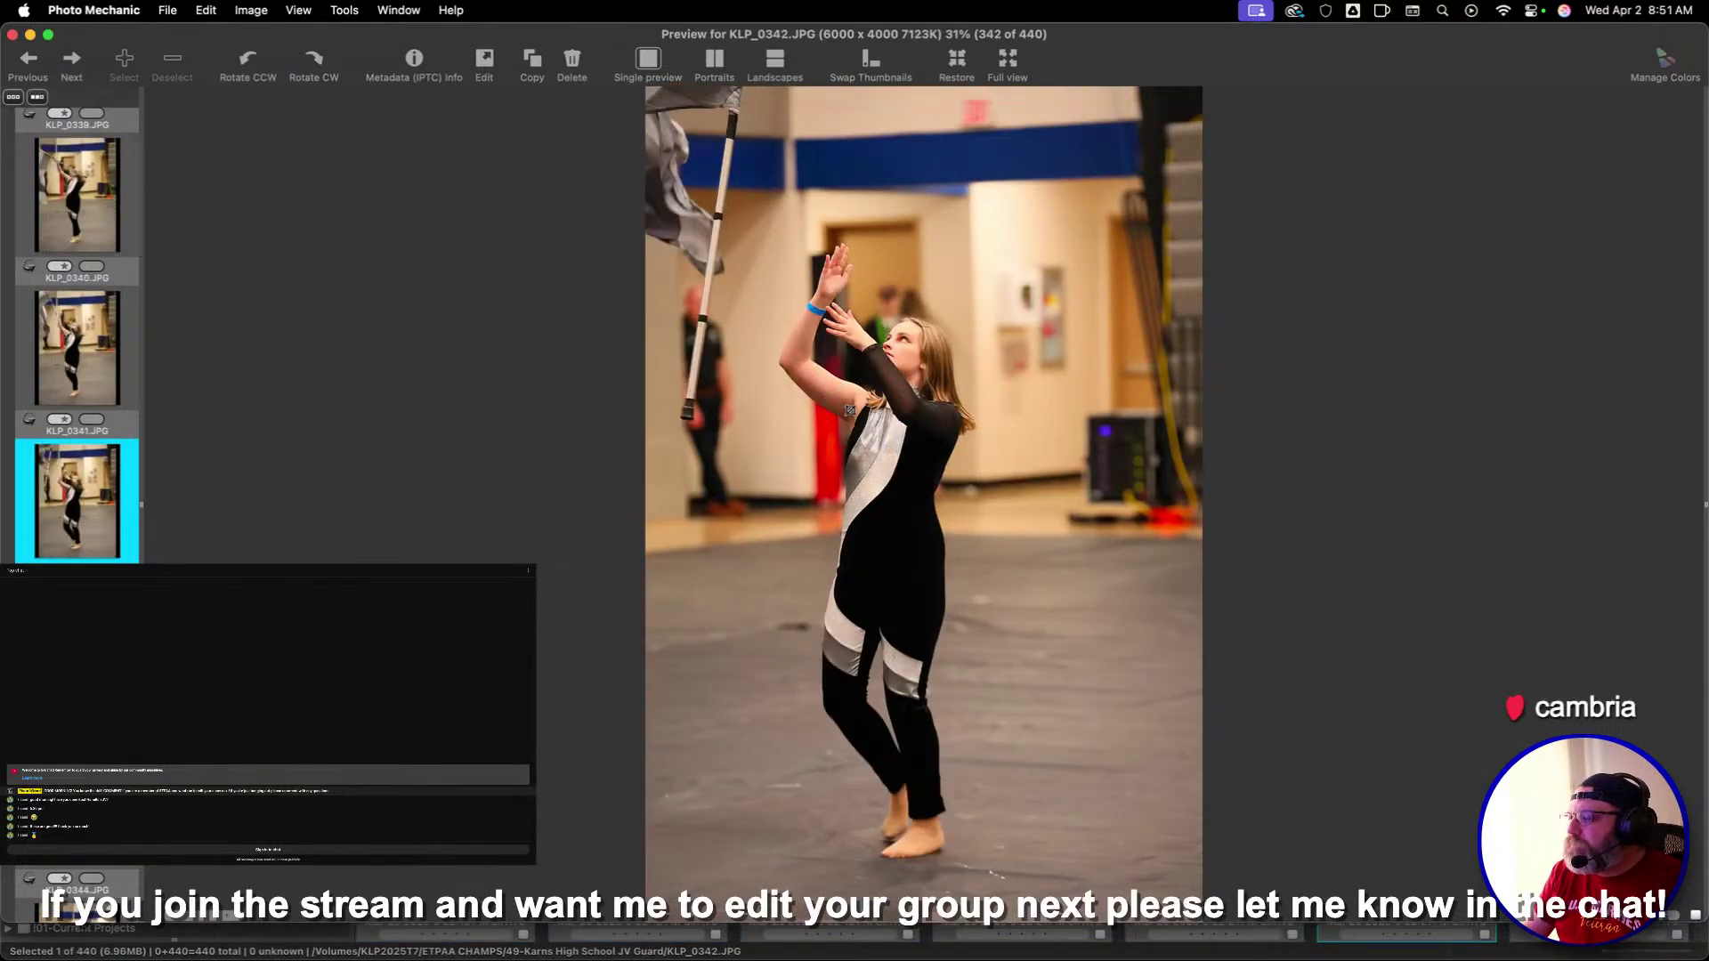
key("Right")
key("Right")
key("Right")
key("Right")
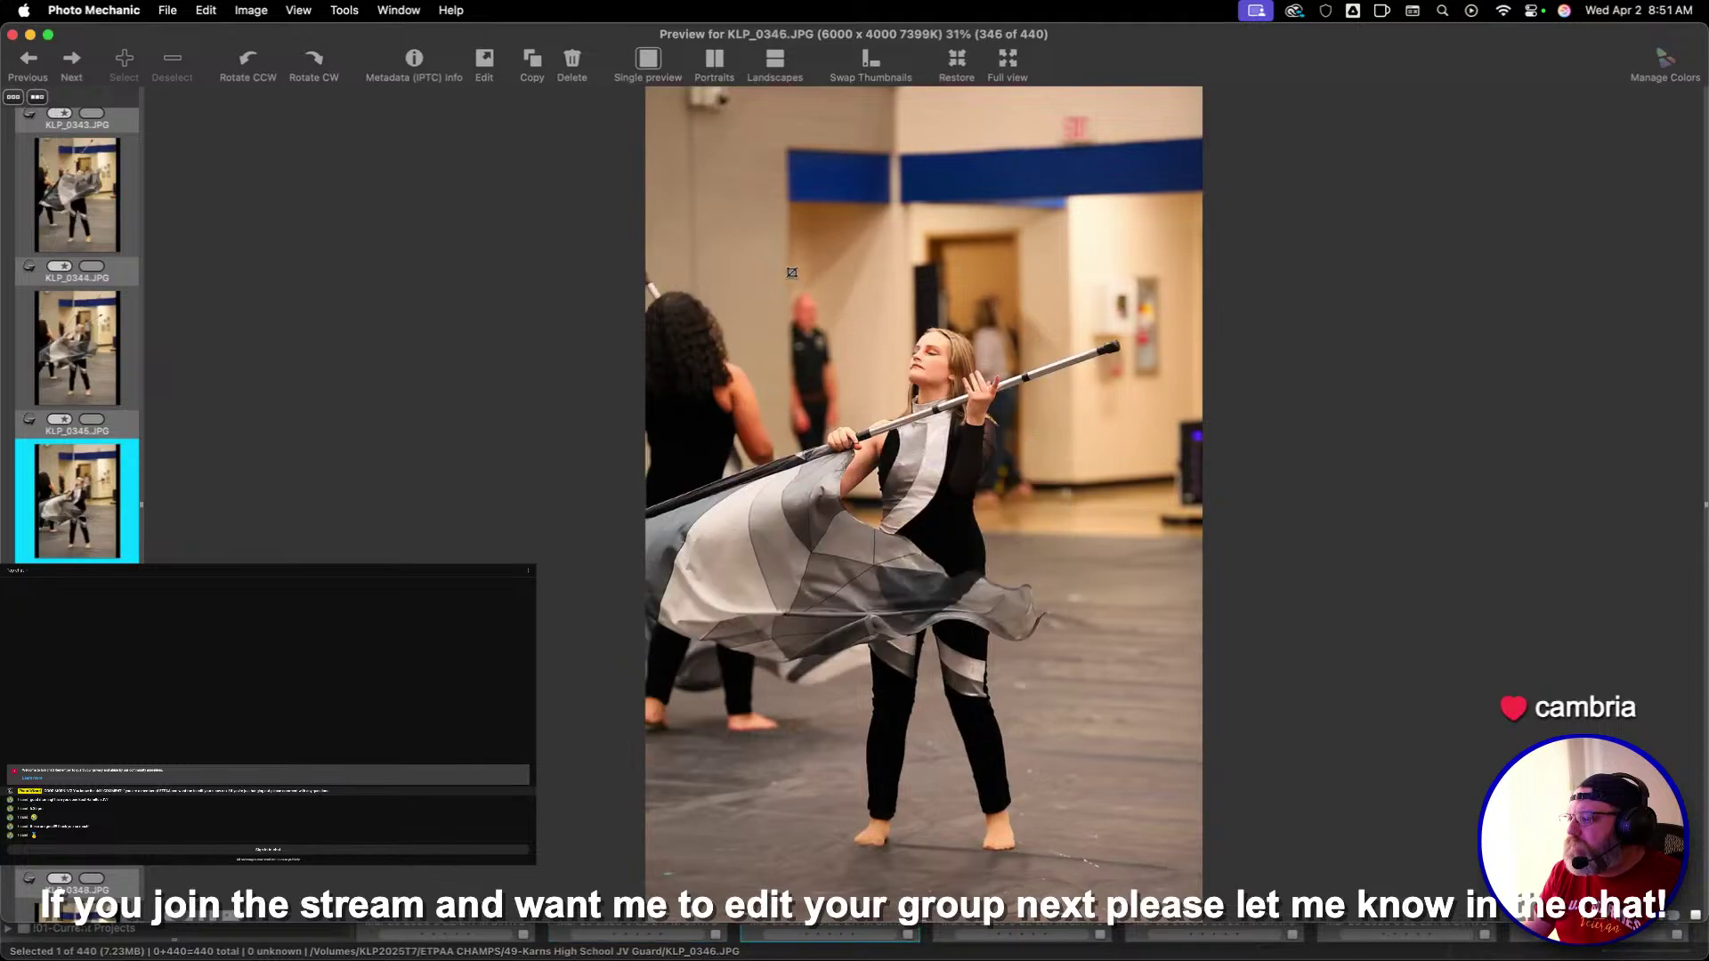
Compare KLP_0345.JPG to KLP_0348.JPG, then rate KLP_0347.JPG 1 and crop it around the blonde flag performer
key("Right")
key("Left")
key("Left")
key("Right")
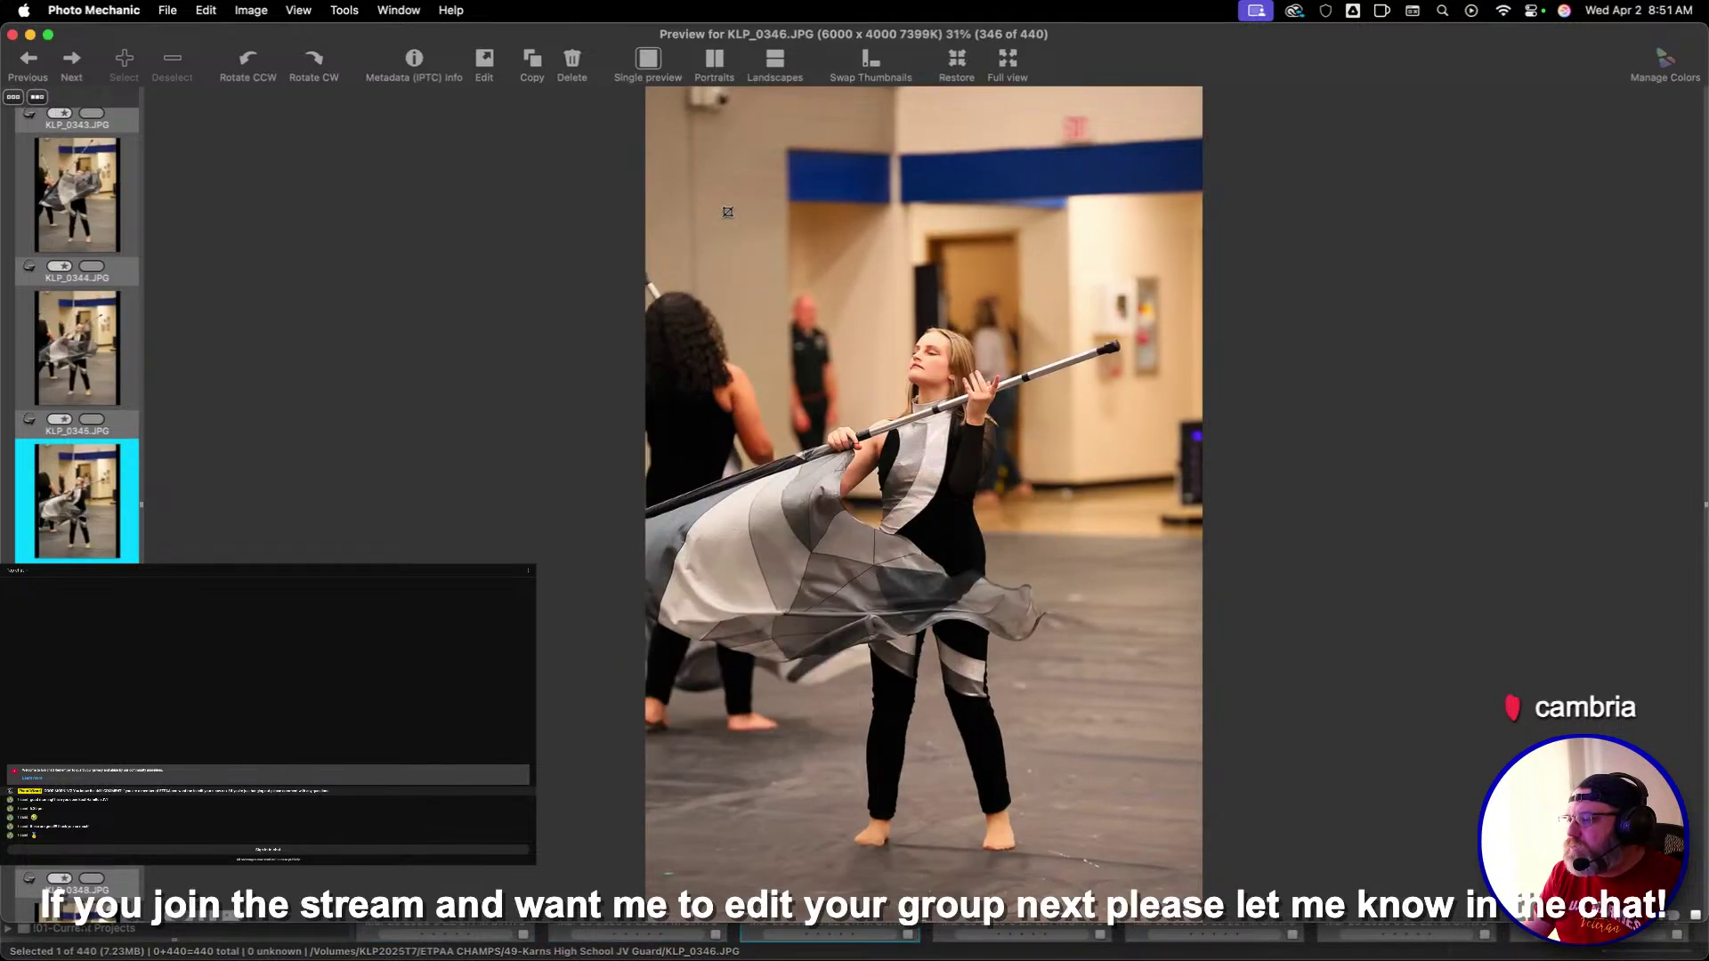
key("Right")
key("Right")
key("Left")
key("1")
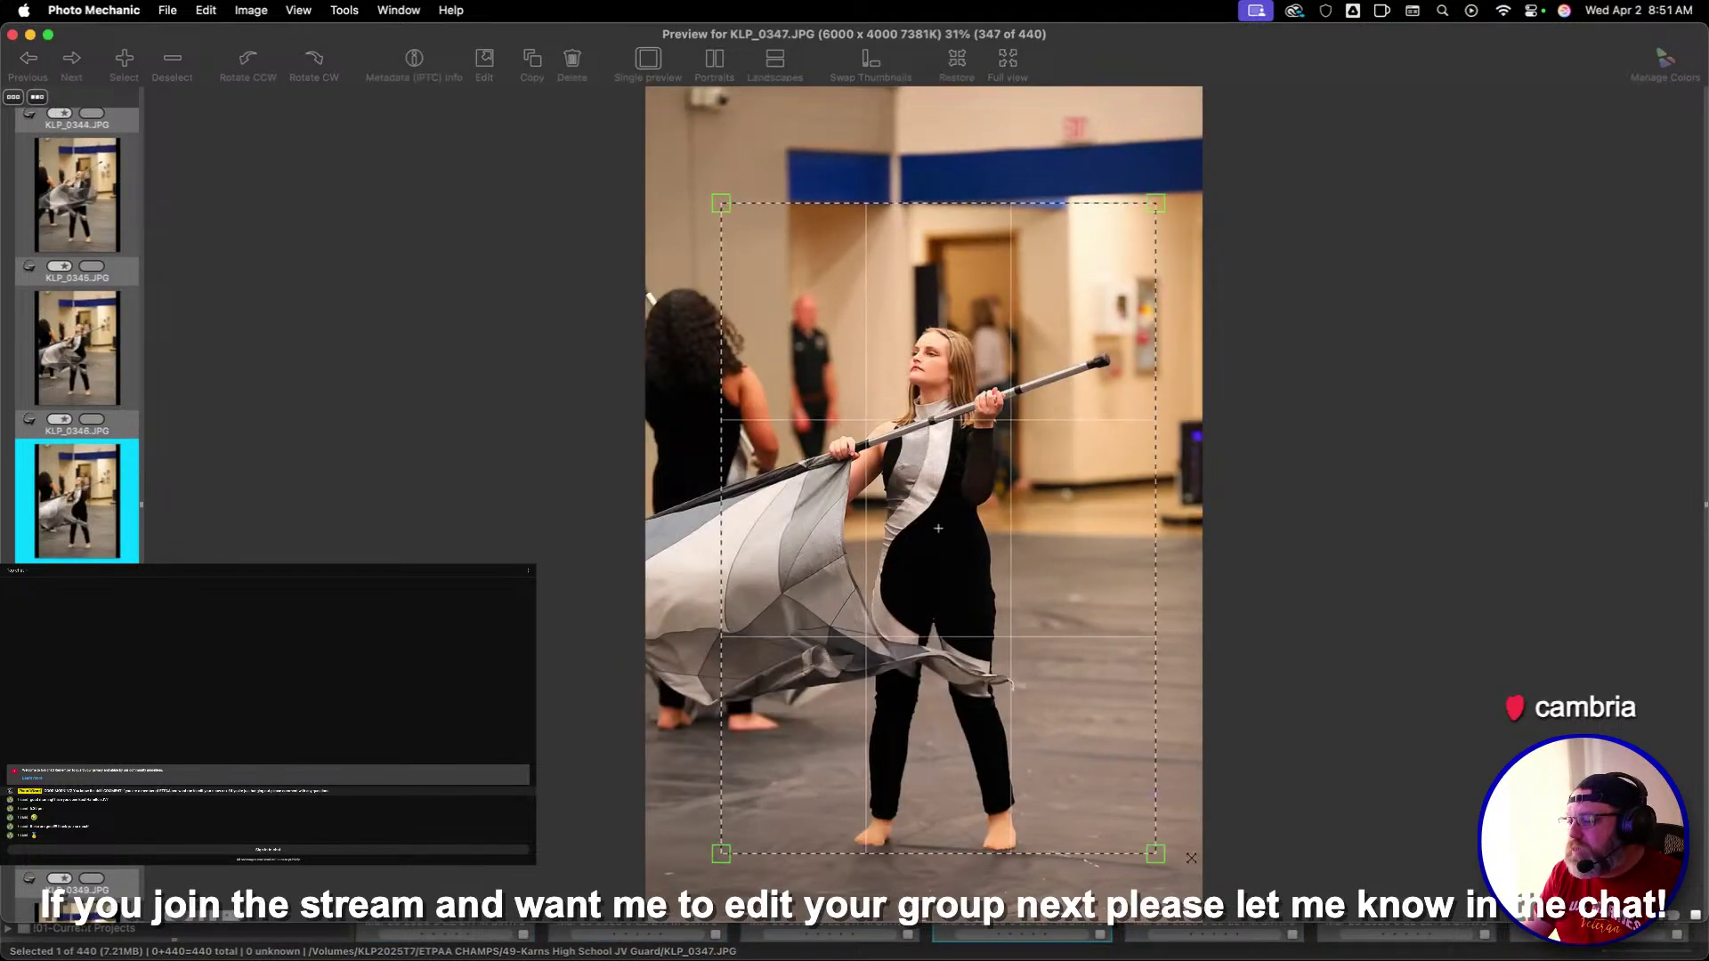
Crop KLP_0352.JPG around the performer holding the upright flag, passing over KLP_0348.JPG to KLP_0351.JPG
key("Right")
key("Right")
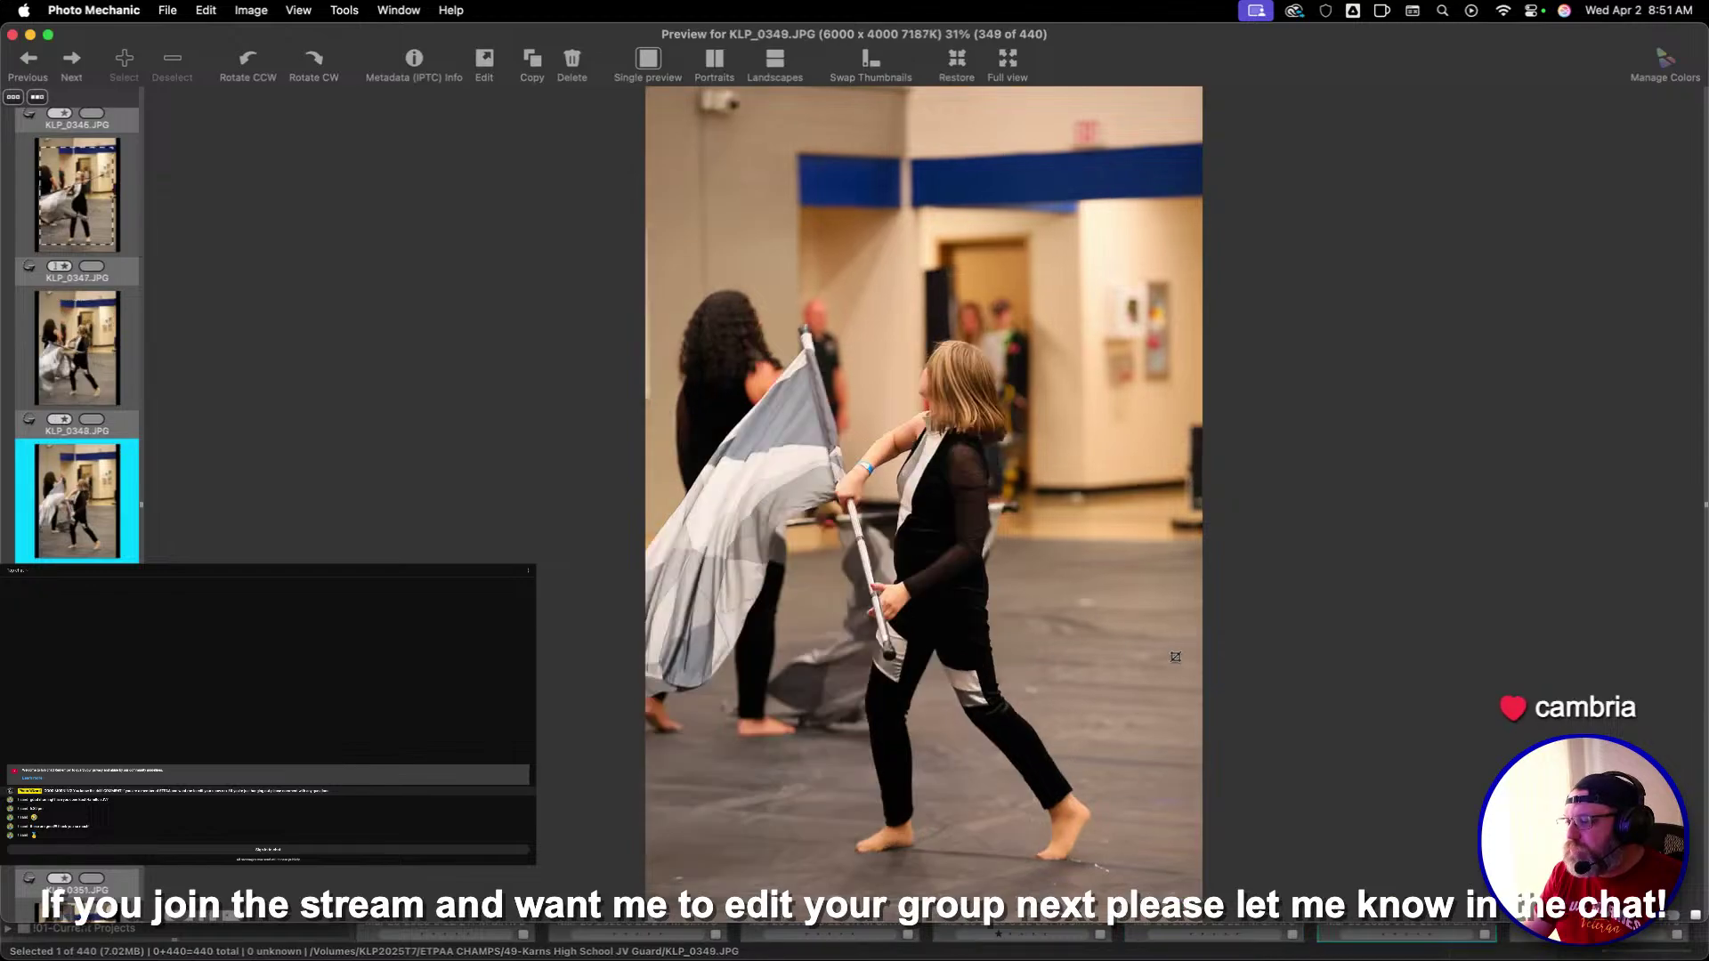
key("Right")
key("Right")
key("Right")
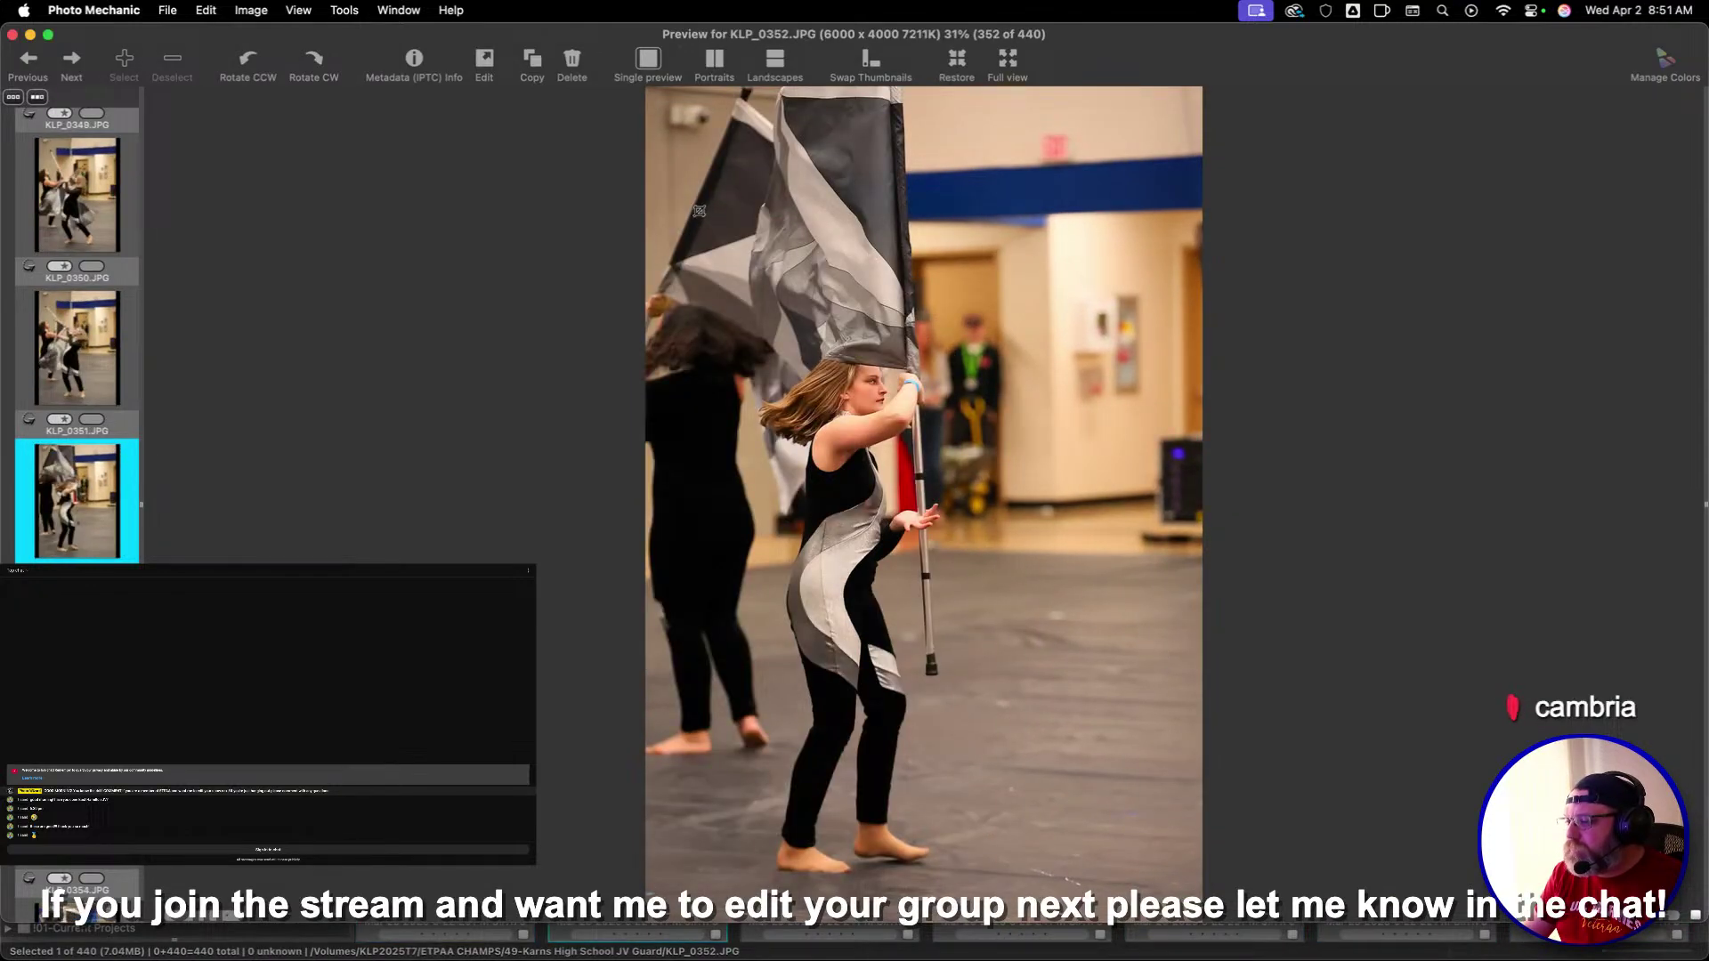
left_click_drag(677, 193, 1037, 693)
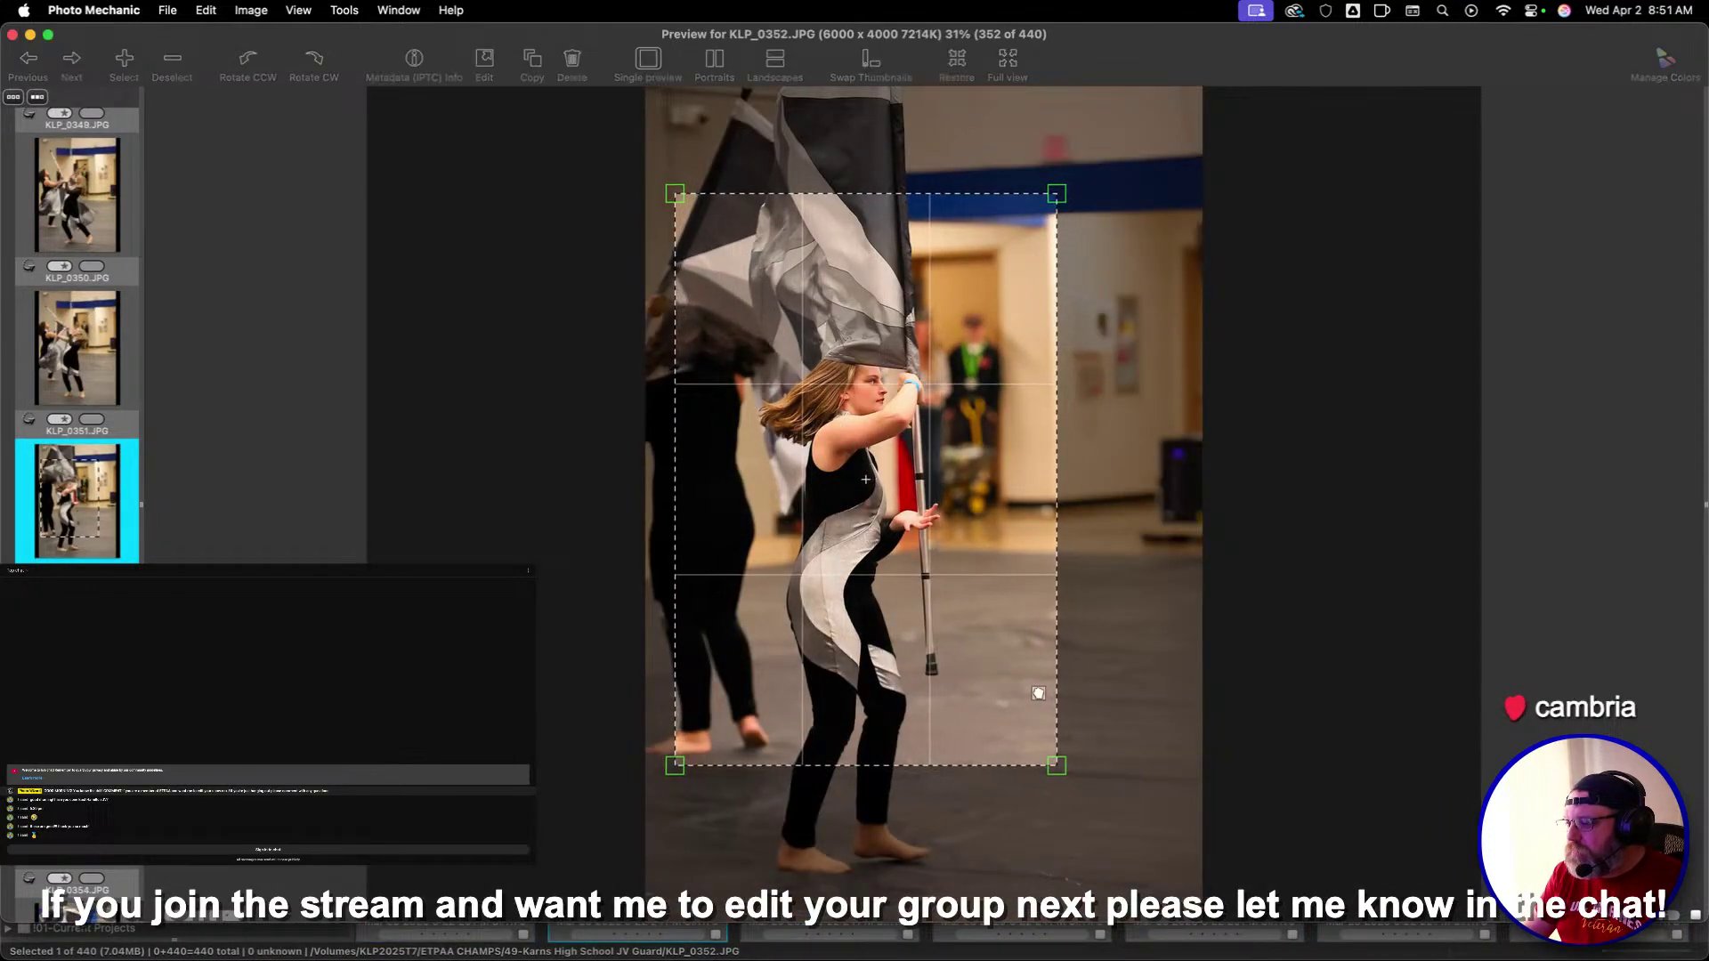
Crop KLP_0355.JPG around the front flag performer, passing over KLP_0353.JPG and KLP_0354.JPG
key("Right")
key("Right")
key("Right")
key("Right")
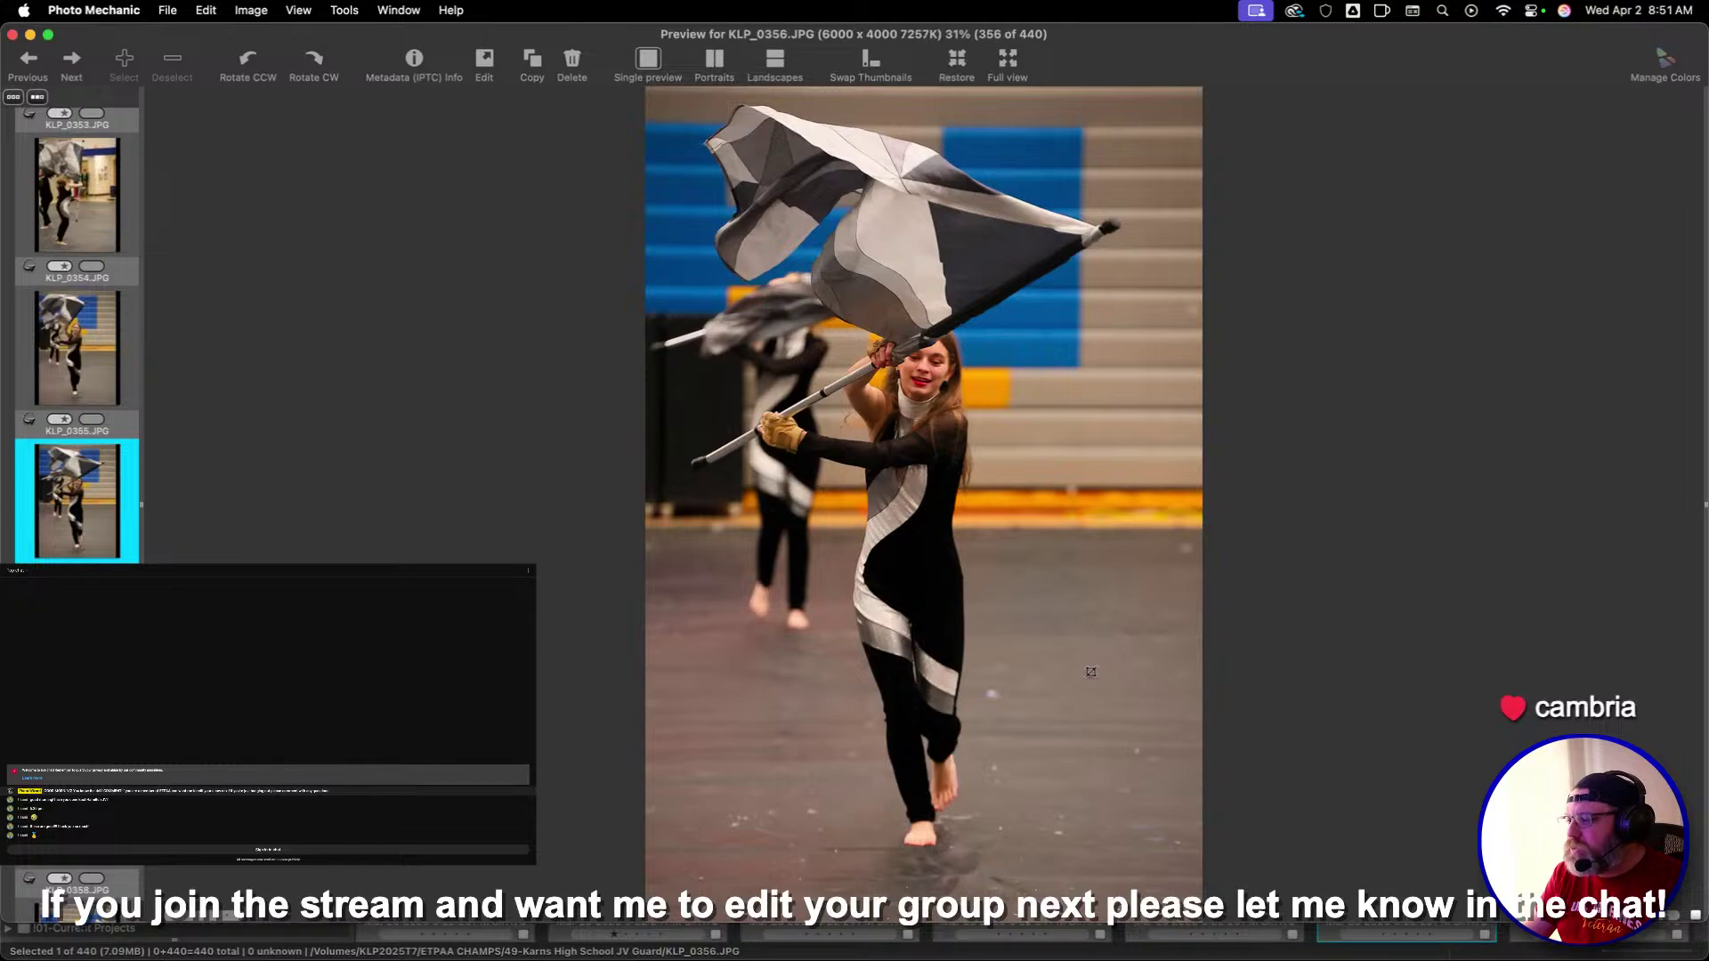
key("Left")
left_click_drag(875, 641, 881, 713)
Crop KLP_0359.JPG around the front flag performer, leaving KLP_0356.JPG to KLP_0358.JPG uncropped
key("Right")
key("Right")
key("Right")
key("Right")
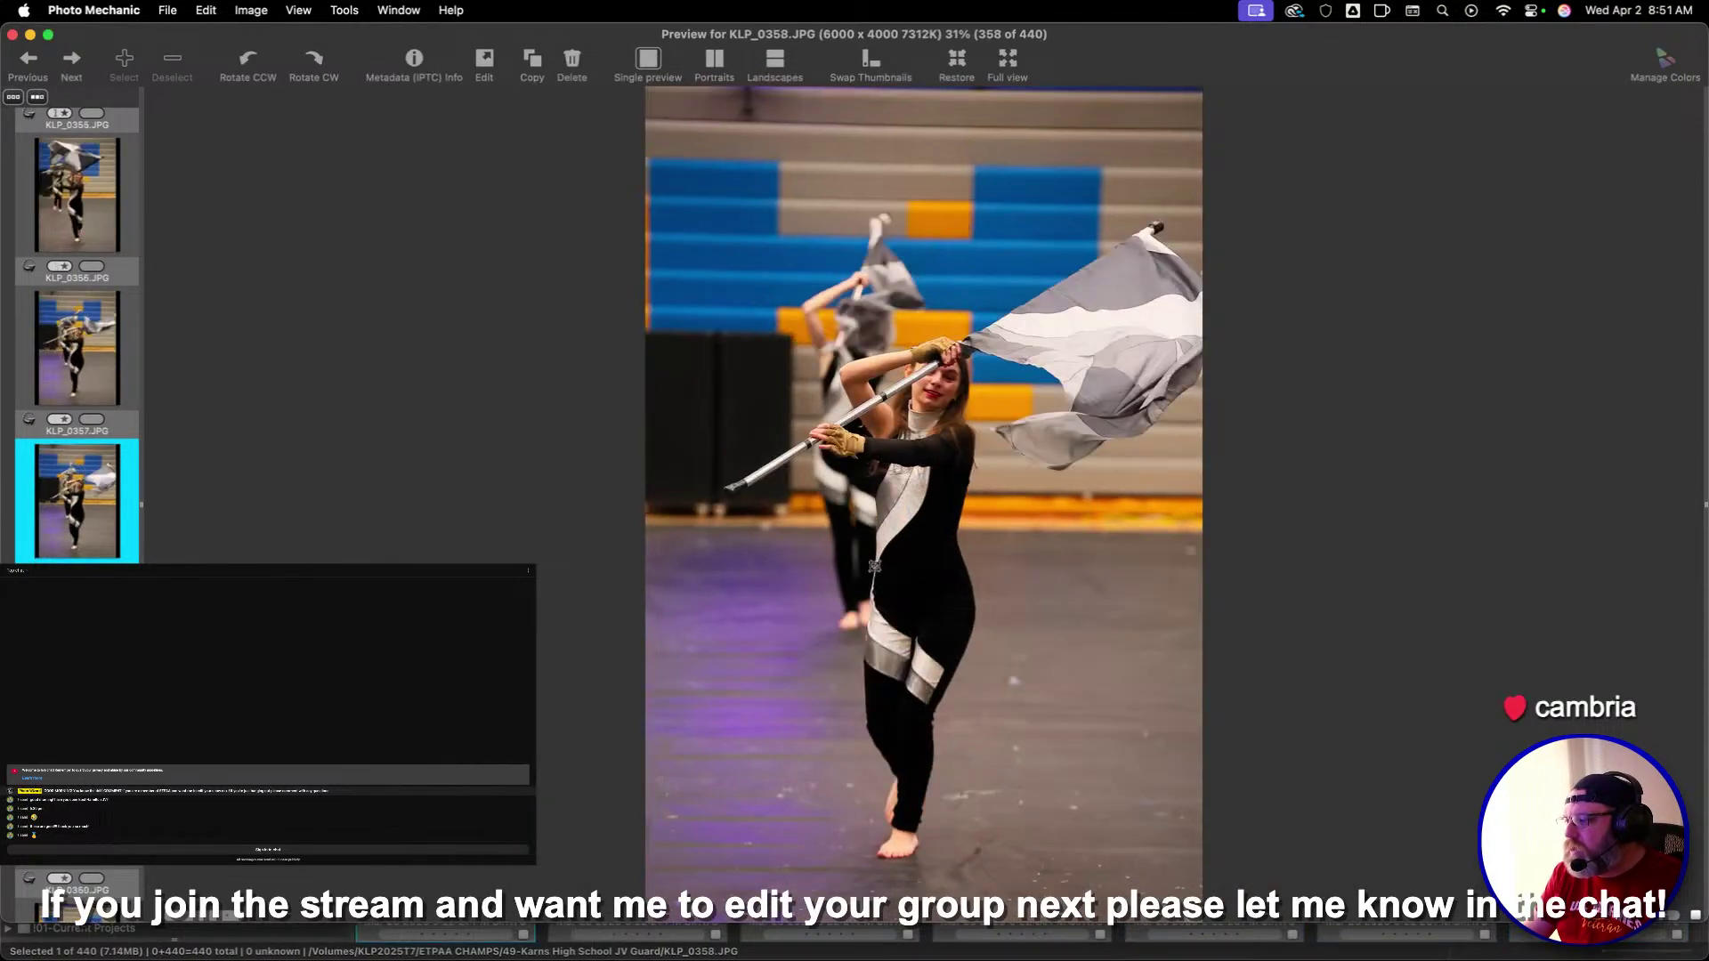
left_click_drag(739, 216, 1019, 639)
key("Right")
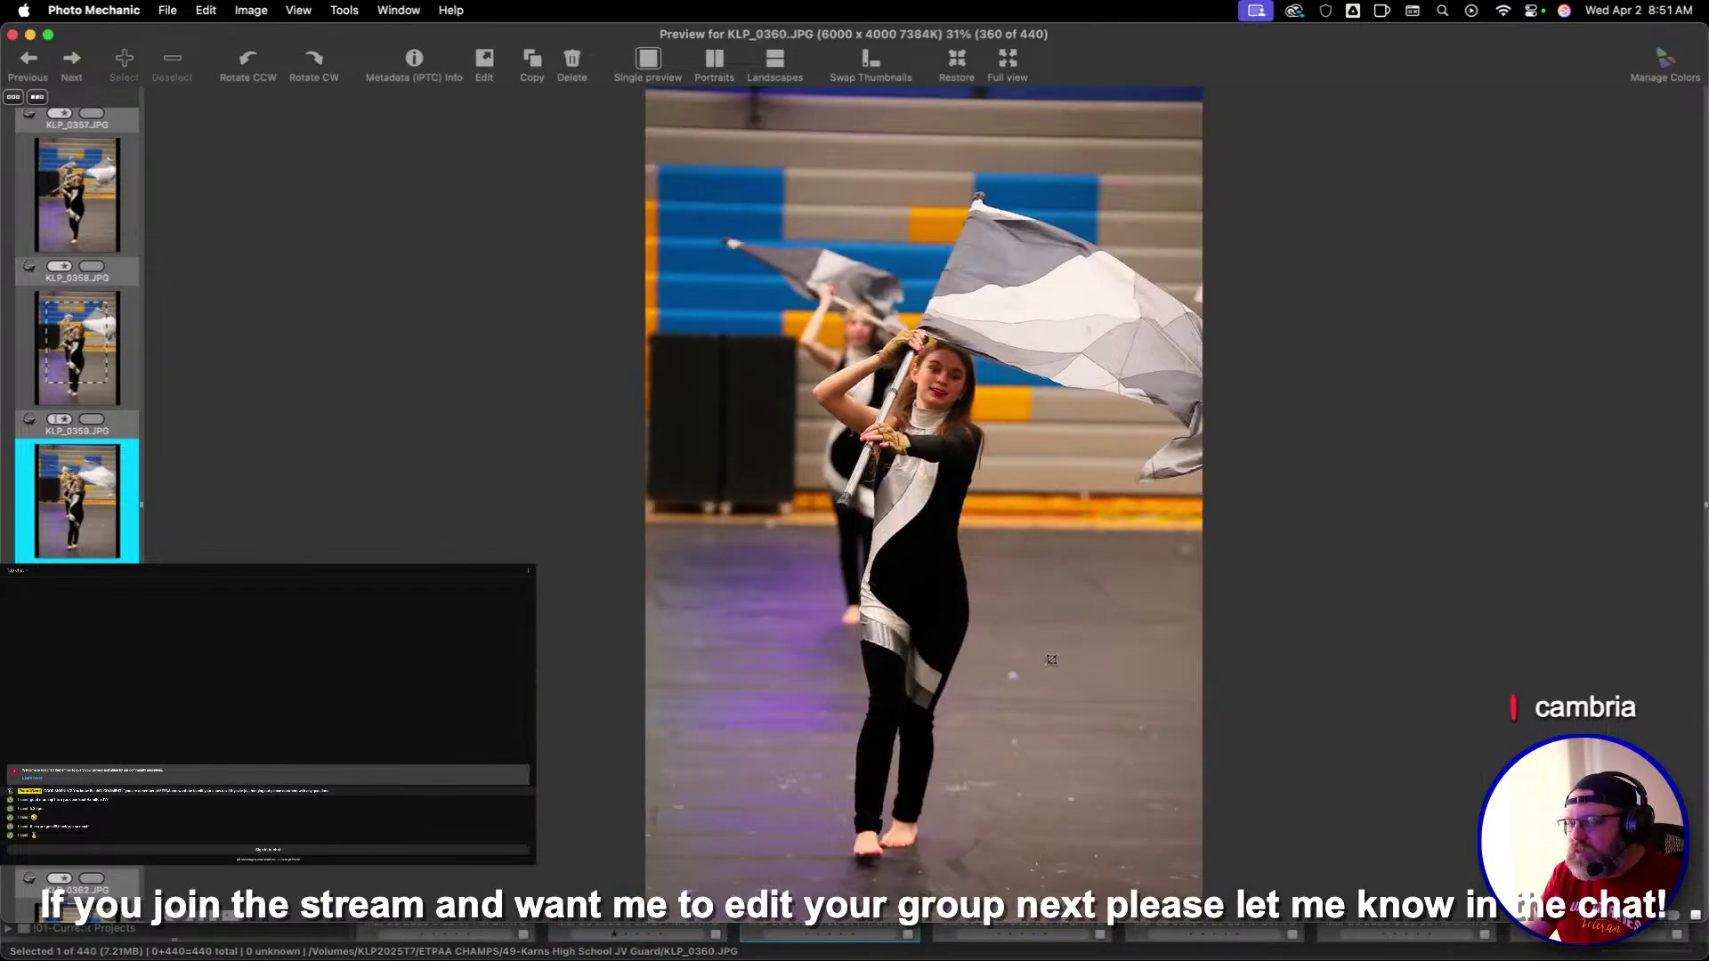
Crop KLP_0360.JPG and KLP_0361.JPG around the front flag performer and adjust the position of both crops
key("Right")
key("Left")
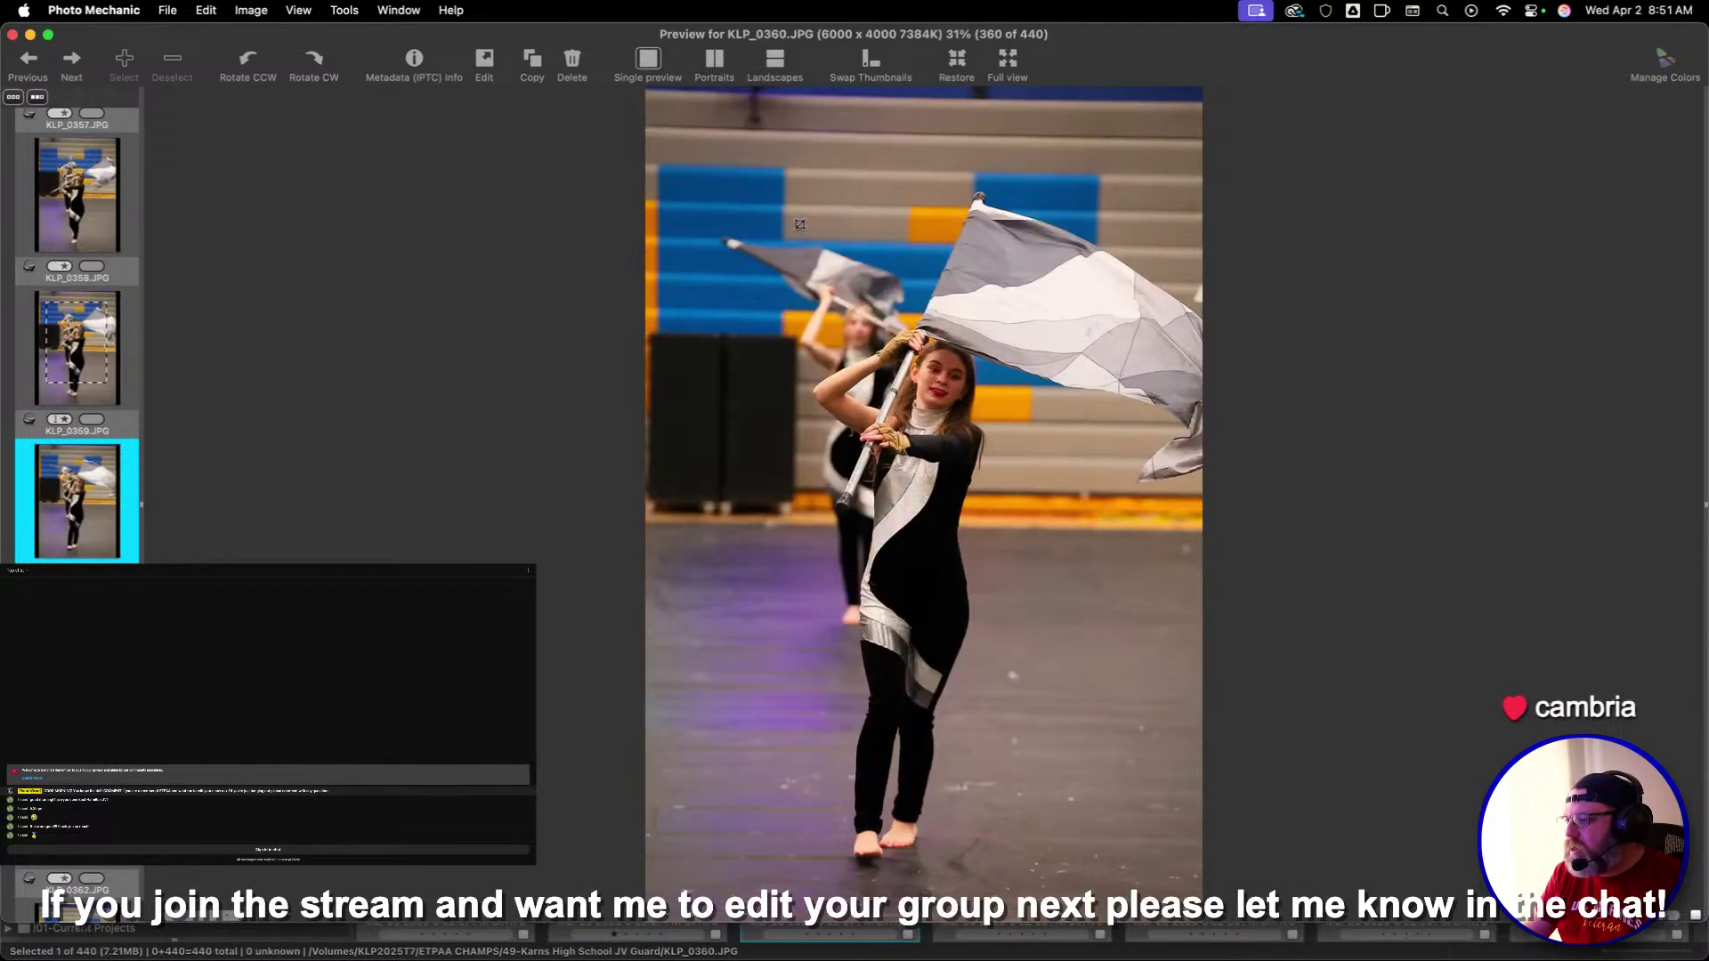
left_click_drag(765, 198, 1133, 805)
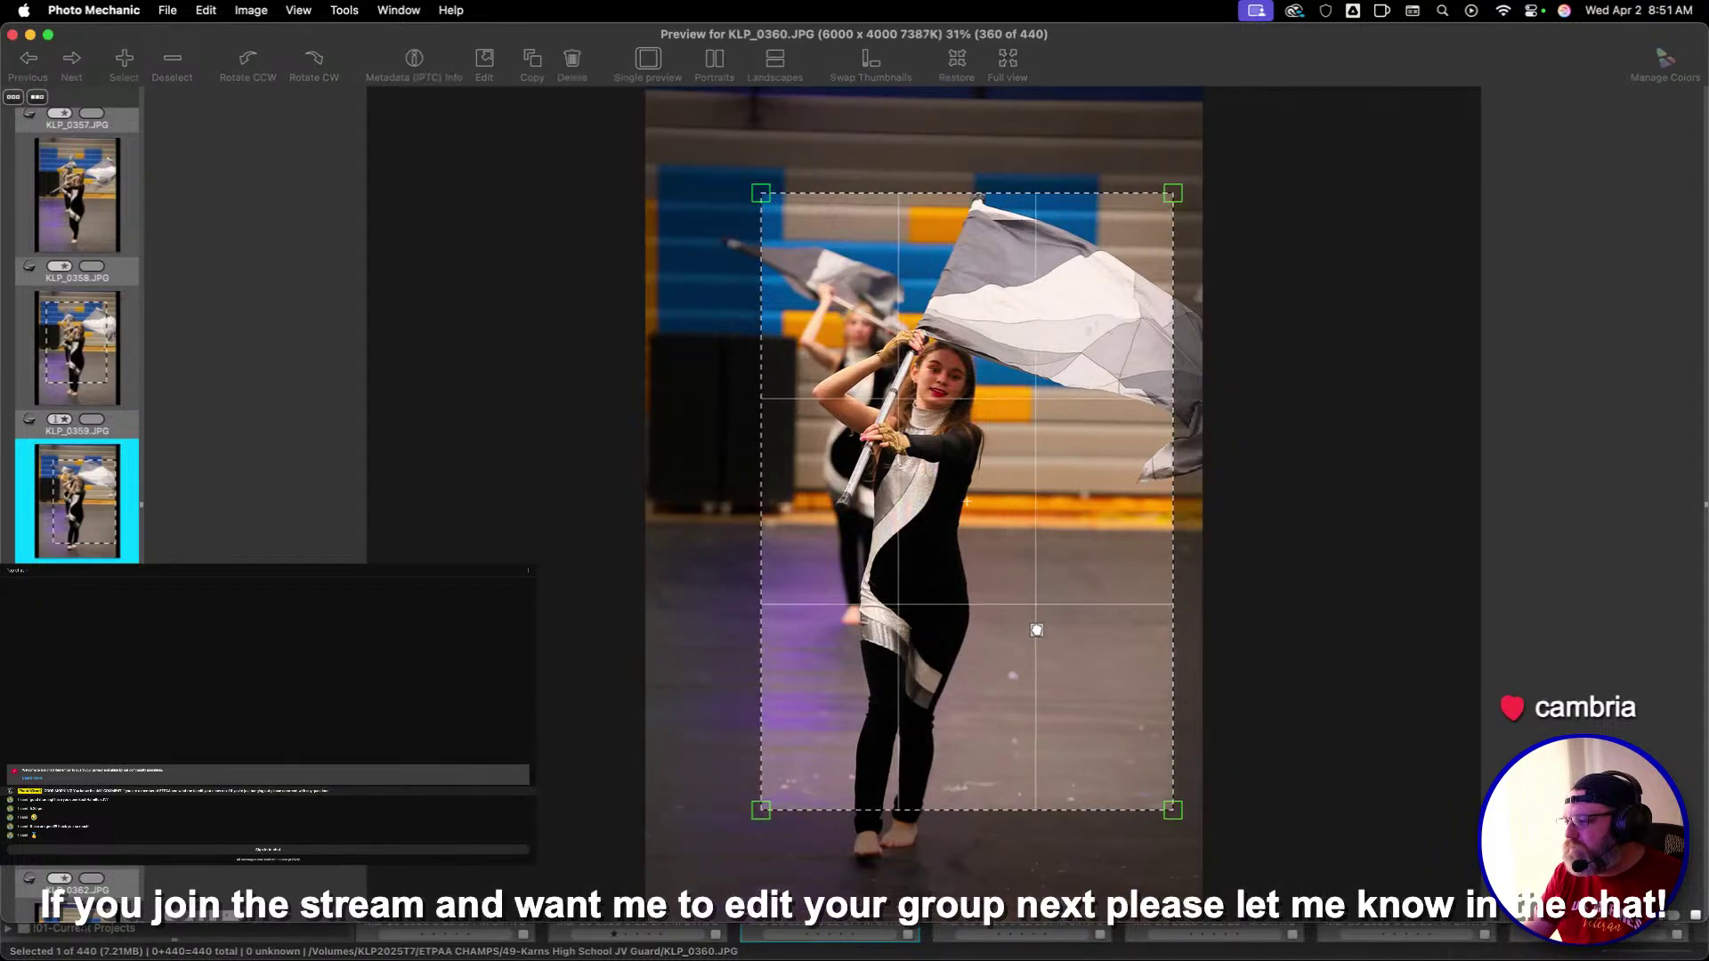
left_click_drag(1030, 622, 996, 602)
key("Right")
left_click_drag(729, 187, 1137, 809)
left_click_drag(998, 655, 1015, 663)
Crop KLP_0362.JPG and KLP_0363.JPG around the front performer holding the flag pole across her body
key("Right")
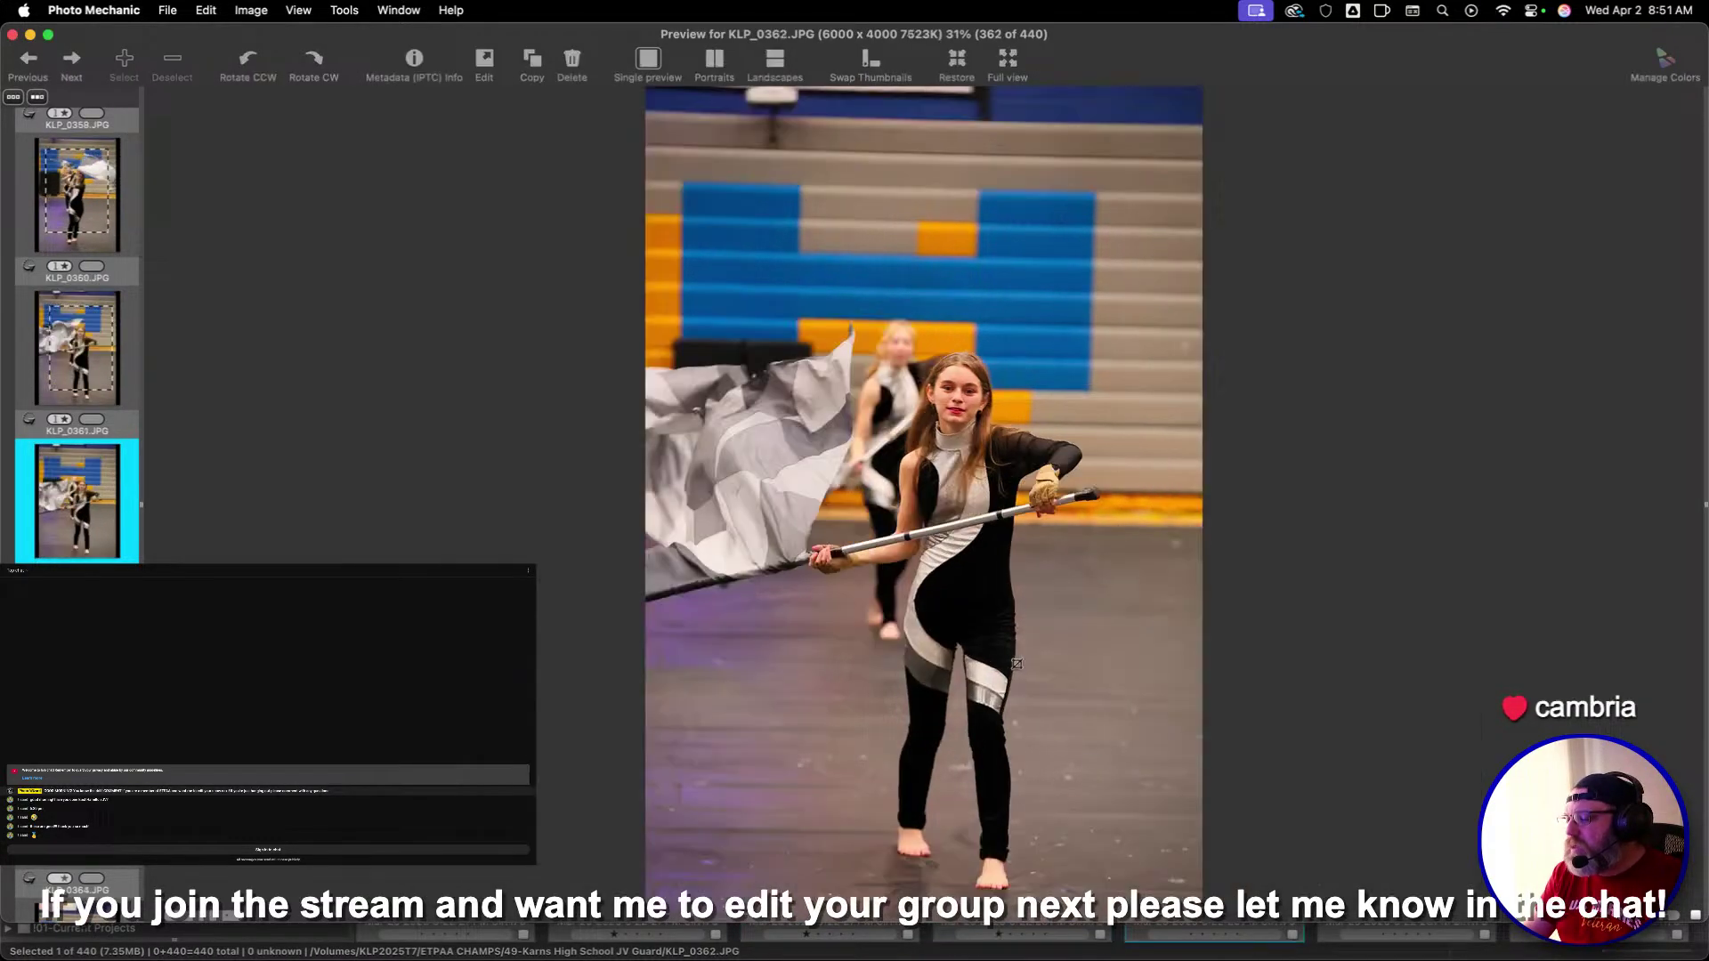
left_click_drag(692, 151, 1199, 895)
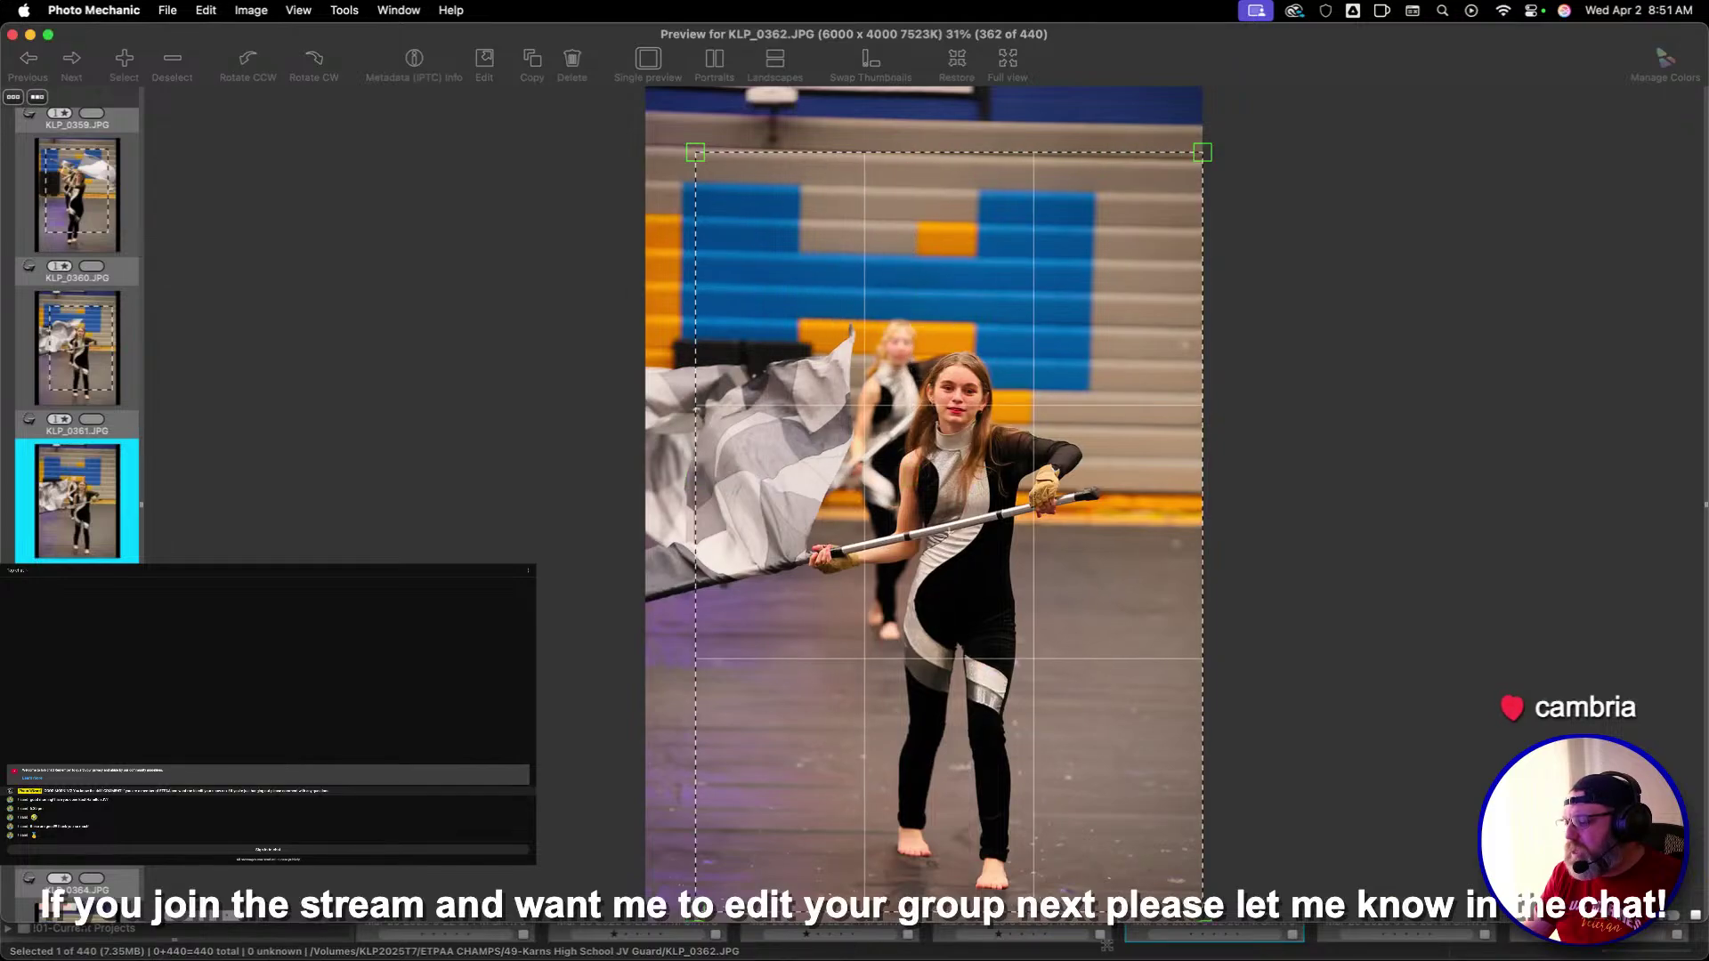
key("Right")
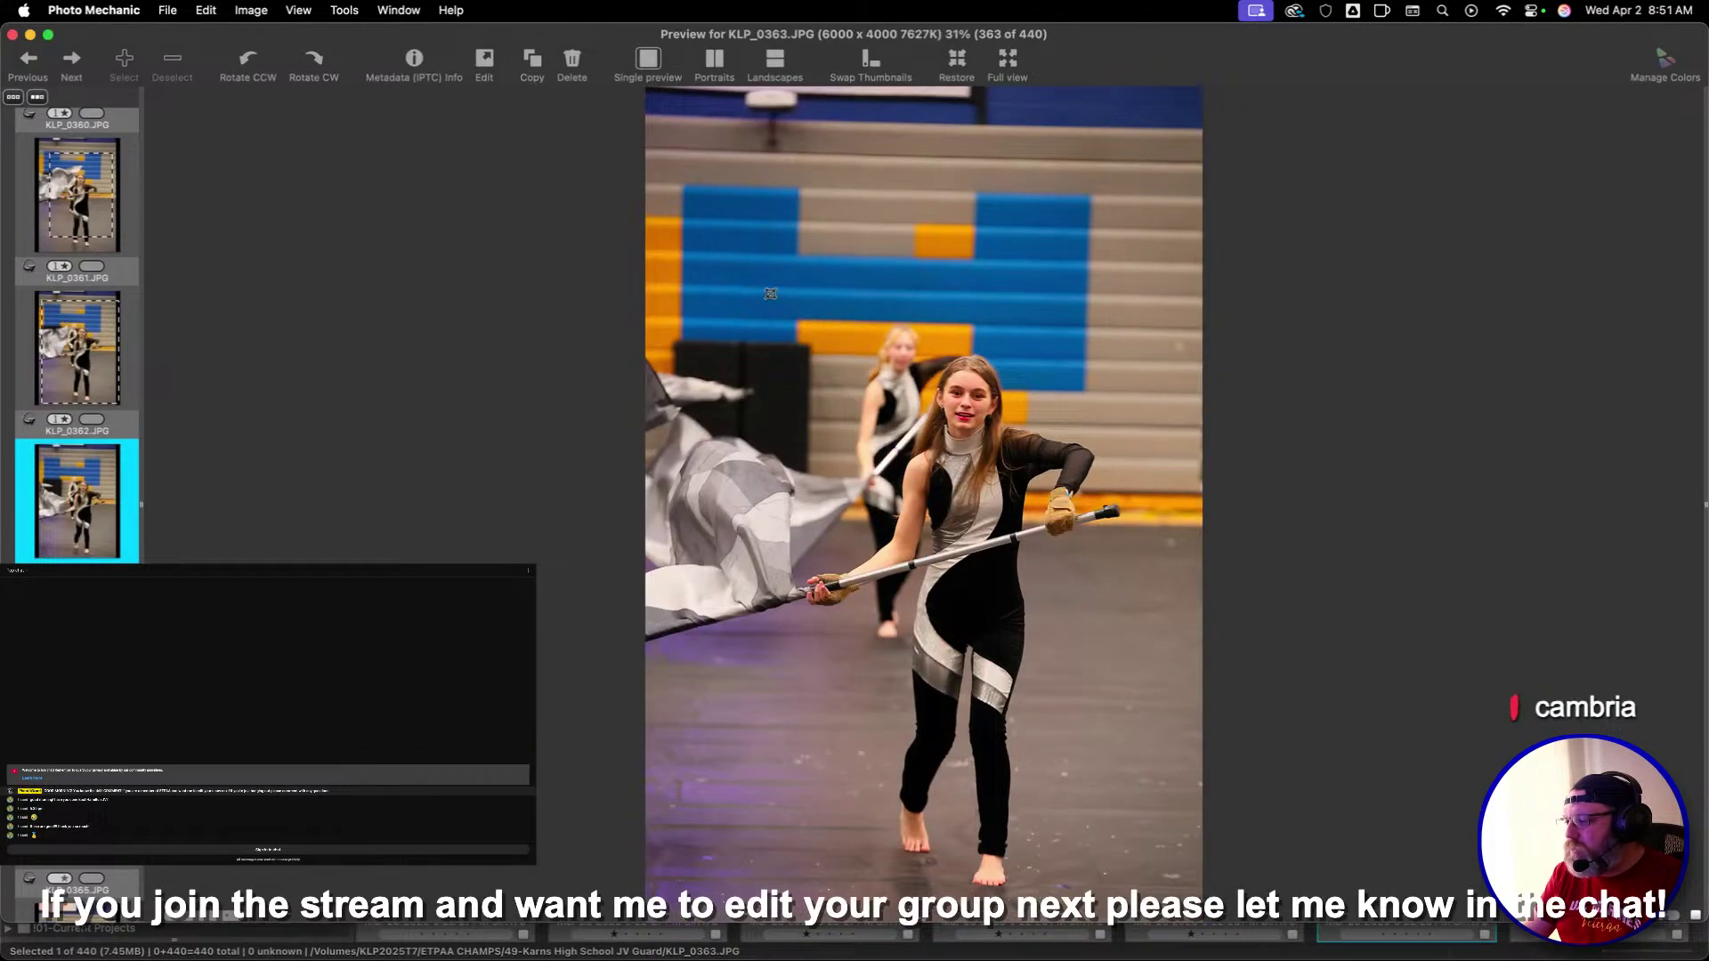
left_click_drag(699, 183, 1173, 897)
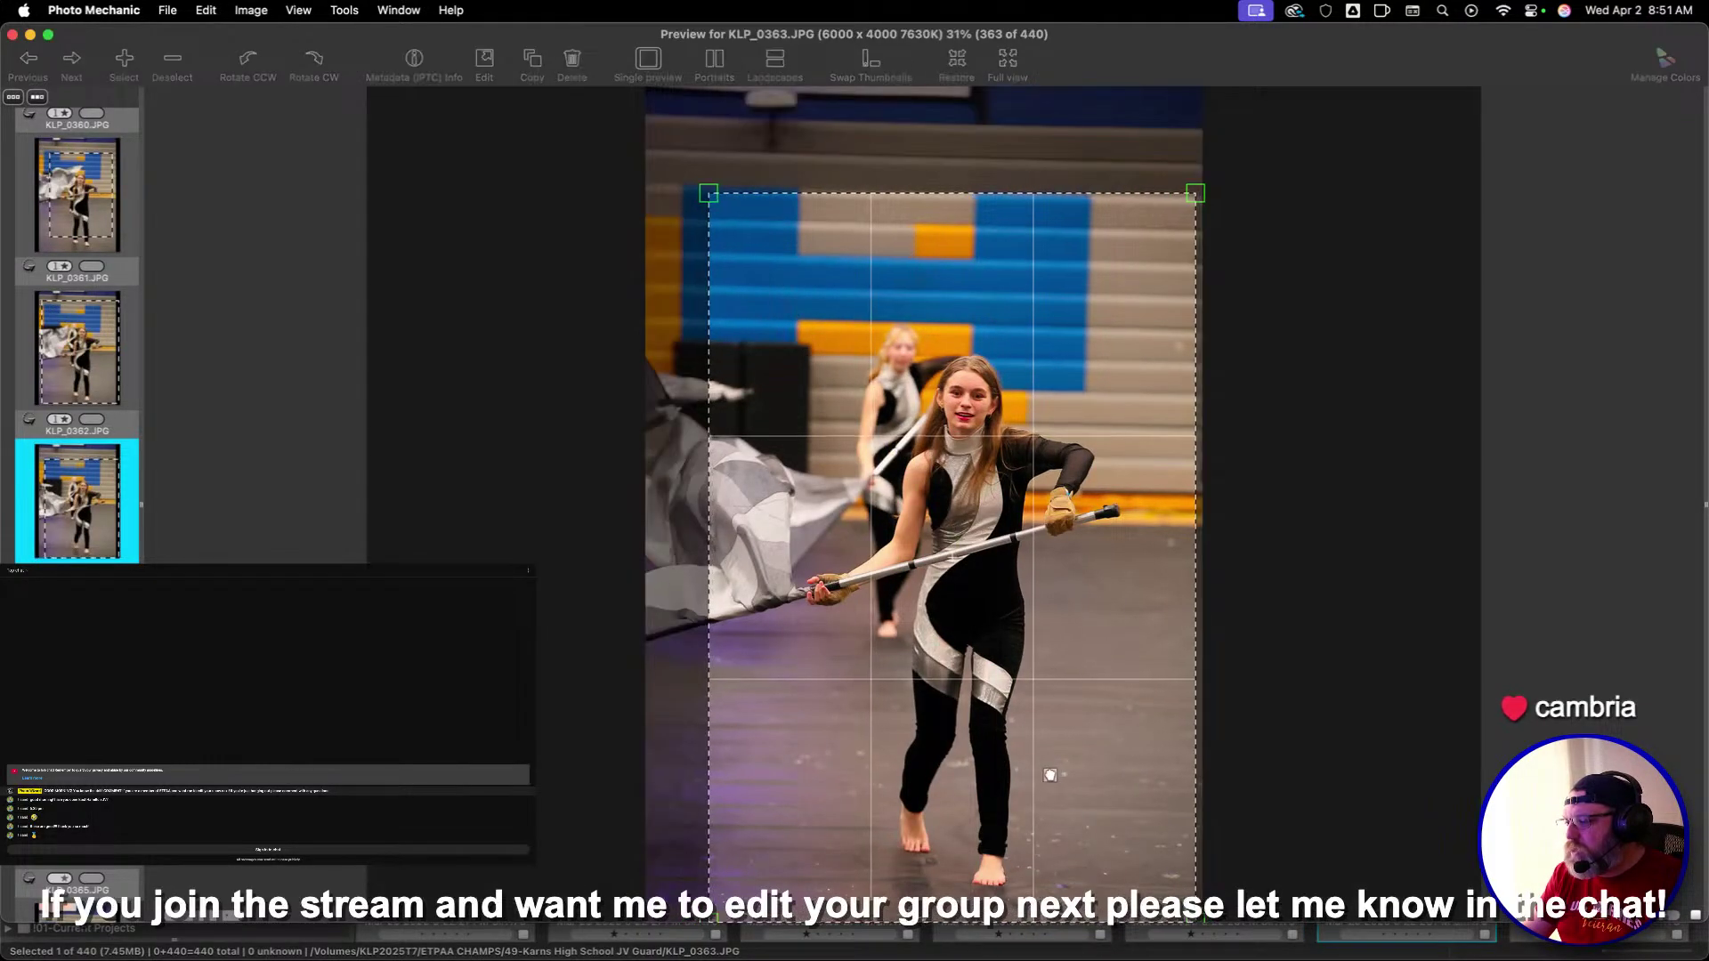
Crop KLP_0364.JPG and KLP_0365.JPG around the smiling front performer and her lowered flag
key("Right")
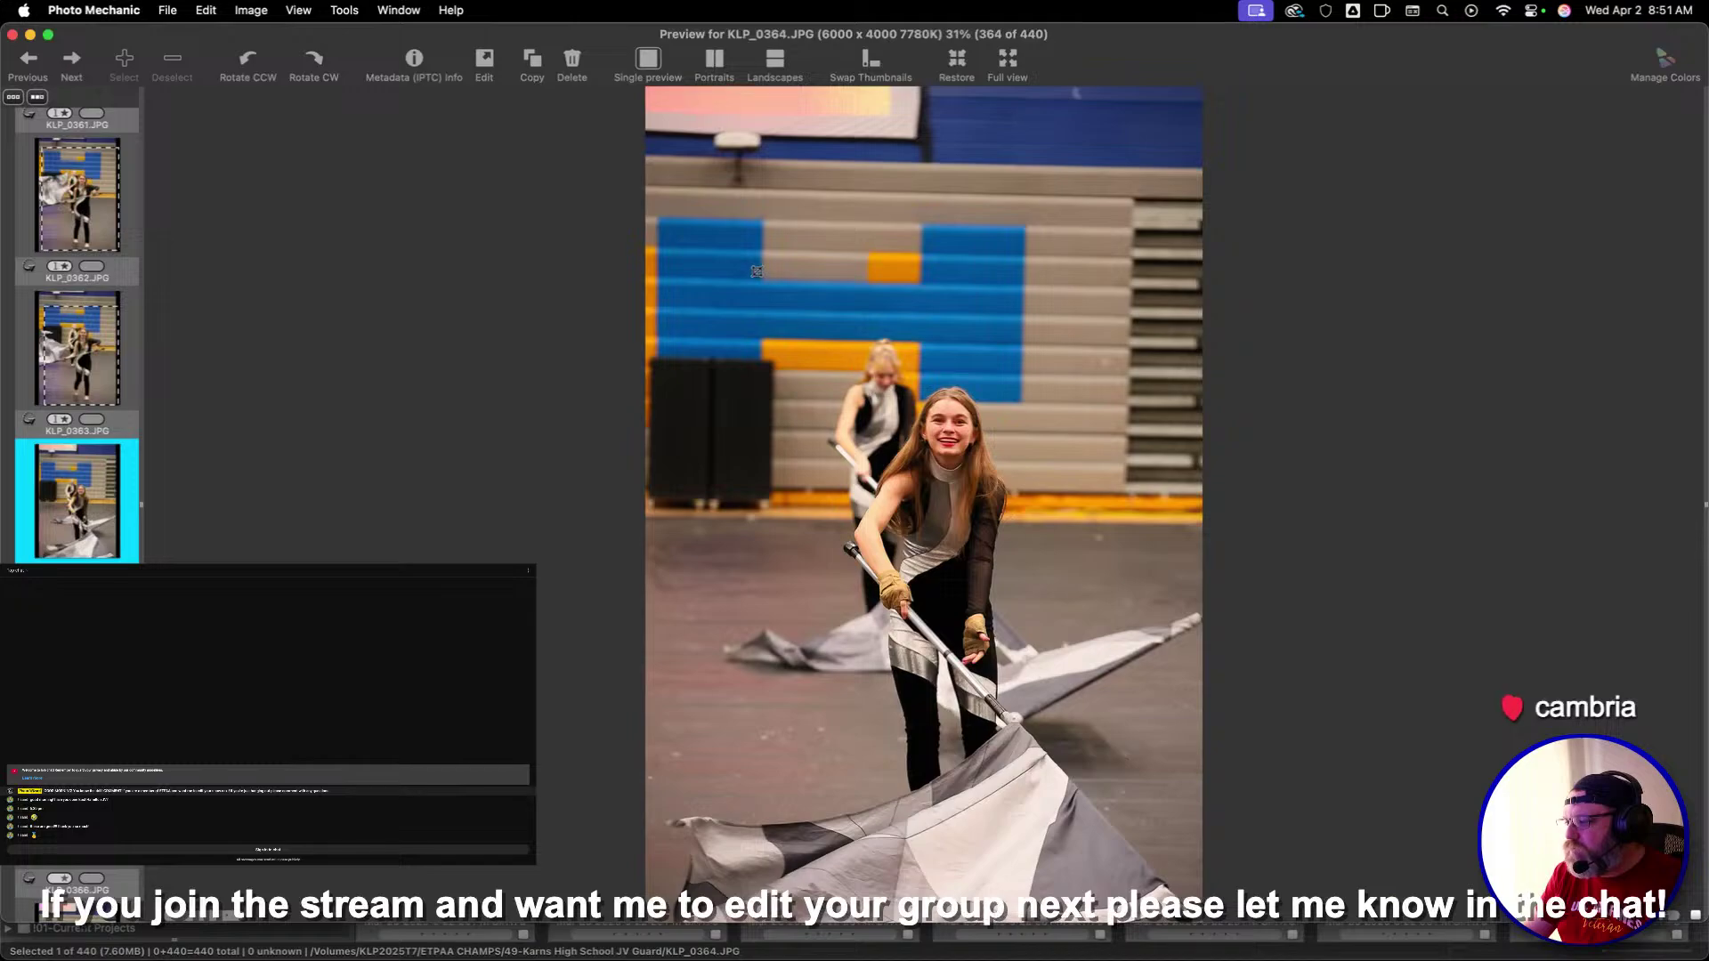
left_click_drag(756, 270, 1148, 887)
key("Right")
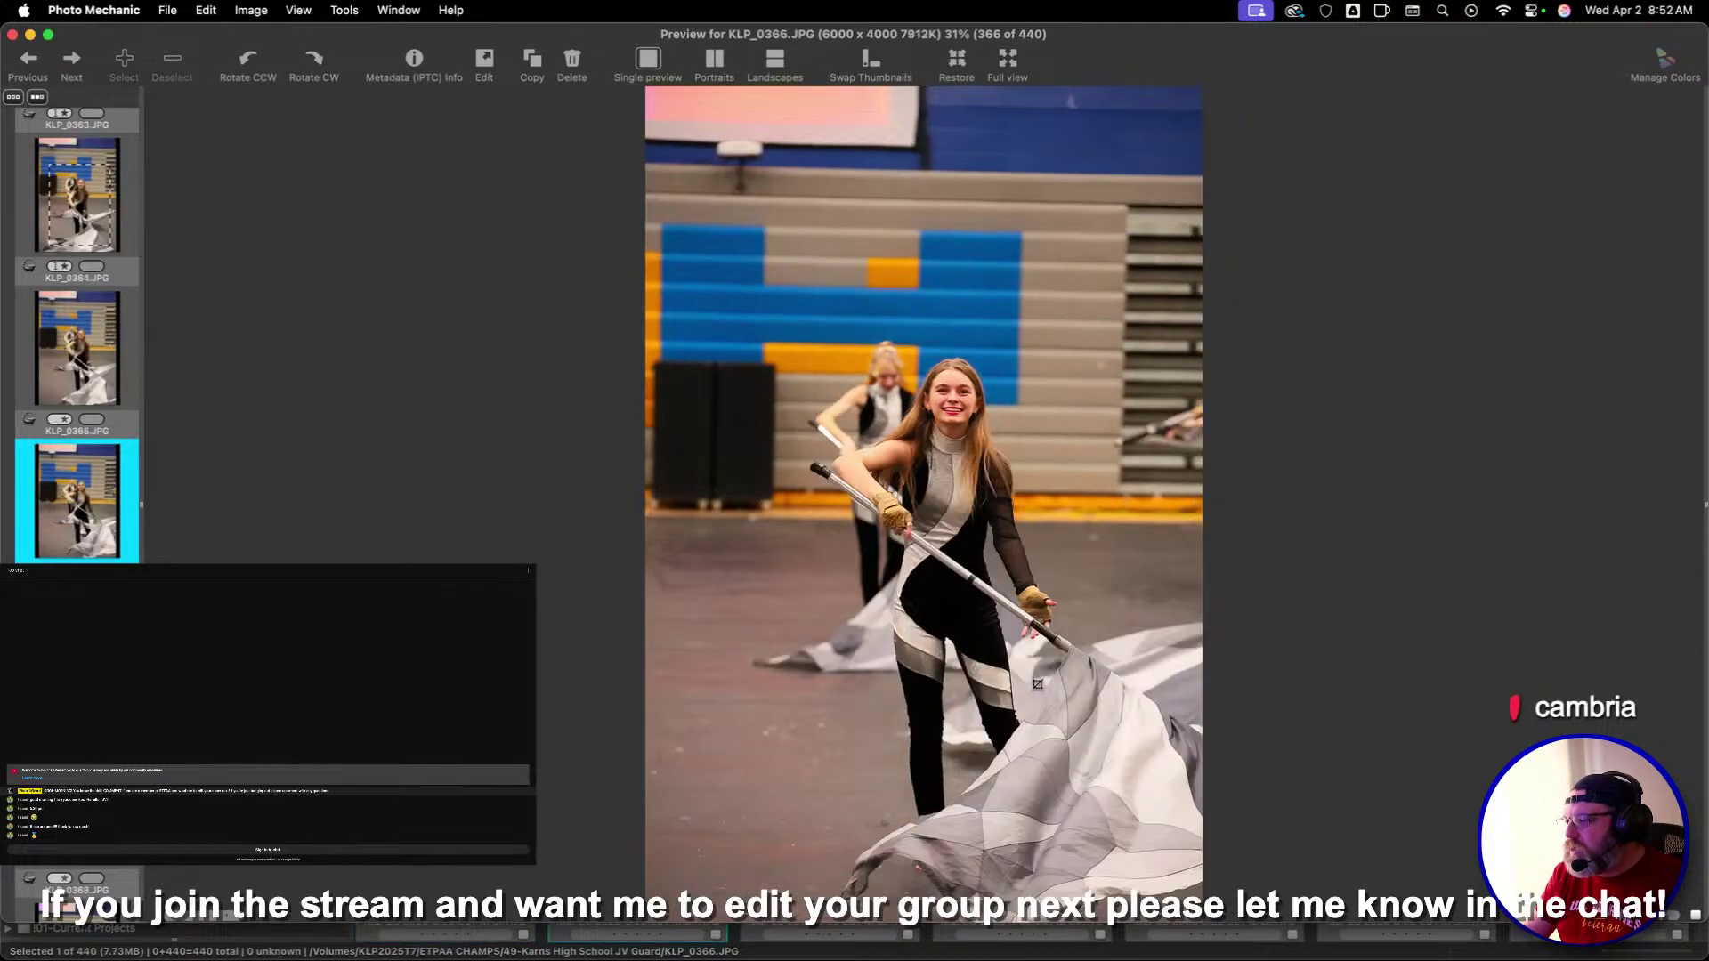
key("Left")
left_click_drag(1035, 715, 1149, 879)
Crop KLP_0366.JPG and KLP_0368.JPG around the smiling front performer, skipping KLP_0367.JPG
key("Right")
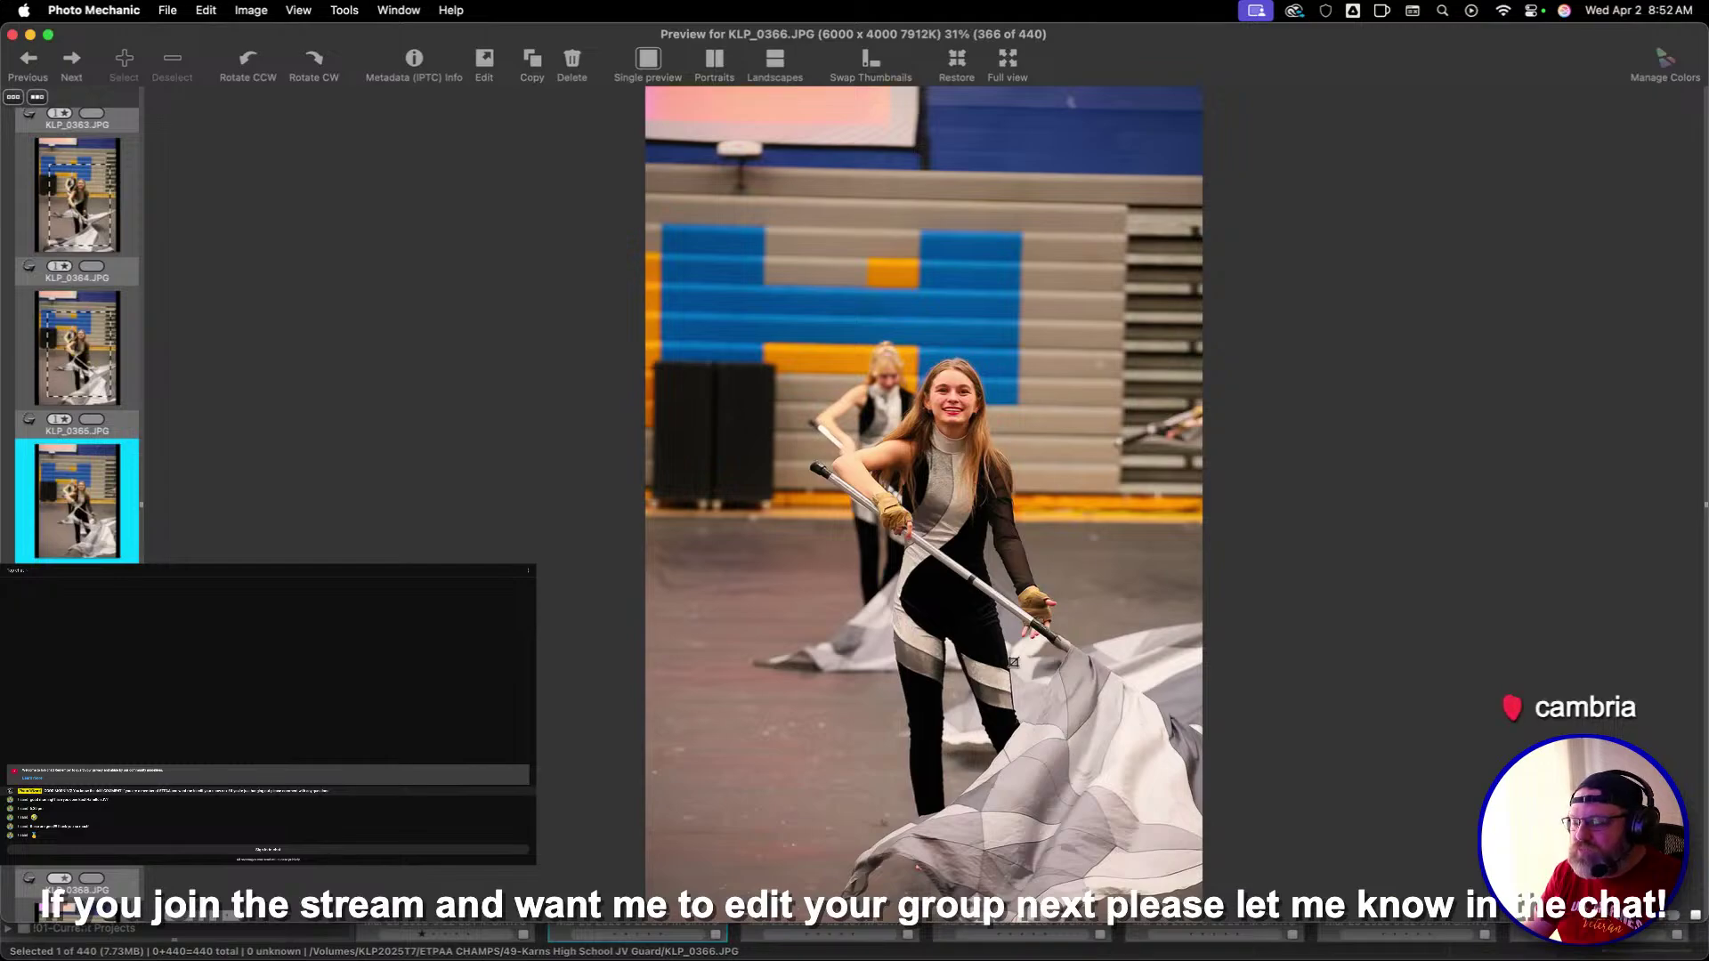
left_click_drag(739, 225, 1154, 845)
key("Right")
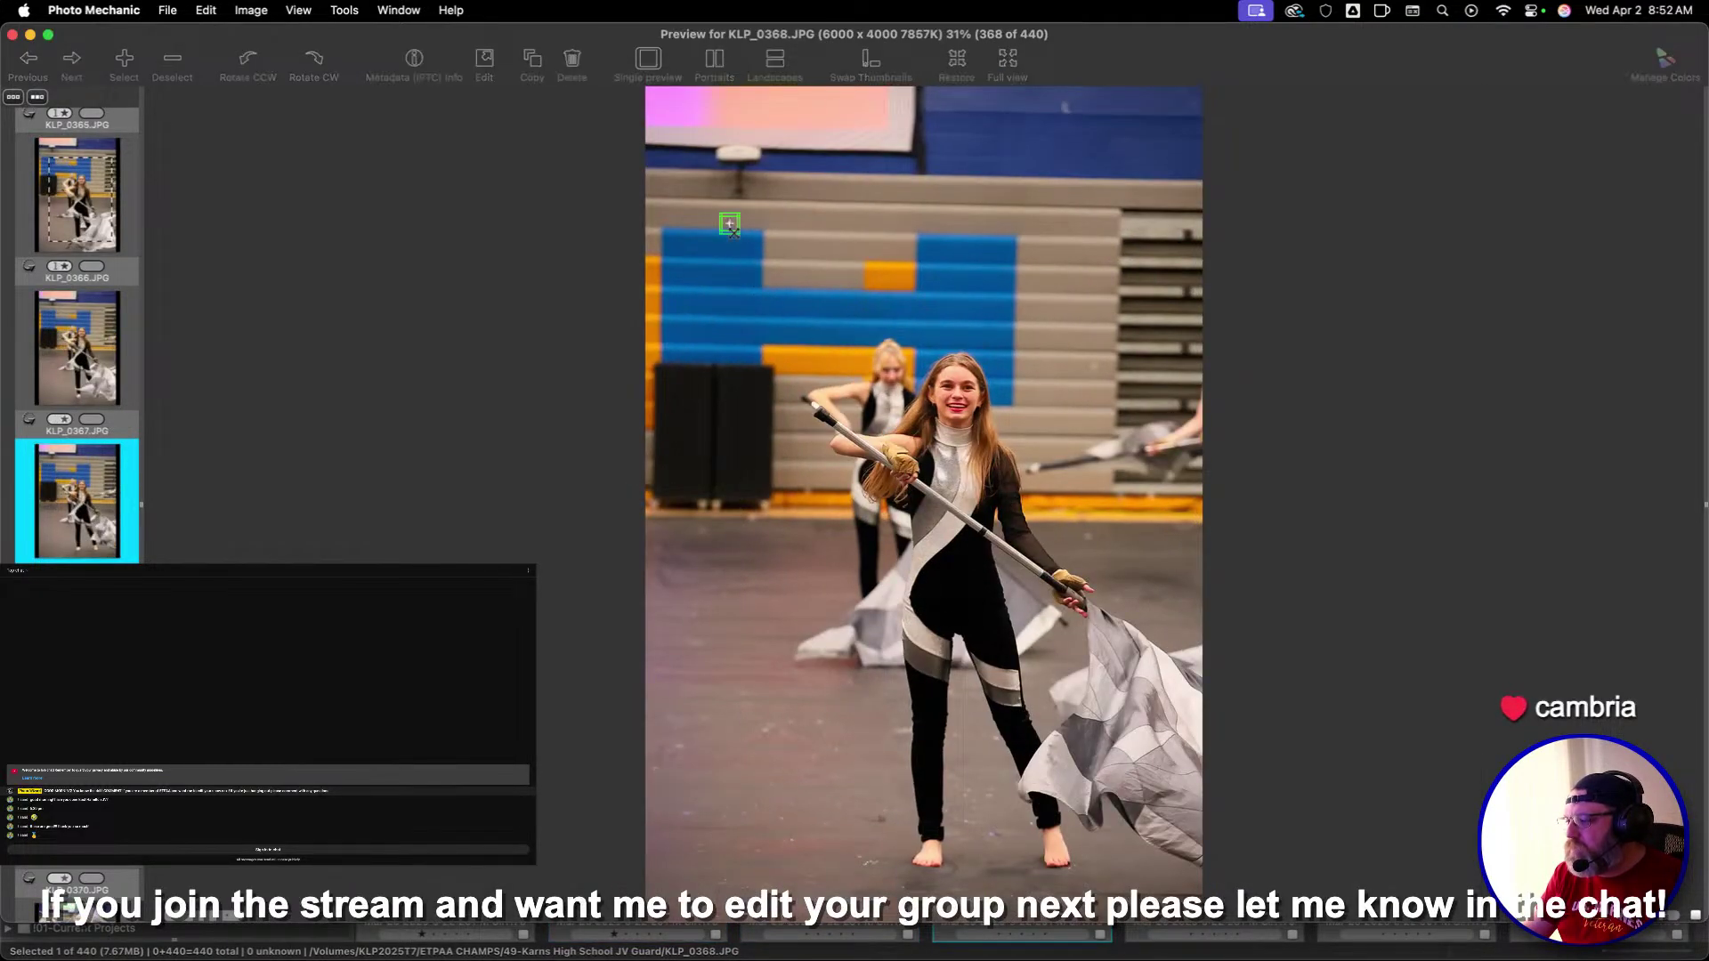
key("Right")
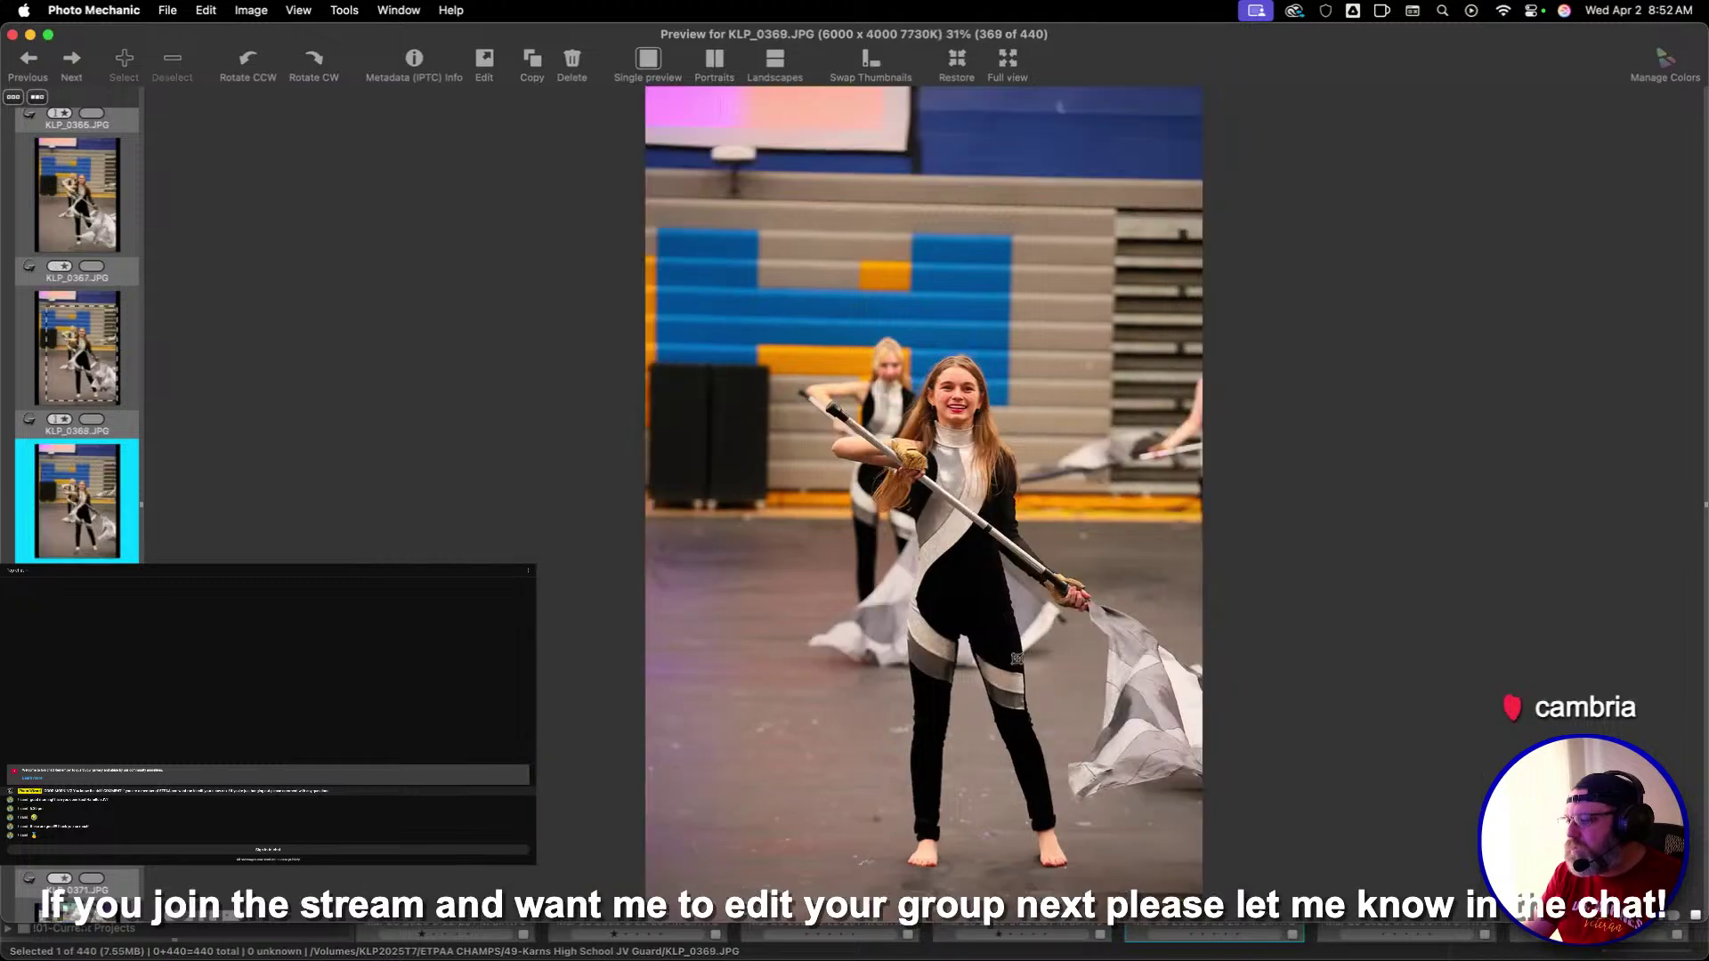
Review KLP_0369.JPG to KLP_0379.JPG, comparing the leg-lift poses of the front performer with the raised flag
key("Right")
key("Right")
key("Right")
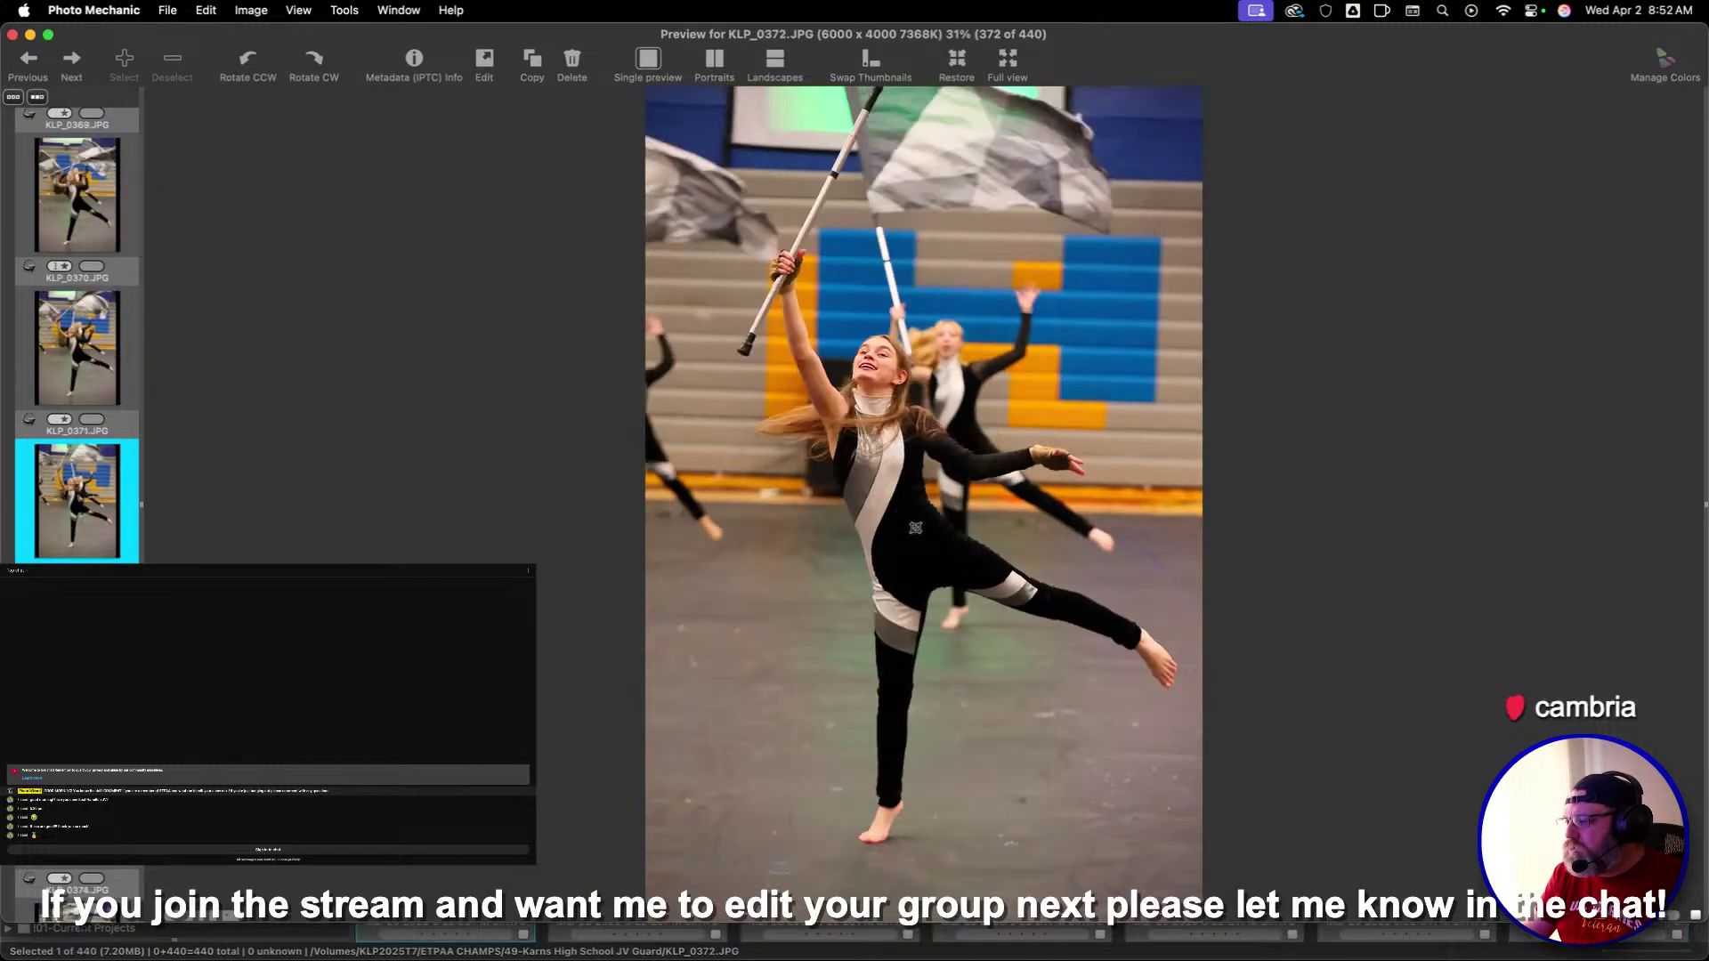
key("Left")
key("Right")
key("Right")
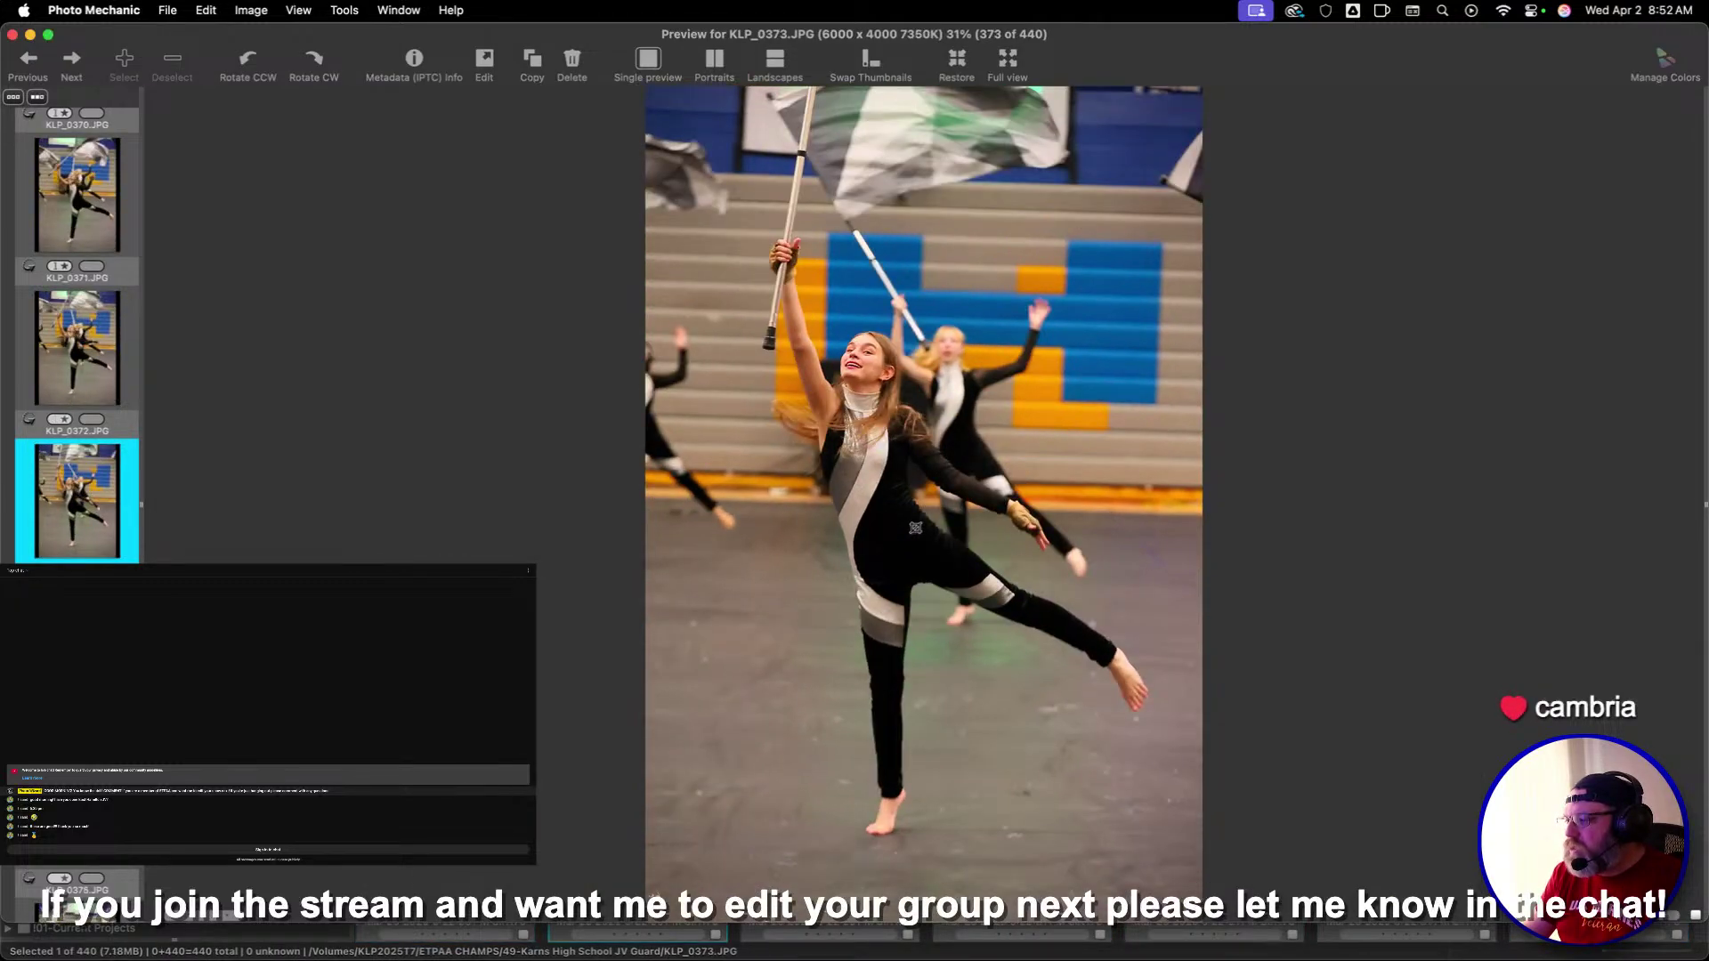
key("Right")
key("Right")
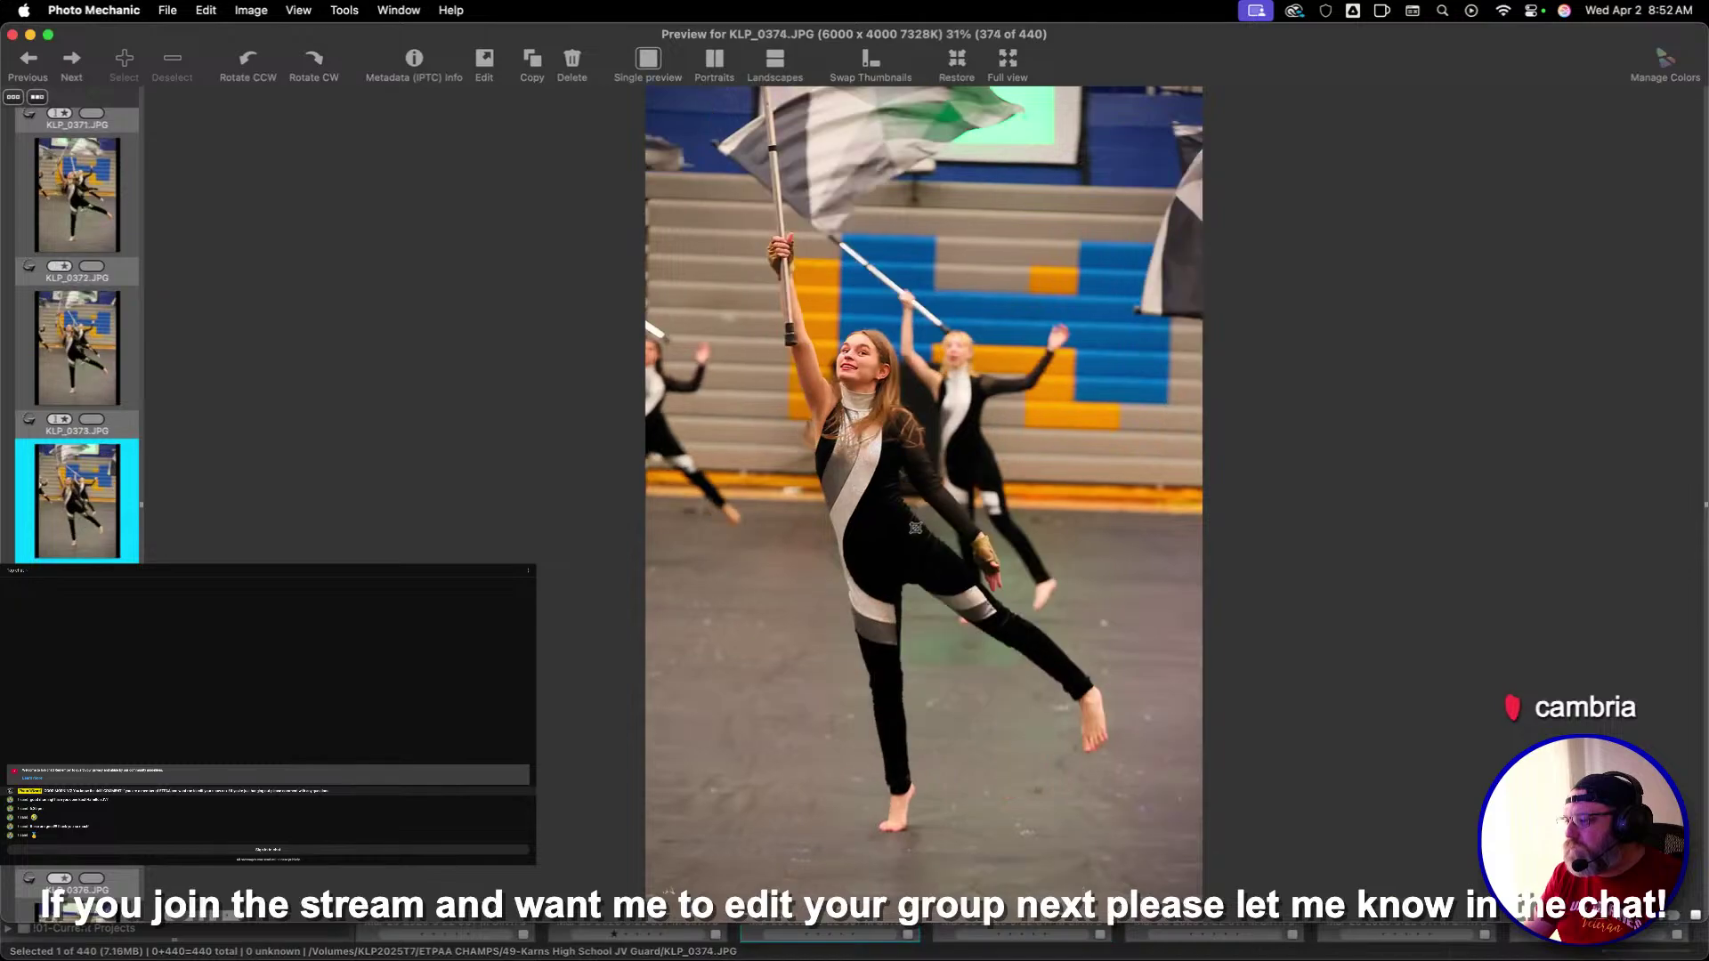
key("Right")
key("Right")
key("Right")
key("Right")
key("Right")
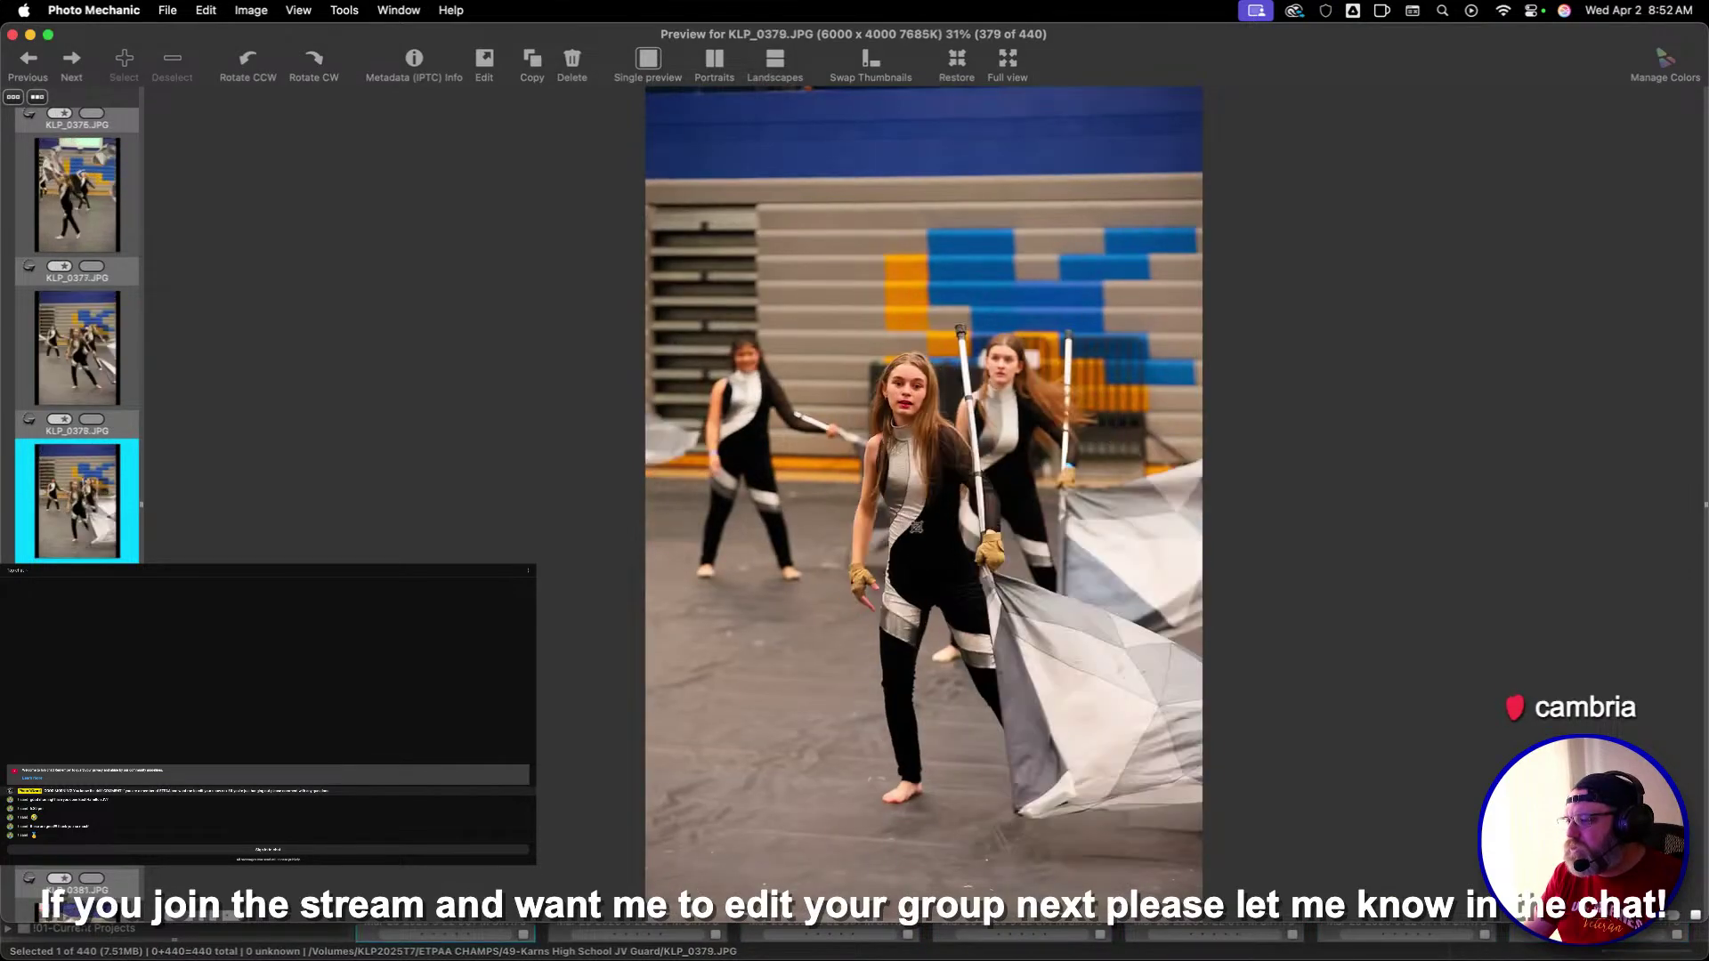
Compare KLP_0379.JPG to KLP_0383.JPG, from the lowered-flag pose to the male performer's outstretched-arm poses
key("Left")
key("Left")
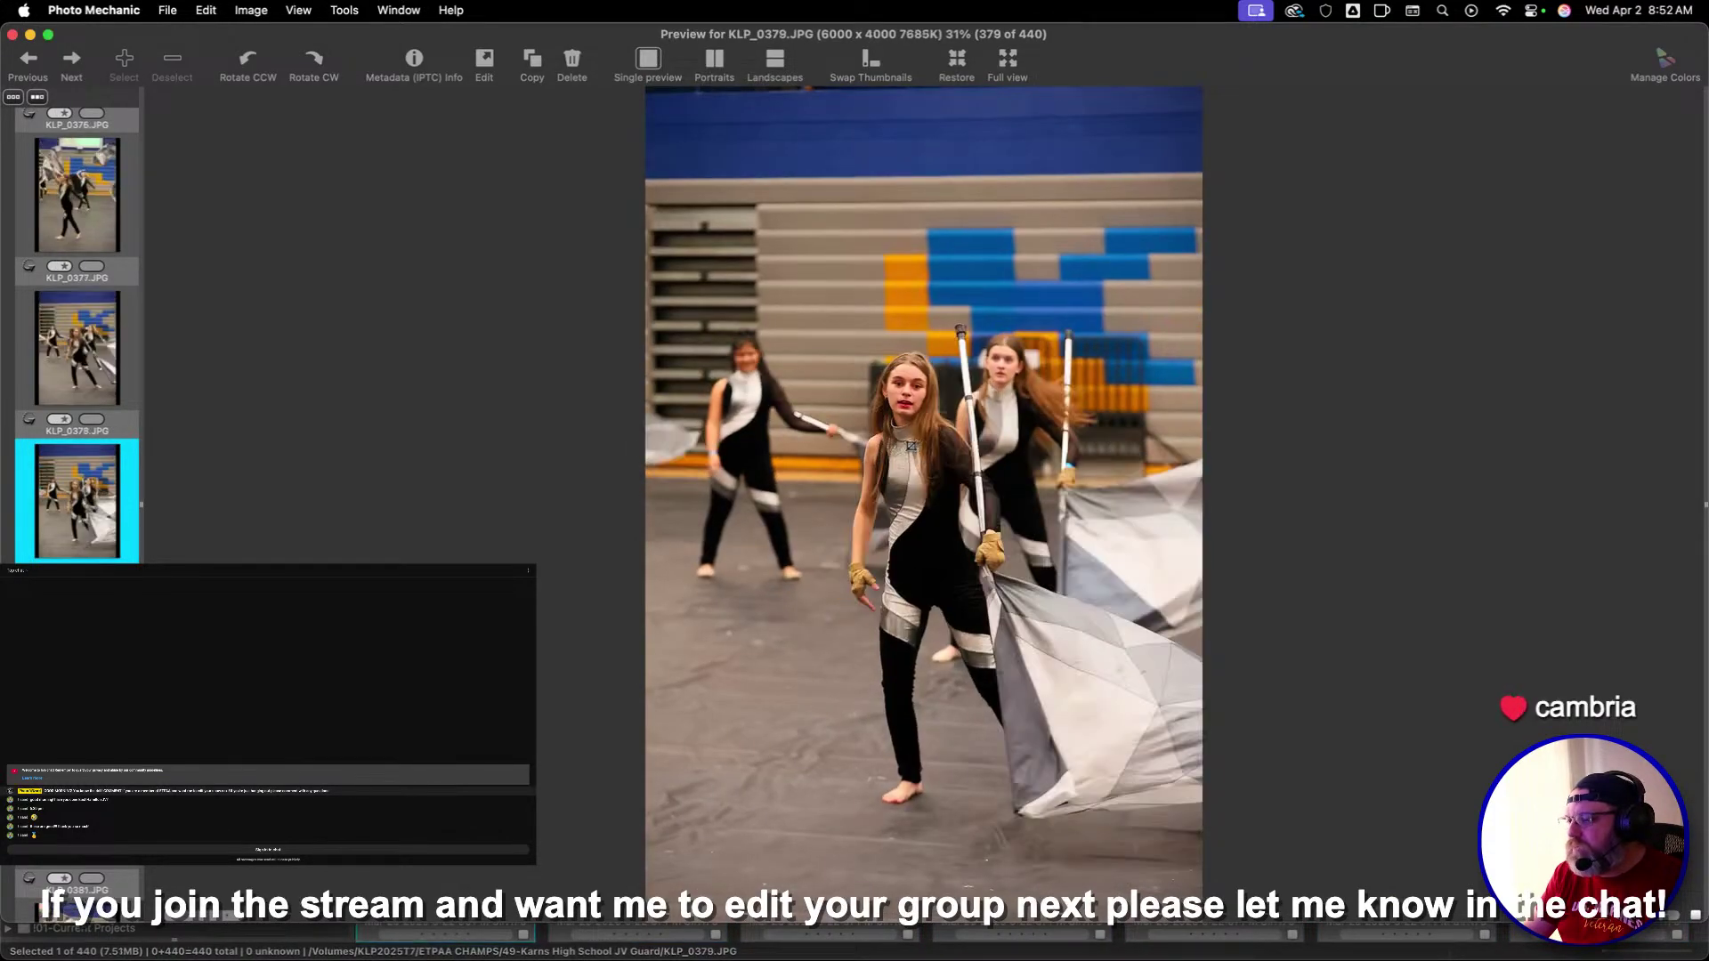
key("Right")
key("Right")
key("Left")
key("Left")
key("Right")
key("Right")
key("Right")
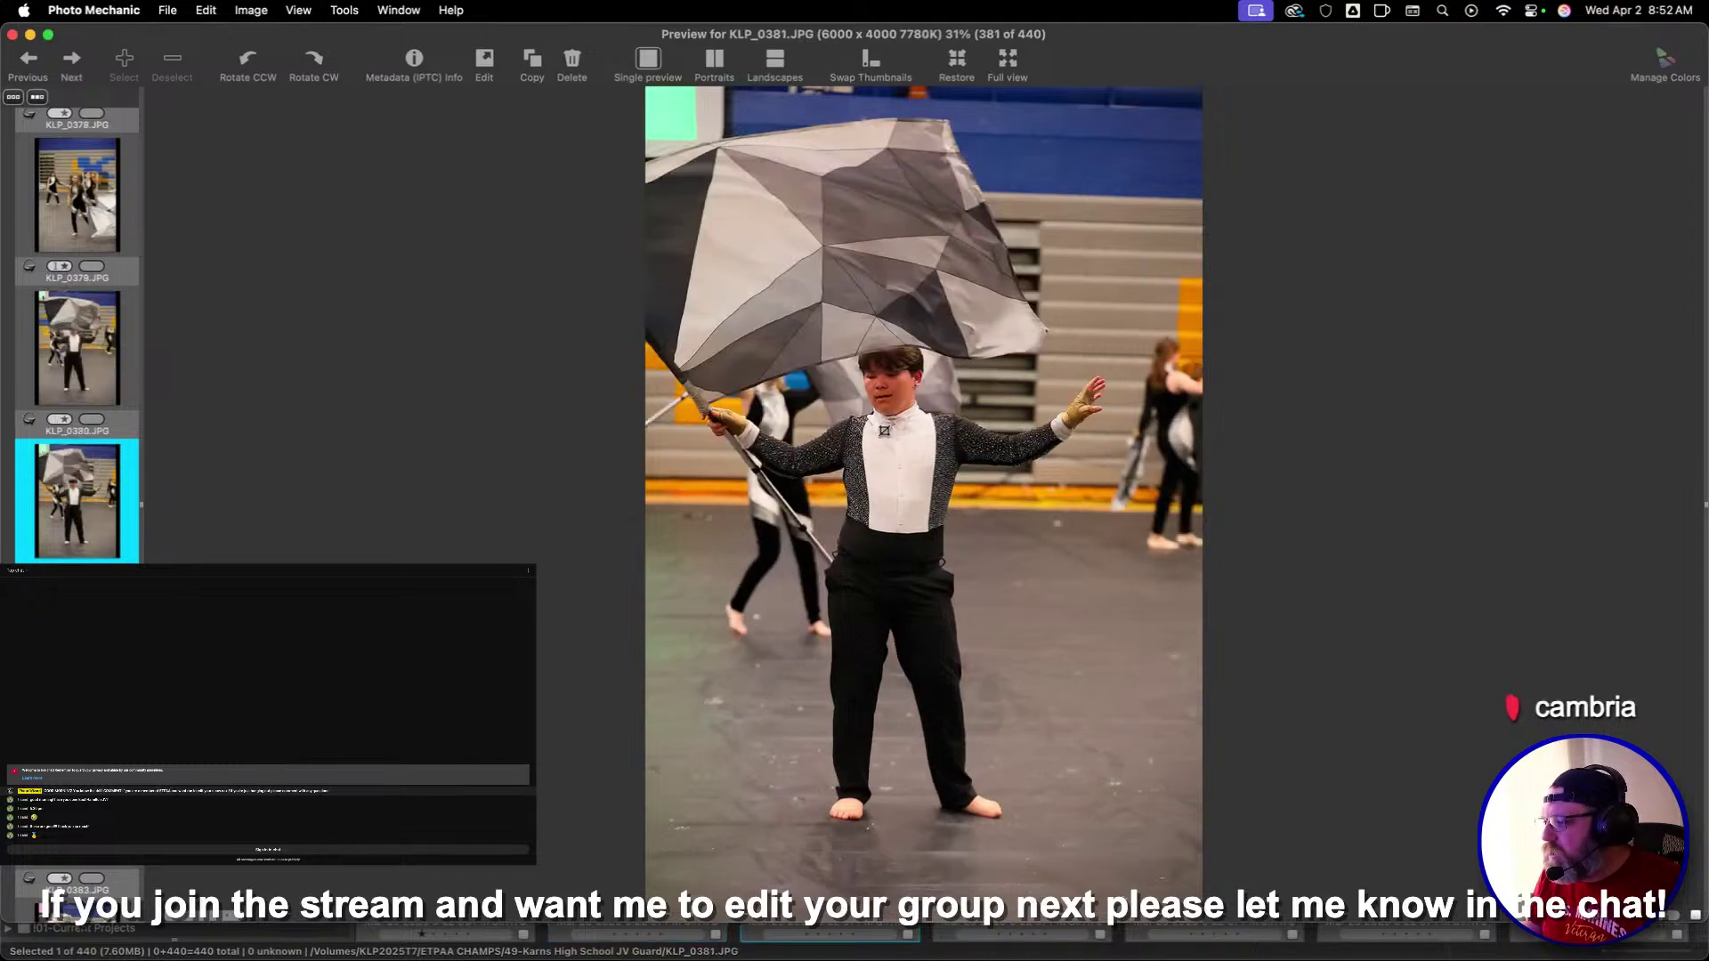
key("Right")
key("Right")
key("Left")
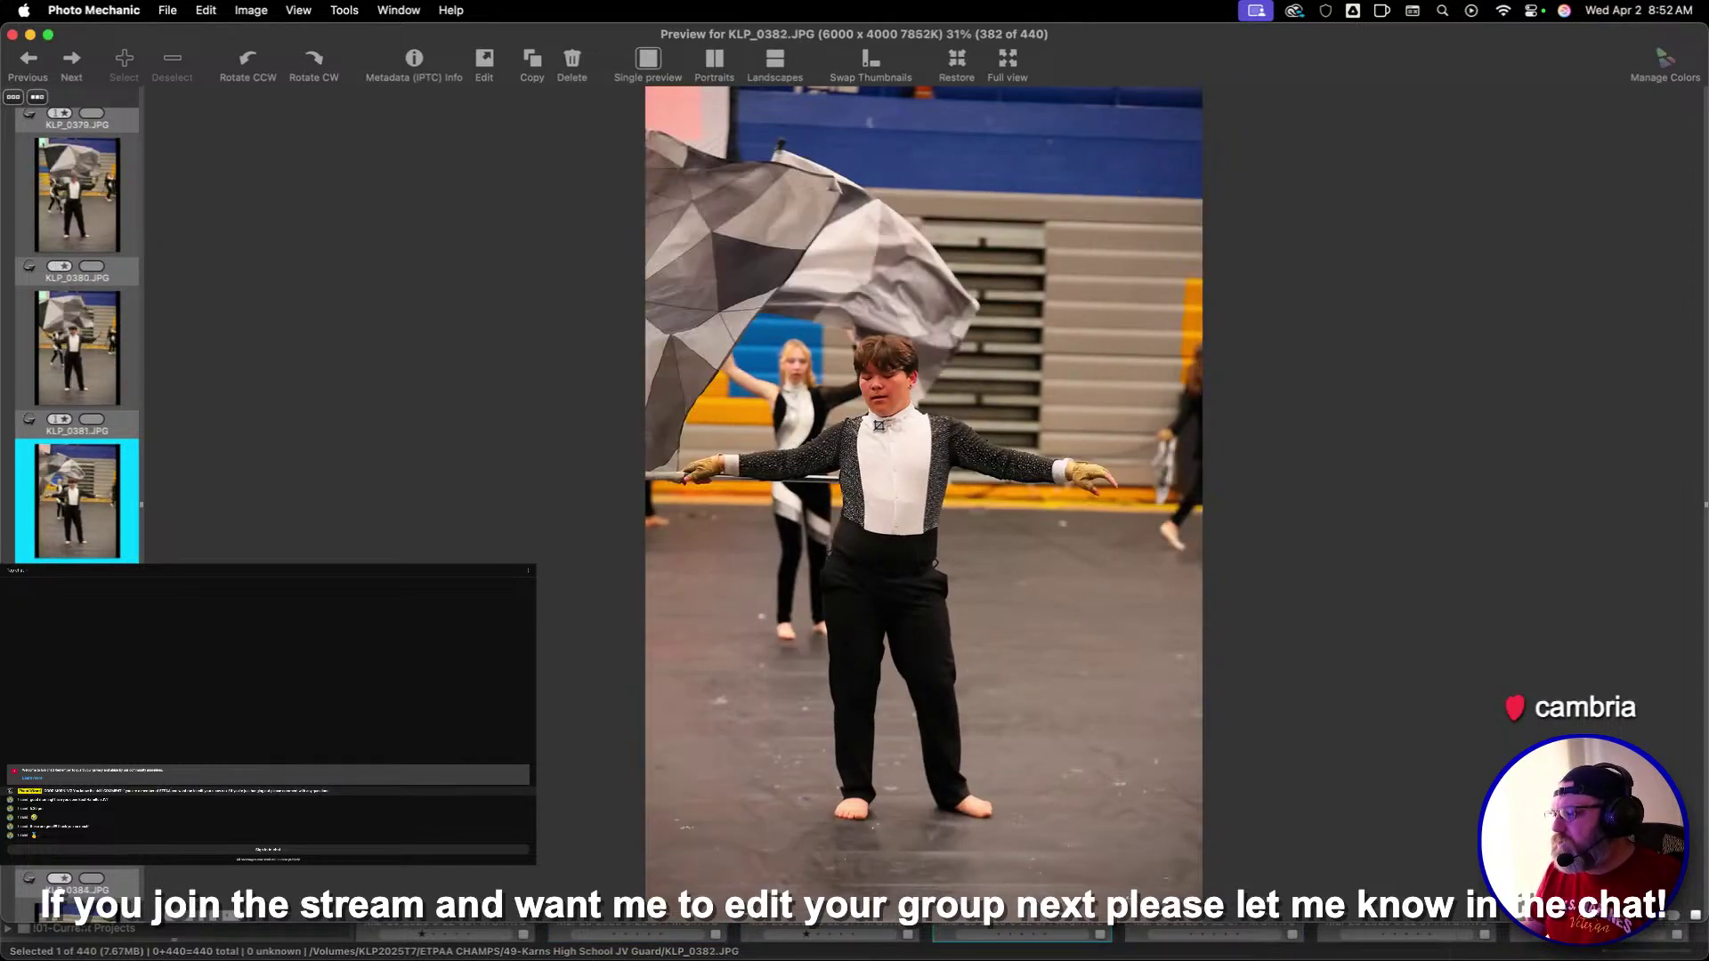
Crop KLP_0387.JPG around the performer with glasses and her trailing flag
key("Right")
key("Right")
key("Right")
key("Right")
key("Right")
key("Right")
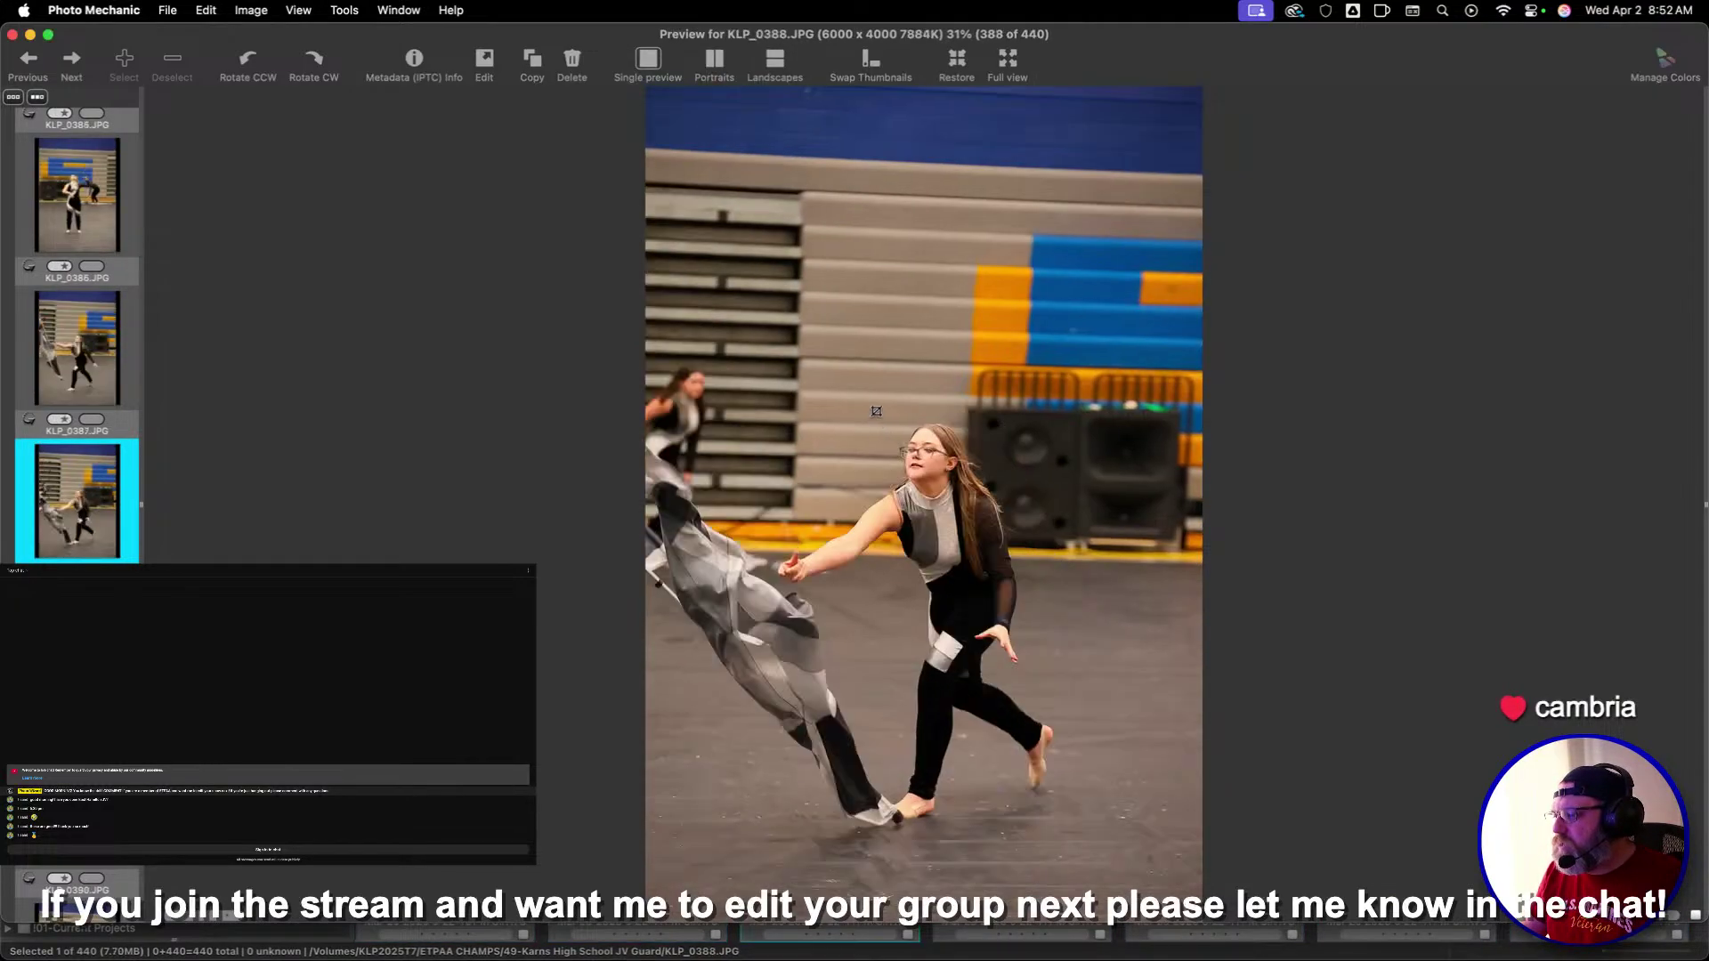
key("Left")
left_click_drag(668, 220, 1106, 869)
key("Right")
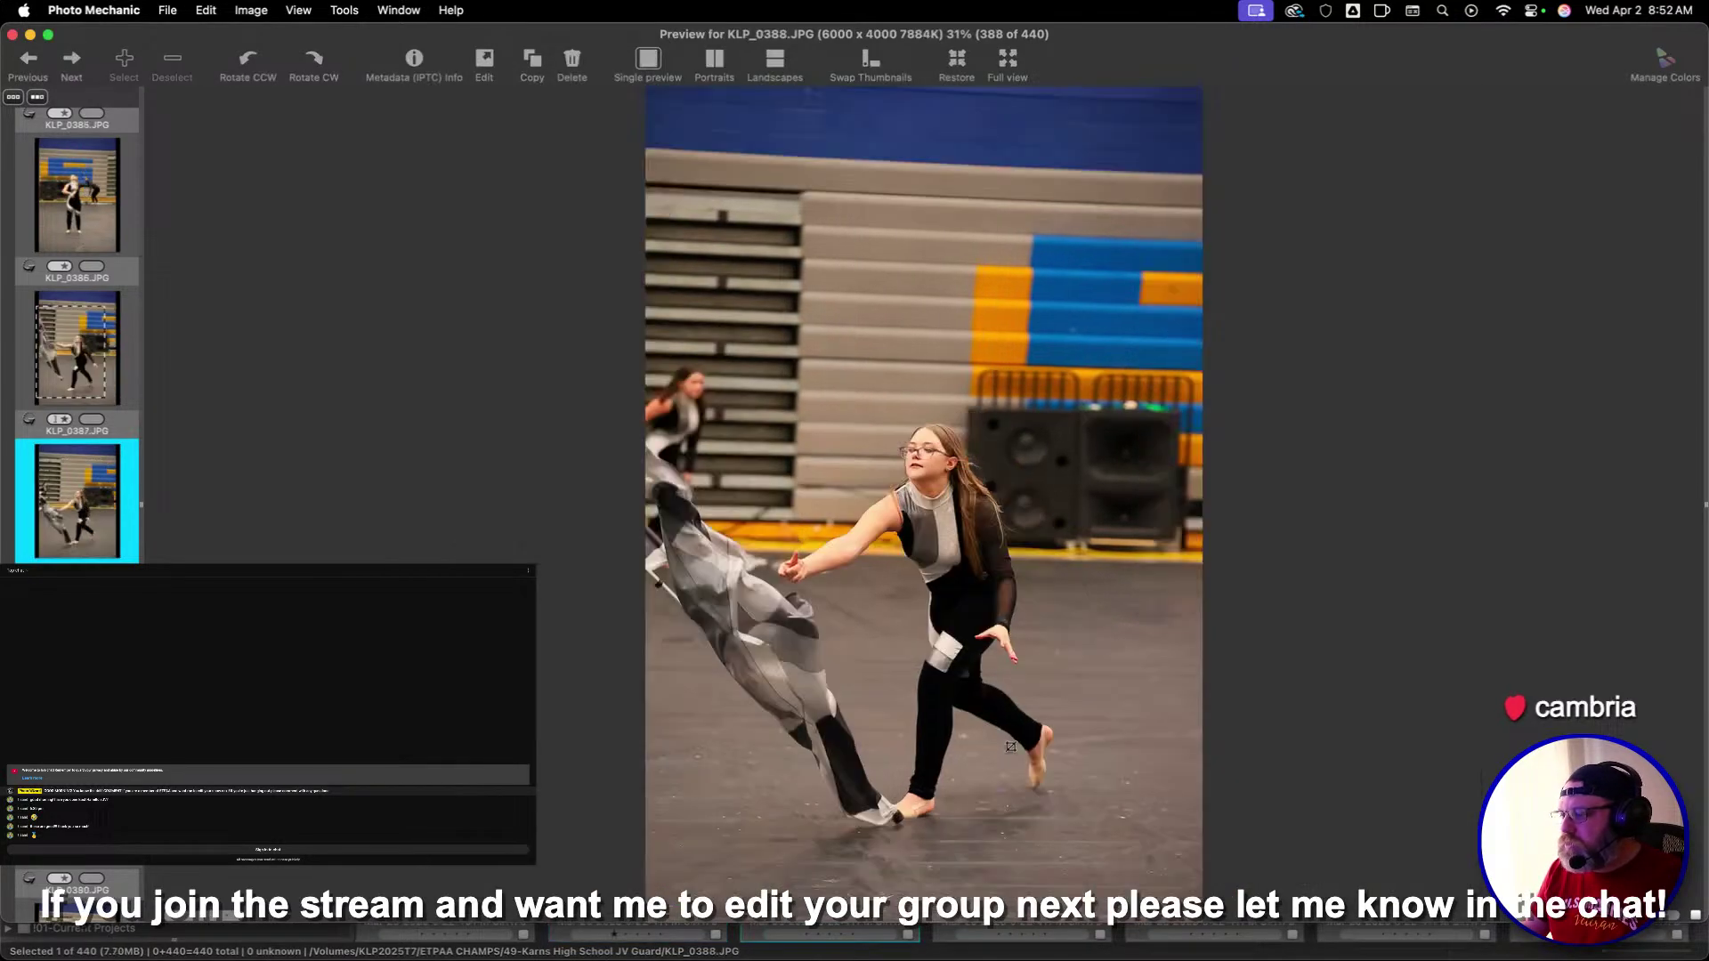
Crop KLP_0392.JPG around the running front performer holding the flag pole across her body
key("Right")
key("Right")
key("Right")
key("Right")
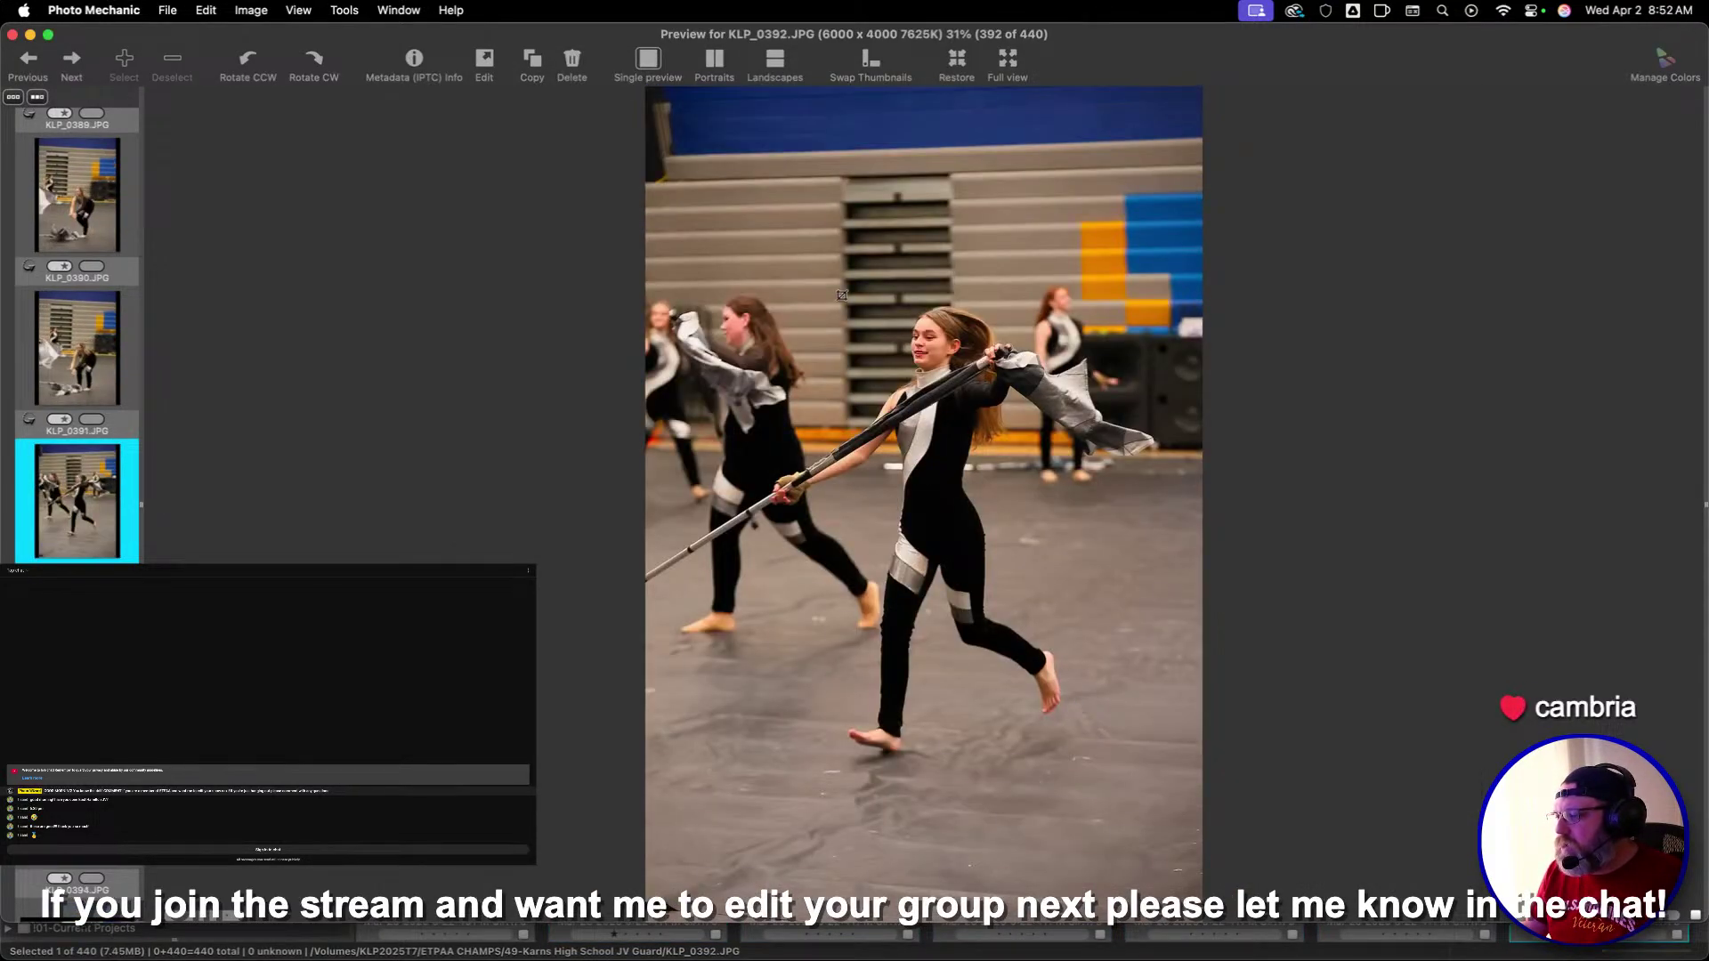
left_click_drag(726, 114, 1193, 825)
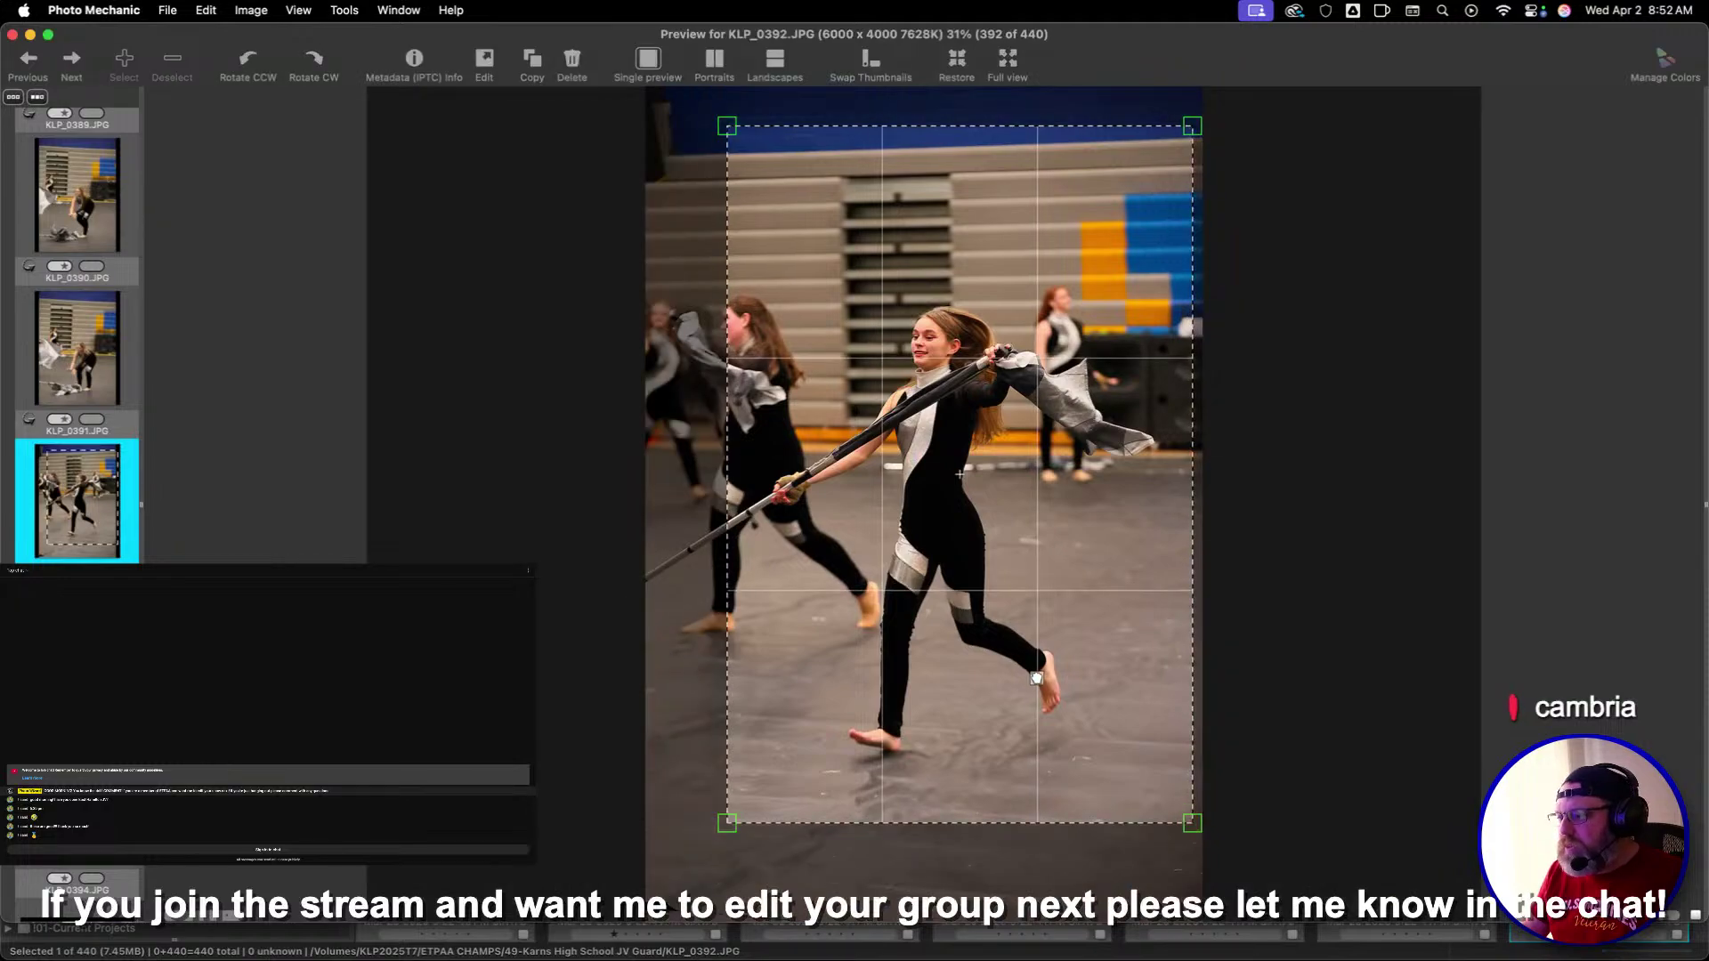
left_click_drag(1038, 670, 1004, 667)
Crop KLP_0397.JPG to a landscape frame around the male performer and his spread flag, cutting off his lower legs
key("Right")
key("Right")
key("Right")
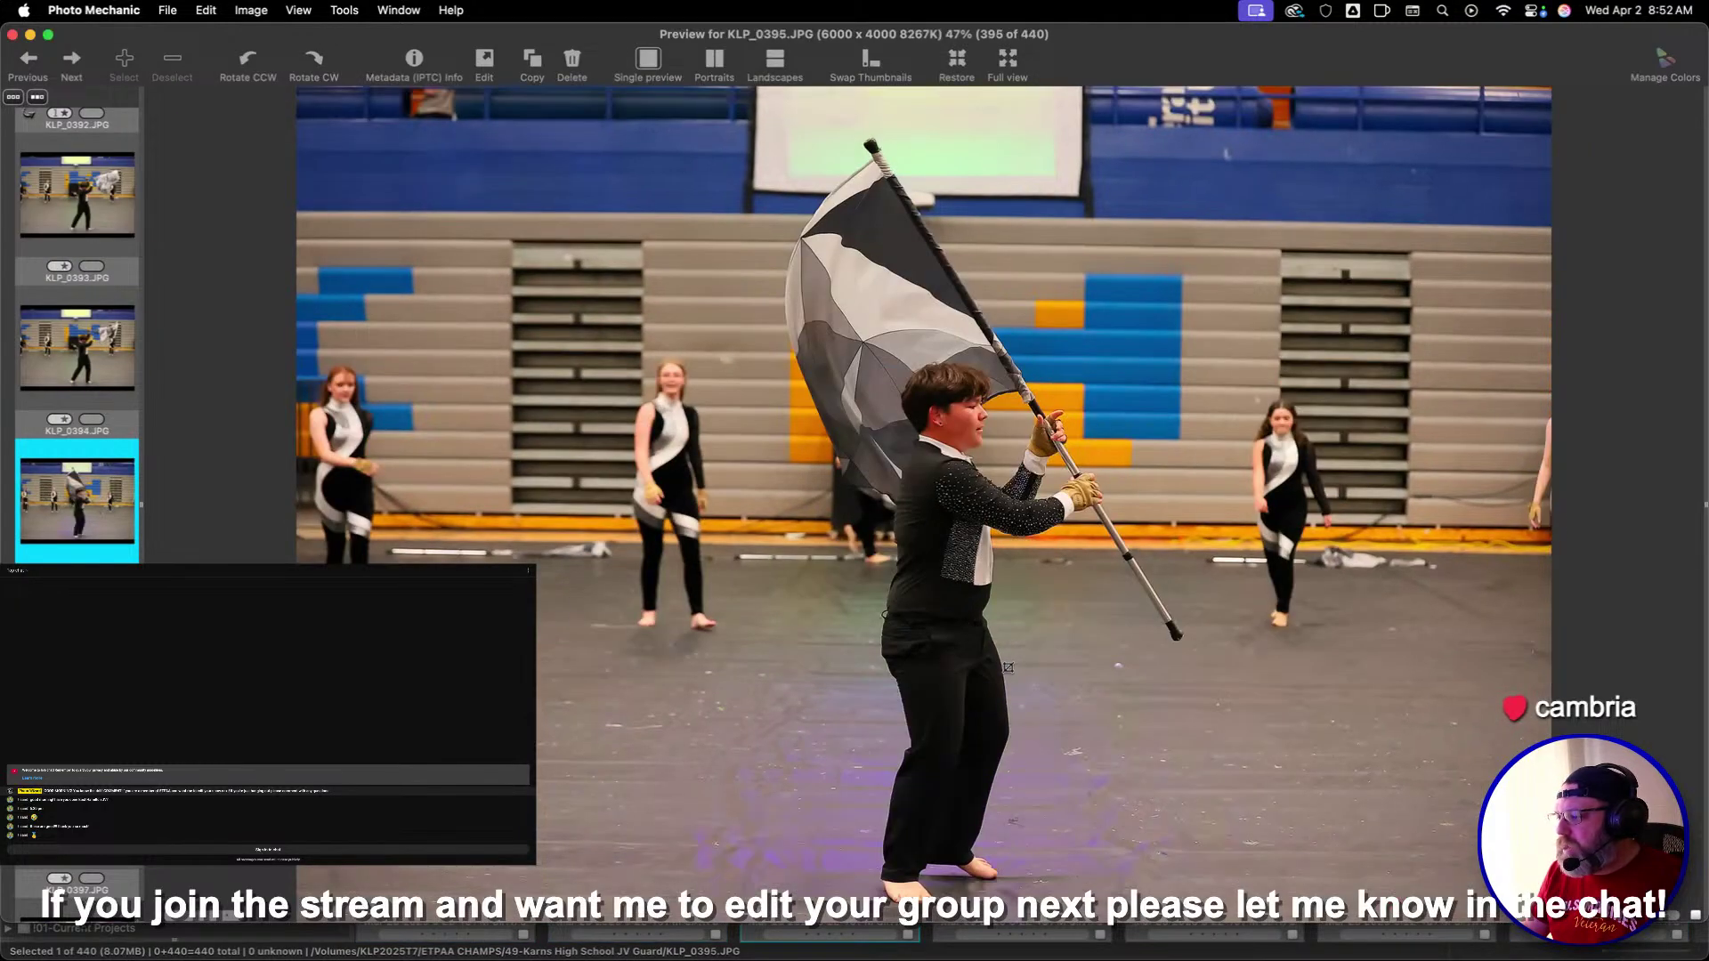
key("Left")
key("Right")
key("Right")
key("Right")
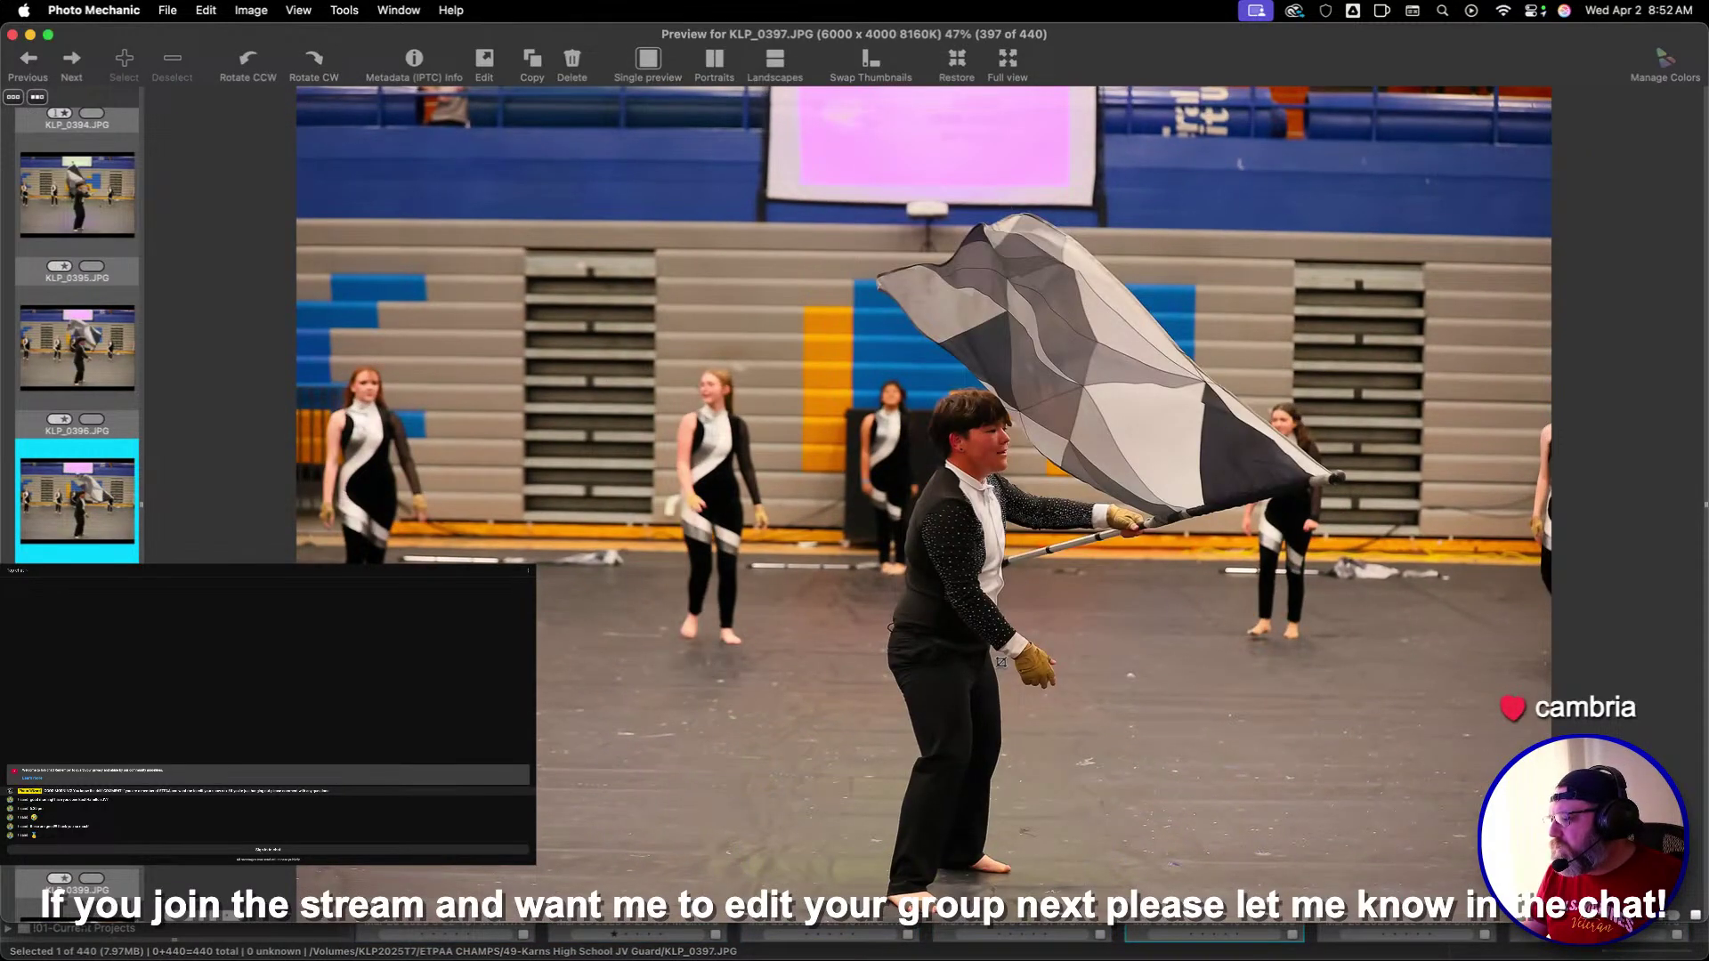
key("Right")
key("Left")
key("c")
left_click_drag(713, 222, 1504, 752)
left_click_drag(1264, 614, 1199, 603)
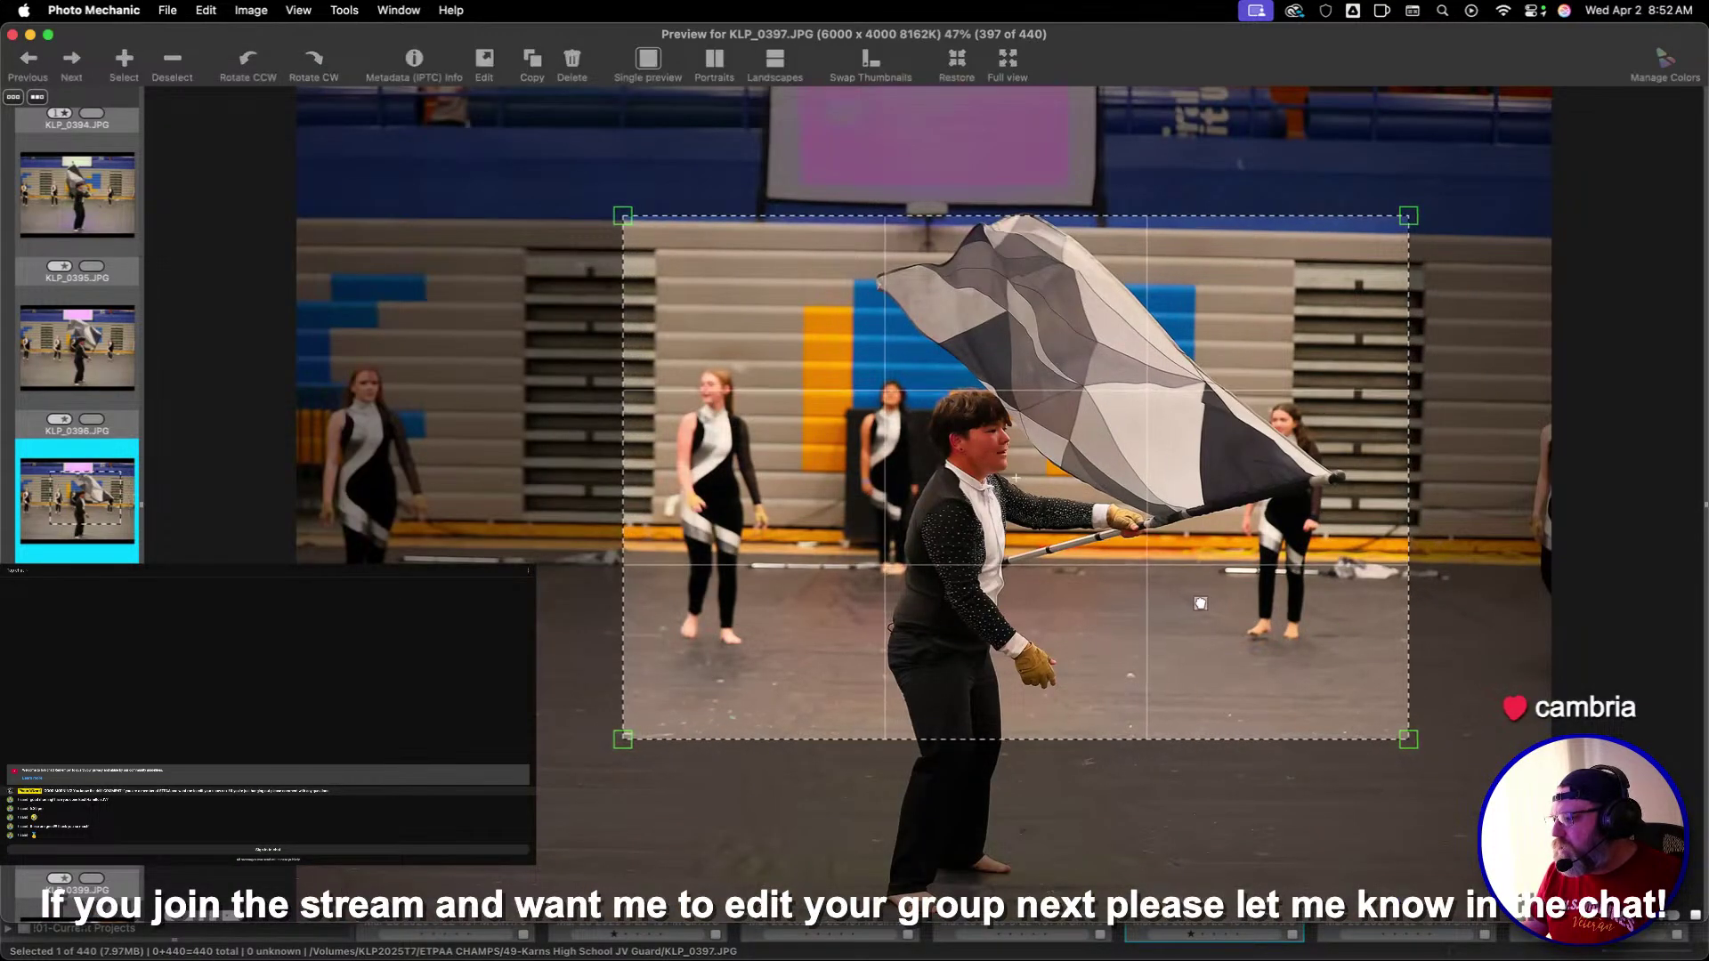
key("Return")
Crop KLP_0399.JPG to a landscape frame around the male performer with one arm stretched forward, down to his feet
key("Right")
key("Right")
key("Right")
key("Left")
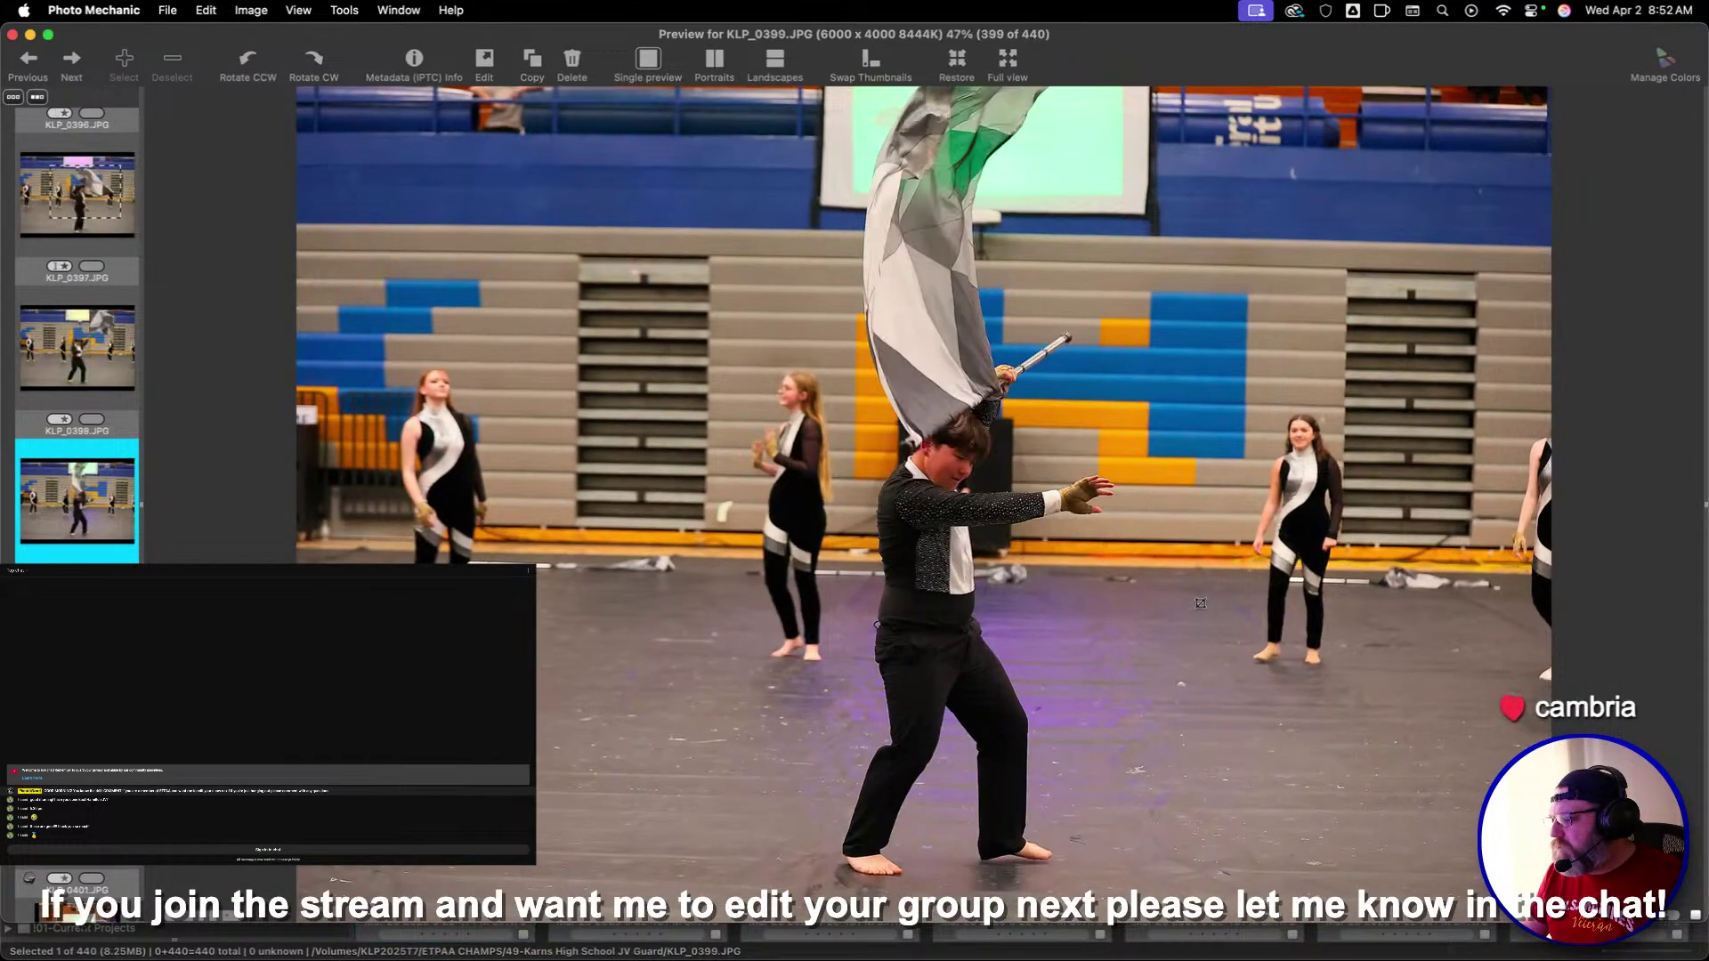
left_click_drag(1136, 652, 1379, 746)
left_click_drag(1223, 660, 1163, 624)
left_click_drag(1344, 704, 1553, 872)
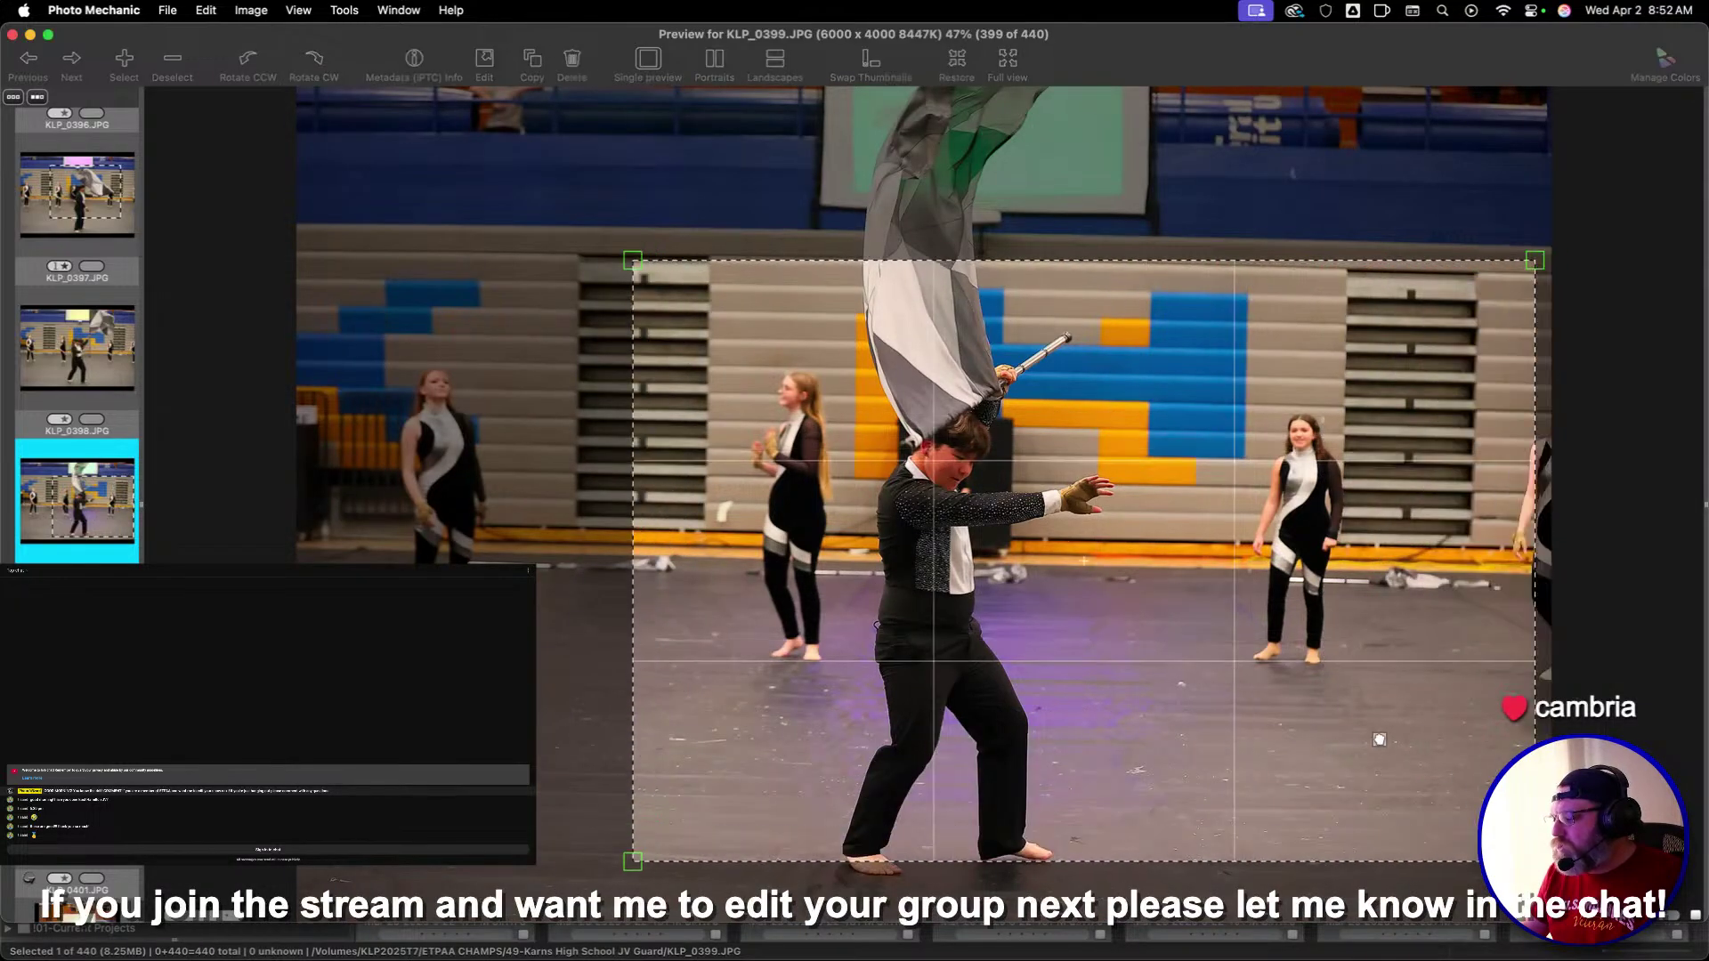
left_click_drag(1406, 747, 1331, 756)
key("Return")
Crop KLP_0404.JPG around the front male performer and his flag
key("Right")
key("Right")
key("Right")
key("Right")
key("Right")
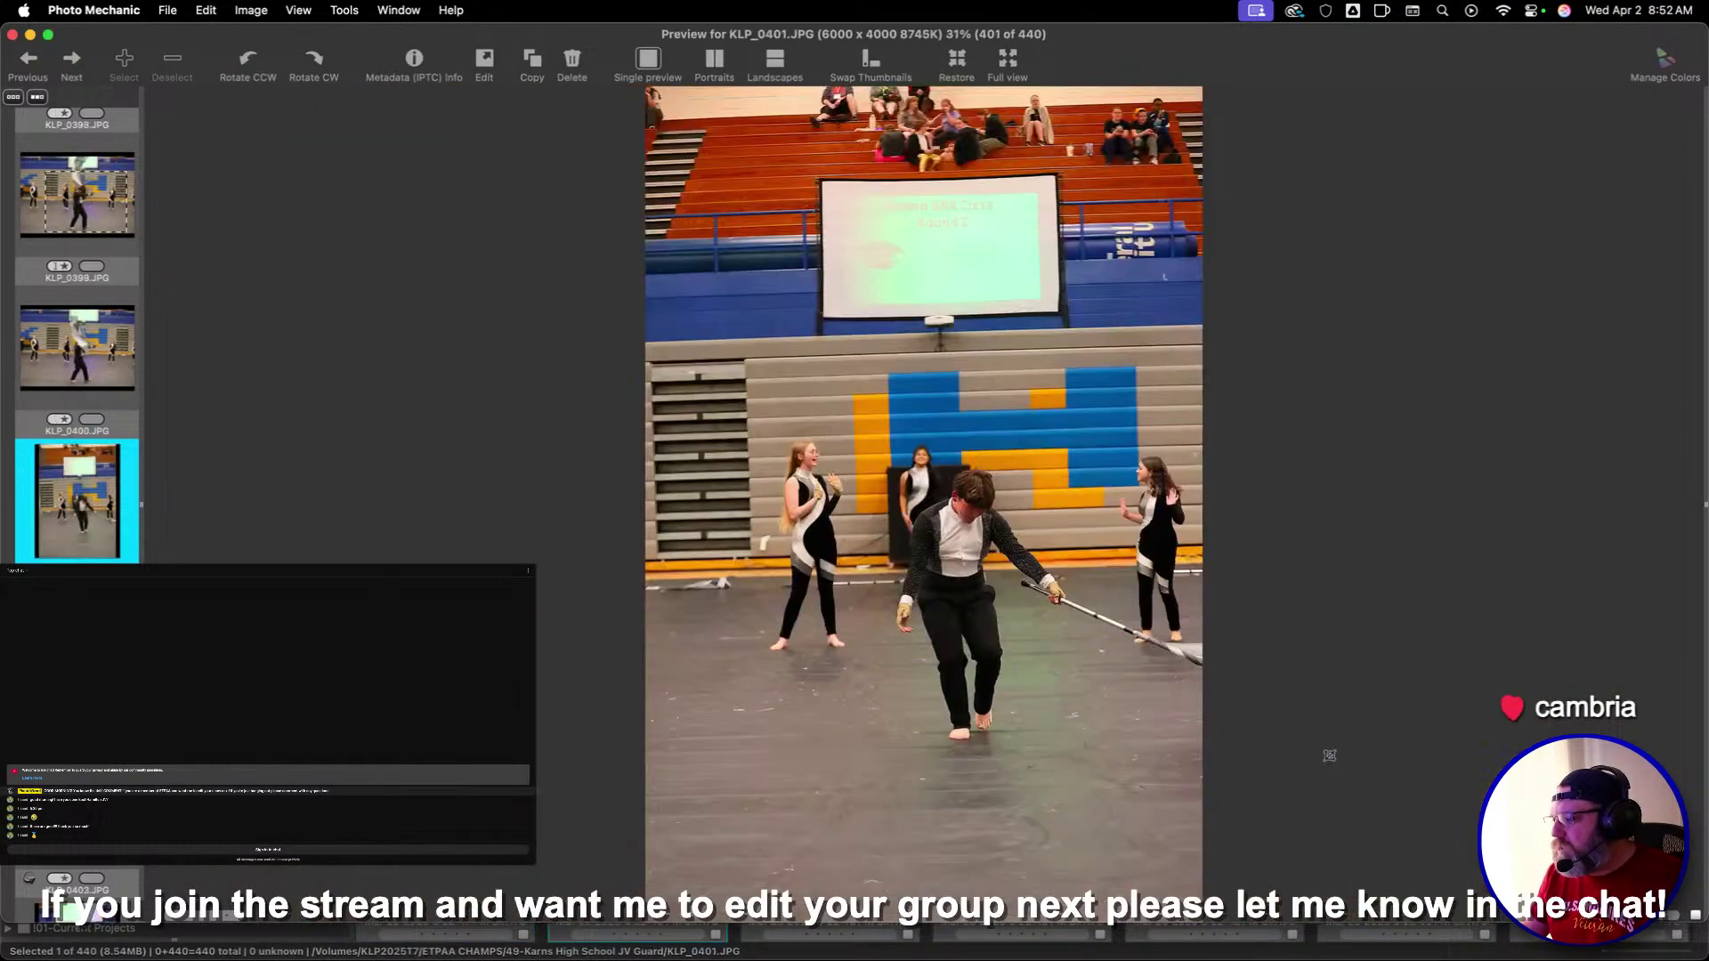
mouse_move(745, 189)
left_mouse_down()
mouse_move(1137, 812)
mouse_move(1087, 698)
left_mouse_up()
key("Return")
Crop KLP_0412.JPG around the male performer reaching up for the tossed flag
key("Right")
key("Right")
key("Right")
key("Right")
key("Right")
key("Right")
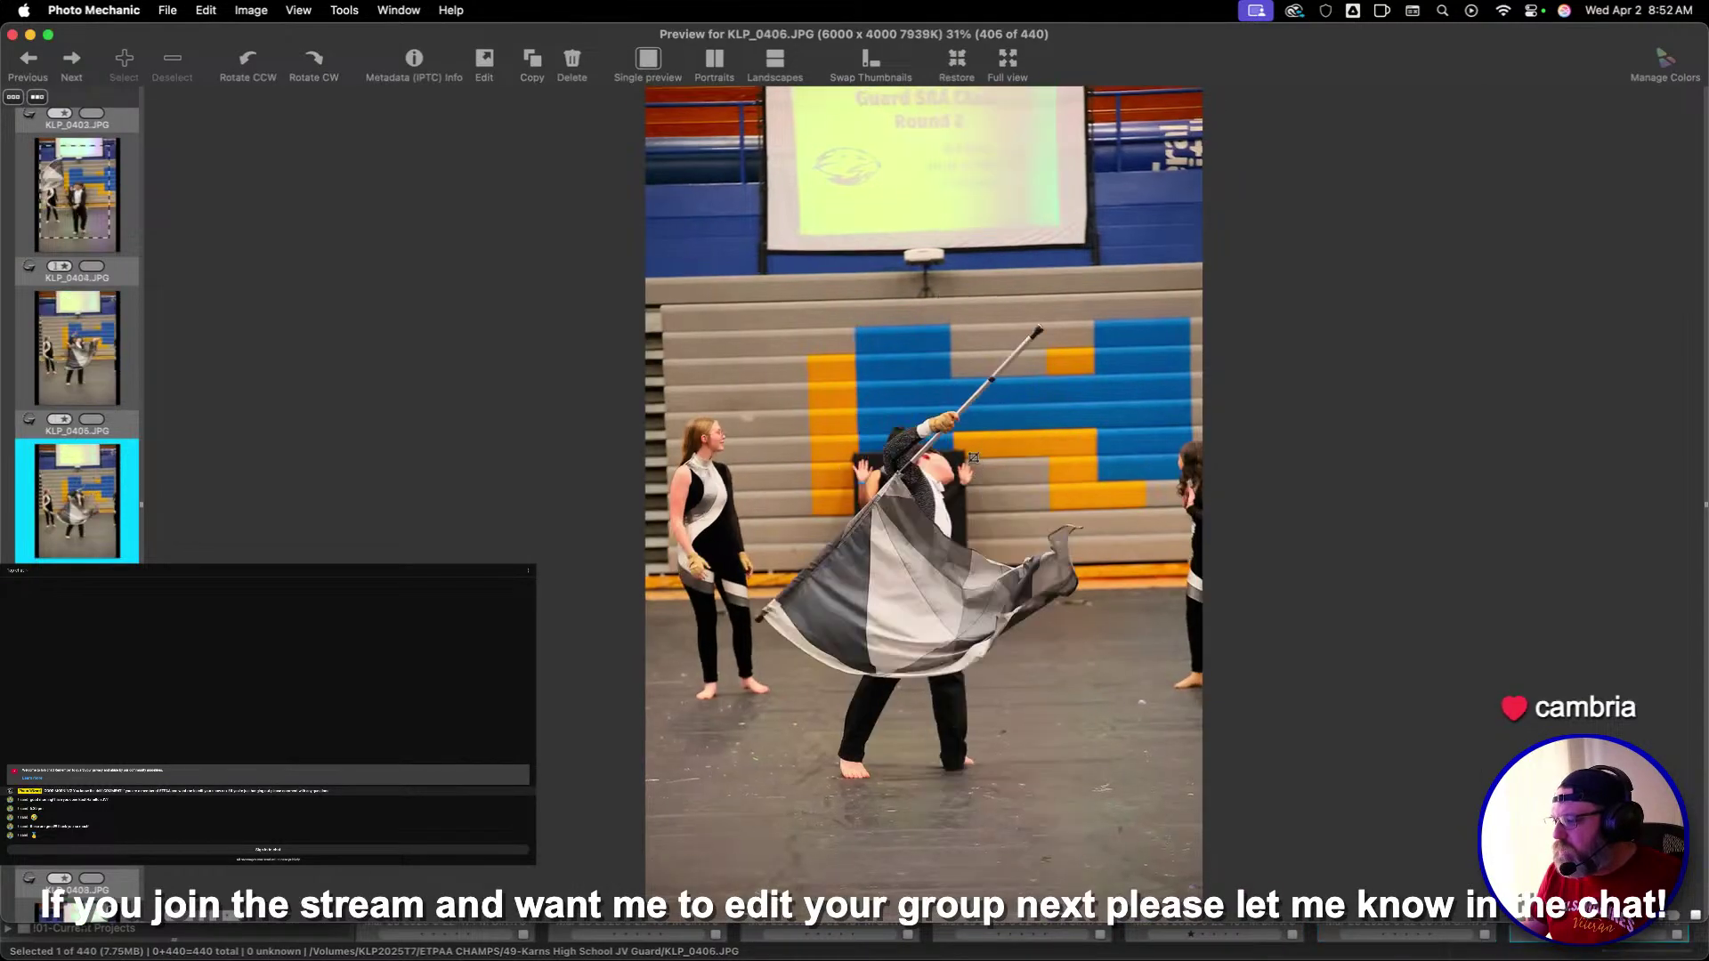
key("Right")
key("Right")
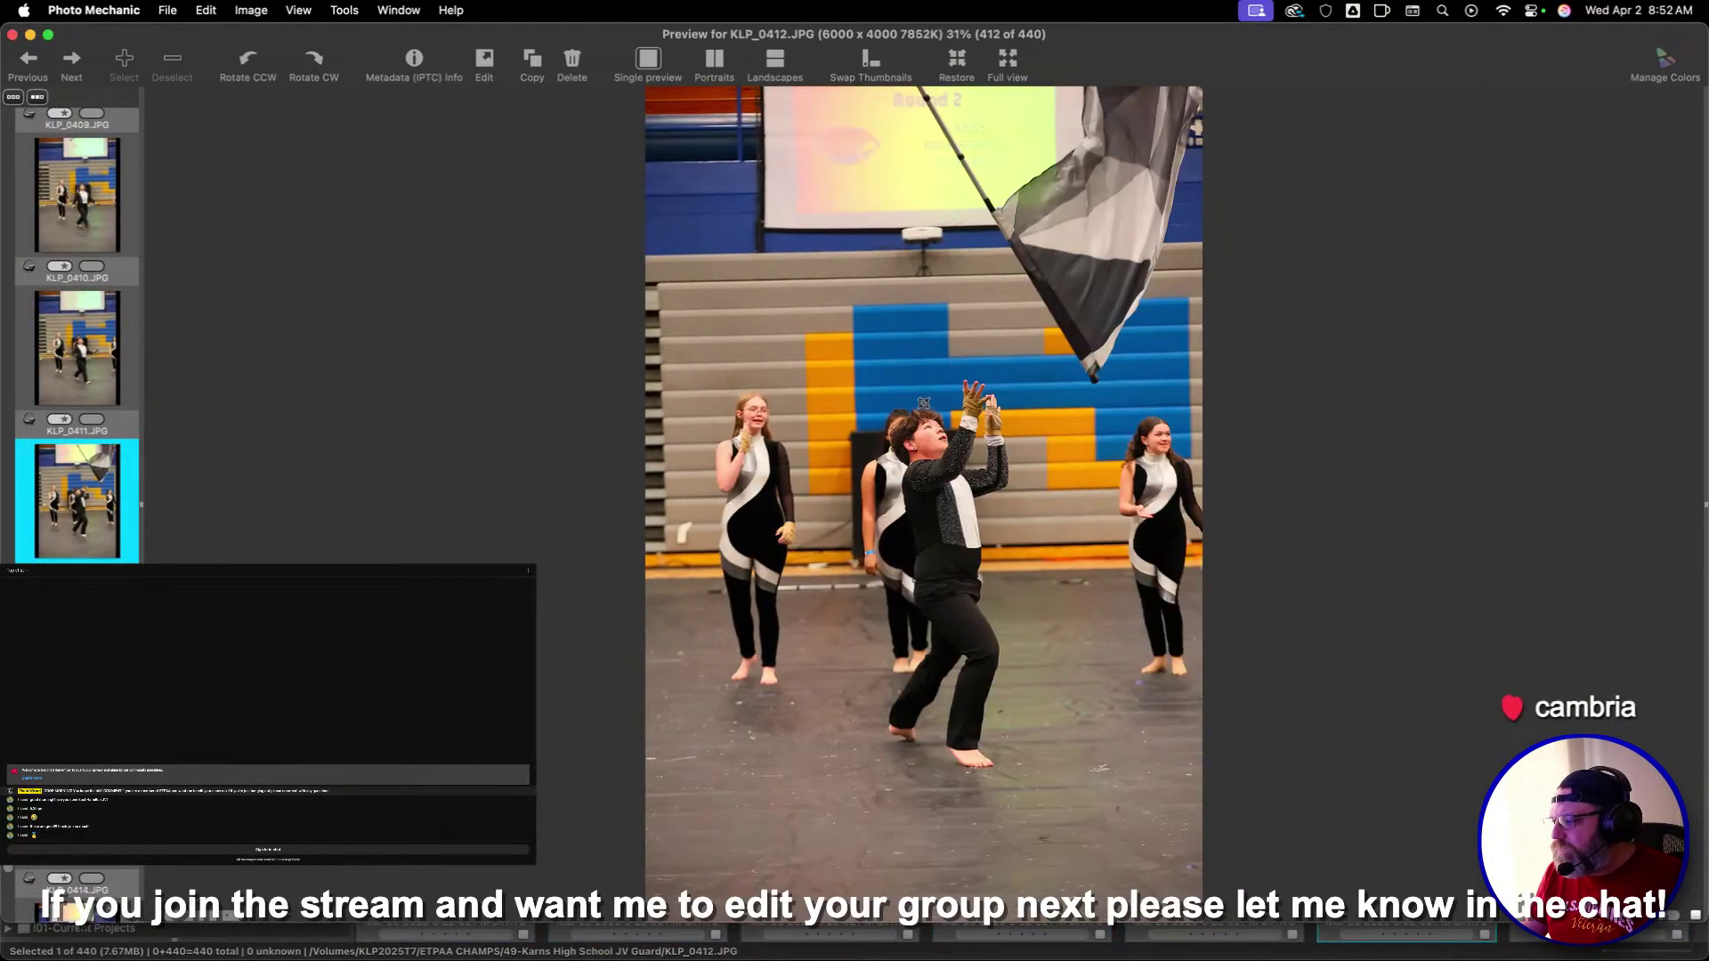
key("Right")
key("Left")
left_click_drag(783, 156, 1091, 617)
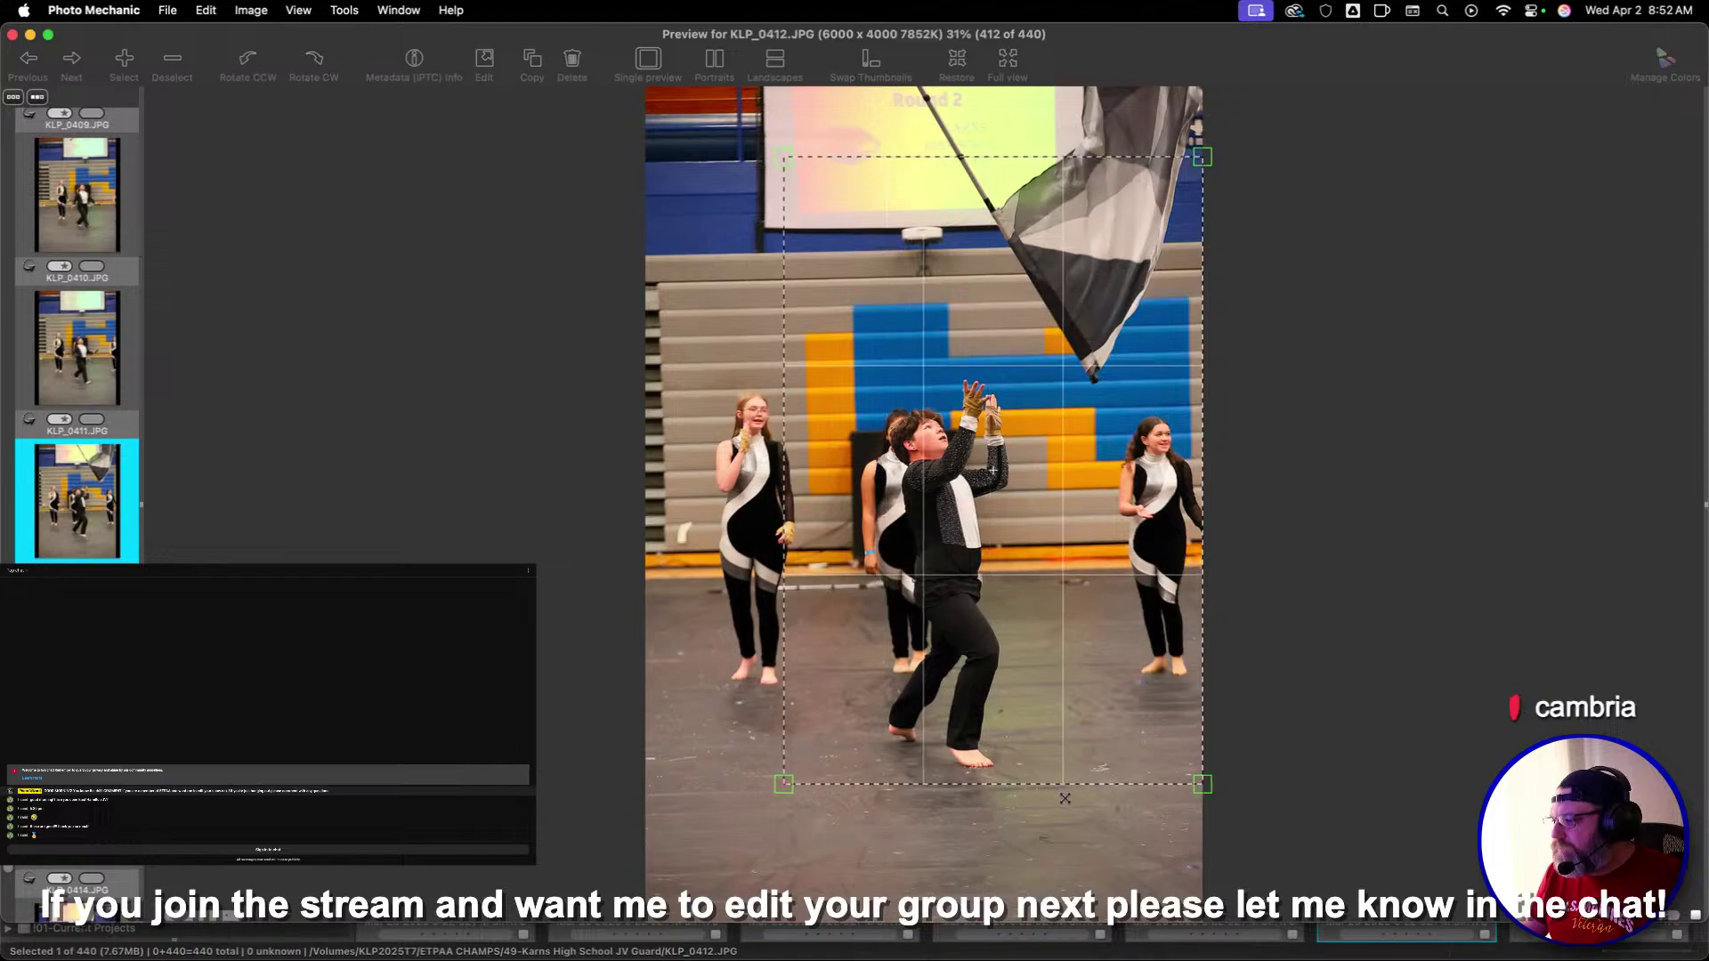
left_click_drag(763, 85, 1199, 787)
key("Return")
Crop KLP_0413.JPG around the male performer catching the flag and the two performers behind him
key("Right")
key("Right")
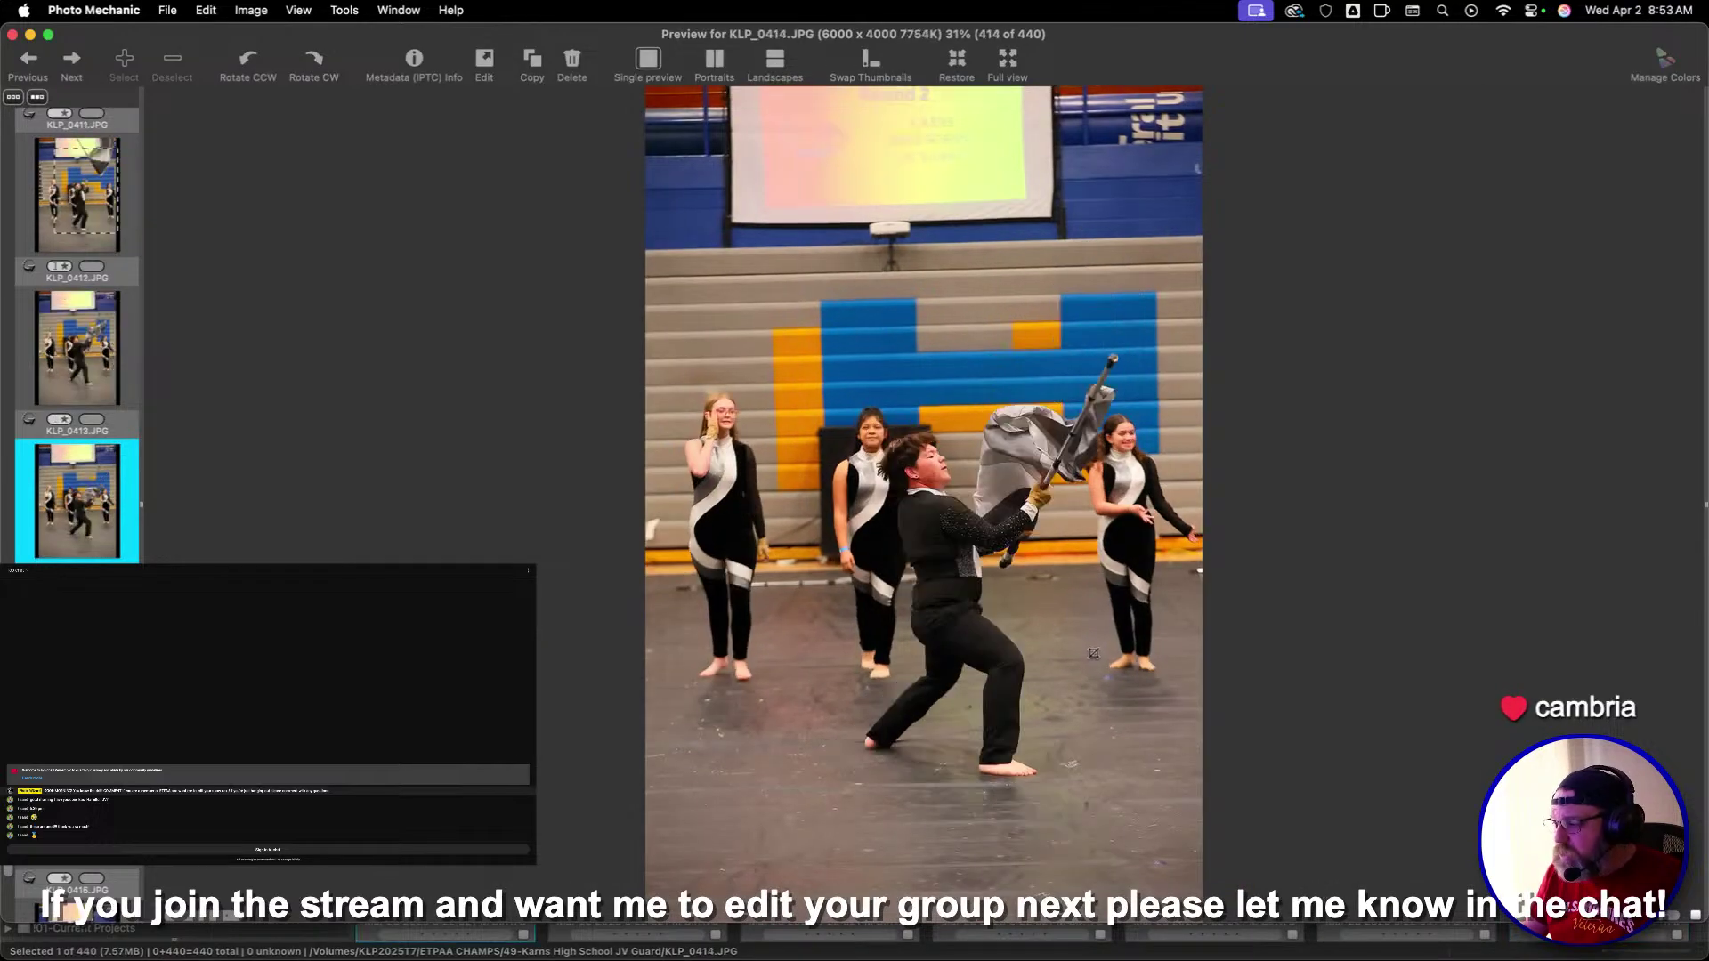
key("Left")
left_click_drag(753, 188, 1171, 813)
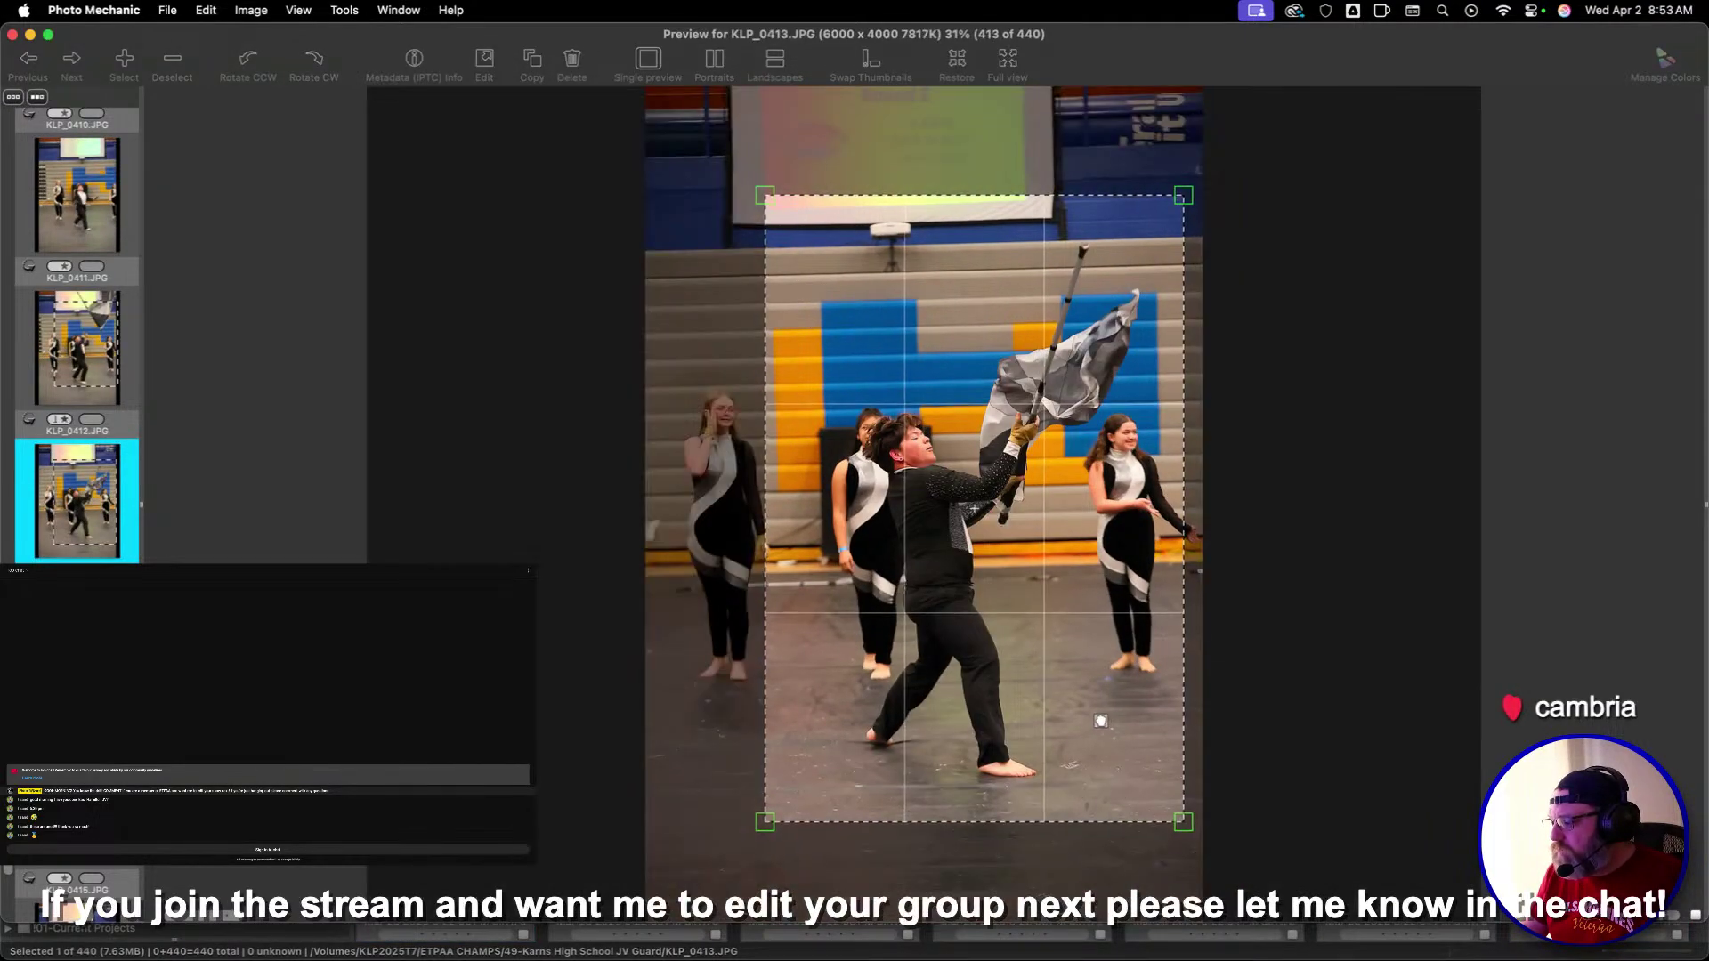
key("Return")
Crop KLP_0417.JPG around the male performer in the low lunge and the two performers behind him
key("Right")
key("Right")
key("Right")
key("Right")
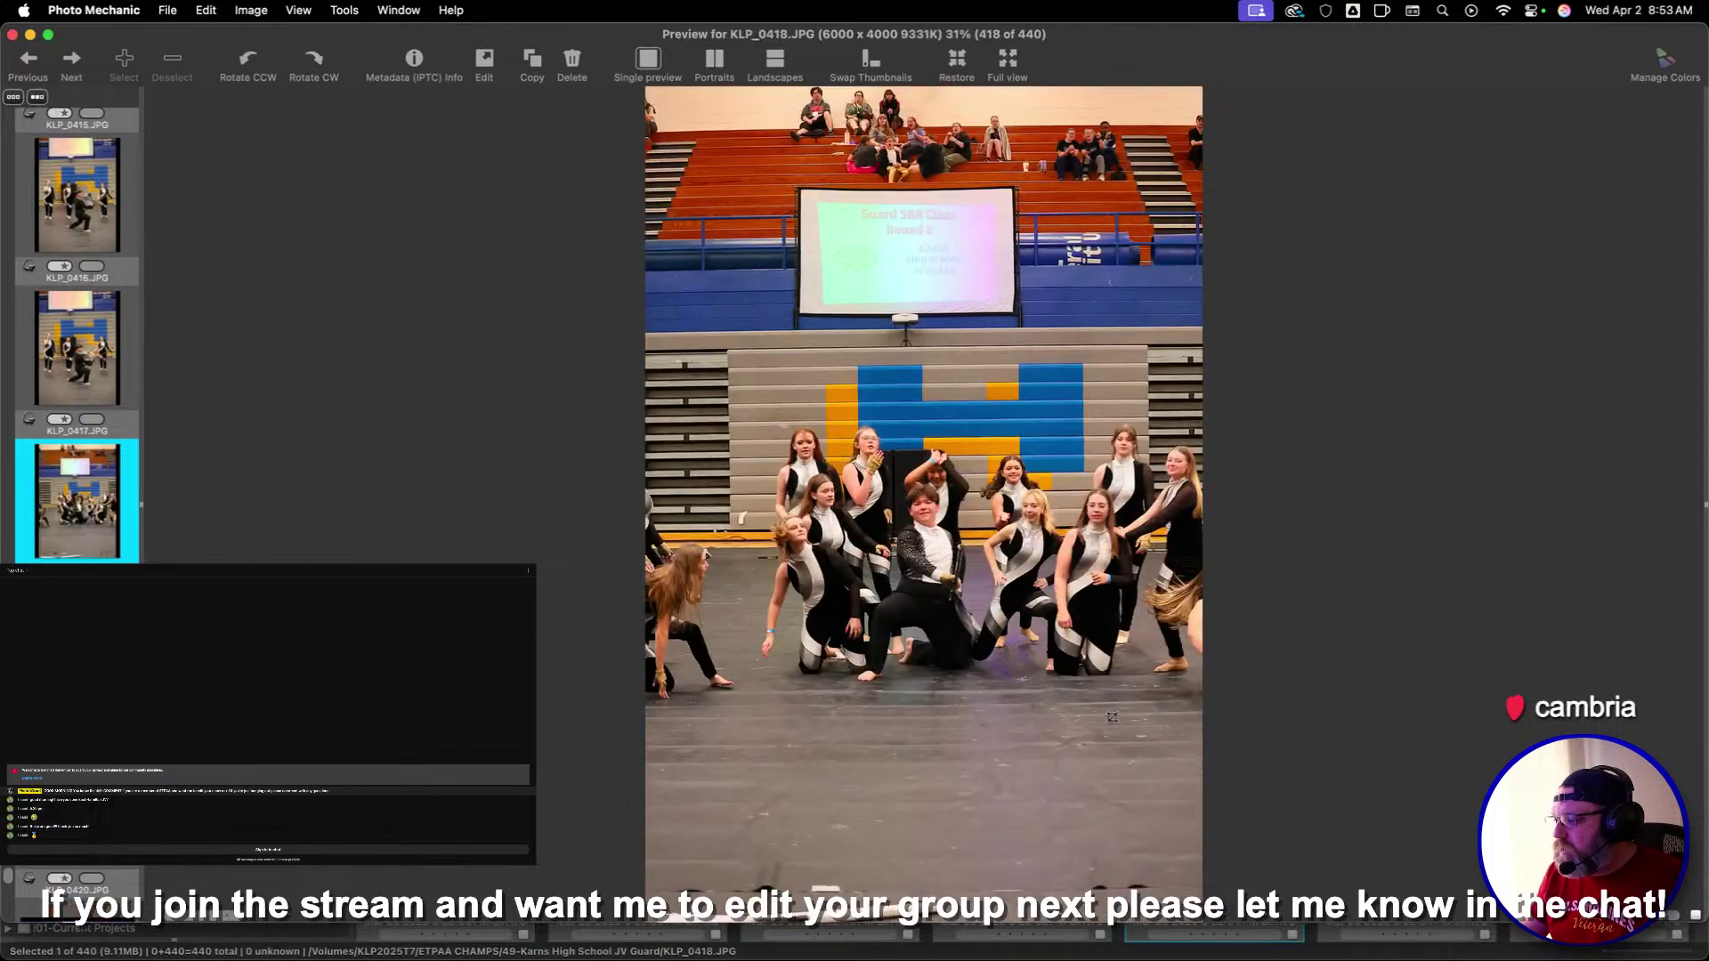
left_click_drag(785, 258, 1202, 848)
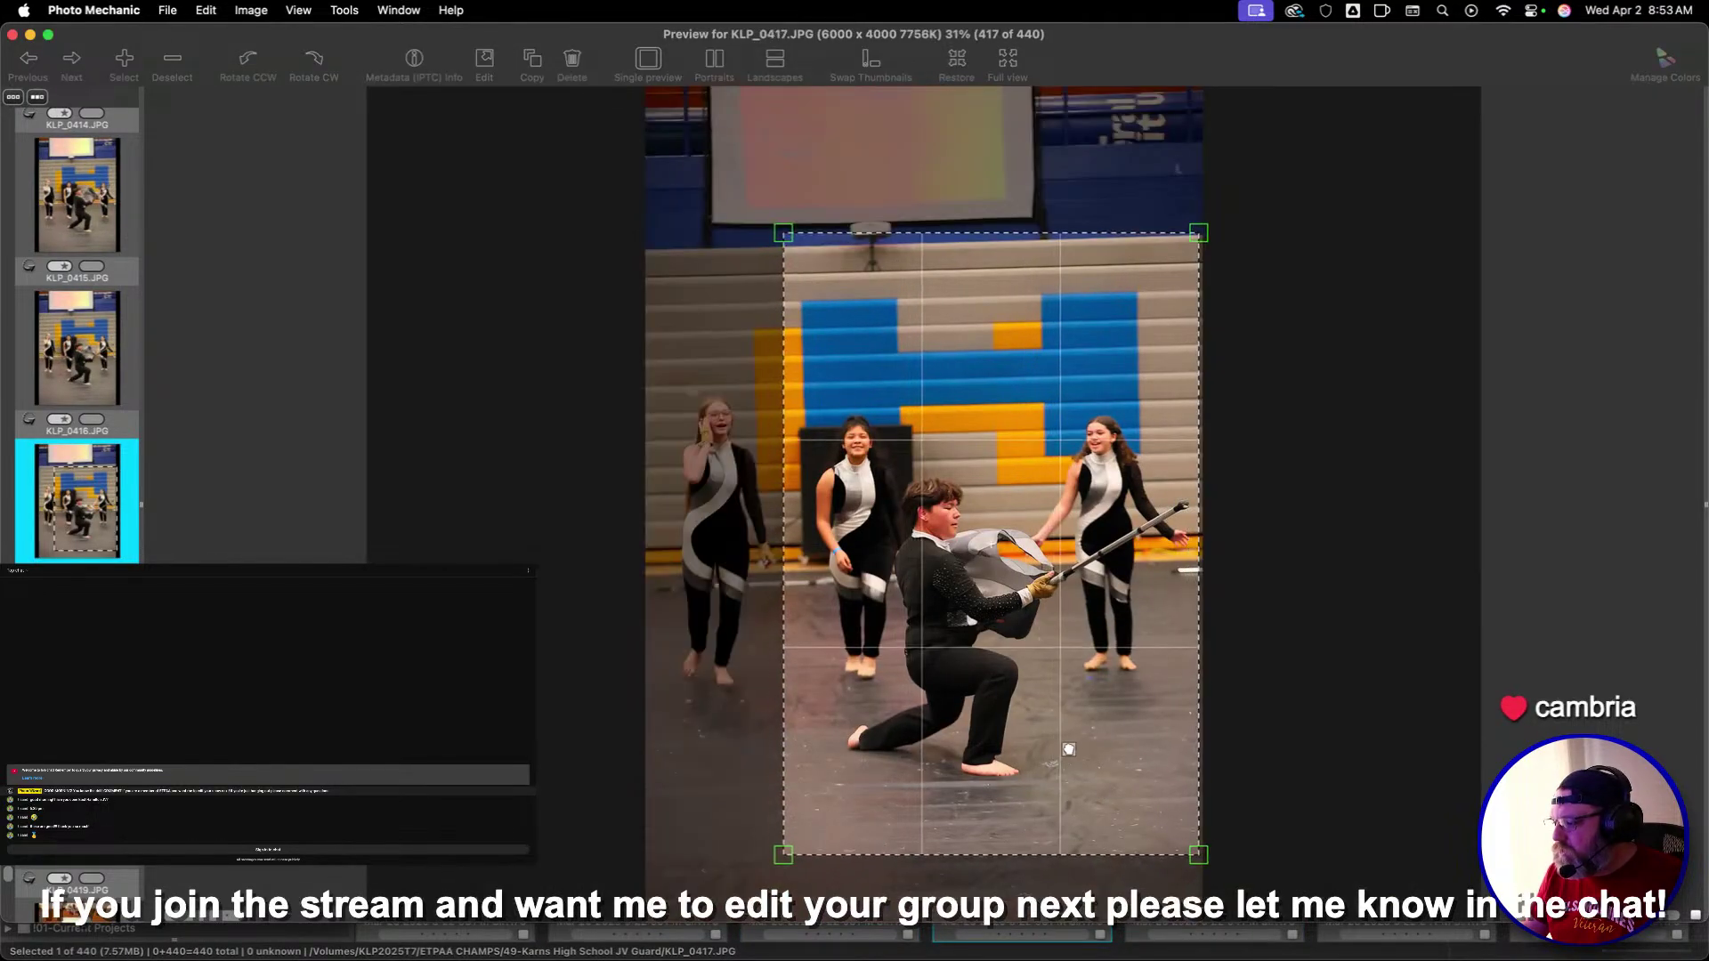
key("Return")
Review the group shots KLP_0418.JPG to KLP_0430.JPG, comparing the performers' expressions in the final pose
key("Right")
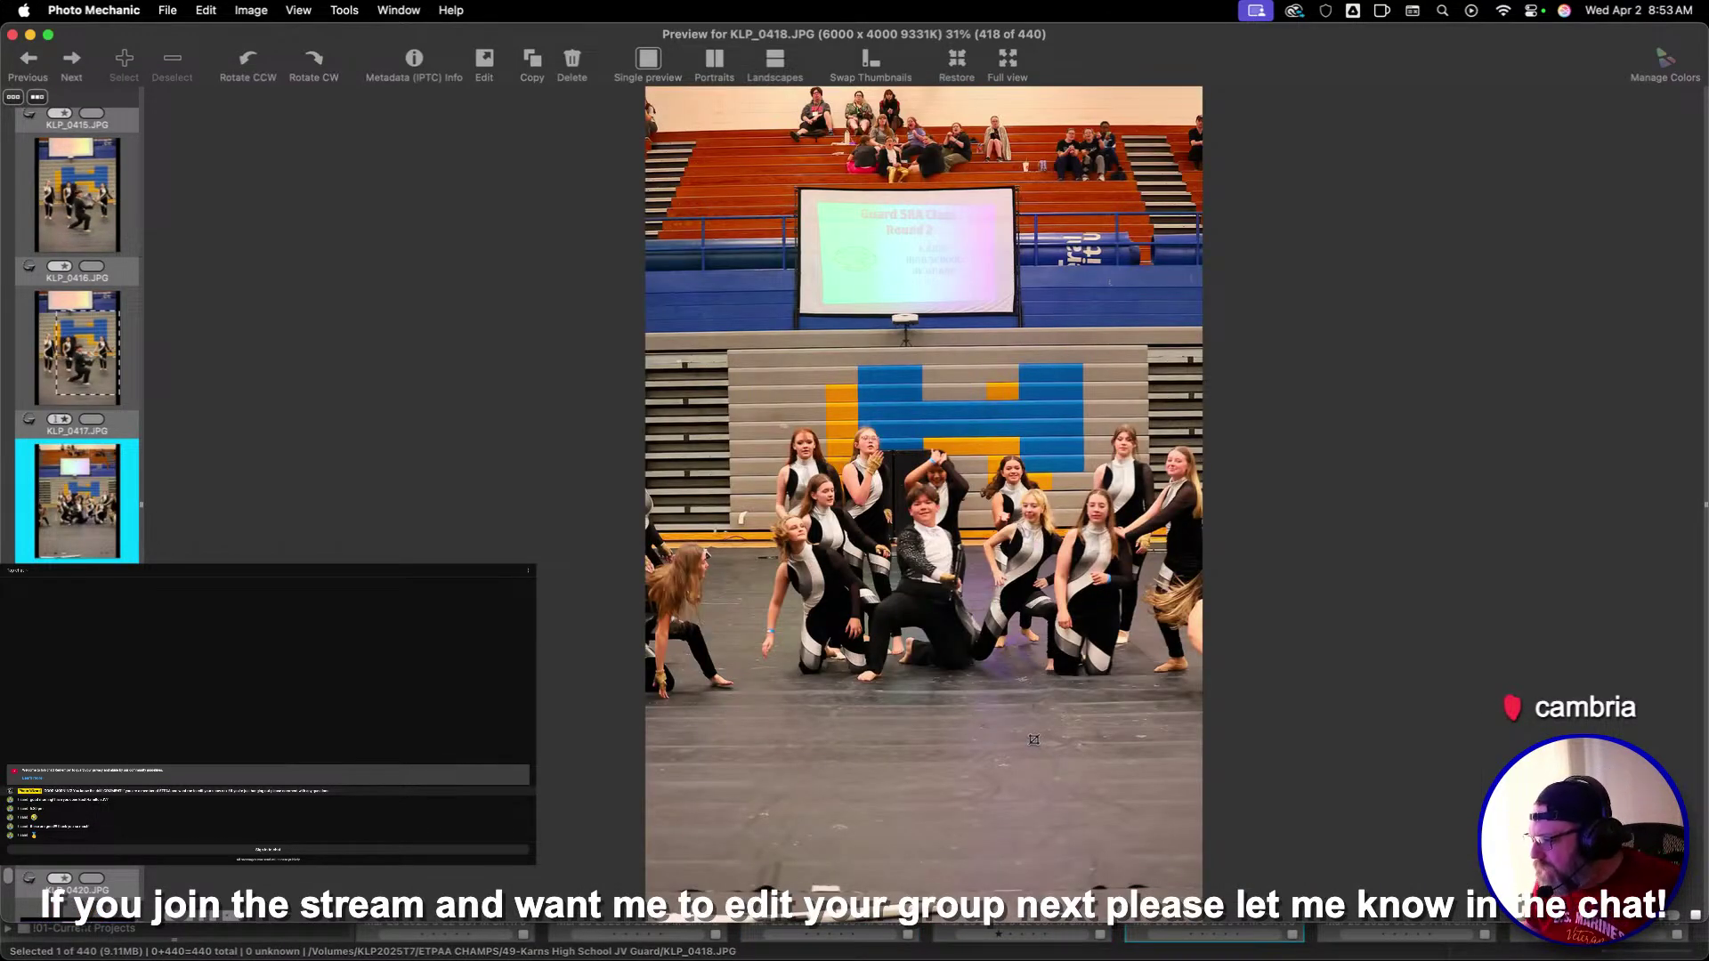
key("Right")
key("Right")
key("Right")
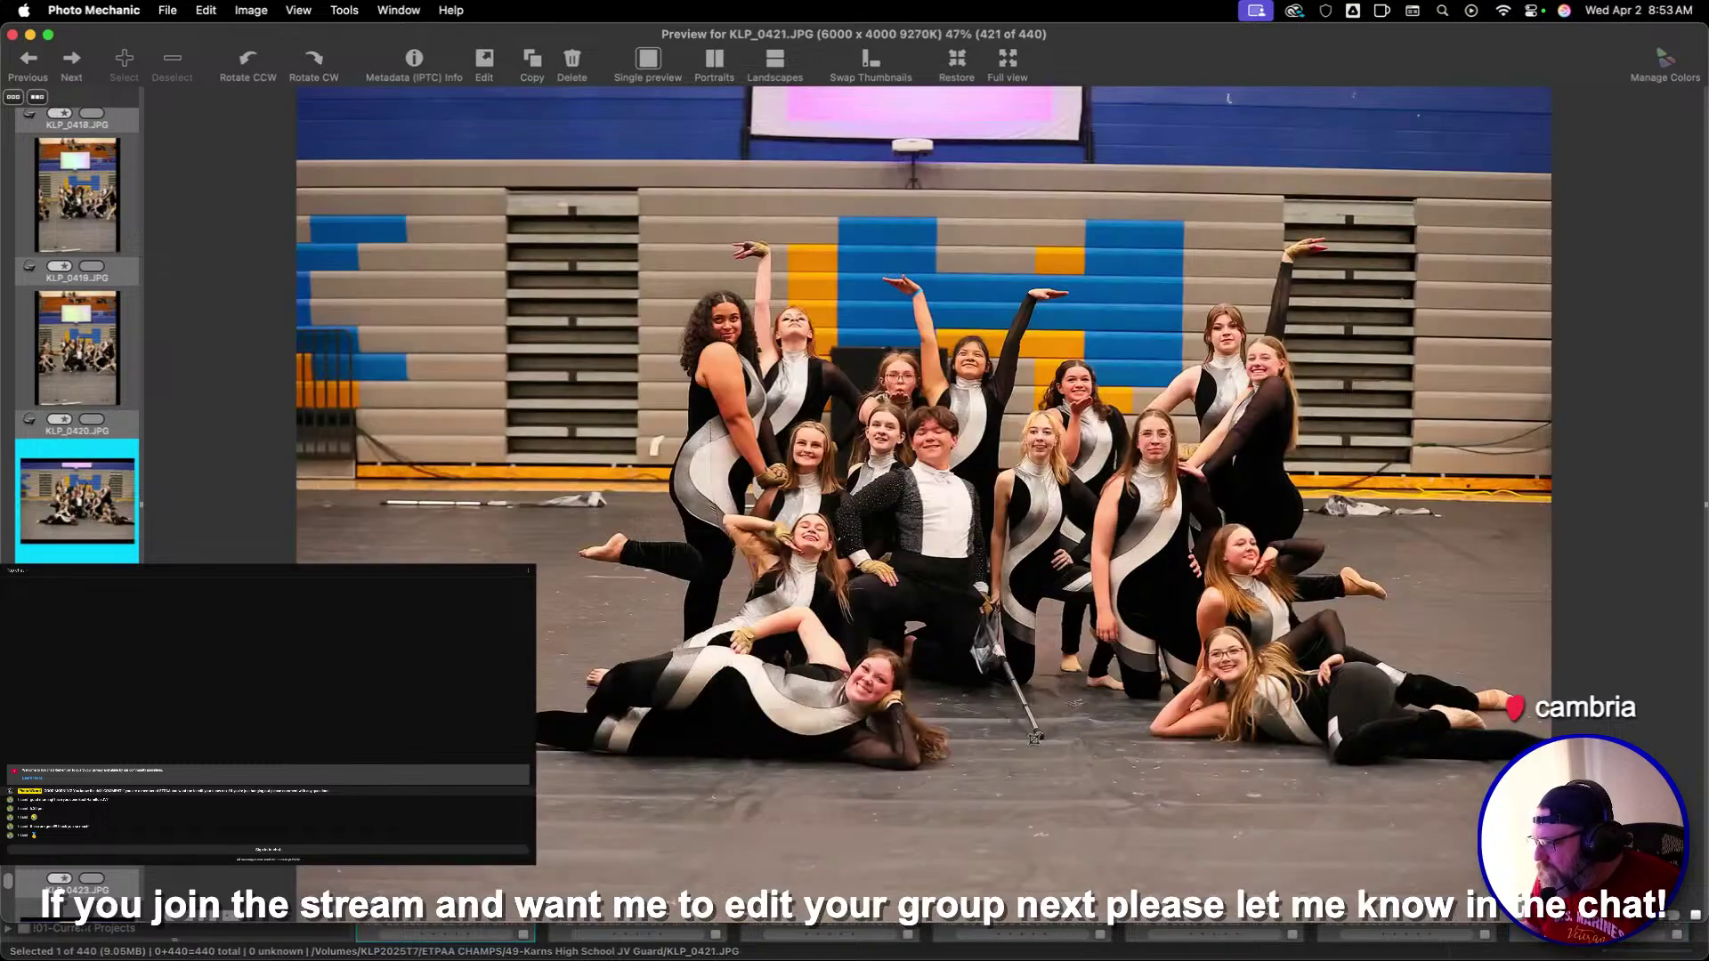
key("Left")
key("Right")
key("Left")
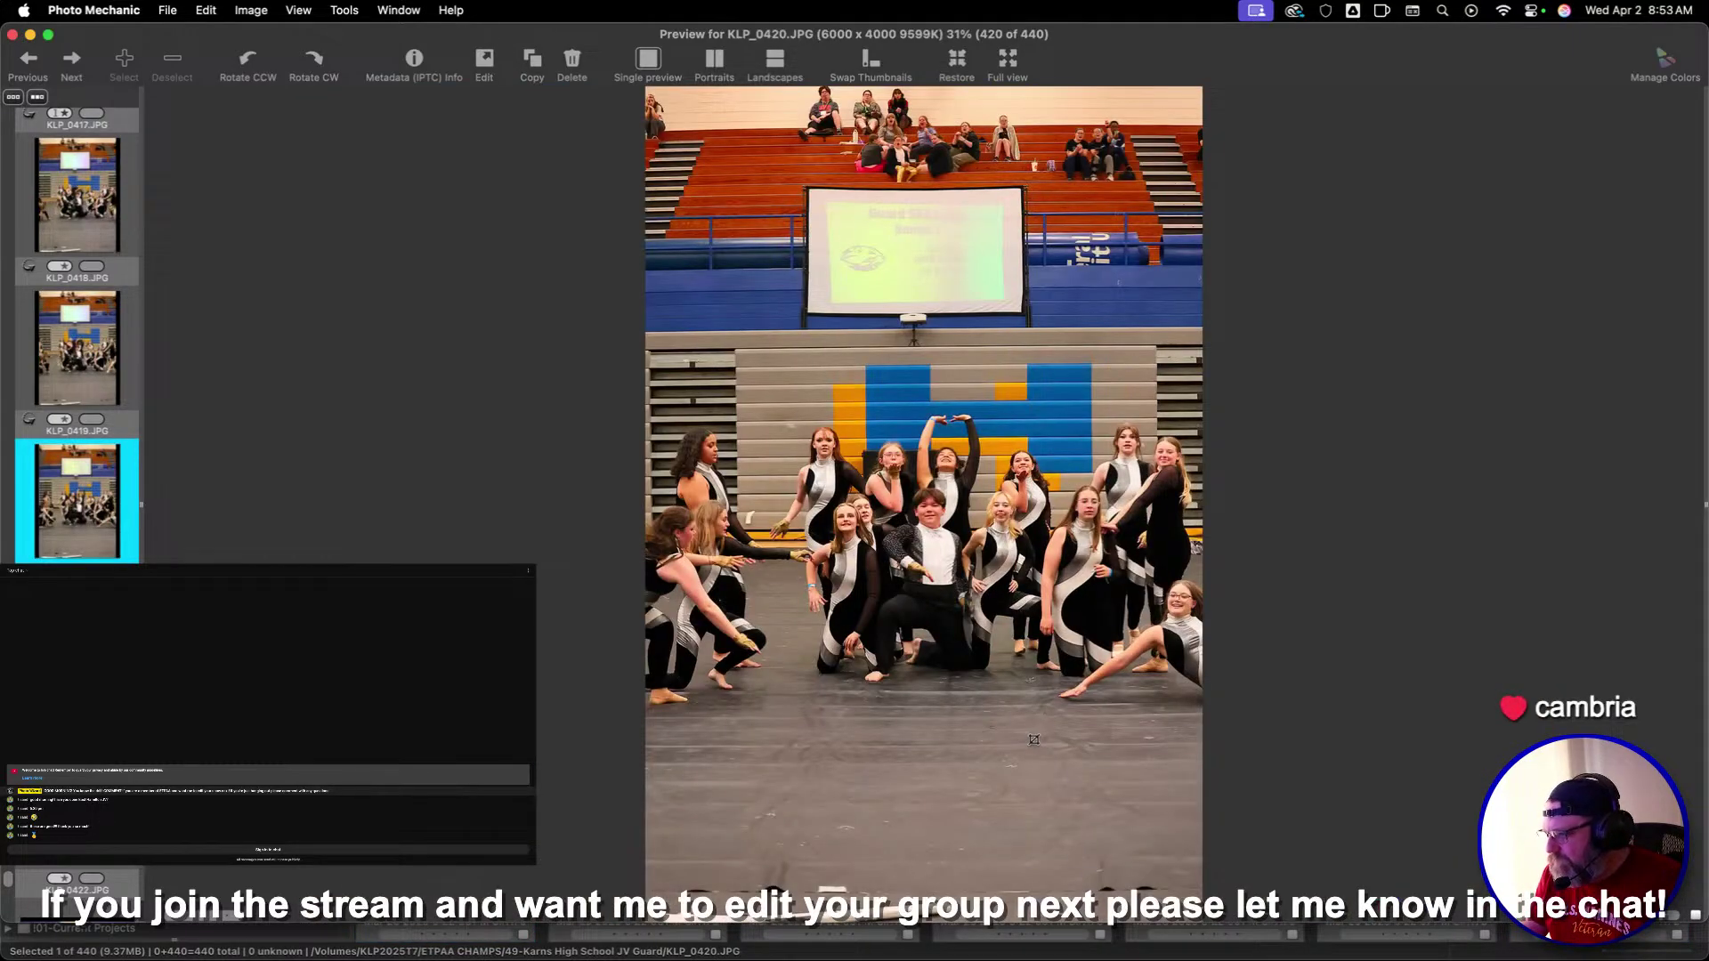
key("Right")
key("Right")
key("Right")
key("Right")
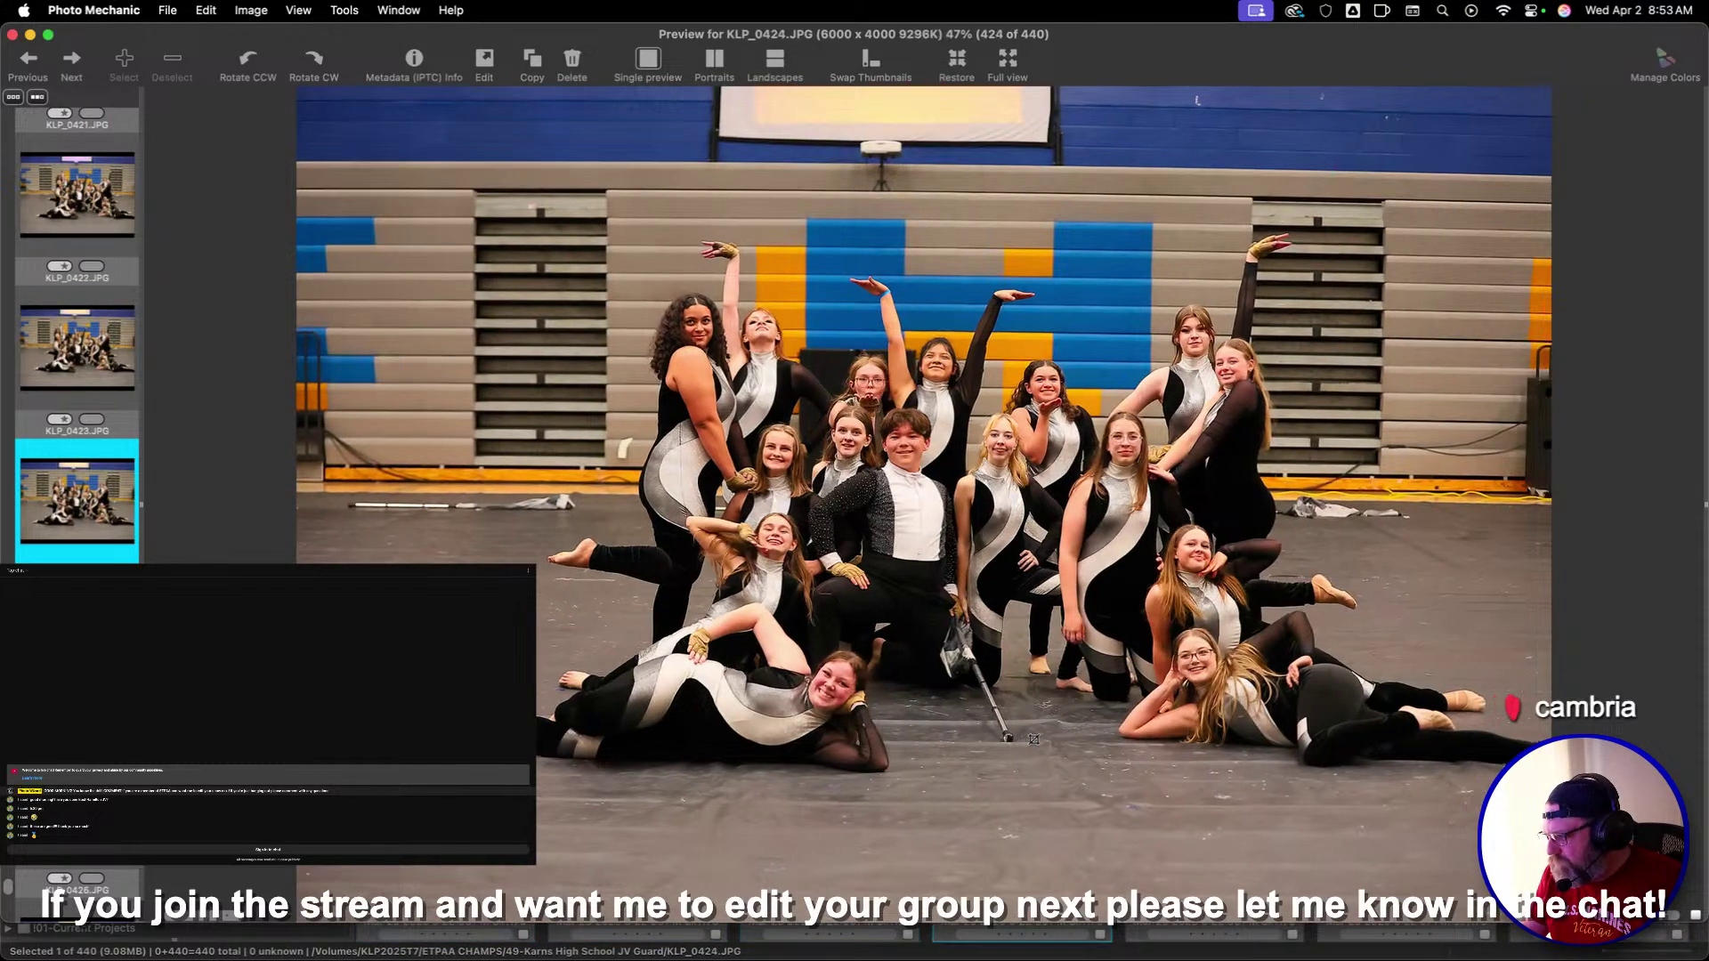
key("Right")
key("Right")
key("Right")
key("Right")
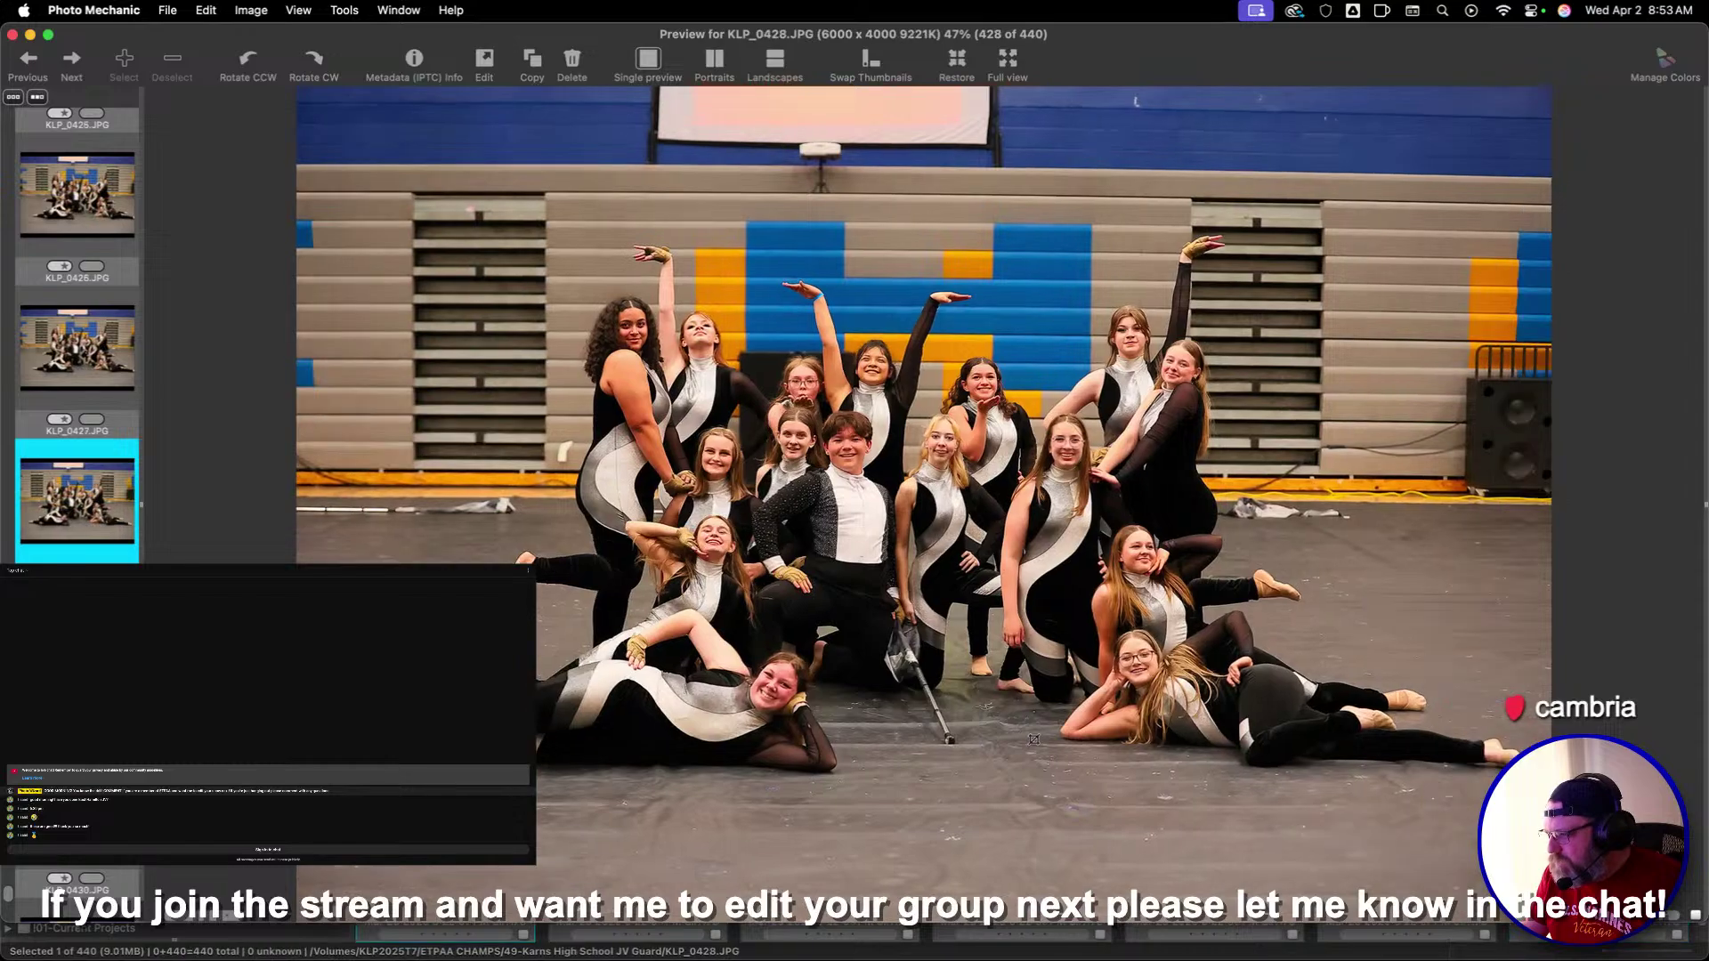
key("Right")
key("Left")
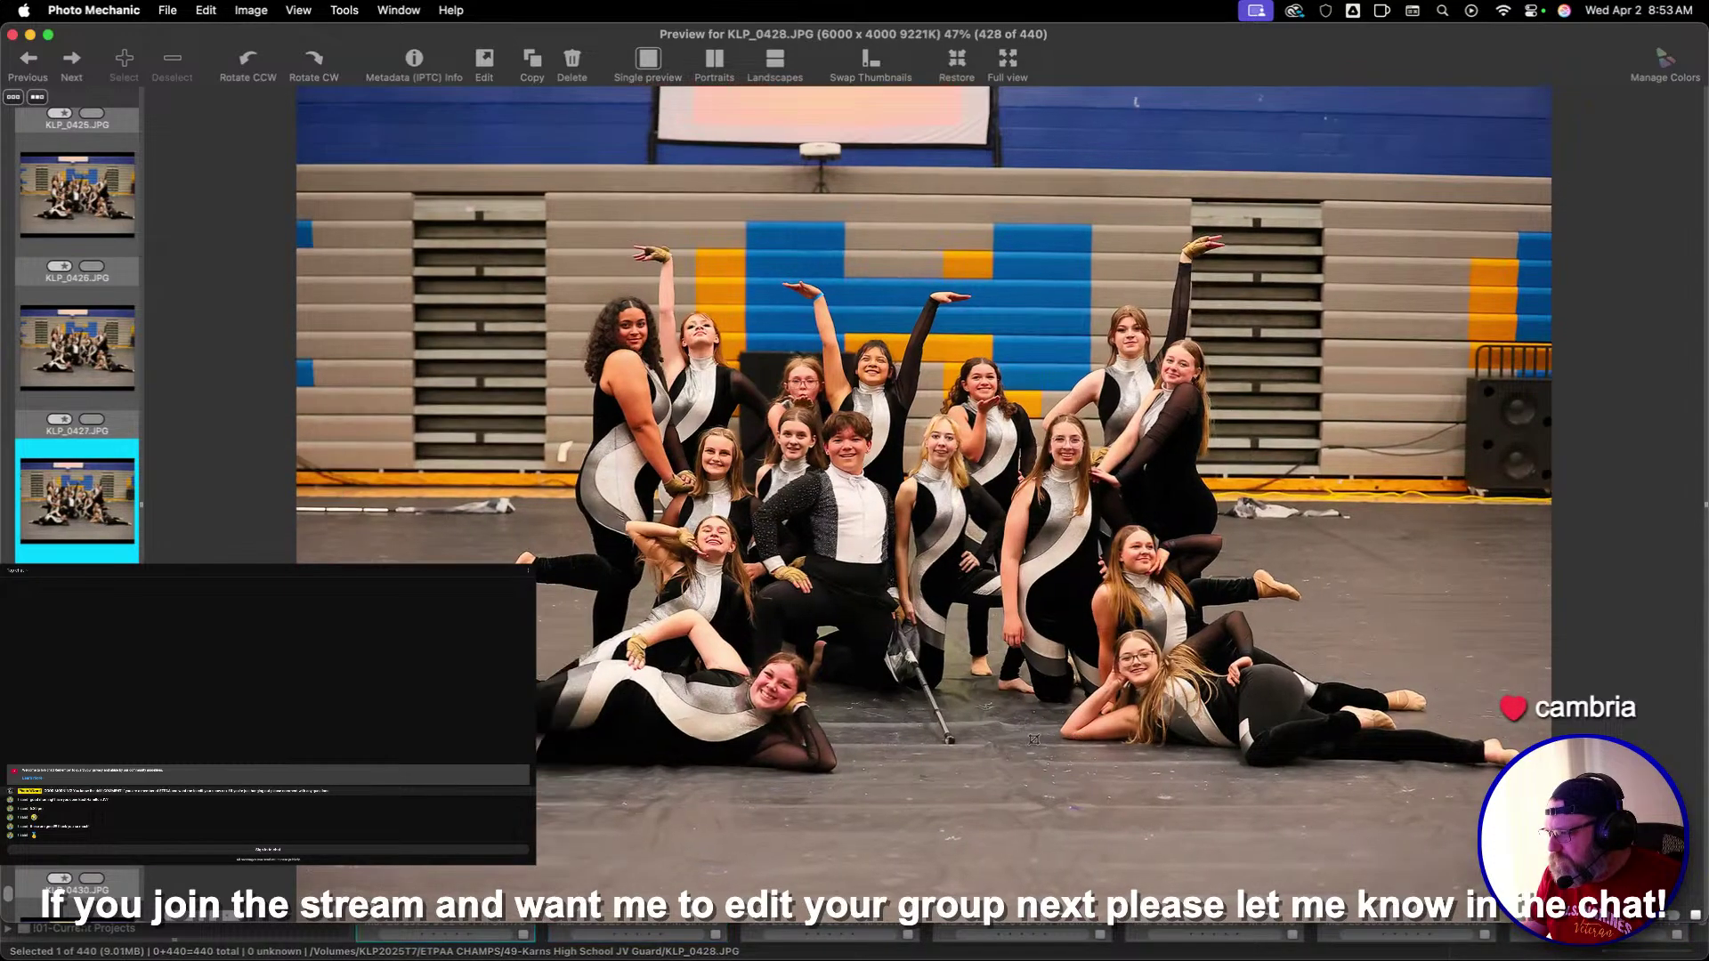
key("Right")
key("Right")
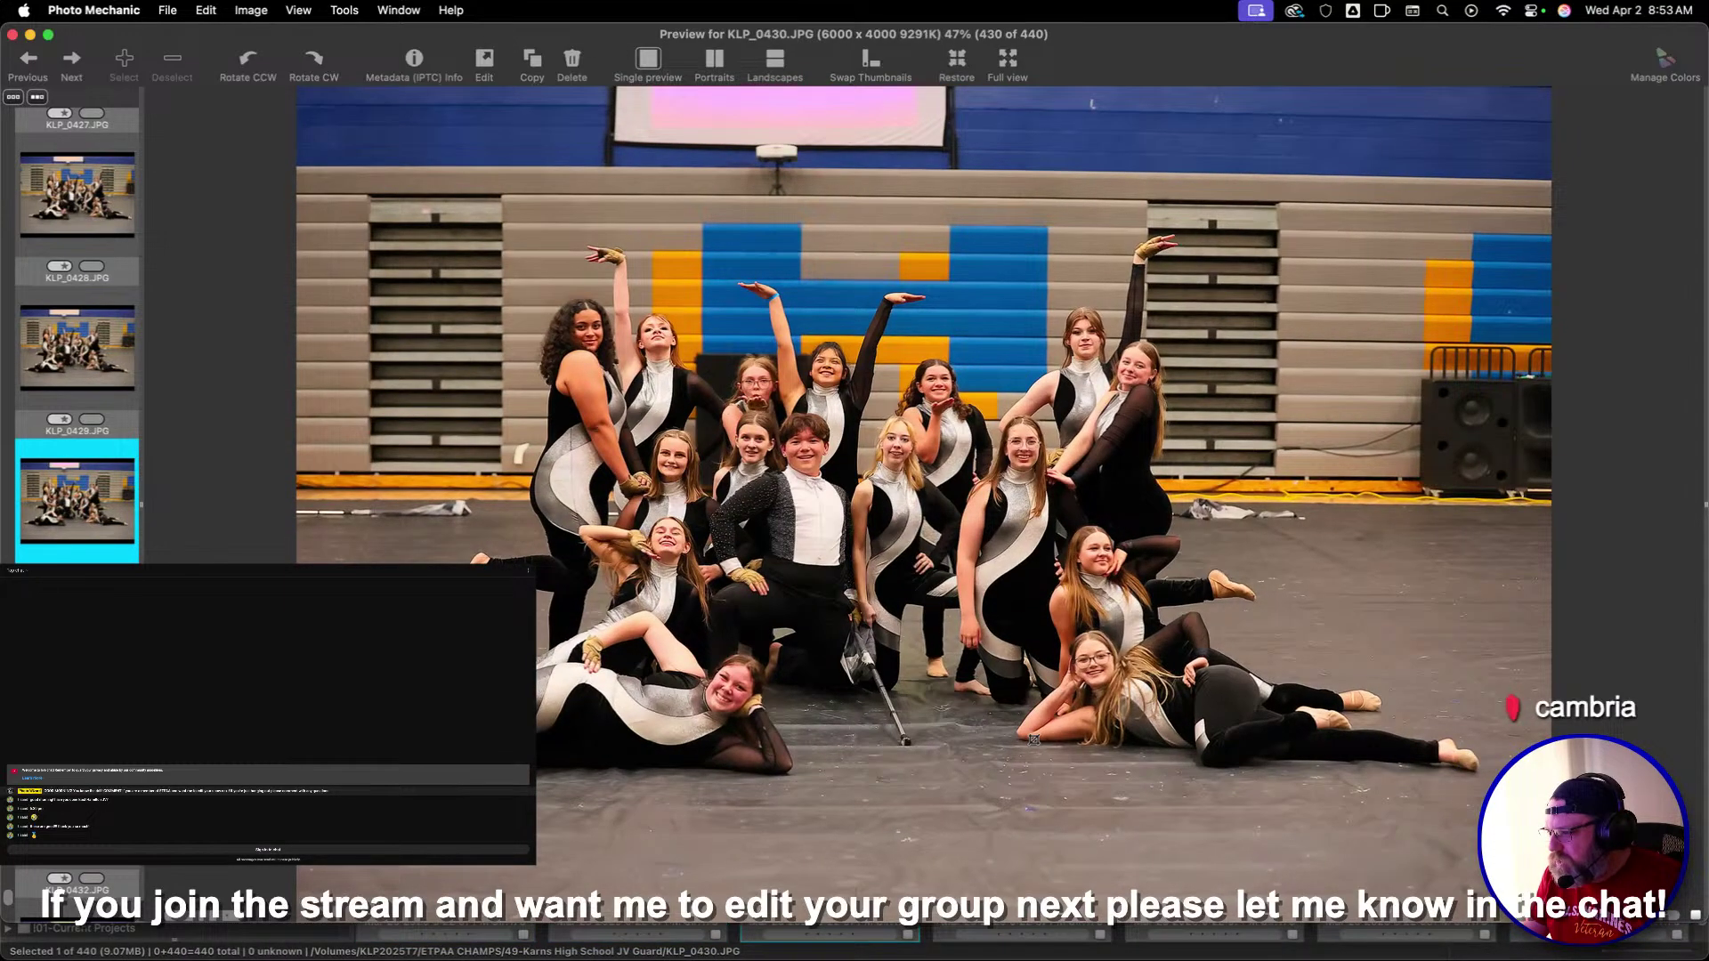
key("Left")
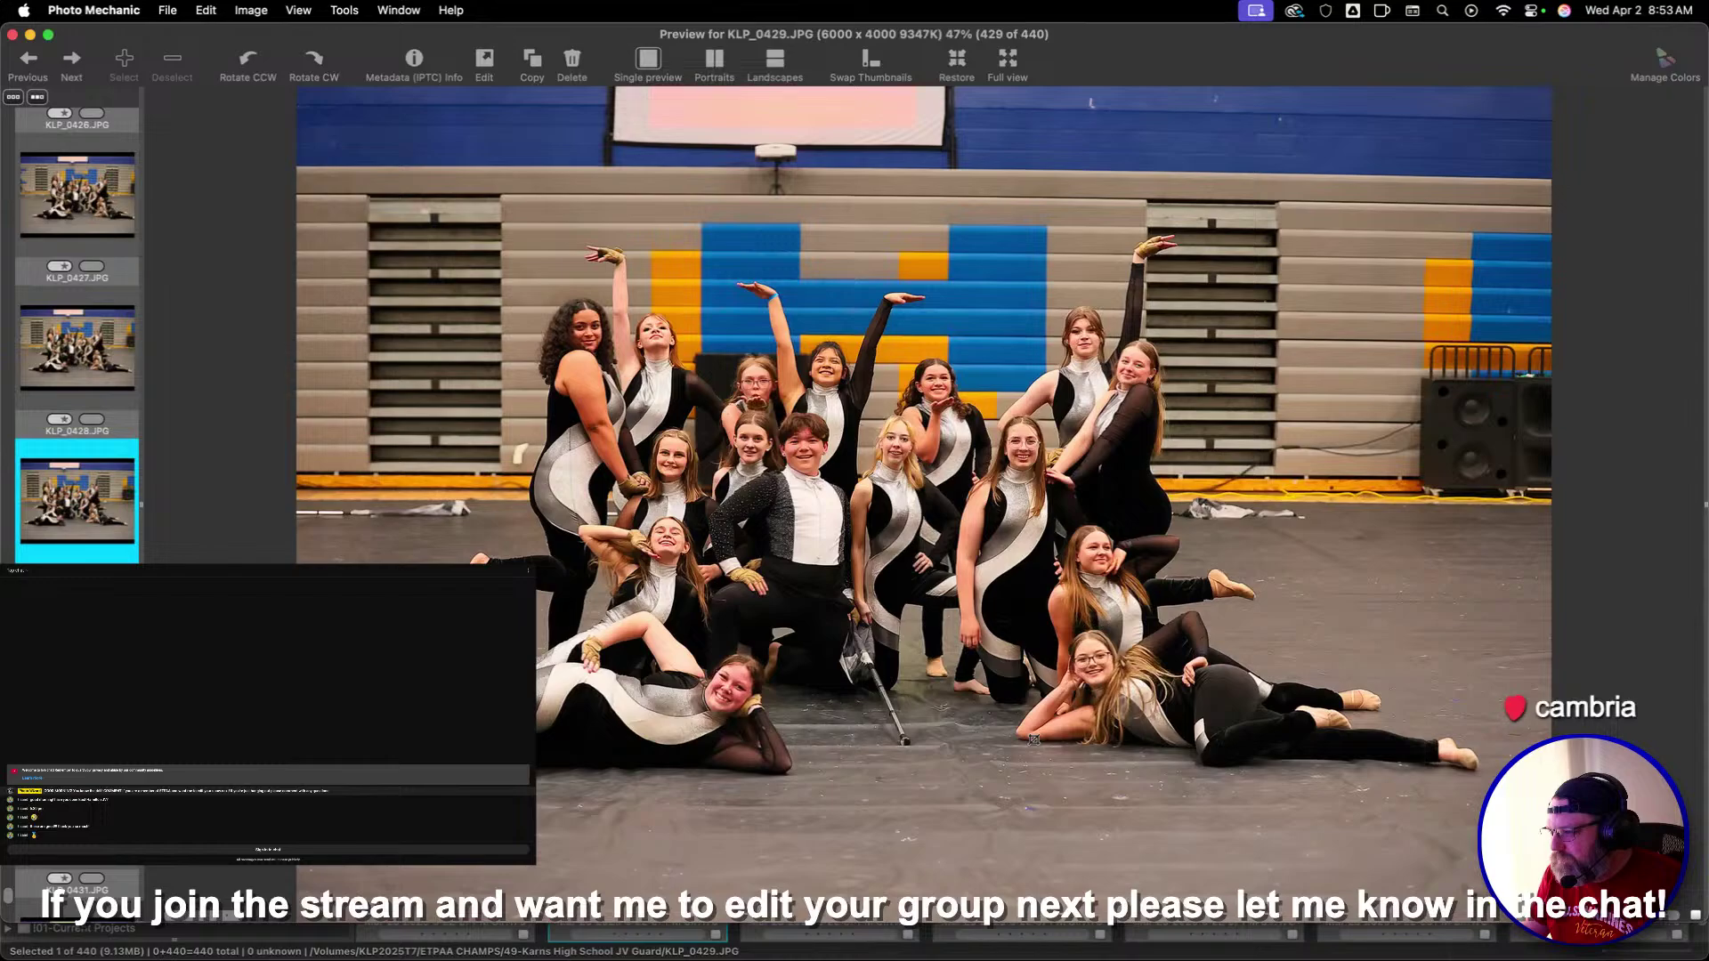
key("Right")
Return to the contact sheet and filter it to show only the photos with a 1-star rating
key("Escape")
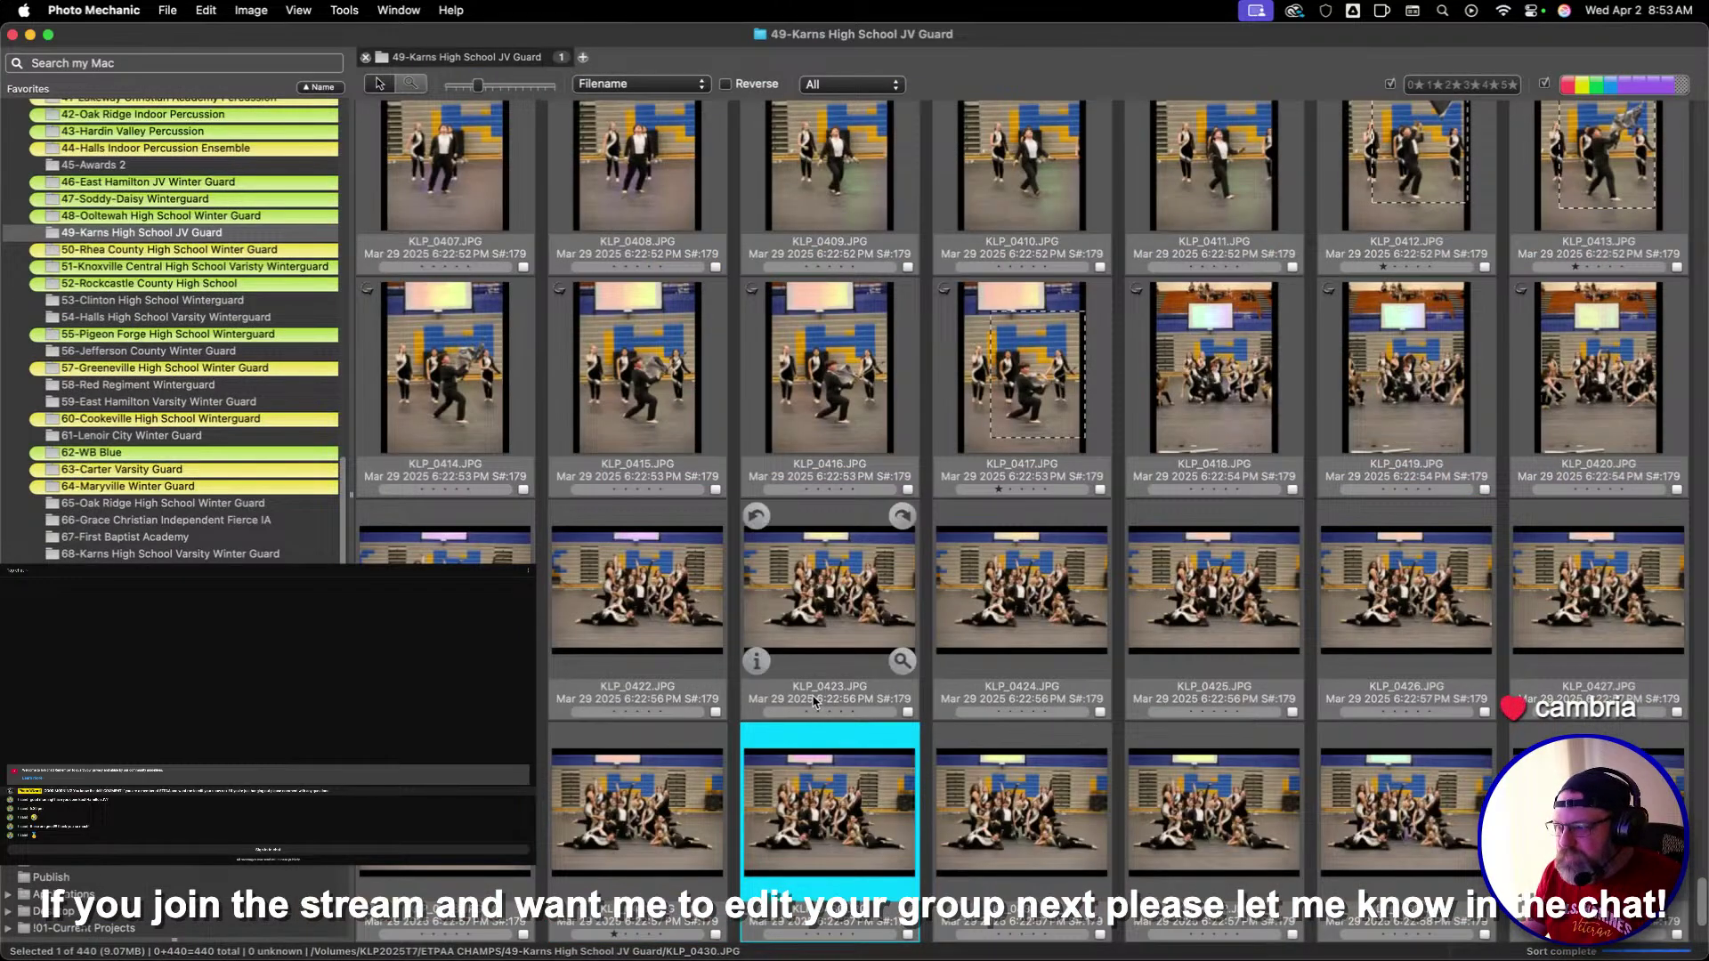
left_click(1433, 84)
left_click(1411, 84)
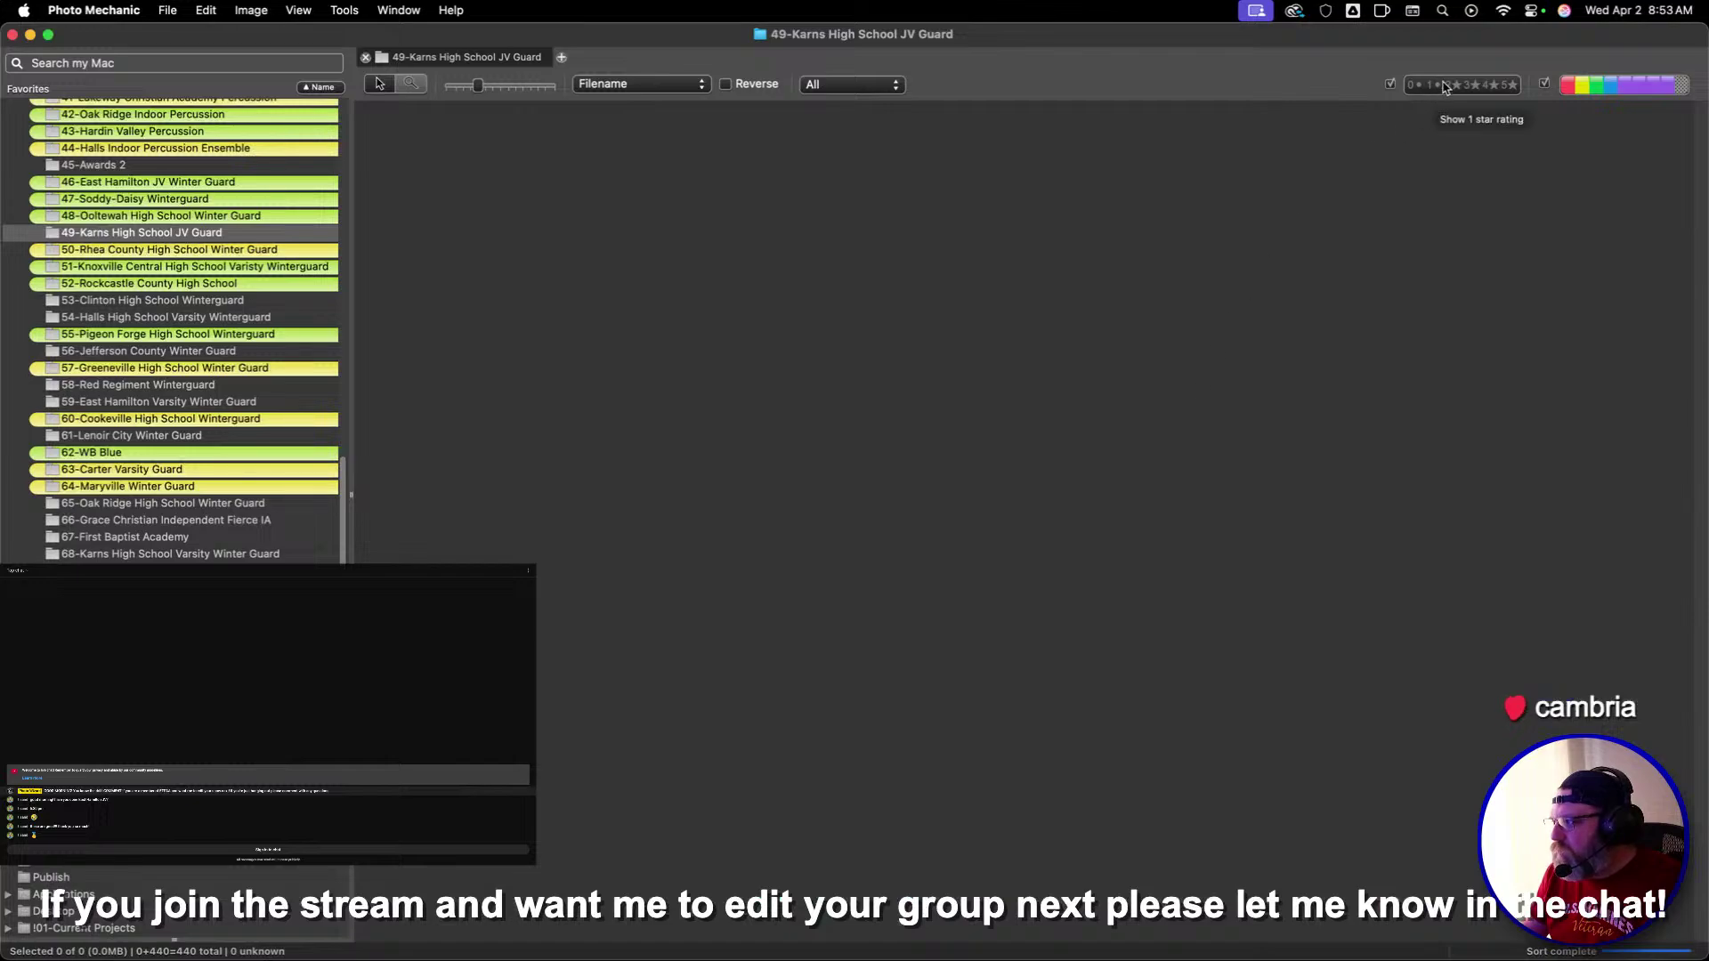
left_click(1436, 85)
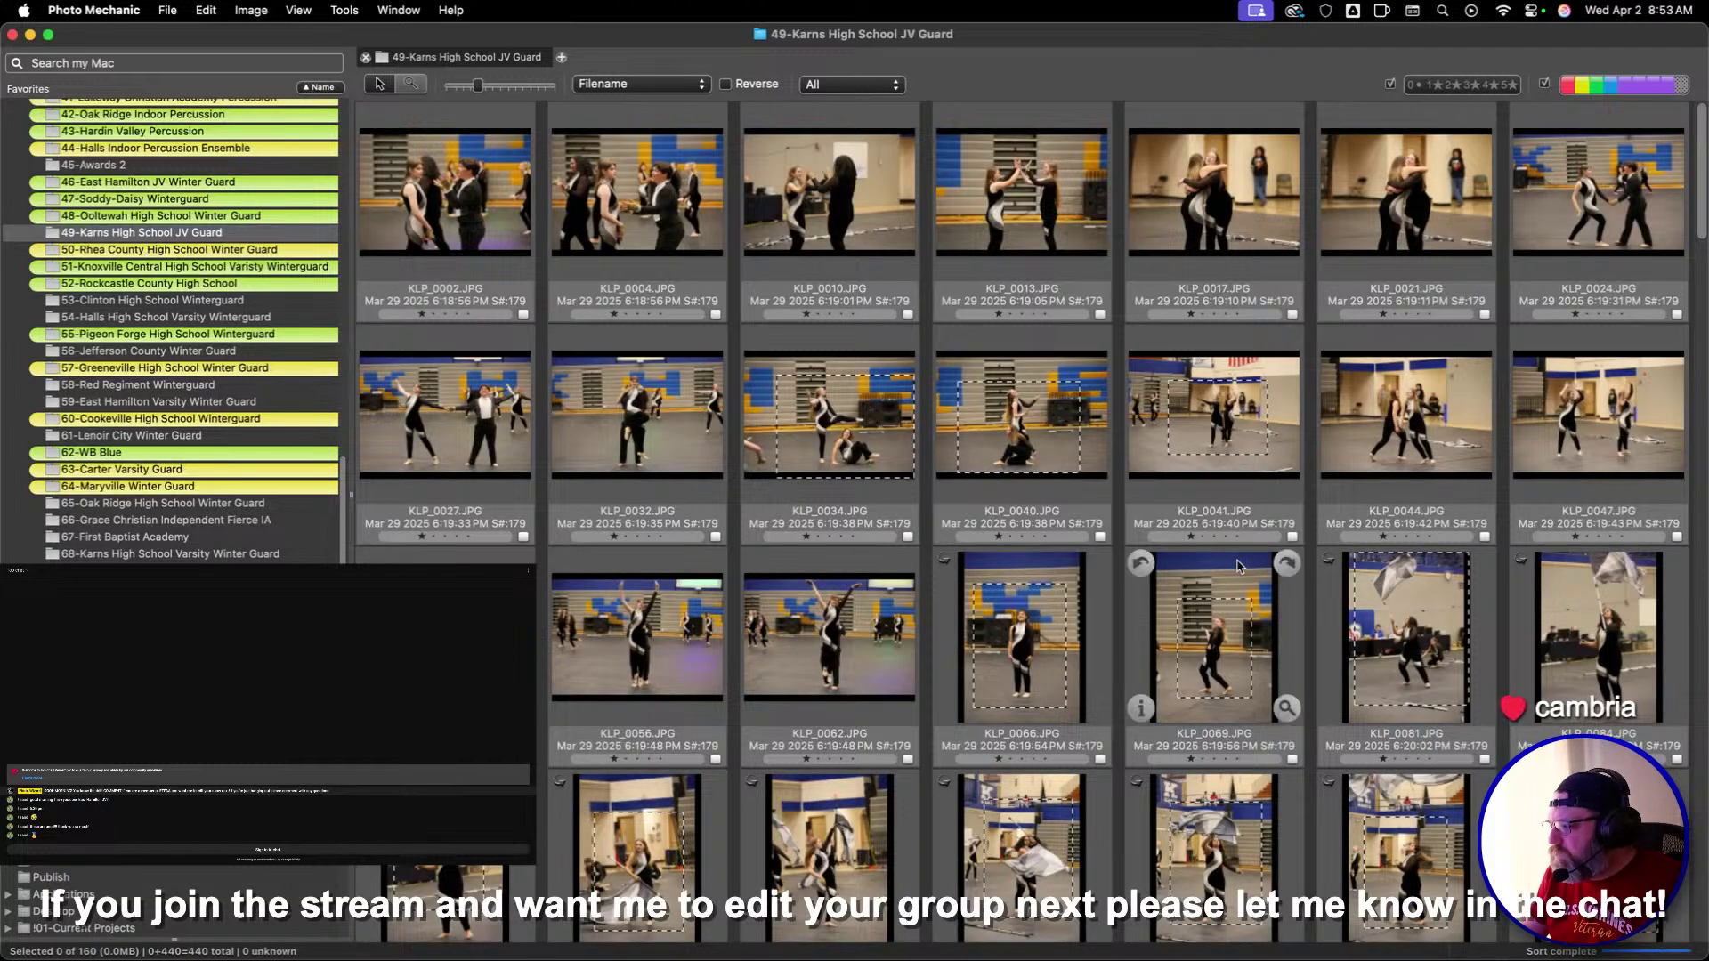
Recheck the early 1-star photos in full preview, starting from KLP_0010.JPG and going back and forth as far as KLP_0104.JPG
double_click(852, 205)
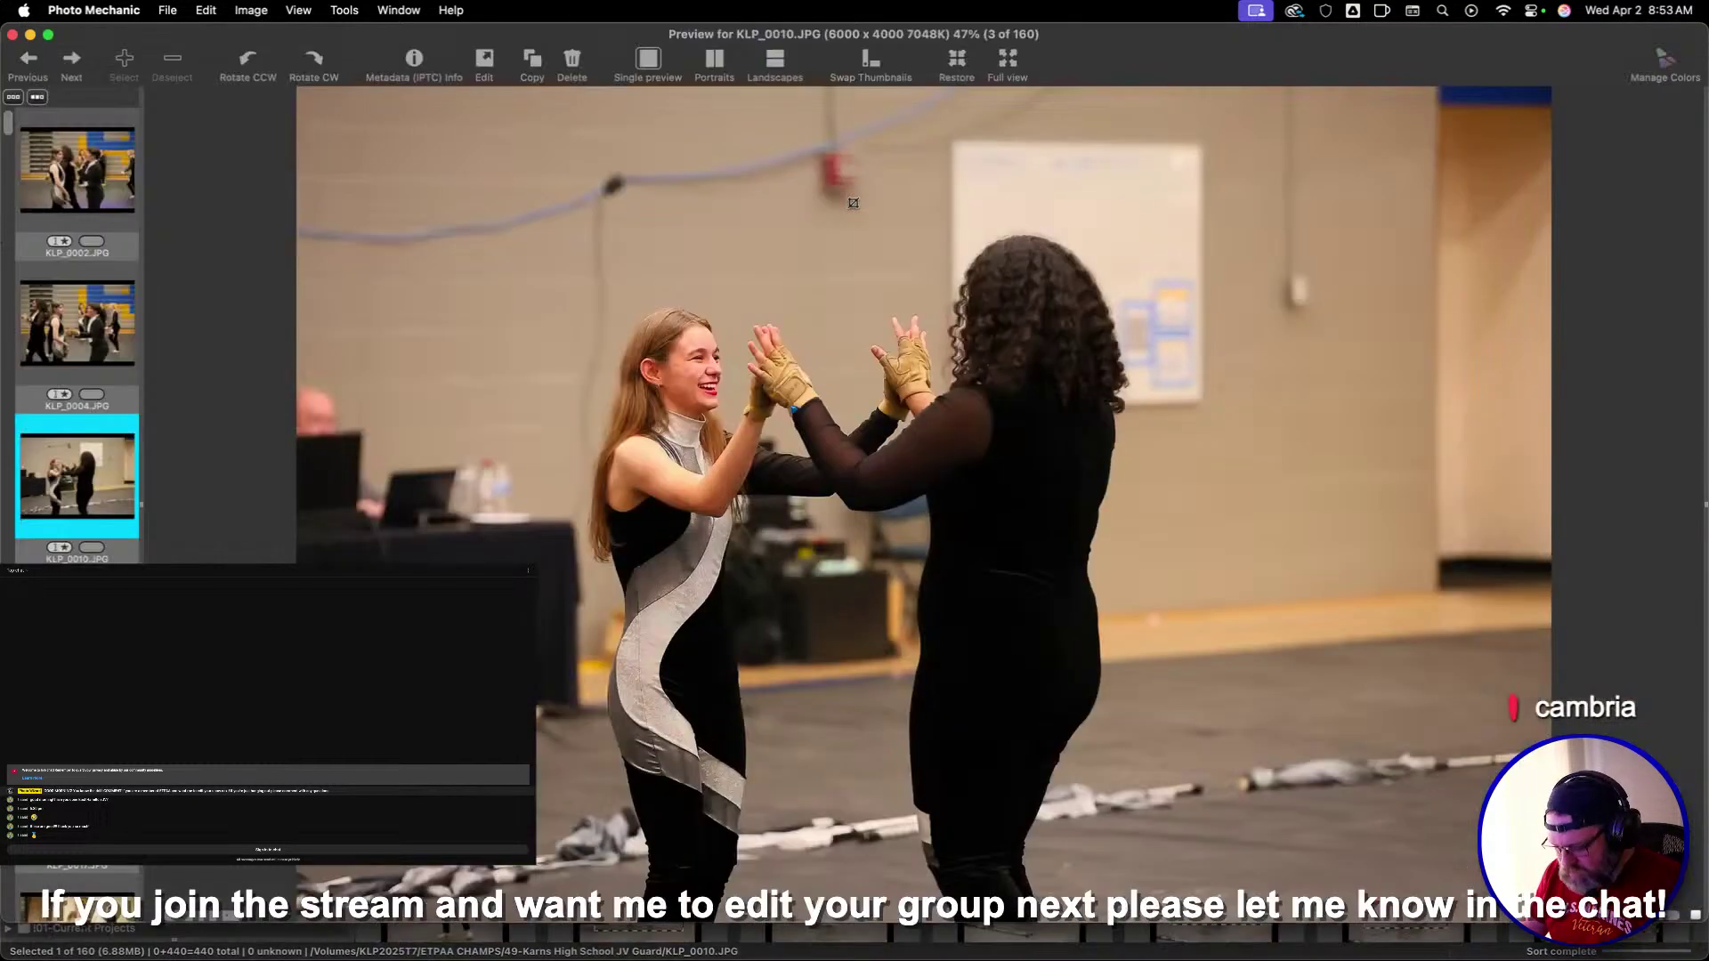
key("Right")
key("Right")
key("Right")
key("Right")
key("Right")
key("Right")
key("Right")
key("Right")
key("Right")
key("Right")
key("Right")
key("Right")
key("Right")
key("Right")
key("Right")
key("Right")
key("Right")
key("Right")
key("Right")
key("Right")
key("Right")
key("Right")
key("Right")
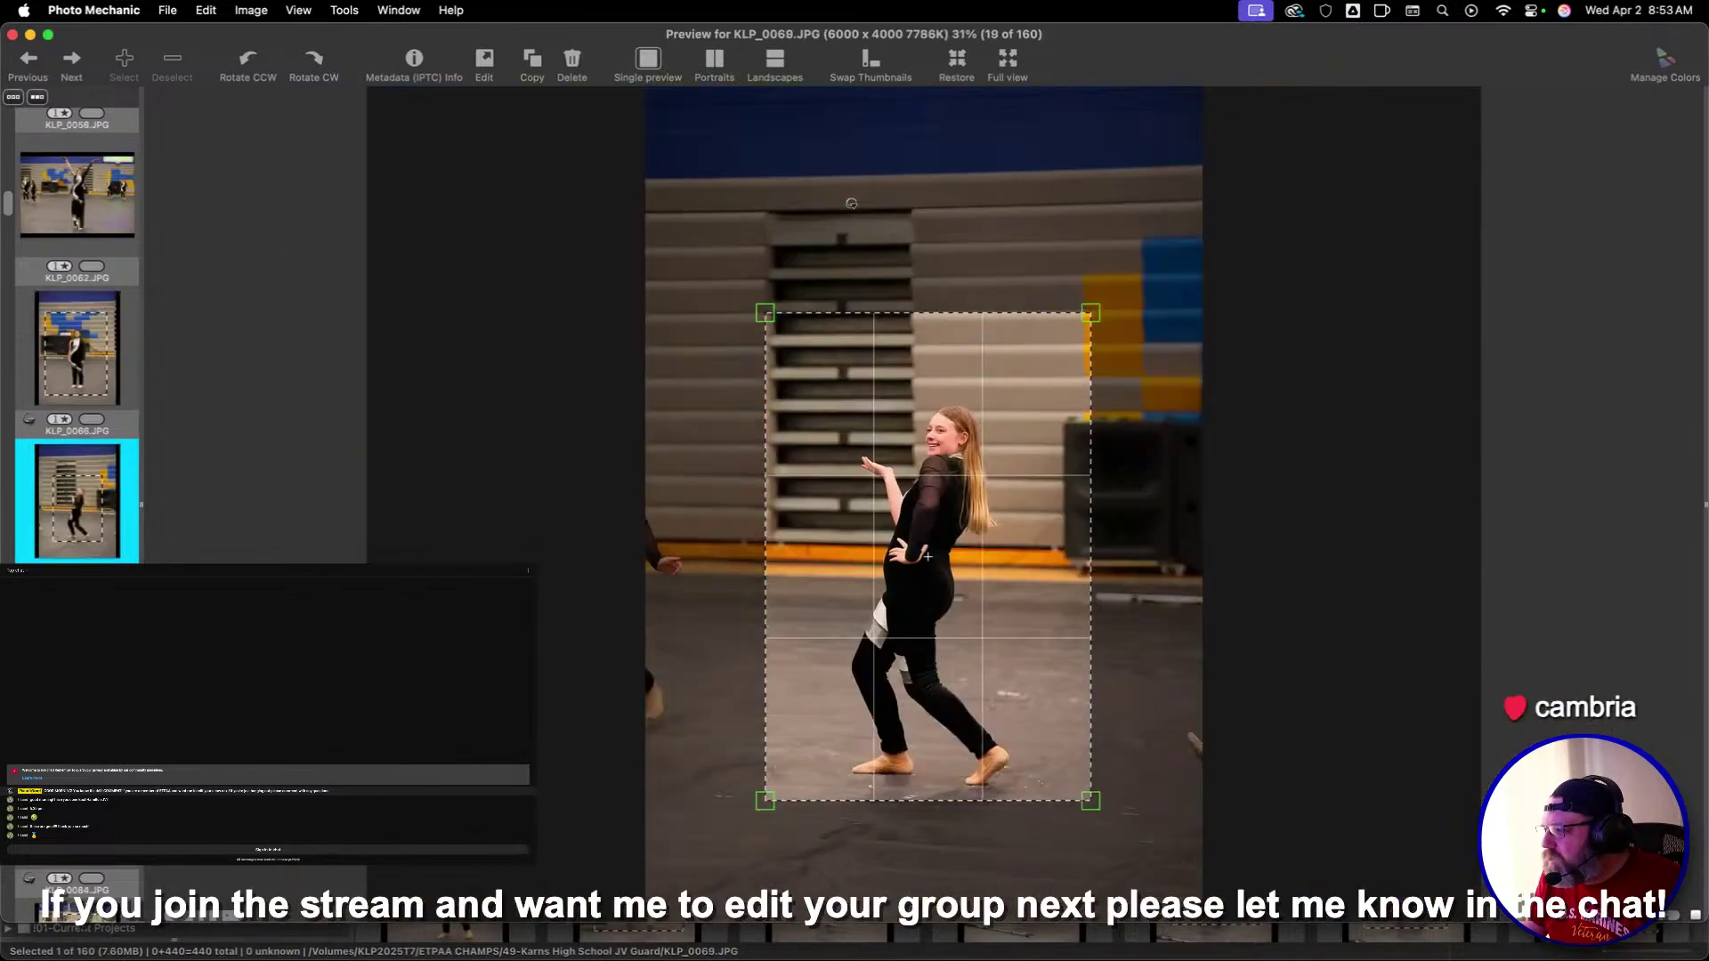
key("Left")
key("Left")
key("Left")
key("Left")
key("Left")
key("Left")
key("Left")
key("Left")
key("Left")
key("Left")
key("Left")
key("Left")
key("Left")
key("Left")
key("Left")
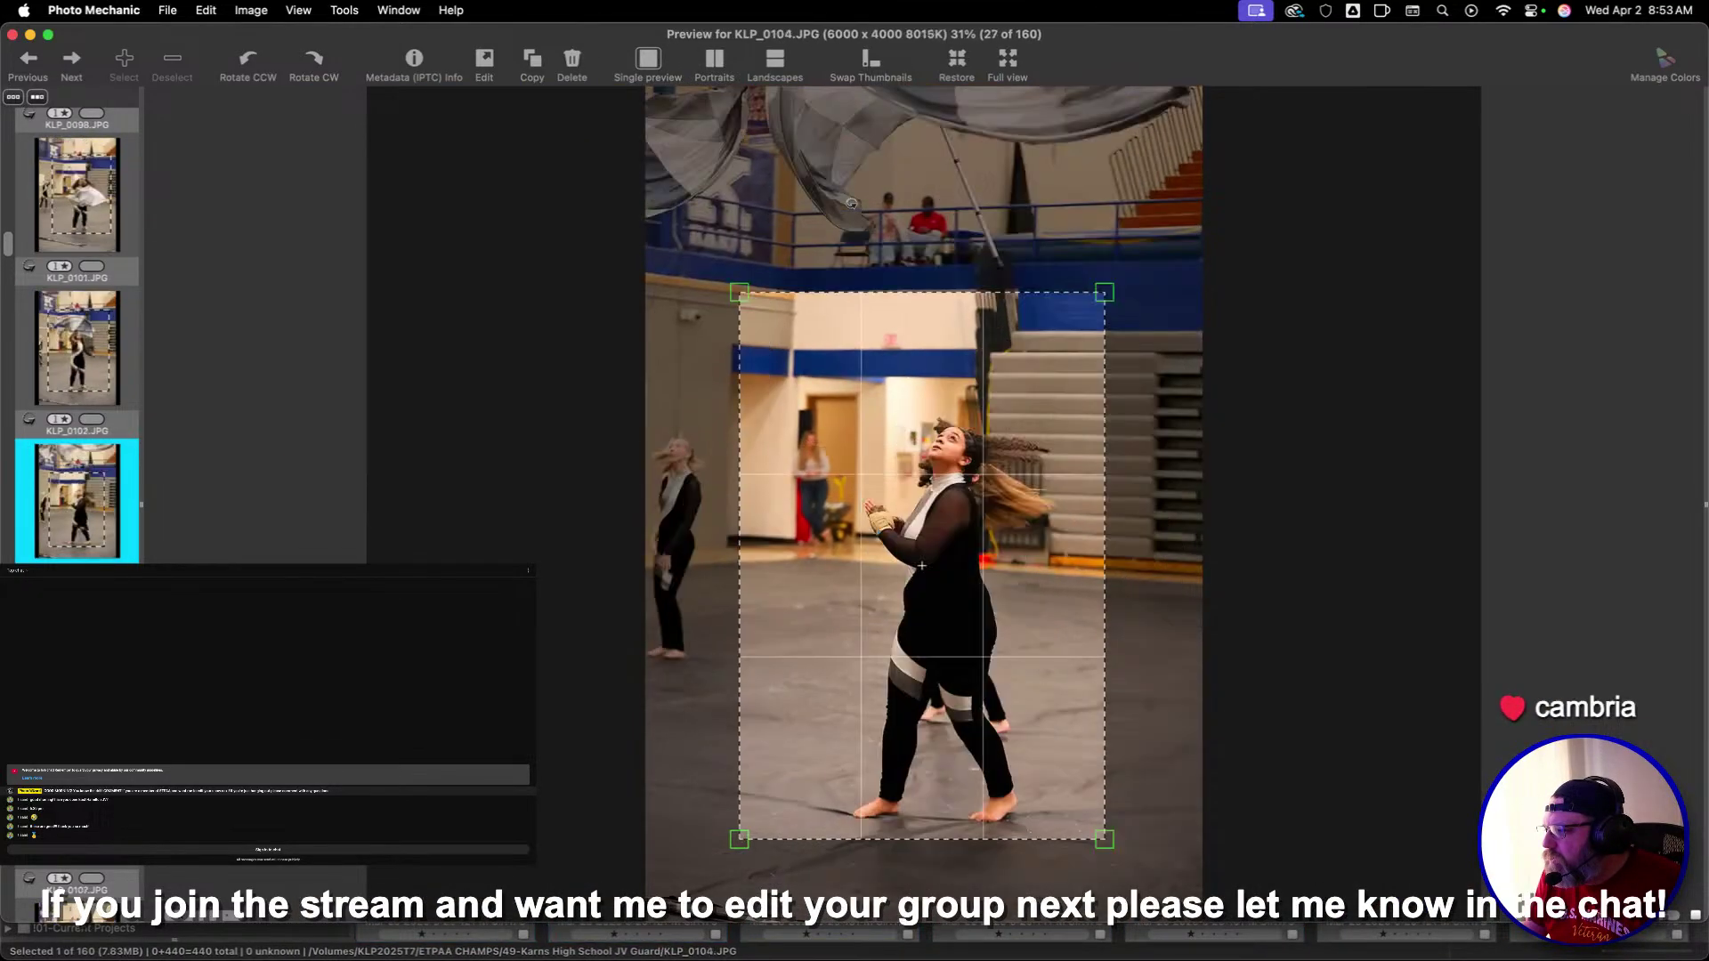
key("Right")
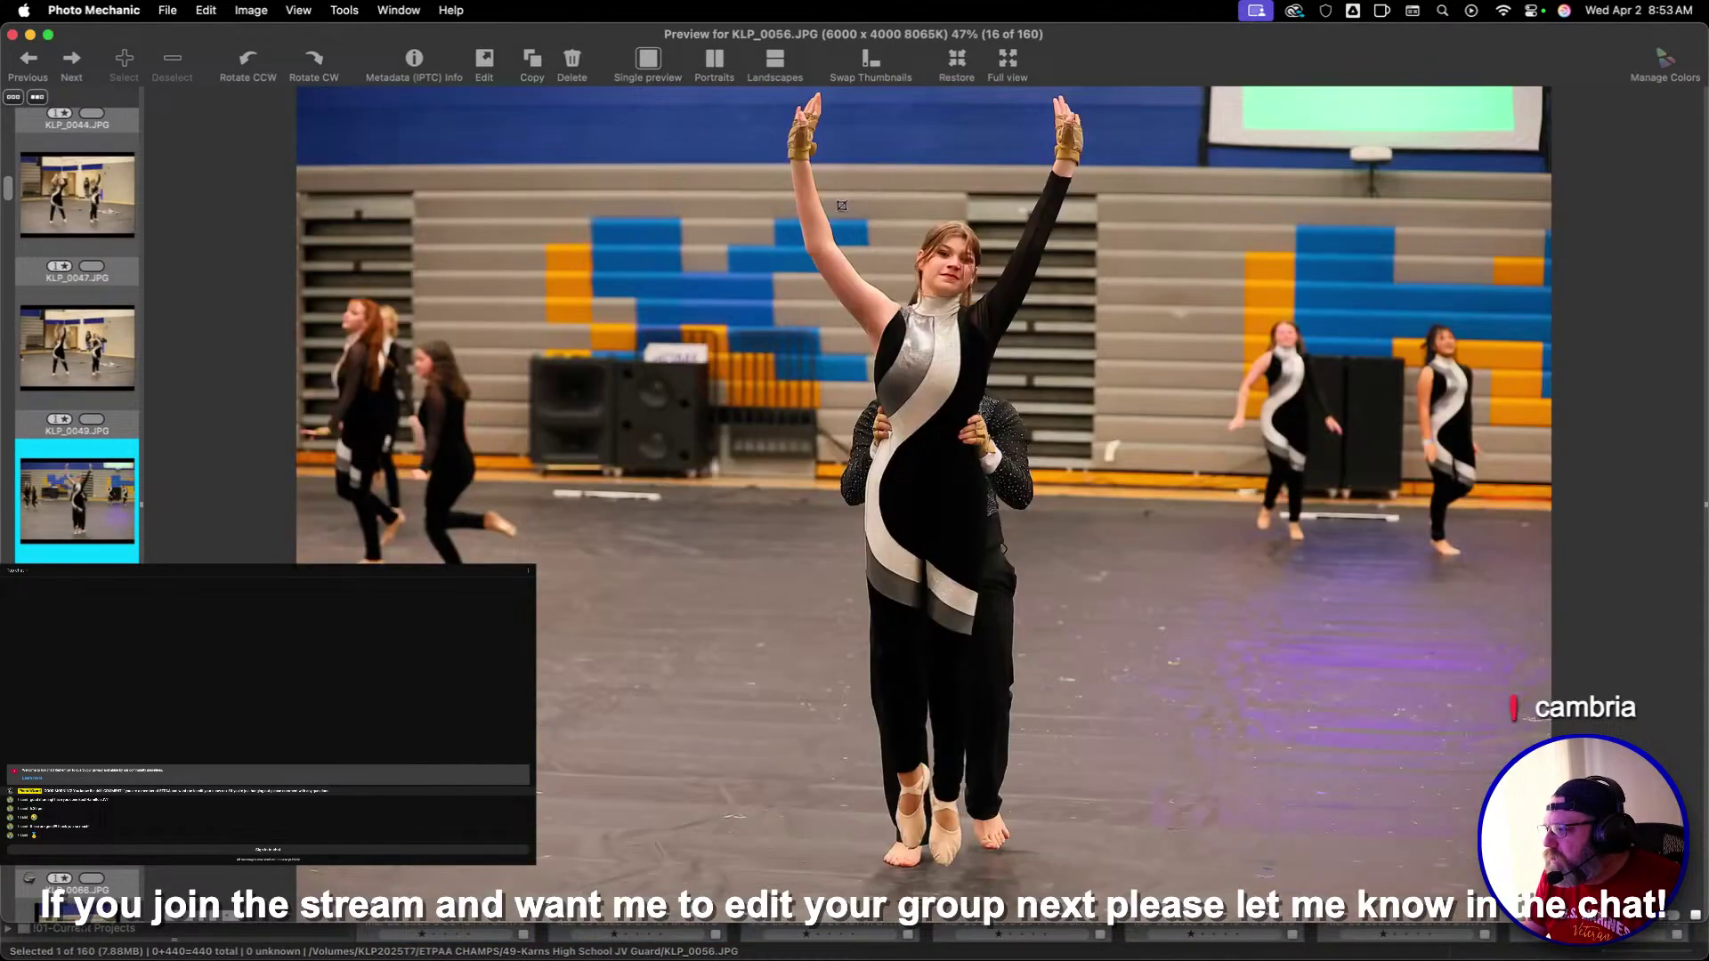
key("Right")
key("Right")
key("Right")
key("Right")
key("Right")
key("Right")
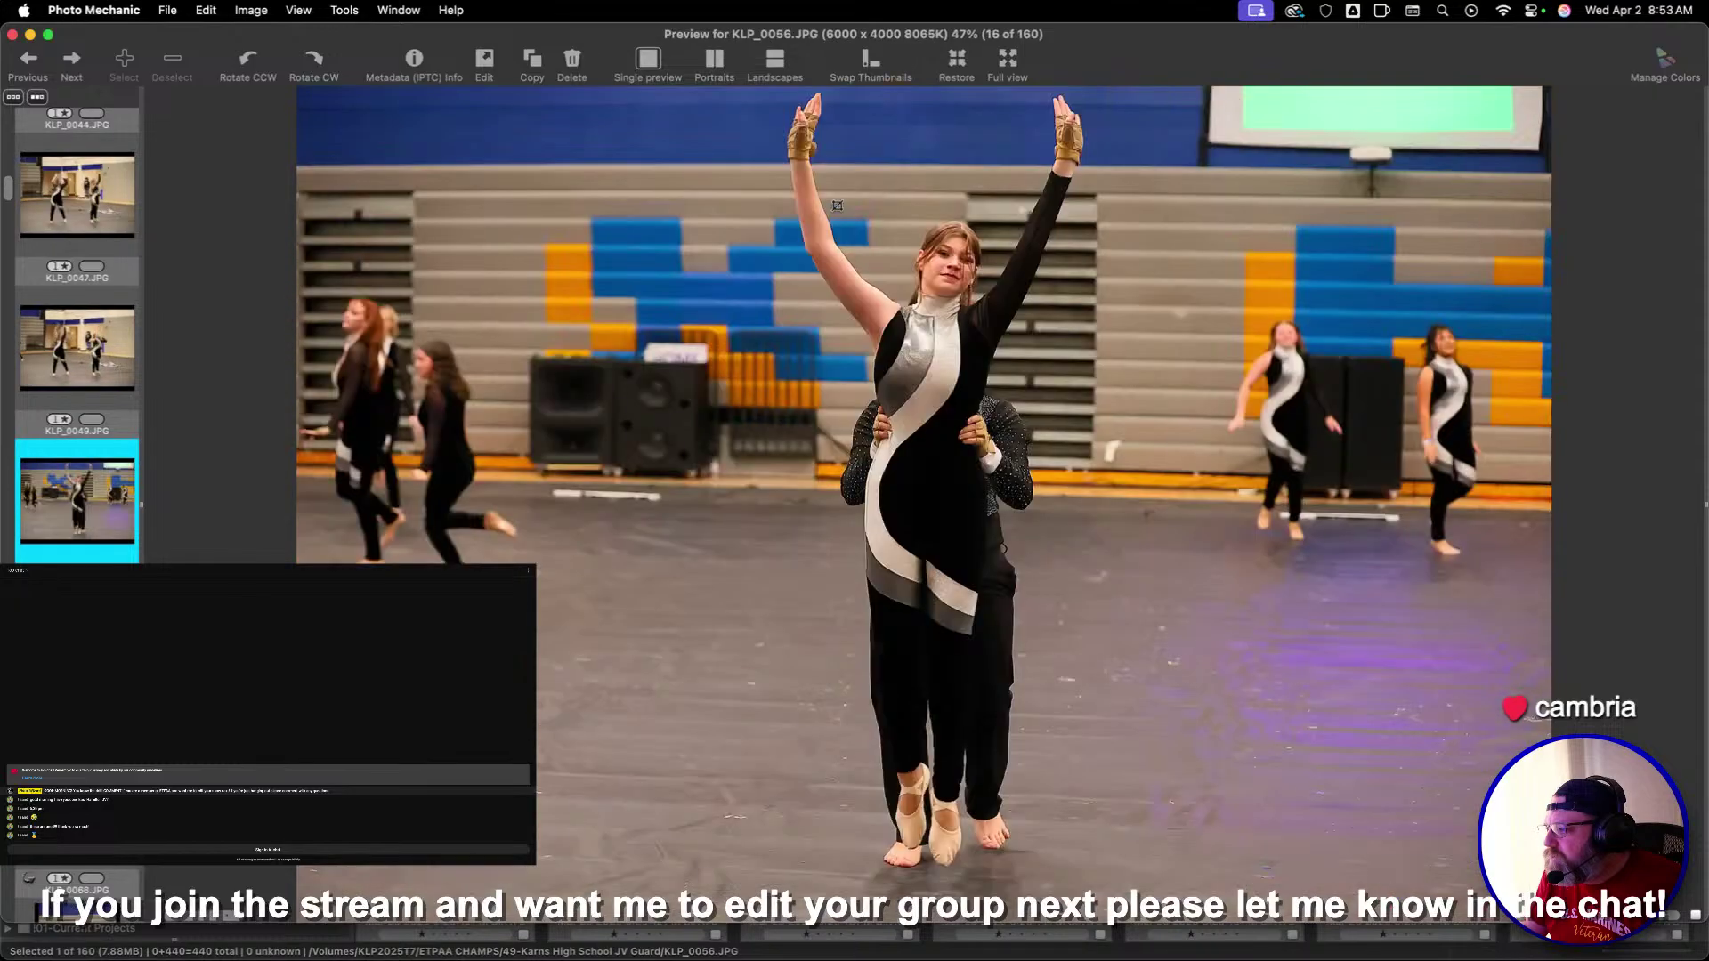
Recheck the 1-star photos from KLP_0056.JPG through KLP_0138.JPG one by one in the preview
key("Right")
key("Right")
key("Right")
key("Right")
key("Right")
key("Right")
key("Right")
key("Right")
key("Right")
key("Right")
key("Right")
key("Right")
key("Right")
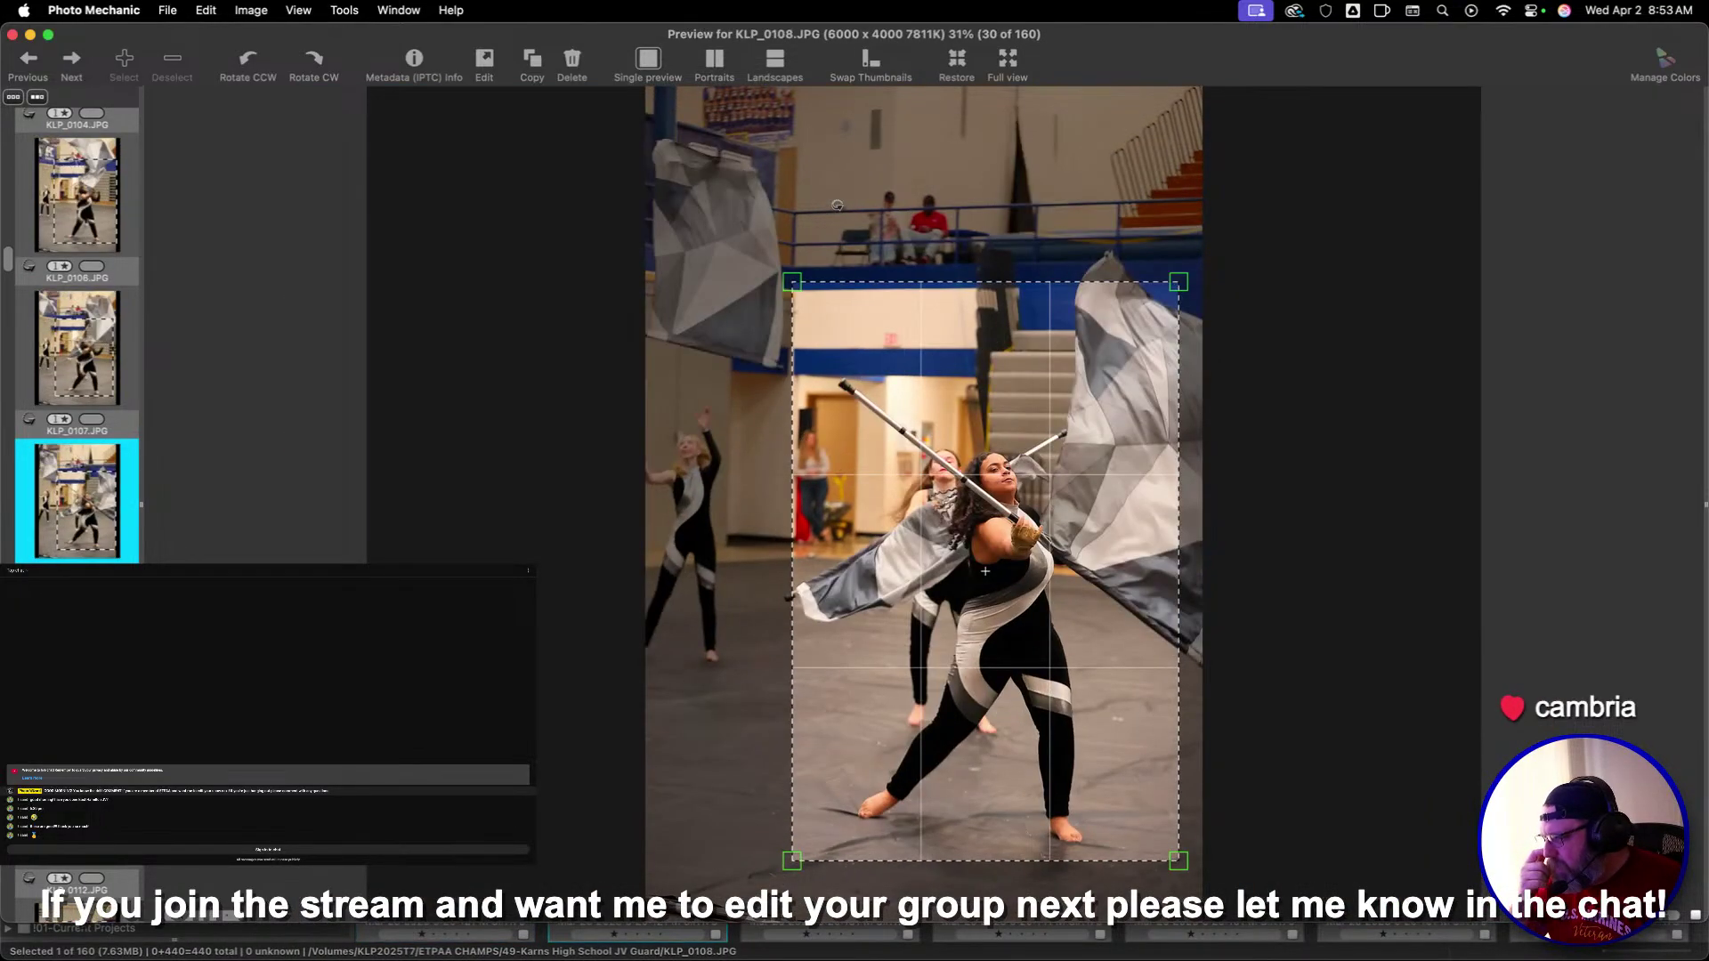
key("Right")
key("Right")
key("Right")
key("Right")
key("Right")
key("Right")
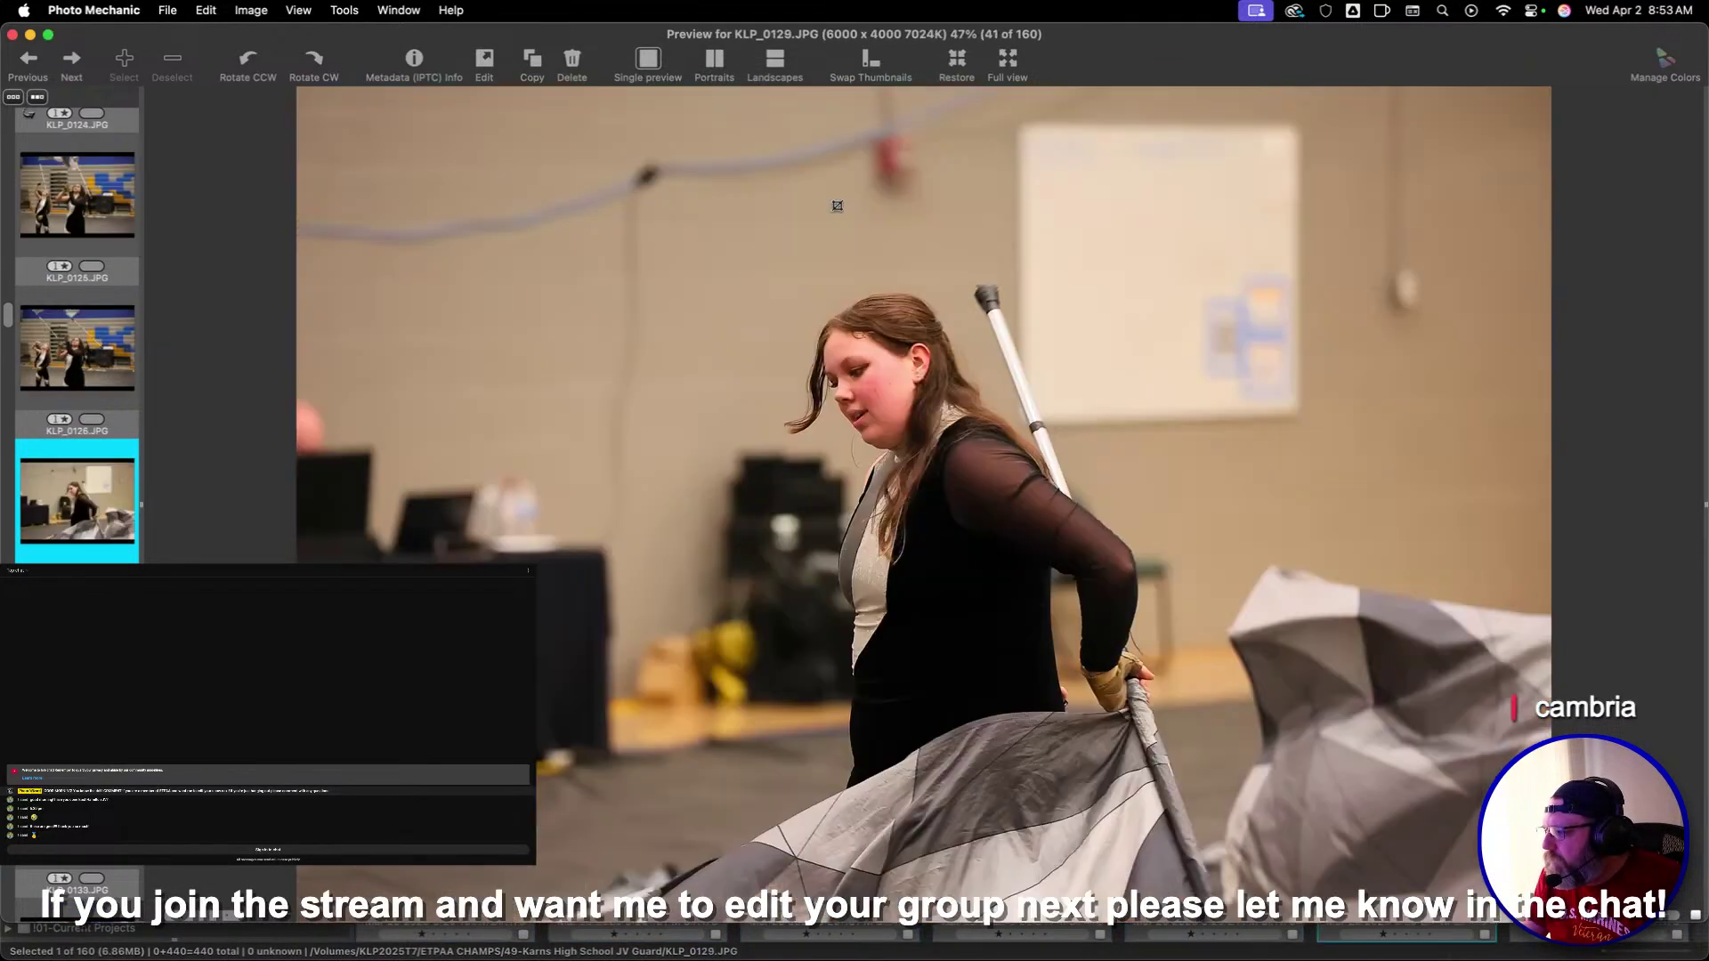
key("Right")
key("Right")
key("Right")
key("Right")
key("Right")
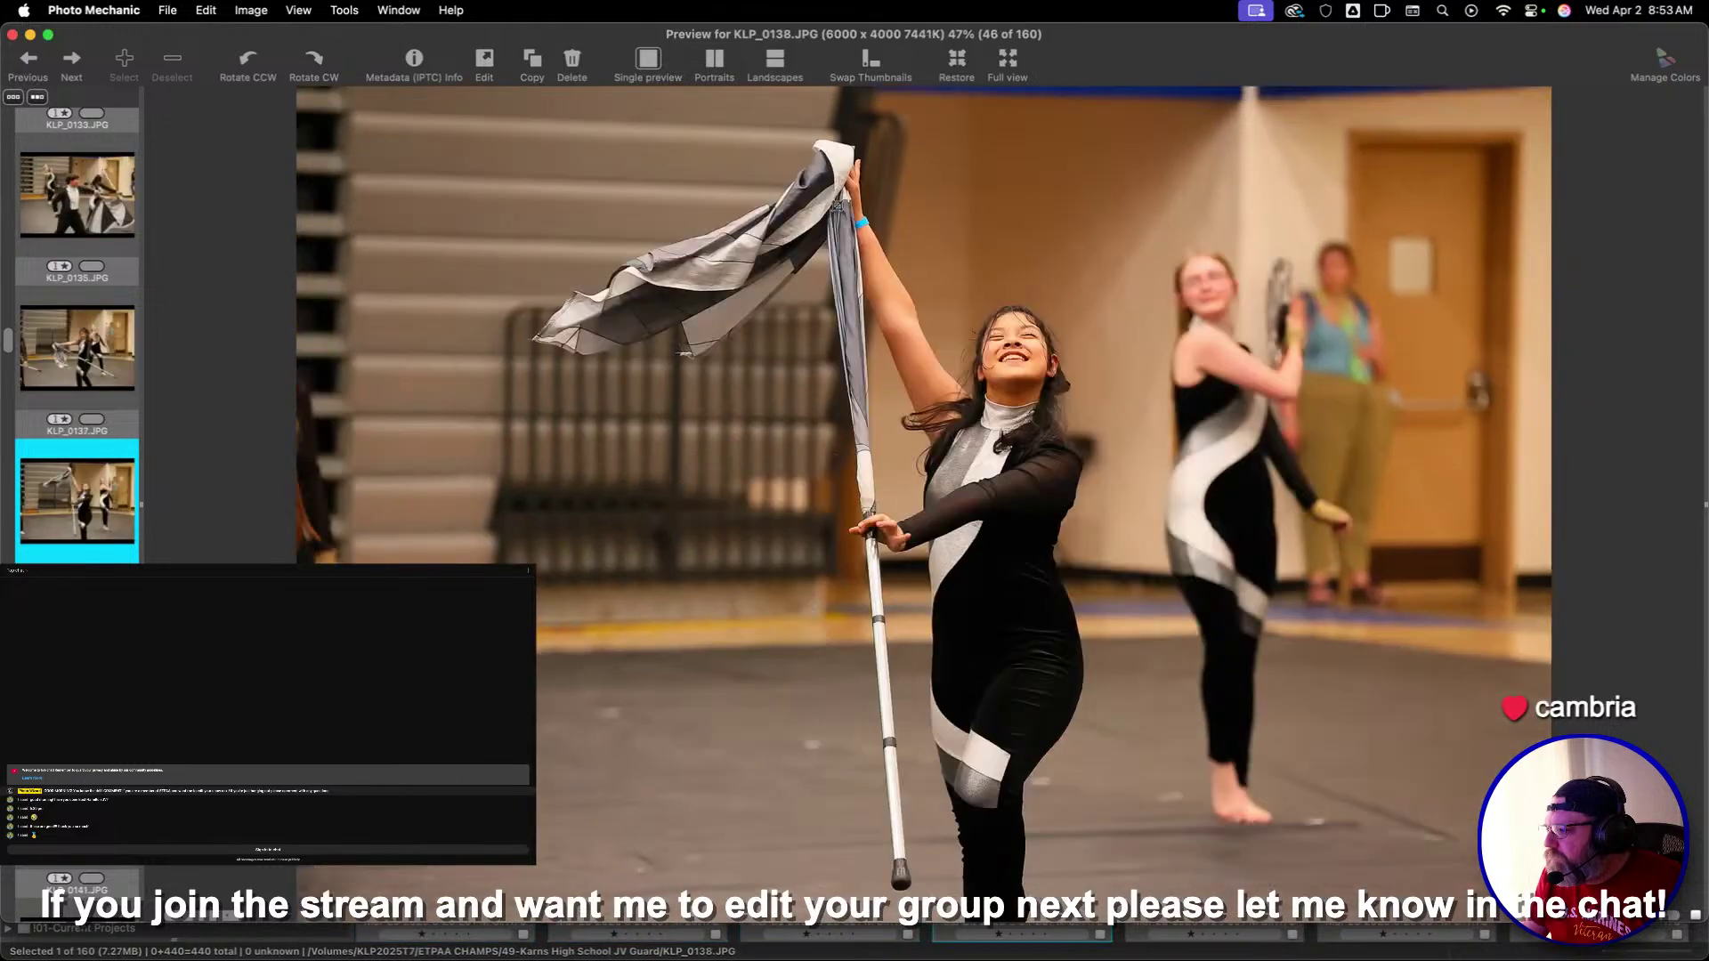
Compare KLP_0137.JPG to KLP_0139.JPG and crop KLP_0139.JPG to a vertical frame around the smiling performer raising the flag
key("Left")
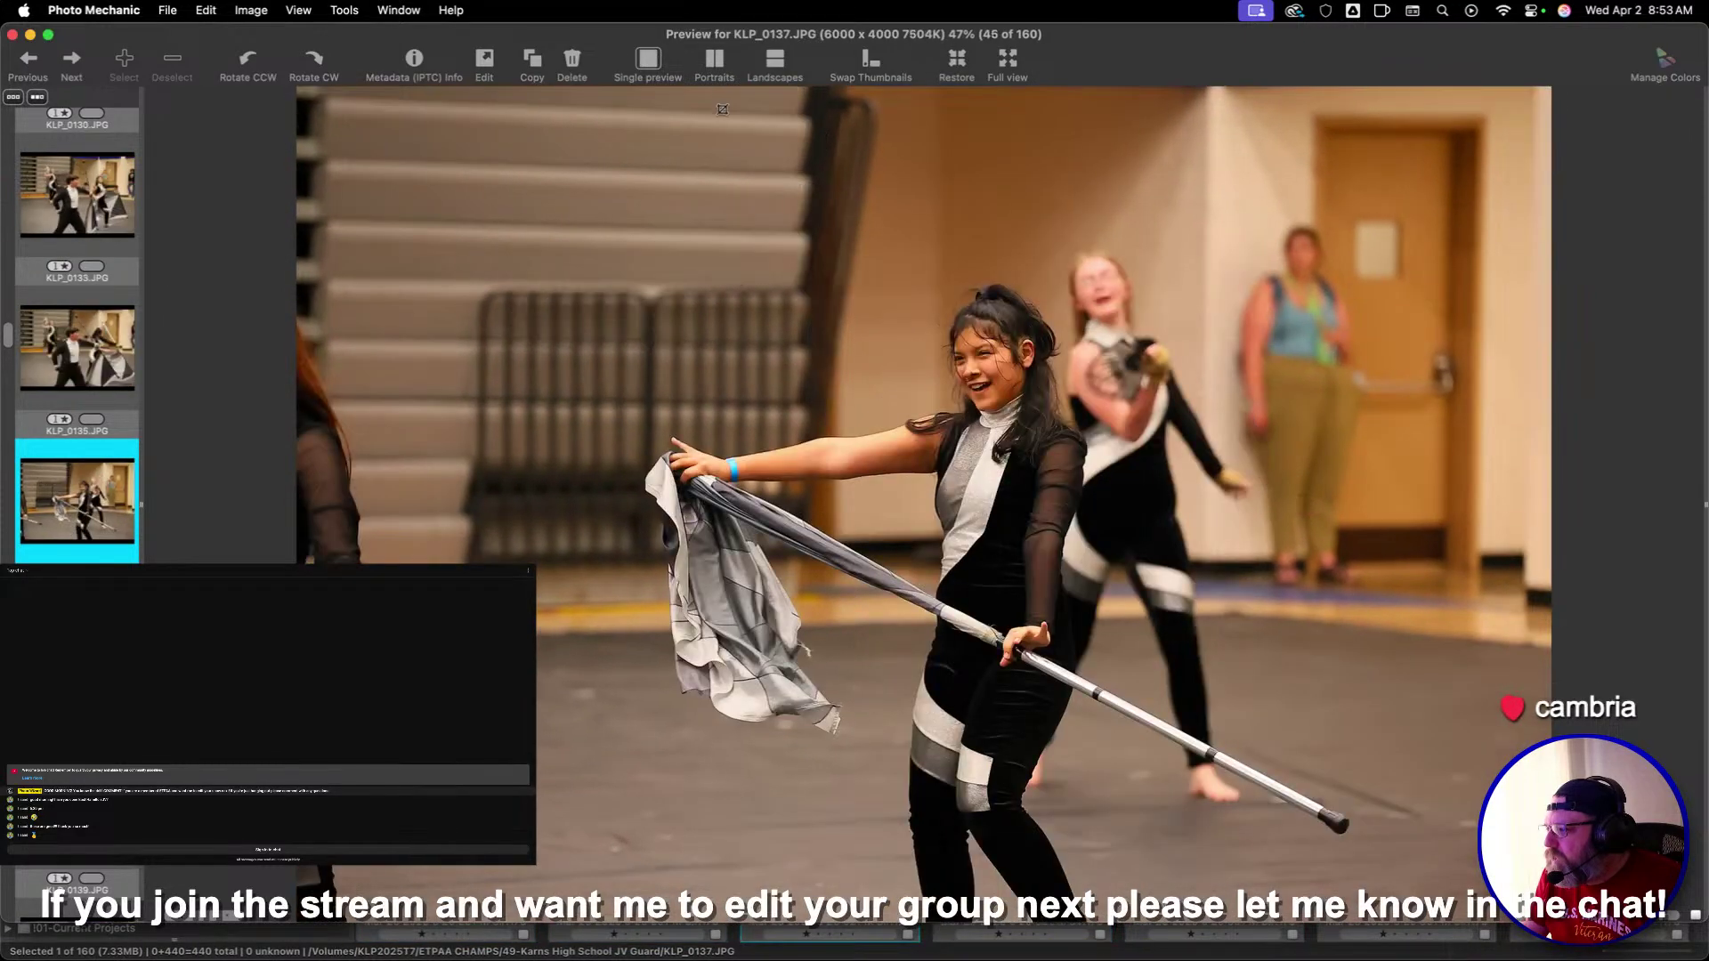
key("Right")
key("Right")
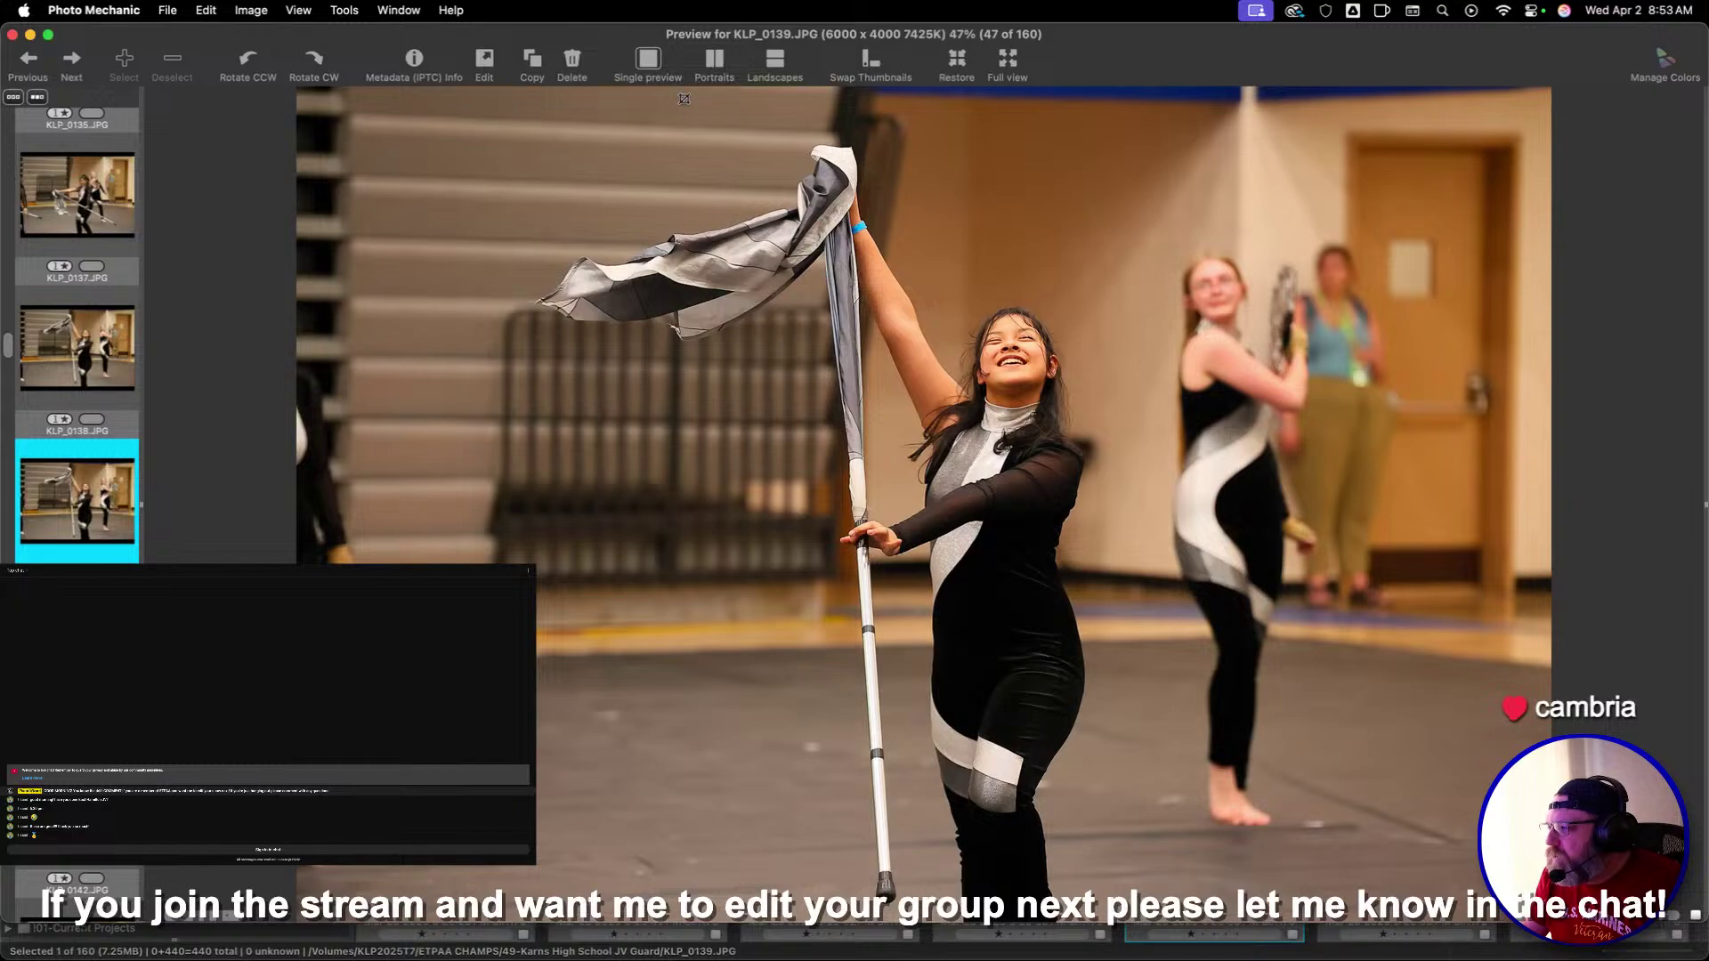
left_click_drag(684, 99, 1133, 709)
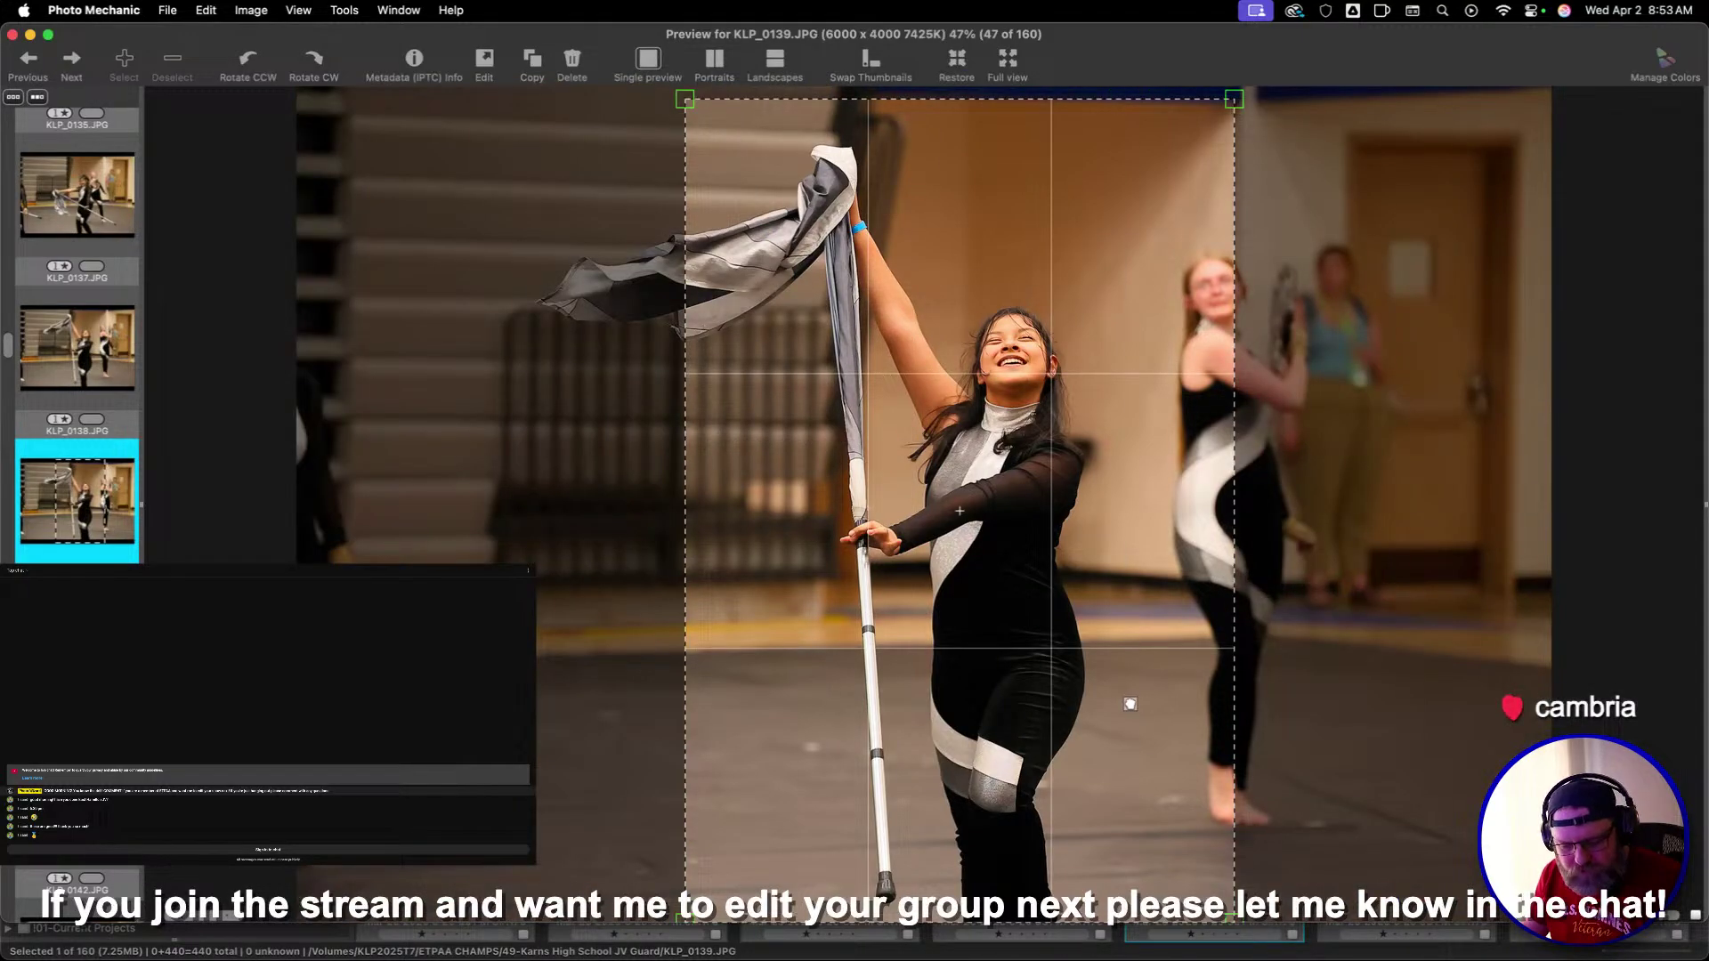
key("Right")
Leave the preview for a new blank contact sheet and give the 49-Karns High School JV Guard folder a green color label
key("Escape")
key("super+n")
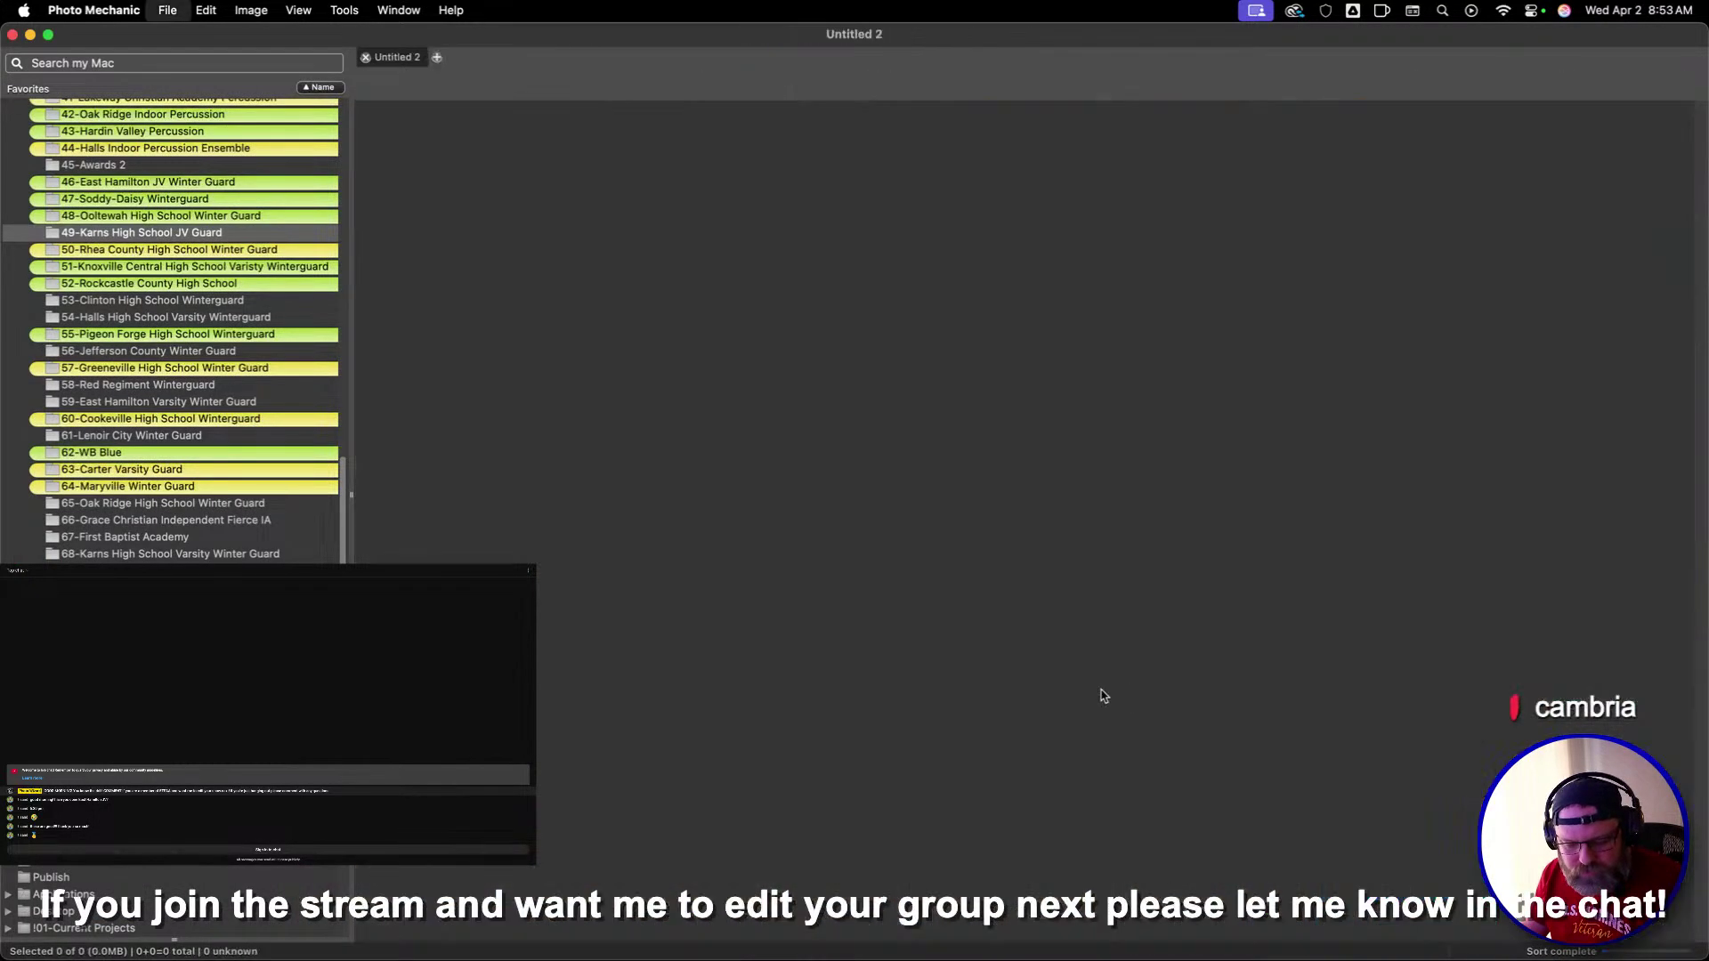
right_click(236, 234)
mouse_move(272, 244)
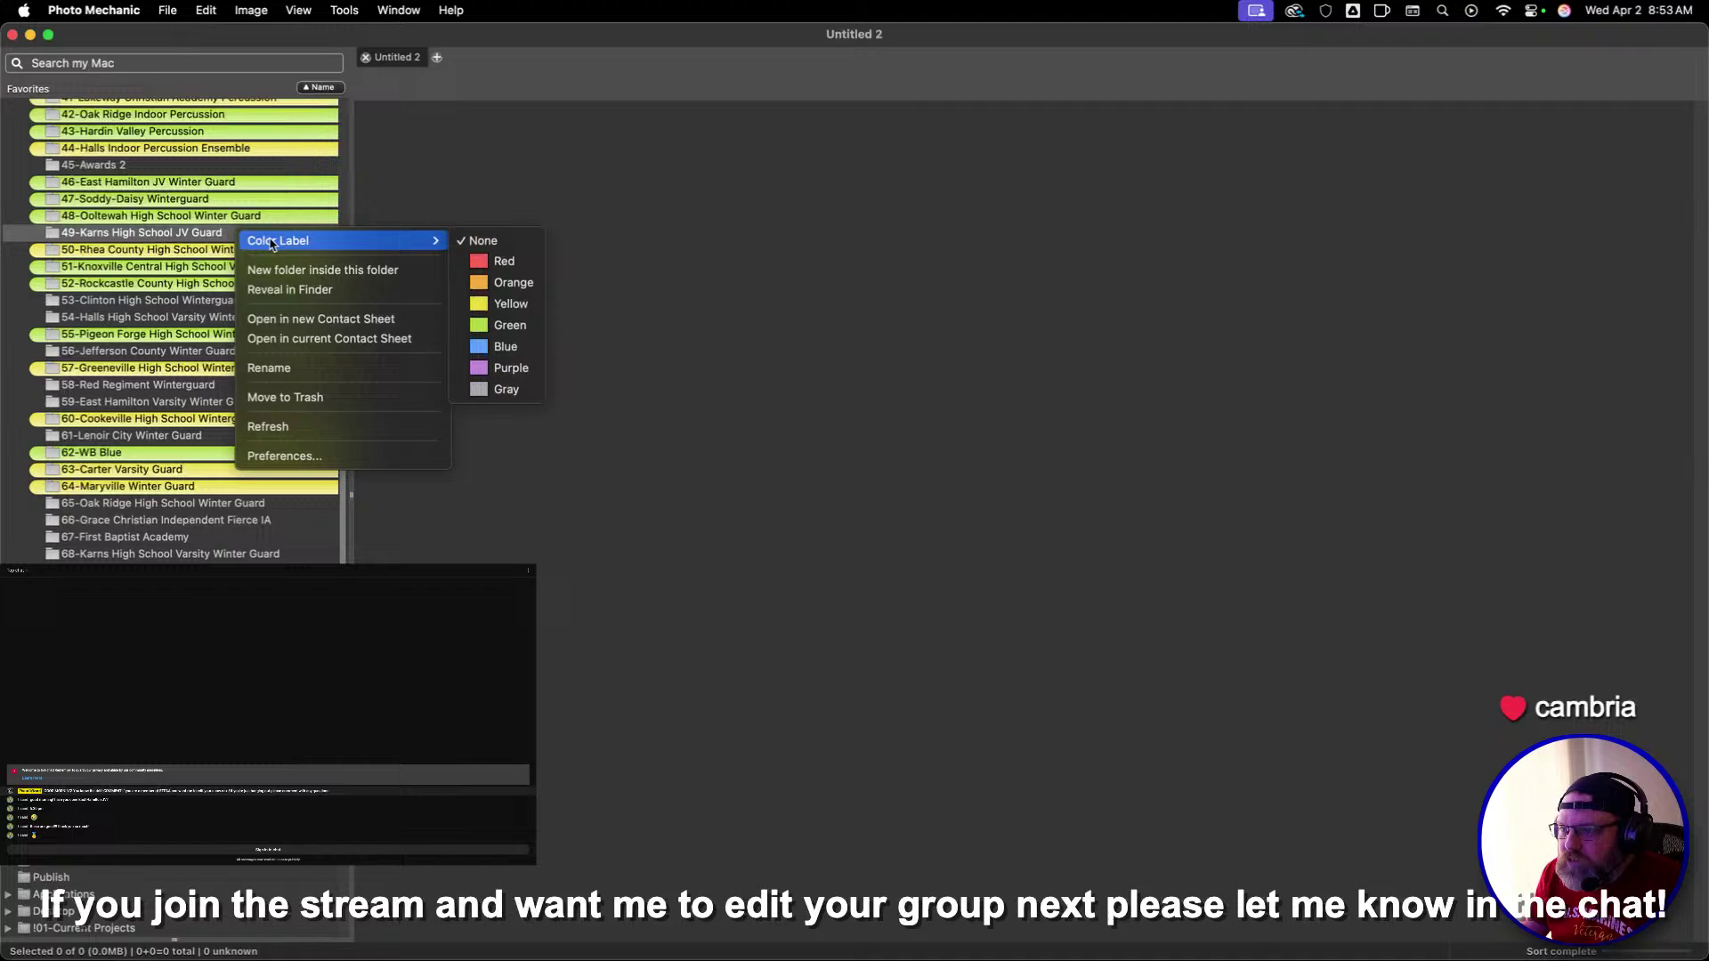
left_click(526, 324)
Open the 53-Clinton High School Winterguard folder and review its opening photos KLP_0001.JPG to KLP_0006.JPG in full preview
left_click(242, 303)
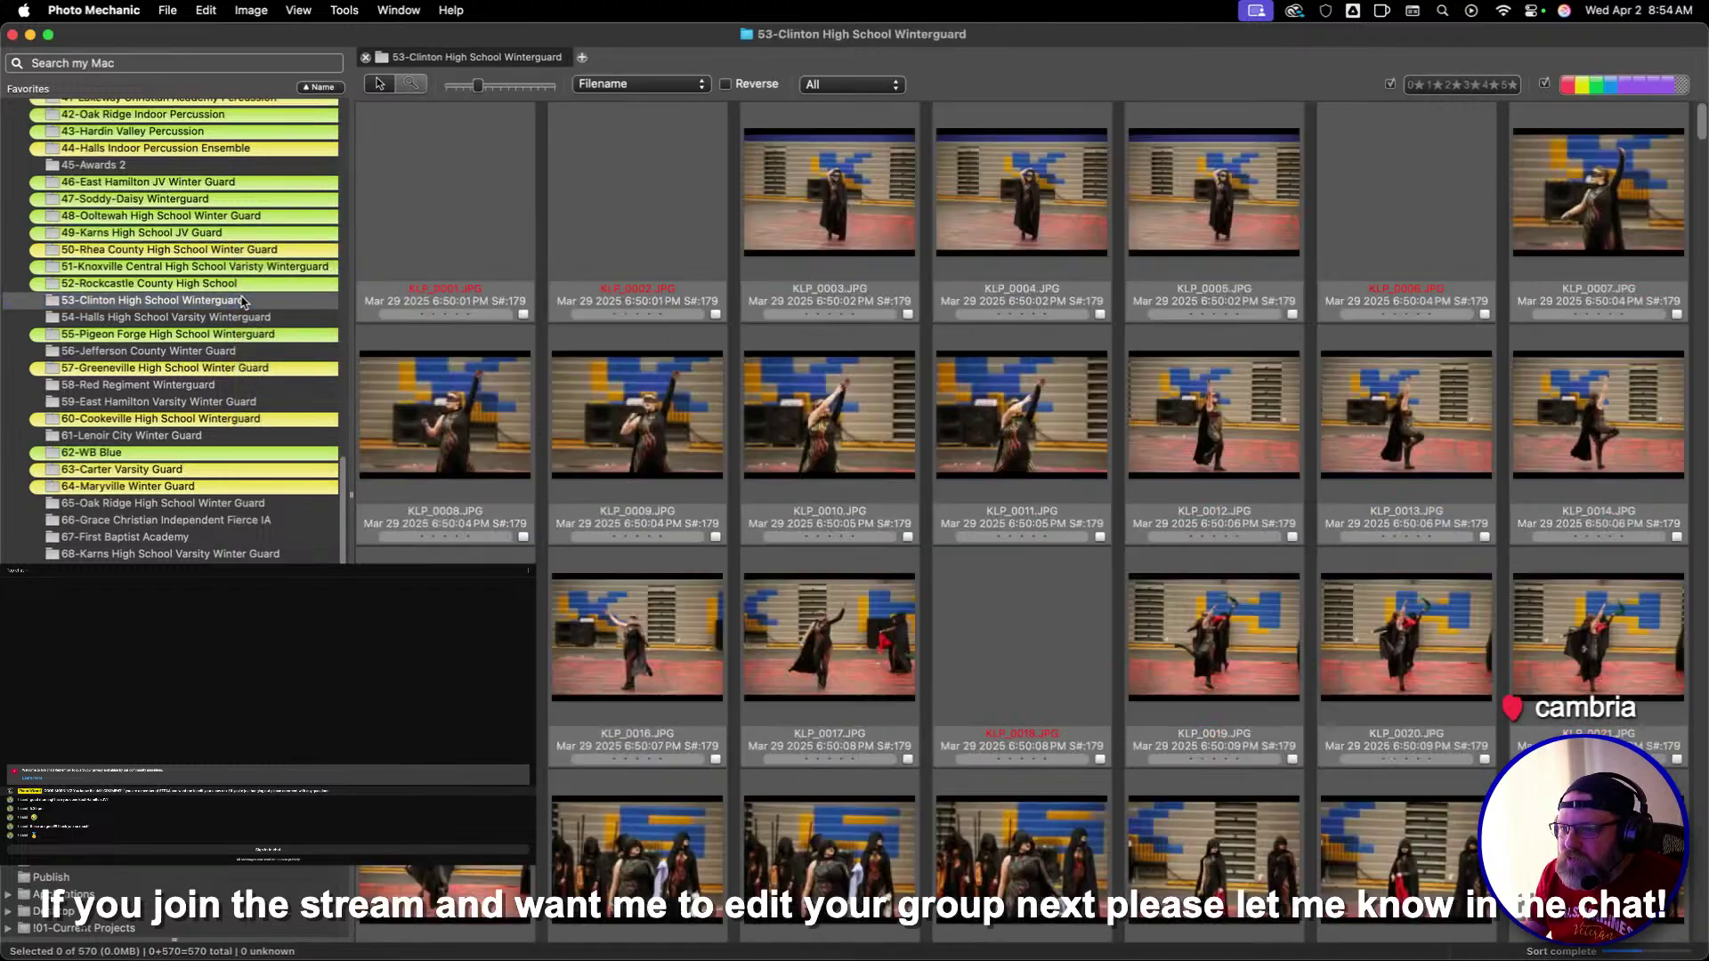
double_click(429, 193)
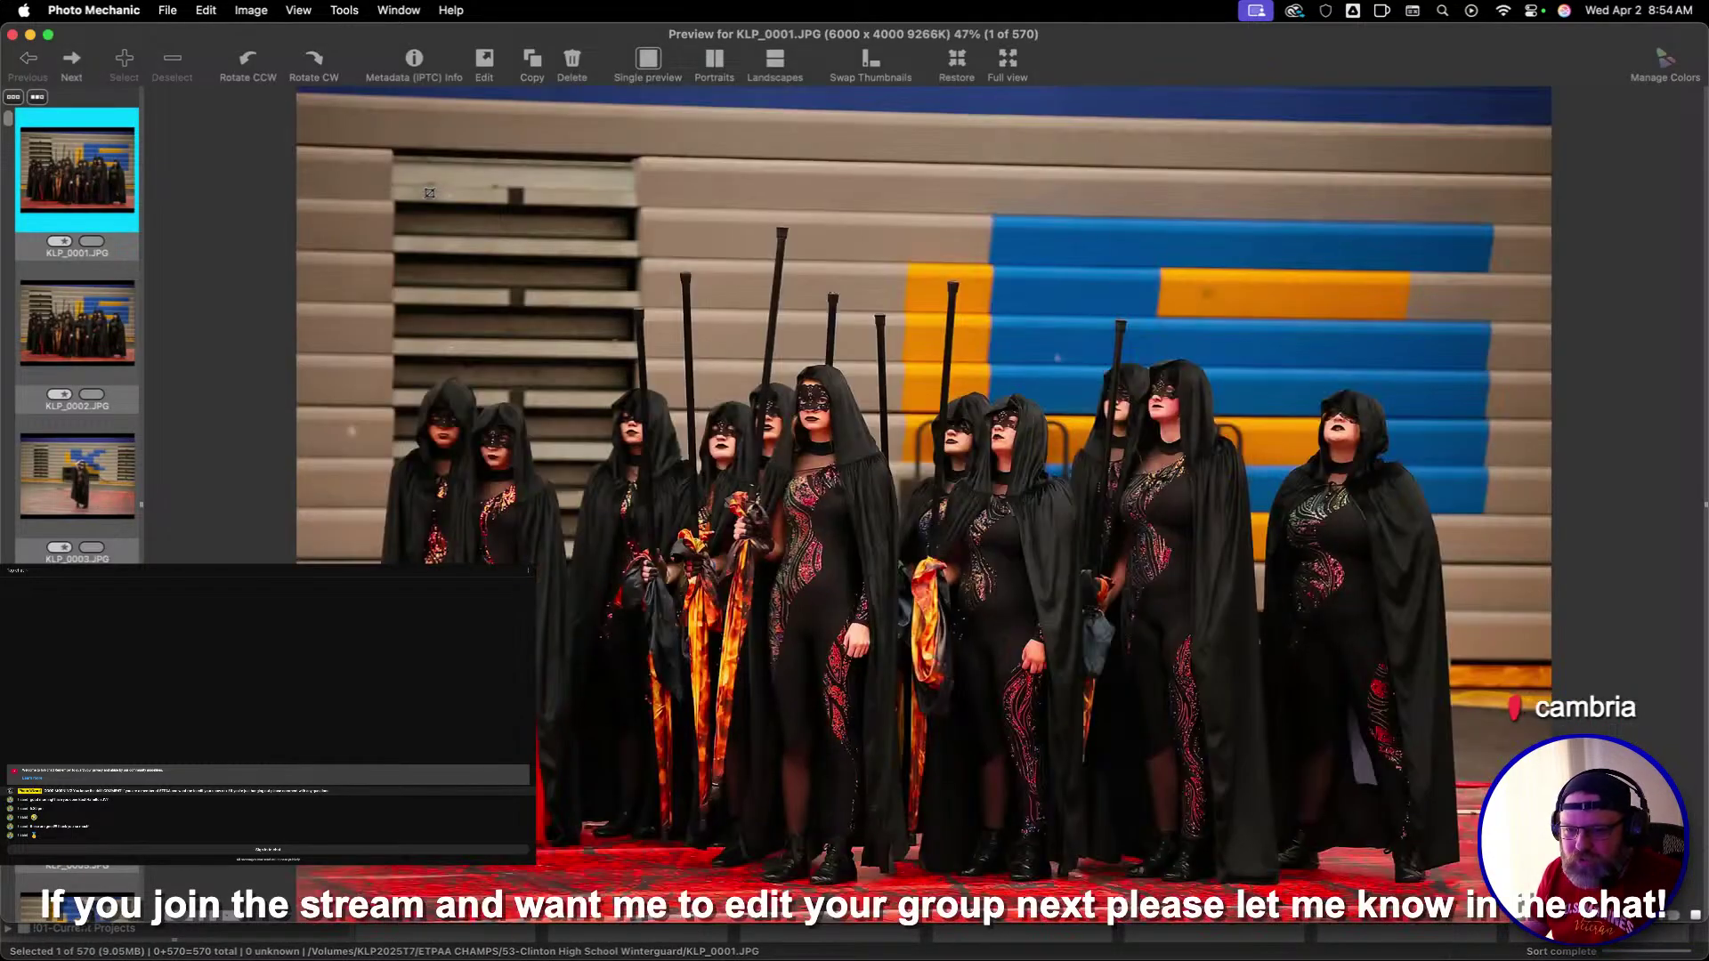
key("Right")
key("Right")
key("Left")
key("Left")
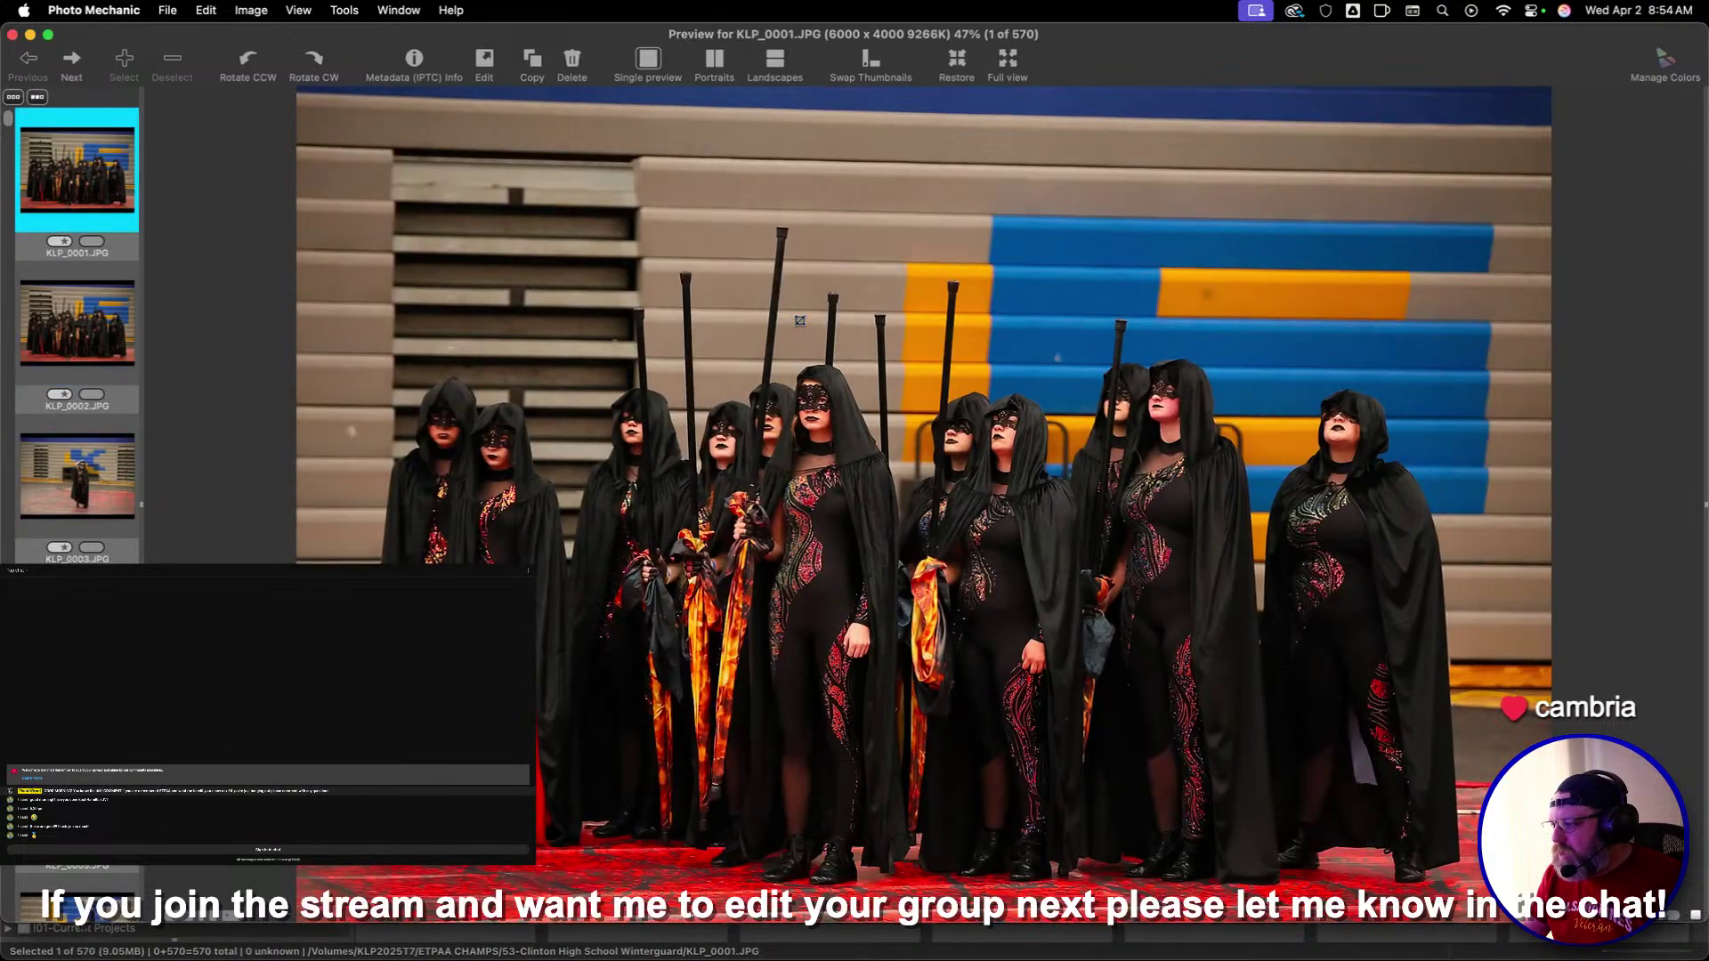
key("Right")
key("Right")
key("Right")
key("Right")
key("Right")
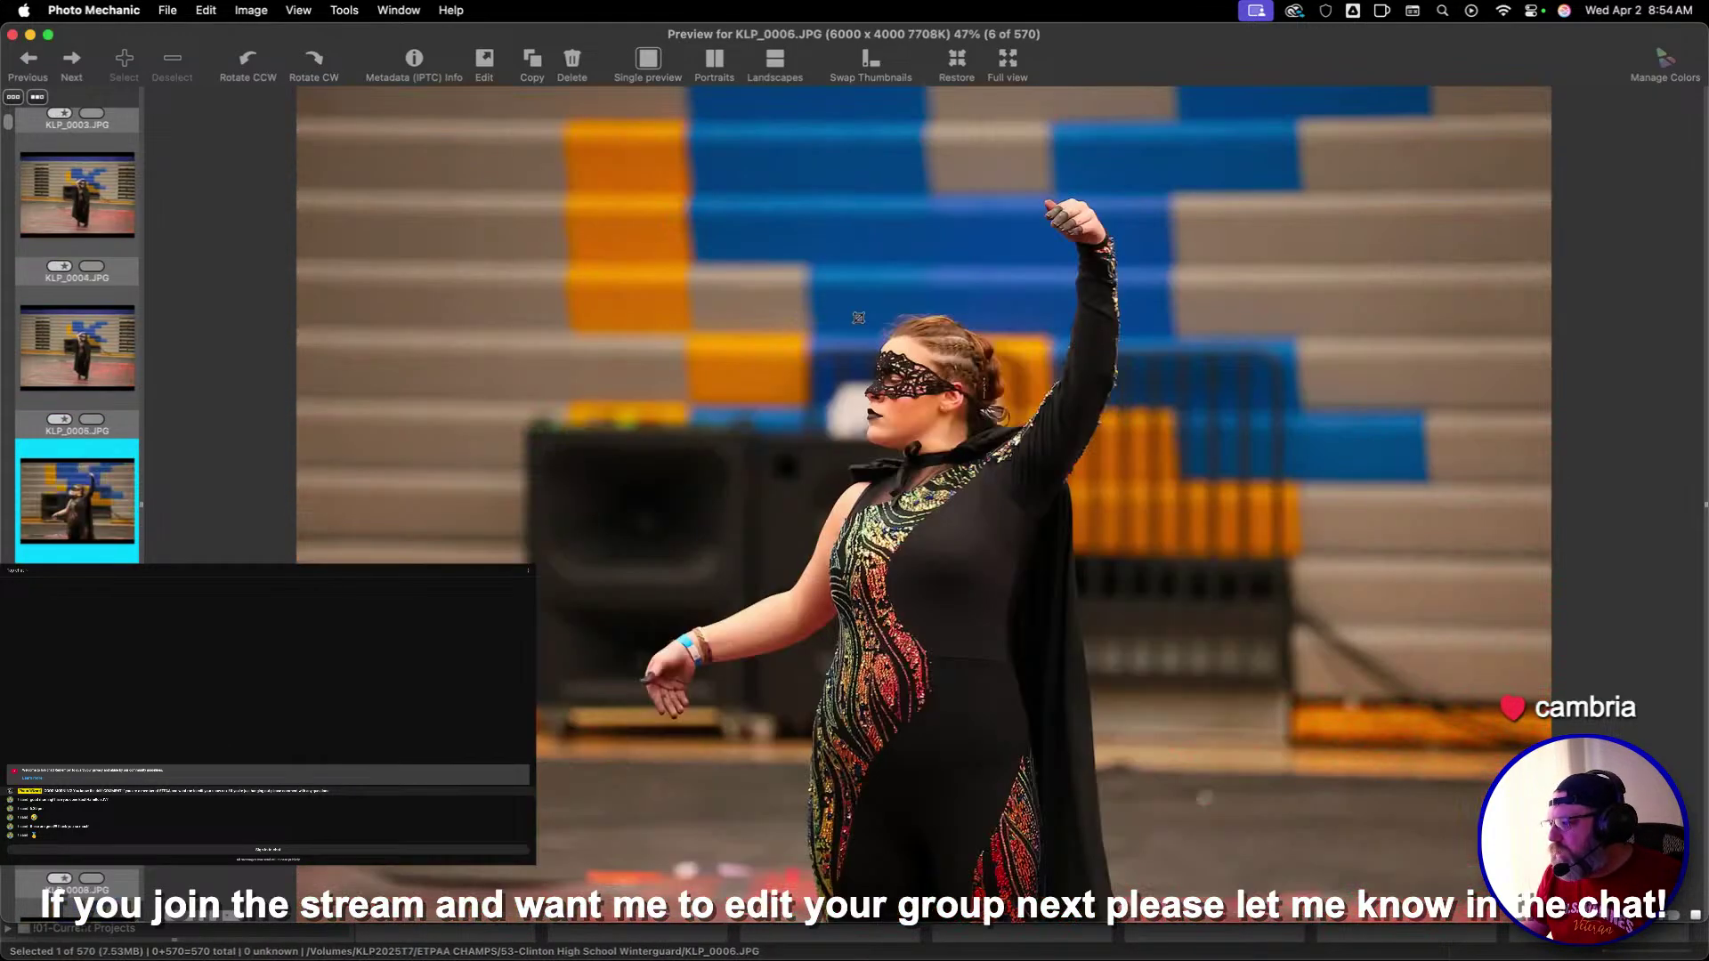
Crop KLP_0005.JPG around the solo caped performer and reposition the crop to frame her
key("Left")
left_click_drag(679, 273, 1389, 733)
left_click_drag(1204, 580, 1113, 561)
key("Right")
key("Right")
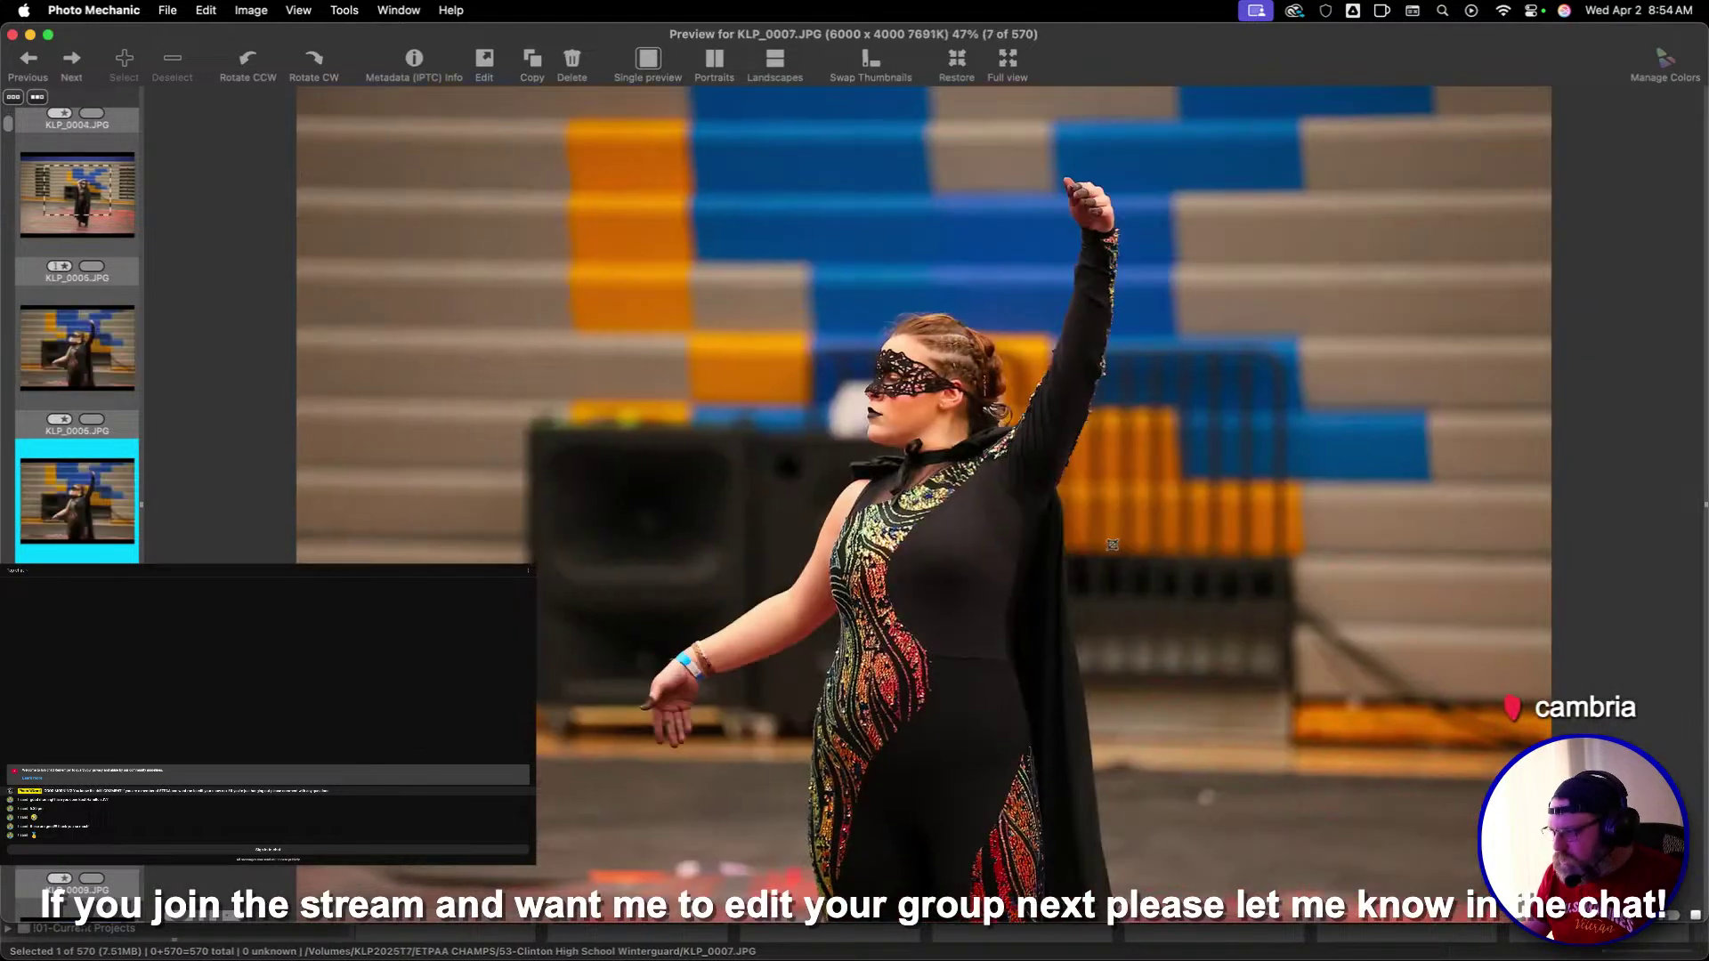
Review the solo shots KLP_0007.JPG to KLP_0016.JPG, comparing the masked performer's poses
key("Right")
key("Right")
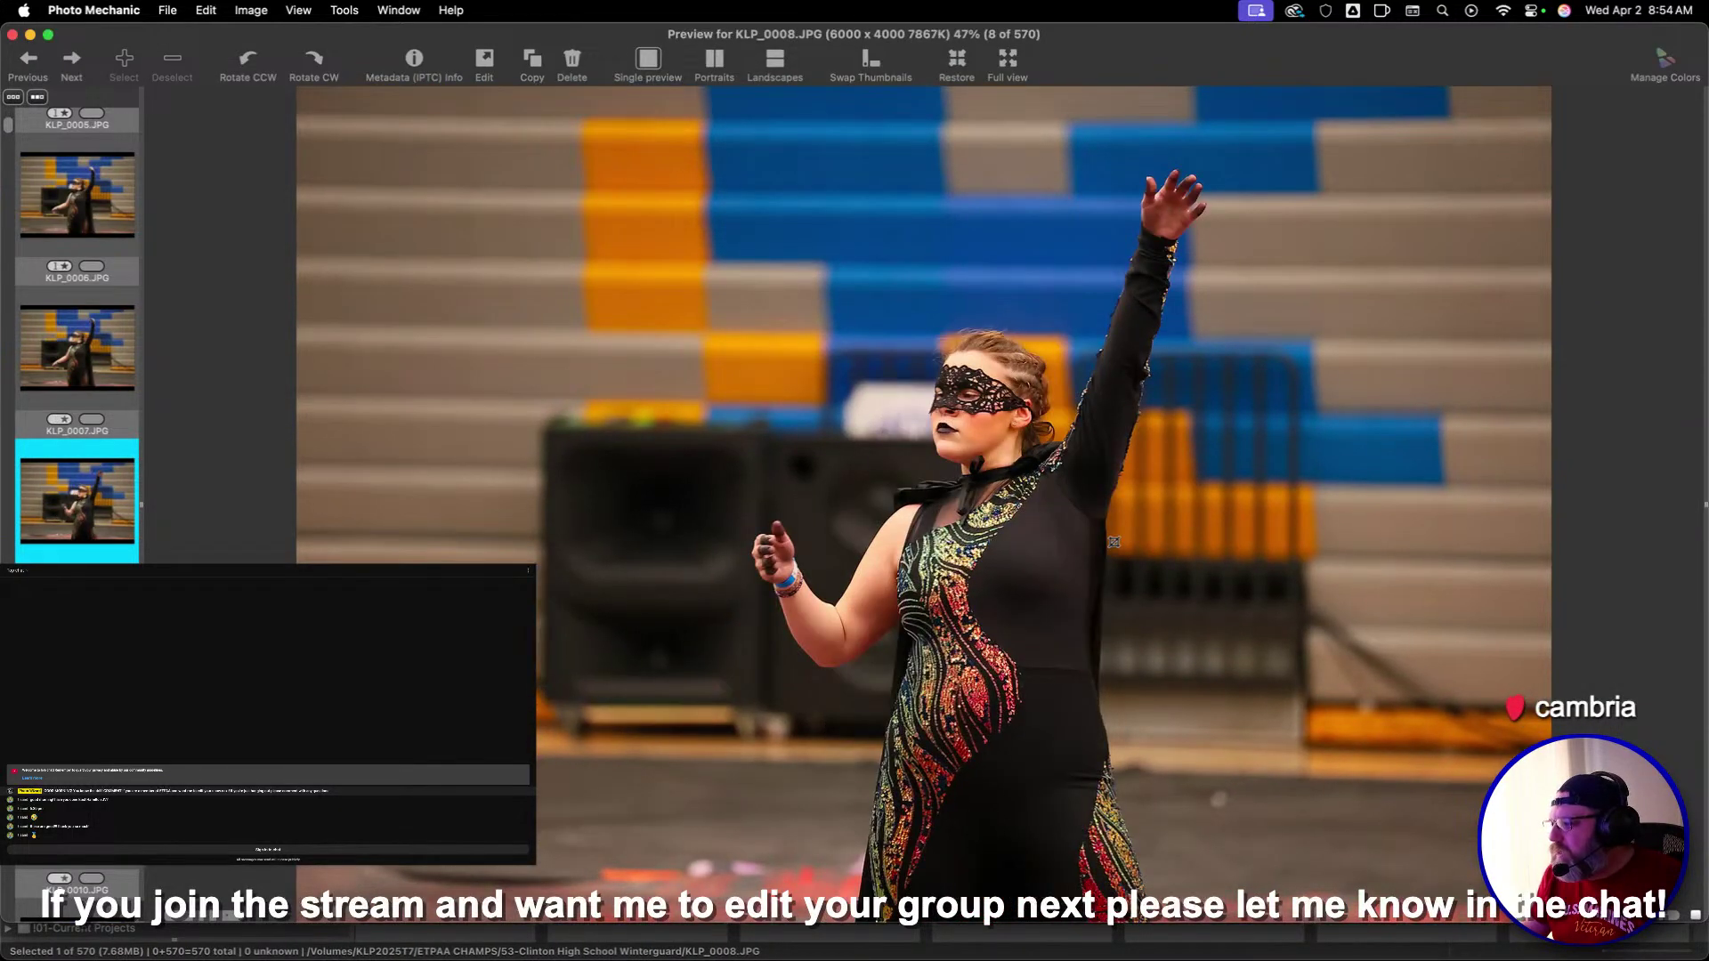
key("Right")
key("Right")
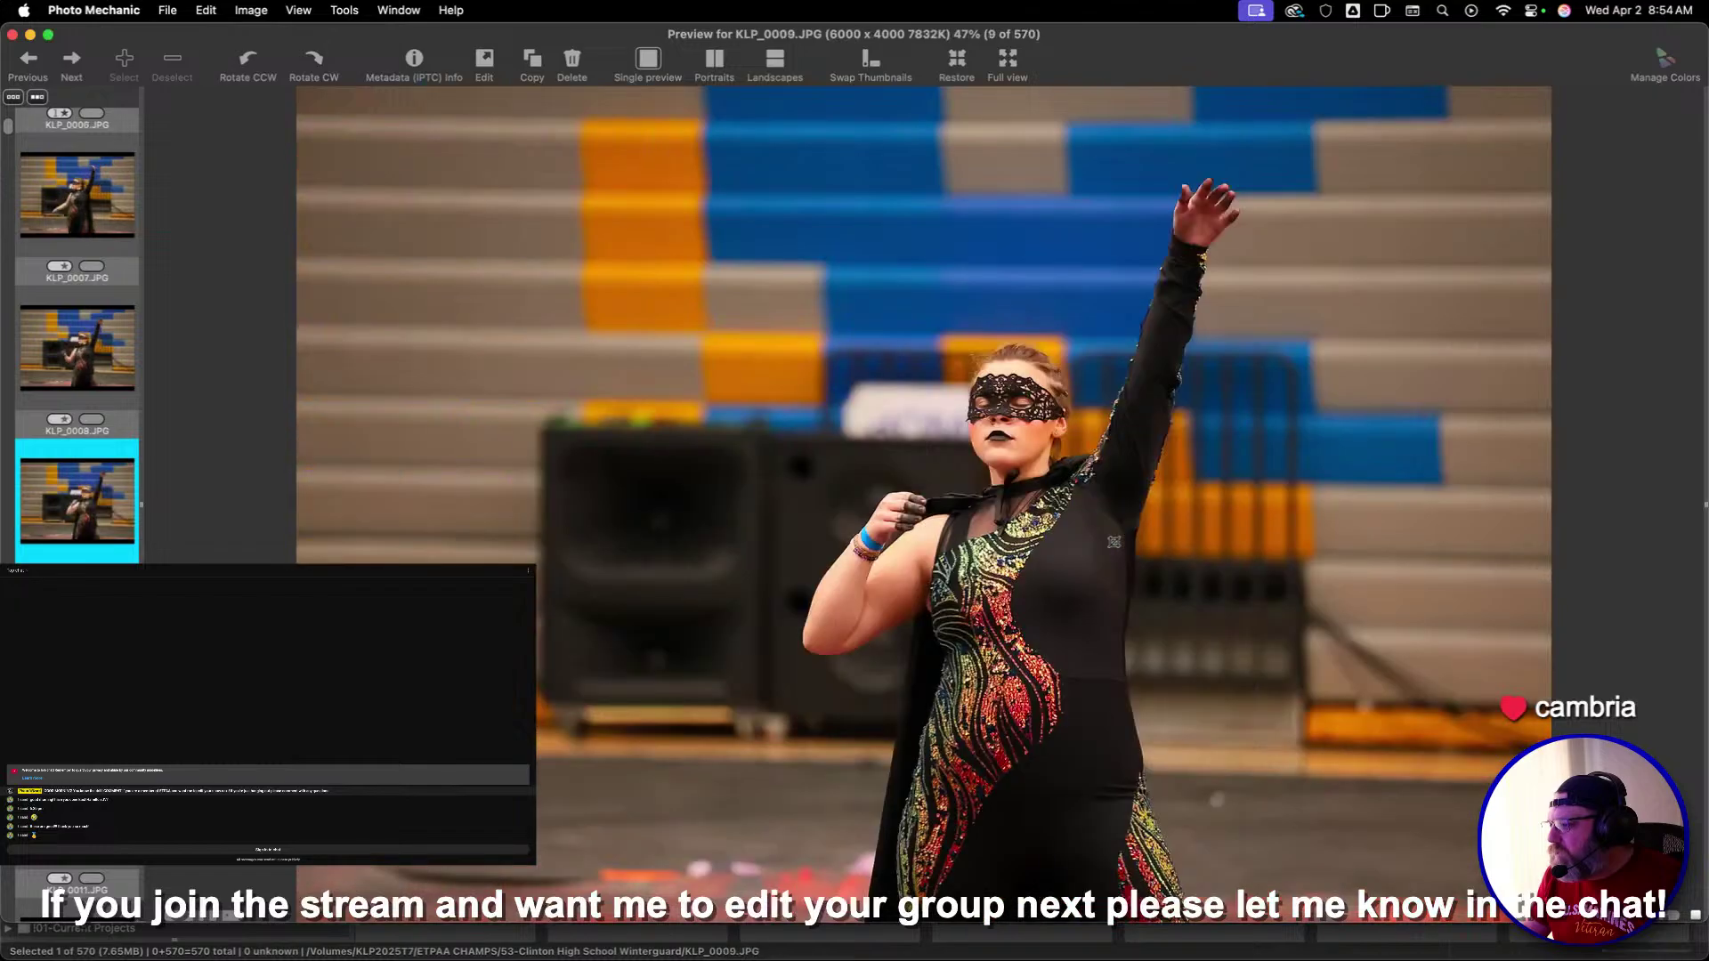
key("Right")
key("Right")
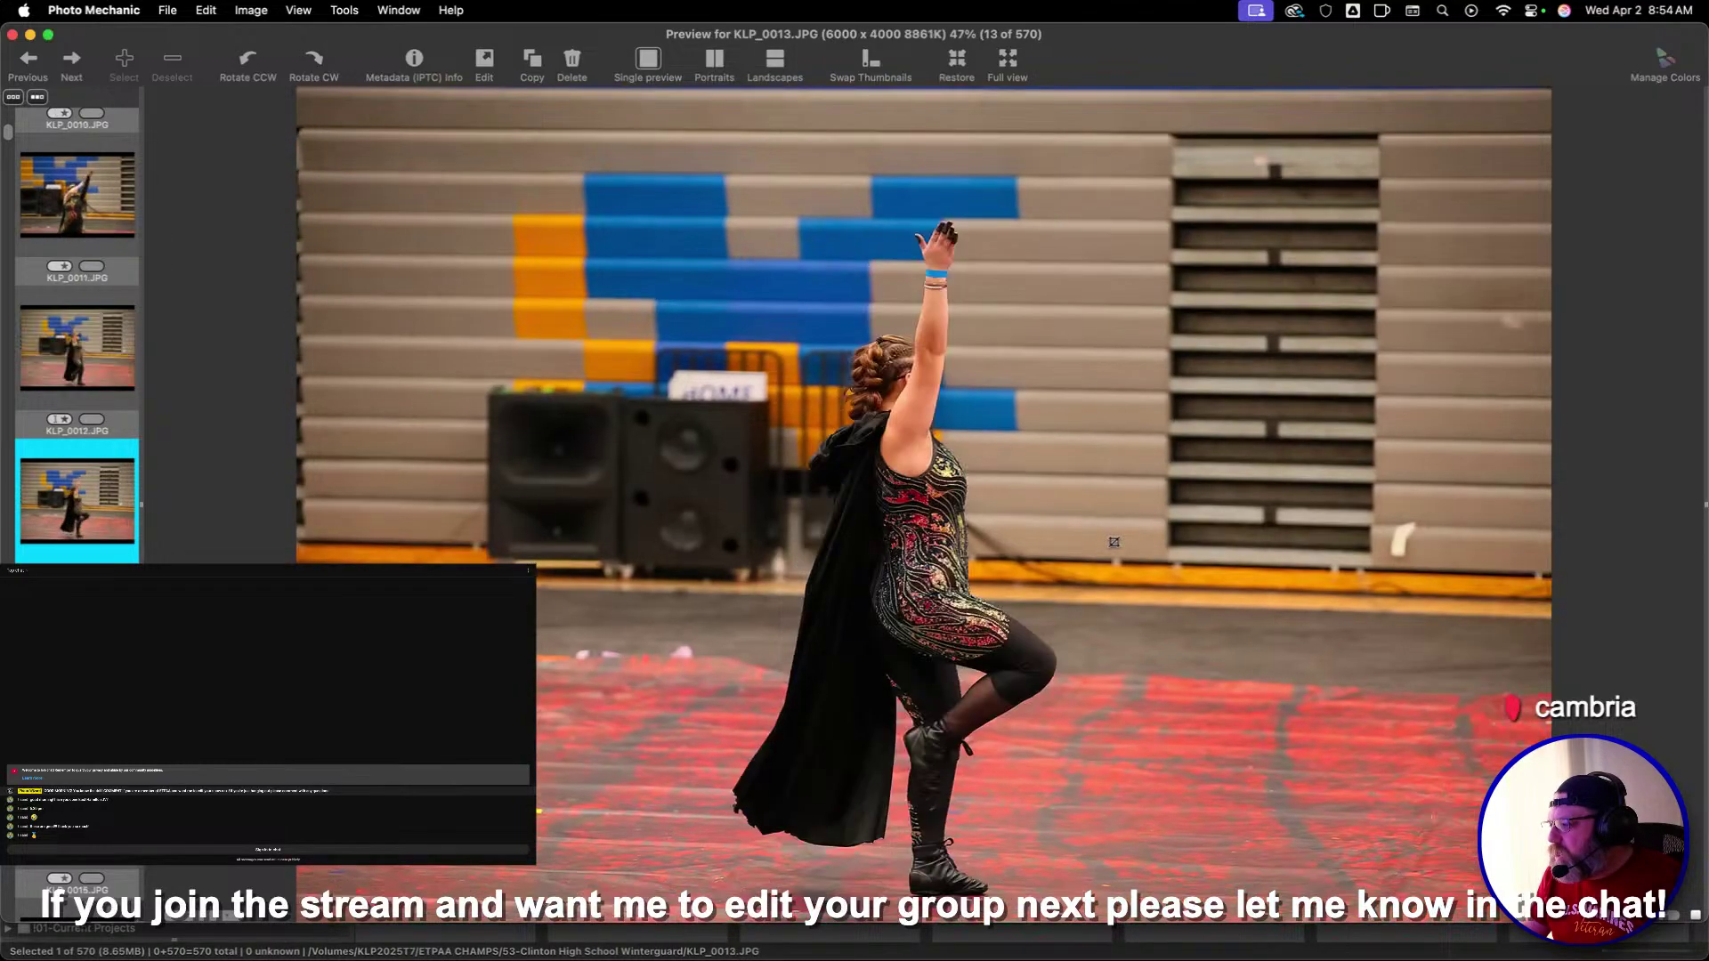
key("Right")
key("Right")
key("Left")
key("Right")
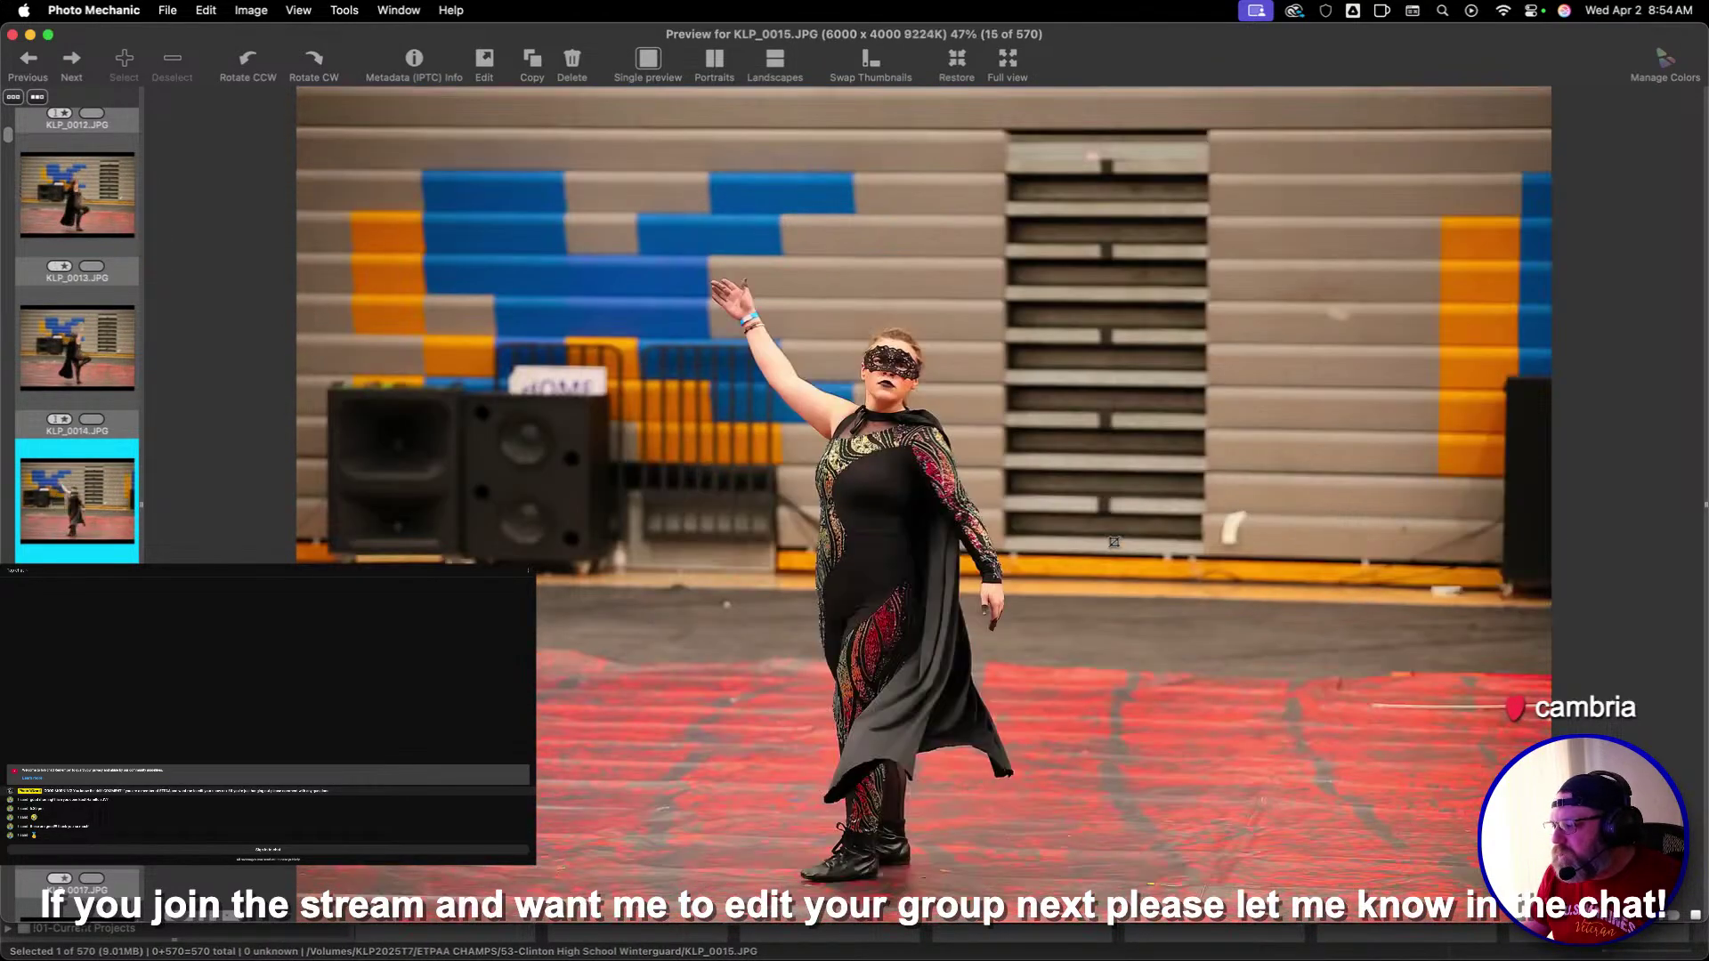
key("Right")
key("Right")
key("Left")
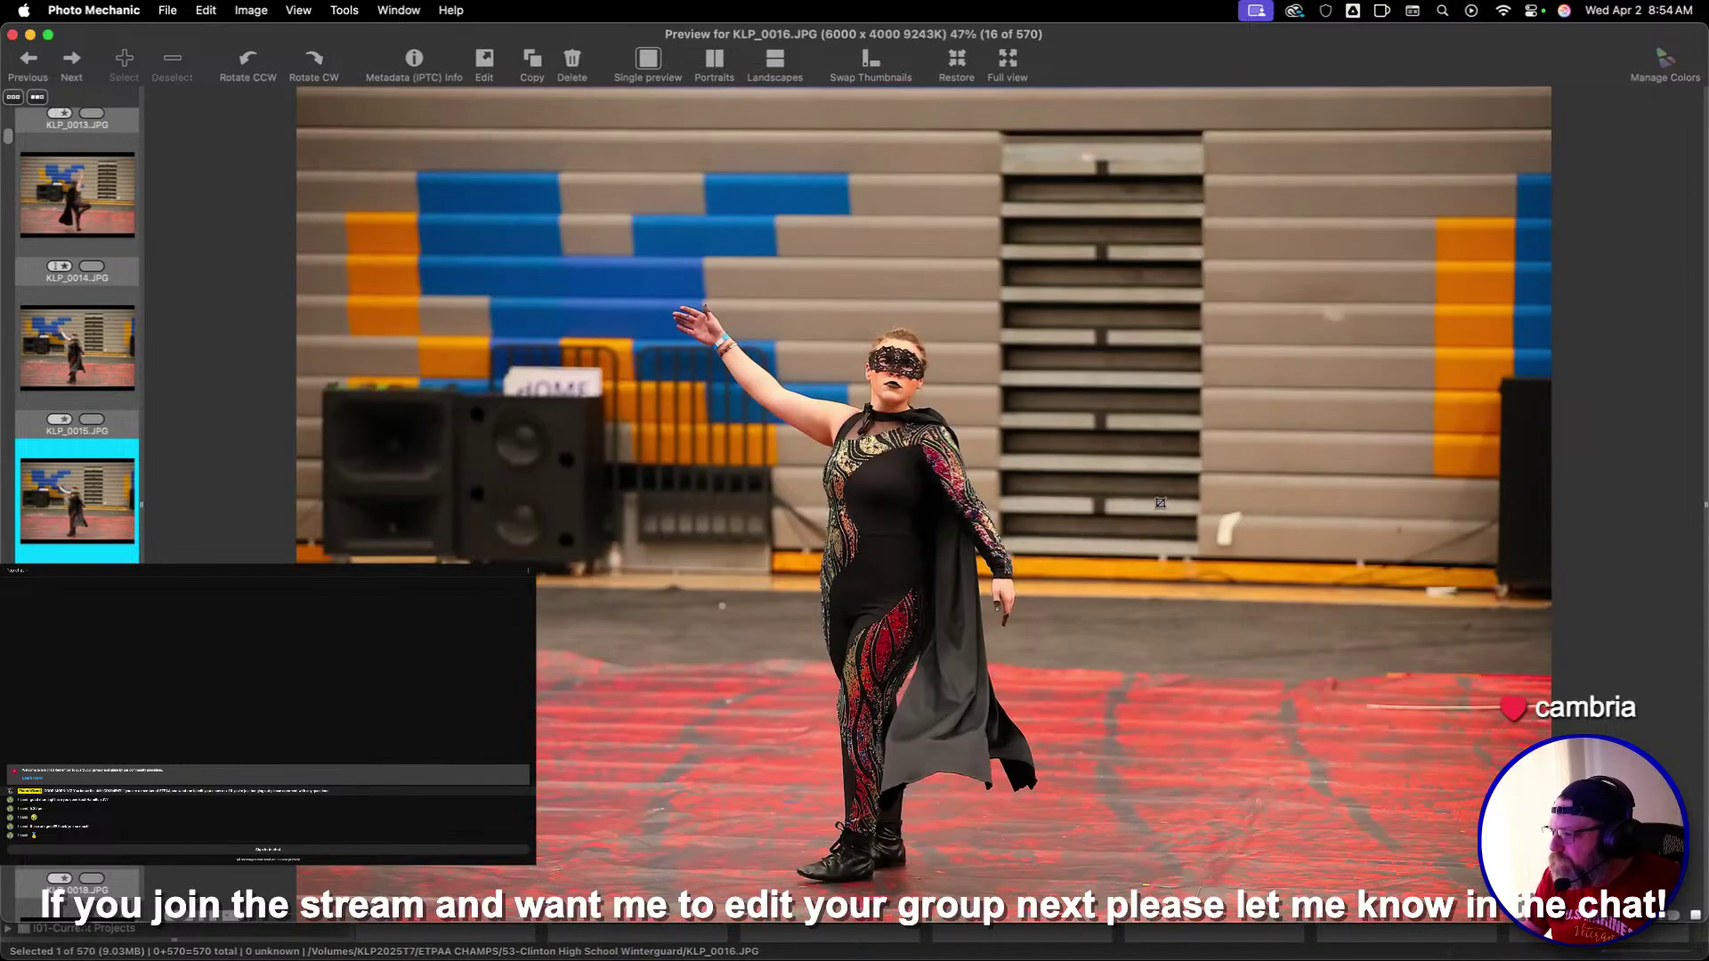
Compare the action shots KLP_0016.JPG to KLP_0021.JPG, where the masked performer dances in front of the scarf-waving performers
key("Right")
key("Right")
key("Left")
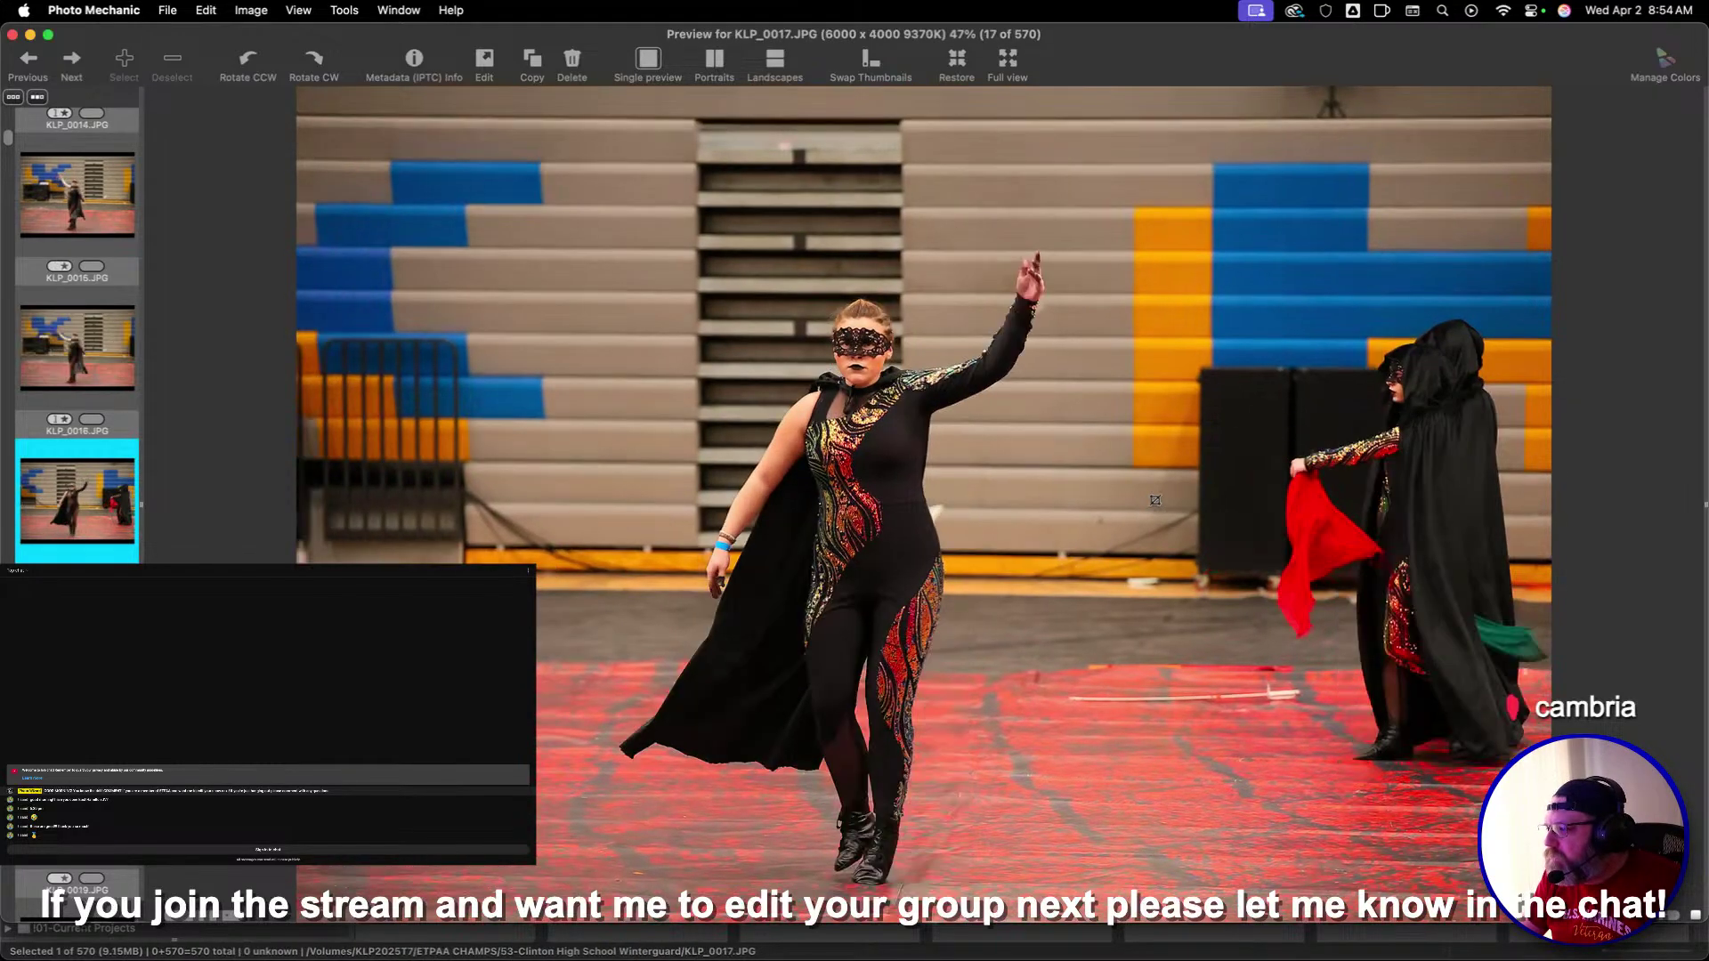
key("Right")
key("Right")
key("Right")
key("Left")
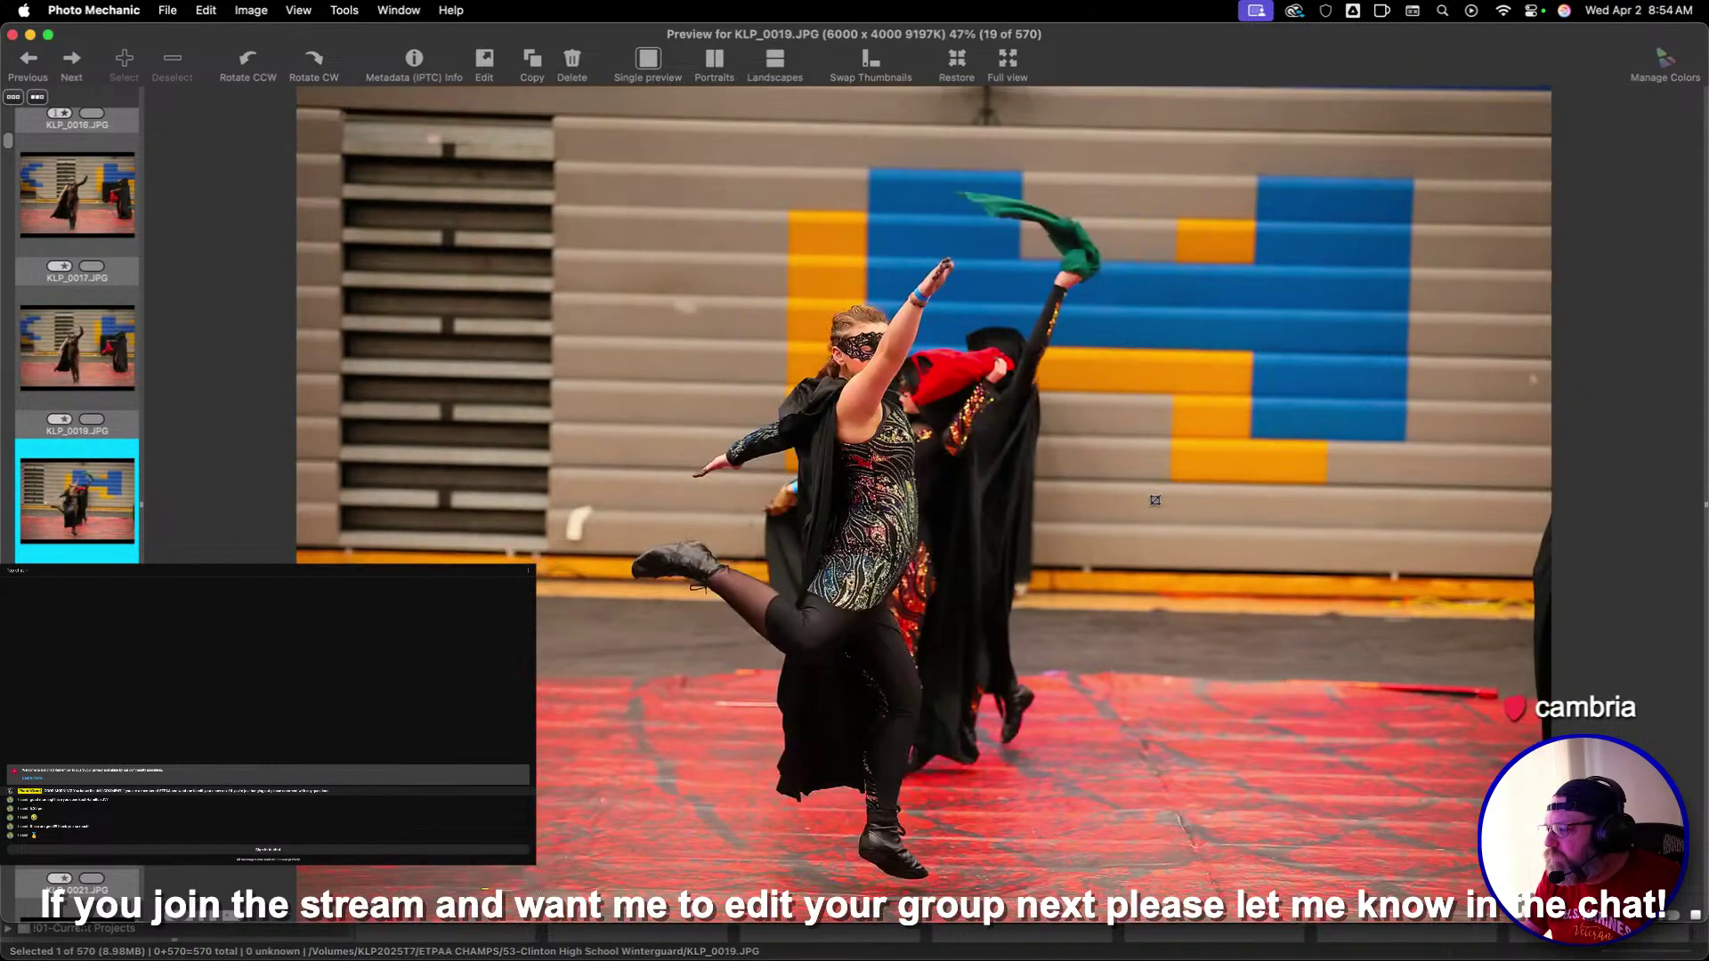
key("Right")
key("Right")
key("Right")
key("Left")
key("Left")
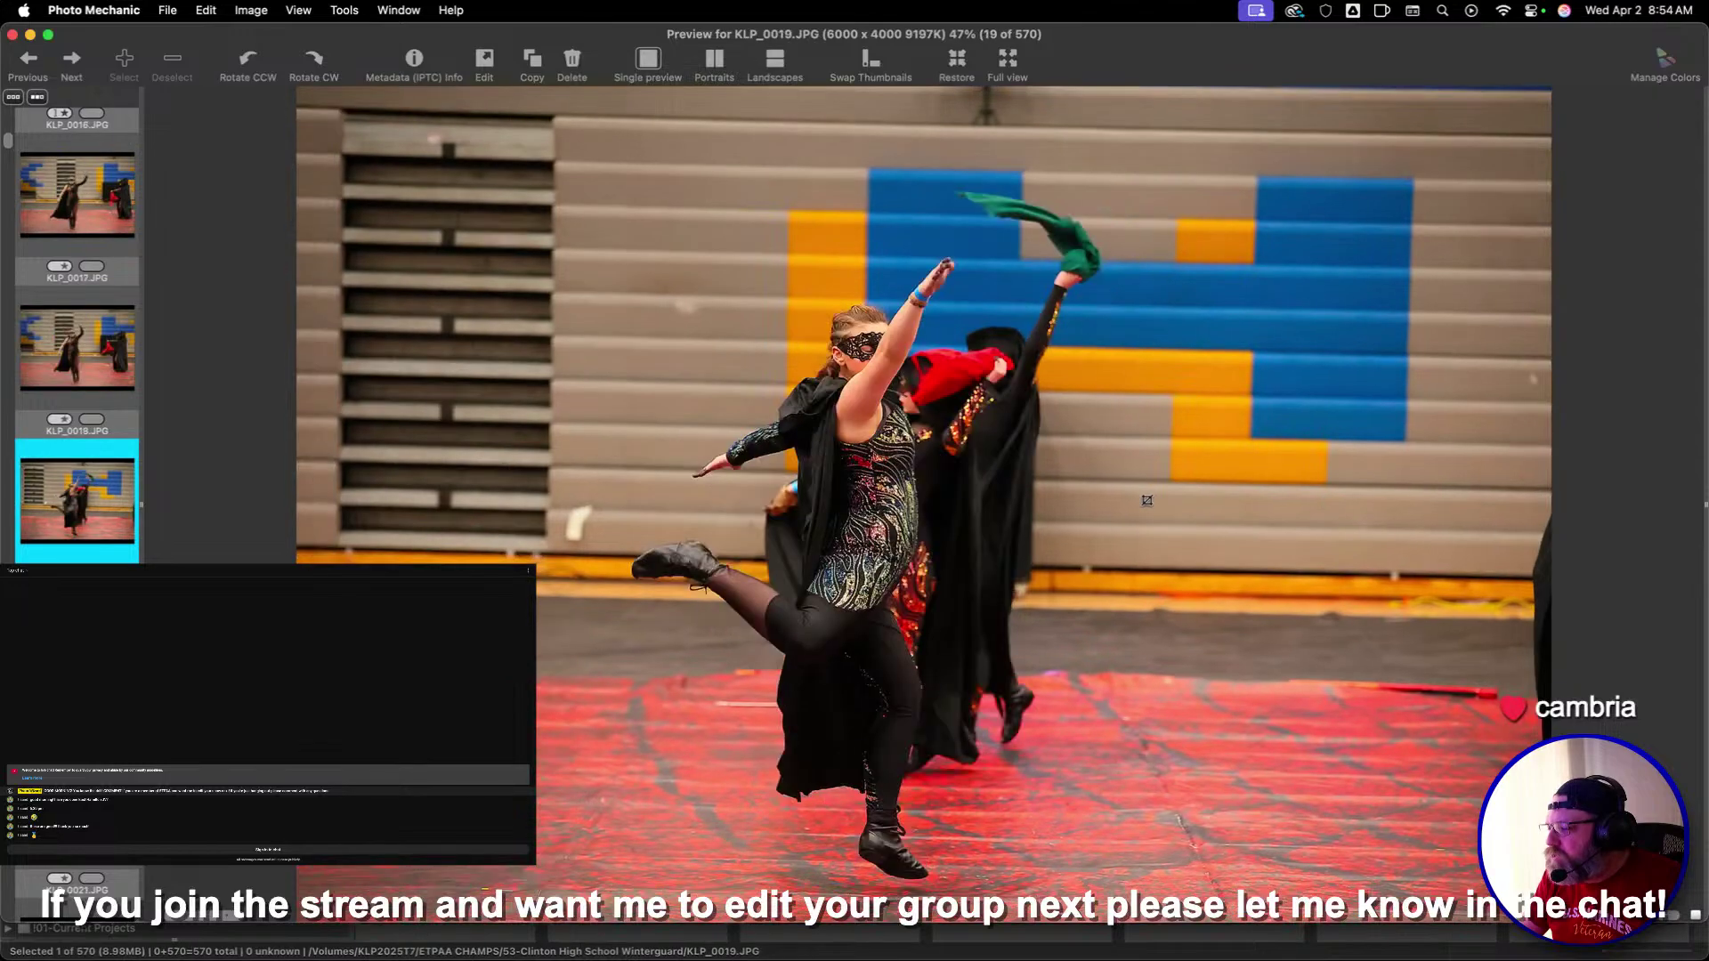
key("Left")
key("Right")
key("Right")
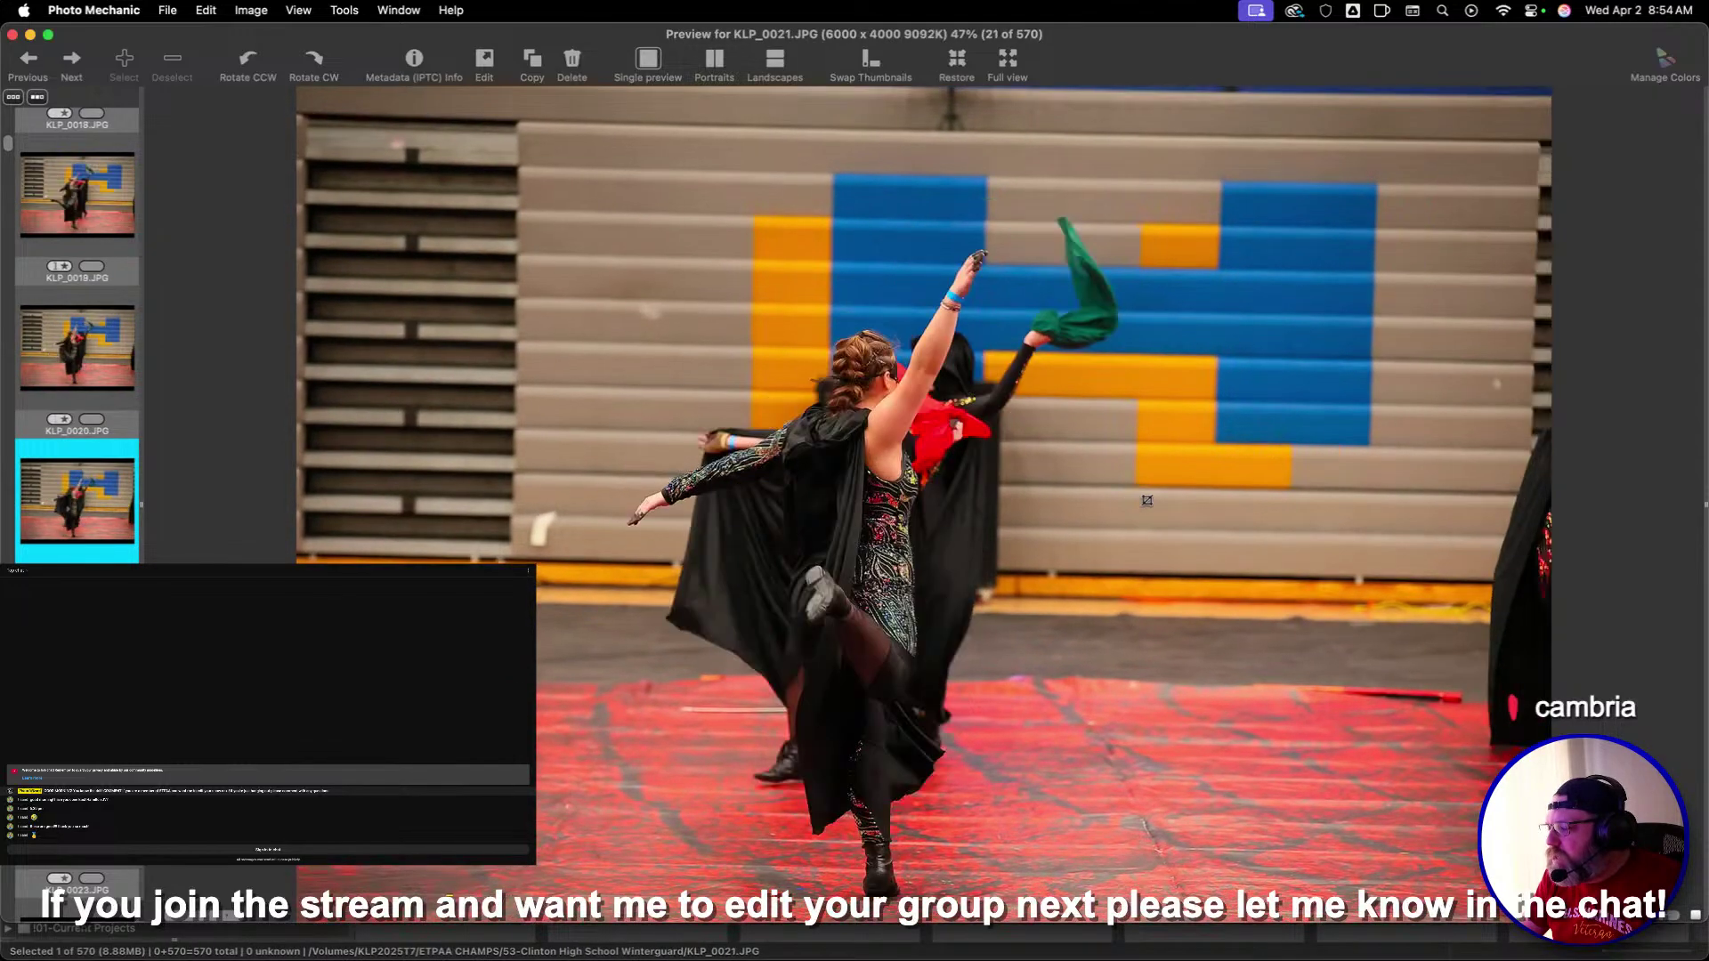
Compare the hooded group shots and crop KLP_0023.JPG around the performer holding the light blue scarf and the performer beside her
key("Right")
key("Right")
key("Right")
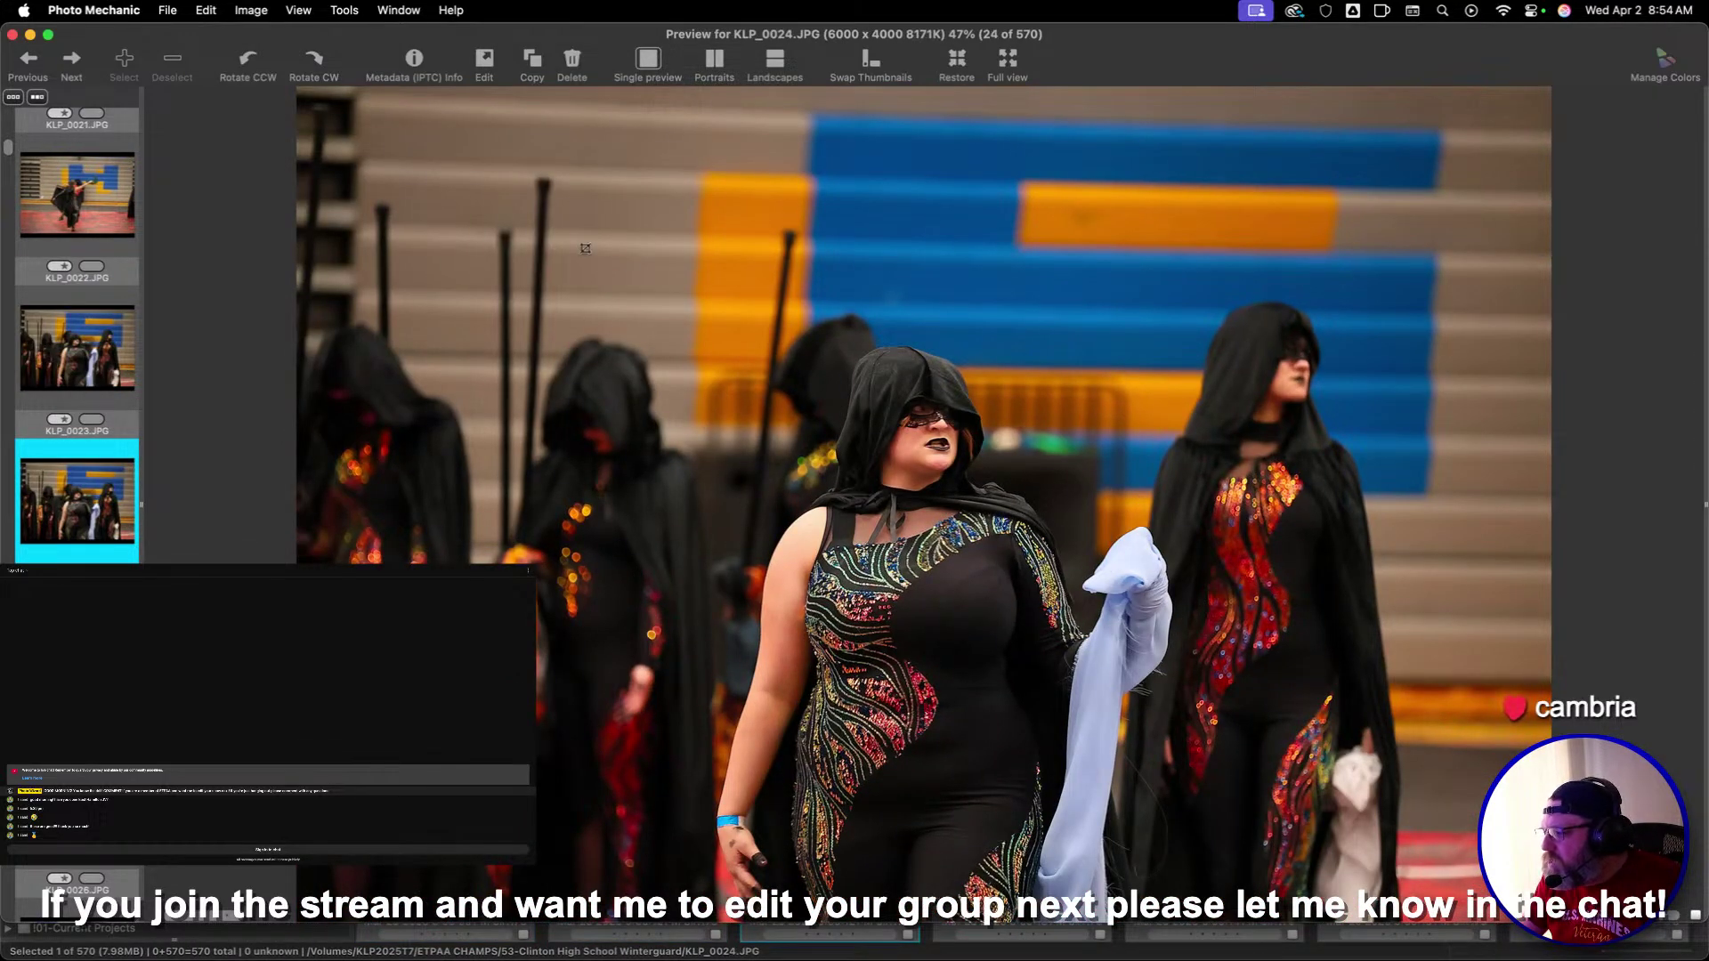
key("Right")
key("Left")
key("Left")
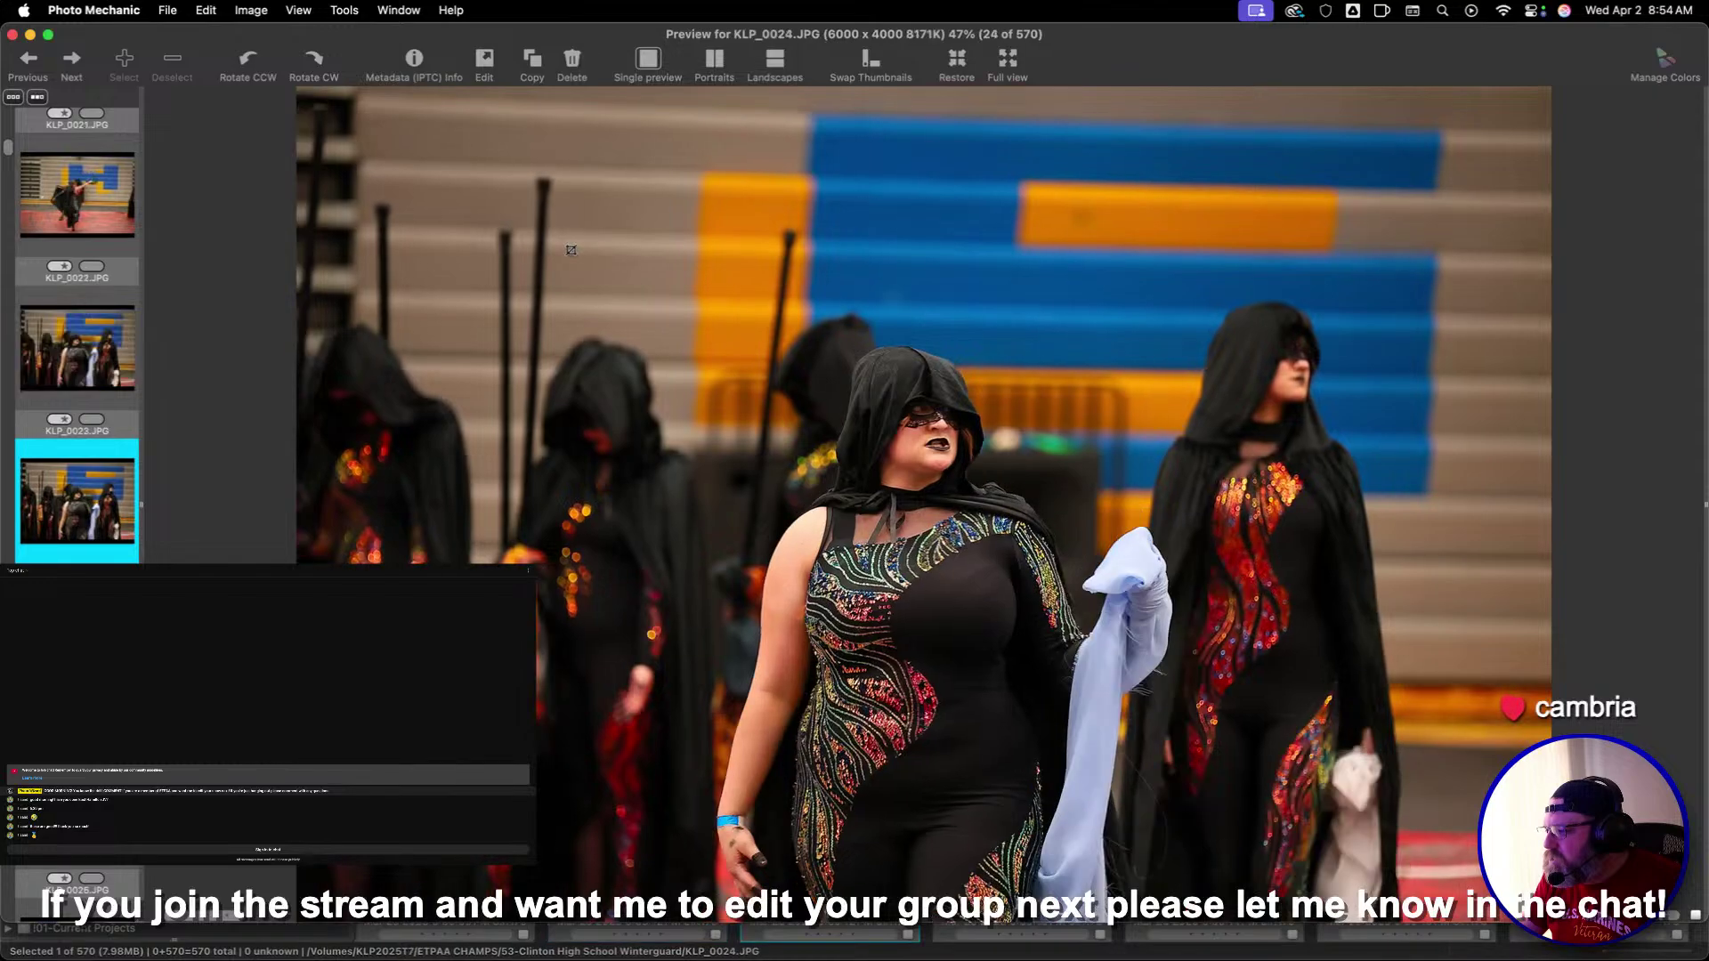
key("c")
left_click_drag(549, 245, 951, 589)
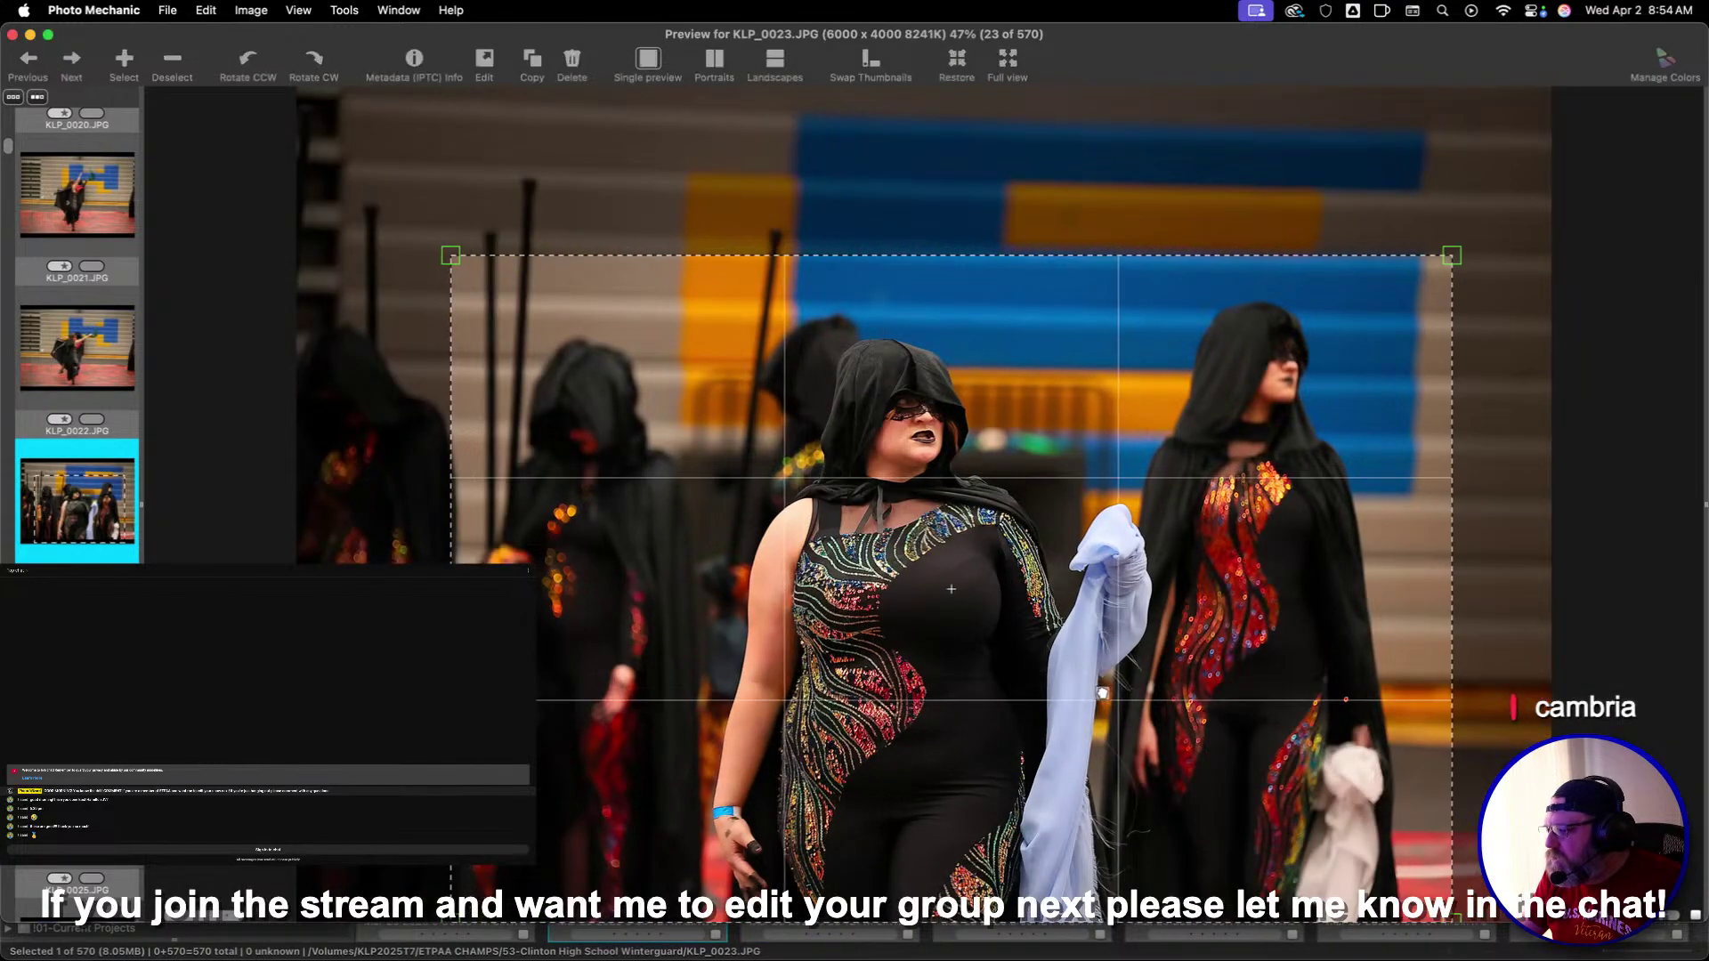
key("Return")
Crop KLP_0026.JPG around the hooded performer holding the red scarf at her side, cutting off part of the second performer
key("Right")
key("Right")
key("Right")
key("Right")
key("Left")
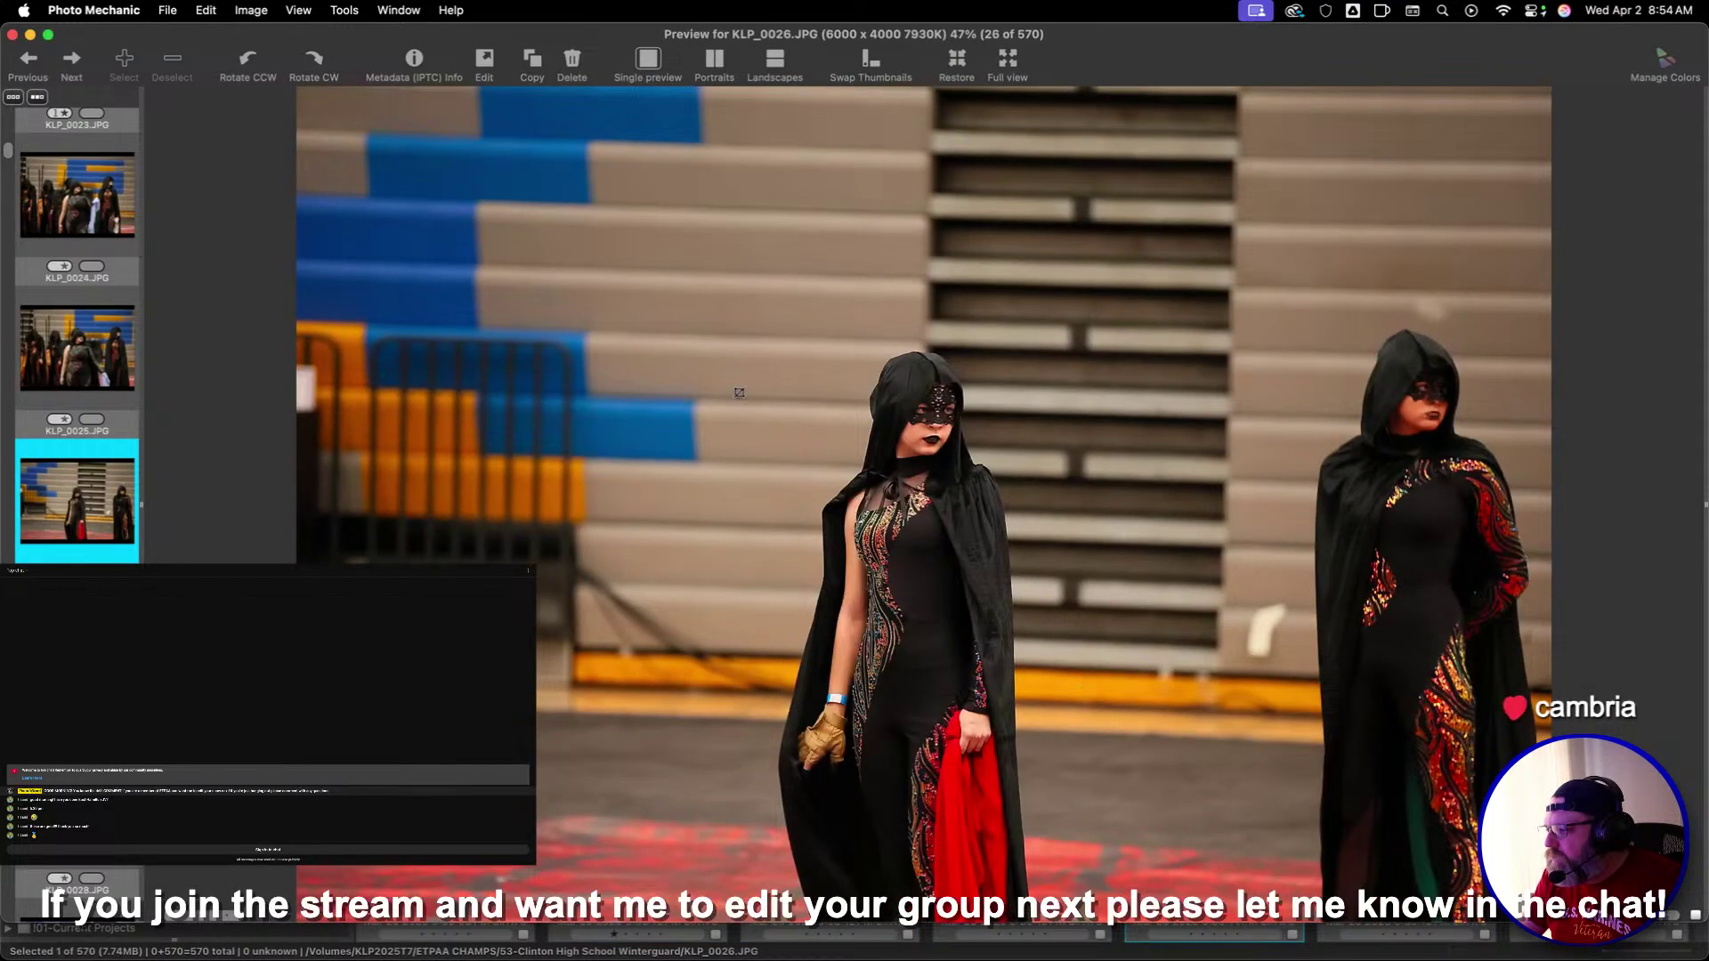
left_click_drag(485, 255, 1402, 868)
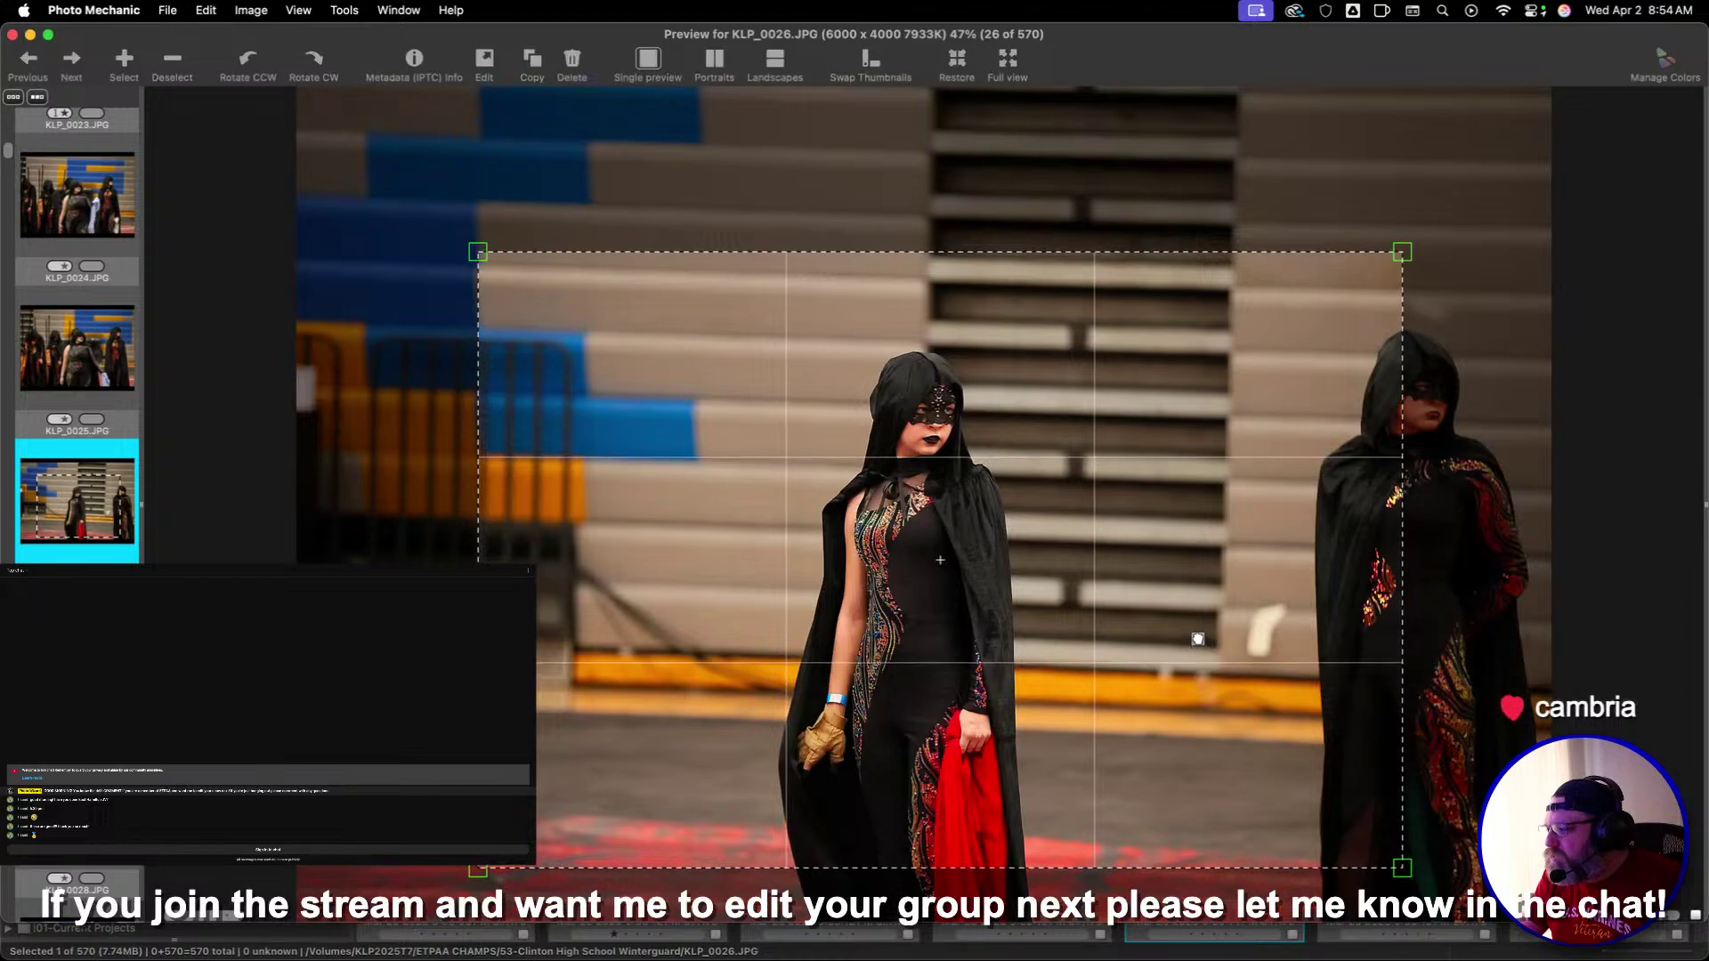
key("Return")
Crop KLP_0029.JPG around the hooded performer stretching the red scarf out in front of her, excluding the second performer
key("Right")
key("Right")
key("Right")
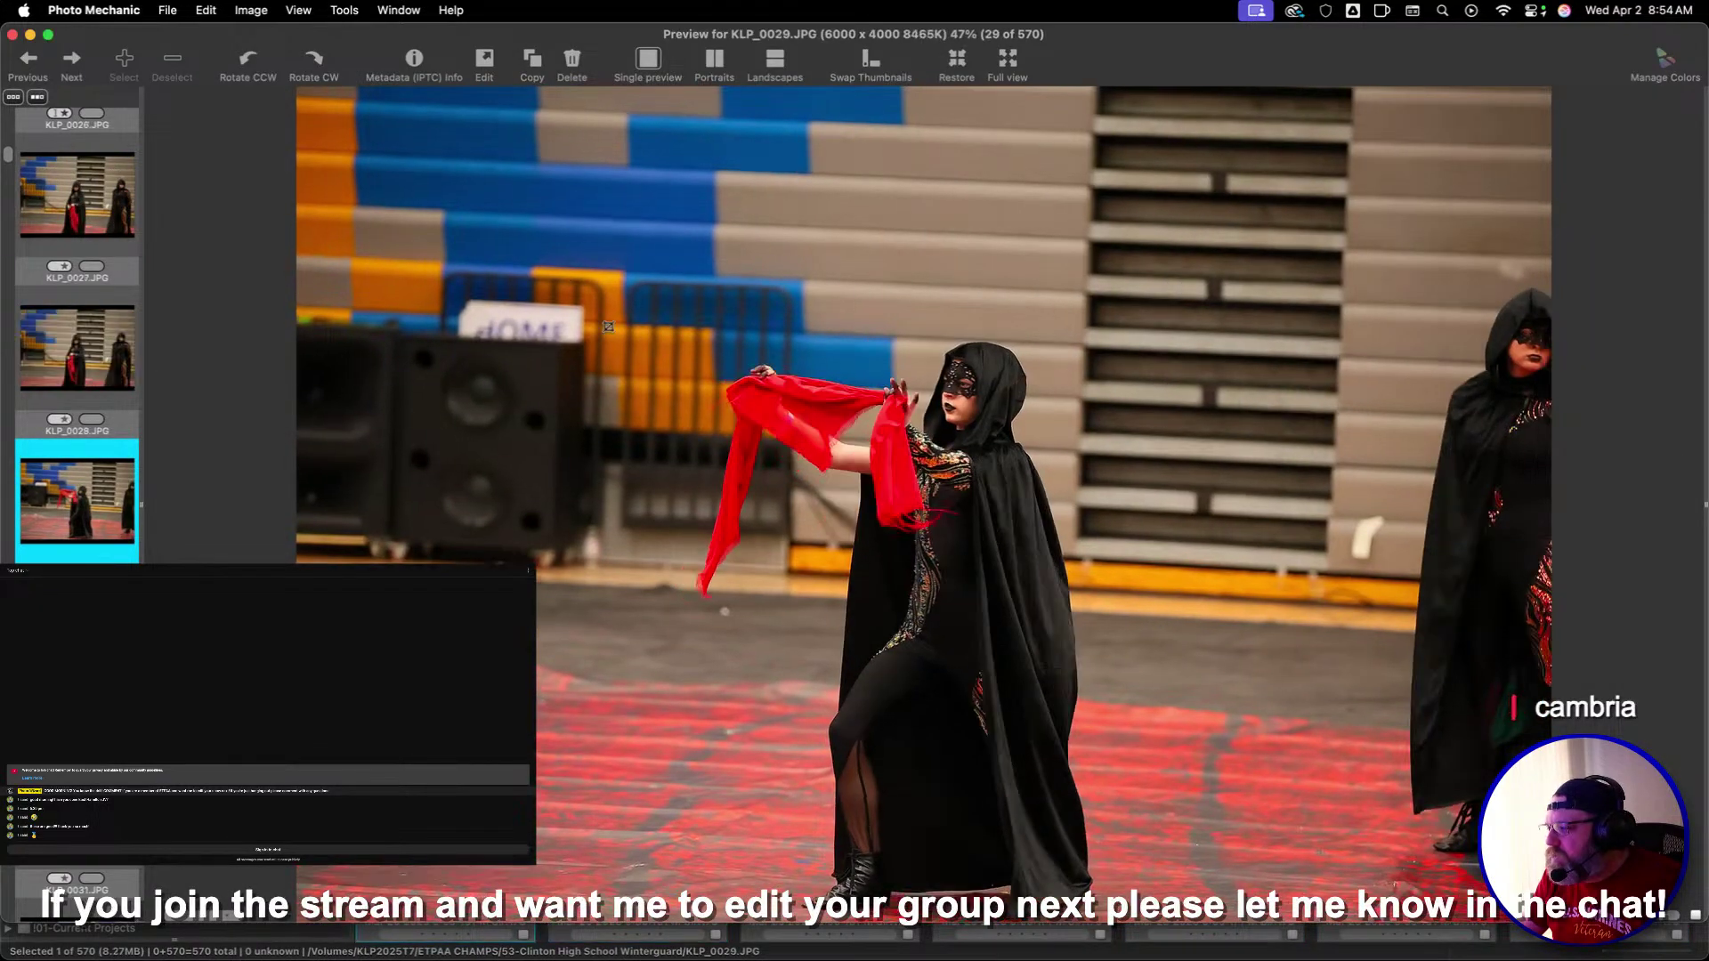
left_click_drag(460, 218, 1276, 805)
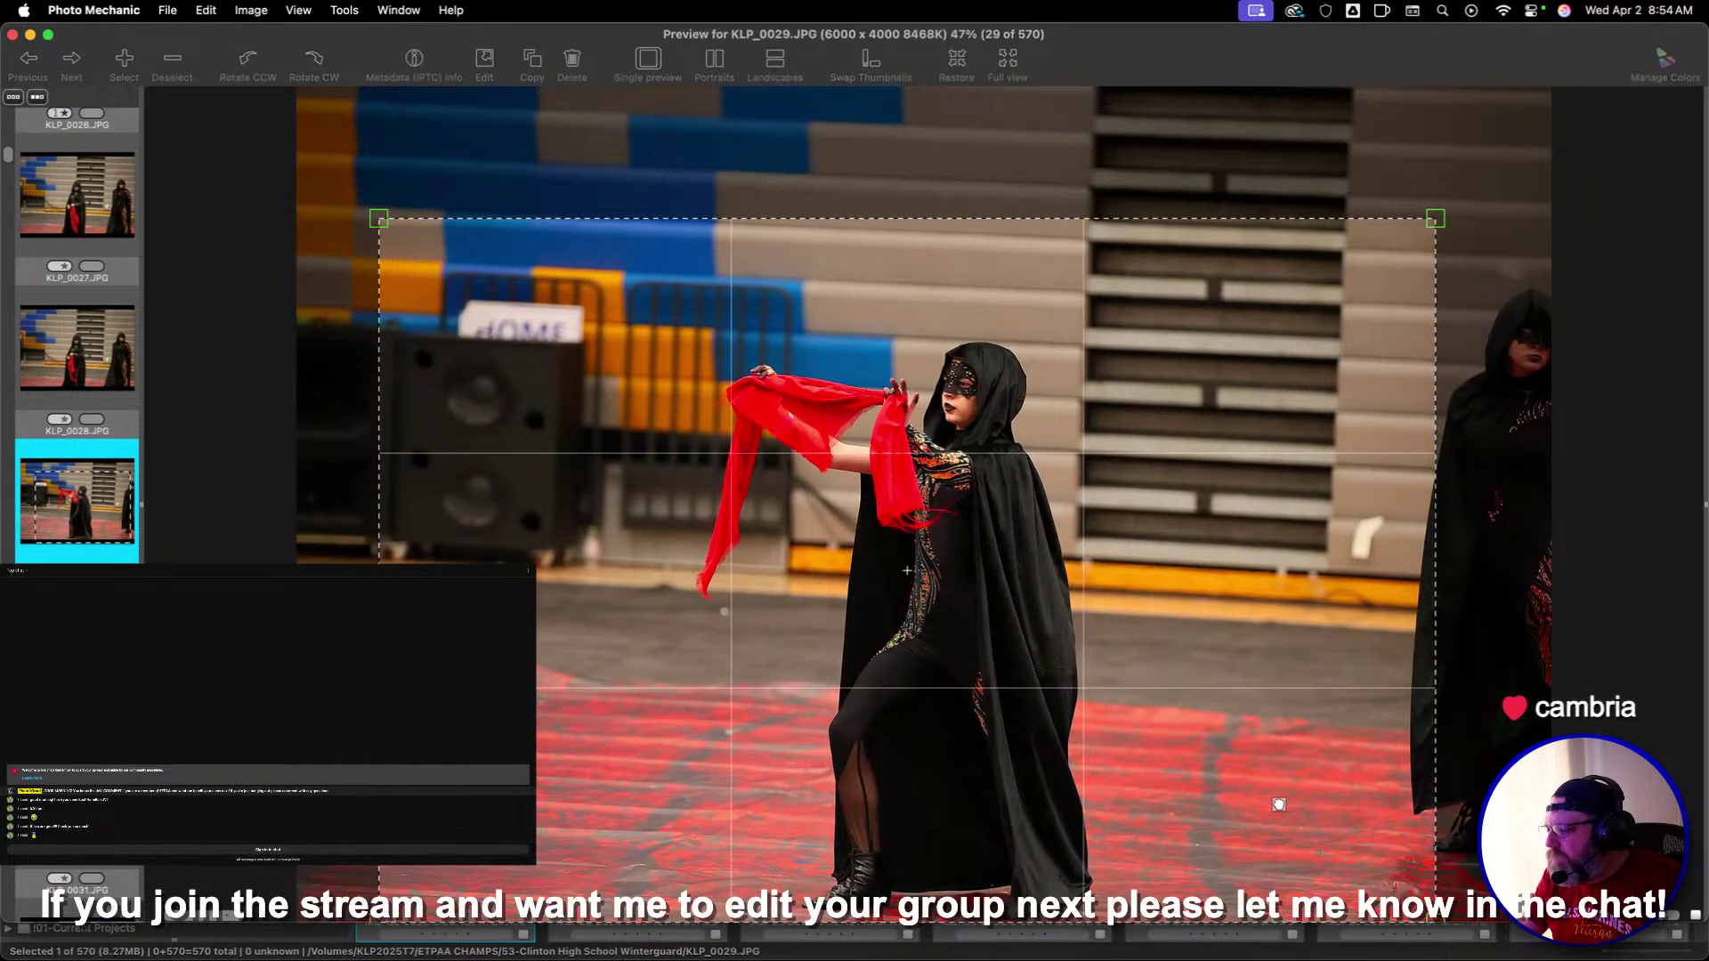
key("Return")
Crop KLP_0033.JPG around the hooded performer pulling the green scarf sideways, cutting off her feet and the second performer
key("Right")
key("Right")
key("Right")
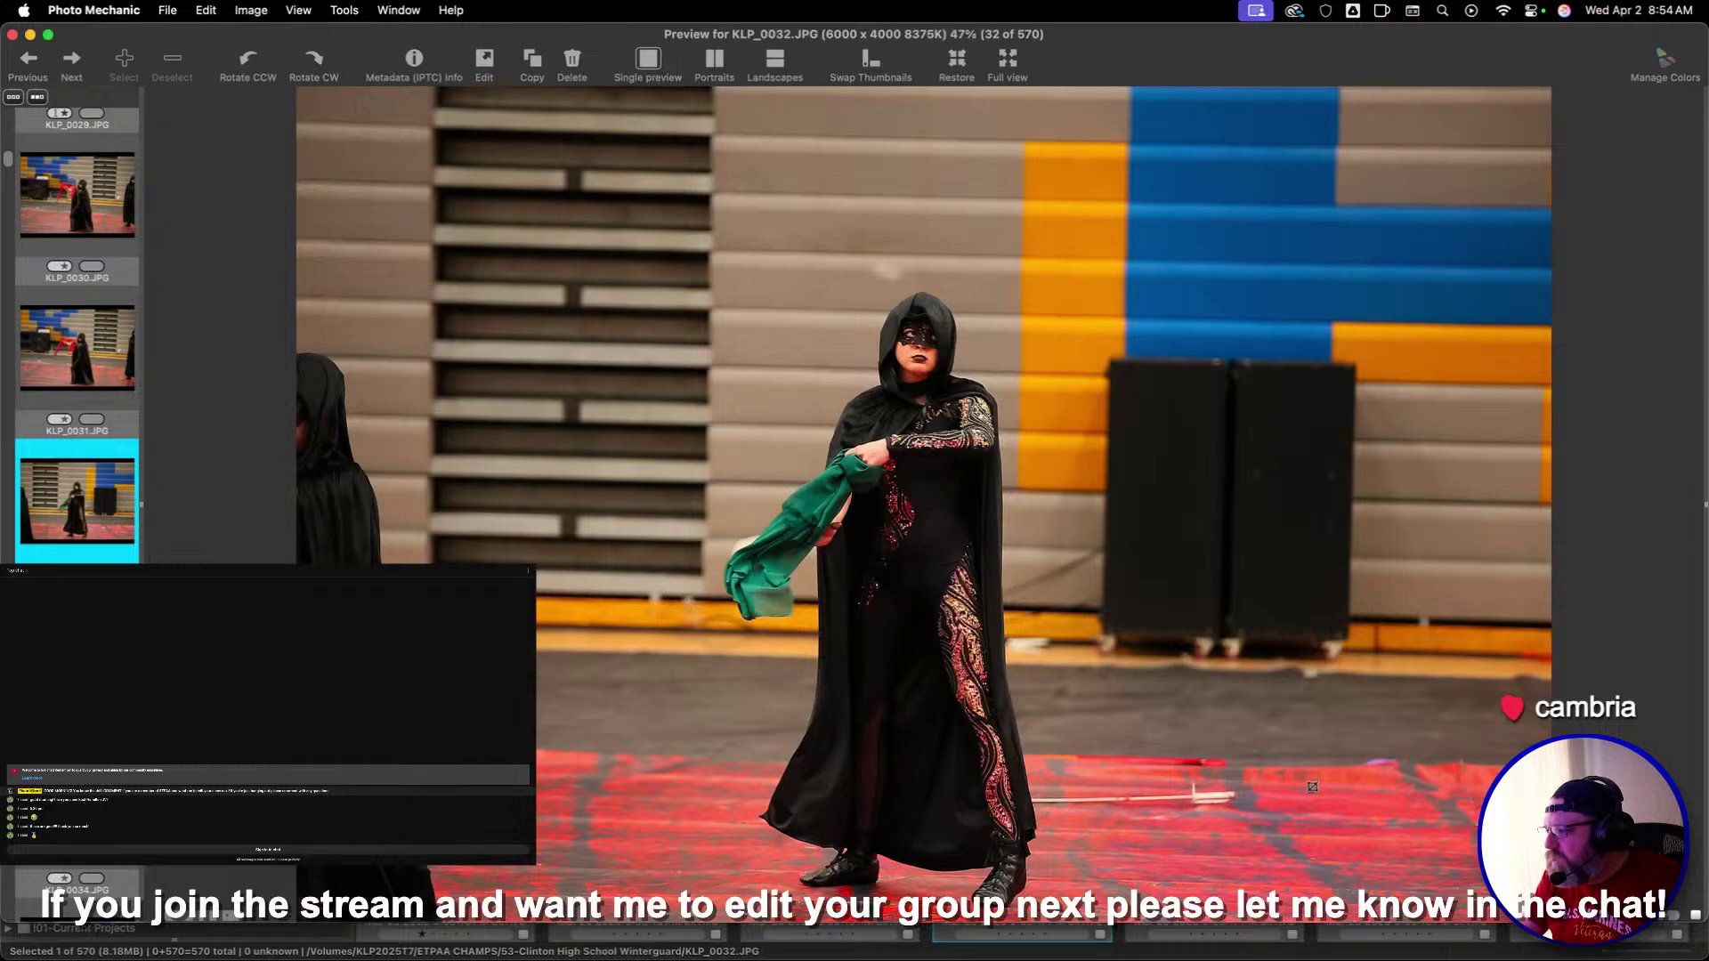
key("Right")
left_click_drag(568, 277, 1343, 789)
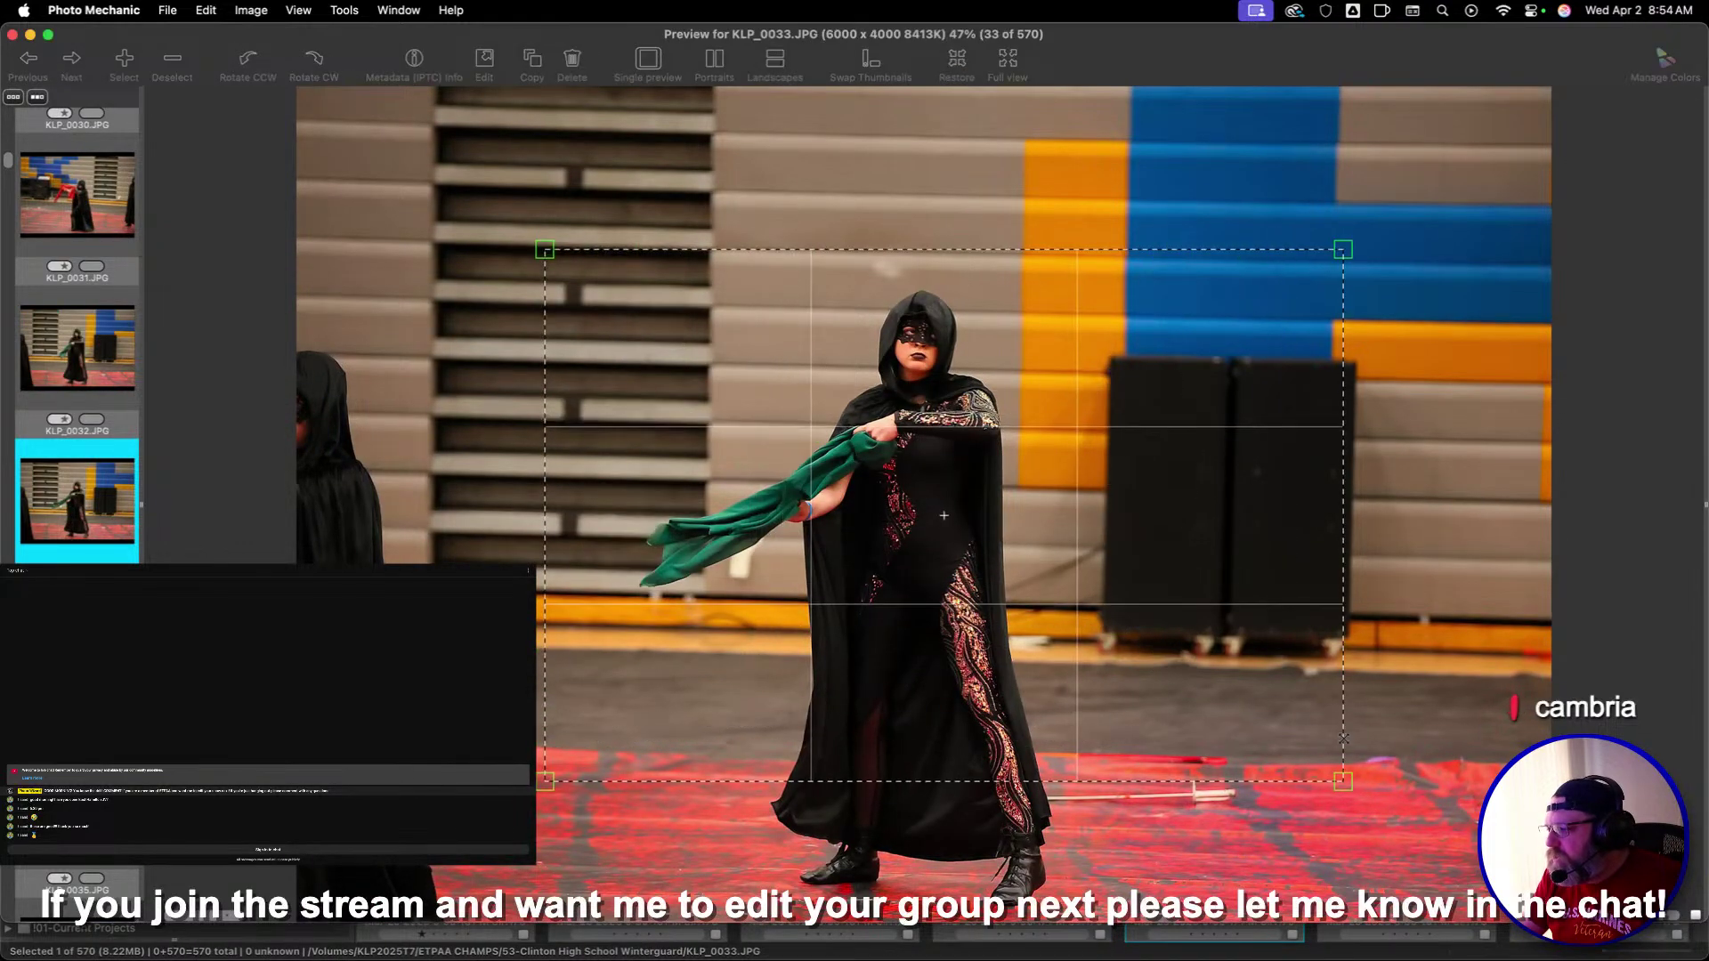
left_click_drag(1125, 654, 1048, 615)
Compare KLP_0034.JPG with KLP_0035.JPG and crop KLP_0034.JPG around the crouching performer stretching the green scarf across her lap
key("Right")
key("Right")
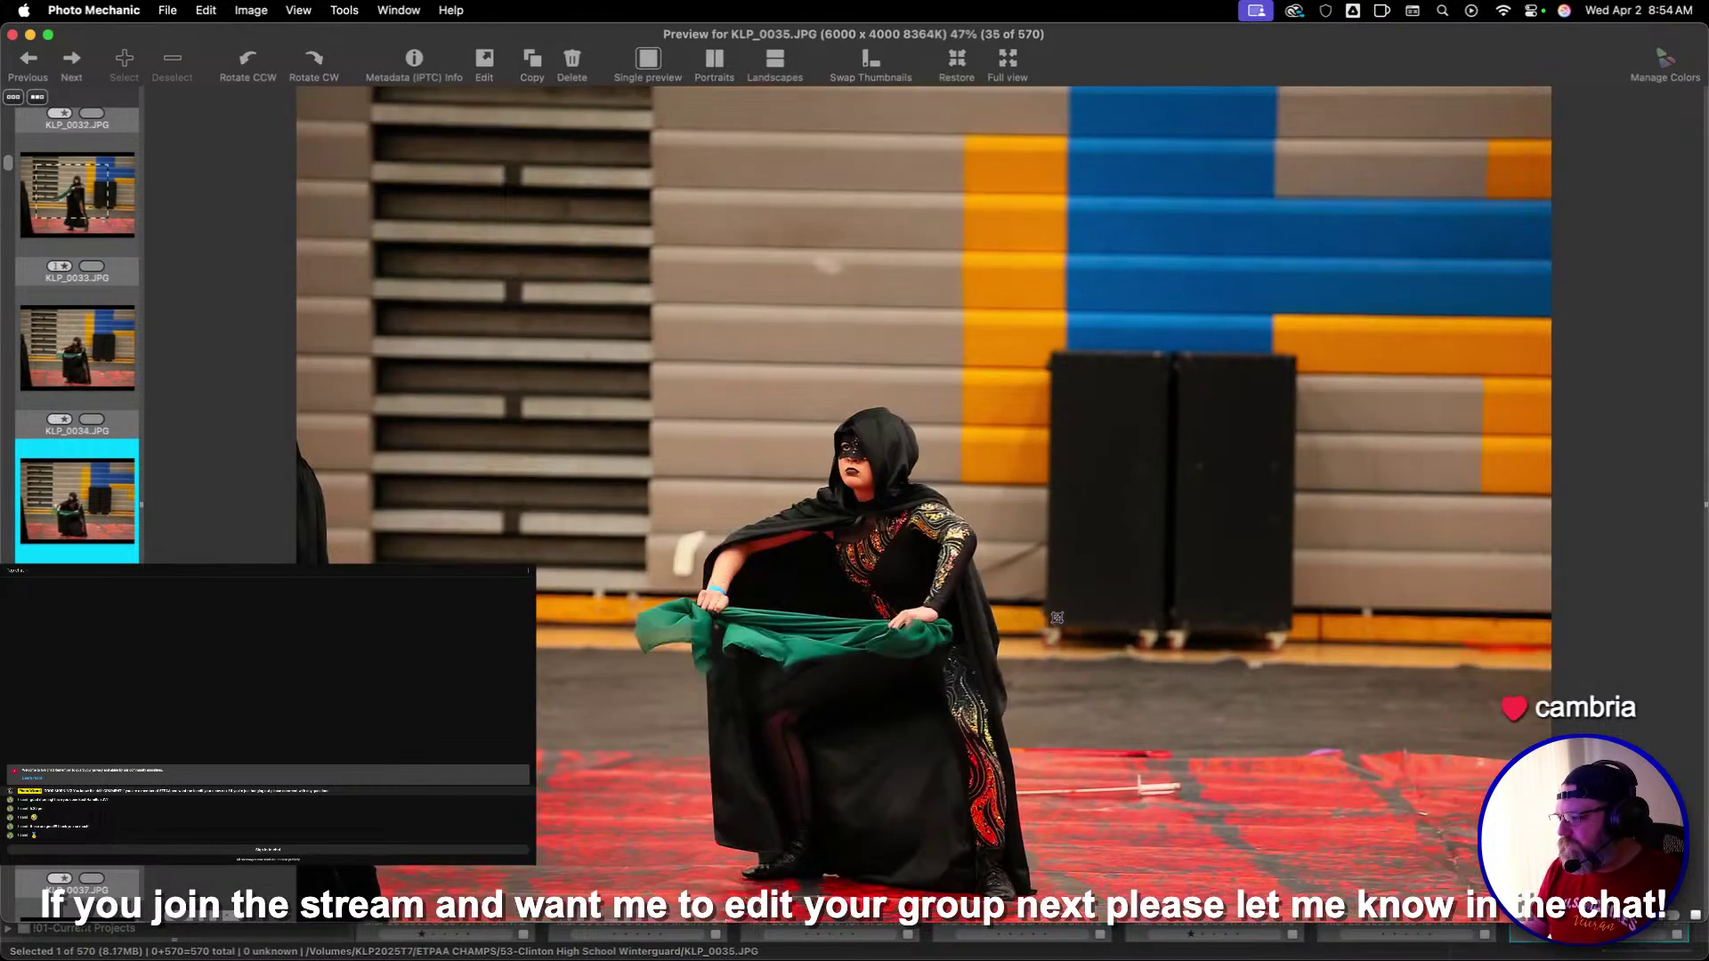
key("Left")
left_click_drag(421, 233, 1442, 894)
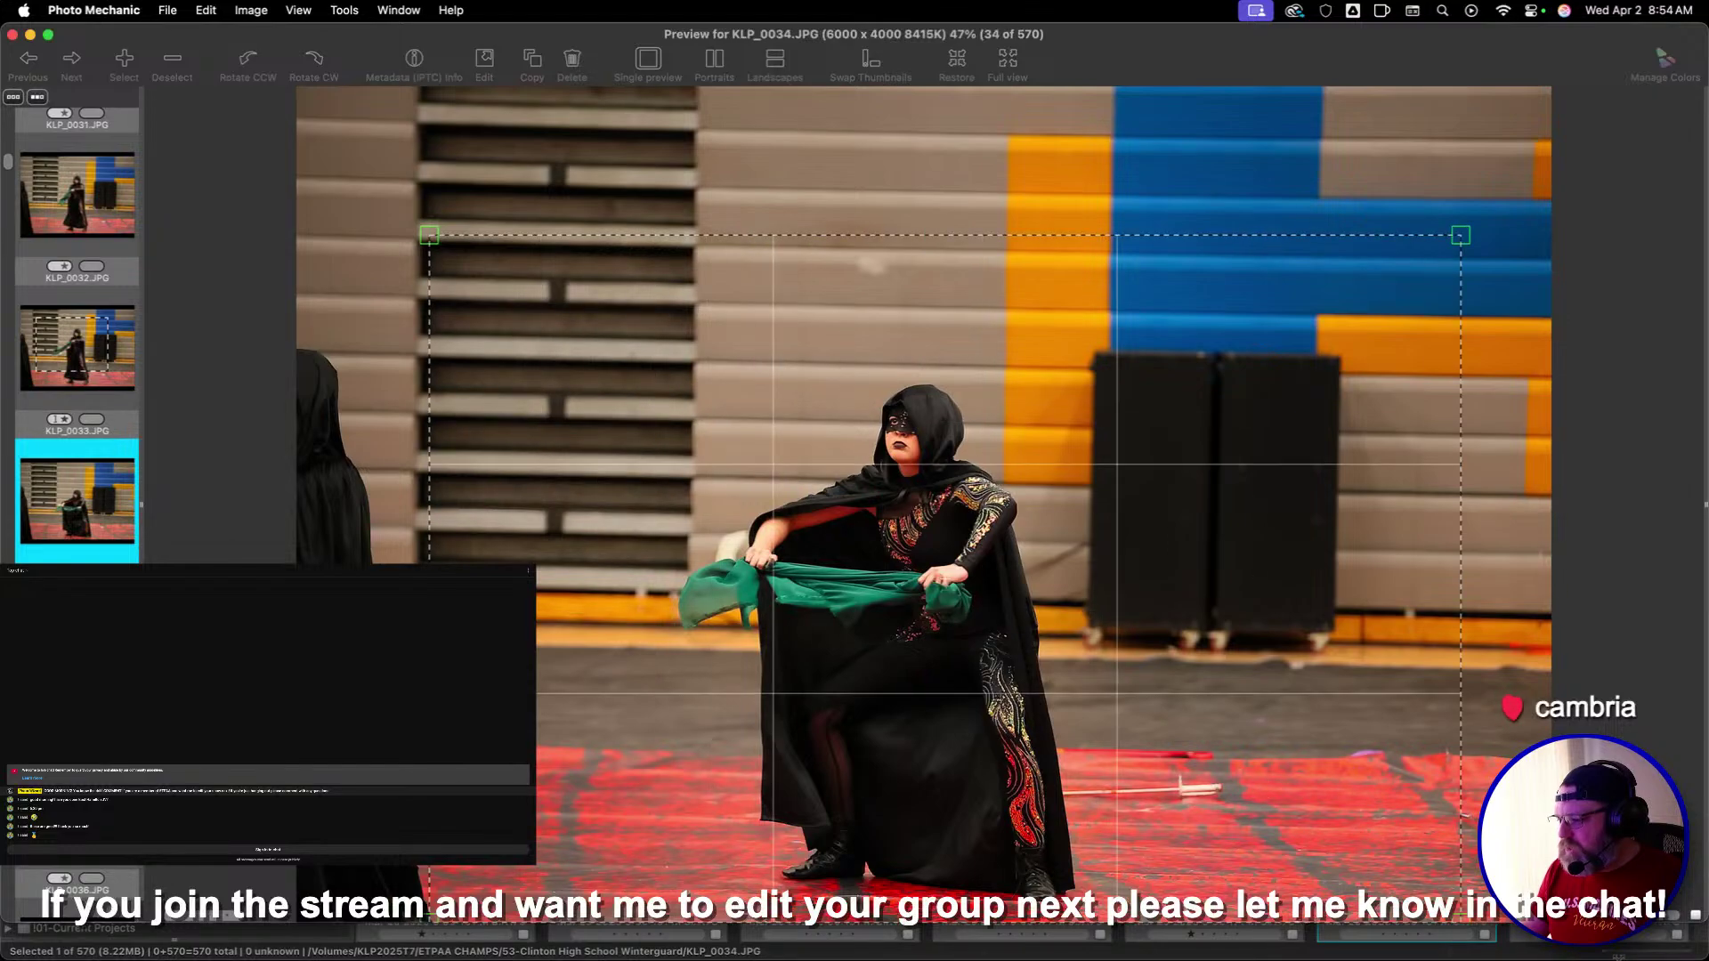
Crop KLP_0040.JPG in a tall frame around the rear hooded performer raising one hand and holding the white scarf
key("Right")
key("Right")
key("Right")
key("Right")
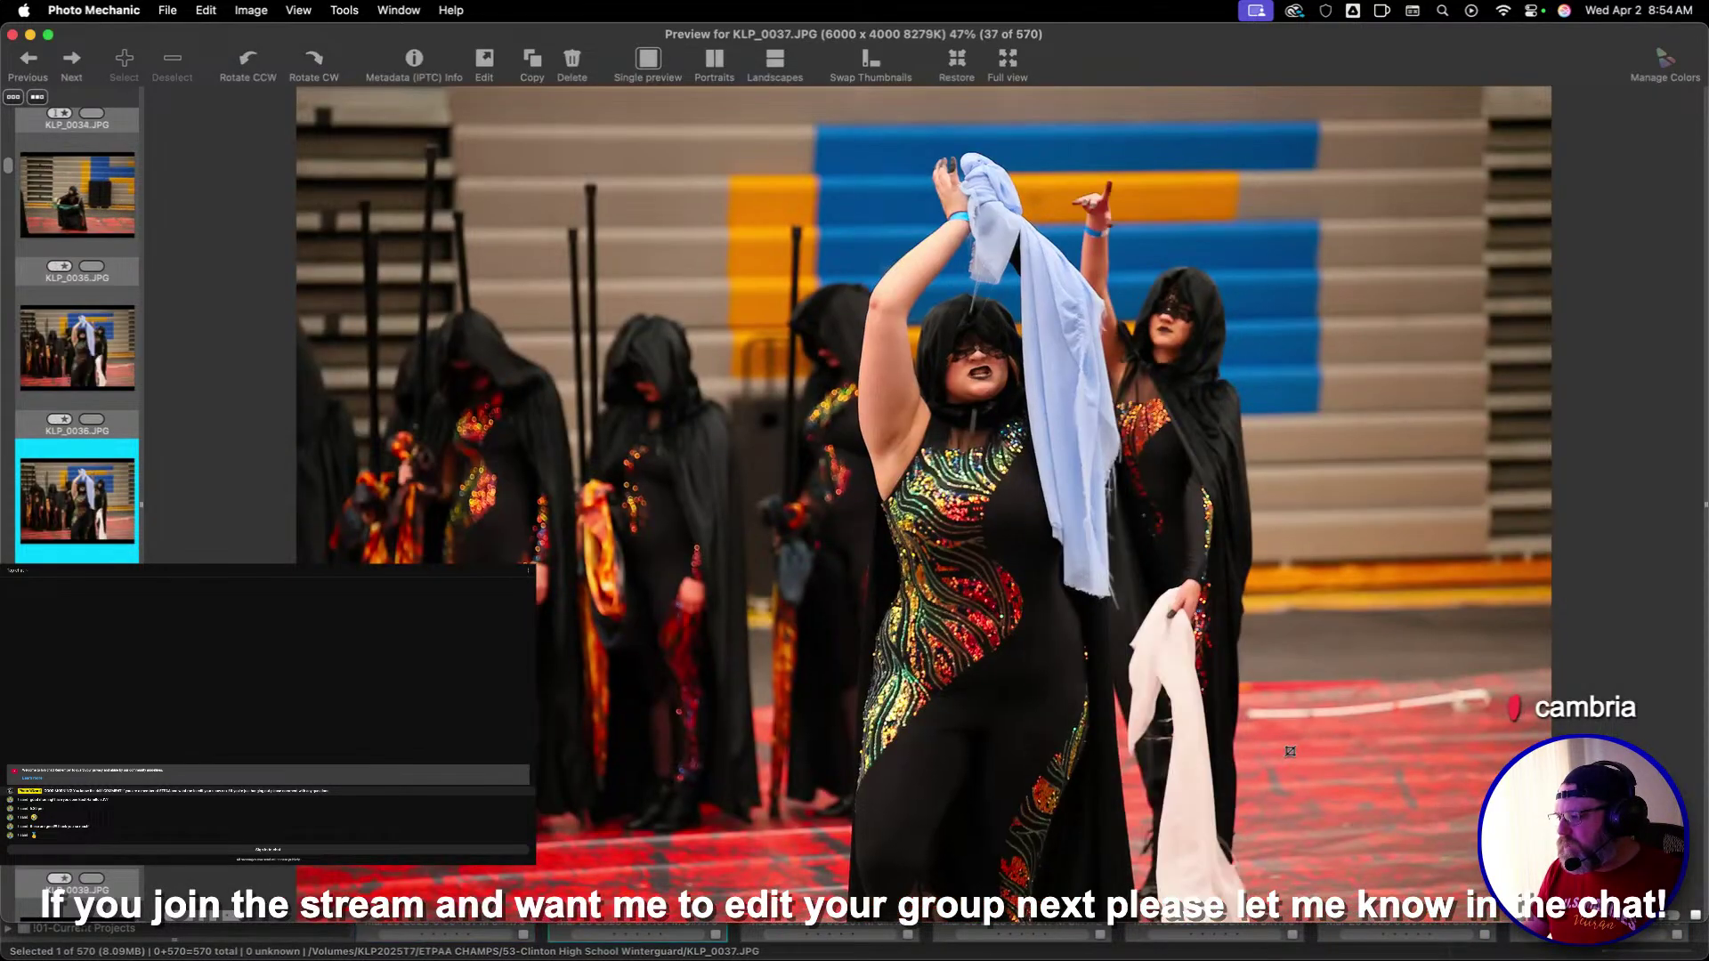
key("Right")
key("Right")
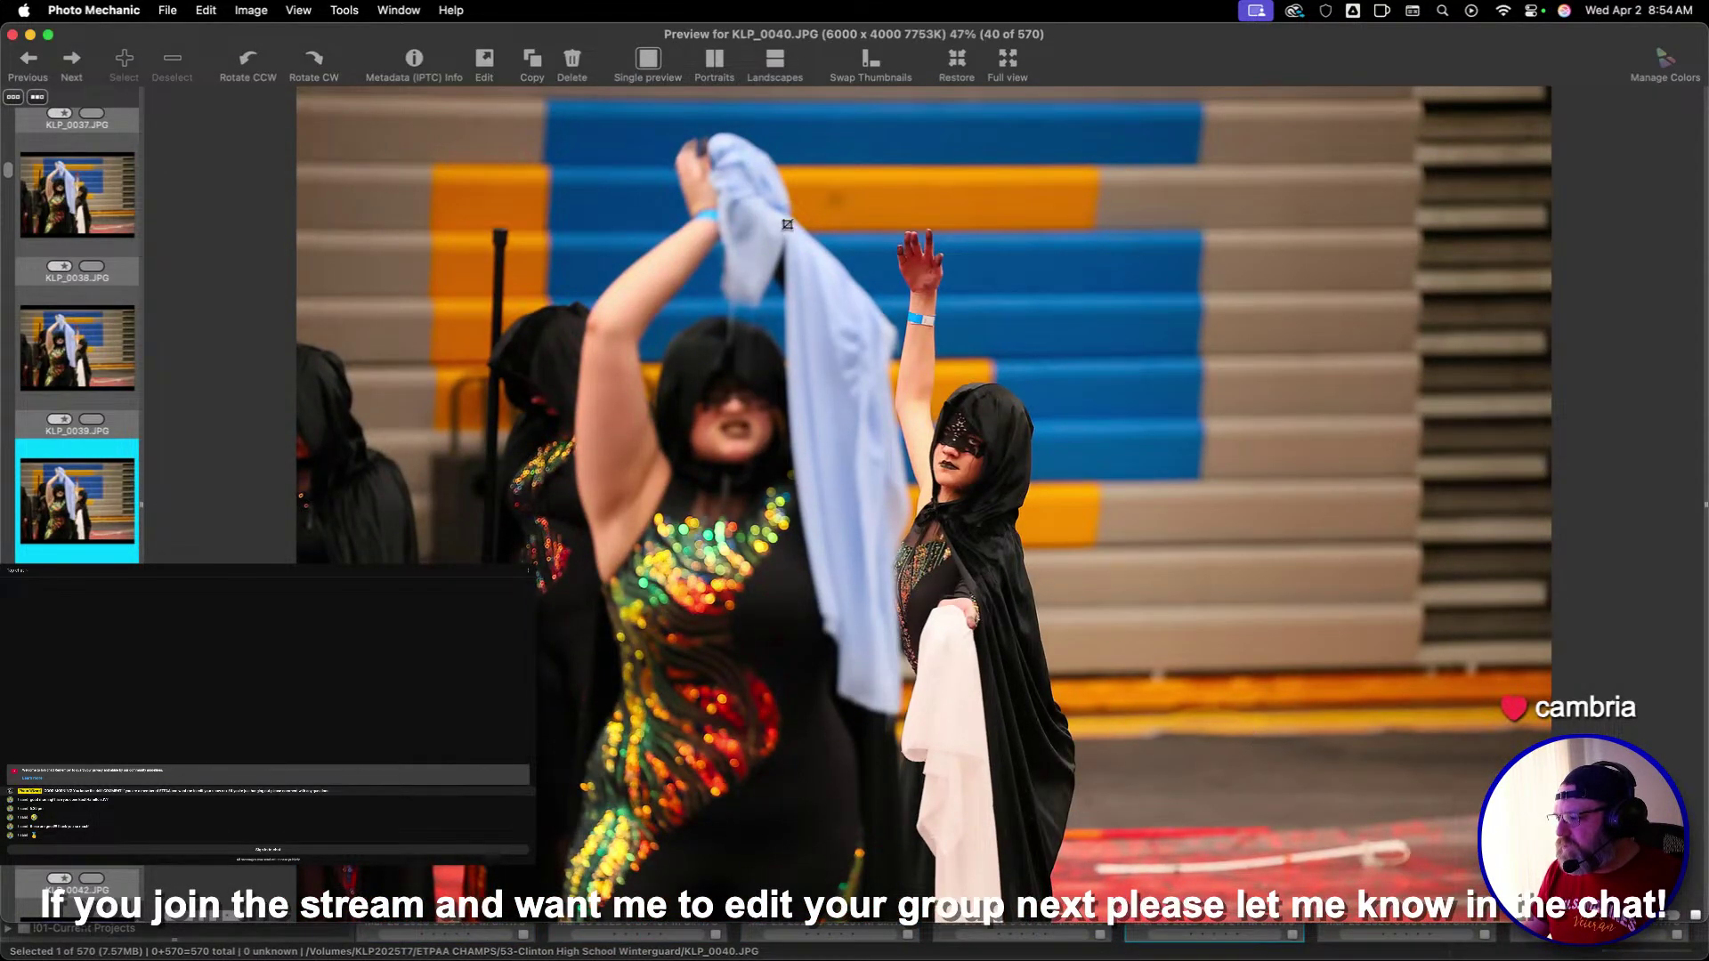
left_click_drag(754, 126, 1258, 723)
Review the photos up to KLP_0047.JPG and crop KLP_0047.JPG around the front performer leaning back with the light blue scarf
key("Right")
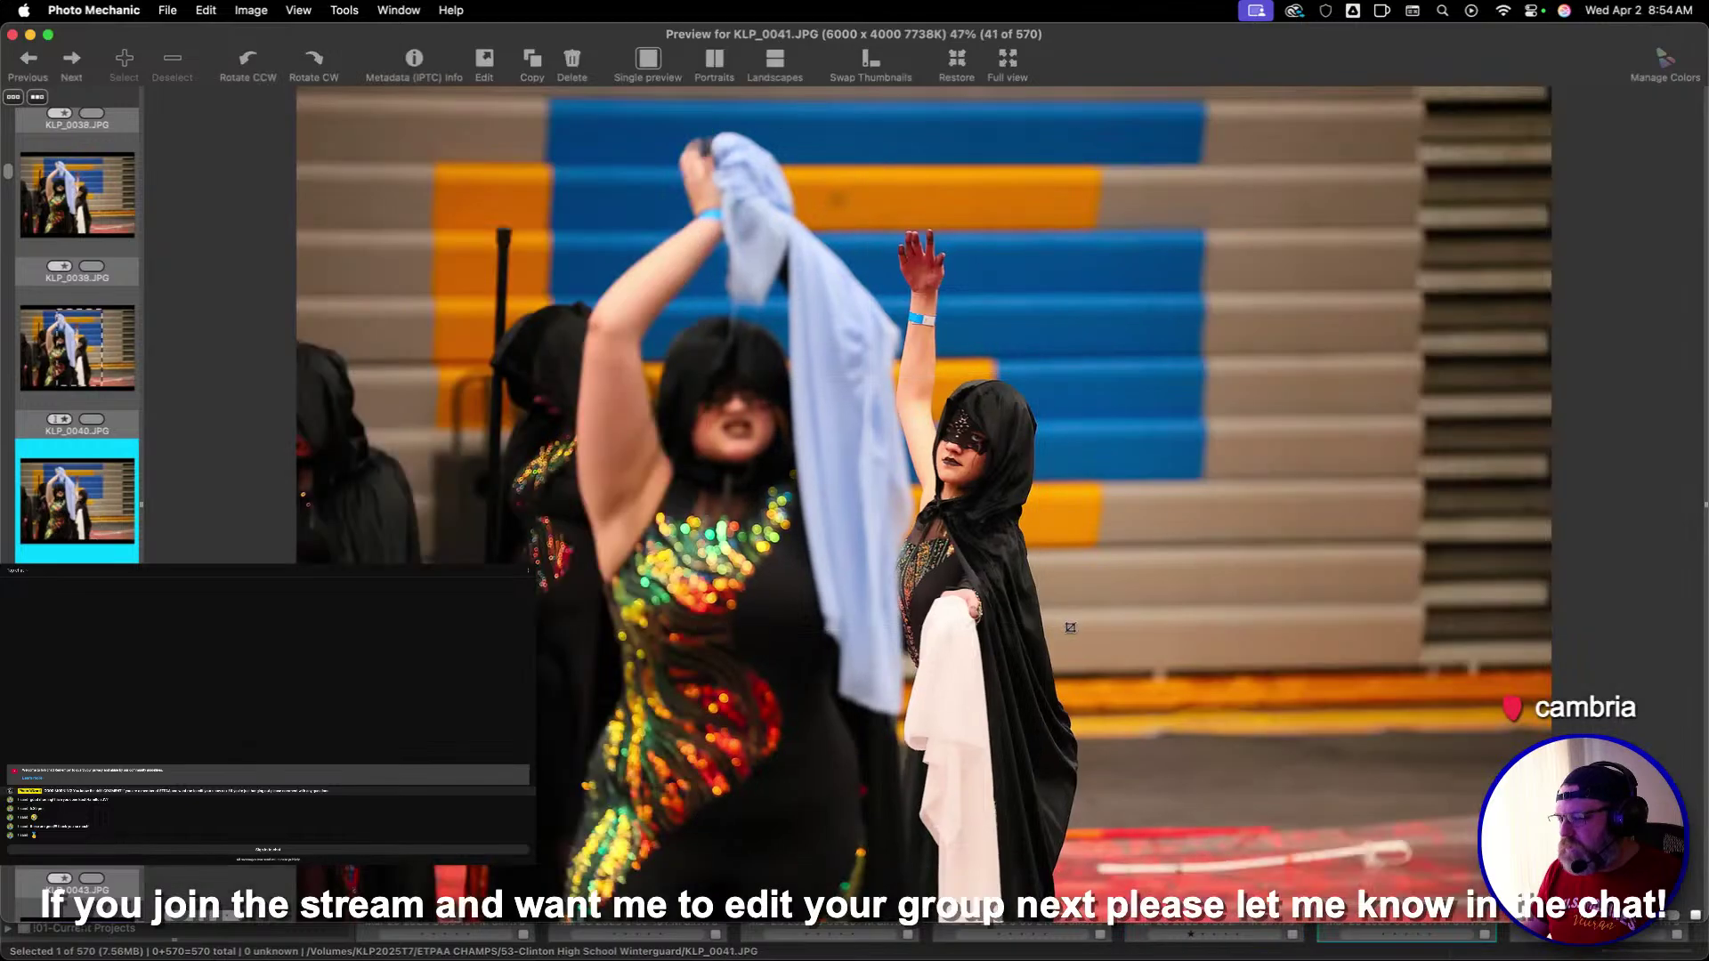
key("Right")
key("Right")
key("Right")
key("Right")
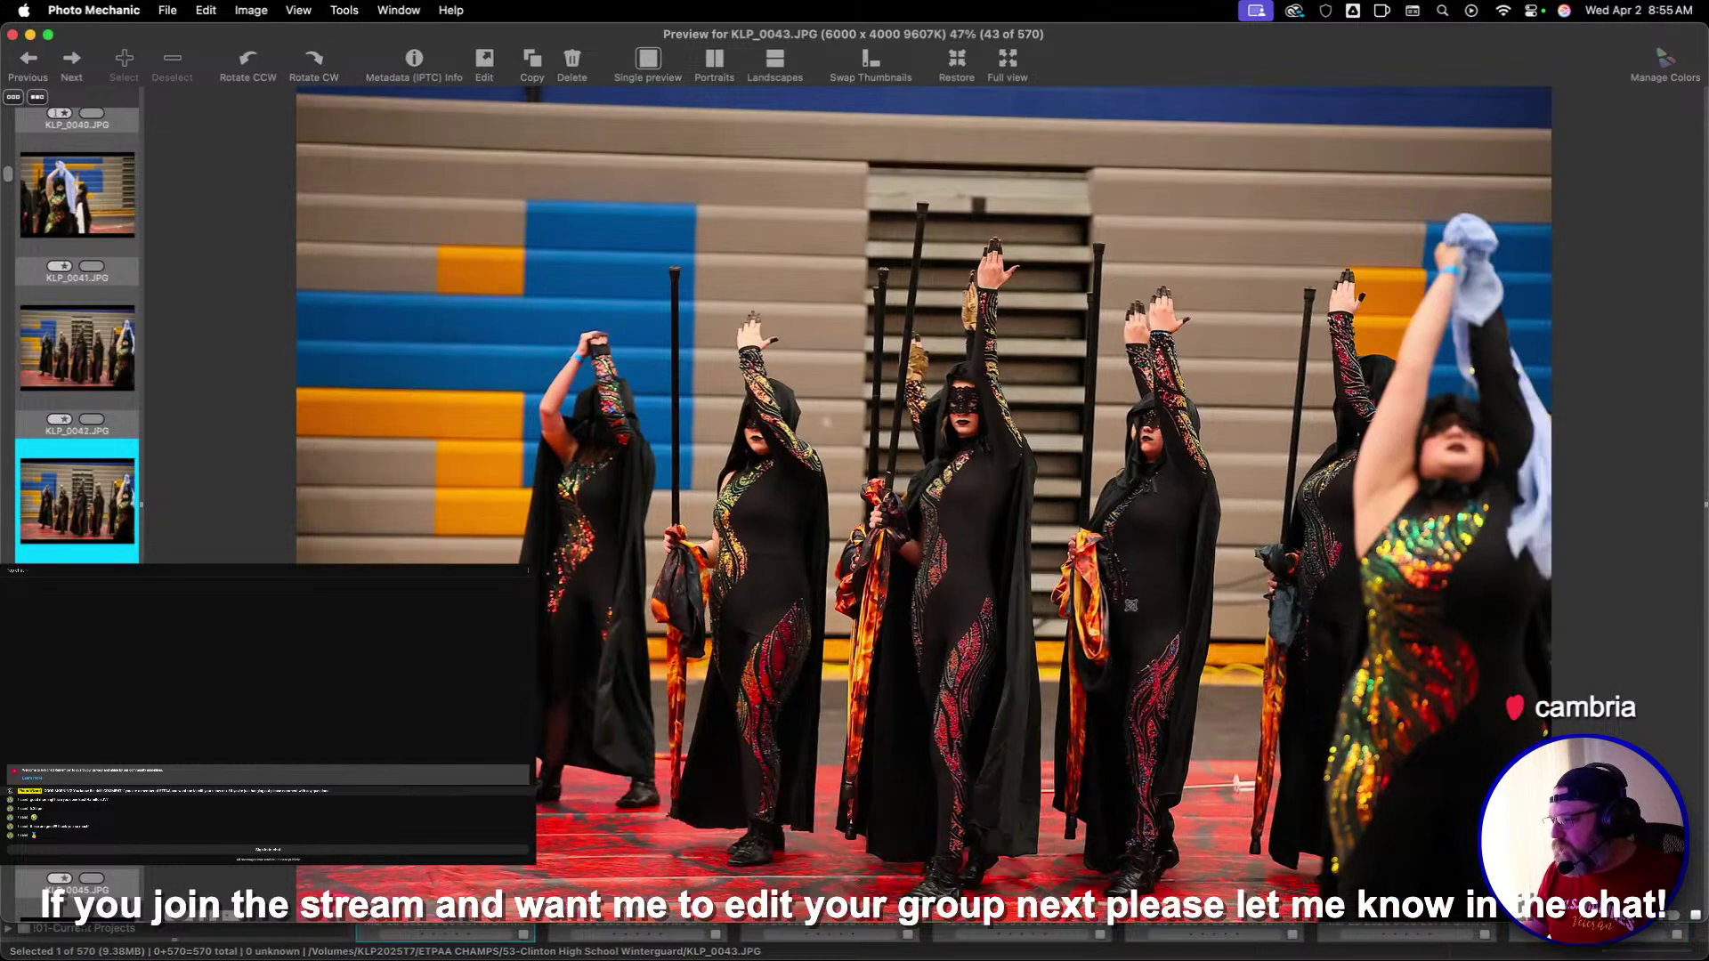
key("Right")
key("Right")
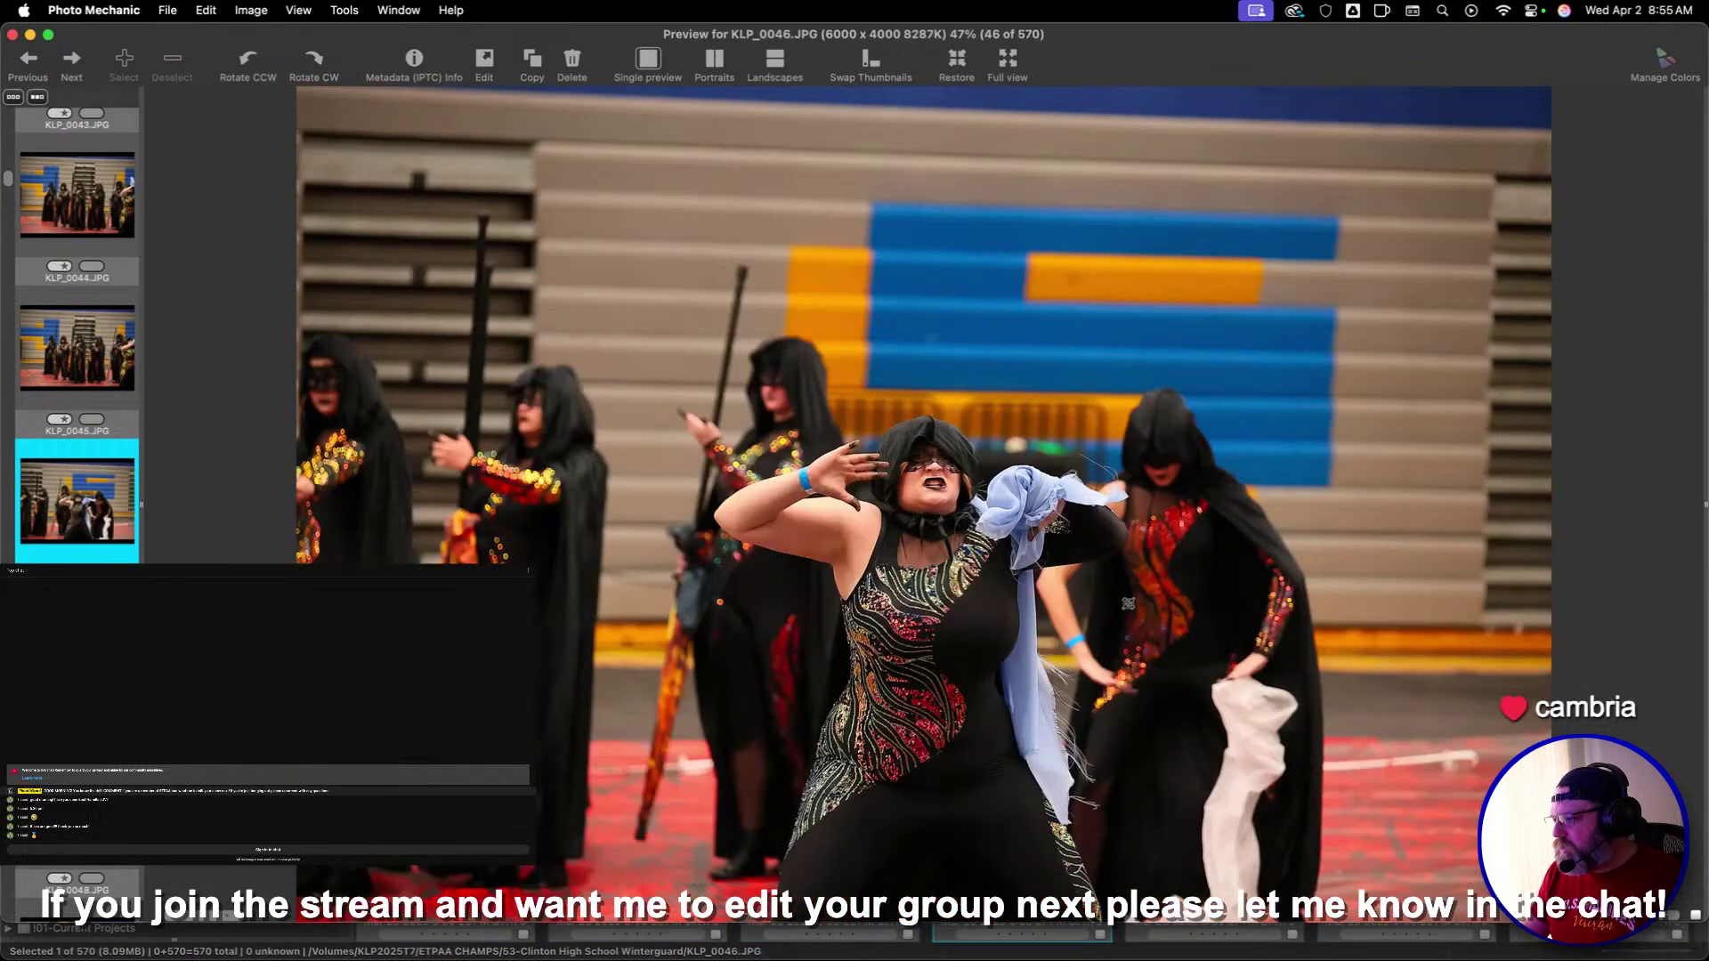
key("Left")
key("Right")
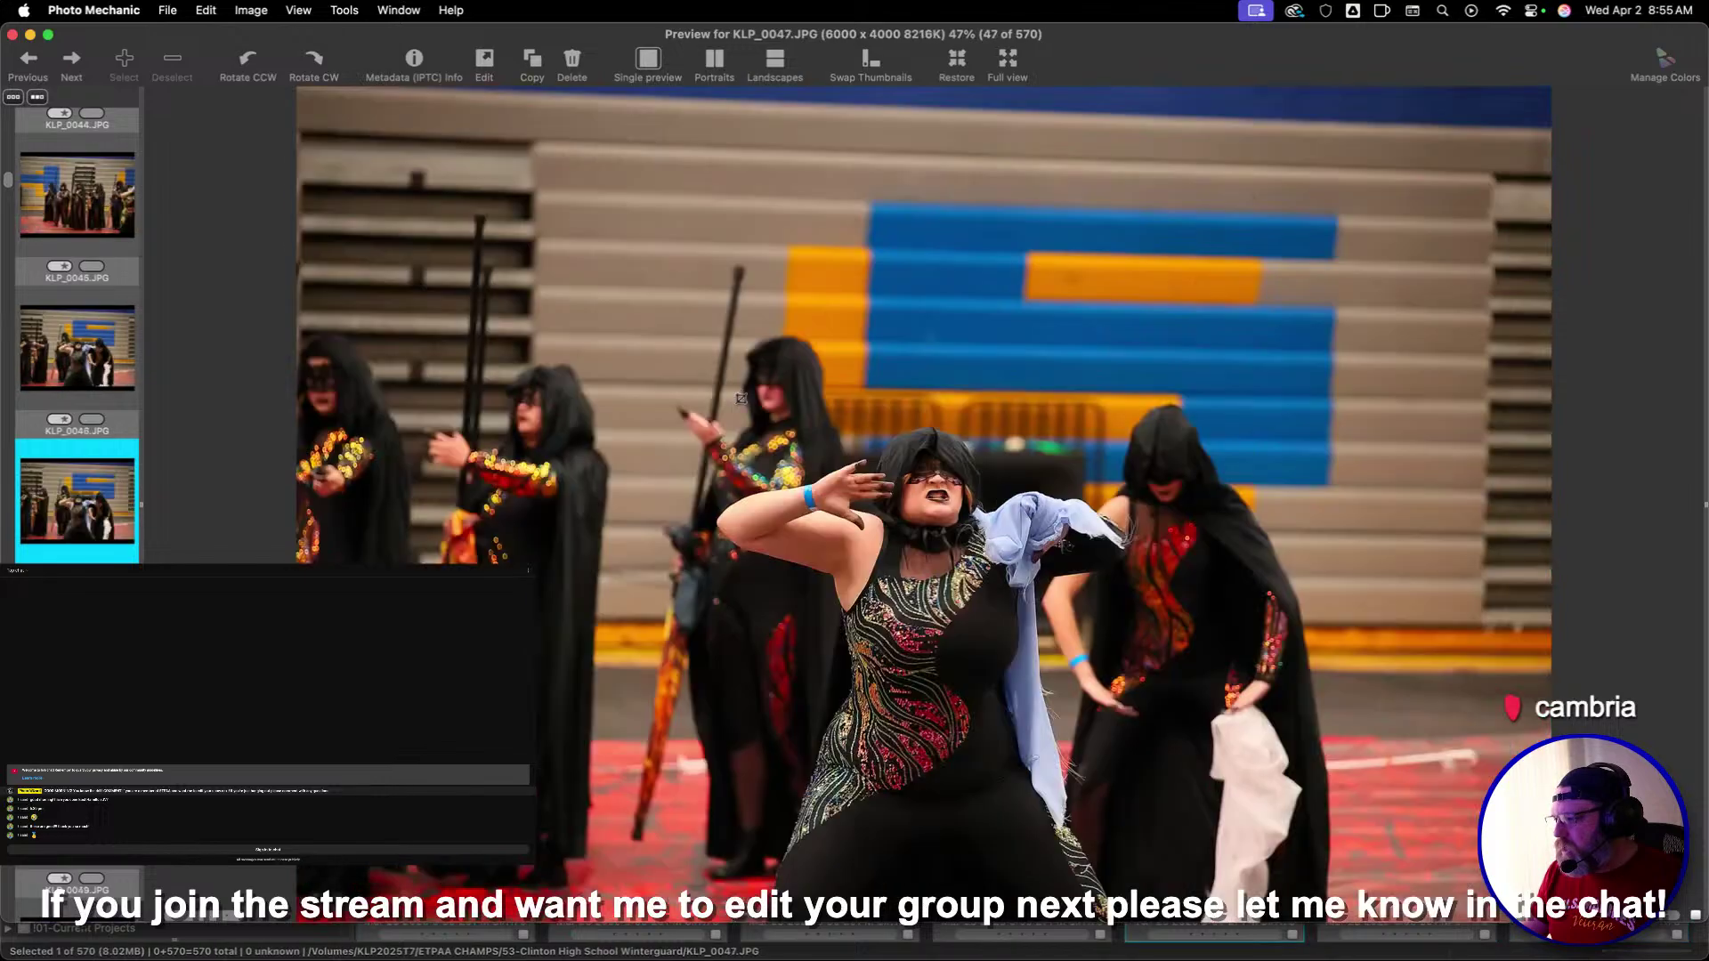
left_click_drag(550, 271, 1225, 815)
key("Return")
Crop KLP_0053.JPG in a tall frame around the hooded performer lifting the green scarf overhead, excluding the black speakers
key("Right")
key("Right")
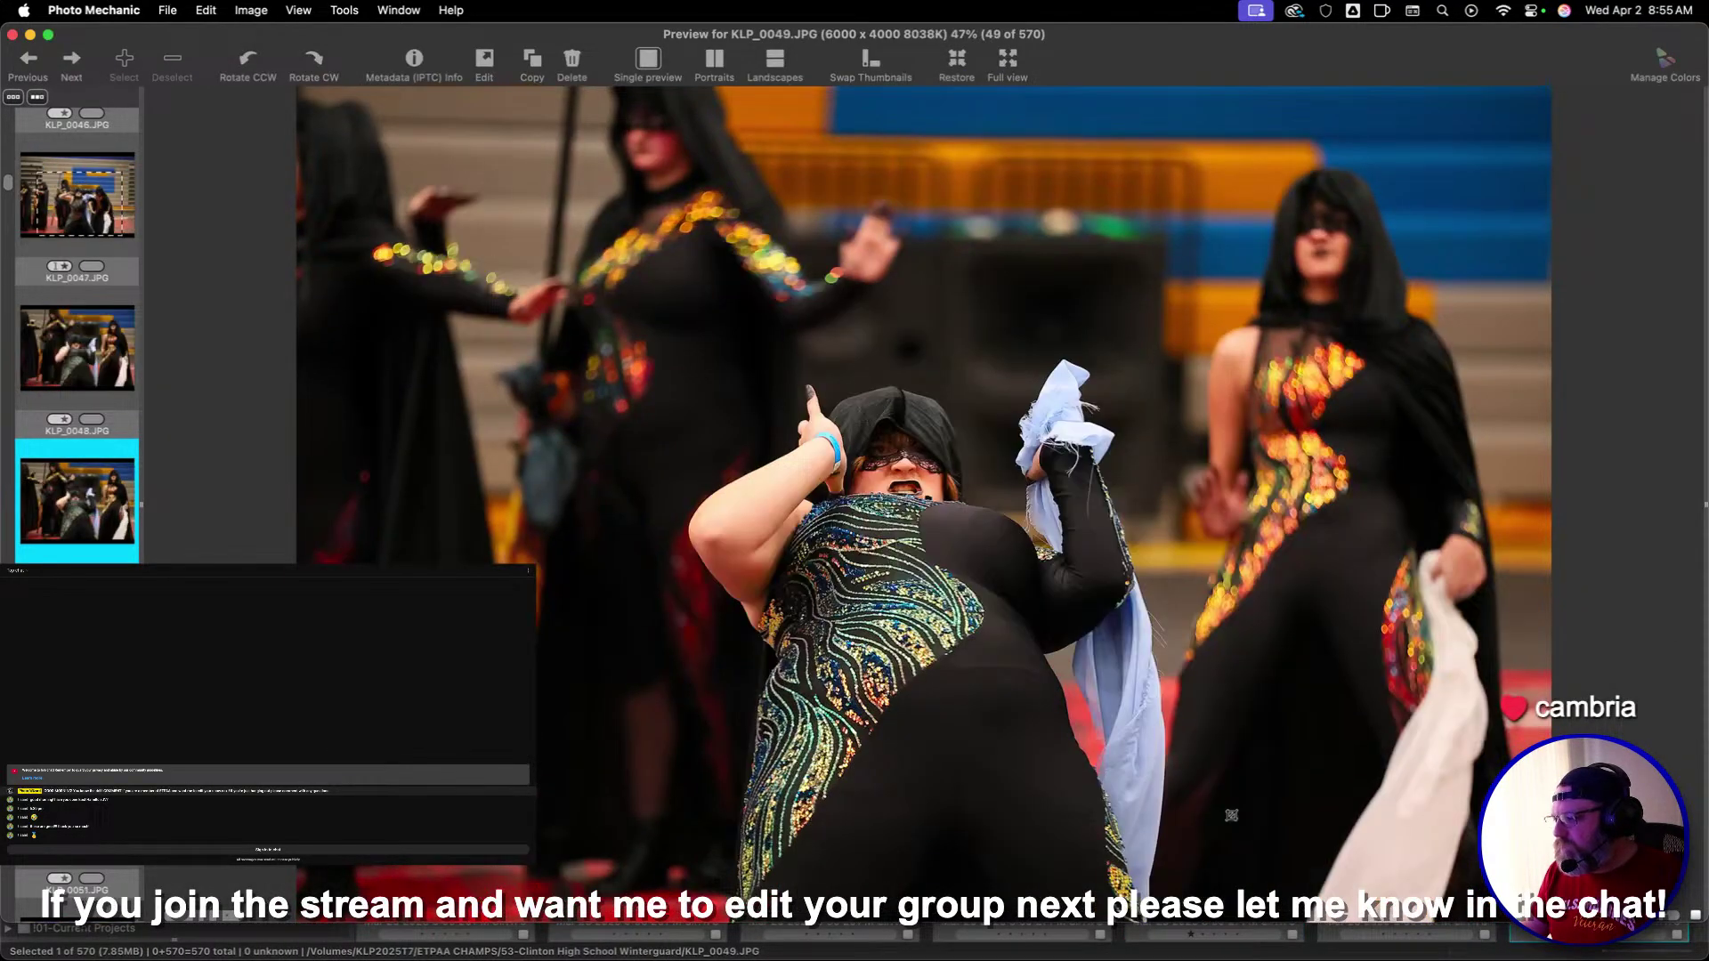
key("Right")
key("Right")
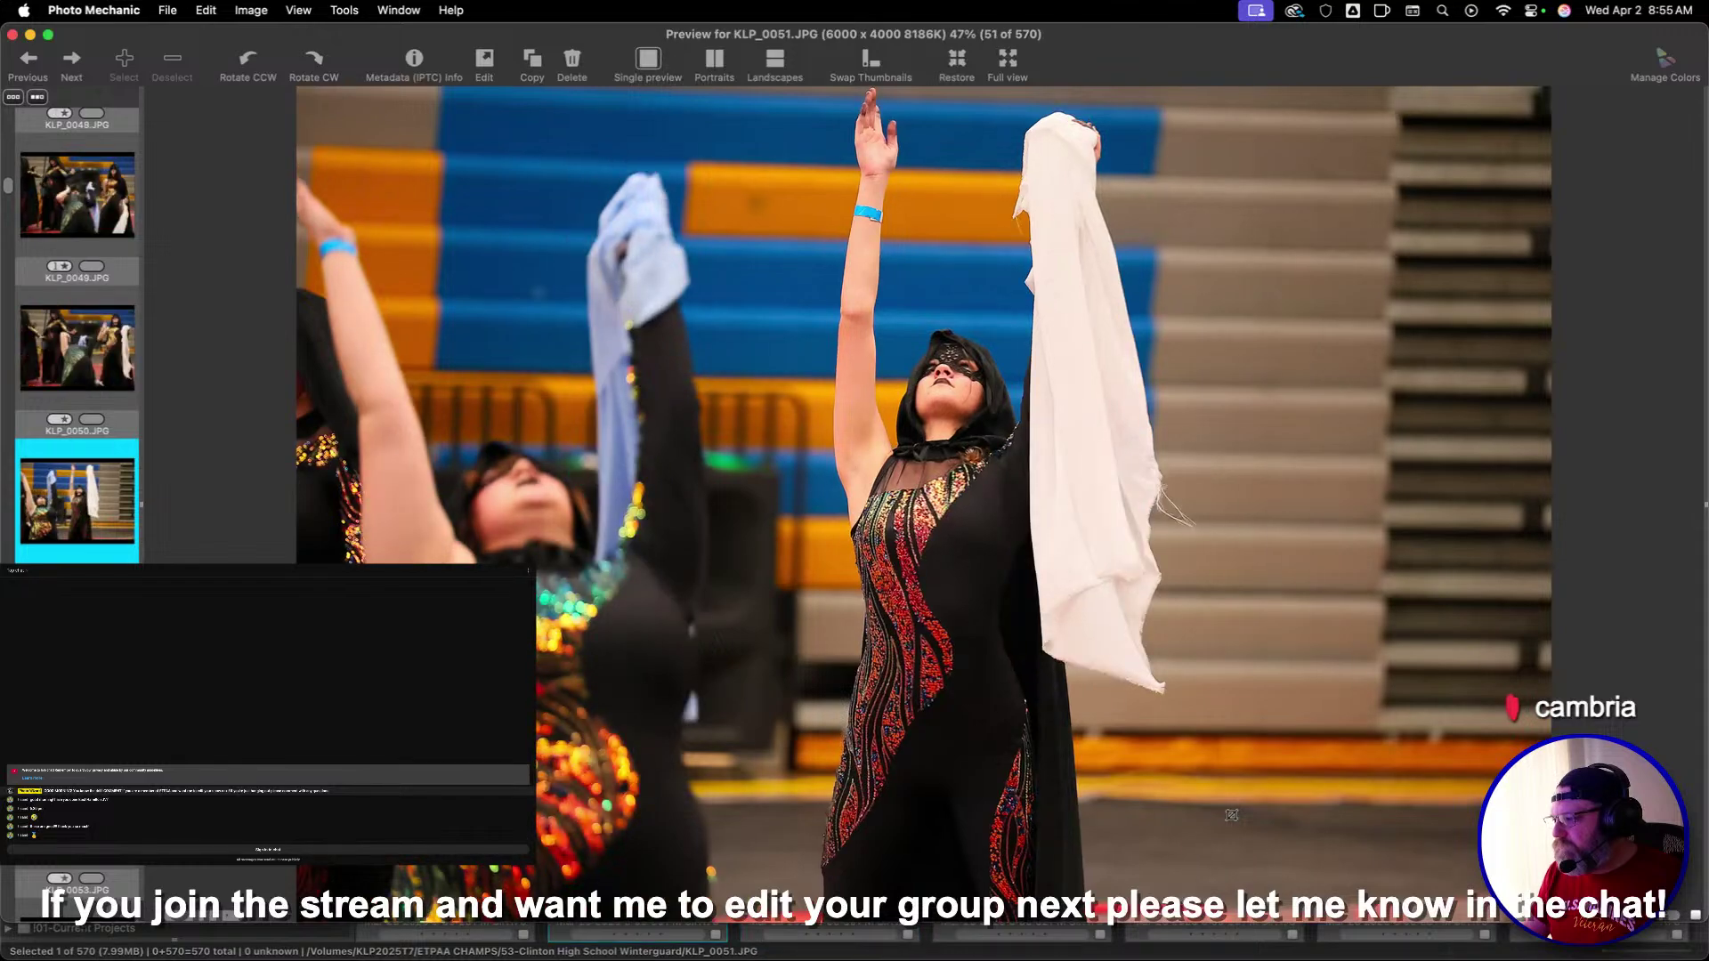
key("Right")
key("Right")
key("Right")
key("Left")
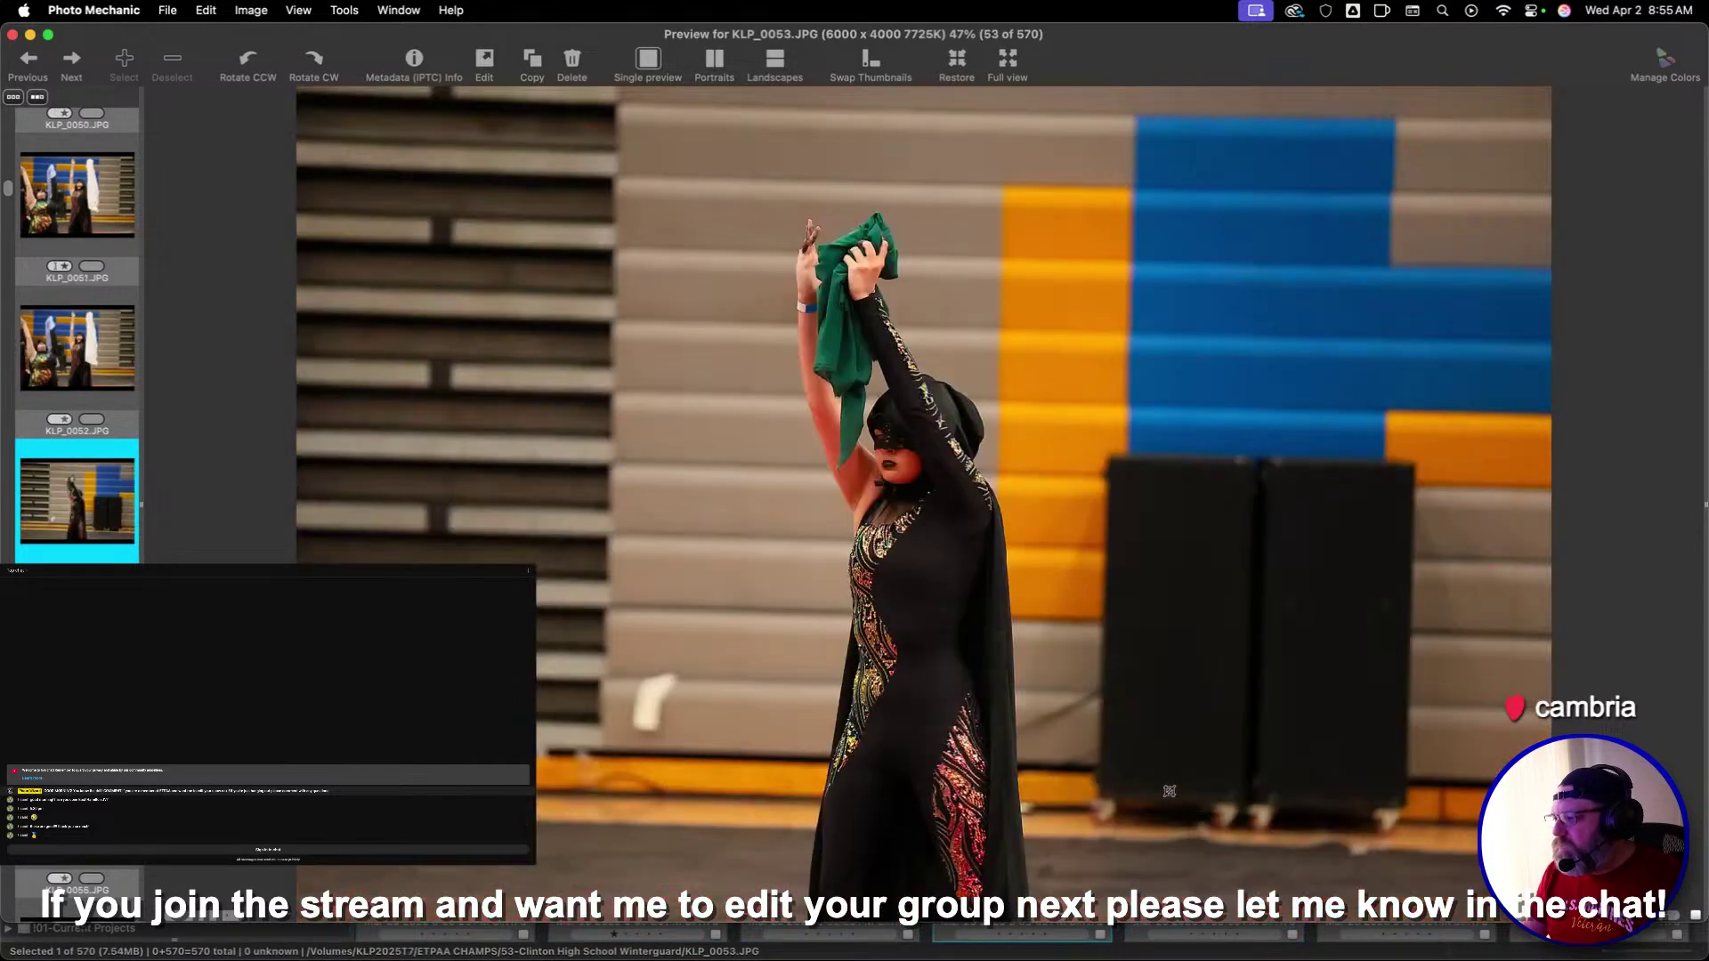
mouse_move(629, 113)
left_mouse_down()
mouse_move(1164, 649)
mouse_move(1050, 646)
left_mouse_up()
Crop the shot of the masked performer lifting the red scarf overhead in a tall frame around her, excluding the speakers
key("Right")
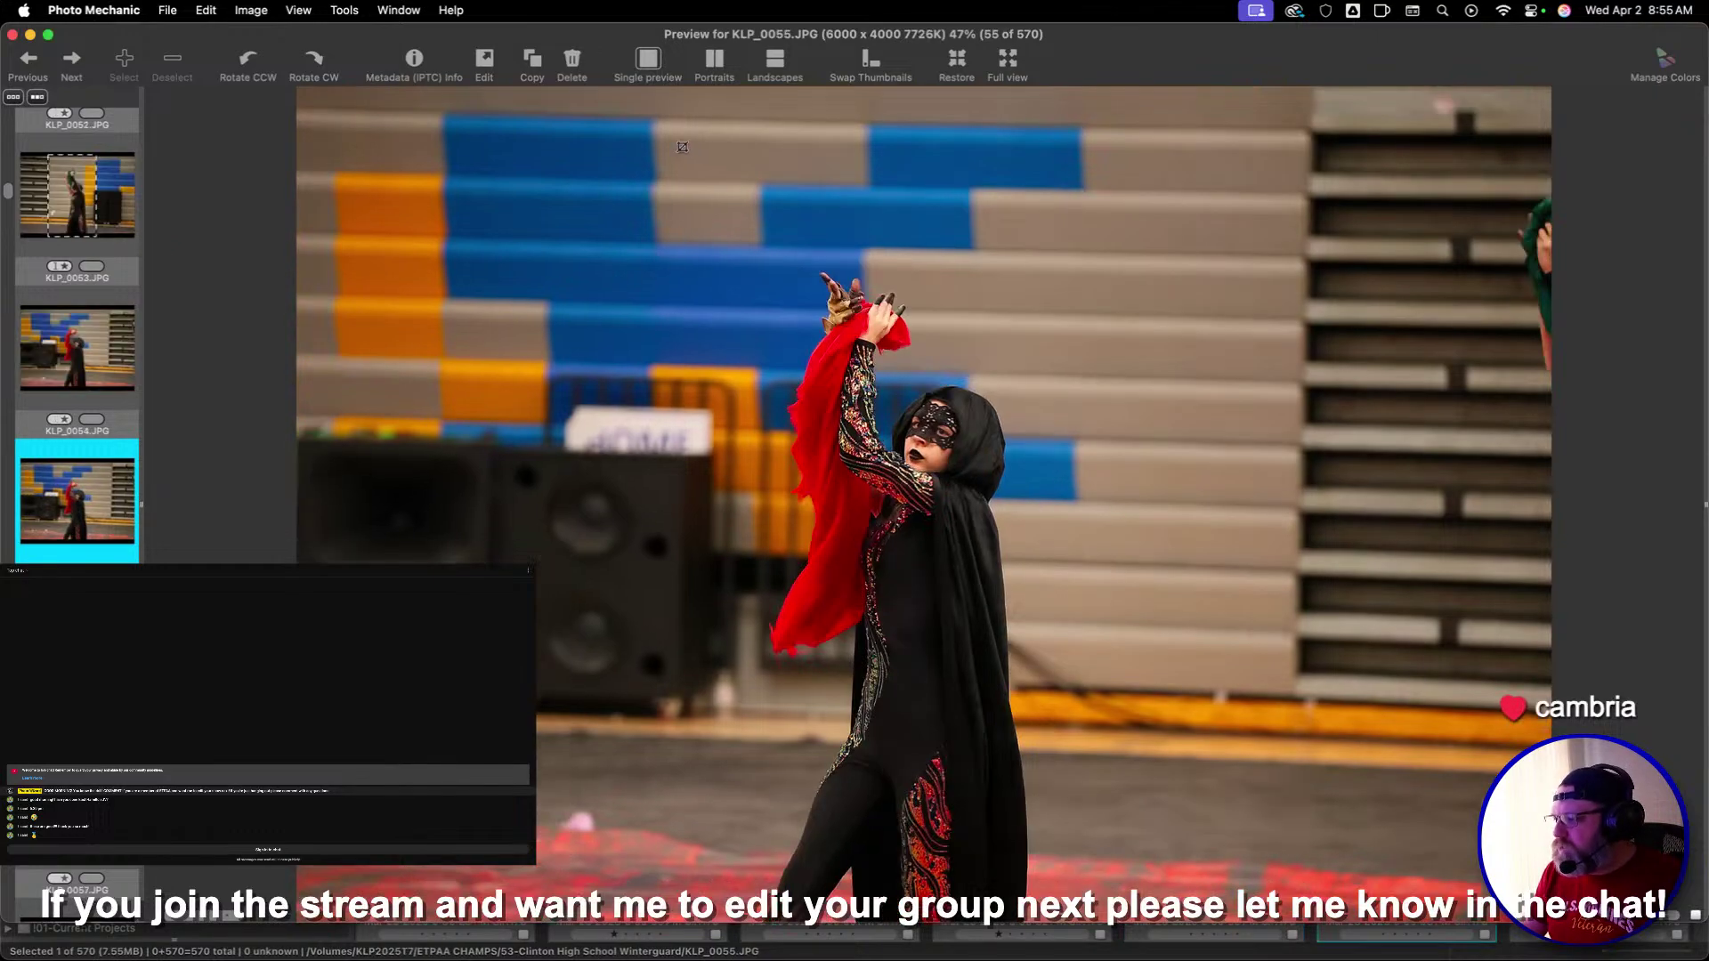
left_click_drag(671, 141, 1191, 920)
key("Right")
Crop KLP_0063.JPG around the central performer swinging the fire flag, trimming the gym wall above and the performers at both edges
key("Right")
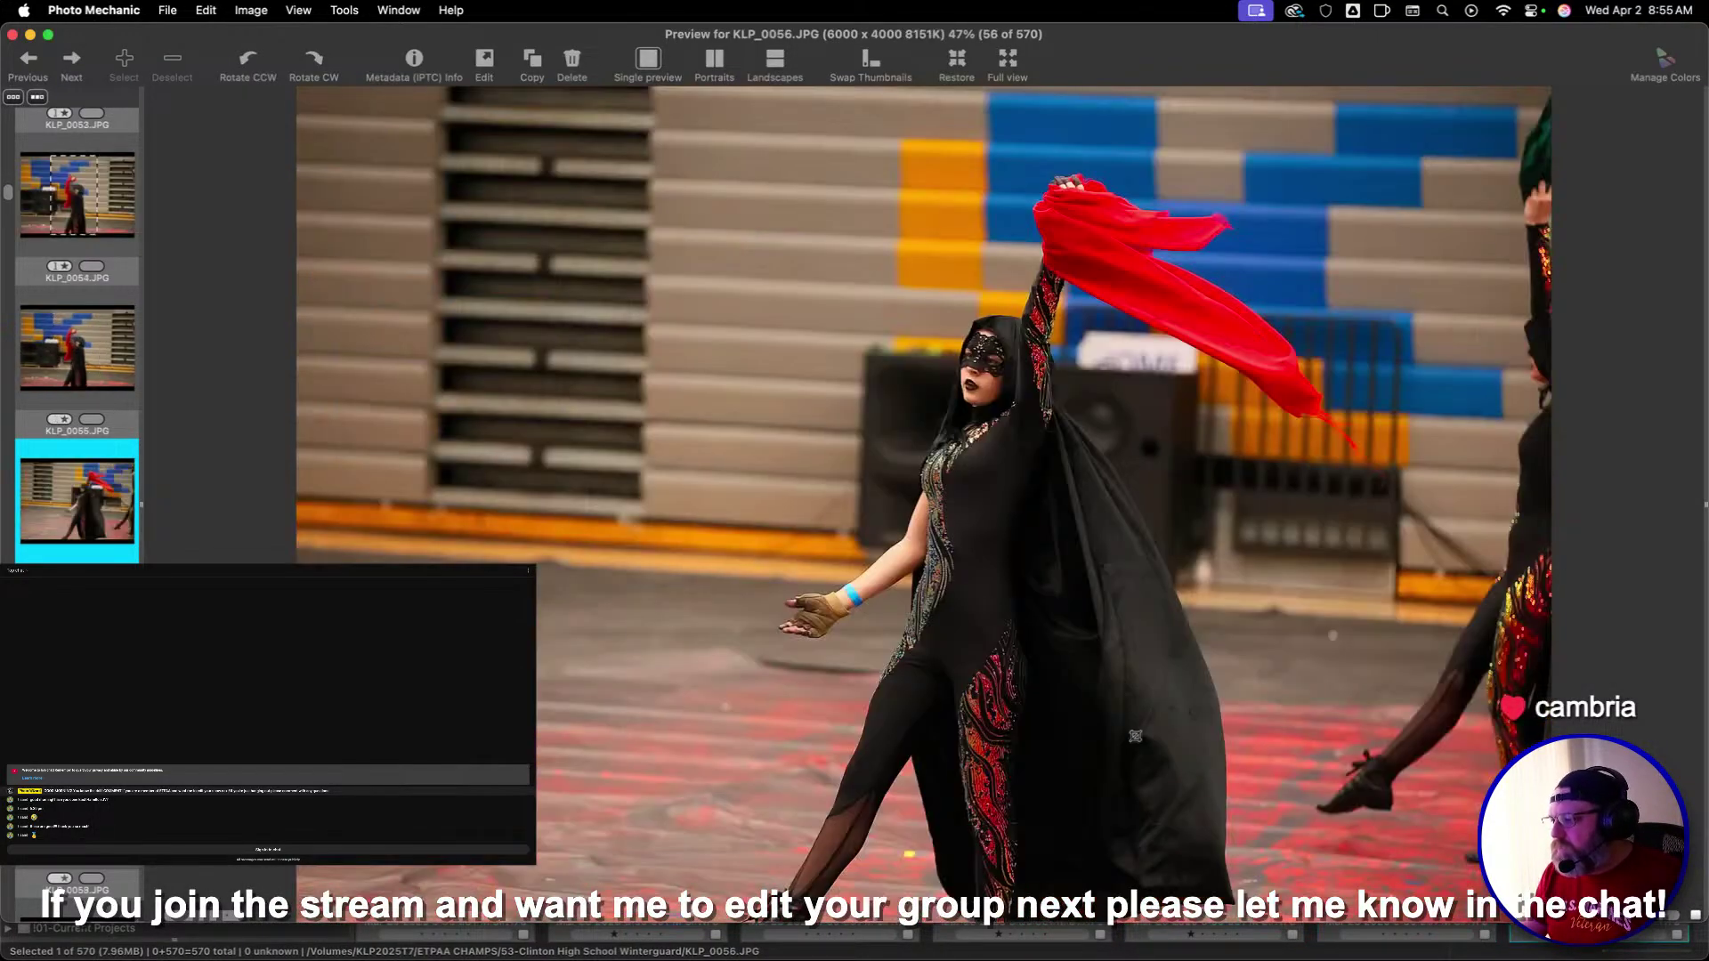
key("Right")
key("Right")
key("Right")
key("Right")
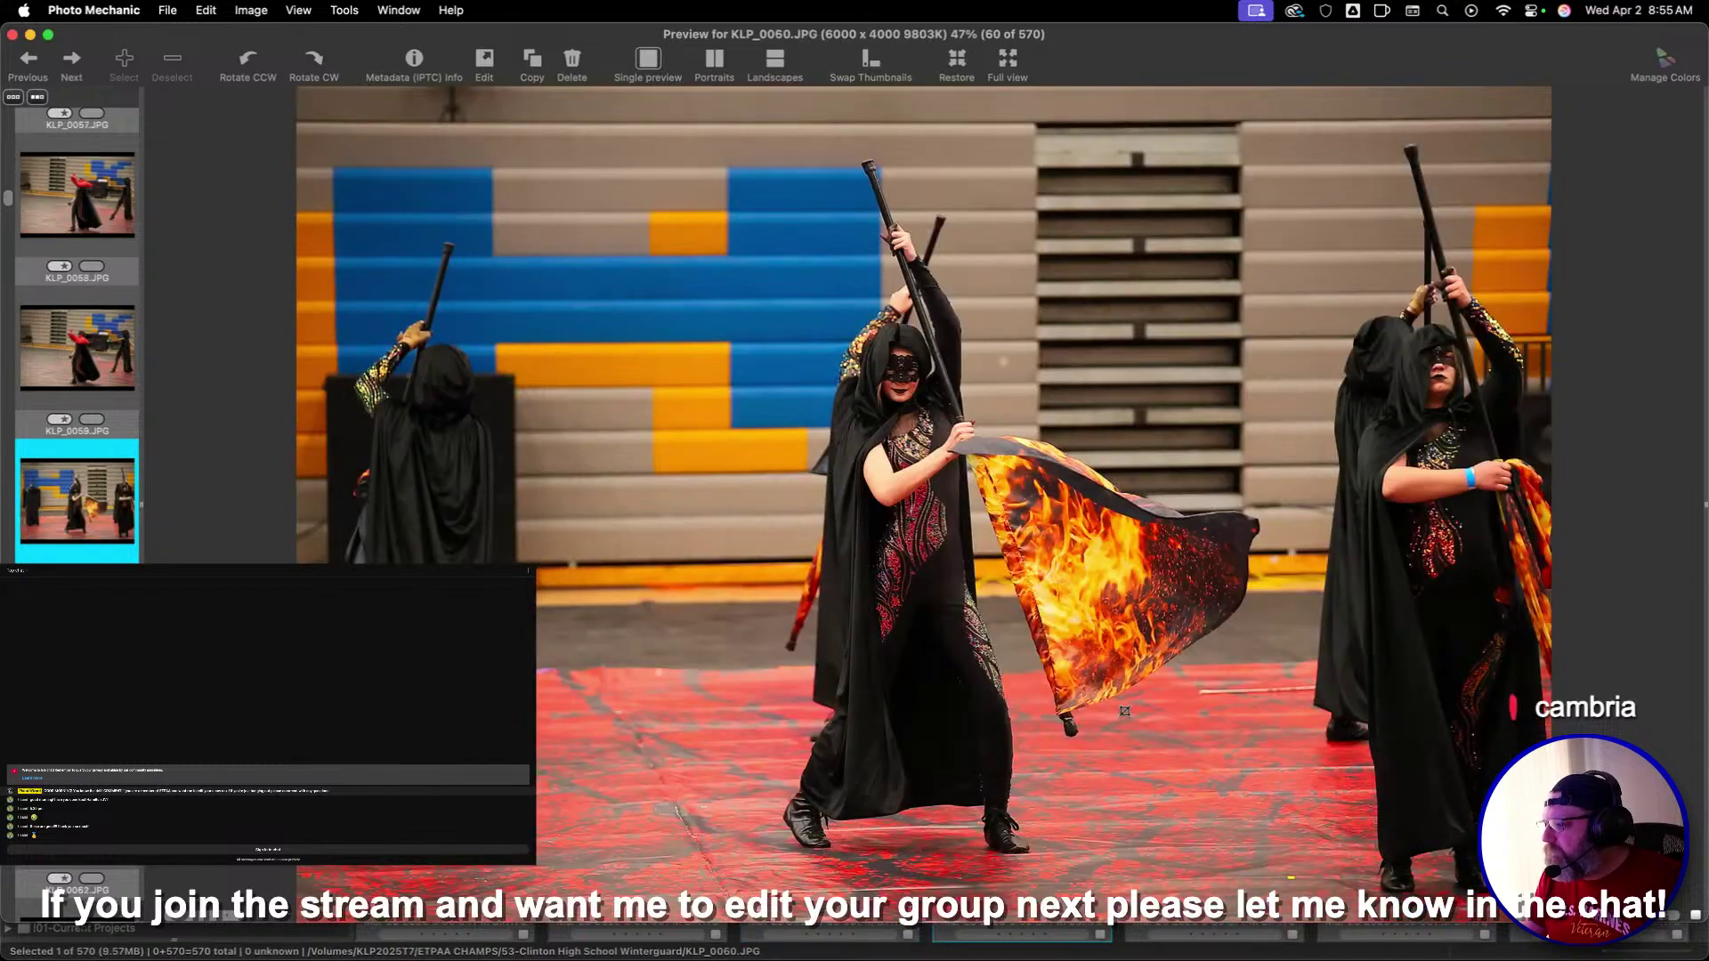
key("Right")
key("Right")
key("Right")
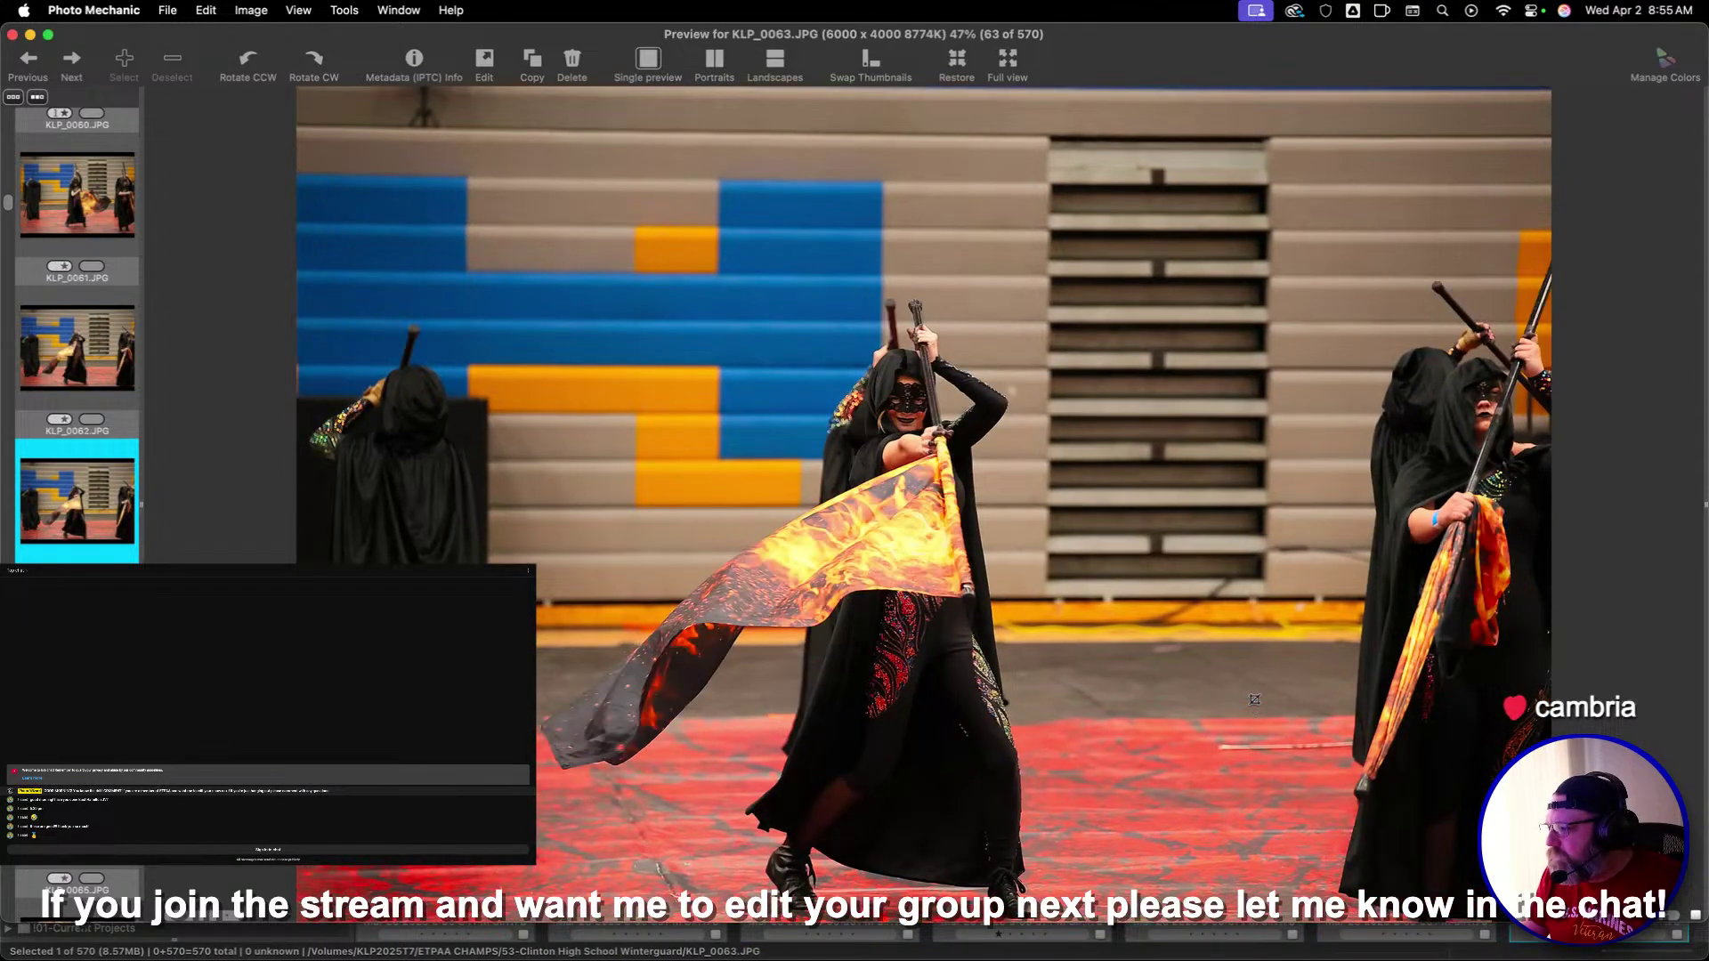
left_click_drag(436, 216, 1442, 780)
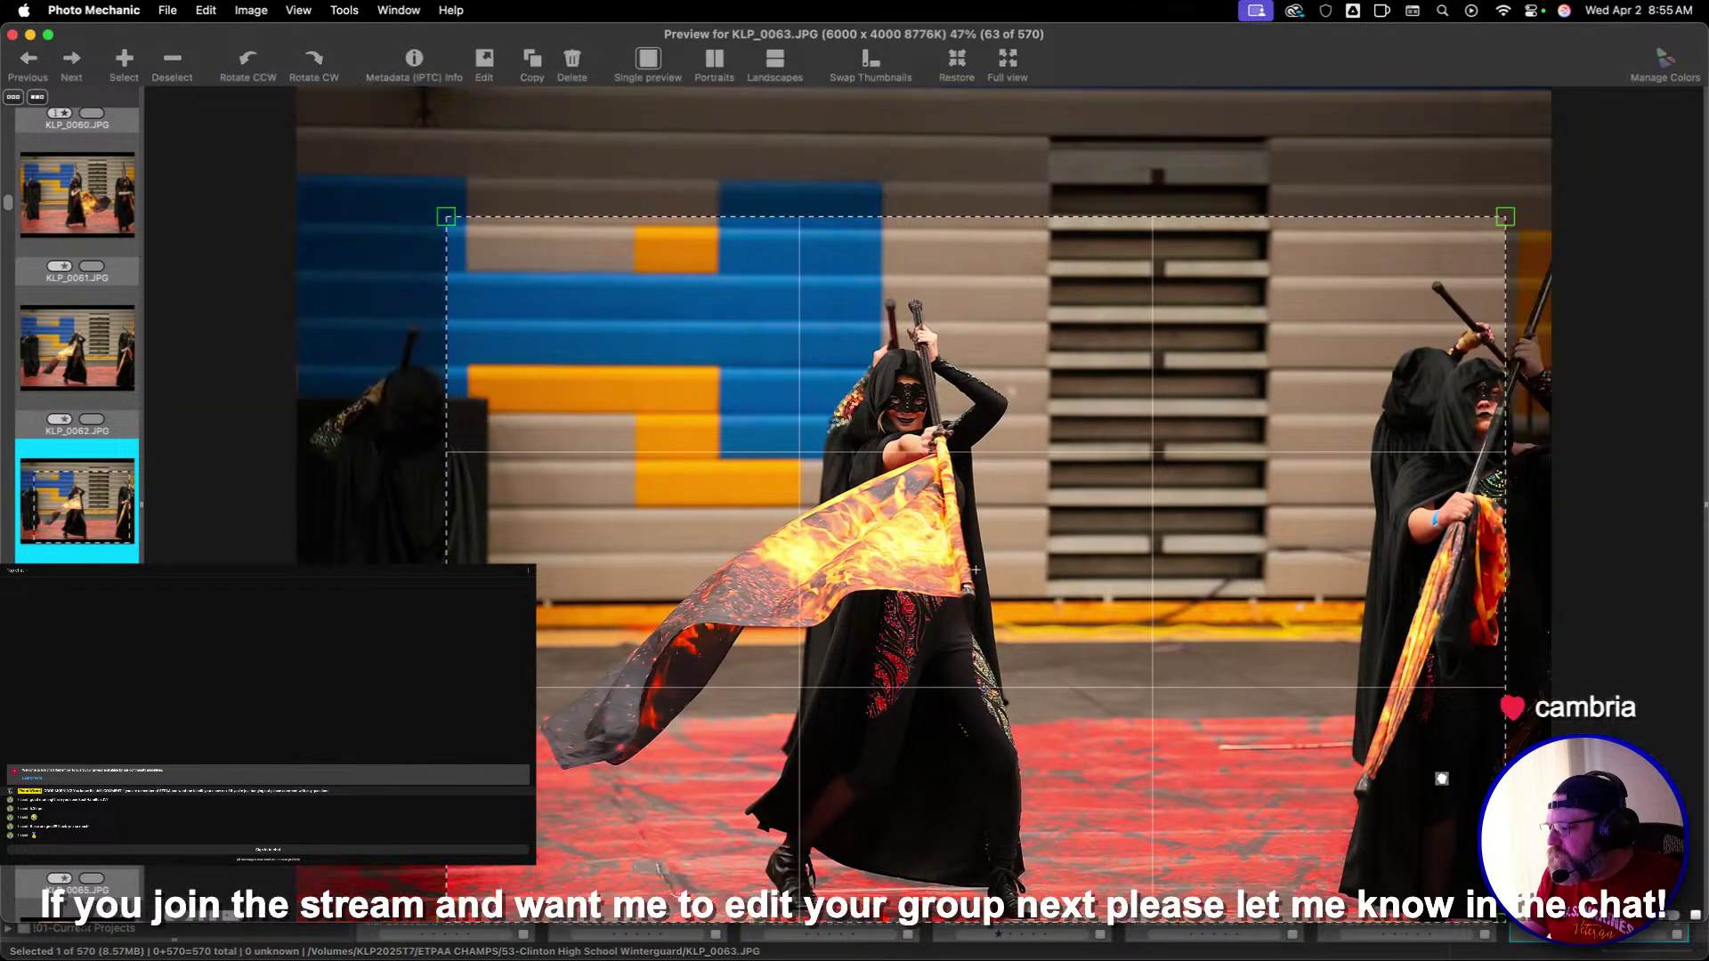
left_click_drag(1256, 690, 1116, 569)
Recheck the flag shots KLP_0061.JPG to KLP_0063.JPG and crop KLP_0064.JPG around the front caped performer gripping the furled flag
key("Right")
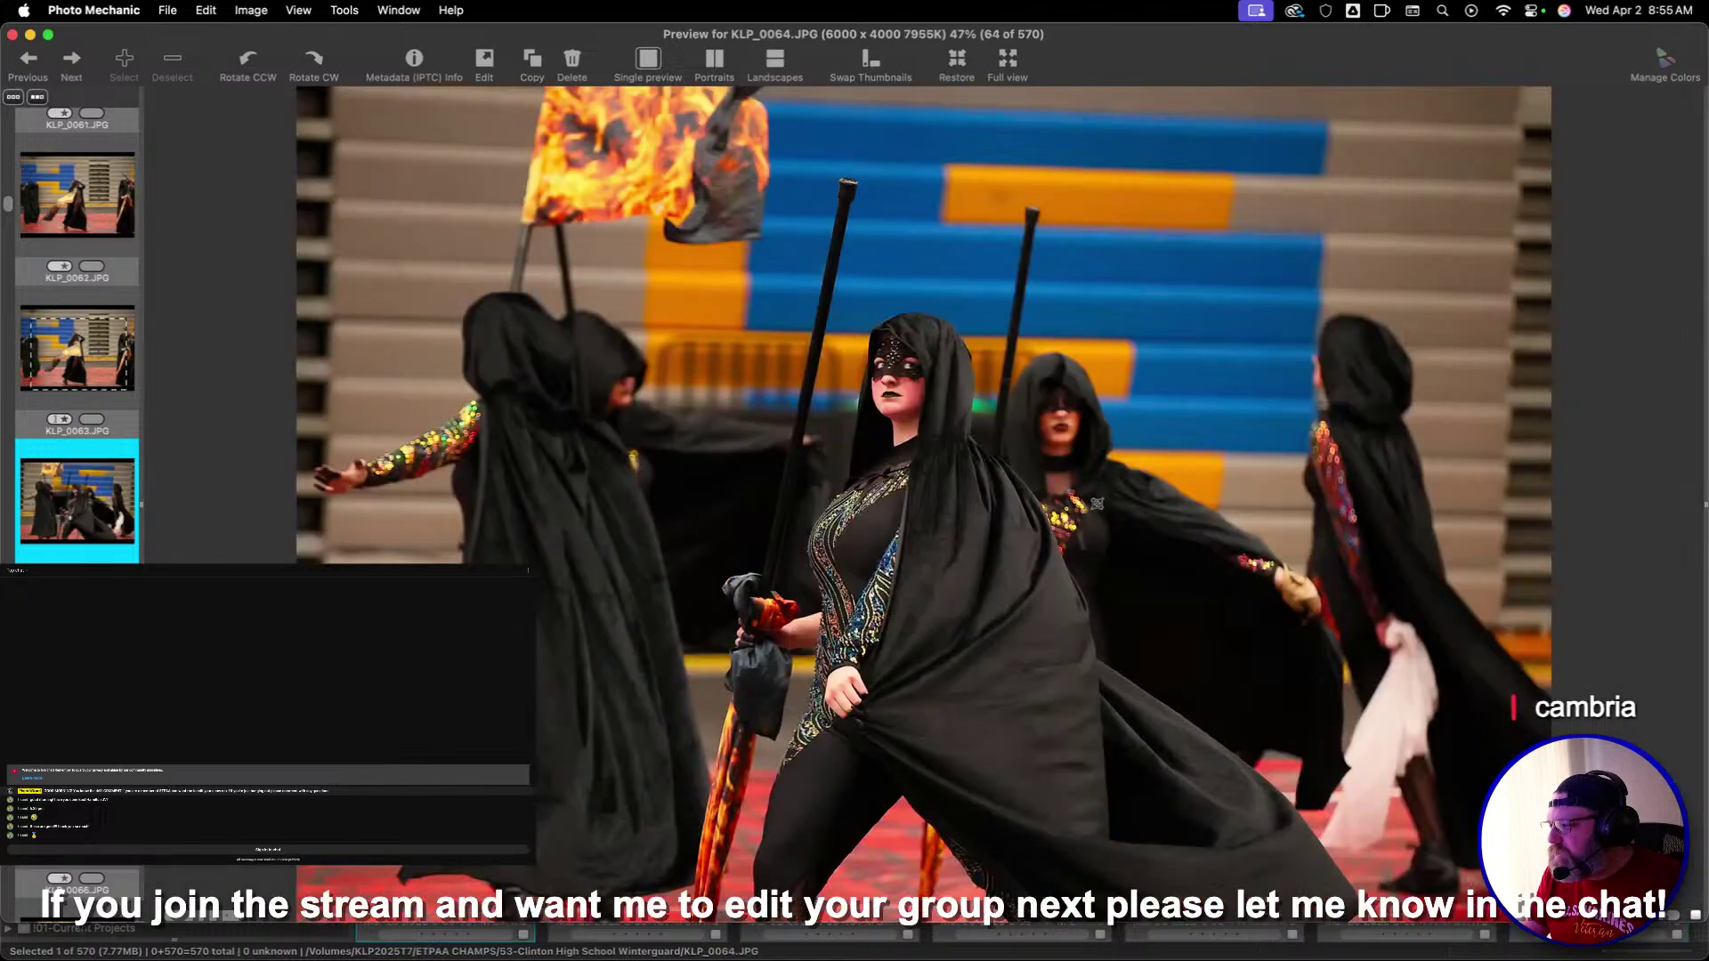
key("Left")
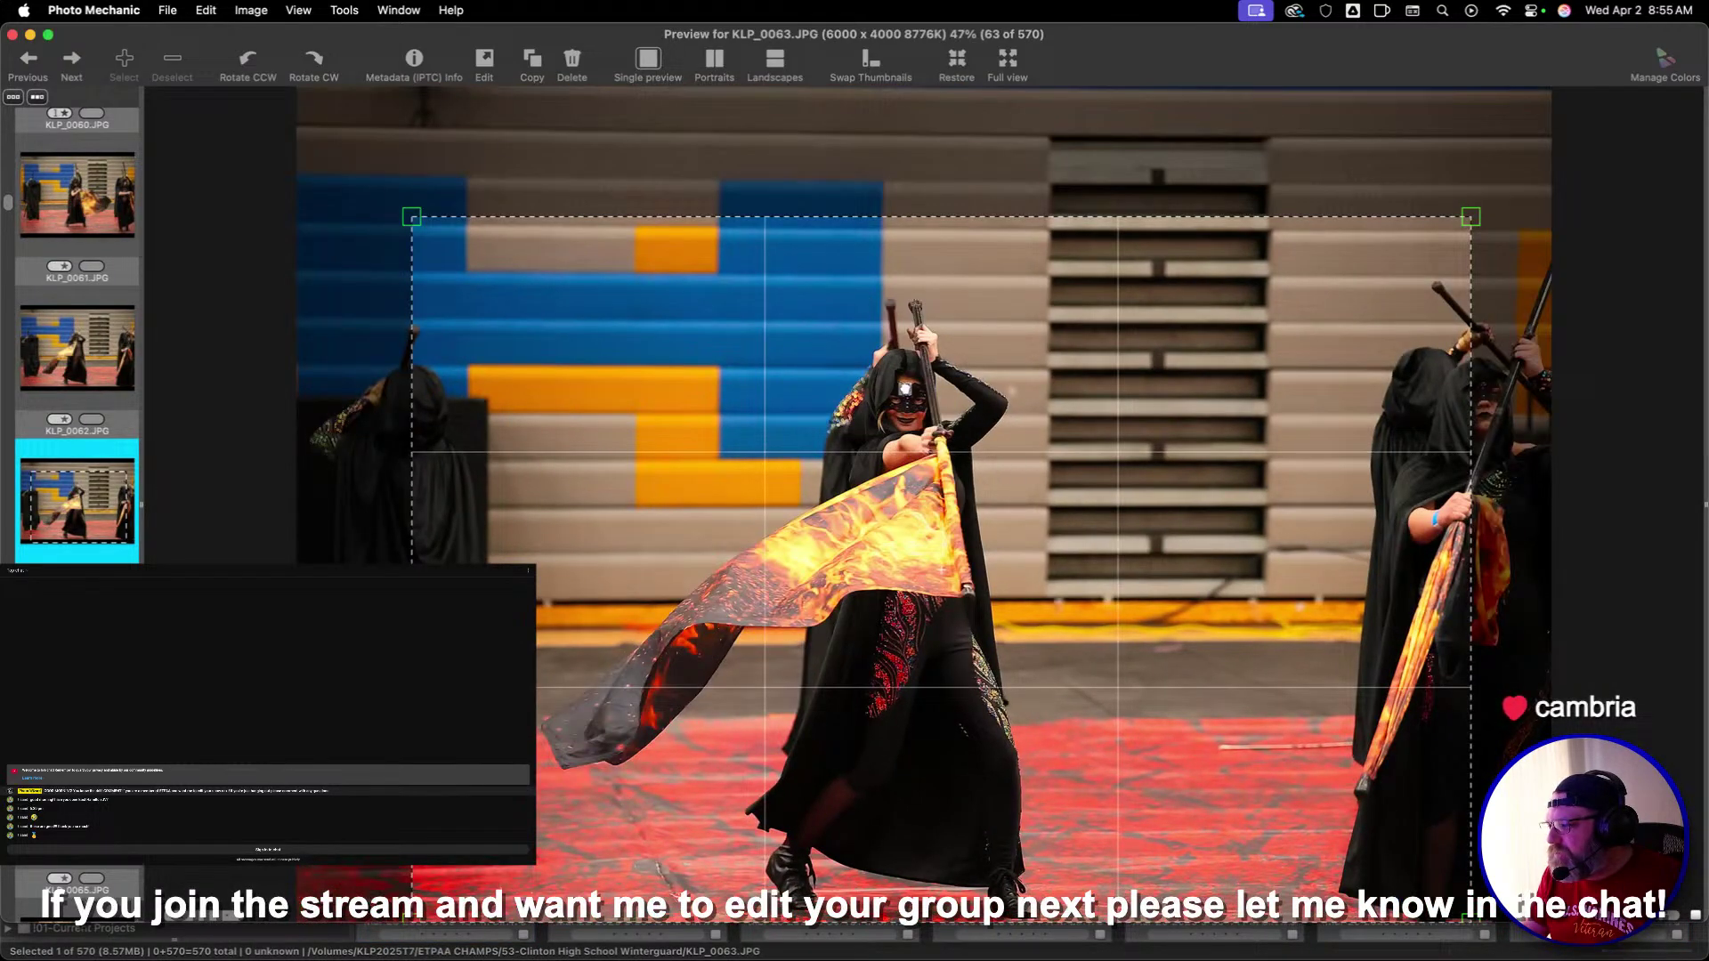
key("Left")
key("Left")
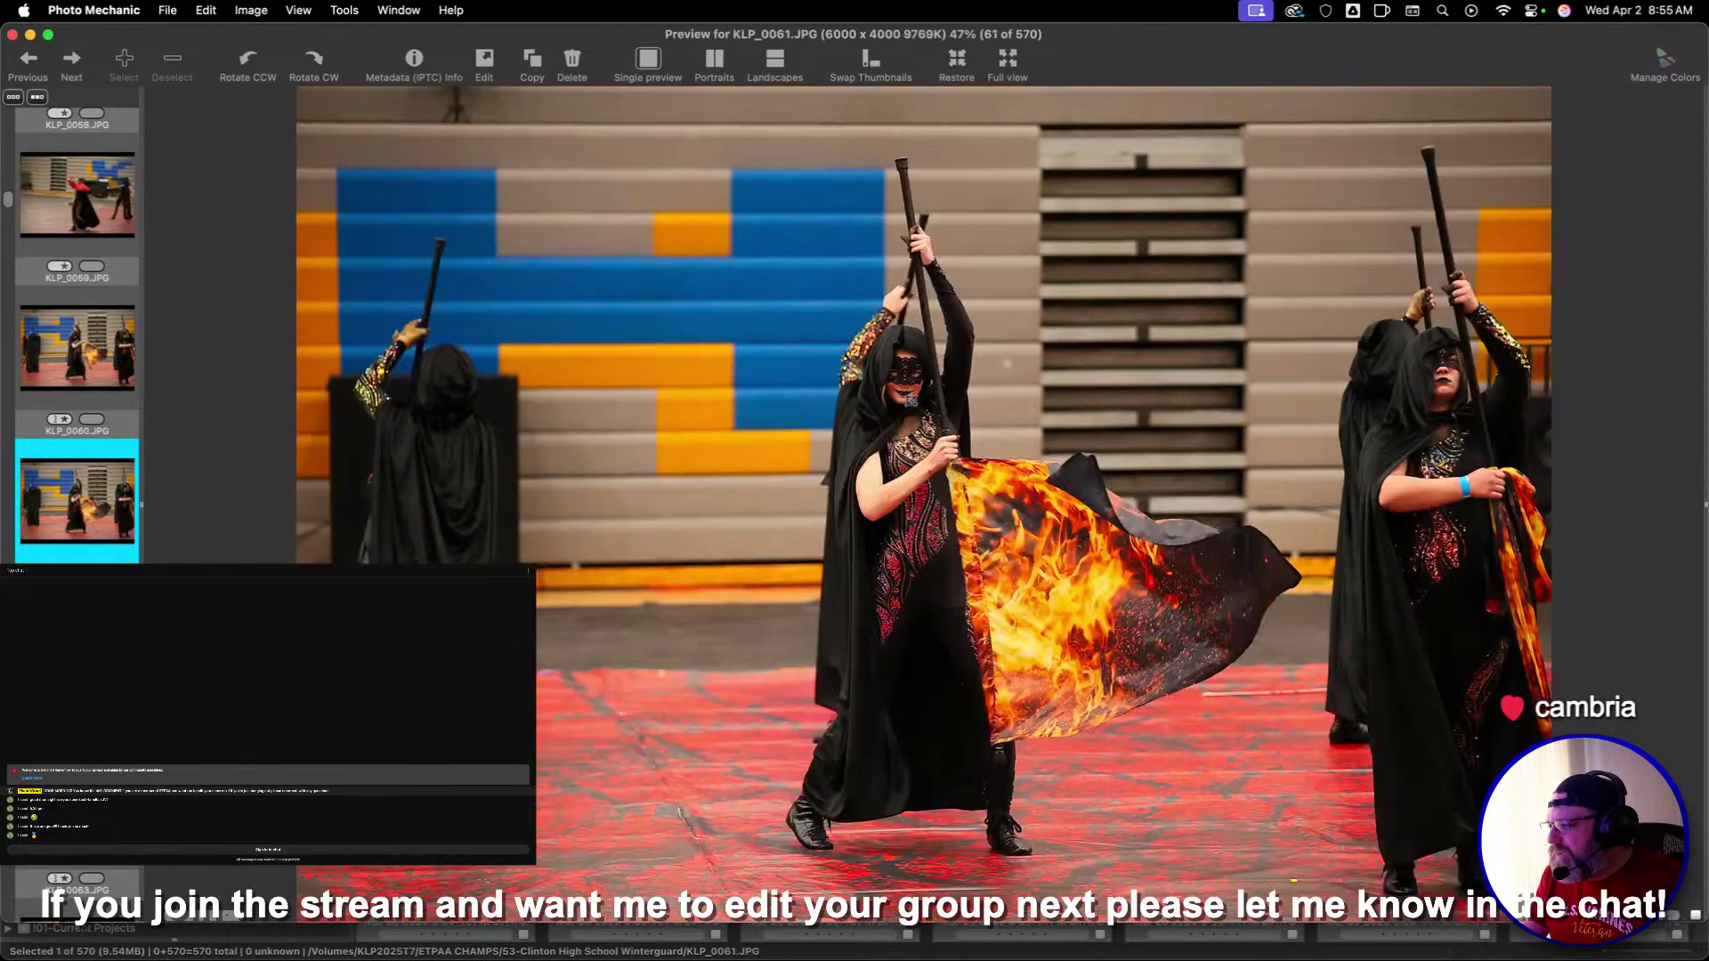
key("Right")
key("Right")
key("Right")
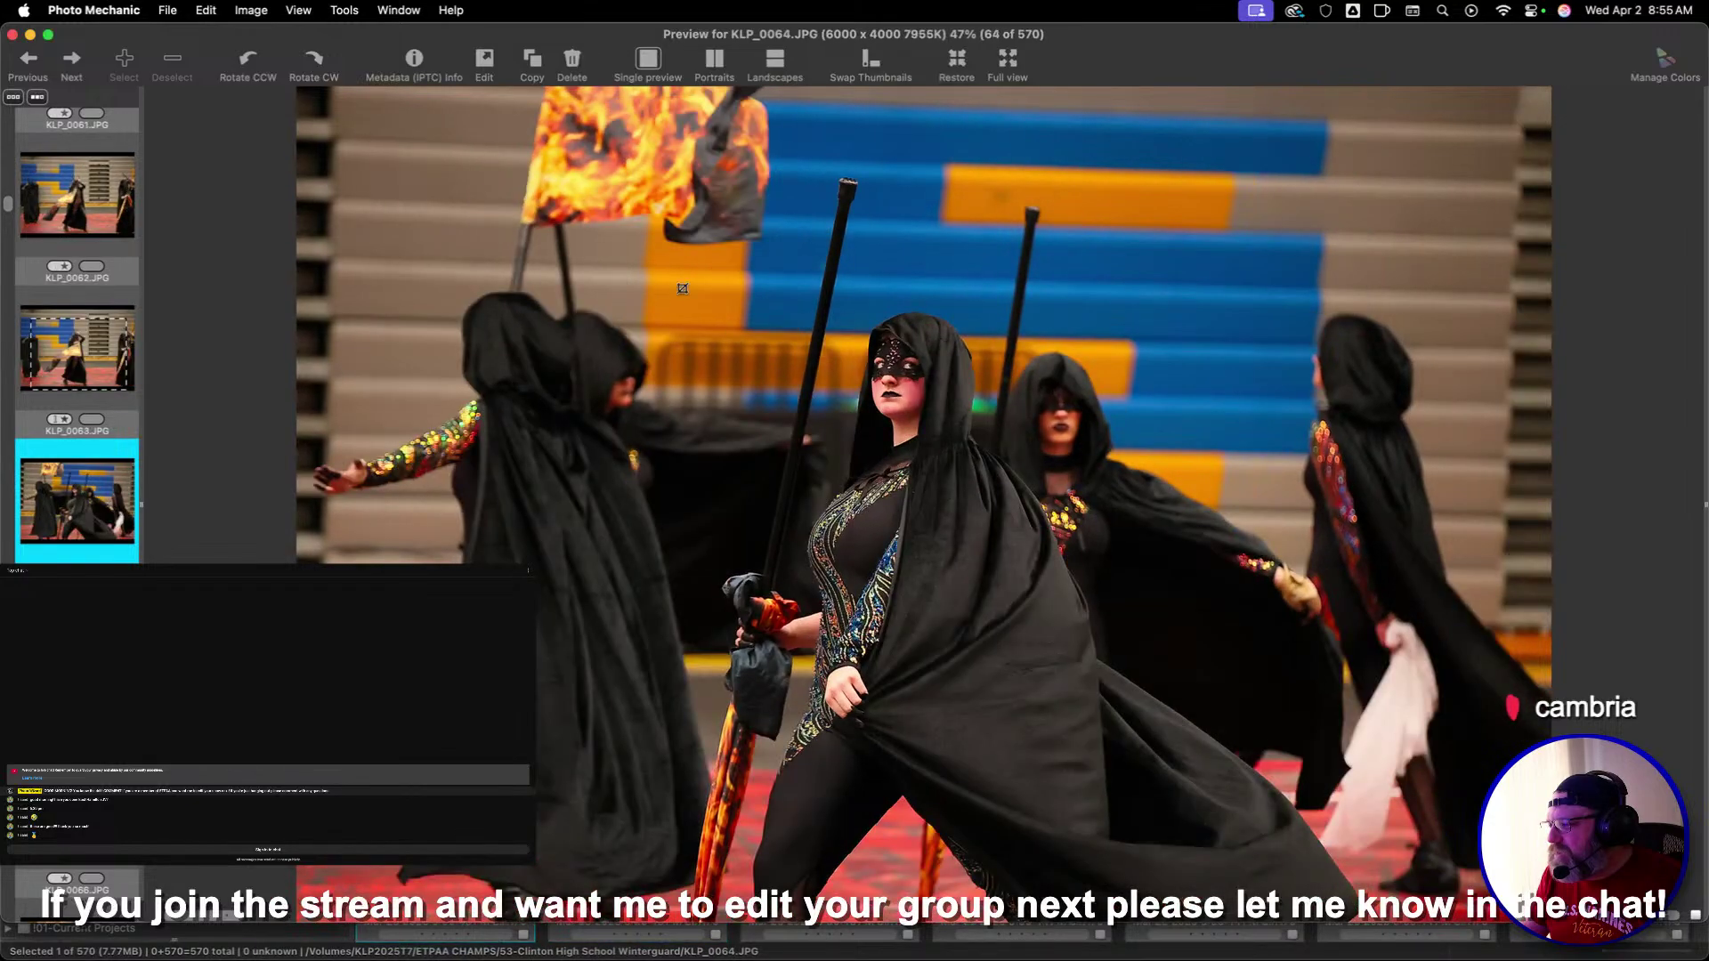
left_click_drag(532, 198, 1460, 825)
left_click_drag(1281, 561, 1163, 557)
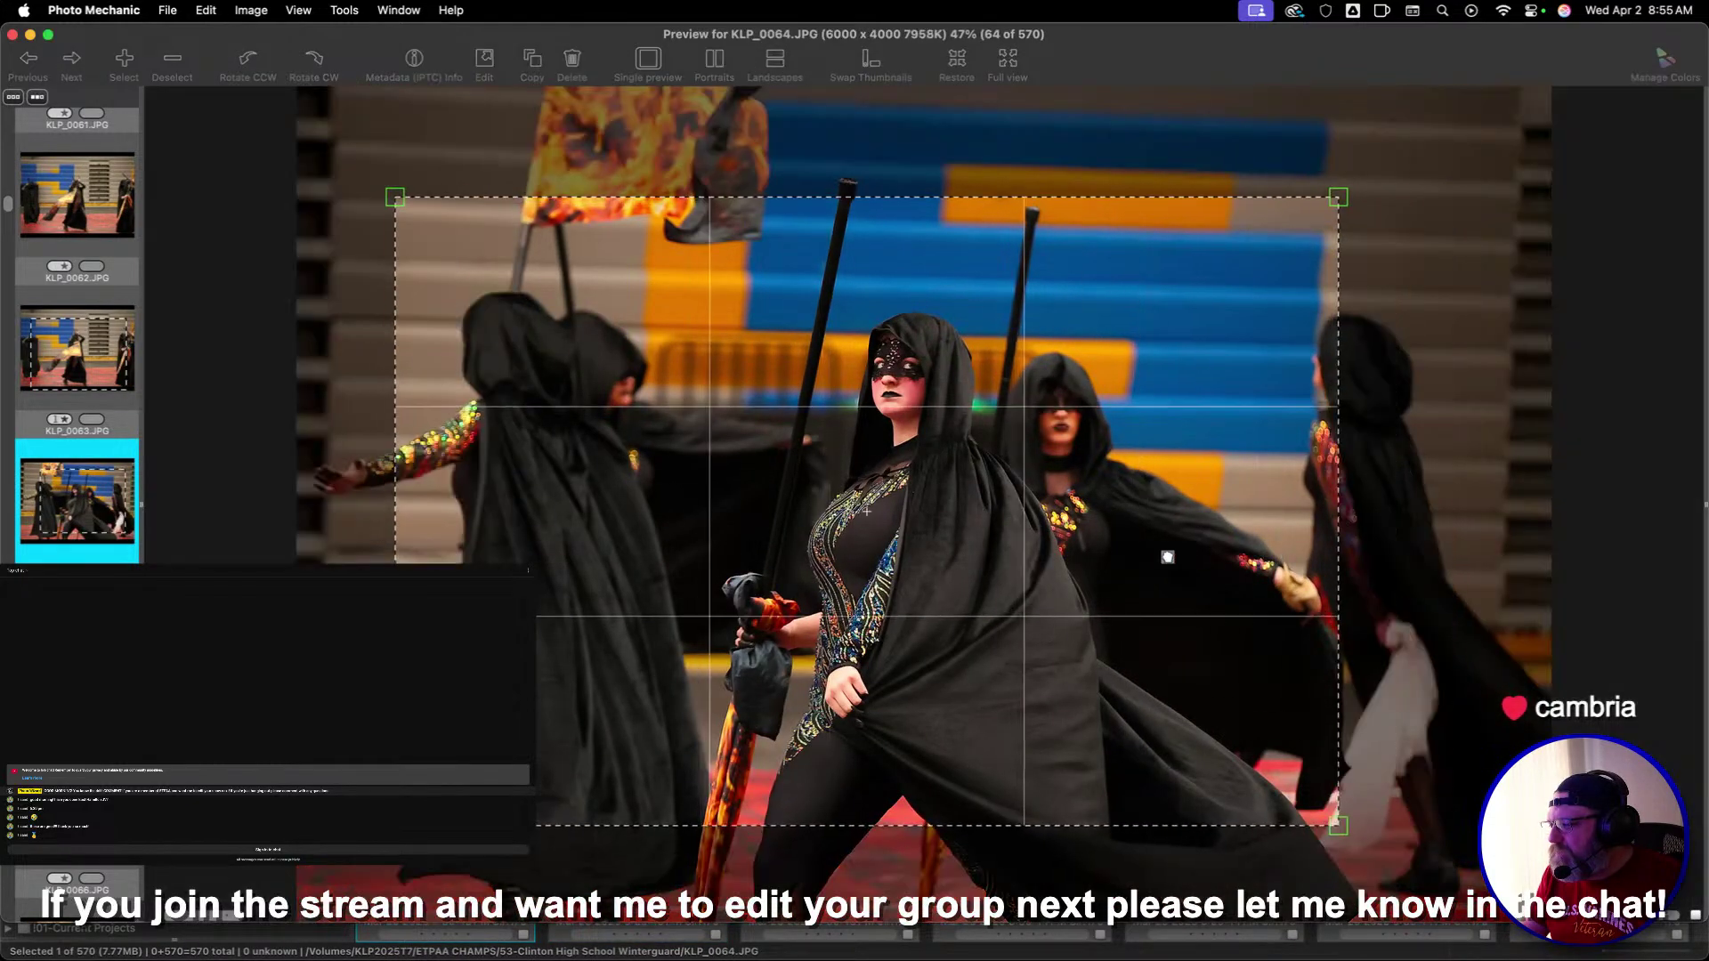
key("Return")
Compare the caped performers with furled flags in KLP_0064.JPG to KLP_0071.JPG for sharpness, expression and pose
key("Right")
key("Right")
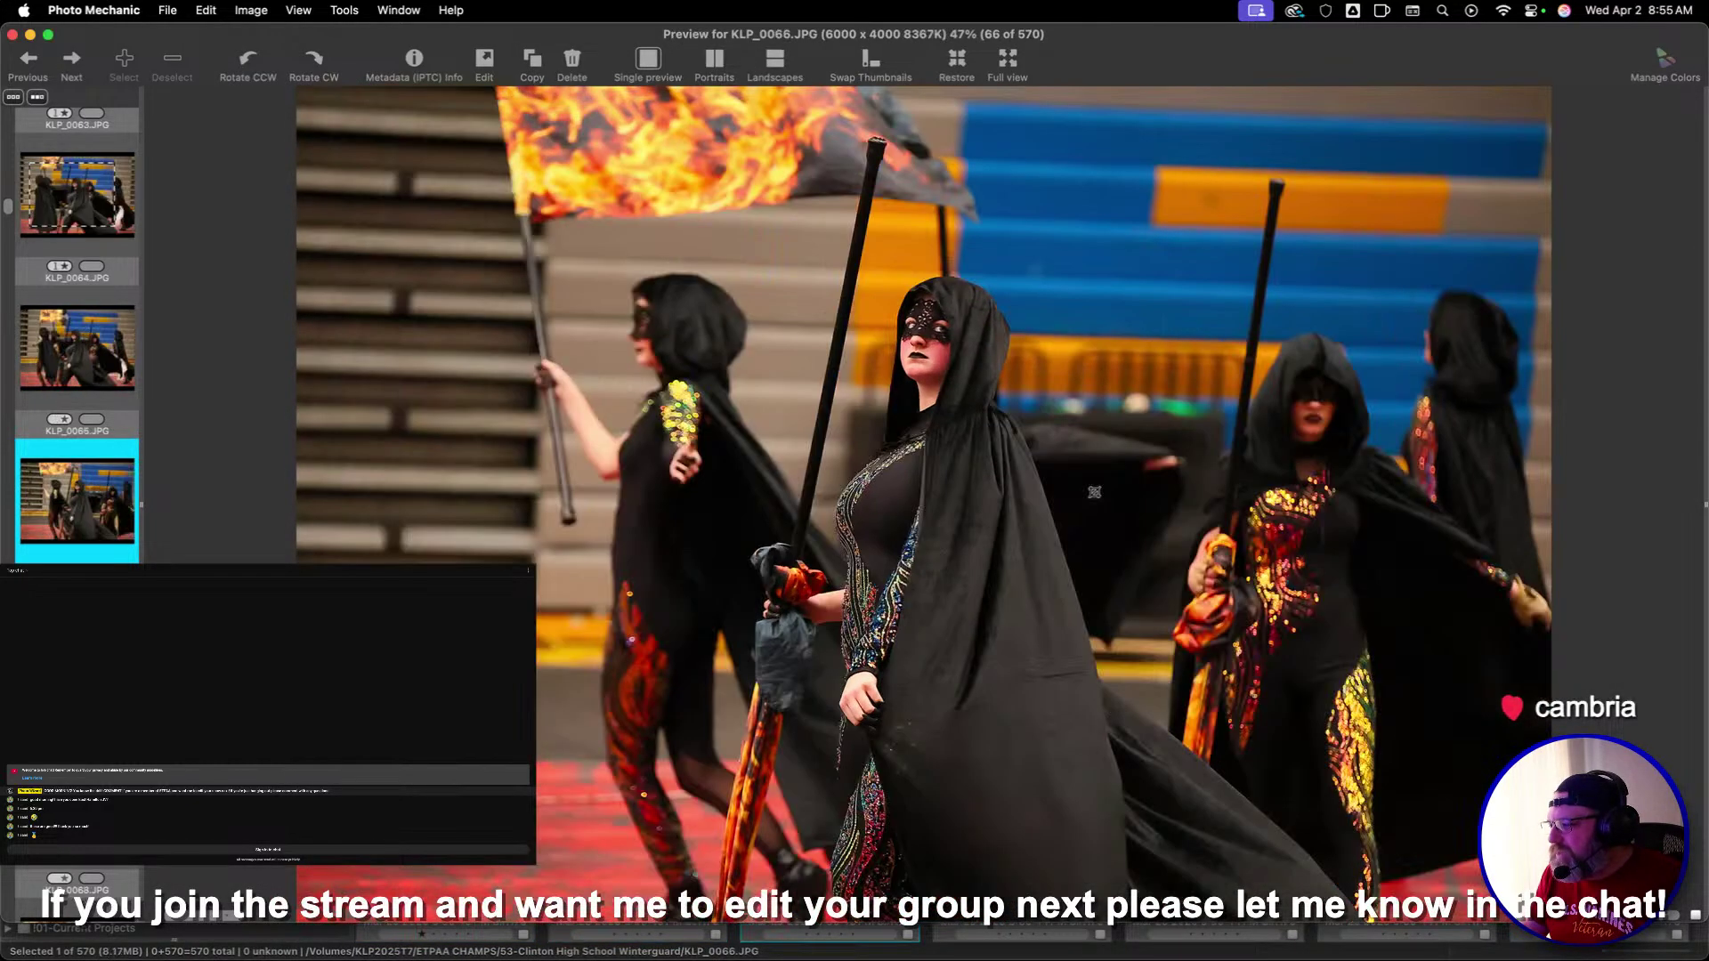
key("Left")
key("Left")
key("Right")
key("Right")
key("Right")
key("Right")
key("Right")
key("Right")
key("Right")
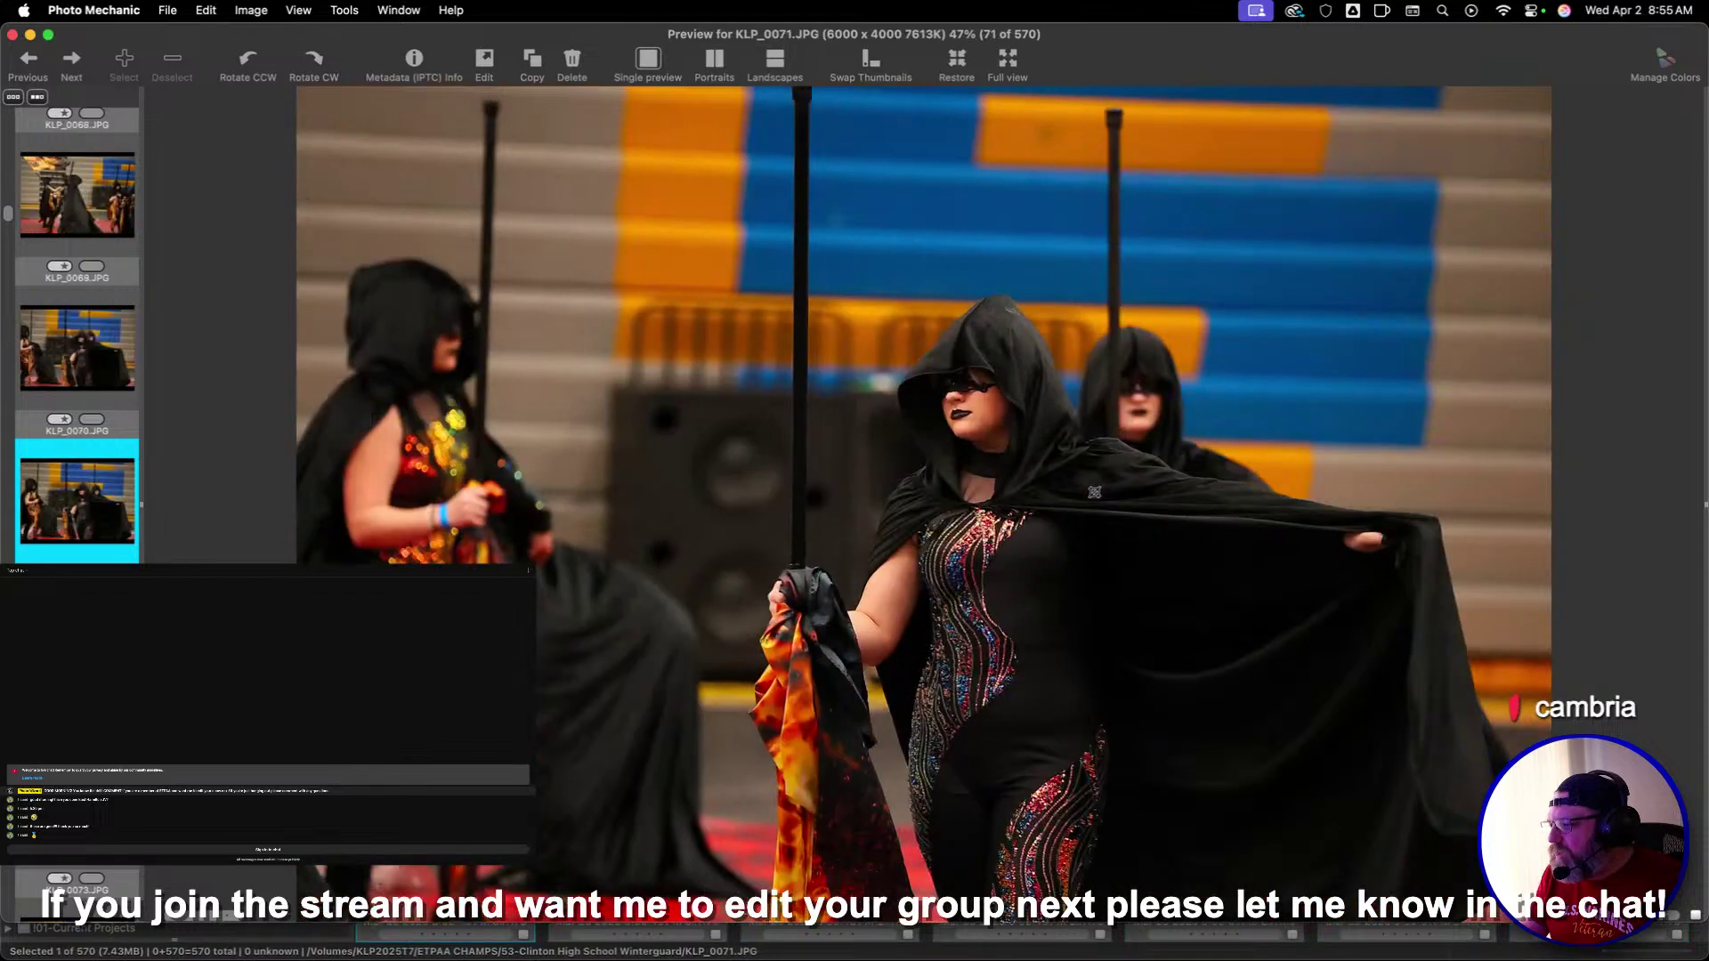
Examine KLP_0072.JPG to KLP_0078.JPG, focusing on the unhooded blonde performer moving through the group with the fire flag
key("Right")
key("Right")
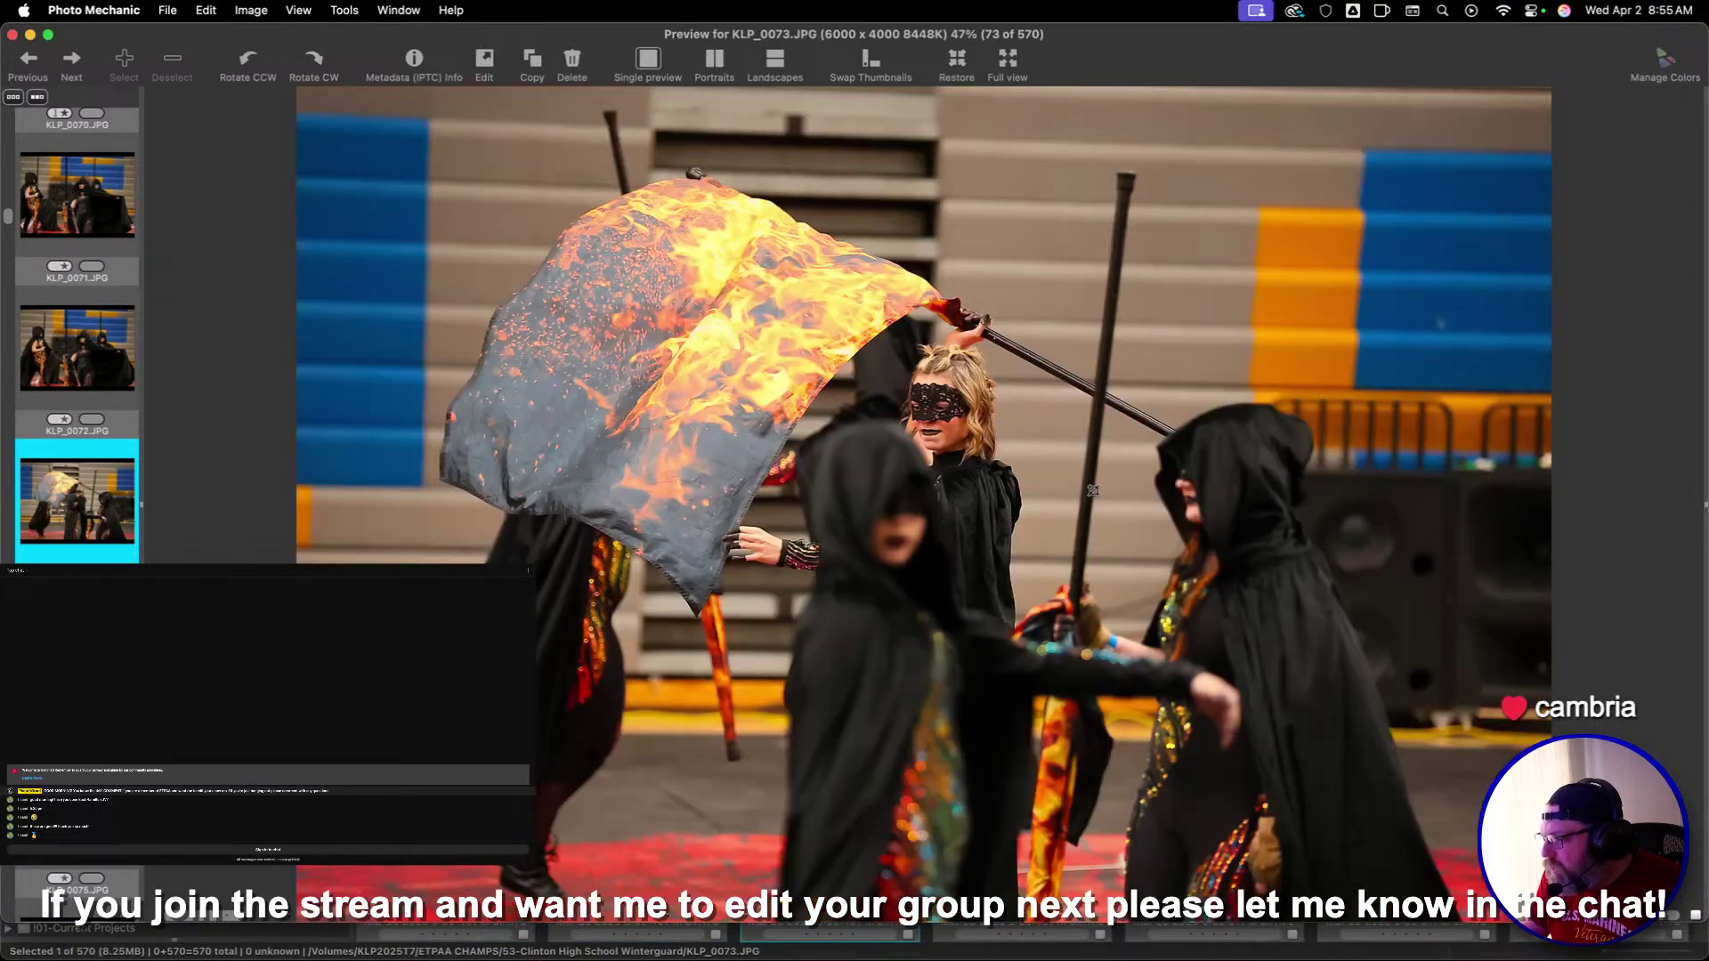
key("Right")
key("Right")
key("Right")
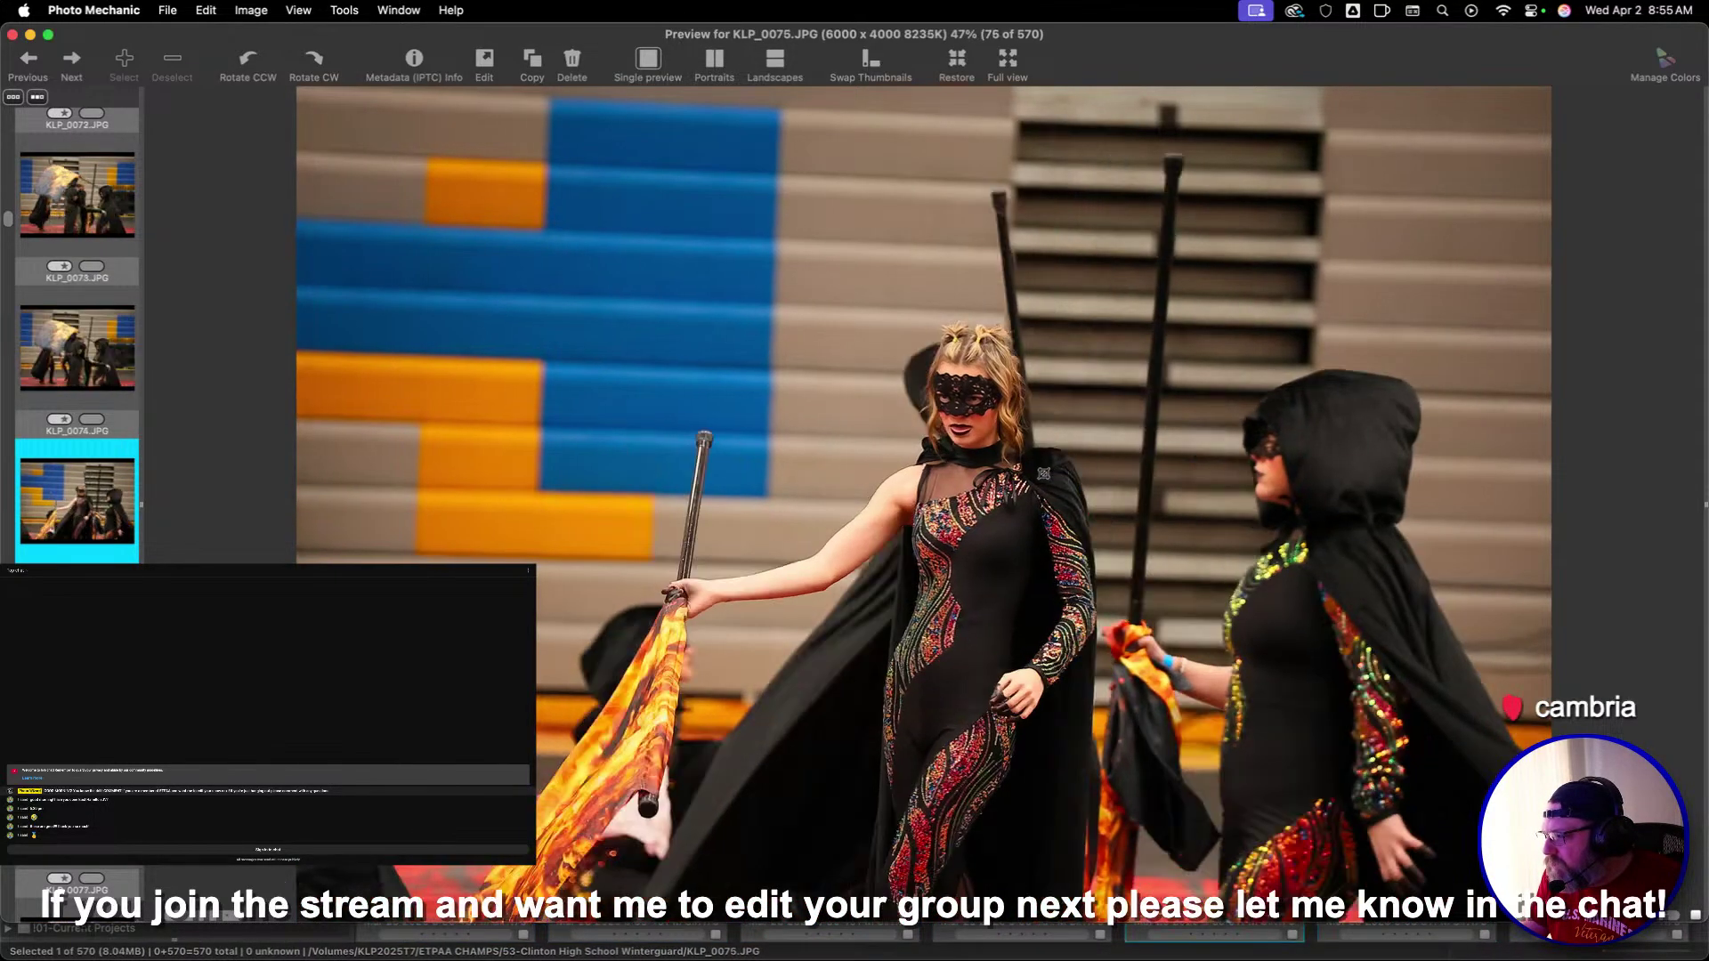
key("Right")
key("Right")
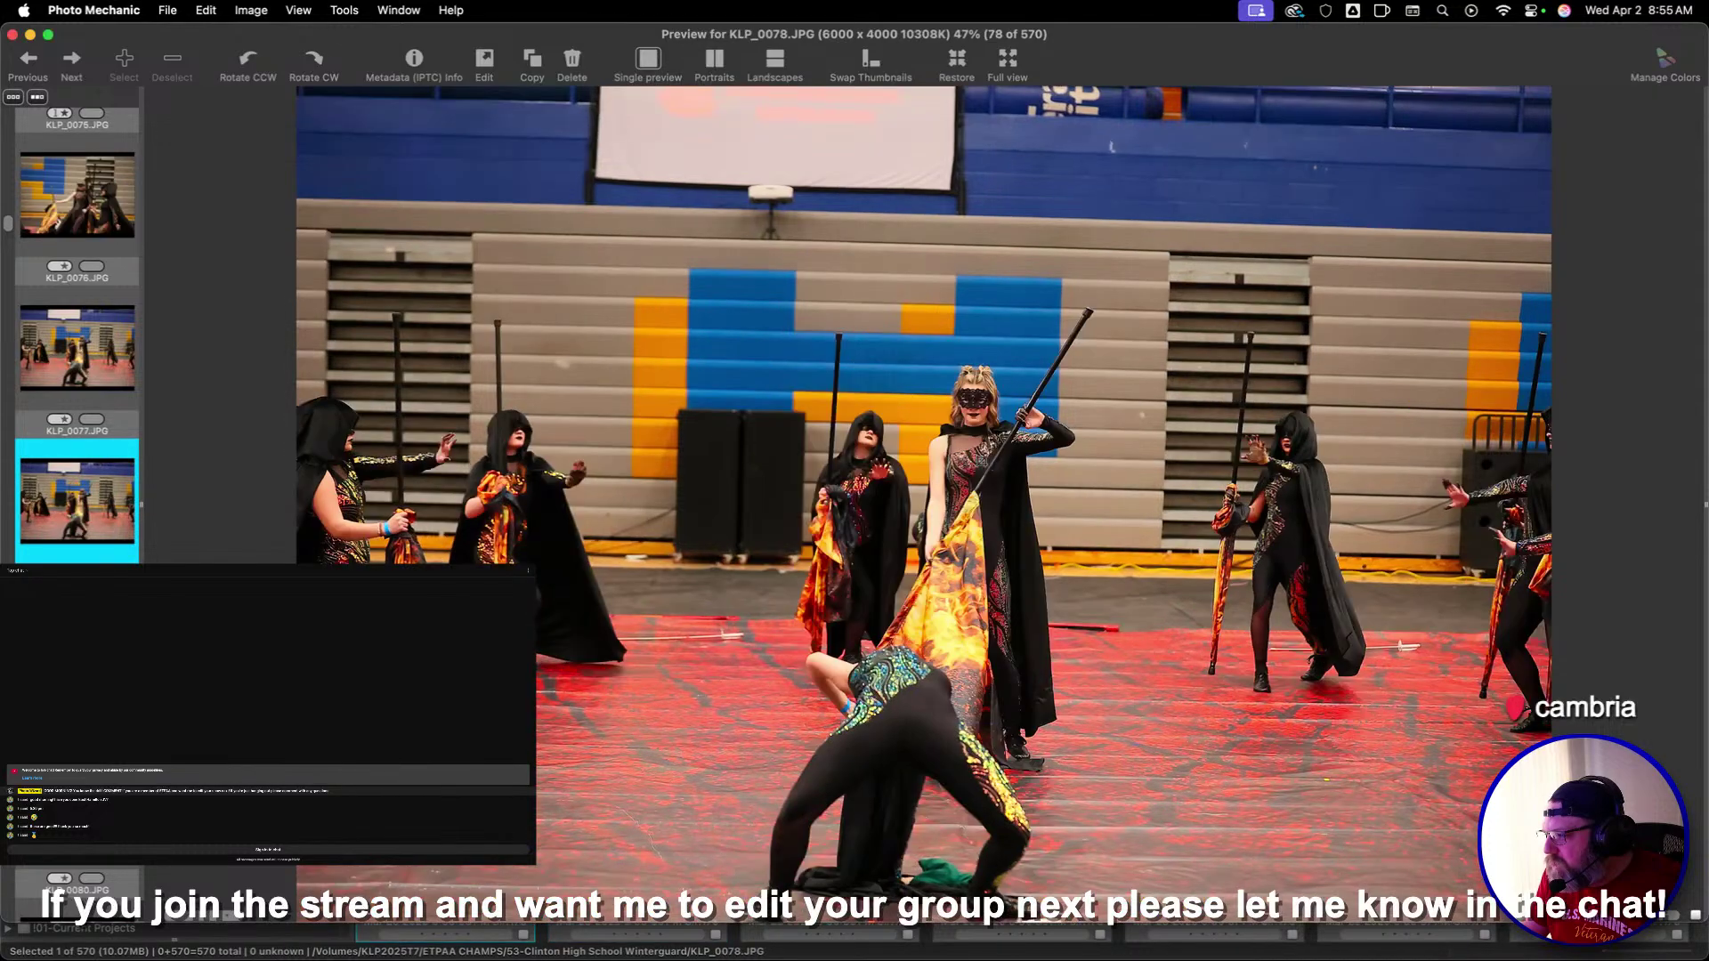
Compare the wide shots KLP_0079.JPG to KLP_0093.JPG, where the front dancer rises from a backbend before the fire-flag performer
key("Right")
key("Right")
key("Right")
key("Right")
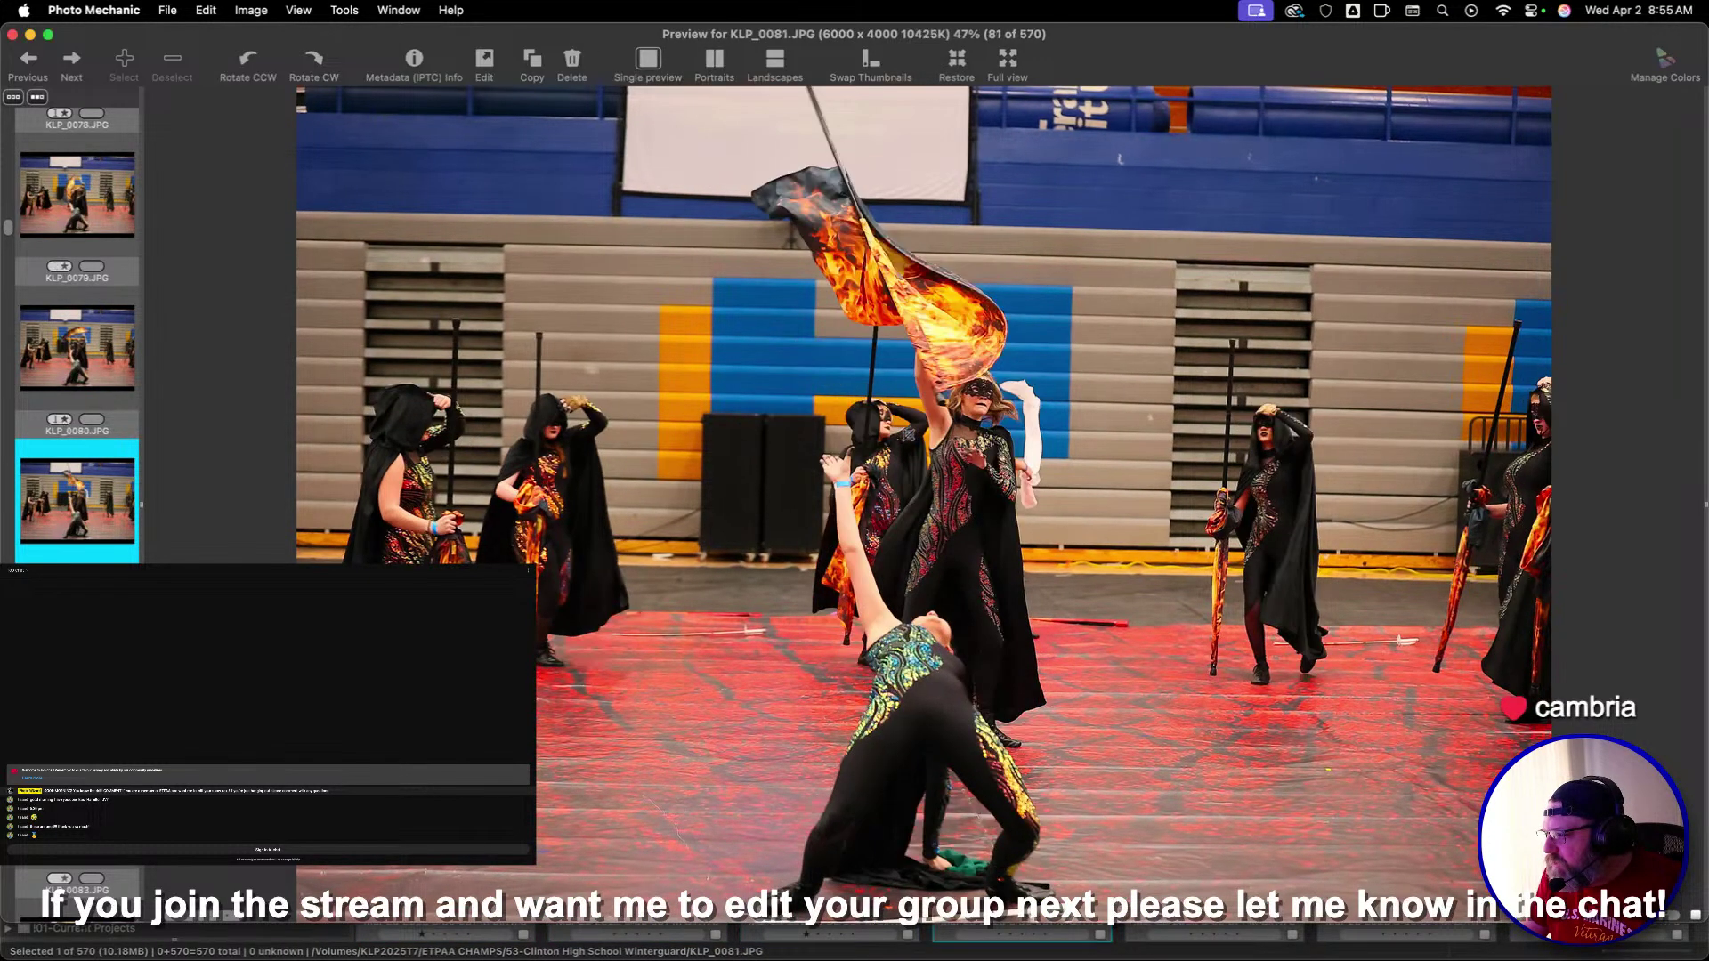
key("Right")
key("Right")
key("Right")
key("Right")
key("Right")
key("Right")
key("Right")
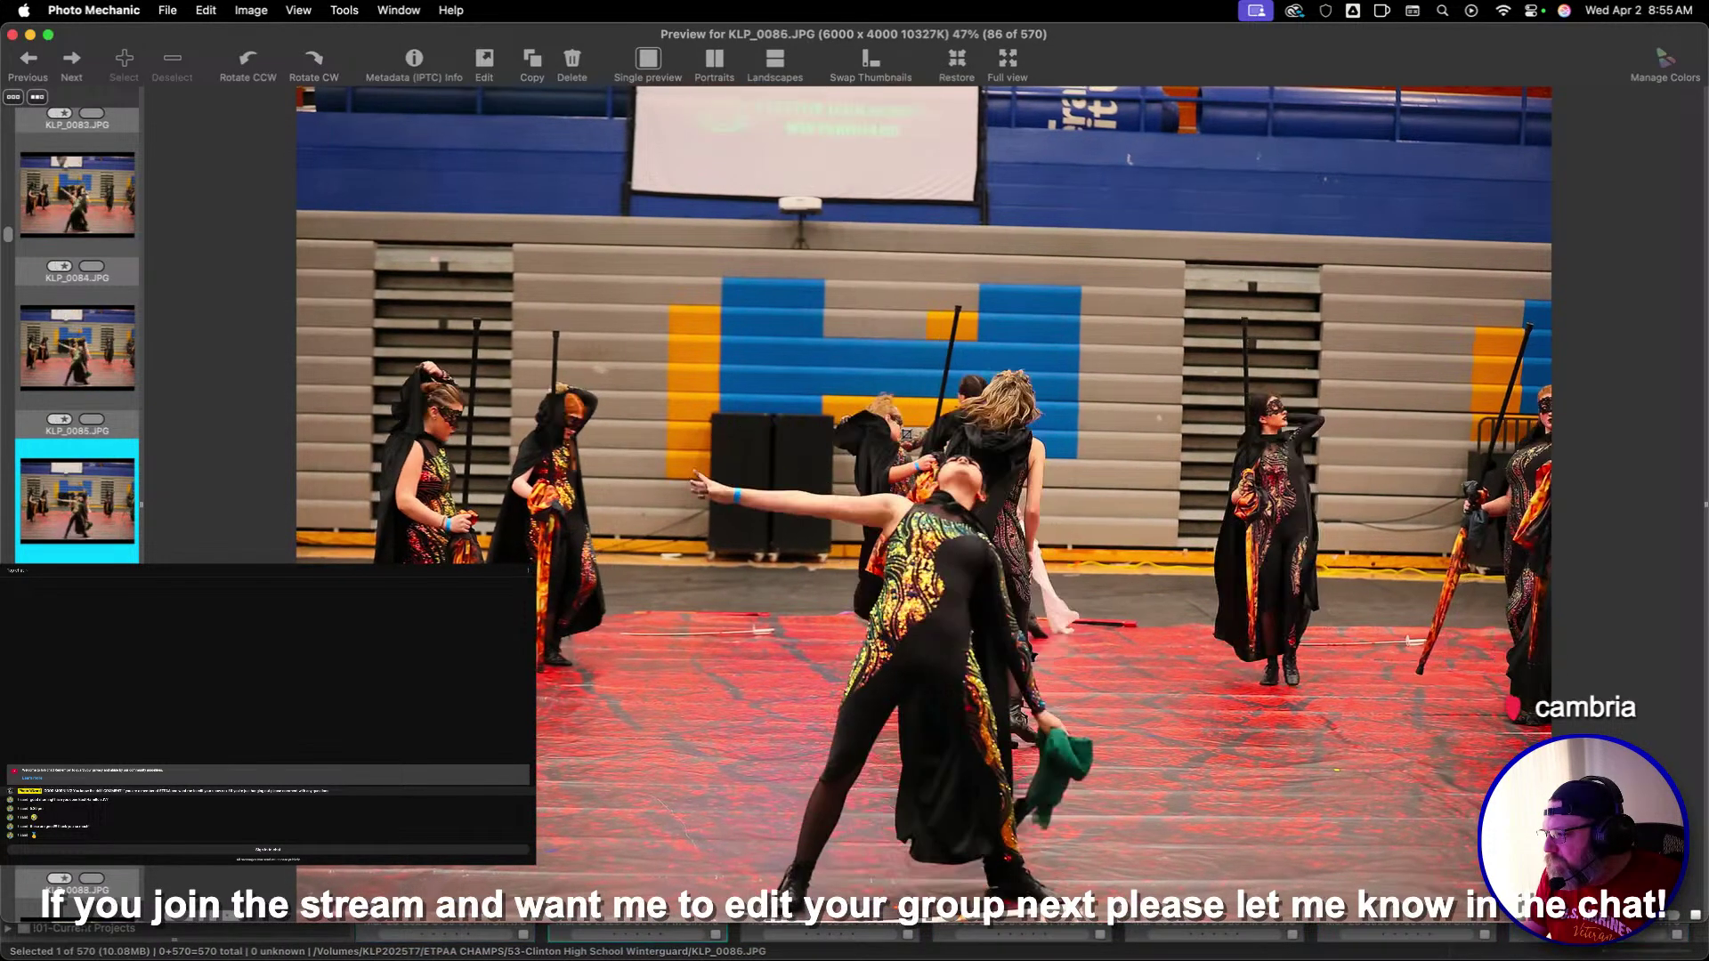
key("Right")
key("Right")
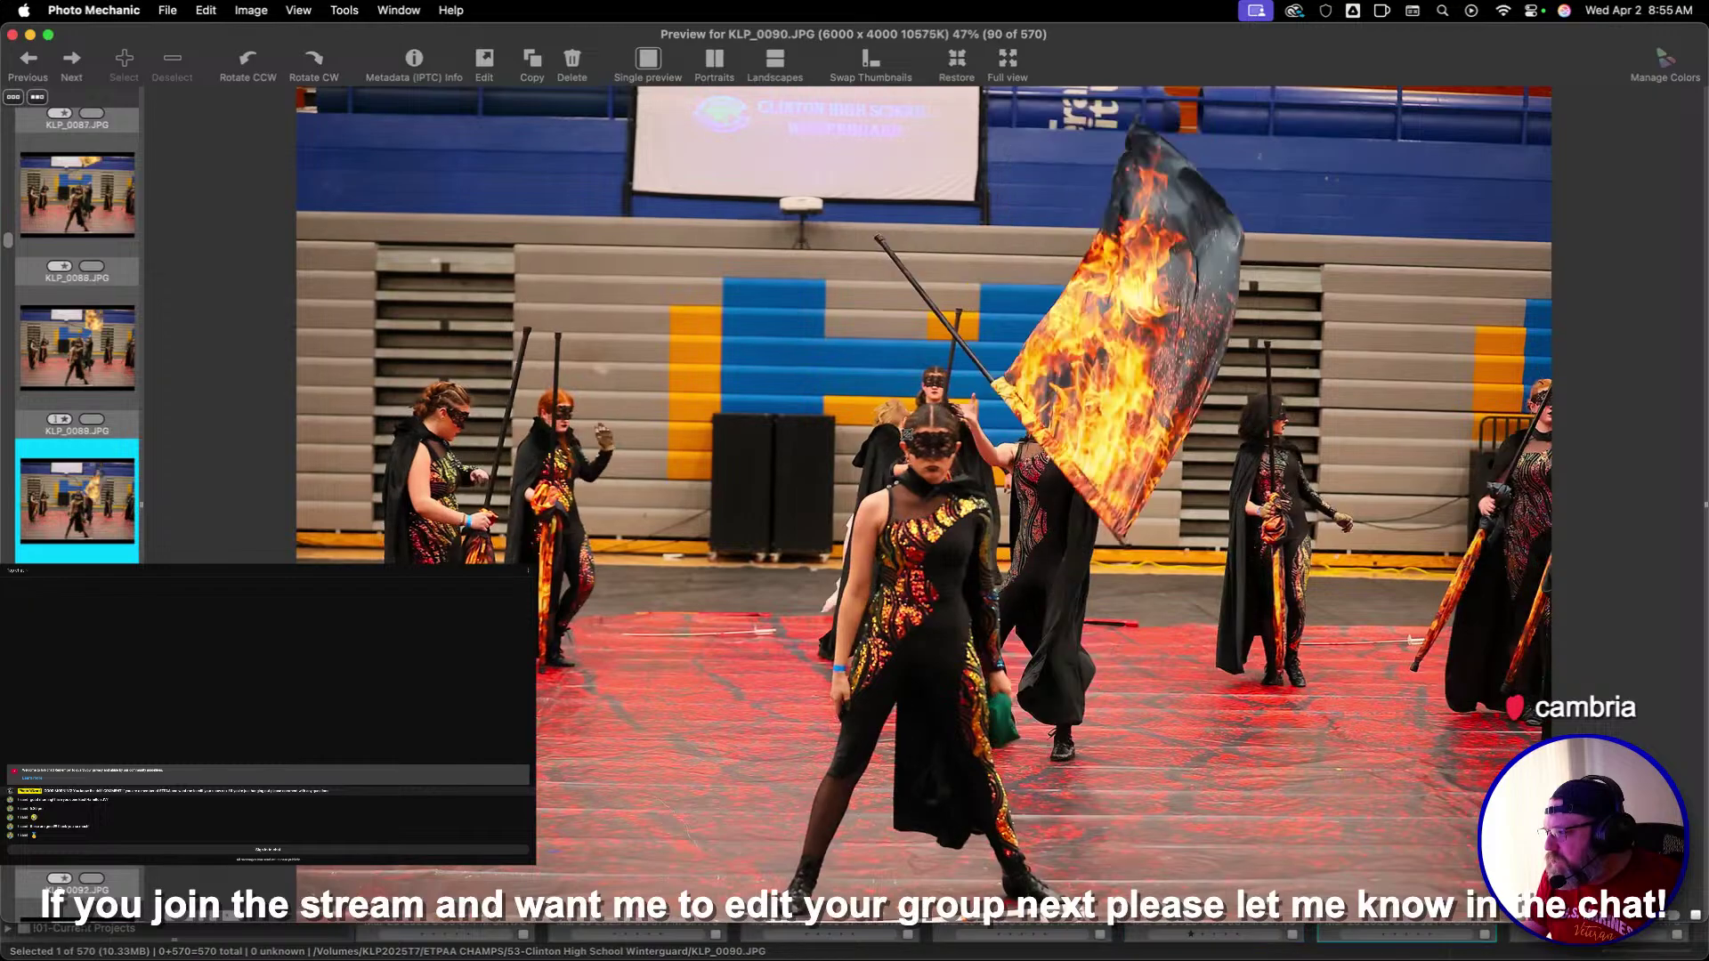
key("Right")
key("Right")
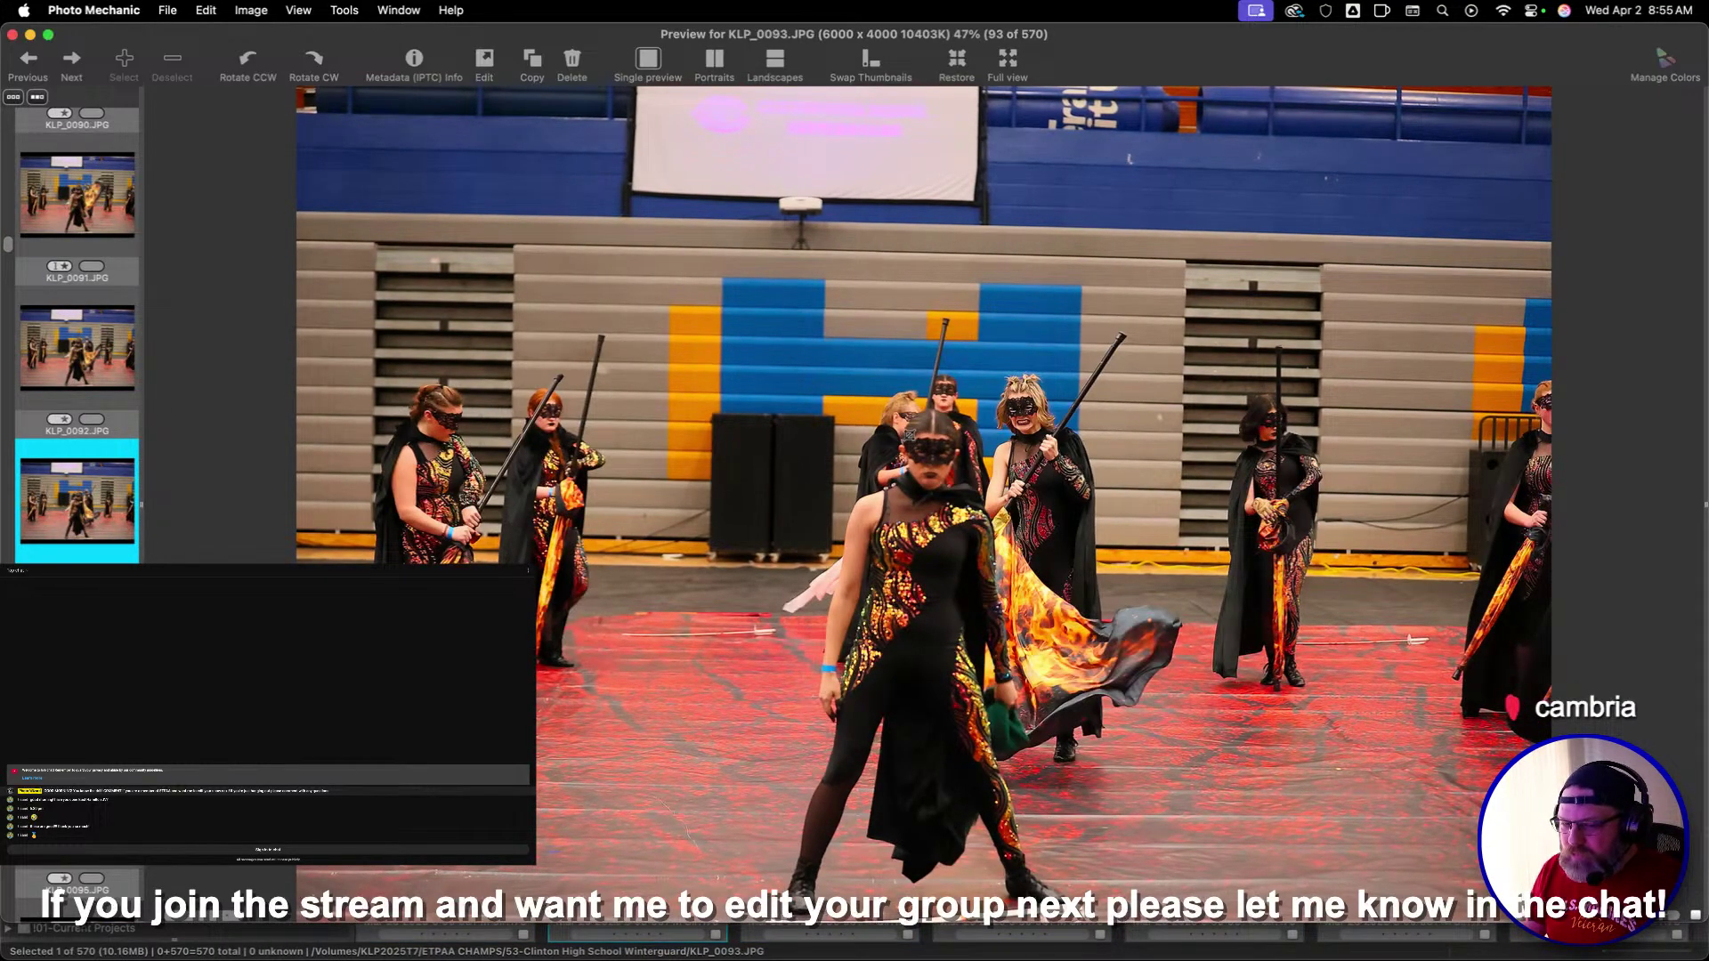
Compare KLP_0094.JPG to KLP_0100.JPG for sharpness and pose, focusing on the front masked dancer with the green scarf
key("Right")
key("Right")
key("Right")
key("Right")
key("Right")
key("Right")
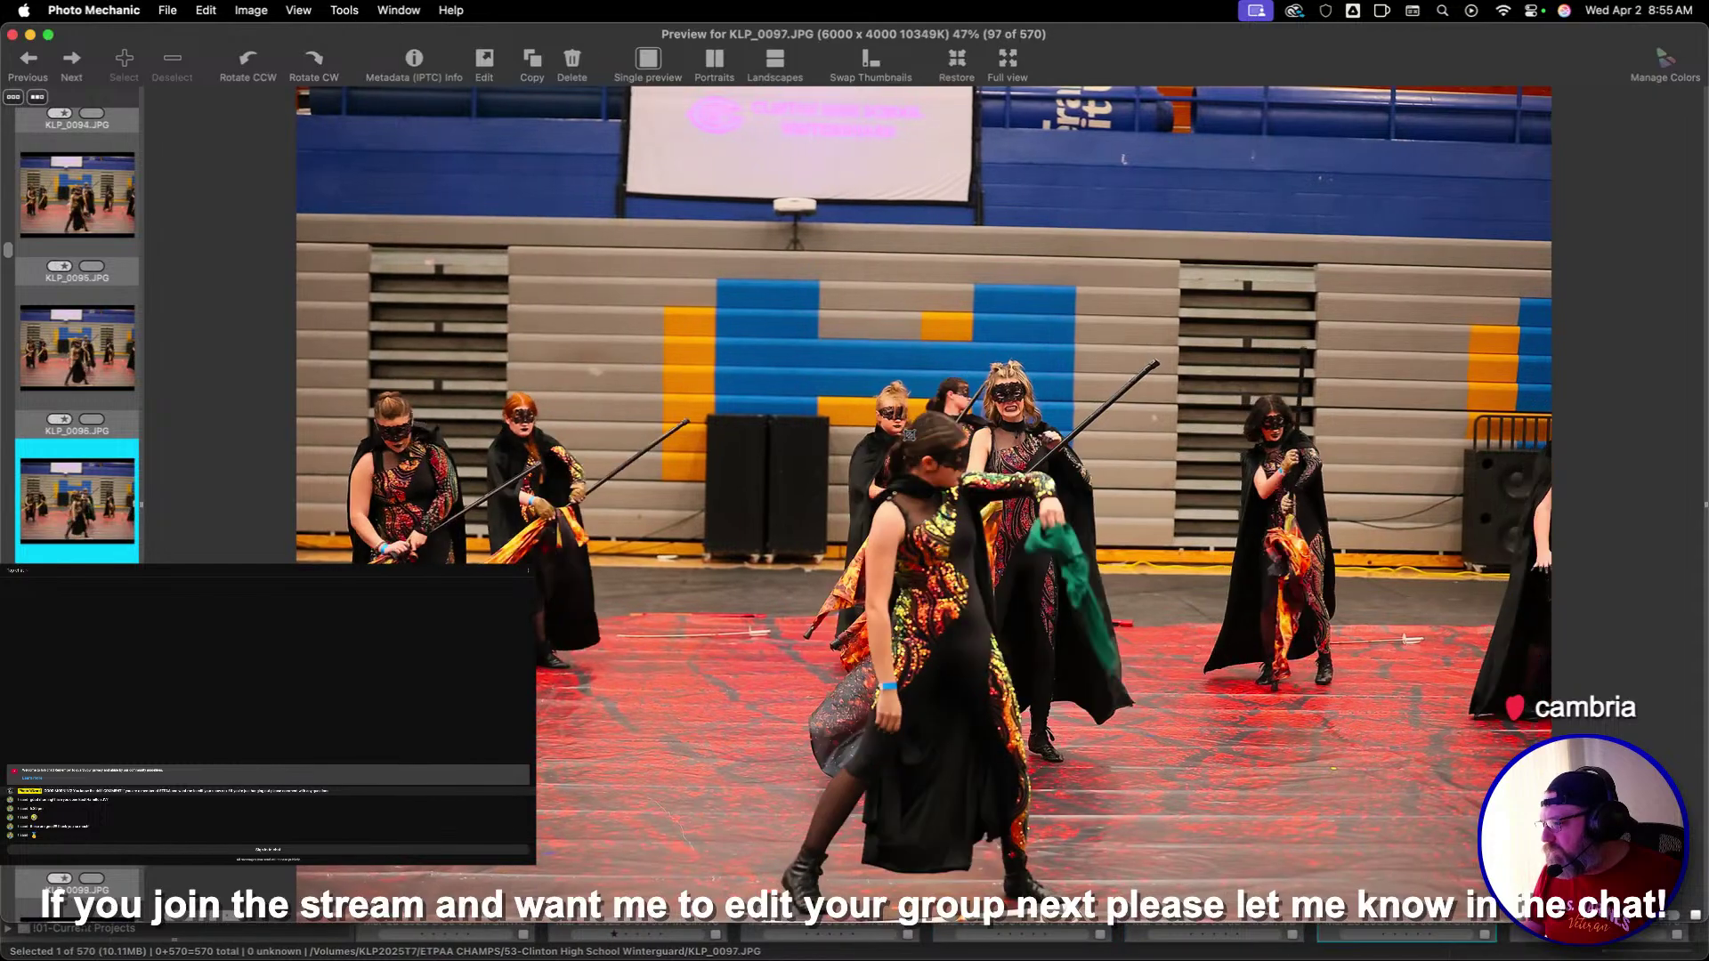
key("Right")
key("Right")
key("Right")
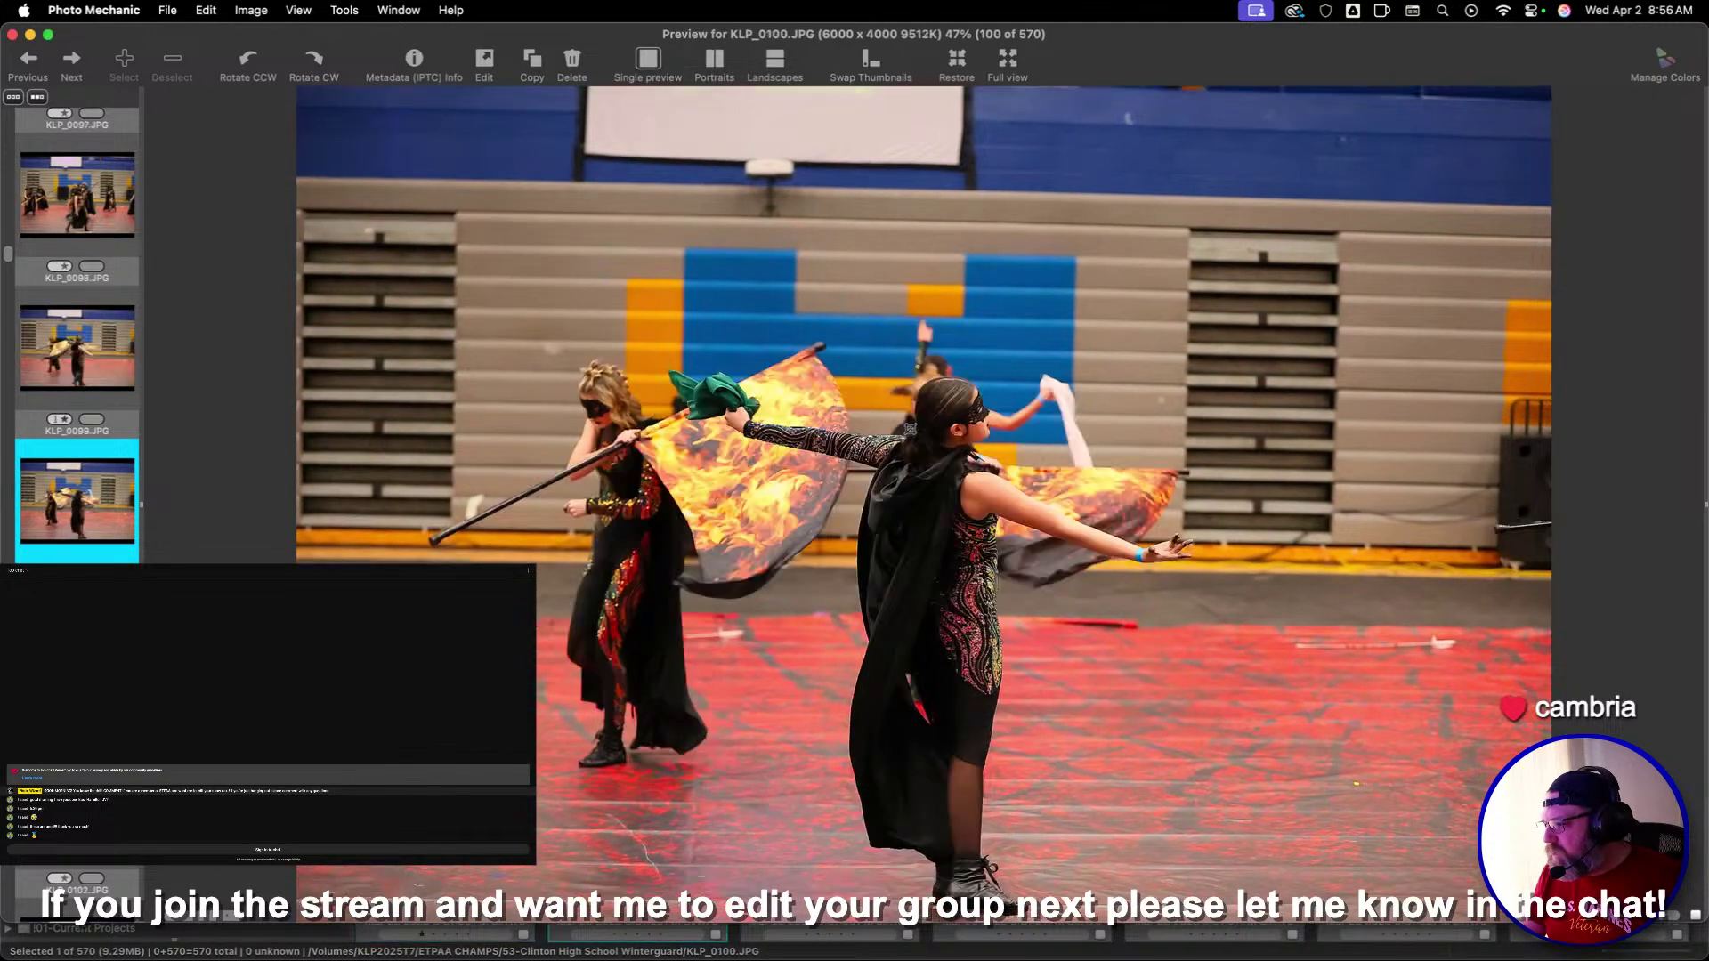
Examine KLP_0101.JPG to KLP_0113.JPG, from the green-scarf dancer's wide shots to her closer arms-outstretched poses
key("Right")
key("Right")
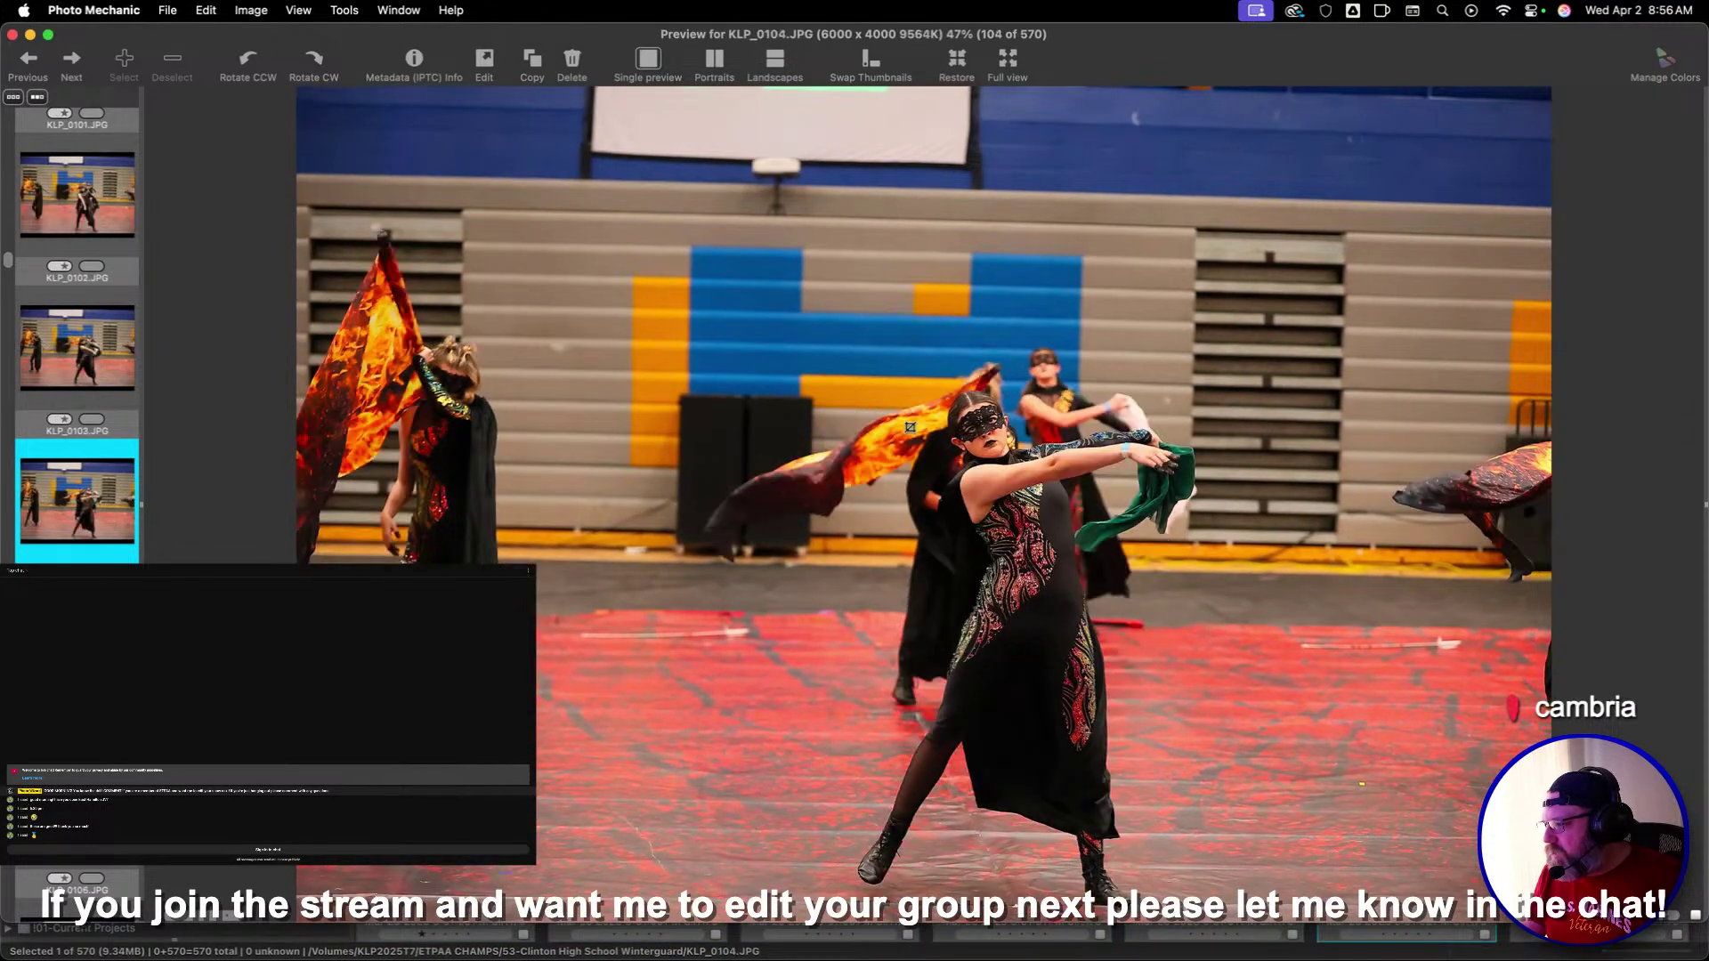
key("Right")
key("Right")
key("Right")
key("Right")
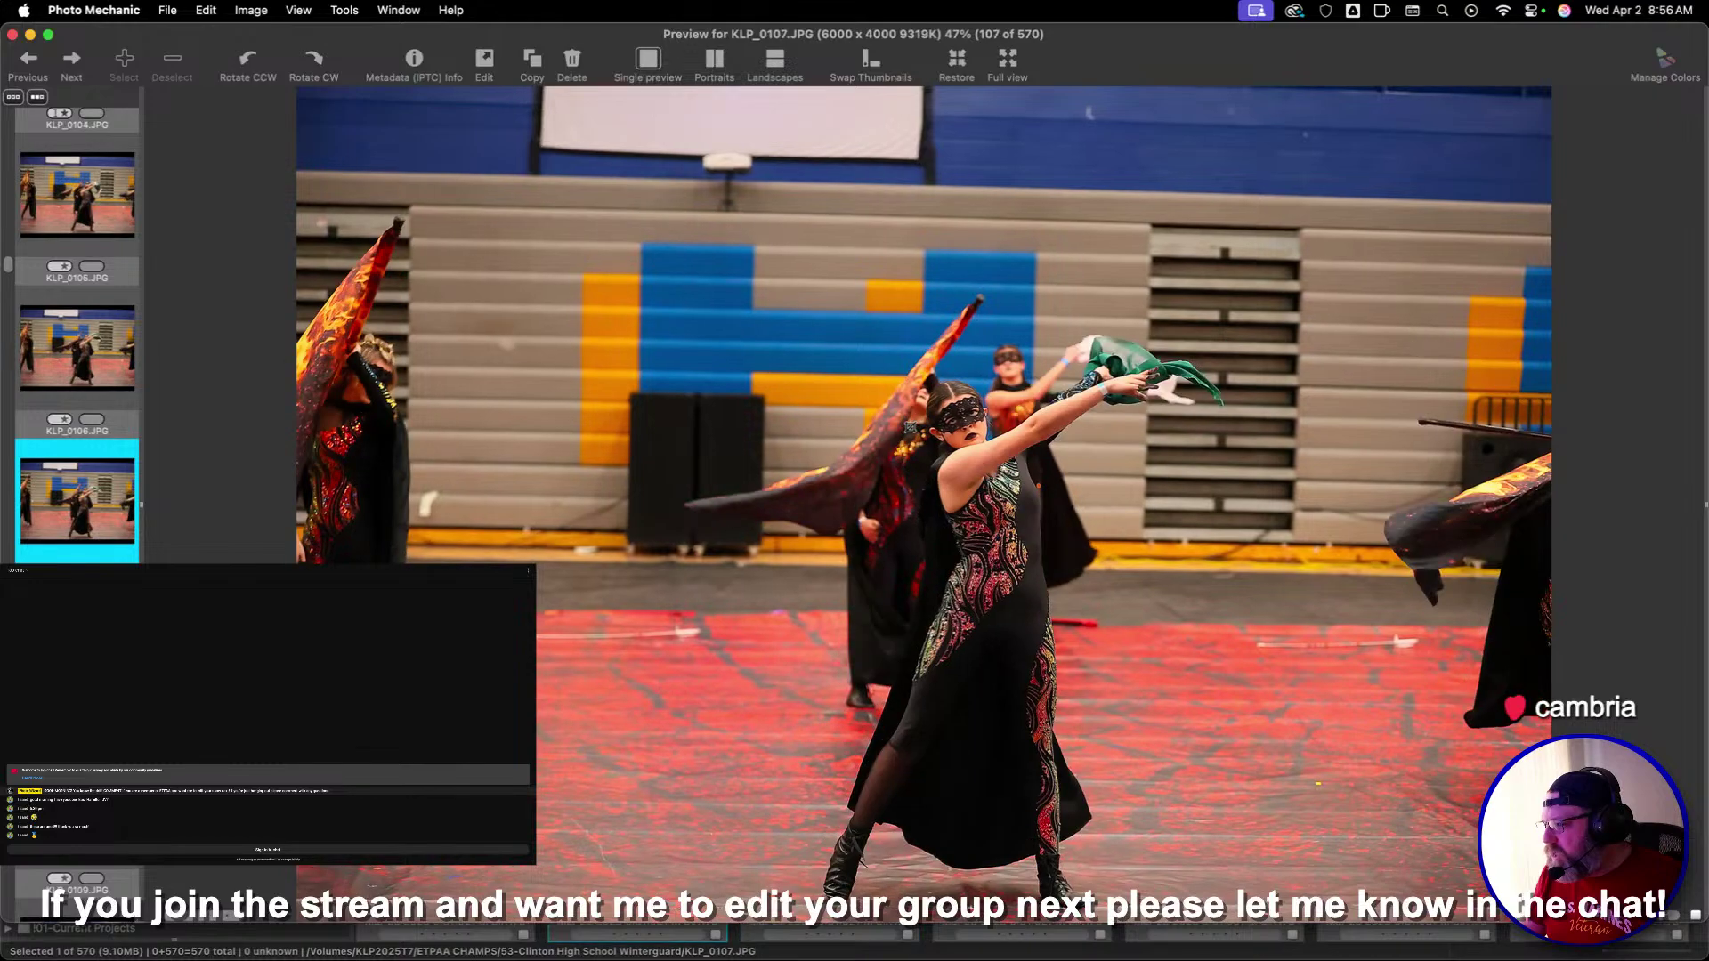
key("Right")
key("Right")
key("Right")
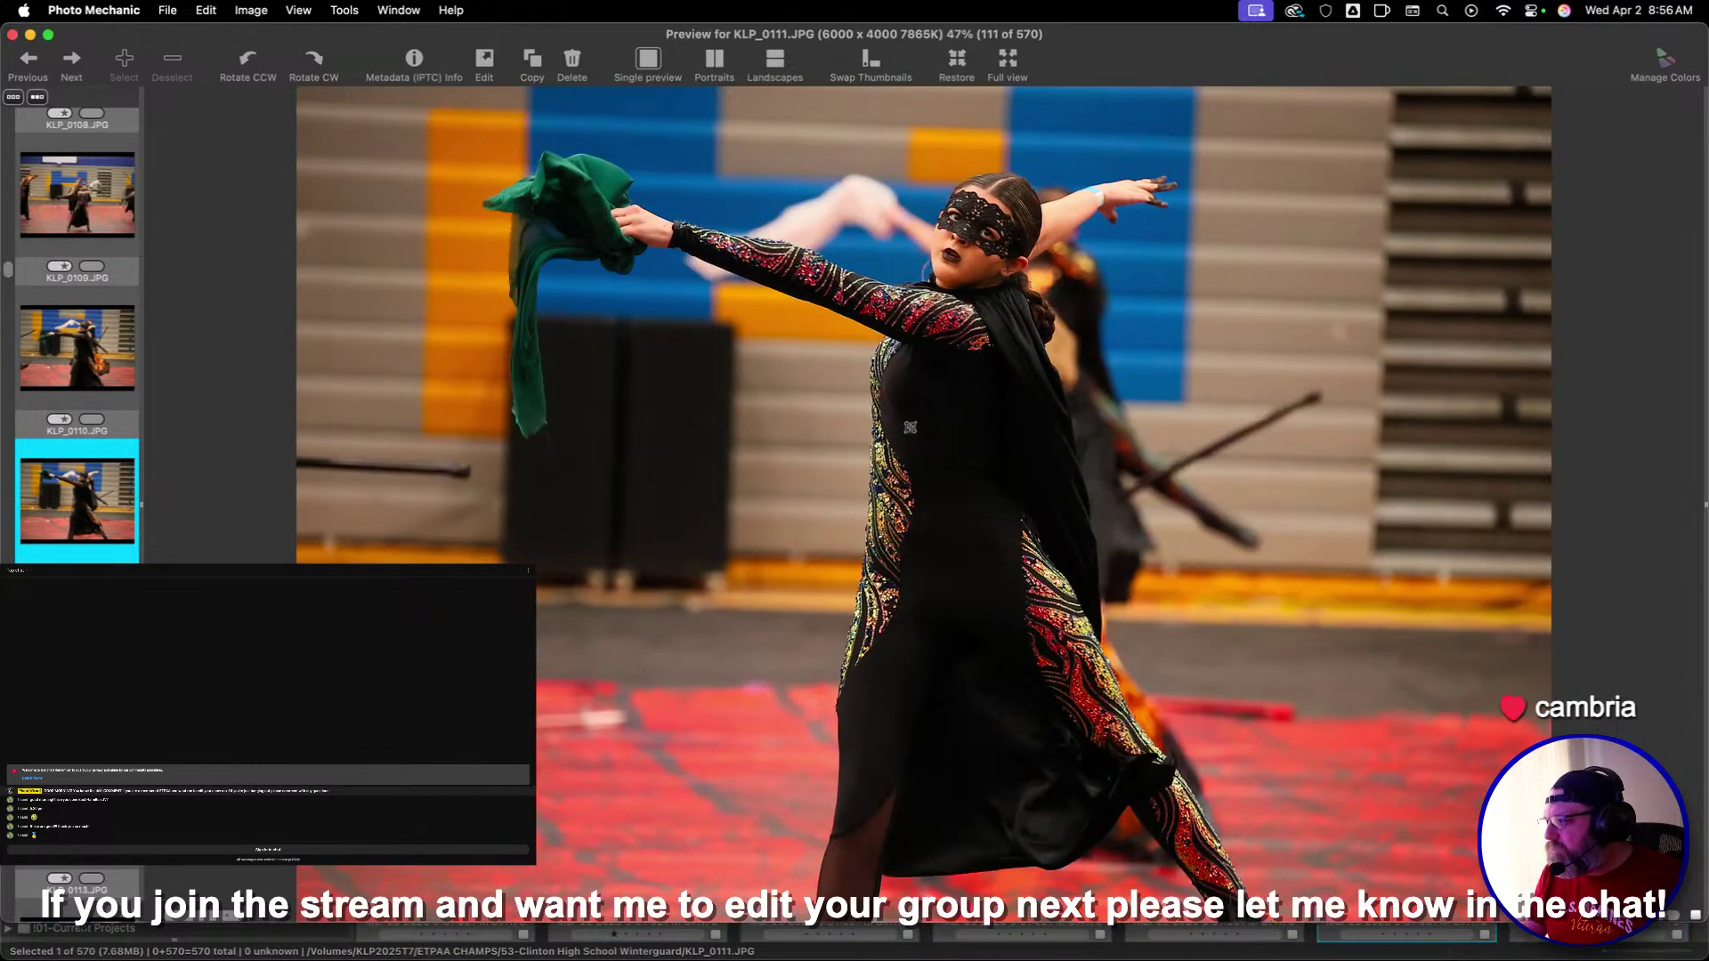
key("Right")
key("Right")
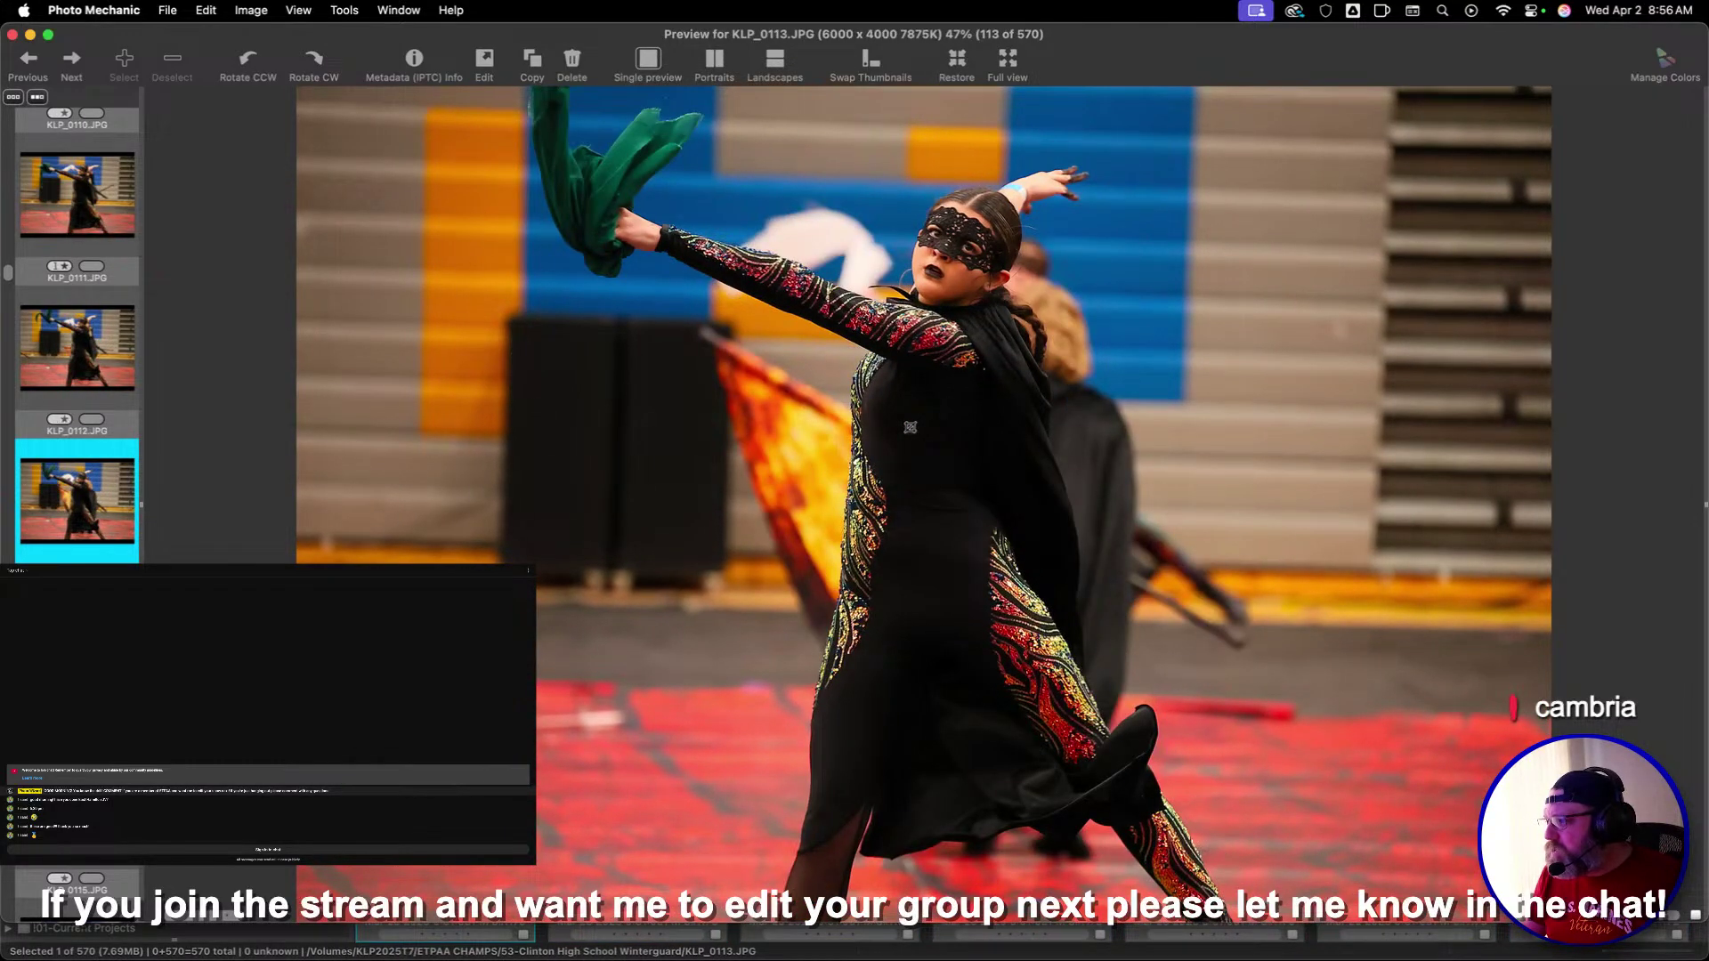
Compare KLP_0114.JPG to KLP_0120.JPG, checking the masked dancer's poses in front of the fire-flag performers
key("Right")
key("Right")
key("Right")
key("Right")
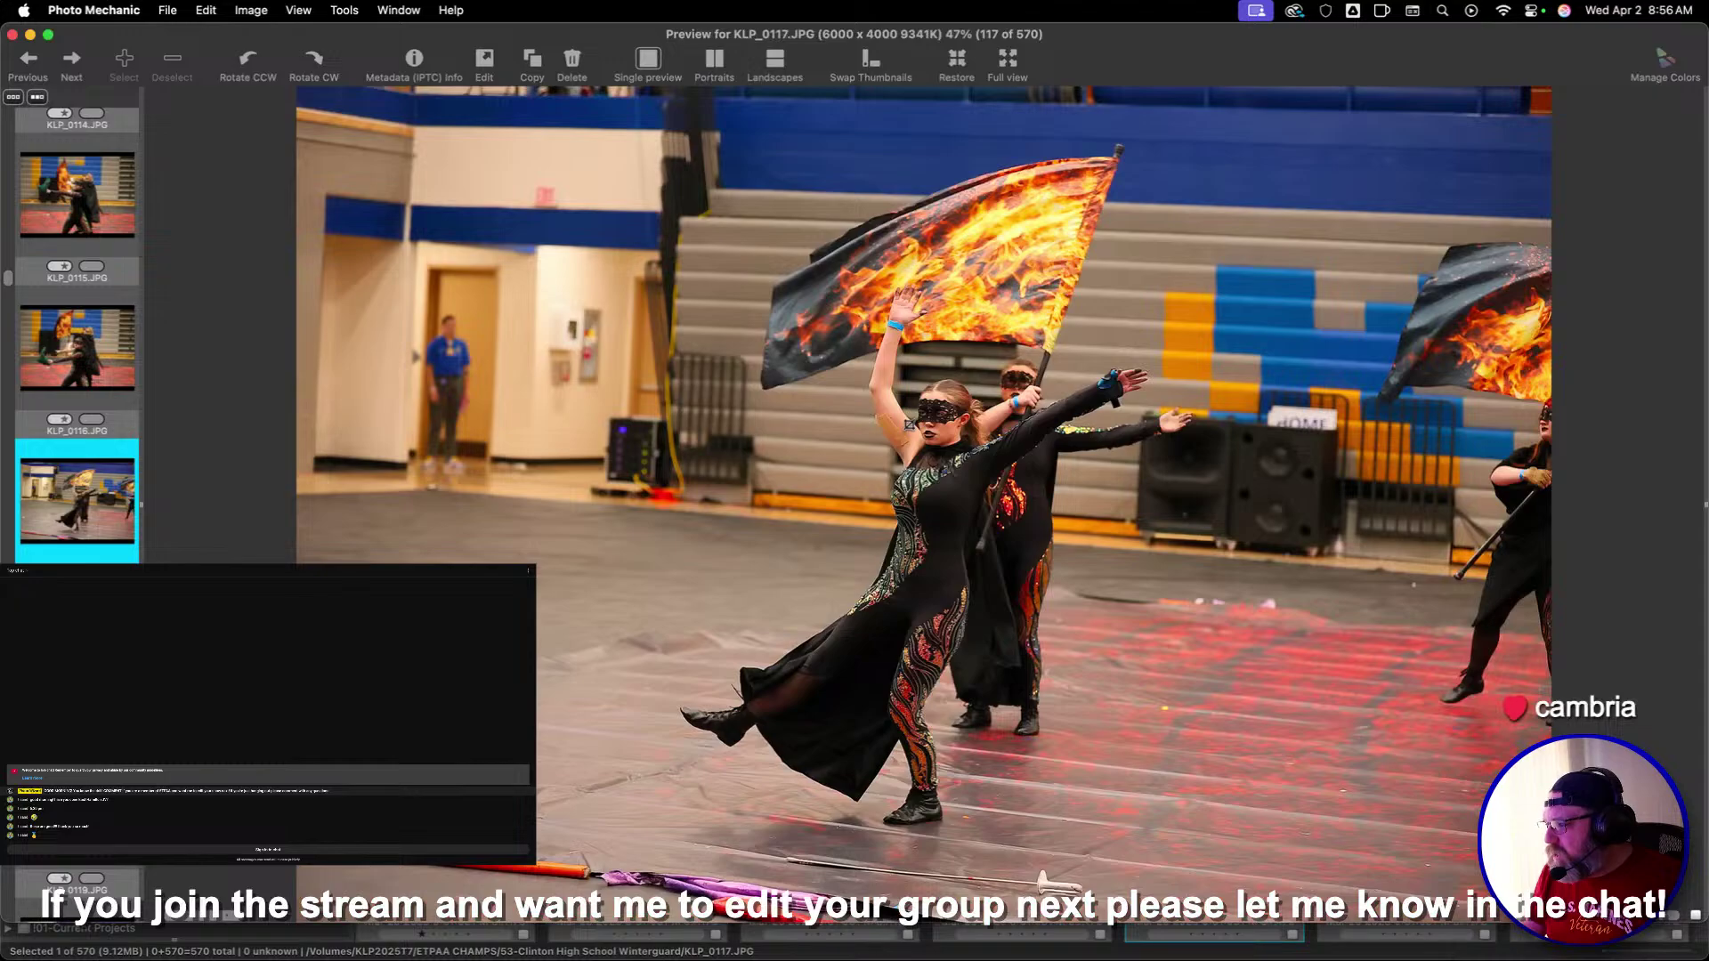
key("Right")
key("Right")
key("Left")
key("Right")
key("Right")
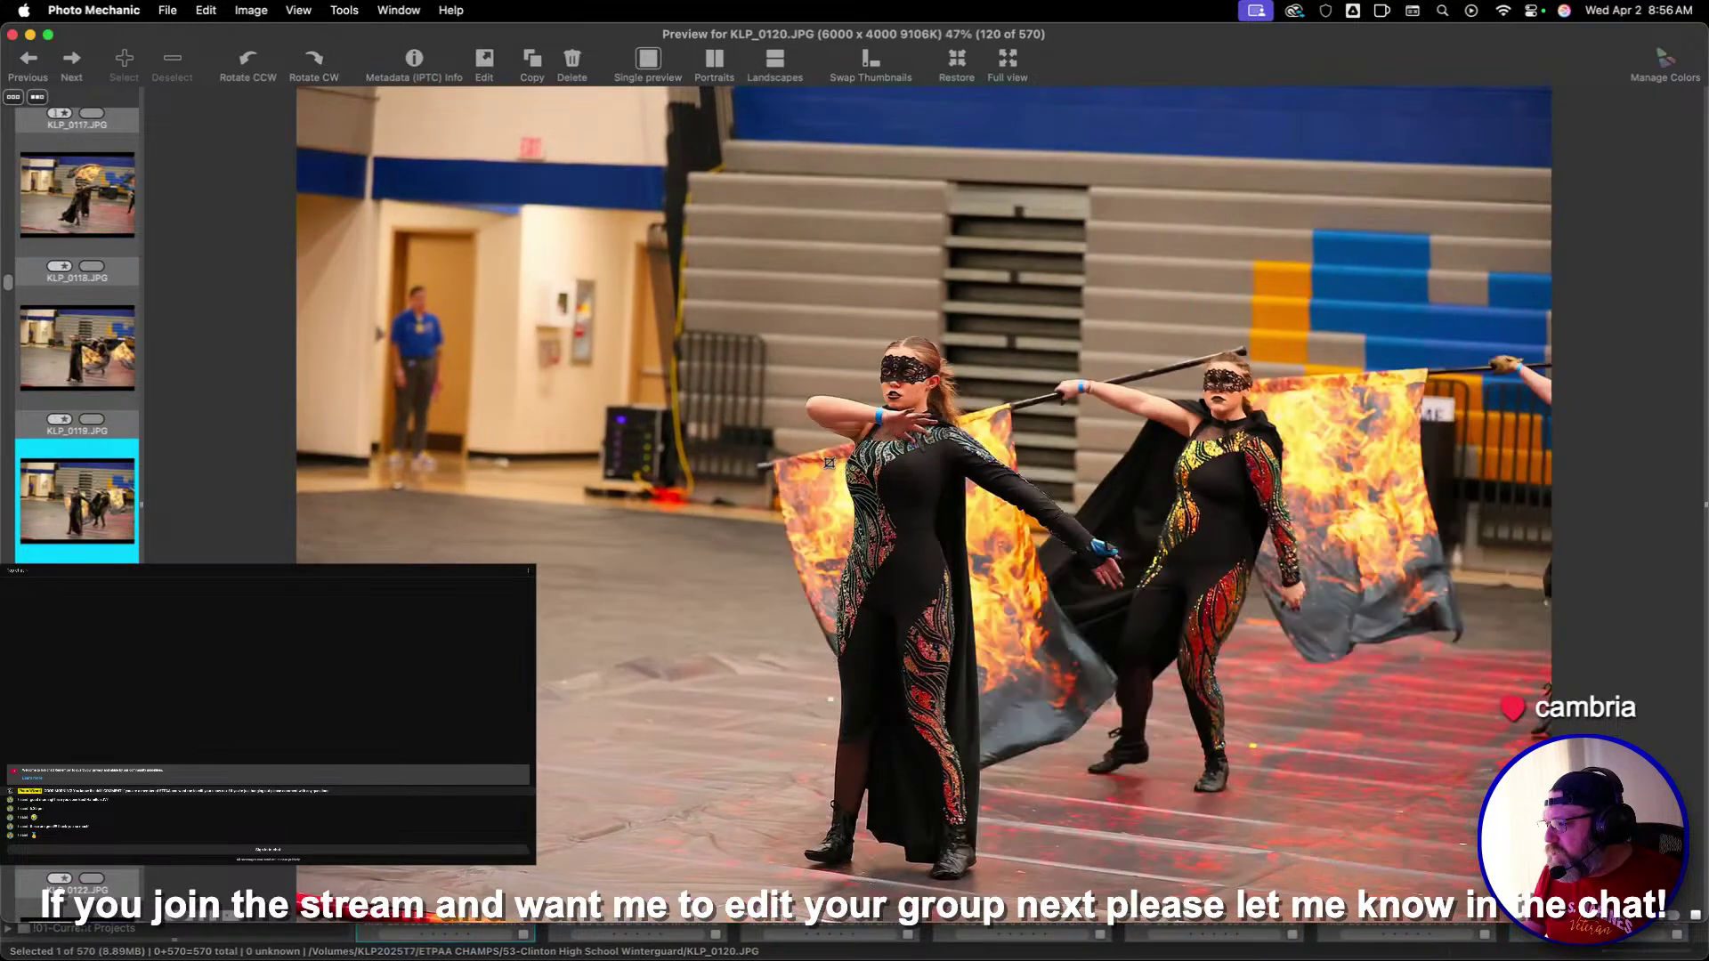
Review KLP_0121.JPG to KLP_0125.JPG and crop KLP_0126.JPG around the blonde fire-flag performer and the crouching performer beside her
key("Right")
key("Right")
key("Right")
key("Right")
key("Right")
key("Right")
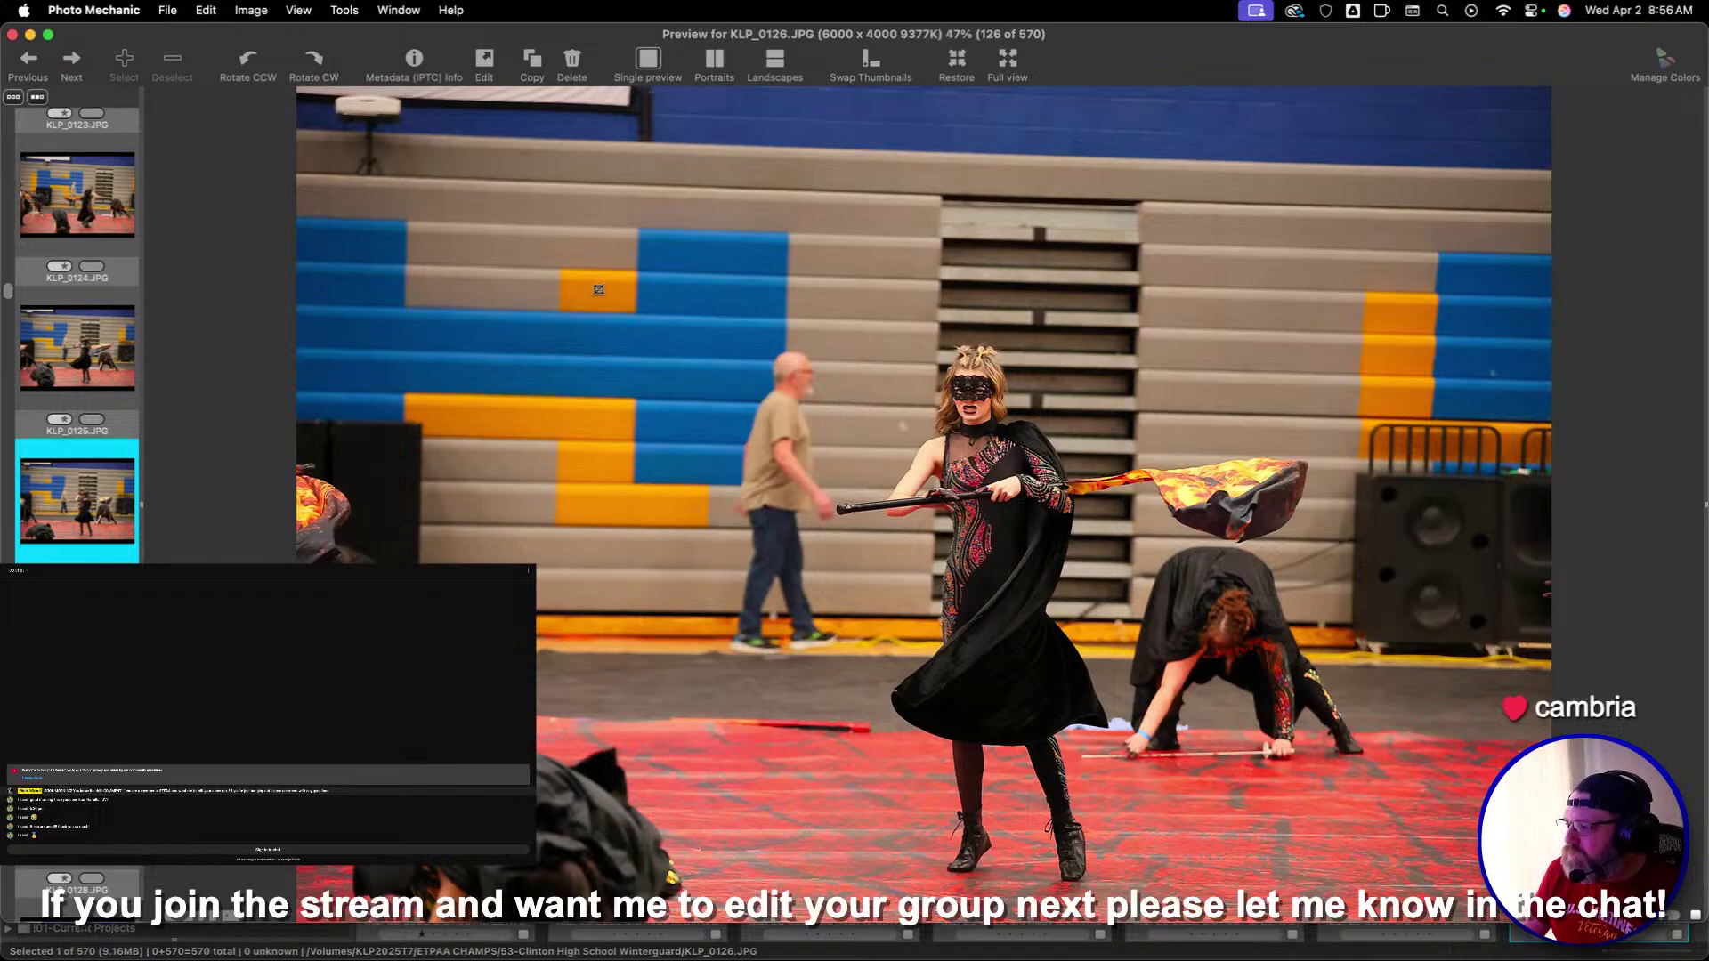
left_click_drag(579, 277, 1507, 895)
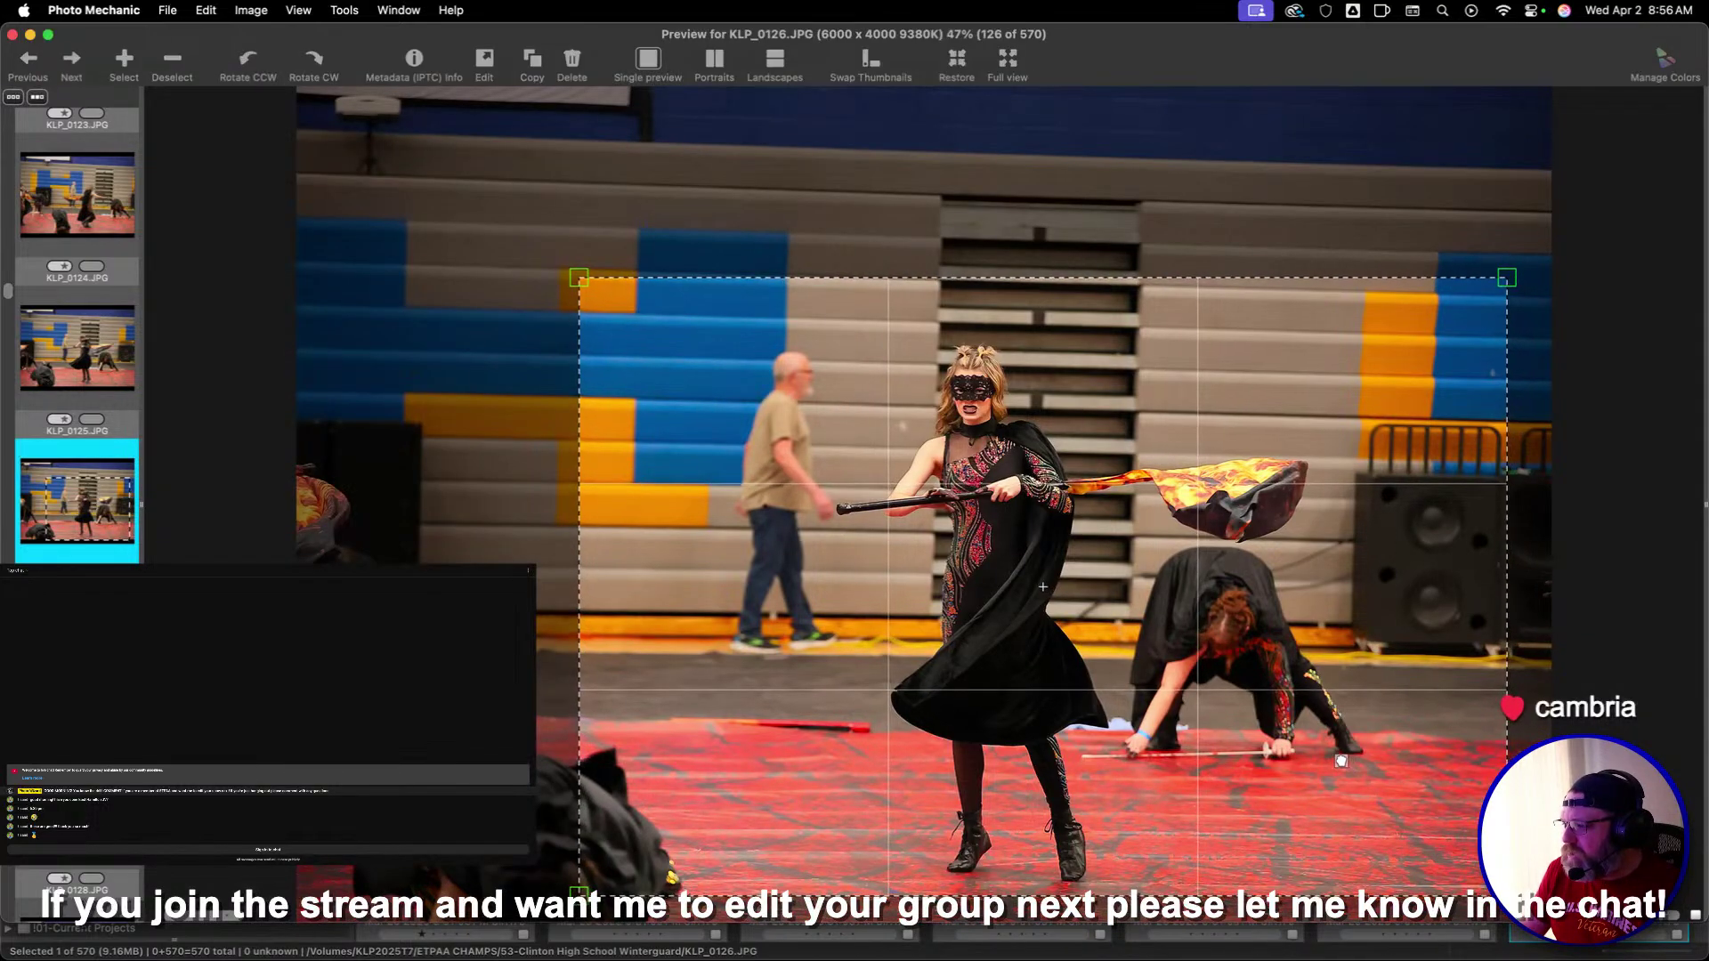
Check KLP_0128.JPG against KLP_0127.JPG and crop KLP_0127.JPG closely around the blonde performer's upper body and fire flag
key("Right")
key("Right")
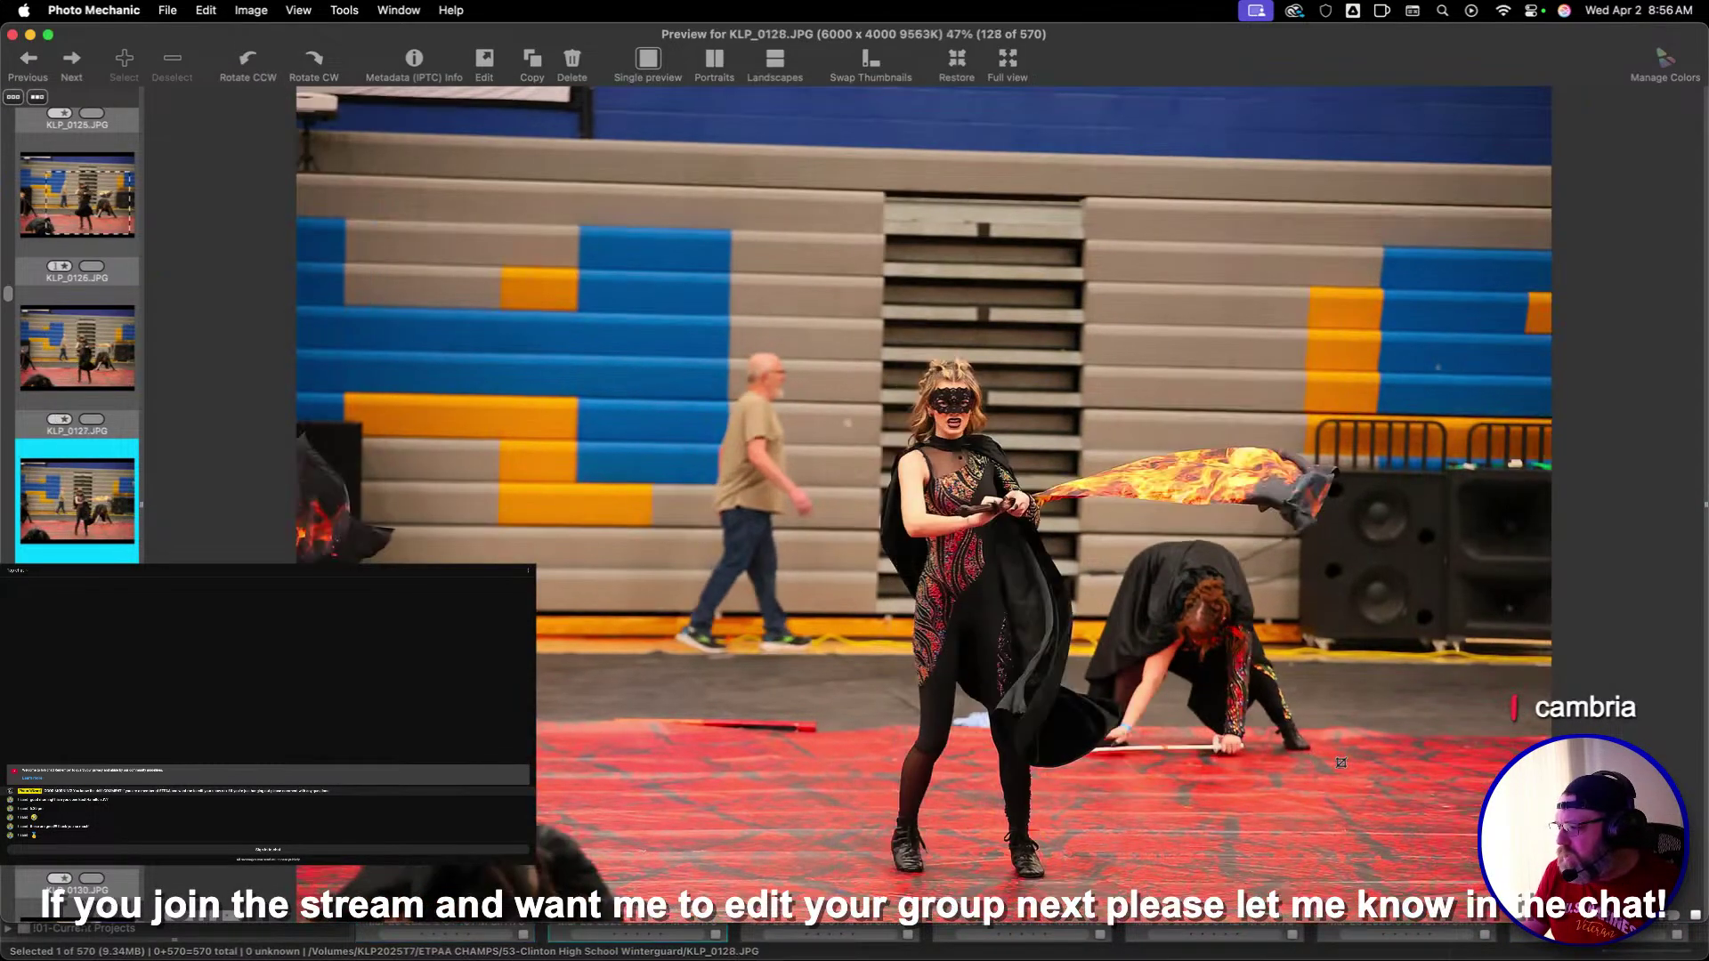
key("Left")
left_click_drag(783, 289, 1412, 705)
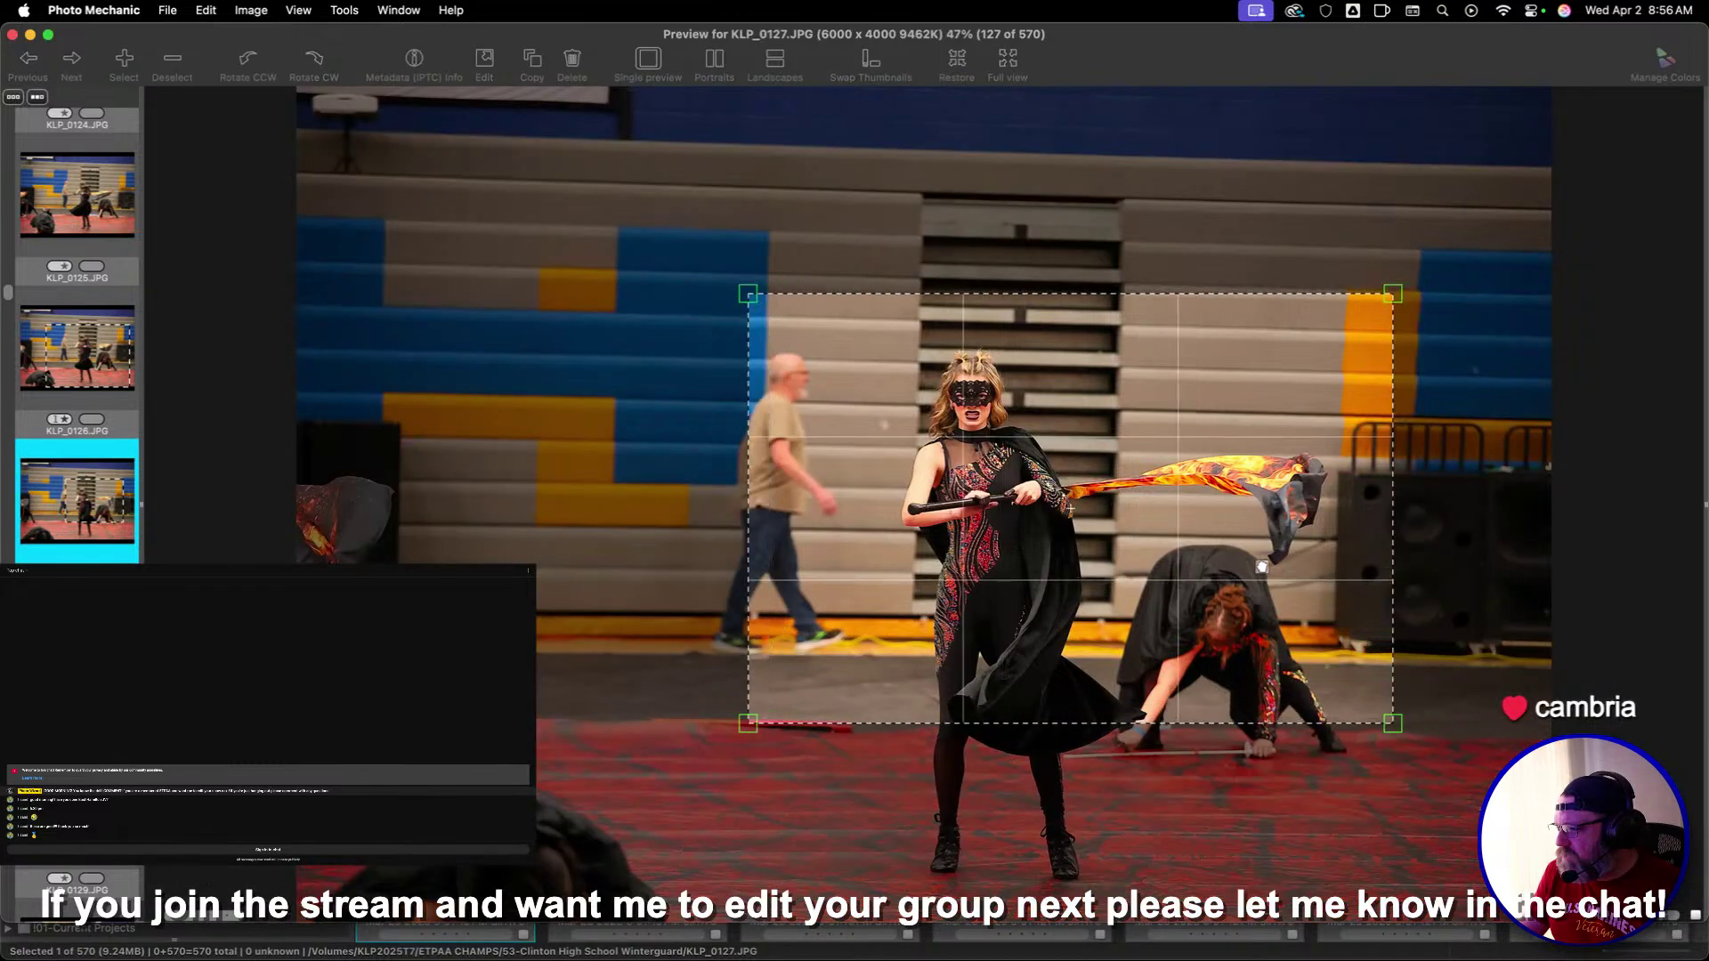
left_click_drag(1264, 568, 1253, 559)
Examine KLP_0128.JPG to KLP_0133.JPG, comparing face visibility and flag position in the shots of the caped performer near the doorway
key("Right")
key("Right")
key("Right")
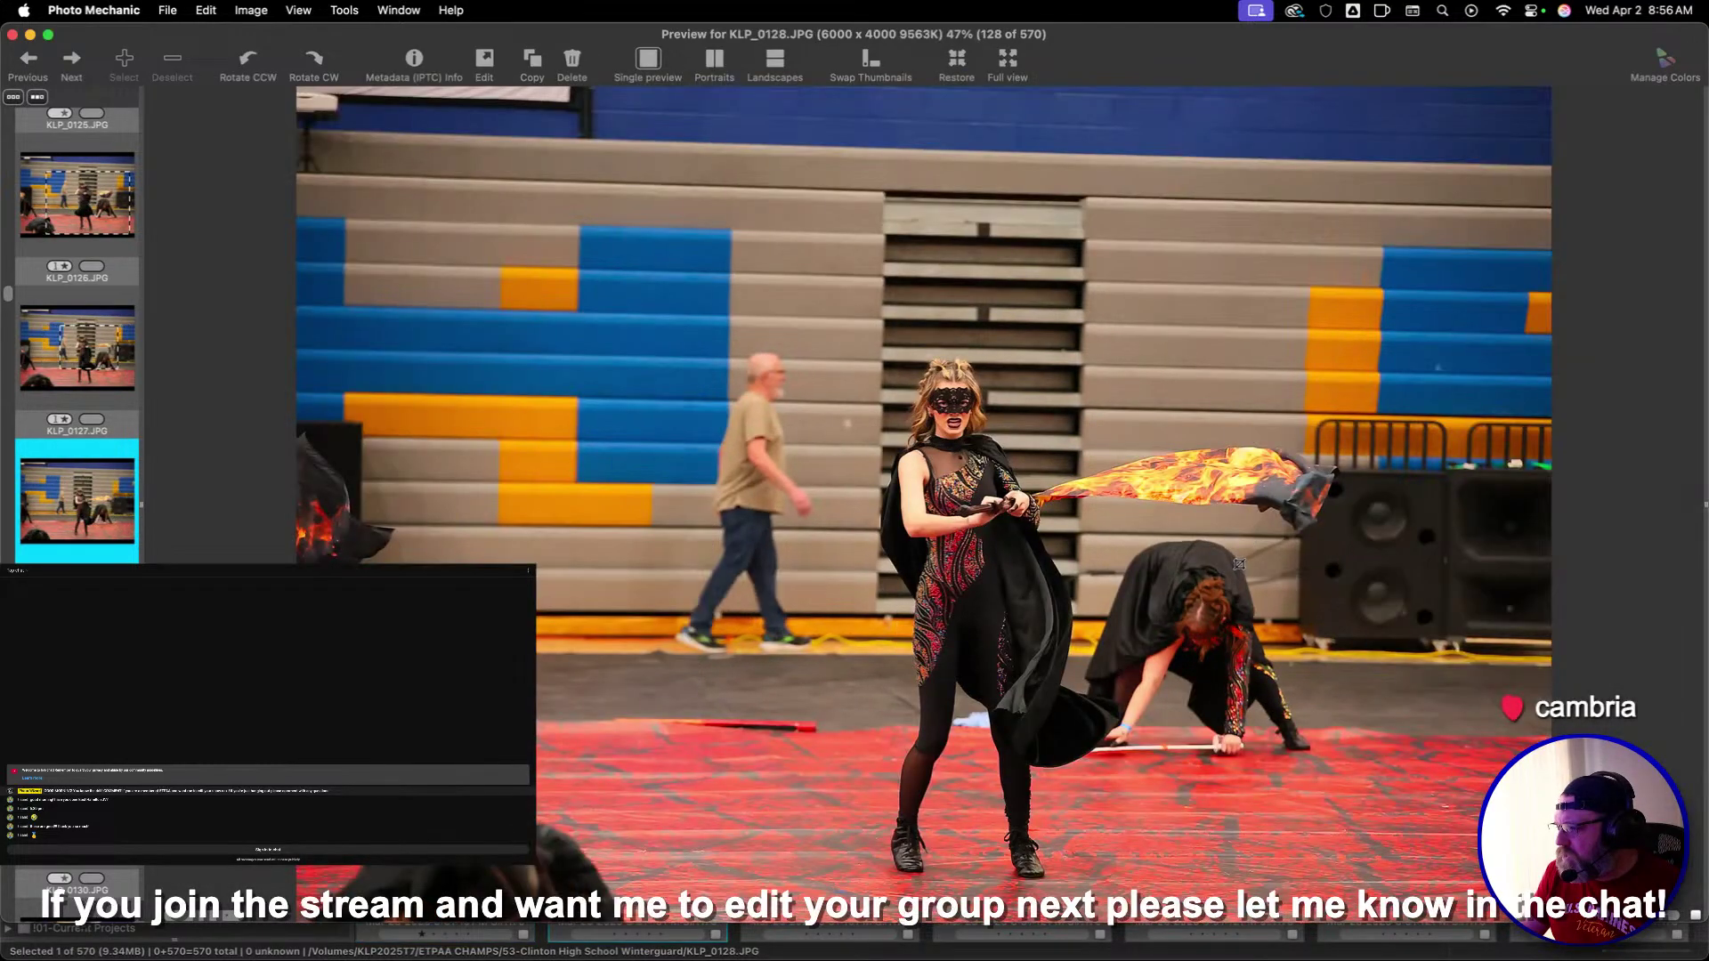
key("Right")
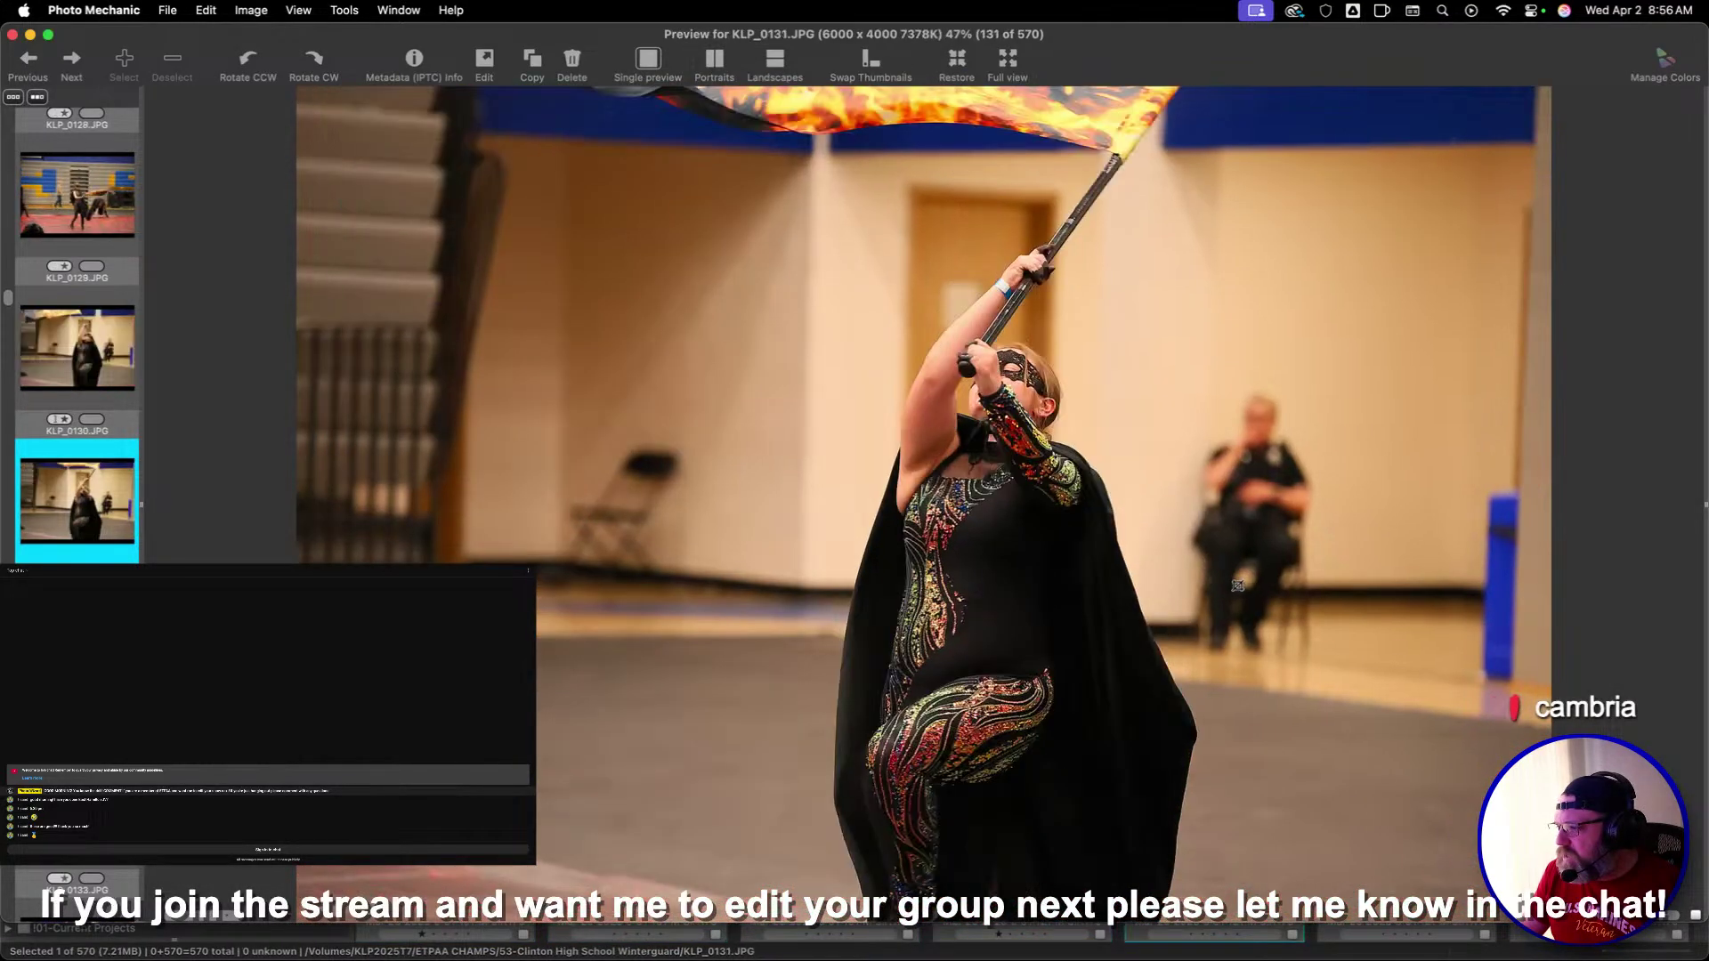
key("Right")
key("Left")
key("Right")
key("Right")
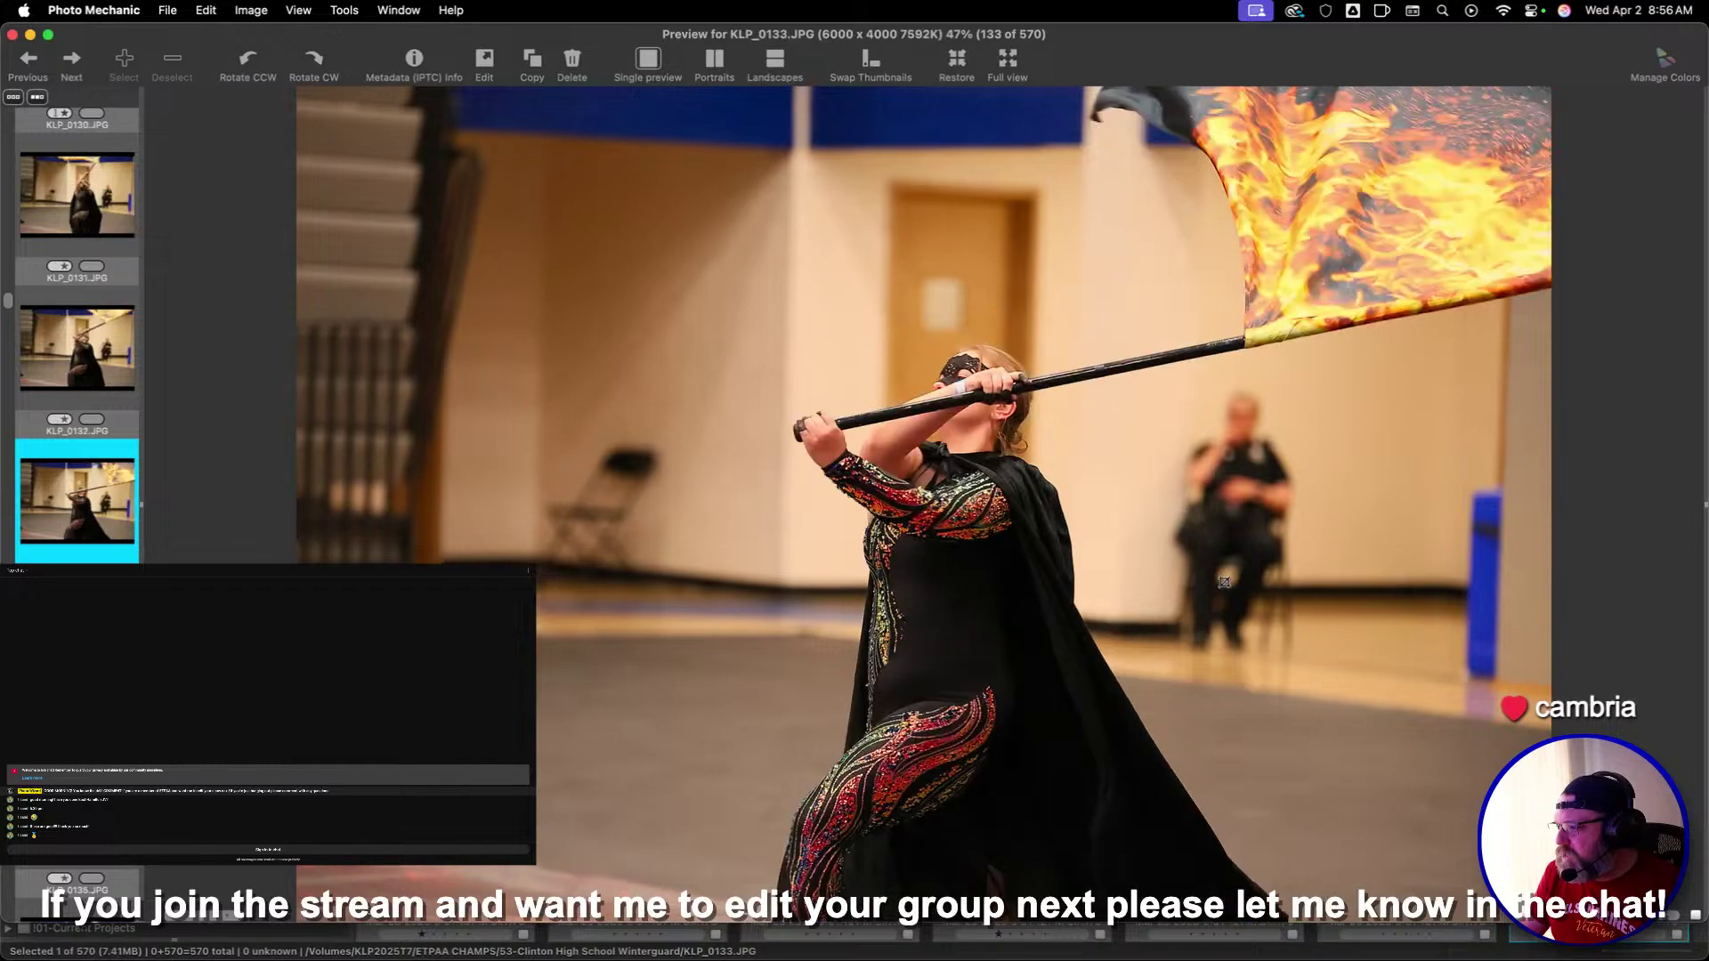
Compare the neighbouring fire-flag shots and crop KLP_0134.JPG around the caped performer's upper body and the horizontal flagpole
key("Right")
key("Right")
key("Left")
key("Right")
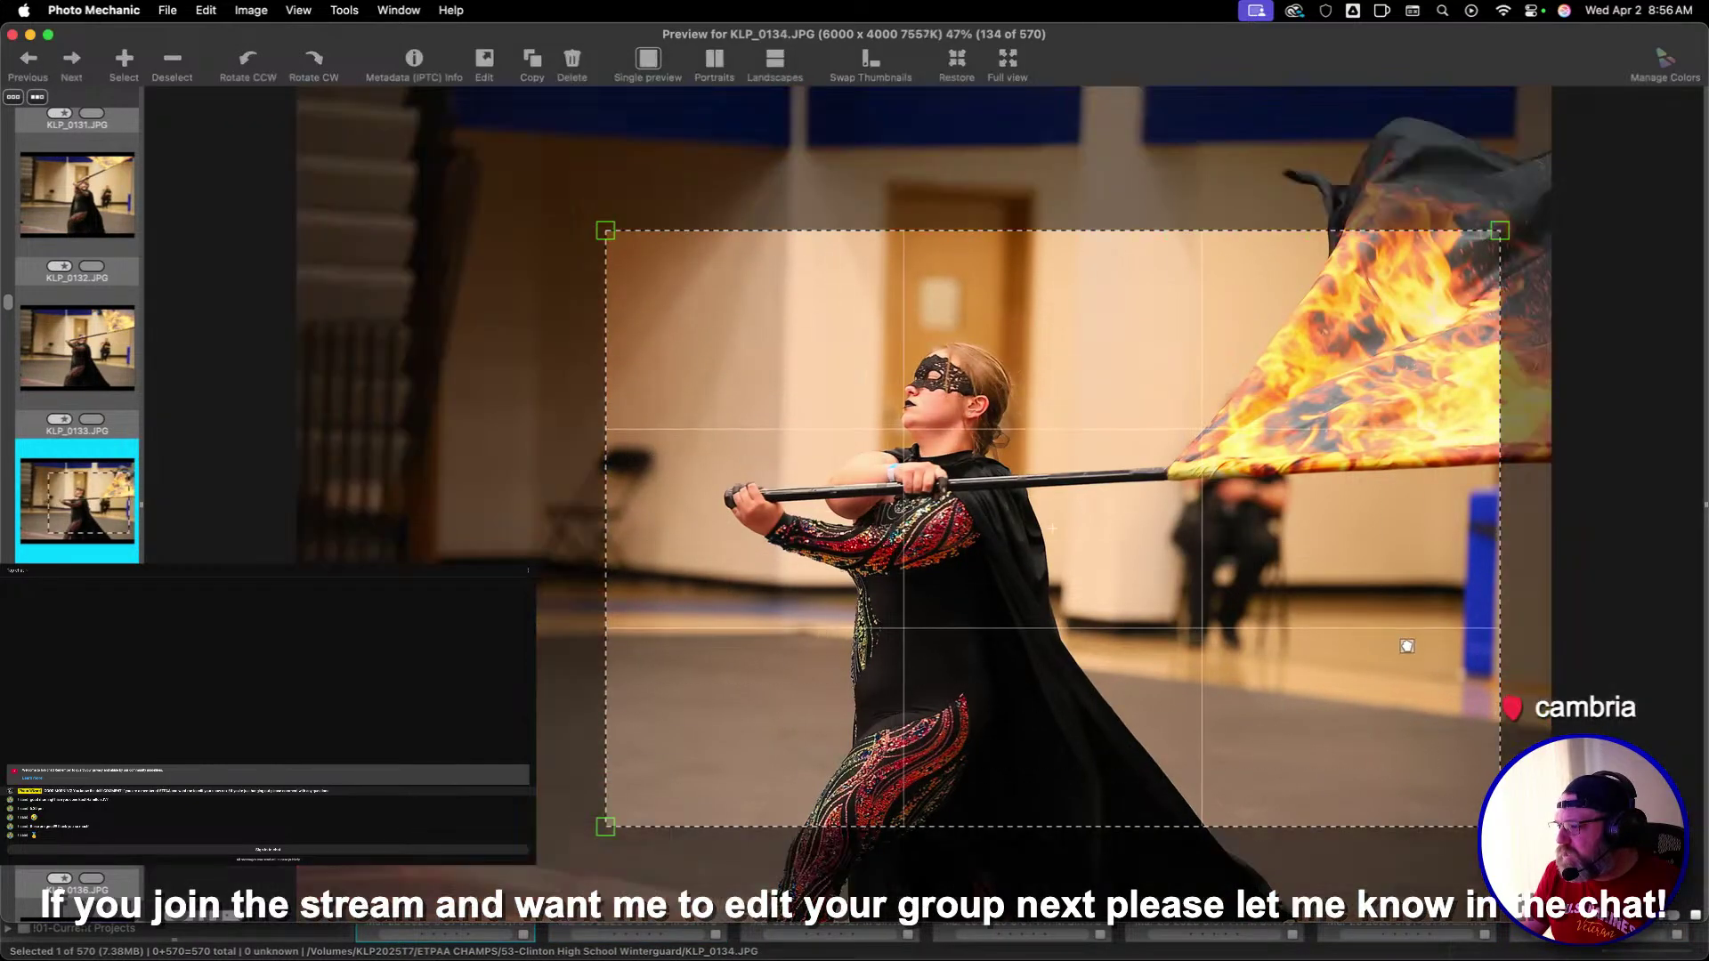
Look through the photos from KLP_0134 to KLP_0158, comparing similar flag and sabre frames for ones that need cropping
key("Right")
key("Right")
key("Right")
key("Right")
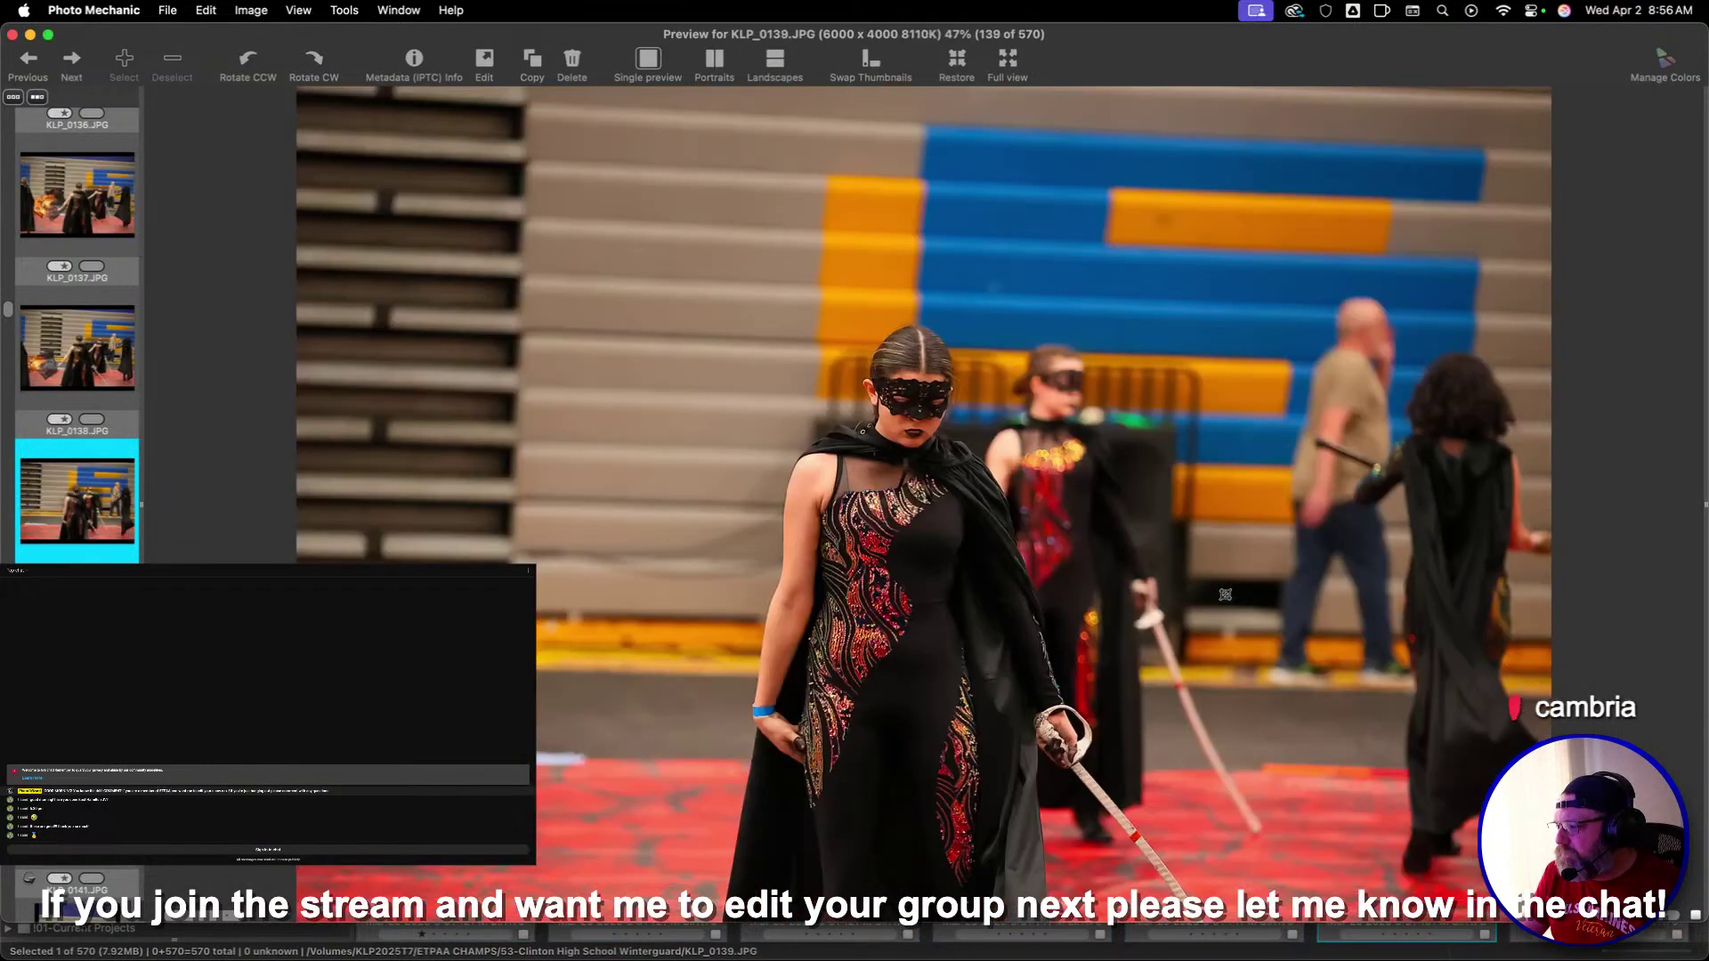
key("Right")
key("Right")
key("Right")
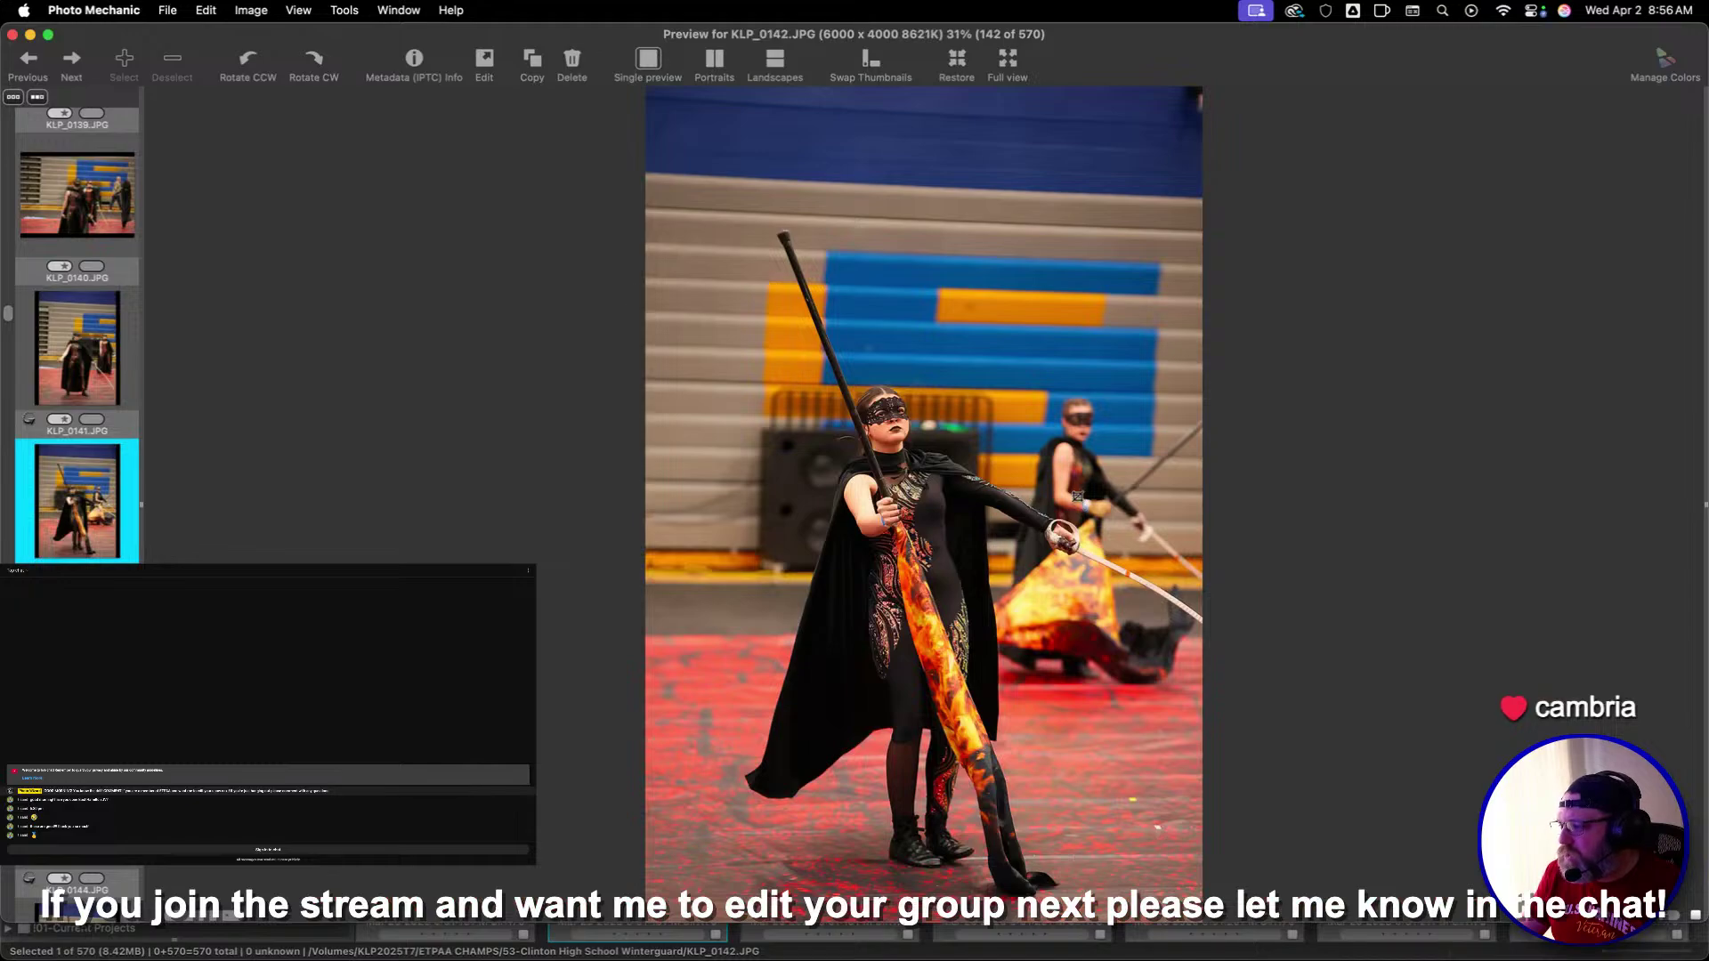
key("Right")
key("Right")
key("Right")
key("Right")
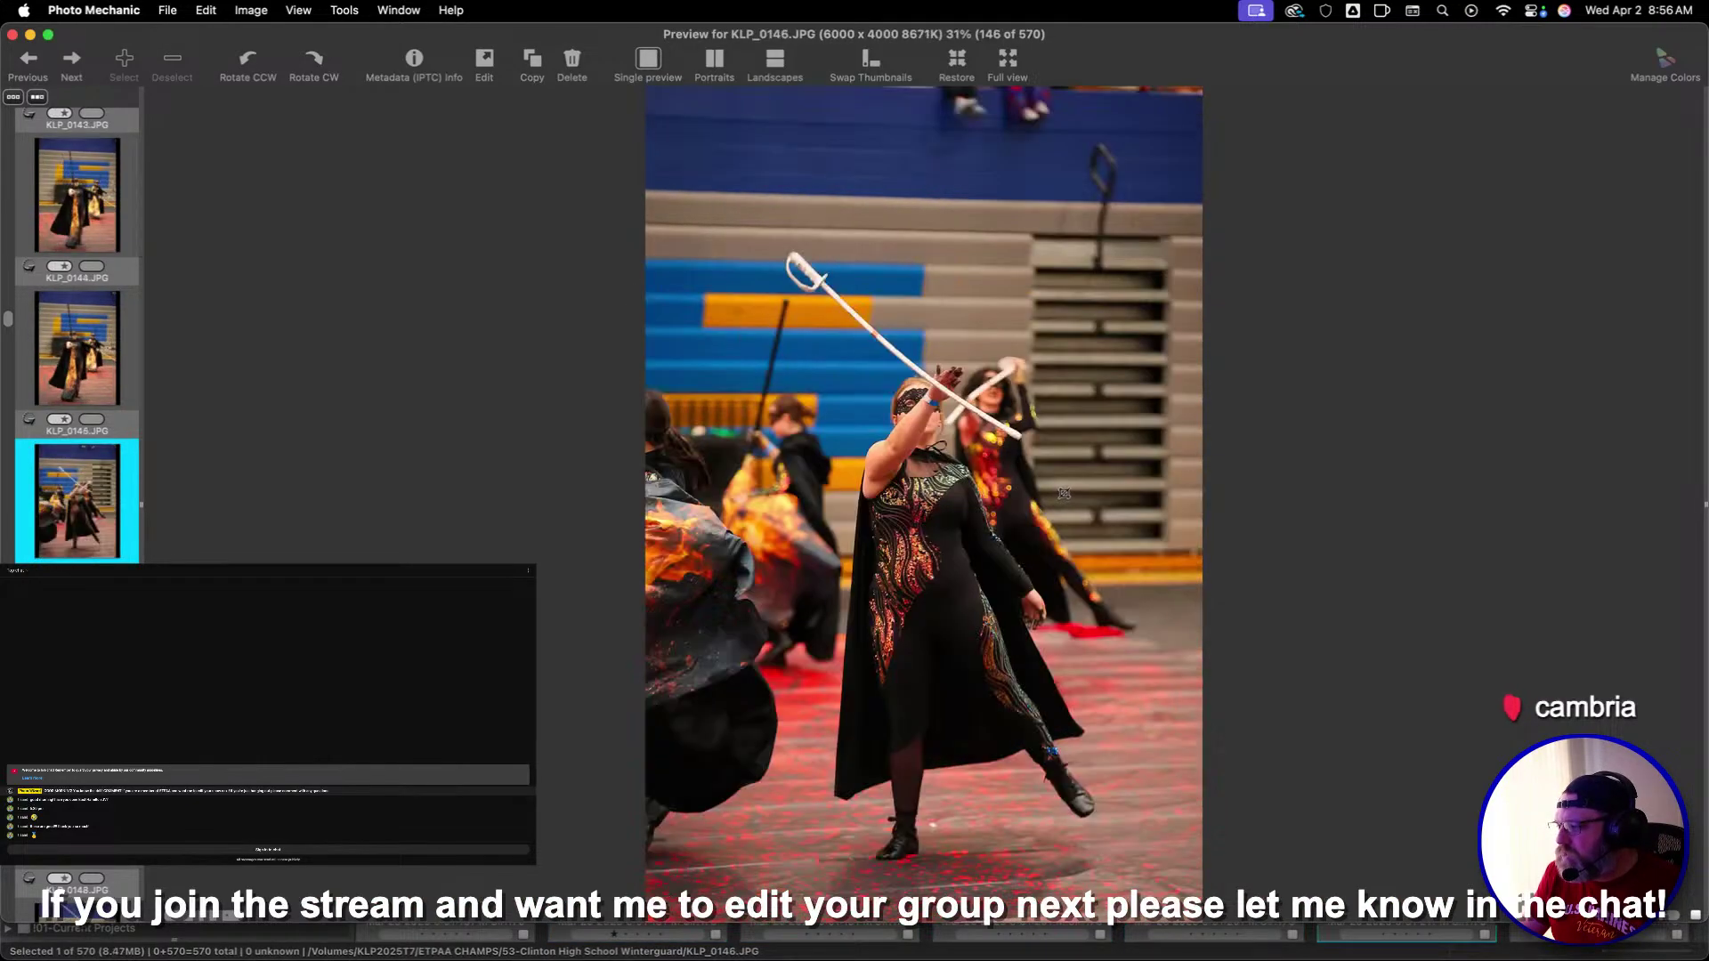
key("Right")
key("Right")
key("Right")
key("Right")
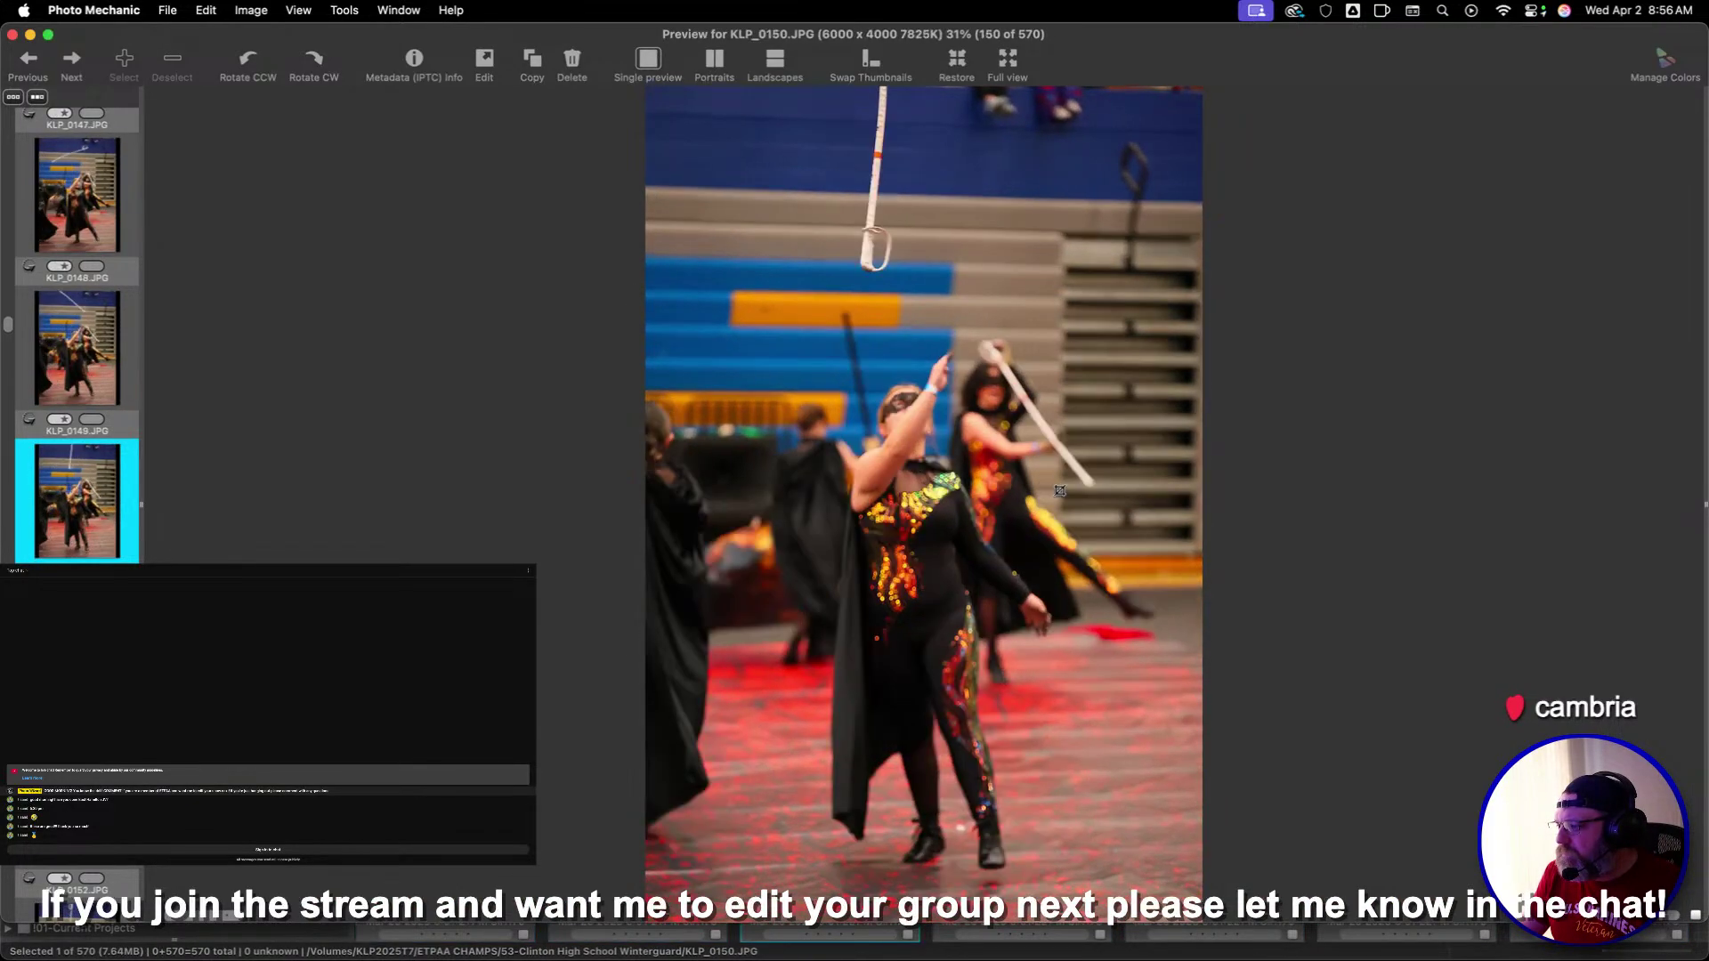
key("Right")
key("Right")
key("Right")
key("Right")
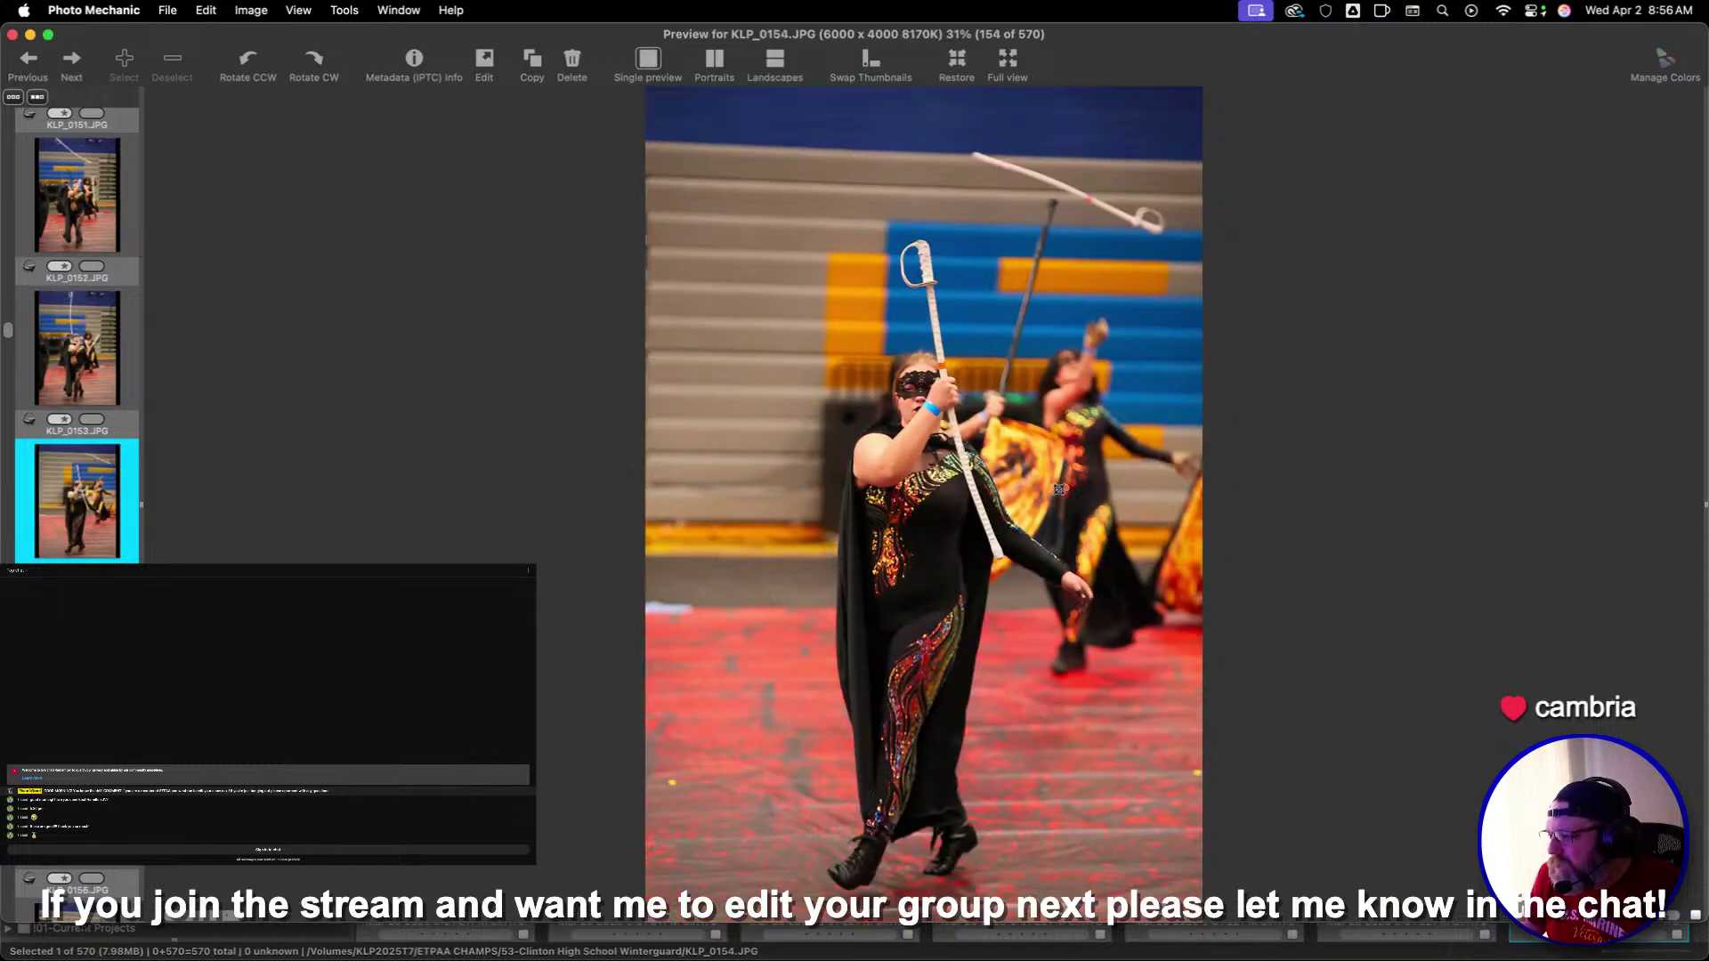
key("Right")
key("Right")
key("Right")
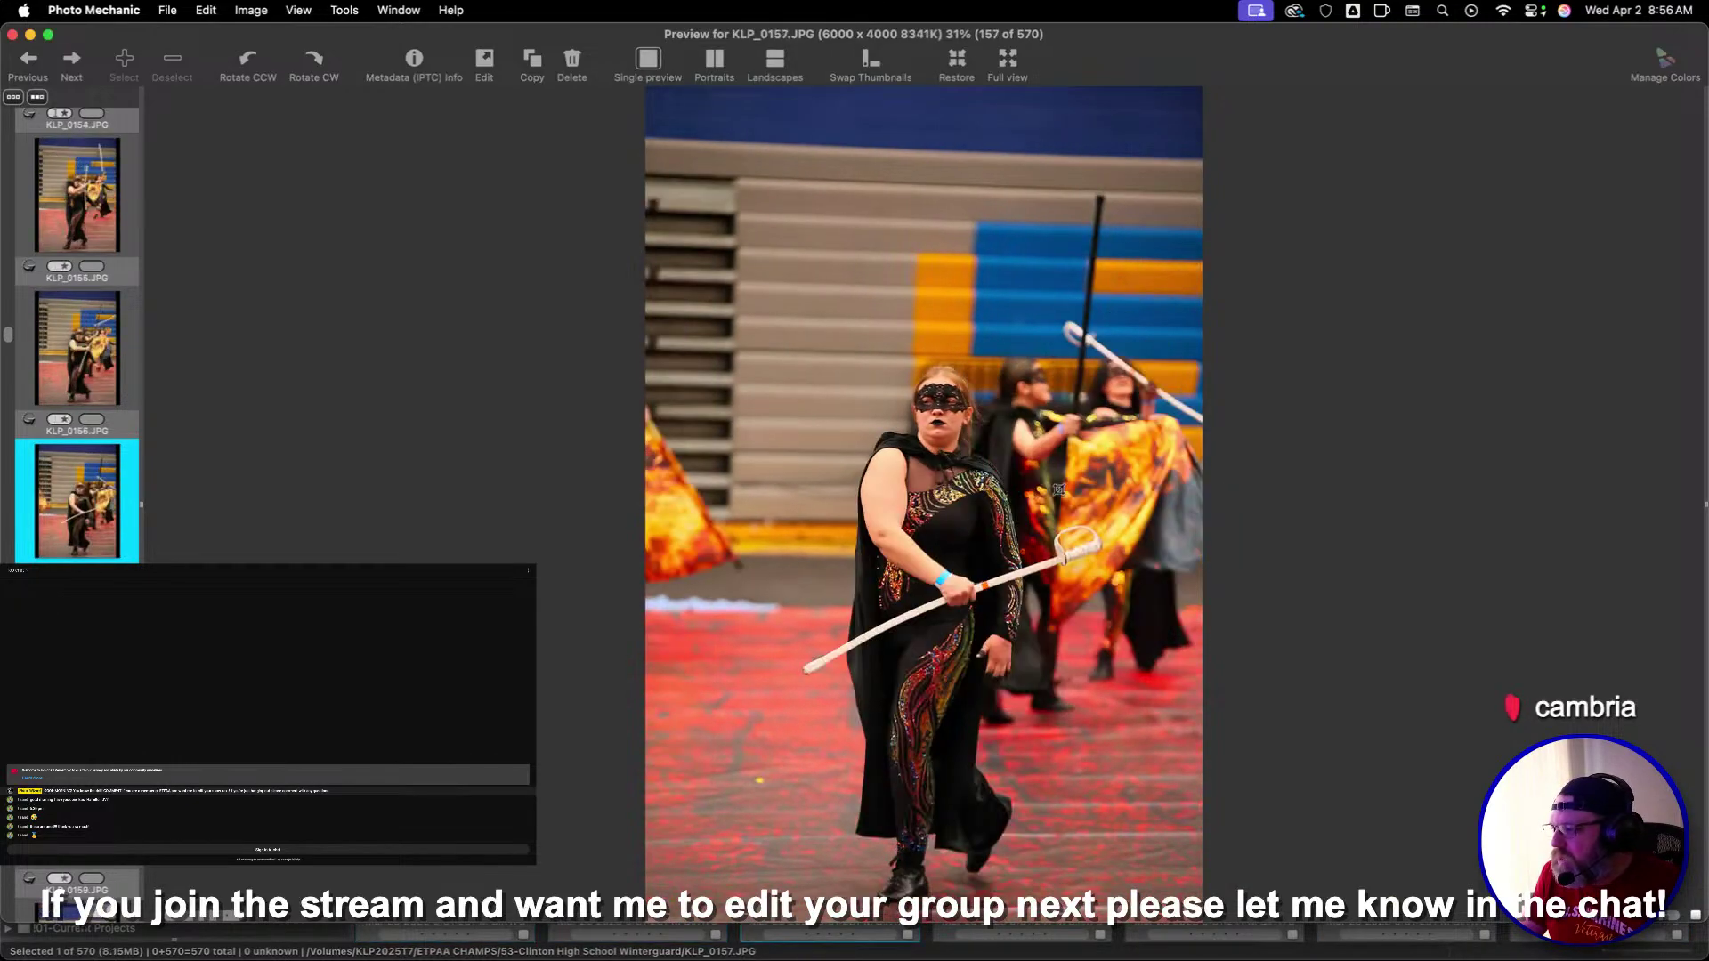
key("Right")
key("Left")
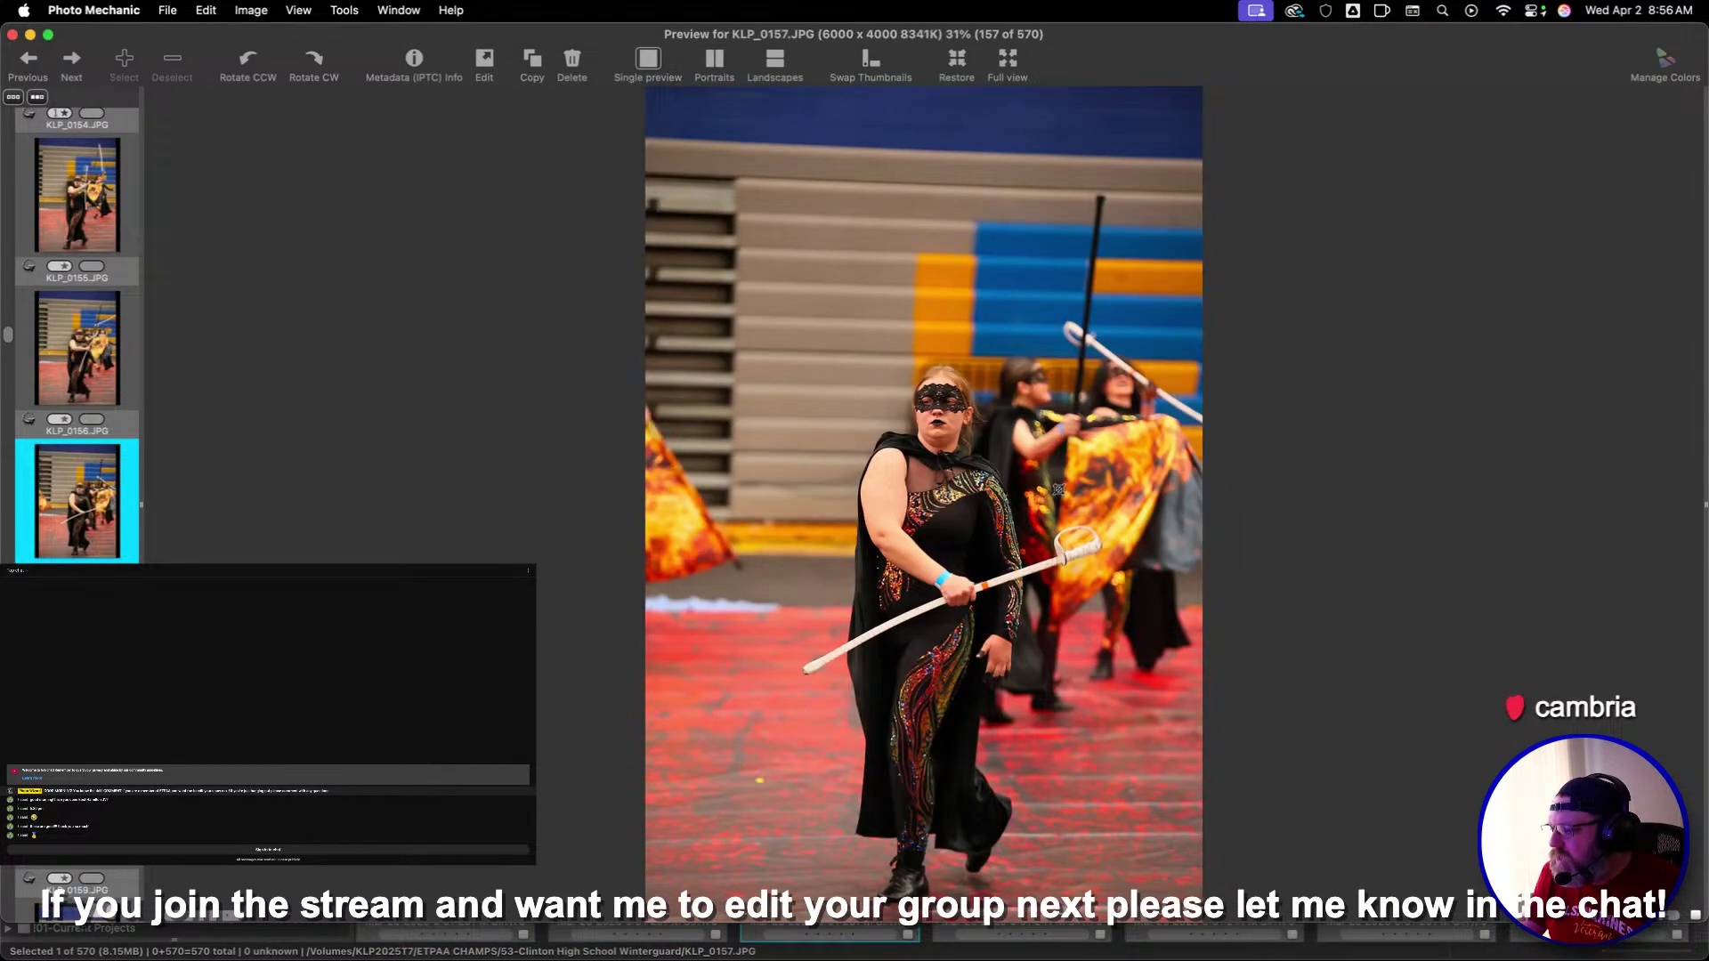
key("Right")
key("Right")
key("Left")
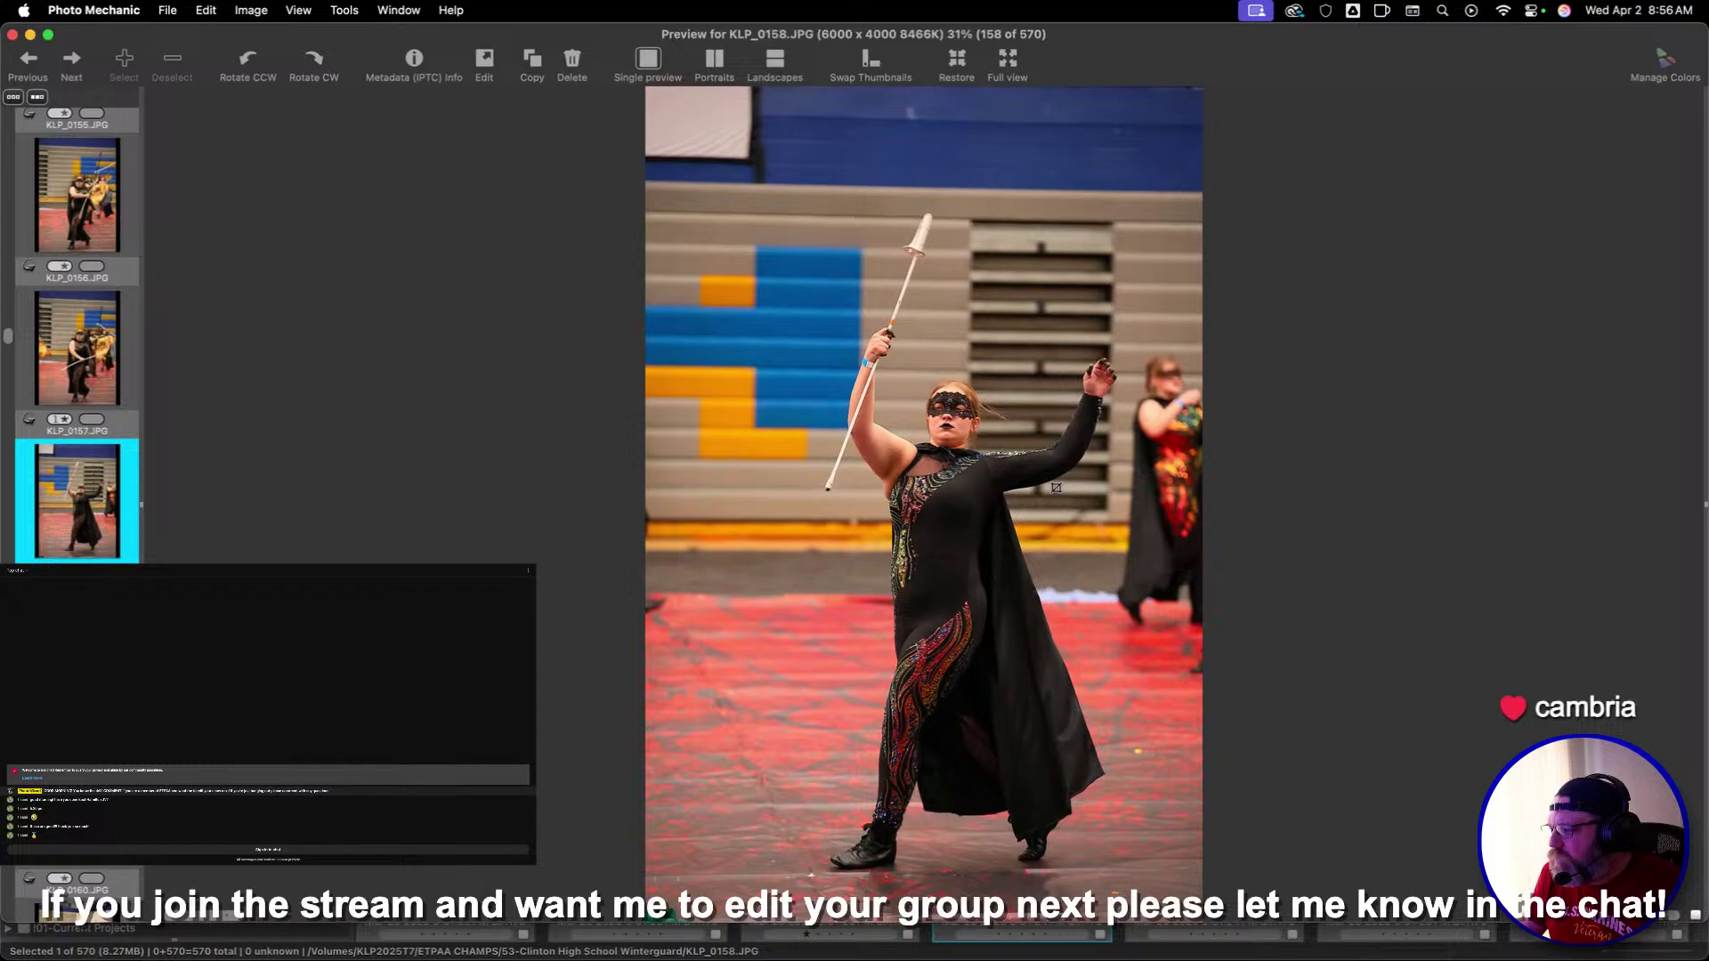
Compare the solo sabre performer's frames from KLP_0159 to KLP_0175 for framing and pose
key("Right")
key("Right")
key("Right")
key("Right")
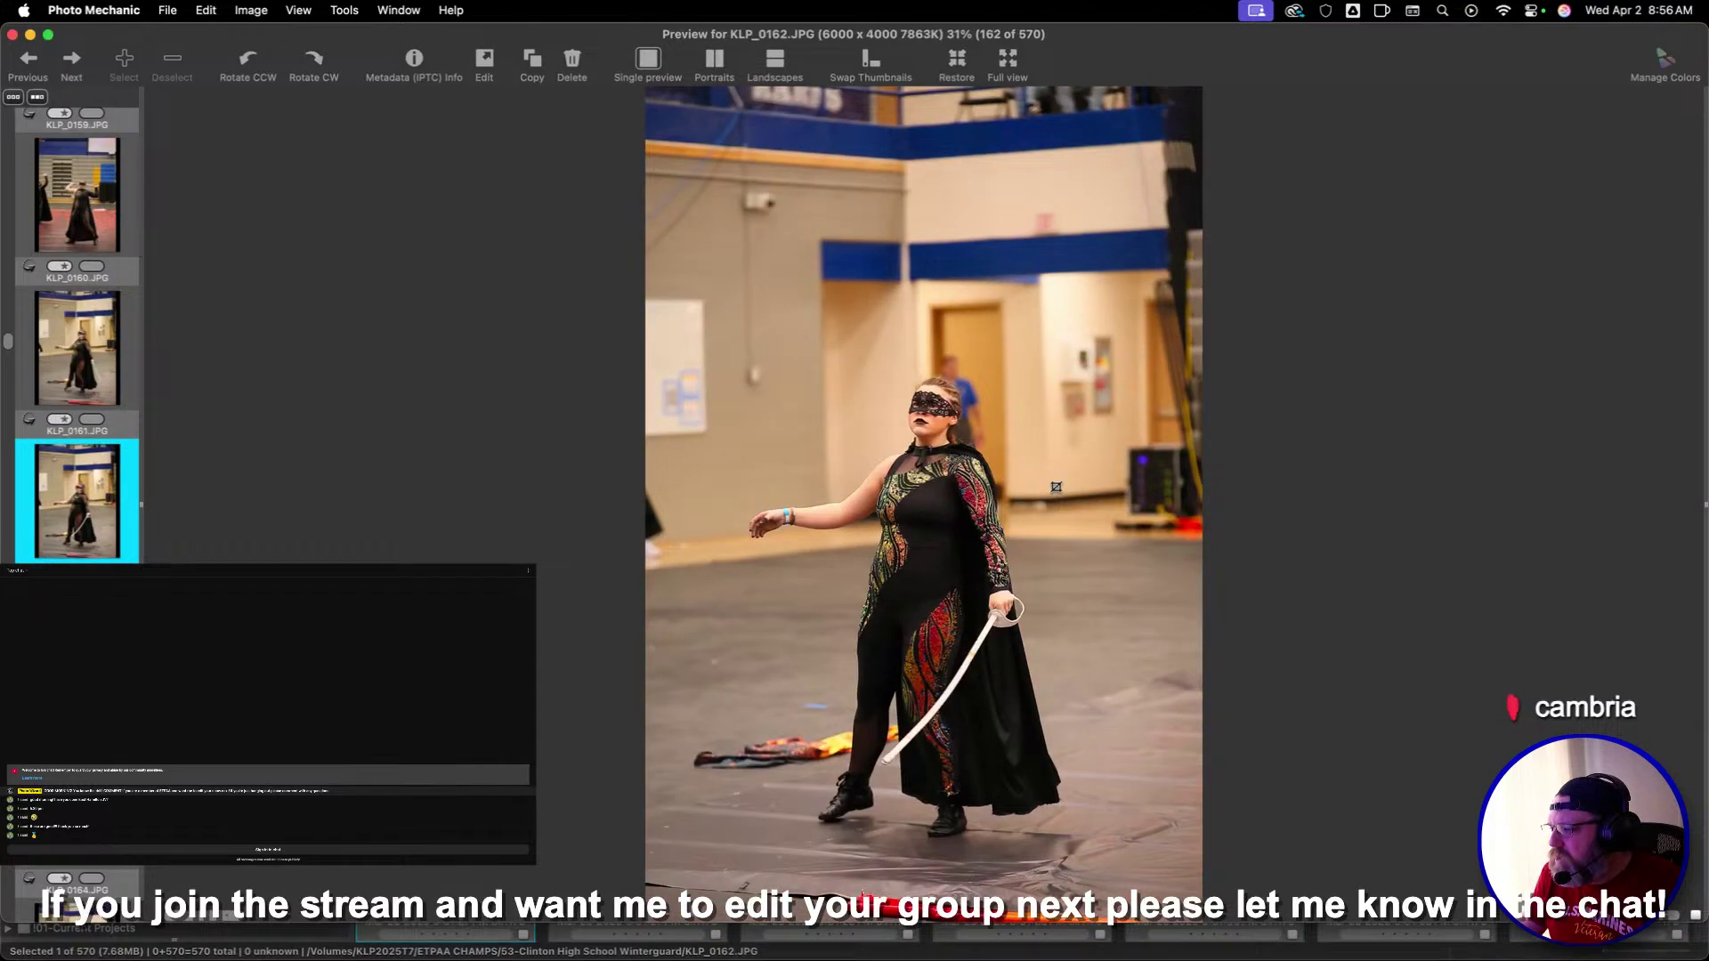
key("Right")
key("Right")
key("Right")
key("Right")
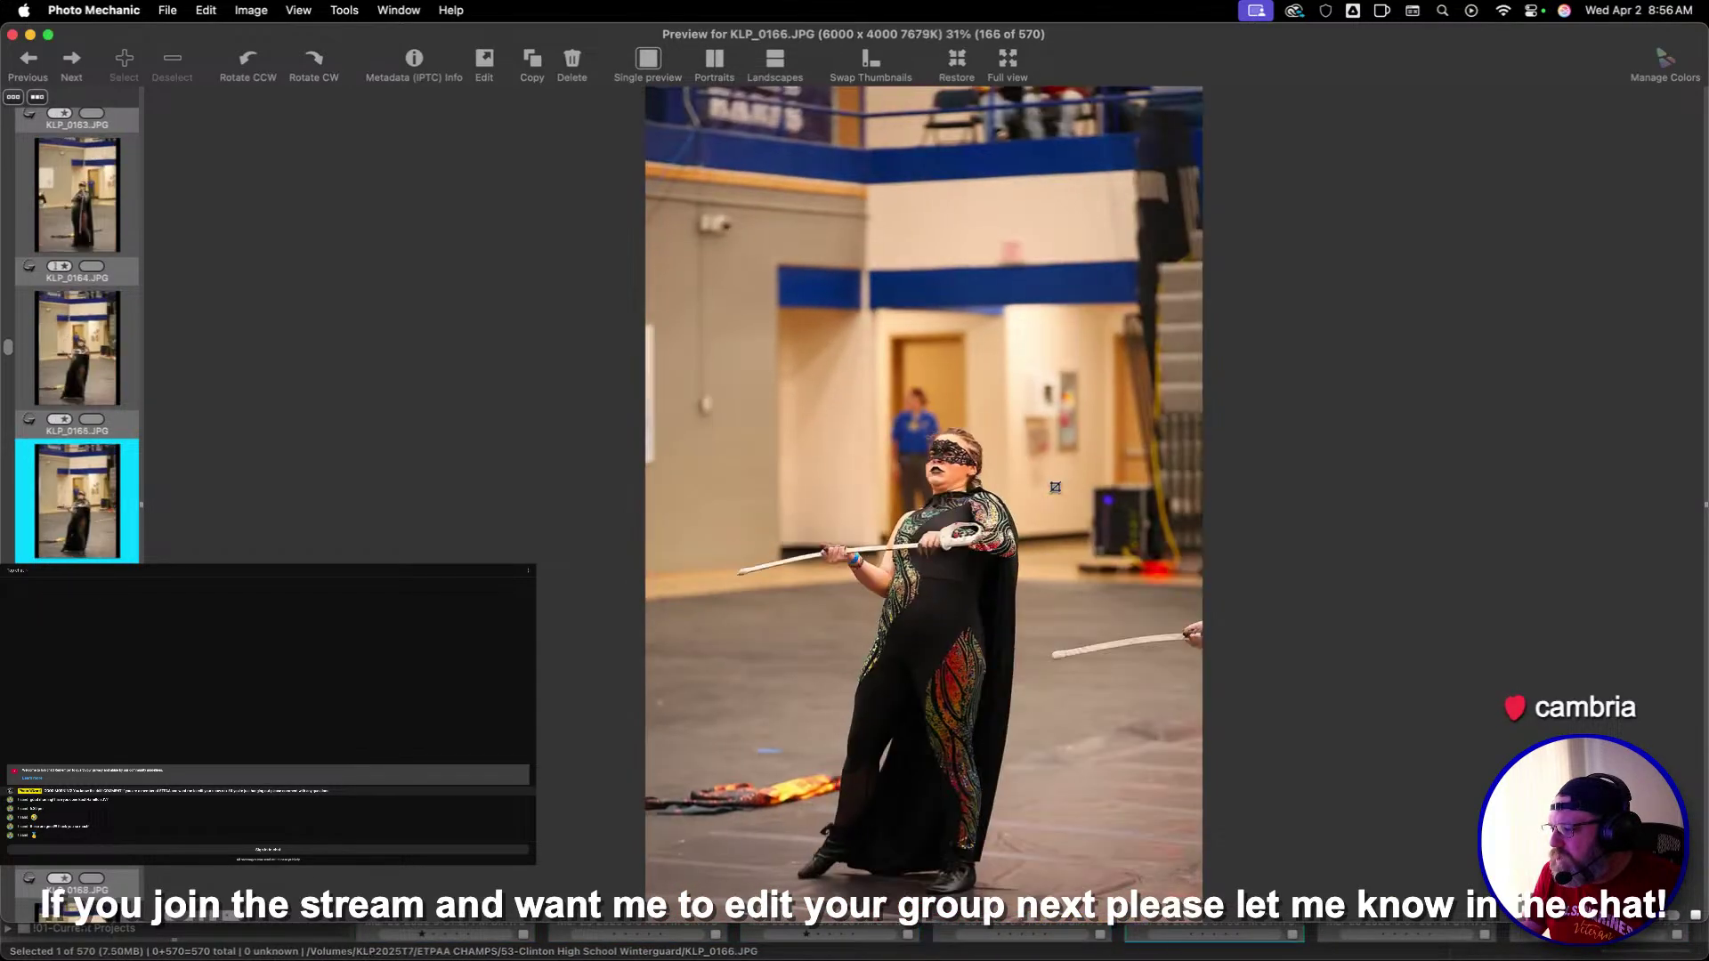
key("Right")
key("Left")
key("Right")
key("Right")
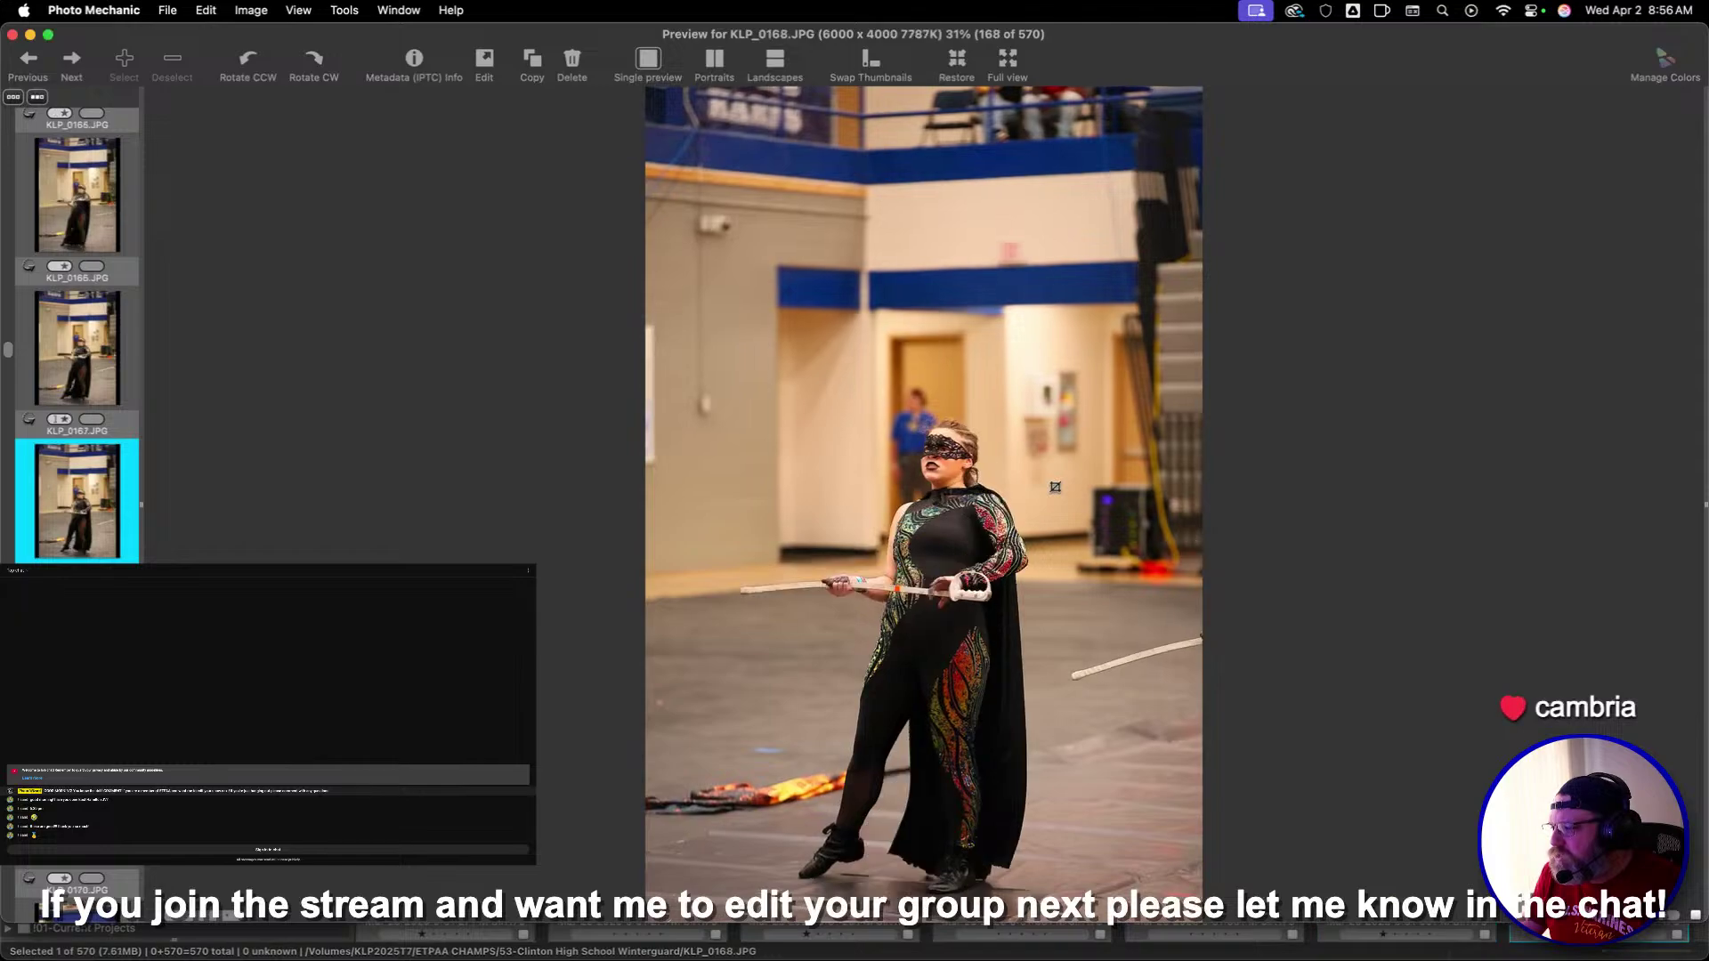
key("Right")
key("Right")
key("Left")
key("Right")
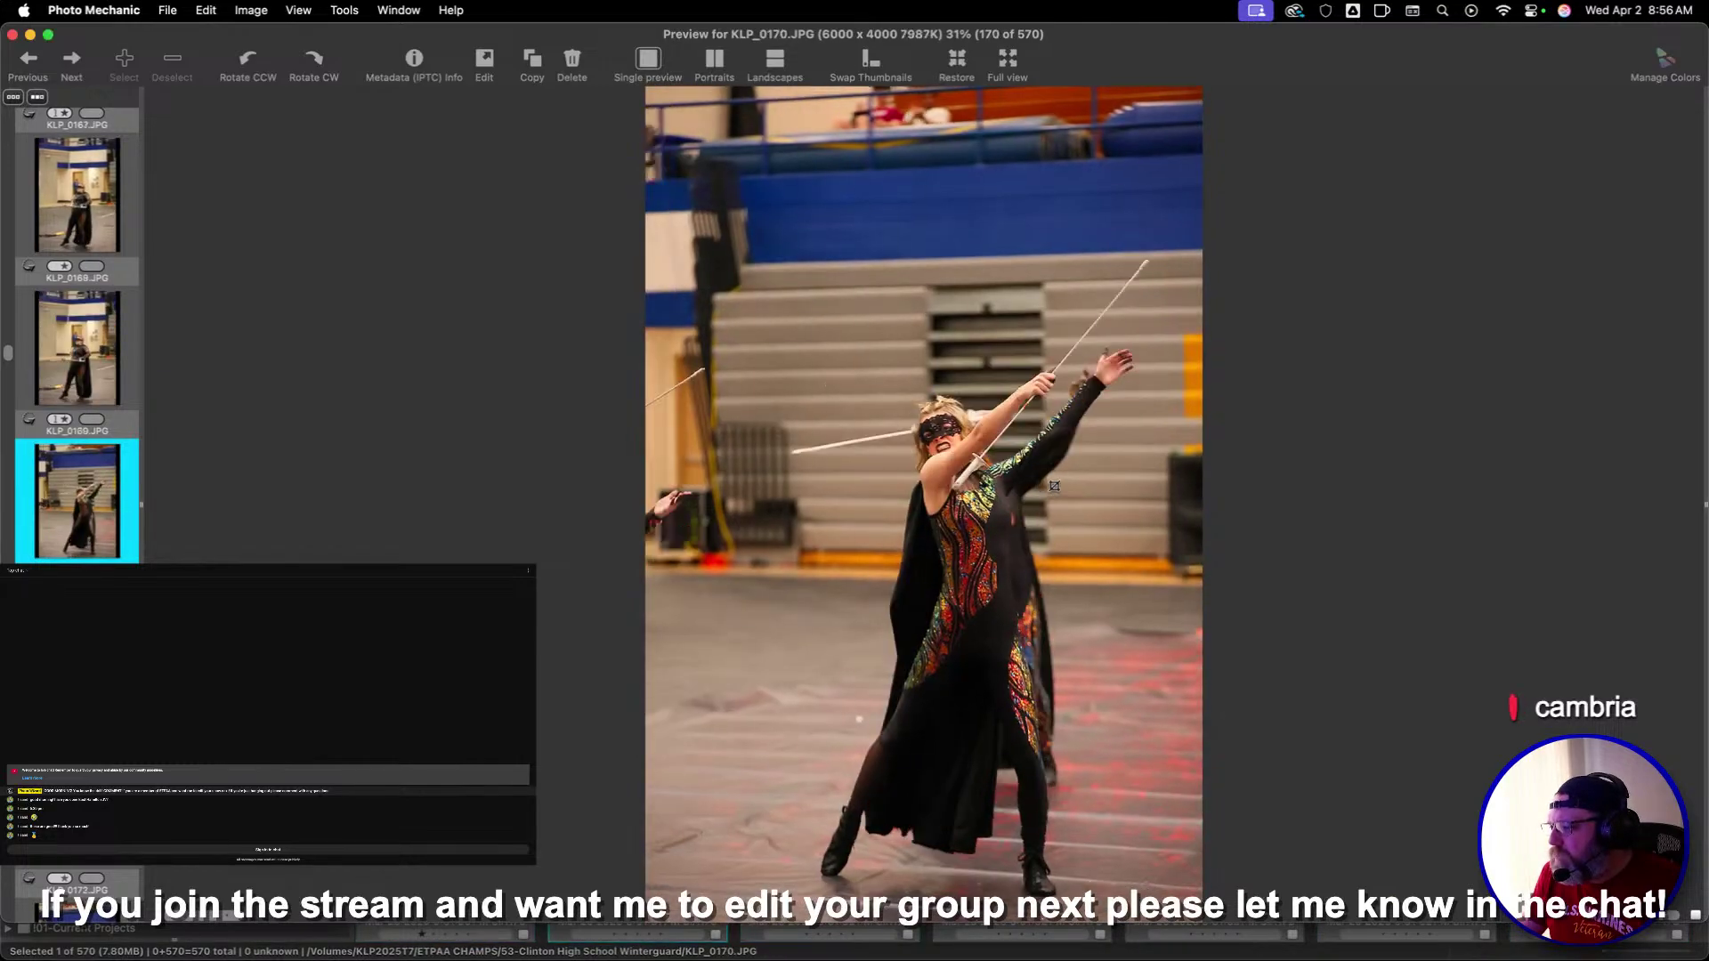
key("Right")
key("Right")
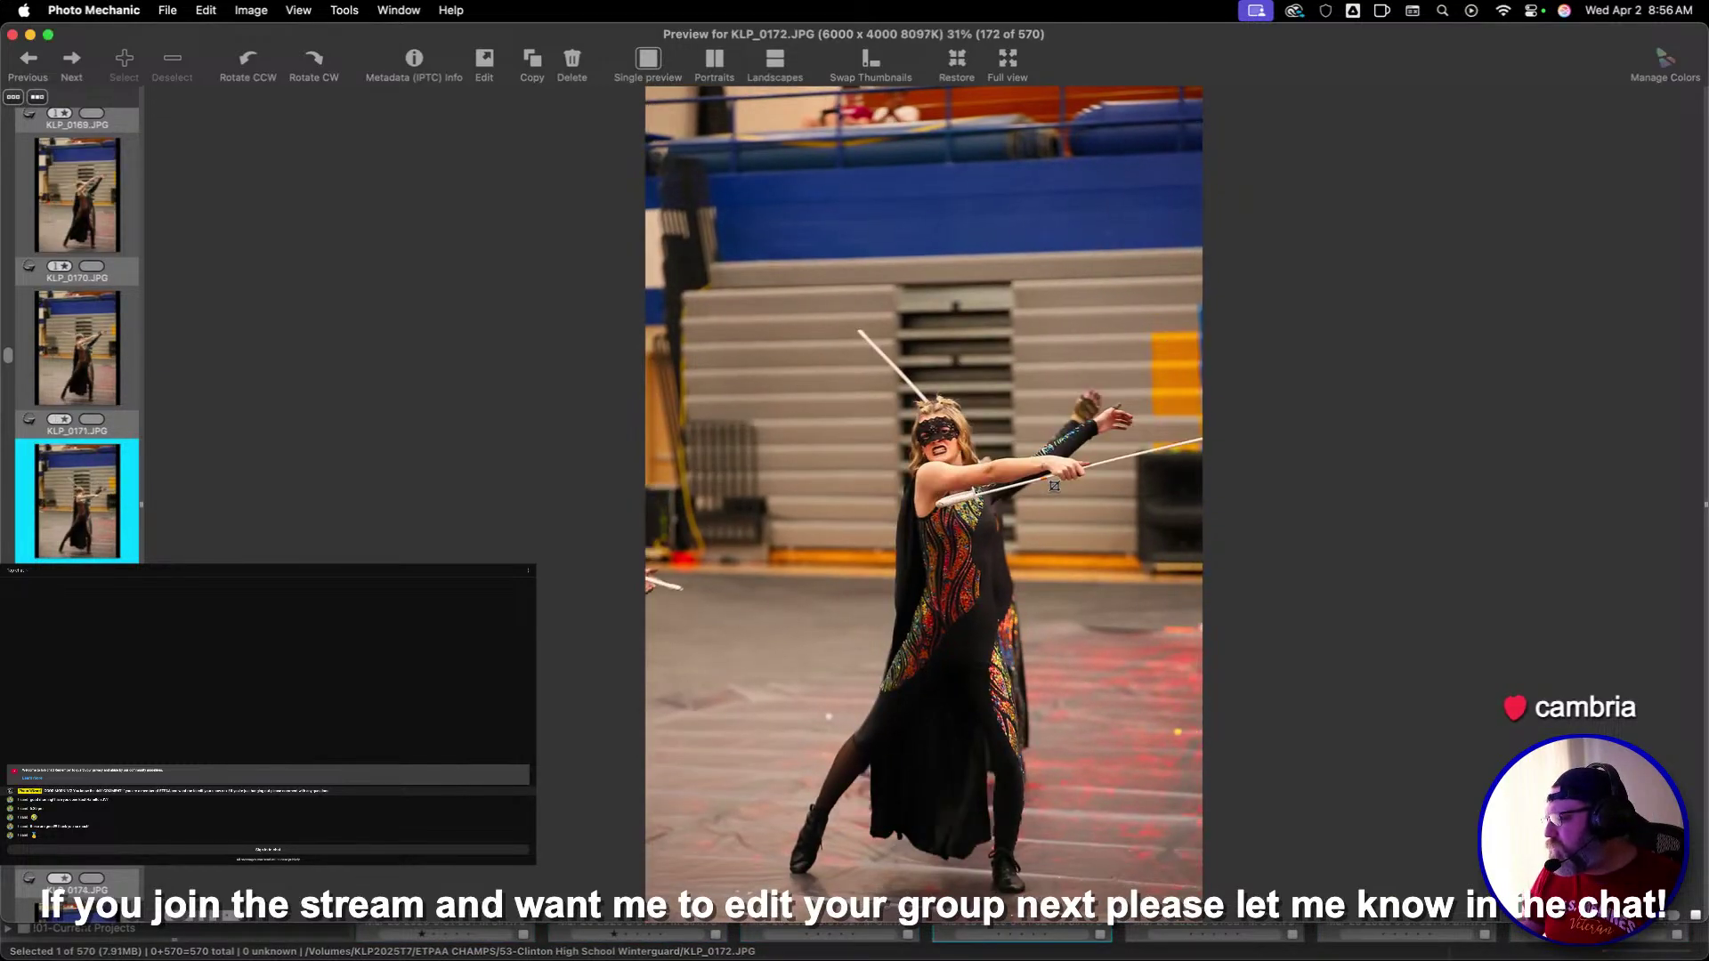
key("Right")
key("Left")
key("Right")
key("Right")
key("Right")
key("Right")
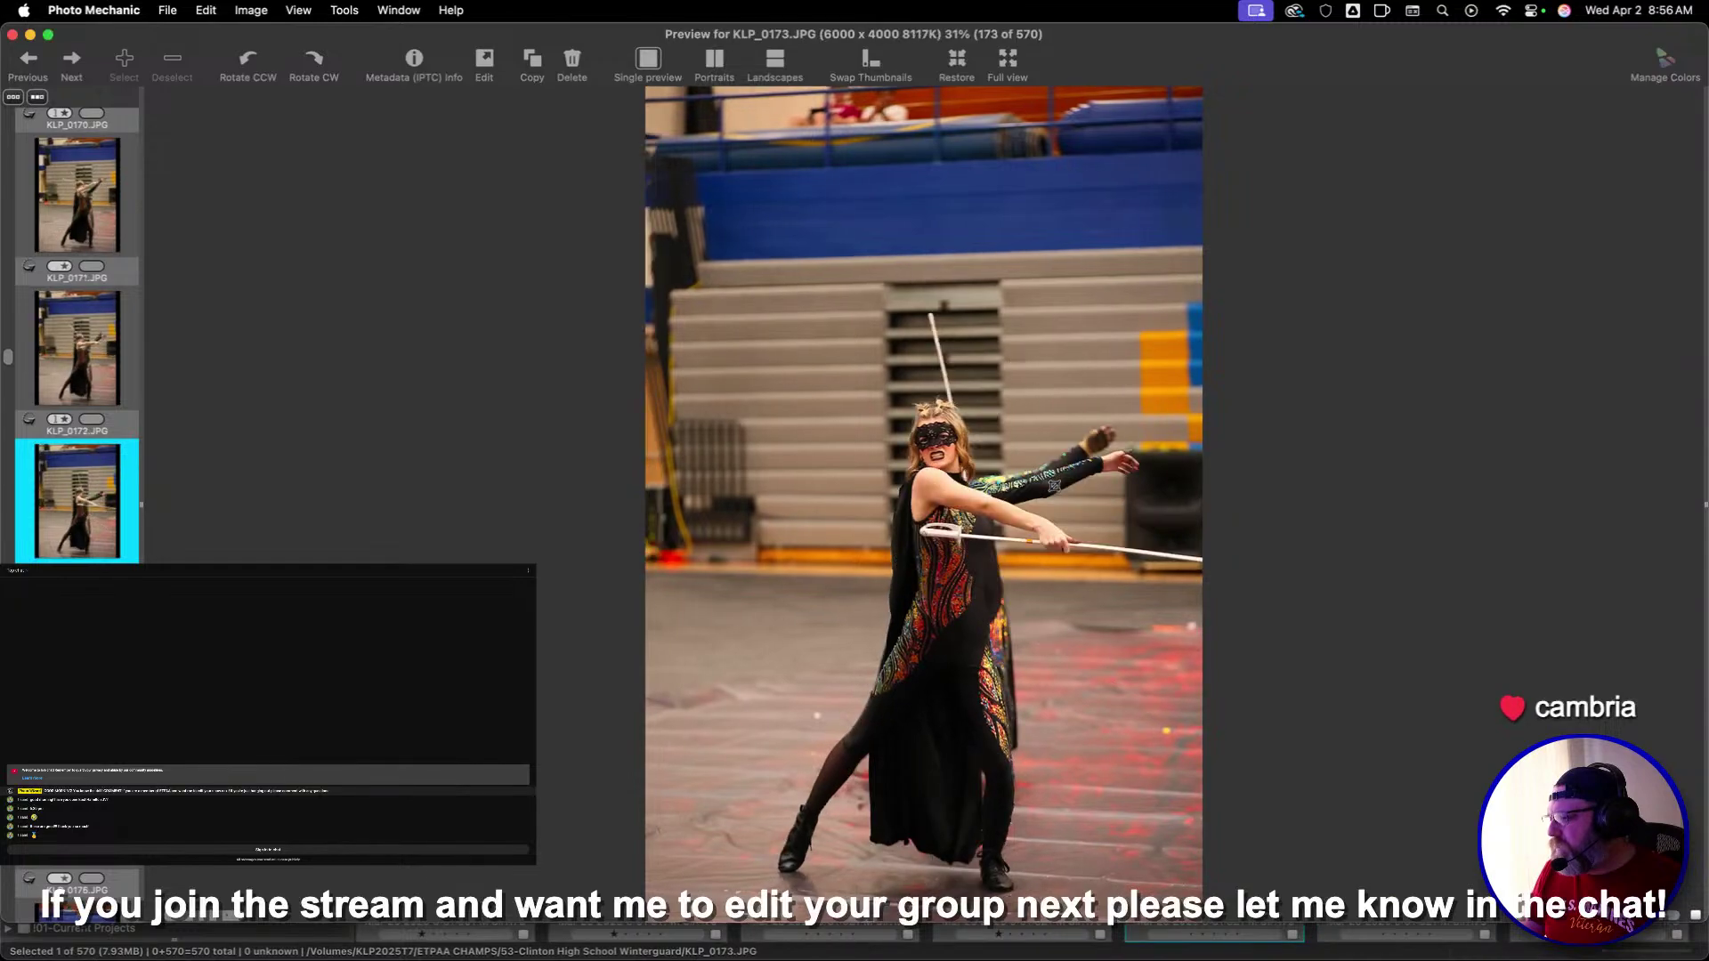
key("Left")
key("Left")
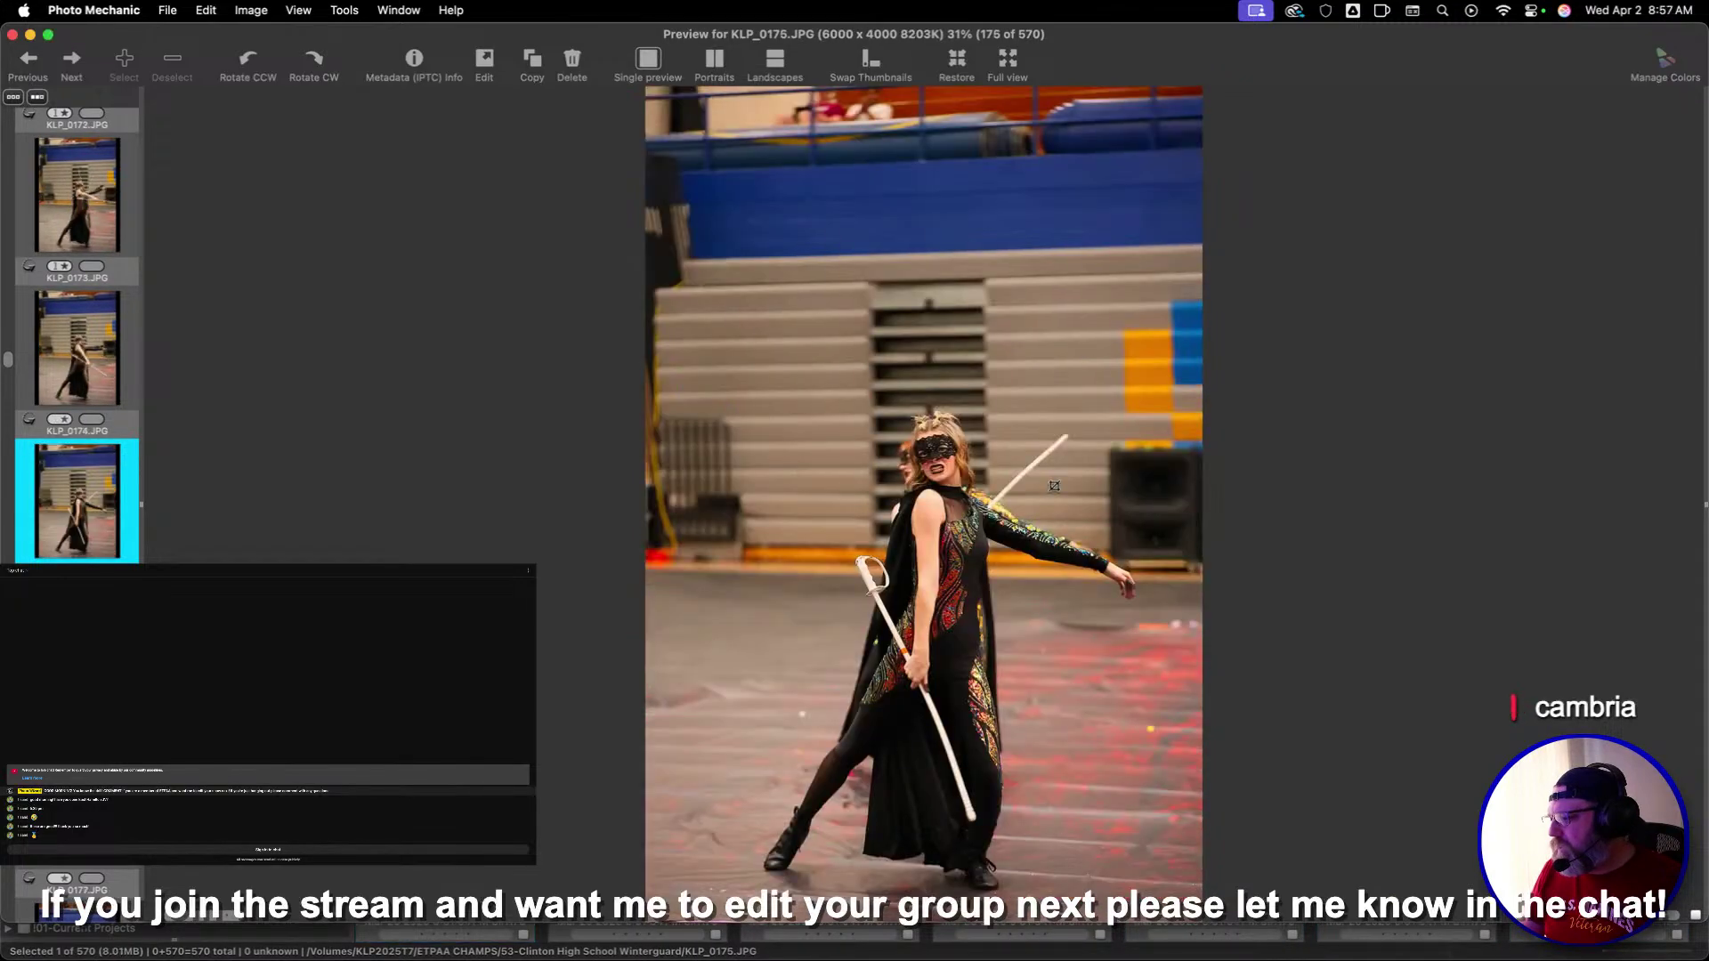
Examine the group sabre frames from KLP_0176 to KLP_0187 for framing problems
key("Right")
key("Right")
key("Right")
key("Right")
key("Right")
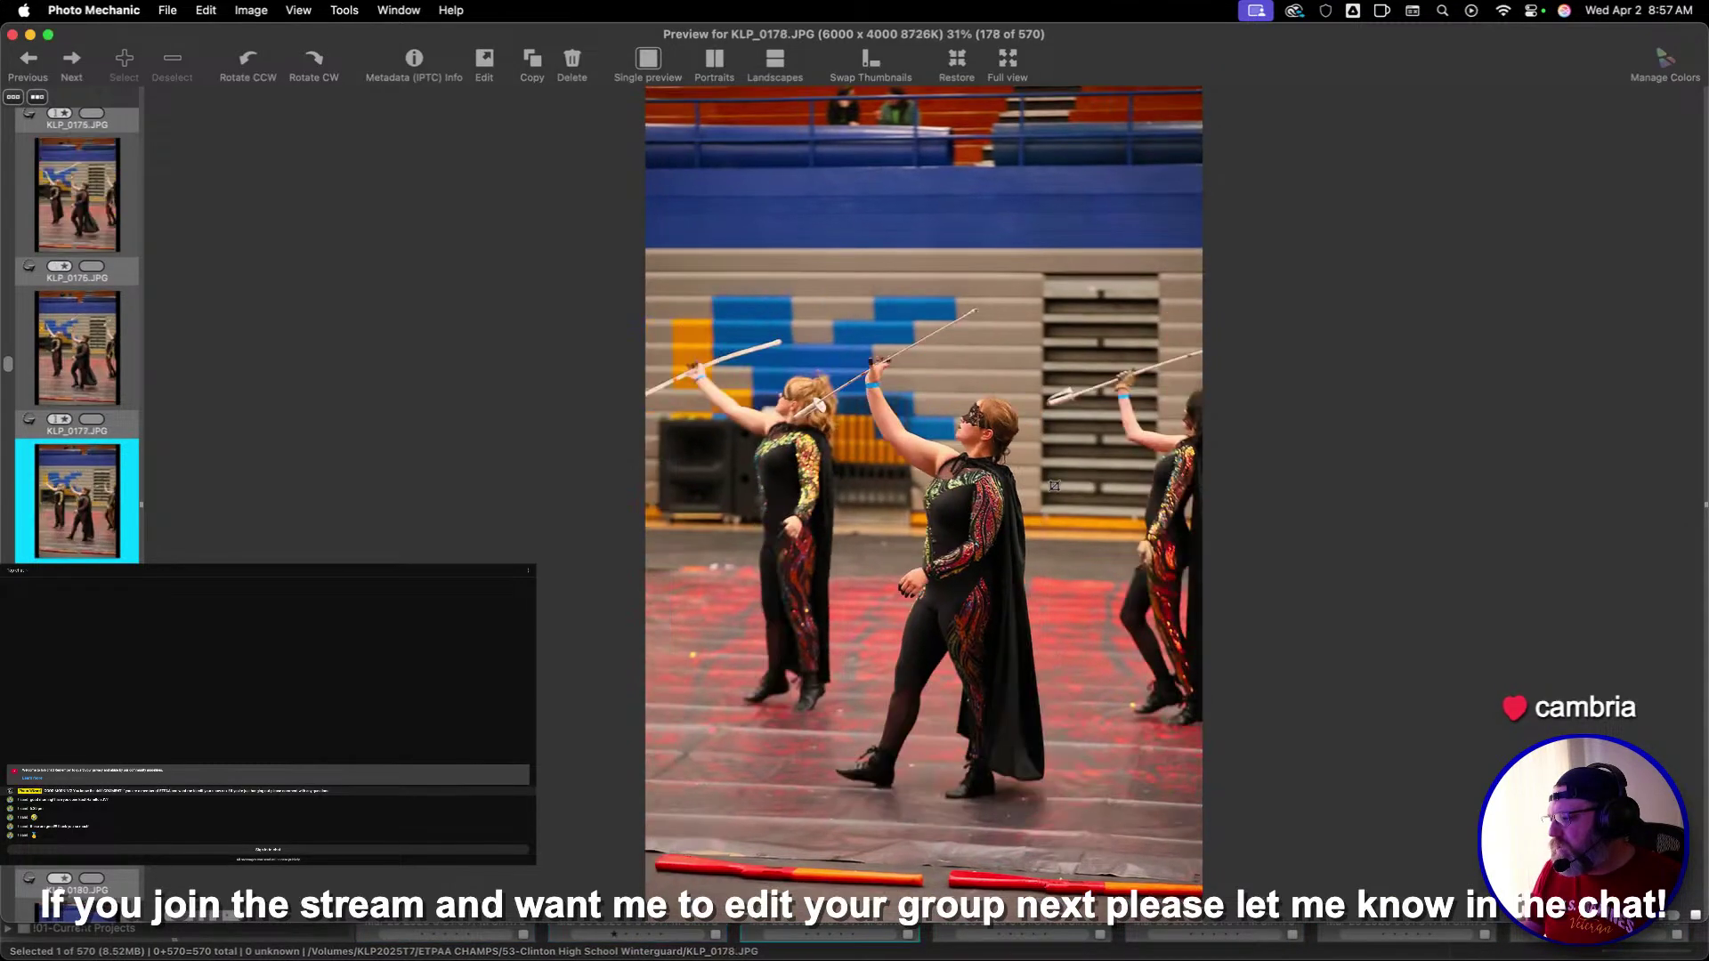
key("Right")
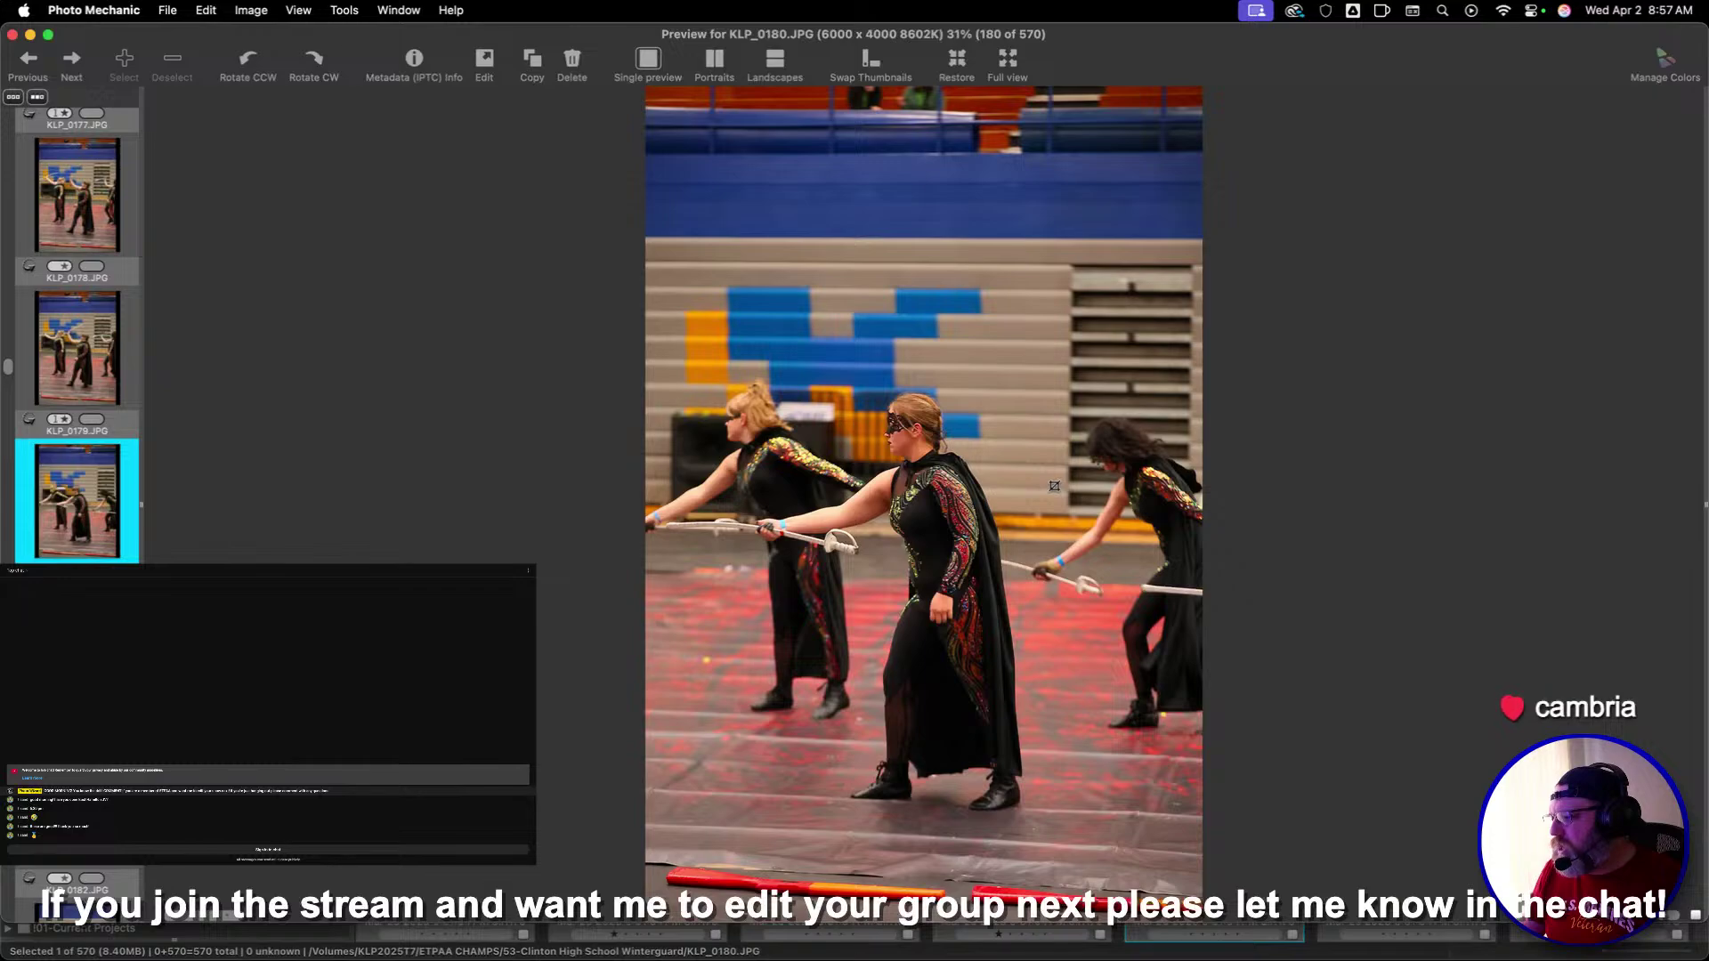
key("Right")
key("Right")
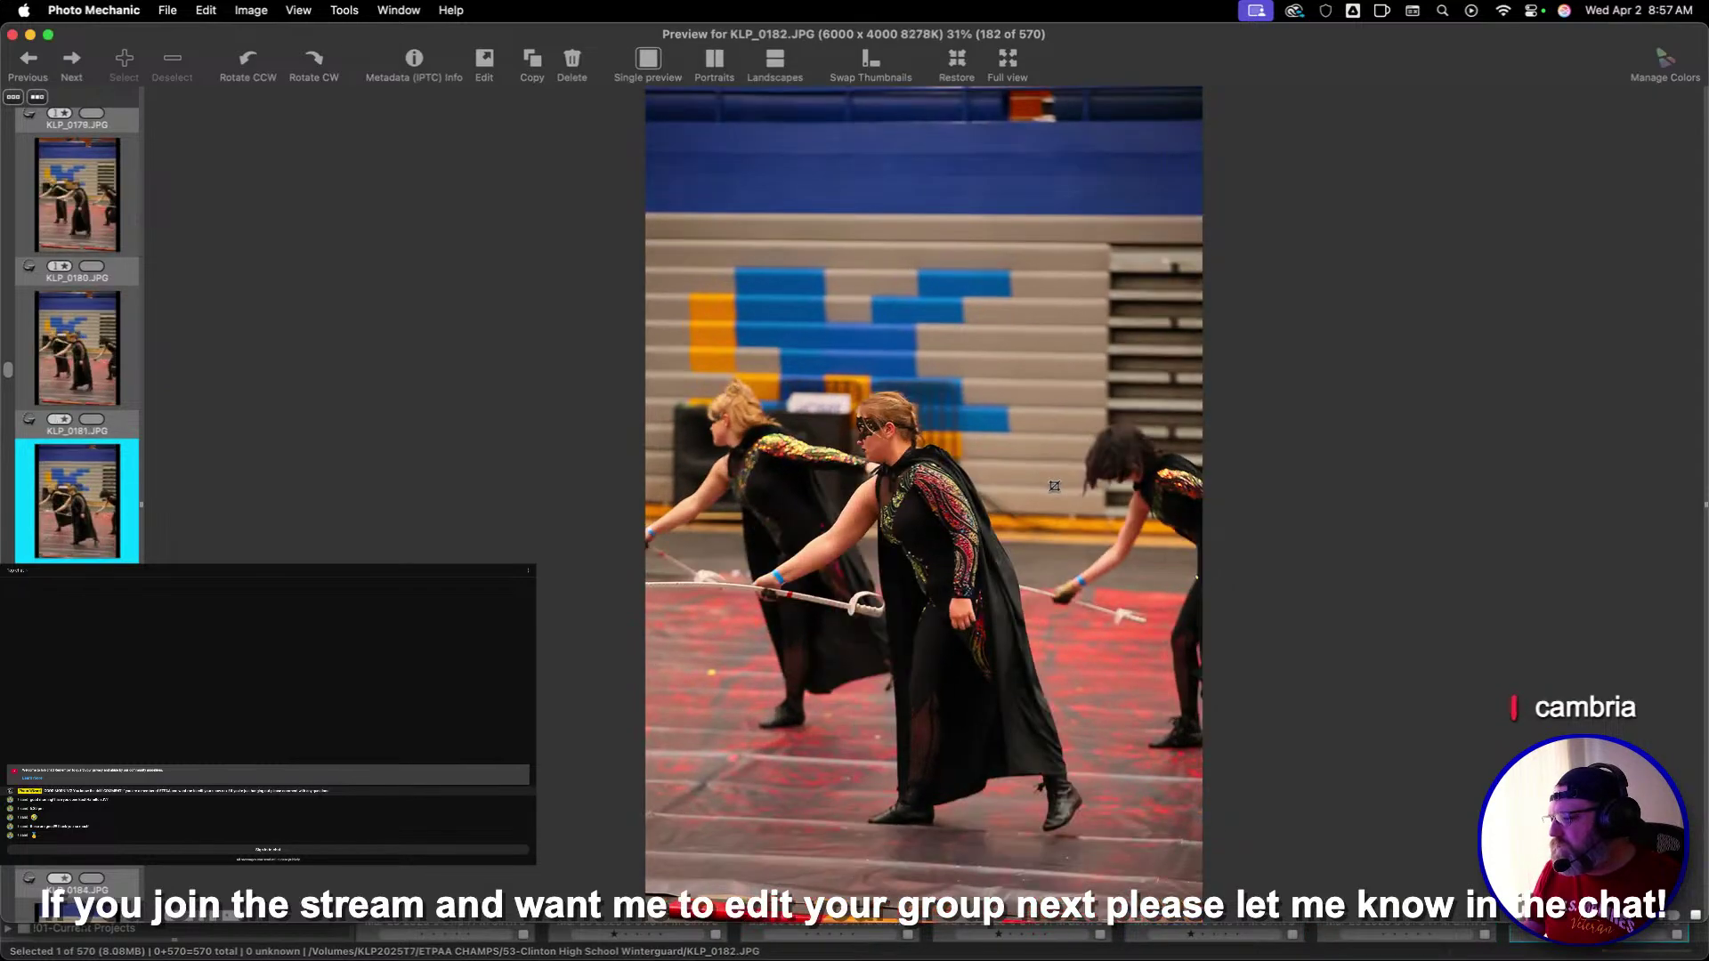
key("Right")
key("Right")
key("Right")
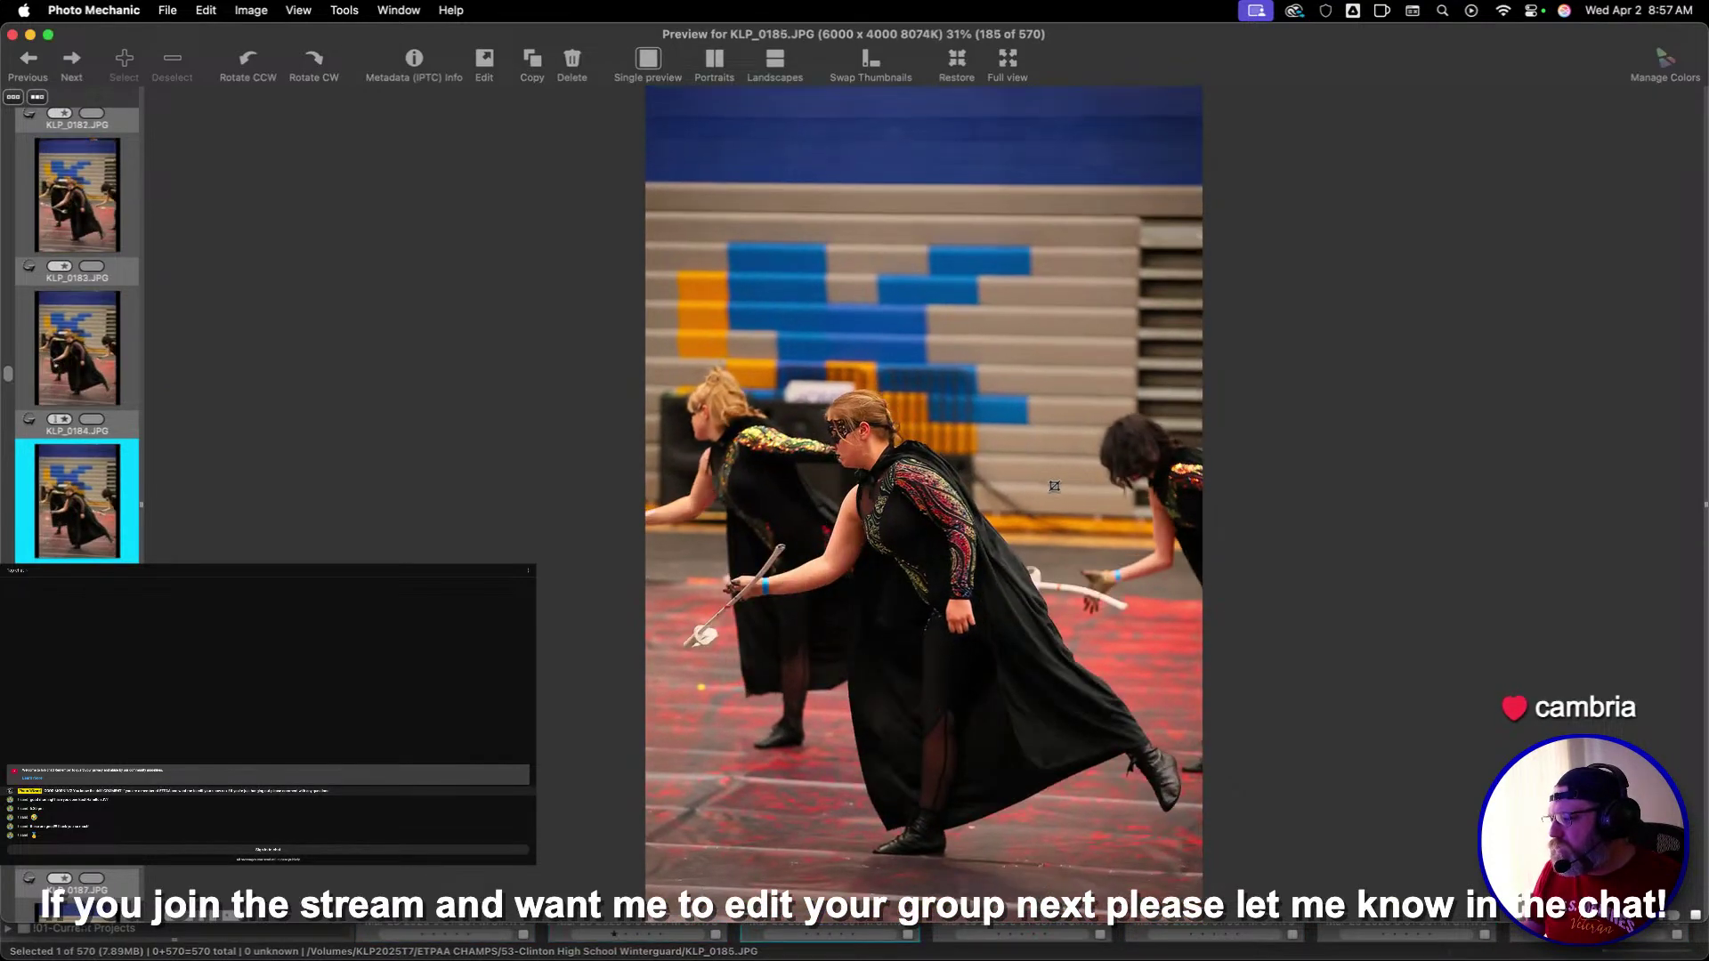
key("Right")
key("Right")
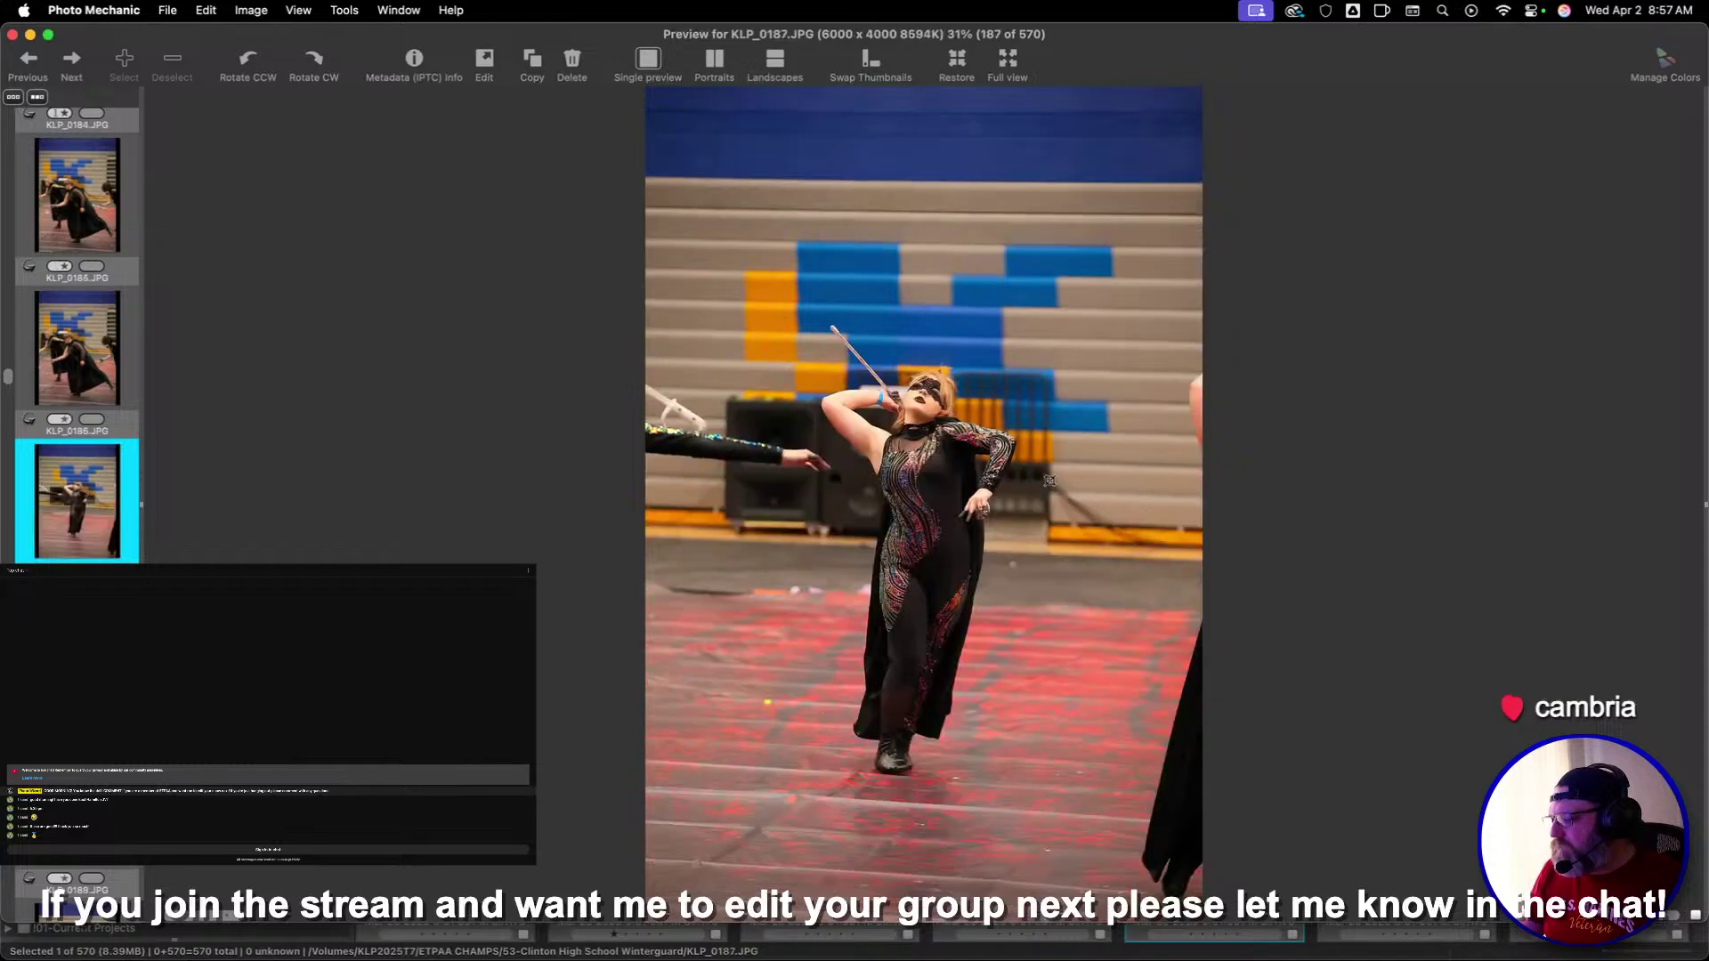
Crop KLP_0188 in portrait format around the full-length performer, leaving out the dancer at the right edge
key("Left")
key("Right")
key("Right")
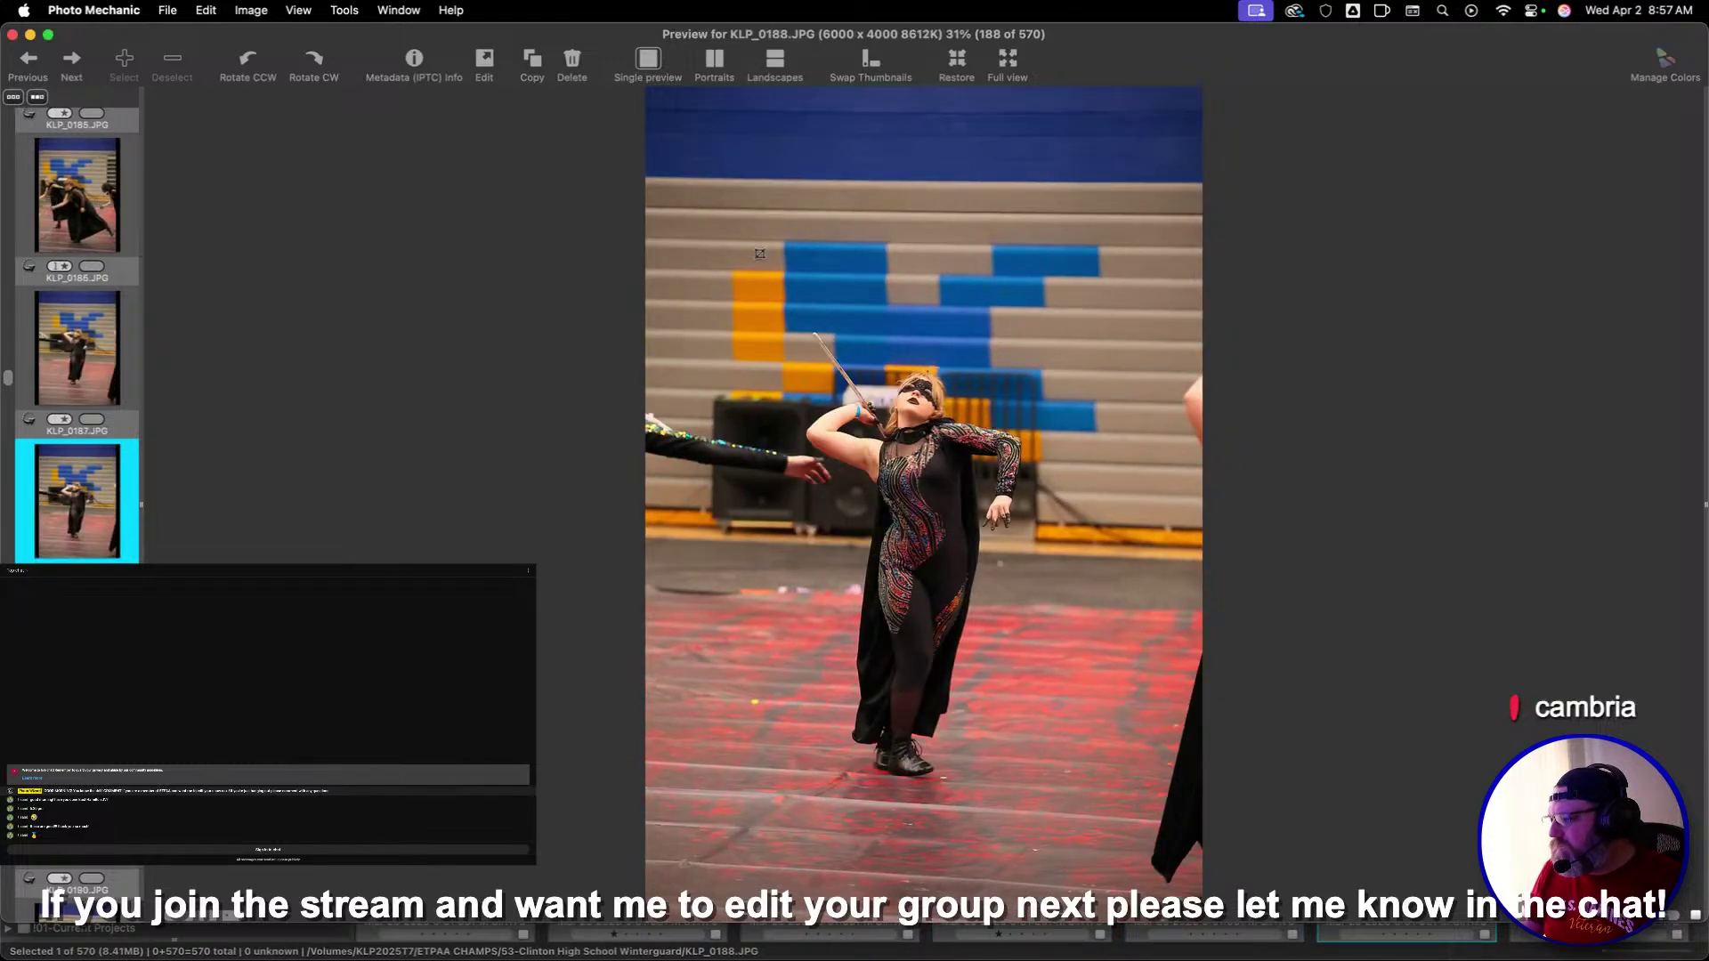
left_click_drag(759, 254, 1060, 681)
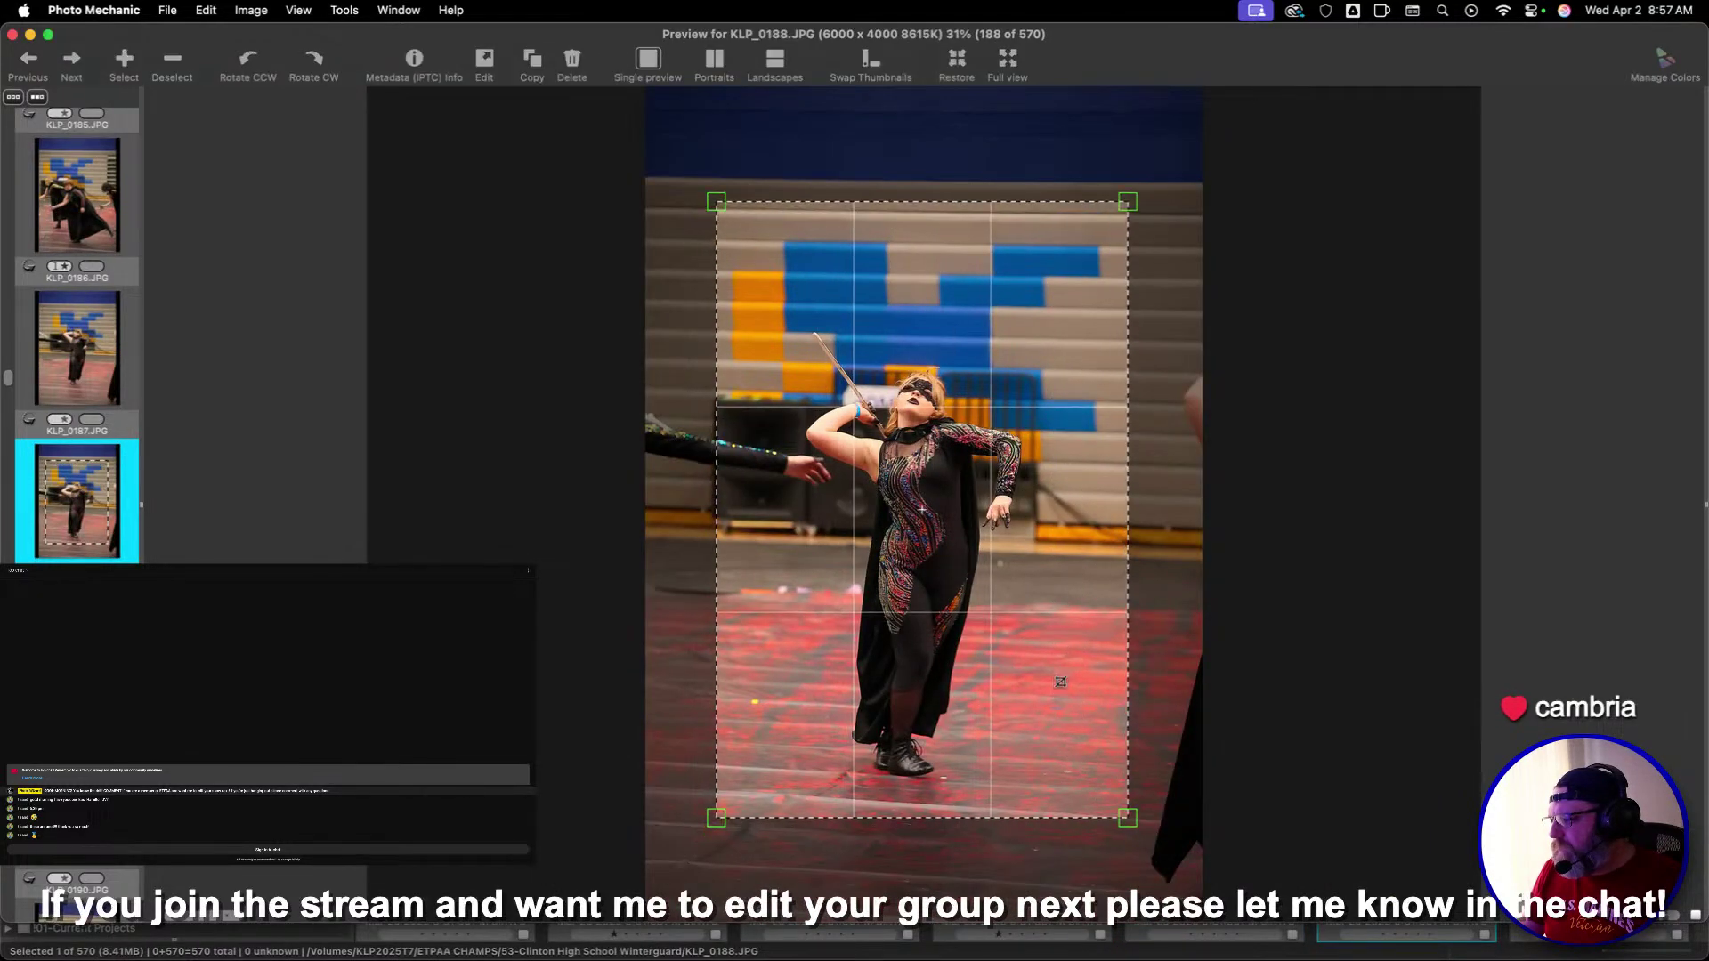
Crop KLP_0190 in portrait format around the central performer from above the head to below the feet
key("Right")
key("Right")
left_click_drag(708, 252, 1170, 802)
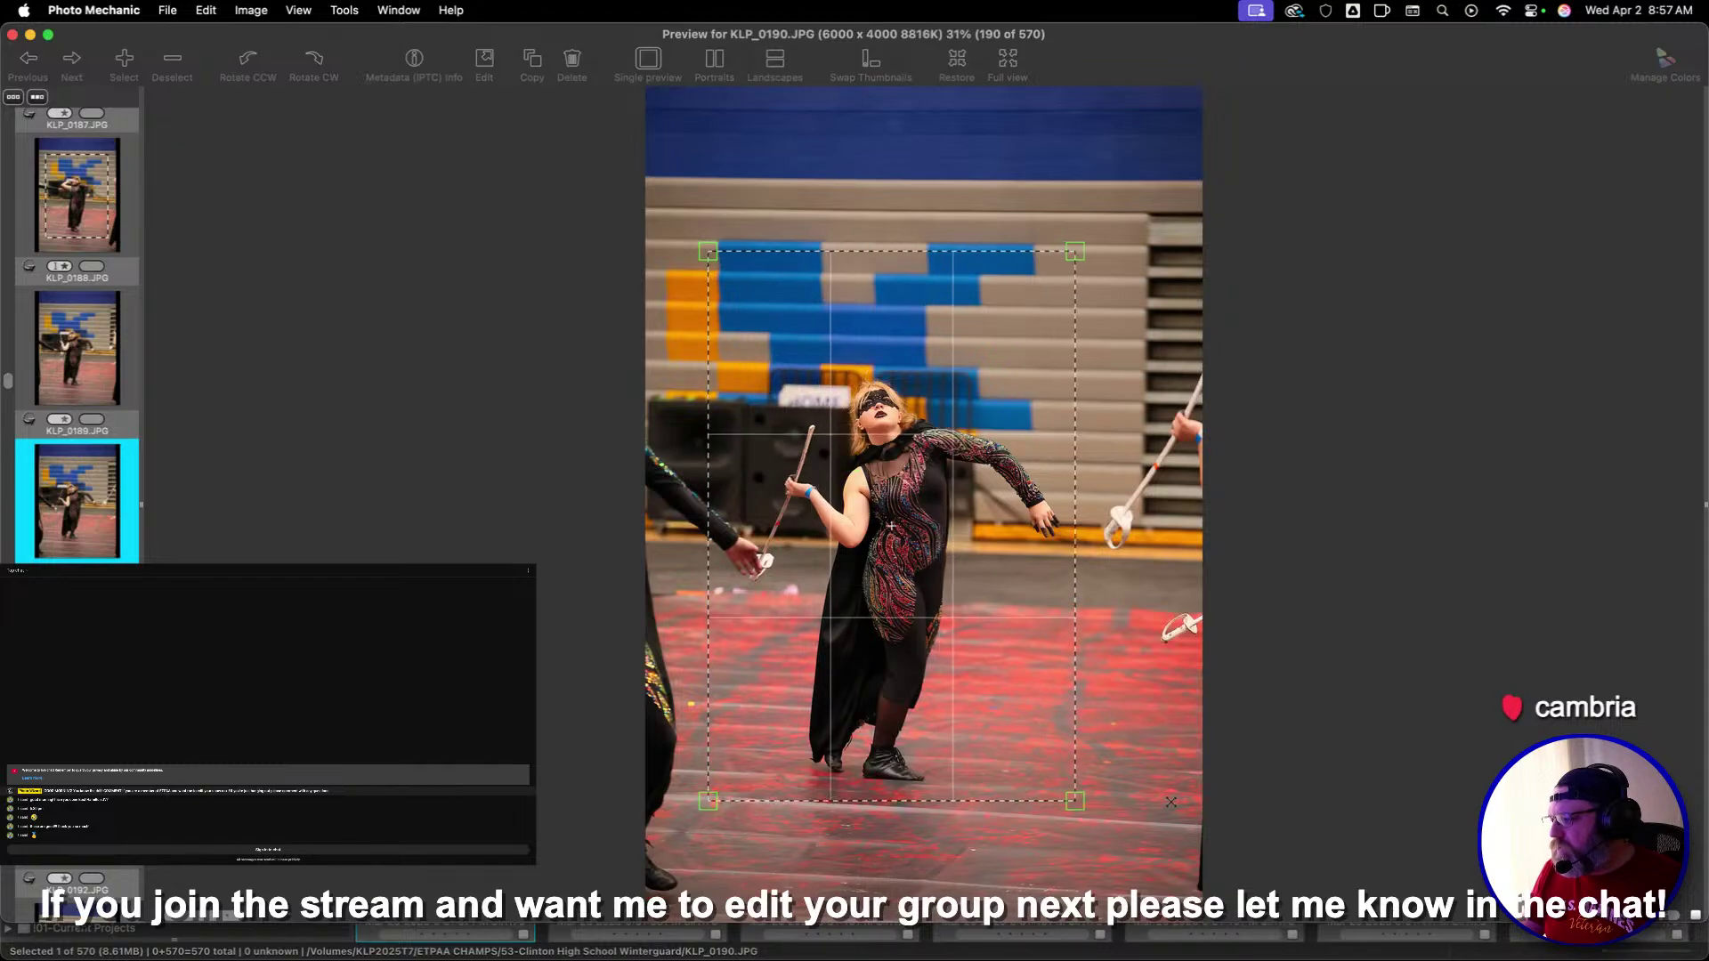
Crop KLP_0195 in portrait format around the standing performer and shift the crop area to the left
key("Right")
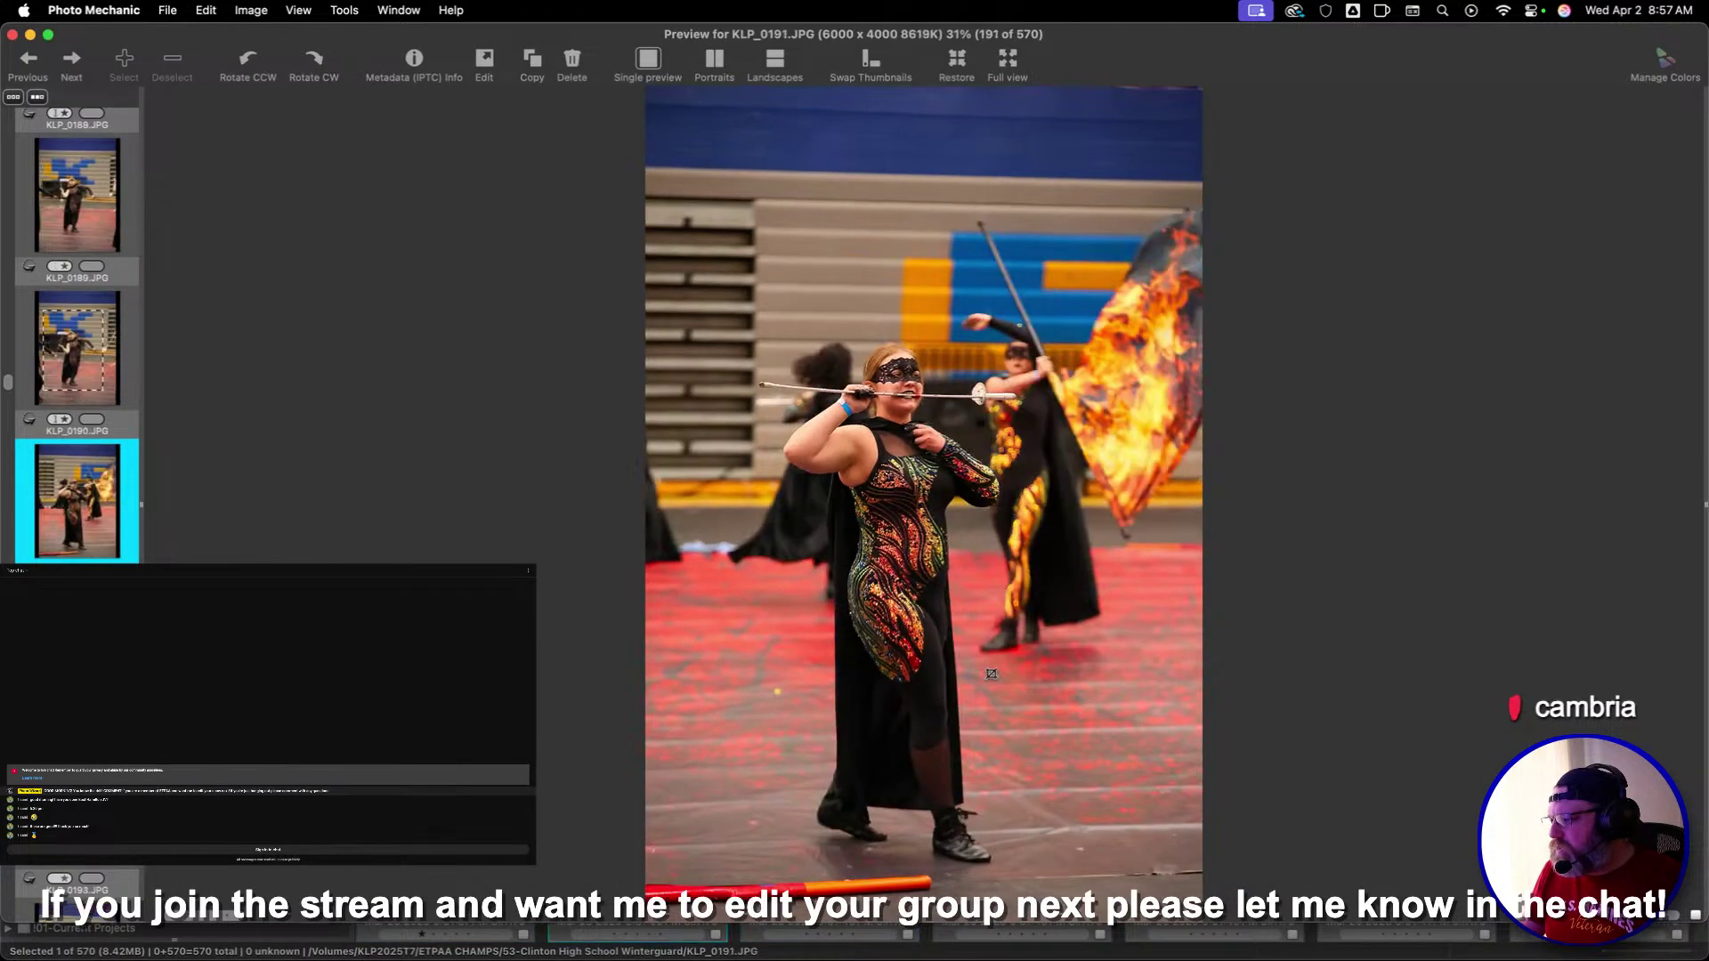
key("Right")
key("Right")
key("Right")
key("Right")
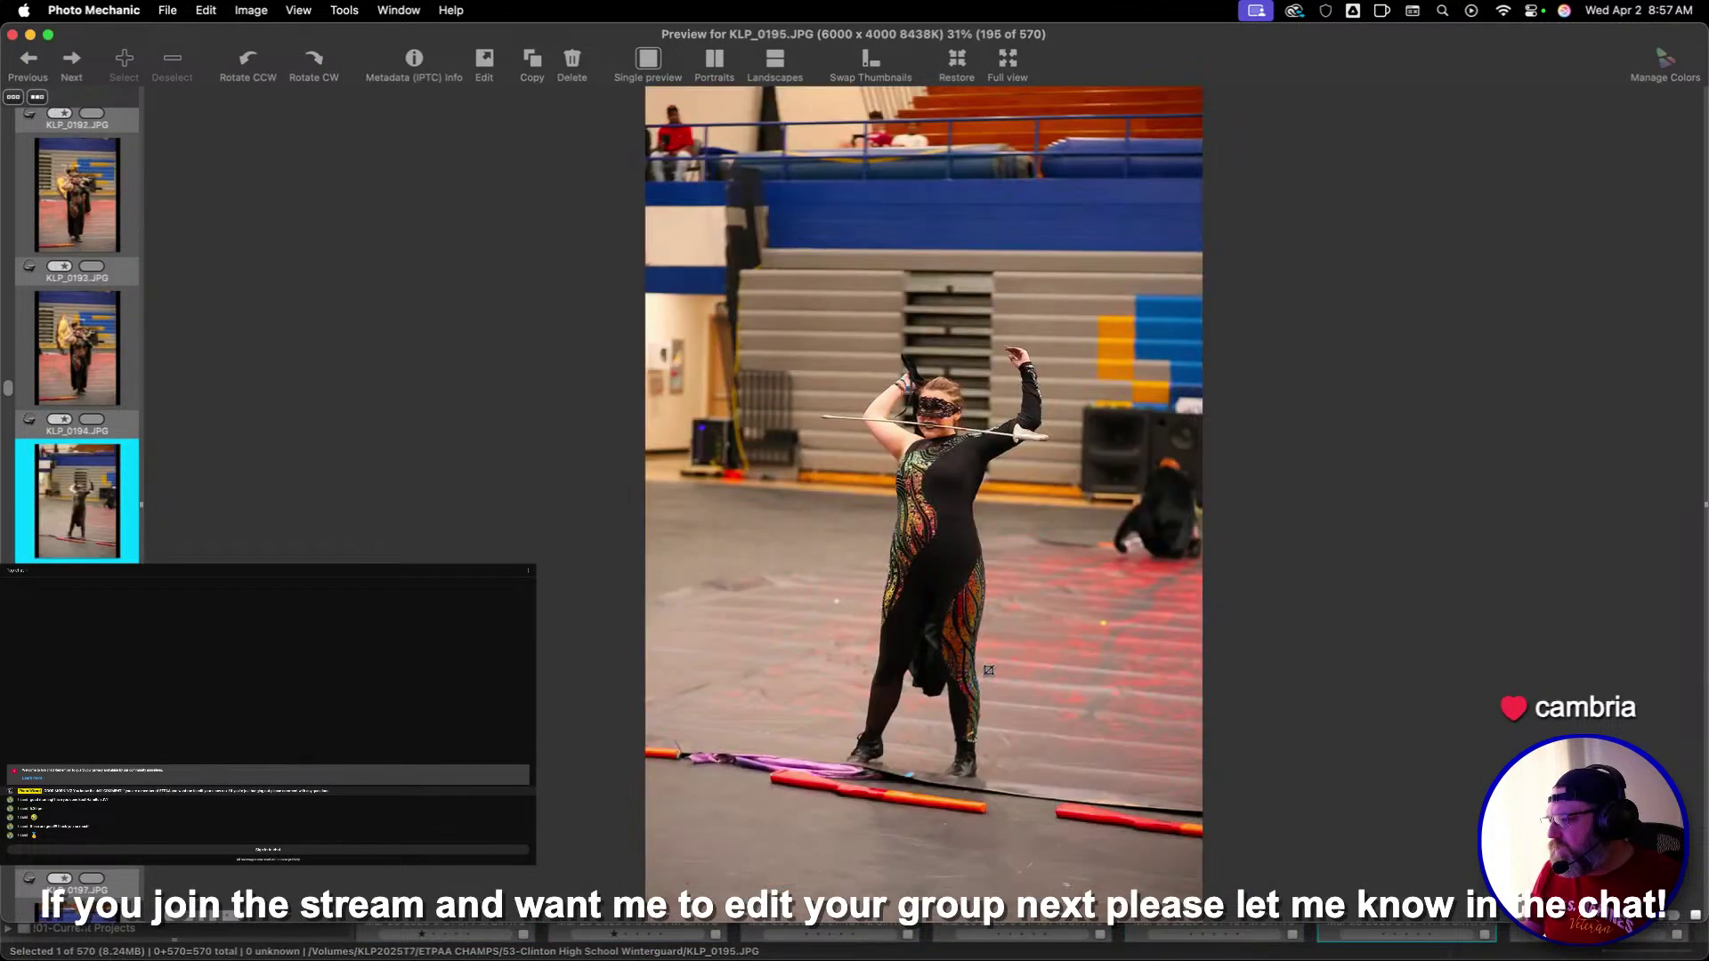
left_click_drag(744, 210, 1145, 813)
left_click_drag(1041, 671, 1003, 671)
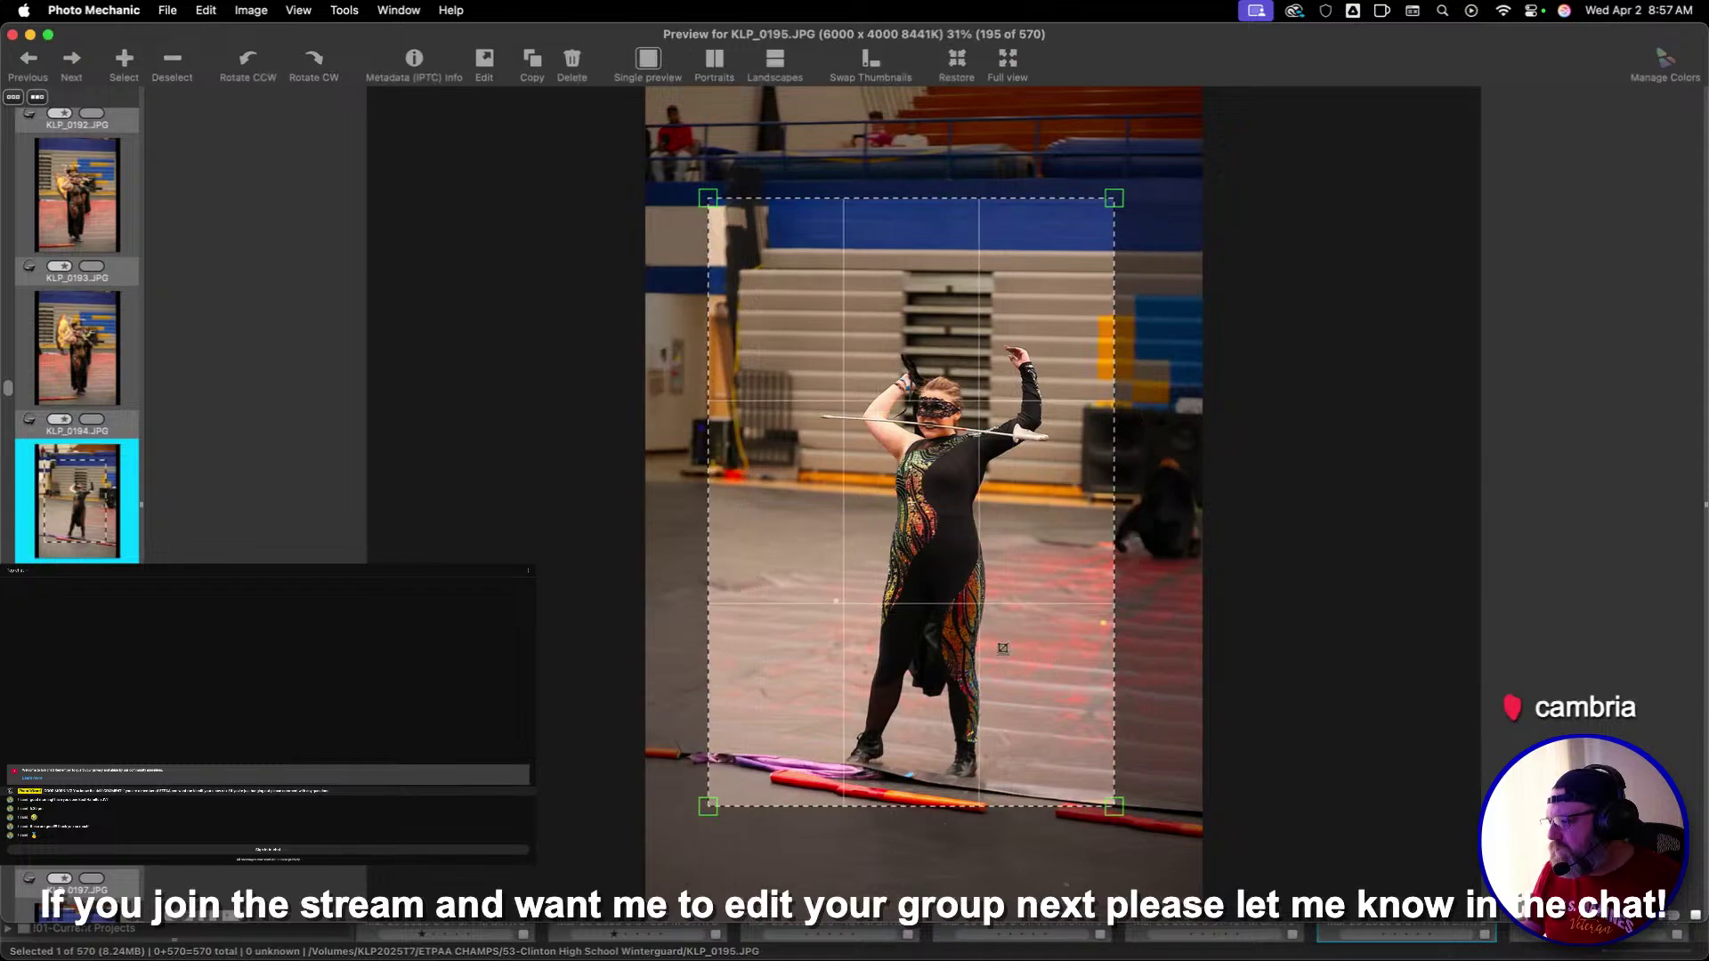
Crop KLP_0197 in portrait format around the performer with the outstretched arm and fine-tune the crop's position
key("Right")
key("Right")
left_click_drag(739, 187, 1137, 886)
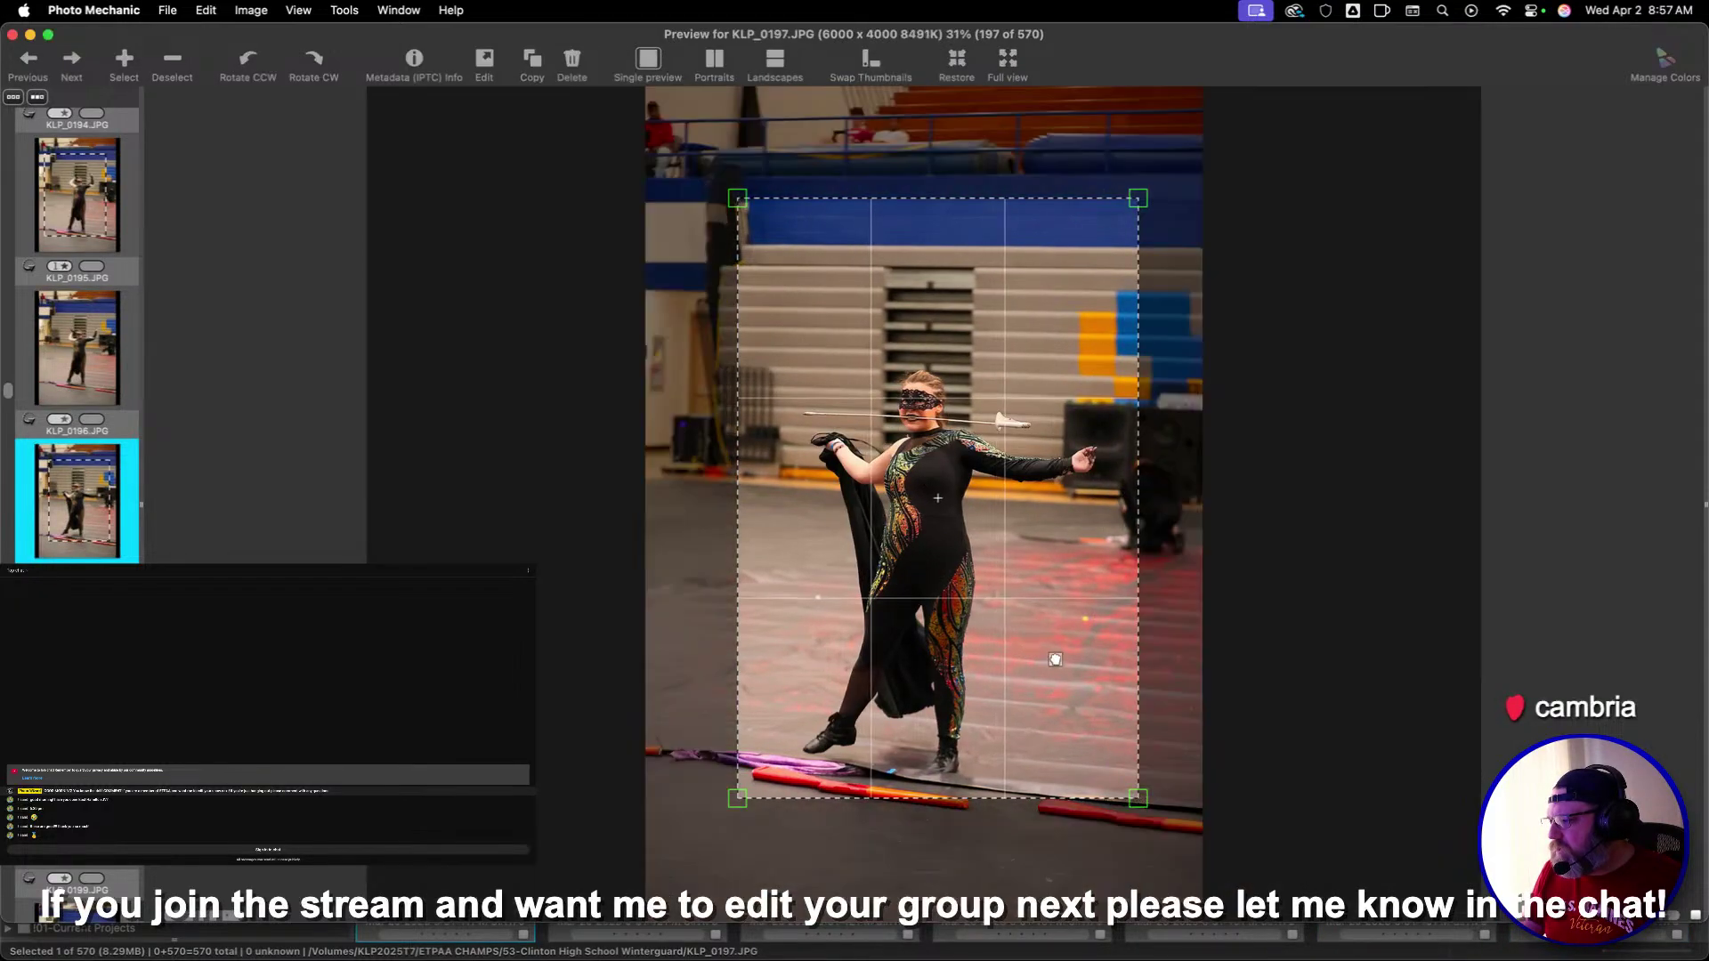
left_click_drag(1052, 659, 1050, 671)
Crop KLP_0199 slightly in portrait format around the two front performers and adjust the crop's position
key("Right")
key("Right")
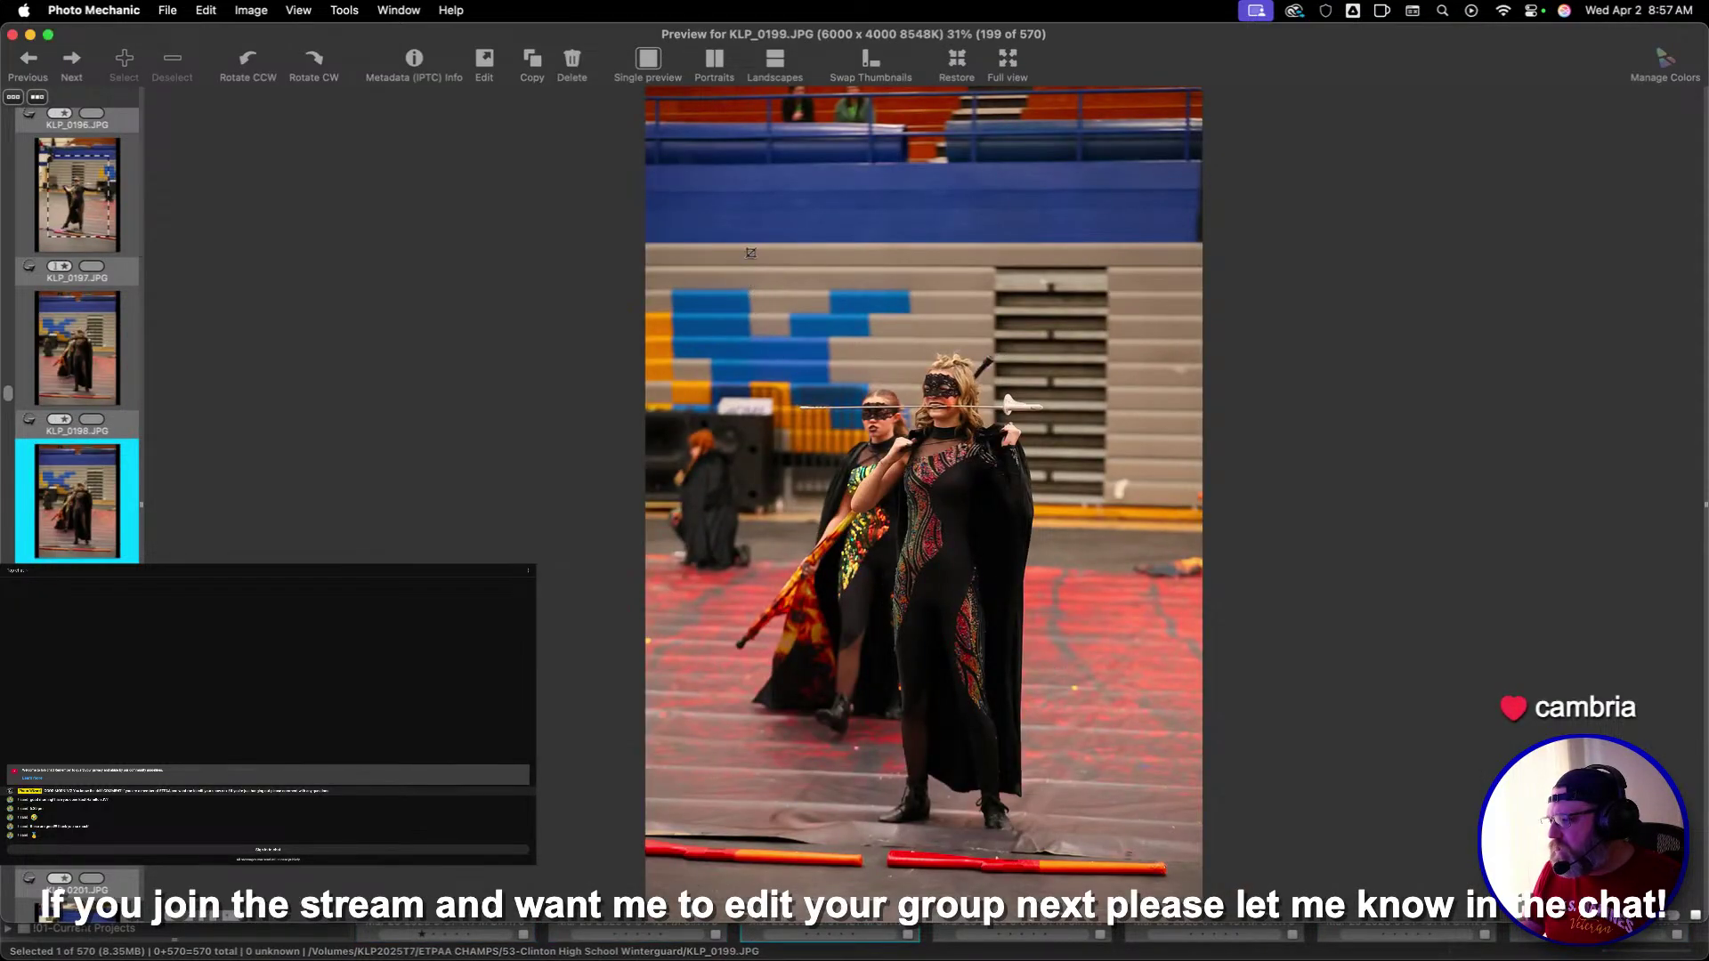
left_click_drag(729, 210, 874, 427)
left_click_drag(1078, 767, 1028, 712)
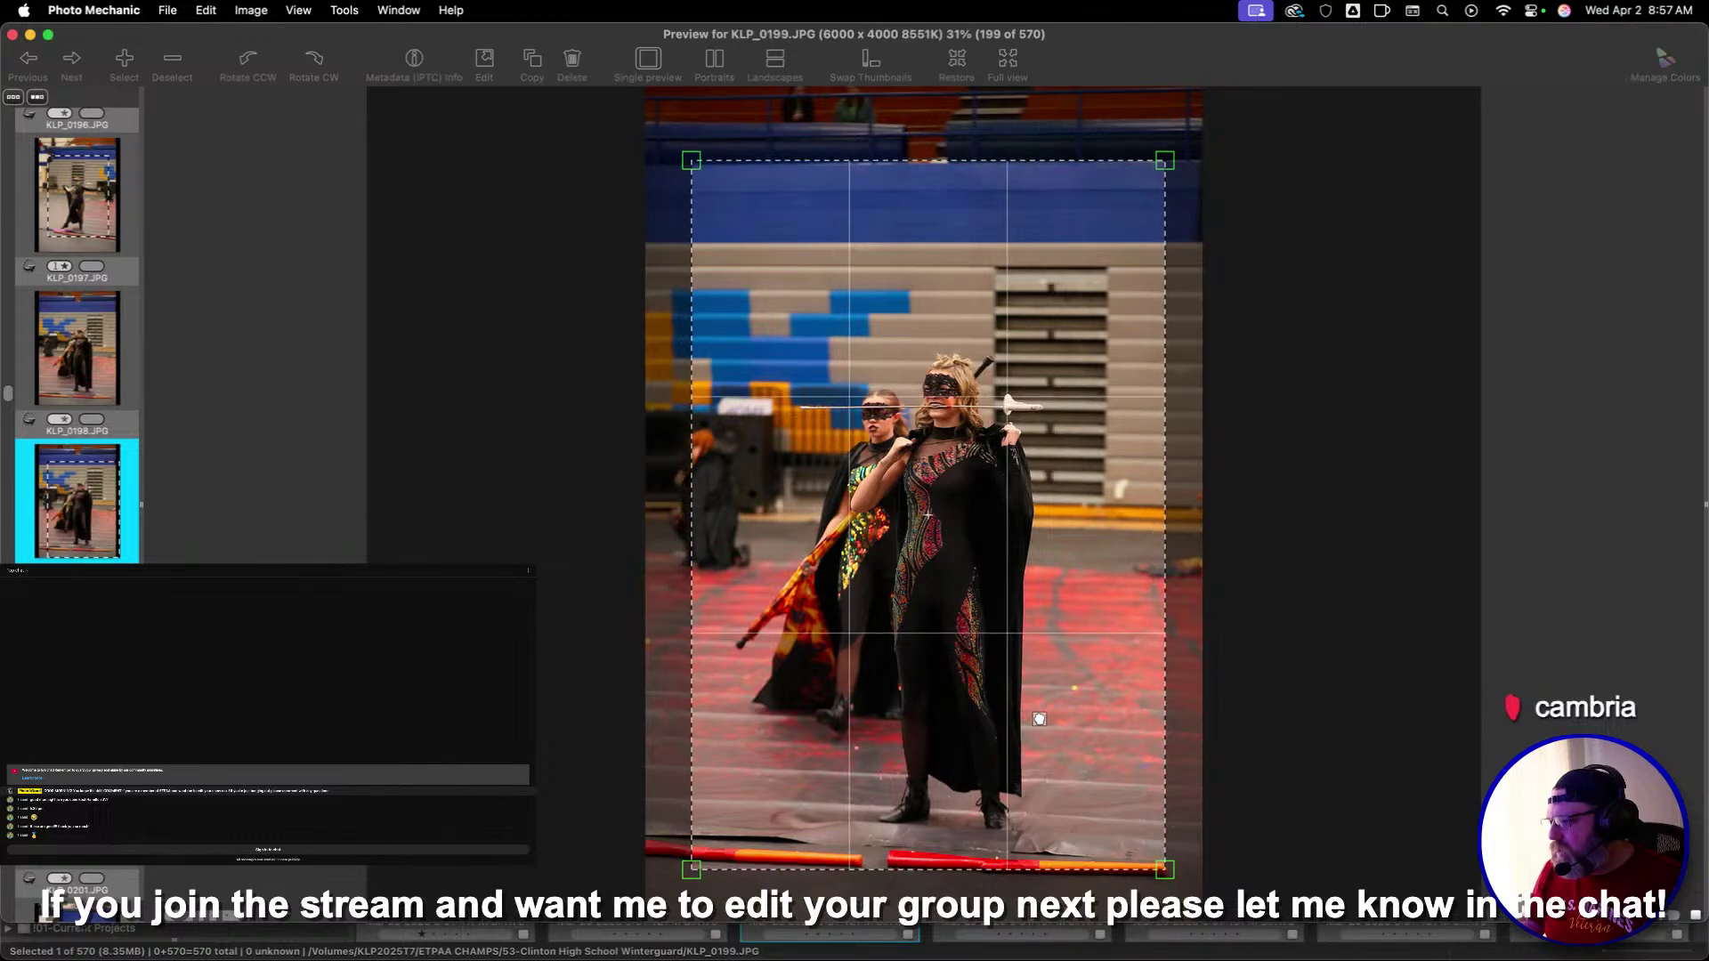
Crop KLP_0201 in portrait format around the performer with the cape and the flag, cutting off the right-hand dancer
key("Right")
key("Right")
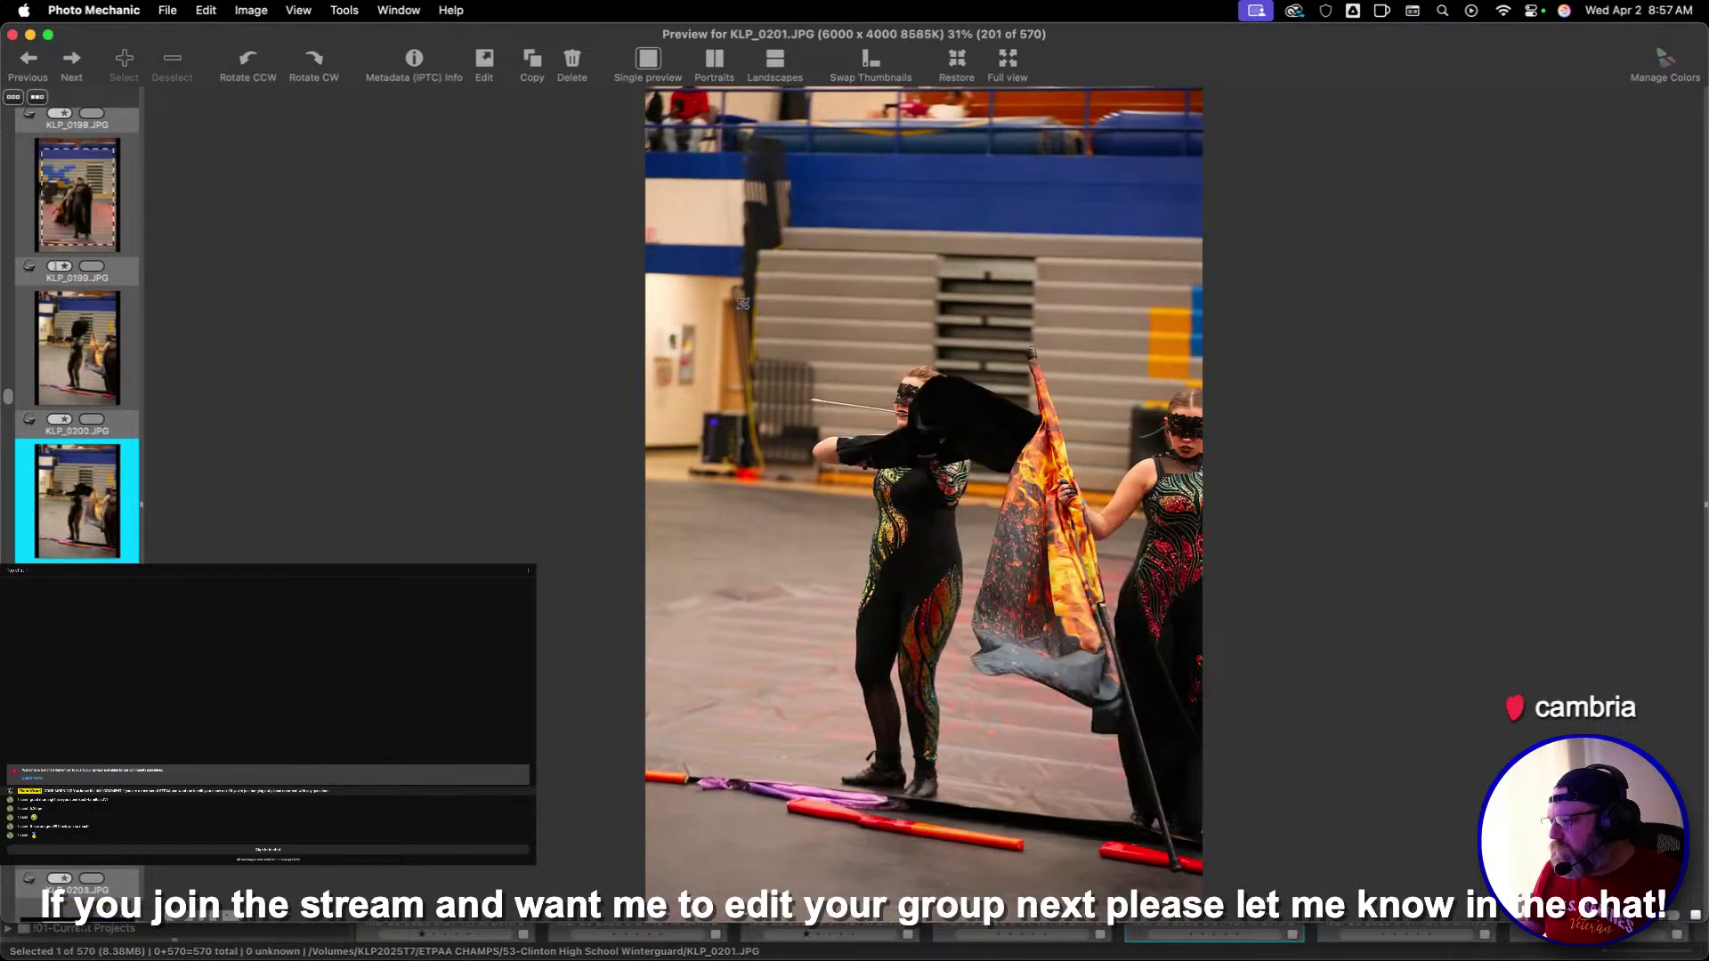
left_click_drag(731, 268, 807, 405)
left_click_drag(1116, 881, 1124, 856)
Look back through the photos from KLP_0202 to KLP_0181 to recheck the cropped frames
key("Right")
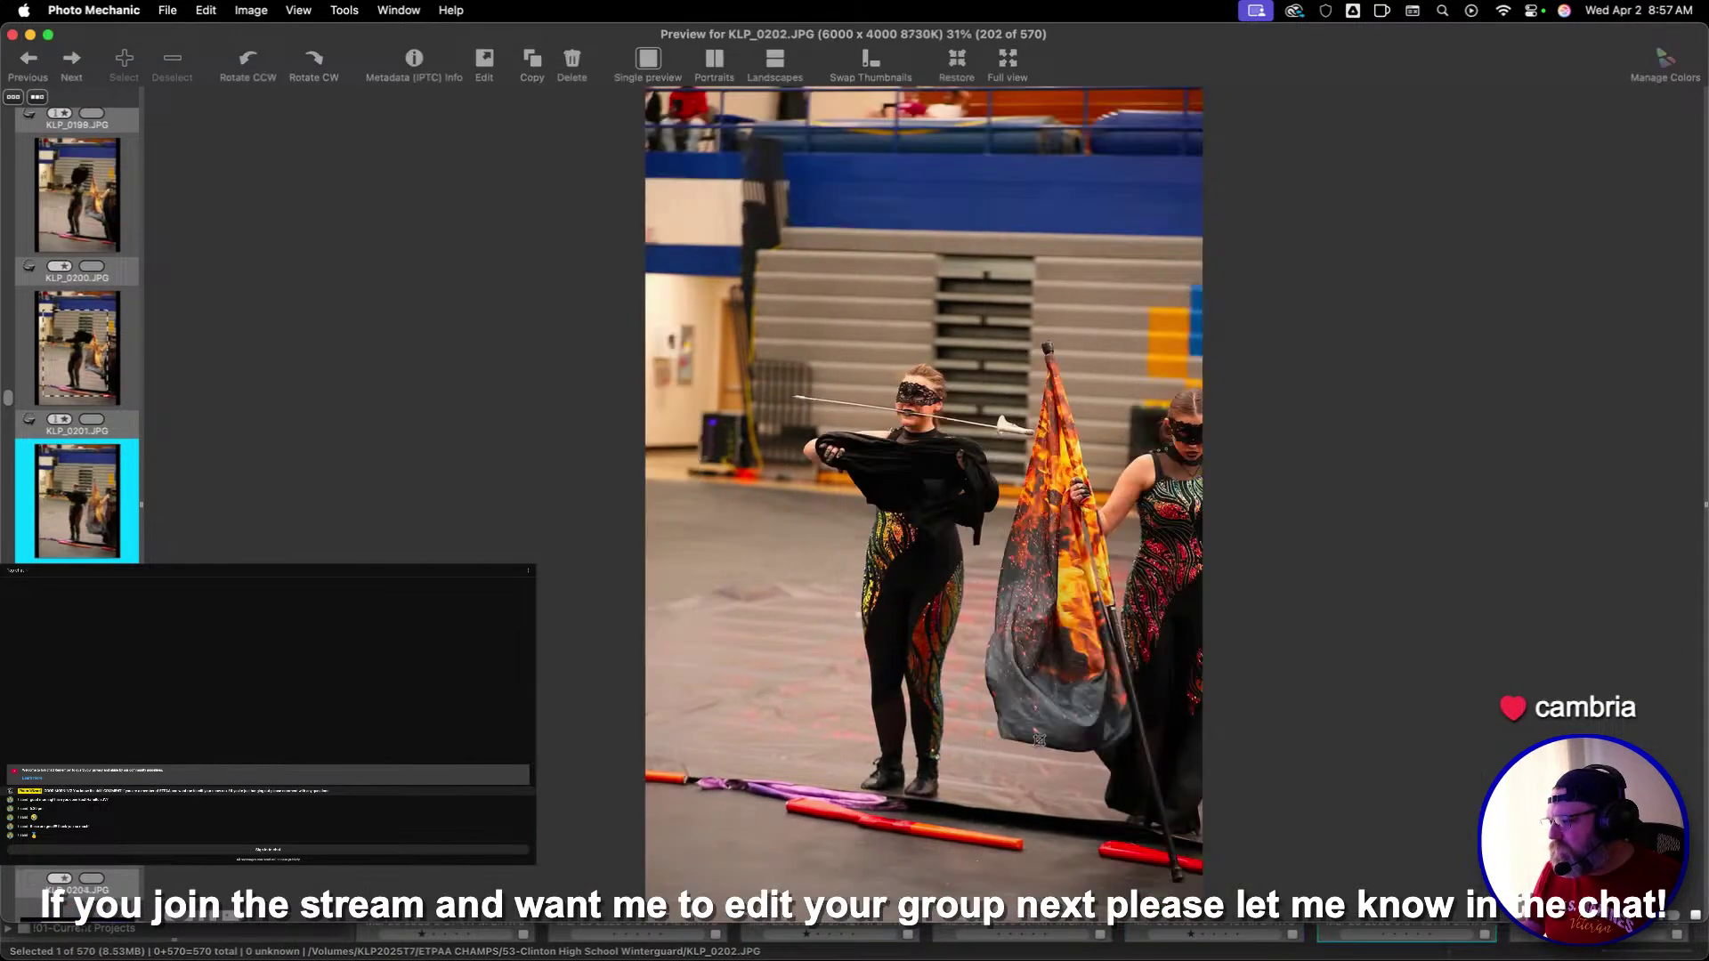
key("Left")
key("Left")
key("Left")
key("Left")
key("Left")
key("Left")
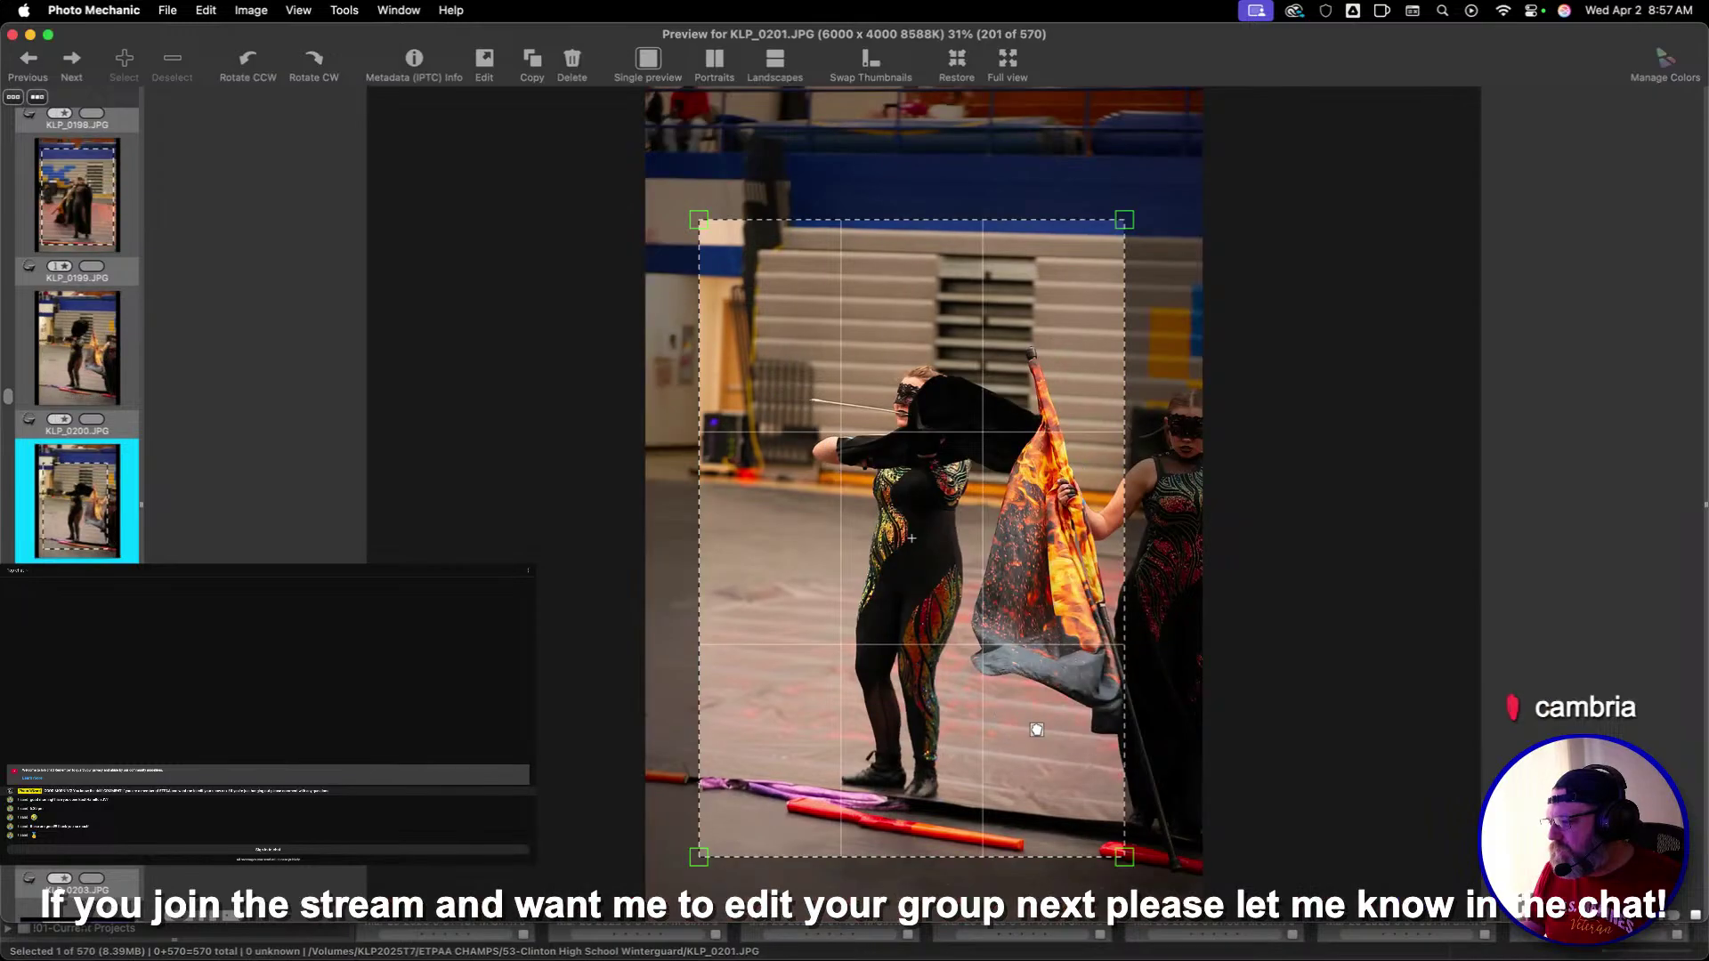
key("Left")
key("Left")
key("Left")
key("Left")
key("Left")
key("Left")
key("Left")
key("Left")
key("Left")
key("Left")
key("Left")
key("Left")
key("Left")
key("Left")
key("Left")
key("Left")
key("Left")
key("Left")
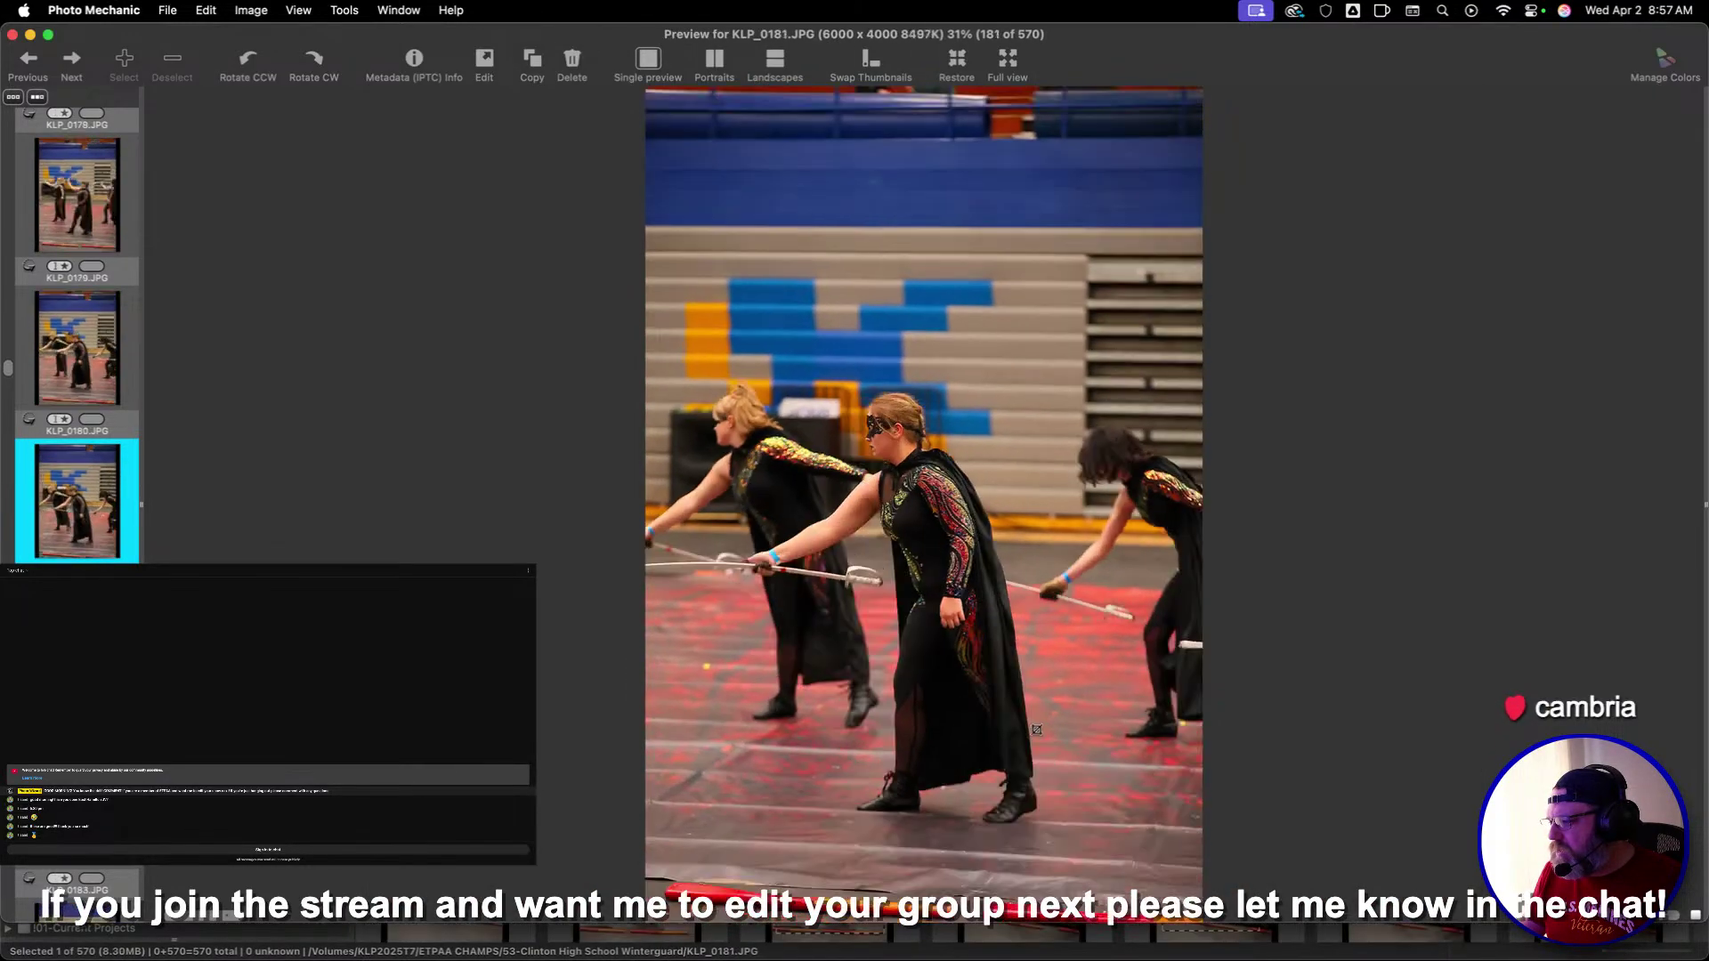
Review the frames forward from KLP_0181 to KLP_0198, checking the crops along the way
key("Right")
key("Right")
key("Right")
key("Right")
key("Right")
key("Right")
key("Right")
key("Right")
key("Right")
key("Right")
key("Right")
key("Right")
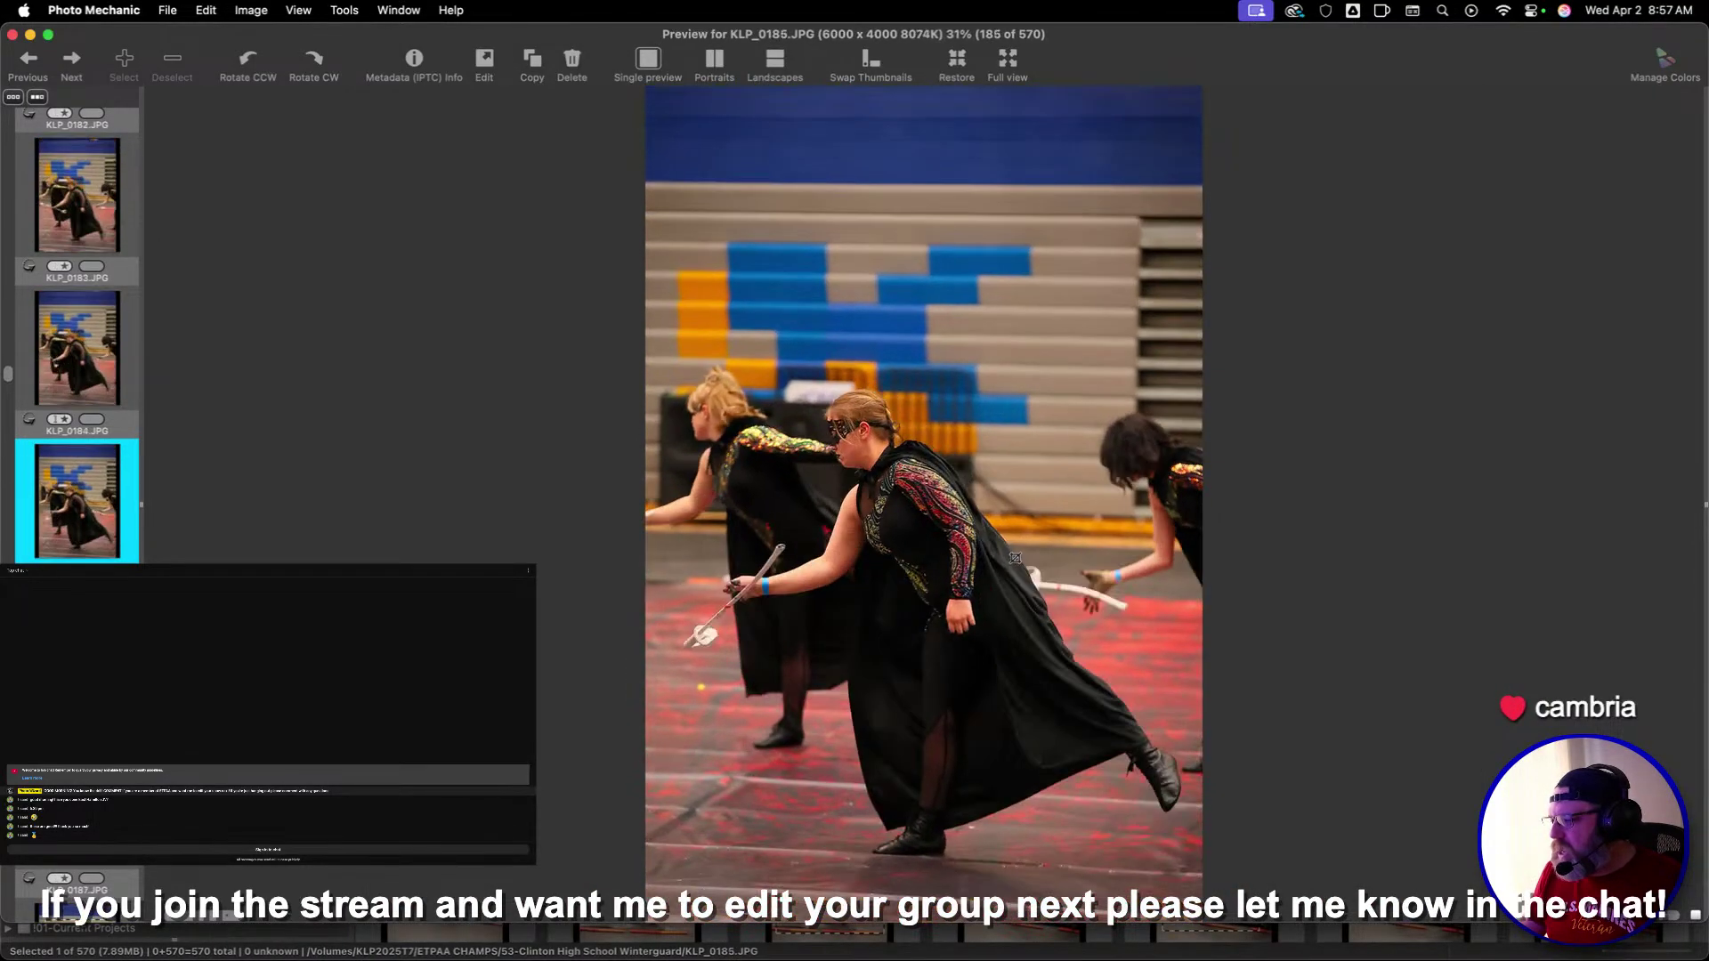
key("Right")
key("Right")
key("Right")
key("Right")
key("Right")
key("Right")
key("Right")
key("Right")
key("Right")
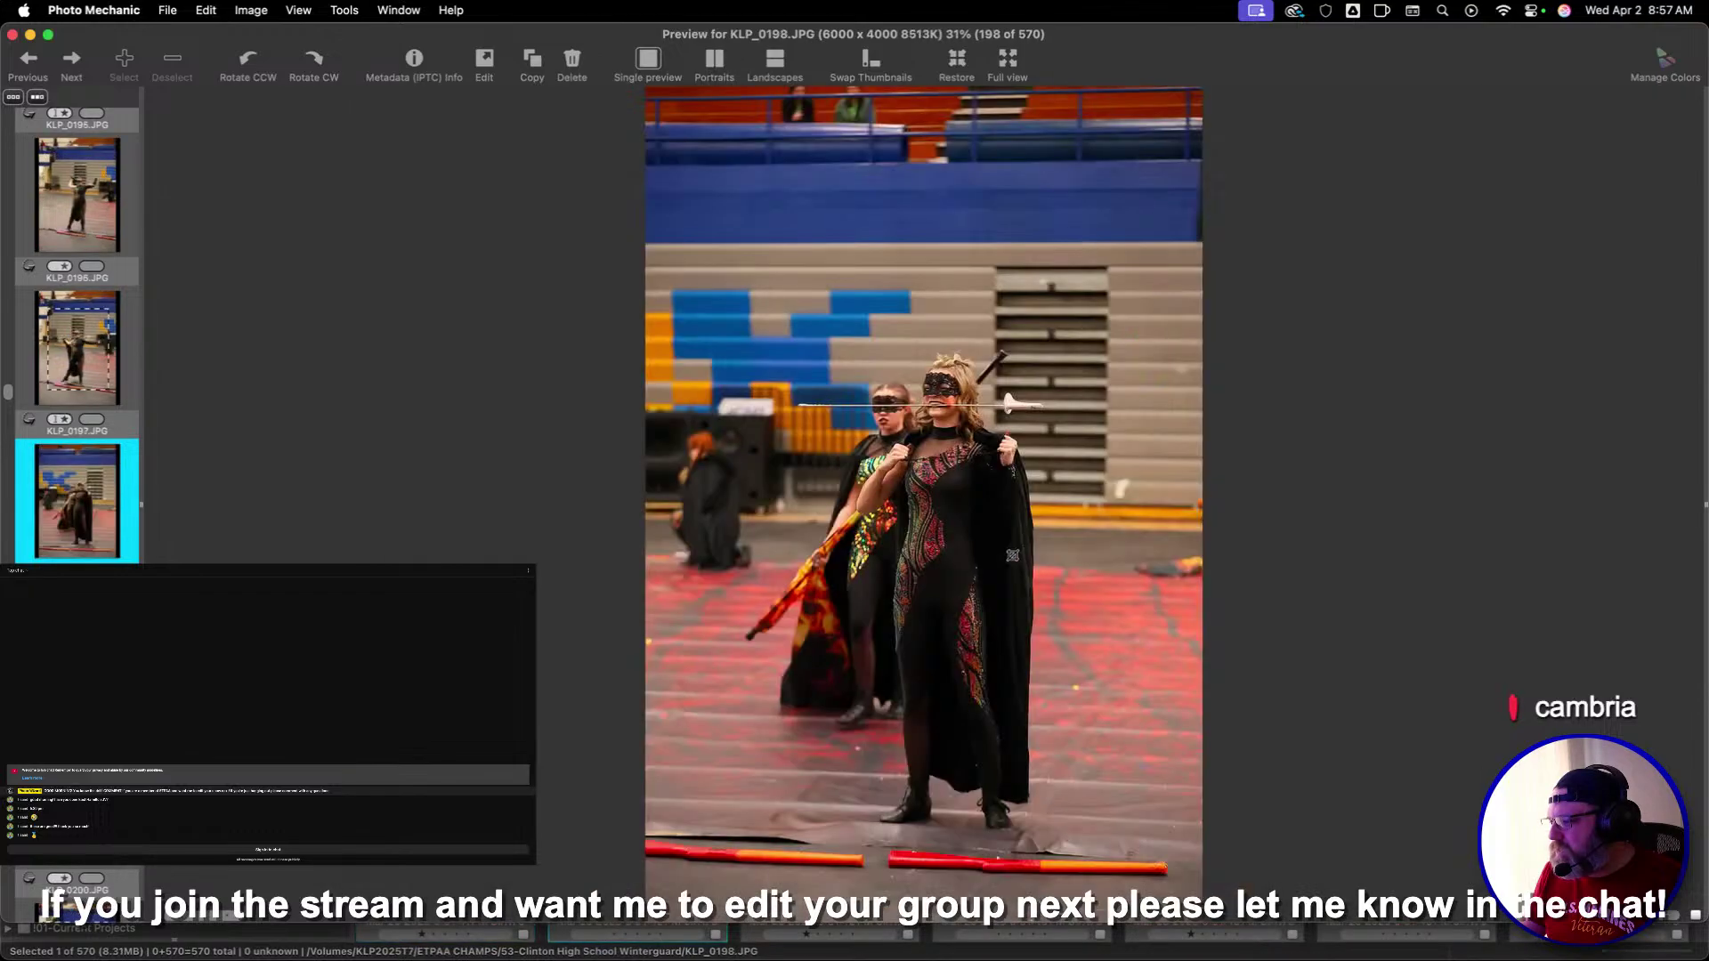
Move on to KLP_0204 and crop it in landscape format around the arching dancer, cutting off the left-hand kneeling performer
key("Right")
key("Right")
key("Right")
key("Right")
key("Right")
key("Right")
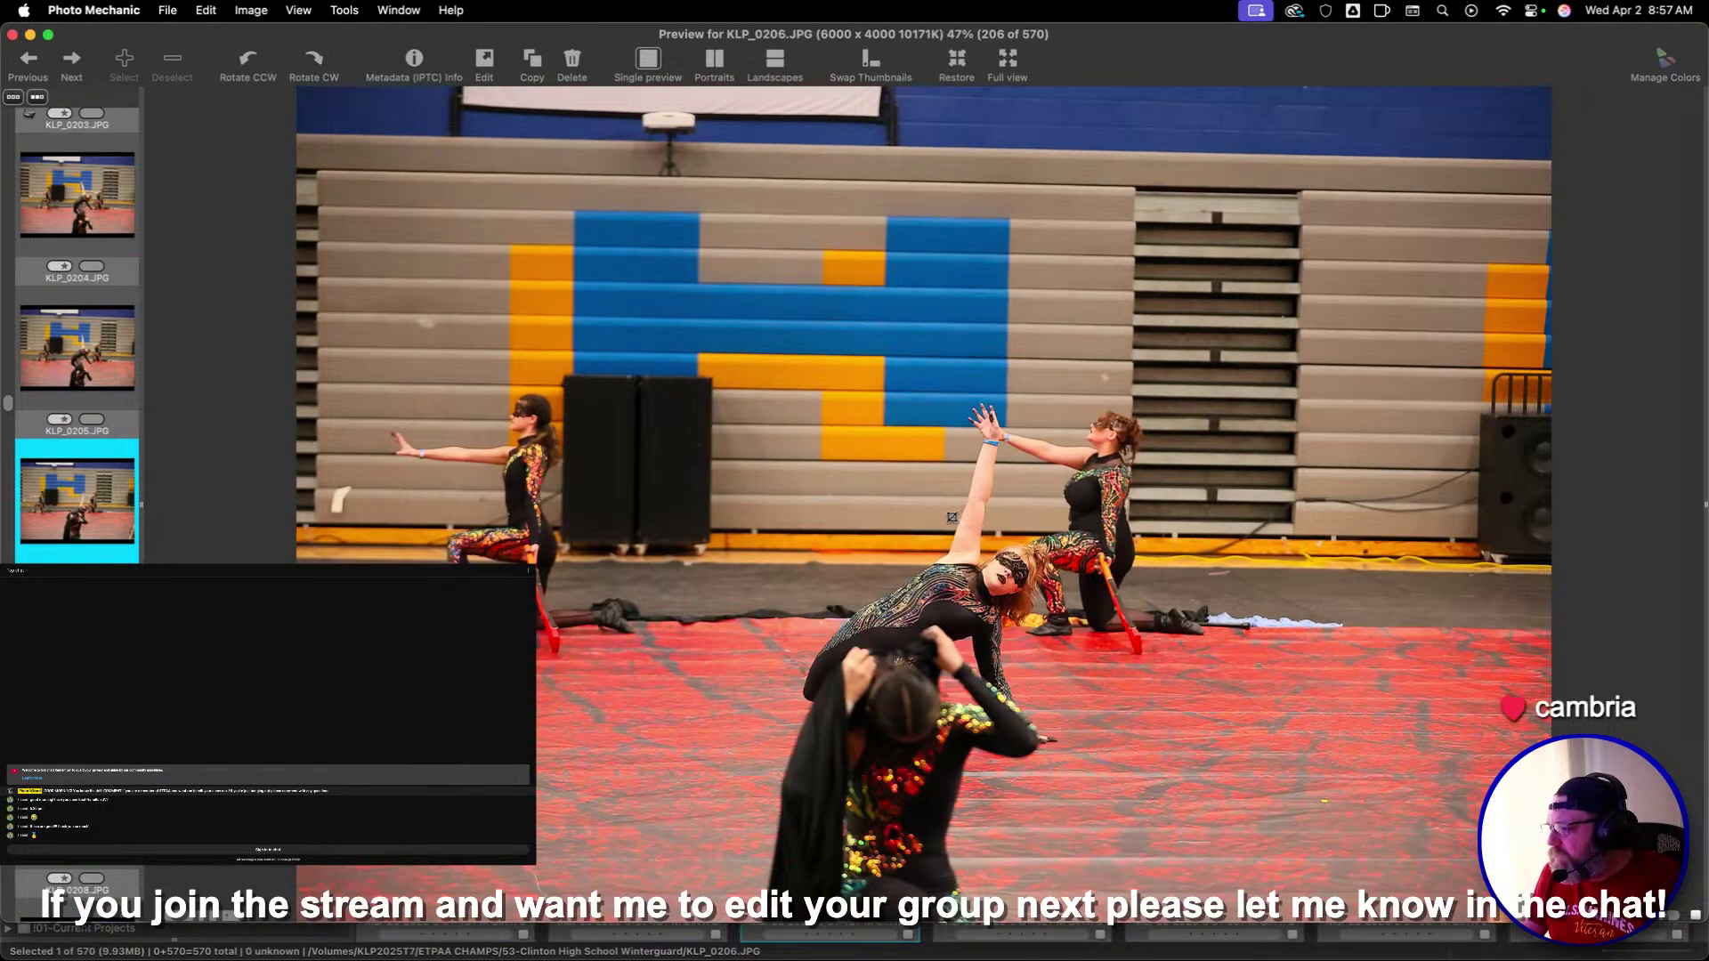
key("Left")
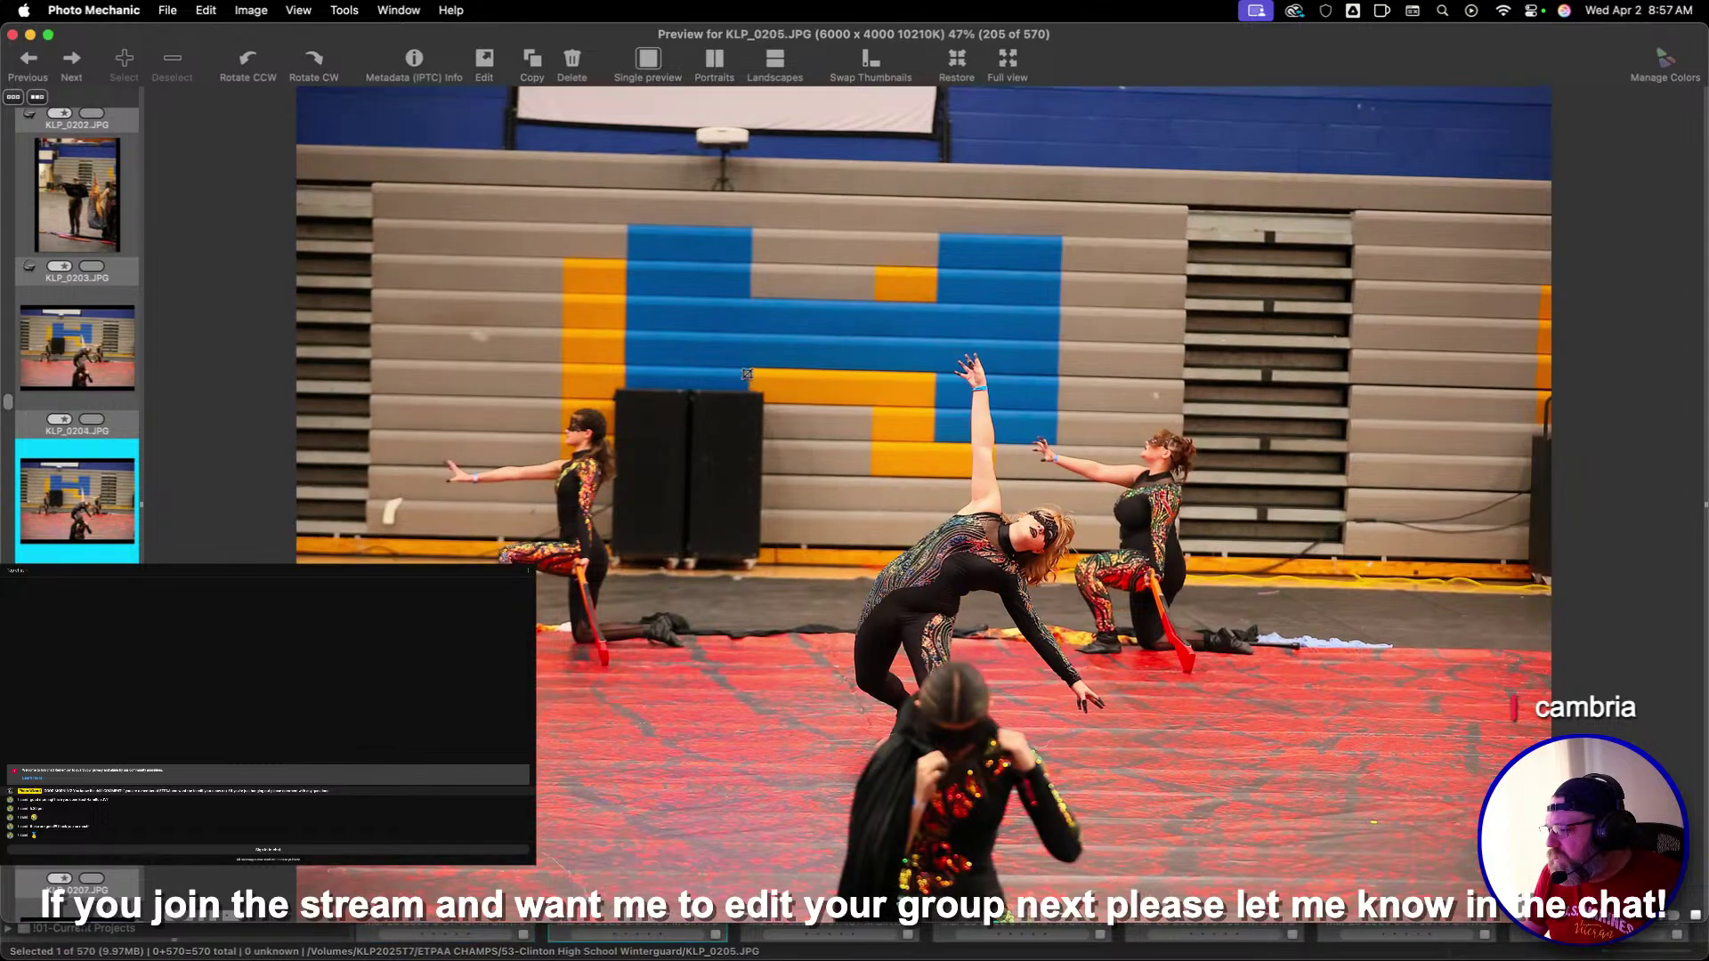
key("Left")
key("c")
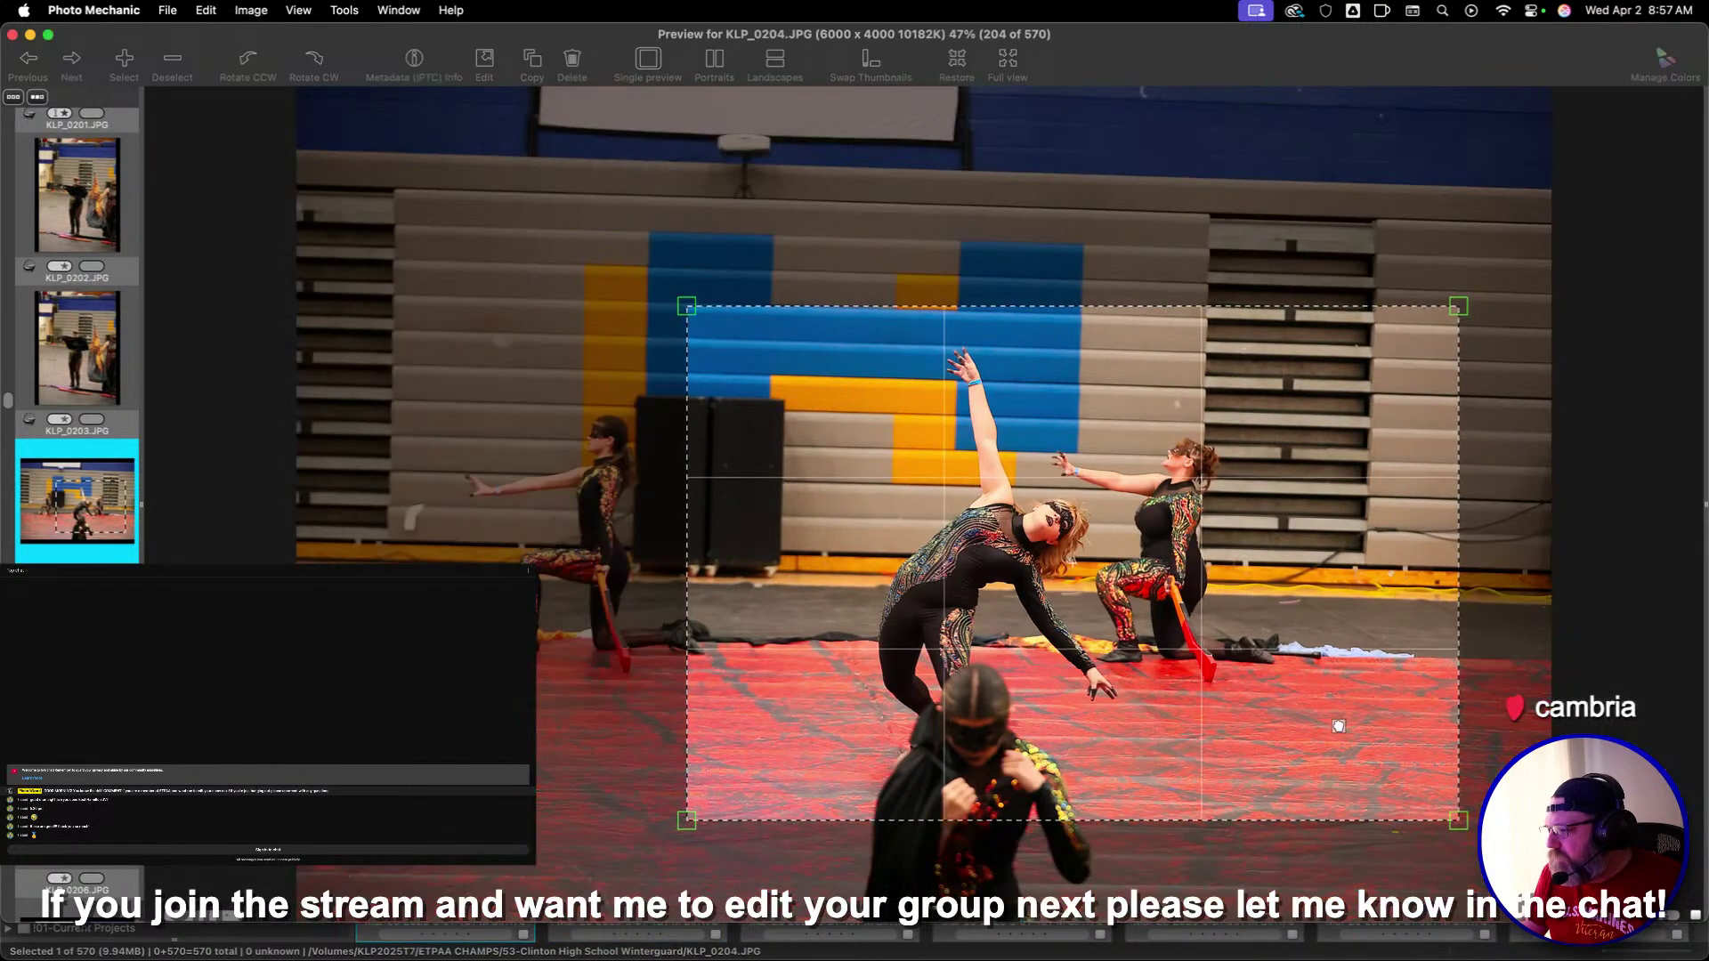
left_click_drag(1335, 725, 1237, 717)
key("Return")
Crop KLP_0207 around the reclining dancer, the right-hand kneeling performer and the front performer, and adjust the crop's position
key("Right")
key("Right")
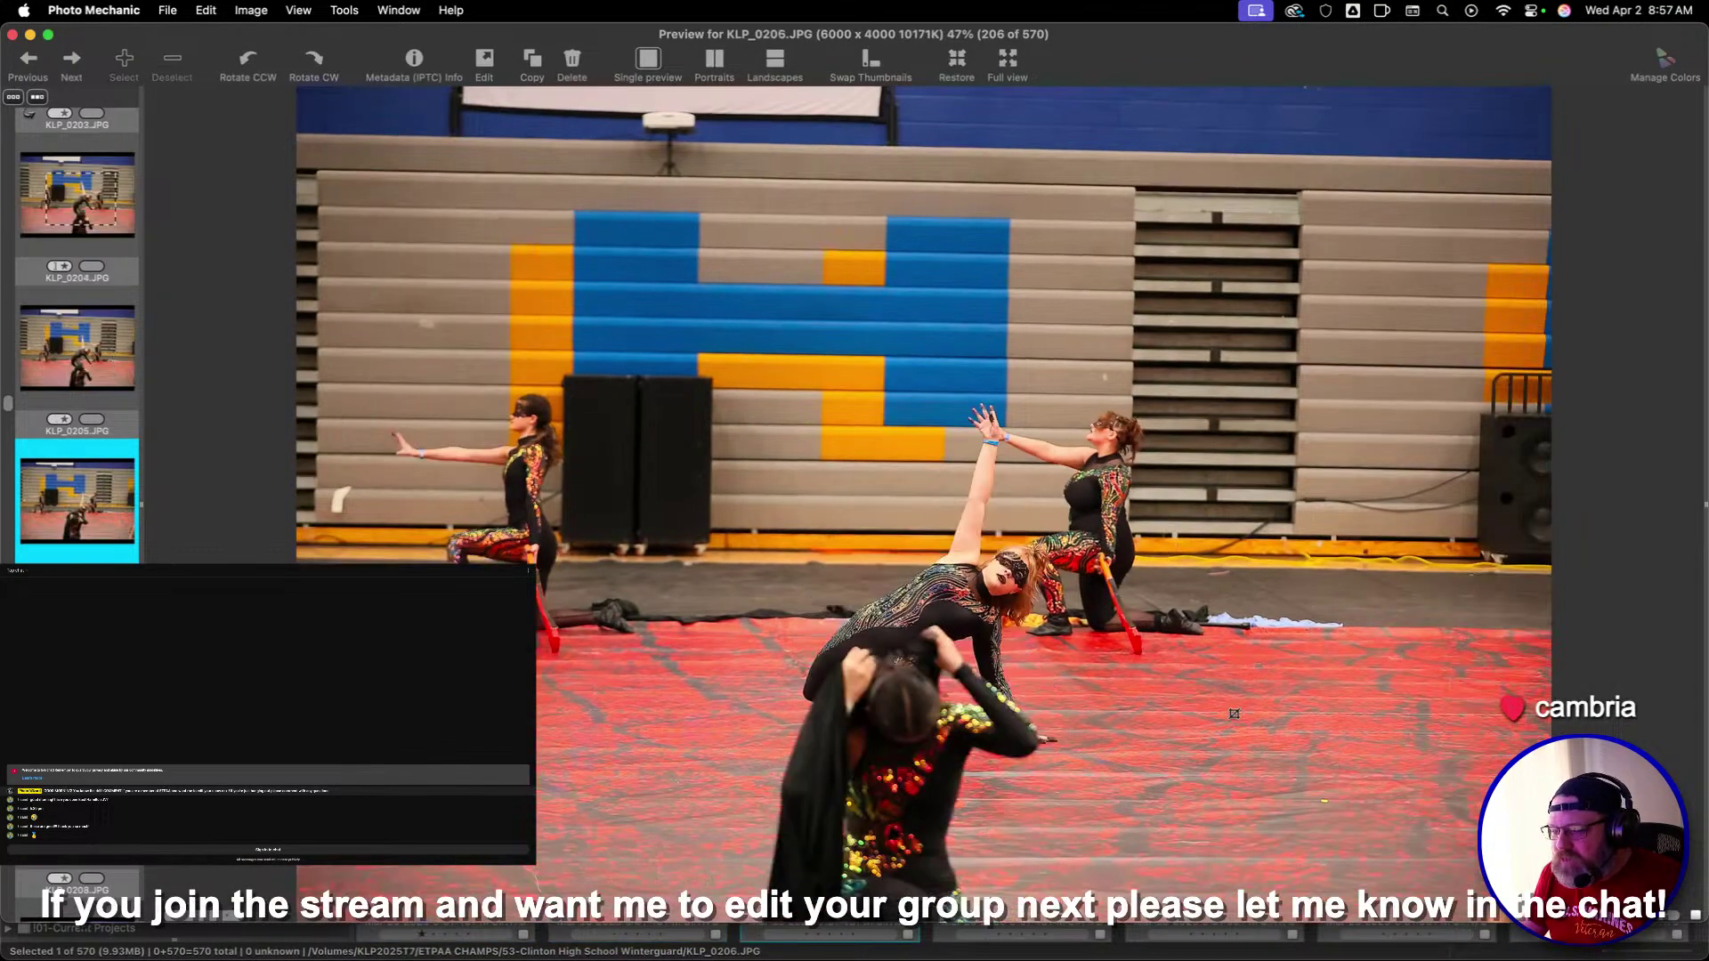
key("Right")
key("Right")
key("Left")
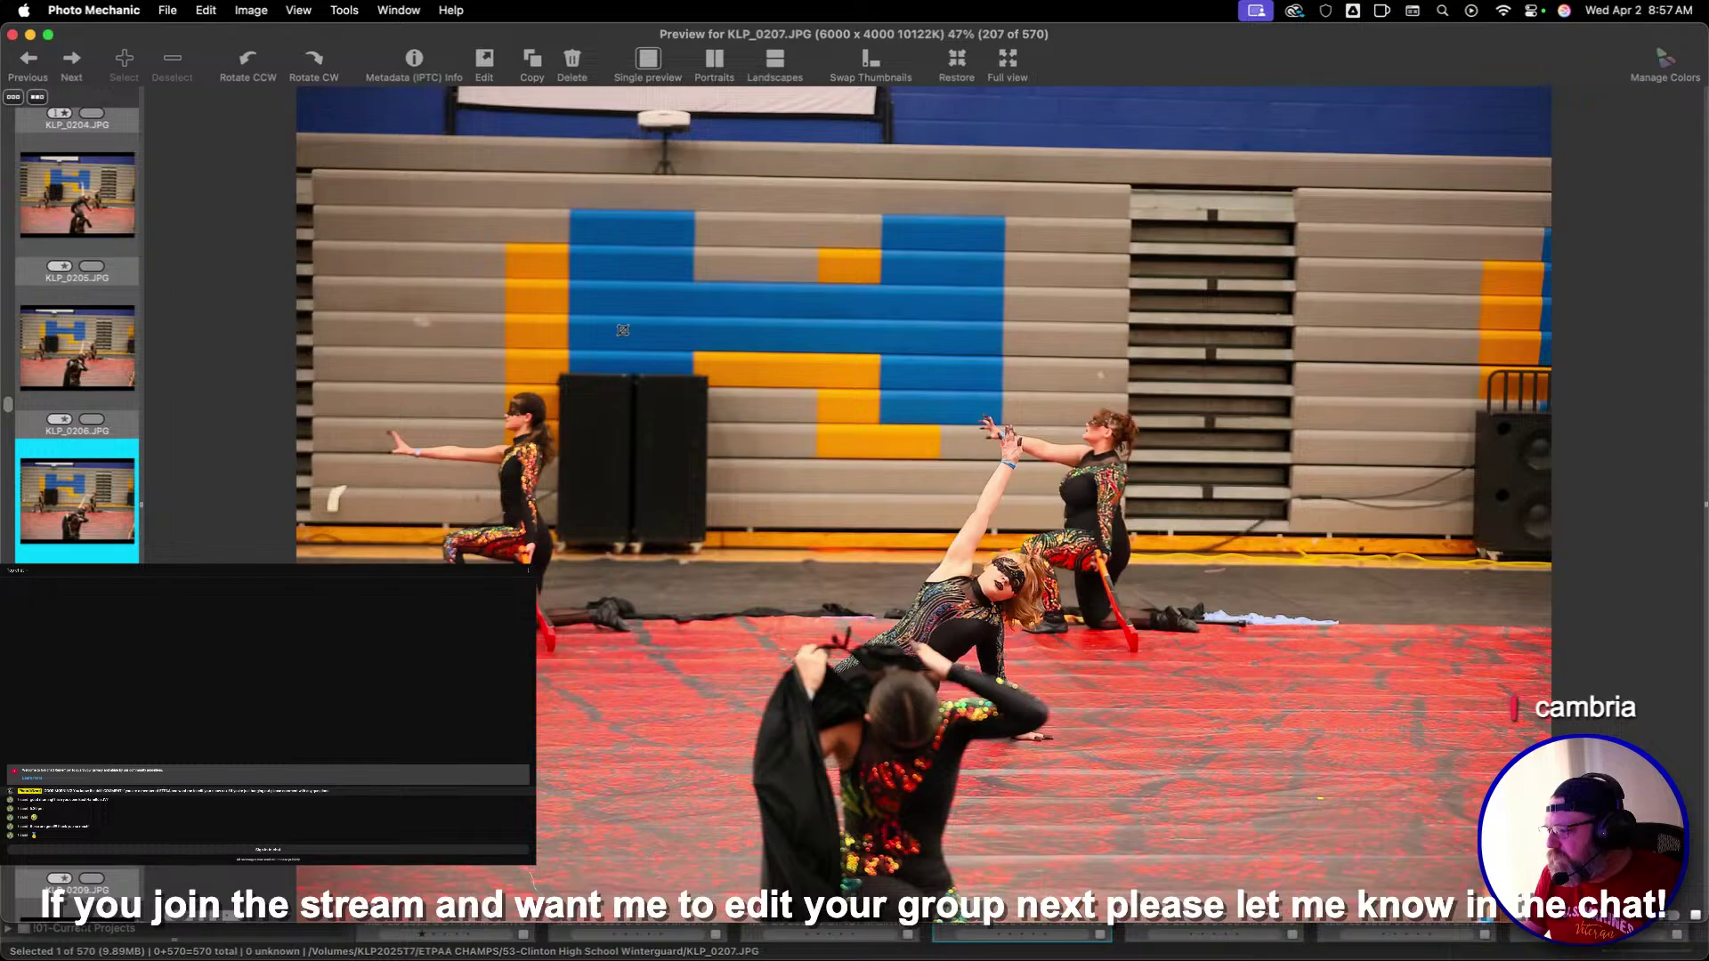
key("c")
left_click_drag(1284, 741, 1261, 725)
key("Return")
Crop KLP_0209 in landscape format around the dancer on the floor, leaving out the left-hand kneeling performer
key("Right")
key("Right")
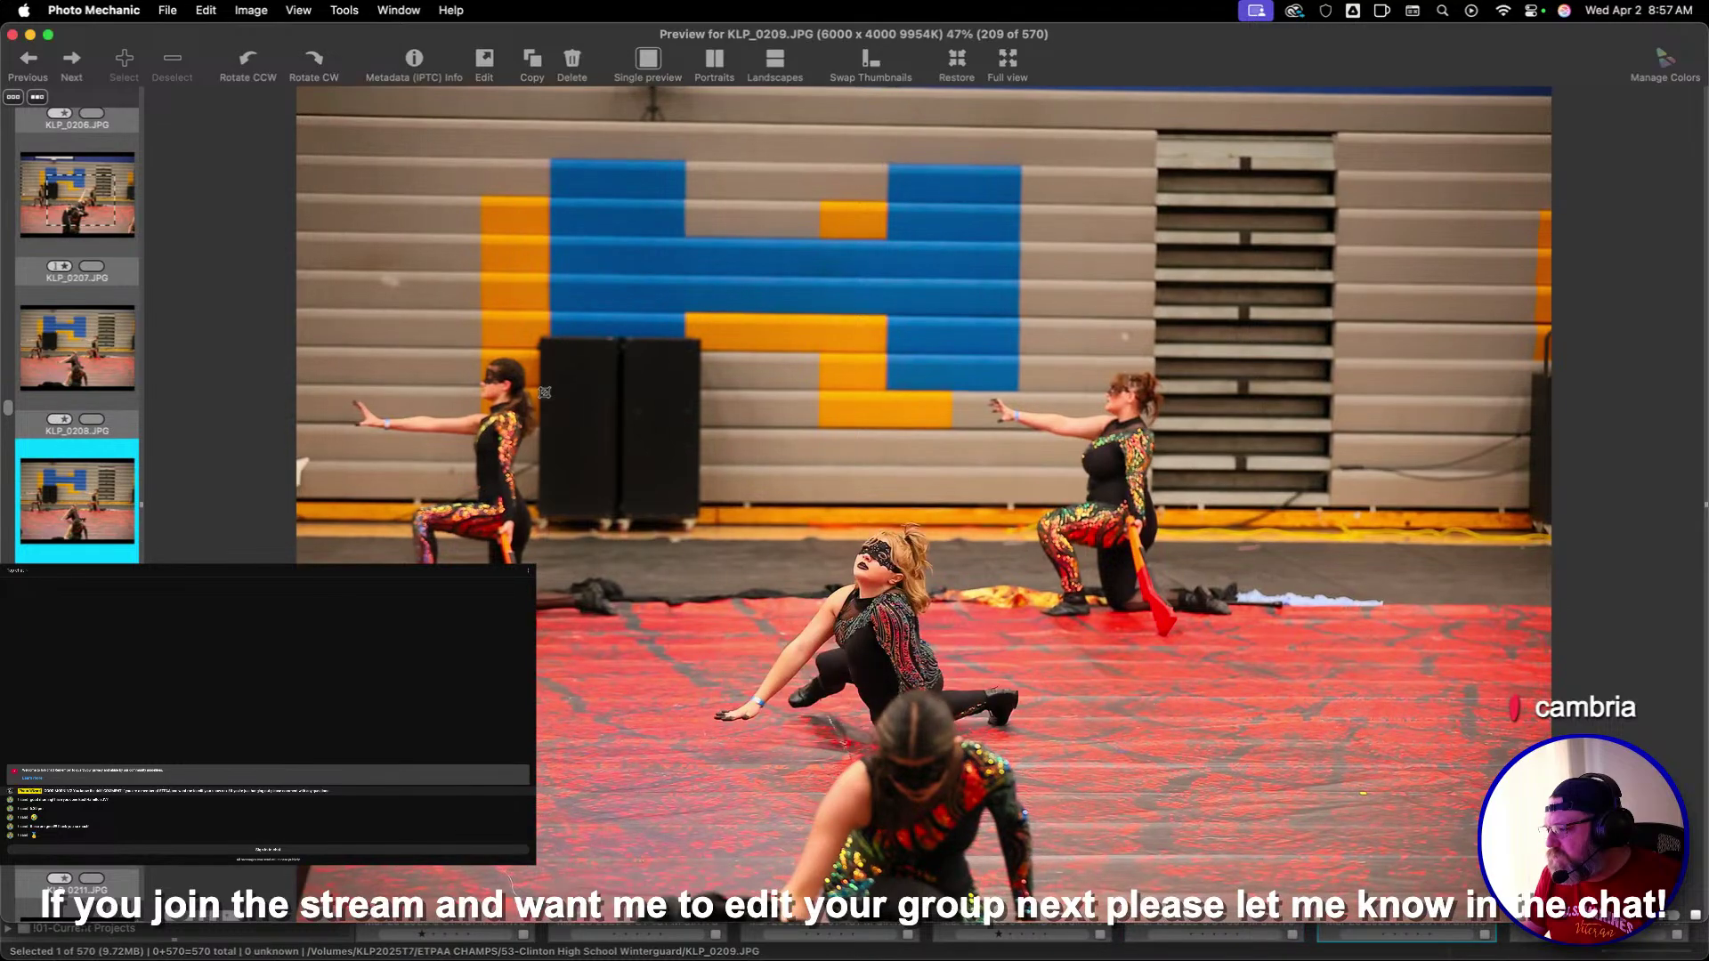
key("c")
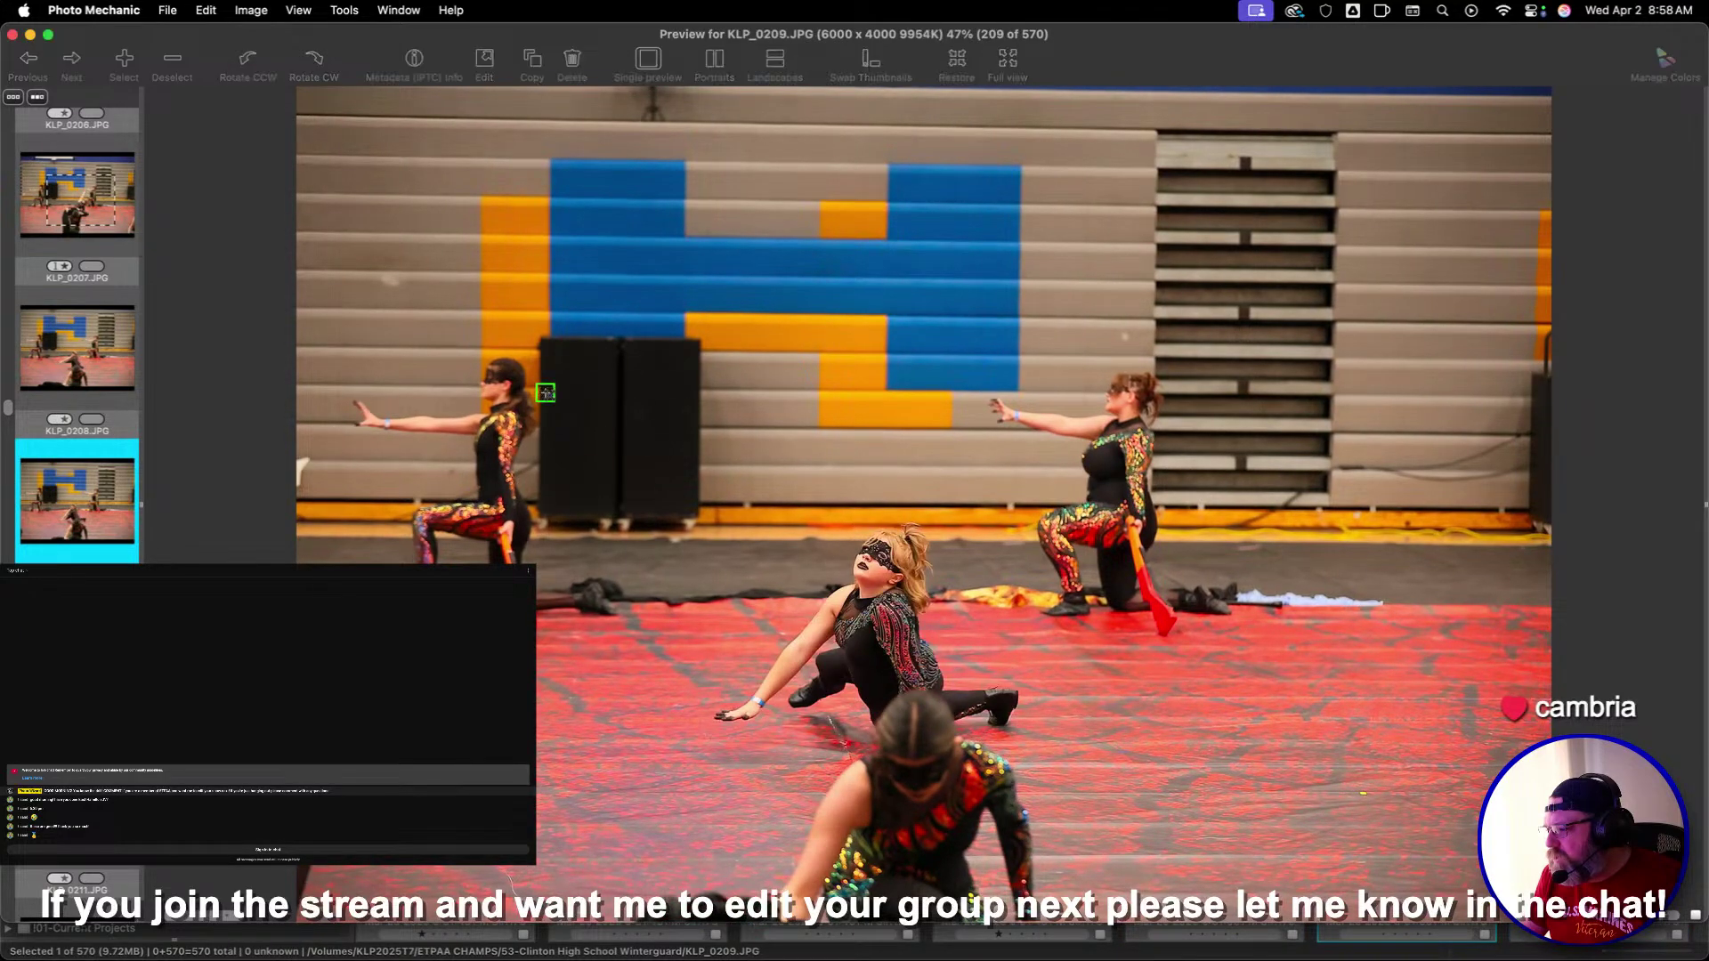
left_click_drag(543, 393, 1345, 738)
key("Return")
Crop KLP_0211 in landscape format around the crouching dancer and the kneeling performer on the right
key("Right")
key("Right")
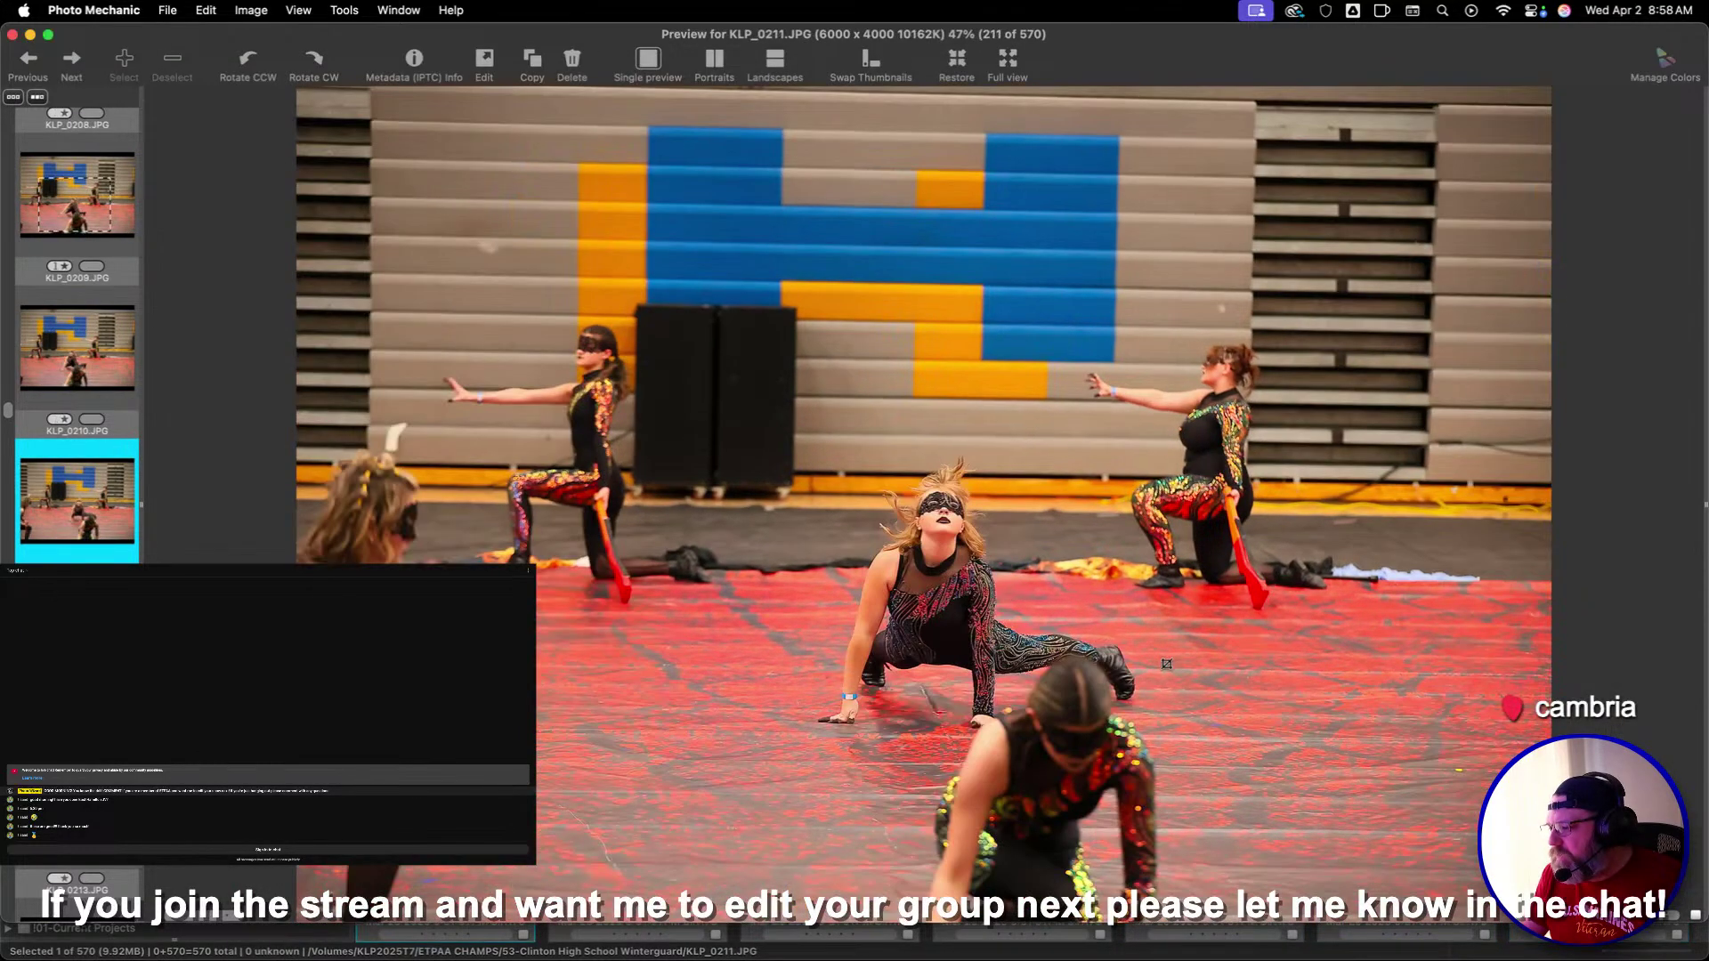
left_click_drag(628, 313, 1336, 786)
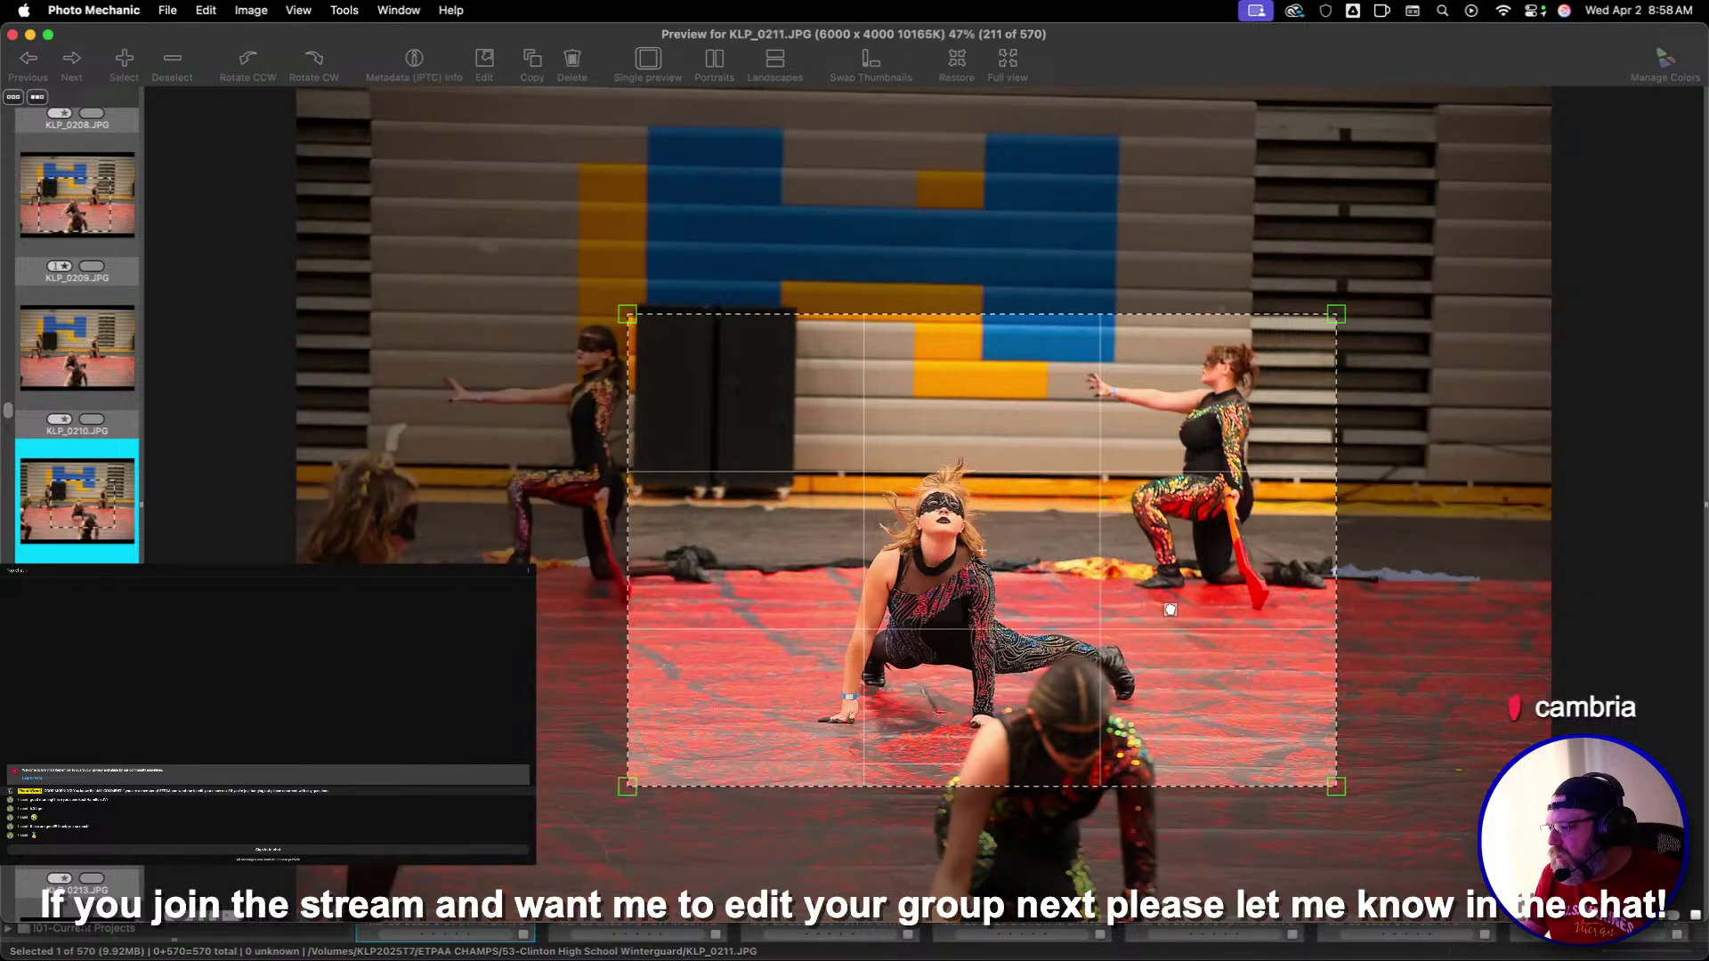
key("Return")
Skip to KLP_0213, crop it around the seated dancer and right-hand kneeling performer, and shift the crop slightly up and left
key("Right")
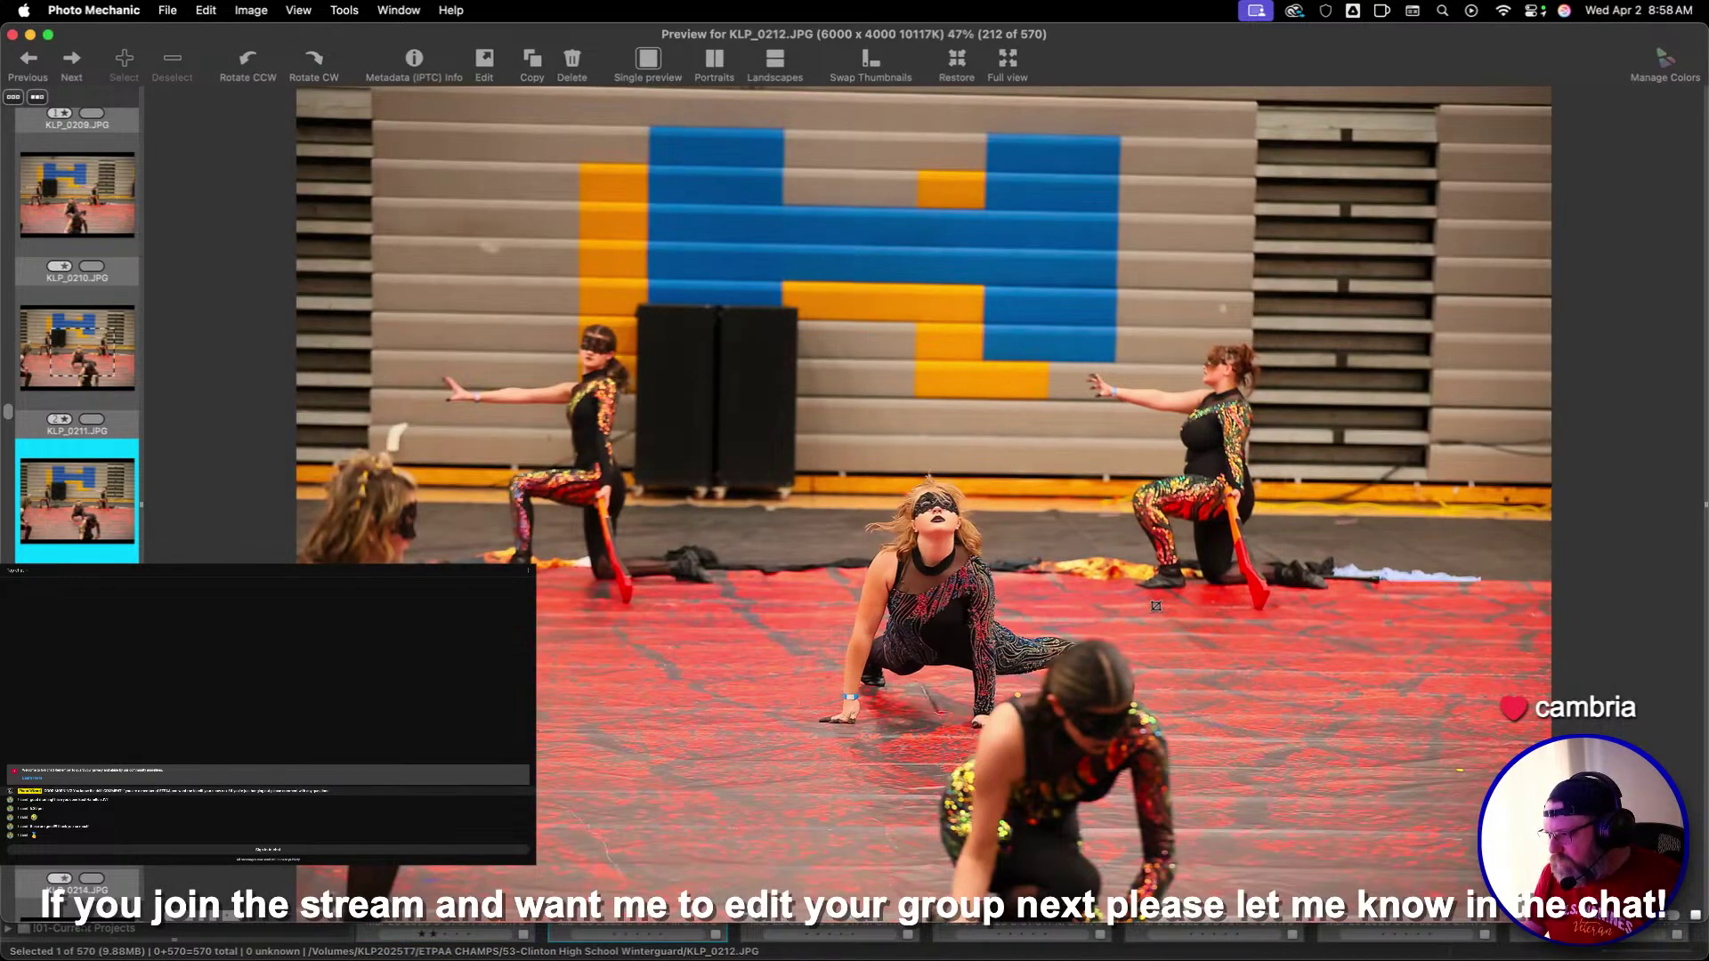
key("Right")
left_click_drag(691, 381, 1363, 833)
left_click_drag(1273, 701, 1246, 678)
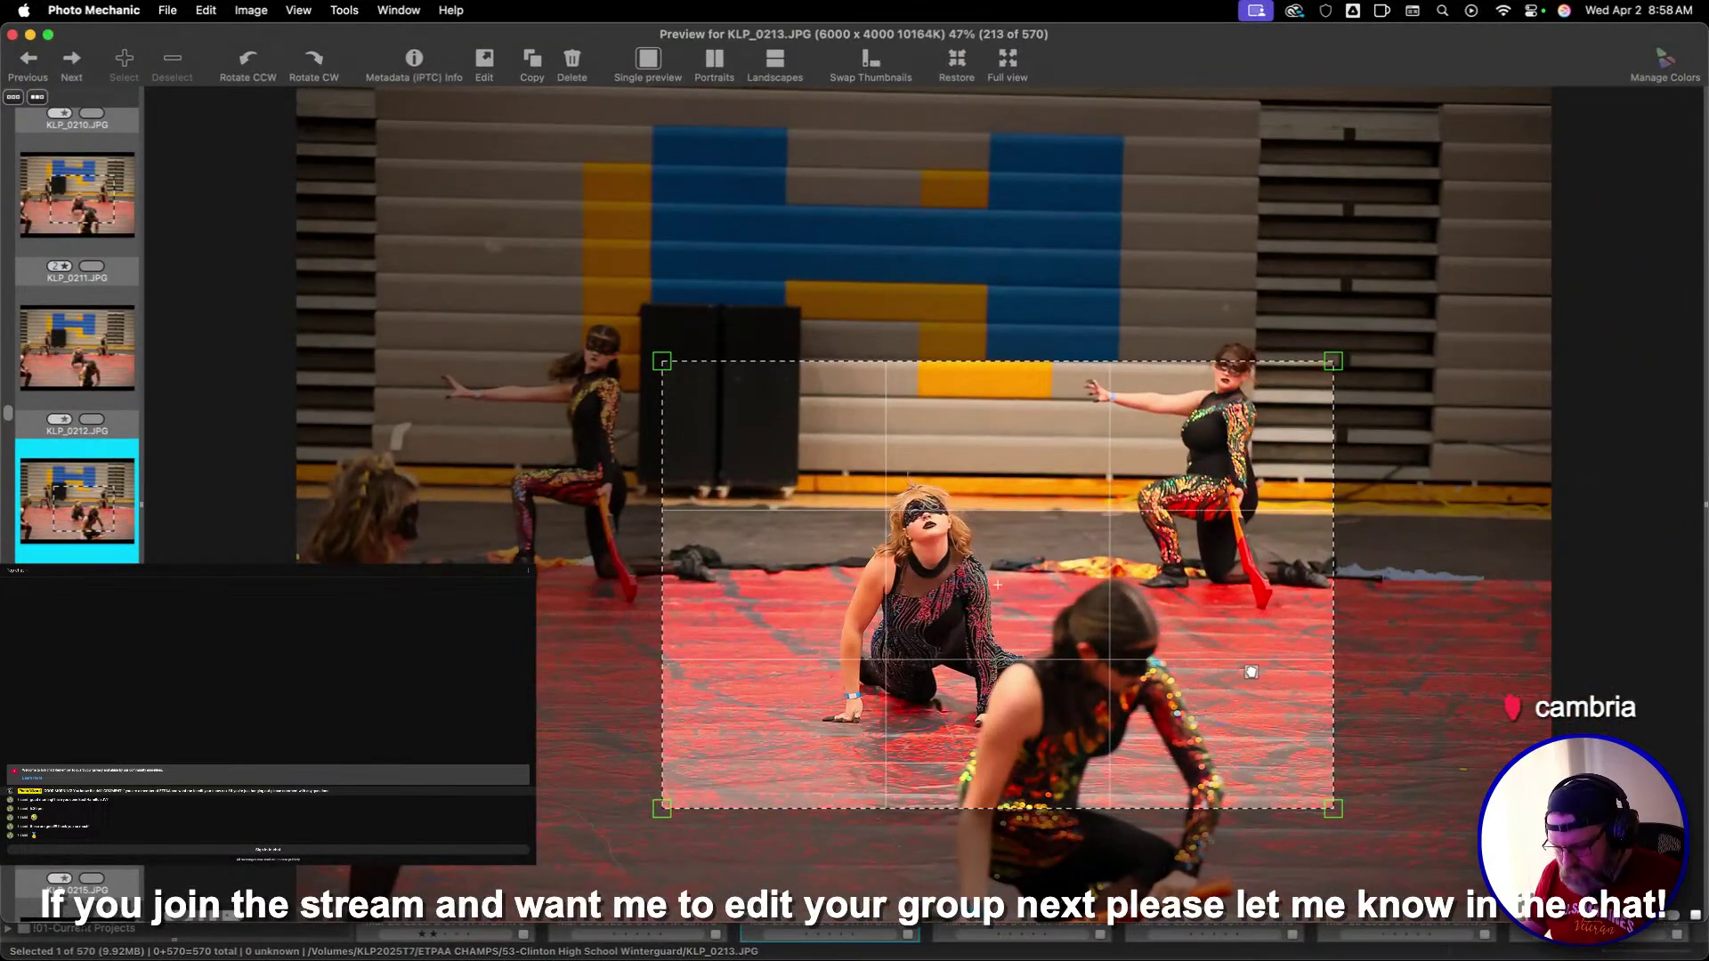
Review the frames forward from KLP_0213 to KLP_0222
key("Right")
key("Right")
key("Right")
key("Right")
key("Right")
key("Right")
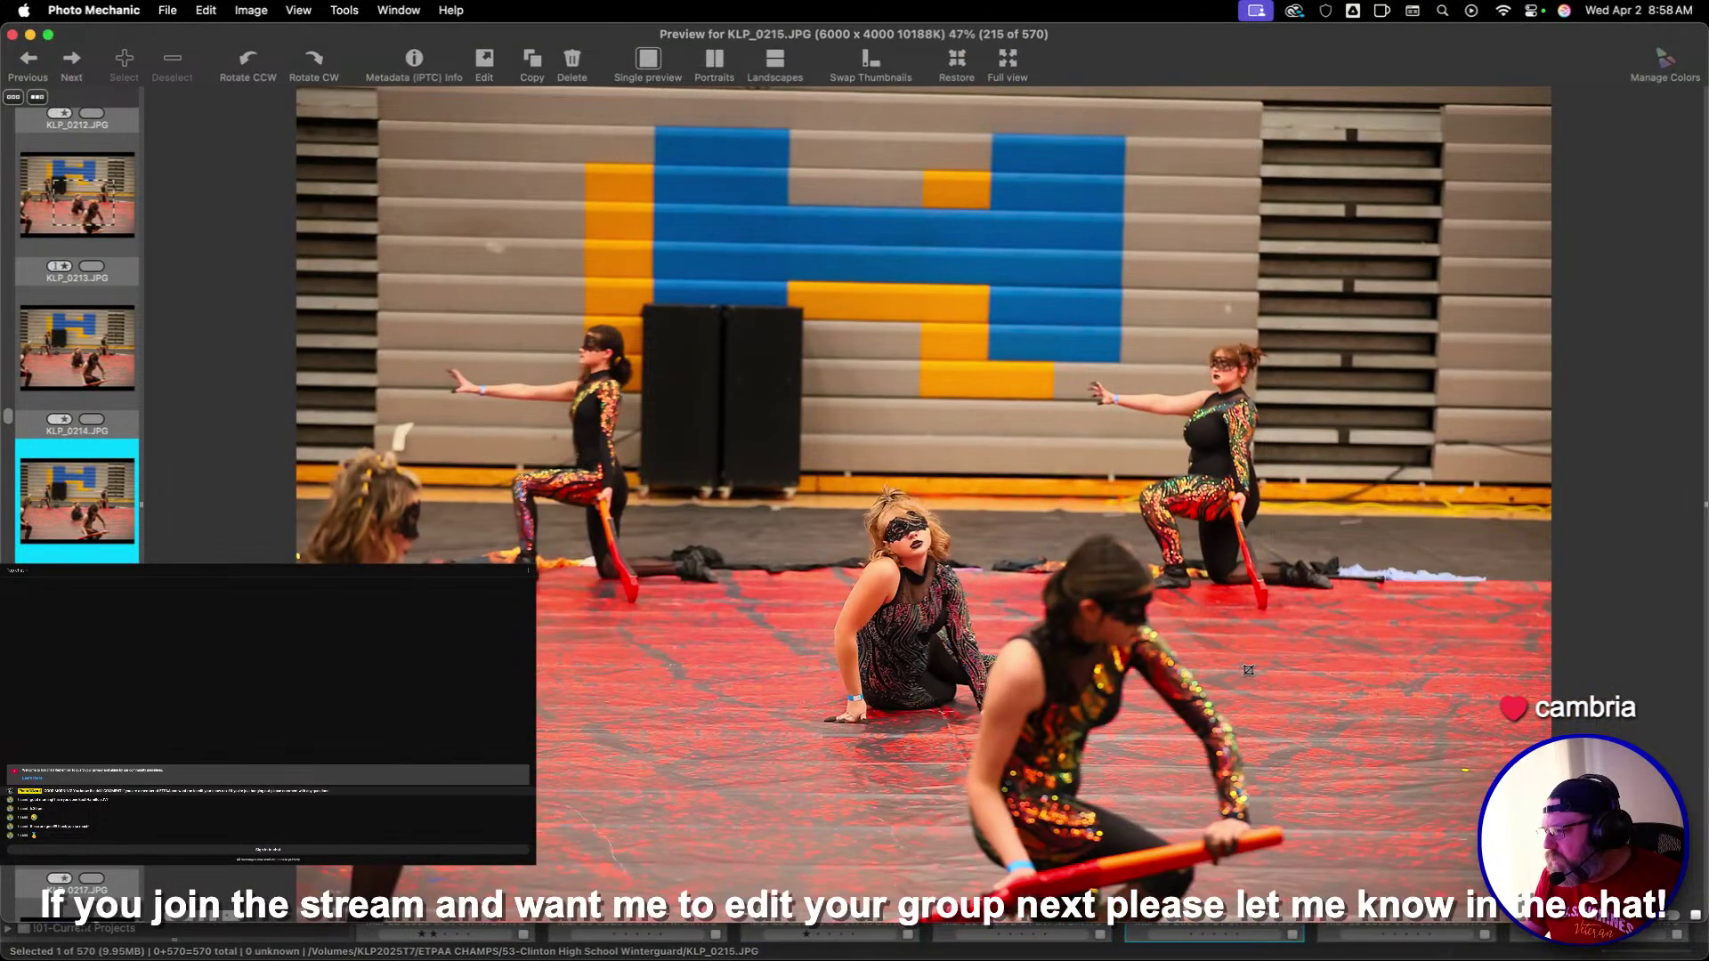
key("Right")
key("Right")
key("Right")
key("Right")
key("Right")
key("Right")
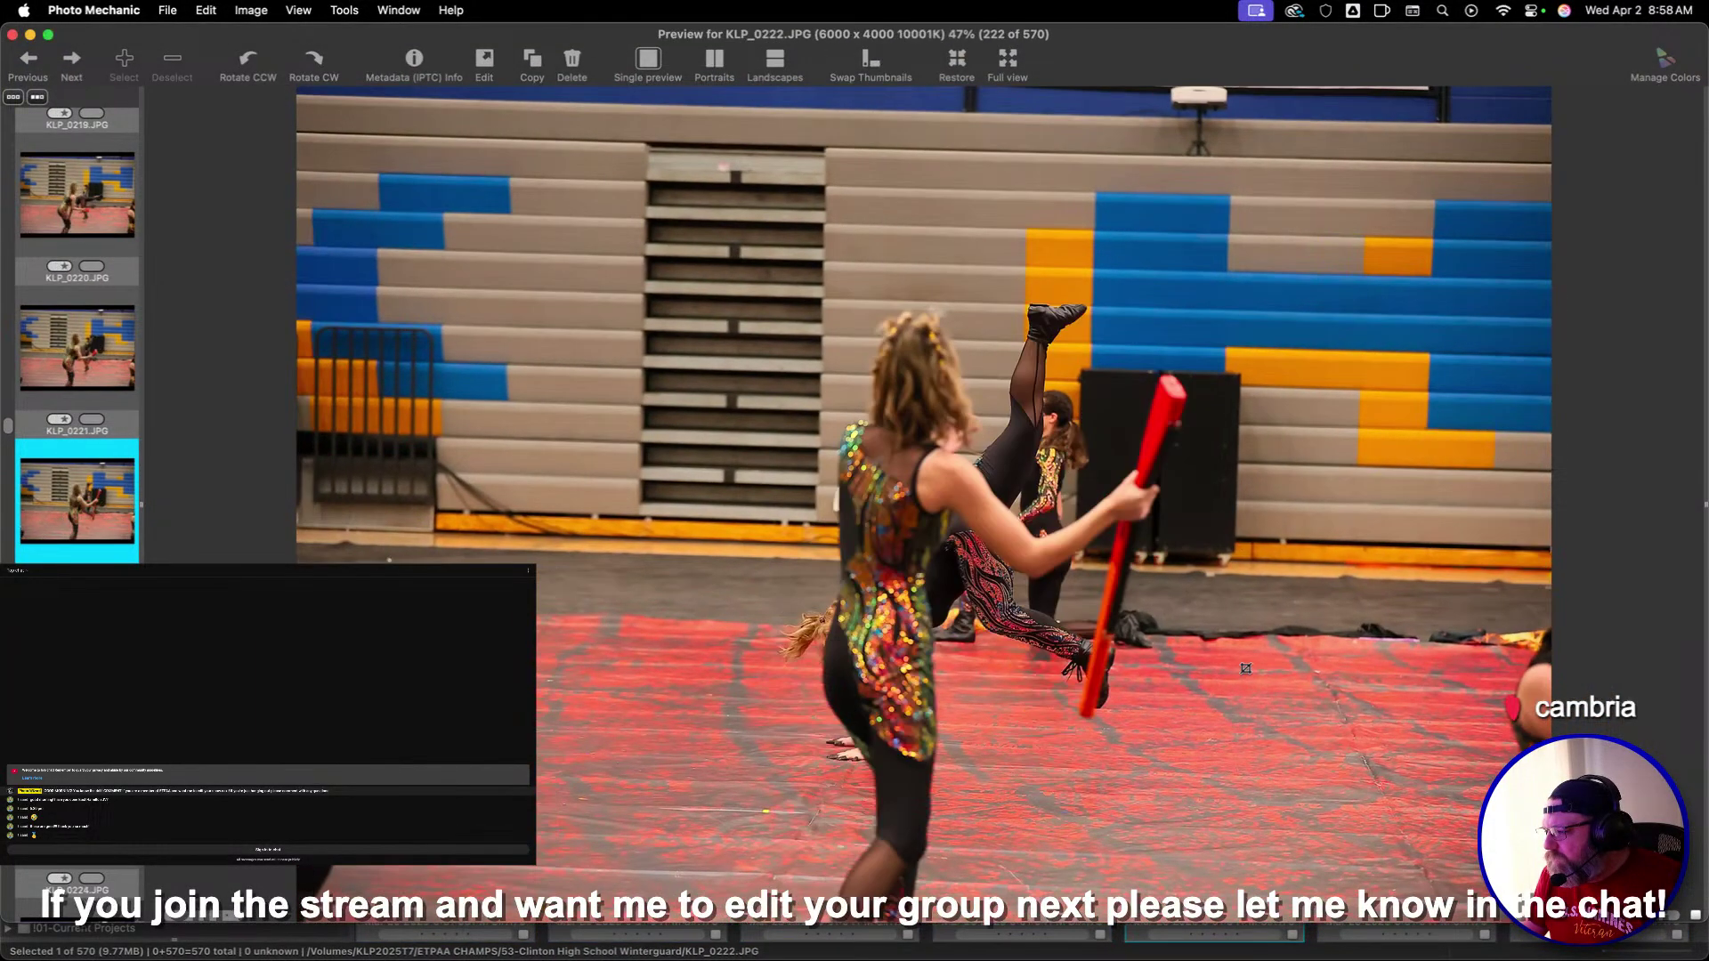
Compare the frames between KLP_0222 and KLP_0227 showing the rifle performer in front of the handstand dancer
key("Right")
key("Right")
key("Right")
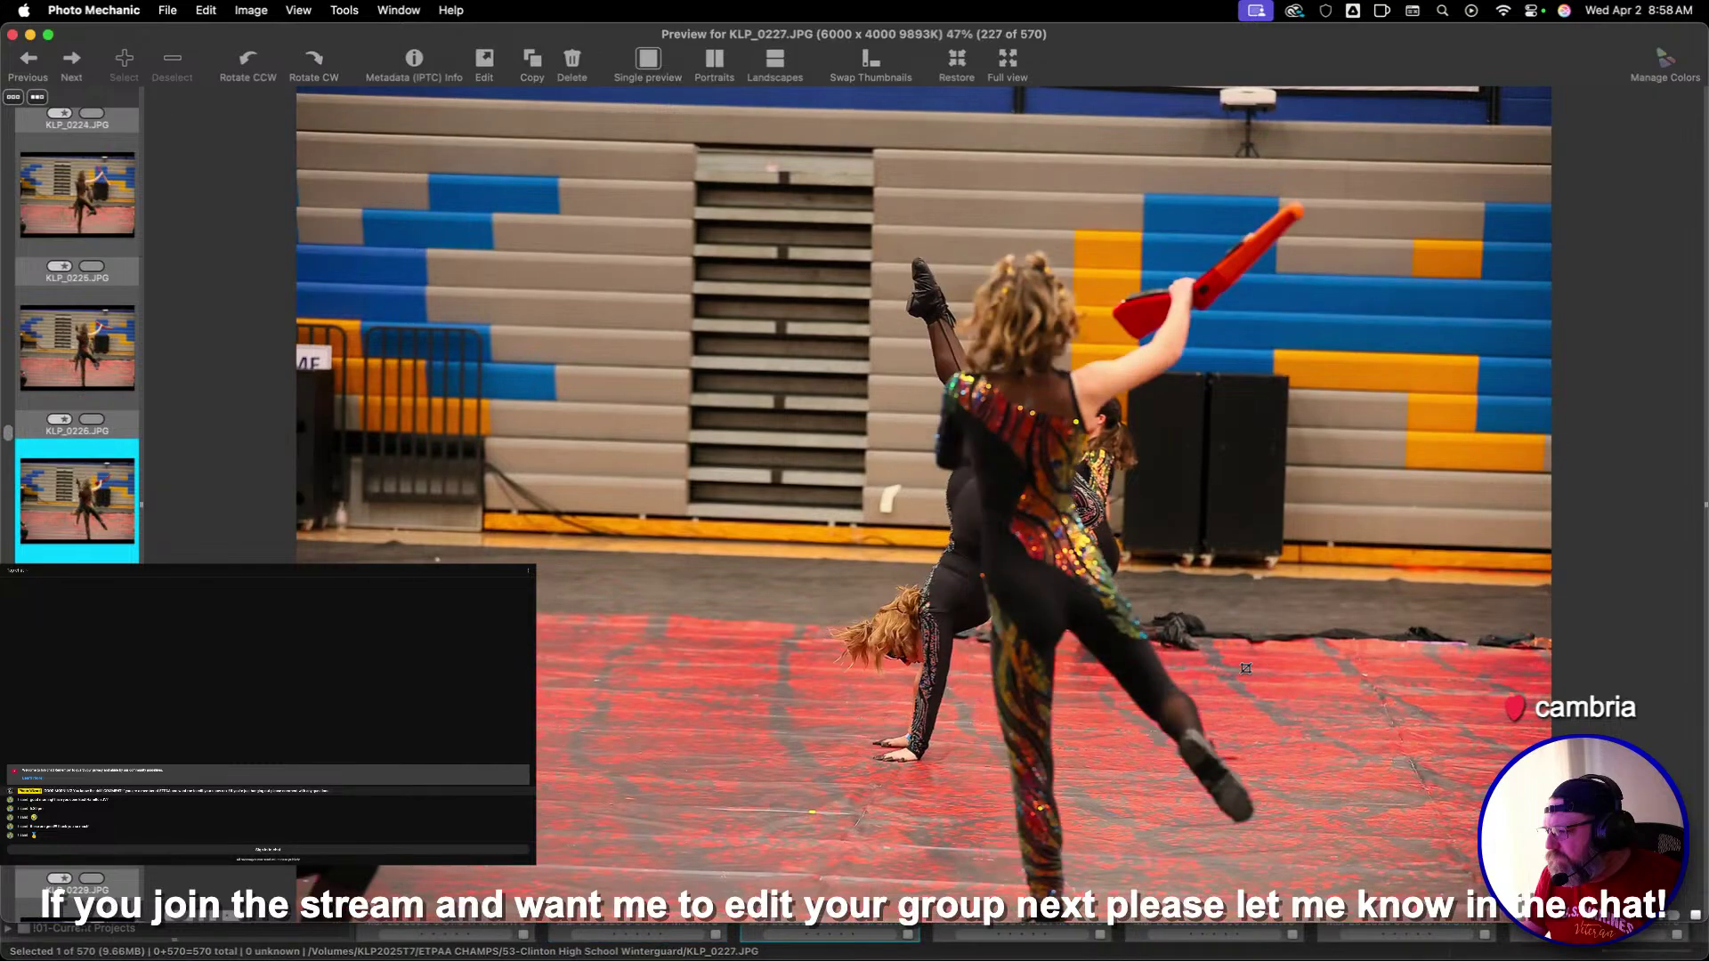
key("Left")
key("Right")
key("Right")
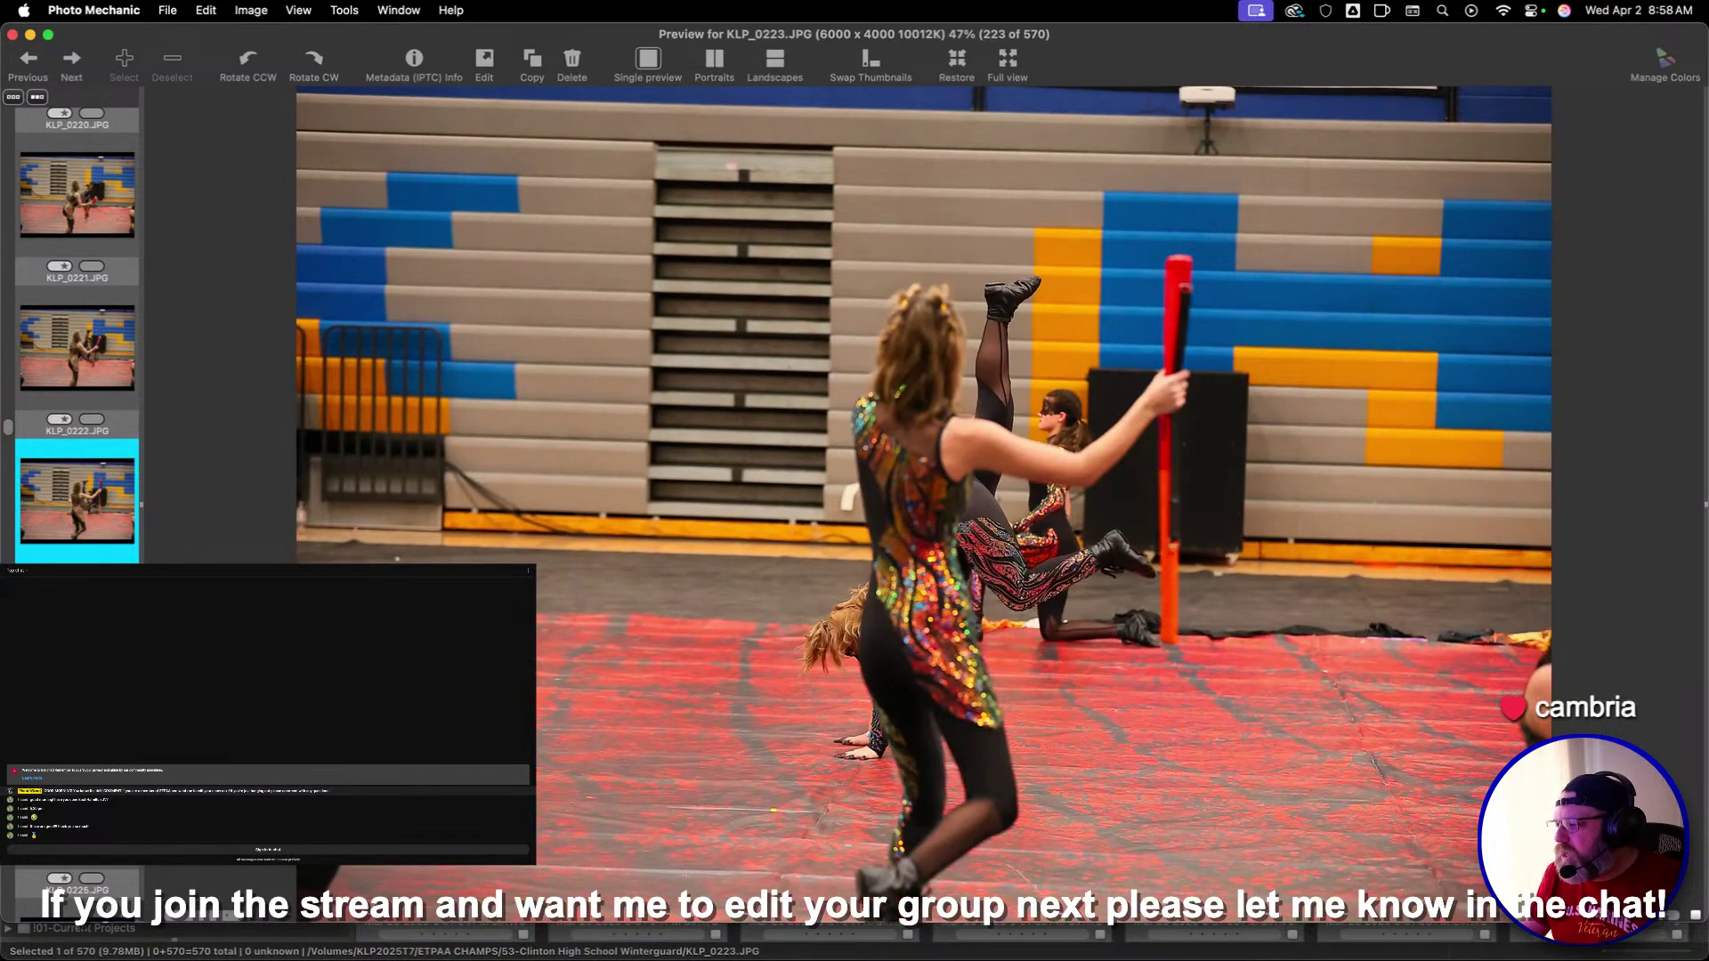
key("Left")
key("Left")
key("Left")
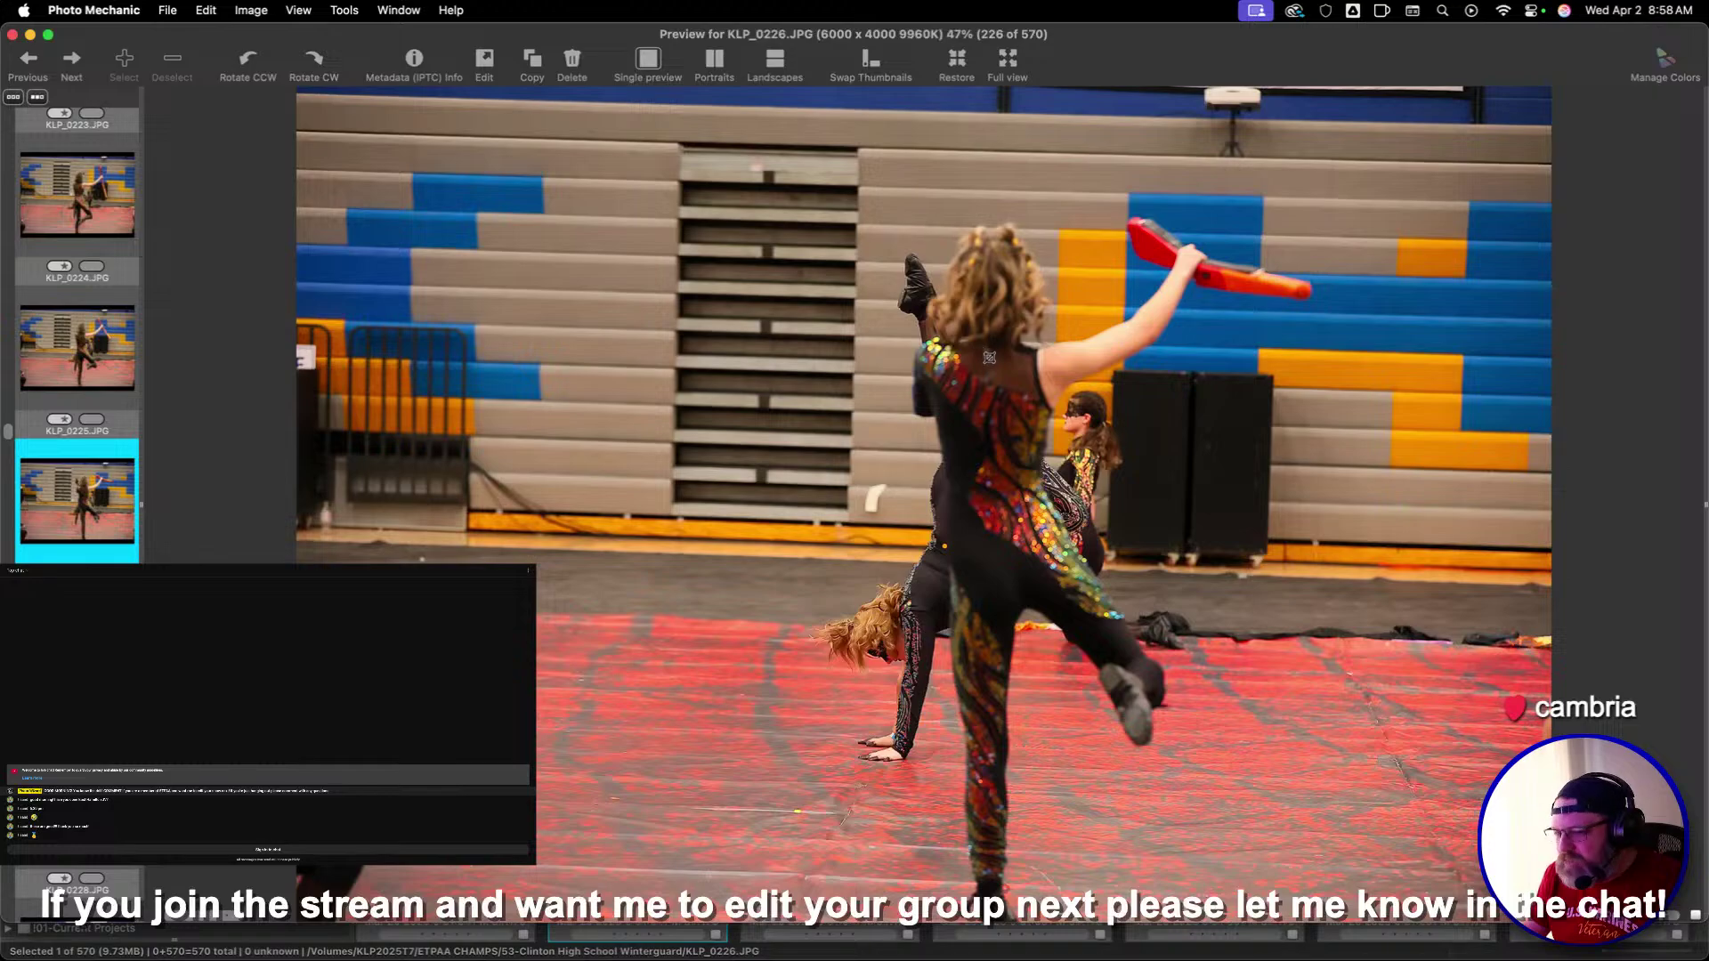
Crop KLP_0228 in portrait format around the dancer holding the rifle upright, cutting off the right-hand performers
key("Right")
key("Right")
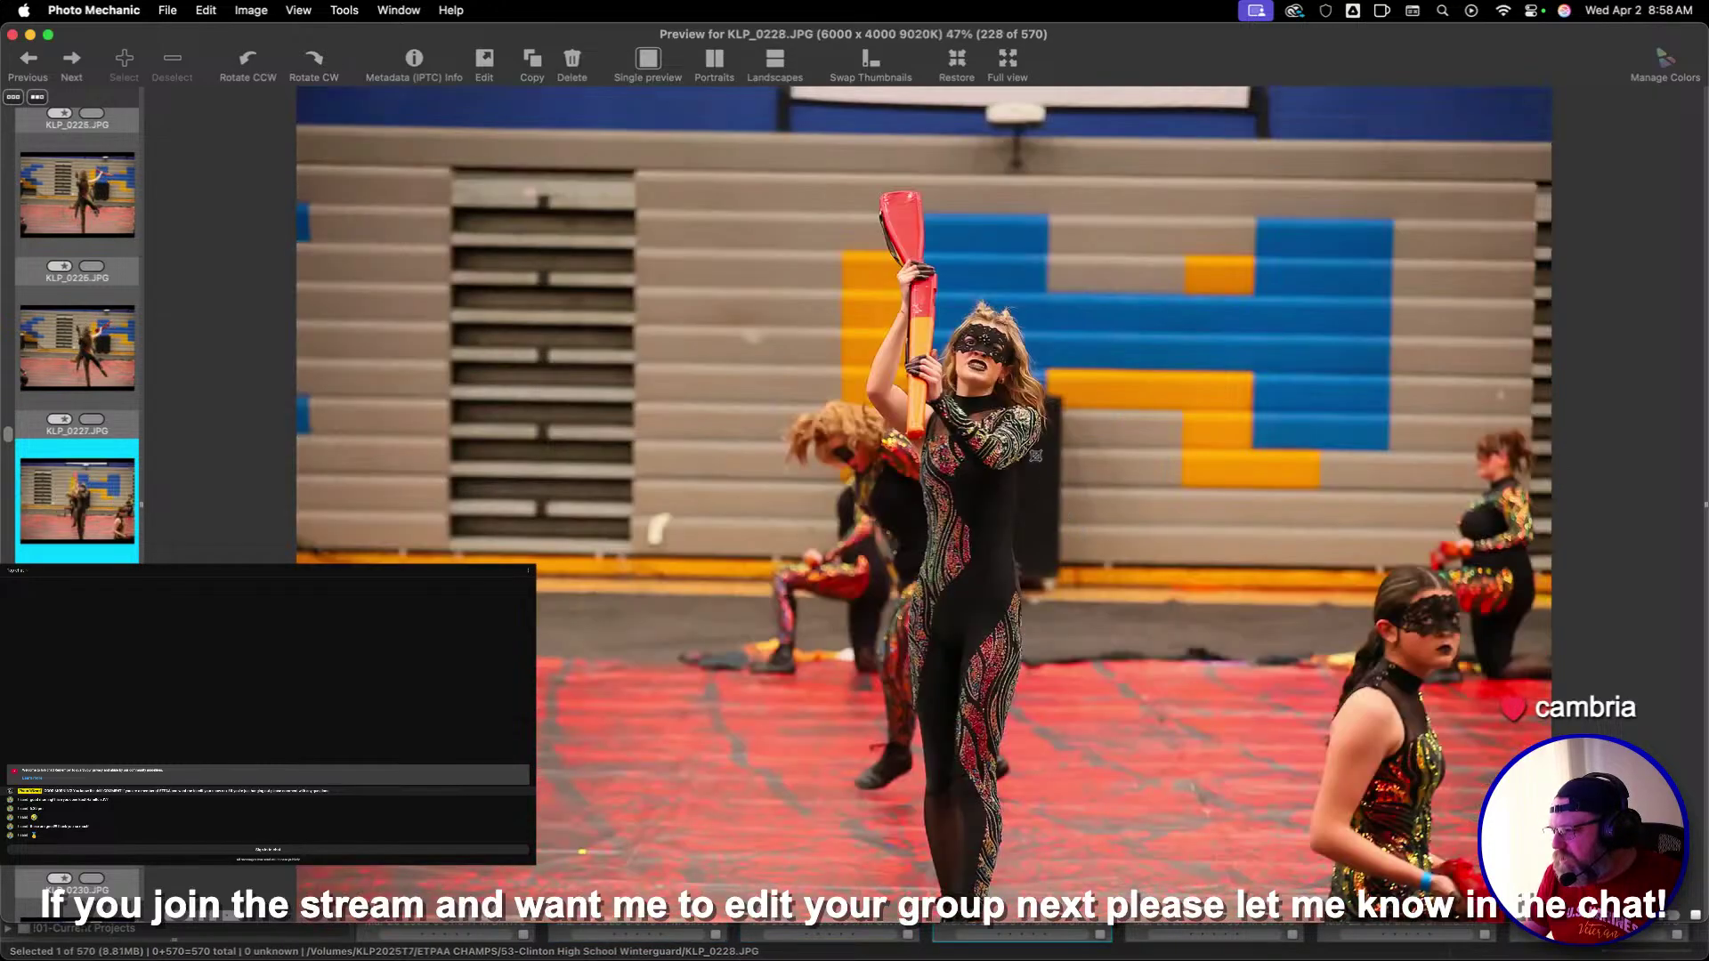
key("Left")
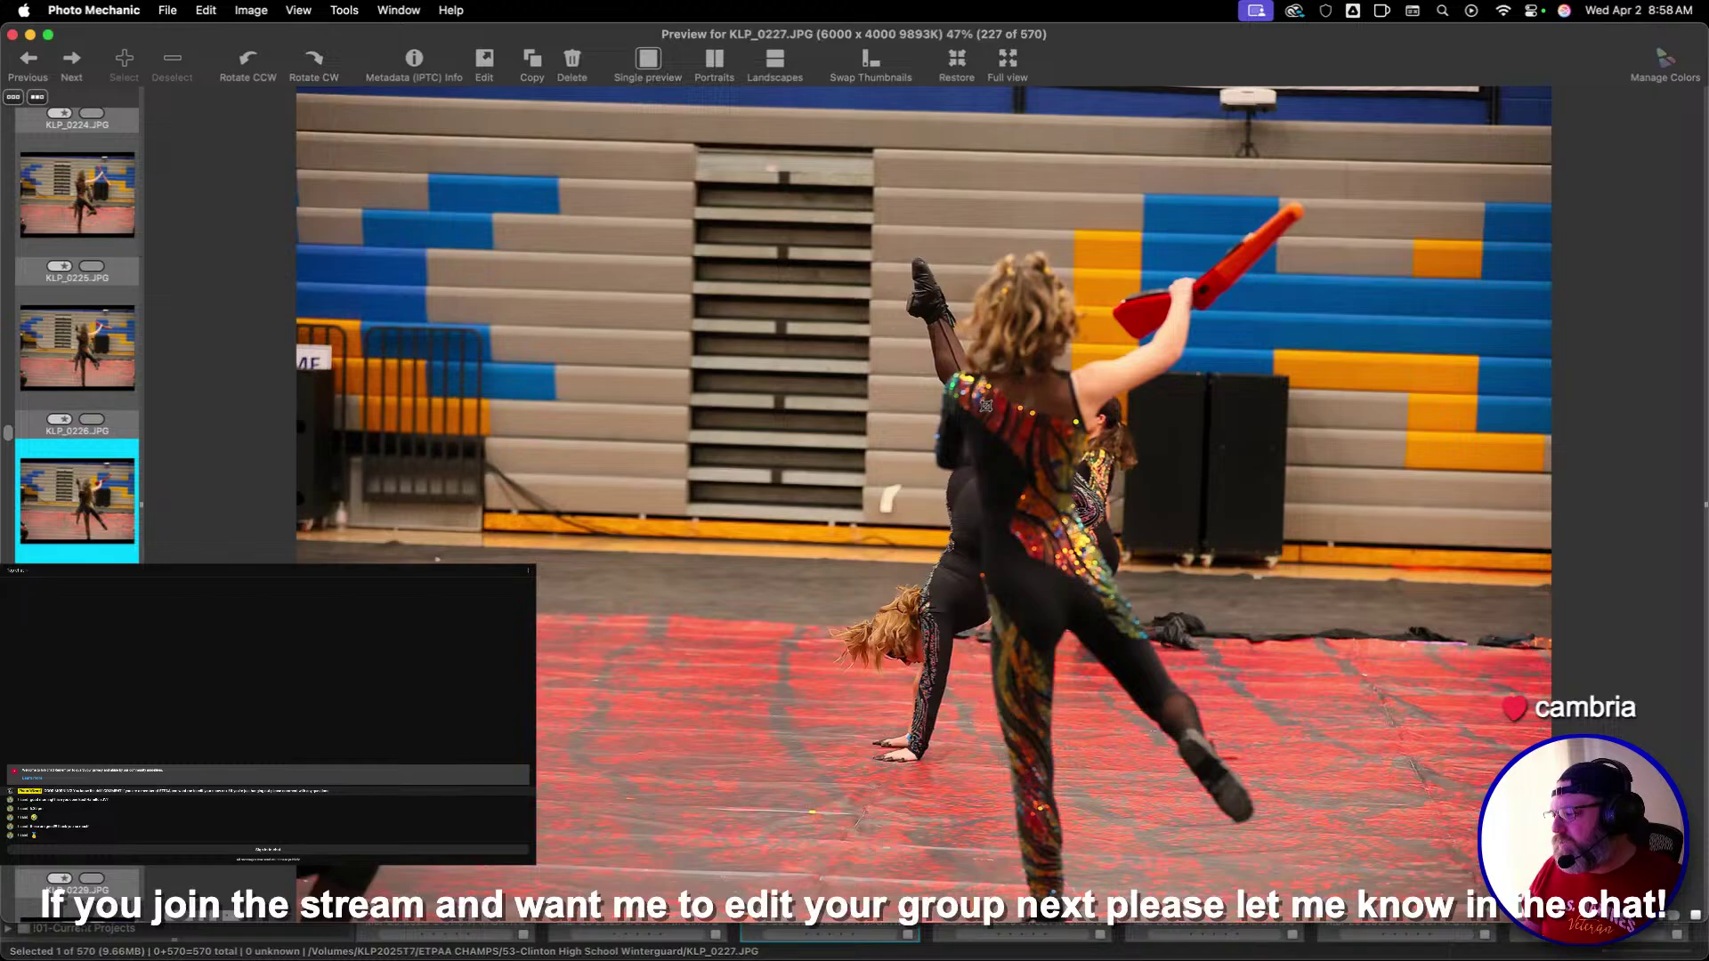
key("Right")
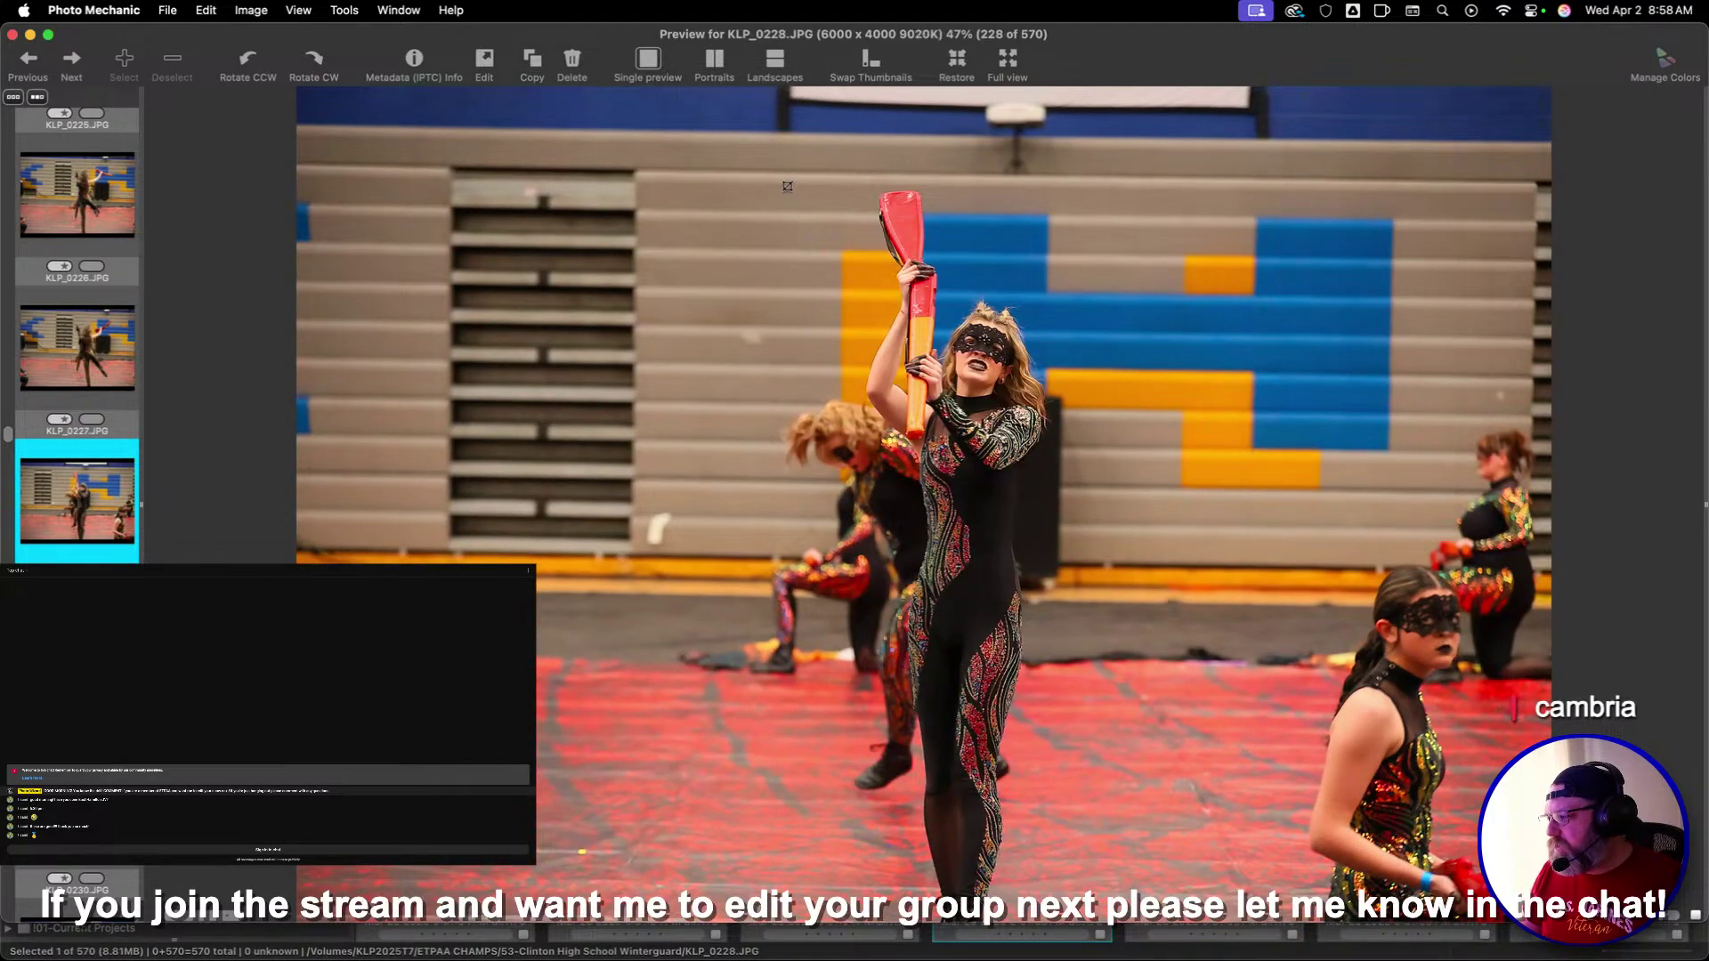
left_click_drag(767, 142, 1298, 897)
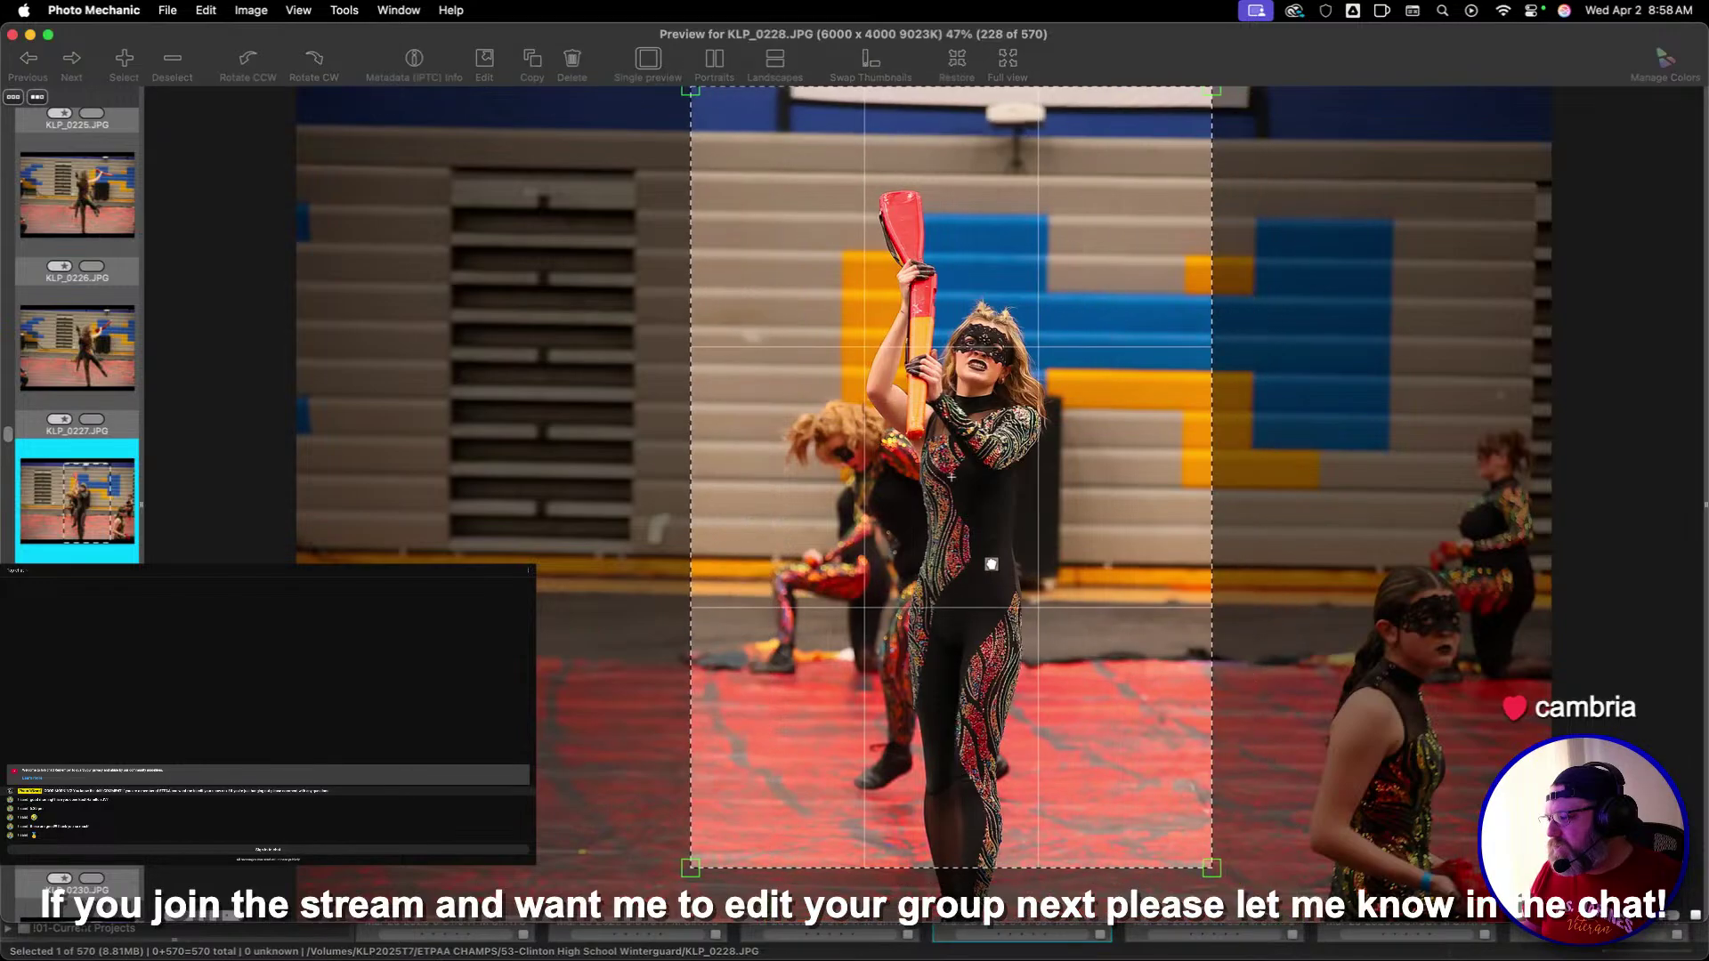
Review the frames forward from KLP_0228 to KLP_0243
key("Right")
key("Right")
key("Right")
key("Right")
key("Right")
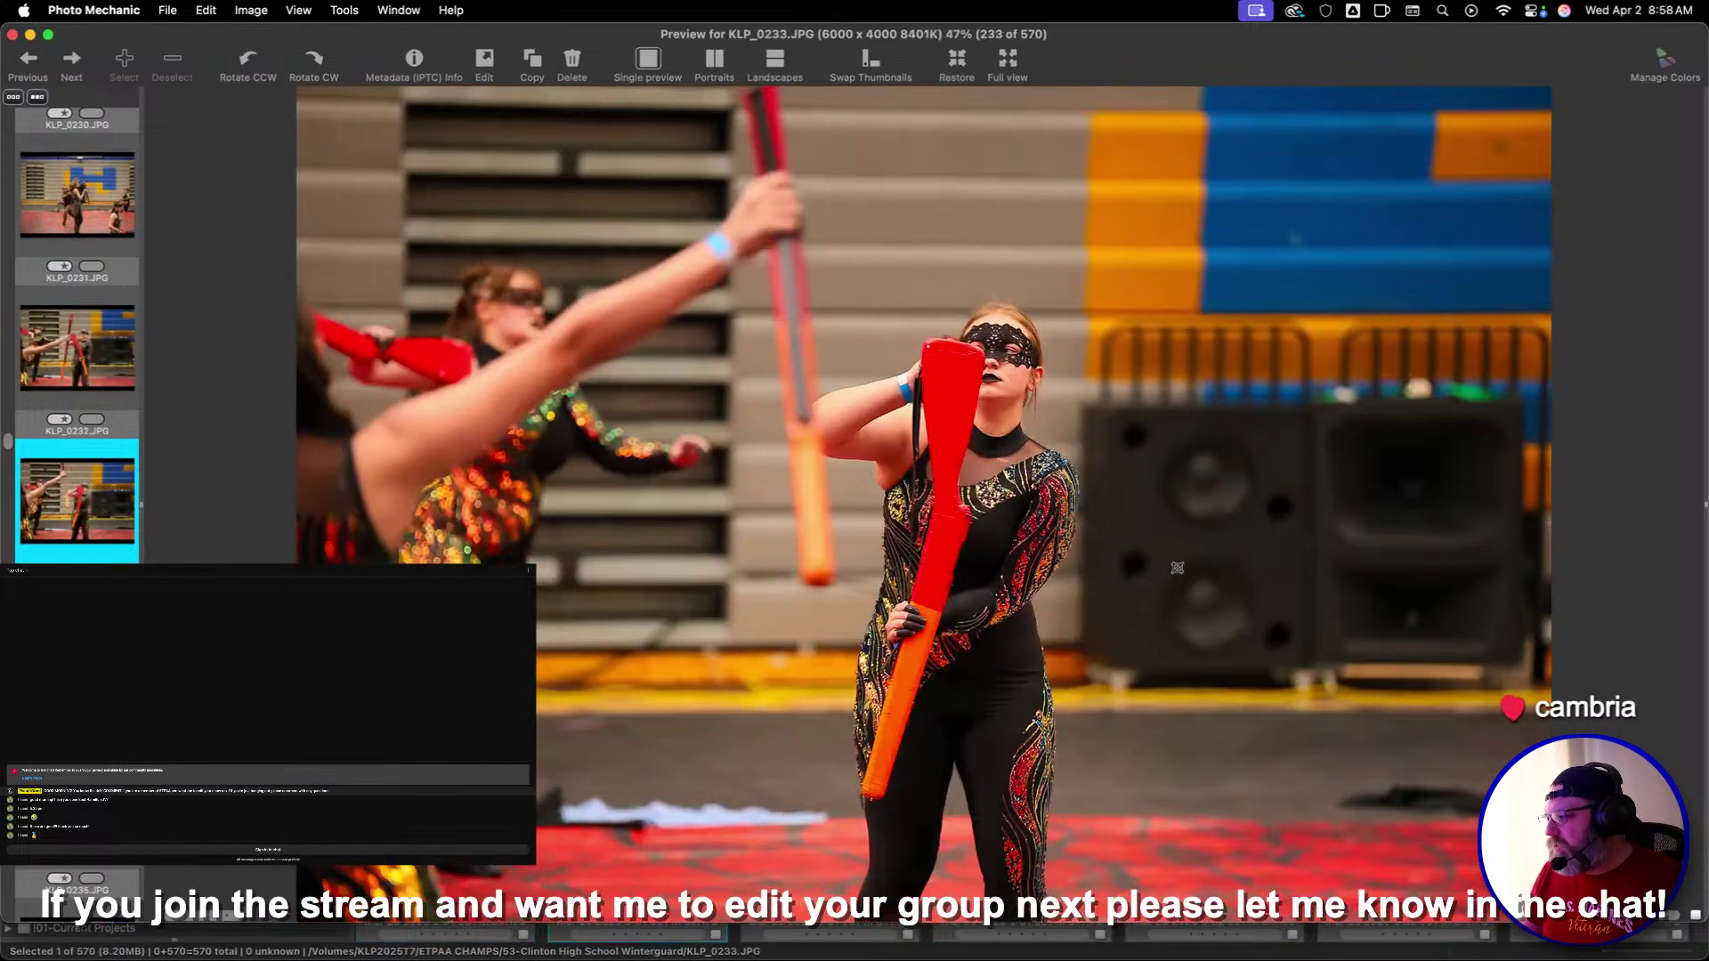
key("Right")
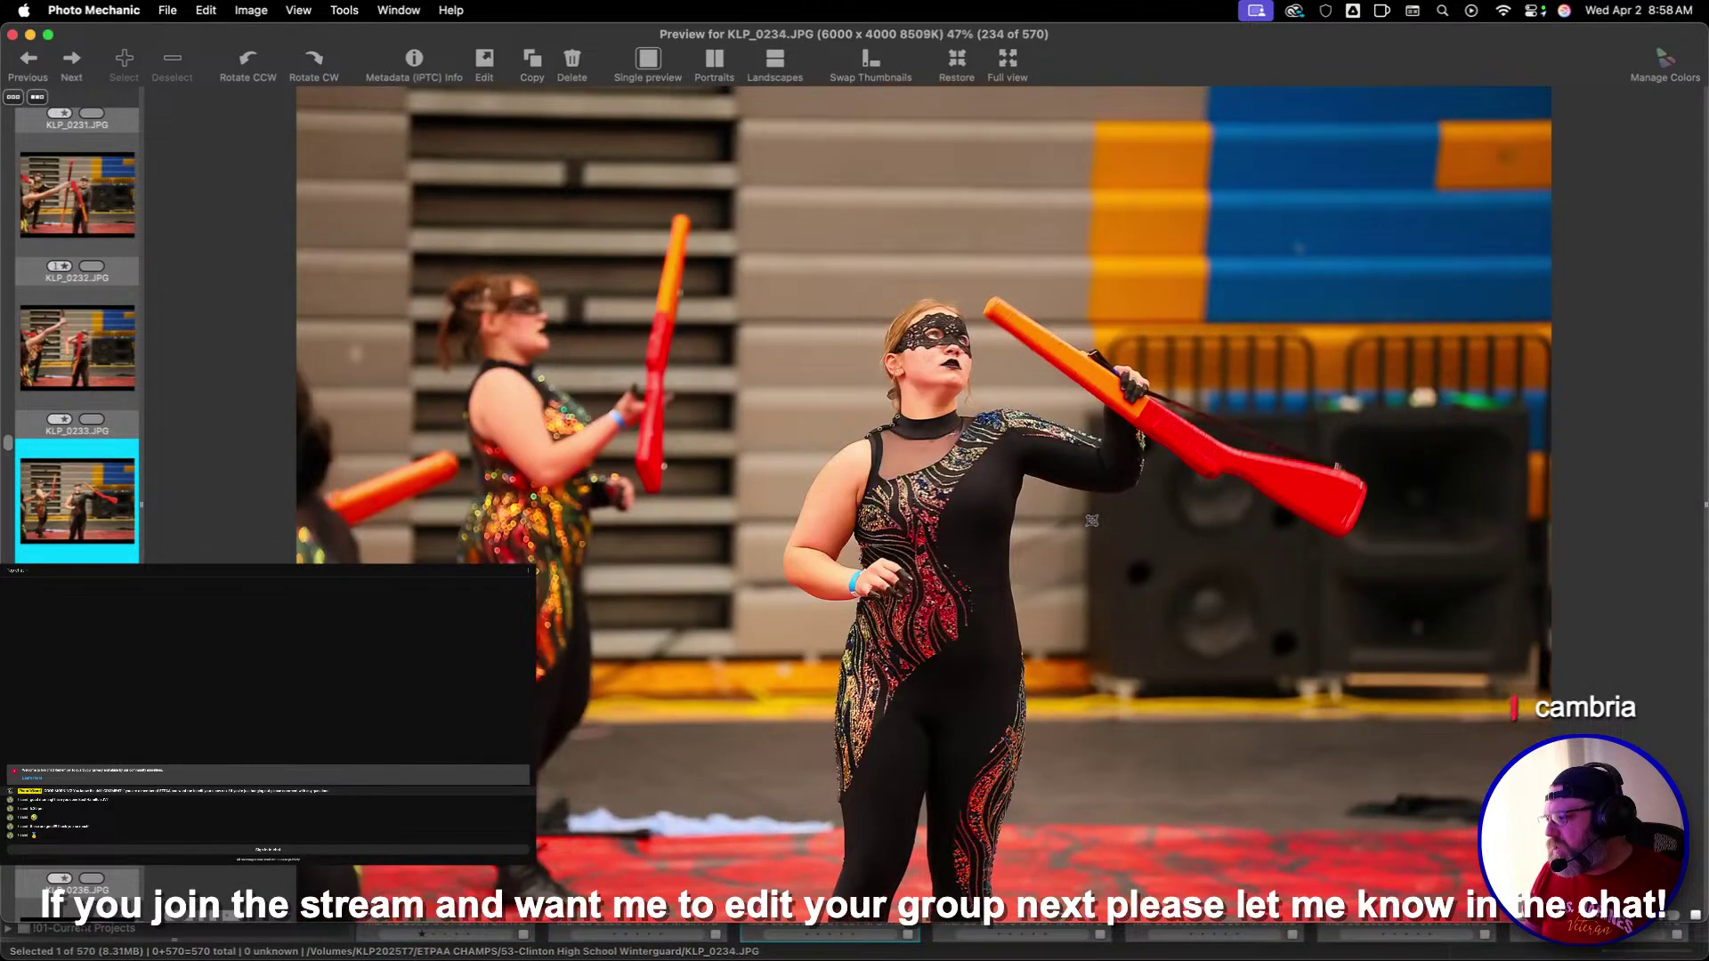
key("Right")
key("Right")
key("Right")
key("Right")
key("Right")
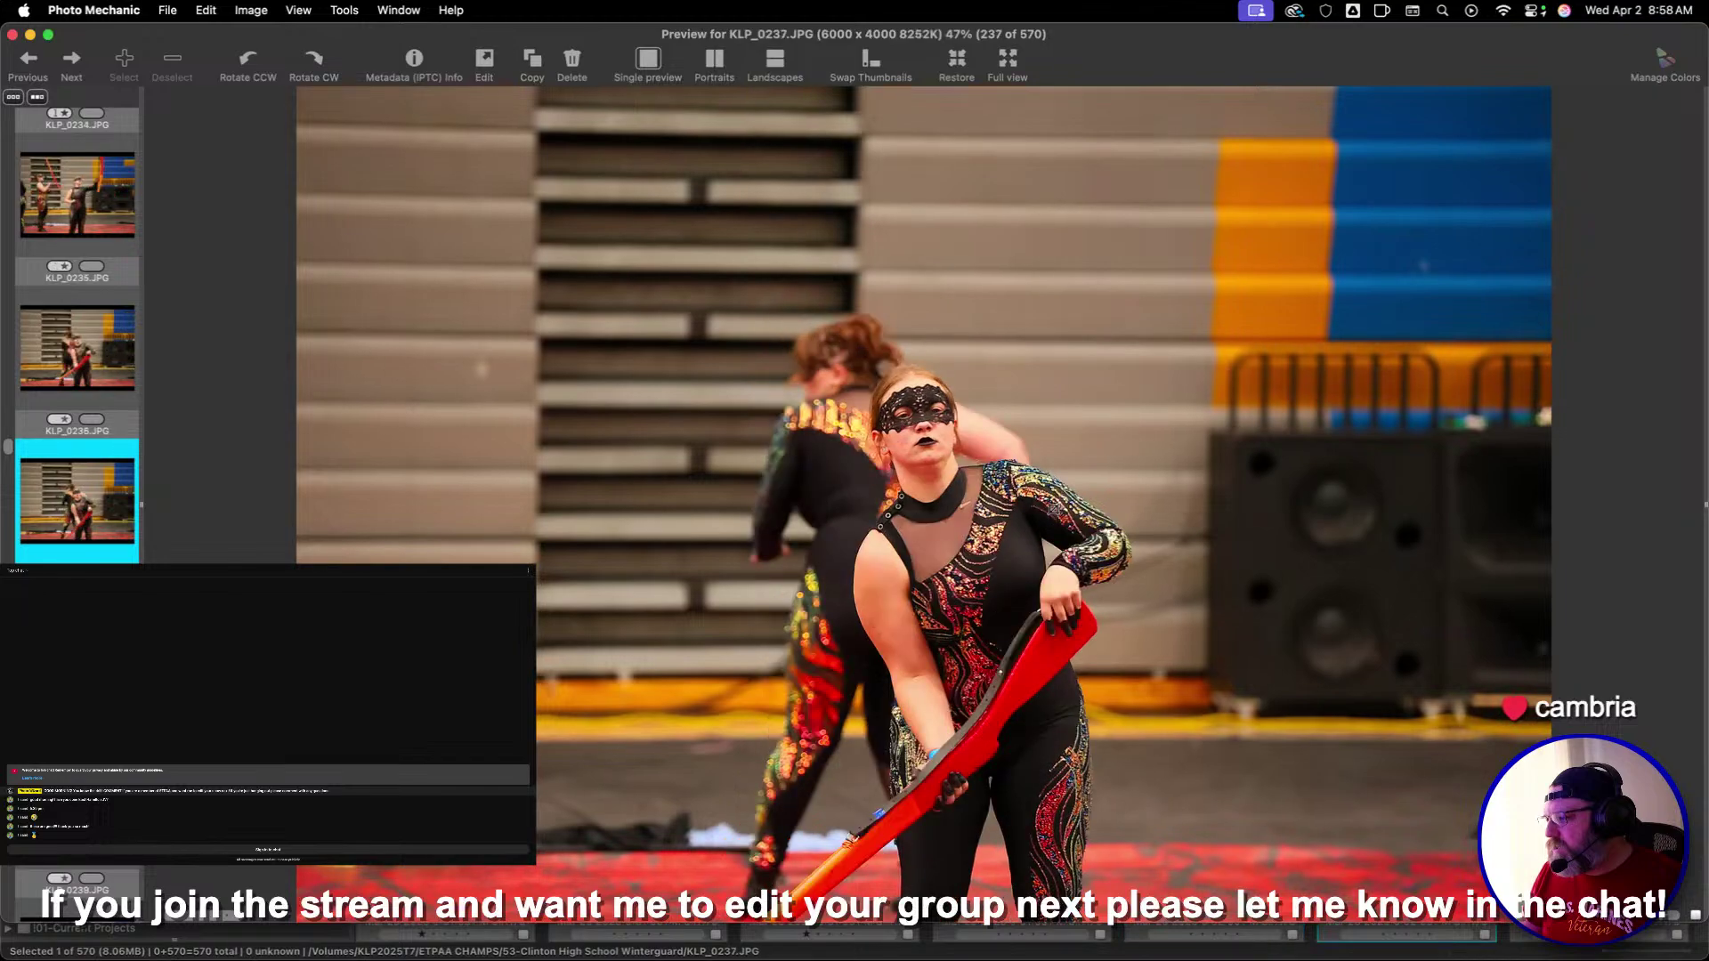
key("Right")
key("Right")
key("Right")
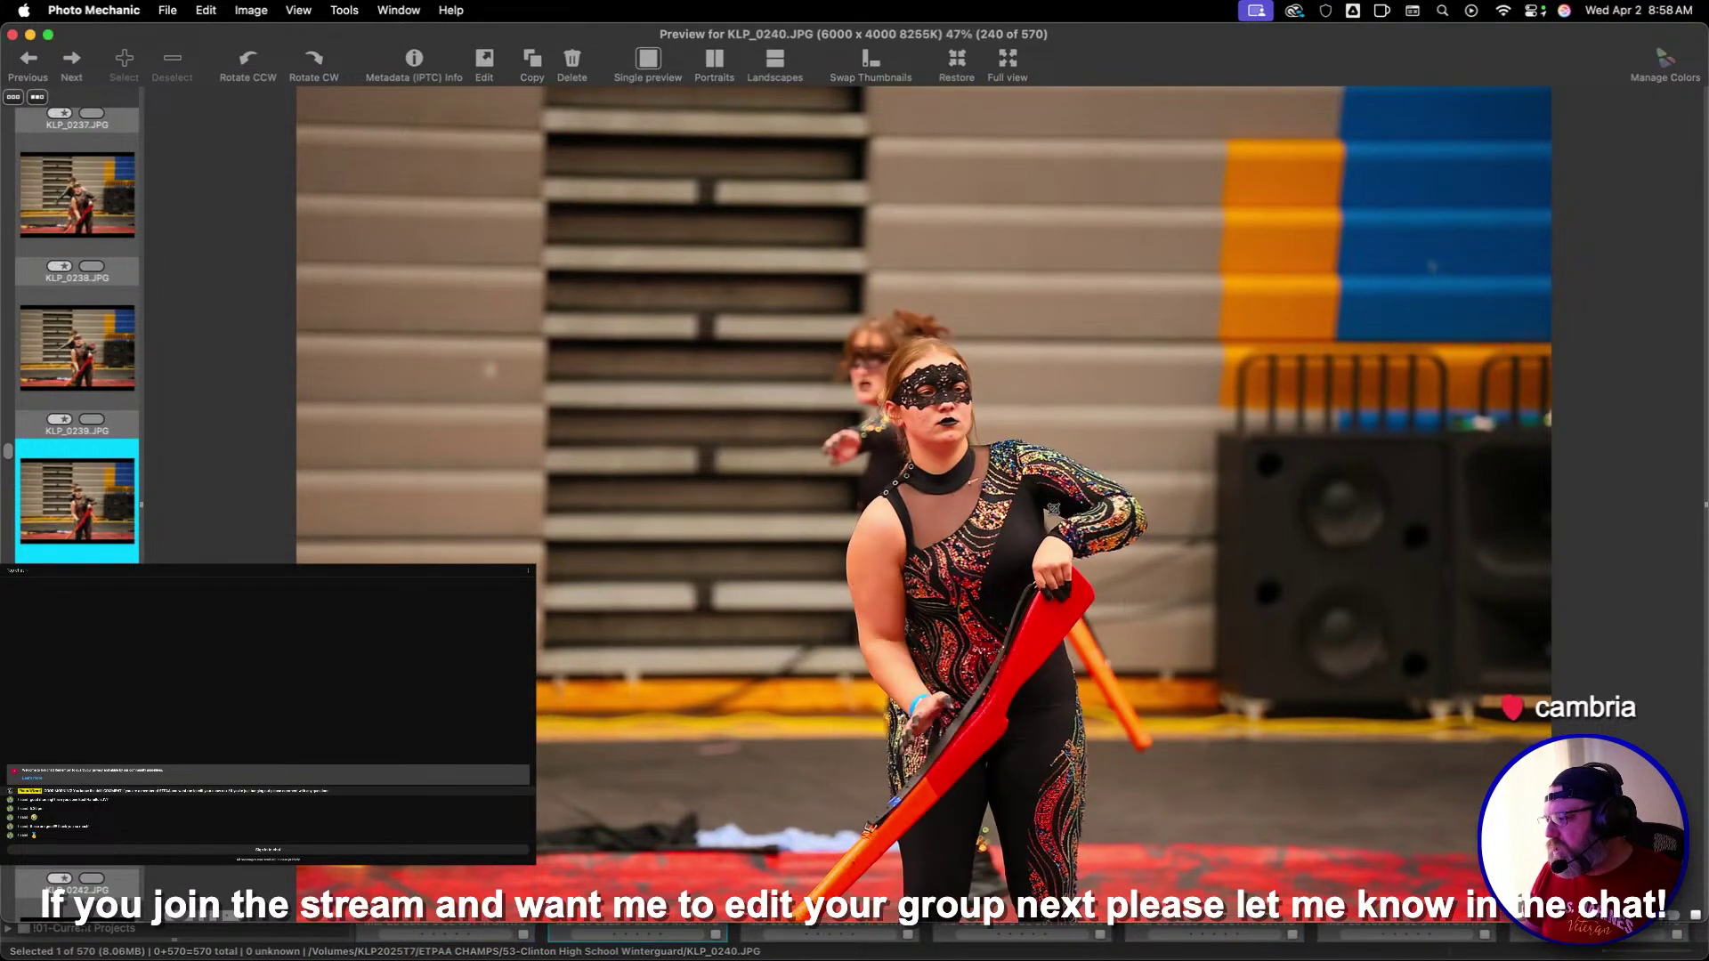
key("Right")
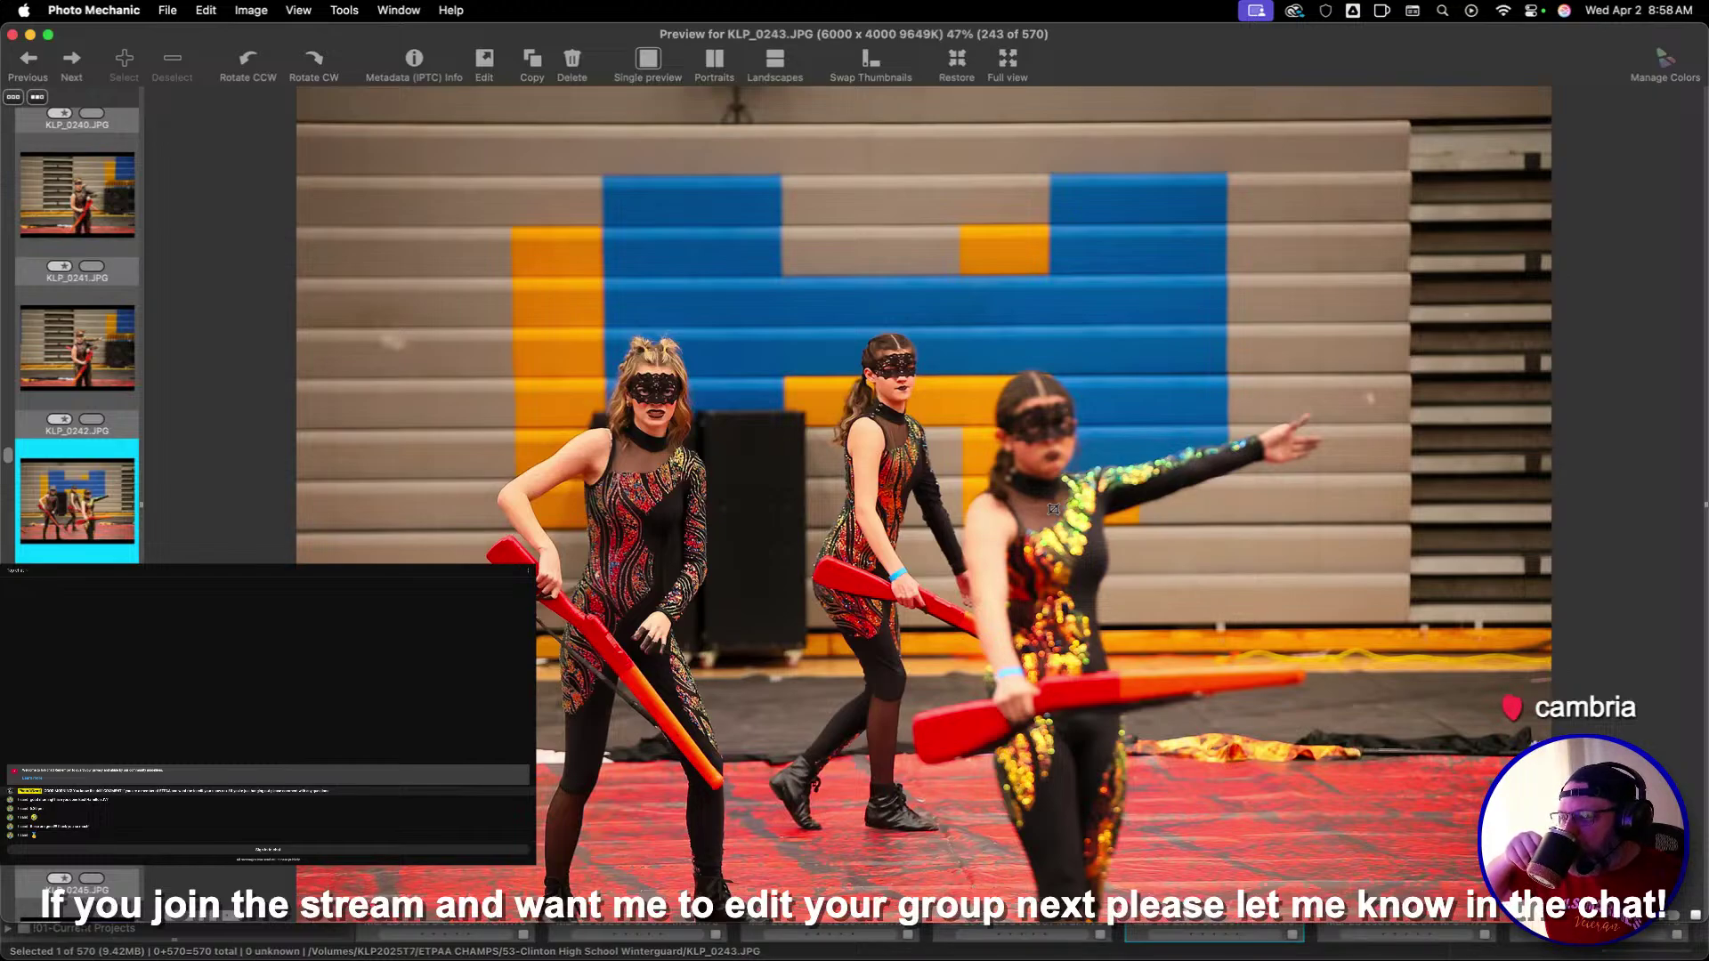
Crop KLP_0245 in landscape format around the central rifle dancer, cutting her off below the thighs, and adjust the crop's position
key("Right")
key("Right")
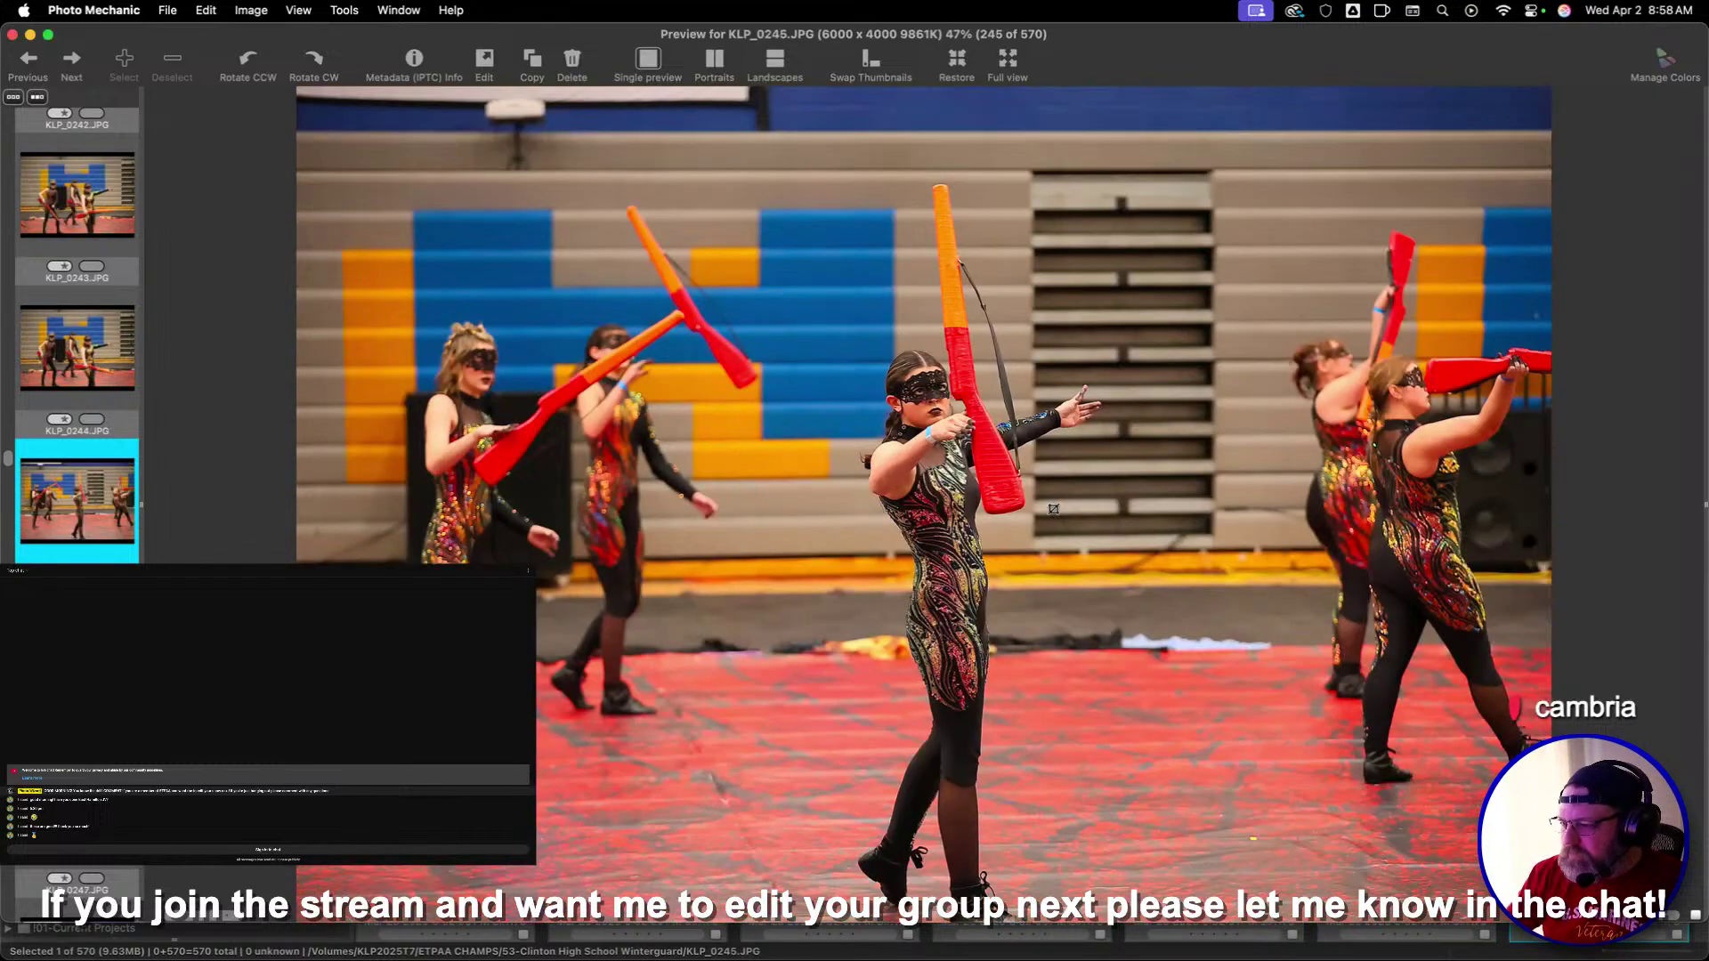
key("Left")
key("Right")
key("c")
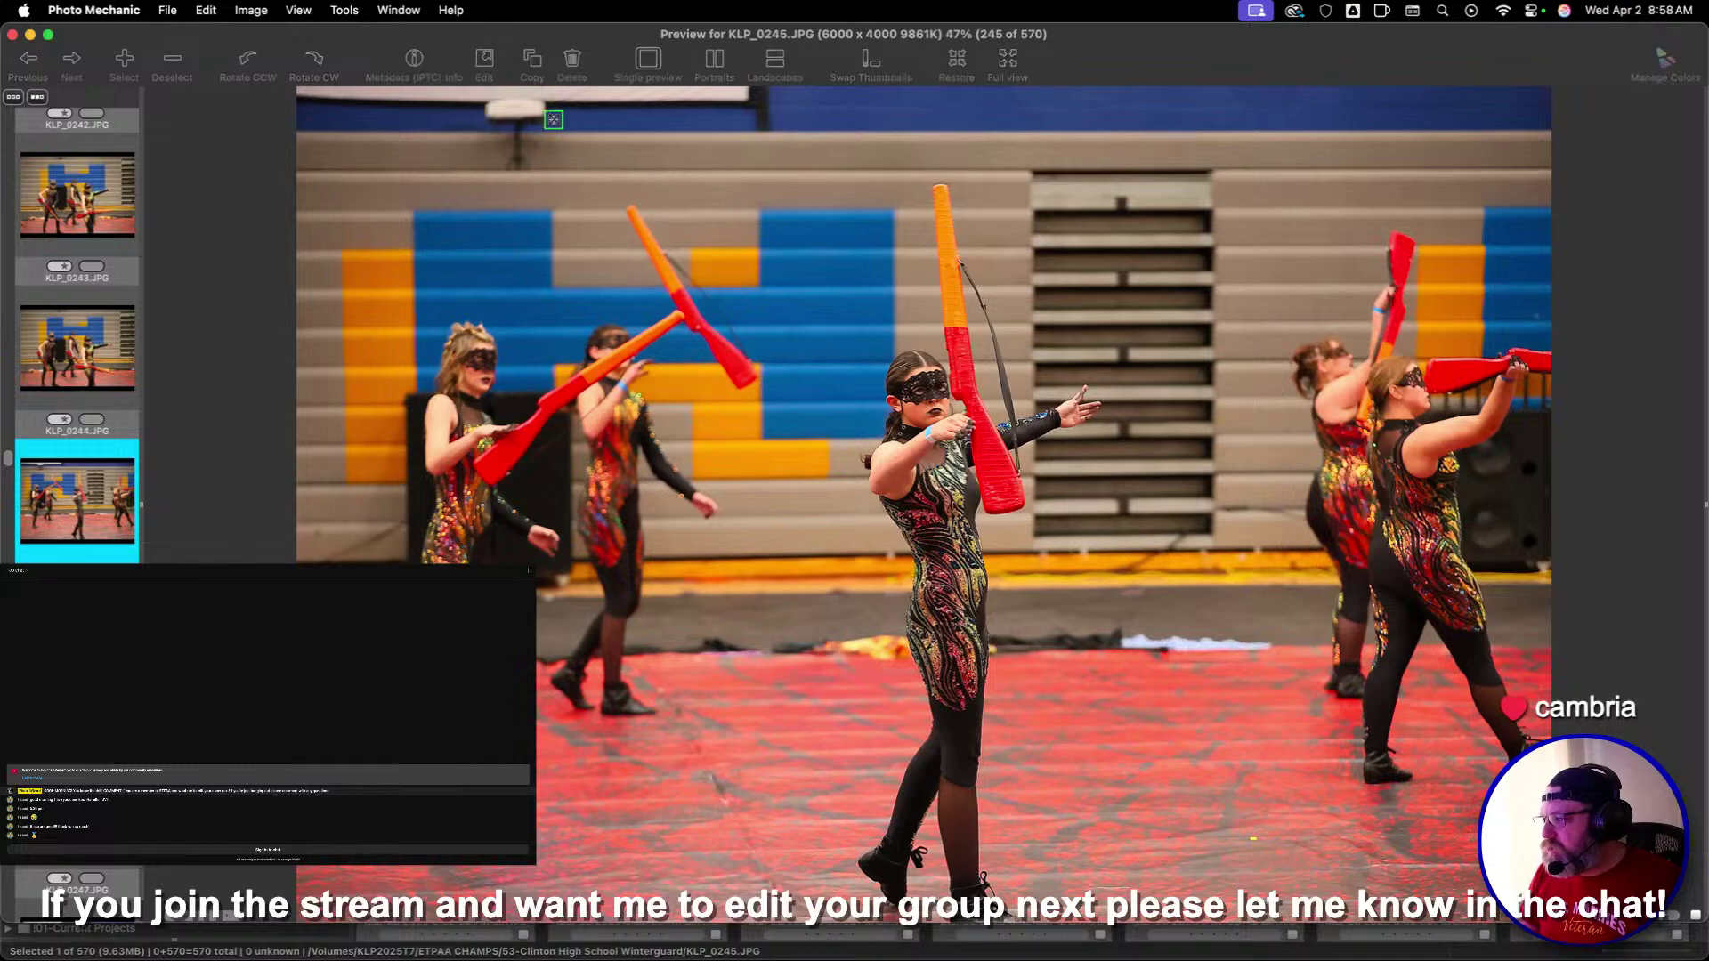
left_click_drag(553, 117, 1407, 689)
left_click_drag(1251, 576, 1192, 614)
Crop KLP_0246 and KLP_0247 in landscape format around the central rifle dancer and reposition the KLP_0247 crop
key("Right")
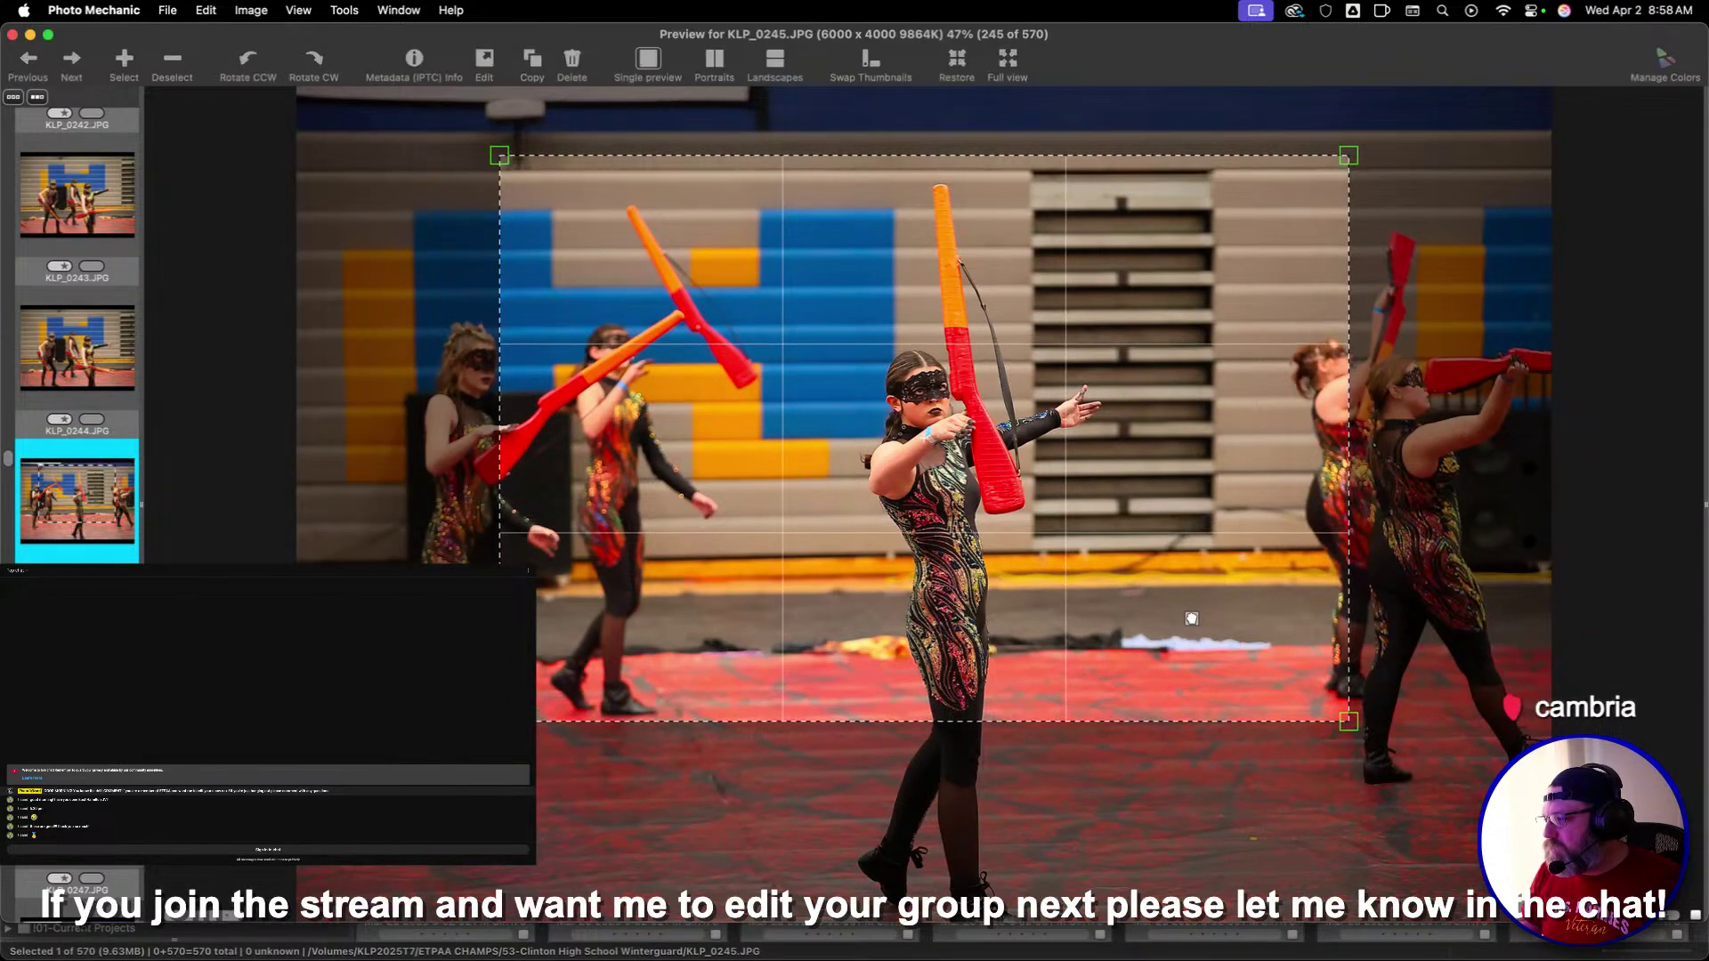
left_click_drag(579, 229, 1216, 614)
key("Right")
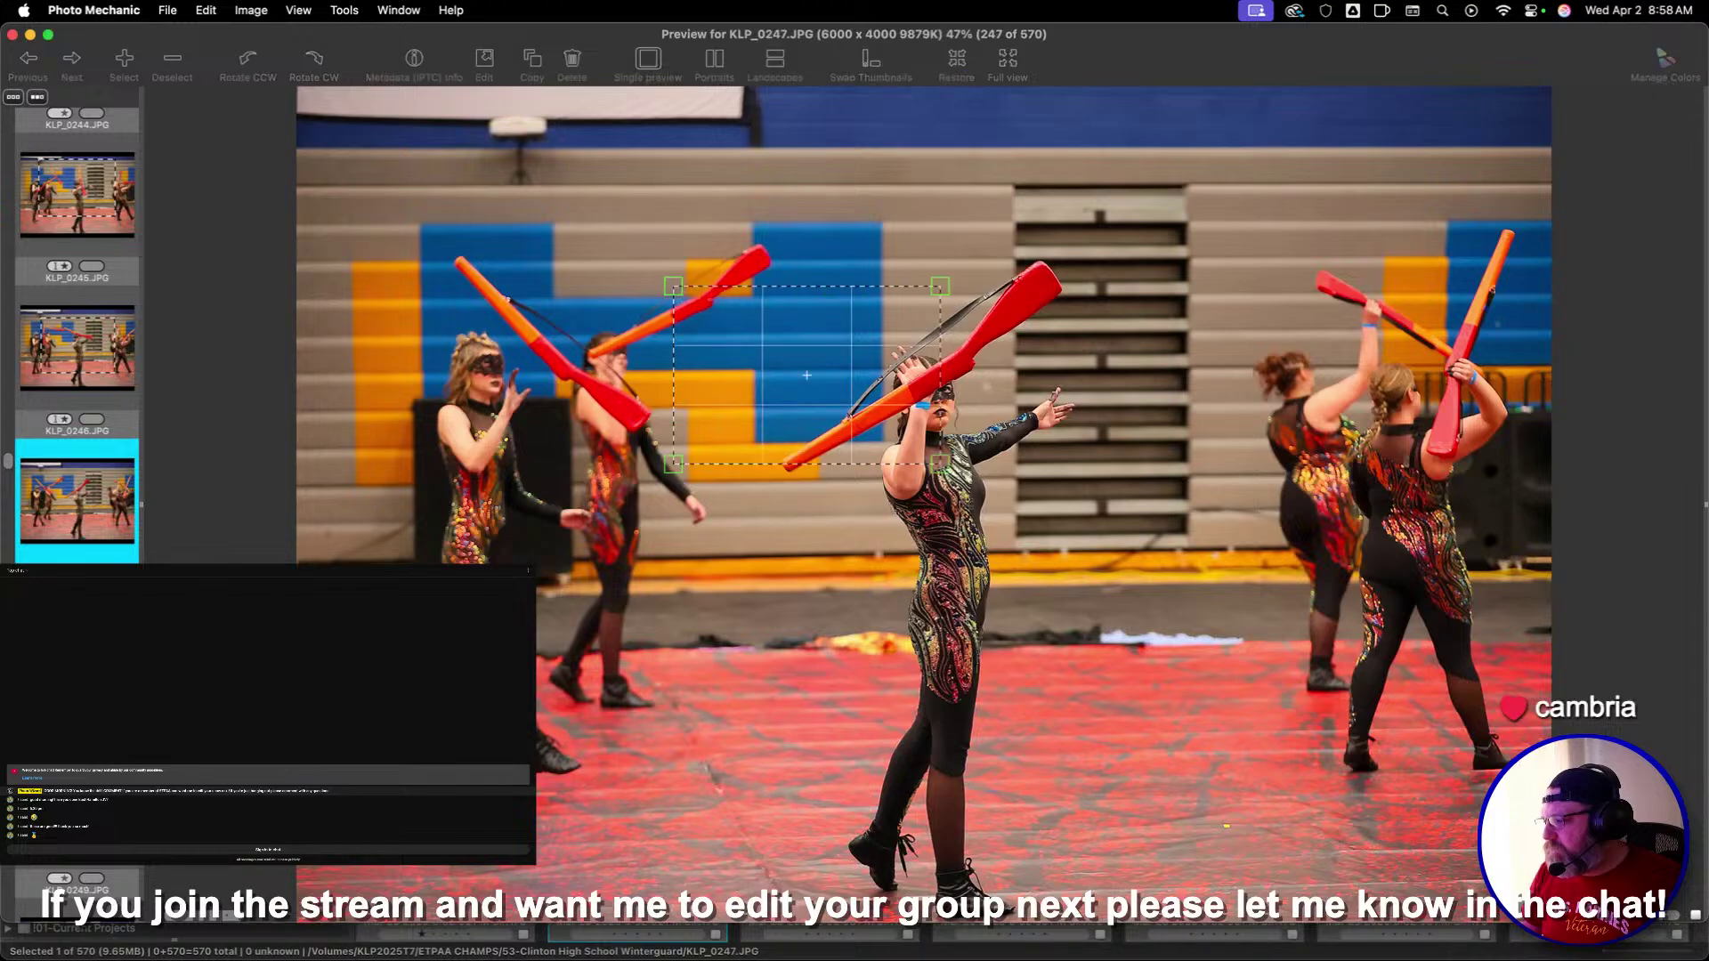
key("c")
left_click_drag(627, 254, 1370, 748)
left_click_drag(1174, 660, 1117, 643)
key("Return")
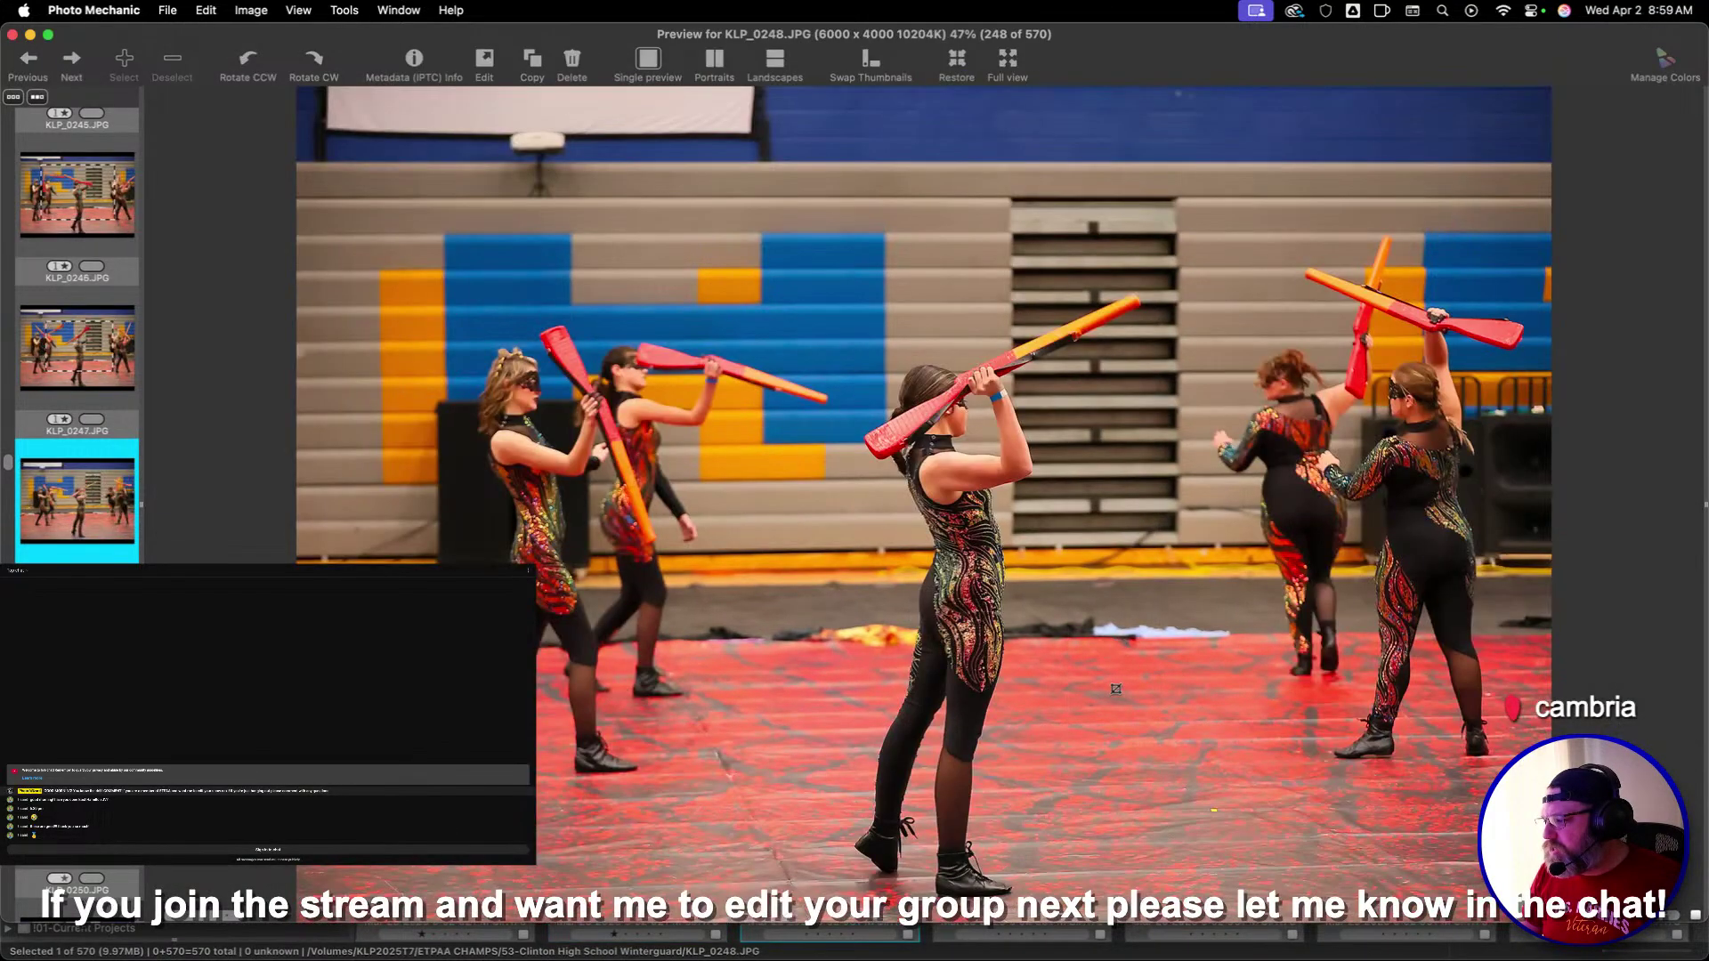
Review the frames forward from KLP_0248 to KLP_0256
key("Right")
key("Right")
key("Right")
key("Right")
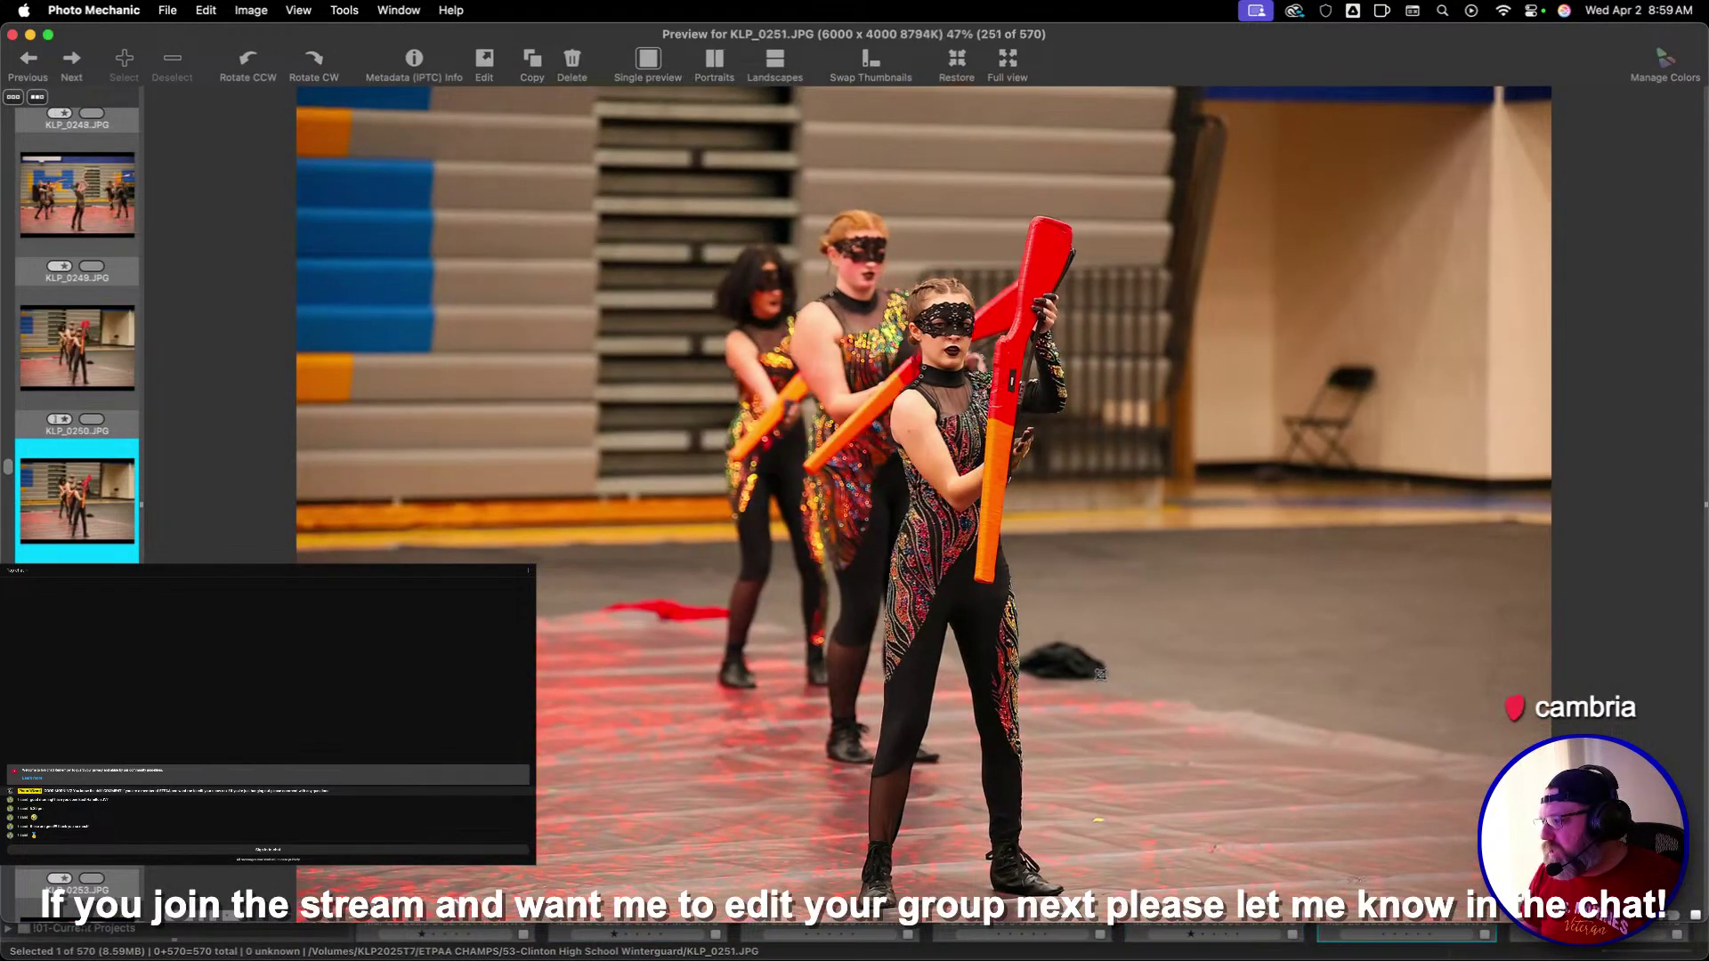
key("Right")
key("Right")
key("Right")
key("Right")
key("Right")
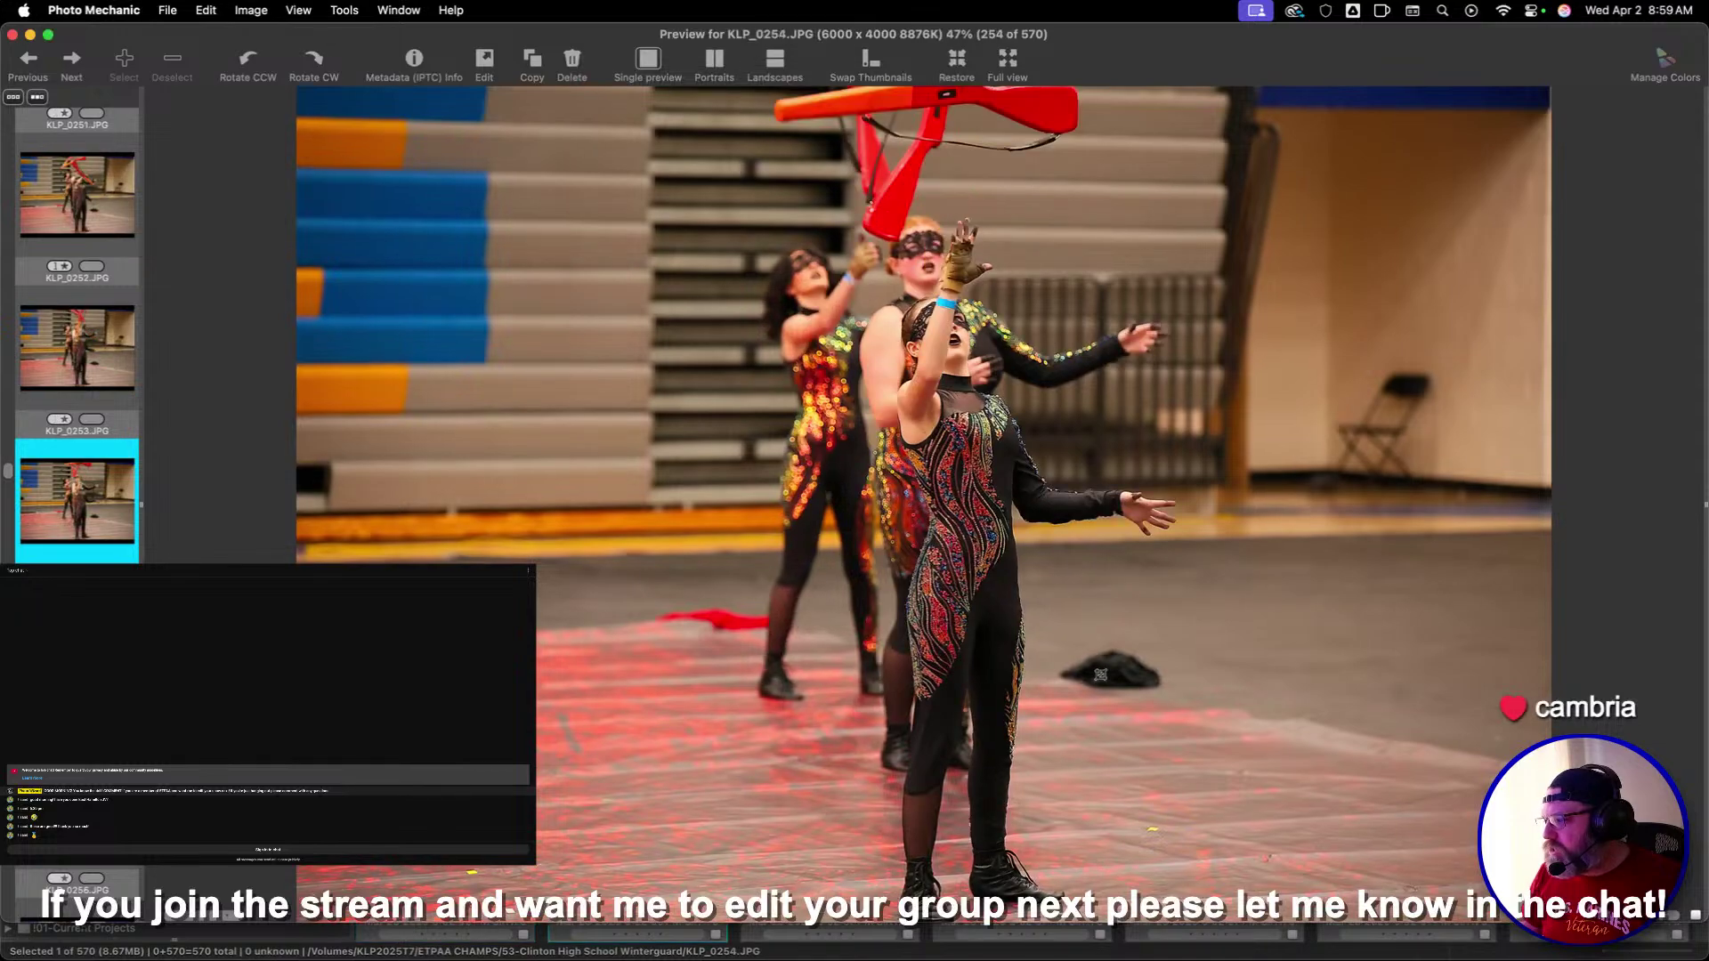
Crop KLP_0257 in landscape format around the upper bodies and rifles of the three performers, and shift the crop to center them
key("Right")
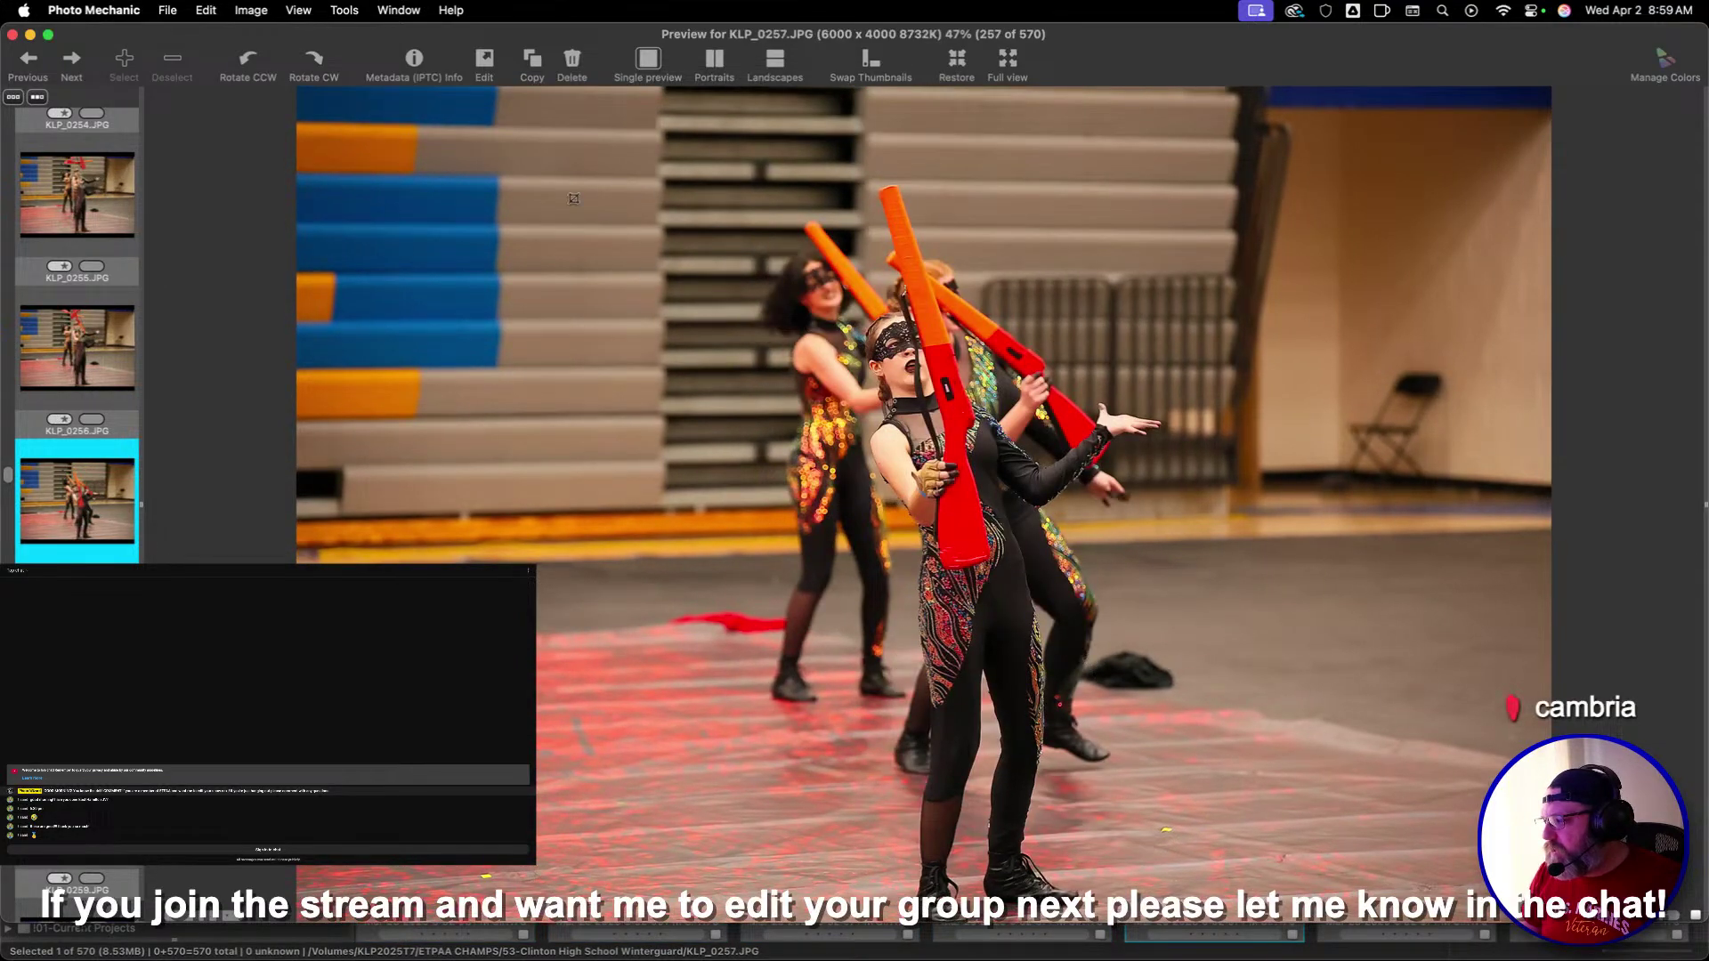
left_click_drag(524, 145, 1241, 622)
left_click_drag(1044, 474, 1103, 499)
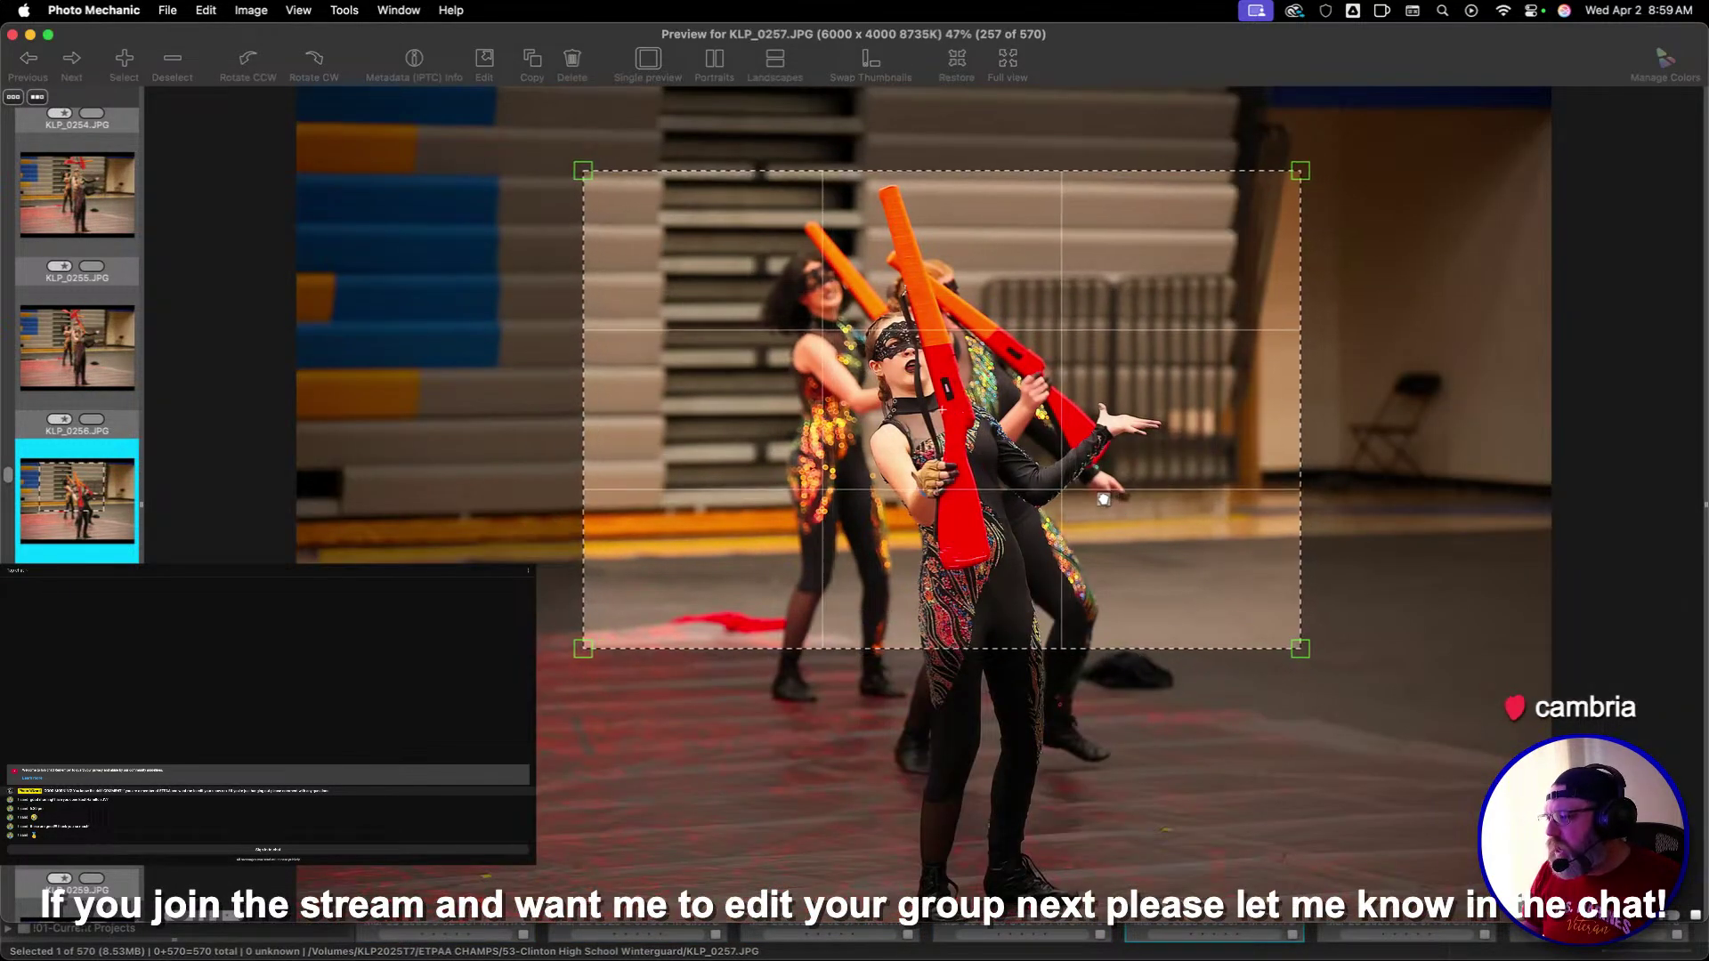
Crop KLP_0258 in landscape format around the upper bodies and rifles of the three performers, and shift the crop's position
key("Right")
key("Right")
key("Left")
left_click_drag(562, 168, 1265, 639)
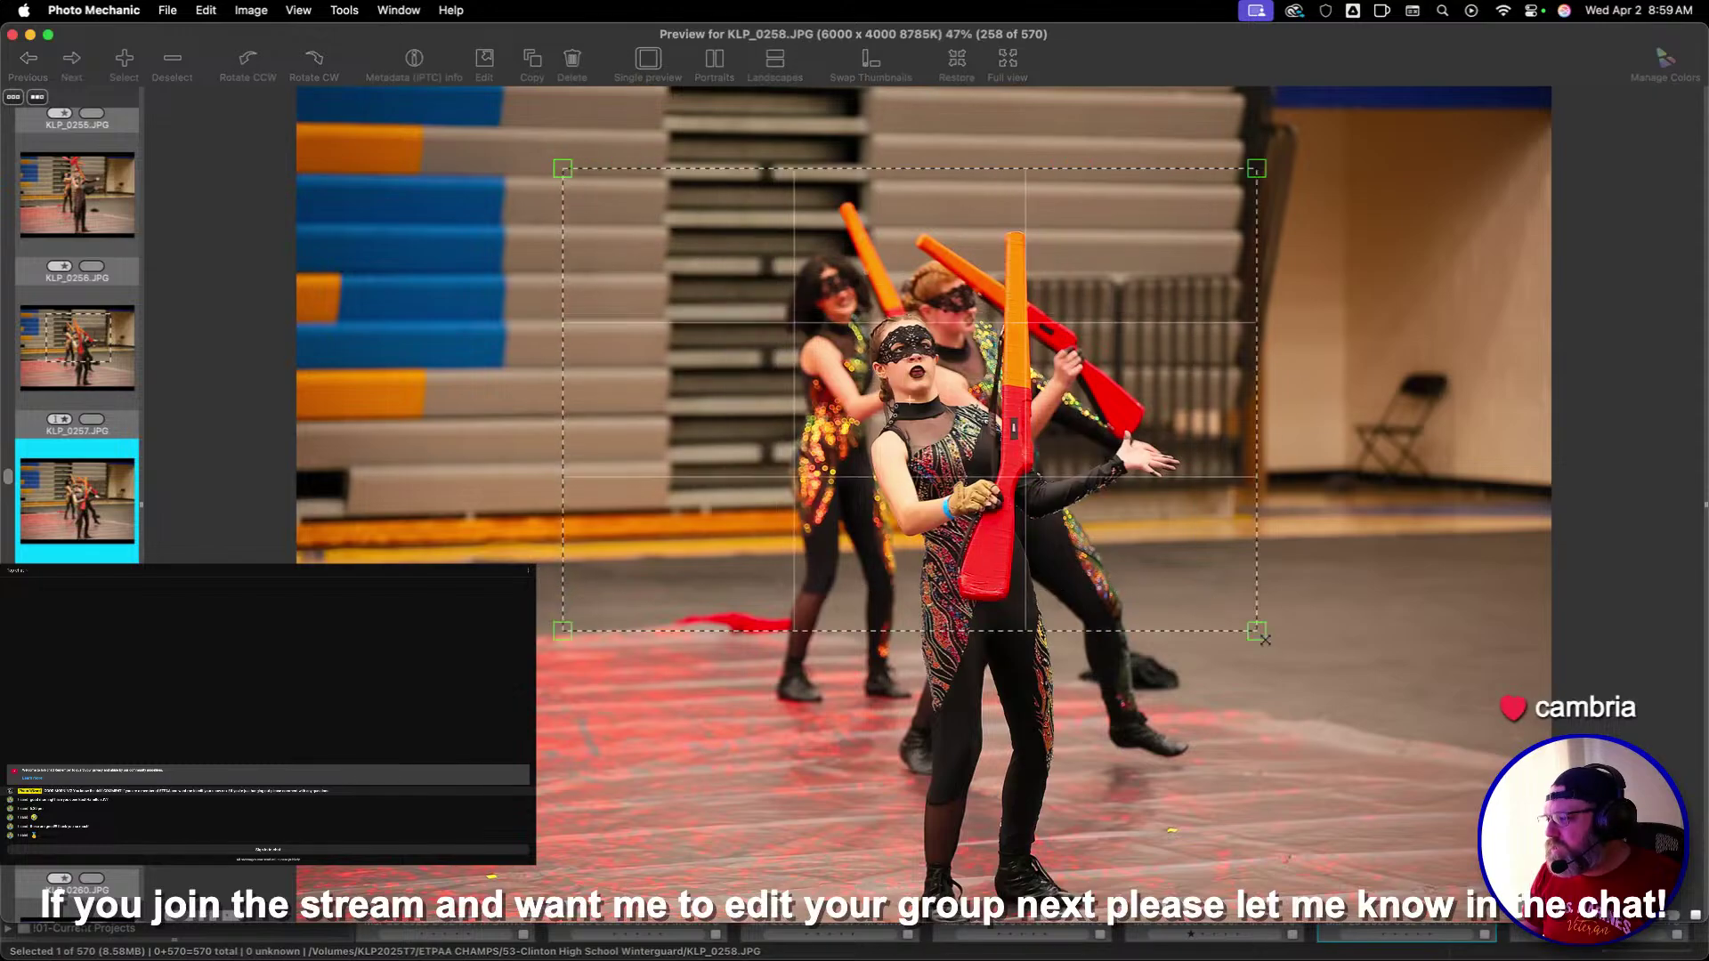
left_click_drag(1182, 564, 1220, 591)
Look ahead through the frames from KLP_0259 to KLP_0264
key("Right")
key("Right")
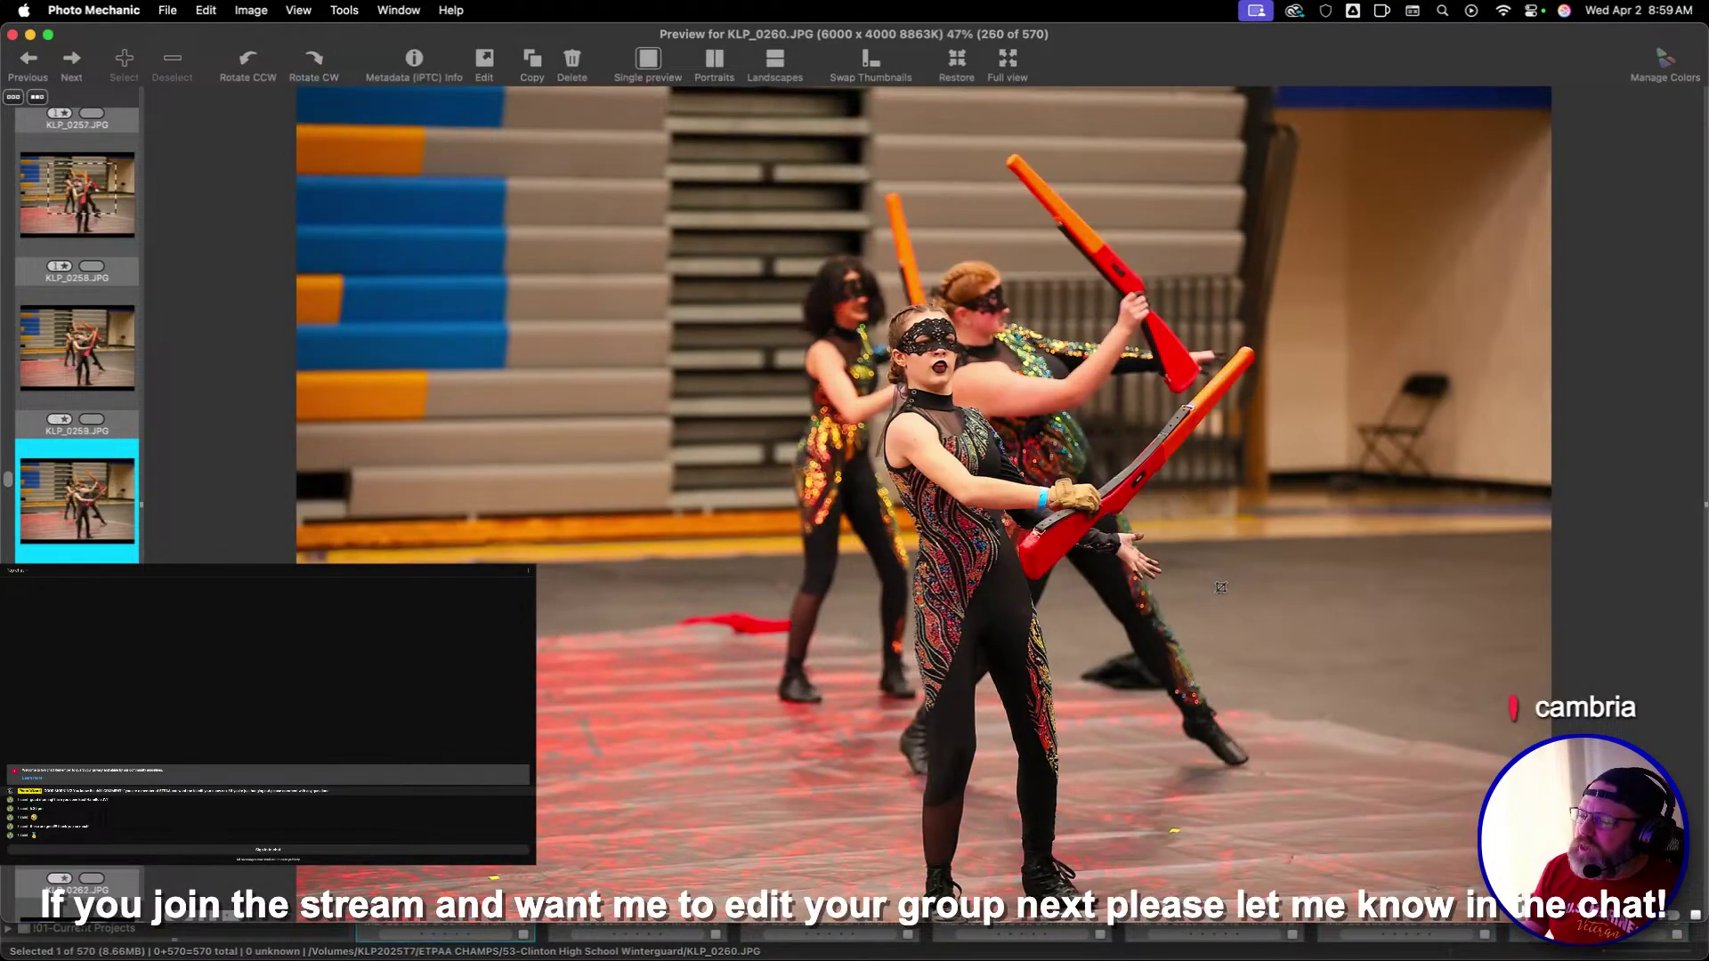
key("Right")
key("Right")
key("Right")
key("Right")
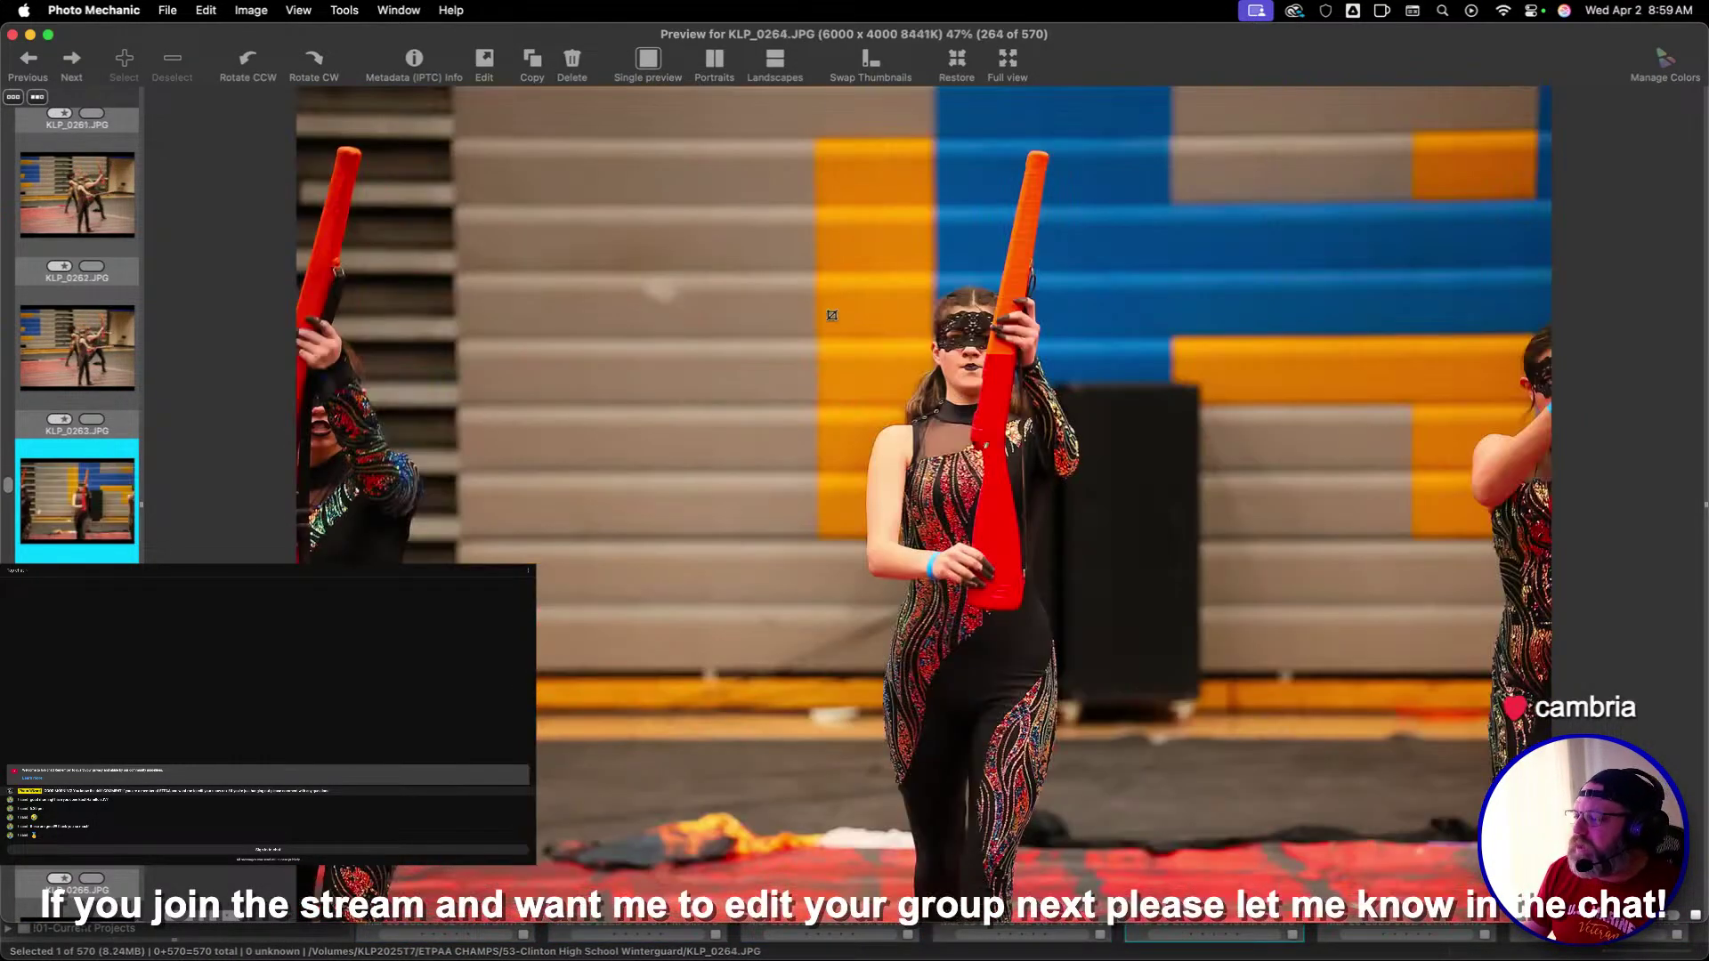
Return to KLP_0259 and crop it in landscape format around the three rifle performers, cutting off the front performer's lower legs
key("Left")
key("Left")
key("Left")
key("Left")
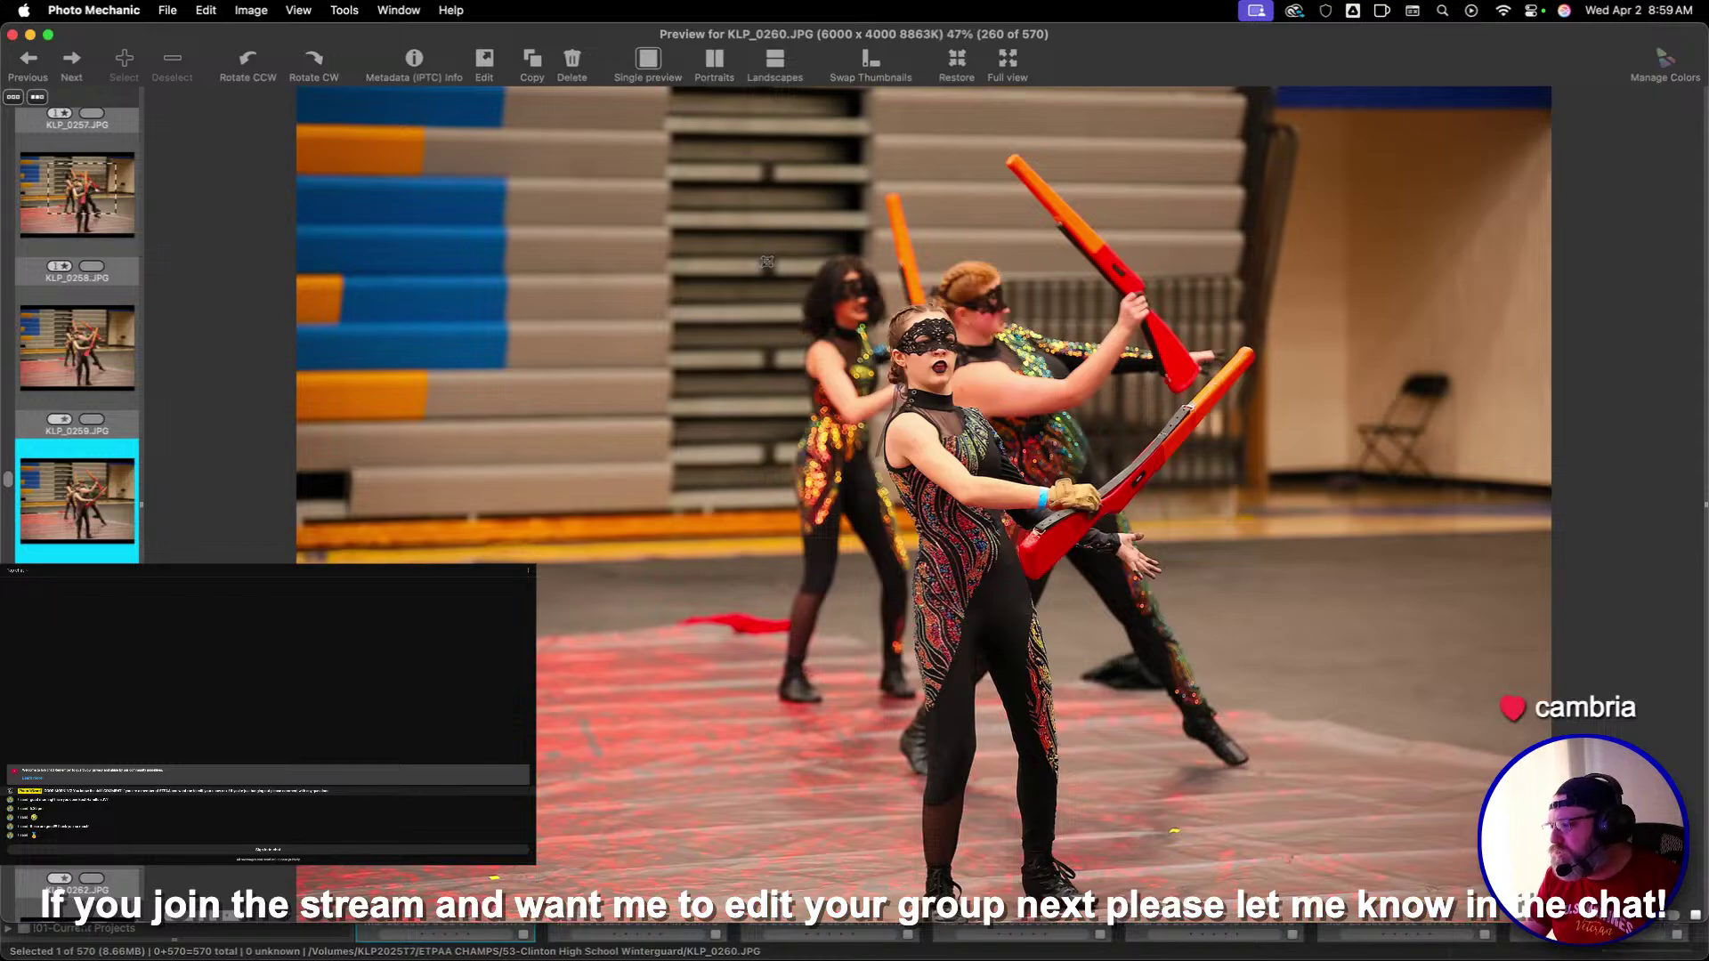
key("Left")
left_click_drag(695, 215, 1410, 671)
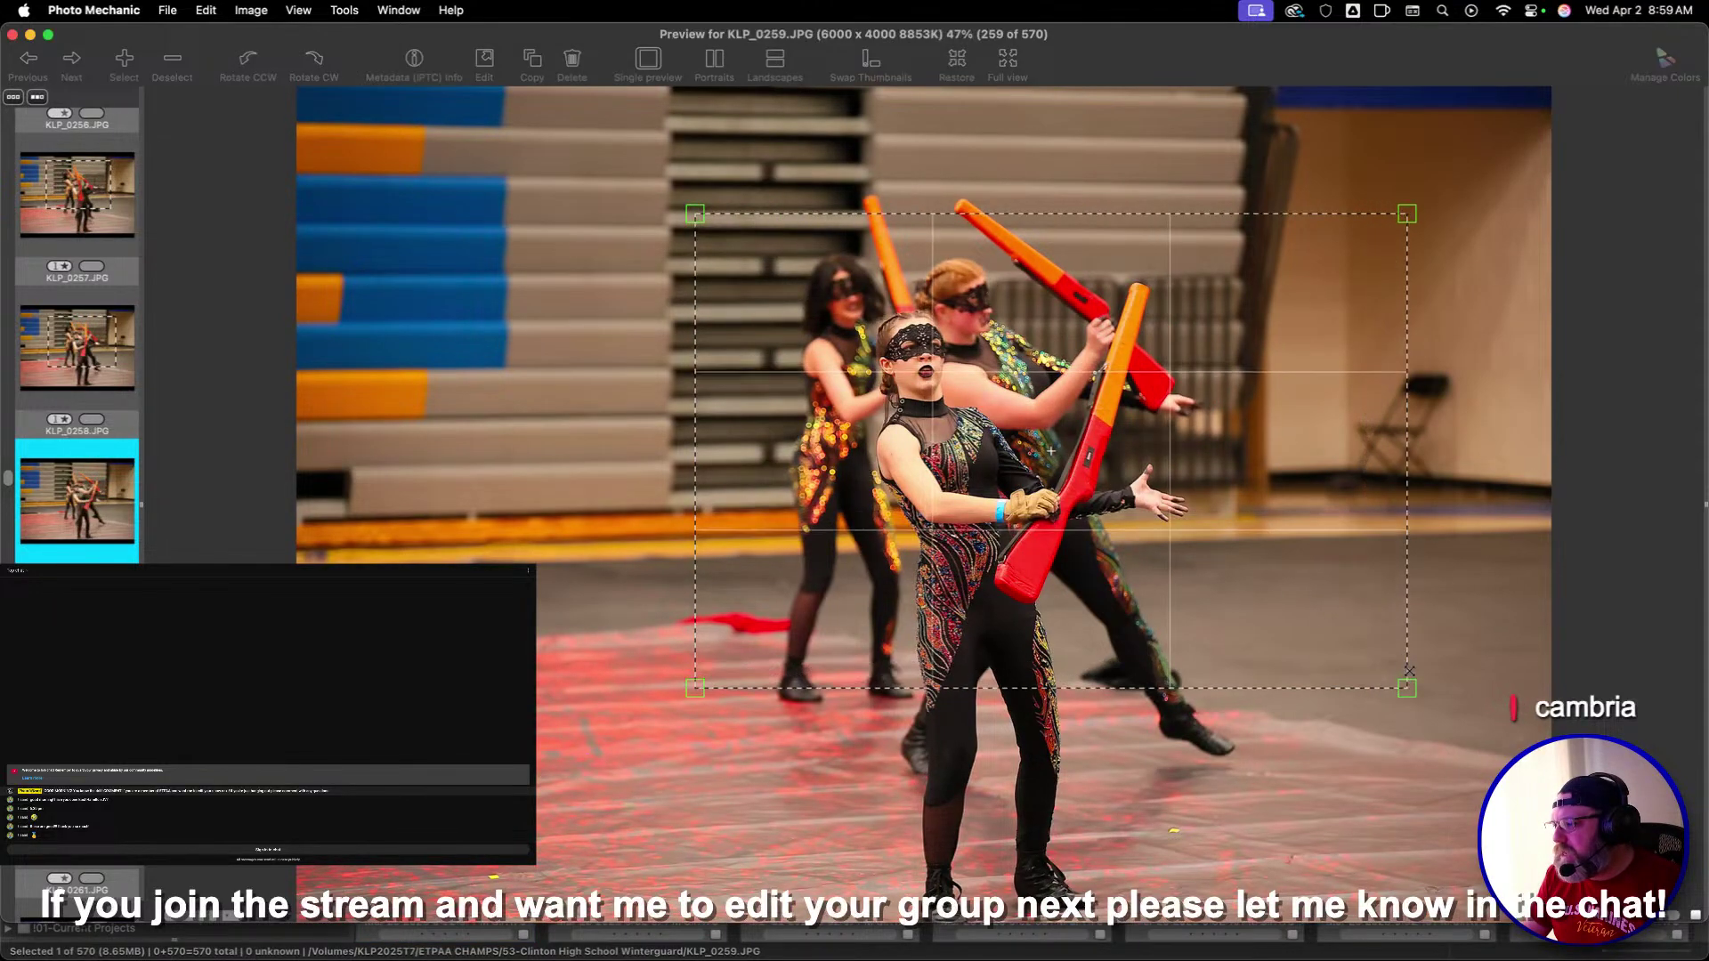
Review the frames from KLP_0260 to KLP_0267, comparing the neighbouring shots of the dancer with the raised rifle
key("Right")
key("Right")
key("Right")
key("Right")
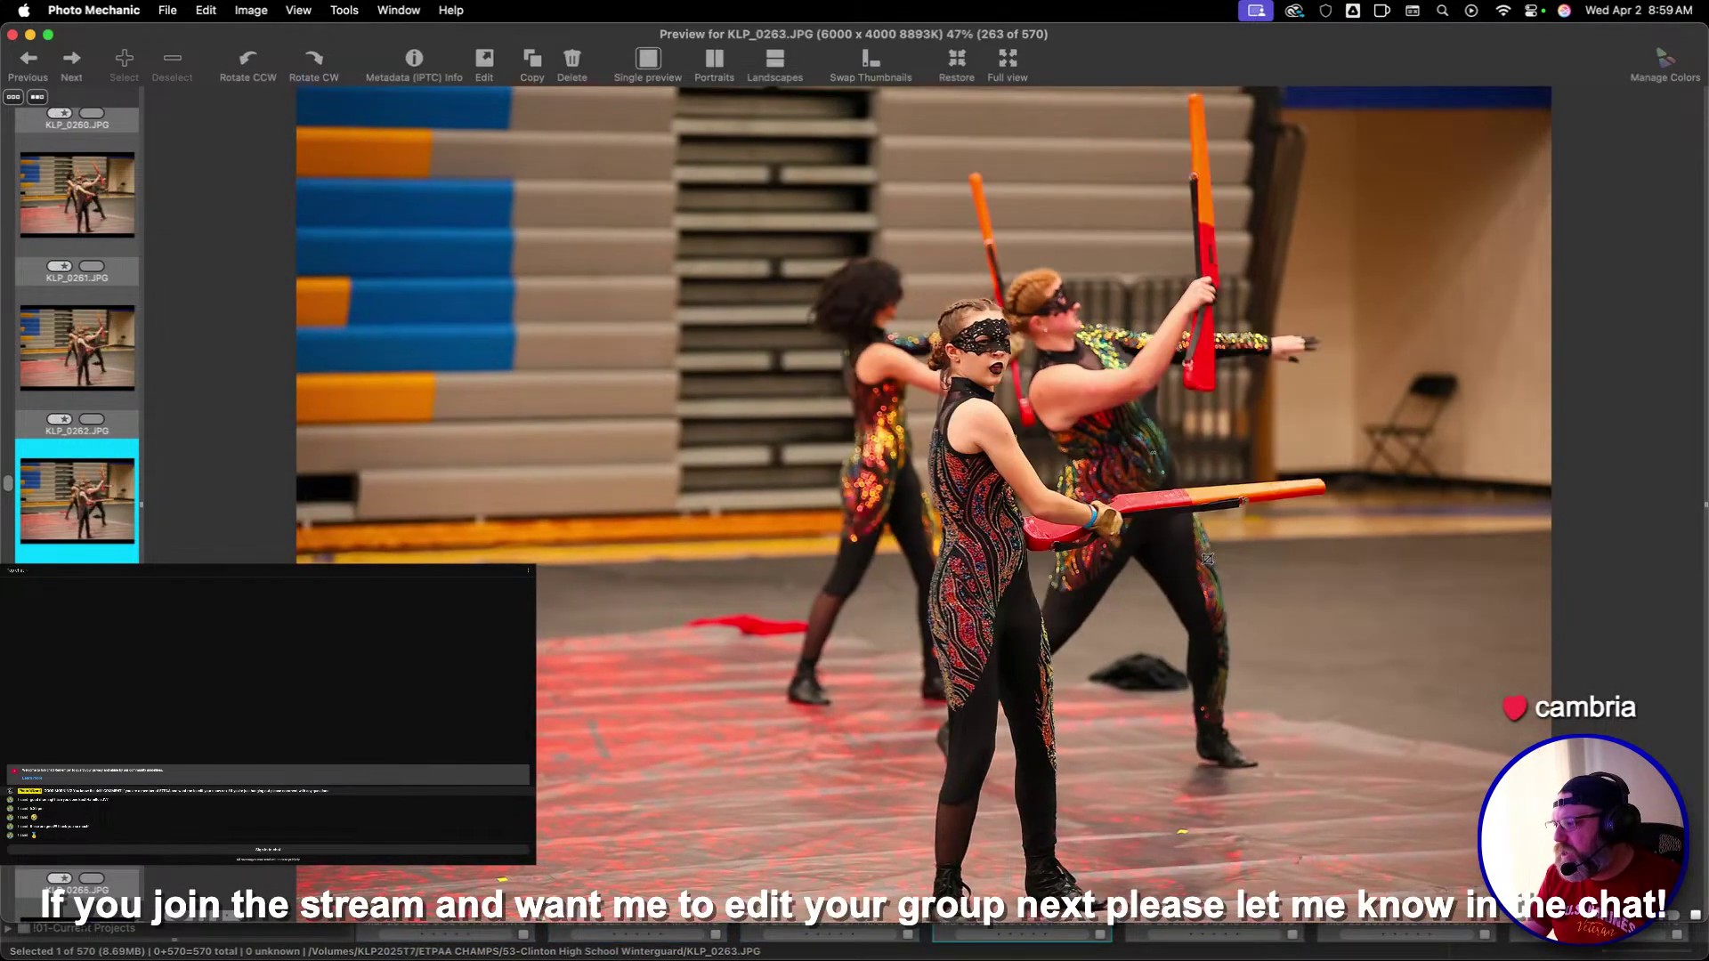
key("Right")
key("Right")
key("Left")
key("Right")
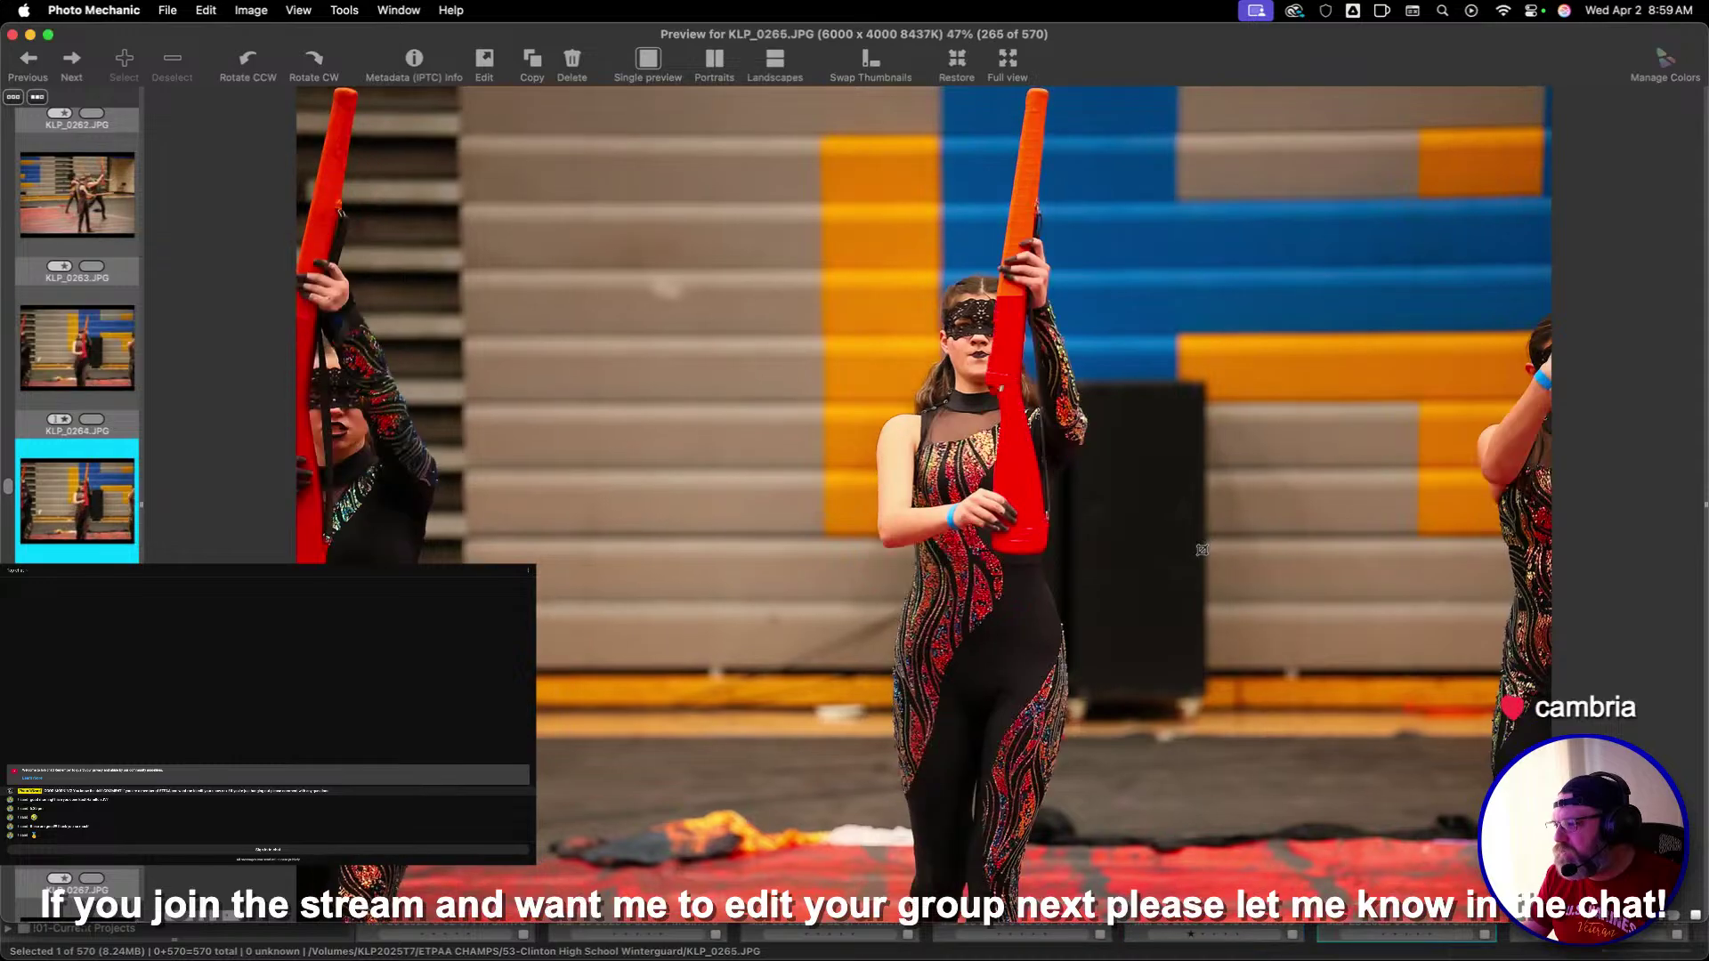
key("Right")
key("Right")
key("Left")
key("Right")
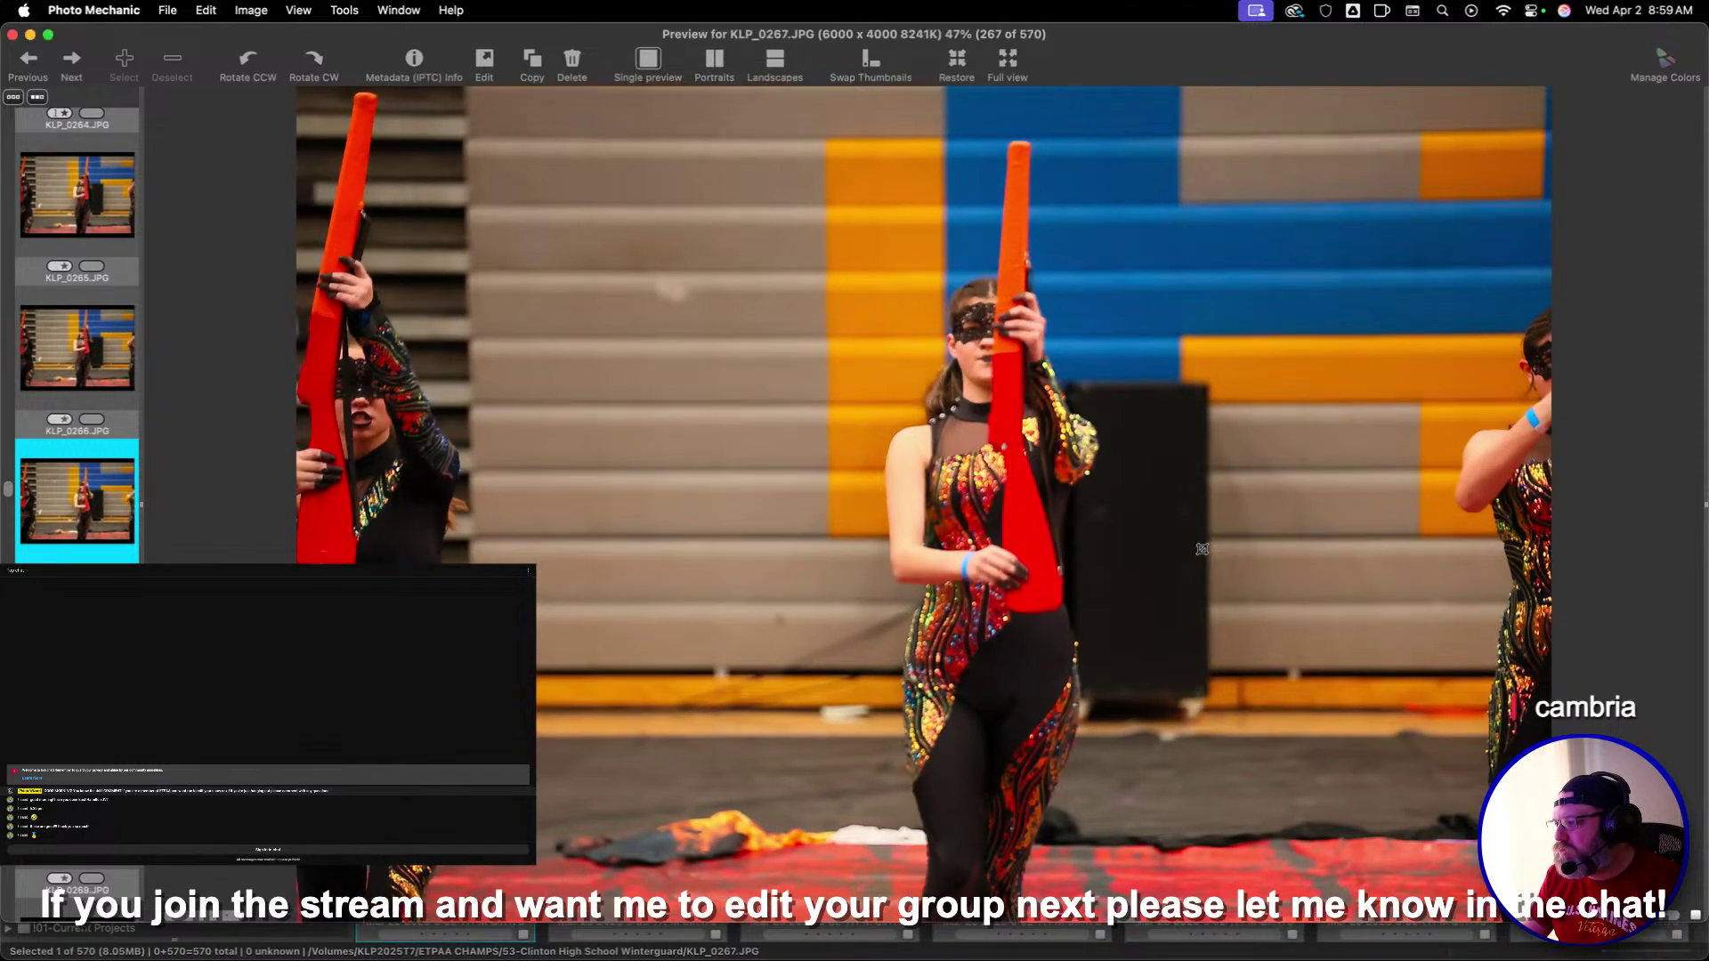
Review the group rifle frames forward from KLP_0268 to KLP_0293
key("Right")
key("Right")
key("Right")
key("Right")
key("Right")
key("Right")
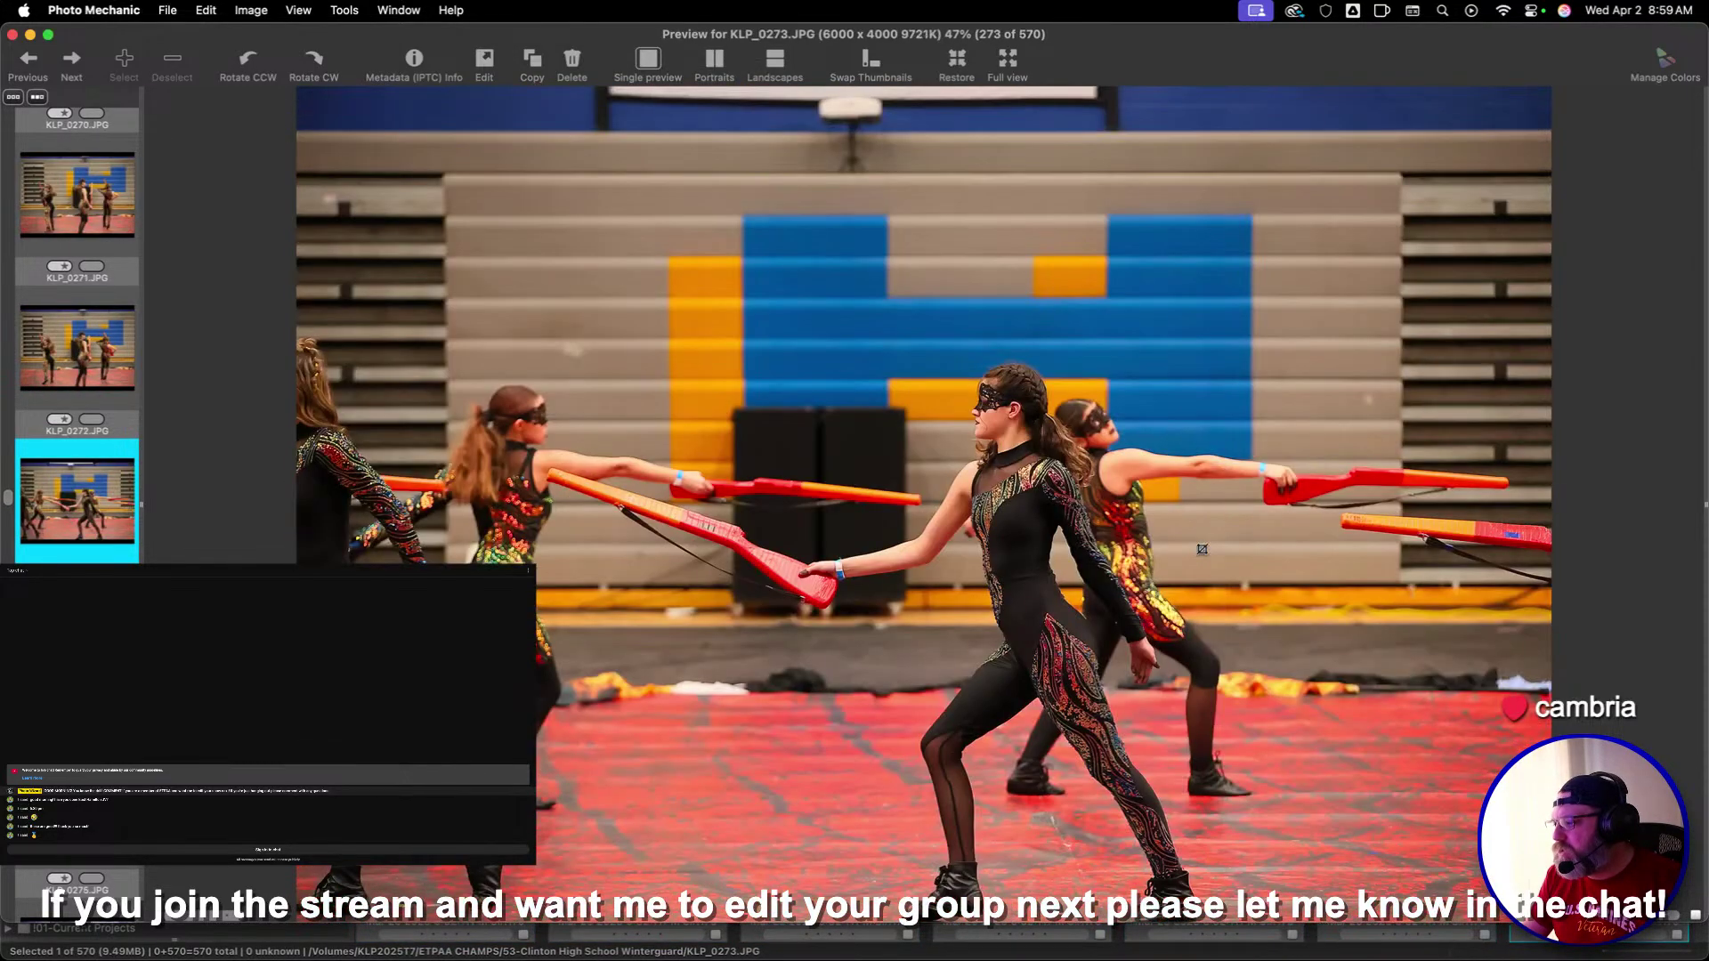
key("Right")
key("Right")
key("Right")
key("Right")
key("Right")
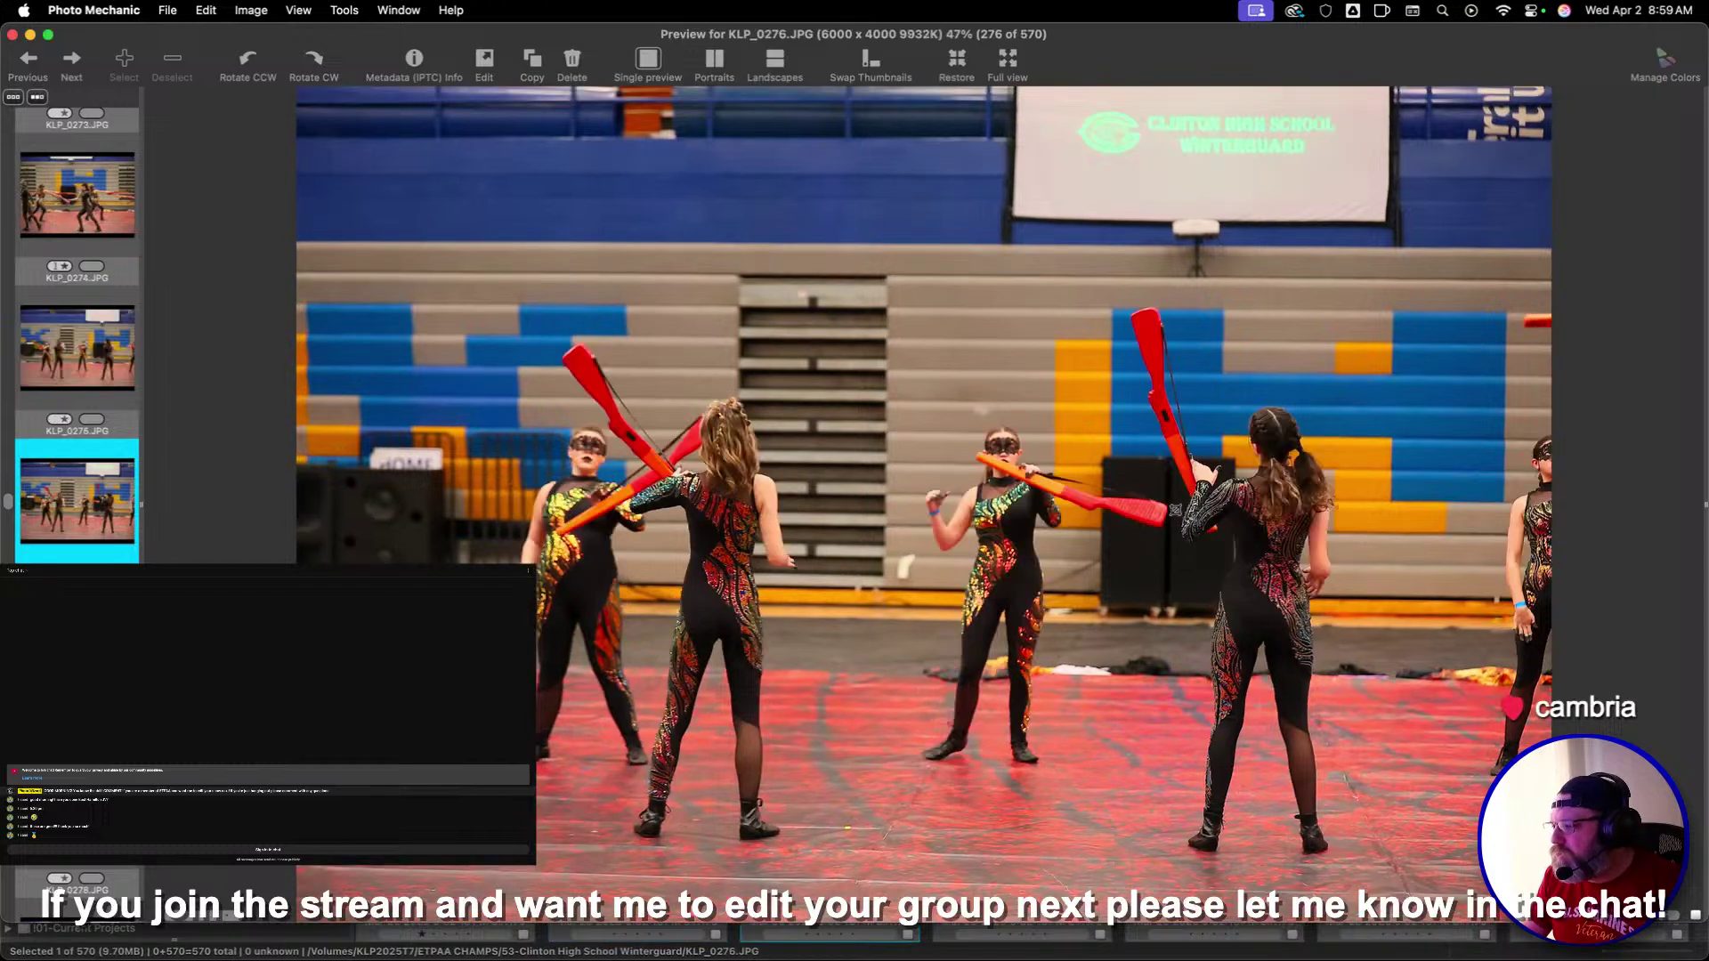
key("Right")
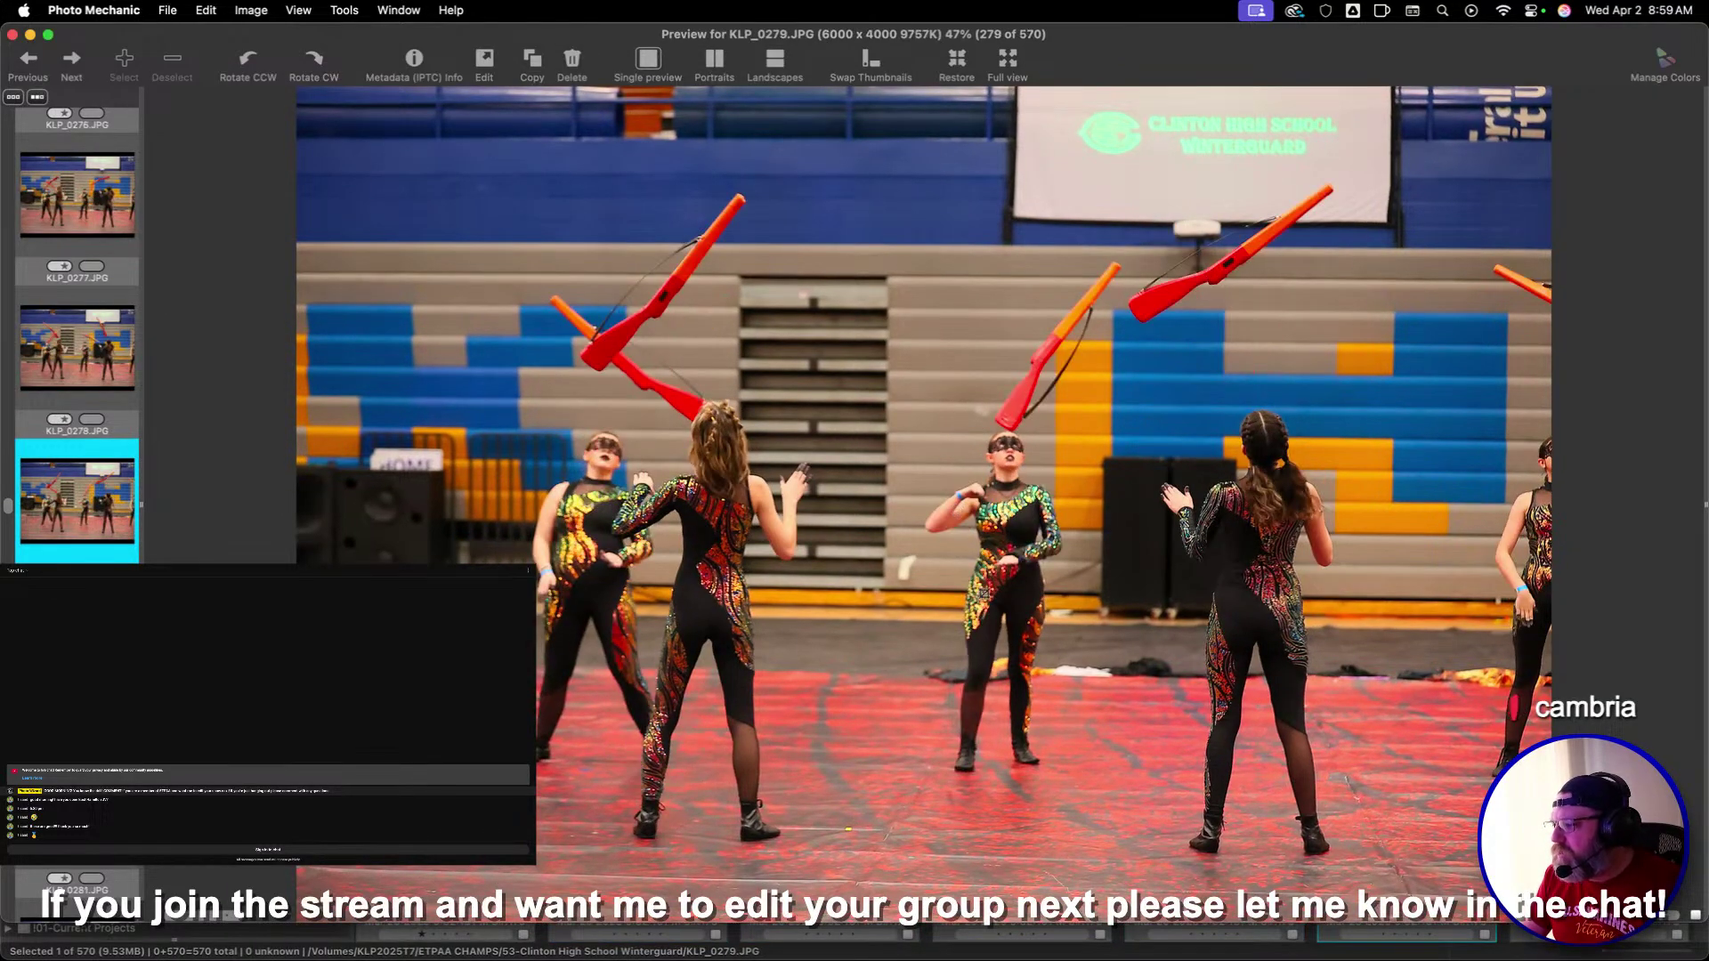
key("Right")
key("Right")
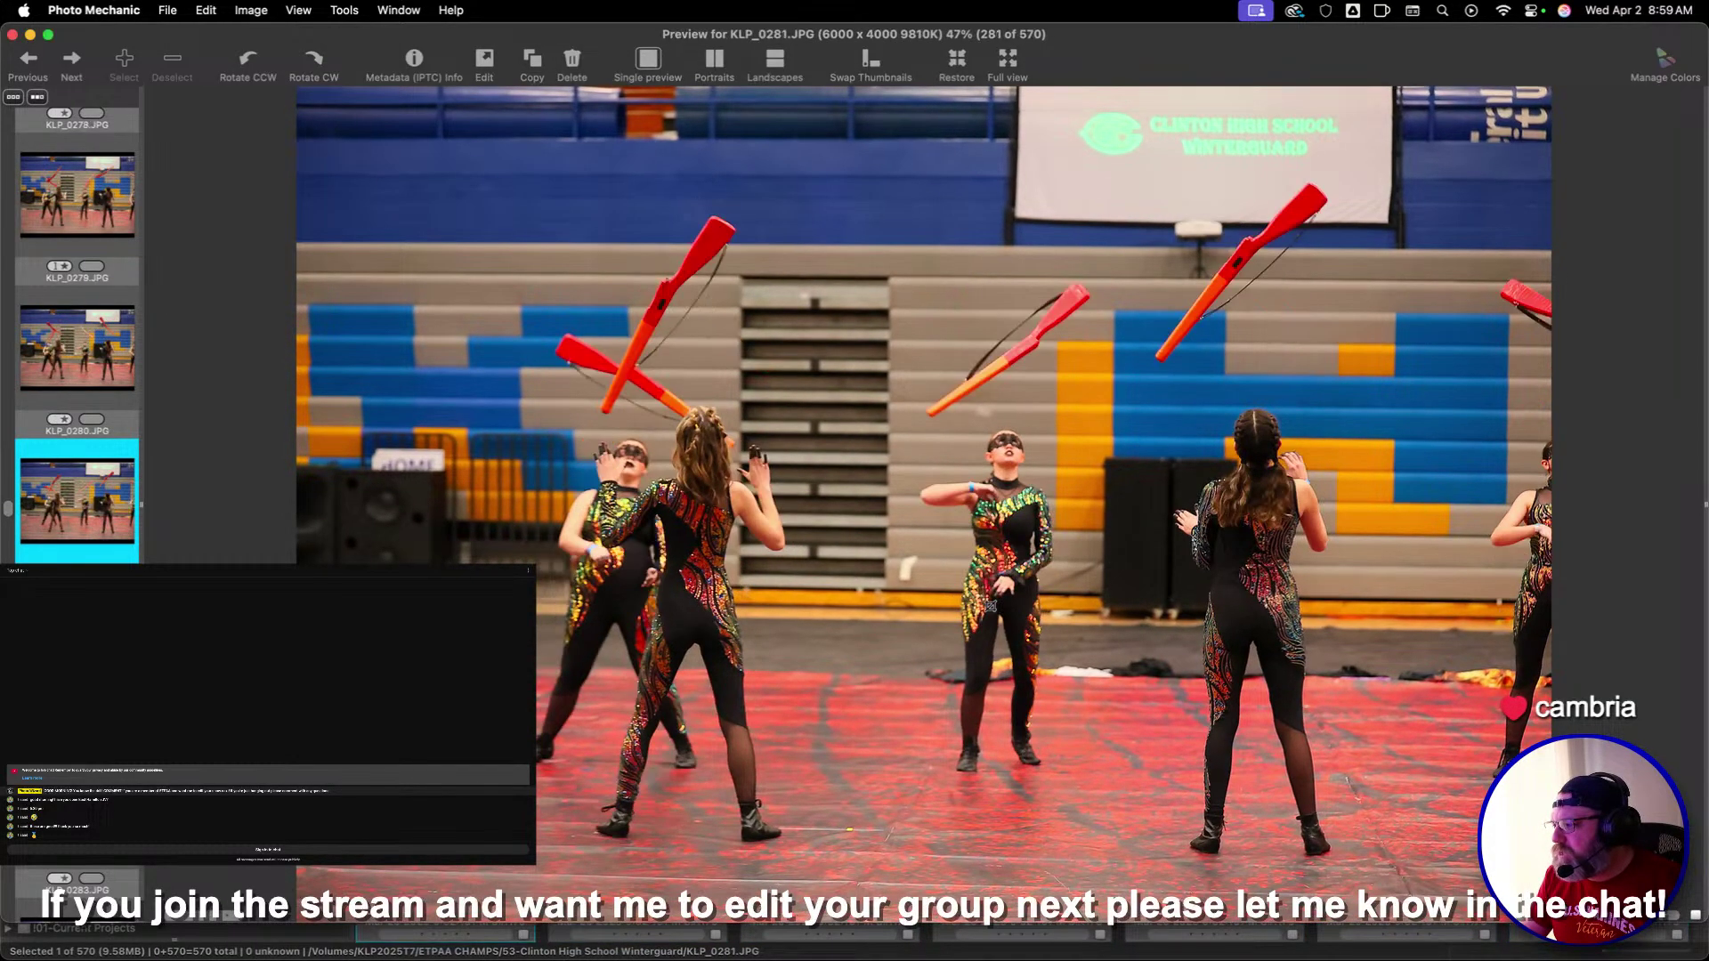
key("Right")
key("Right")
key("Right")
key("Right")
key("Right")
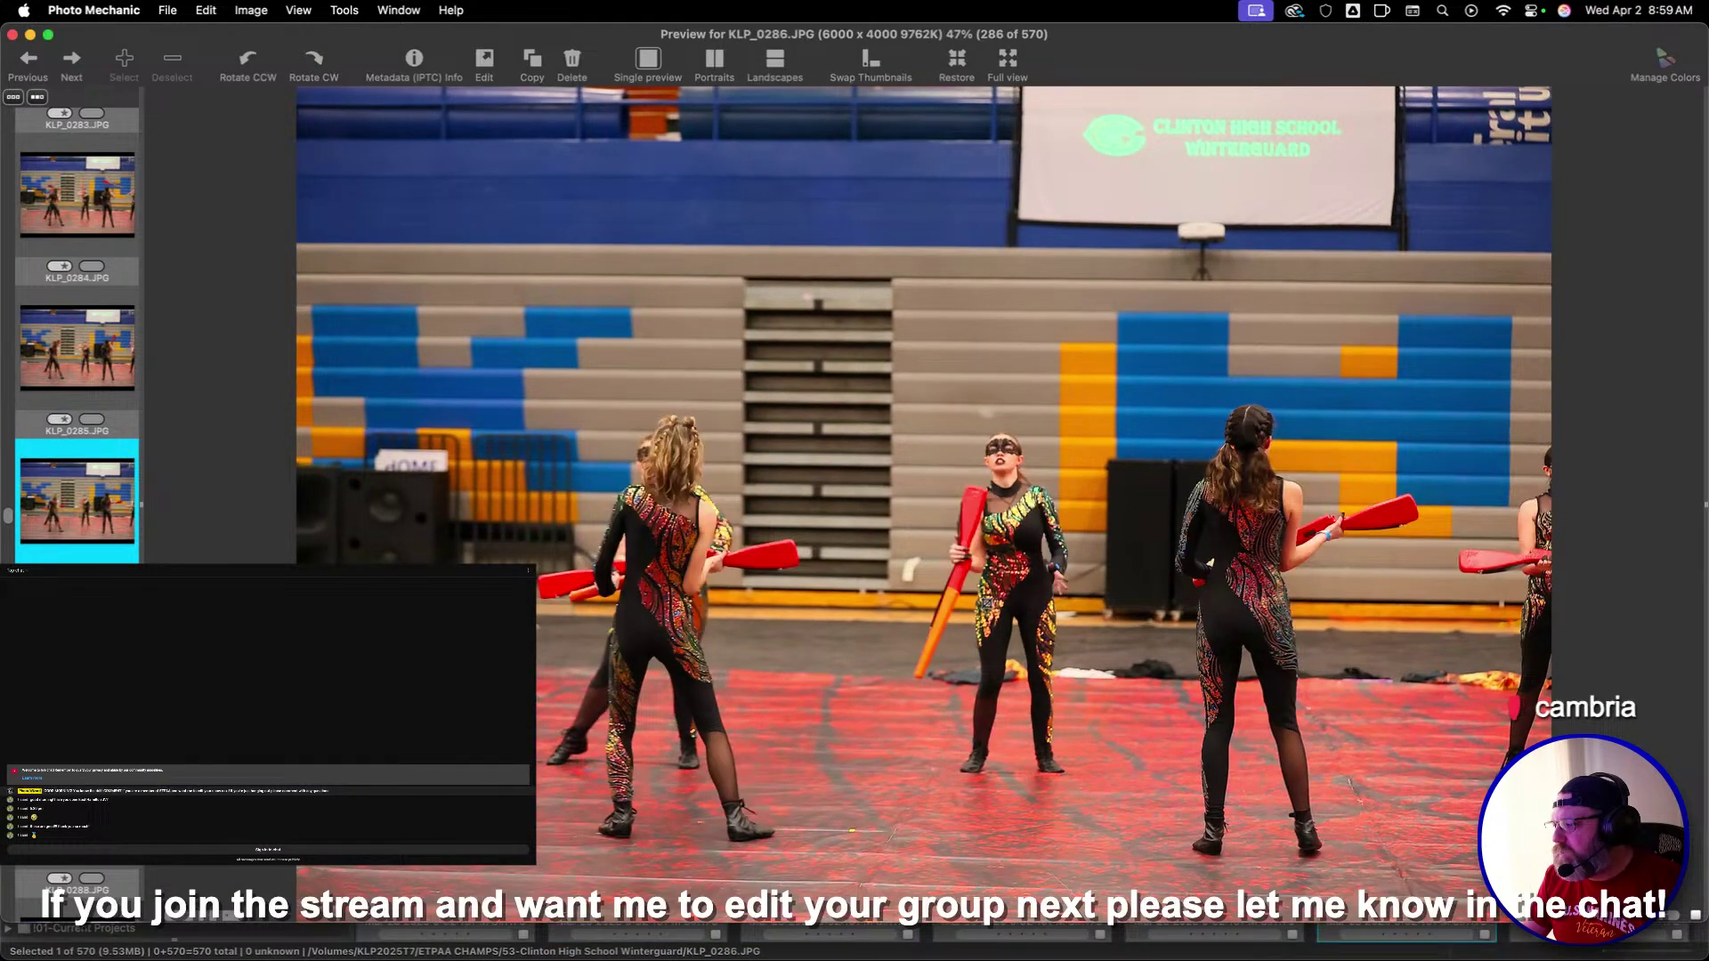
key("Right")
key("Right")
key("Right")
key("Right")
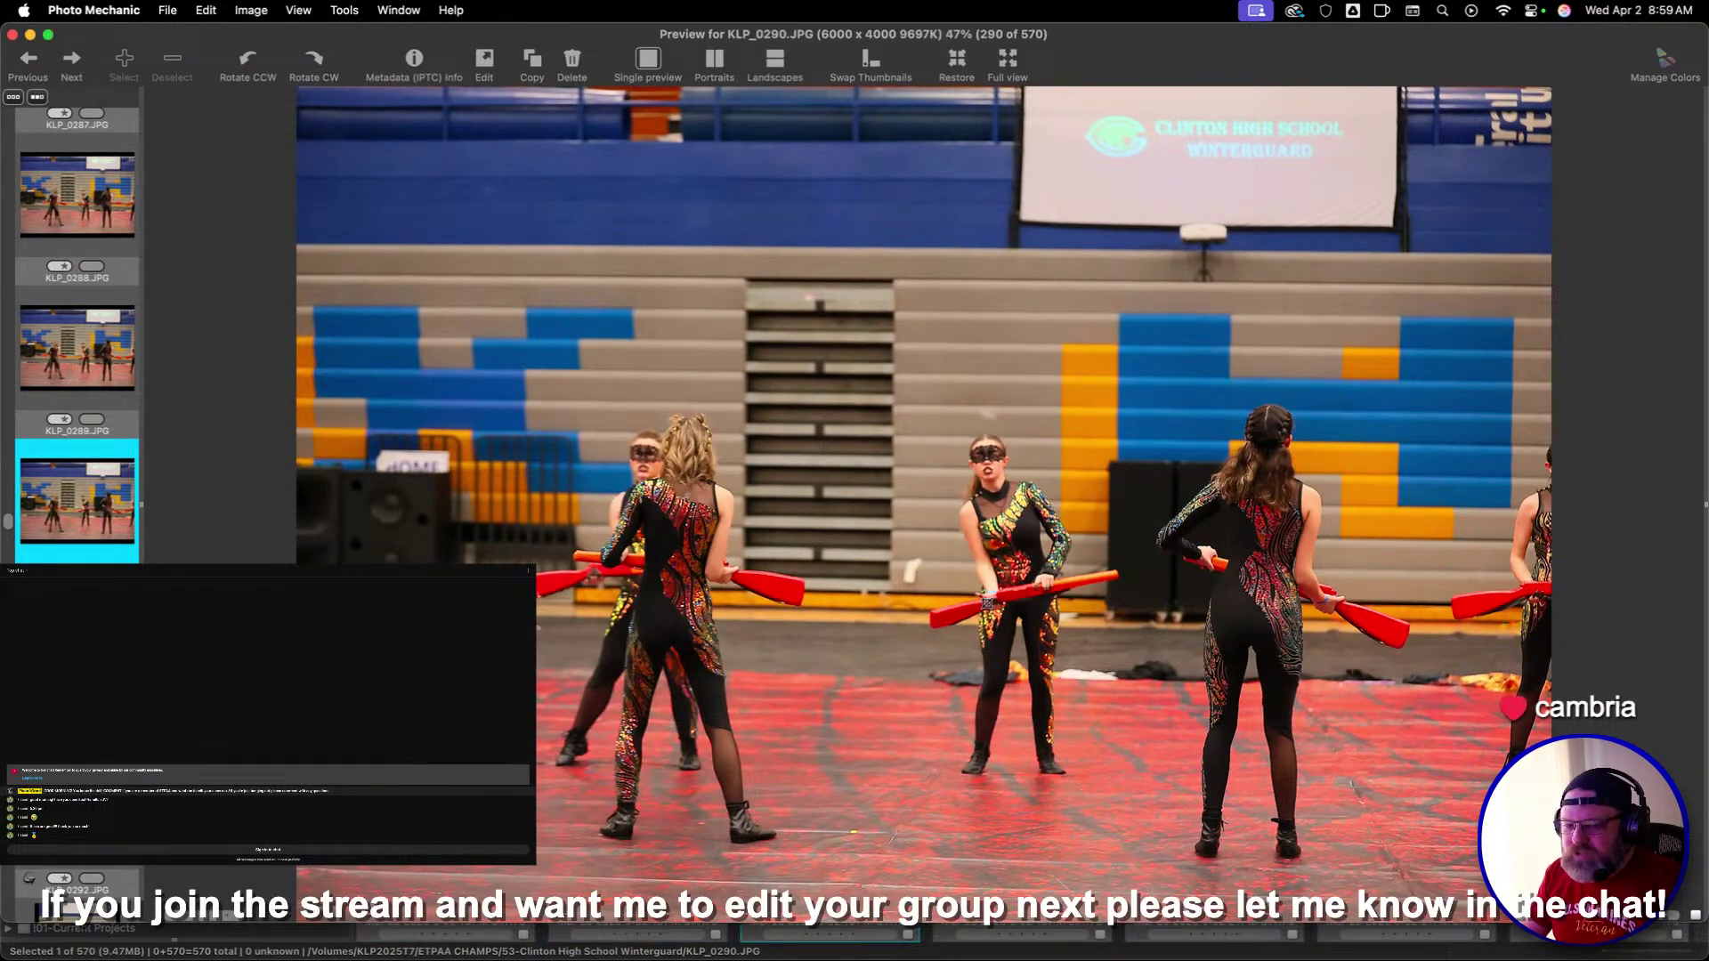
key("Right")
key("Right")
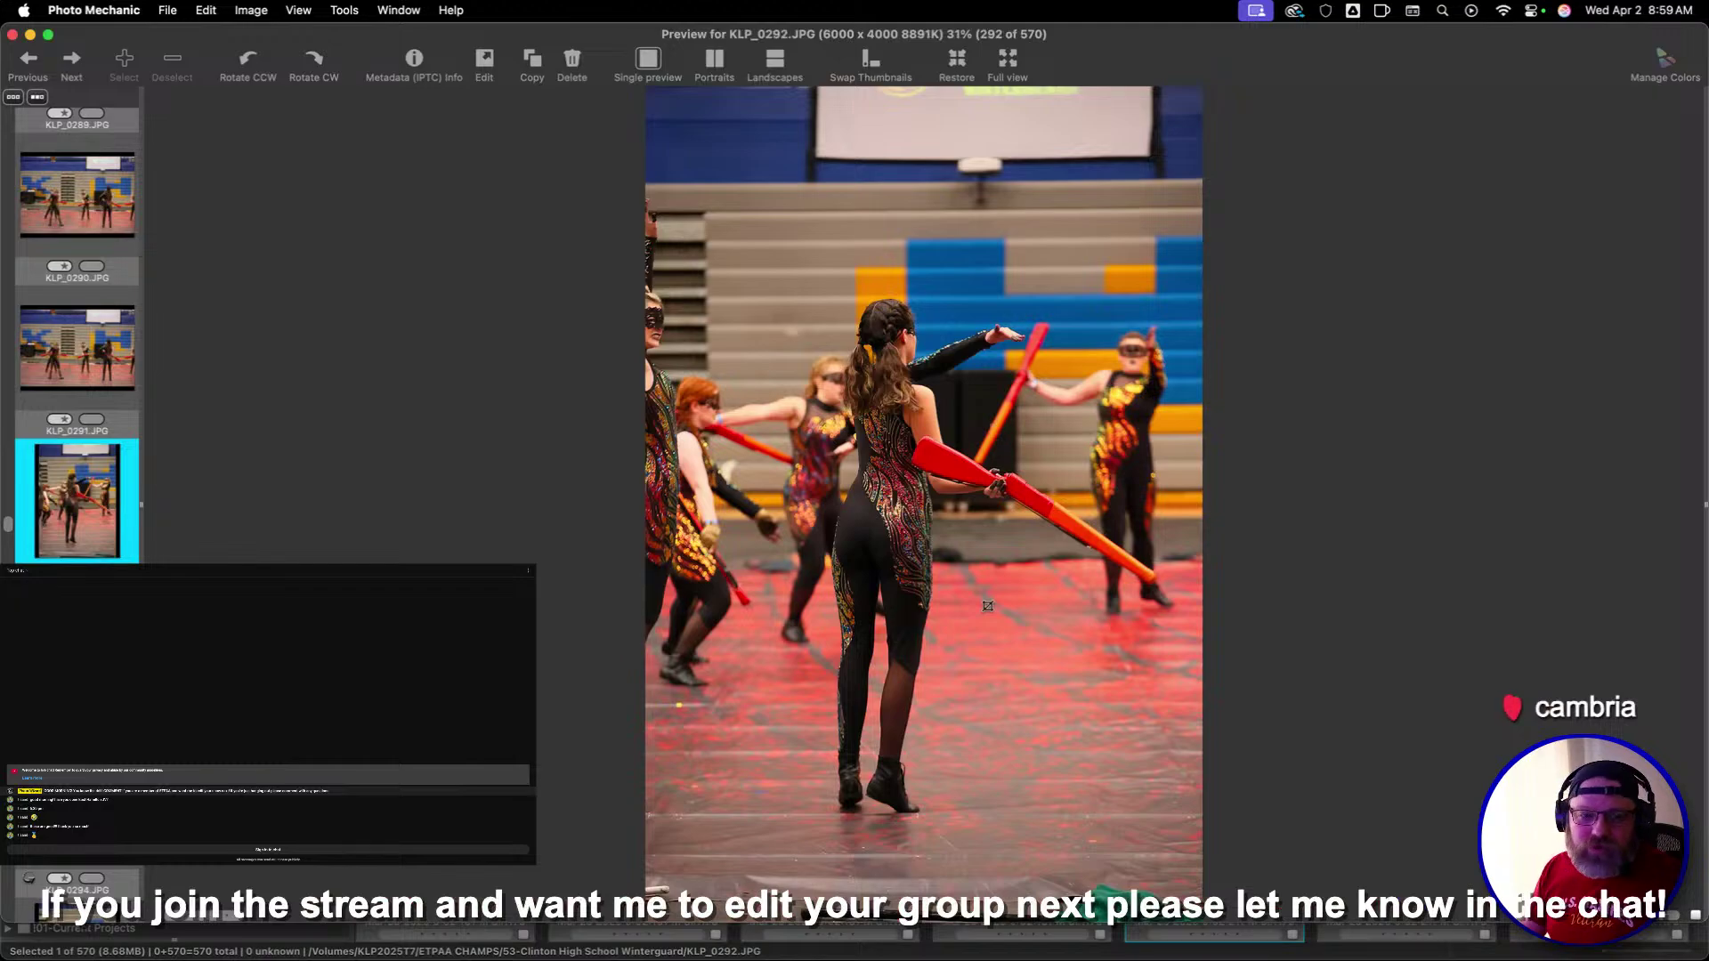
key("Right")
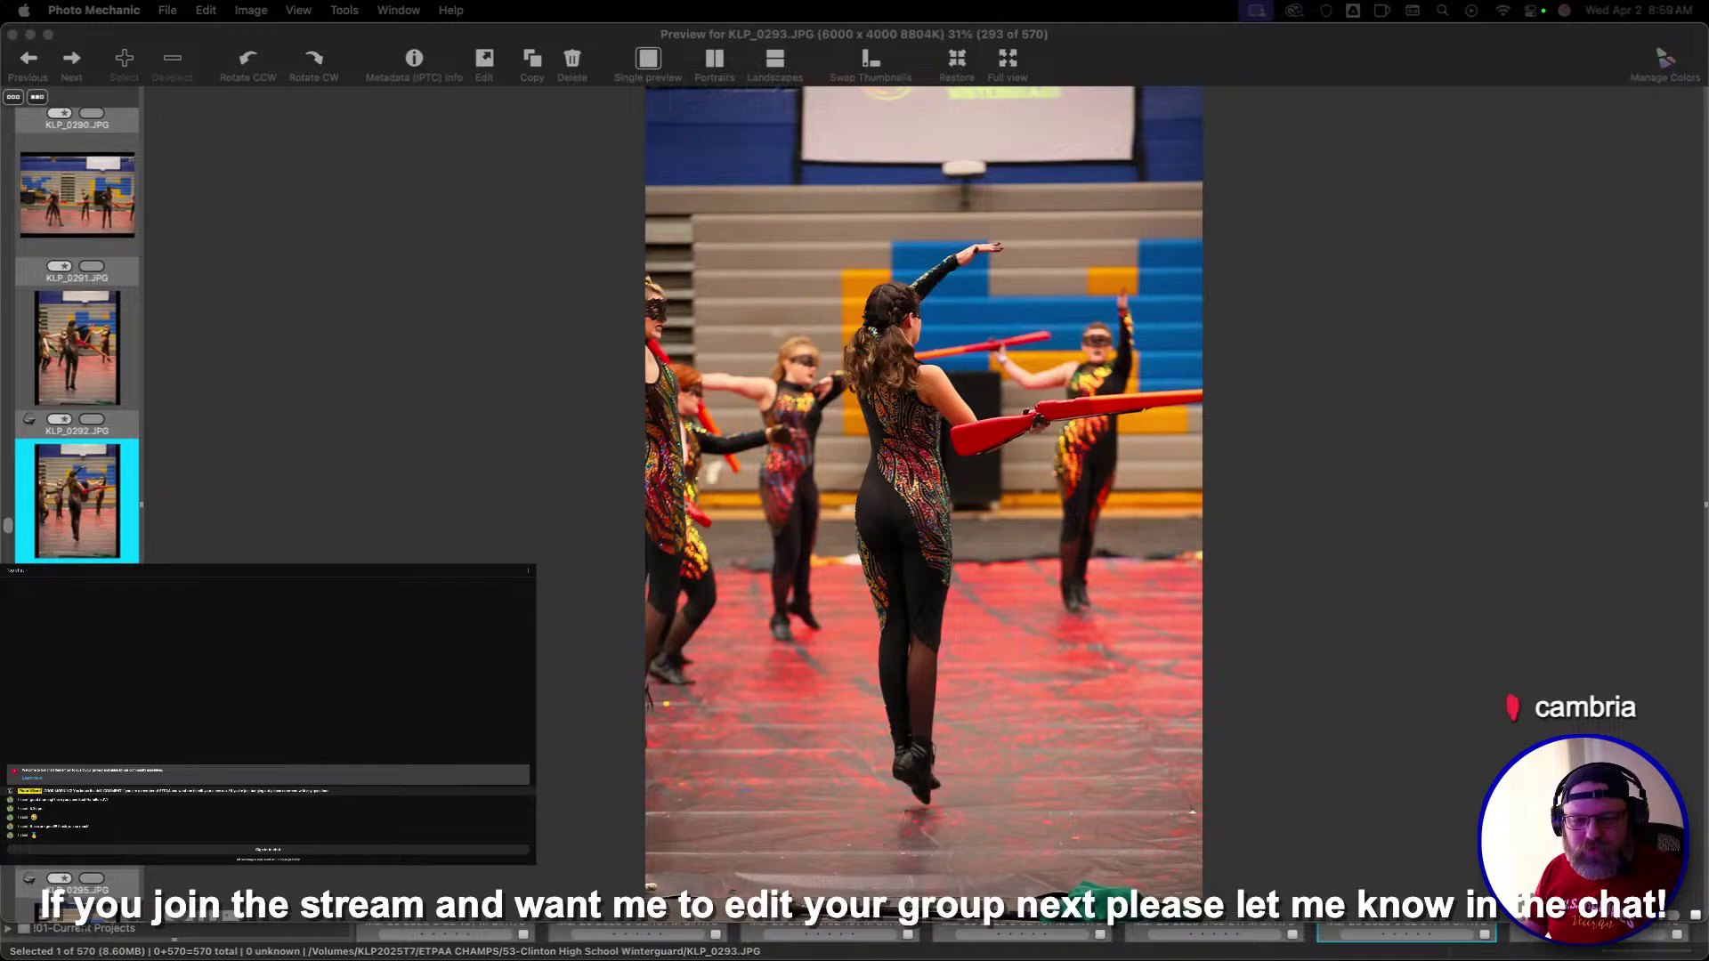
Review the portrait frames forward from KLP_0294 to KLP_0302
left_click(795, 479)
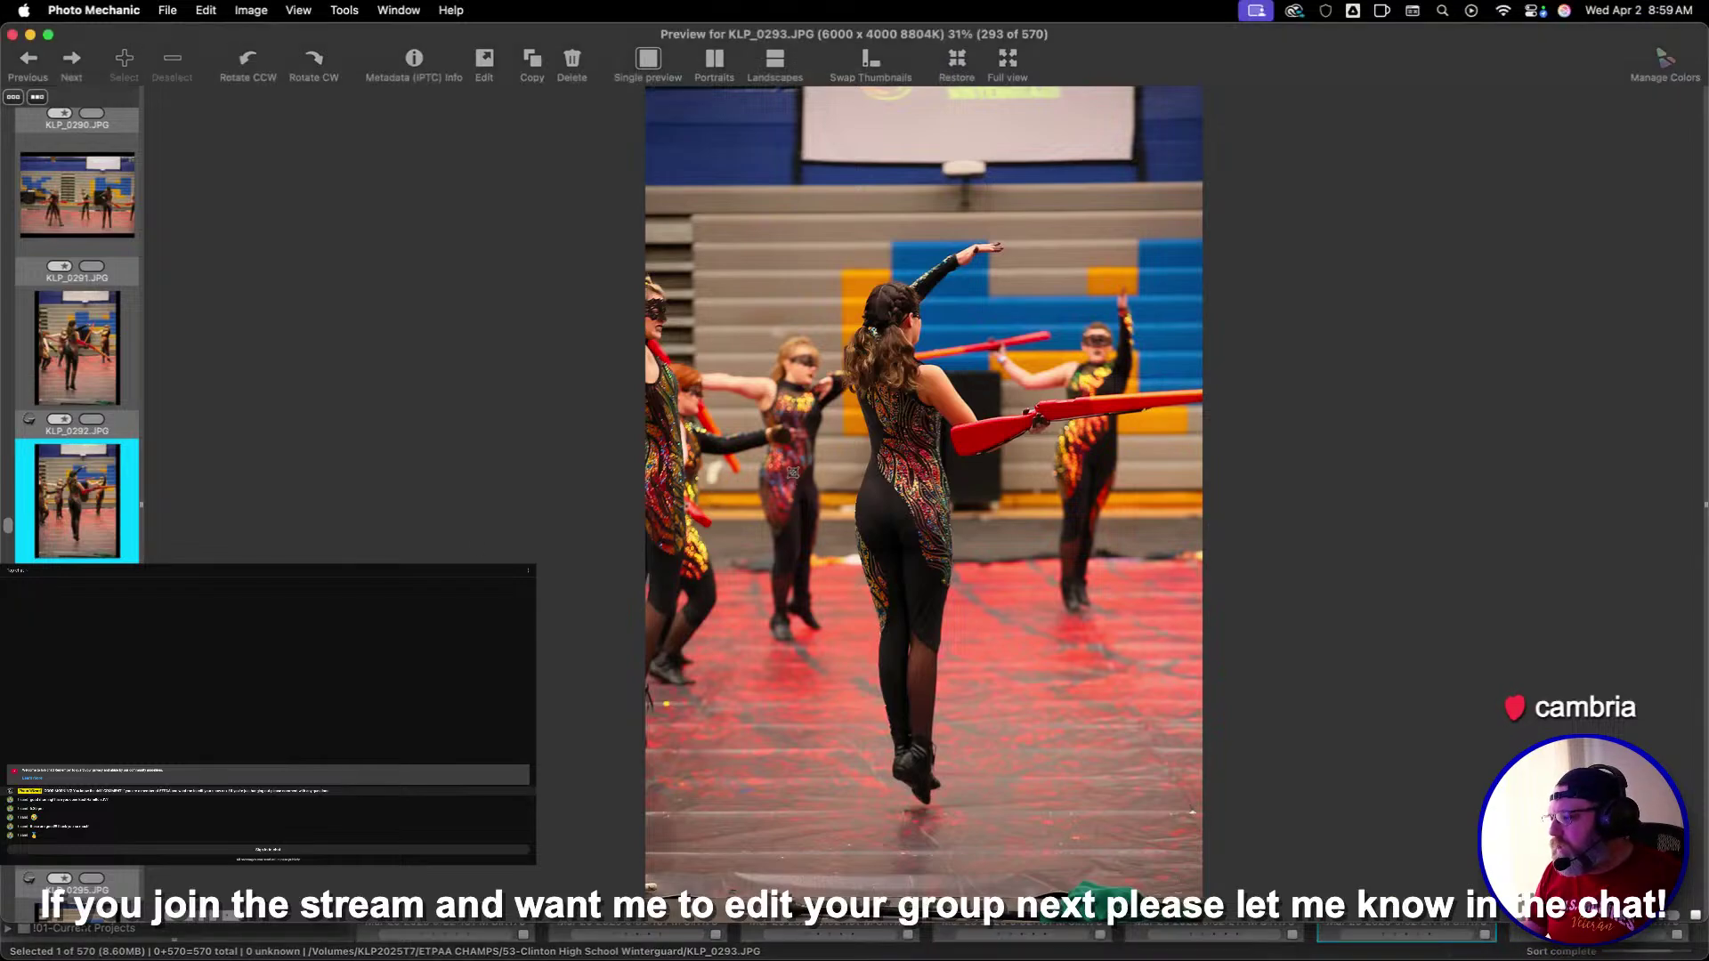
key("Right")
key("Right")
key("Right")
key("Right")
key("Right")
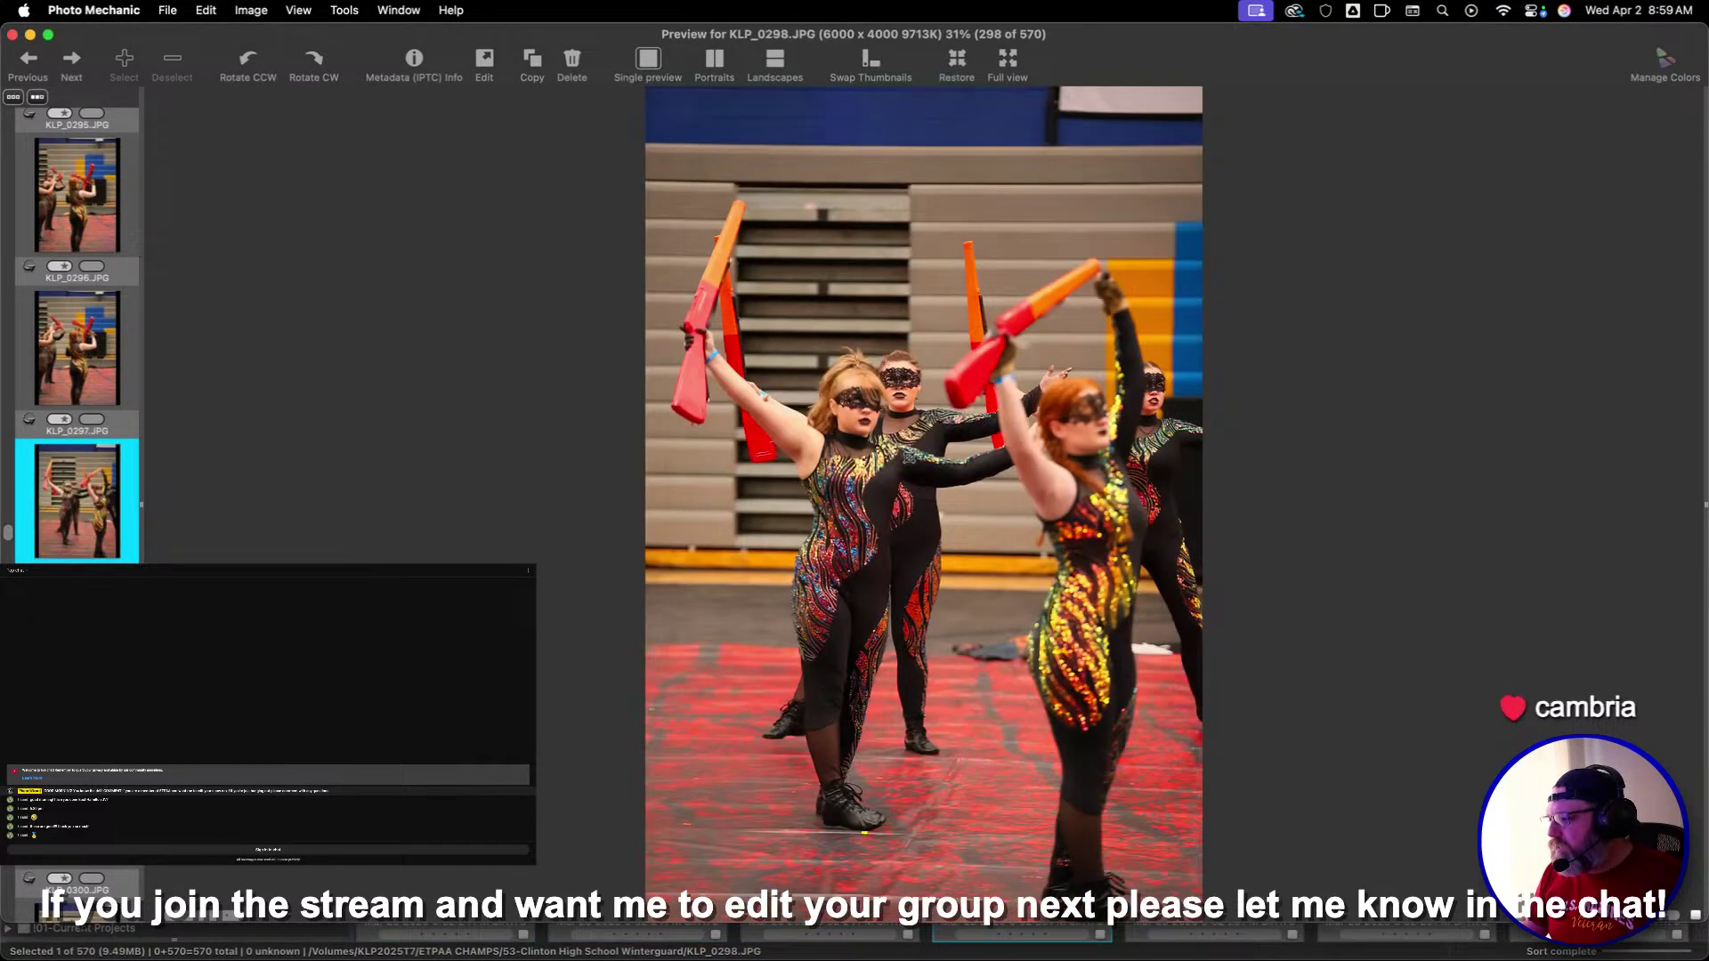
key("Right")
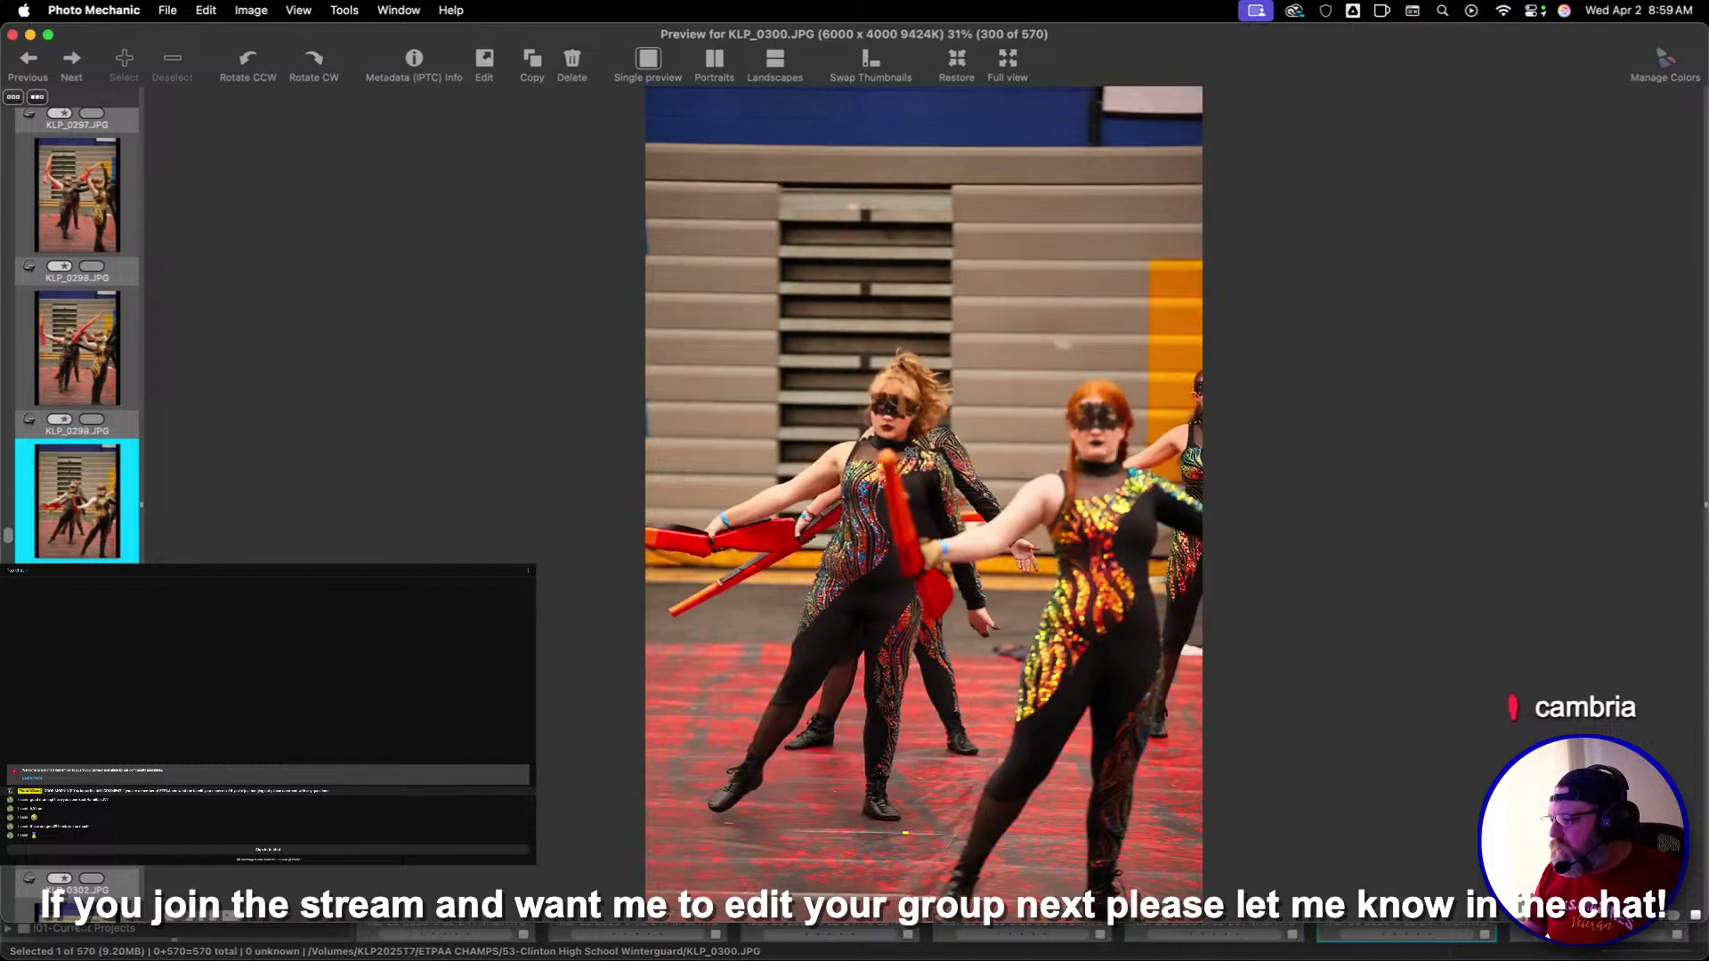
key("Right")
key("Right")
key("Right")
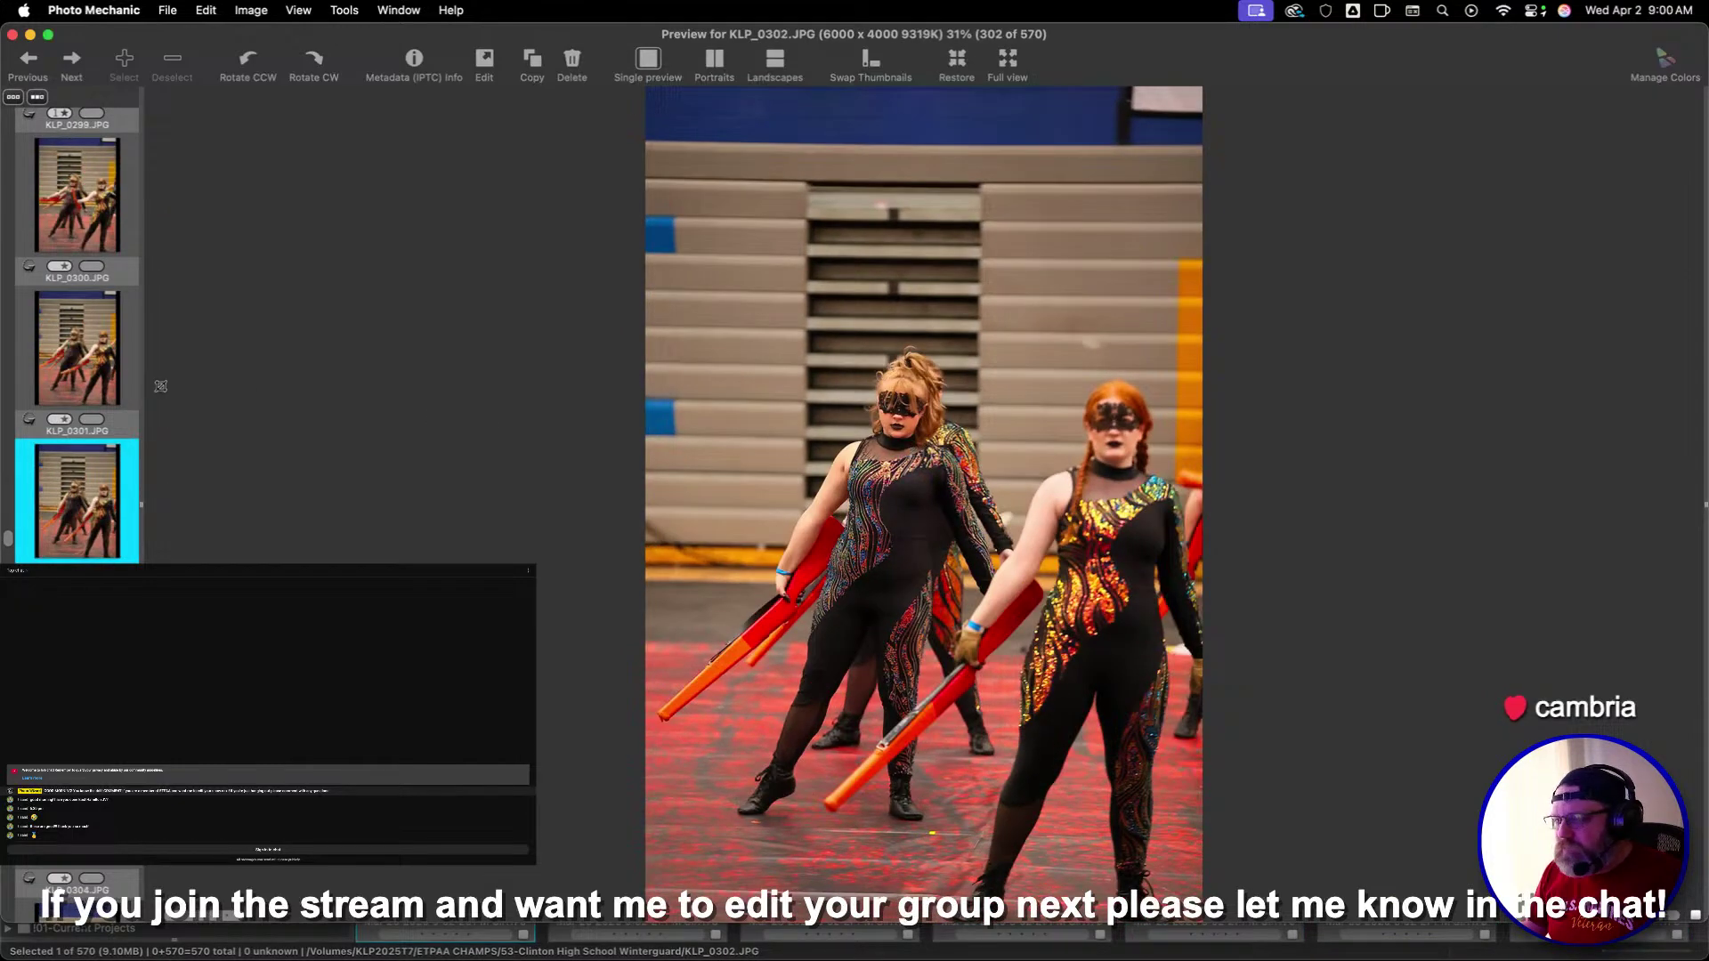
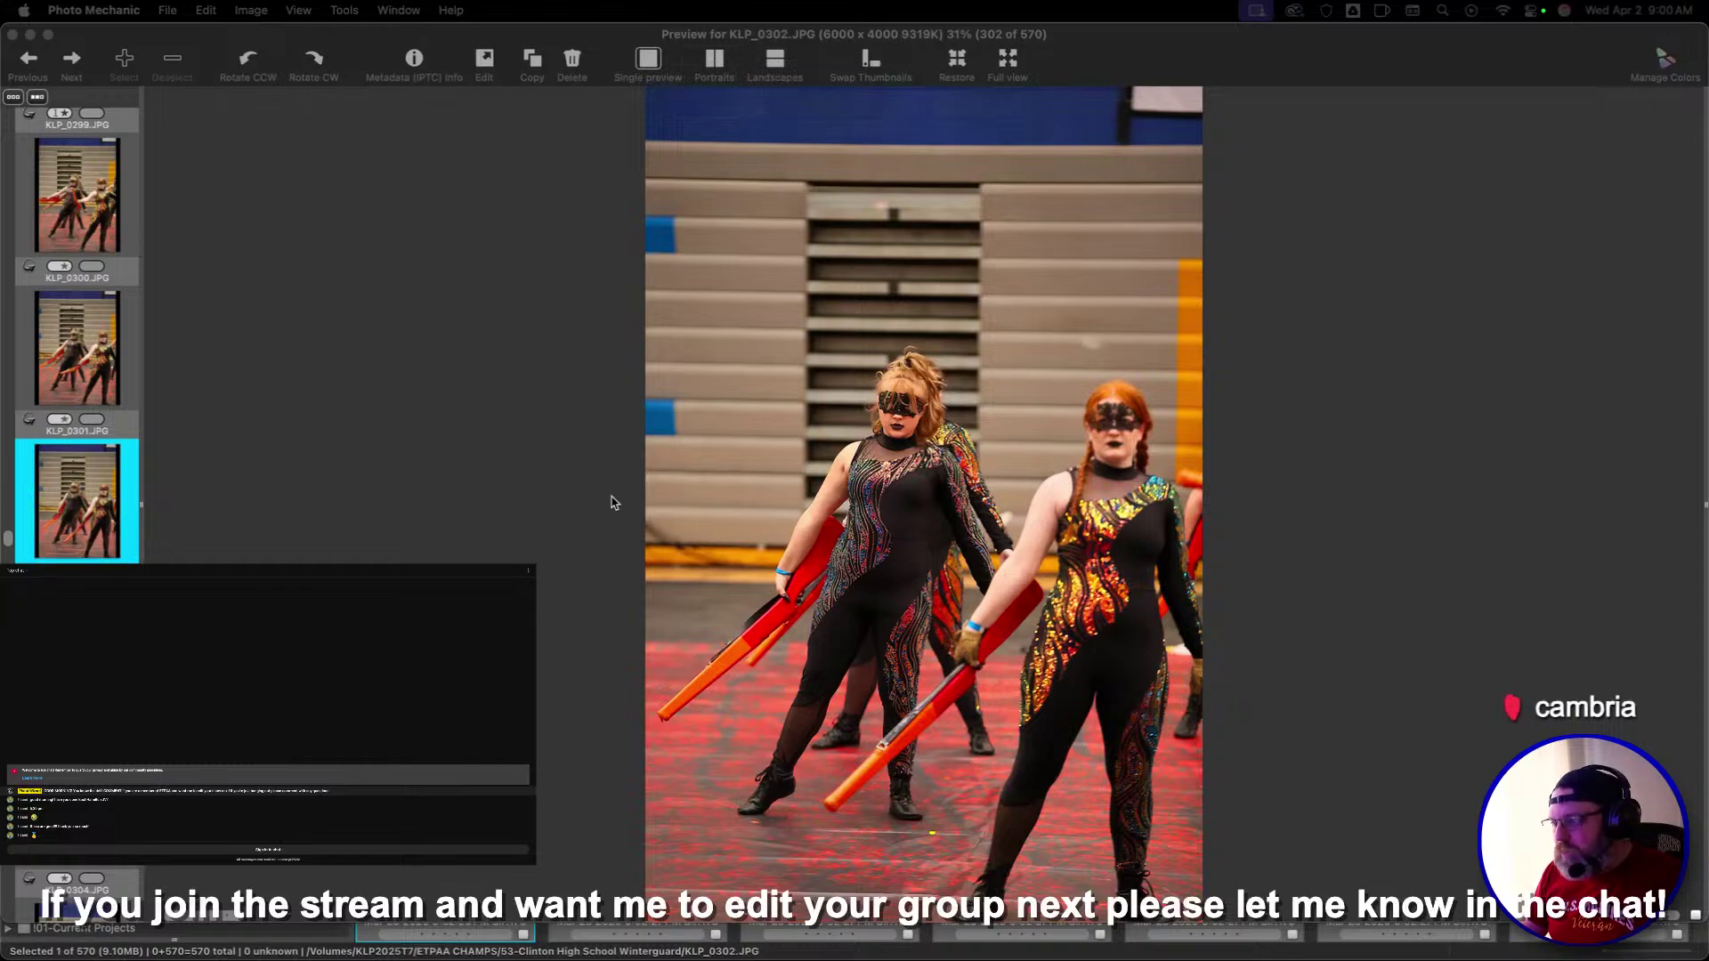
Crop KLP_0303 and KLP_0305 in portrait format around the group of rifle performers, trimming the bleachers and floor
left_click(610, 472)
key("Right")
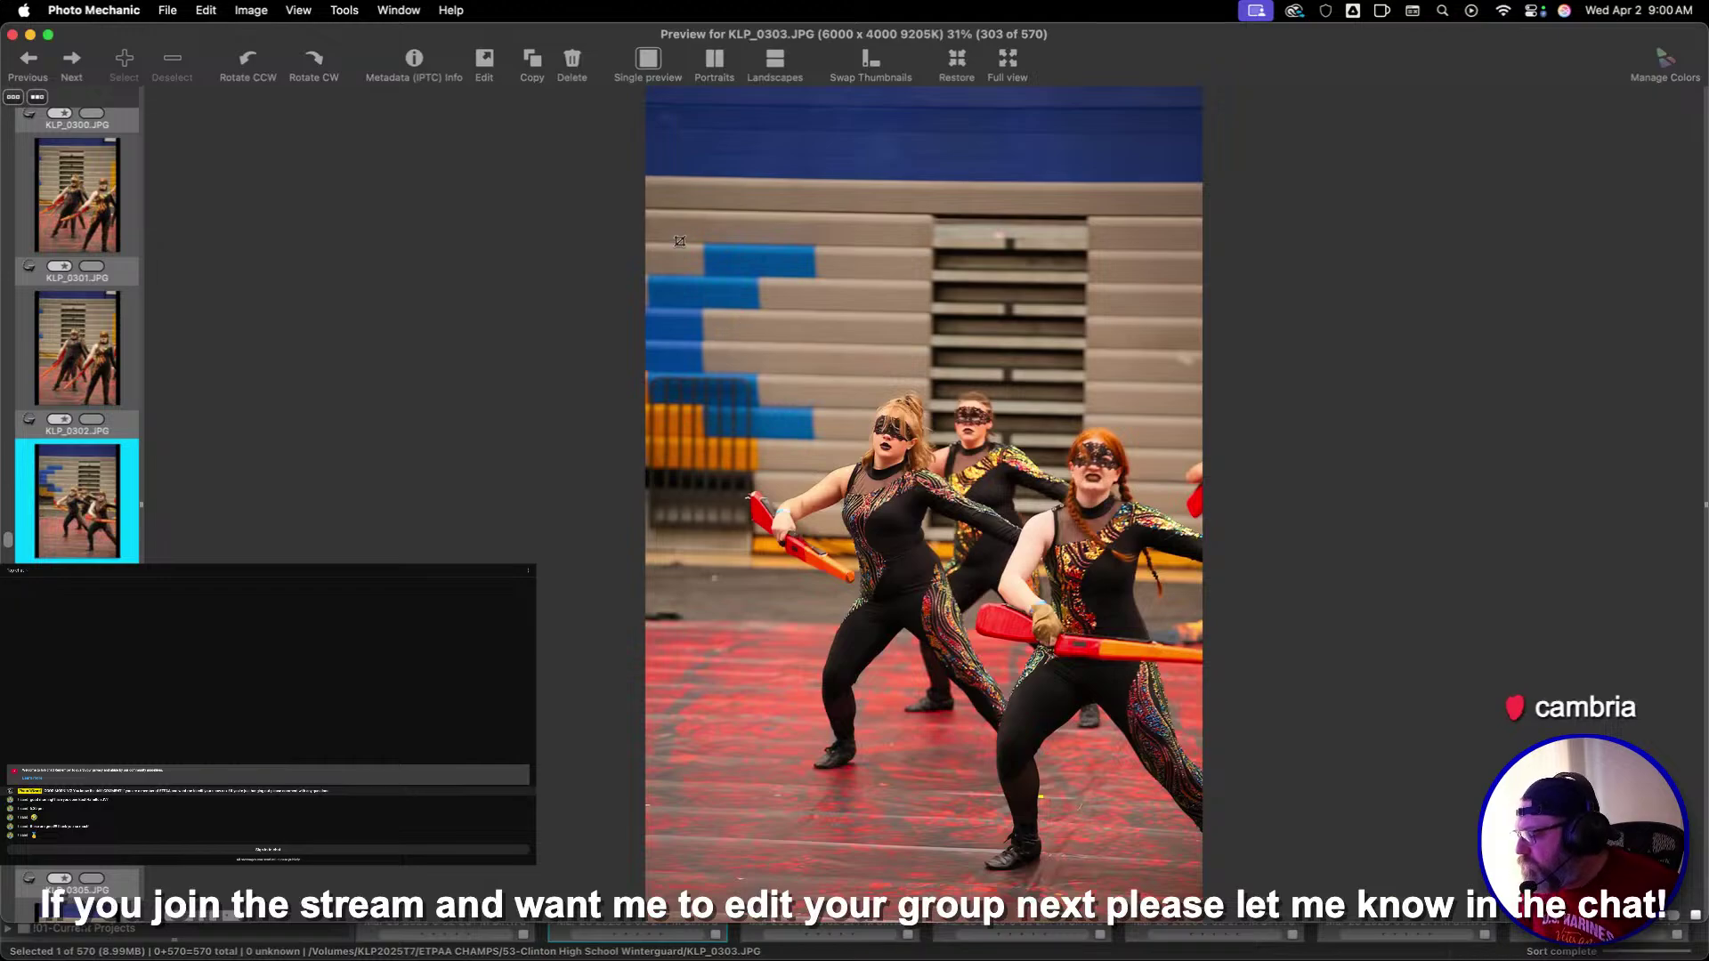
left_click_drag(677, 234, 1090, 854)
key("Right")
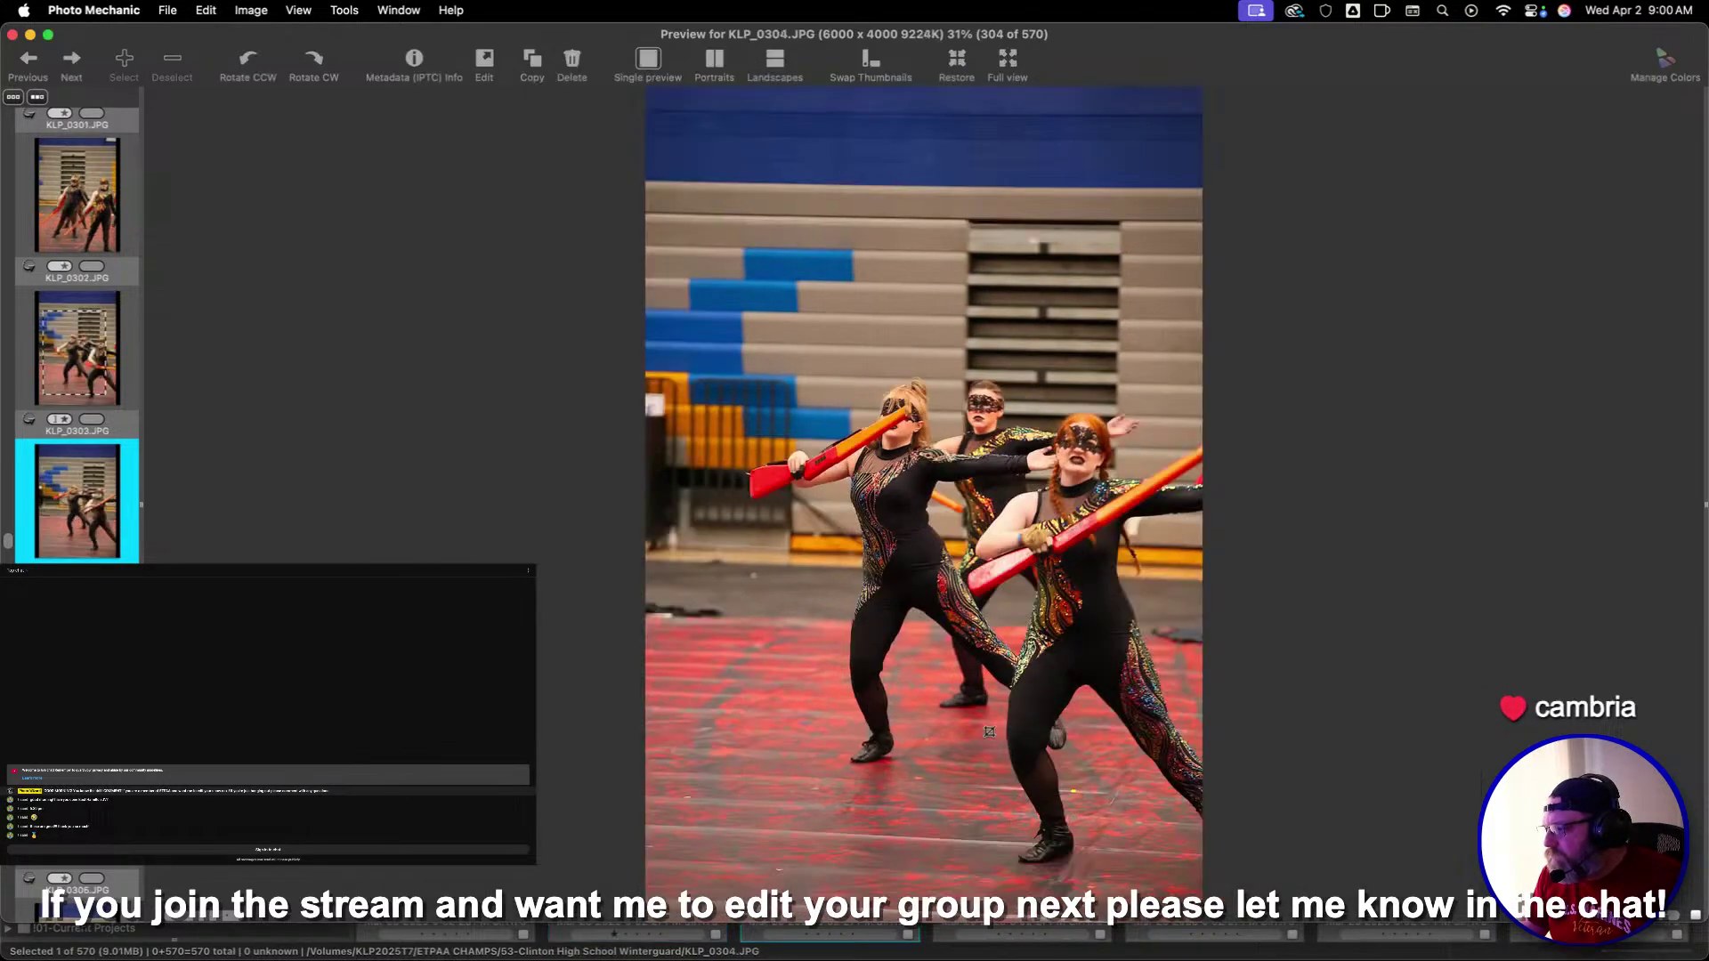
key("Right")
left_click_drag(696, 229, 1123, 819)
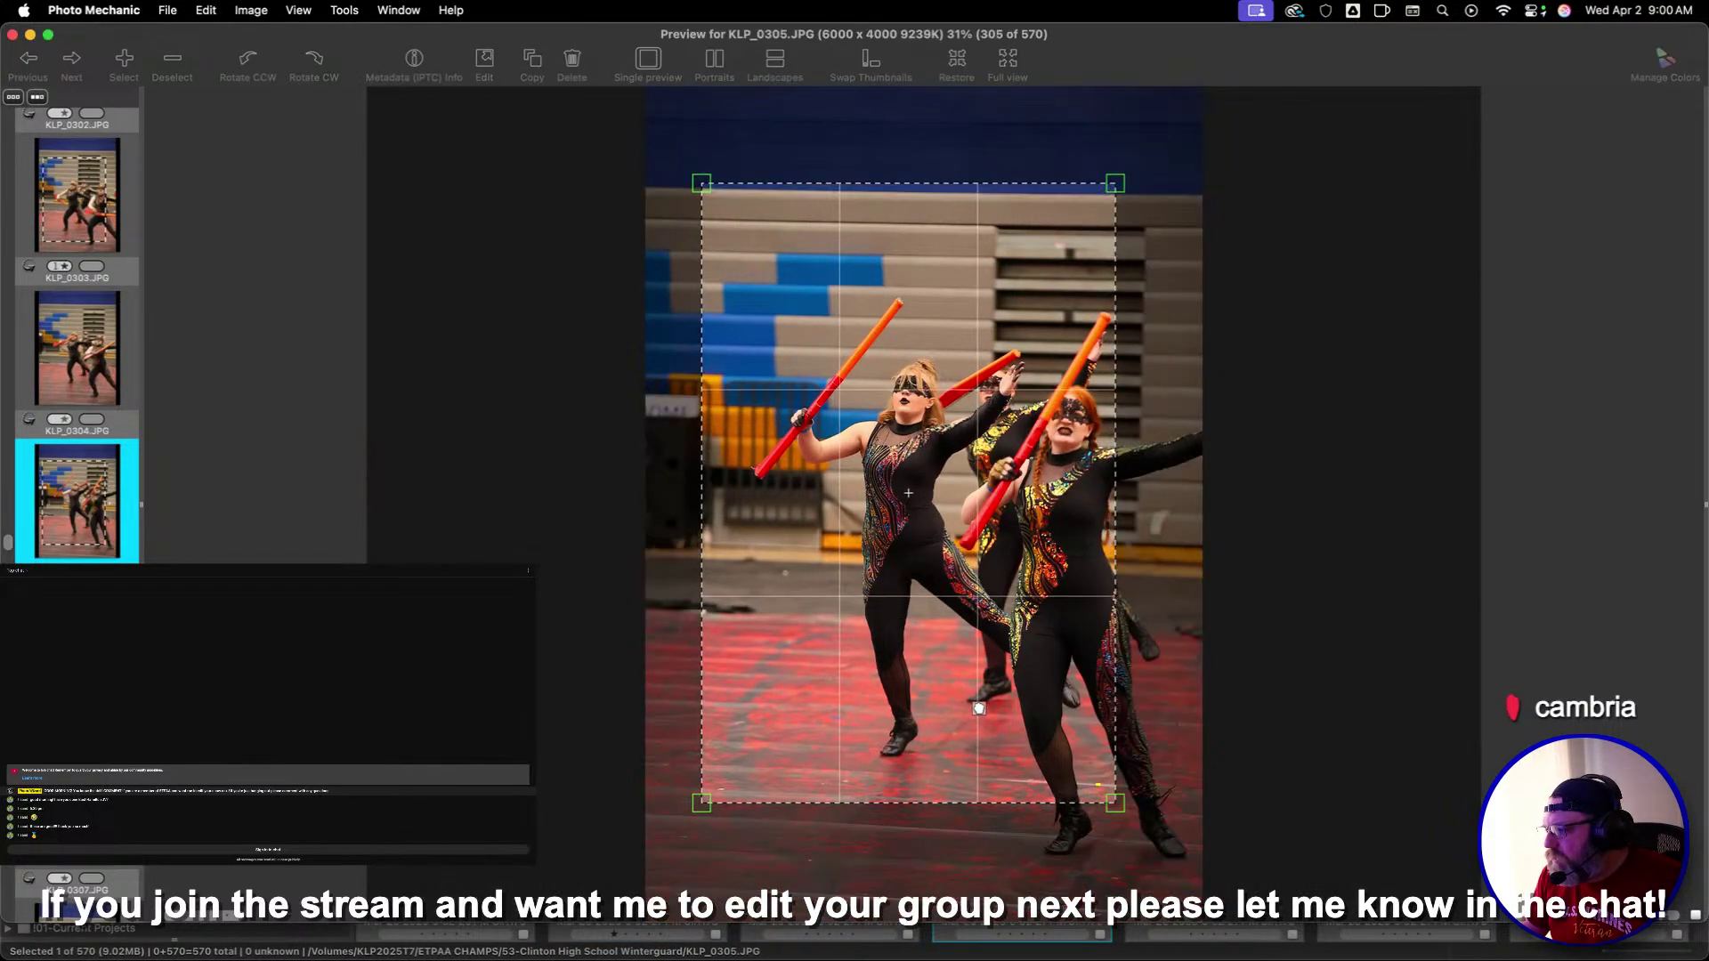
Crop KLP_0306 in portrait format around the three rifle performers and shift the crop upward
key("Right")
left_click_drag(677, 183, 1146, 890)
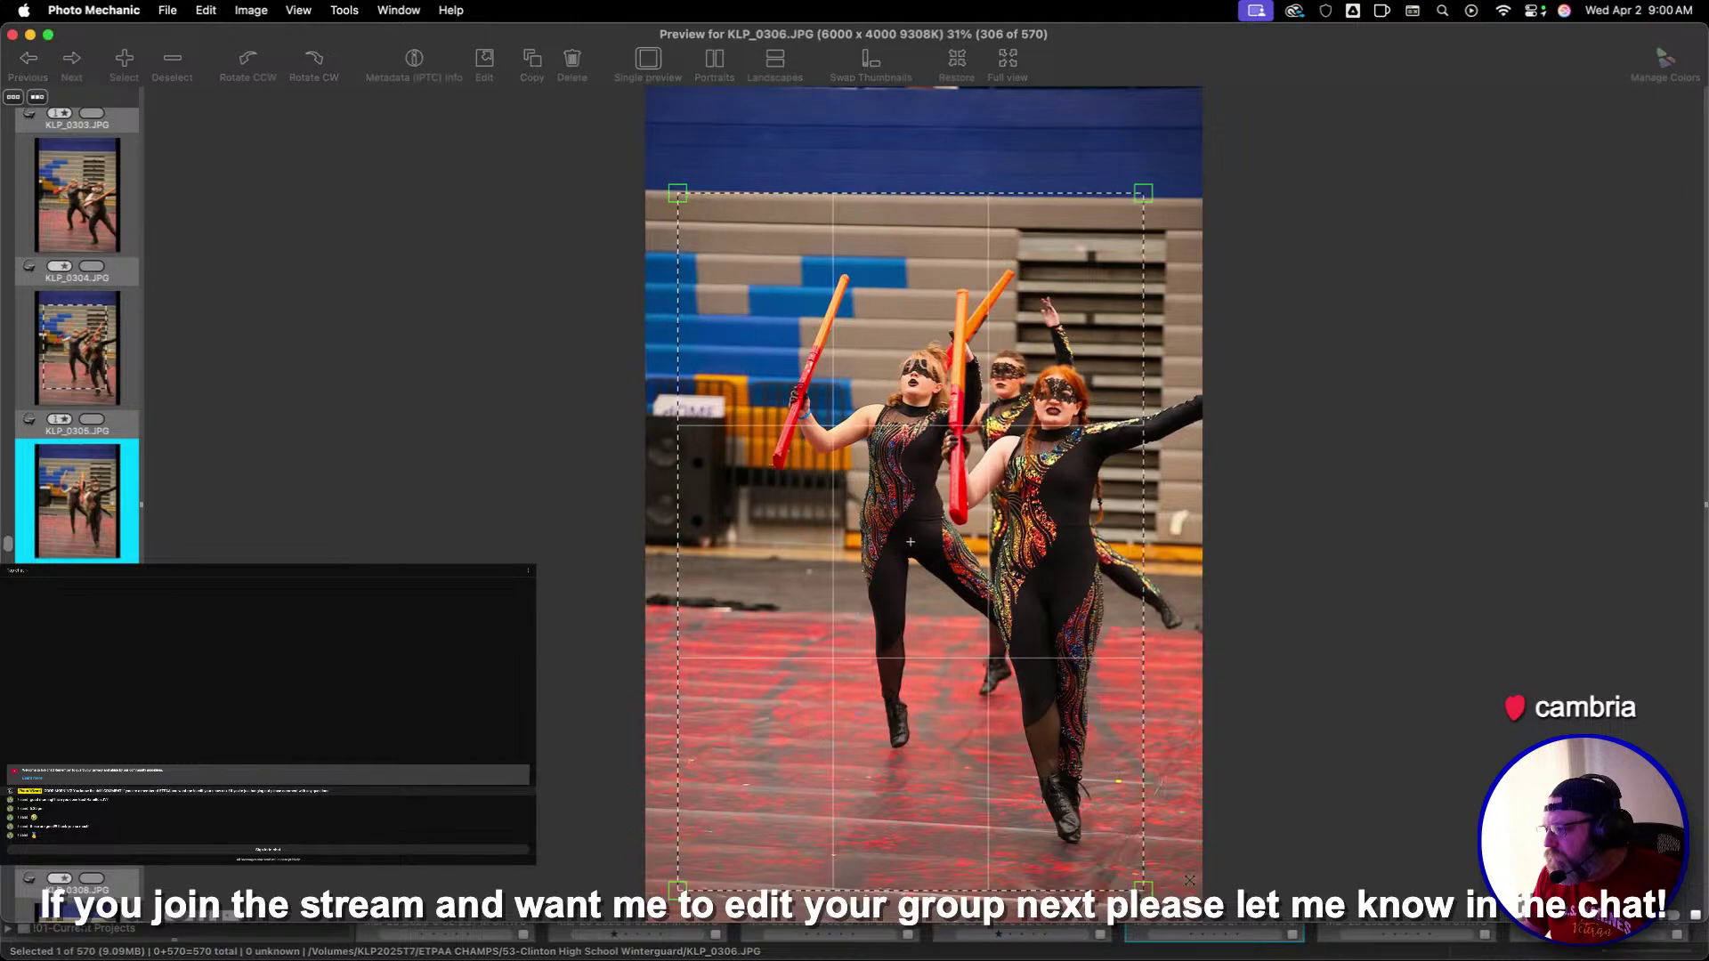
left_click_drag(1044, 737, 1044, 664)
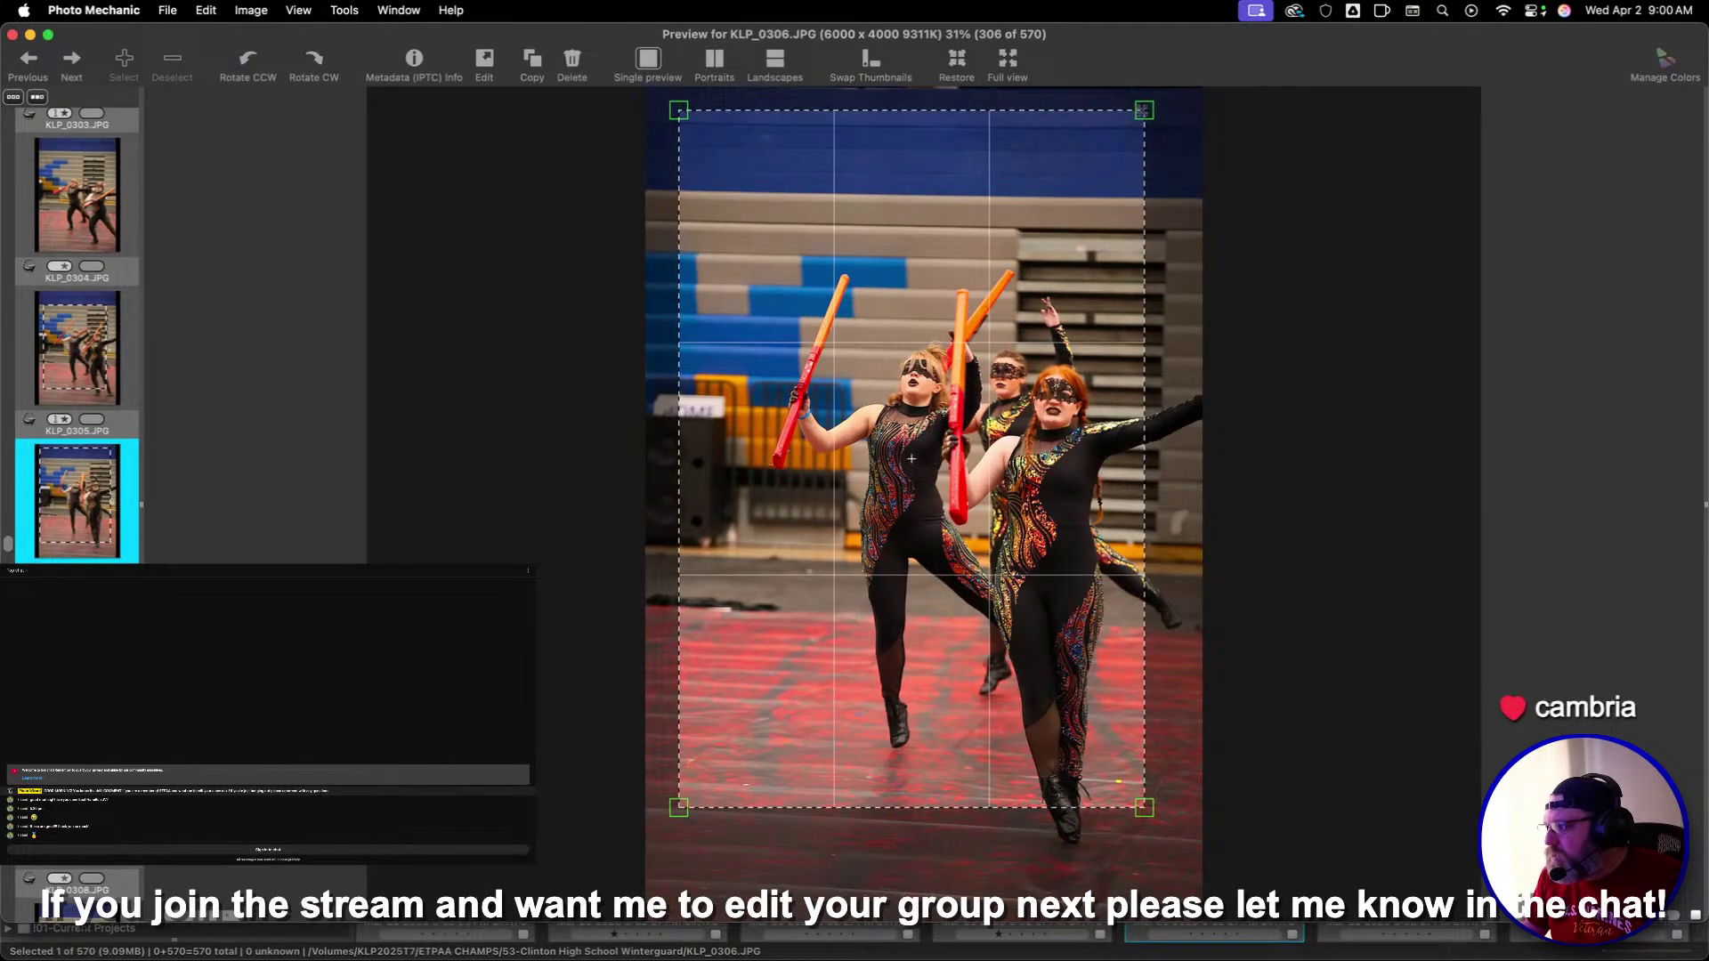
Review the frames forward from KLP_0307 to KLP_0312, comparing KLP_0311 with KLP_0312
key("Right")
key("Right")
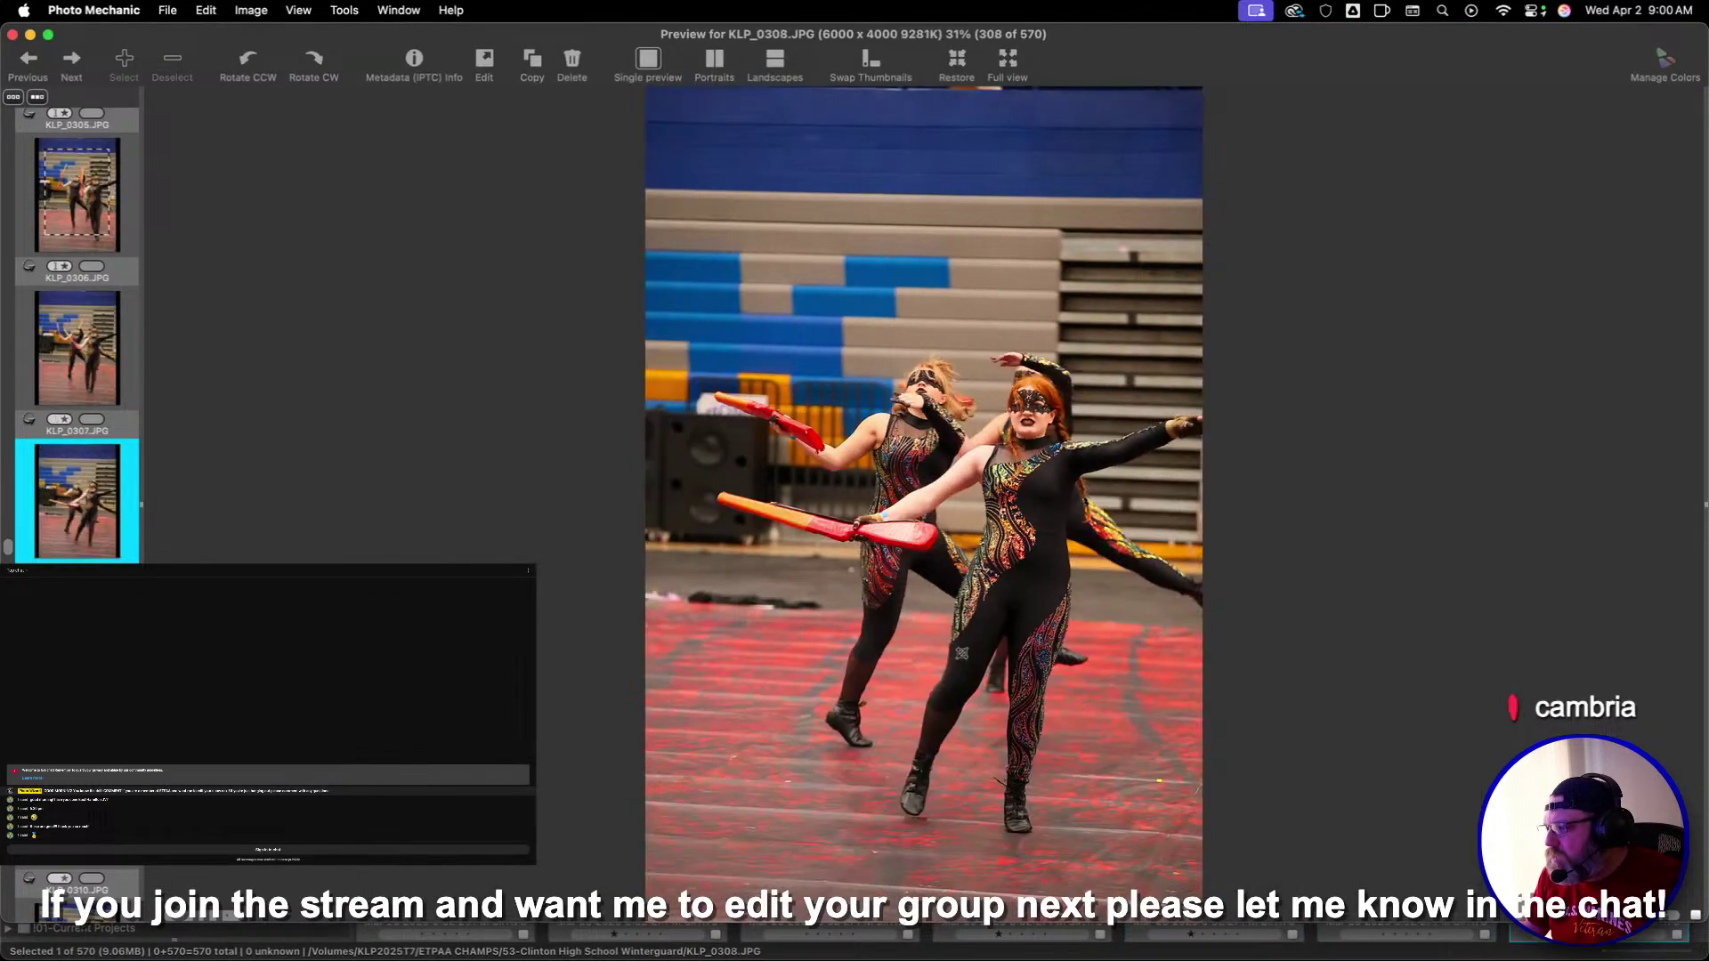
key("Right")
key("Right")
key("Right")
key("Right")
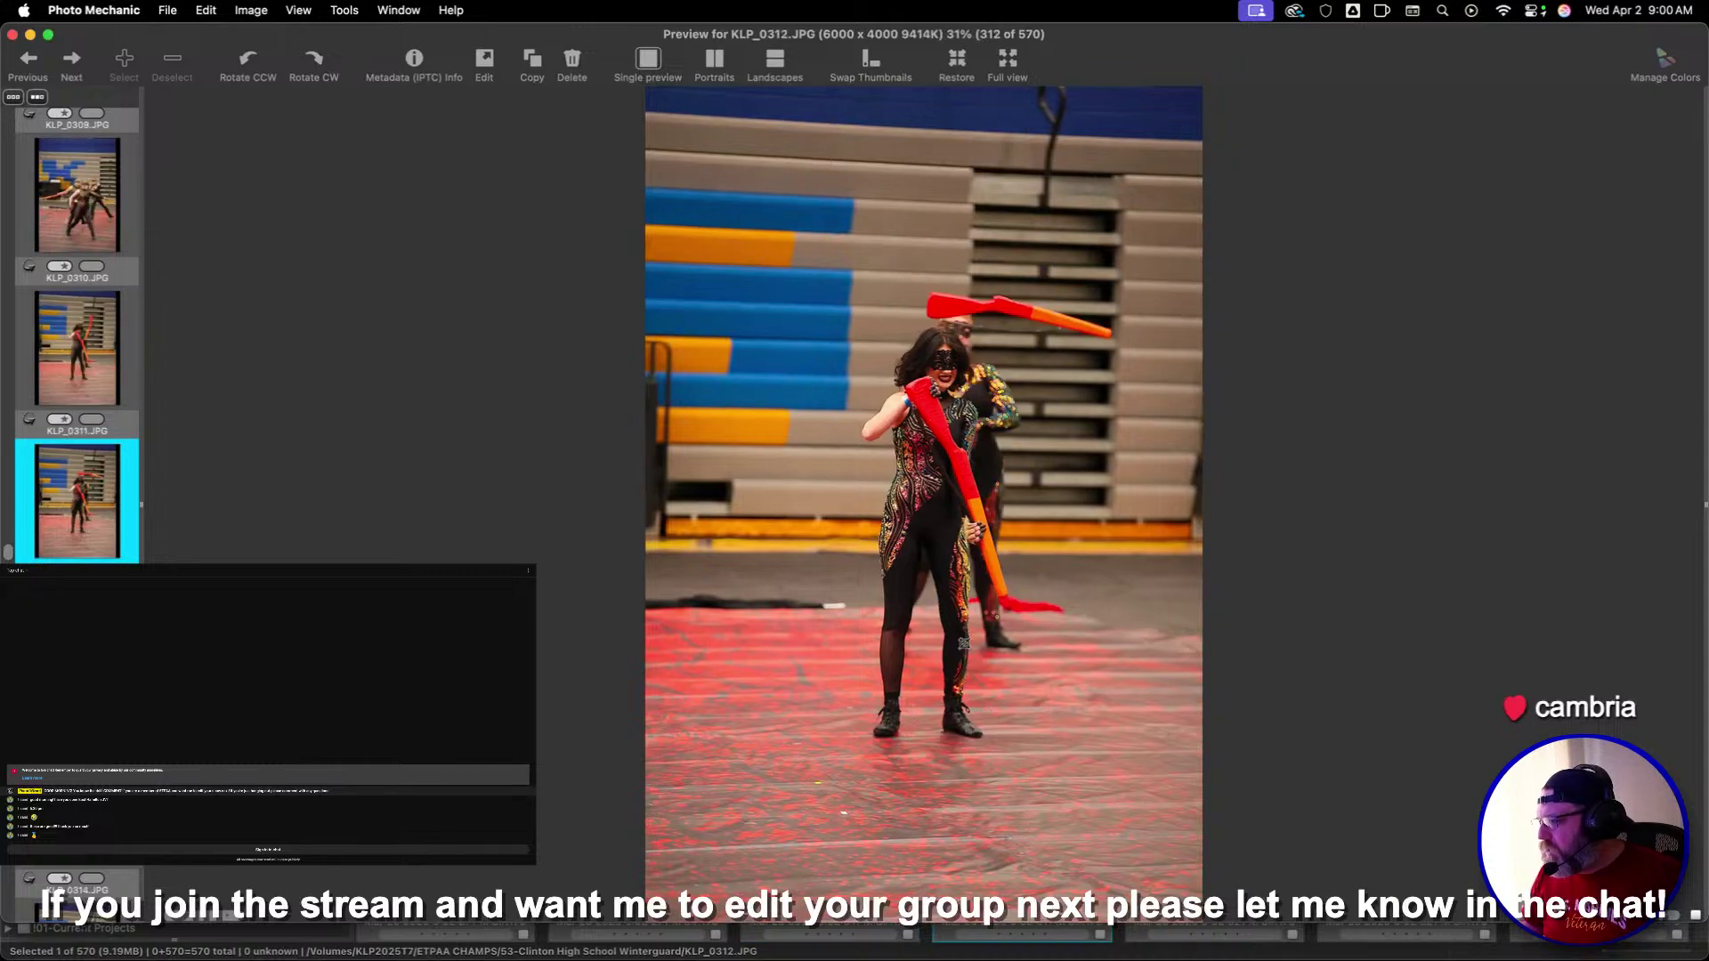
key("Left")
key("Right")
Crop KLP_0312 and KLP_0313 in portrait format around the full-length dark-haired dancer and the performer behind her
key("c")
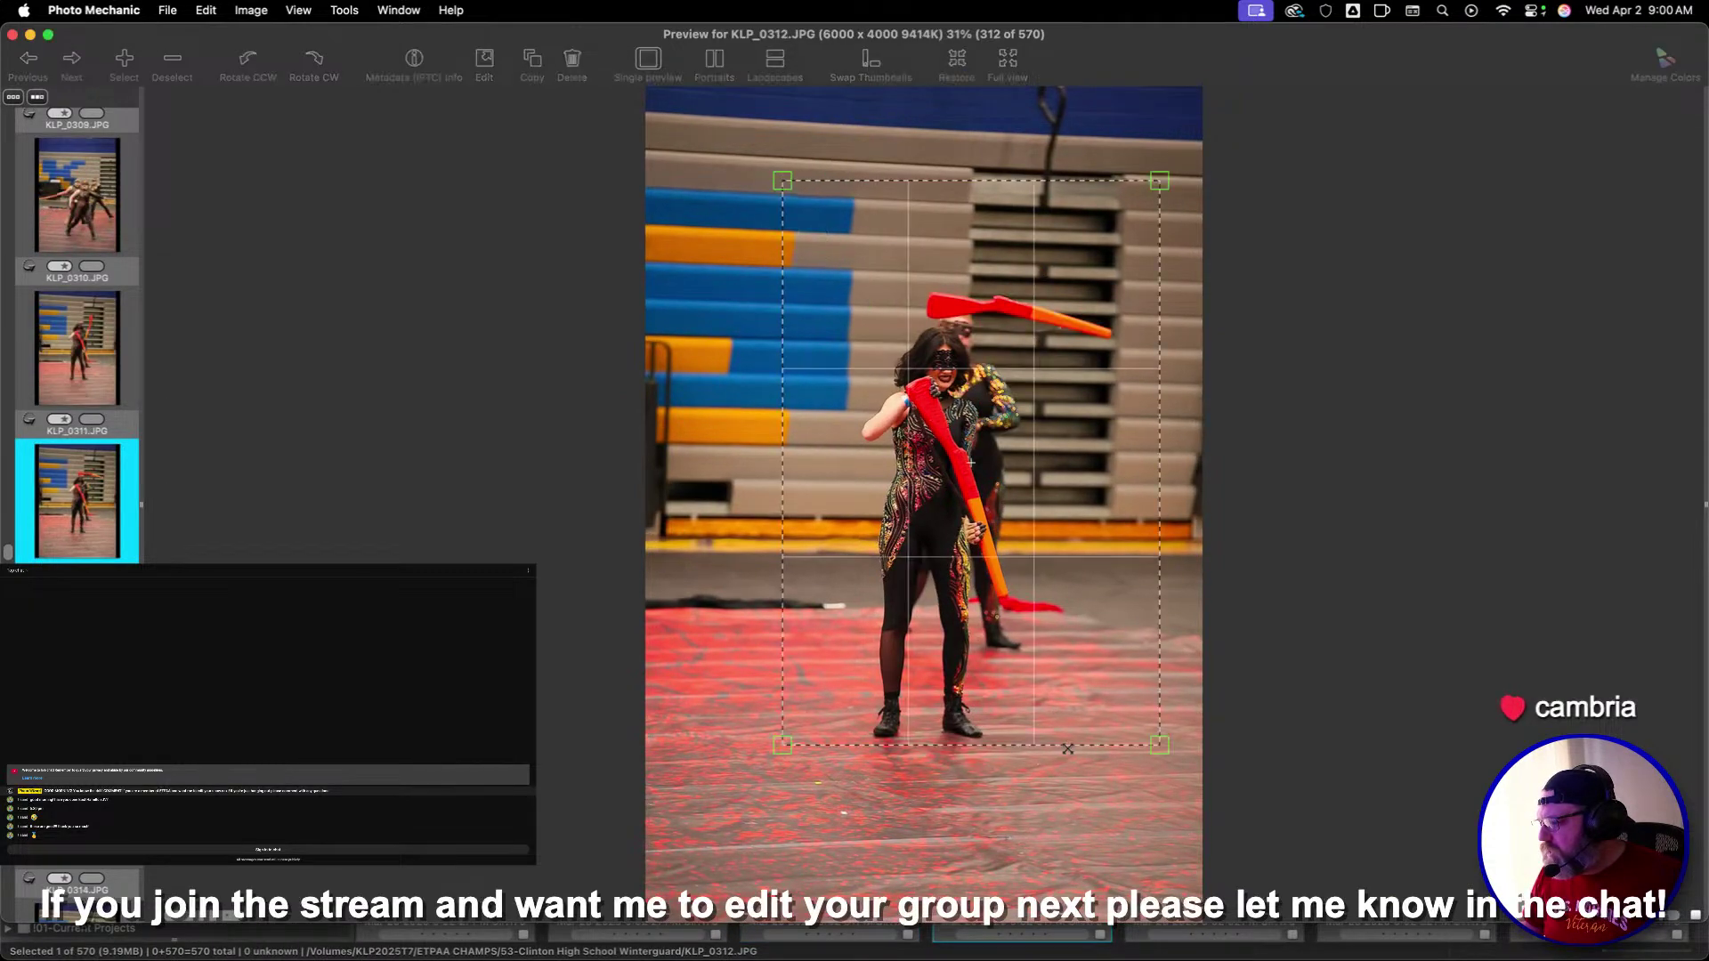
left_click_drag(1095, 773, 1037, 774)
key("Right")
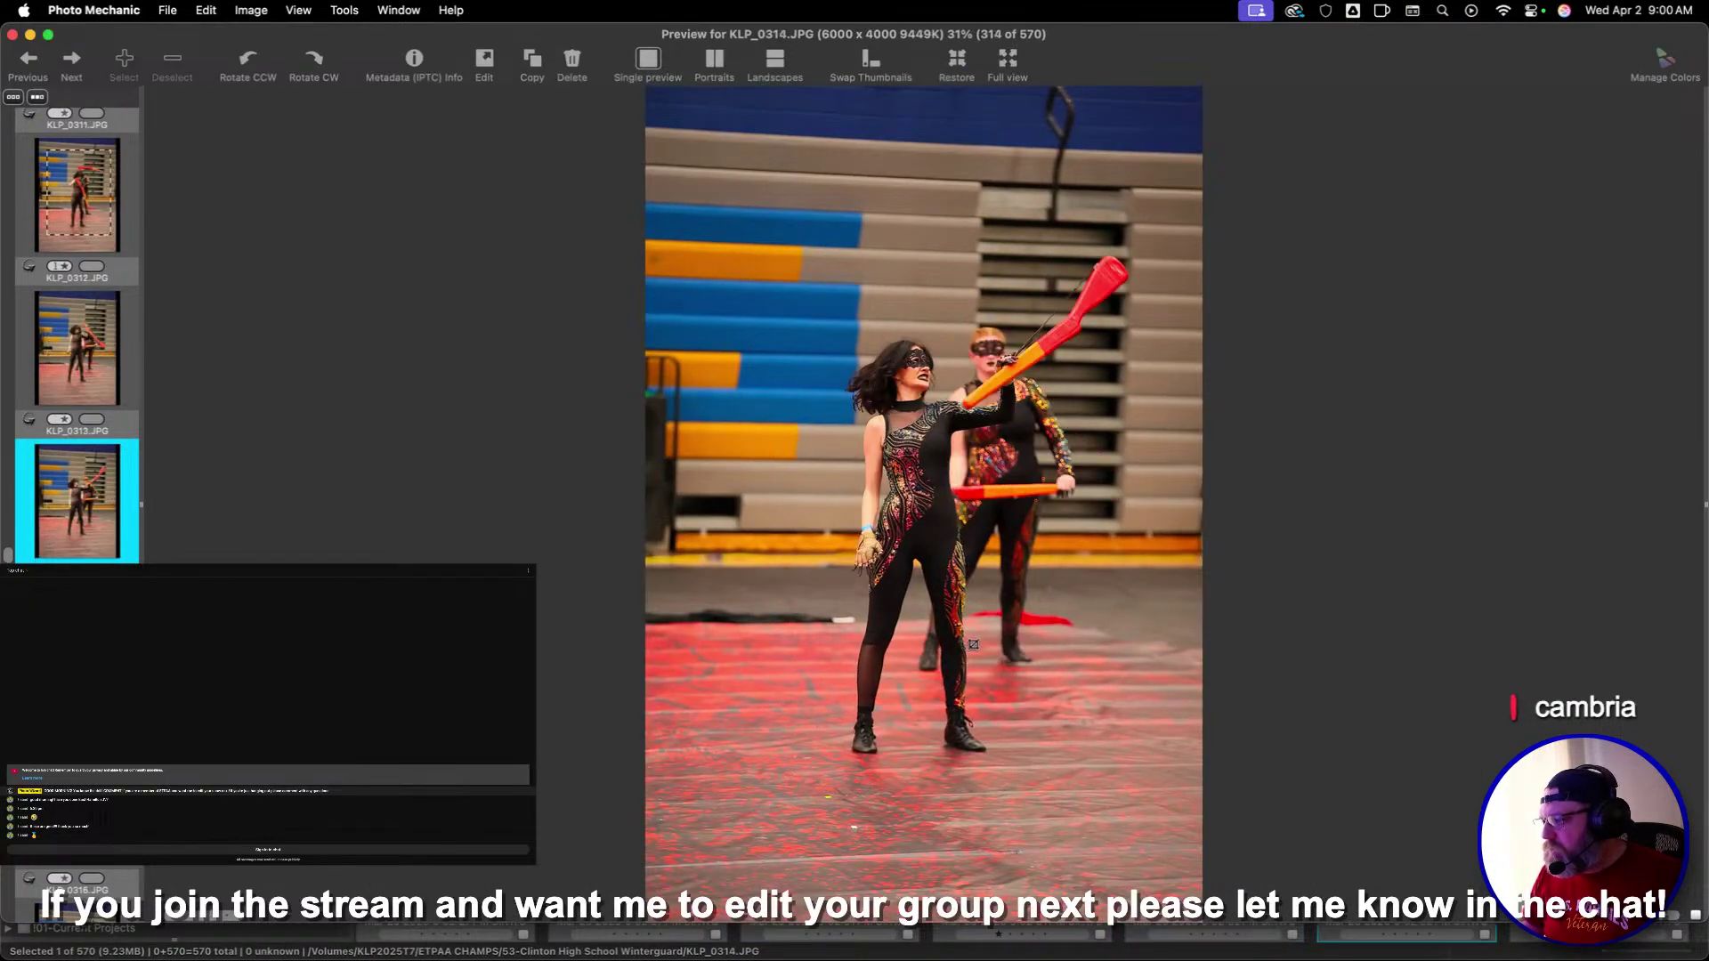
key("c")
left_click_drag(1109, 640, 1084, 640)
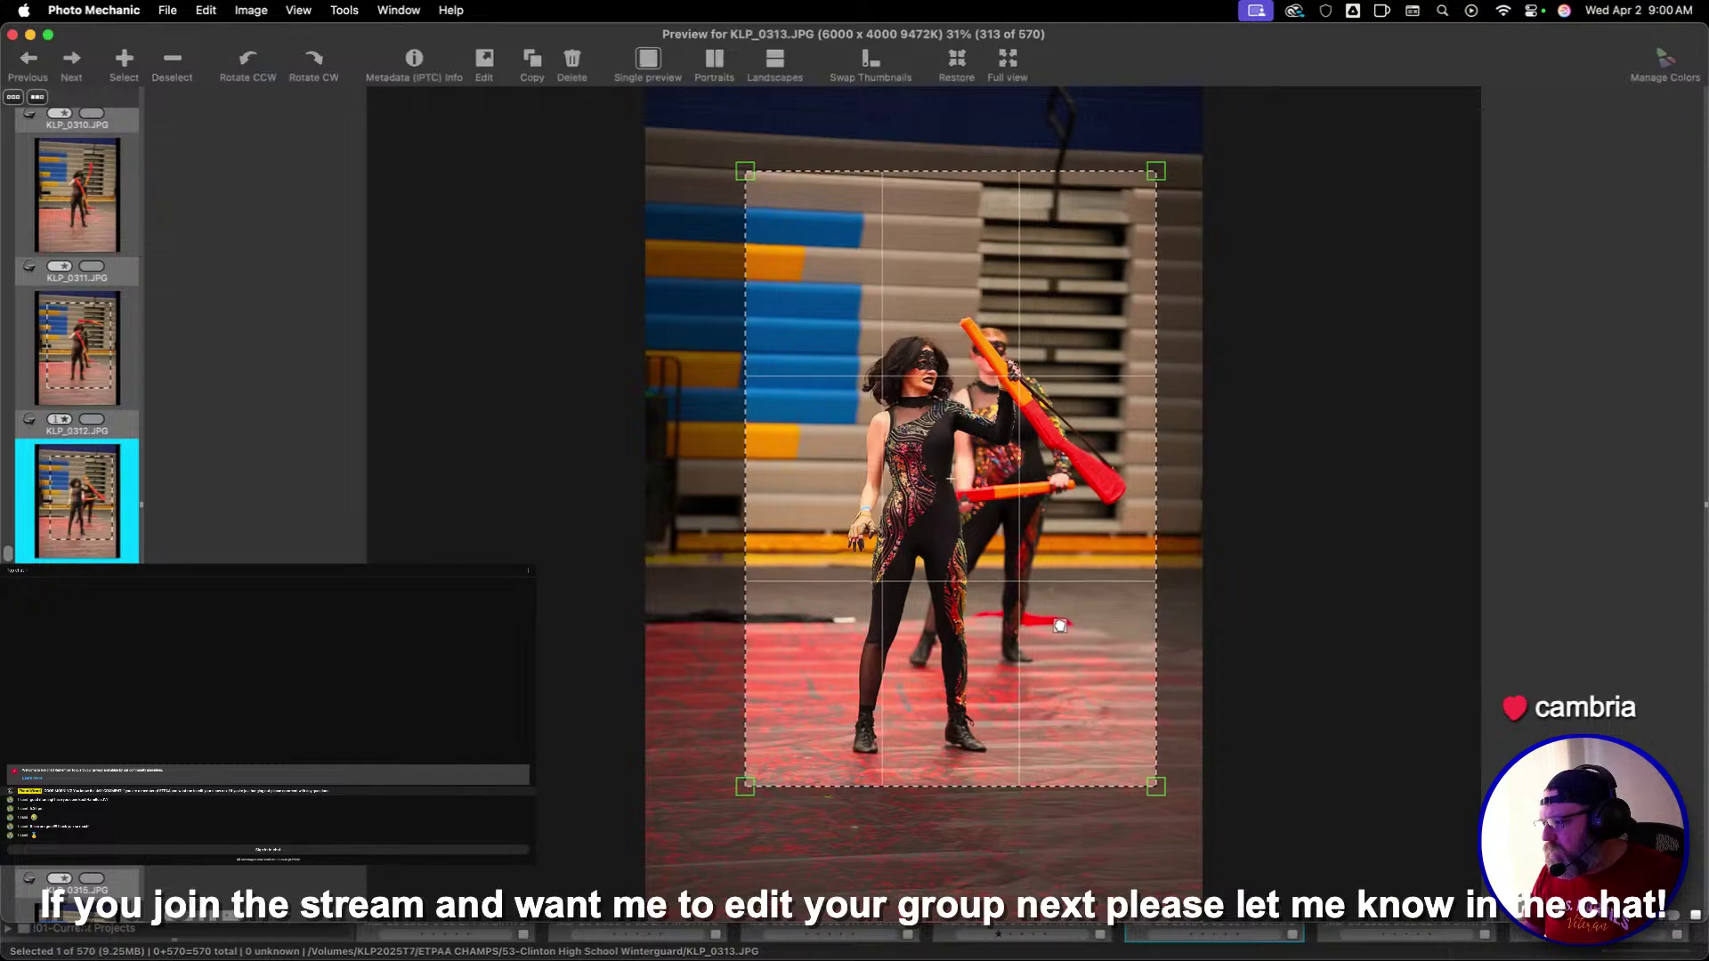
Skip KLP_0314 and KLP_0315, and crop KLP_0316 in portrait format around the two full-length rifle performers
key("Right")
key("Right")
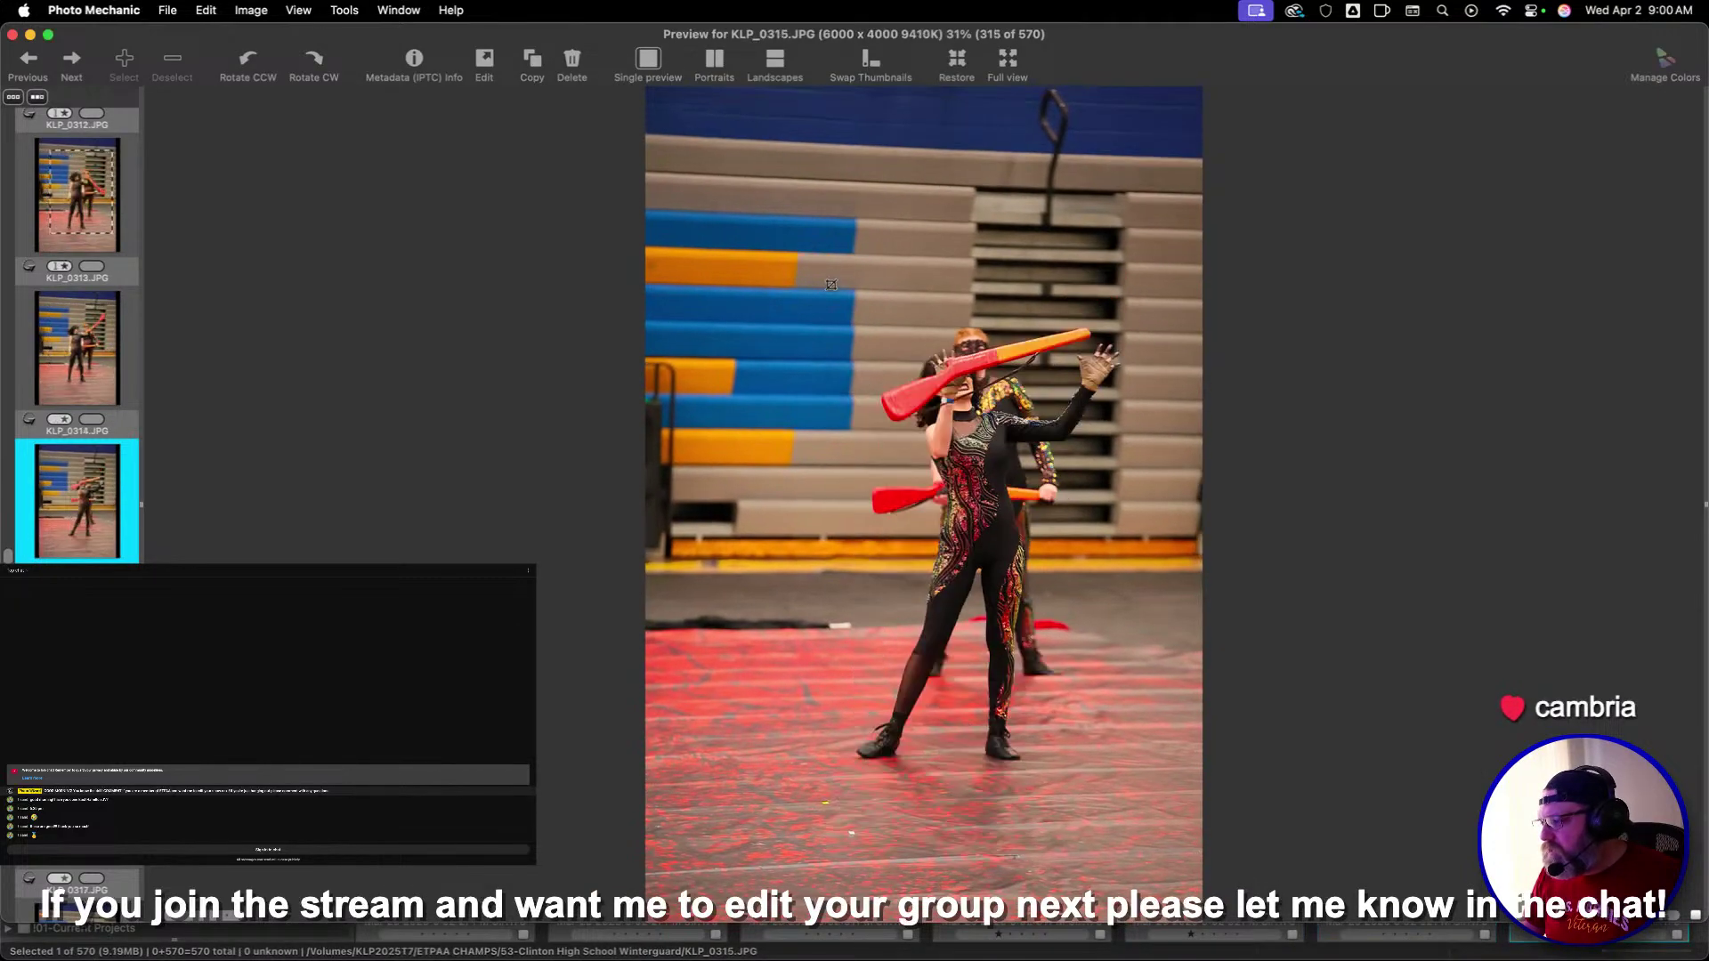
key("Right")
key("c")
left_click_drag(1094, 706, 1045, 660)
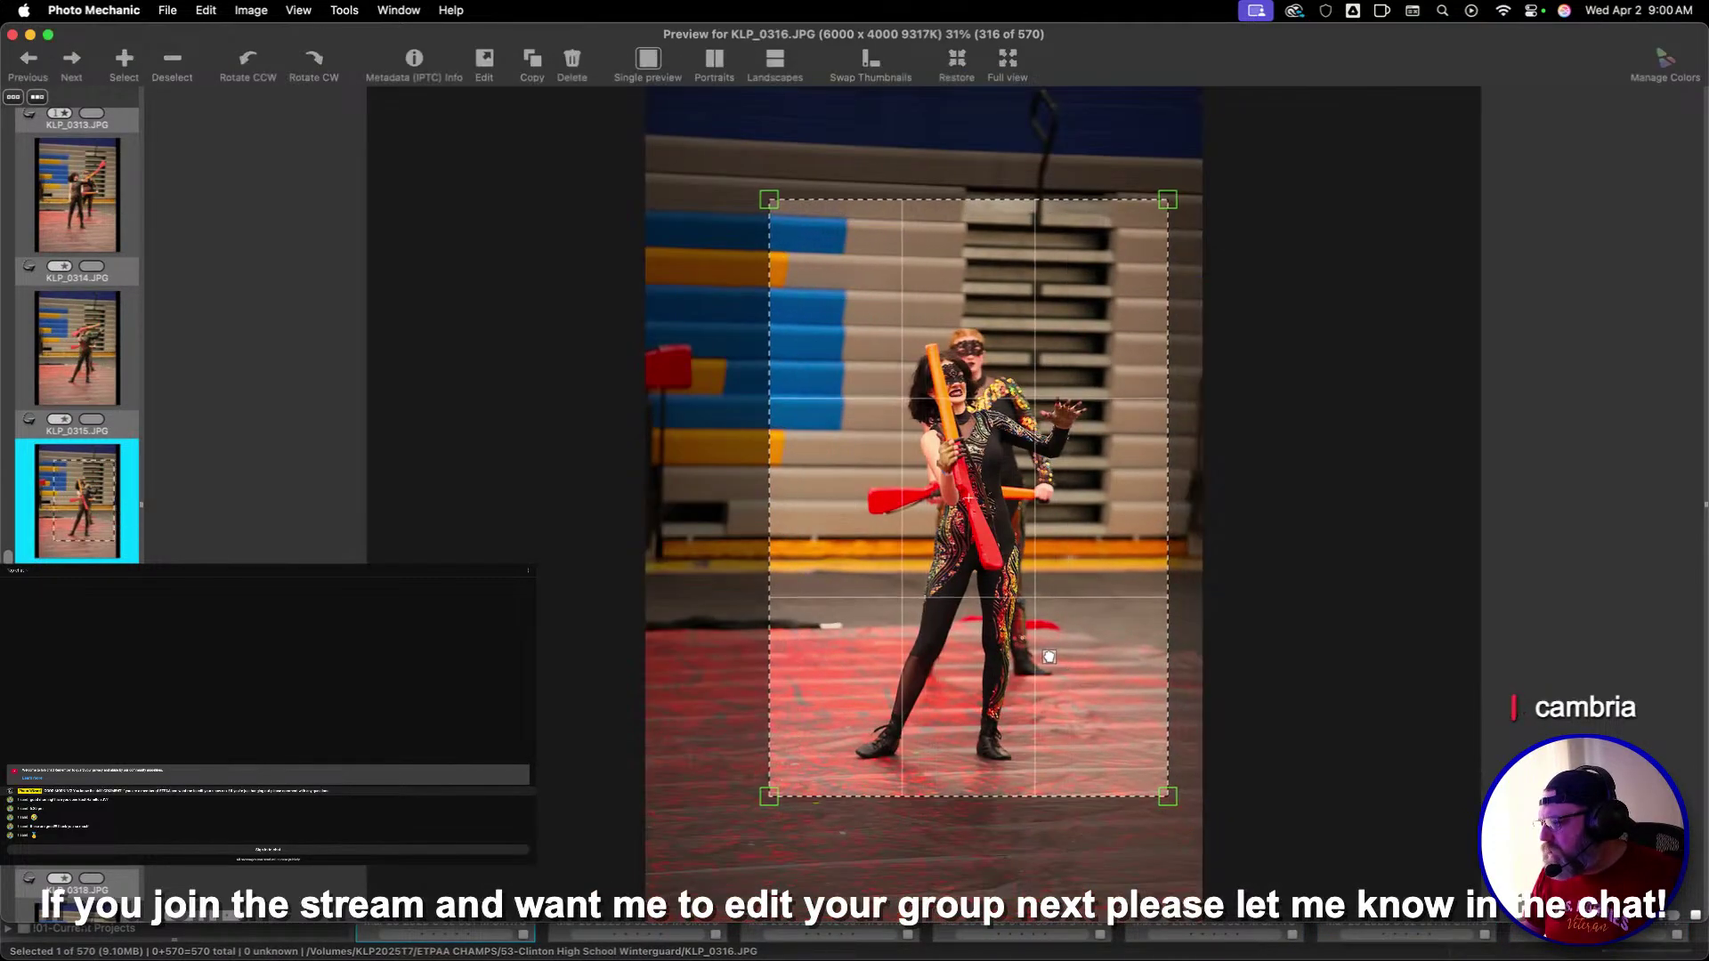
Review the frames after KLP_0316 and crop KLP_0323 in portrait format around the two full-length rifle performers
key("Right")
key("Right")
key("Right")
key("Right")
key("Right")
key("Right")
key("Right")
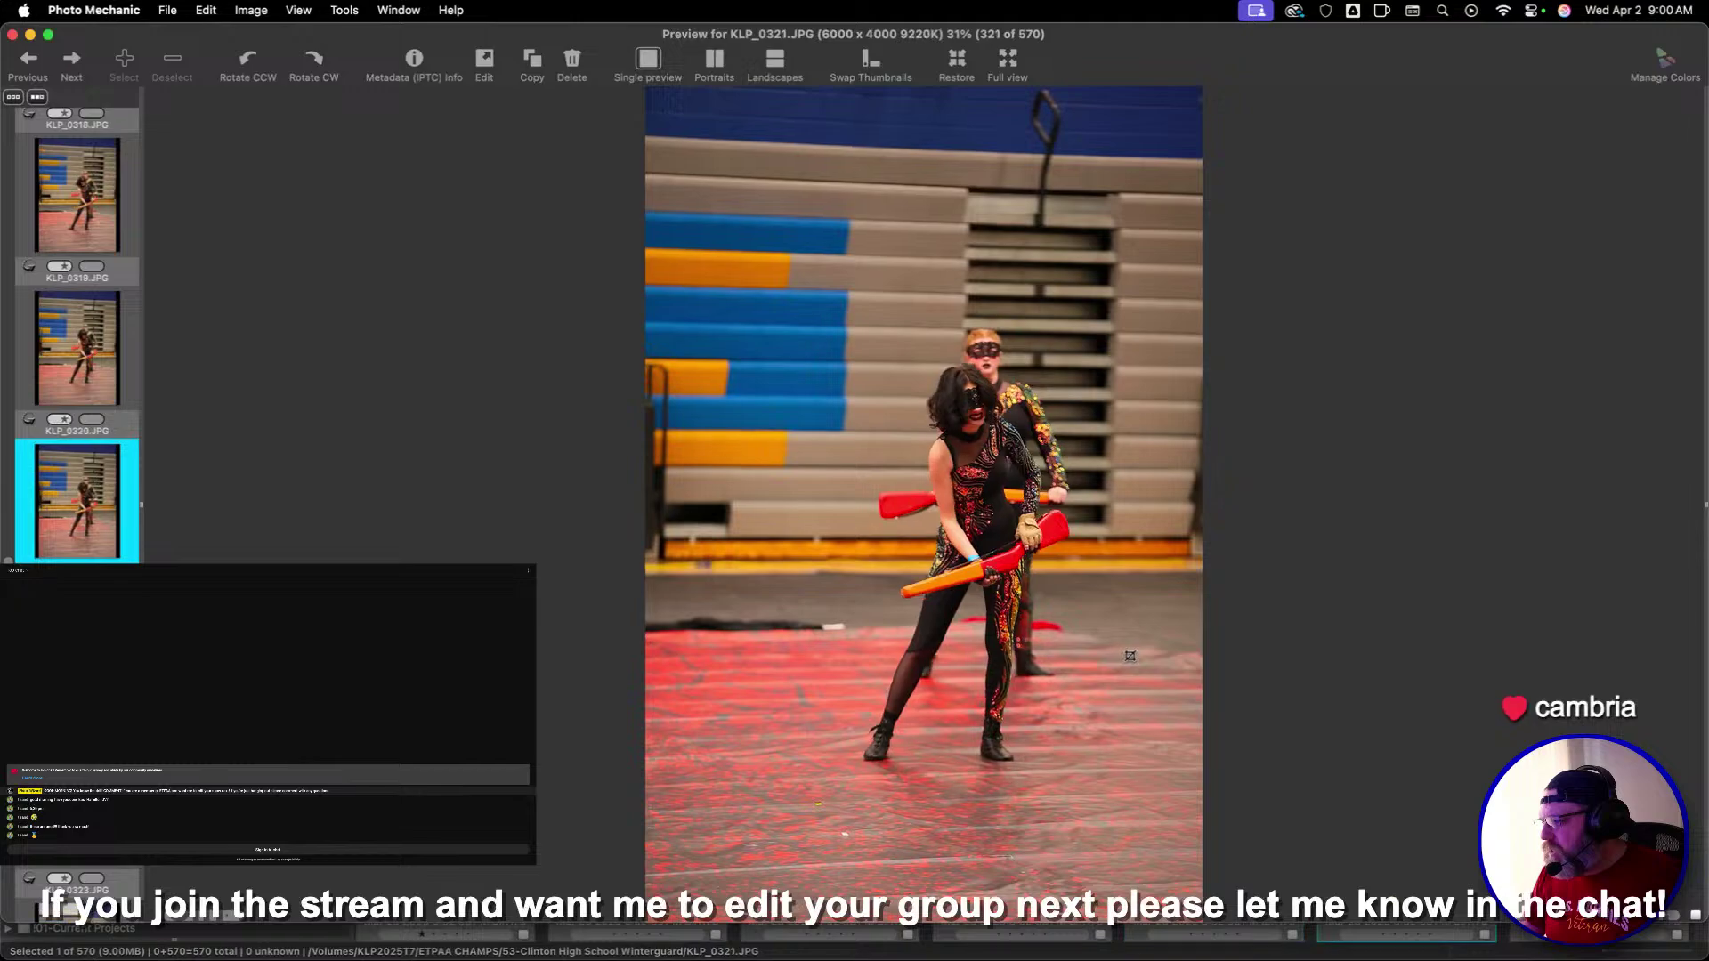
key("c")
left_click_drag(795, 174, 747, 158)
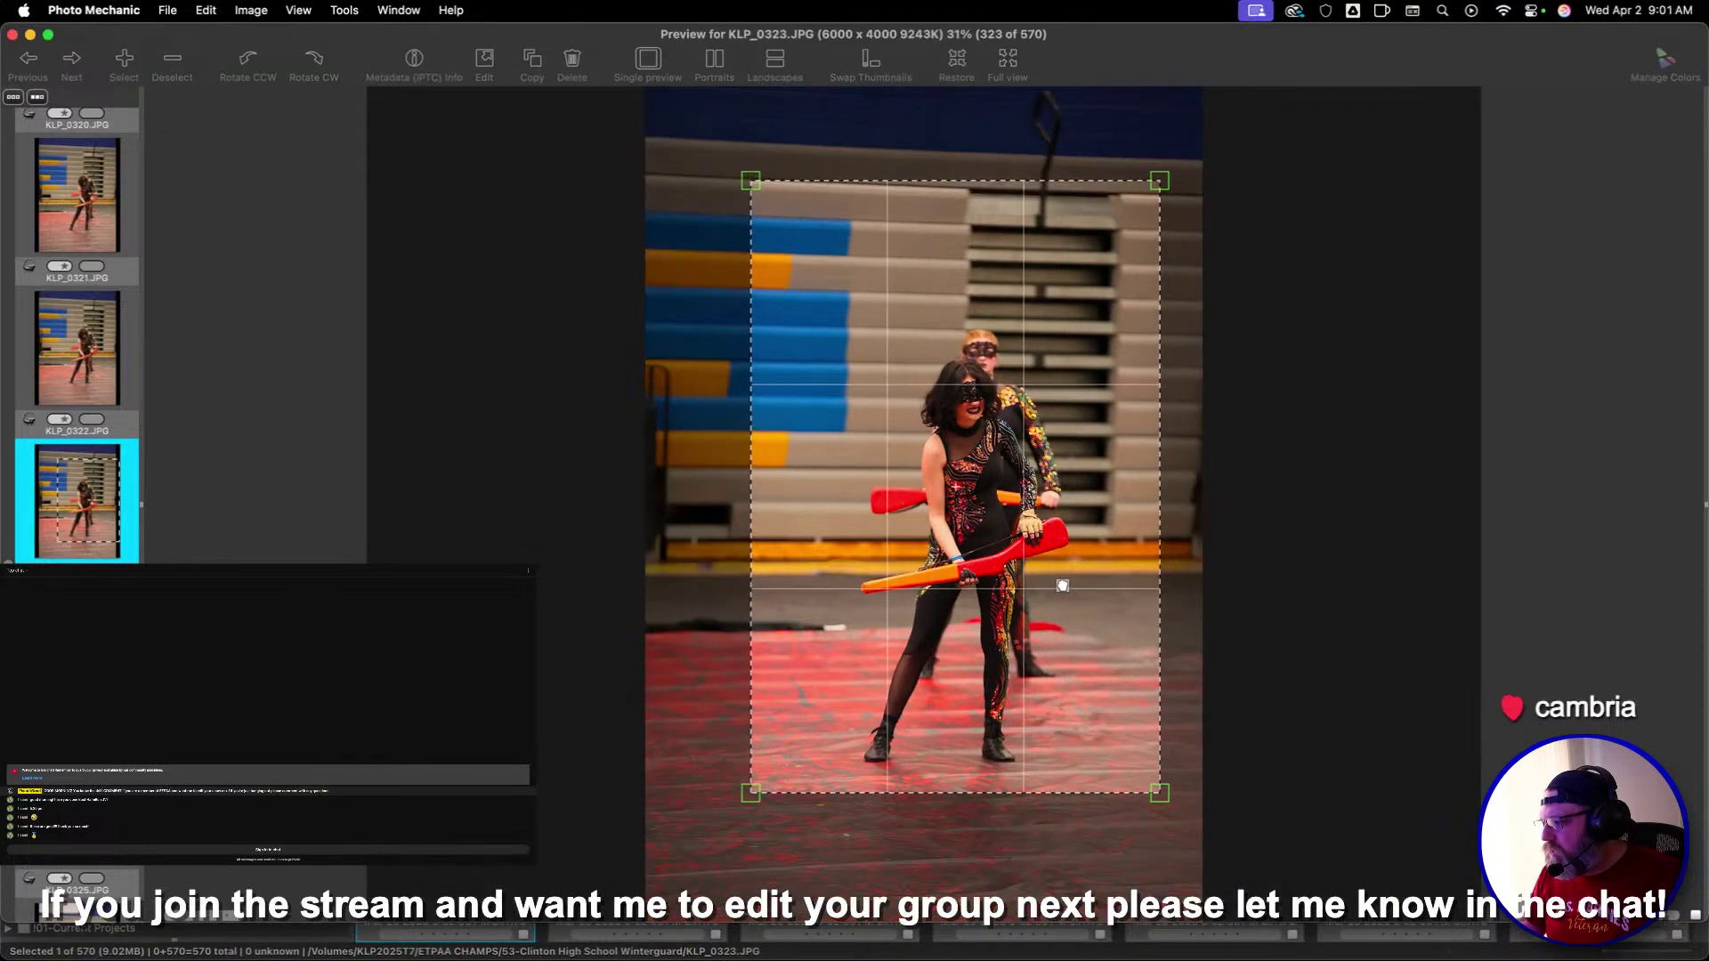
Review the frames after KLP_0323 and crop KLP_0334 in portrait format around the full-length performer holding the rifle across her chest
key("Right")
key("Right")
key("Right")
key("Right")
key("Right")
key("Right")
key("Right")
key("Right")
key("Right")
key("Right")
key("Right")
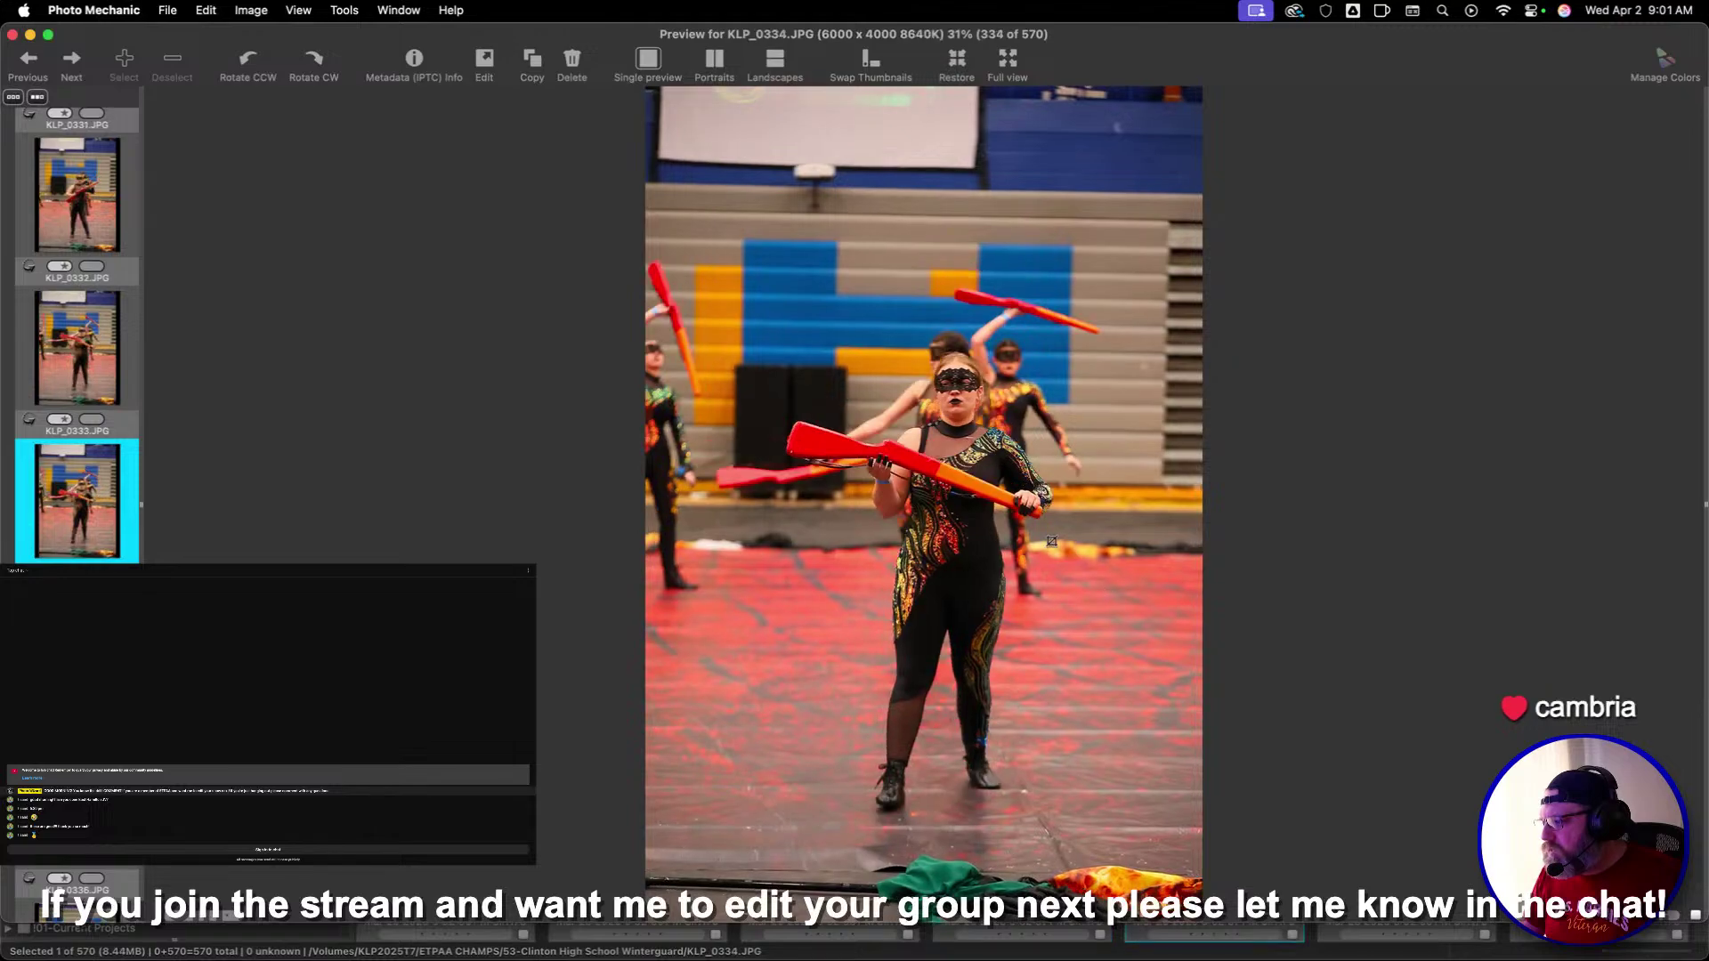
key("c")
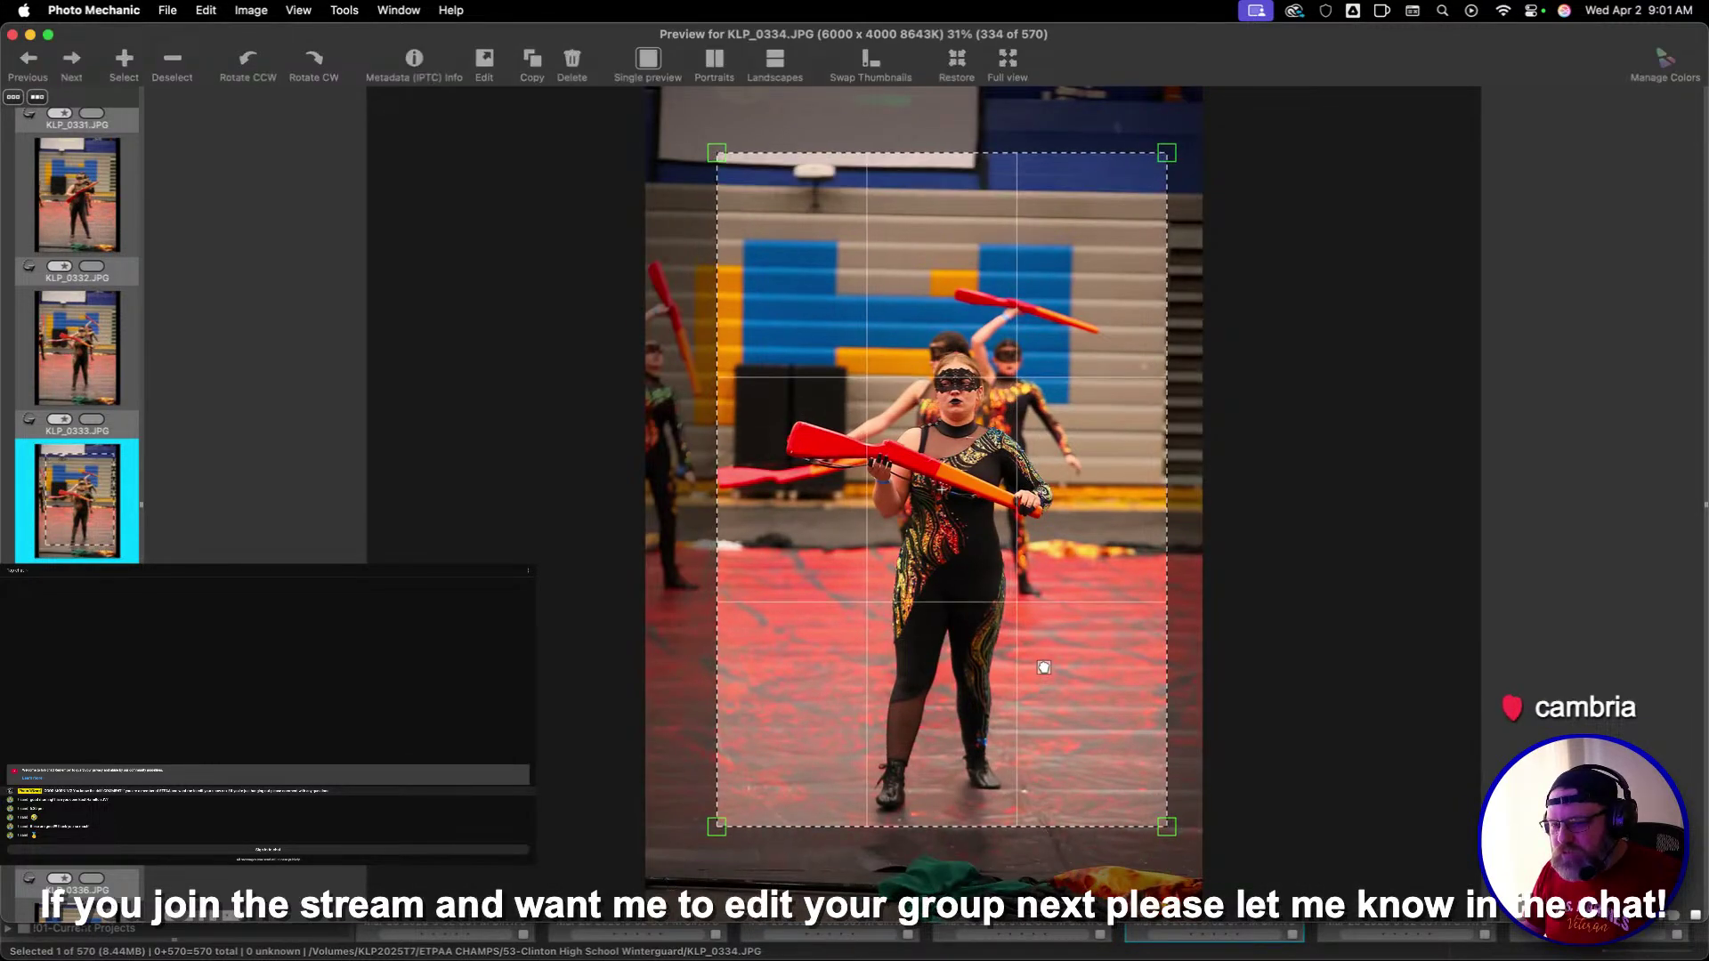
Review the frames from KLP_0335 to KLP_0341, going back to KLP_0335 to compare the neighbouring poses
key("Right")
key("Right")
key("Right")
key("Right")
key("Right")
key("Left")
key("Left")
key("Left")
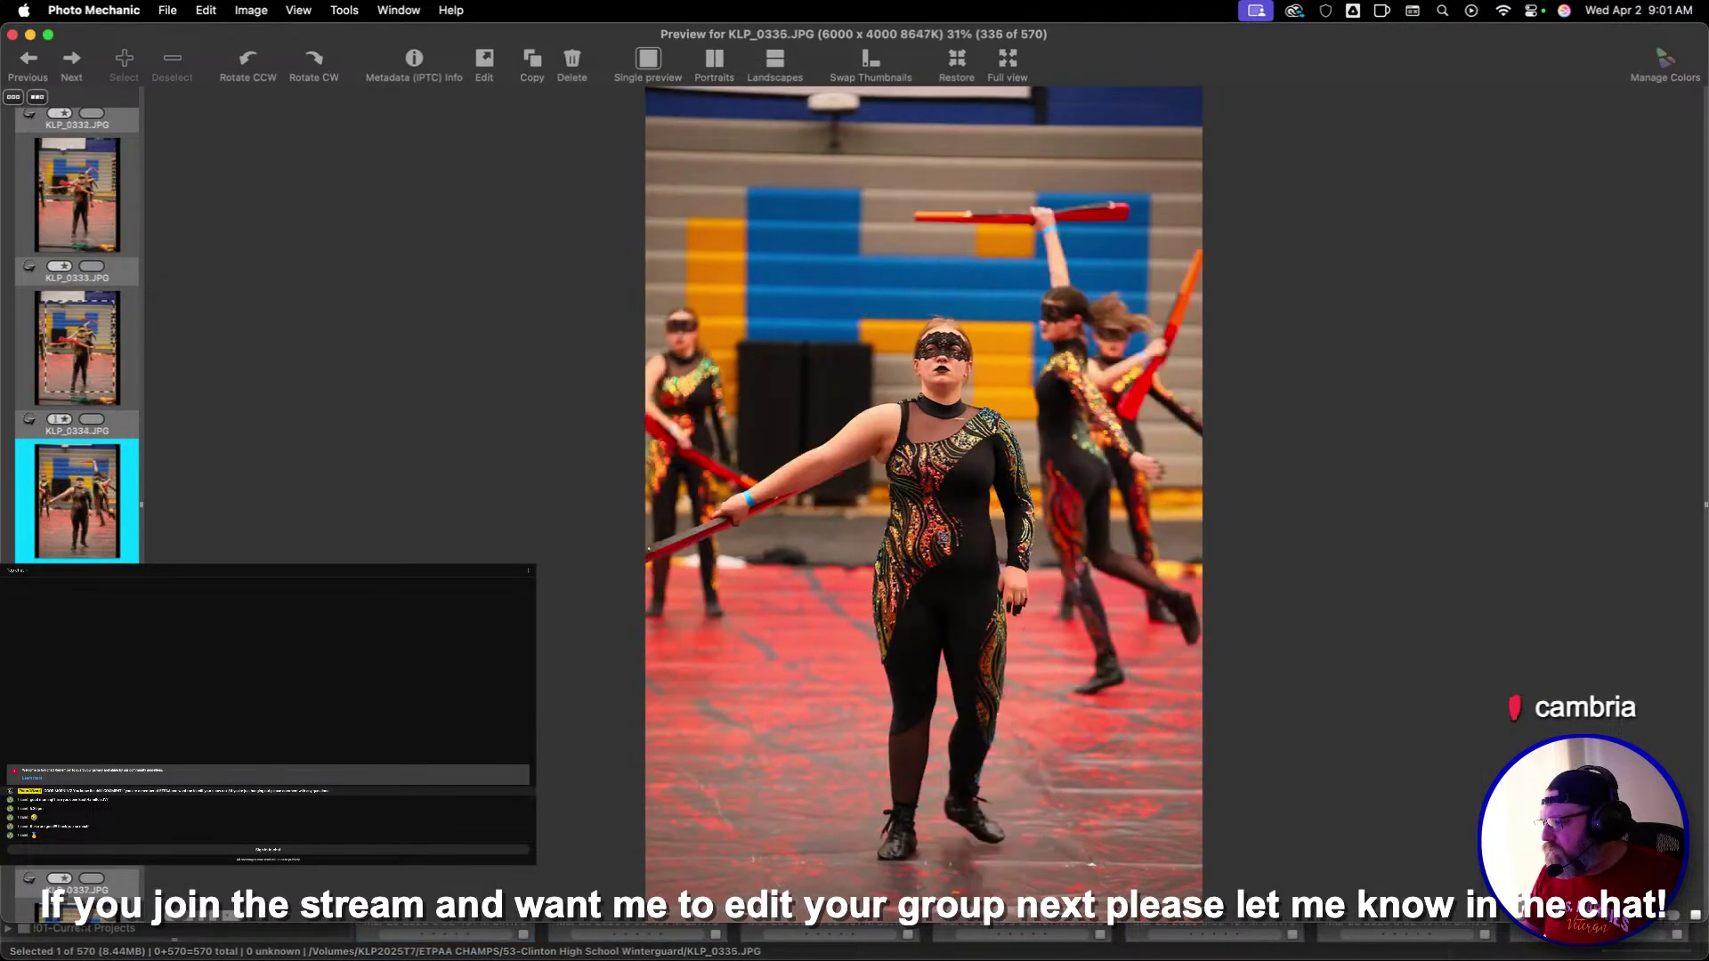
key("Right")
key("Right")
key("Right")
key("Right")
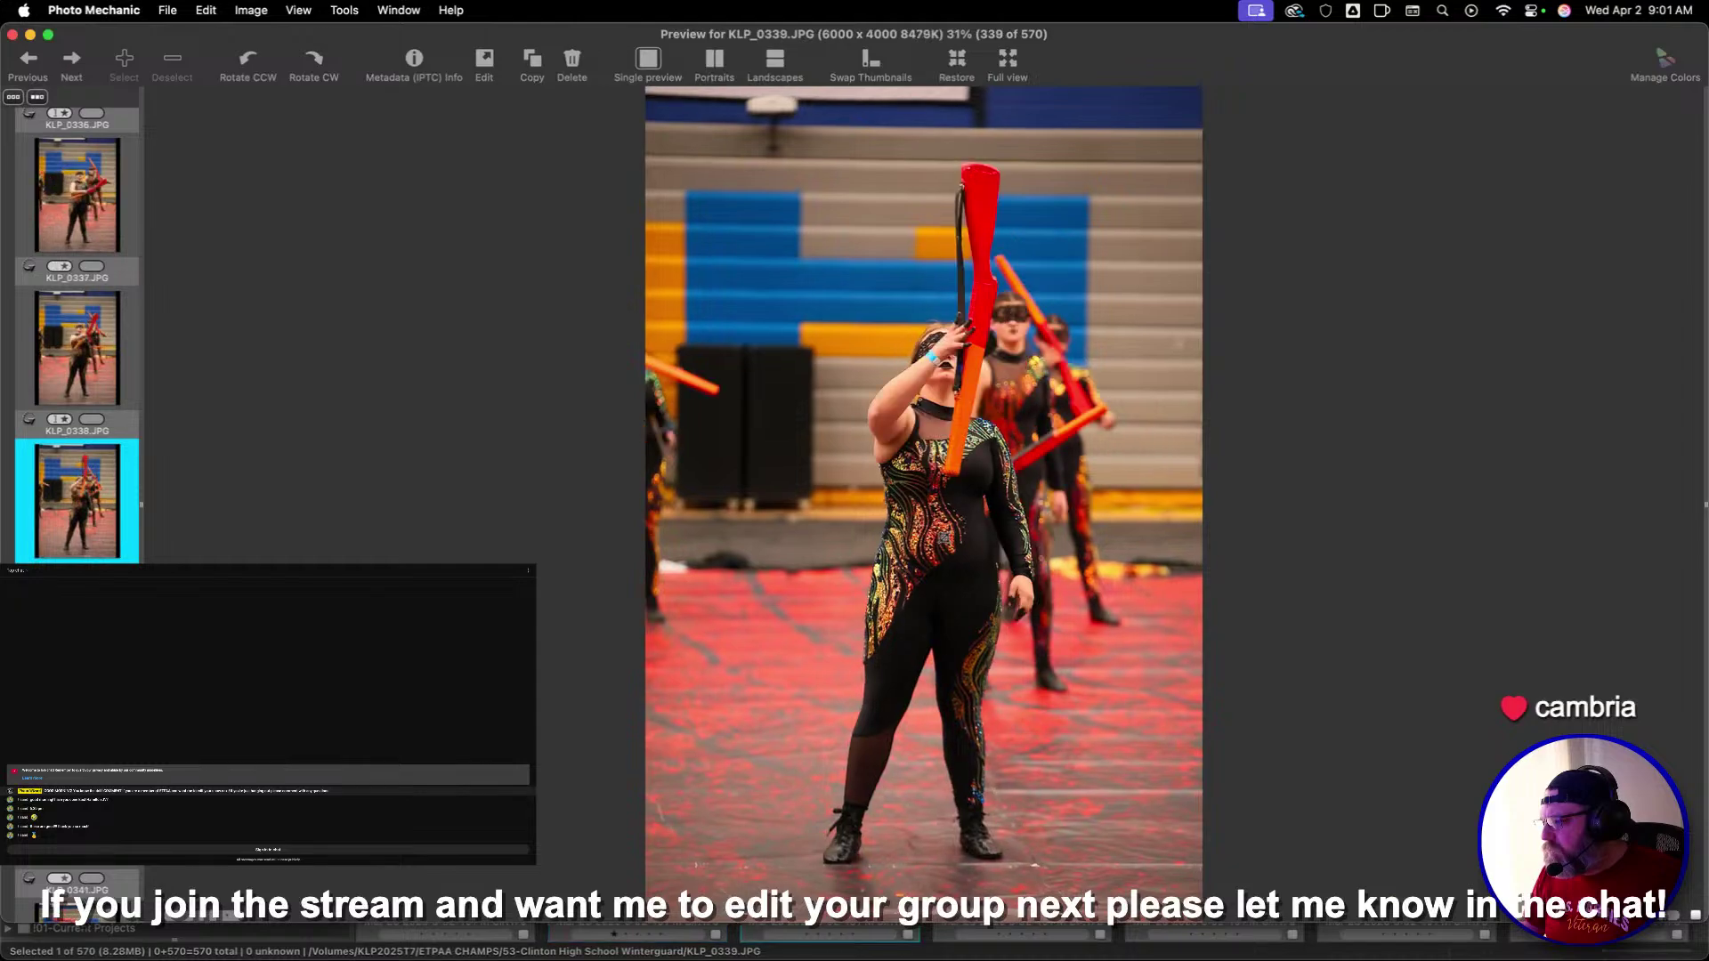
key("Right")
key("Right")
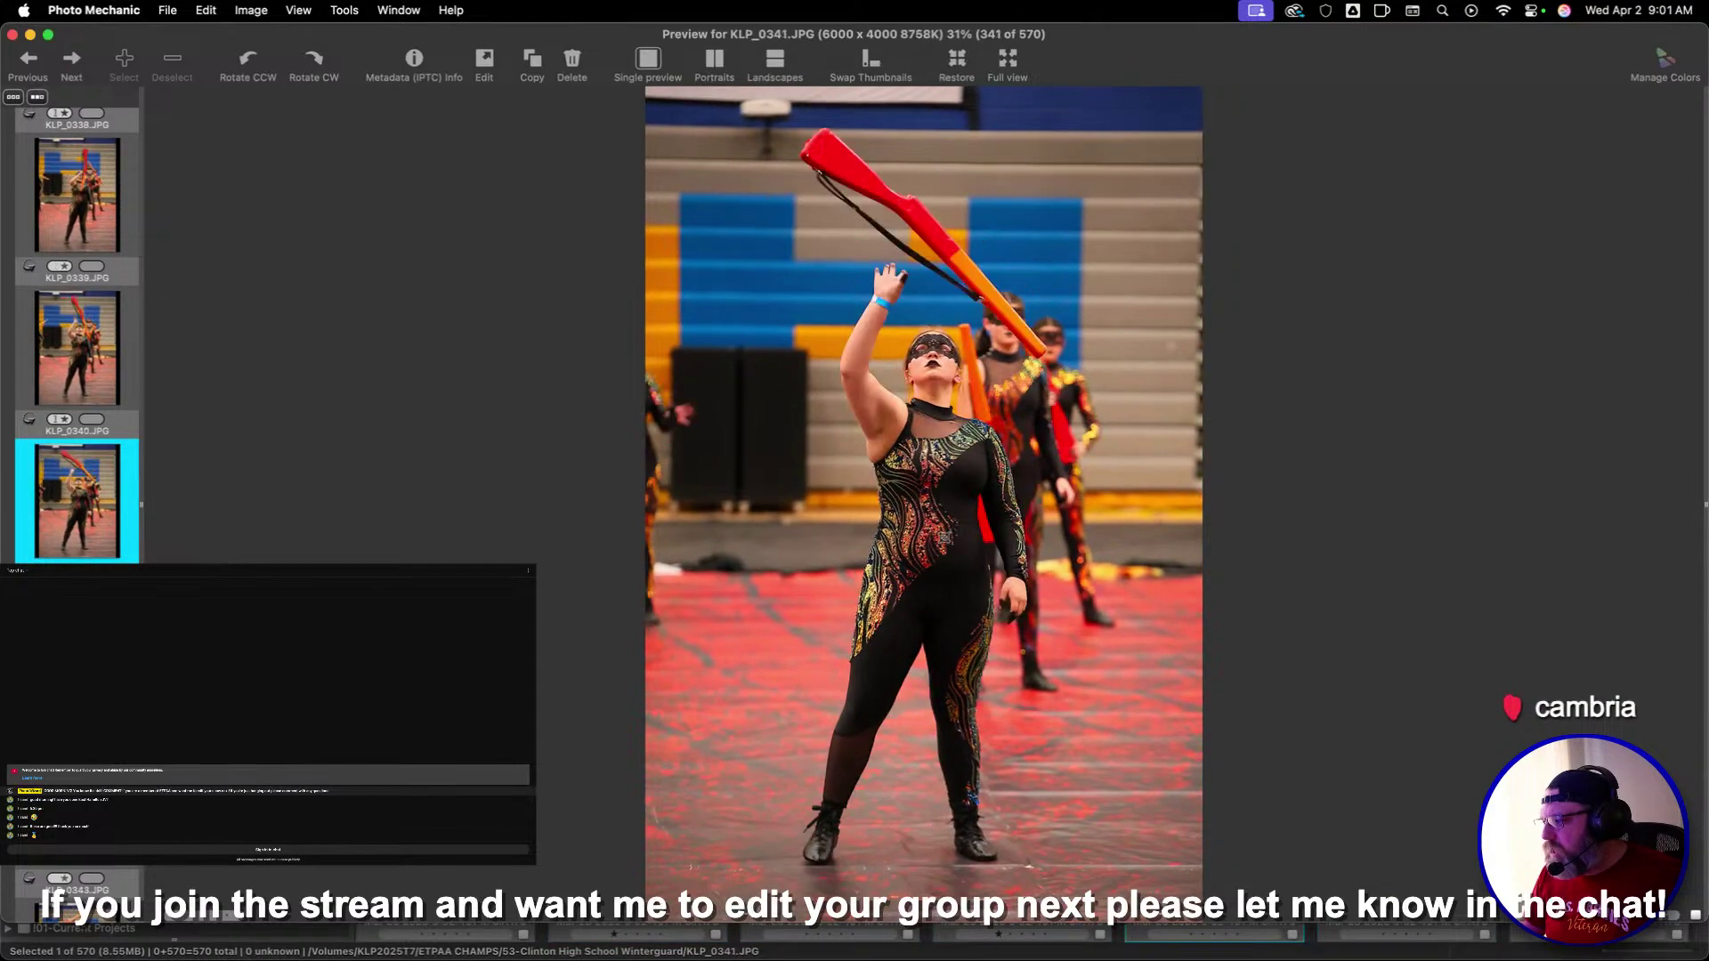
Compare the raised-rifle poses in KLP_0343 and KLP_0344, and review the following frames through KLP_0347
key("Right")
key("Right")
key("Left")
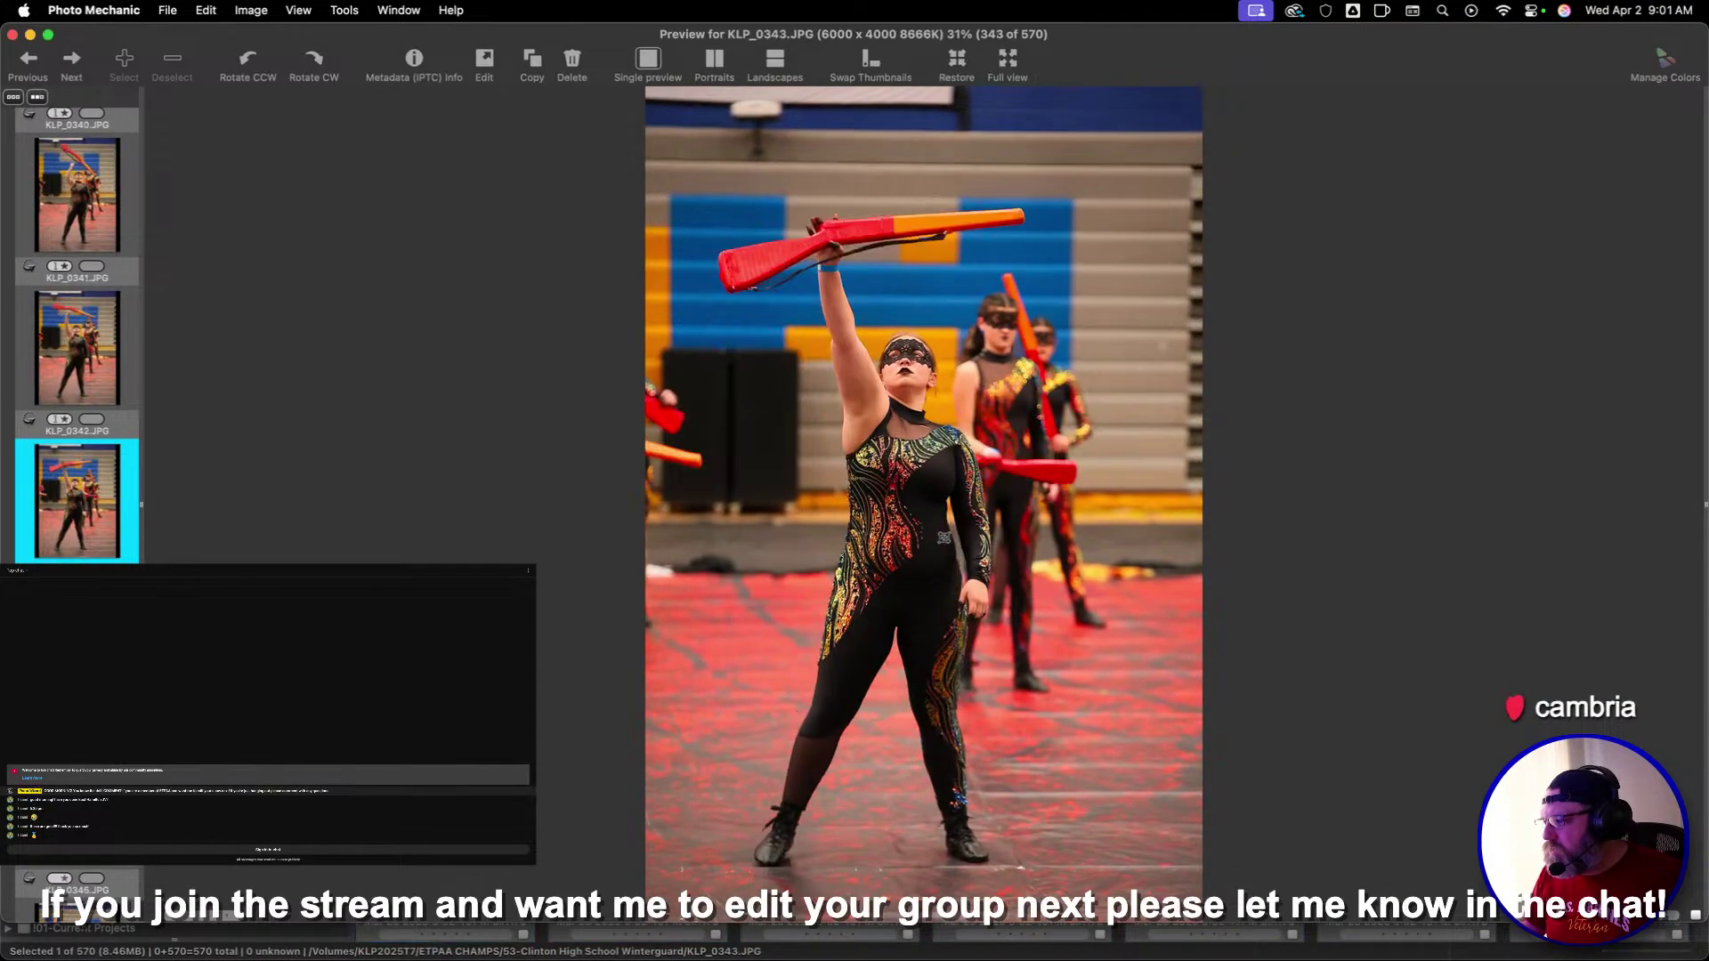
key("Right")
key("Left")
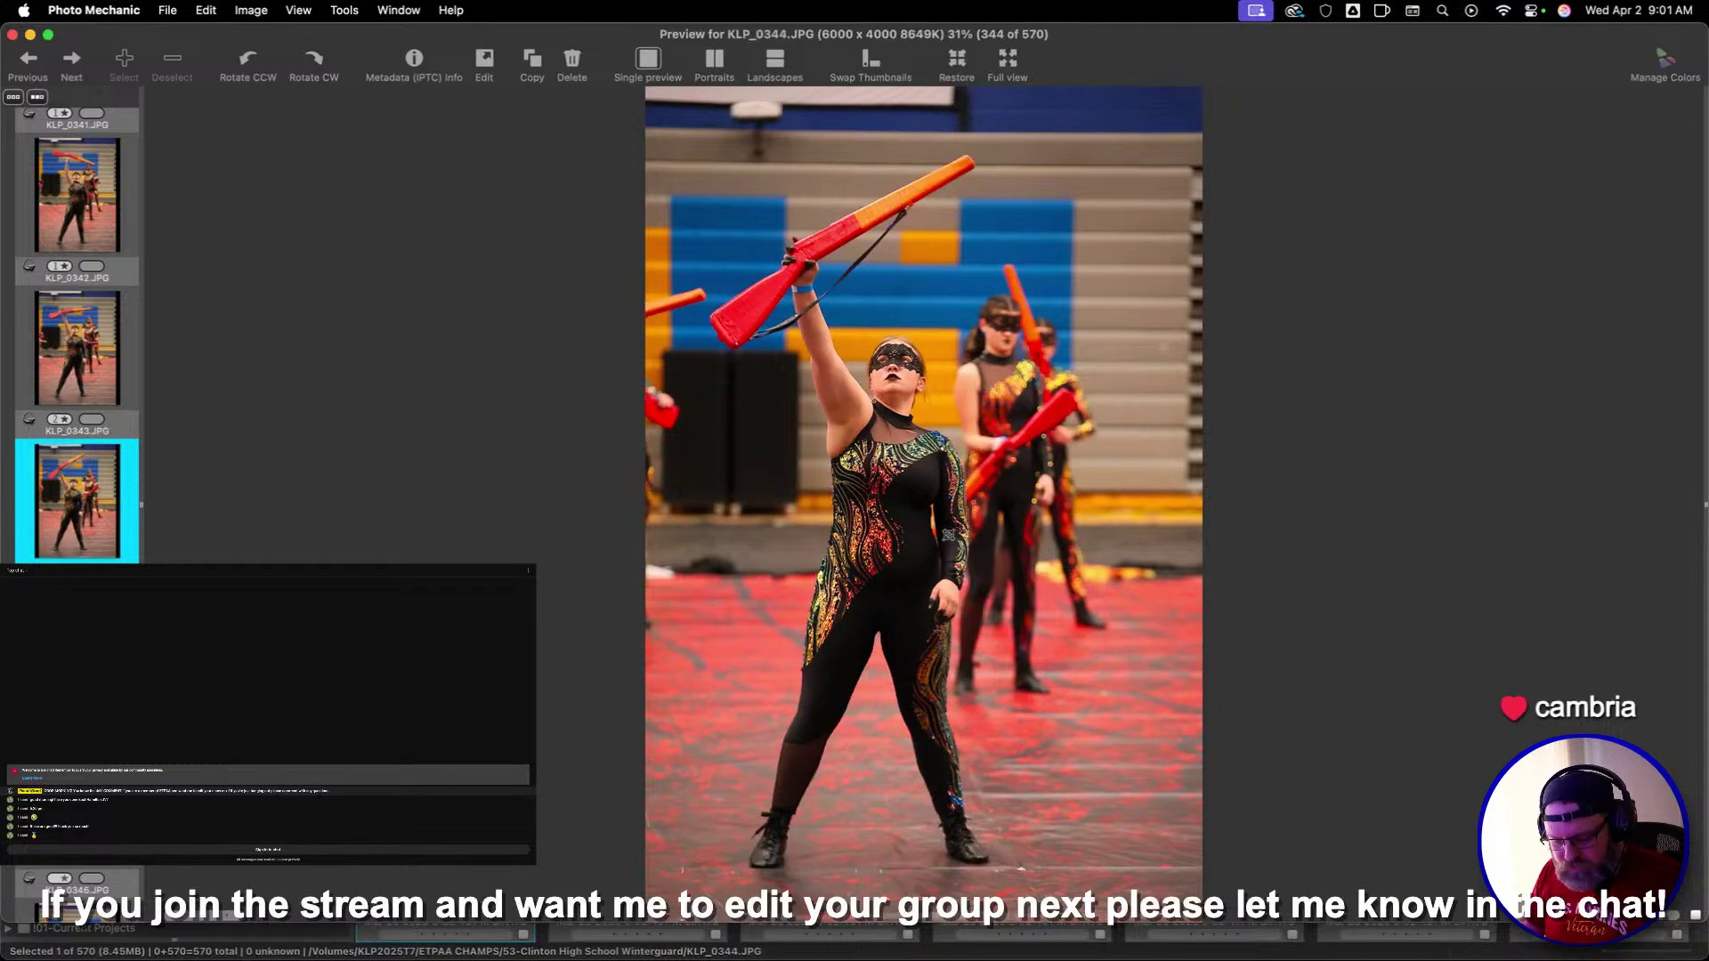
key("Right")
key("Right")
key("Right")
key("Right")
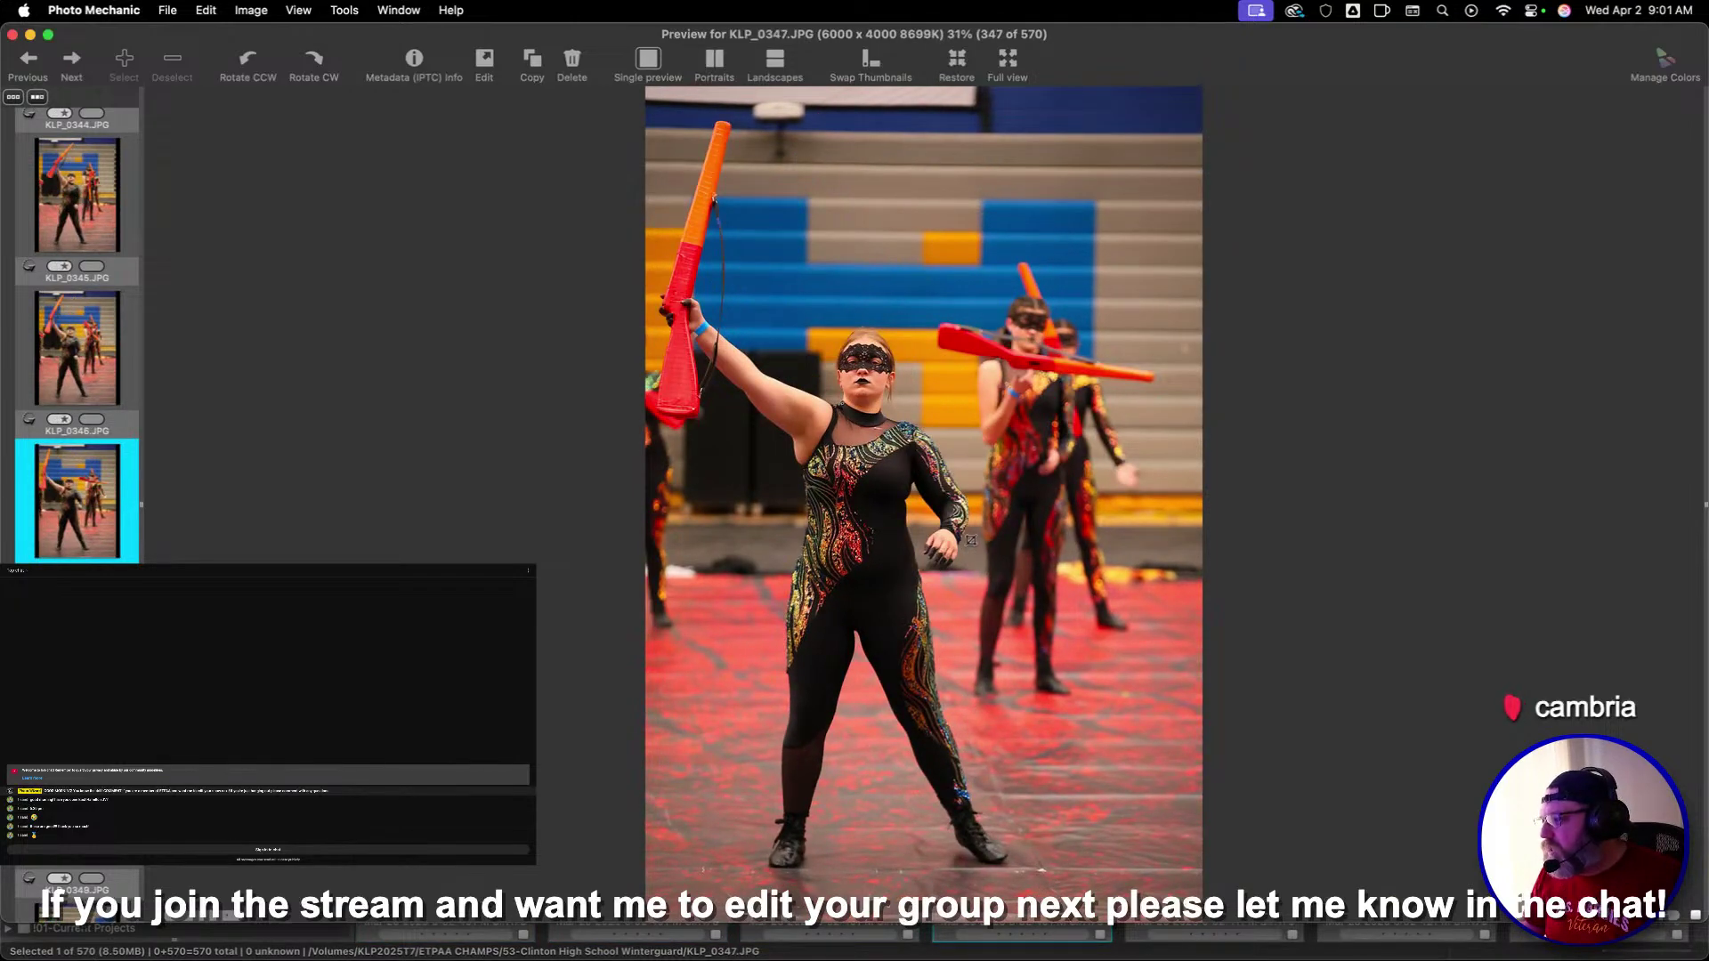
Review the rifle poses from KLP_0348 through KLP_0356, comparing KLP_0354 with the frame before it
key("Right")
key("Right")
key("Right")
key("Right")
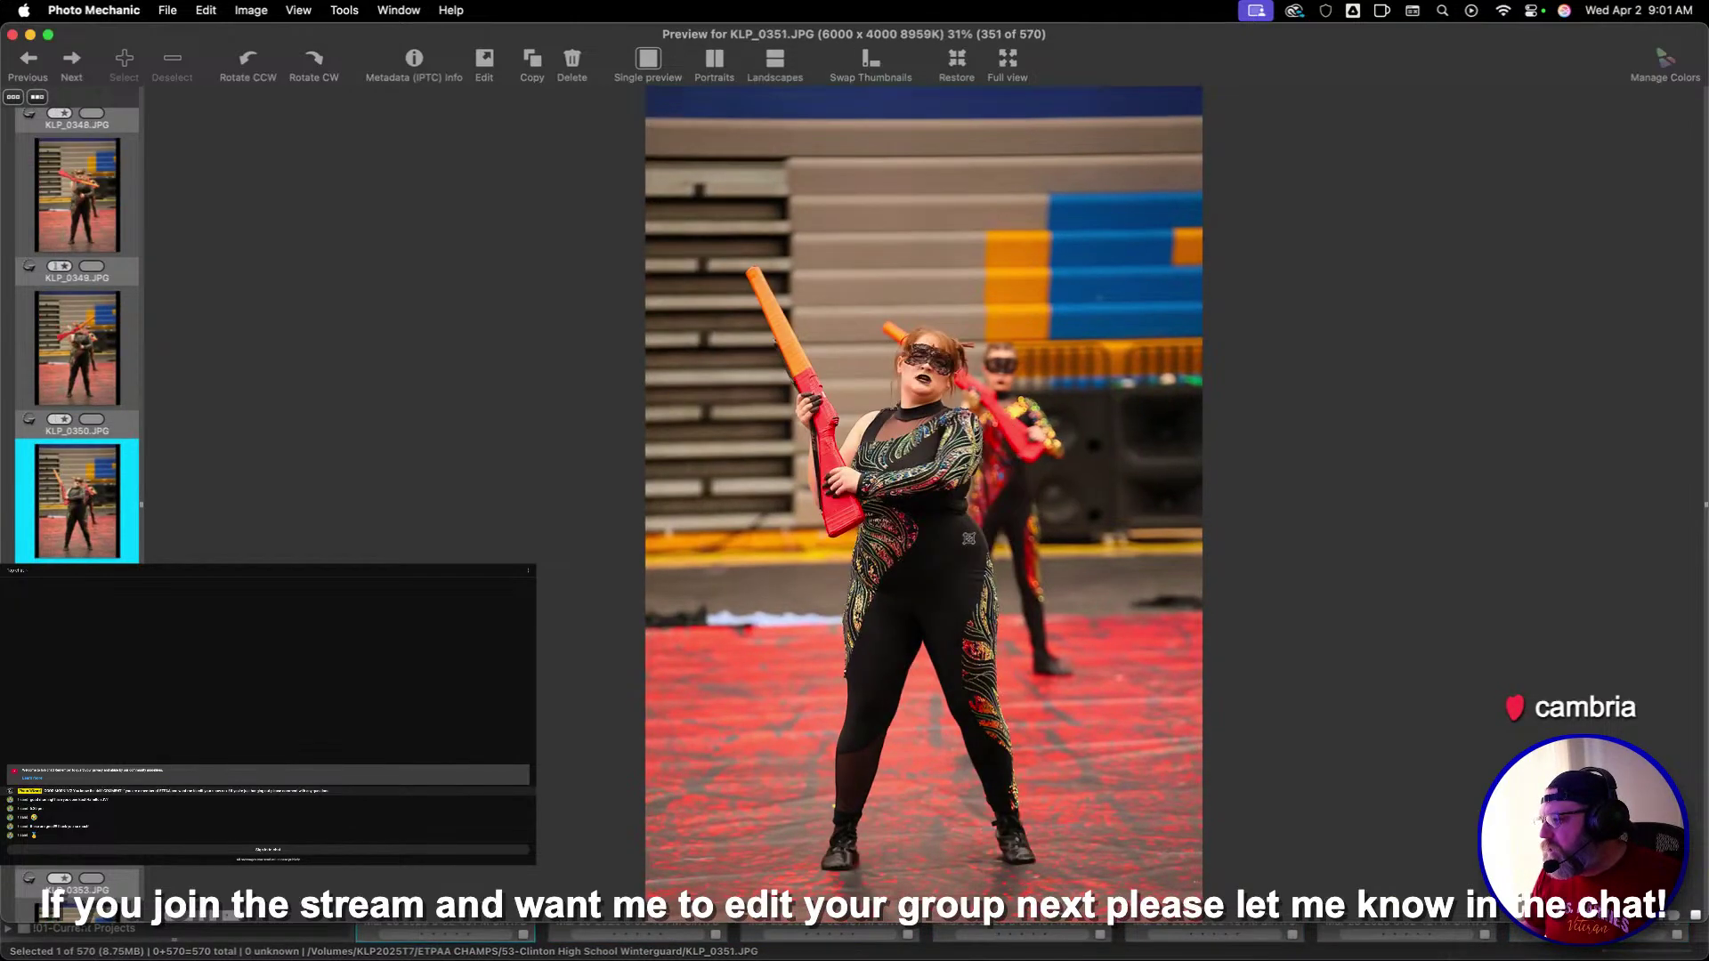
key("Right")
key("Right")
key("Right")
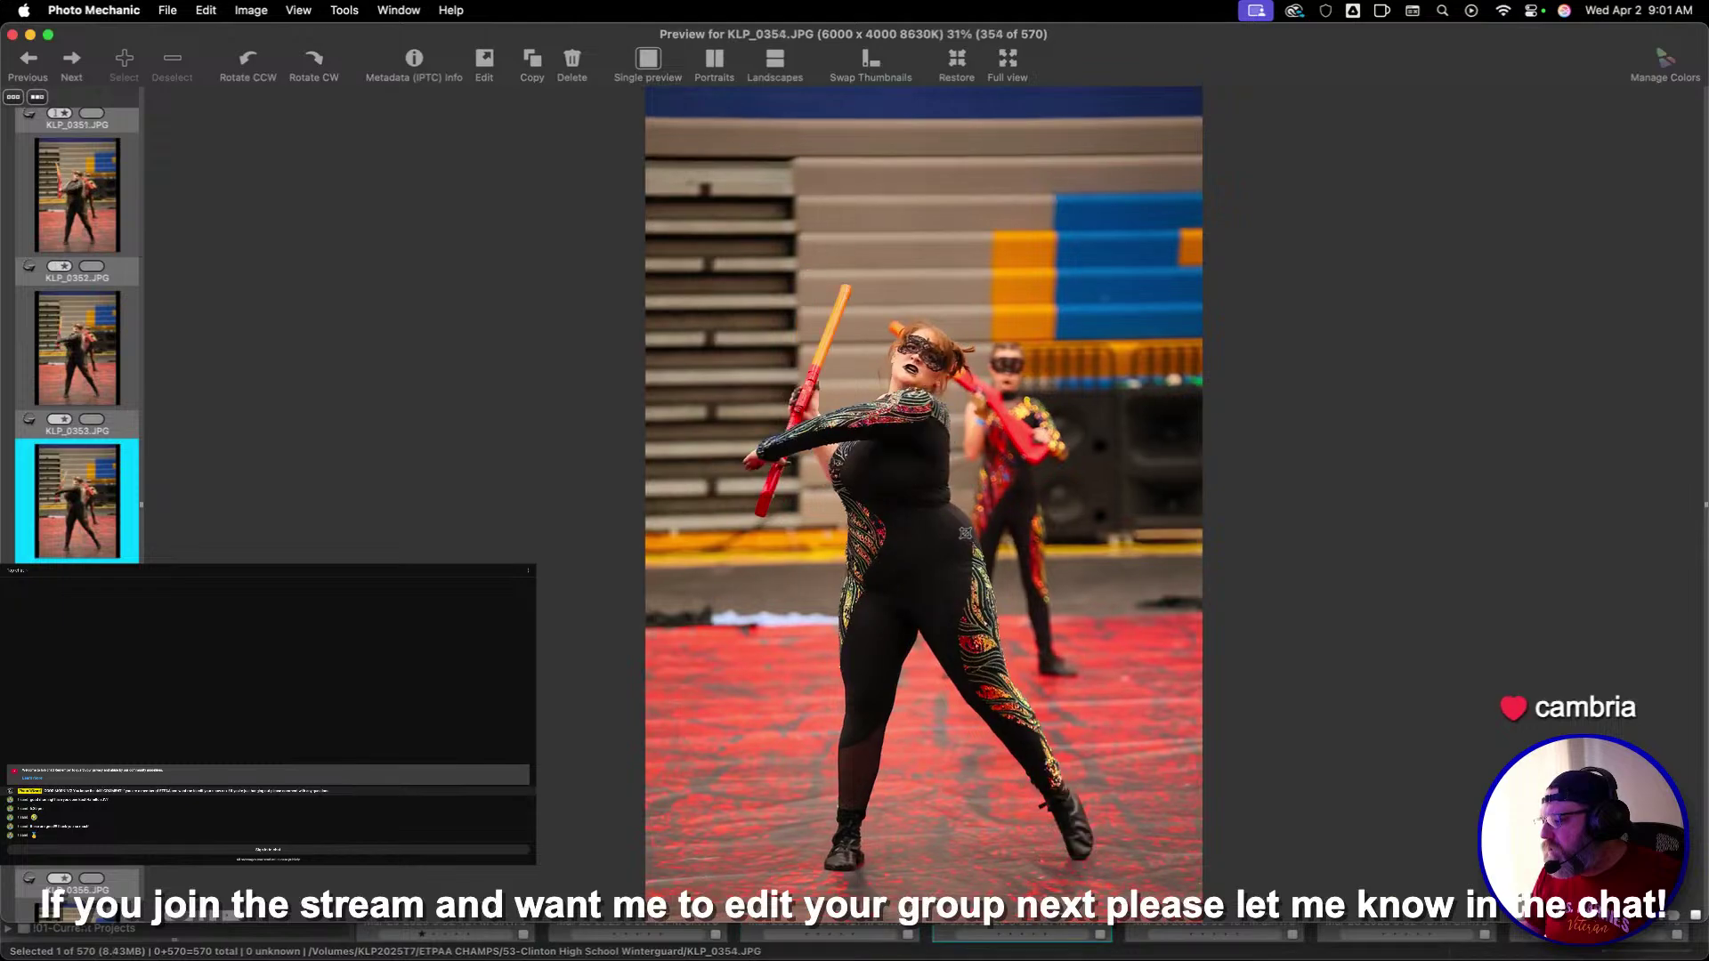
key("Left")
key("Right")
key("Right")
key("Right")
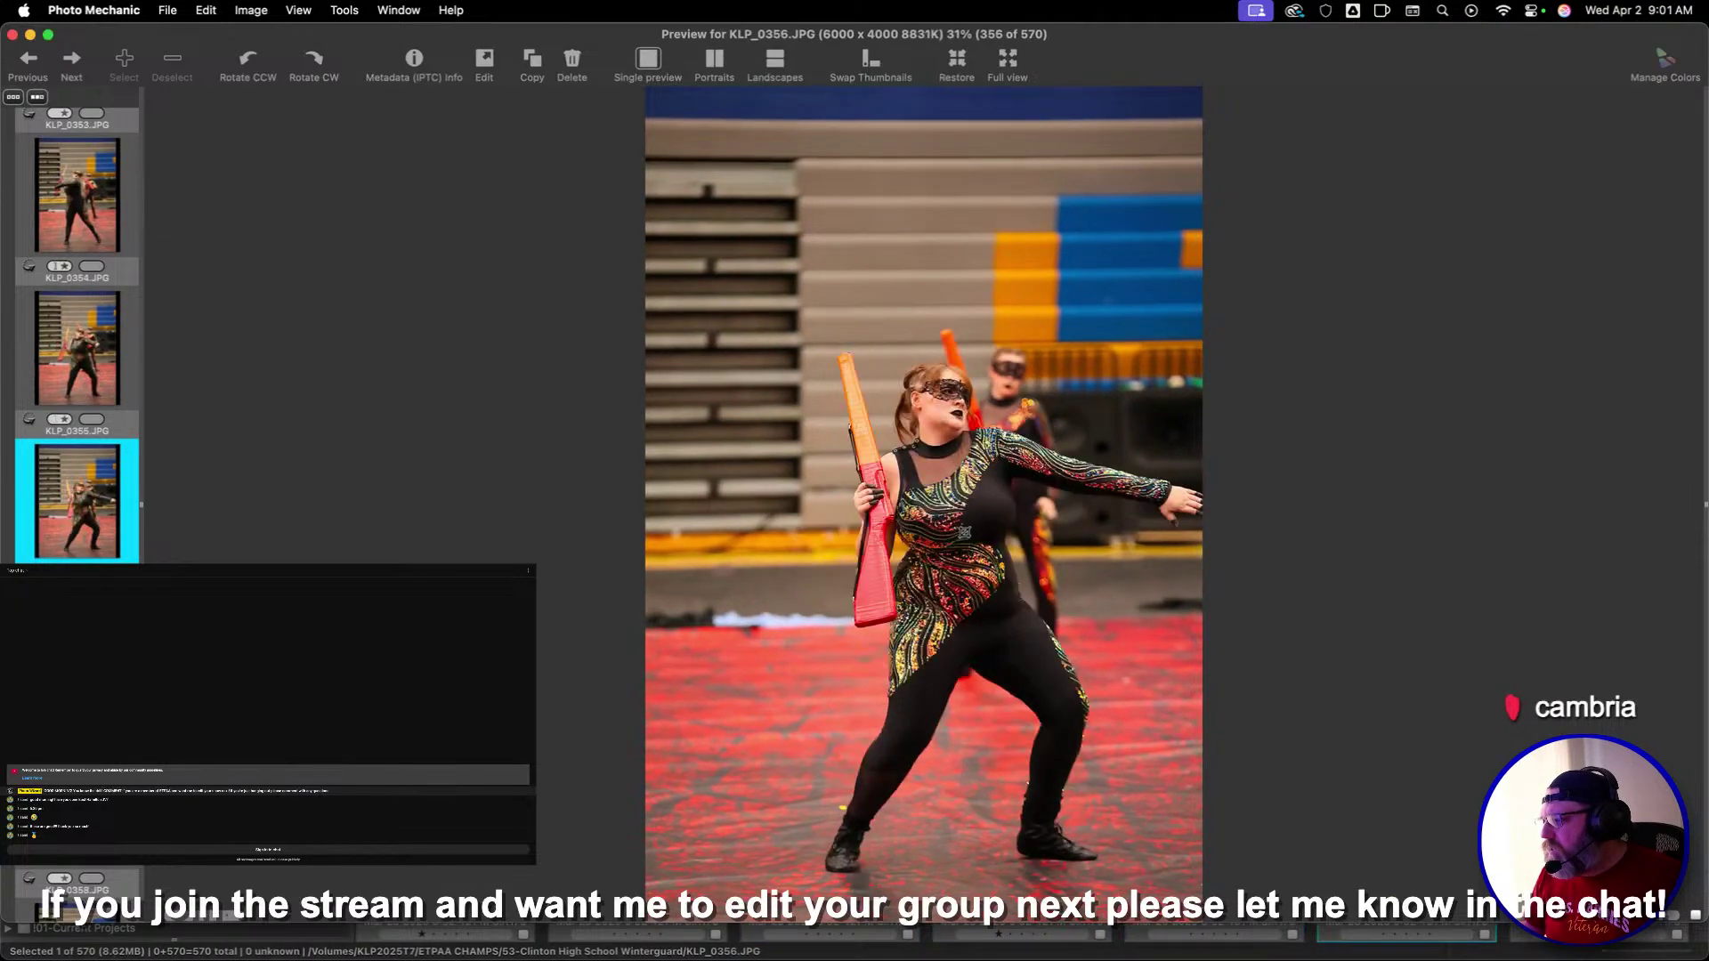
Examine the frames from KLP_0357 to KLP_0364 for framing around the turning performer and the following solo rifle pose
key("Right")
key("Left")
key("Right")
key("Right")
key("Right")
key("Right")
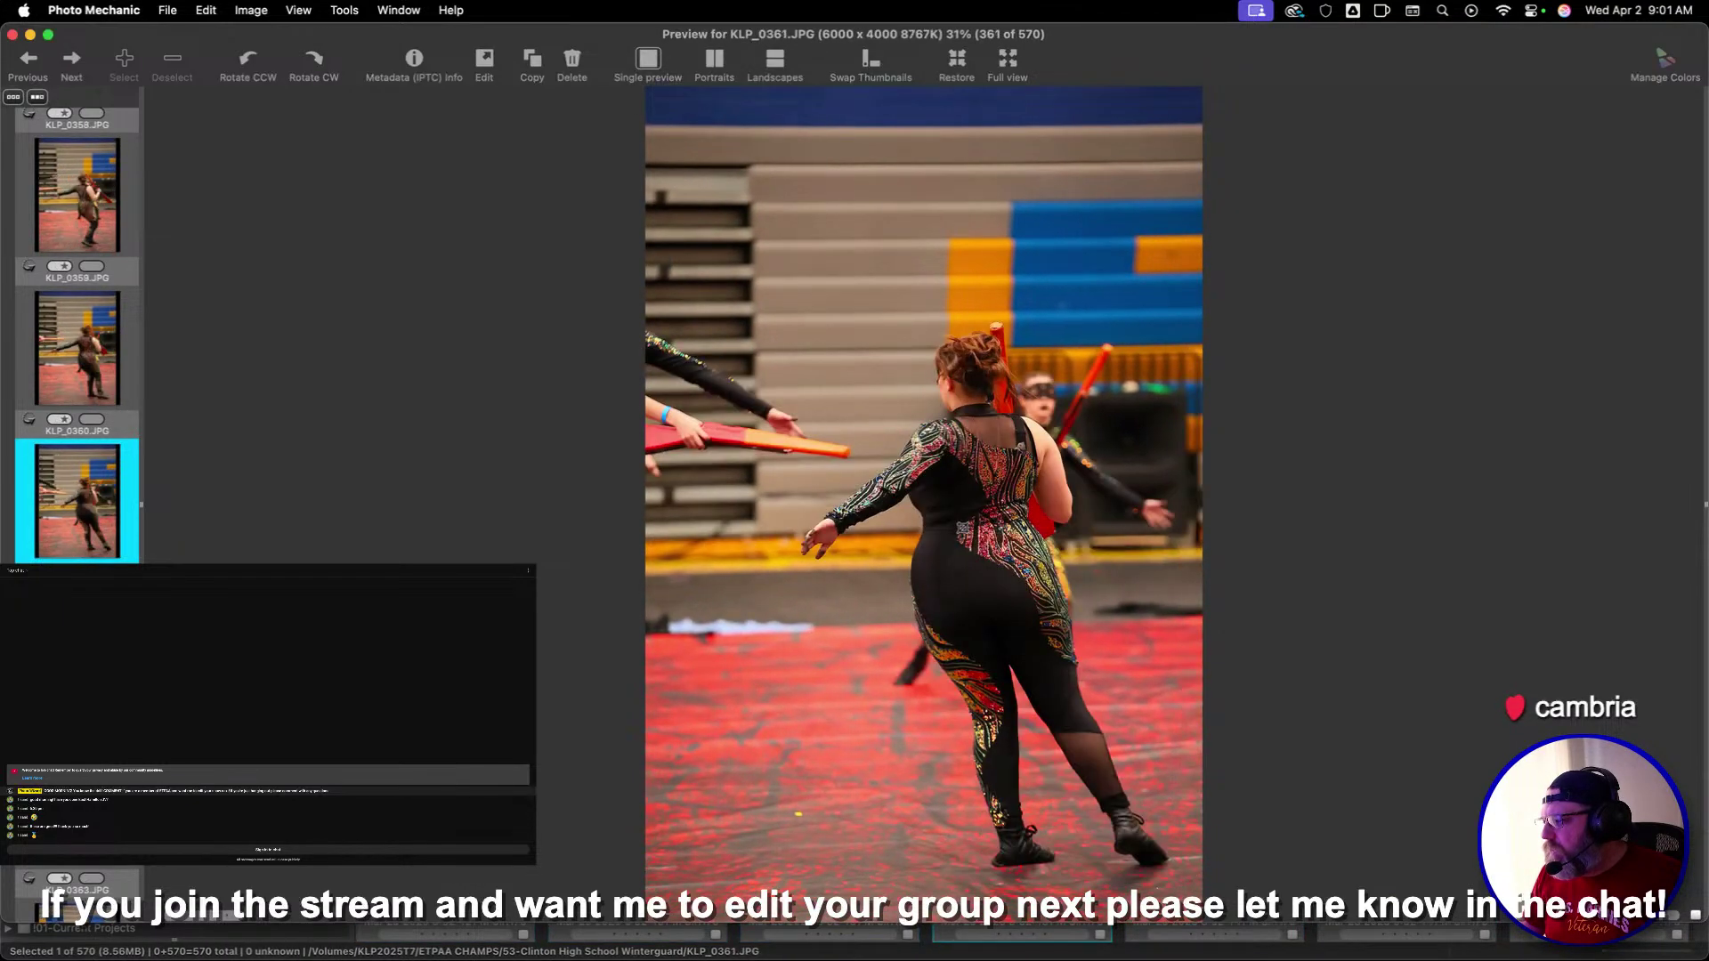
key("Right")
key("Right")
key("Right")
key("Right")
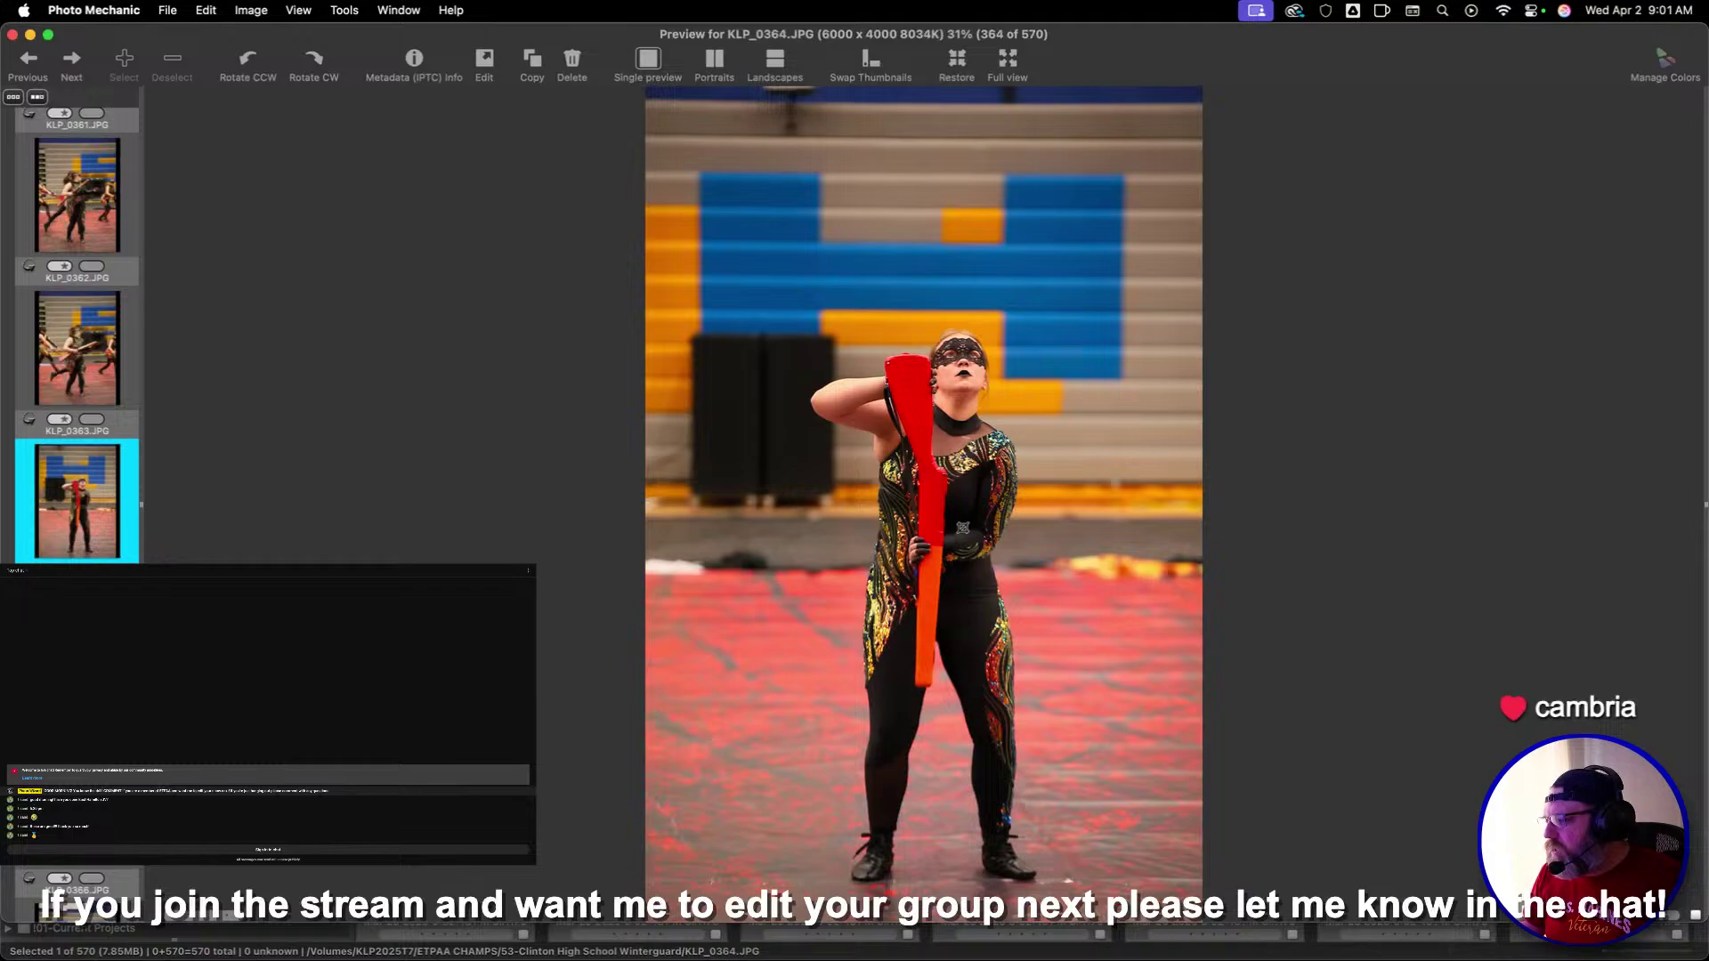
Review the frames from KLP_0365 to KLP_0372, comparing neighbouring shots of the standing rifle performers
key("Right")
key("Left")
key("Right")
key("Right")
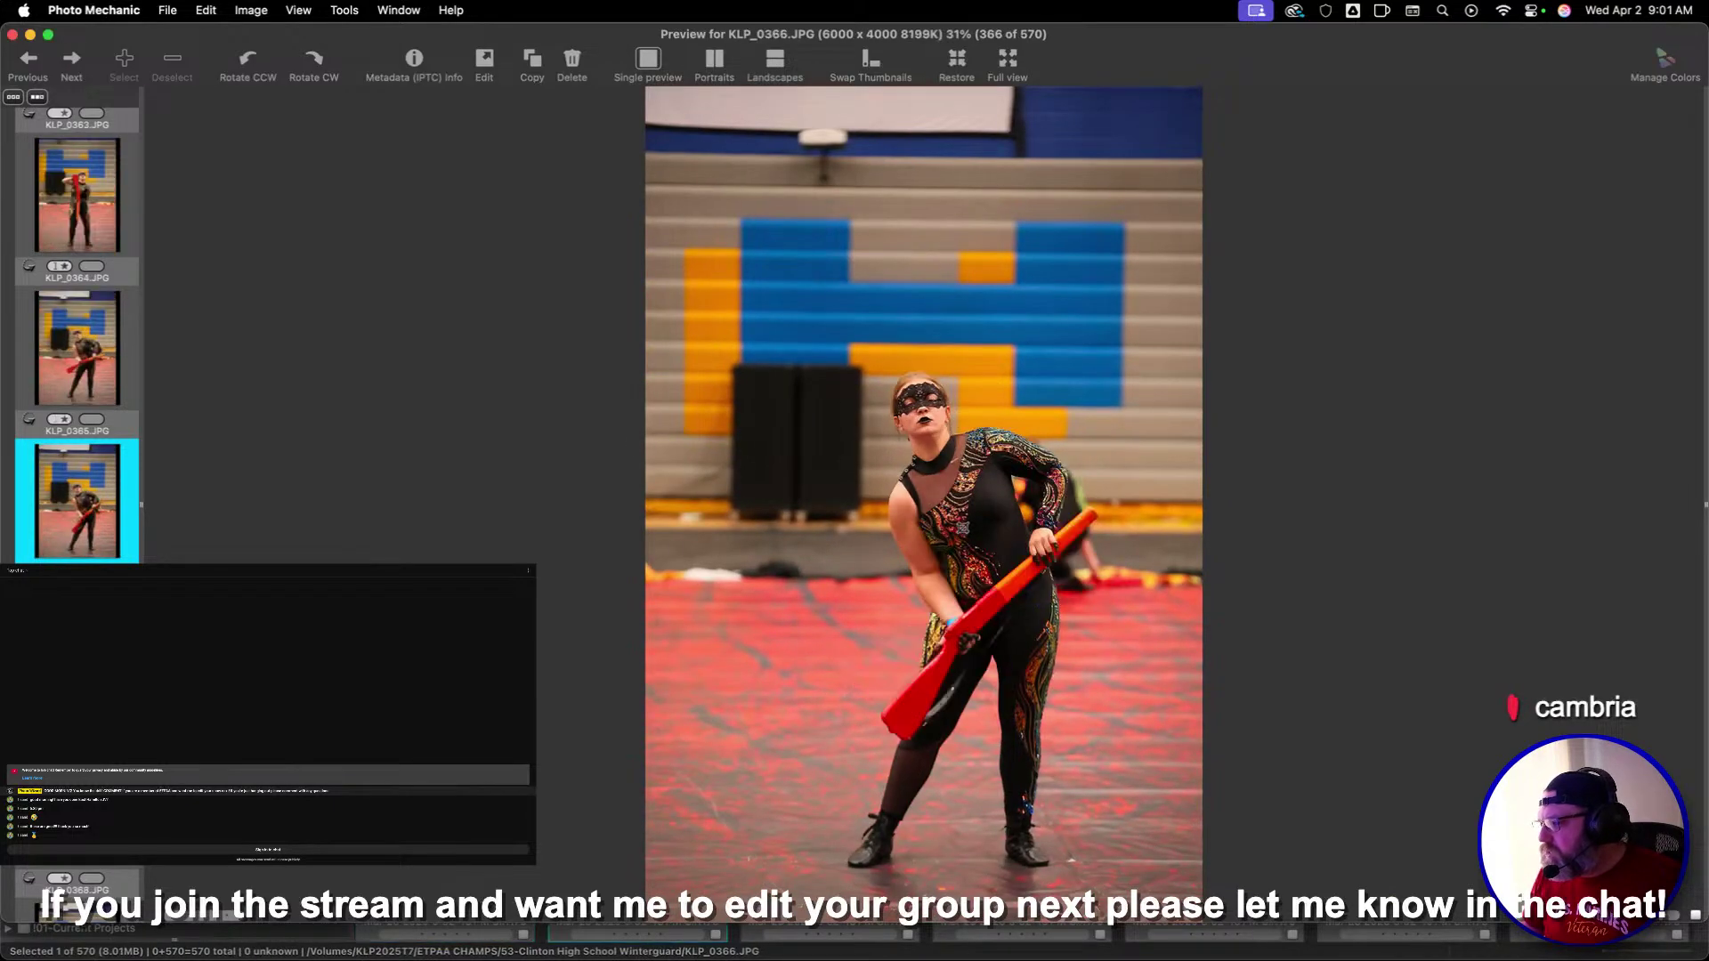
key("Right")
key("Right")
key("Right")
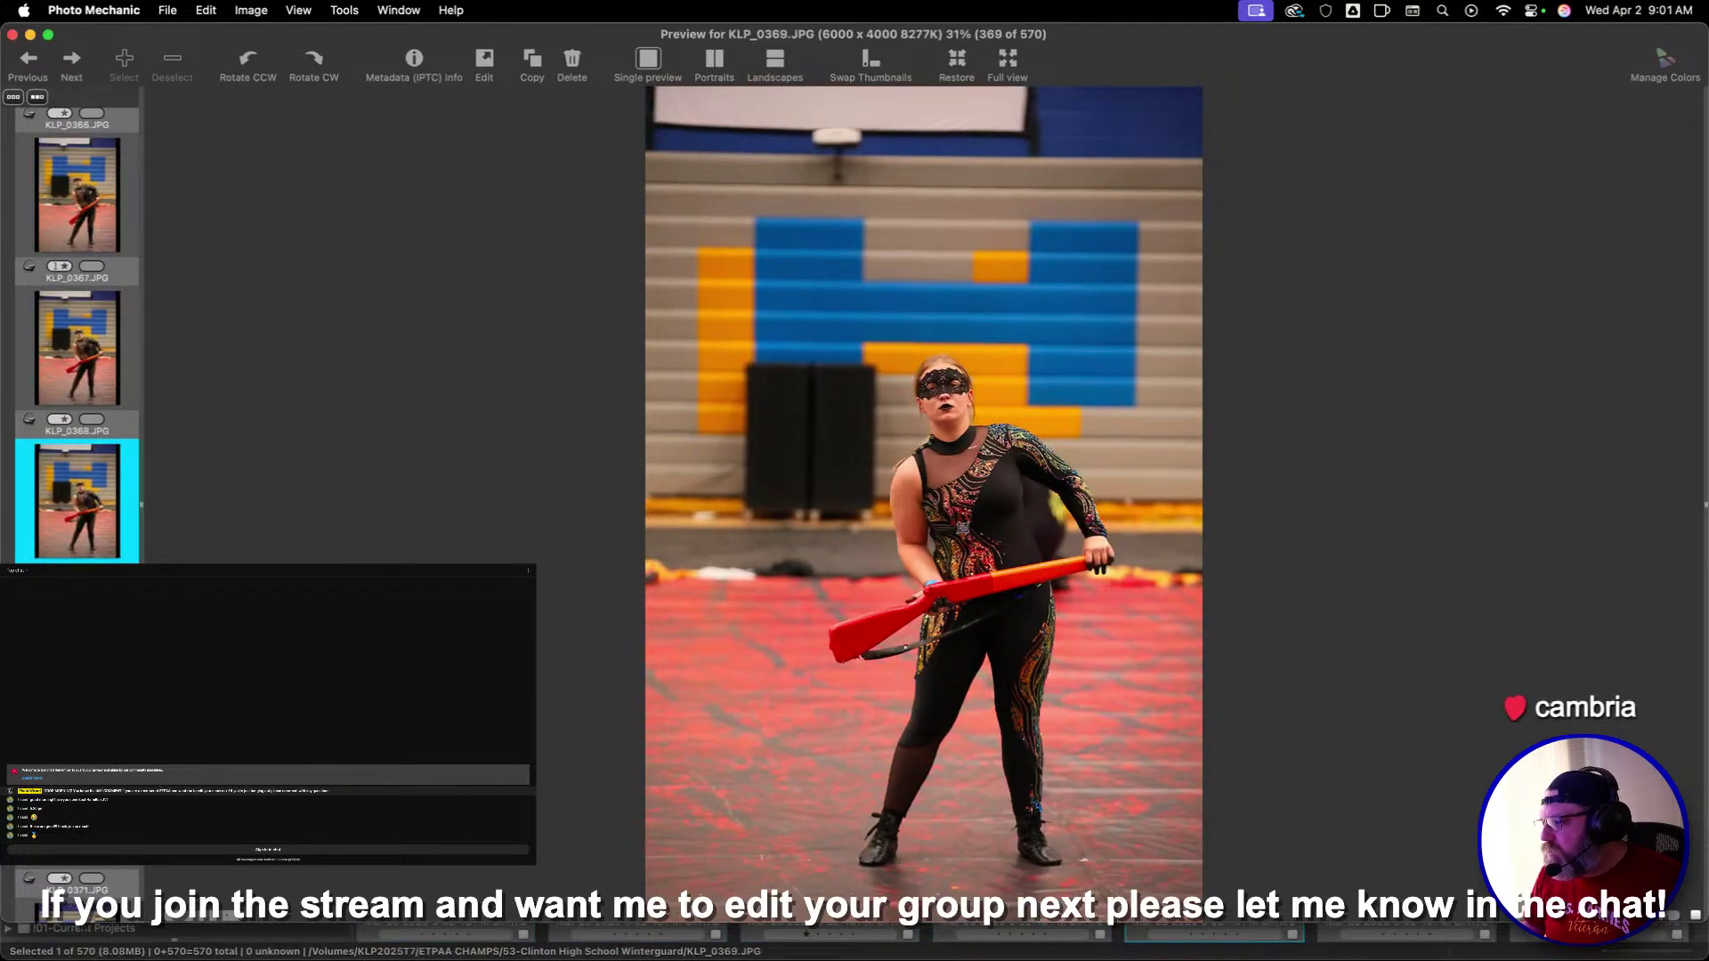
key("Right")
key("Right")
key("Right")
key("Left")
key("Right")
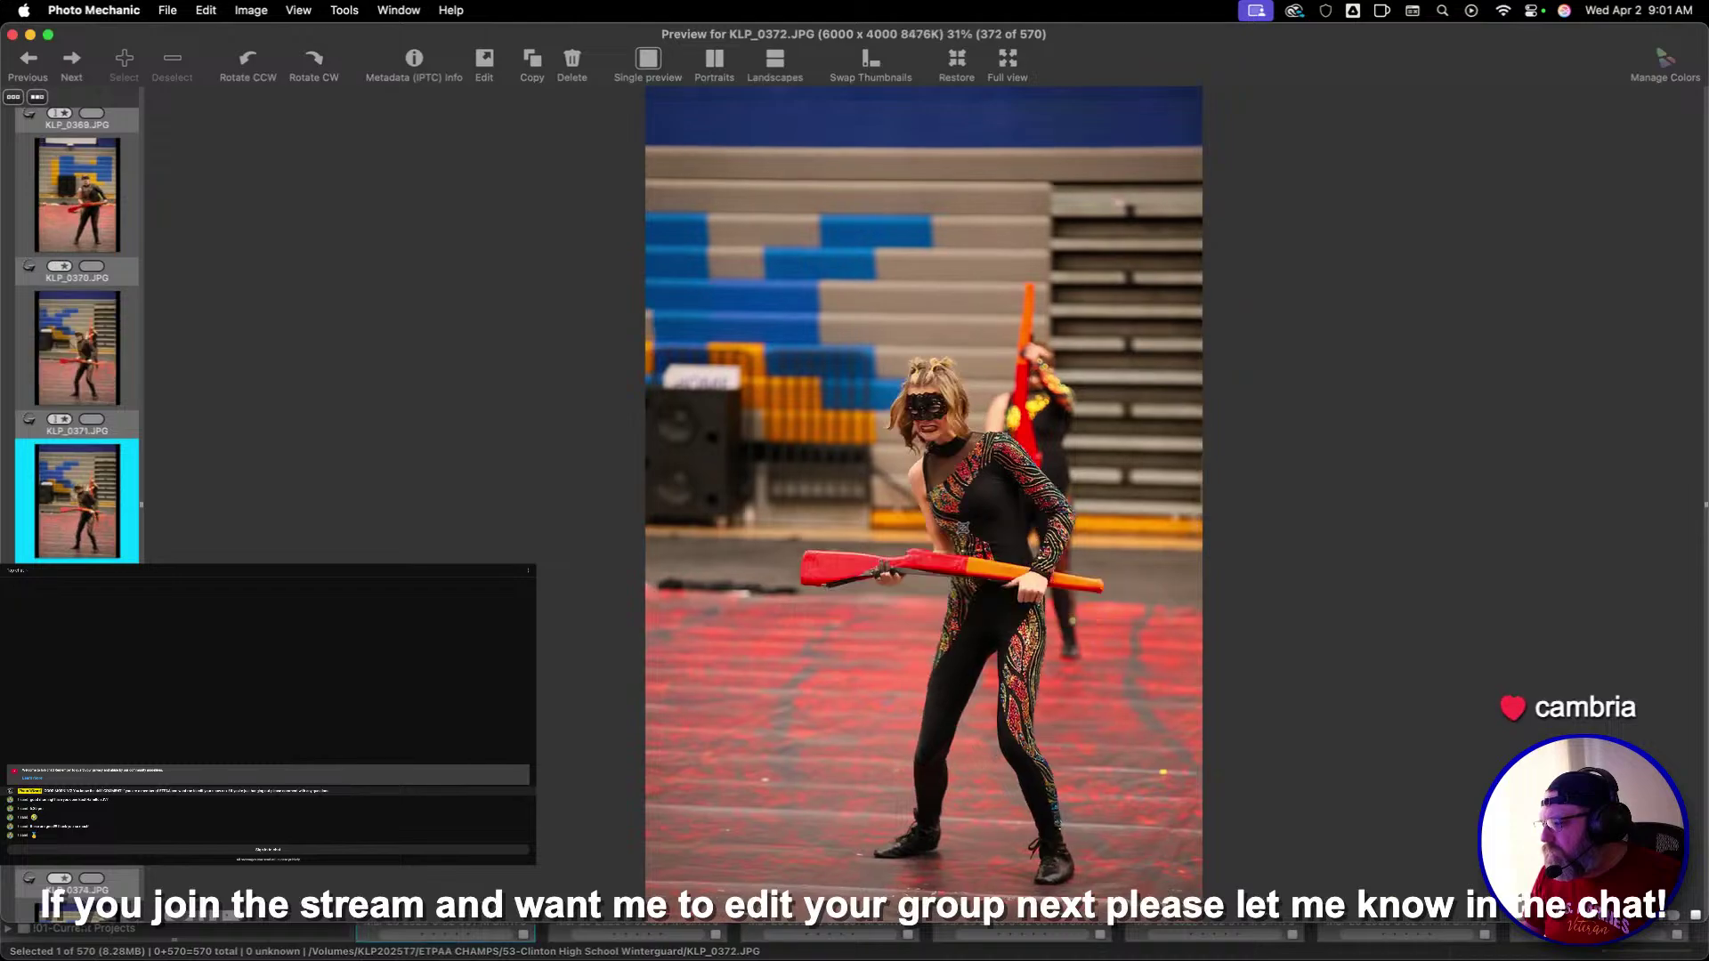
Review the frames from KLP_0373 to KLP_0380, rechecking KLP_0374 of the blonde rifle performer
key("Right")
key("Right")
key("Right")
key("Left")
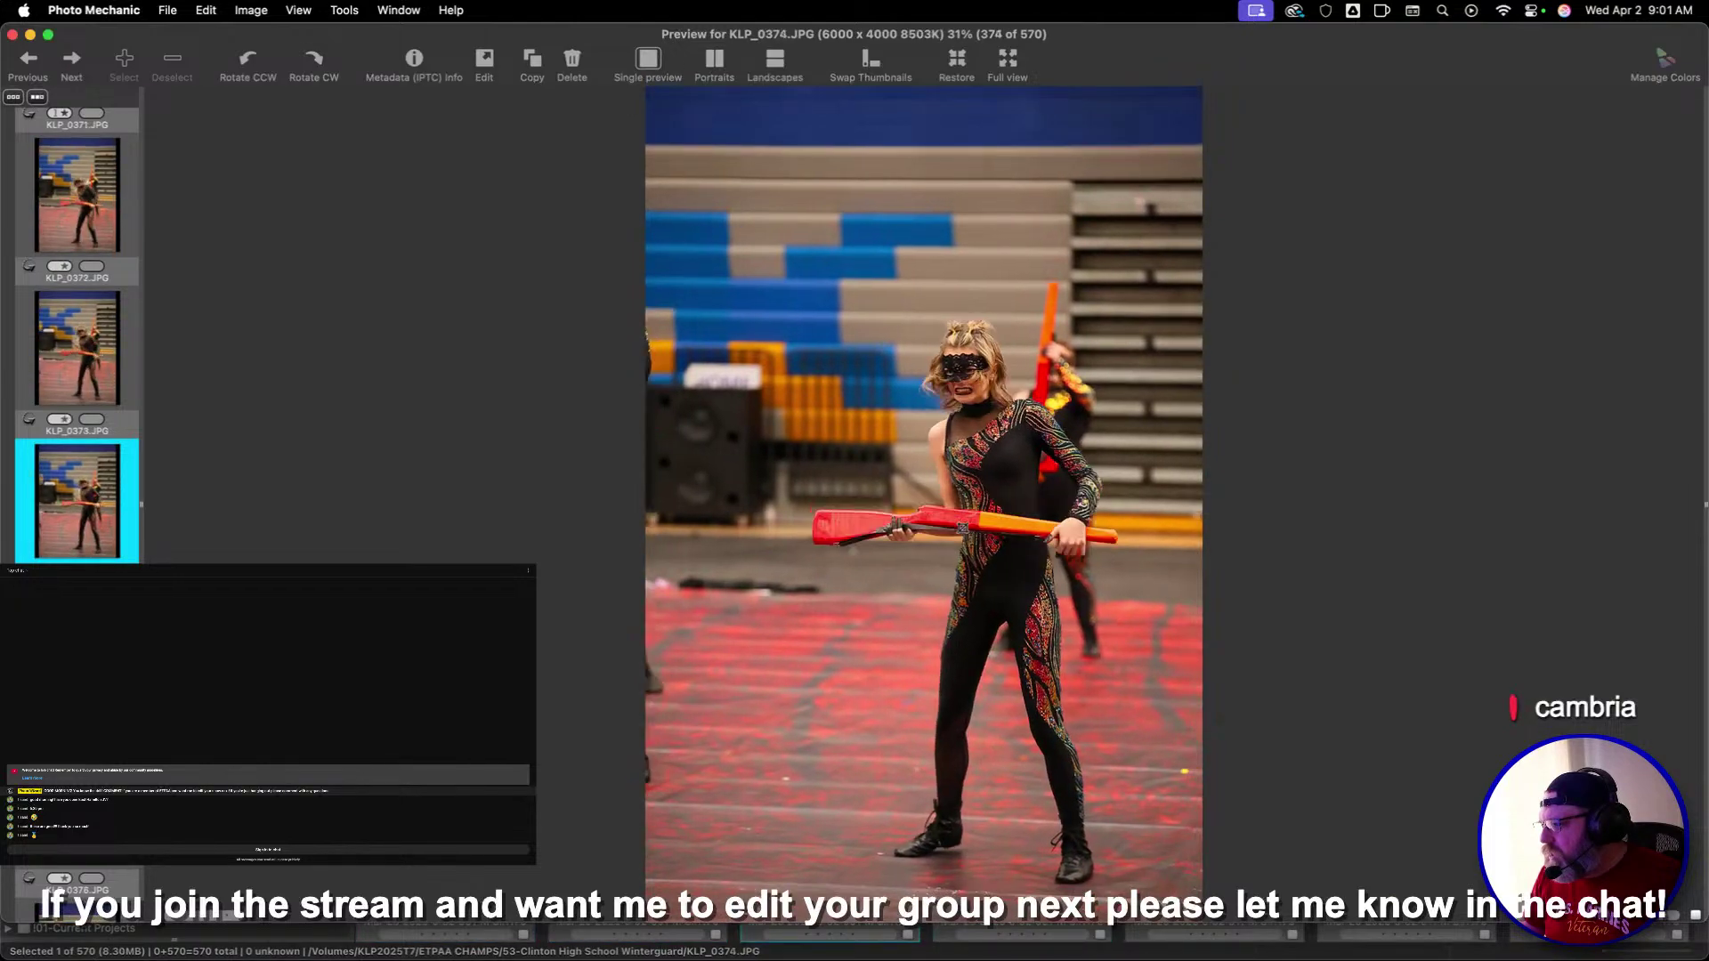
key("Right")
key("Right")
key("Right")
key("Right")
key("Right")
key("Right")
key("Right")
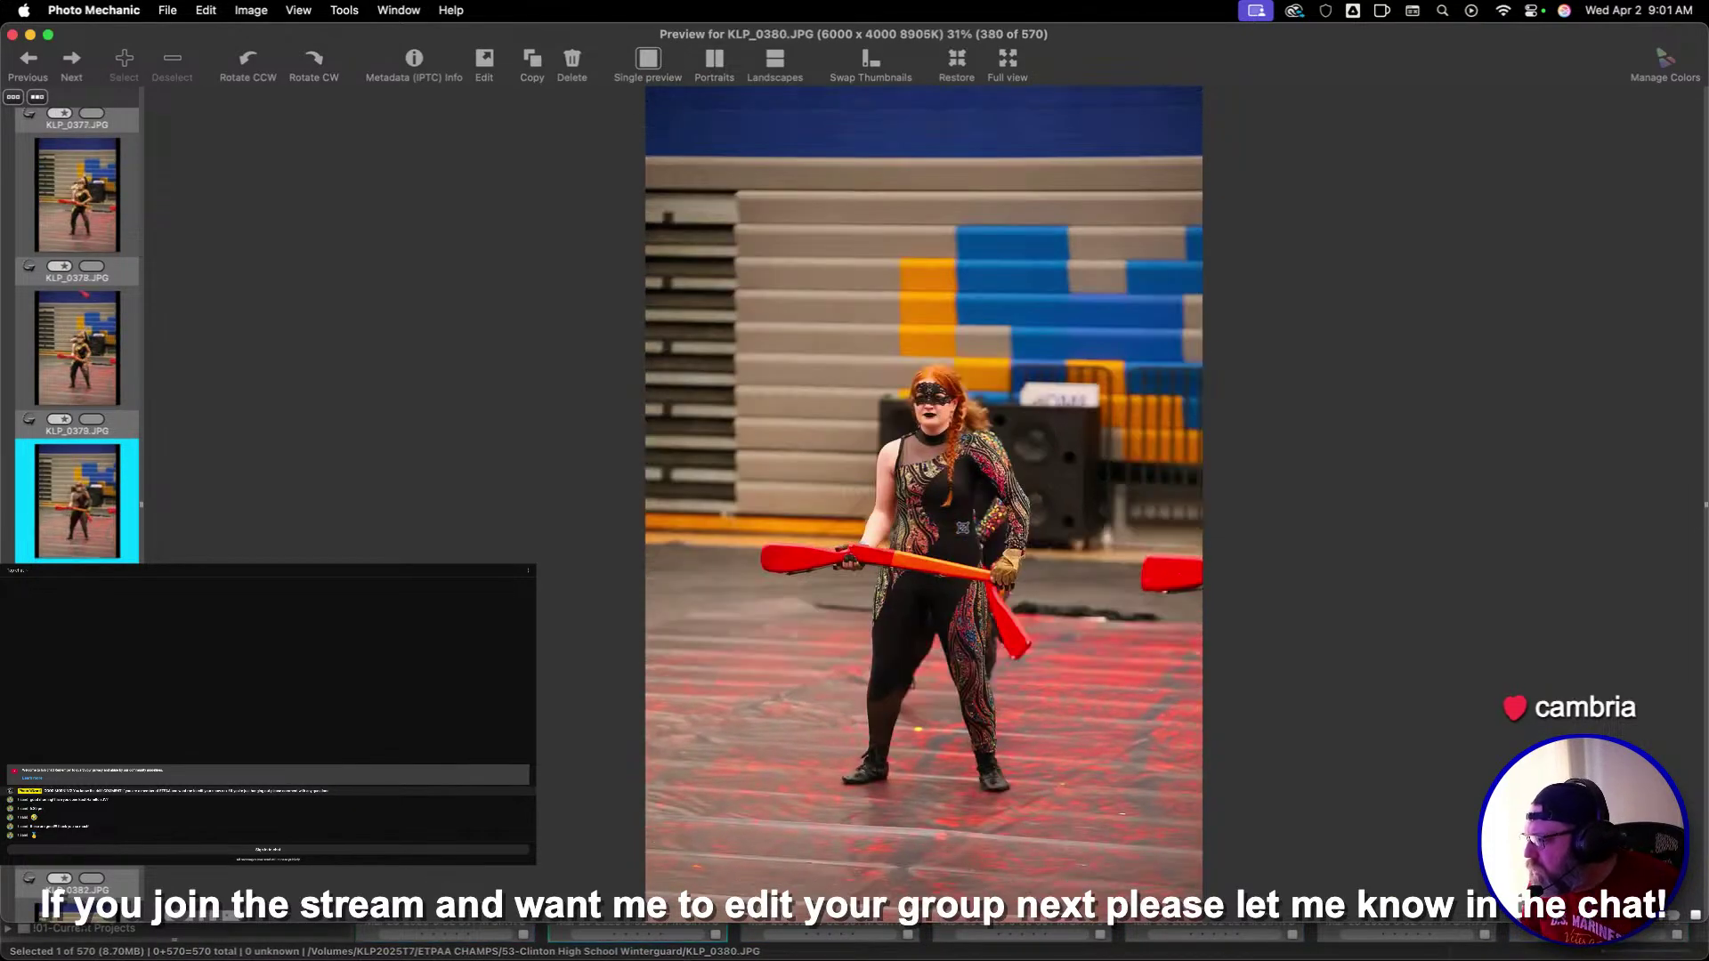
Advance to KLP_0383 and crop it in portrait format around the red-haired rifle performer
key("Right")
key("Right")
key("c")
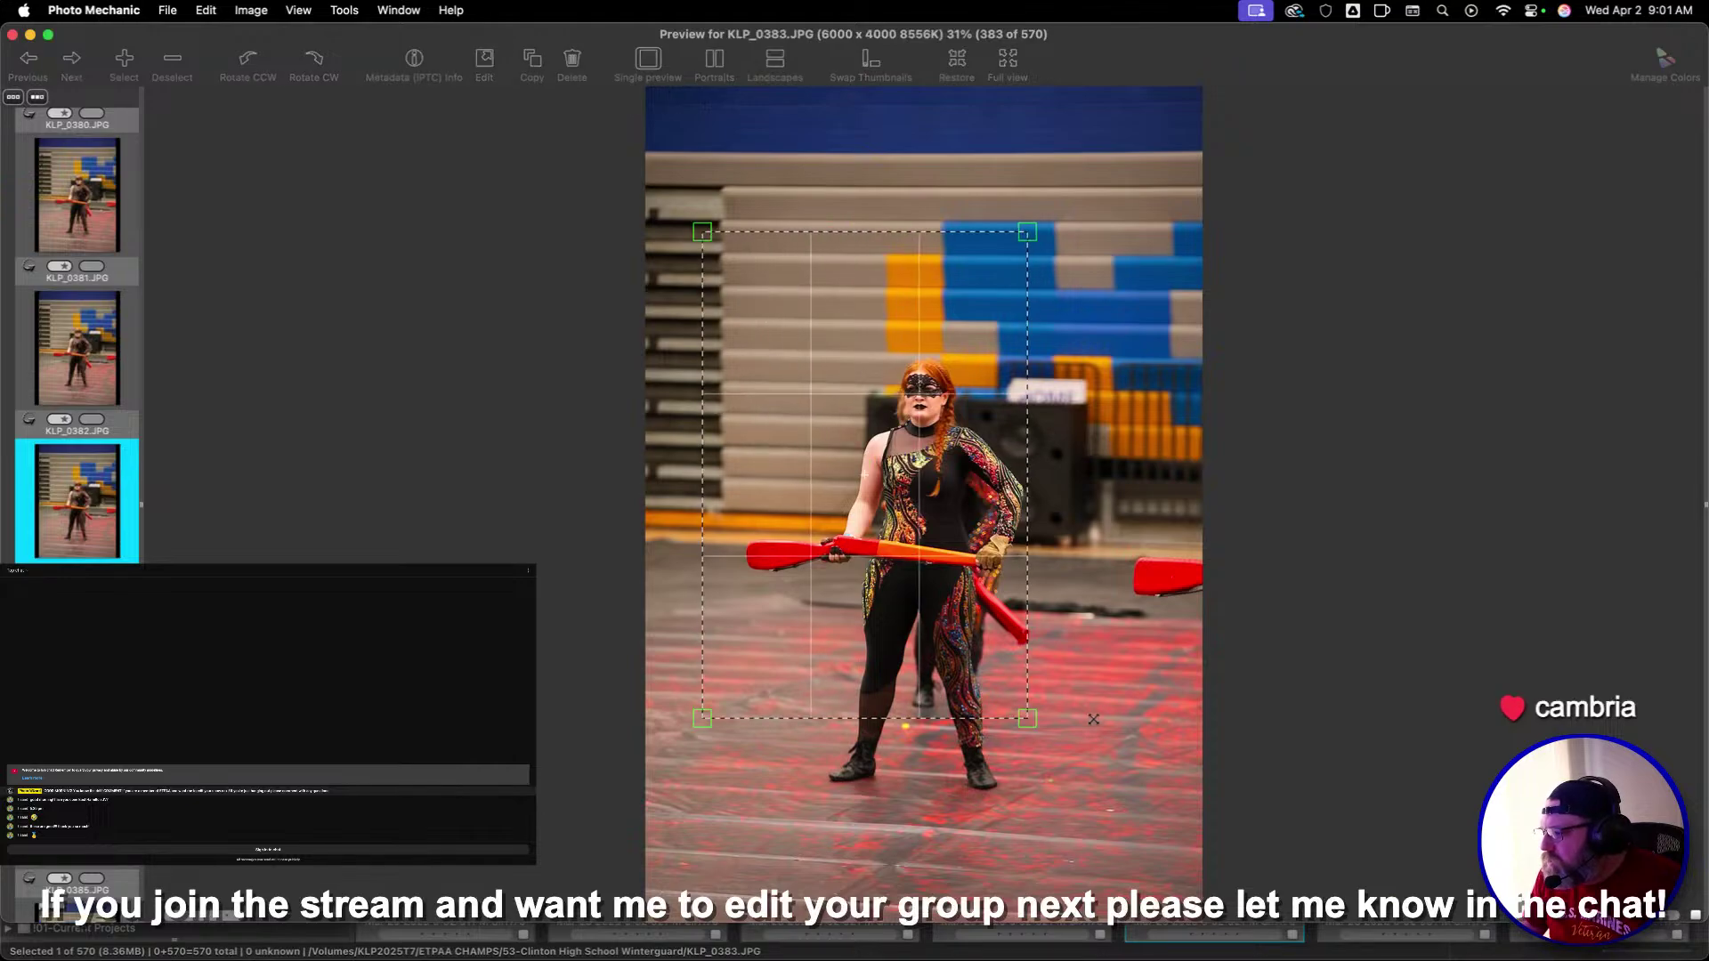
key("Return")
Review the frames after KLP_0383 and crop KLP_0391 in portrait format around the group of three full-length performers
key("Right")
key("Right")
key("Right")
key("Right")
key("Right")
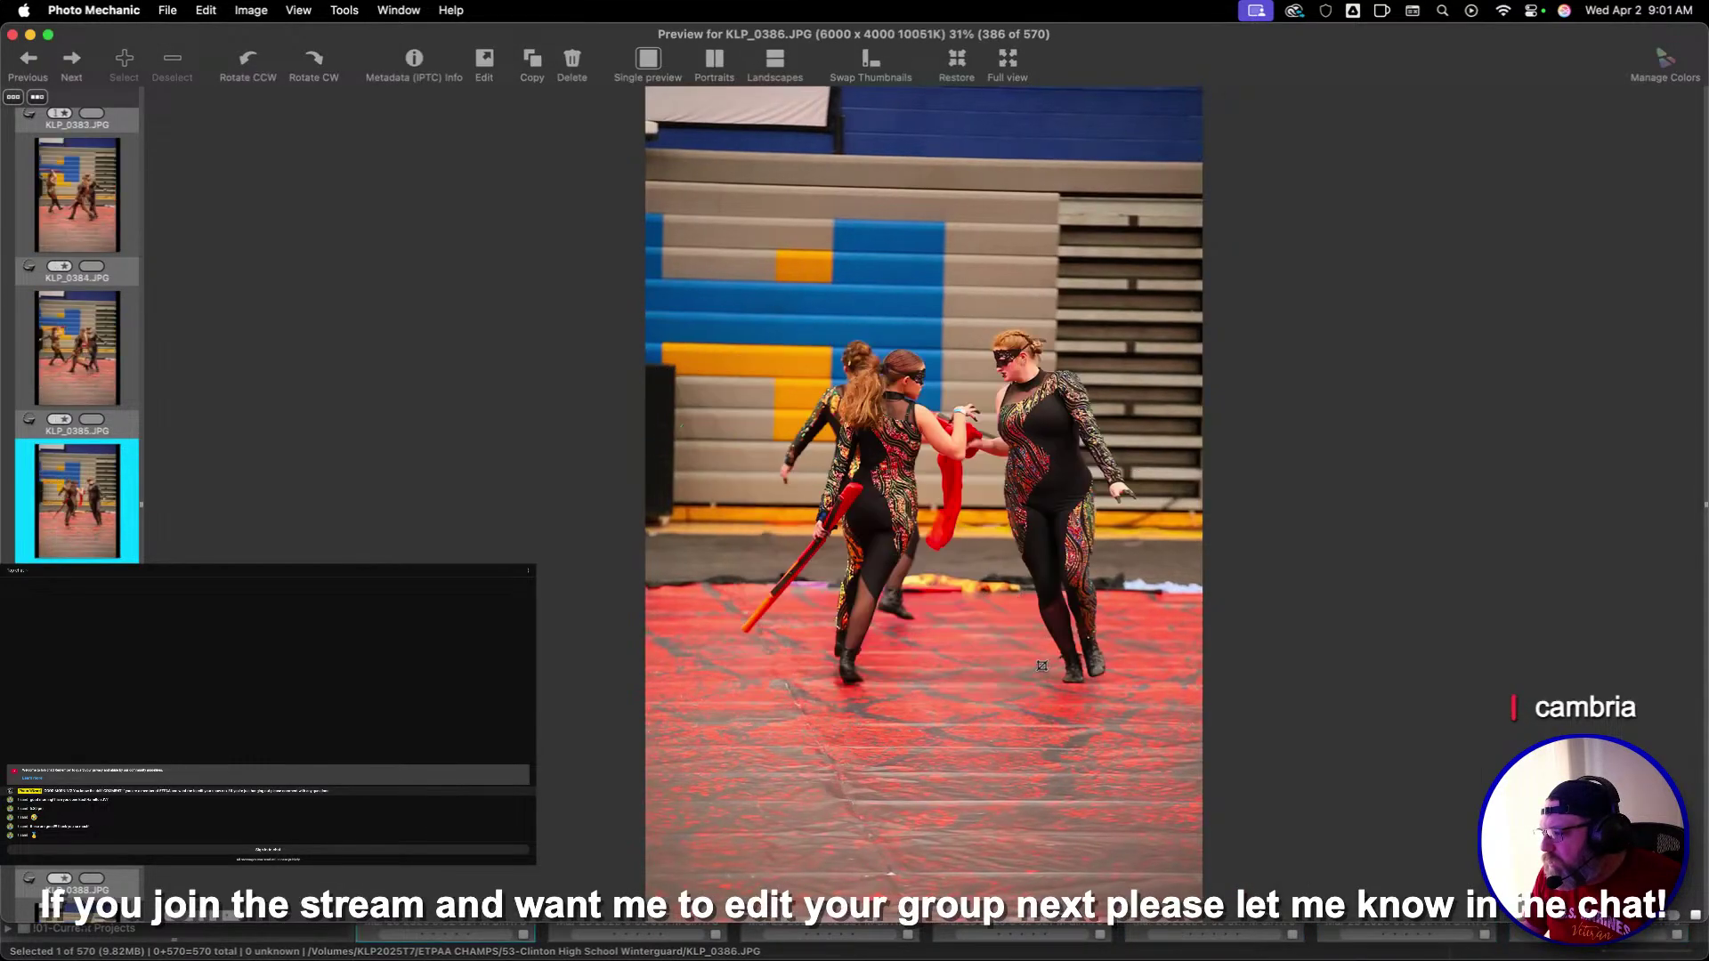
key("Right")
key("Right")
key("Right")
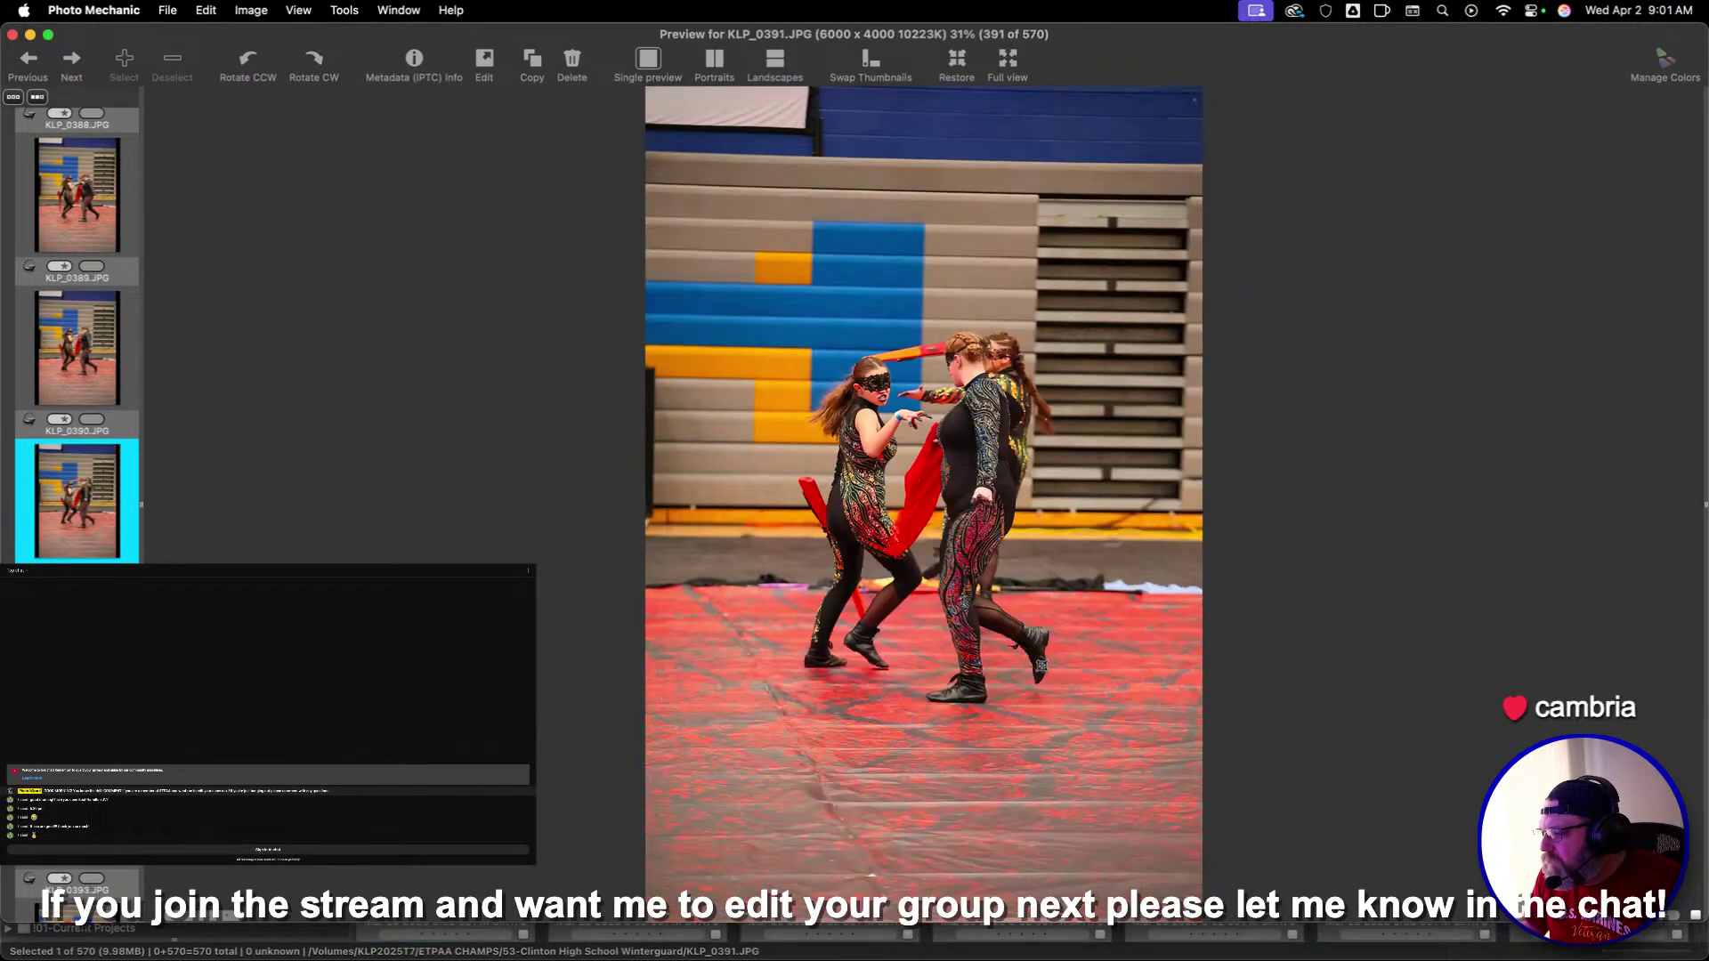
key("c")
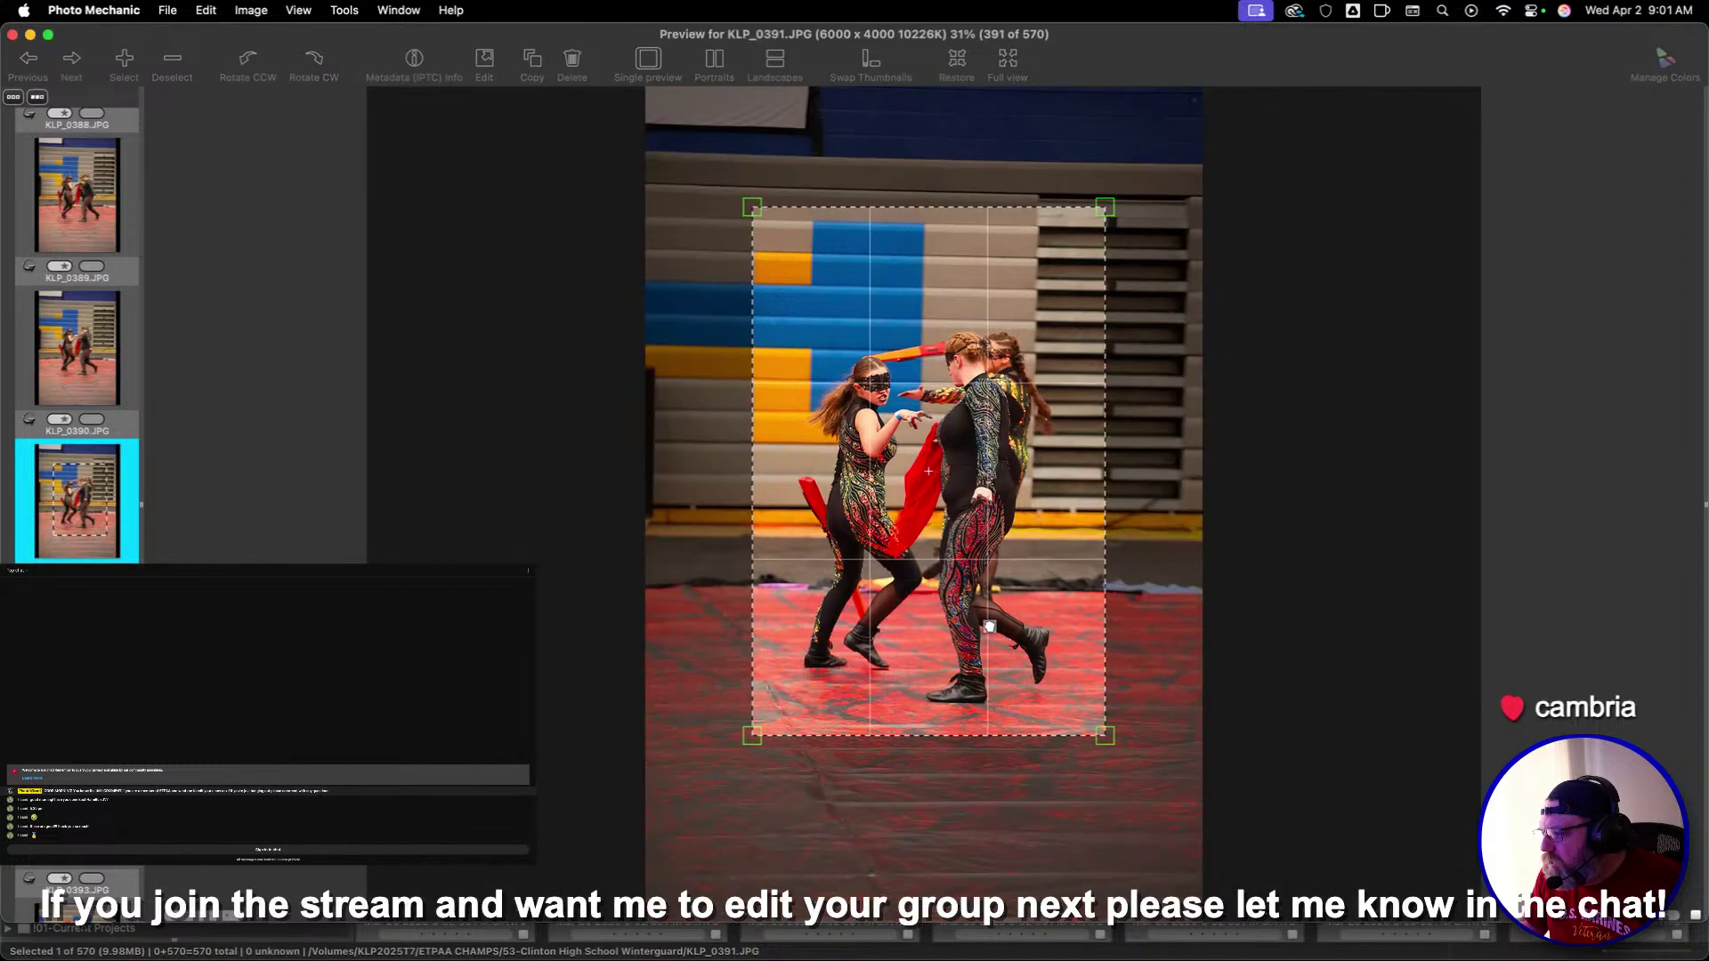
key("Return")
Crop KLP_0393 in portrait format around the two leading performers, moving the crop area down to include their feet
key("Right")
key("Right")
key("Right")
key("Left")
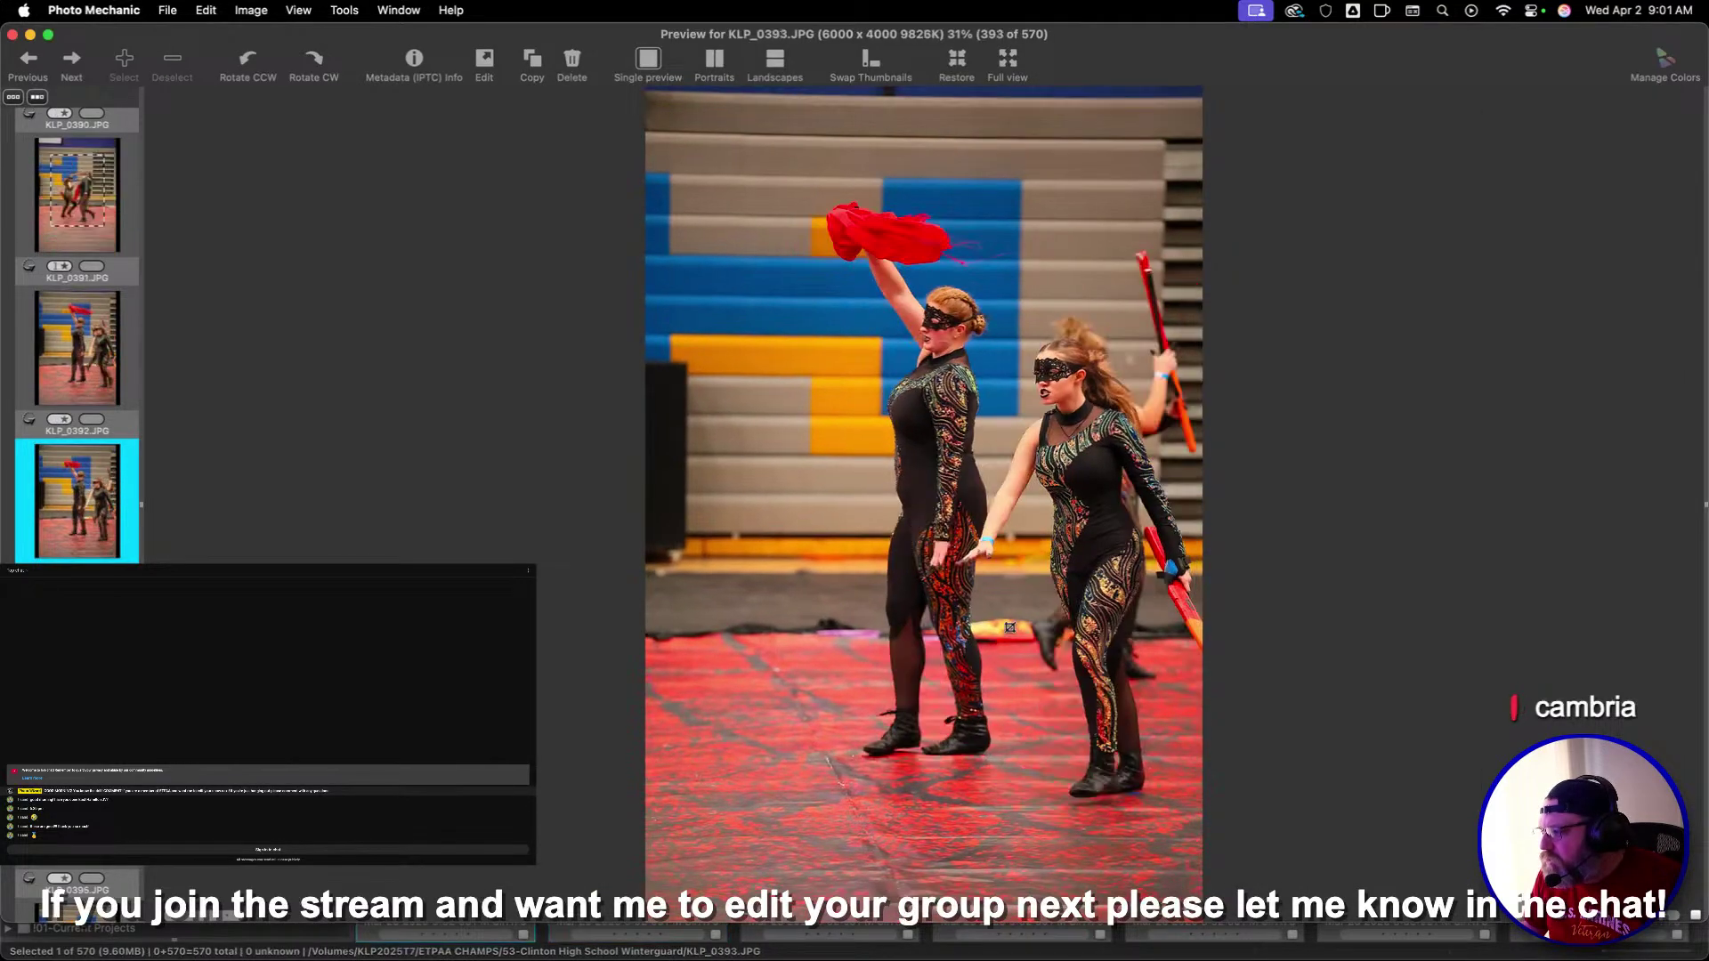
key("c")
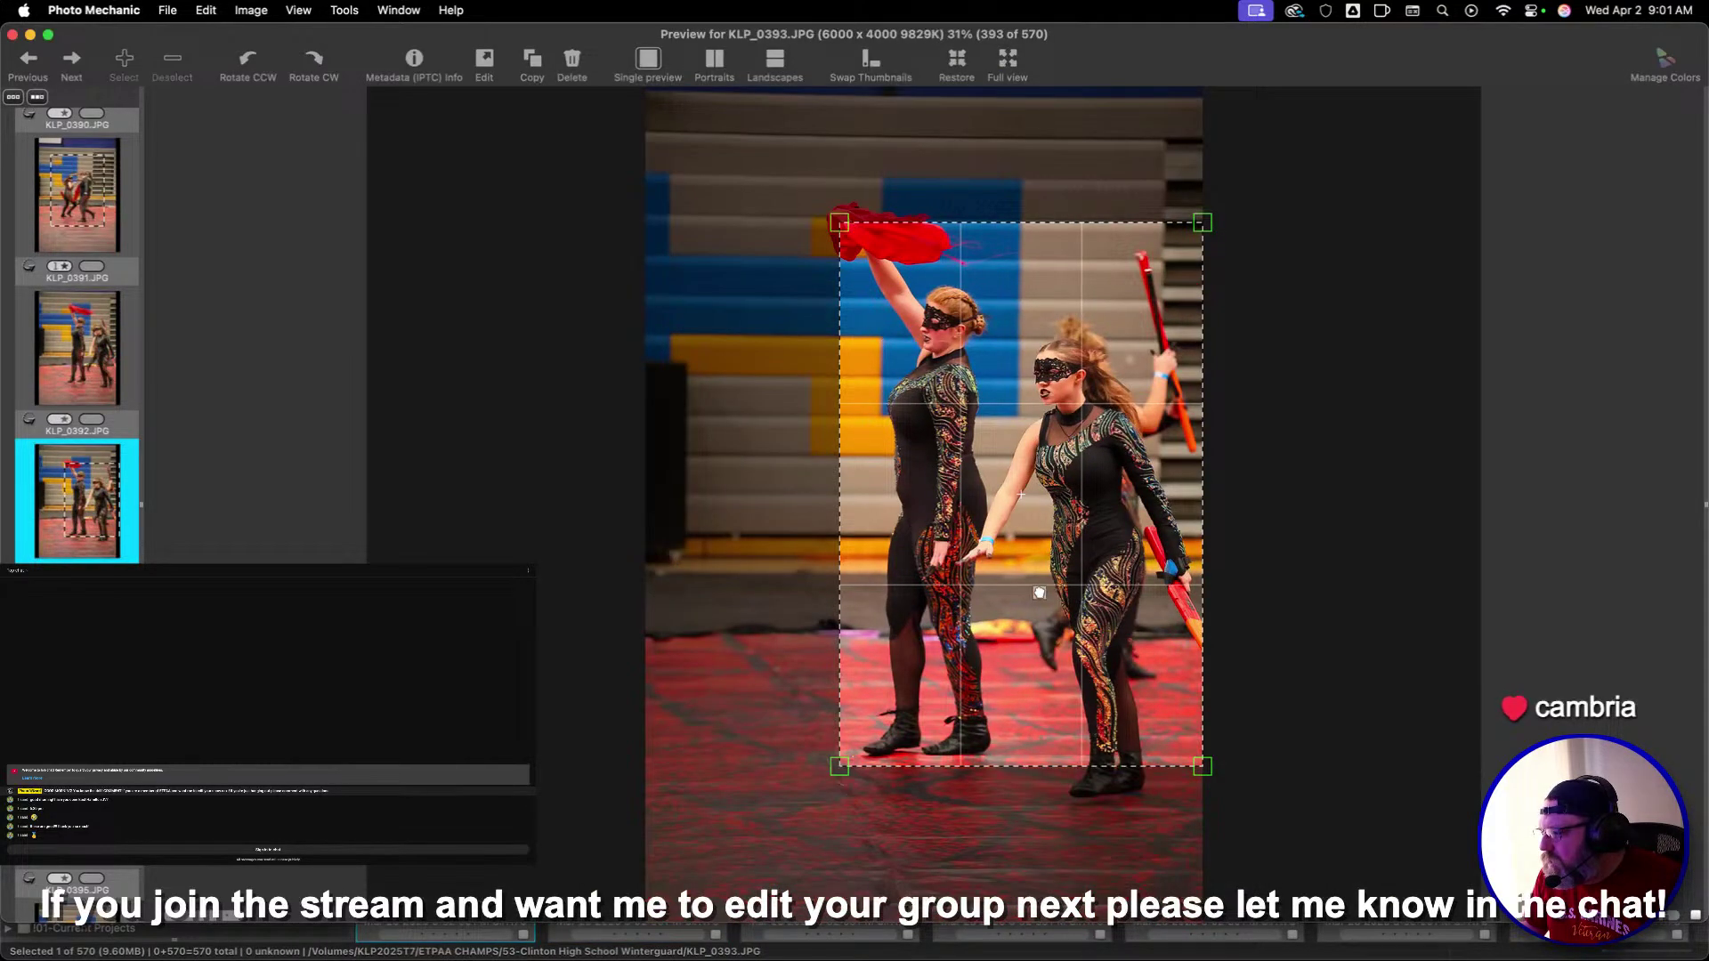
left_click_drag(1054, 683, 1049, 717)
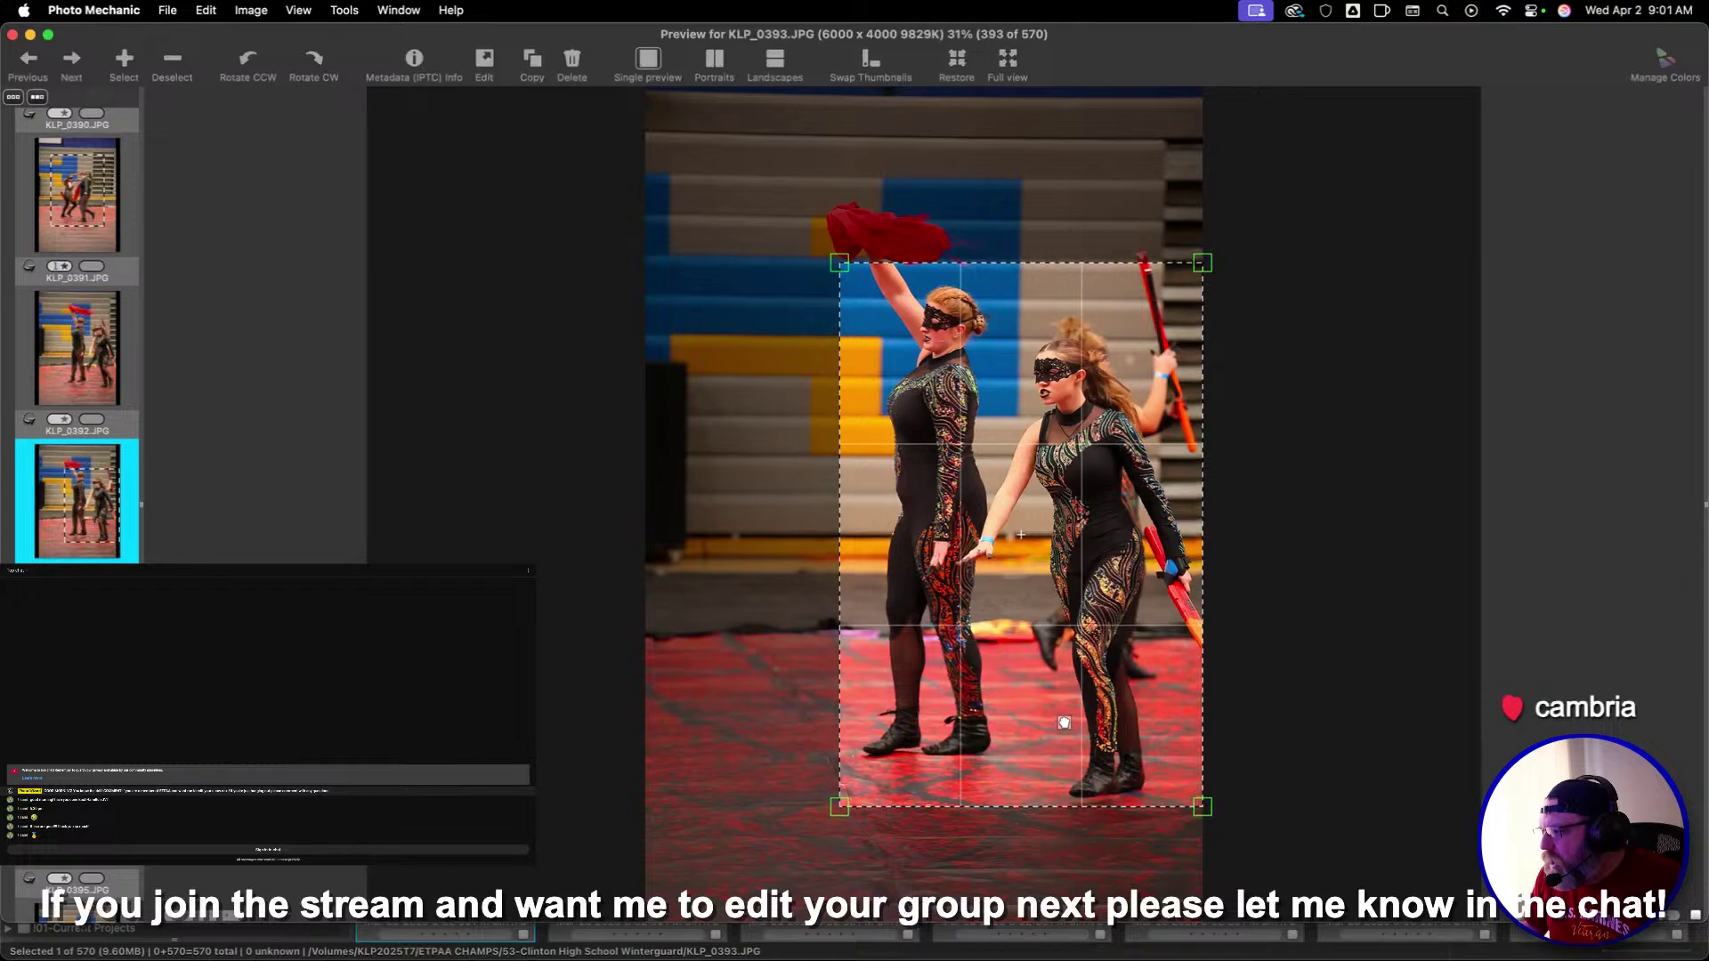
key("Return")
Review the frames from KLP_0394 to KLP_0401, comparing the leaping rifle performer in KLP_0400 and KLP_0401
key("Right")
key("Right")
key("Right")
key("Right")
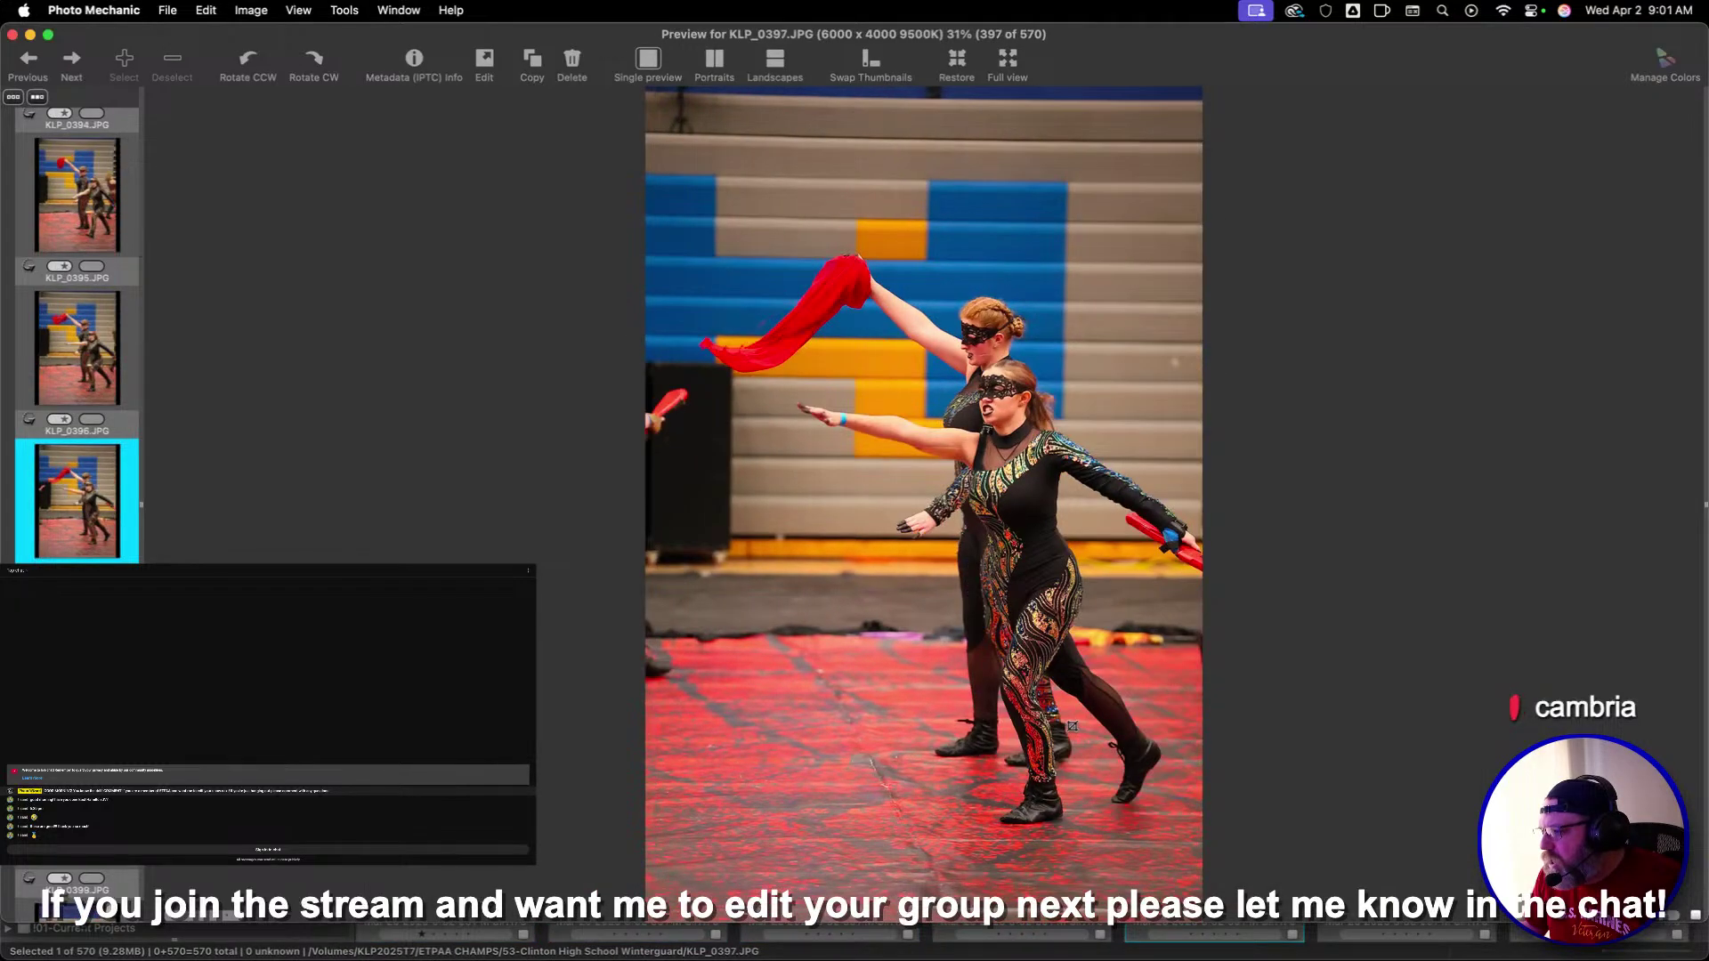
key("Right")
key("Right")
key("Right")
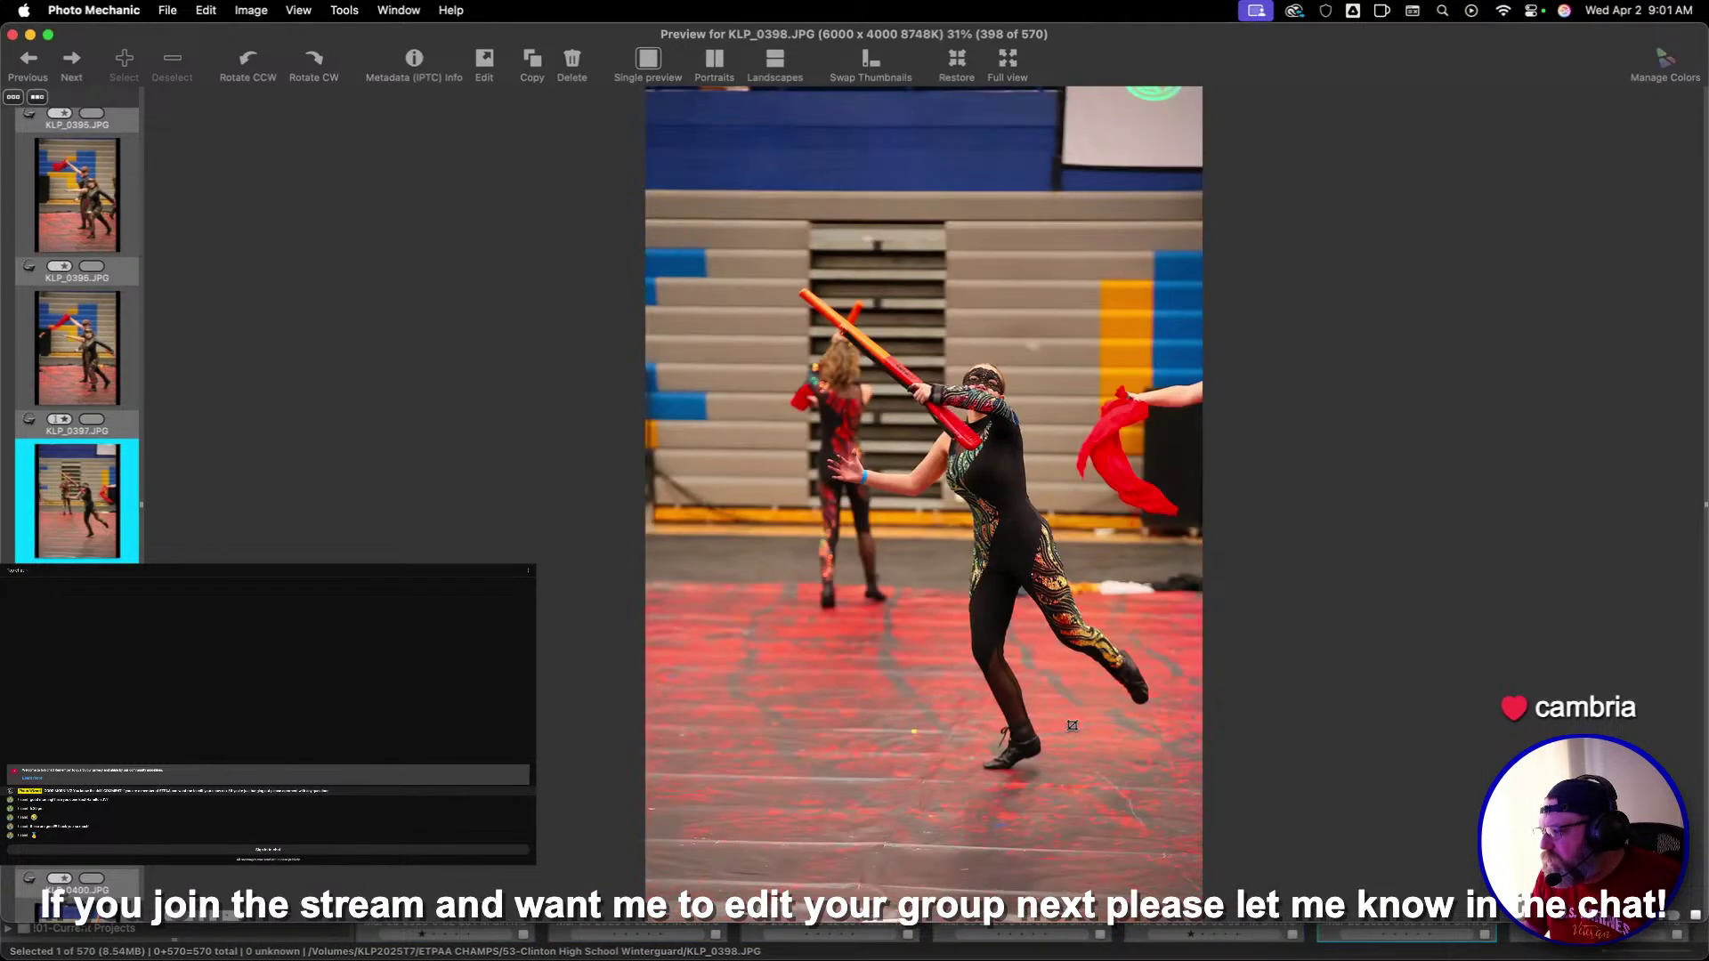
key("Right")
key("Right")
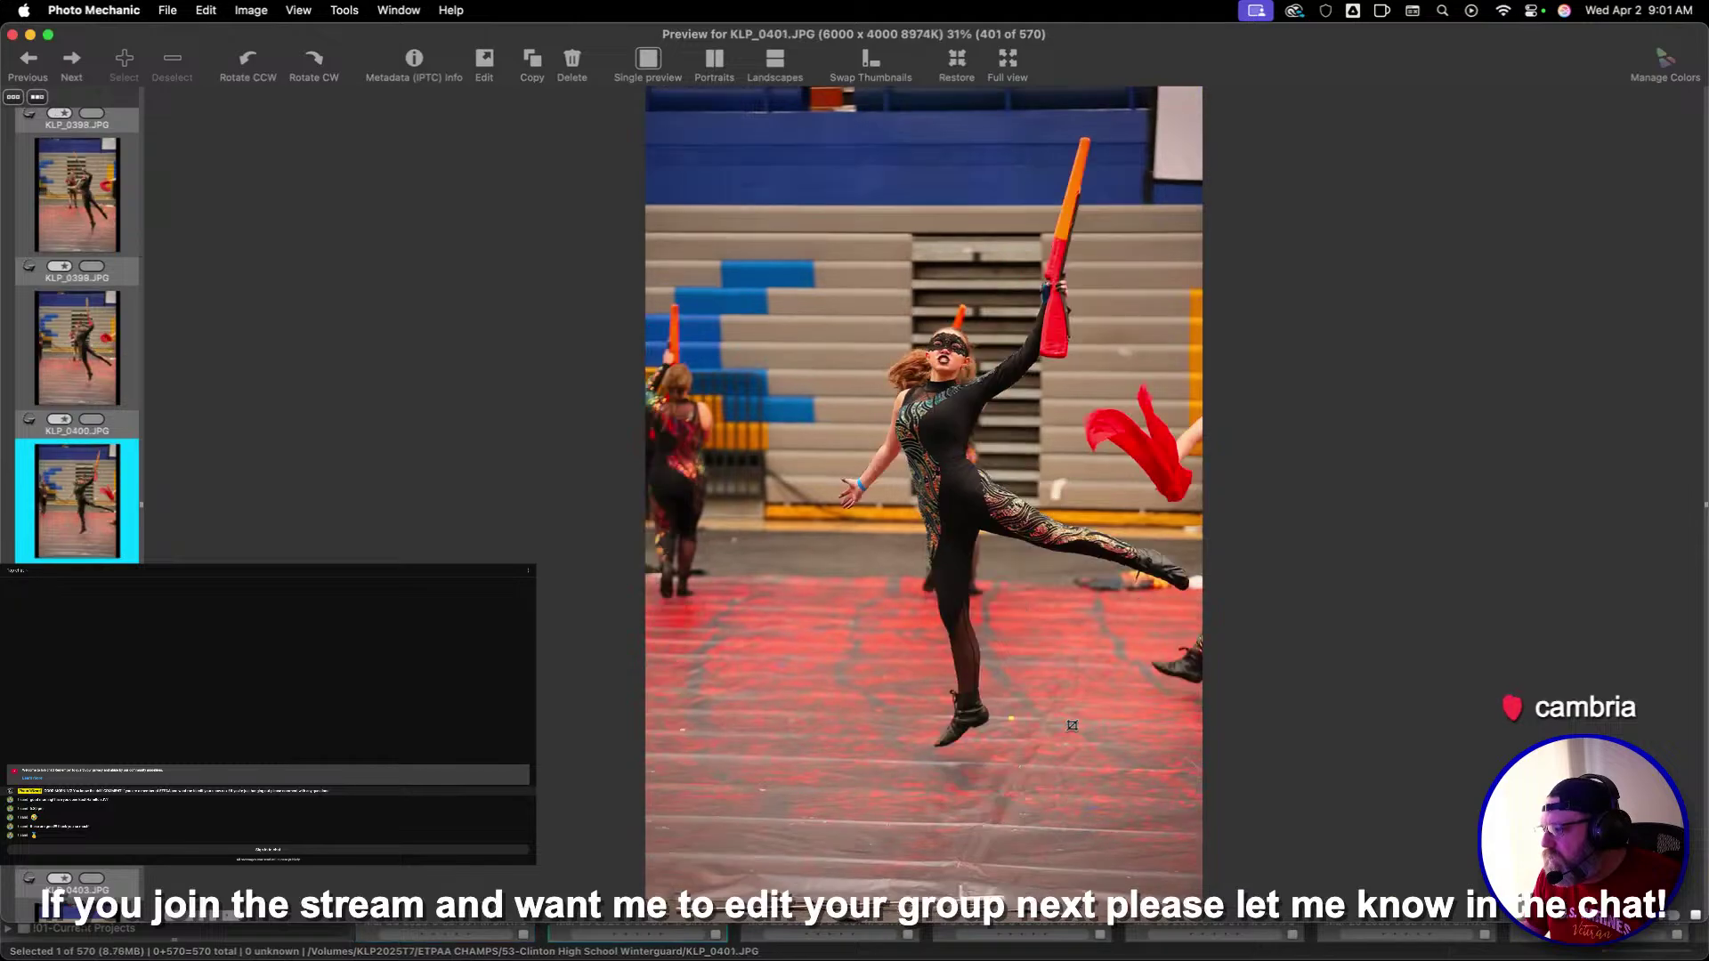
key("Left")
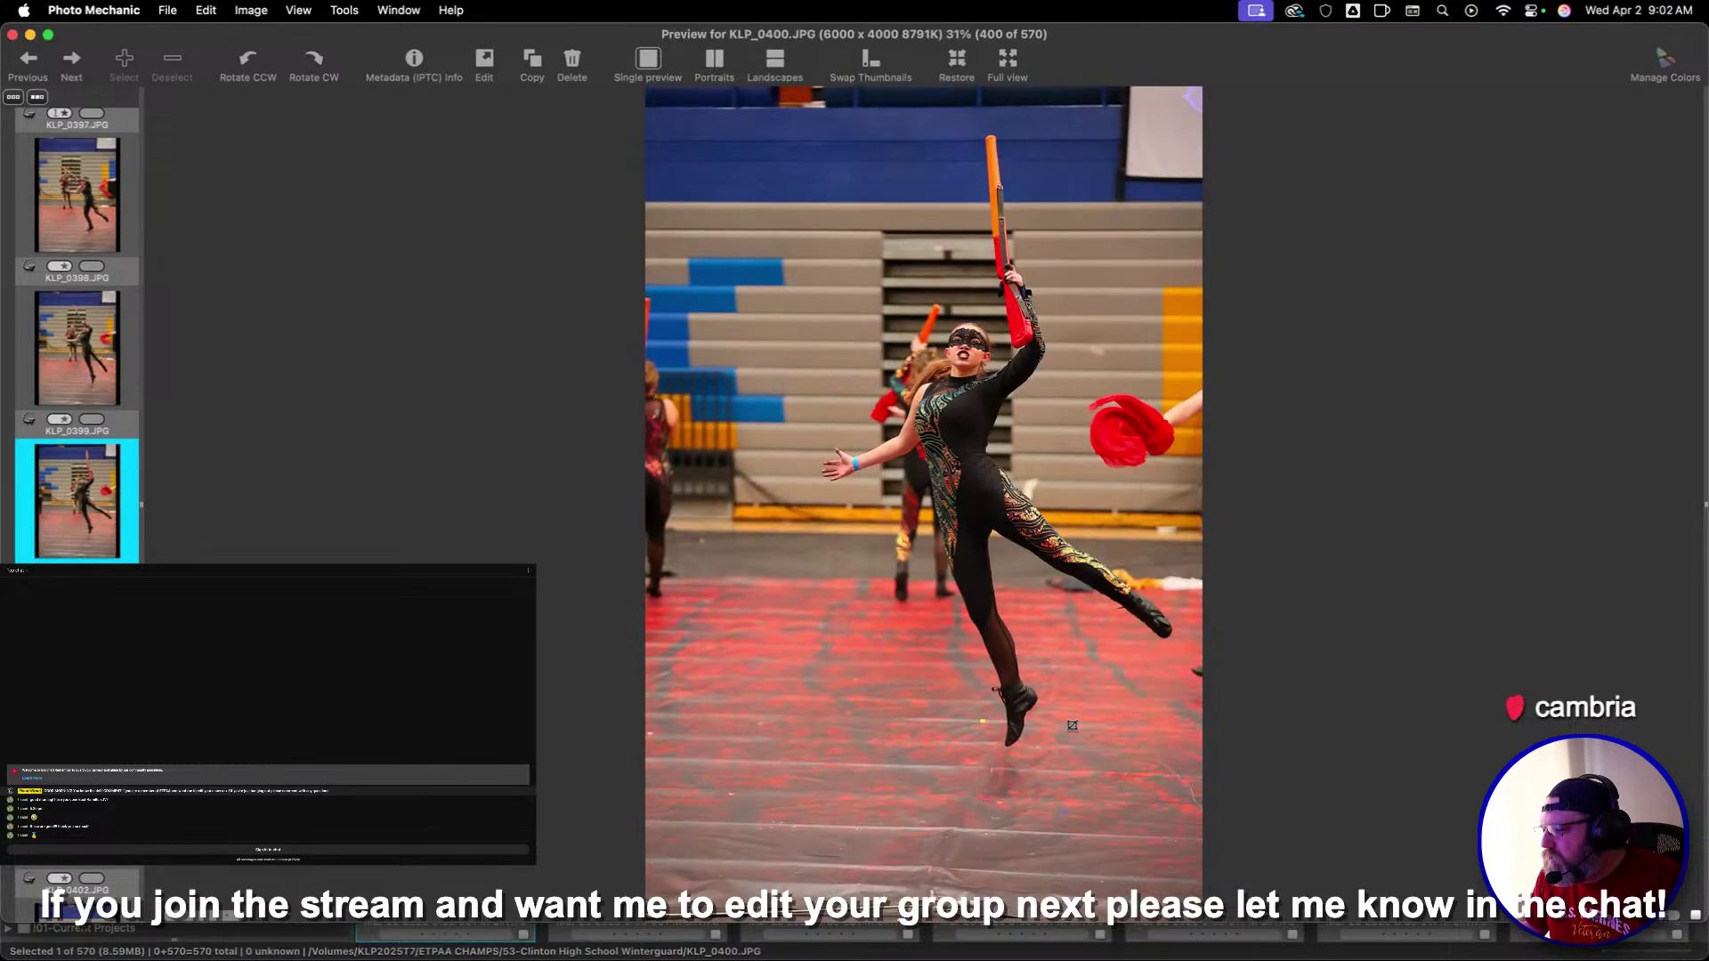
key("Left")
key("Right")
key("Left")
key("Right")
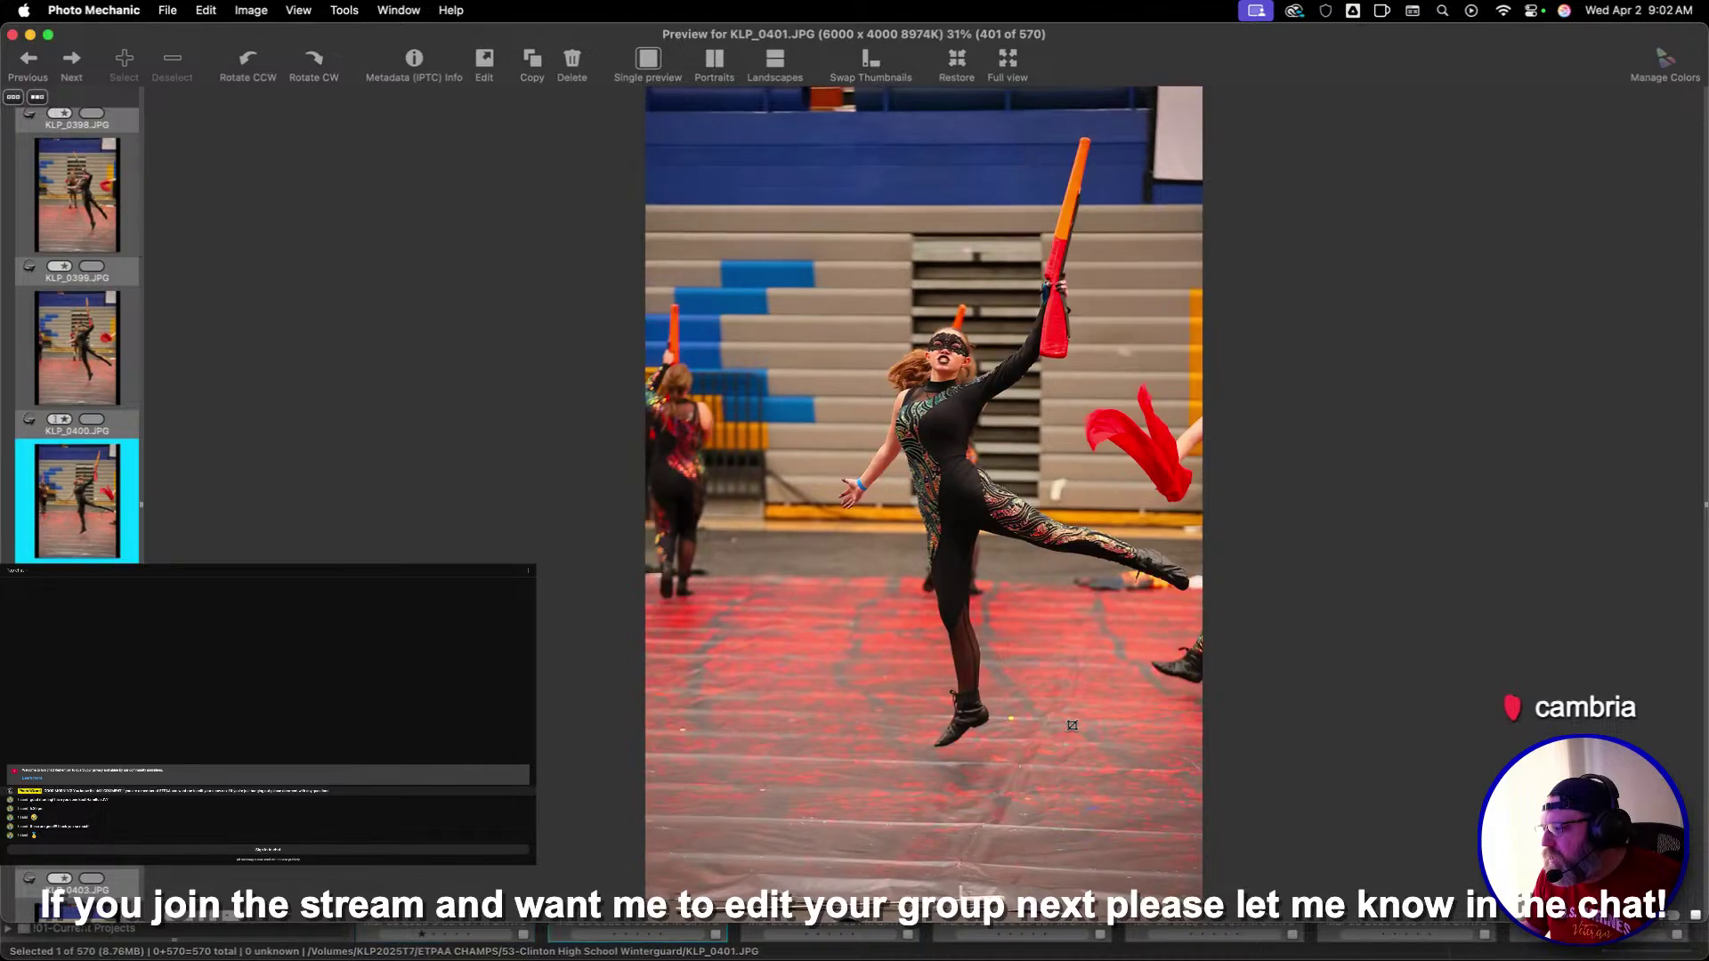
Review the frames from KLP_0402 to KLP_0407, comparing the shots around KLP_0406 of the performer with the light blue scarf
key("Right")
key("Right")
key("Right")
key("Right")
key("Right")
key("Right")
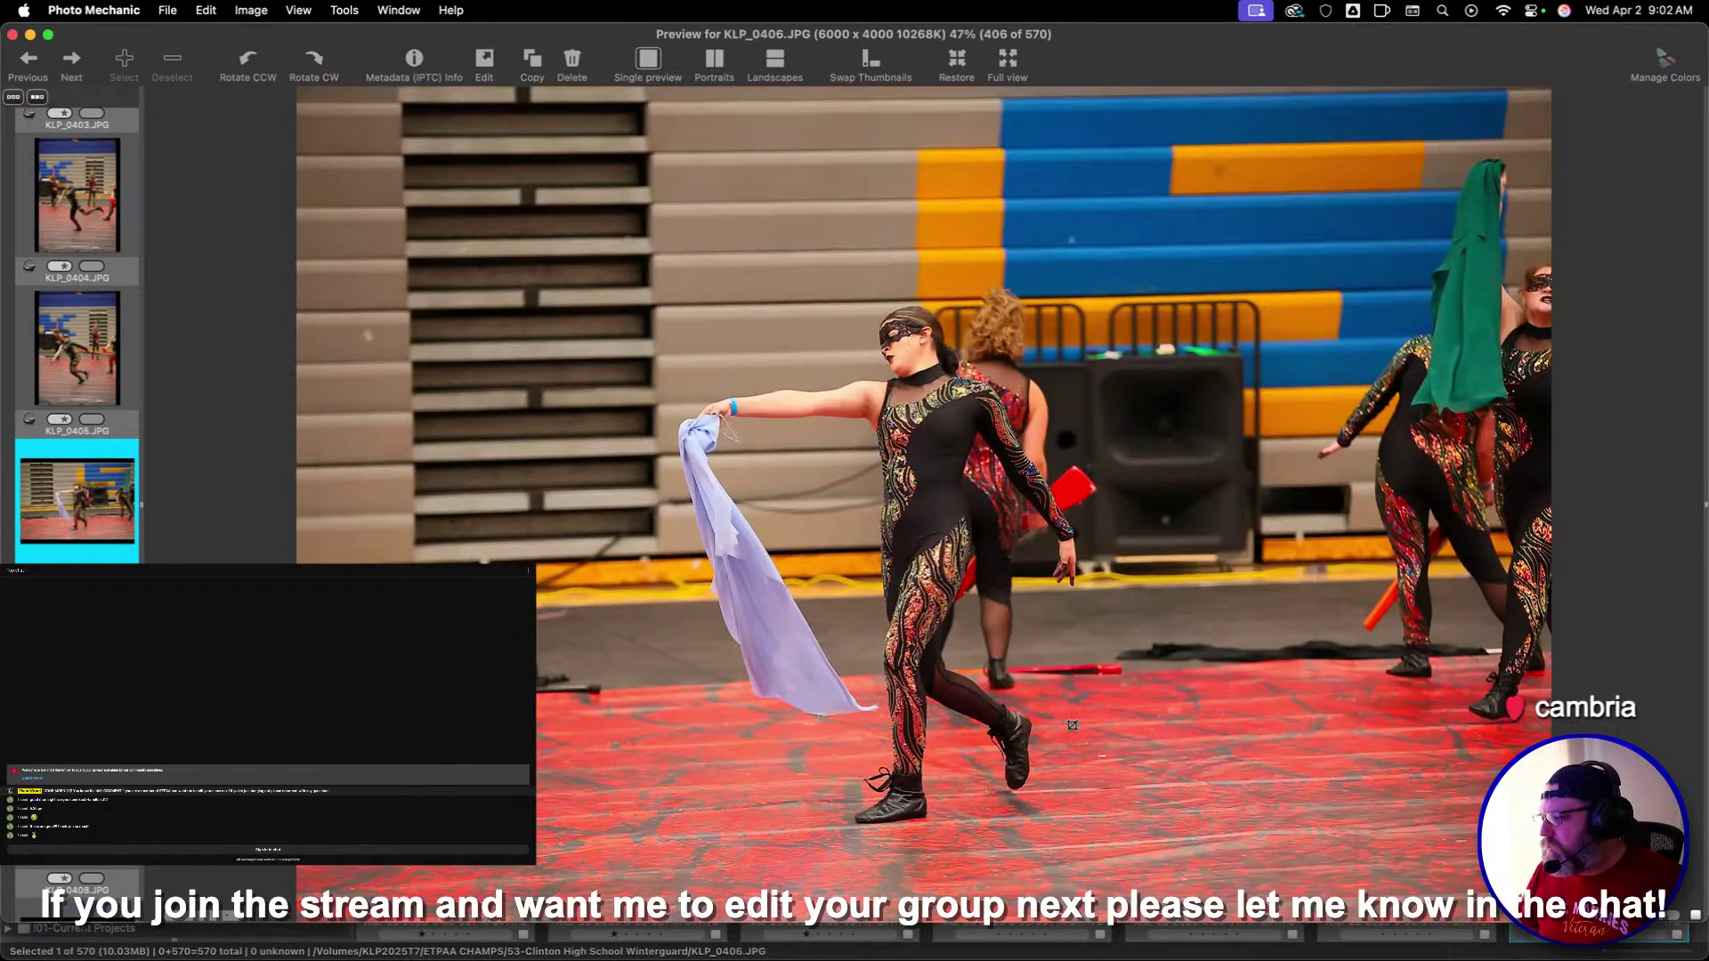
key("Left")
key("Left")
key("Right")
key("Right")
key("Right")
key("Right")
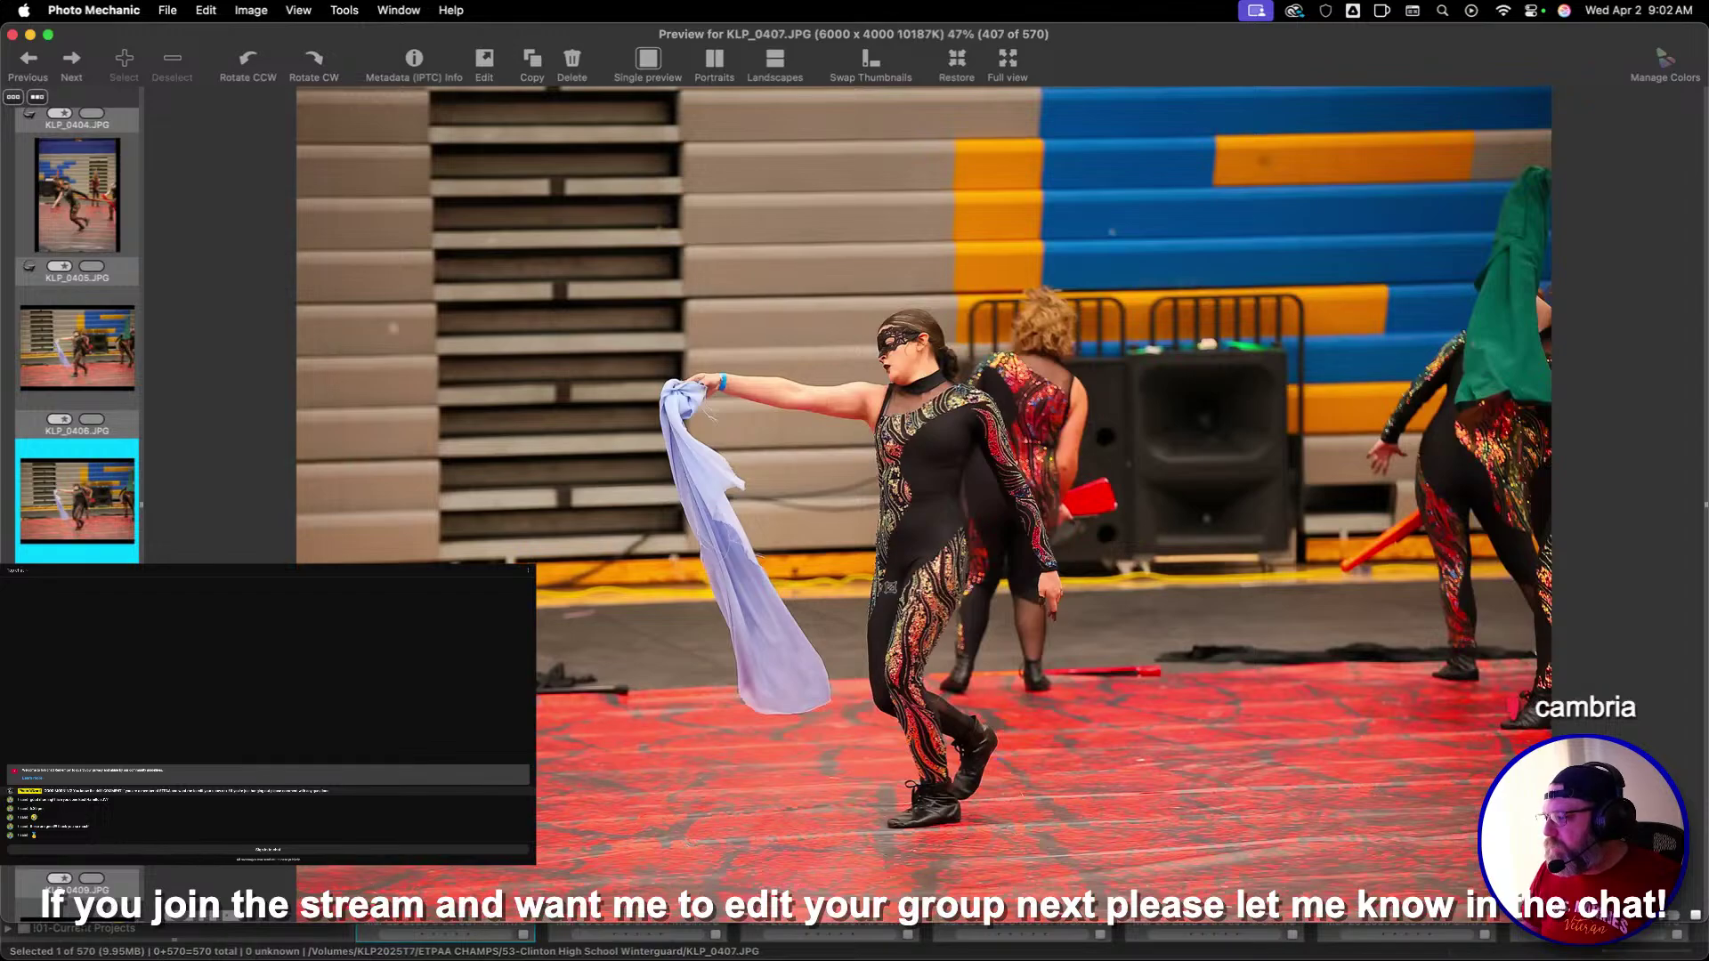
Examine the framing of the landscape shots from KLP_0408 through KLP_0417
key("Right")
key("Right")
key("Right")
key("Right")
key("Right")
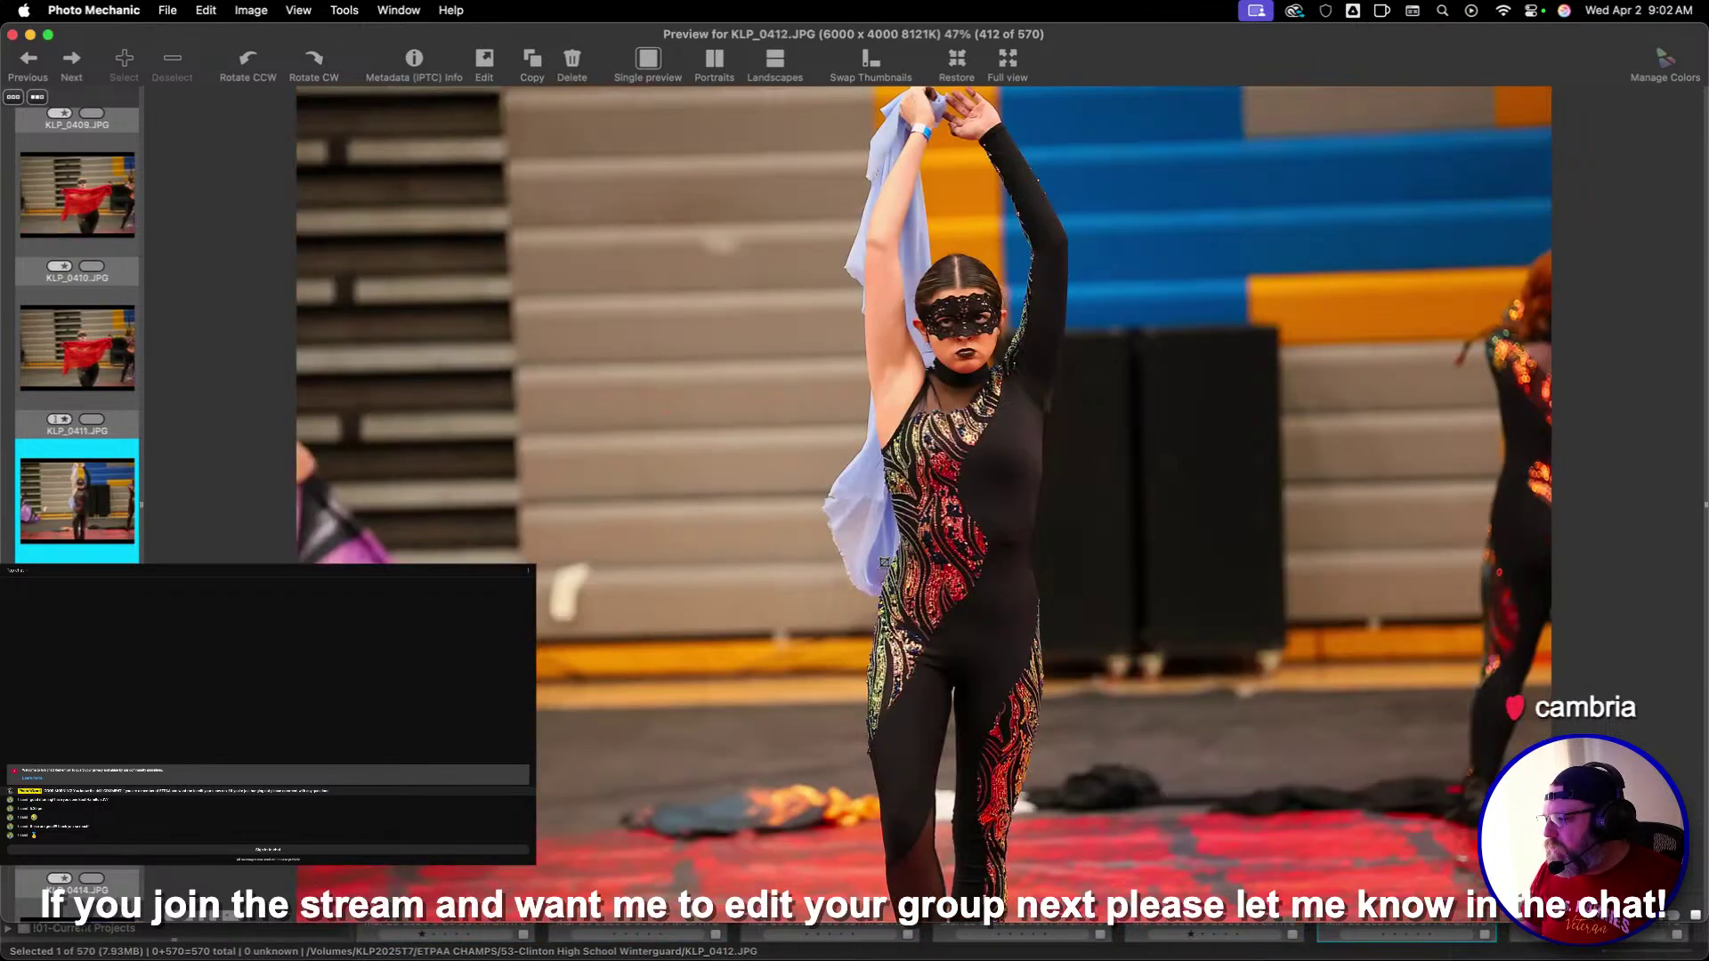
key("Right")
key("Right")
key("Right")
key("Right")
key("Right")
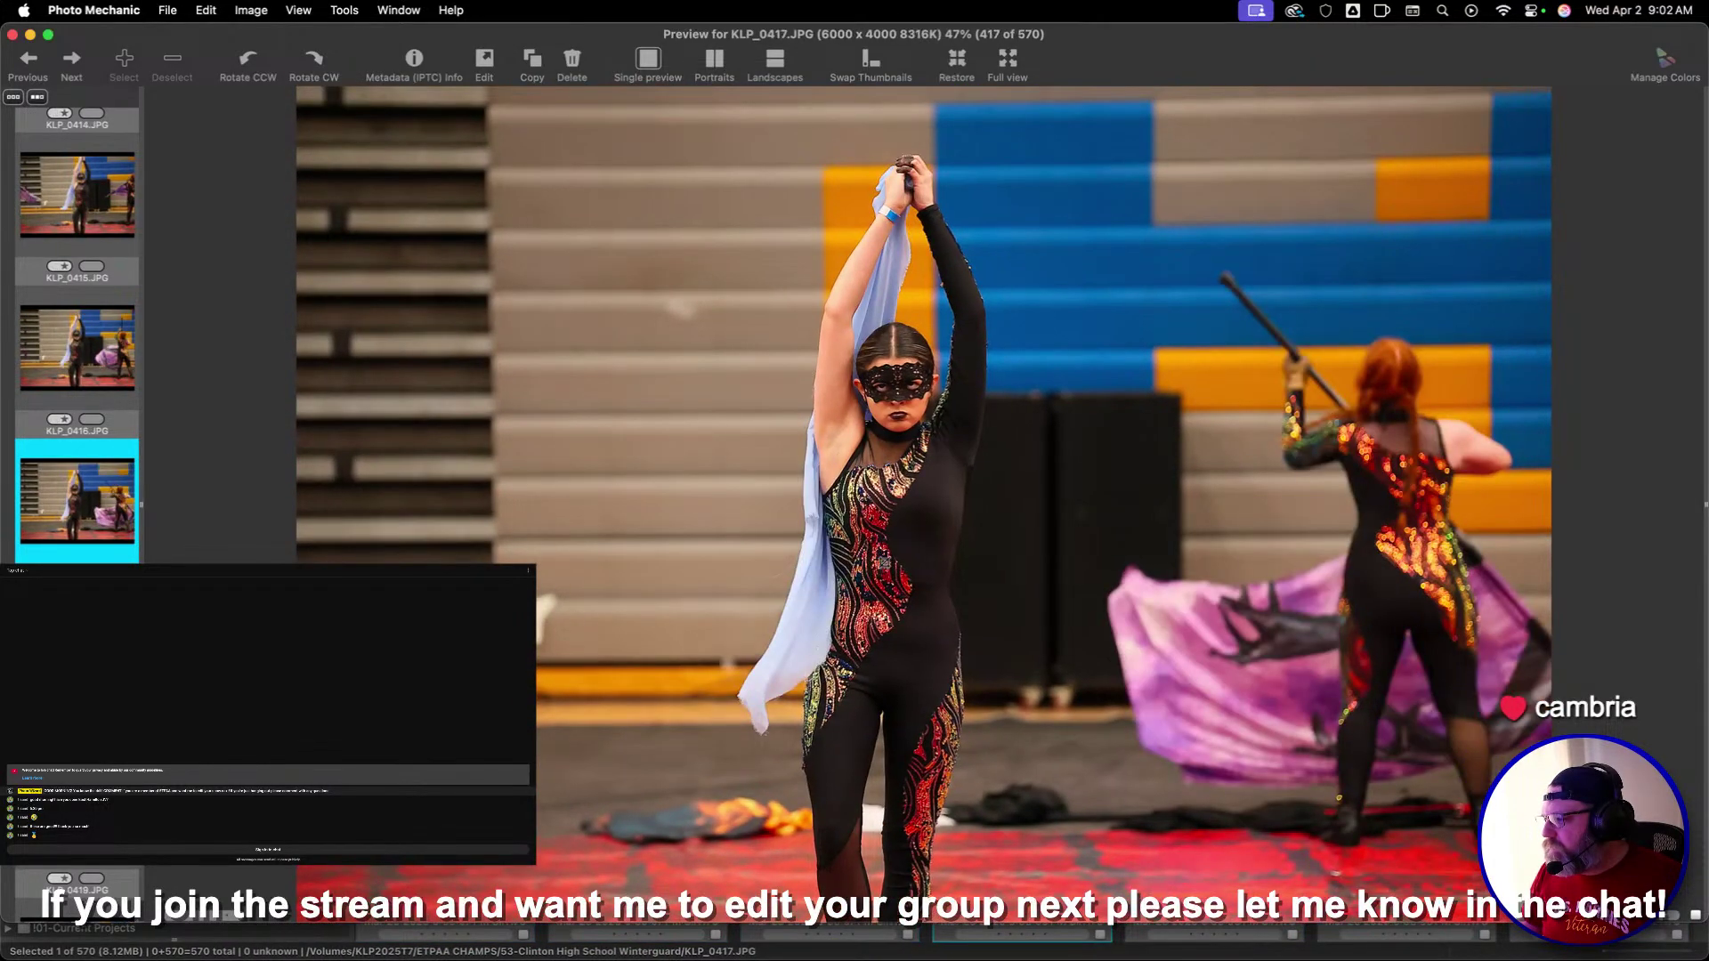
Draw a portrait crop area on KLP_0417 around the performer raising the blue scarf, and return to KLP_0415
left_click_drag(587, 93, 1023, 801)
key("Left")
key("Left")
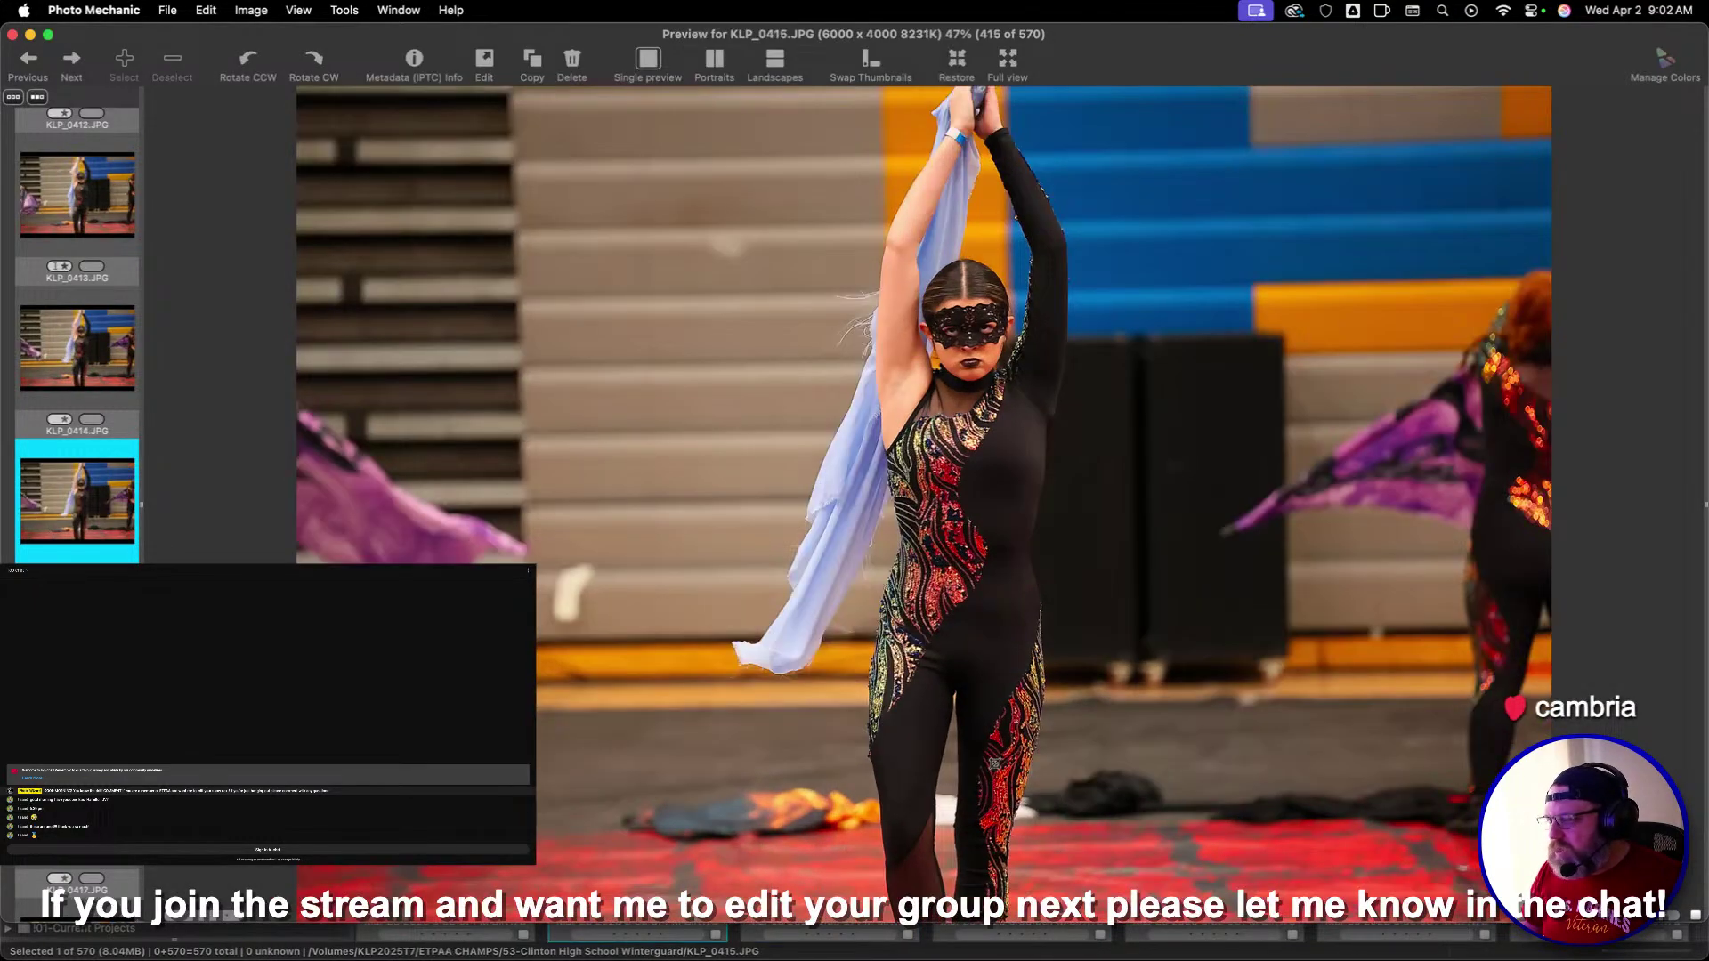
Compare the scarf frames KLP_0413 through KLP_0416, and shift the portrait crop on KLP_0417 slightly sideways to centre the performer
key("Left")
key("Left")
key("Right")
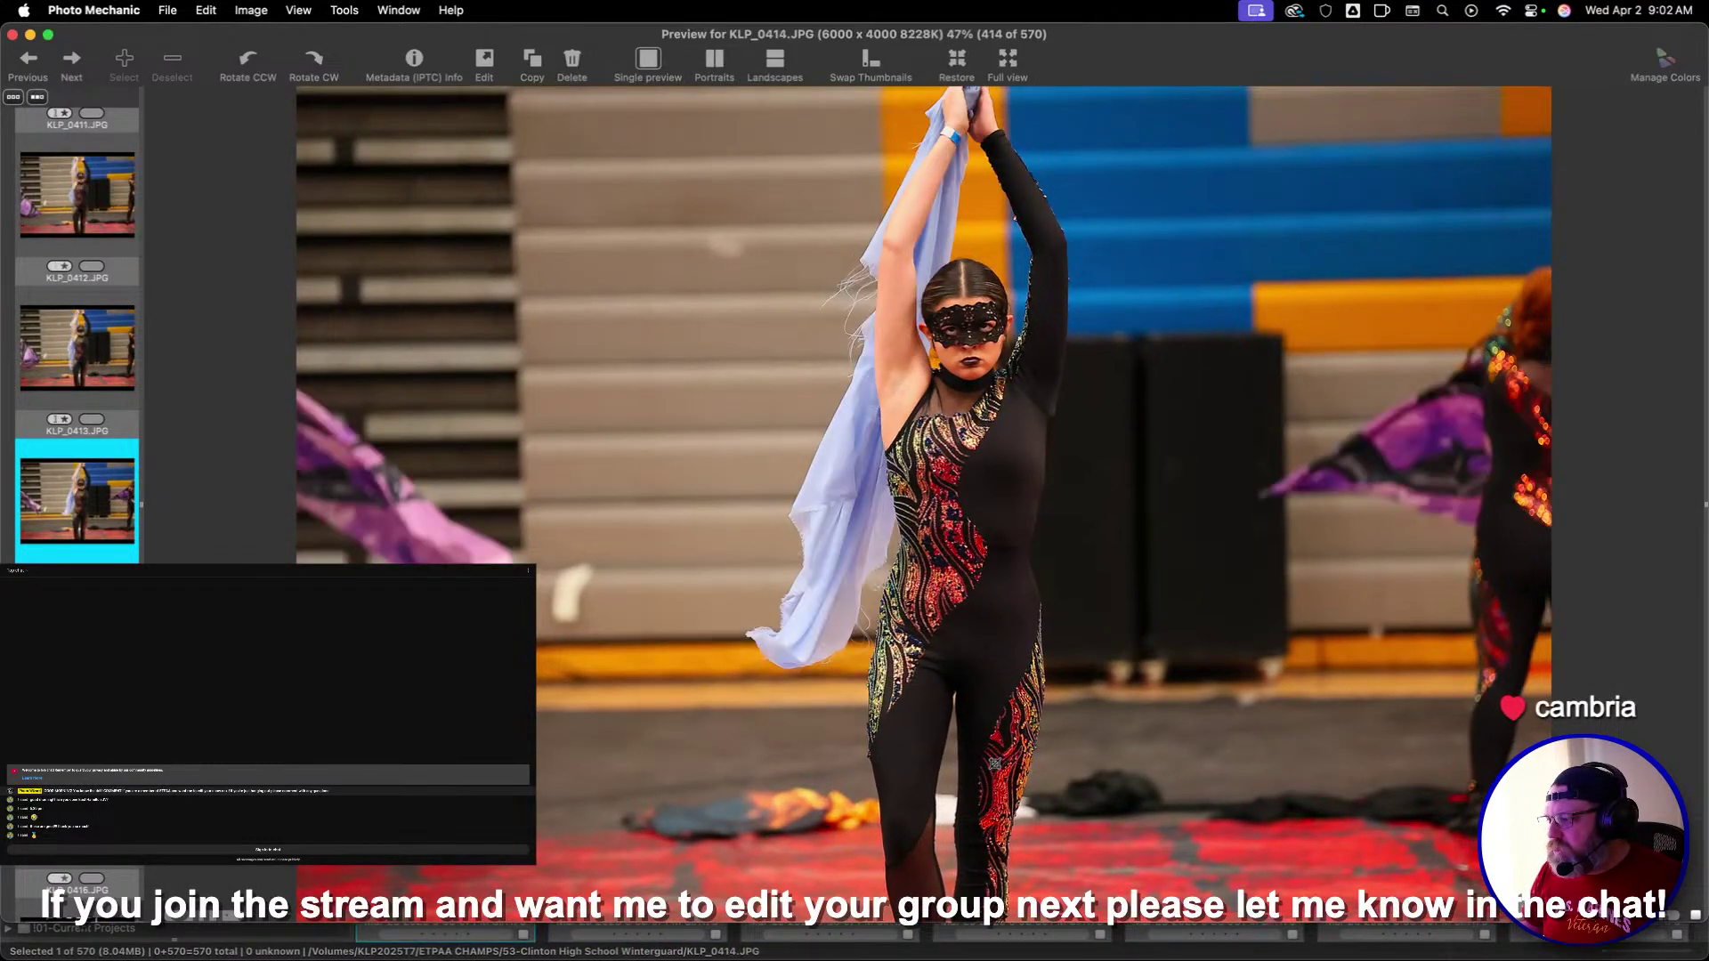
key("Left")
key("Right")
key("Right")
key("Right")
key("Right")
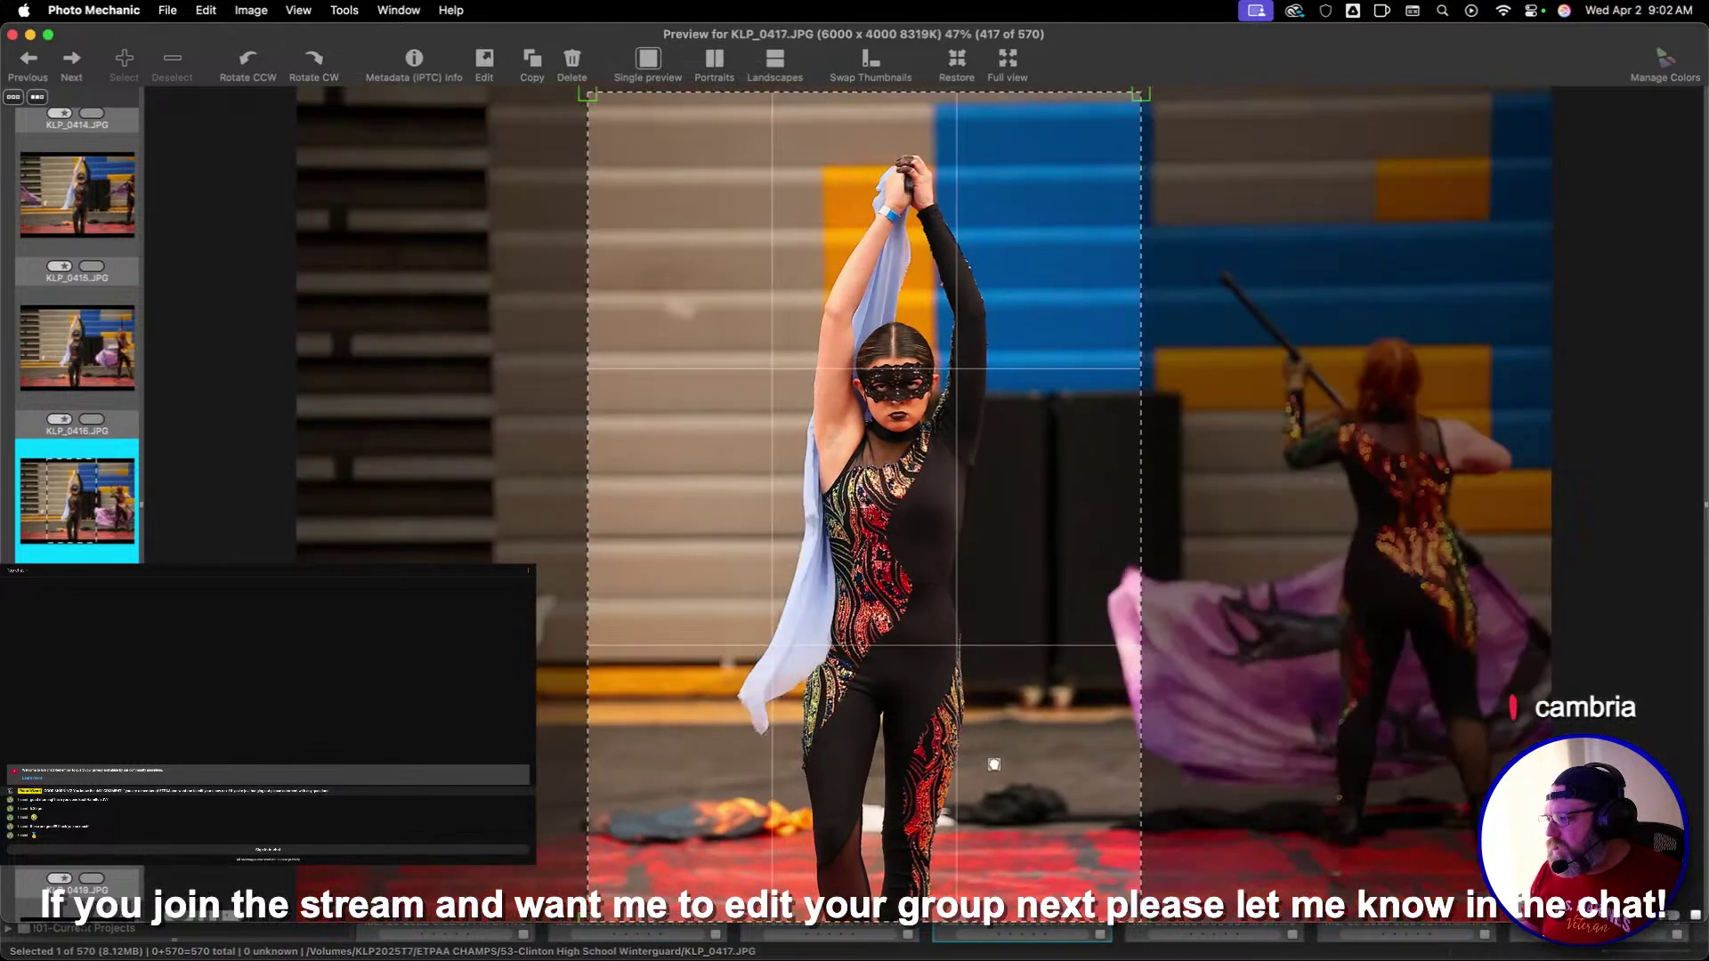
left_click_drag(996, 777, 1019, 781)
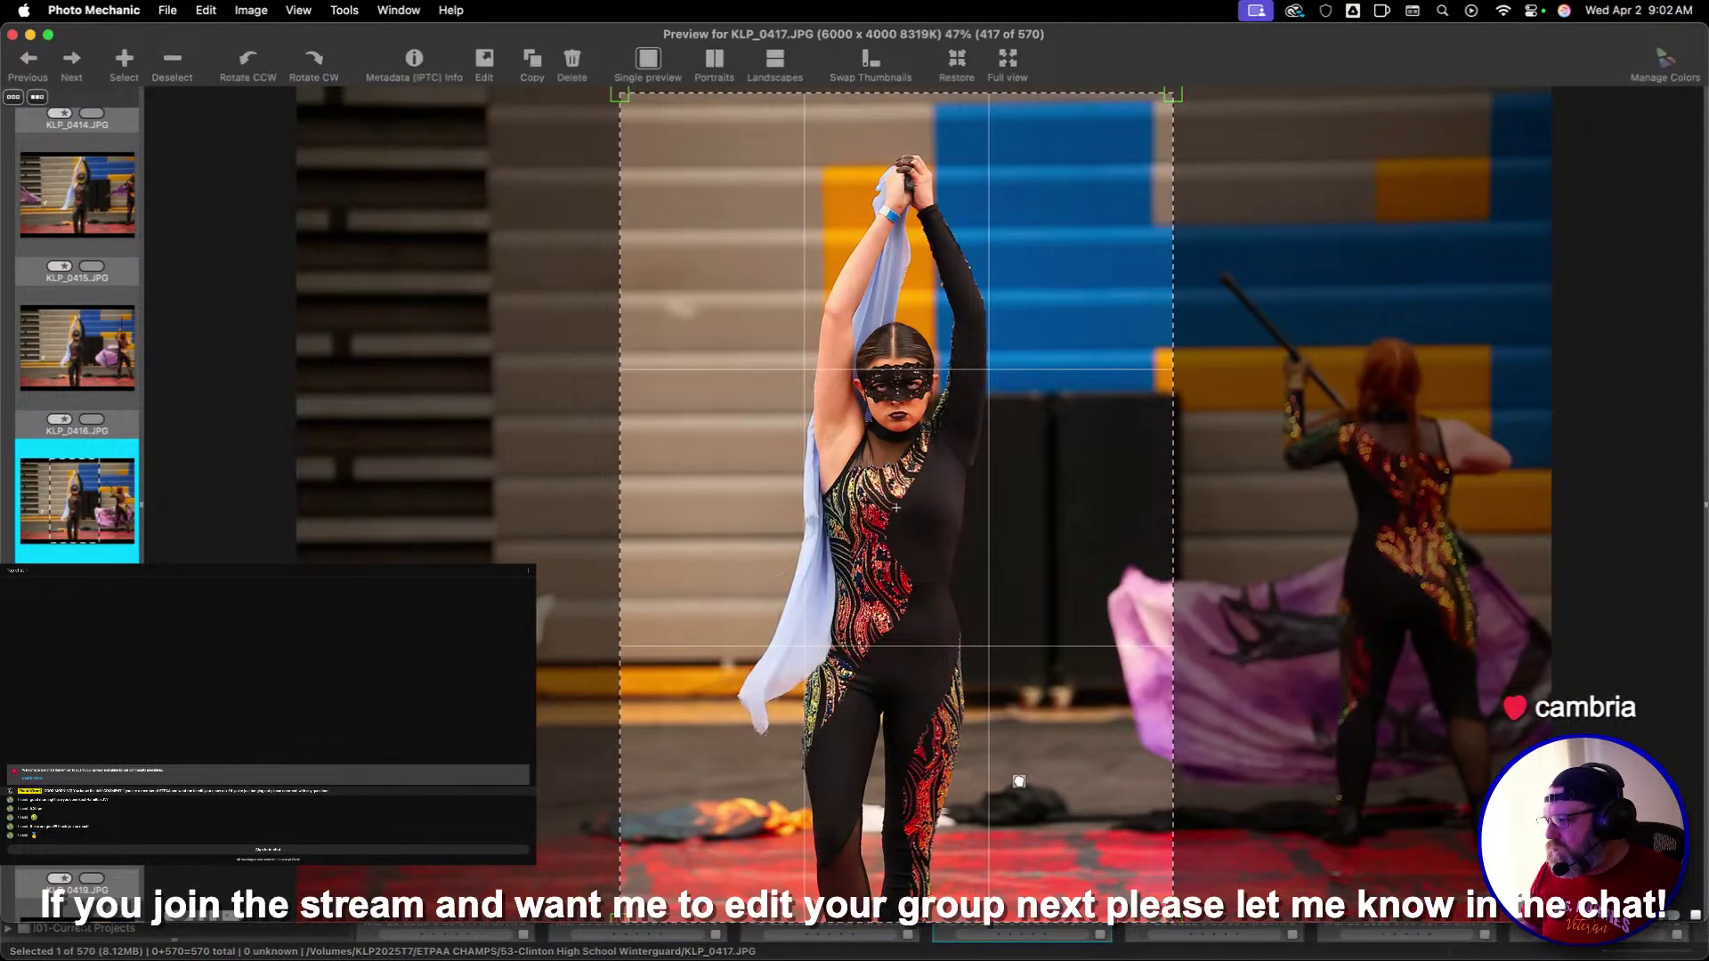
Review the frames from KLP_0418 to KLP_0428, including the masked pair with the green scarf
key("Right")
key("Right")
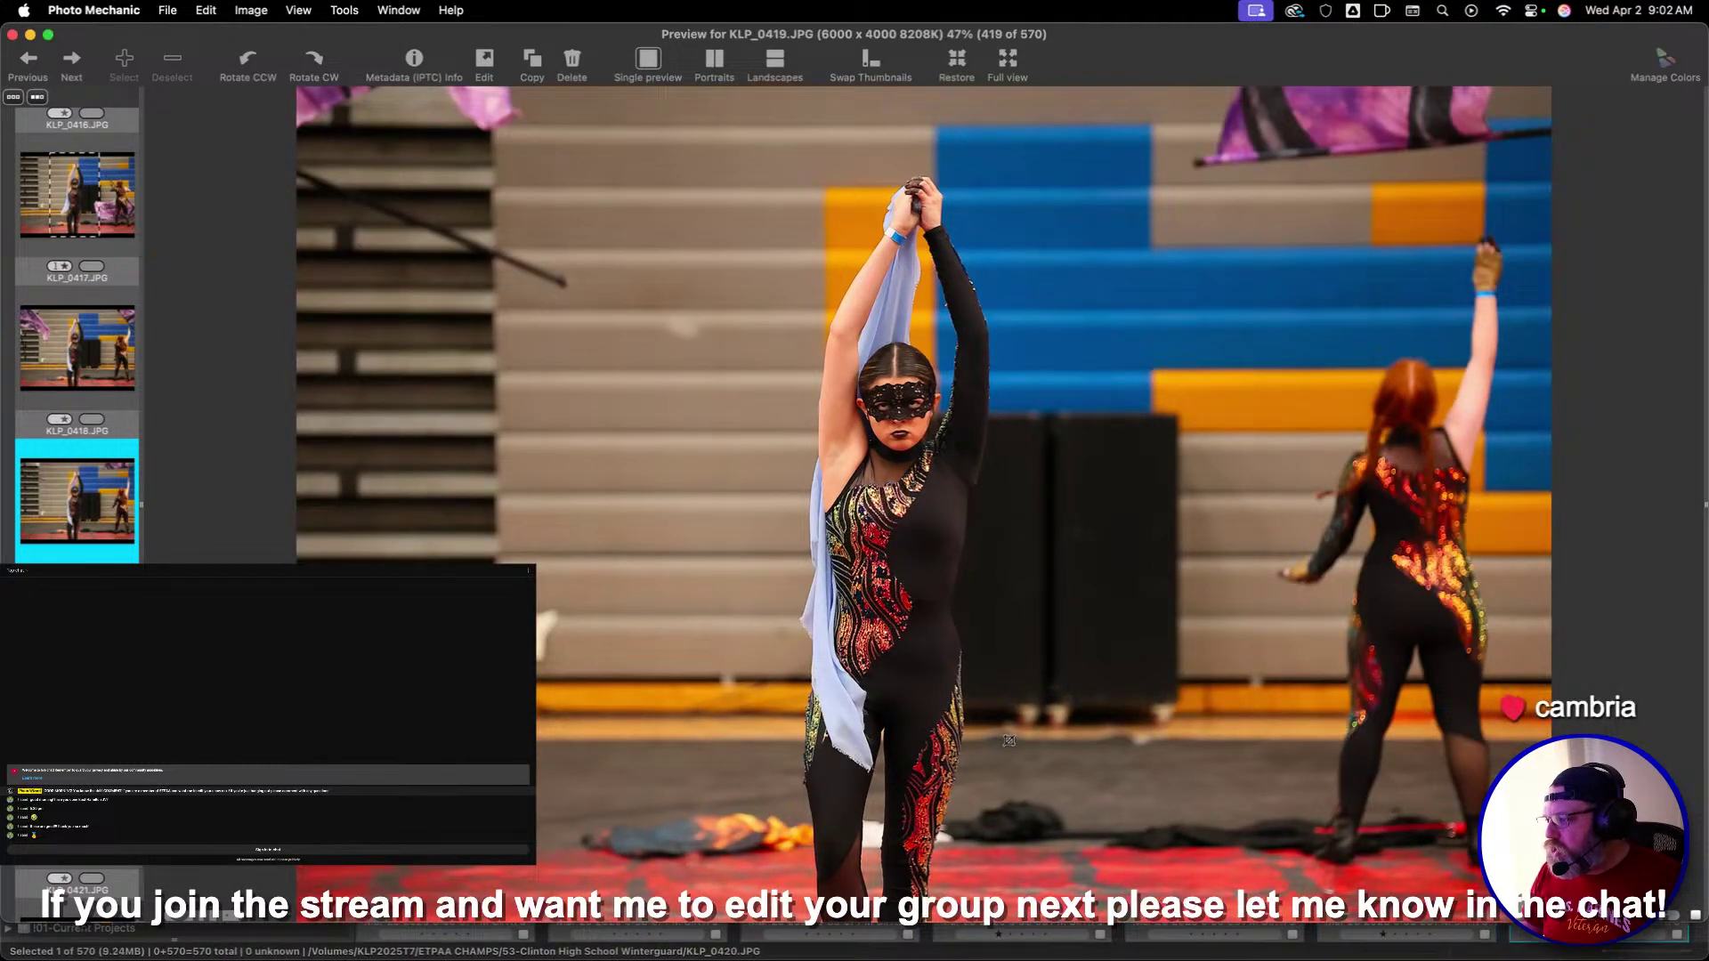
key("Right")
key("Right")
key("Right")
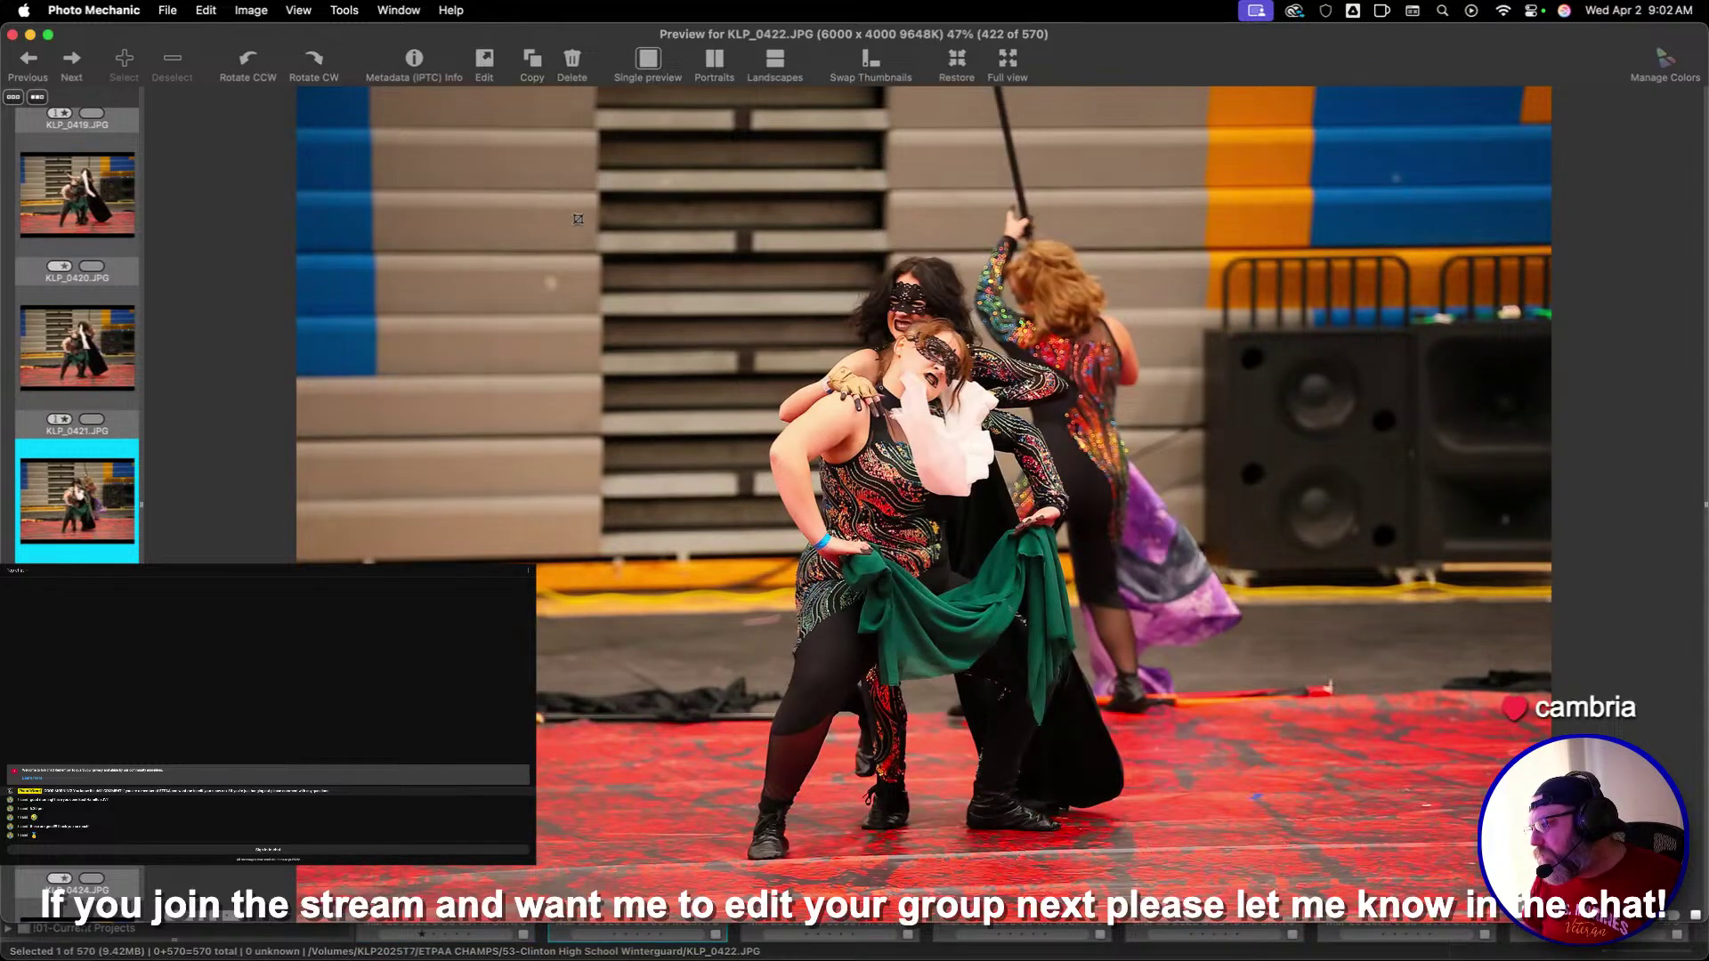
key("Right")
key("Right")
key("Right")
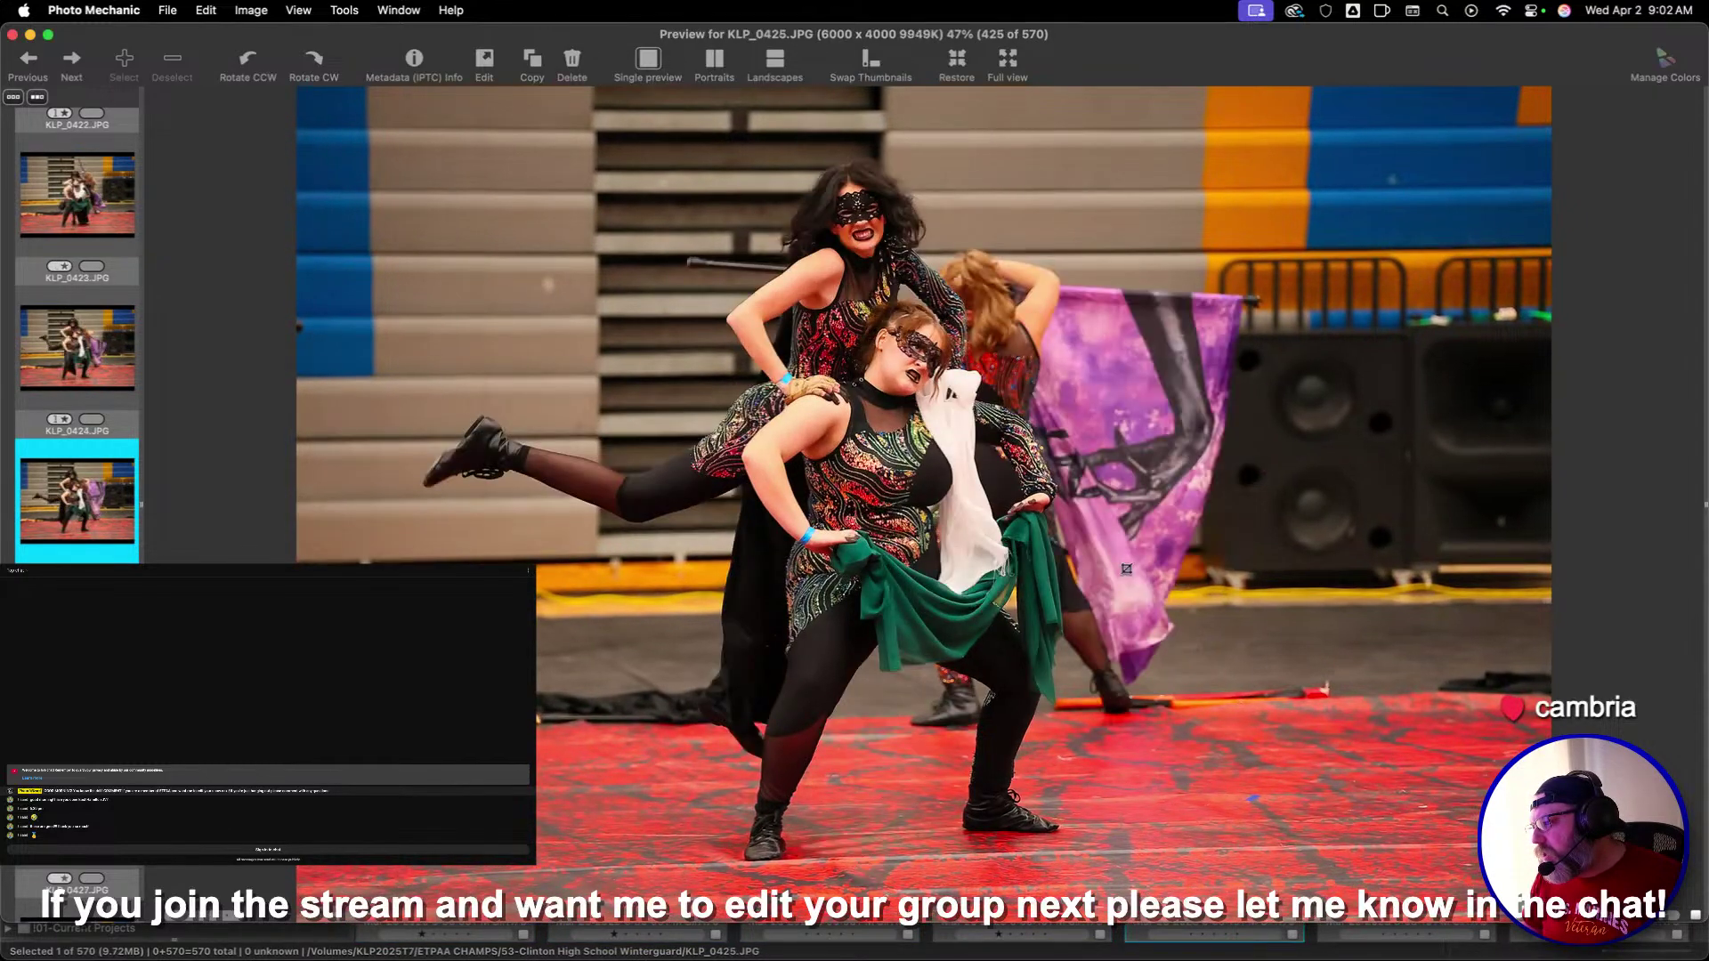
key("Right")
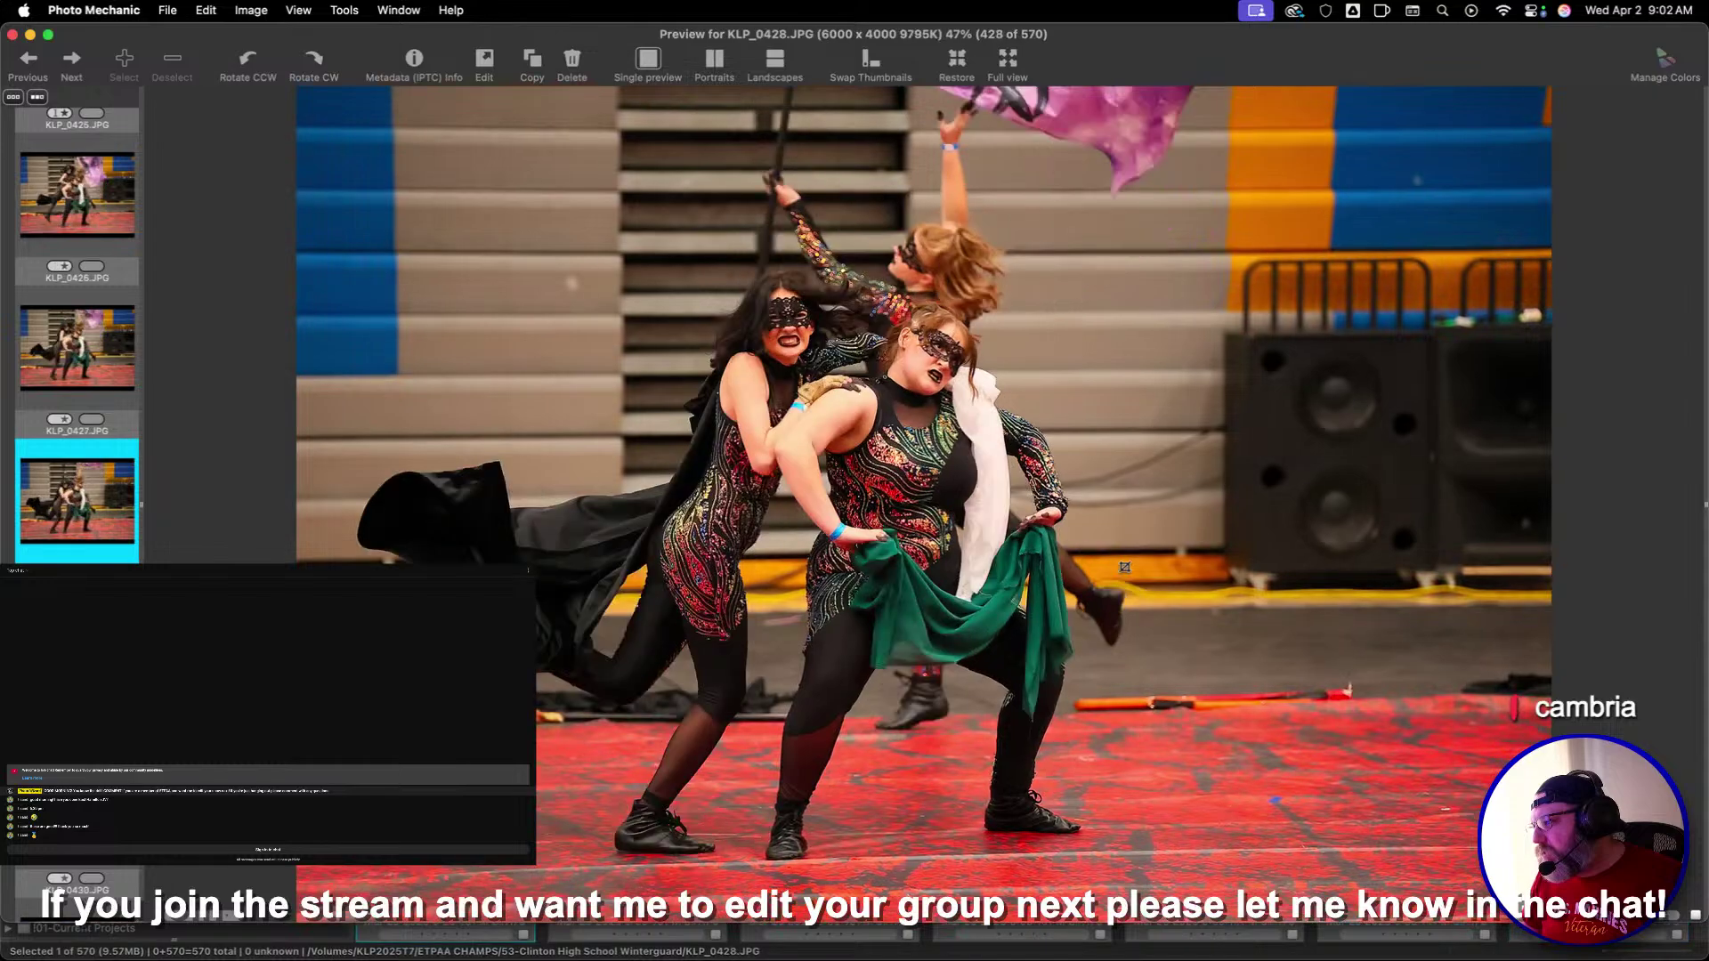
Review the frames from KLP_0429 to KLP_0435 of the scarf duo in front of the purple flags
key("Right")
key("Right")
key("Right")
key("Right")
key("Right")
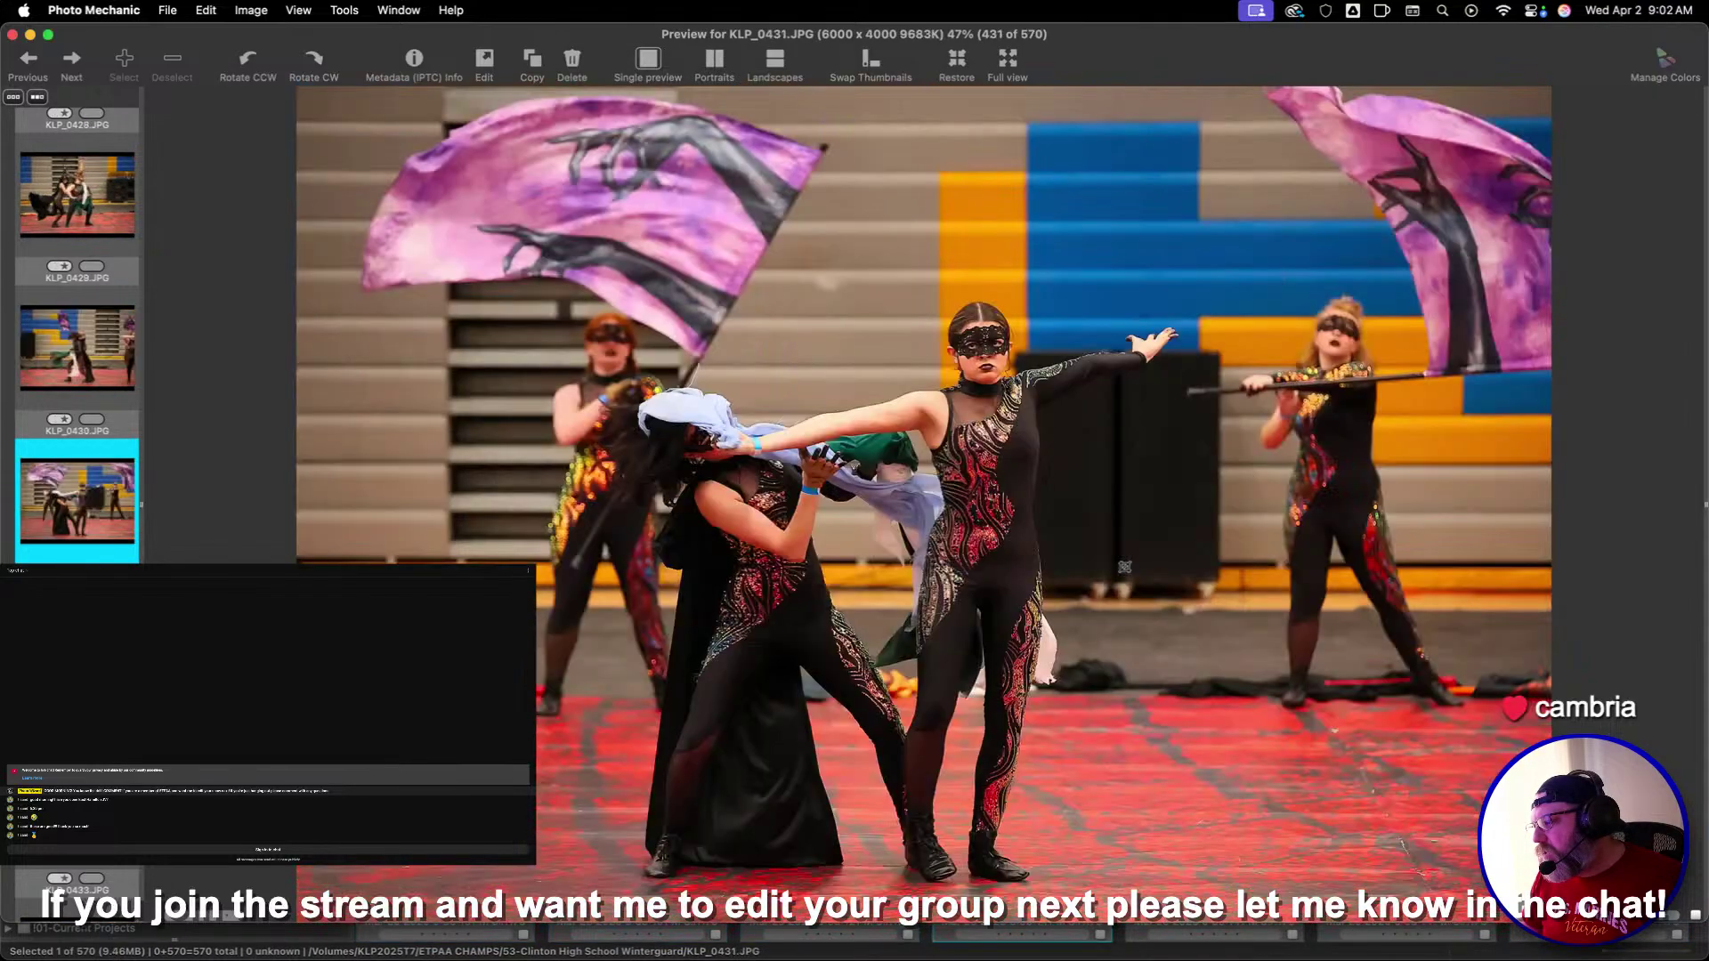
key("Right")
key("Right")
key("Right")
key("Right")
key("Right")
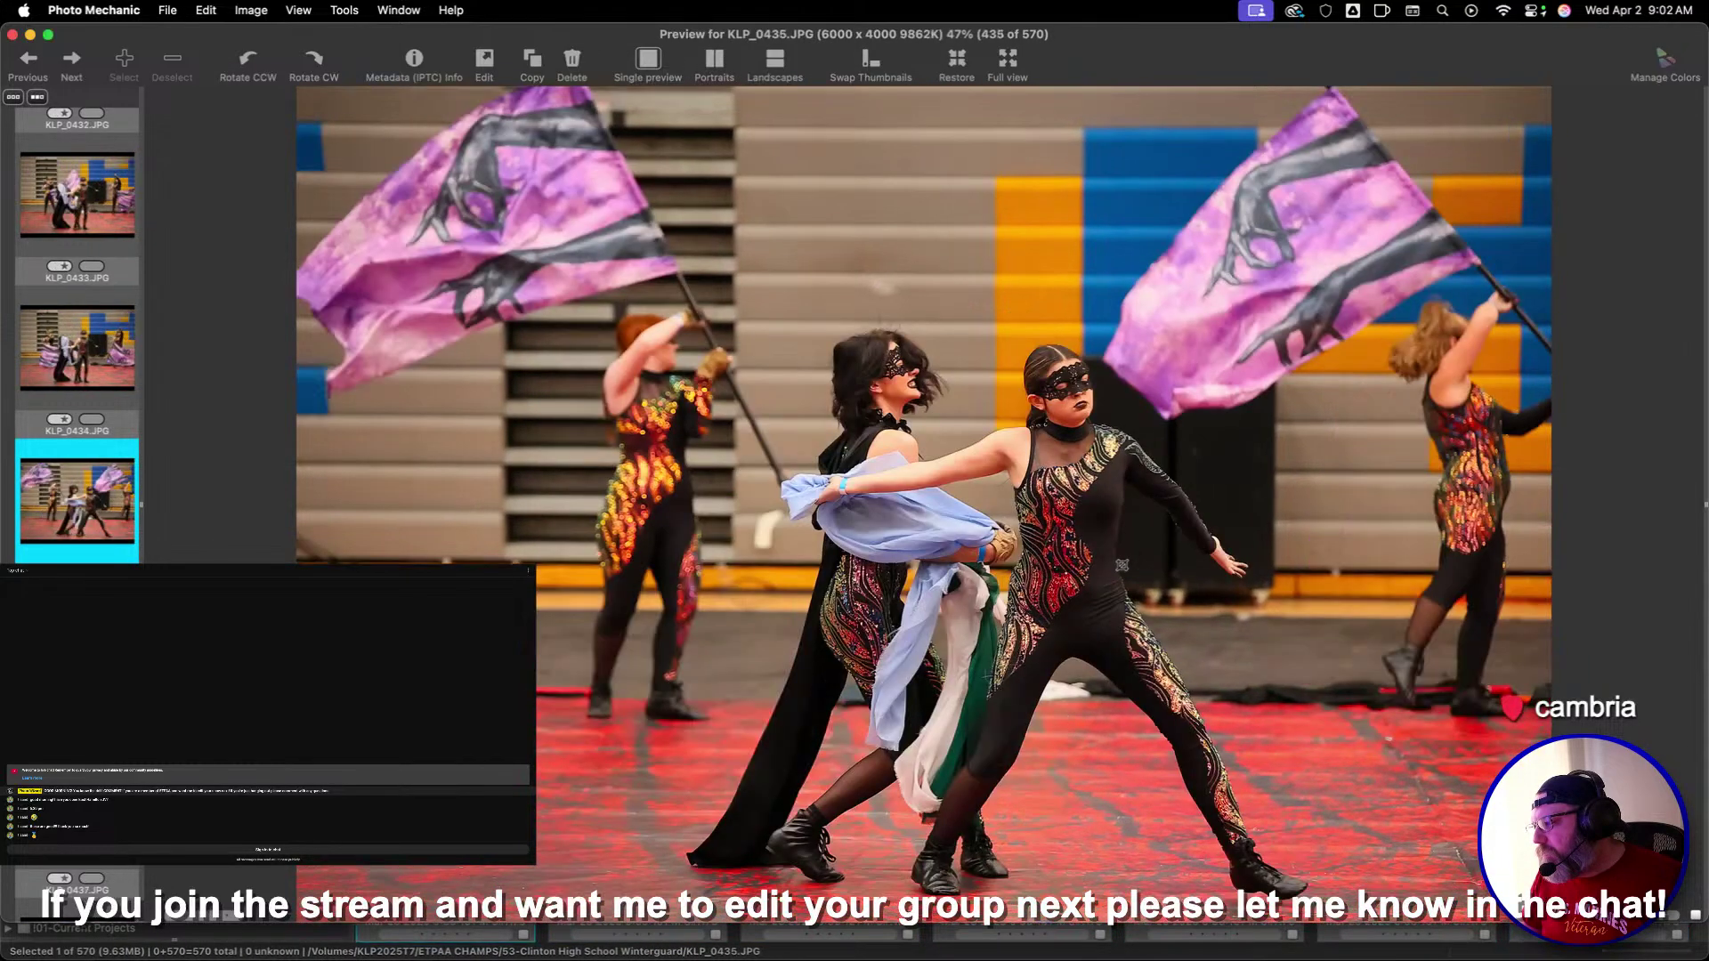
Go back and compare KLP_0430 of the caped performer with KLP_0431 of the group with flags
key("Left")
key("Left")
key("Left")
key("Left")
key("Left")
key("Left")
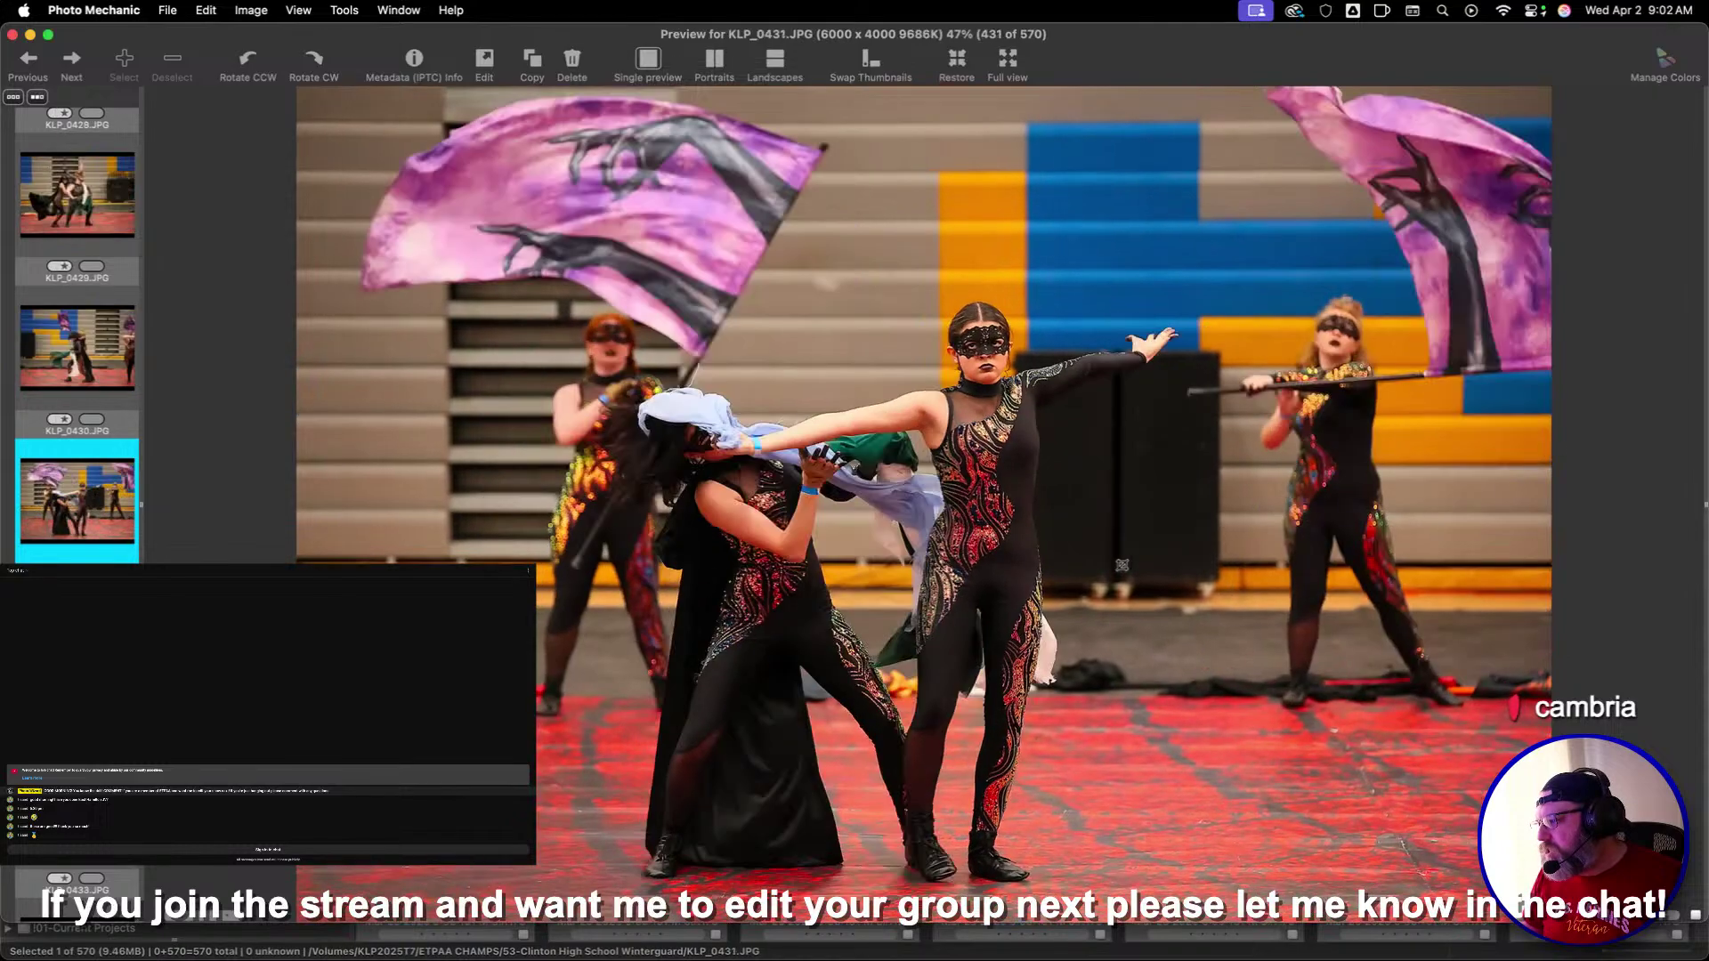
key("Right")
key("Left")
key("Left")
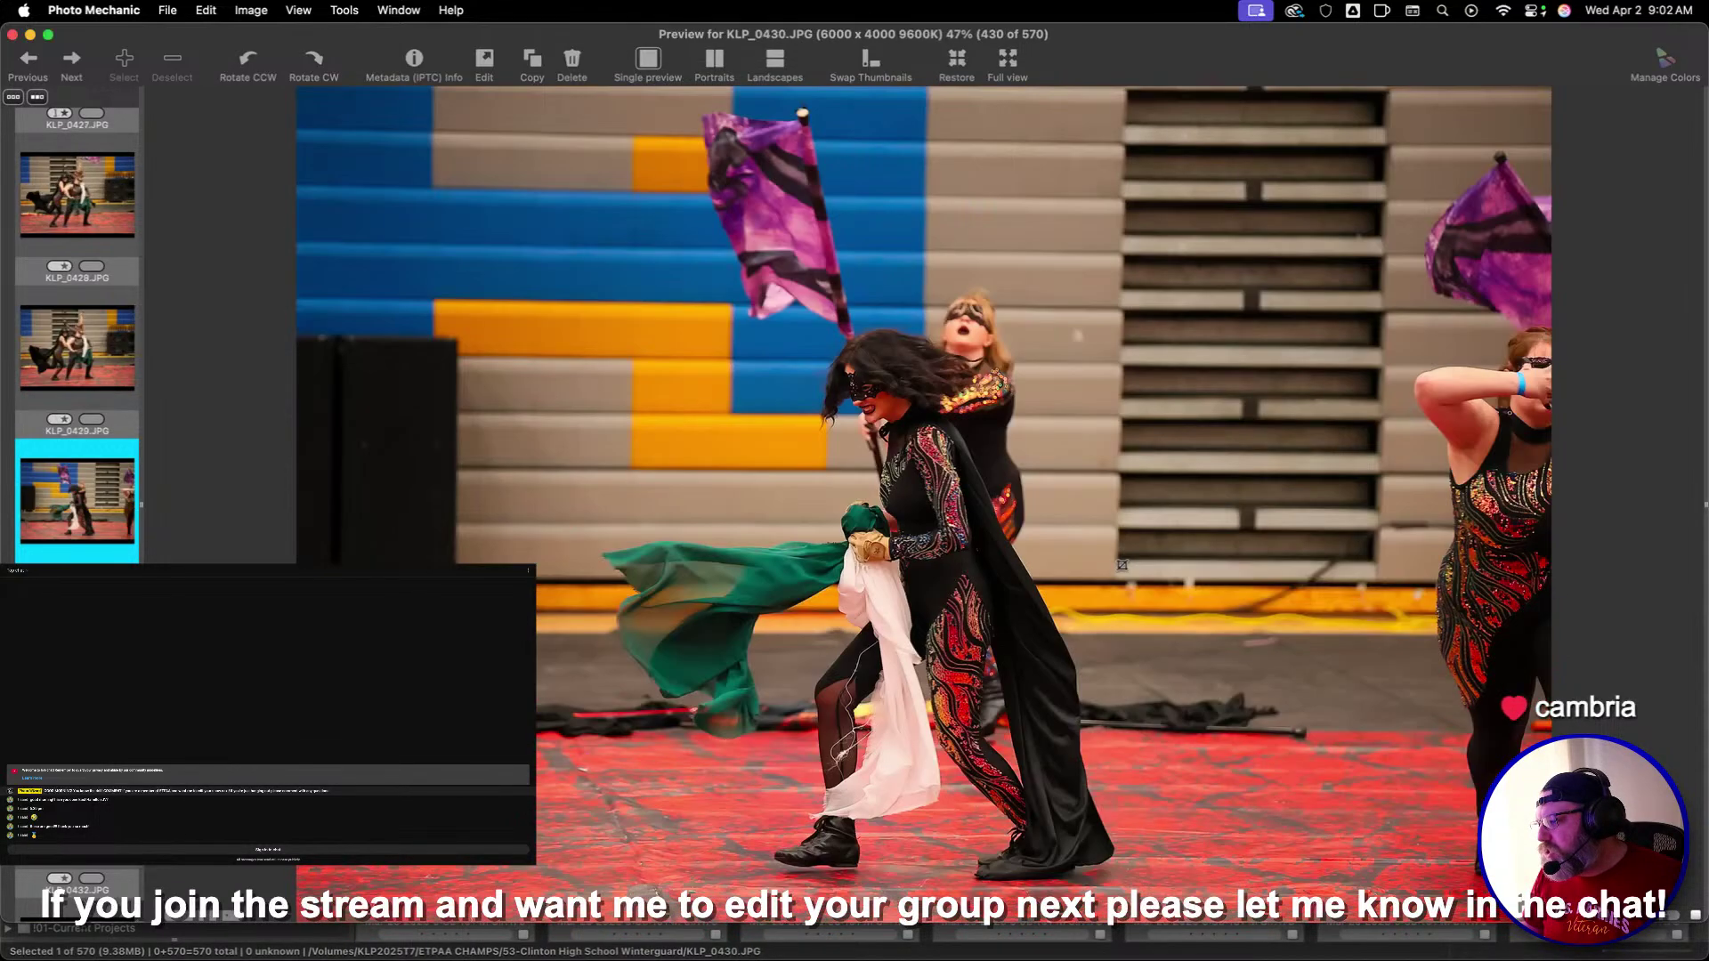
key("Right")
key("Right")
key("Left")
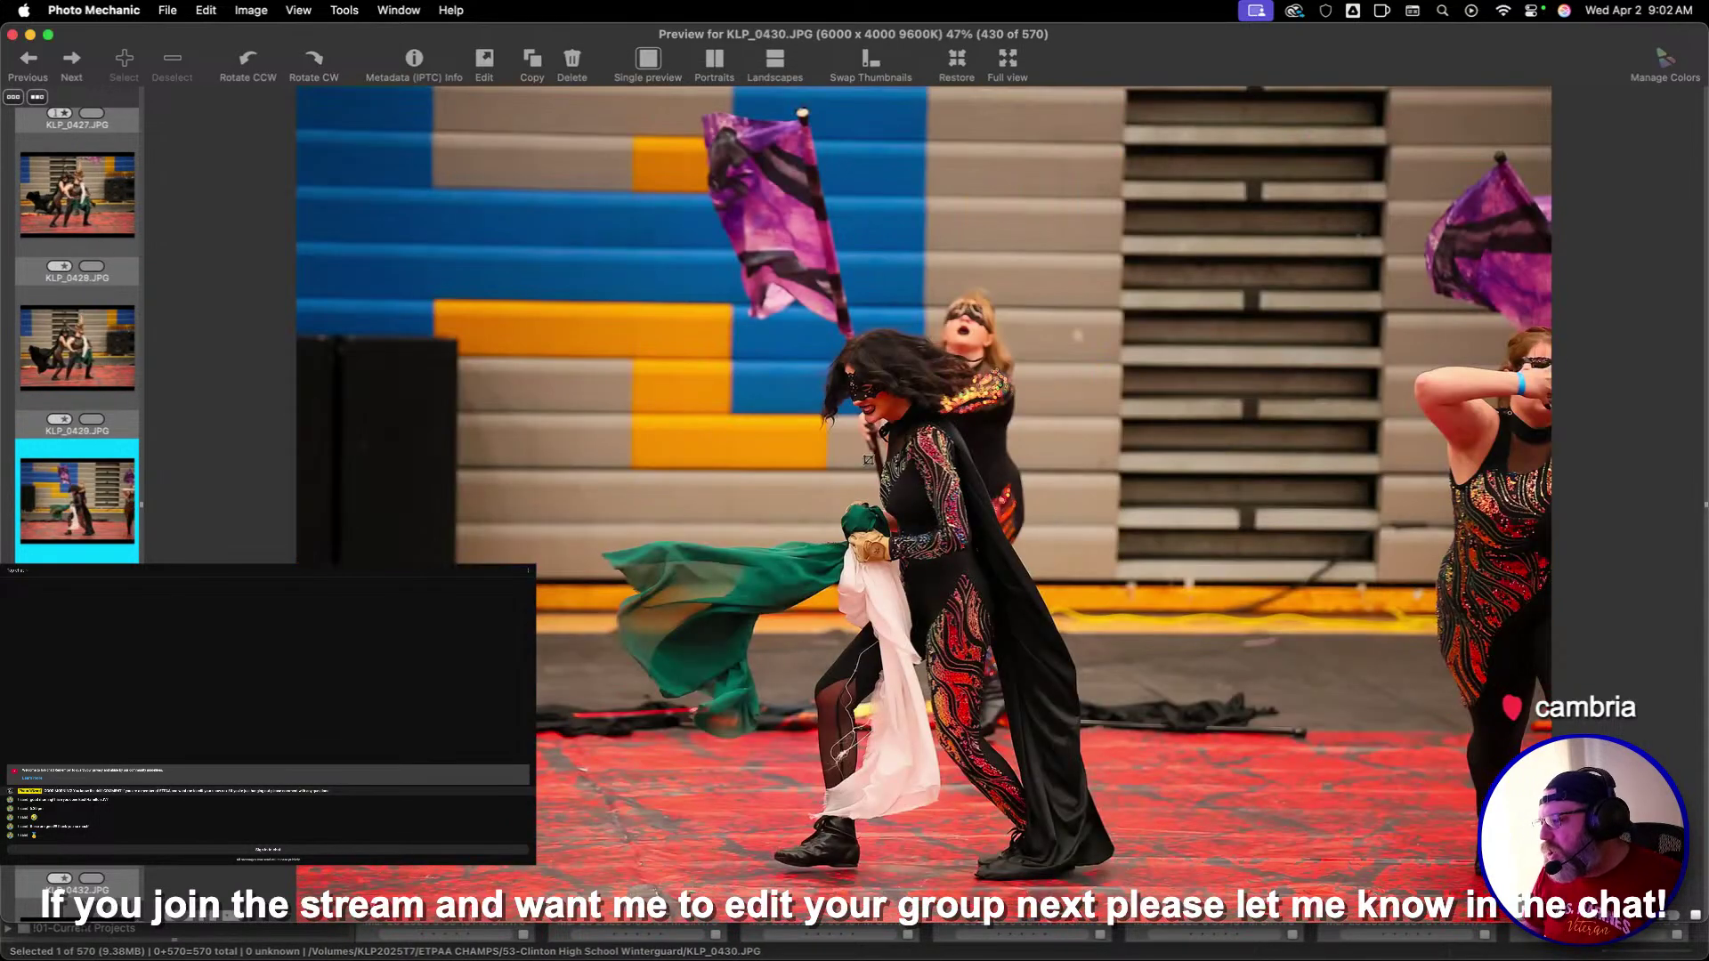
key("Right")
key("Left")
key("Right")
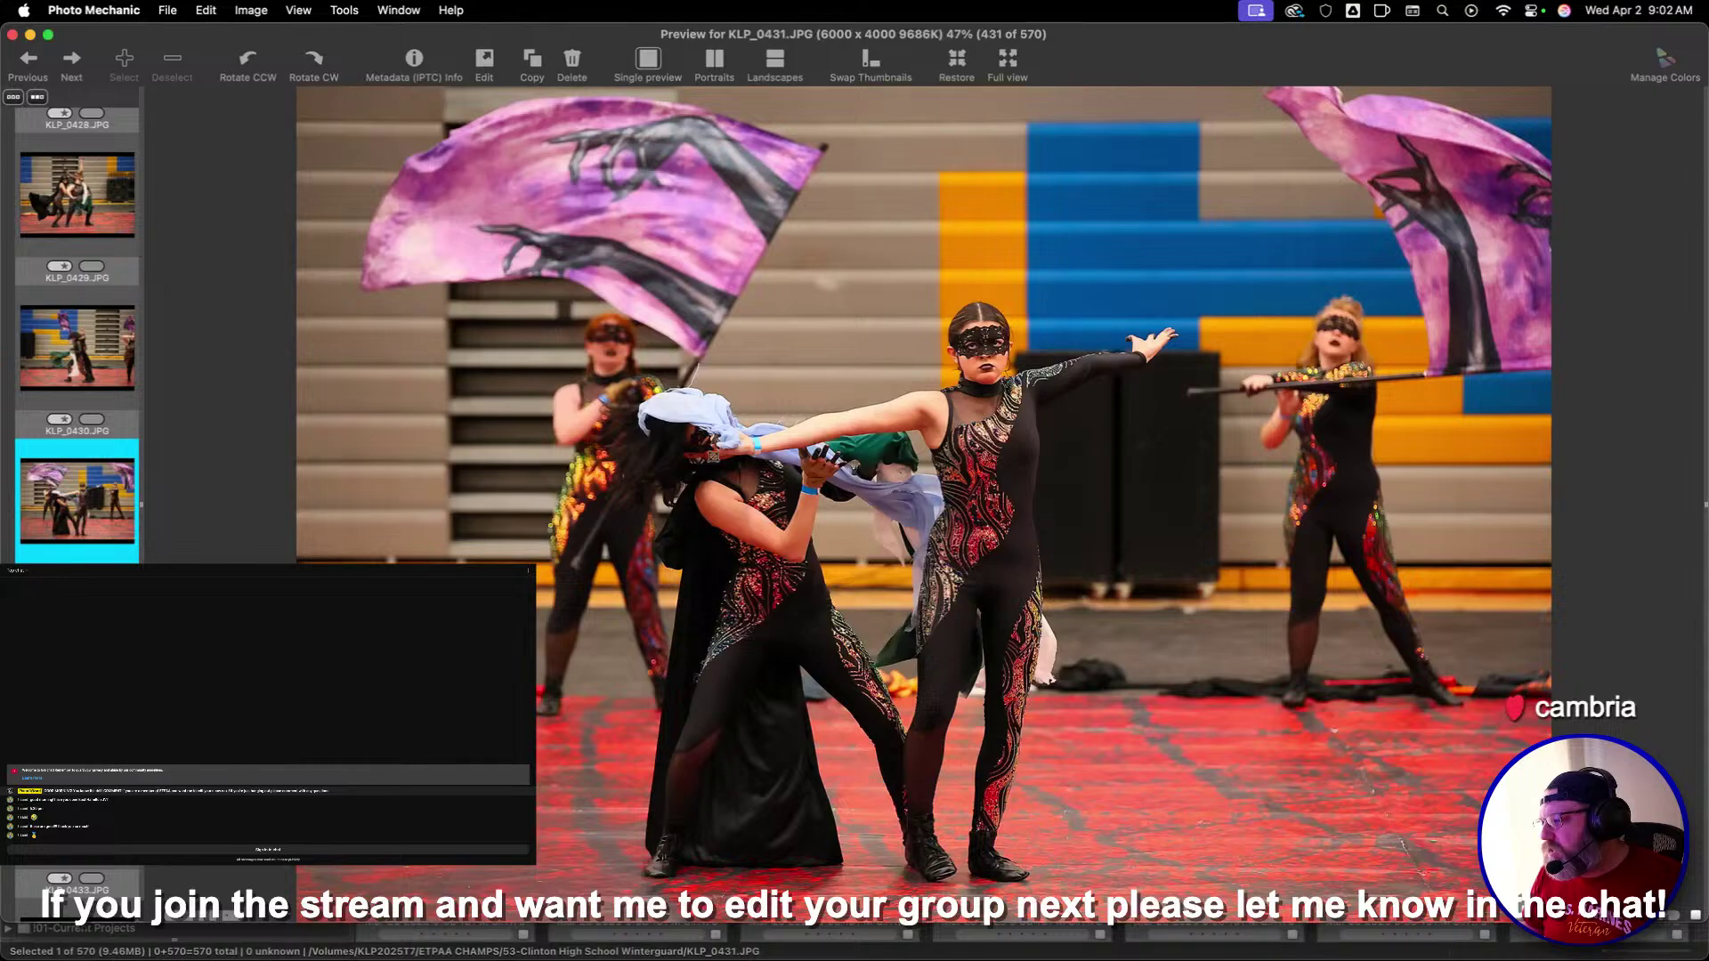
Check the framing of the group shots from KLP_0432 through KLP_0440
key("Right")
key("Right")
key("Right")
key("Right")
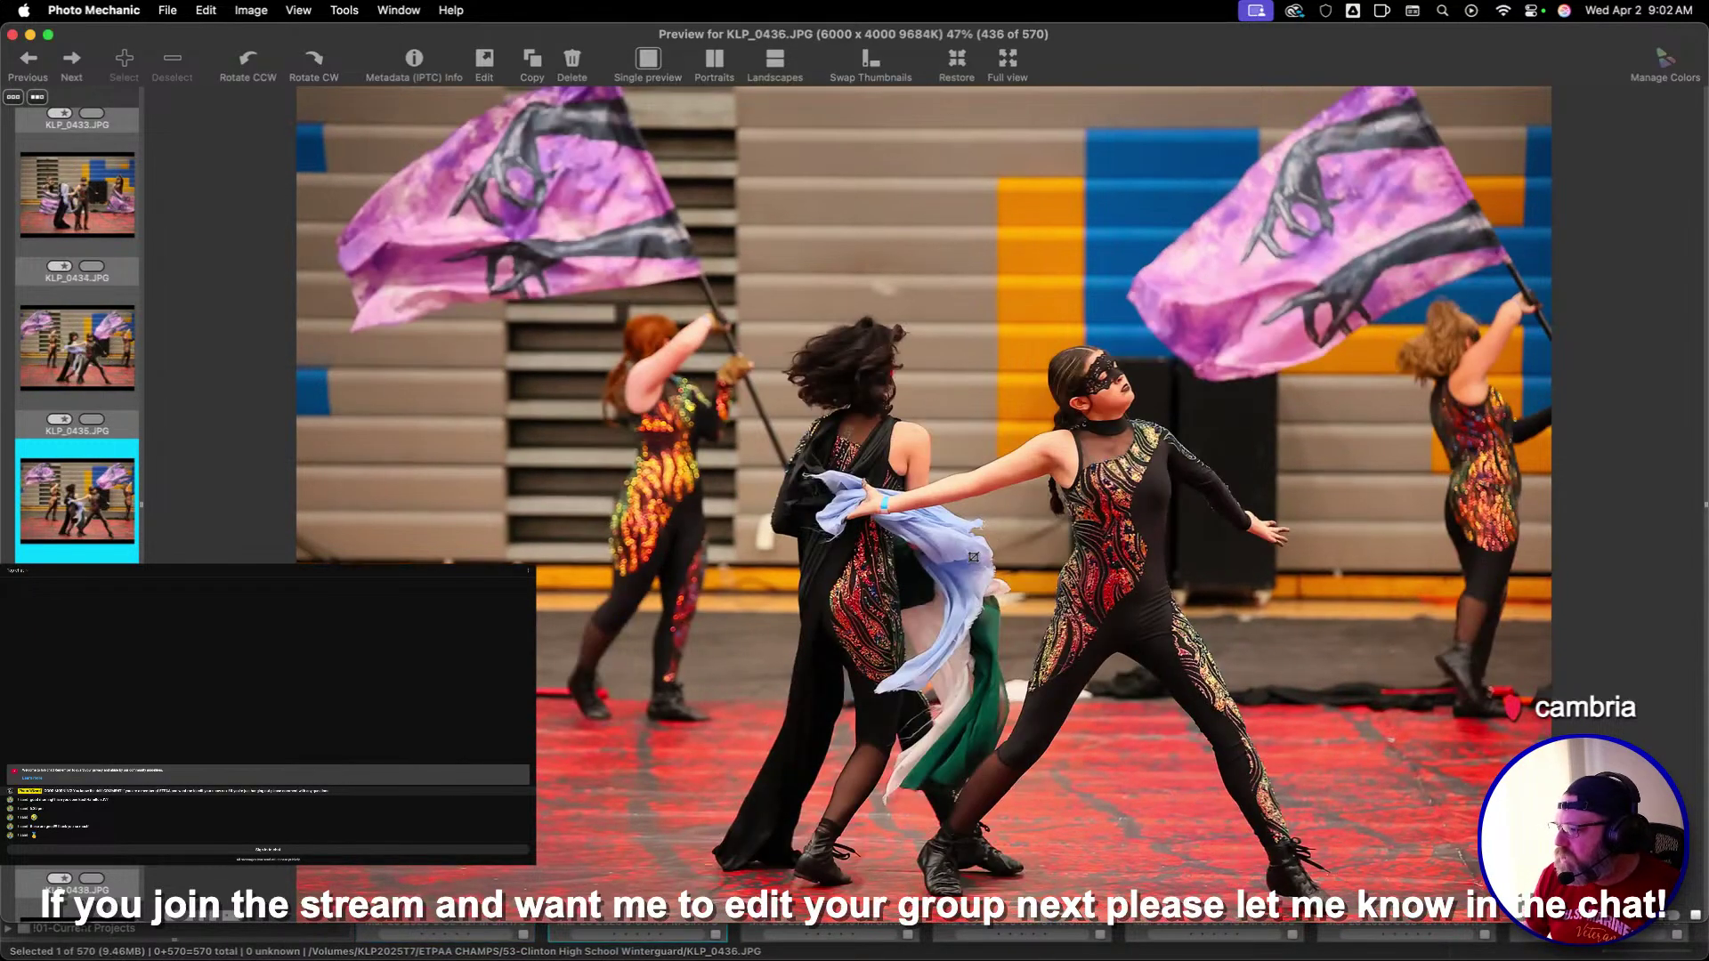
key("Right")
key("Right")
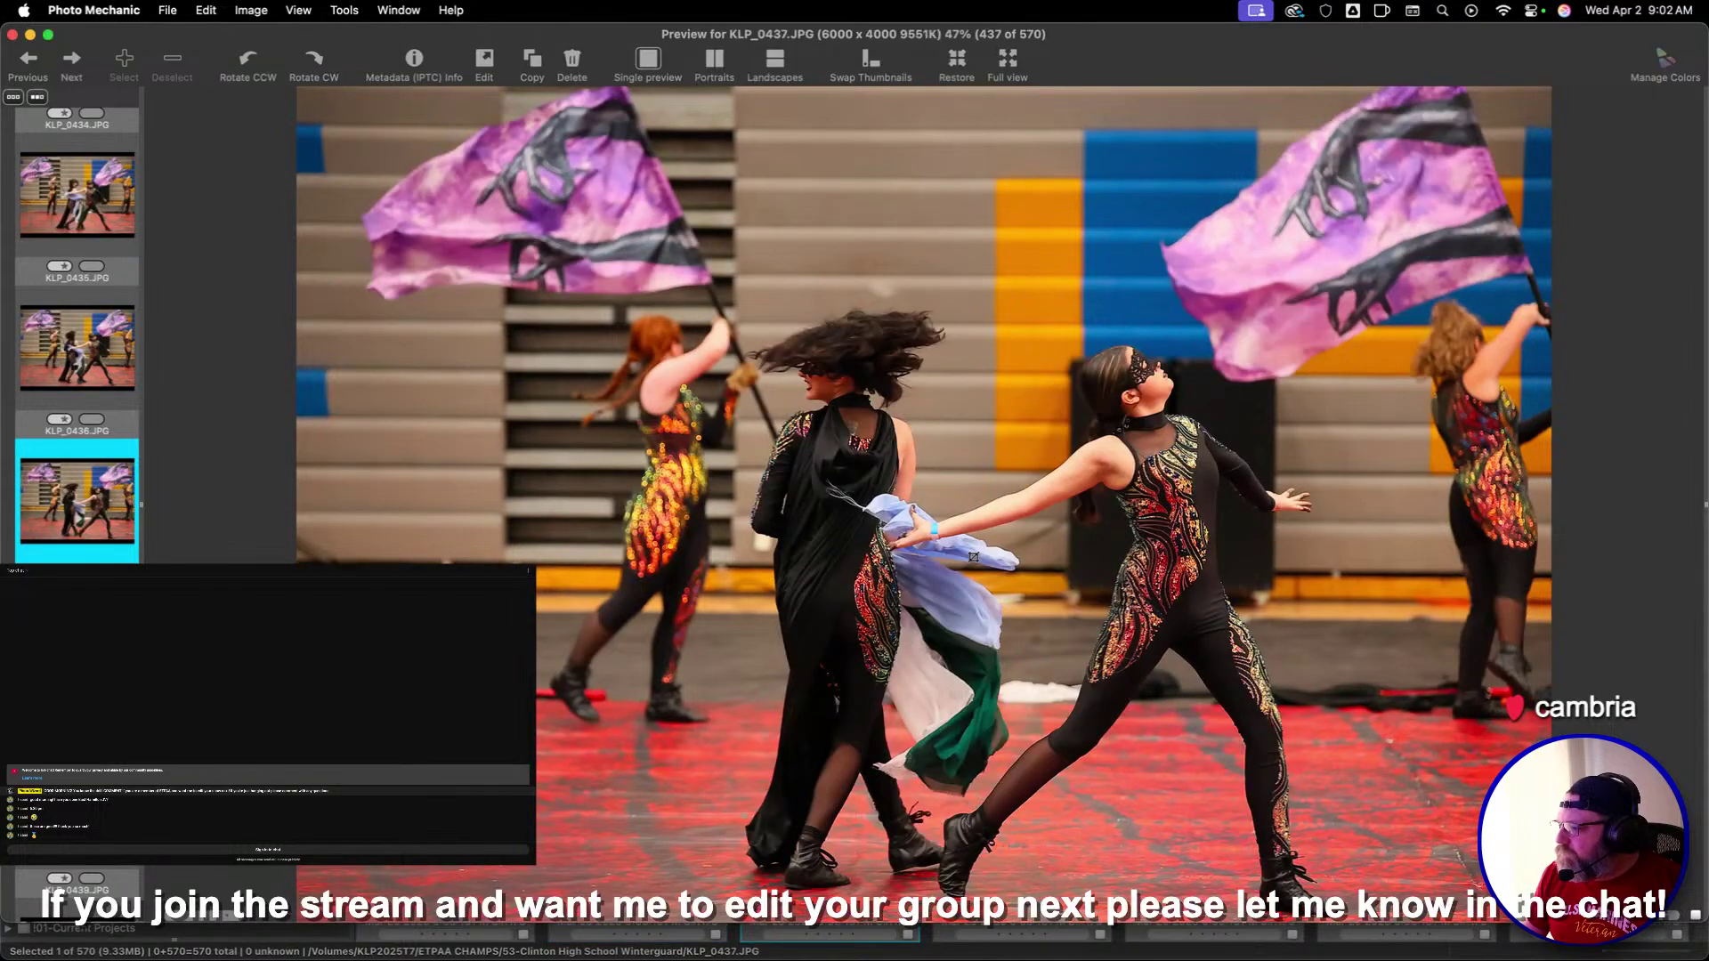
key("Right")
key("Right")
key("Right")
key("Right")
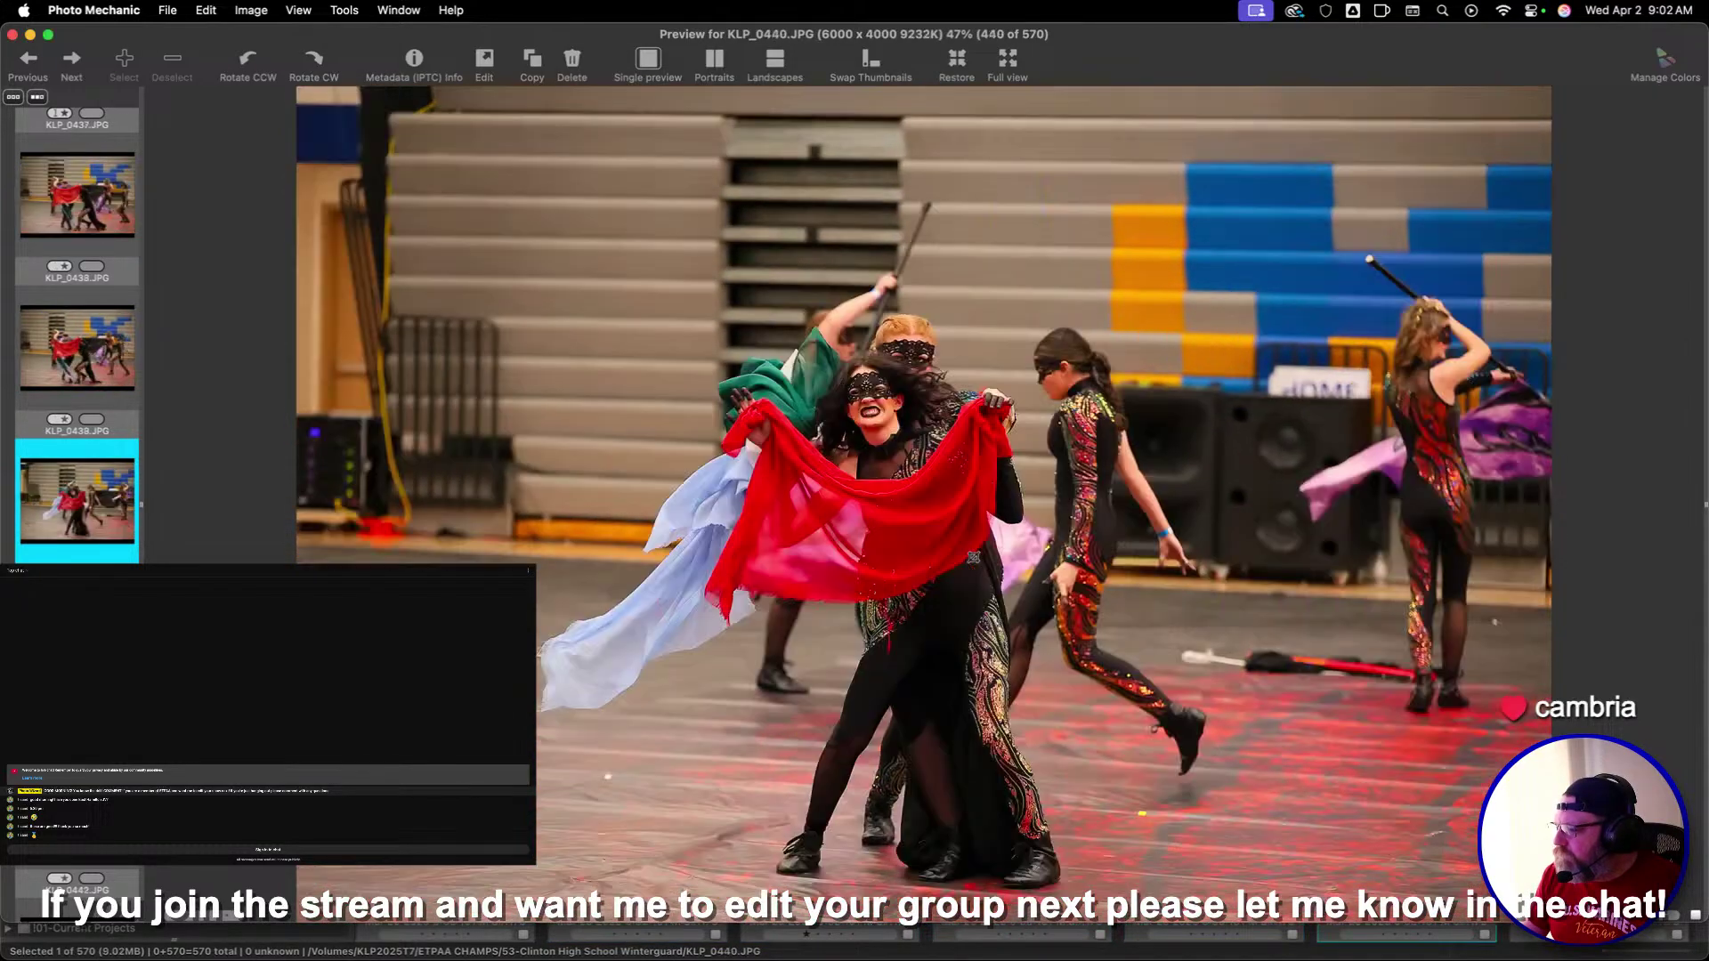
Review the red scarf frames from KLP_0441 to KLP_0450
key("Right")
key("Right")
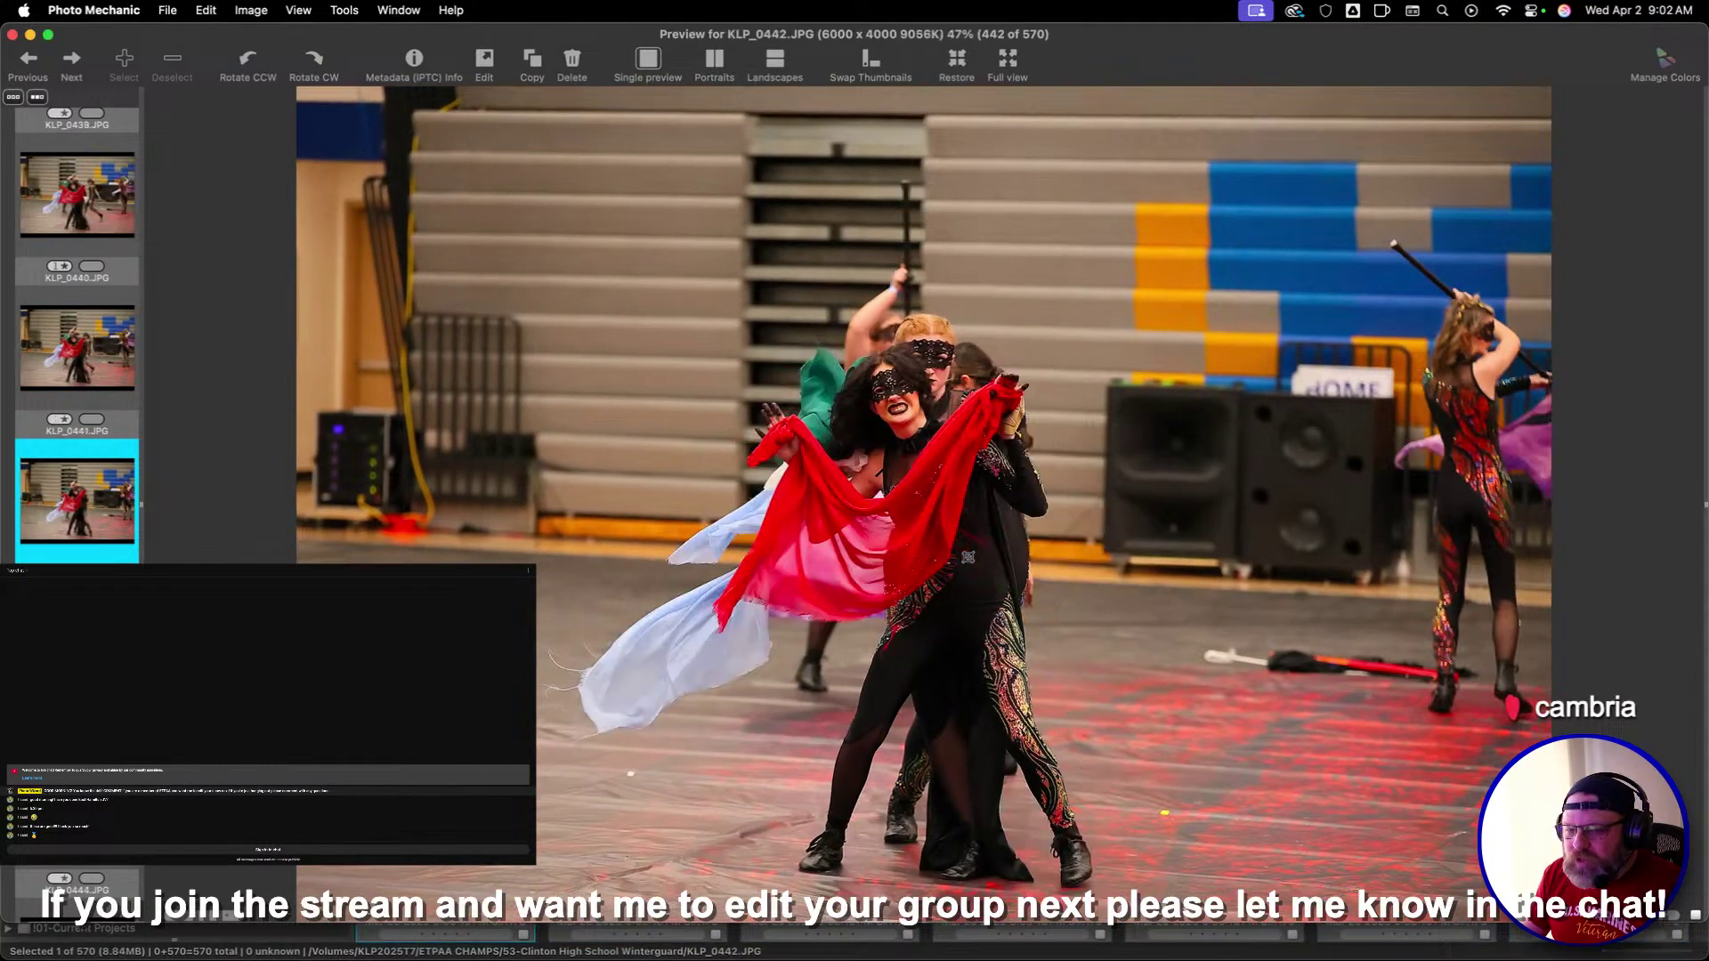
key("Right")
key("Right")
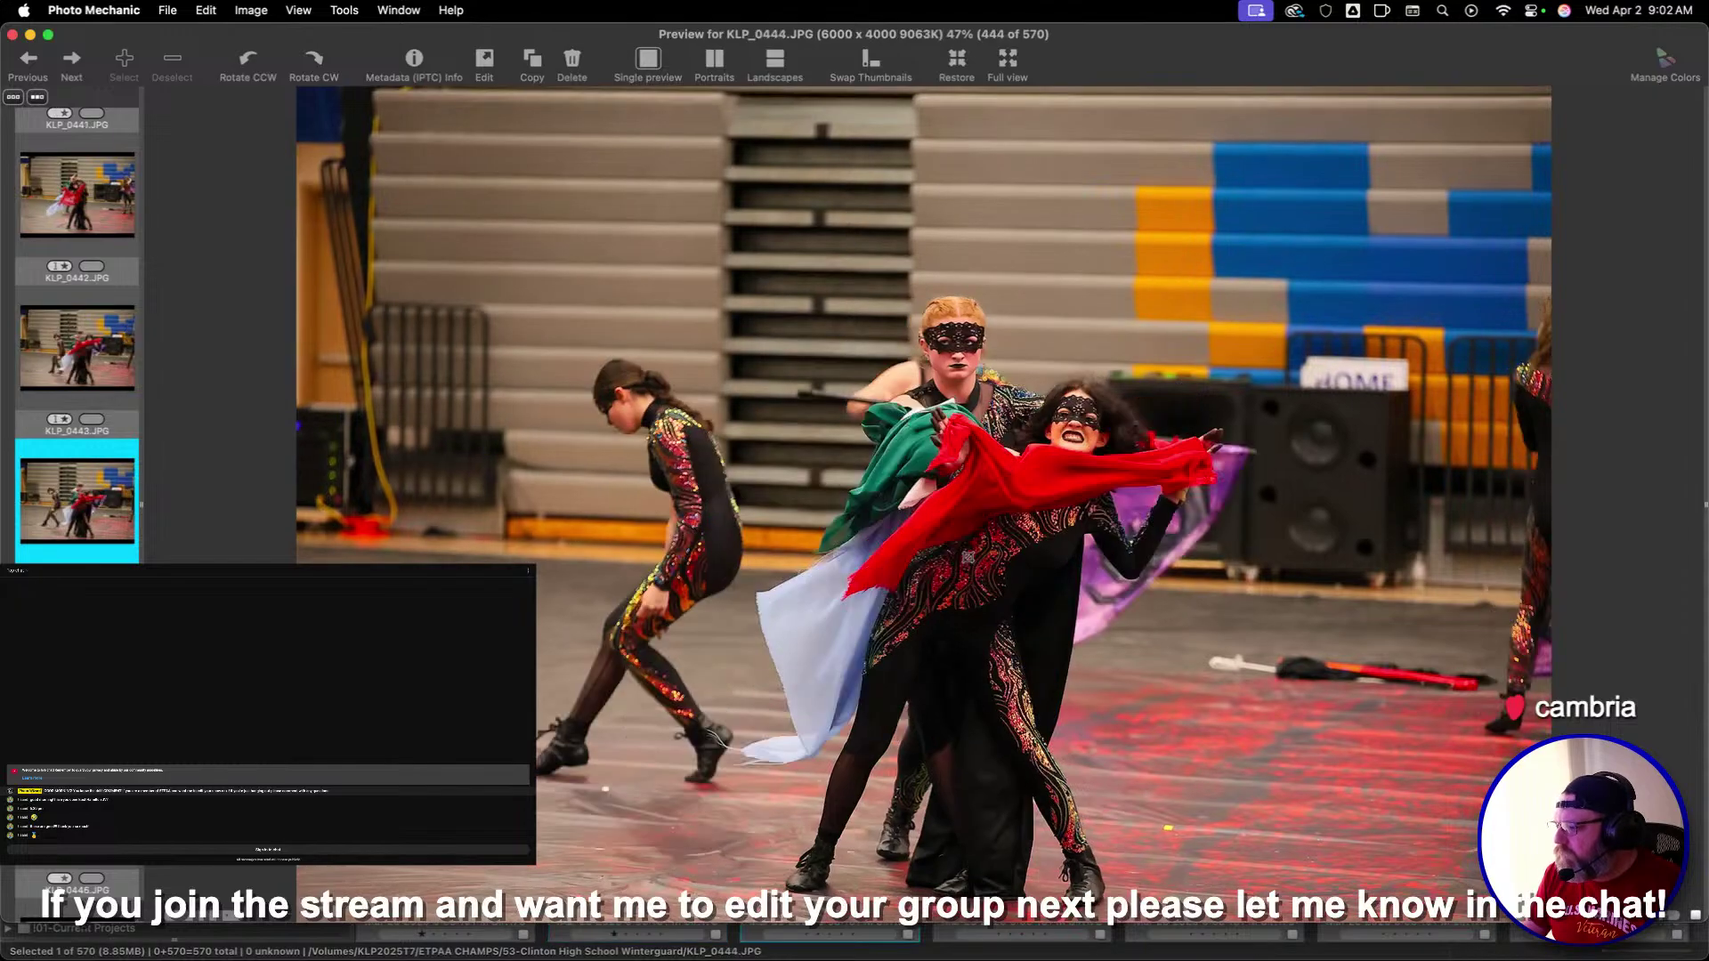
key("Right")
key("Right")
key("Right")
key("Right")
key("Right")
key("Right")
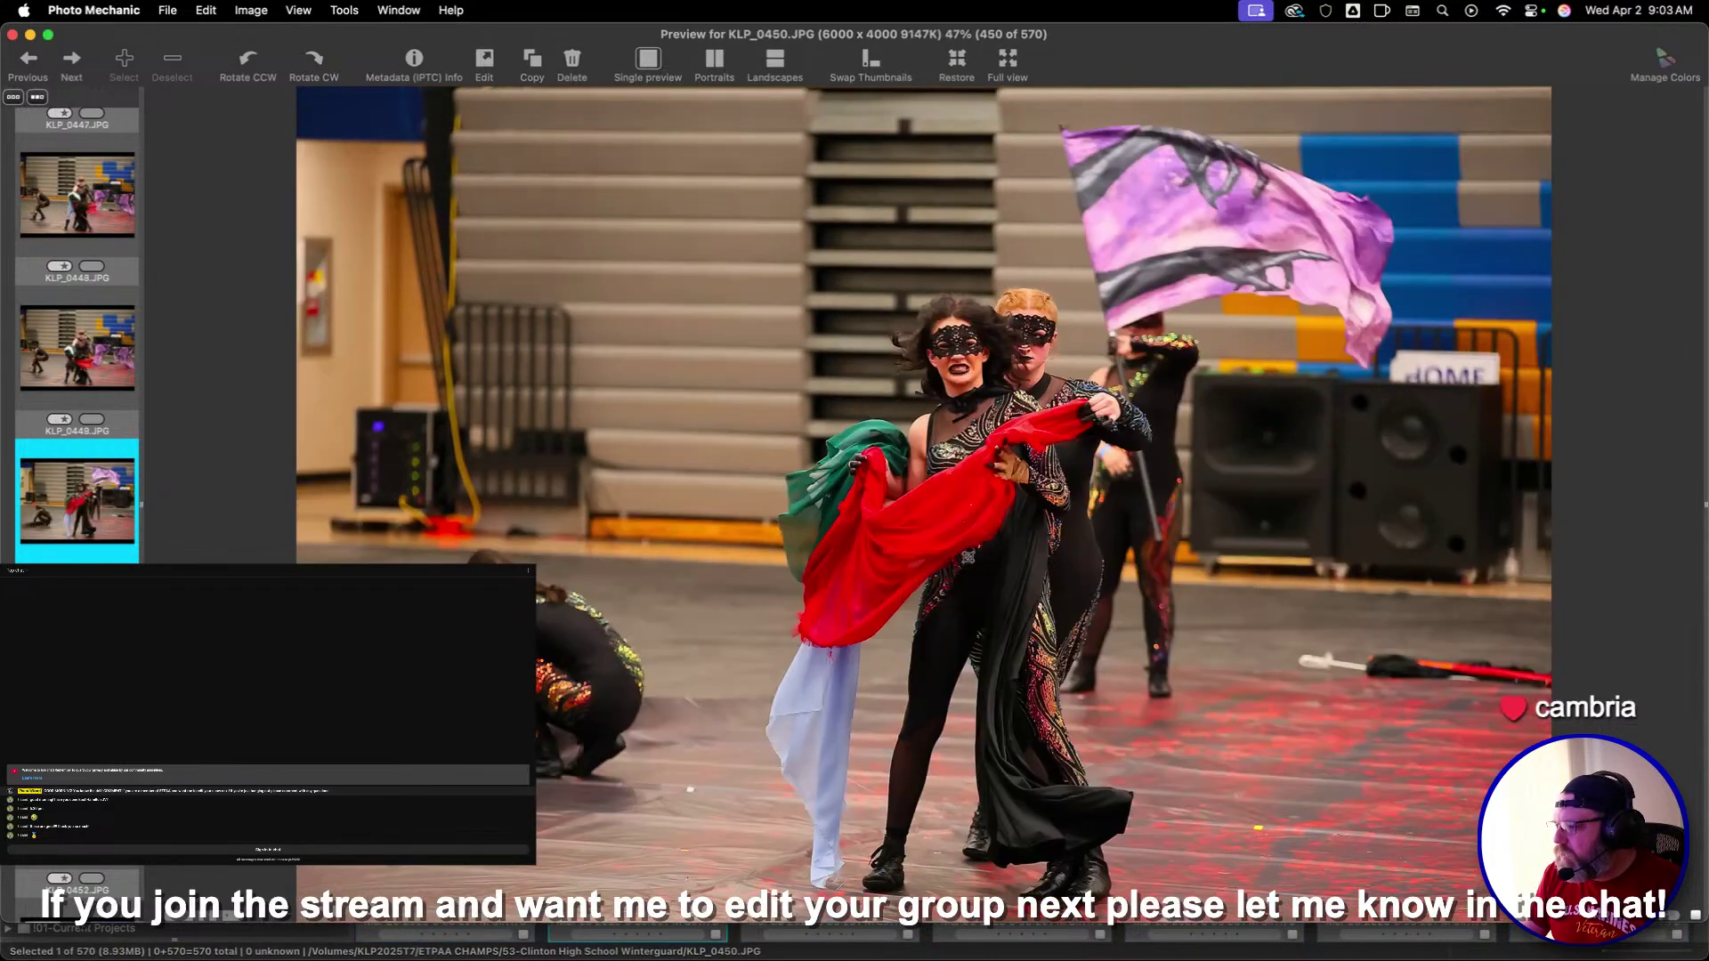
Review the frames from KLP_0451 to KLP_0463, covering the caped performer and the purple flag performers
key("Right")
key("Right")
key("Right")
key("Right")
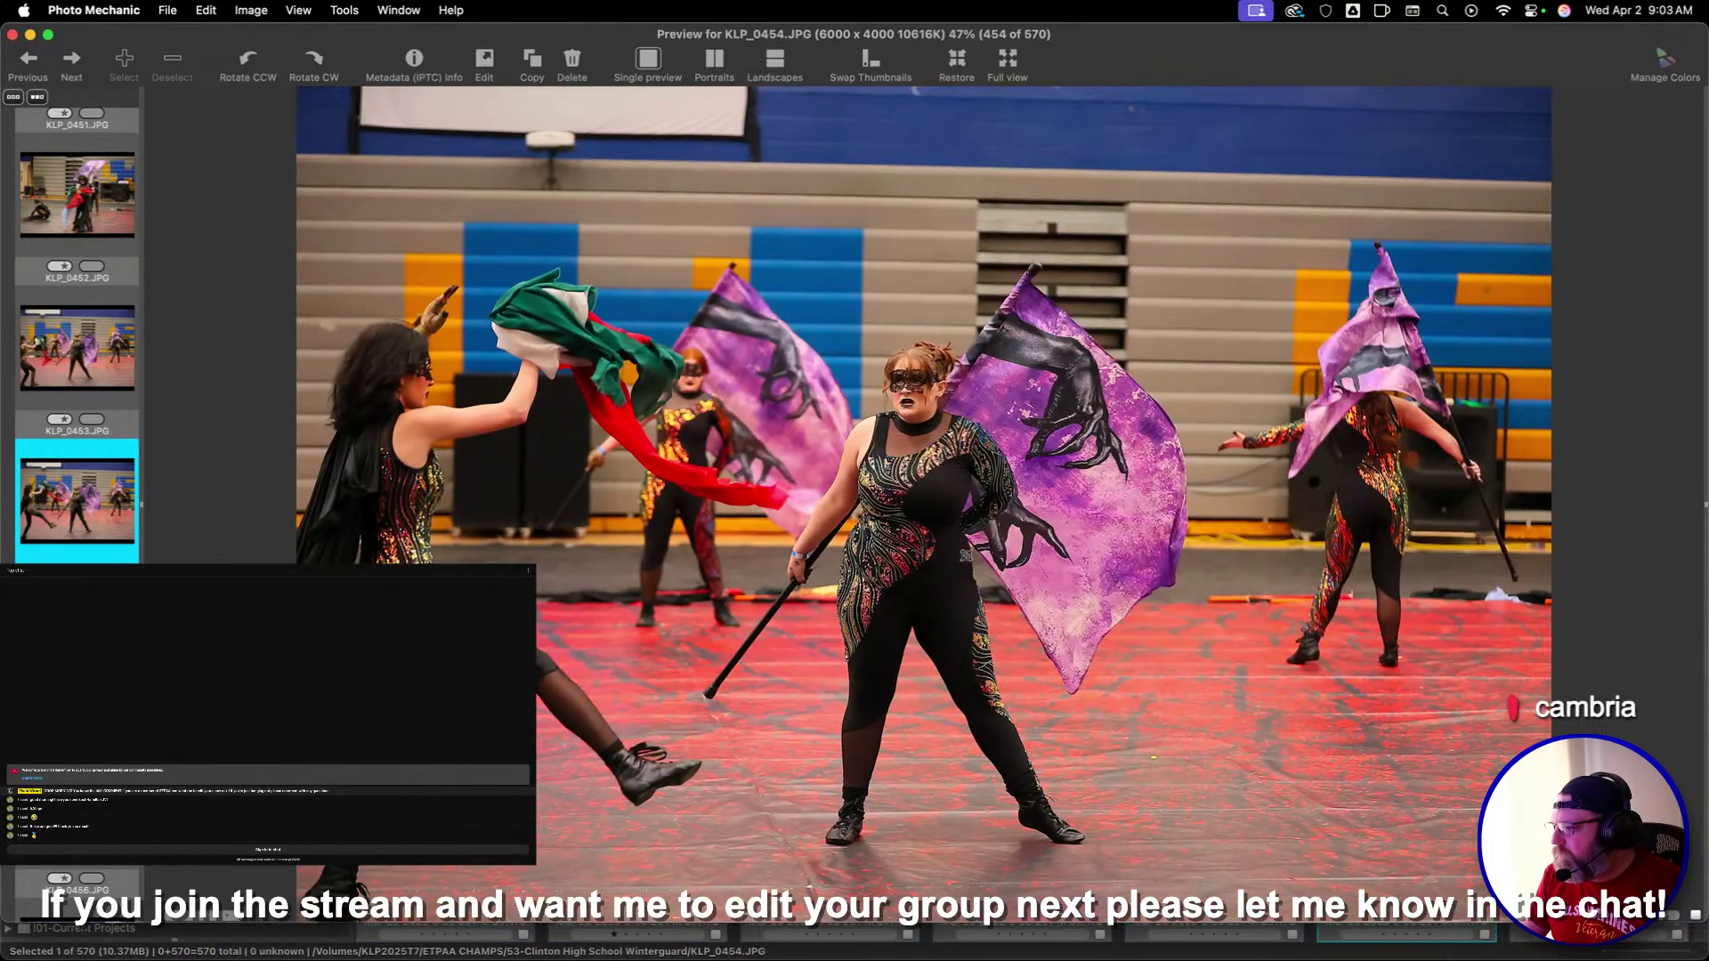
key("Right")
key("Right")
key("Right")
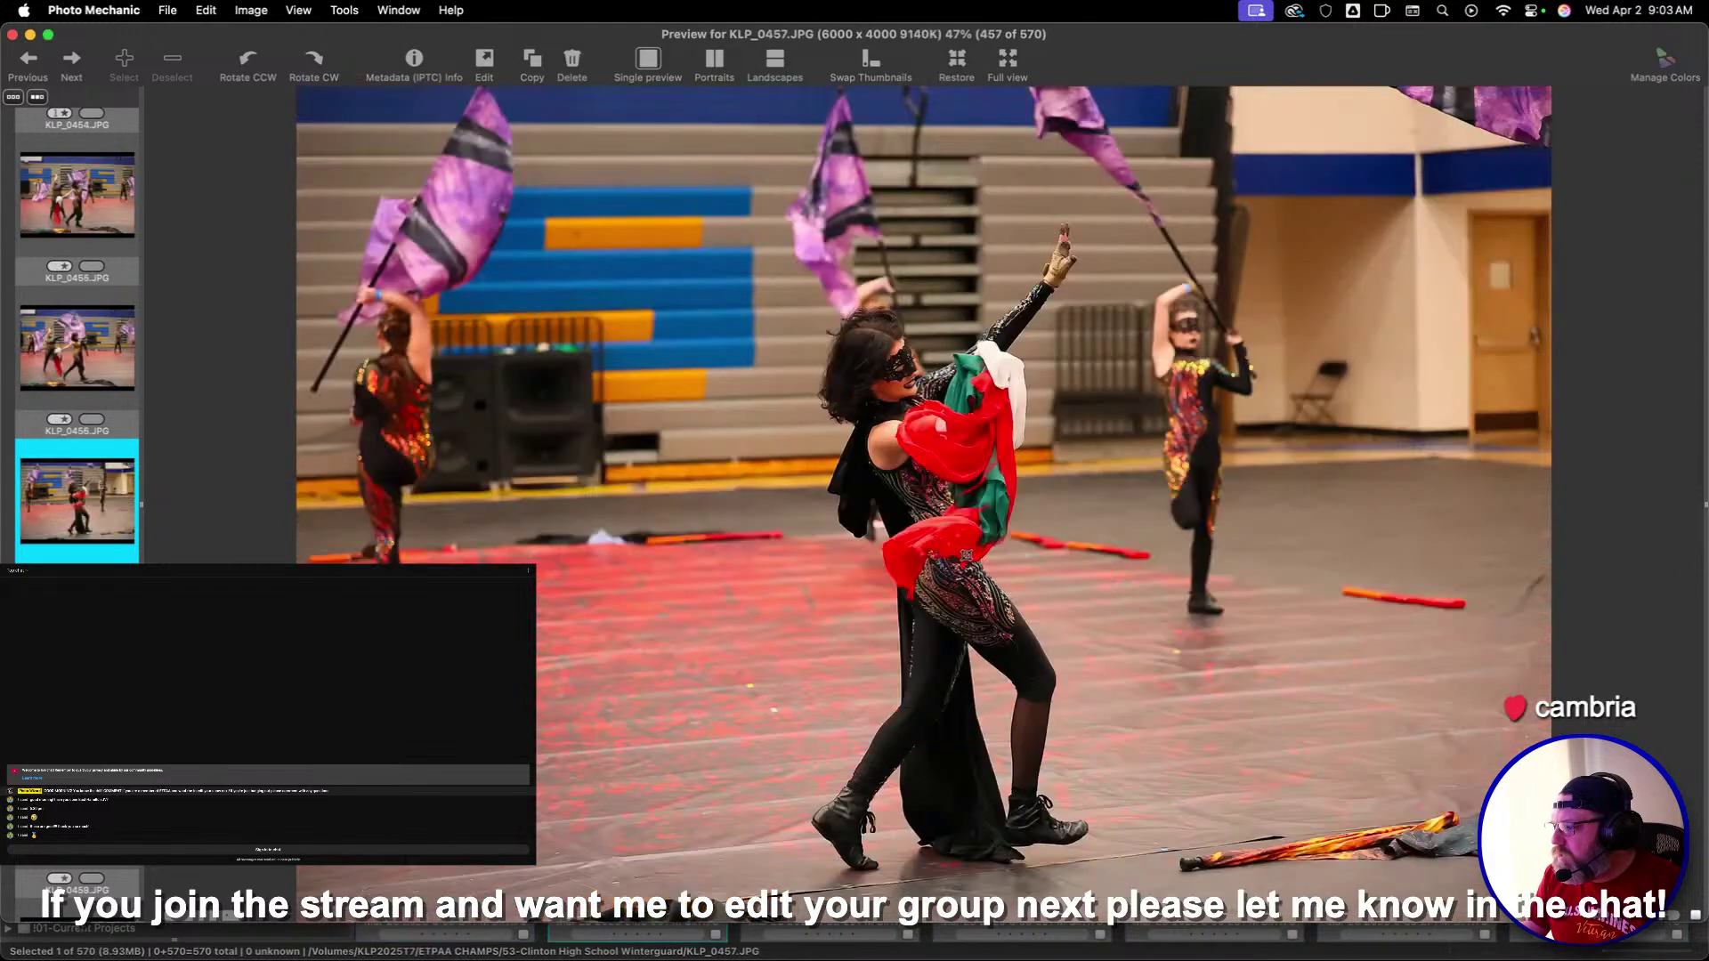
key("Right")
key("Right")
key("Right")
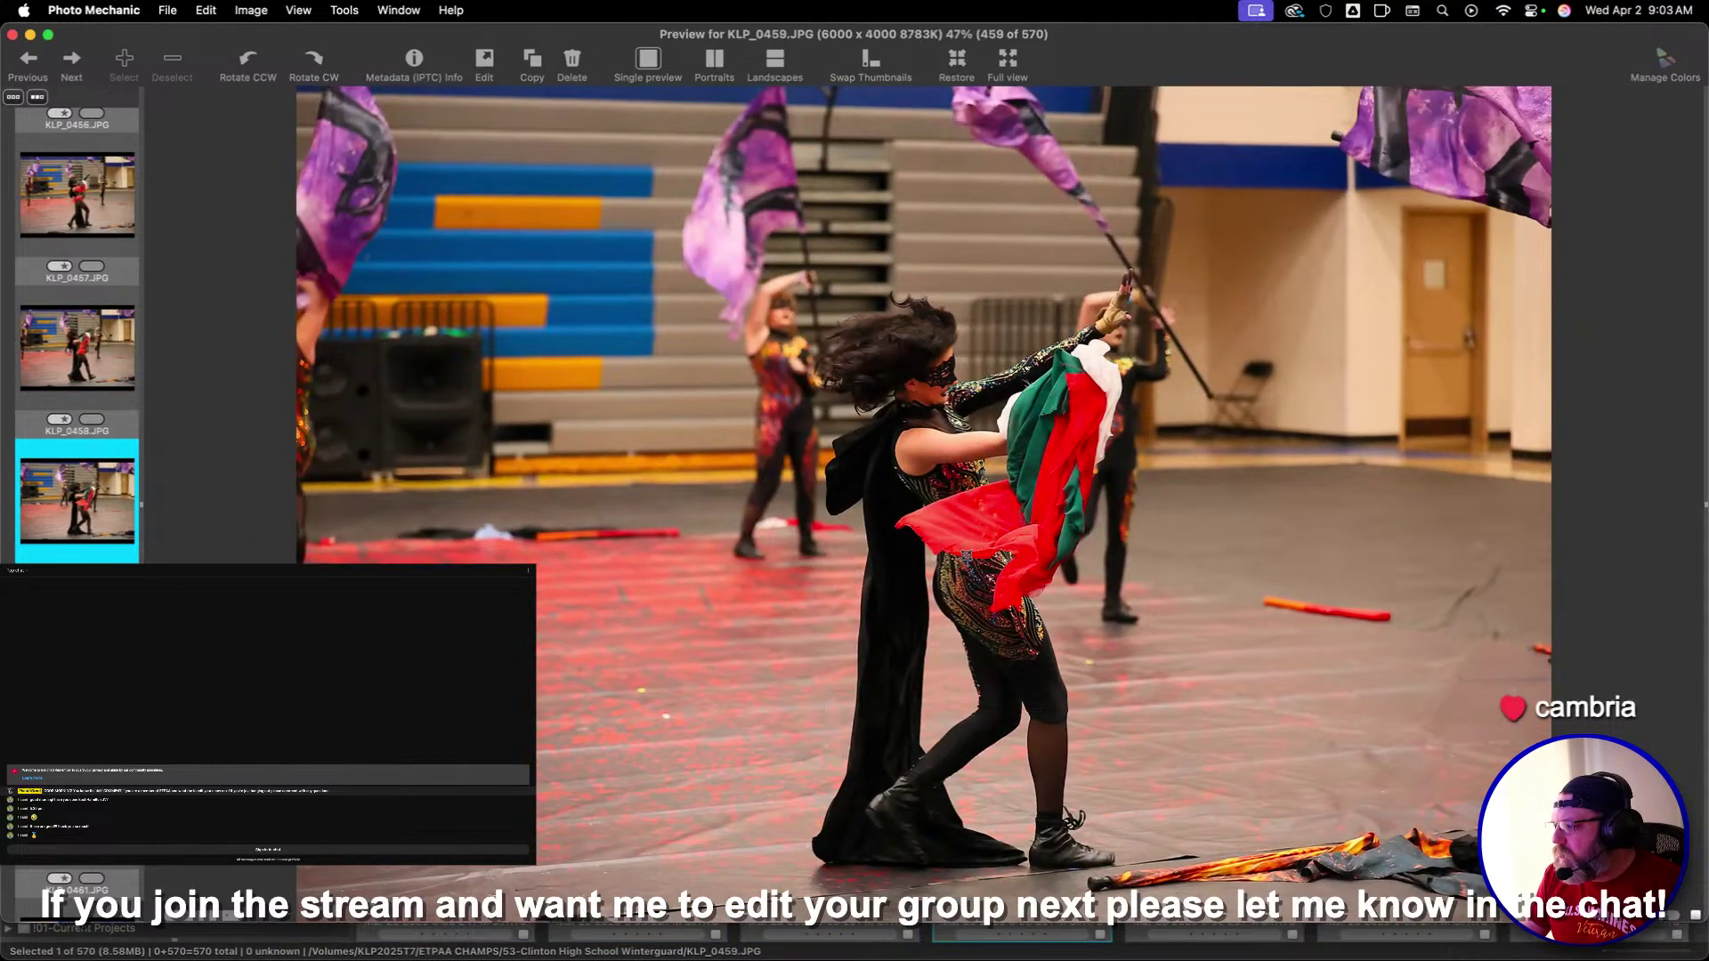
key("Right")
key("Right")
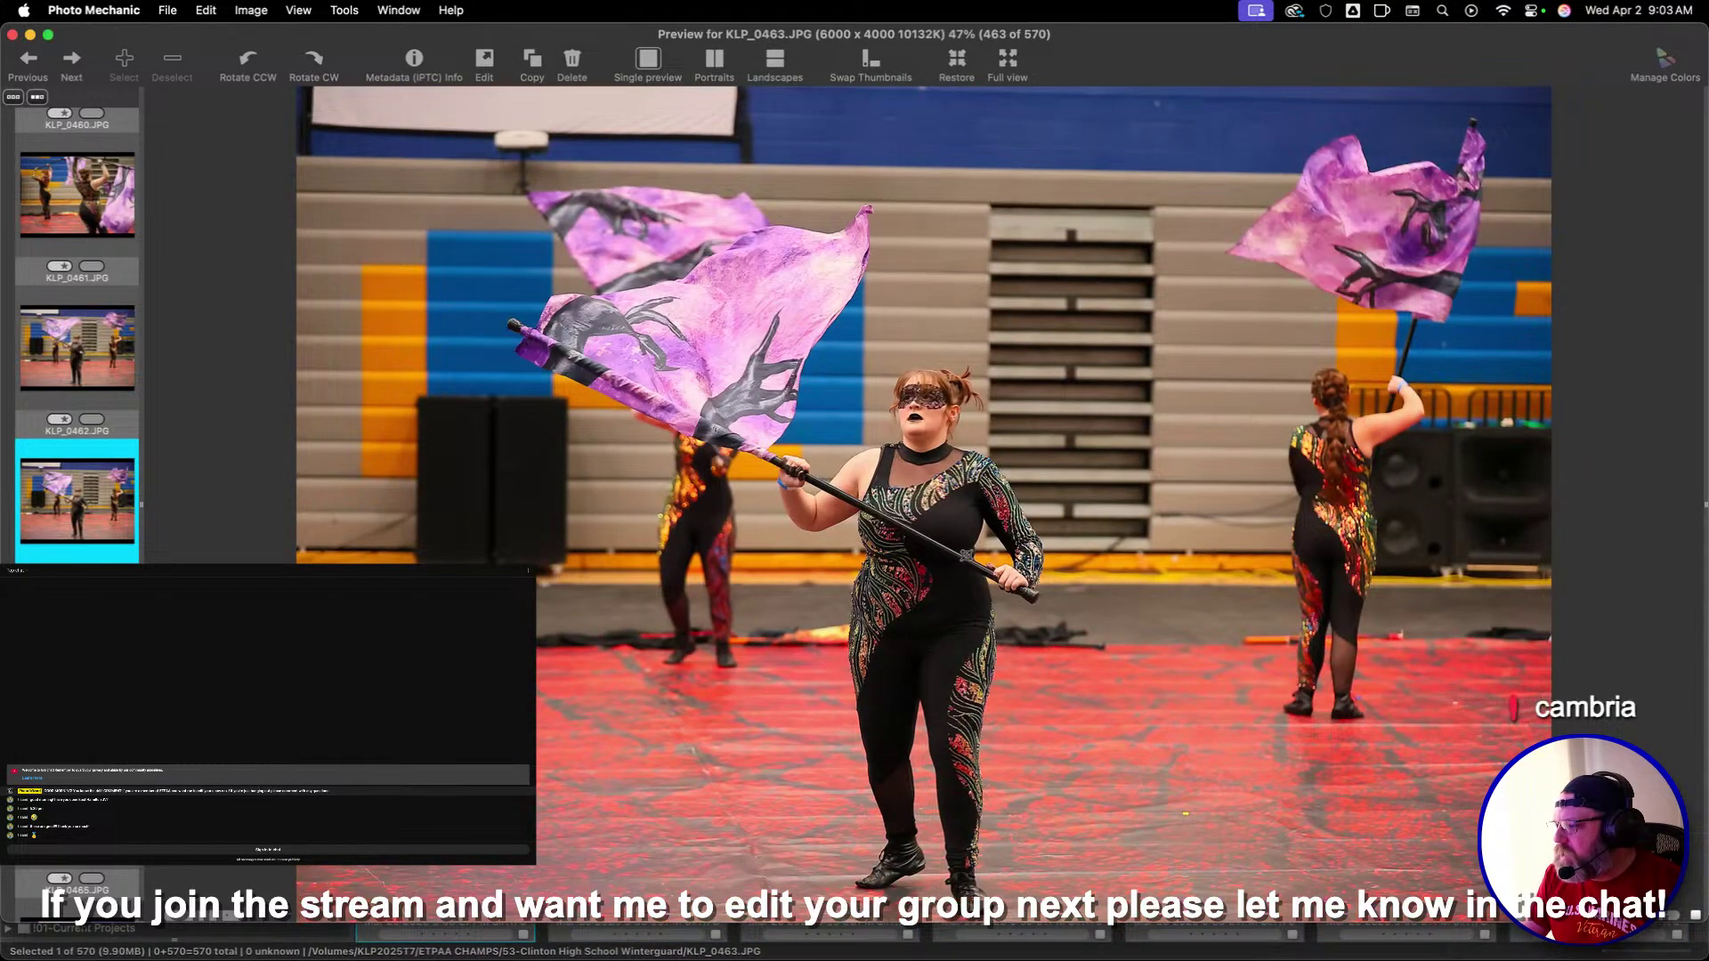
Examine the framing of the flag performer in KLP_0464 through KLP_0471
key("Right")
key("Right")
key("Right")
key("Right")
key("Right")
key("Right")
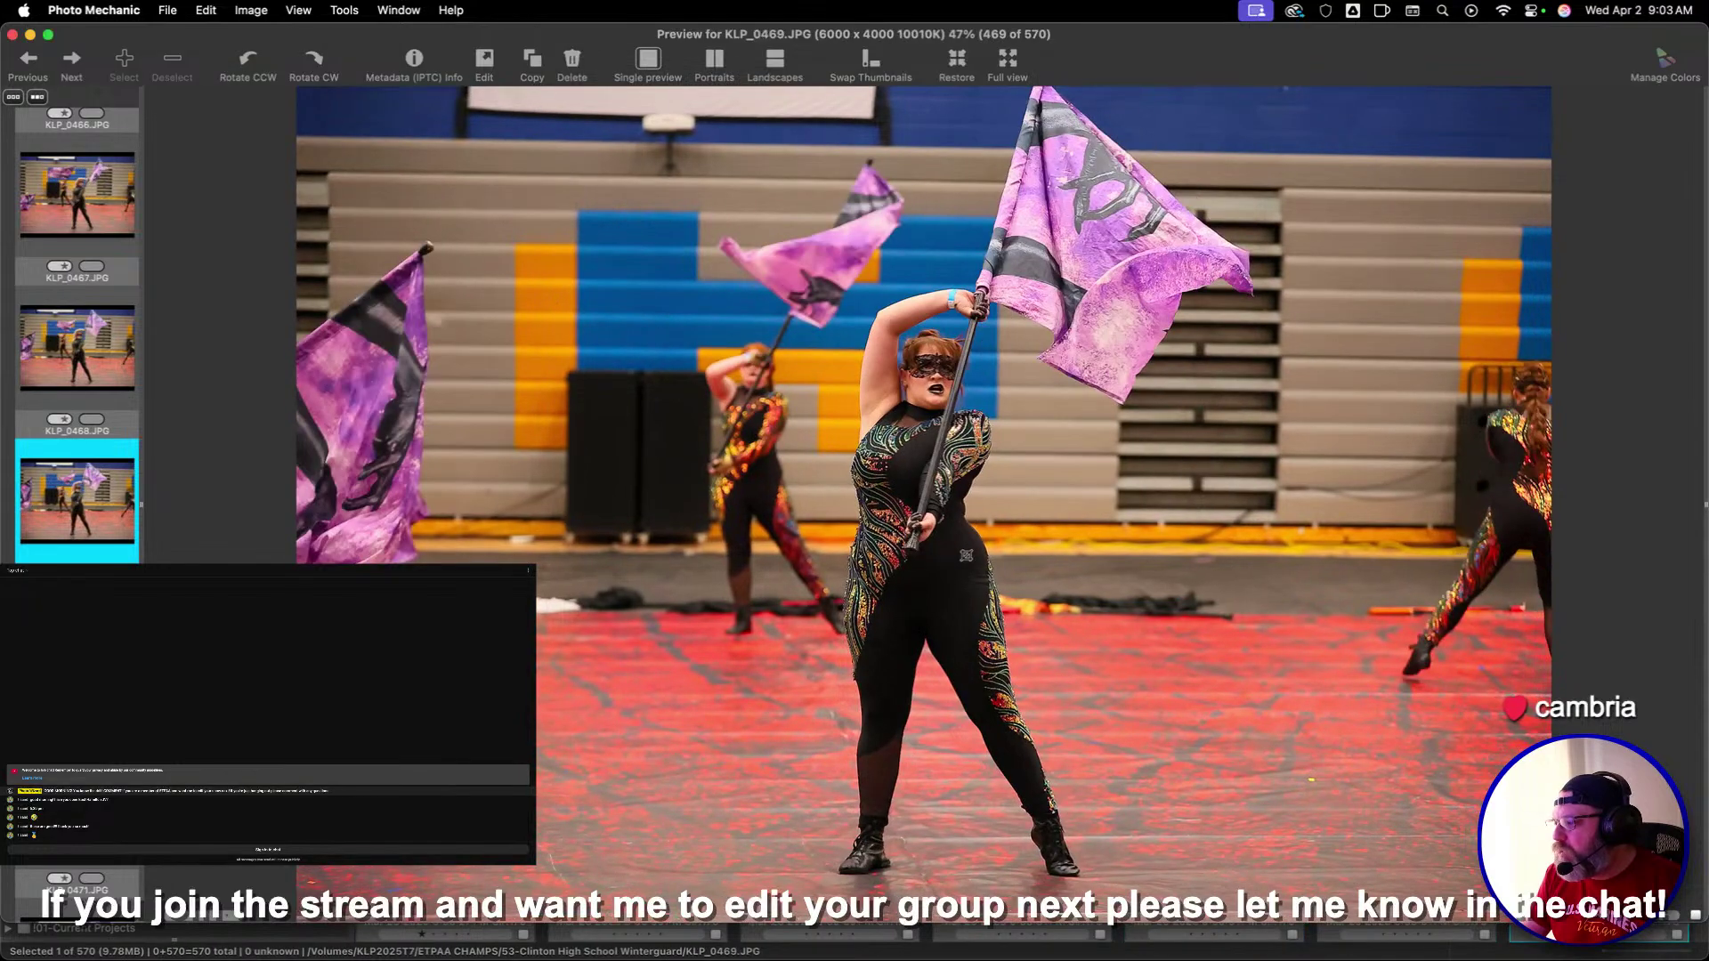
key("Right")
key("Right")
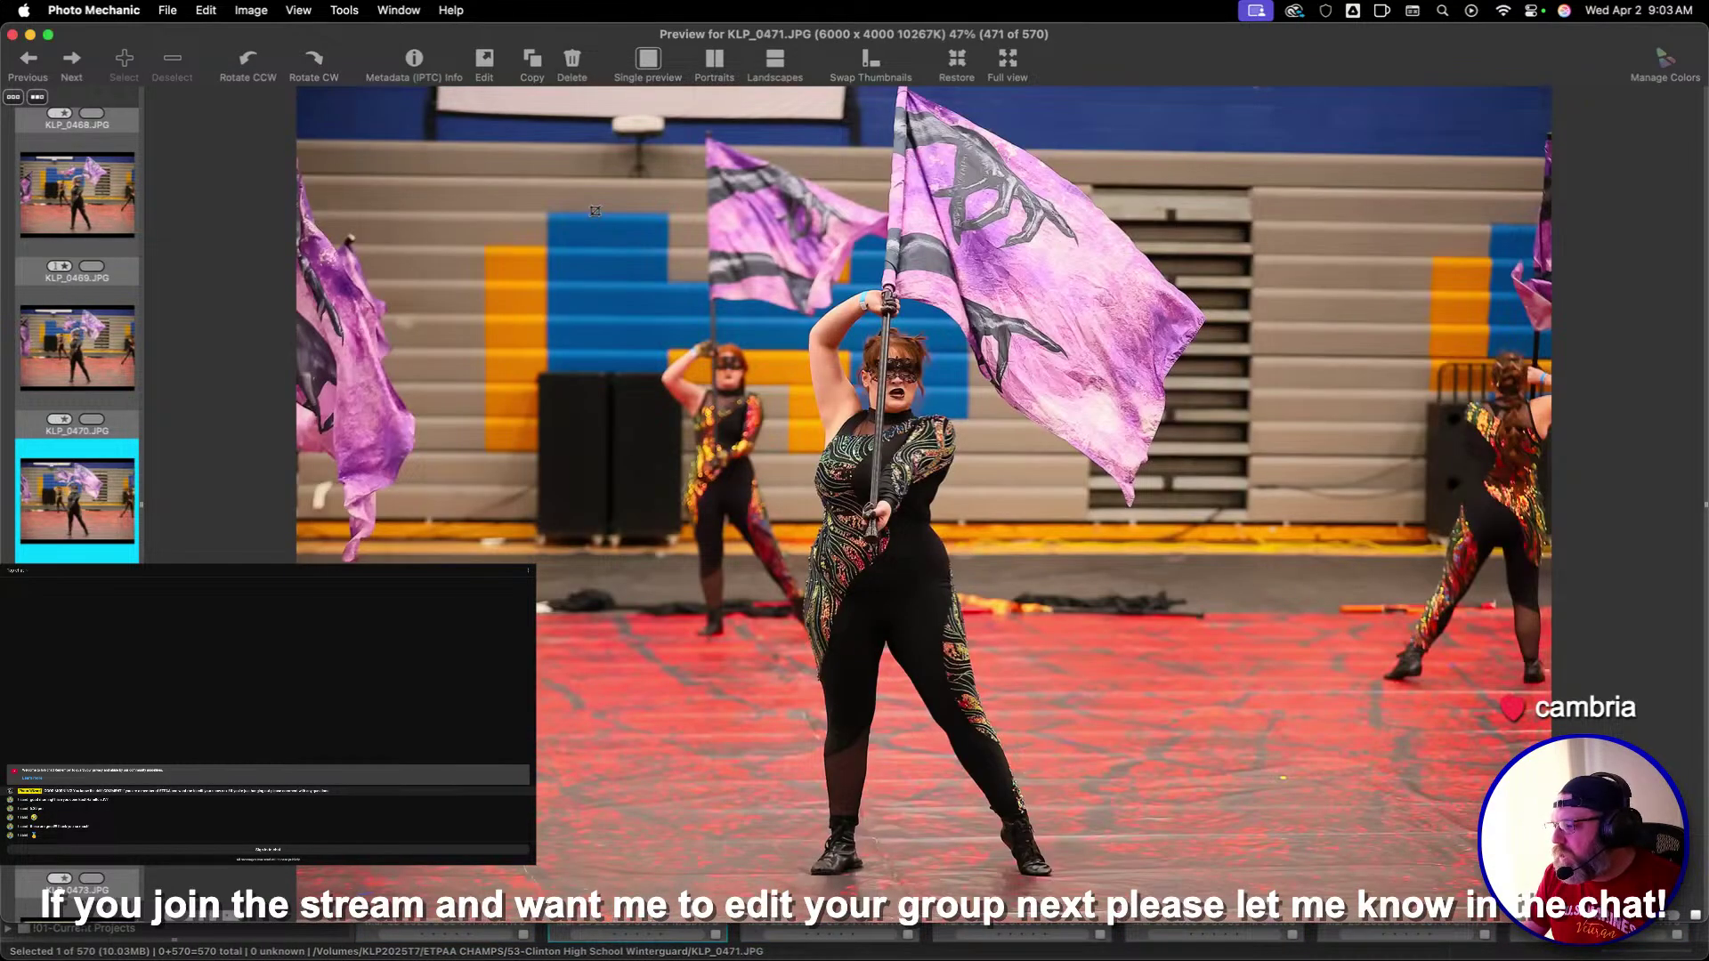
Draw a portrait crop area on KLP_0471 around the central flag performer, extending it below her feet
left_click_drag(682, 153, 1067, 727)
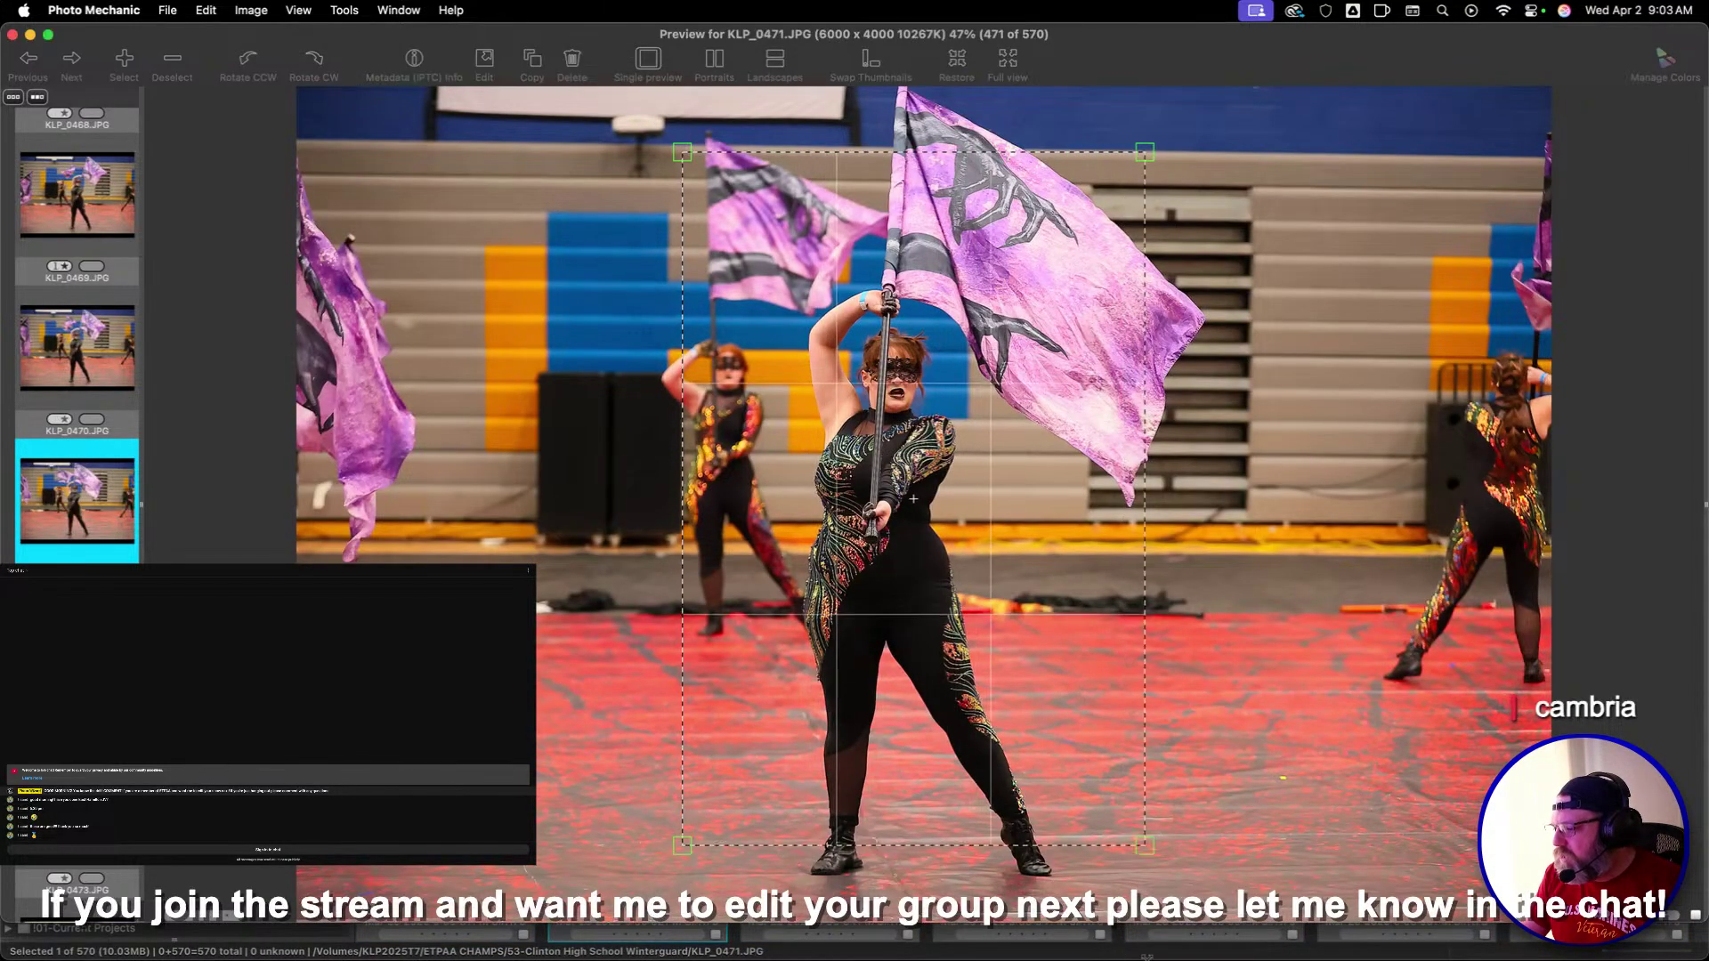
left_click_drag(1144, 845, 1195, 921)
mouse_move(938, 539)
left_mouse_down()
mouse_move(960, 534)
mouse_move(934, 534)
left_mouse_up()
Review the flag frames from KLP_0472 to KLP_0475
key("Right")
key("Right")
key("Right")
key("Right")
key("Right")
key("Right")
key("Right")
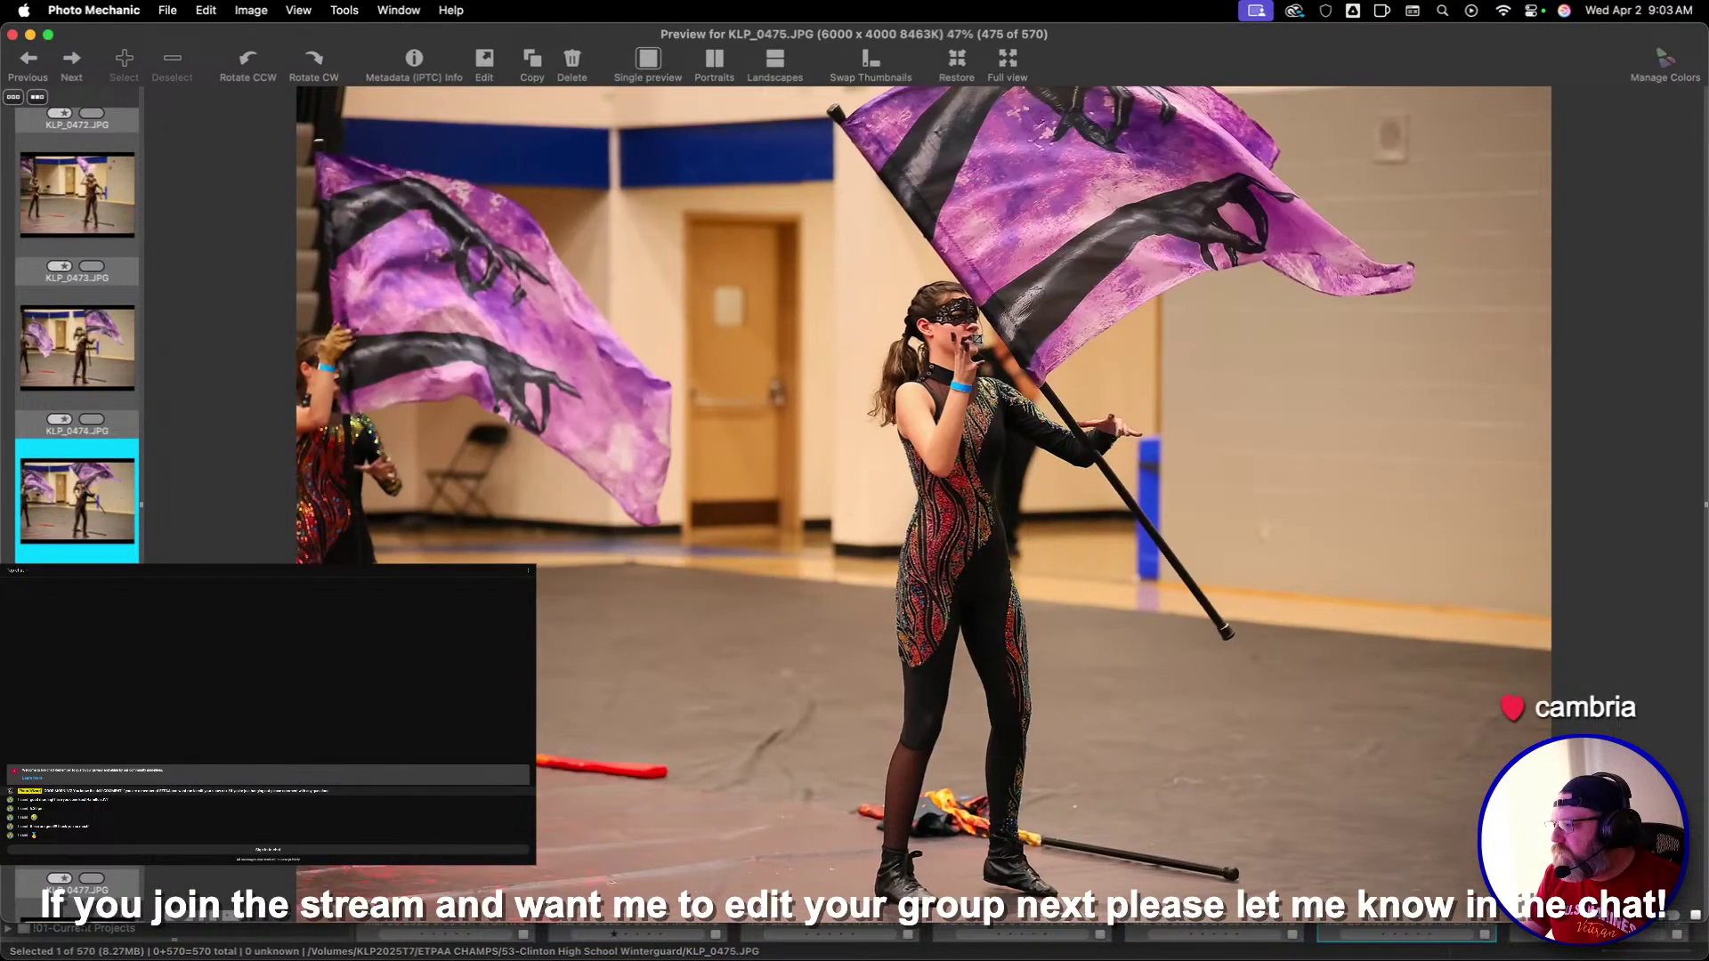
Continue through the frames to around KLP_0481 and draw a landscape crop area around the ponytailed flag performer
key("Right")
key("Right")
key("Right")
key("Right")
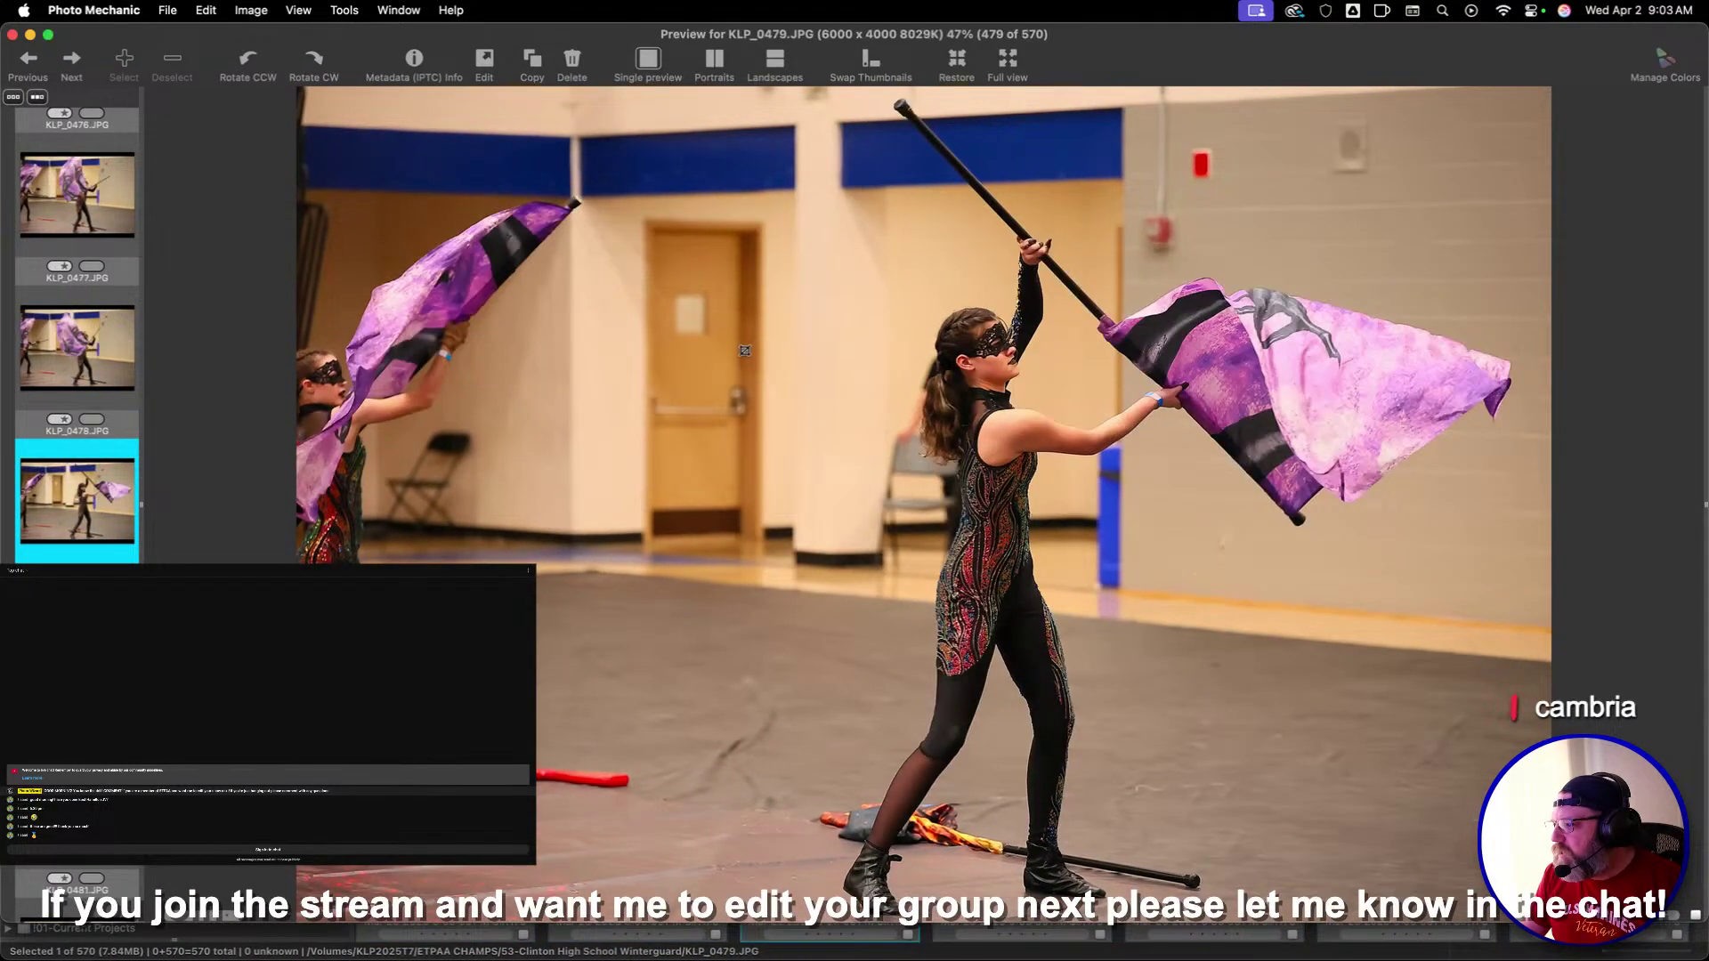
key("Left")
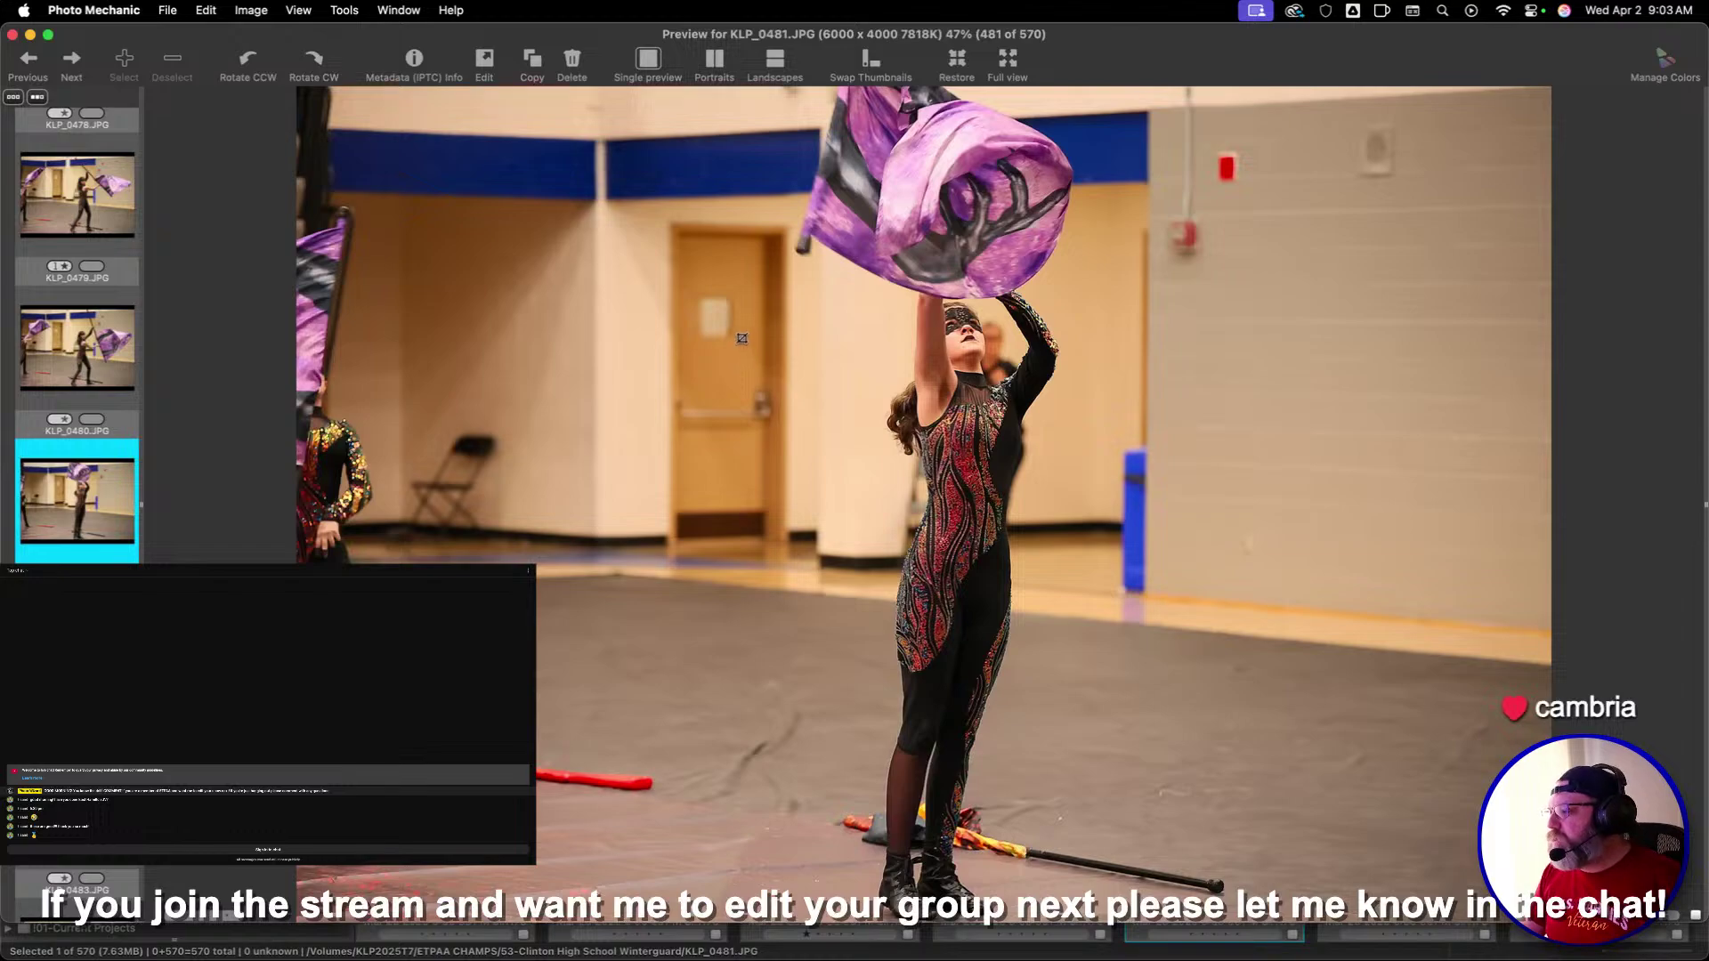
left_click_drag(578, 153, 1205, 641)
Review the following frames of the ponytailed performer through KLP_0487
key("Right")
key("Right")
key("Right")
key("Right")
key("Right")
key("Right")
key("Right")
key("Right")
key("Right")
key("Right")
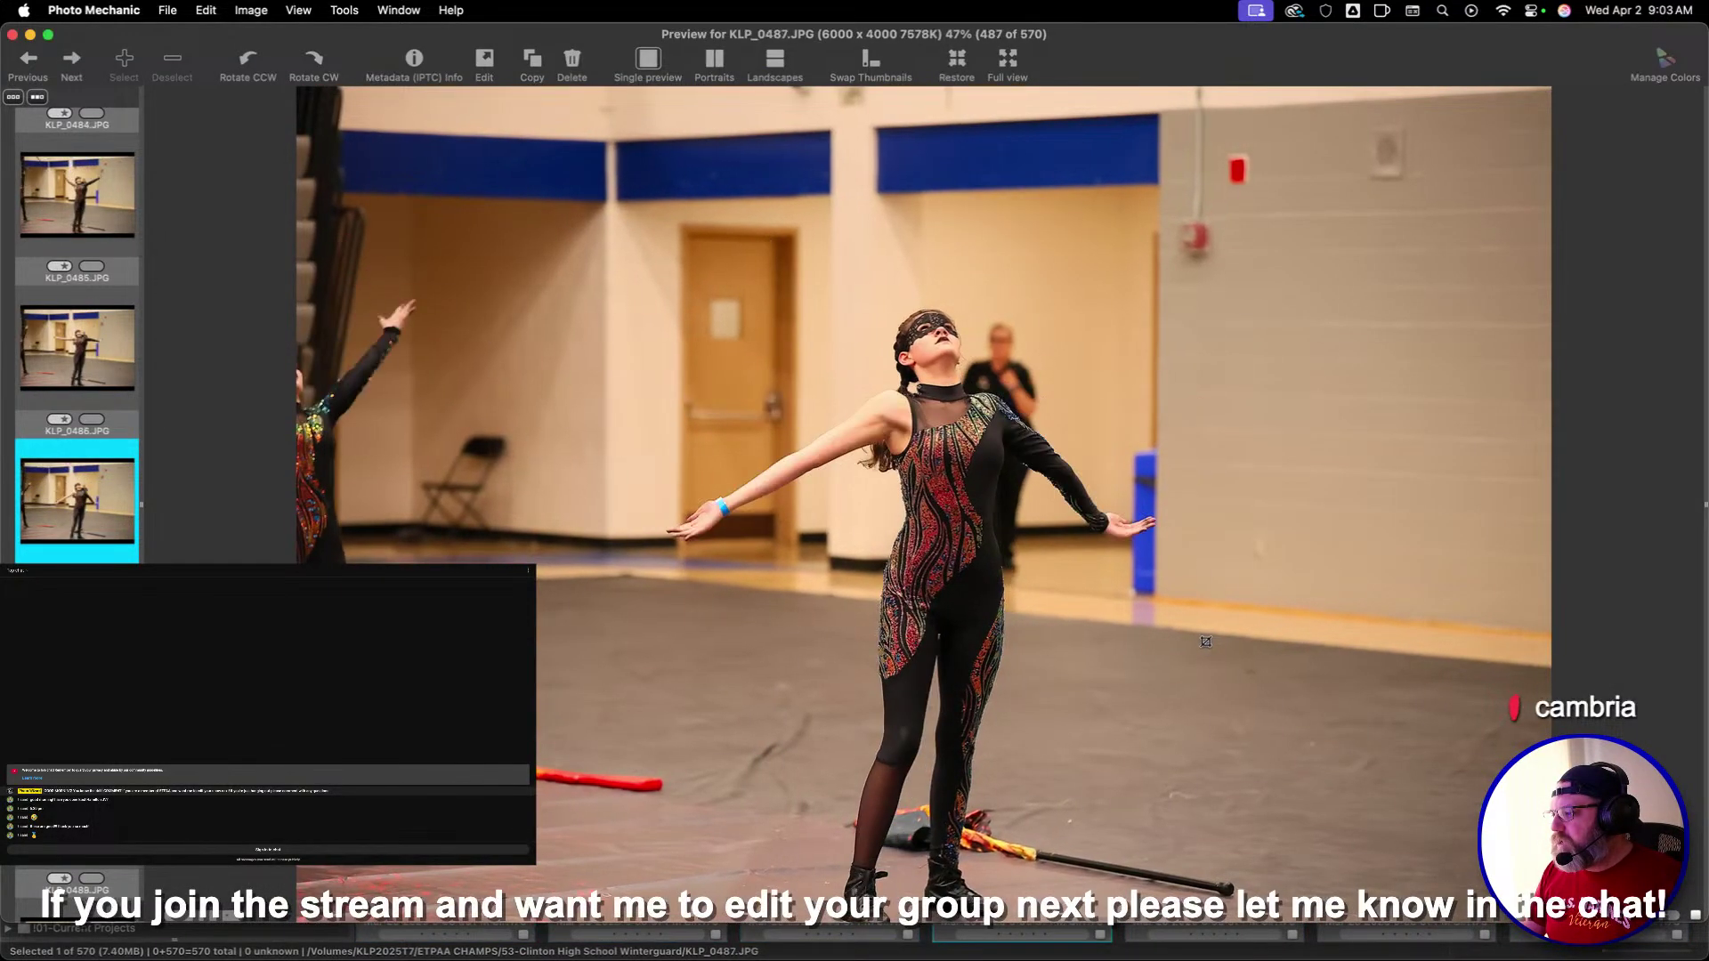
Advance to KLP_0495 and draw a landscape crop area around the performer holding the purple flag across her body
key("Right")
key("Right")
key("Right")
key("Right")
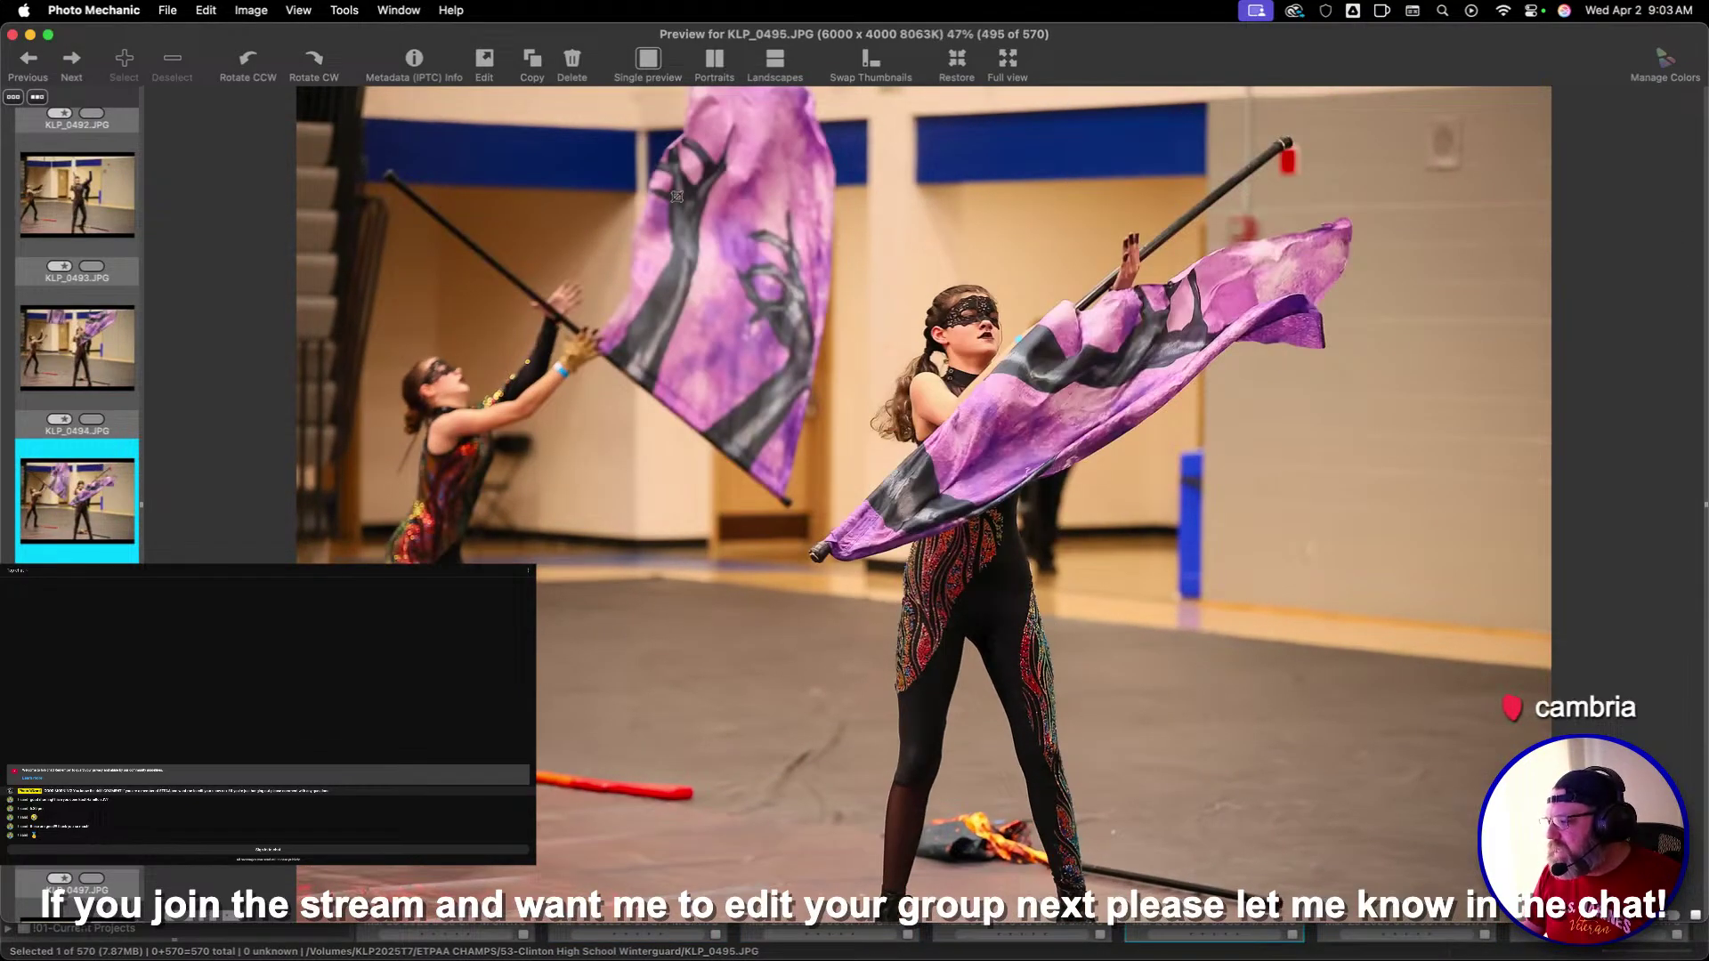
left_click_drag(677, 196, 1354, 630)
Review the frames from KLP_0496 to KLP_0506, ending with the performer carrying the green scarf
key("Right")
key("Right")
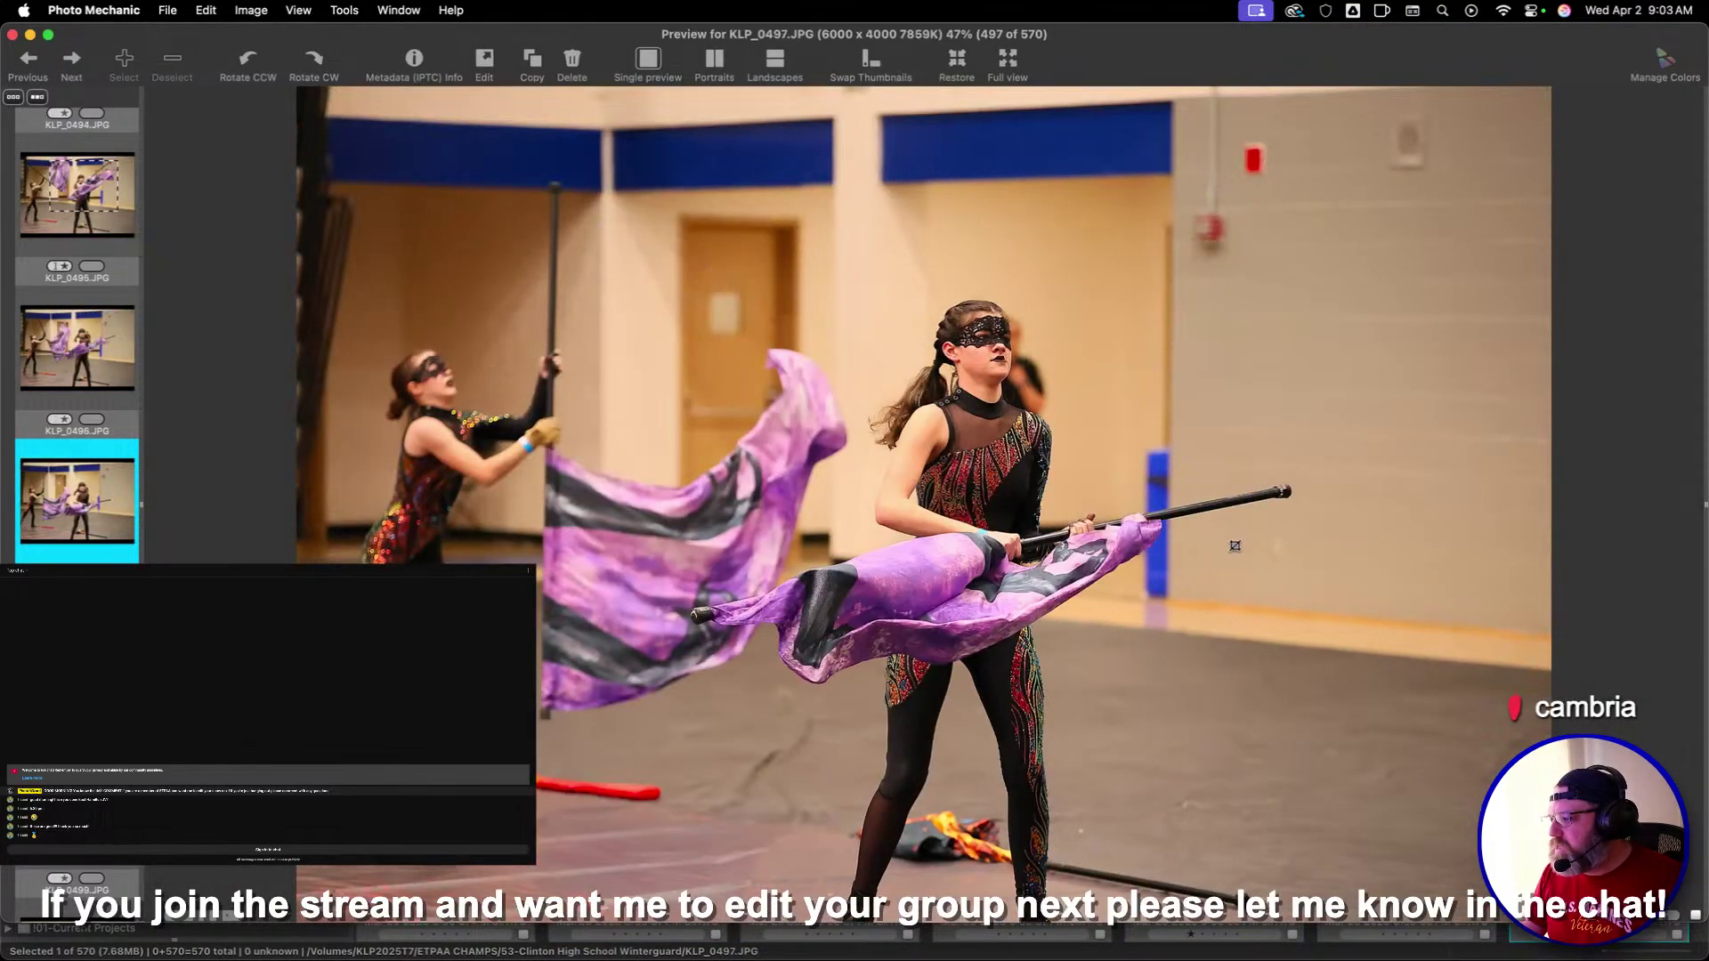
key("Right")
key("Right")
key("Right")
key("Right")
key("Right")
key("Right")
key("Right")
key("Right")
key("Right")
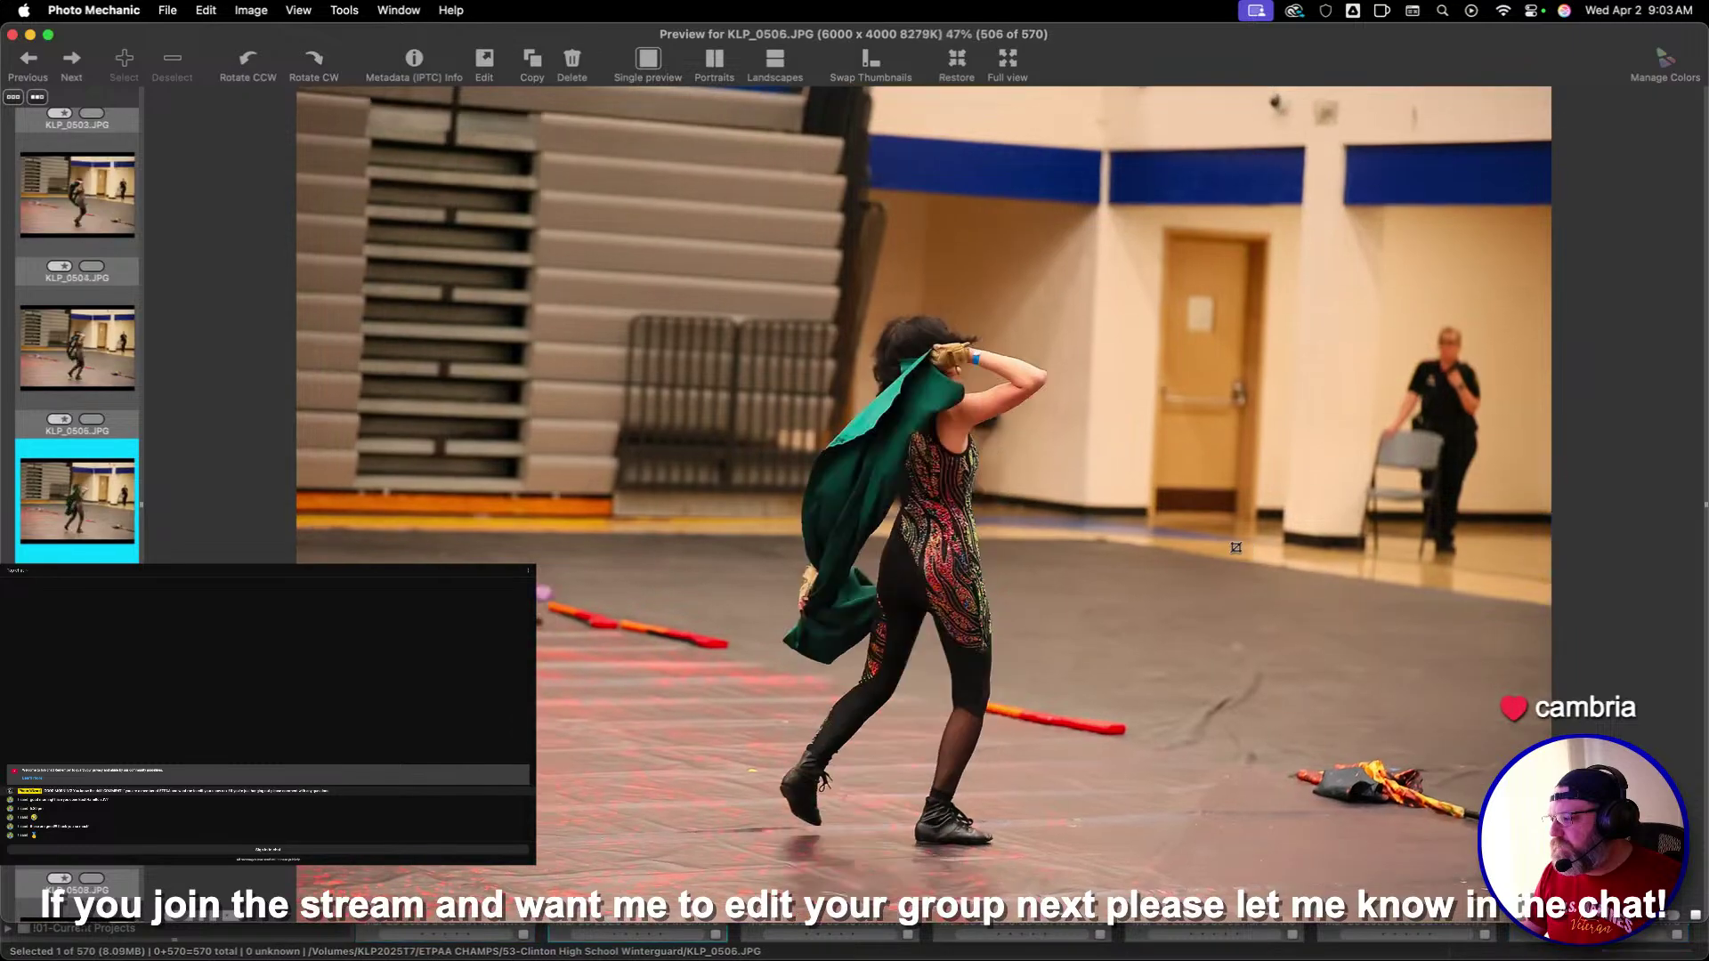
Review the frames from KLP_0507 to KLP_0514, ending with the performer raising the red scarf
key("Right")
key("Right")
key("Right")
key("Right")
key("Right")
key("Right")
key("Right")
key("Right")
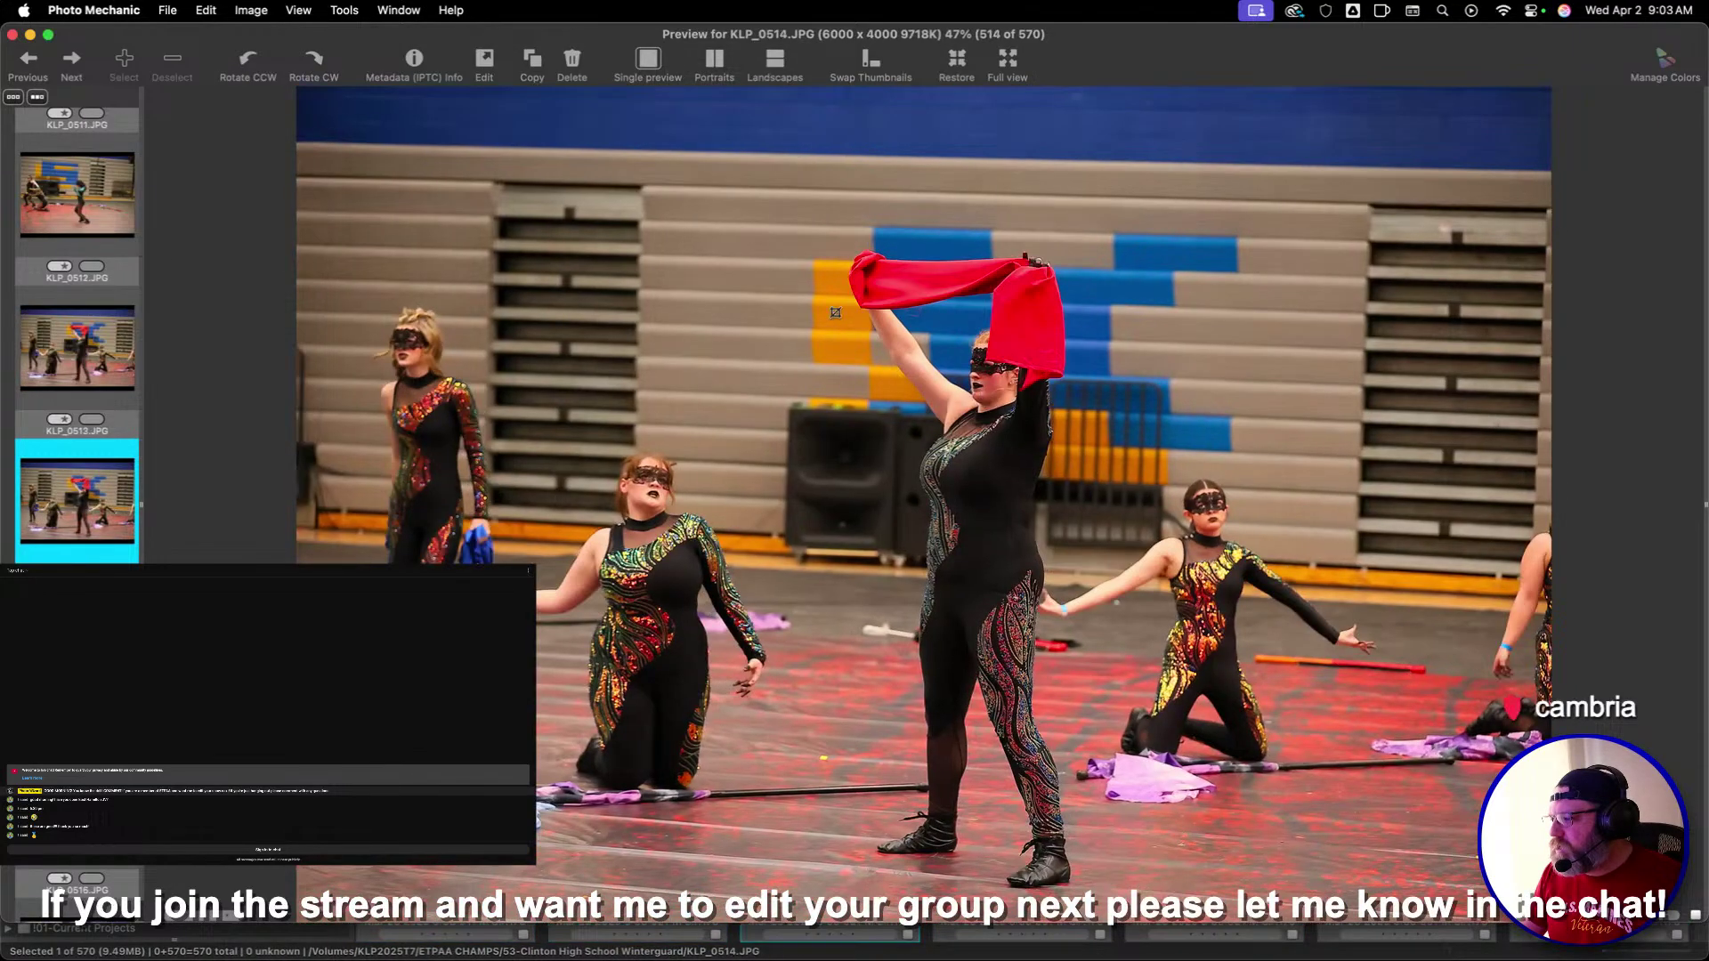
Advance to KLP_0515 and crop it in landscape around the standing performer raising the red scarf
key("Right")
mouse_move(614, 200)
left_mouse_down()
mouse_move(1112, 534)
mouse_move(1291, 677)
mouse_move(1246, 670)
left_mouse_up()
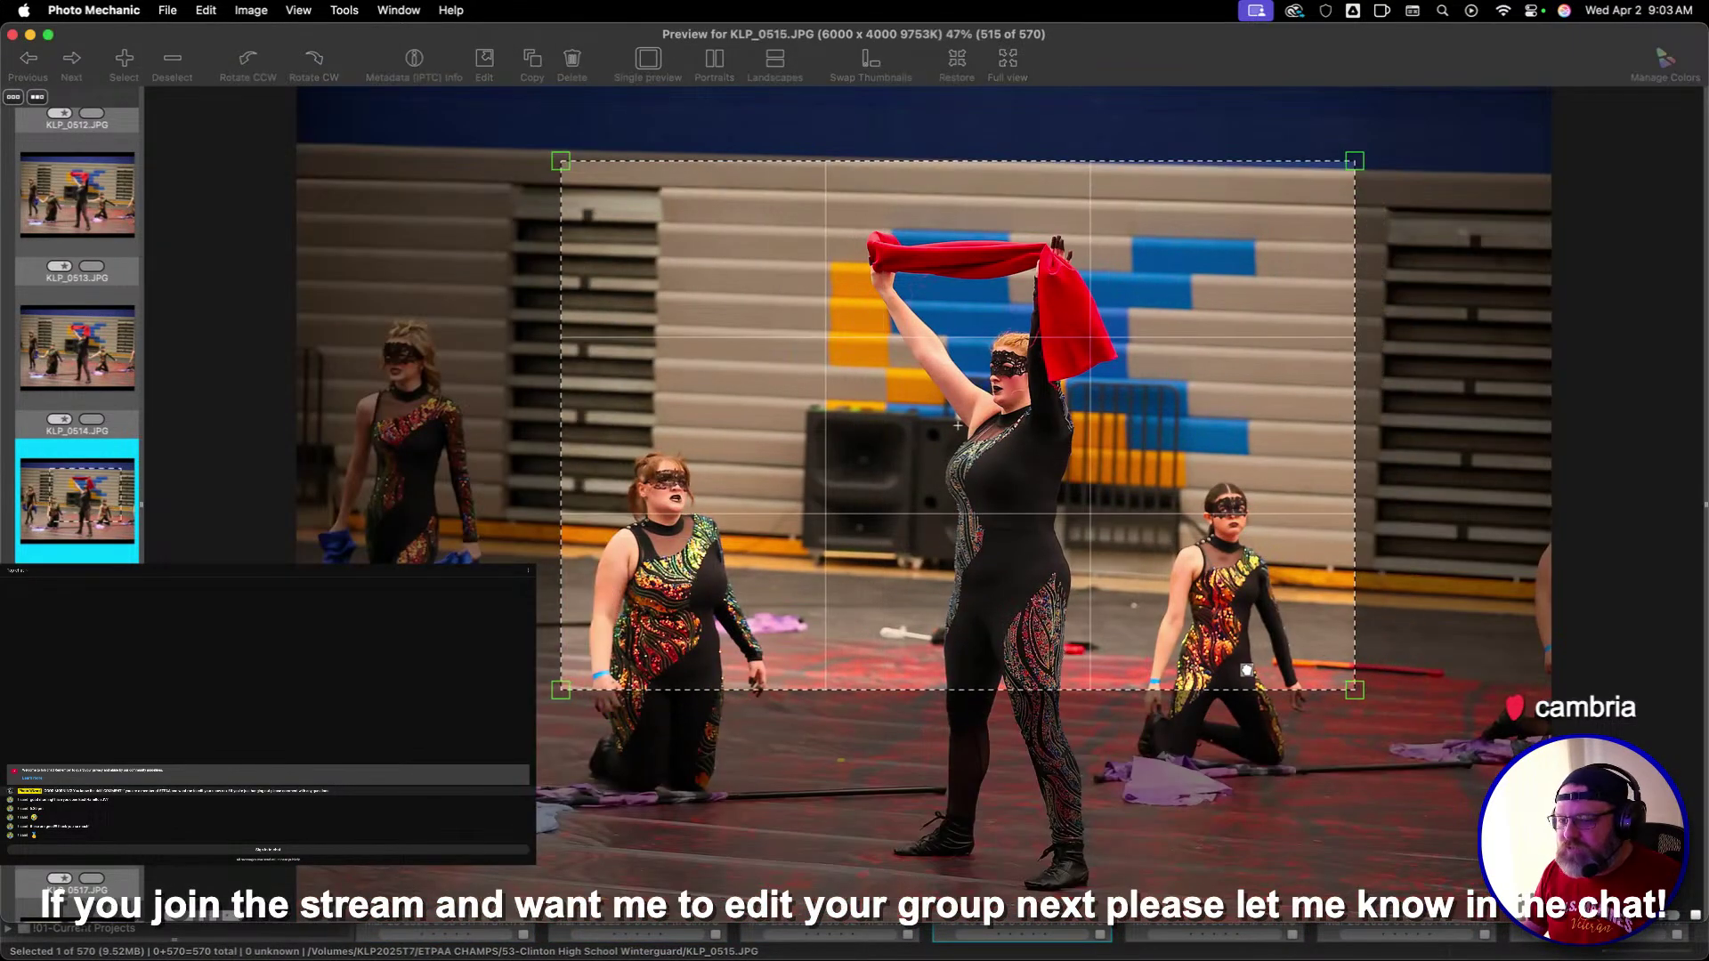
key("Return")
Compare the frames through KLP_0518 and crop KLP_0517 in landscape around the performer holding the blue scarf low
key("Right")
key("Right")
key("Right")
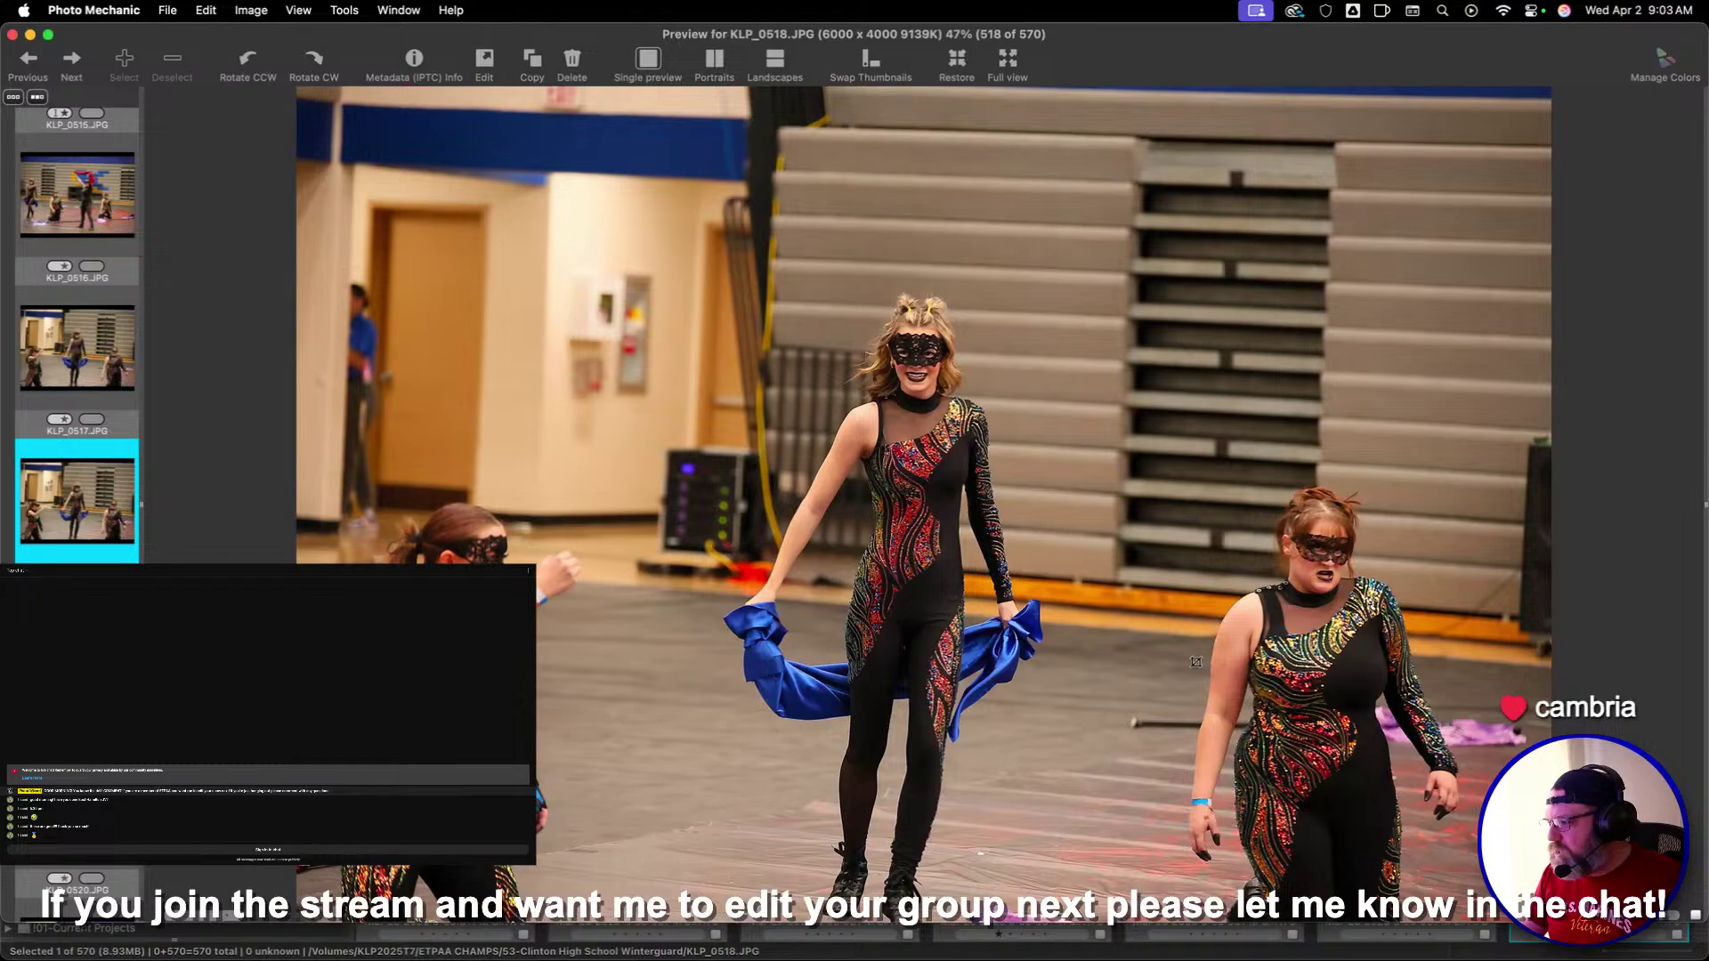
key("Left")
key("c")
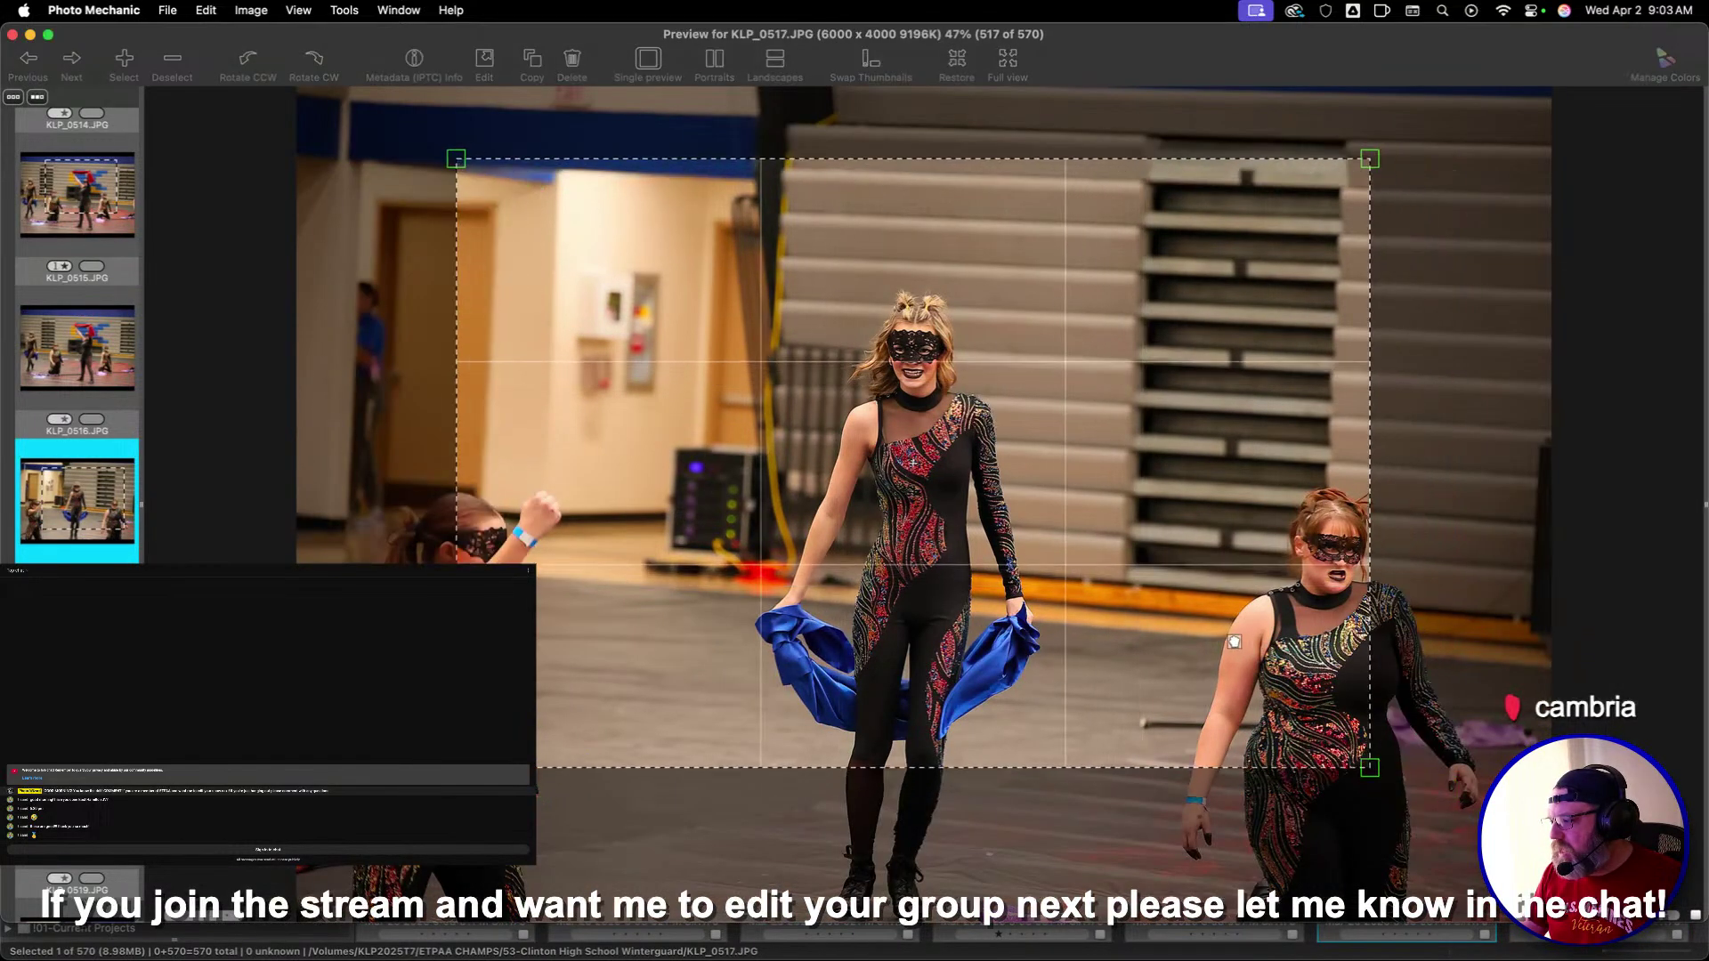
left_click_drag(1234, 641, 1215, 648)
key("Return")
key("Right")
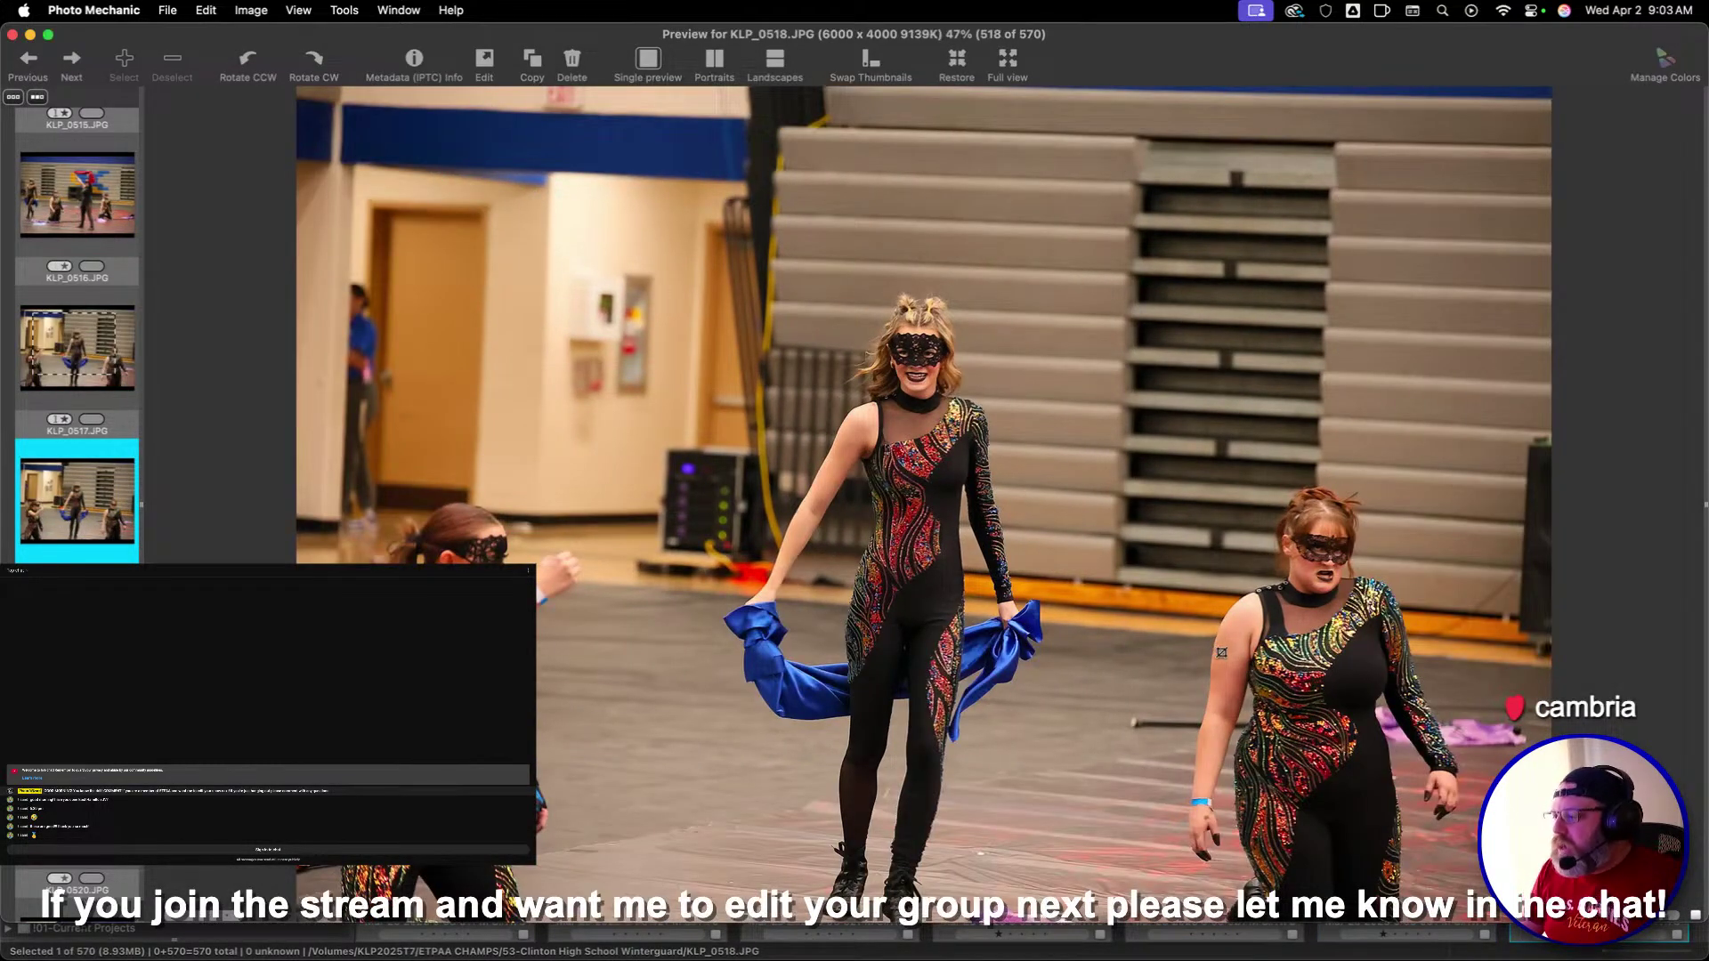
Compare the frames from KLP_0519 to KLP_0521 and crop KLP_0520 in landscape around the three performers
key("Right")
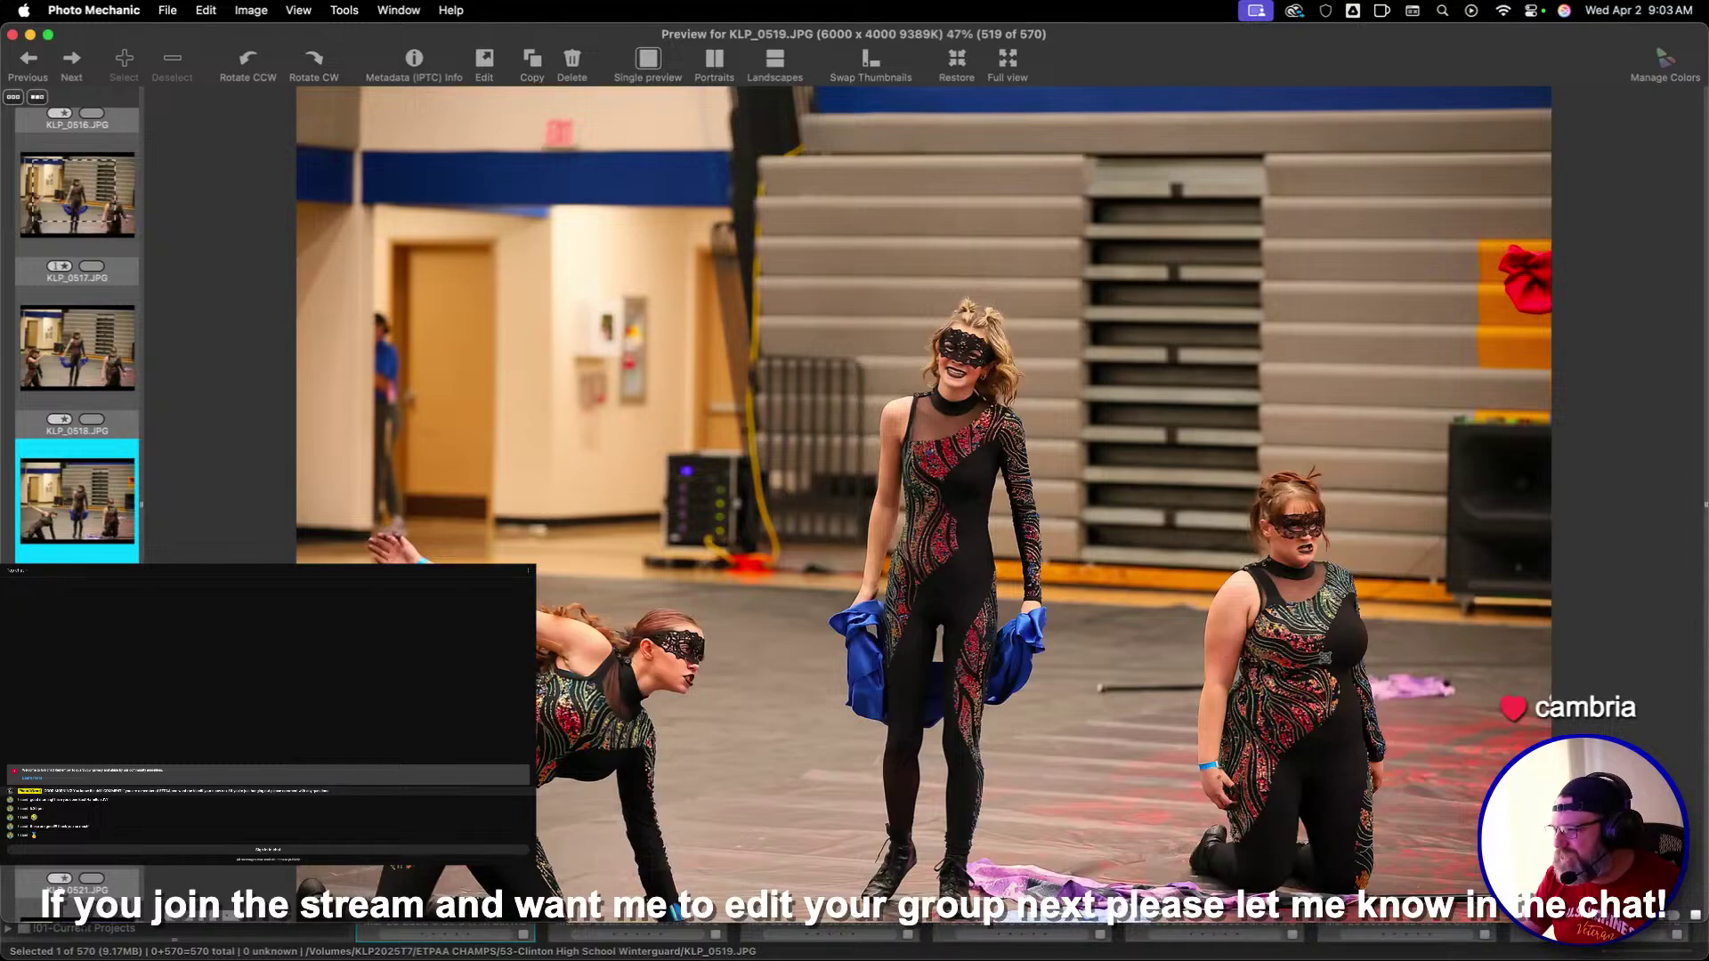
key("Right")
key("Right")
key("Left")
key("c")
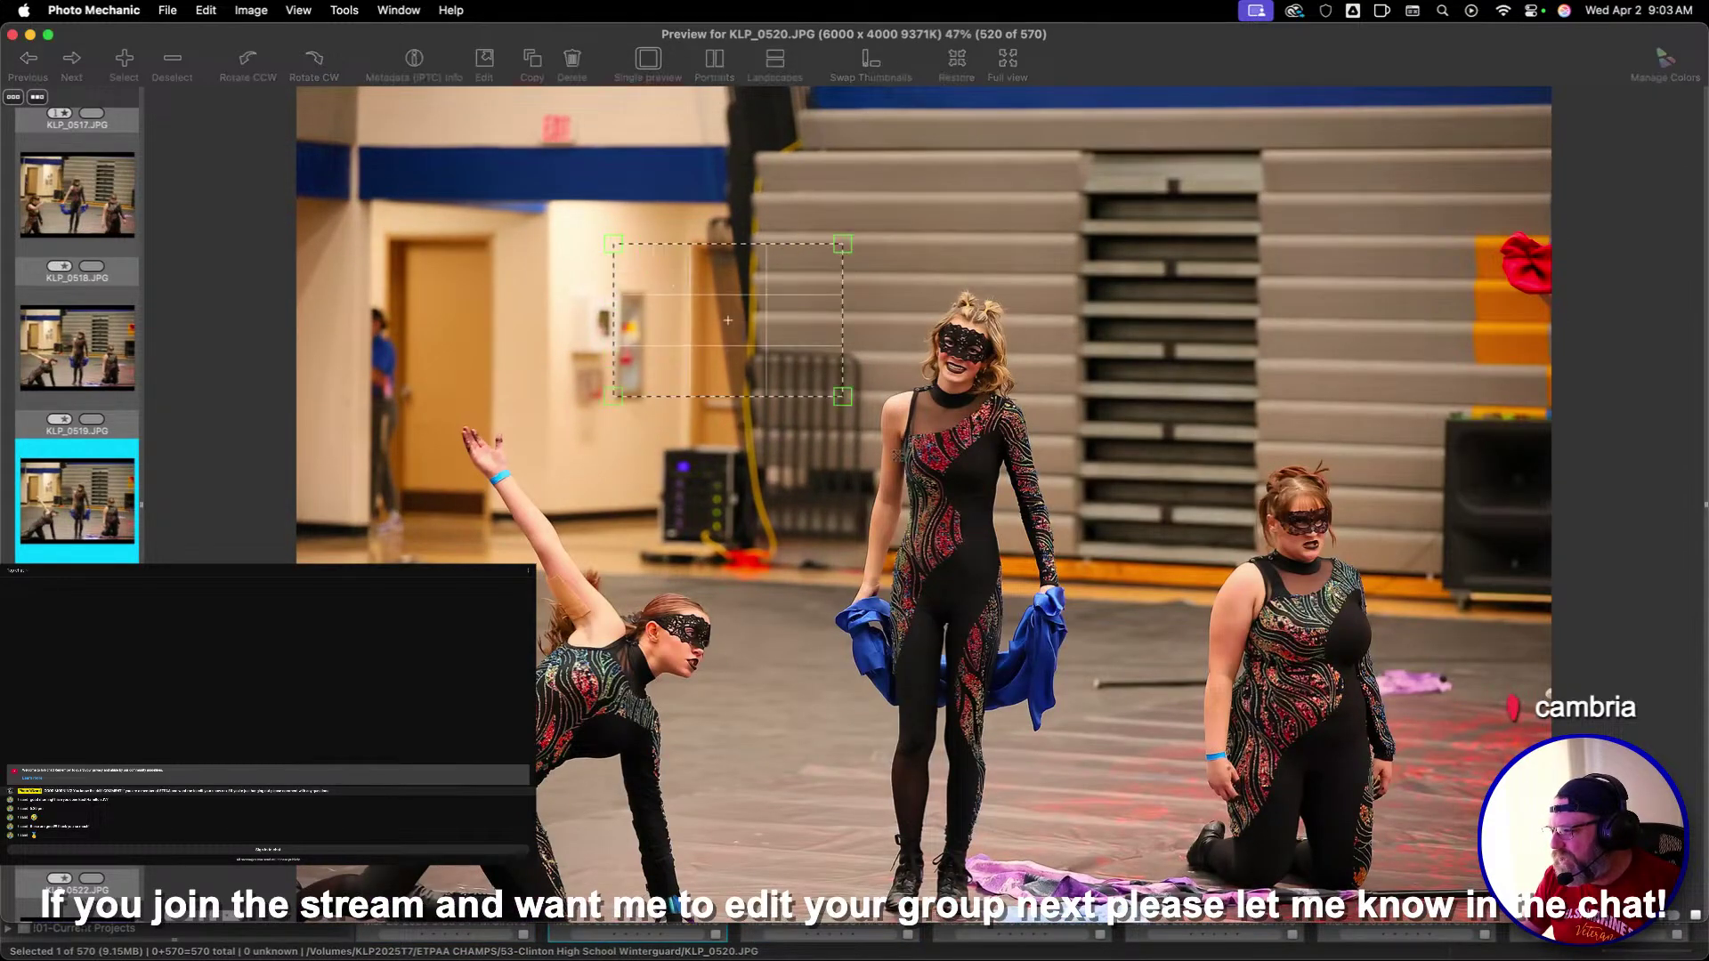
left_click_drag(843, 396, 1411, 877)
left_click_drag(611, 190, 496, 217)
key("Return")
Review the frames from KLP_0521 to KLP_0530, ending with the performers carrying the red and blue scarves
key("Right")
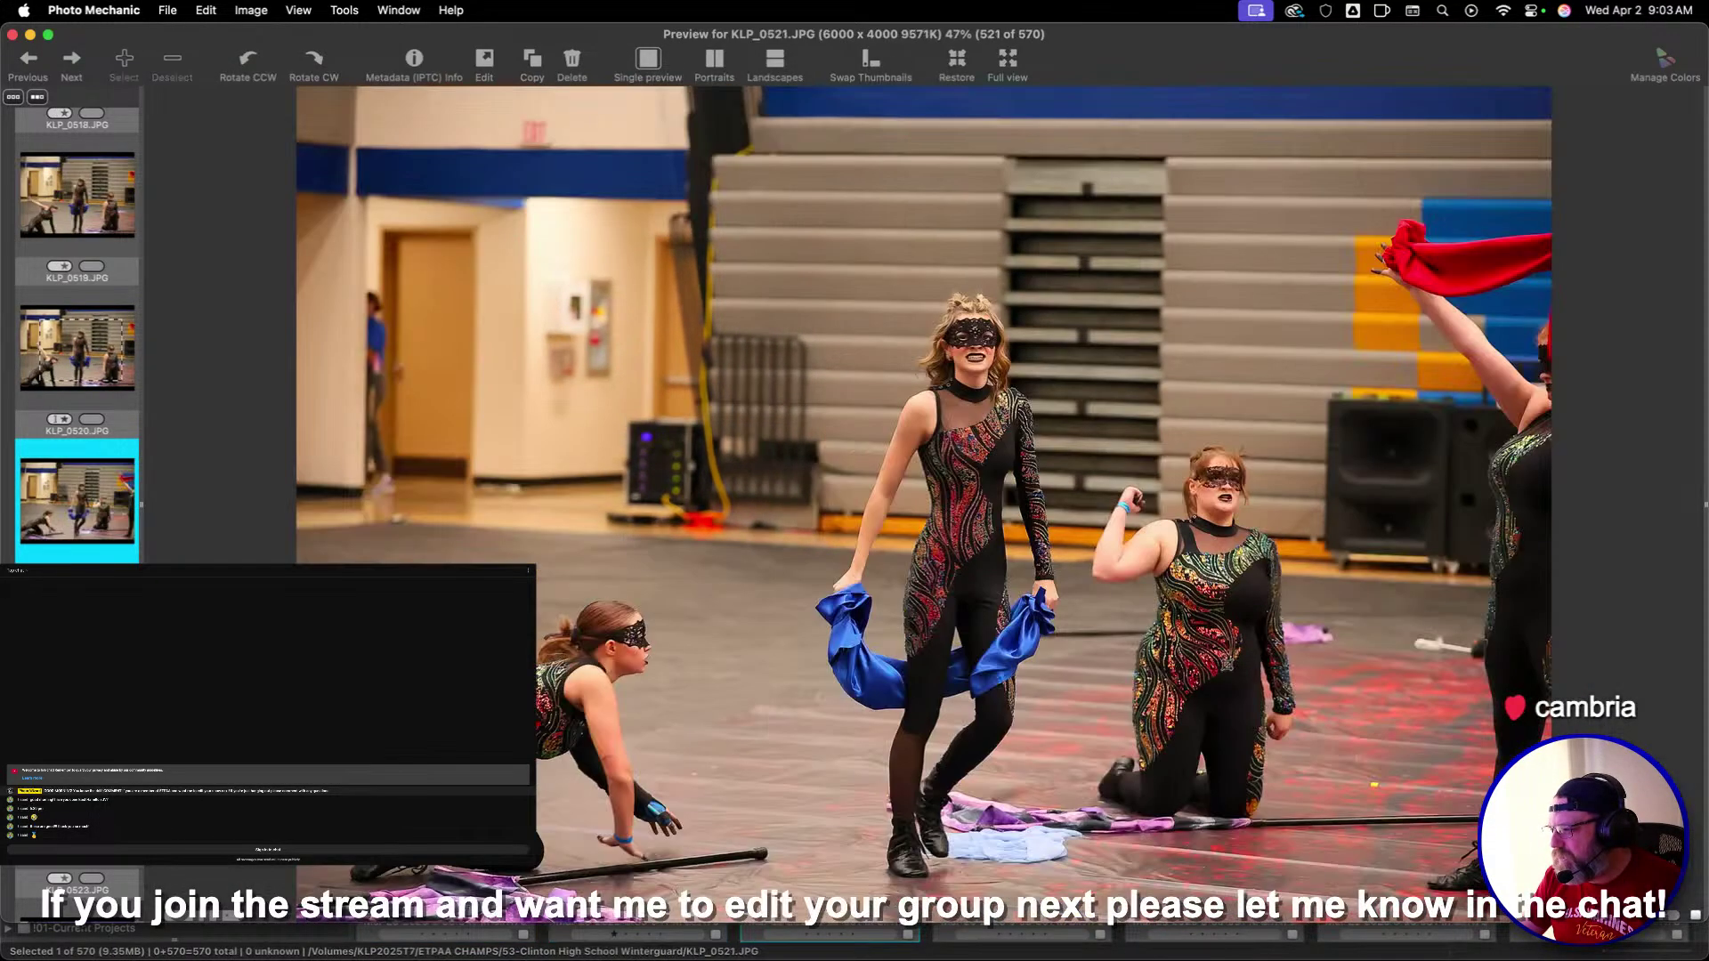
key("Right")
key("Right")
key("Left")
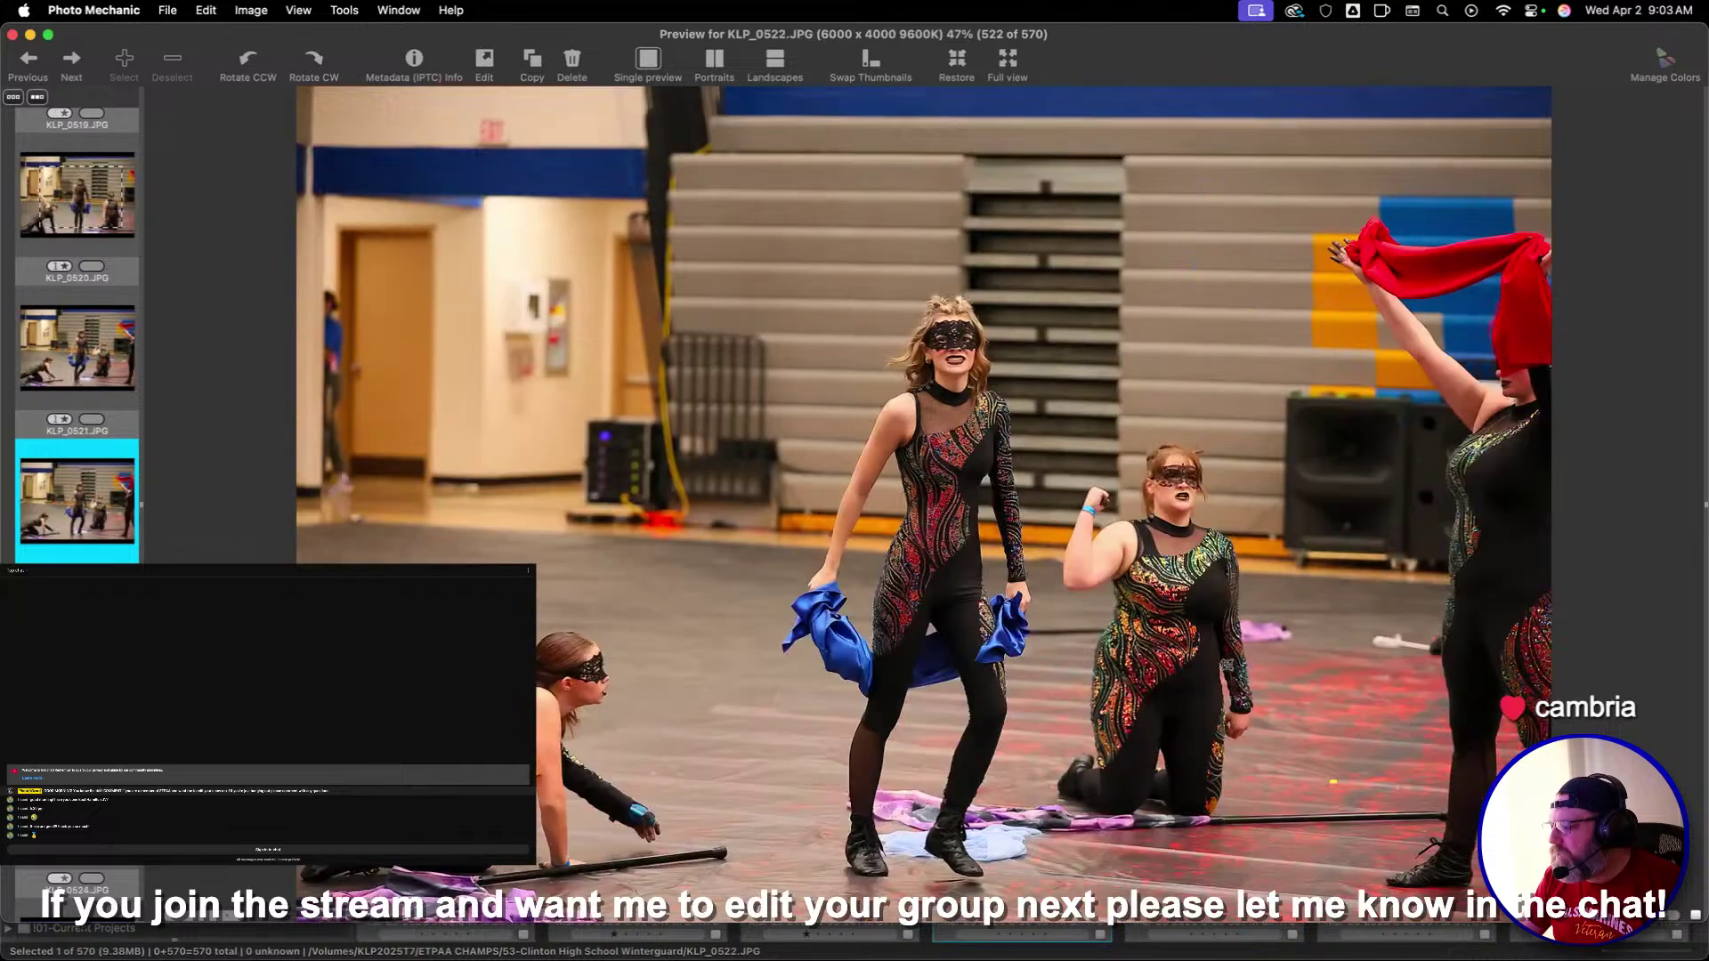
key("Right")
key("Right")
key("Right")
key("Right")
key("Right")
key("Right")
key("Right")
key("Right")
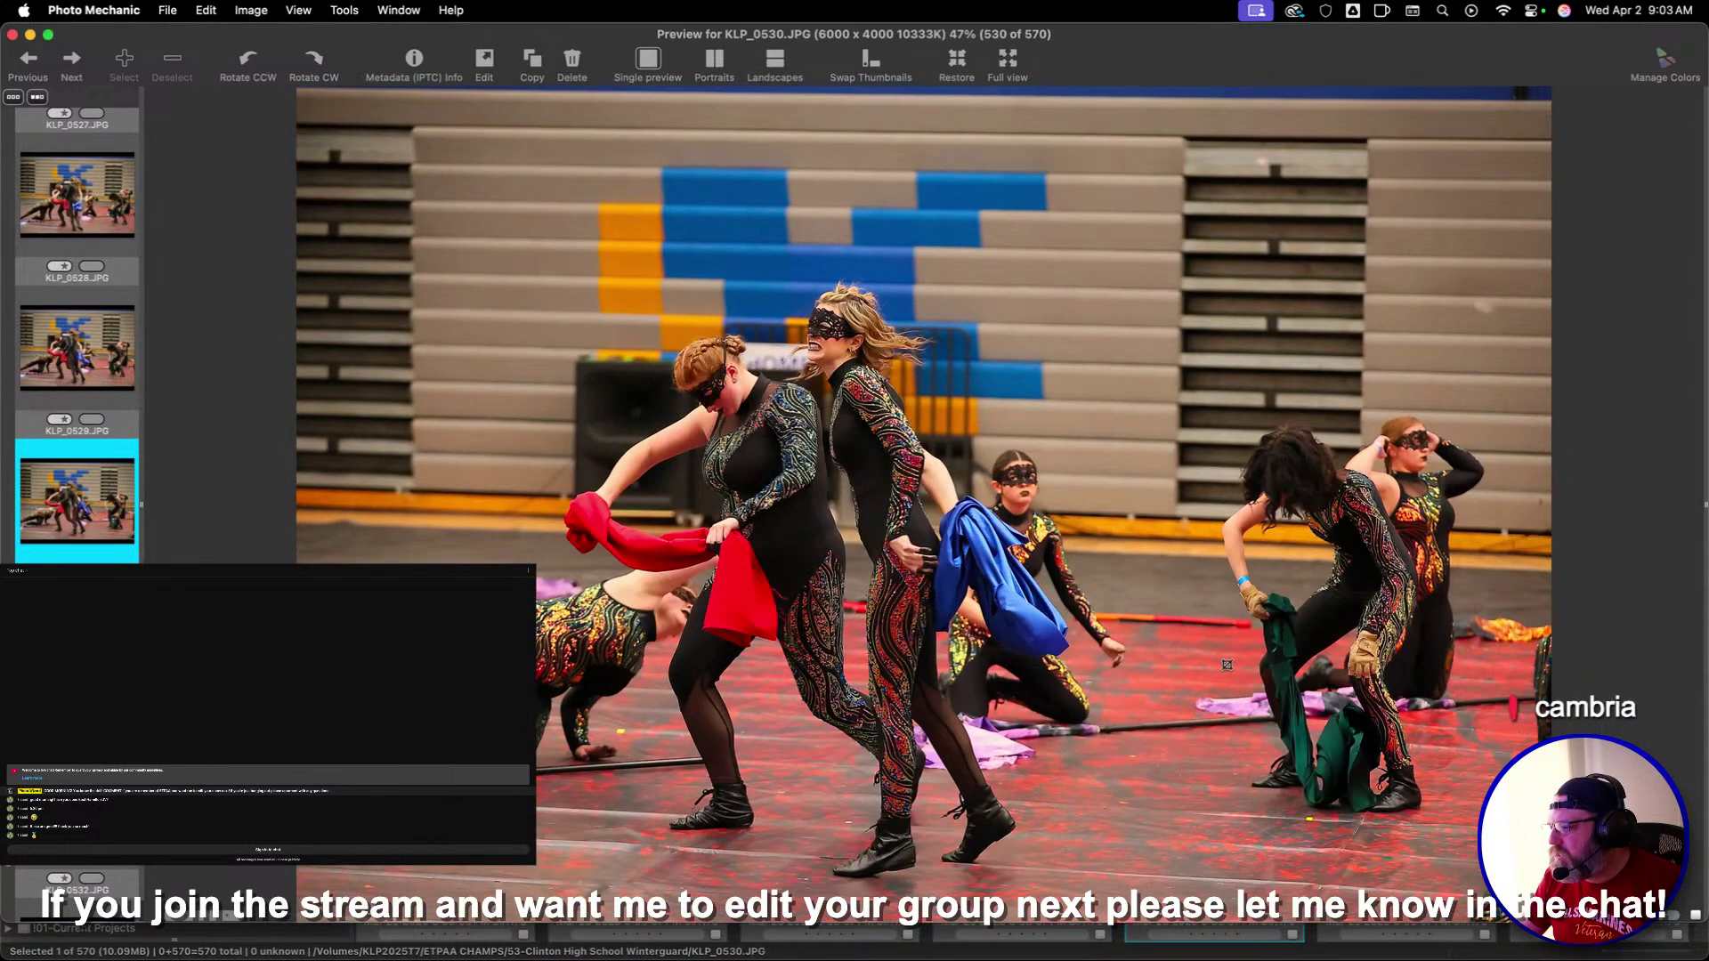
Give KLP_0529 and KLP_0531 one-star ratings
key("Left")
key("1")
key("Right")
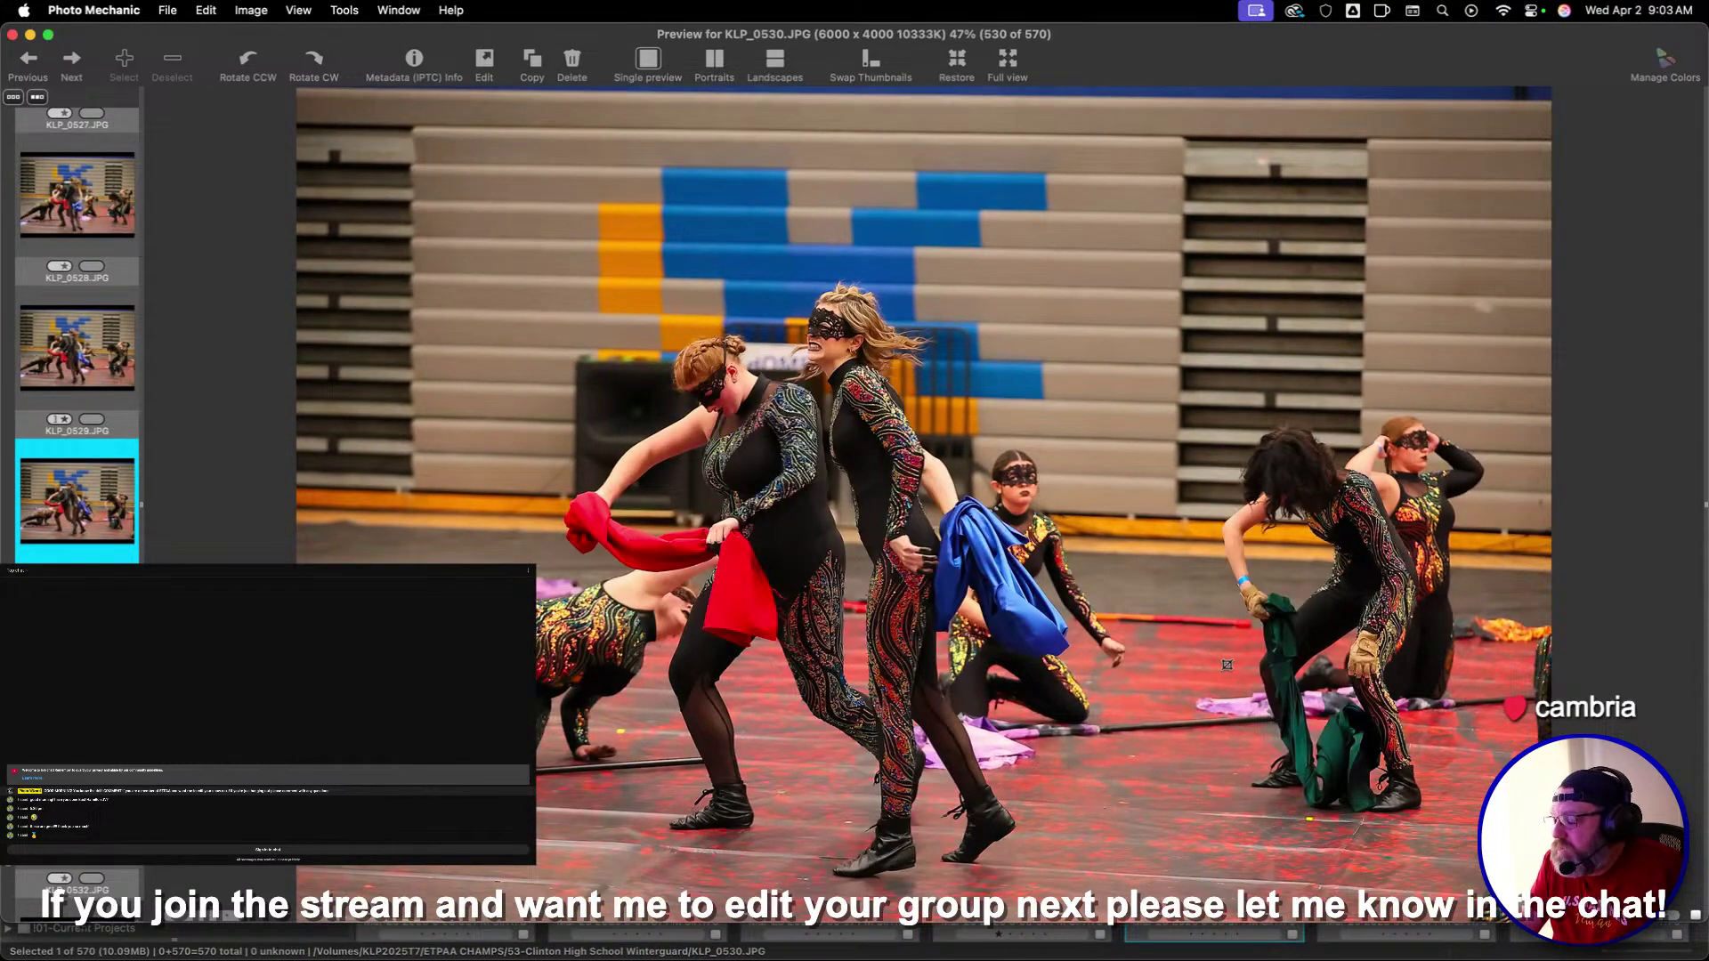
key("Right")
key("1")
Advance through the following red, blue and green scarf frames to KLP_0535 and rate it one star
key("Right")
key("Right")
key("Right")
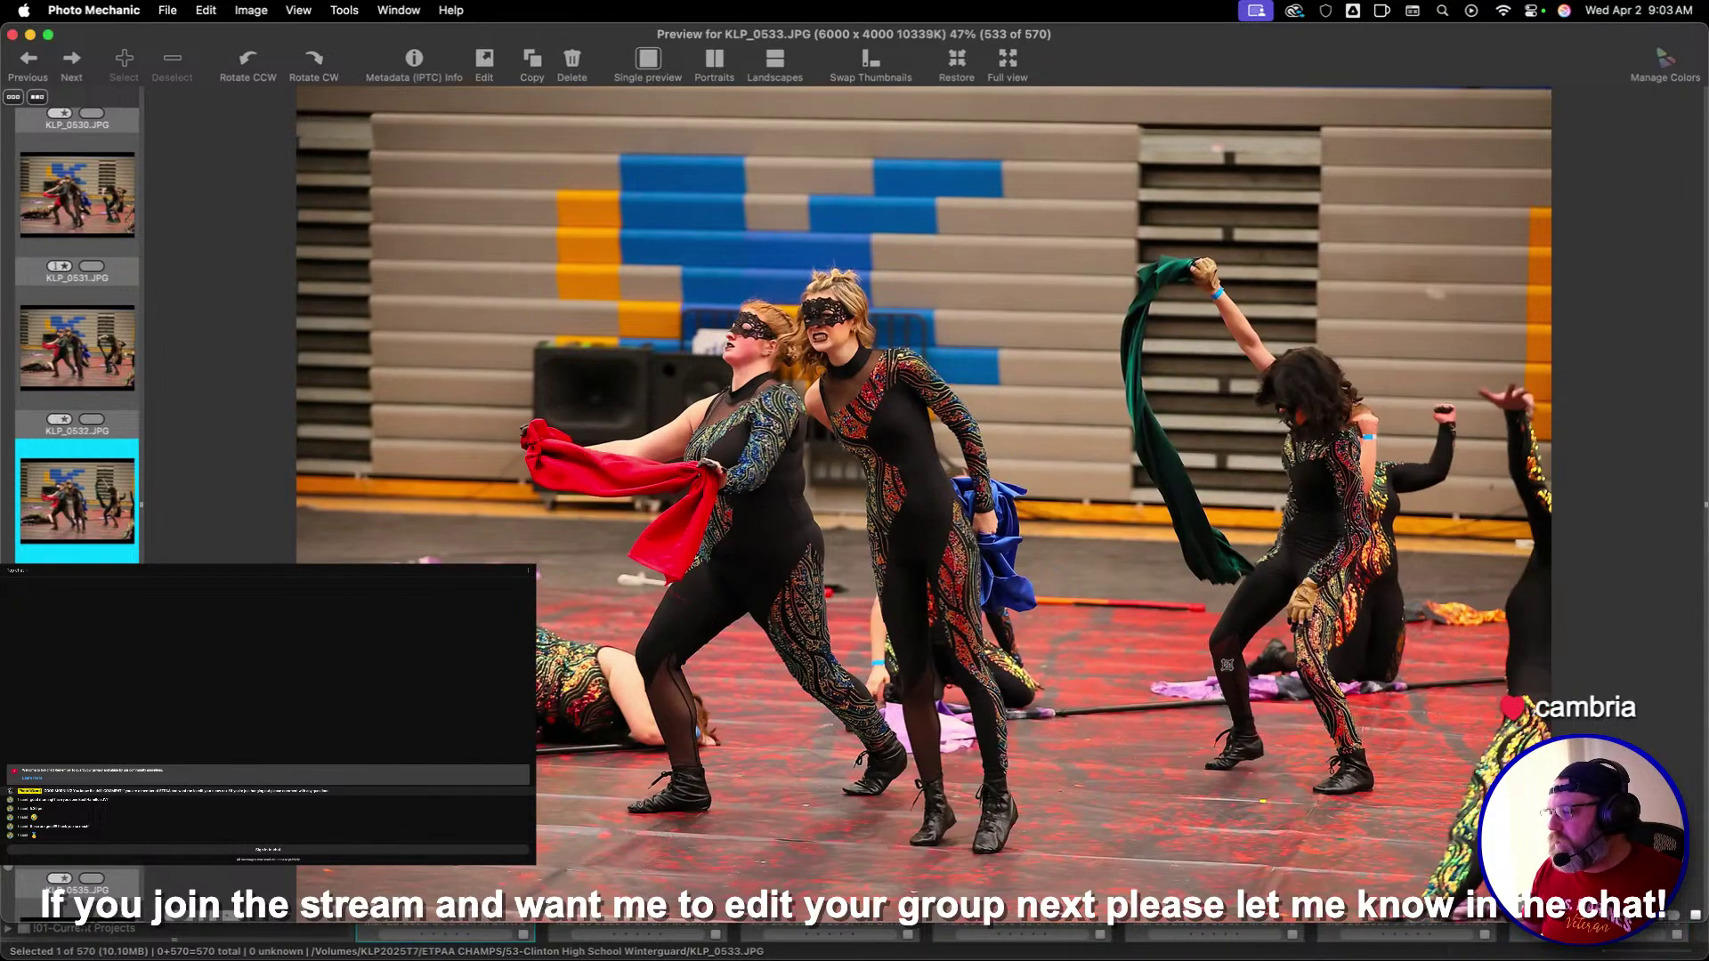
key("Right")
key("Right")
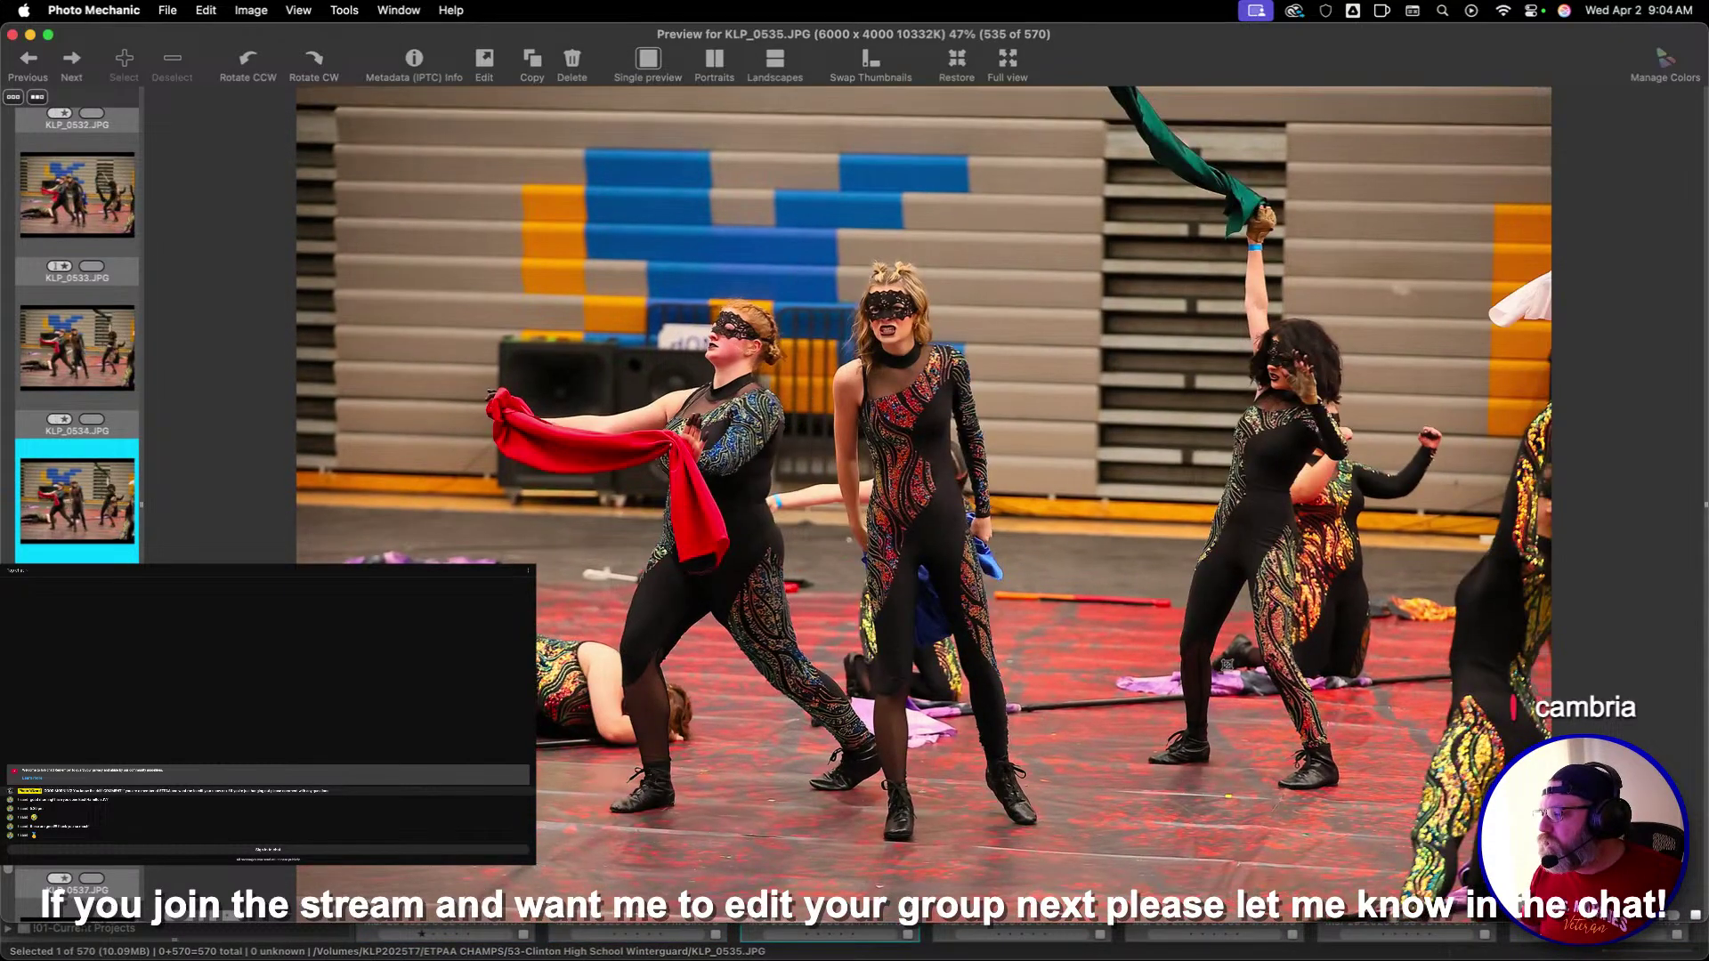
key("1")
Review the scarf frames from KLP_0536 to KLP_0543 and assign a one-star rating near the end of the sequence
key("Right")
key("Right")
key("Right")
key("Right")
key("Right")
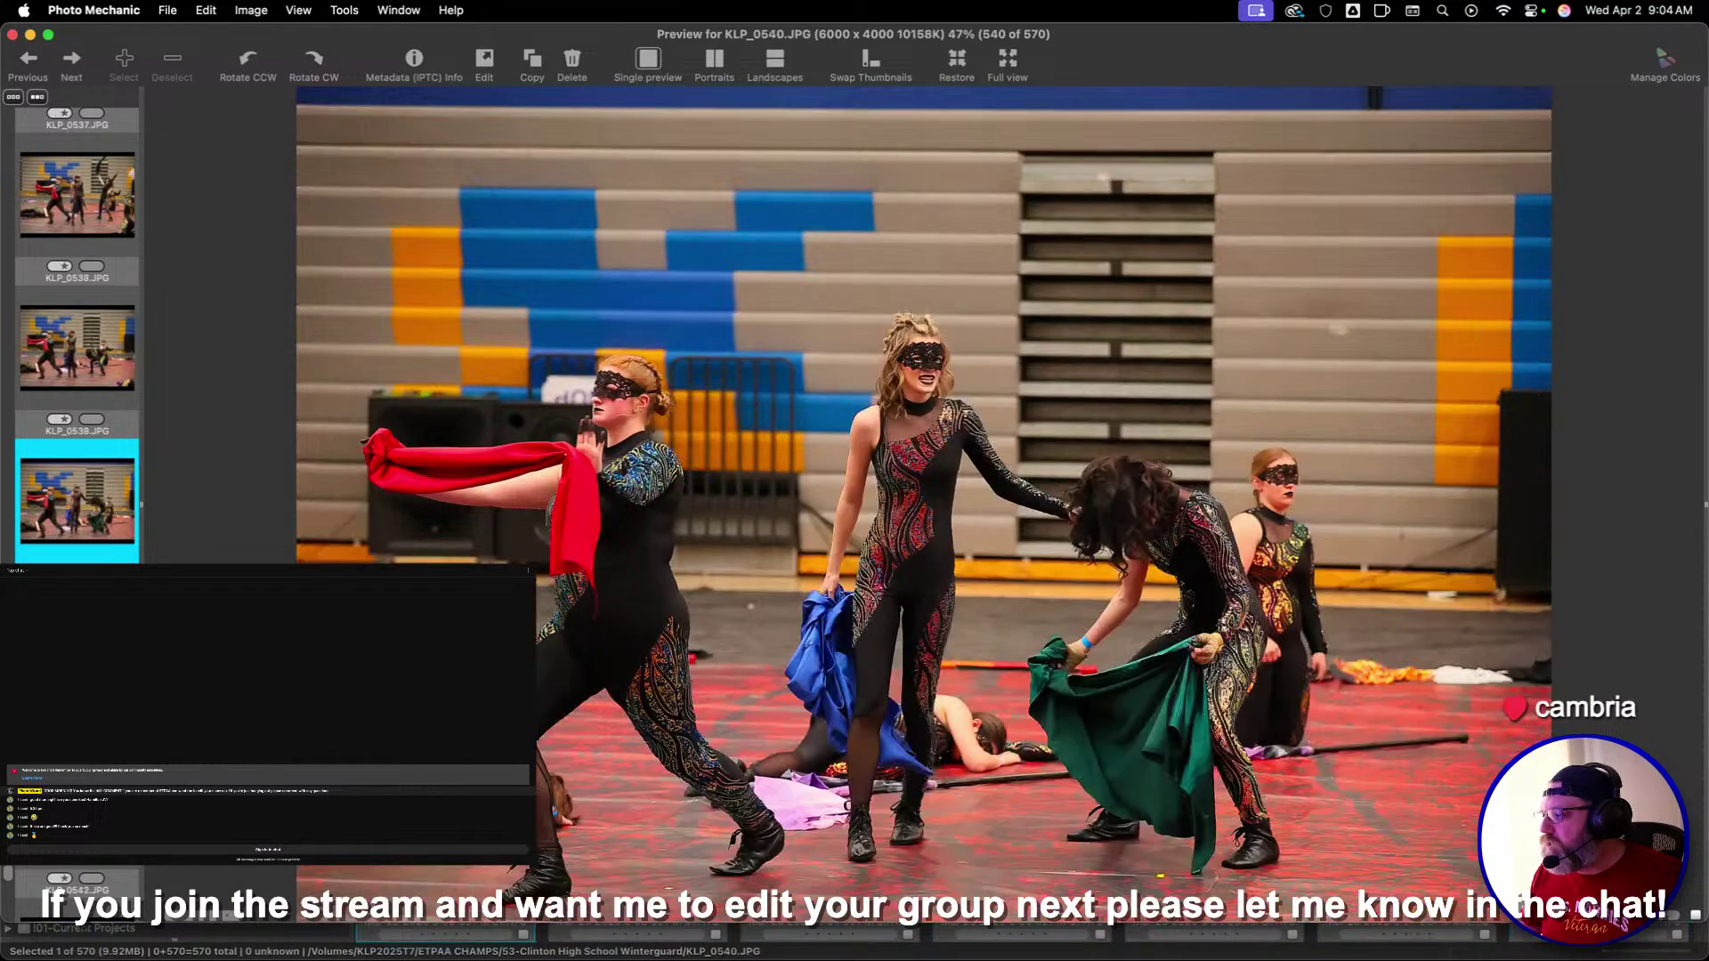
key("Right")
key("Right")
key("1")
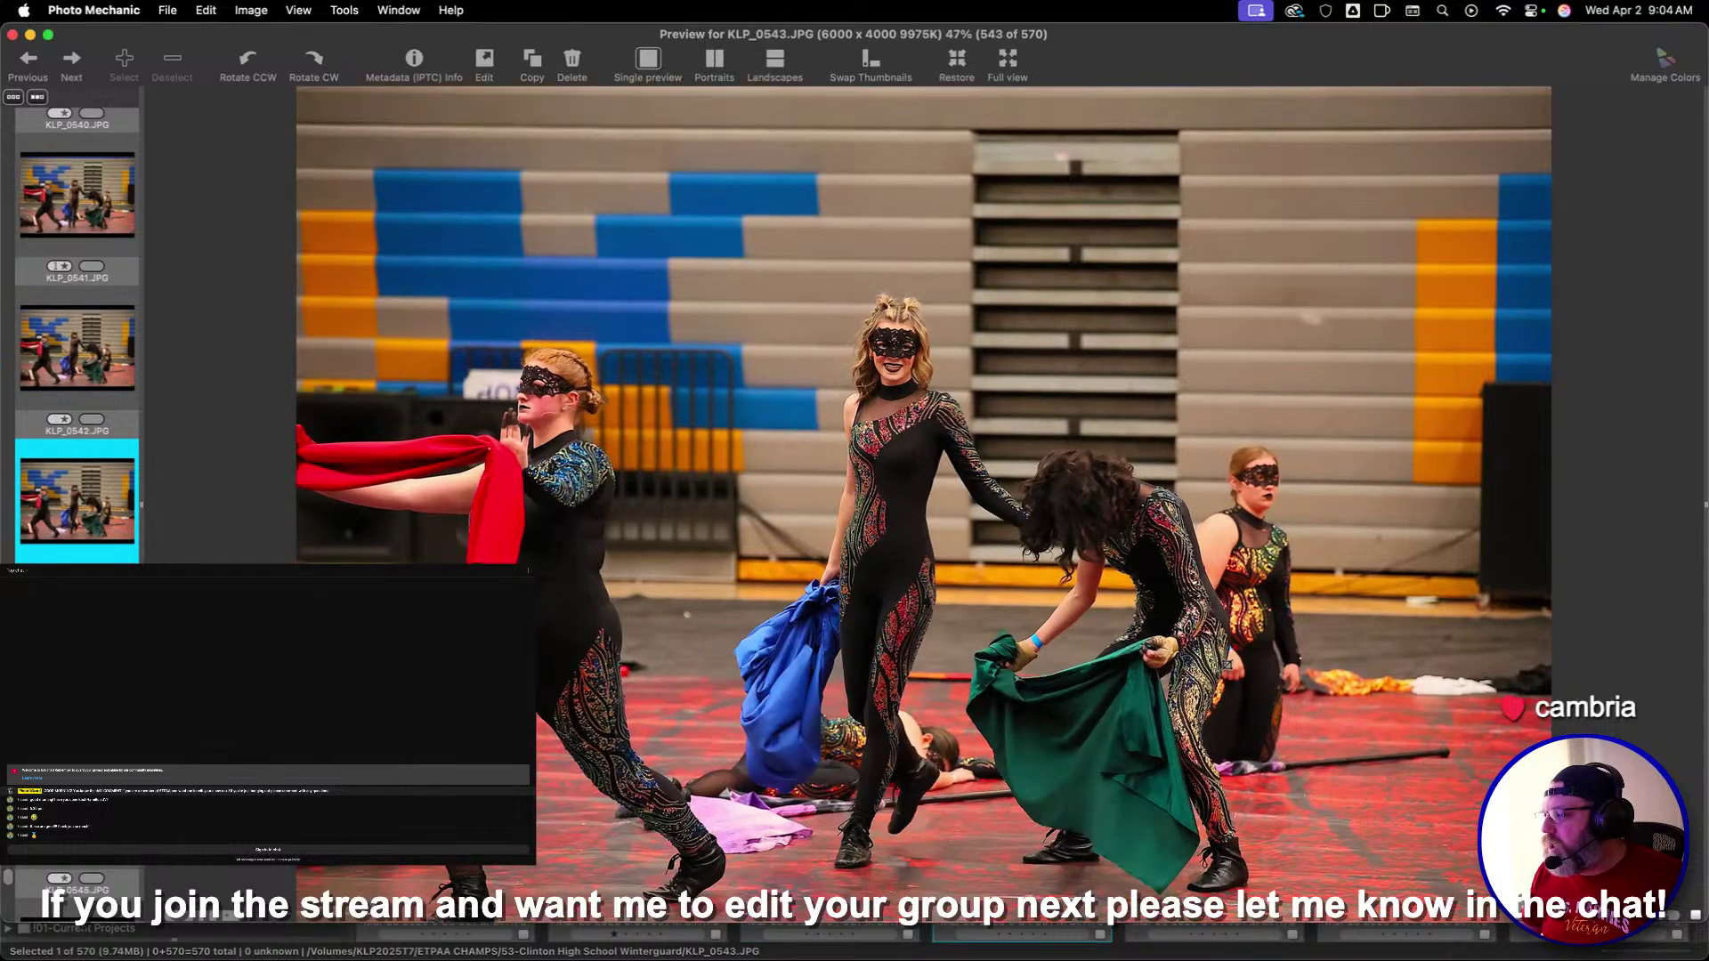
Compare the frames following KLP_0543, advance to the close view of the smiling performer in KLP_0548, and rate it one star
key("Right")
key("Right")
key("Right")
key("Left")
key("Left")
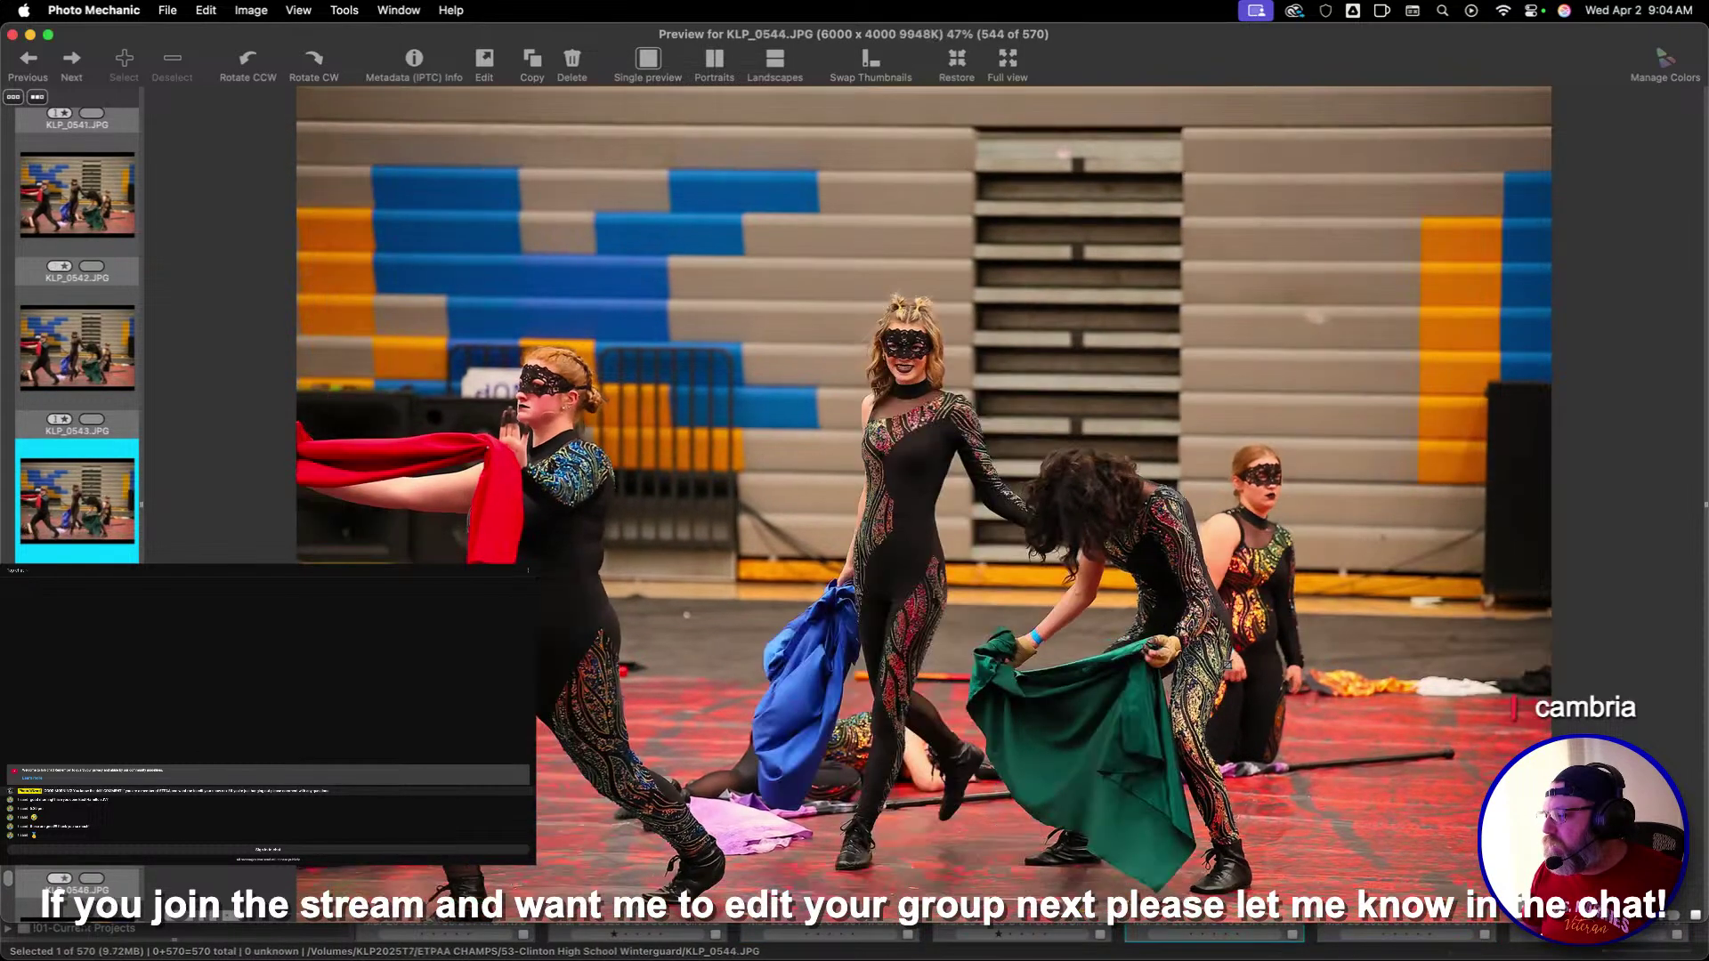
key("Right")
key("Right")
key("Right")
key("Right")
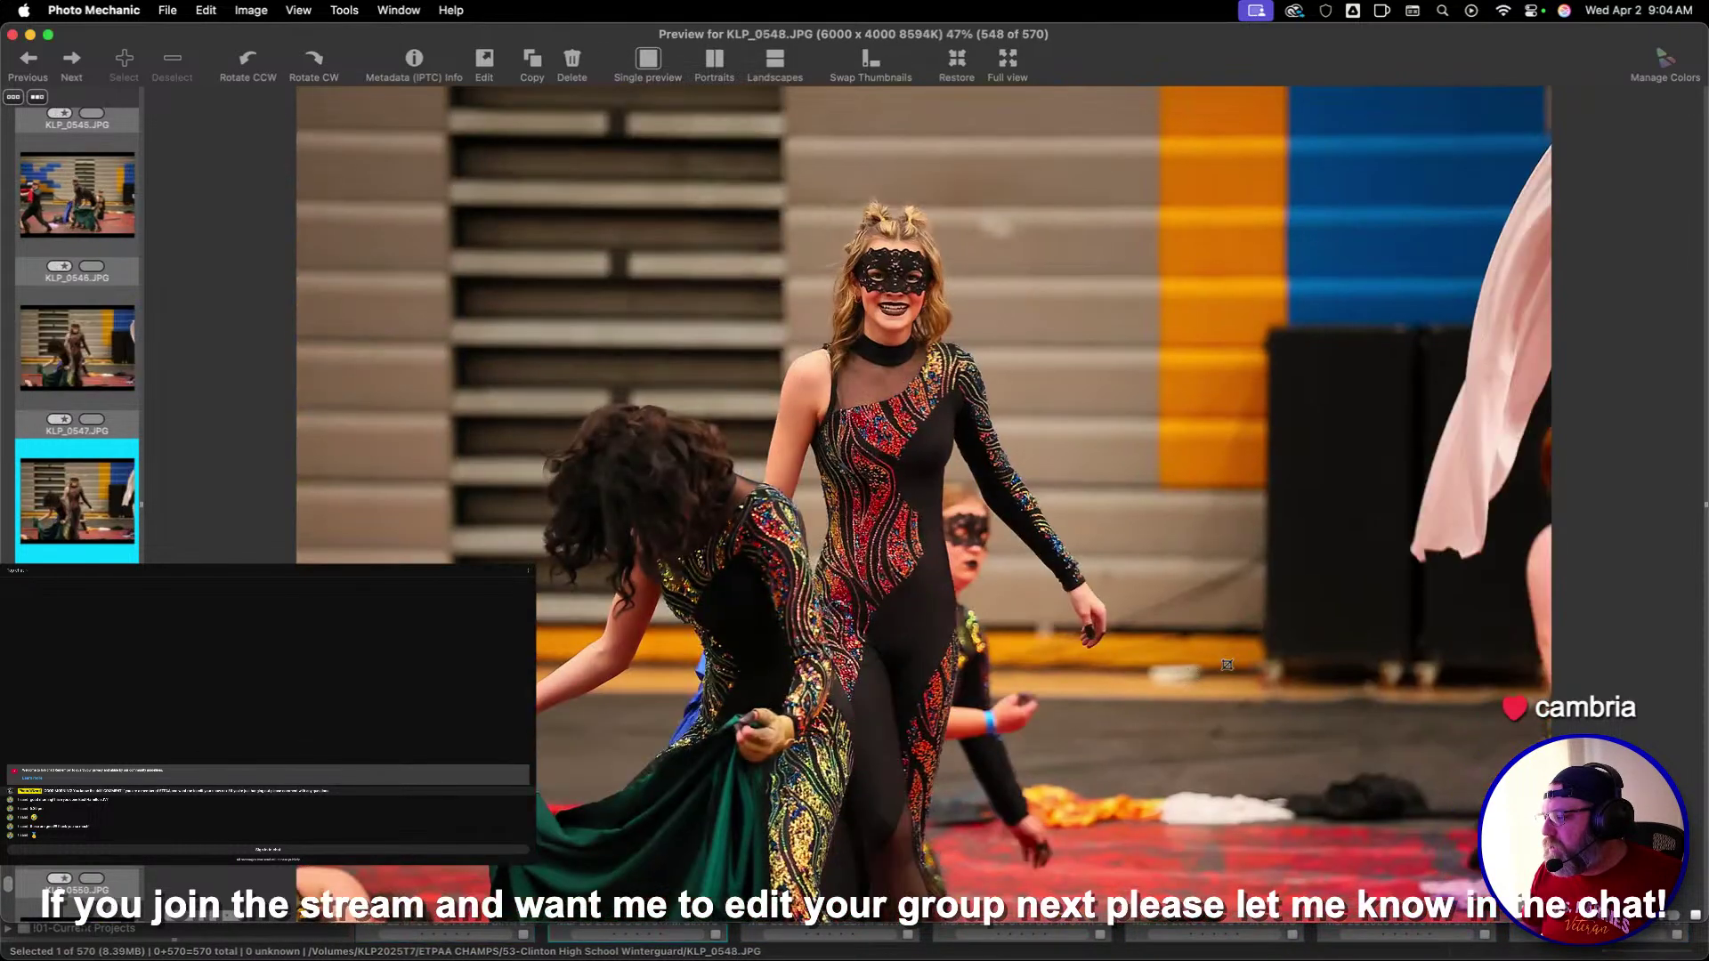
key("1")
Compare KLP_0549 to KLP_0551 and crop KLP_0551 in landscape around the performers with the white and blue scarves
key("Right")
key("Right")
key("Right")
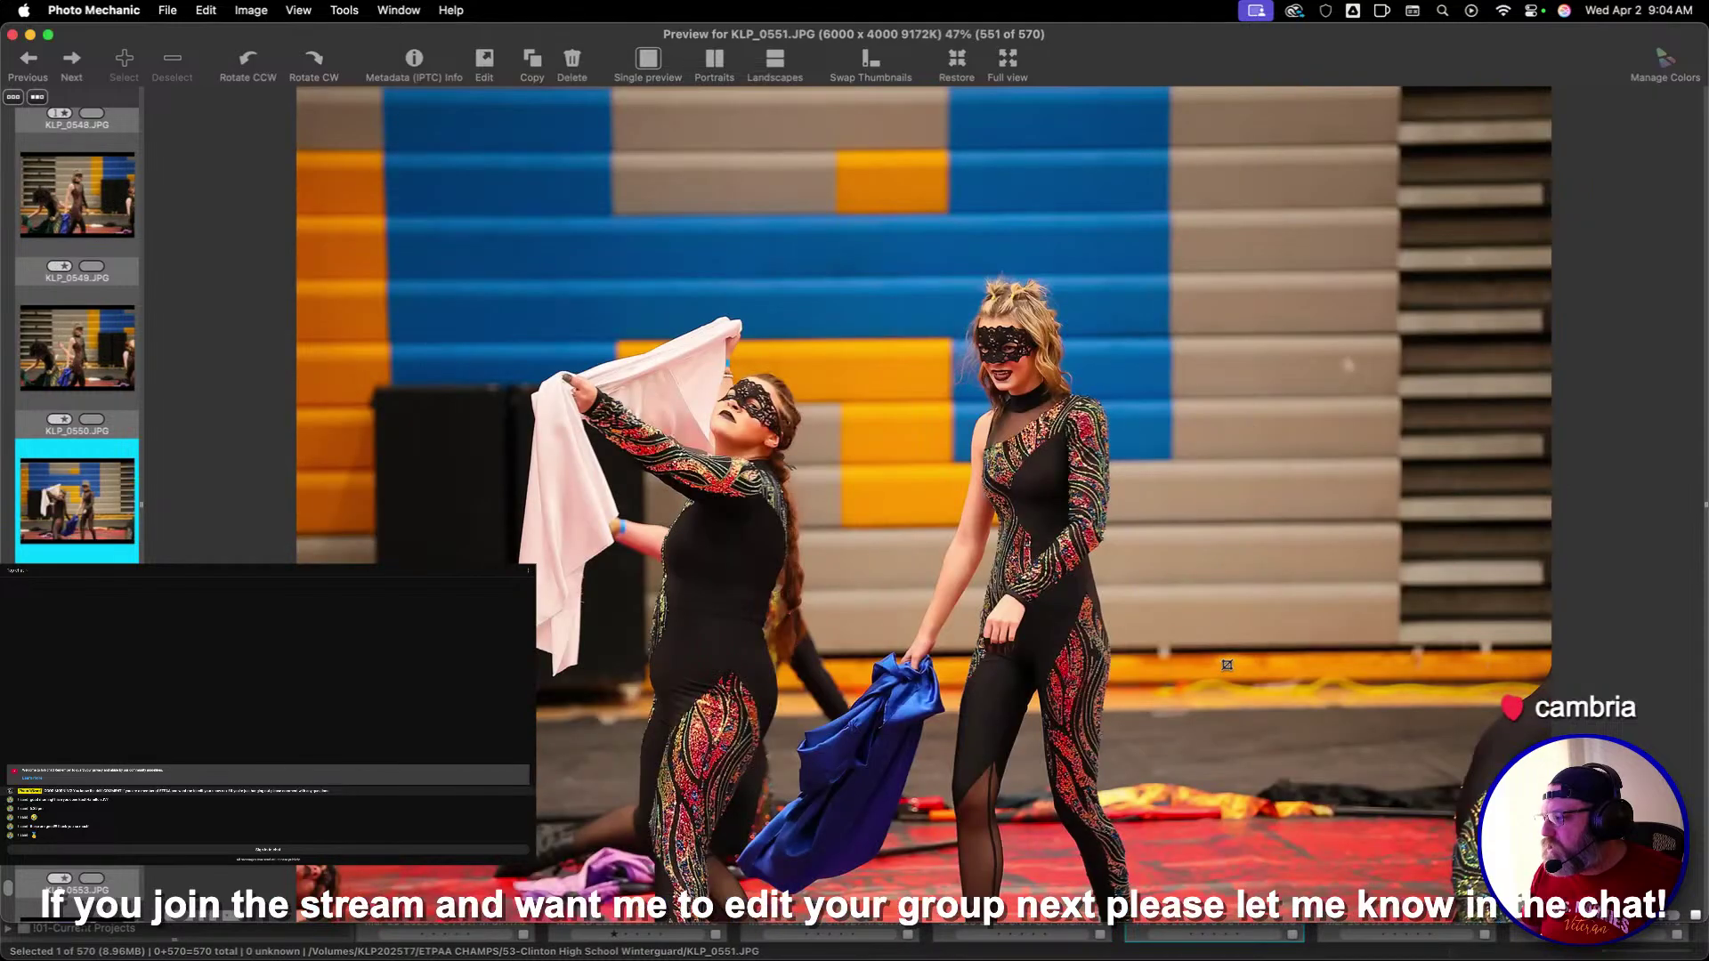
key("Left")
key("Left")
key("Right")
key("Right")
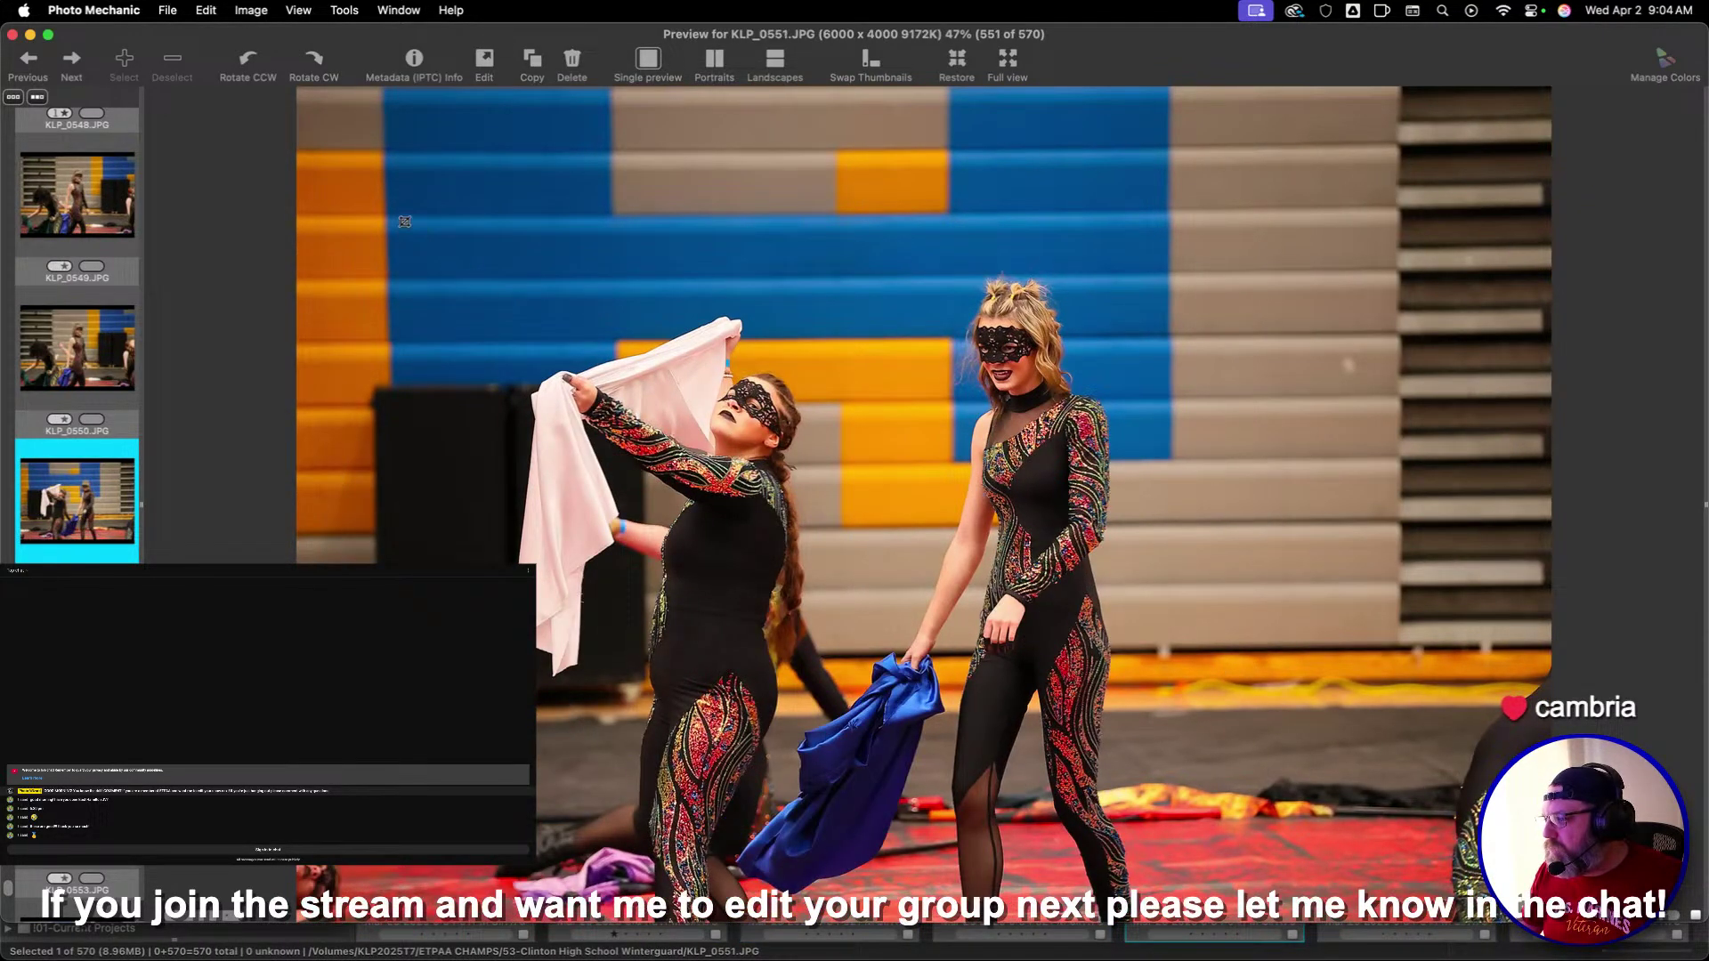
left_click_drag(404, 222, 1251, 680)
Advance to KLP_0557 and crop it in landscape around the smiling performer spreading the blue scarf
key("Right")
key("Right")
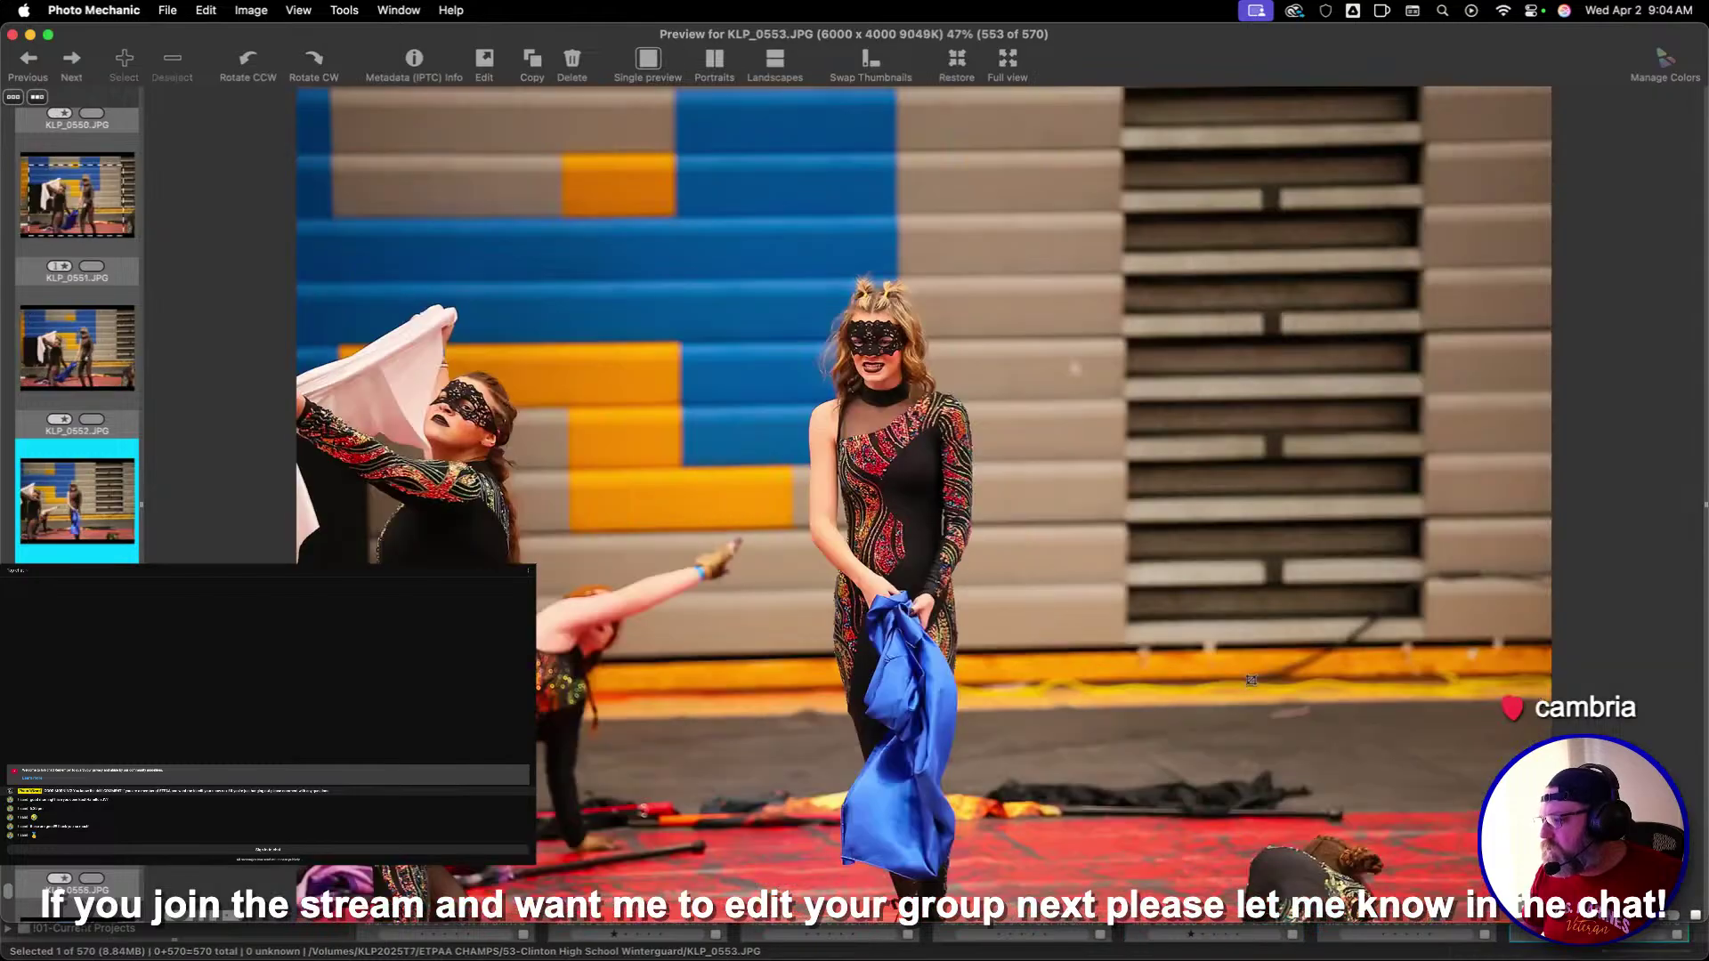
key("Right")
key("Right")
key("Right")
key("Right")
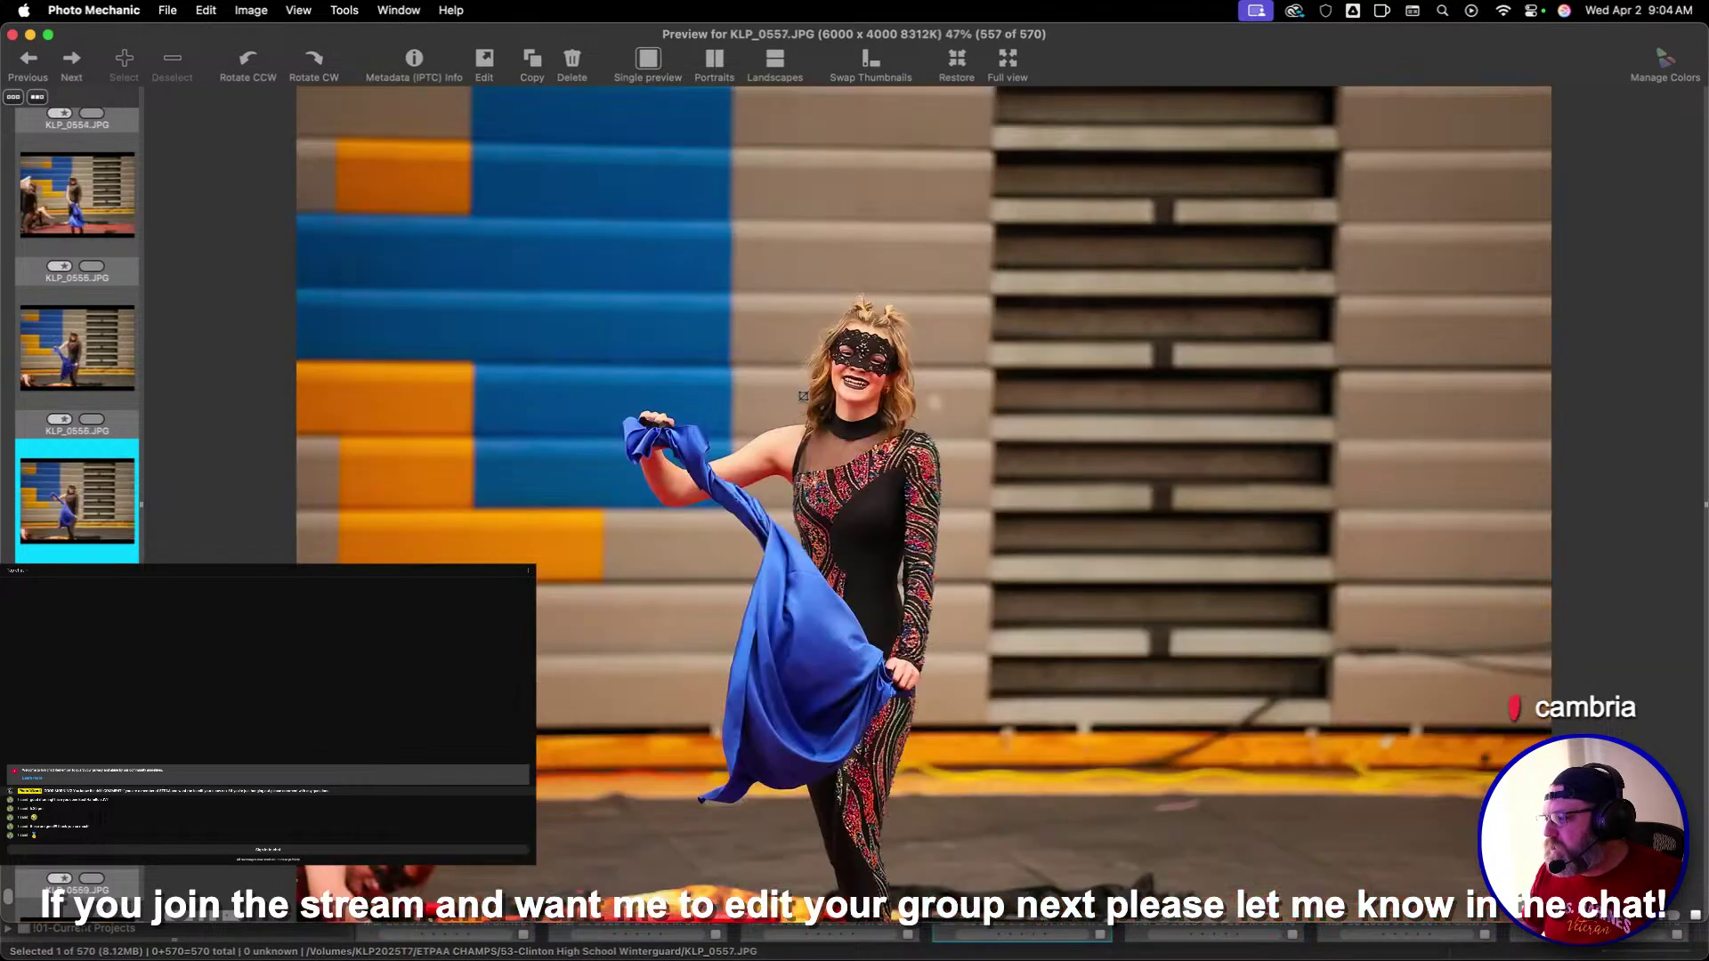
left_click_drag(573, 252, 1472, 852)
left_click_drag(1284, 610, 1018, 591)
Advance to KLP_0562 and crop it in landscape around the standing performer draped in the blue scarf
key("Right")
key("Right")
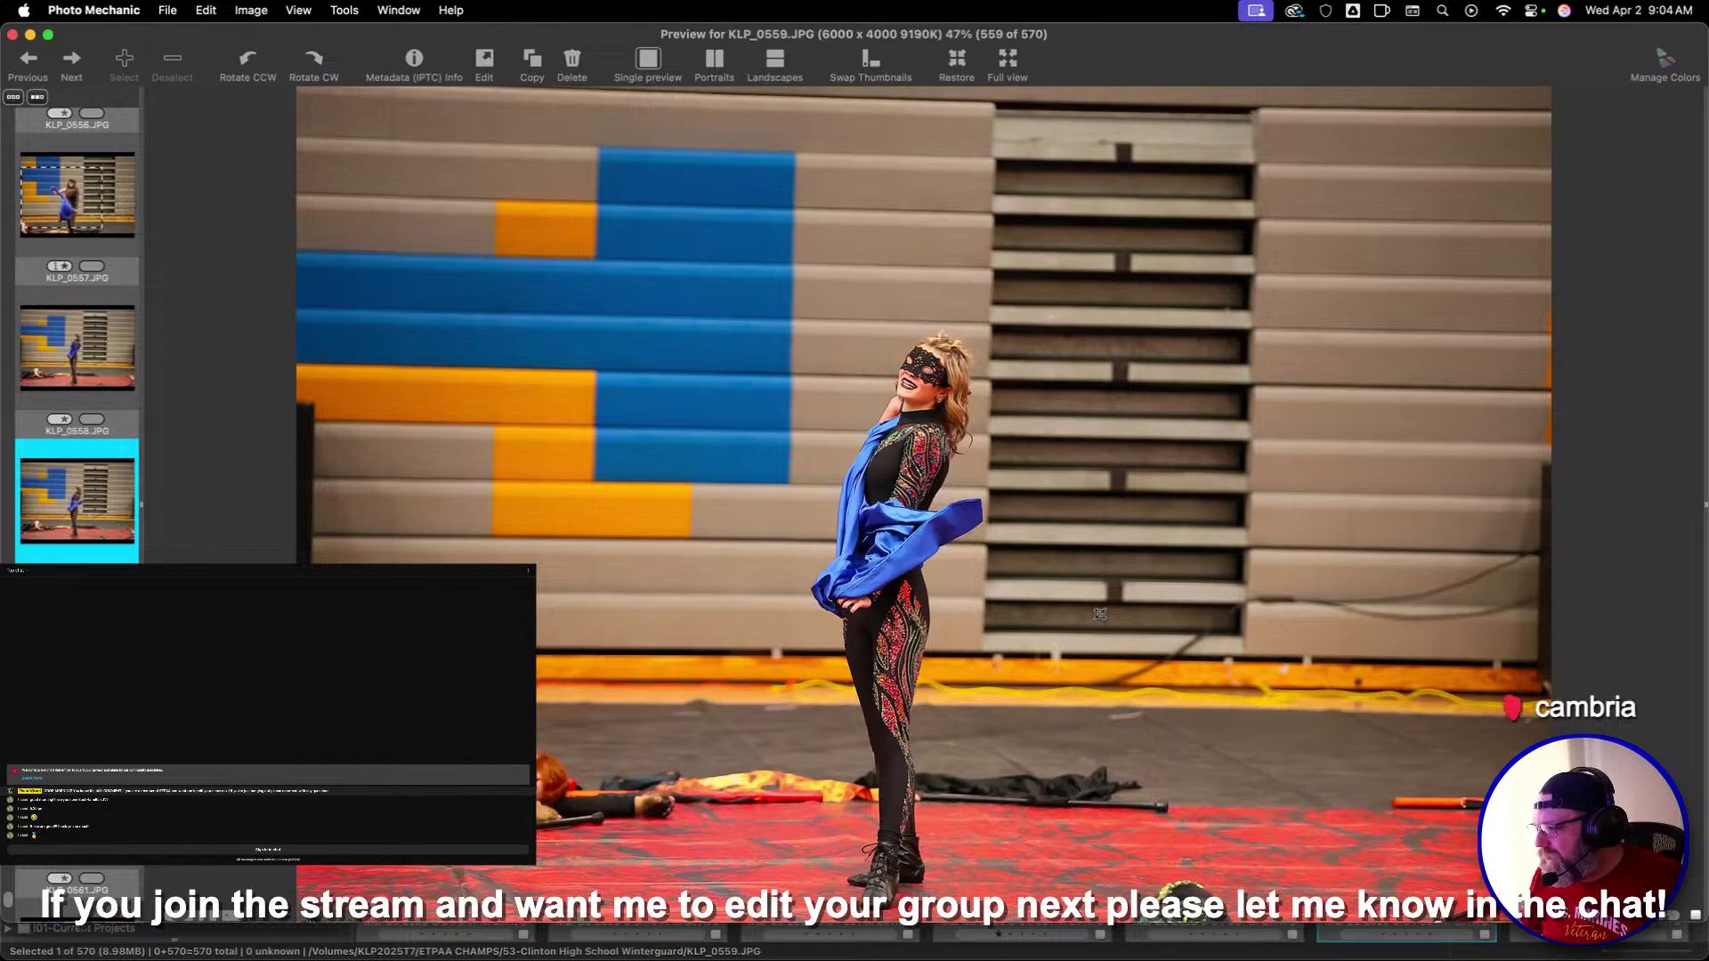
key("Right")
key("Right")
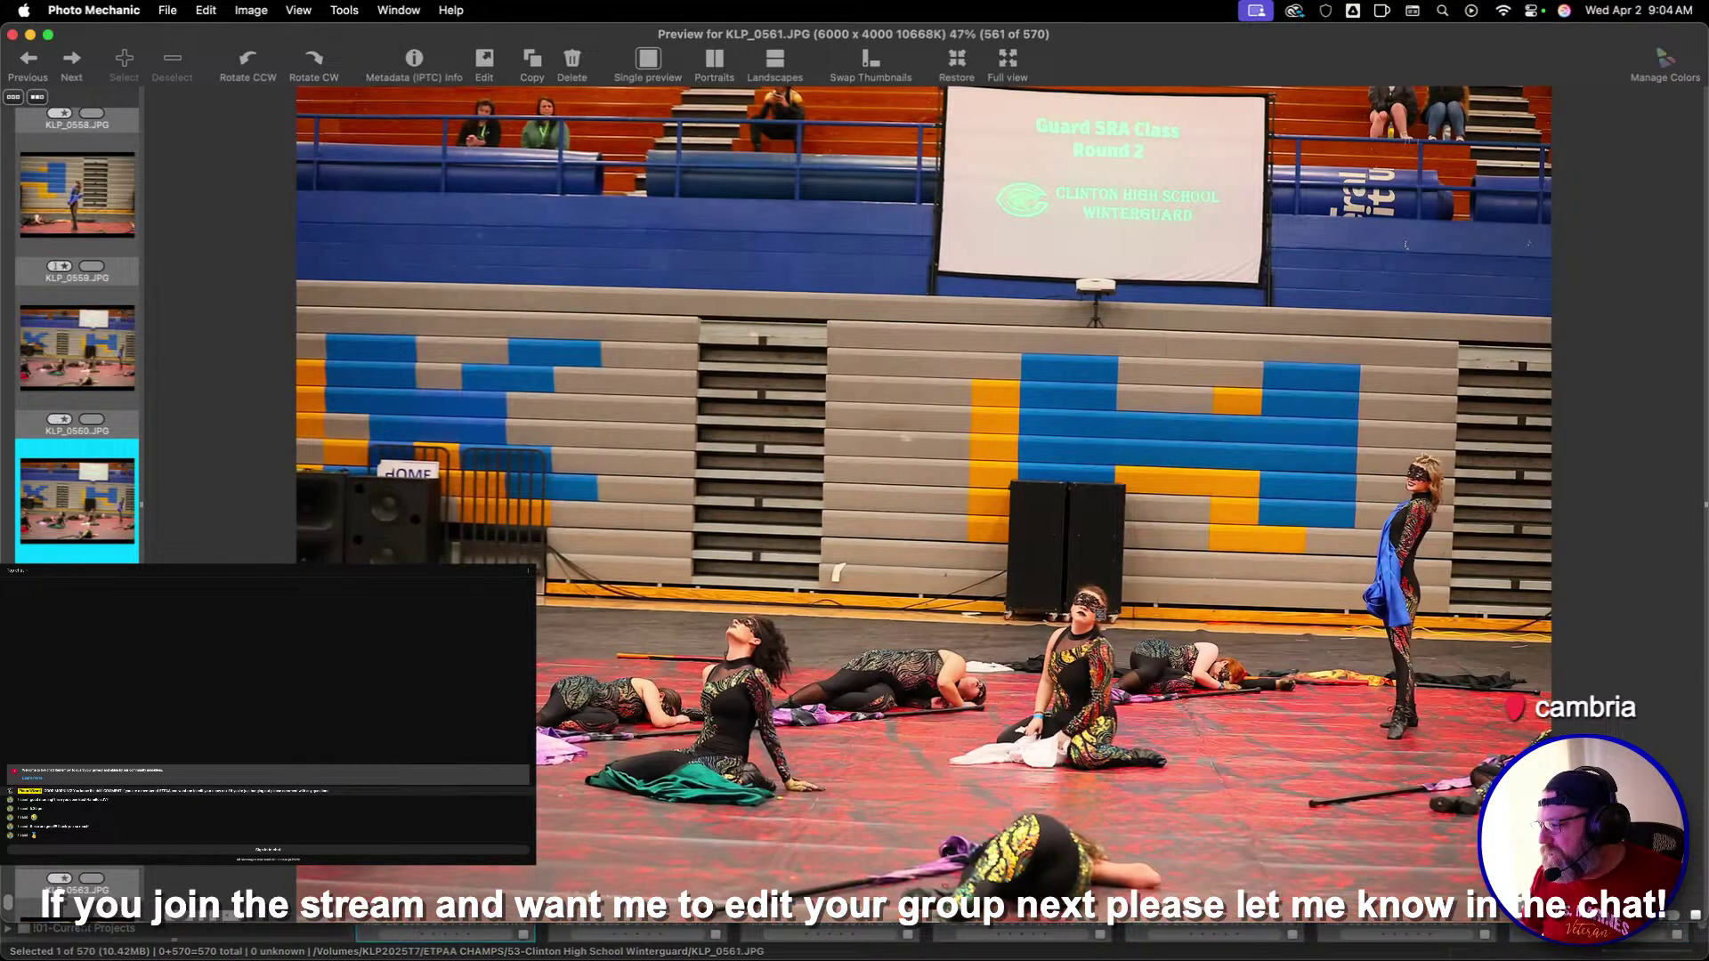
key("Right")
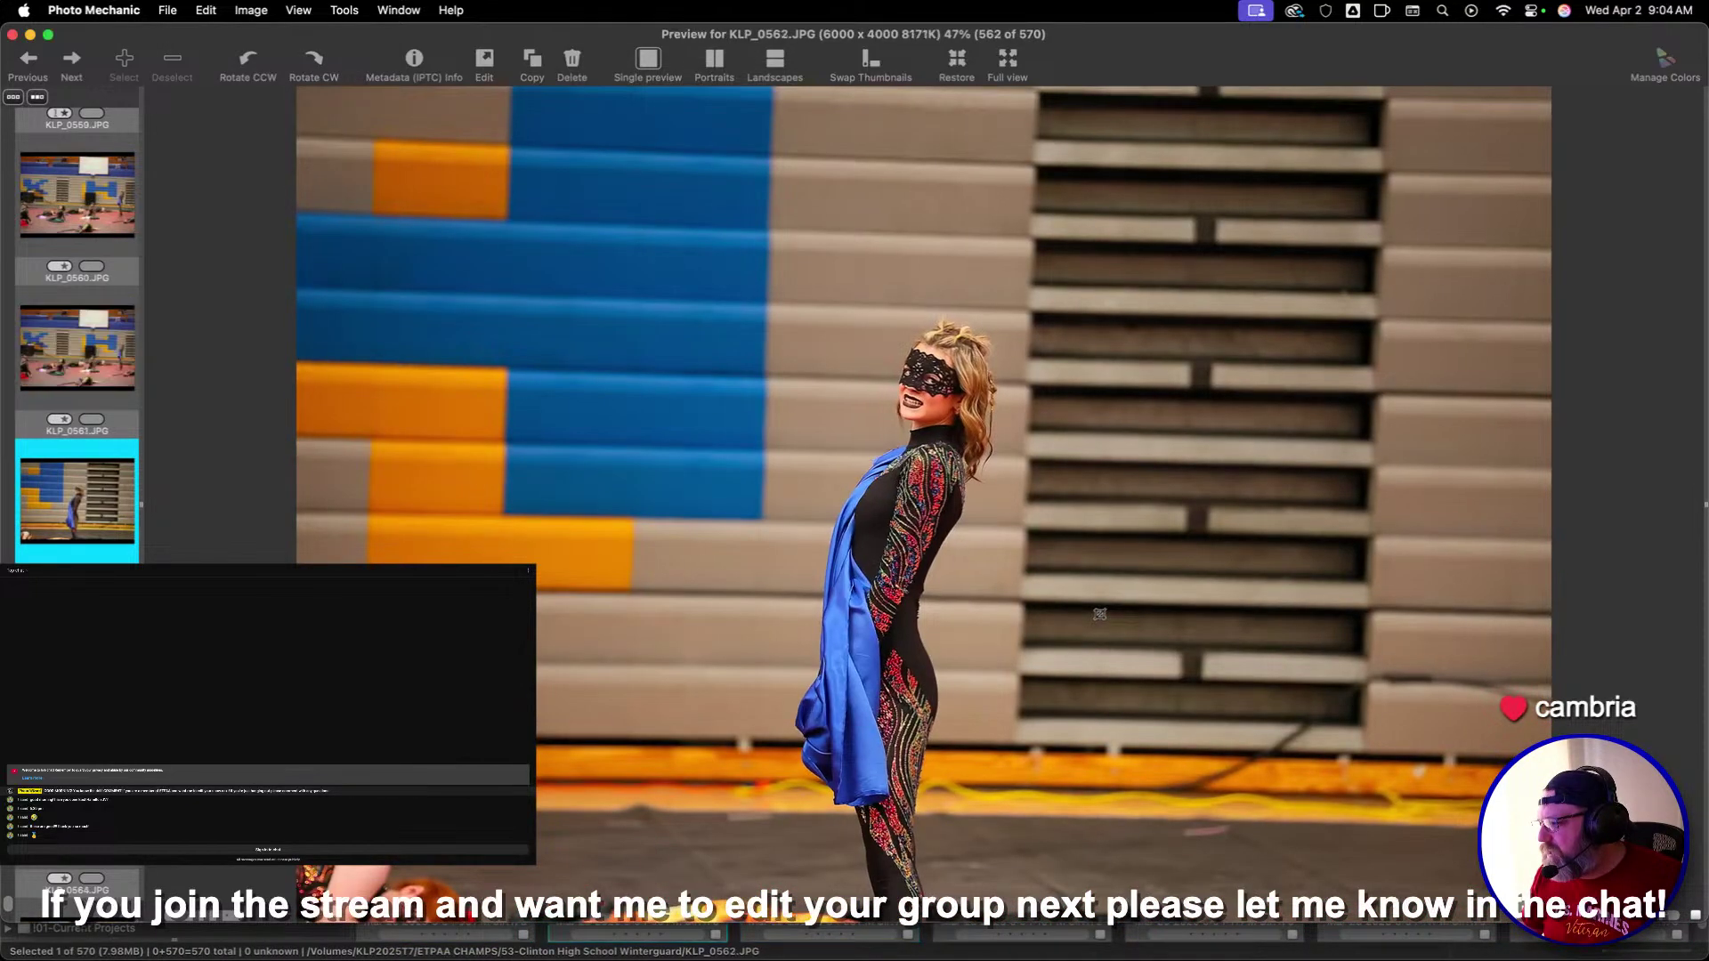
left_click_drag(582, 314, 1168, 650)
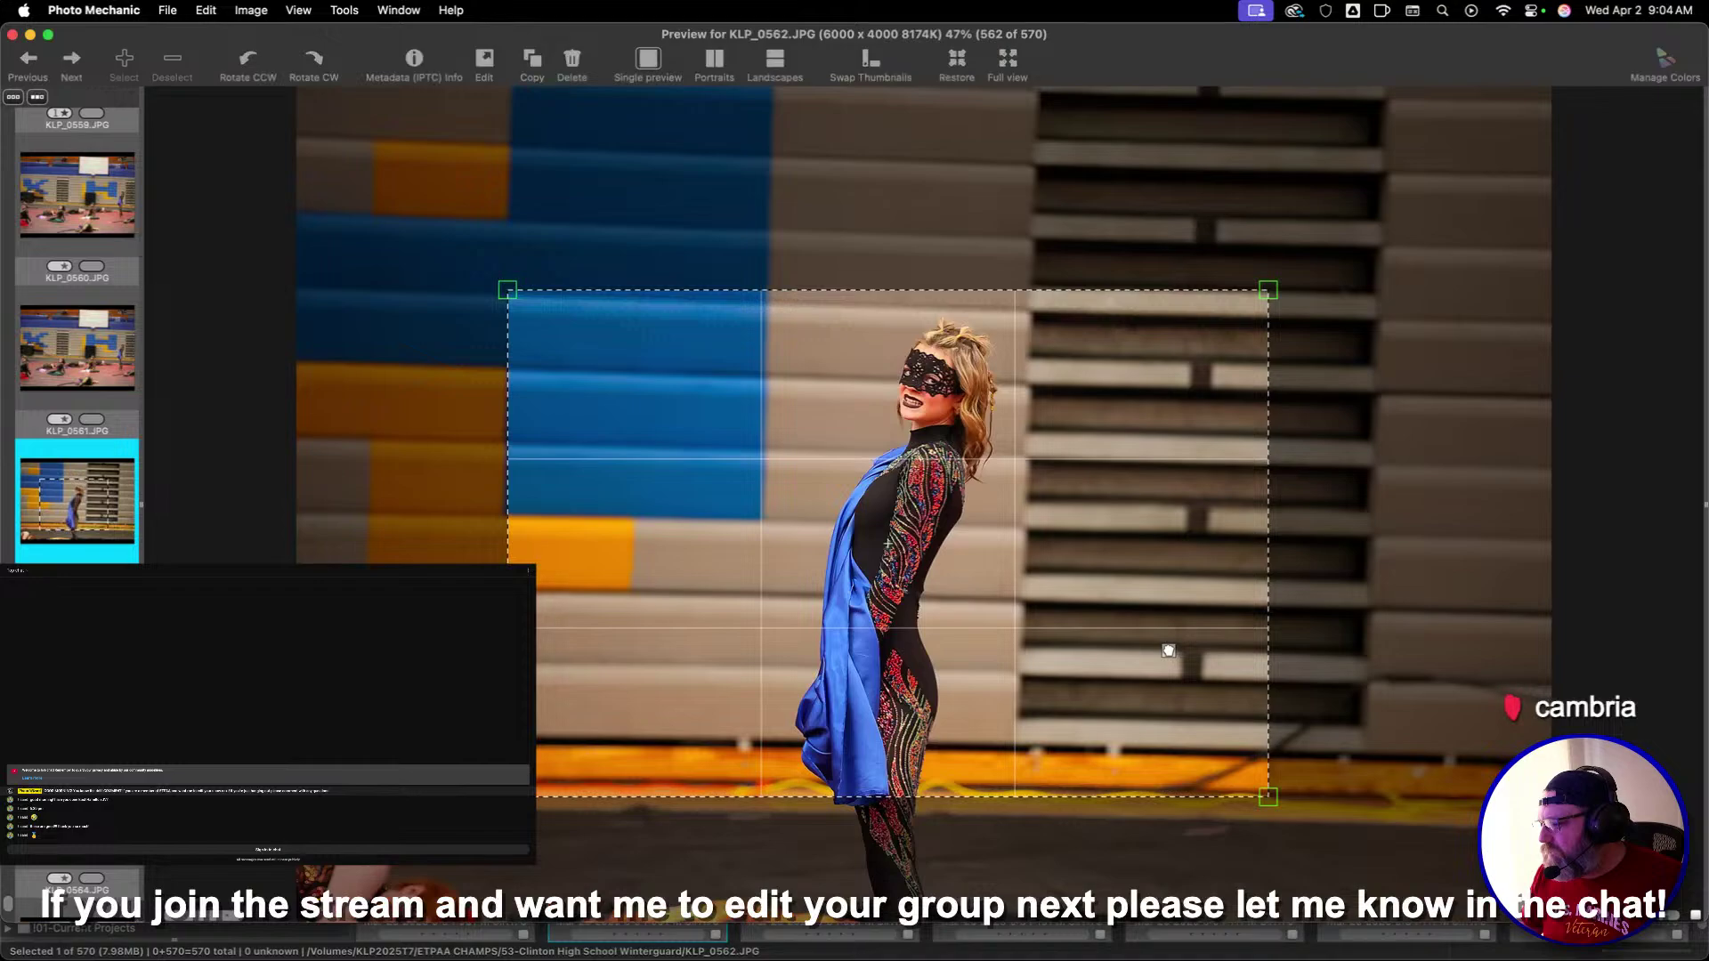
left_click_drag(1268, 796, 1335, 840)
left_click_drag(1213, 724, 1171, 718)
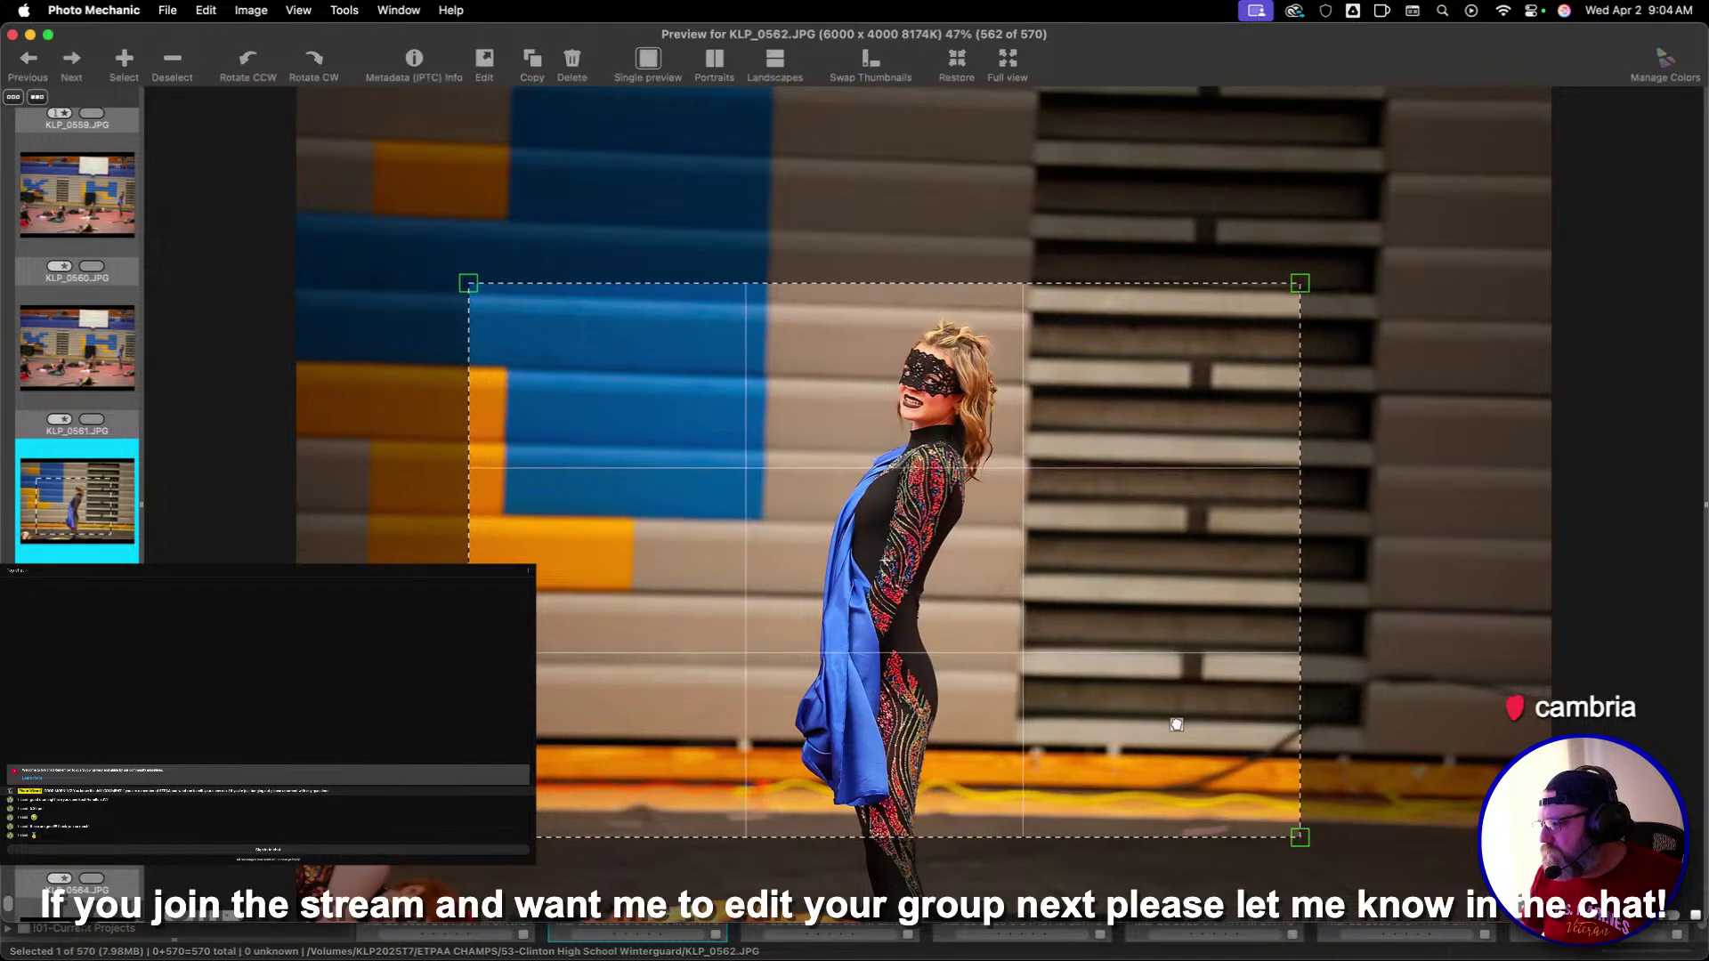
Crop KLP_0563 in portrait around the standing performer and KLP_0565 in landscape around the seated performer with the green scarf
key("Right")
left_click_drag(641, 200, 1151, 842)
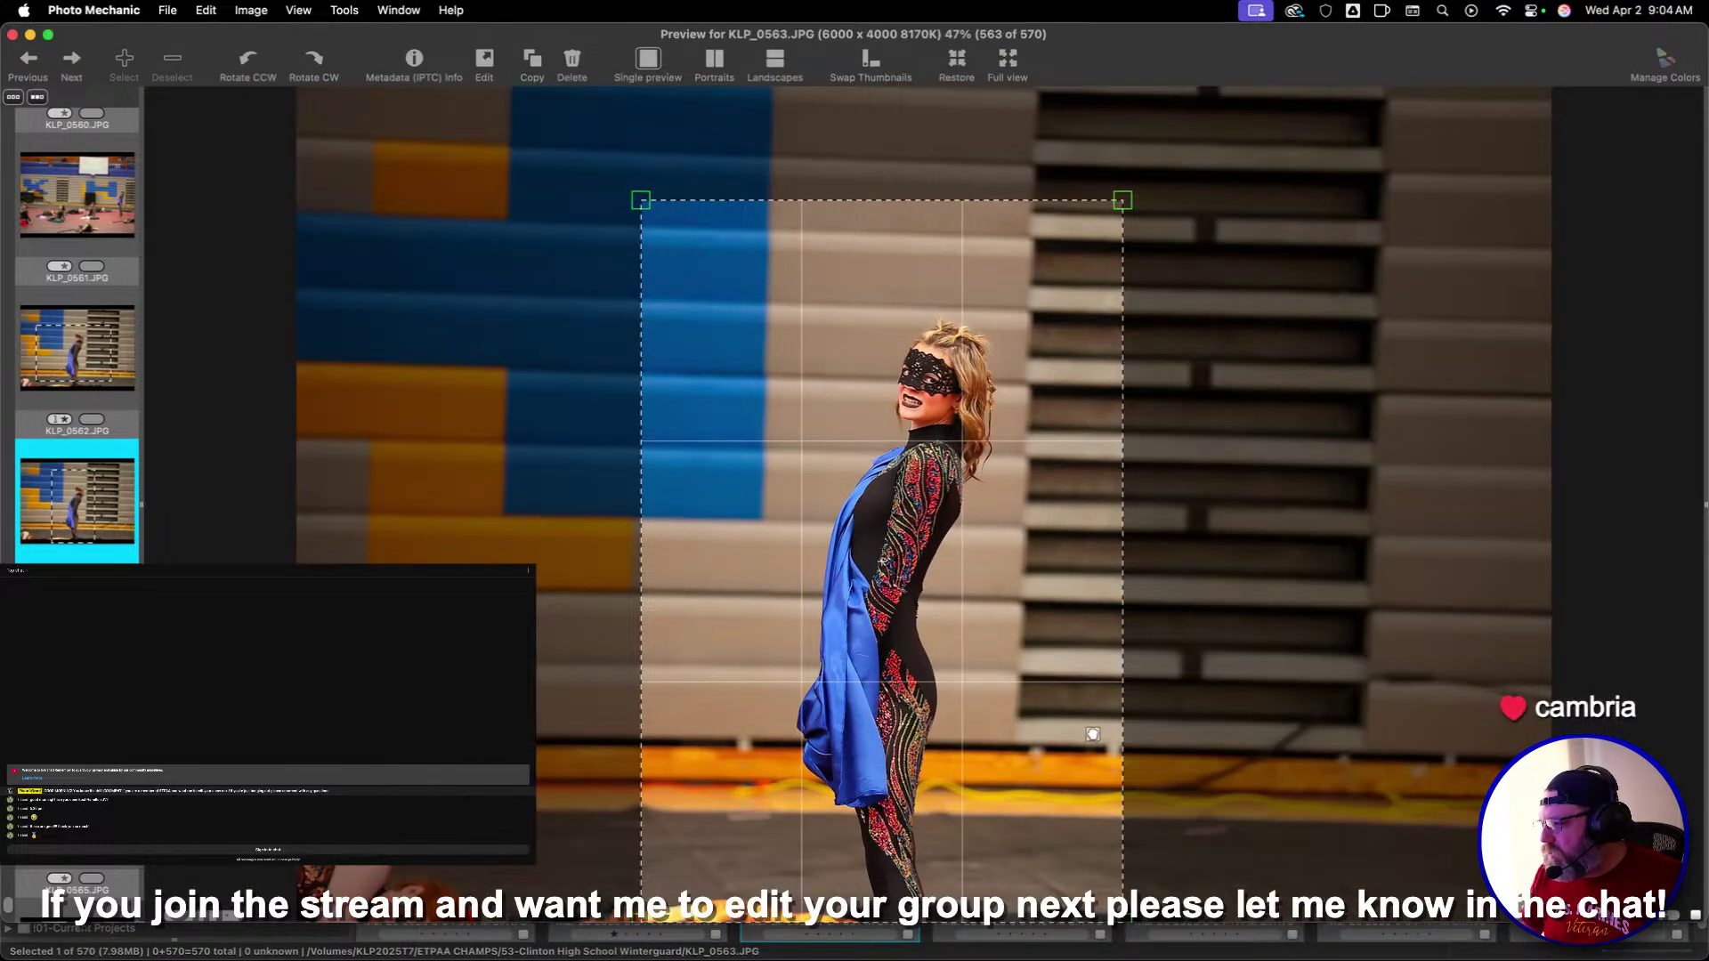
key("Right")
key("Right")
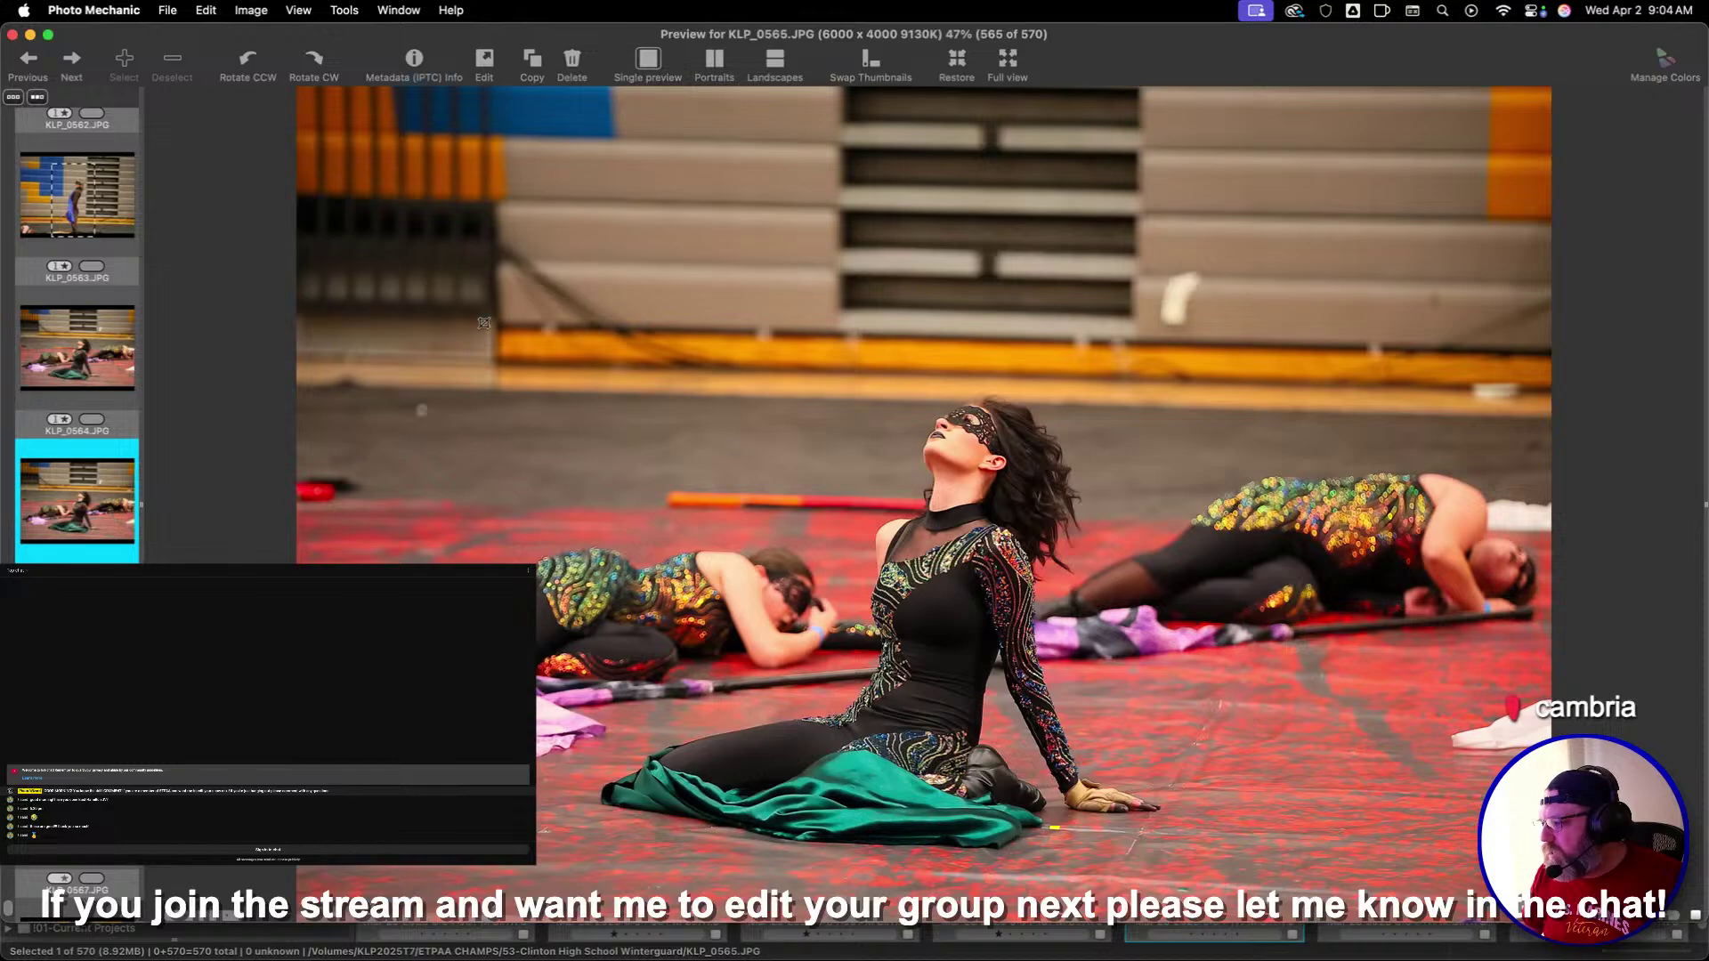
left_click_drag(435, 301, 1309, 885)
Review the last frames through KLP_0570, cropping KLP_0567 and KLP_0569 in landscape around the kneeling performers
key("Right")
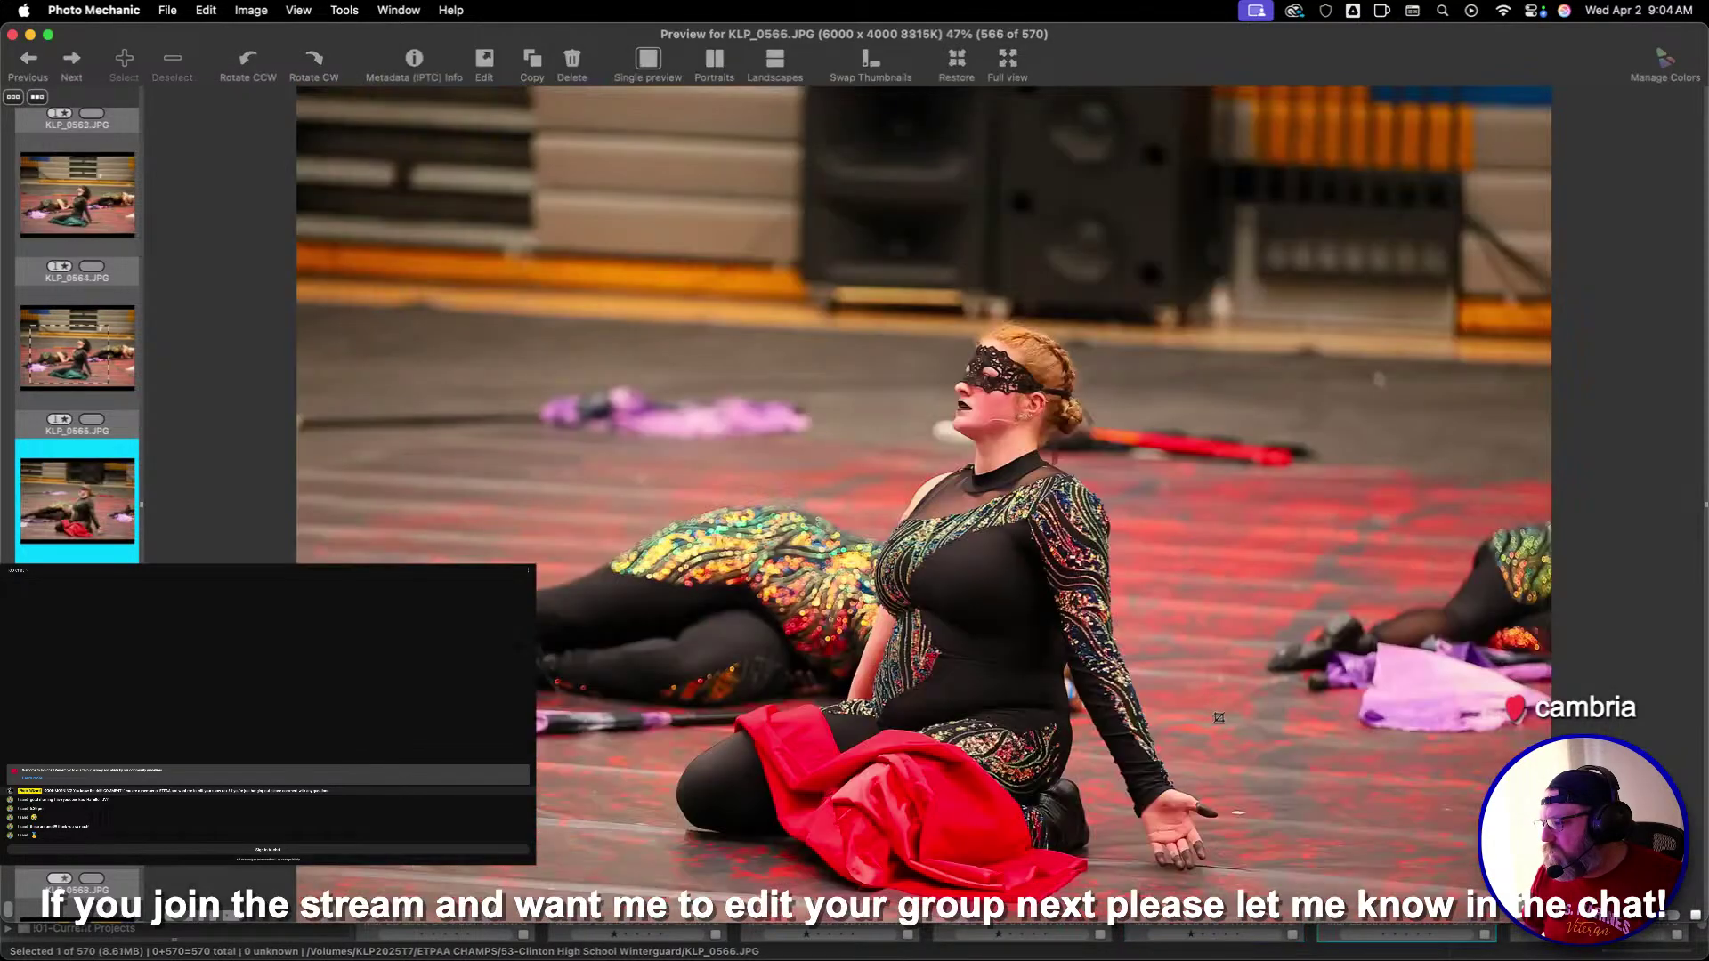
key("Right")
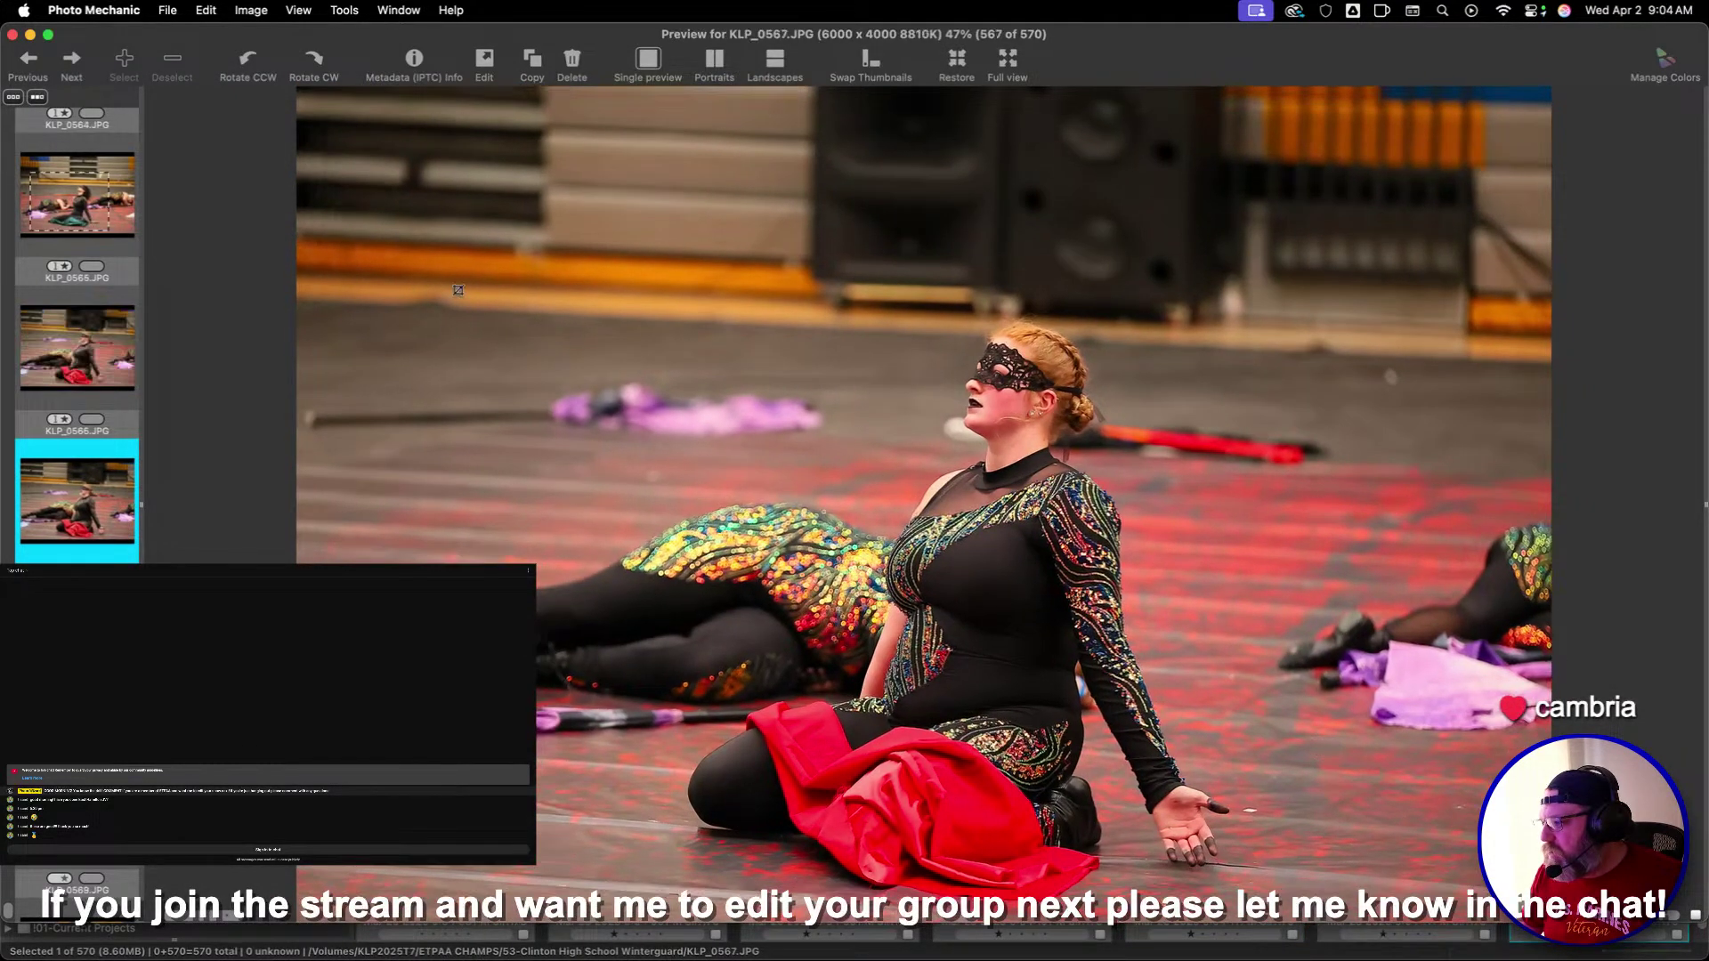
key("Right")
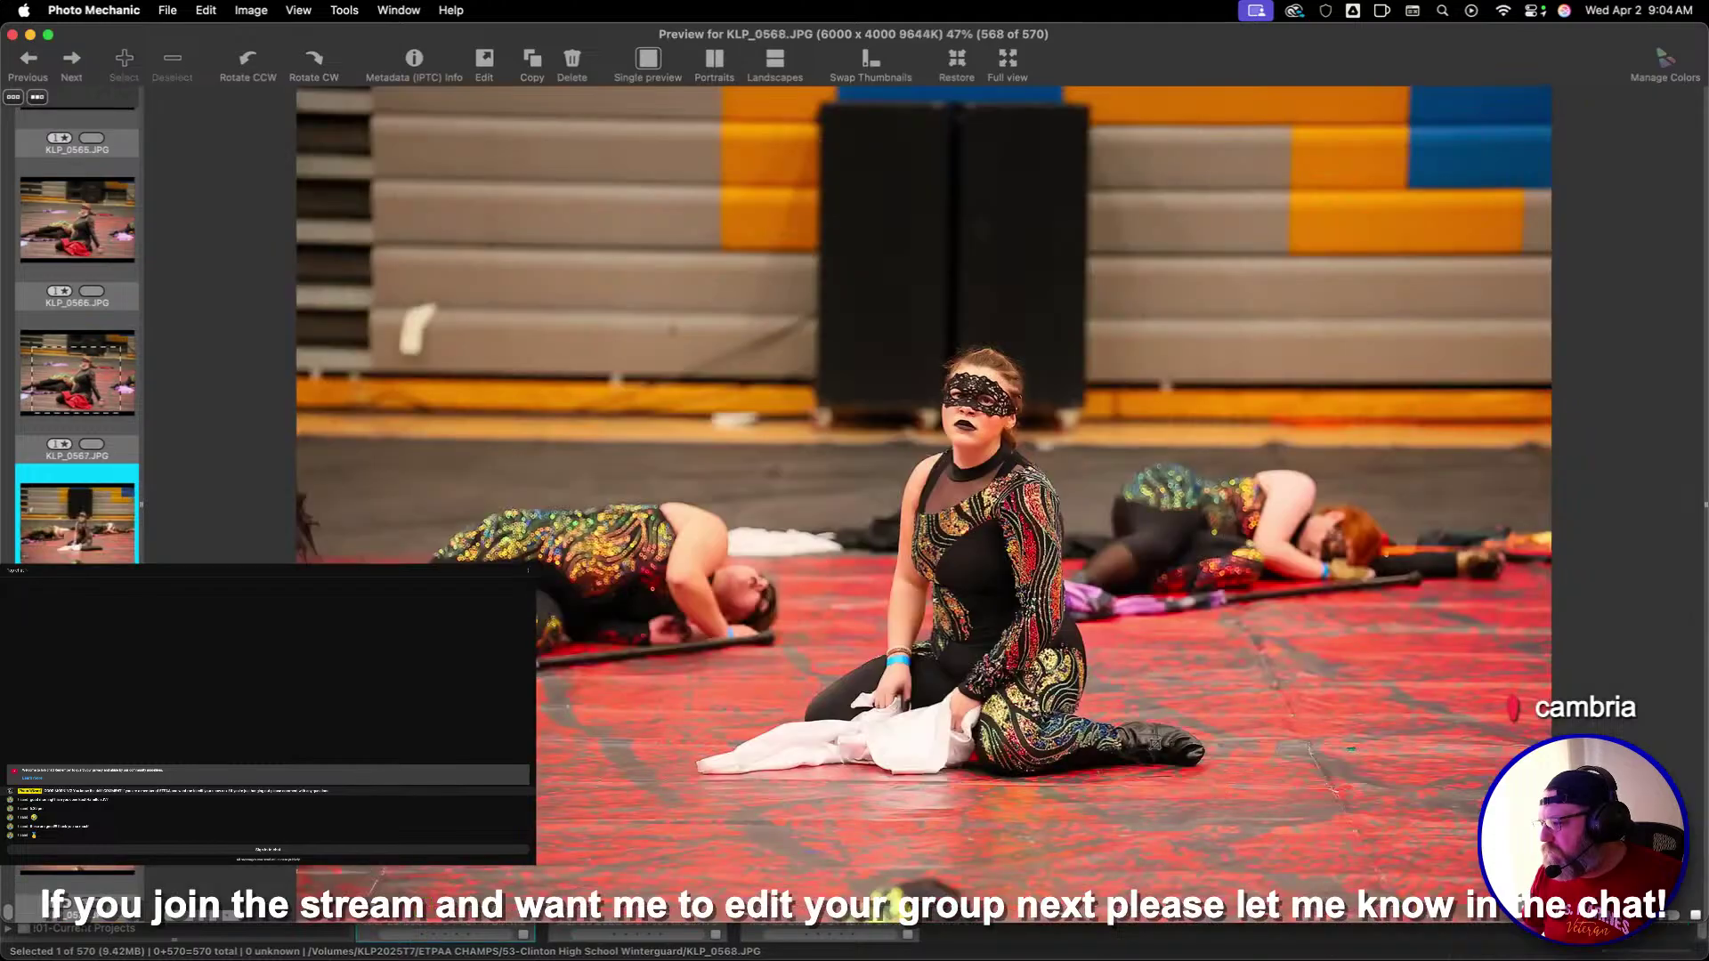
key("Right")
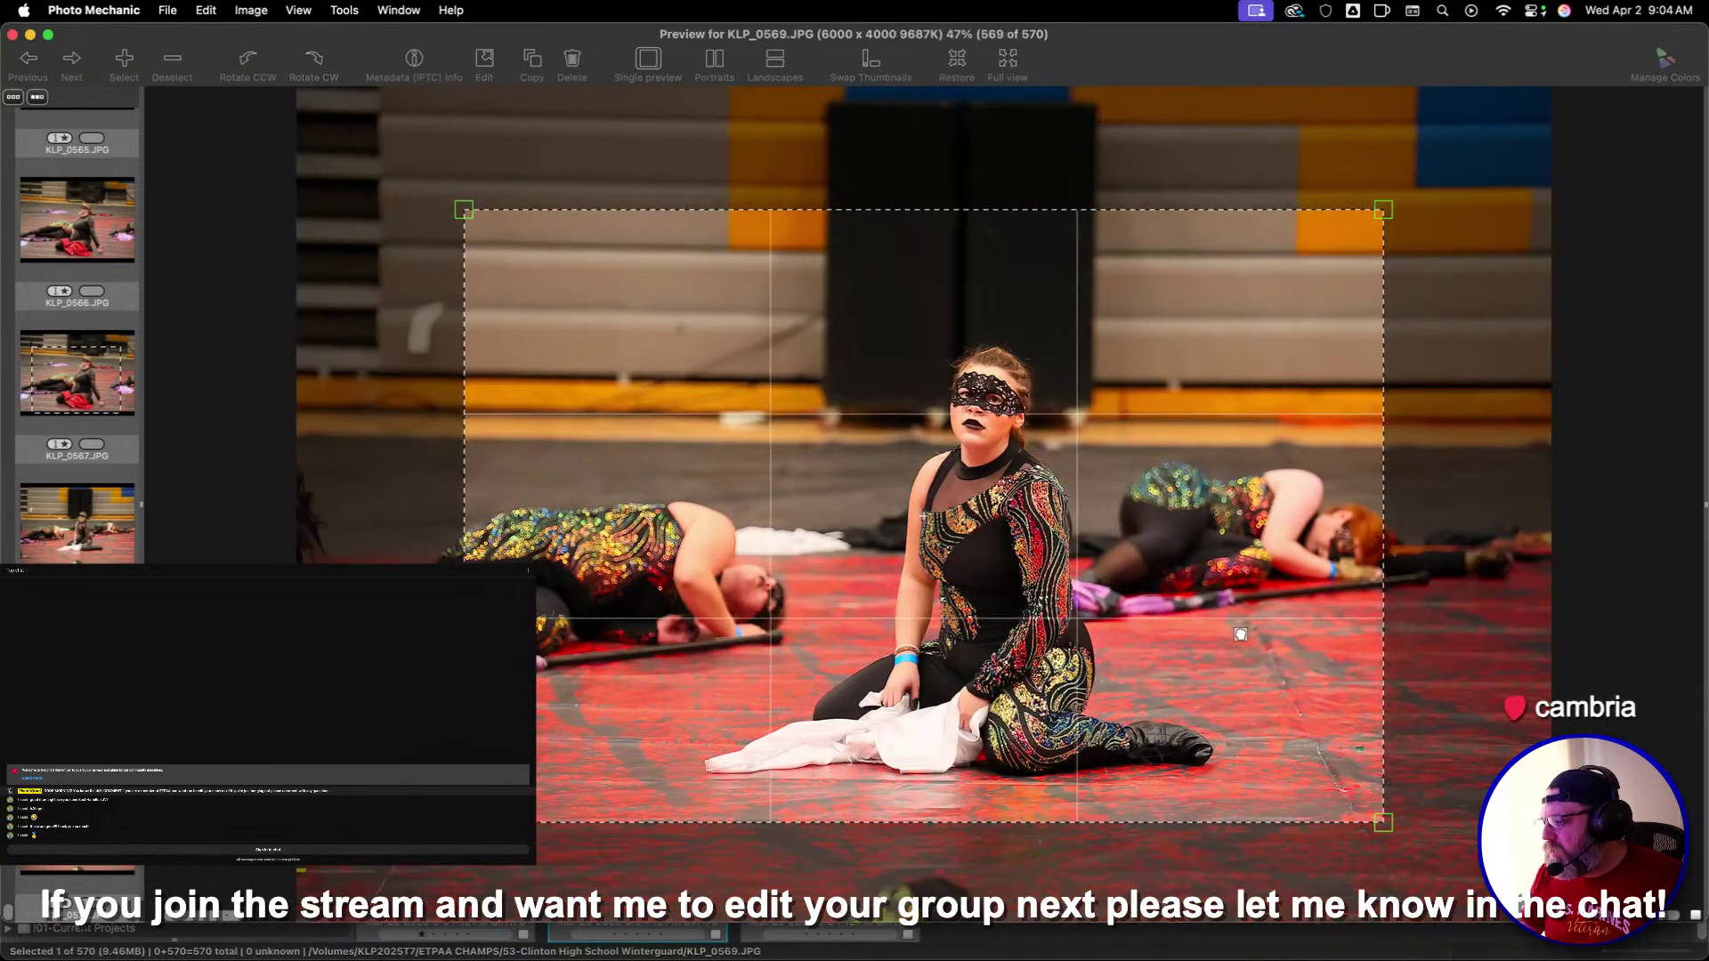
key("Right")
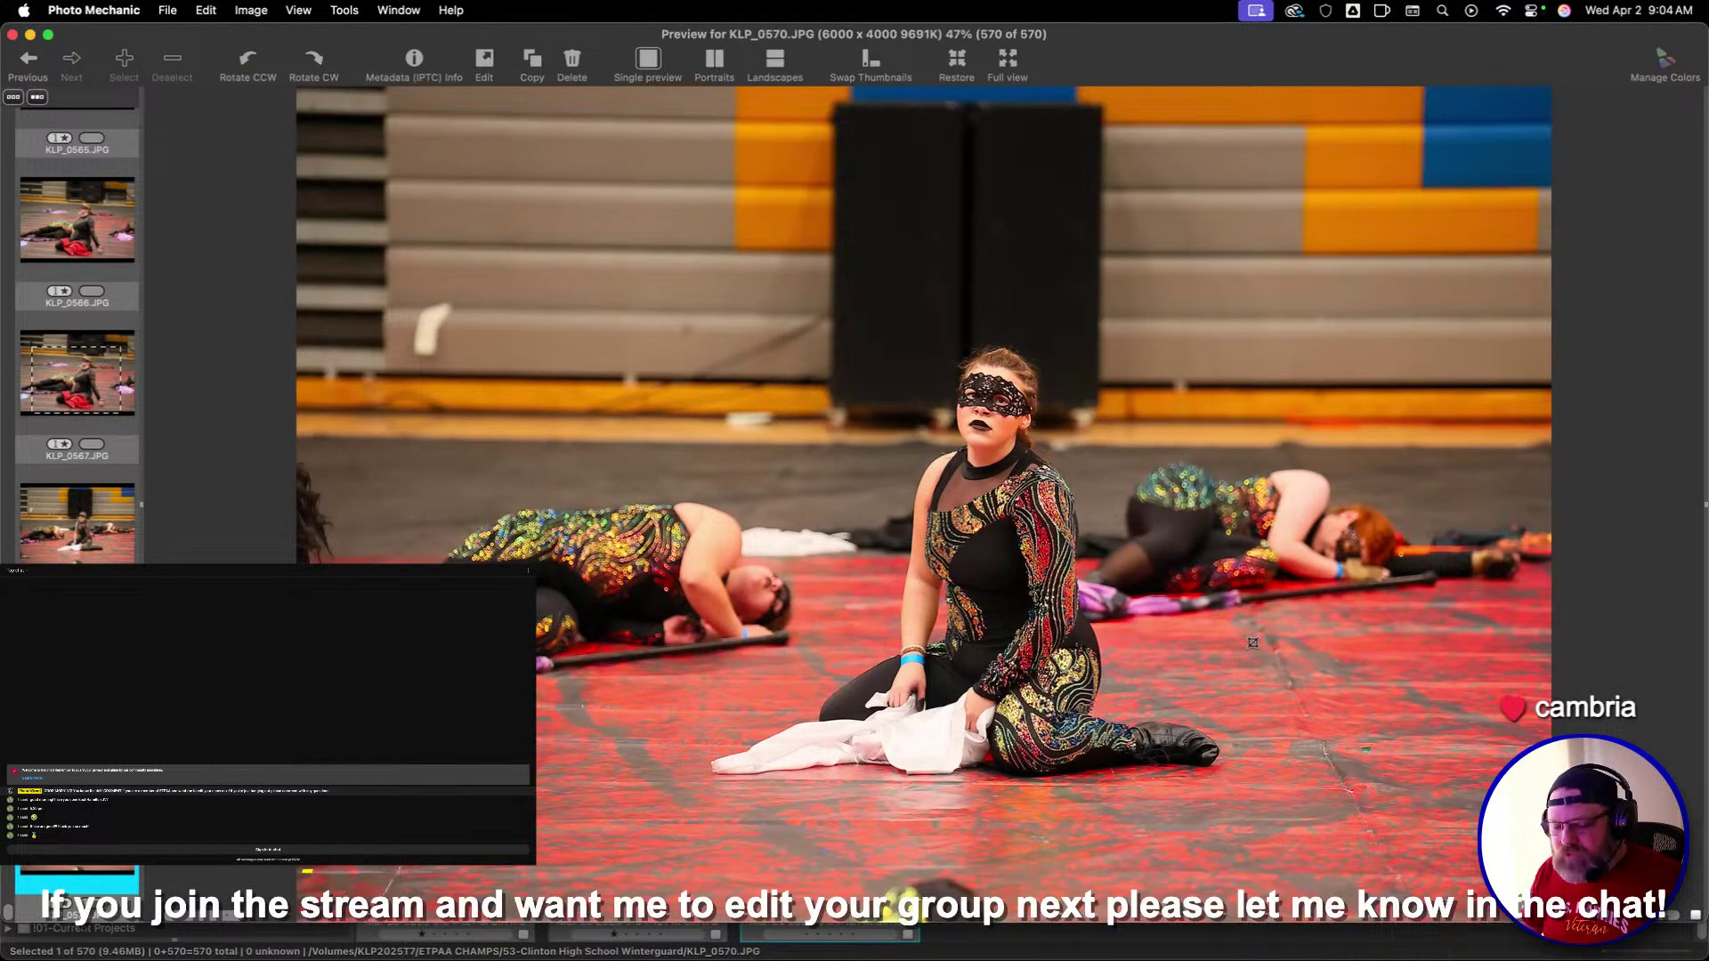
Return to the contact sheet and filter it to show only the two-star photos
key("Escape")
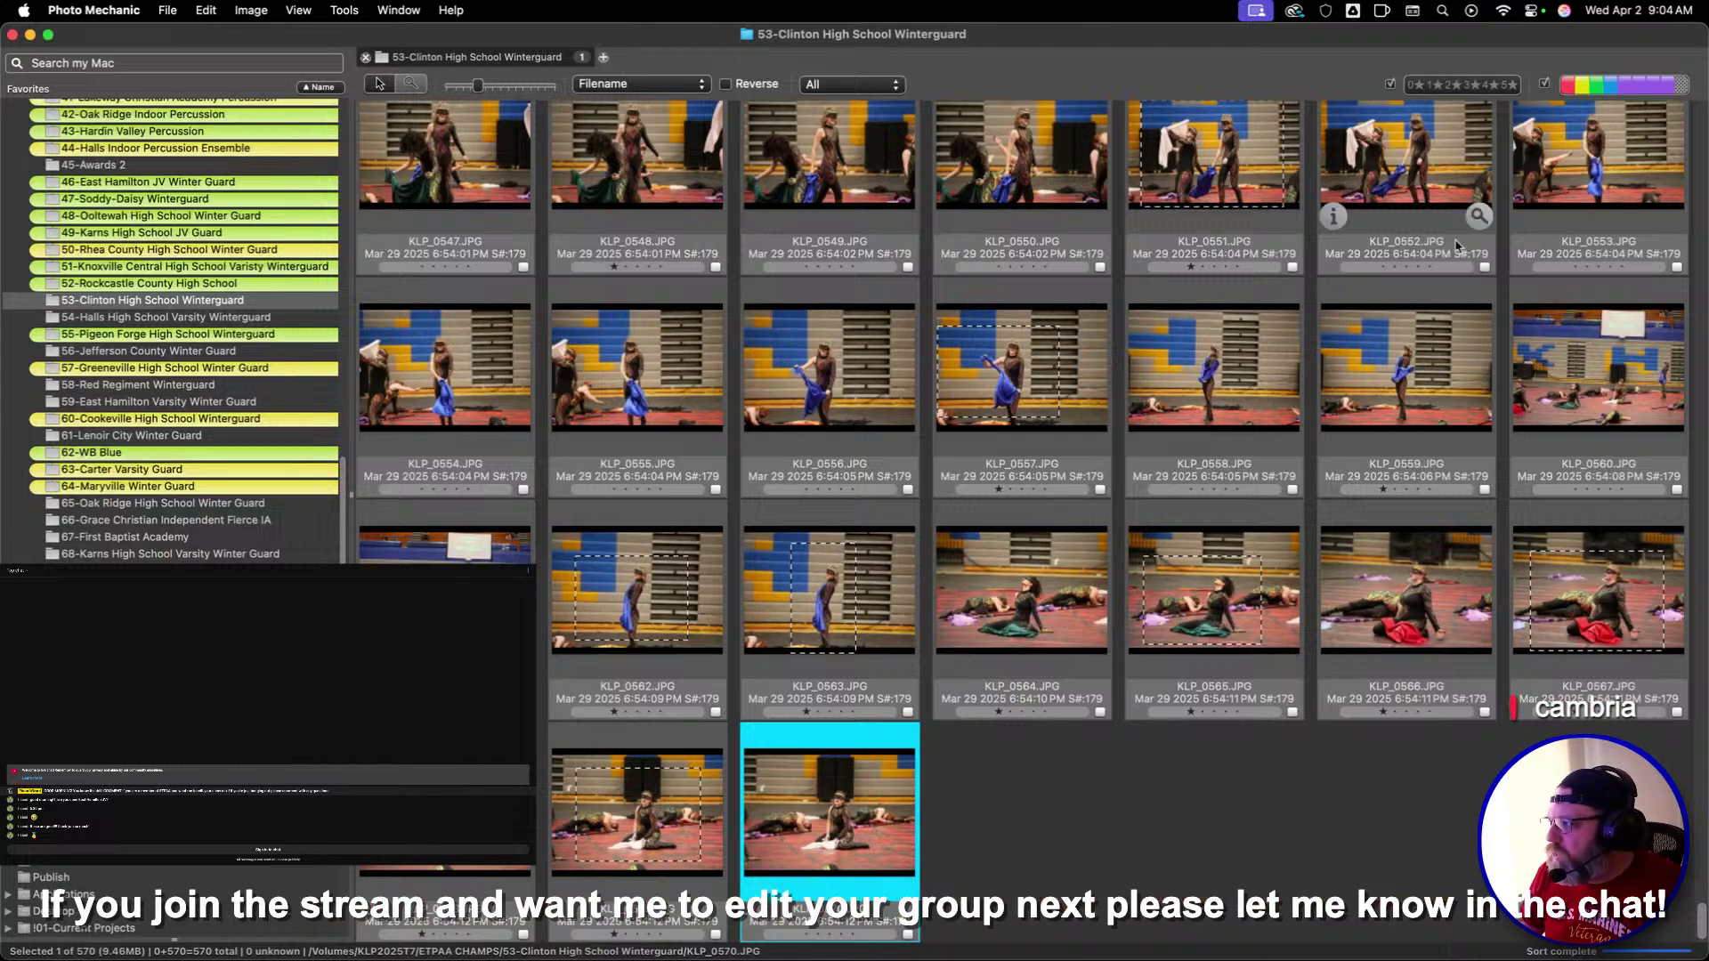
left_click(1436, 85)
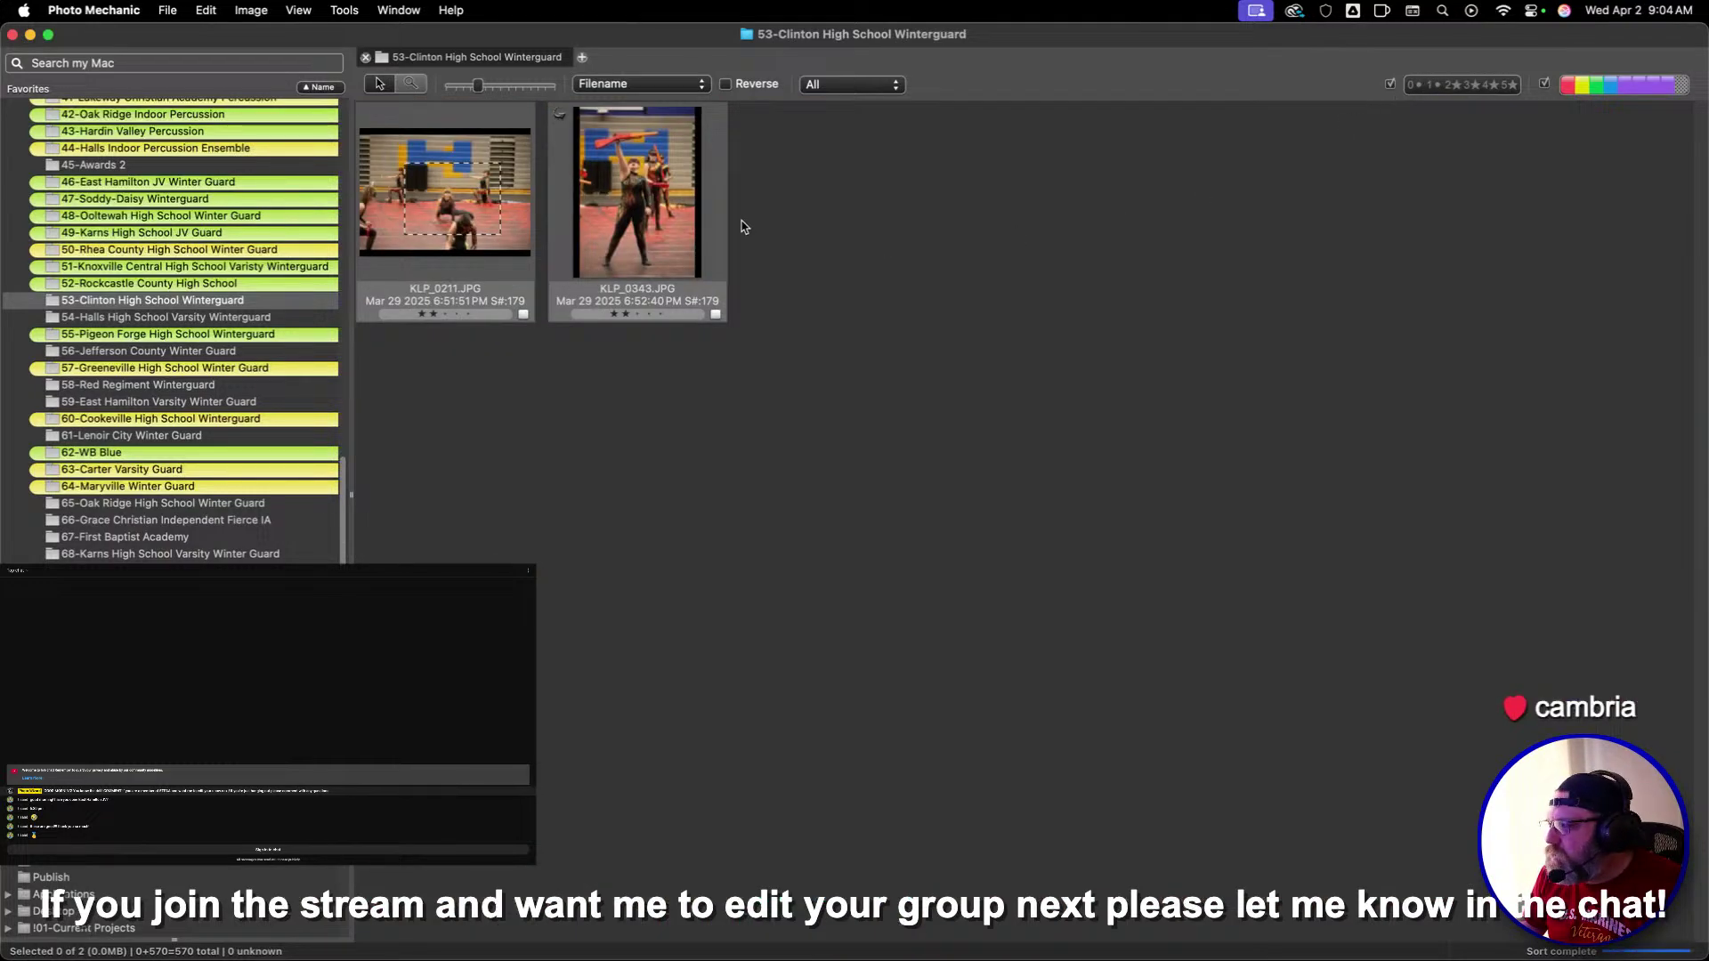
Close the current contact sheet and give the 53-Clinton High School Winterguard folder a green color label
key("super+w")
right_click(310, 304)
mouse_move(345, 311)
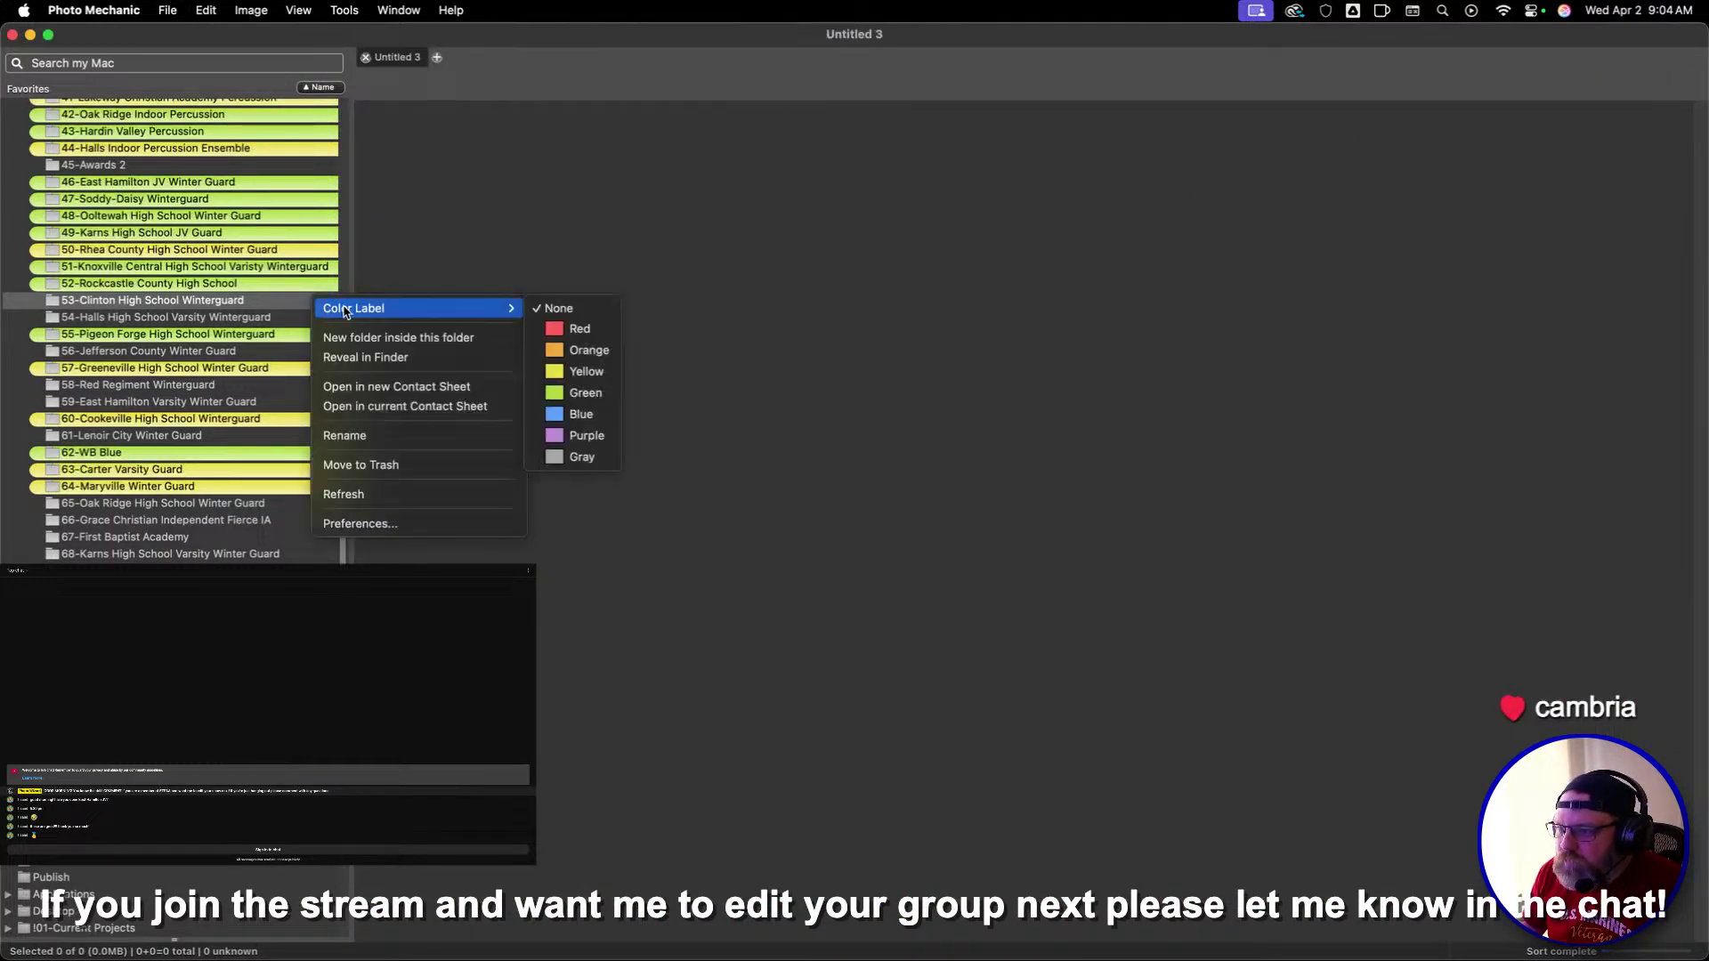
left_click(586, 393)
Open the 54-Halls High School Varsity Winterguard folder, preview its photos from KLP_0001, and mark the keepers through KLP_0006
key("Down")
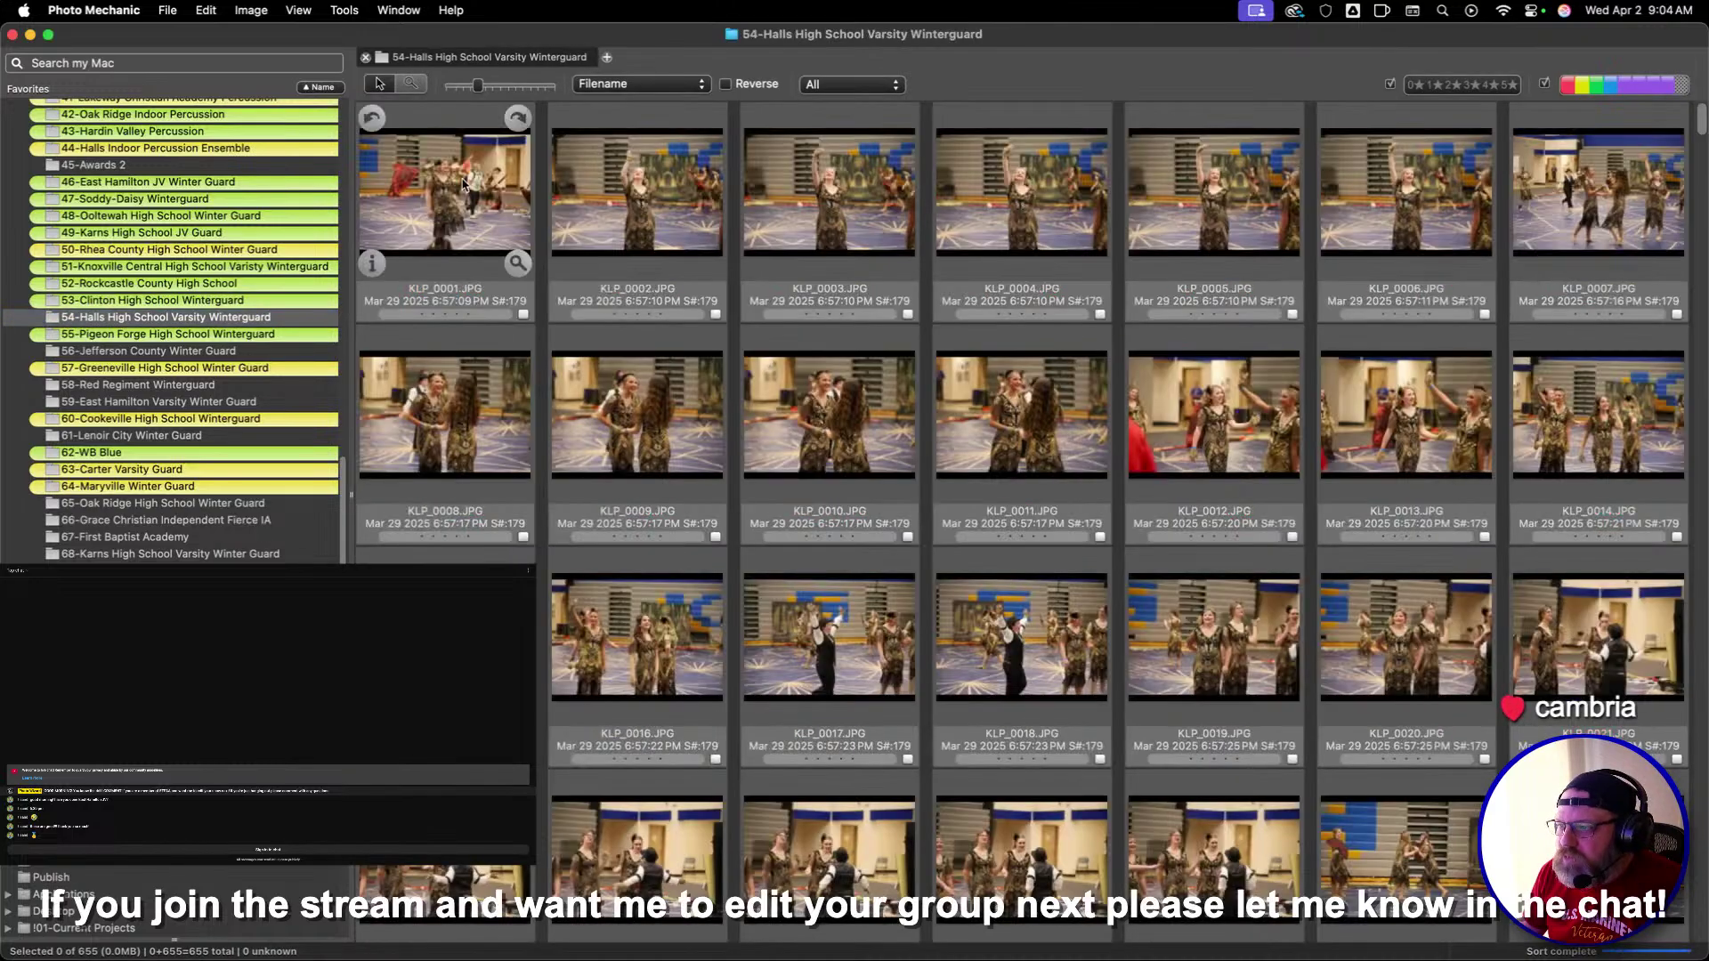
double_click(463, 185)
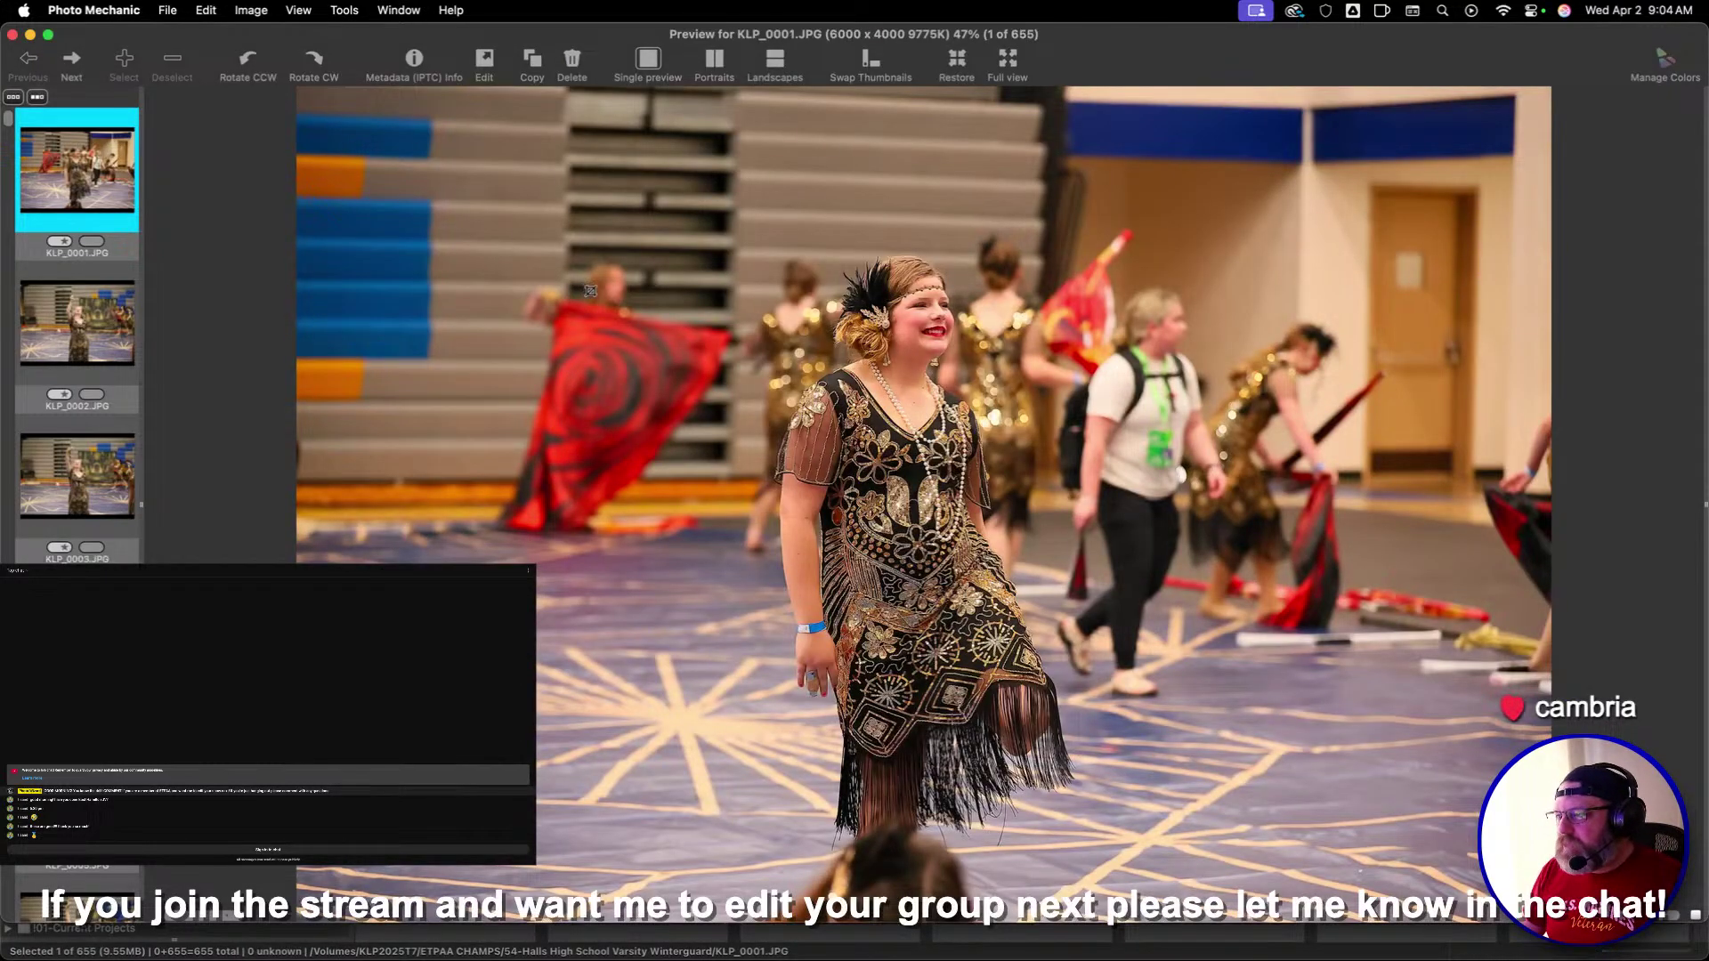
key("1")
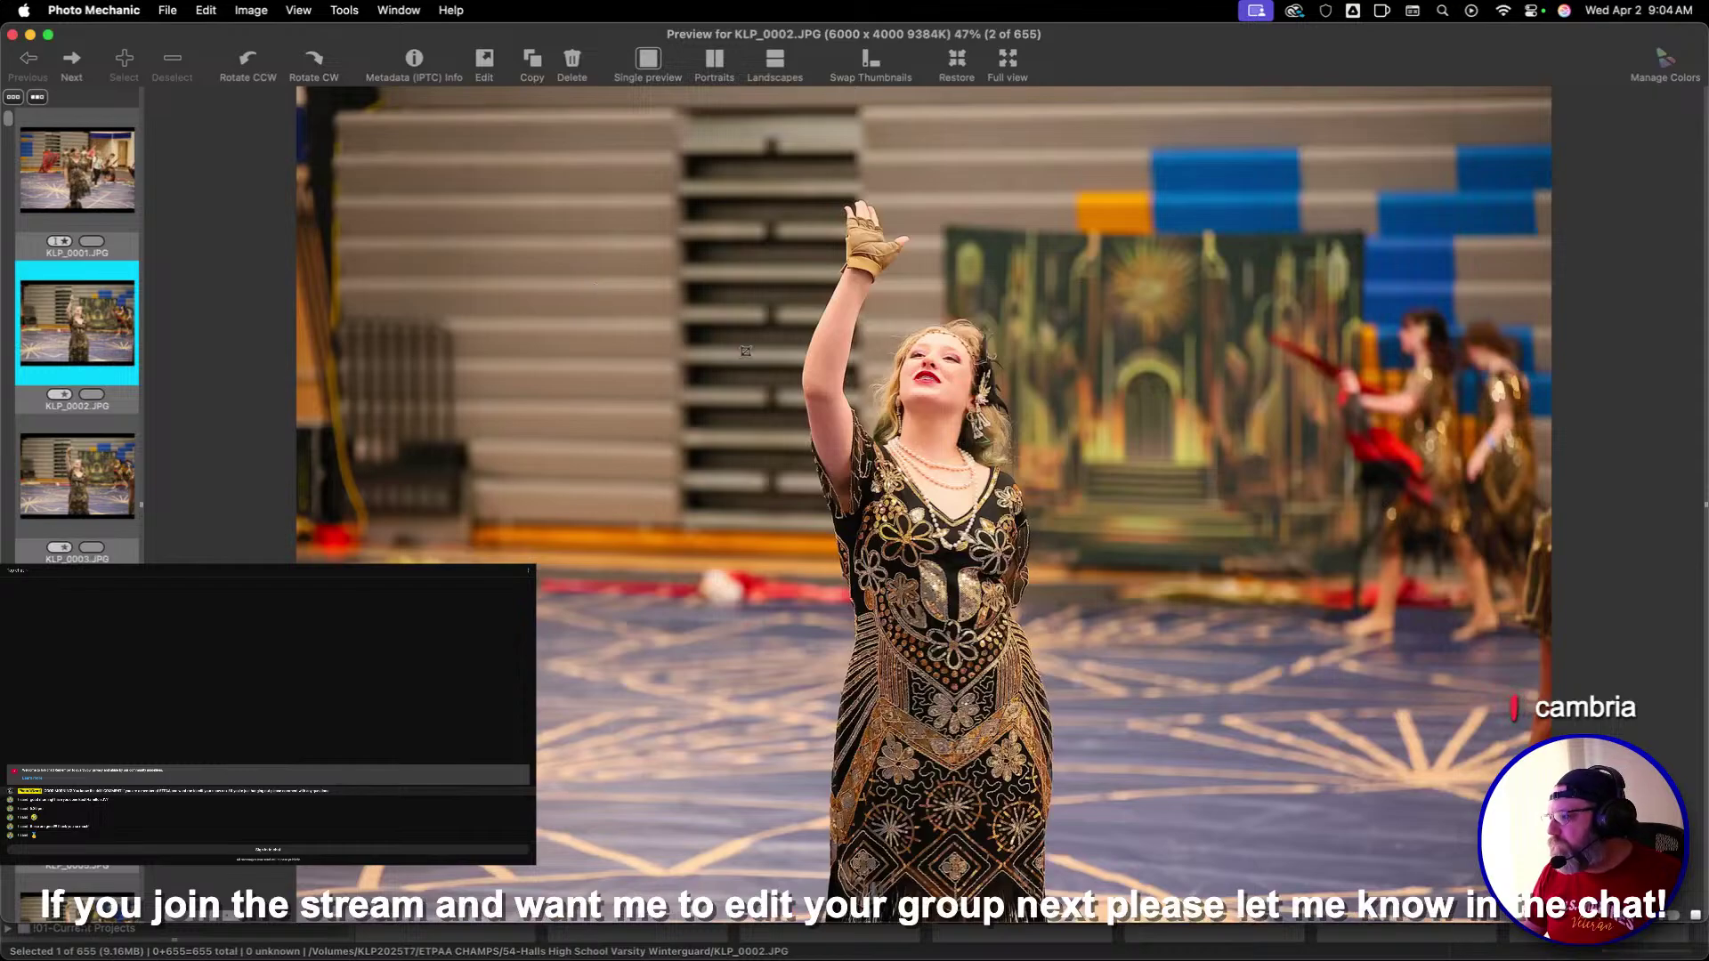
key("1")
key("Right")
key("Right")
key("Right")
key("Right")
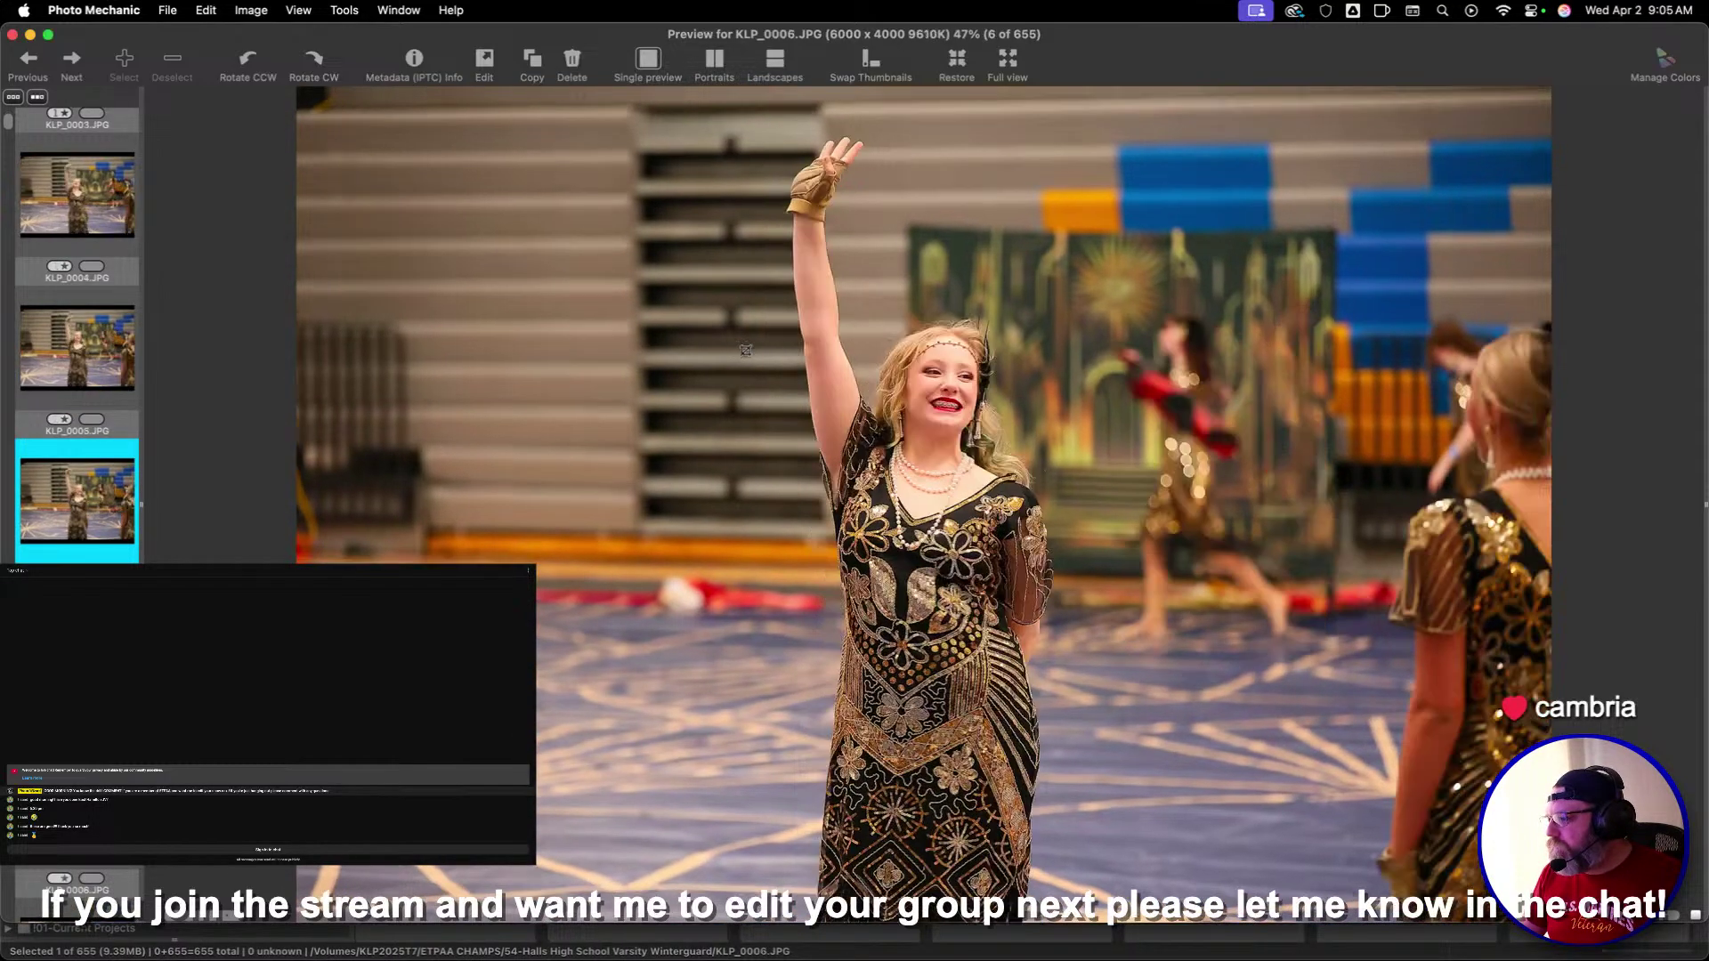
key("1")
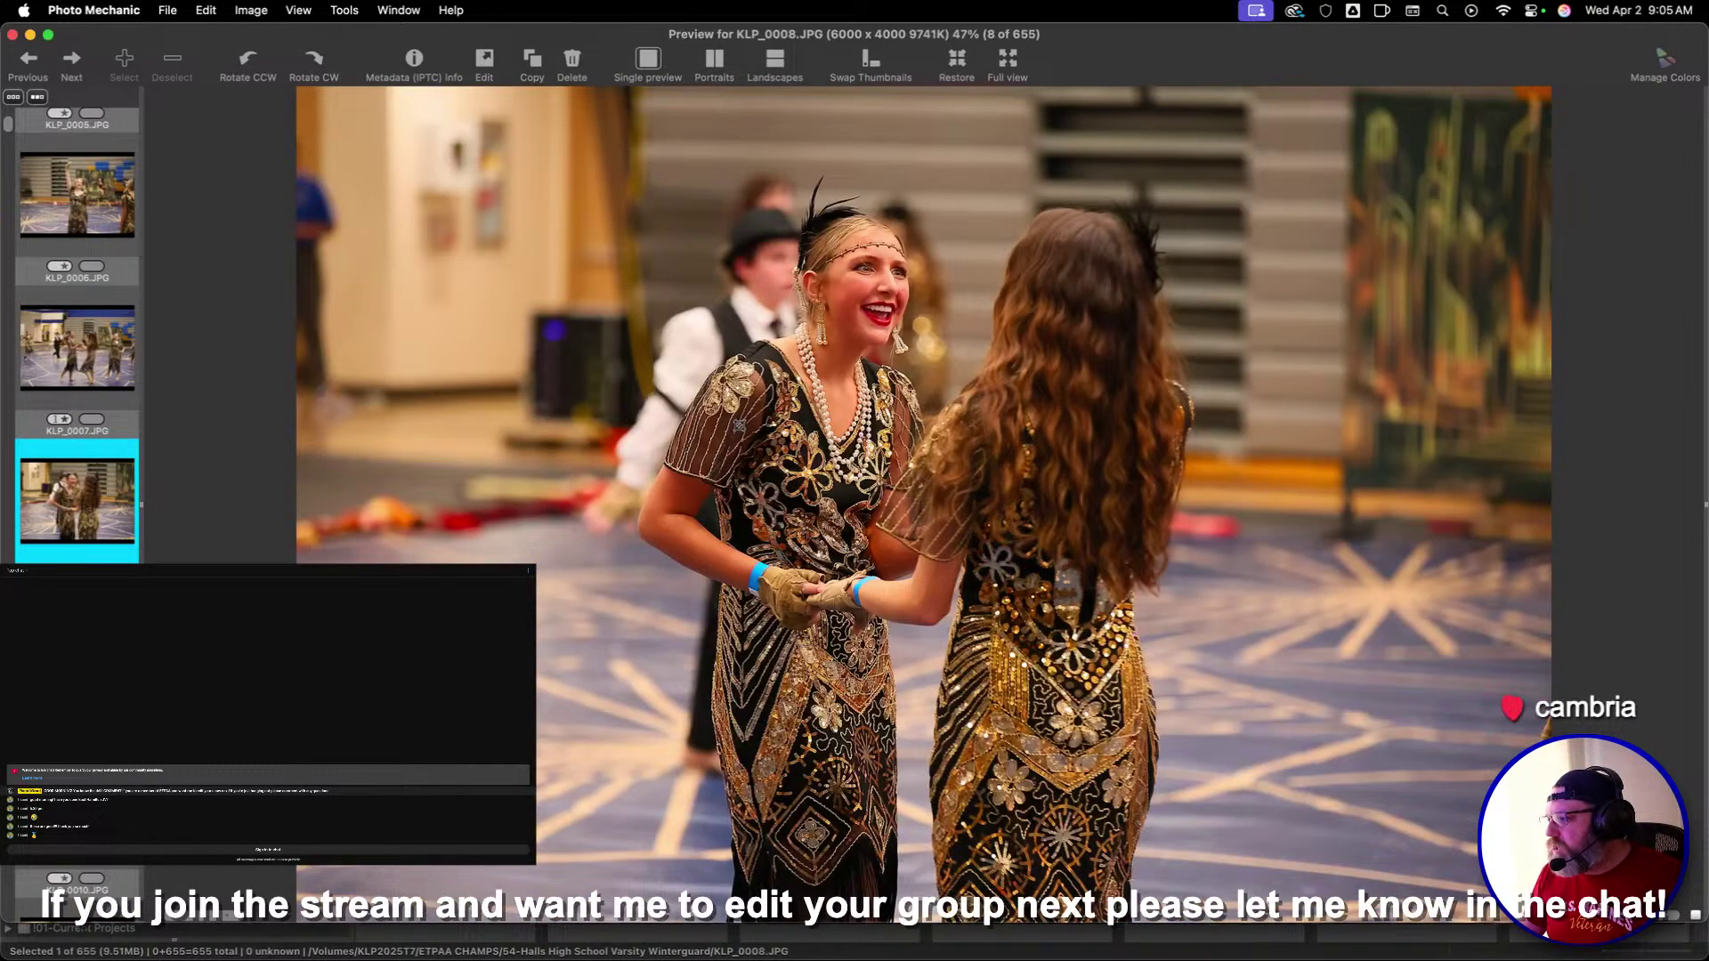
Review the frames up to KLP_0017, marking KLP_0012 as a keeper and cropping KLP_0014 in landscape around the group of performers
key("Right")
key("Right")
key("Right")
key("Right")
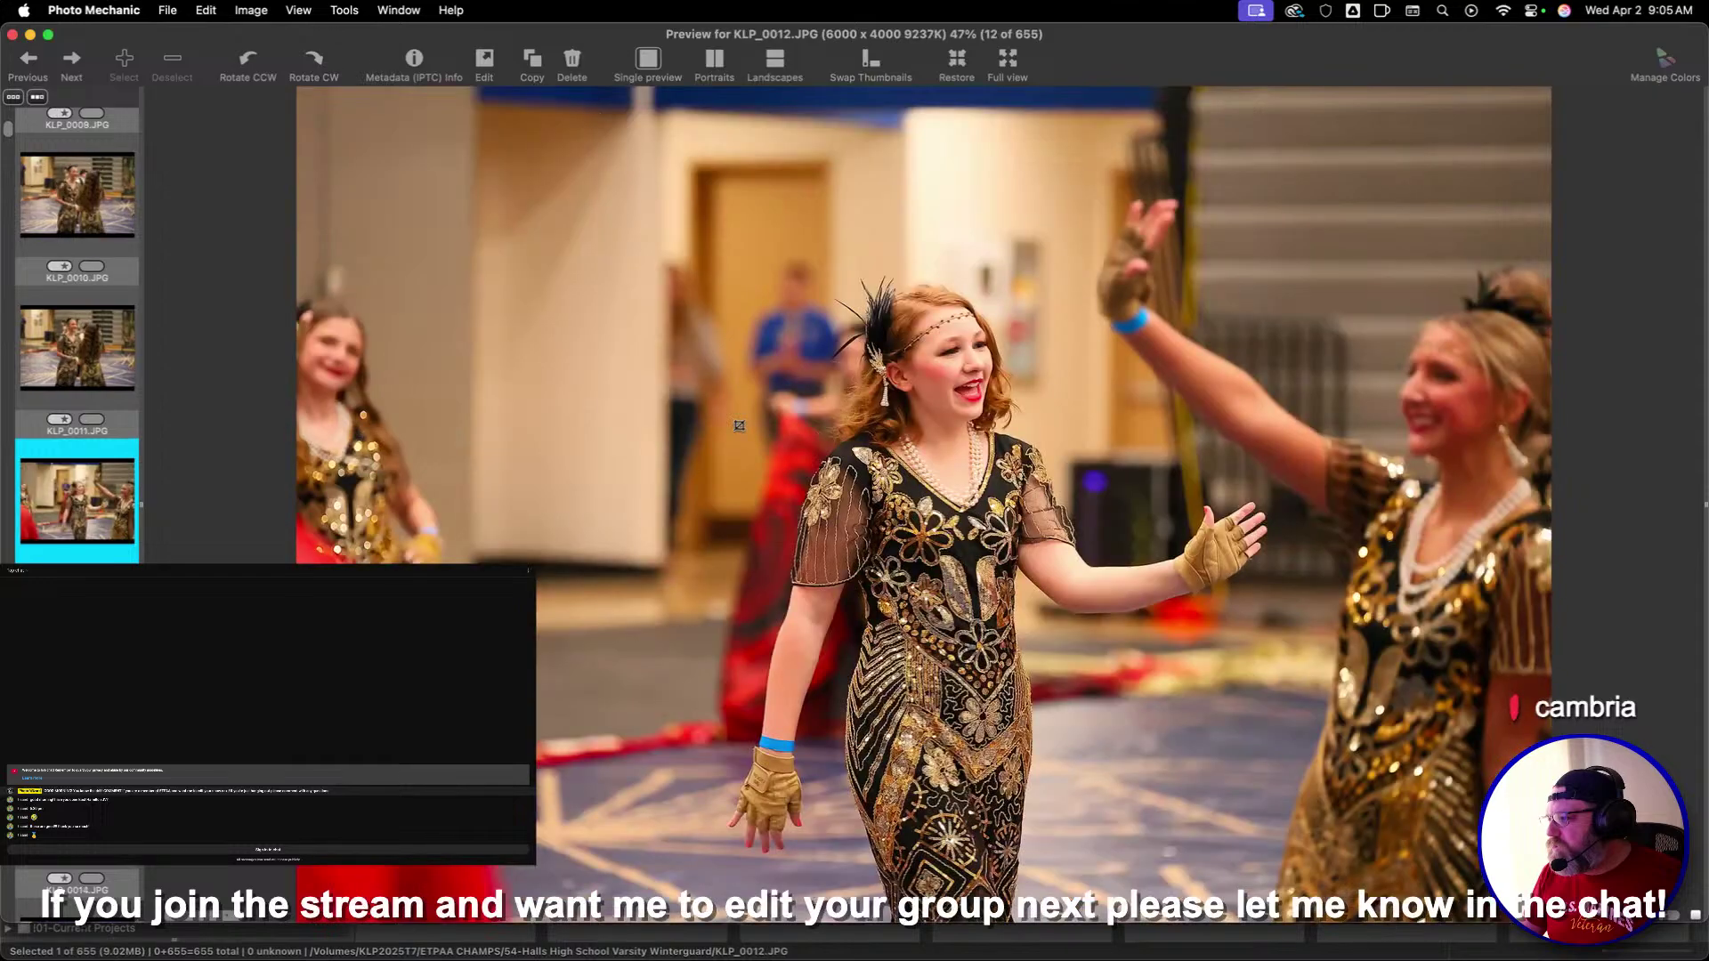
key("Right")
key("Left")
key("1")
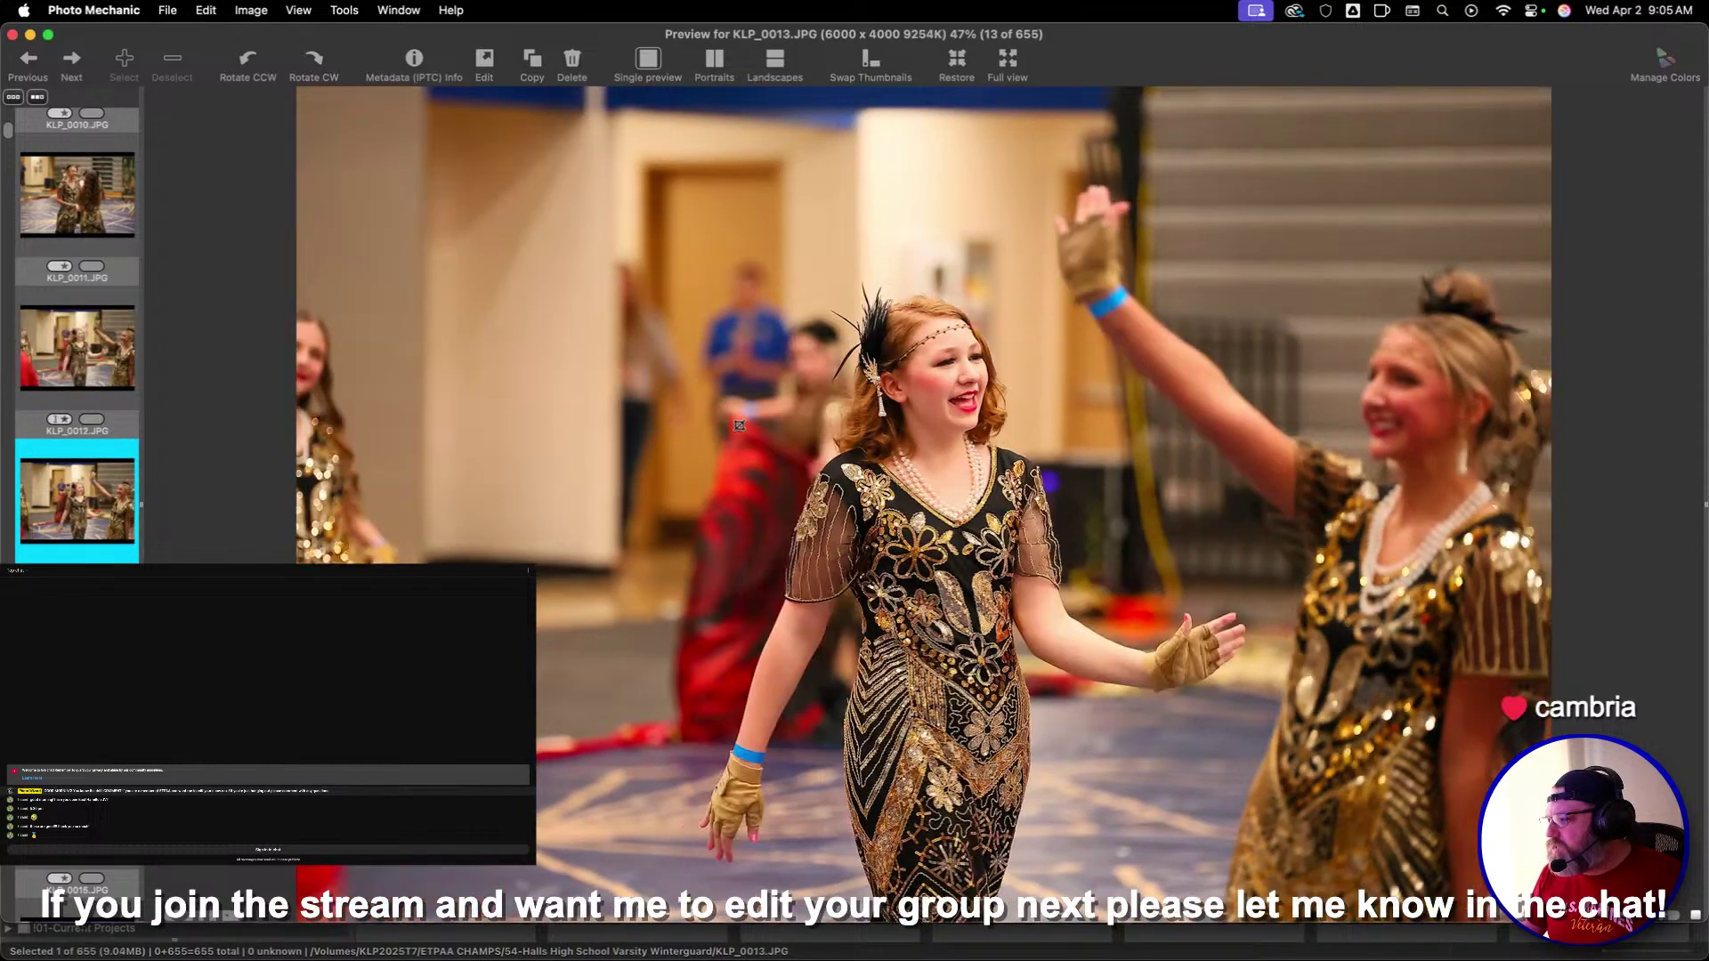
key("Right")
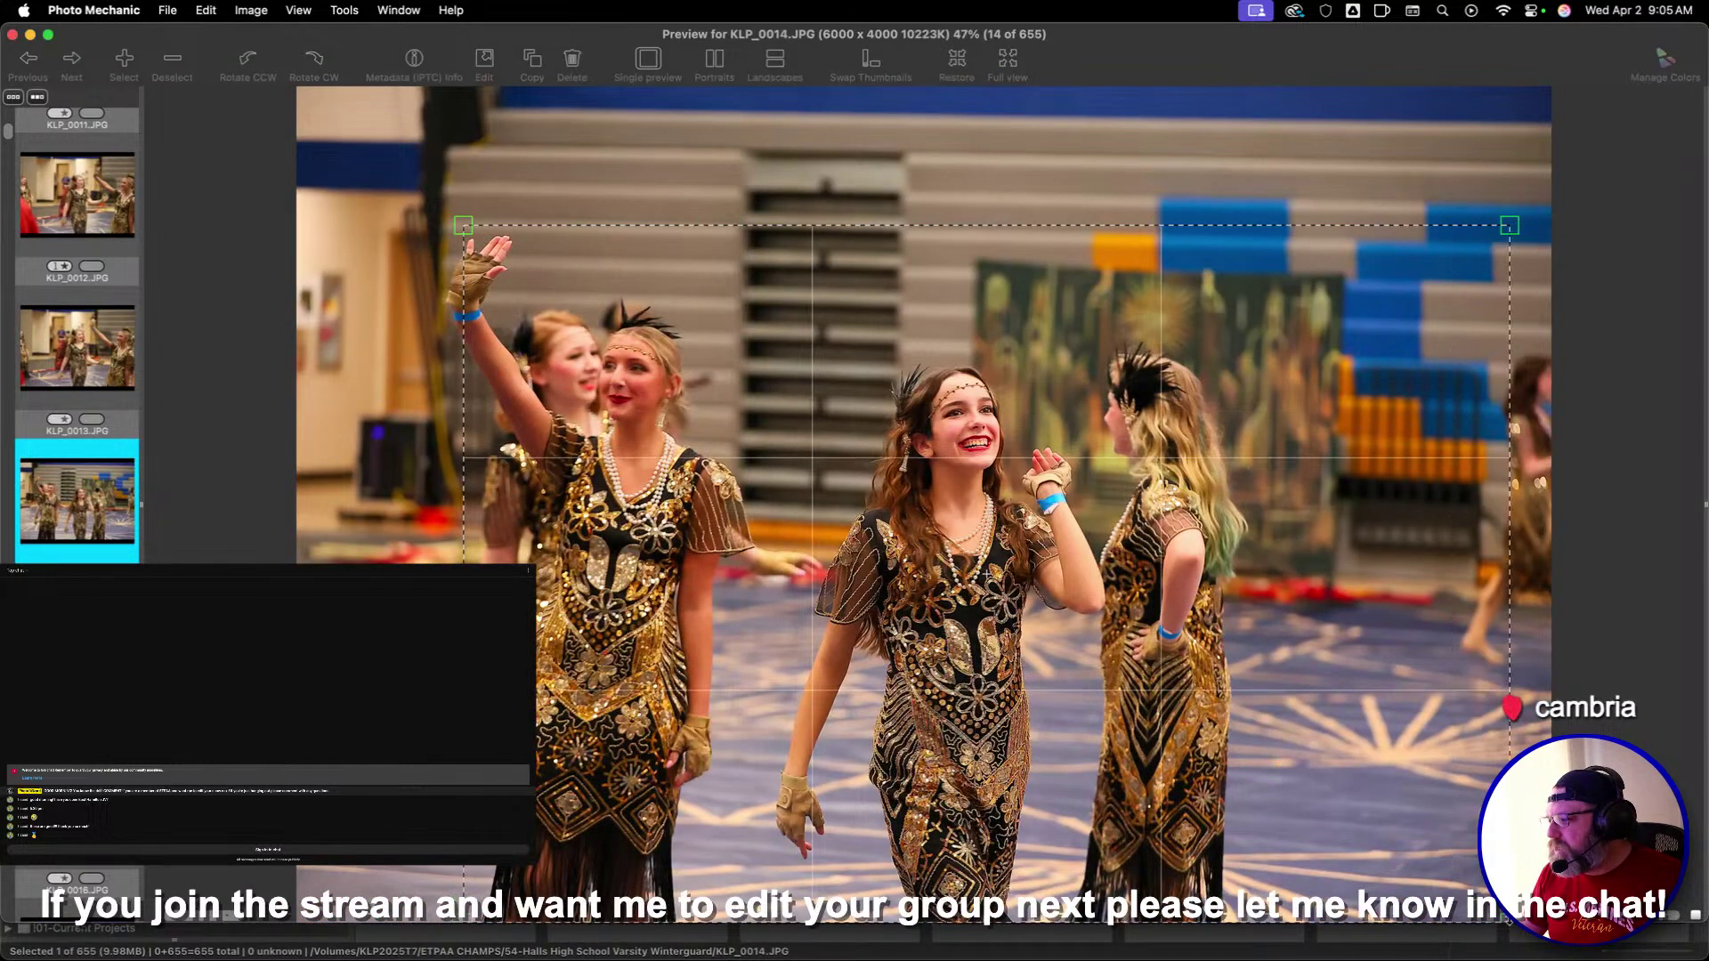
key("1")
key("Right")
key("Right")
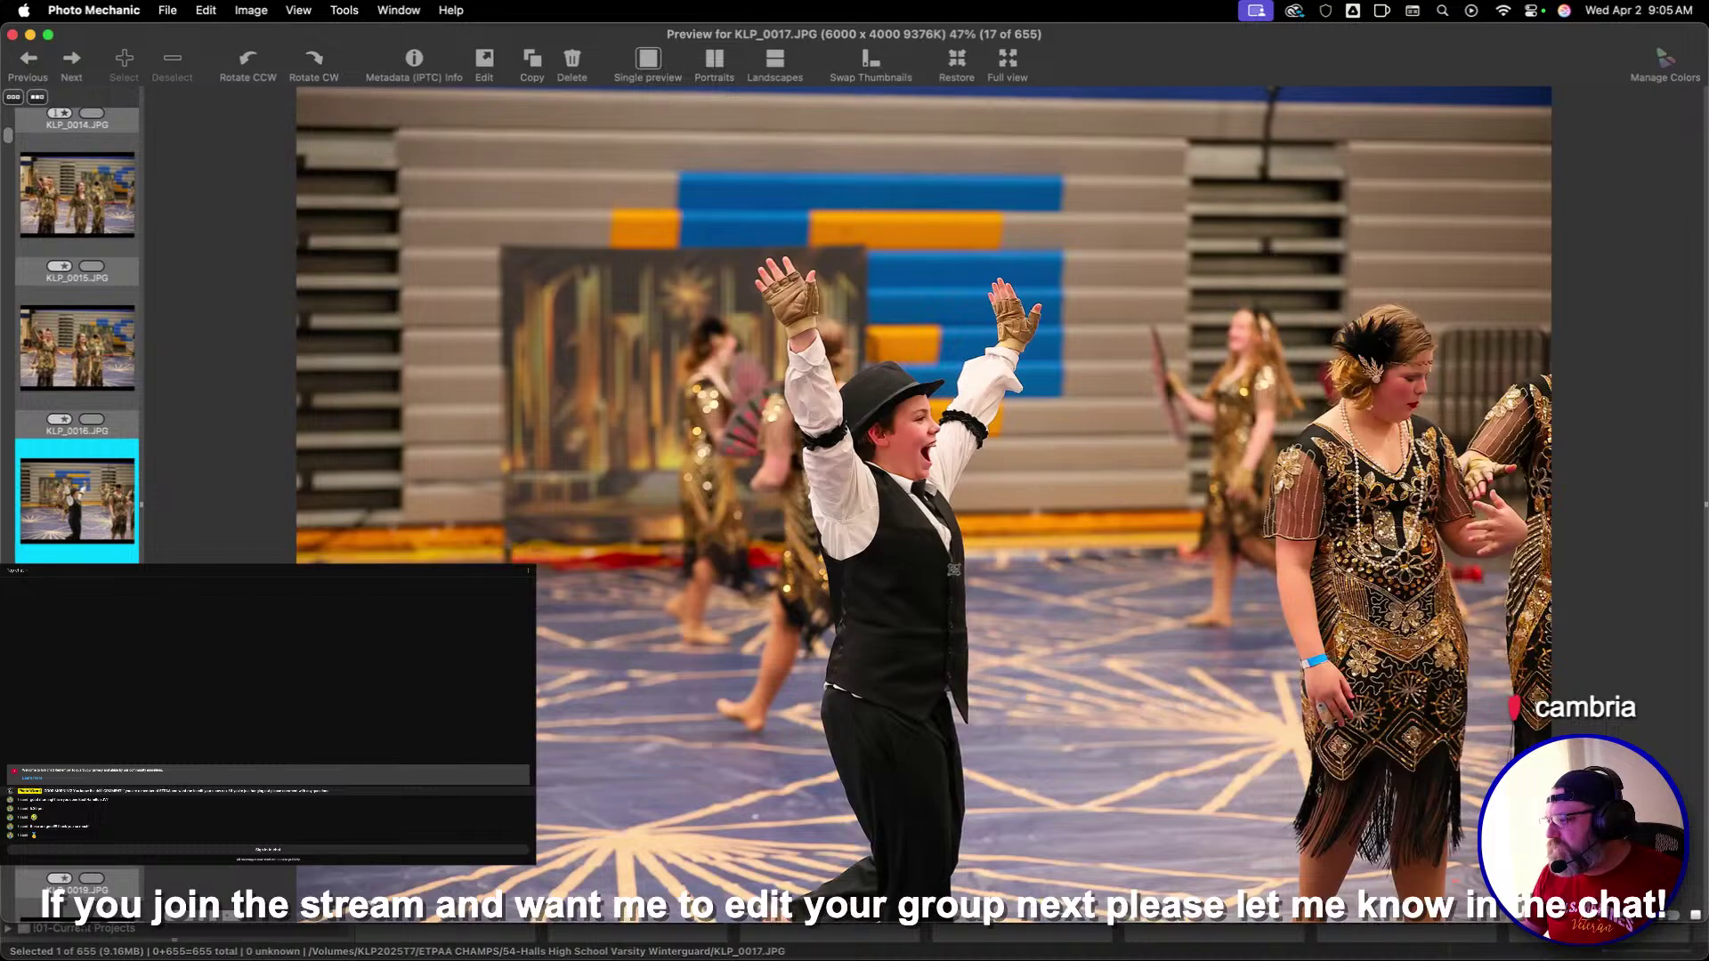
Crop KLP_0017 in landscape around the cheering performer in the black hat and KLP_0021 around the three performers
key("c")
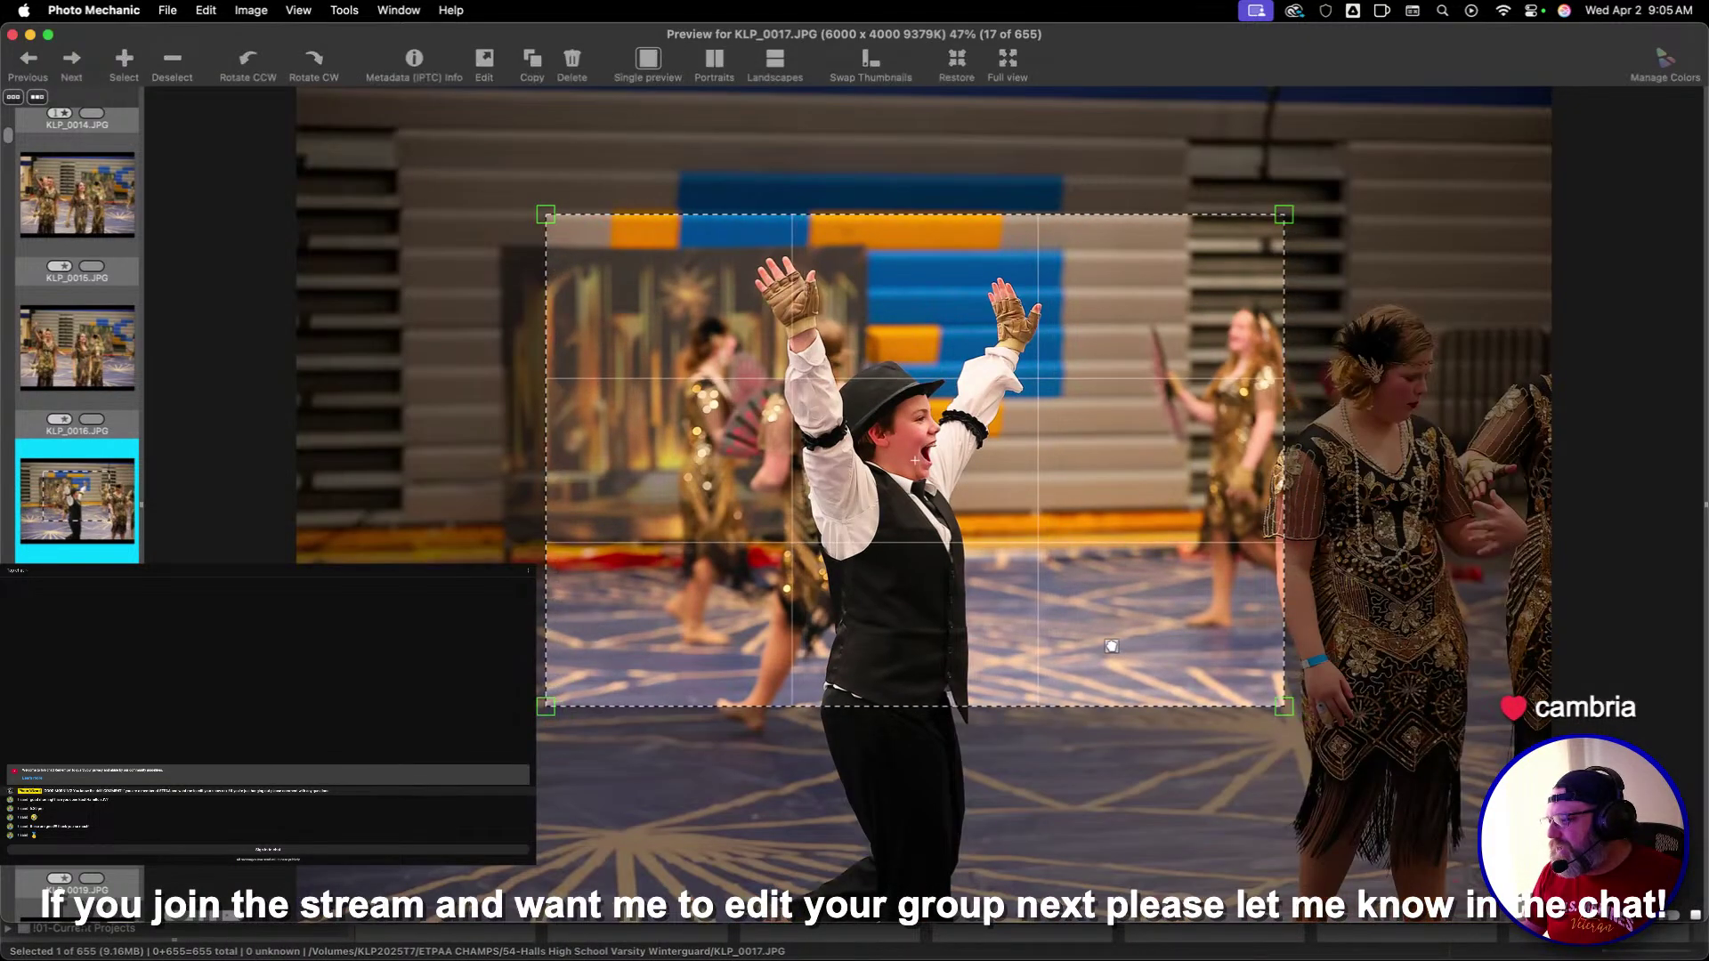
key("Right")
key("Right")
key("Right")
key("Right")
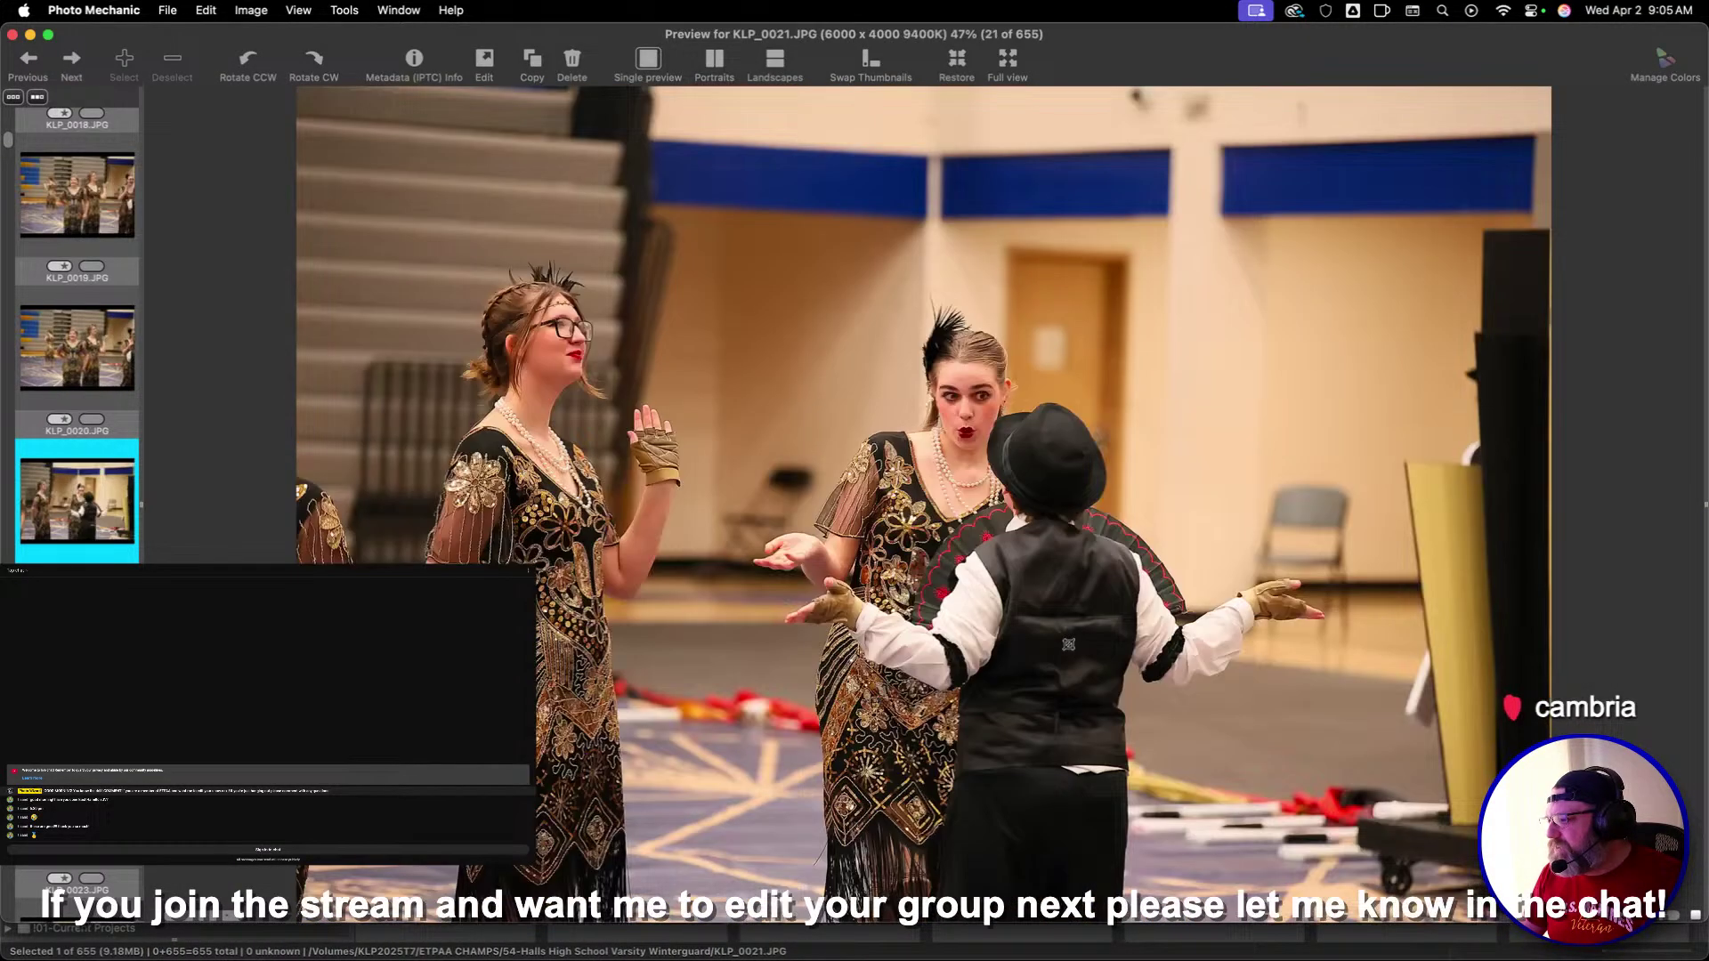
left_click_drag(531, 253, 1421, 845)
Compare the similar frames from KLP_0022 to KLP_0025 and crop KLP_0023 in landscape around the three performers
key("Right")
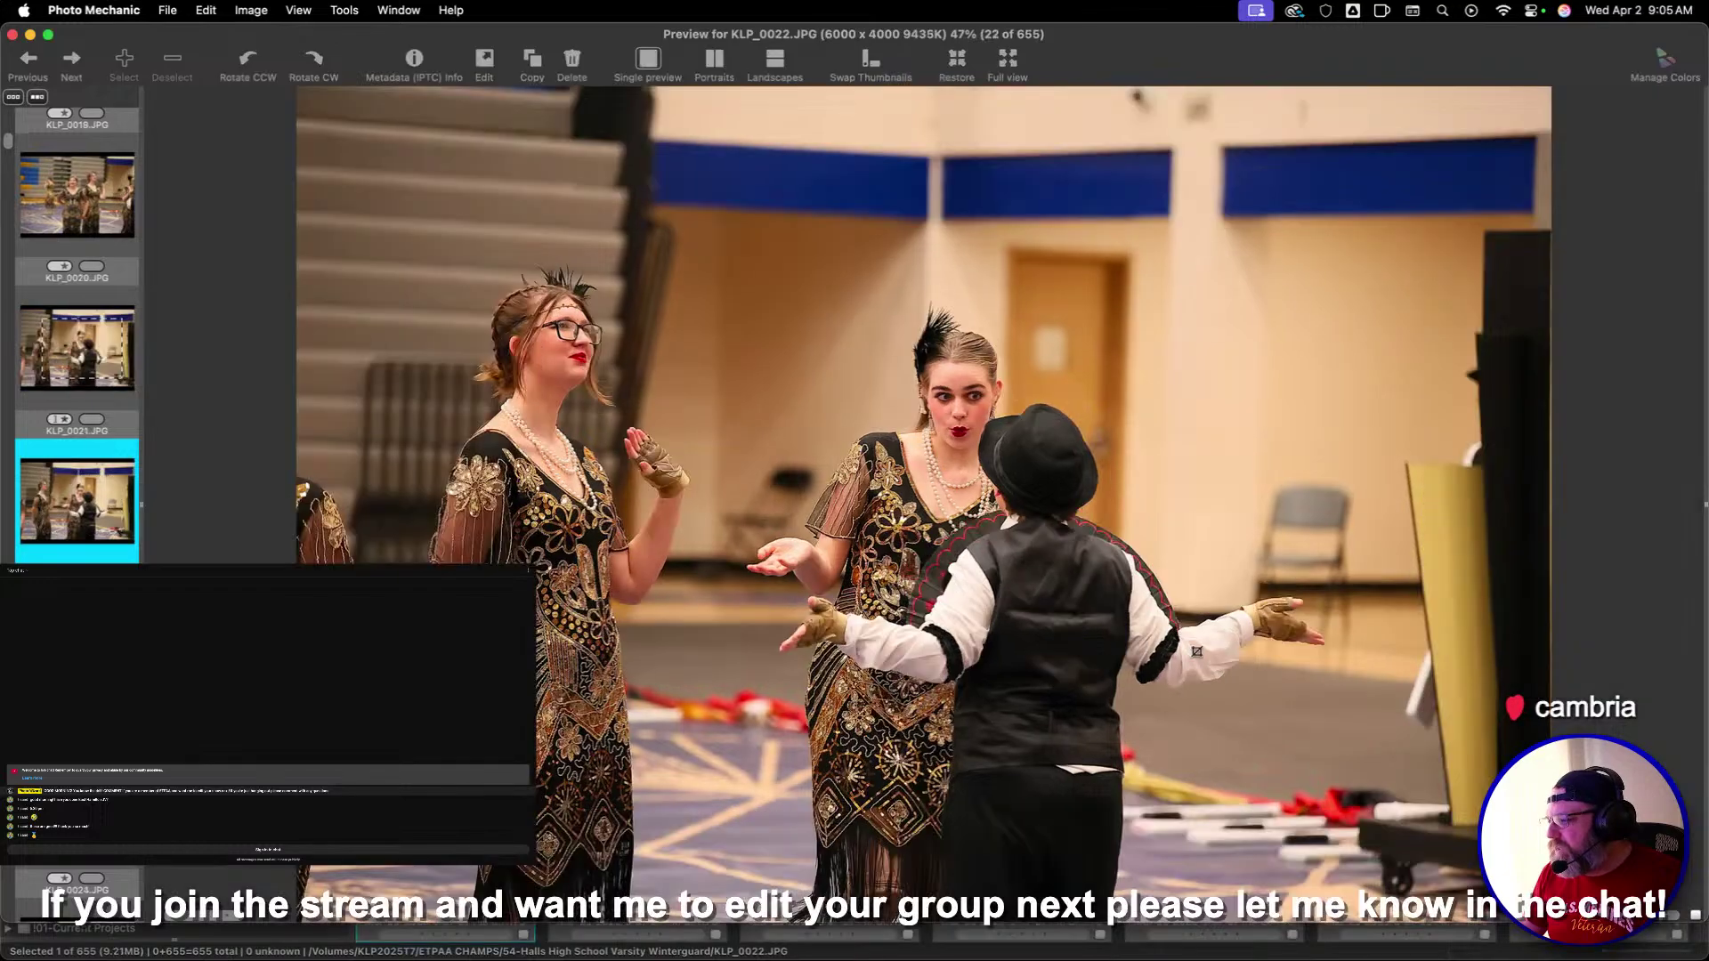
key("Right")
key("Right")
key("Right")
key("Left")
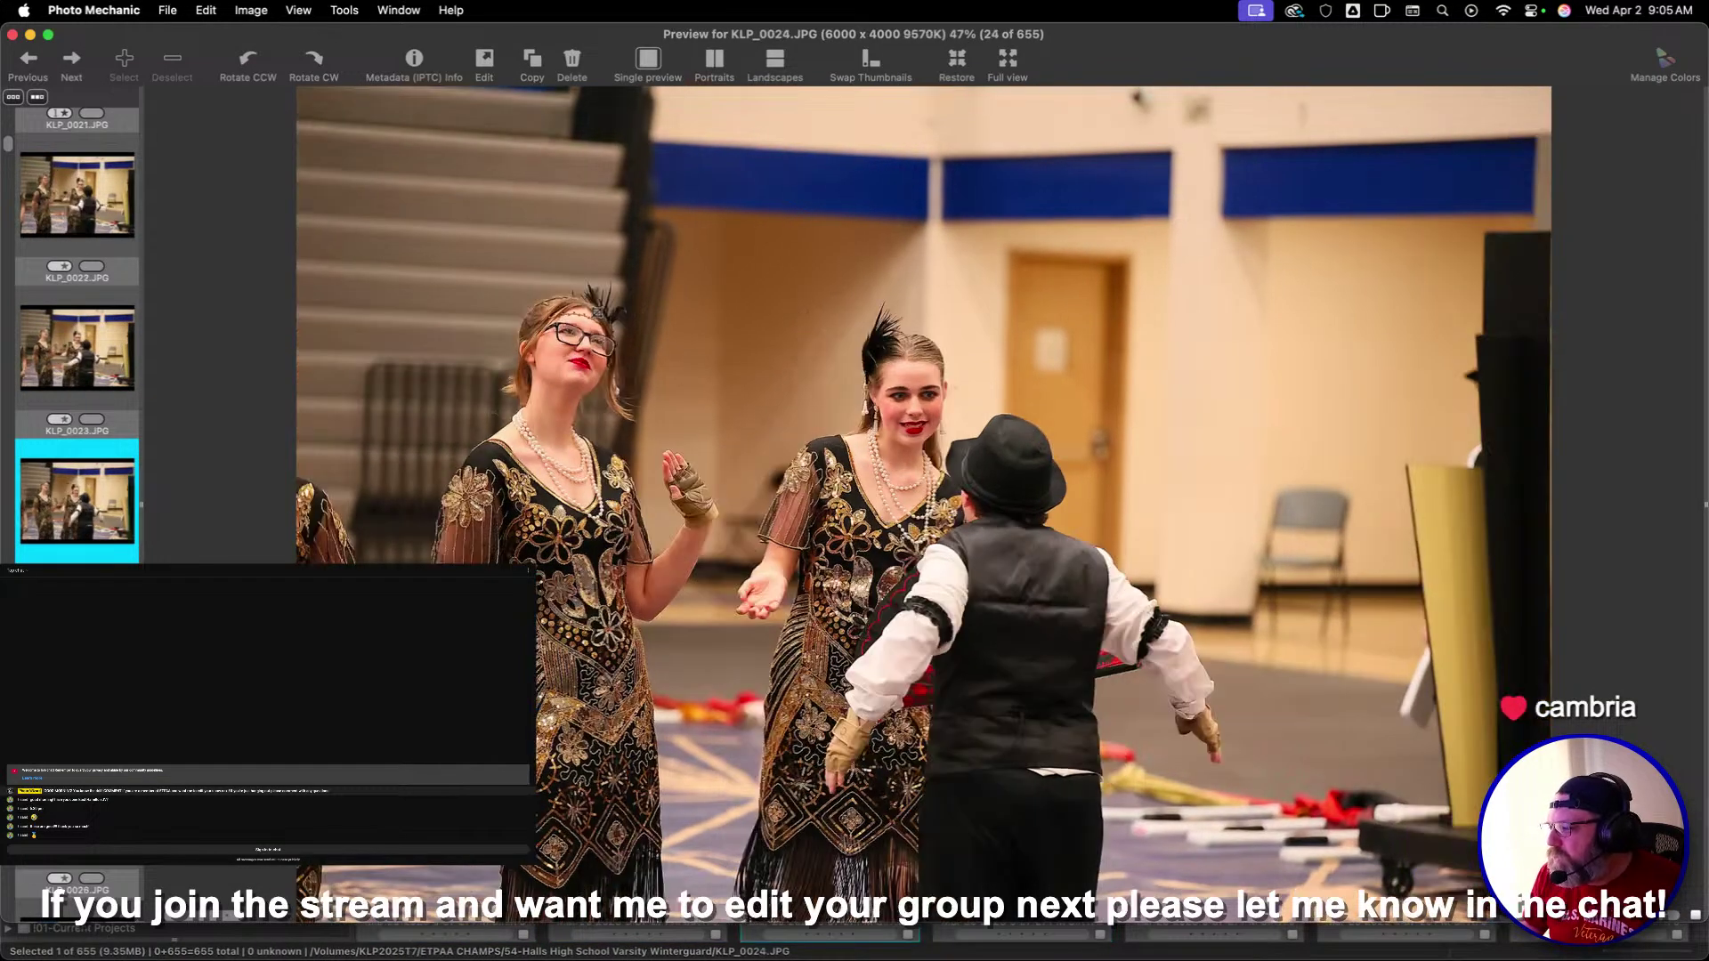
key("Left")
left_click_drag(576, 271, 1394, 801)
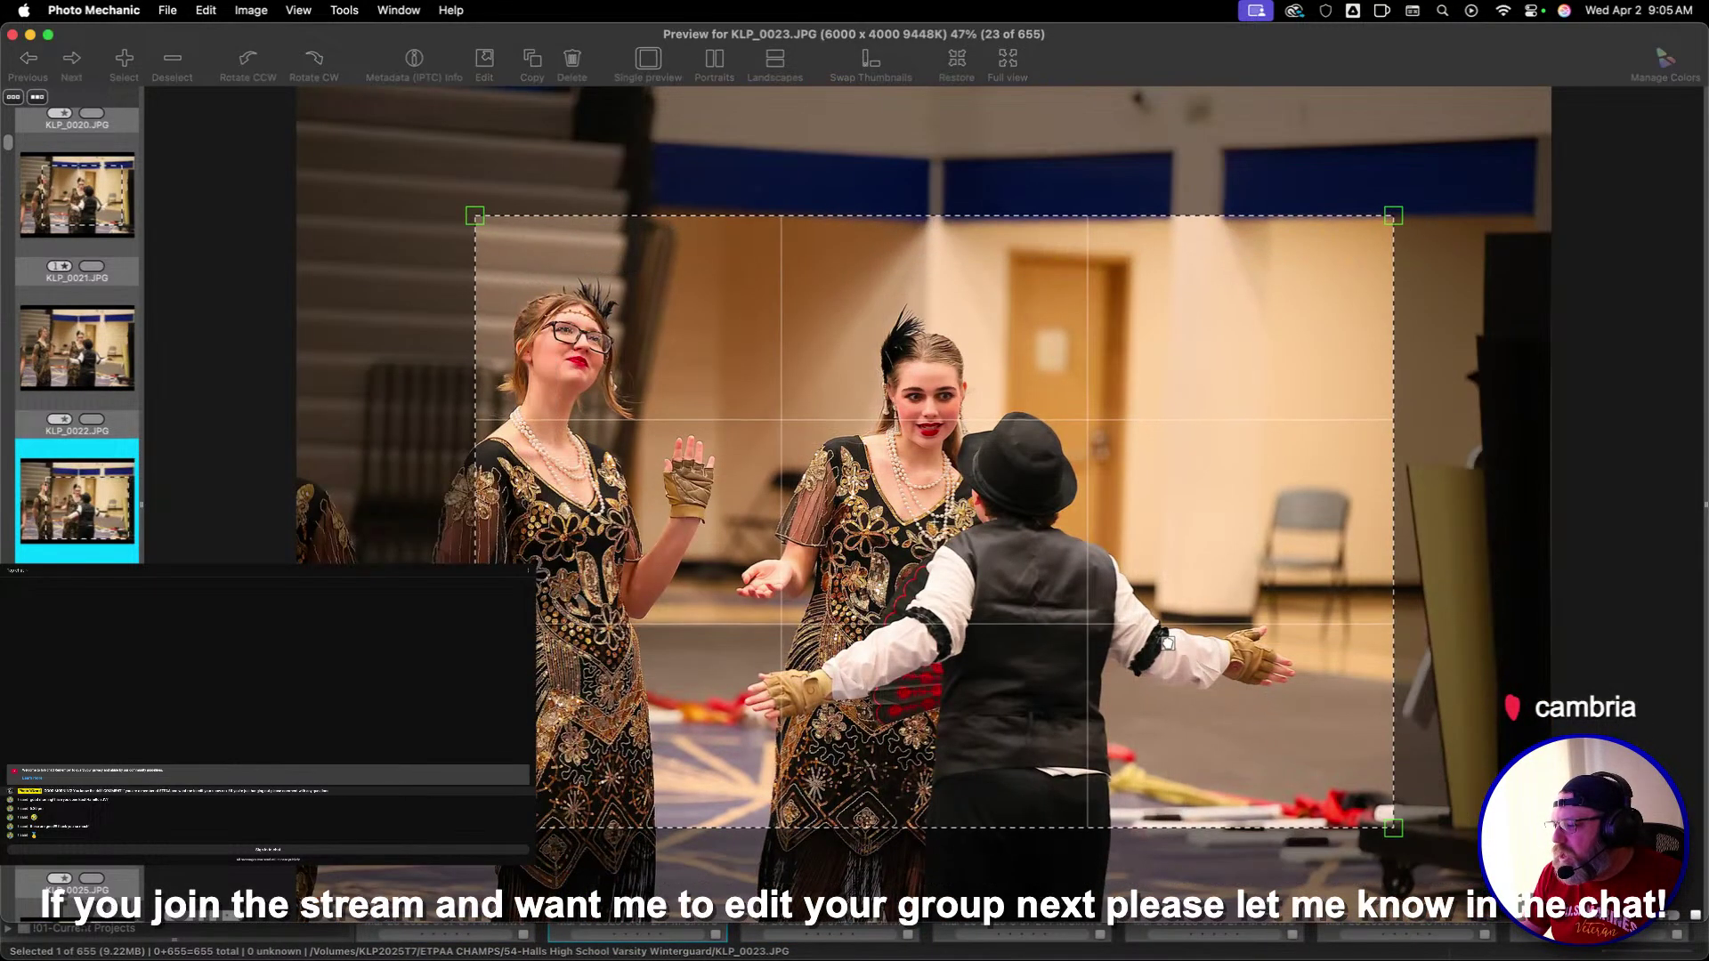
Advance to KLP_0030 and crop it in landscape around the dancing pair with joined raised hands, adjusting the crop's position
key("Right")
key("Right")
key("Right")
key("Right")
key("Right")
key("Right")
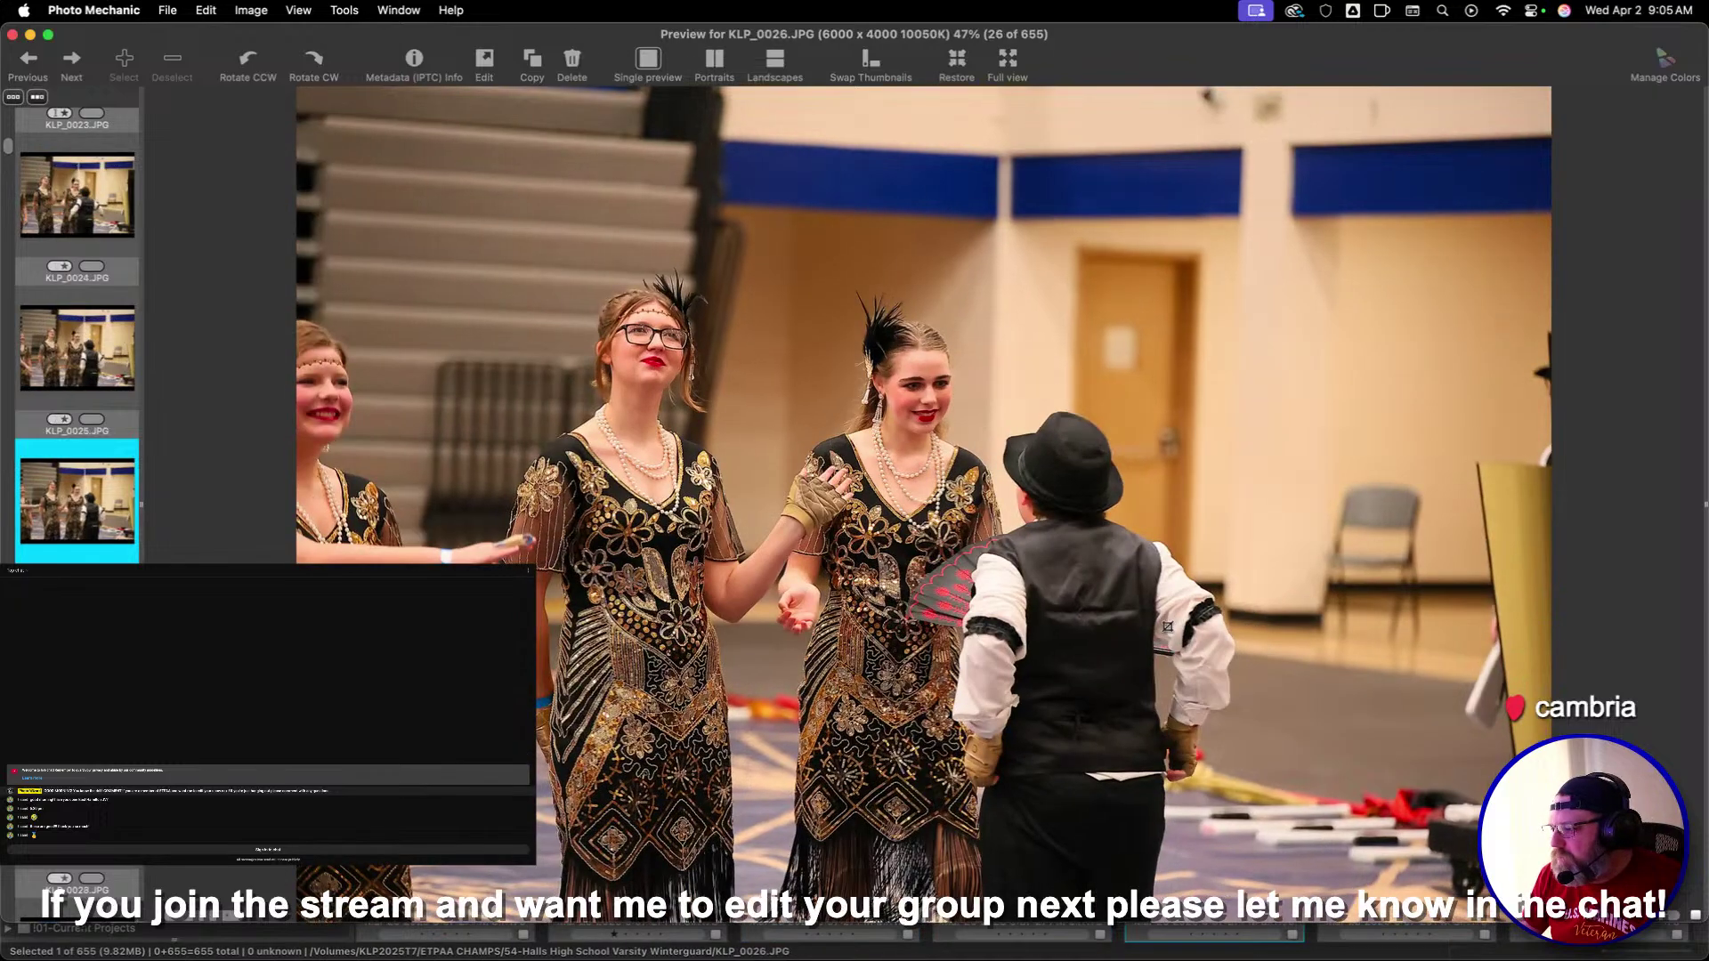
key("Right")
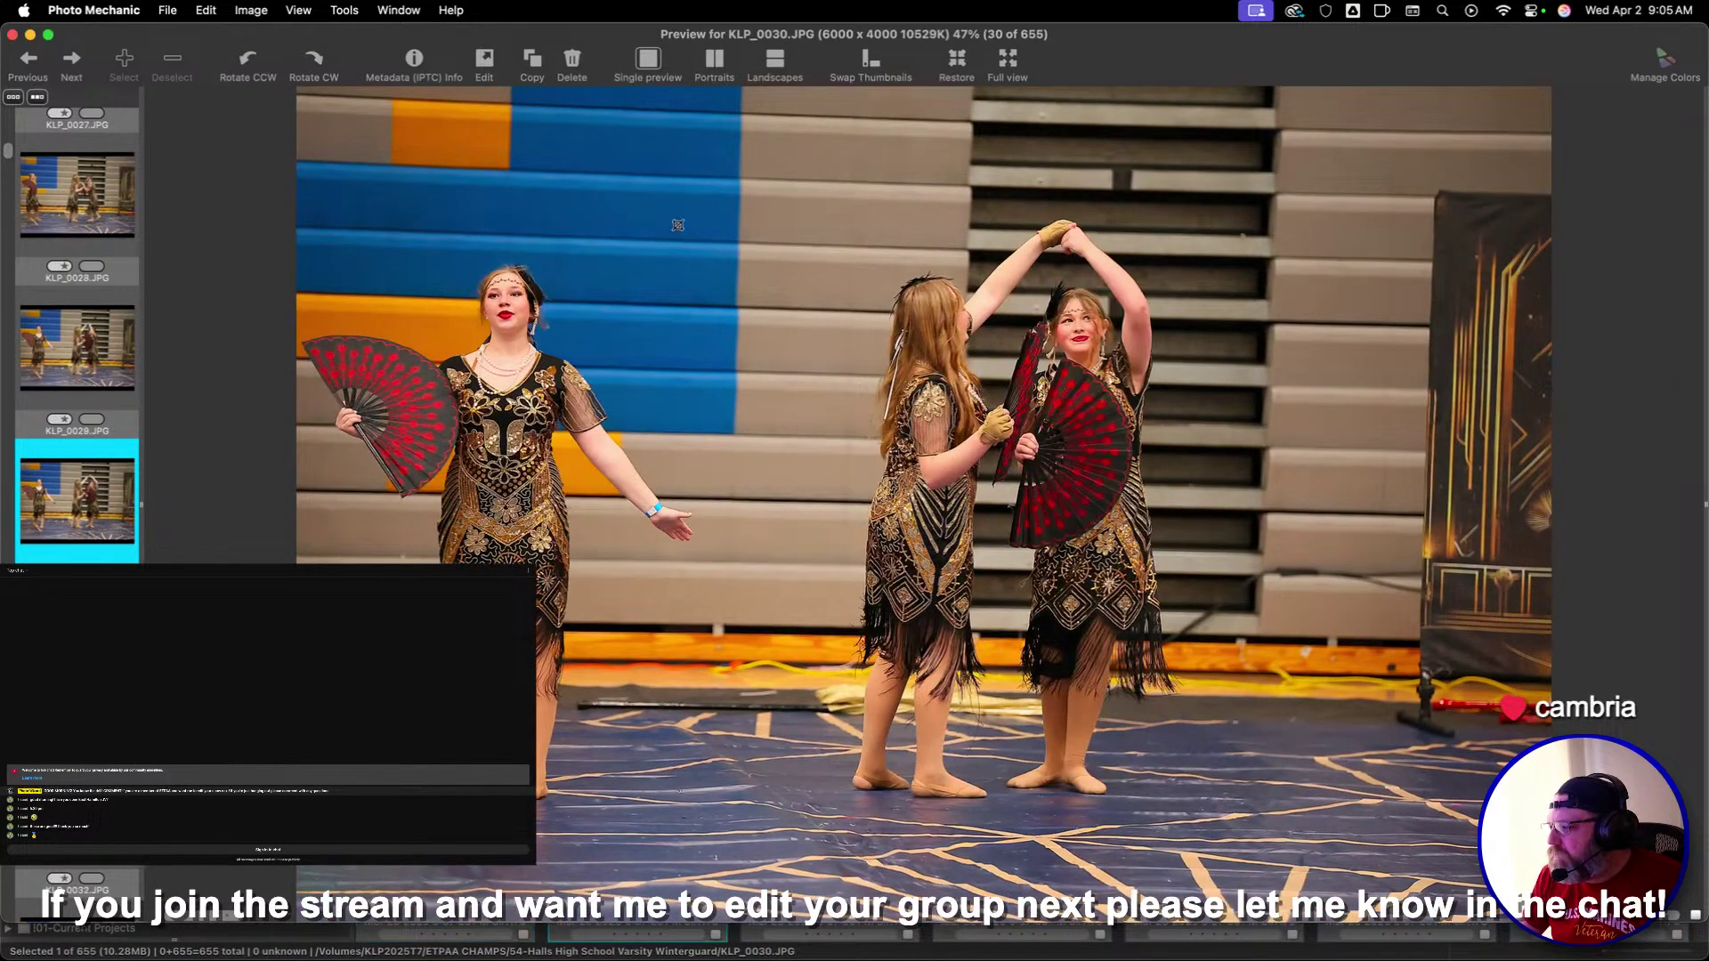
left_click_drag(620, 175, 1373, 677)
left_click_drag(1182, 581, 1261, 546)
Continue to KLP_0035 and crop it in landscape around the dancing pair with the open red fans, enlarging the crop frame
key("Right")
key("Right")
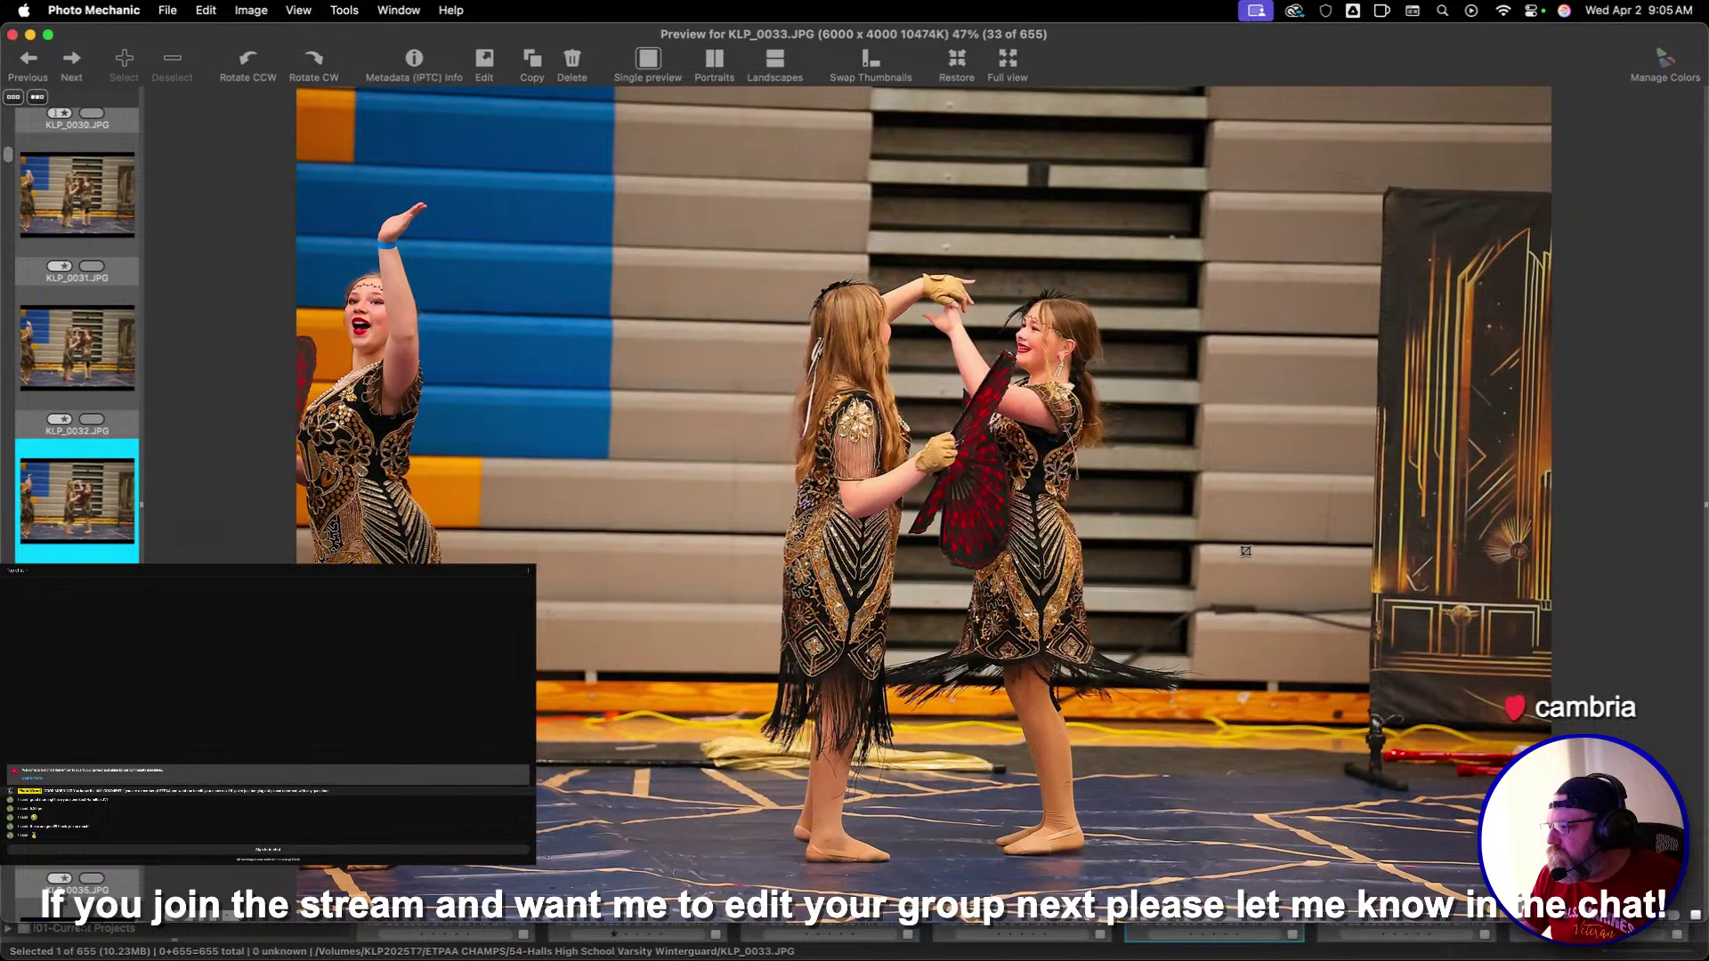
key("Right")
key("Right")
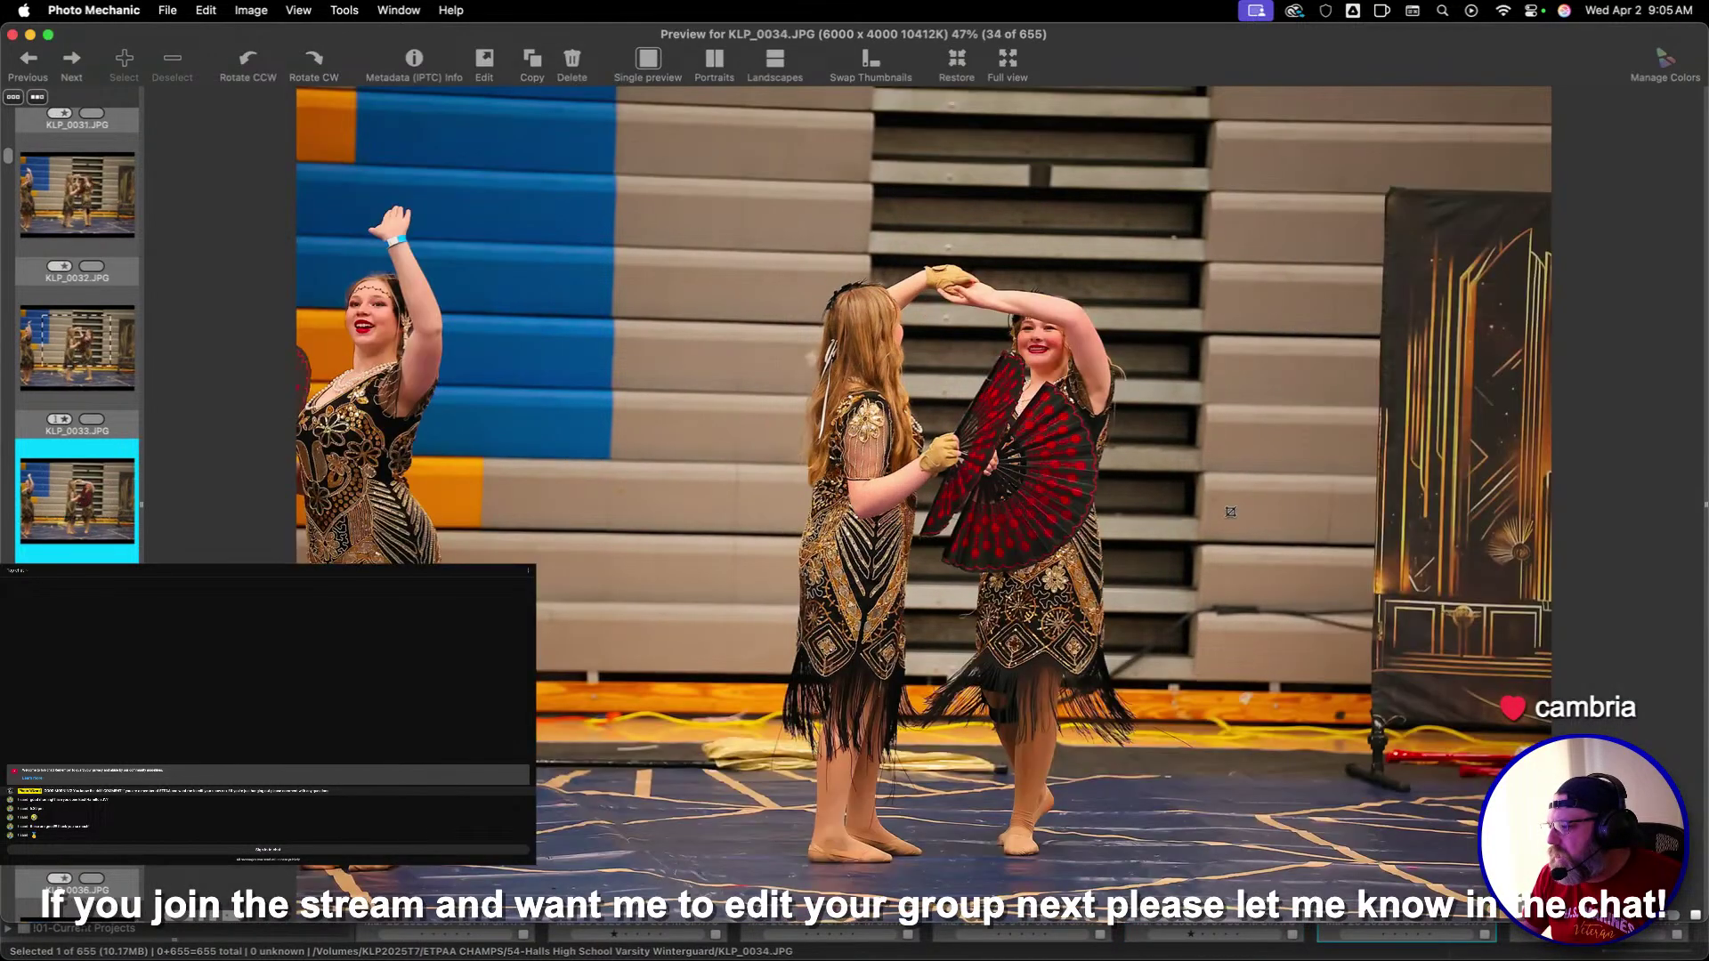
key("c")
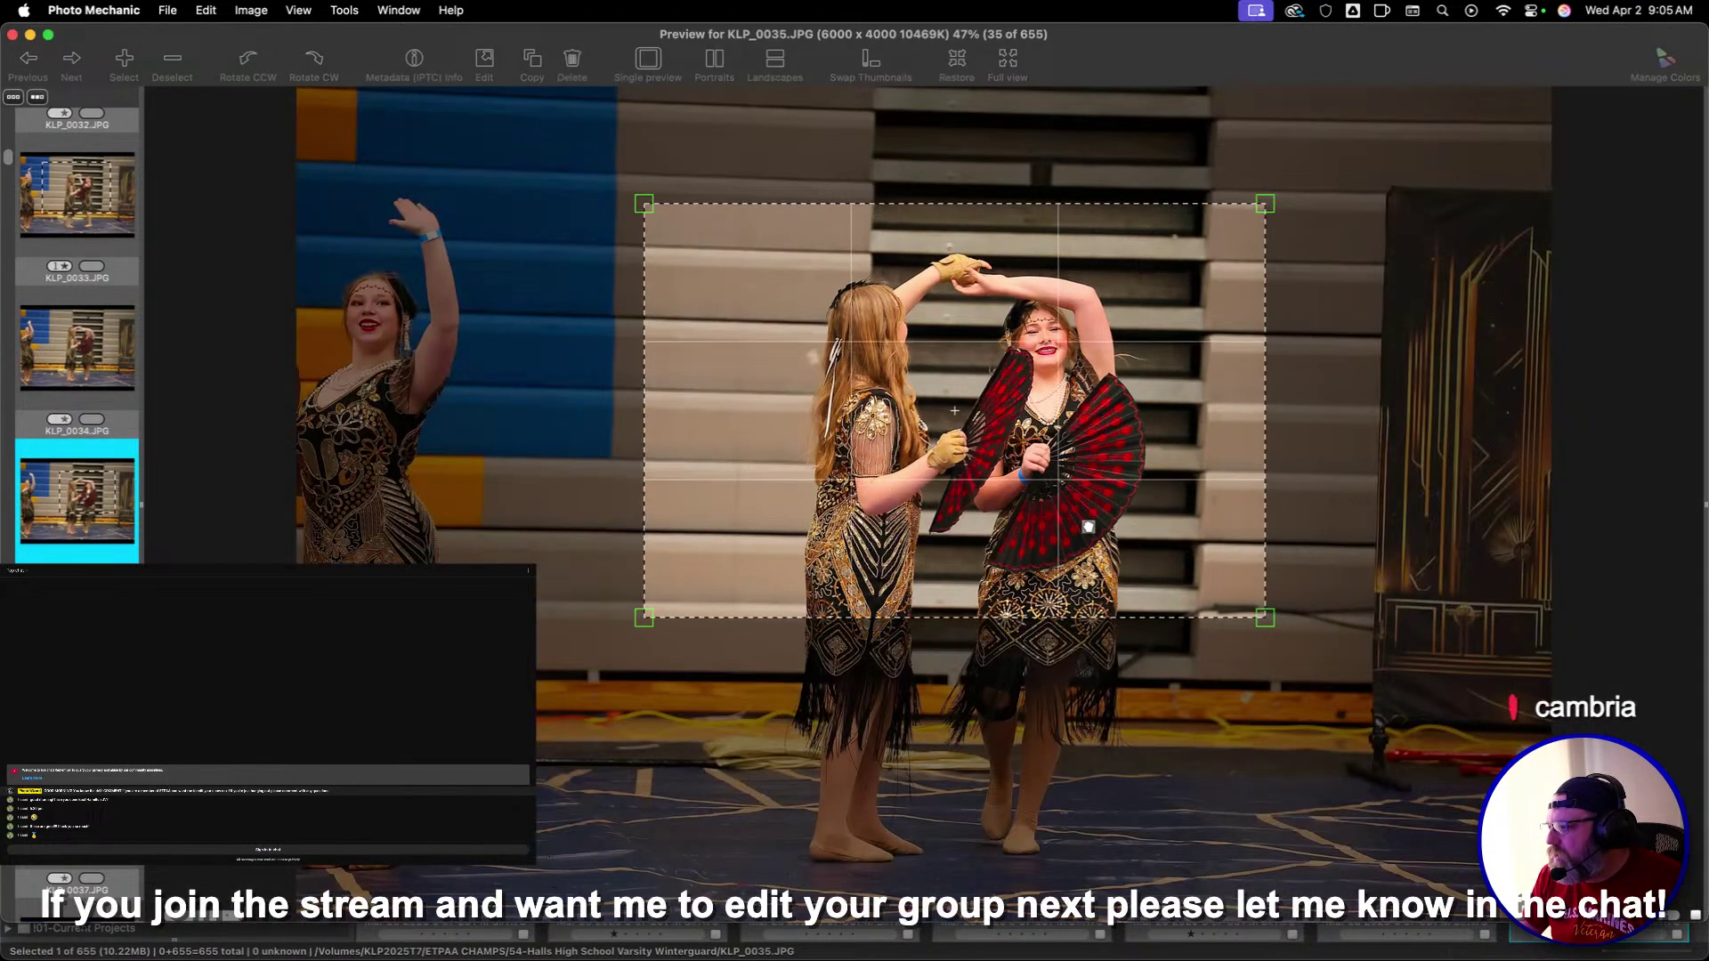
left_click_drag(1284, 620, 1284, 682)
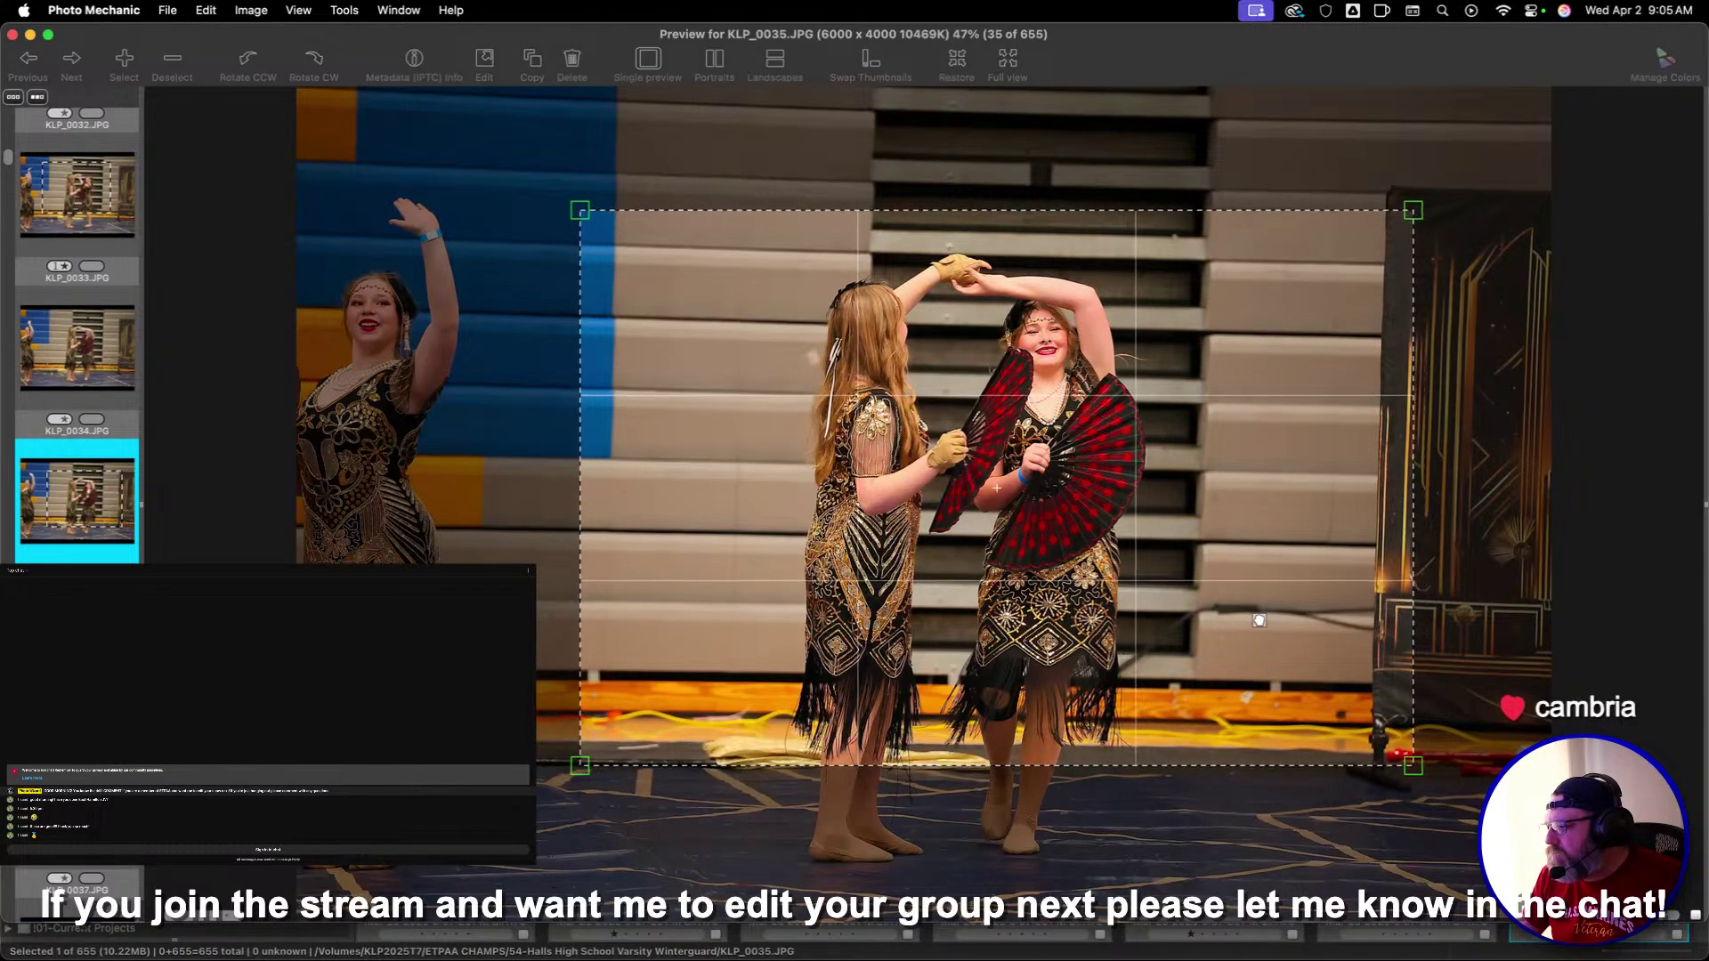
key("Return")
Crop KLP_0036 in landscape around the dancing pair, leaving out the waving performer beside them
key("Right")
key("Right")
key("Left")
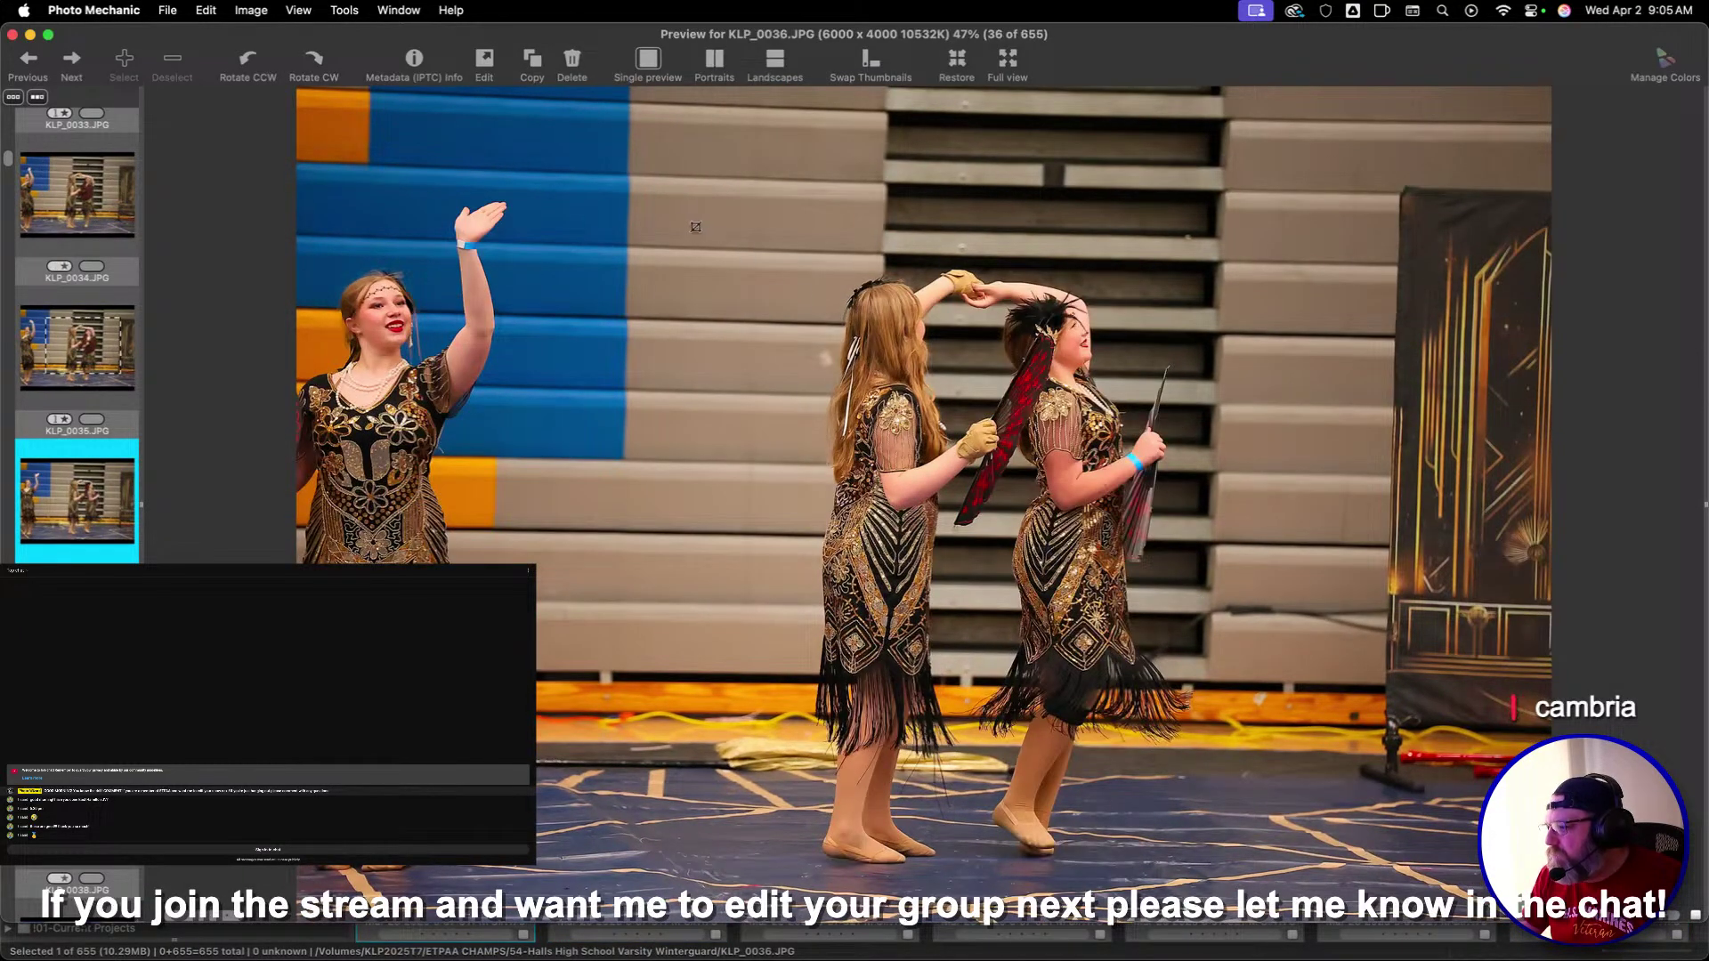
left_click_drag(599, 165, 1384, 680)
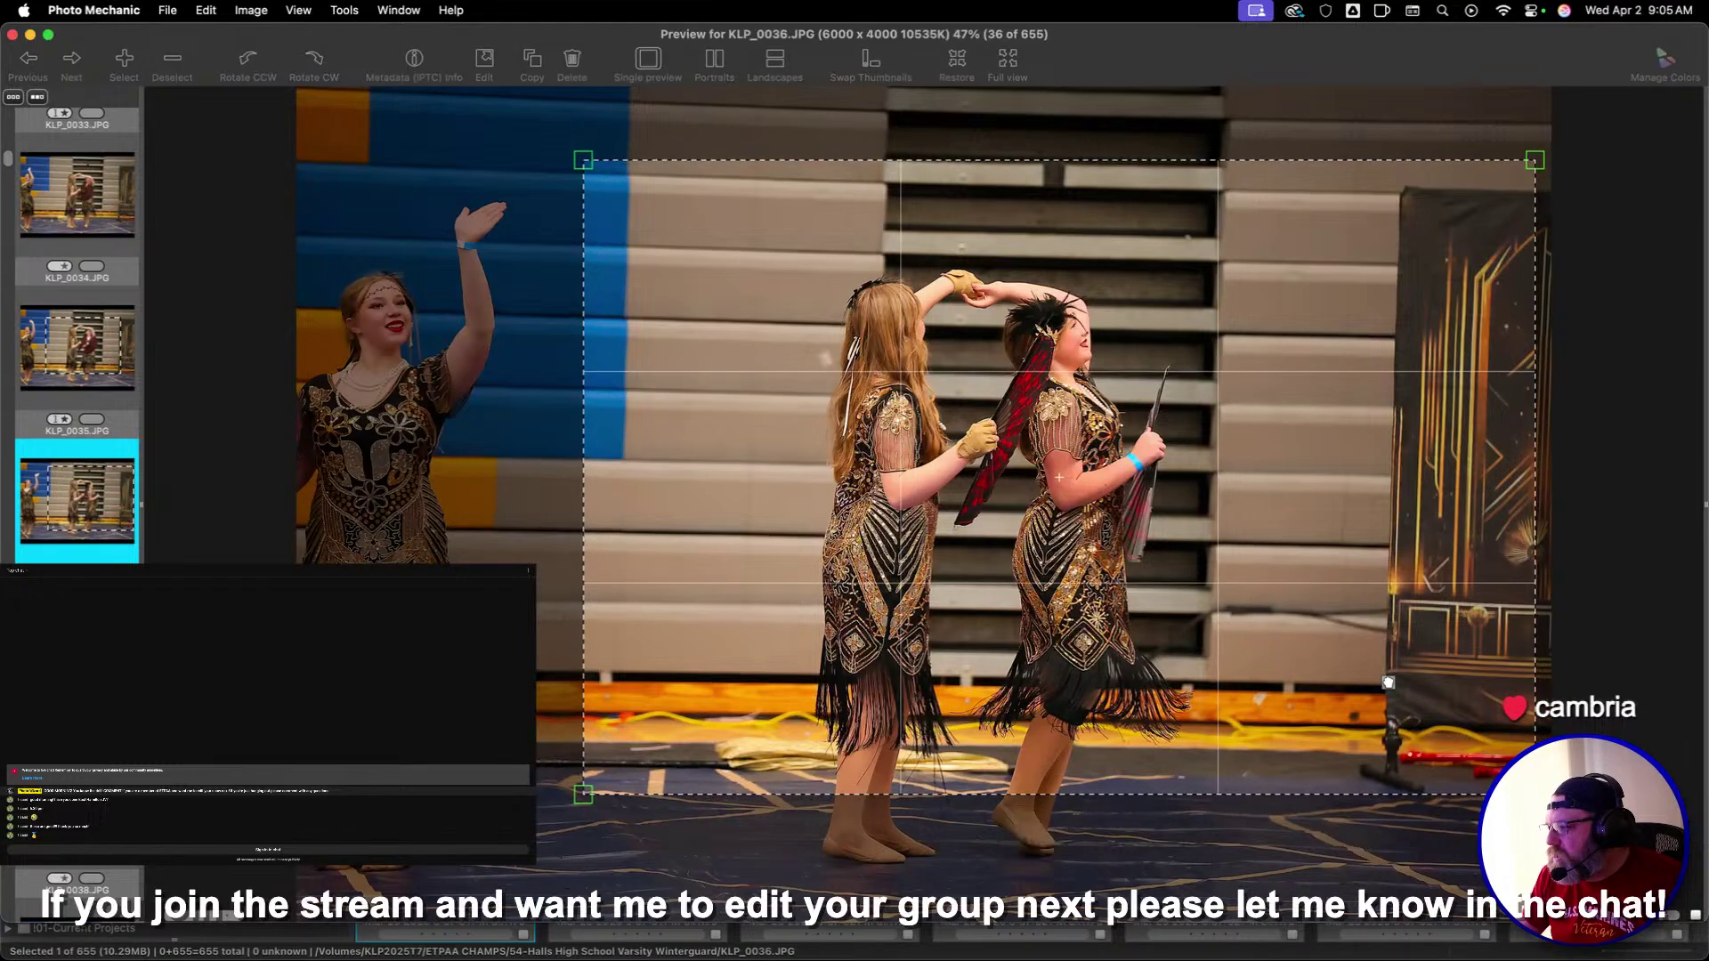
key("Return")
Advance to KLP_0040 and crop it in landscape around the performer with the red fan and raised arm
key("Right")
key("Right")
key("Right")
key("Right")
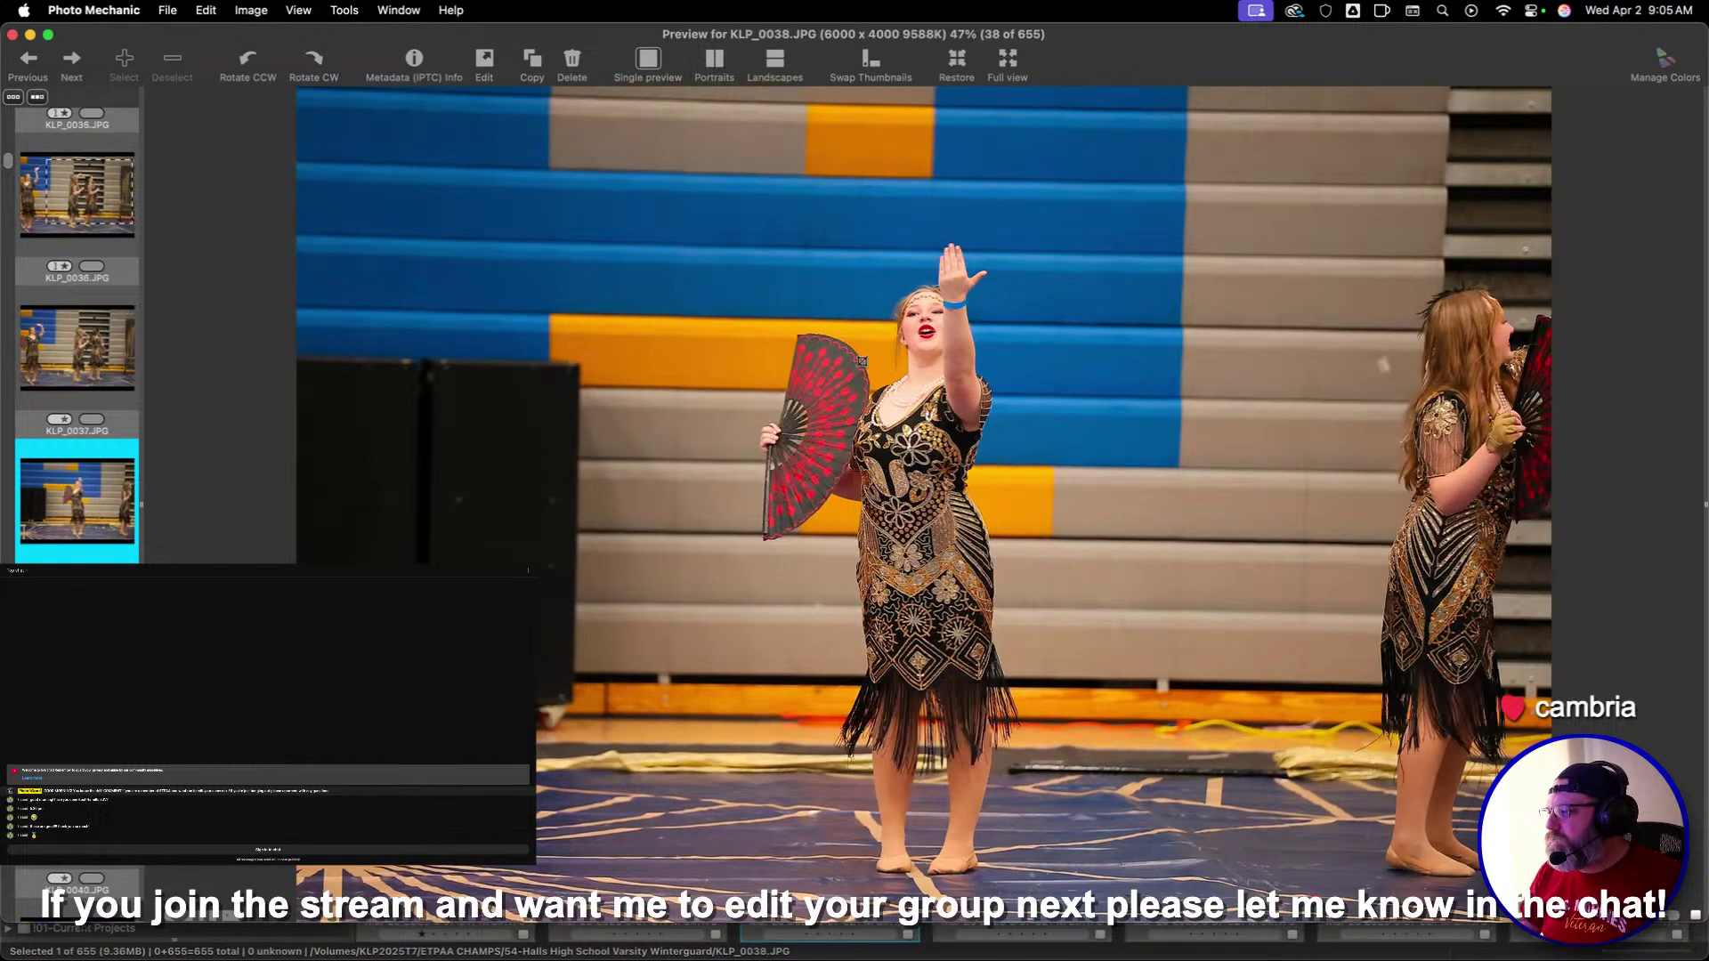
left_click_drag(599, 184, 1472, 806)
left_click_drag(1174, 700, 1121, 693)
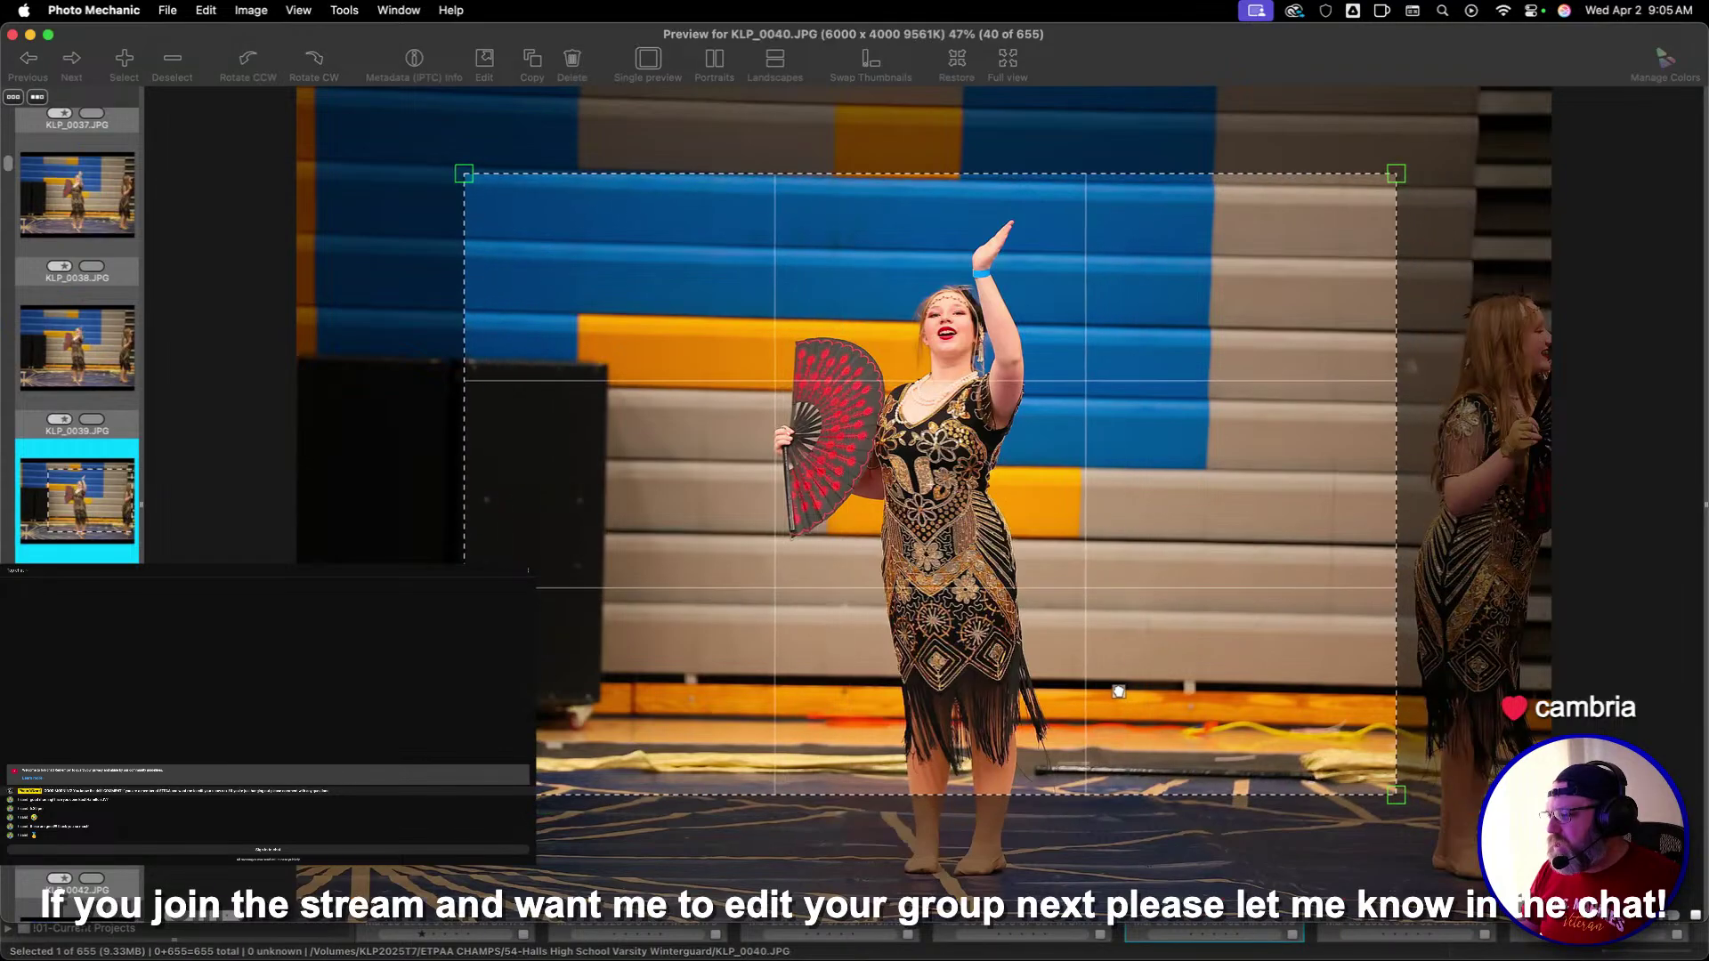
Review the frames from KLP_0041 to KLP_0049 for shots worth keeping
key("Right")
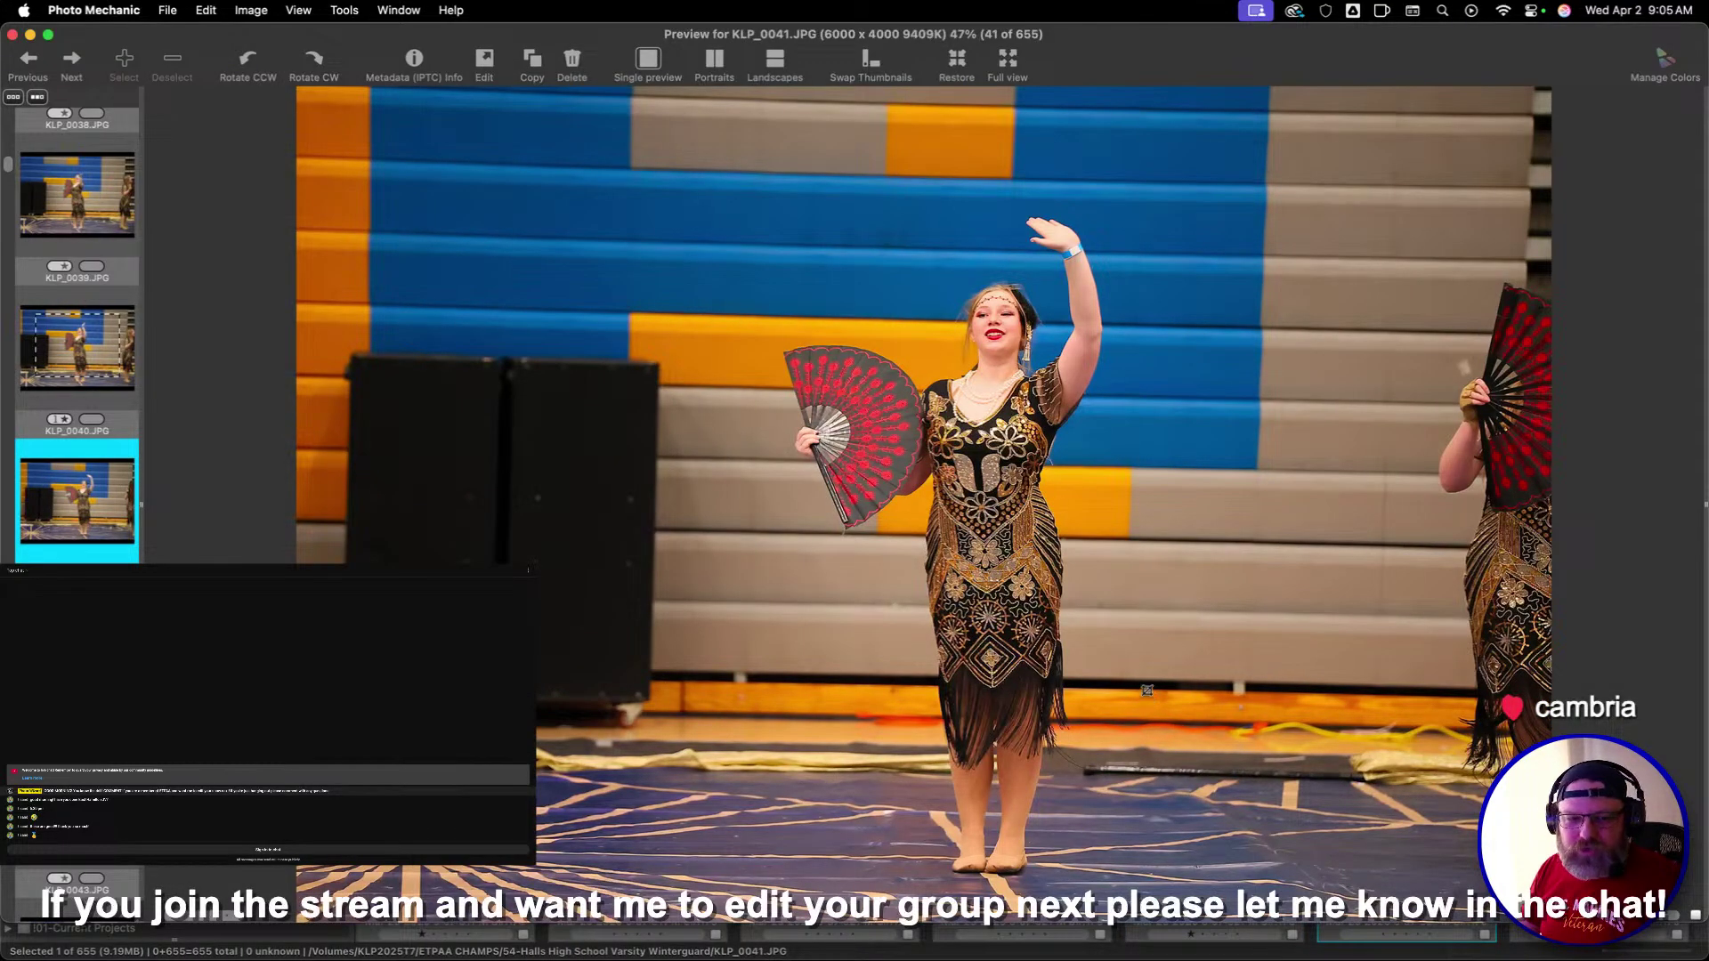
key("Right")
key("Right")
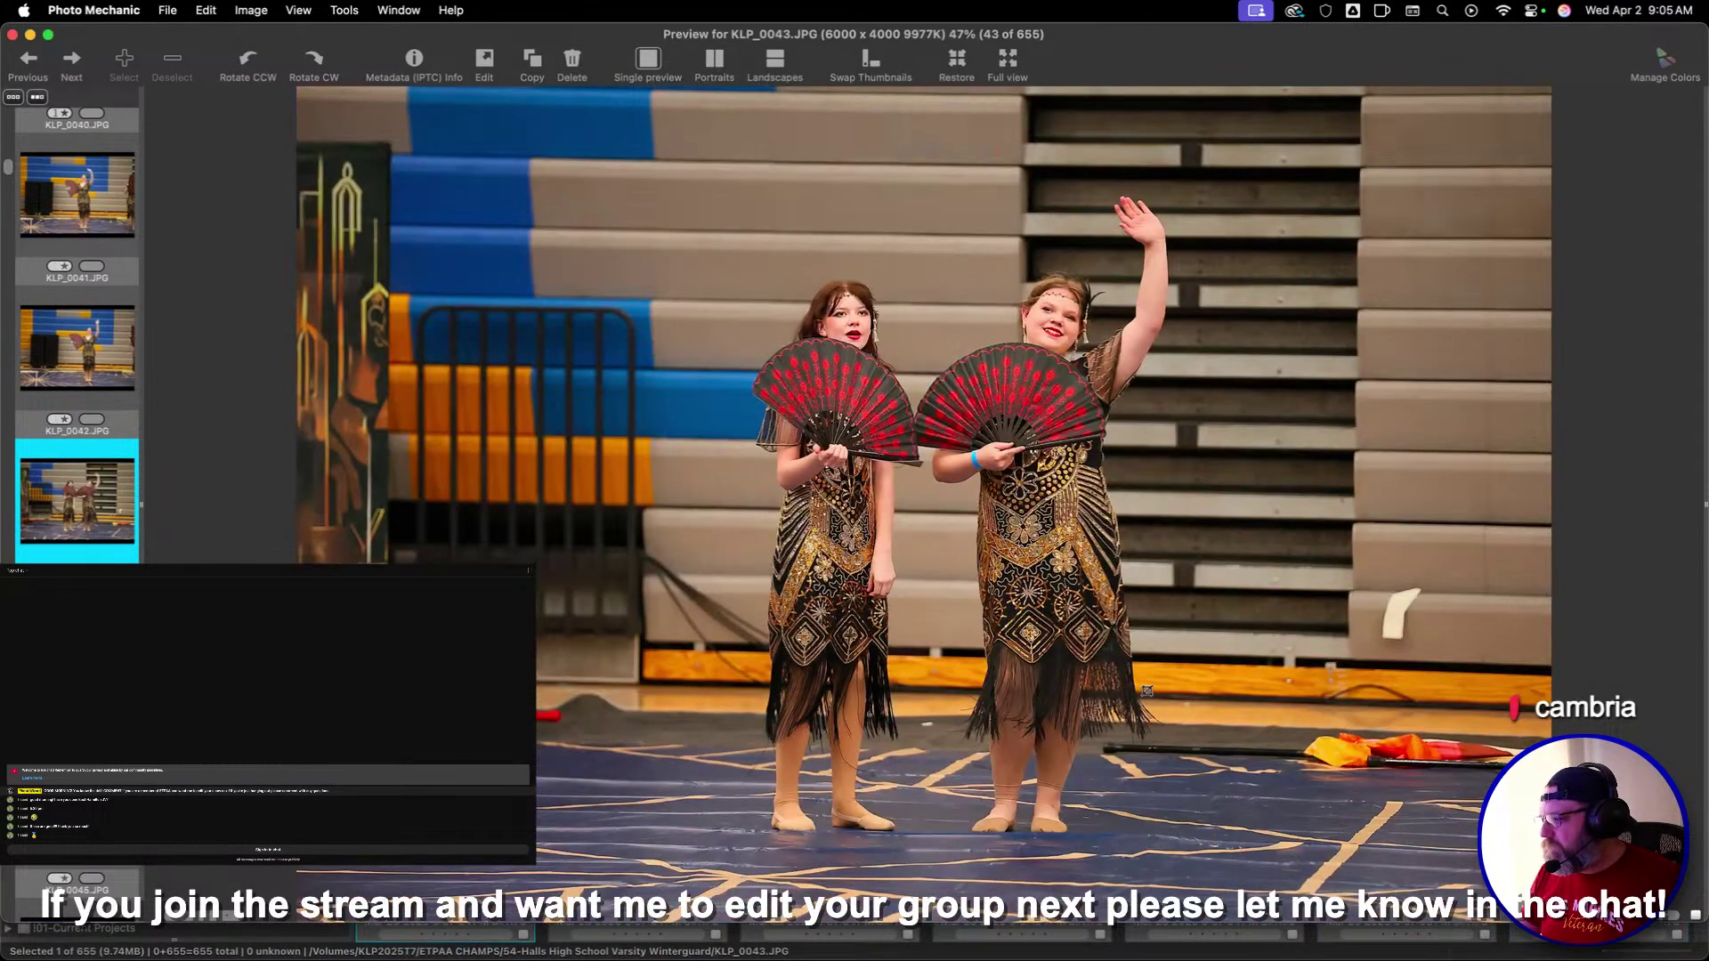
key("Right")
key("Right")
key("Right")
key("Right")
key("Right")
key("Right")
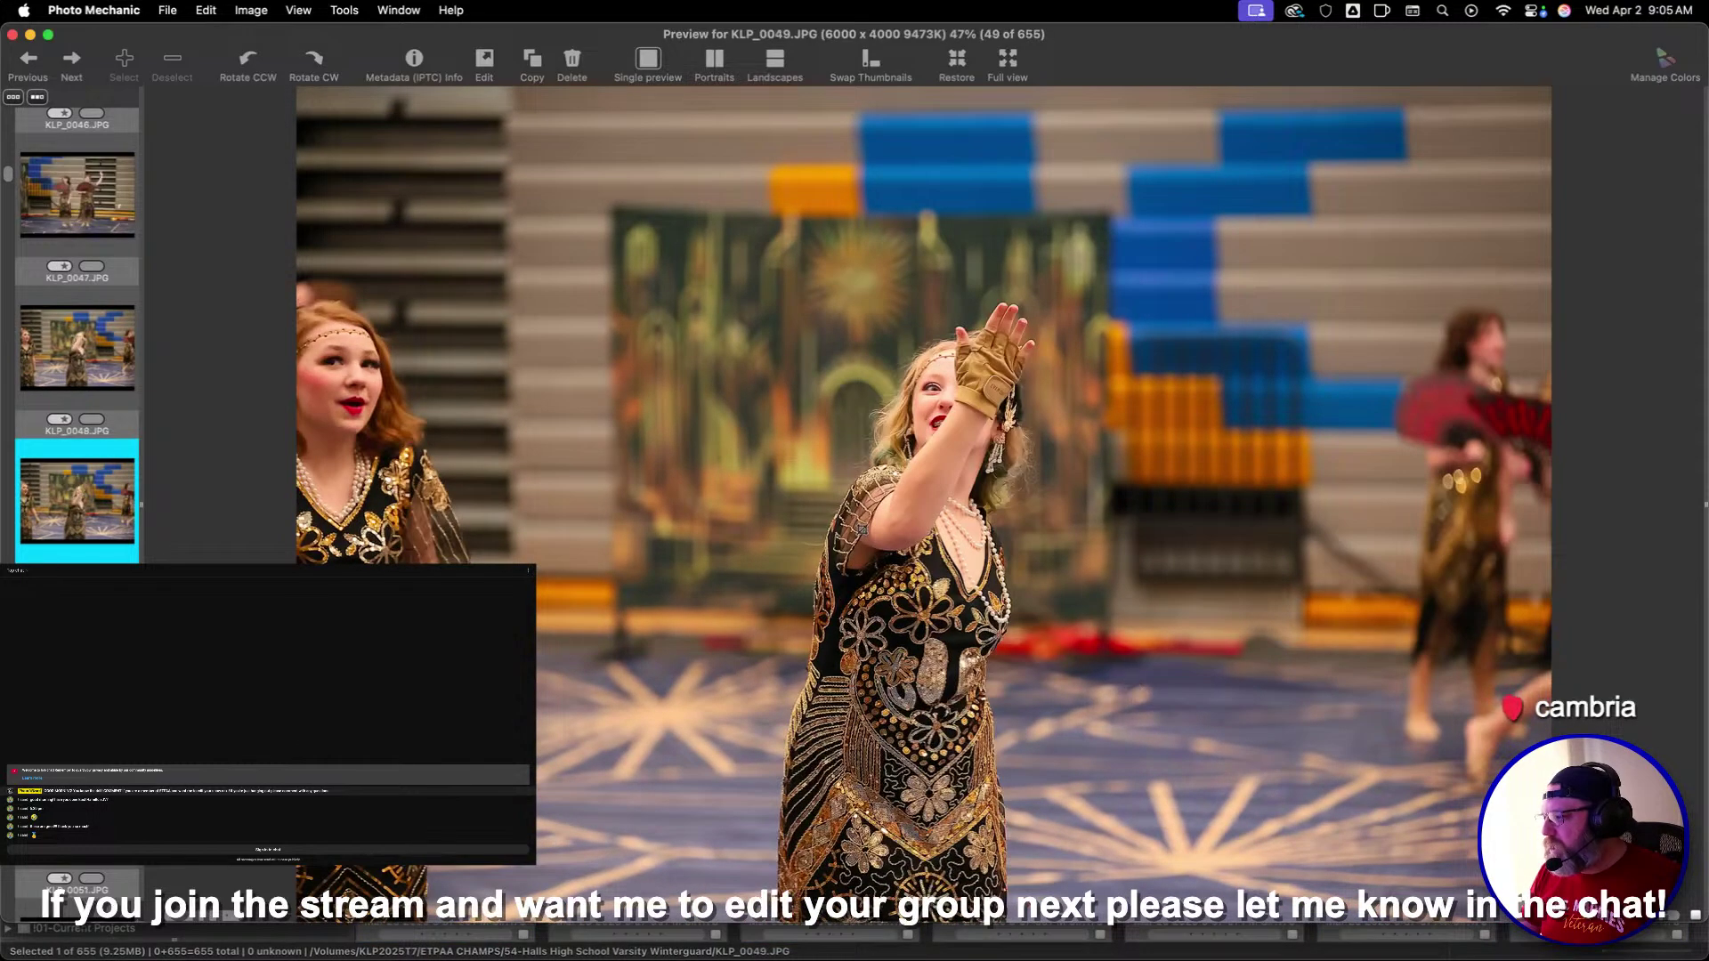
Compare the next frames of the blonde performer and crop KLP_0052 in landscape around her outstretched-hands pose
key("Right")
key("Right")
key("Right")
key("Right")
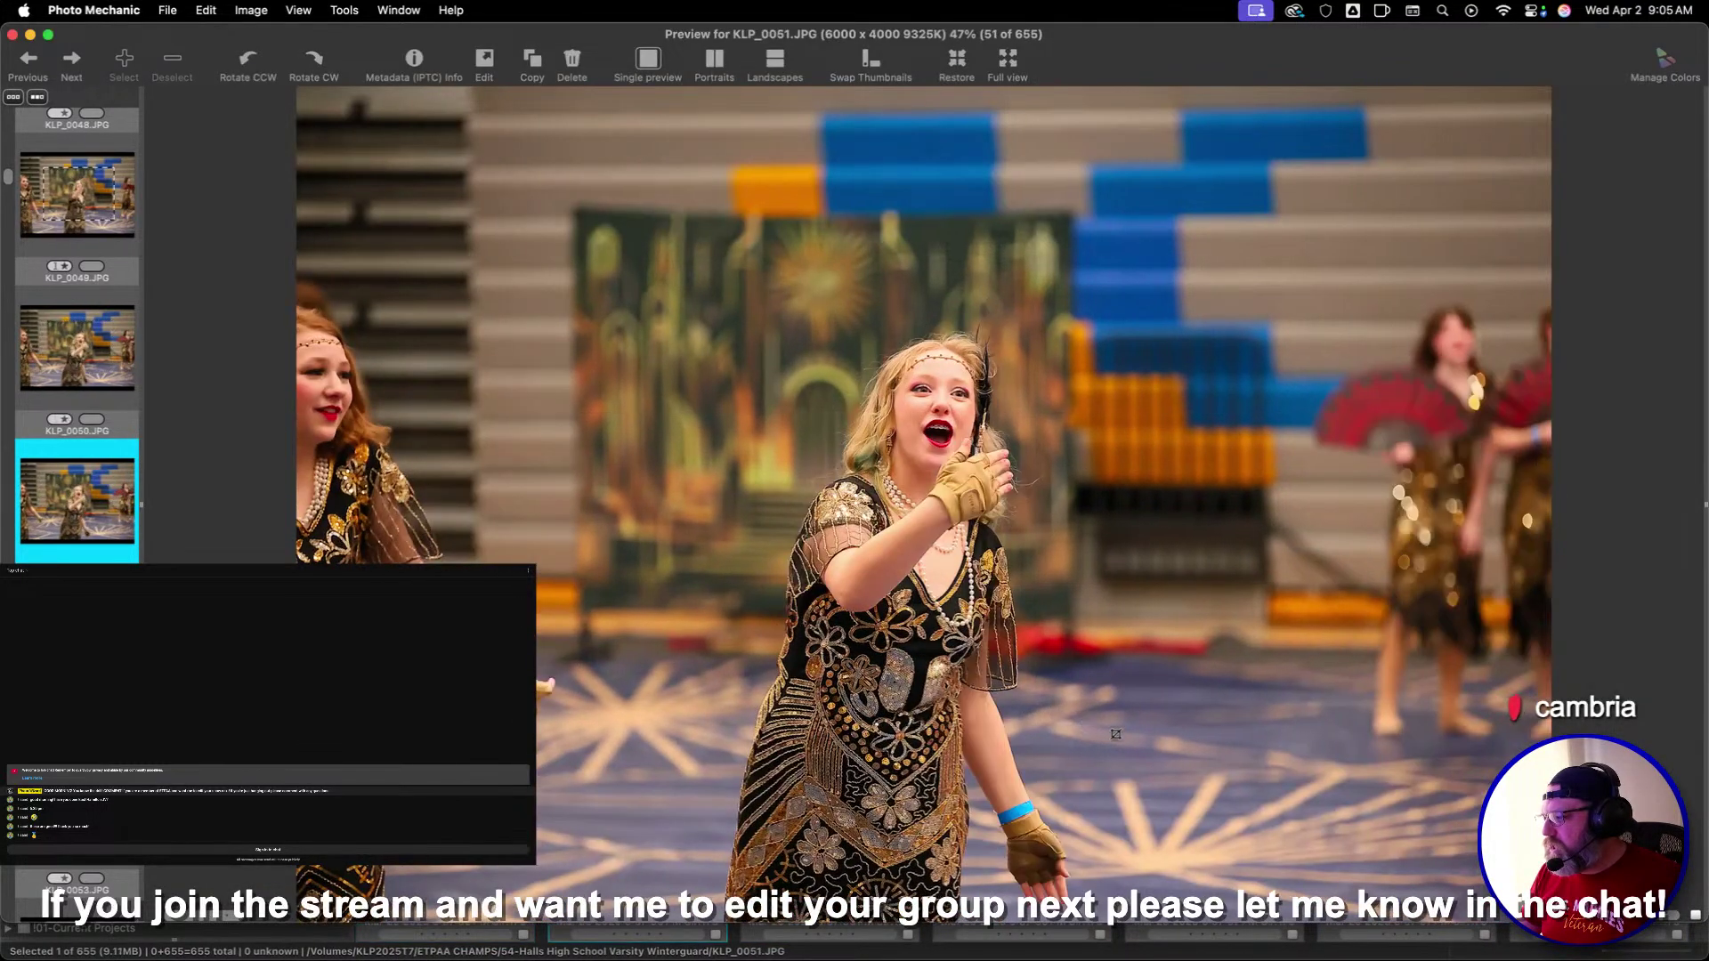
key("Left")
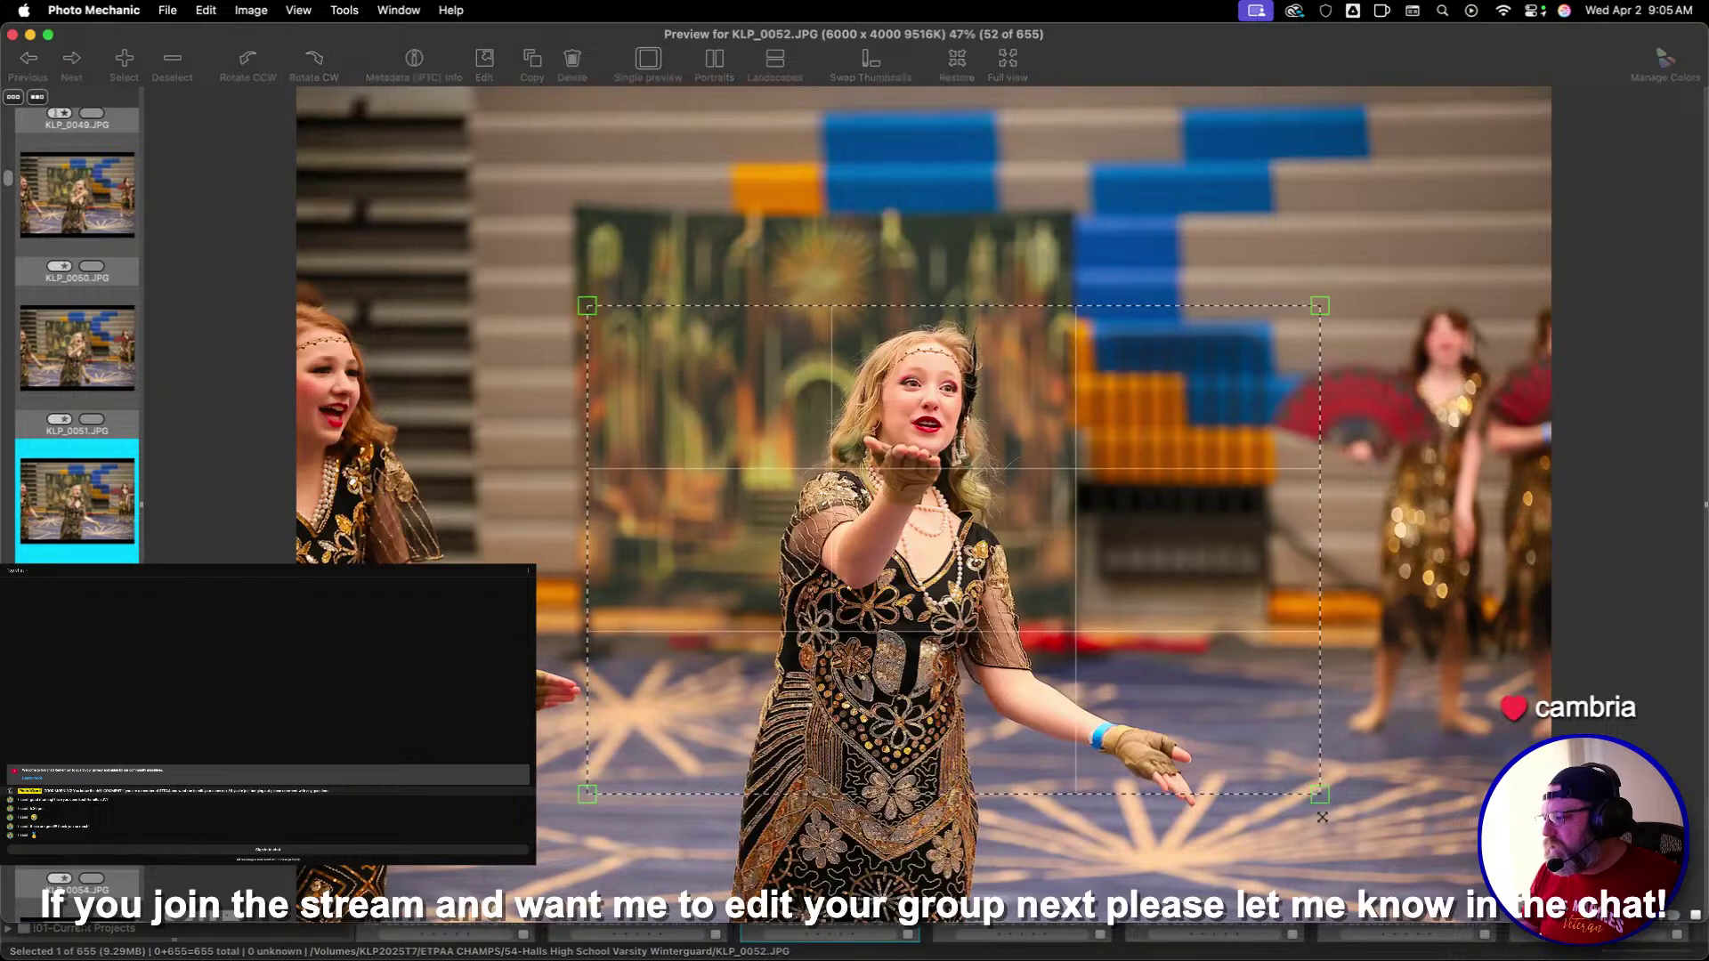
left_click_drag(1322, 816, 1325, 820)
Review the frames from KLP_0053 to KLP_0060, comparing the shots of the waving trio
key("Right")
key("Right")
key("Right")
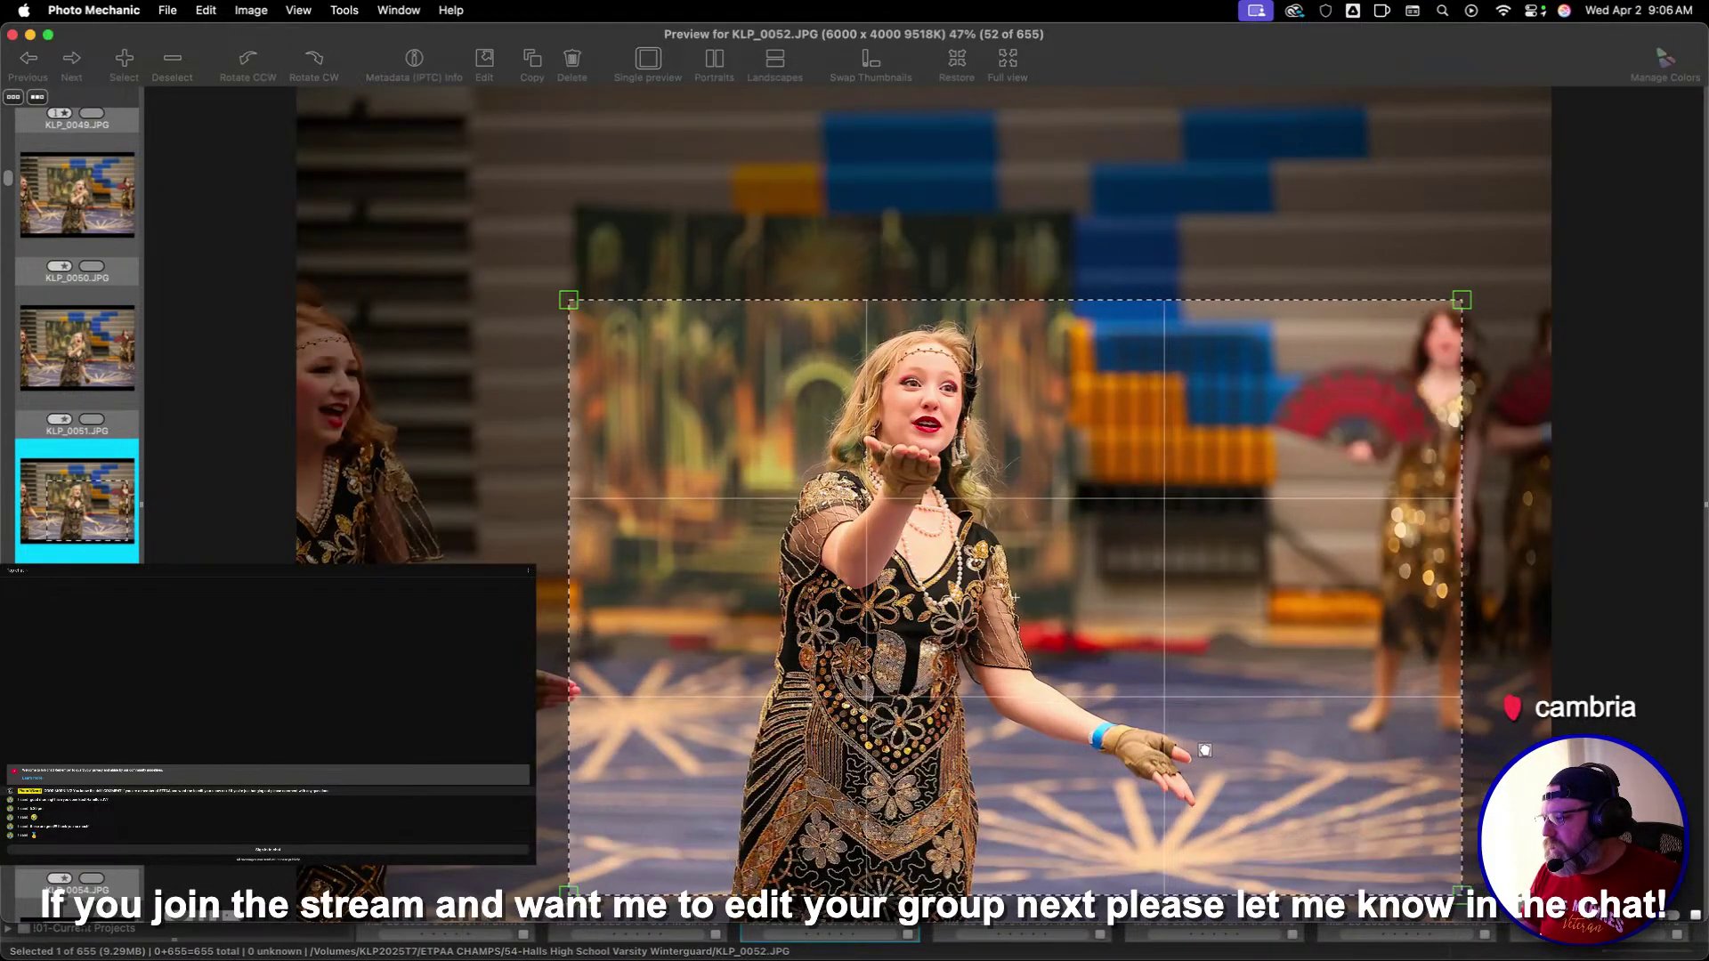
key("Right")
key("Right")
key("Right")
key("Right")
key("Right")
key("Right")
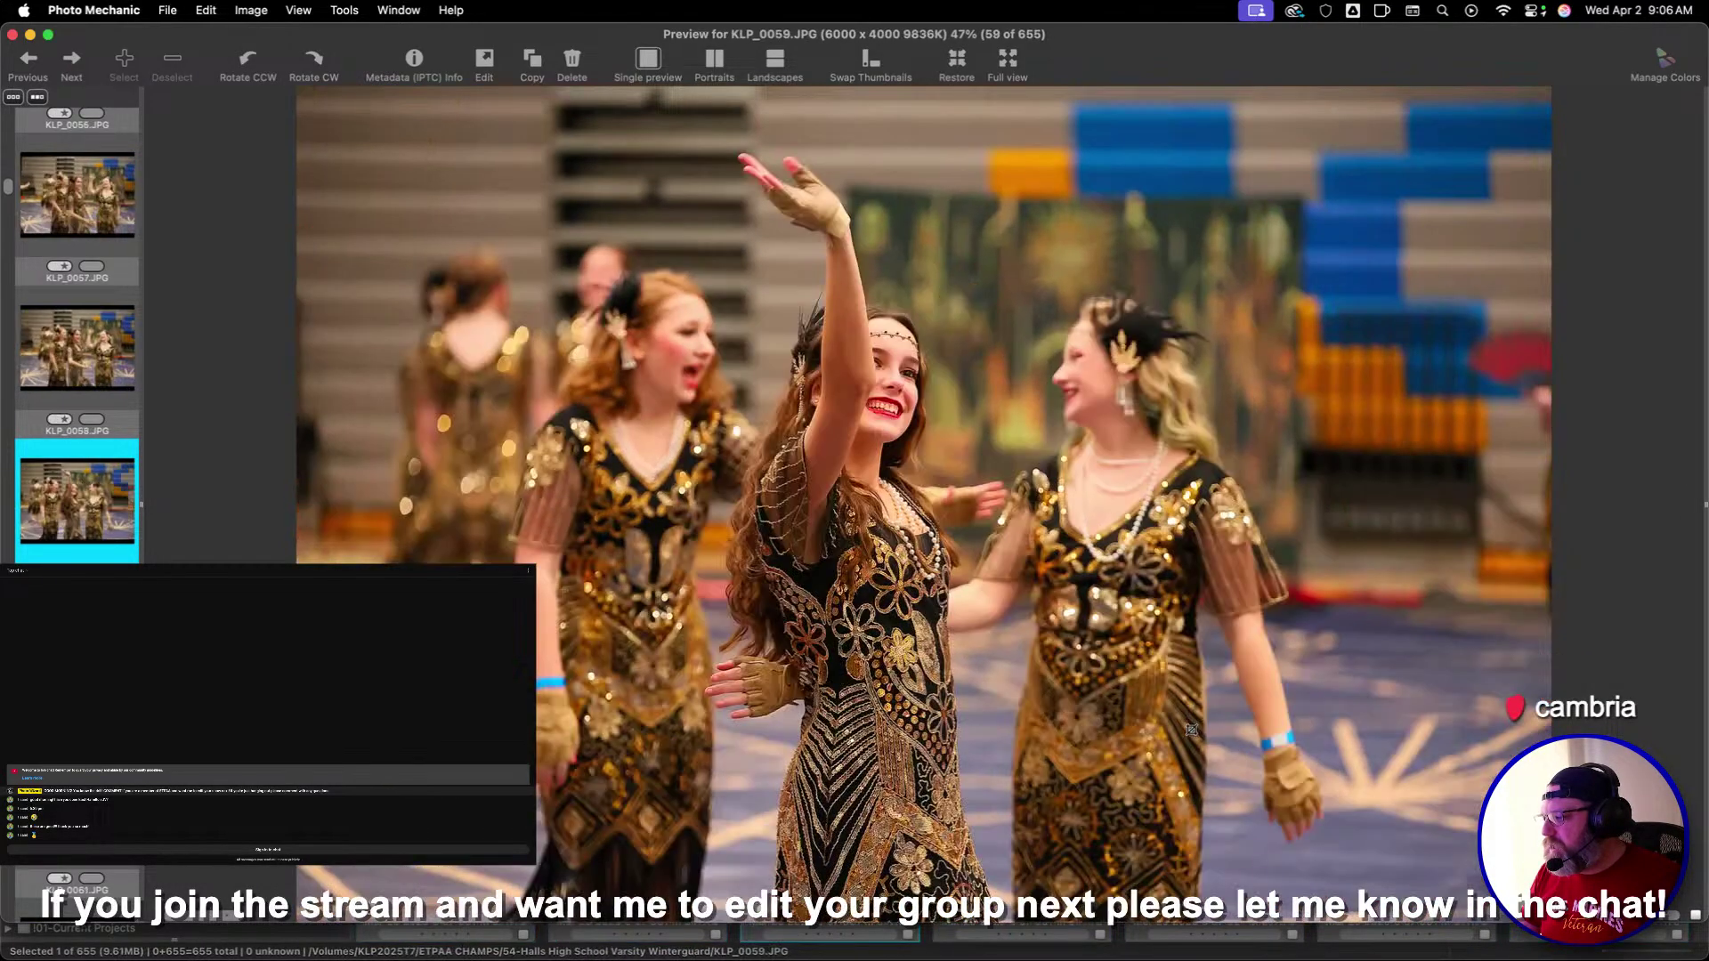
key("Left")
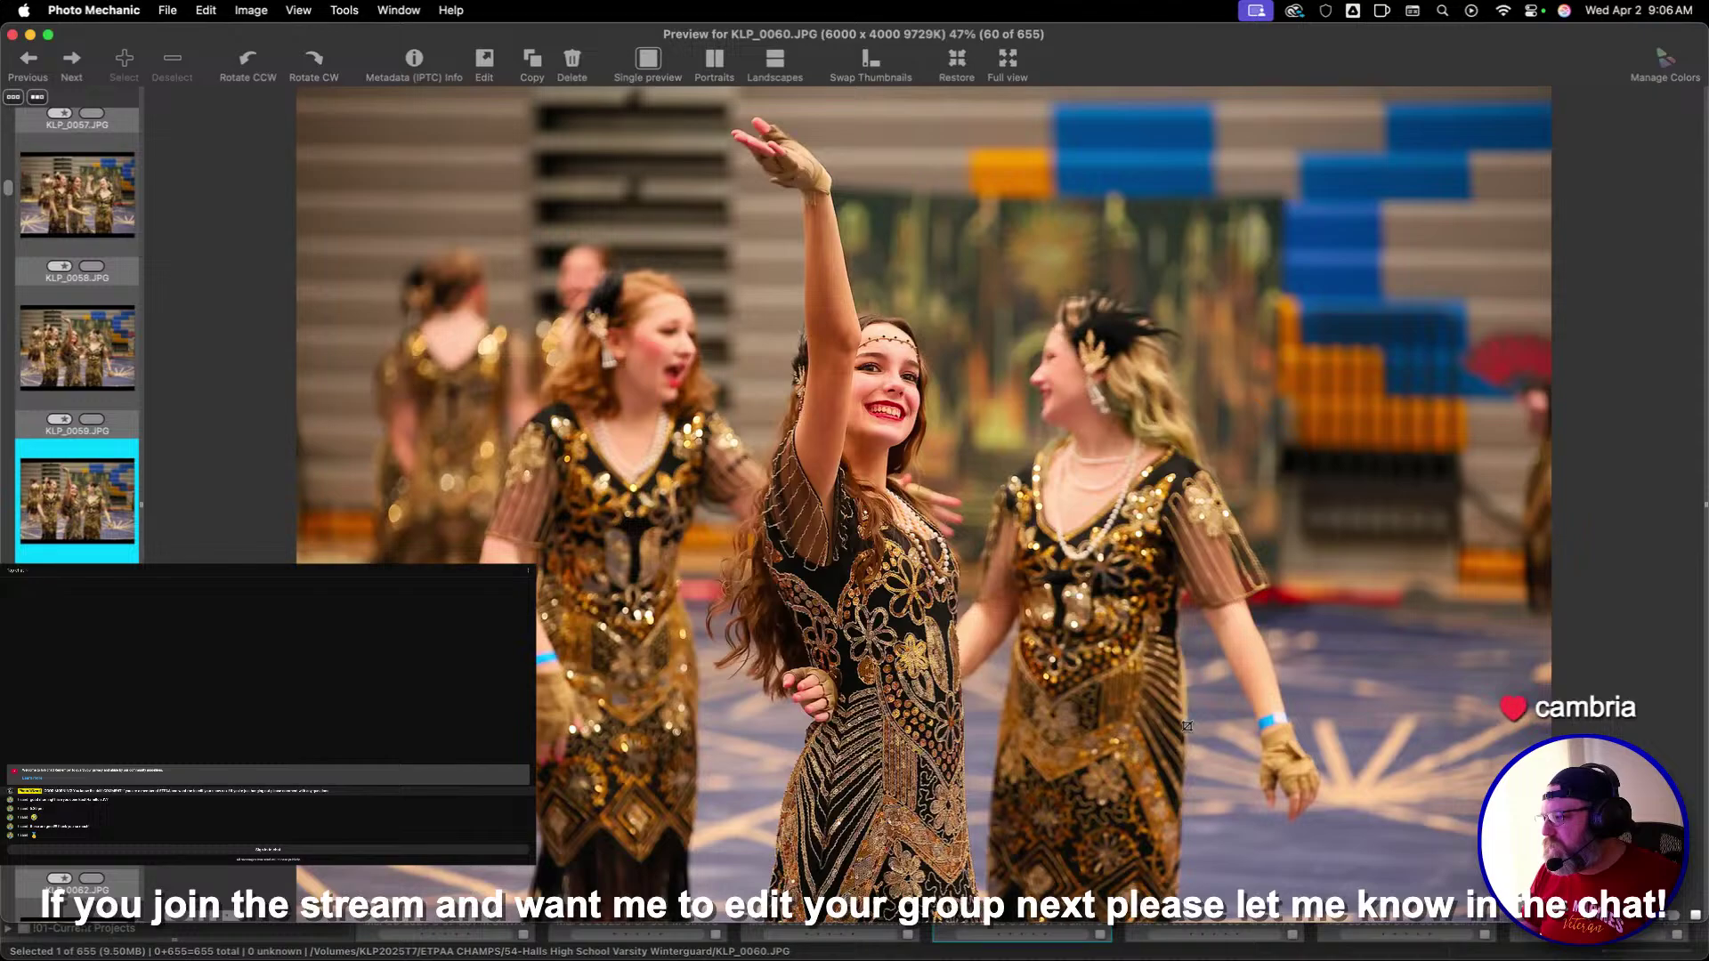
Review the following frames up to KLP_0070, checking the shots of the two performers beside the yellow set piece
key("Right")
key("Right")
key("Right")
key("Right")
key("Right")
key("Right")
key("Right")
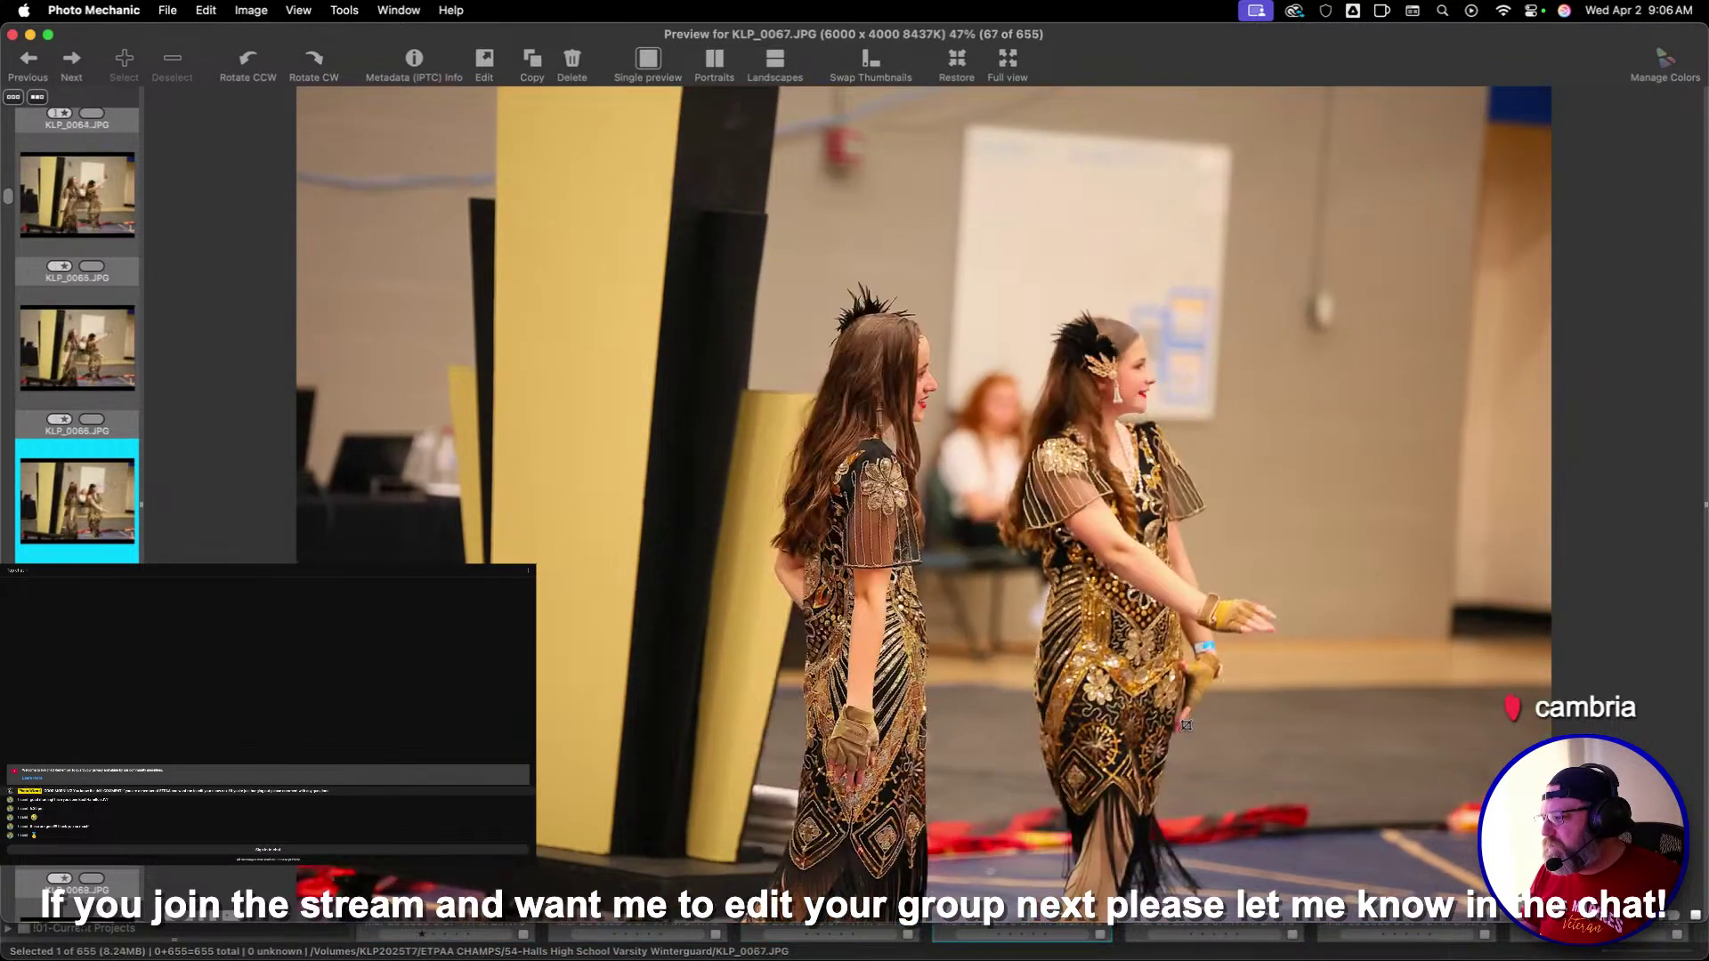
key("Right")
key("Right")
key("Right")
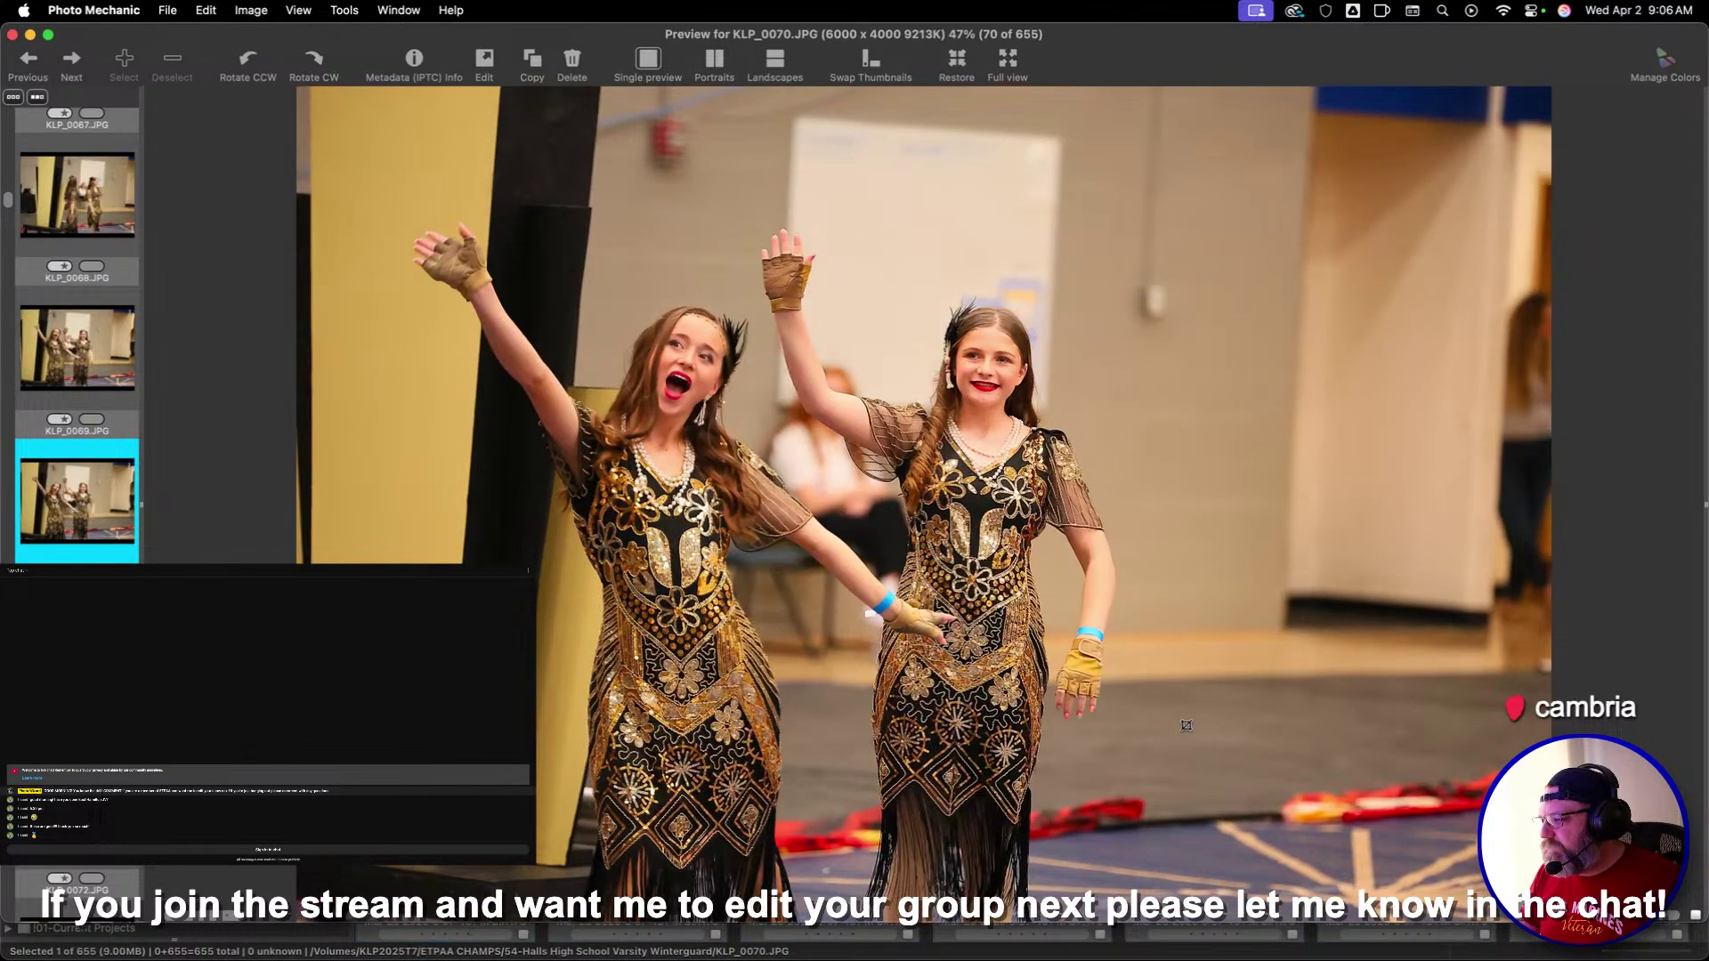
Review the frames from KLP_0071 to KLP_0079 for shots worth keeping
key("Right")
key("Right")
key("Right")
key("Right")
key("Right")
key("Right")
key("Right")
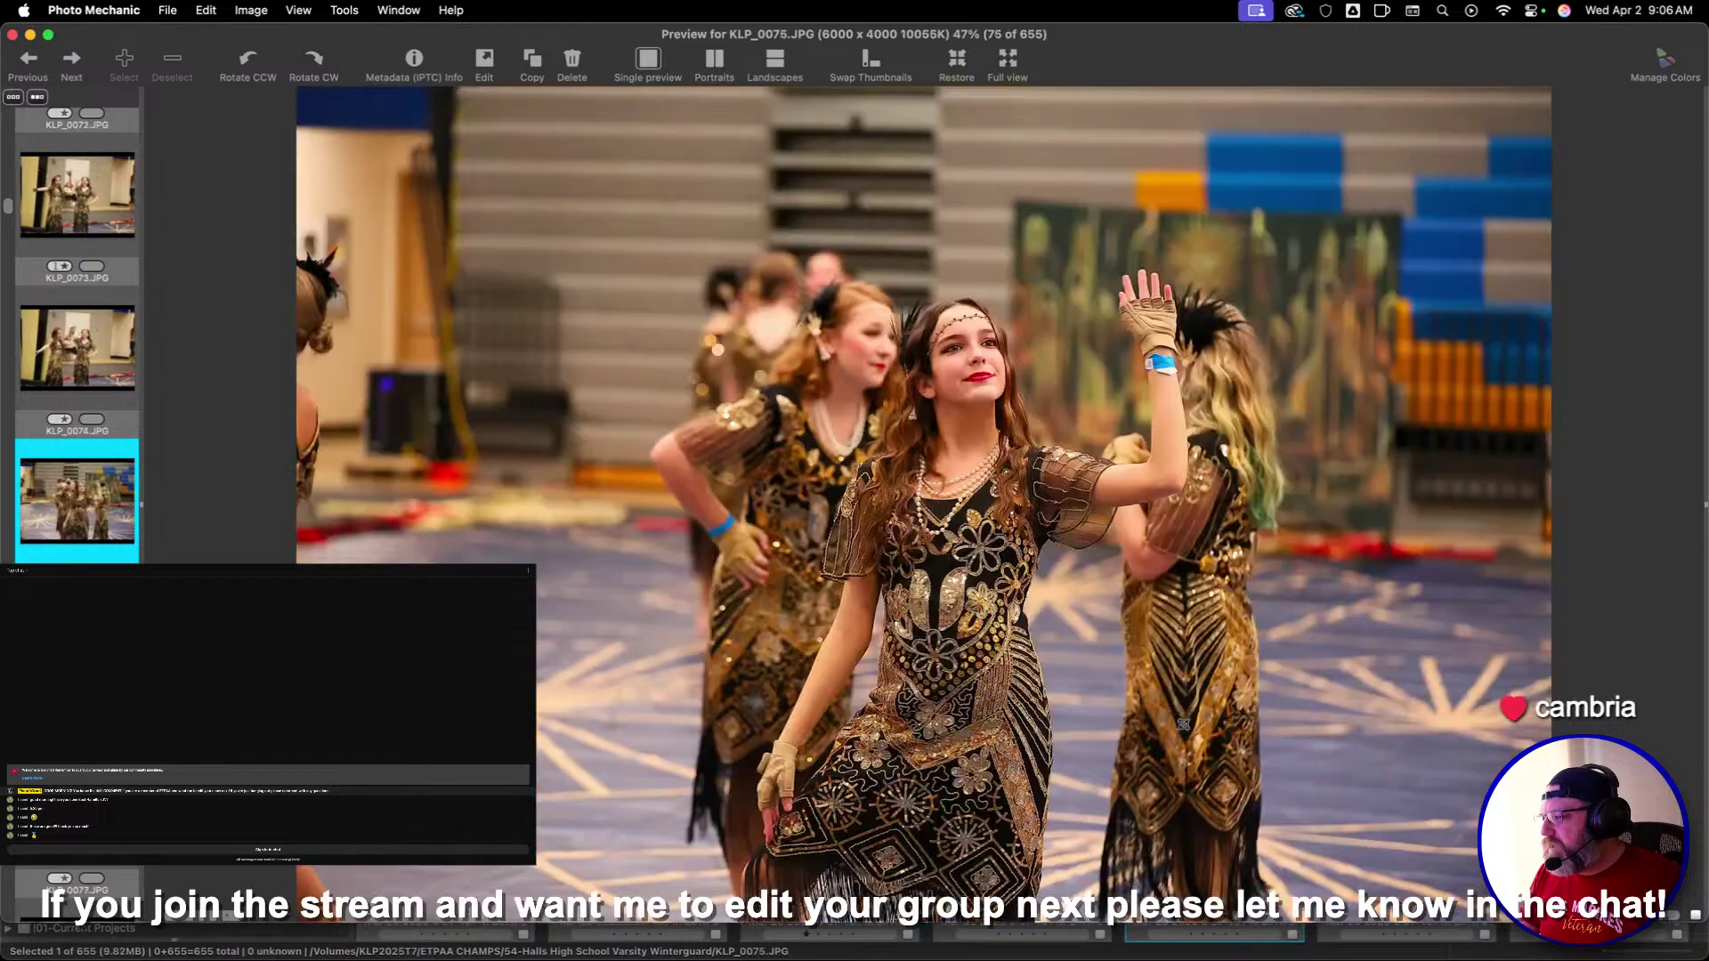
key("Right")
key("Right")
key("Right")
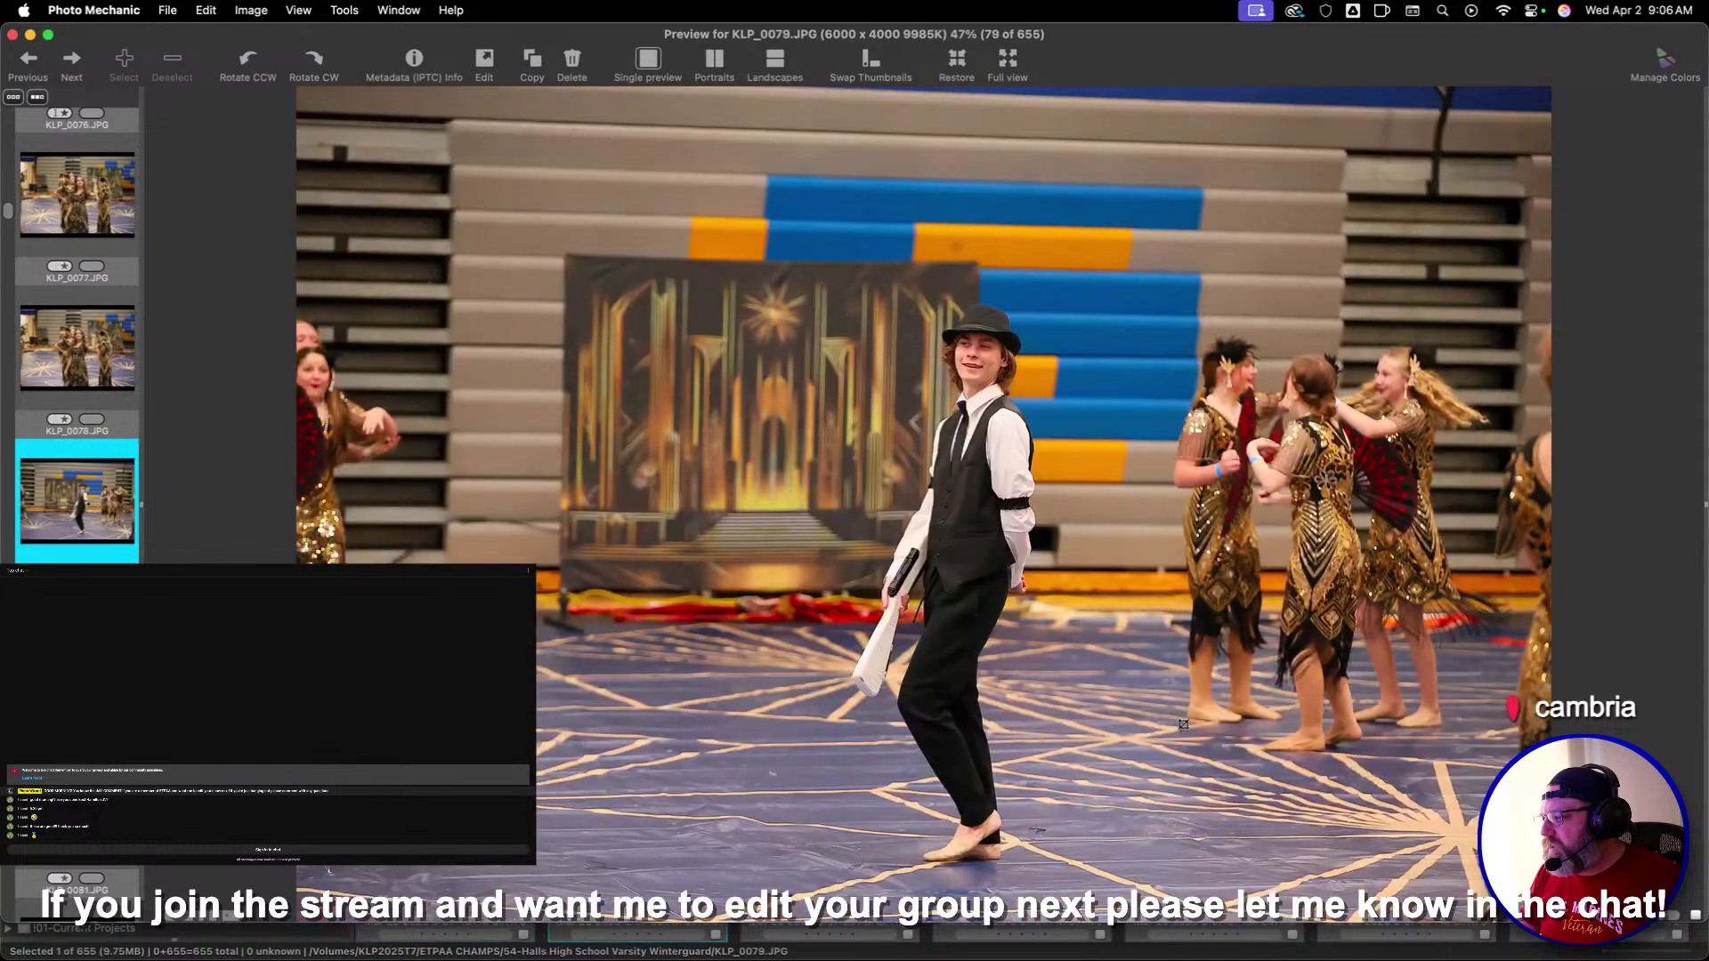
Compare the frames of the performer in the black hat and continue the review up to KLP_0084
key("Left")
key("Right")
key("Right")
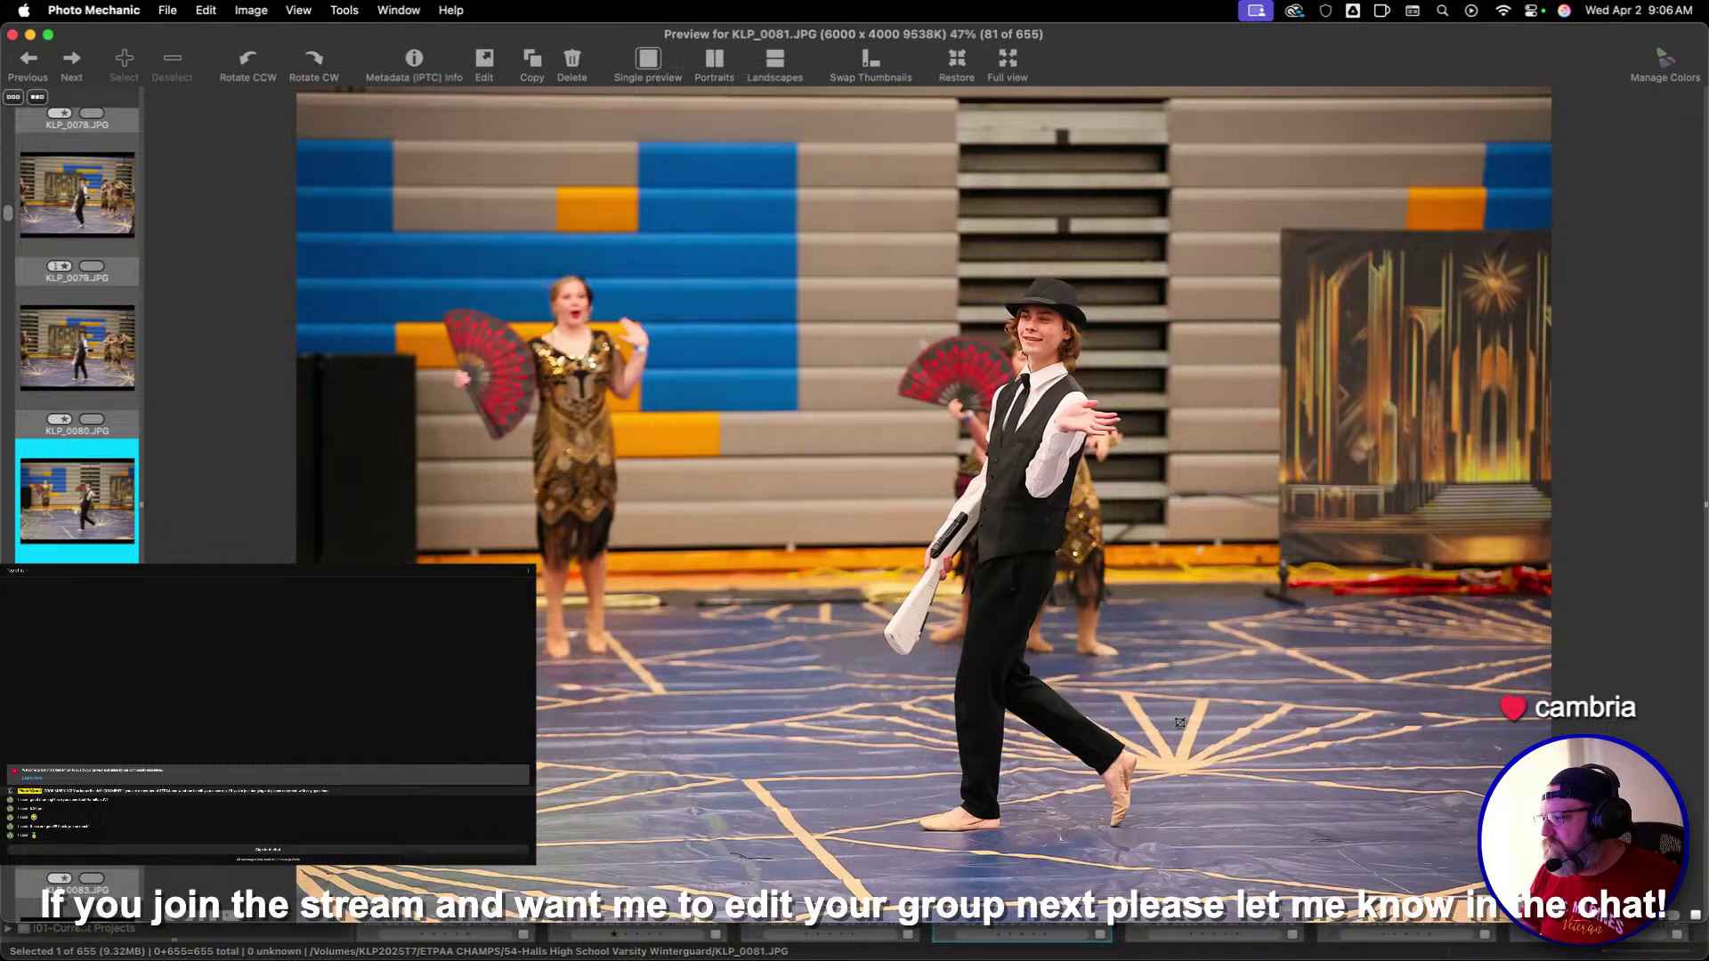
key("Right")
key("Right")
key("Right")
key("Left")
key("Left")
key("Right")
key("Right")
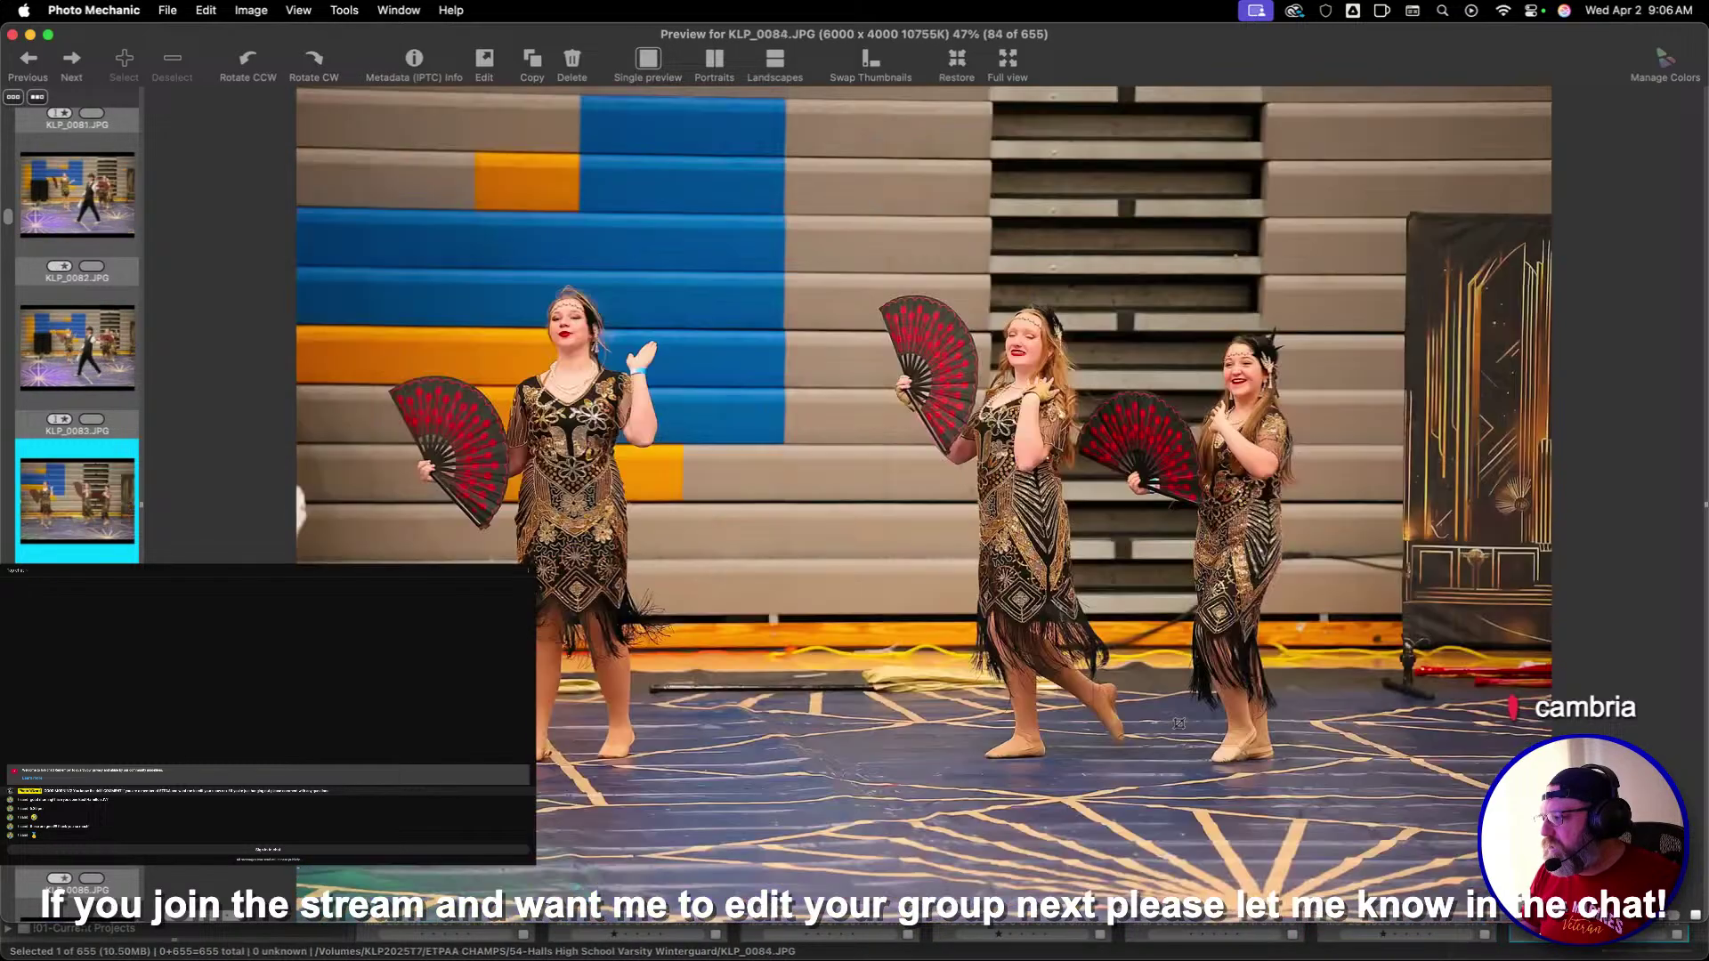
Compare the shots of the three fan performers from KLP_0084 to KLP_0087
key("Right")
key("Right")
key("Right")
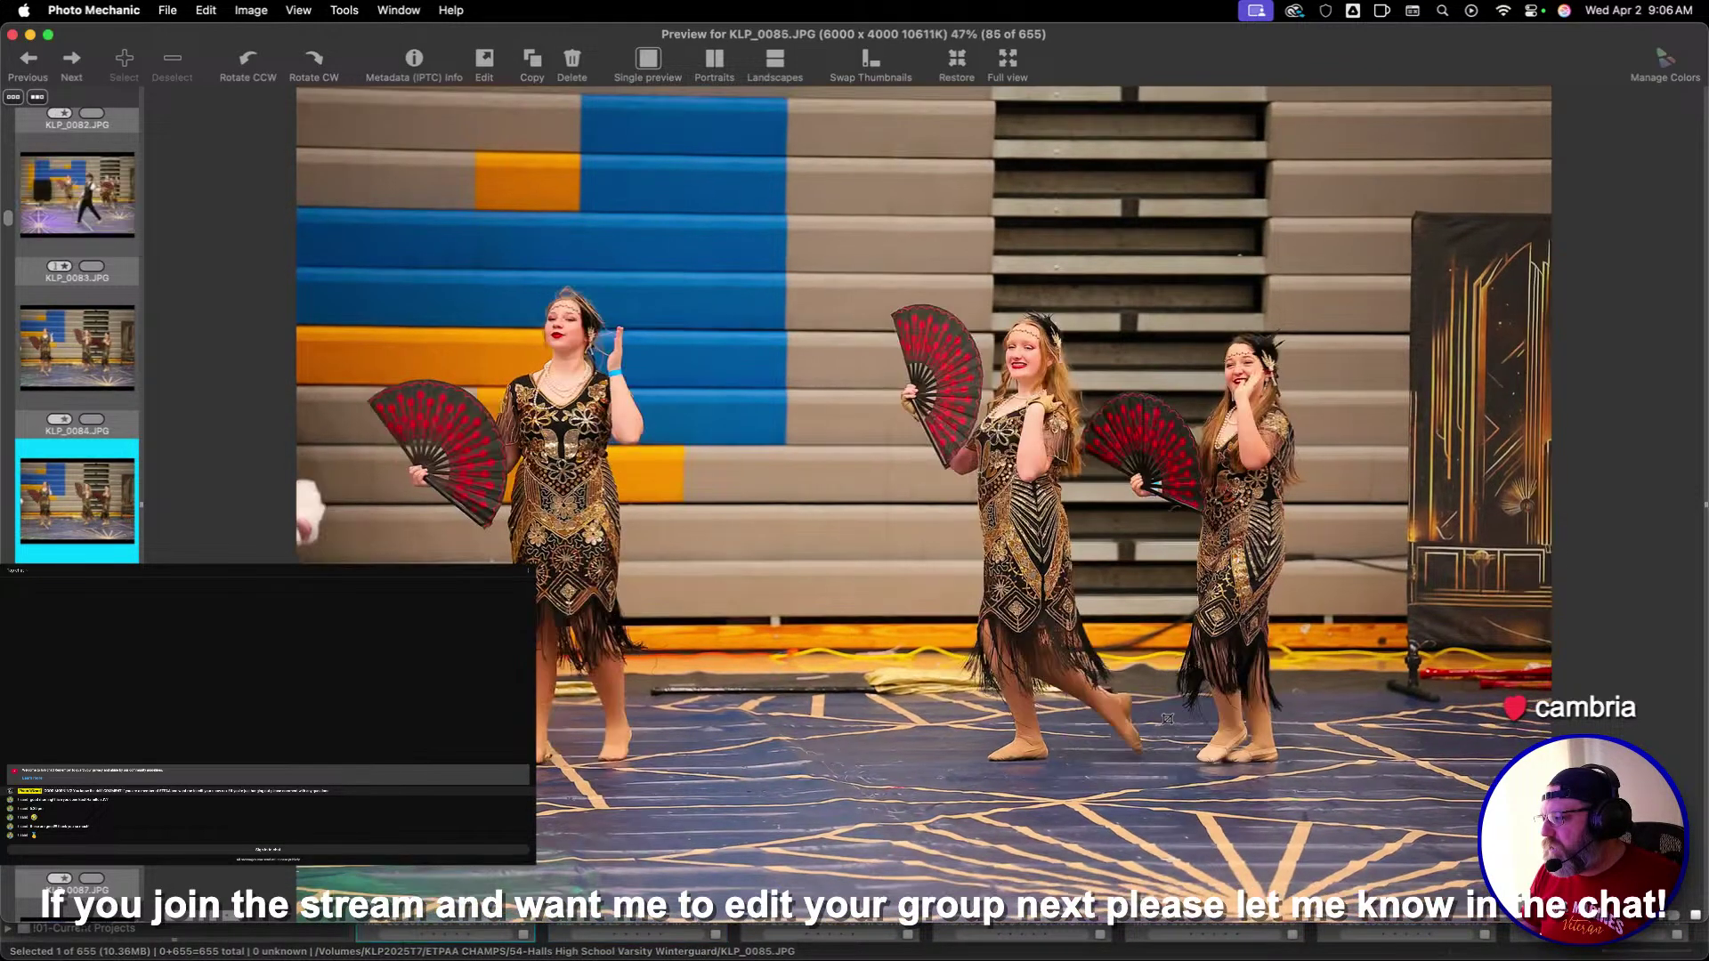
key("Left")
key("Right")
key("Right")
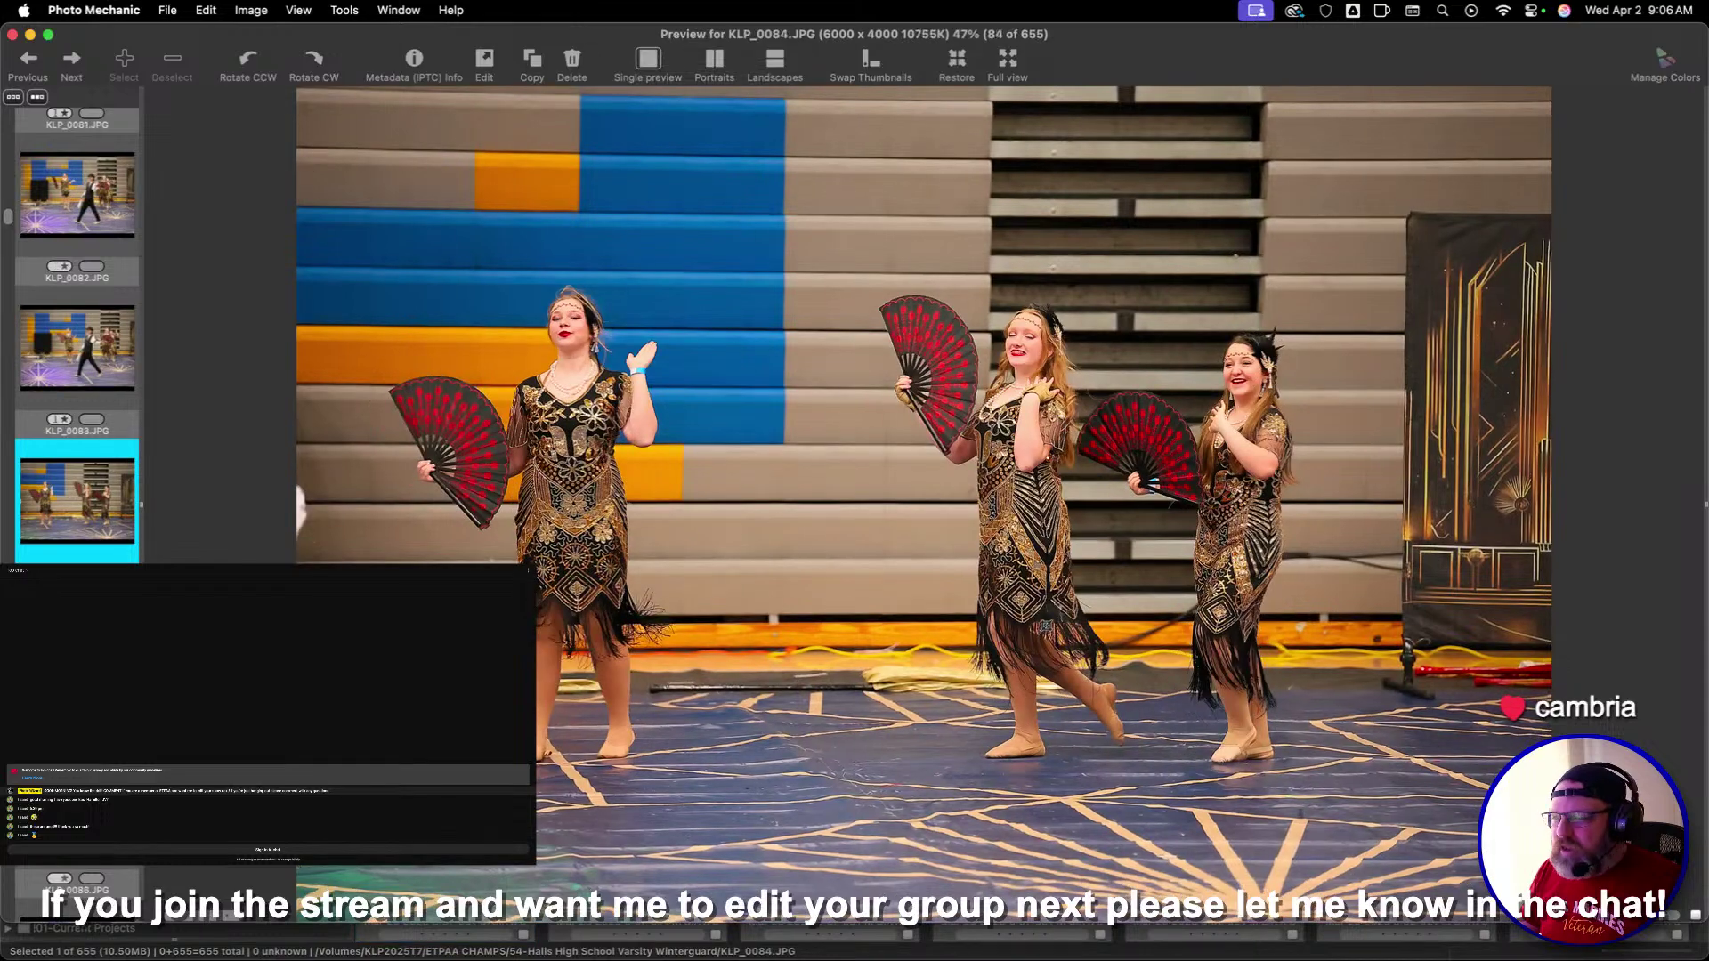
key("Right")
key("Left")
key("Left")
key("Left")
key("Right")
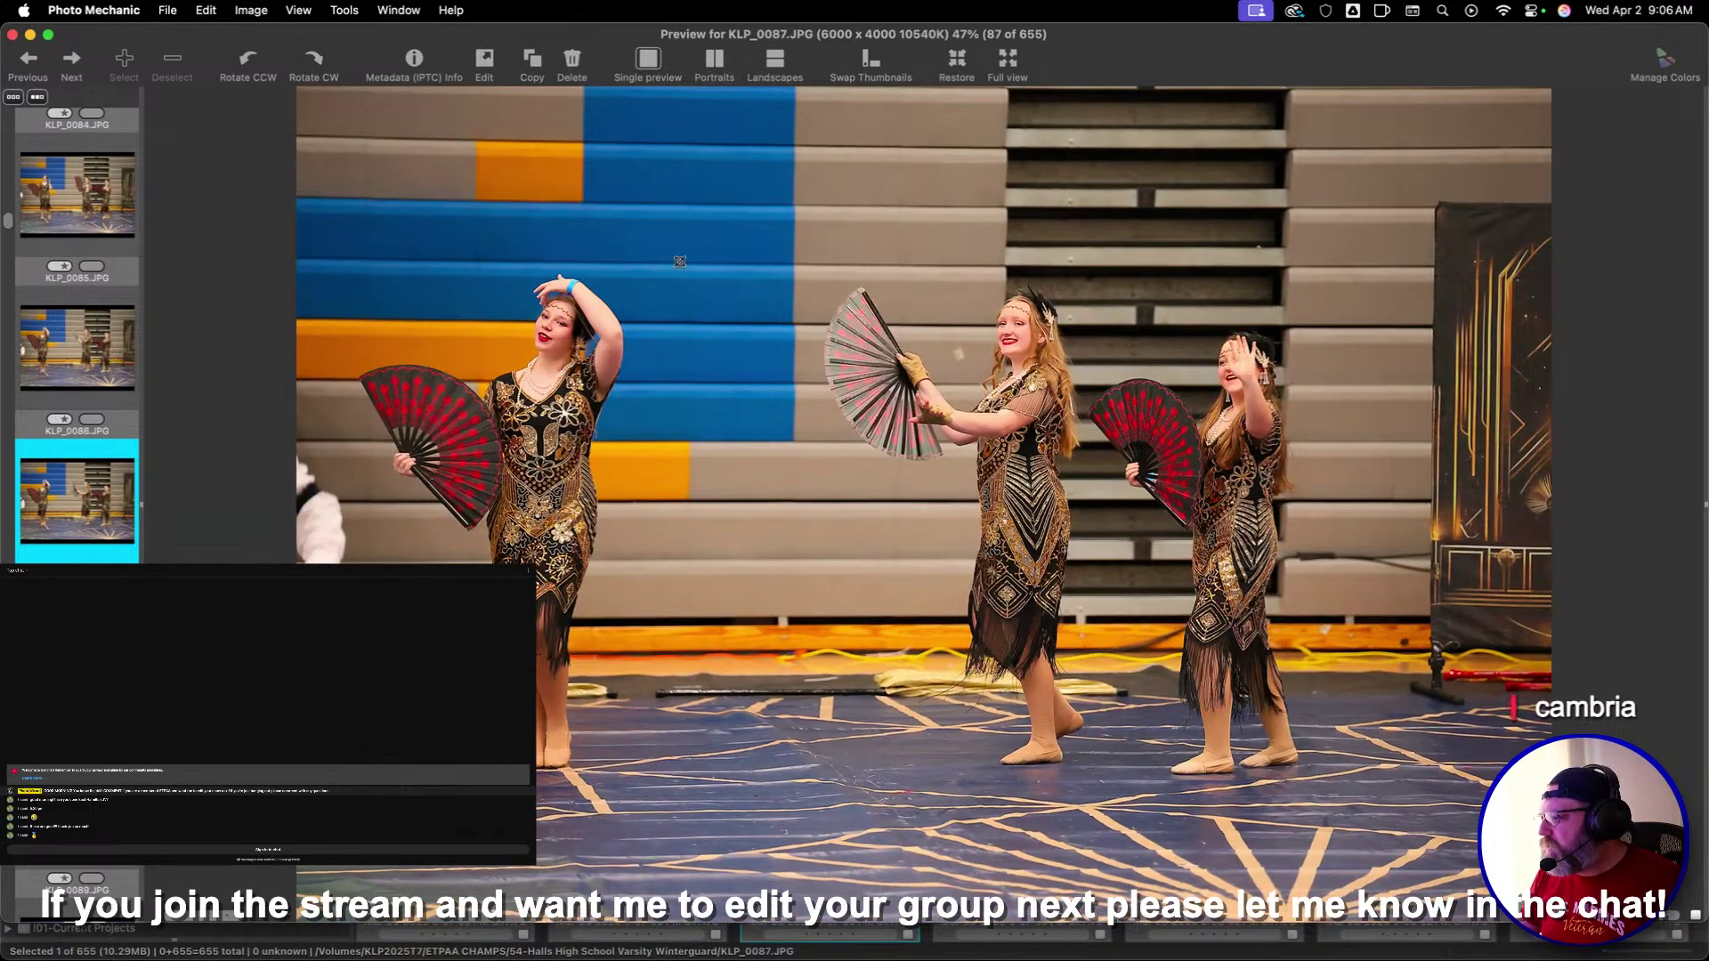
Crop KLP_0087 and KLP_0088 in landscape around the performers with the red fans
left_click_drag(587, 167, 1513, 761)
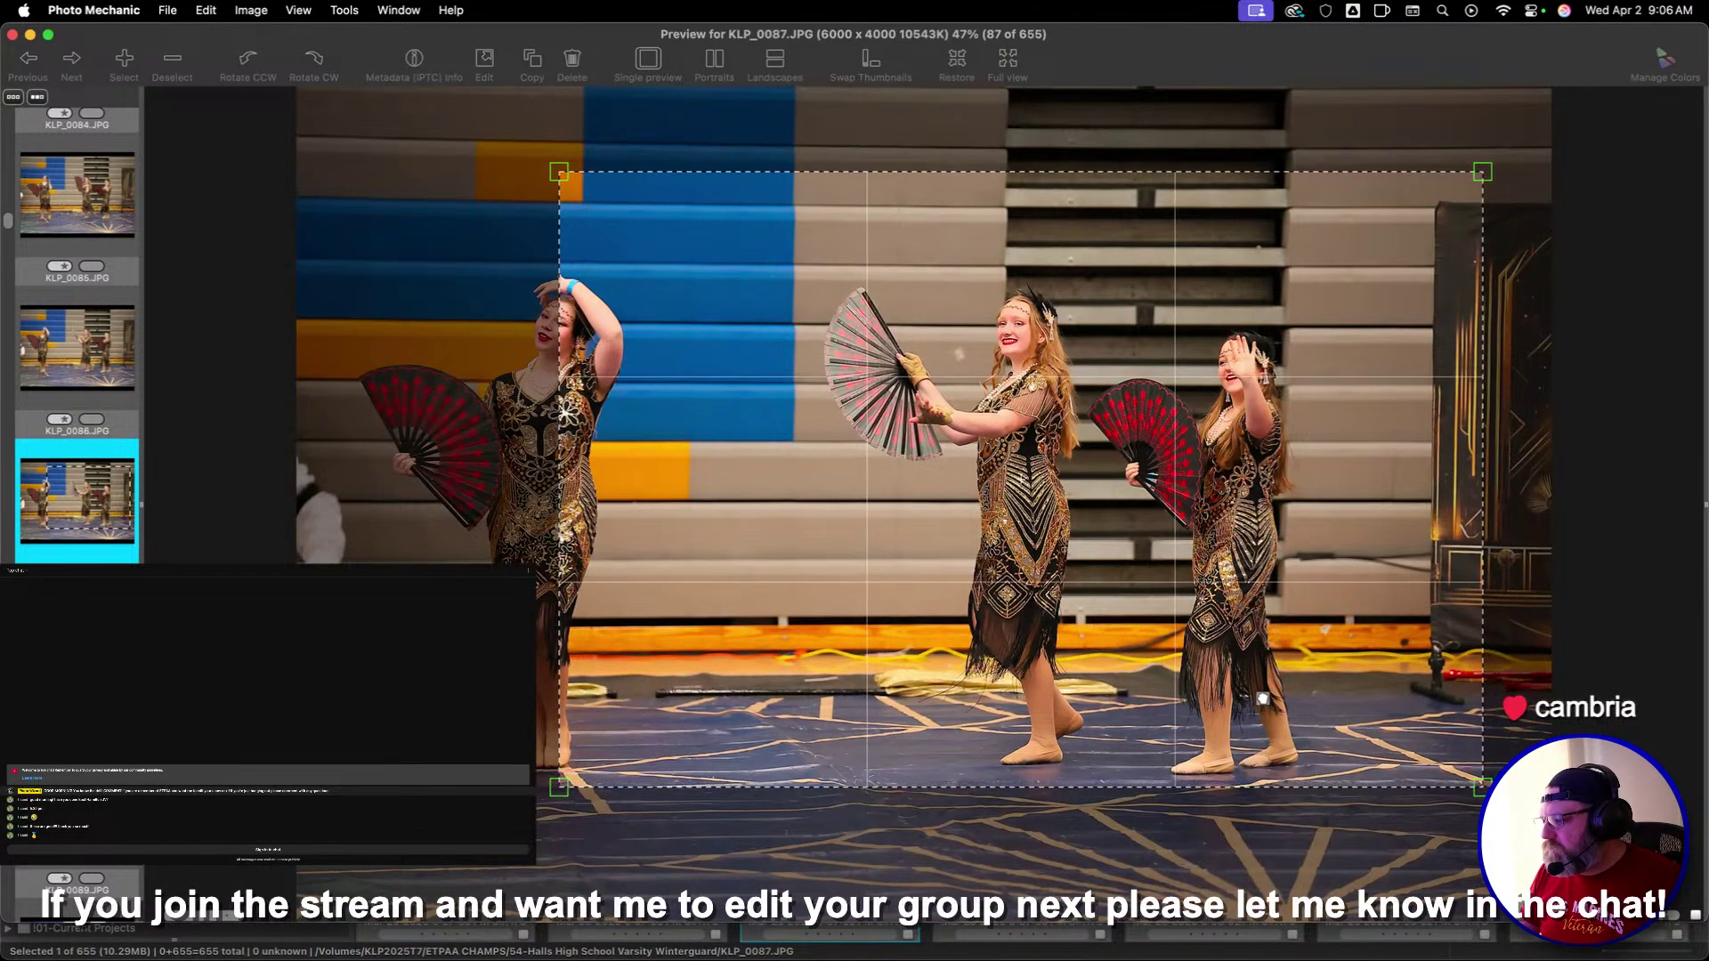
key("Right")
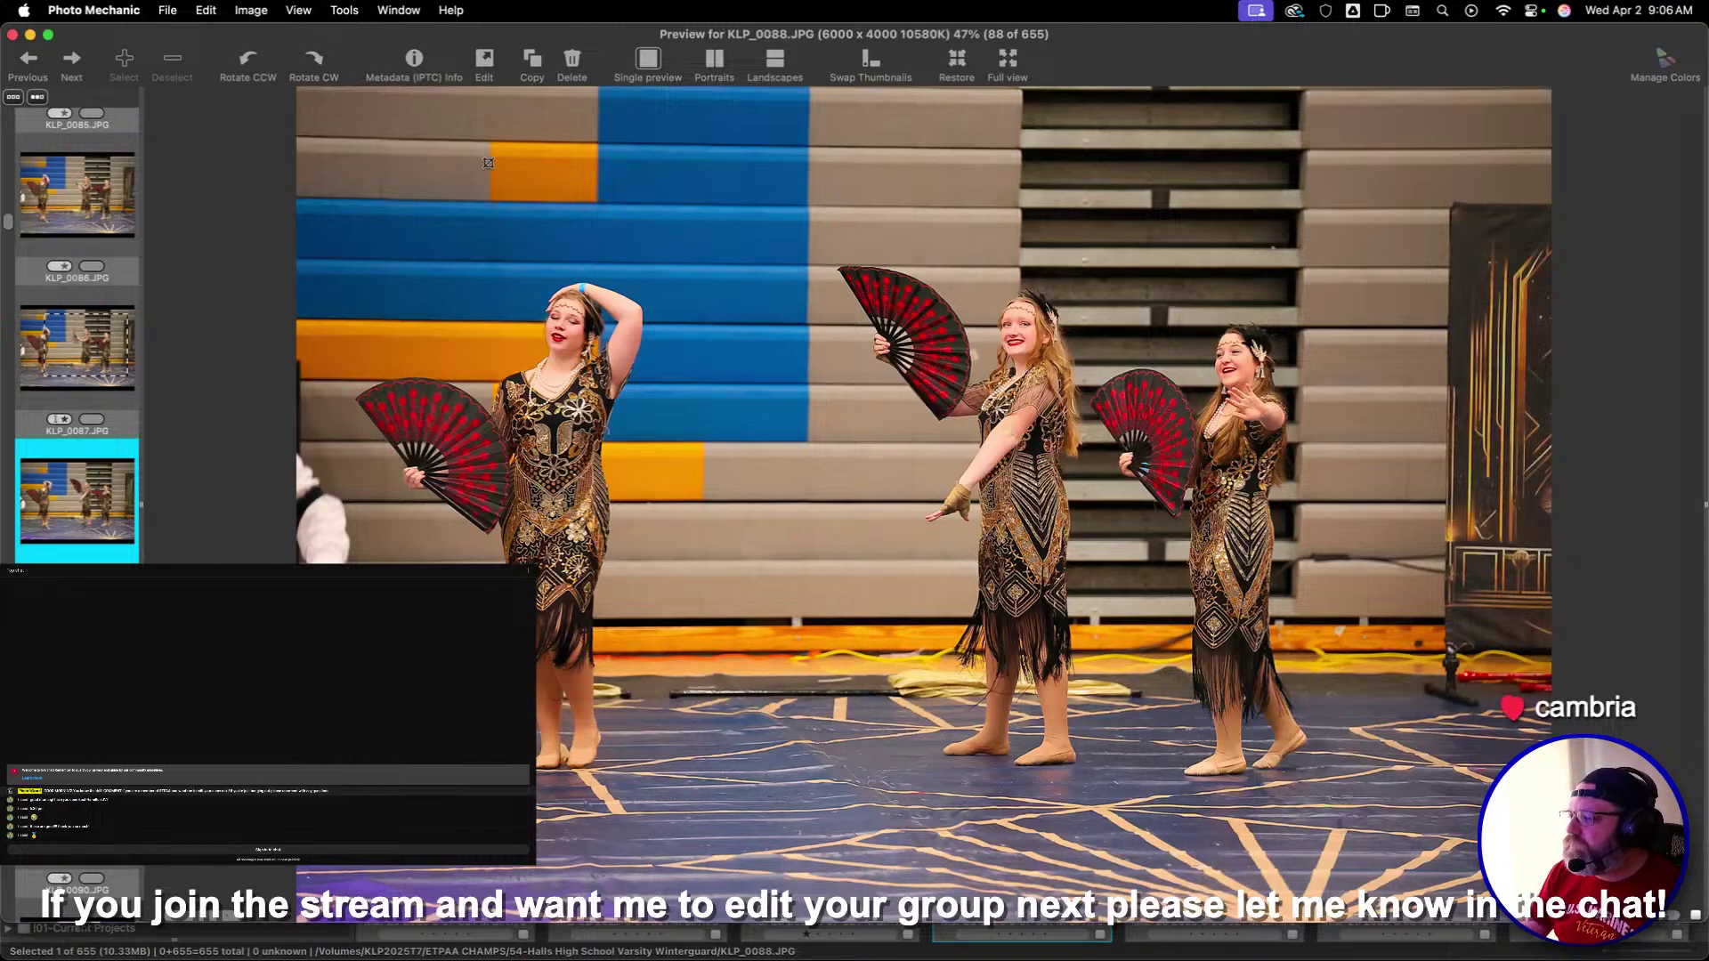
left_click_drag(488, 163, 1300, 660)
key("Right")
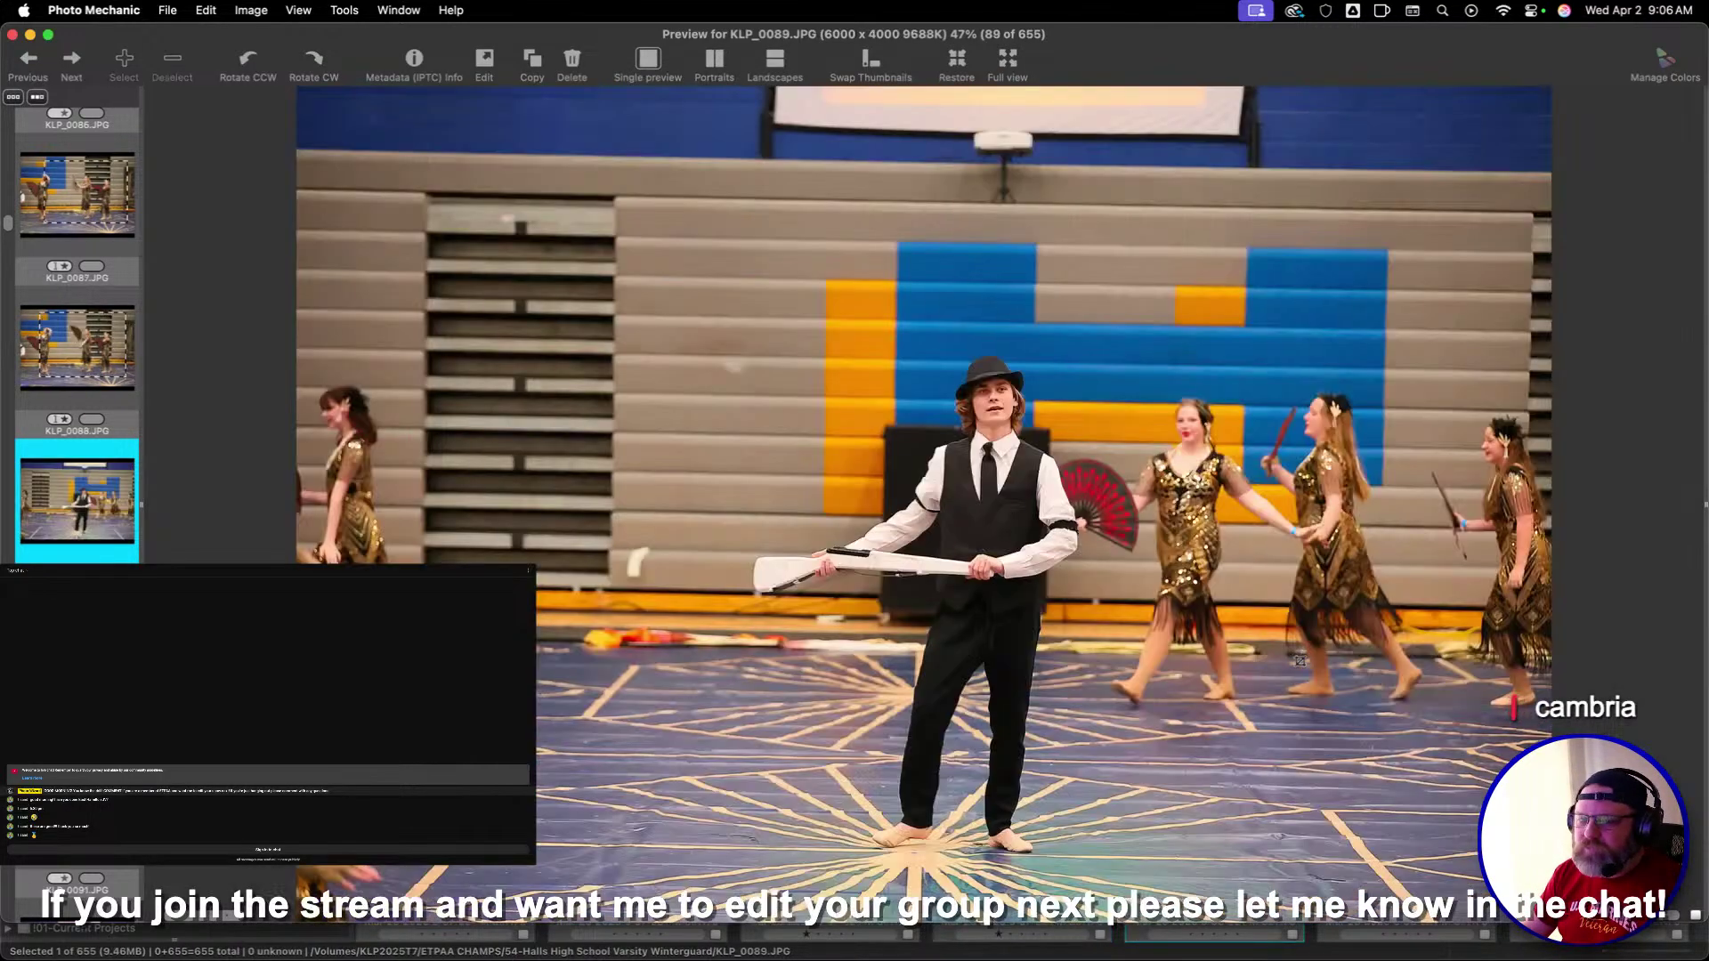
Crop KLP_0089 and KLP_0091 in landscape around the performer in the hat holding the white rifle
left_click_drag(543, 314, 1119, 646)
key("Right")
key("Right")
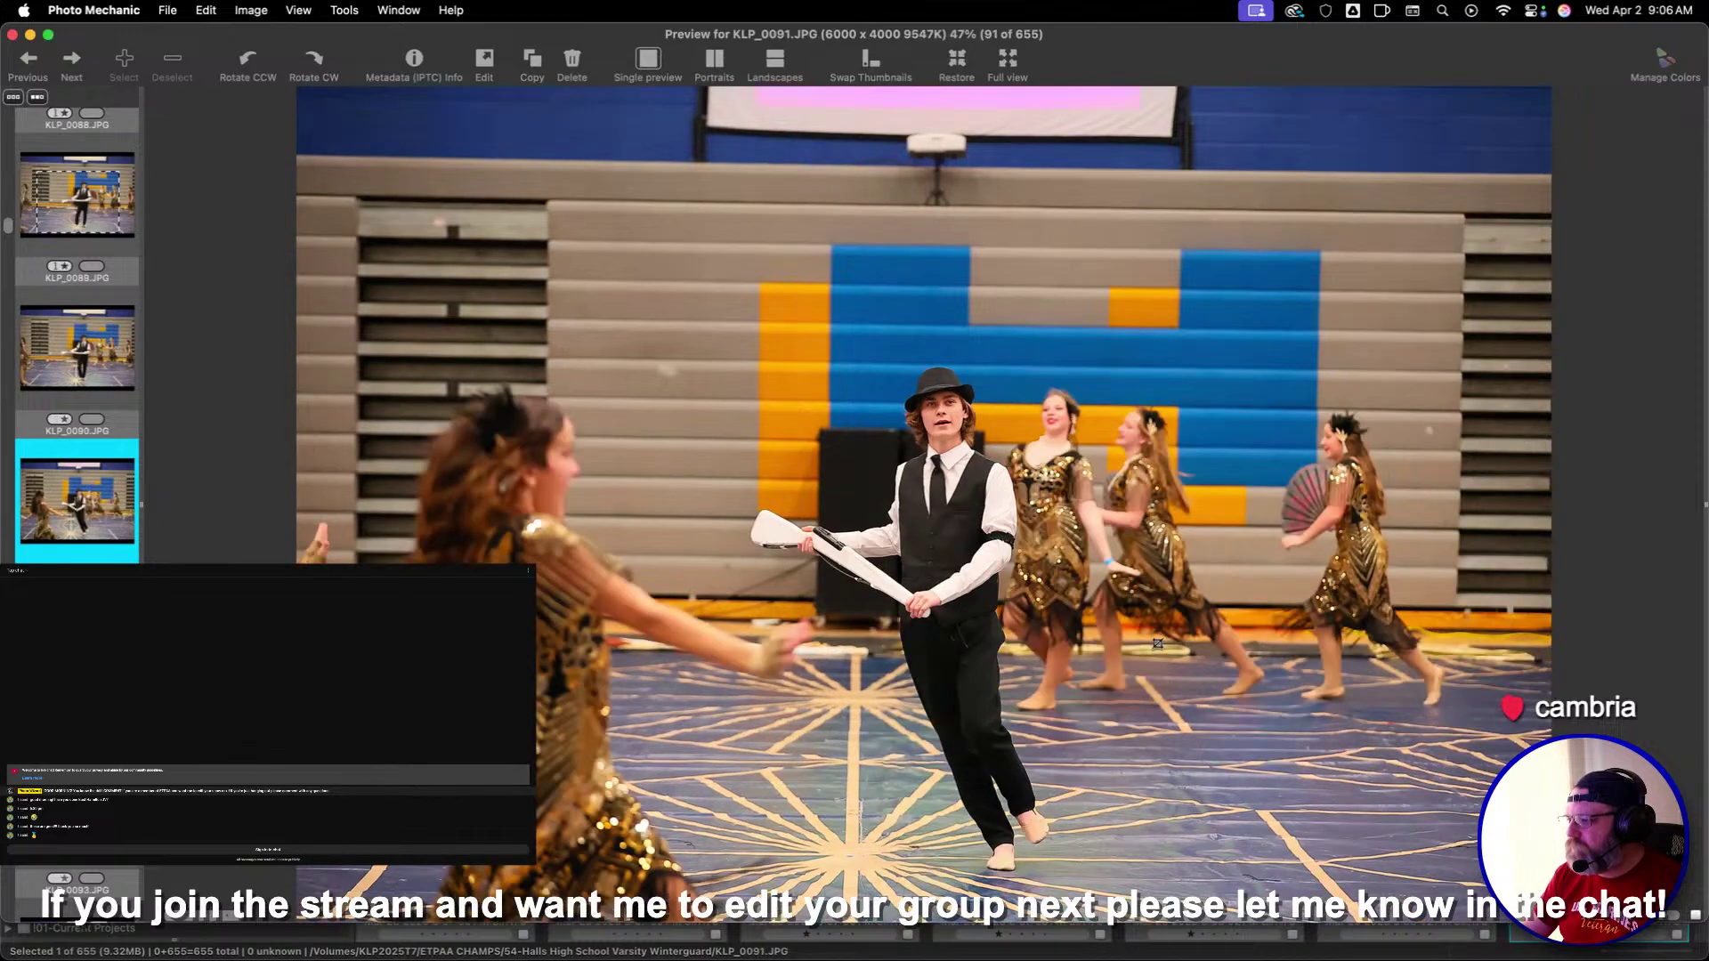
left_click_drag(483, 254, 1365, 878)
left_click_drag(1185, 566, 1142, 601)
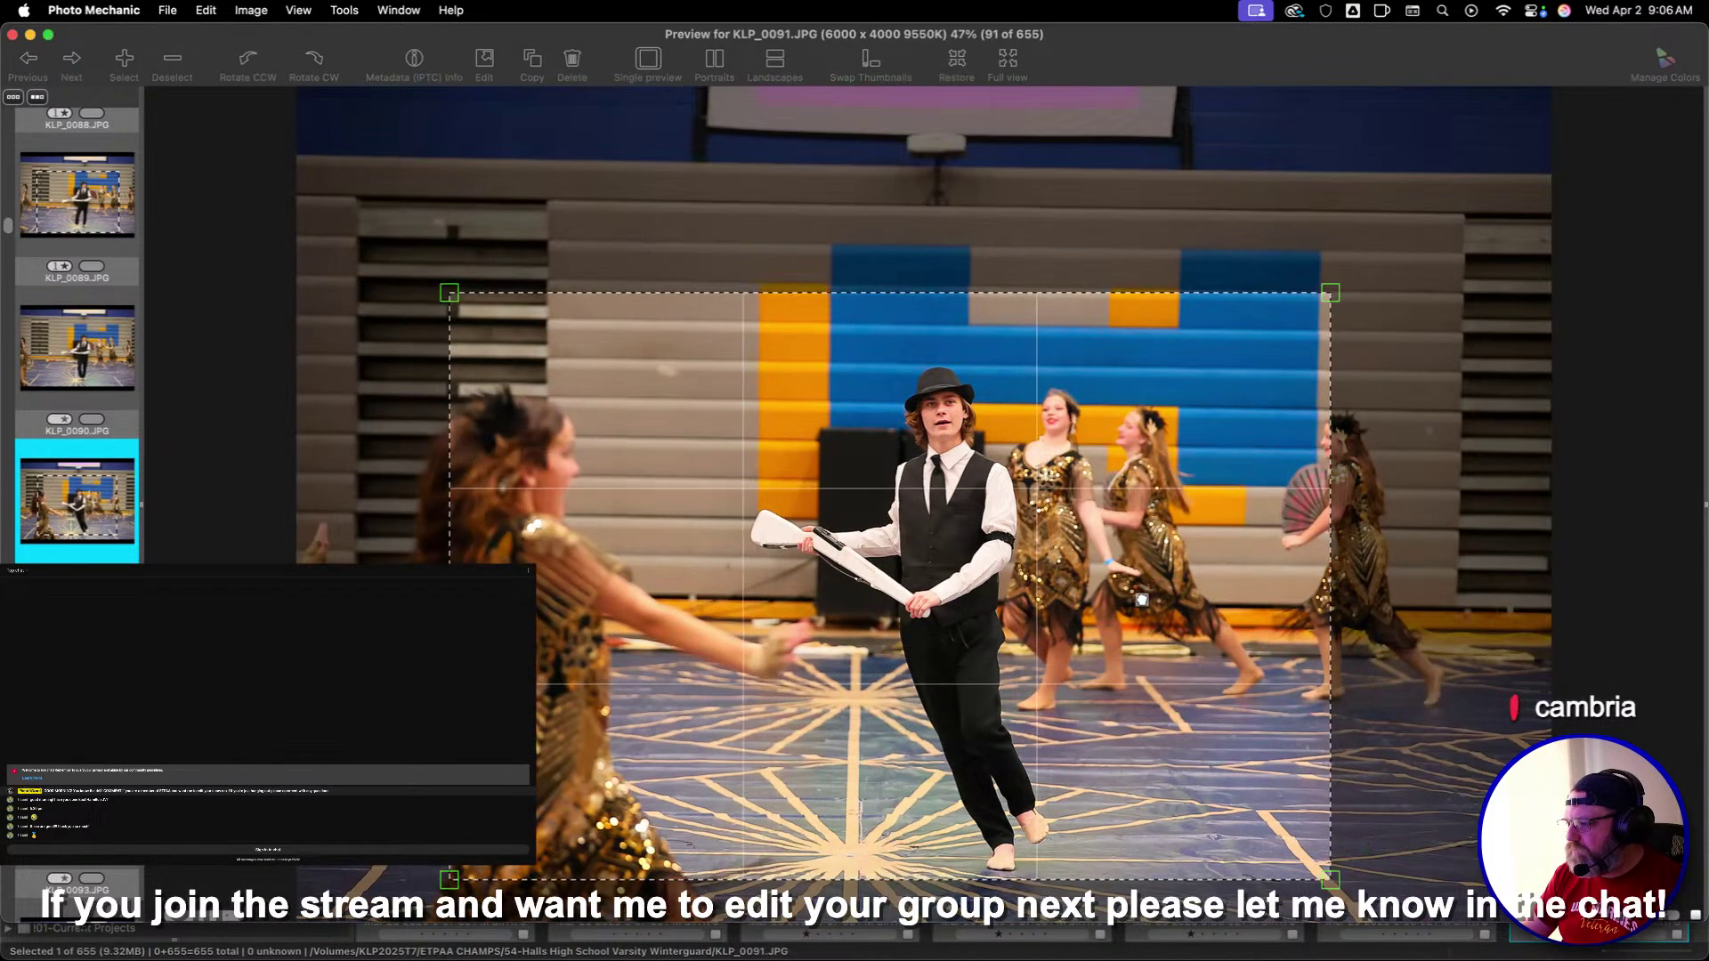
key("Right")
key("Right")
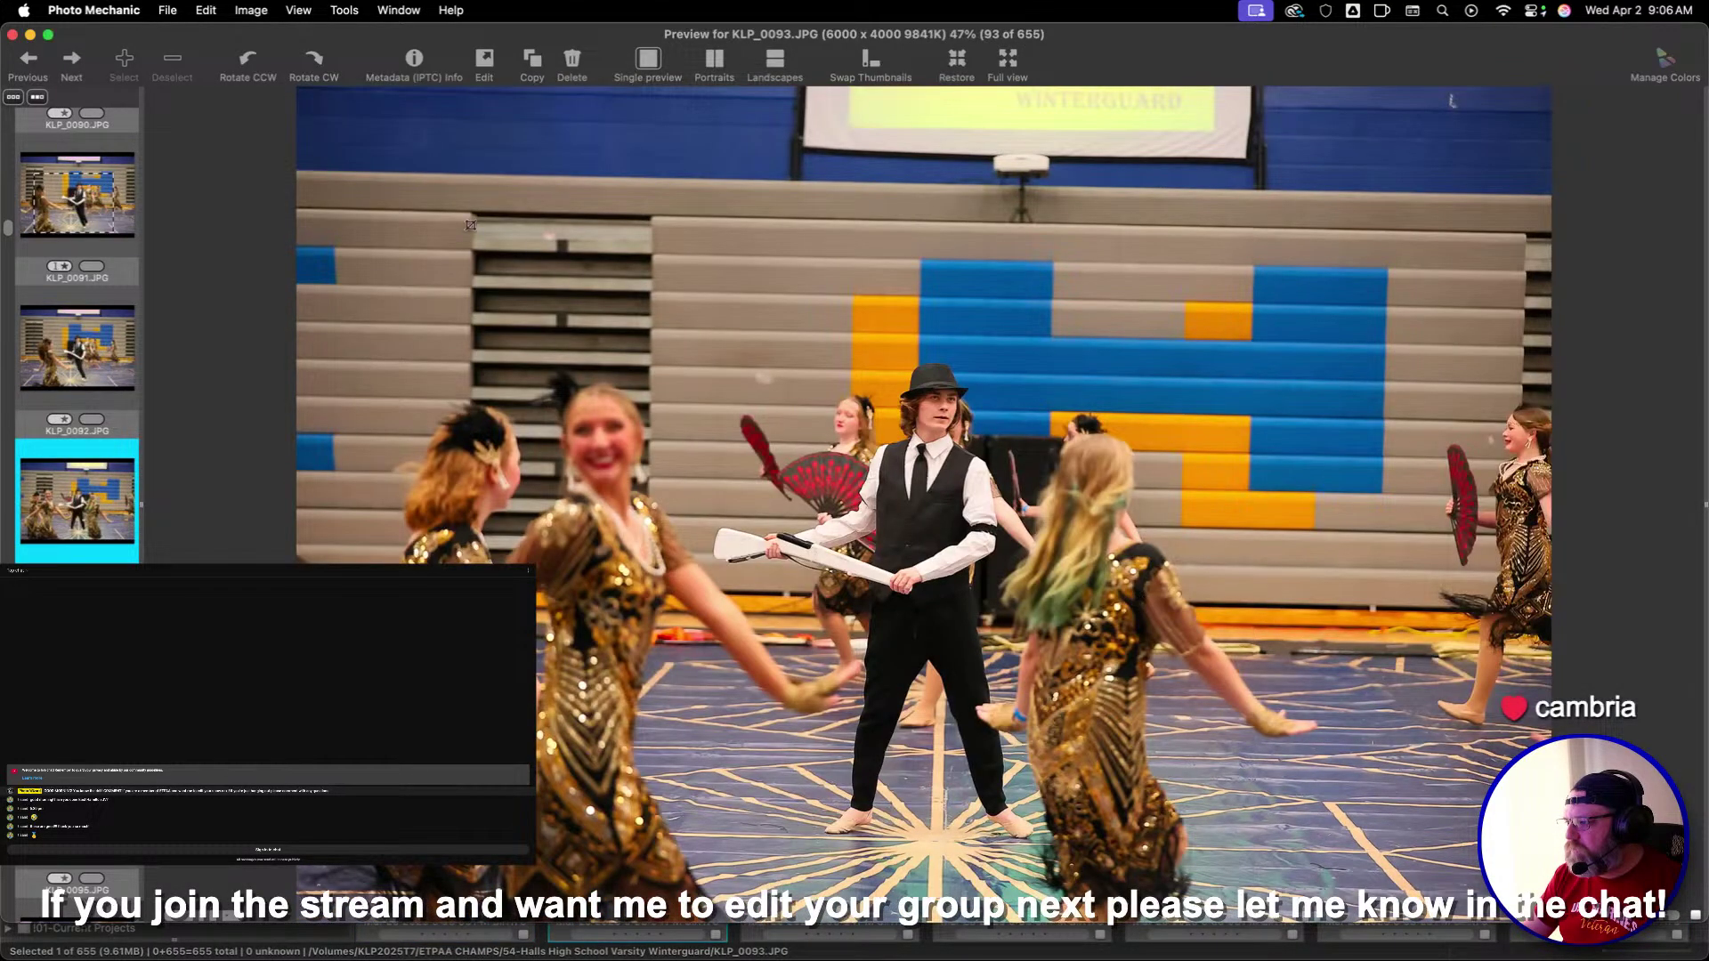
Check the group frames after KLP_0093 and crop KLP_0096 in landscape around the smiling performer in front
key("Right")
key("Right")
key("Right")
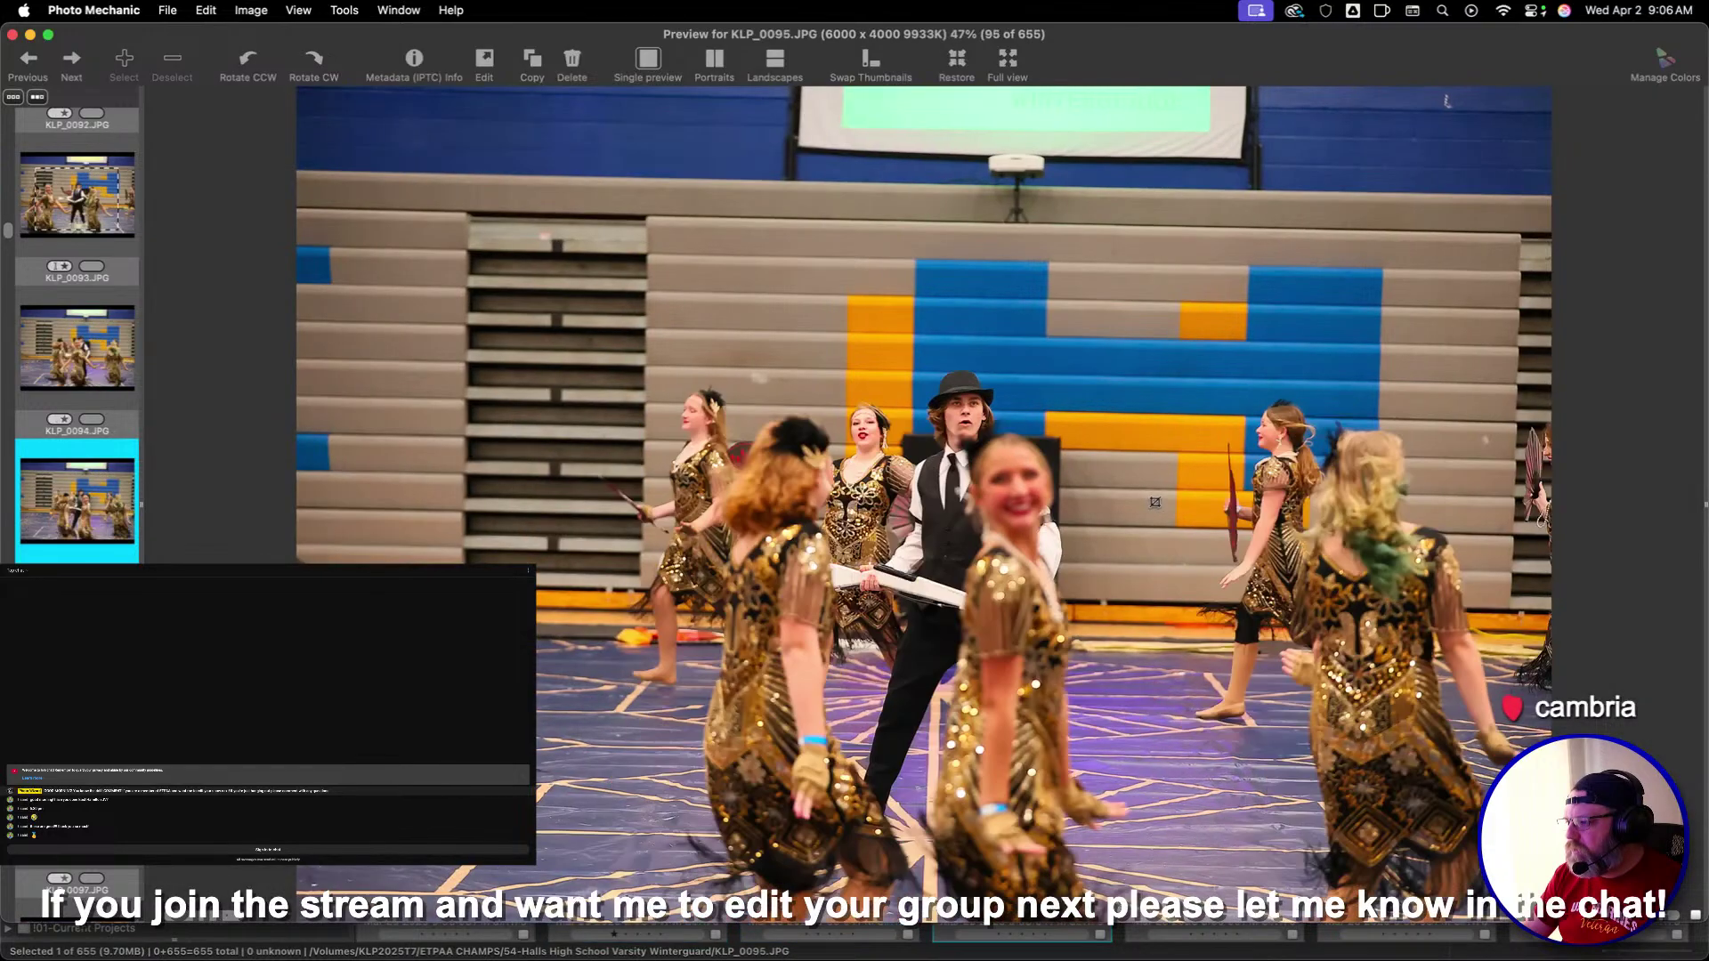
key("Right")
key("Left")
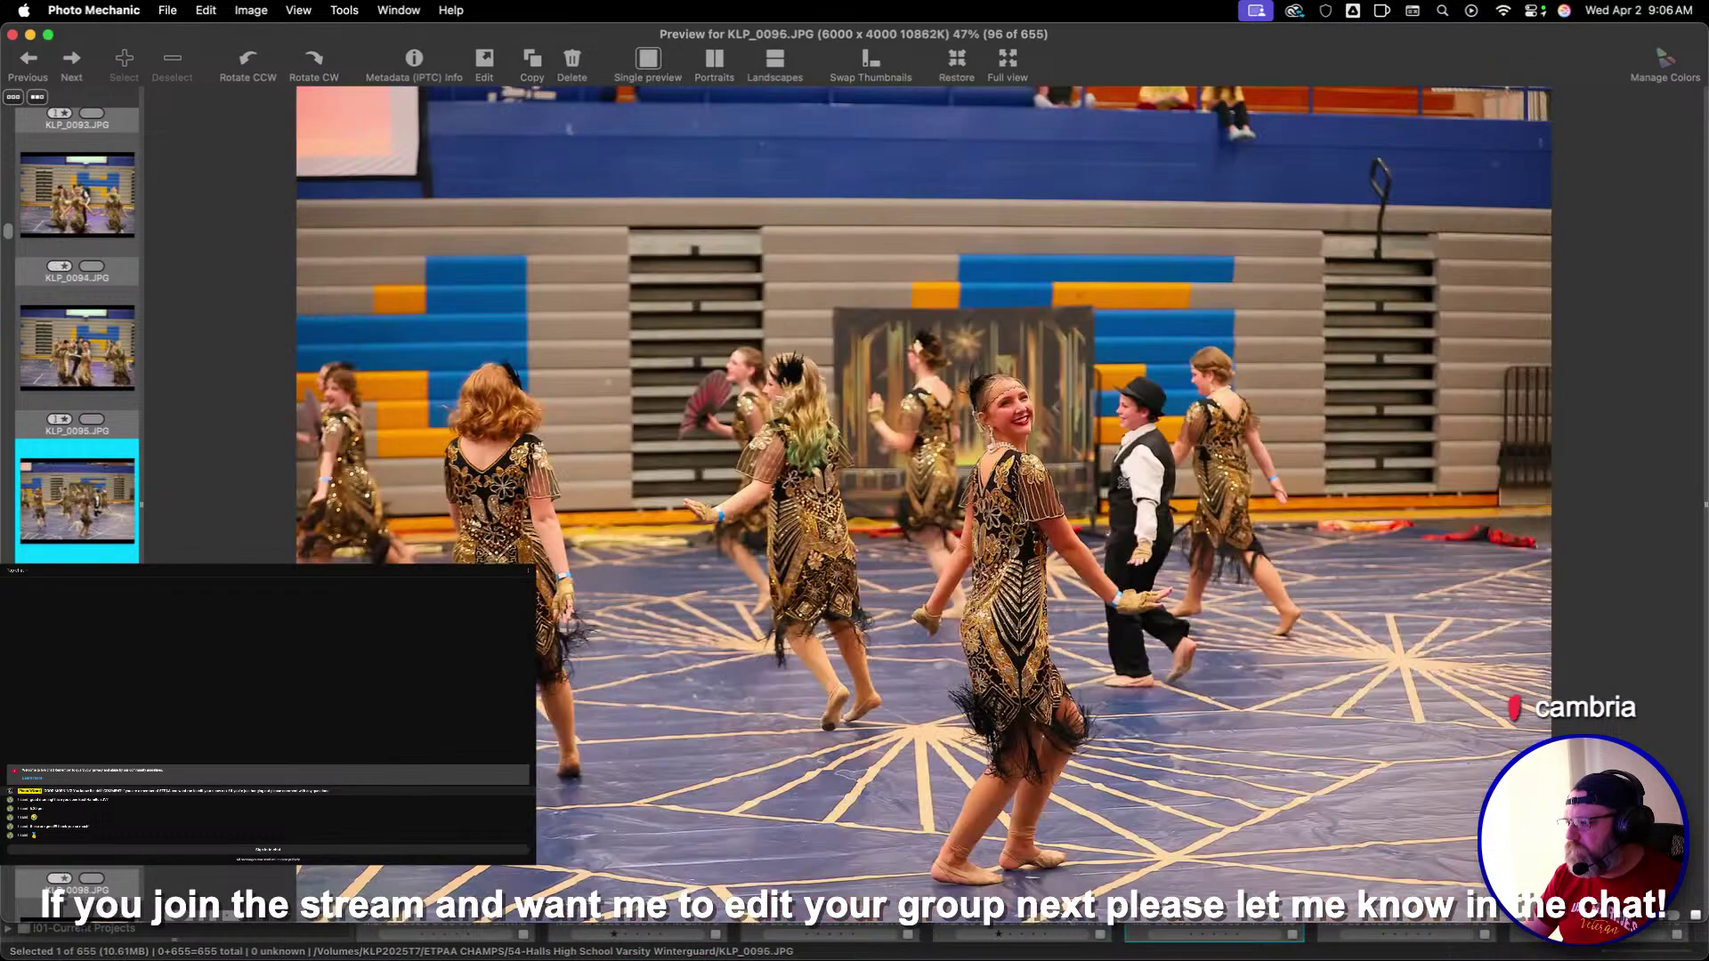
left_click_drag(524, 235, 1297, 609)
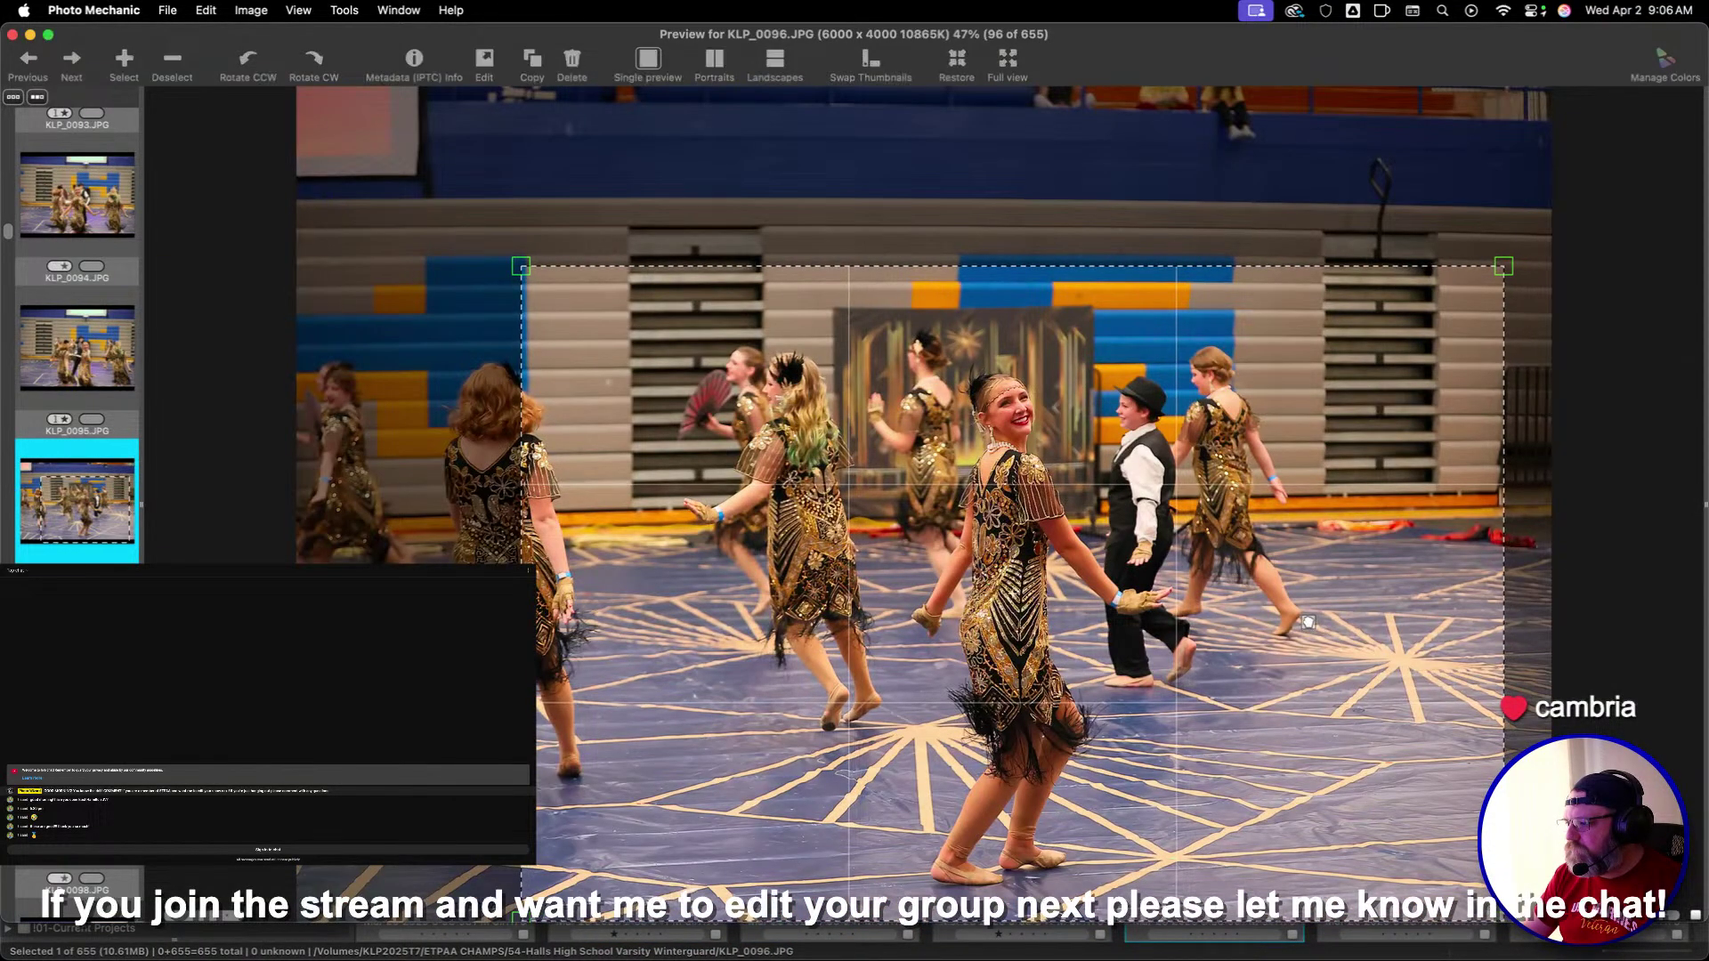
Crop KLP_0101 and KLP_0103 in landscape around the performer in the foreground of each frame
key("Right")
key("Right")
key("Right")
key("Right")
key("Right")
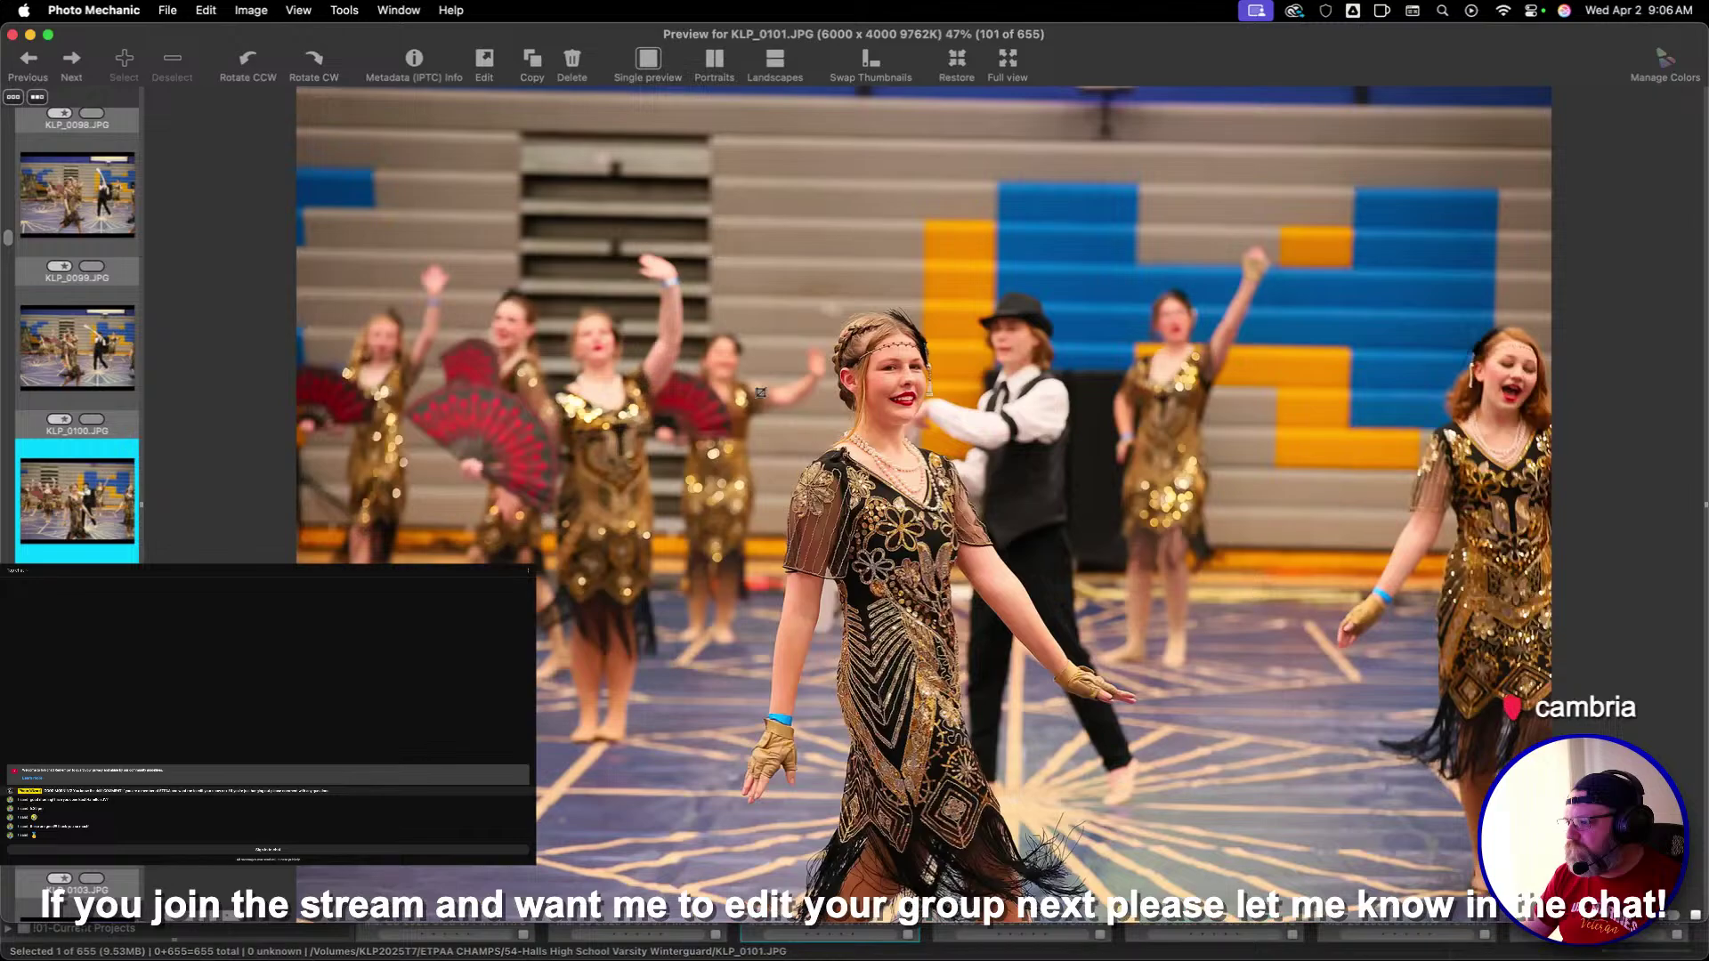
left_click_drag(506, 246, 1468, 881)
key("Right")
key("Right")
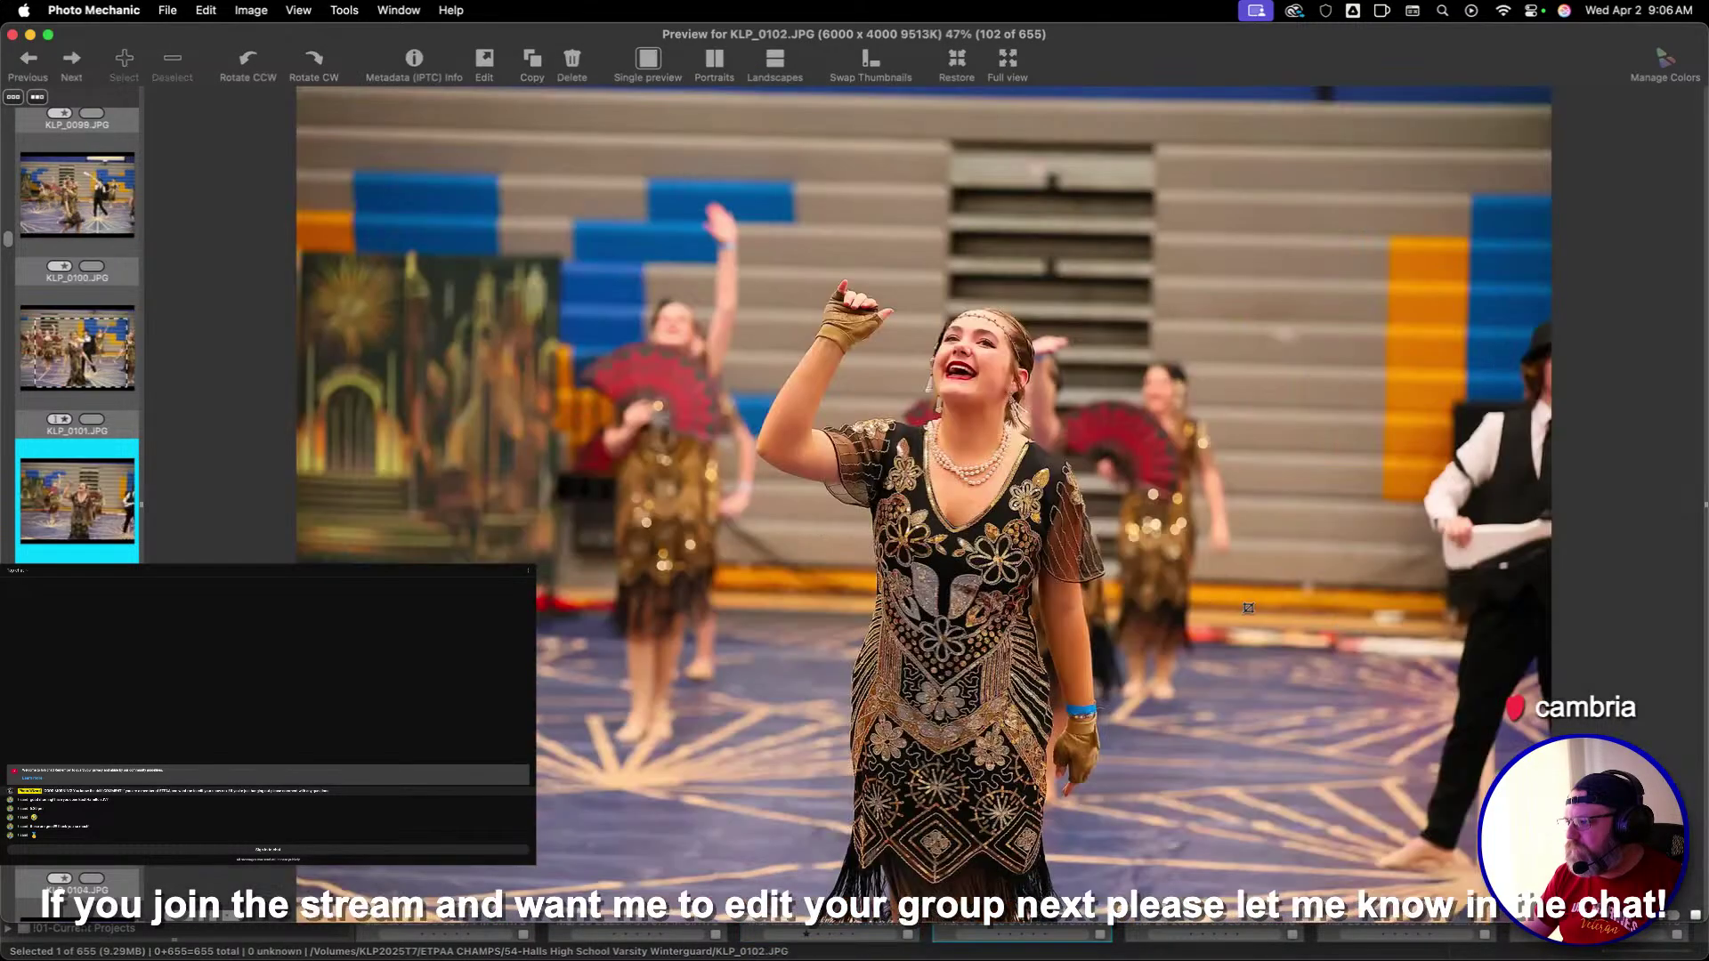
left_click_drag(818, 434, 1388, 833)
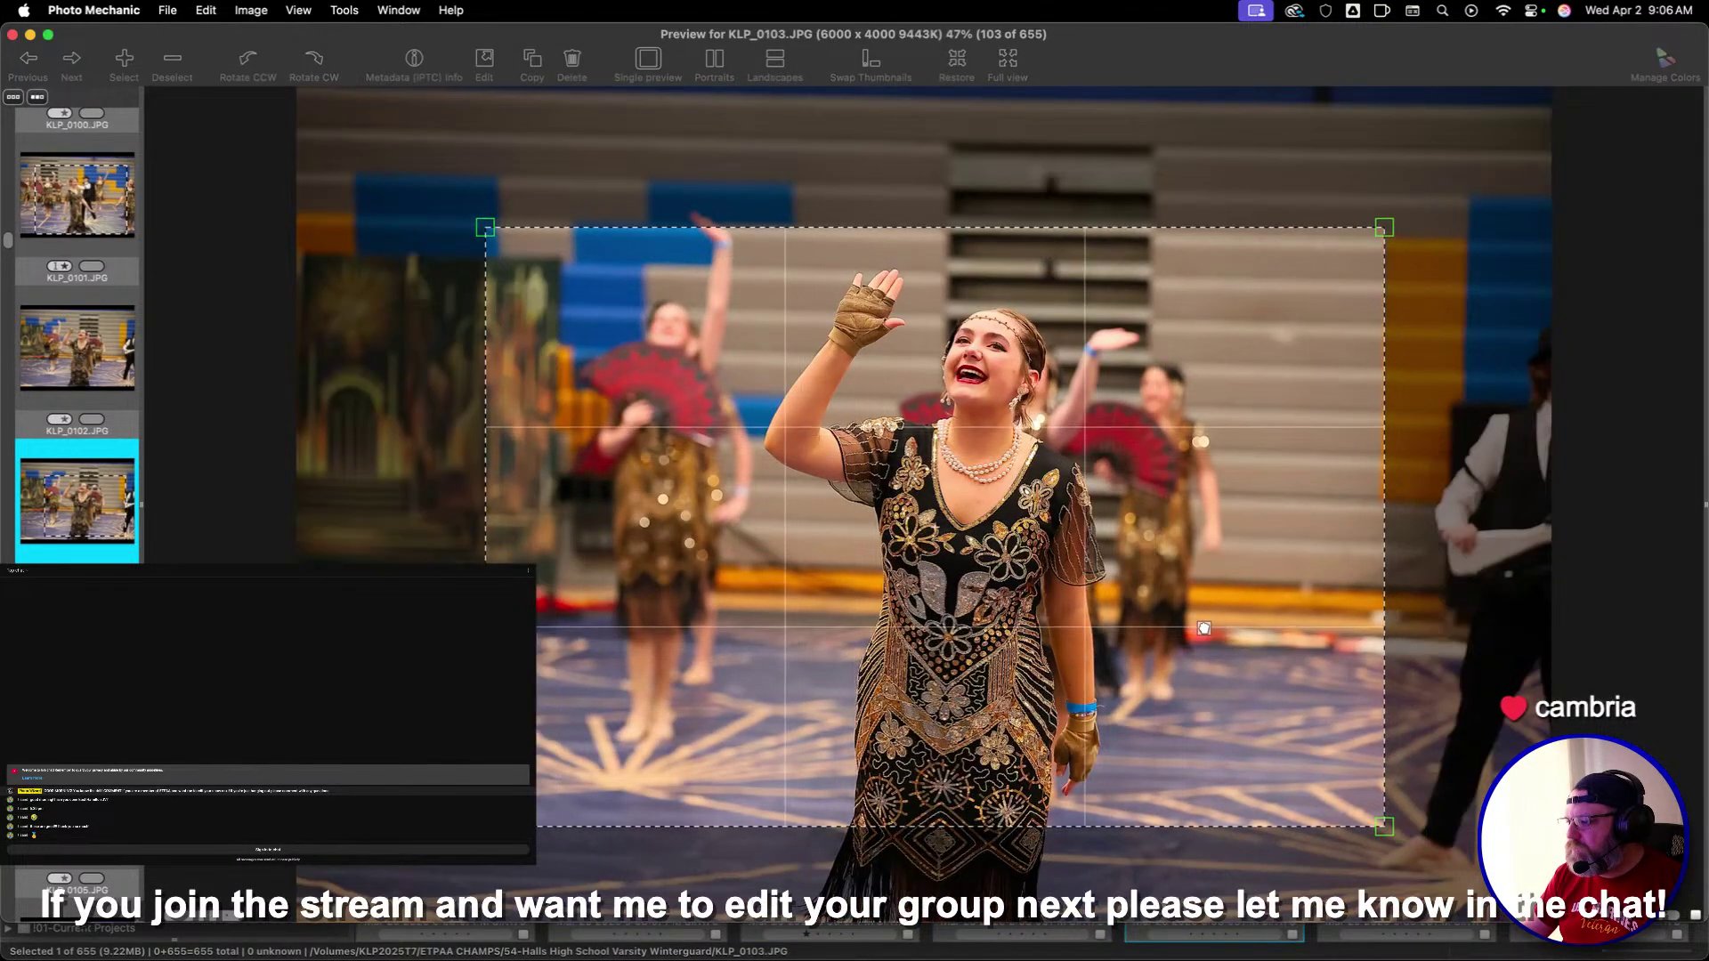
Review the frames from KLP_0104 to KLP_0112 for shots worth keeping
key("Right")
key("Right")
key("Right")
key("Right")
key("Right")
key("Right")
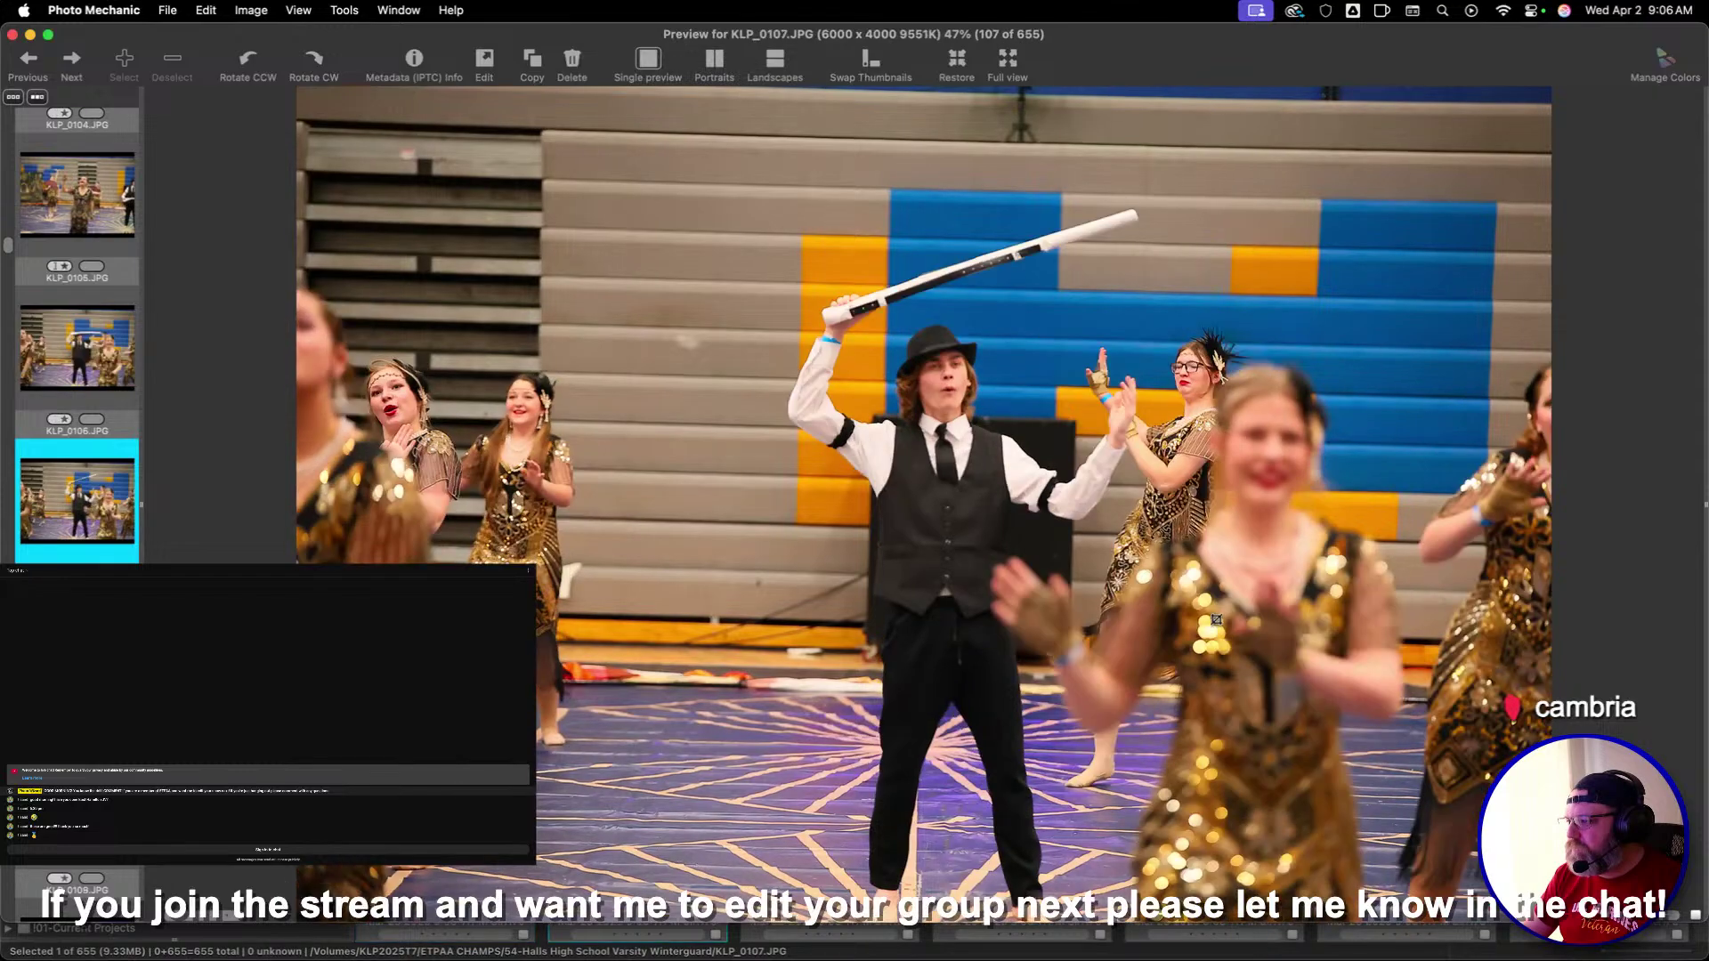
key("Right")
key("Right")
key("Right")
key("Right")
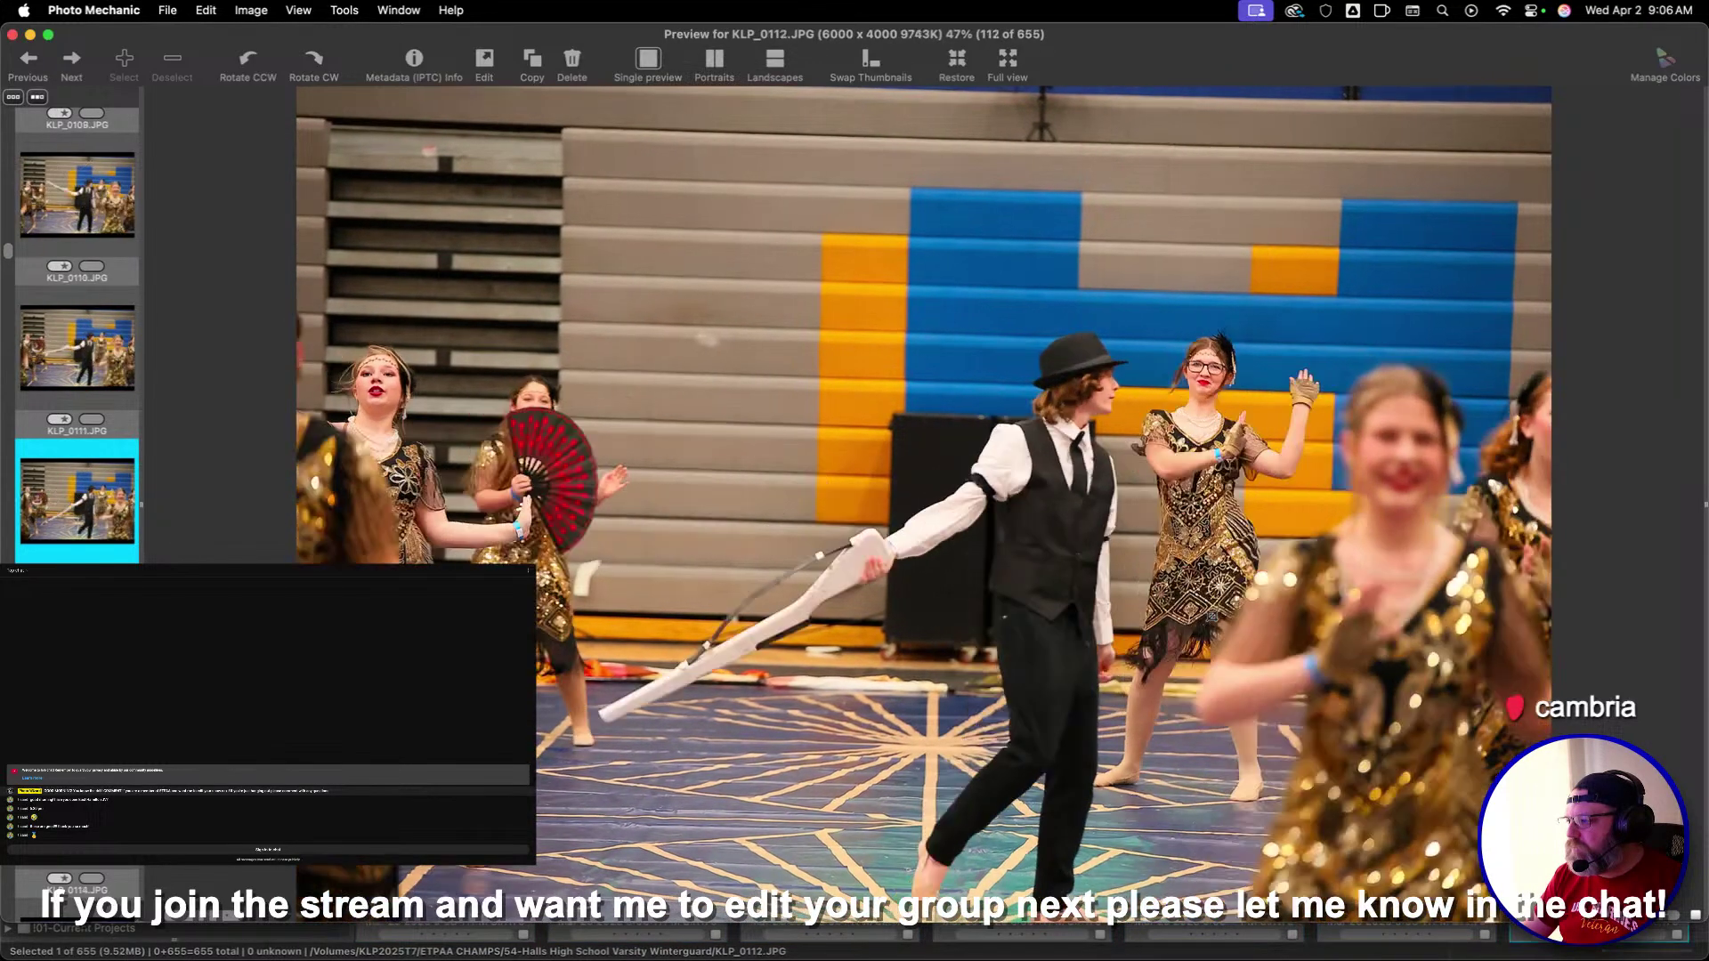
Go back through the rifle soloist's frames before KLP_0112 to compare them, and continue to KLP_0113
key("Left")
key("Left")
key("Left")
key("Left")
key("Left")
key("Left")
key("Left")
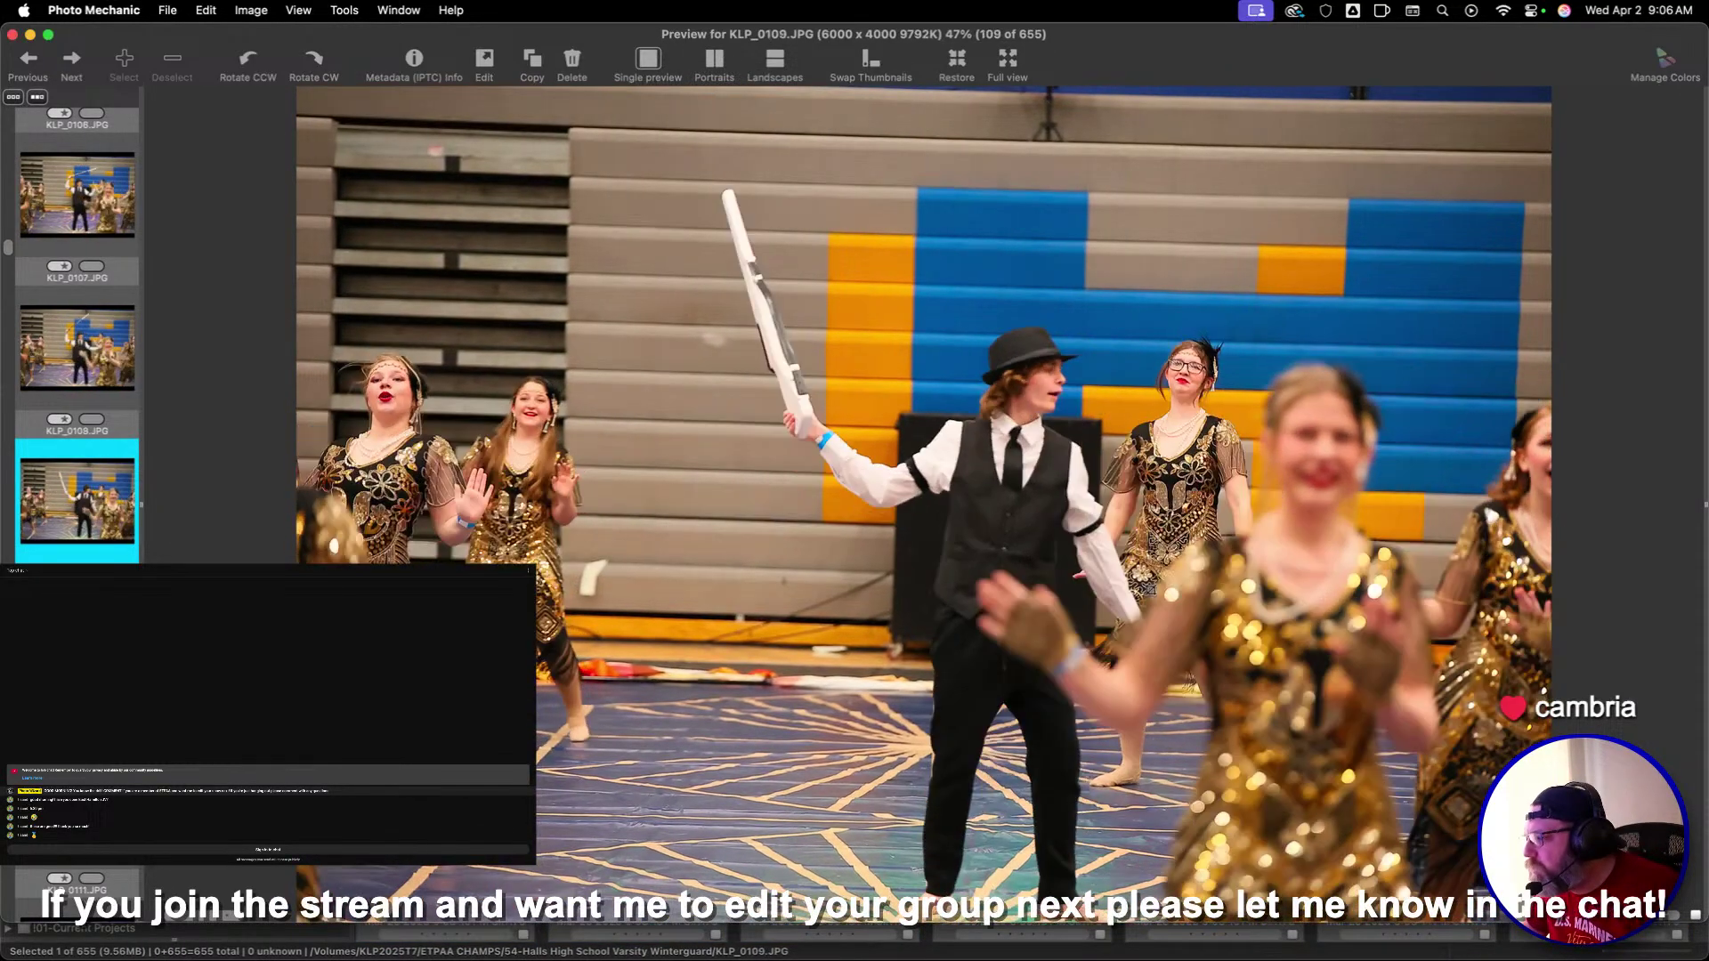
key("Right")
key("Right")
key("Right")
key("Right")
key("Right")
key("Right")
key("Right")
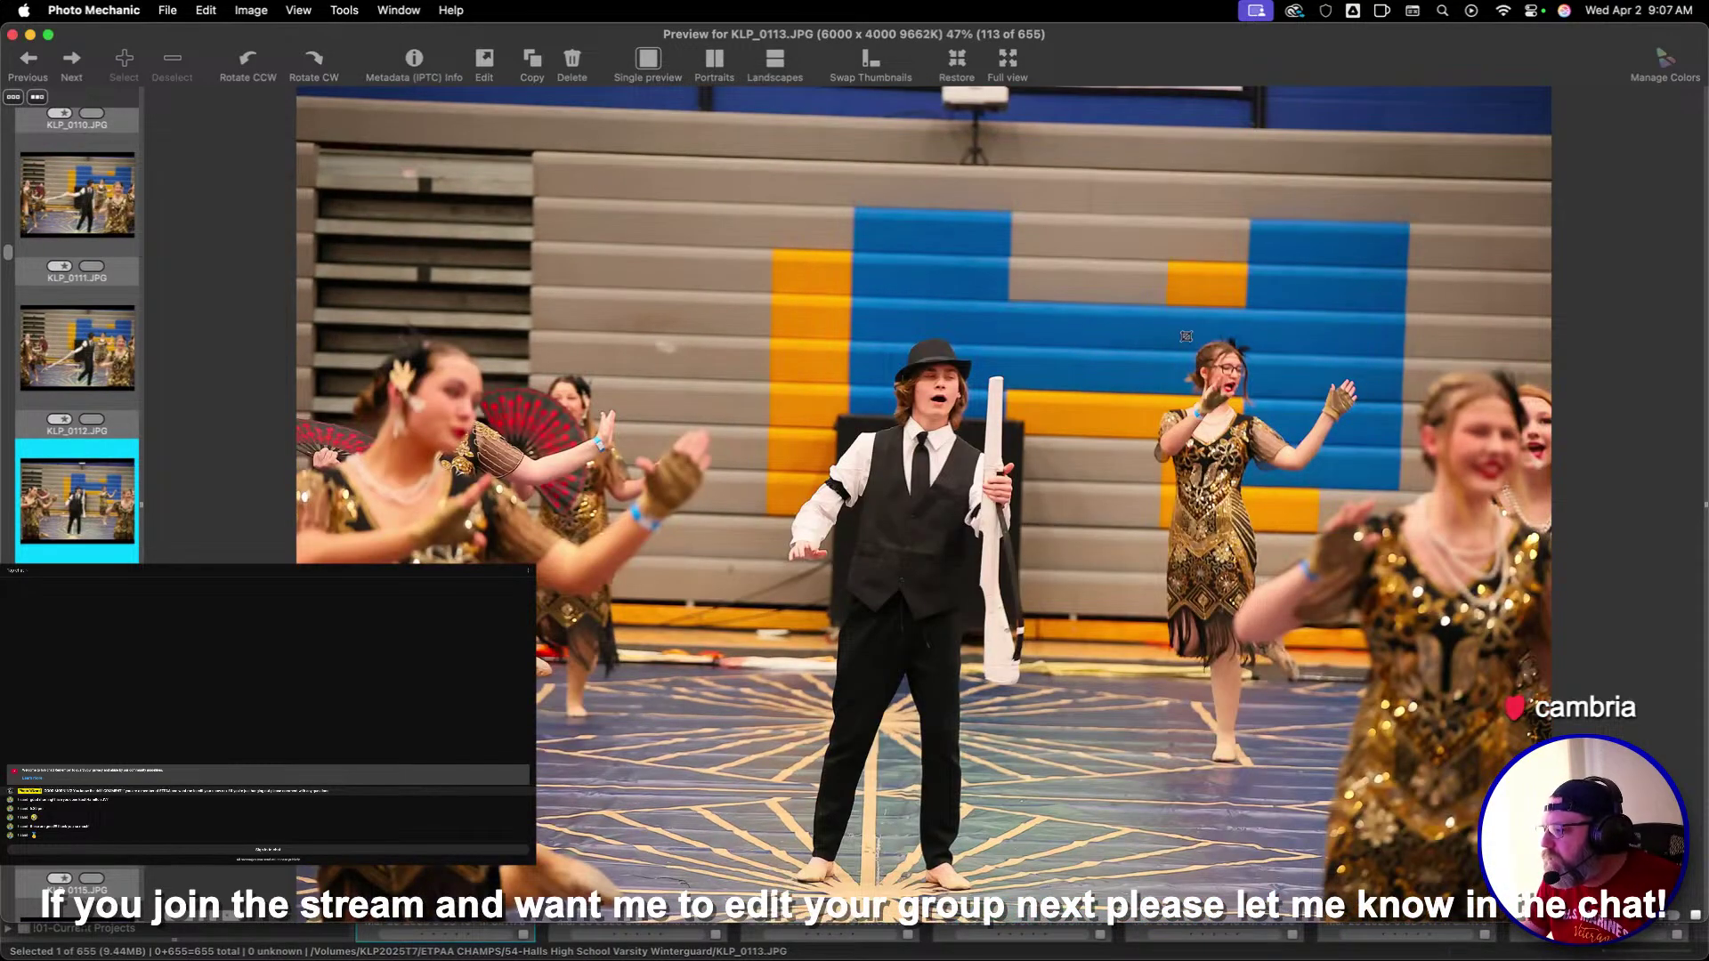
Crop KLP_0114 and KLP_0115 in landscape around the singing soloist with the white rifle
key("Right")
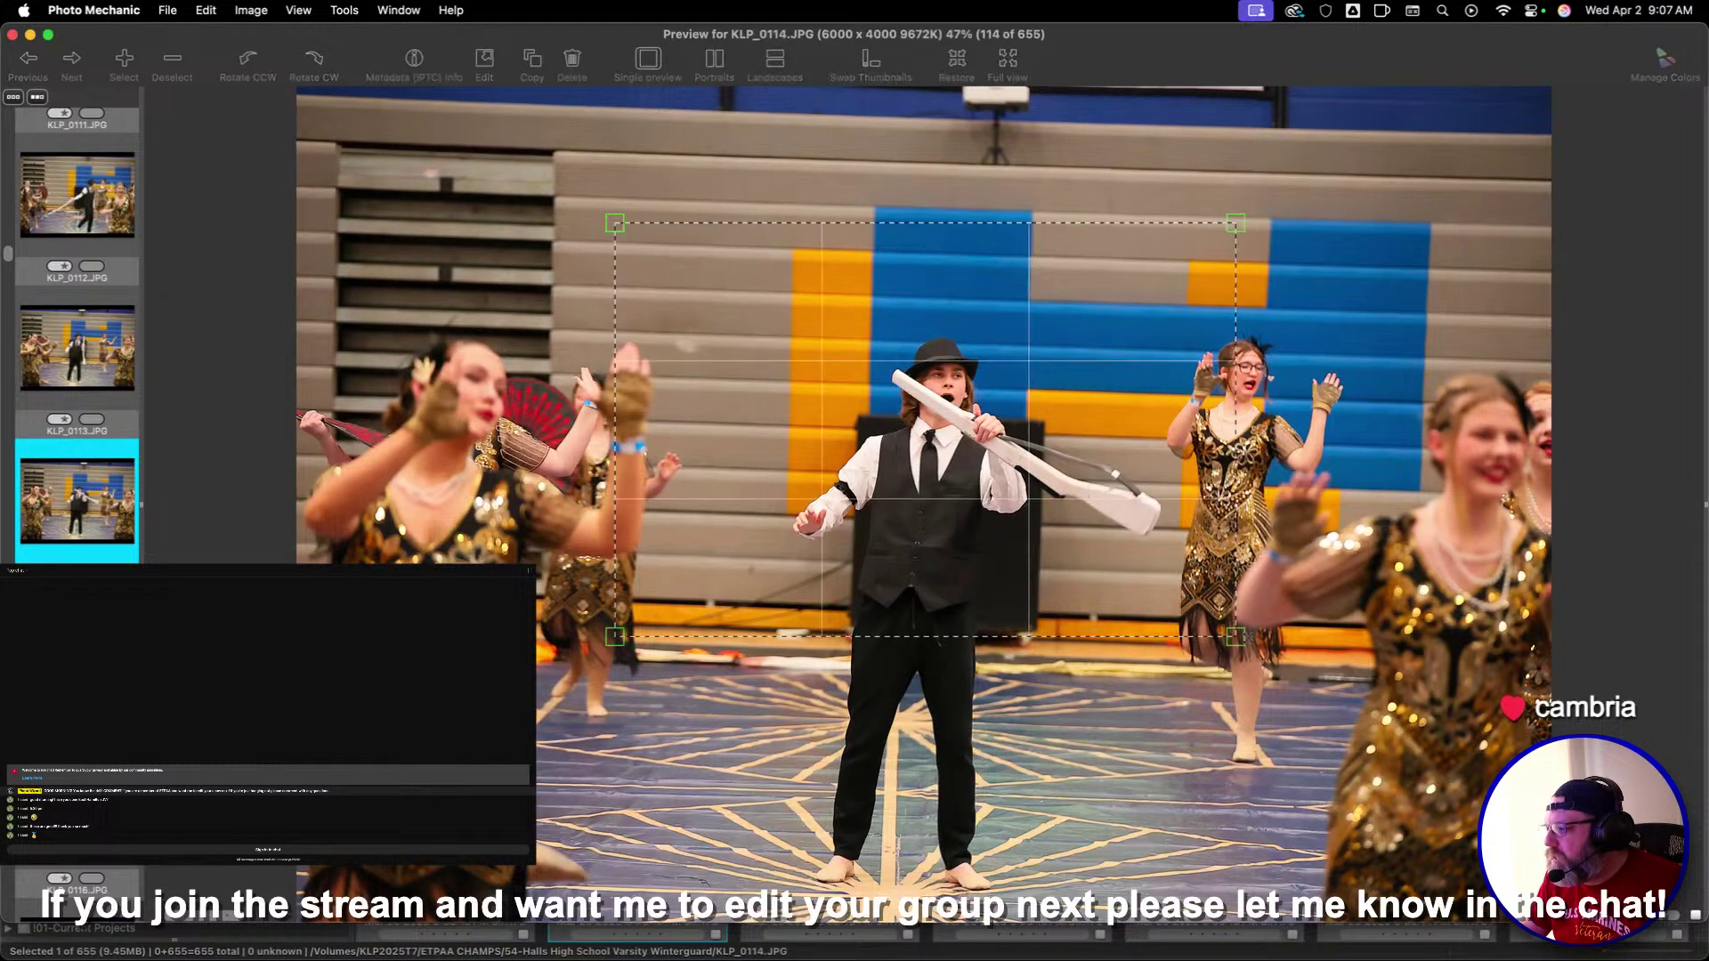
left_click_drag(1241, 637, 1331, 716)
key("Right")
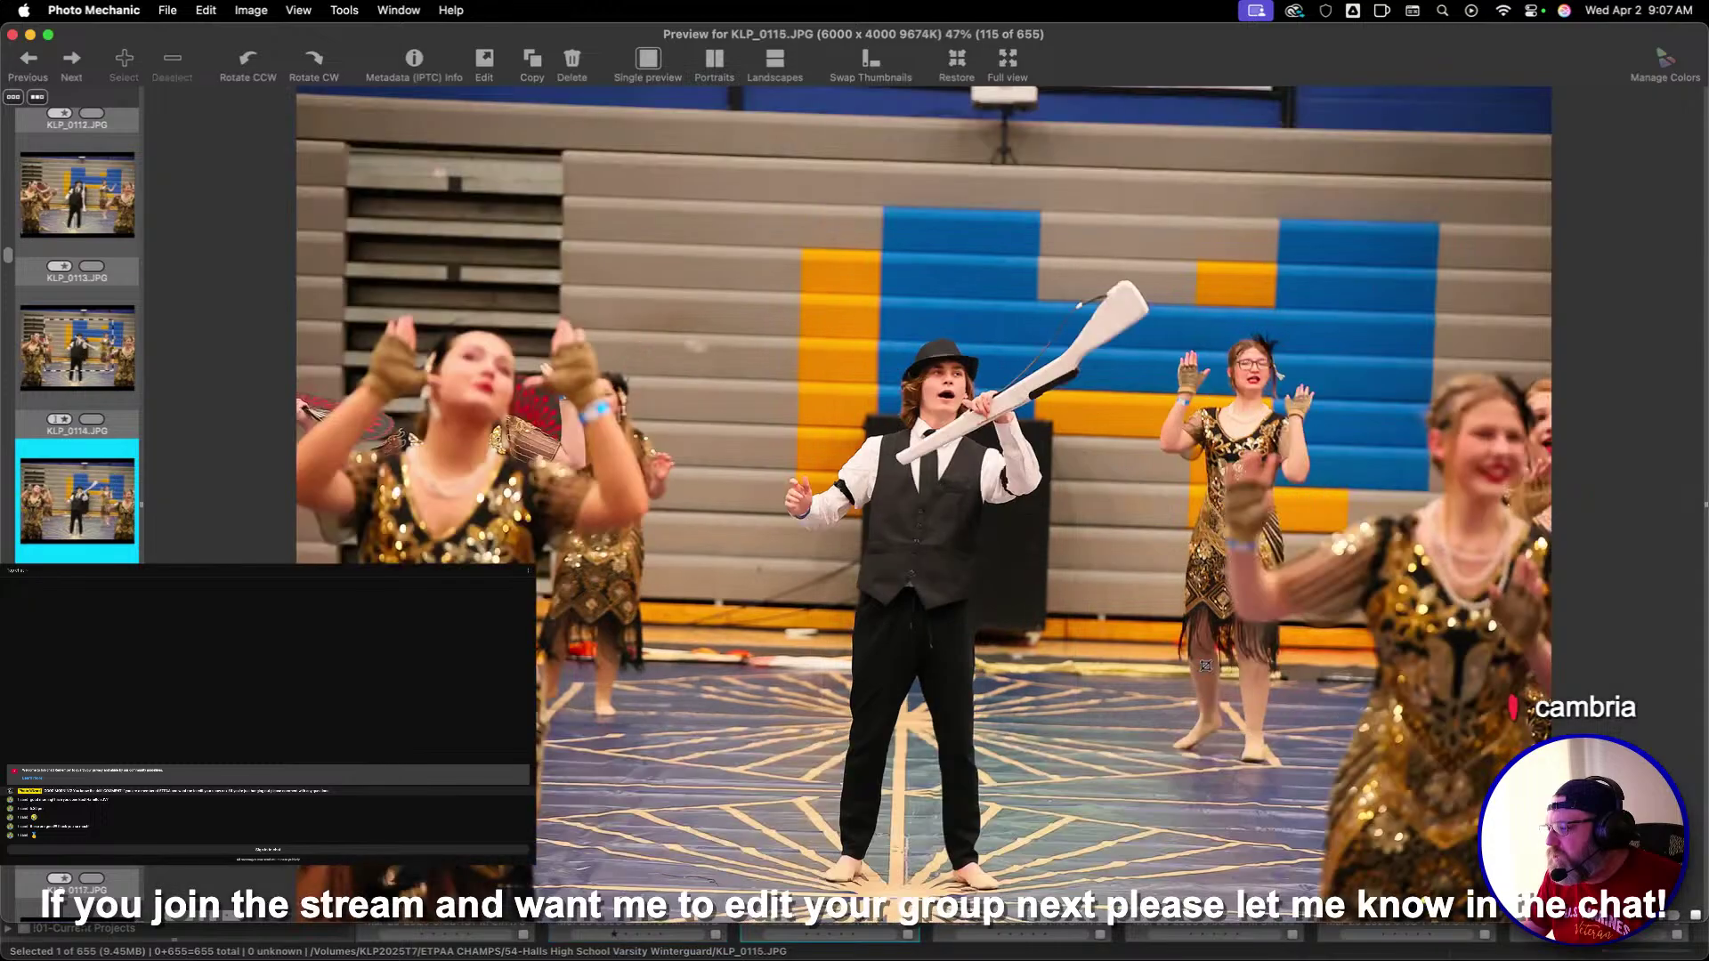
left_click_drag(719, 359, 1393, 810)
key("Right")
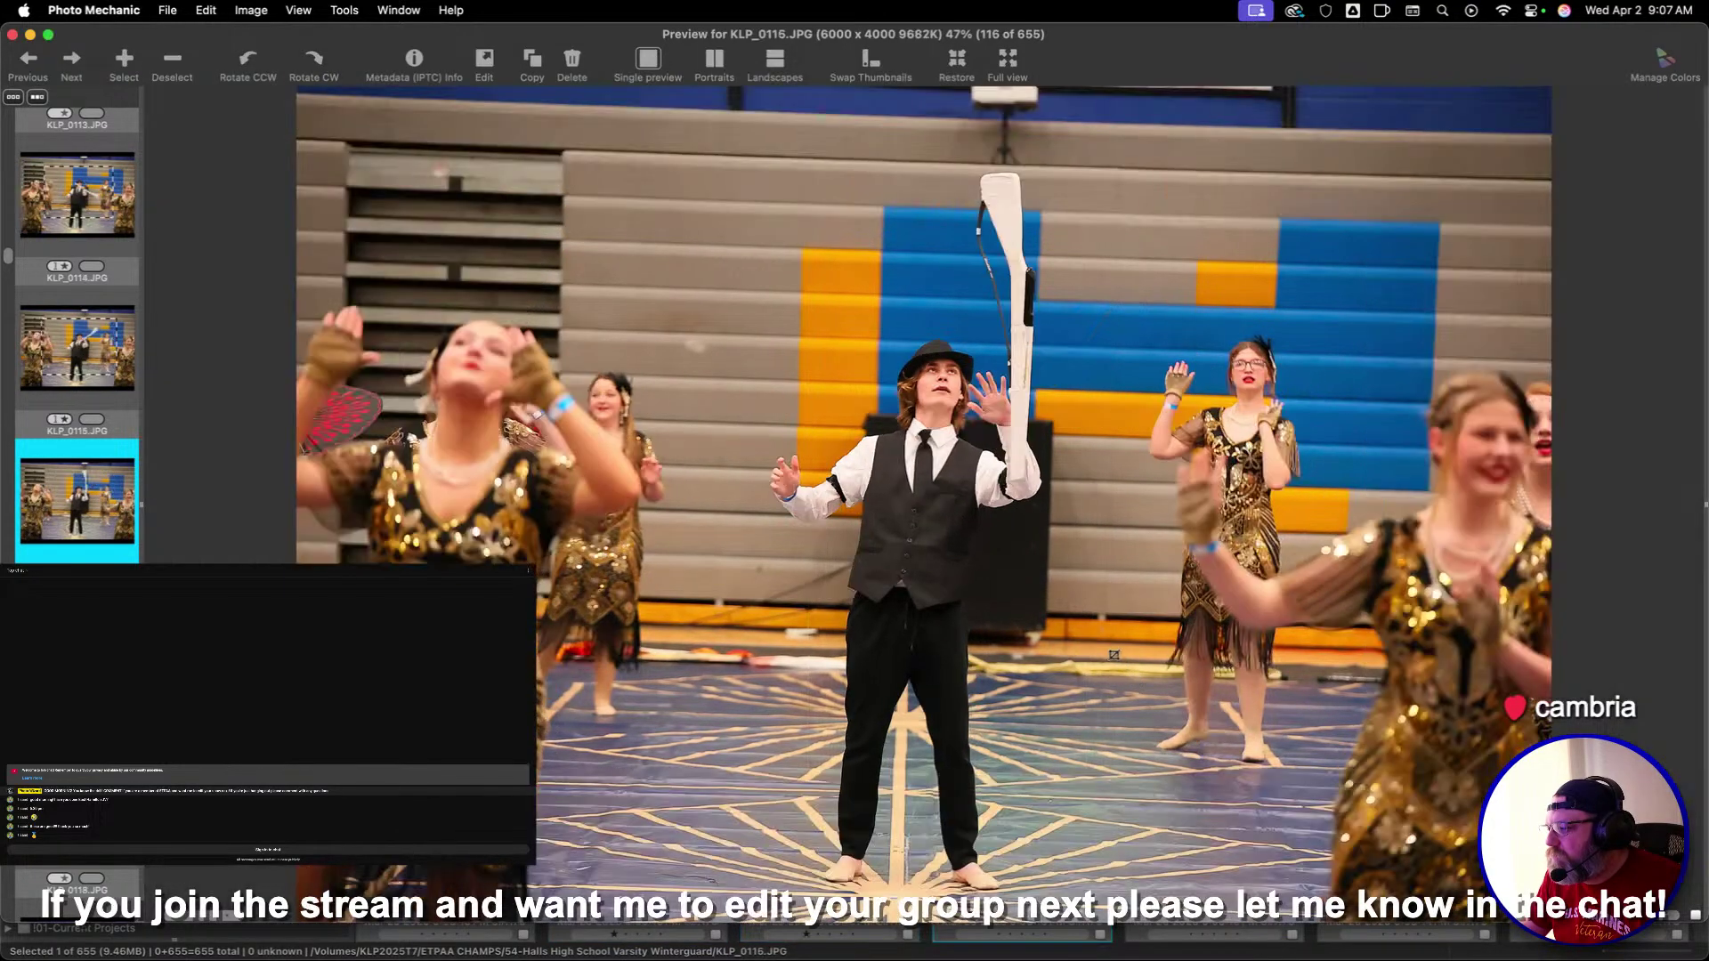
Review the frames from KLP_0117 to KLP_0127, checking the soloist's rifle toss and the fan dancers
key("Right")
key("Right")
key("Right")
key("Right")
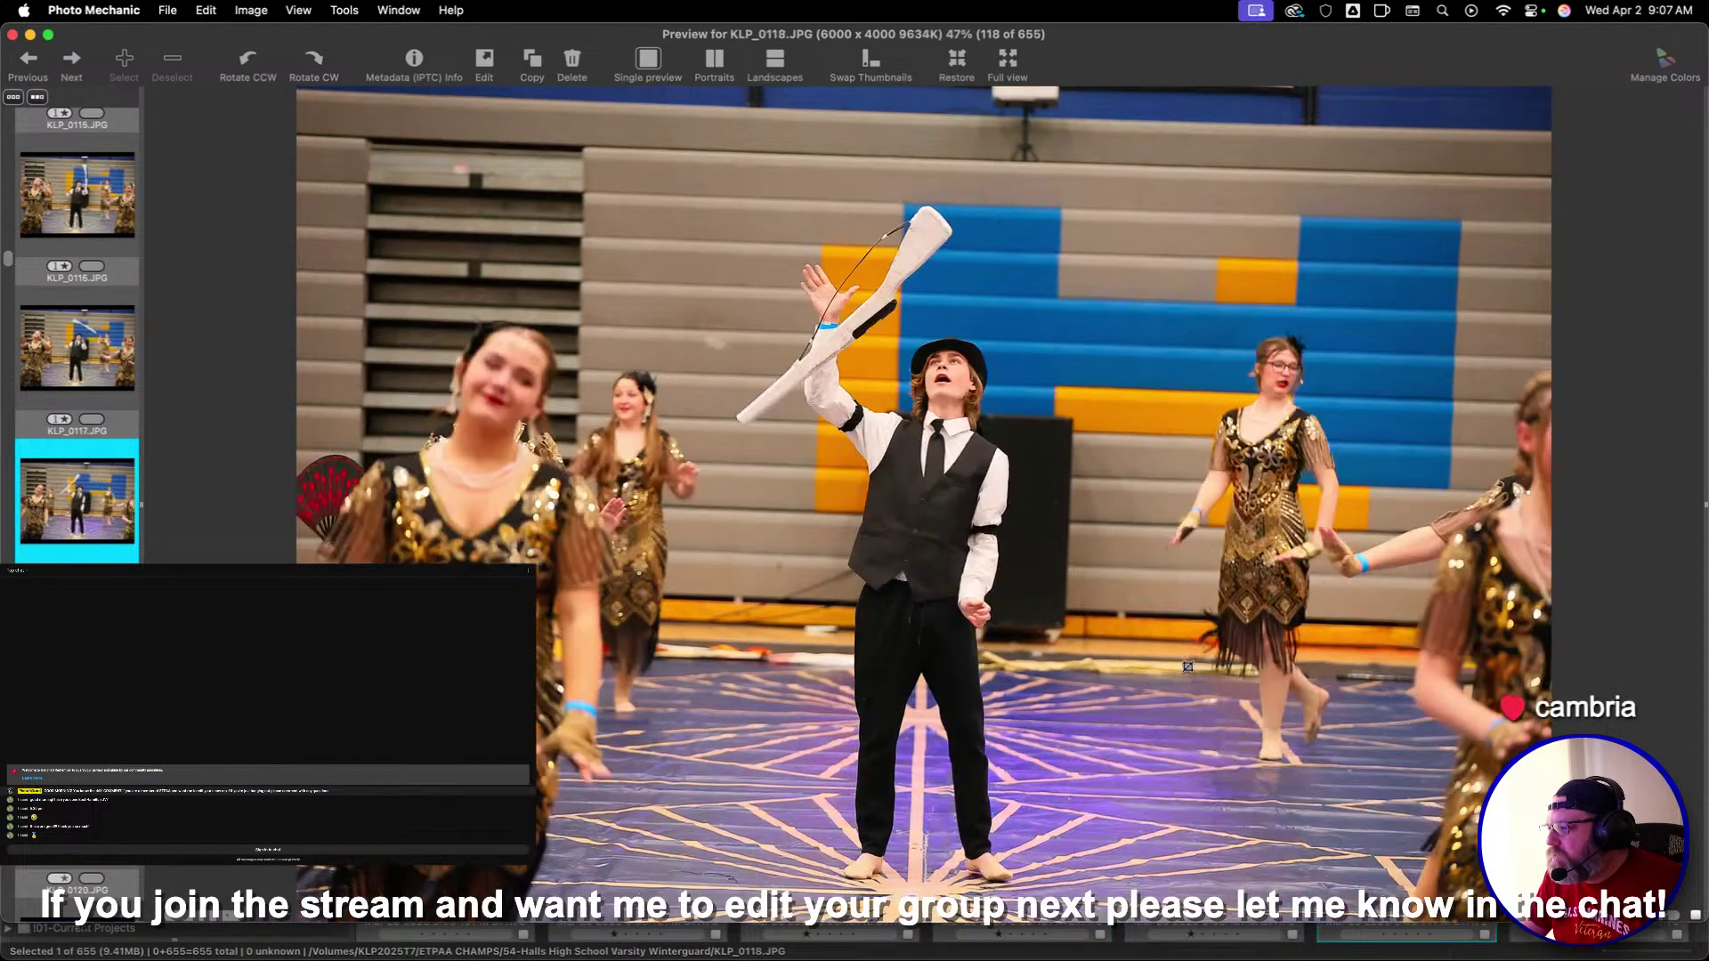
key("Right")
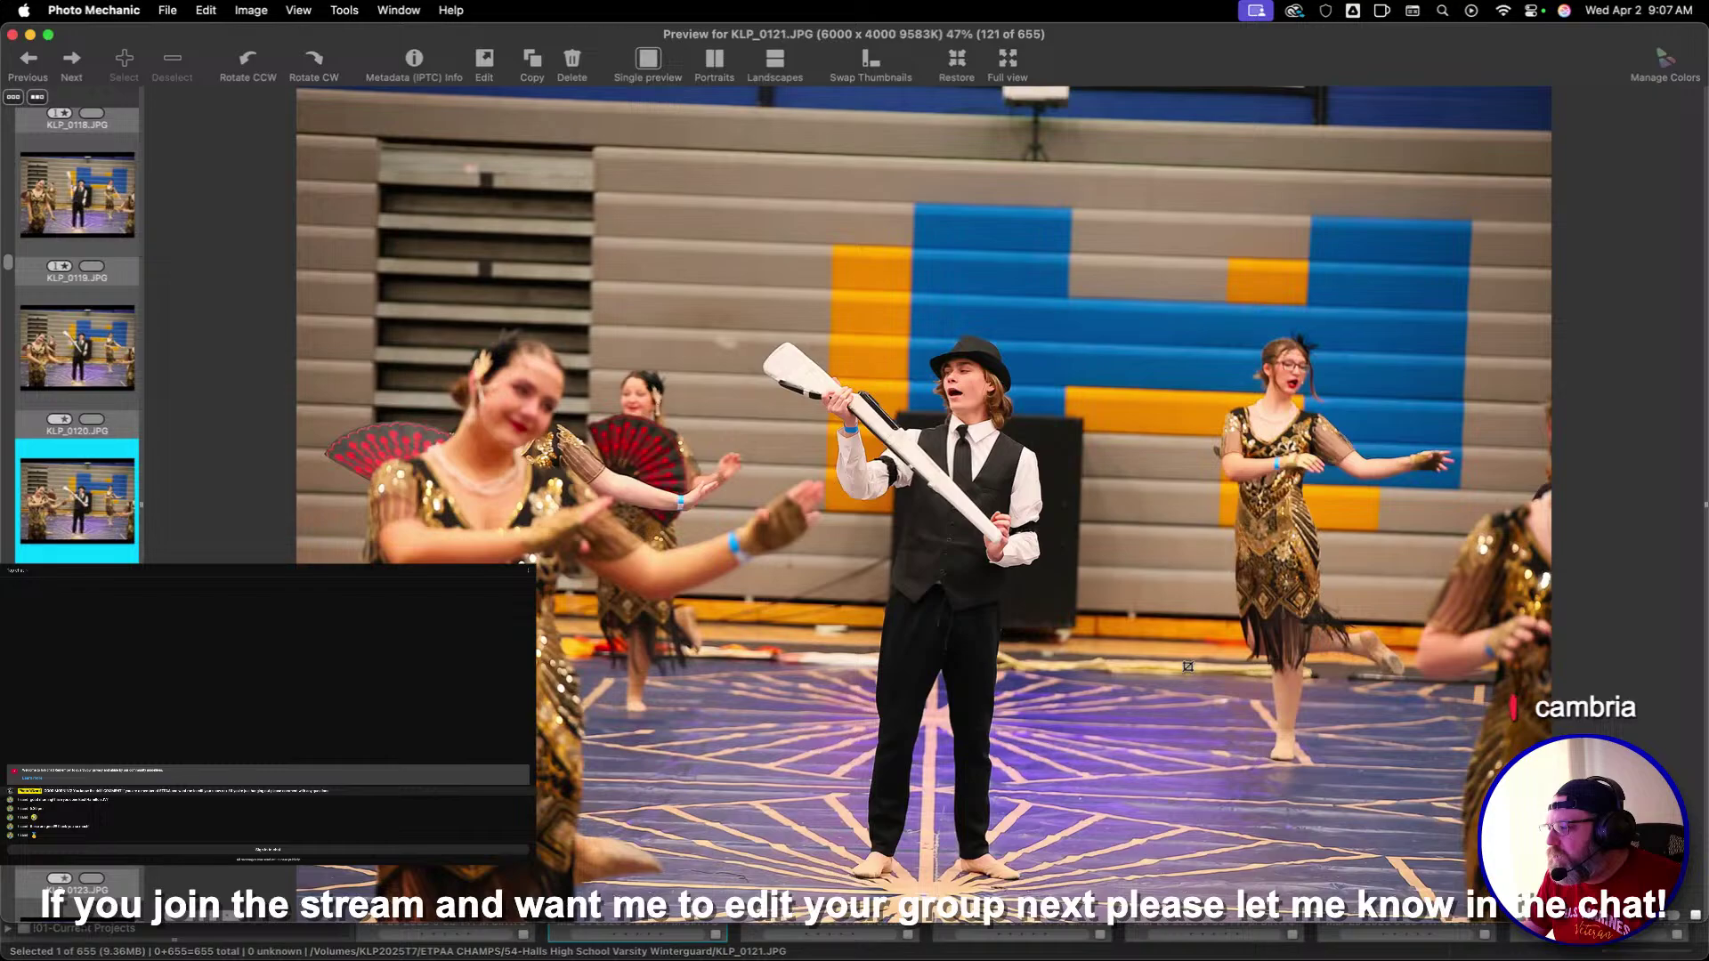
key("Right")
key("Right")
key("Right")
key("Right")
key("Right")
key("Right")
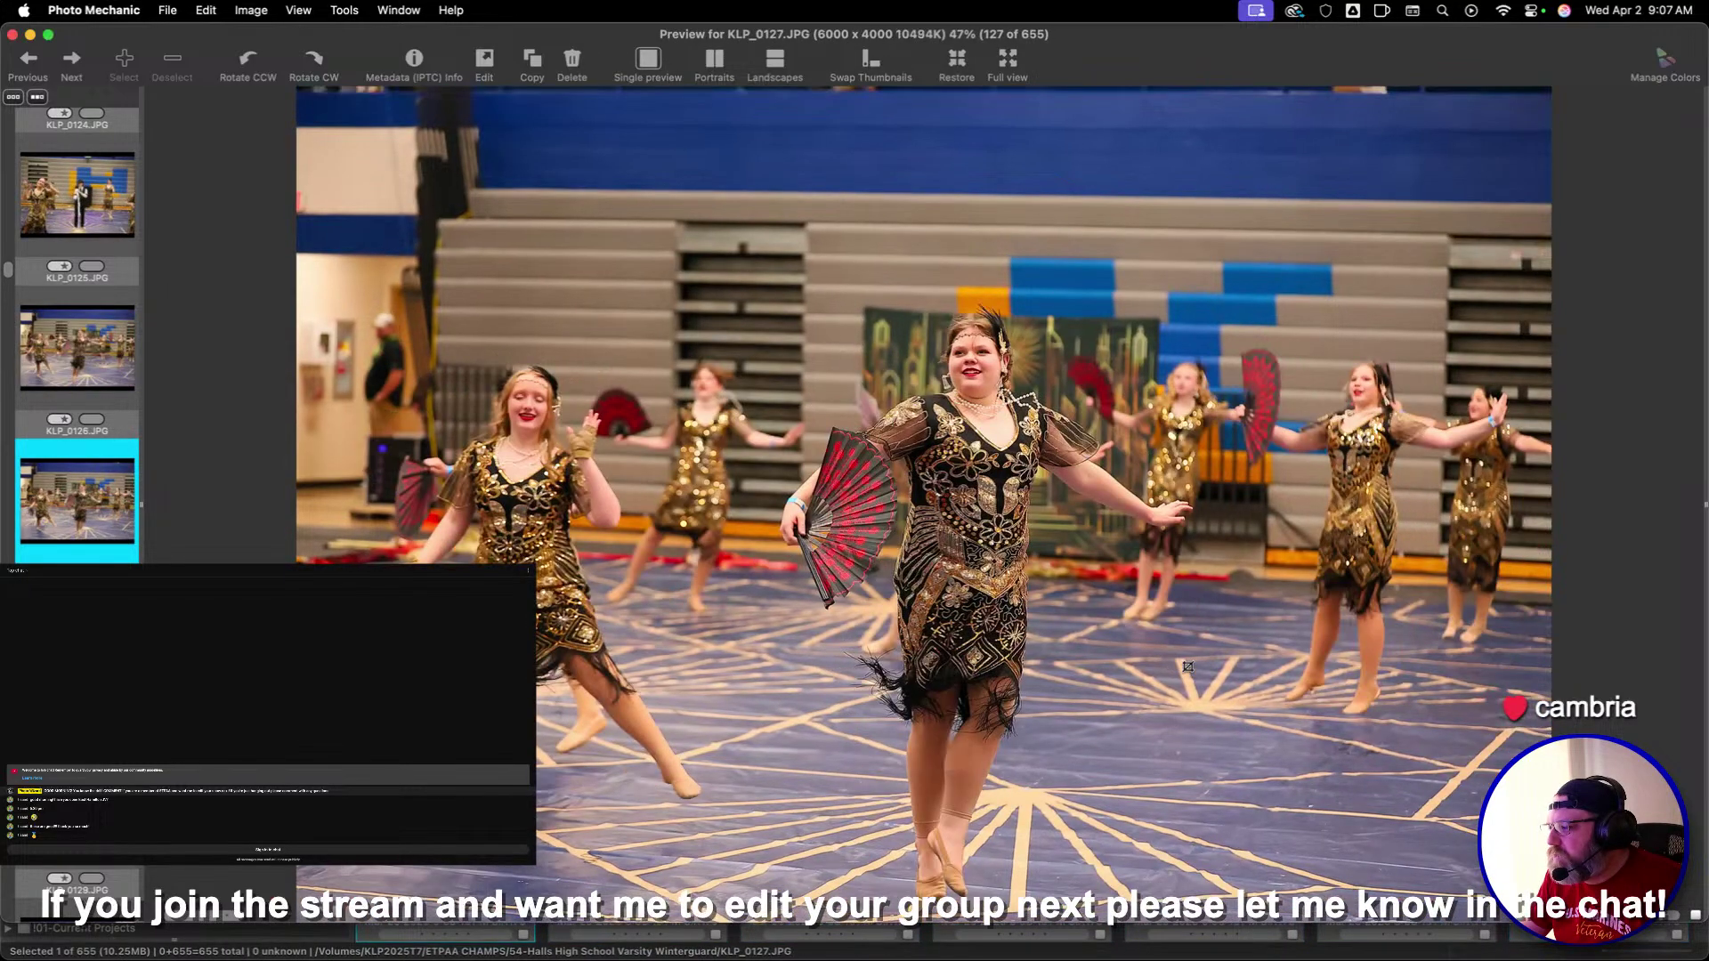
Return to KLP_0126 and crop it in landscape around the group of fan dancers
key("Left")
key("Left")
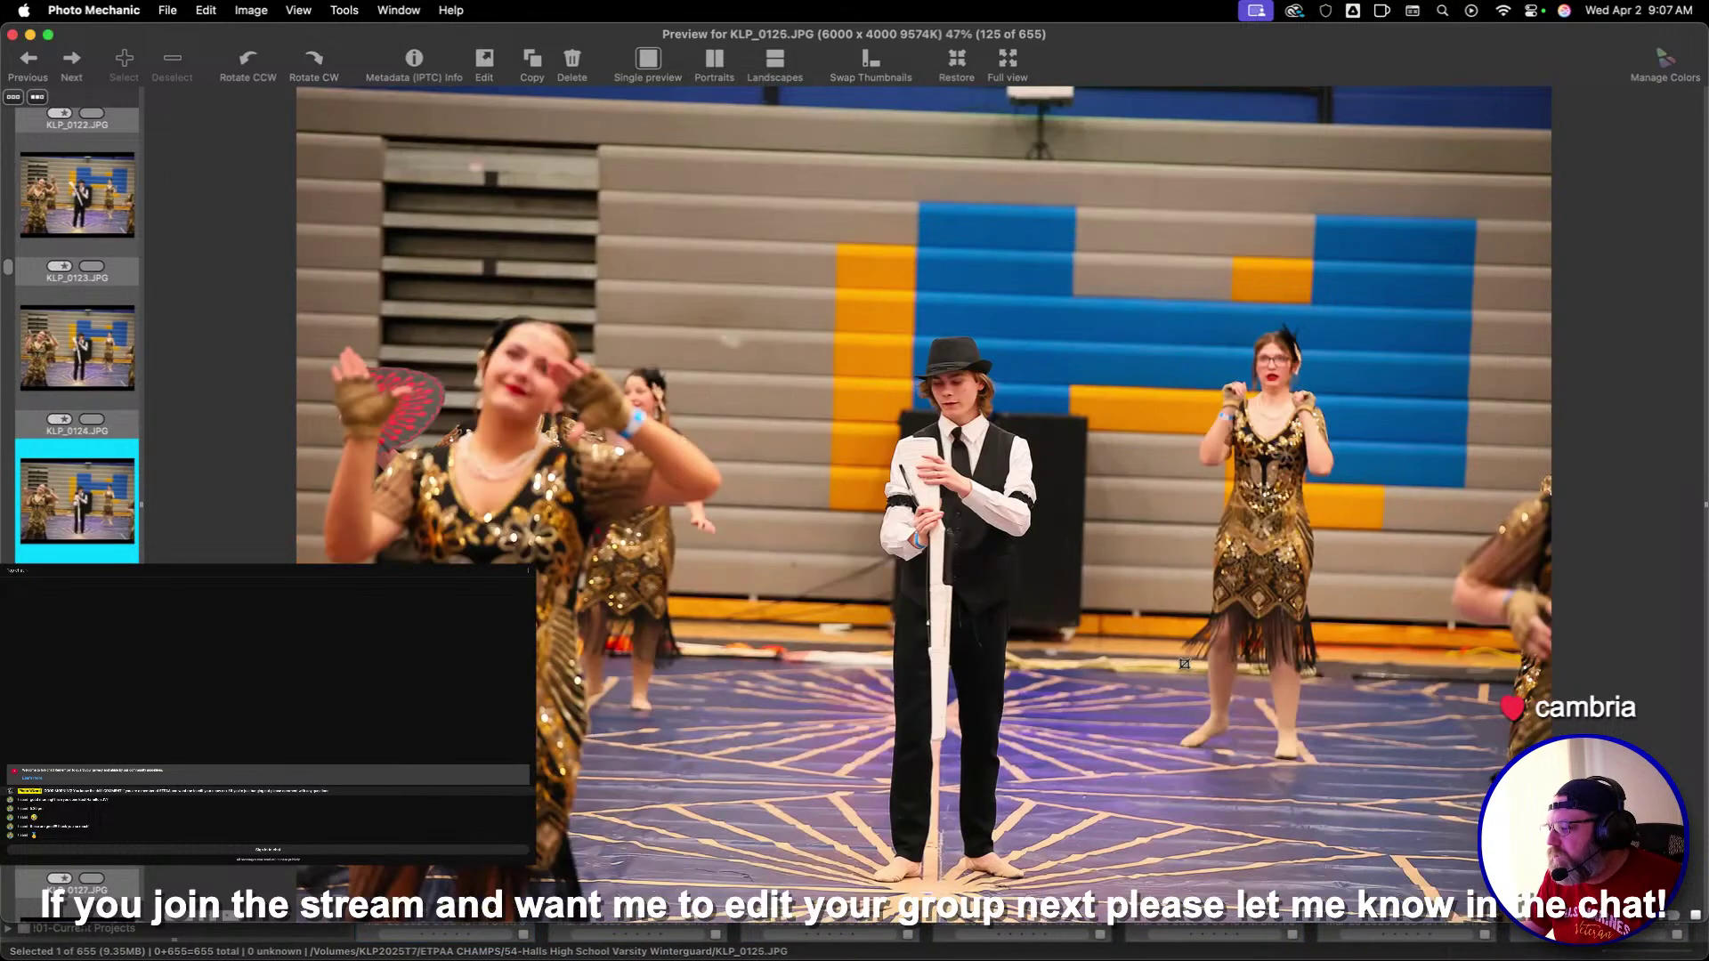
key("Right")
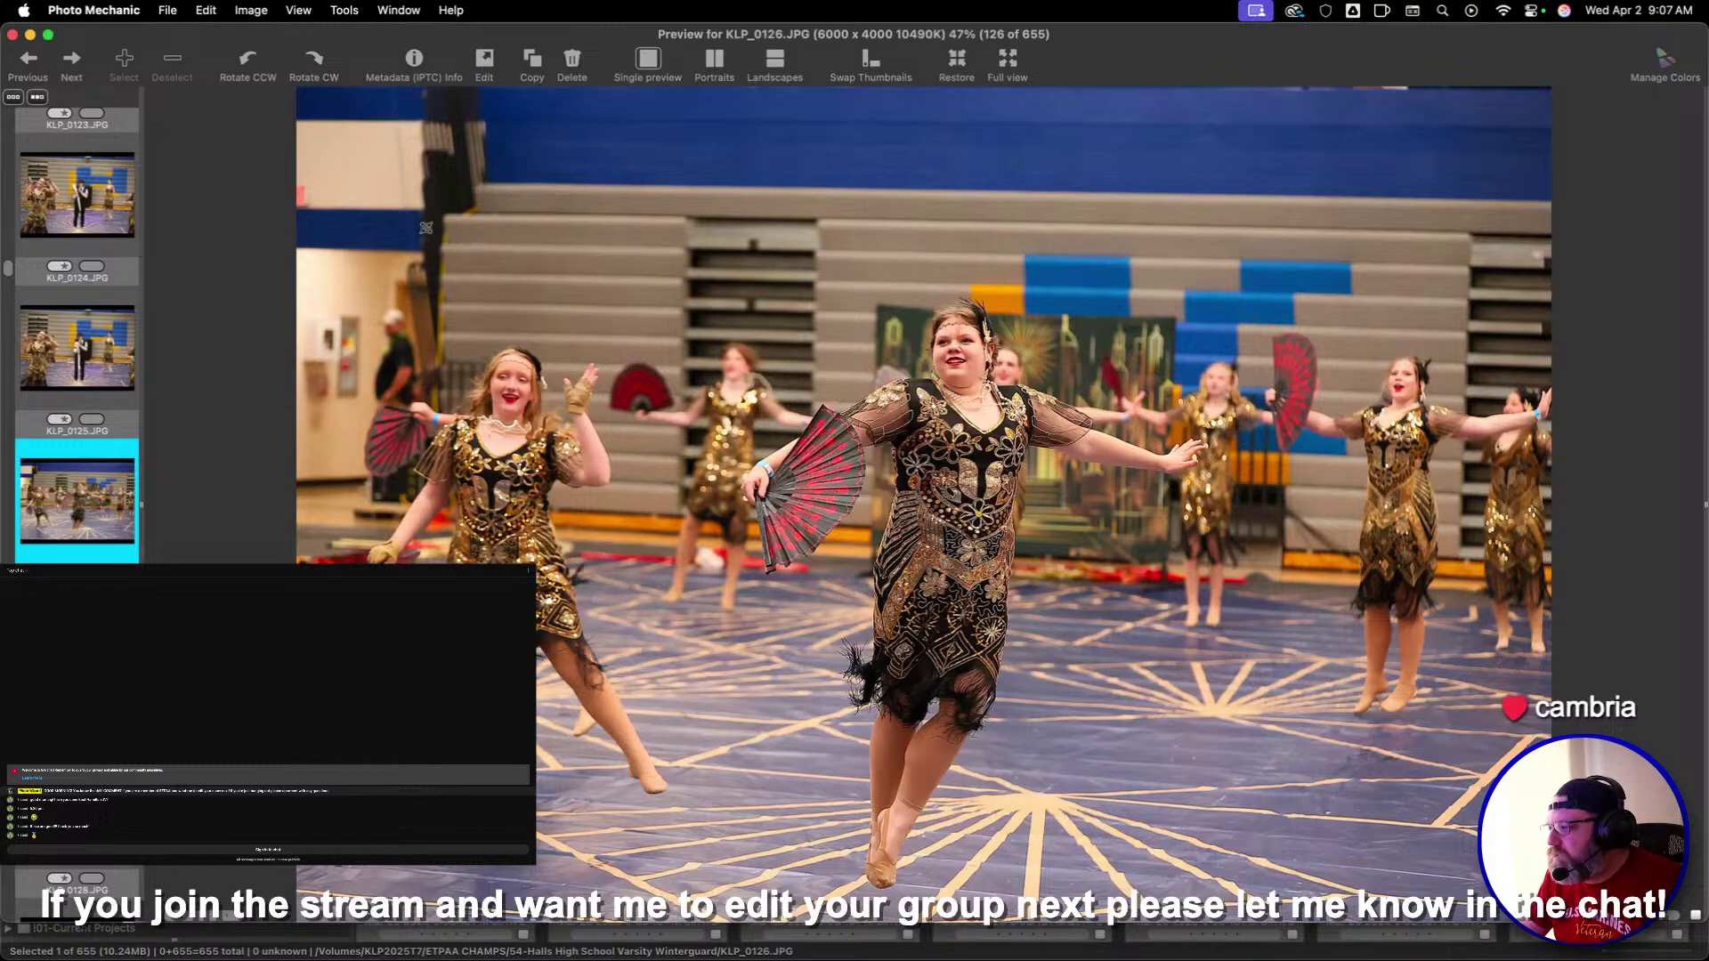
key("1")
key("Right")
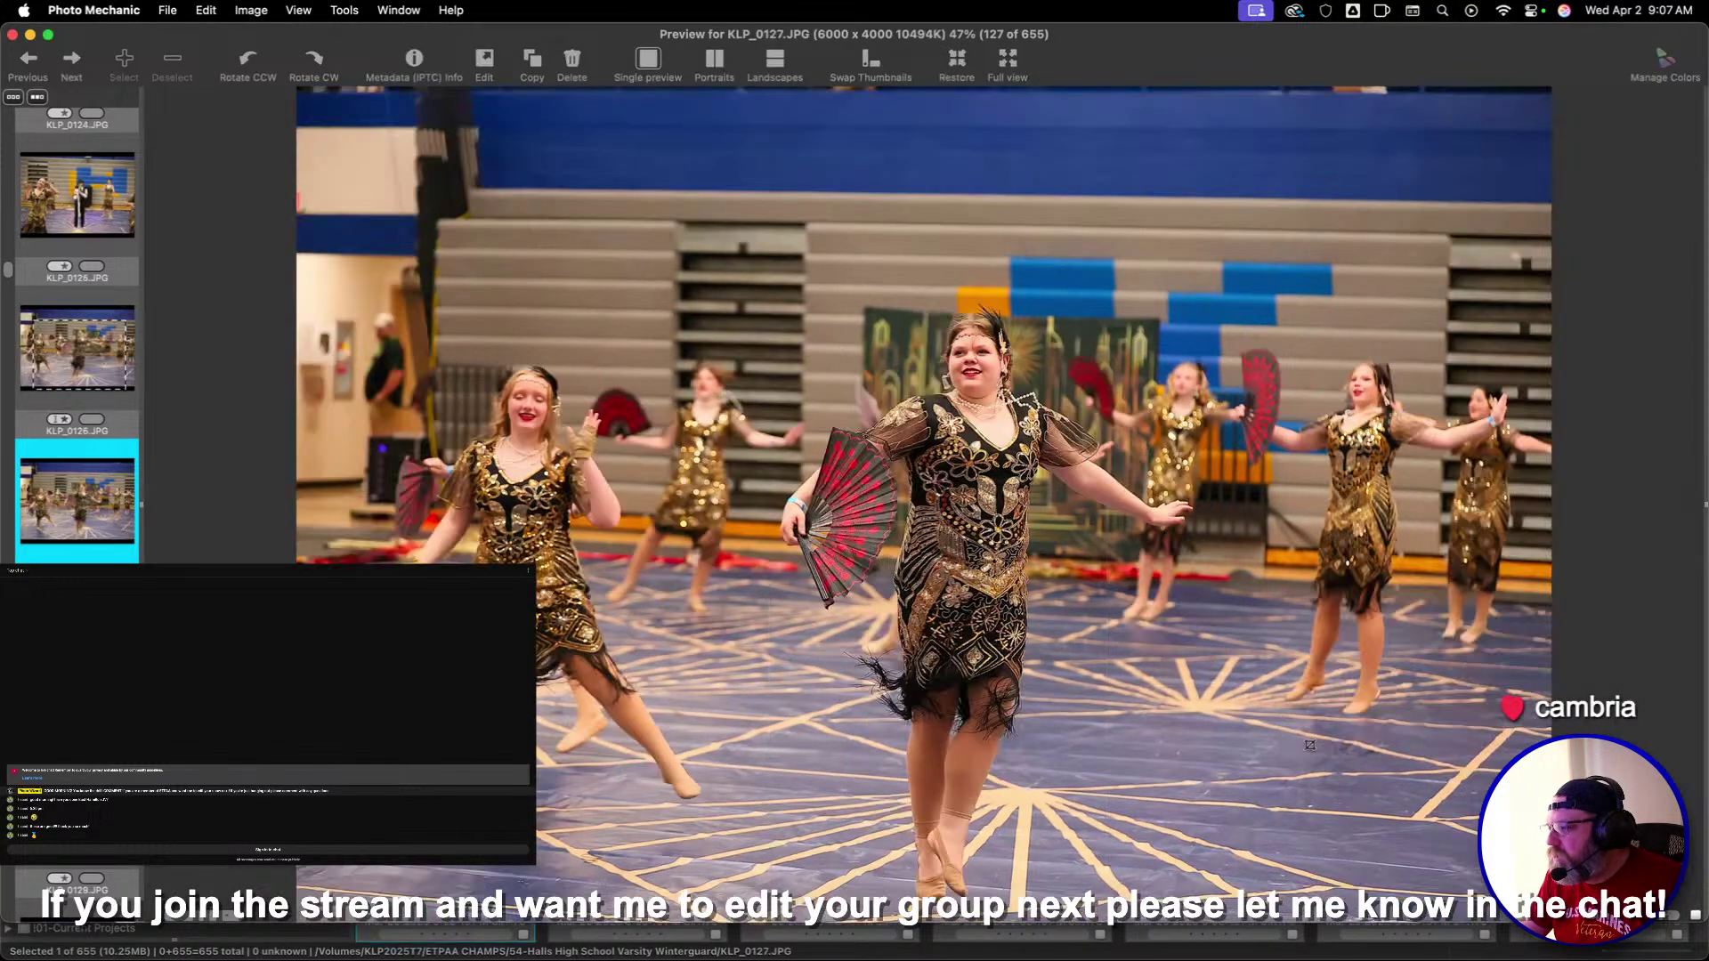
Crop KLP_0130 in landscape around the performer holding the open fan and continue to KLP_0131
key("Right")
key("Right")
key("Right")
key("Right")
key("Left")
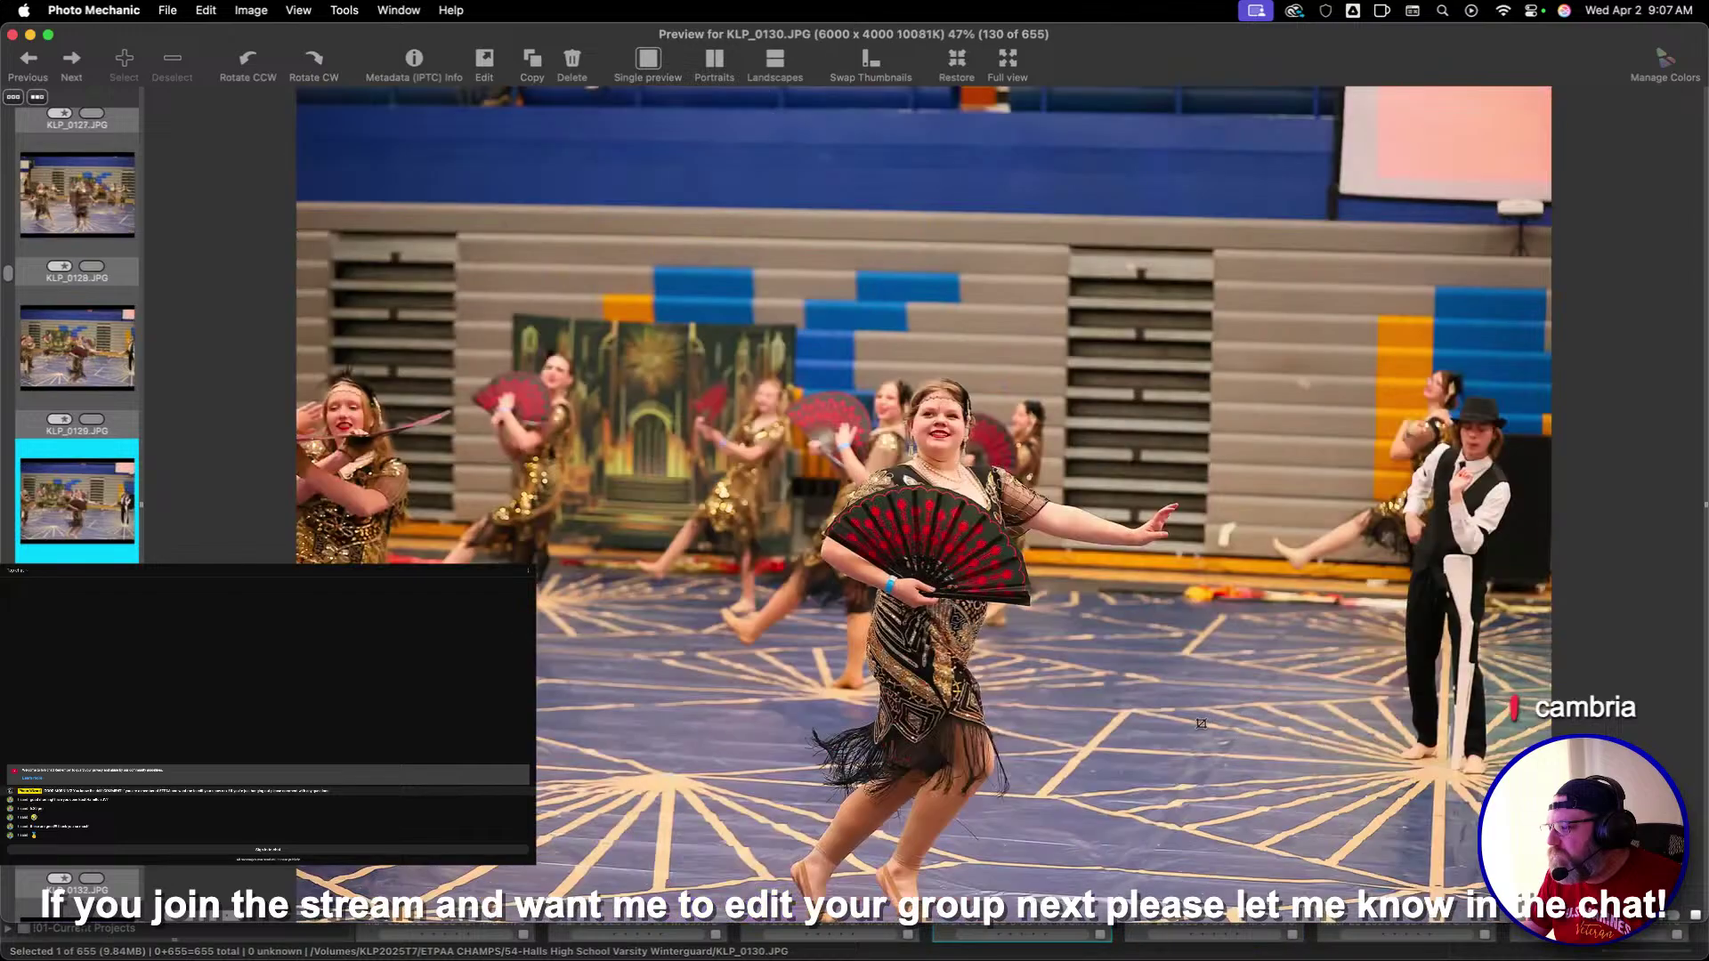
key("1")
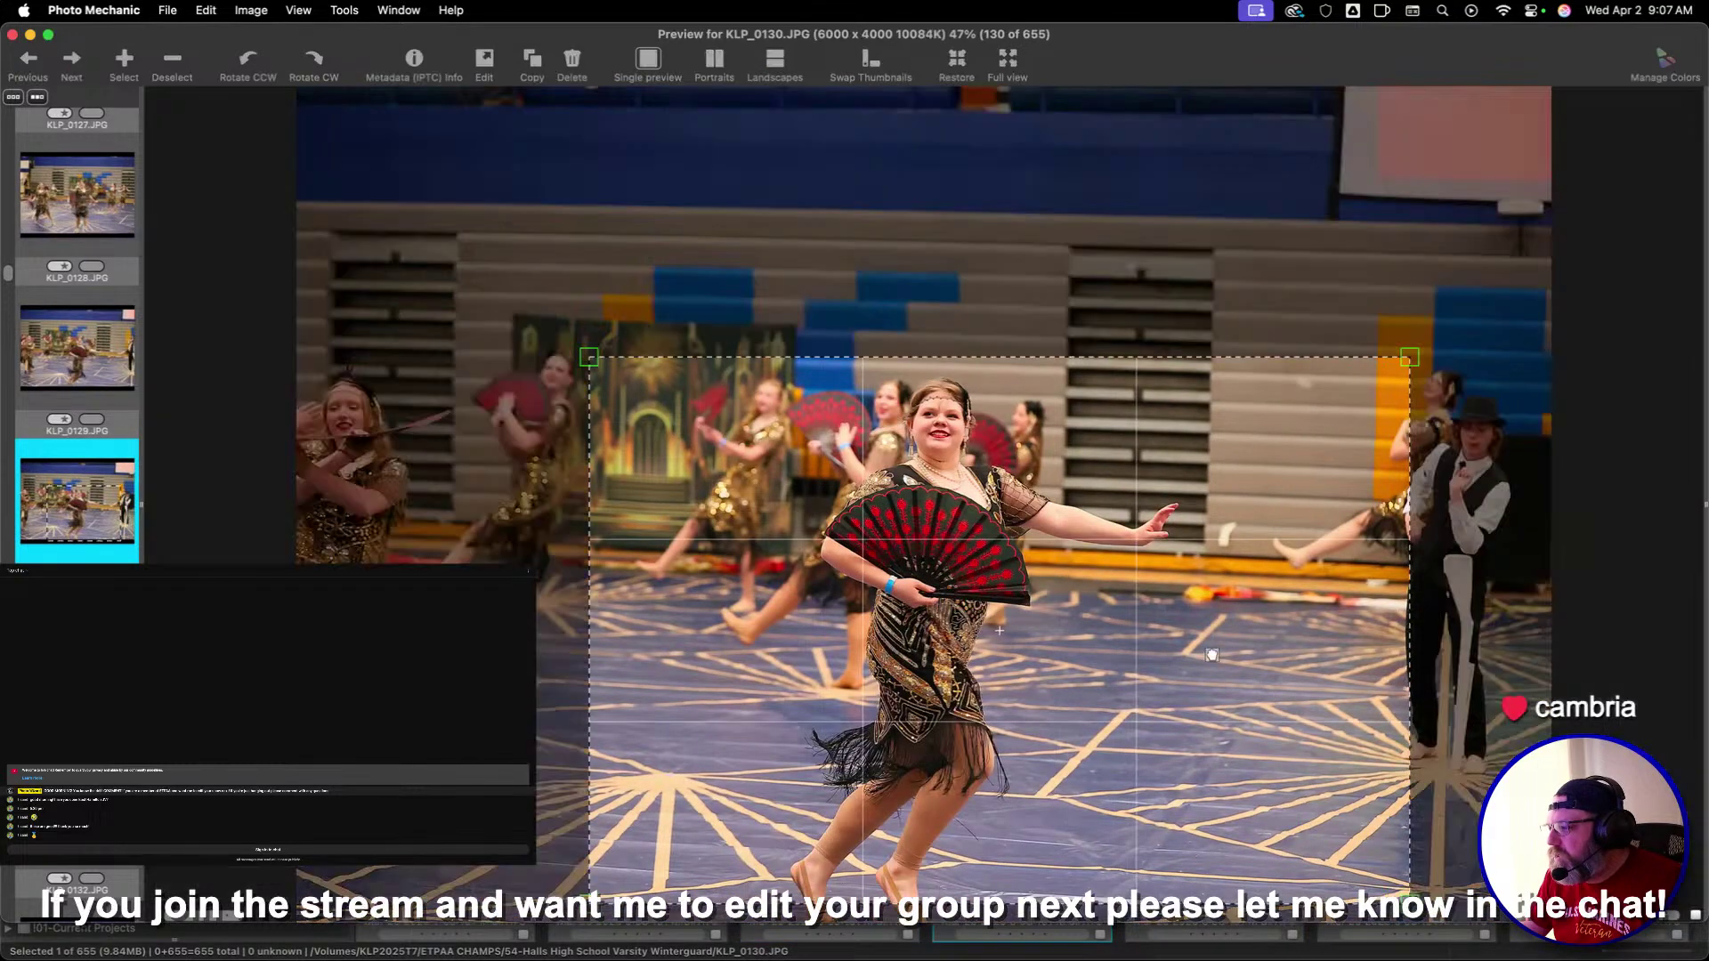
key("Right")
key("Right")
key("Left")
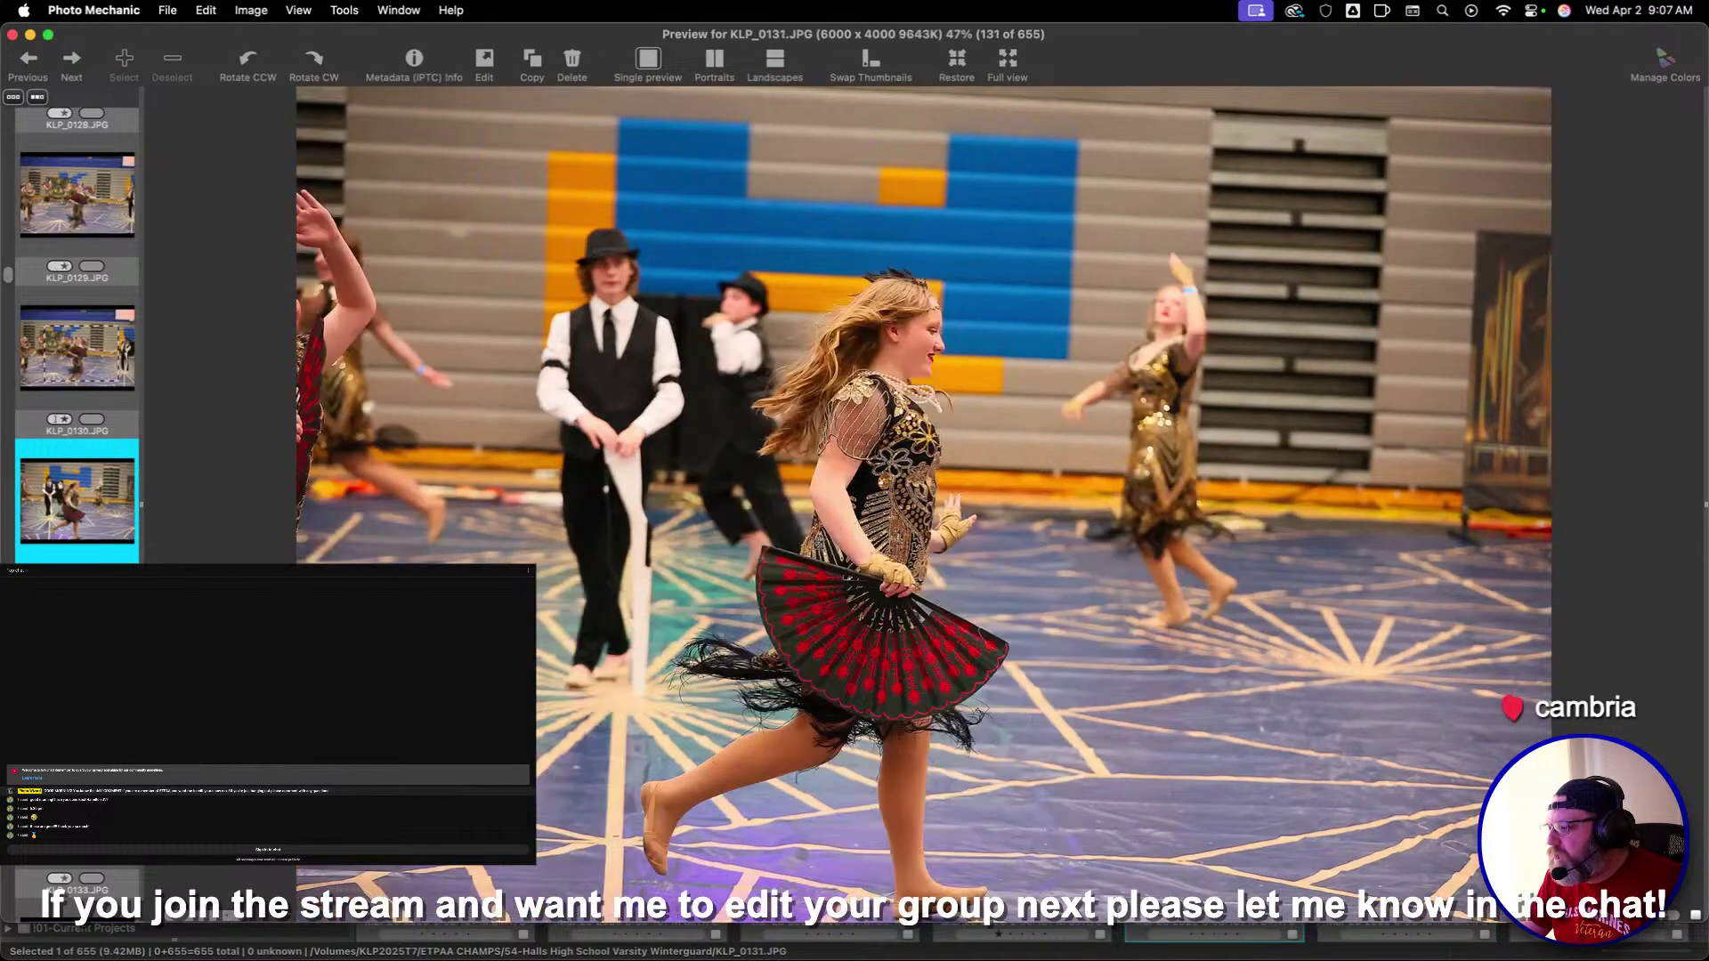
Crop KLP_0131 in landscape around the performer with the open red fan, mark it with 1 and continue to KLP_0133
left_click_drag(420, 182, 1053, 668)
key("1")
key("Right")
key("Right")
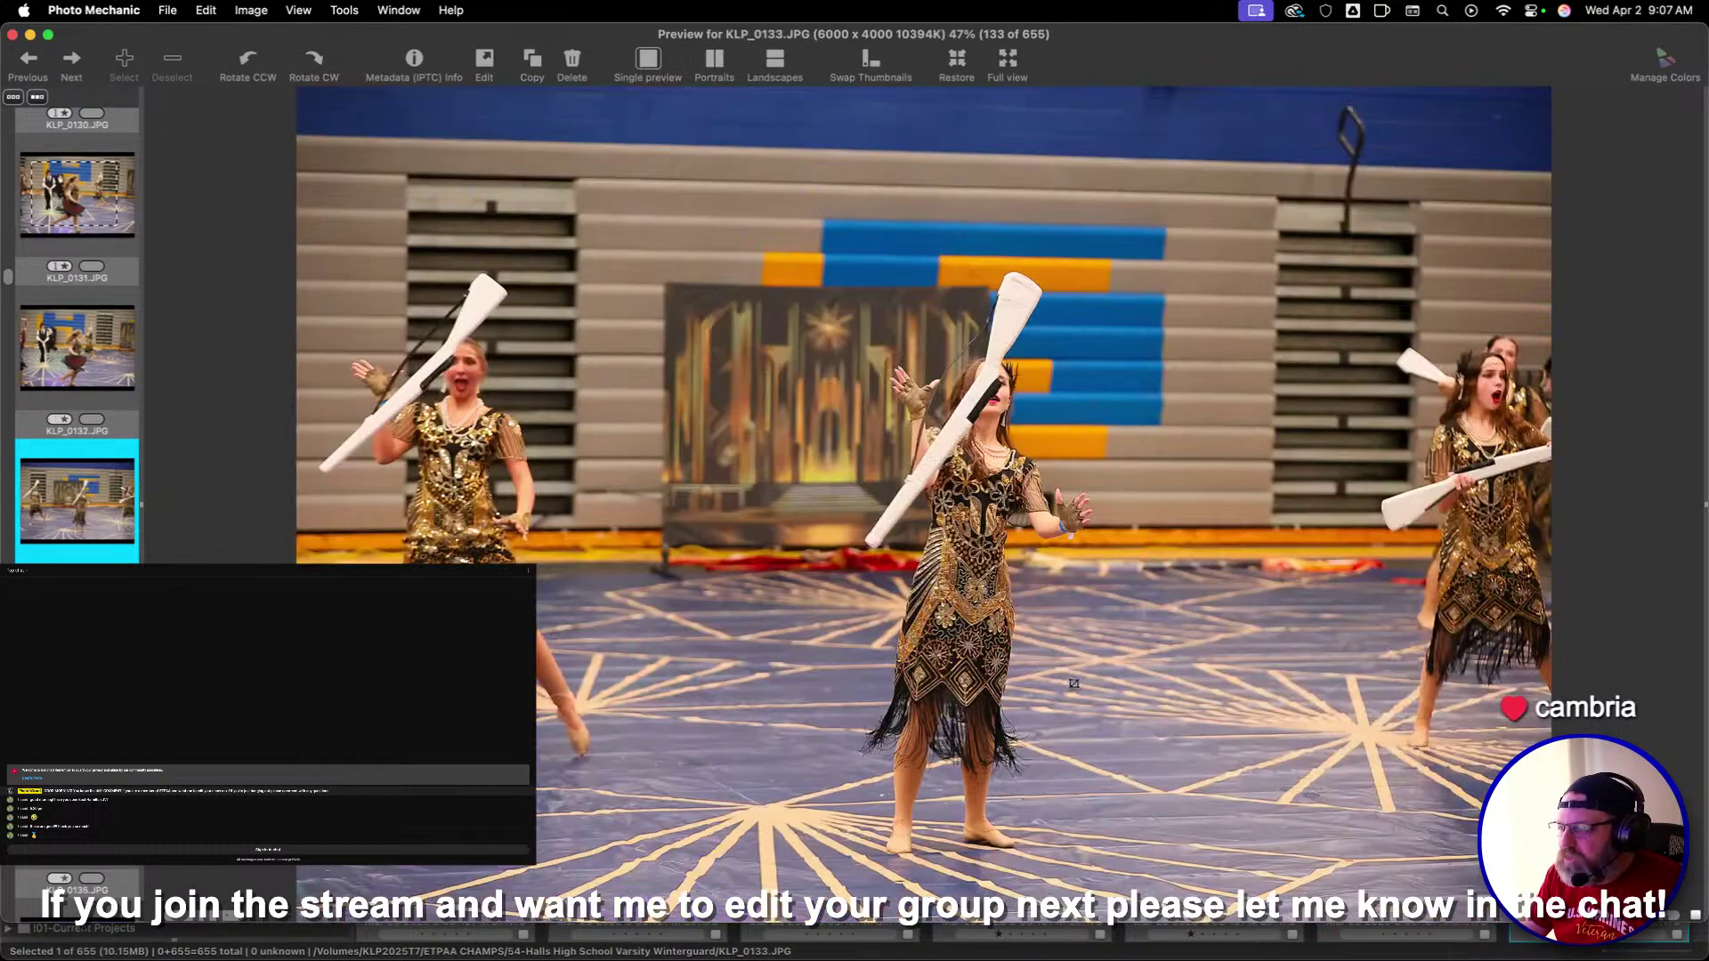
Crop the two frames following KLP_0133 in landscape around the central rifle performer and mark both with 1
key("Right")
left_click_drag(577, 312, 1196, 746)
key("1")
key("Right")
left_click_drag(666, 308, 1335, 723)
key("1")
Go through the rifle frames up to KLP_0141 and mark KLP_0141 and KLP_0142 with 1
key("Right")
key("Right")
key("Right")
key("Right")
key("Right")
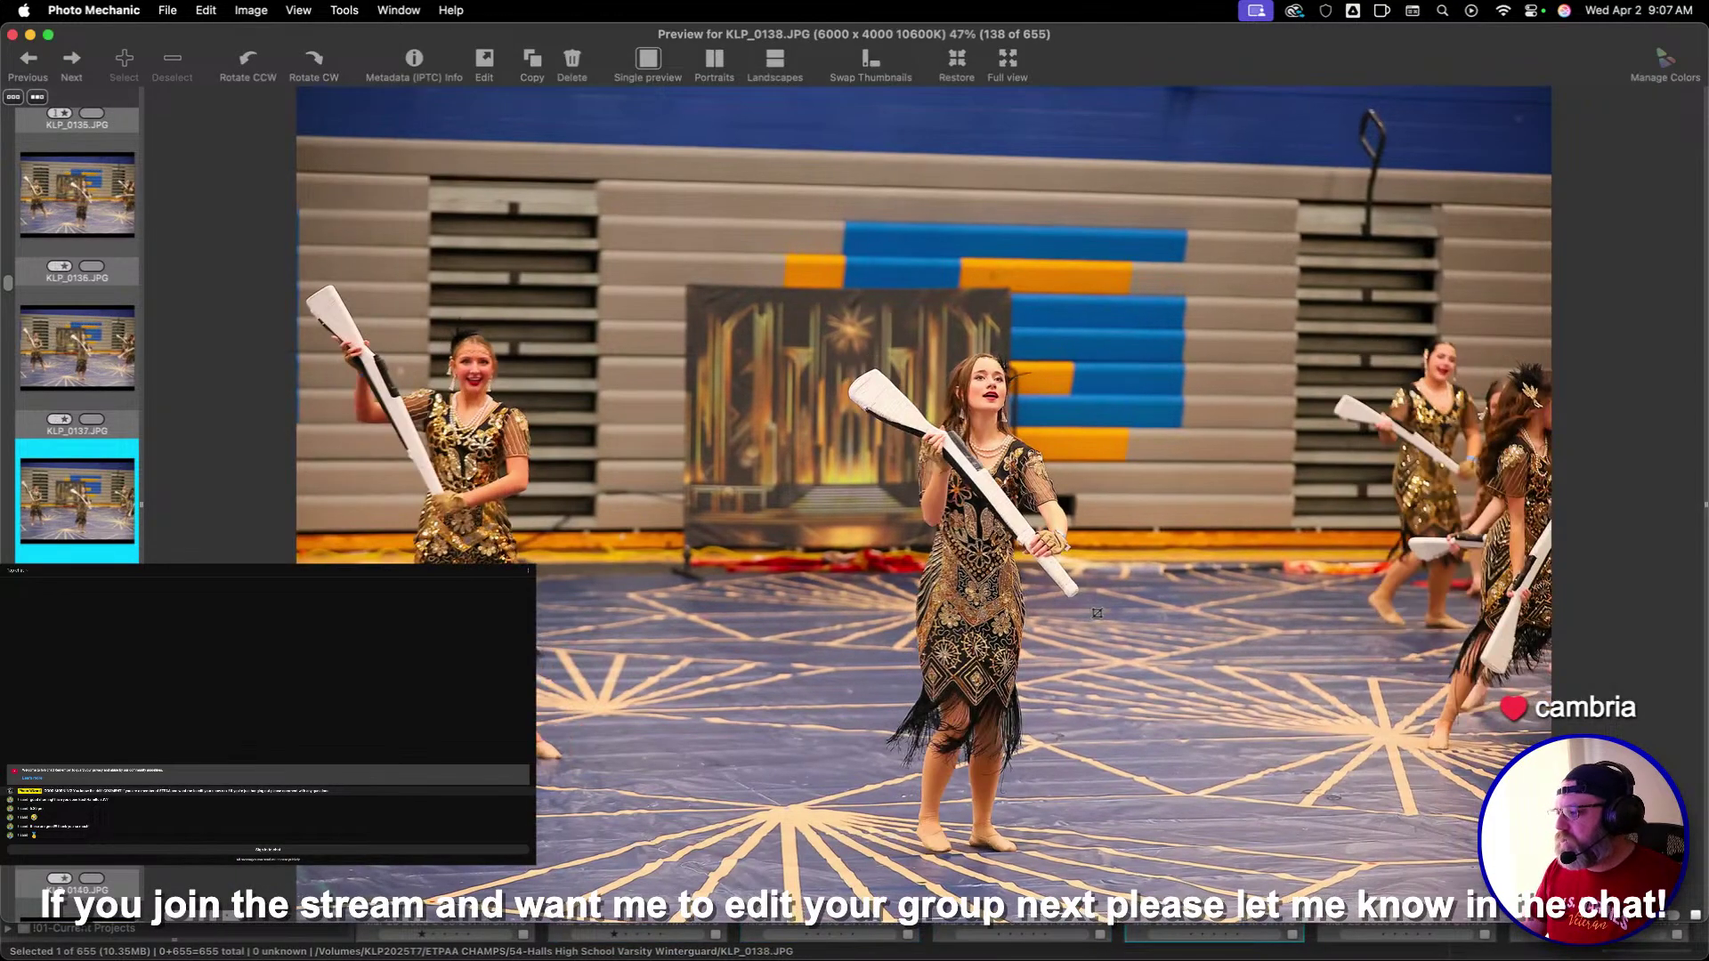
key("Right")
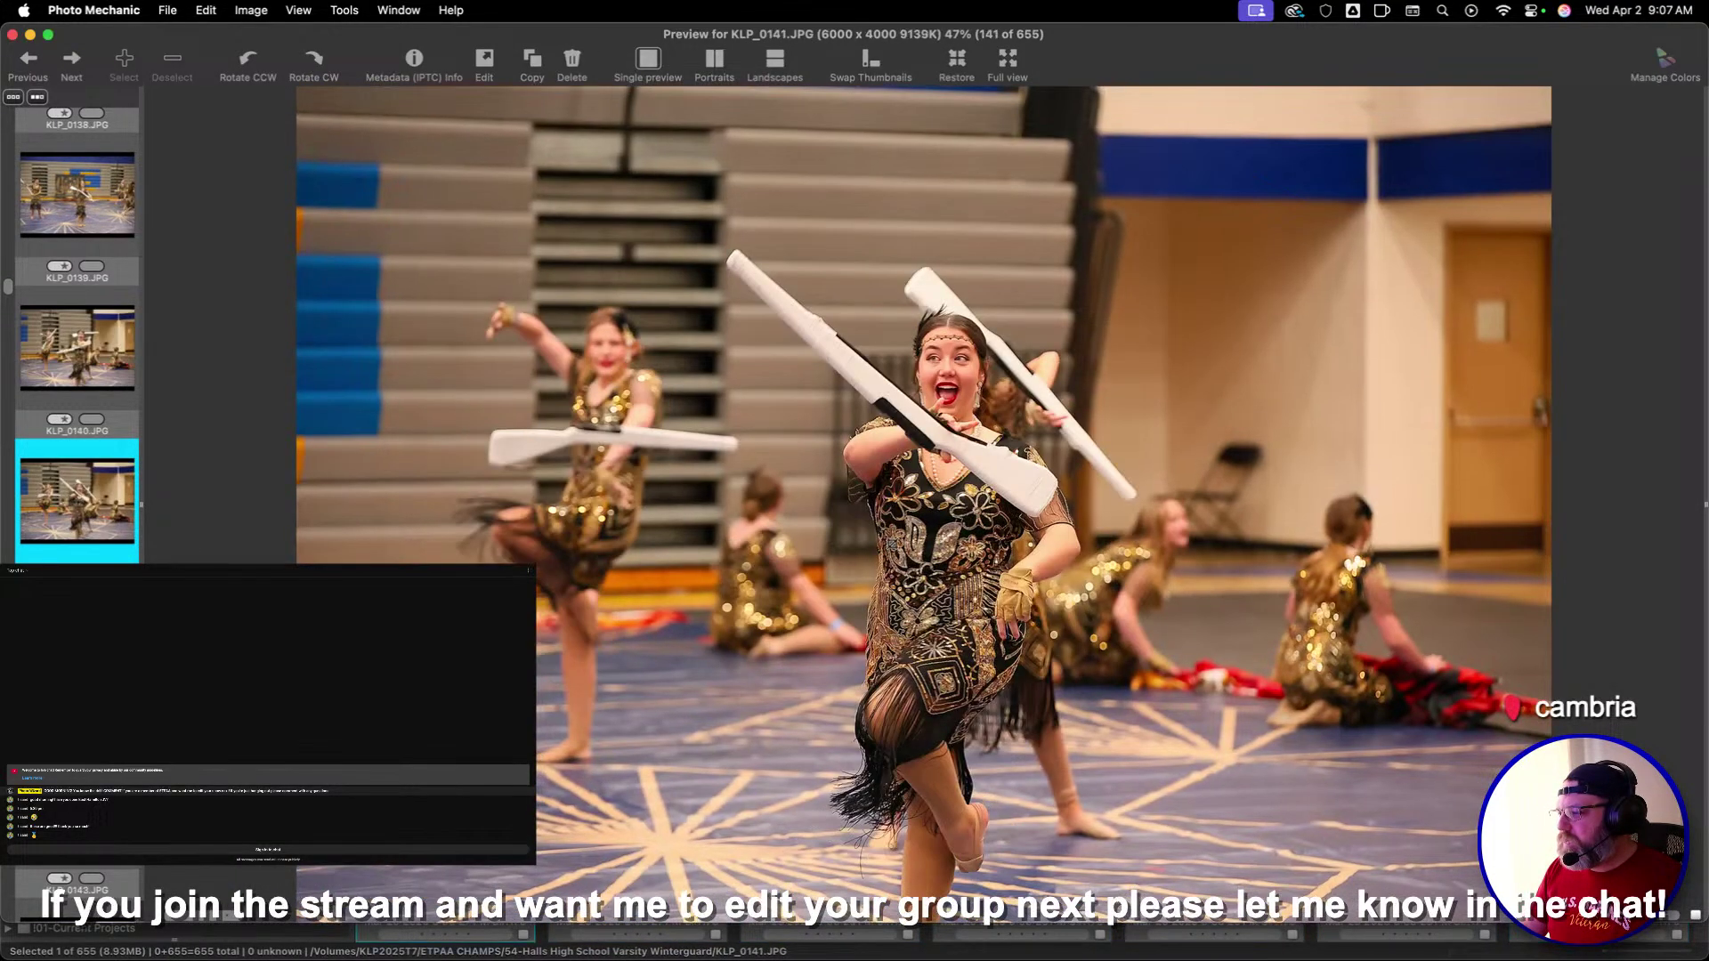
key("Left")
key("Right")
key("1")
key("Right")
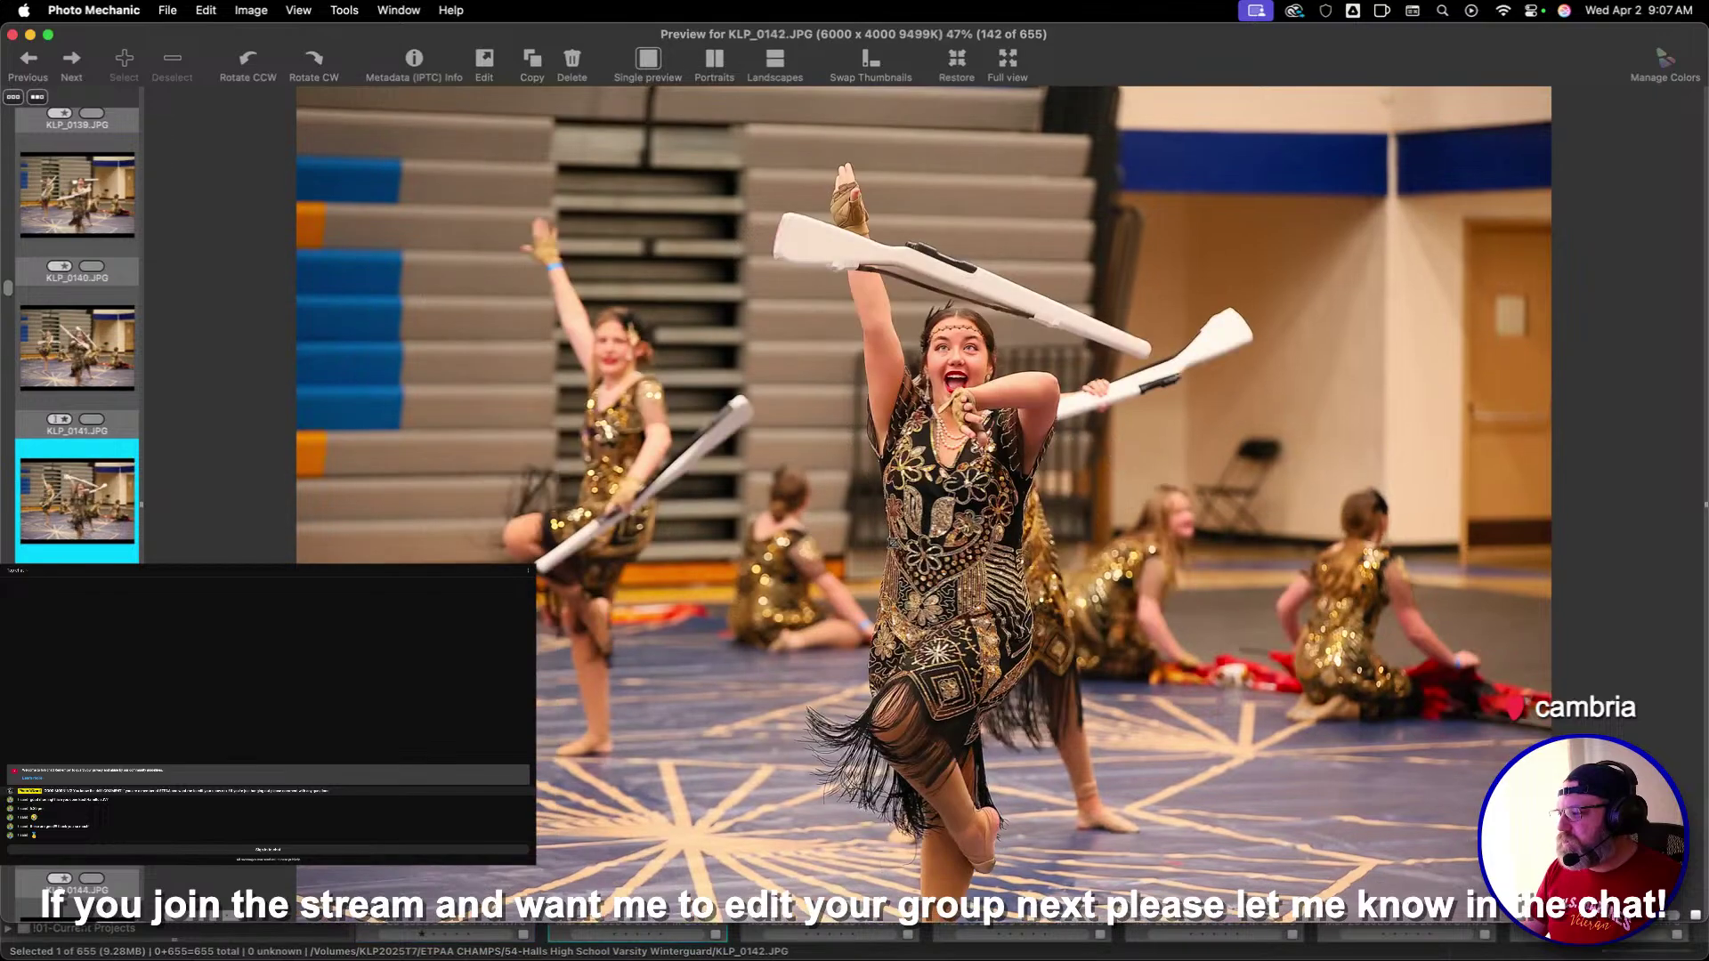
key("1")
Mark KLP_0145 and KLP_0146 of the smiling rifle performer with 1 and continue to KLP_0148
key("Right")
key("Right")
key("Right")
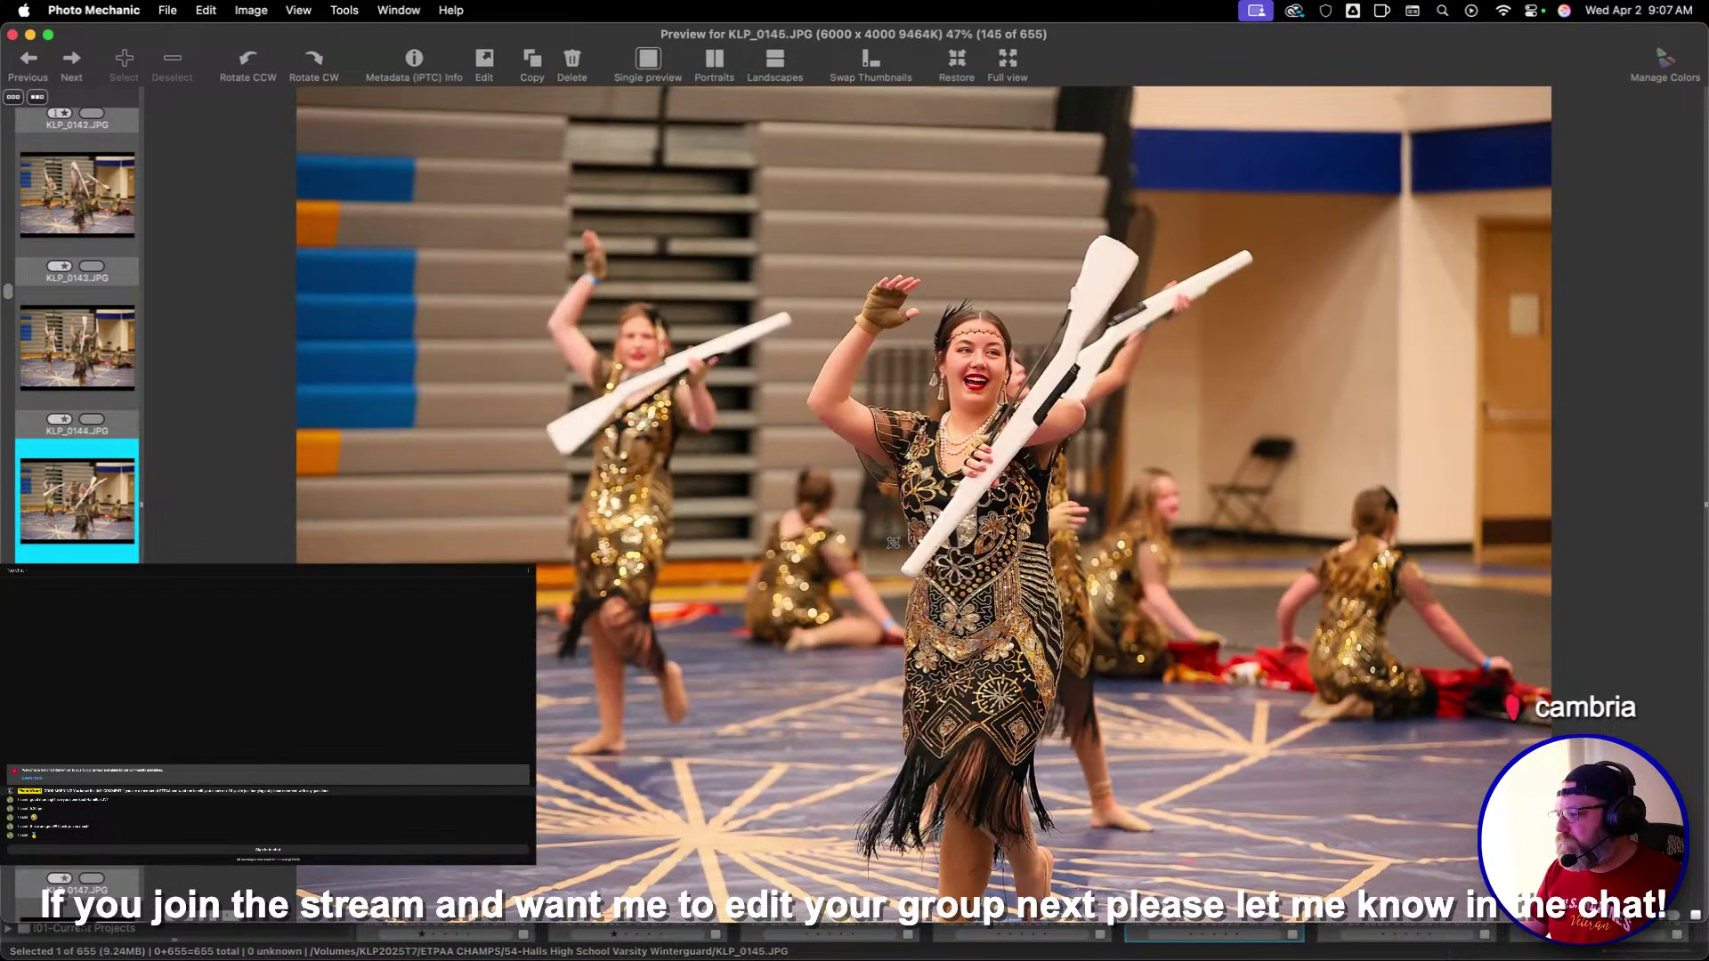
key("1")
key("Right")
key("Right")
key("Left")
key("1")
key("Right")
key("Right")
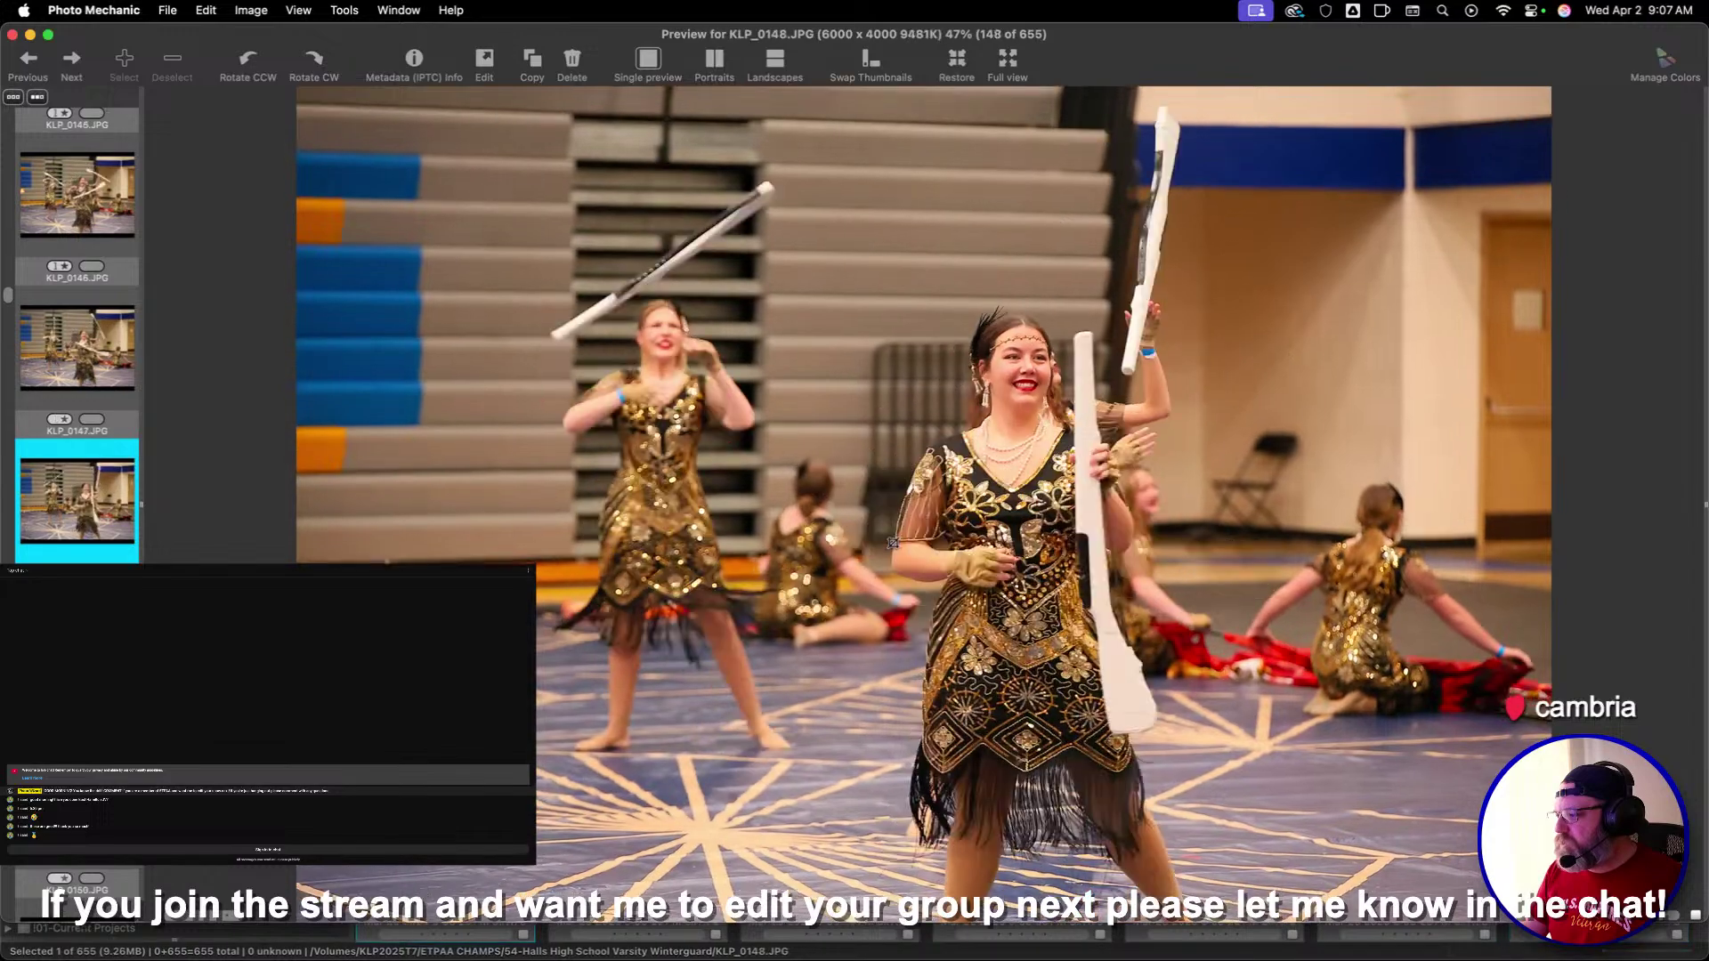
Mark KLP_0149 and KLP_0150 with 1, cropping KLP_0150 in landscape around the pair with crossed rifles
key("Right")
key("Left")
key("Right")
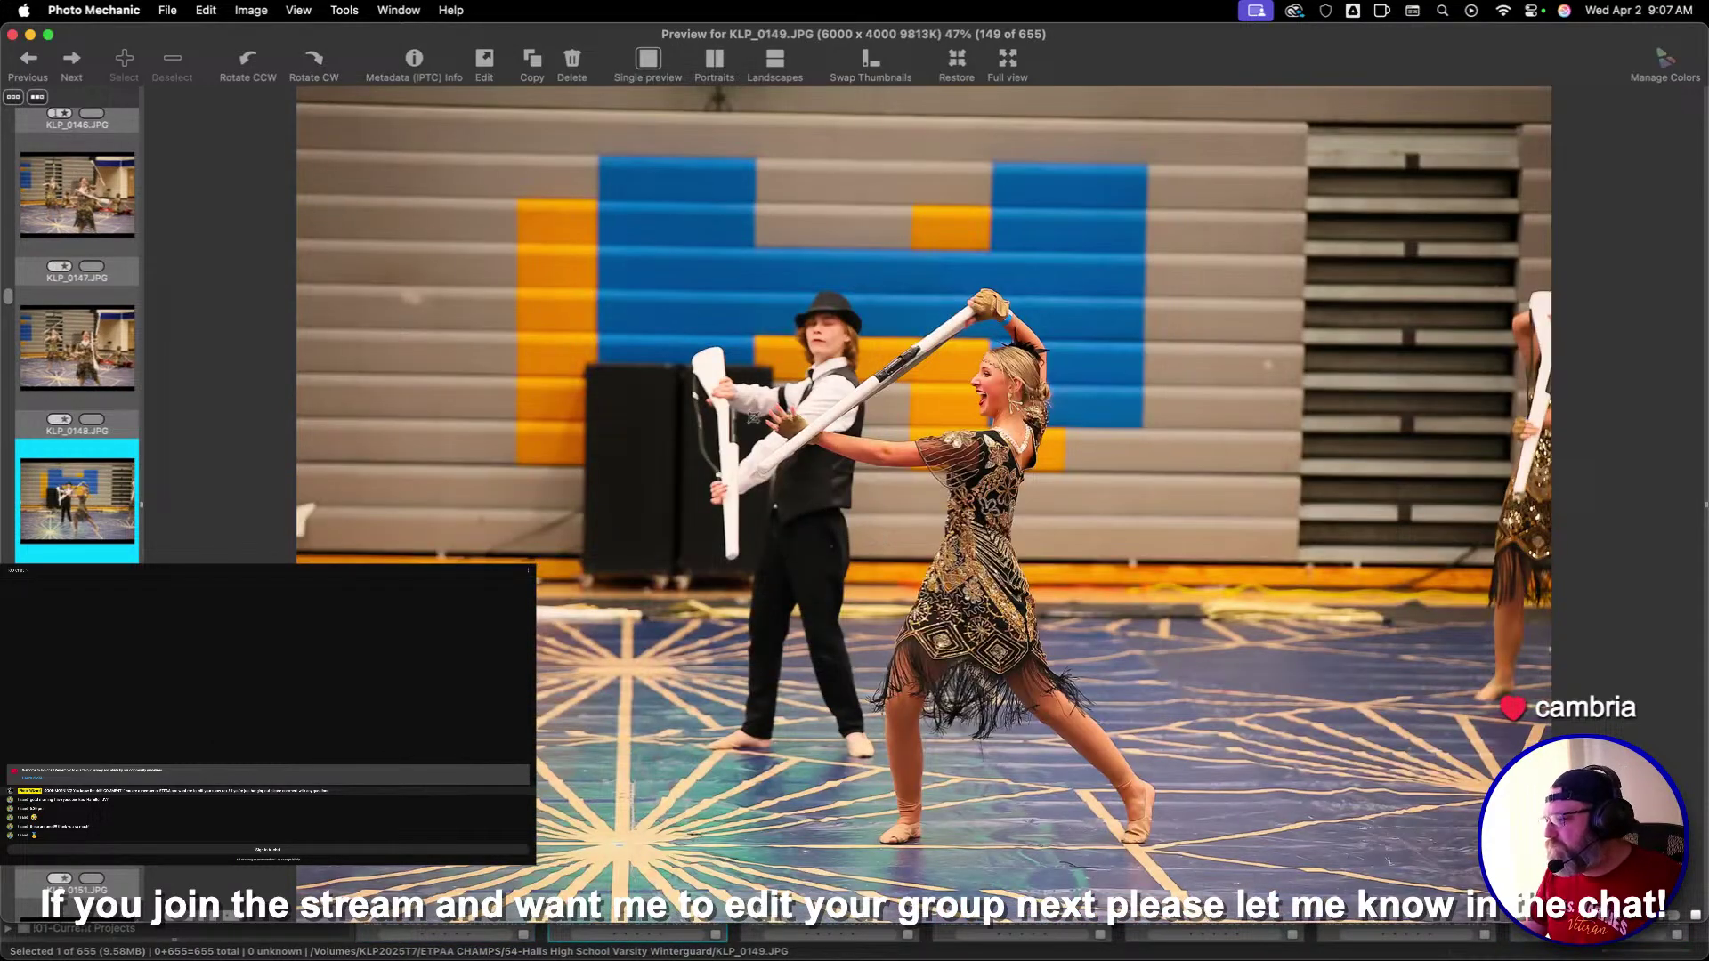
key("1")
key("Right")
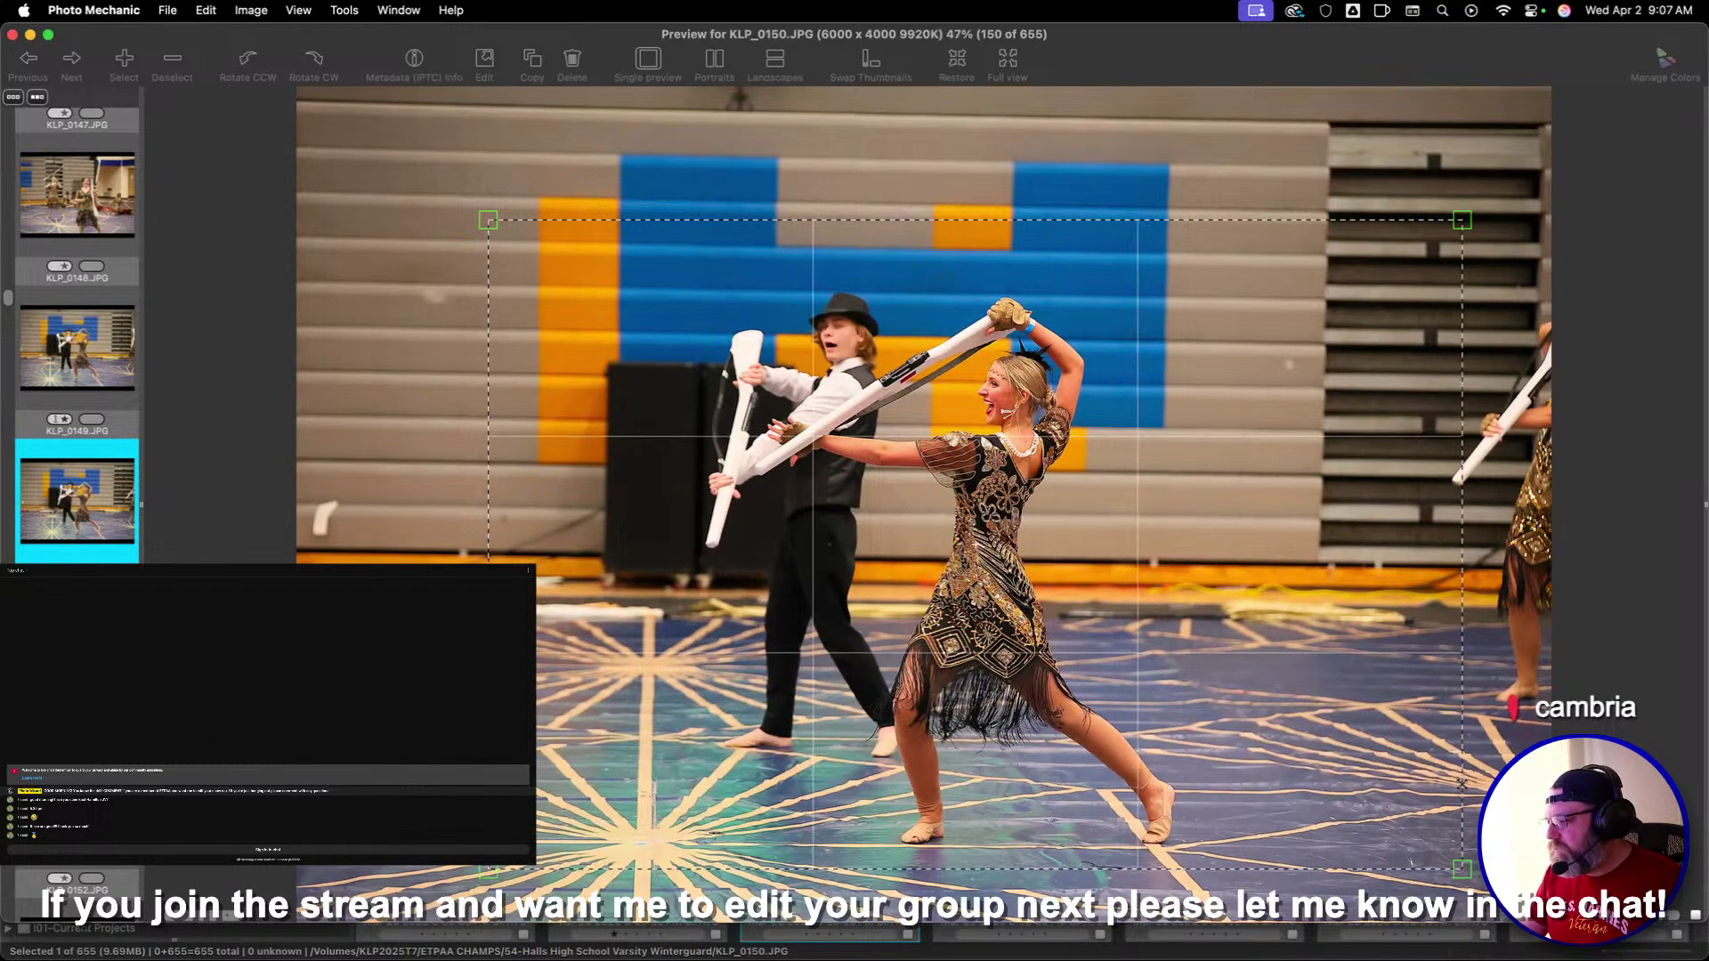
key("1")
Go on to KLP_0156, crop it in landscape around the pair with rifles and mark it with 1
key("Right")
key("Right")
key("Right")
key("Right")
key("Right")
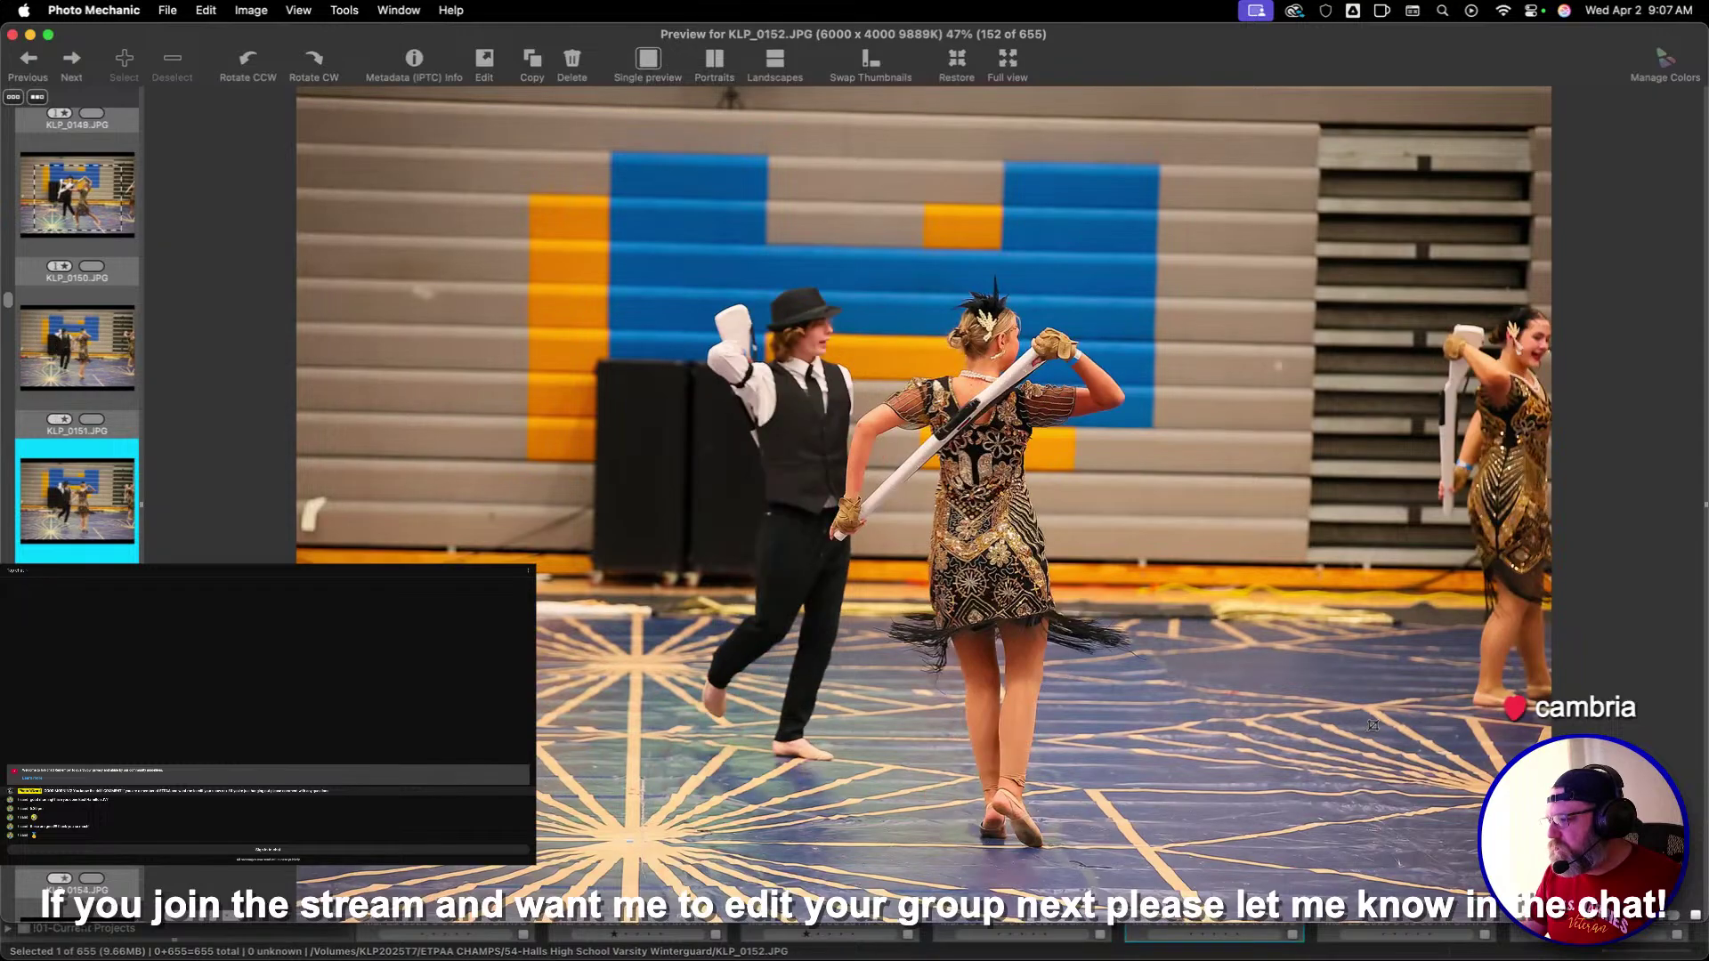
key("Right")
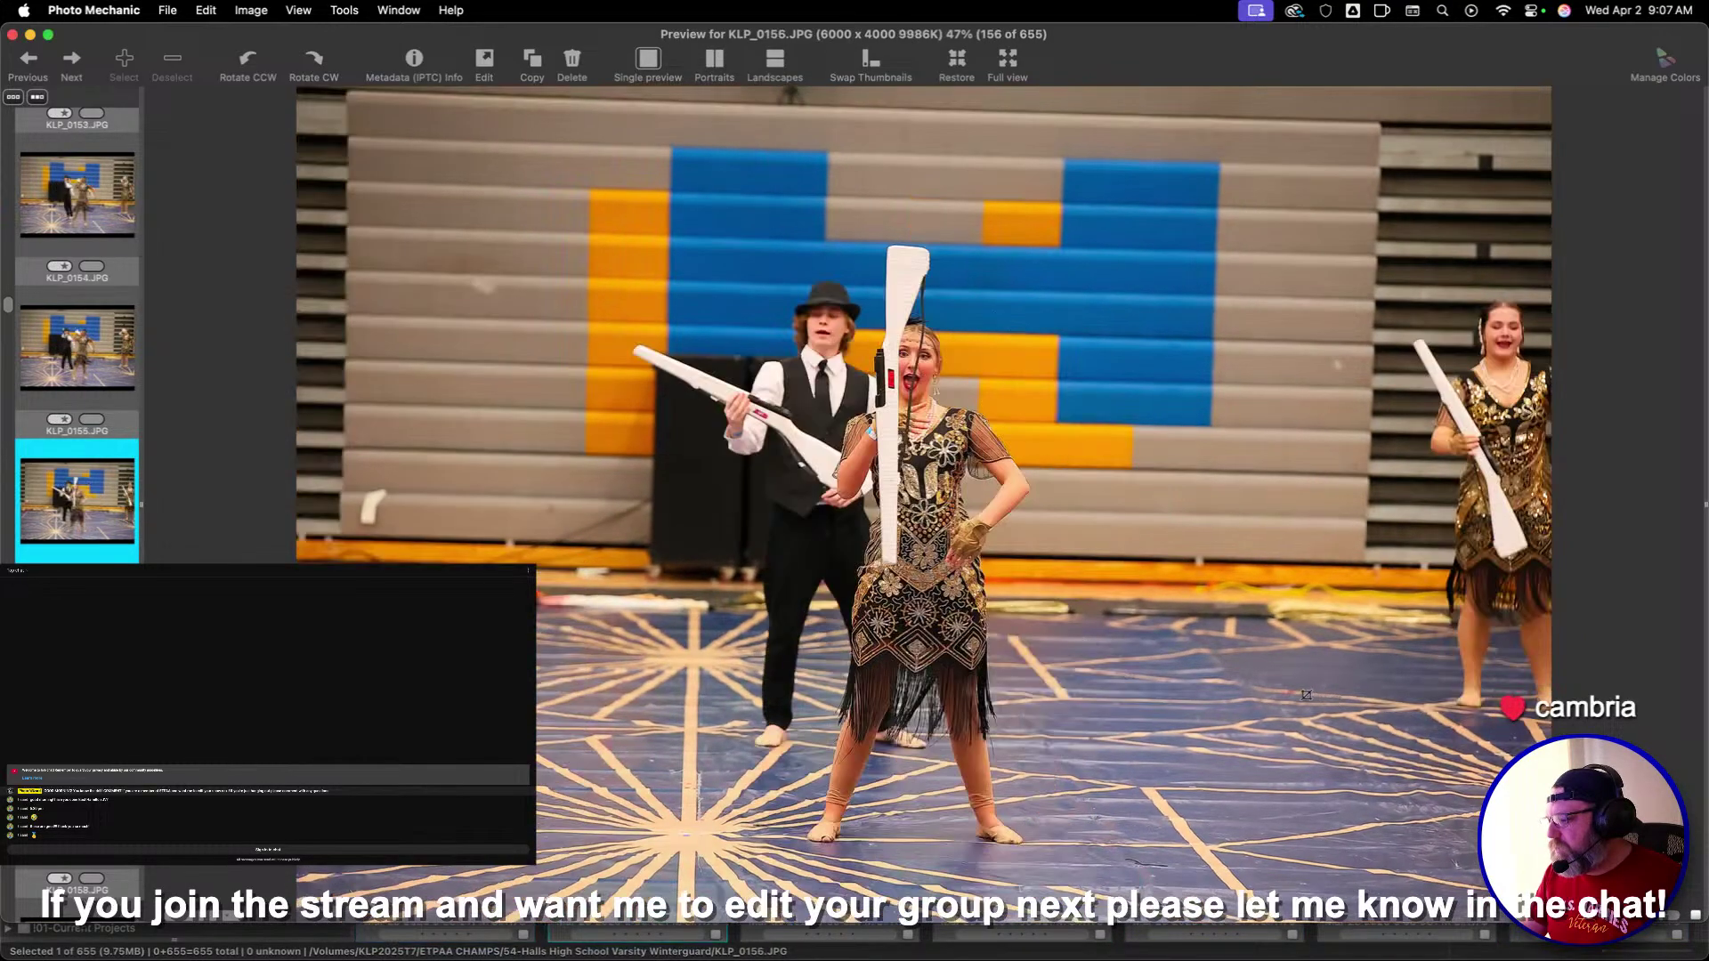
left_click_drag(516, 231, 1240, 725)
key("1")
Crop KLP_0159 in landscape around the two central rifle performers, leaving out the dancer at the edge, and mark it with 1
key("Right")
key("Right")
key("Right")
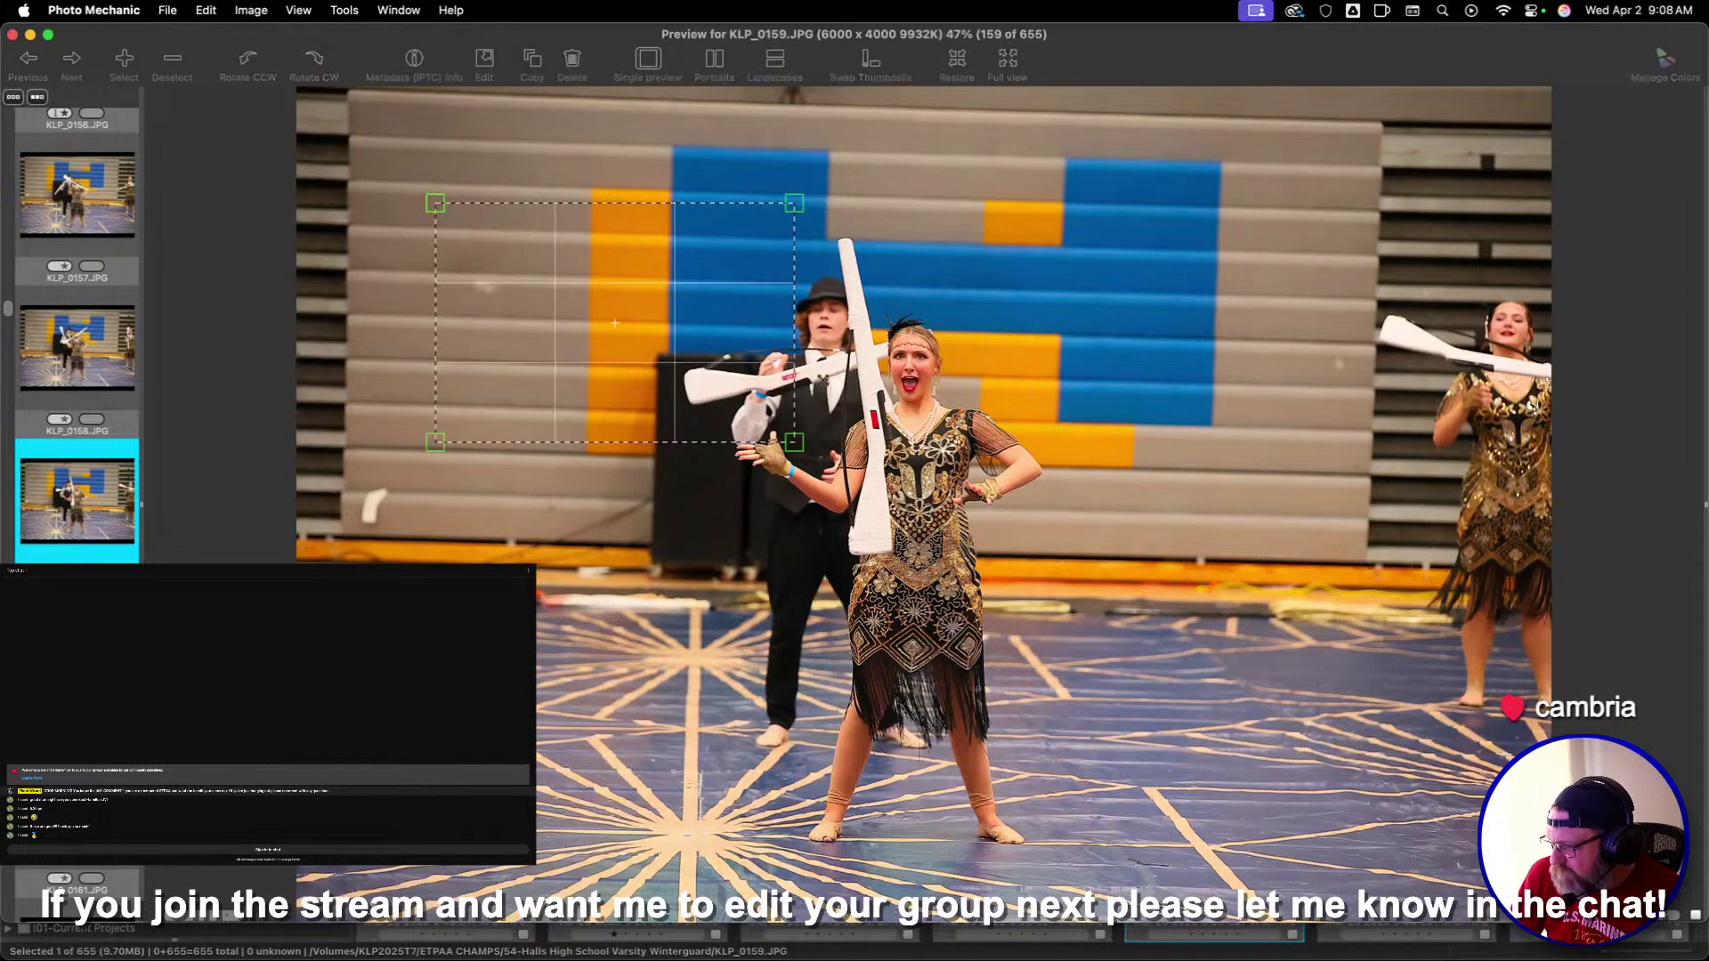
left_click_drag(405, 198, 1394, 855)
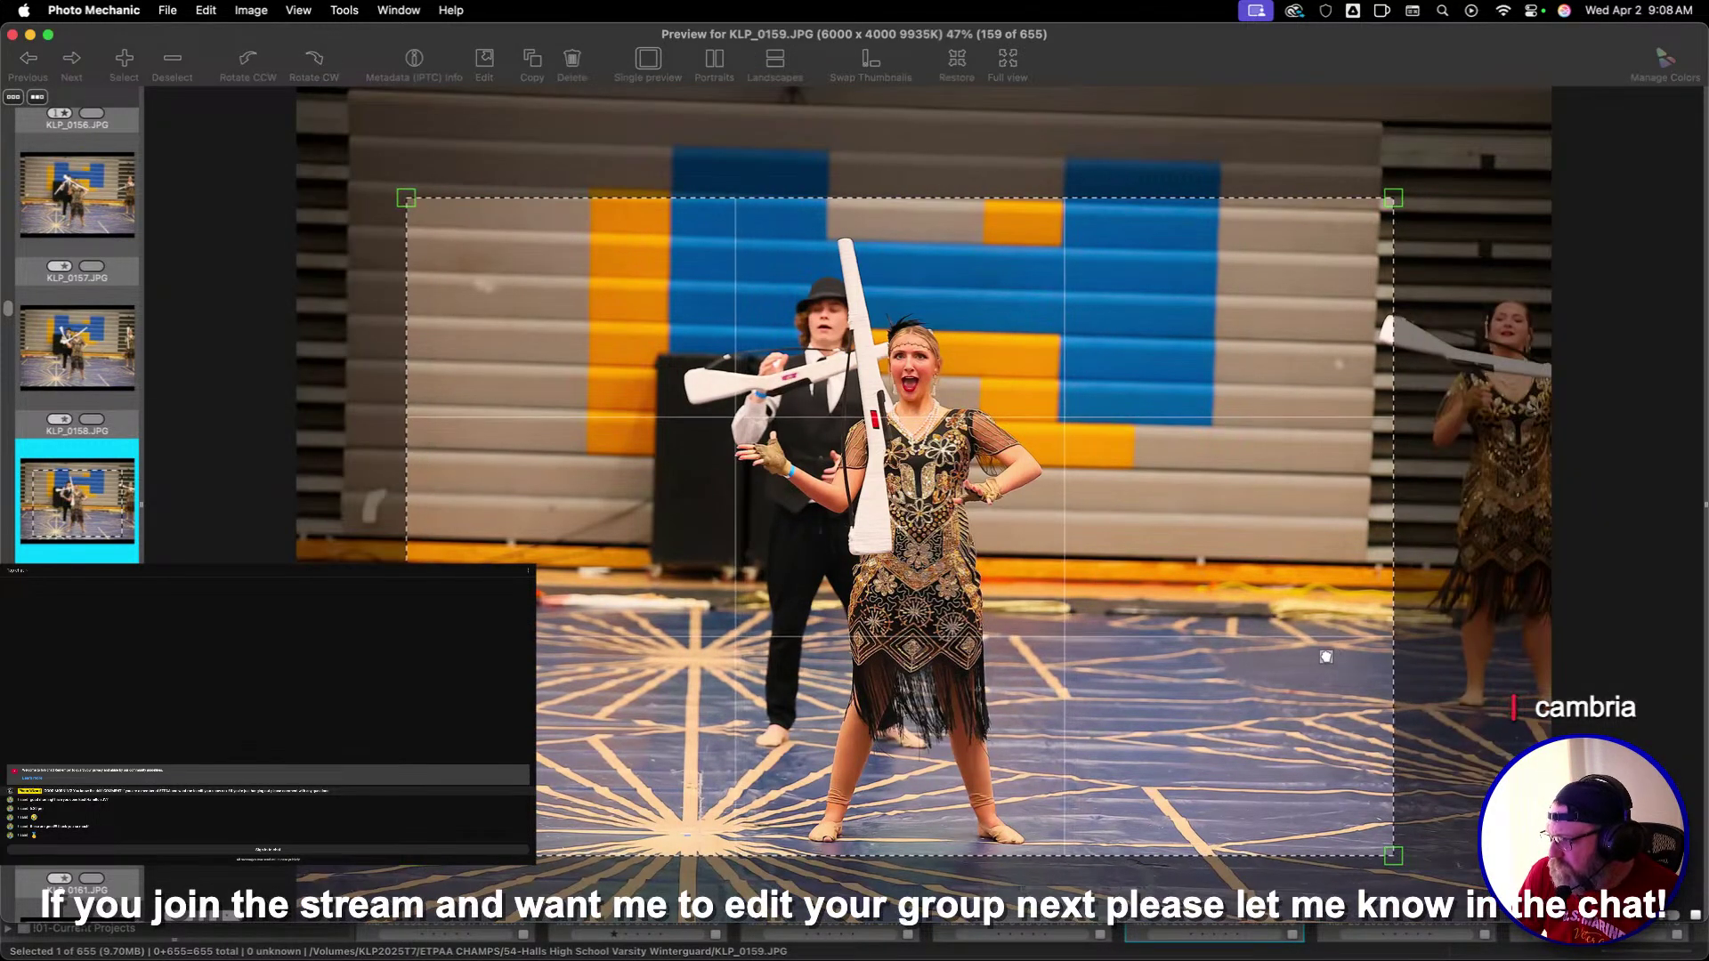
key("1")
Return to KLP_0160 from the following frame, crop it in landscape around the rifle pair and mark it with 1
key("Right")
key("Right")
key("Left")
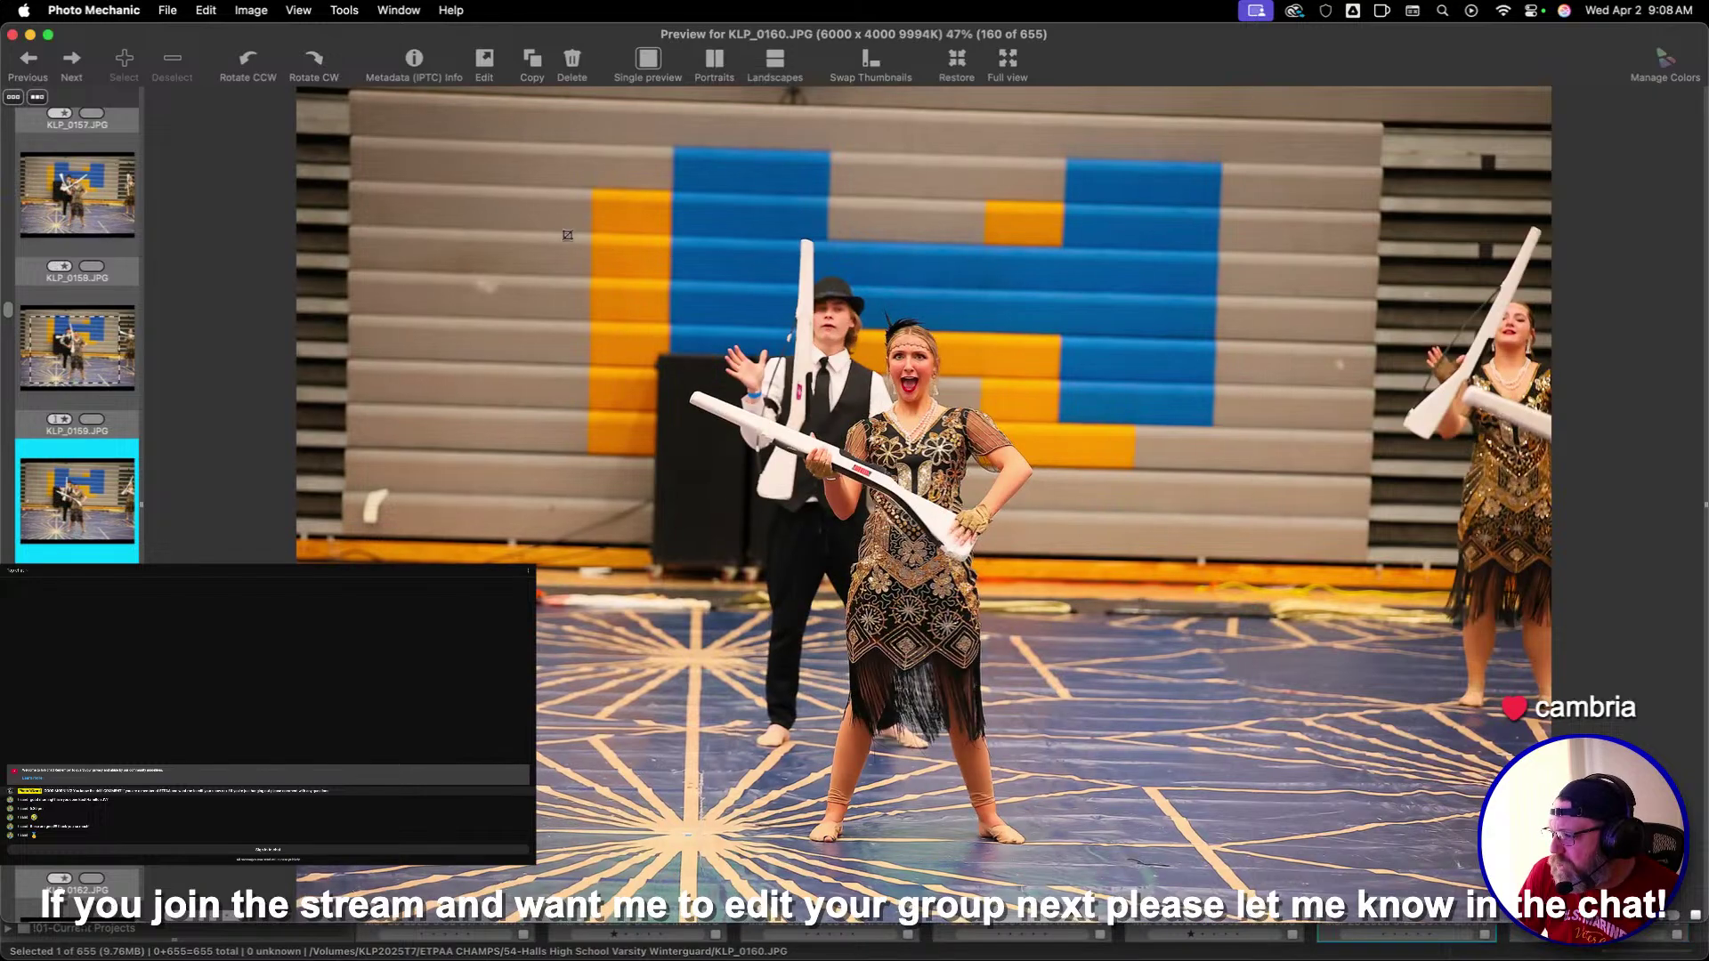
key("1")
key("Right")
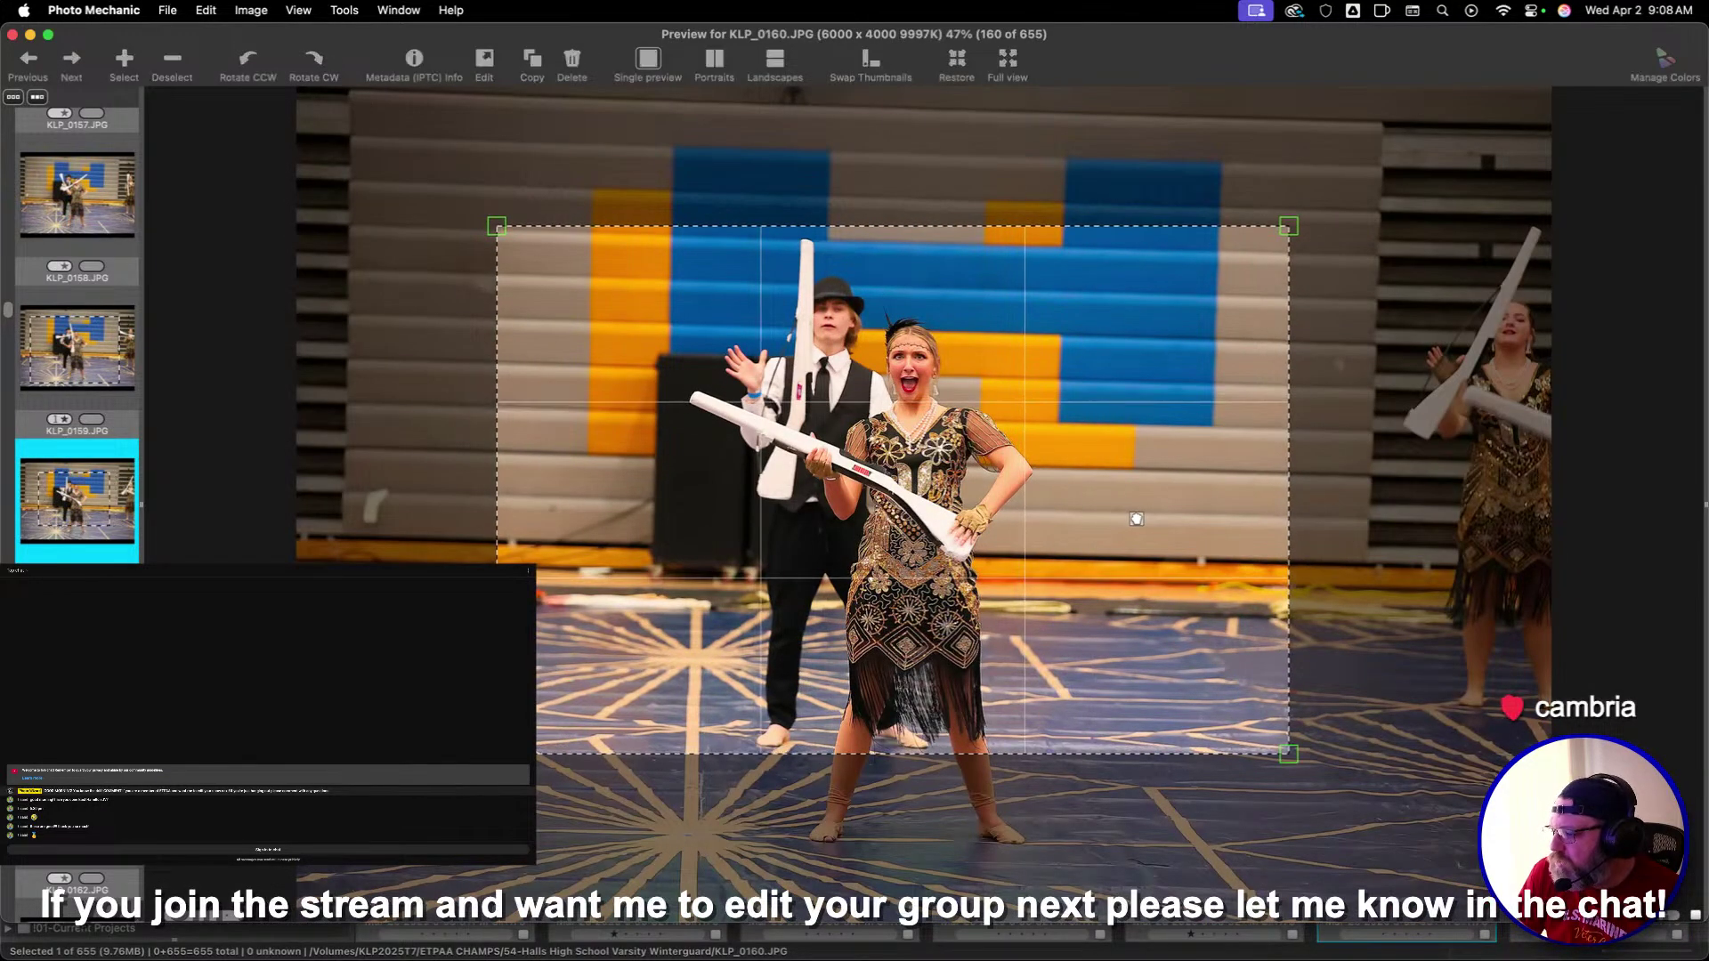
Mark KLP_0162 with 1, then enlarge its crop to include the performers' feet and shift it slightly
key("Right")
key("Right")
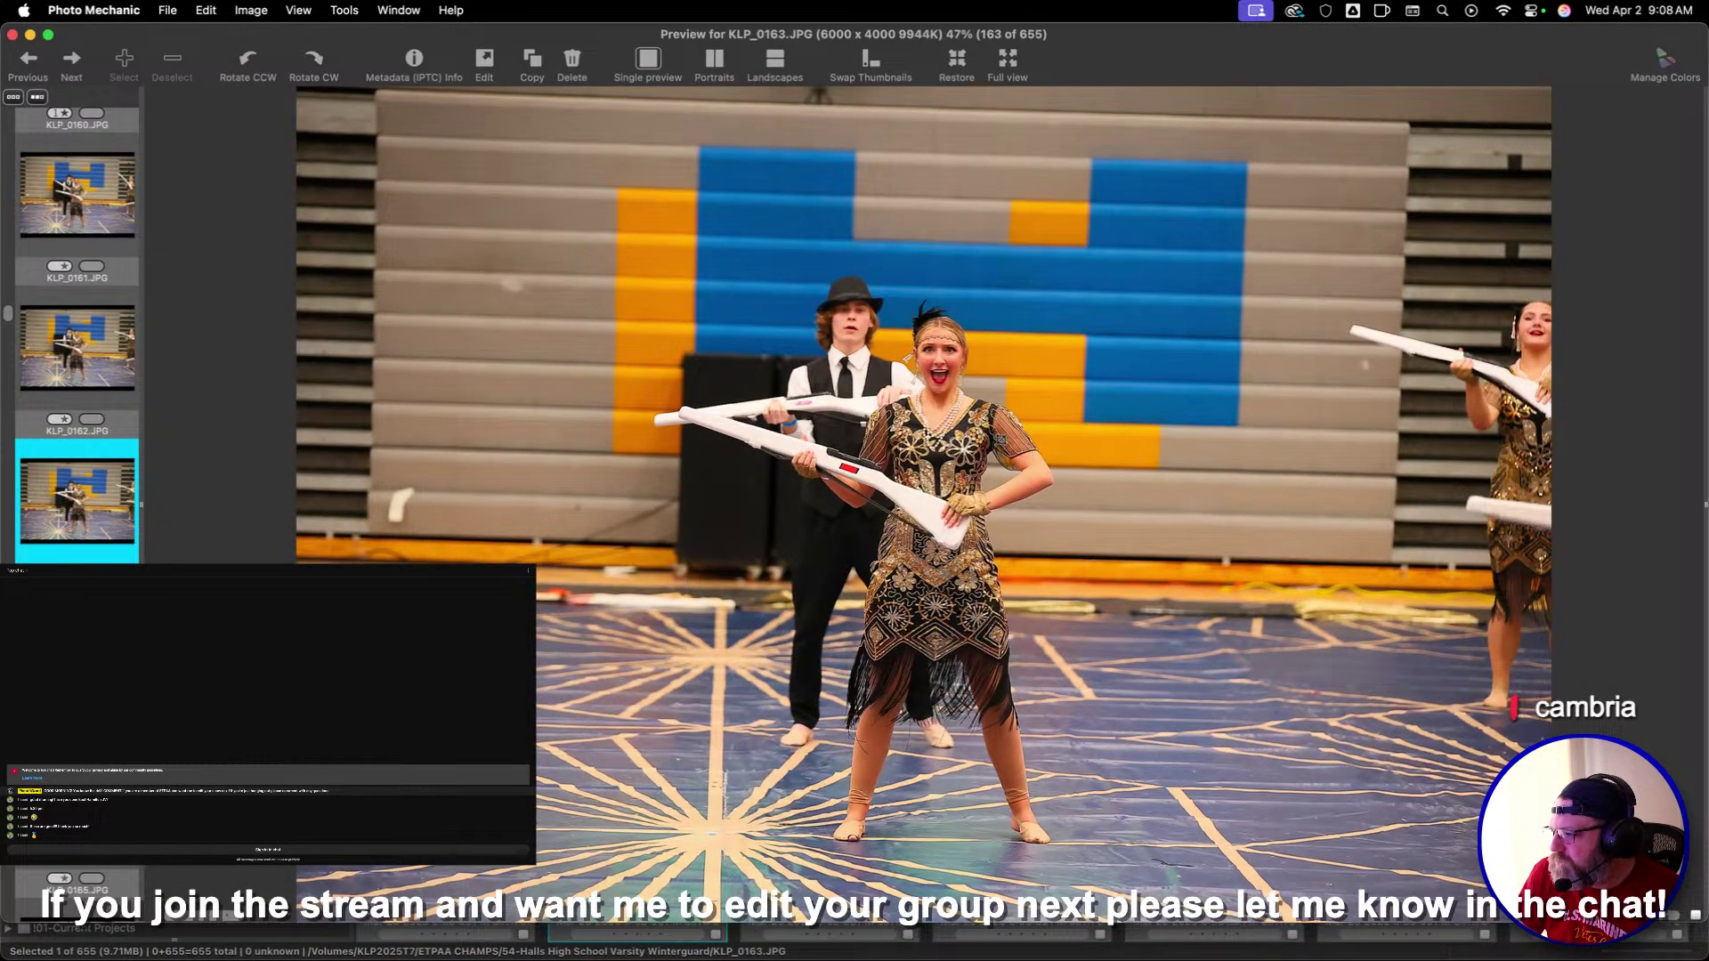
key("Left")
key("1")
key("Right")
key("Left")
left_click_drag(1300, 721, 1442, 842)
left_click_drag(1219, 630, 1181, 638)
Review the frames from KLP_0163 to KLP_0169, comparing KLP_0169 with KLP_0168 for the rifle performers' expressions
key("Right")
key("Right")
key("Right")
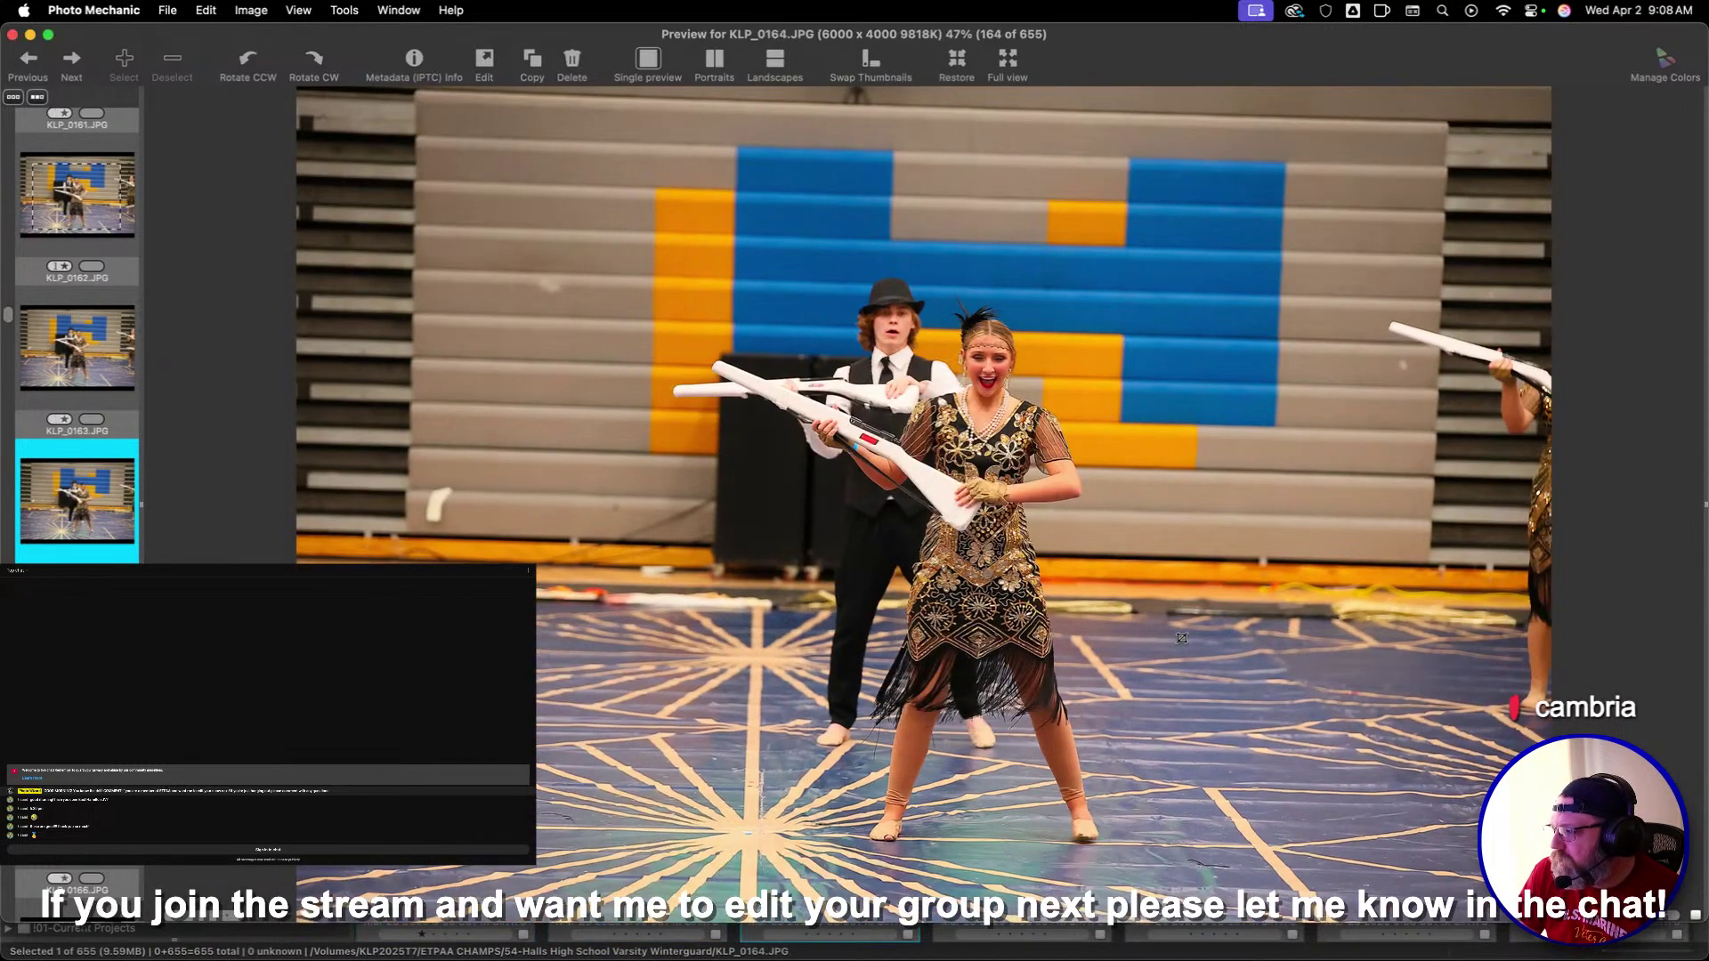
key("Right")
key("Right")
key("Right")
key("Right")
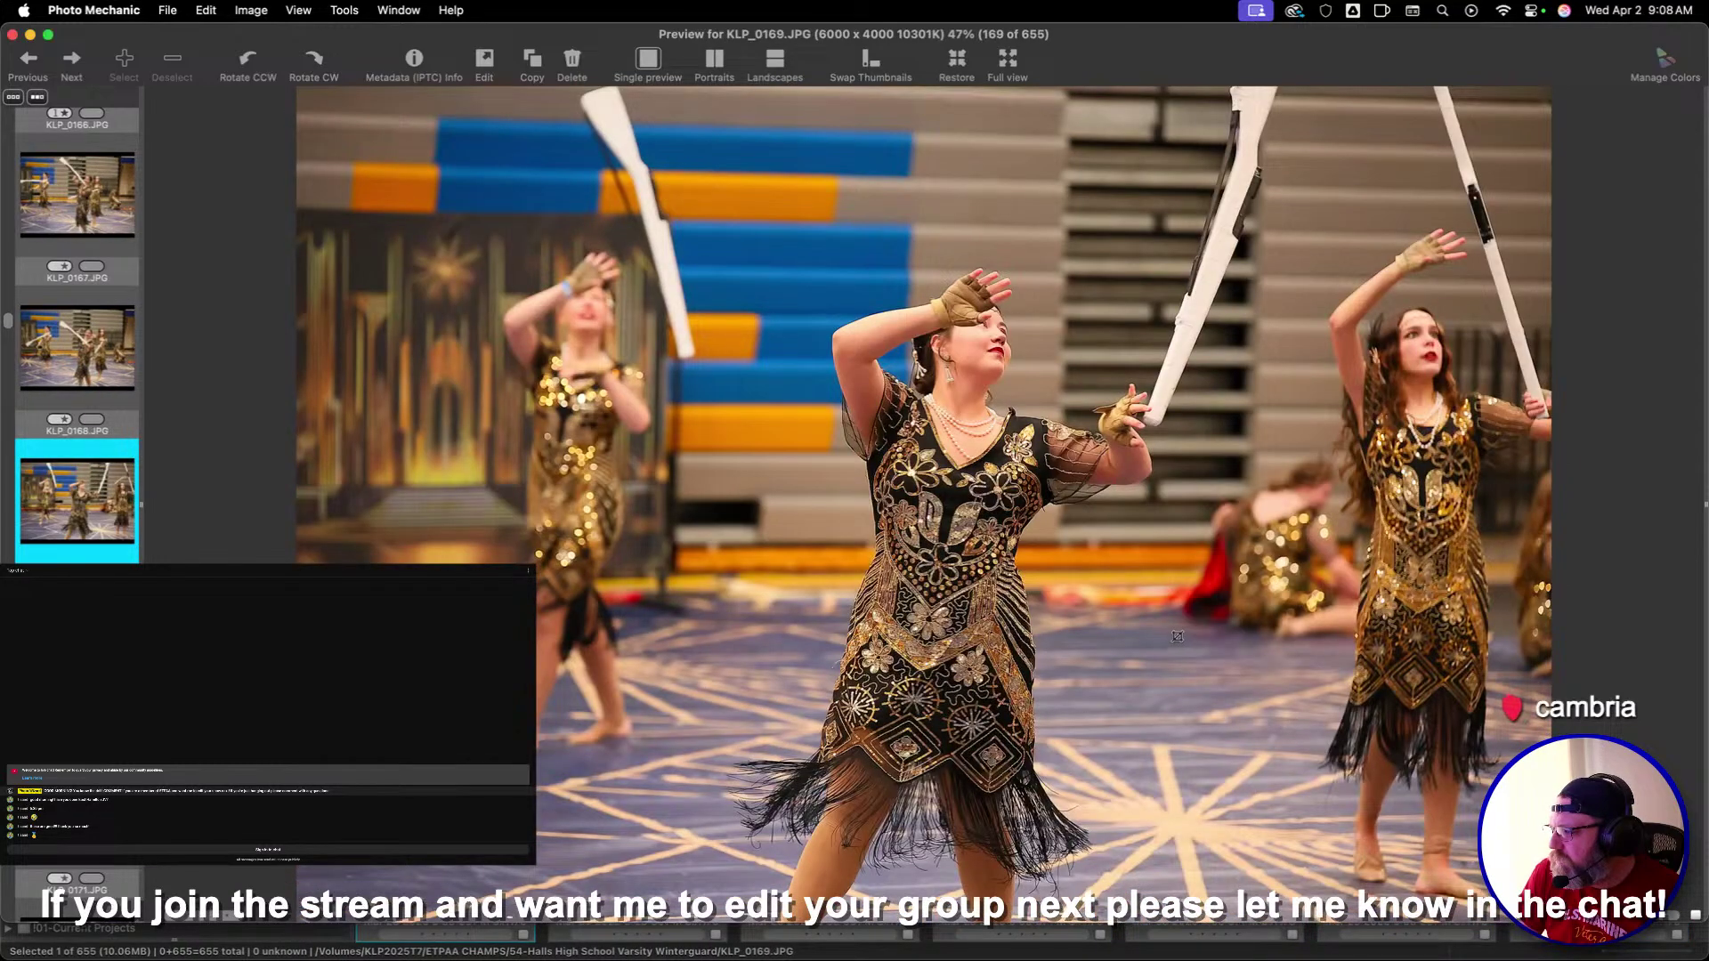
key("Left")
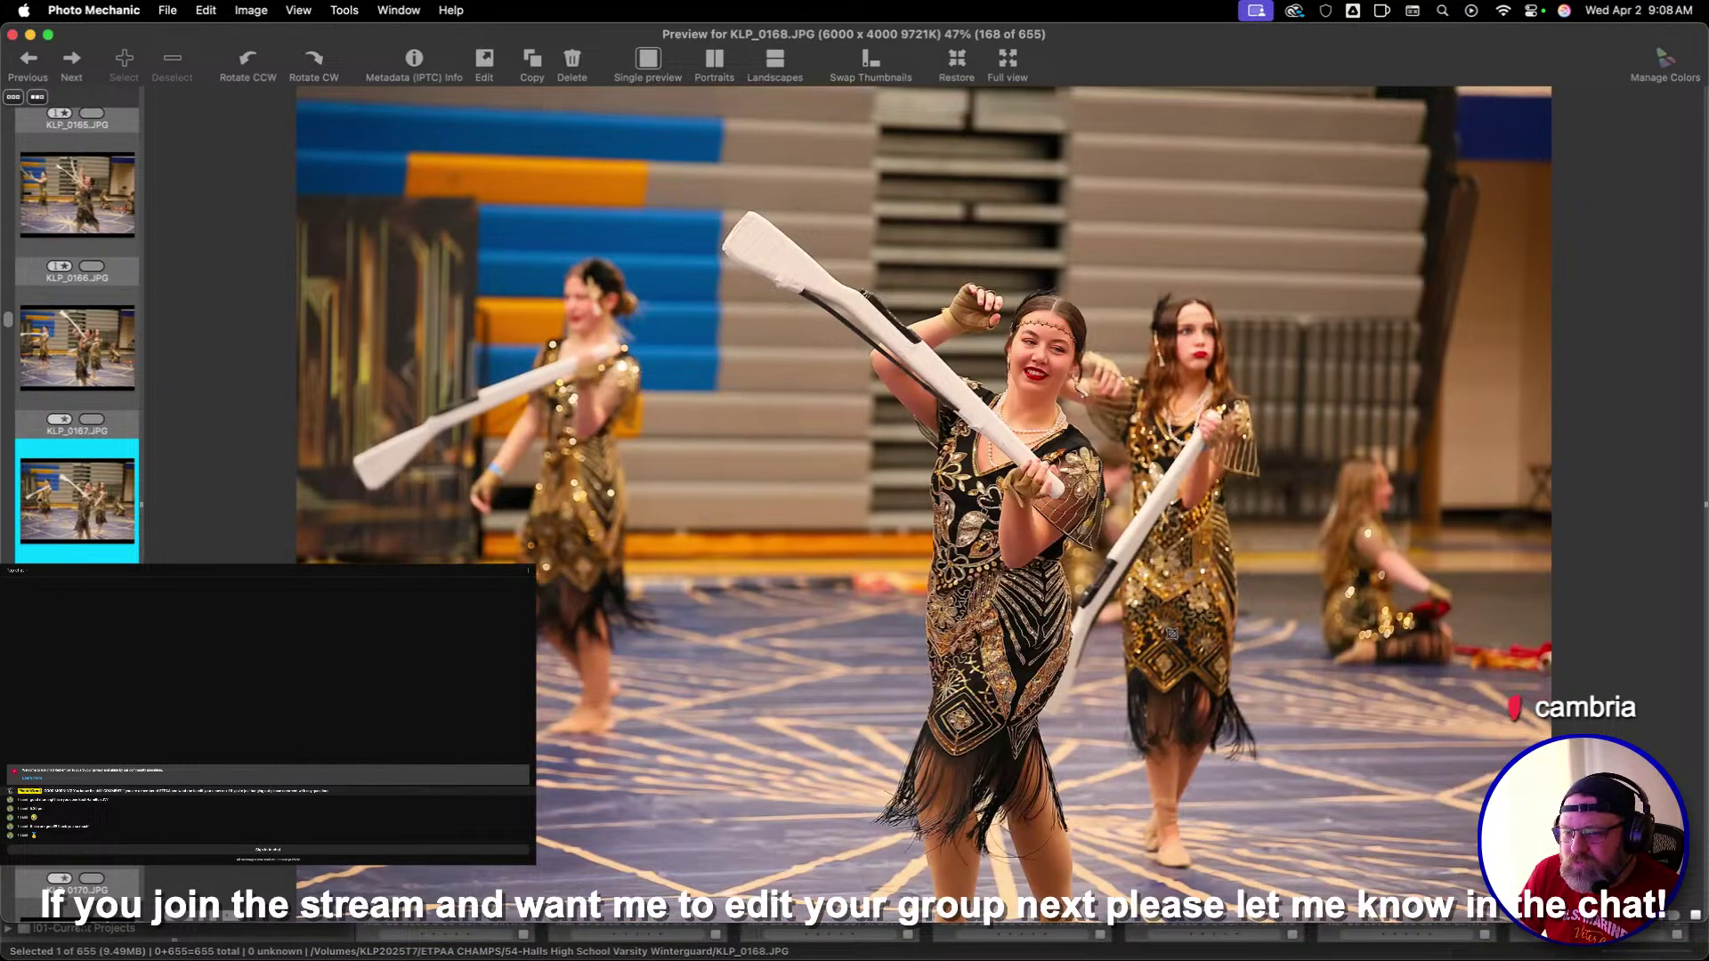
Review the frames from KLP_0169 to KLP_0174, checking the rifle toss and the dancers' poses
key("Right")
key("Right")
key("Right")
key("Right")
key("Right")
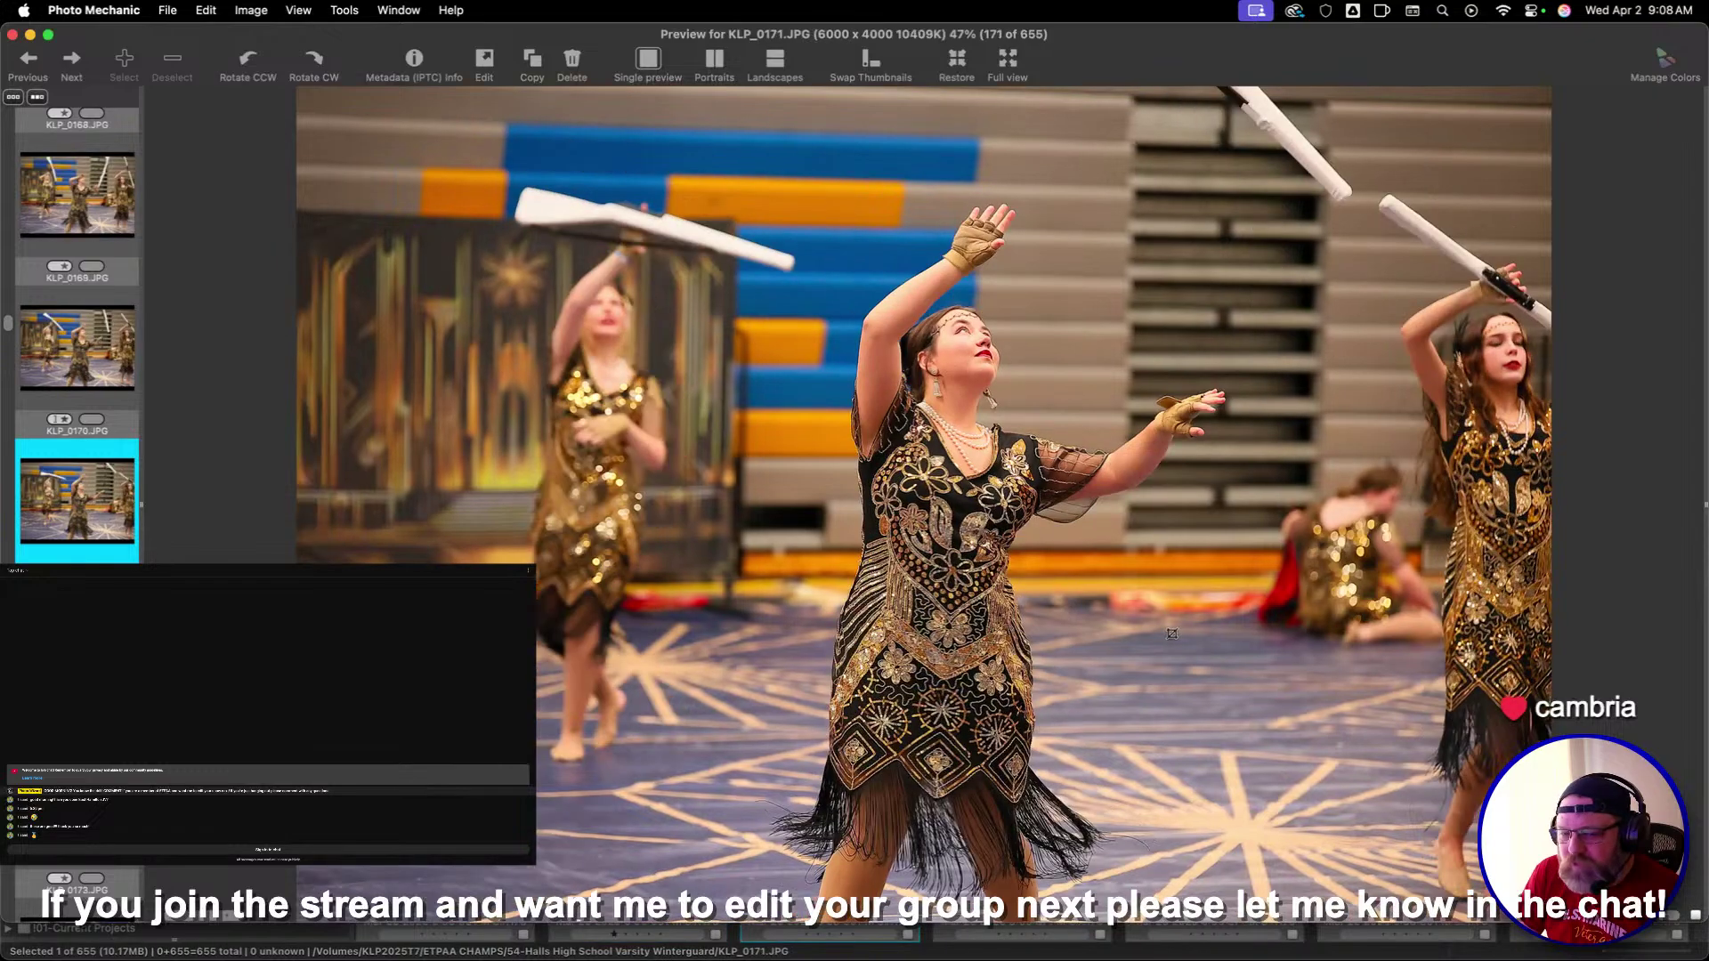
key("Right")
key("Right")
key("Right")
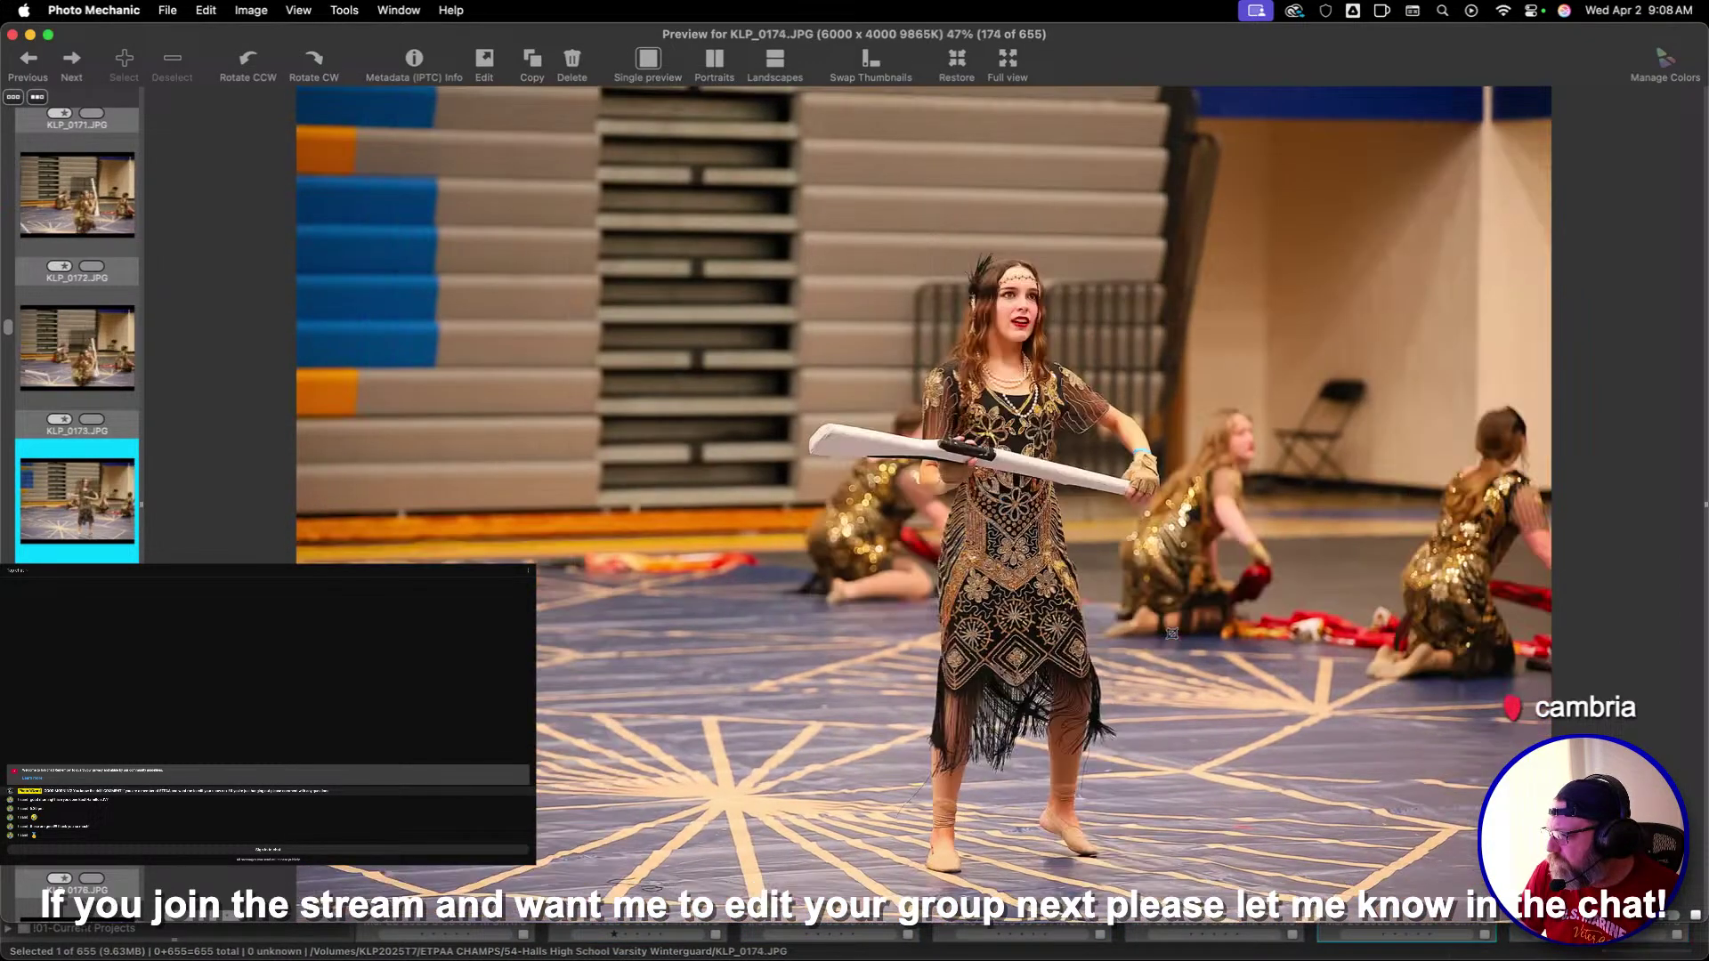
Review the long-haired performer's rifle-spin frames from KLP_0174 onward and continue to KLP_0185
key("Left")
key("Right")
key("Right")
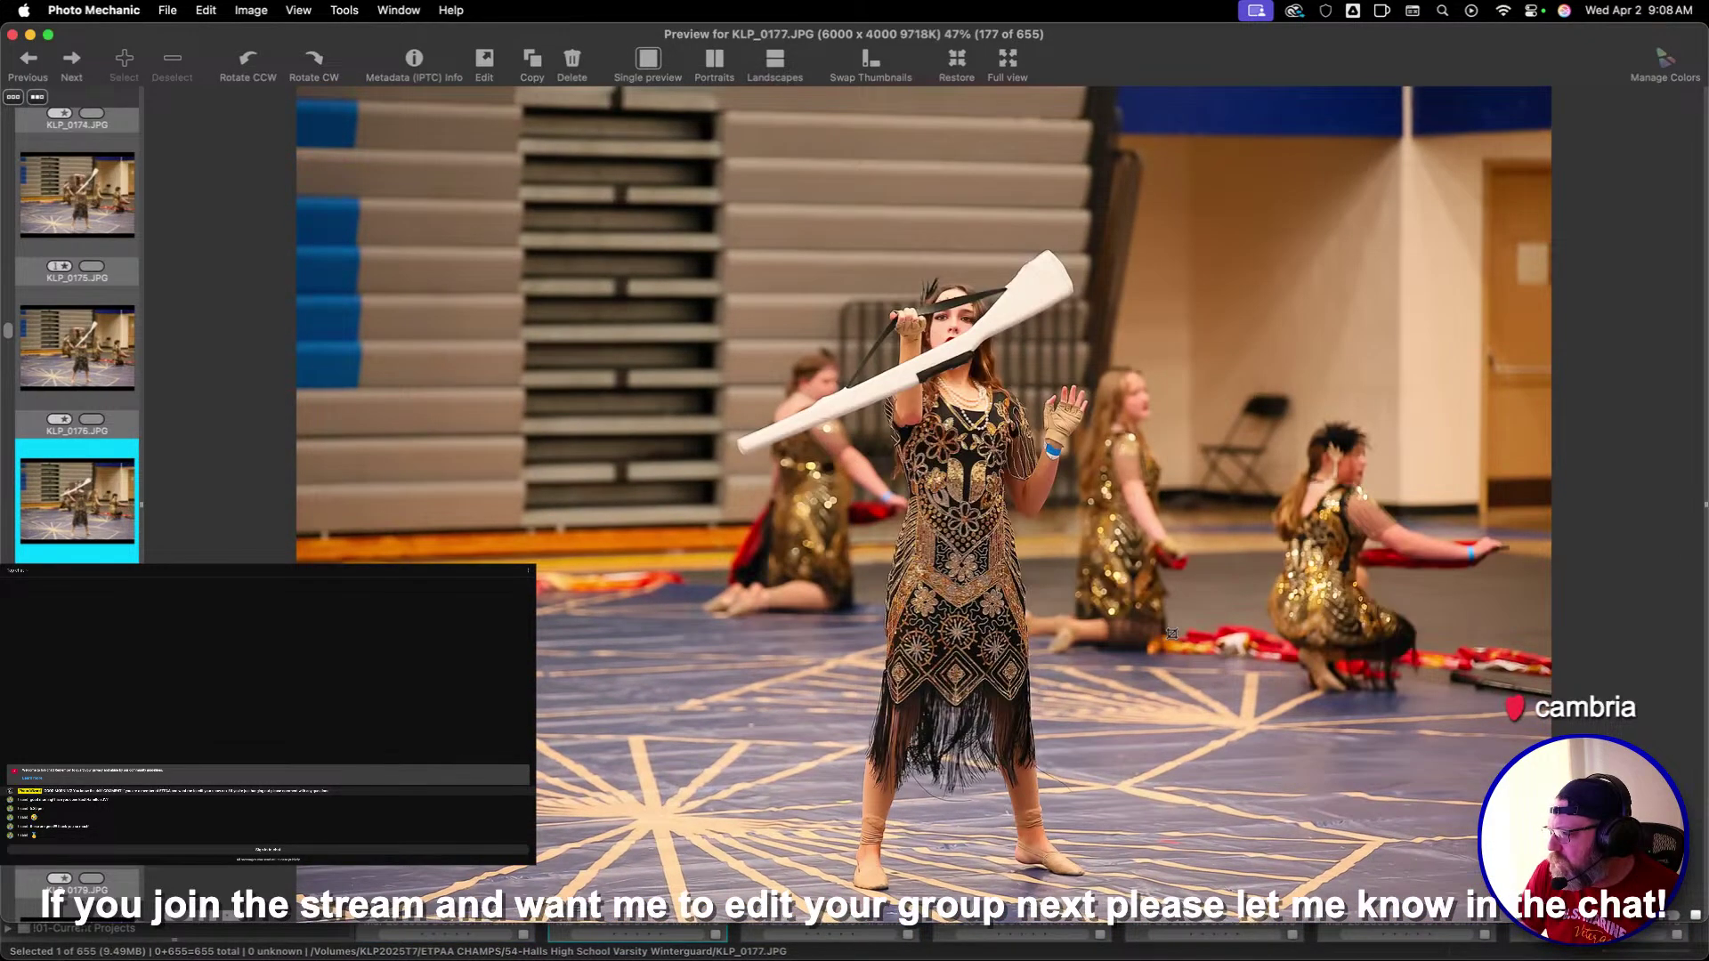
key("Right")
key("Right")
key("Right")
key("Right")
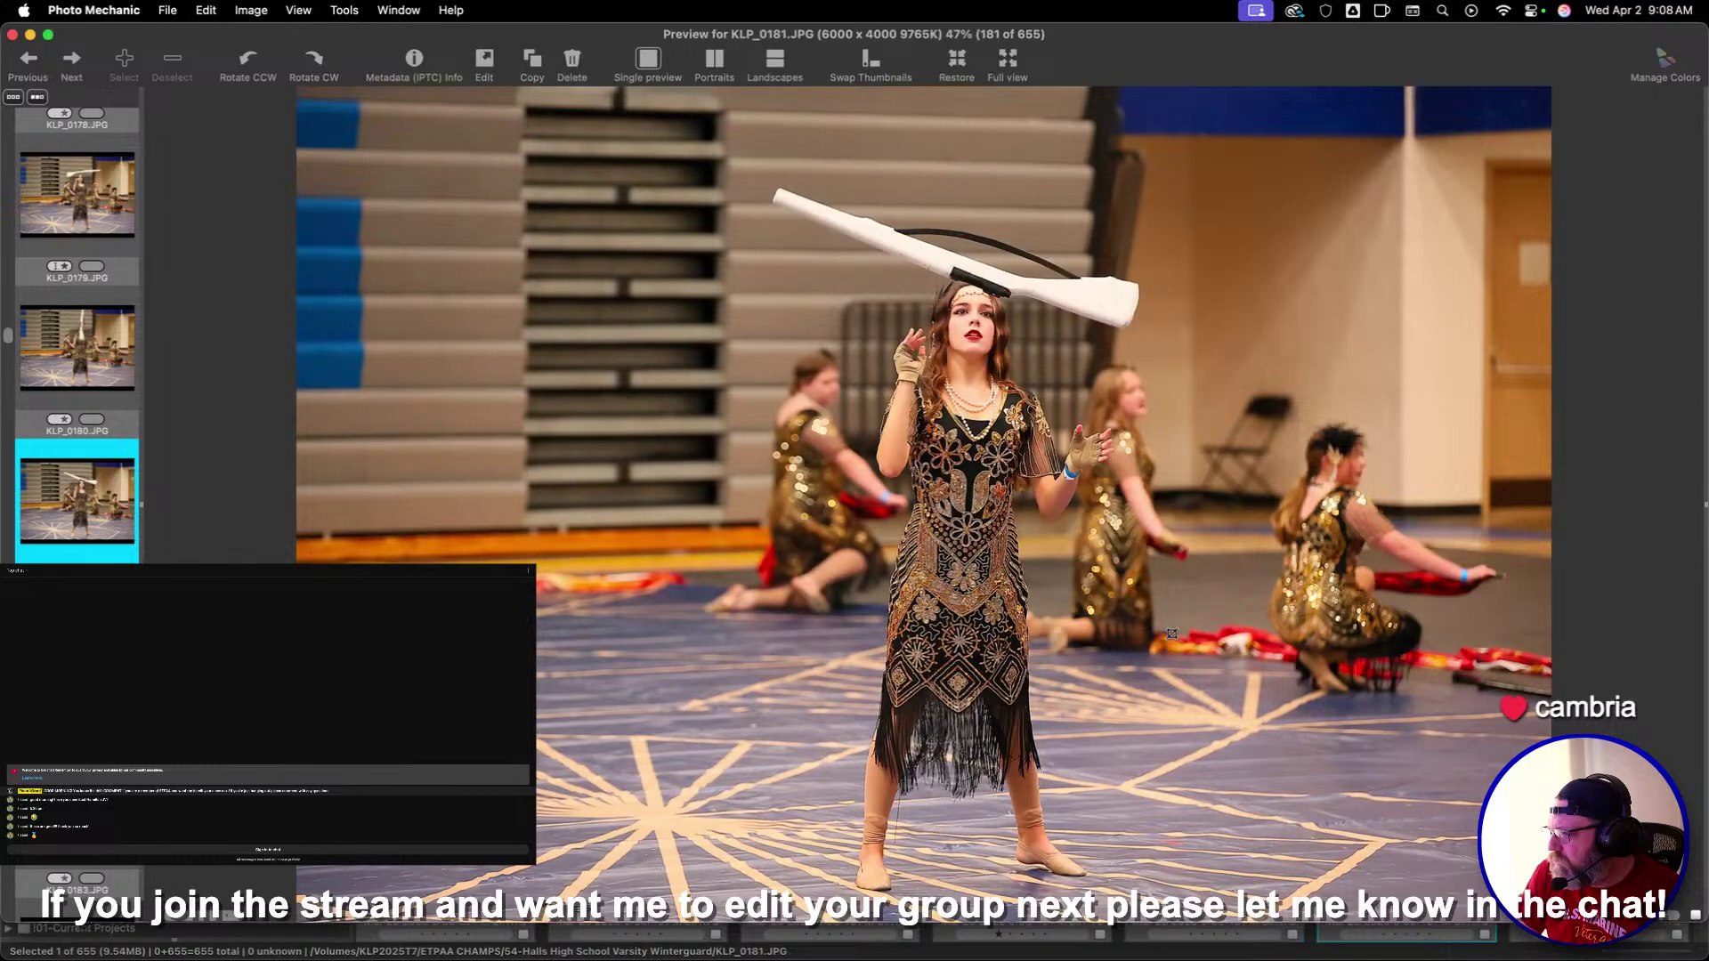
key("Right")
key("Right")
key("Right")
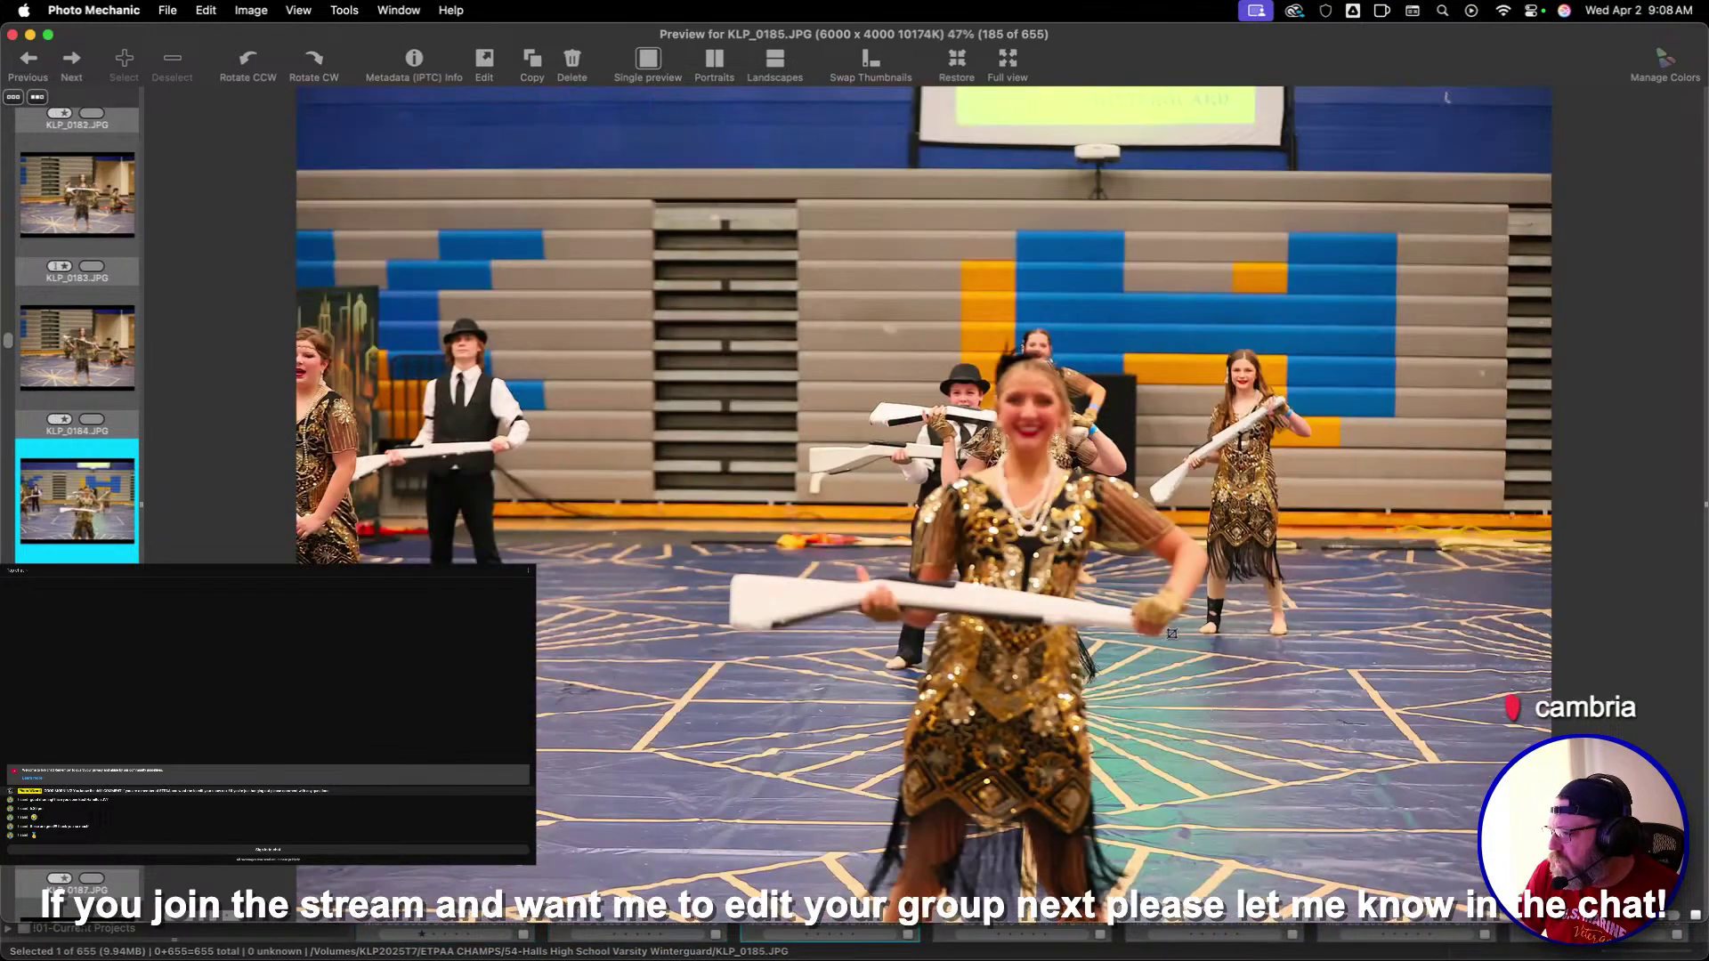
Continue through the group frames to KLP_0190 and crop it in landscape around the central singing rifle performer
key("Right")
key("Right")
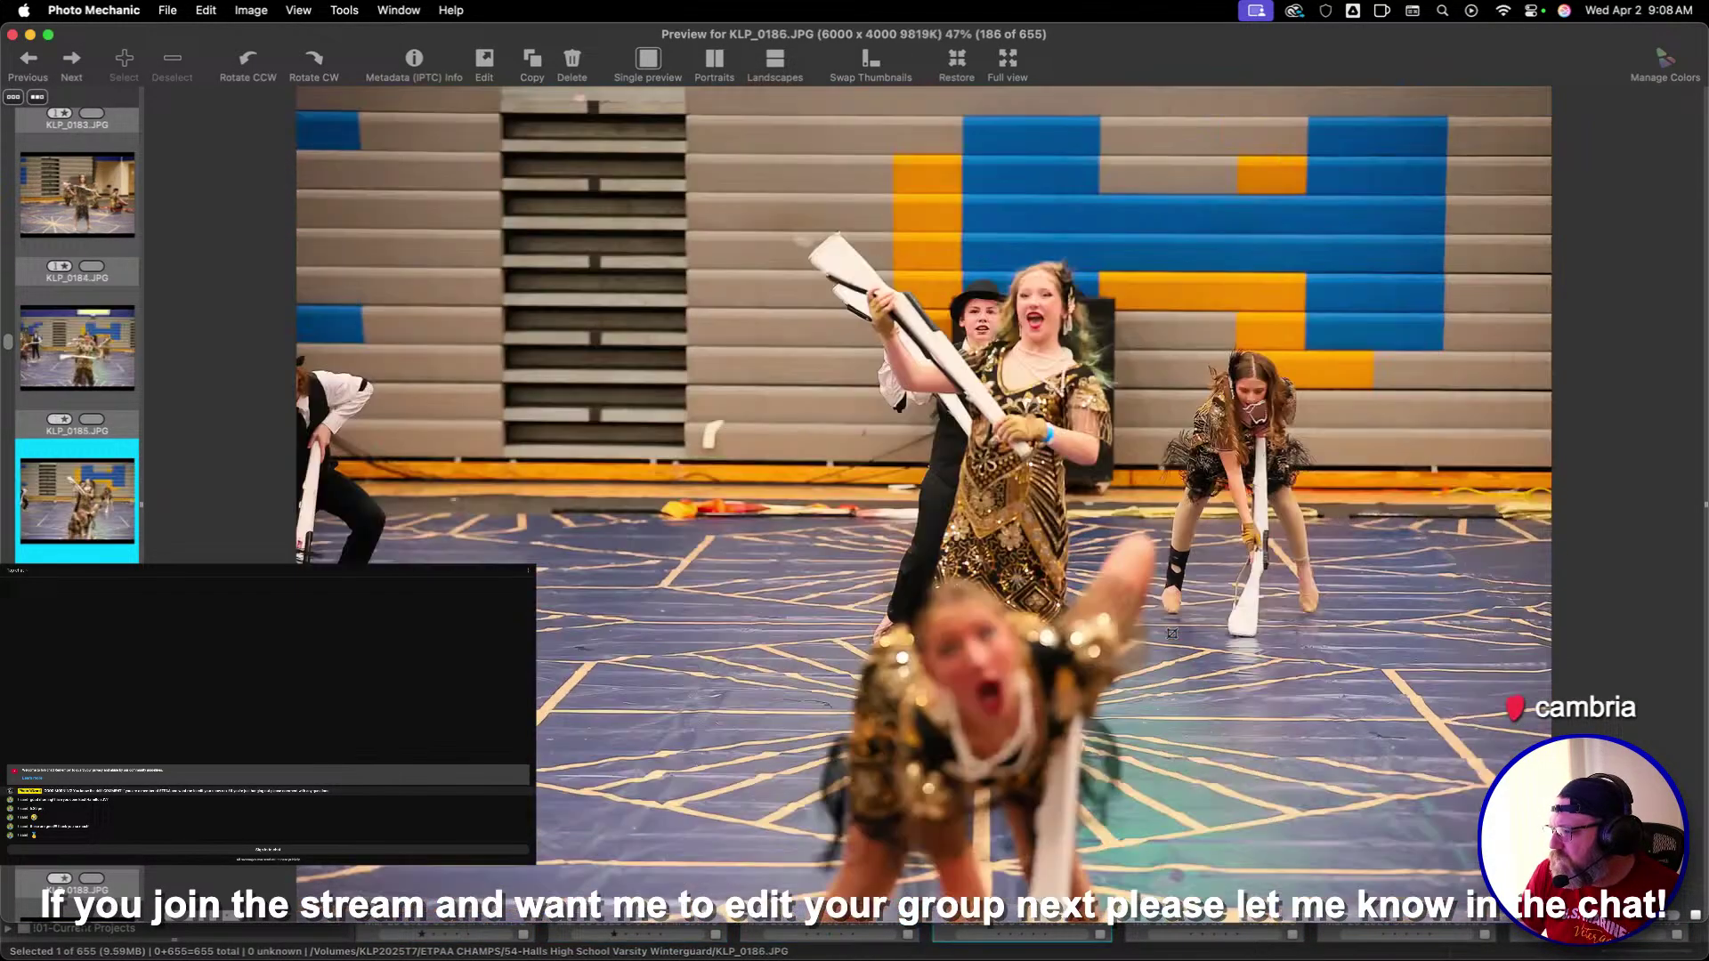
key("Right")
key("Right")
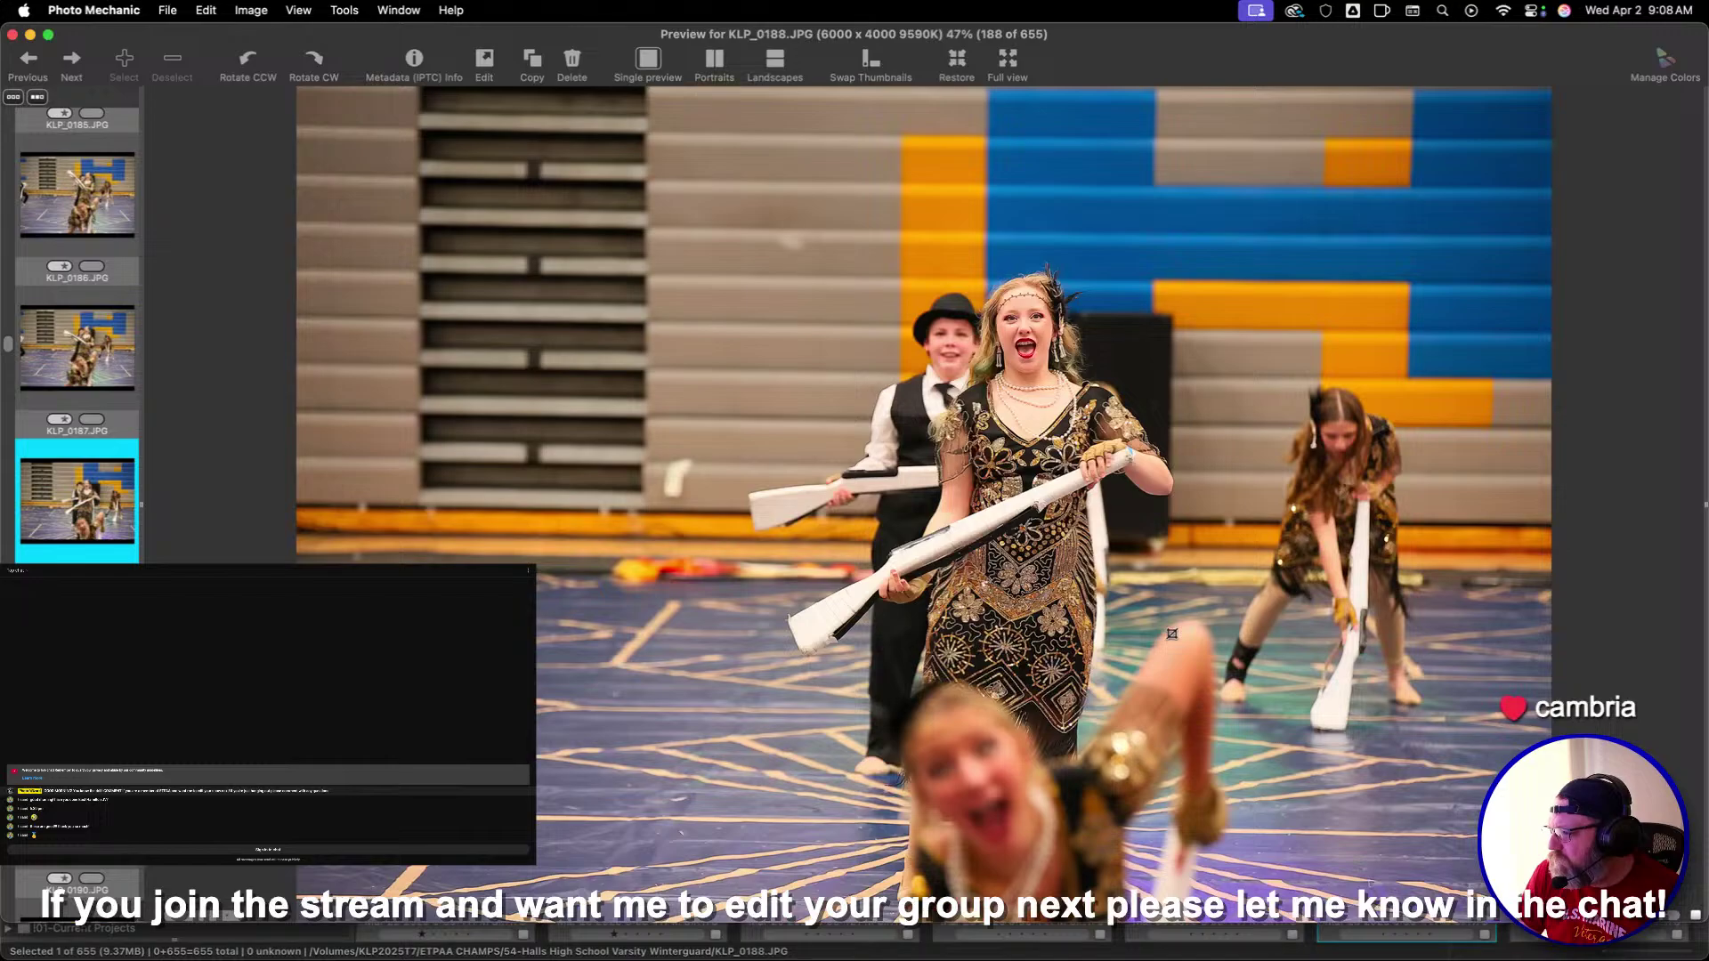
key("Right")
key("Right")
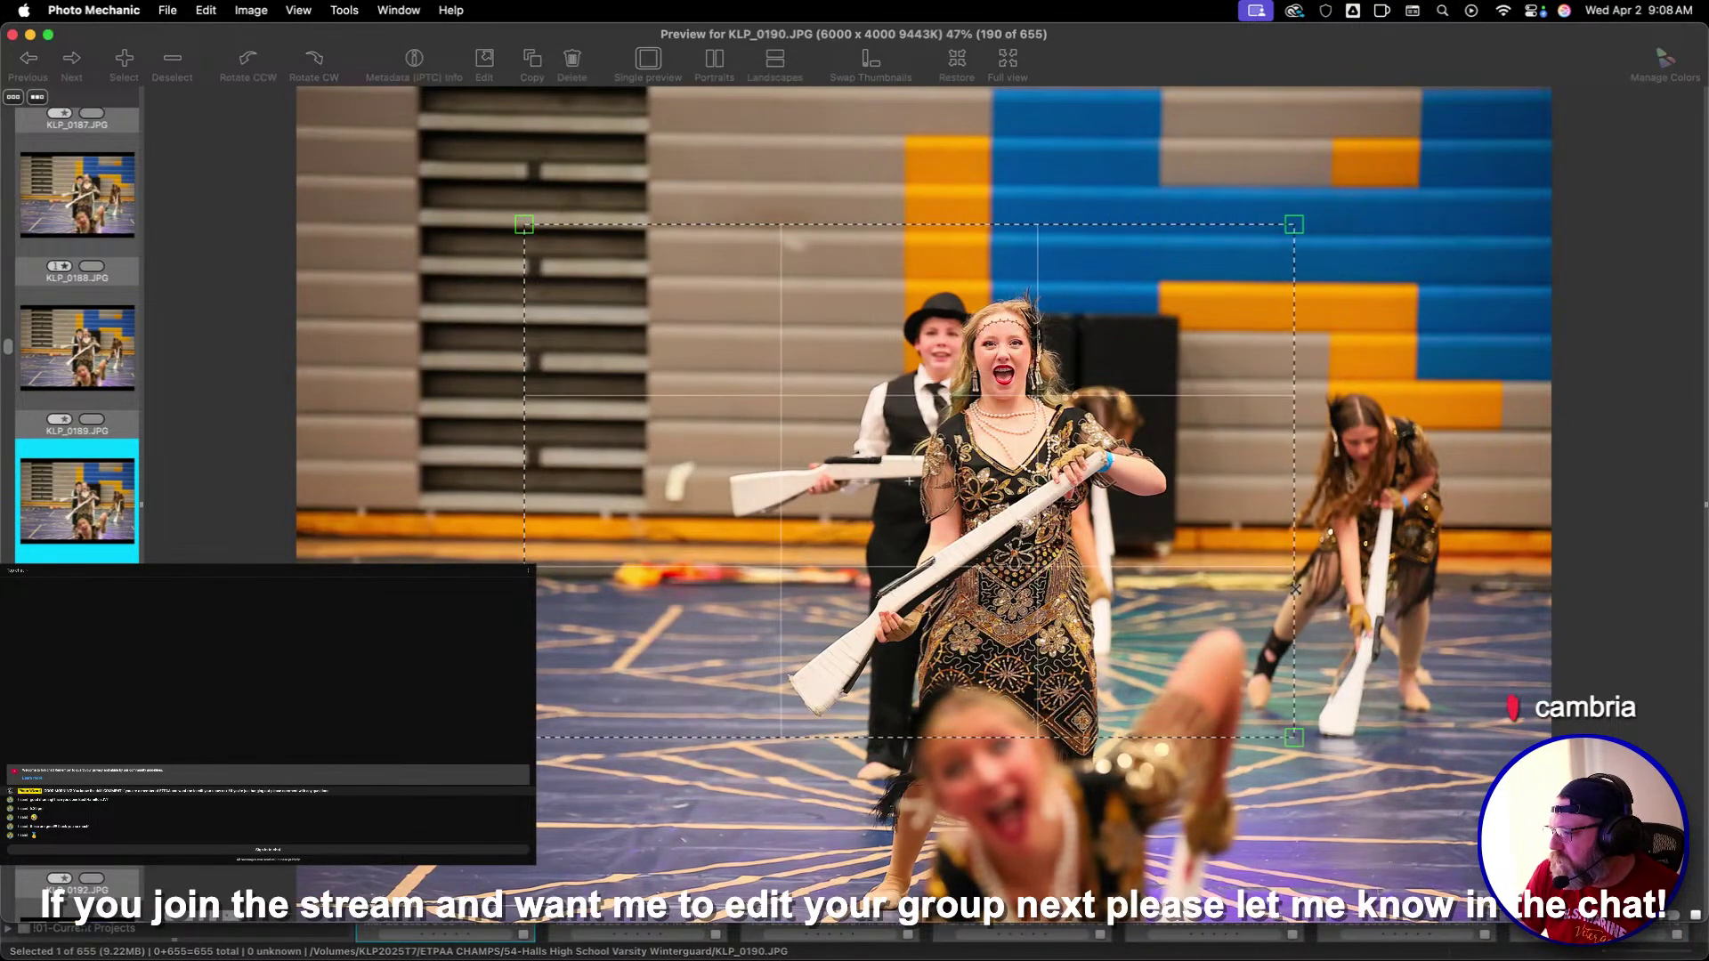
Compare the frames from KLP_0191 to KLP_0197, checking the performer's floor split and backbend toss, and return to KLP_0192
key("Right")
key("Right")
key("Right")
key("Right")
key("Right")
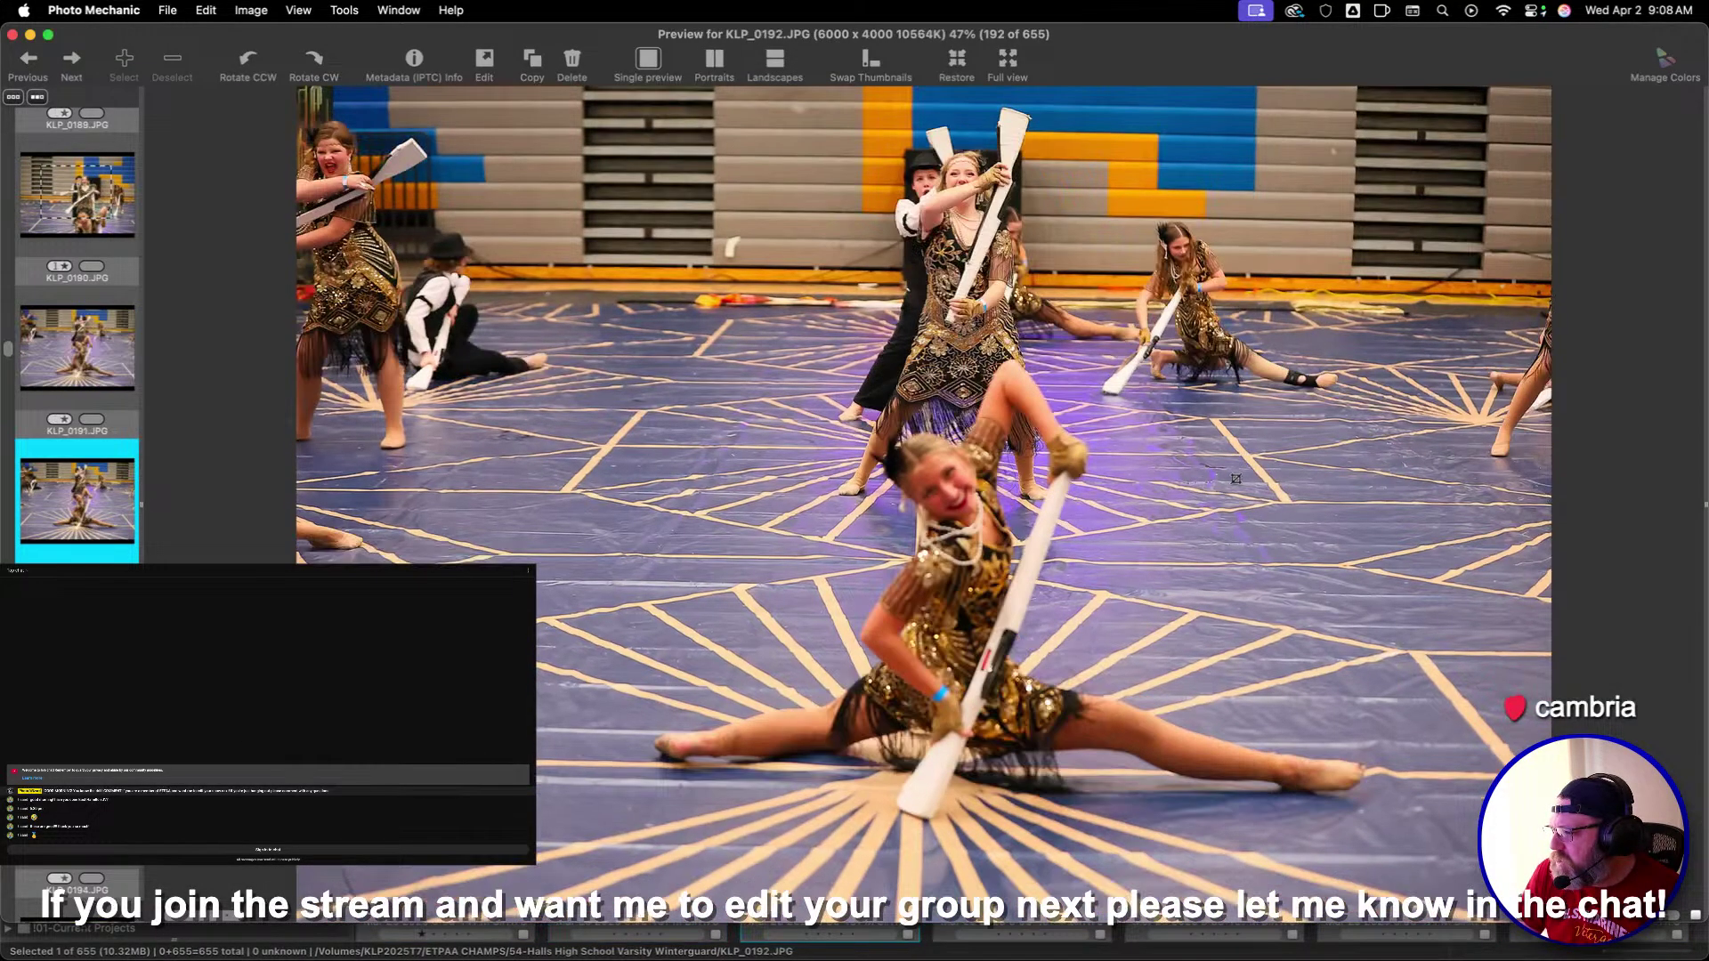
key("Right")
key("Right")
key("Right")
key("Right")
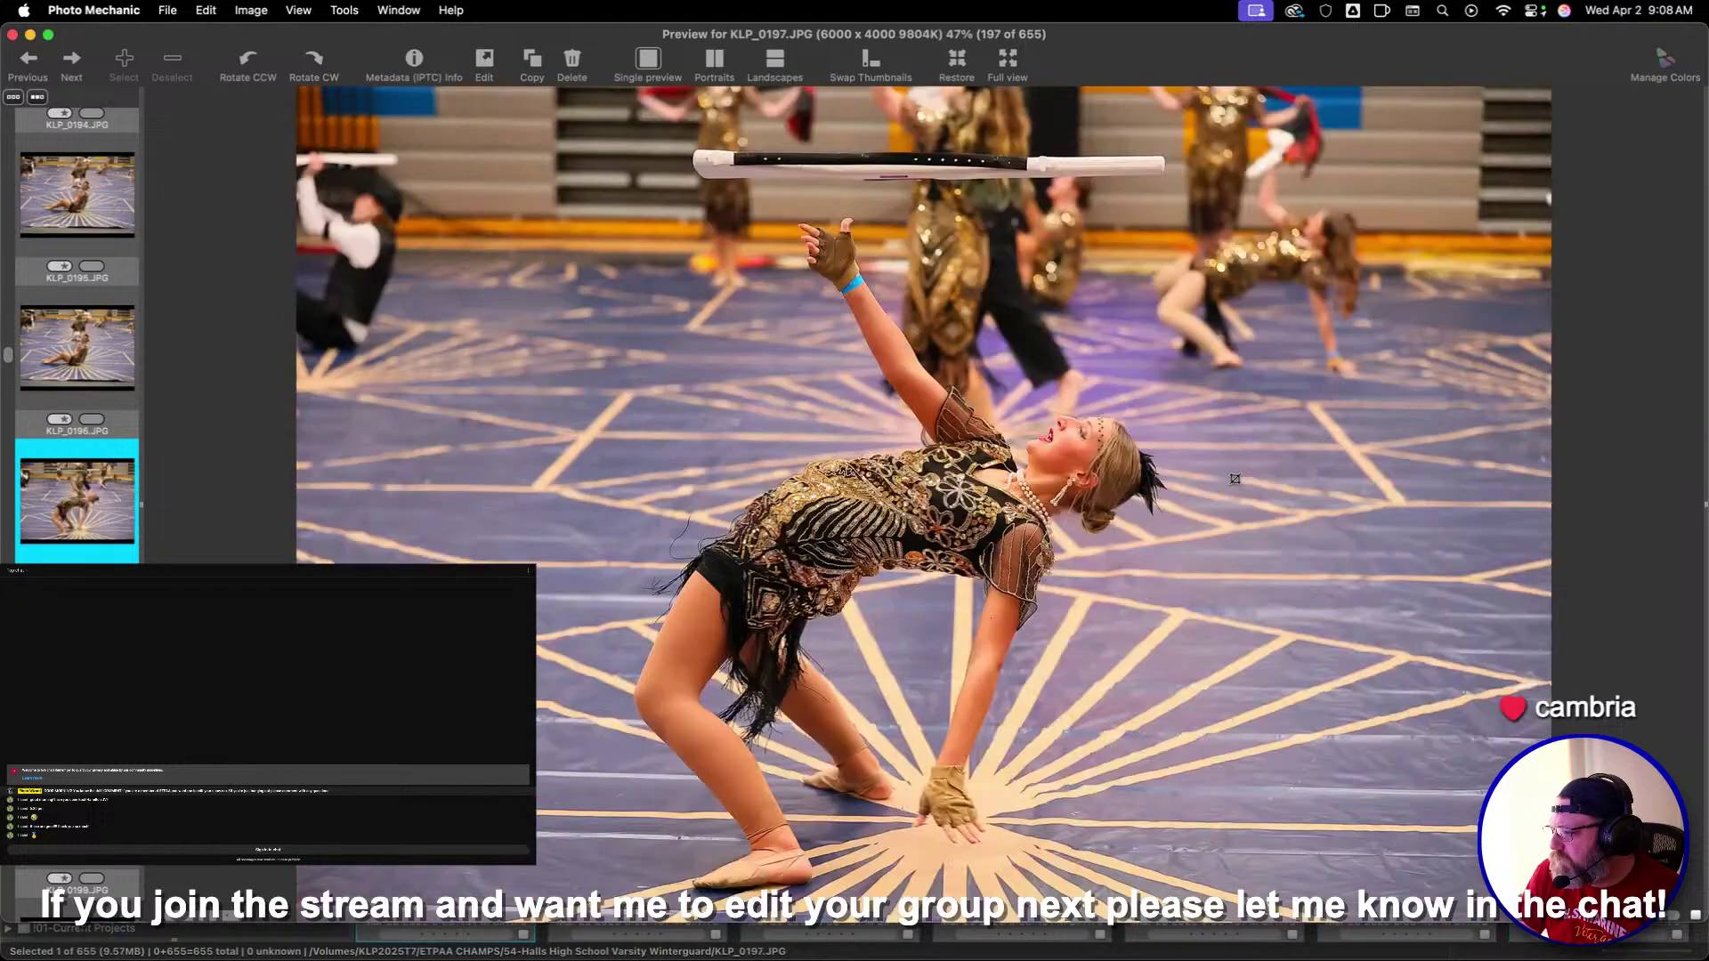
key("Left")
key("Left")
key("Left")
key("Left")
key("Left")
key("Left")
key("Left")
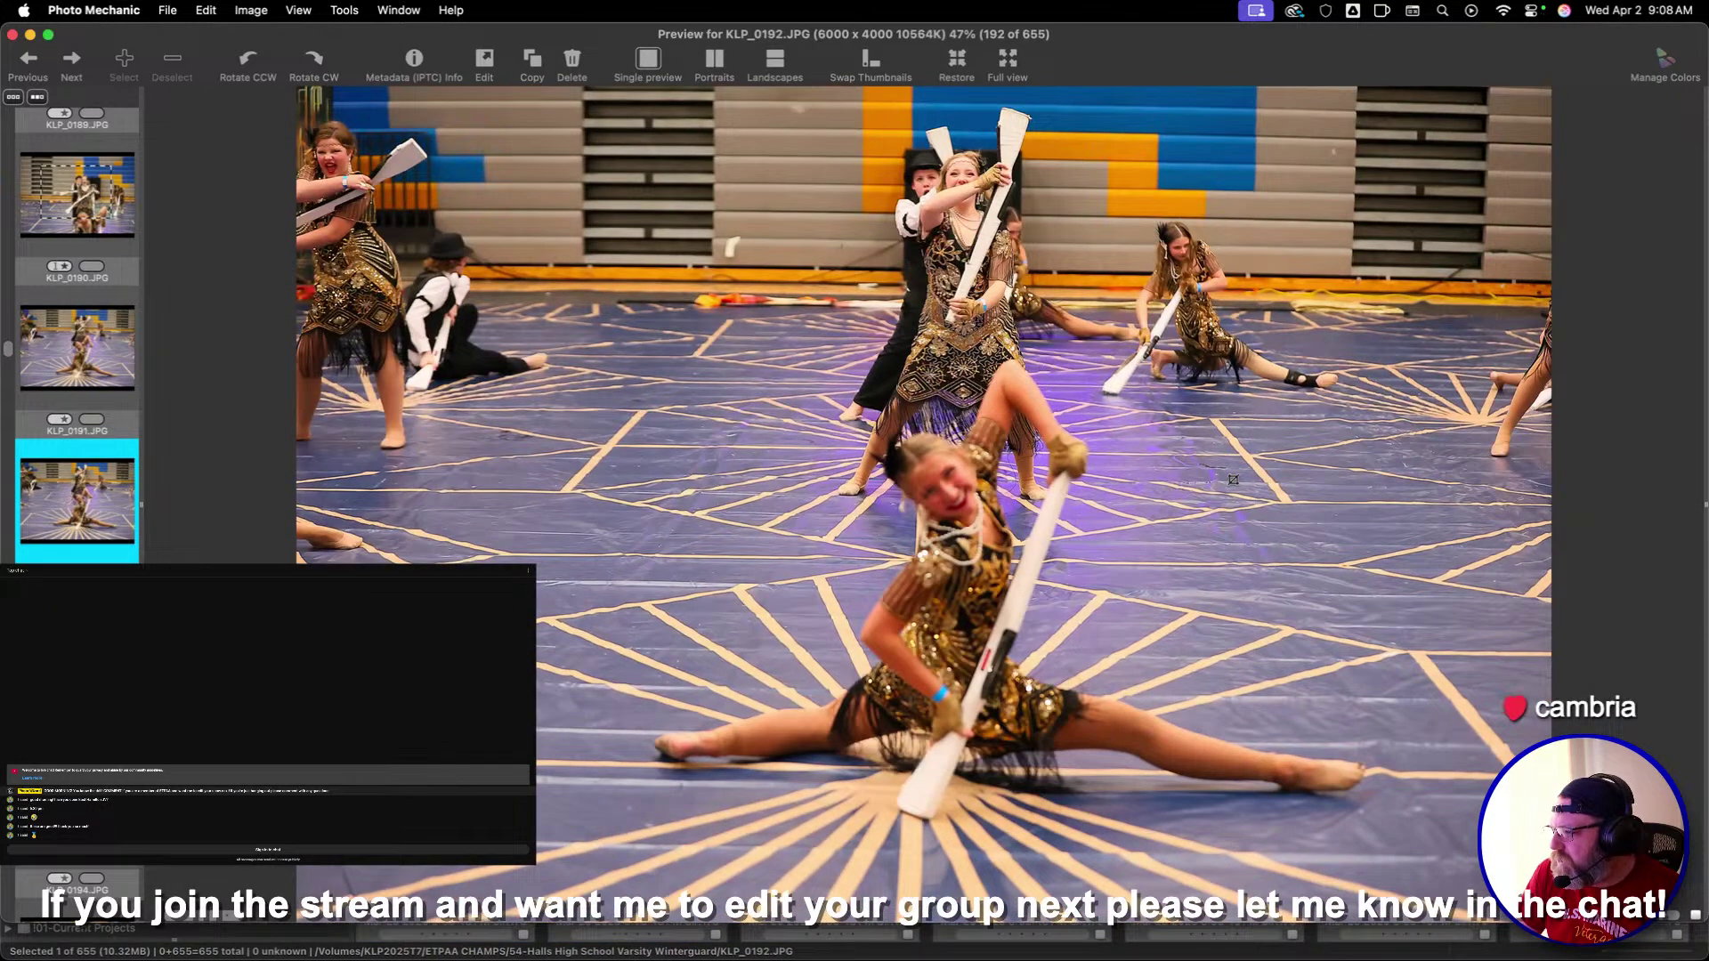
Go back to KLP_0197 with the backbend rifle toss and mark it with 2
key("Right")
key("Right")
key("Right")
key("Right")
key("Right")
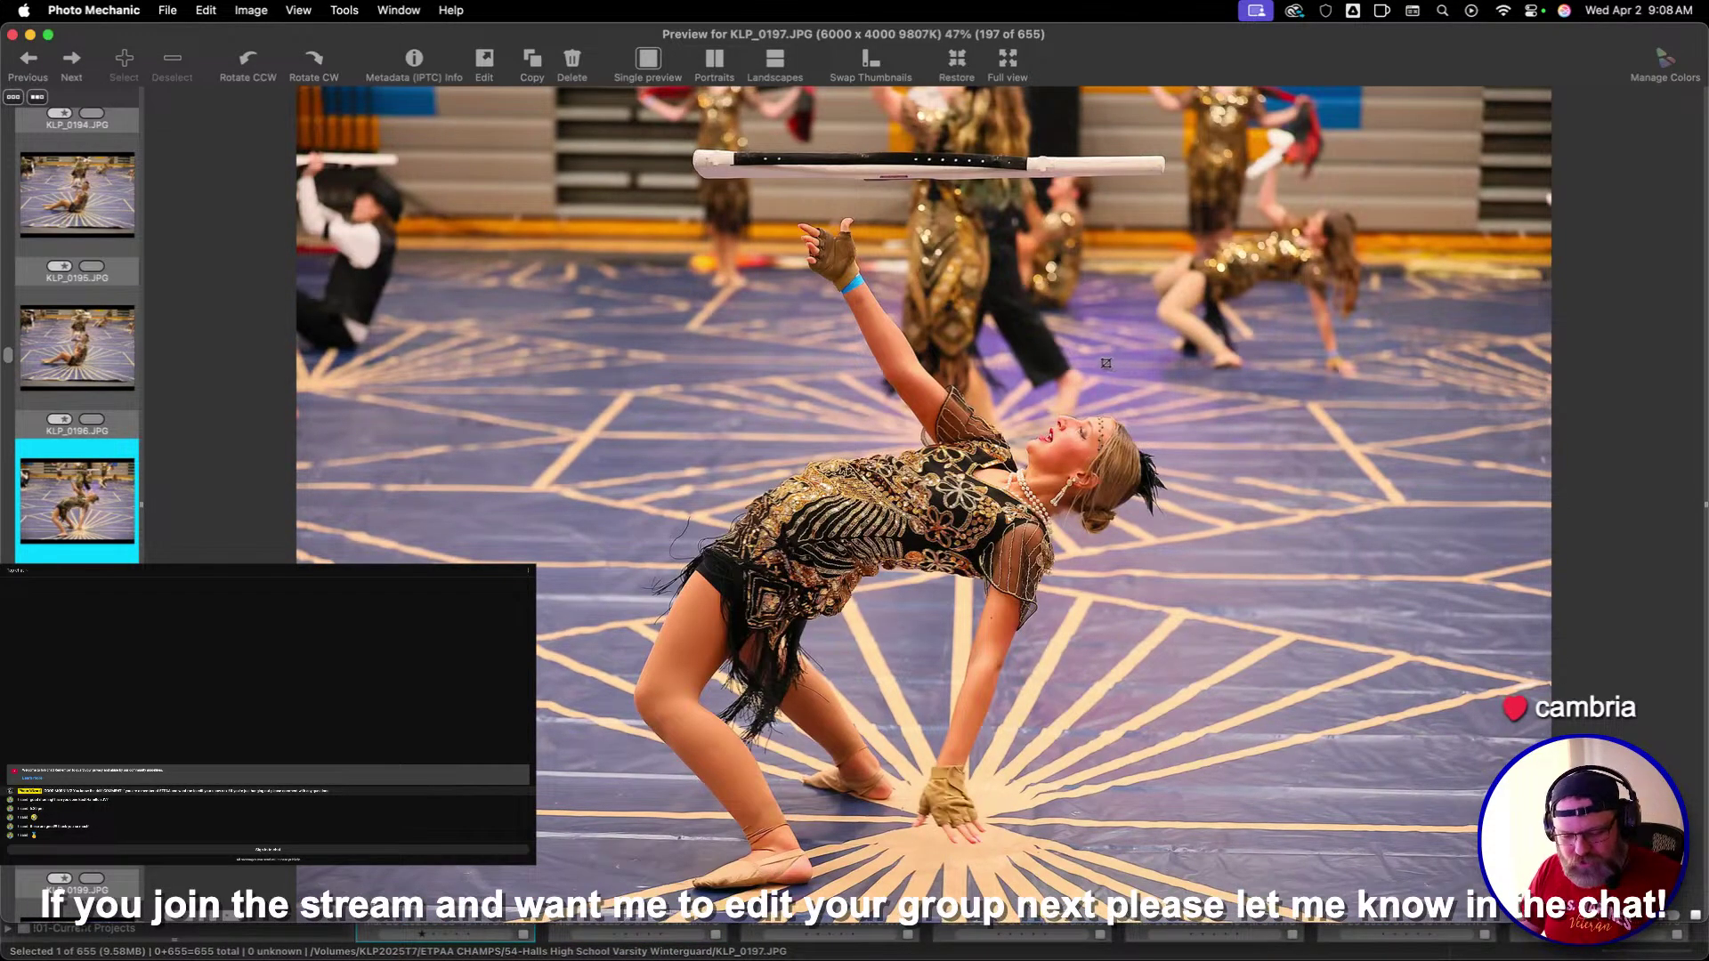
key("2")
Continue to KLP_0202 and crop it in landscape around the performer leaning back with the raised rifle
key("Right")
key("Right")
key("Right")
key("Right")
key("Right")
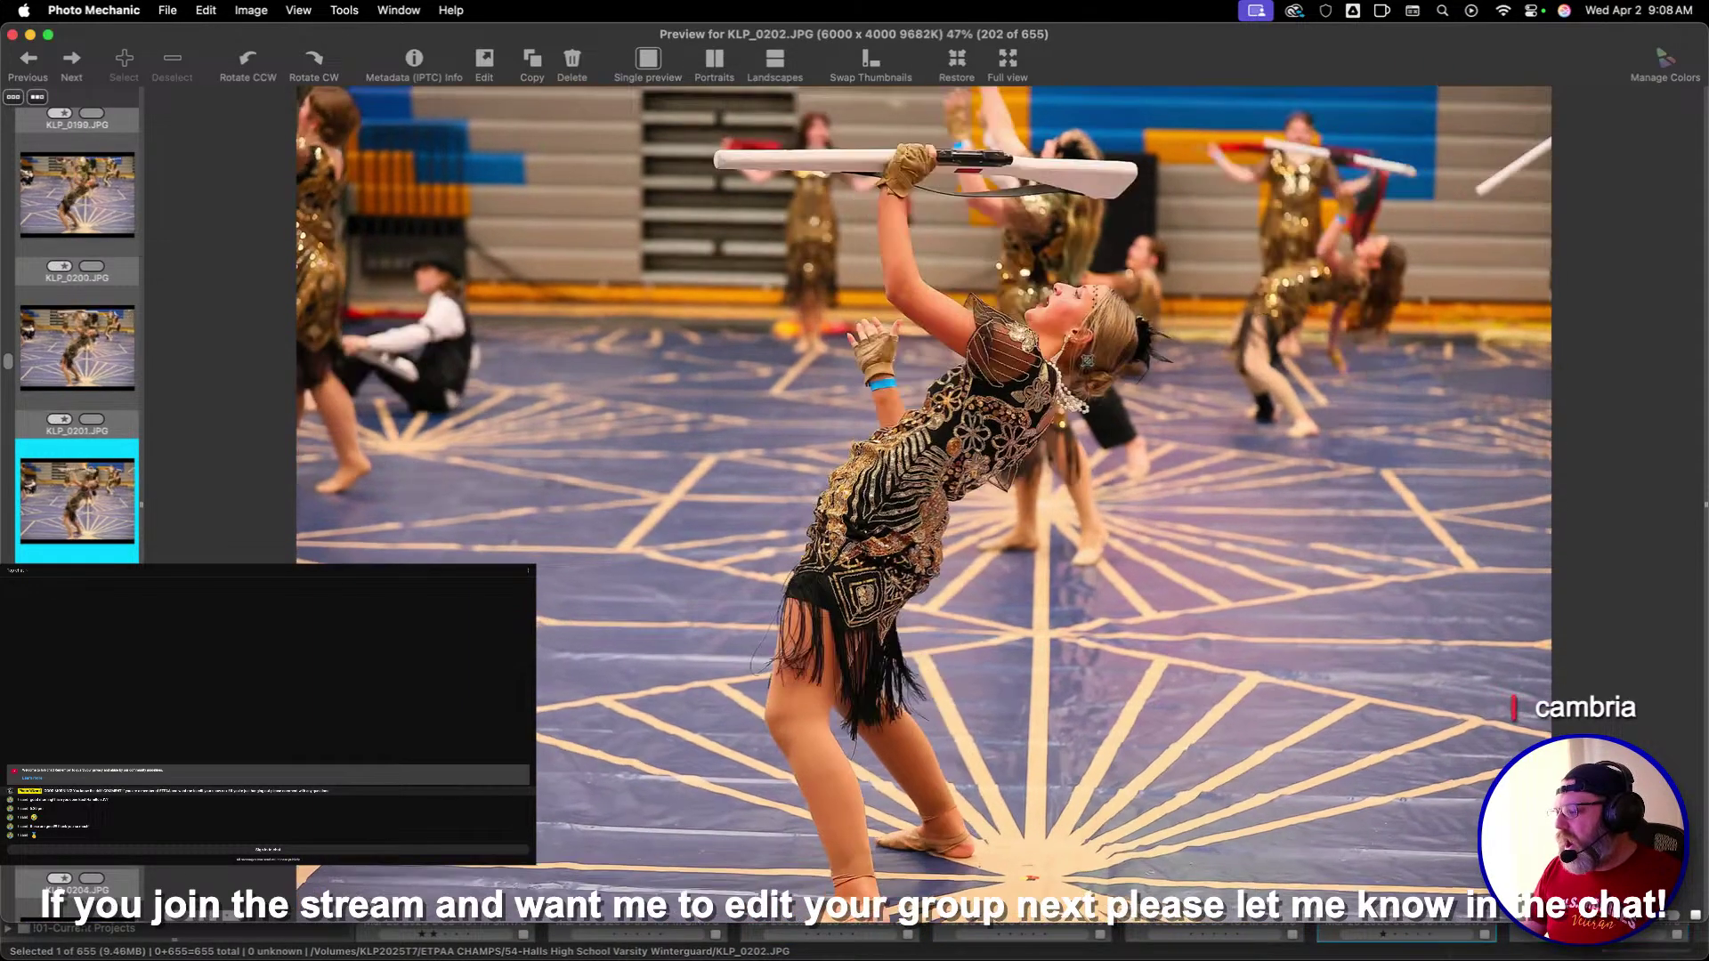
left_click_drag(552, 105, 1395, 754)
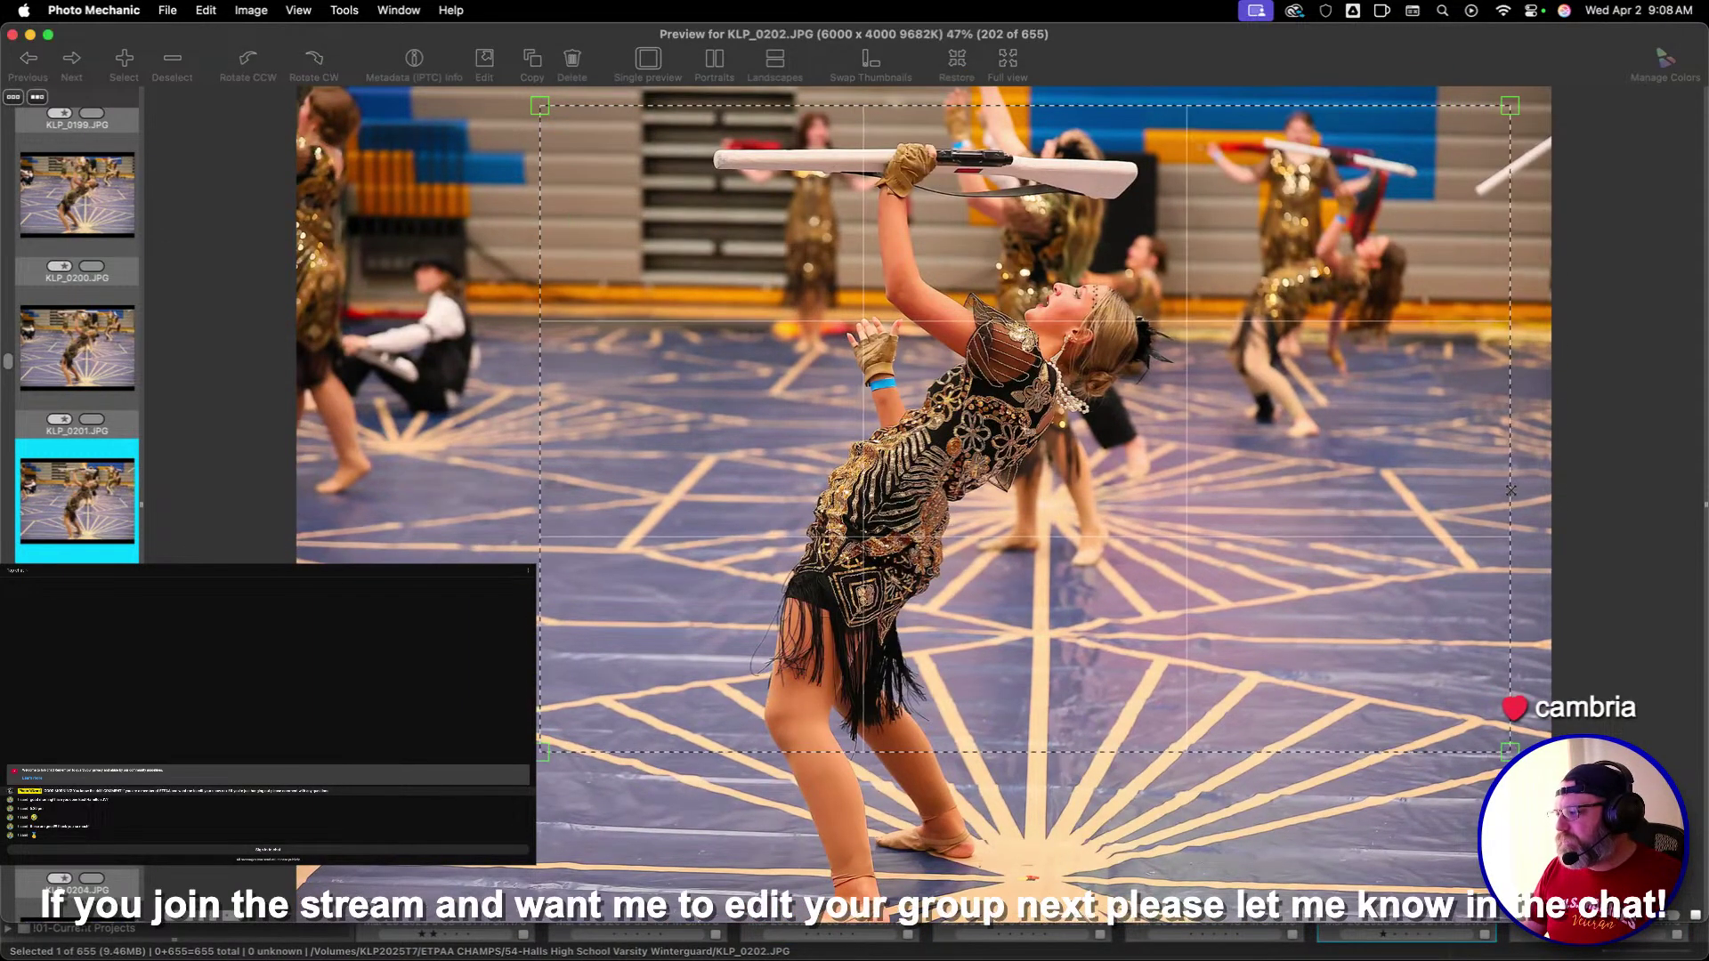
Review the frames from KLP_0203 to KLP_0206, comparing the leaning rifle poses and the singer in front of the red flag
key("Right")
key("Right")
key("Right")
key("Right")
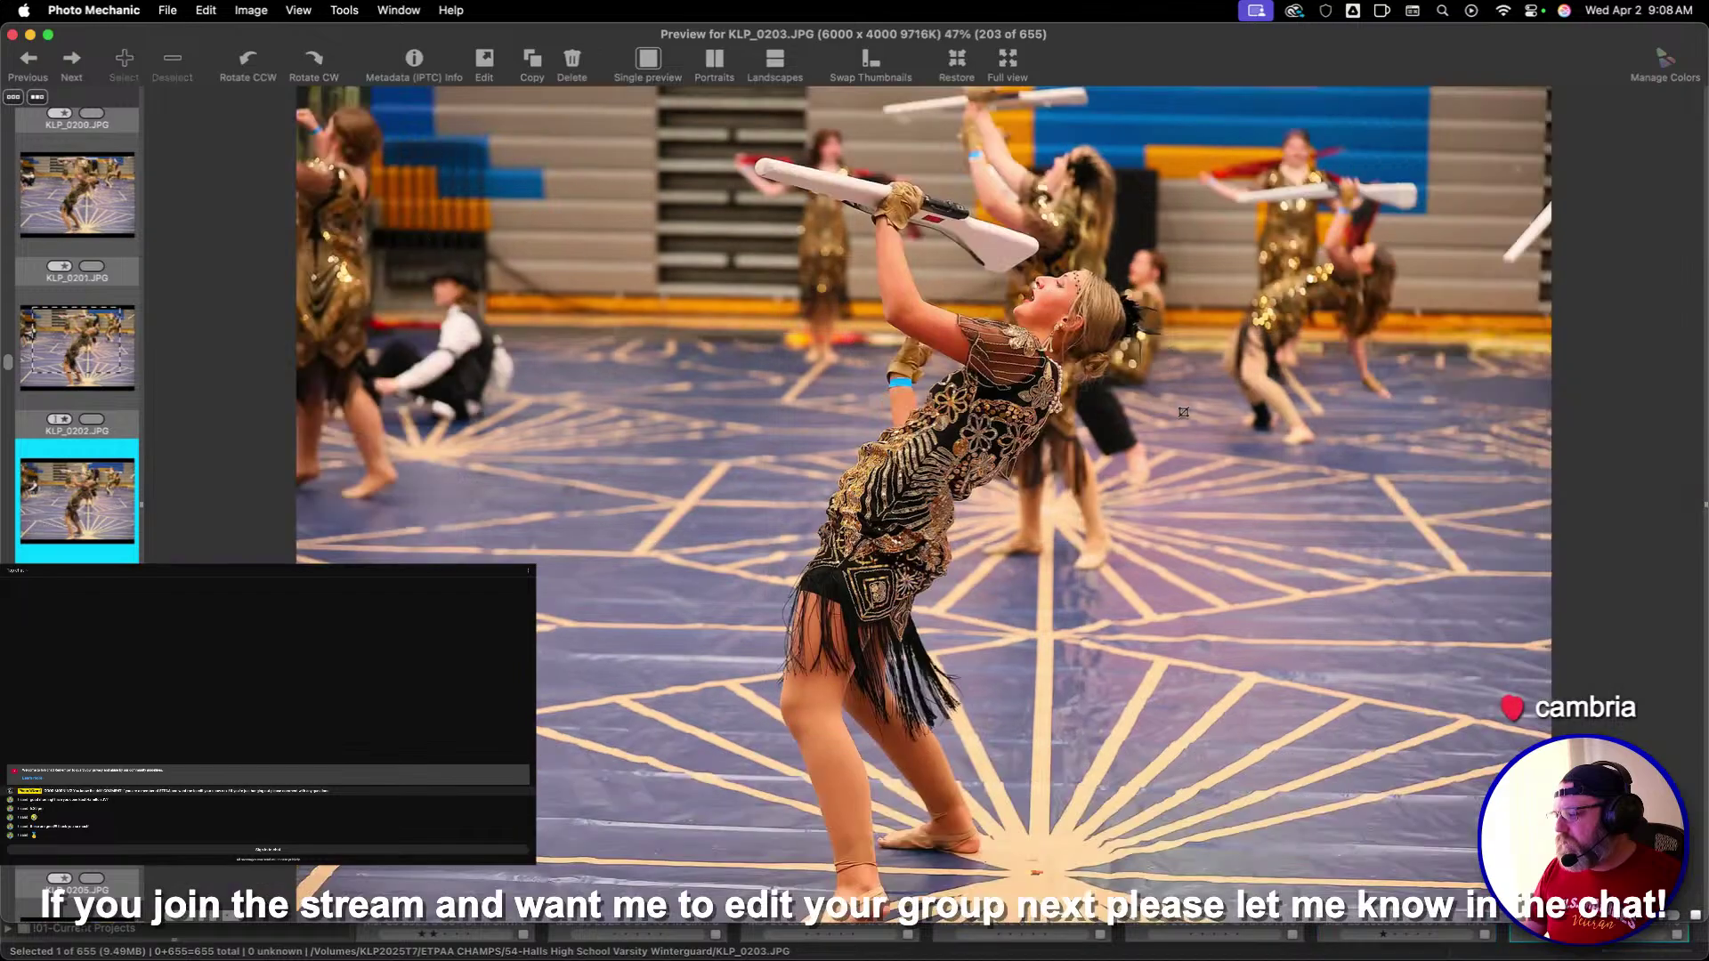
key("Left")
key("Right")
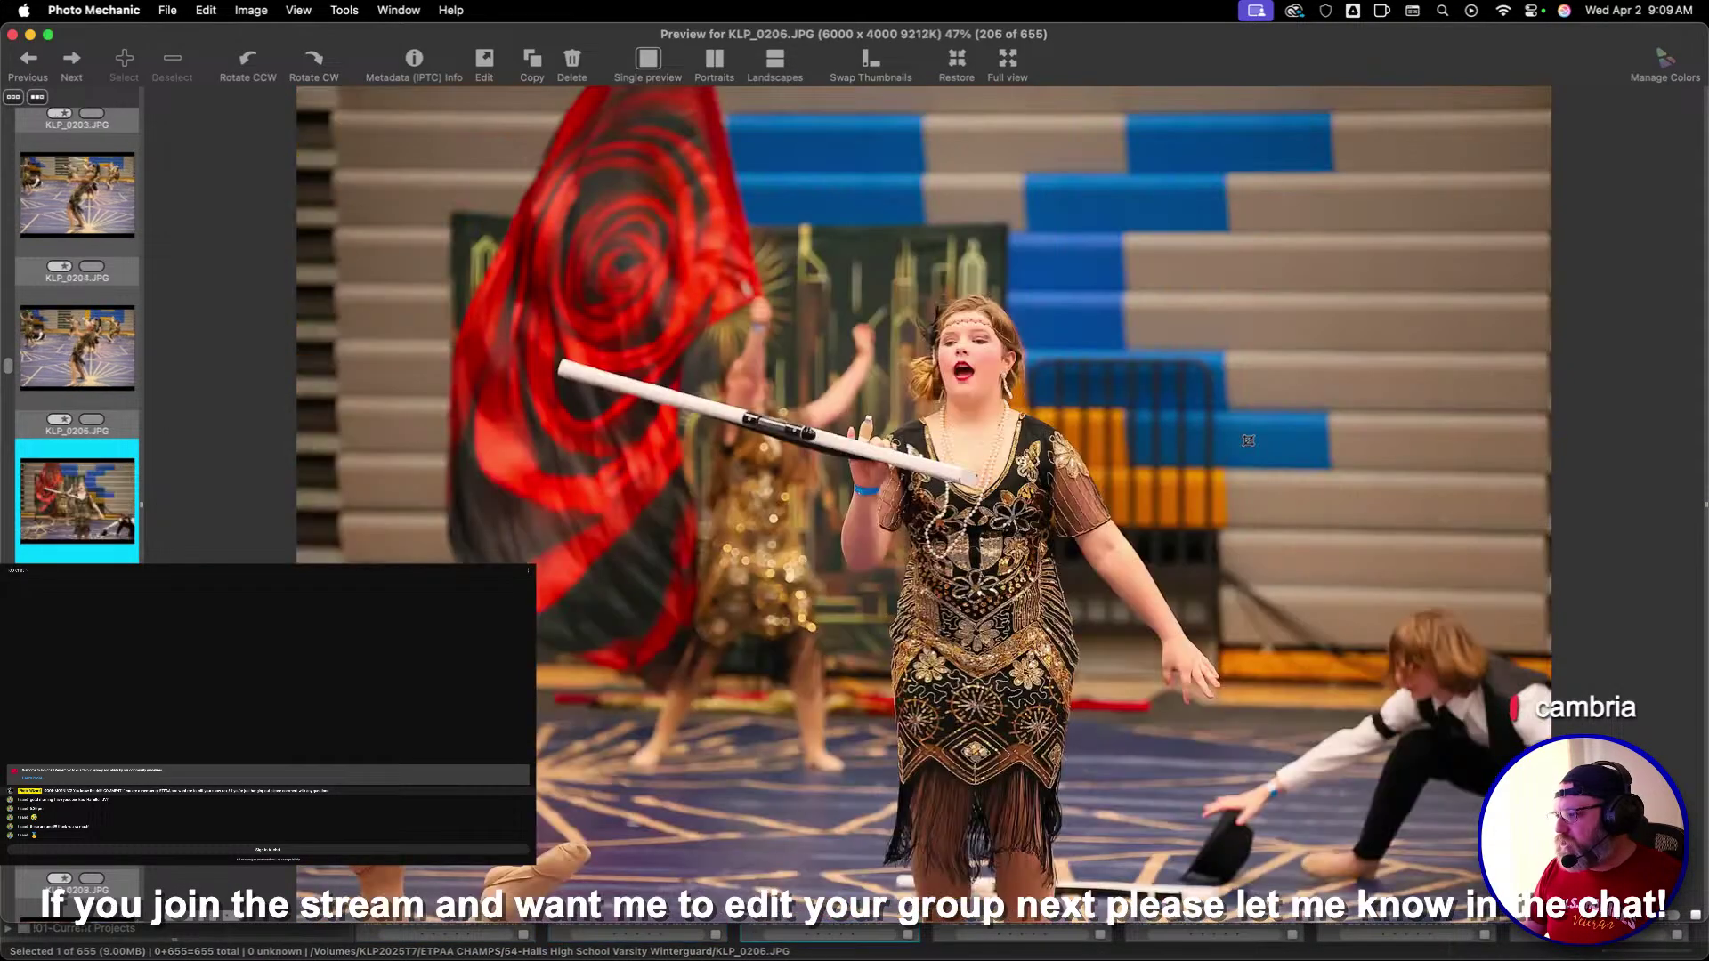
key("Left")
key("Right")
key("Right")
key("Right")
key("Right")
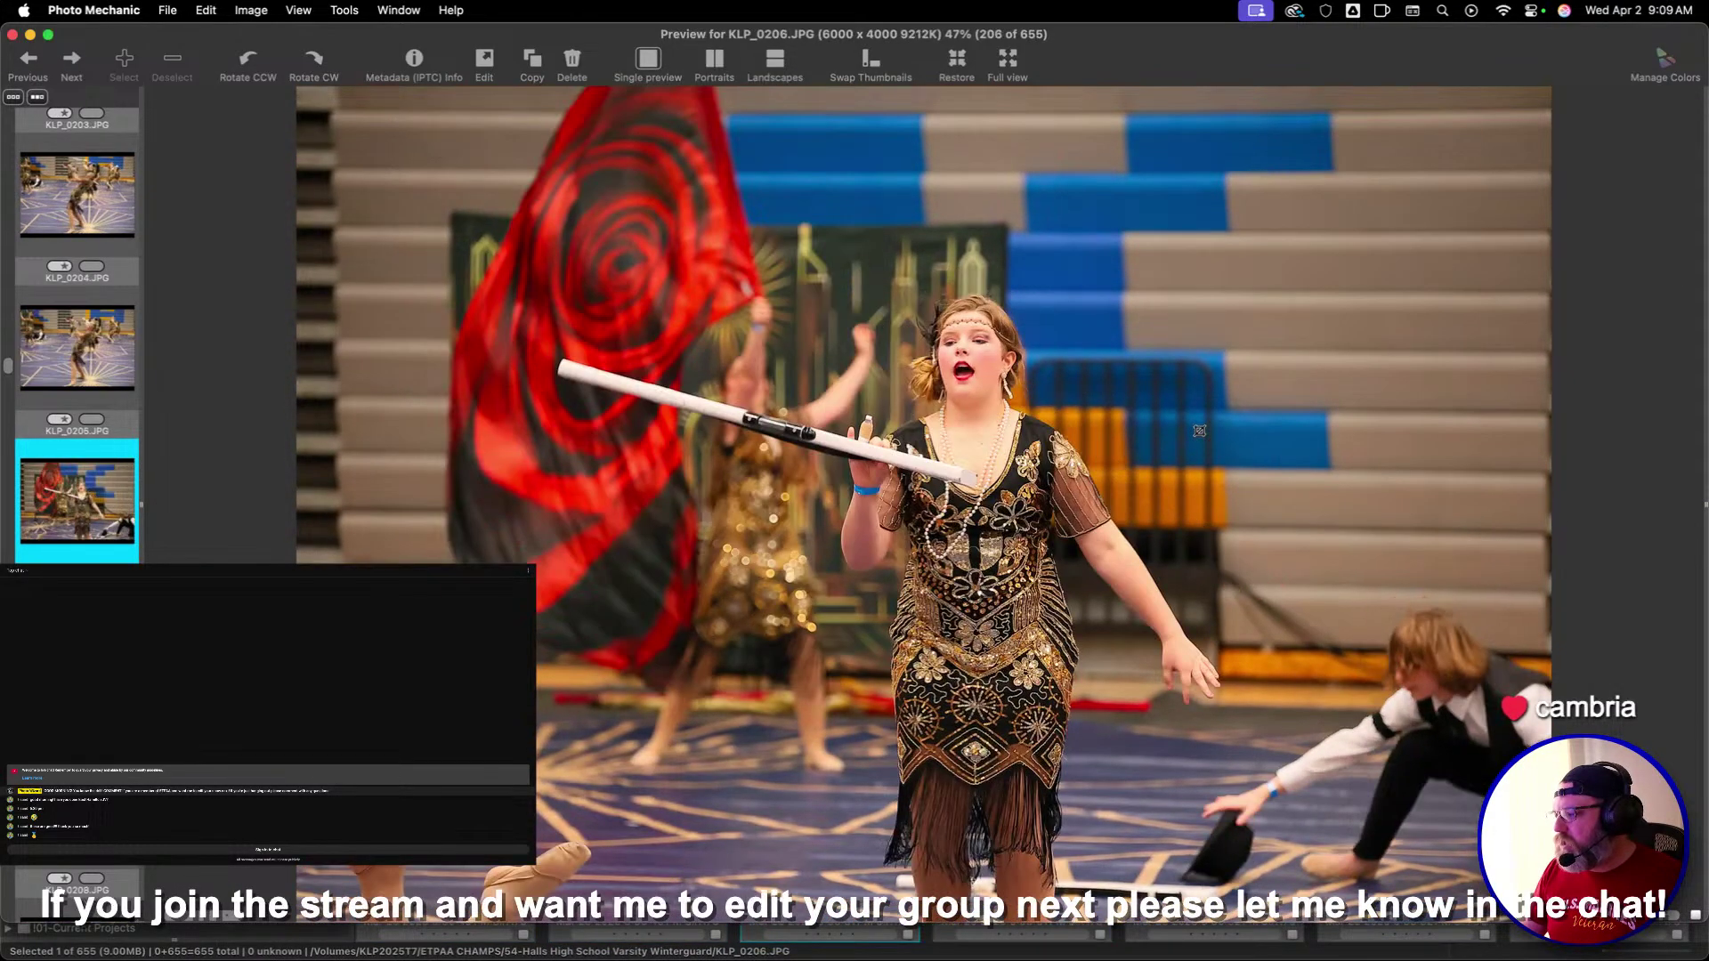
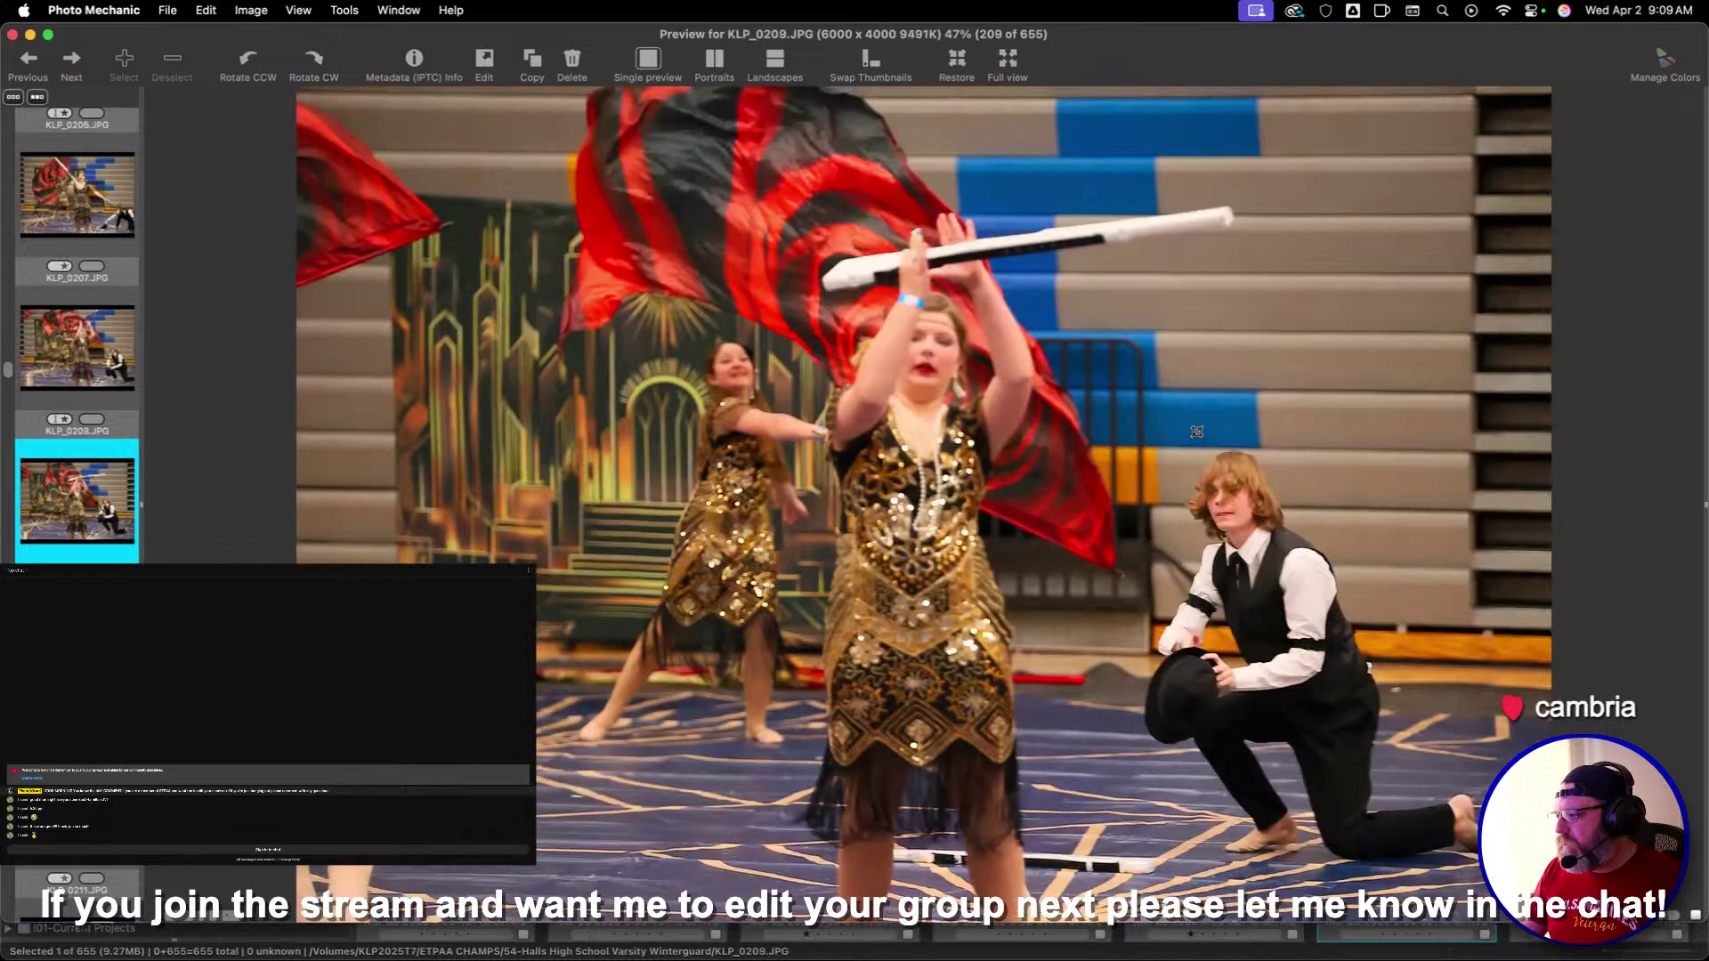
Compare the frames from KLP_0209 to KLP_0213 with the laughing performer holding the rifle, and return to KLP_0210
key("Right")
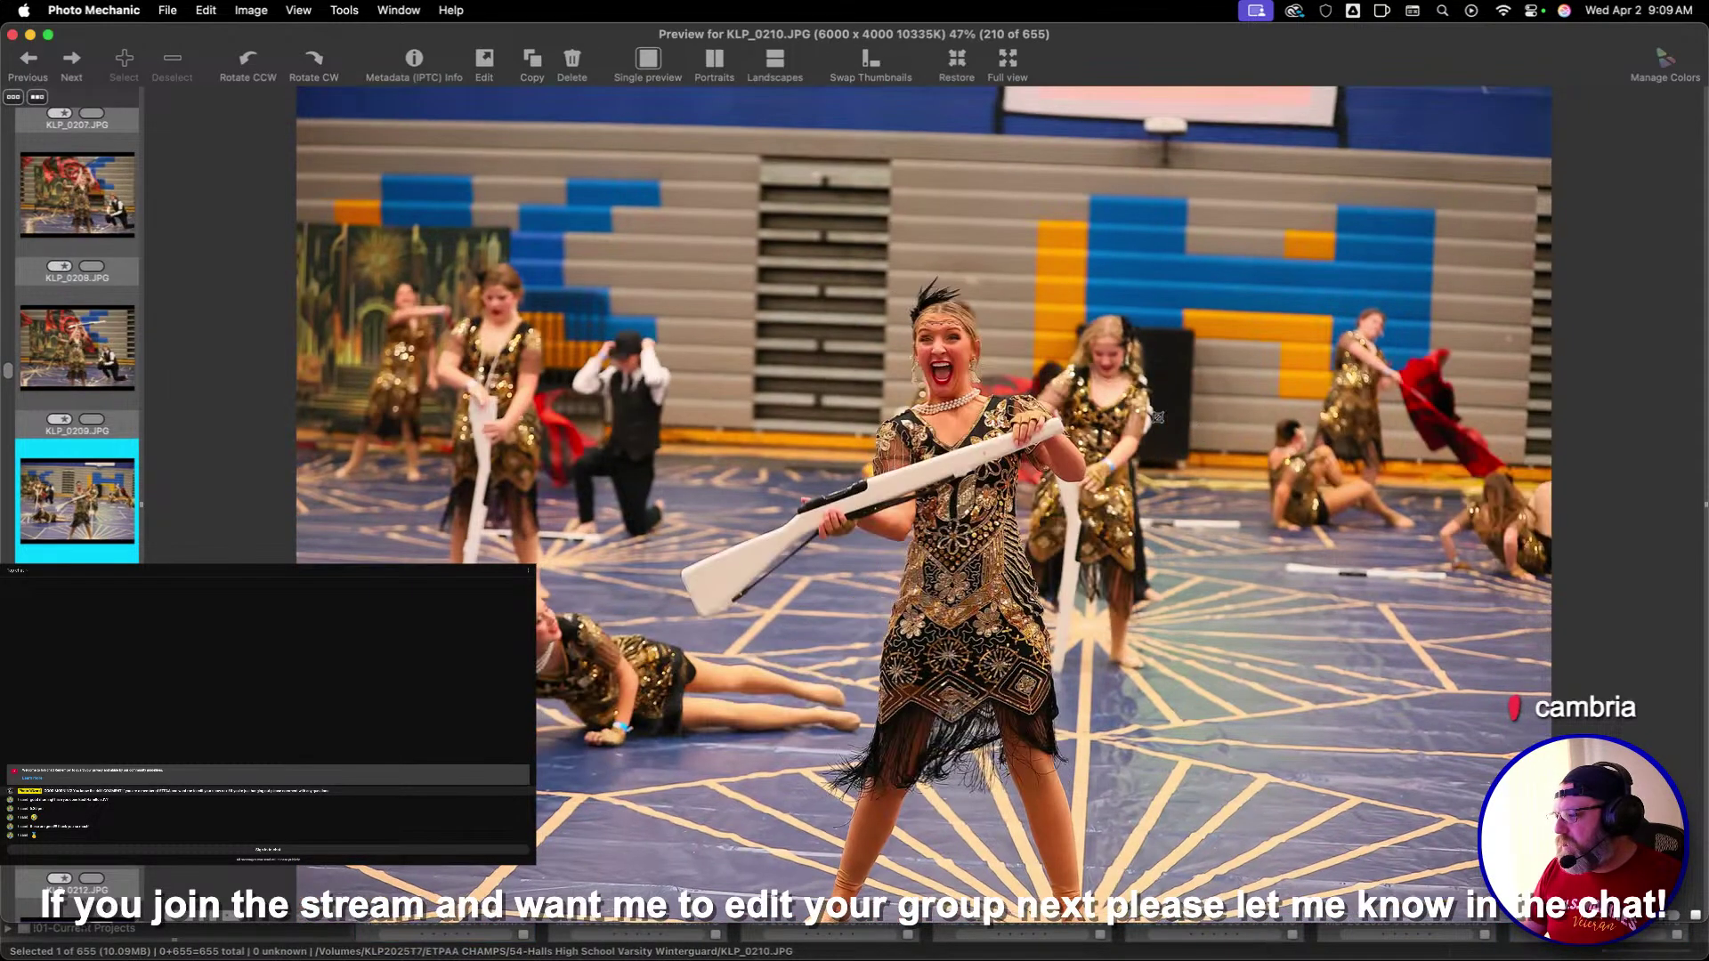
key("Right")
key("Right")
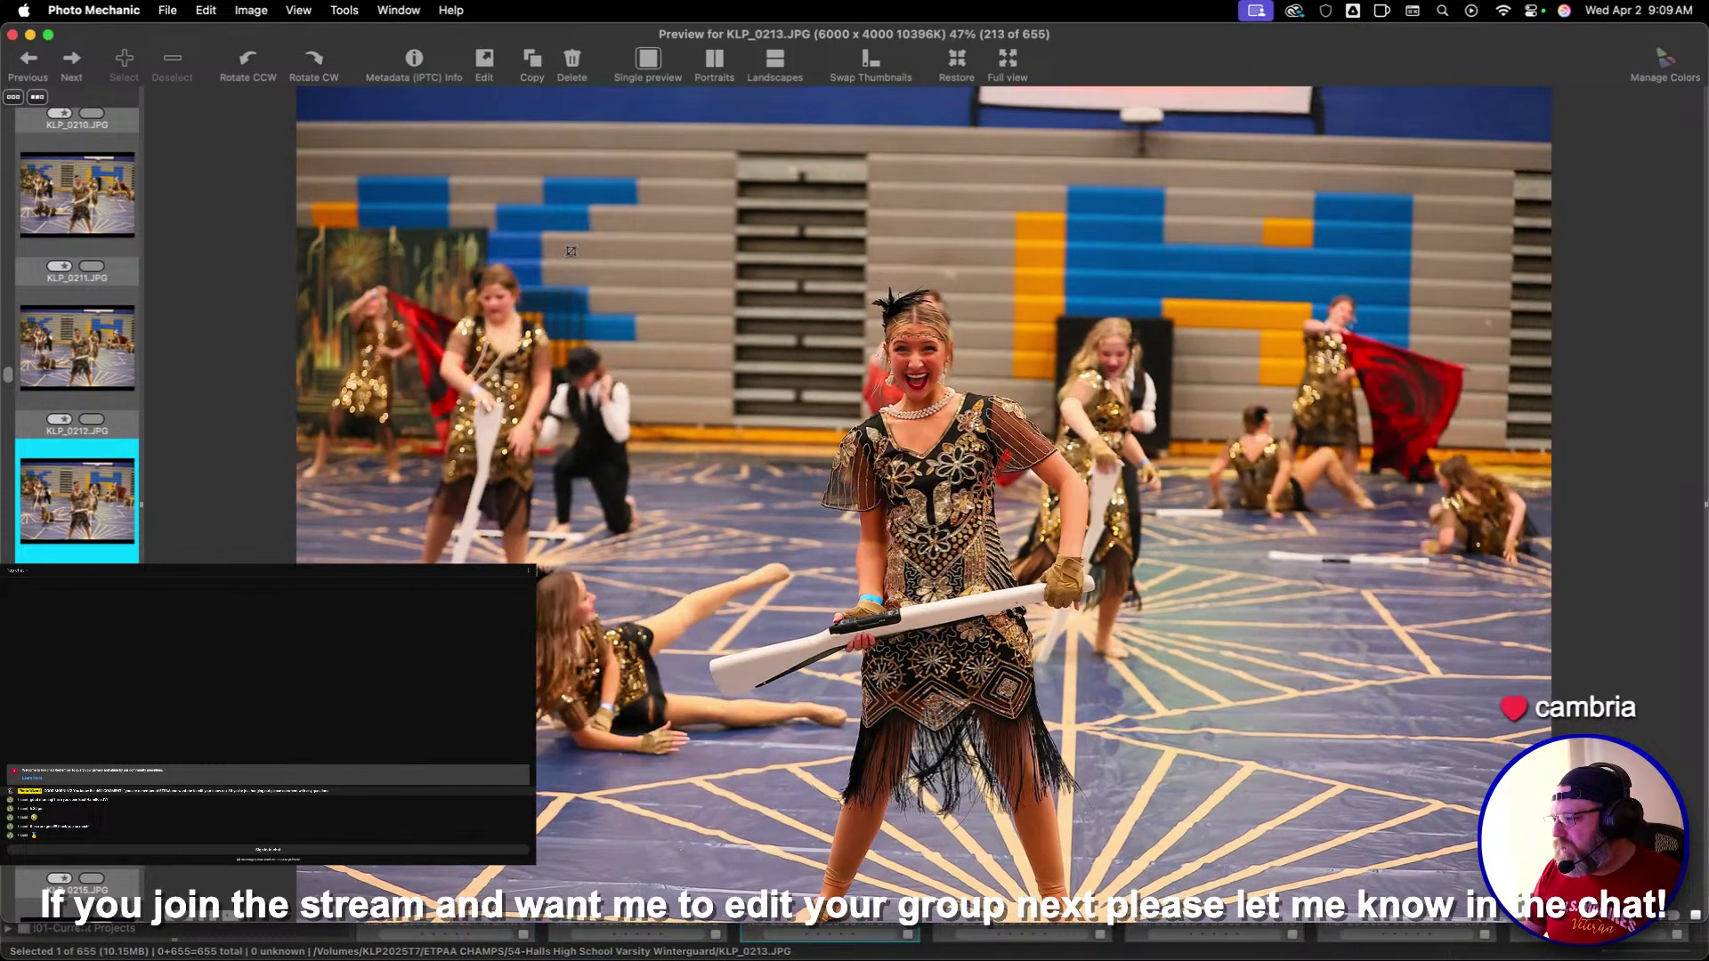
key("Left")
key("Left")
key("Left")
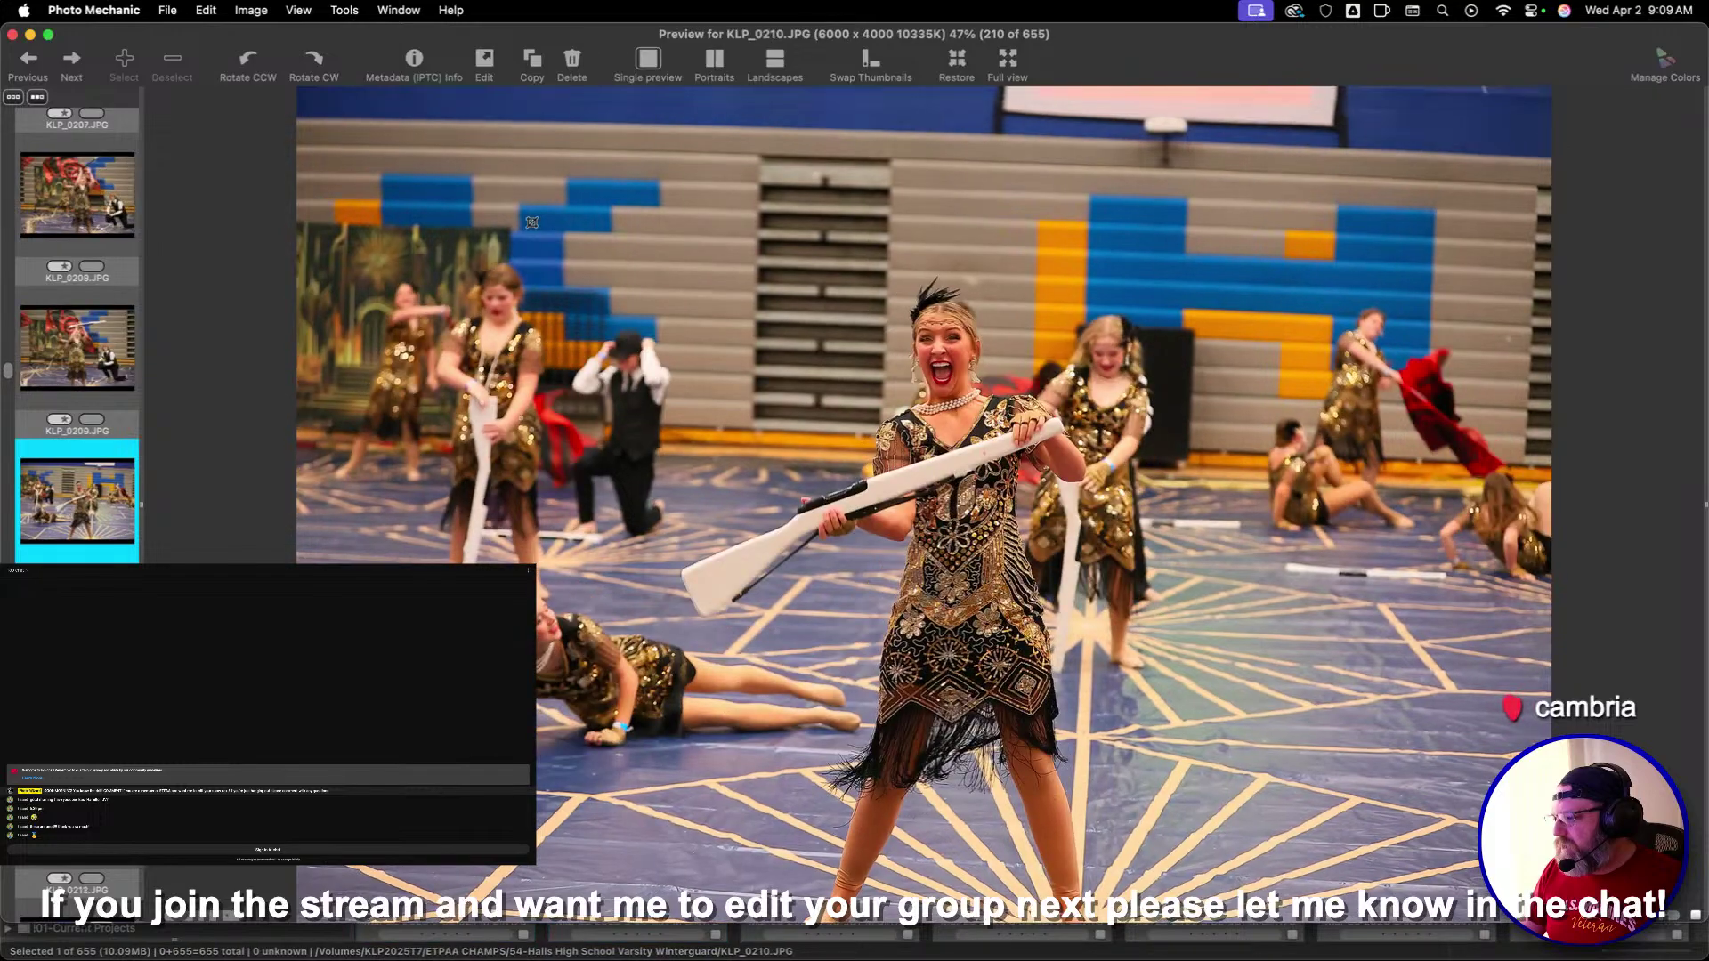
Crop KLP_0211 and KLP_0214 in portrait around the smiling front performer holding the rifle
key("Right")
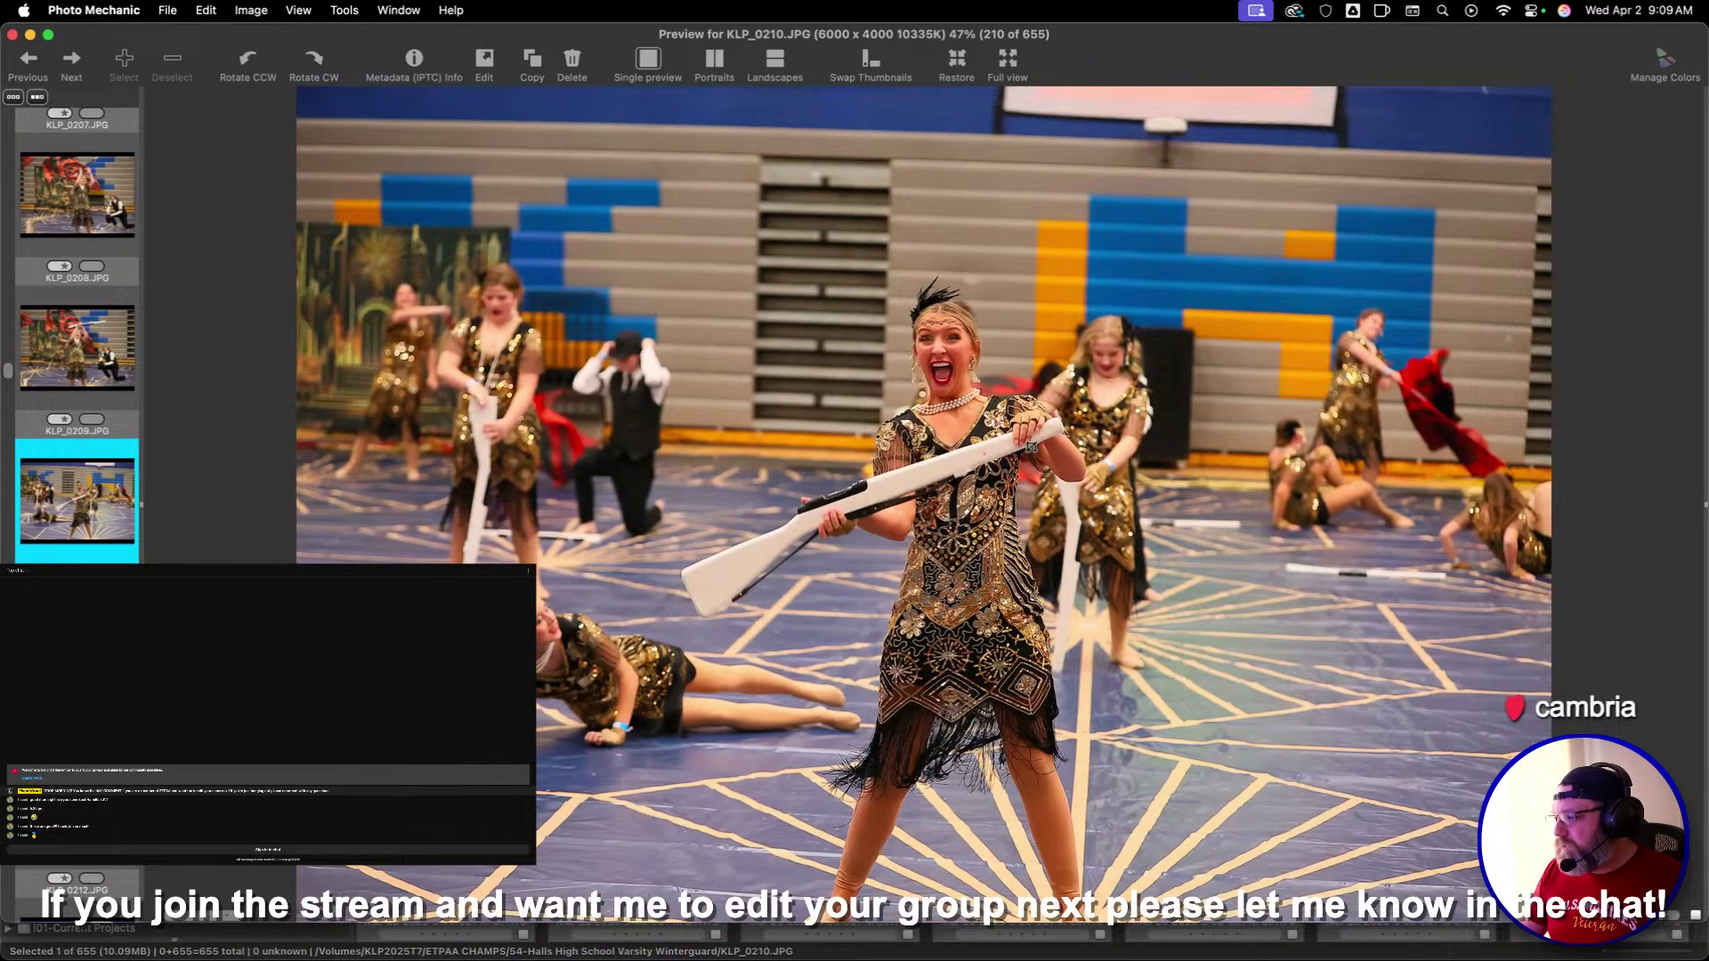
key("Right")
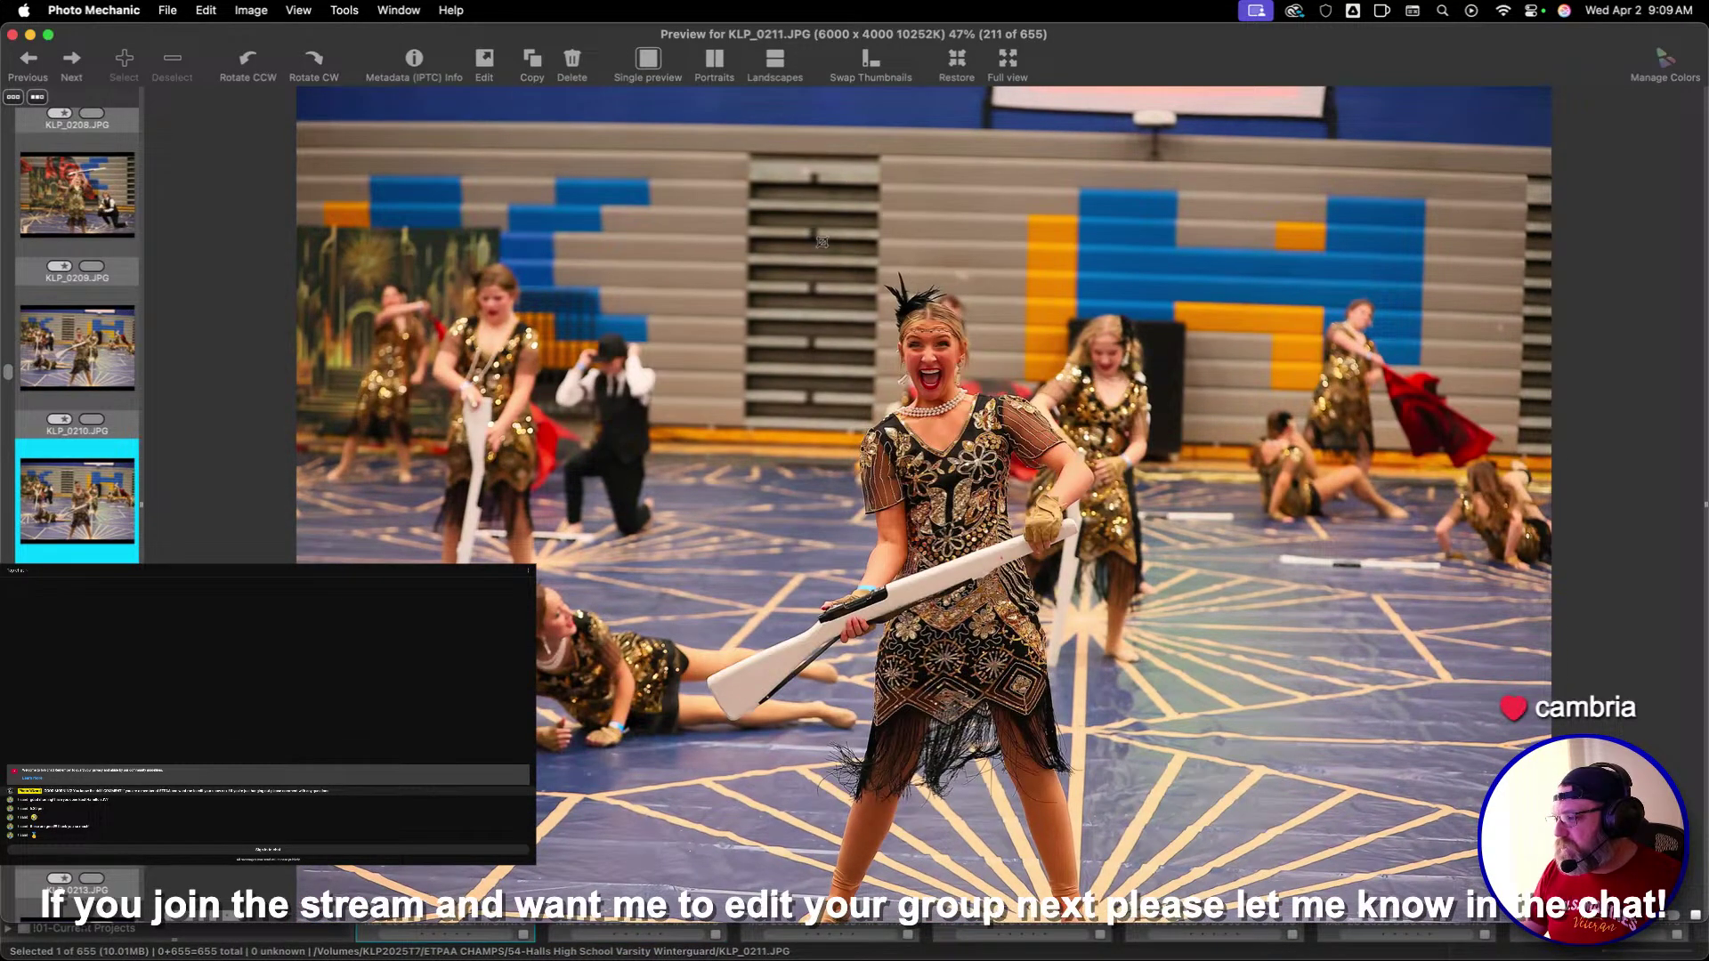
left_click_drag(660, 186, 1016, 636)
key("Right")
key("Right")
key("Right")
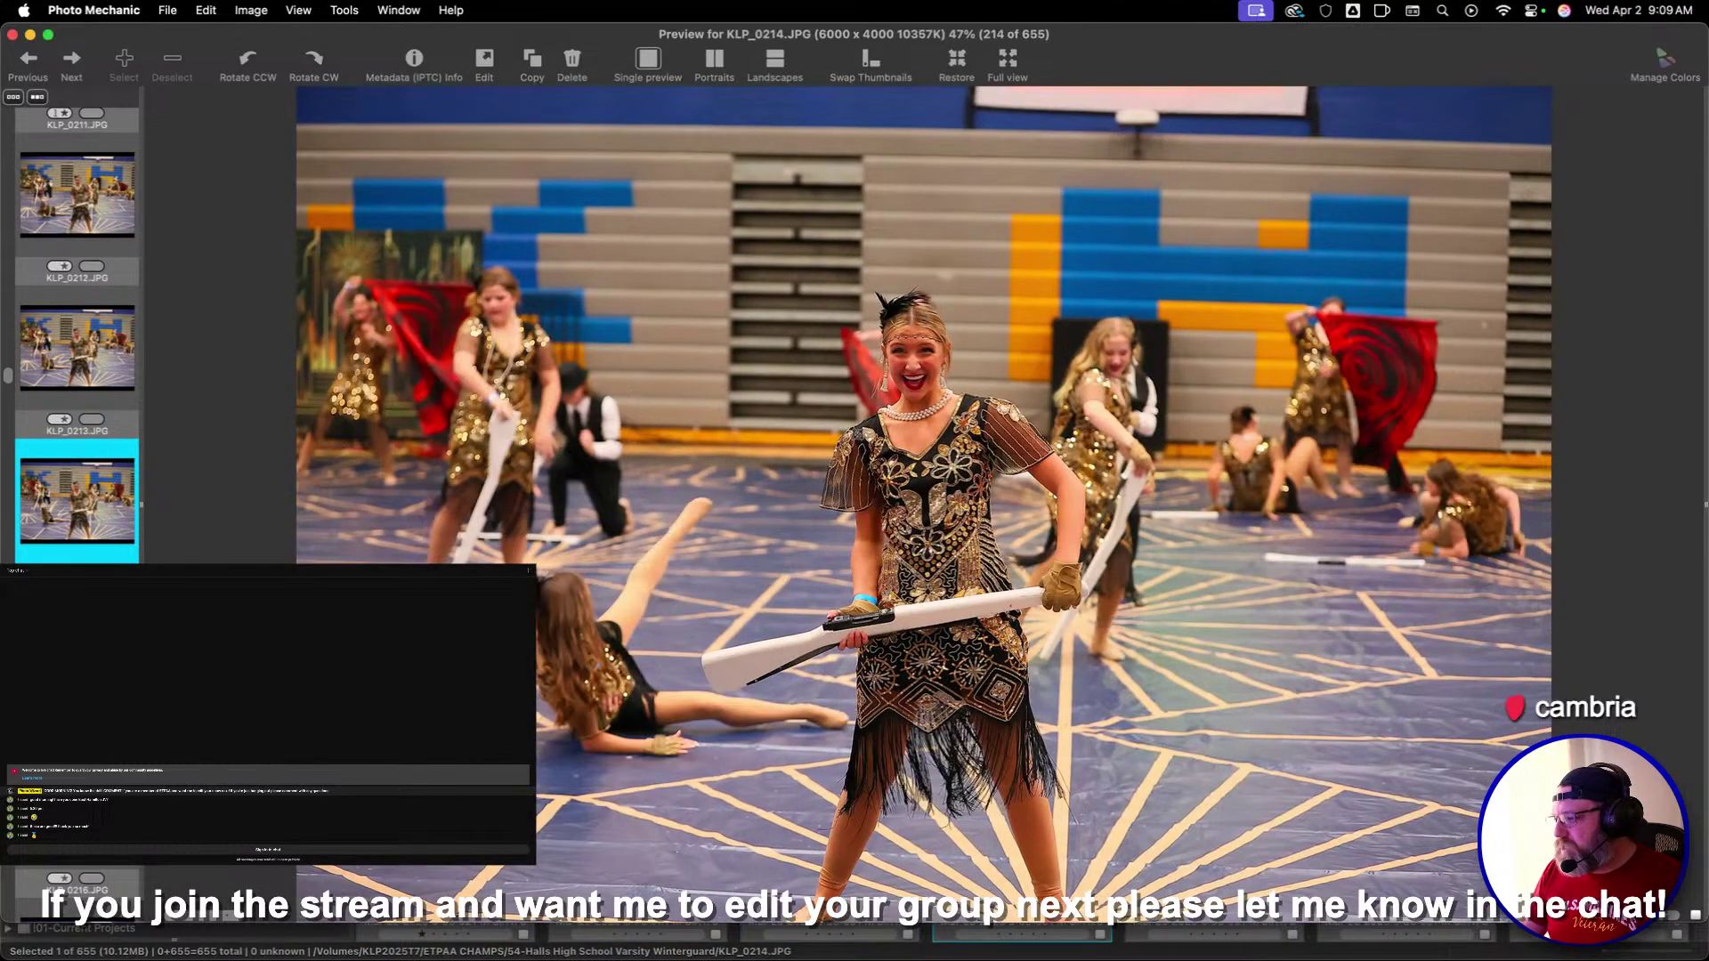
left_click_drag(679, 195, 1157, 694)
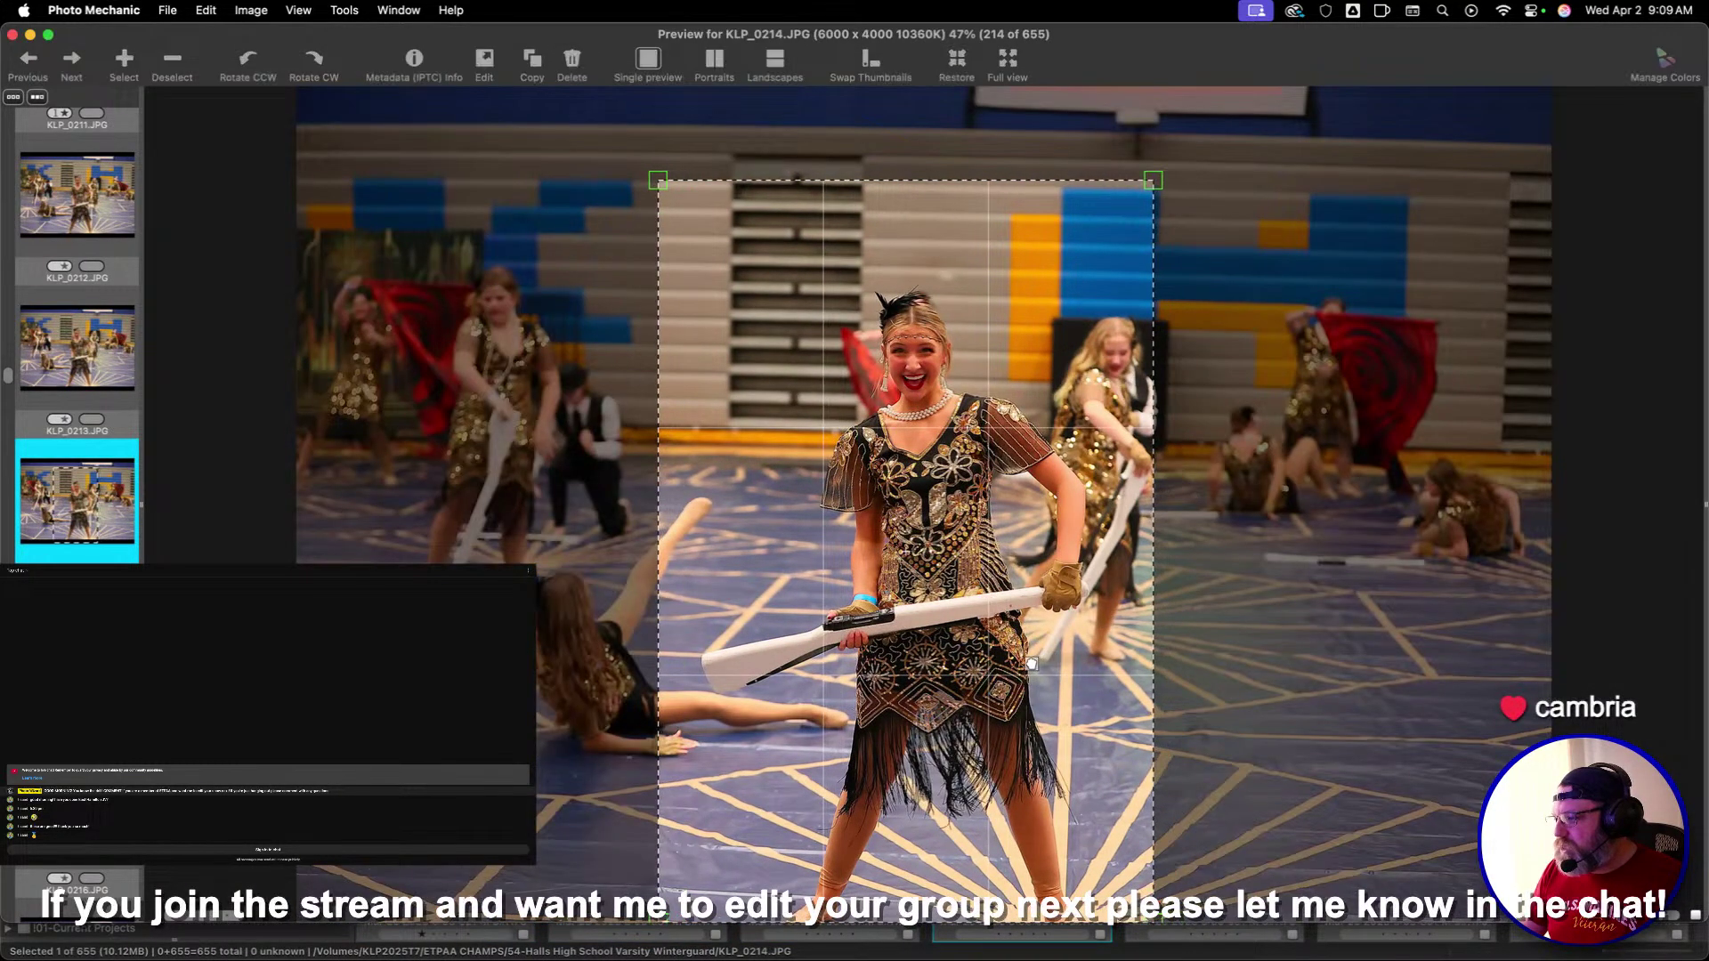
Check the rifle toss frames up to KLP_0221, go back to KLP_0218, and mark it with 1
key("Right")
key("Right")
key("Right")
key("Right")
key("Right")
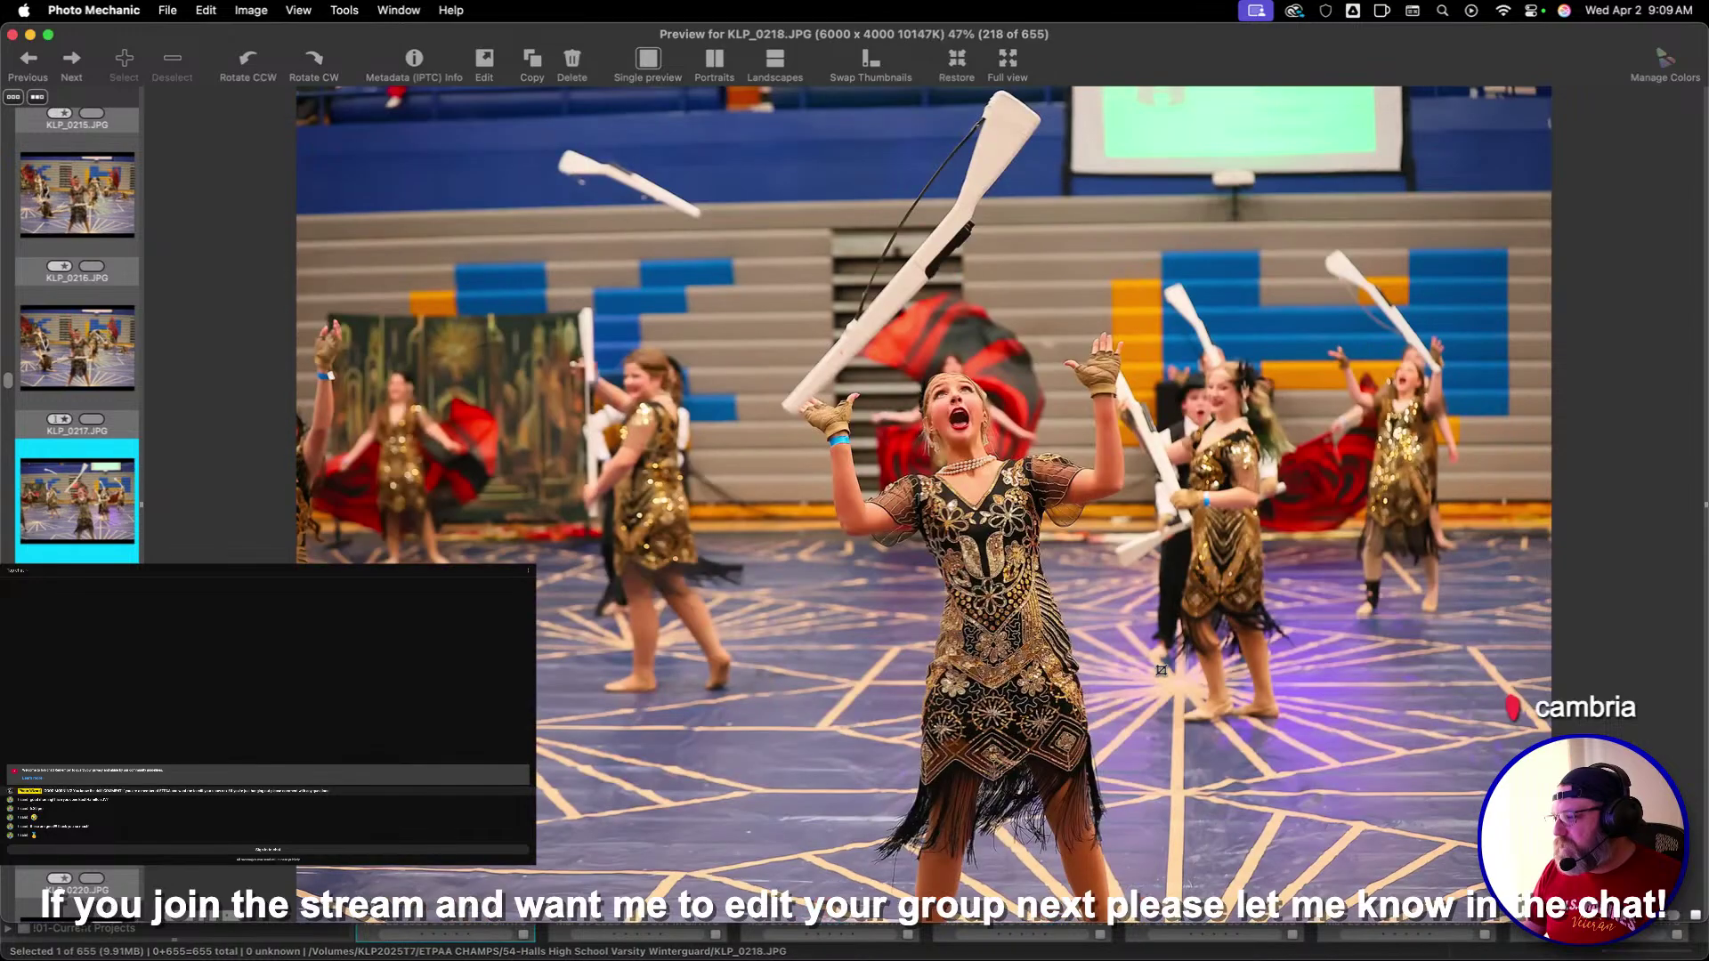
key("Right")
key("Right")
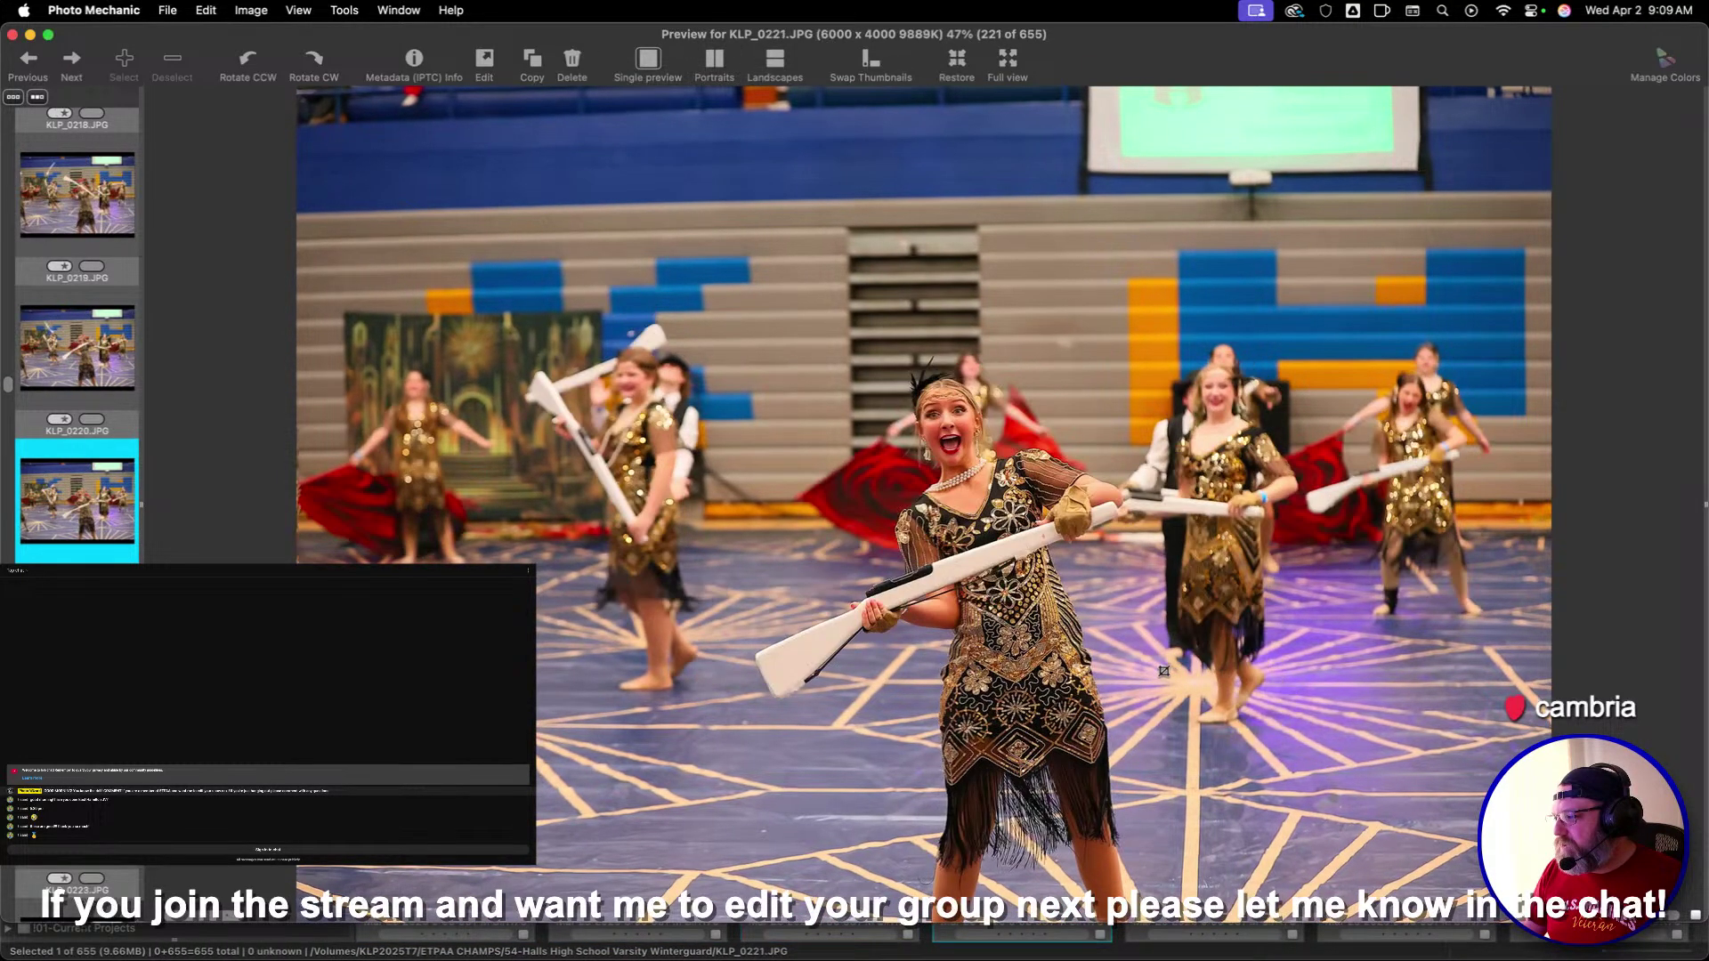
key("Left")
key("Left")
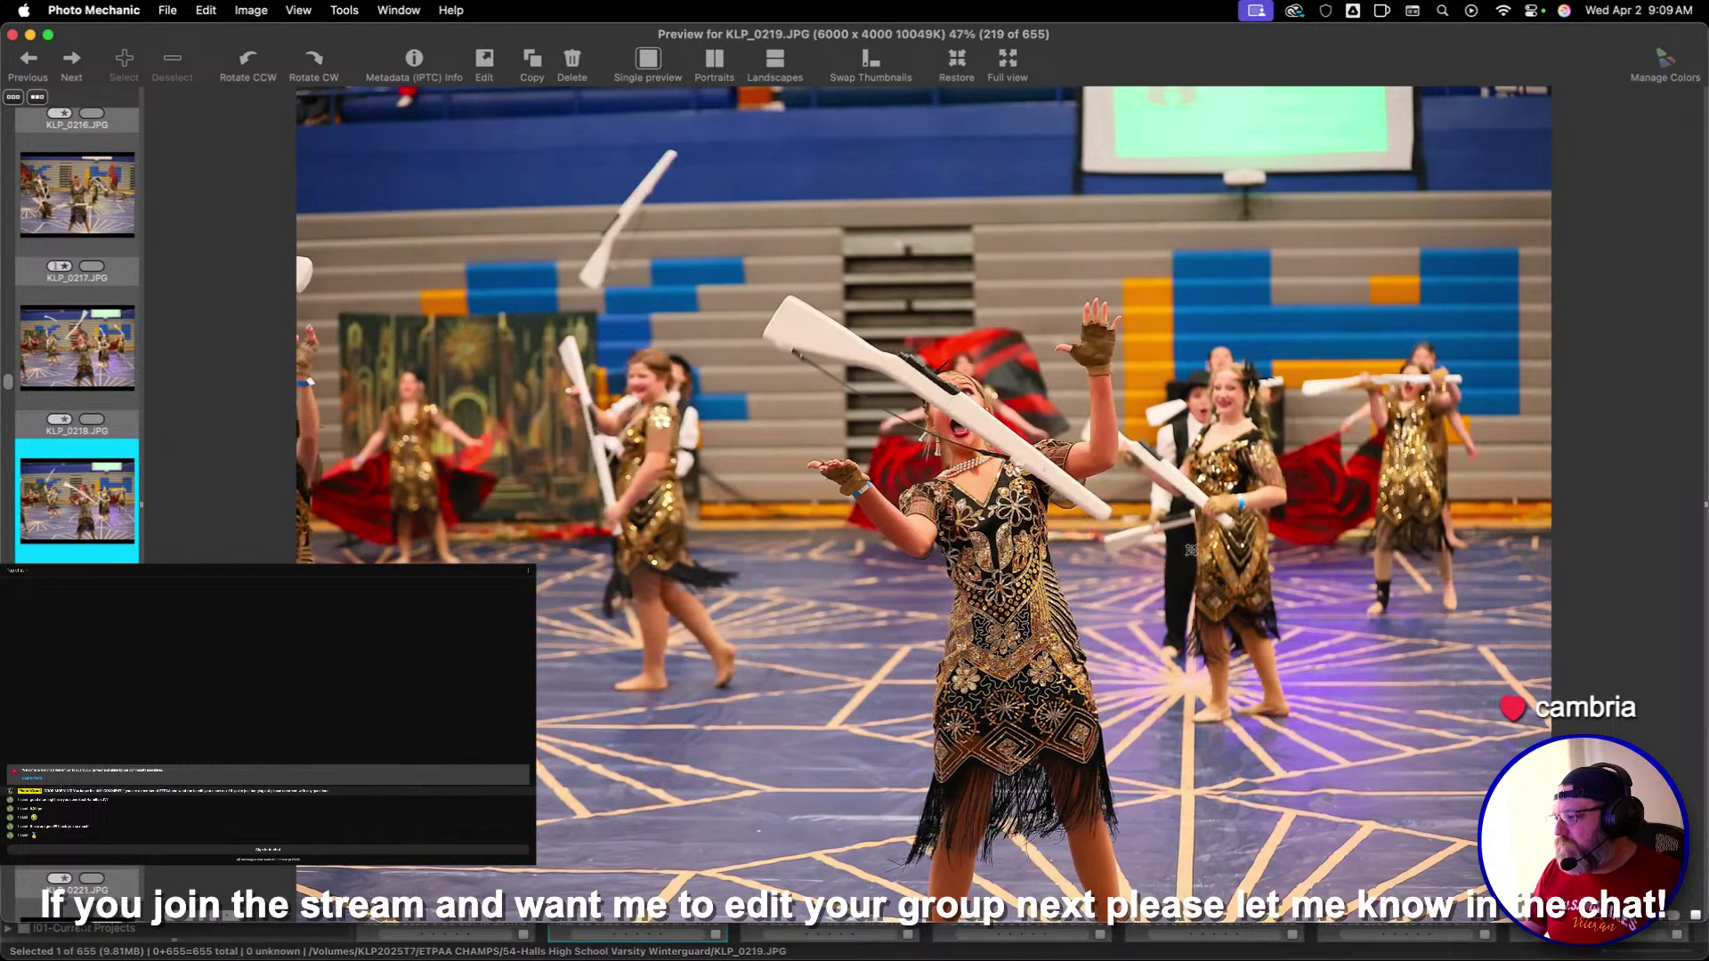
key("Left")
key("1")
Compare the neighboring toss and catch frames and crop KLP_0220 in landscape around the front performer and the group behind her
key("Right")
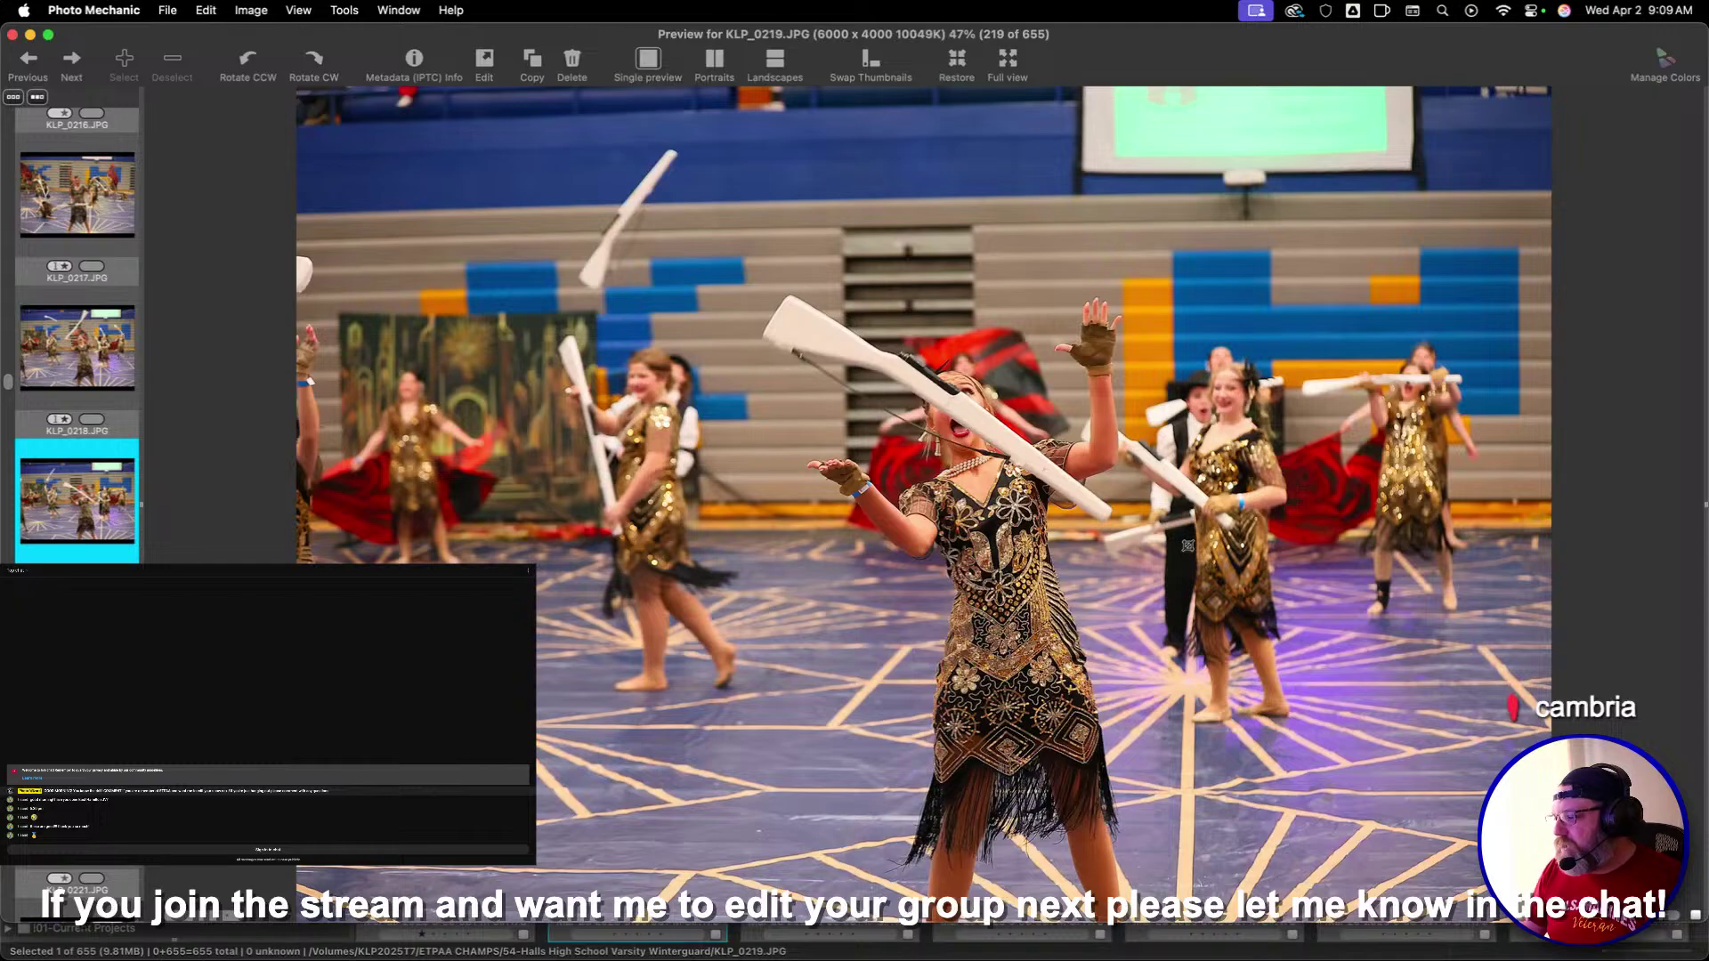
key("Left")
key("Right")
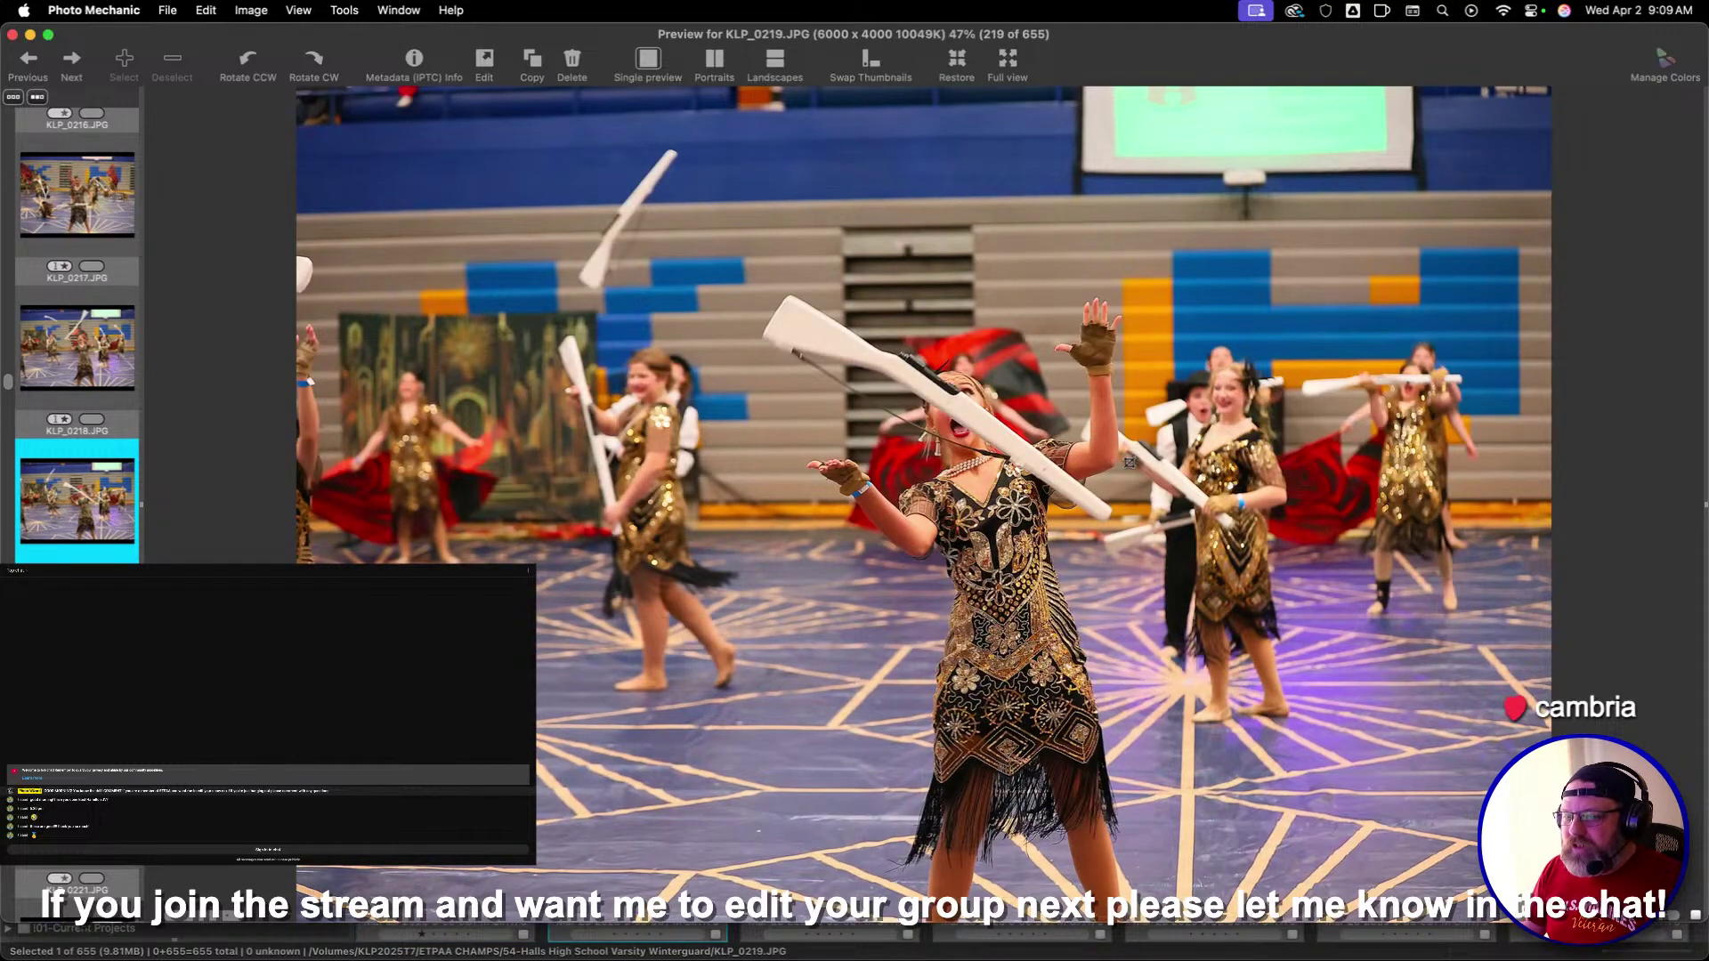
key("Right")
key("Right")
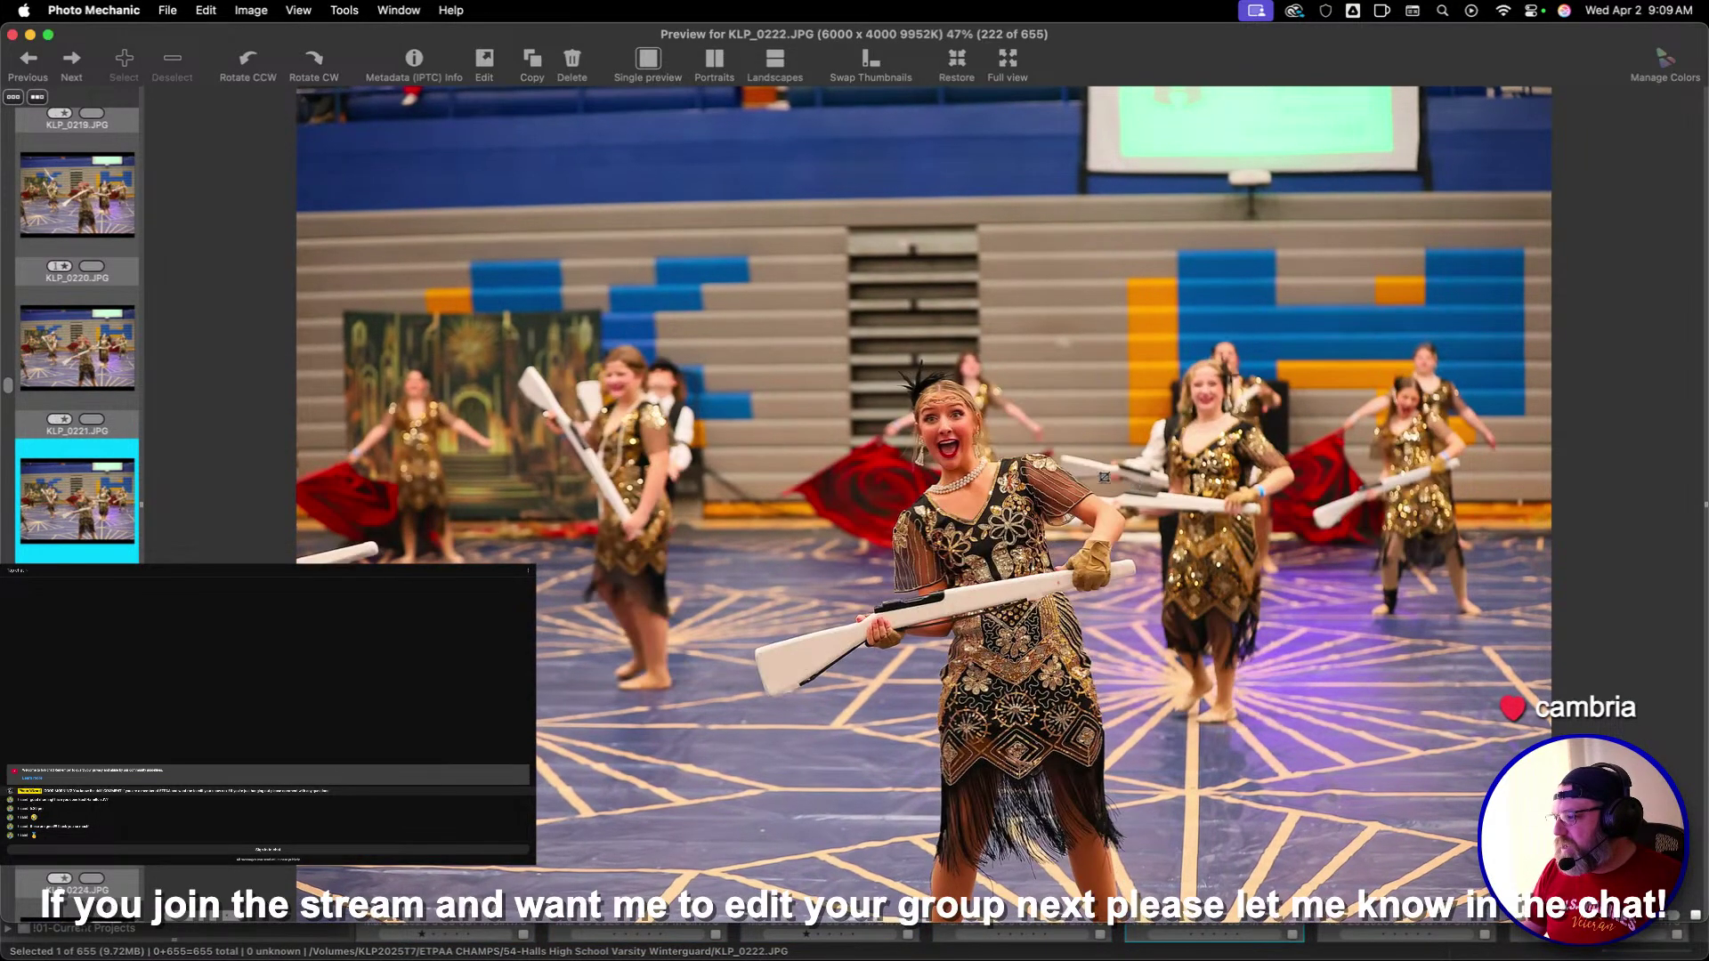
key("Left")
key("c")
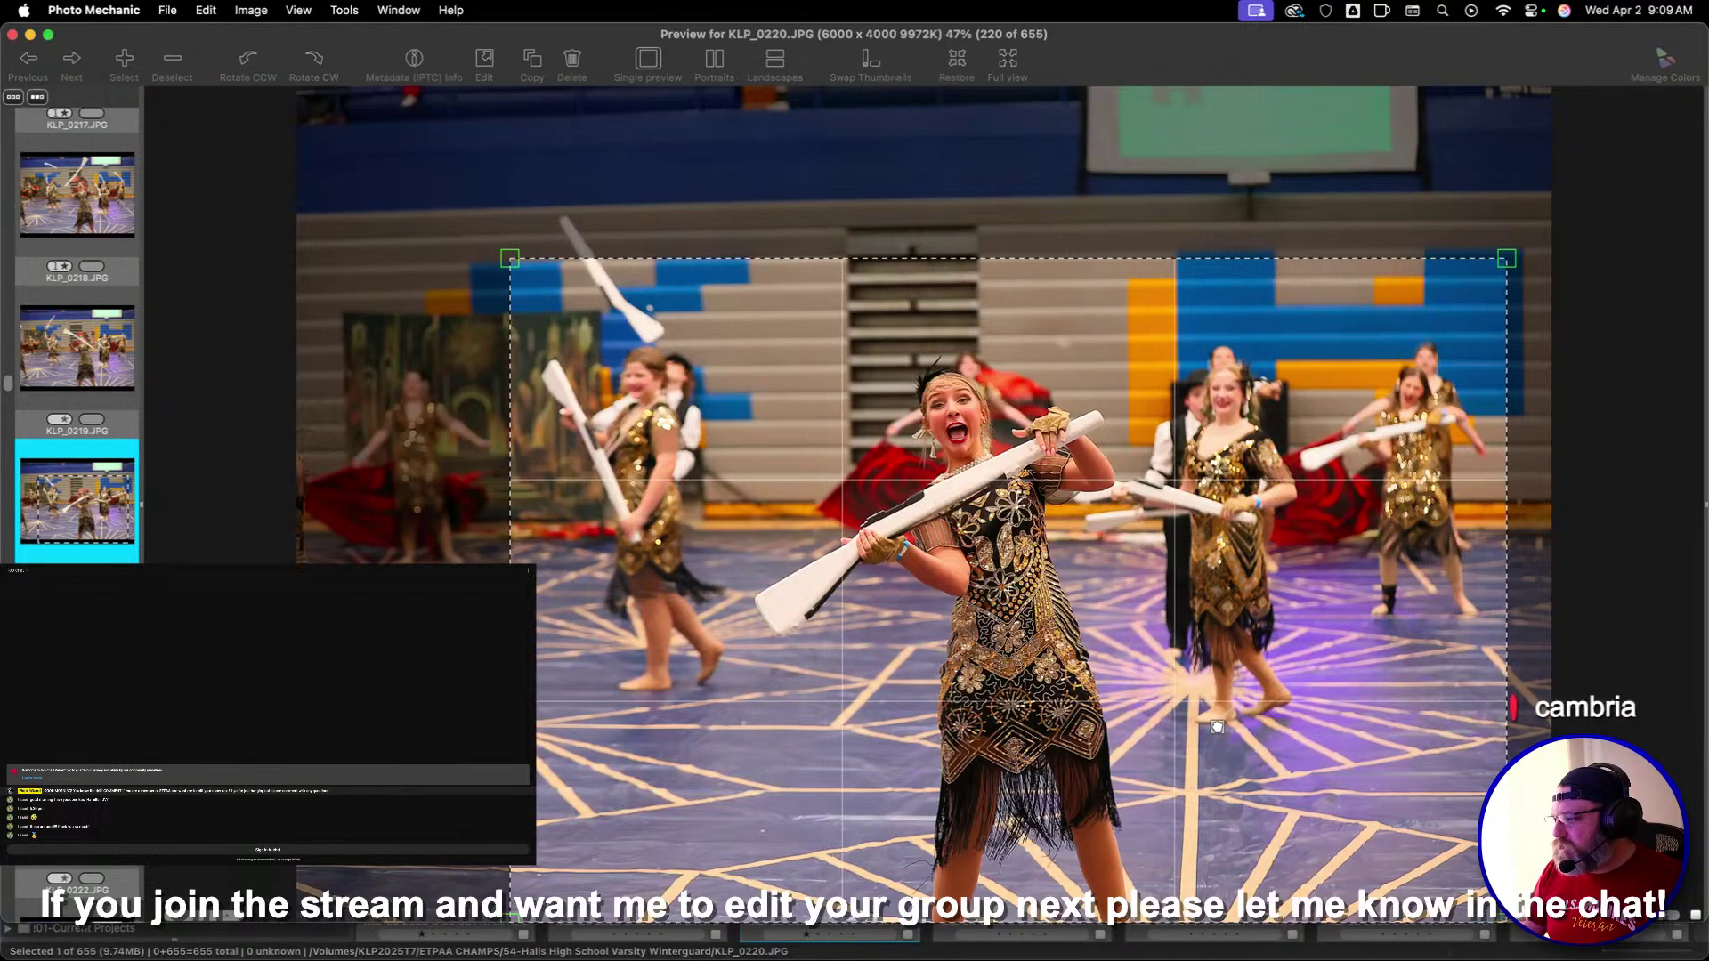
key("Return")
Continue to KLP_0224 and crop it around the smiling front performer holding the rifle level
key("Right")
key("Right")
key("Right")
key("Right")
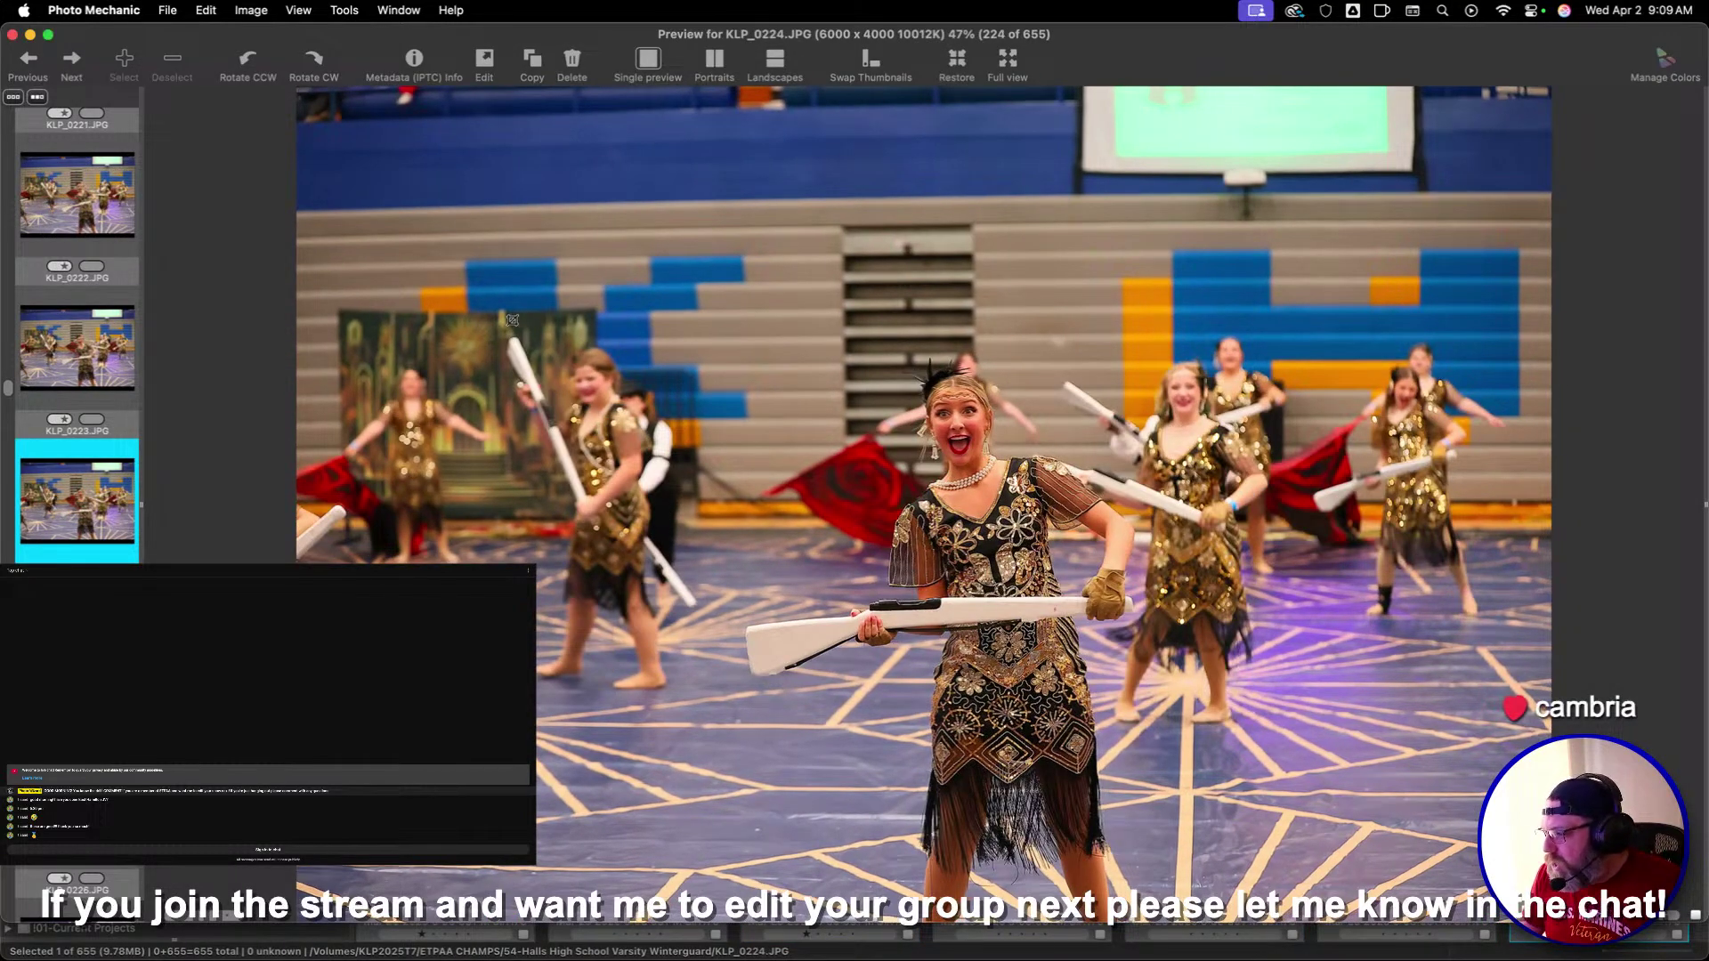
key("c")
key("Return")
Review the frames from KLP_0225 to KLP_0230, comparing the spinning rifle poses in KLP_0226, KLP_0227 and KLP_0228
key("Right")
key("Right")
key("Right")
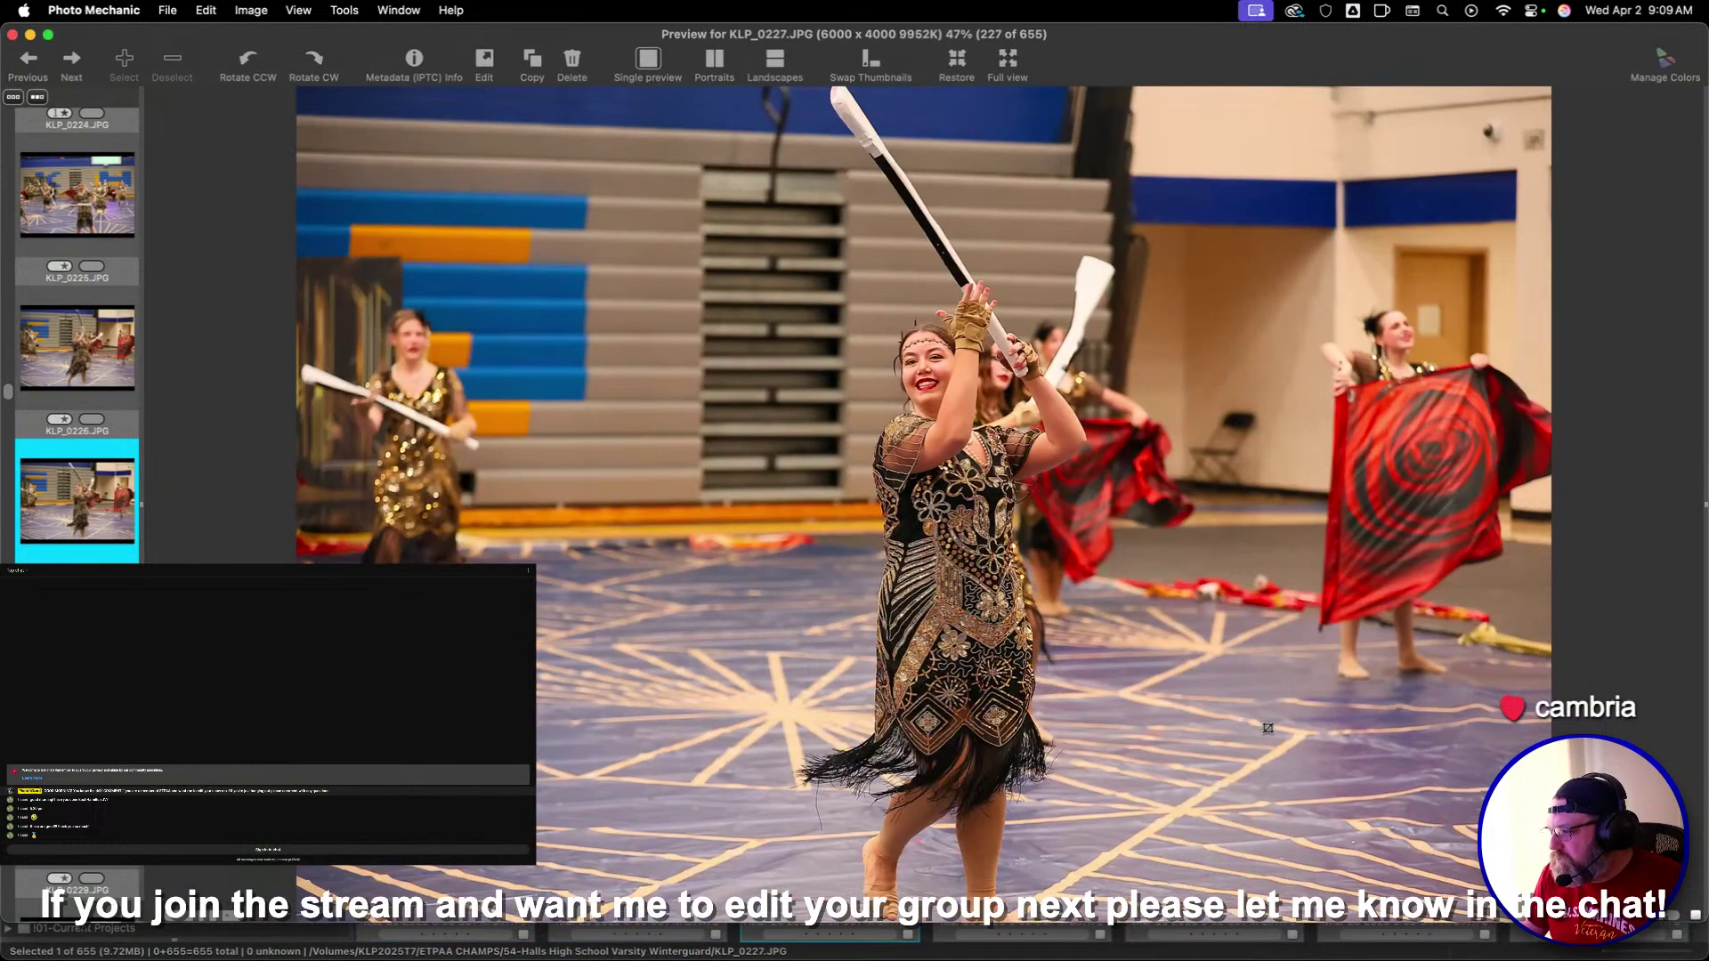
key("Right")
key("Left")
key("Left")
key("Right")
key("Right")
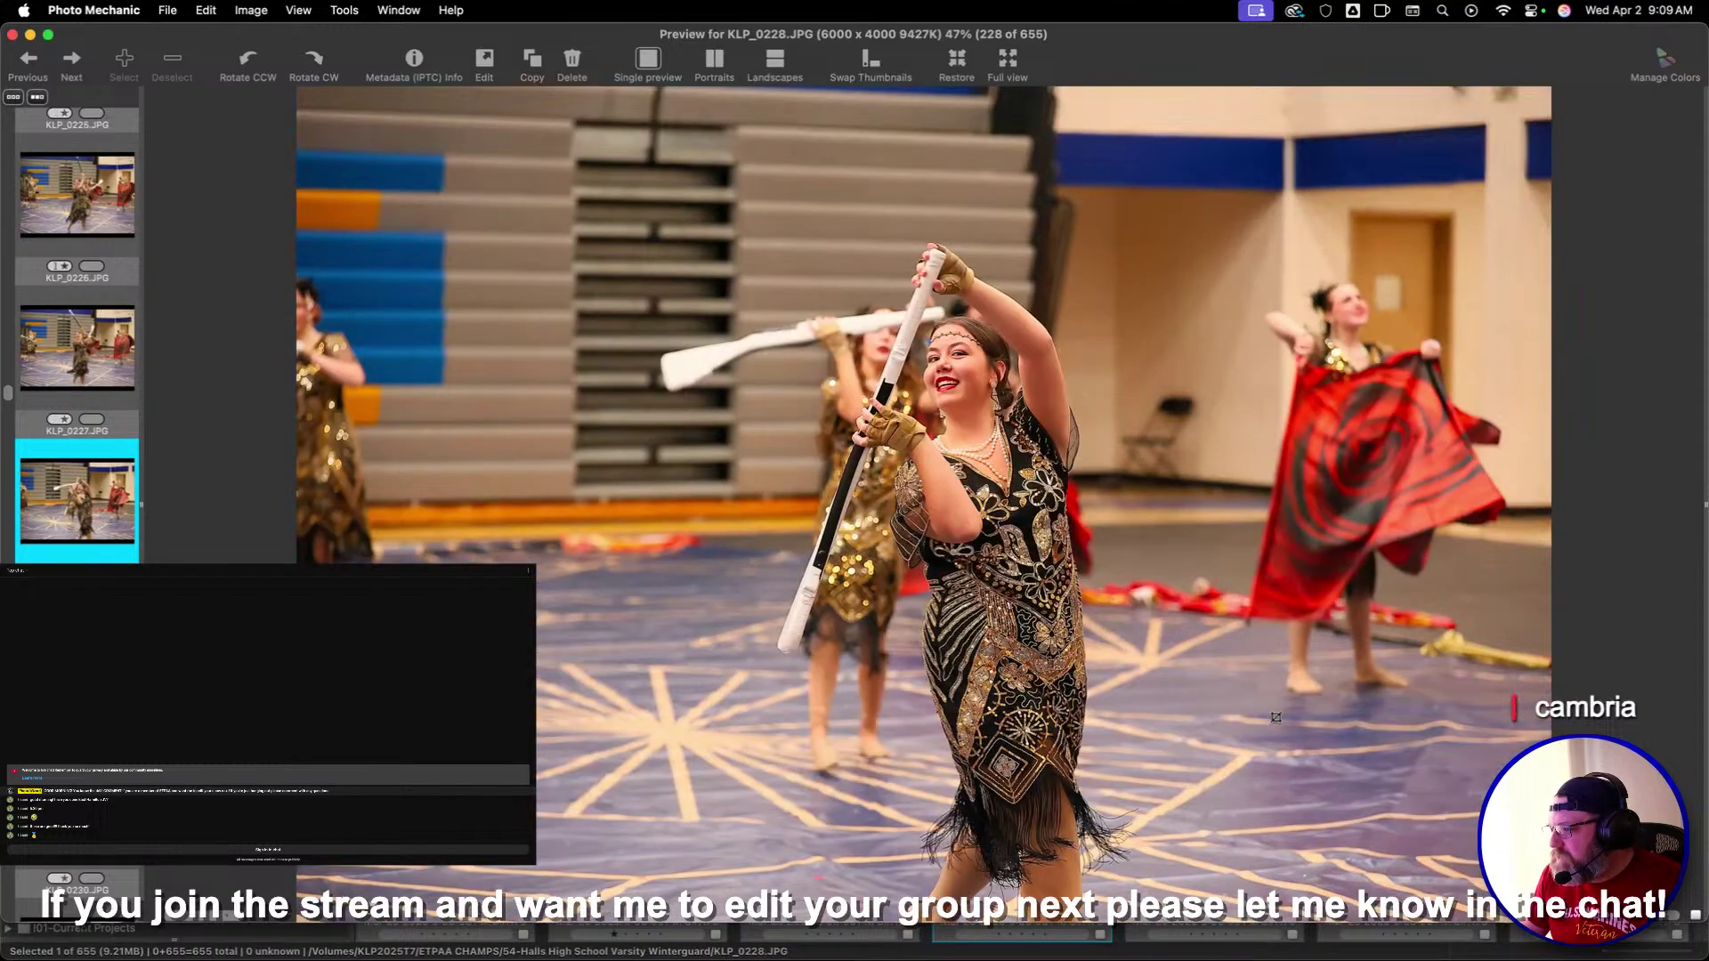
key("Left")
key("Left")
key("Right")
key("Right")
key("Right")
key("Right")
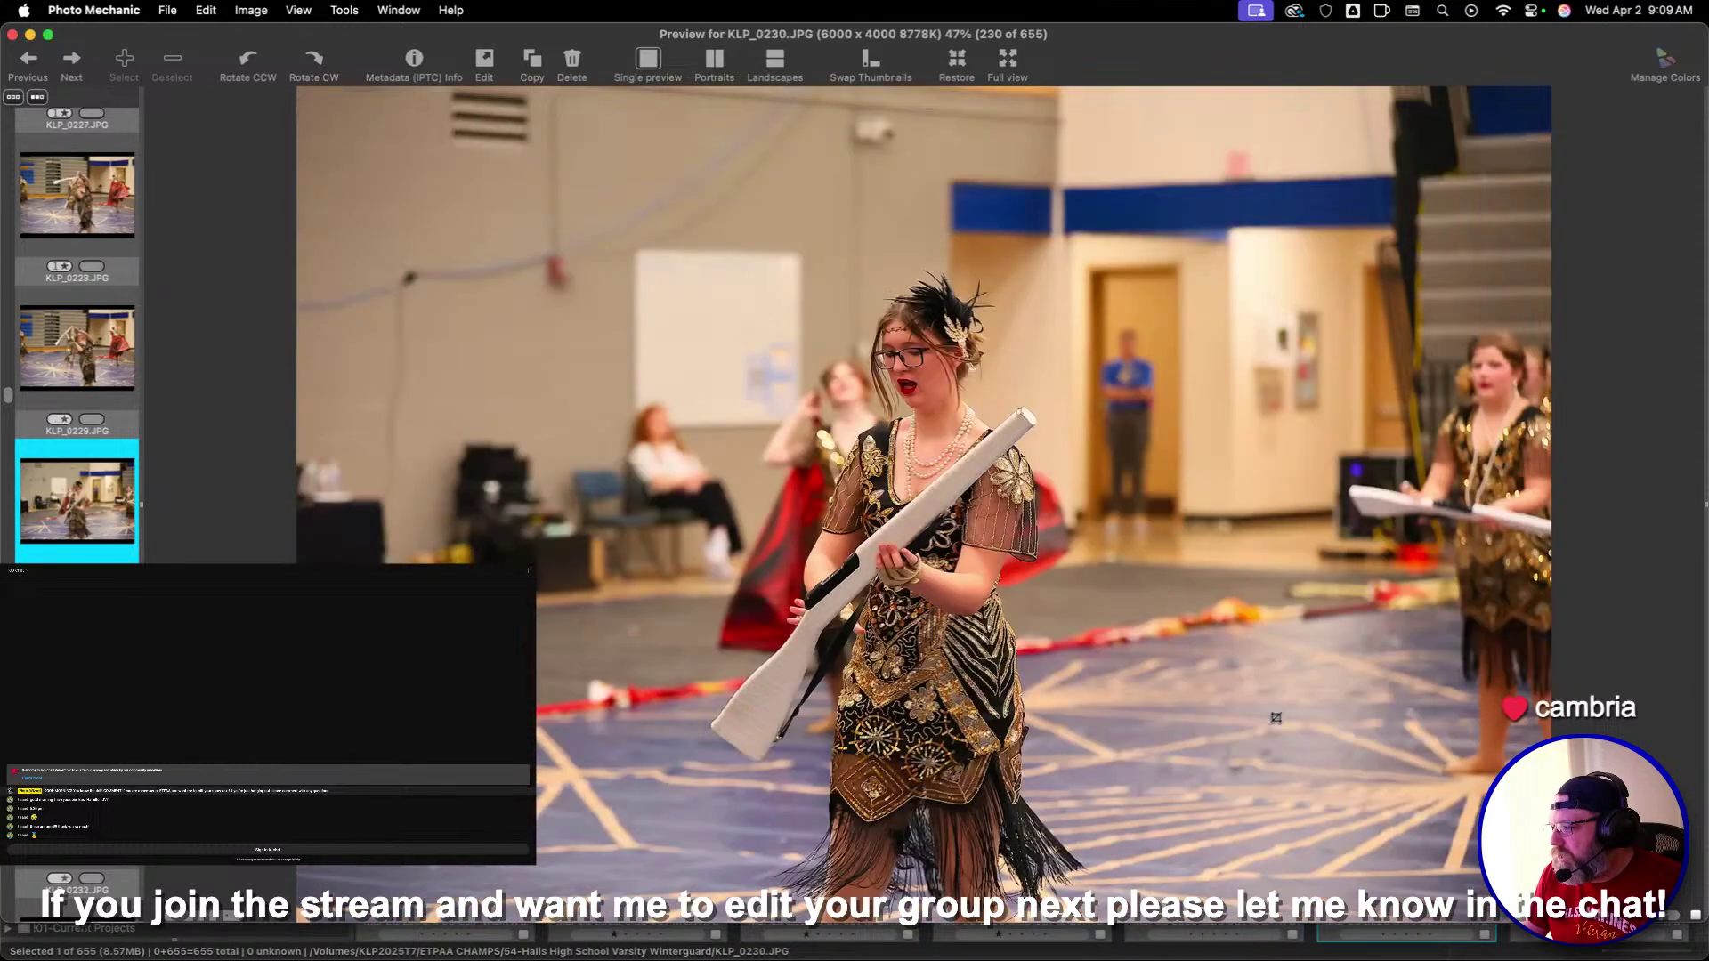
Review the frames from KLP_0231 to KLP_0239, checking the expressions and poses of the performer with glasses
key("Right")
key("Right")
key("Right")
key("Right")
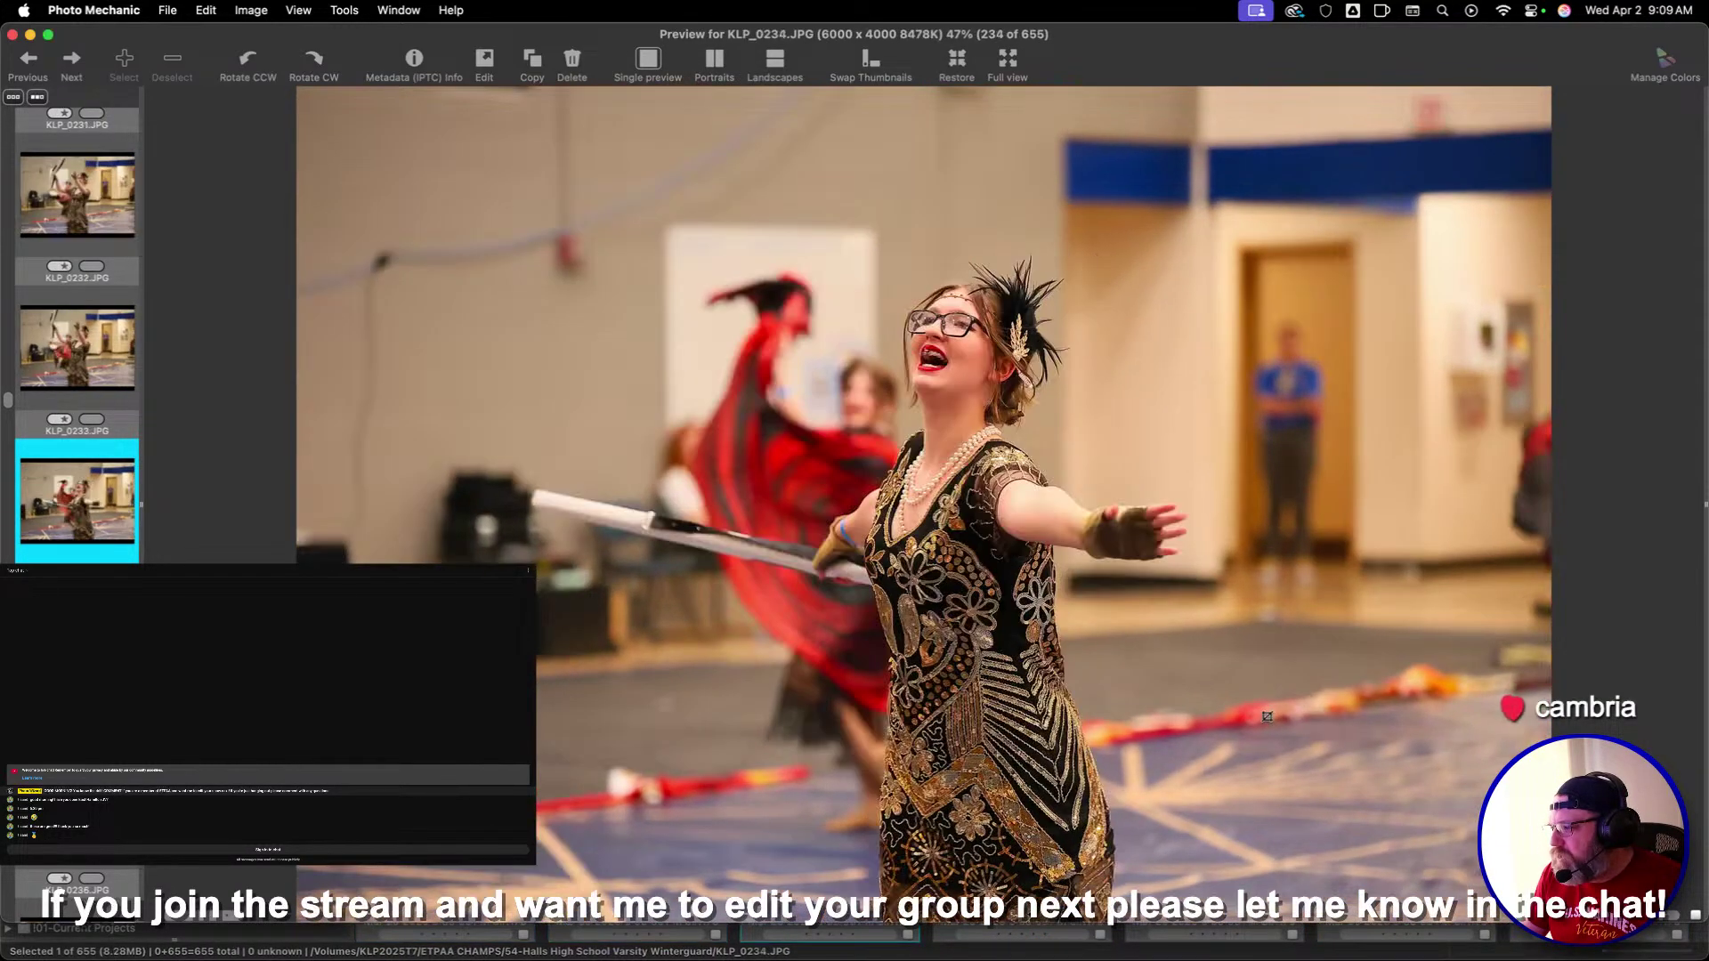
key("Right")
key("Right")
key("Left")
key("Right")
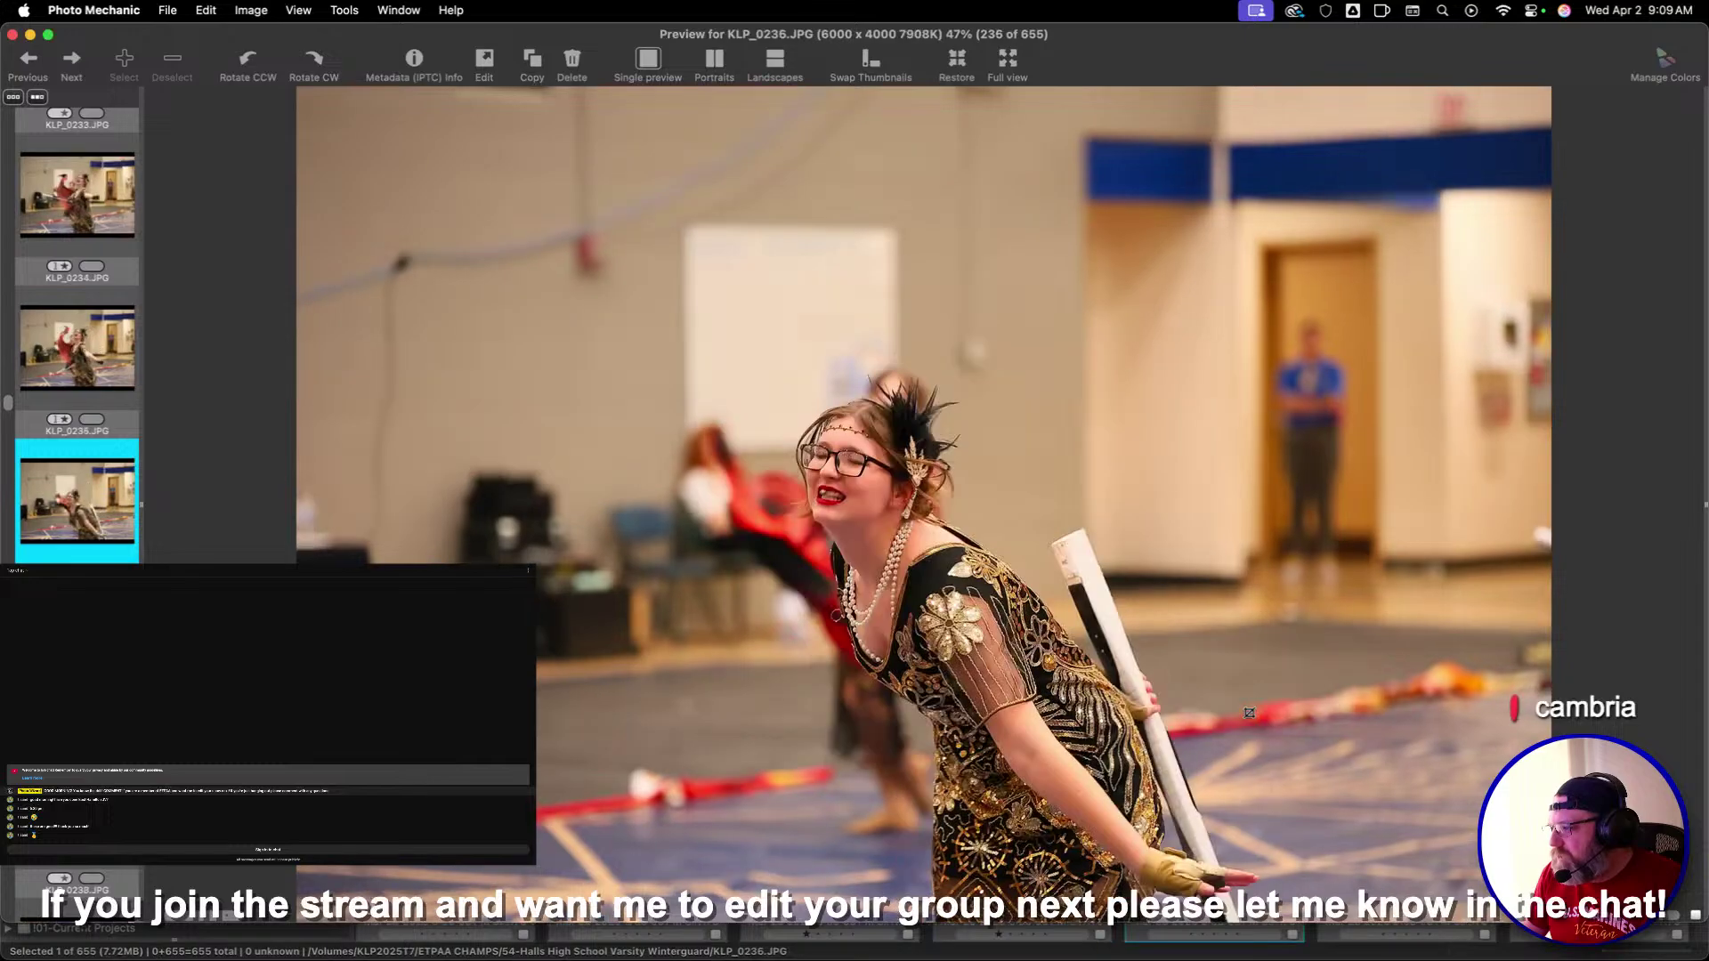
key("Right")
key("Right")
key("Right")
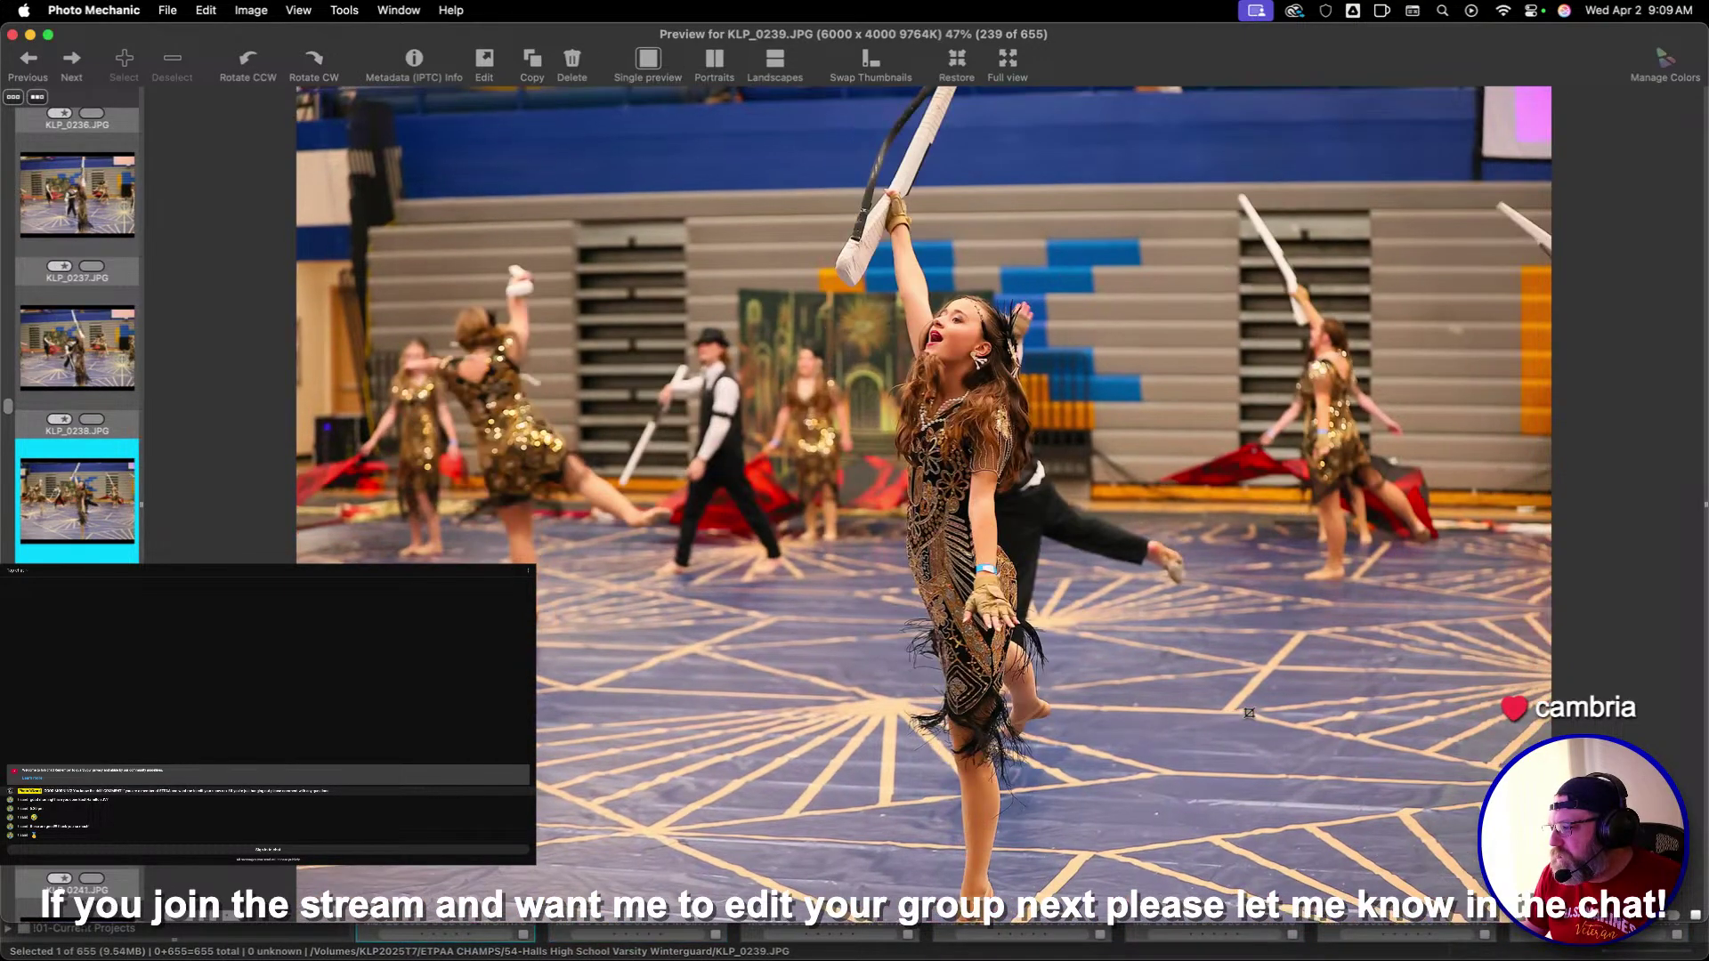
Review the frames from KLP_0240 to KLP_0246, checking the long-haired performer's extended and raised rifle poses
key("Right")
key("Right")
key("Right")
key("Right")
key("Right")
key("Right")
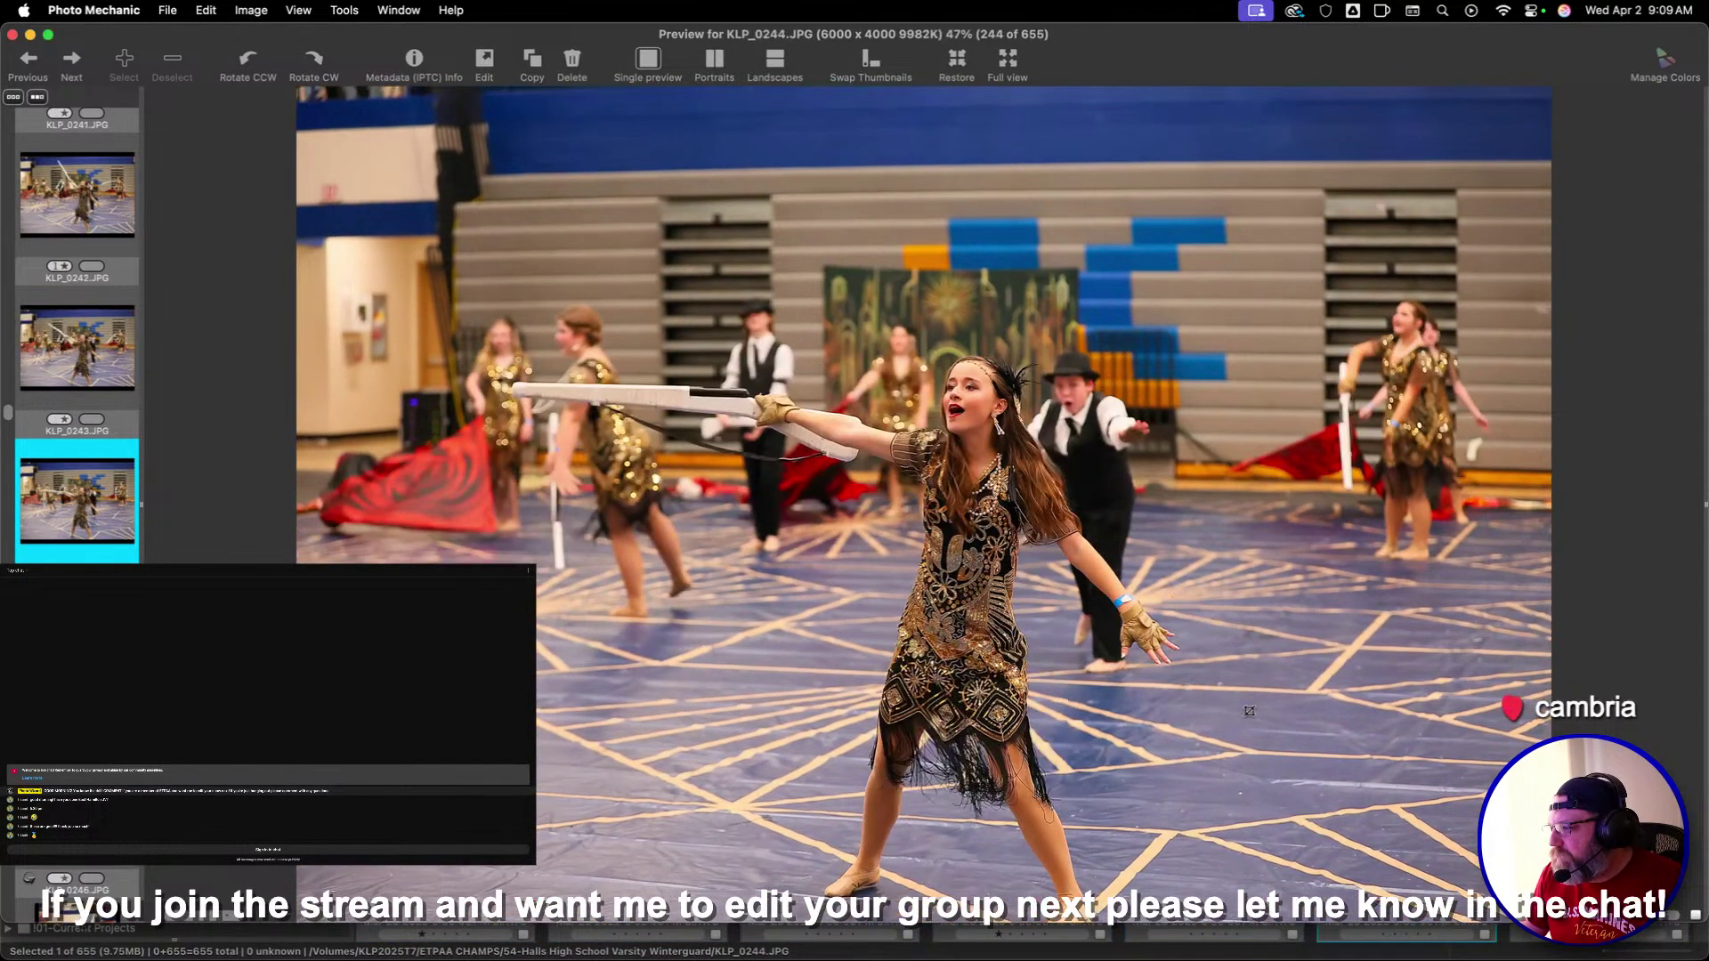
key("Right")
key("Right")
key("Right")
key("Right")
key("Right")
key("Right")
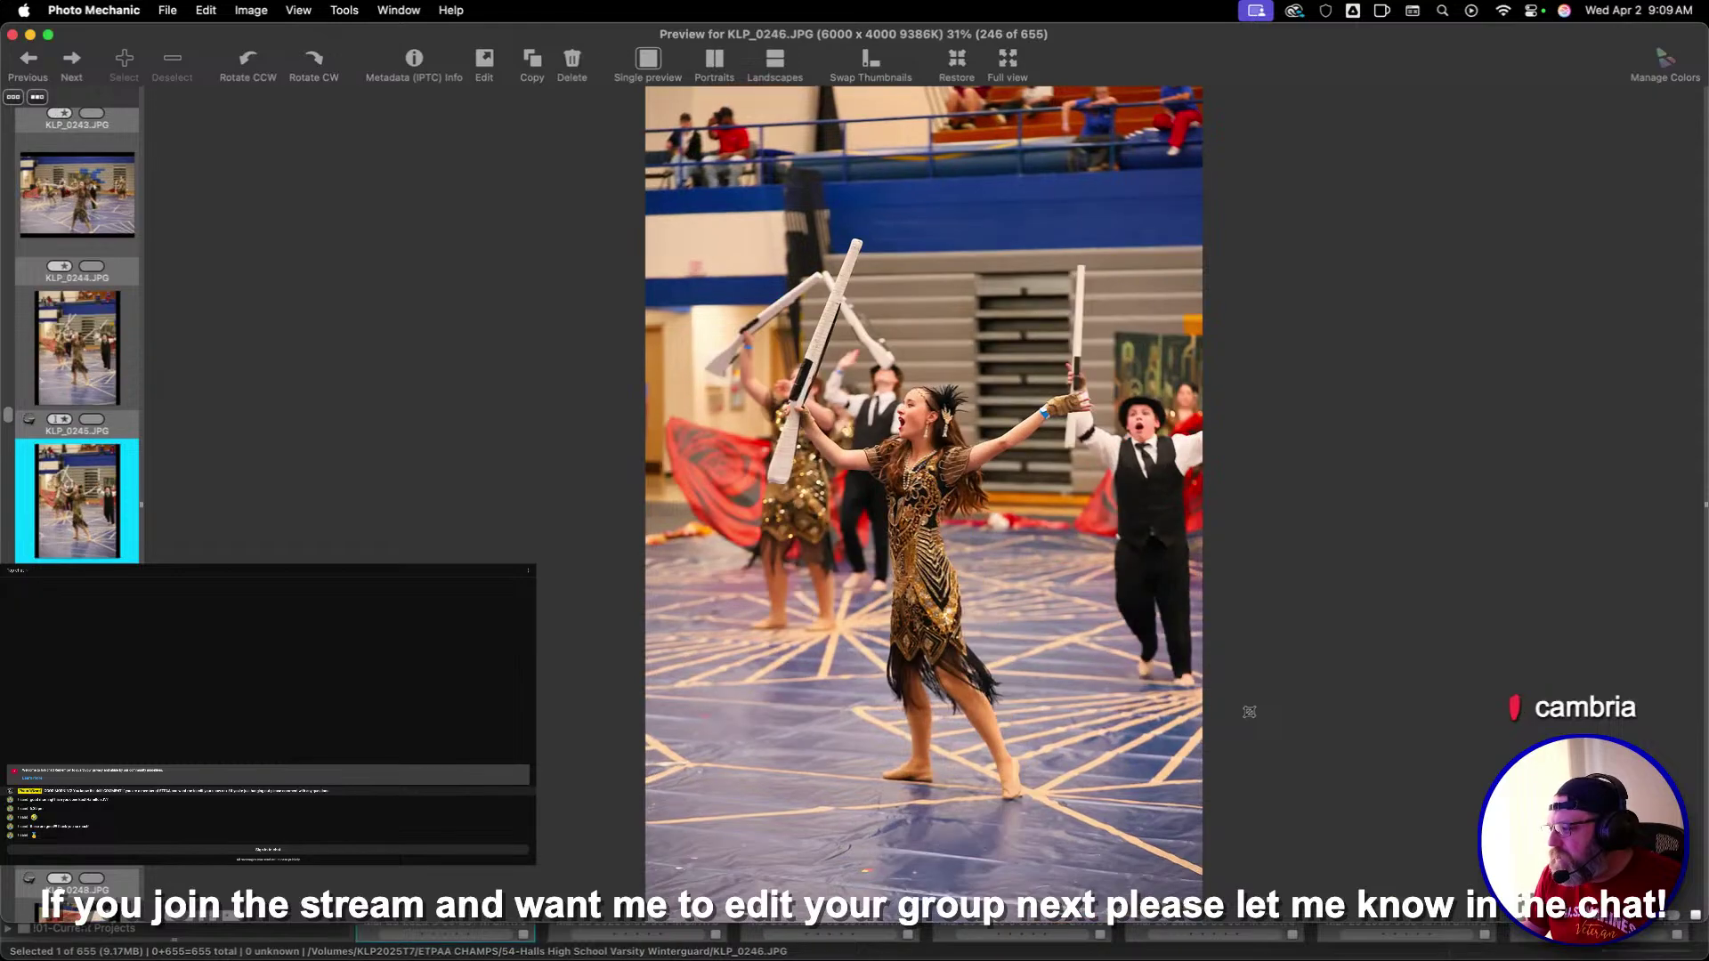
Continue to KLP_0253, crop it in portrait around the performer raising the rose flag, and mark it with 1
key("Right")
key("Right")
key("Right")
key("Right")
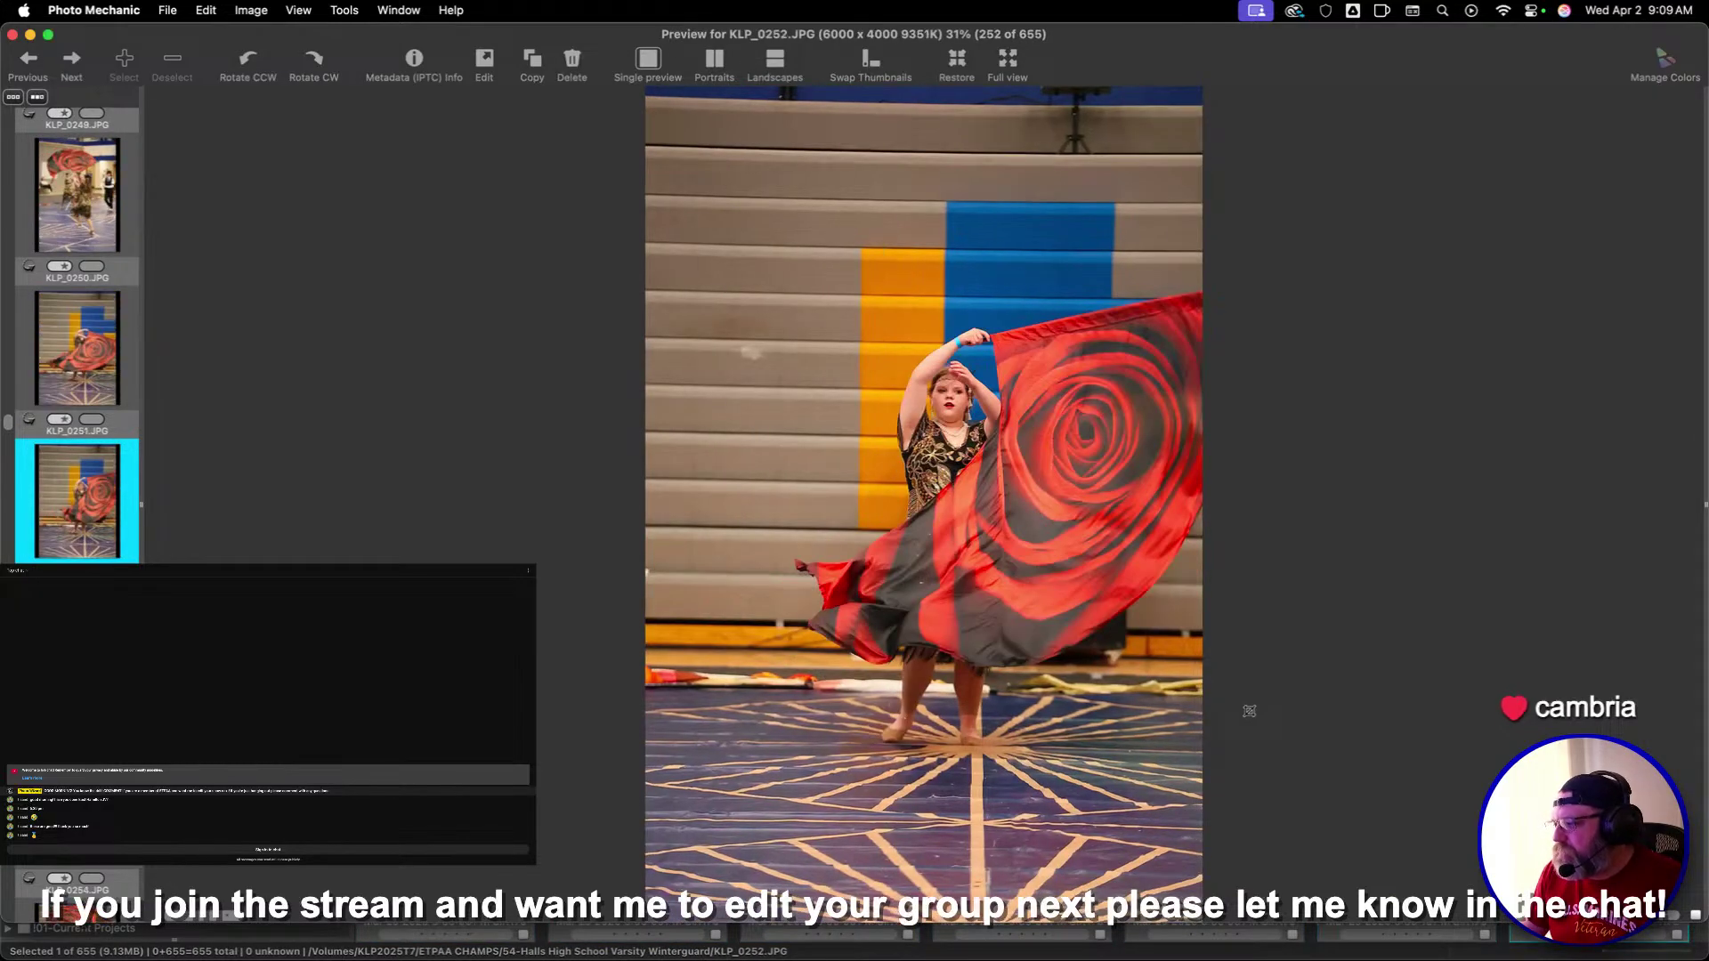
key("Left")
key("Left")
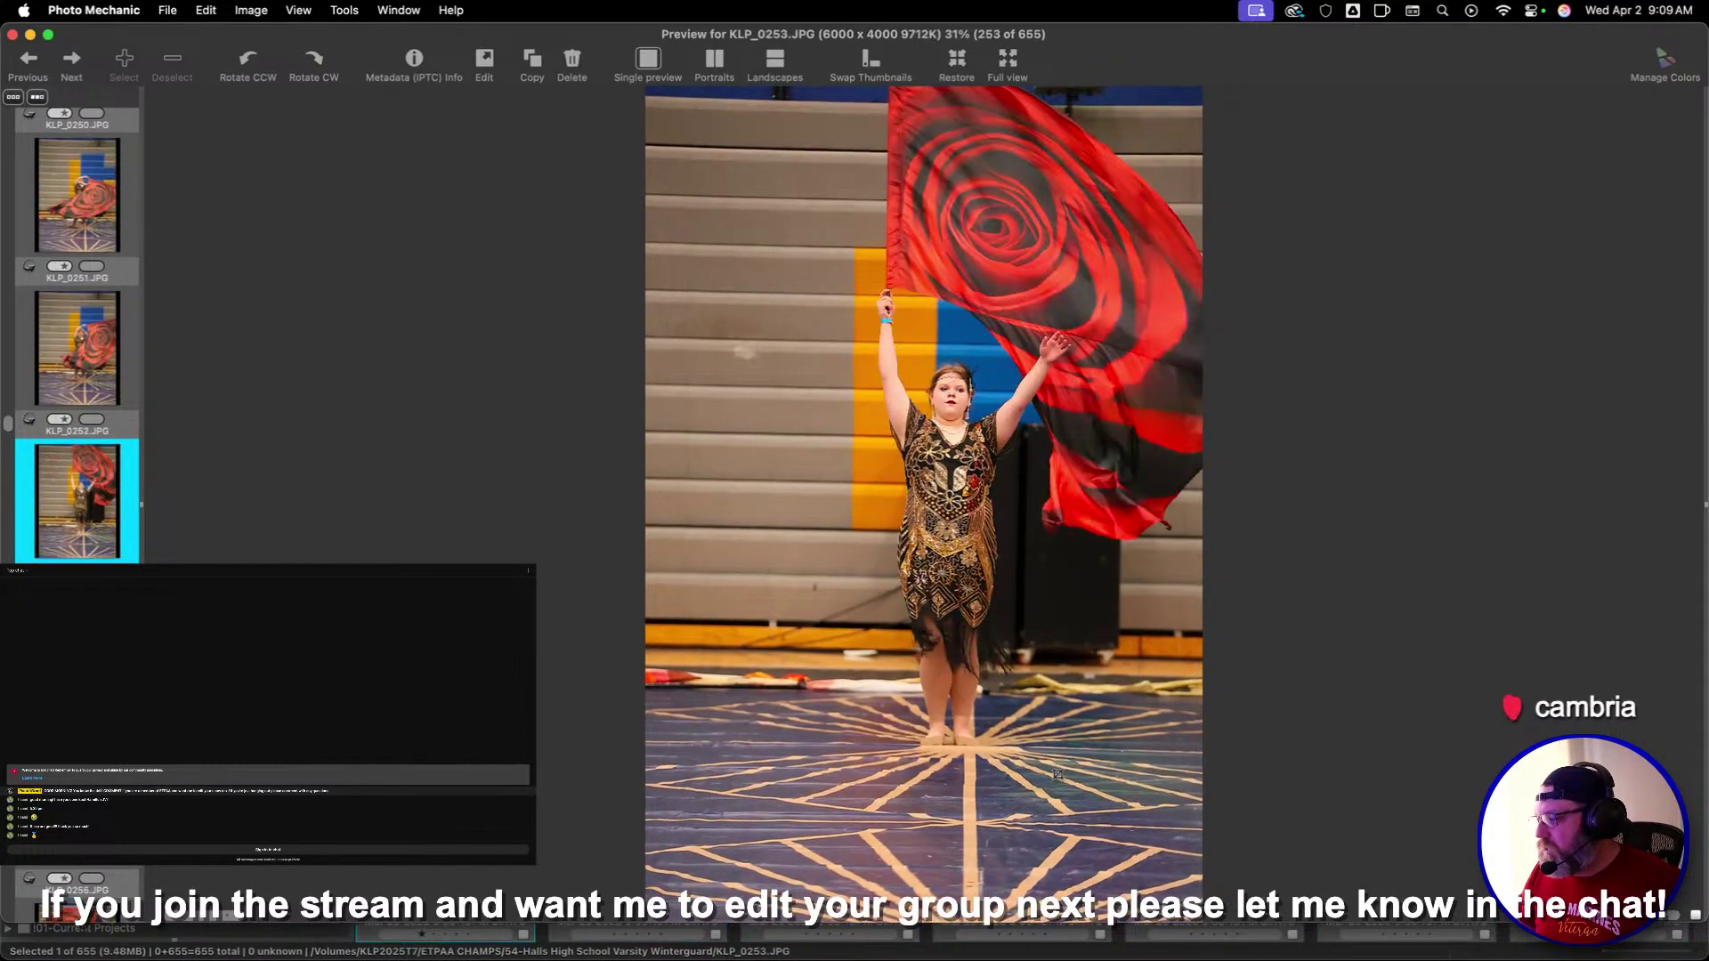
left_click_drag(781, 793, 1203, 153)
left_click_drag(1203, 463, 1126, 471)
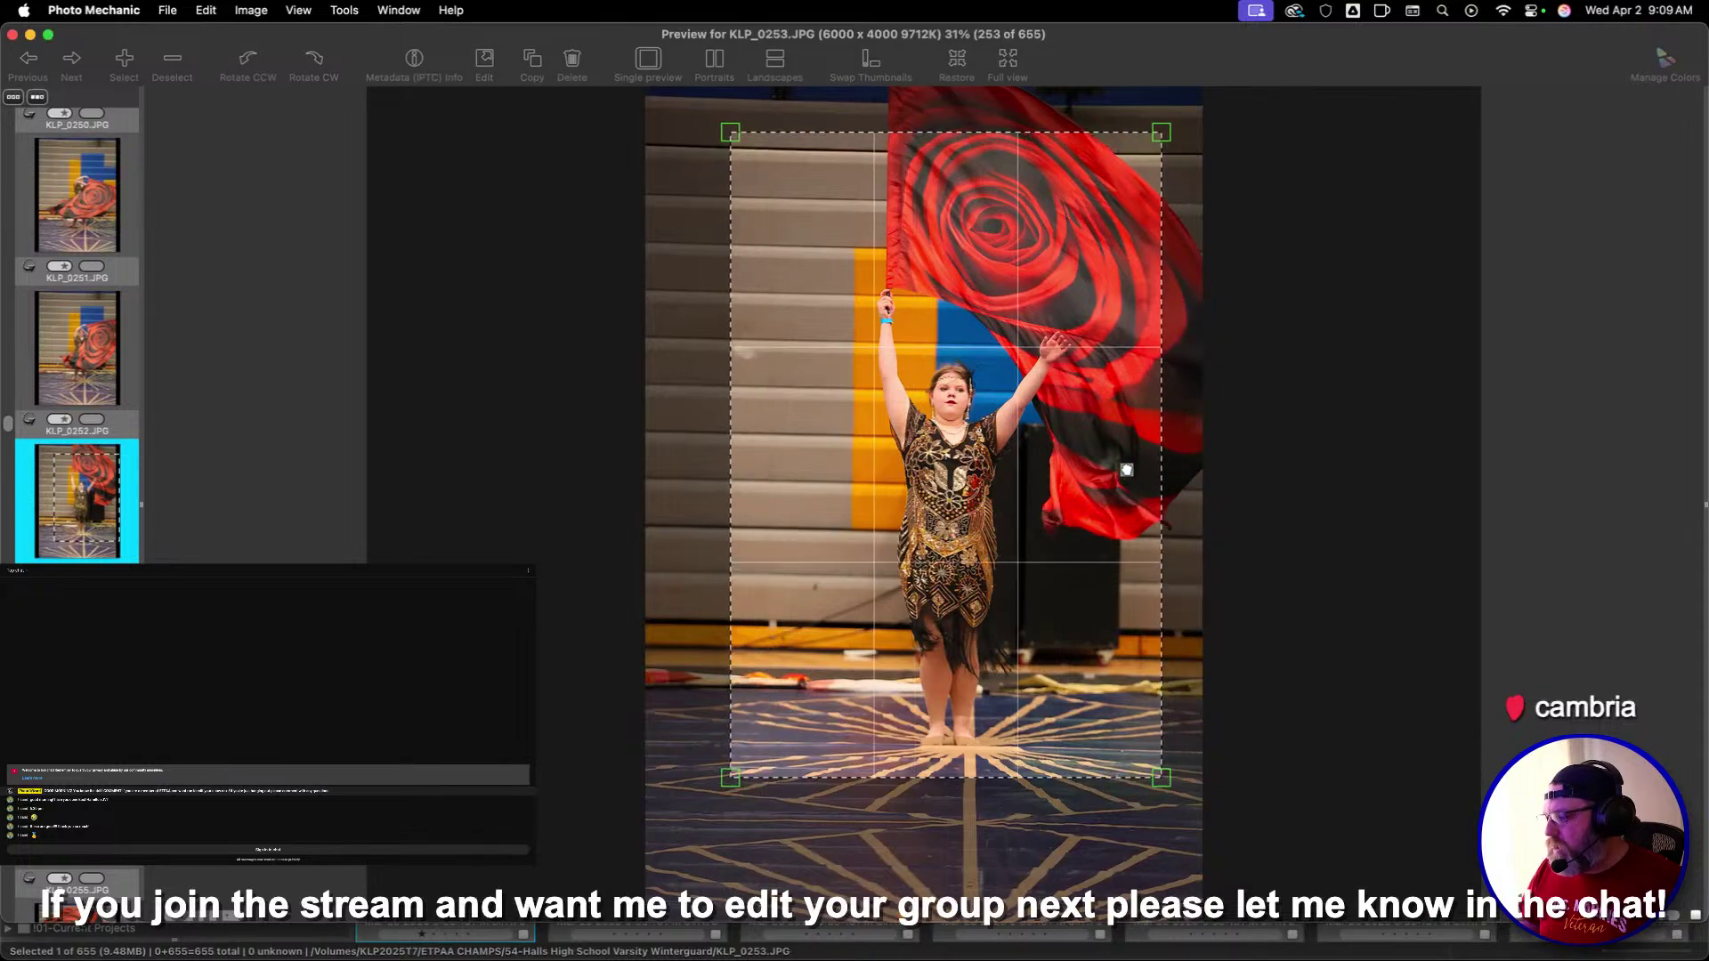
key("1")
Crop KLP_0255 and KLP_0256 in portrait around the performer sweeping the rose flag overhead, and mark both with 1
key("Right")
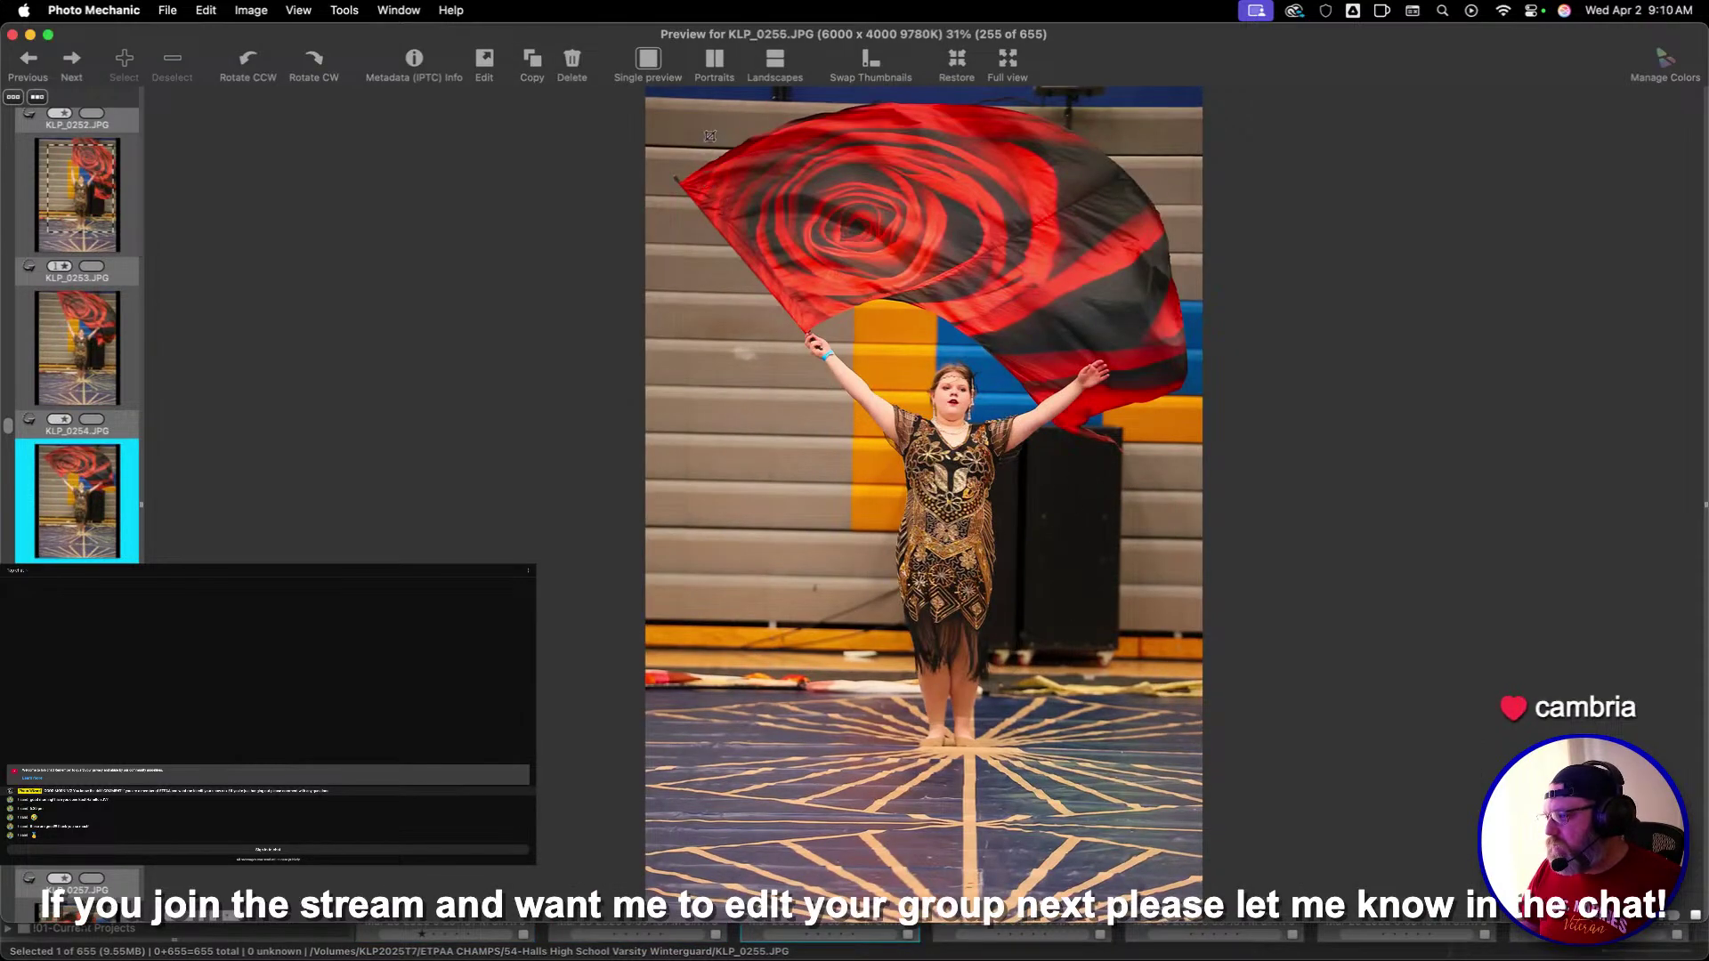
left_click_drag(710, 135, 1145, 743)
key("1")
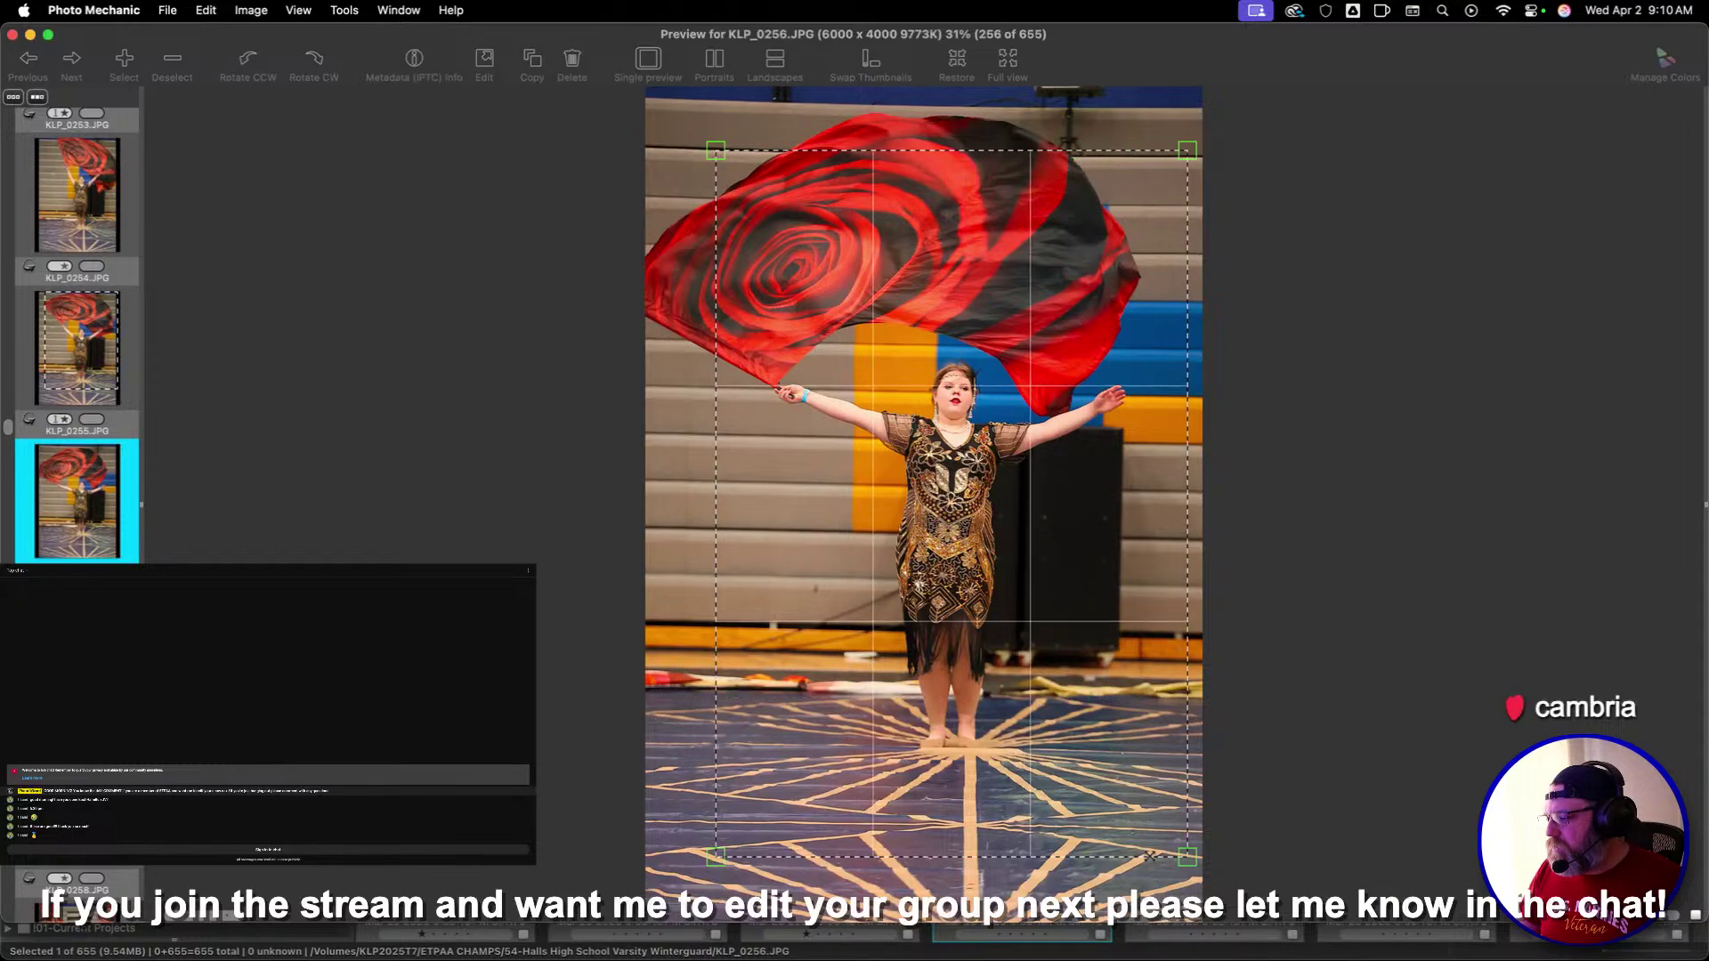
key("1")
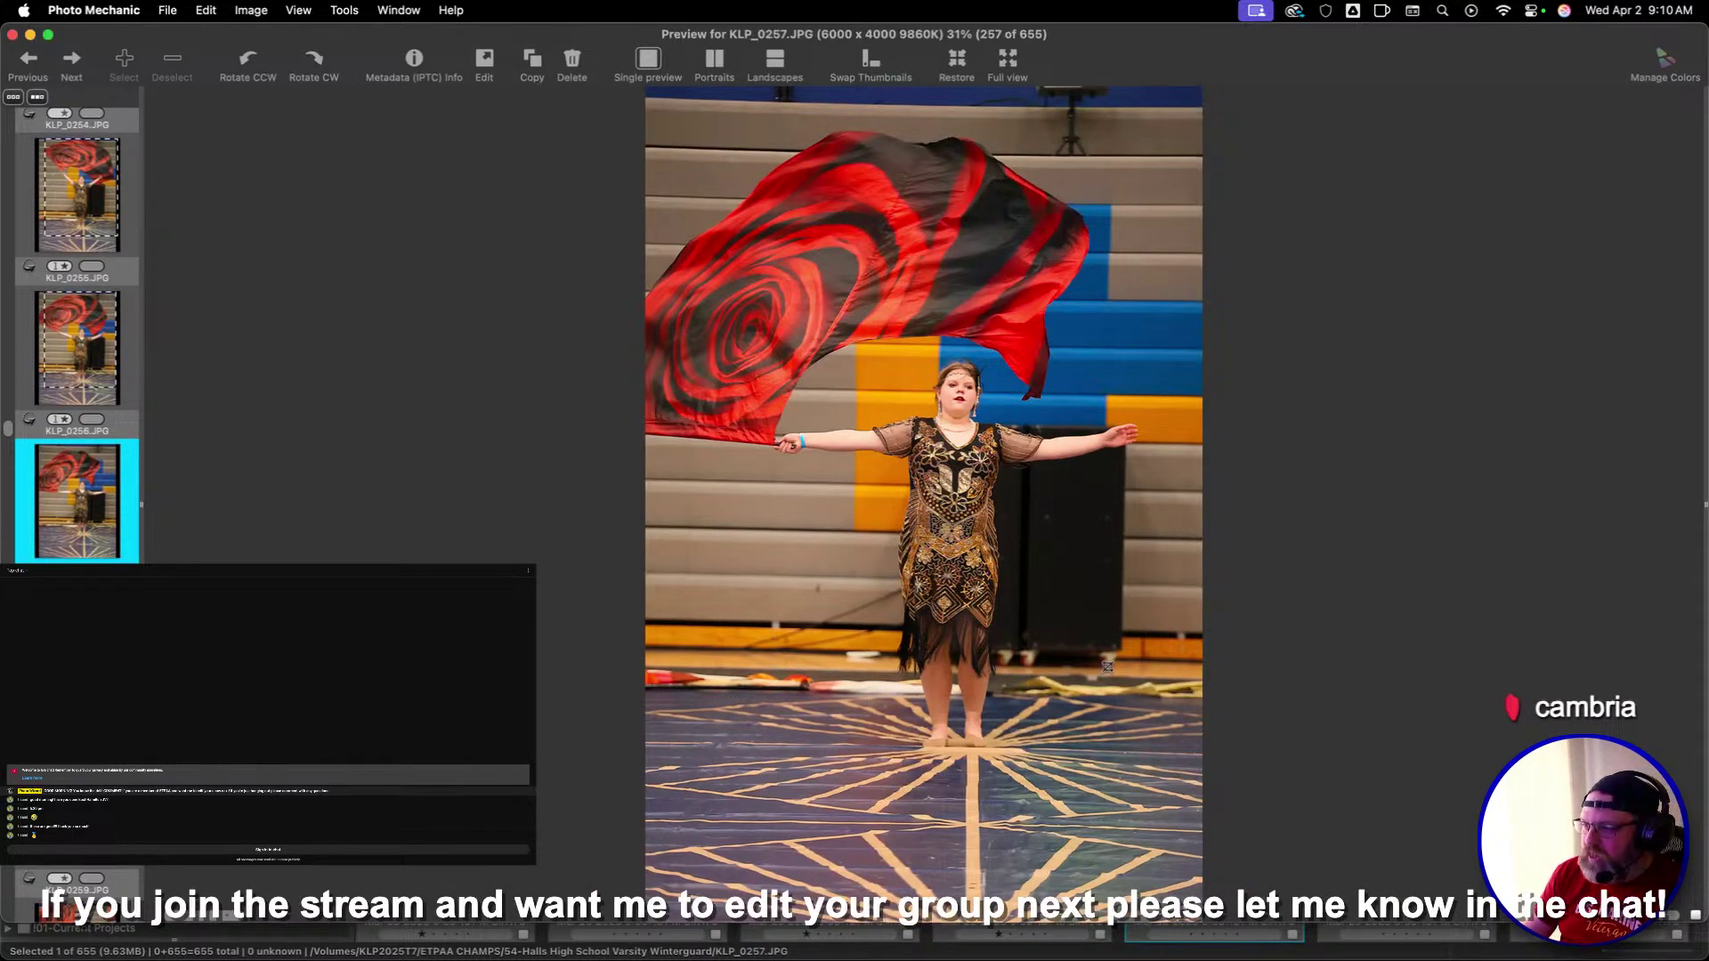
Crop KLP_0258 in portrait around the performer with outstretched arms and the trailing rose flag, and mark it with 1
key("Right")
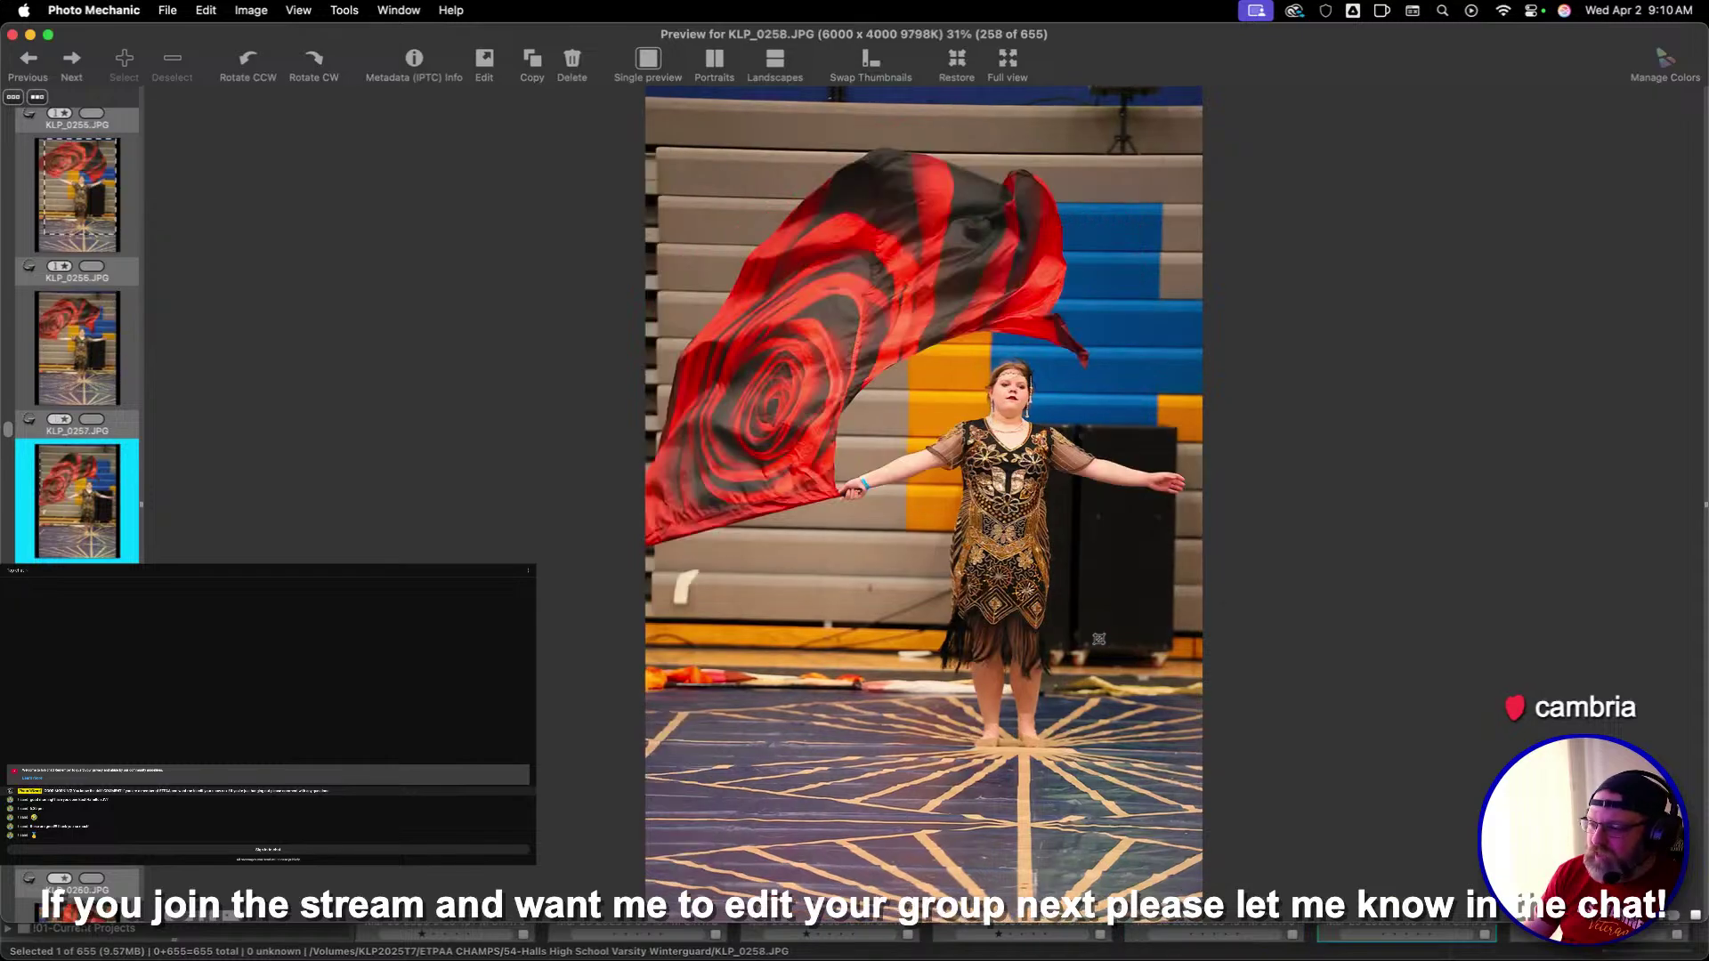
left_click_drag(774, 140, 1202, 782)
key("1")
Crop KLP_0260 and KLP_0261 in portrait around the flag performer with her arms raised, and mark both with 1
key("Right")
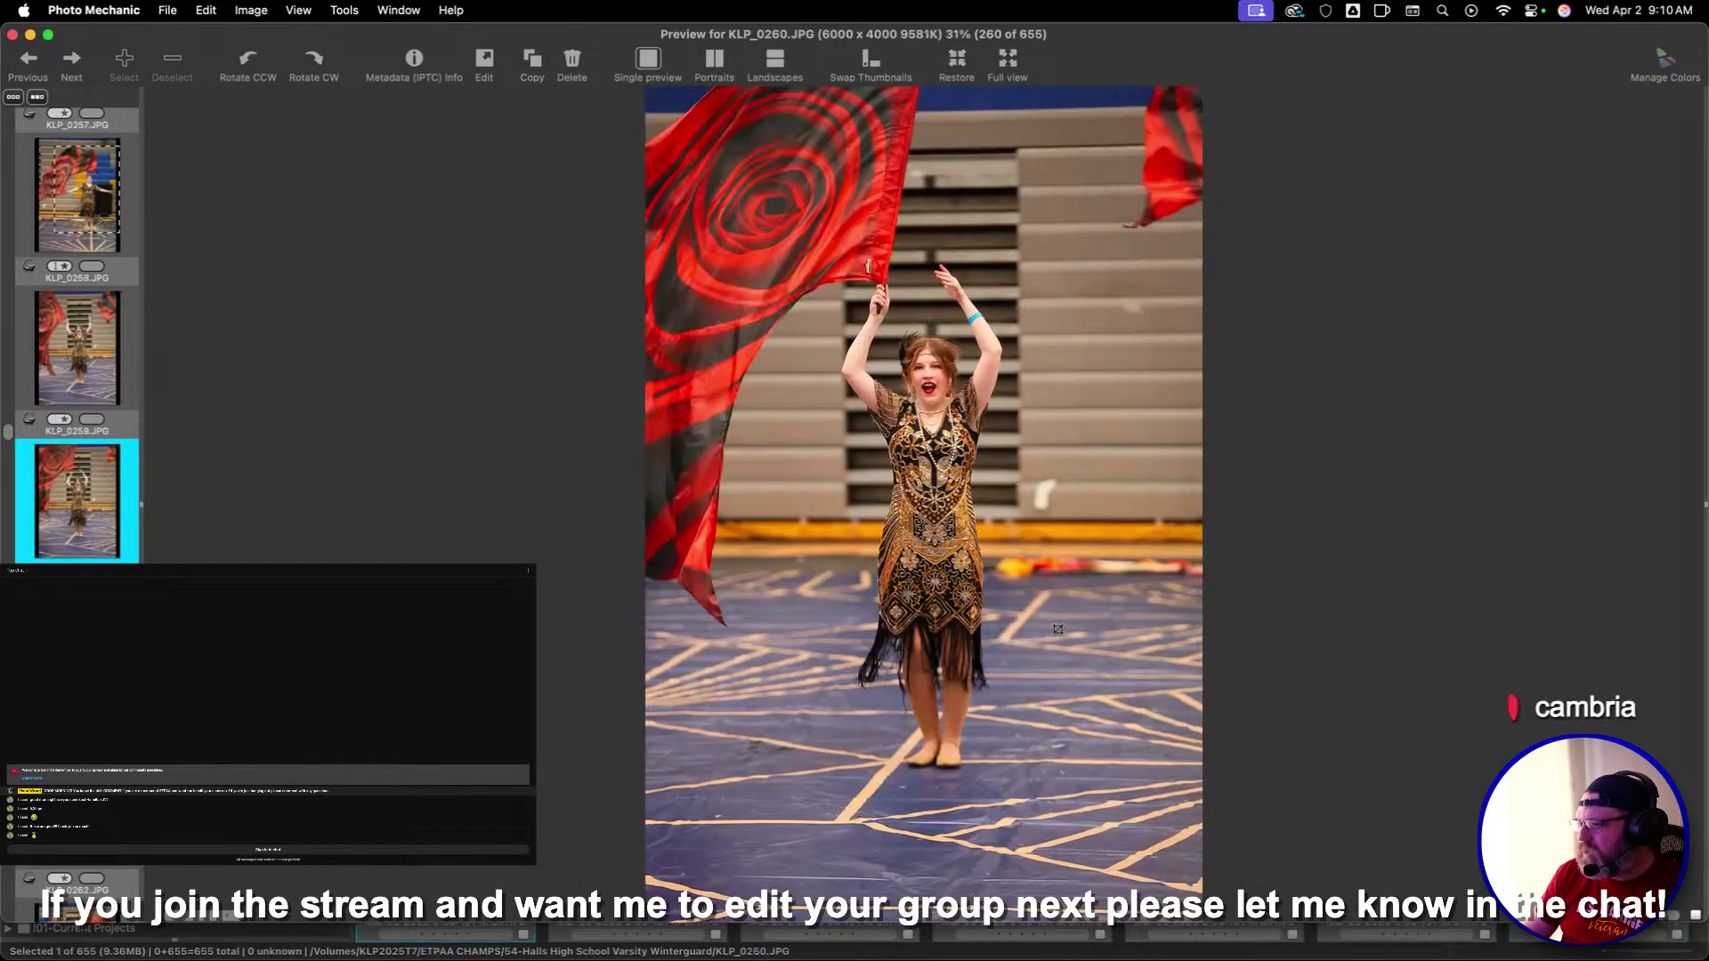
left_click_drag(673, 150, 1103, 781)
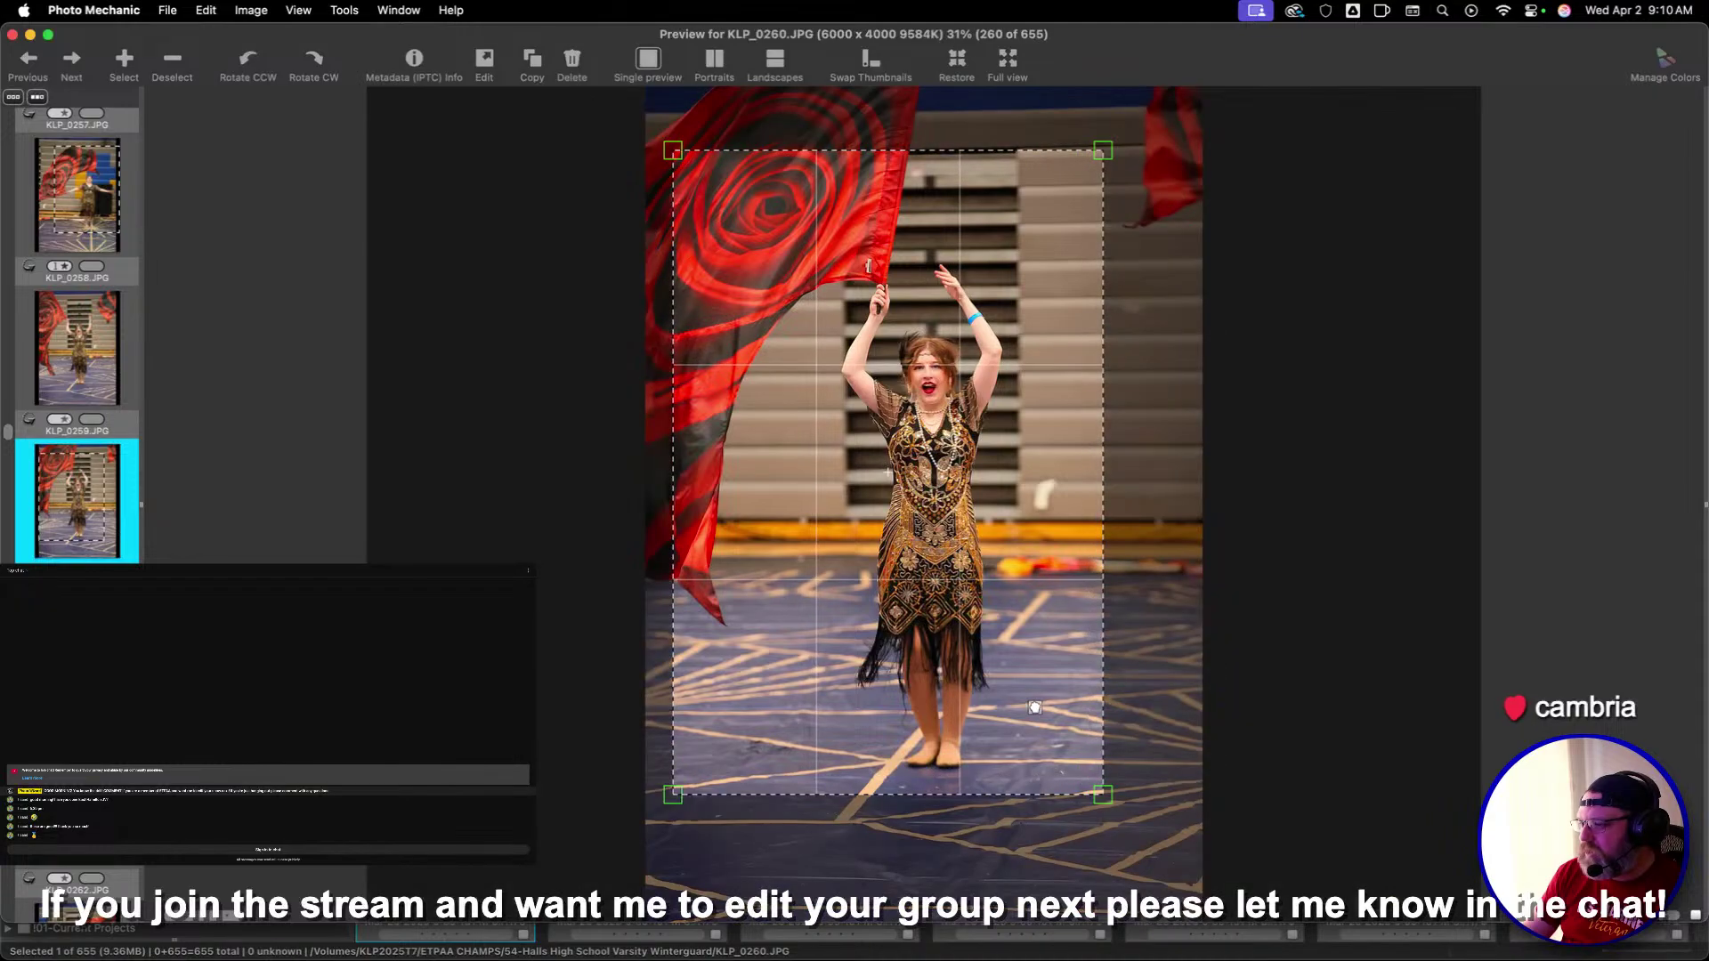
left_click_drag(1046, 695, 1064, 698)
key("1")
key("Right")
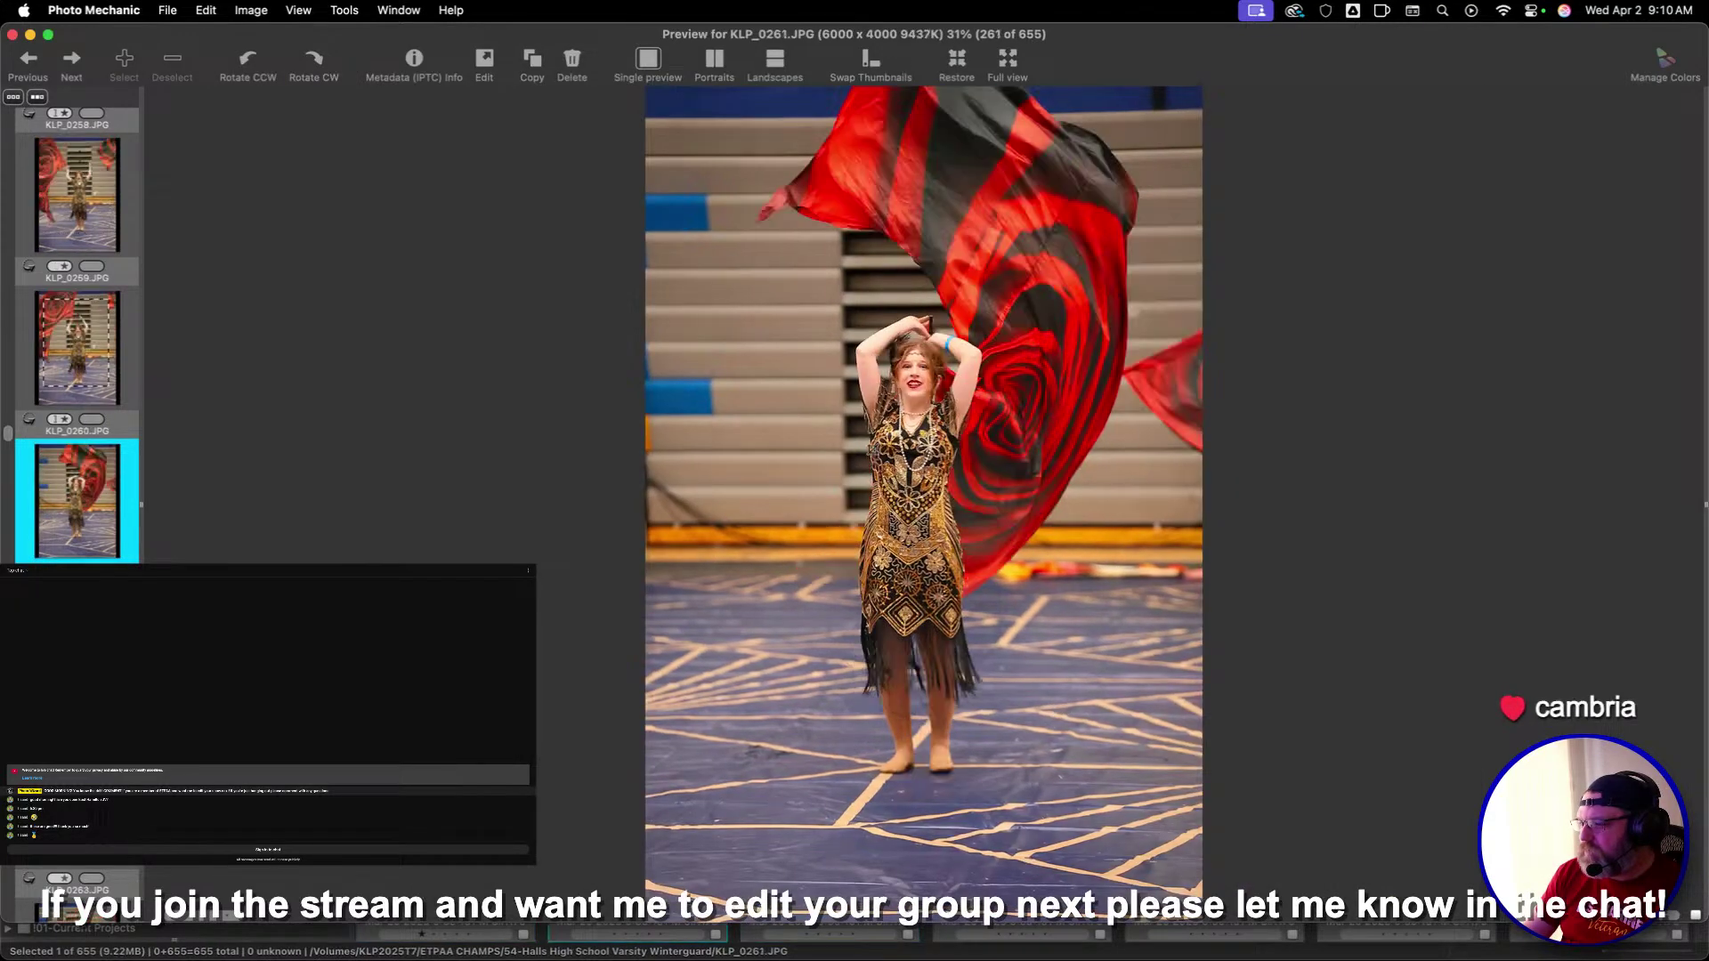
left_click_drag(688, 147, 1129, 791)
key("1")
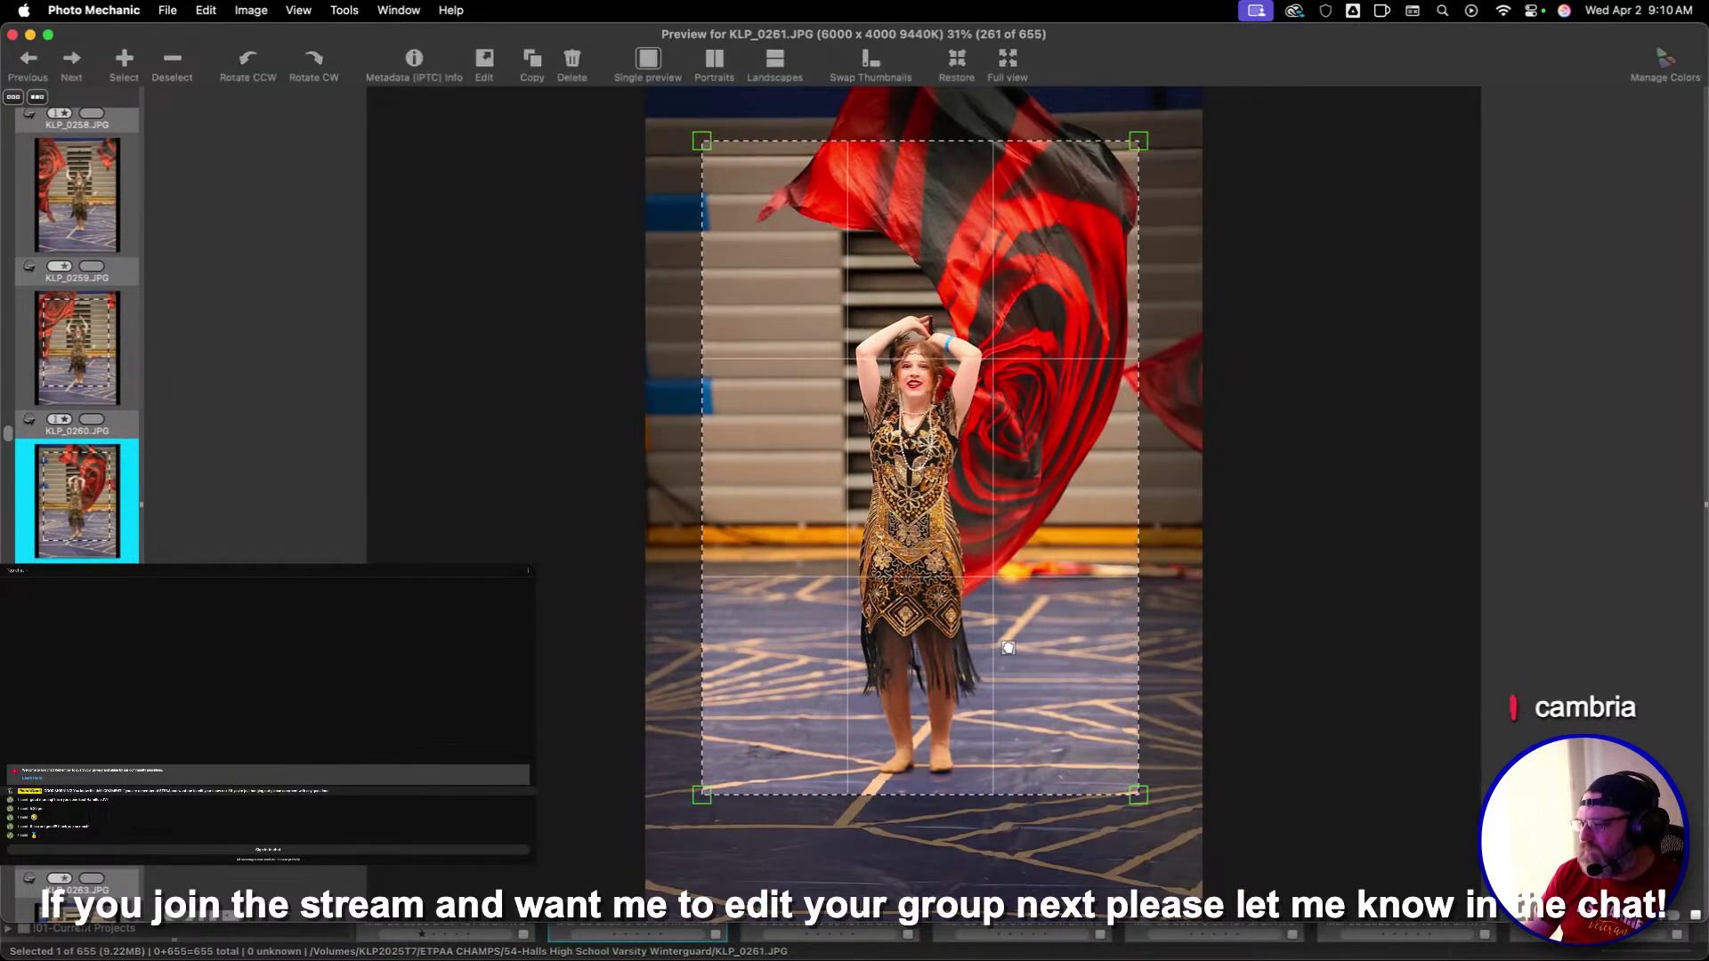
Crop KLP_0263 and KLP_0264 in portrait around the performer with raised arms and the rose flag, and mark both with 1
key("Right")
key("Right")
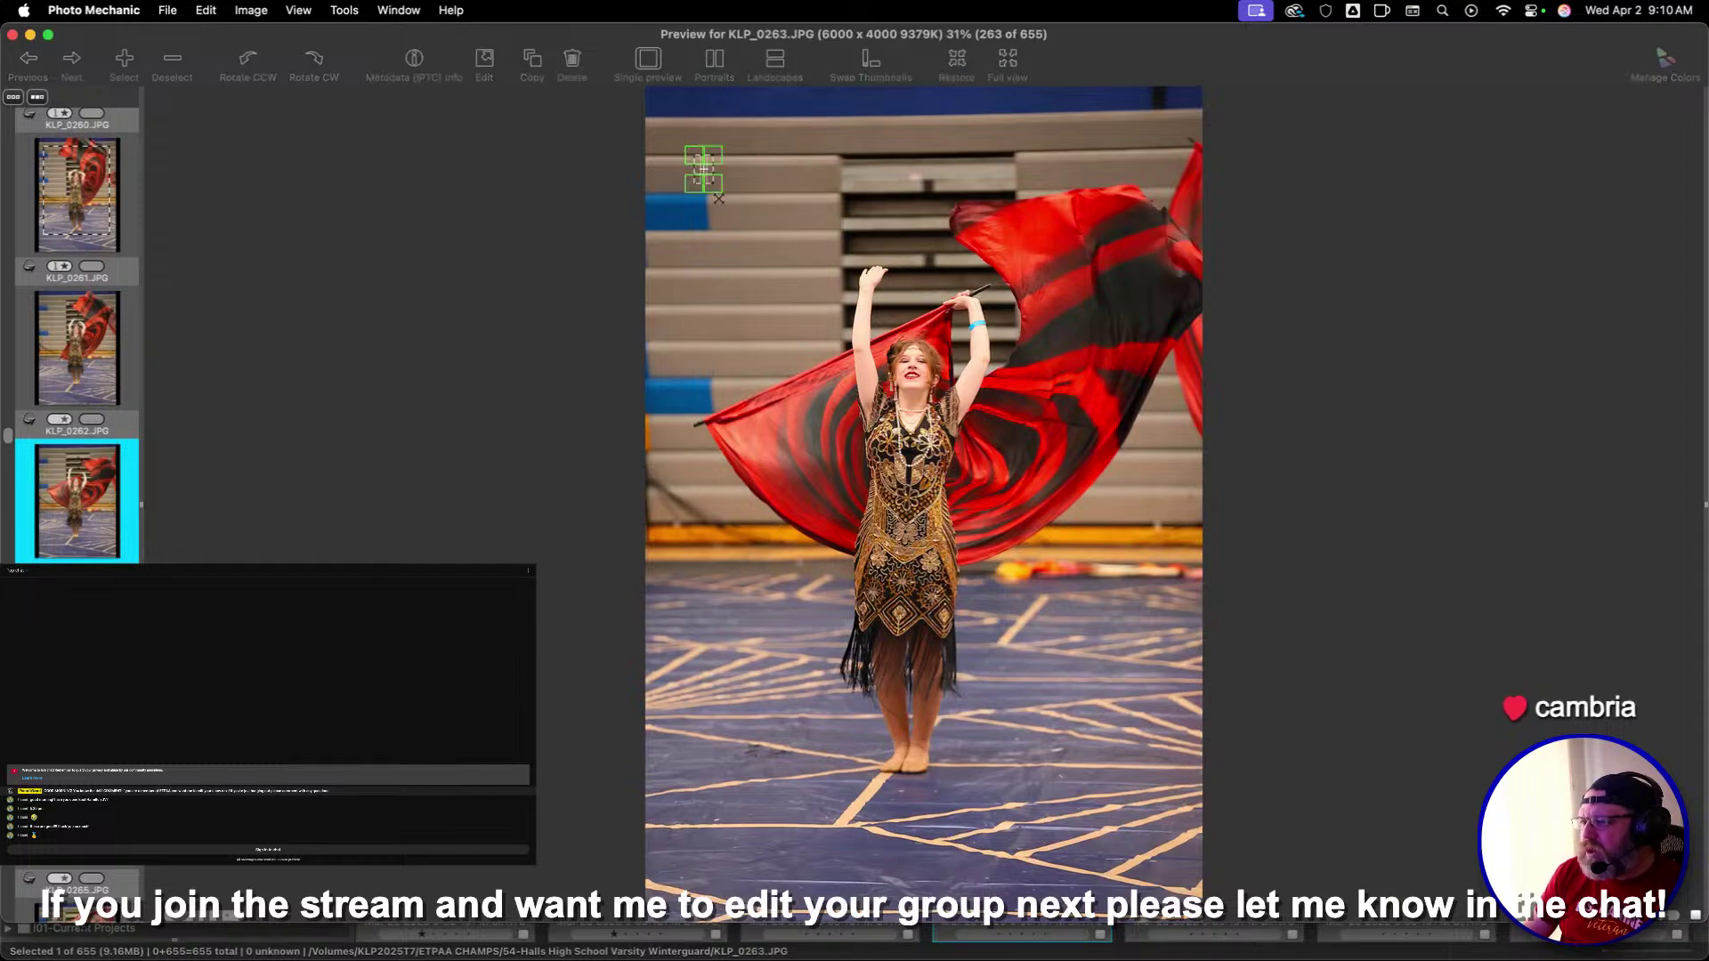
left_click_drag(703, 148, 1129, 784)
key("1")
key("Right")
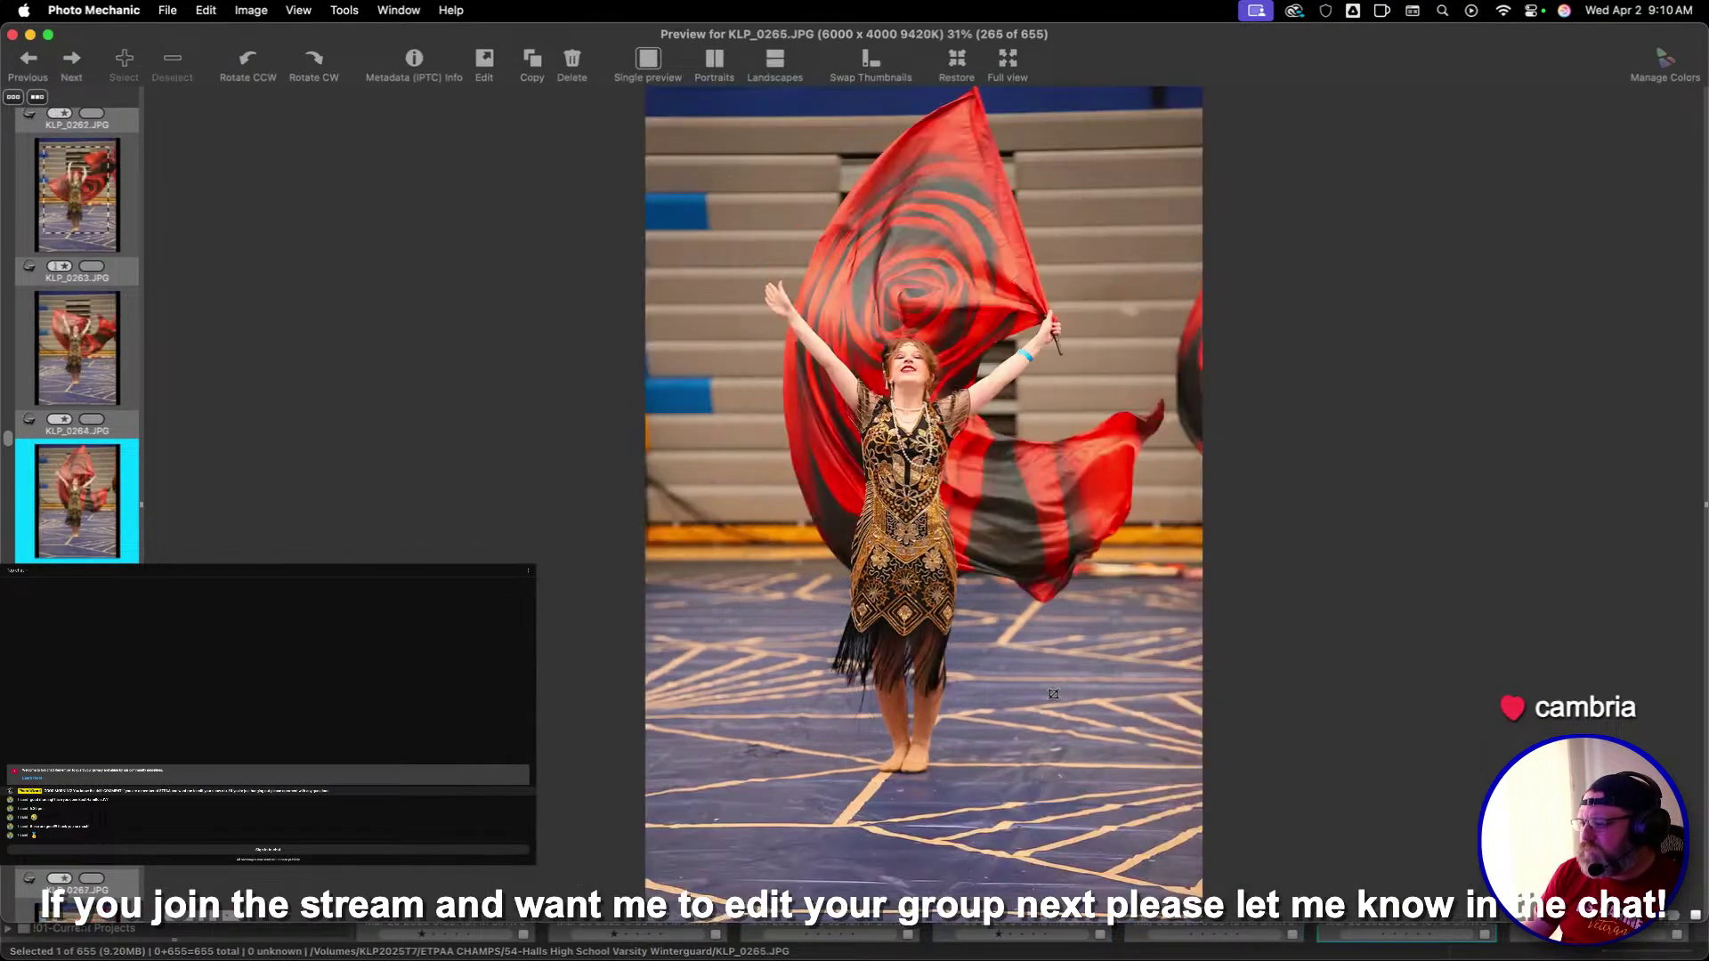
left_click_drag(701, 183, 1129, 820)
key("1")
Crop KLP_0265 and KLP_0266 in portrait around the performer holding the rose flag with arms spread, and mark both with 1
key("Right")
left_click_drag(673, 217, 1122, 796)
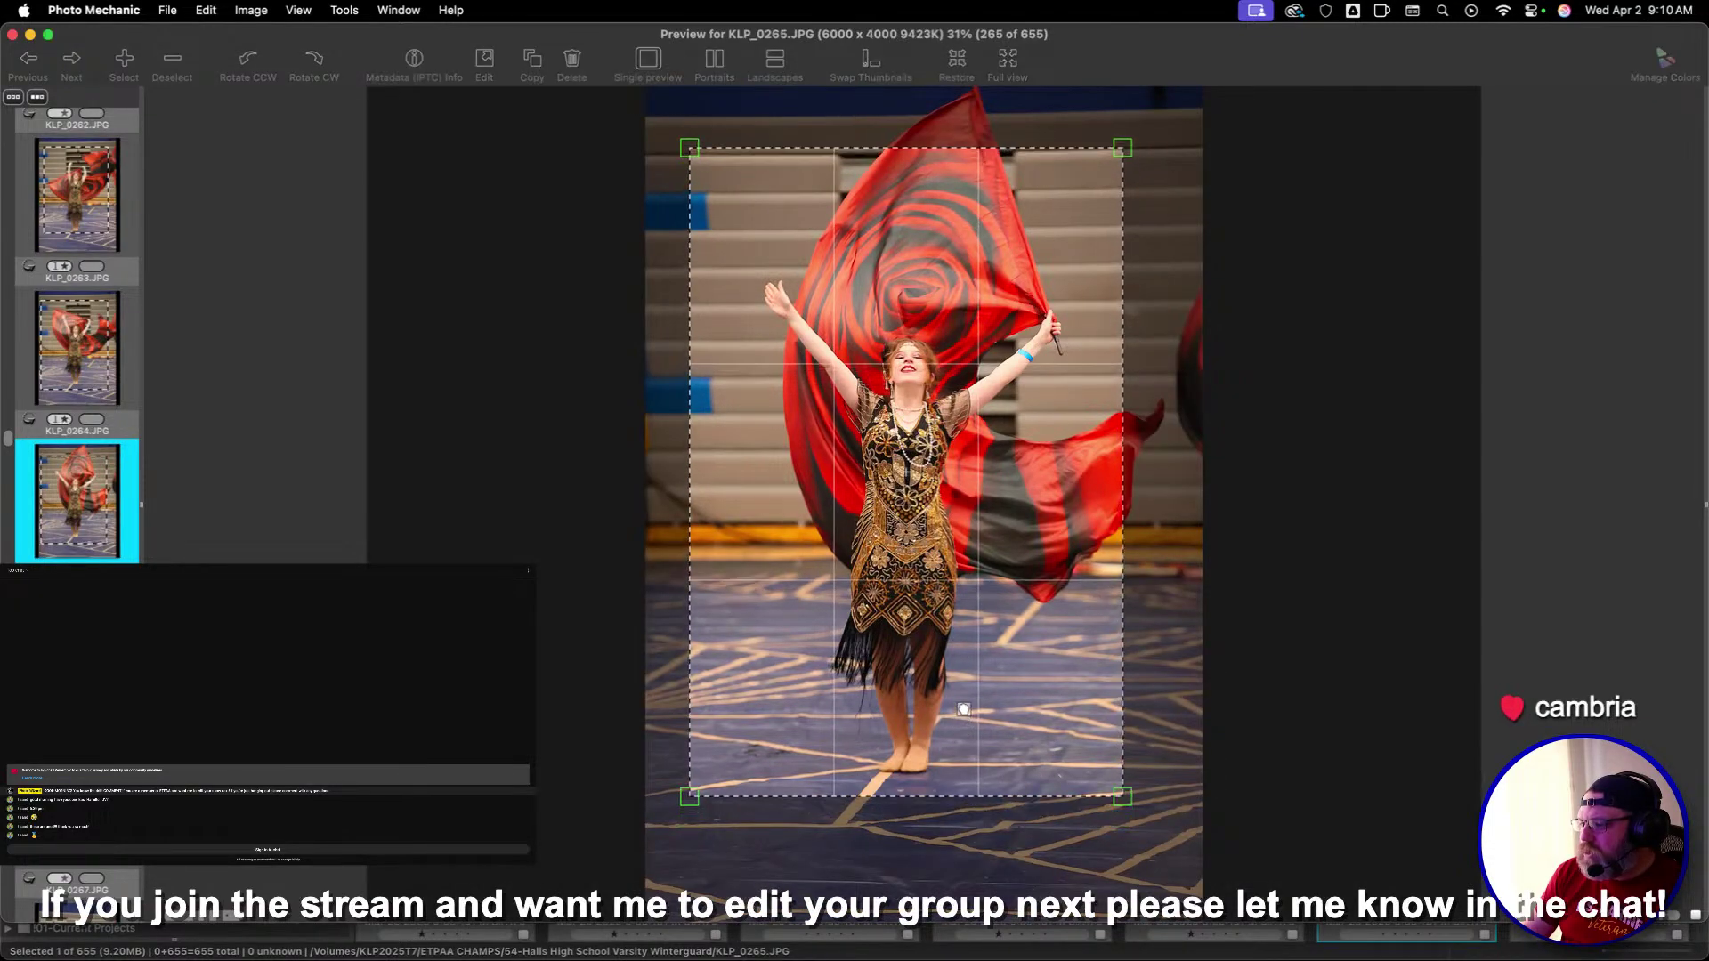
key("1")
key("Right")
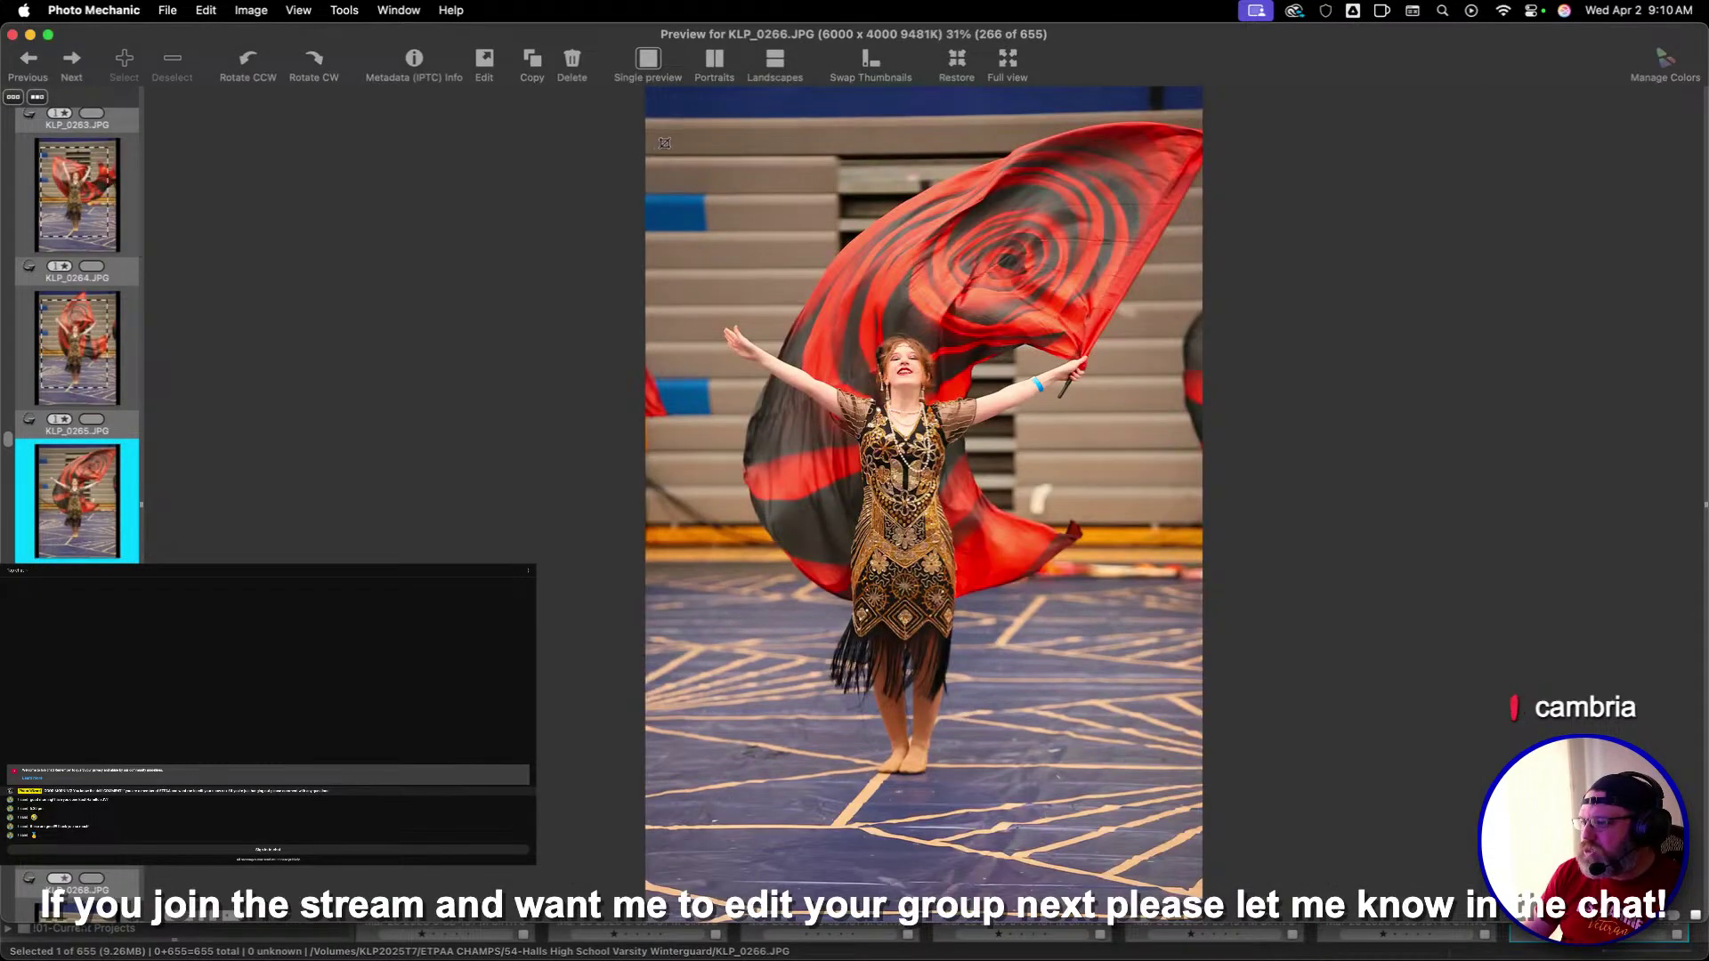
left_click_drag(685, 150, 1123, 807)
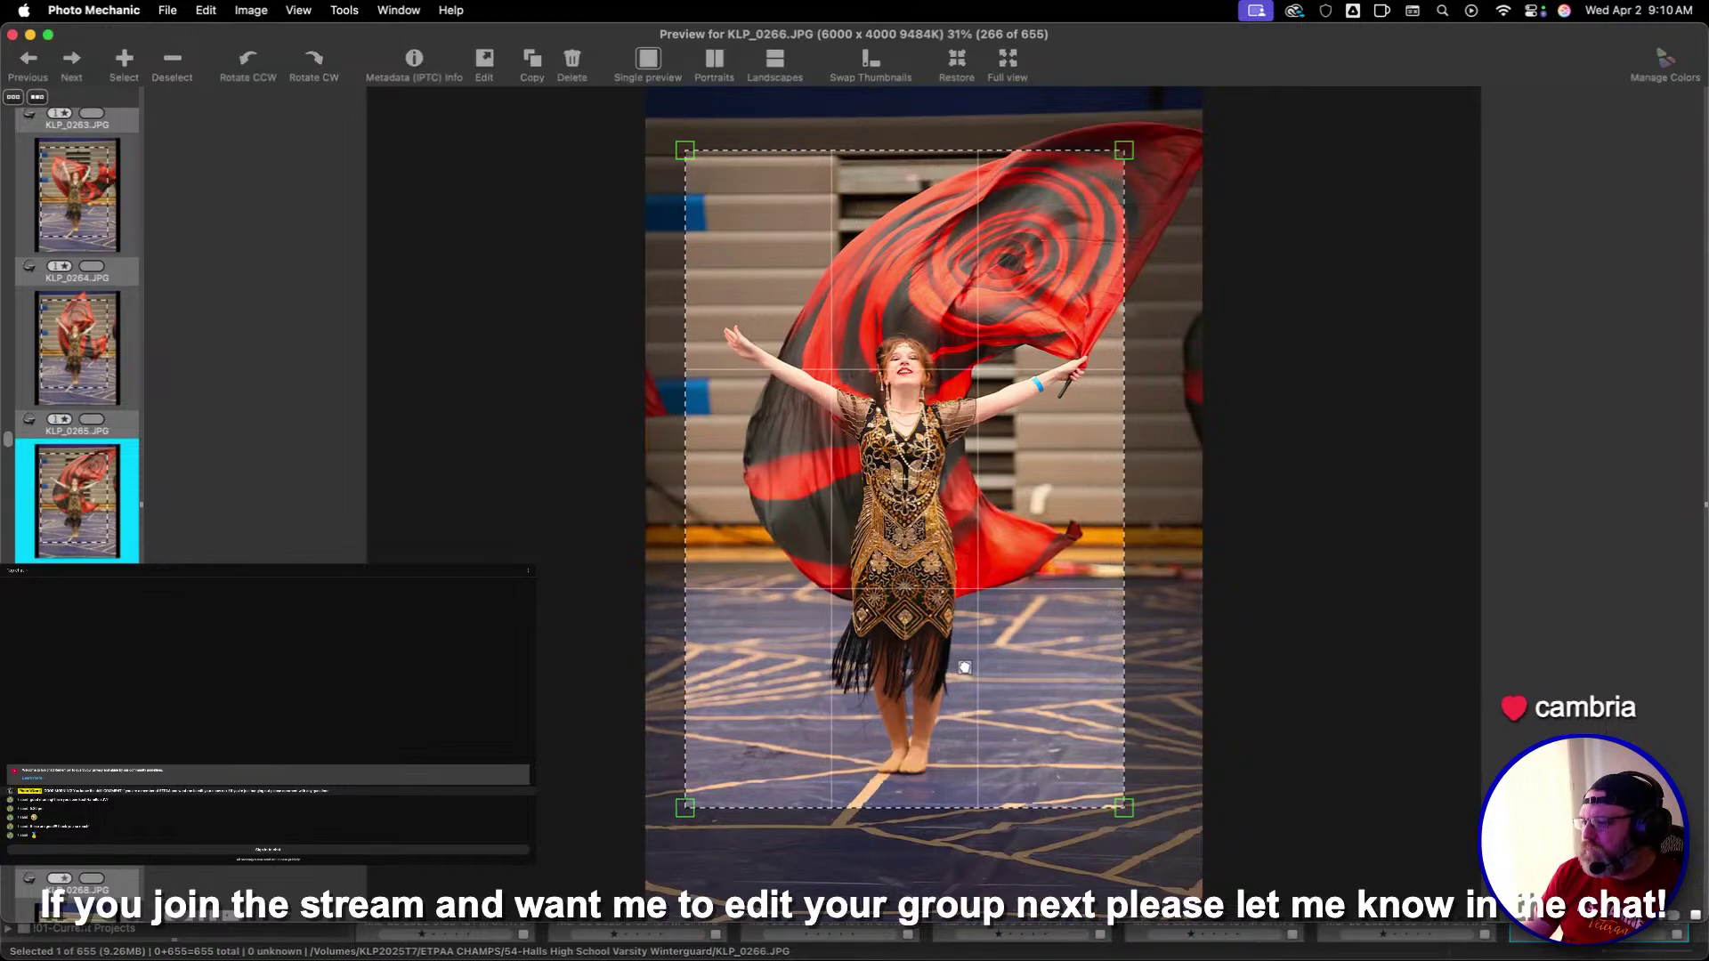
key("1")
Compare KLP_0267 with the photos up to KLP_0269, and mark KLP_0267 with 1
key("Right")
key("Right")
key("Left")
key("1")
key("Right")
key("Right")
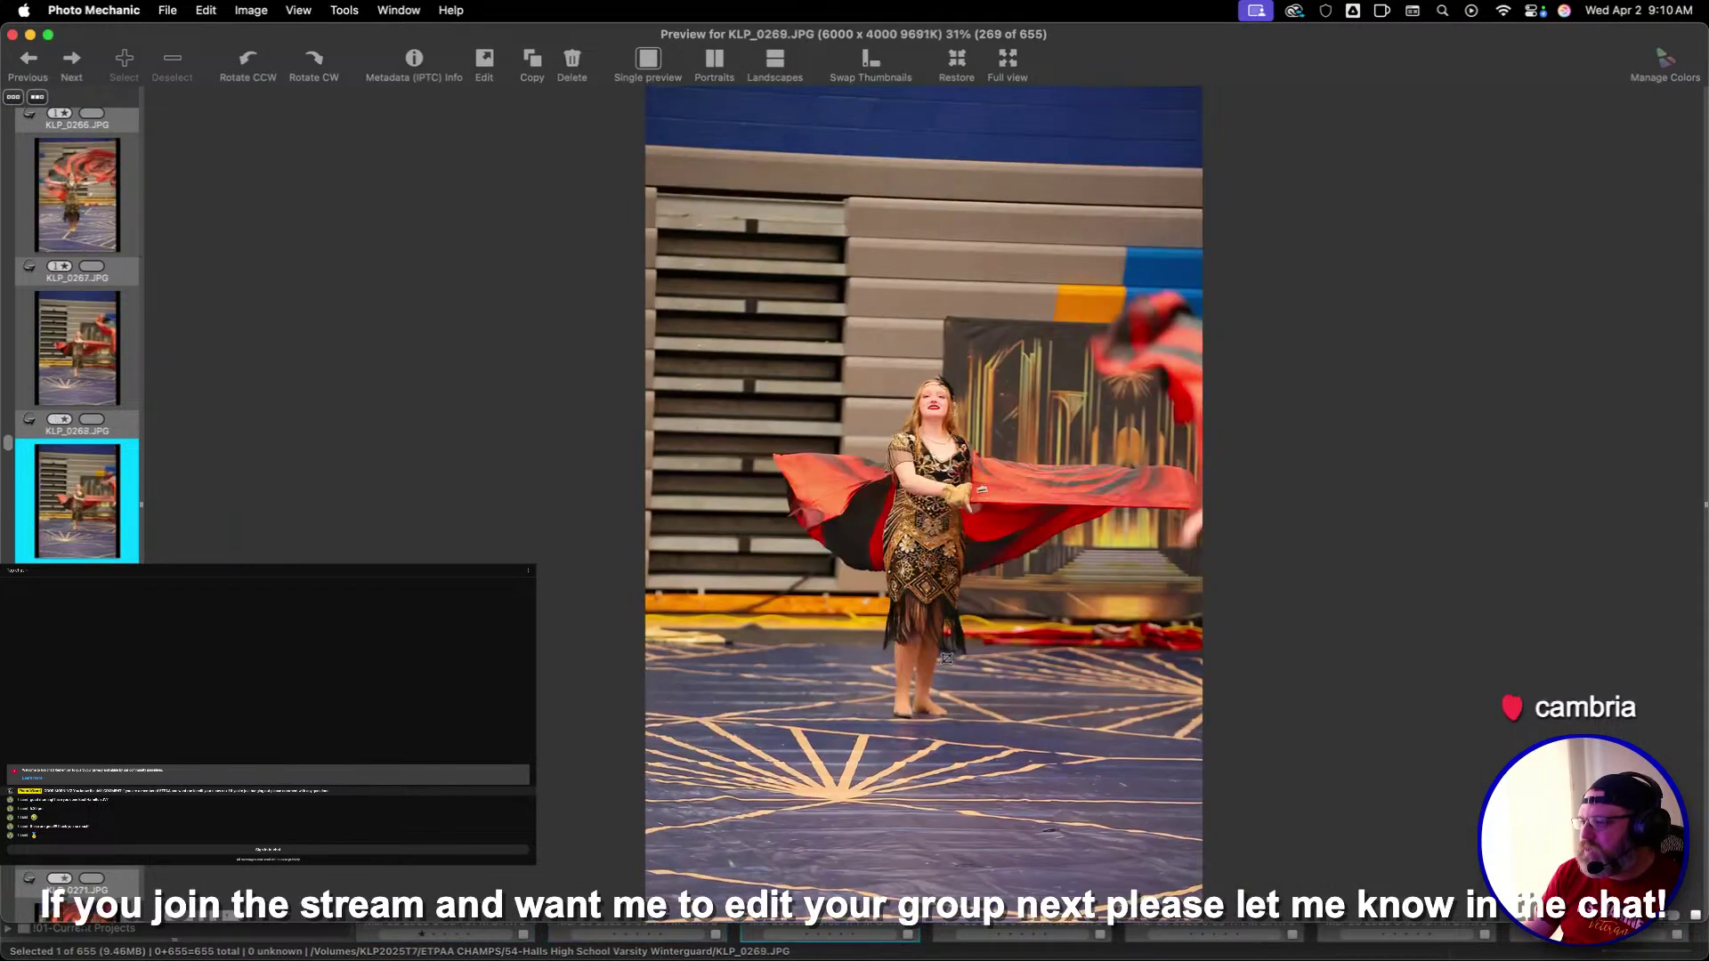
key("Left")
key("Left")
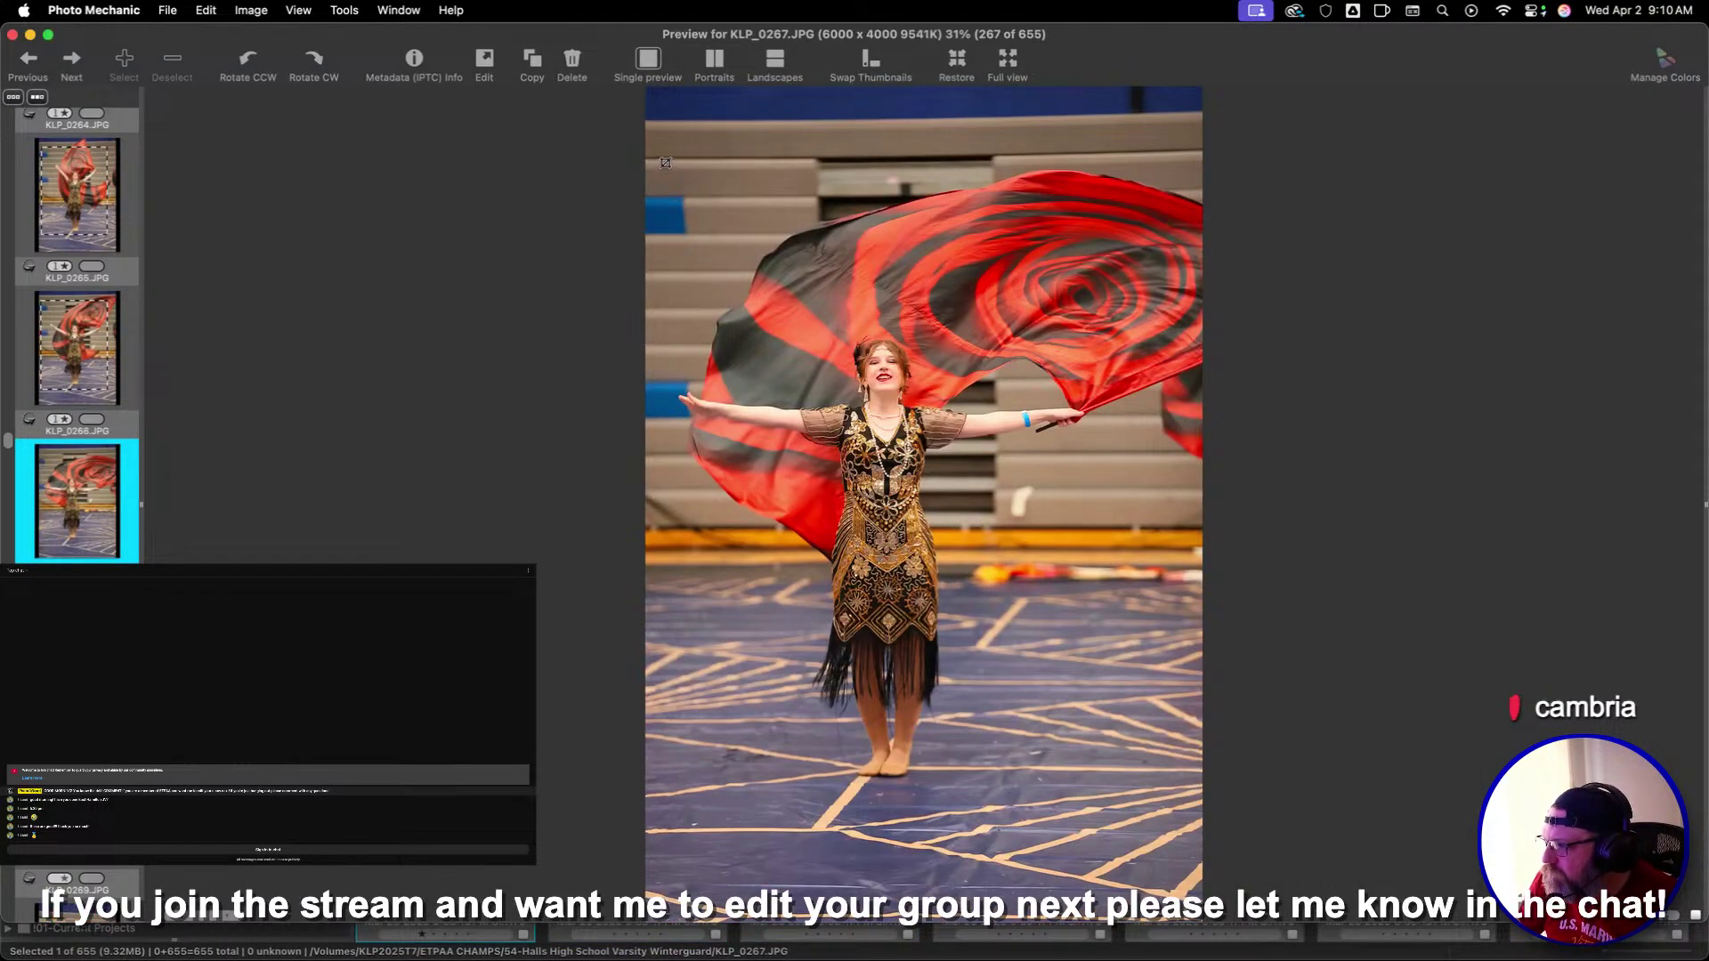
Continue to KLP_0274, crop it in portrait around the lunging flag performer, and mark it with 1
key("Right")
key("Right")
key("Right")
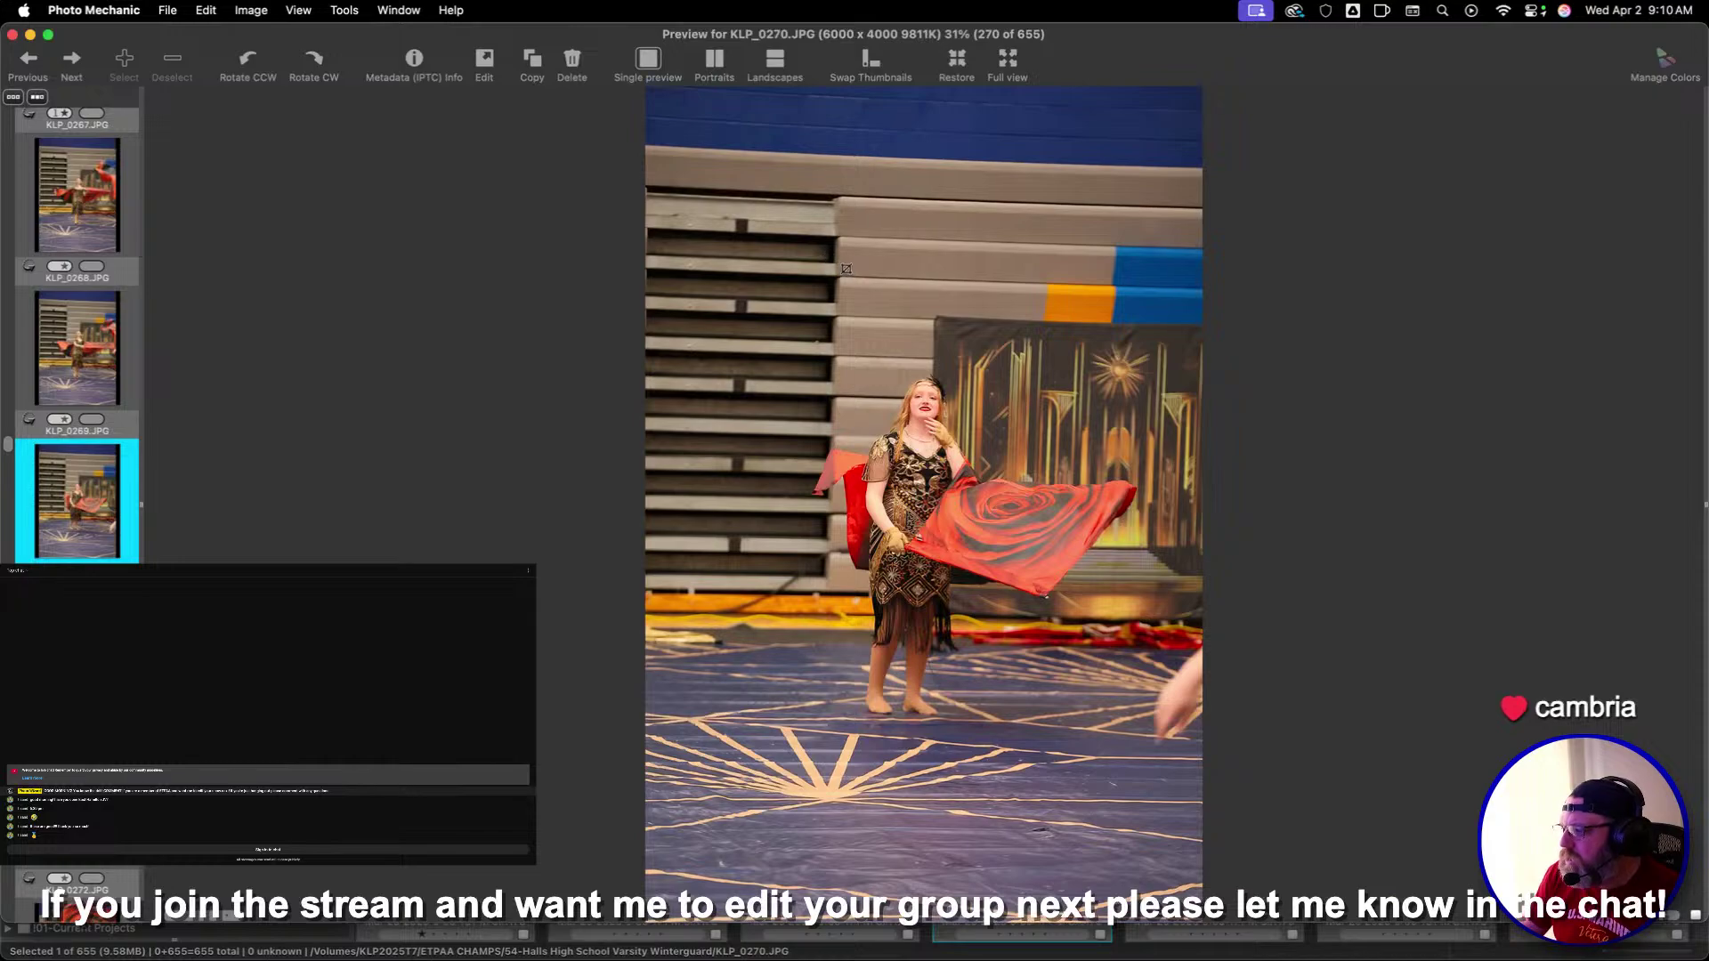
key("Right")
key("Right")
key("Right")
key("Right")
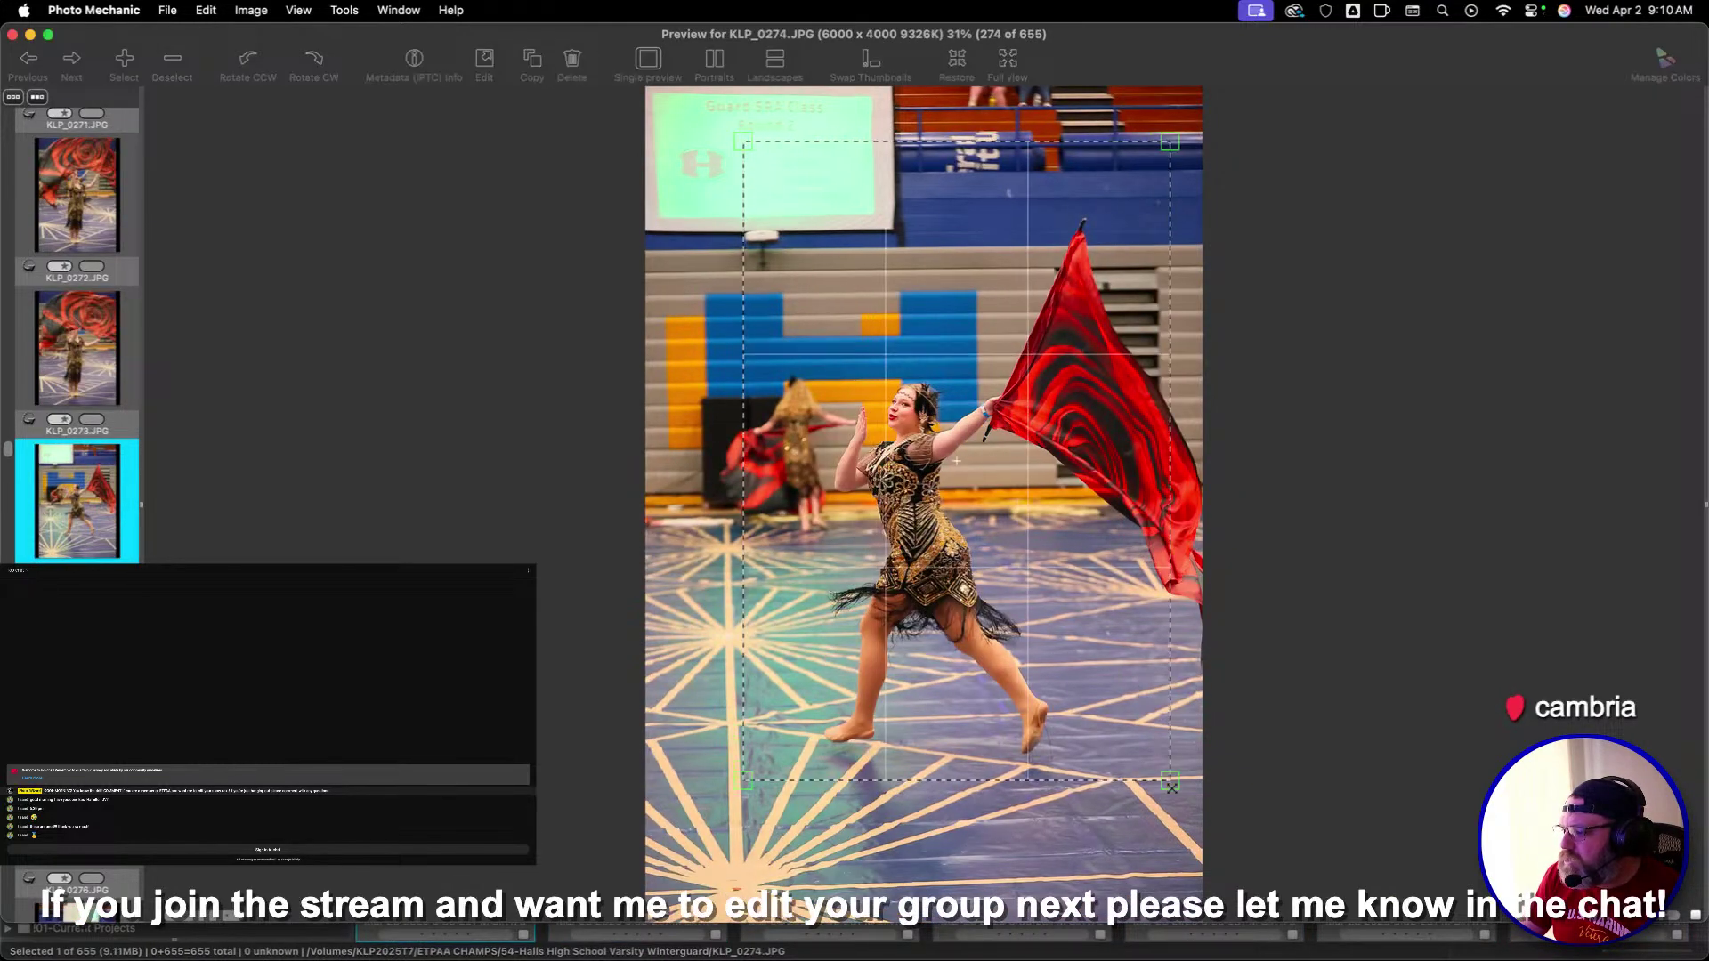
key("1")
Crop KLP_0276 and KLP_0277 in portrait around the performer trailing the red flag, and mark both with 1
key("Right")
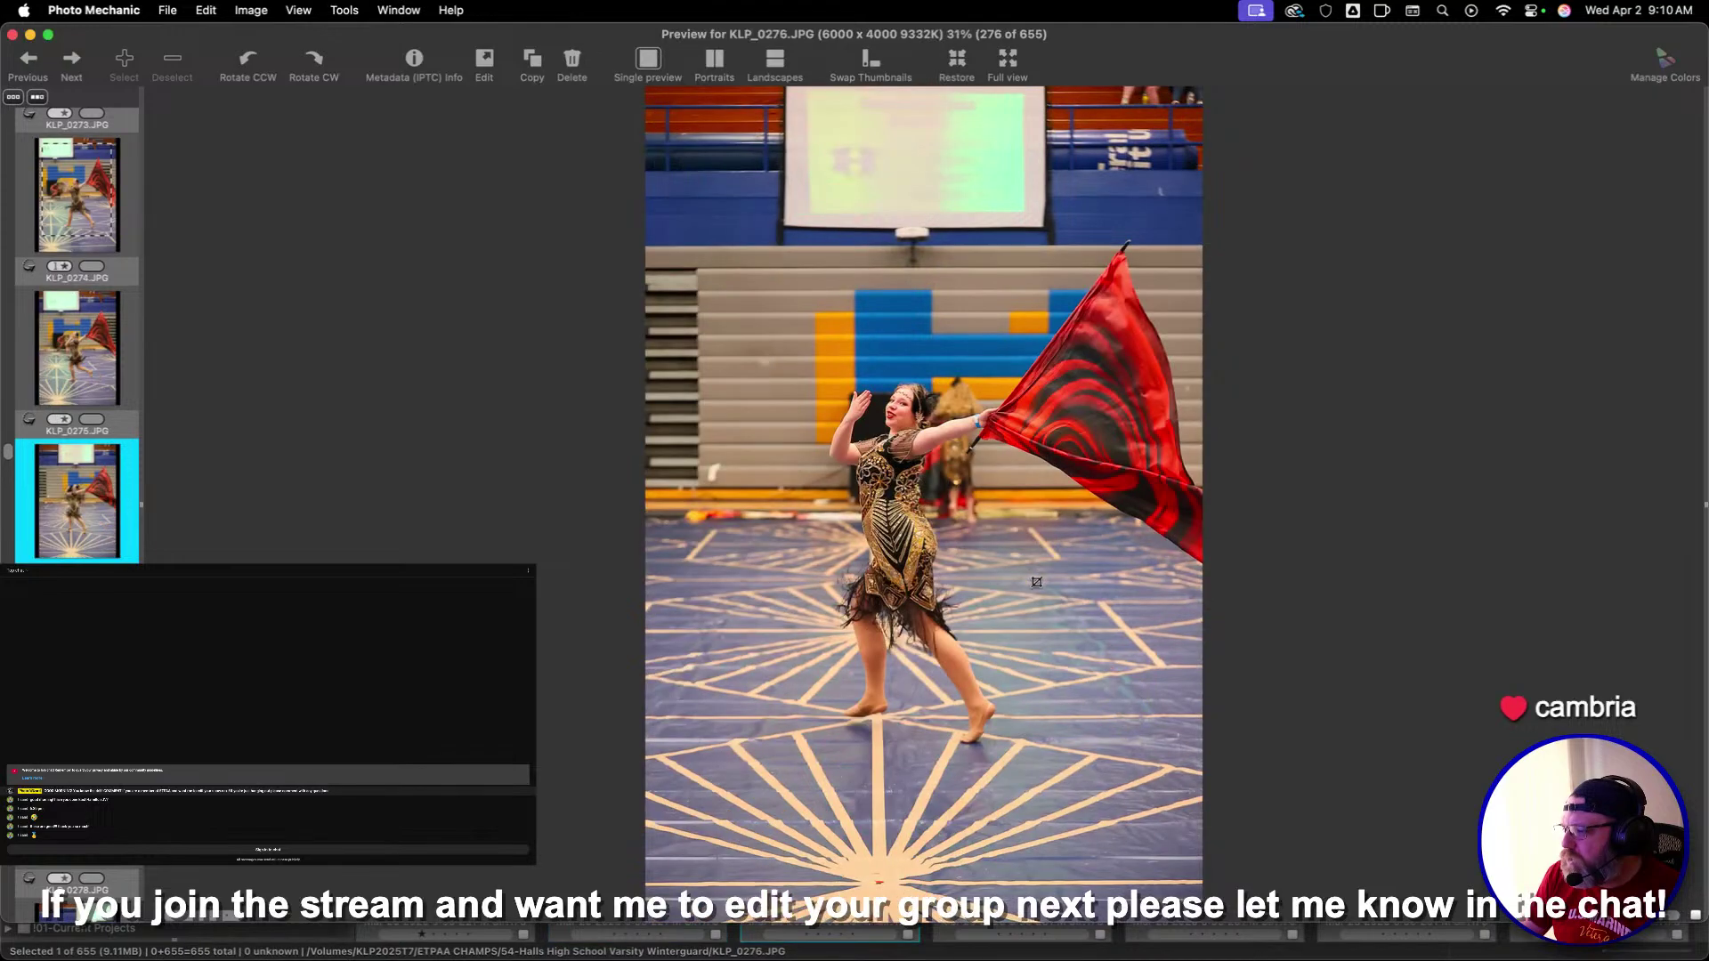
key("1")
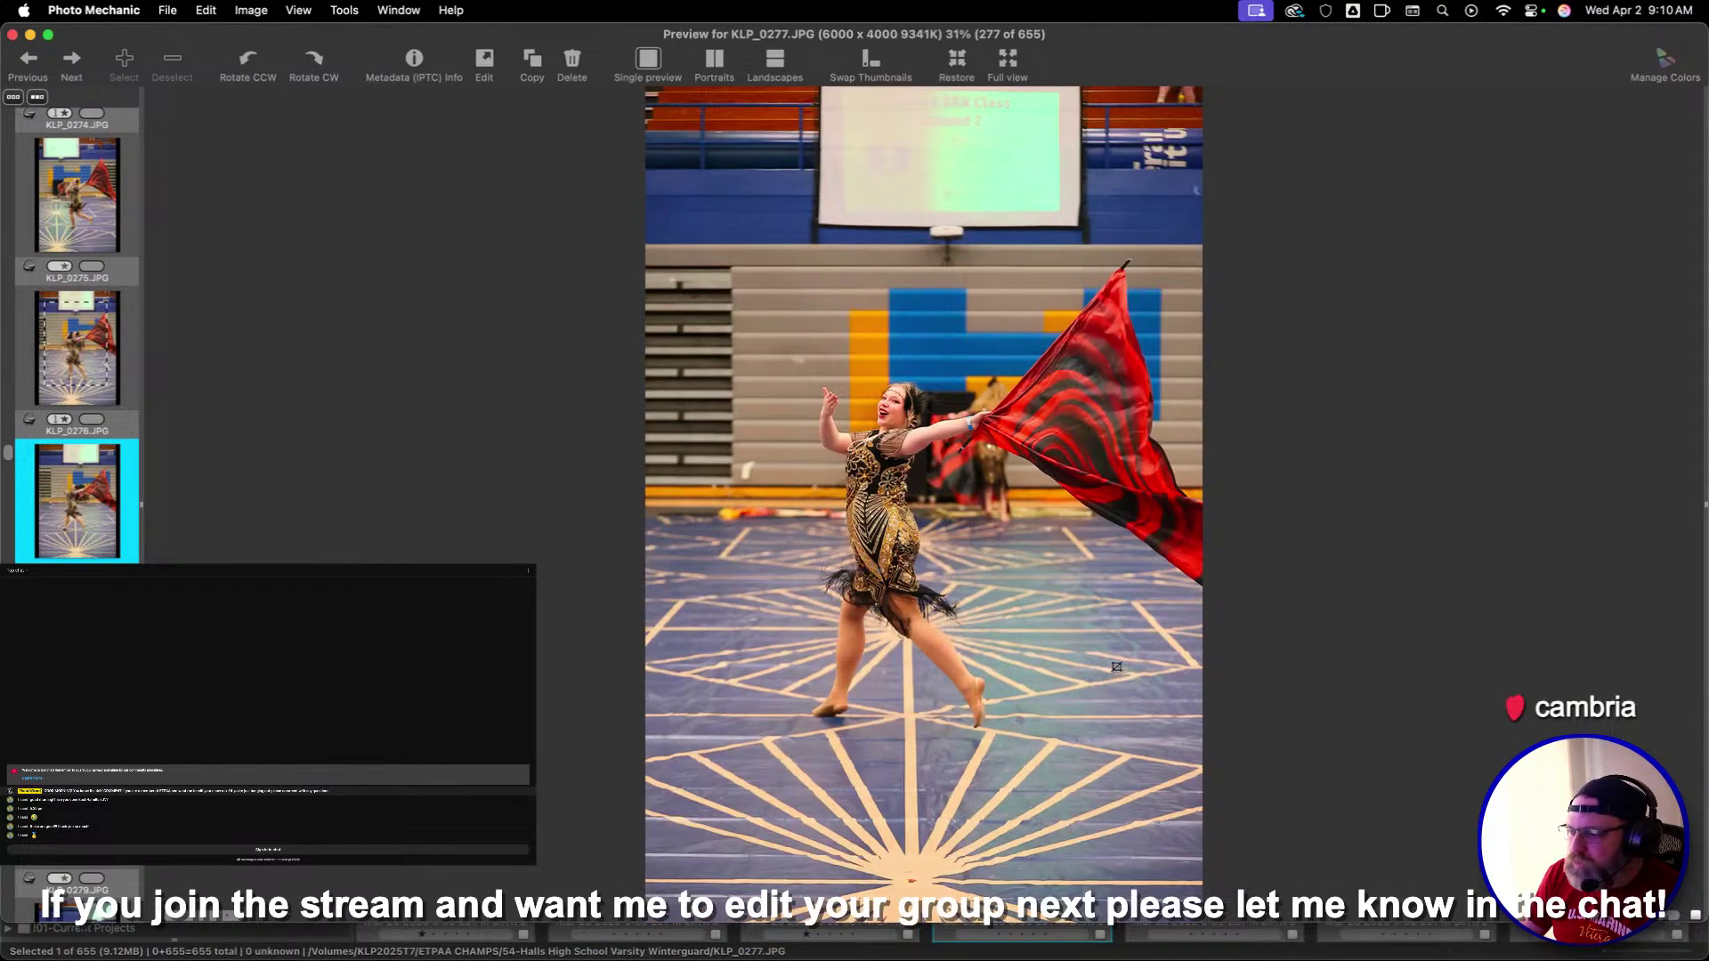
key("Right")
key("Left")
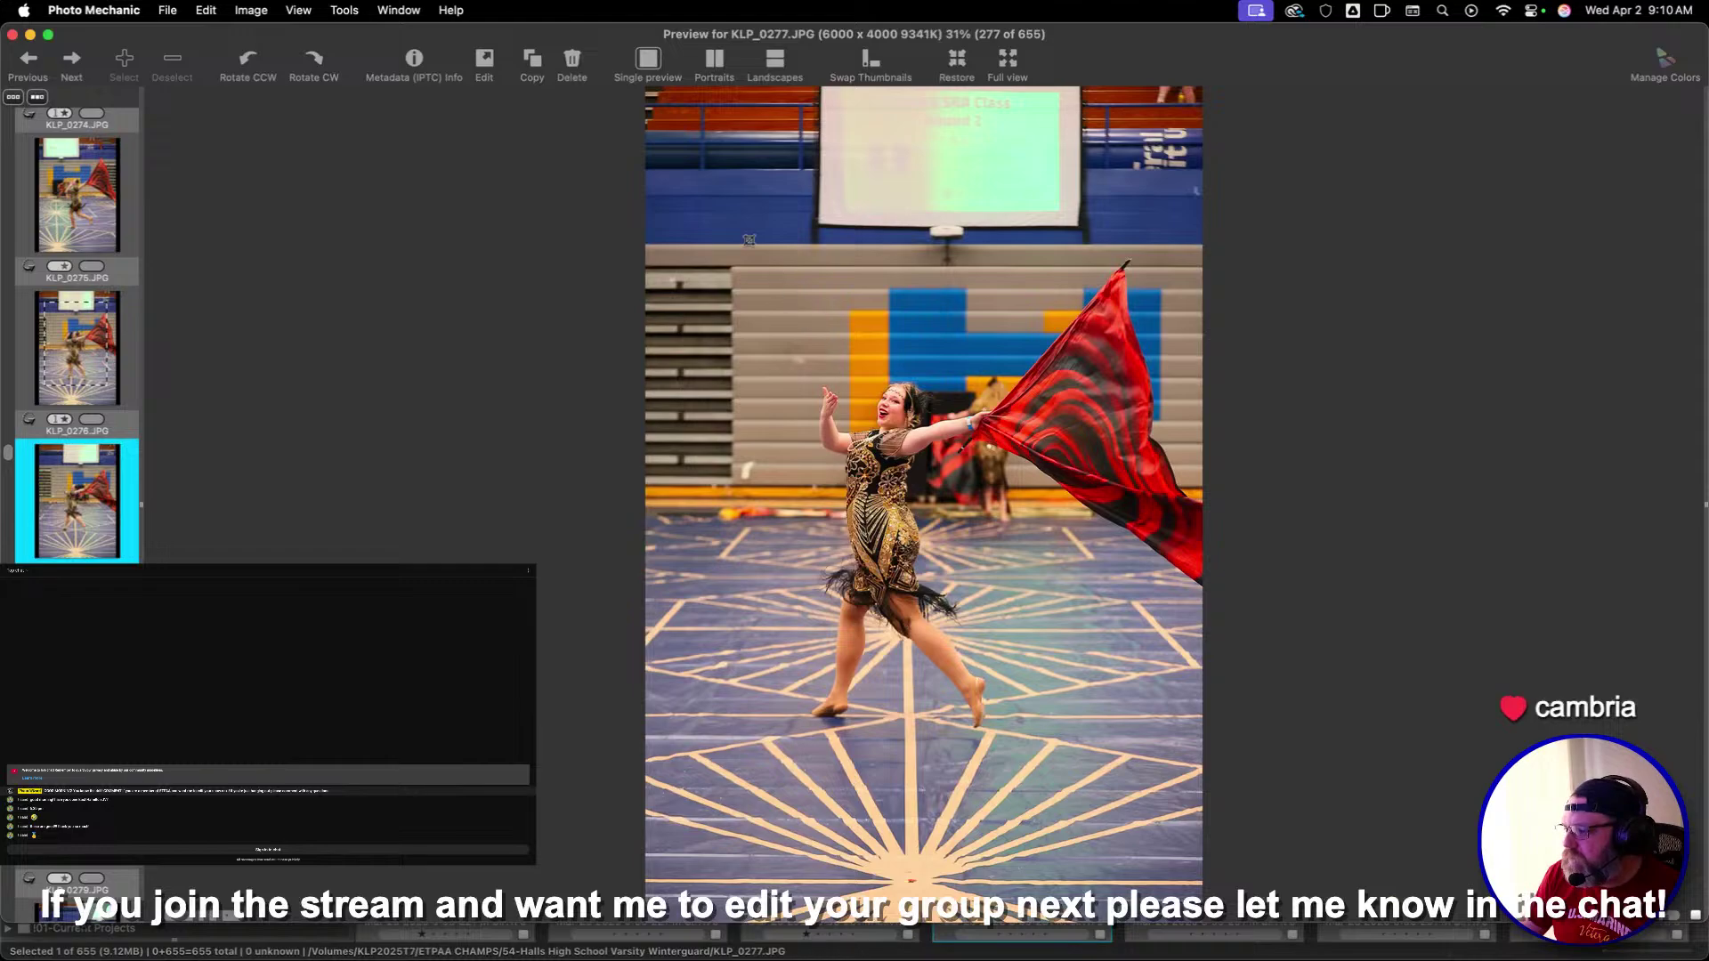
key("1")
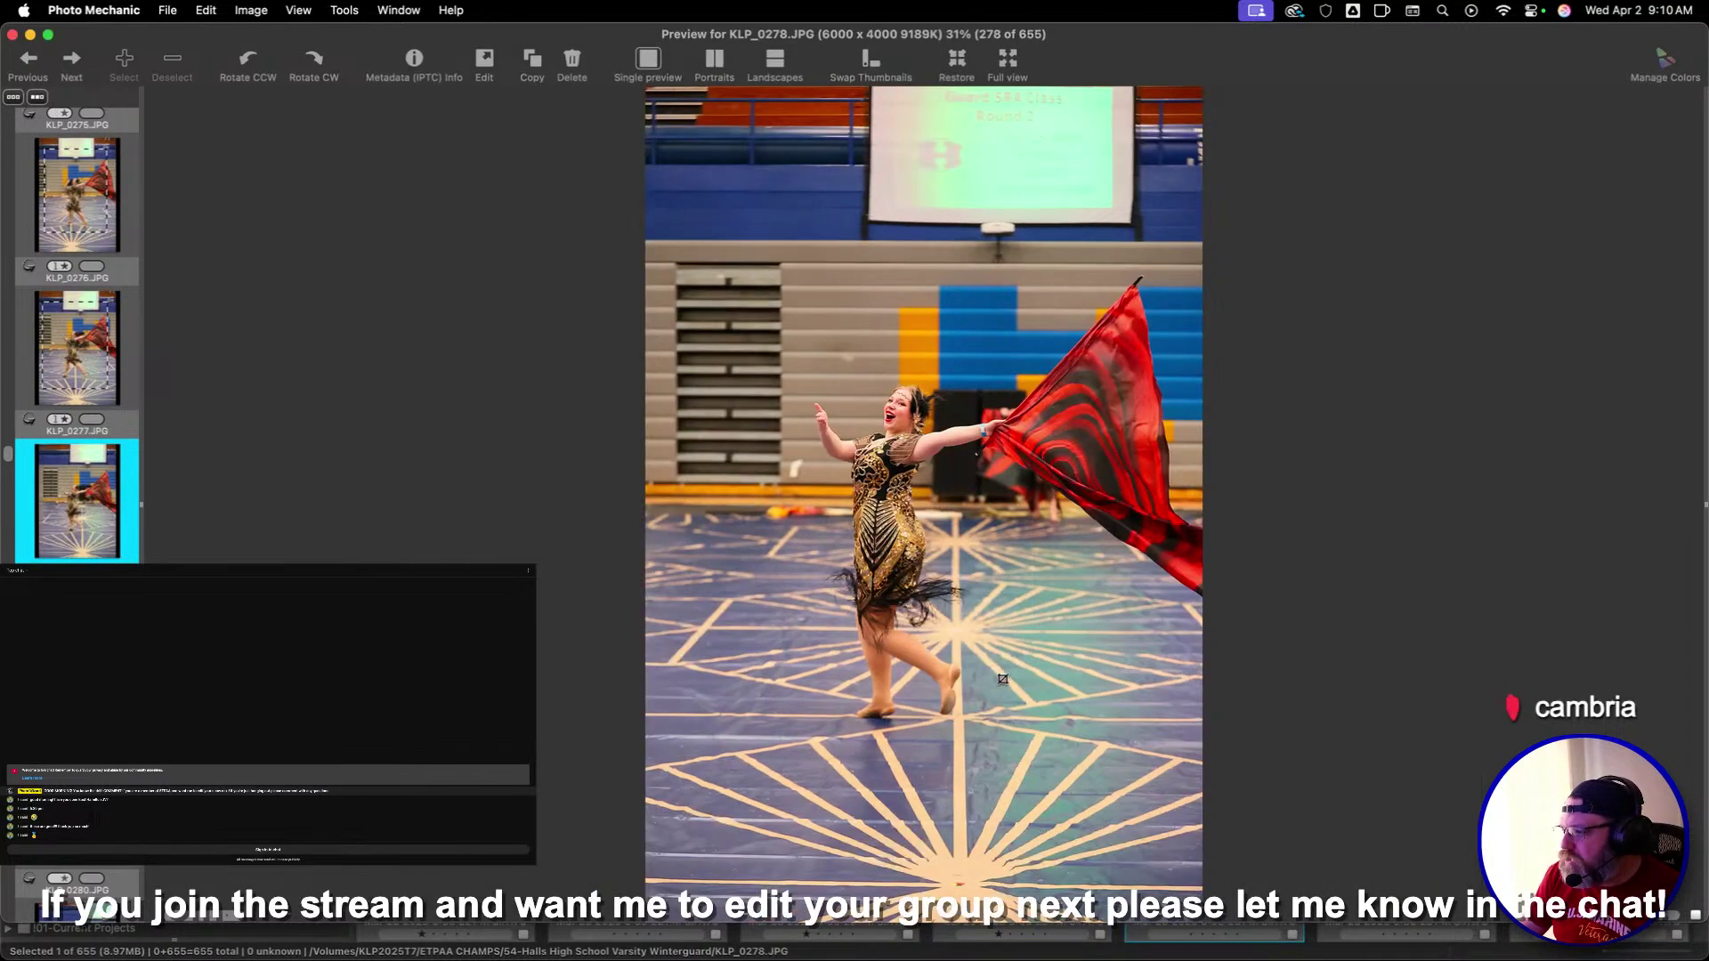
Continue to KLP_0280, crop it in portrait around the performer with outstretched arms, and mark it with 1
key("Right")
key("Right")
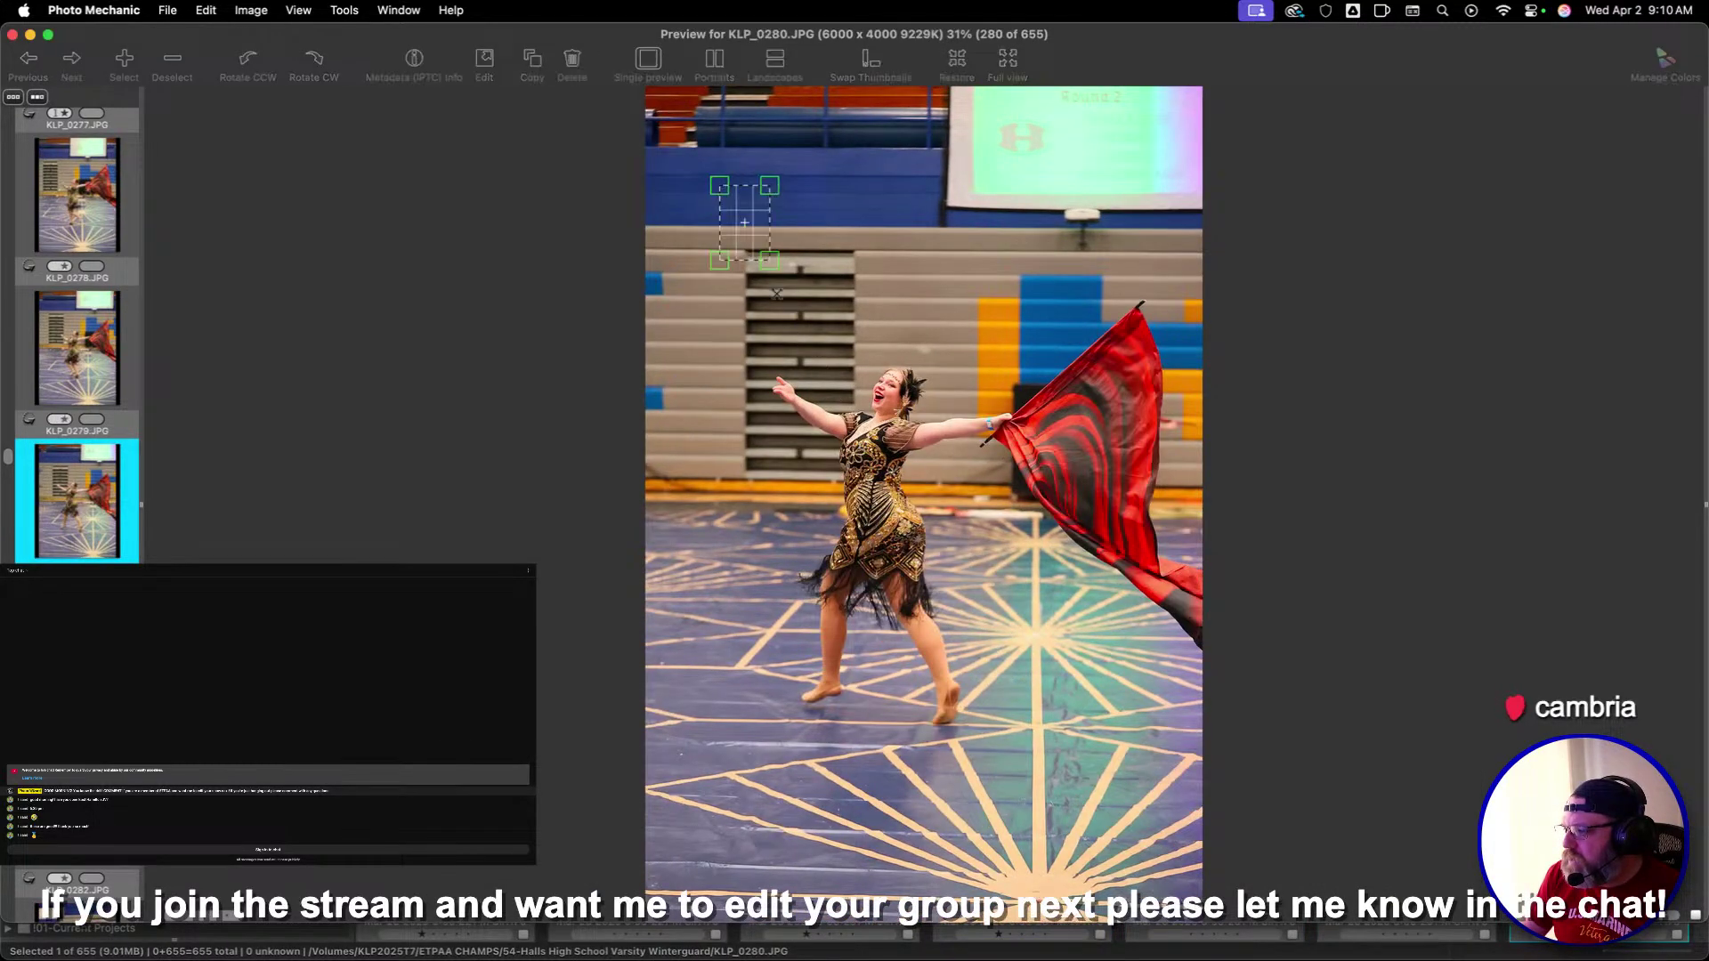
mouse_move(718, 188)
left_mouse_down()
mouse_move(916, 675)
mouse_move(1105, 767)
left_mouse_up()
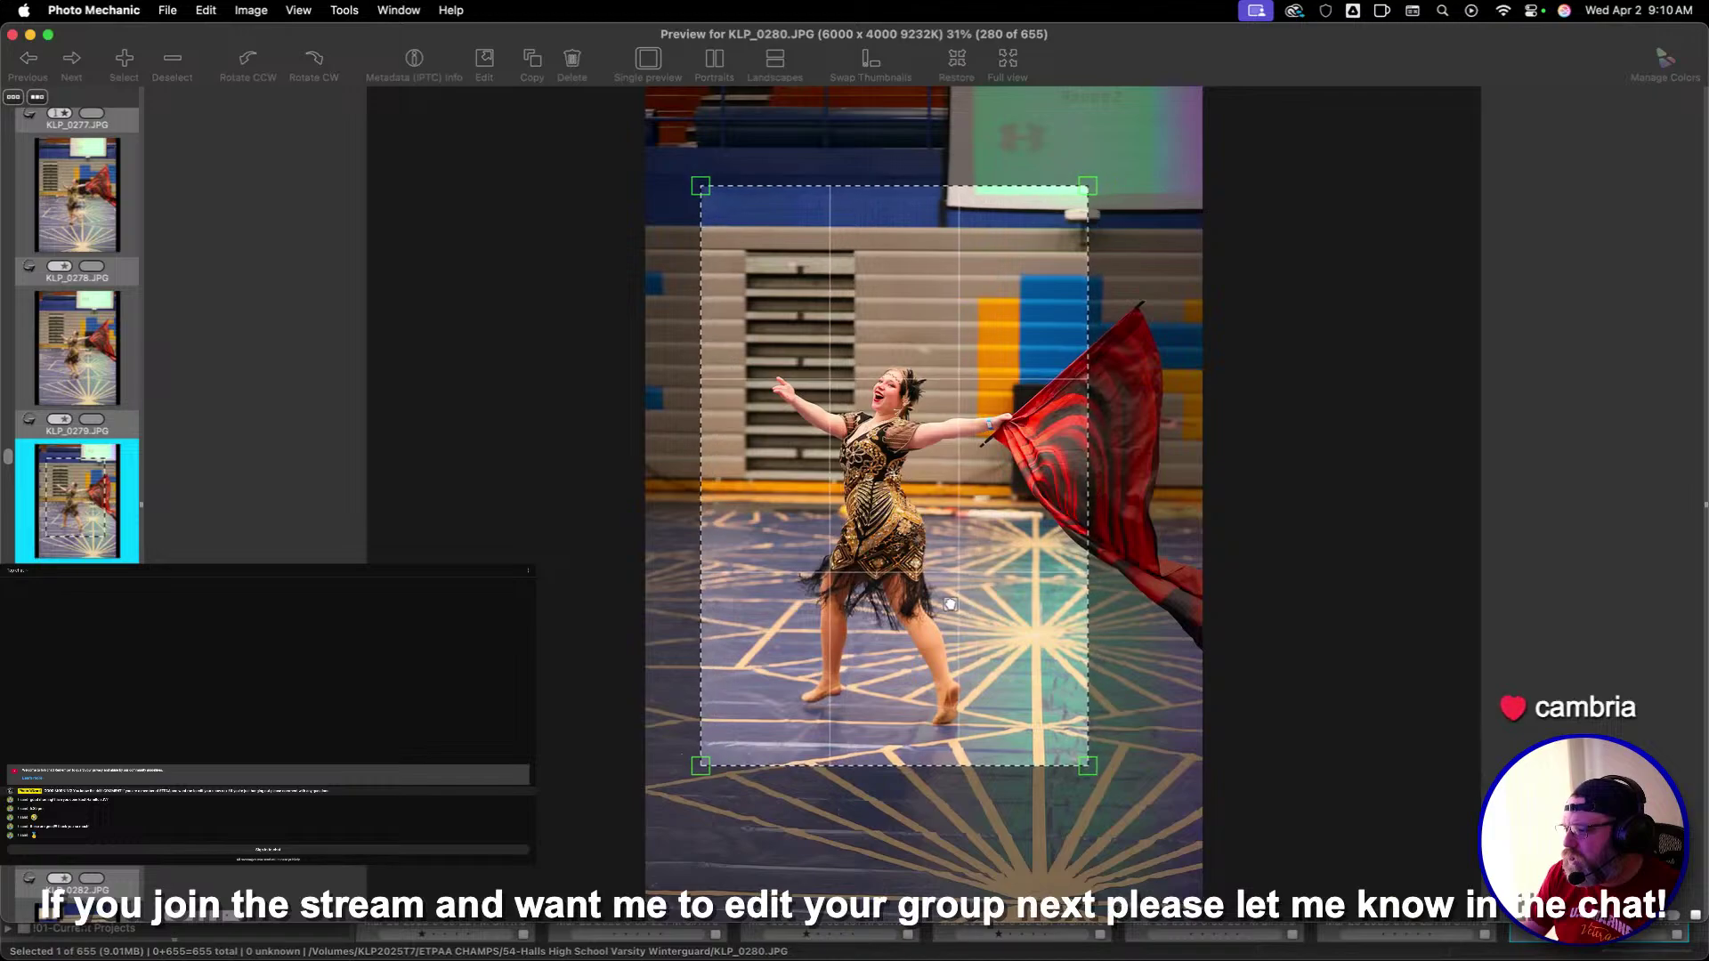
key("1")
Crop KLP_0283, KLP_0285 and KLP_0287 in portrait around the long-haired performer with the sabre
key("Right")
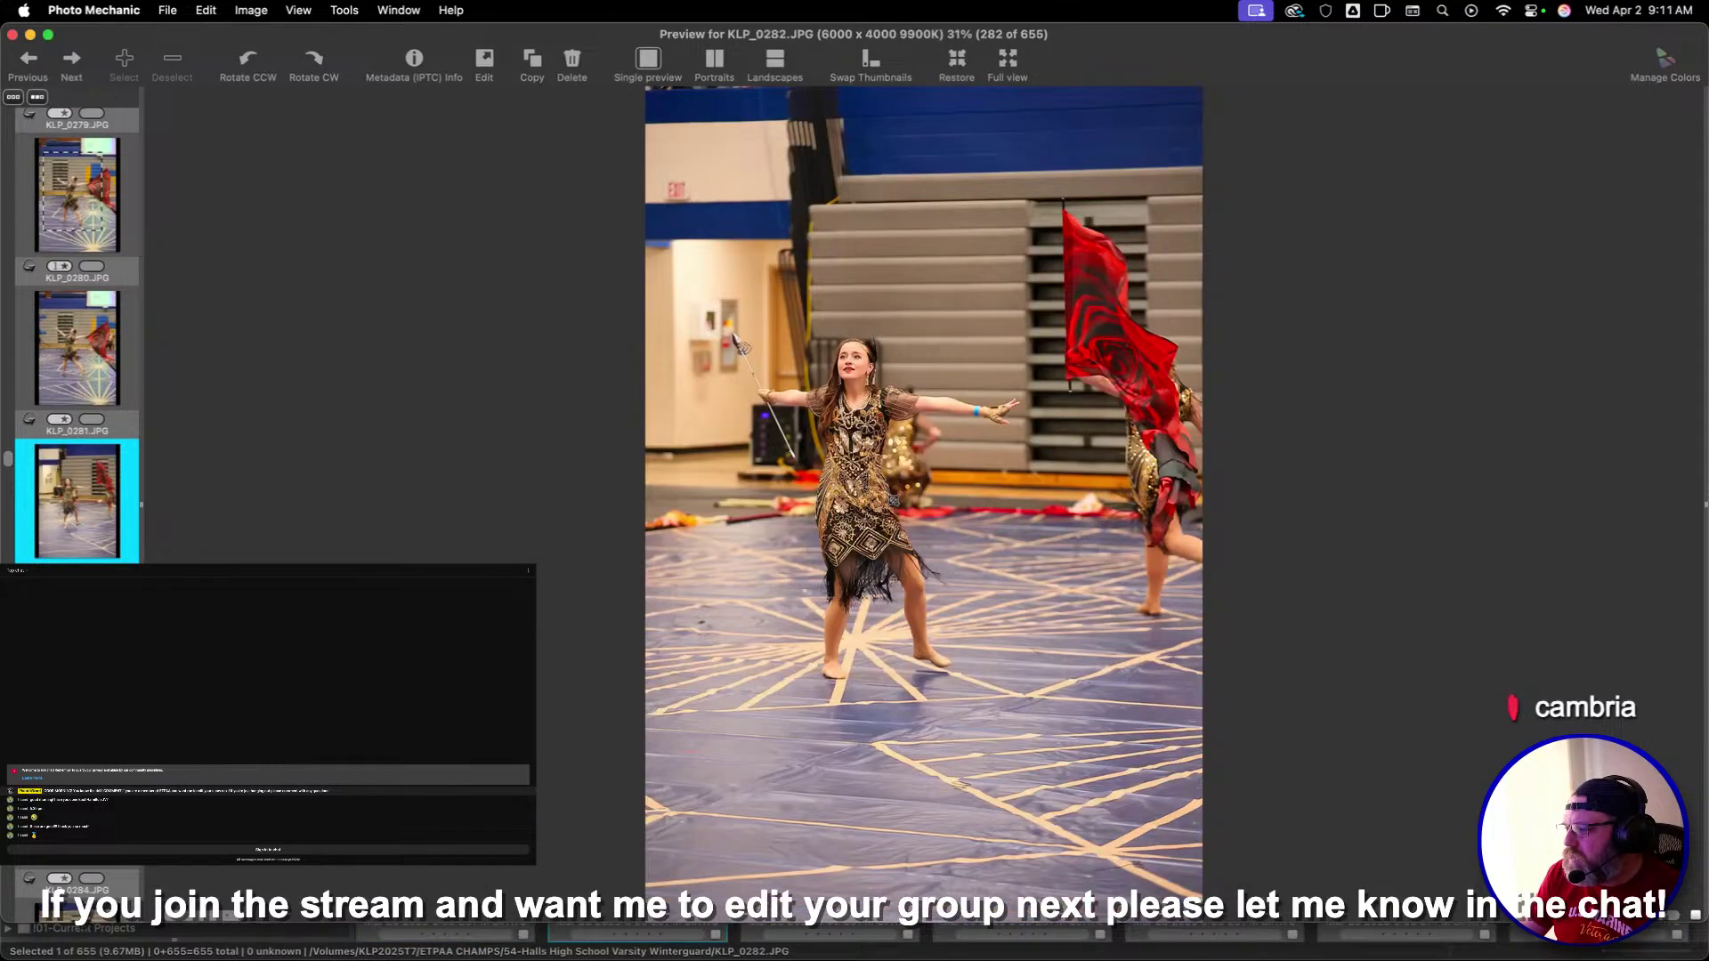
key("Right")
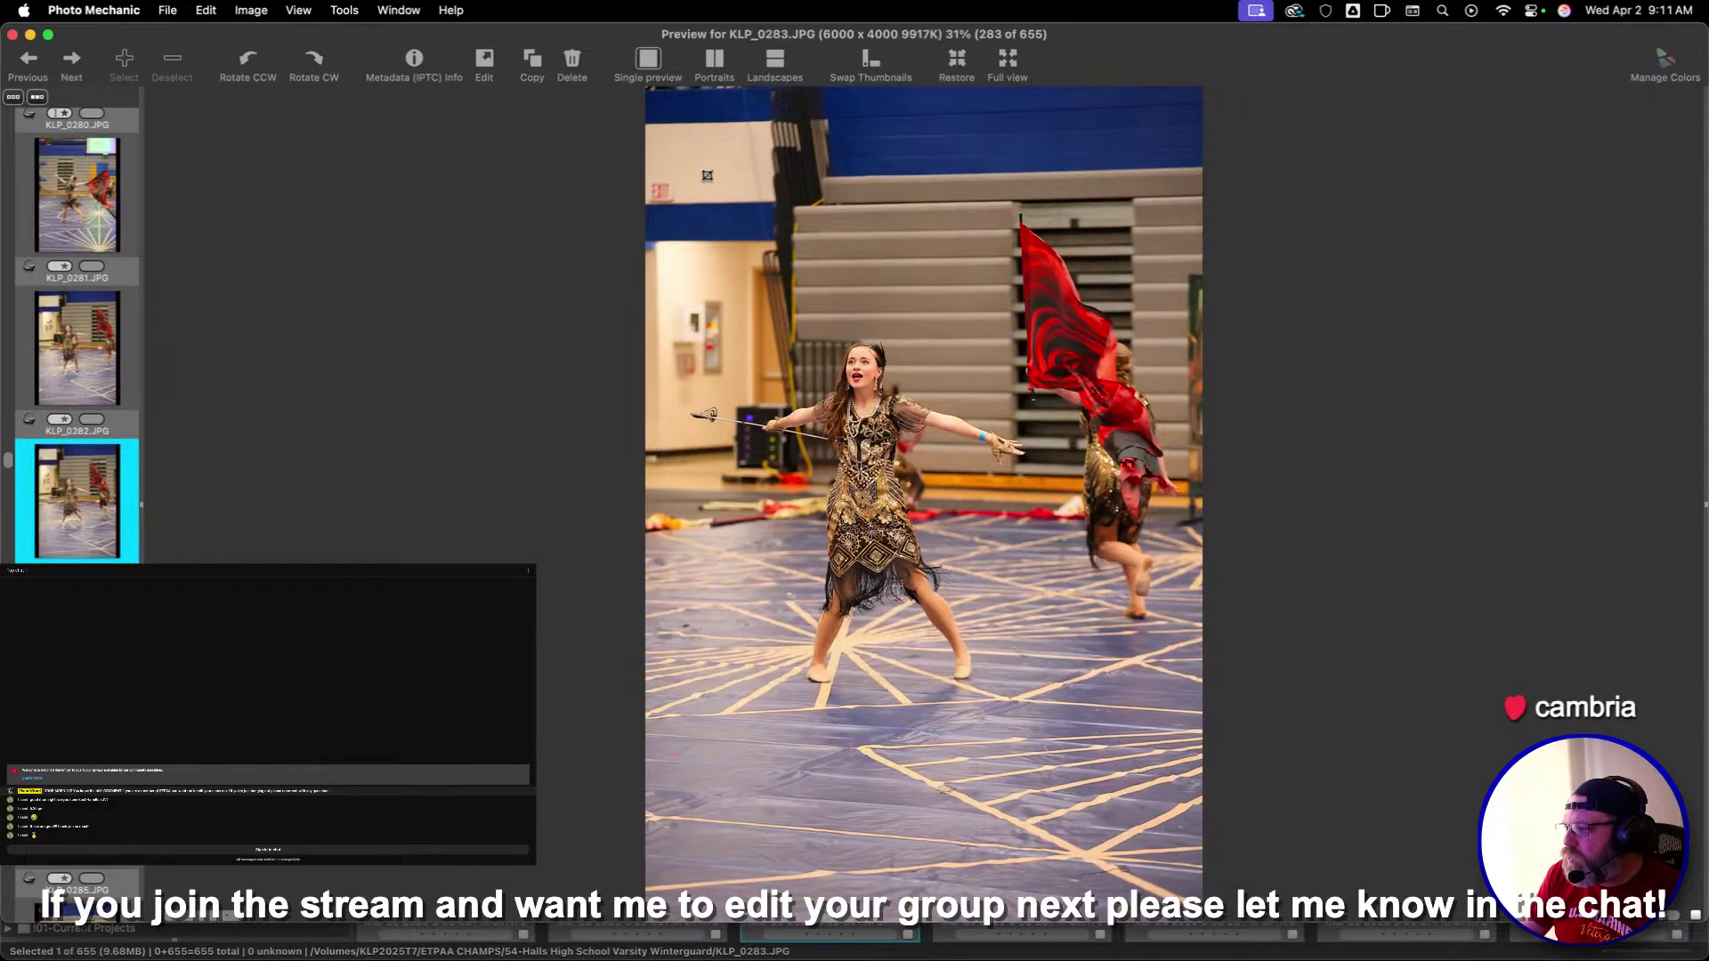
left_click_drag(672, 154, 951, 616)
key("Right")
key("Right")
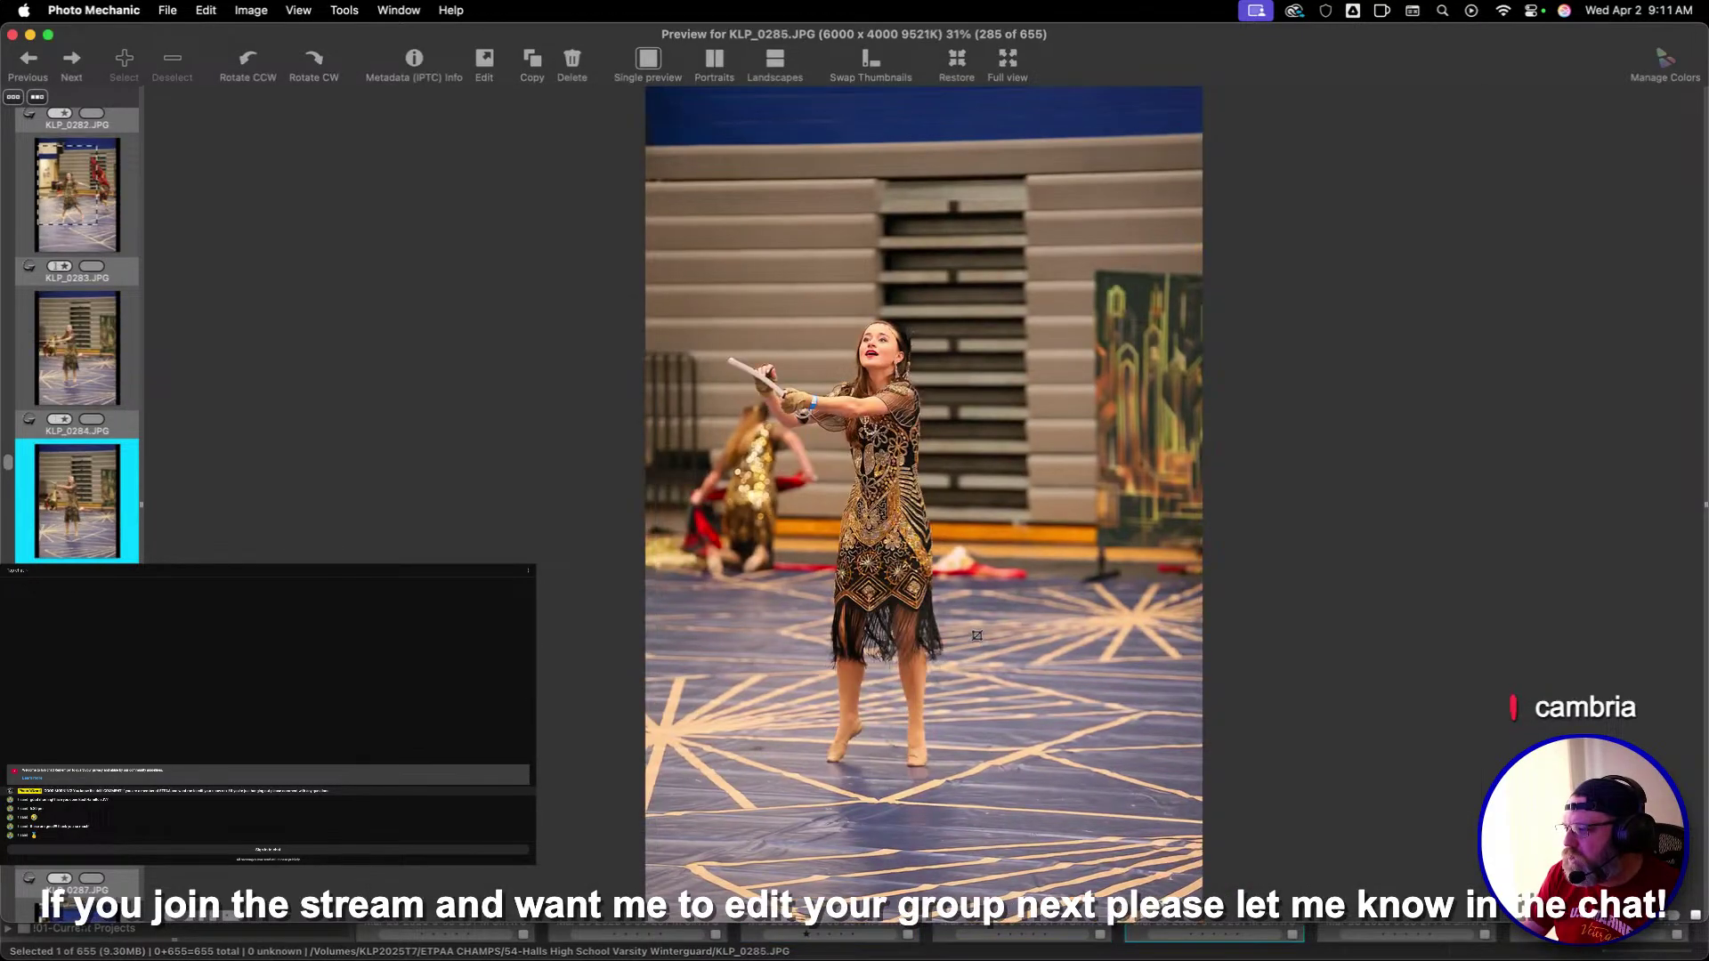
left_click_drag(667, 146, 1106, 809)
key("Right")
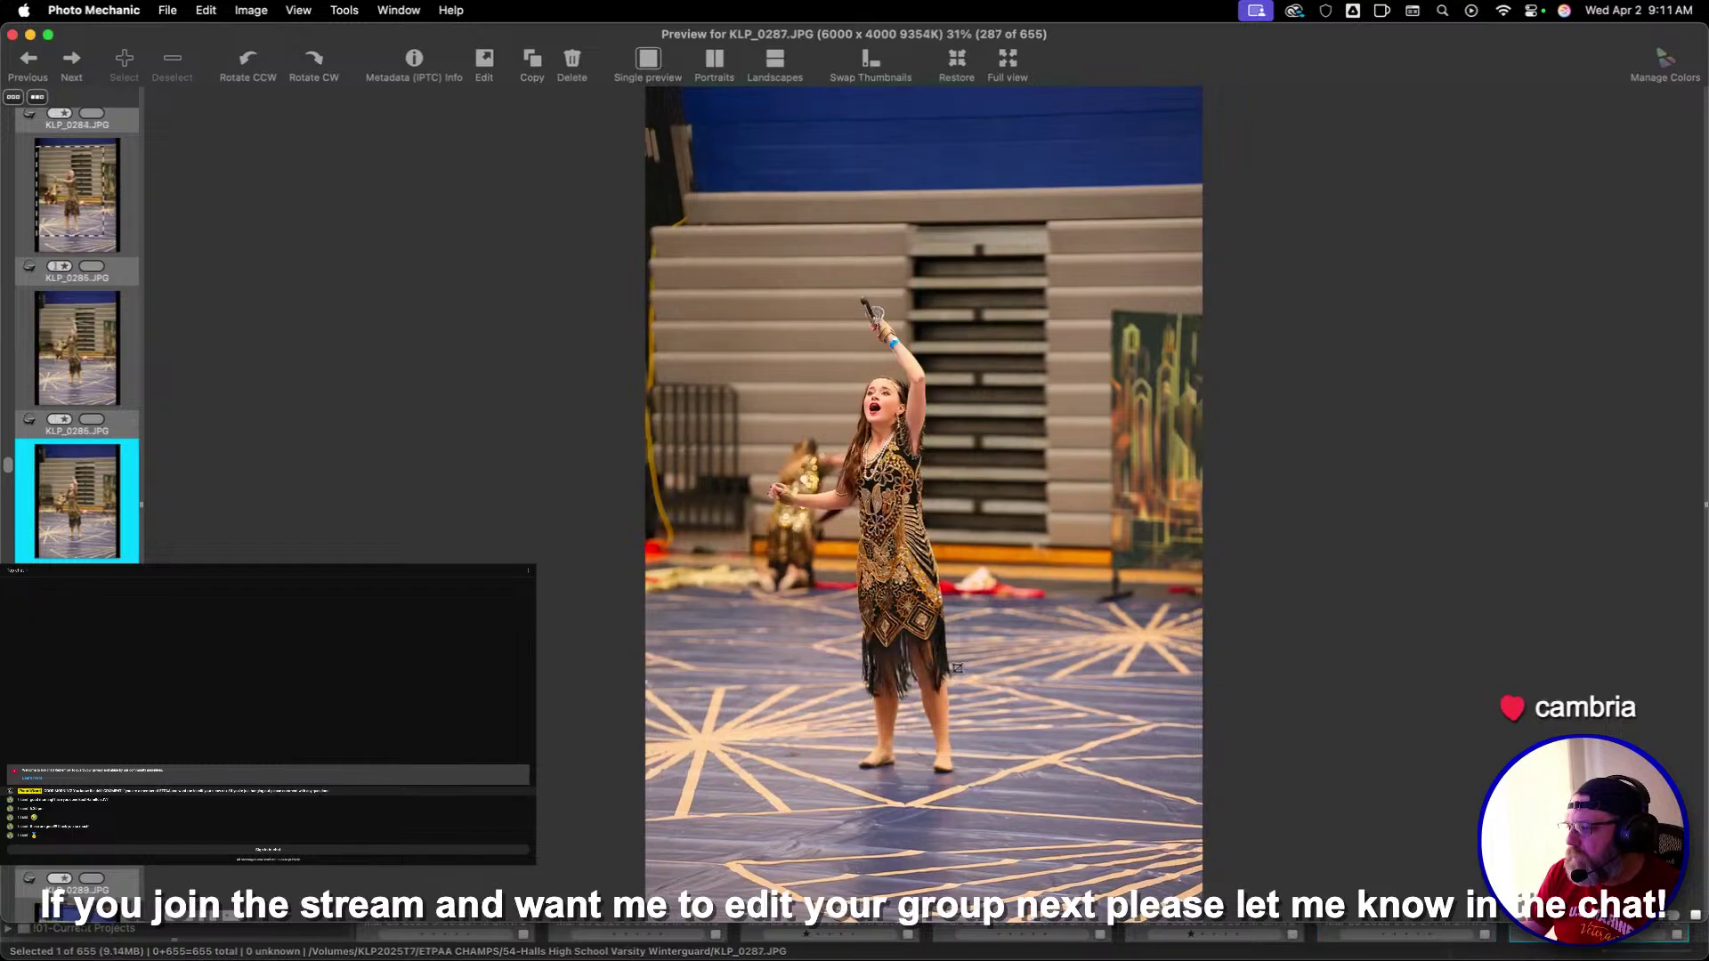
key("Right")
left_click_drag(680, 146, 983, 700)
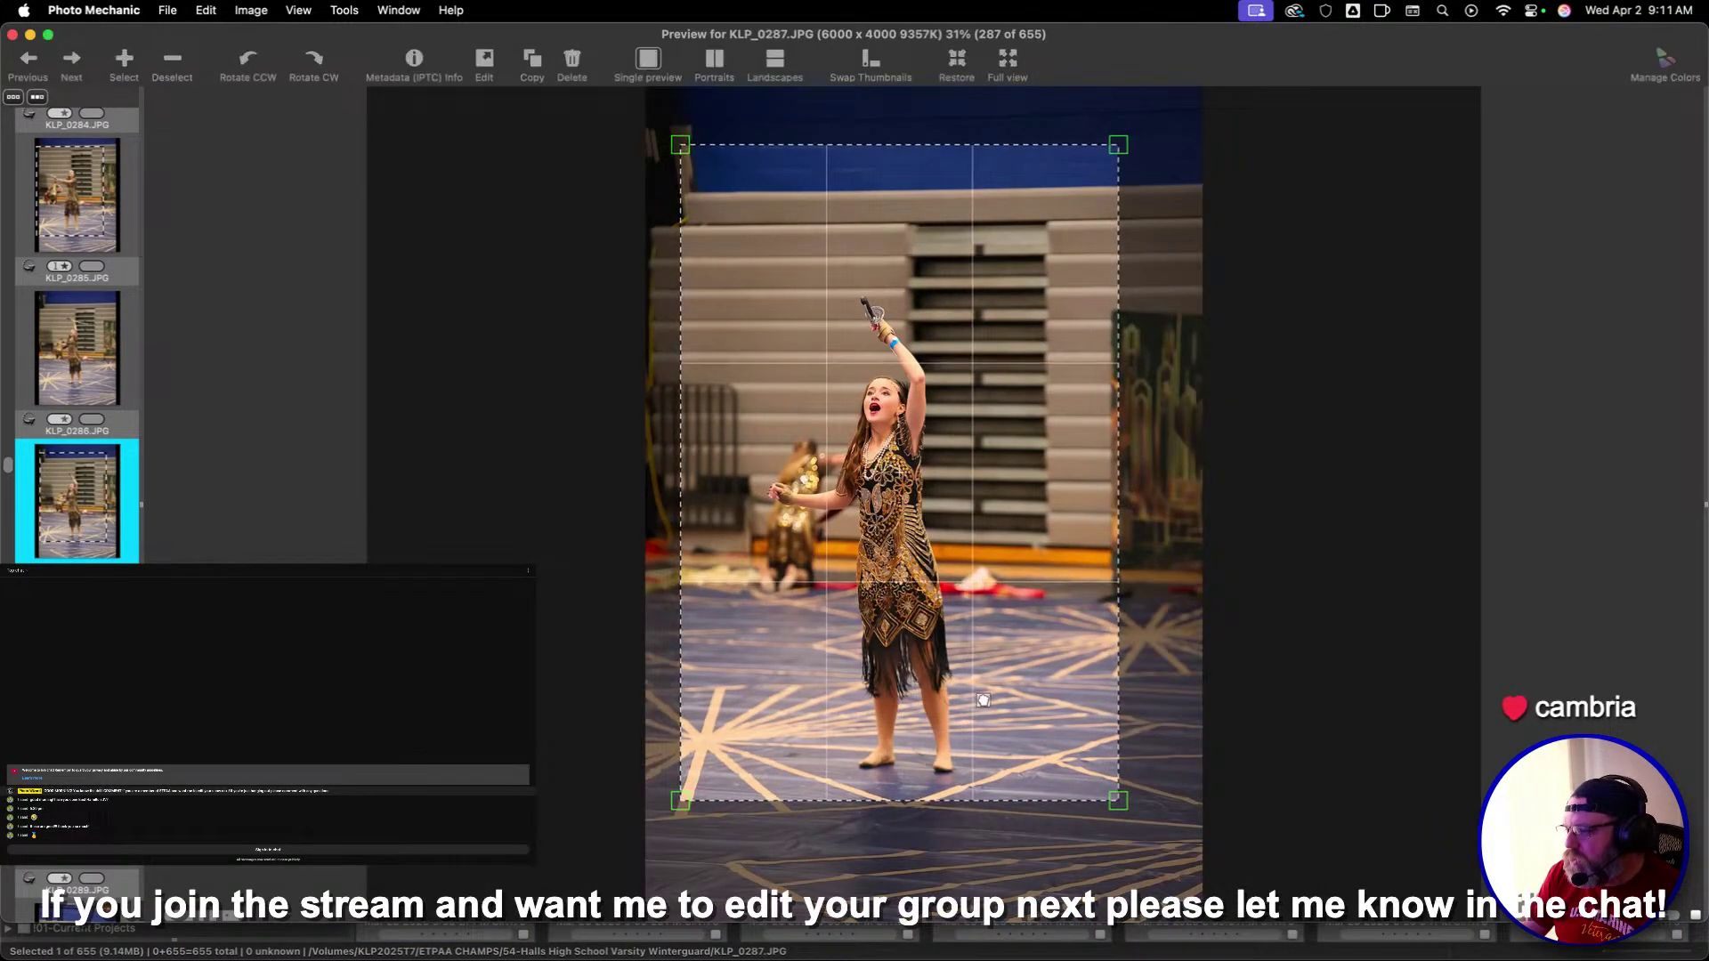
Compare the photos around KLP_0290, and crop KLP_0290 and KLP_0291 in portrait around the leaping performer with the raised sabre
key("Right")
key("Right")
key("Right")
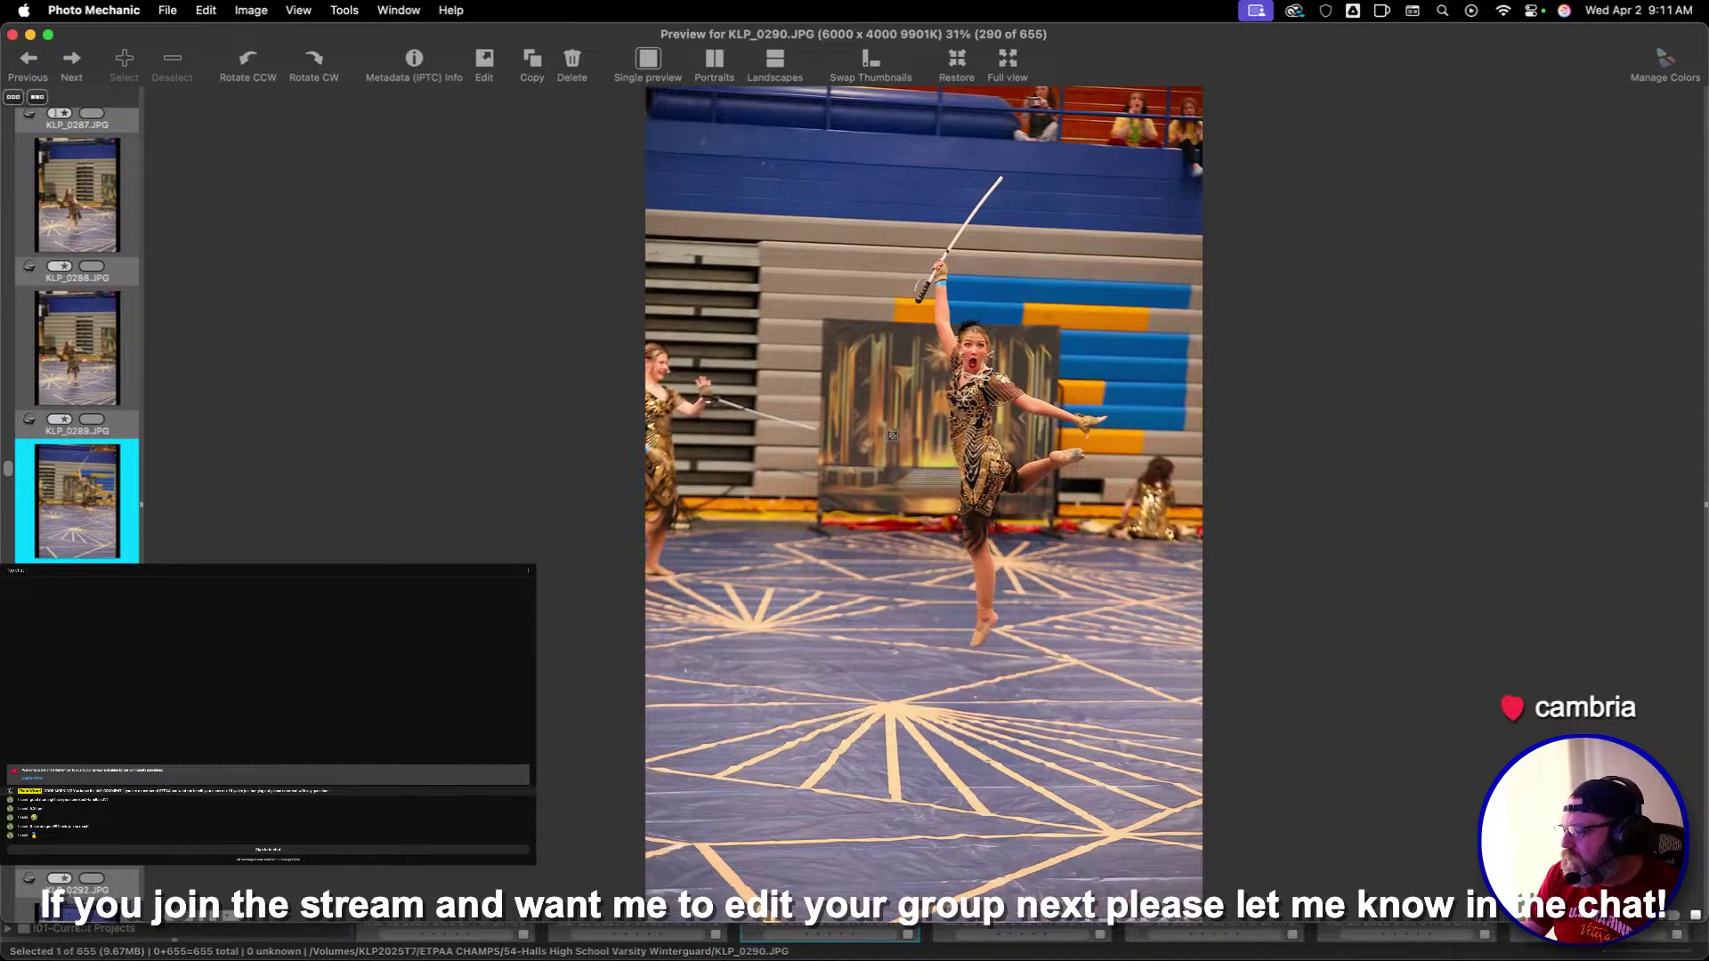
key("Left")
key("Left")
key("Right")
key("Right")
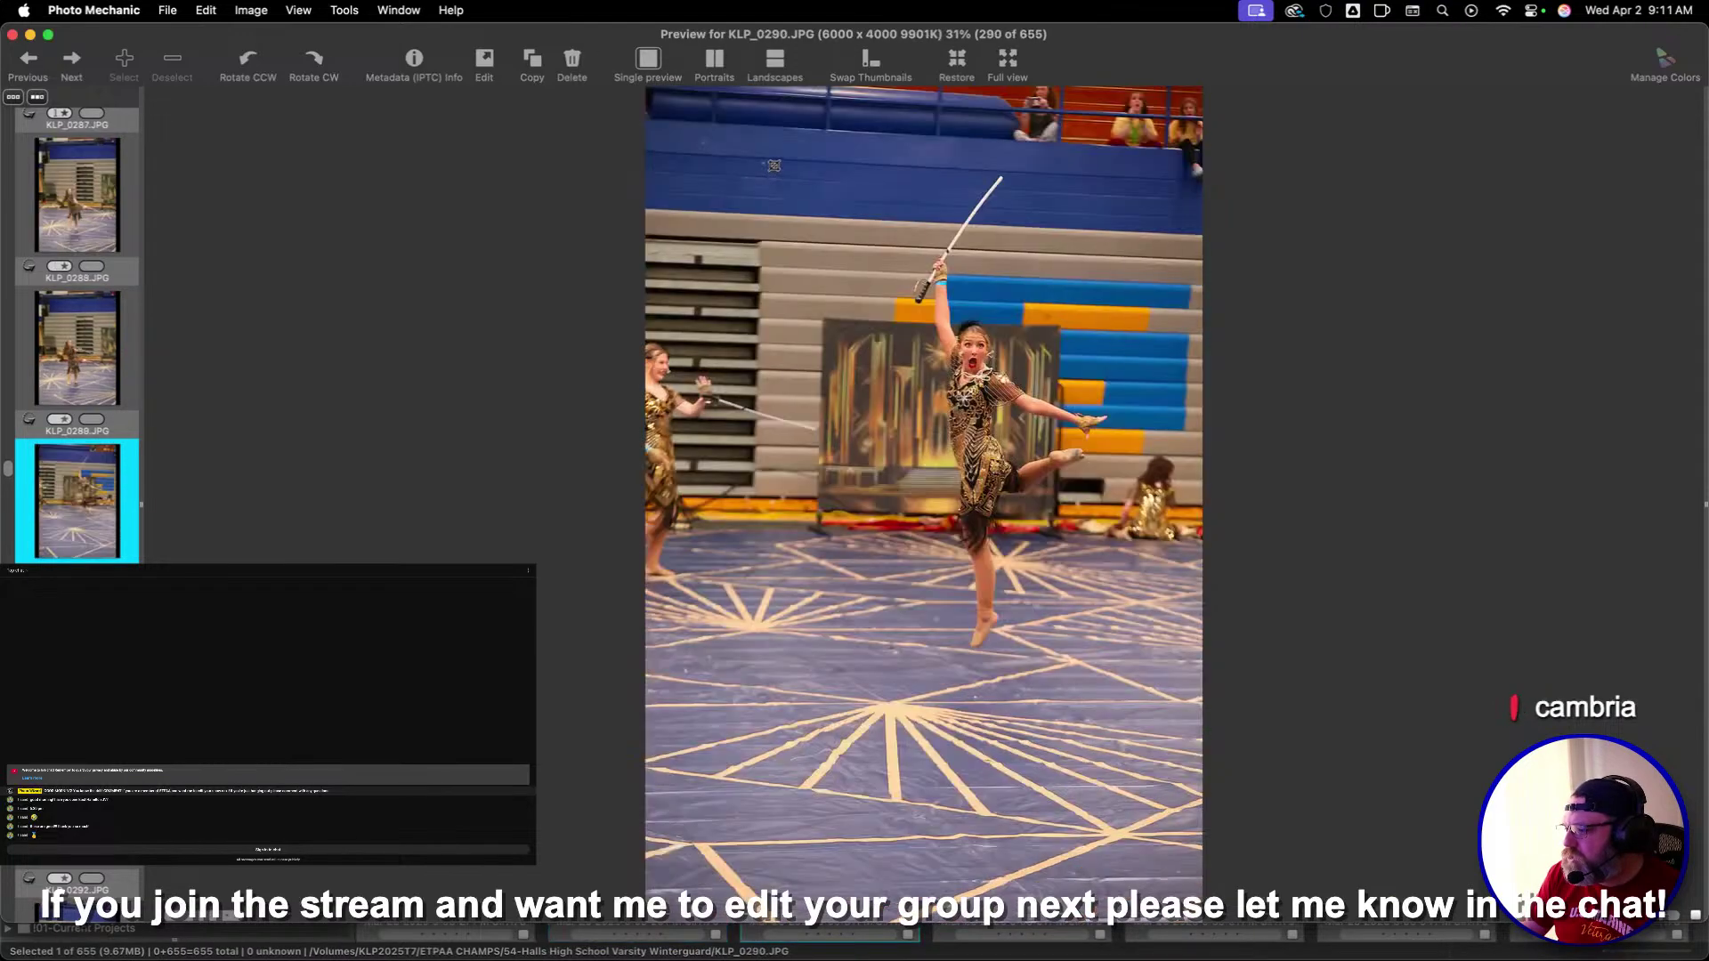
key("Left")
key("Right")
left_click_drag(785, 115, 1197, 744)
key("Right")
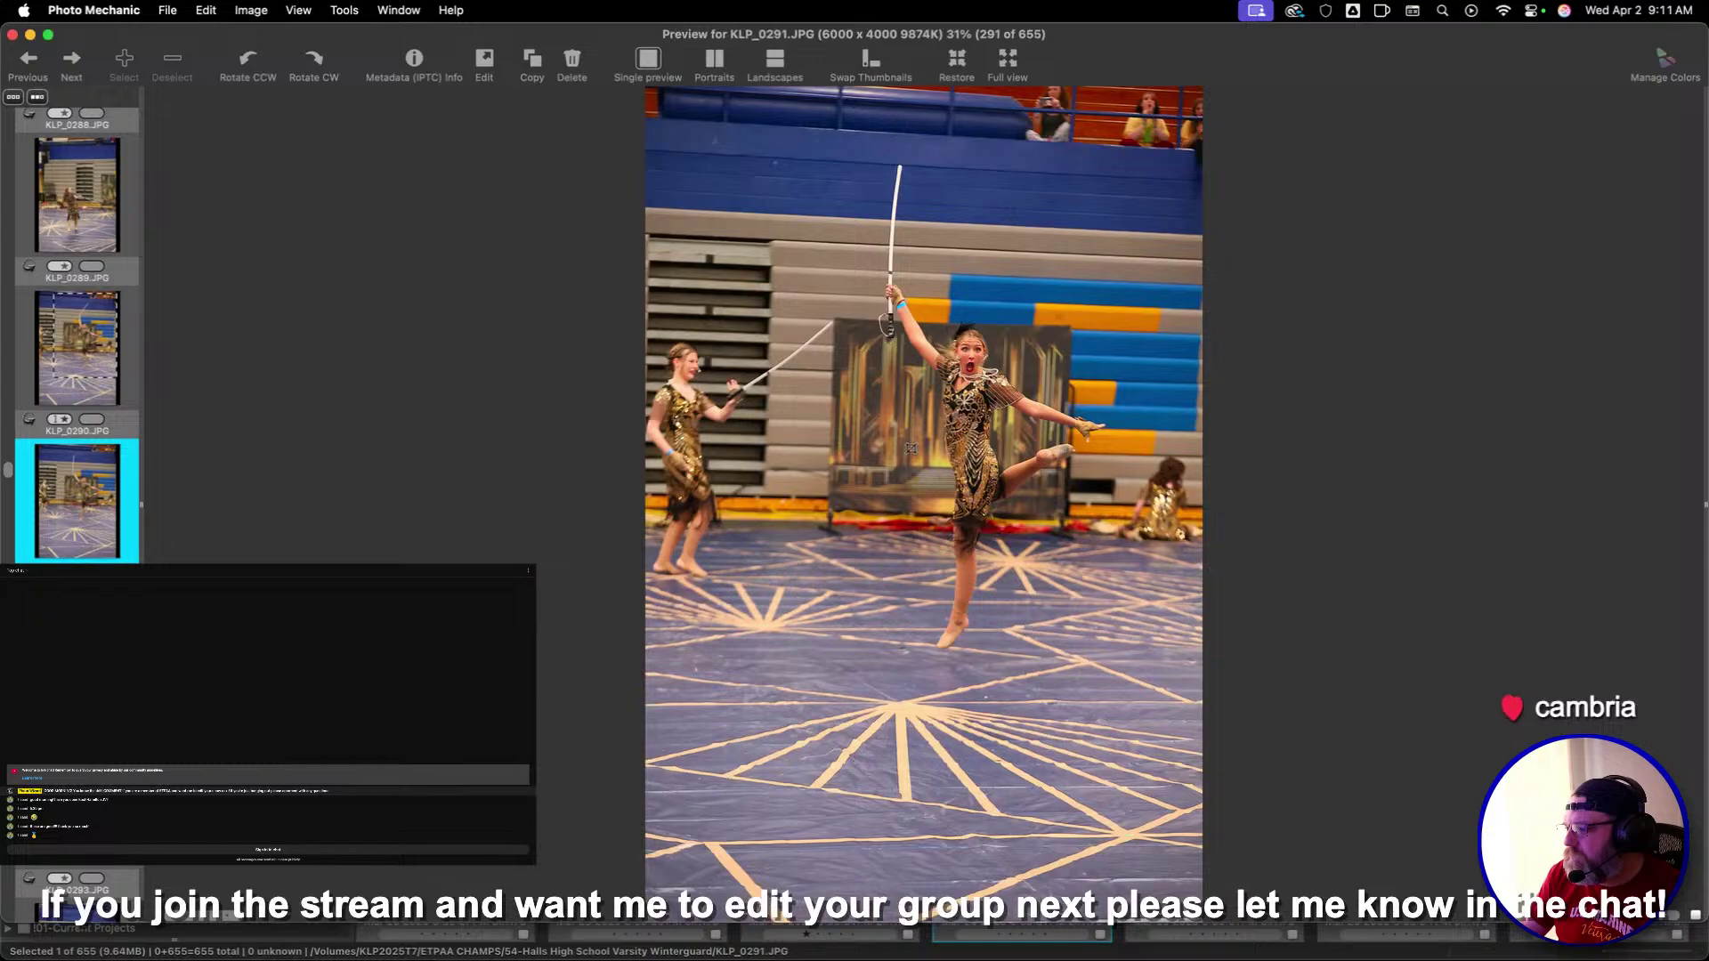
left_click_drag(778, 97, 1179, 737)
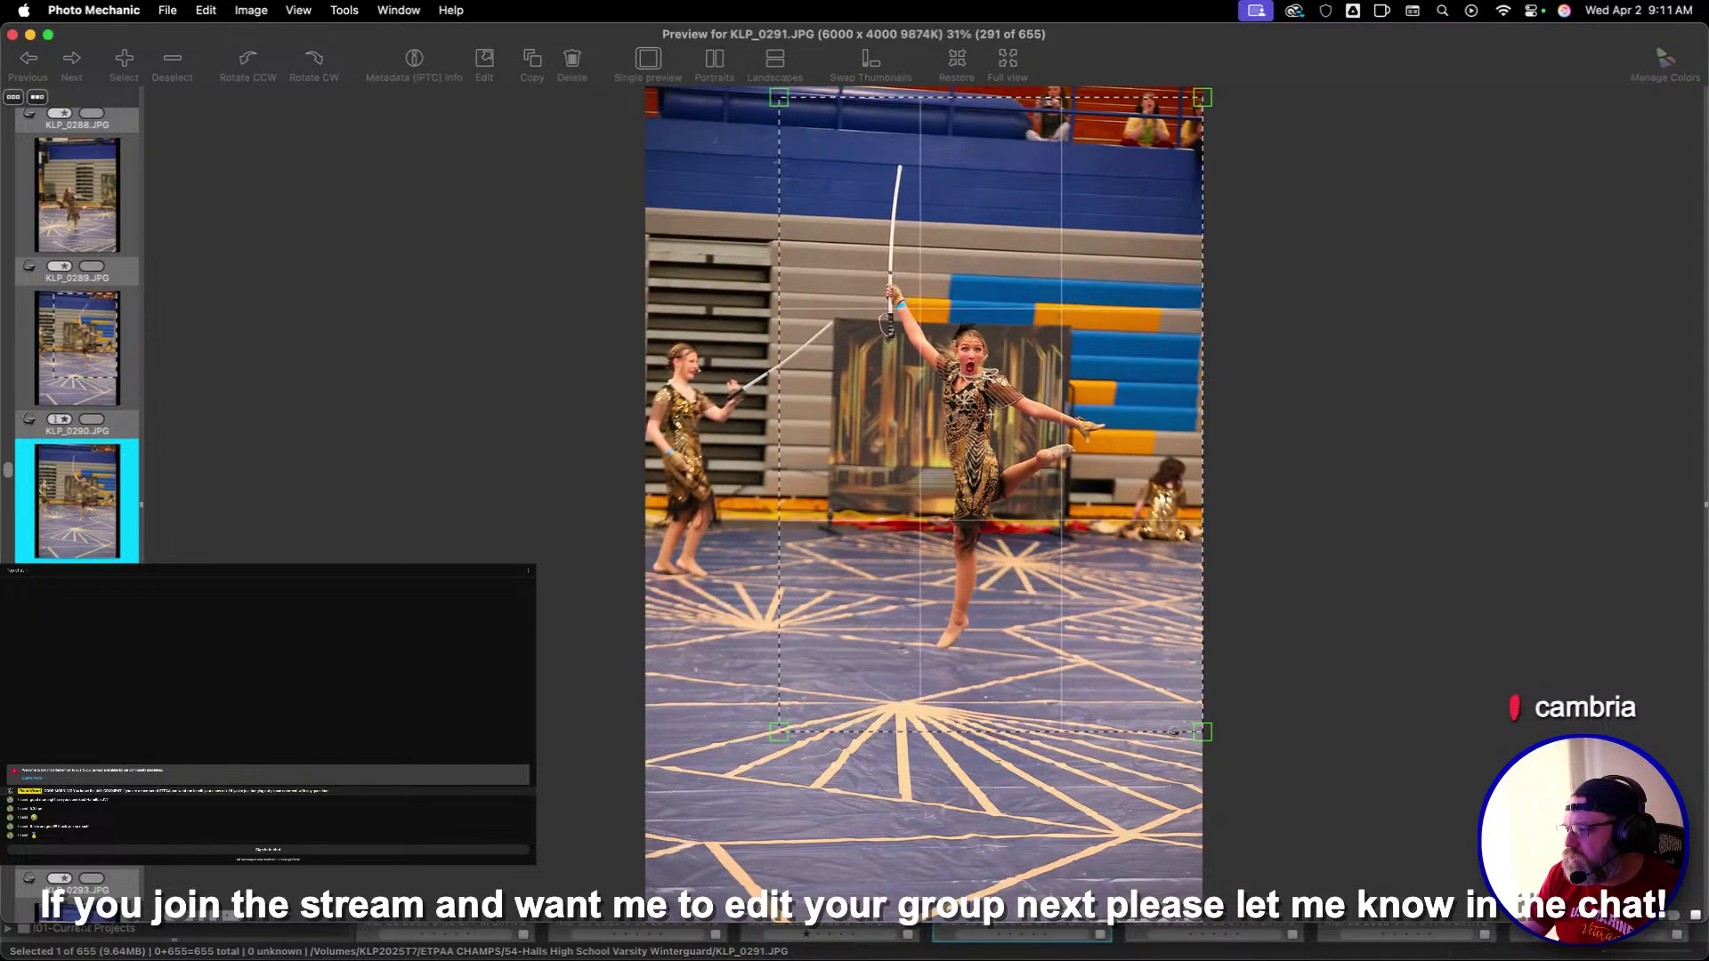
Continue to KLP_0295 and crop KLP_0295, KLP_0296 and KLP_0297 in portrait around the front sabre performer with glasses
key("Right")
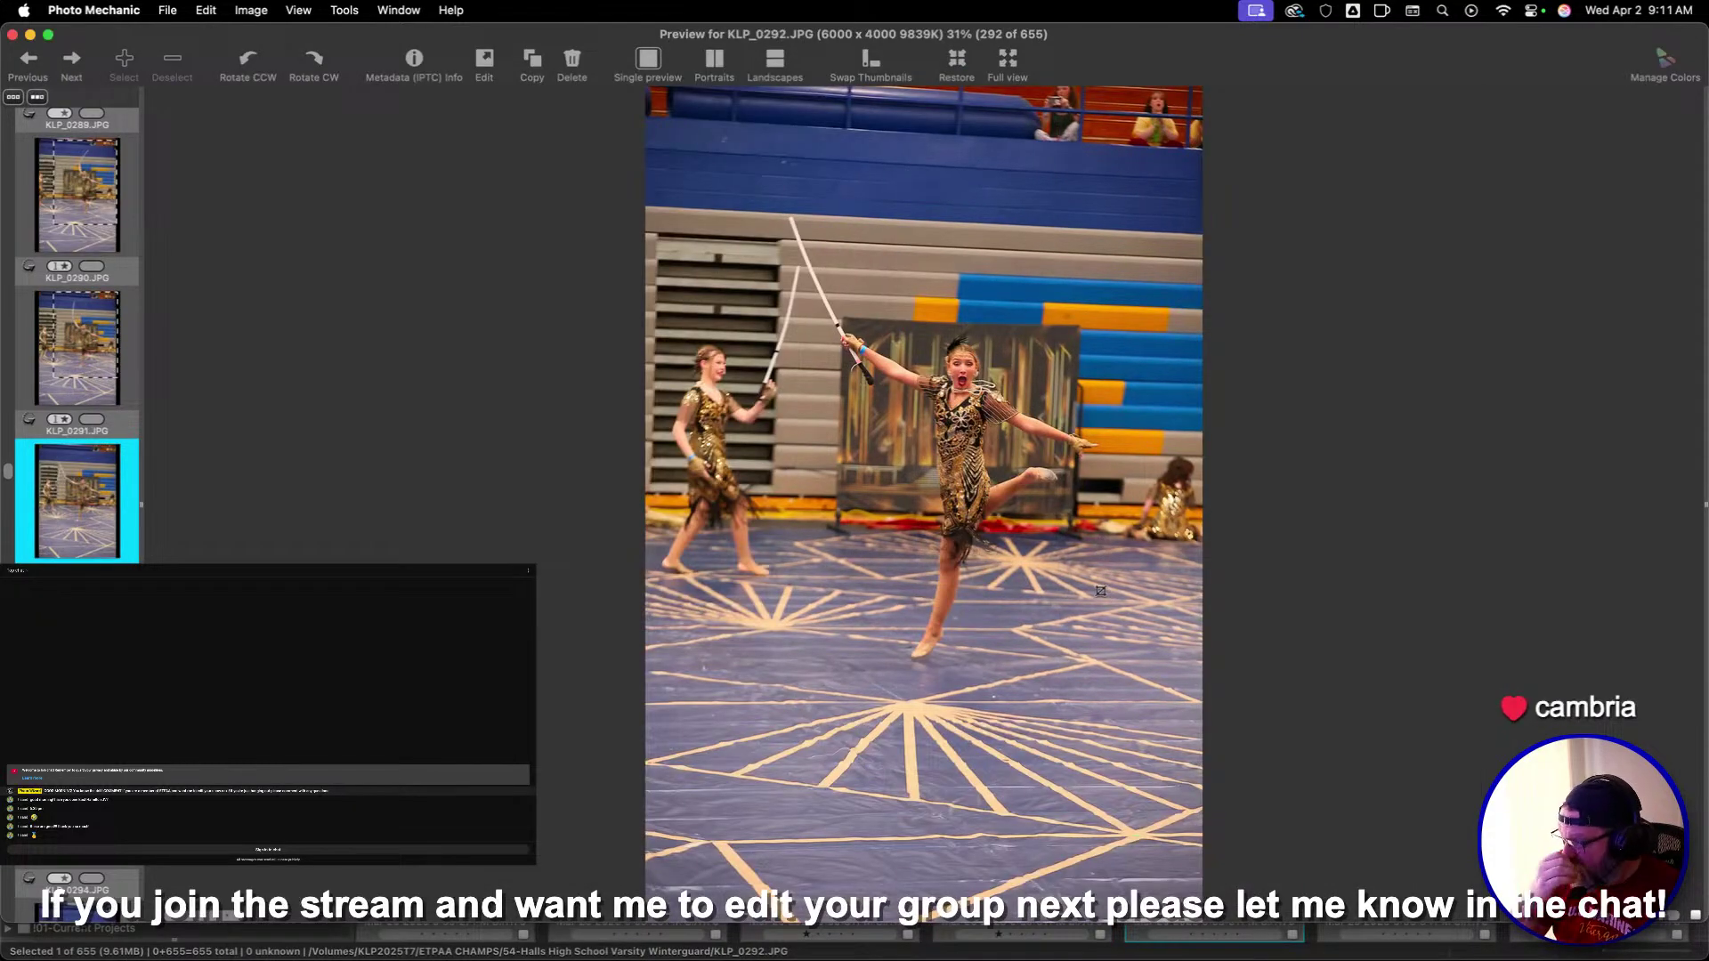
key("Right")
key("Right")
key("Right")
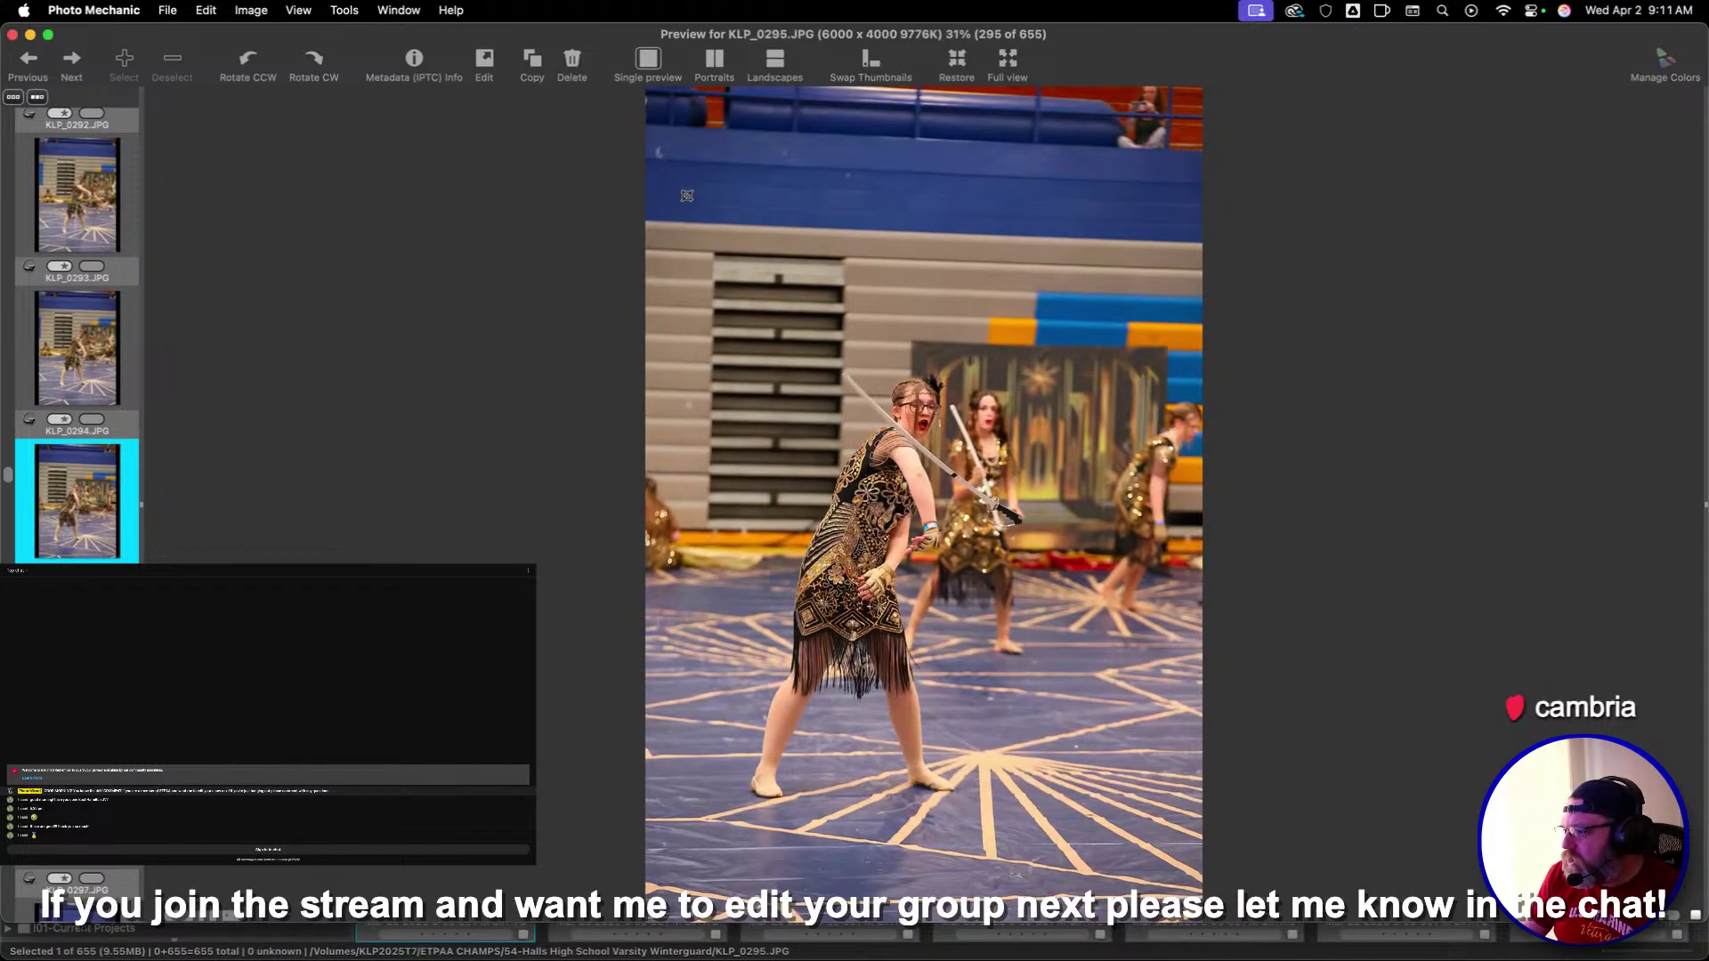
left_click_drag(671, 172, 1111, 819)
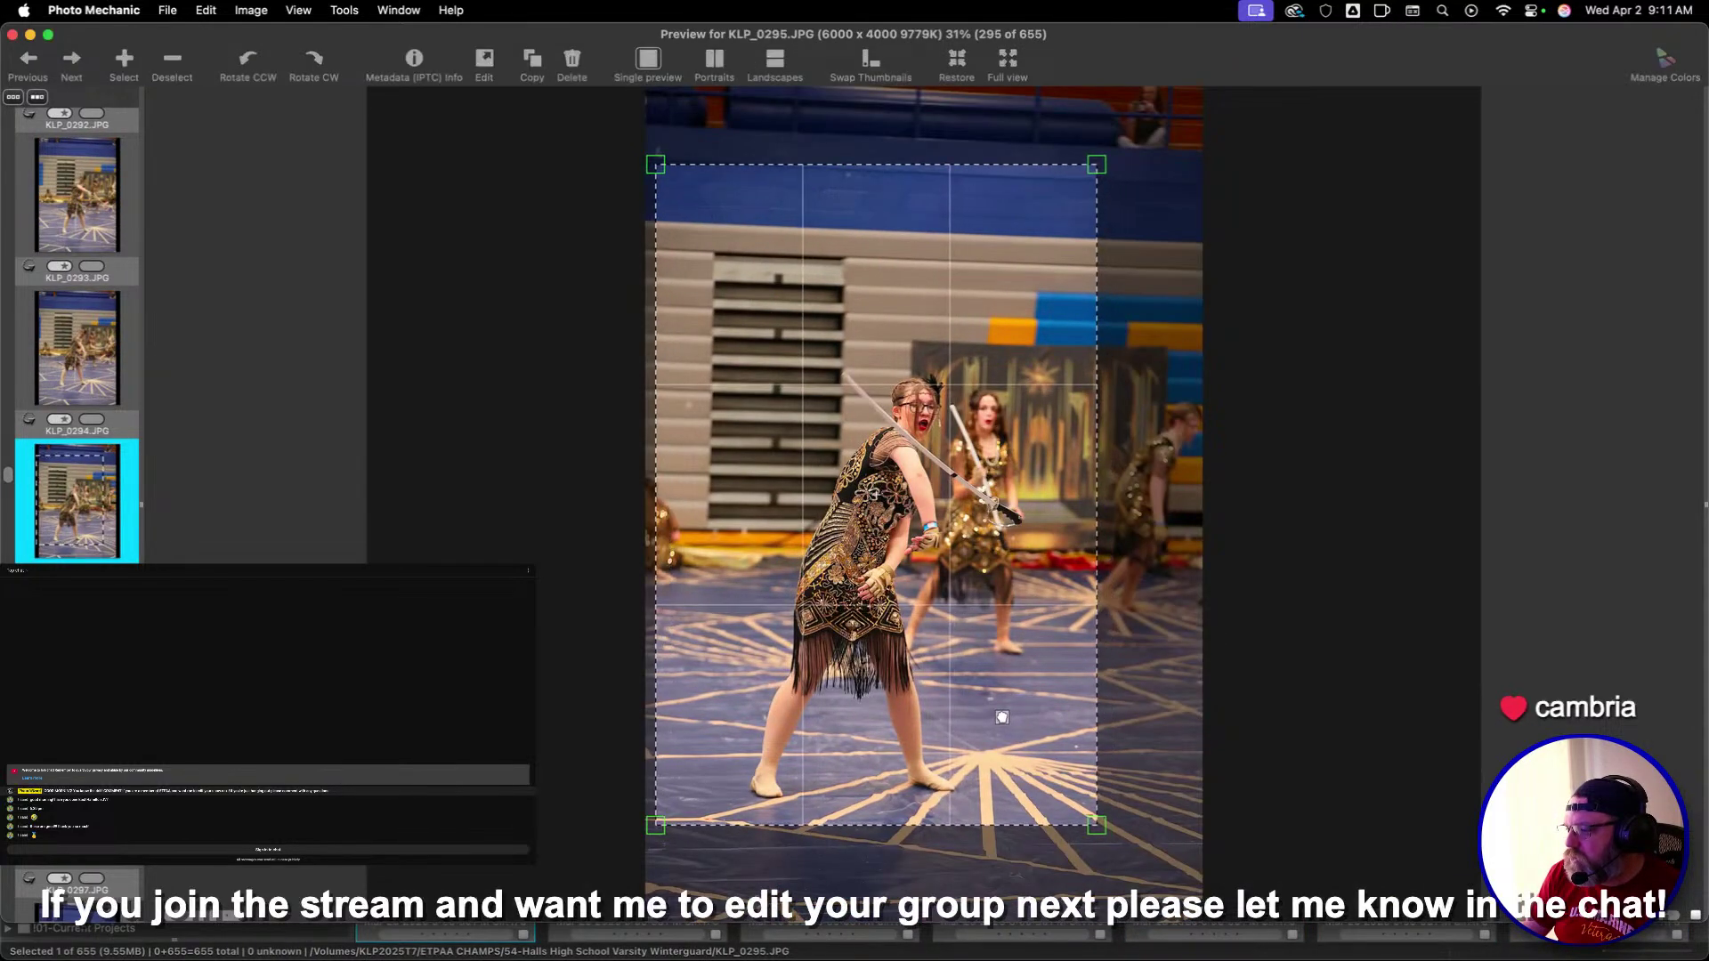
key("Right")
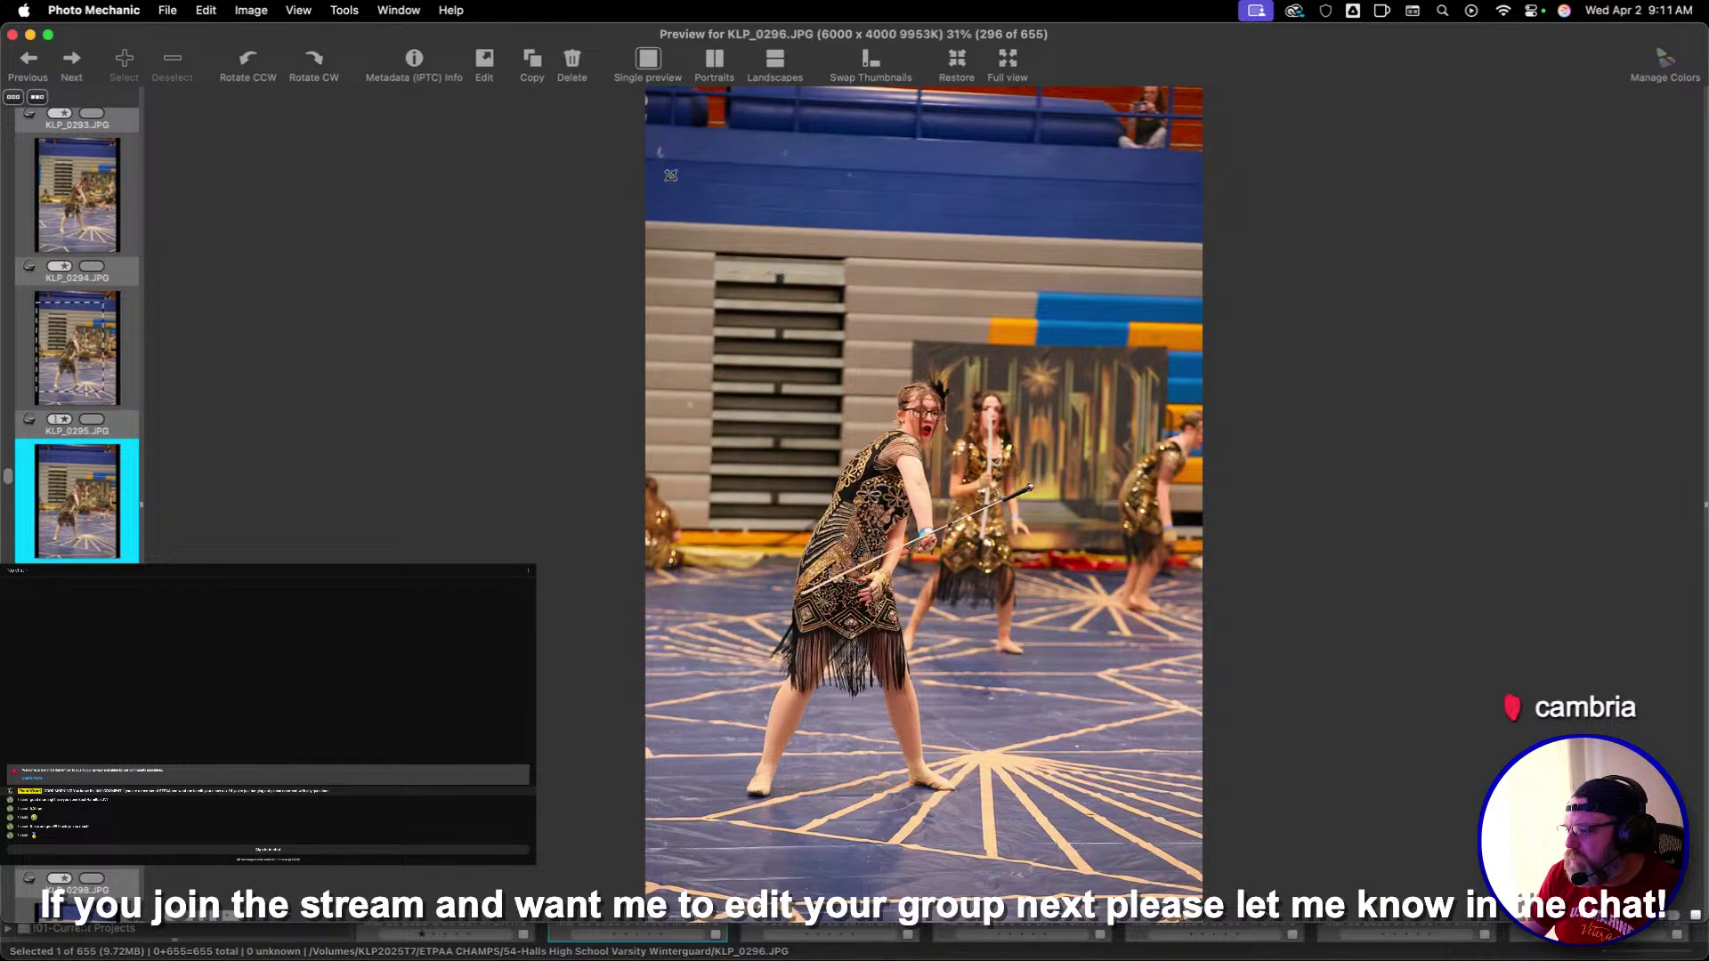
left_click_drag(671, 175, 1110, 835)
key("Right")
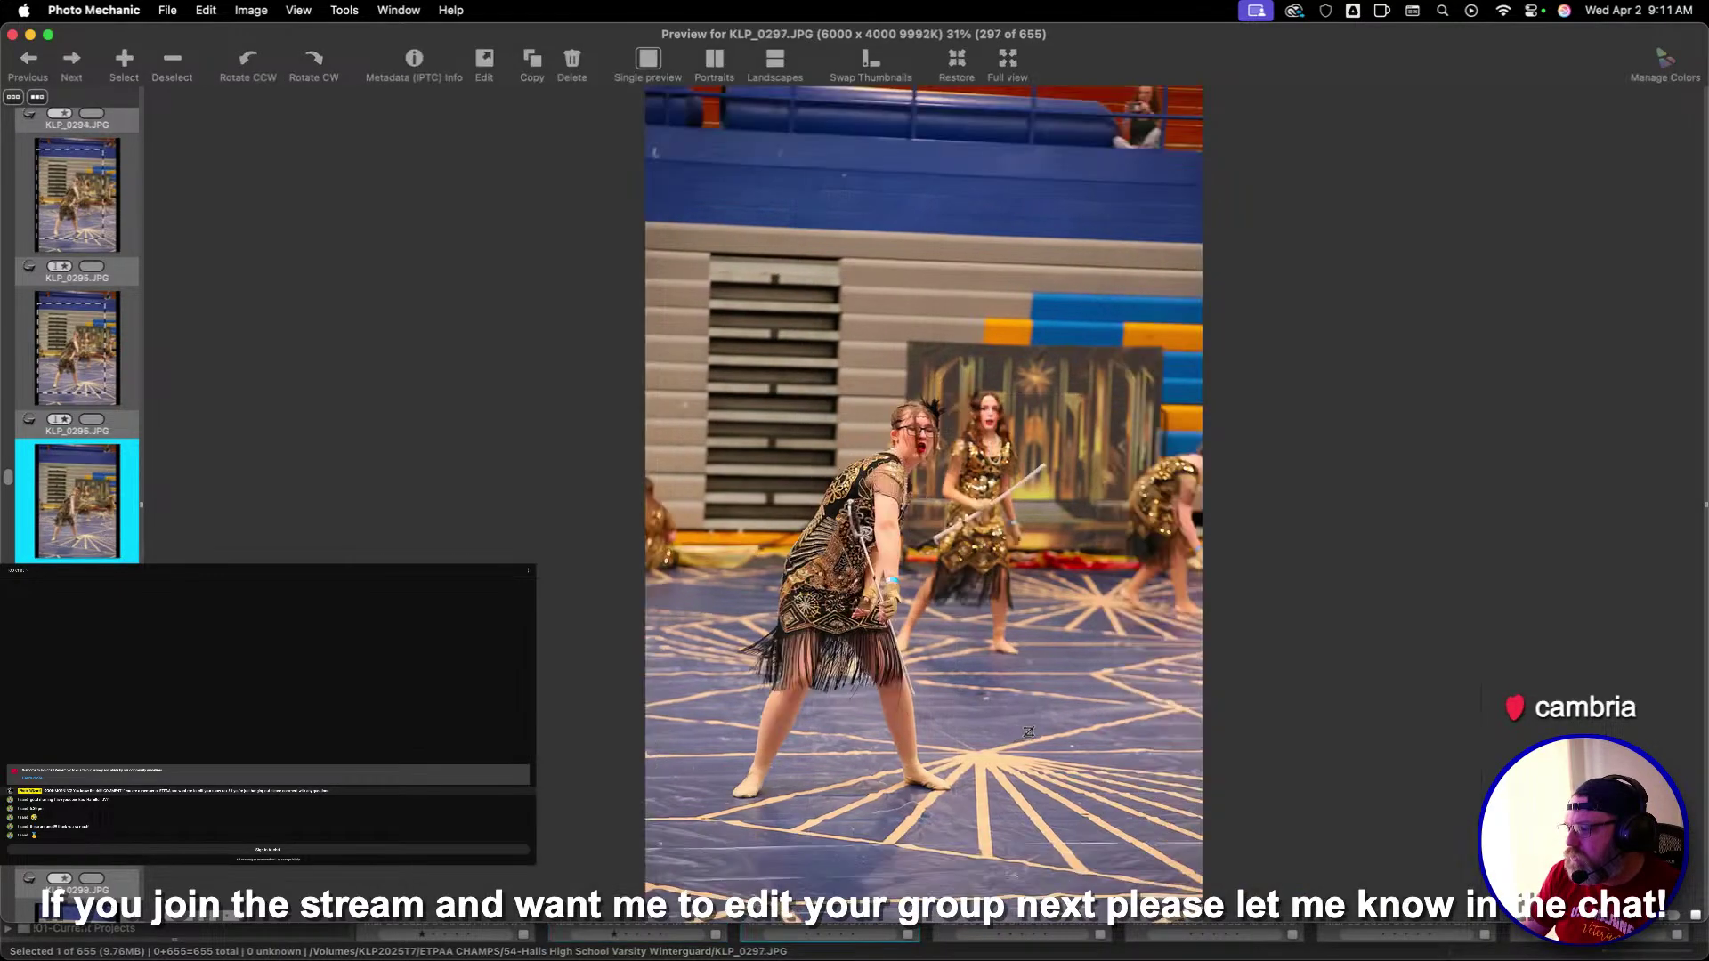
left_click_drag(673, 202, 1085, 825)
Crop KLP_0300, KLP_0301 and KLP_0302 in portrait around the performer balancing on one leg with both arms raised
key("Right")
key("Right")
key("Right")
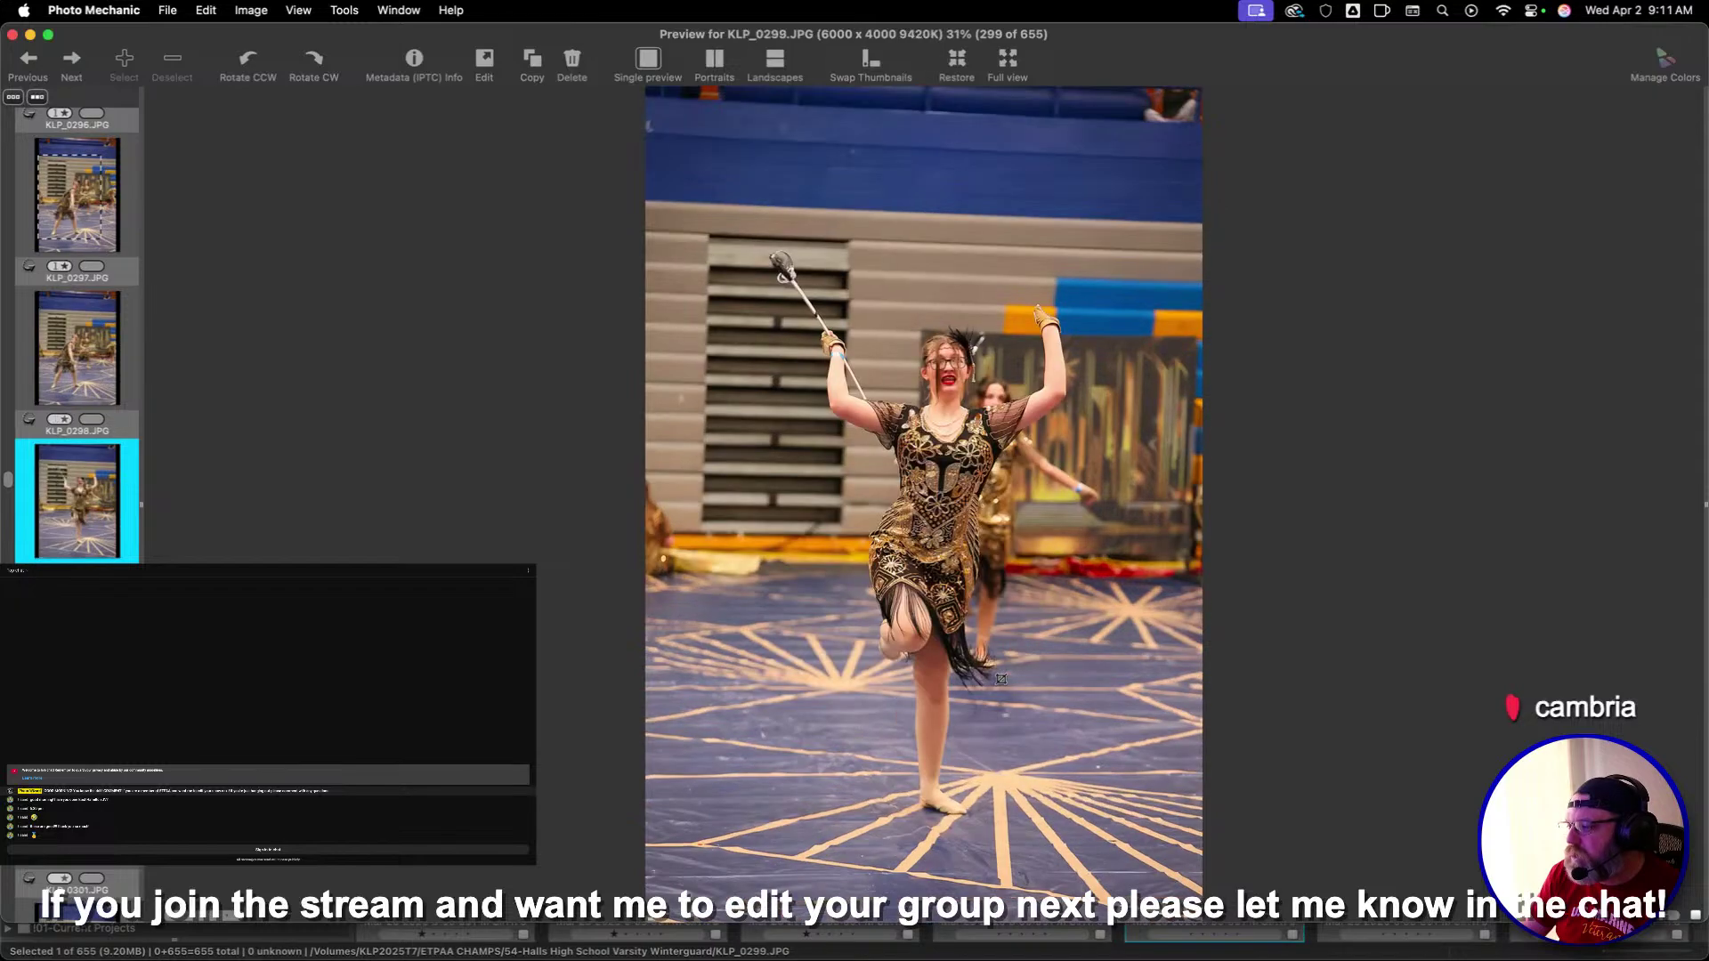
left_click_drag(678, 174, 971, 694)
key("Right")
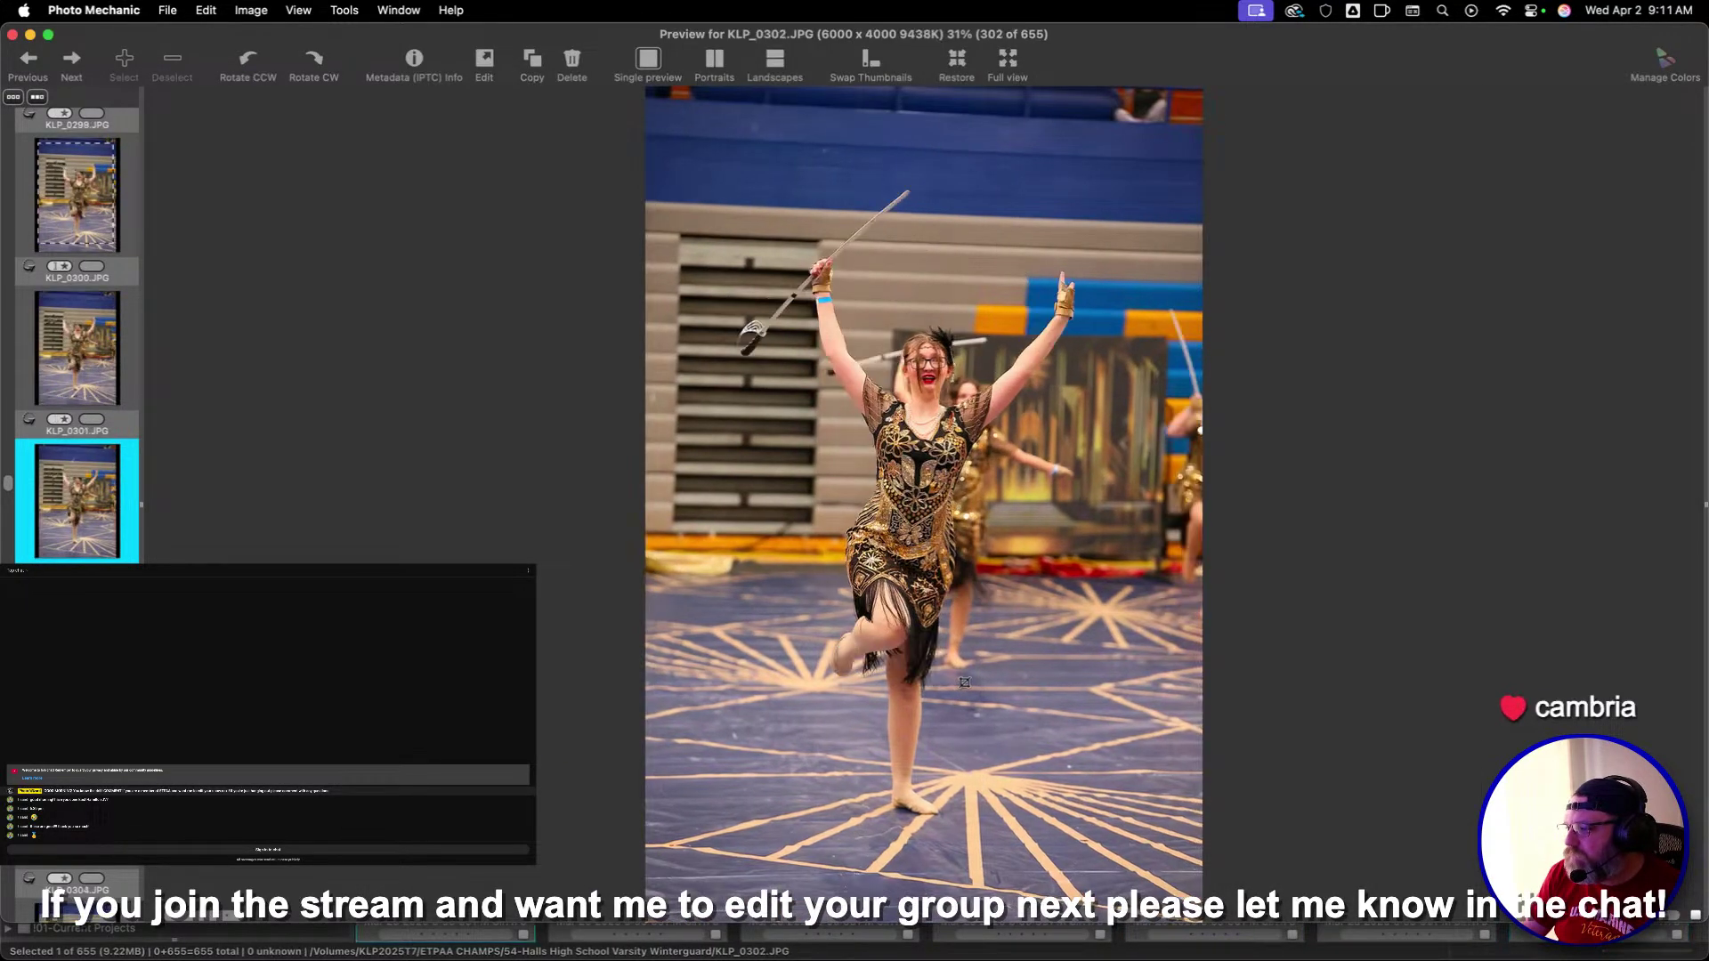
left_click_drag(675, 134, 1155, 850)
key("Right")
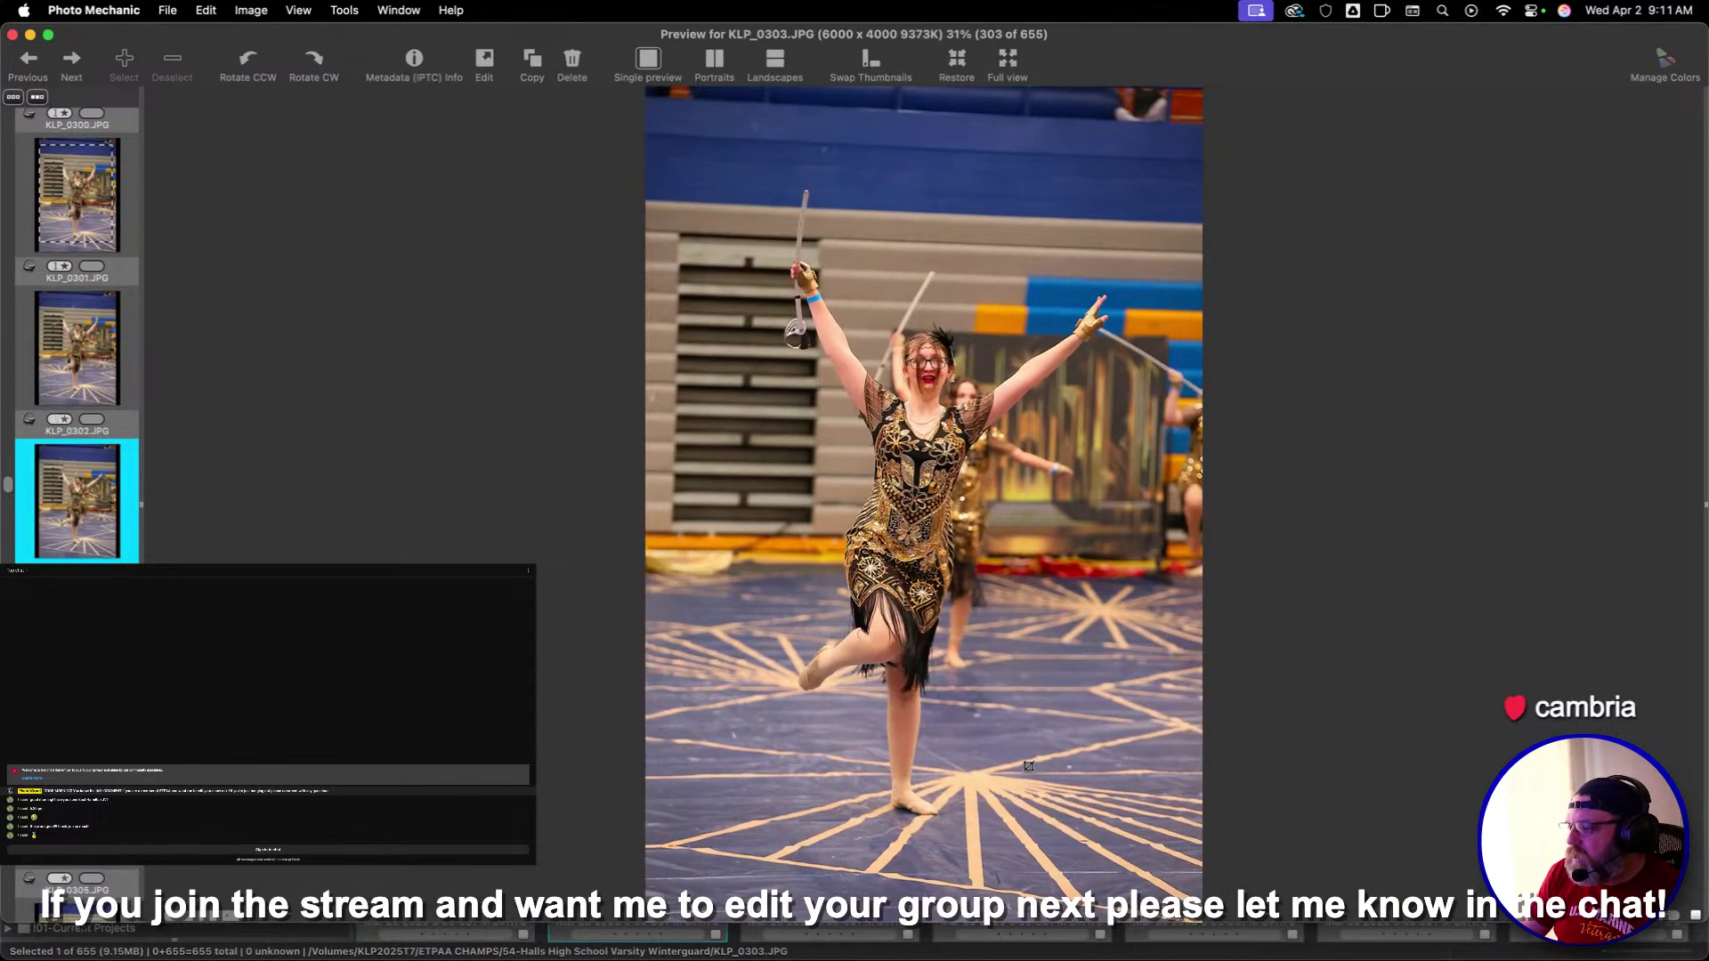
left_click_drag(687, 142, 995, 747)
Continue to KLP_0305 and crop it in portrait around the front performer raising the sabre overhead
key("Right")
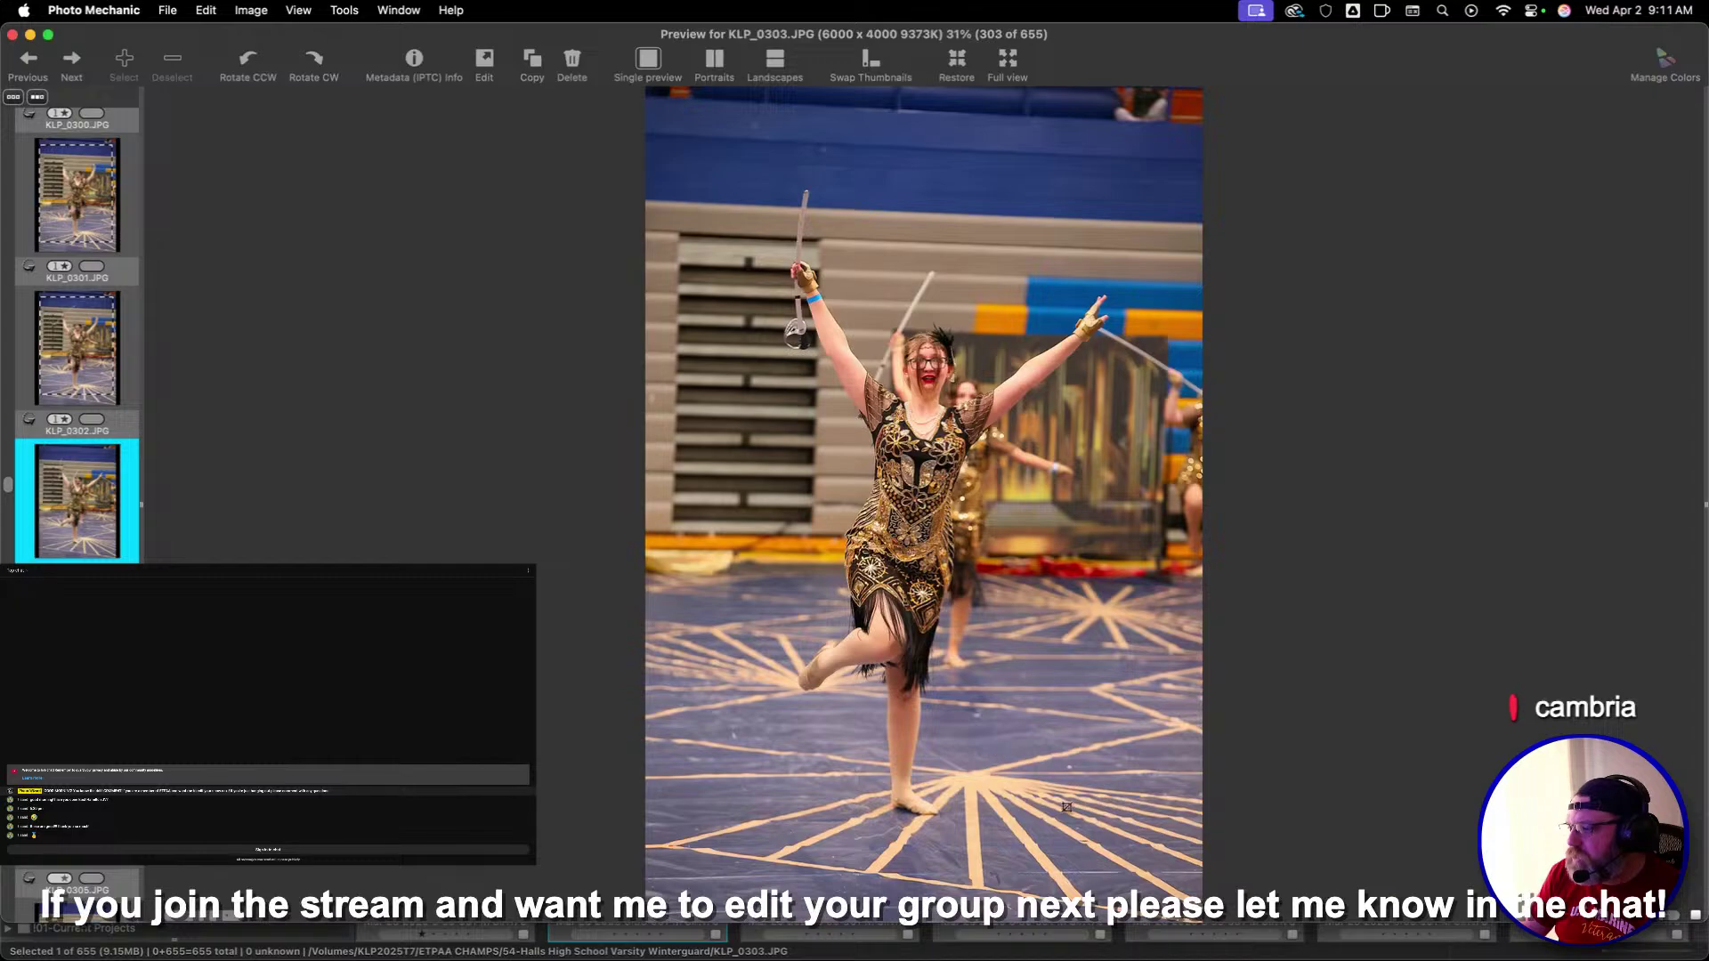
key("Right")
key("Right")
key("Right")
key("Left")
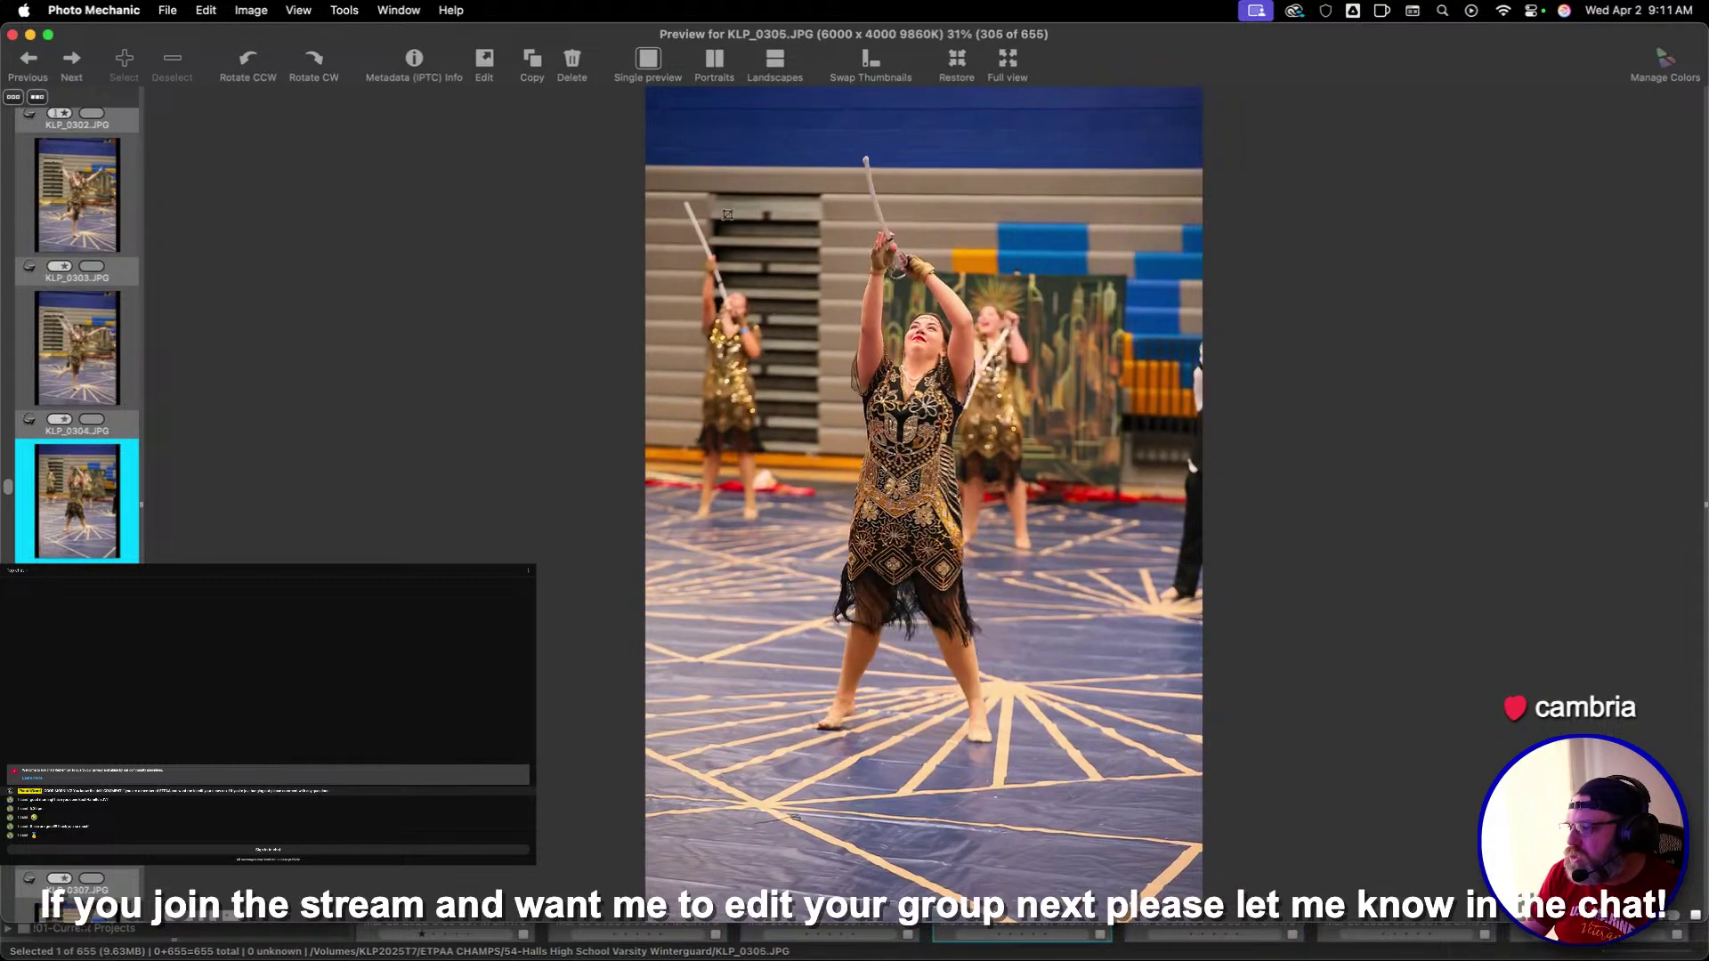
left_click_drag(704, 92, 1152, 681)
Continue to KLP_0308 and crop it in portrait around the front performer looking up with the sabre across her body
key("Right")
key("Right")
key("Right")
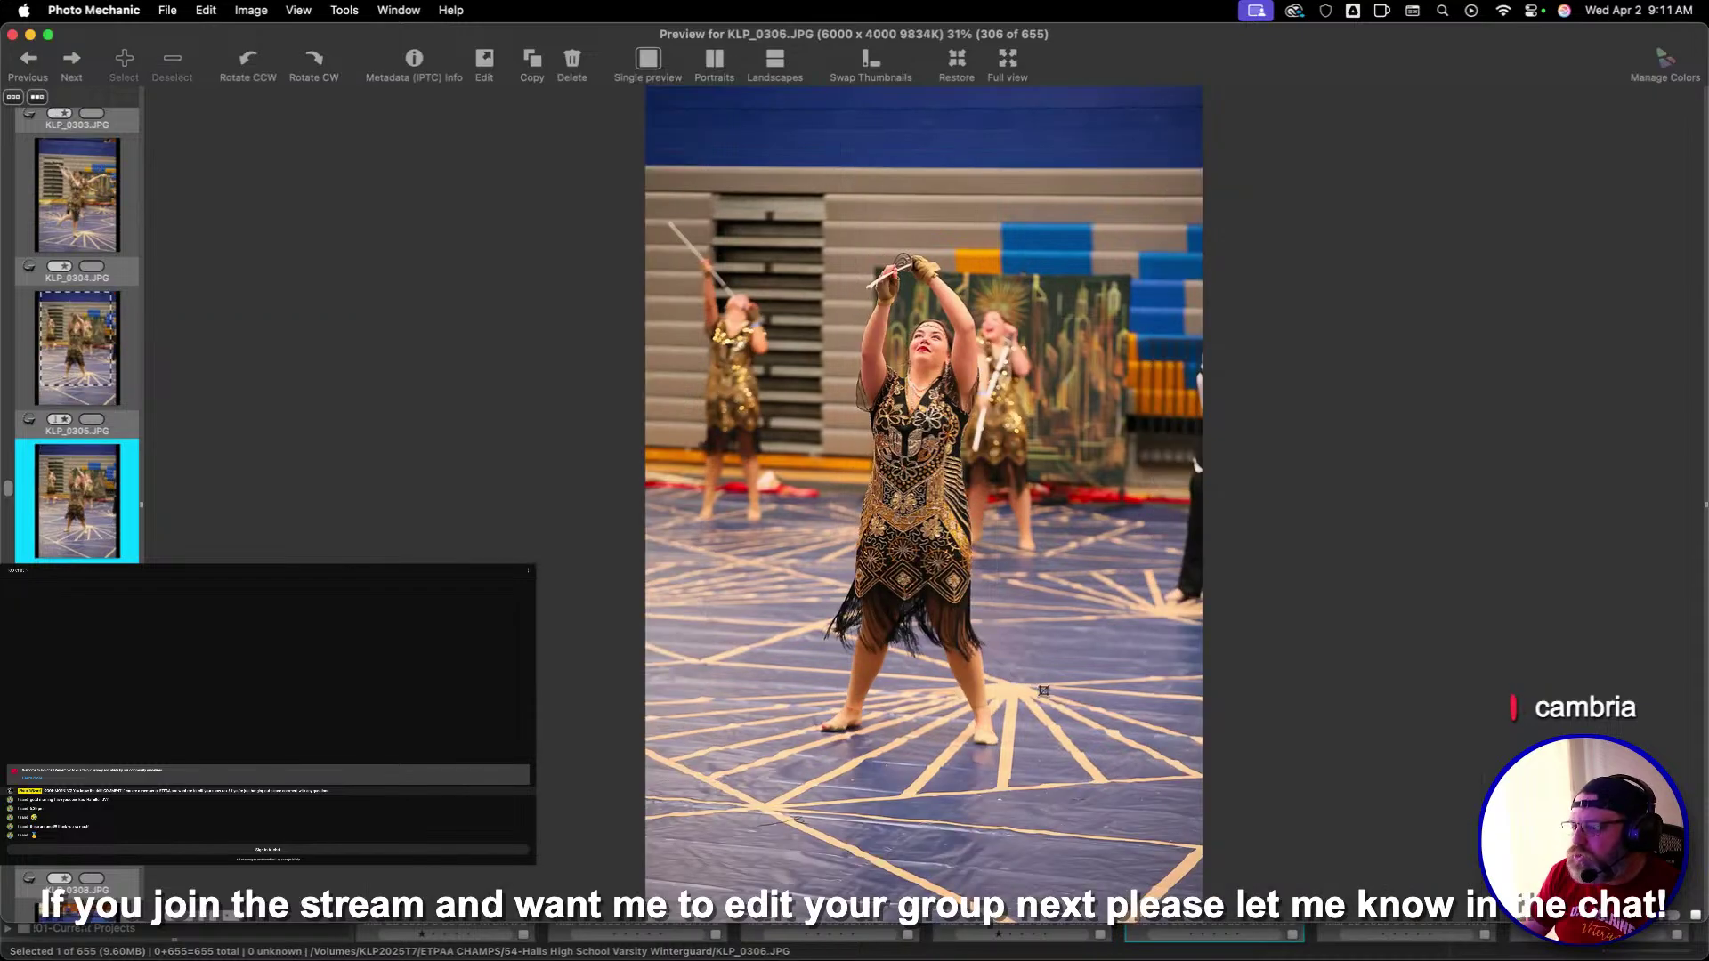
key("Right")
key("Left")
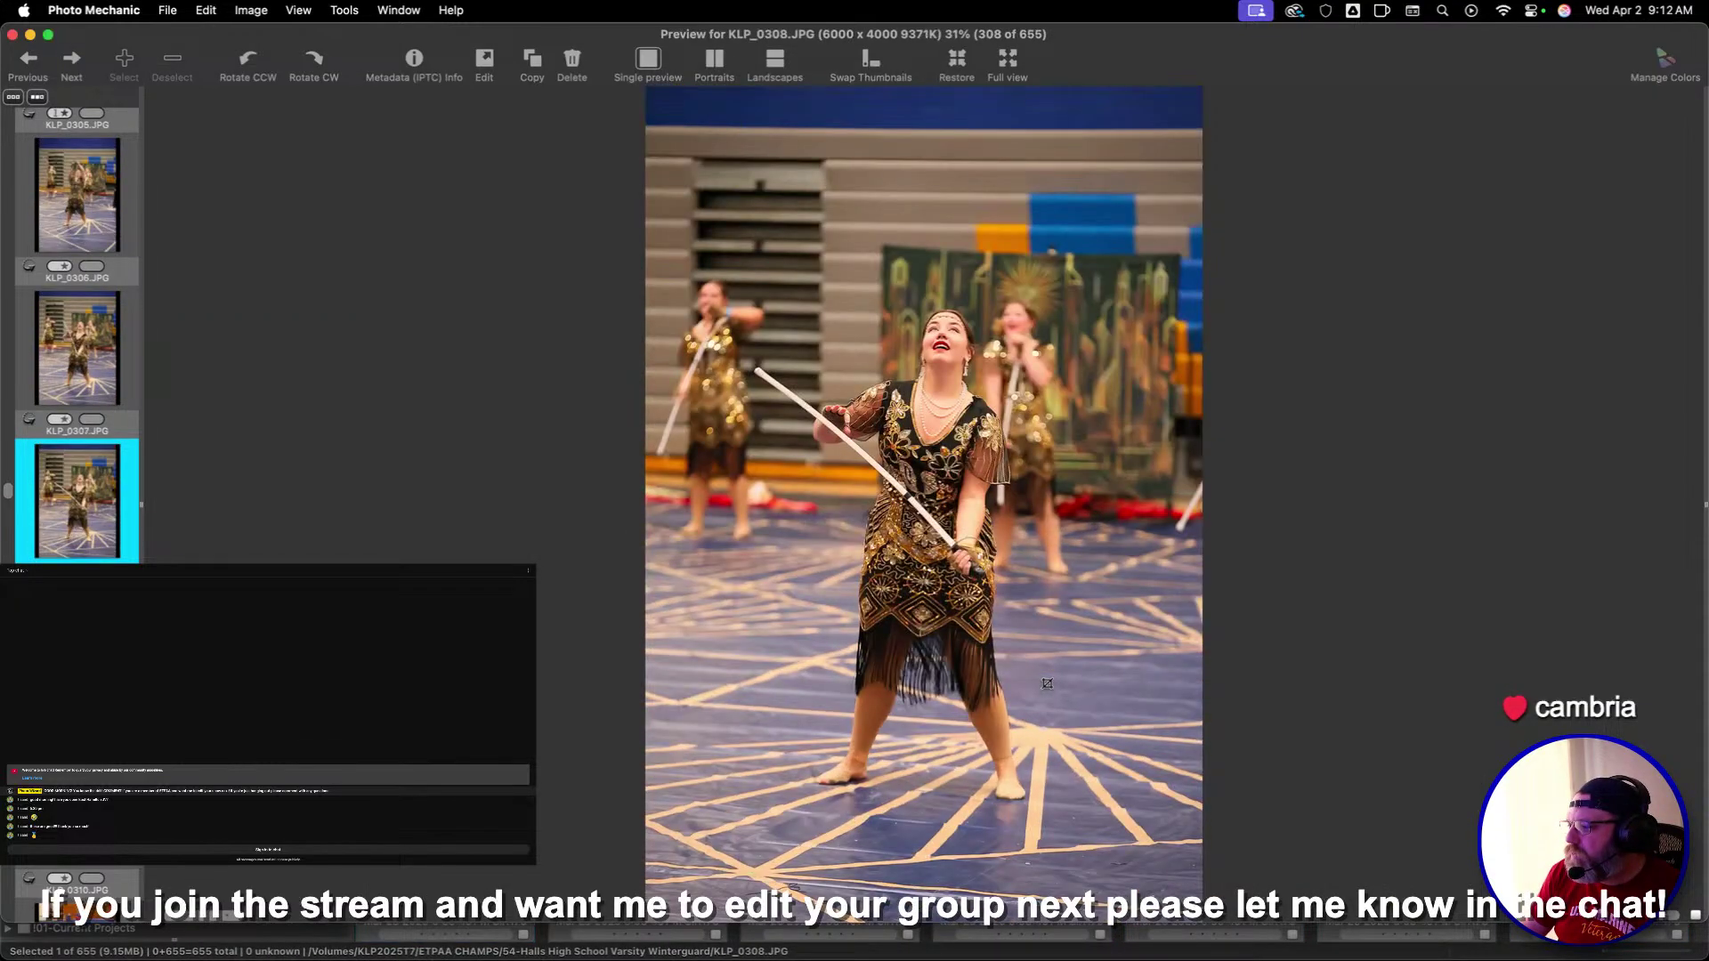
left_click_drag(723, 153, 1166, 827)
Continue to KLP_0317 and crop it in portrait around the smiling front performer holding the sabre at her waist
key("Right")
key("Right")
key("Right")
key("Right")
key("Right")
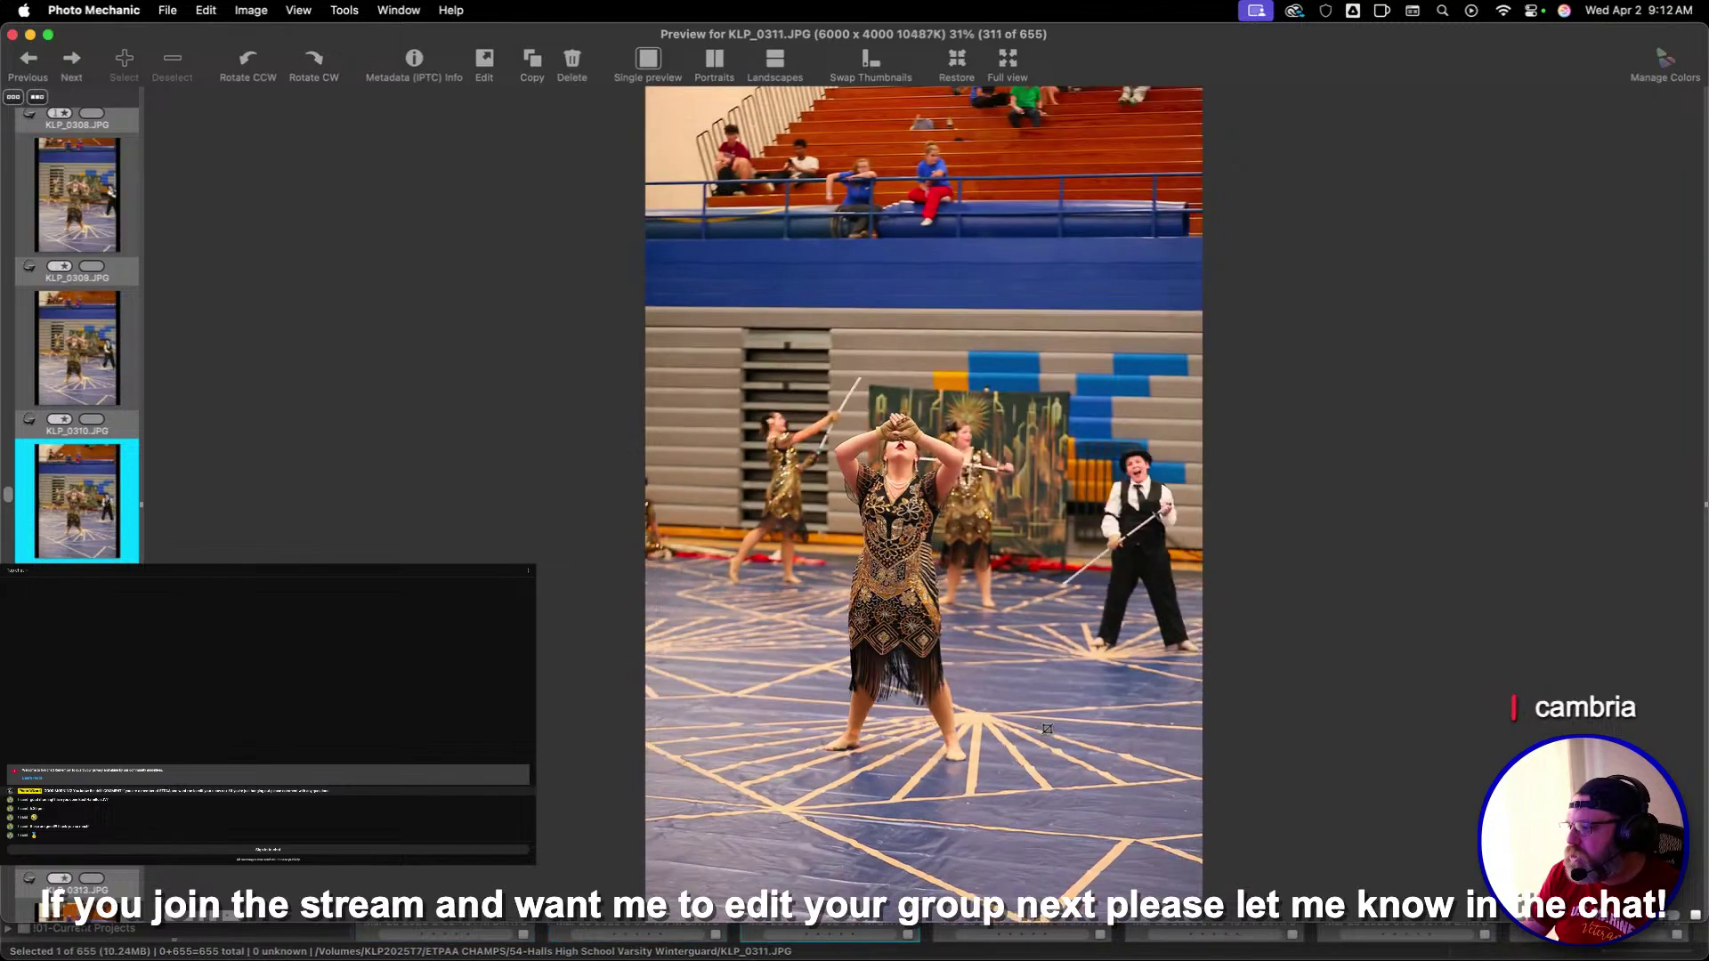
key("Right")
key("Right")
key("Right")
key("Right")
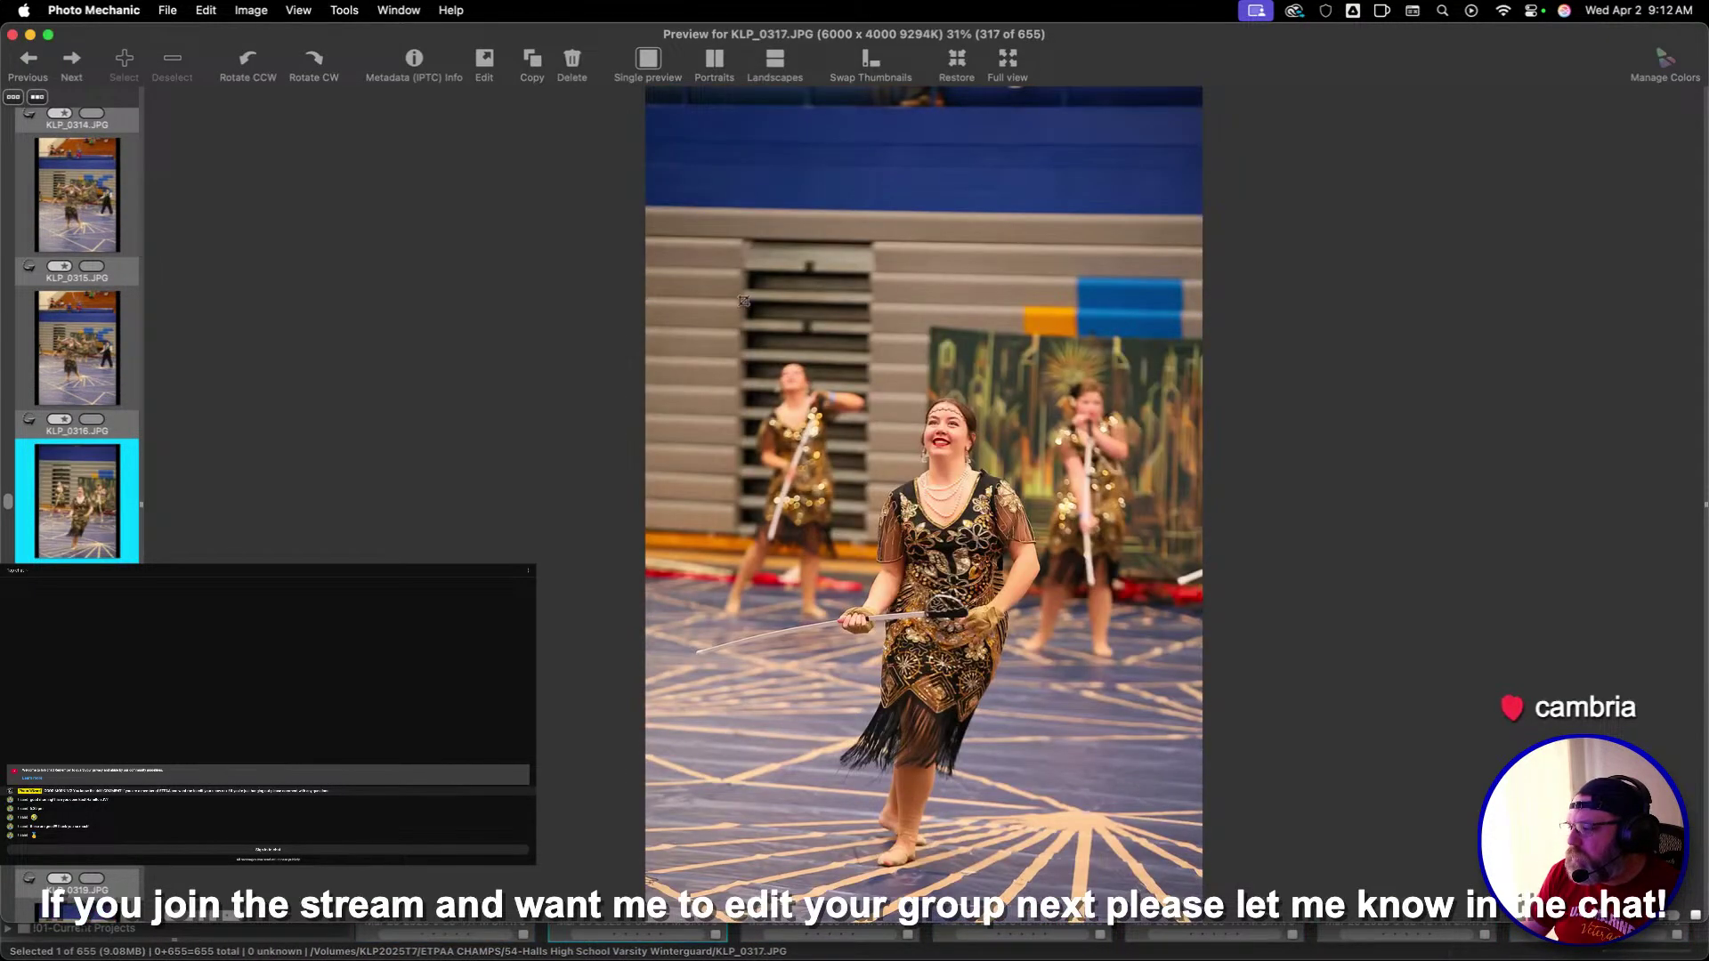
left_click_drag(743, 301, 965, 742)
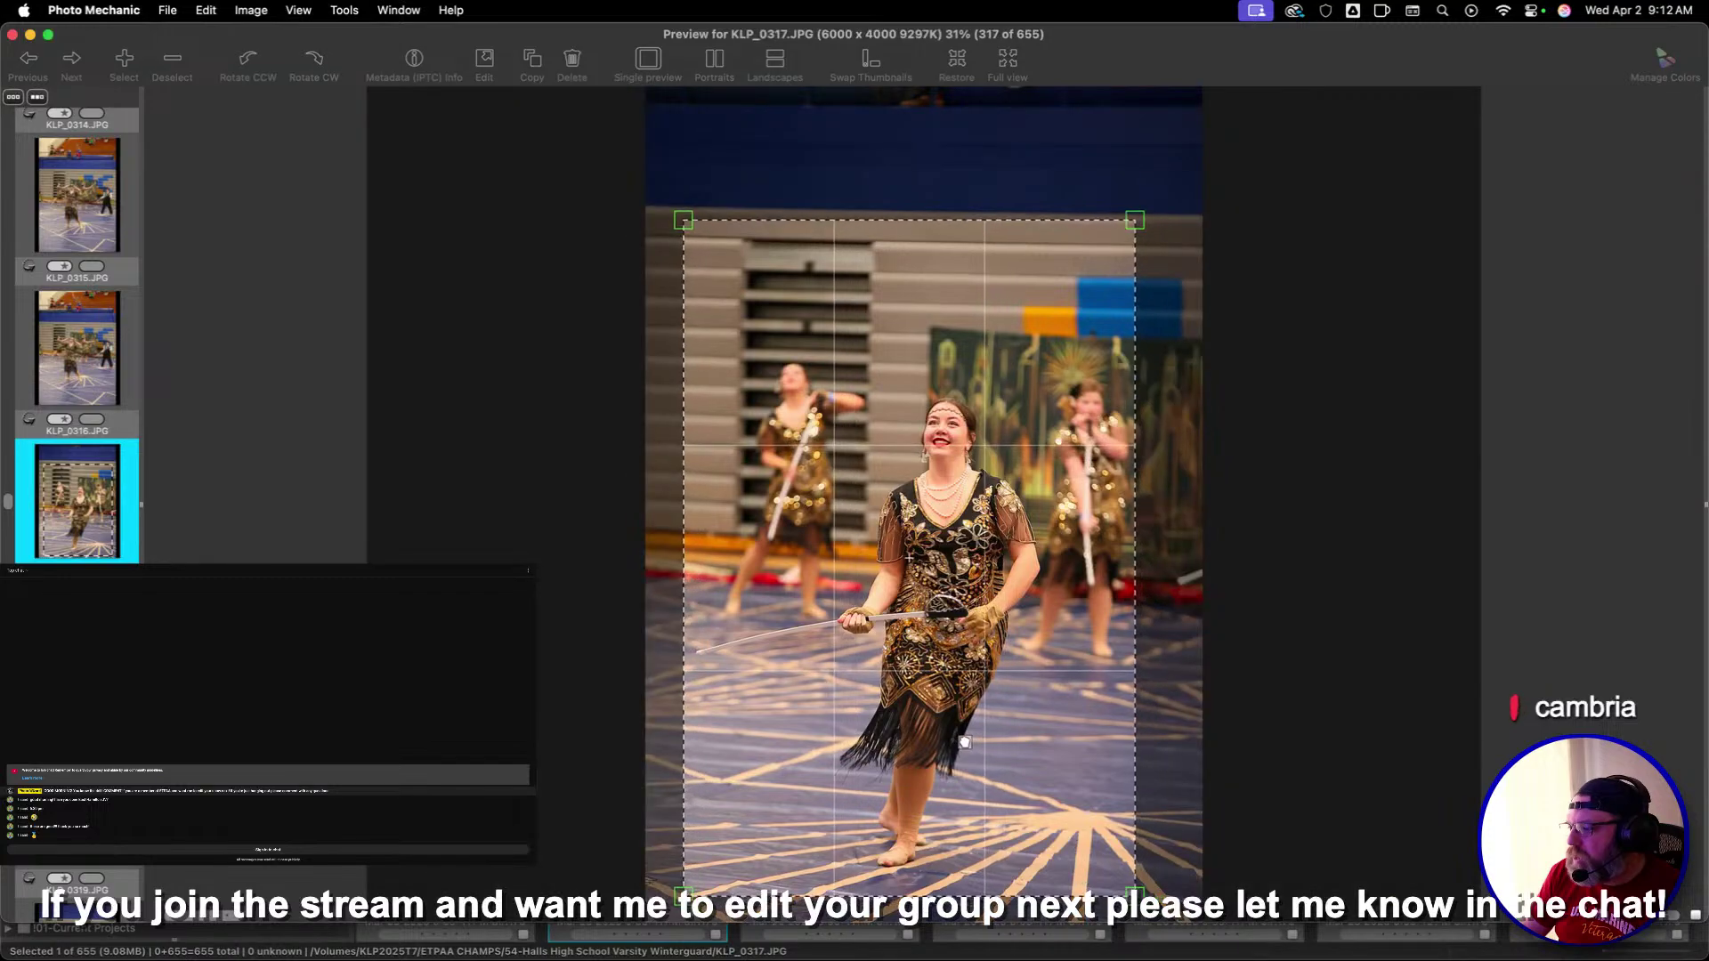
Advance to KLP_0321.JPG and crop it to a portrait frame around the front performer
key("Right")
key("Right")
key("Right")
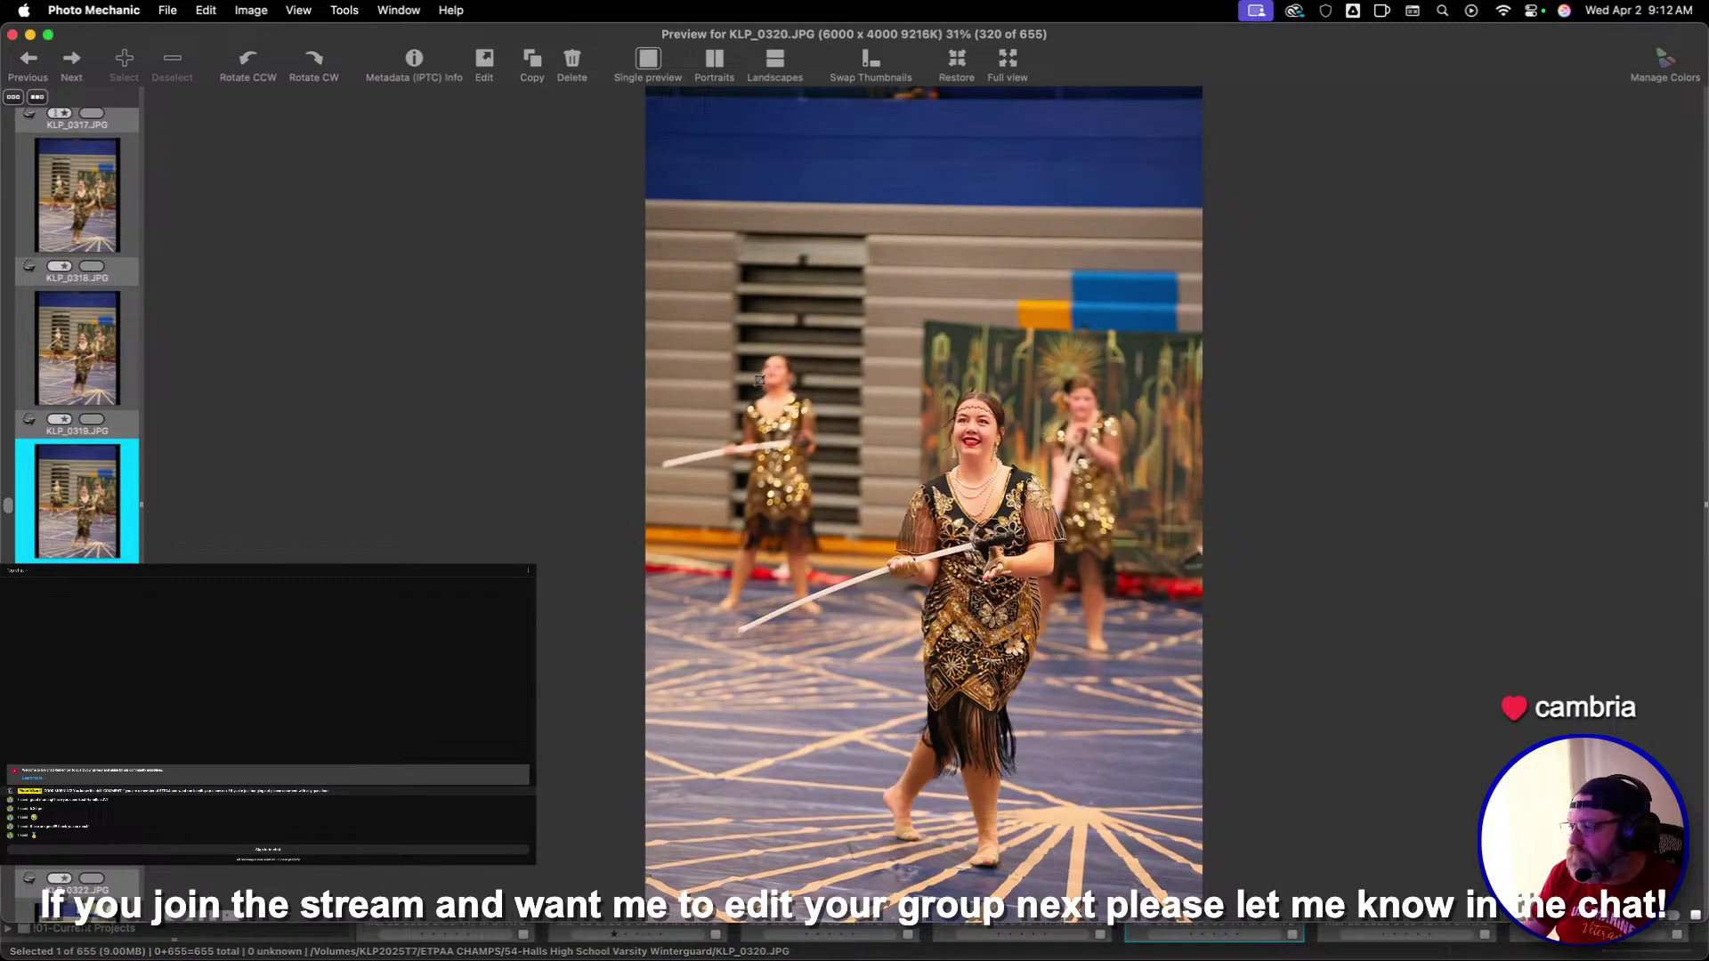
key("Right")
left_click_drag(673, 167, 982, 748)
Review the lift shots up to KLP_0324.JPG and crop KLP_0322.JPG and KLP_0323.JPG to portrait frames around the two dancers
key("Right")
key("Right")
key("Right")
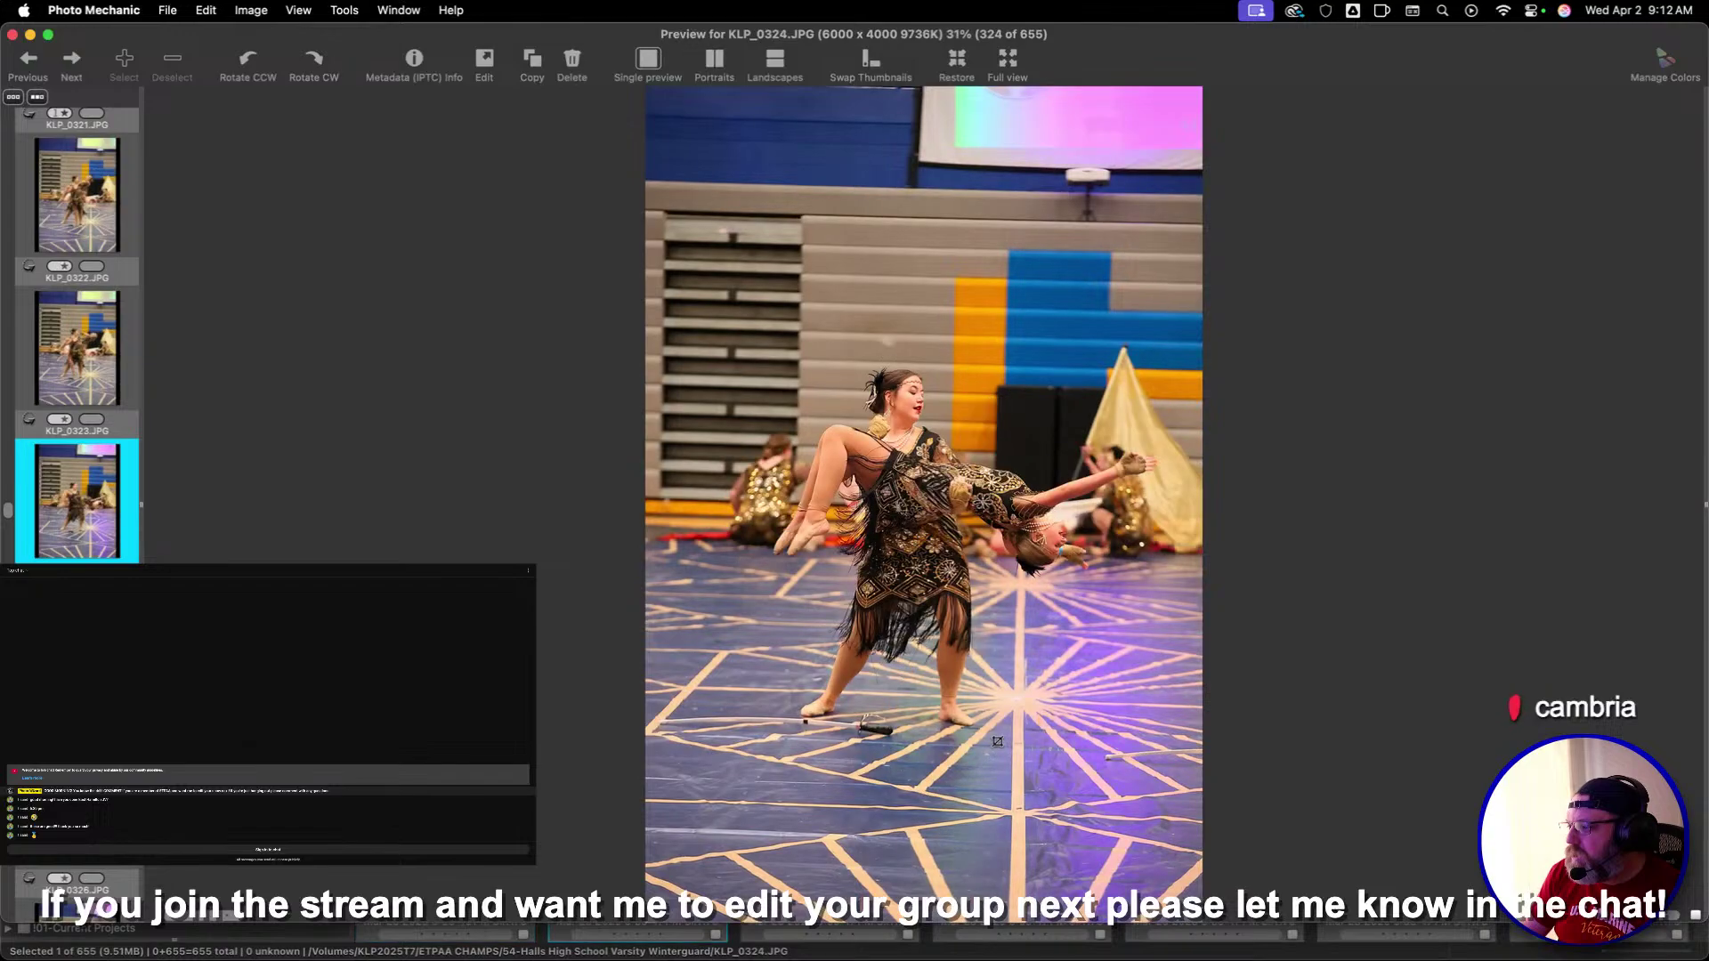
key("Left")
key("Left")
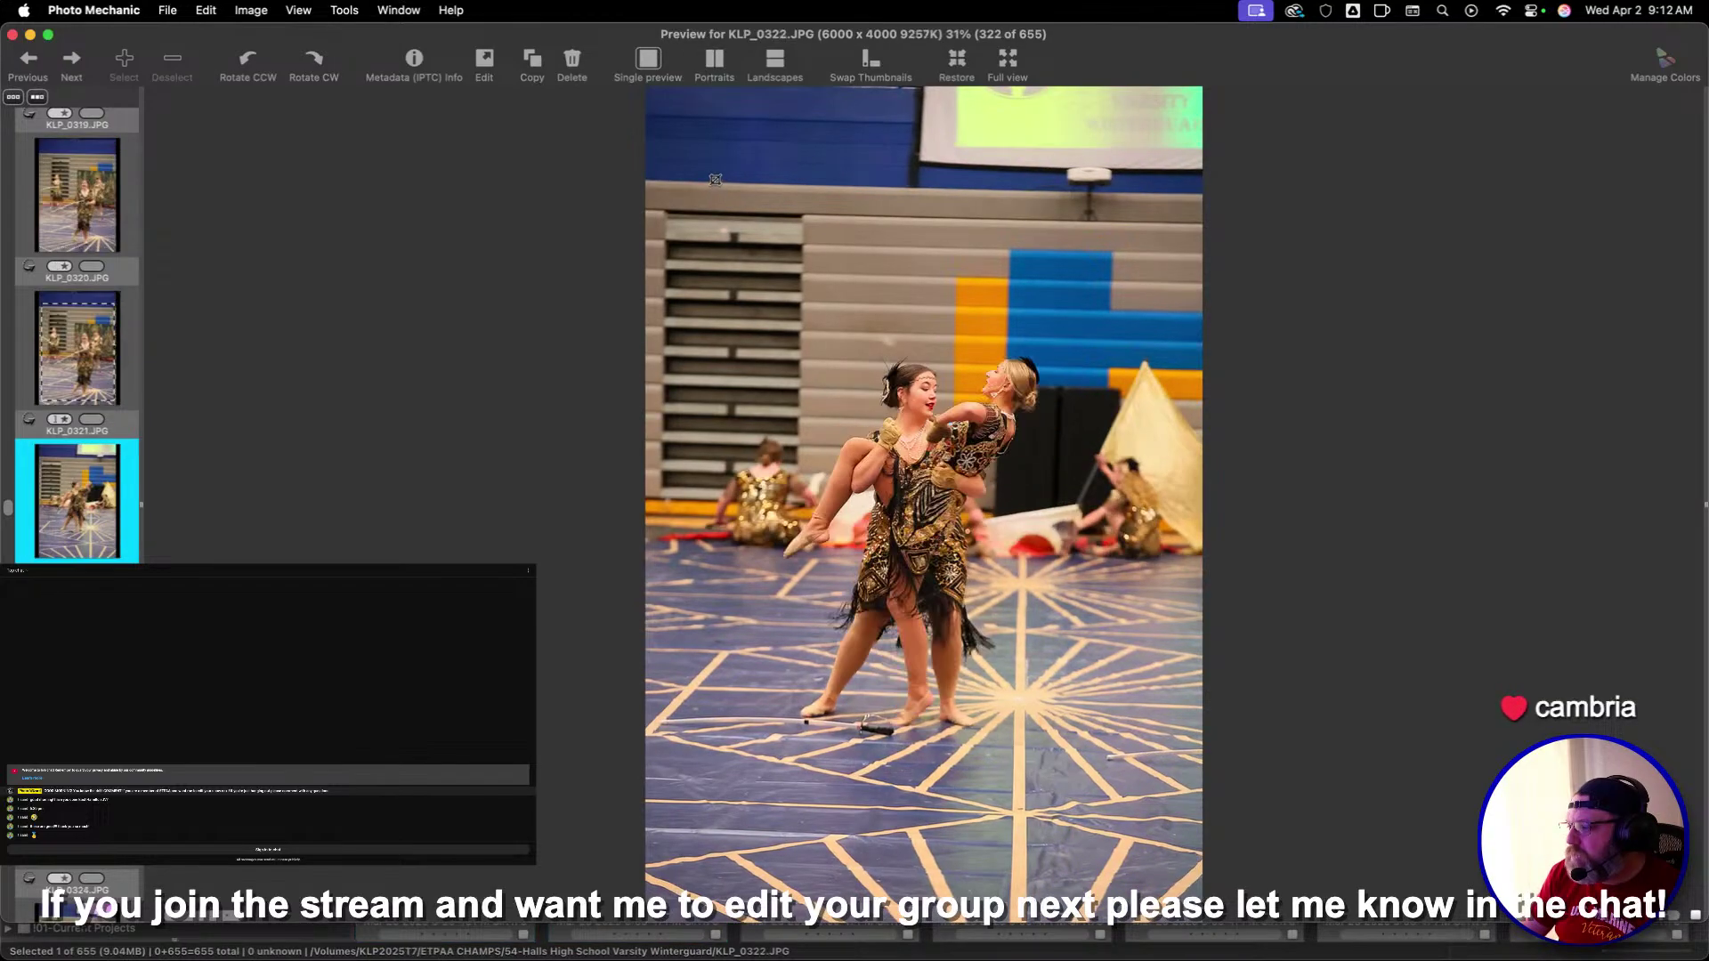
left_click_drag(715, 168, 1021, 664)
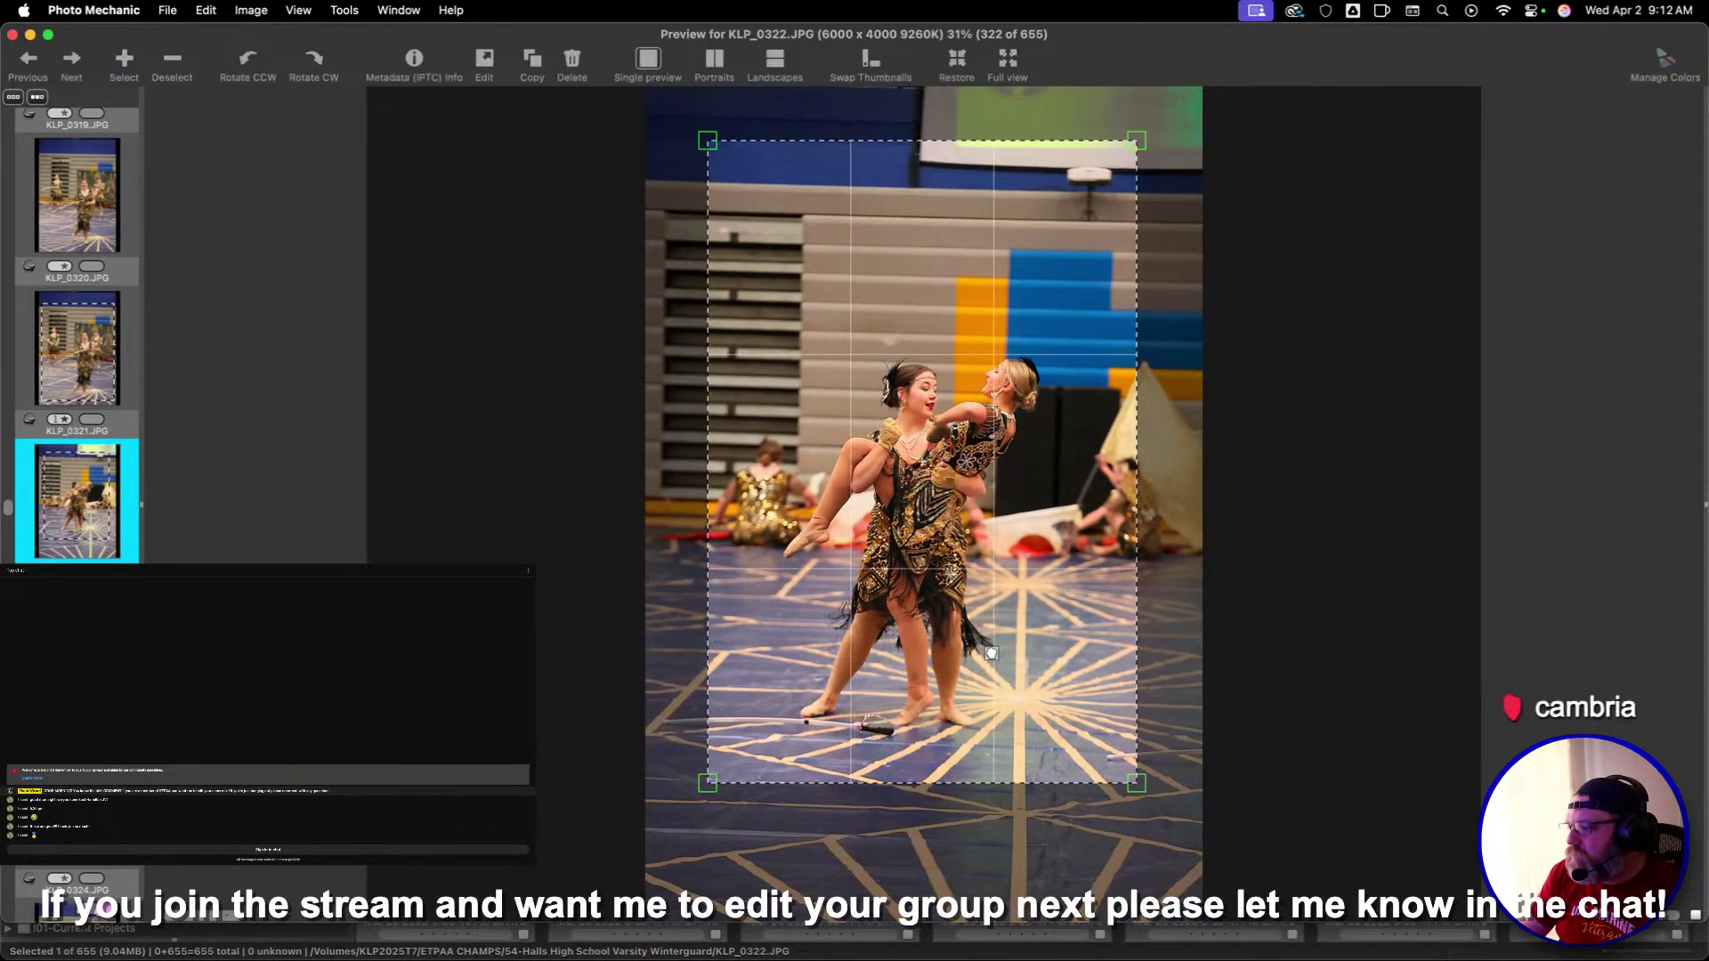
key("Right")
left_click_drag(1018, 725, 973, 673)
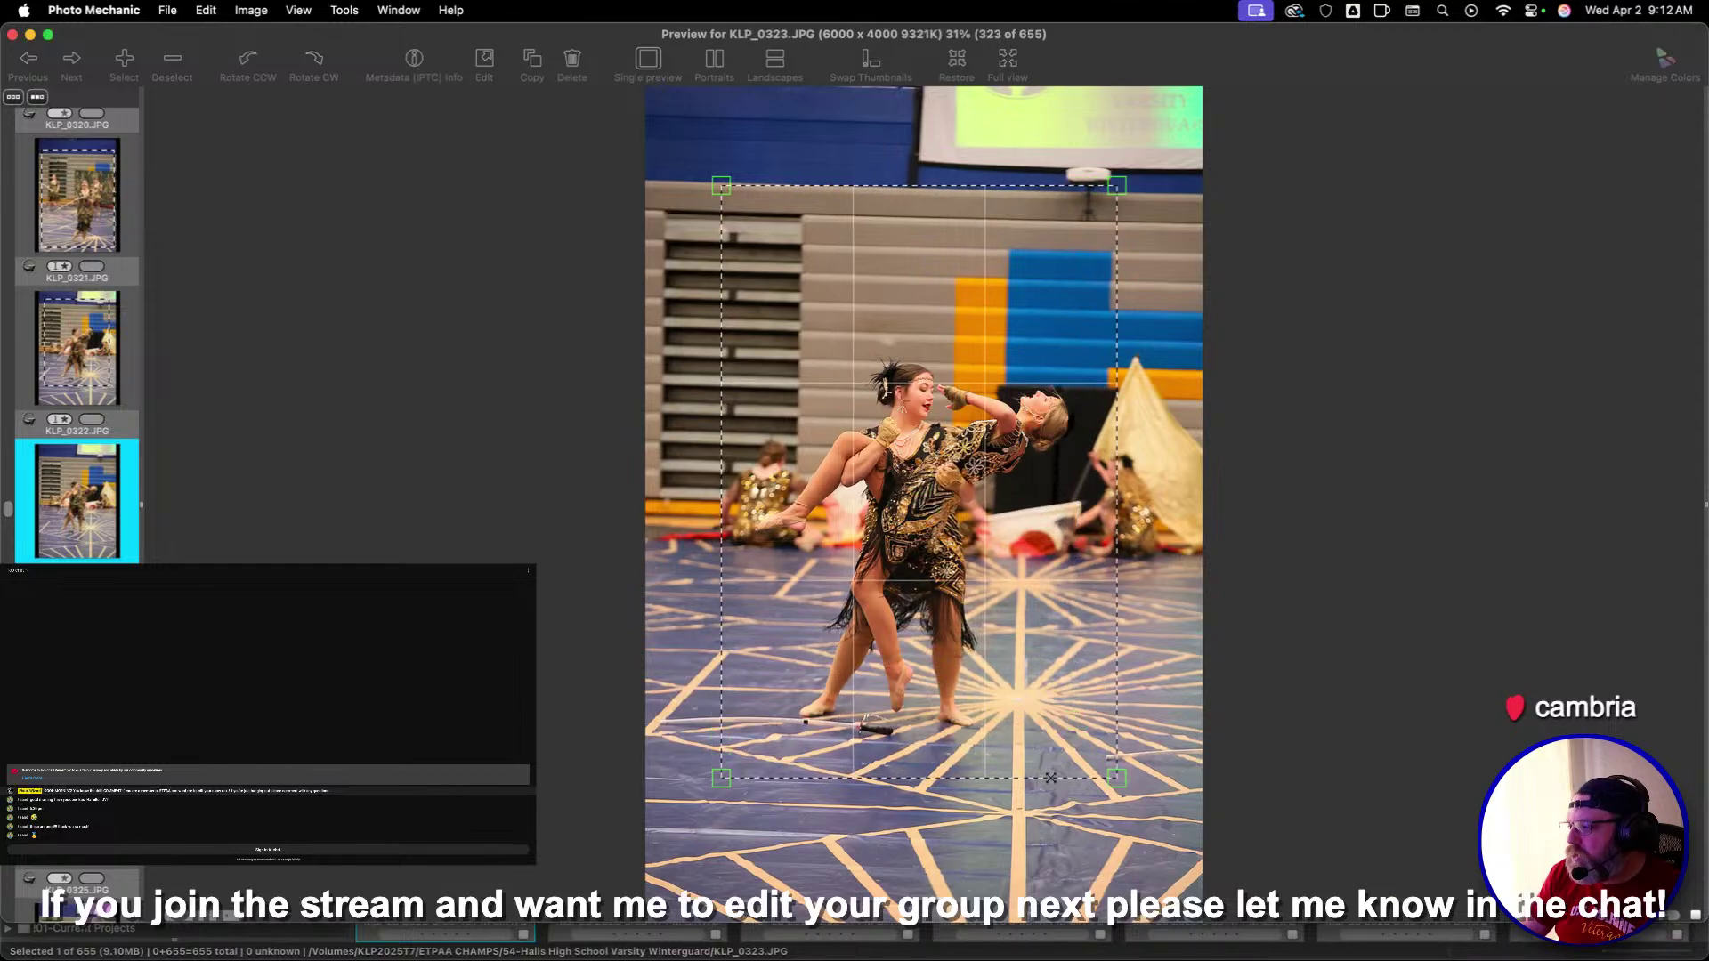
Crop KLP_0327.JPG and KLP_0328.JPG to portrait frames around the dancing pair and mark both as 1
key("Right")
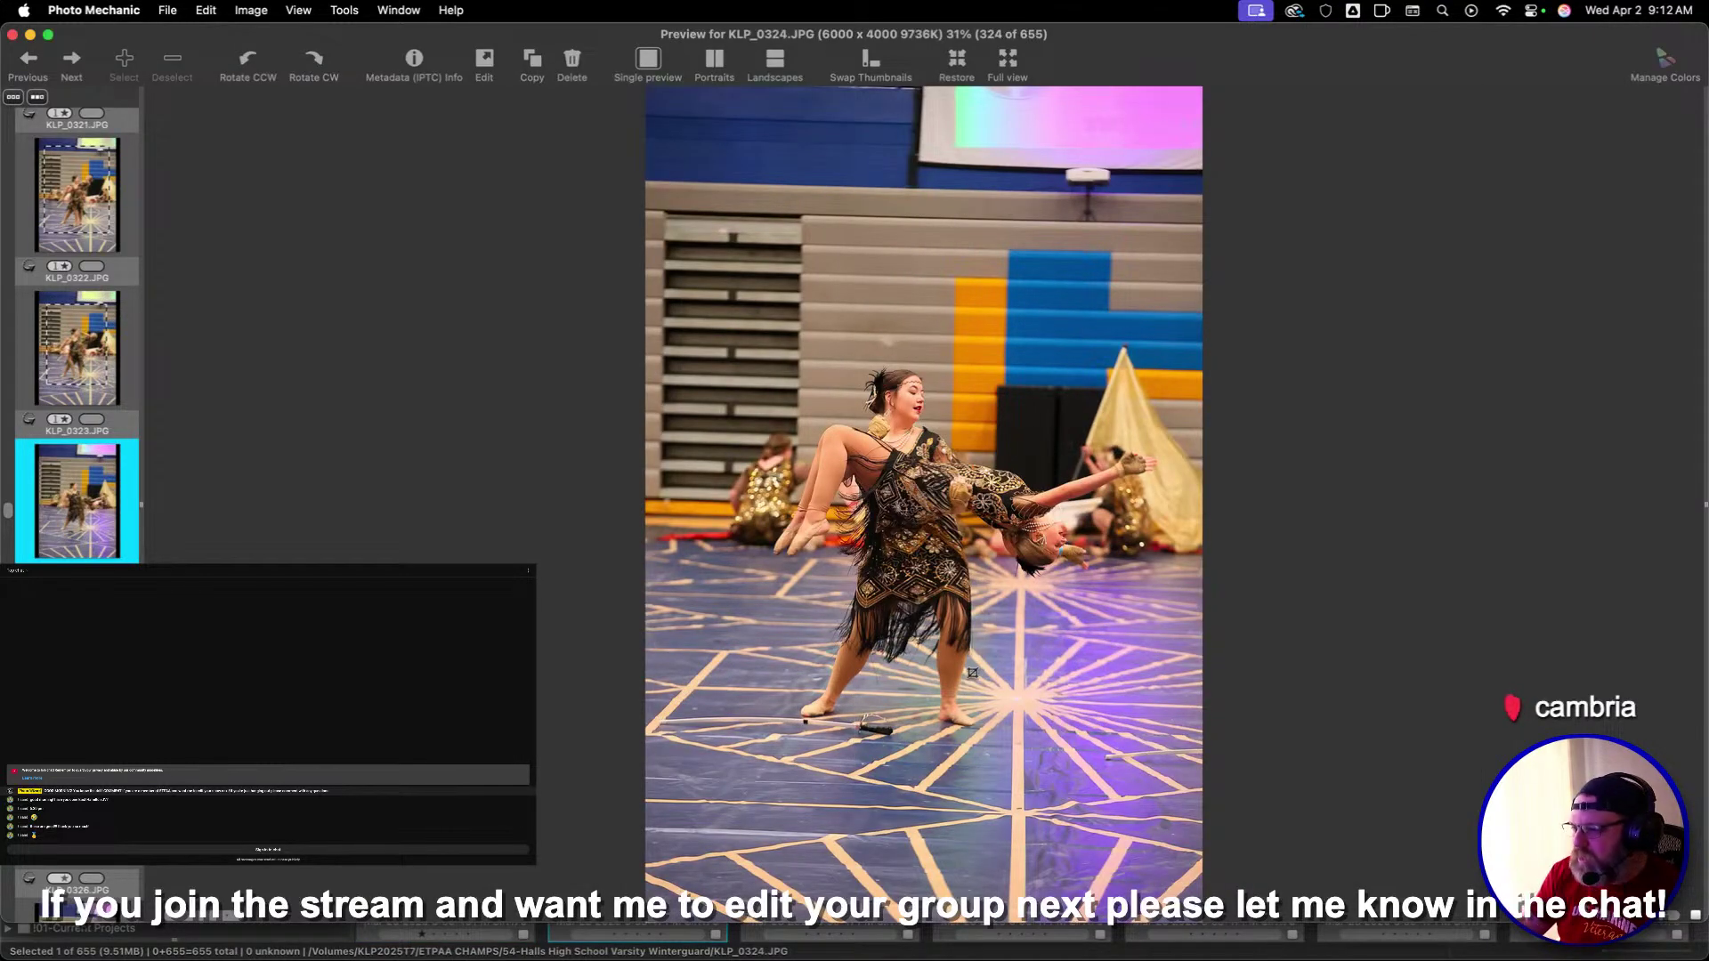
key("Right")
key("Right")
key("Right")
key("Right")
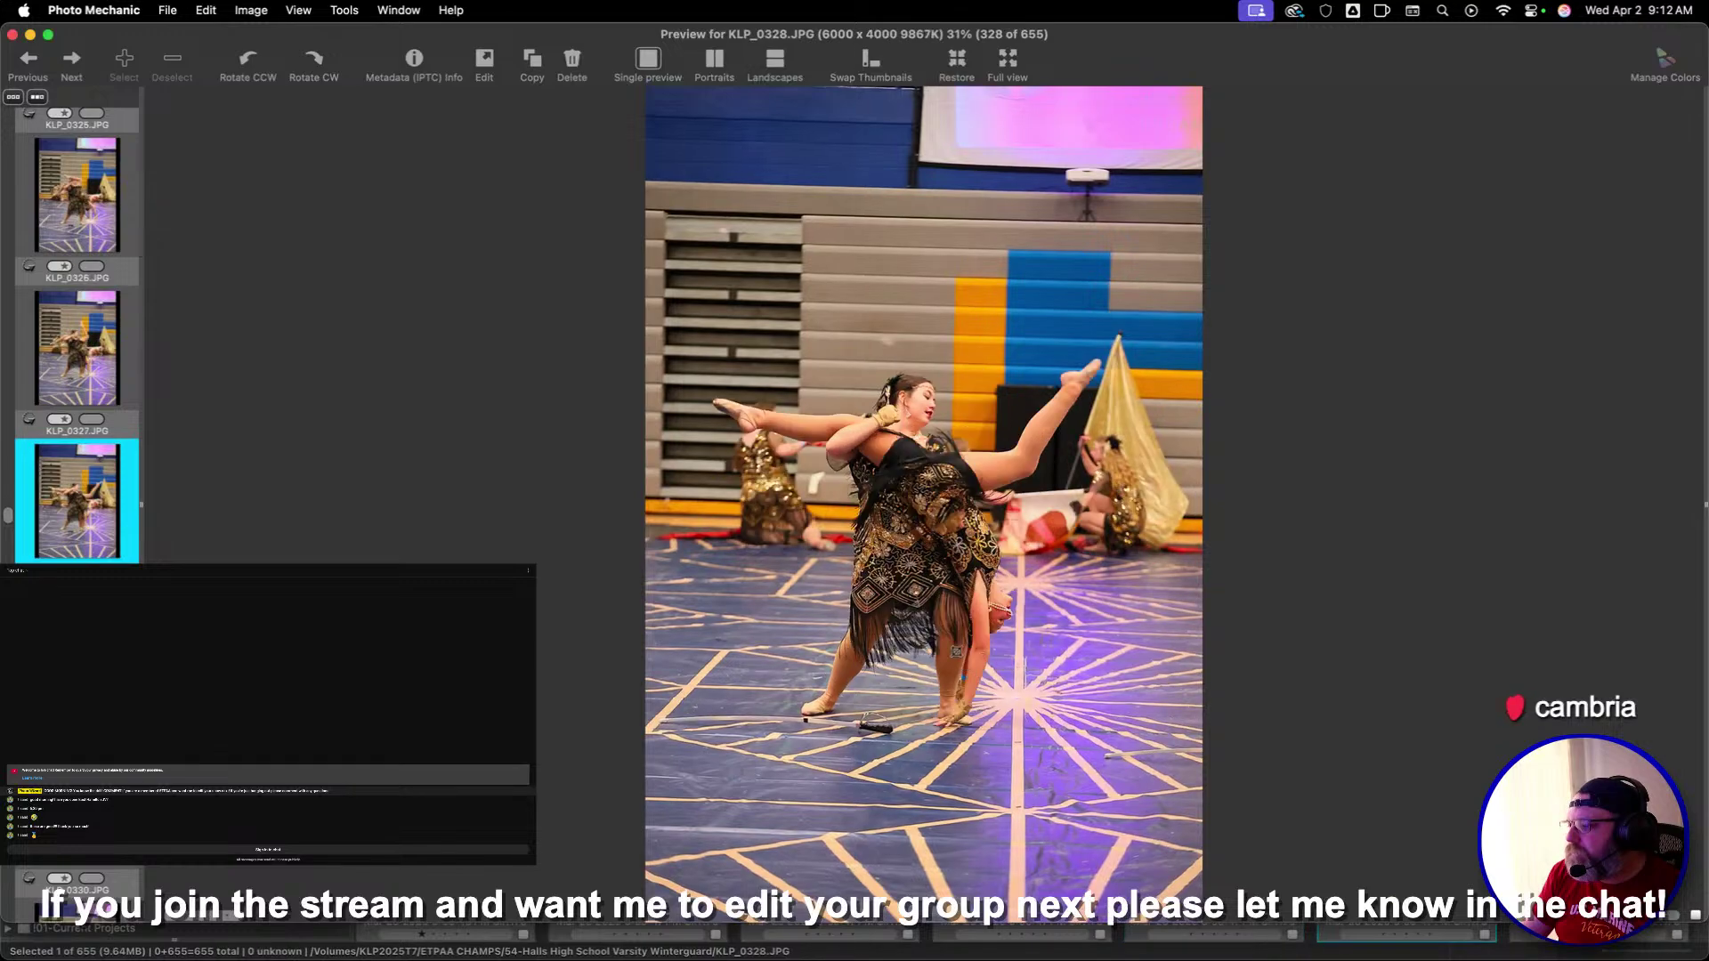
key("Left")
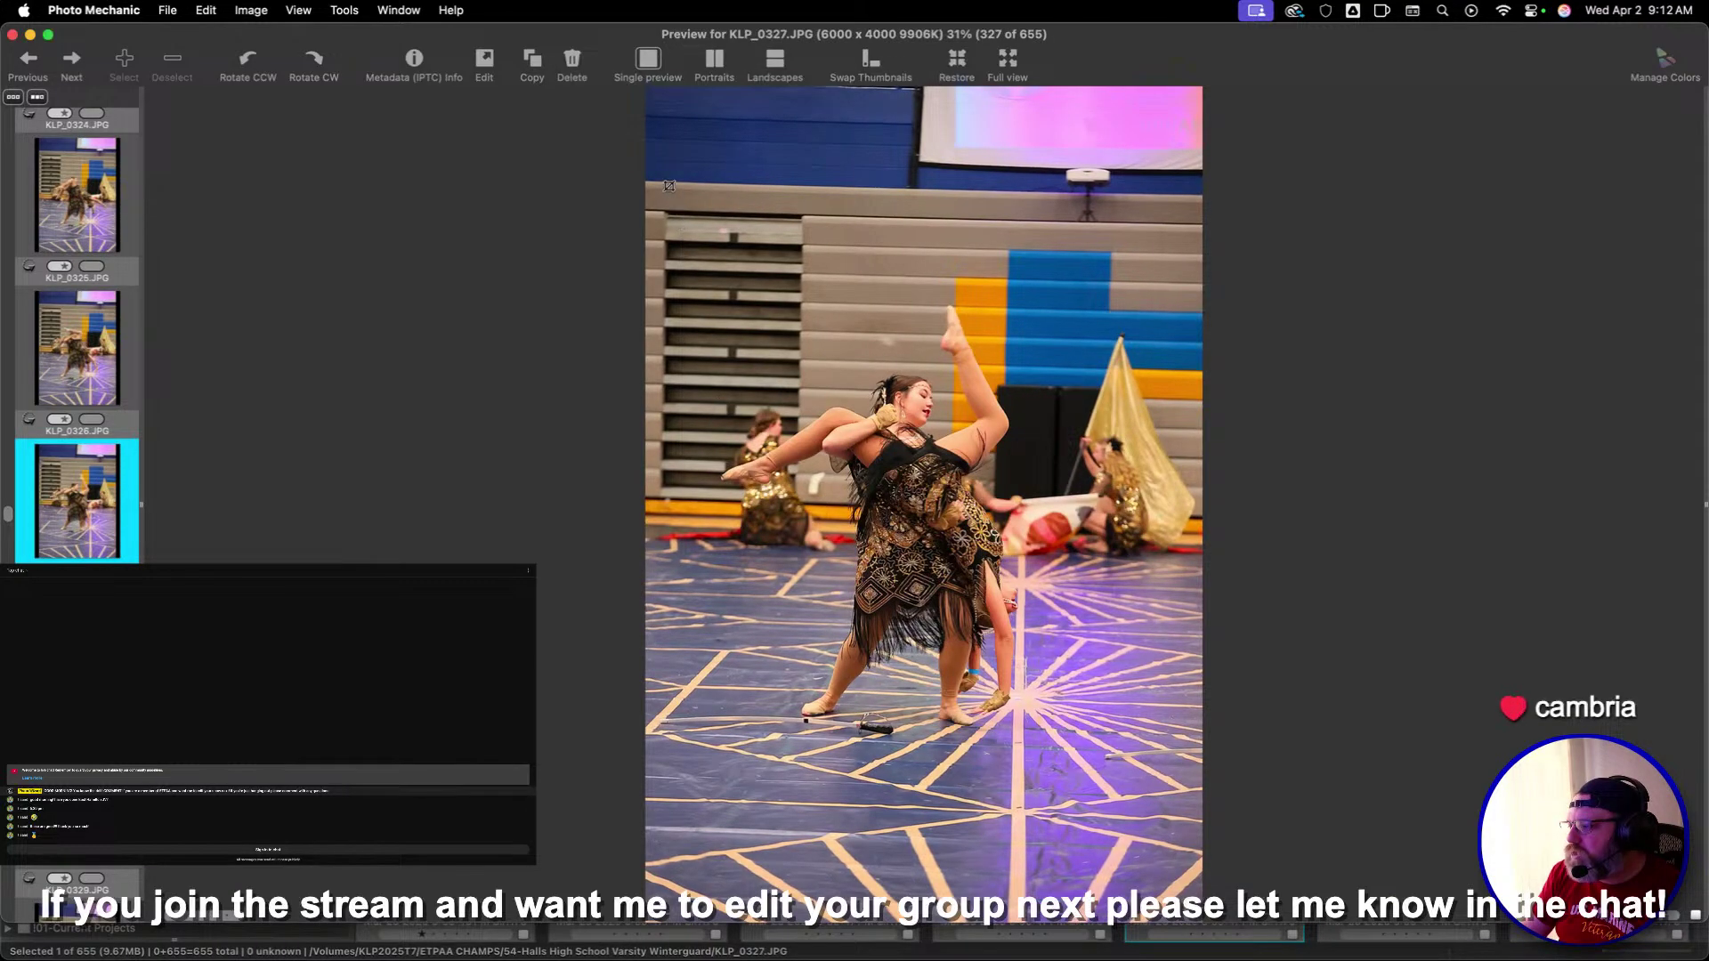
left_click_drag(654, 161, 867, 479)
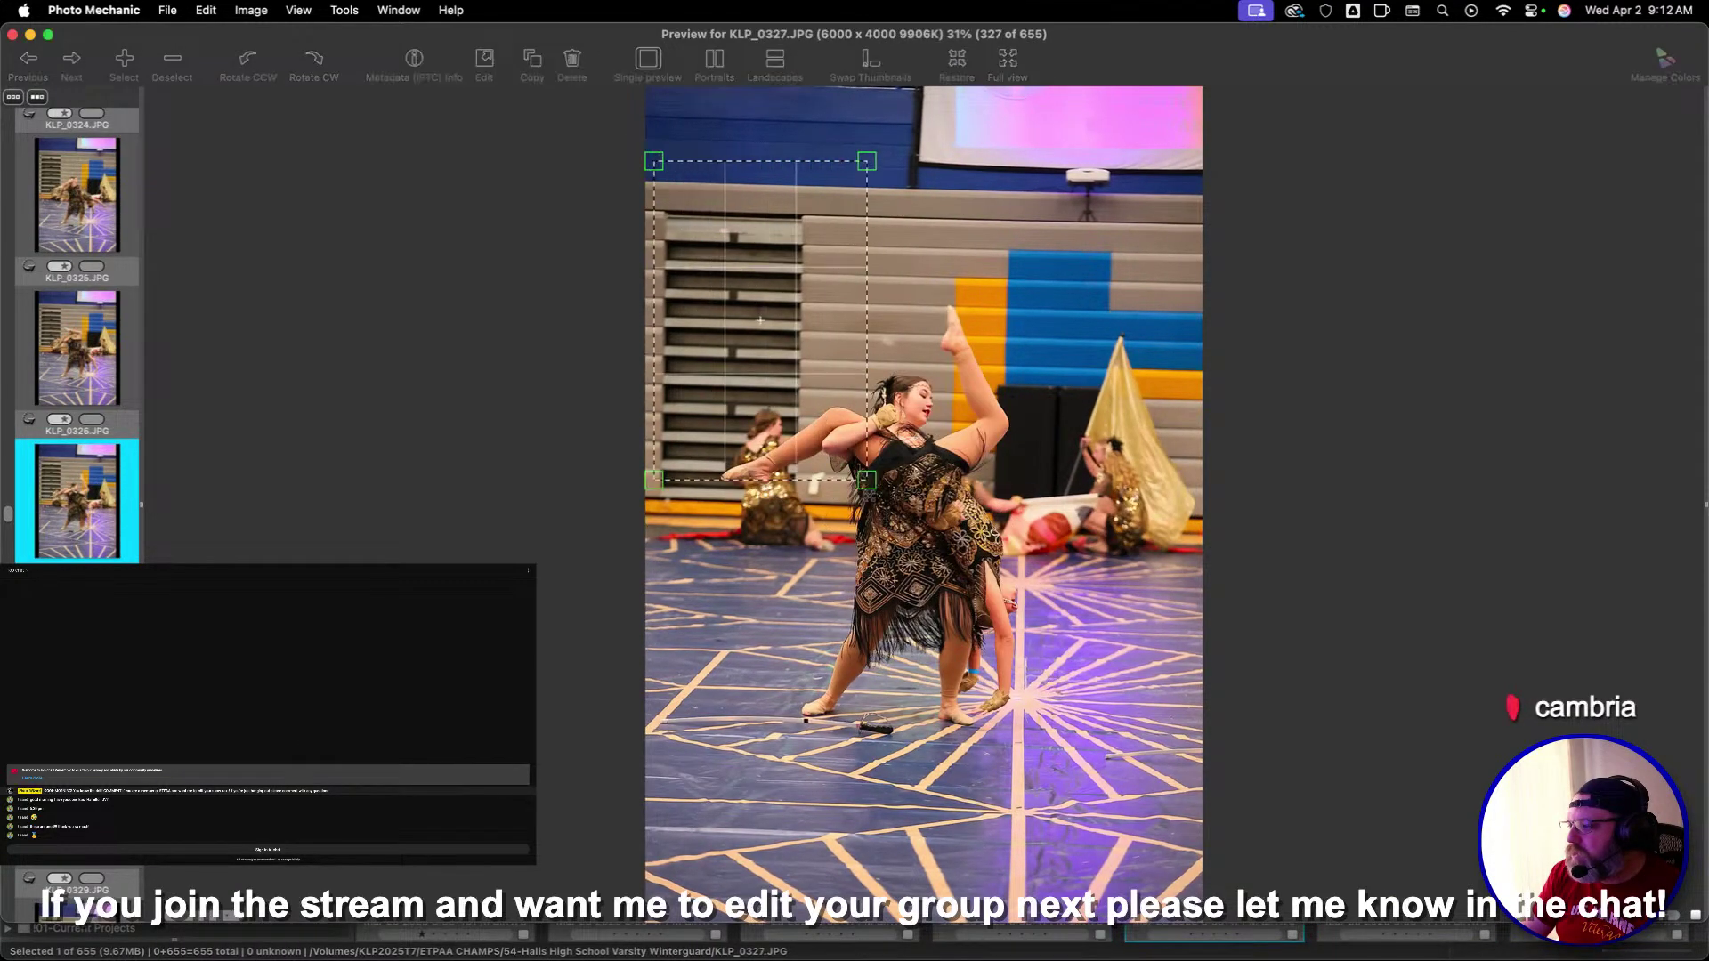
left_click_drag(679, 145, 1007, 693)
key("1")
key("Right")
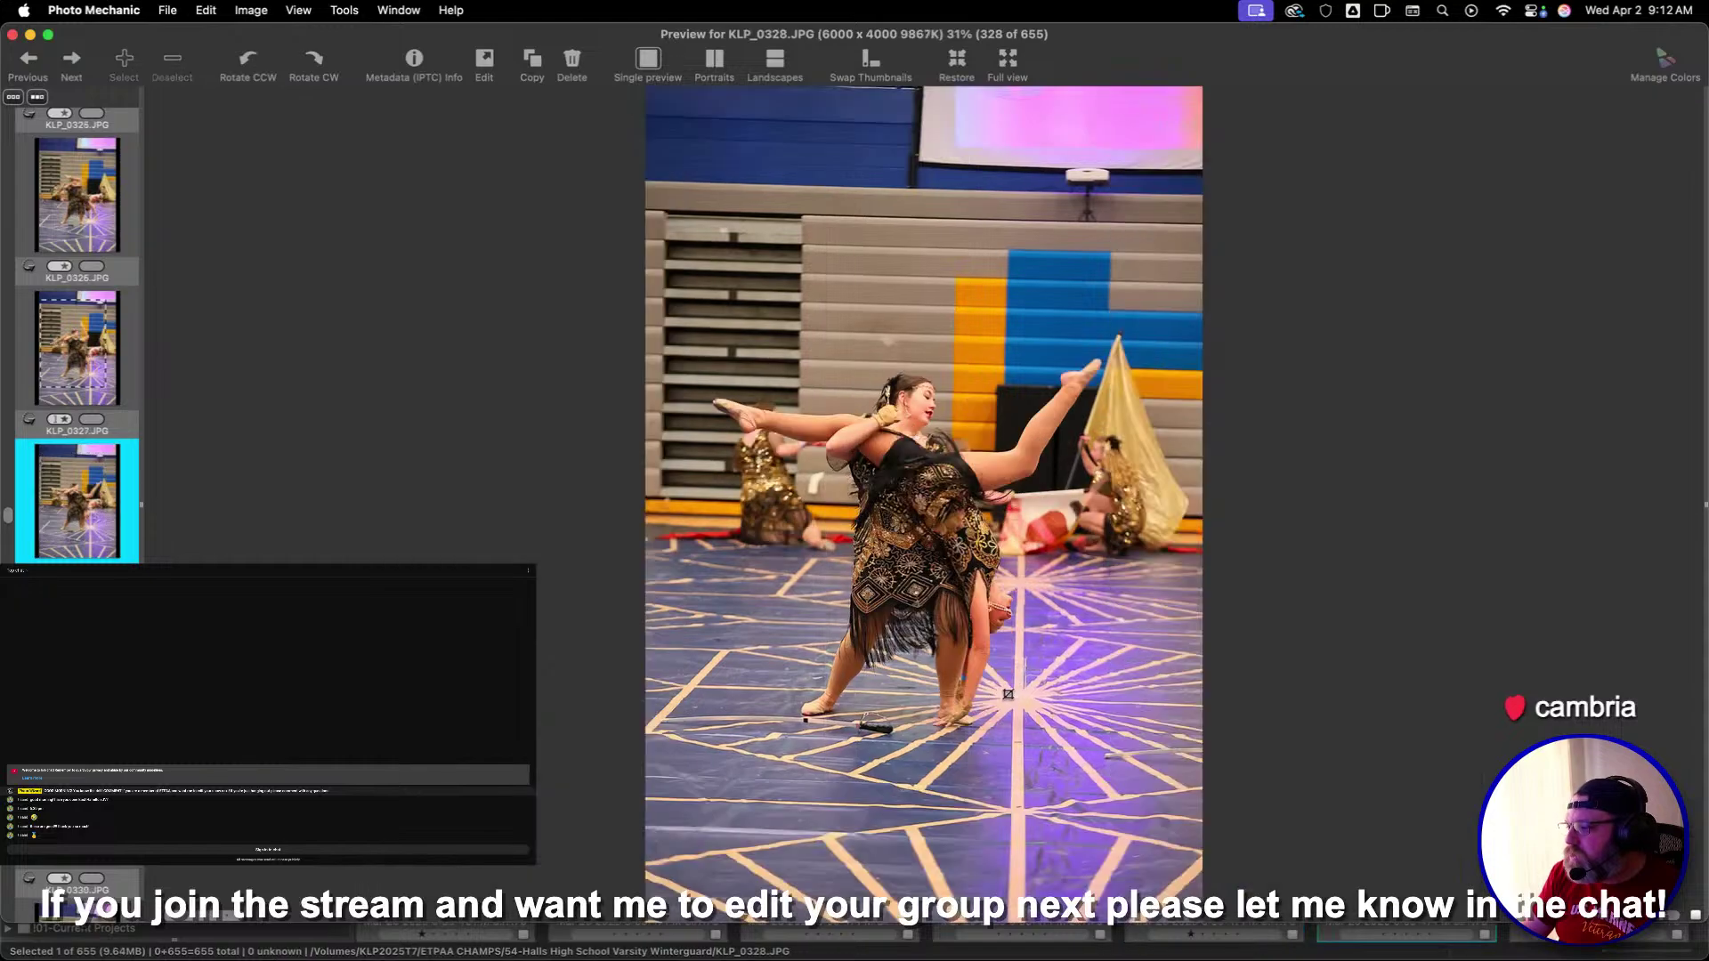
left_click_drag(683, 181, 946, 696)
key("1")
Crop KLP_0330.JPG around the dancing pair, shift the frame slightly, tilt it to straighten the shot, and mark it as 2
key("Right")
key("Right")
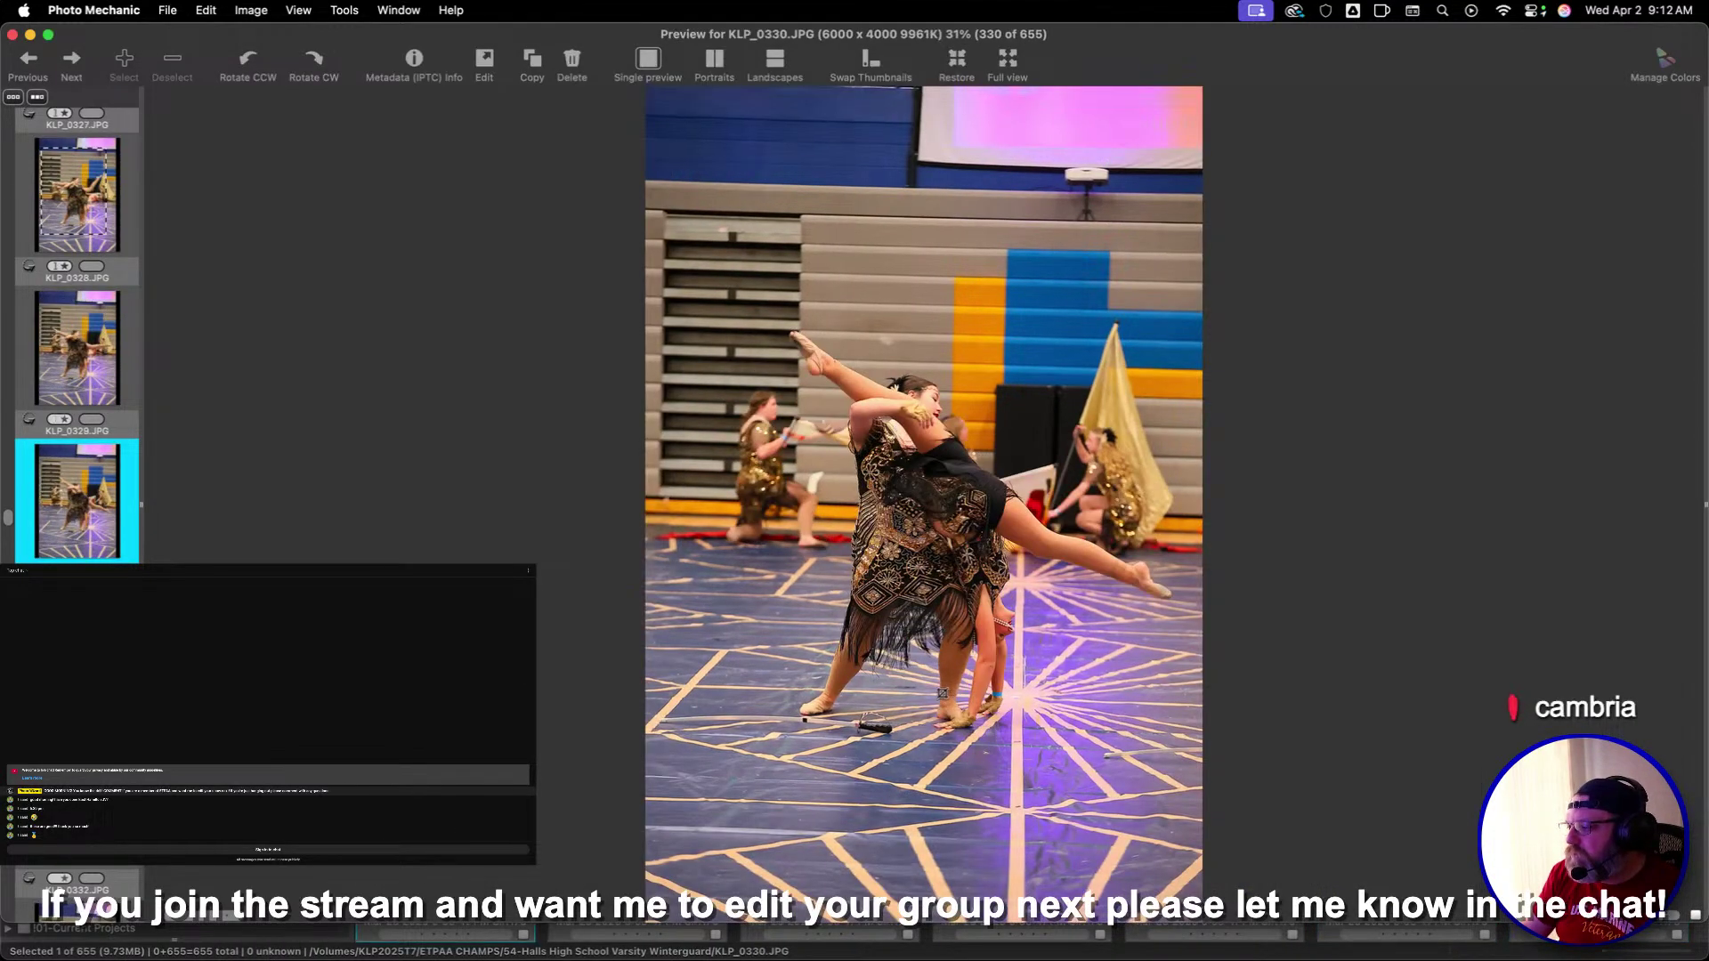
left_click_drag(745, 125, 1092, 849)
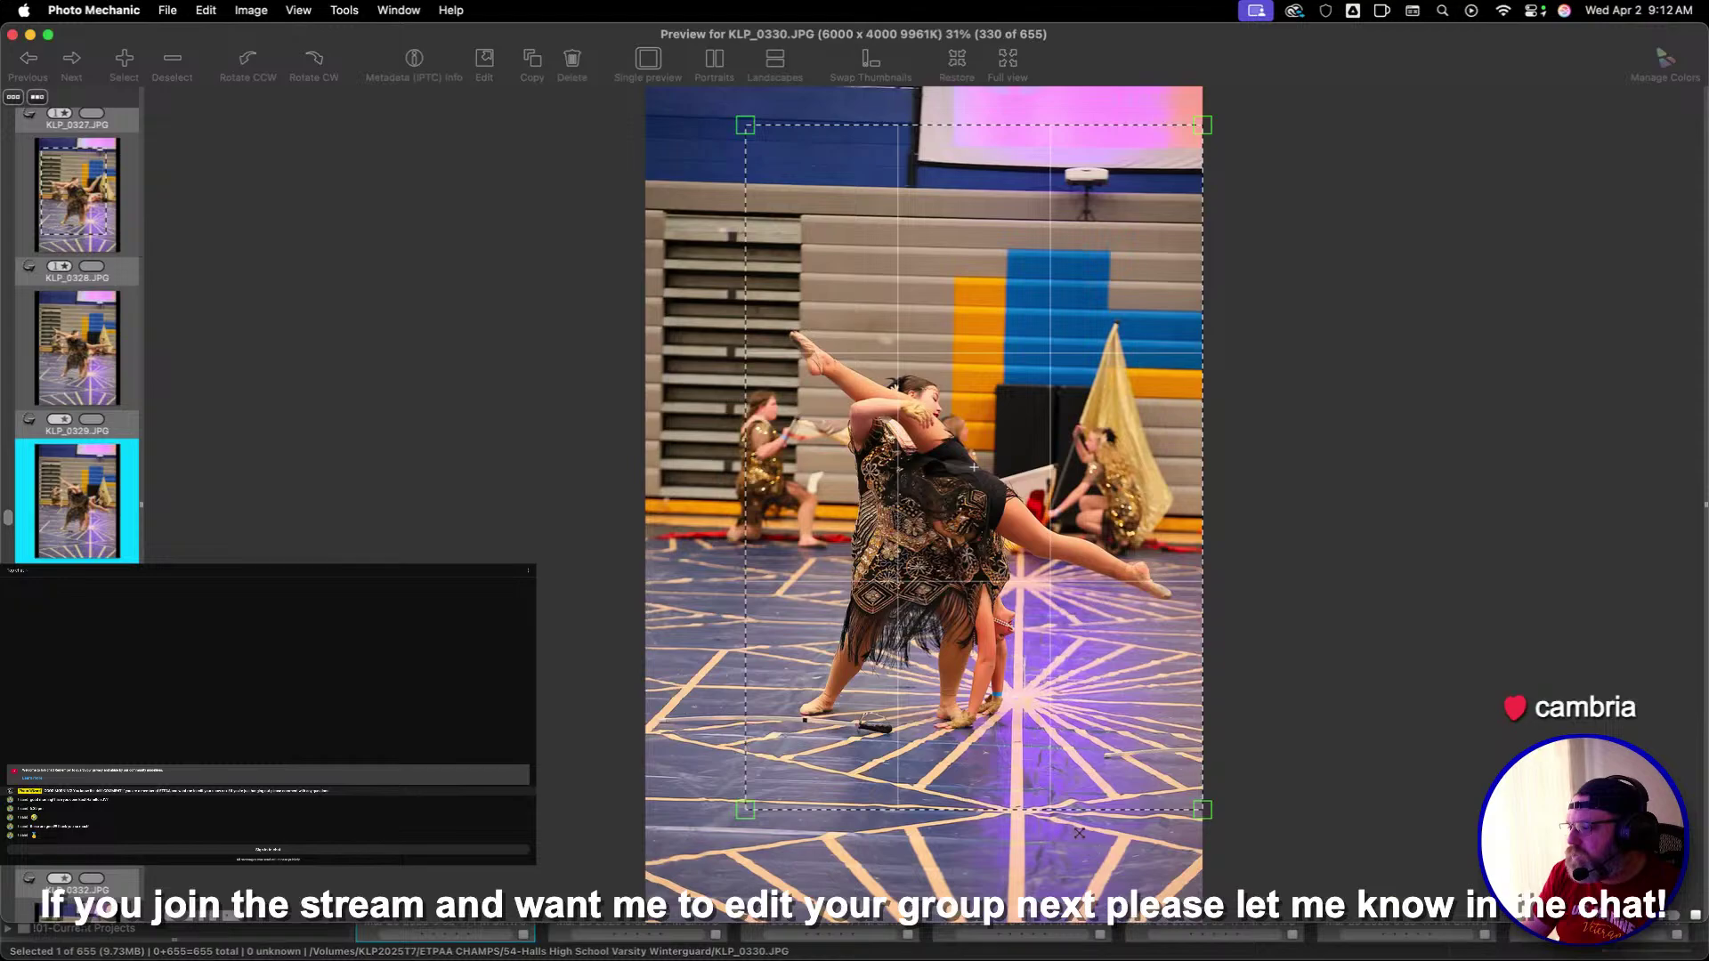
left_click_drag(1065, 732, 1048, 728)
left_click_drag(1037, 850, 1014, 887)
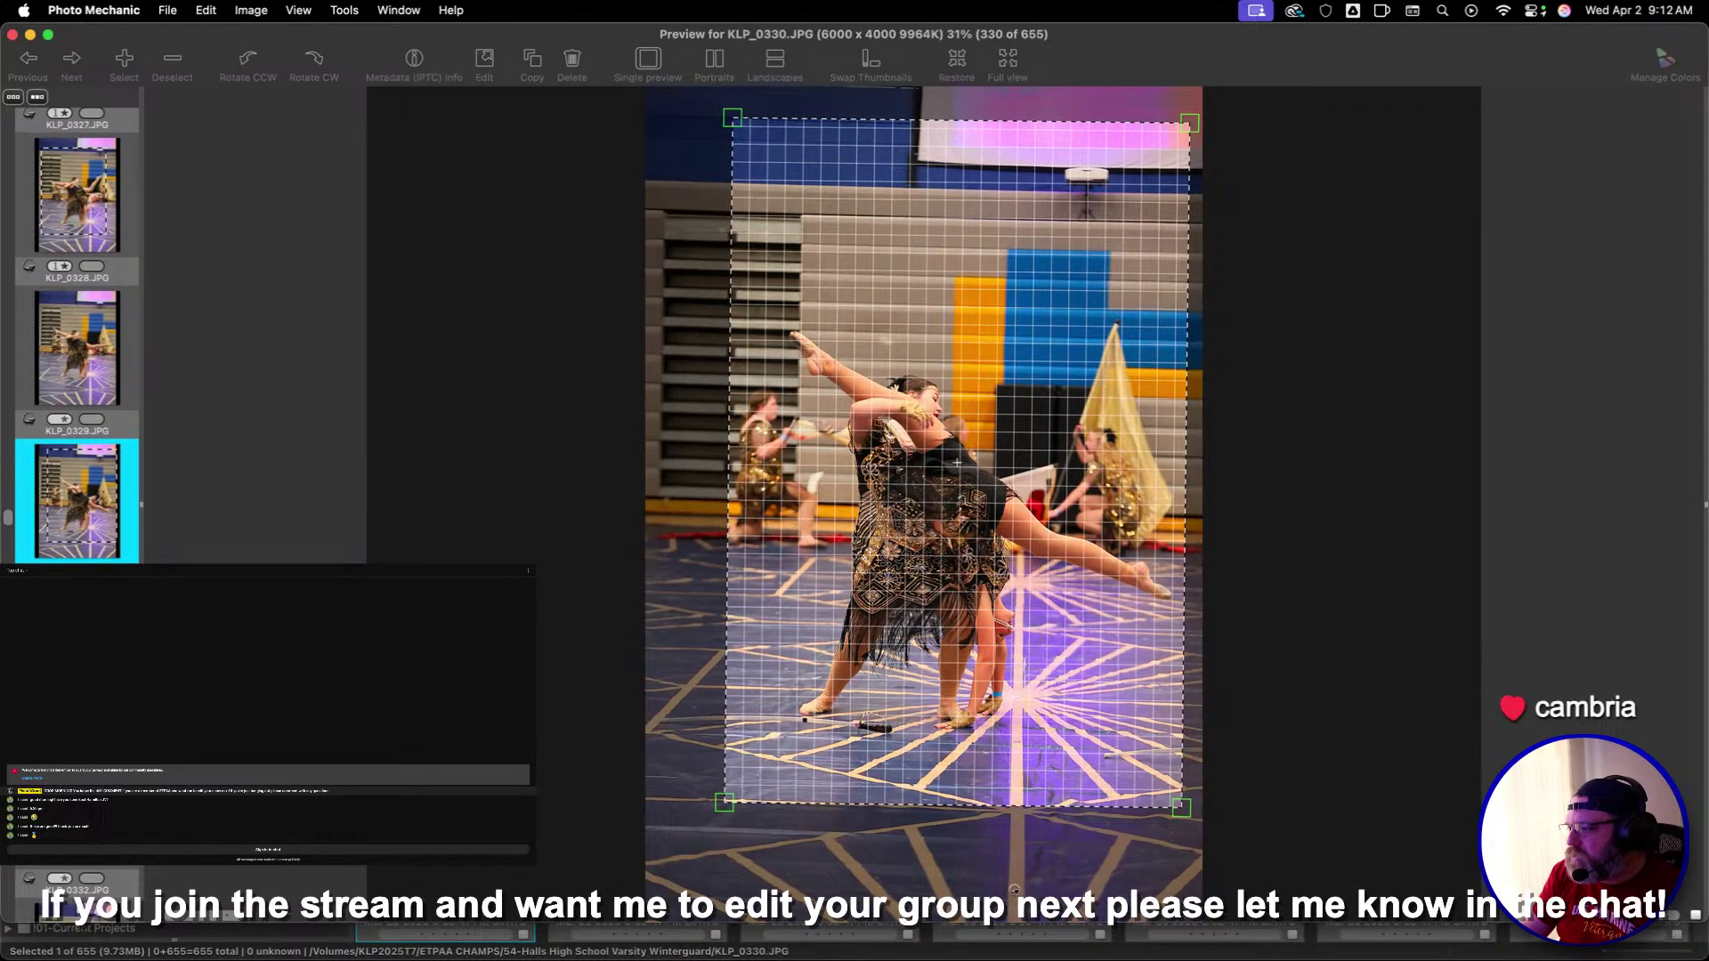
key("2")
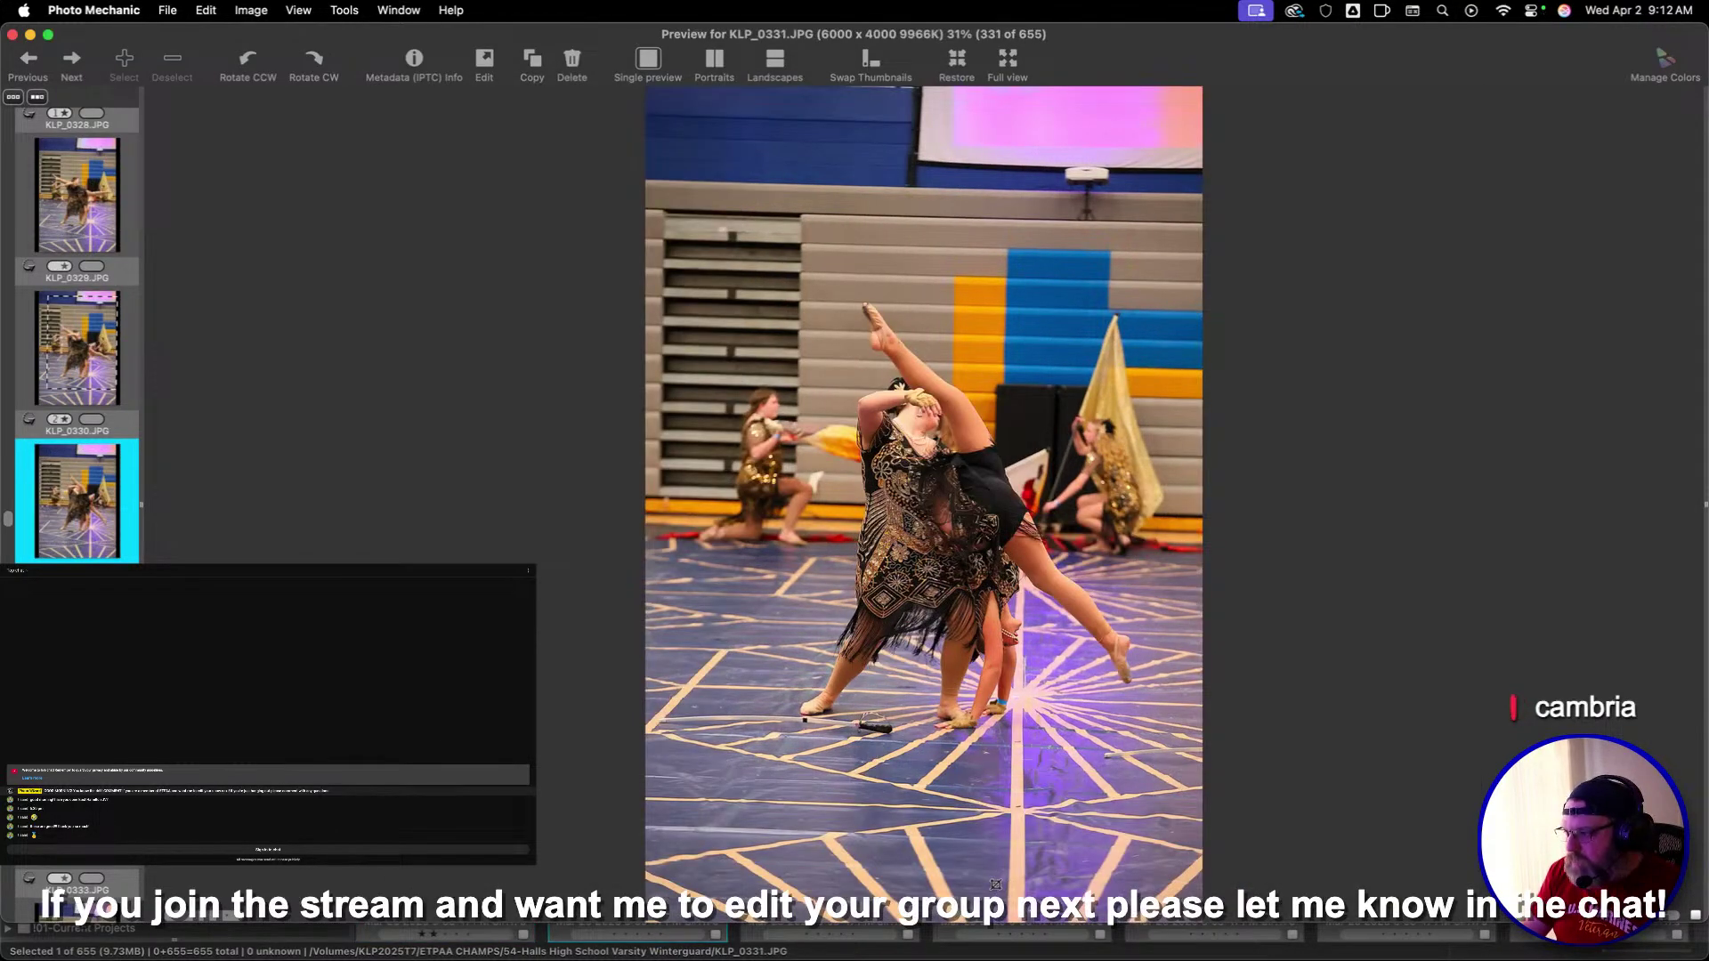
Compare KLP_0330.JPG to KLP_0332.JPG, then crop KLP_0331.JPG around the dancing pair with a slightly tilted frame
key("Right")
key("Left")
key("Left")
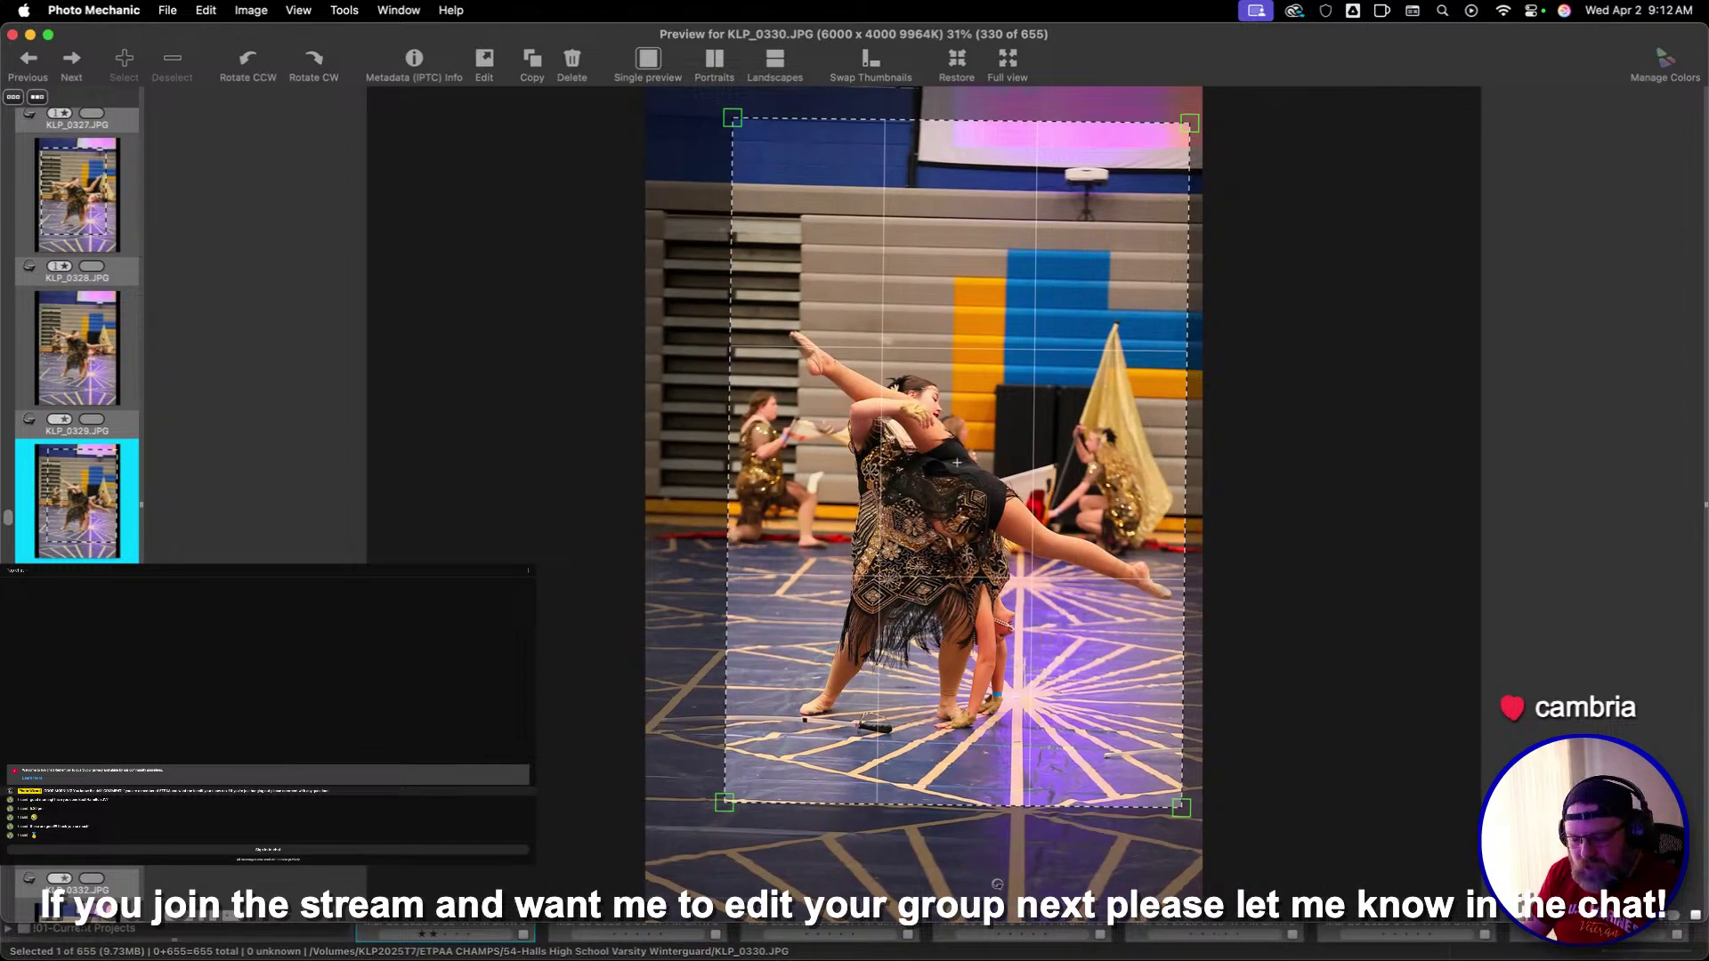
key("Right")
key("Right")
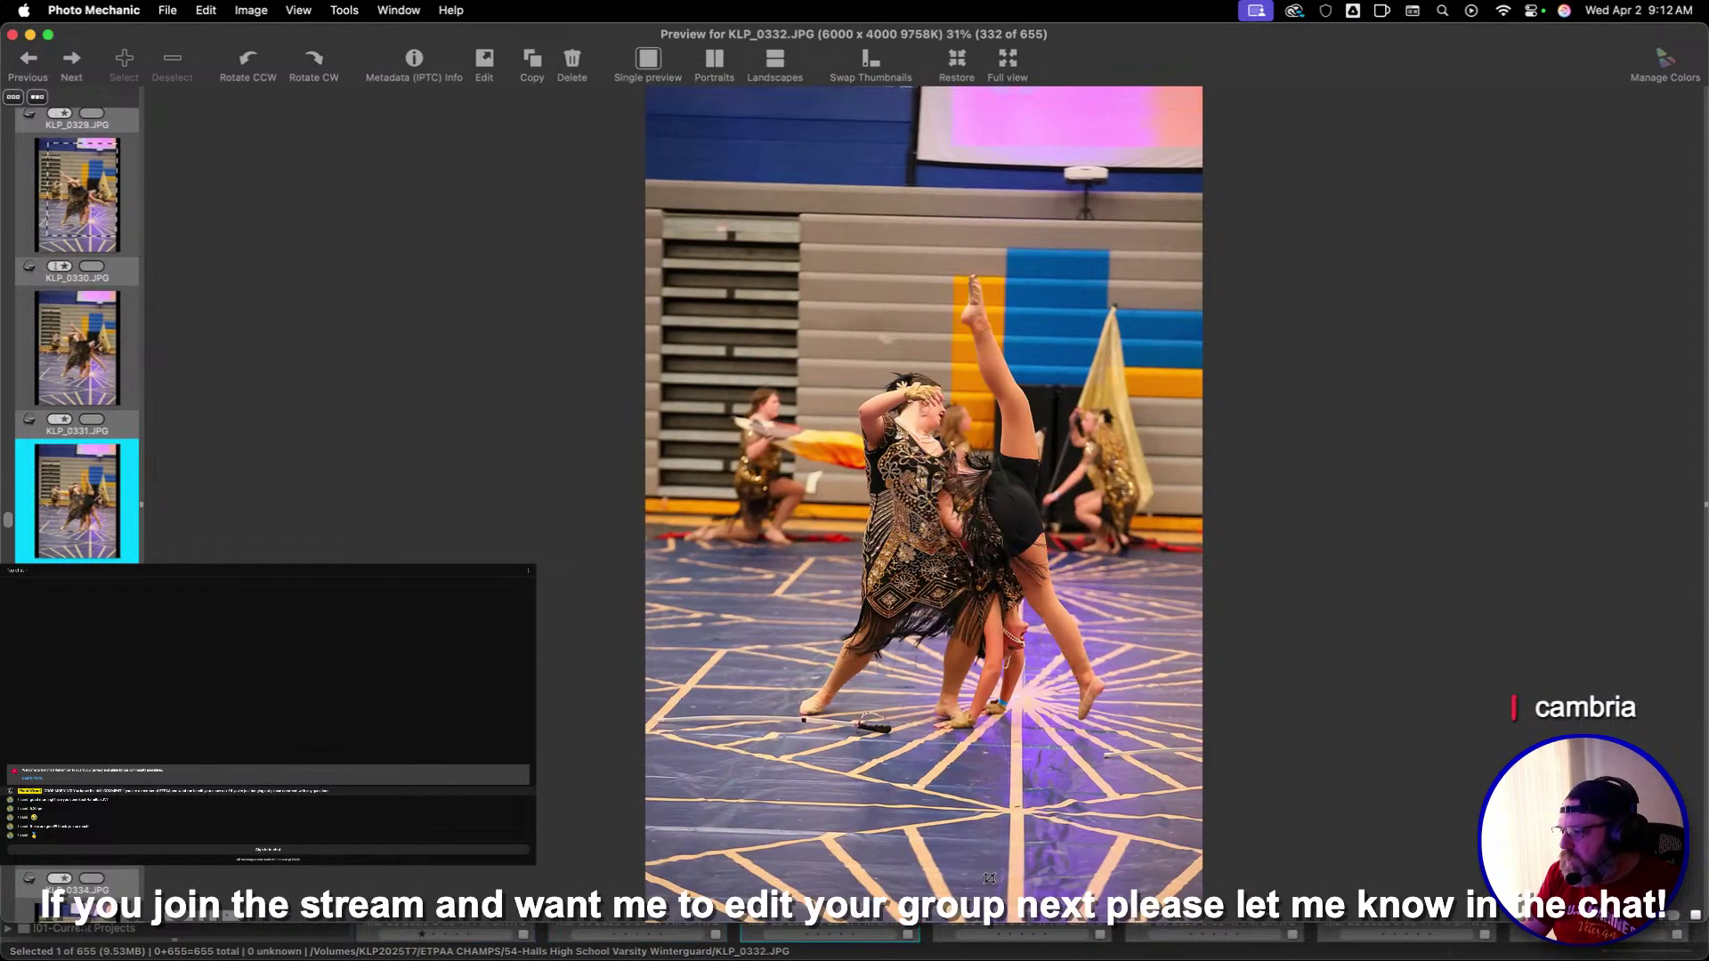
key("Left")
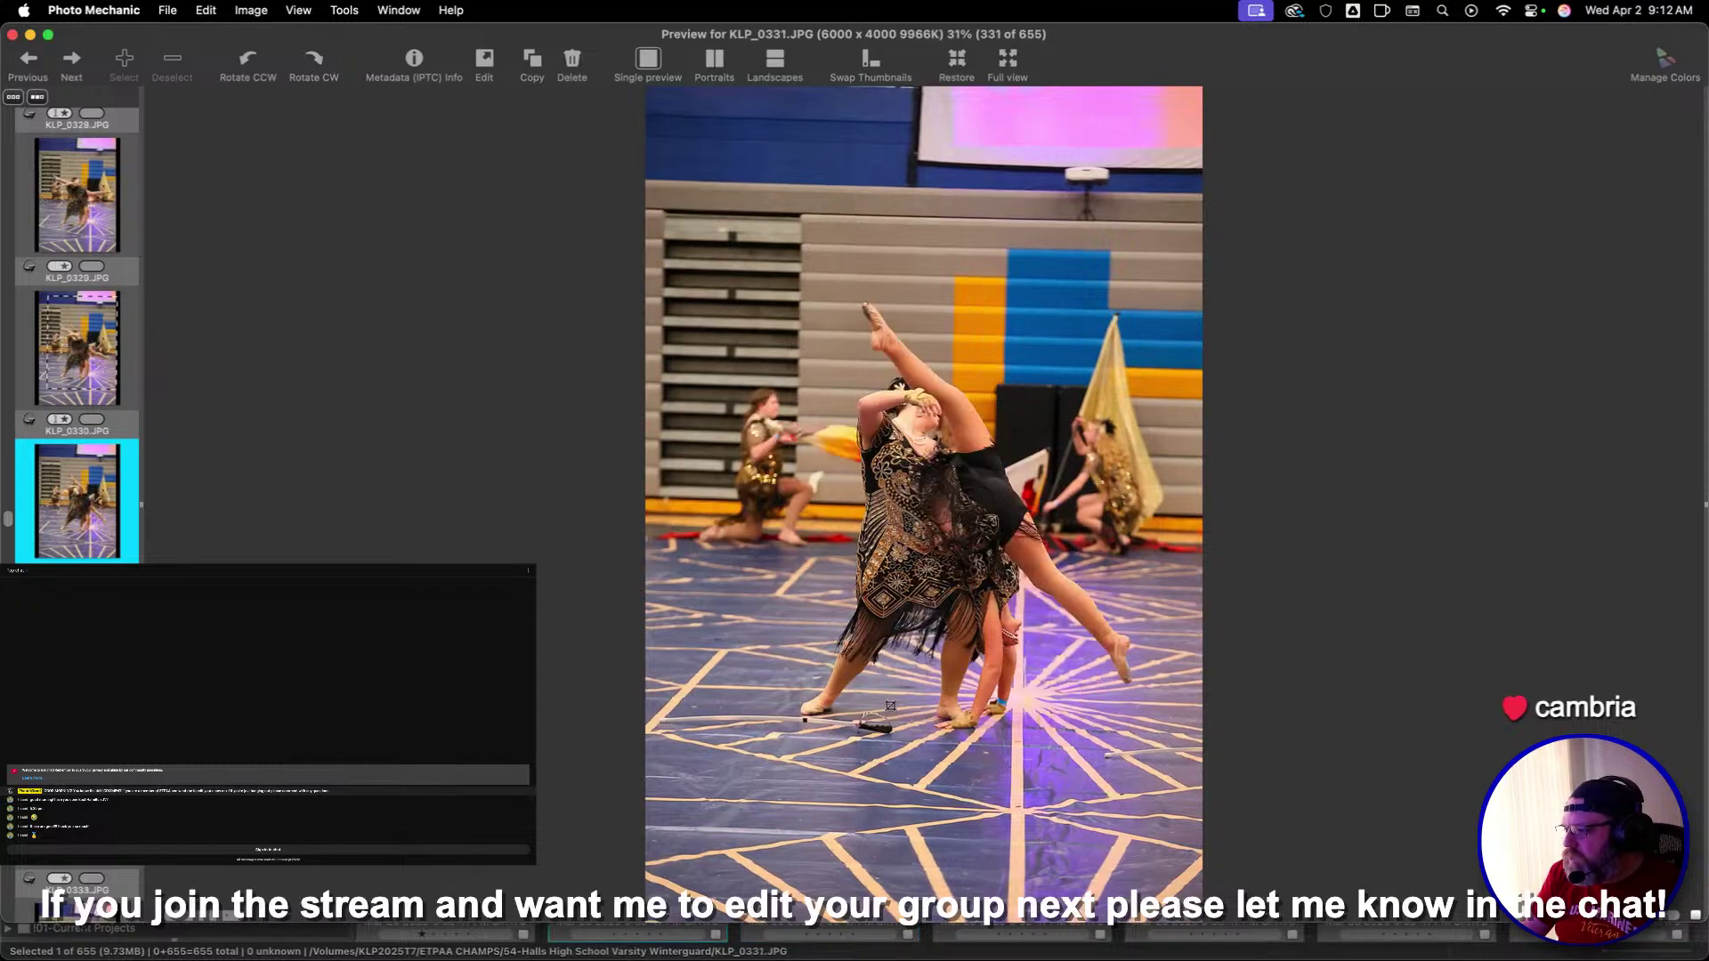
key("c")
mouse_move(775, 177)
left_mouse_down()
mouse_move(1113, 498)
mouse_move(1131, 845)
left_mouse_up()
left_click_drag(1035, 709, 1018, 696)
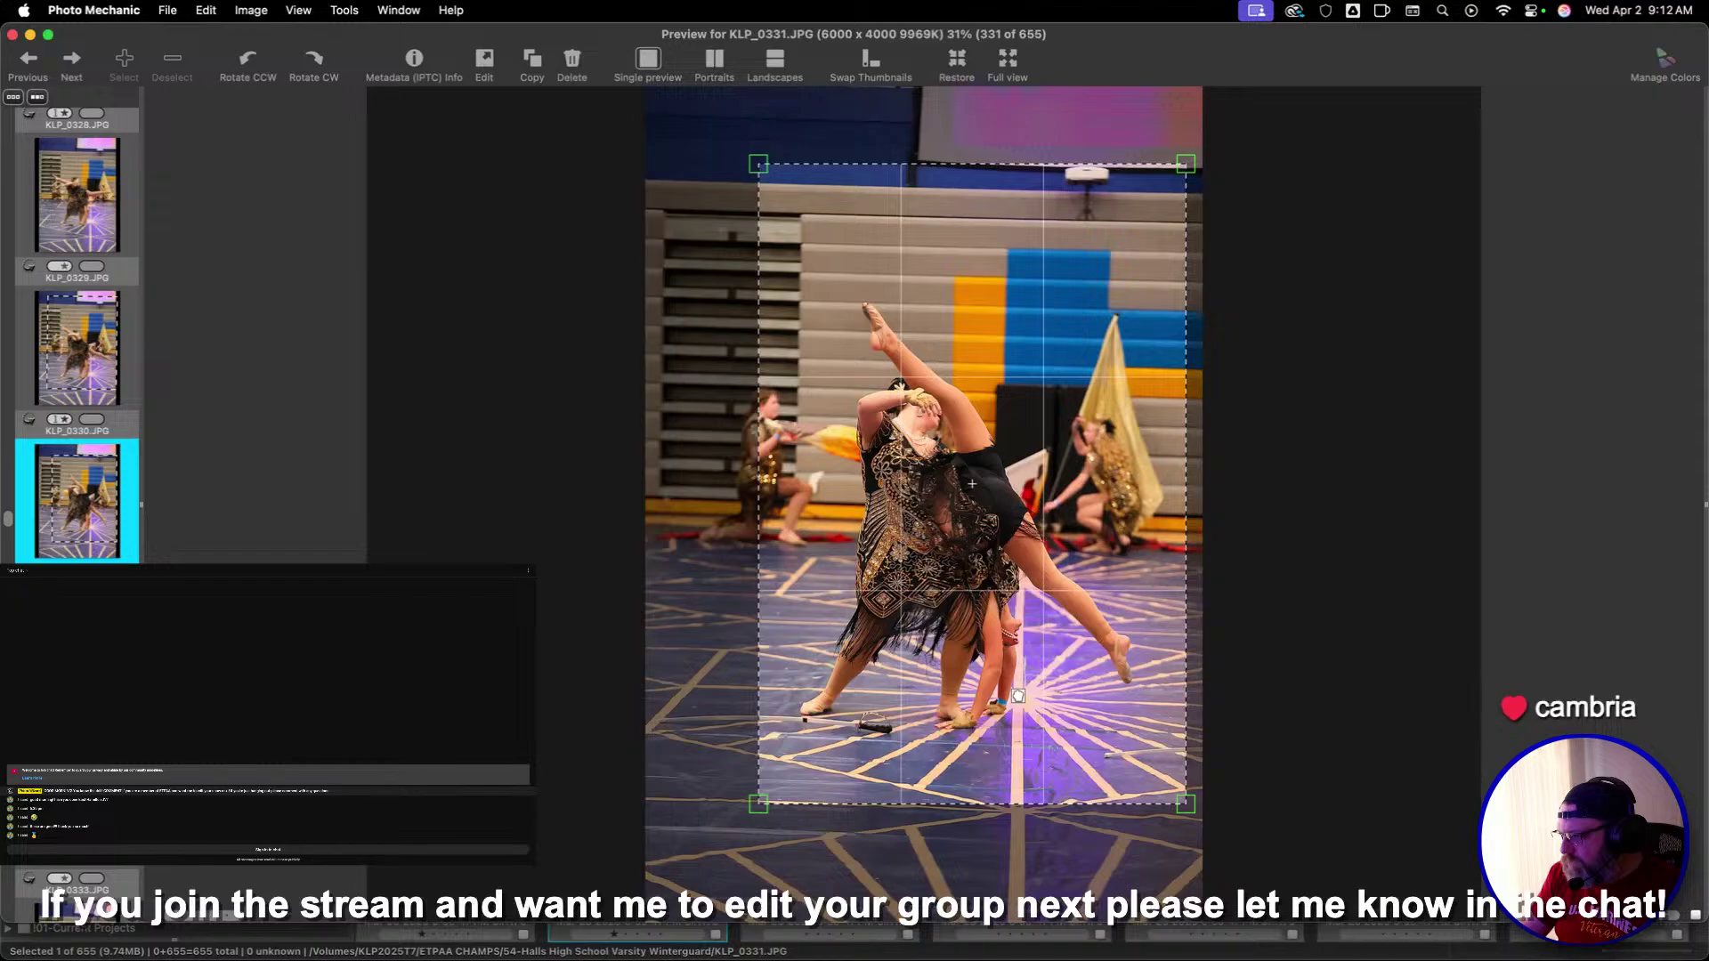
key("Left")
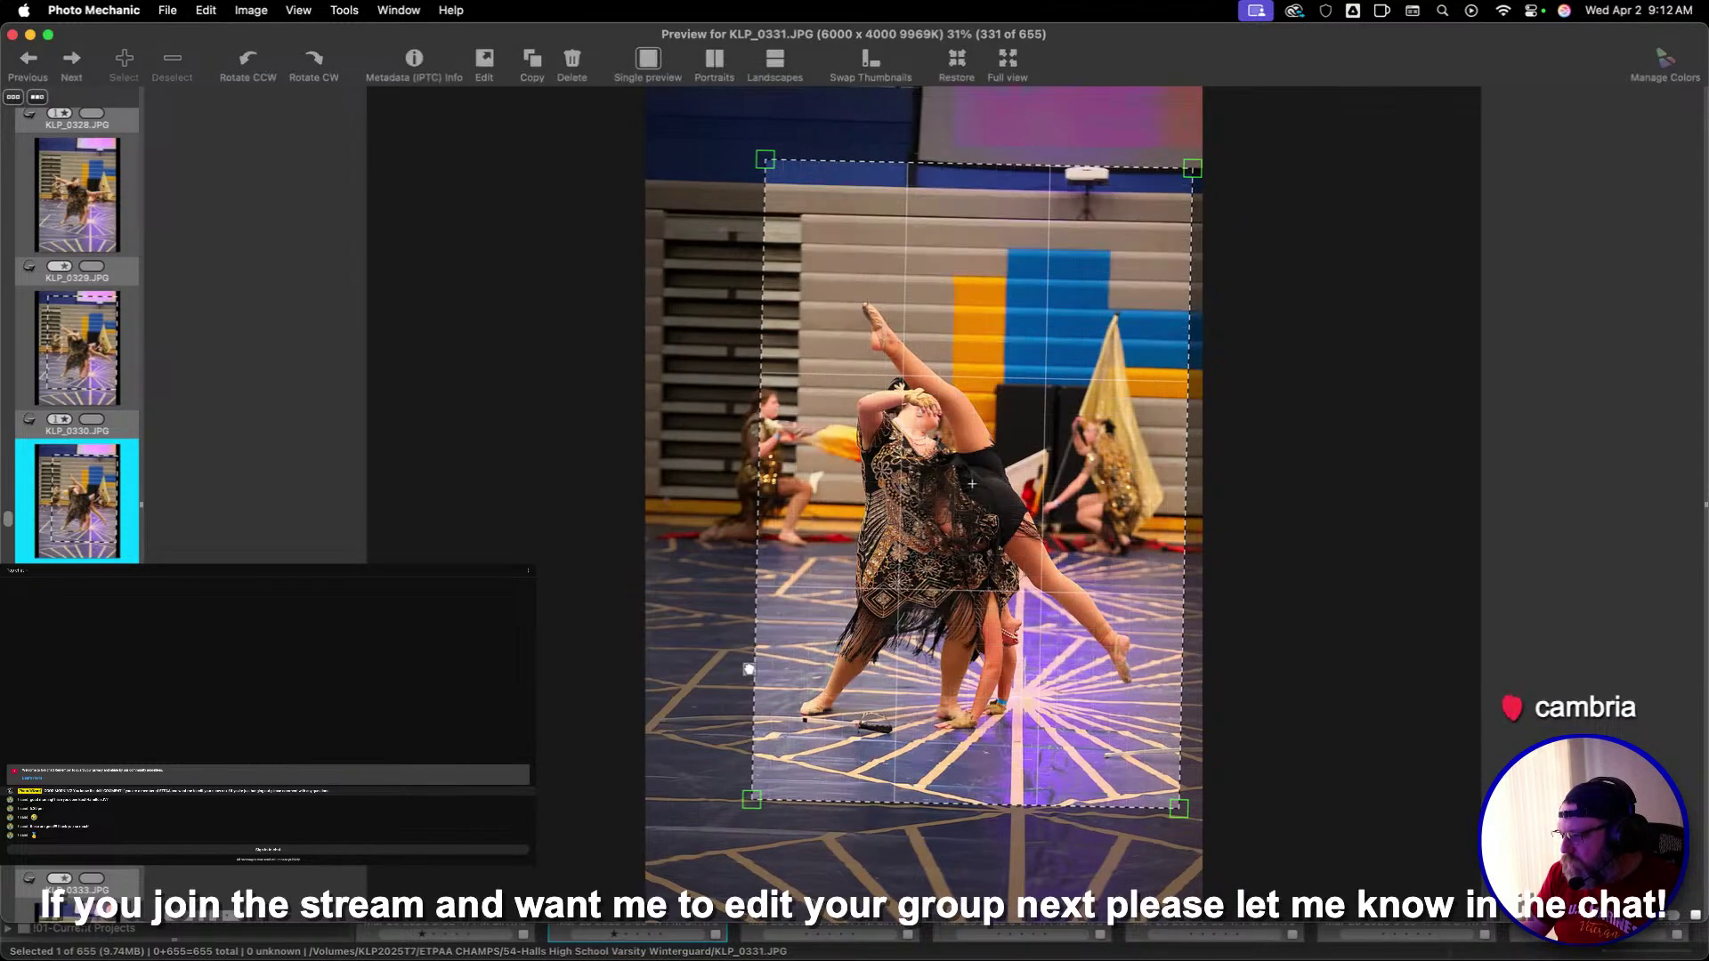
Compare KLP_0329.JPG to KLP_0331.JPG, then reduce the crop tilt on KLP_0331.JPG and move its frame slightly upward
key("Left")
key("Right")
key("Left")
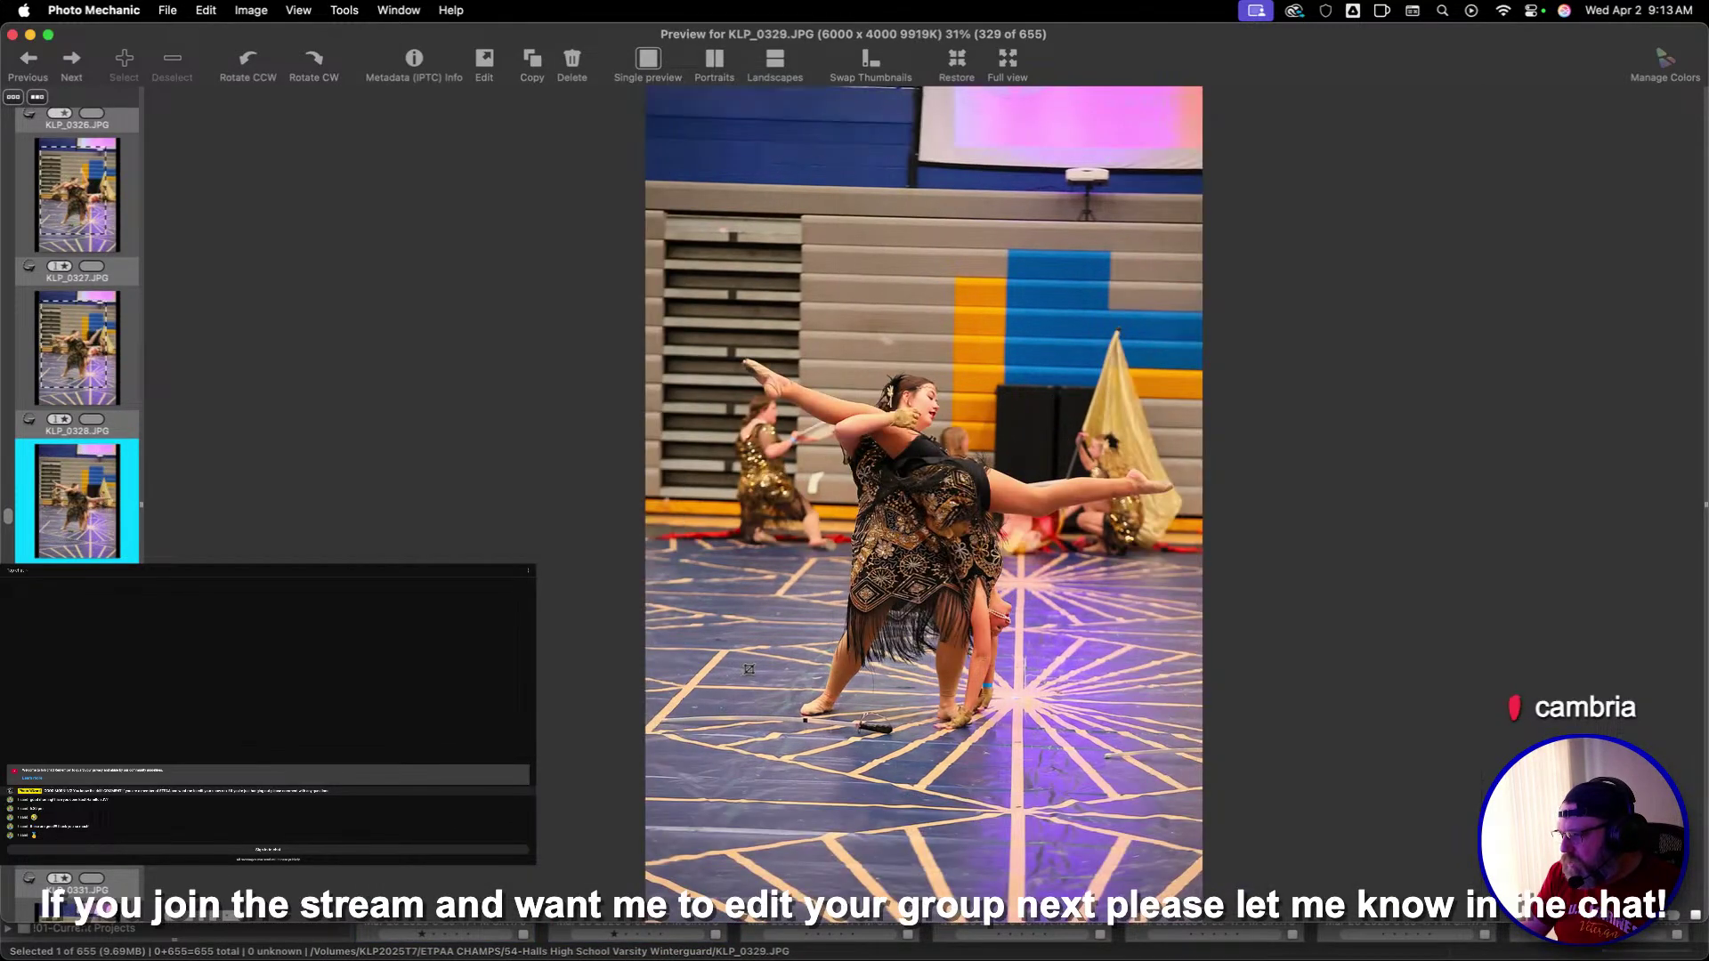
key("Right")
key("Left")
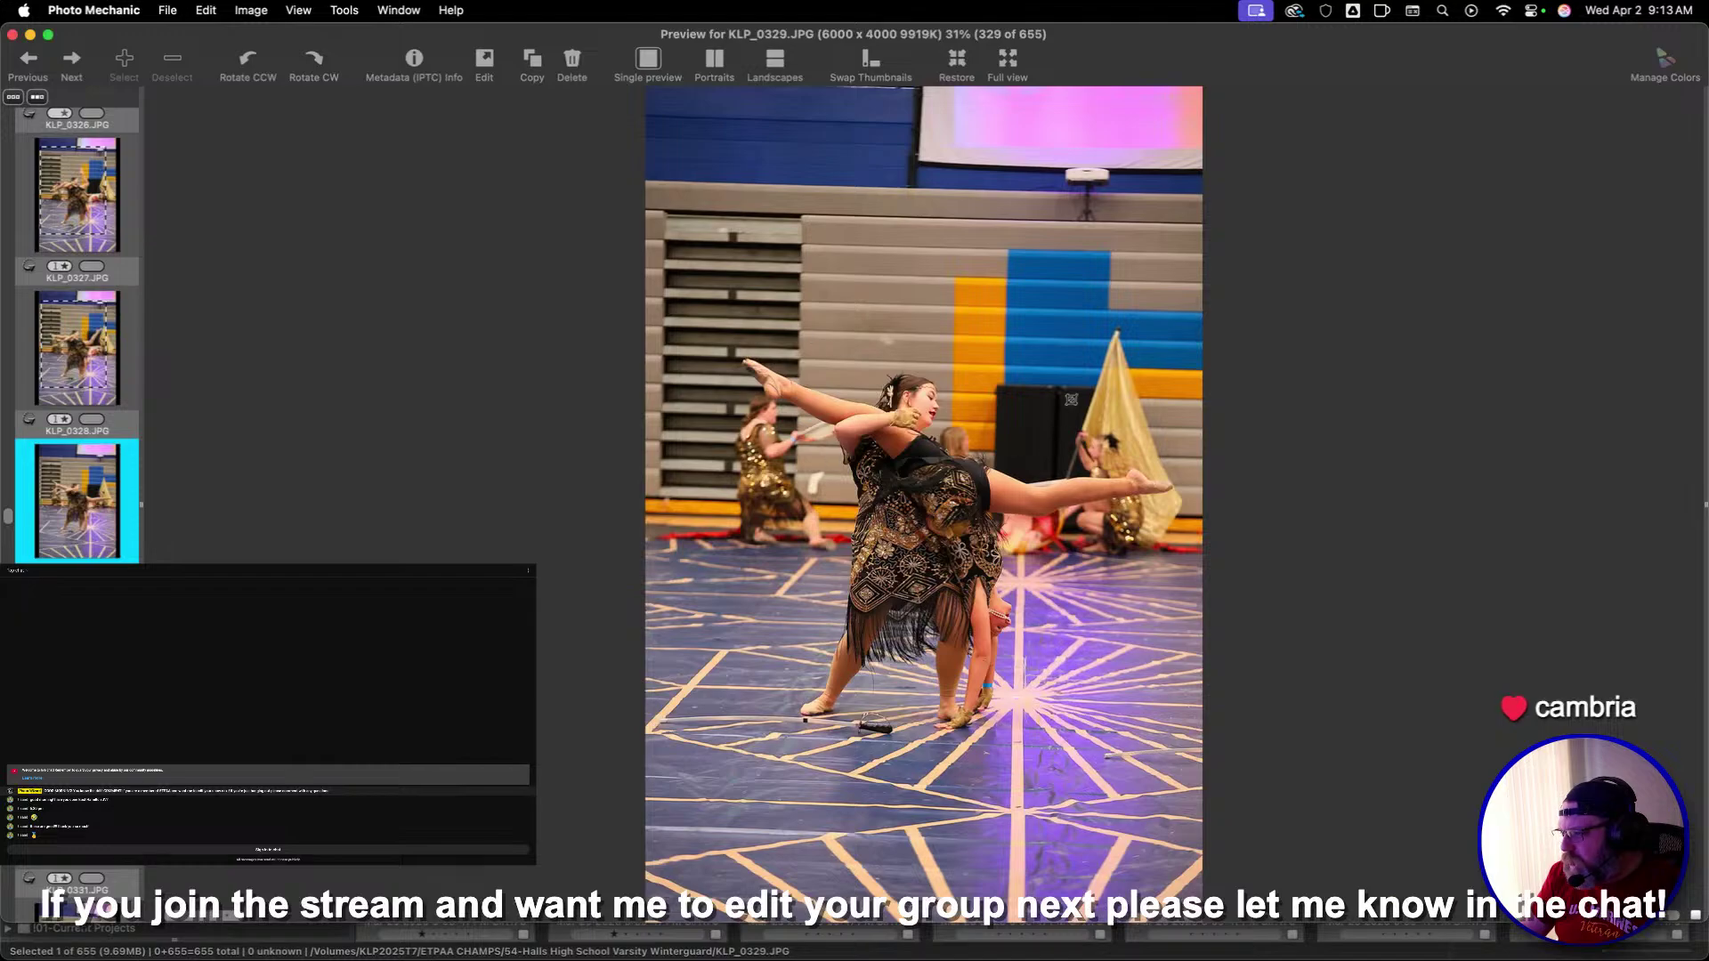
key("Right")
key("Left")
key("Right")
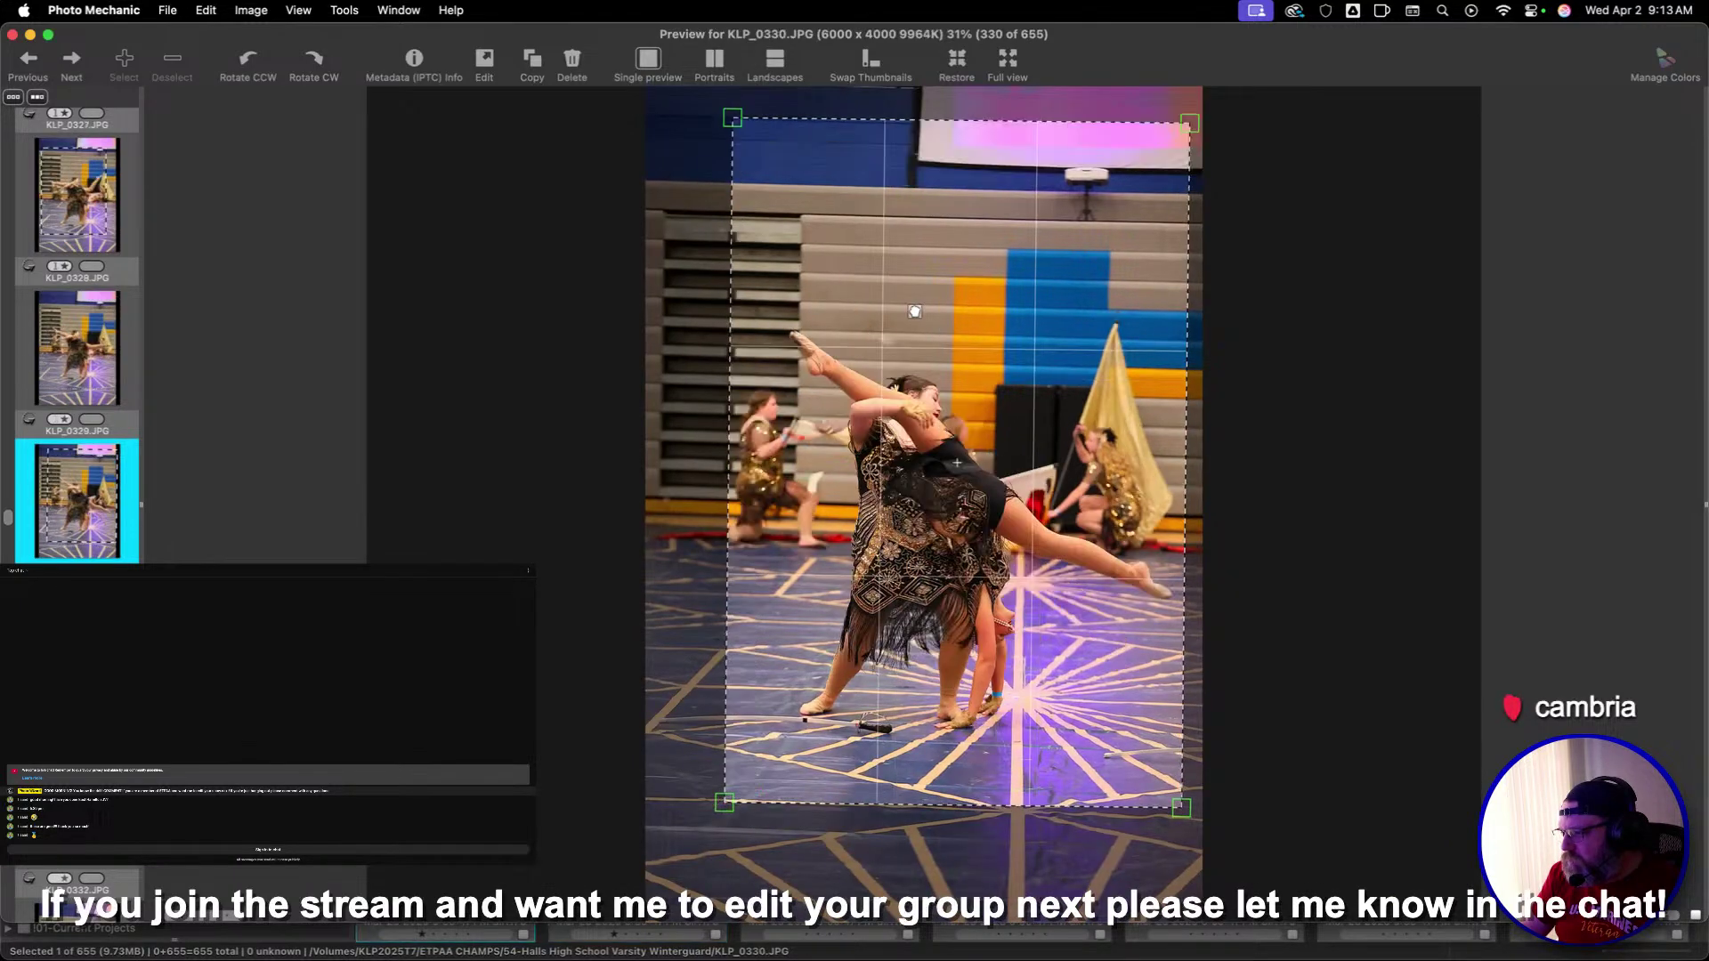
key("Right")
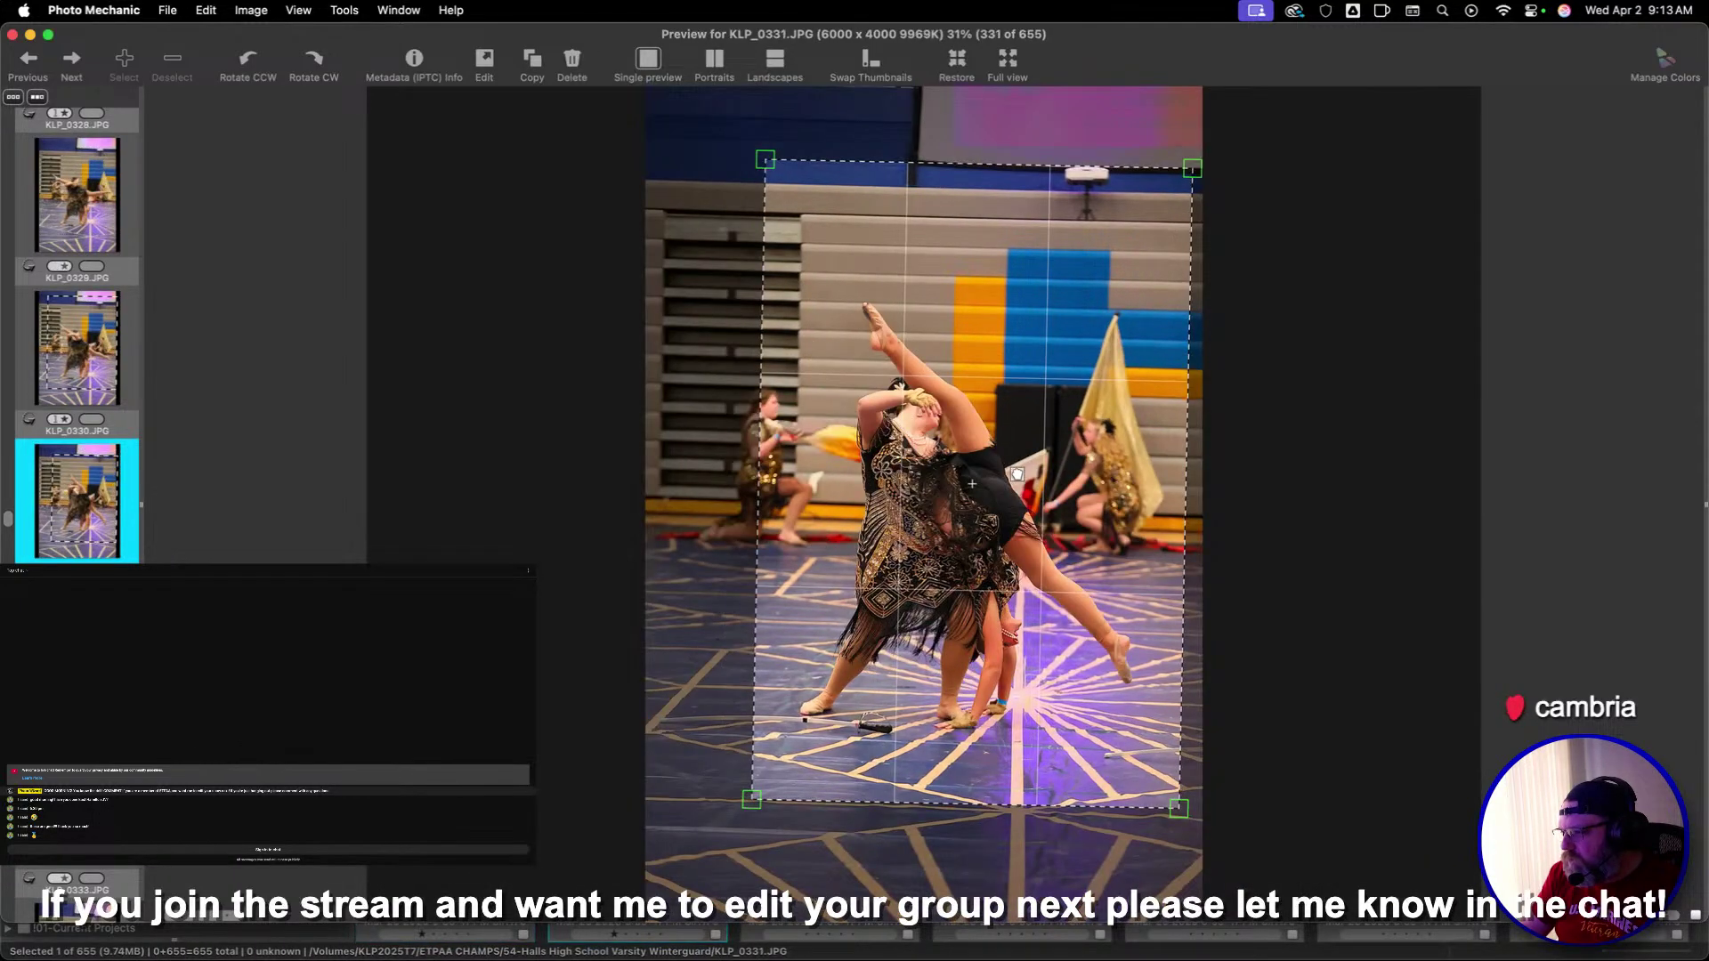
key("Left")
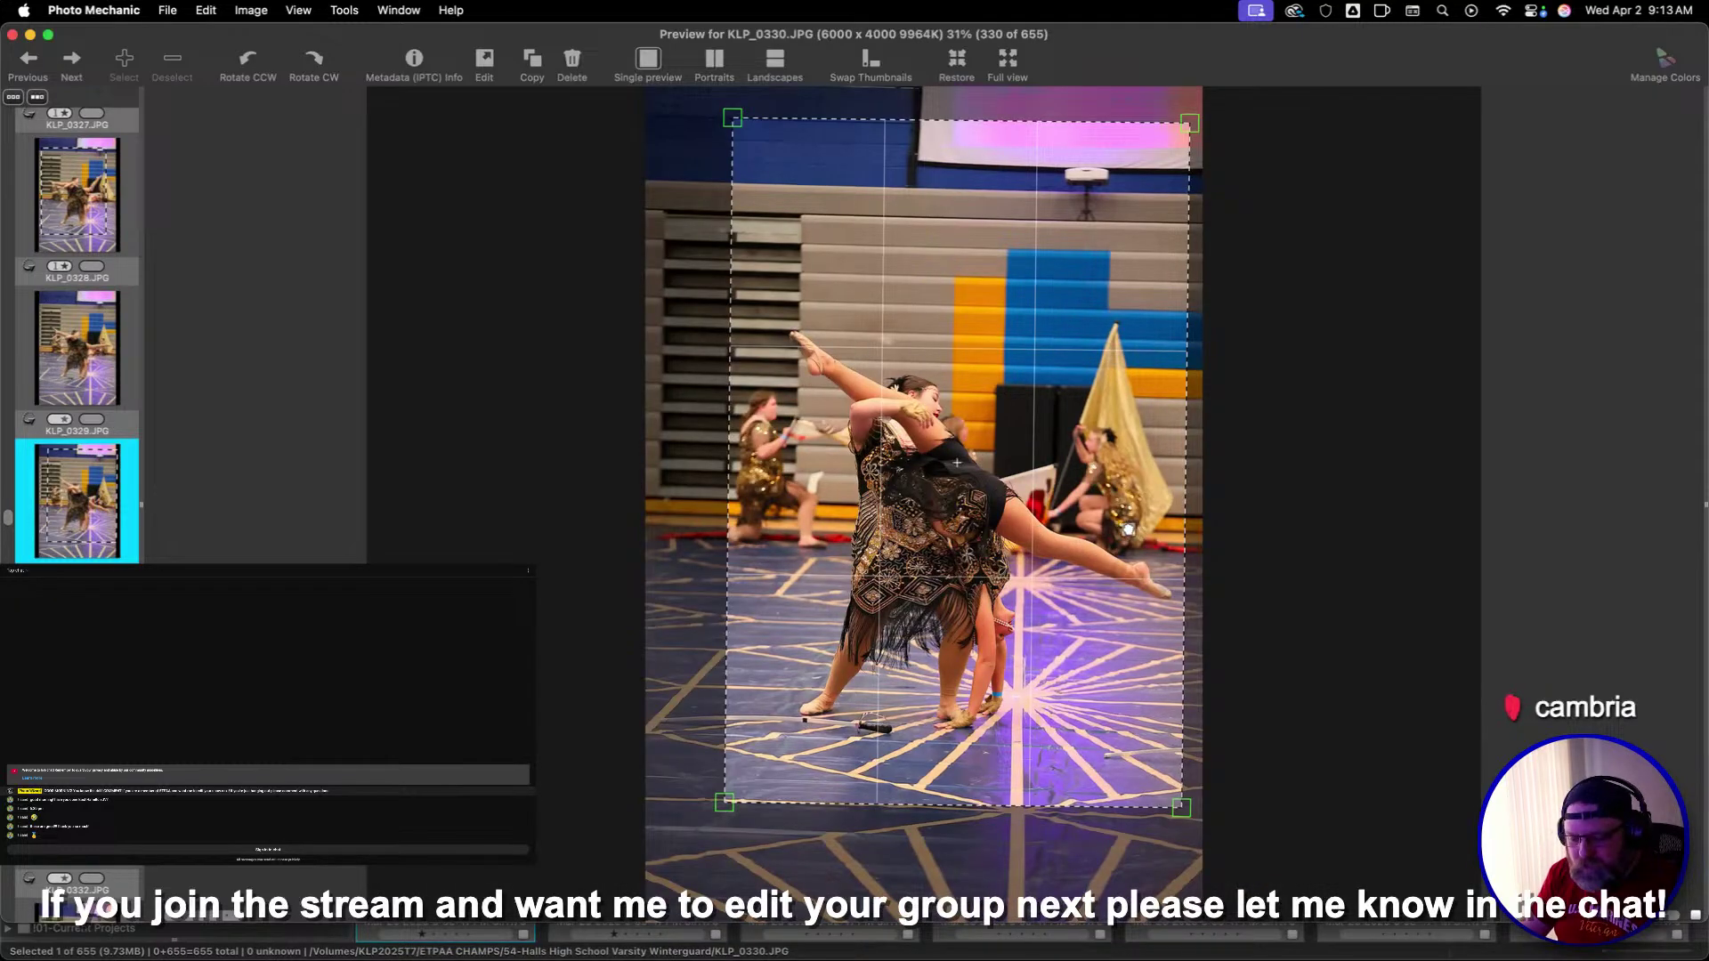
key("Right")
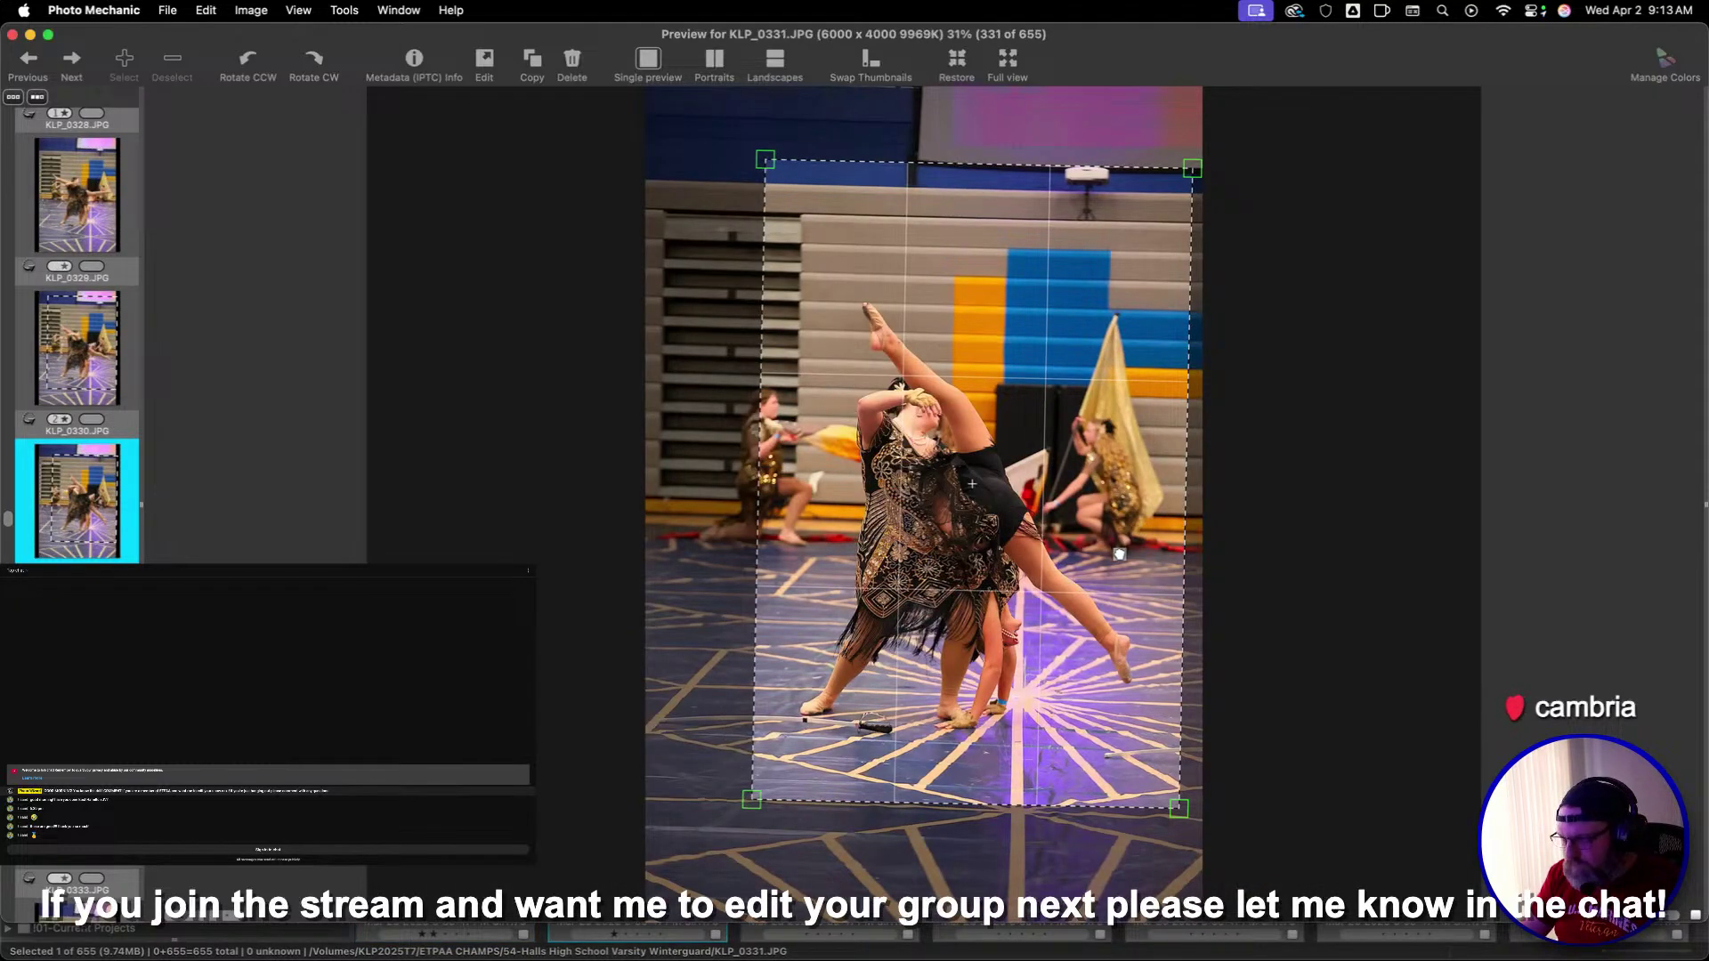
left_click_drag(1198, 570, 1167, 591)
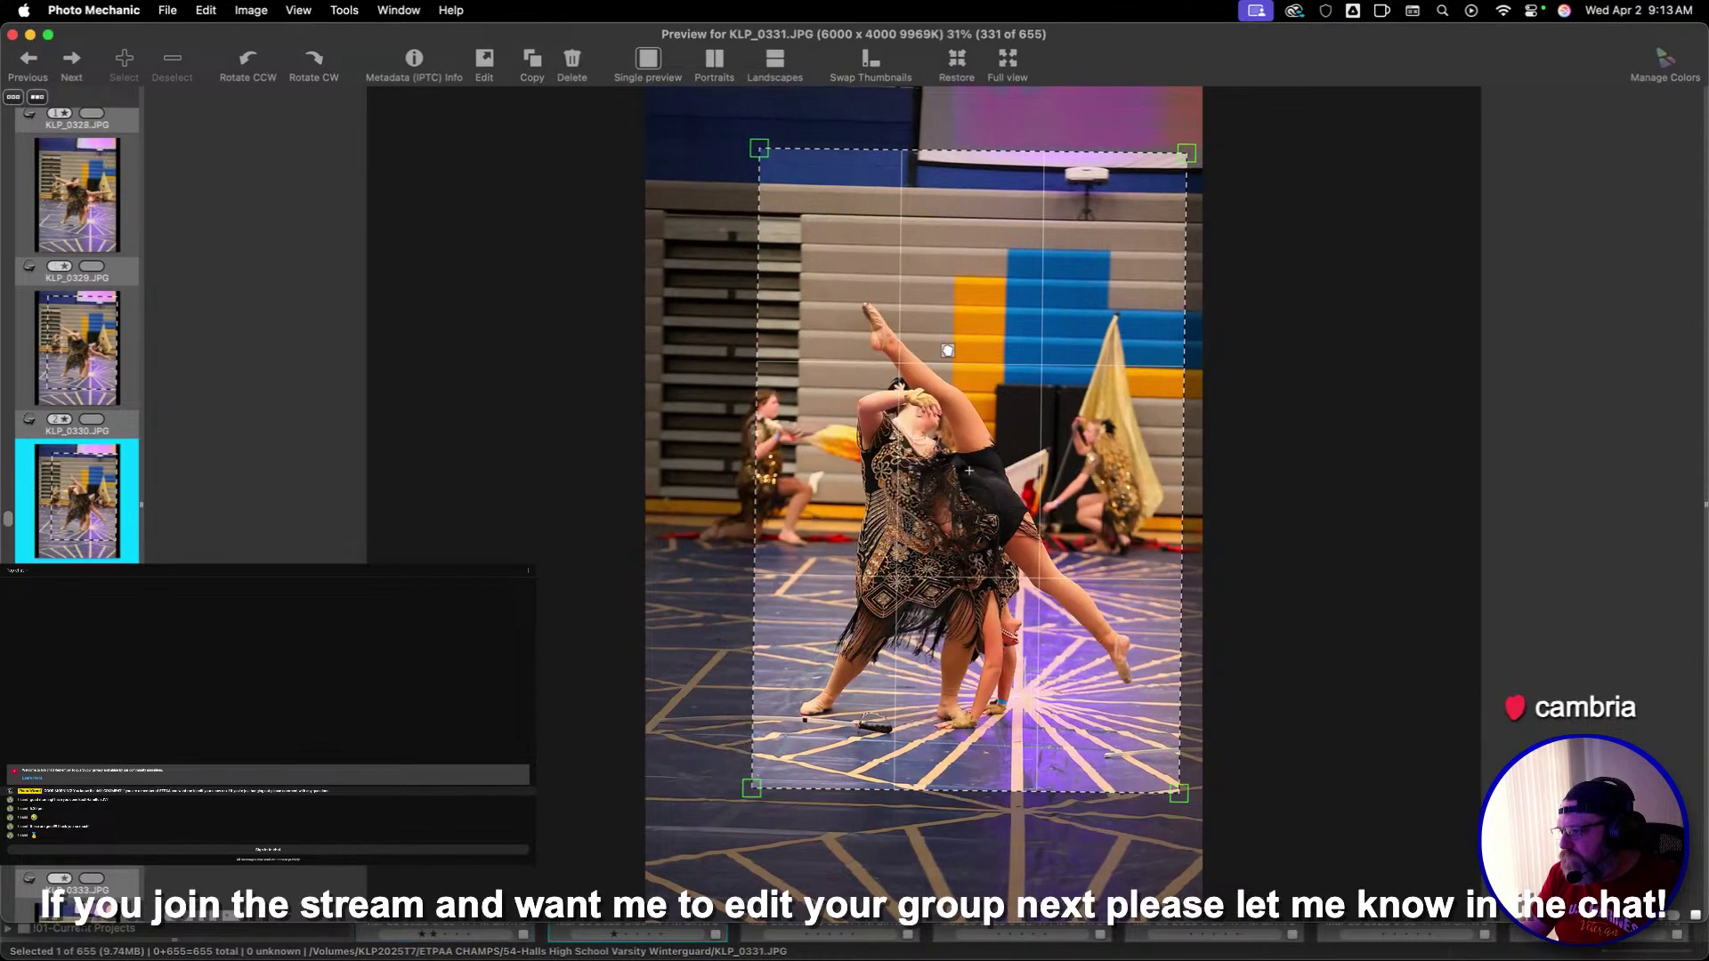
Crop KLP_0332.JPG around the pair with the raised leg and tilt the crop frame slightly to straighten it
key("Right")
left_click_drag(756, 147, 1170, 781)
left_click_drag(1210, 616, 1213, 617)
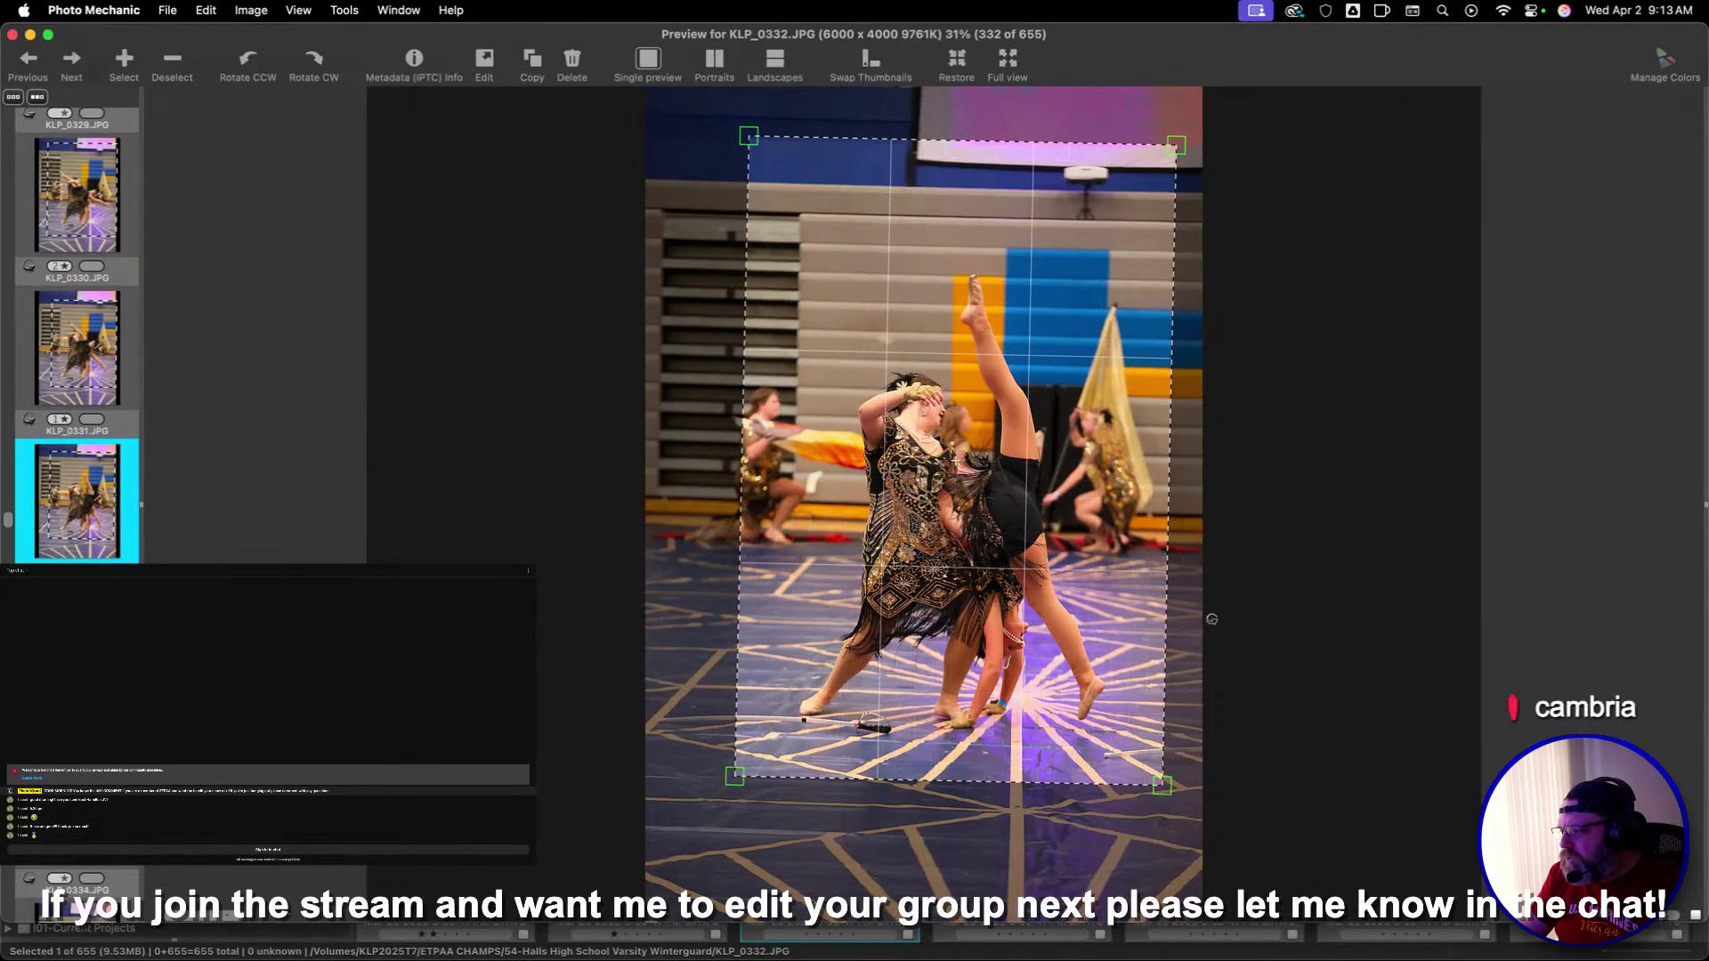
Look through the photos from KLP_0333.JPG to KLP_0345.JPG for the next shots worth keeping
key("Right")
key("Right")
key("Right")
key("Right")
key("Right")
key("Right")
key("Right")
key("Right")
key("Right")
key("Right")
key("Right")
key("Right")
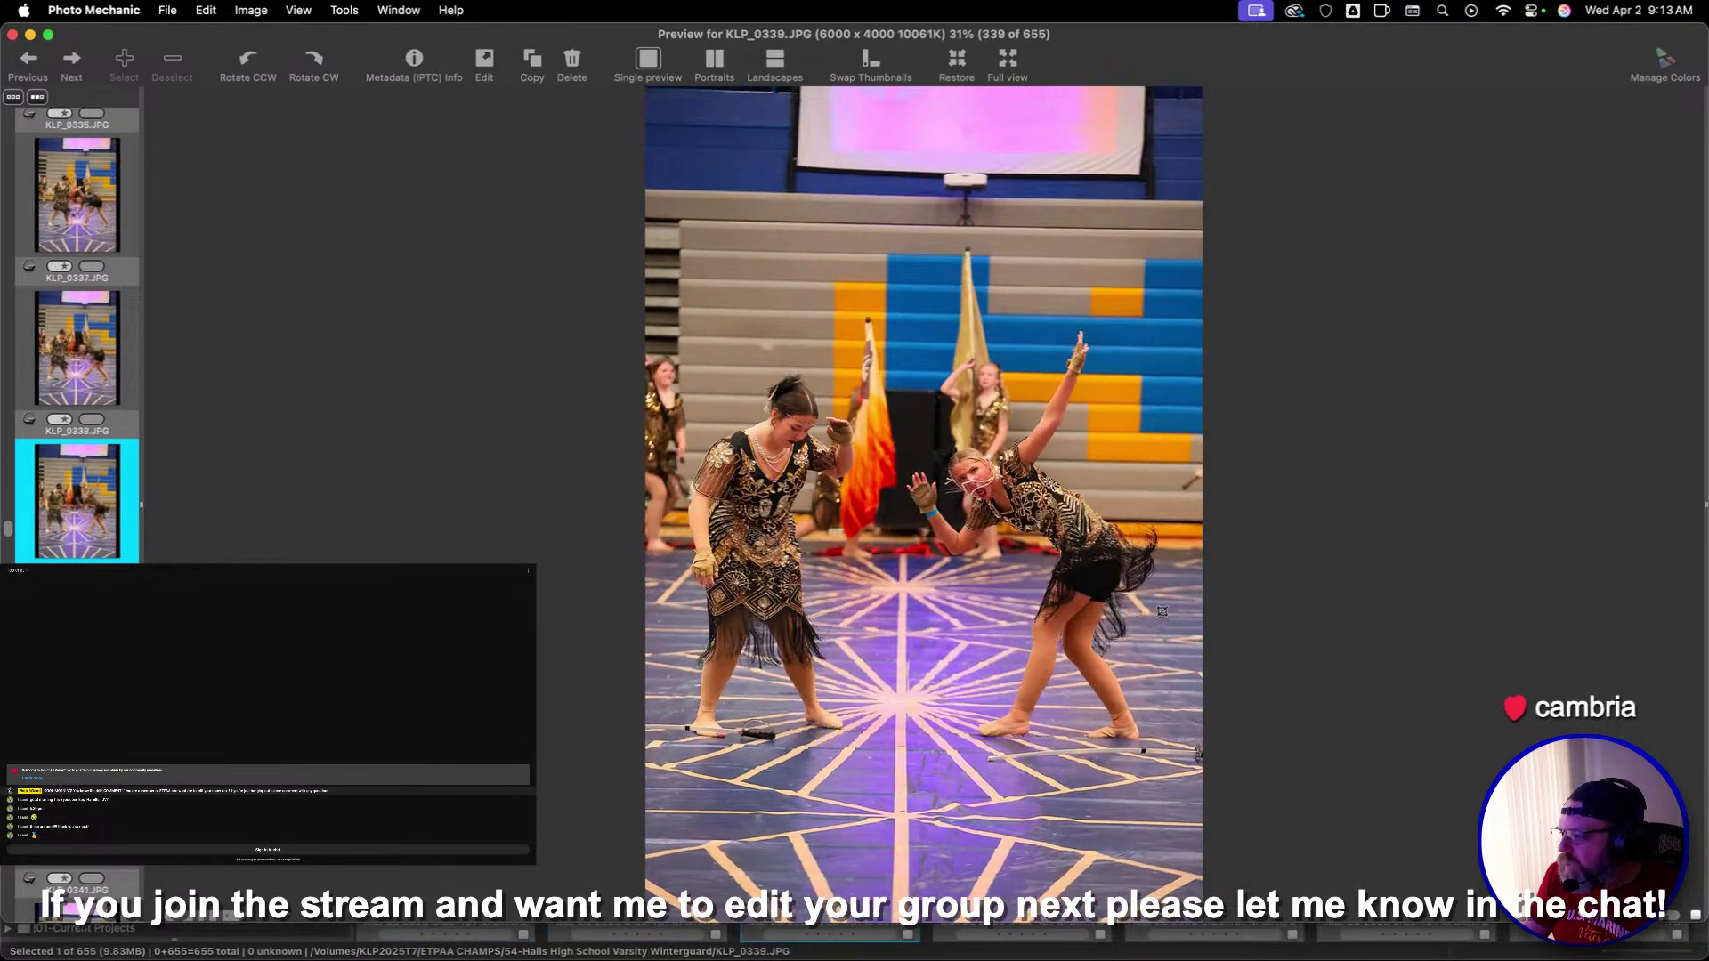
key("Right")
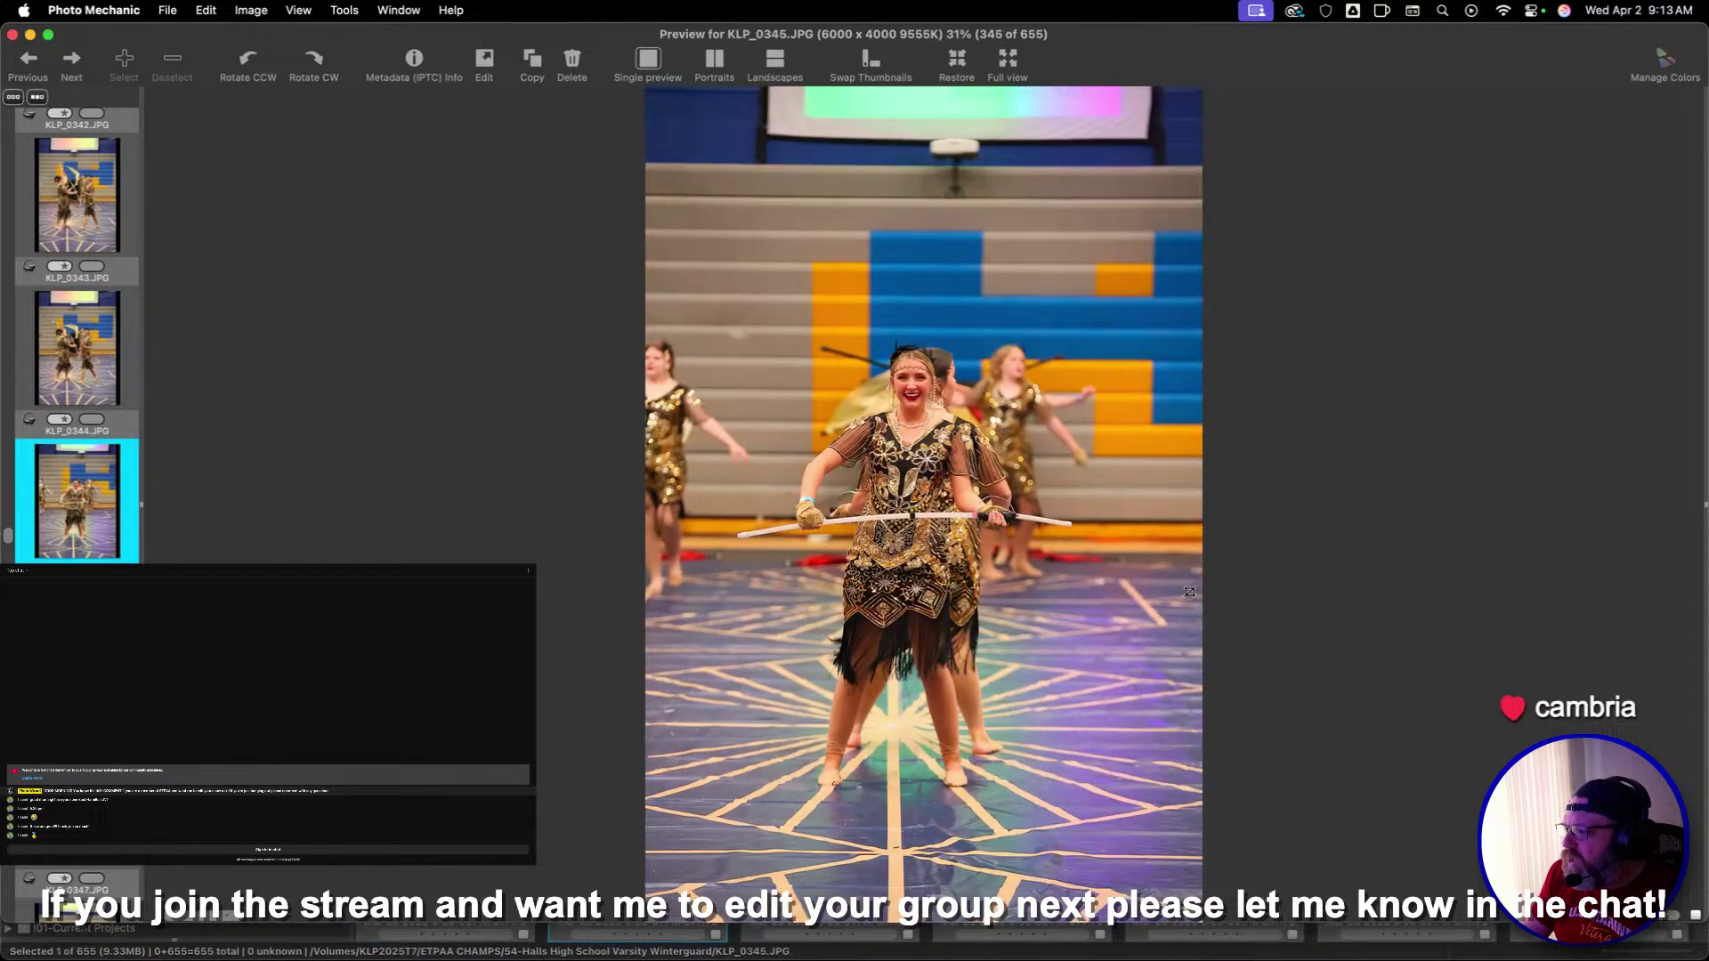
Crop KLP_0344.JPG around the two facing performers and KLP_0345.JPG around the smiling front performer, both in portrait format
key("Left")
left_click_drag(700, 186, 1130, 454)
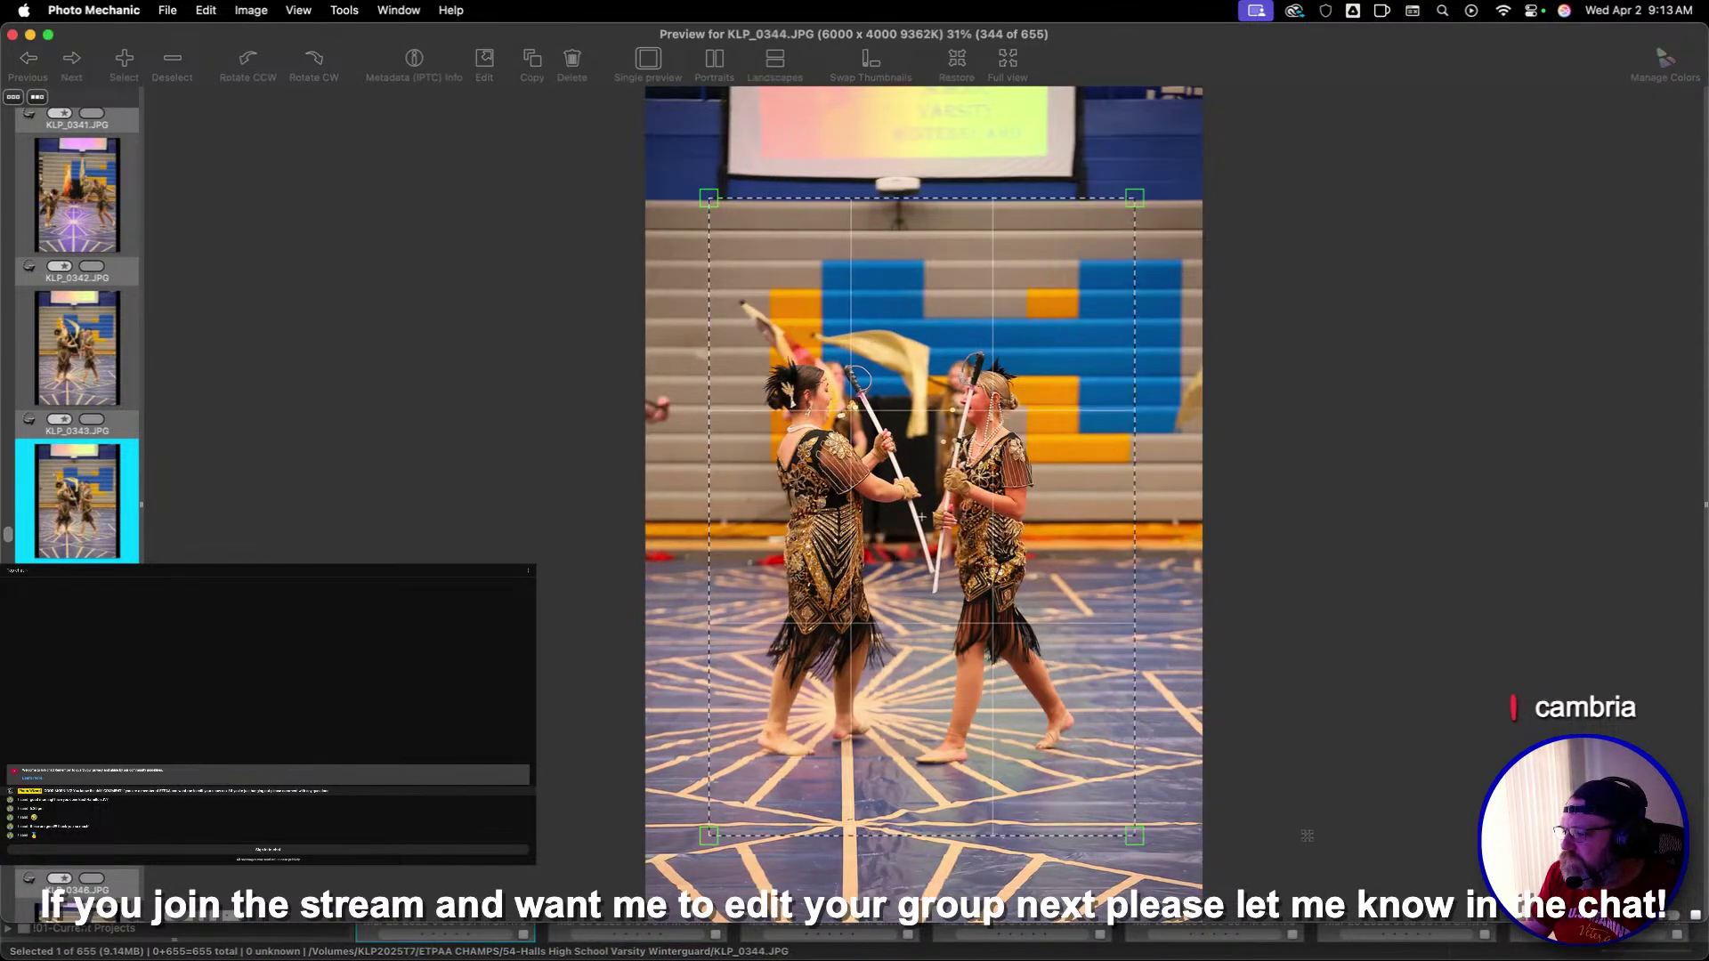
key("Return")
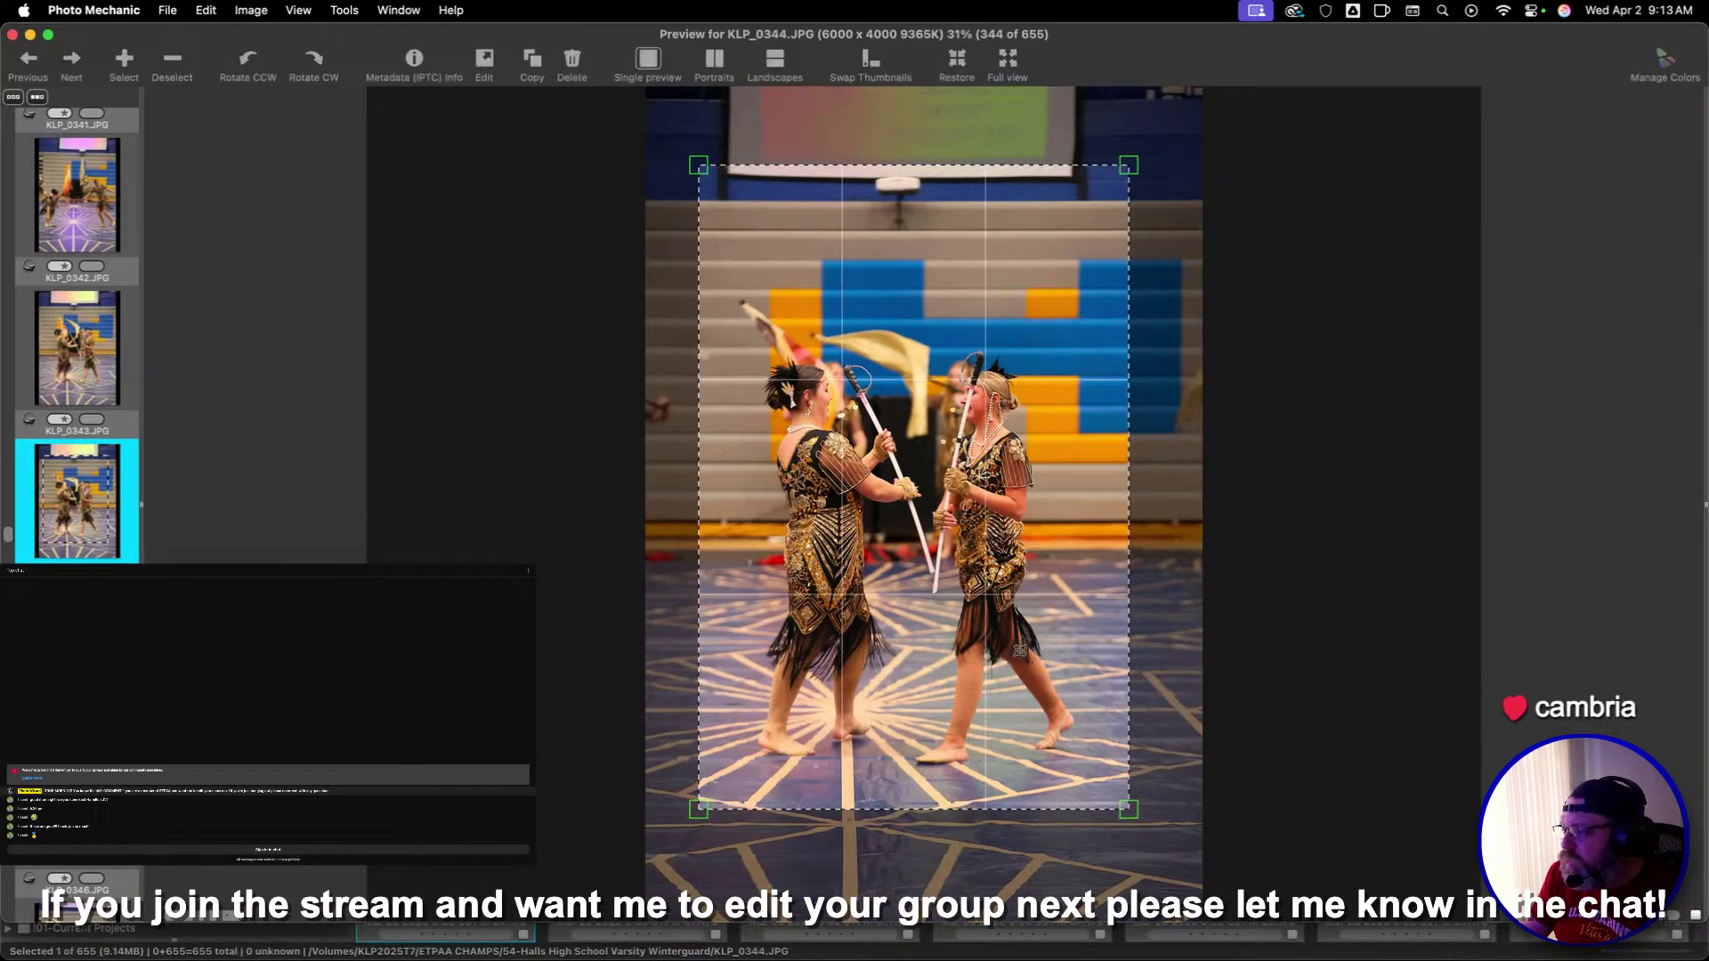
key("Right")
left_click_drag(689, 160, 1132, 823)
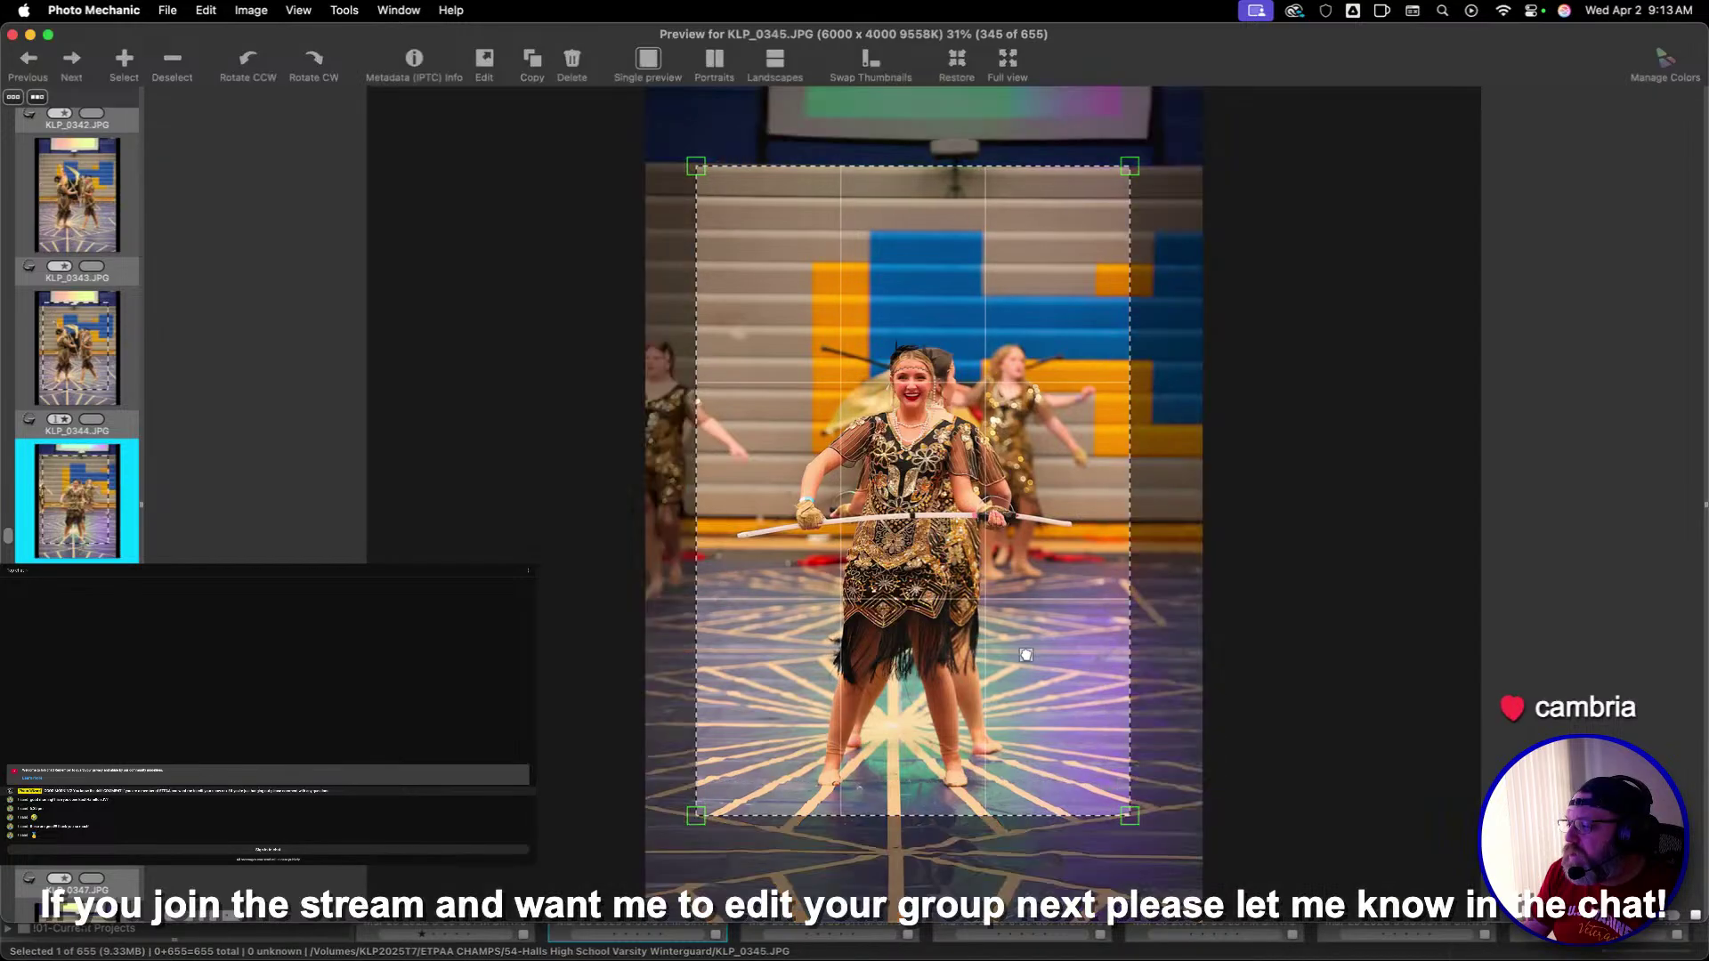
key("Return")
Look through KLP_0346.JPG to KLP_0348.JPG, comparing the raised-flag shot KLP_0347.JPG with KLP_0348.JPG
key("Right")
key("Right")
key("Right")
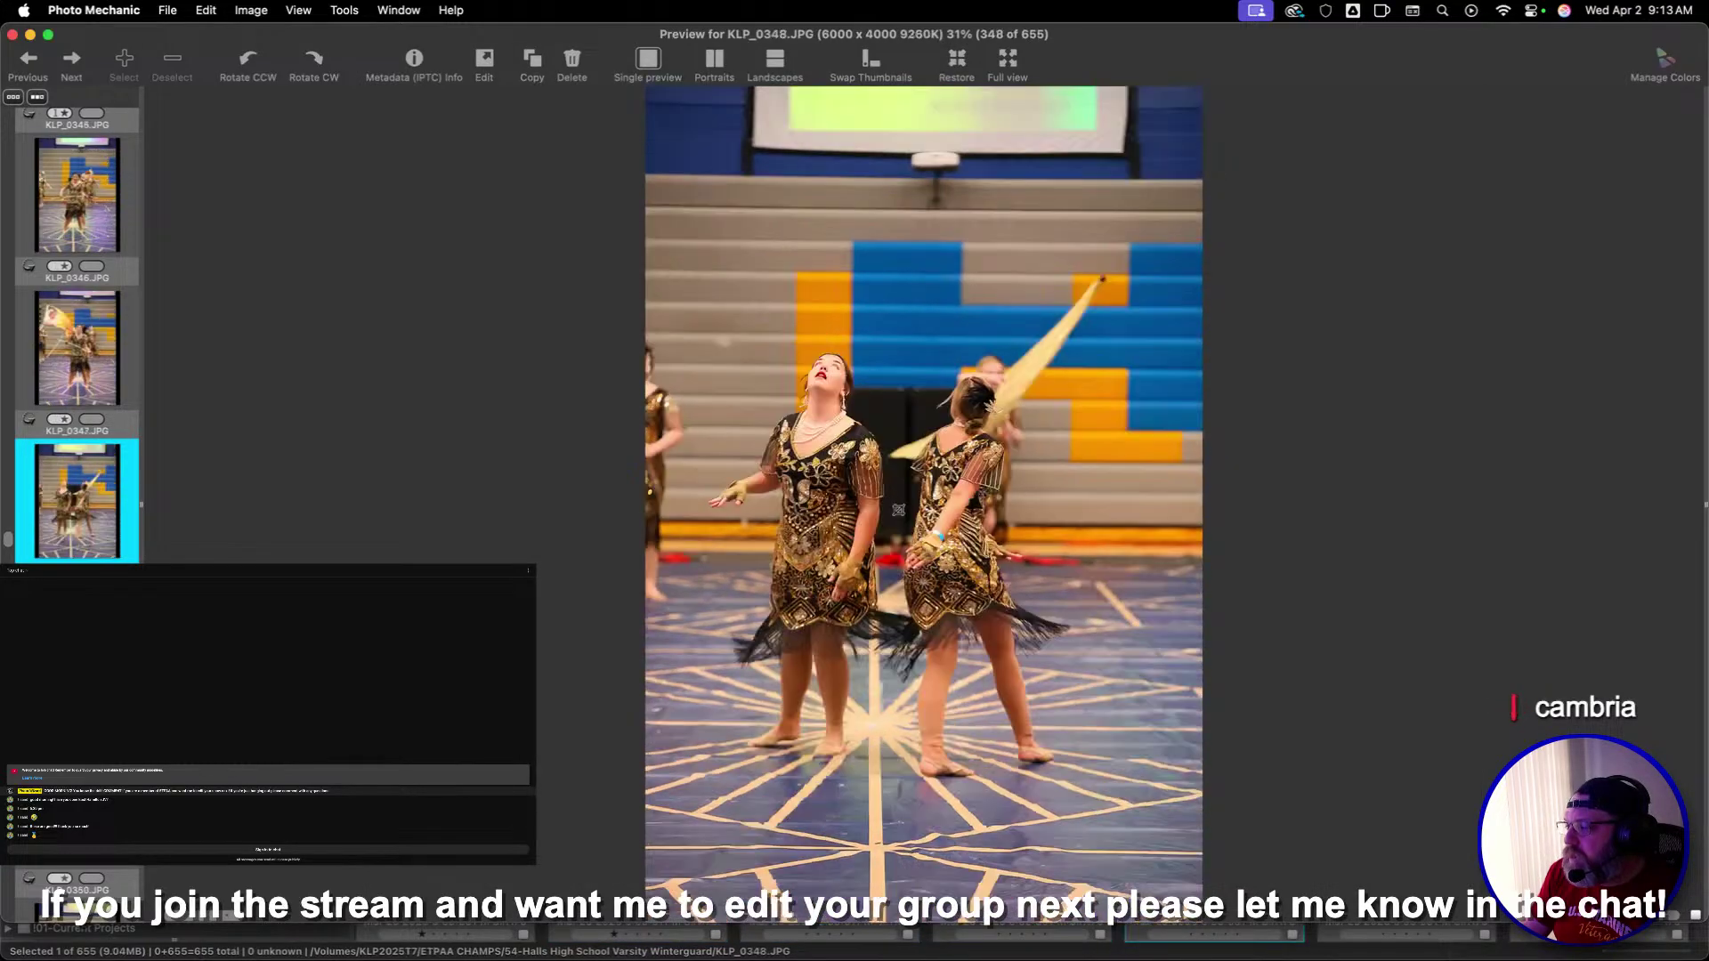
key("Left")
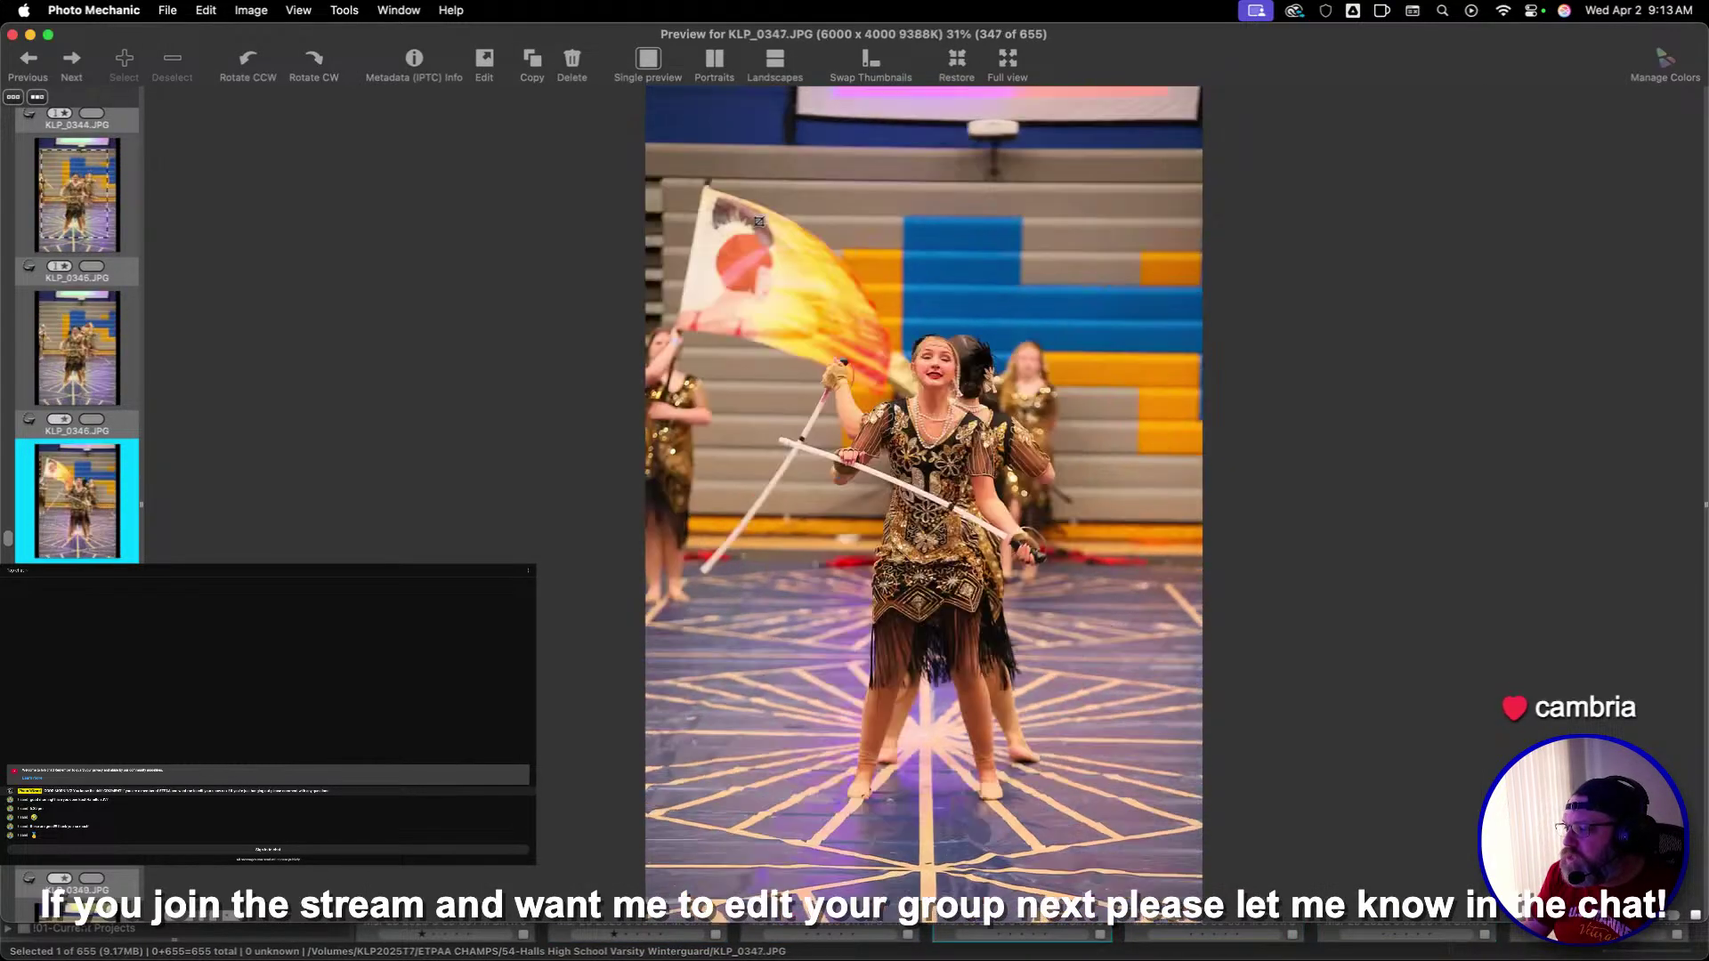
key("Right")
key("Left")
key("Right")
key("Right")
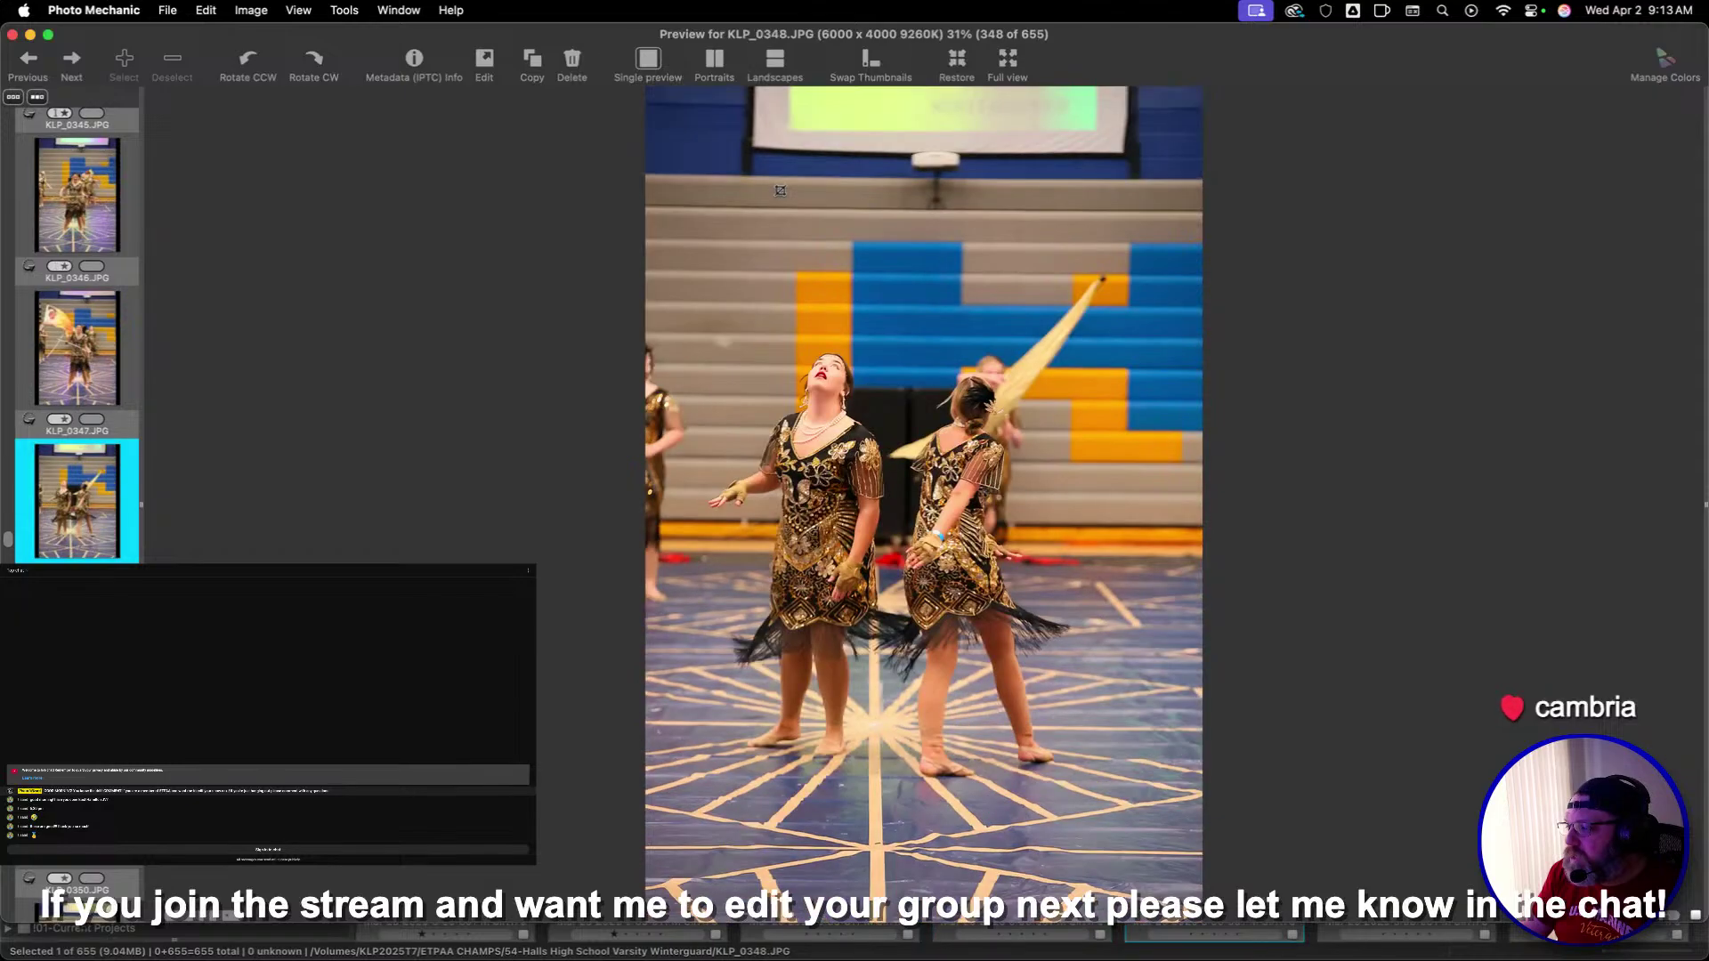
key("Left")
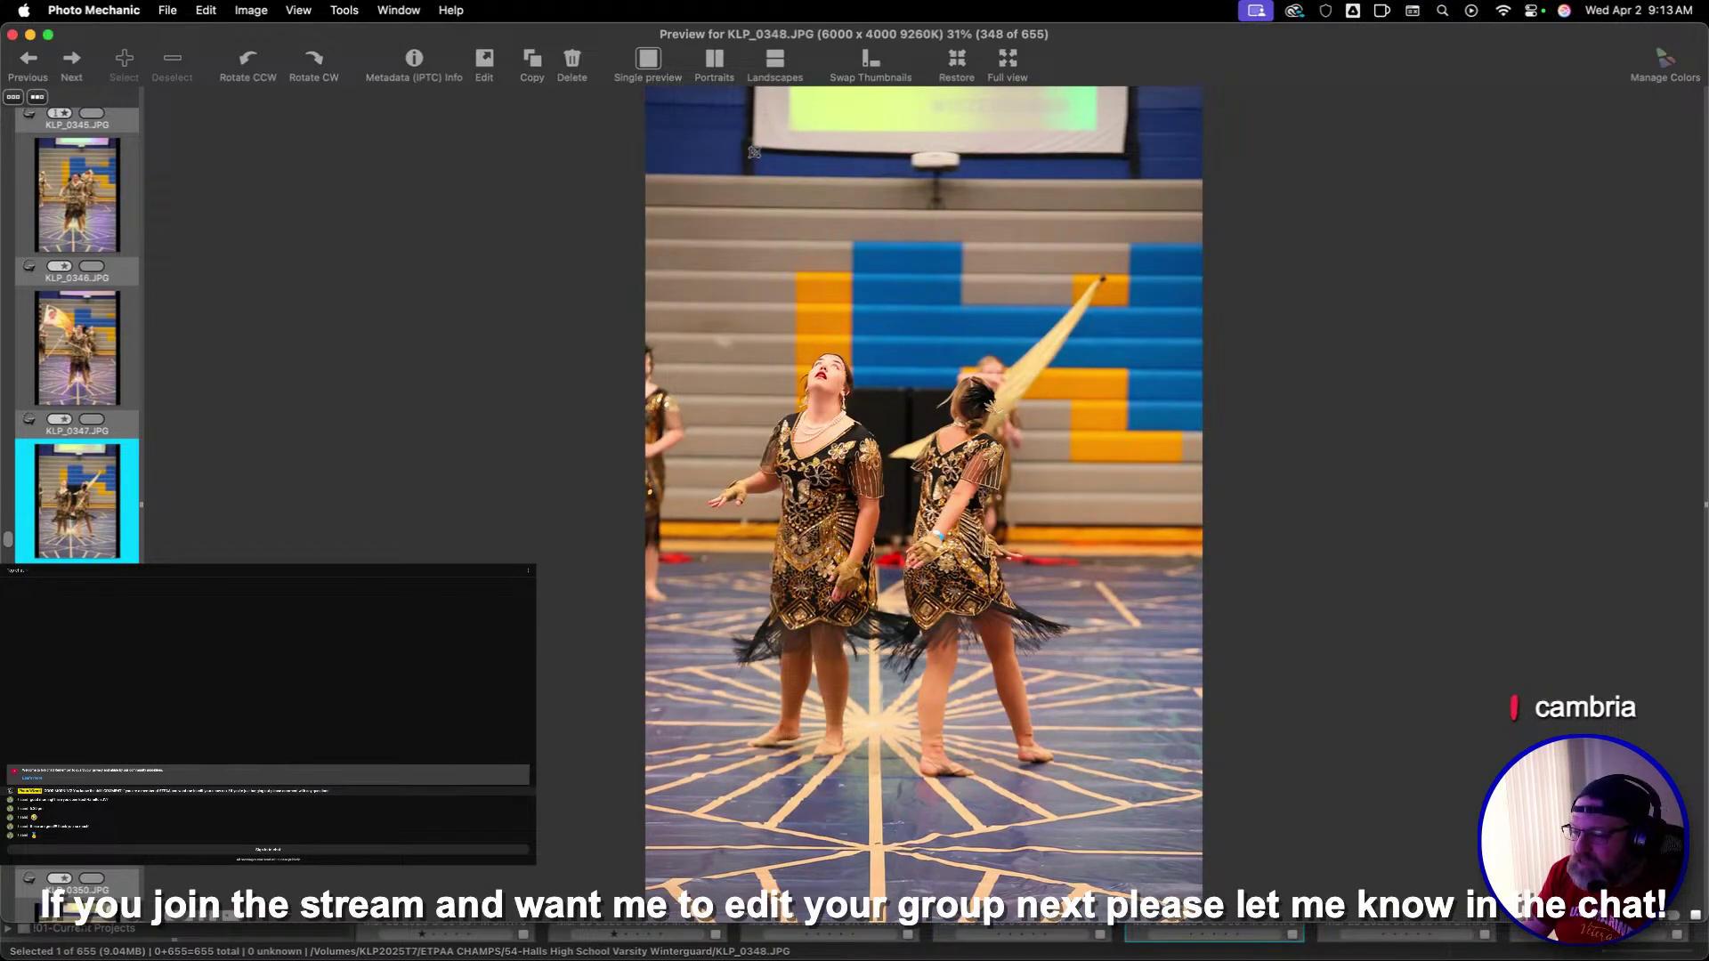
Crop KLP_0350.JPG in portrait format around the performer with both arms raised and the partner with her back turned
key("Right")
key("Right")
key("Right")
key("Left")
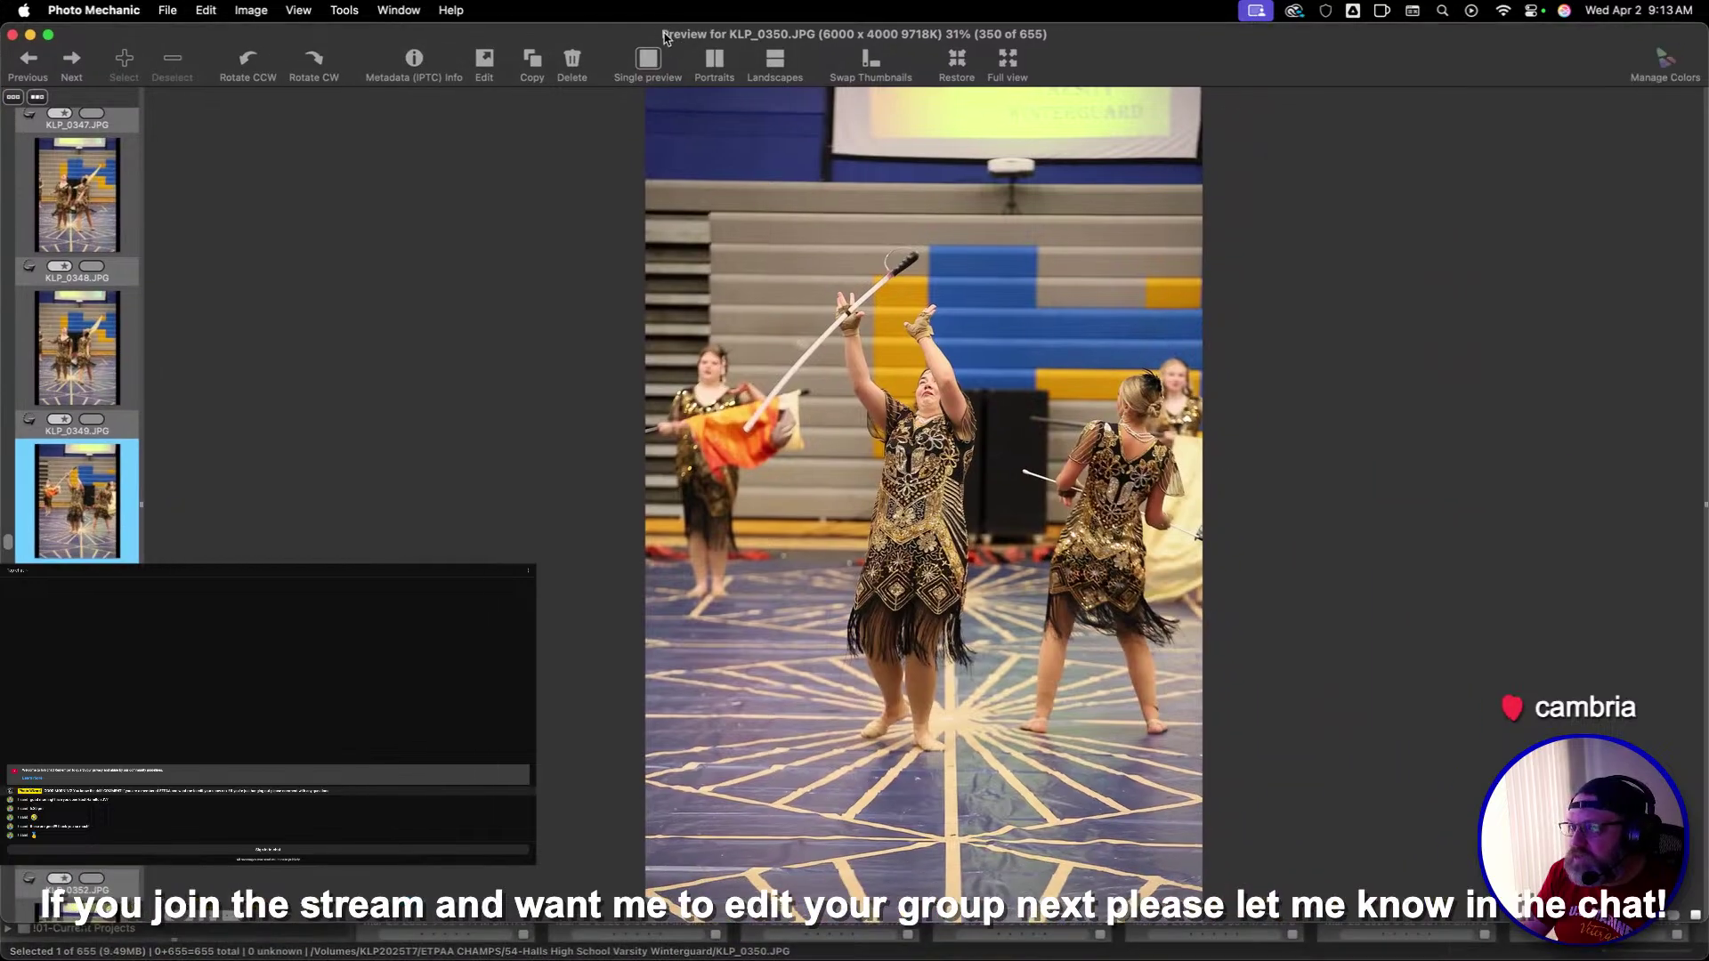
key("Right")
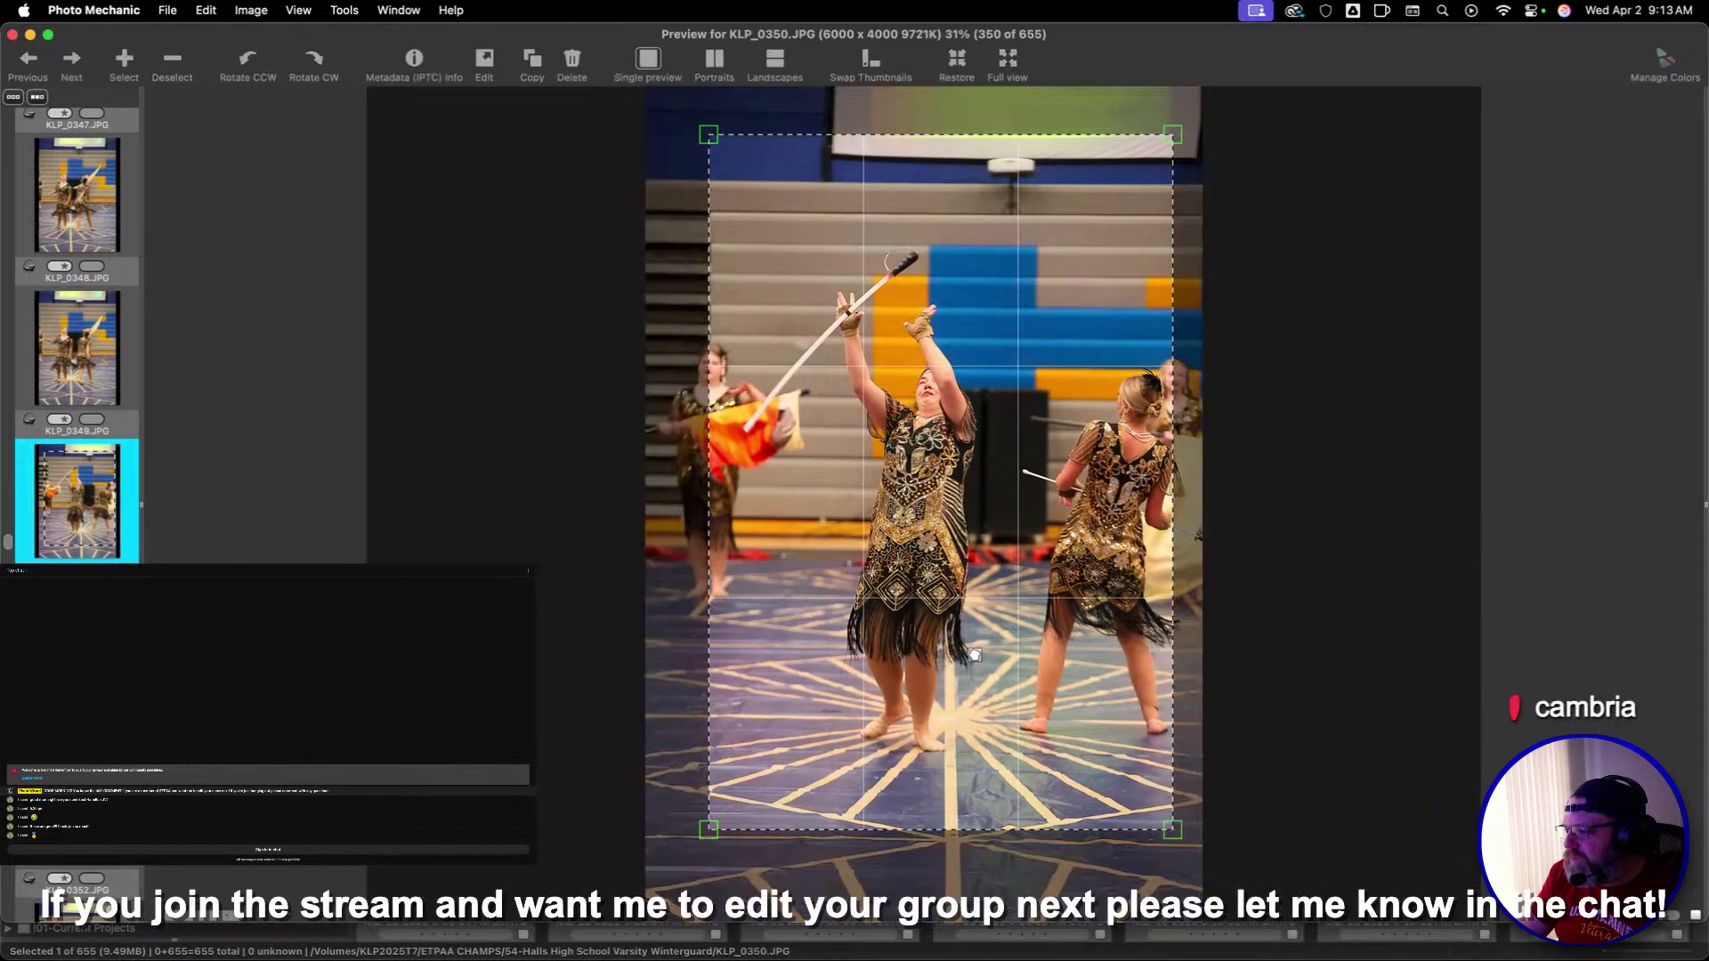
Compare KLP_0351.JPG to KLP_0356.JPG and draw a portrait crop around the back-to-back pair on KLP_0356.JPG
key("Right")
key("Right")
key("Right")
key("Right")
key("Right")
key("Right")
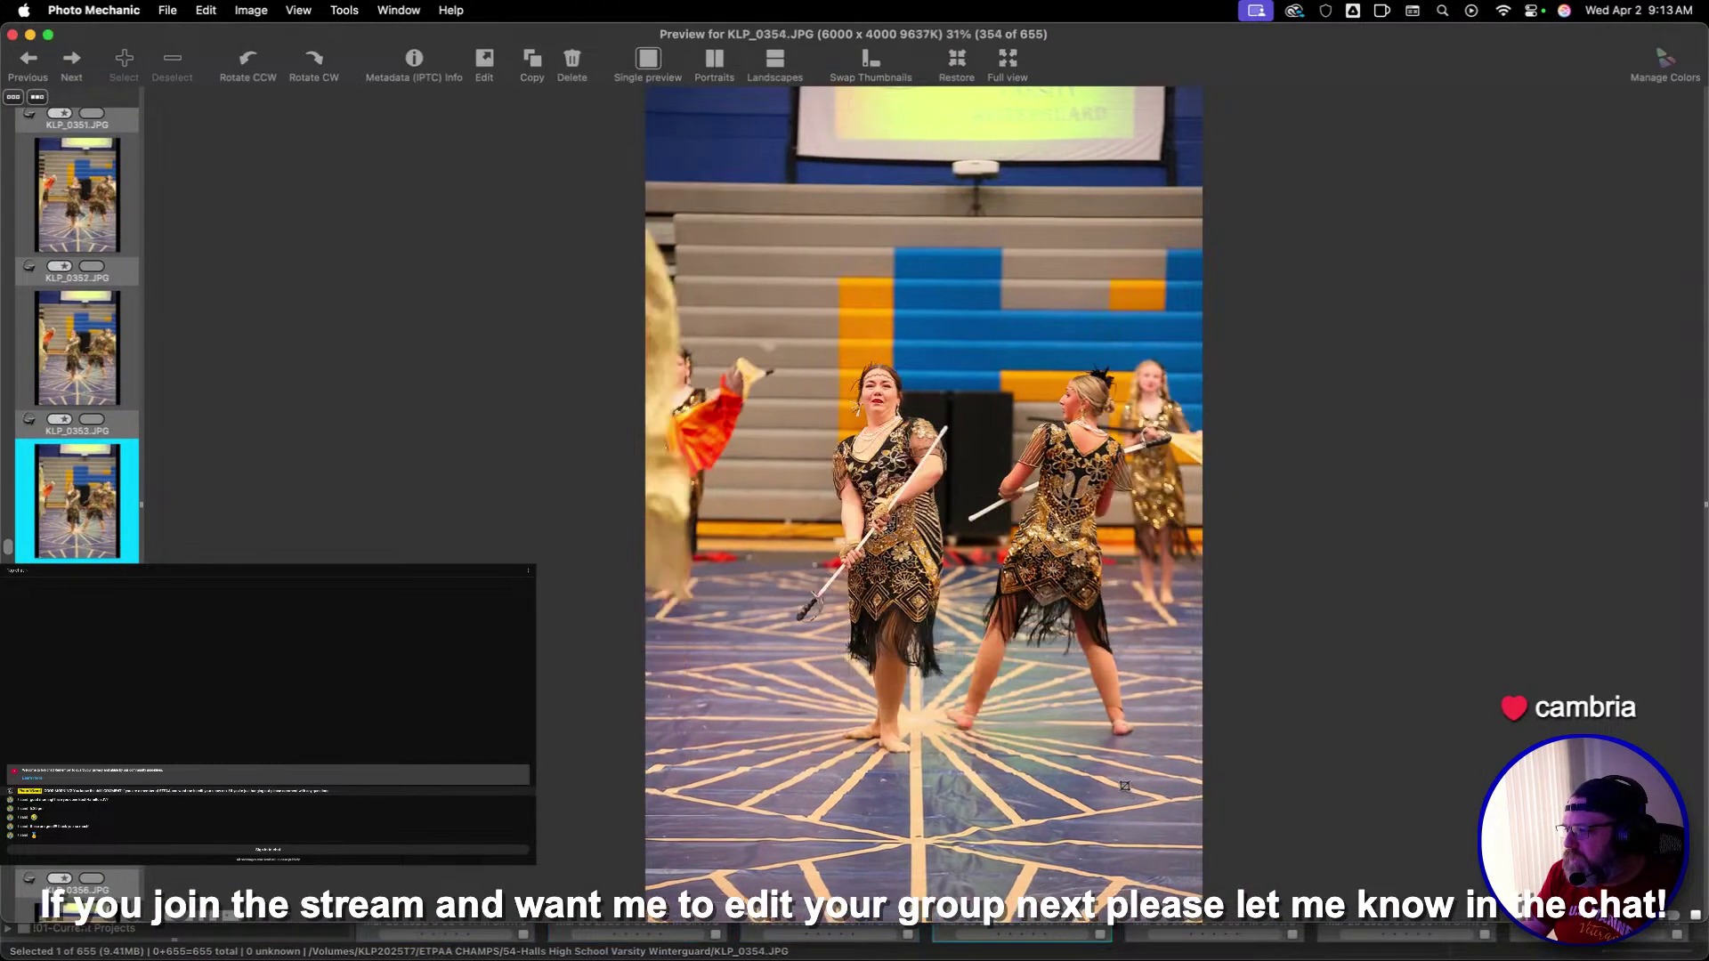
key("Left")
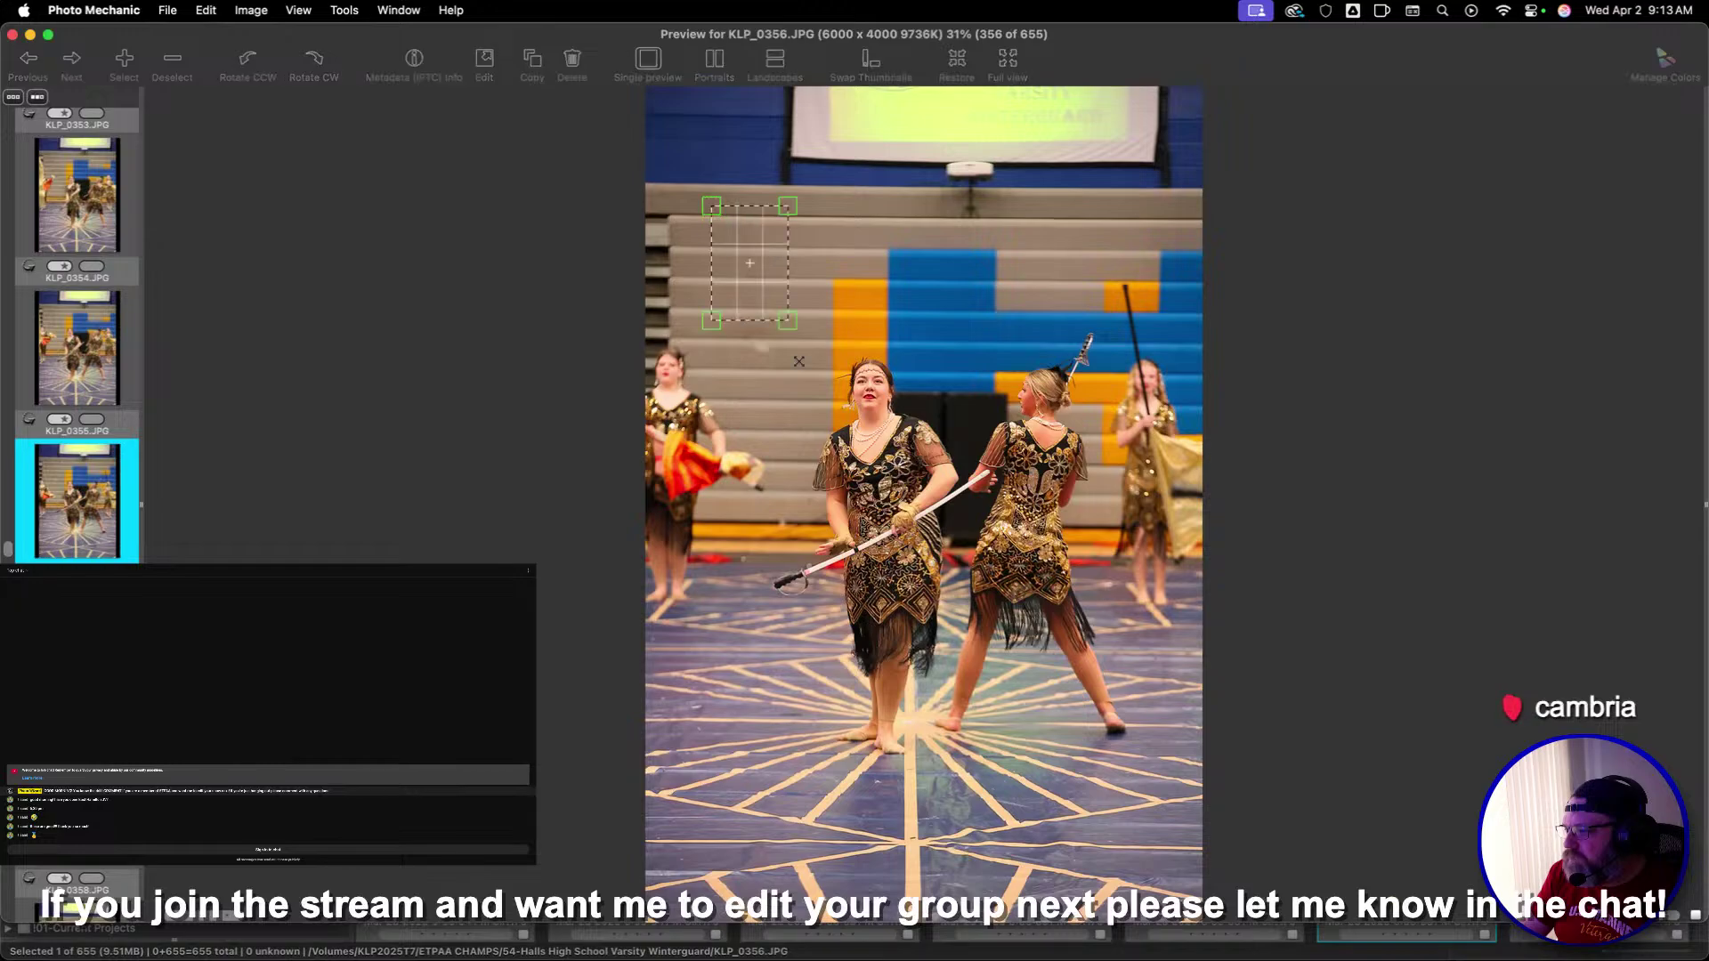
Check the shots up to KLP_0360.JPG and crop that photo in portrait format around the two central performers
key("Right")
key("Right")
key("Right")
key("Right")
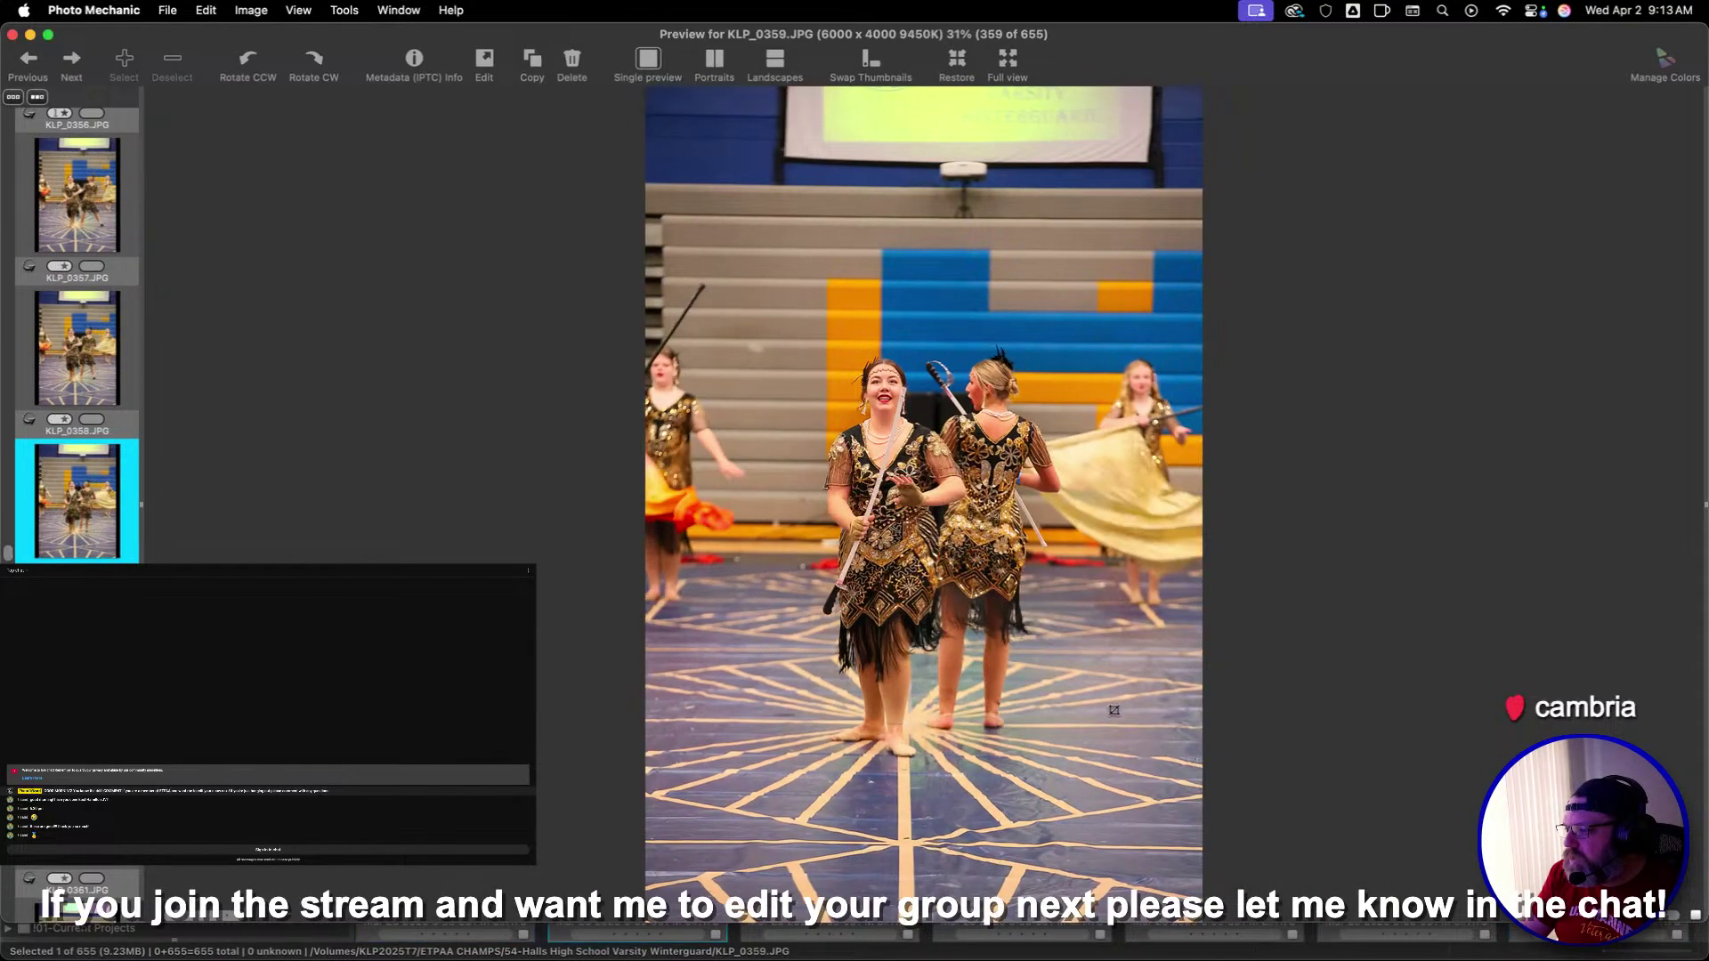
key("1")
key("Right")
key("Right")
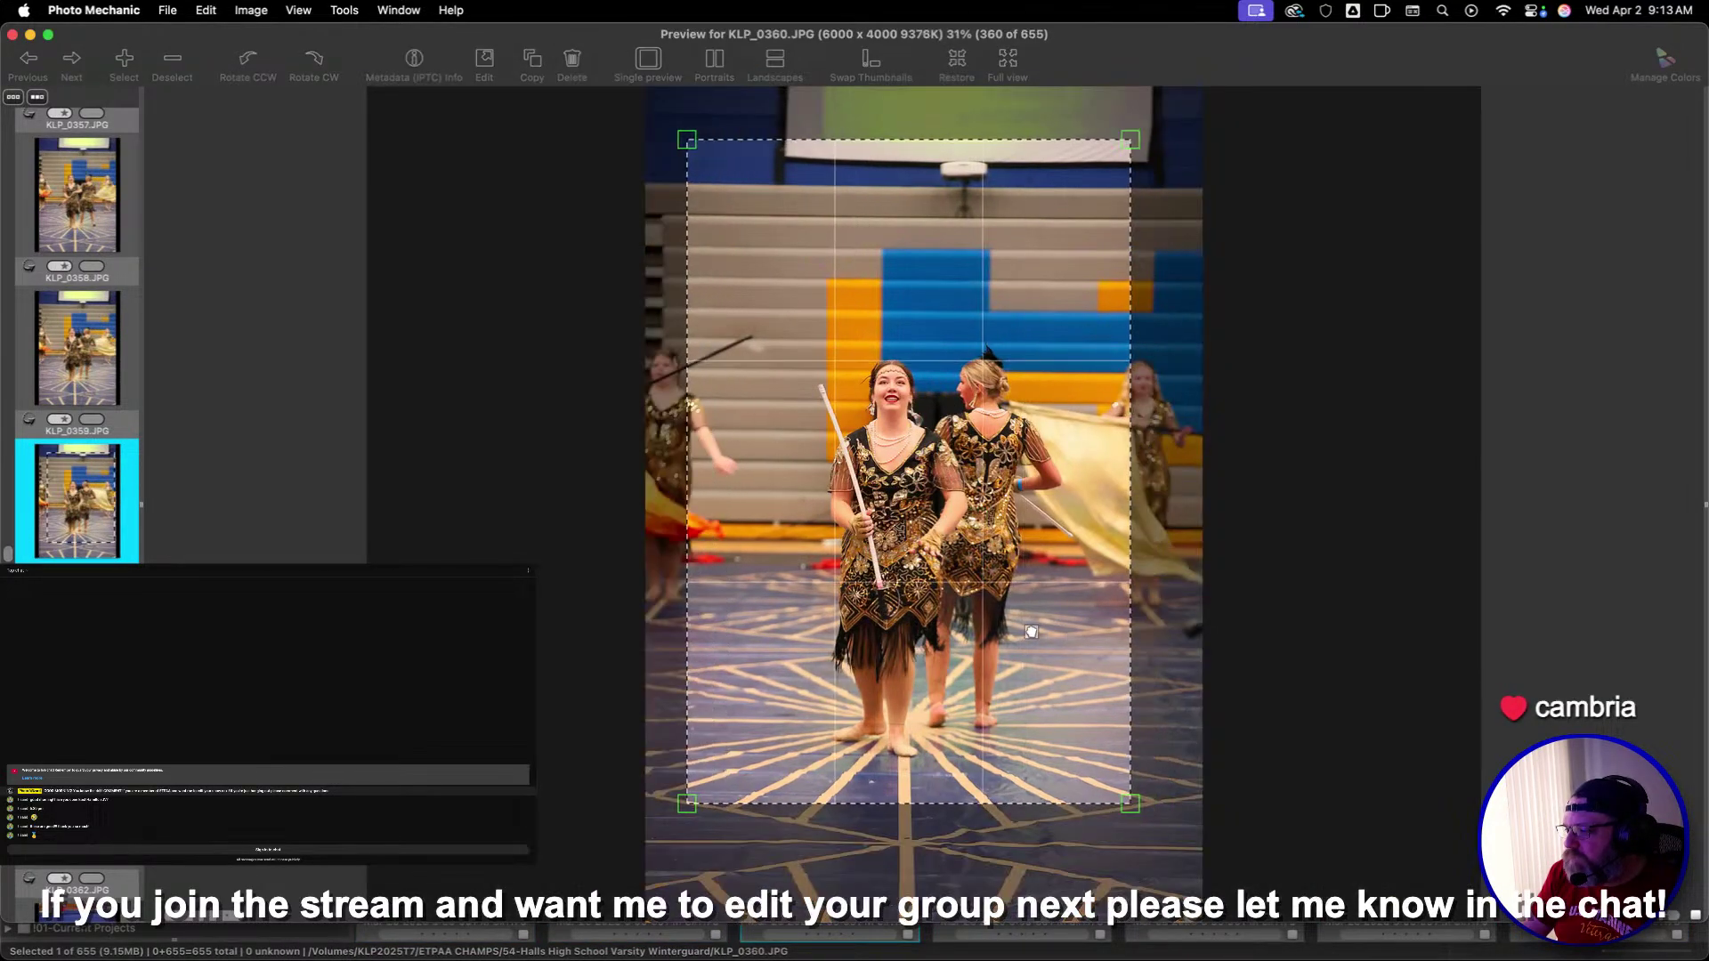
Crop KLP_0362.JPG in portrait format around the smiling front performer and mark the photo with 1
left_click_drag(693, 193, 843, 459)
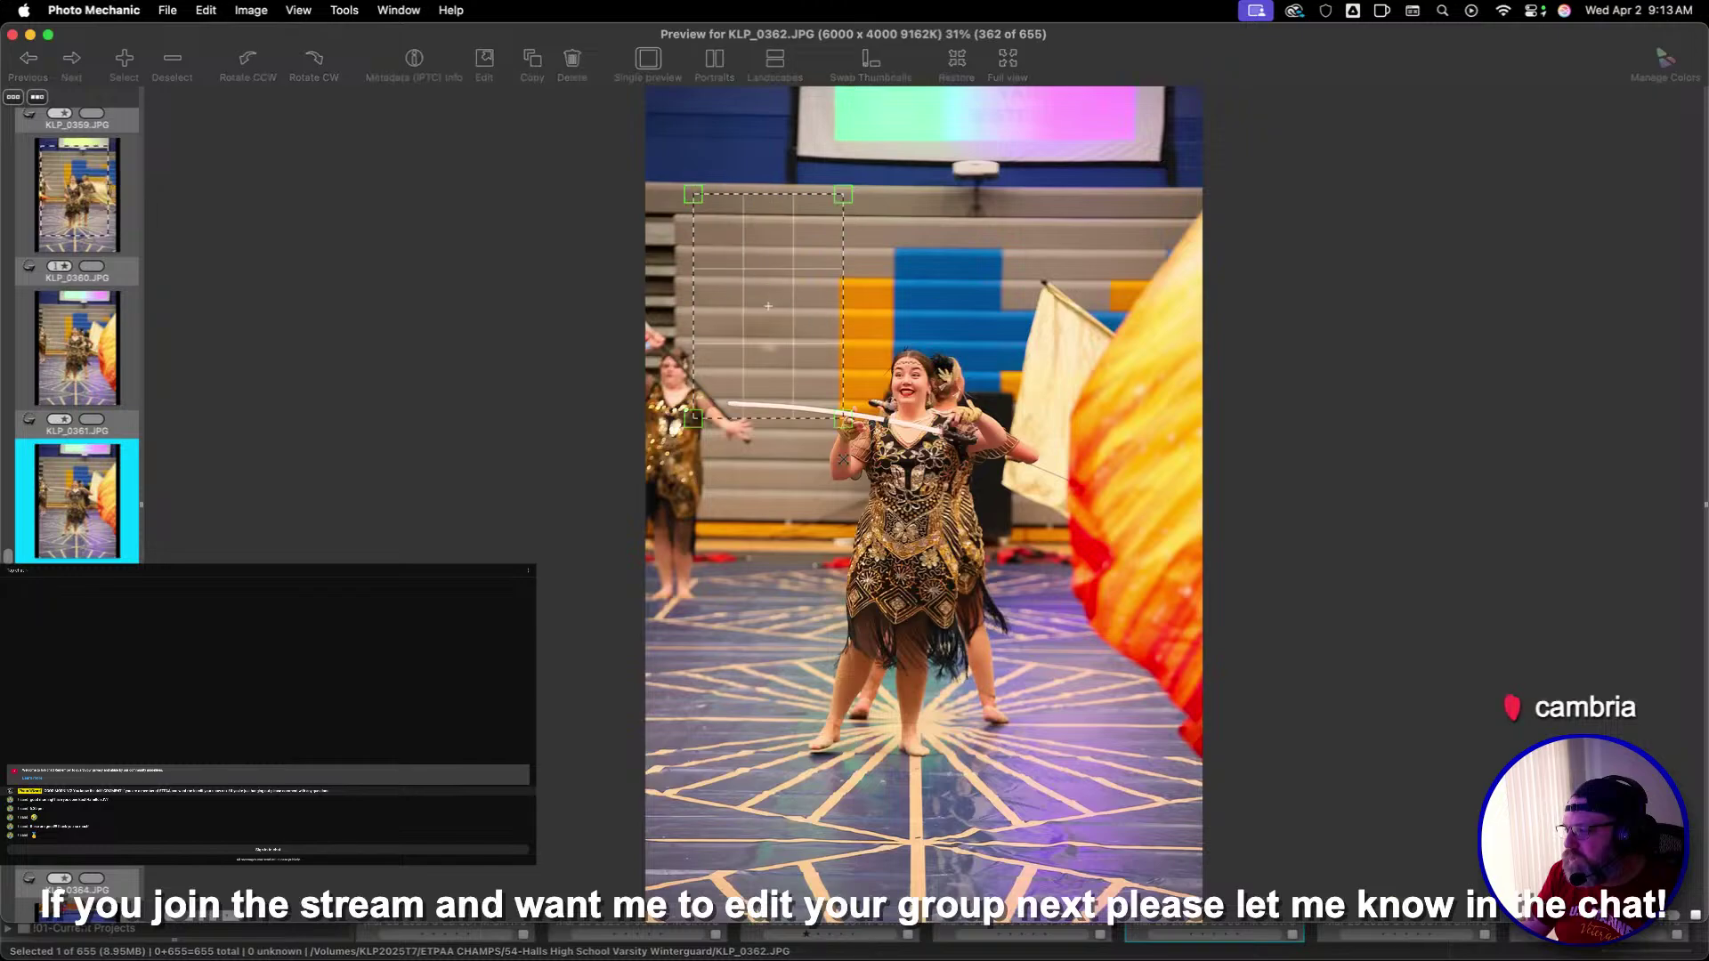
left_click_drag(1124, 813, 1124, 812)
key("1")
Go through the shots of the performer in the black hat and mark KLP_0367.JPG and KLP_0368.JPG with 1
key("Right")
key("Right")
key("Right")
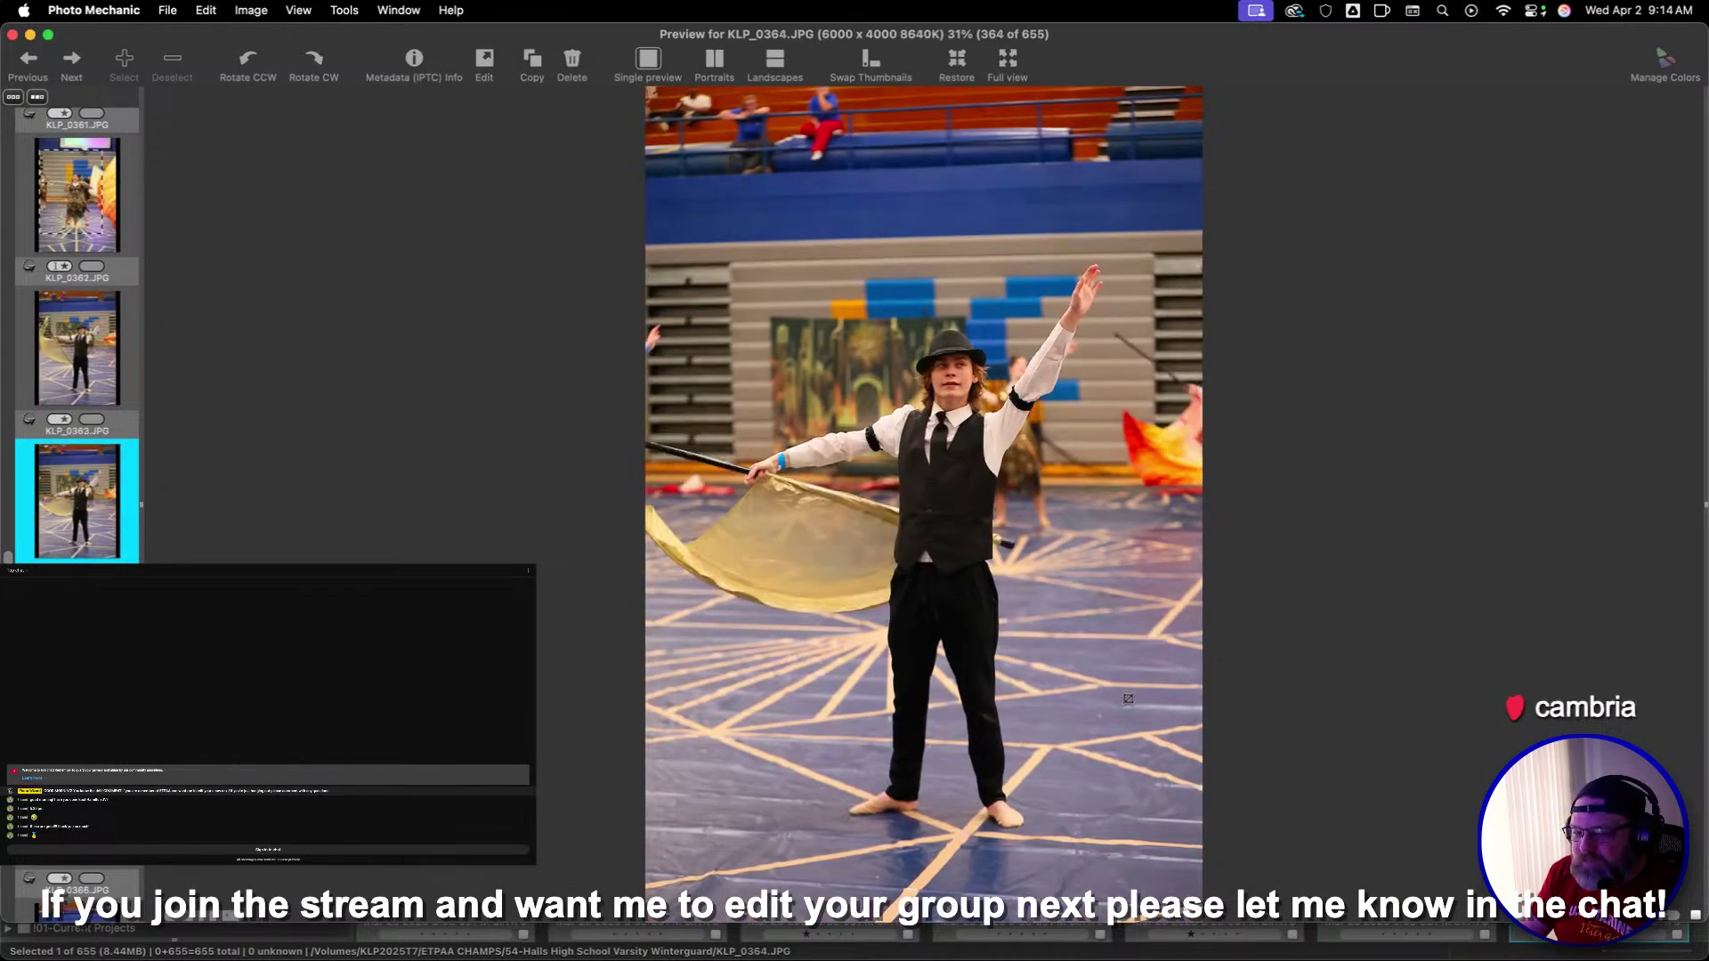
key("Right")
key("Right")
key("Right")
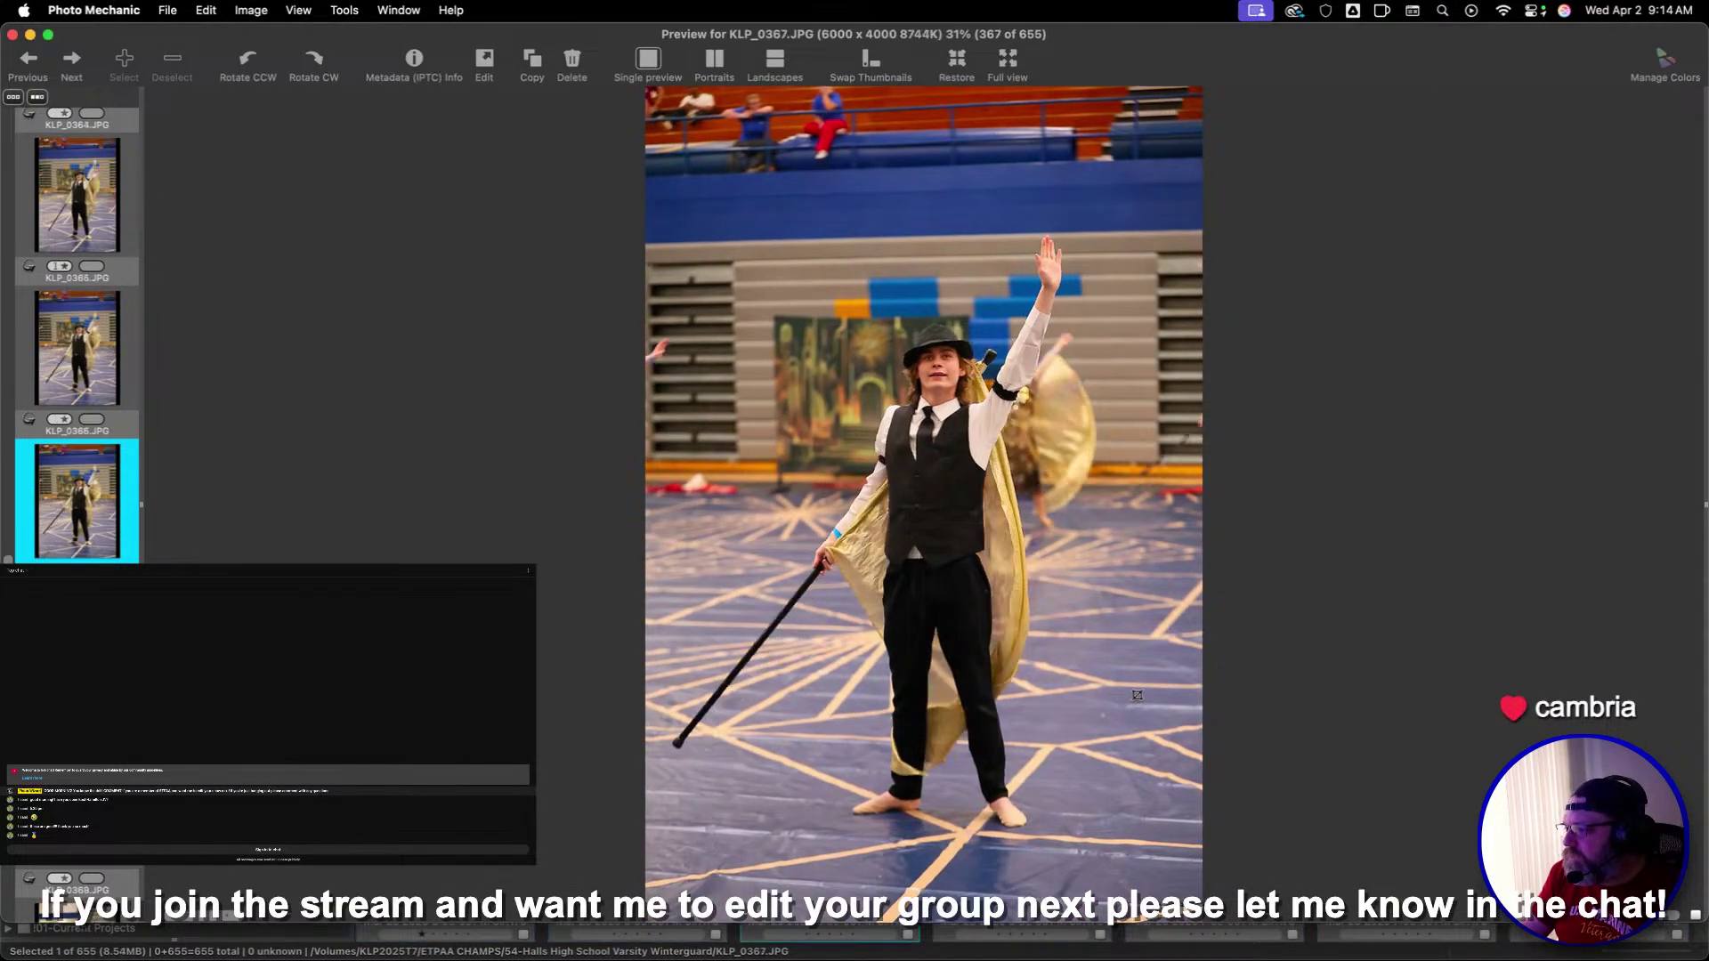
key("1")
key("Right")
key("1")
Review the flag shots from KLP_0369.JPG onward, crop KLP_0375.JPG in portrait format, shift its frame sideways and mark it with 1
key("Right")
key("Right")
key("Right")
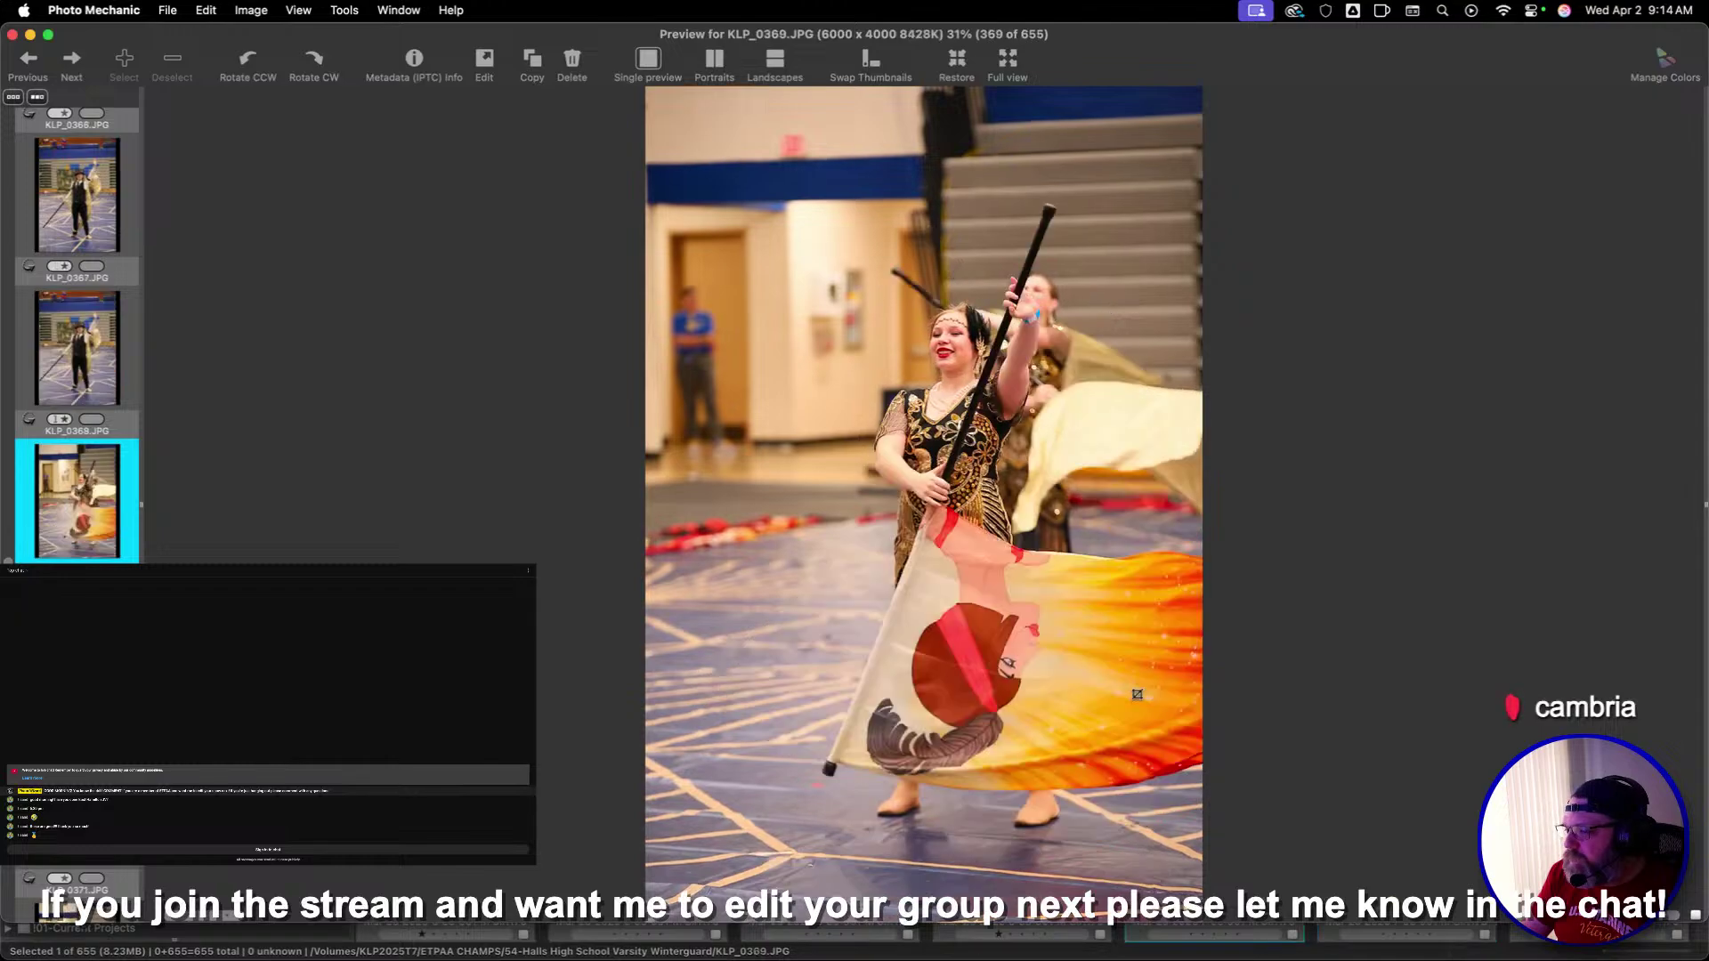
key("Right")
key("Right")
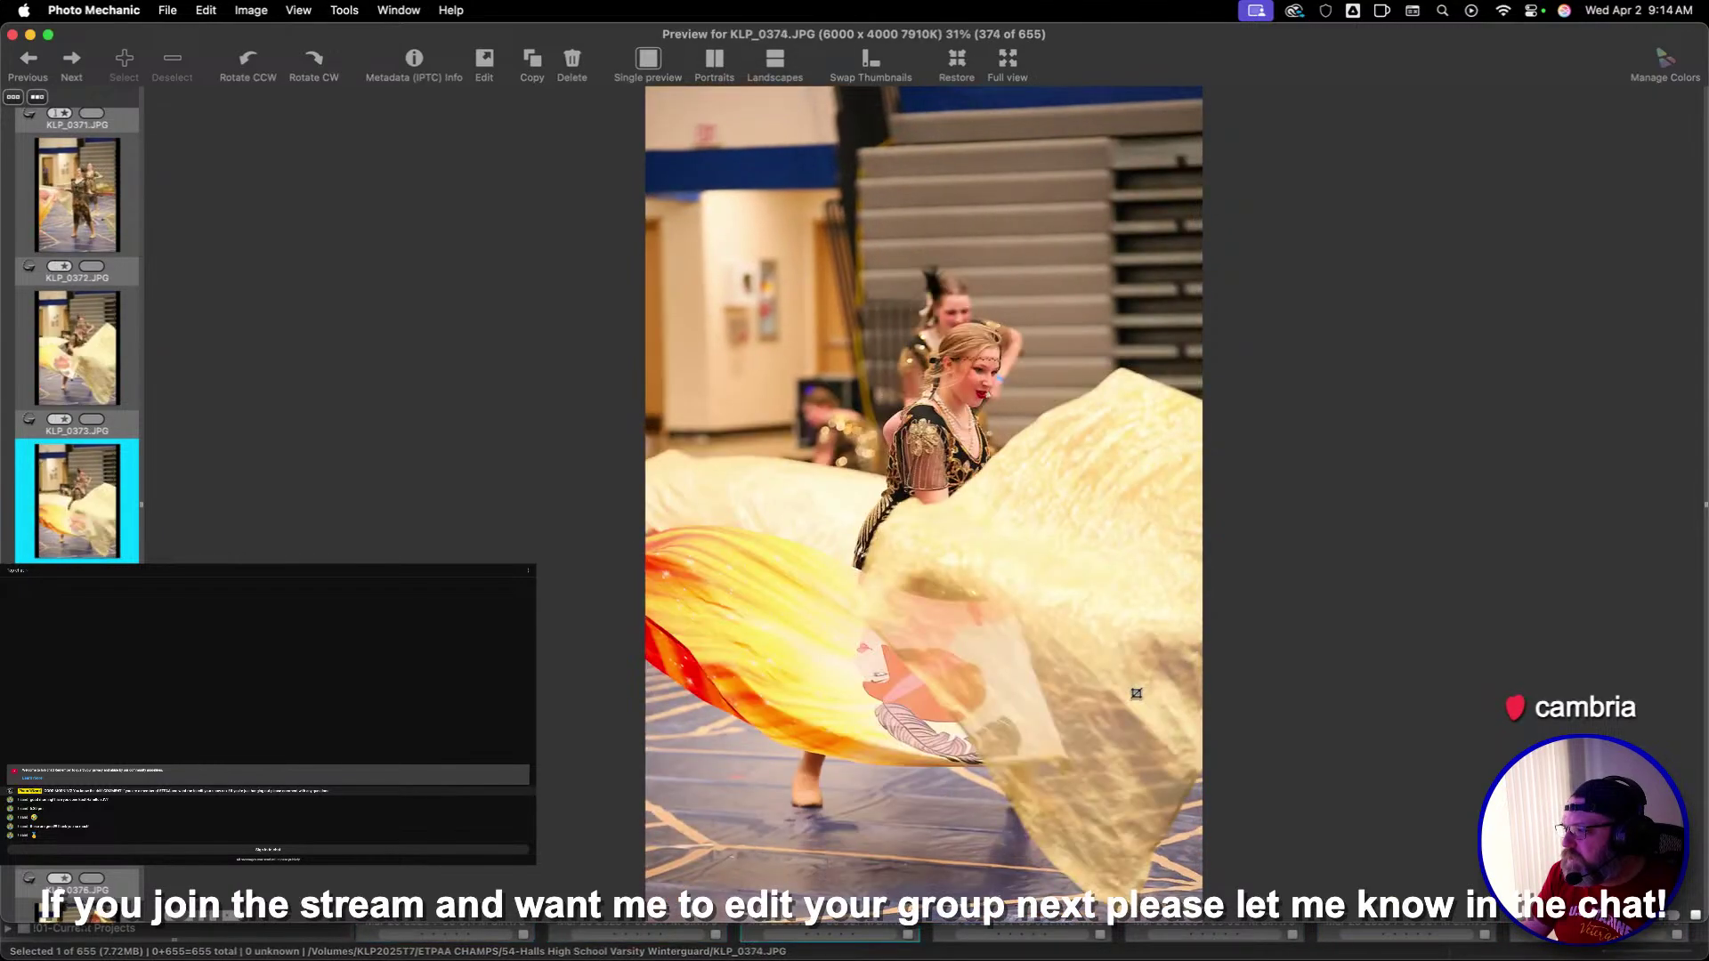
key("Right")
key("1")
key("Right")
key("Left")
left_click_drag(856, 205, 1205, 725)
left_click_drag(1107, 612, 1053, 623)
key("1")
key("Right")
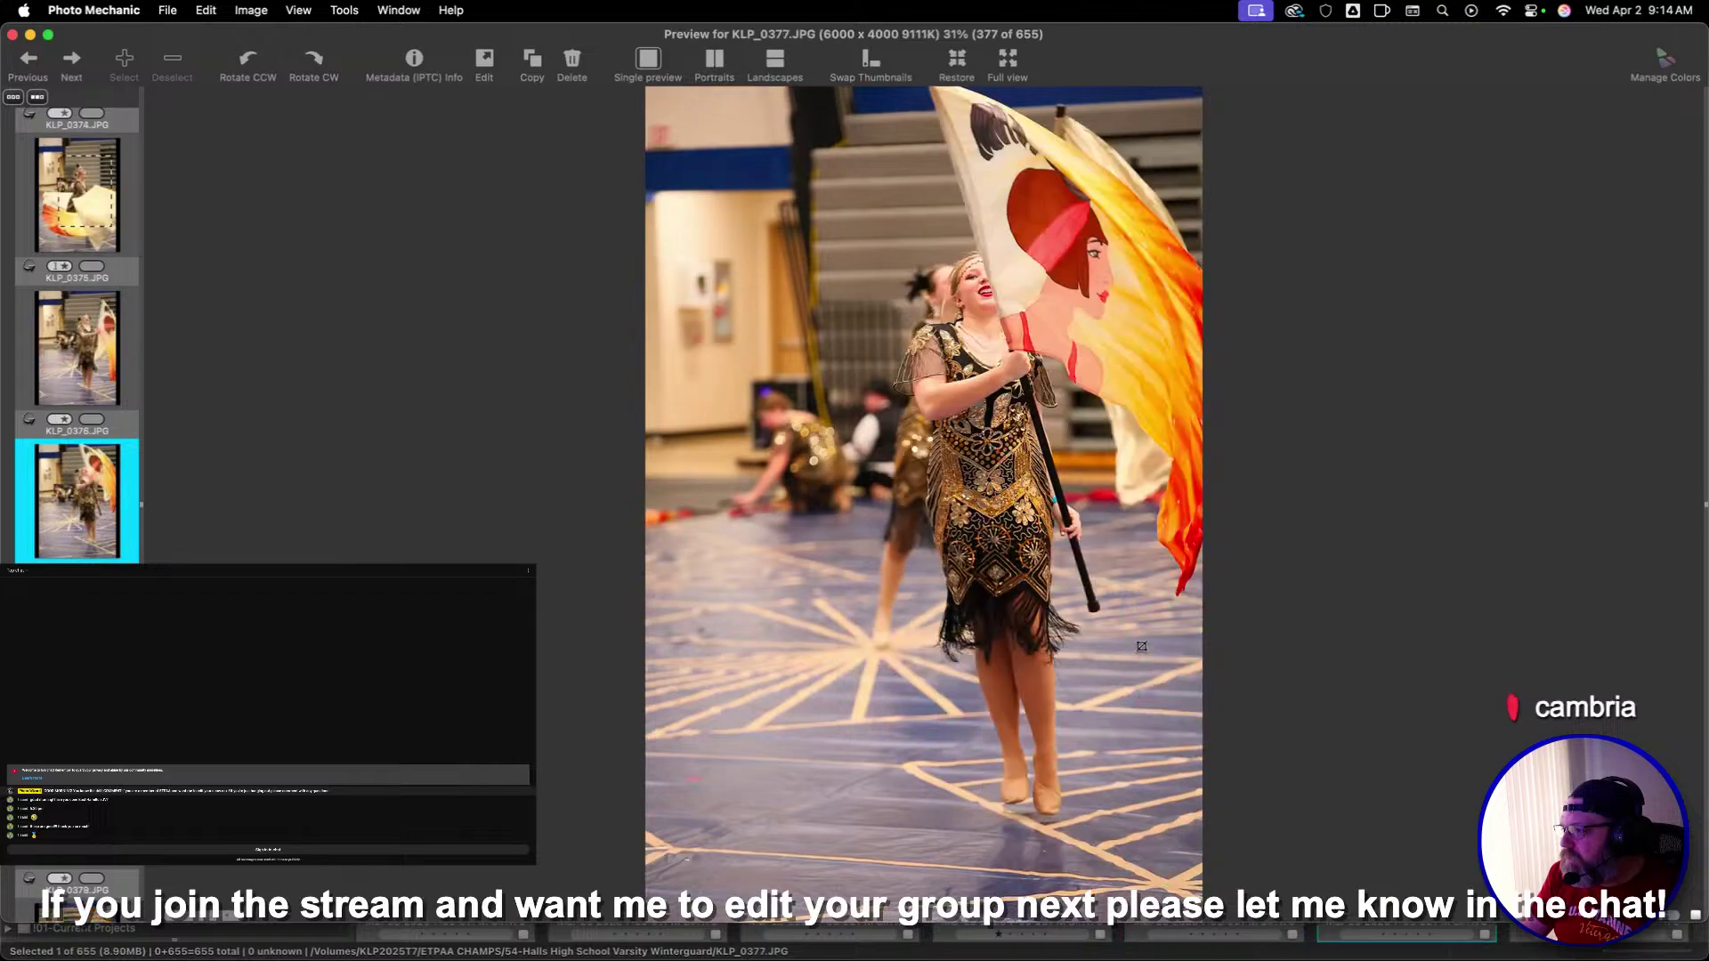
Crop KLP_0376.JPG around the performer with the upright flag and KLP_0377.JPG around the raised flag, marking both with 1
left_click_drag(770, 131, 1177, 857)
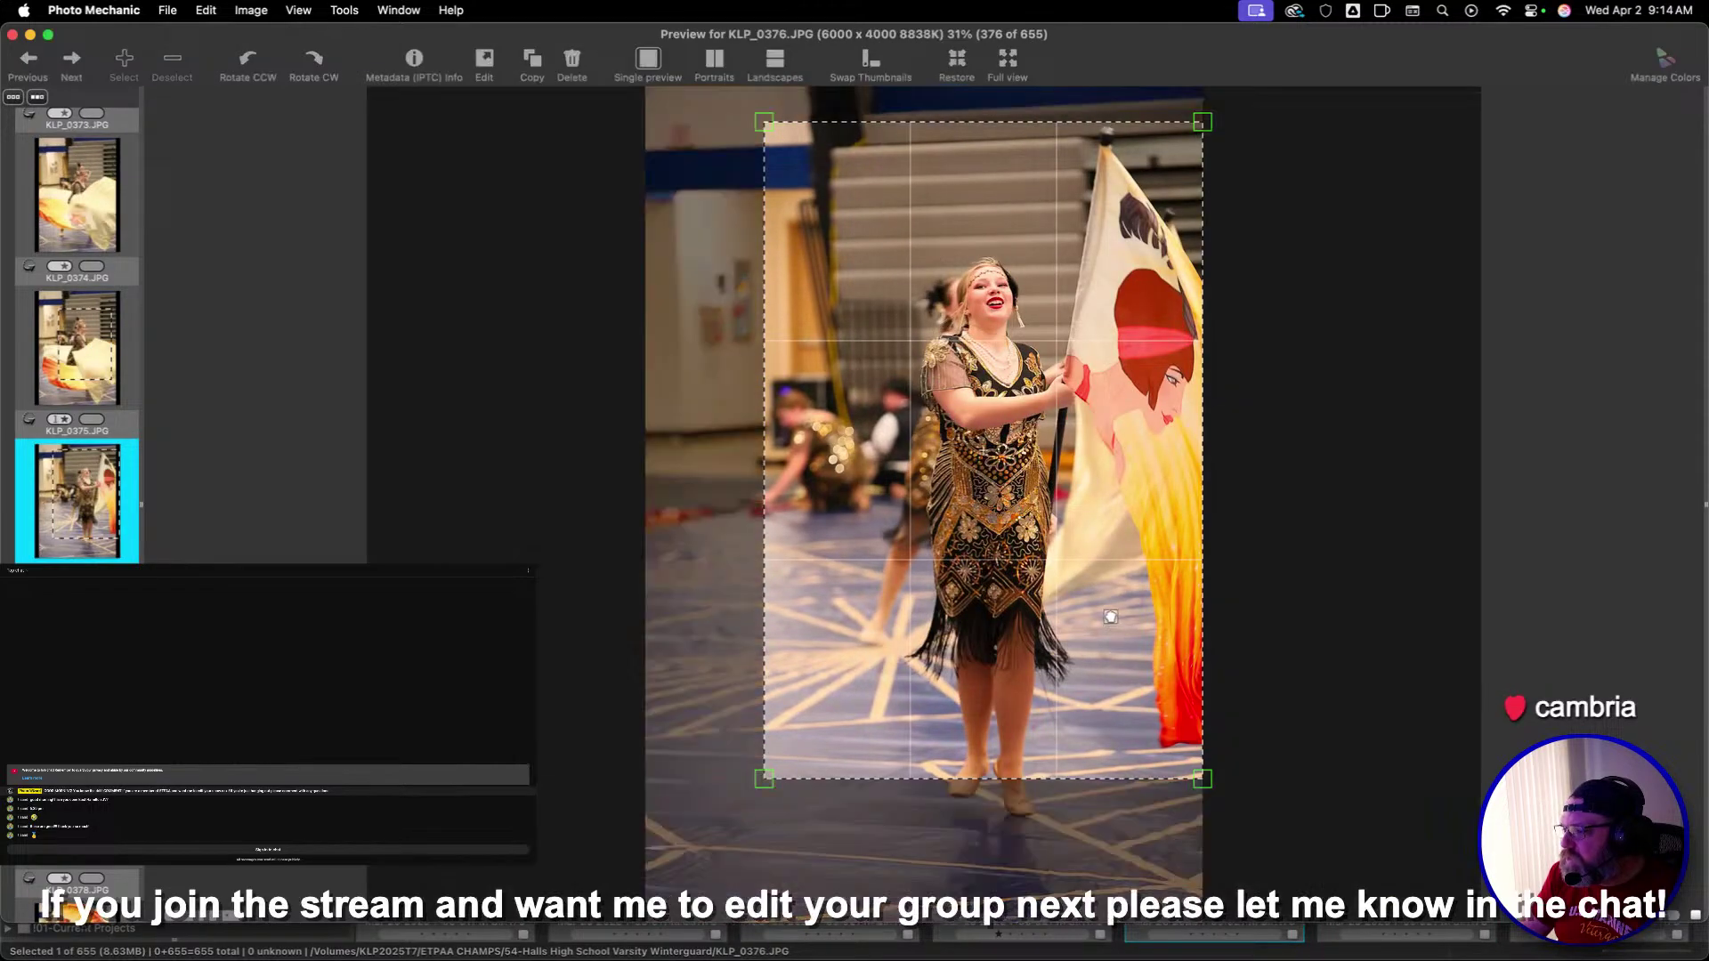
key("1")
key("Right")
key("Right")
key("Left")
left_click_drag(775, 153, 1168, 746)
left_click_drag(1068, 591, 1068, 551)
key("1")
Crop KLP_0380.JPG in portrait format, then enlarge and shift the frame to include the front performer's feet and the performer behind
key("Right")
key("Right")
key("Right")
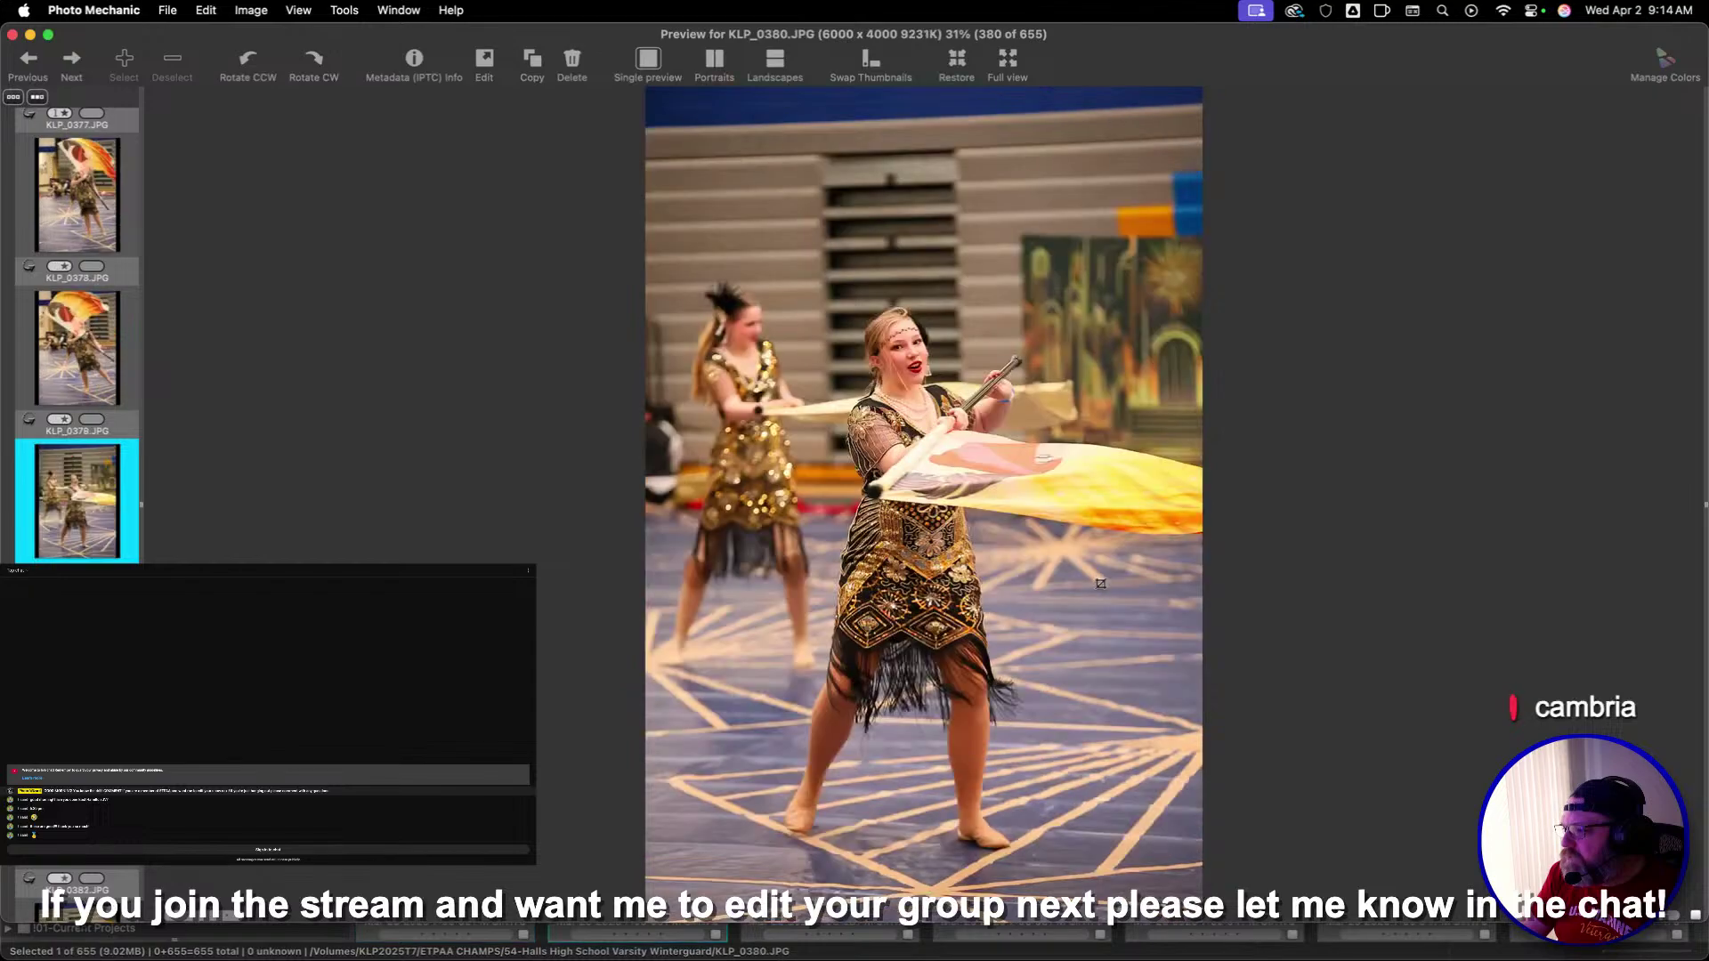
left_click_drag(725, 159, 1155, 806)
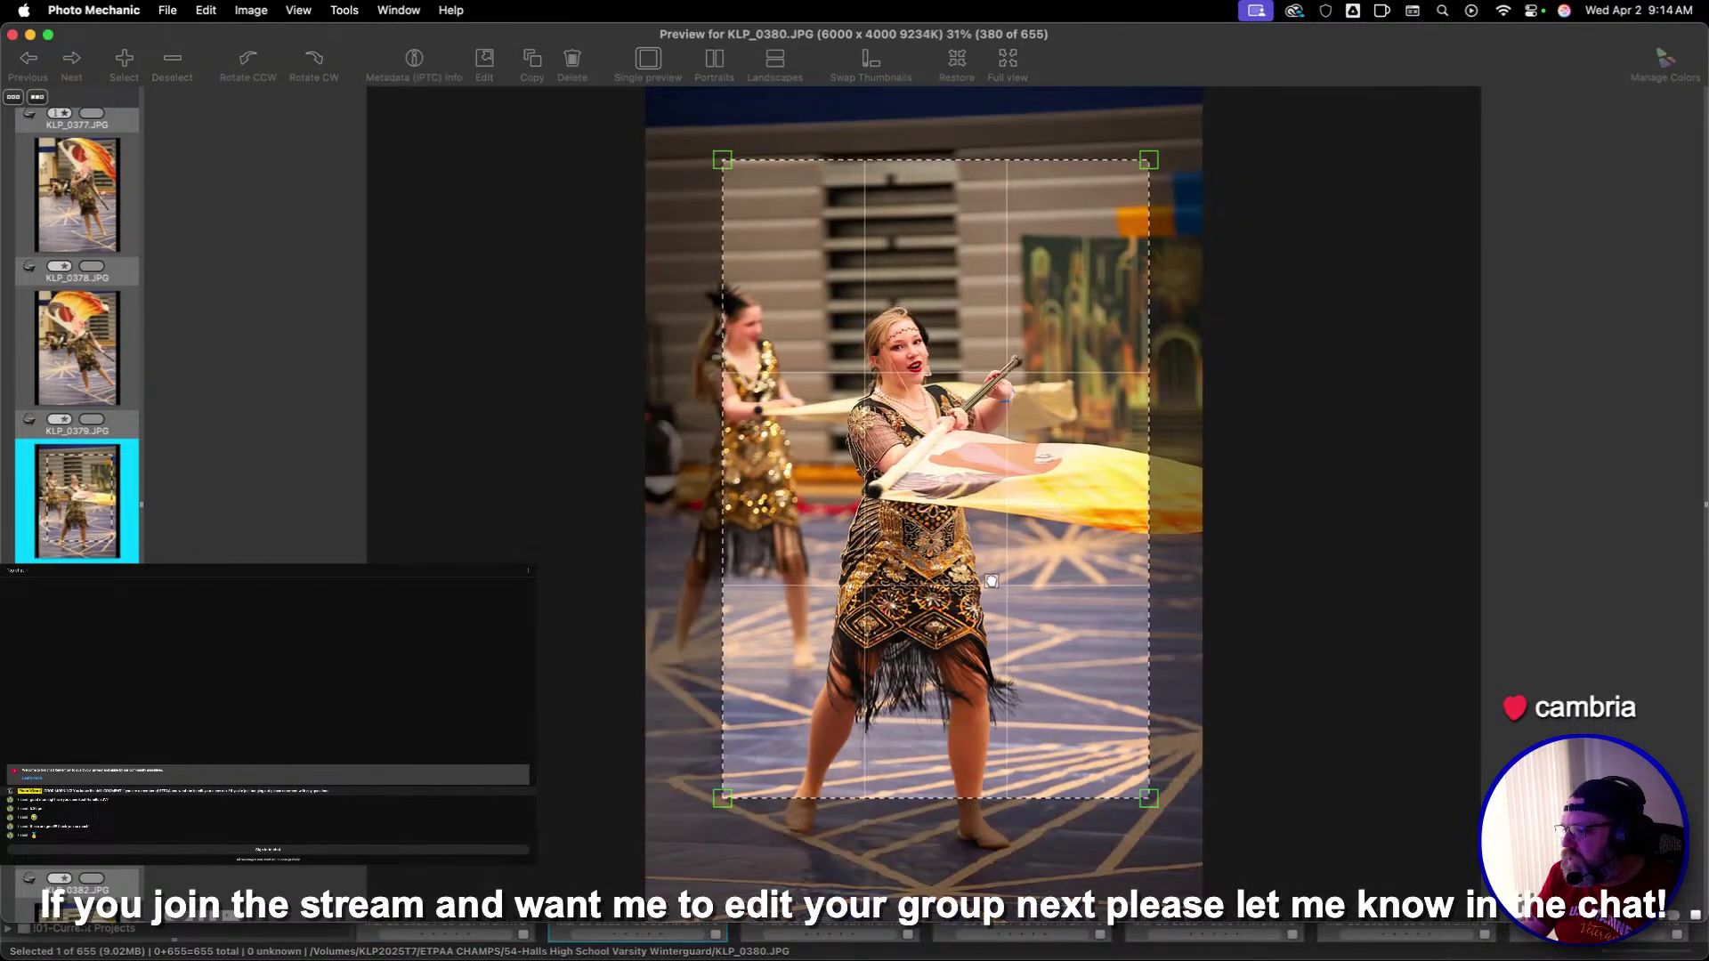
left_click_drag(996, 567, 974, 629)
left_click_drag(1135, 209, 1144, 159)
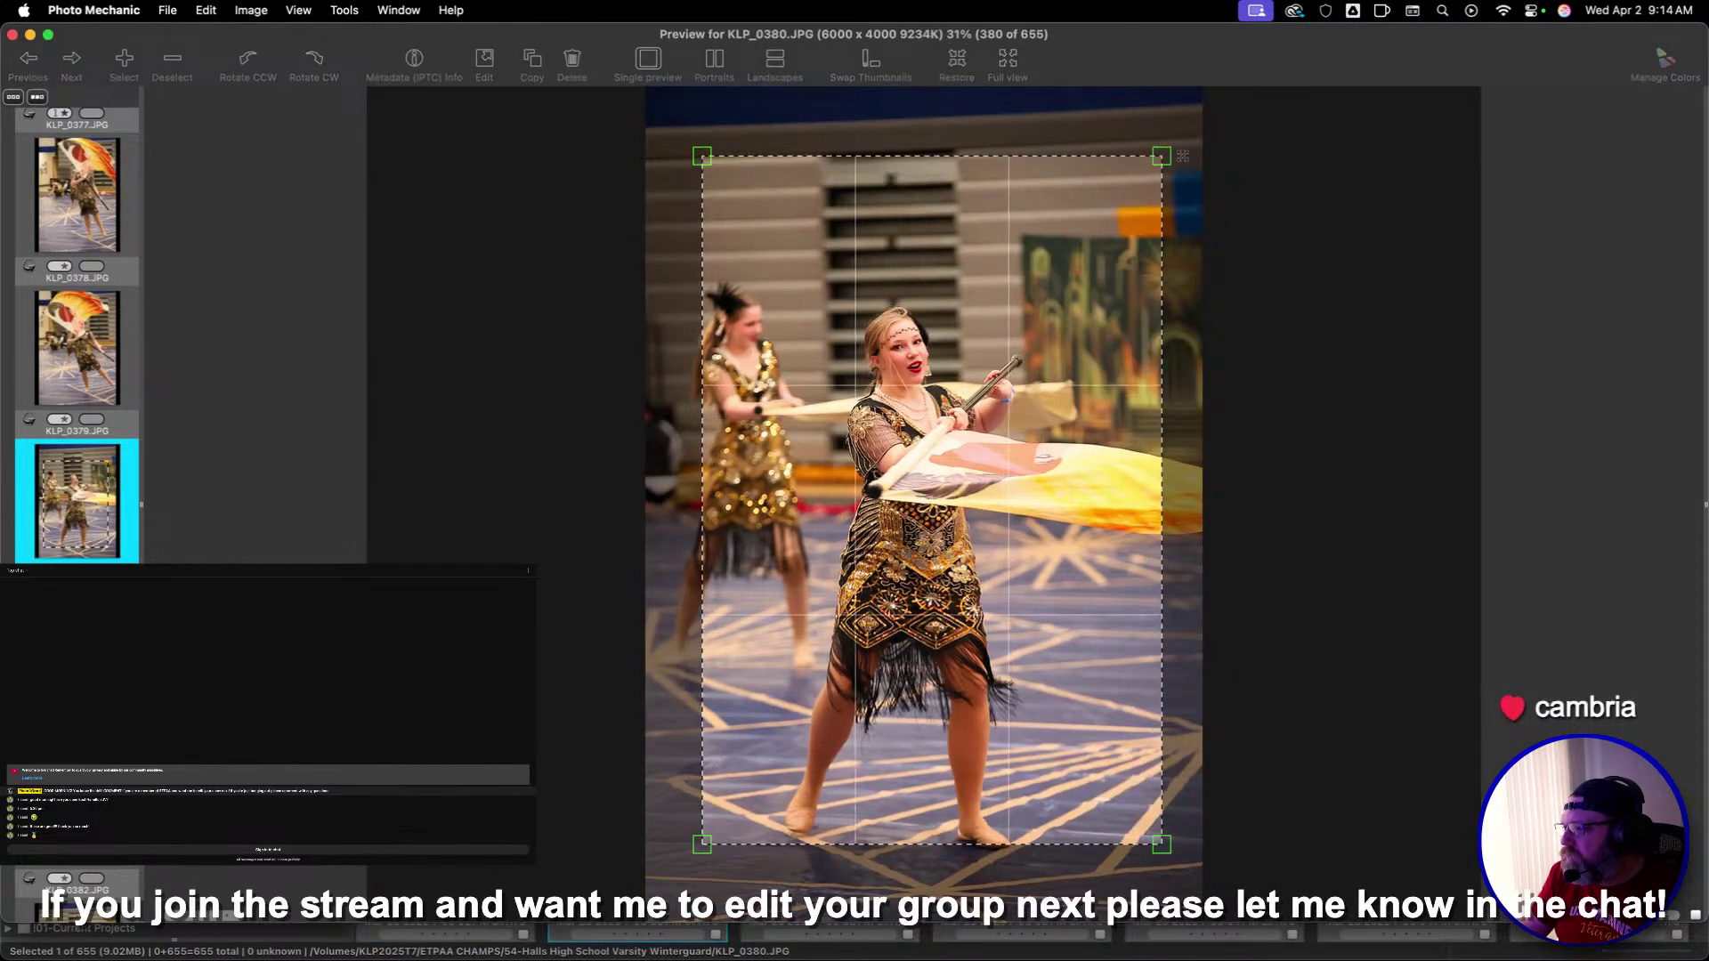
left_click_drag(1042, 343, 1032, 354)
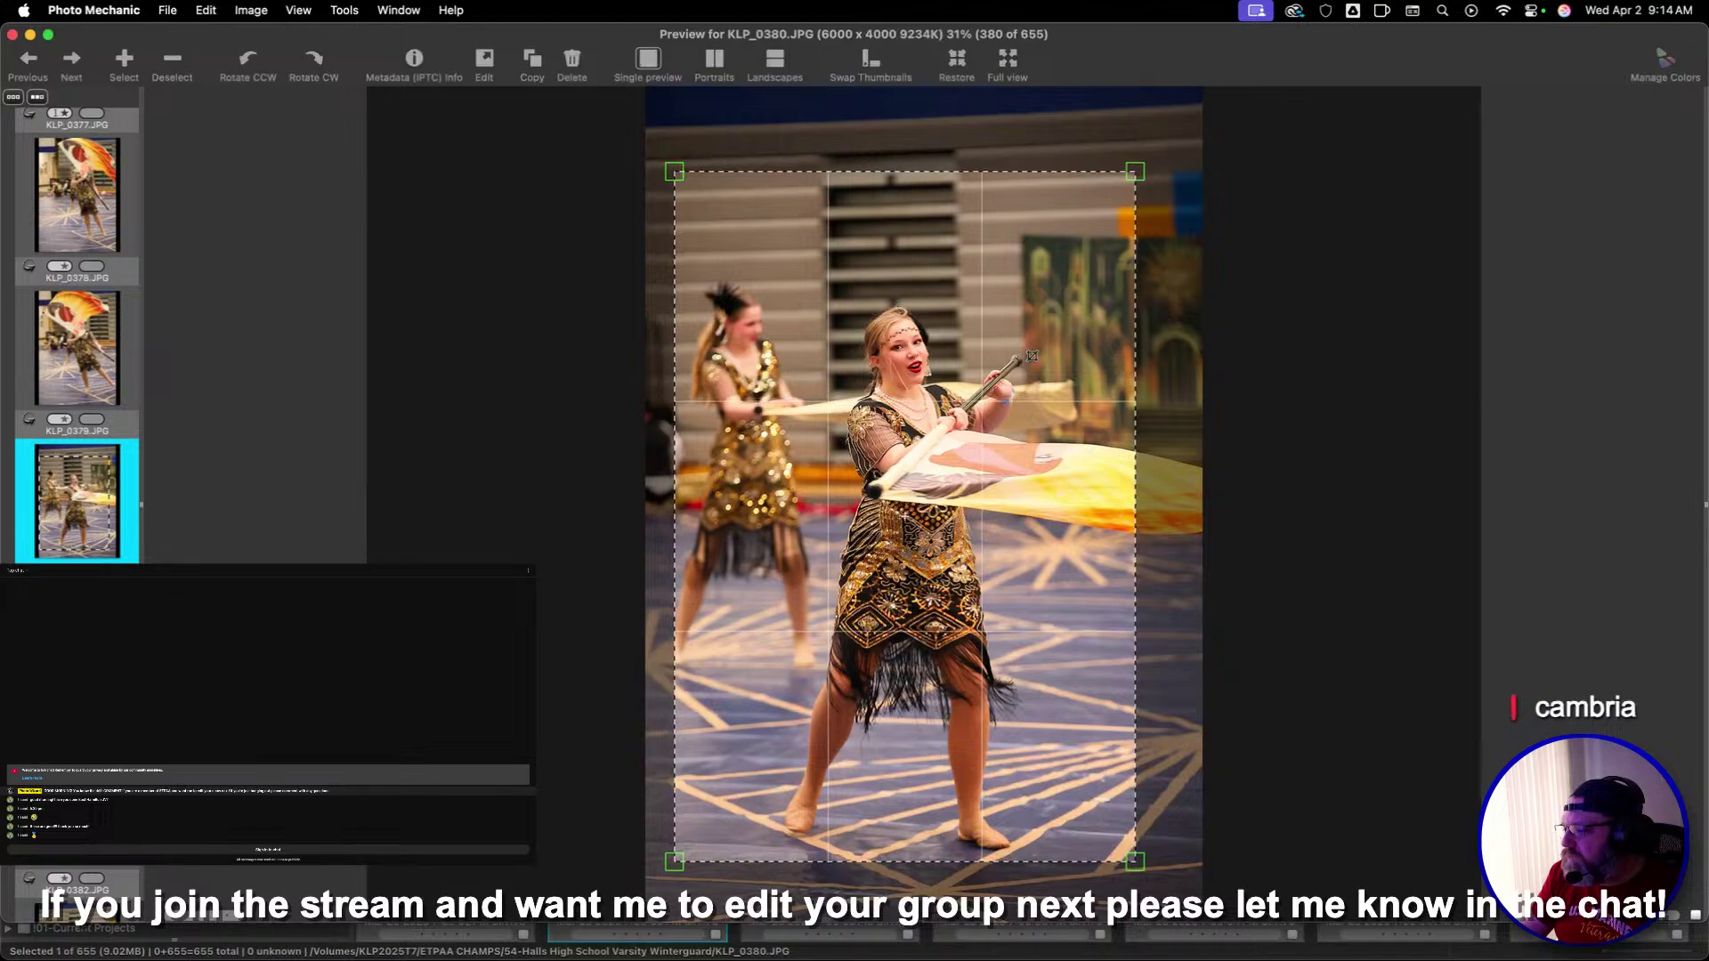
Crop KLP_0381.JPG around the performer behind the horizontal flag and KLP_0383.JPG around the front performer, both in portrait format
key("Right")
left_click_drag(702, 209, 1087, 857)
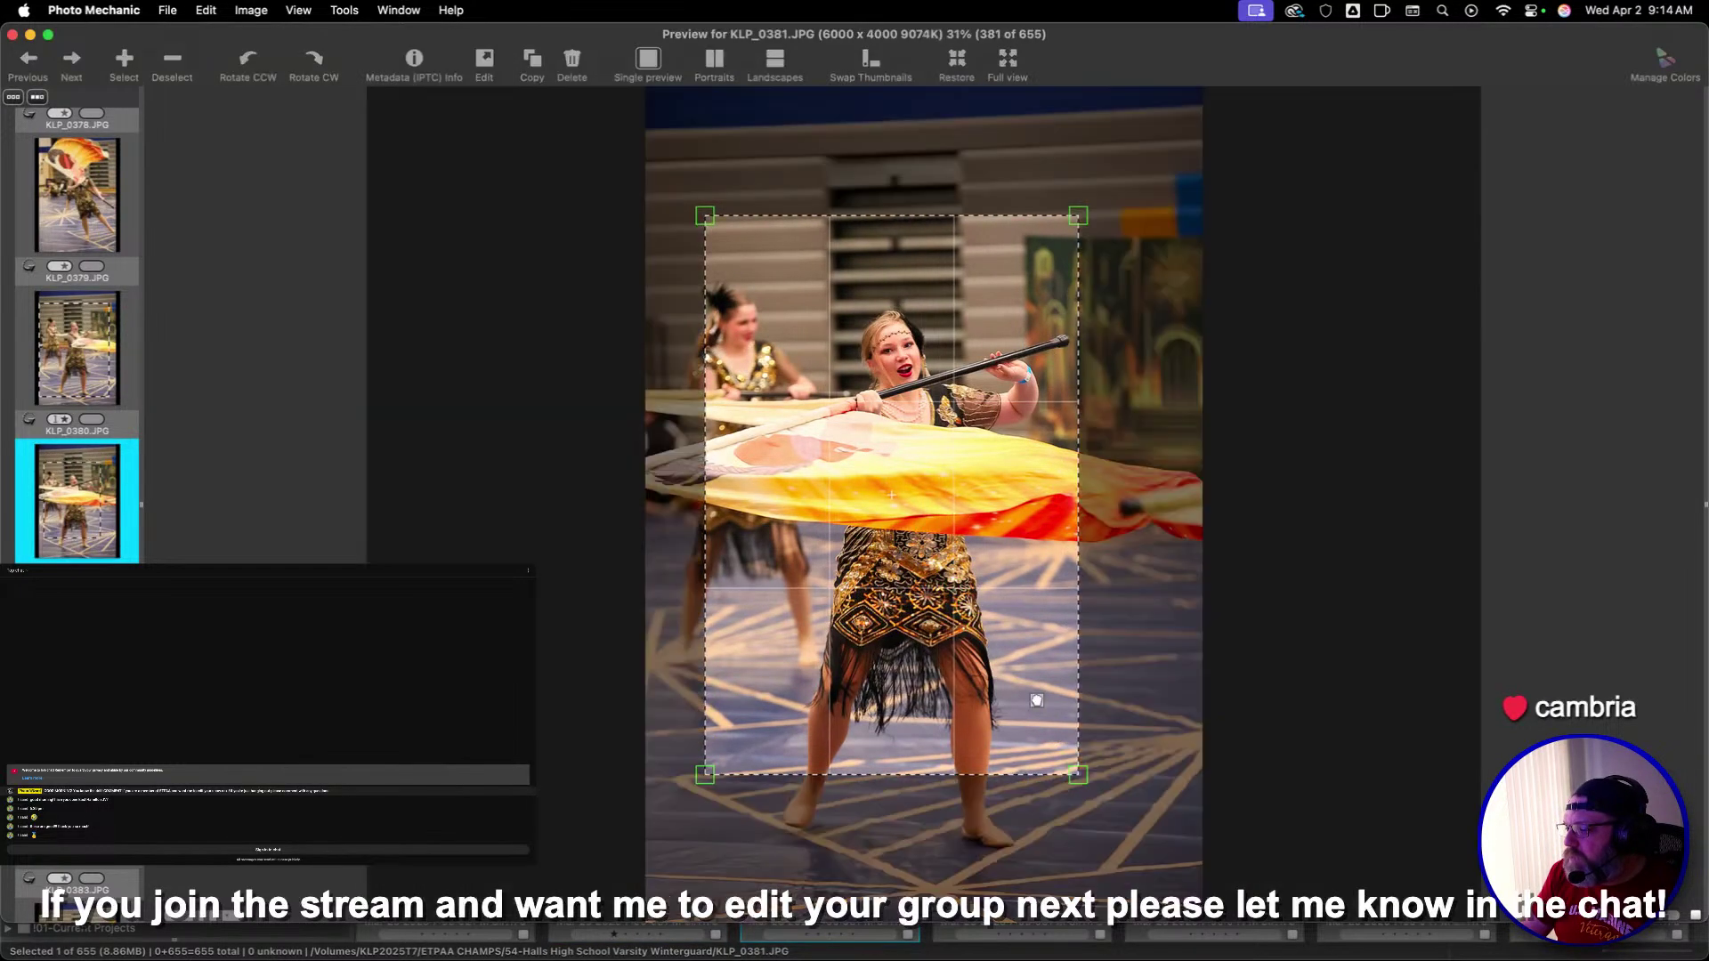
key("Right")
key("Right")
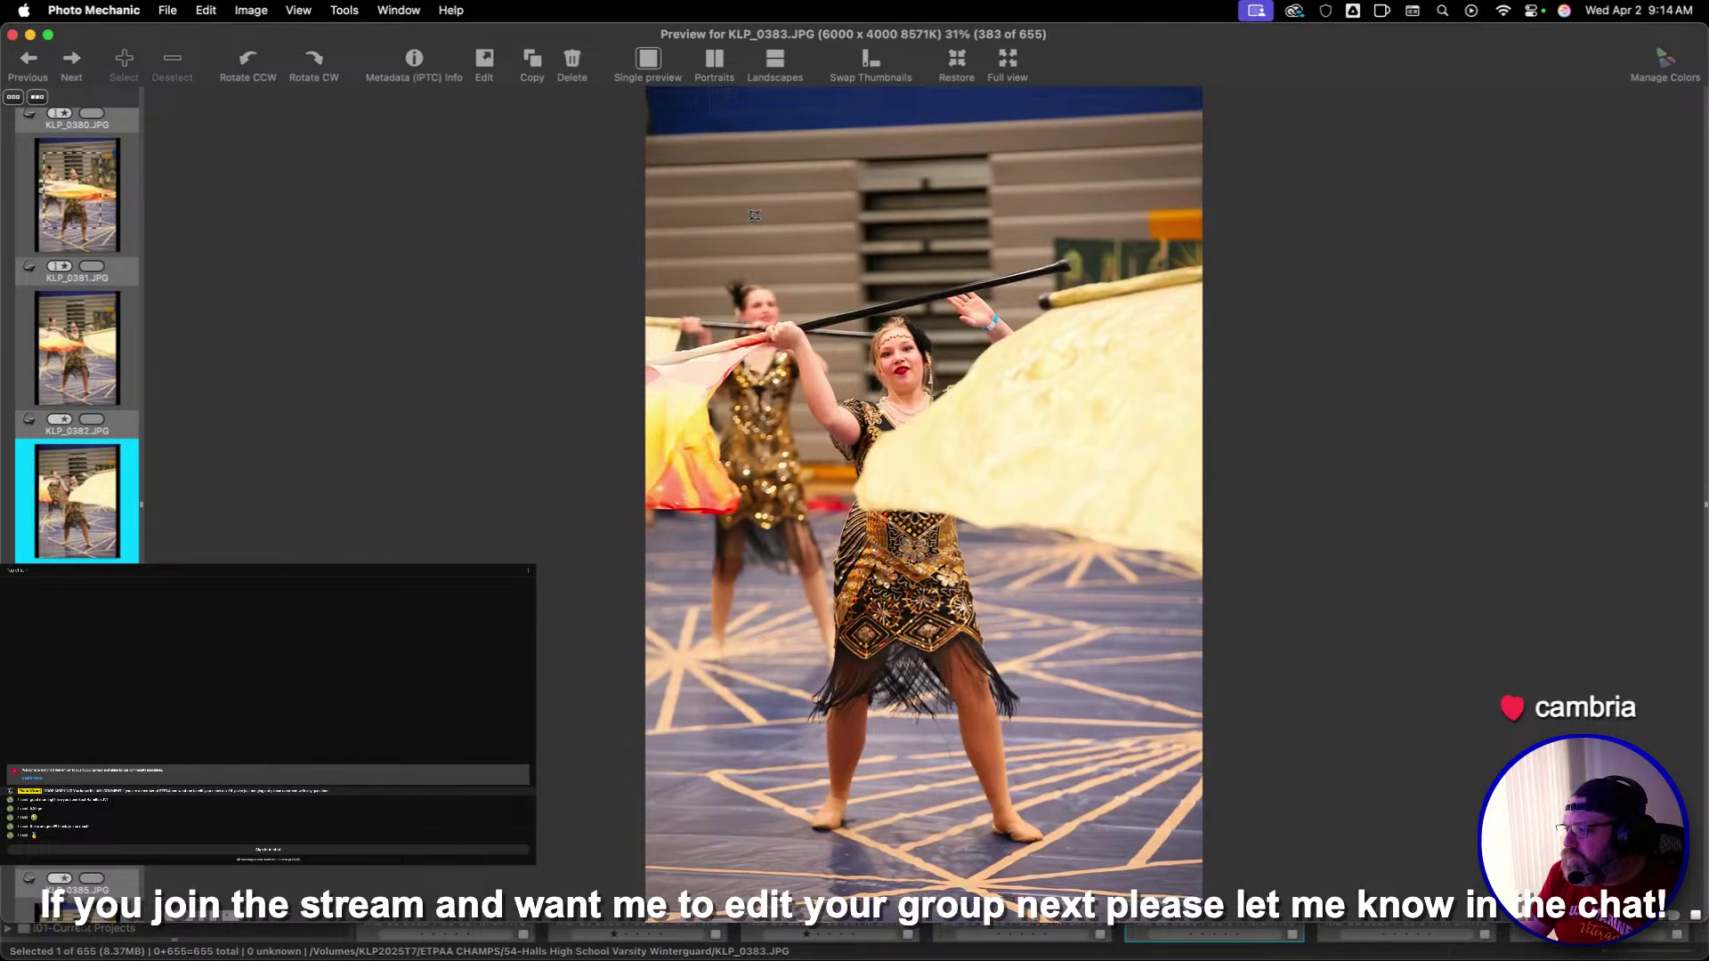
left_click_drag(754, 216, 1030, 587)
Crop KLP_0384.JPG and KLP_0385.JPG in portrait format around the performer holding the flag pole overhead
key("Right")
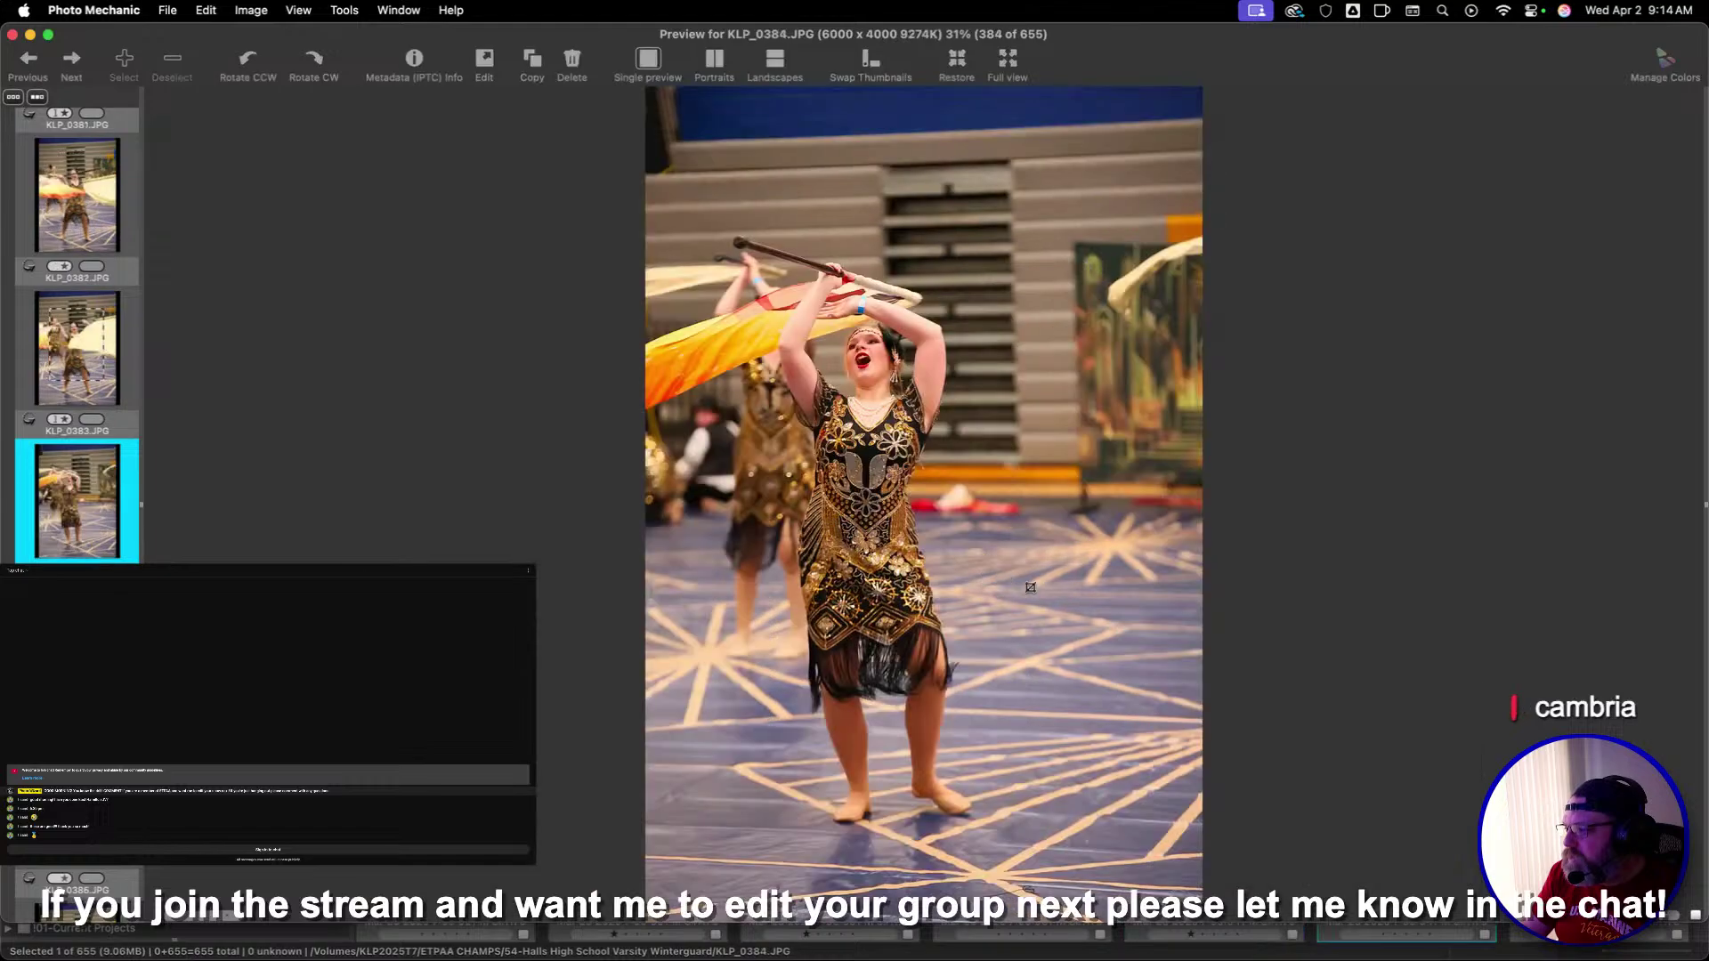
left_click_drag(668, 157, 1060, 744)
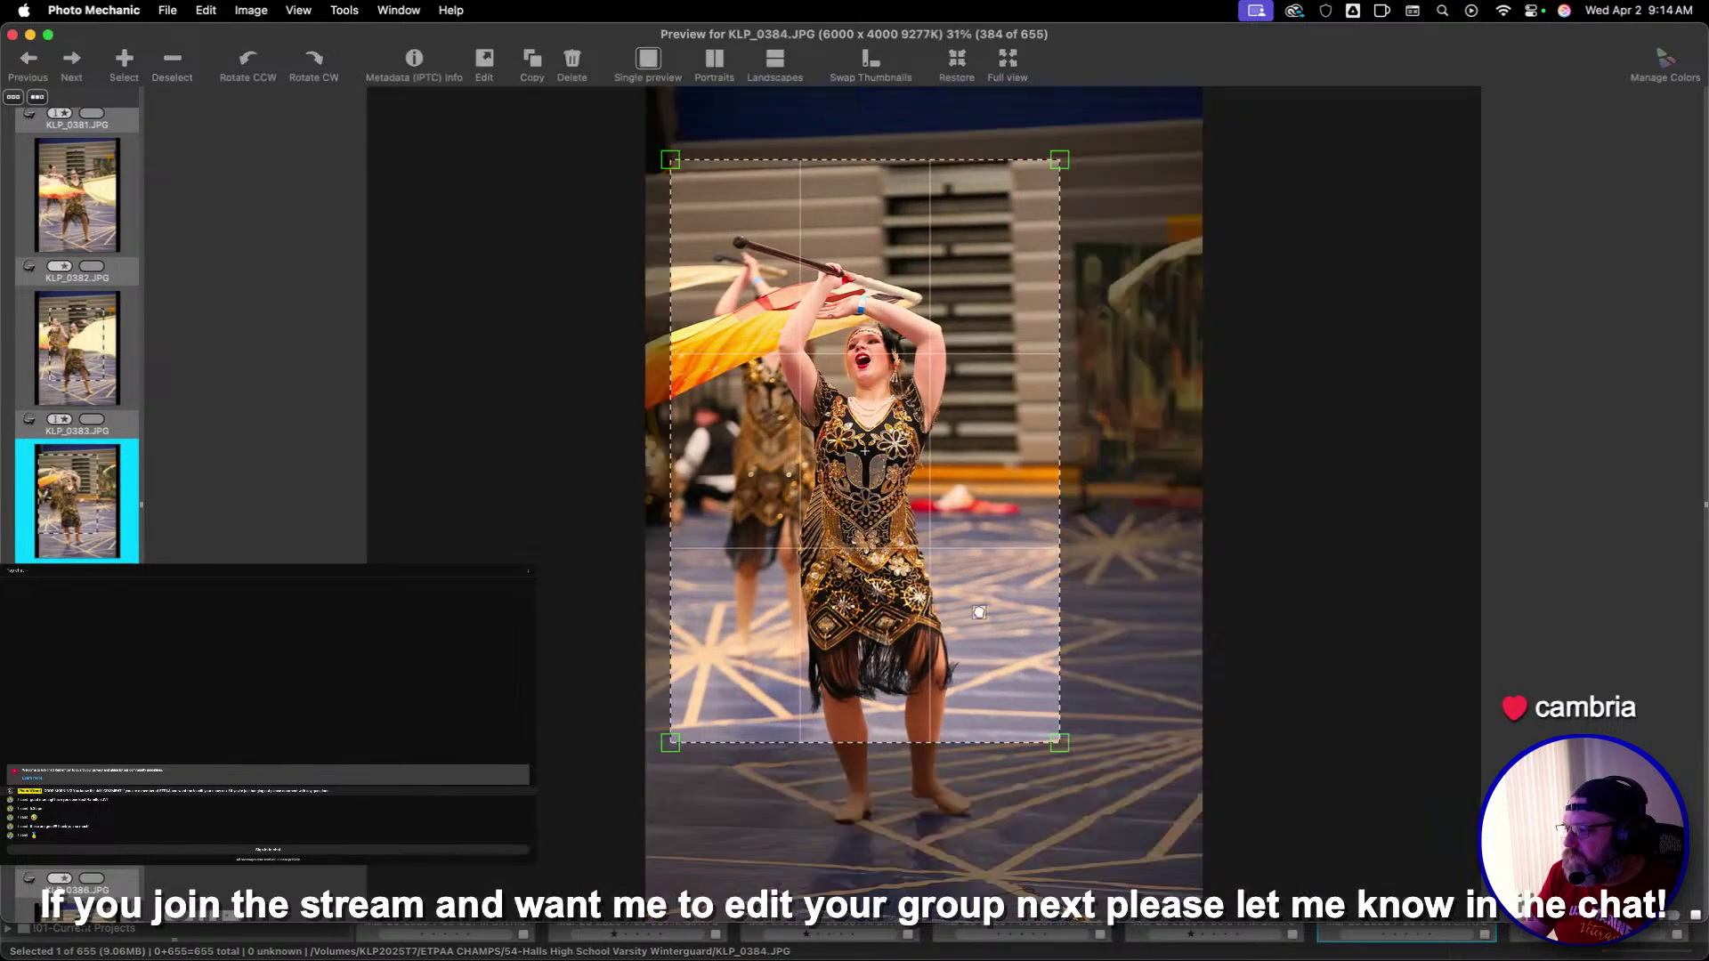
key("Right")
left_click_drag(683, 166, 1074, 750)
Crop KLP_0386.JPG and KLP_0387.JPG in portrait format around the performer with arms raised beneath the flag
key("Right")
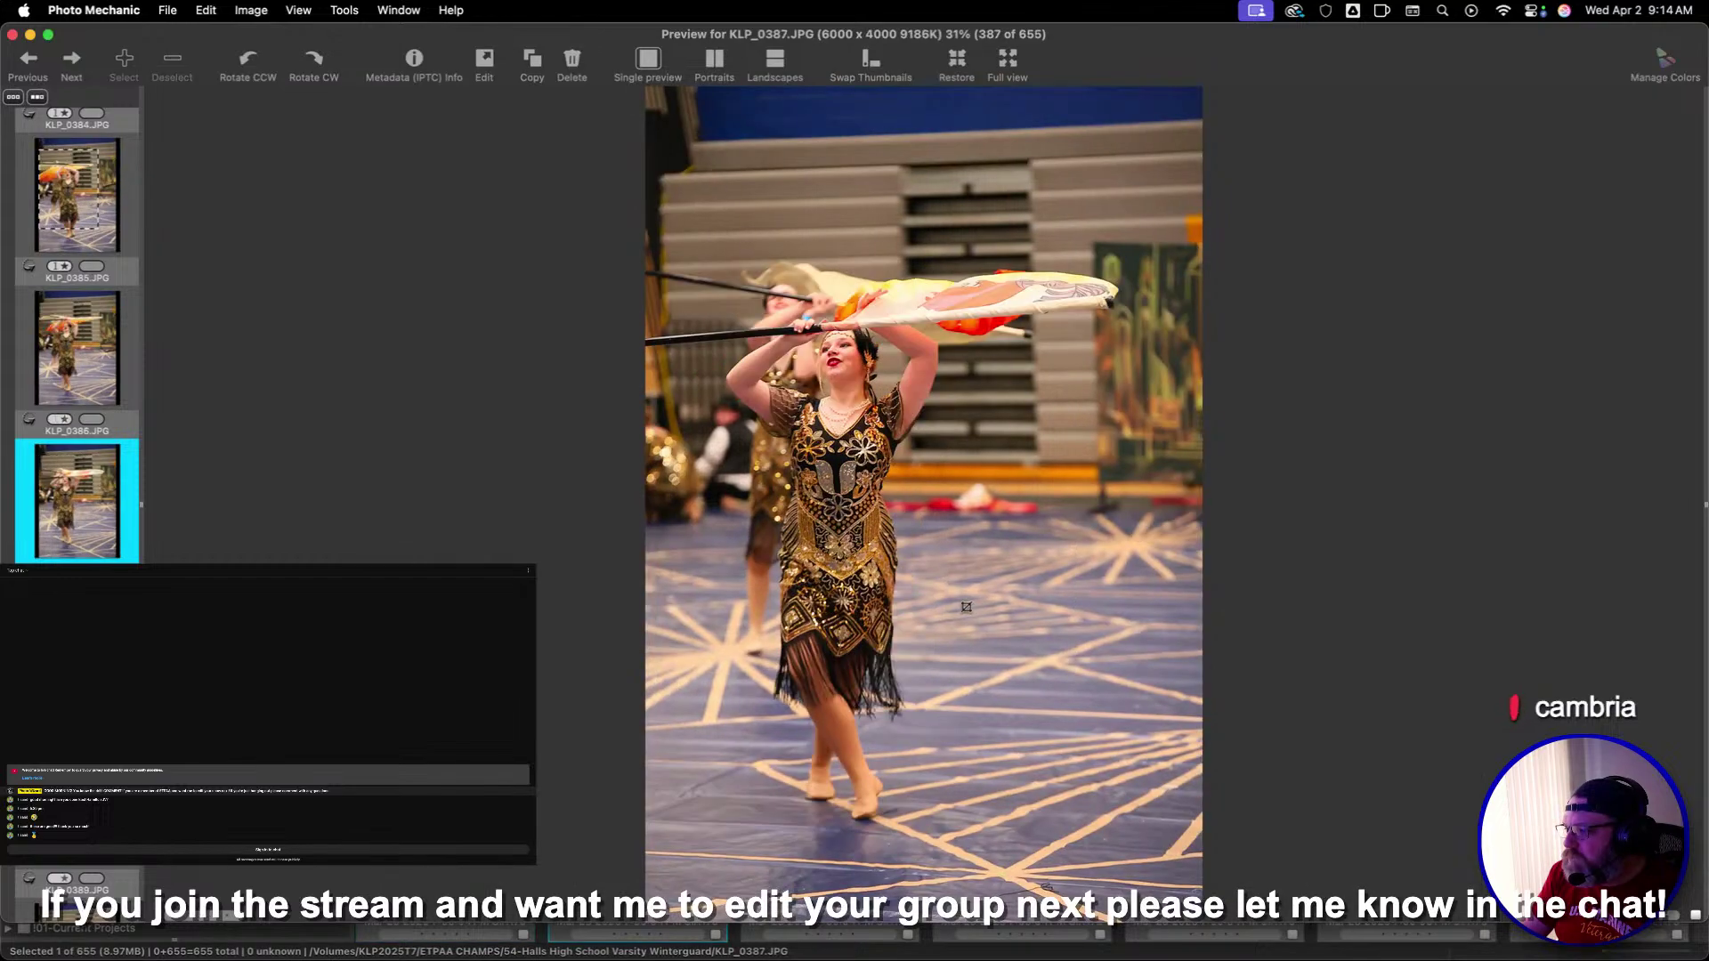
left_click_drag(687, 156, 858, 412)
left_click_drag(1090, 751, 1086, 751)
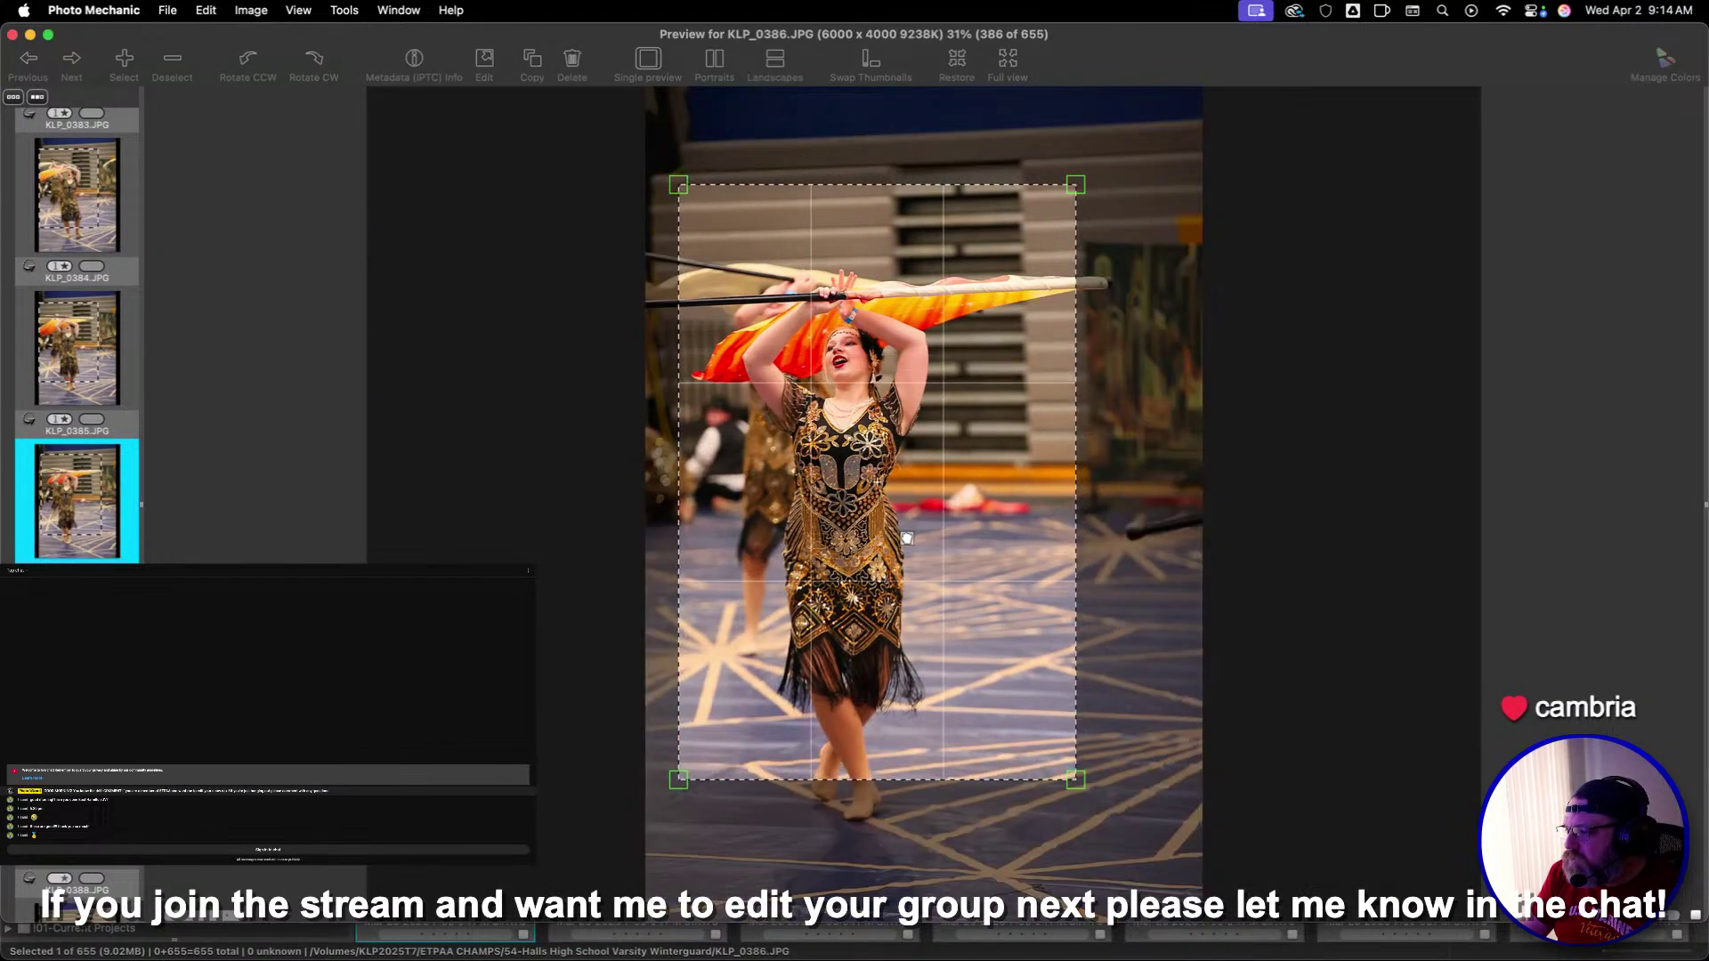
key("Right")
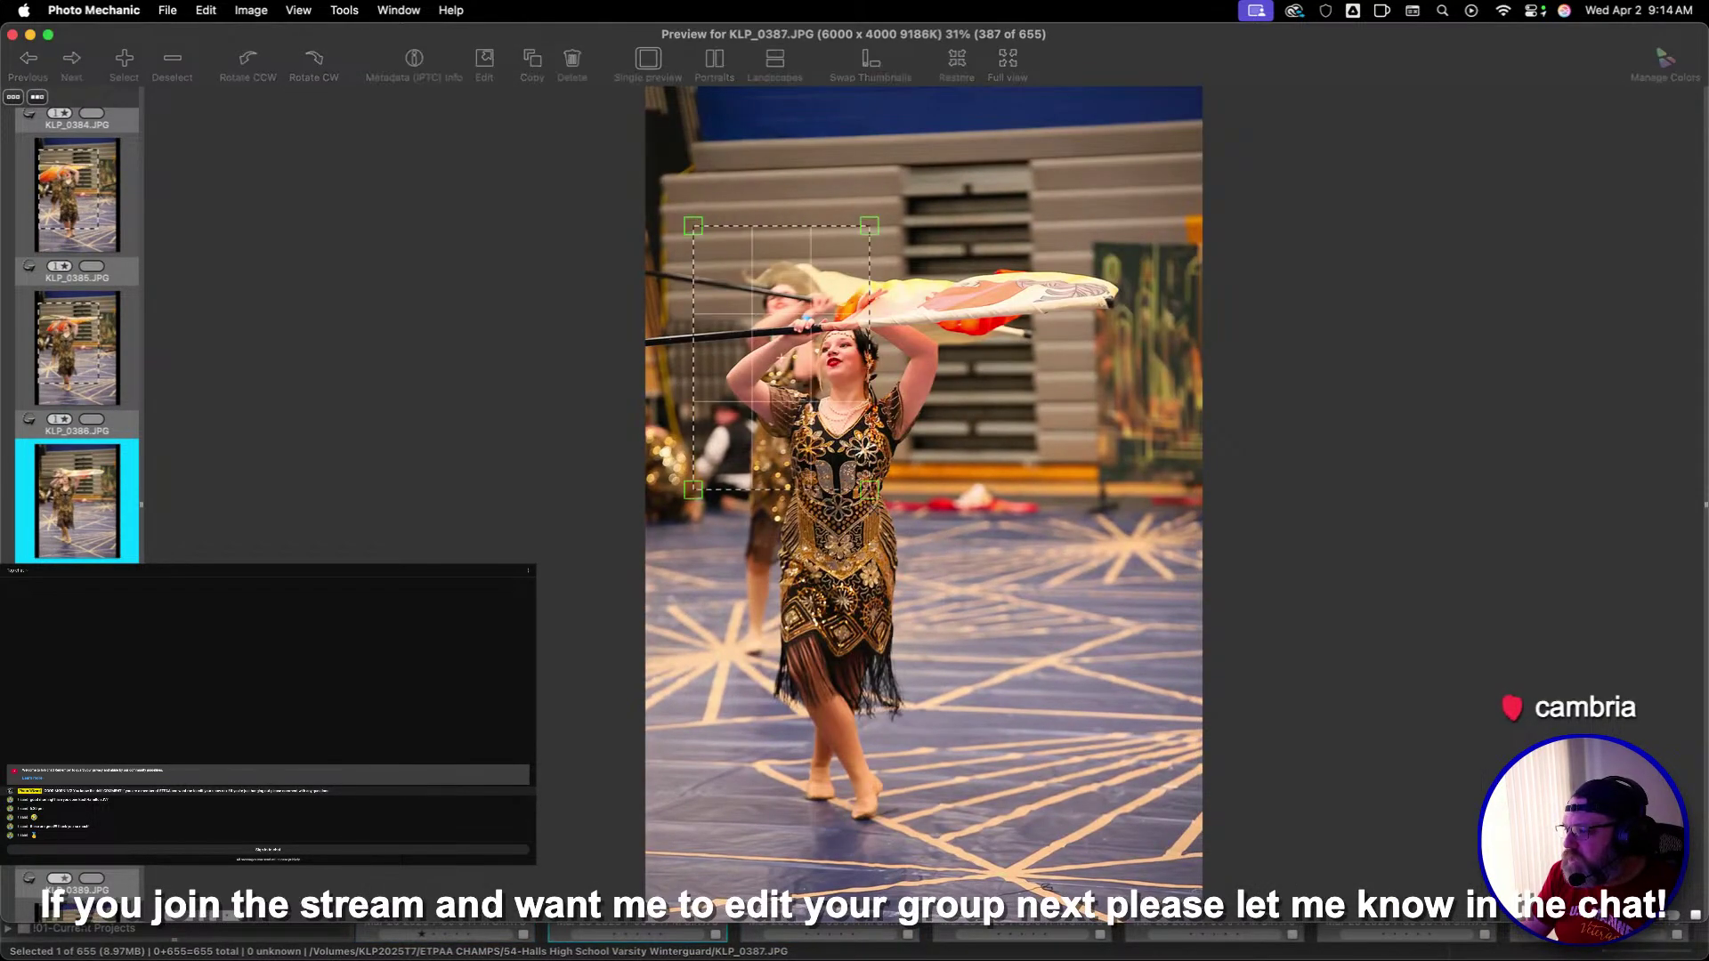
left_click_drag(1047, 702, 1047, 702)
Compare the flag-swing shots up to KLP_0390.JPG, then go back and crop the preceding one in portrait format
key("Right")
key("Right")
key("Right")
key("Right")
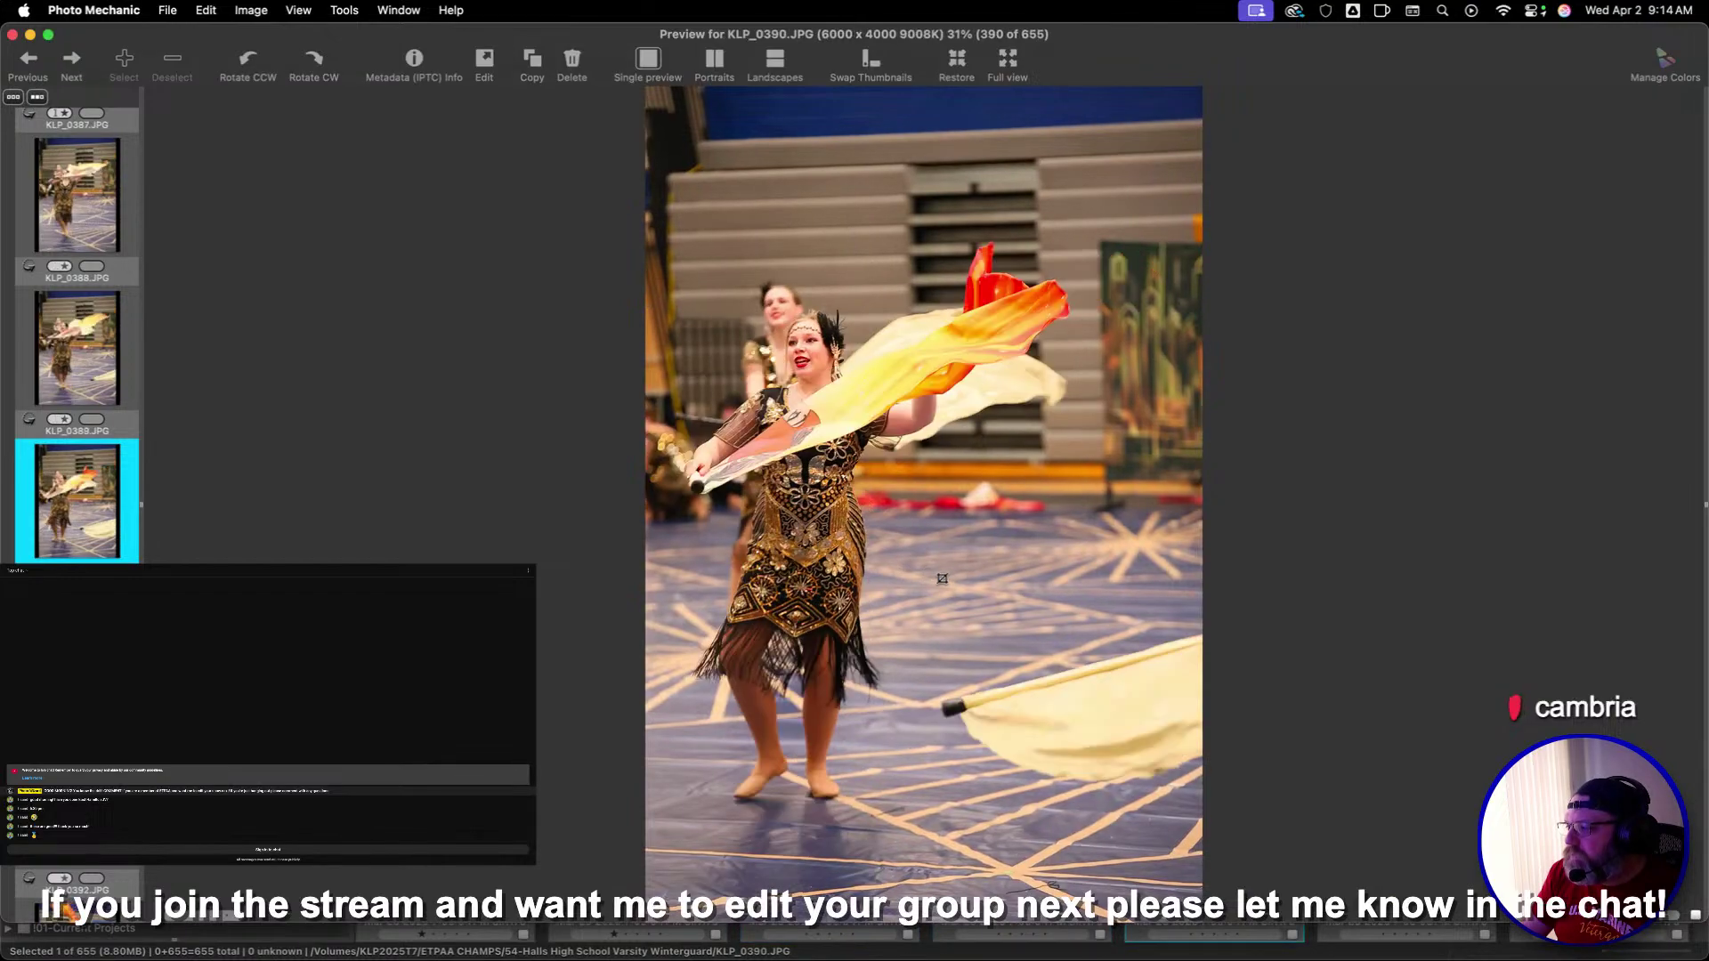
key("Left")
left_click_drag(647, 205, 948, 647)
Review the flag-toss shots up to KLP_0397.JPG and crop that photo in portrait format around the excited front performer
key("Right")
key("Right")
key("Right")
key("Right")
key("Right")
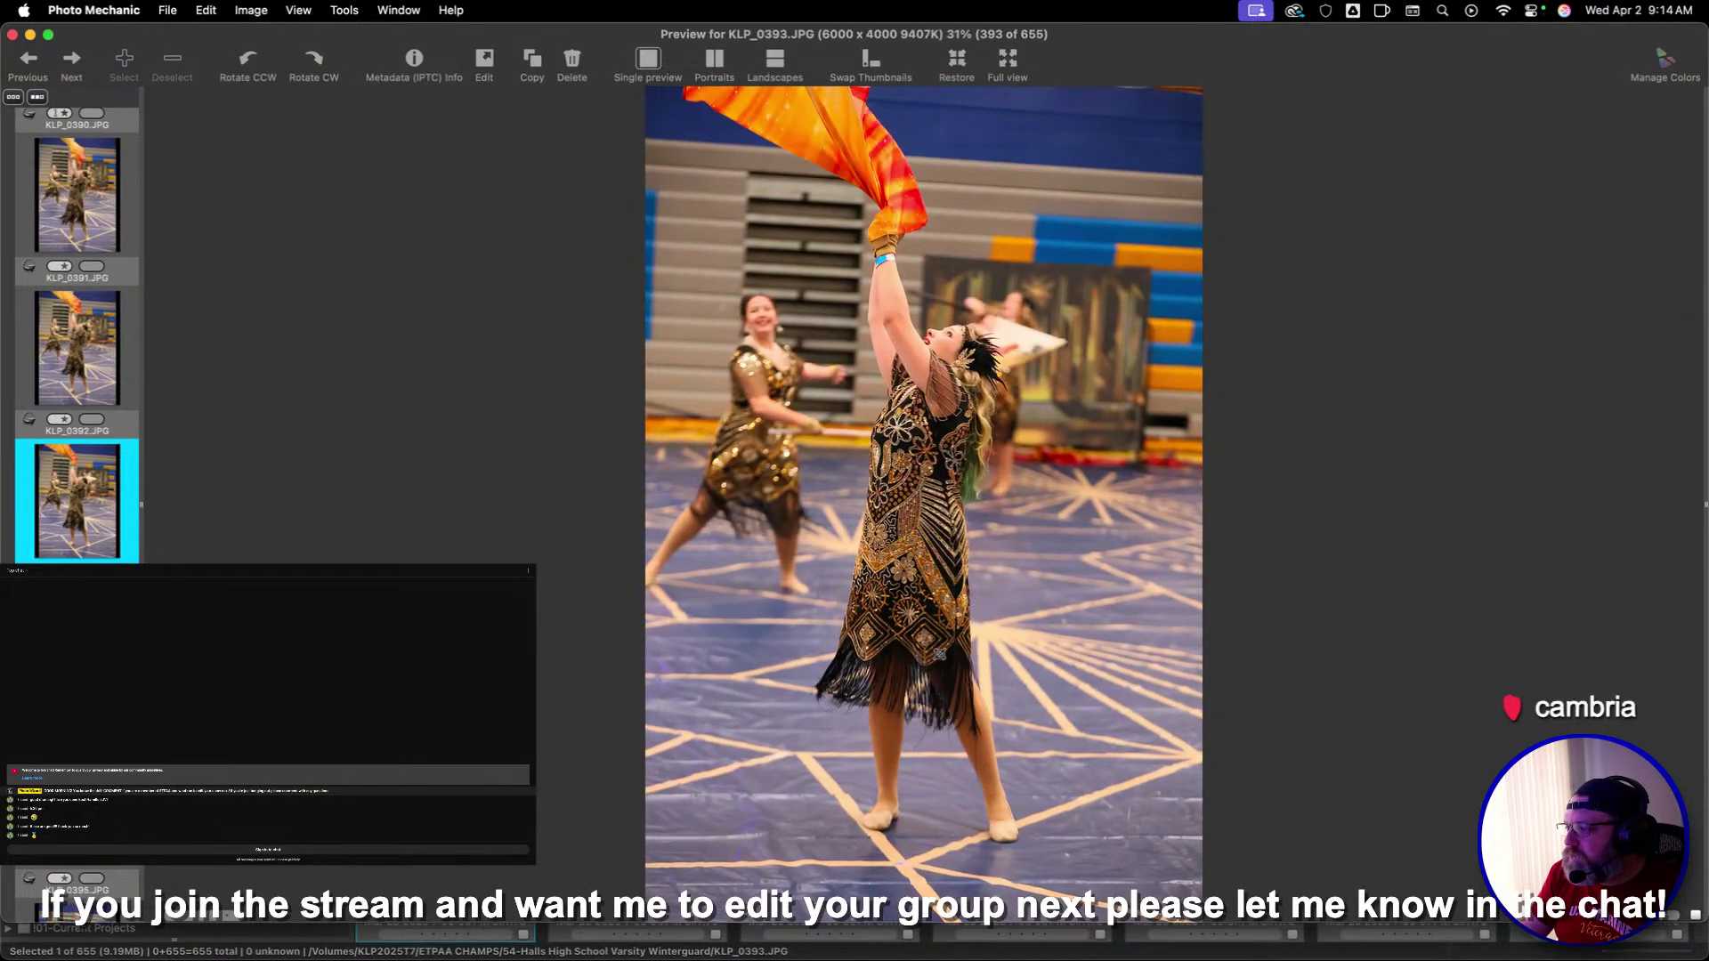
key("Right")
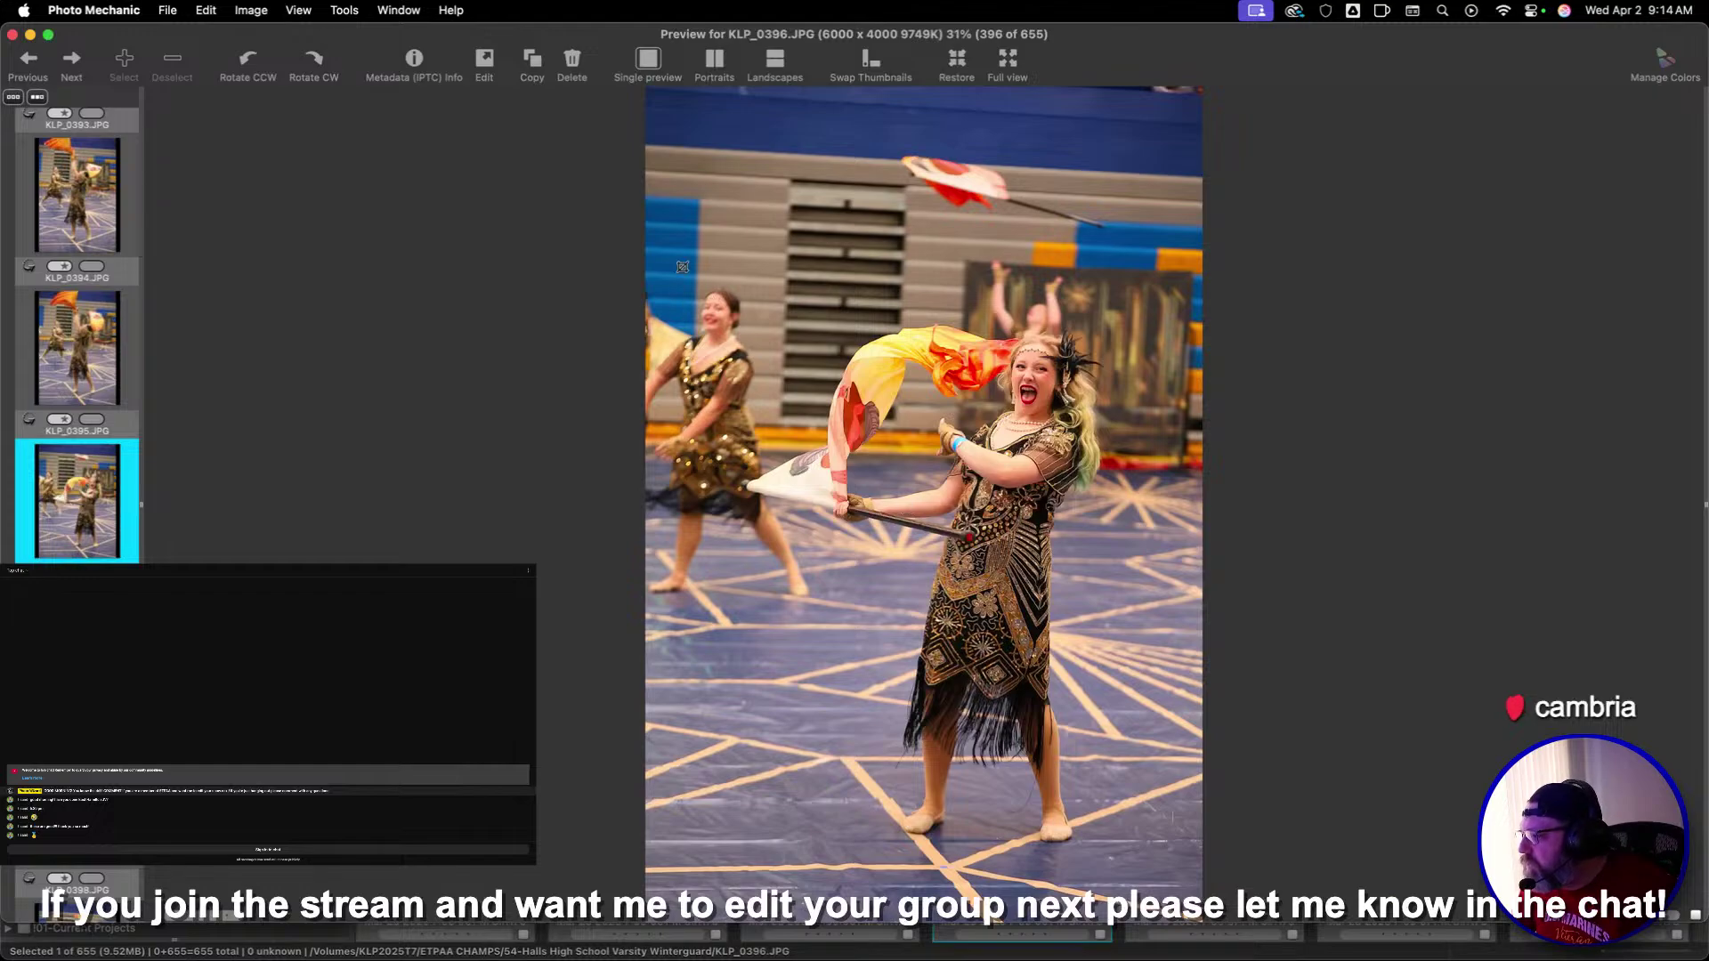
key("Right")
key("Right")
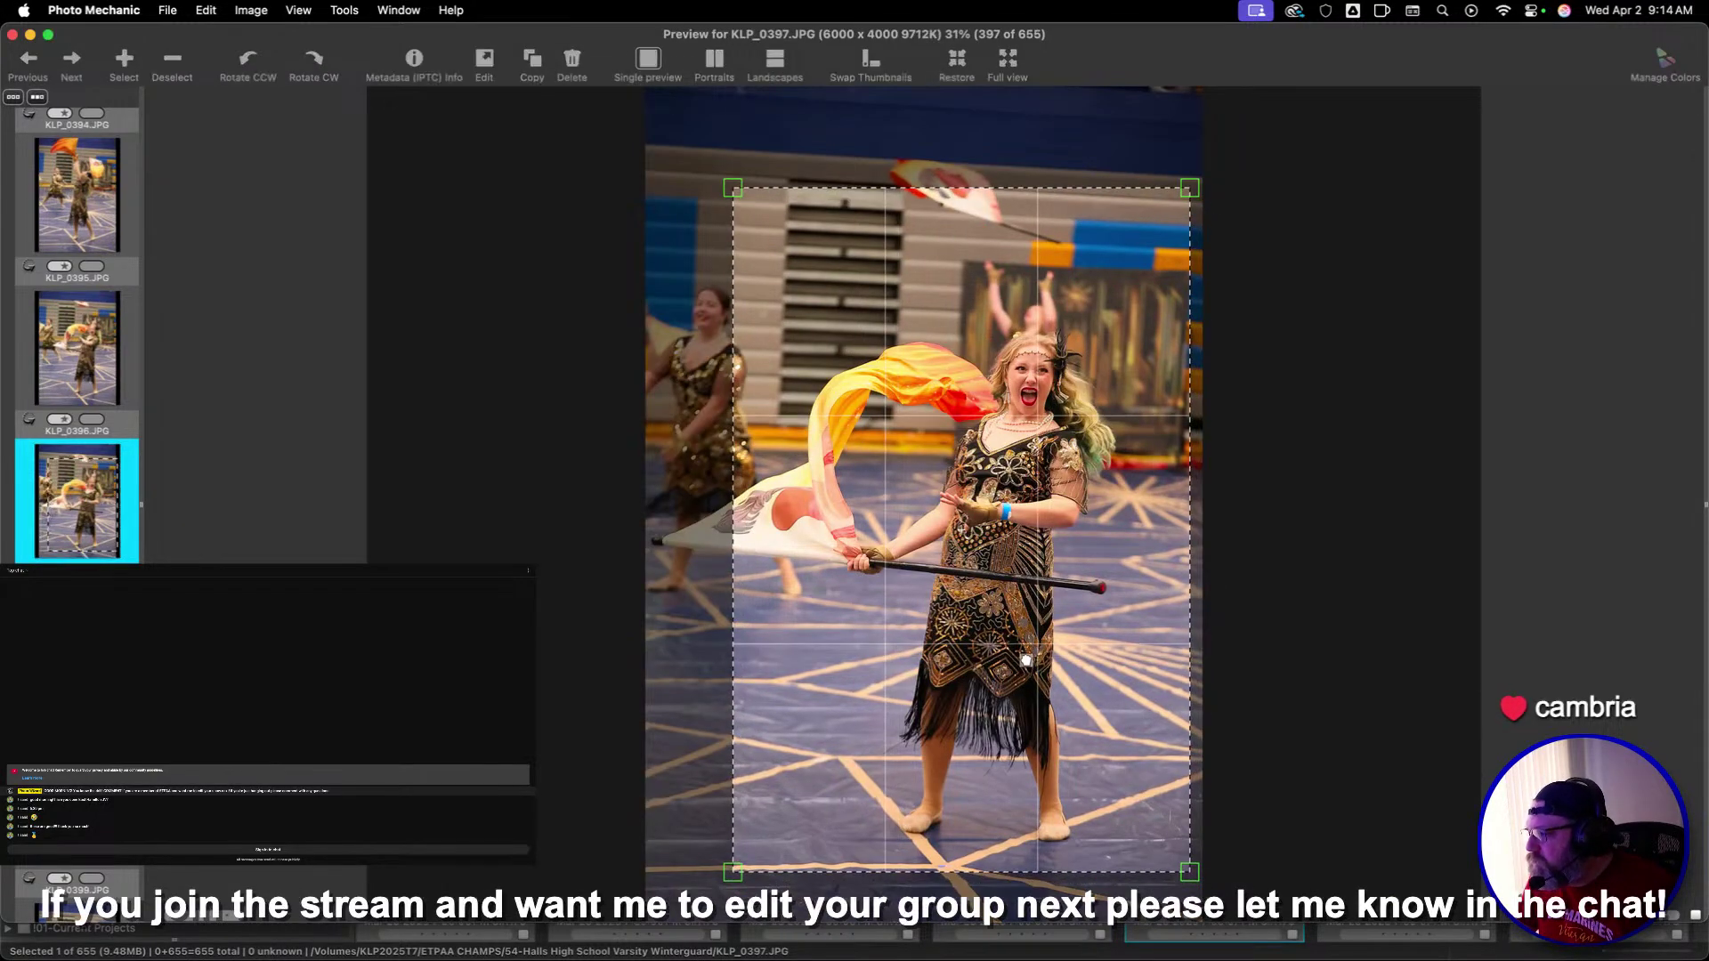
Crop KLP_0399.JPG and KLP_0401.JPG in portrait format around the front performer holding the flag
key("Right")
key("Right")
key("Right")
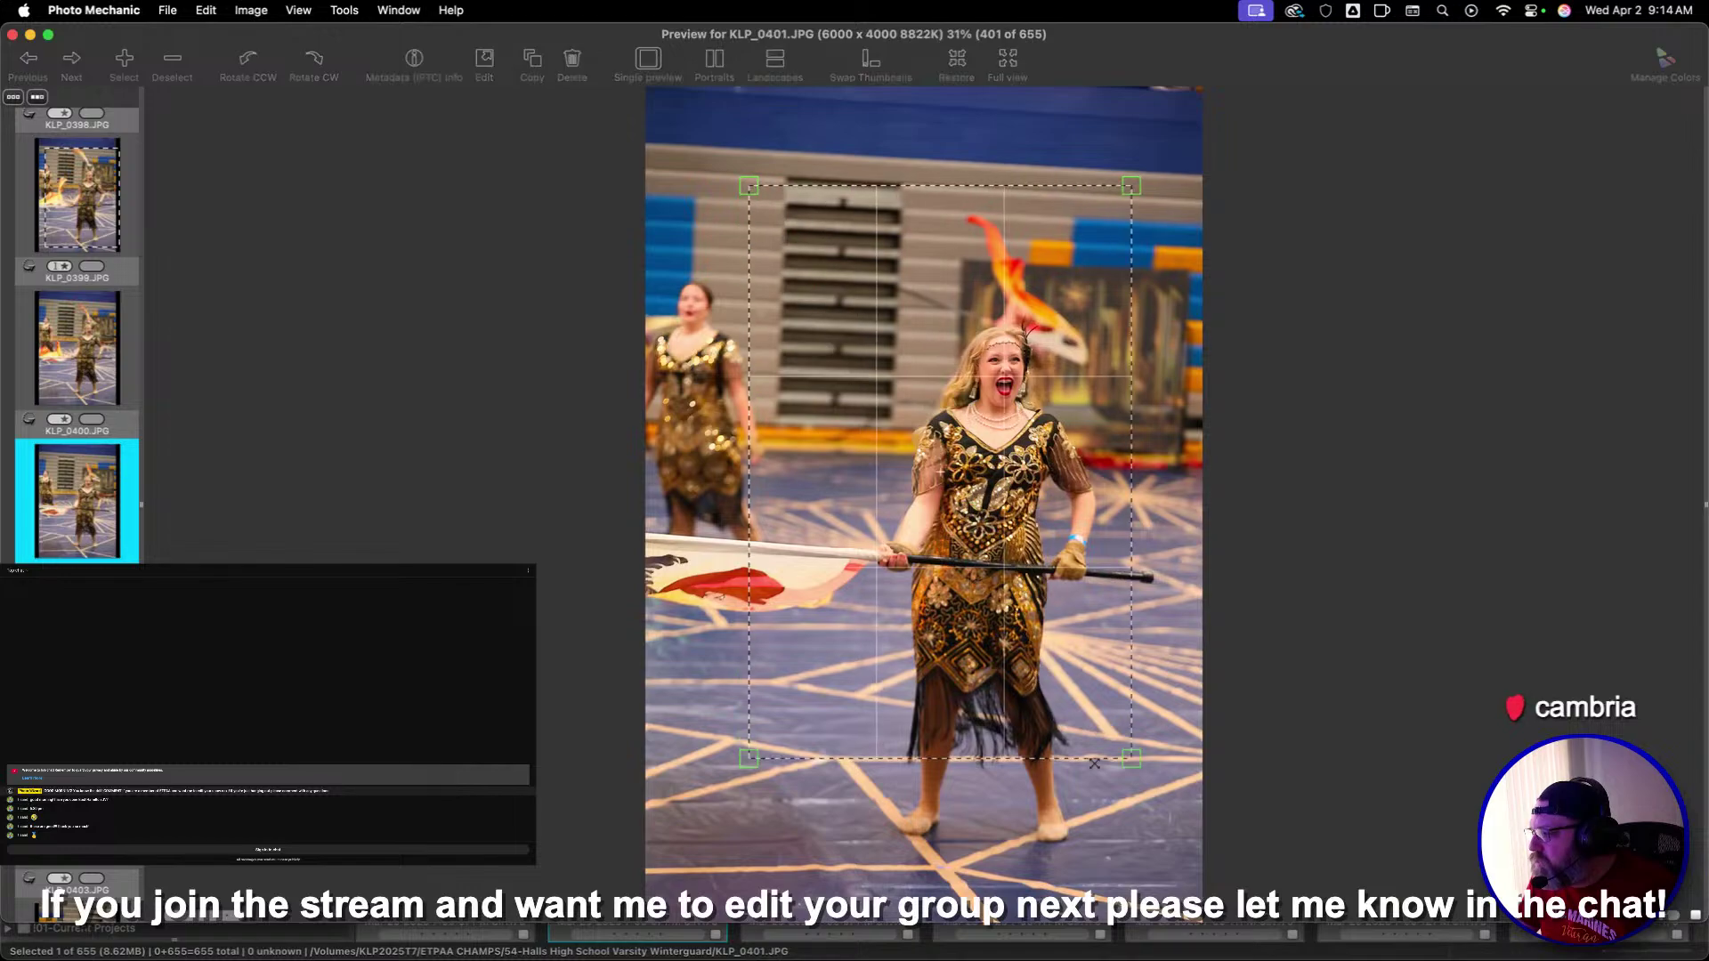
Go through the raised-flag shots after KLP_0401.JPG, mark KLP_0405.JPG with 1 and compare it with the following frames
key("Right")
key("Right")
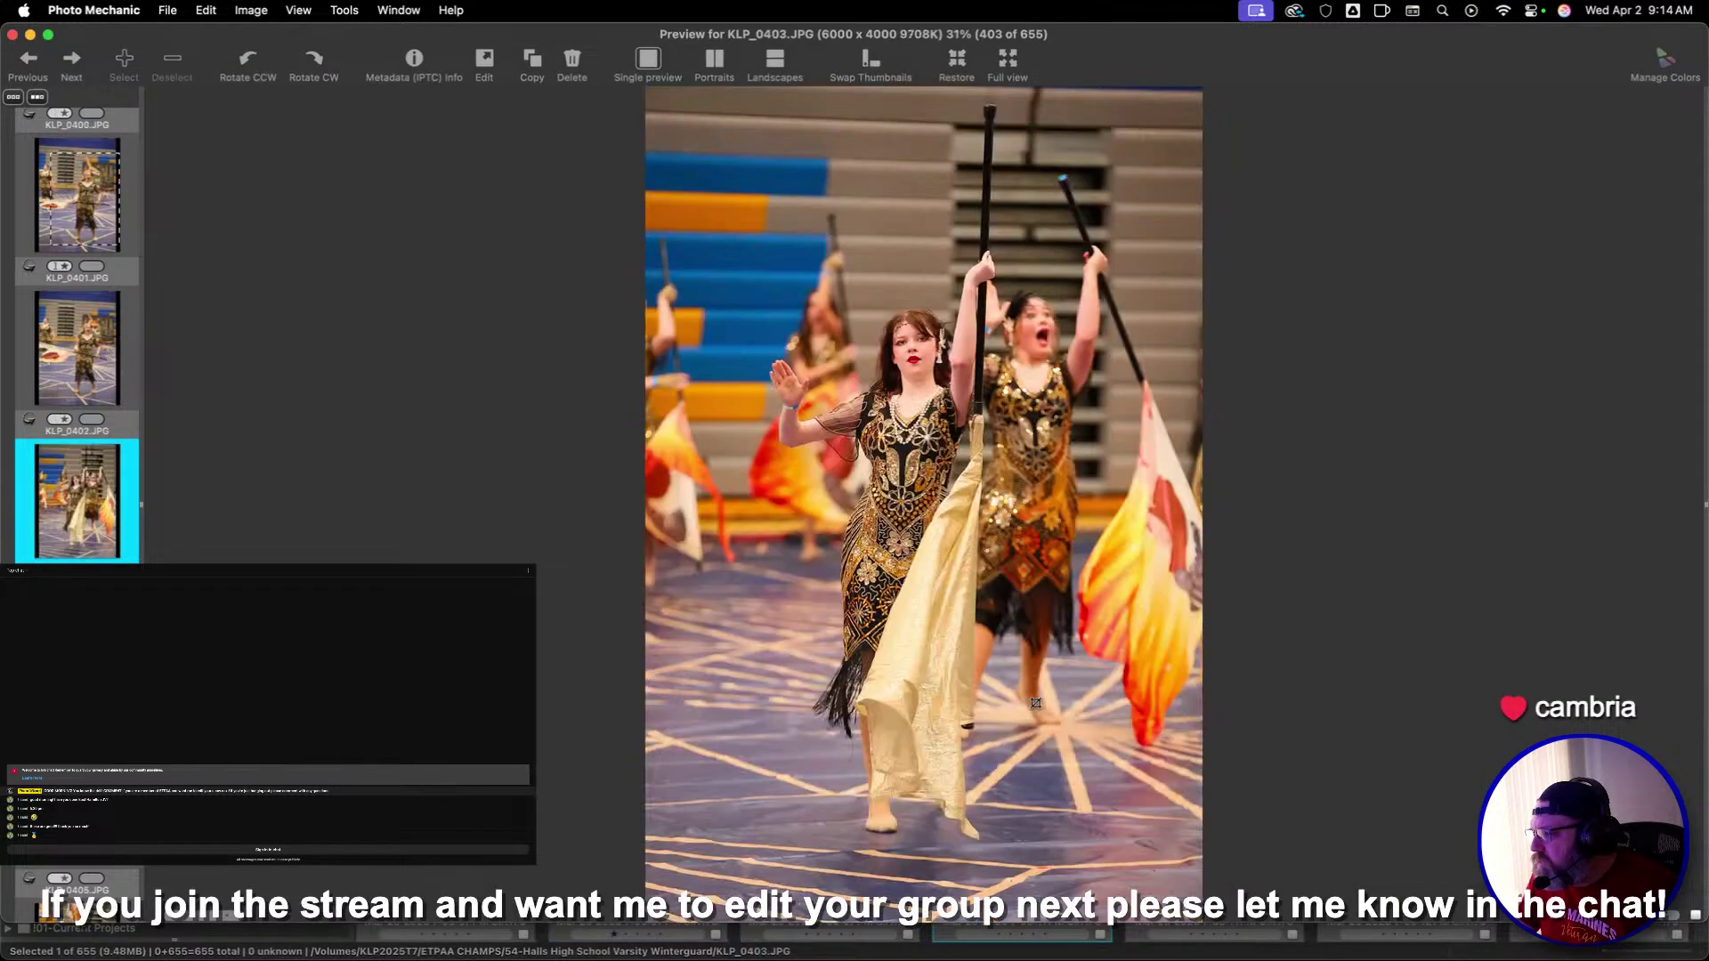
key("Right")
key("Right")
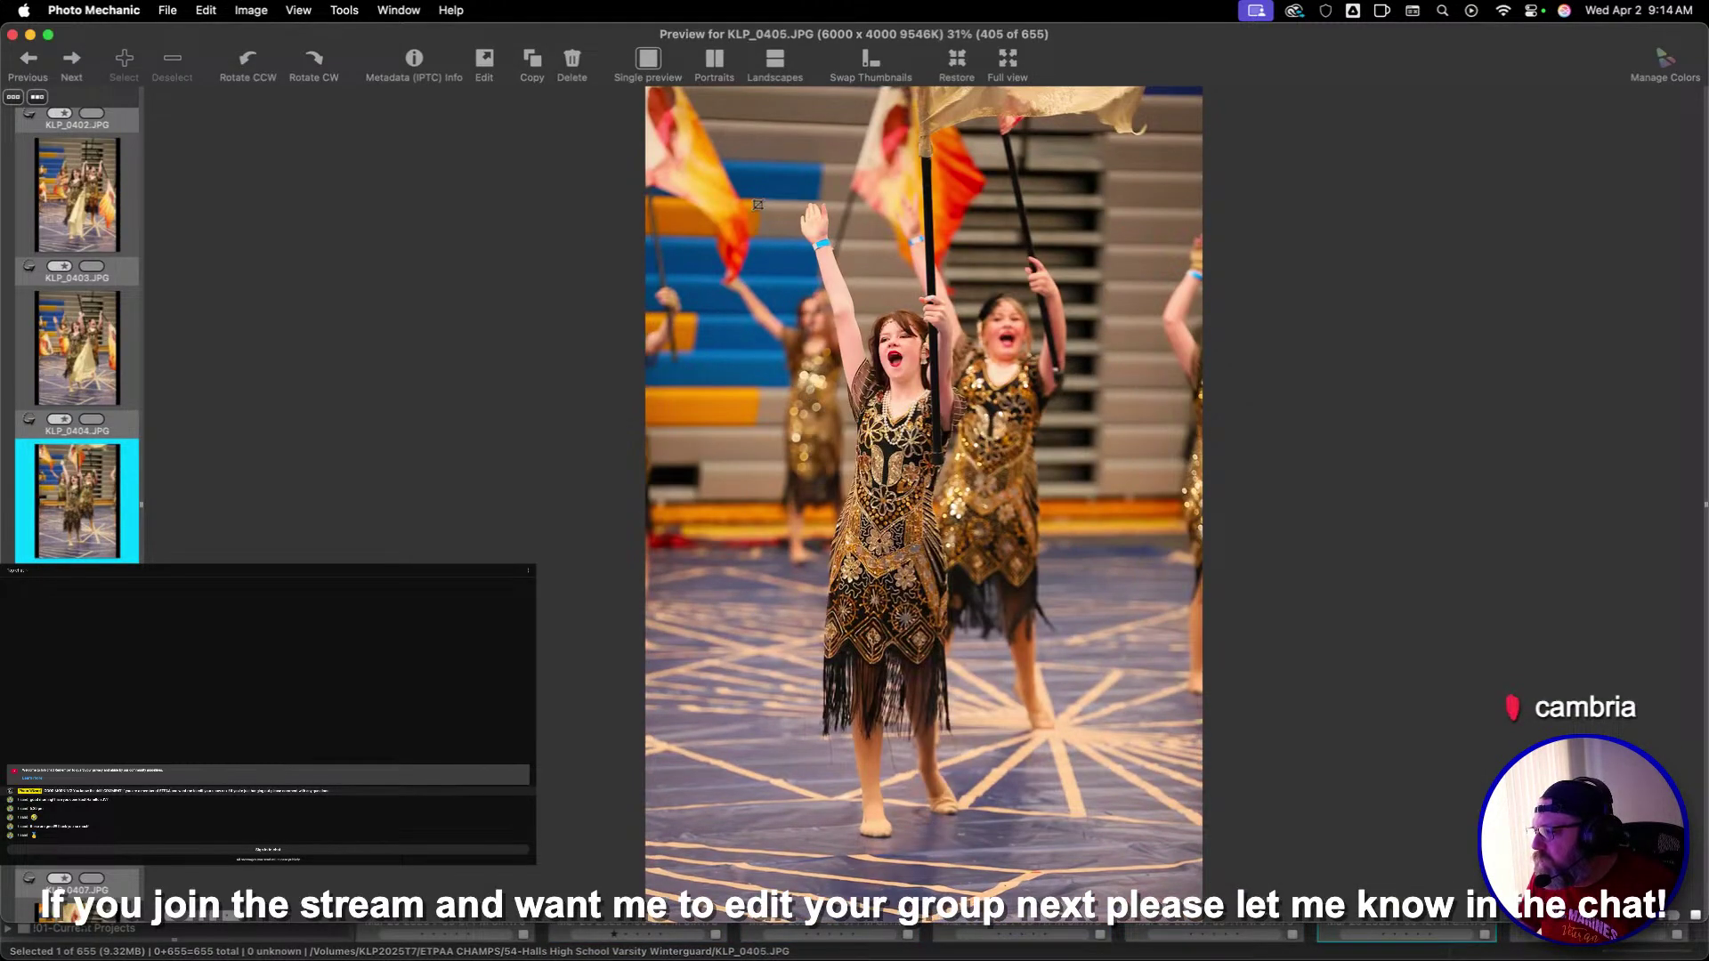
key("1")
key("Right")
key("Right")
key("Left")
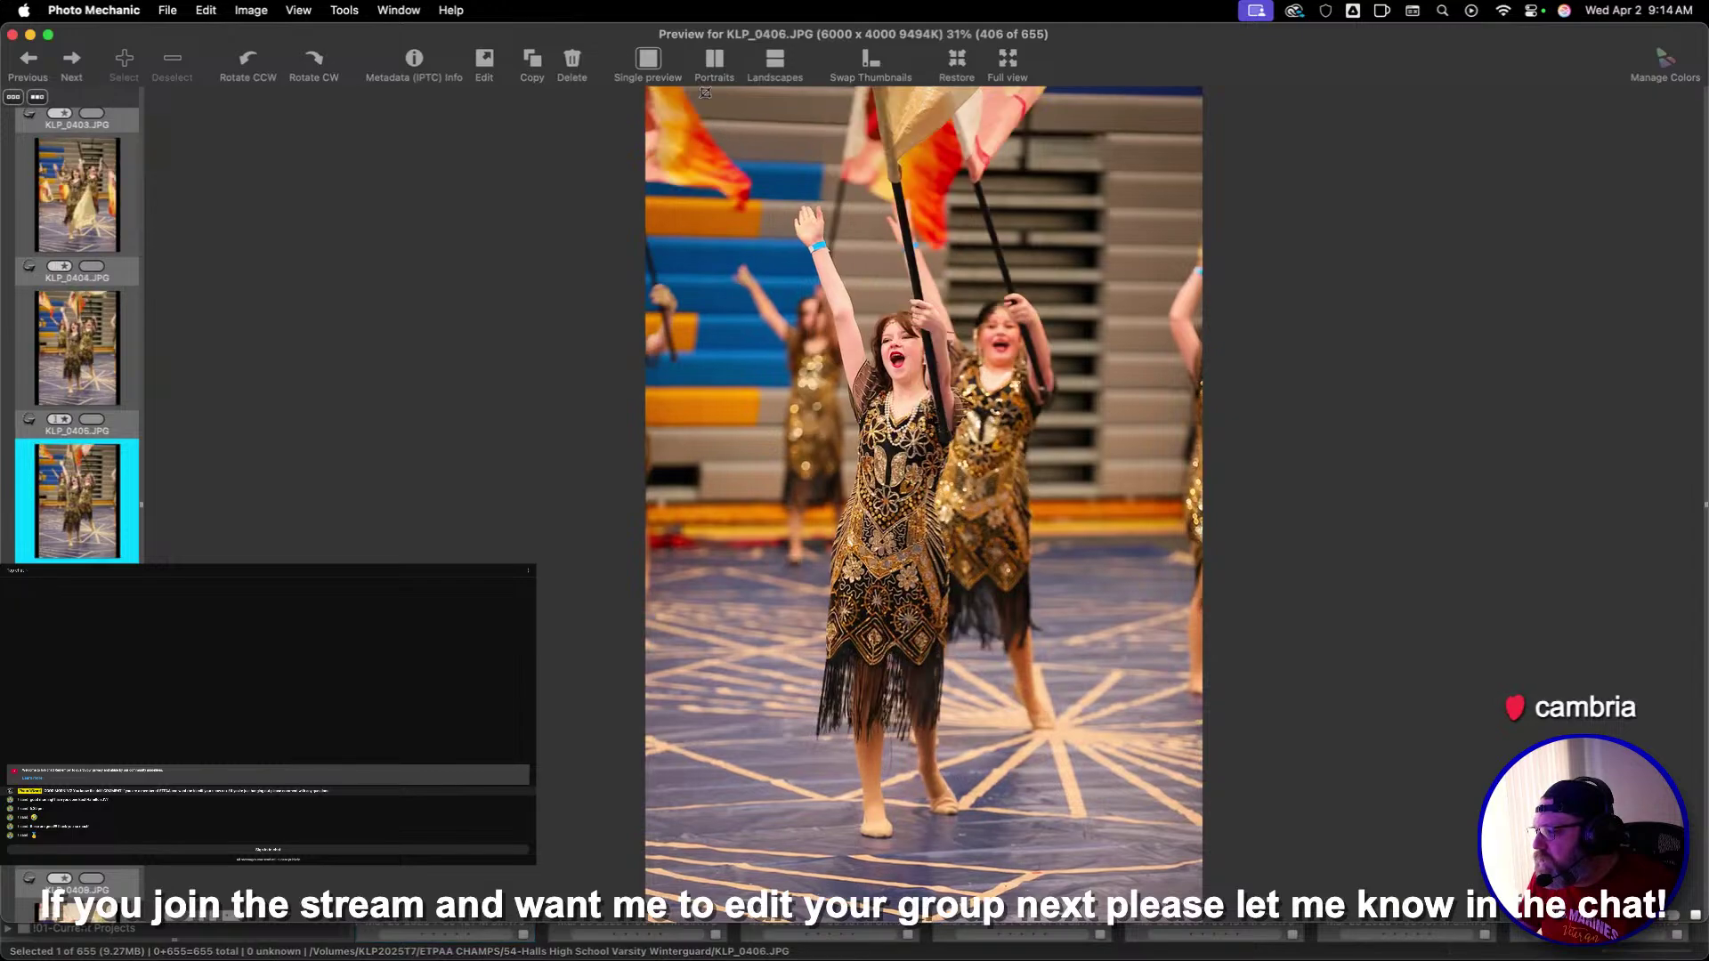
key("c")
Compare the shots up to KLP_0413.JPG, then crop KLP_0411.JPG in portrait format around the performer in profile holding the pole
key("Right")
key("Right")
key("Right")
key("Right")
key("Right")
key("Right")
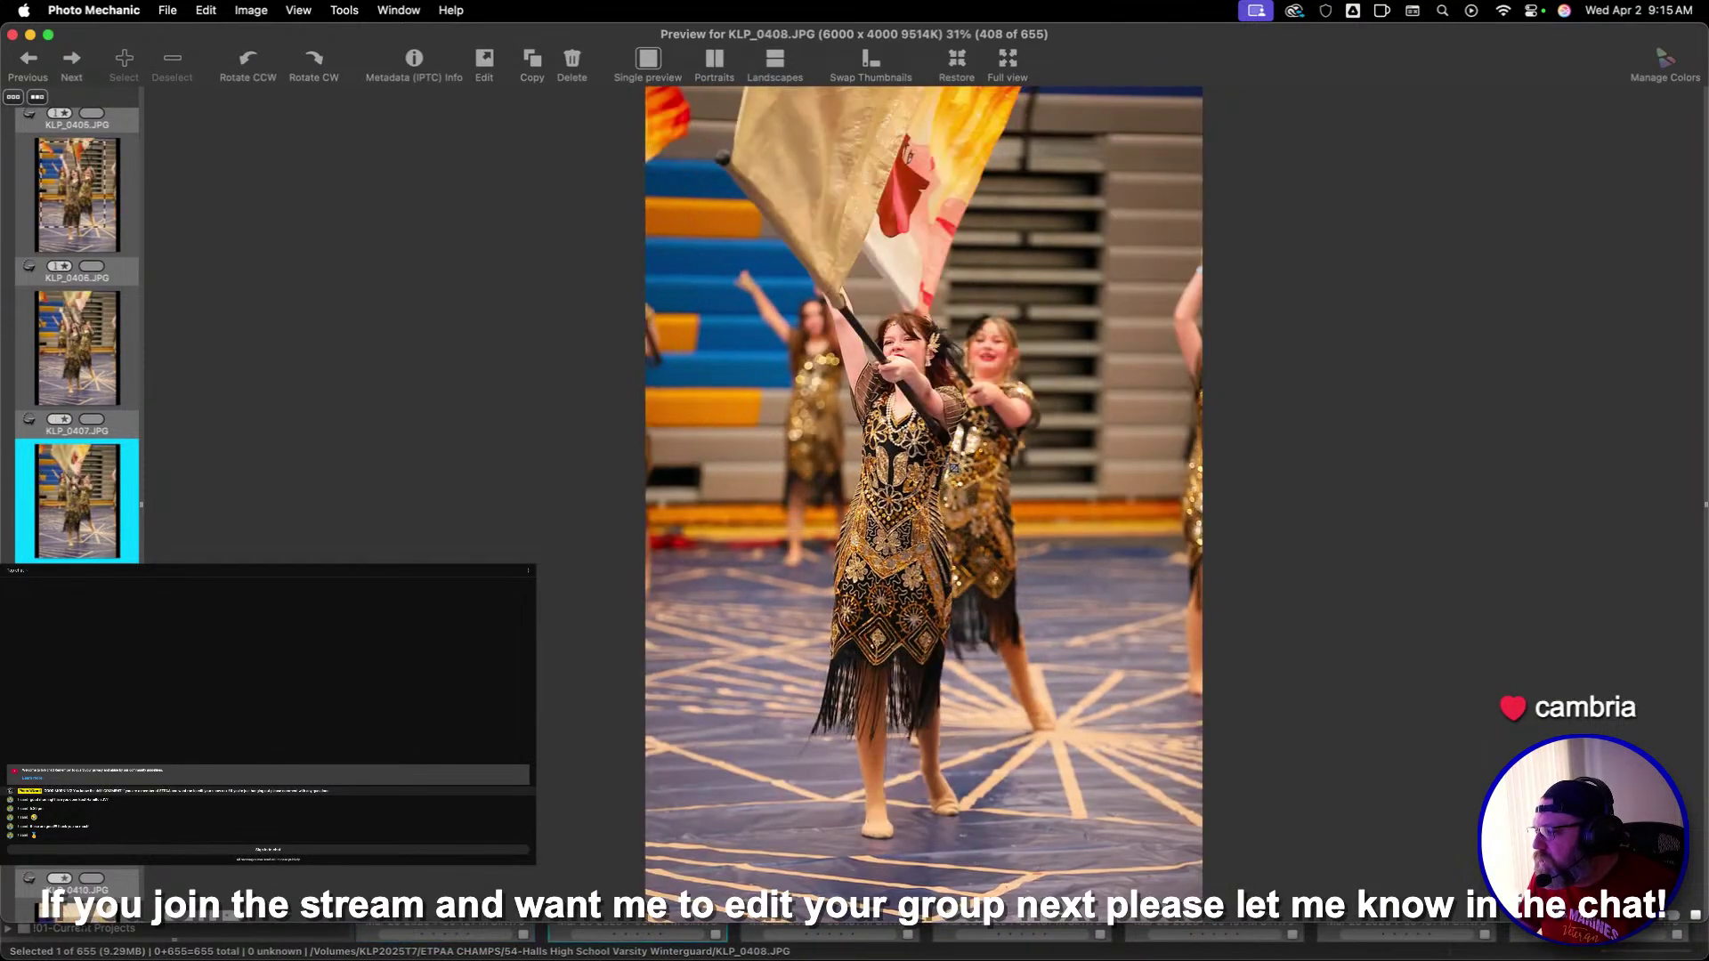
key("Right")
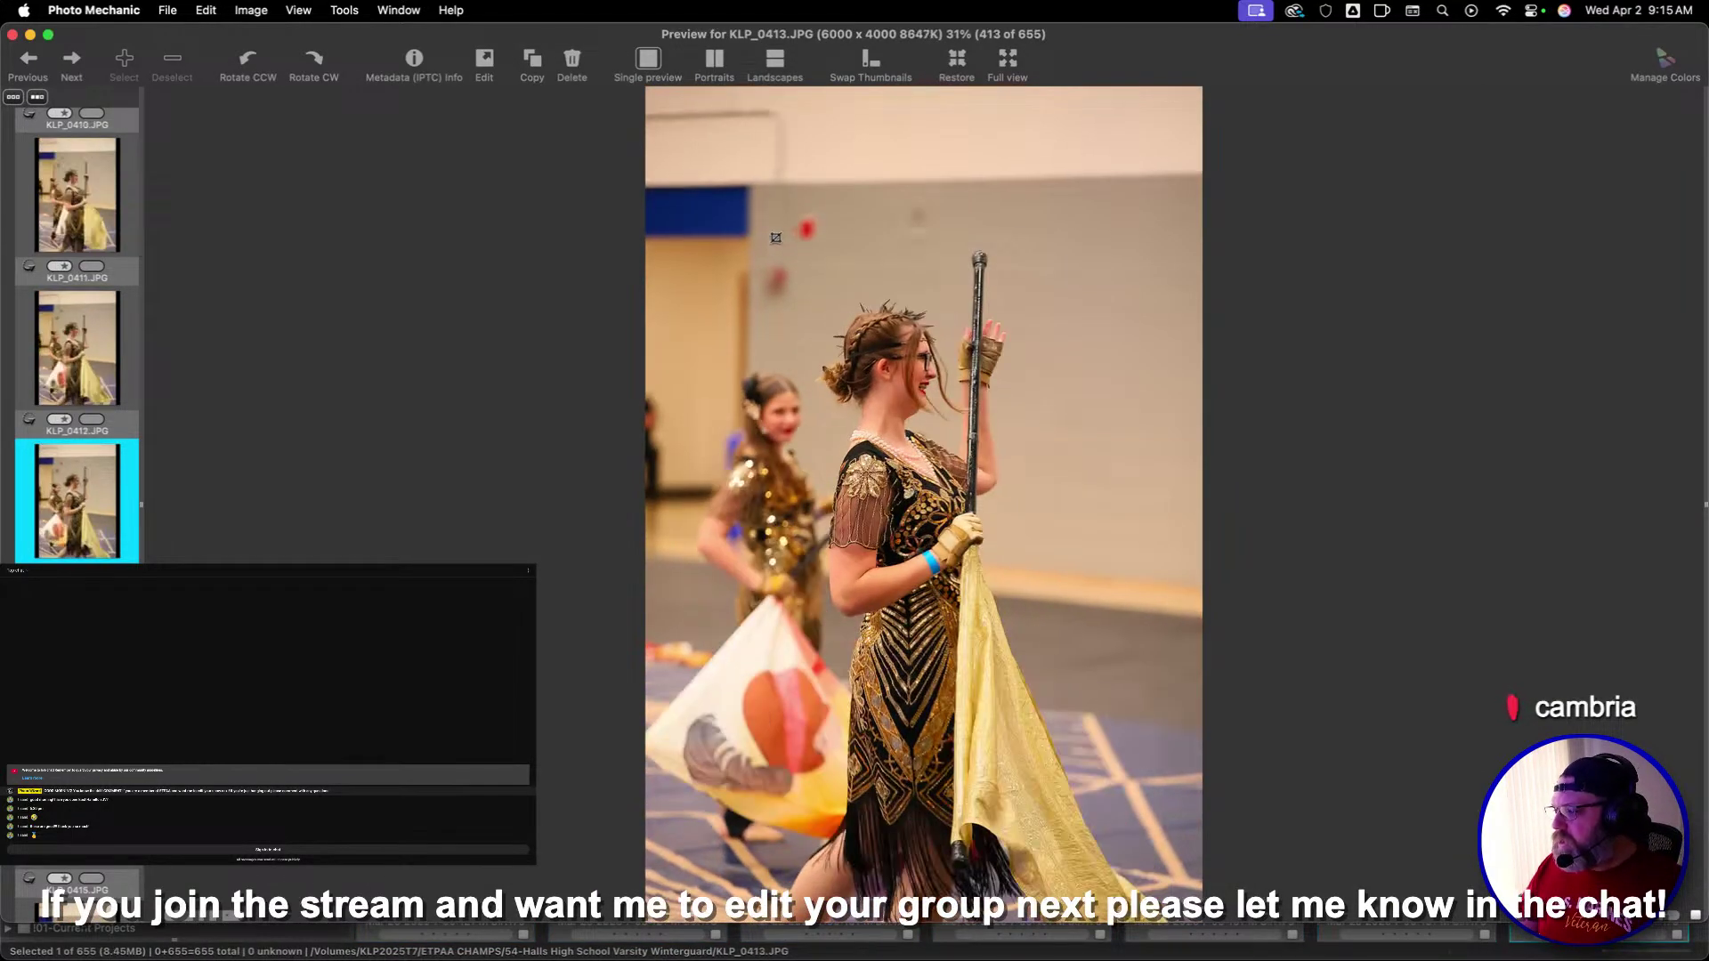
key("Left")
key("Left")
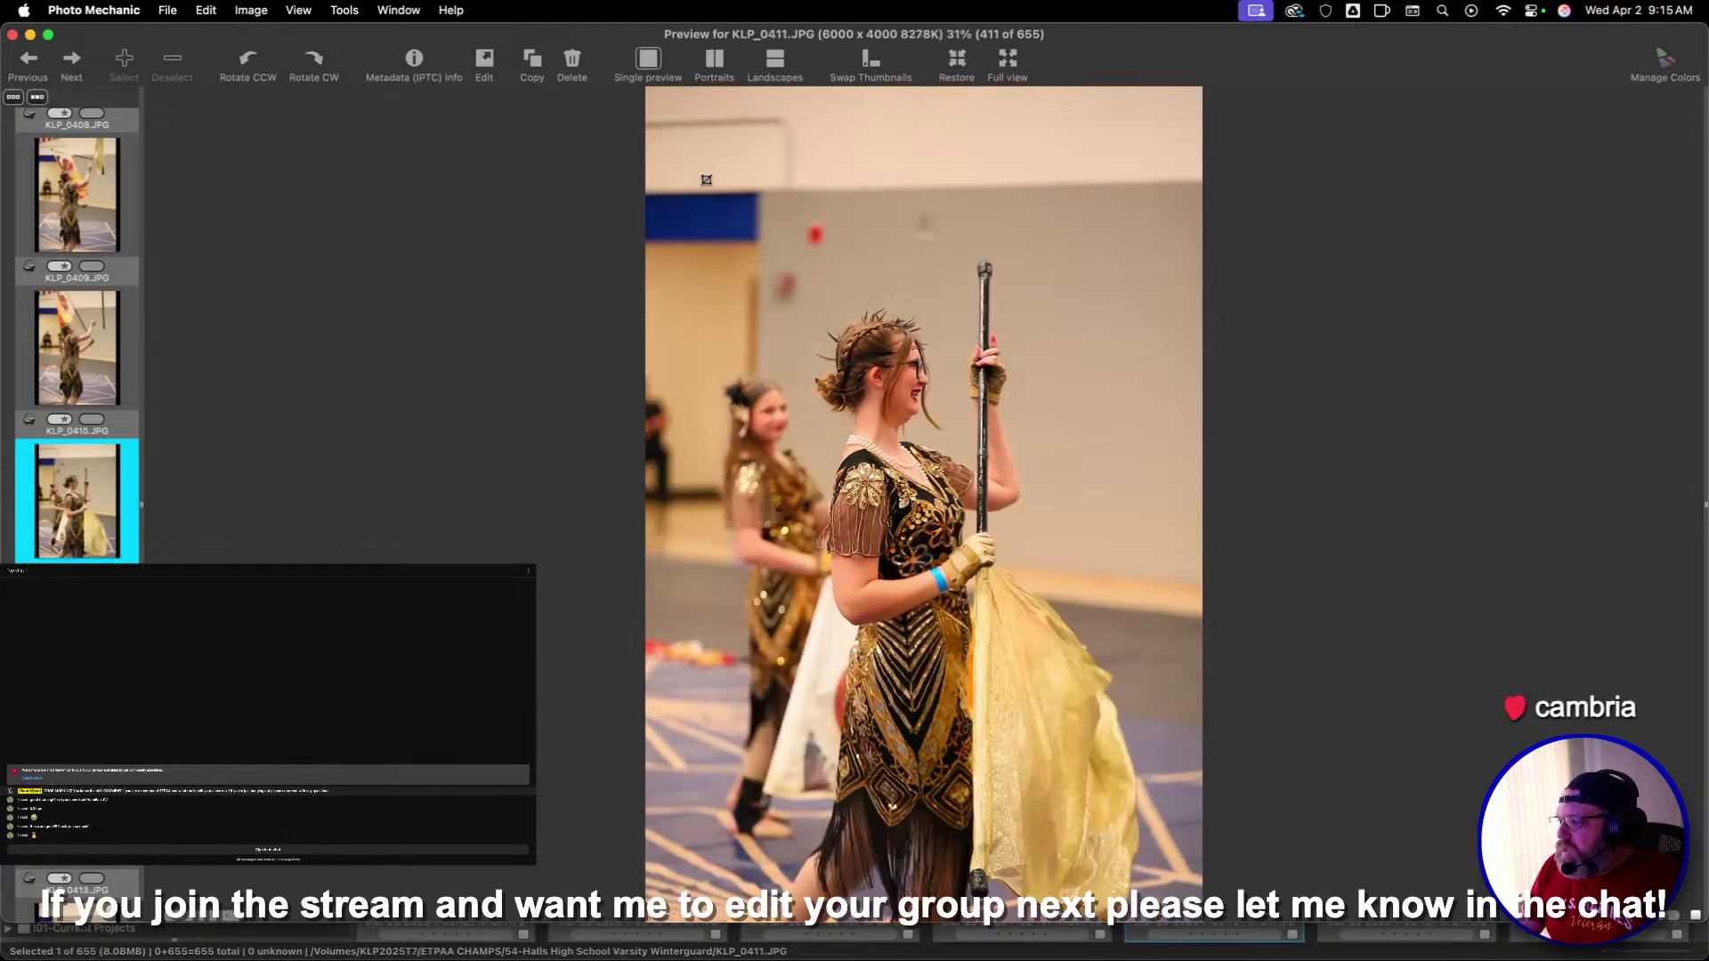
key("Left")
key("Right")
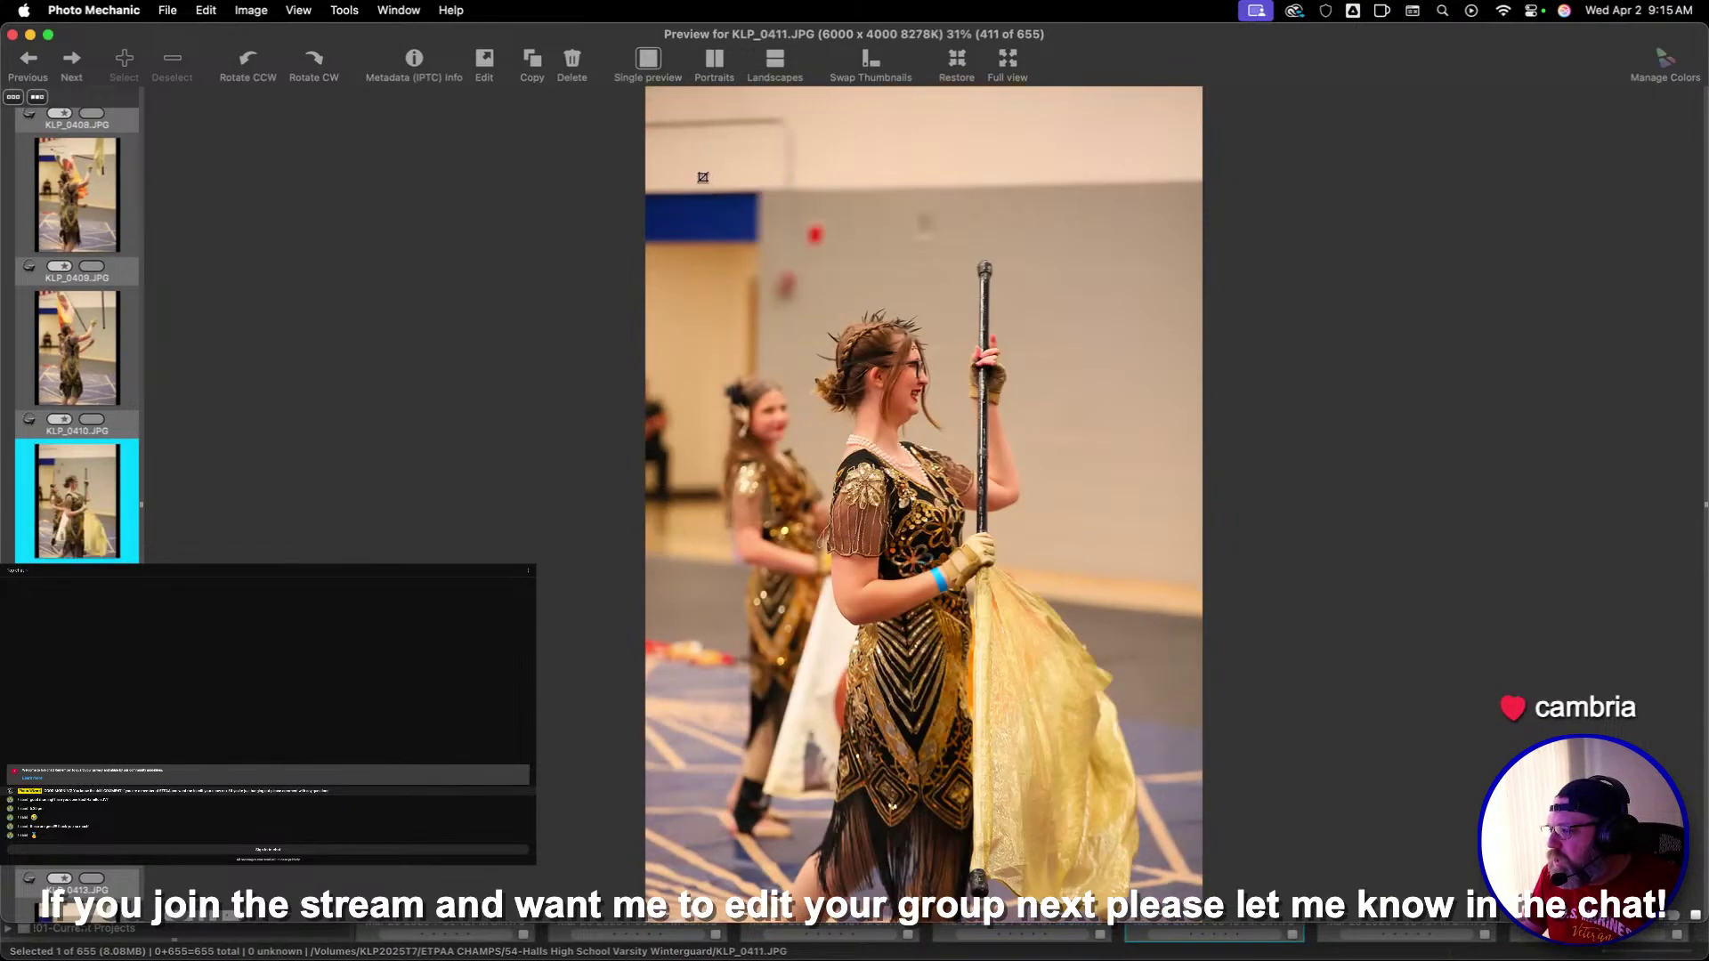
left_click_drag(690, 142, 1064, 673)
Go on past the dancer in the black hat and crop KLP_0419.JPG in portrait format around the smiling flag performer
key("Right")
key("Right")
key("Right")
key("Right")
key("Right")
key("Right")
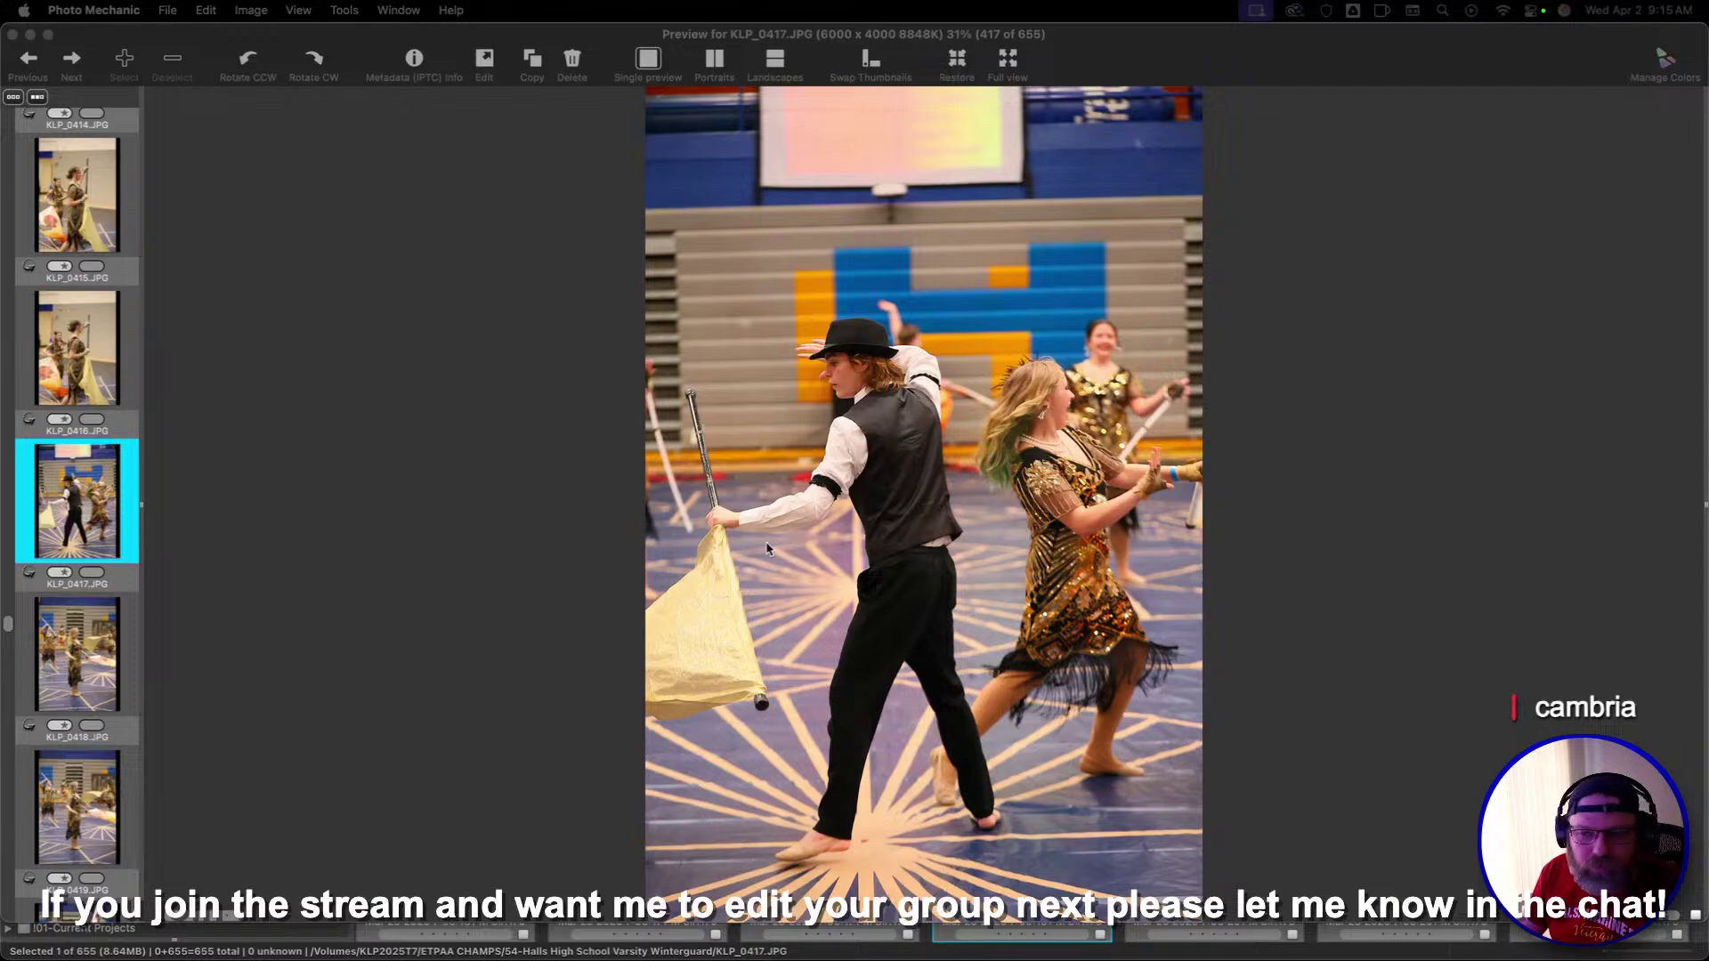
left_click(710, 303)
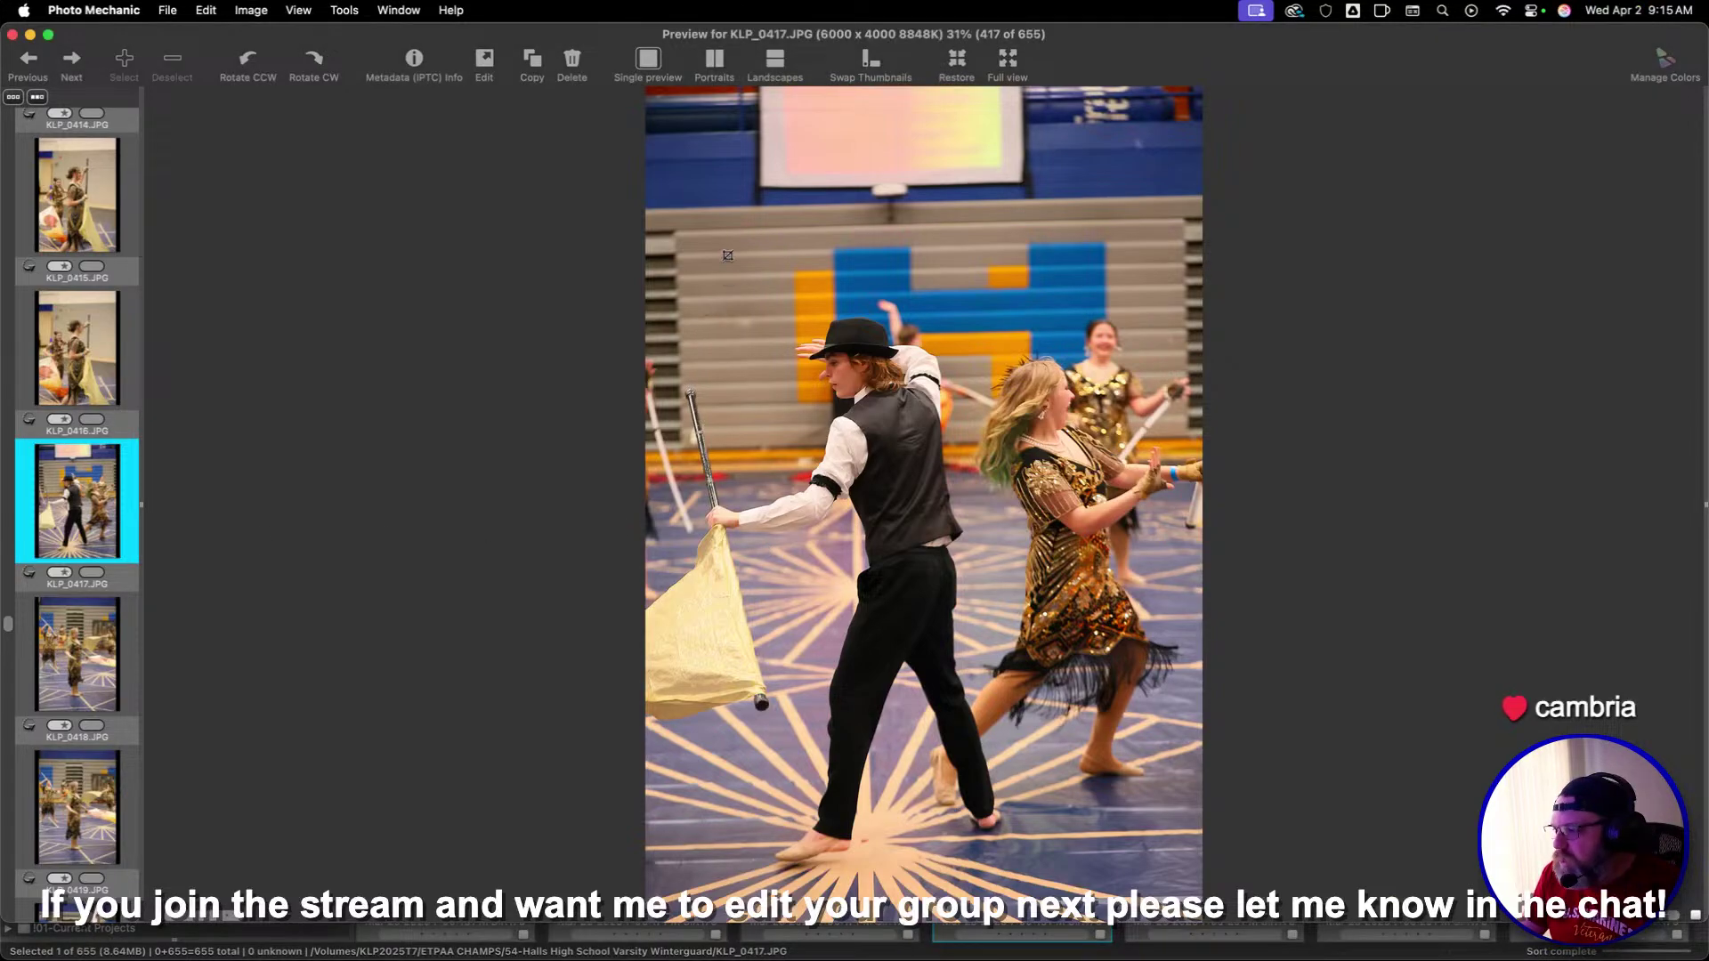
key("Right")
key("Right")
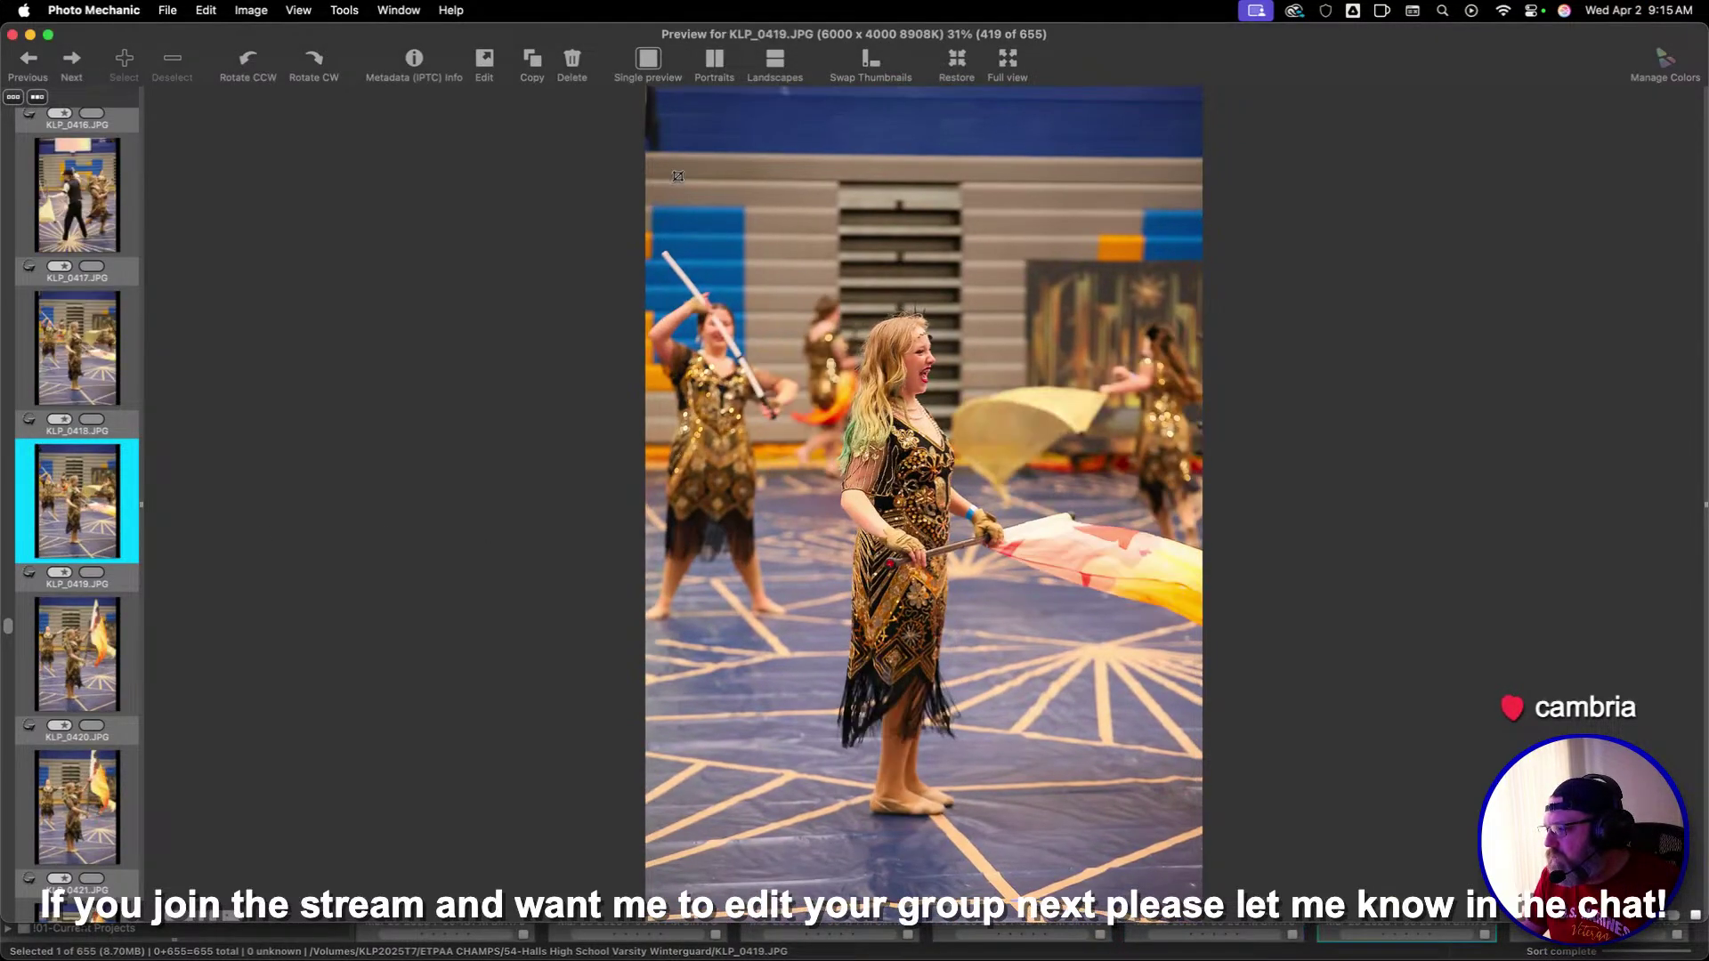
mouse_move(677, 175)
left_mouse_down()
mouse_move(1193, 846)
mouse_move(1197, 828)
left_mouse_up()
key("Right")
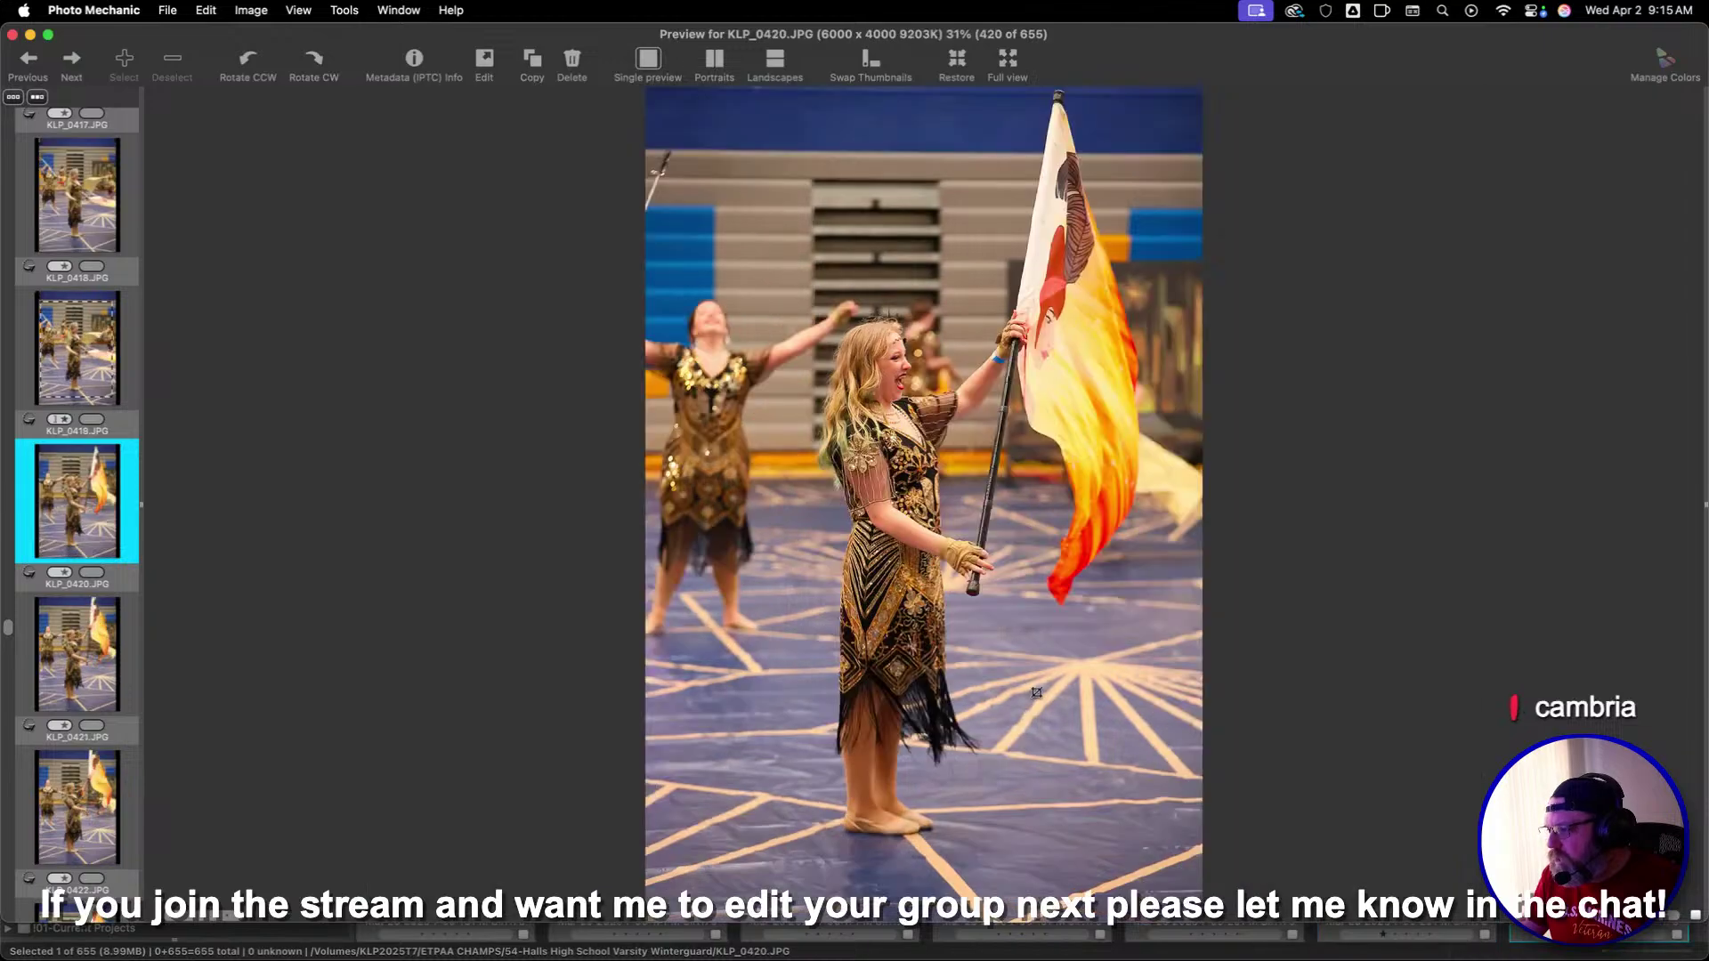
Compare the shots up to KLP_0430.JPG, then crop KLP_0429.JPG in portrait format around the sabre performer and mark it with 1
key("Right")
key("Right")
key("Right")
key("Right")
key("Right")
key("Right")
key("Right")
key("Right")
key("Right")
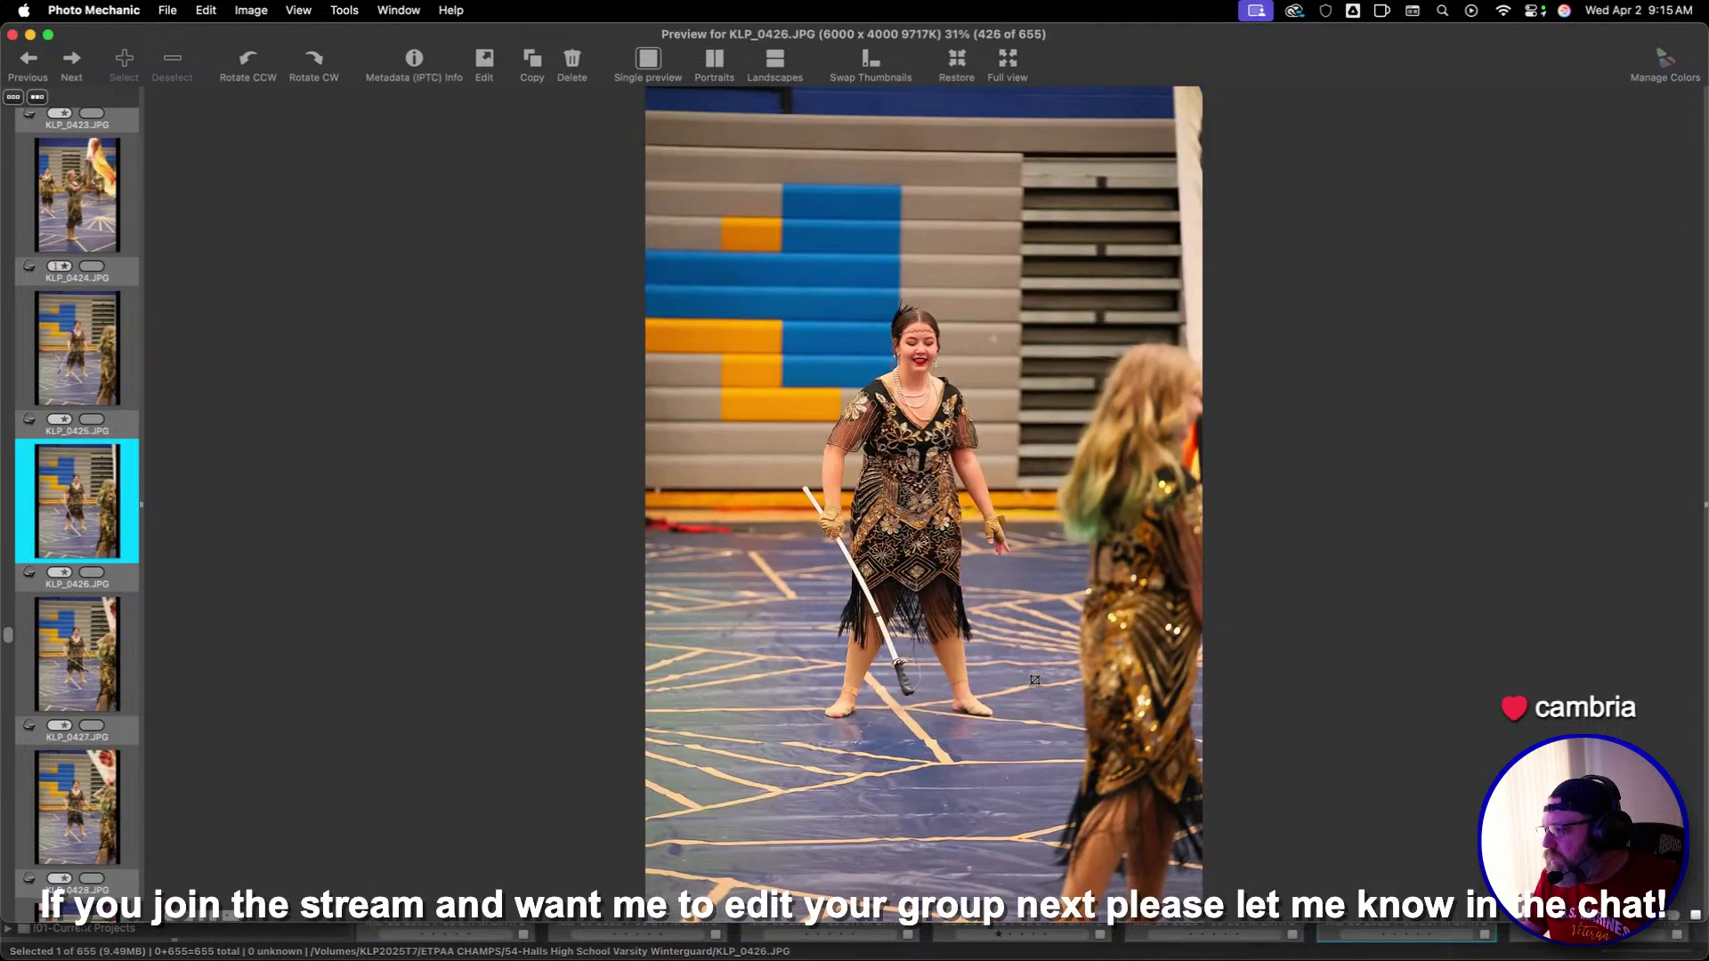
key("Right")
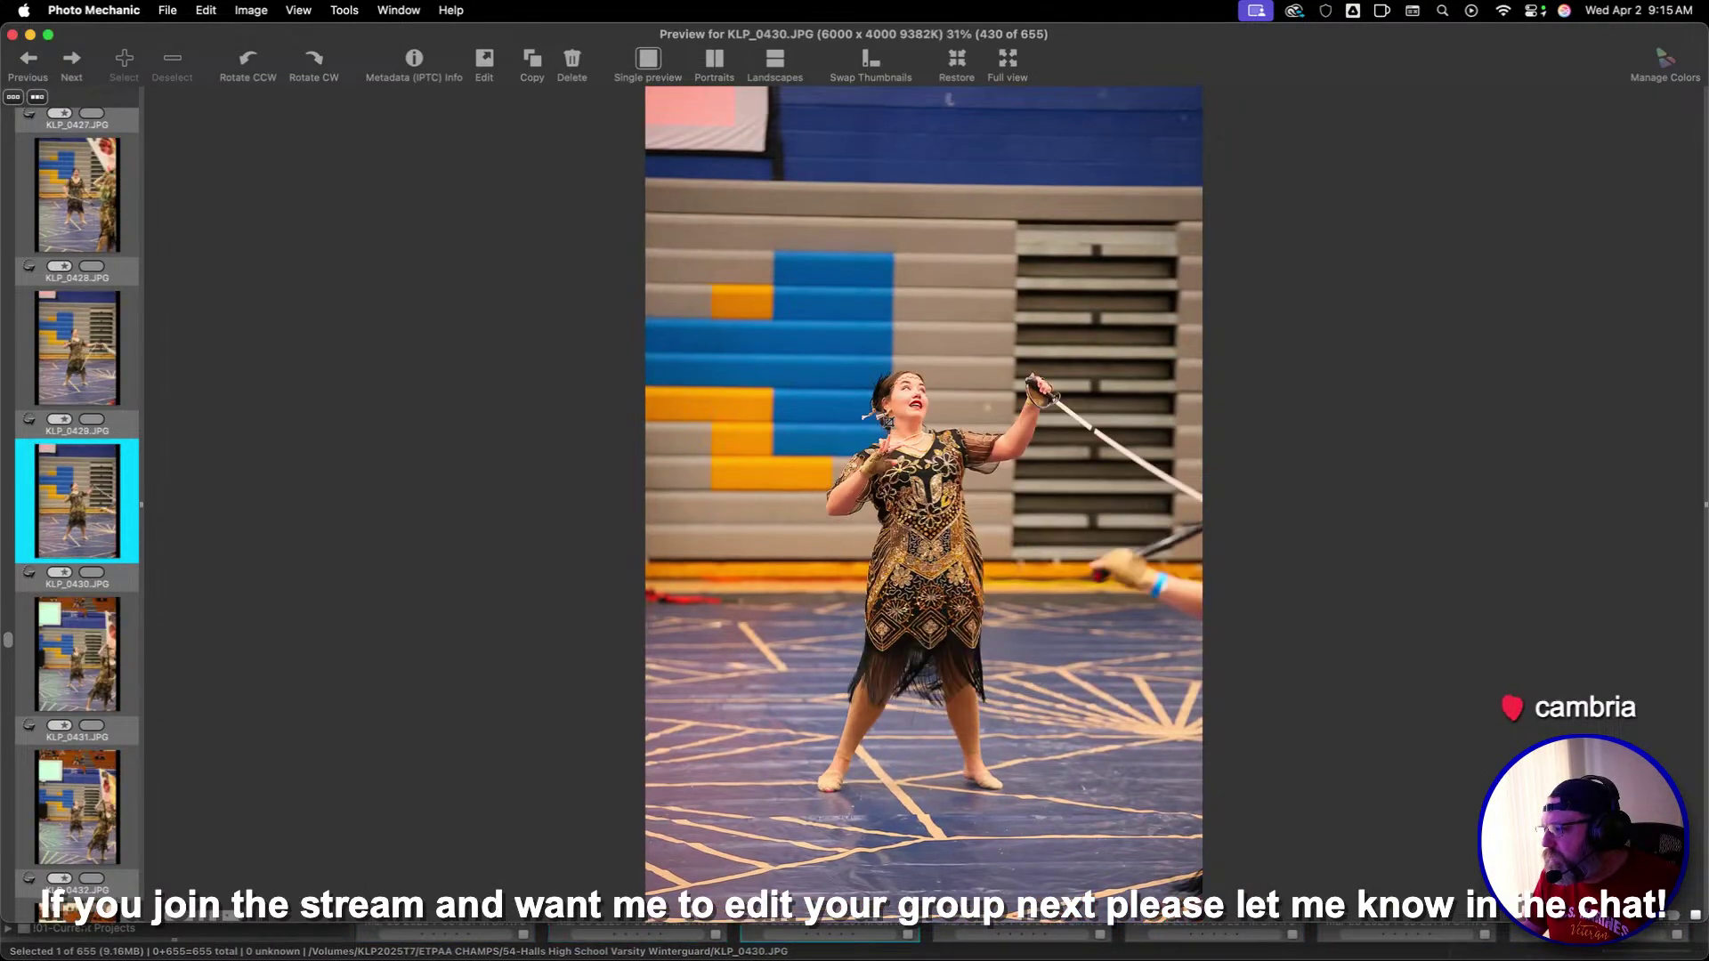
key("Left")
left_click_drag(753, 212, 1111, 816)
key("1")
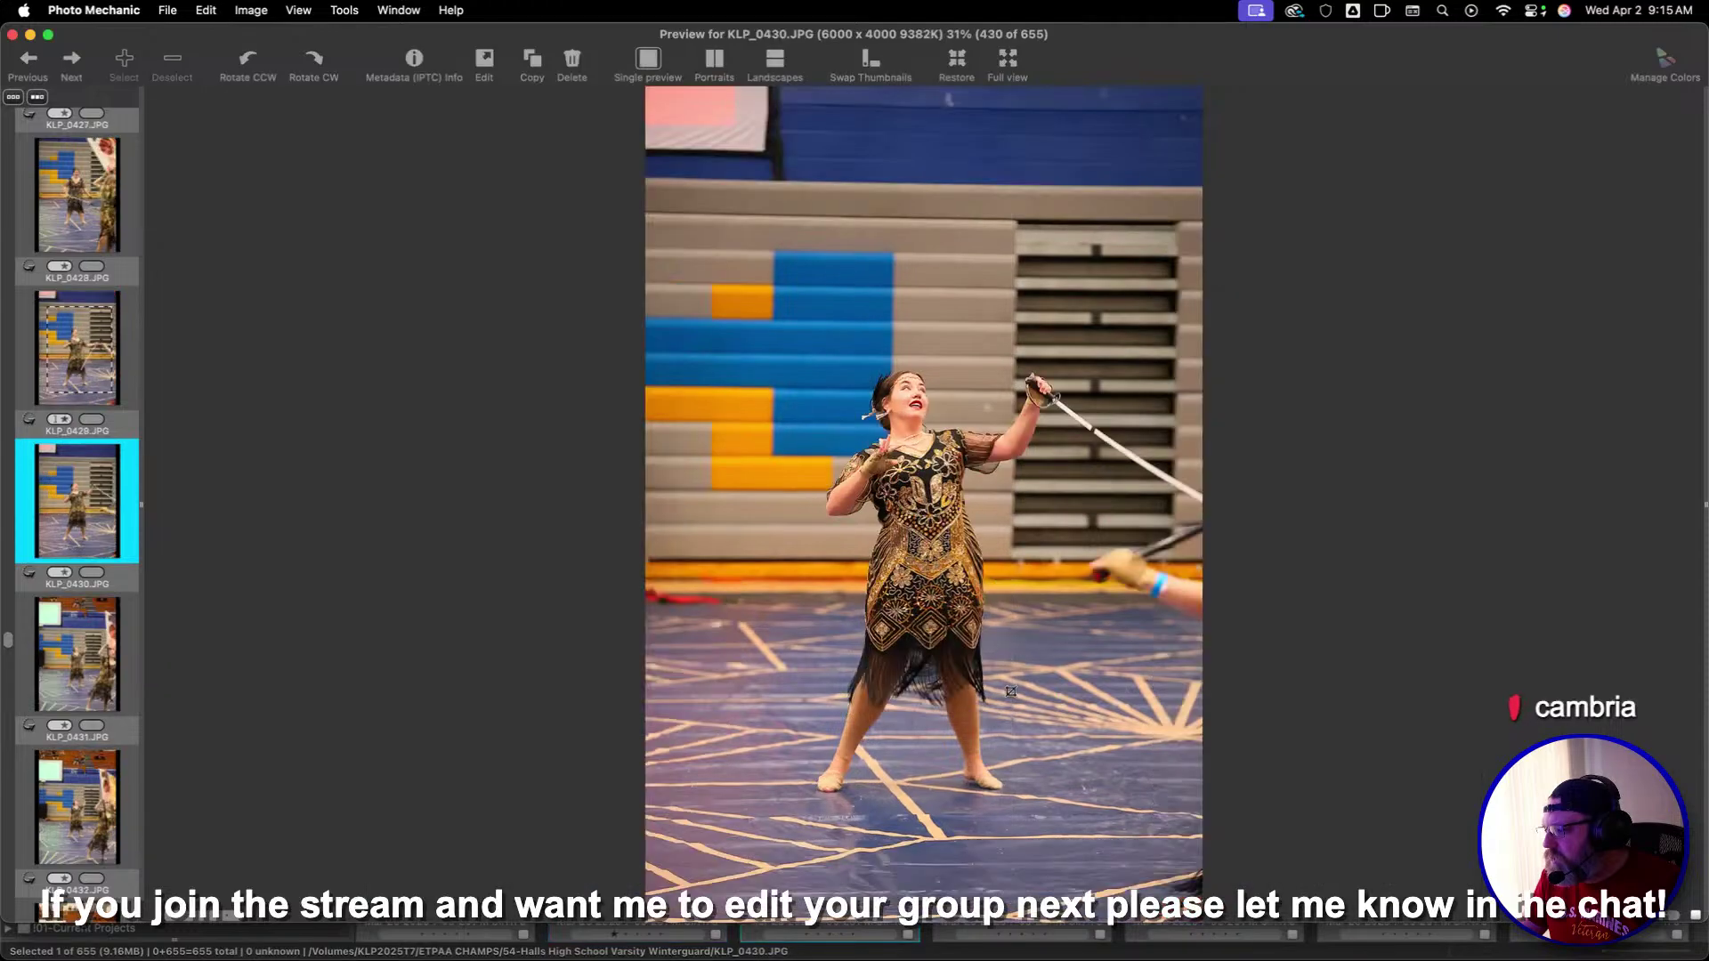
Go on to KLP_0442.JPG and crop it in portrait format around the sabre performer
key("Right")
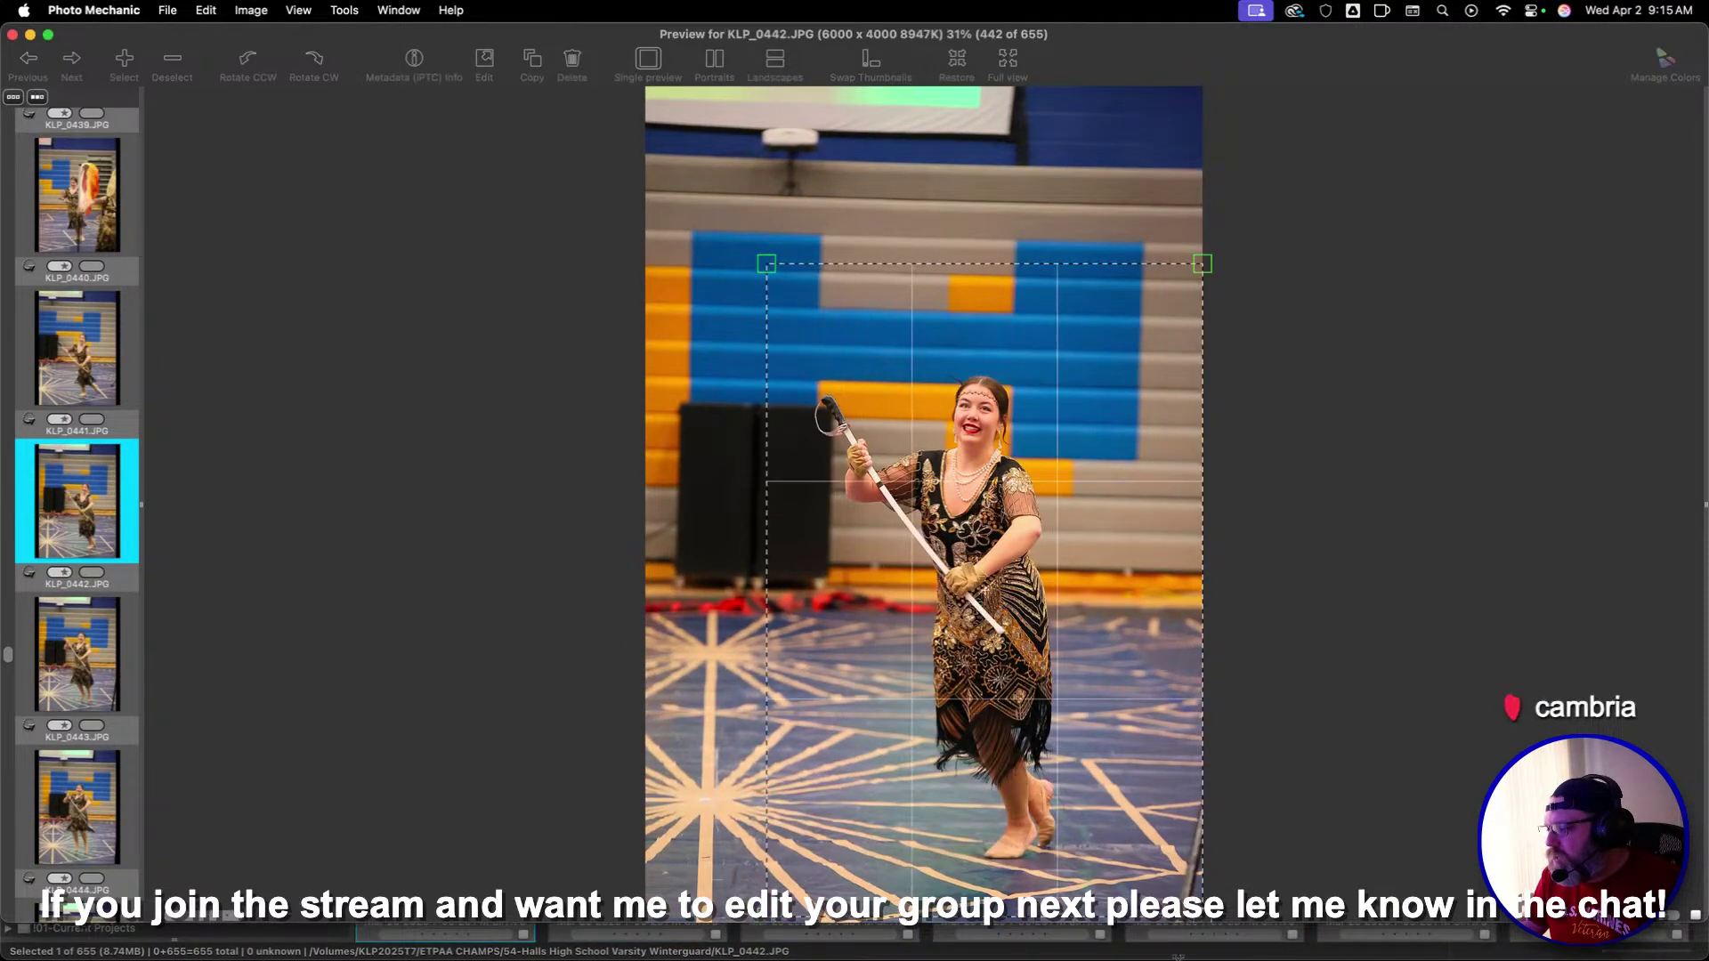
left_click_drag(1064, 733, 1055, 722)
key("Right")
Examine the sabre performer and black-hat flag dancer shots through KLP_0459.JPG for keepers
key("Right")
key("Right")
key("Right")
key("Right")
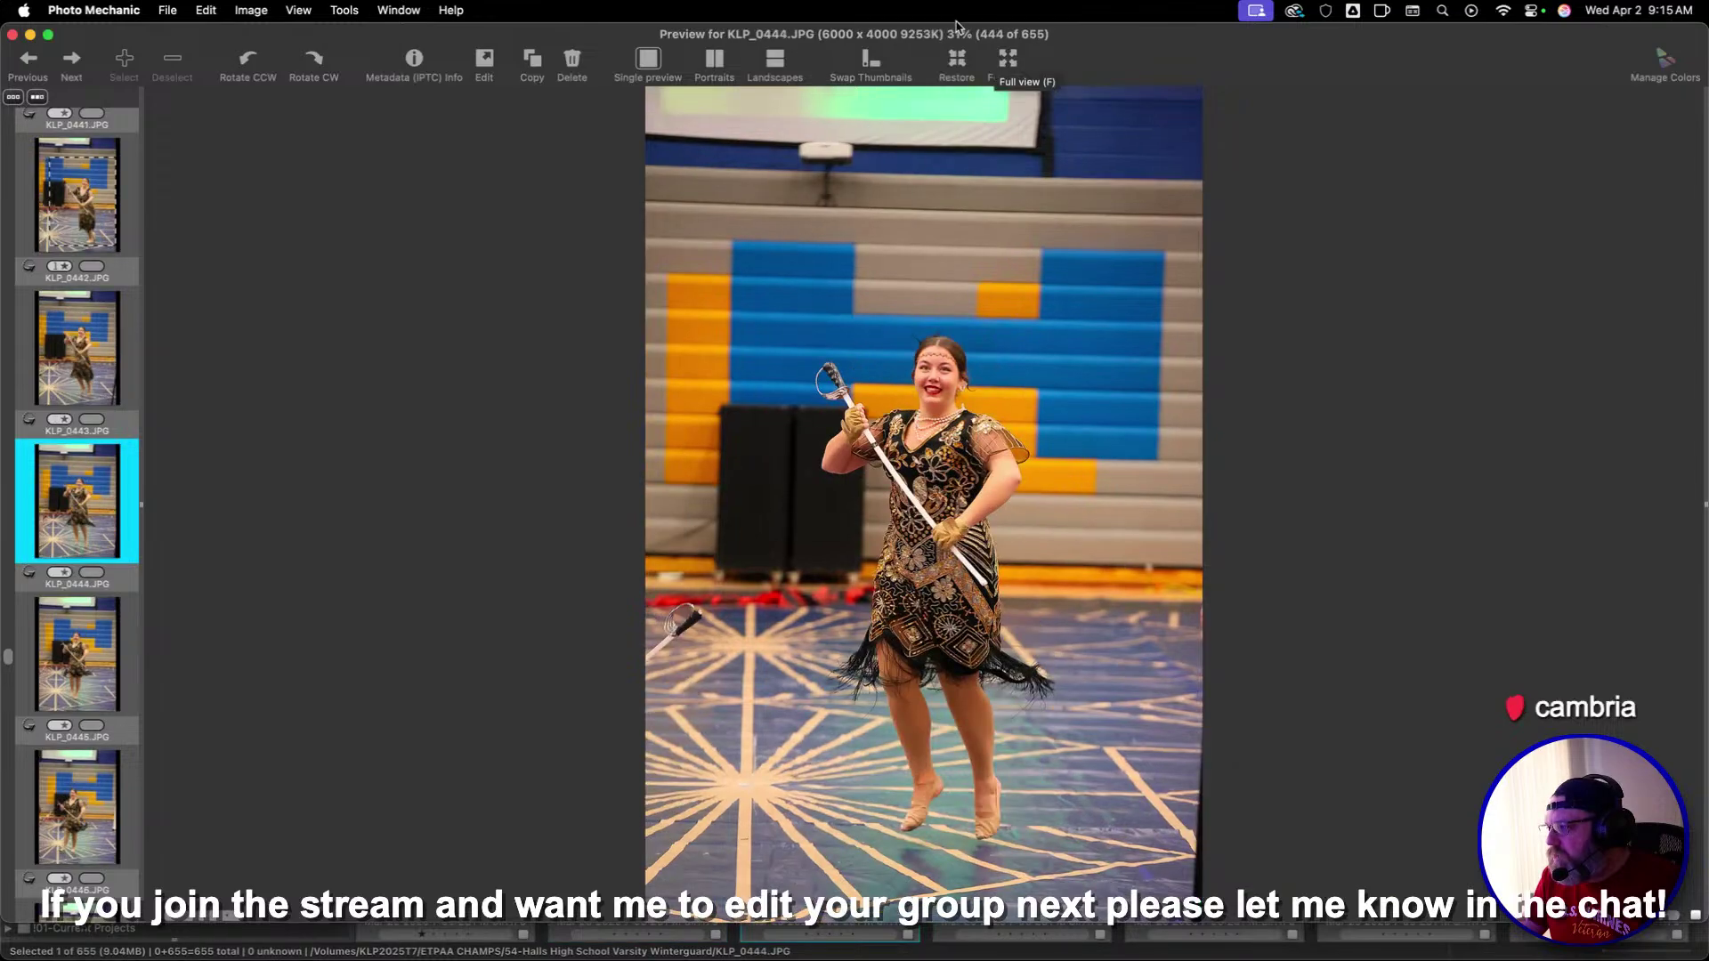
key("Right")
key("Right")
key("Right")
key("Right")
key("Right")
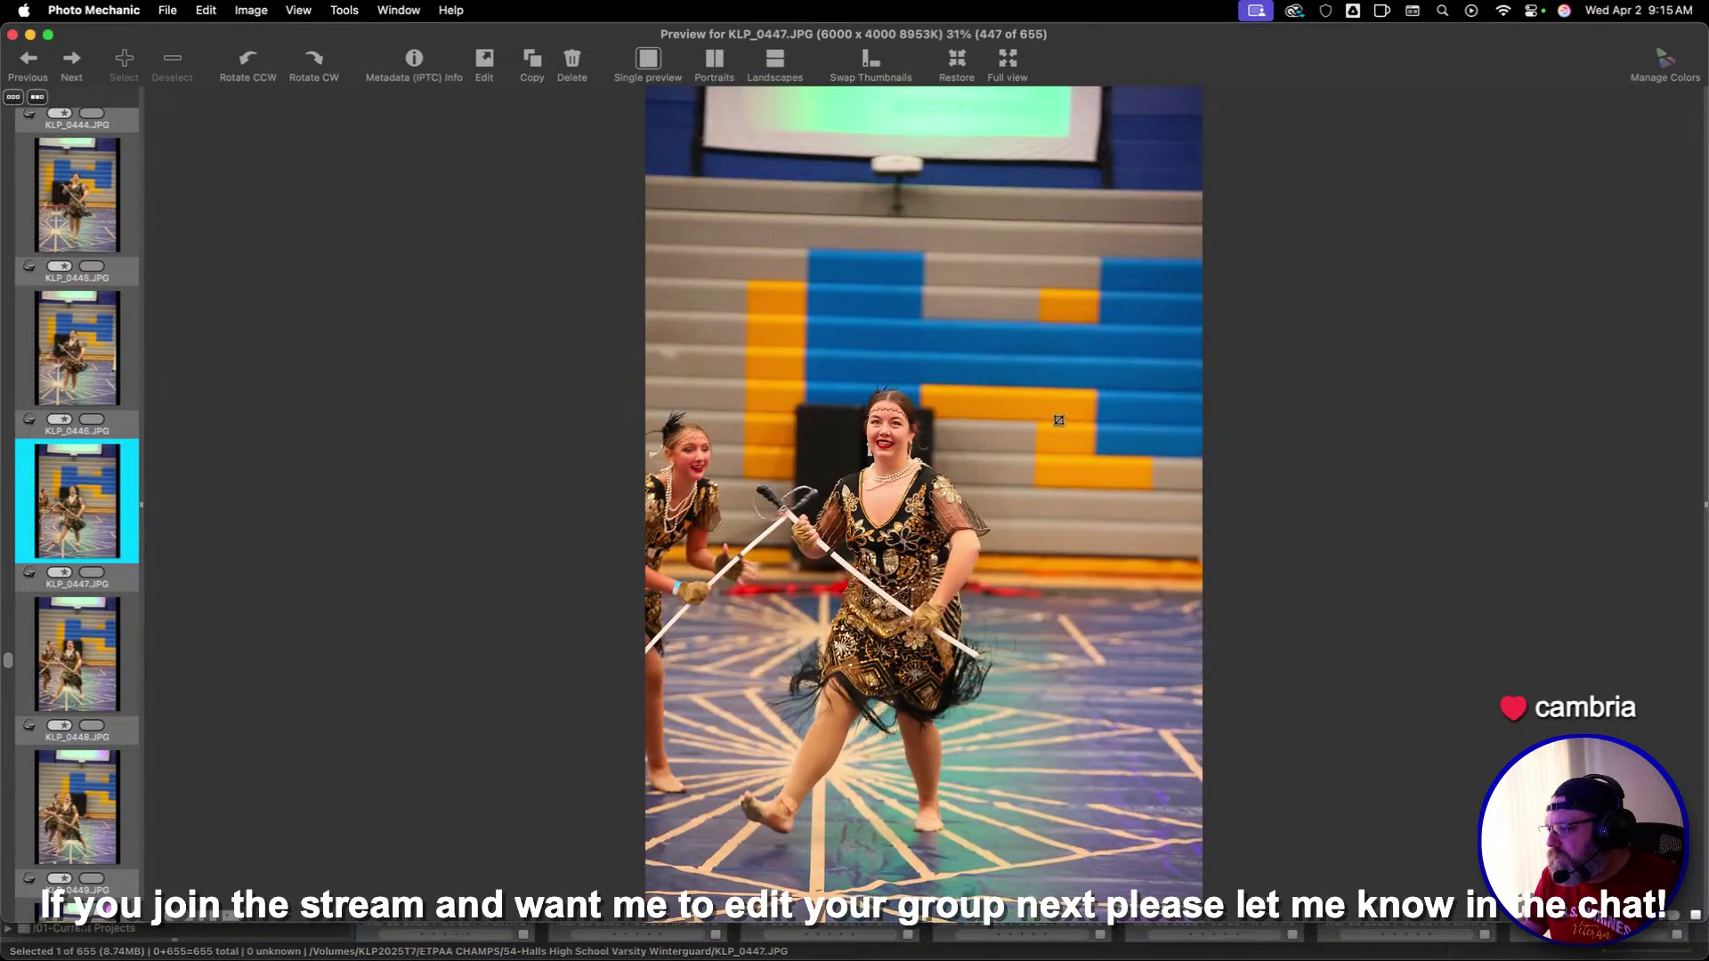
key("Right")
key("Right")
key("Right")
key("Right")
key("Right")
key("Right")
key("Right")
key("Right")
key("Right")
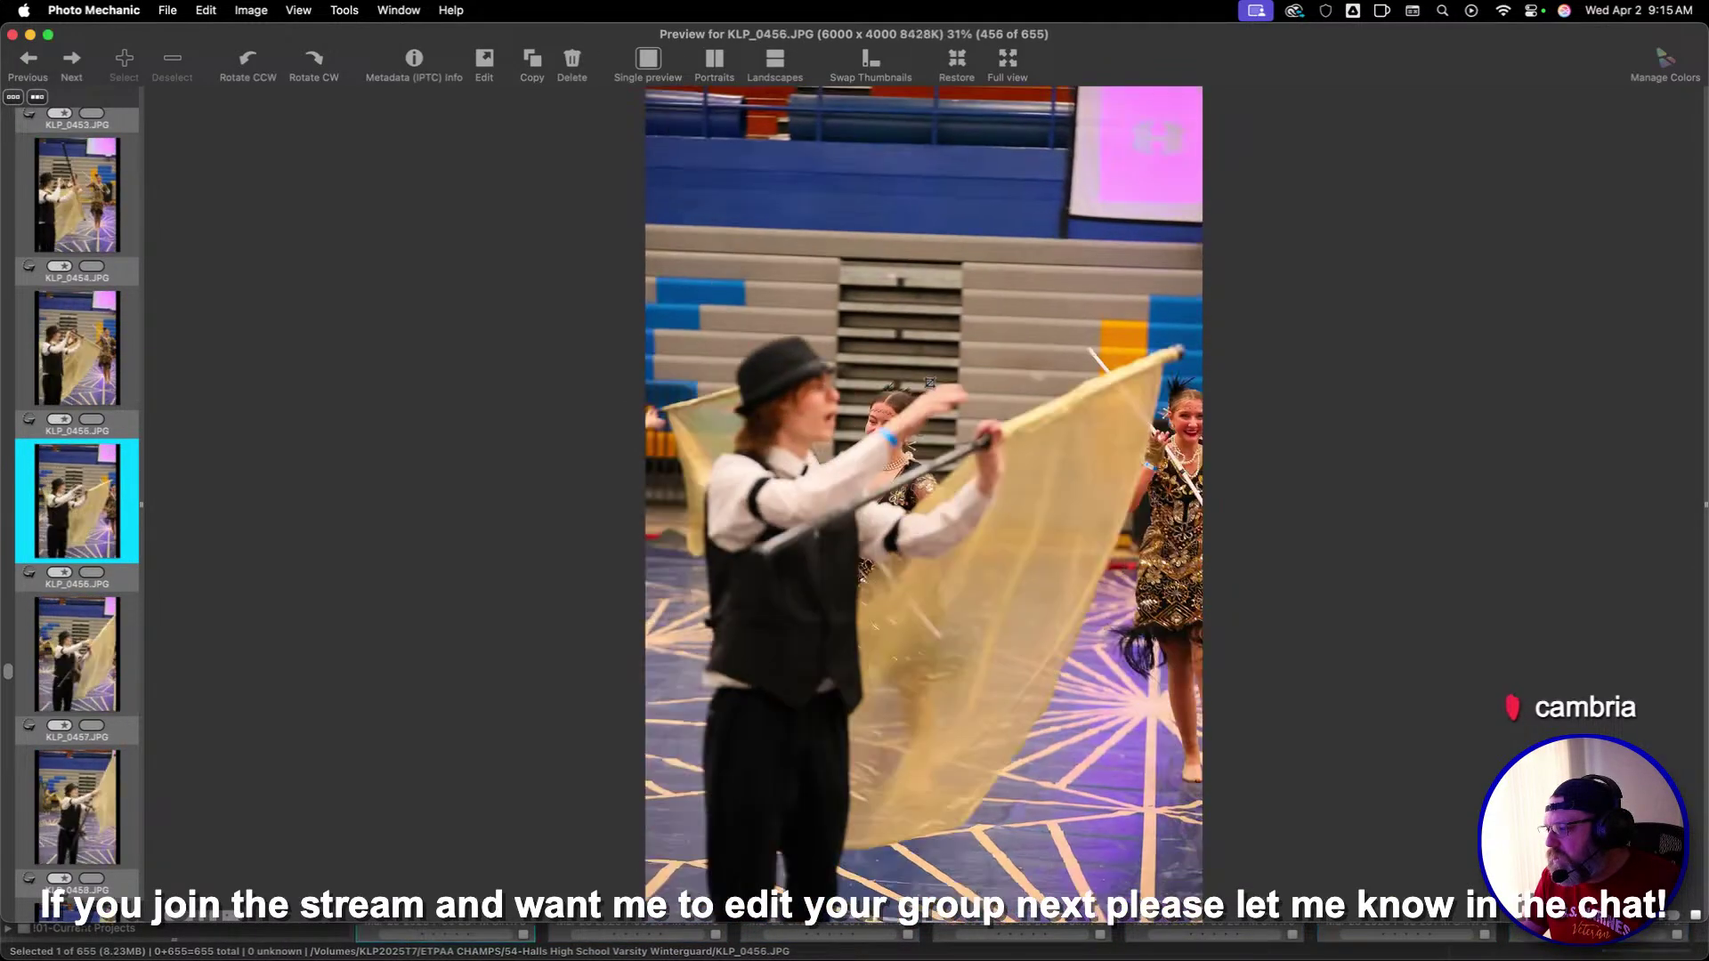
key("Left")
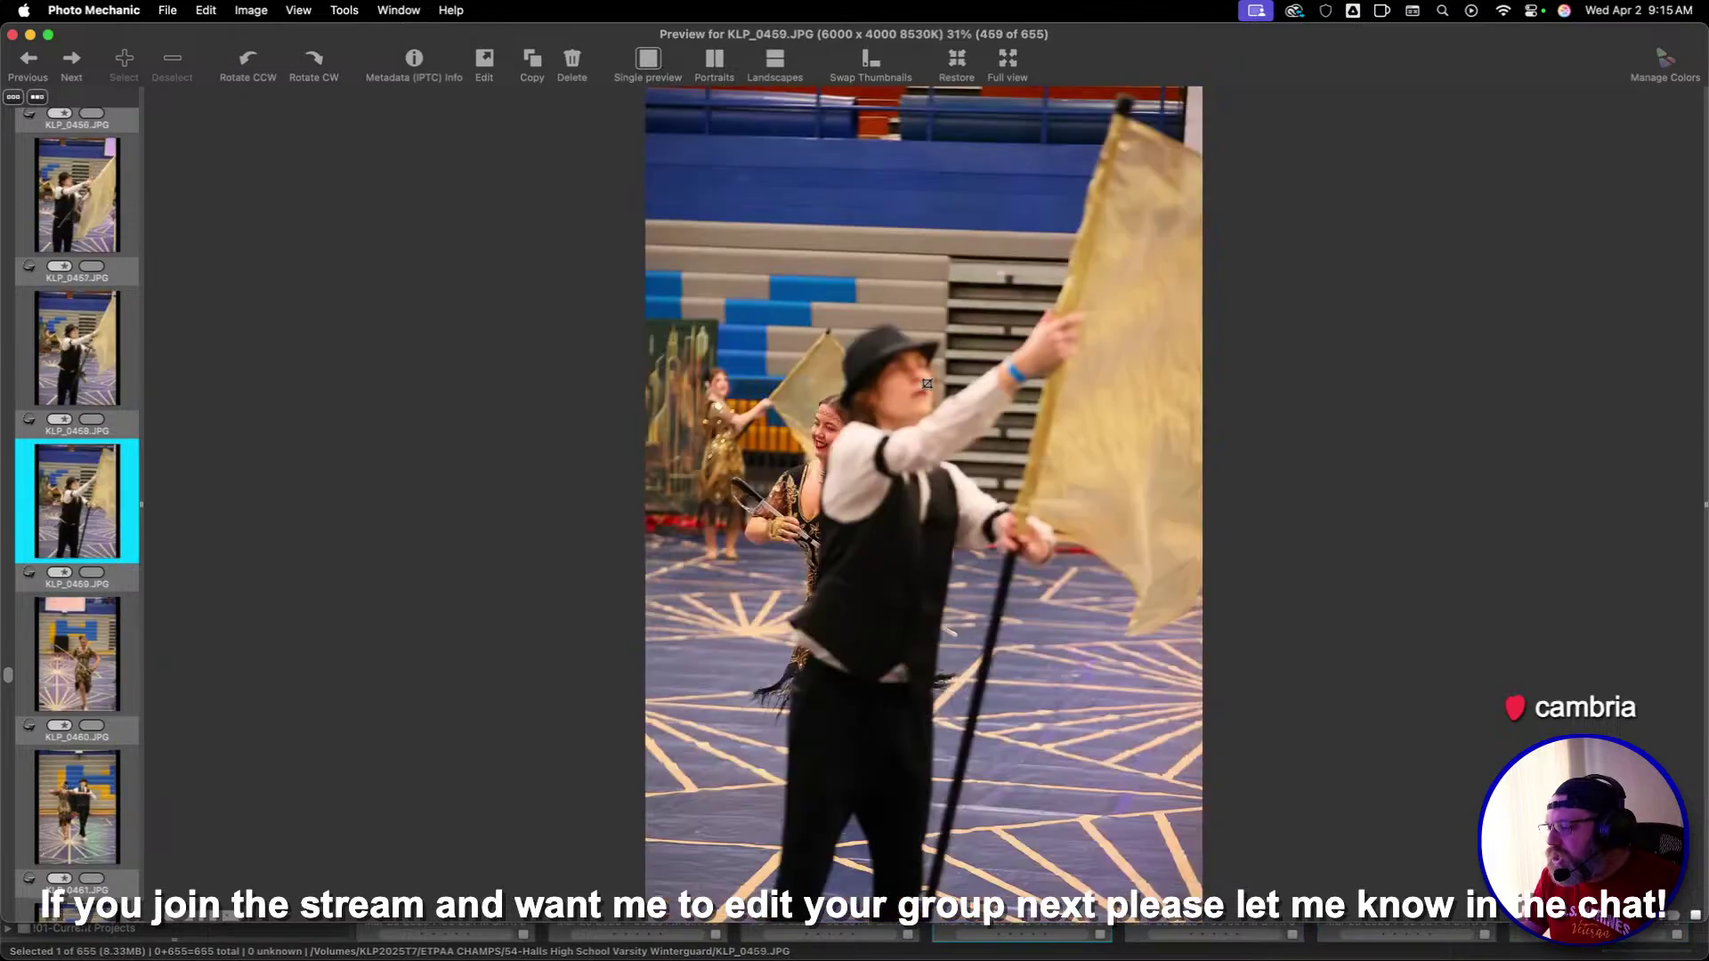
Look ahead to KLP_0464.JPG, then return to KLP_0462.JPG and crop it in portrait format around the dancing couple
key("Right")
key("Right")
key("Right")
key("Right")
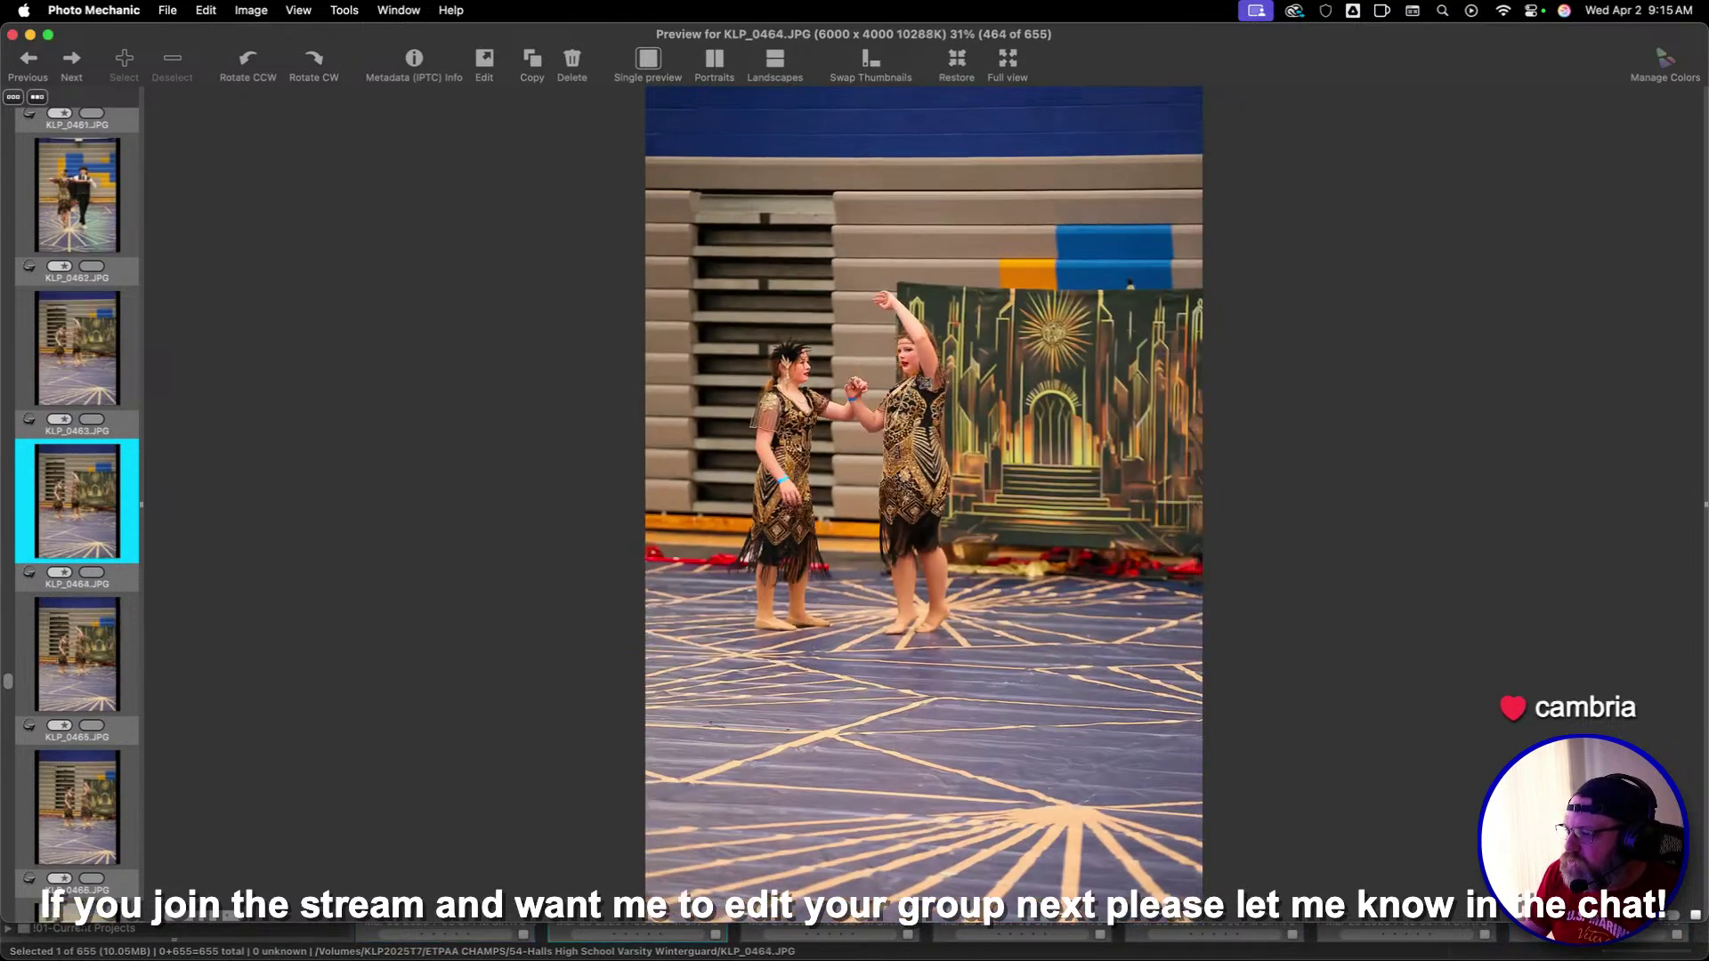
key("Left")
key("Left")
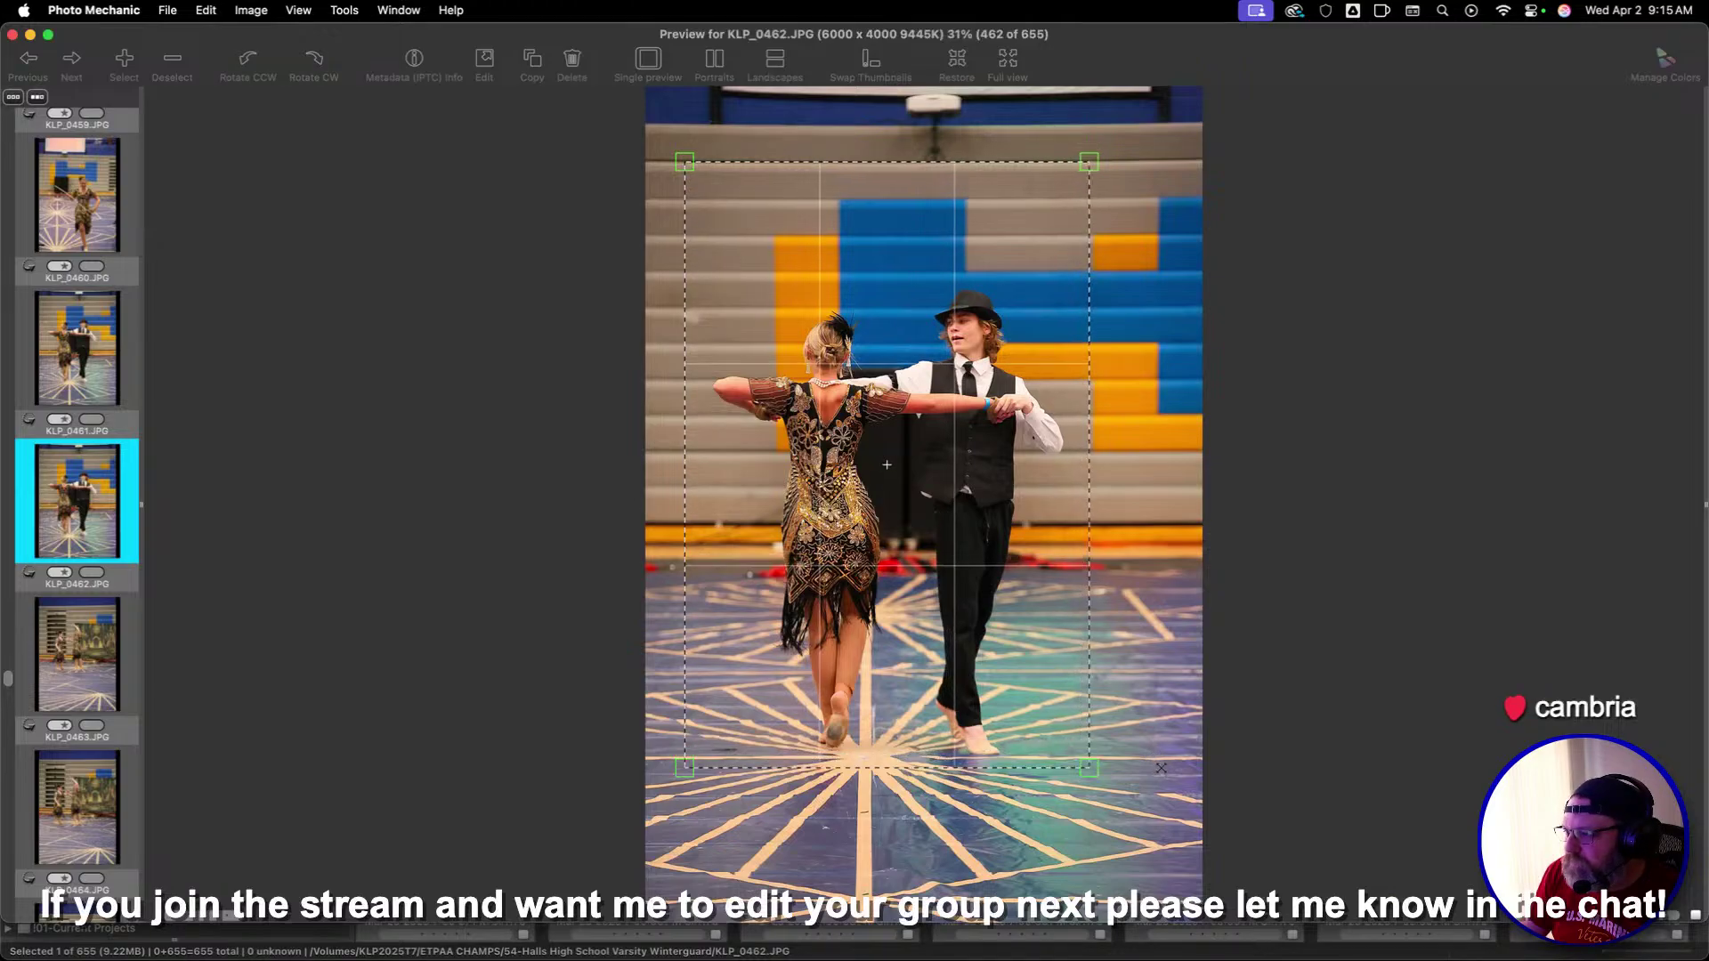
left_click_drag(1064, 696, 1051, 676)
key("Right")
Review the pair-dance shots and crop KLP_0473.JPG in portrait format around the two dancers with joined raised hands
key("Right")
key("Right")
key("Right")
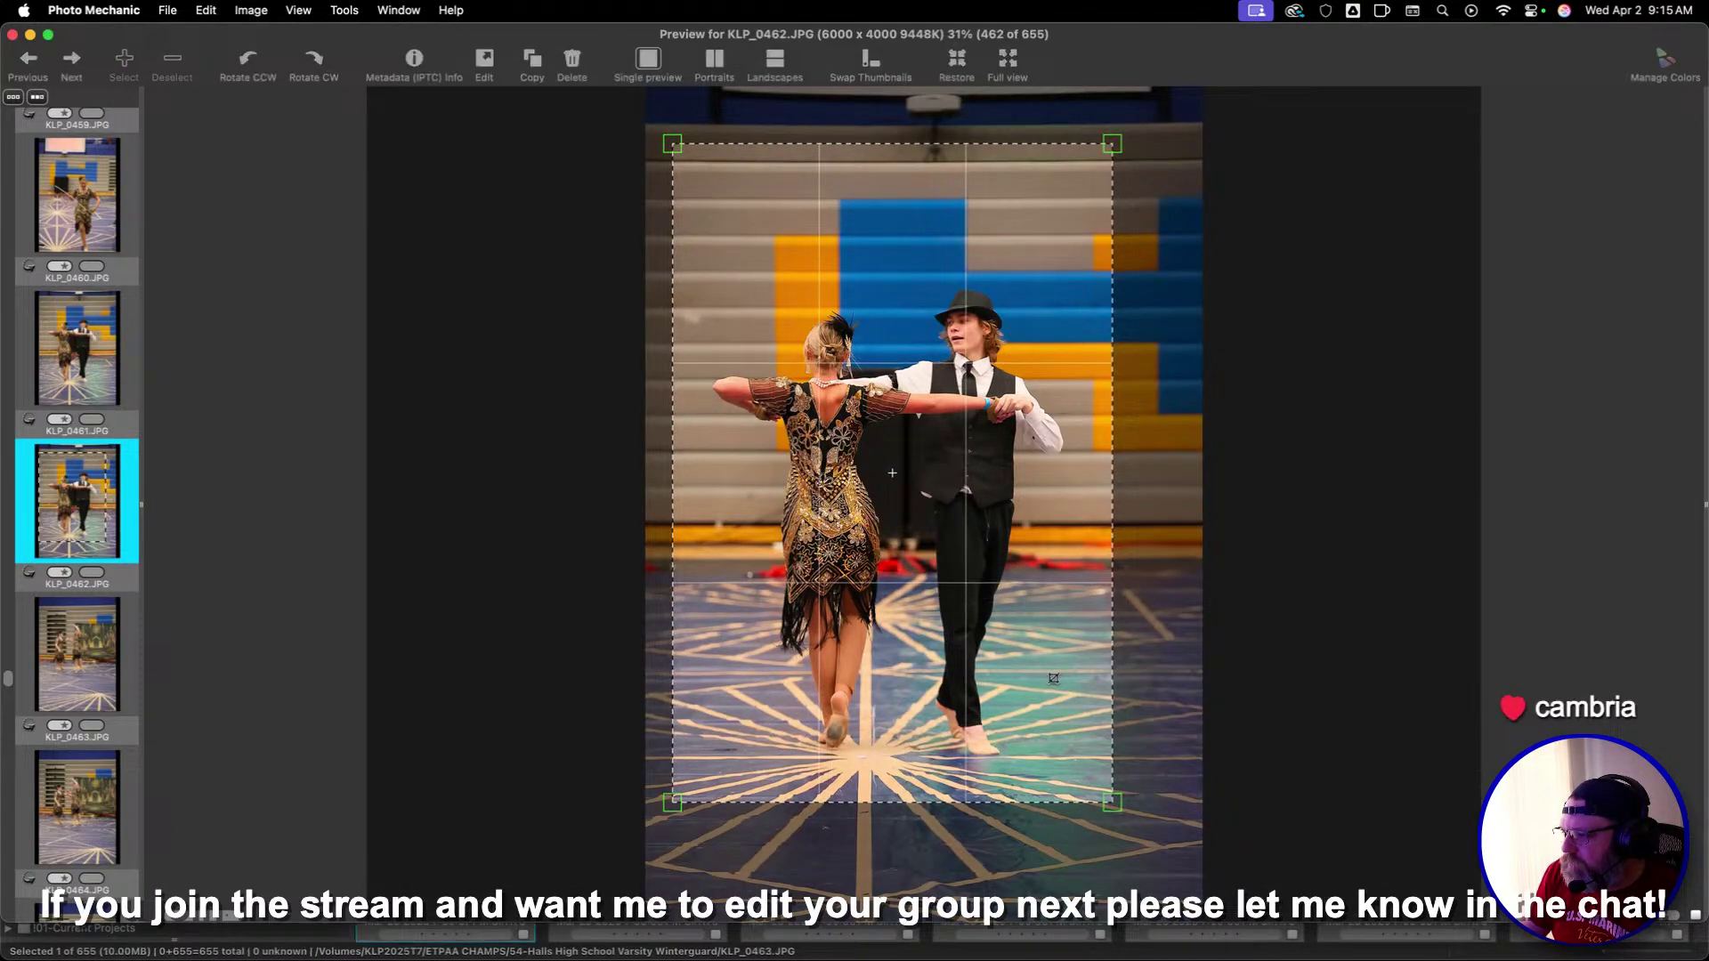
key("Right")
key("Right")
key("Right")
key("Right")
key("Right")
key("Right")
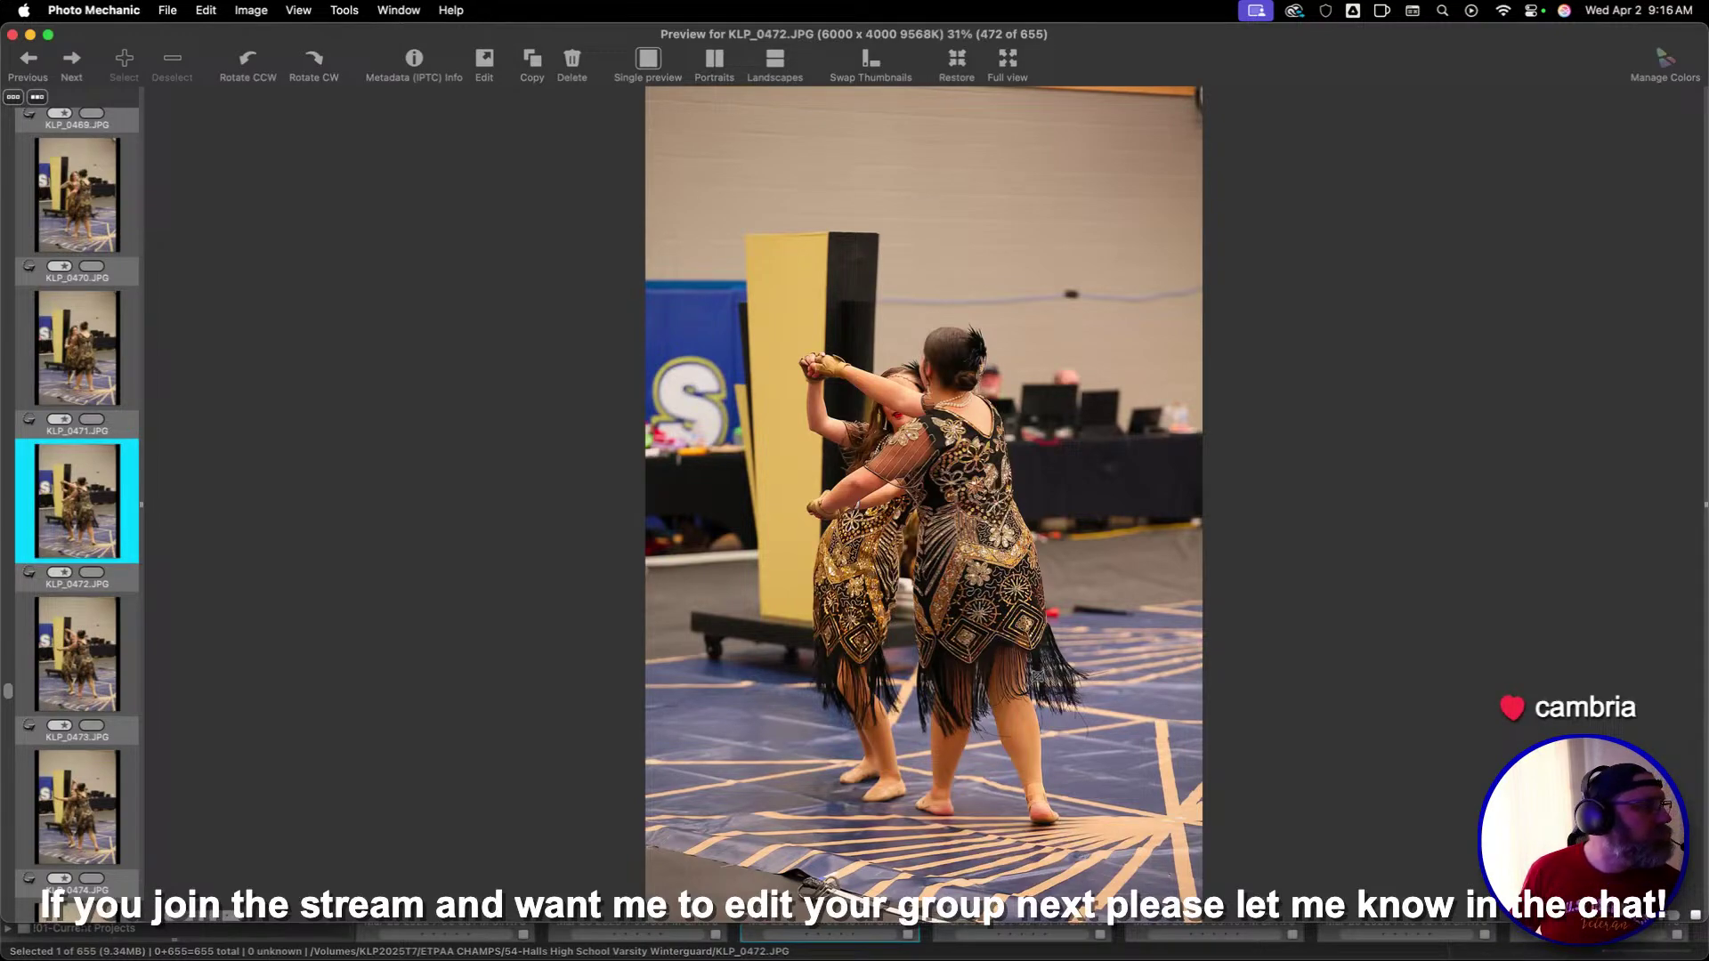
key("Right")
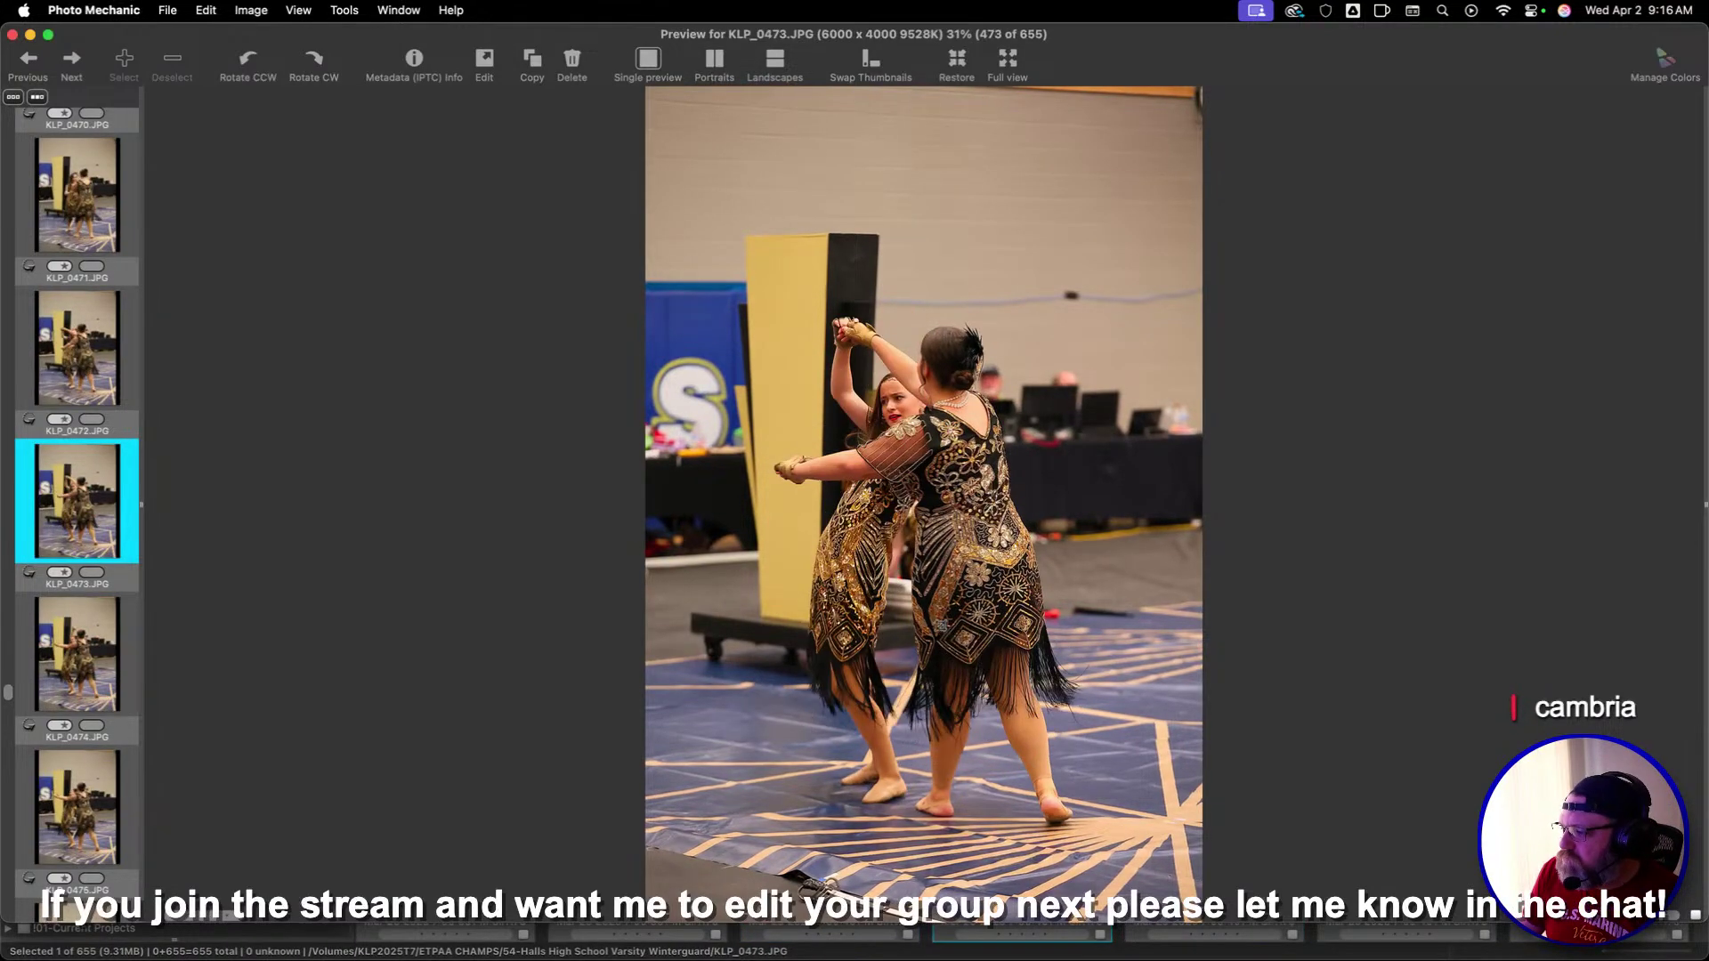
key("Right")
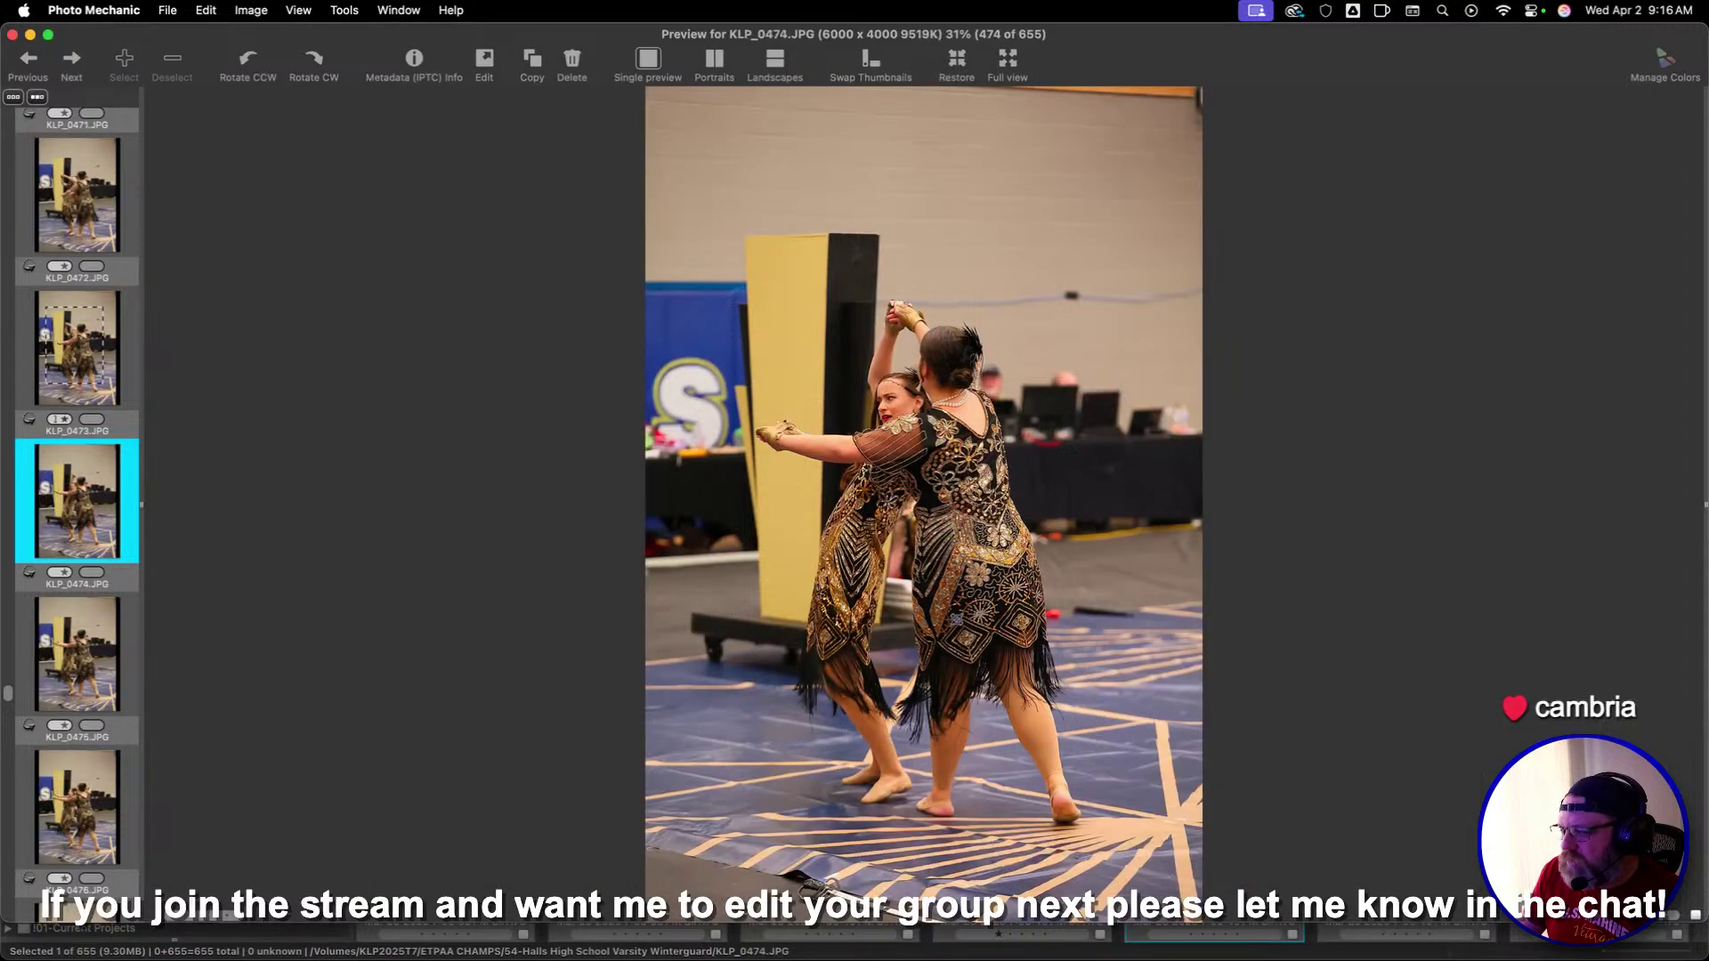
Examine the shots of the two dancers beside the yellow prop from KLP_0475.JPG through KLP_0488.JPG
key("Right")
key("Right")
key("Right")
key("Right")
key("Right")
key("Right")
key("Right")
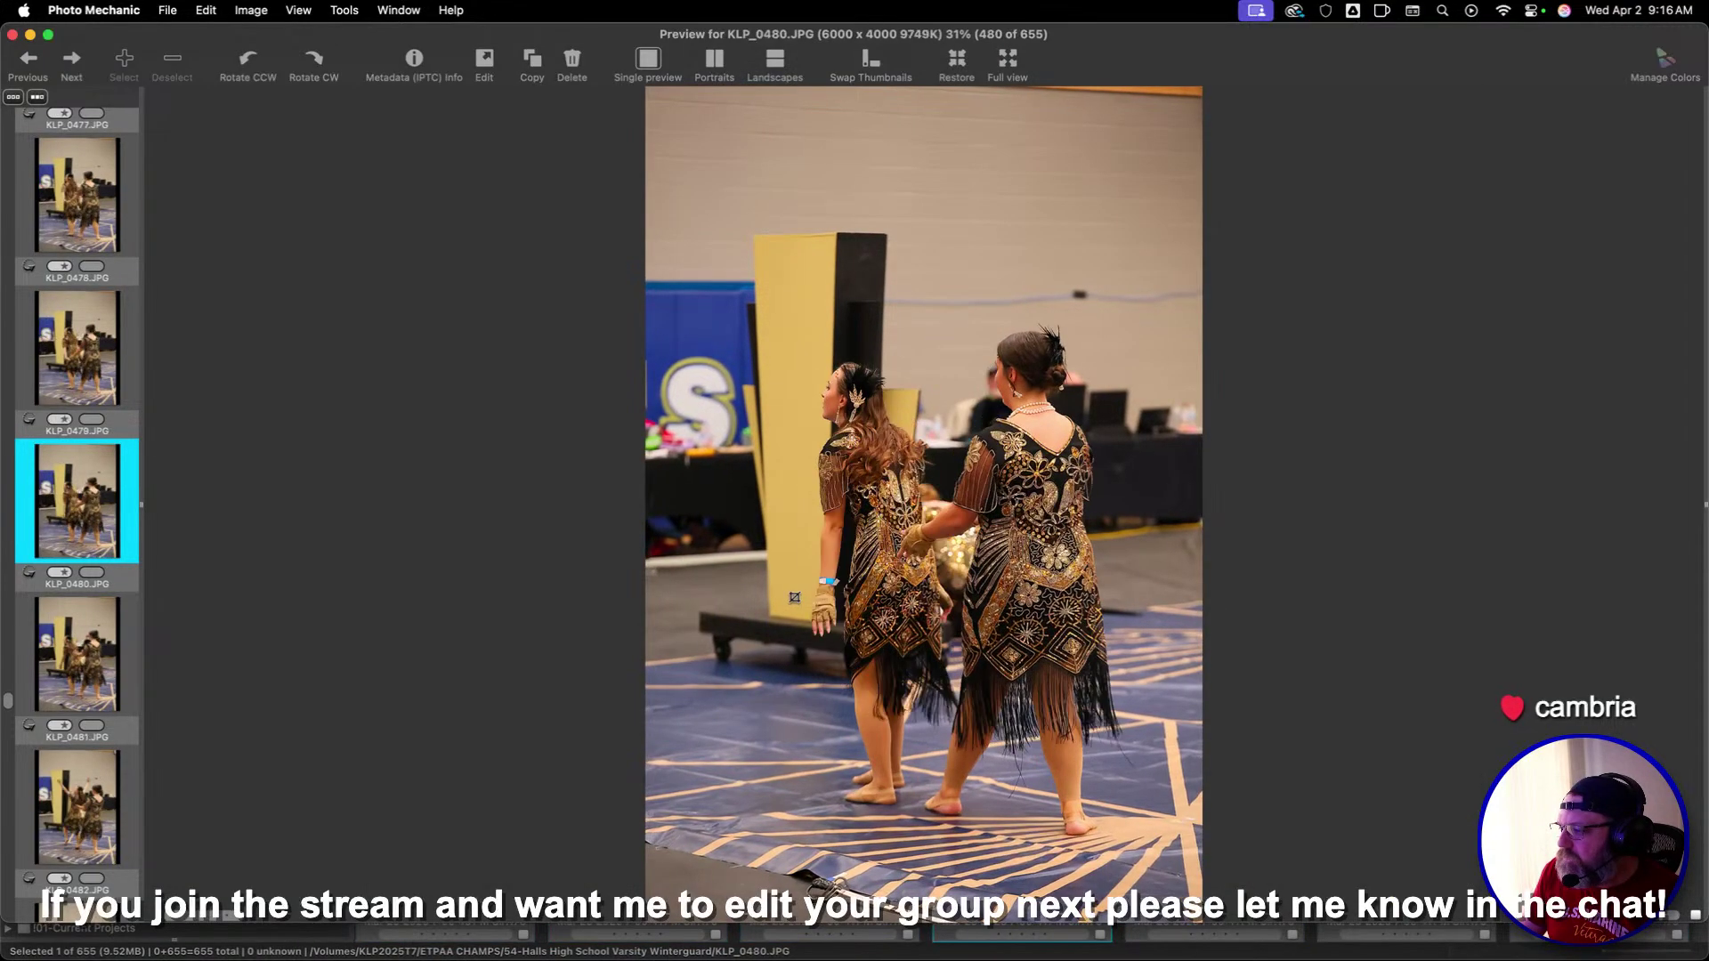
key("Right")
key("Right")
key("Right")
key("Right")
key("Right")
key("Right")
key("Right")
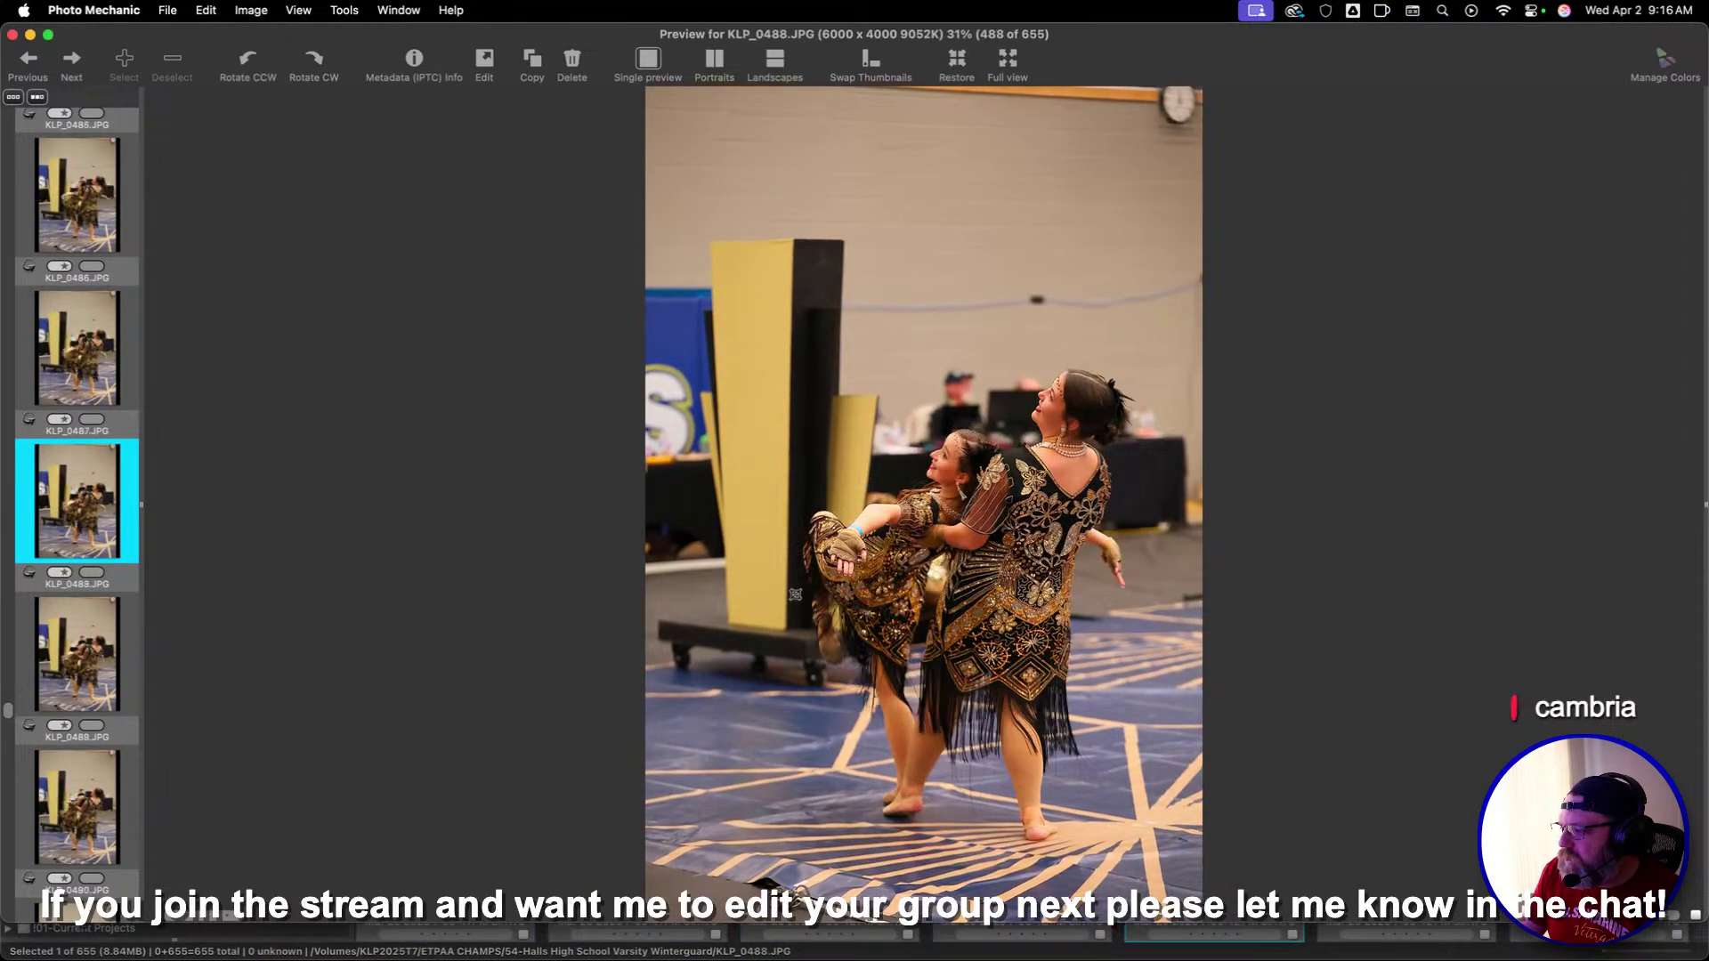
Crop KLP_0489.JPG in portrait format around the two dancers in the dip pose
key("Right")
key("Right")
key("Right")
key("Right")
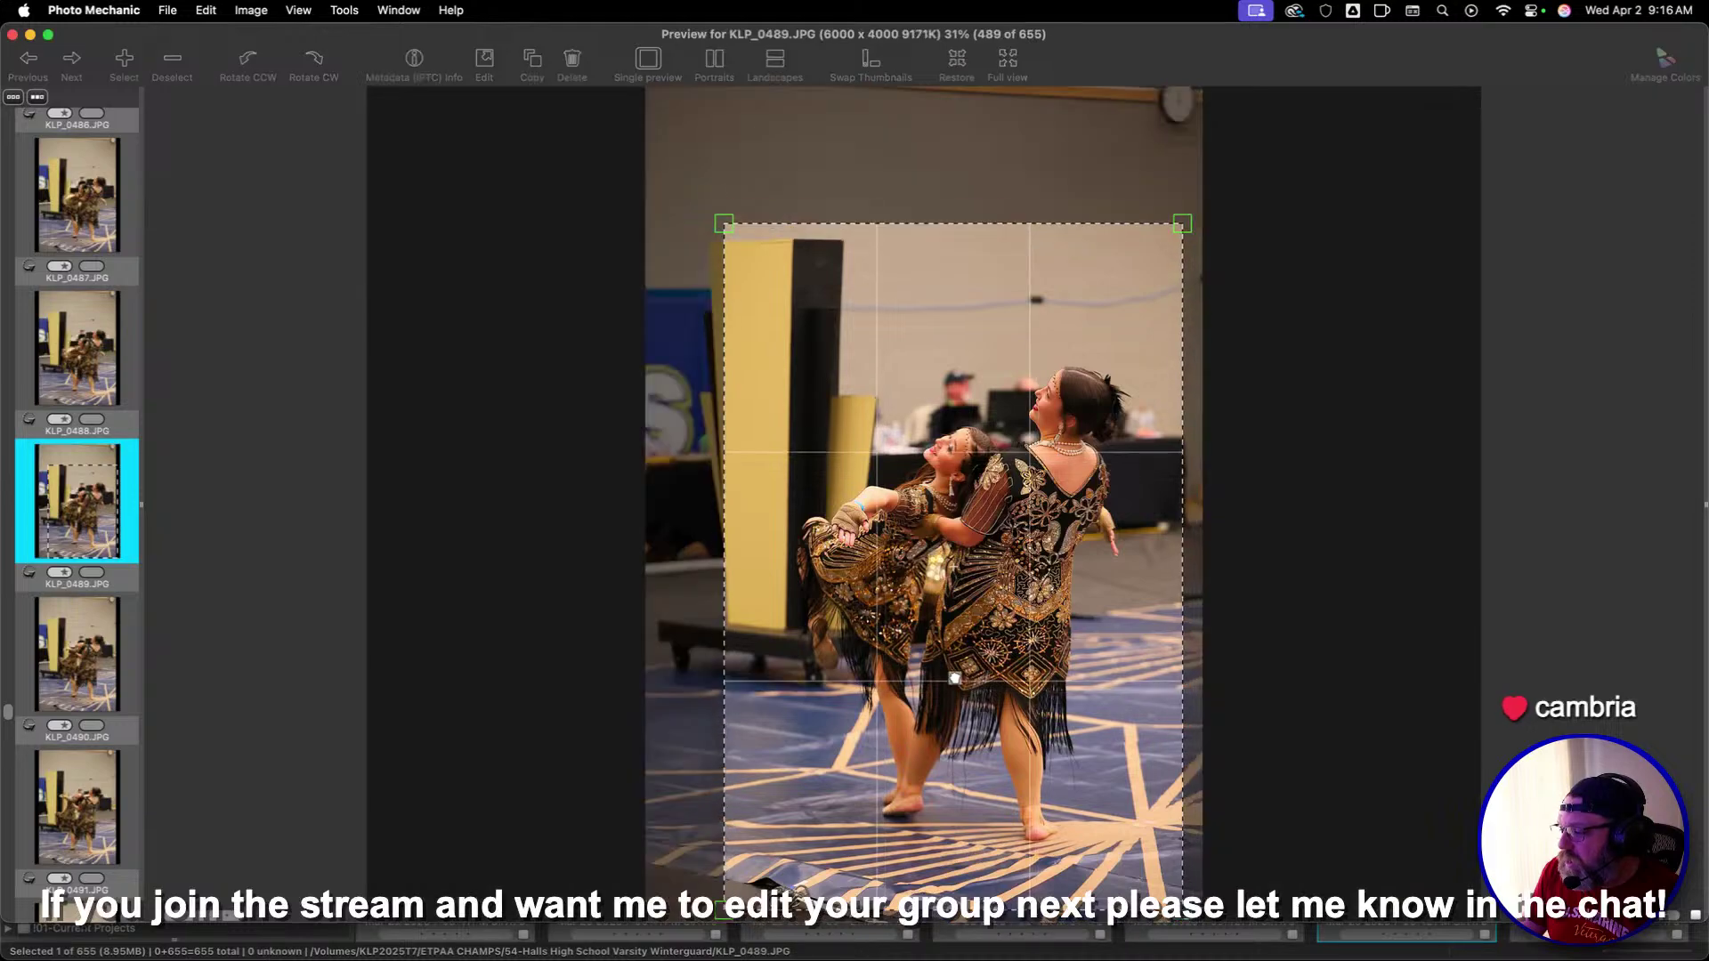
Examine the shots of the couple's dip through KLP_0501.JPG to find the best pose
key("Right")
key("Right")
key("Right")
key("Right")
key("Right")
key("Right")
key("Right")
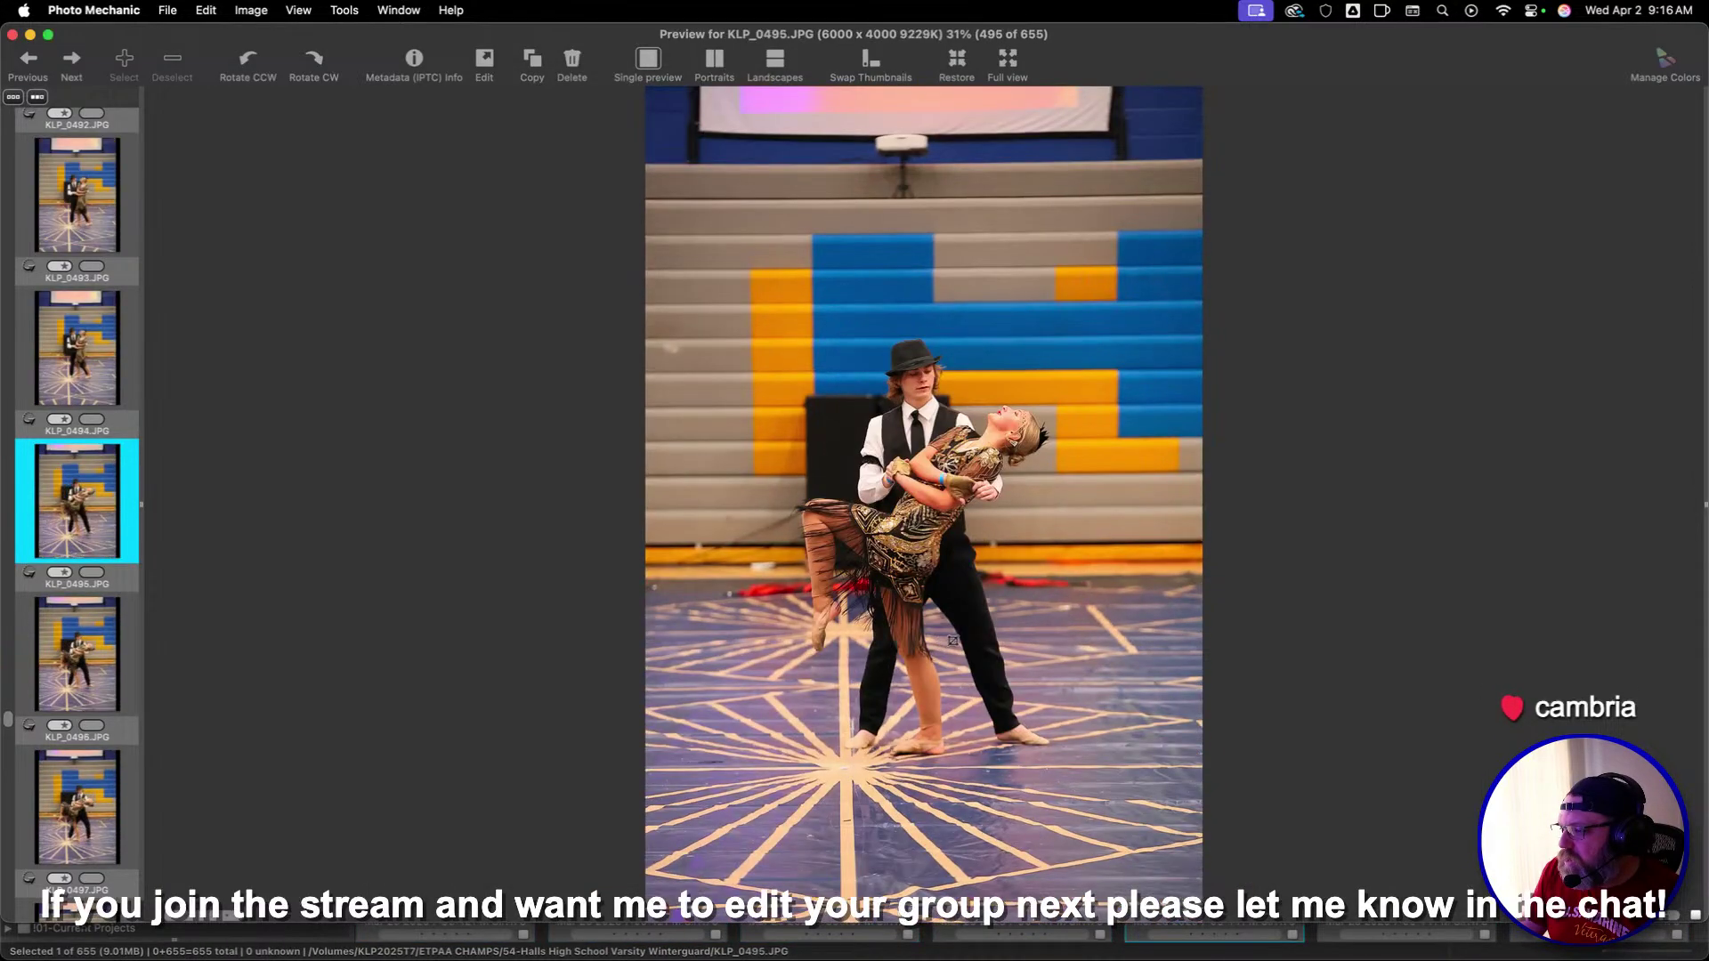
key("Right")
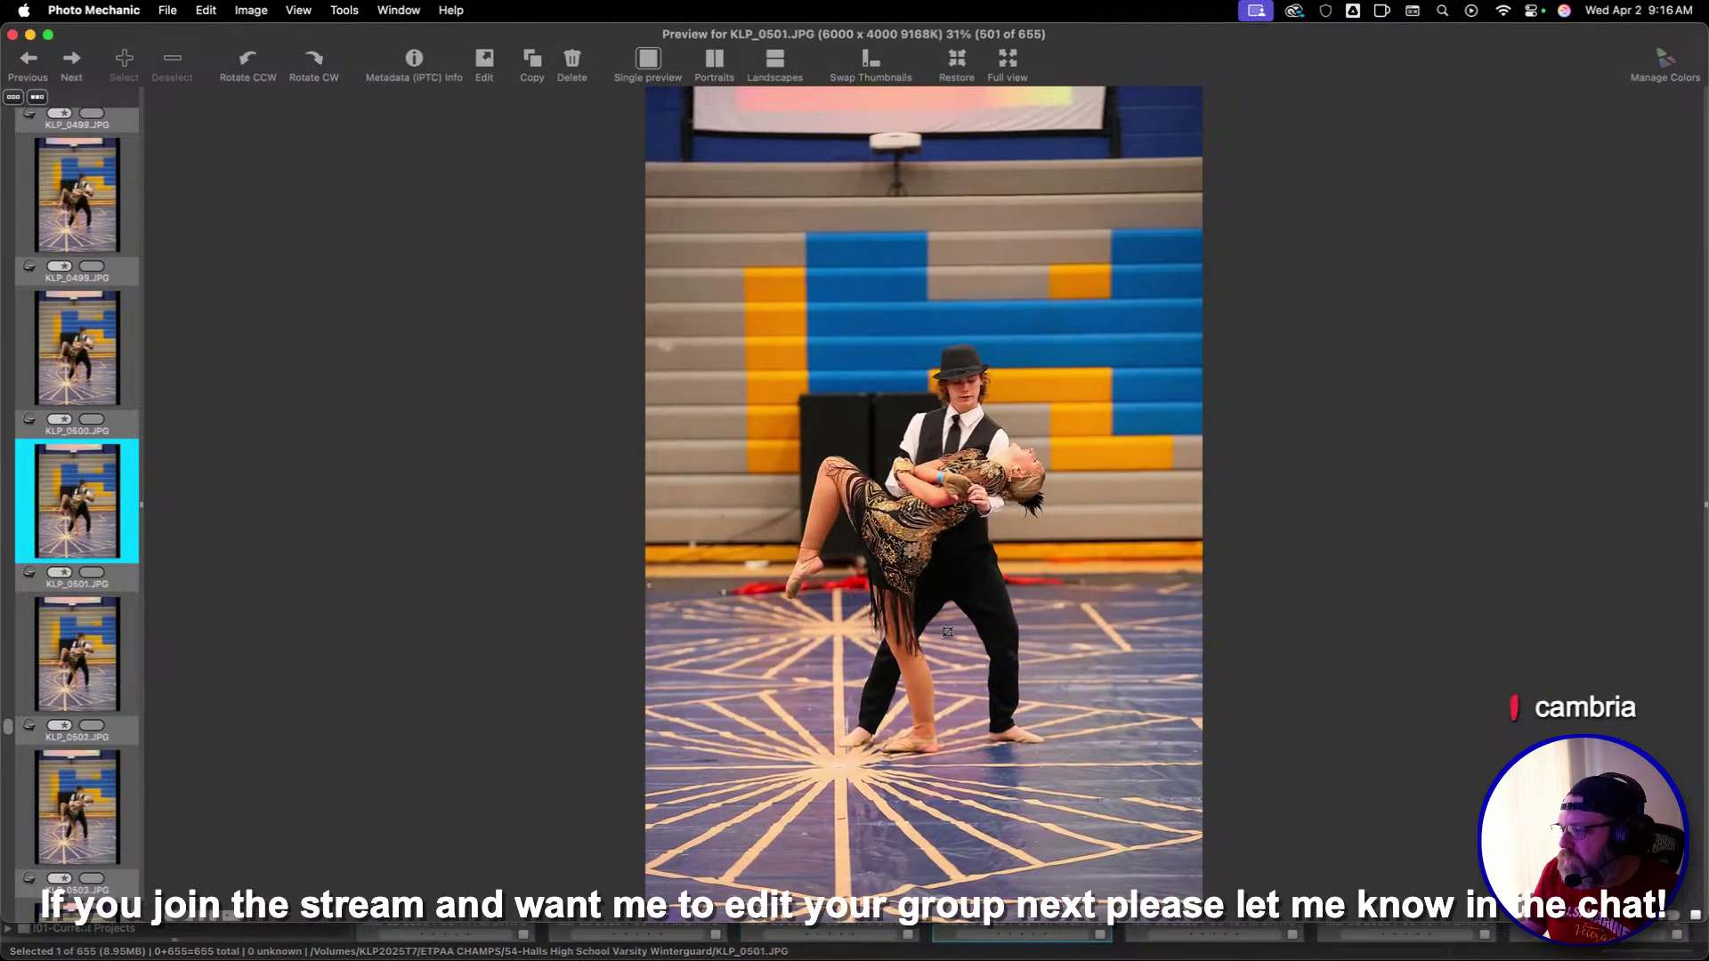
Compare the neighbouring dip shots and crop KLP_0500.JPG in portrait format around the couple
key("Left")
key("Left")
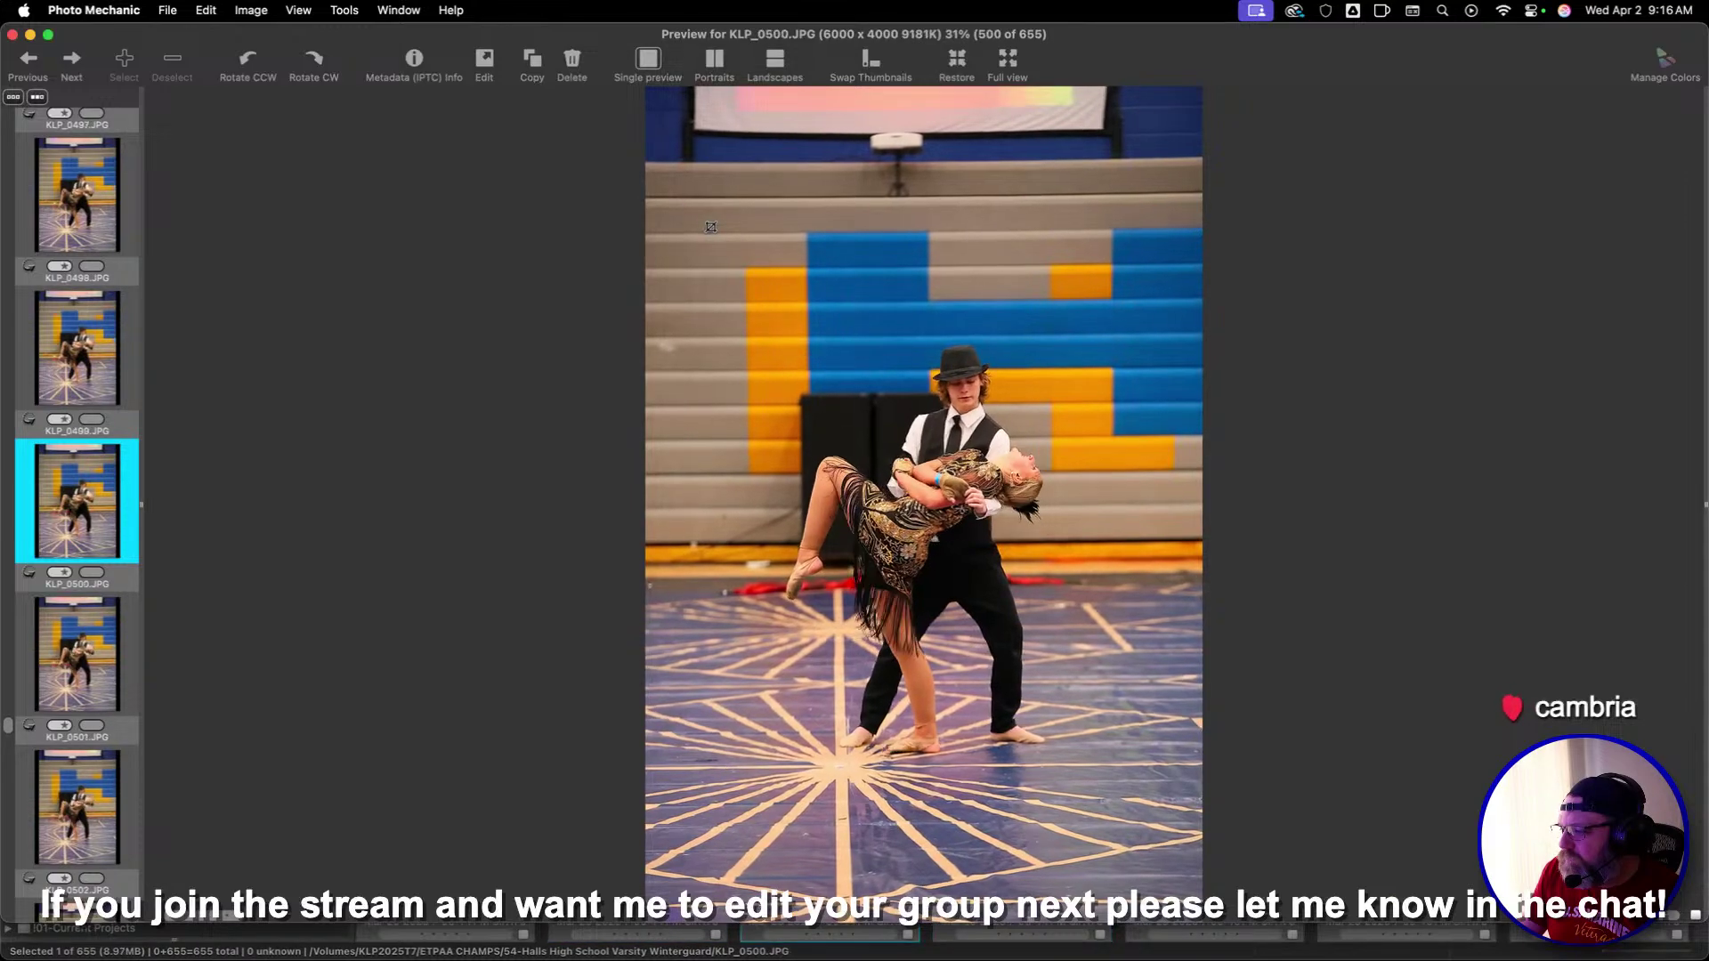
key("Left")
key("Right")
left_click_drag(710, 152, 1013, 725)
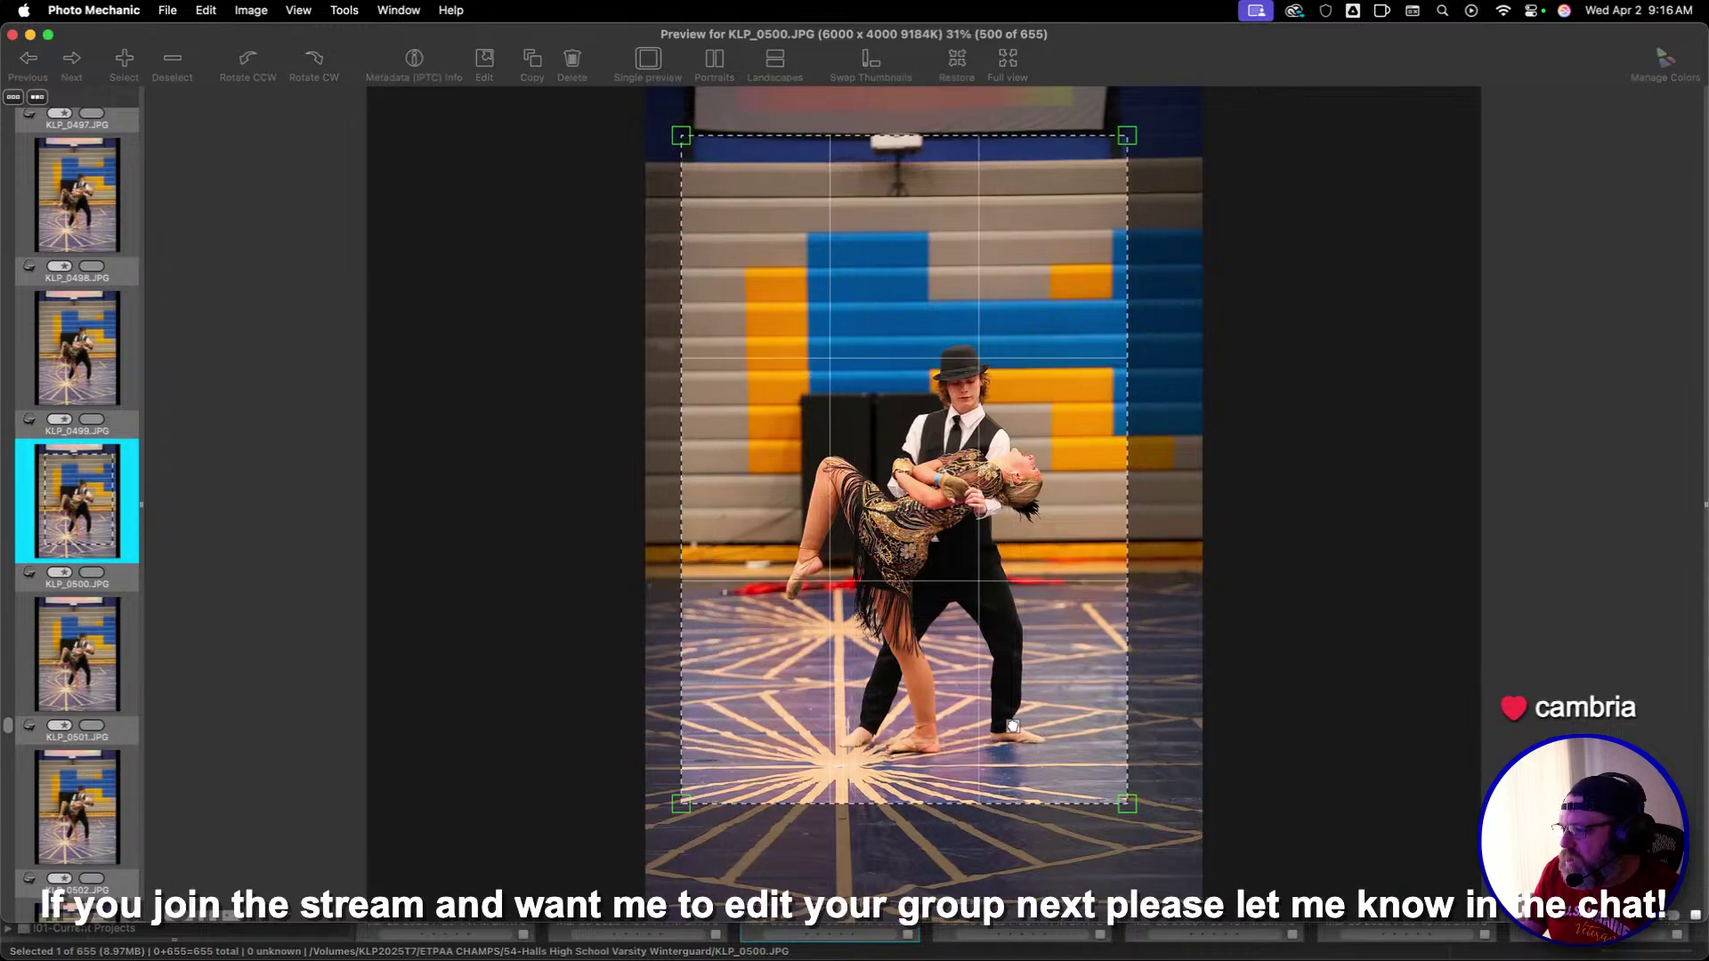
left_click_drag(1138, 669, 1173, 643)
key("Return")
Go on to KLP_0507.JPG, crop it around the two running dancers and move to the next photo
key("Right")
key("Right")
key("Right")
key("Right")
key("Right")
key("Right")
key("Right")
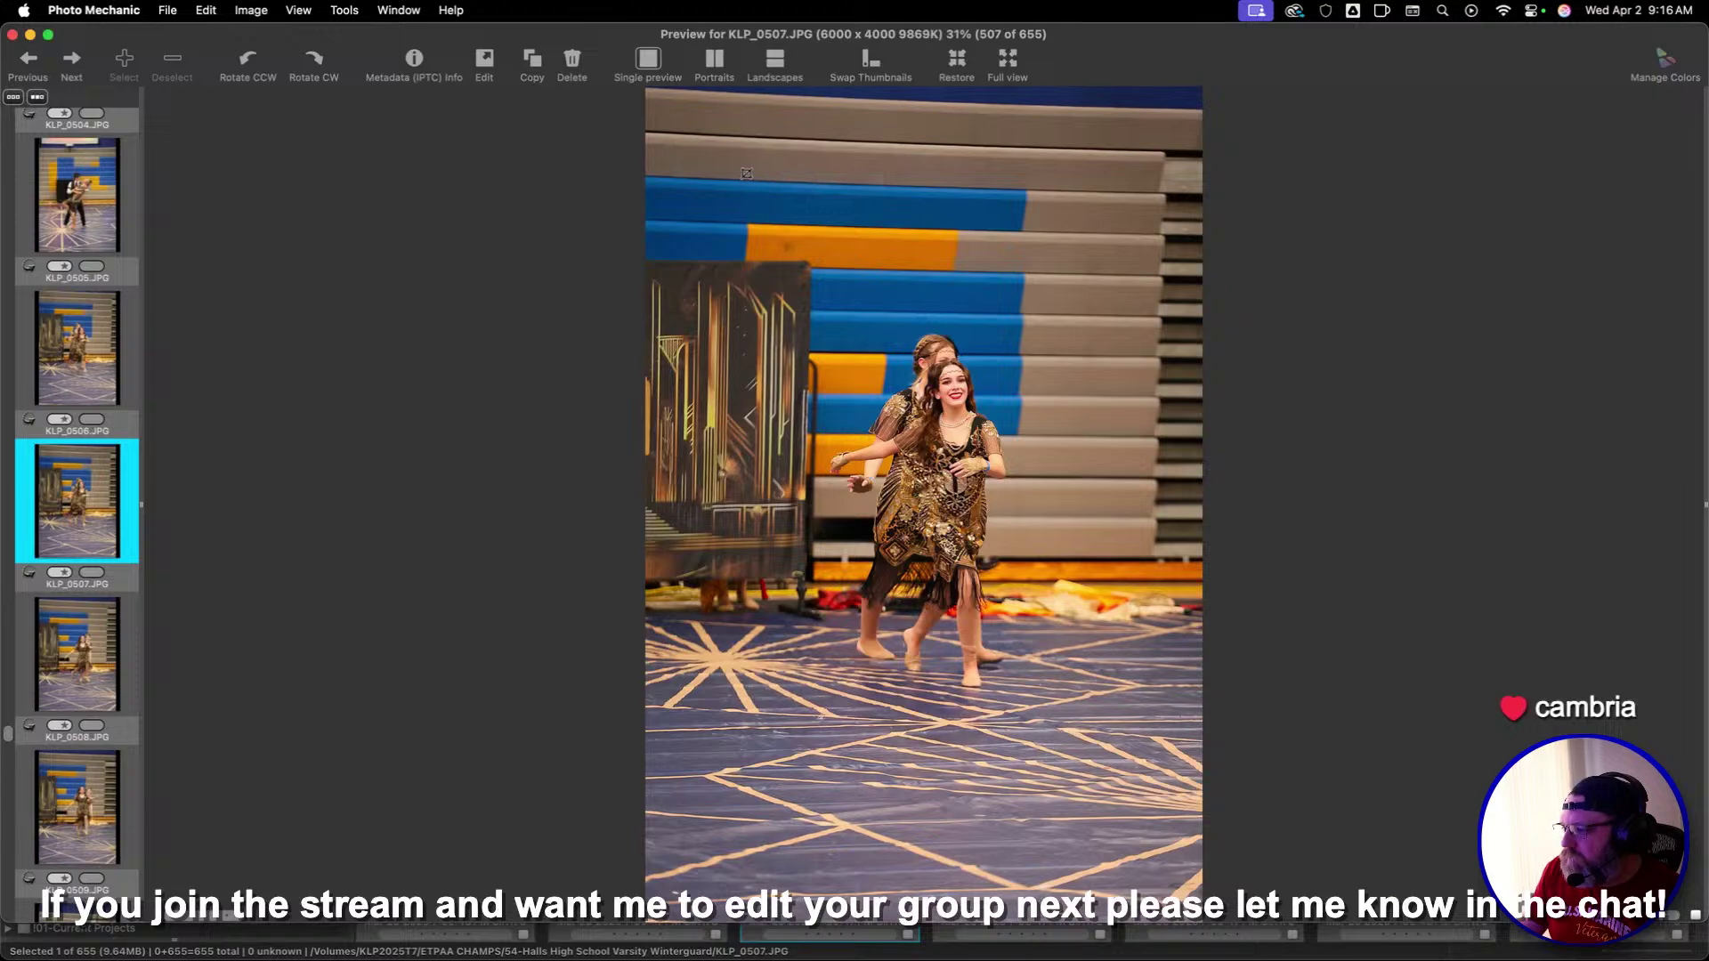
key("Return")
key("Right")
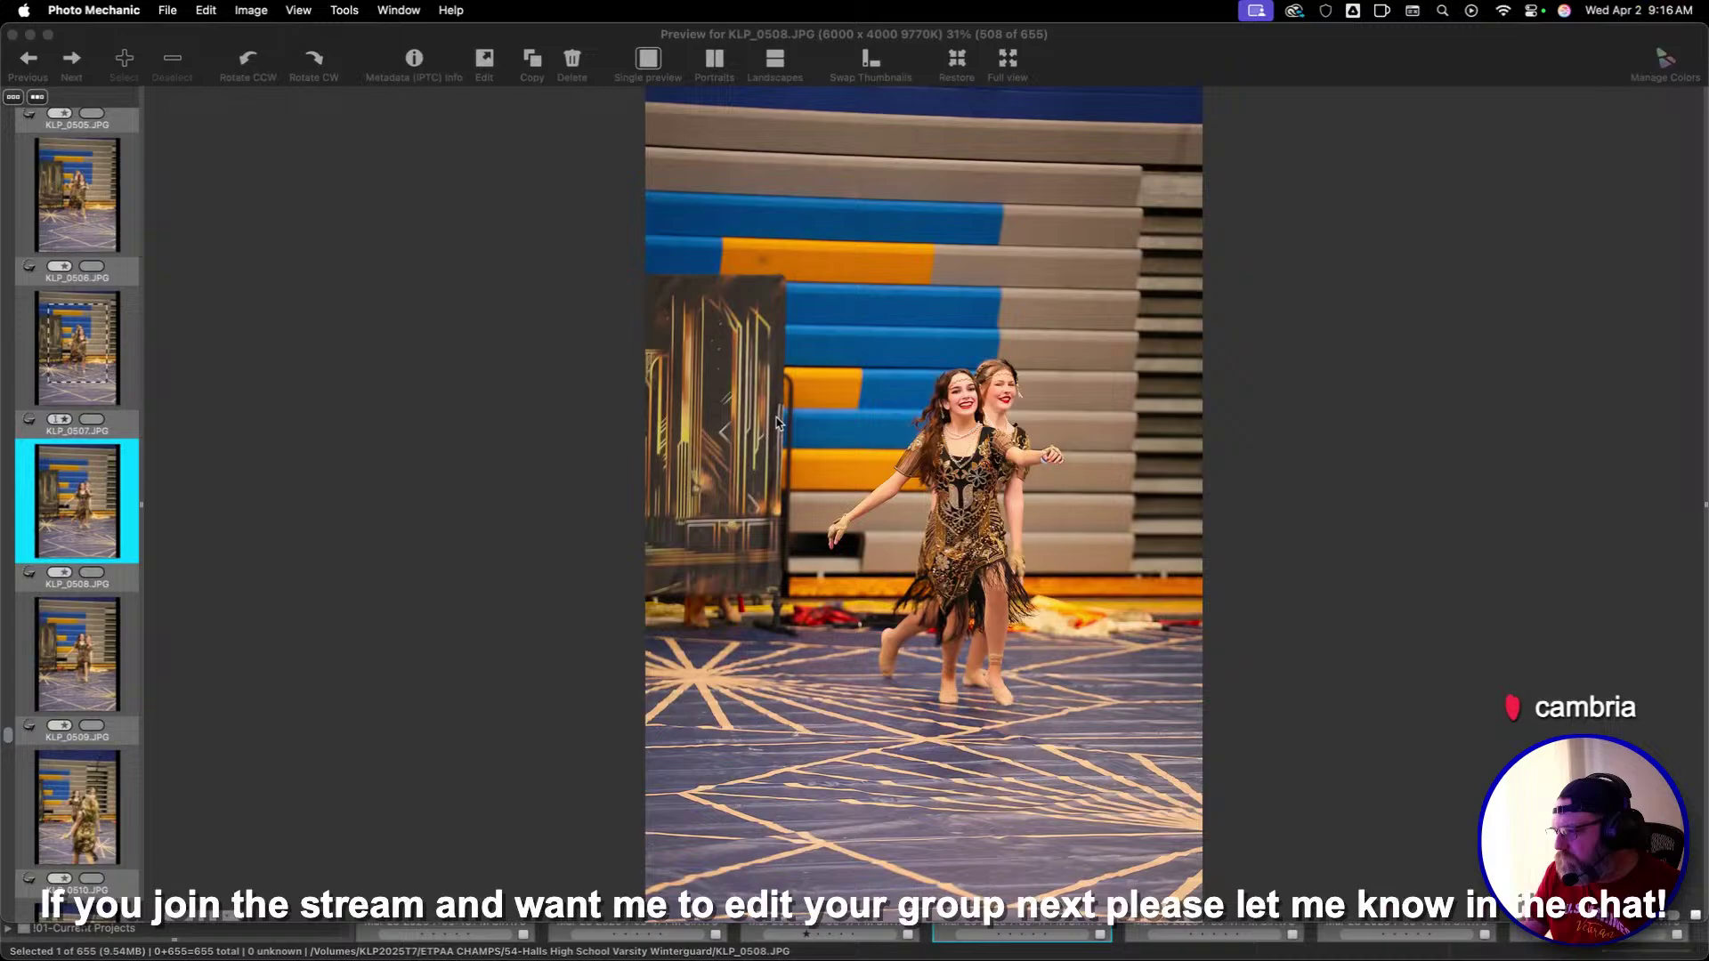
left_click(777, 421)
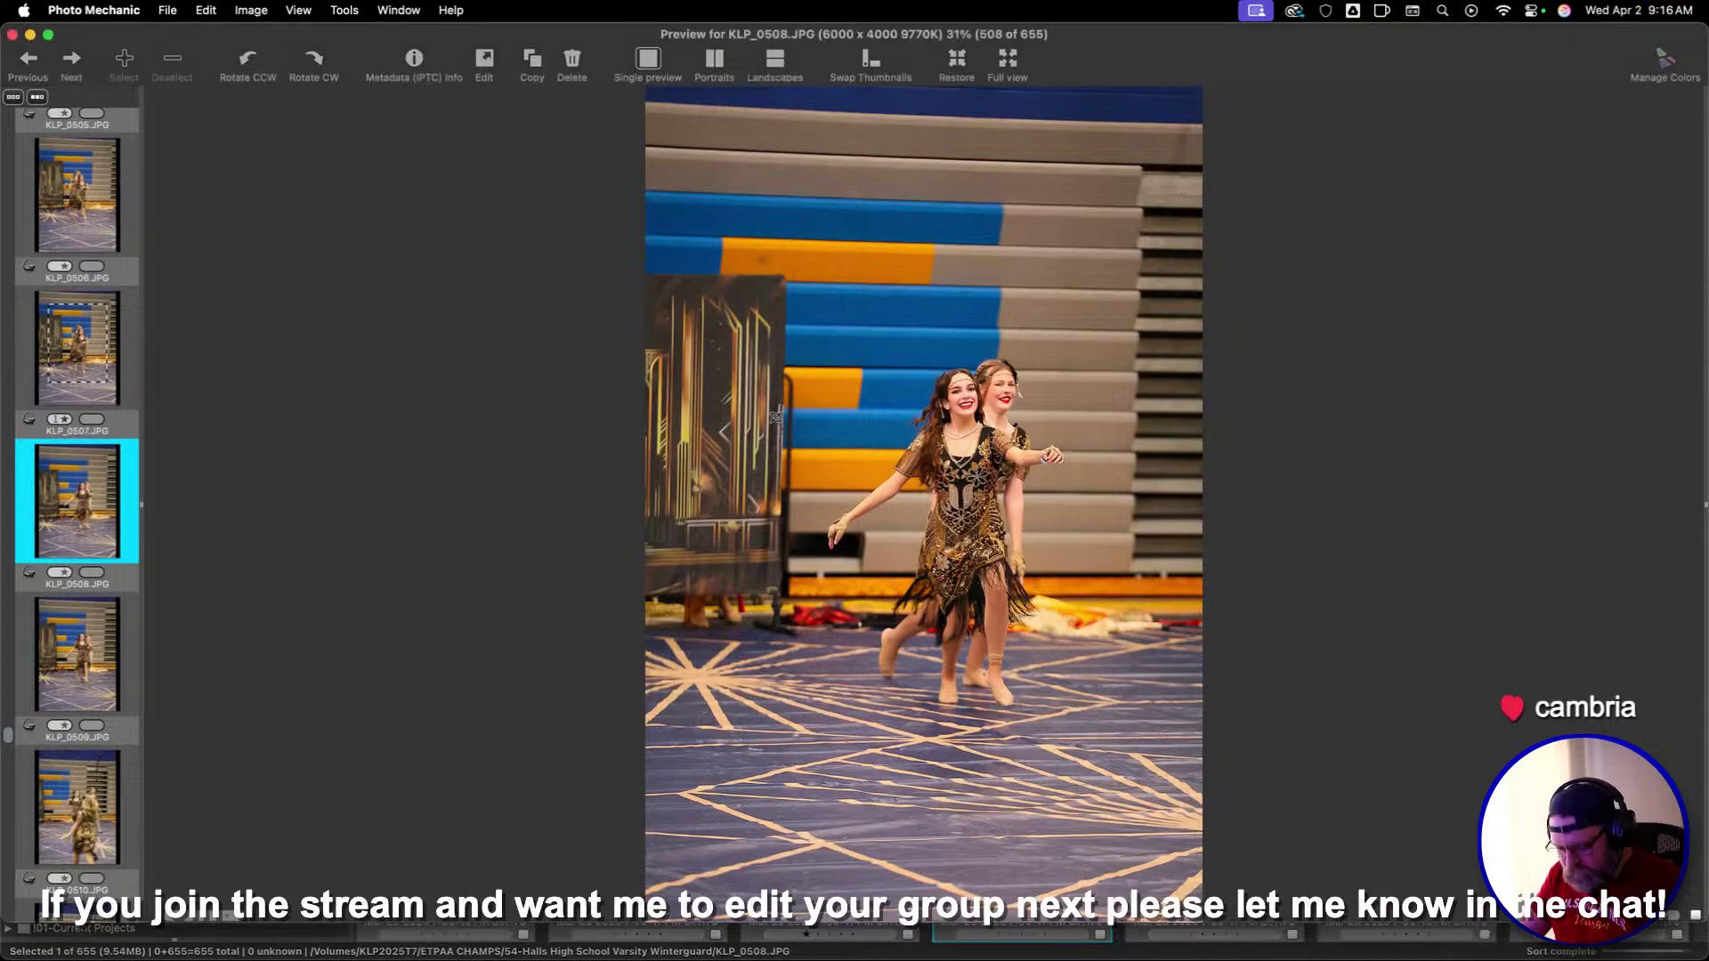
Crop KLP_0509.JPG in portrait format around the two running dancers and go on to KLP_0512.JPG
key("Right")
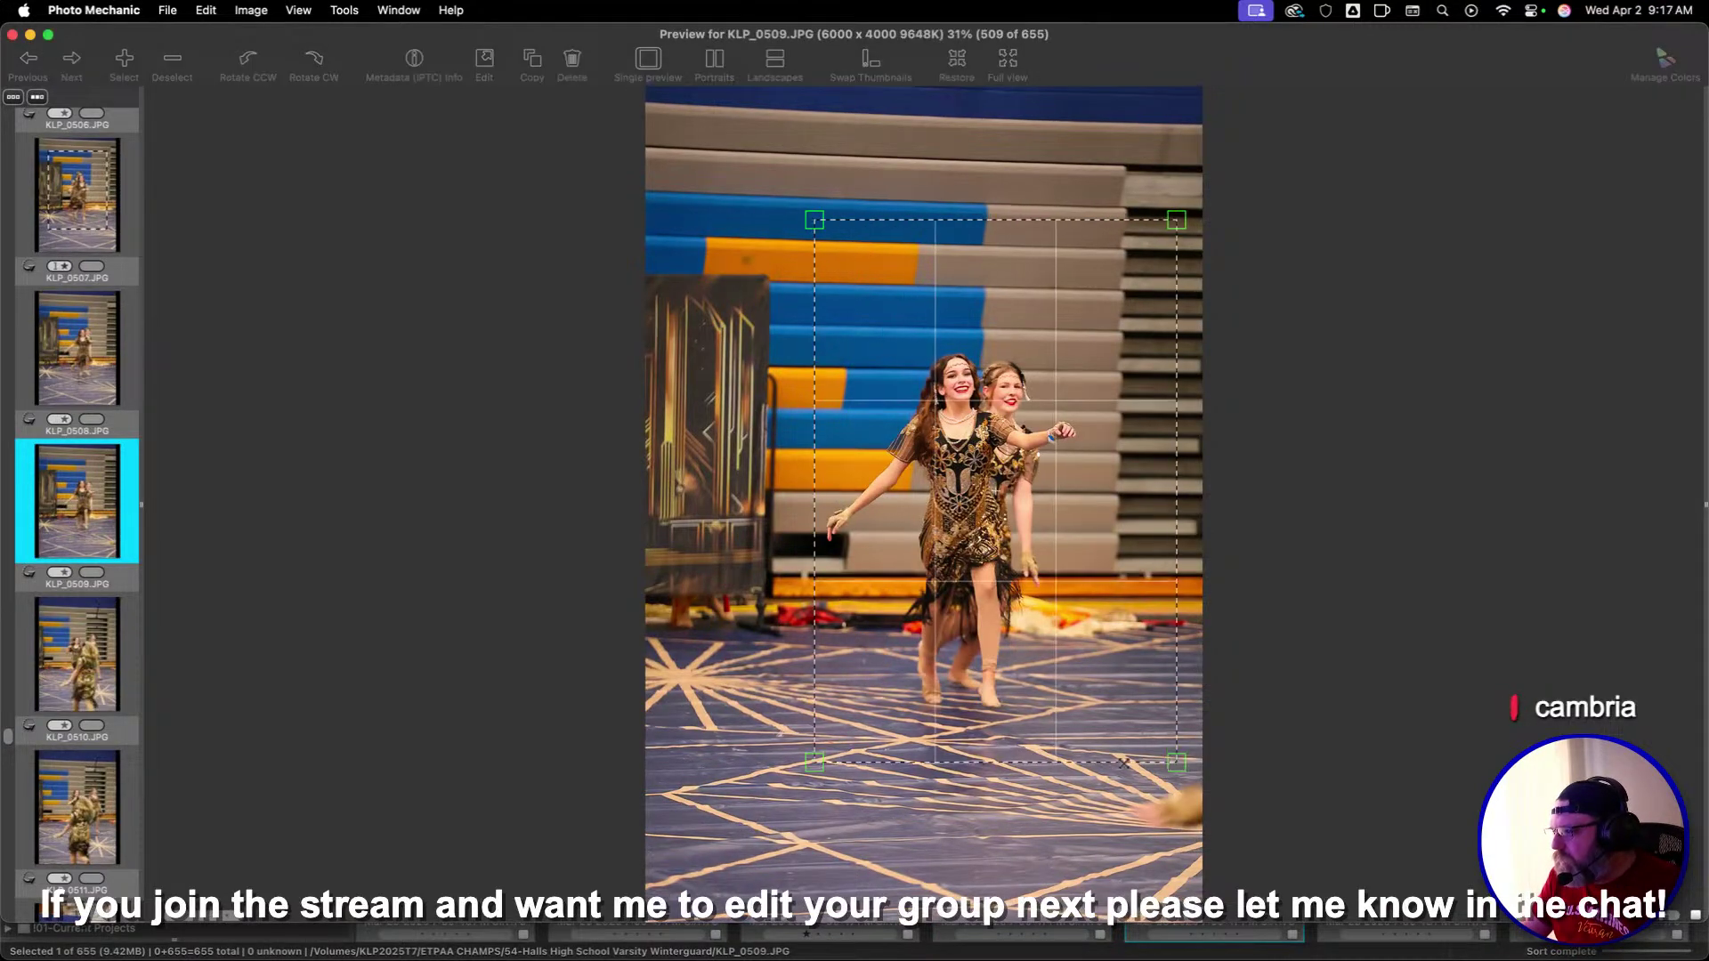
key("Right")
key("Right")
key("Right")
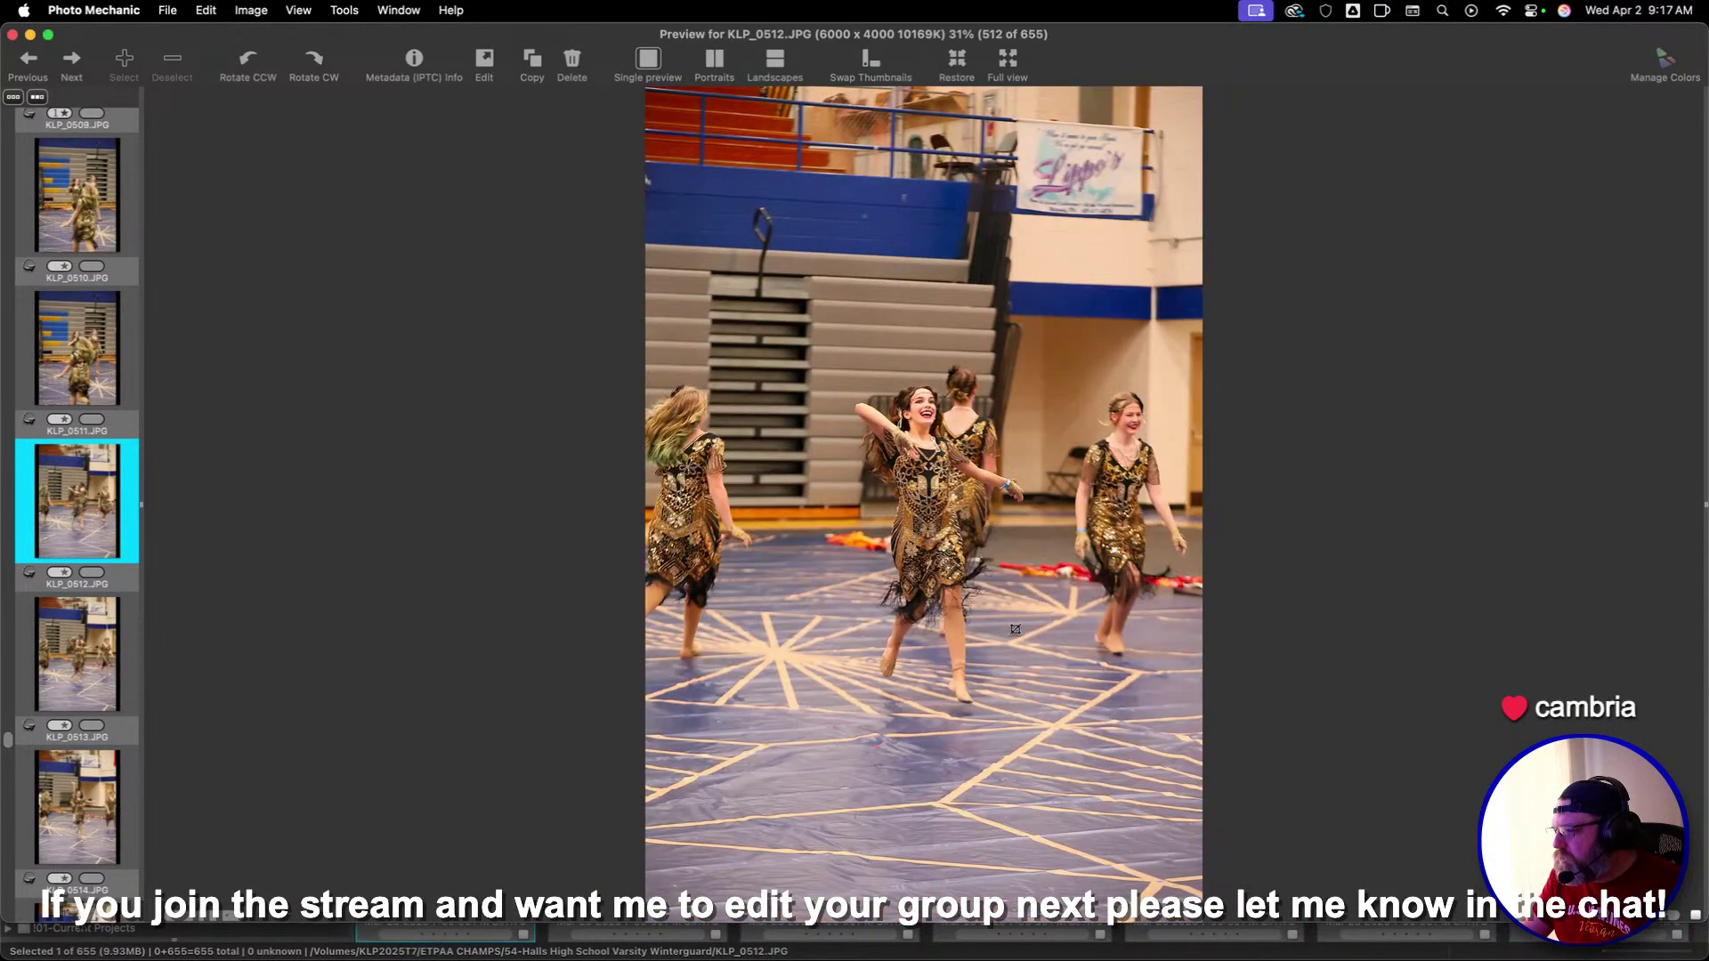
Crop KLP_0513.JPG and KLP_0514.JPG in portrait format around the leading dancer and mark both photos
key("Right")
left_click_drag(778, 220, 985, 564)
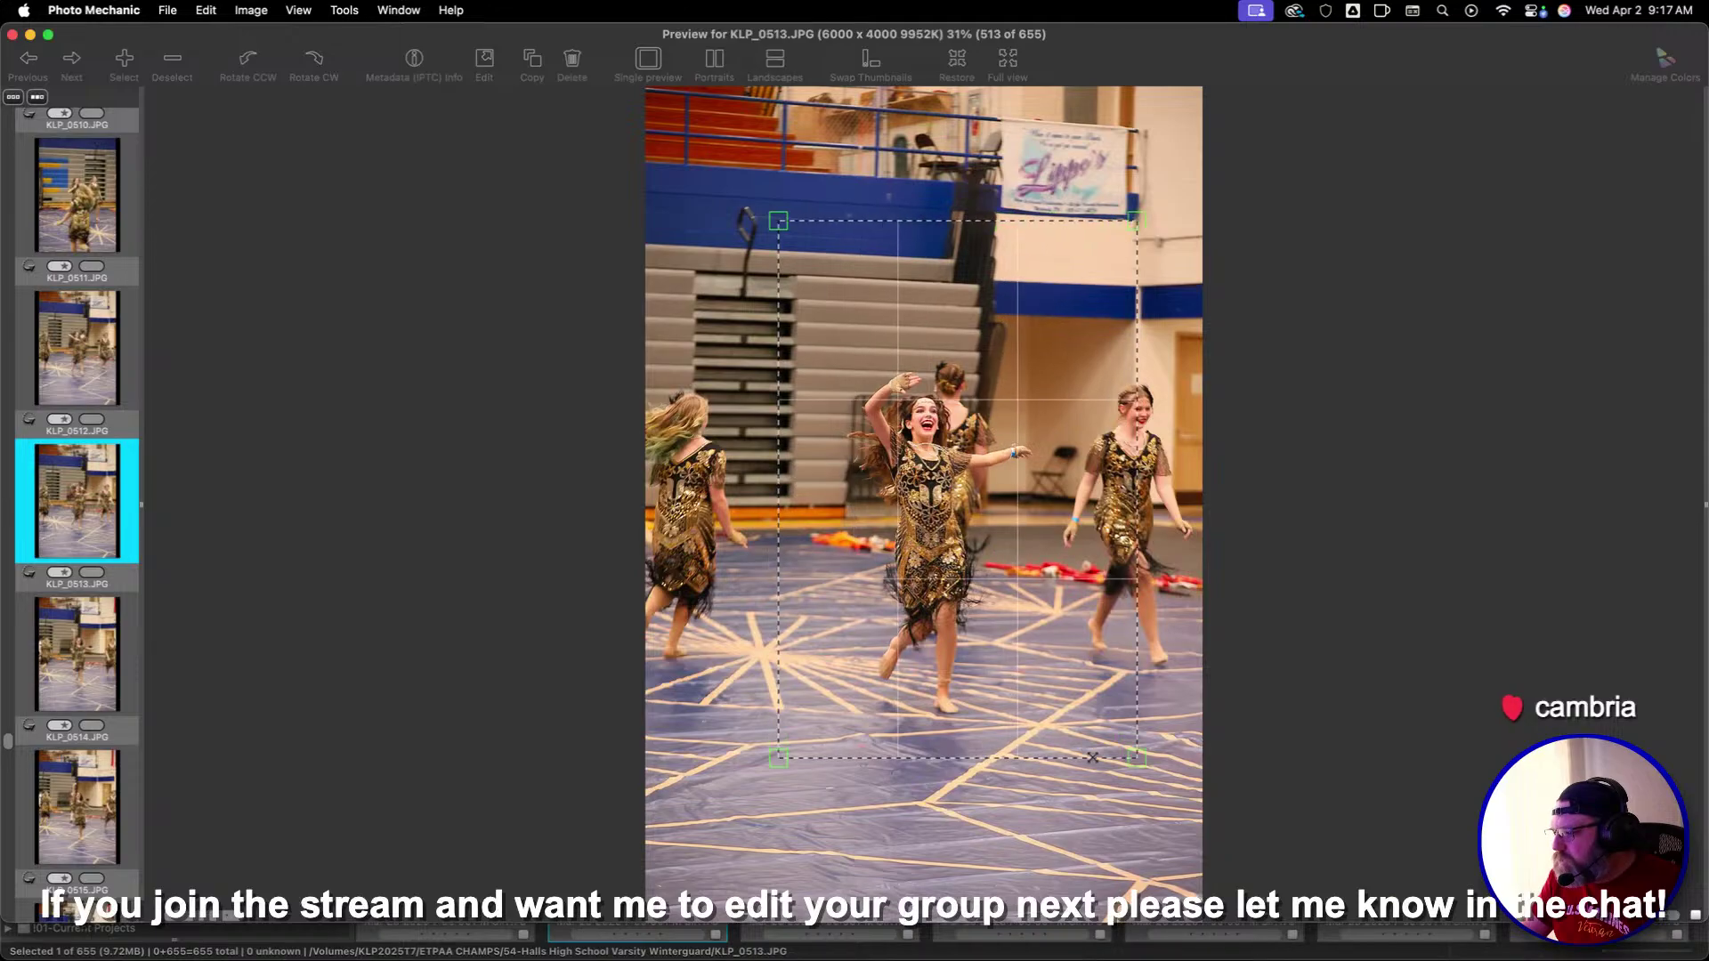
key("1")
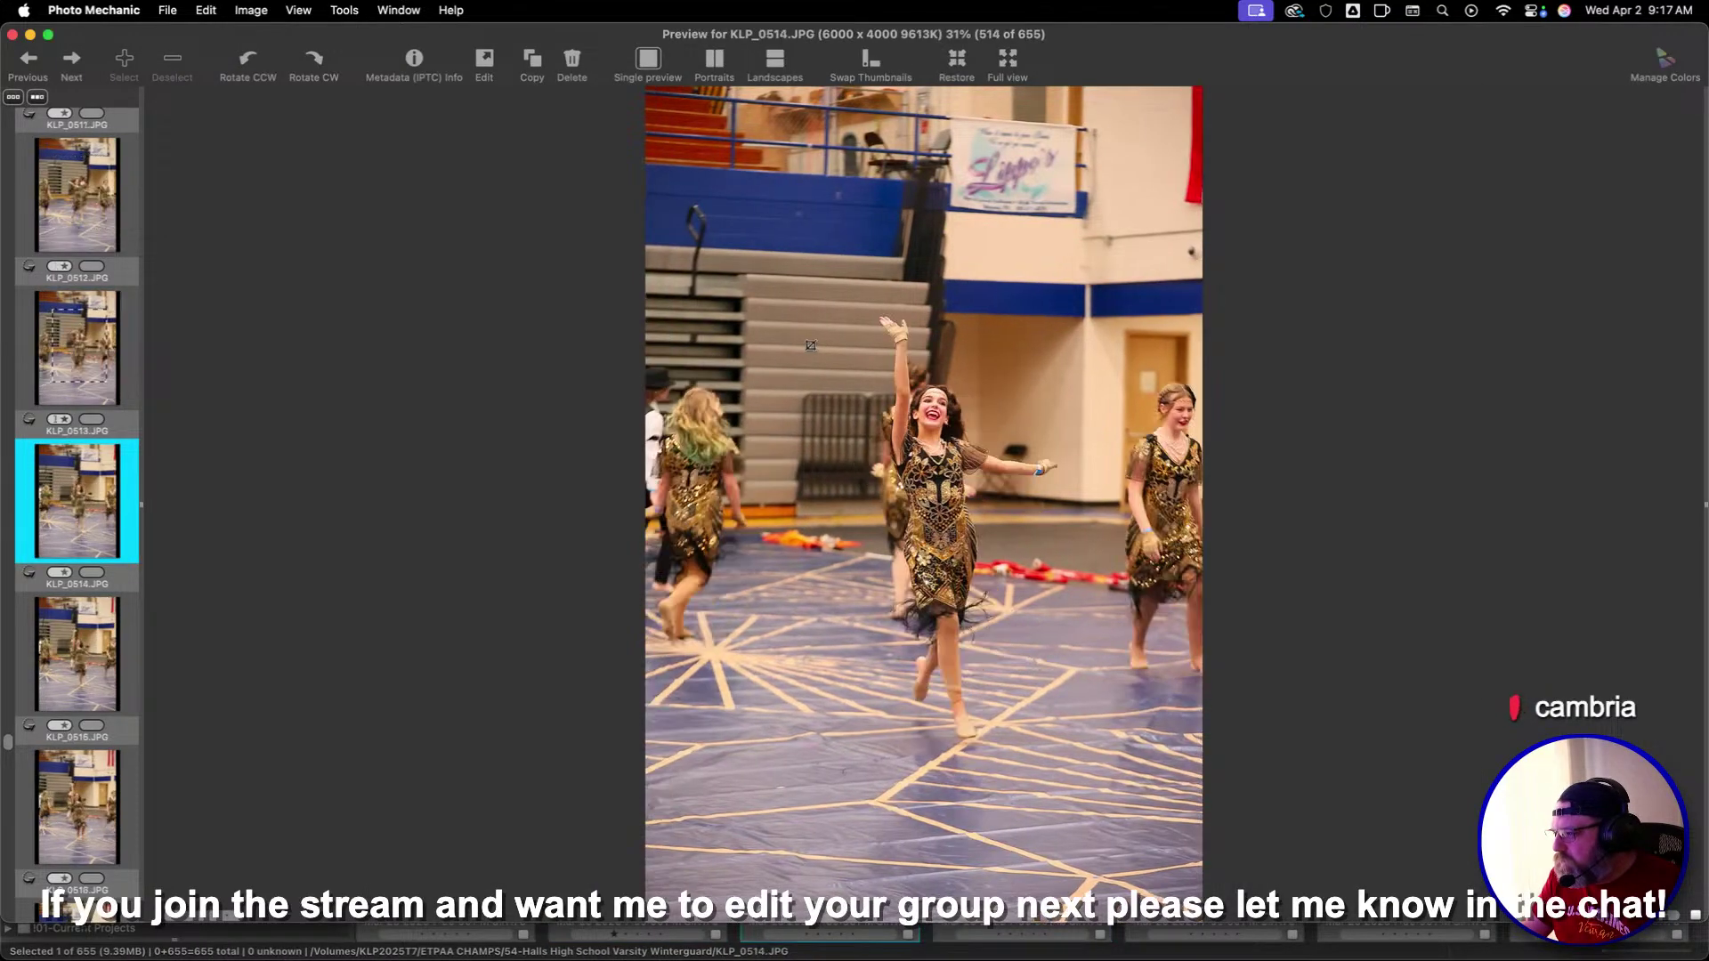
left_click_drag(765, 228, 1023, 666)
key("1")
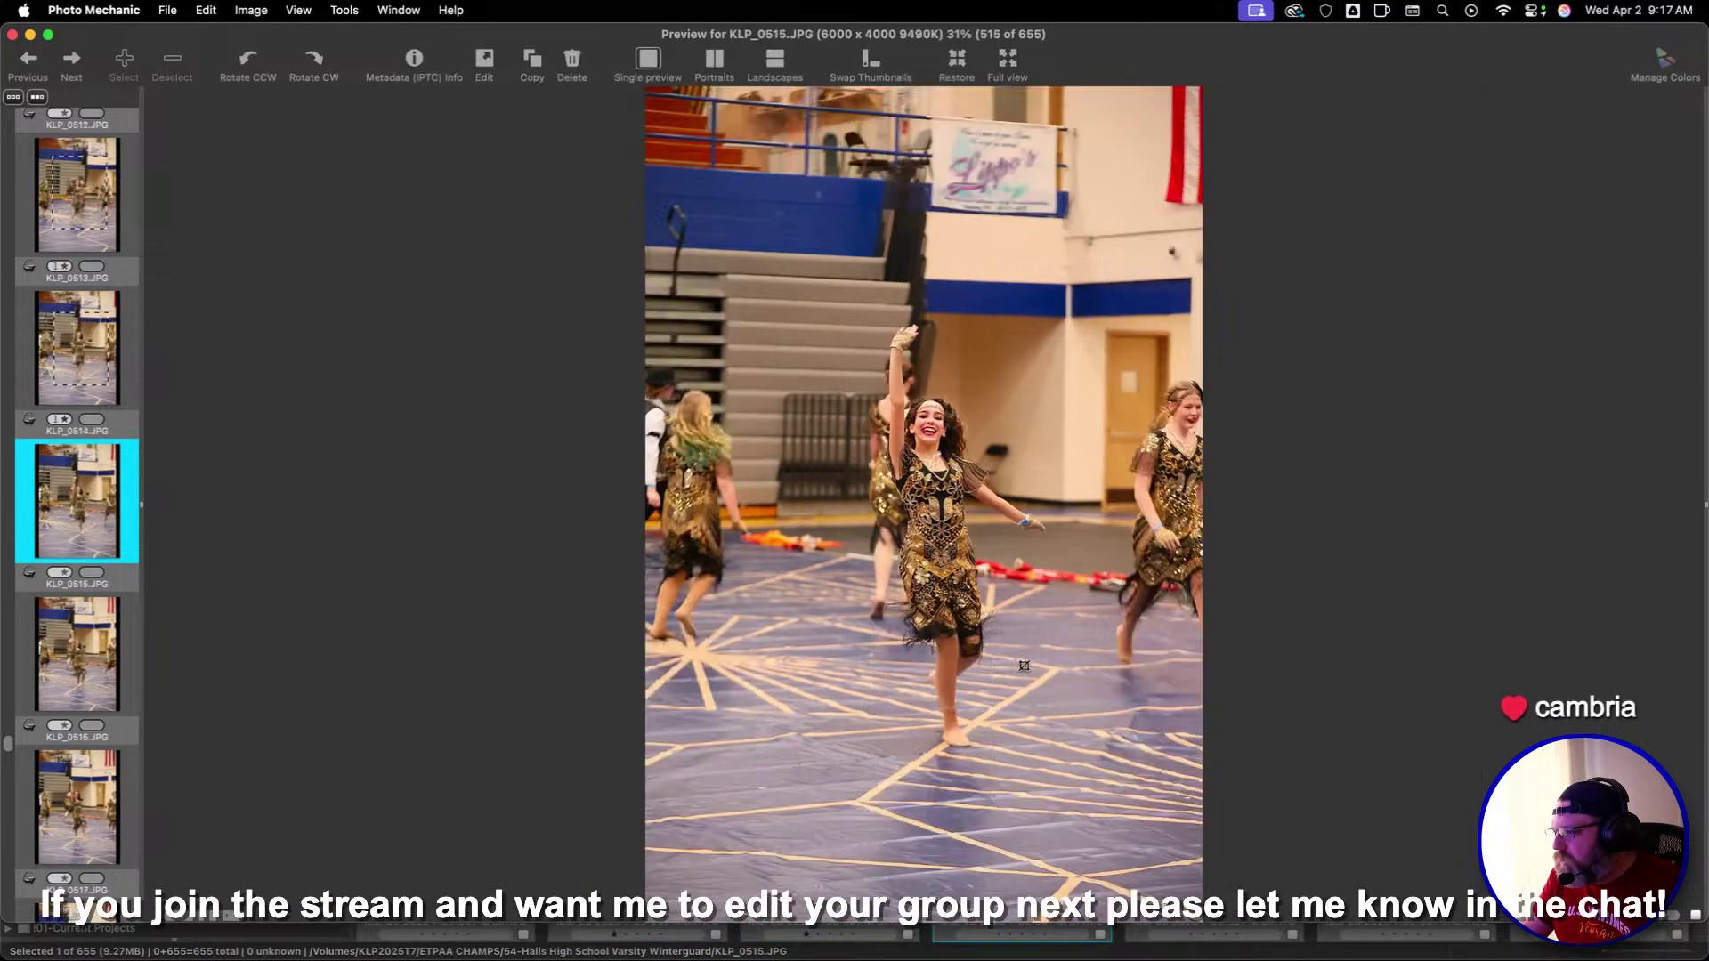
Examine the photos from KLP_0515.JPG to KLP_0523.JPG for shots worth keeping
key("Right")
key("Right")
key("Right")
key("Right")
key("Right")
key("Right")
key("Right")
key("Right")
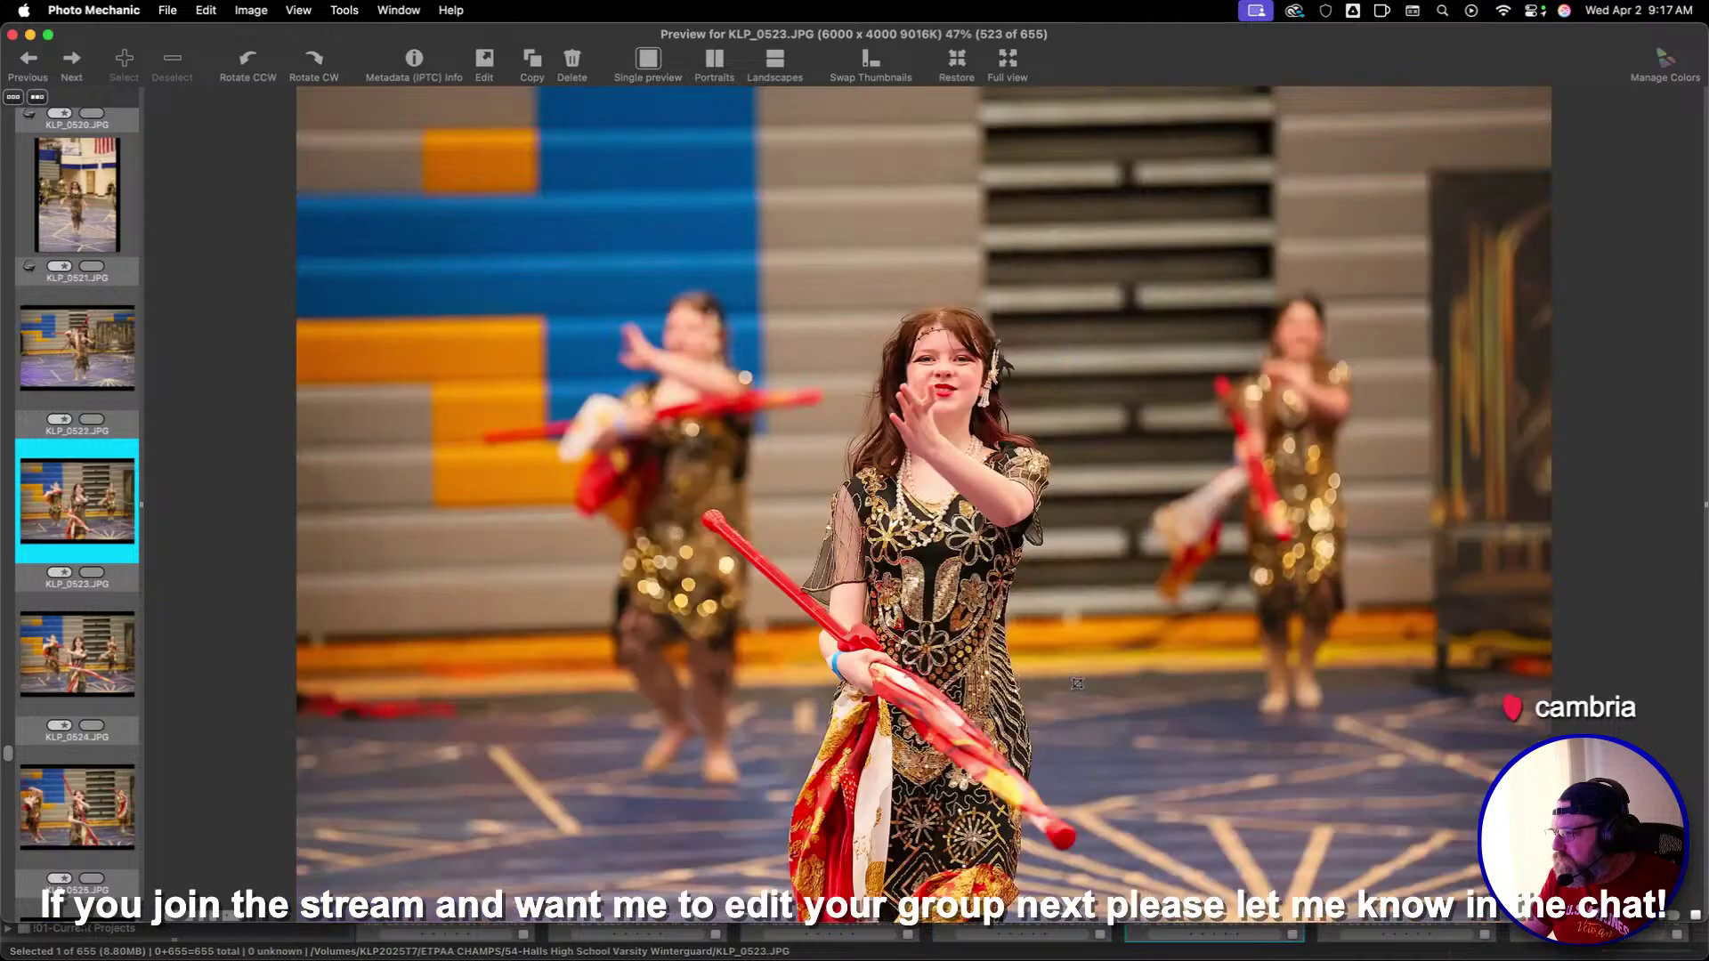
Crop KLP_0524.JPG in landscape format around the front dancer with the flag pole and mark it
key("Right")
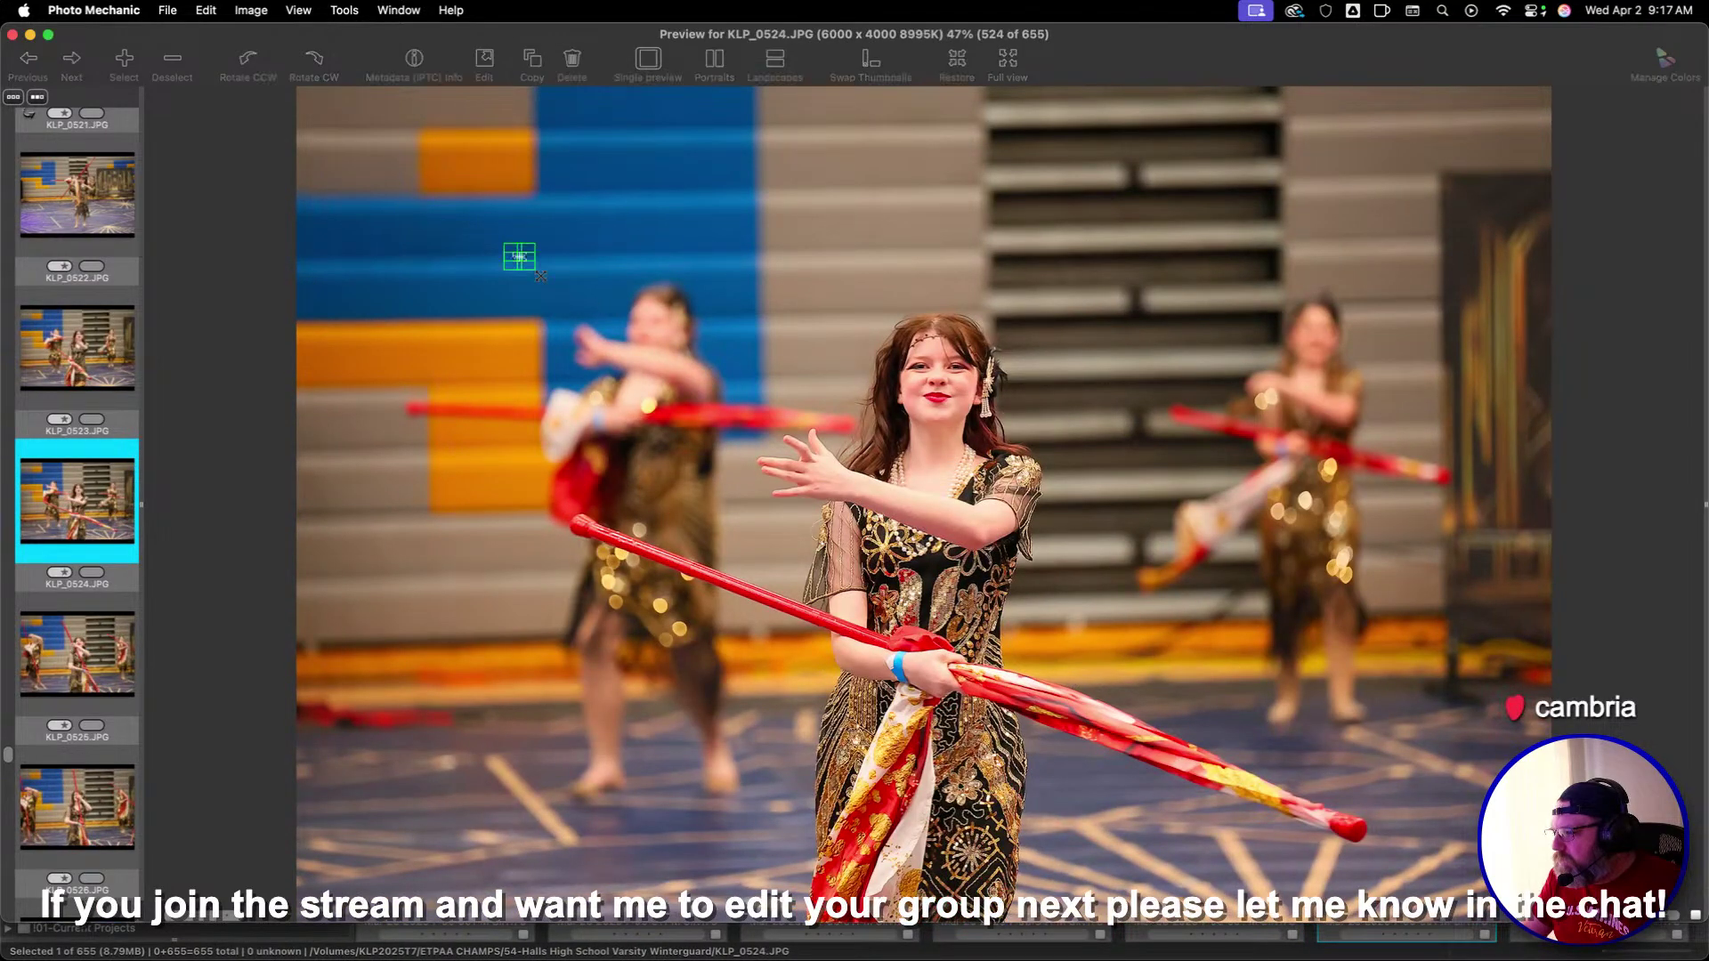
left_click_drag(519, 256, 1441, 703)
key("1")
key("Right")
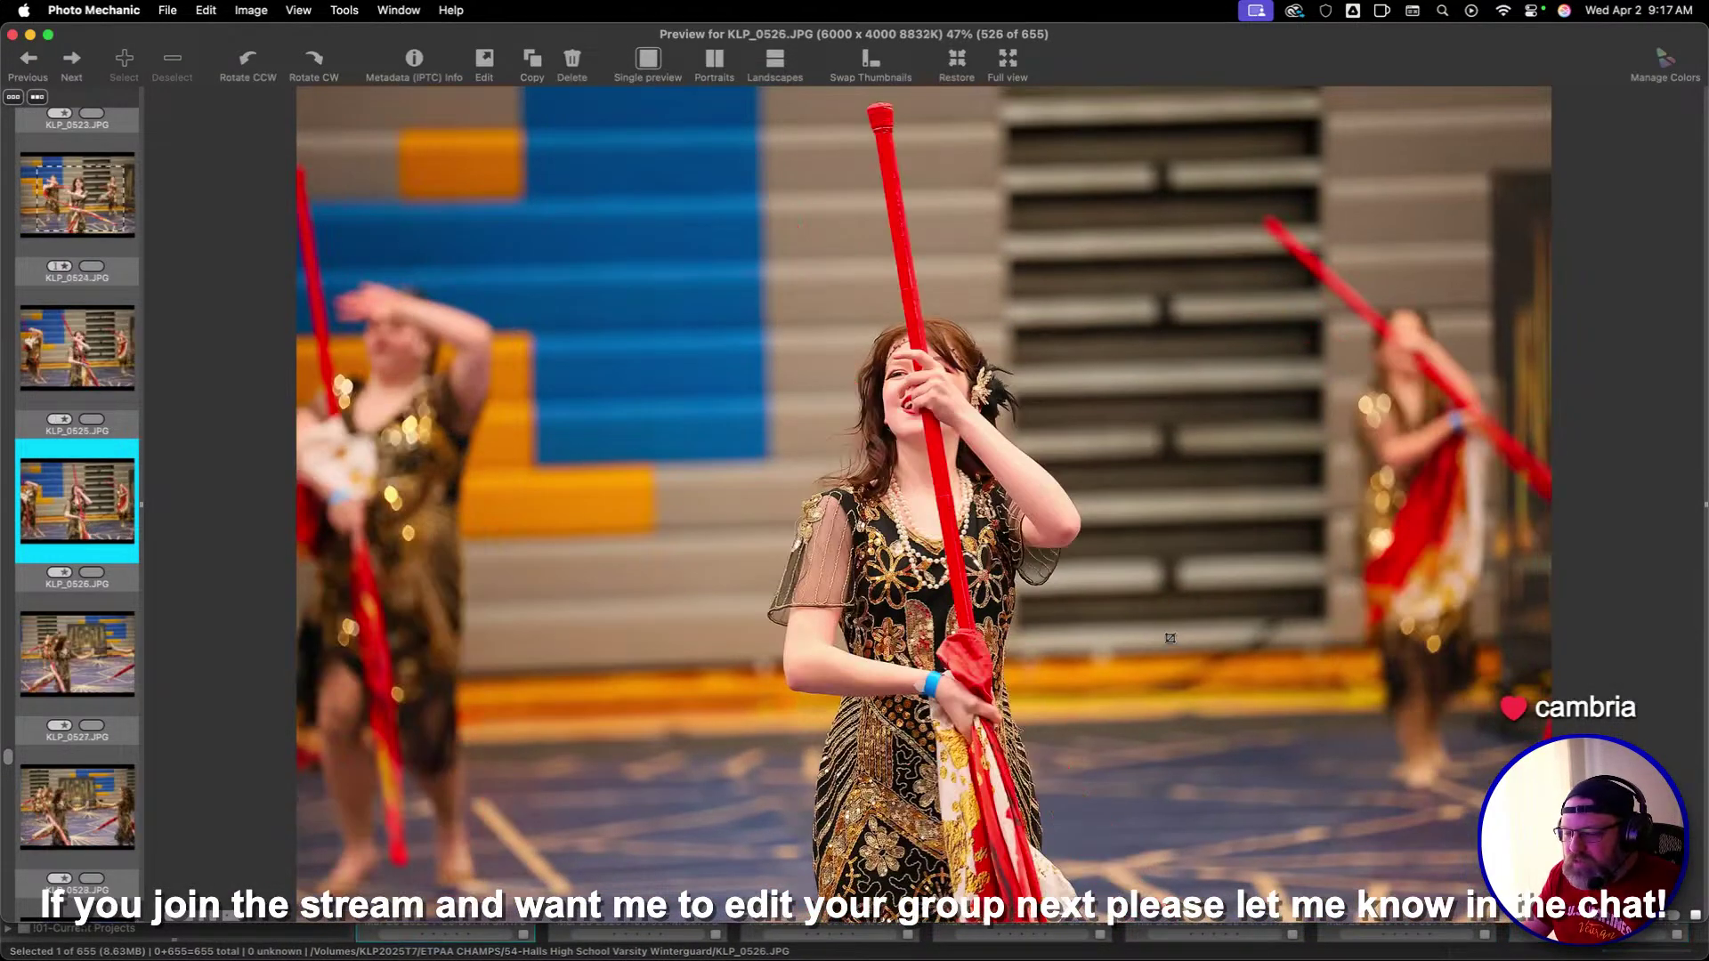
Go on to KLP_0528.JPG and crop it in landscape format around the two dancers reaching toward each other
key("Right")
key("Right")
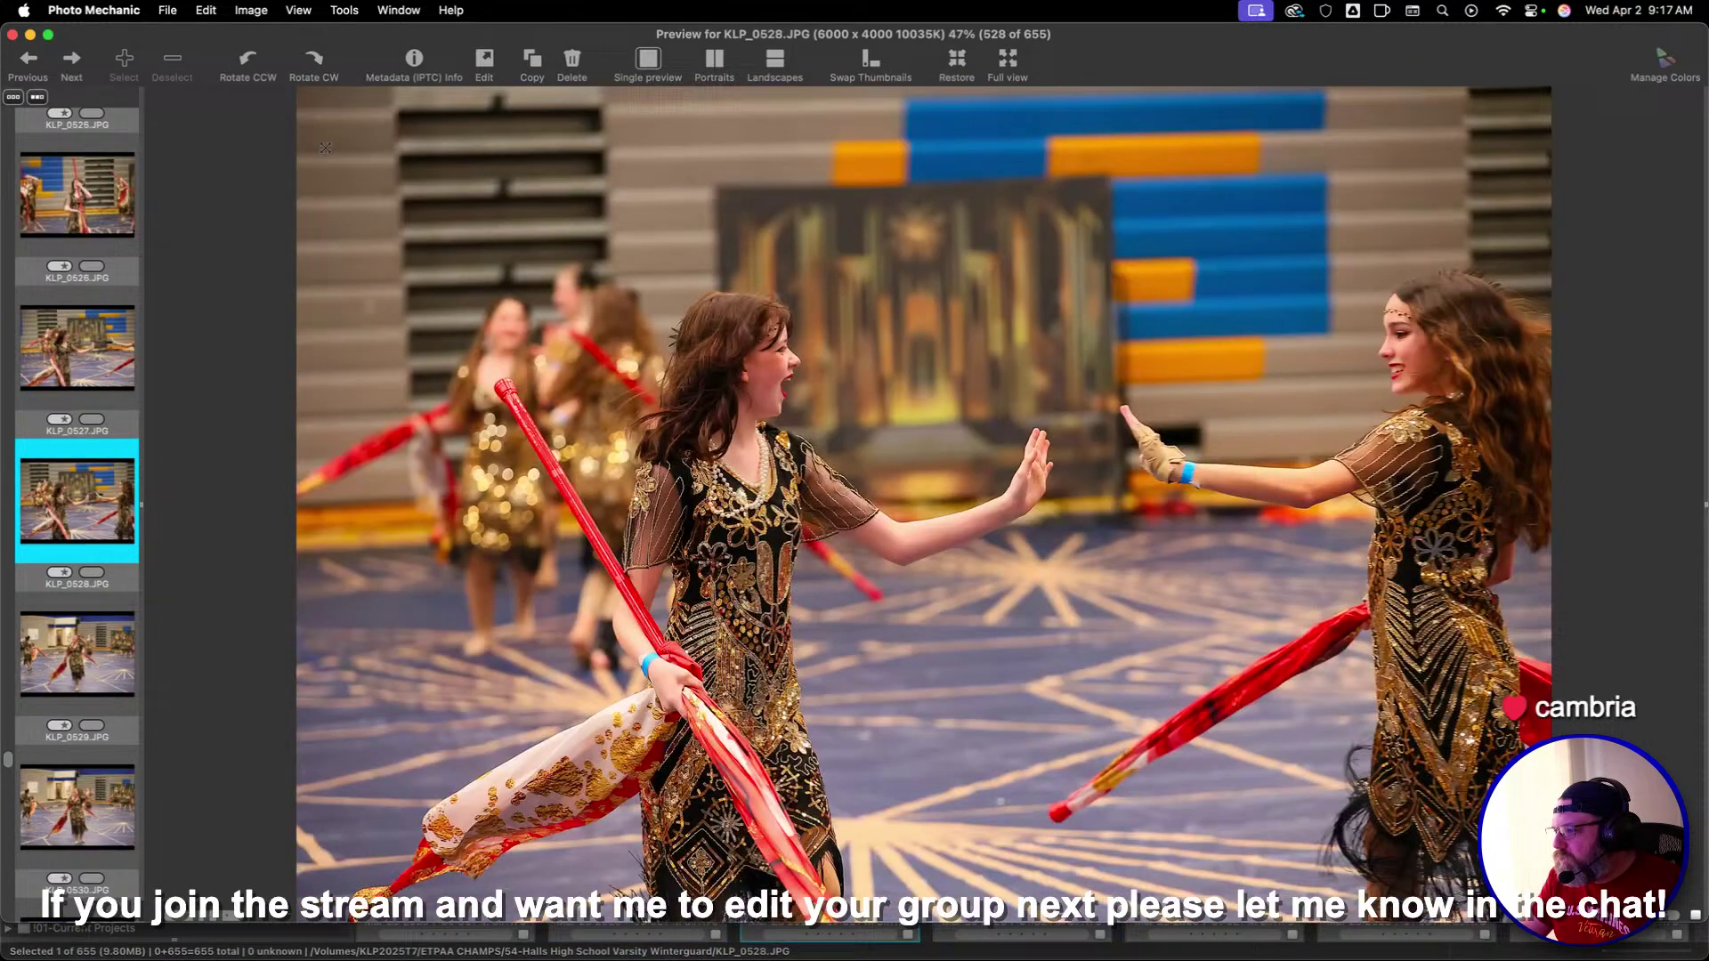
left_click_drag(324, 147, 1486, 921)
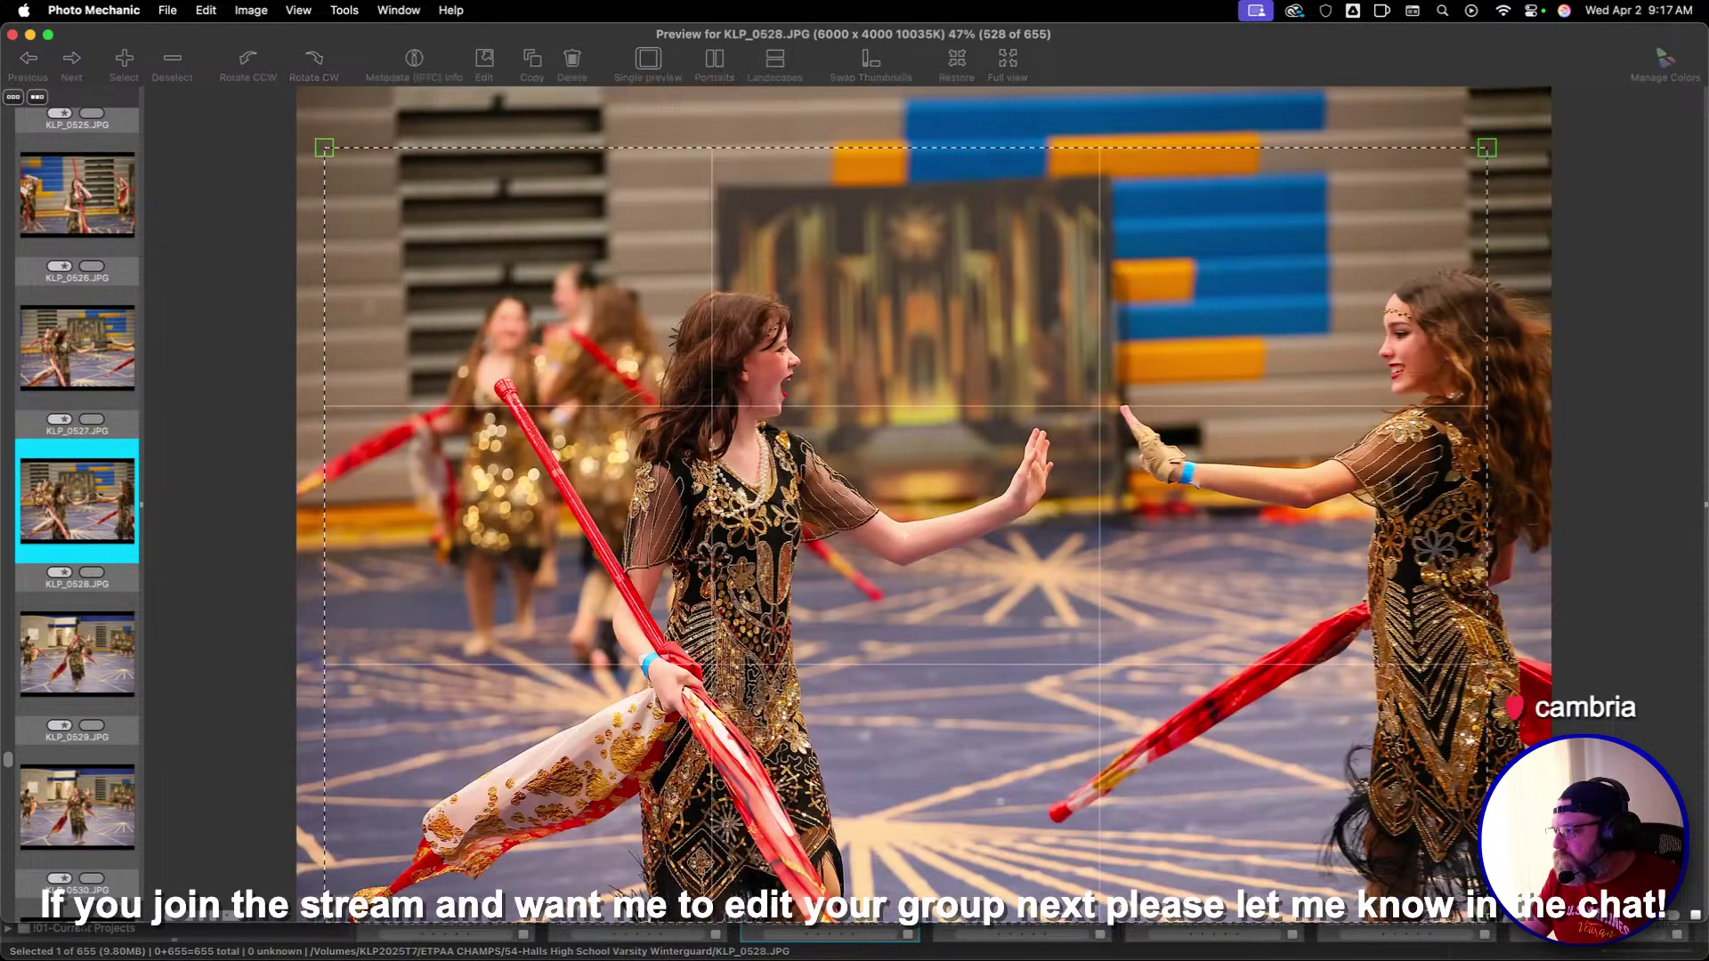
key("Right")
Examine the smiling dancer and group flag photos from KLP_0529.JPG to KLP_0540.JPG
key("Right")
key("Right")
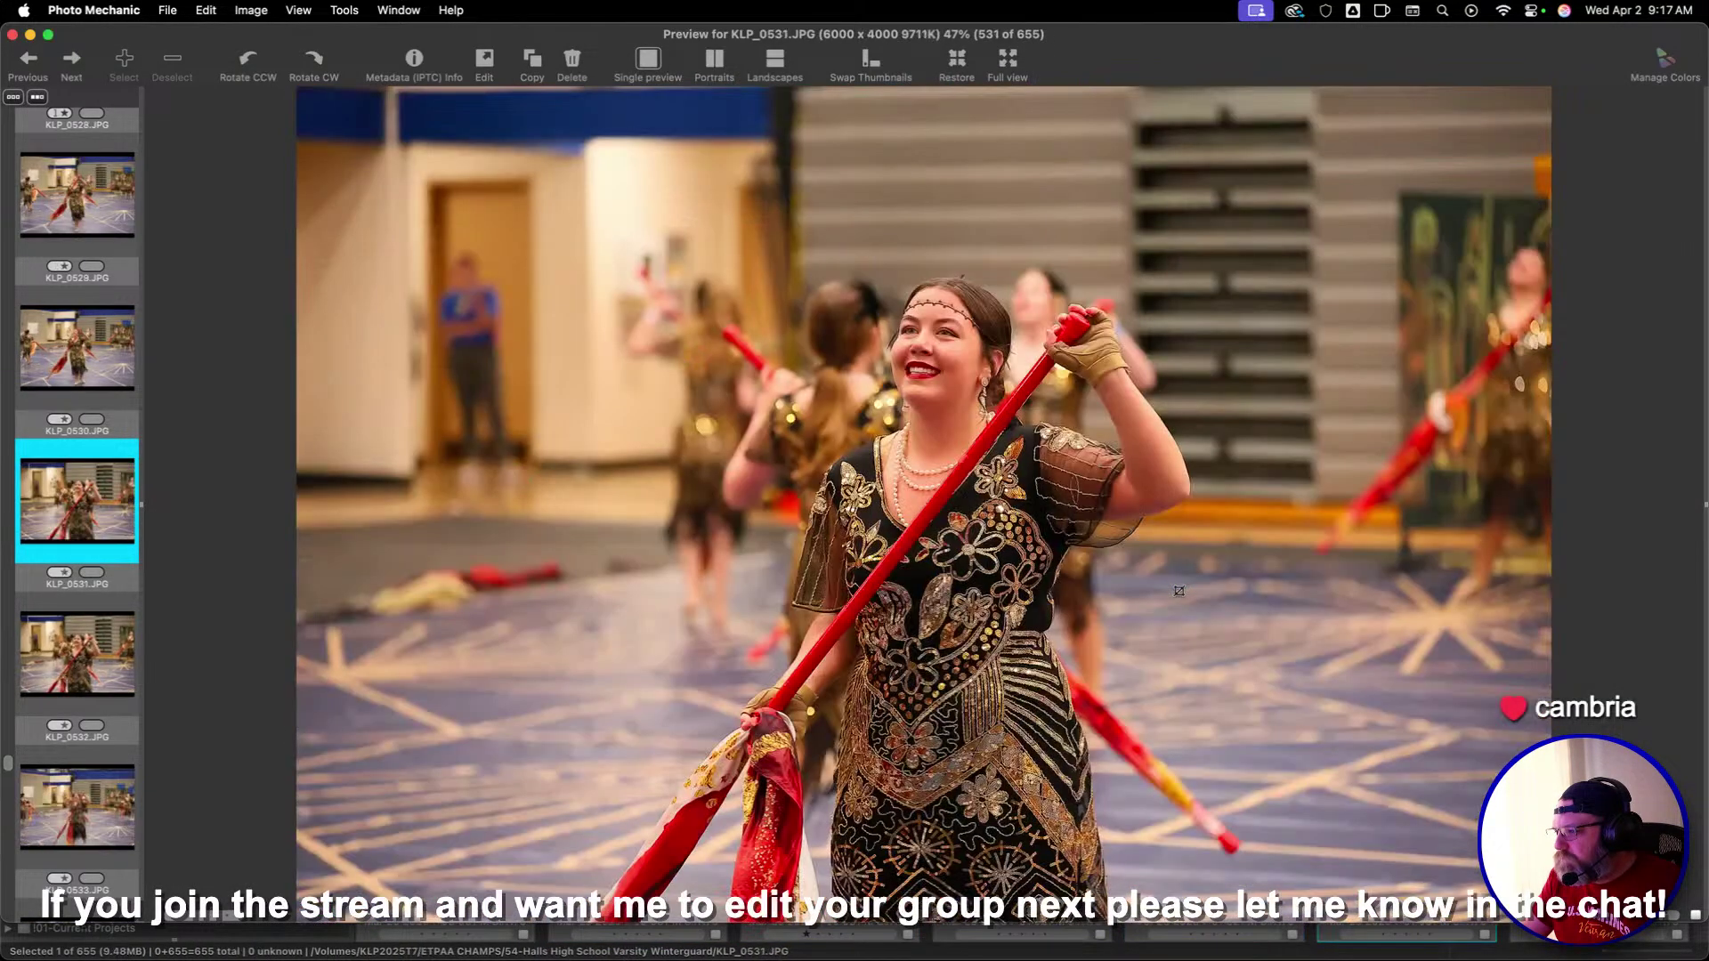
key("Right")
key("Right")
key("Right")
key("Right")
key("Right")
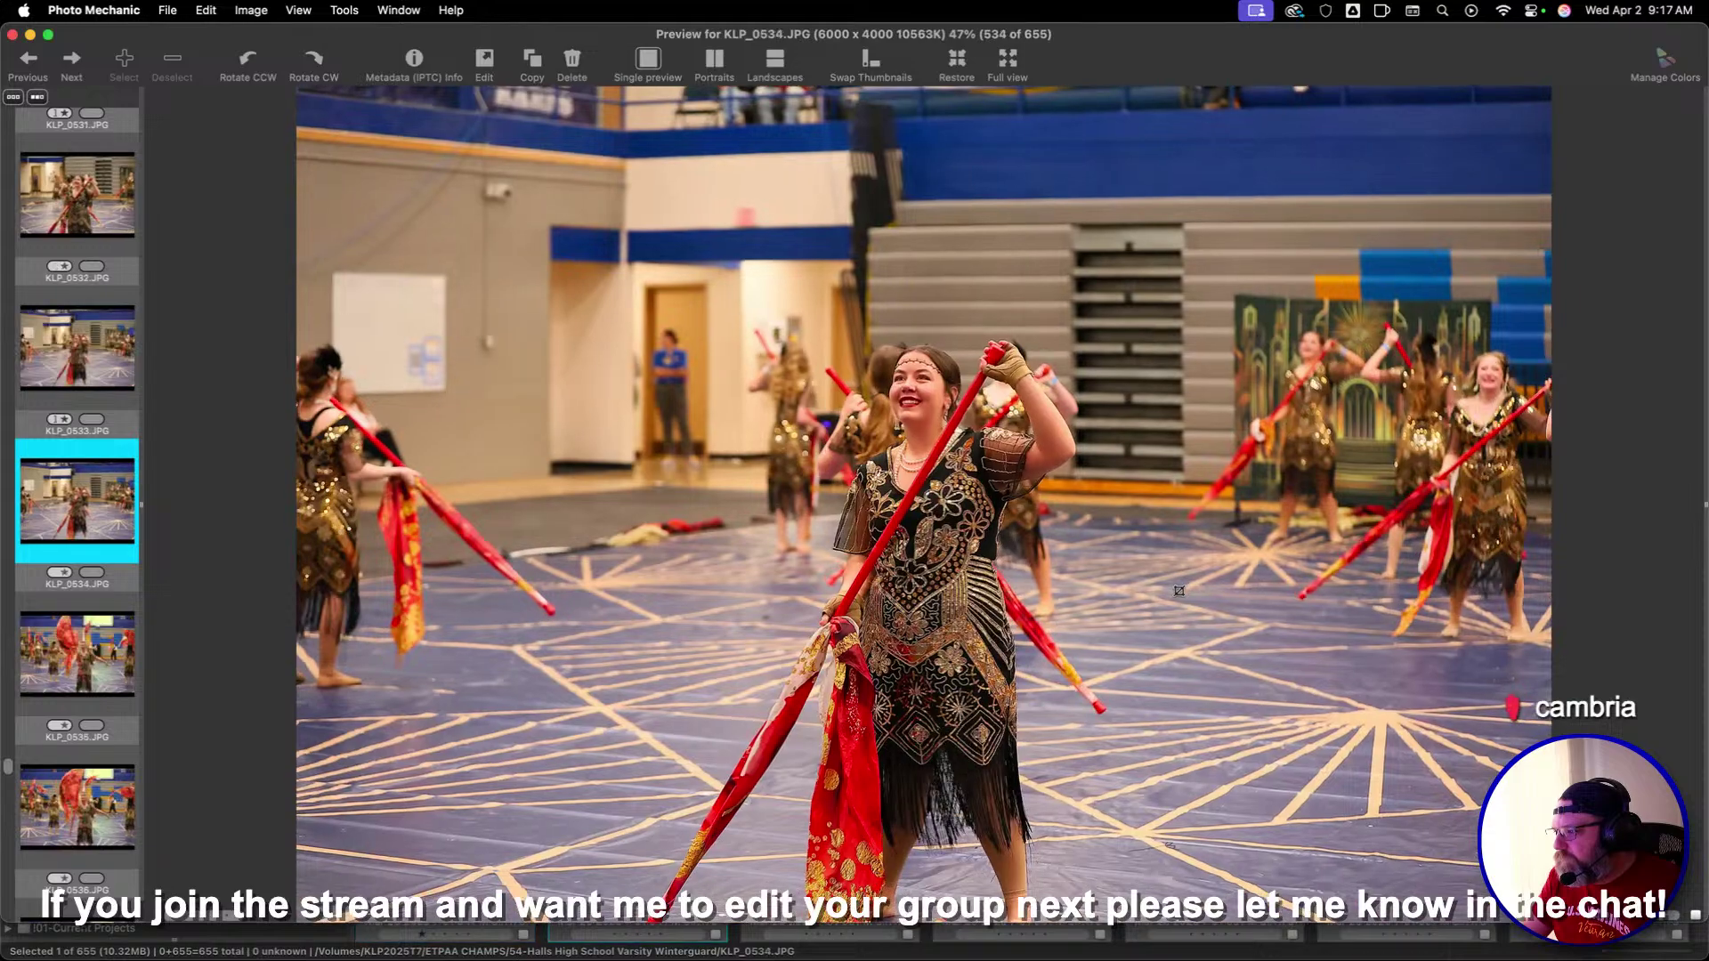
key("Right")
key("Right")
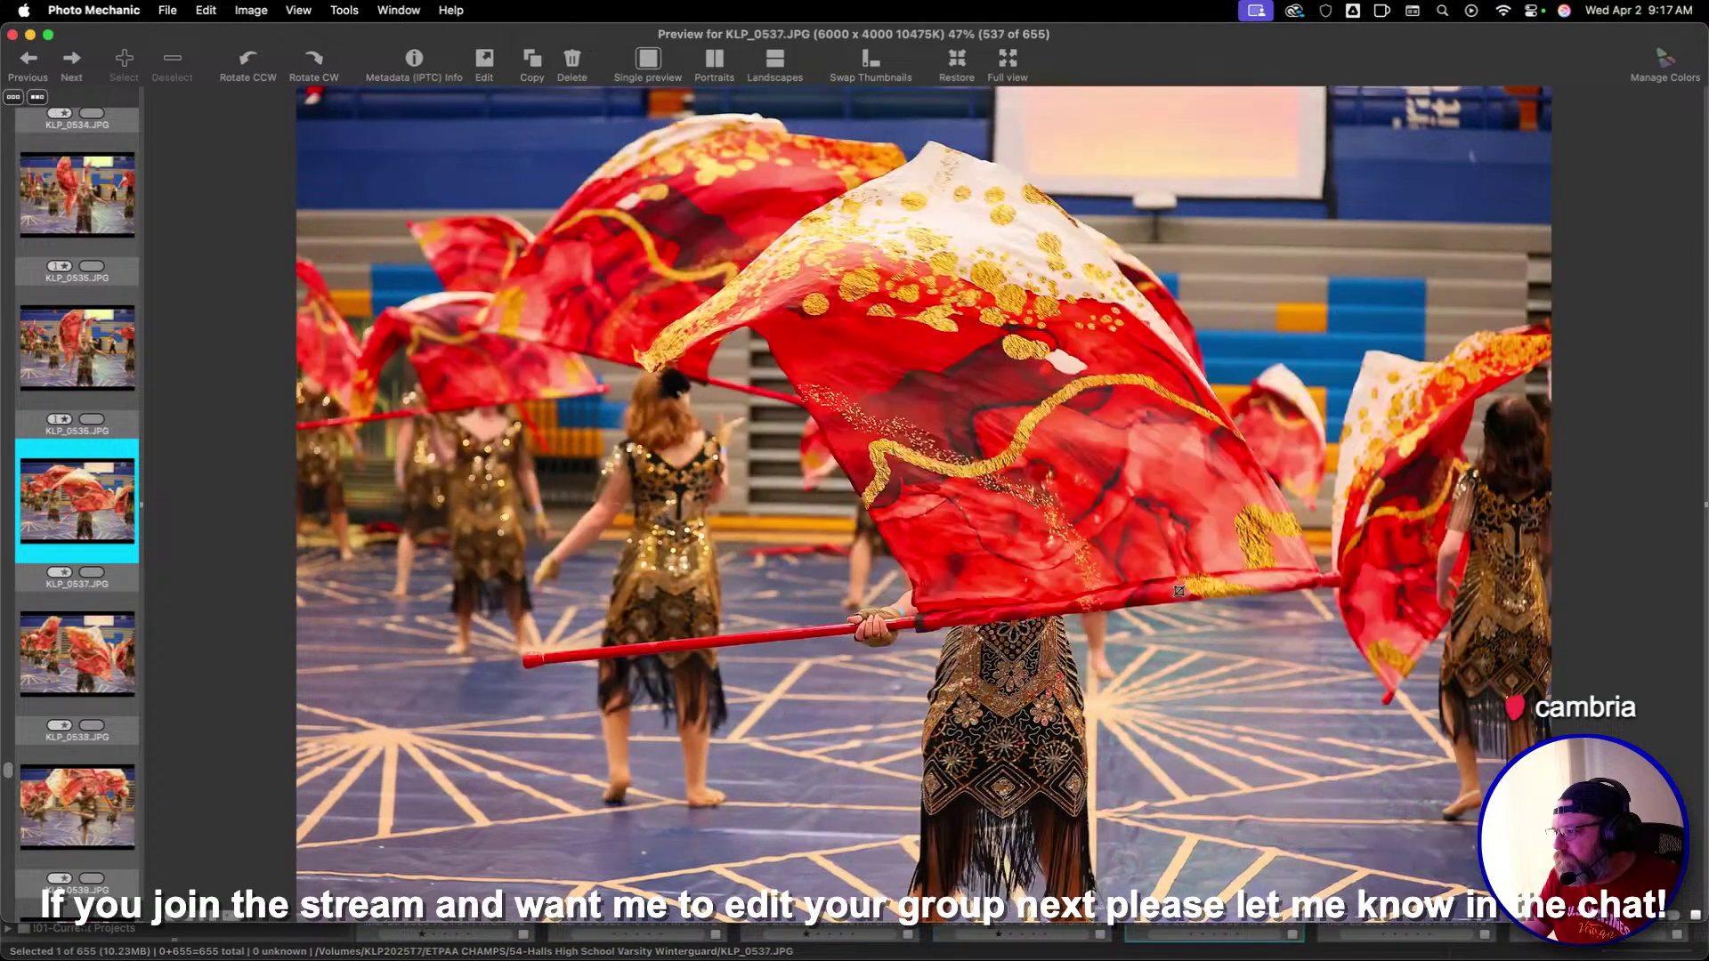
key("Right")
key("Right")
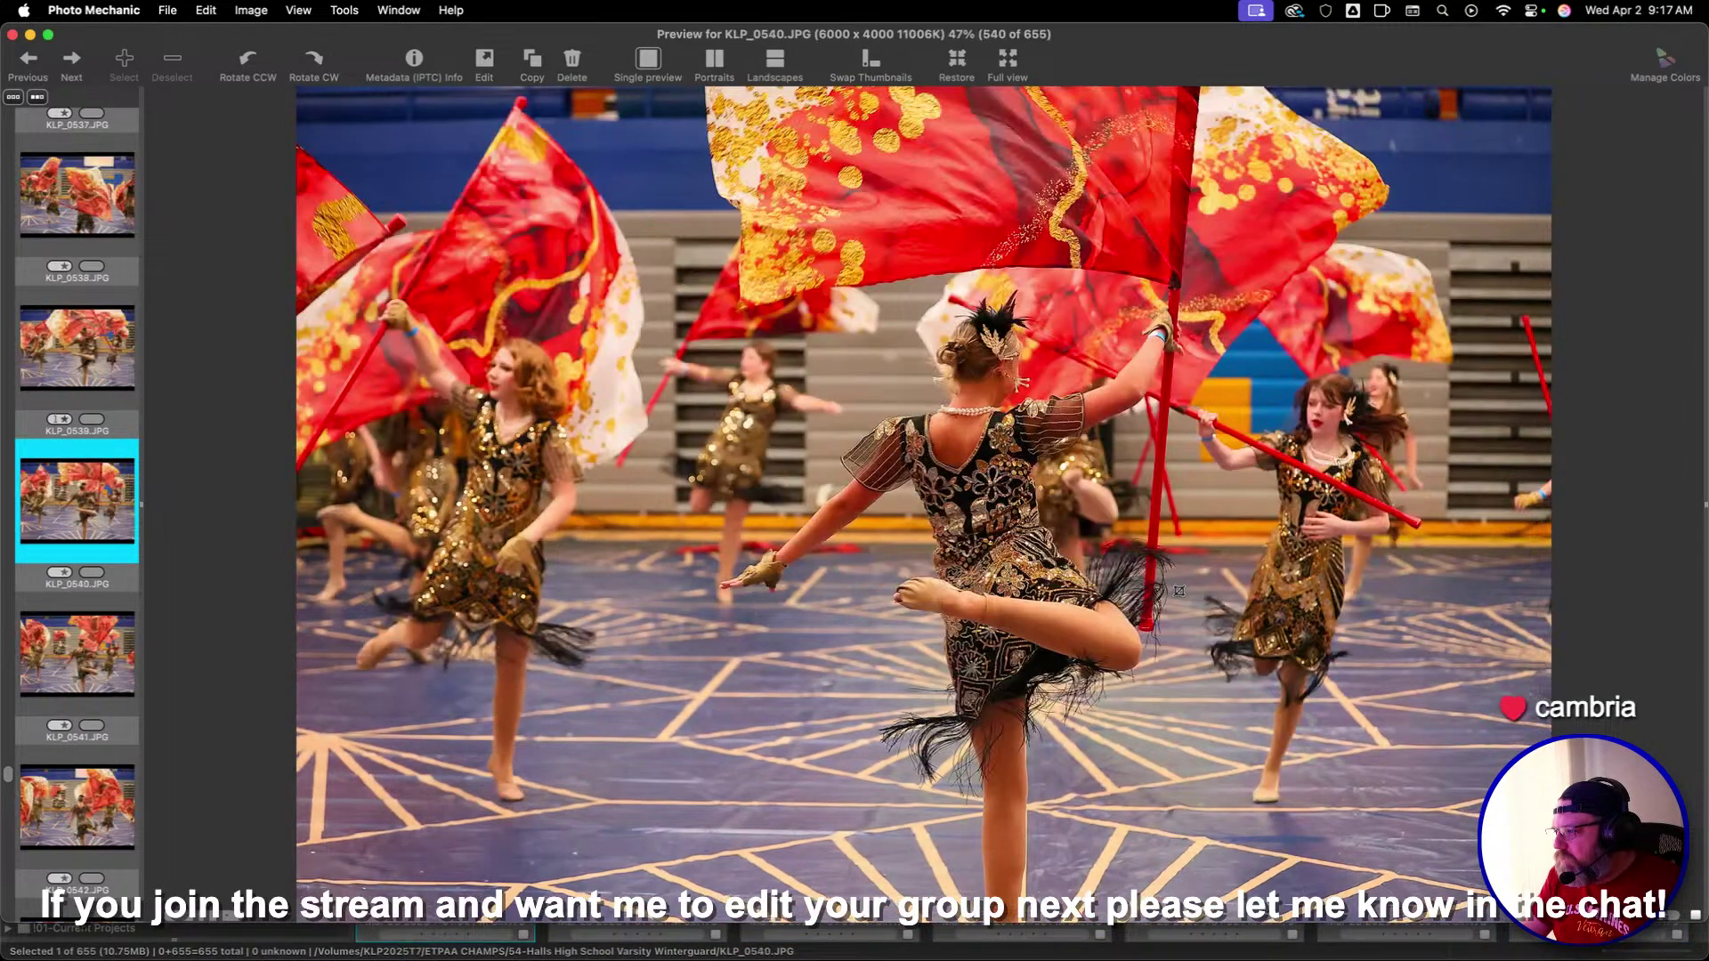
Compare the neighbouring red flag shots from KLP_0540.JPG to KLP_0547.JPG for expression and flag position
key("Right")
key("Left")
key("Right")
key("Right")
key("Right")
key("Right")
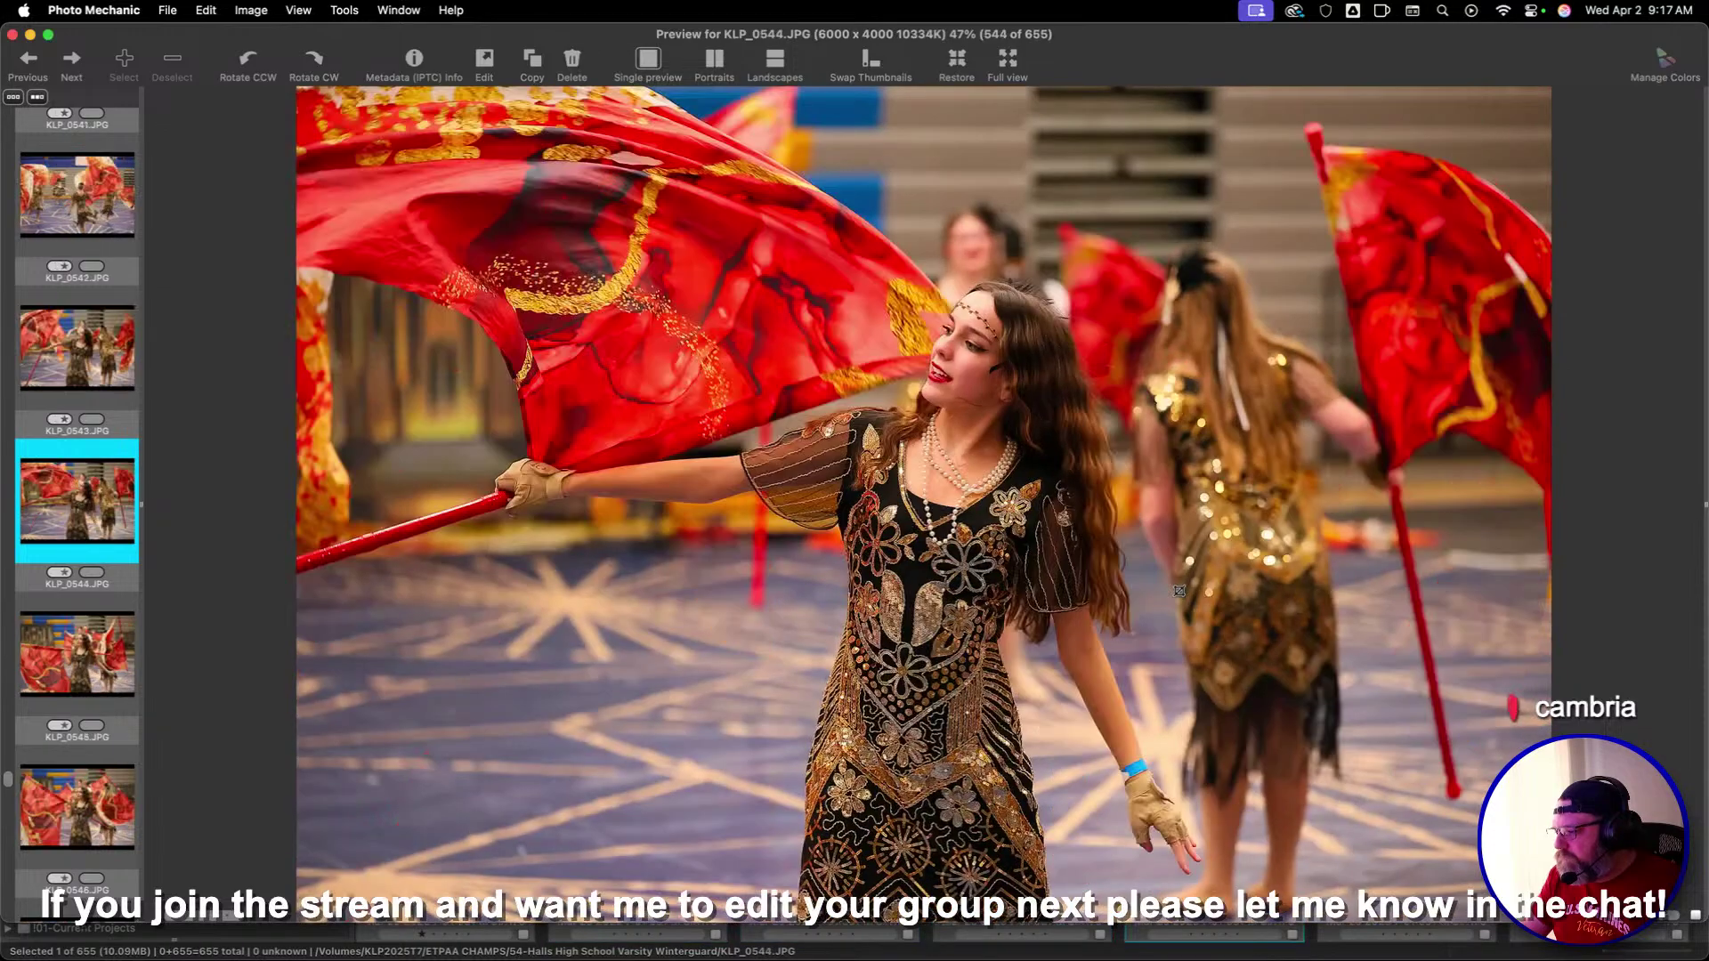
key("Right")
key("Right")
key("Right")
key("Right")
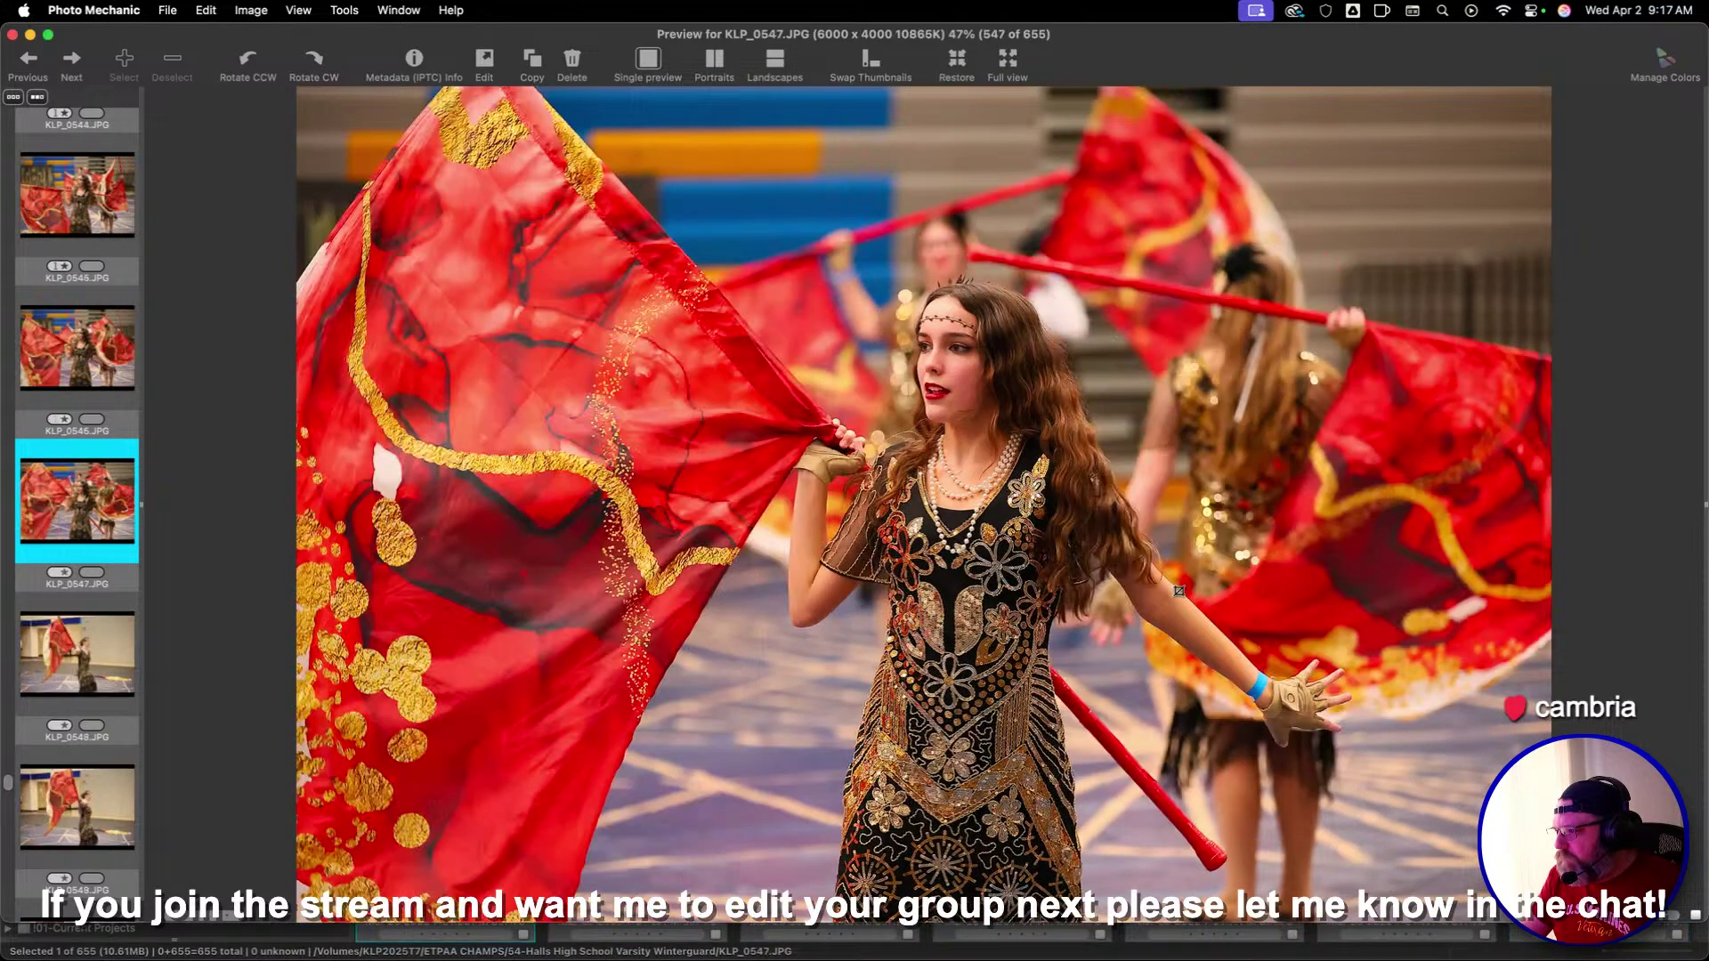
Examine the single dancer's flag shots from KLP_0548.JPG to KLP_0556.JPG, comparing neighbouring frames, and continue to KLP_0557.JPG
key("Right")
key("Right")
key("Left")
key("Left")
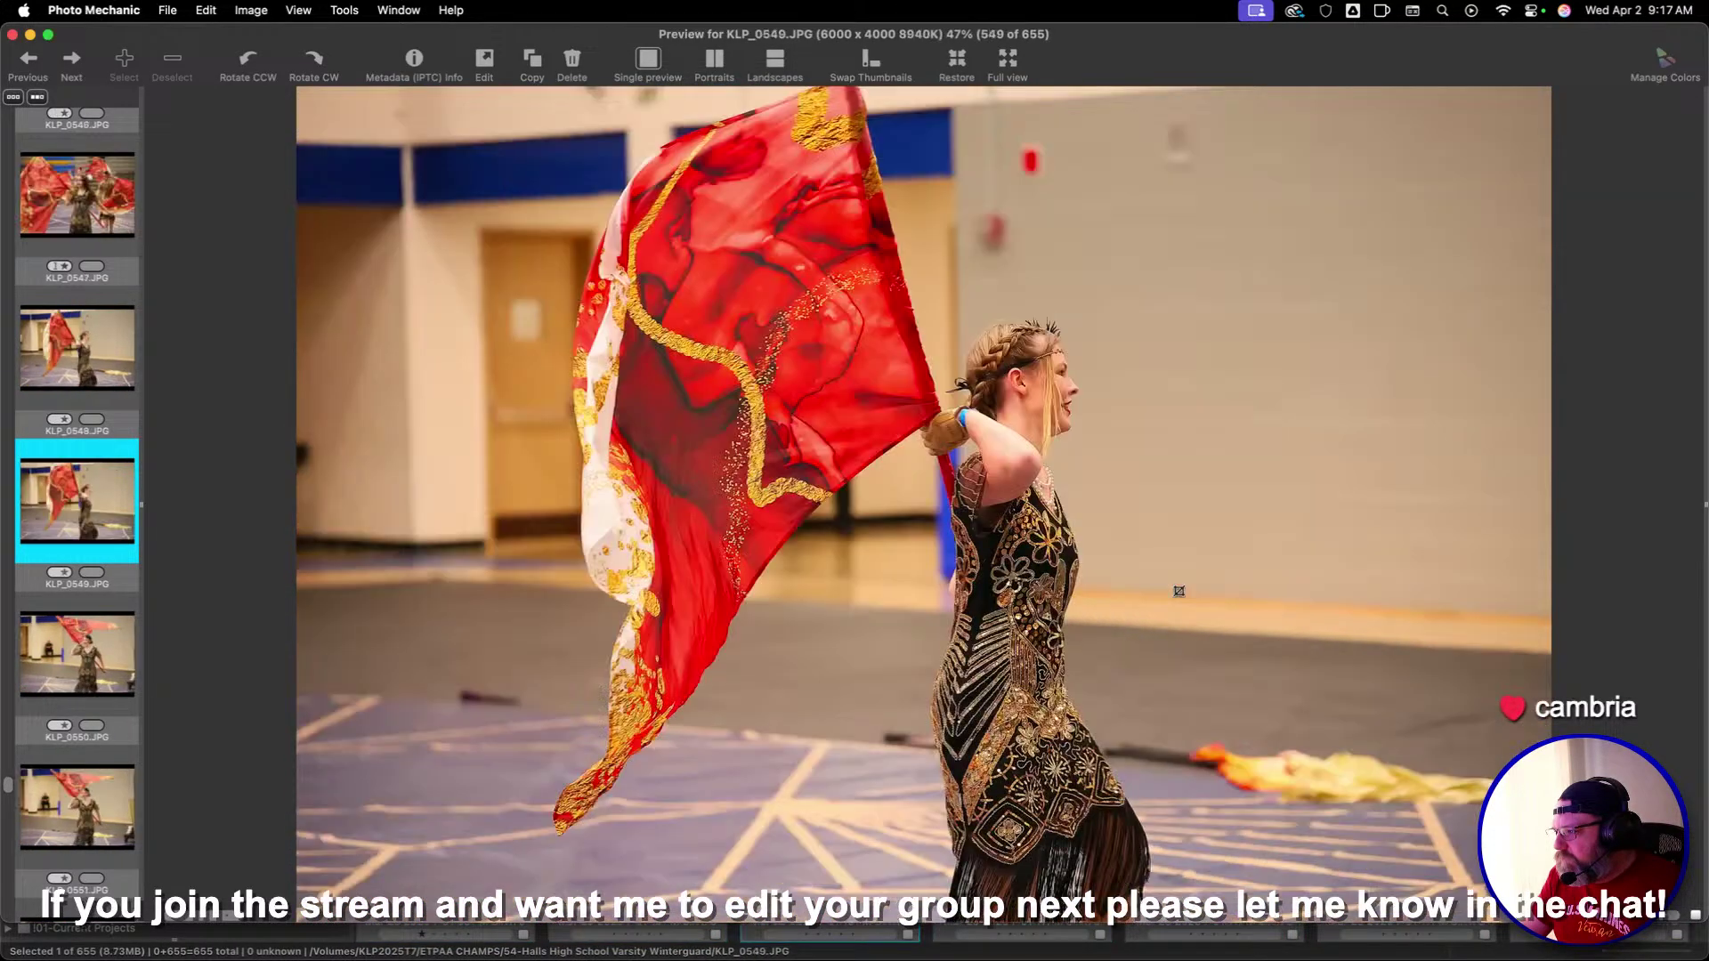
key("Right")
key("Right")
key("Right")
key("Right")
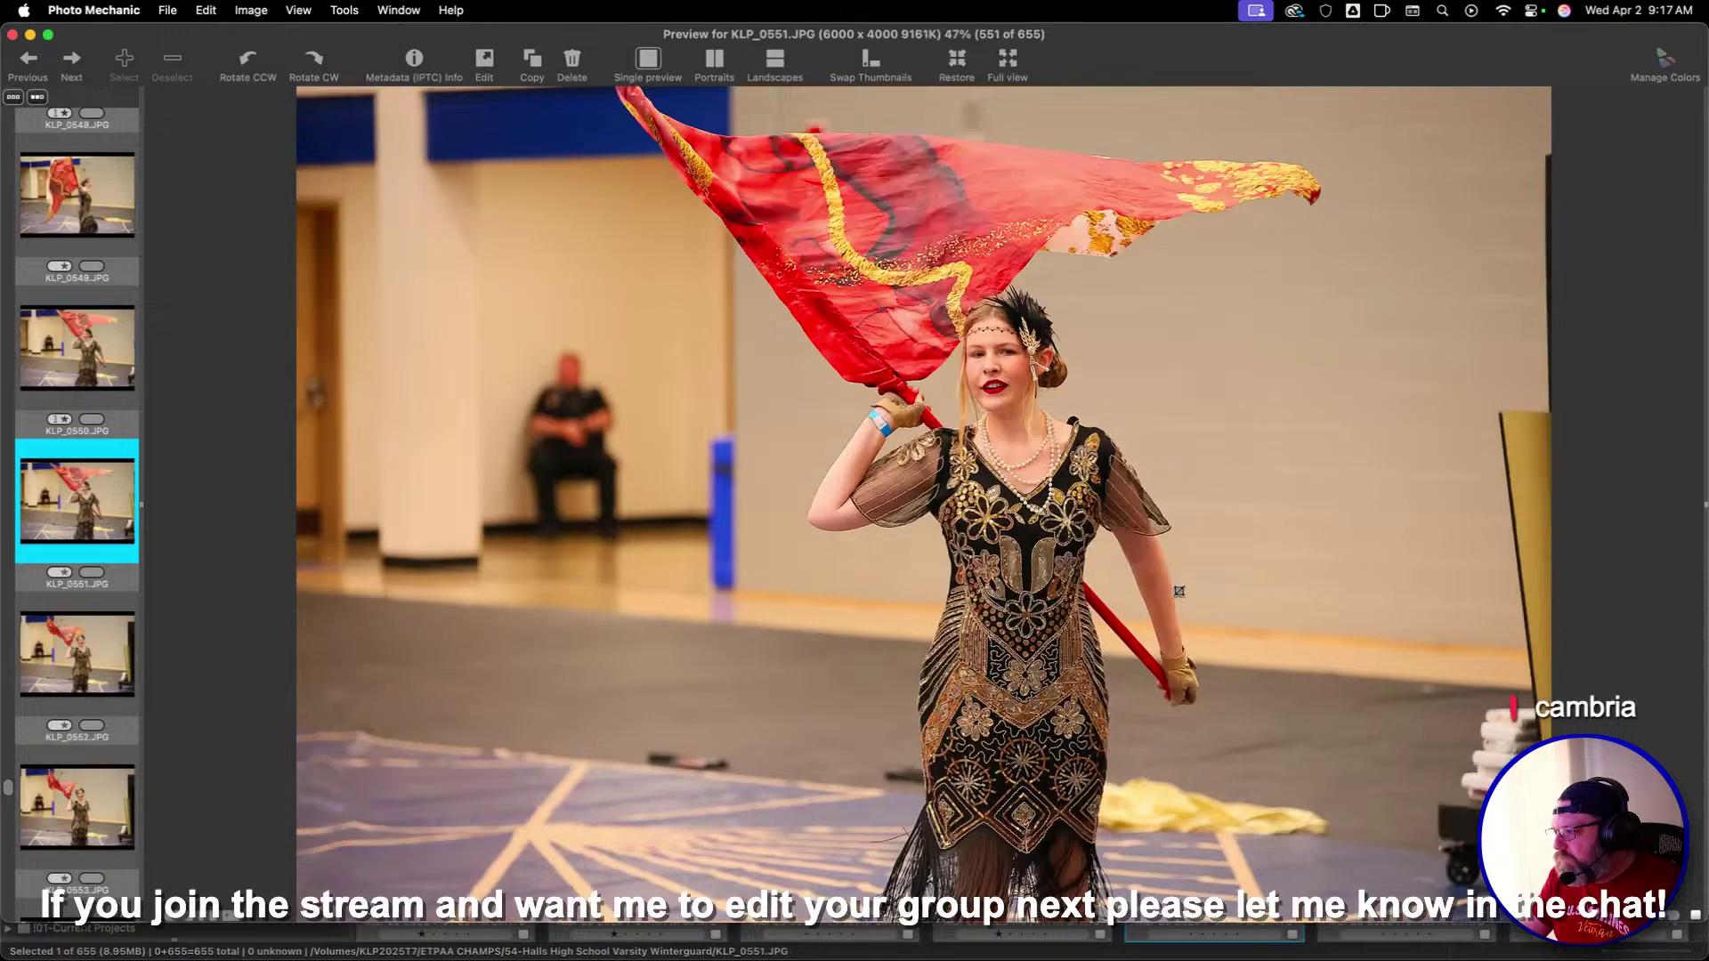
key("Right")
key("Right")
key("Right")
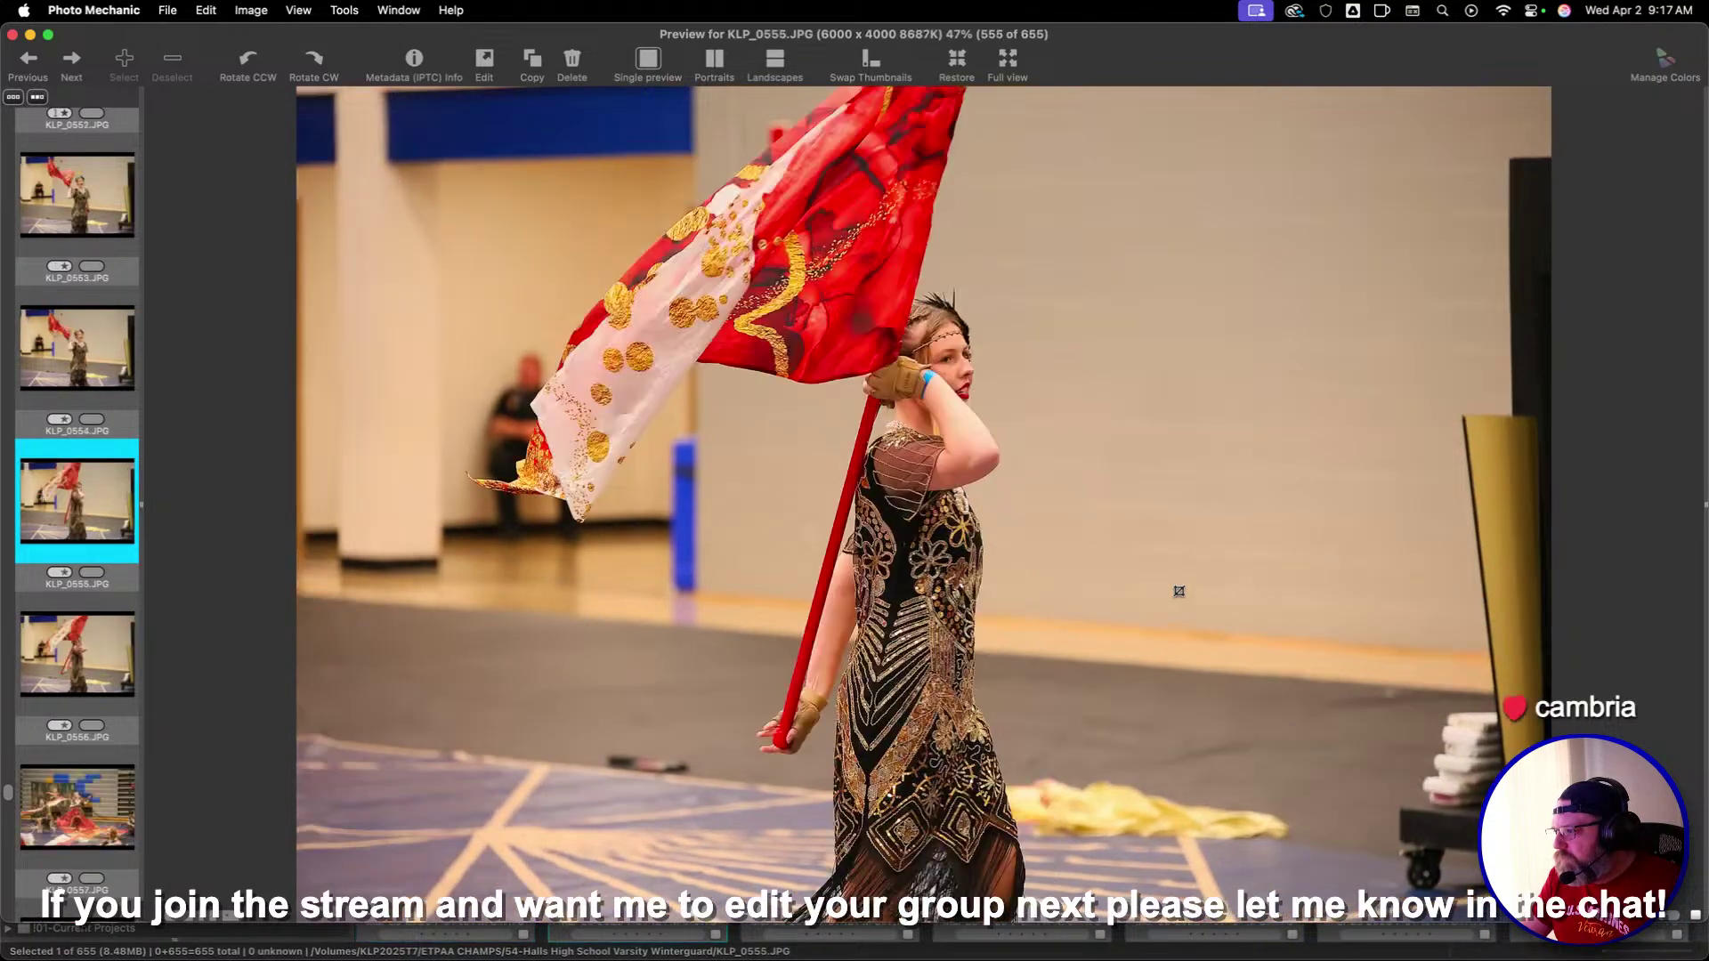
key("Left")
key("Right")
key("Right")
key("Right")
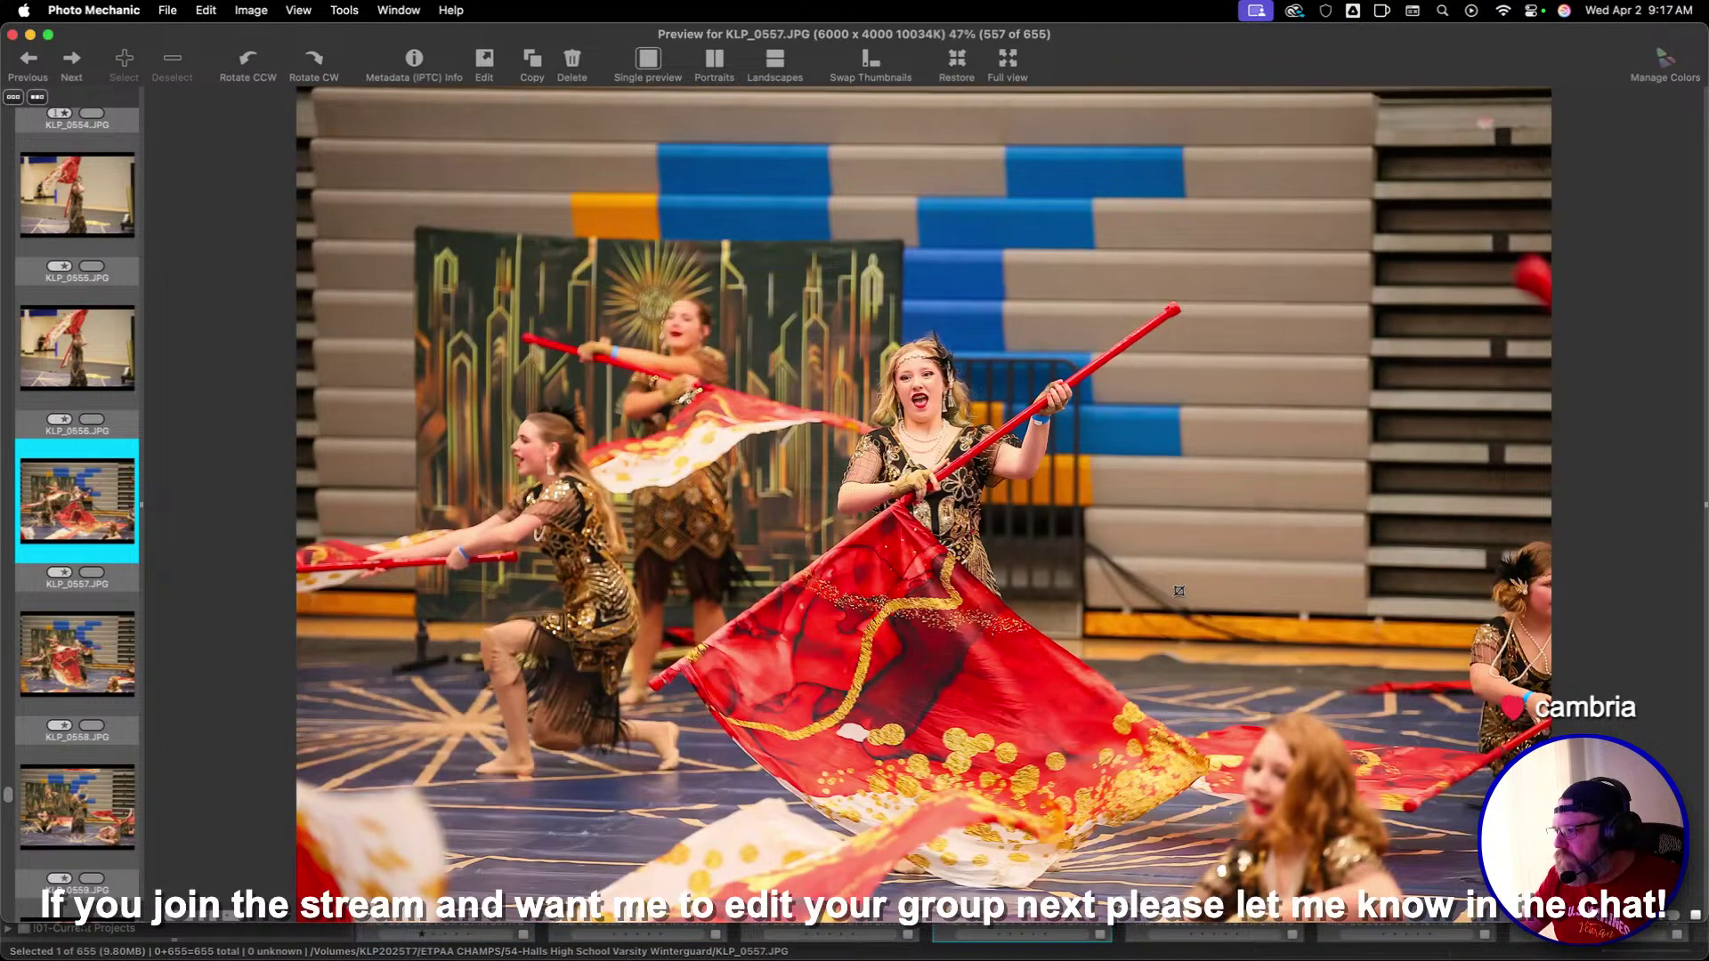
Examine the group flag toss photos from KLP_0558.JPG through KLP_0566.JPG
key("Right")
key("Right")
key("Right")
key("Right")
key("Right")
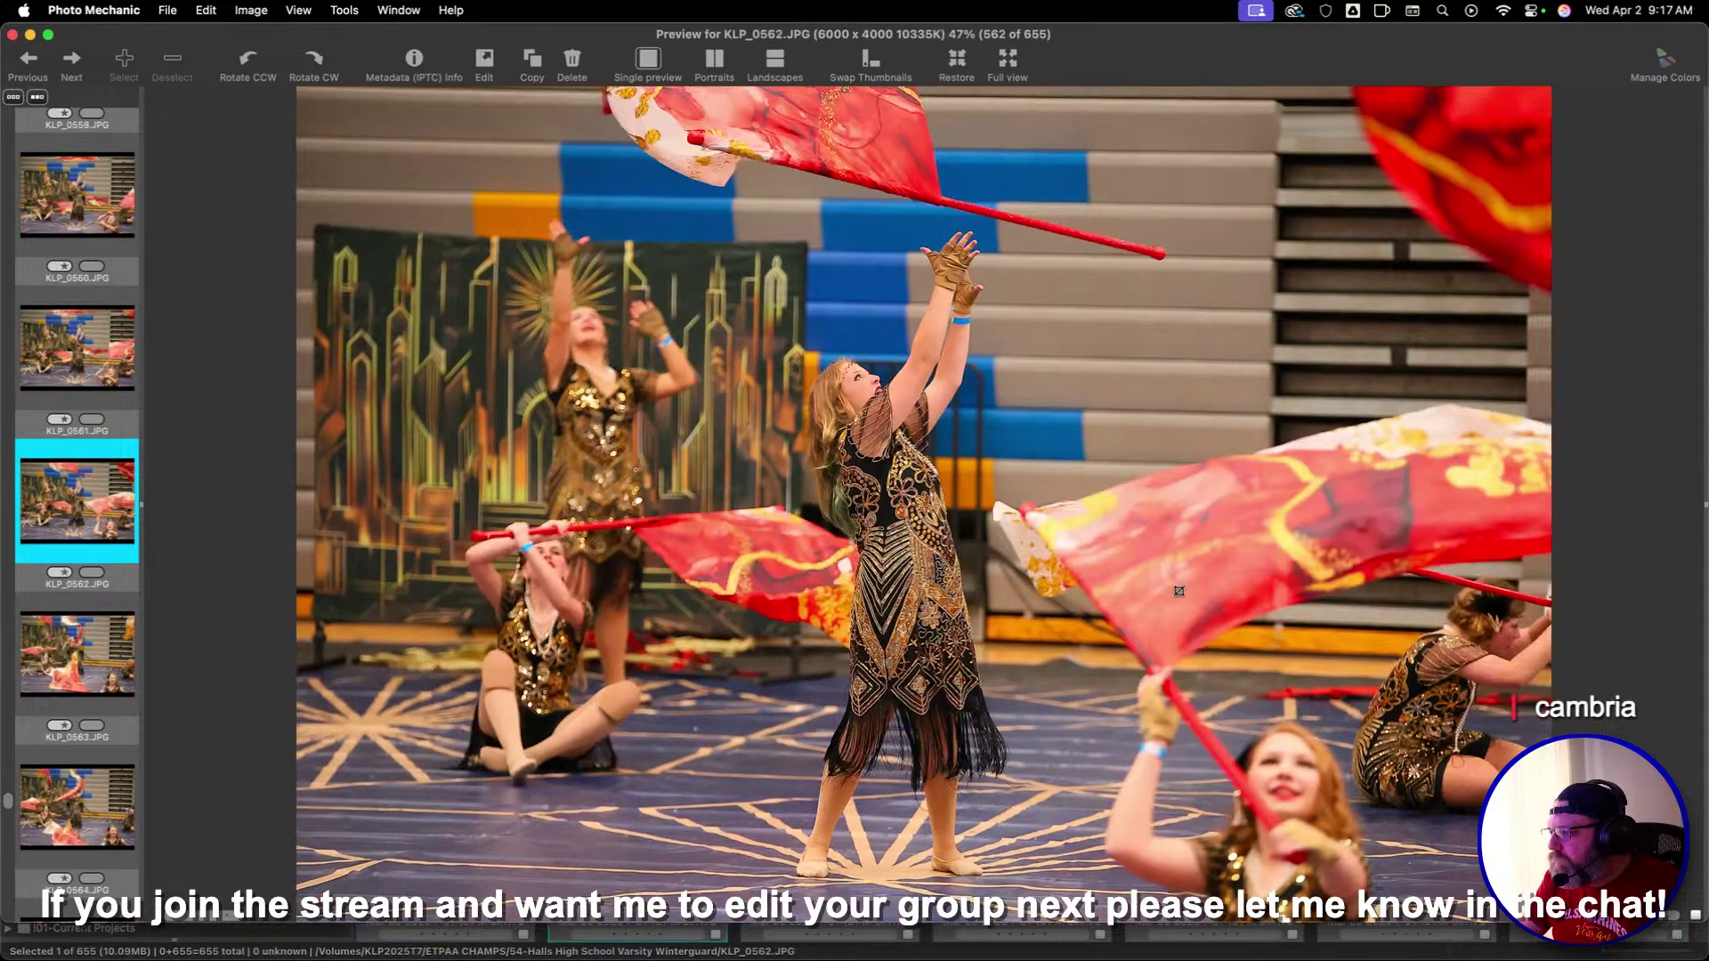
key("Right")
key("Right")
key("Right")
key("Right")
key("Right")
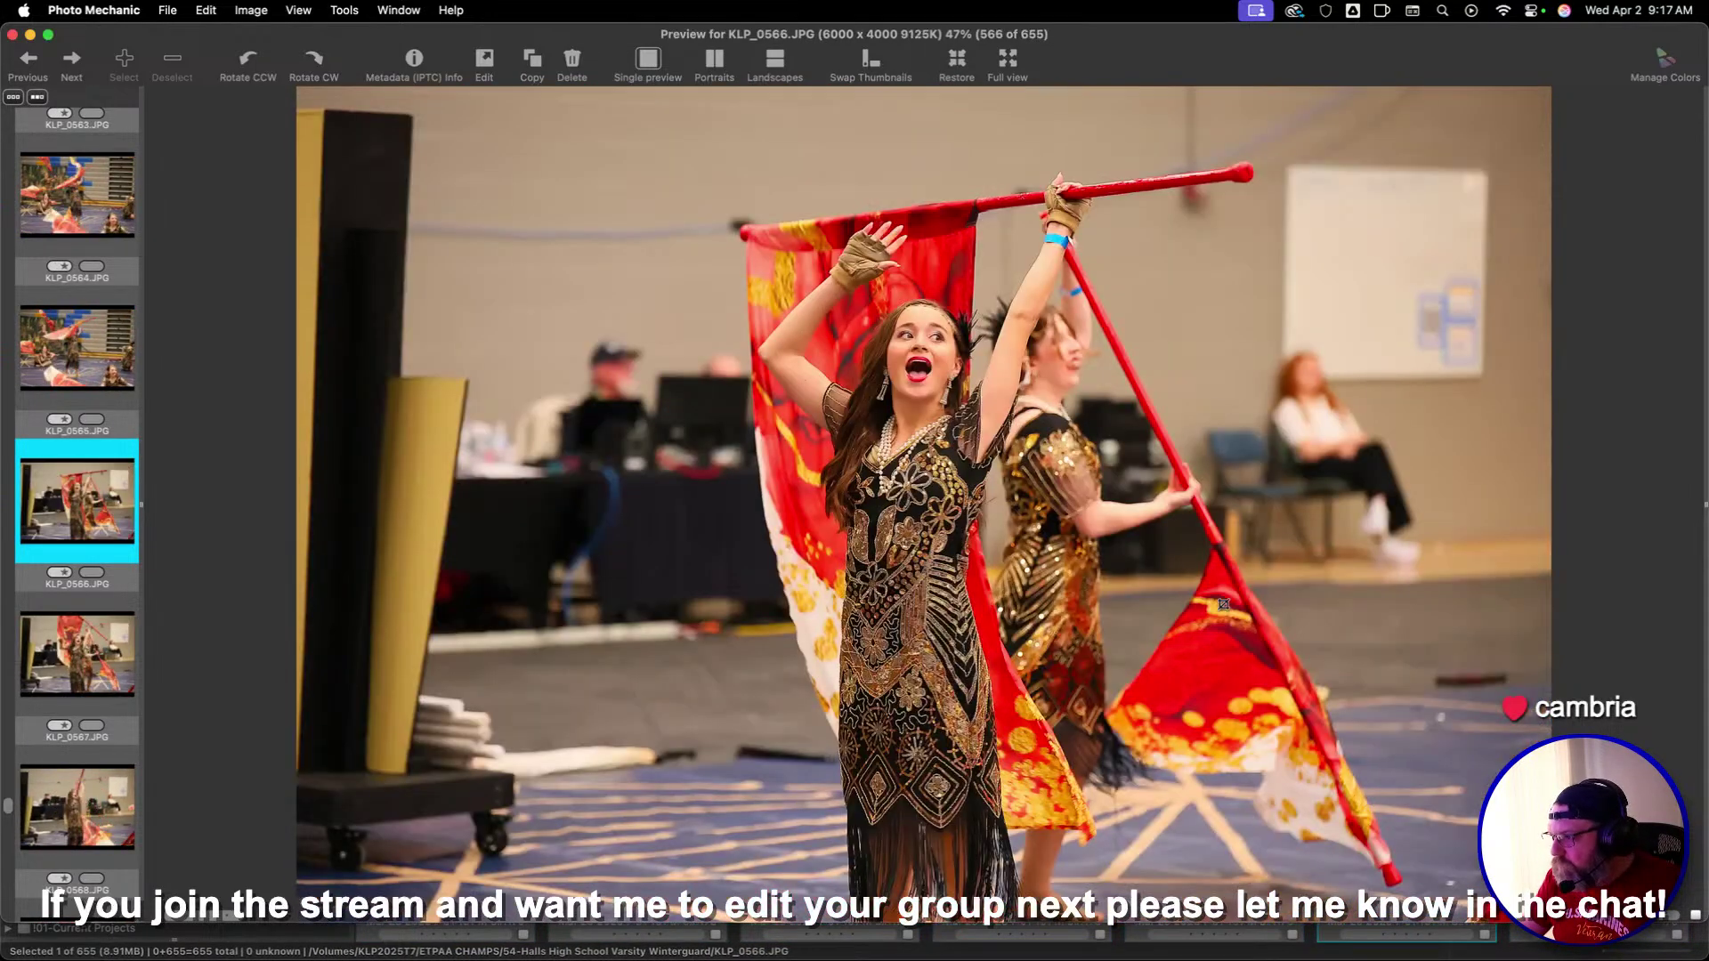
Compare the raised-flag shots around KLP_0566.JPG and look on through KLP_0572.JPG
key("Left")
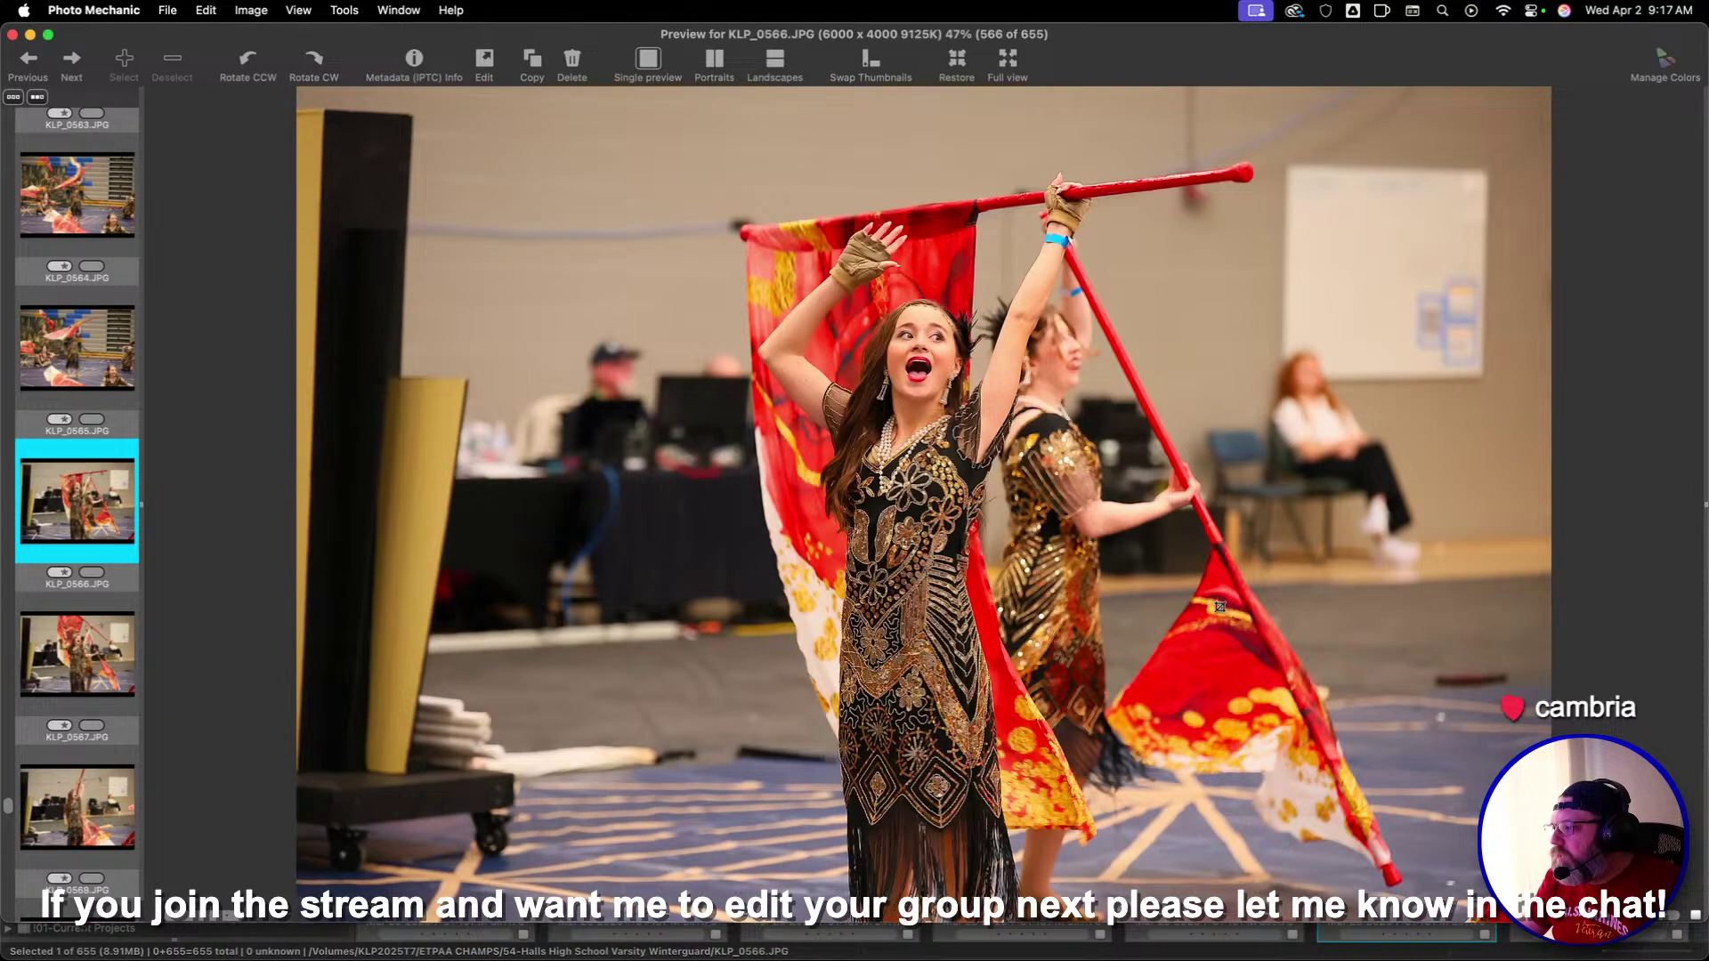
key("Right")
key("Right")
key("Right")
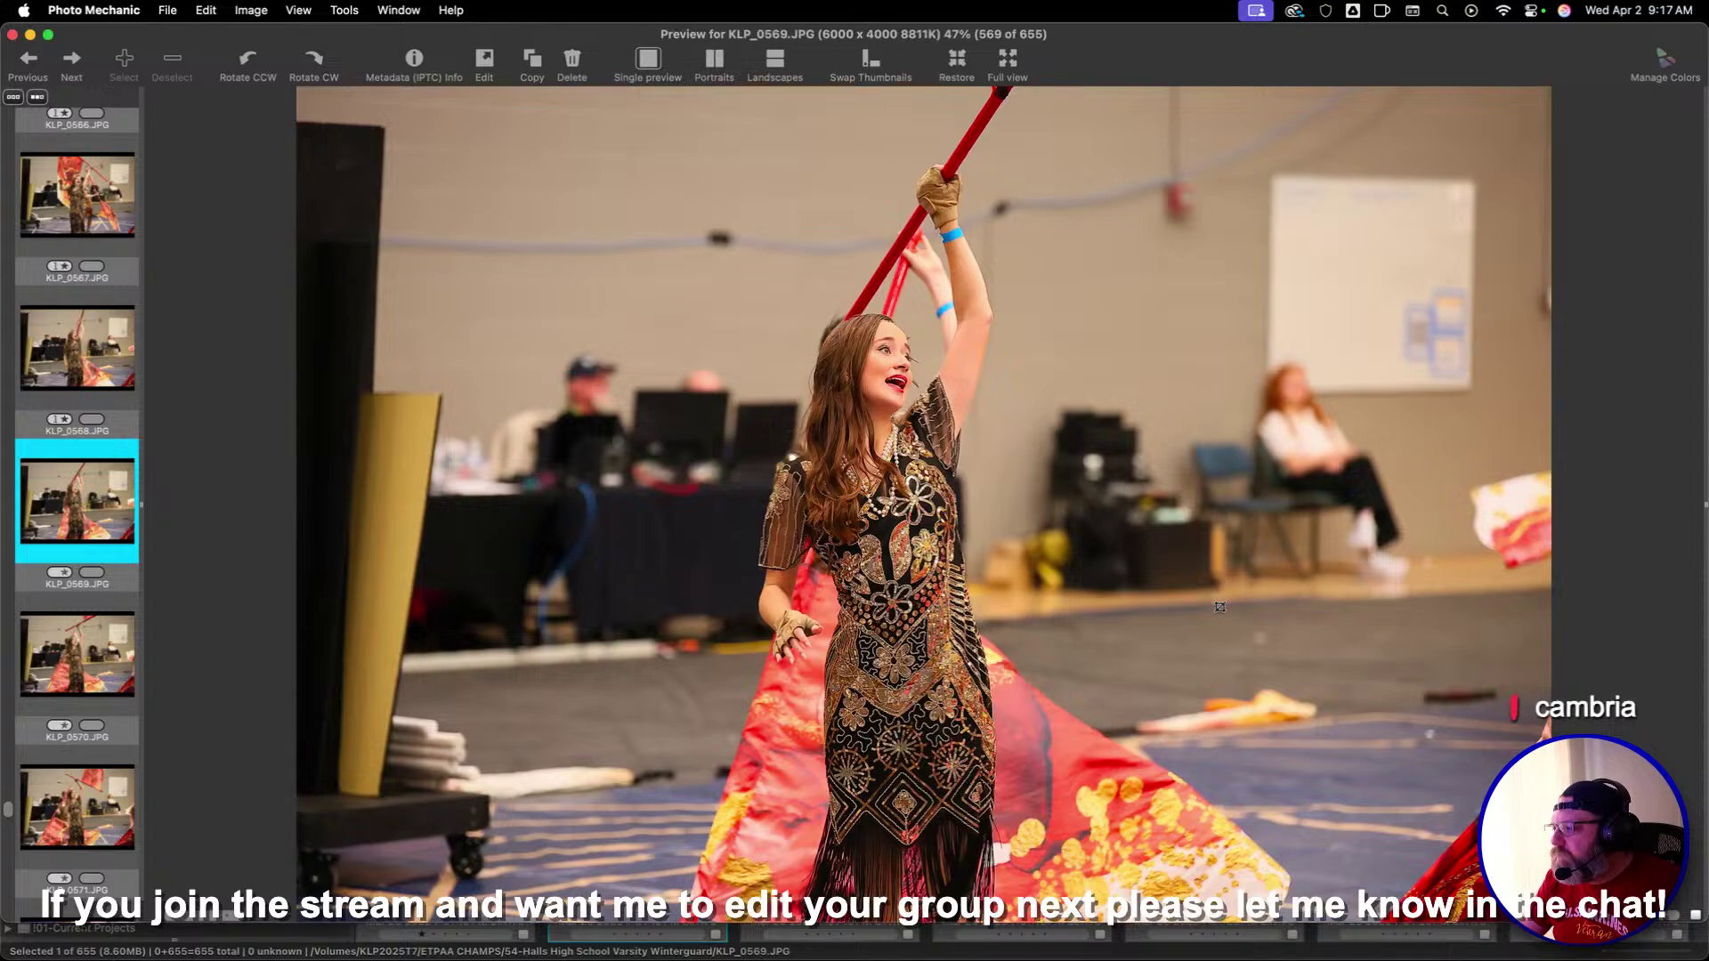
key("Right")
key("Right")
key("Right")
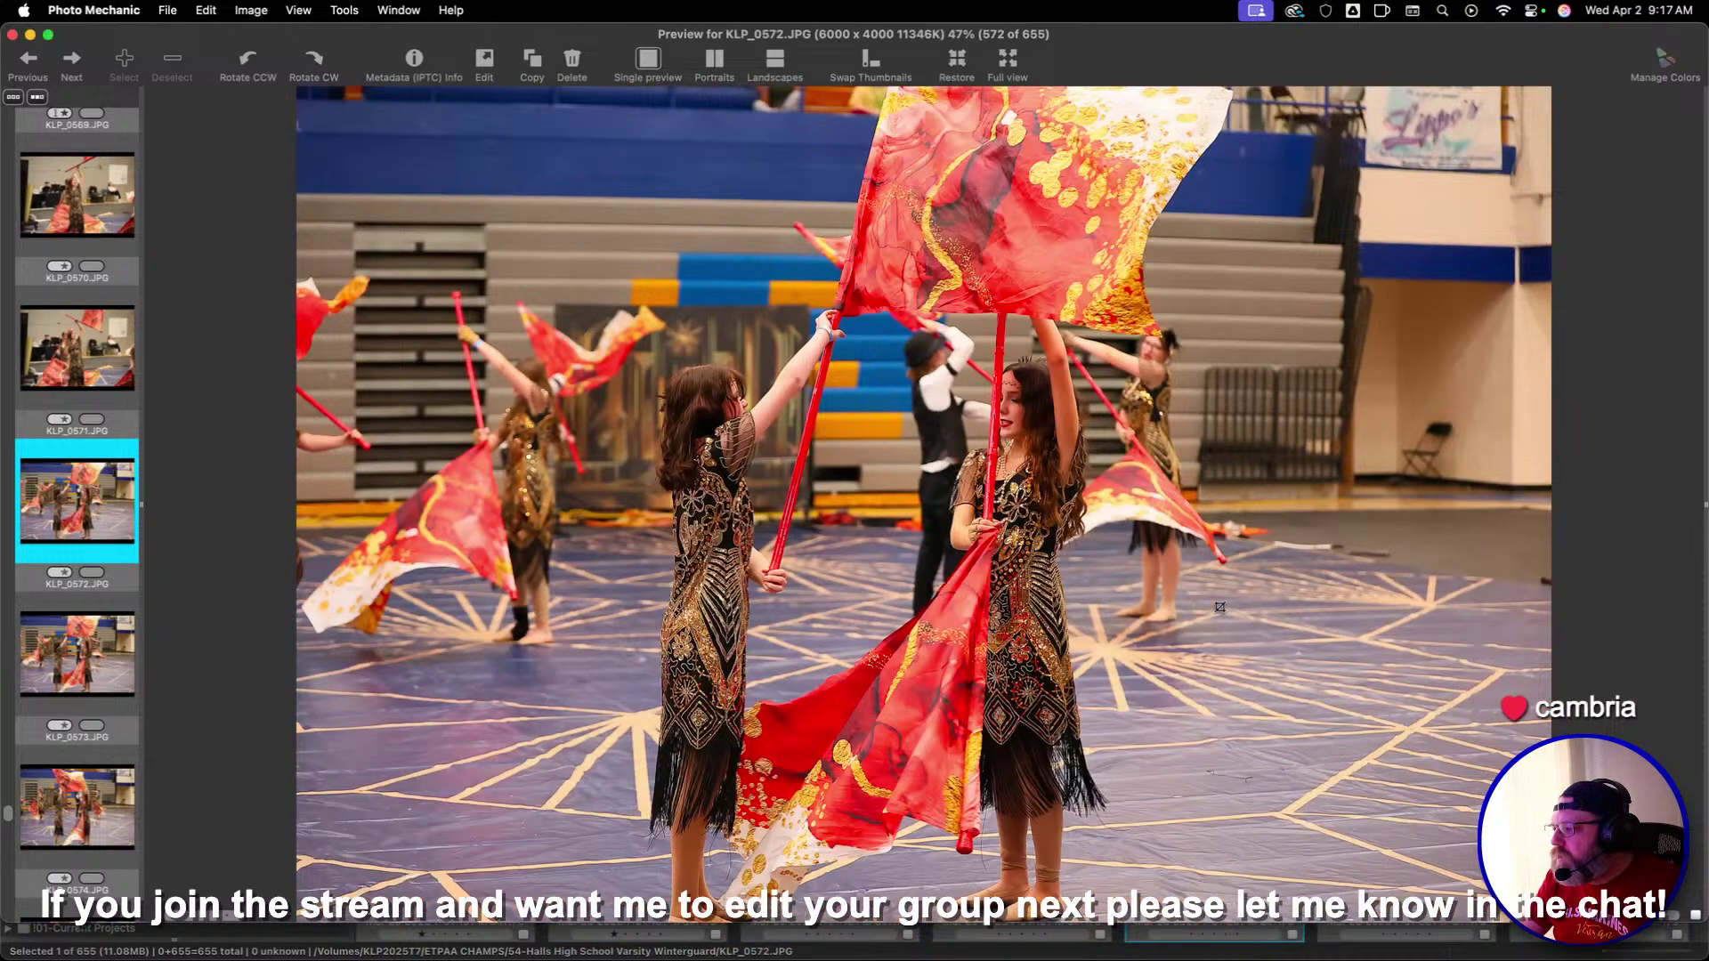
Examine the paired dancers' flag photos from KLP_0573.JPG to KLP_0583.JPG
key("Right")
key("Right")
key("Right")
key("Right")
key("Right")
key("Right")
key("Right")
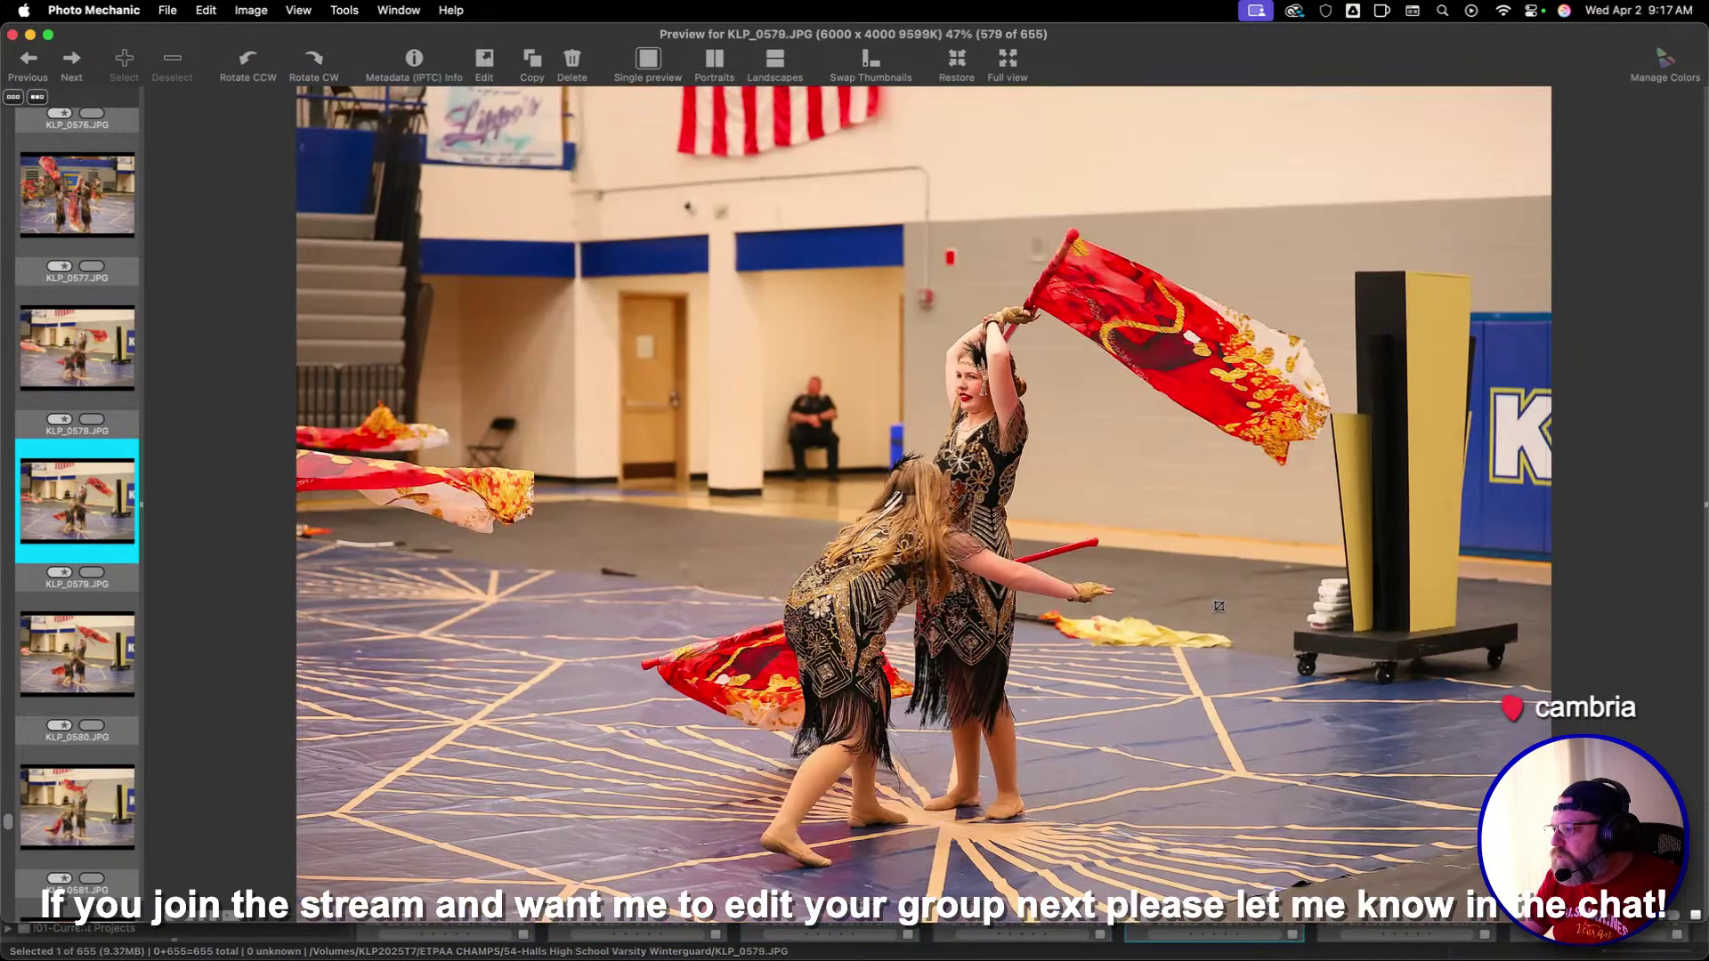
key("Right")
key("Right")
key("Right")
key("Right")
Crop KLP_0584.JPG in landscape format around the front dancers trailing their flags and move on
key("Right")
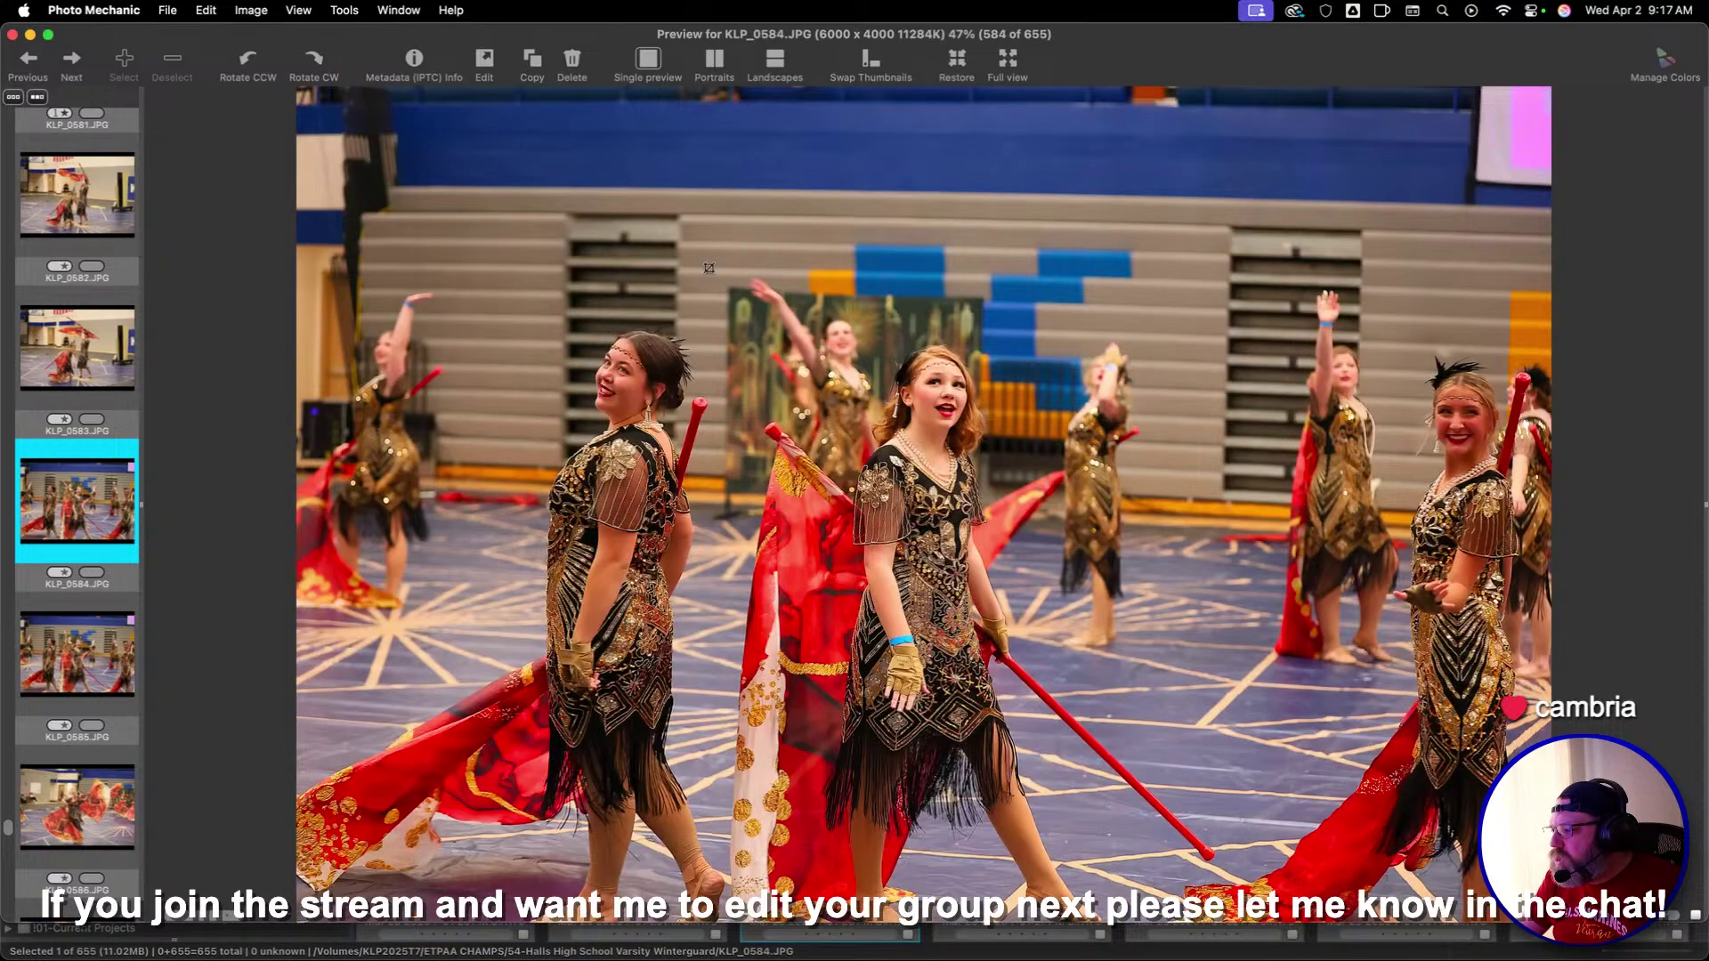
left_click_drag(434, 202, 1169, 659)
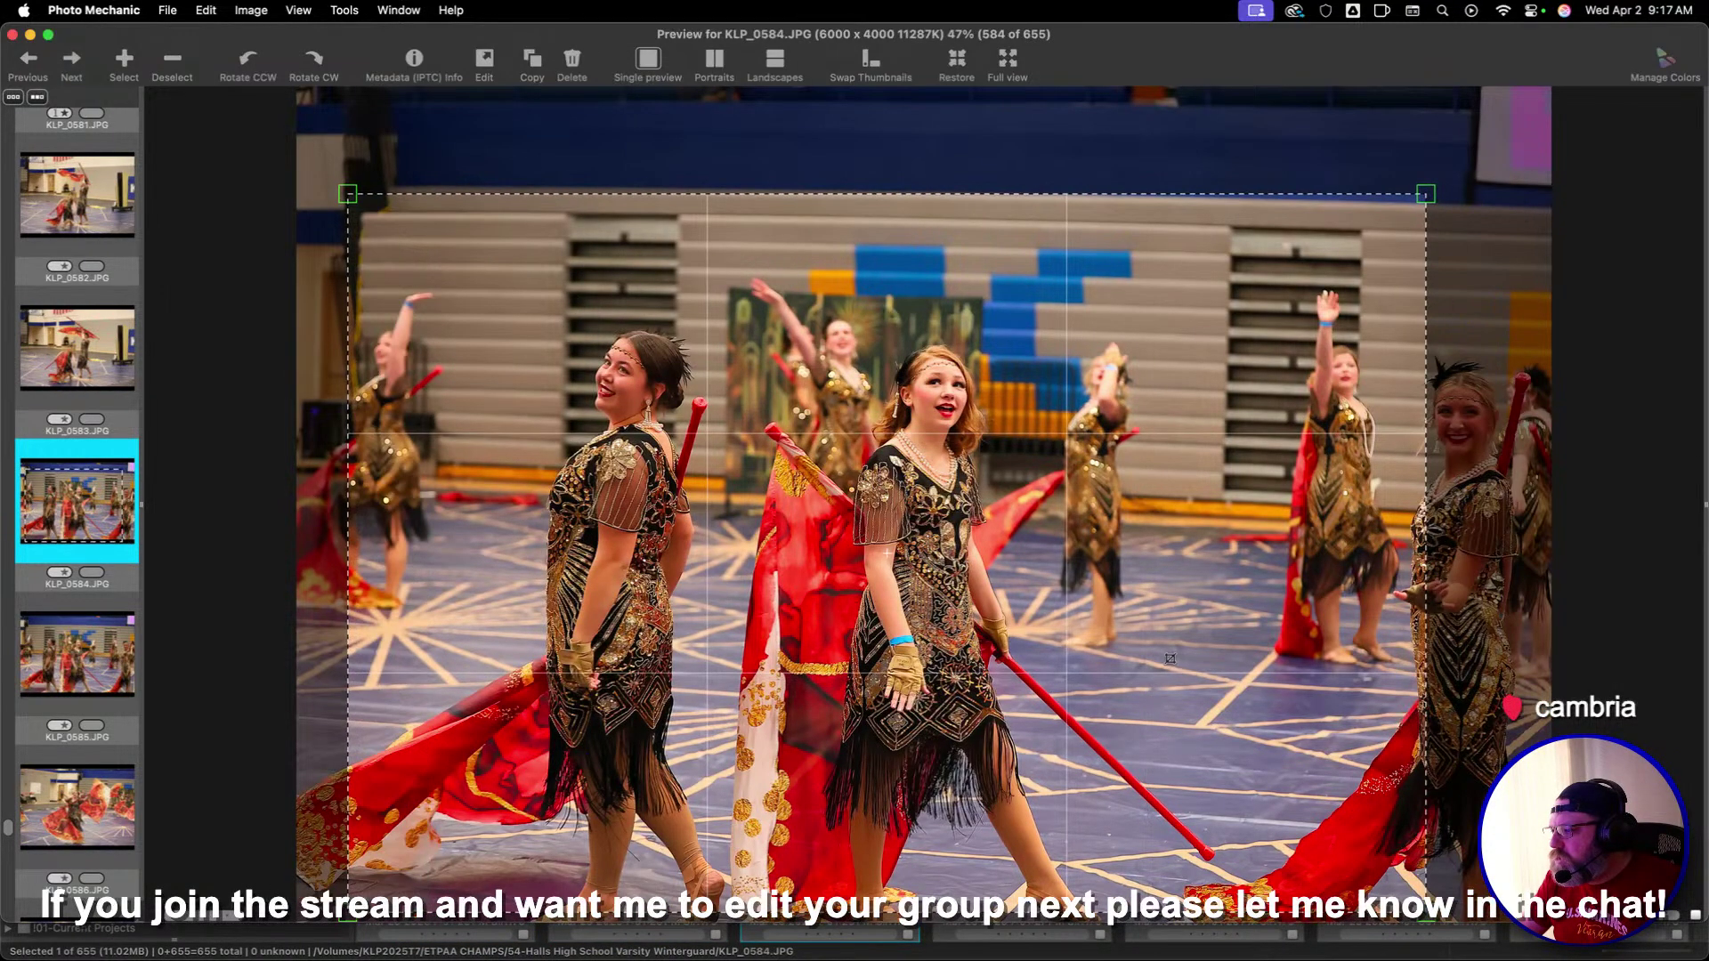
key("Right")
Compare the flag shots from KLP_0585.JPG to KLP_0587.JPG and mark KLP_0586.JPG
key("Right")
key("Right")
key("Left")
key("Right")
key("Right")
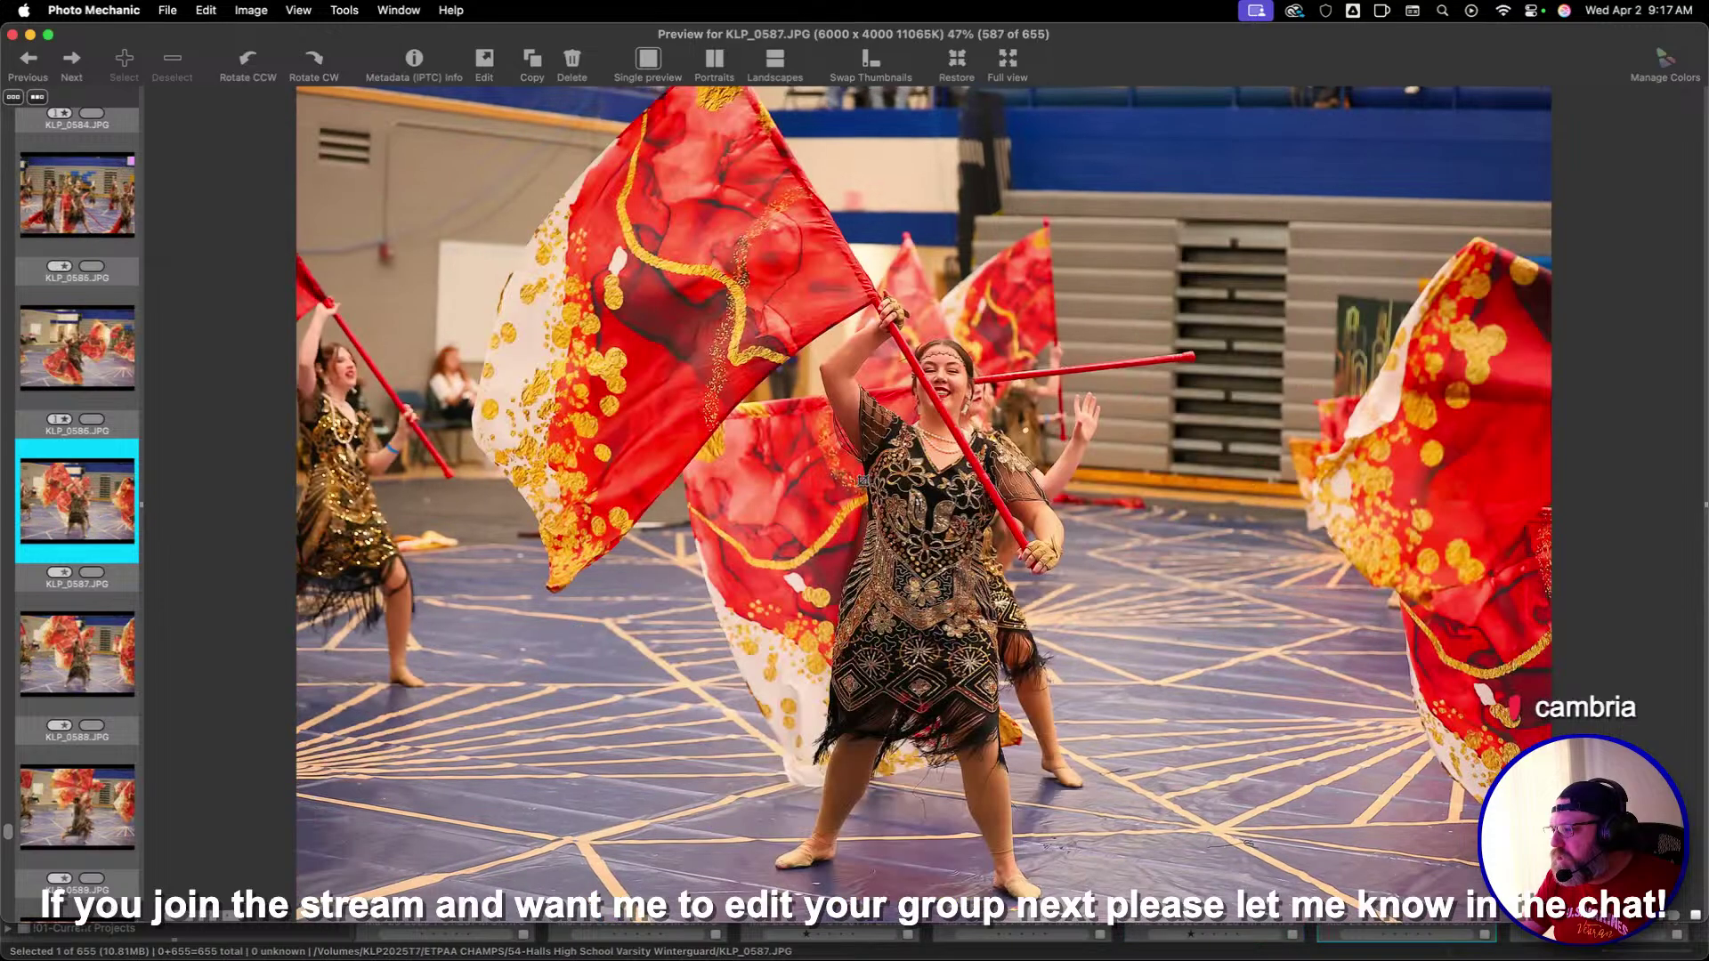
key("Left")
key("1")
key("Right")
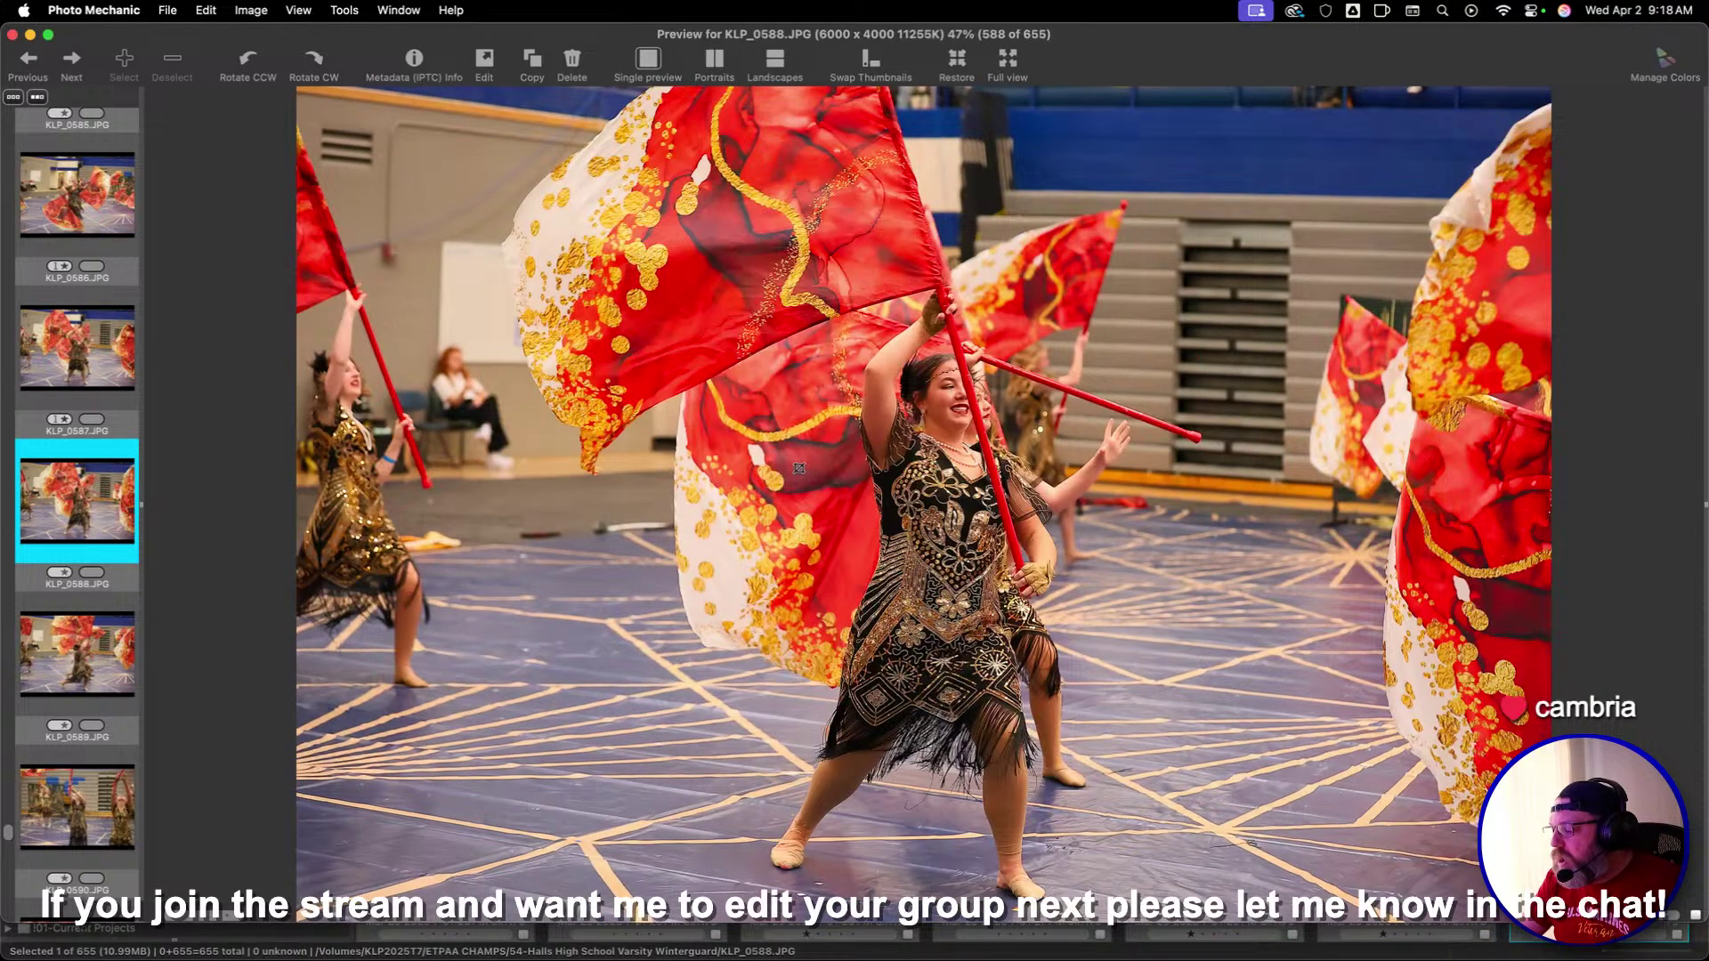
Go through the raised-flag shots from KLP_0589.JPG to KLP_0595.JPG, marking KLP_0593.JPG and a neighbouring frame
key("Right")
key("Right")
key("Right")
key("Right")
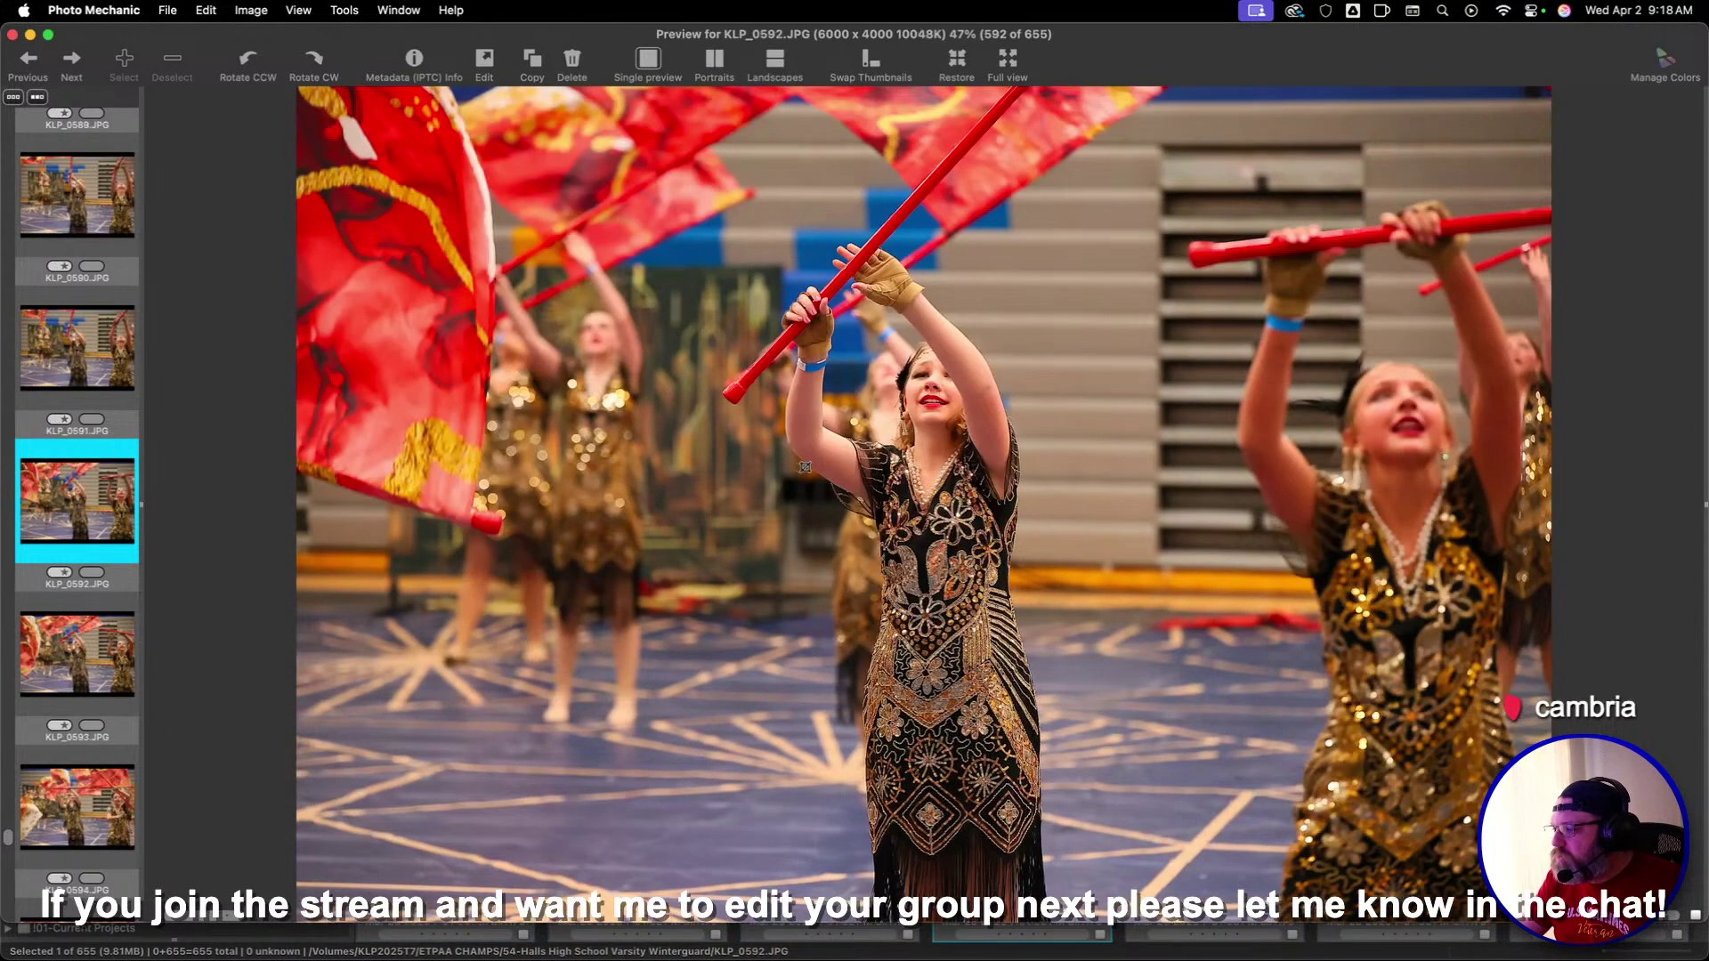
key("Right")
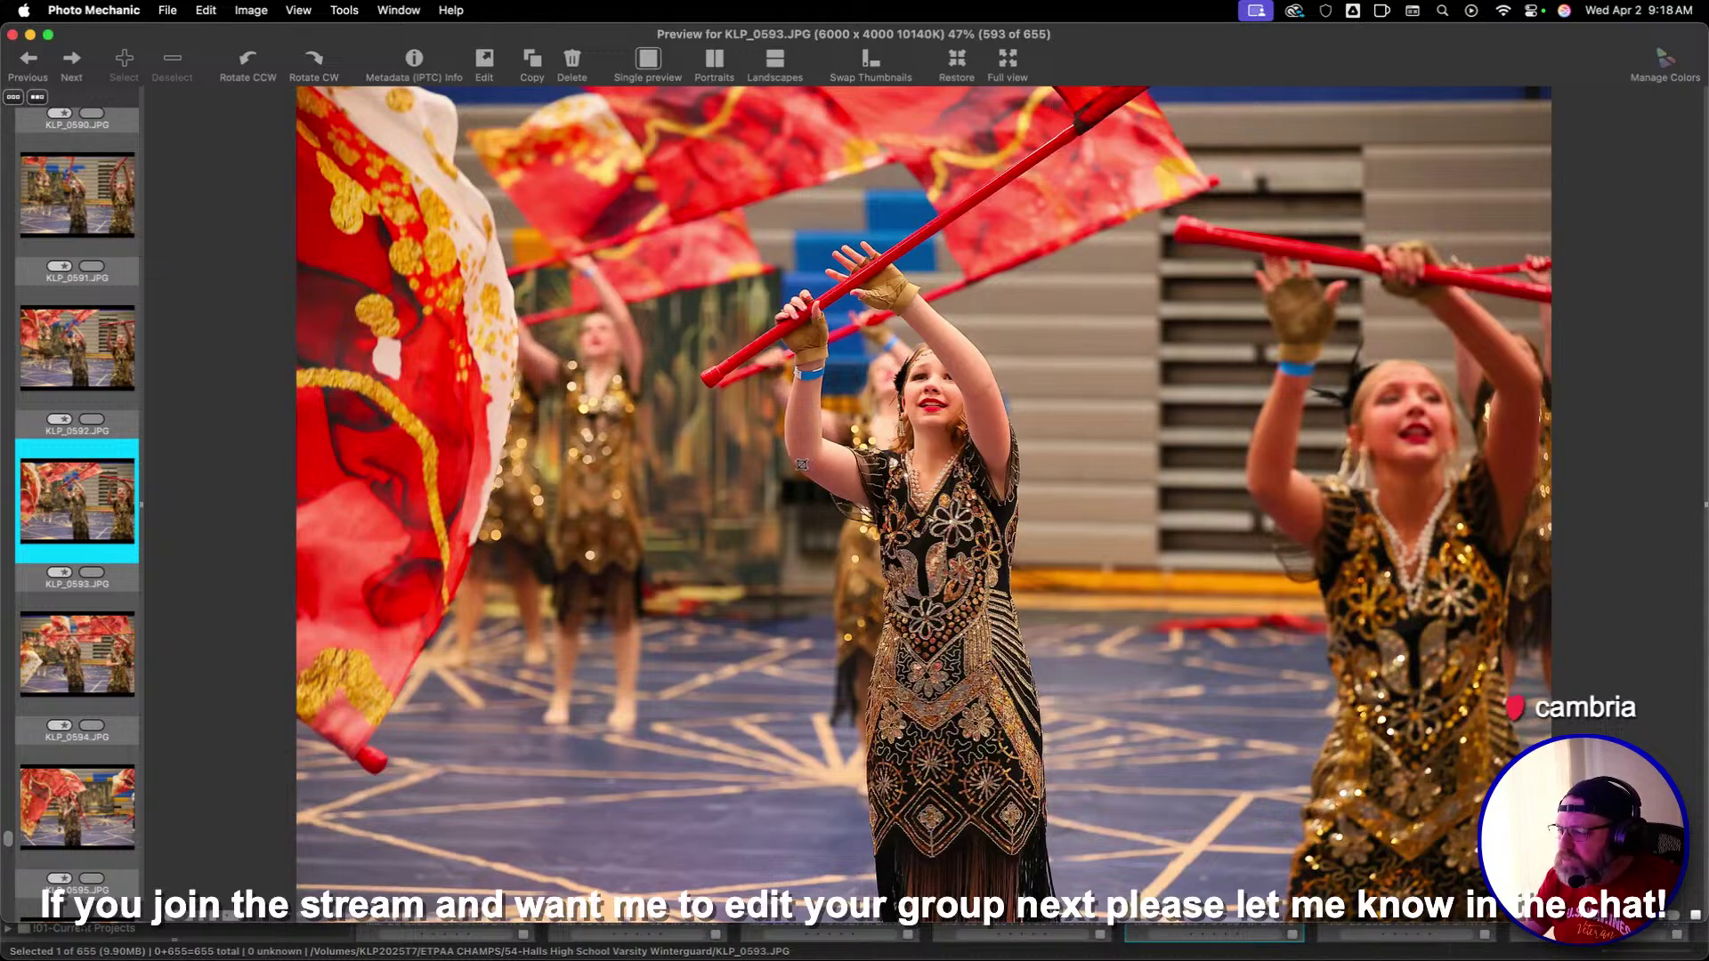
key("1")
key("Right")
key("1")
key("Right")
key("Right")
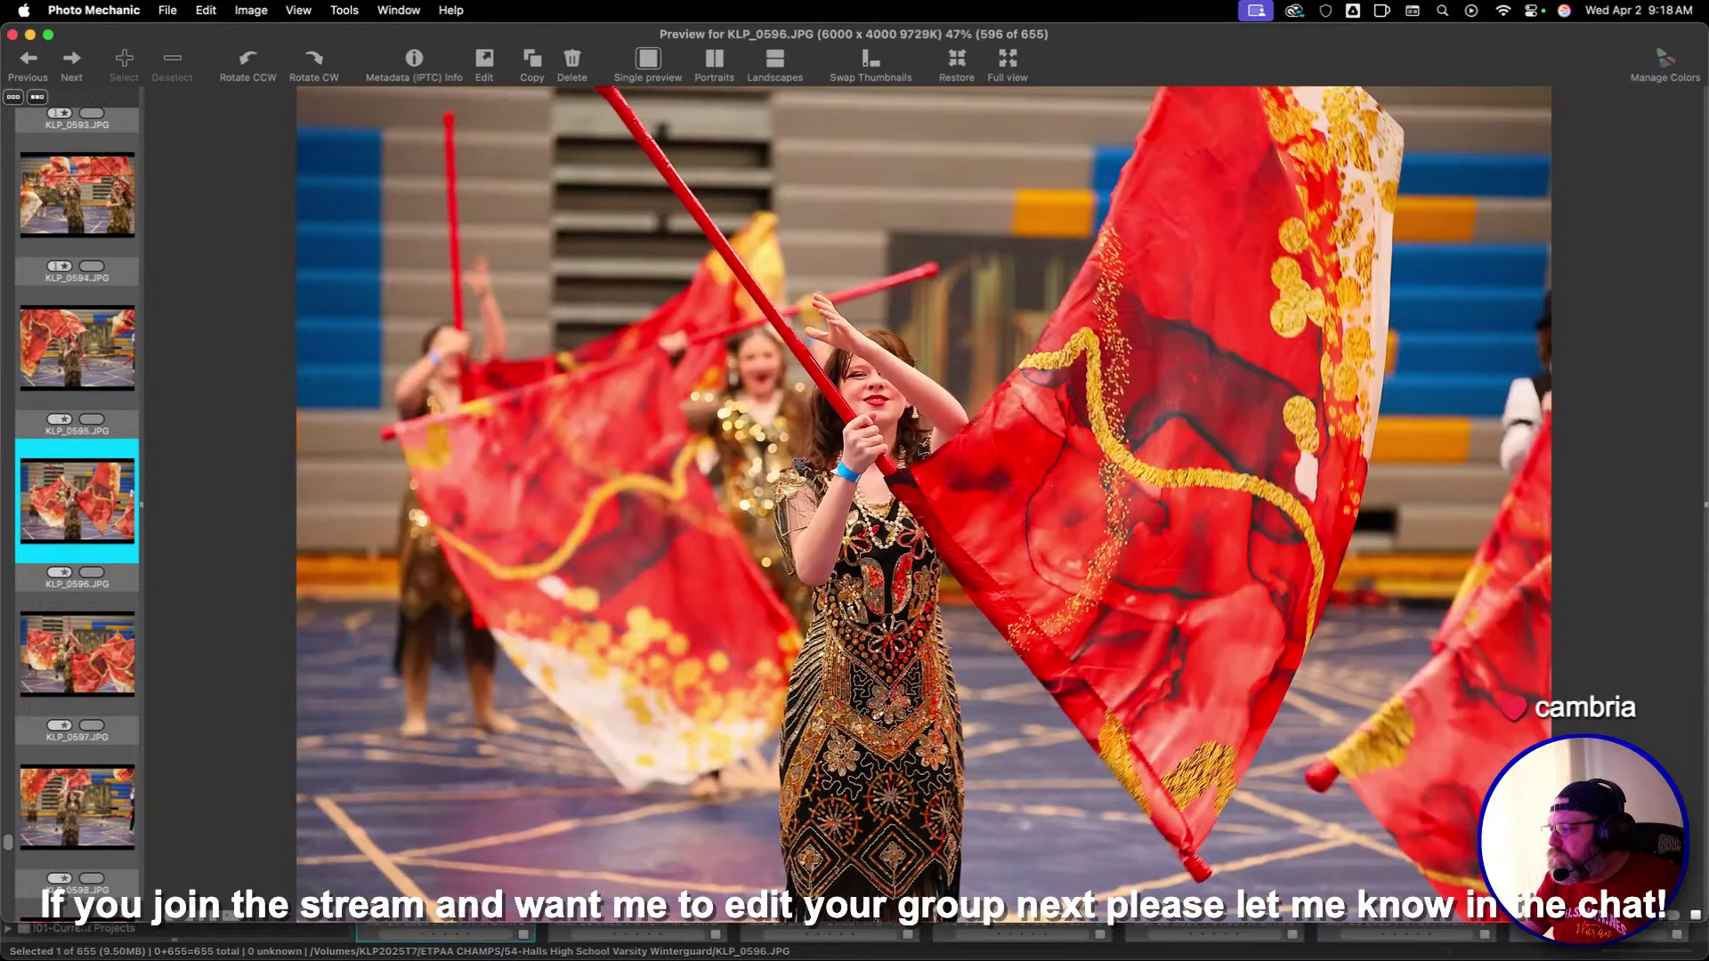
Compare the neighbouring shots between KLP_0593.JPG and KLP_0599.JPG and mark the best ones
key("Left")
key("Left")
key("Left")
key("Right")
key("Right")
key("Right")
key("1")
key("Right")
key("Right")
key("1")
key("Right")
key("Right")
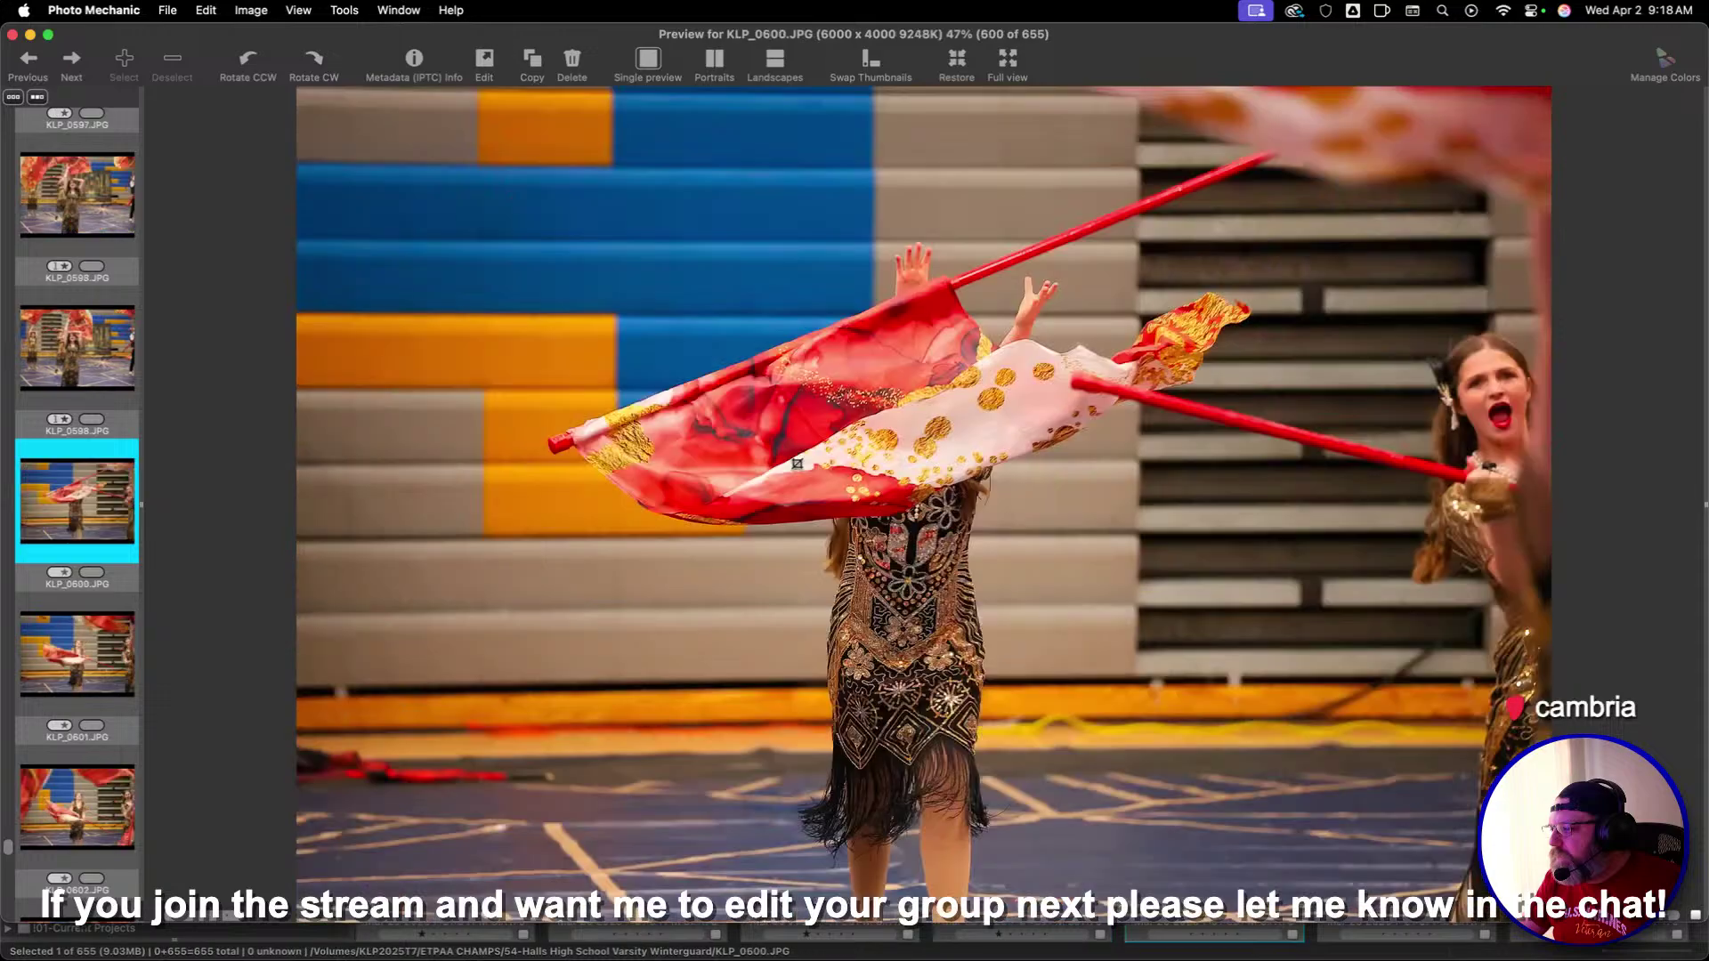
Crop KLP_0601.JPG in landscape format around the dancers with flags, mark it and go on to KLP_0603.JPG
key("Right")
left_click_drag(627, 300, 1388, 742)
key("1")
key("Right")
key("Right")
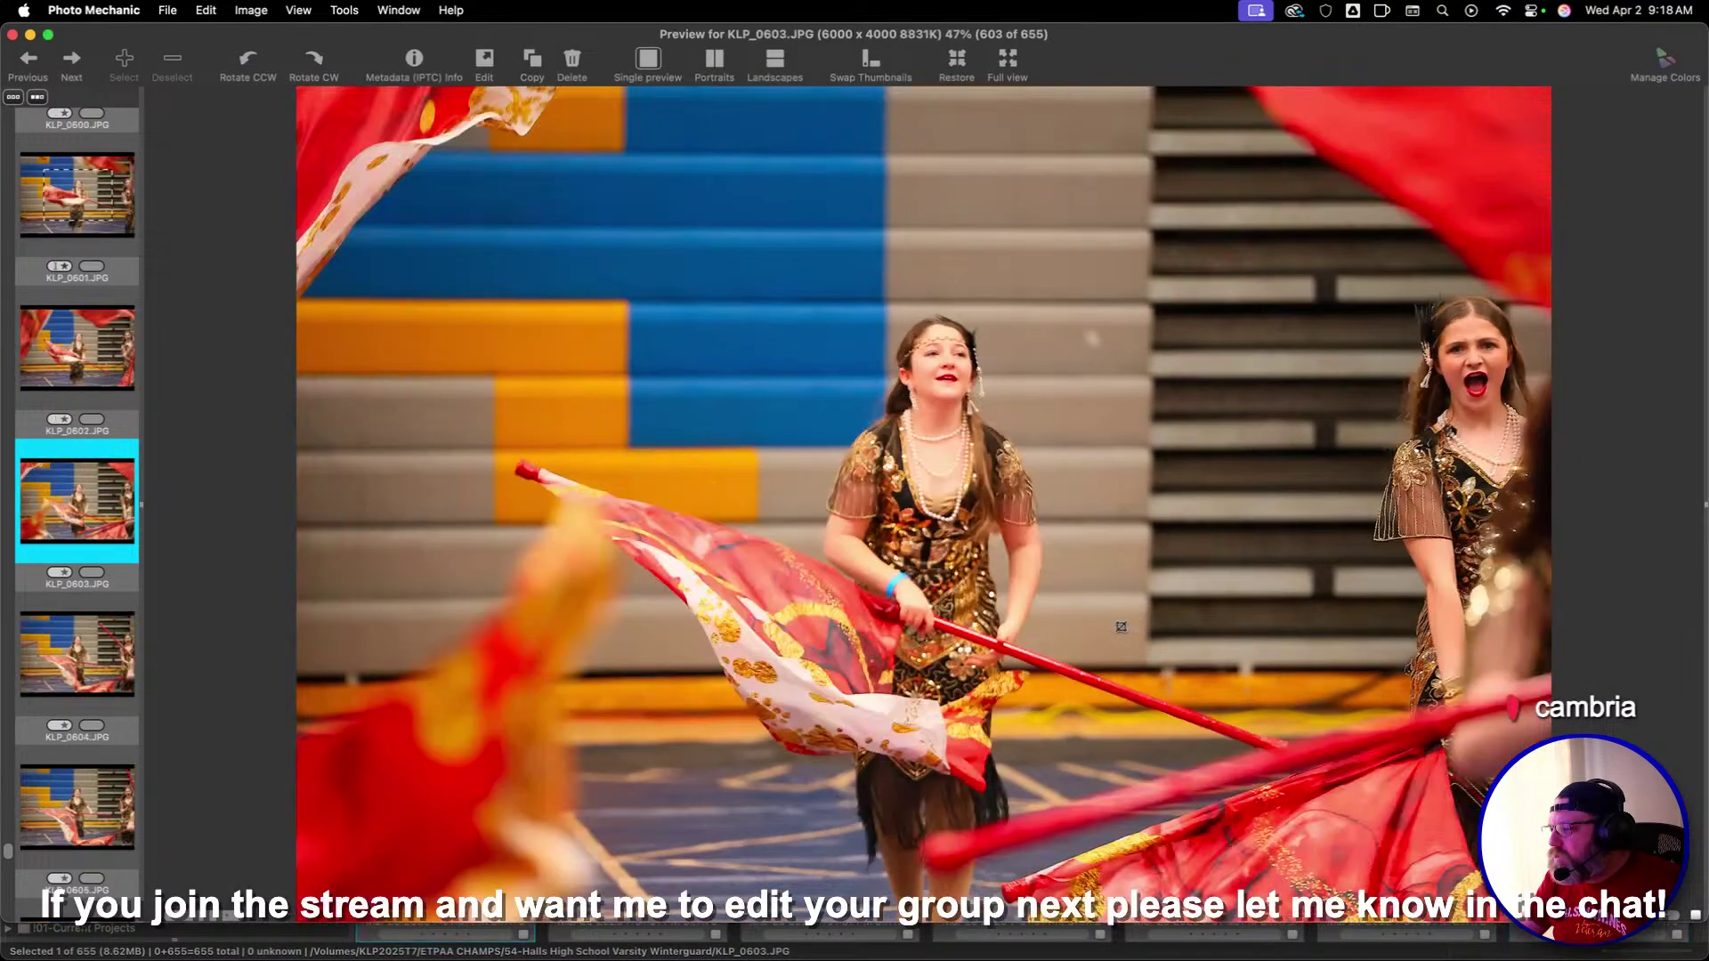
Crop KLP_0605.JPG around the dancer with the flag, mark it and go on to KLP_0606.JPG
key("Right")
key("Right")
left_click_drag(646, 204, 1327, 751)
key("1")
key("Right")
key("Right")
key("Left")
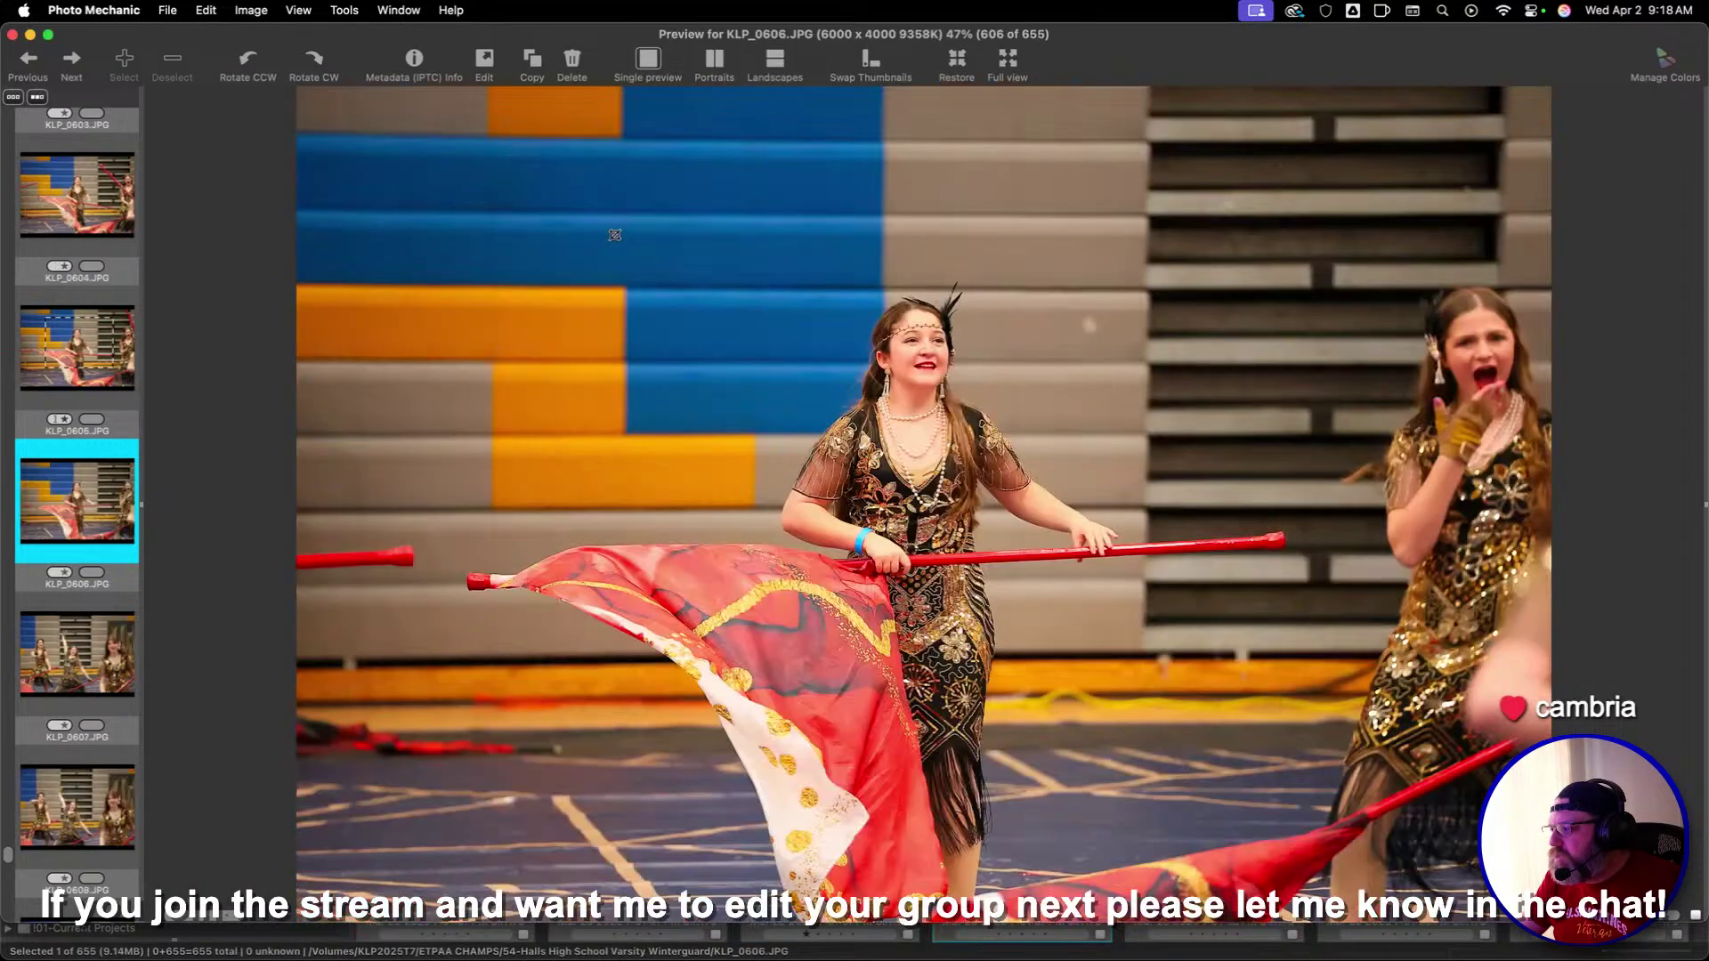
Crop KLP_0606.JPG around the two dancers and the red flag, mark it and advance to KLP_0607.JPG
left_click_drag(601, 229, 1403, 754)
key("1")
key("Right")
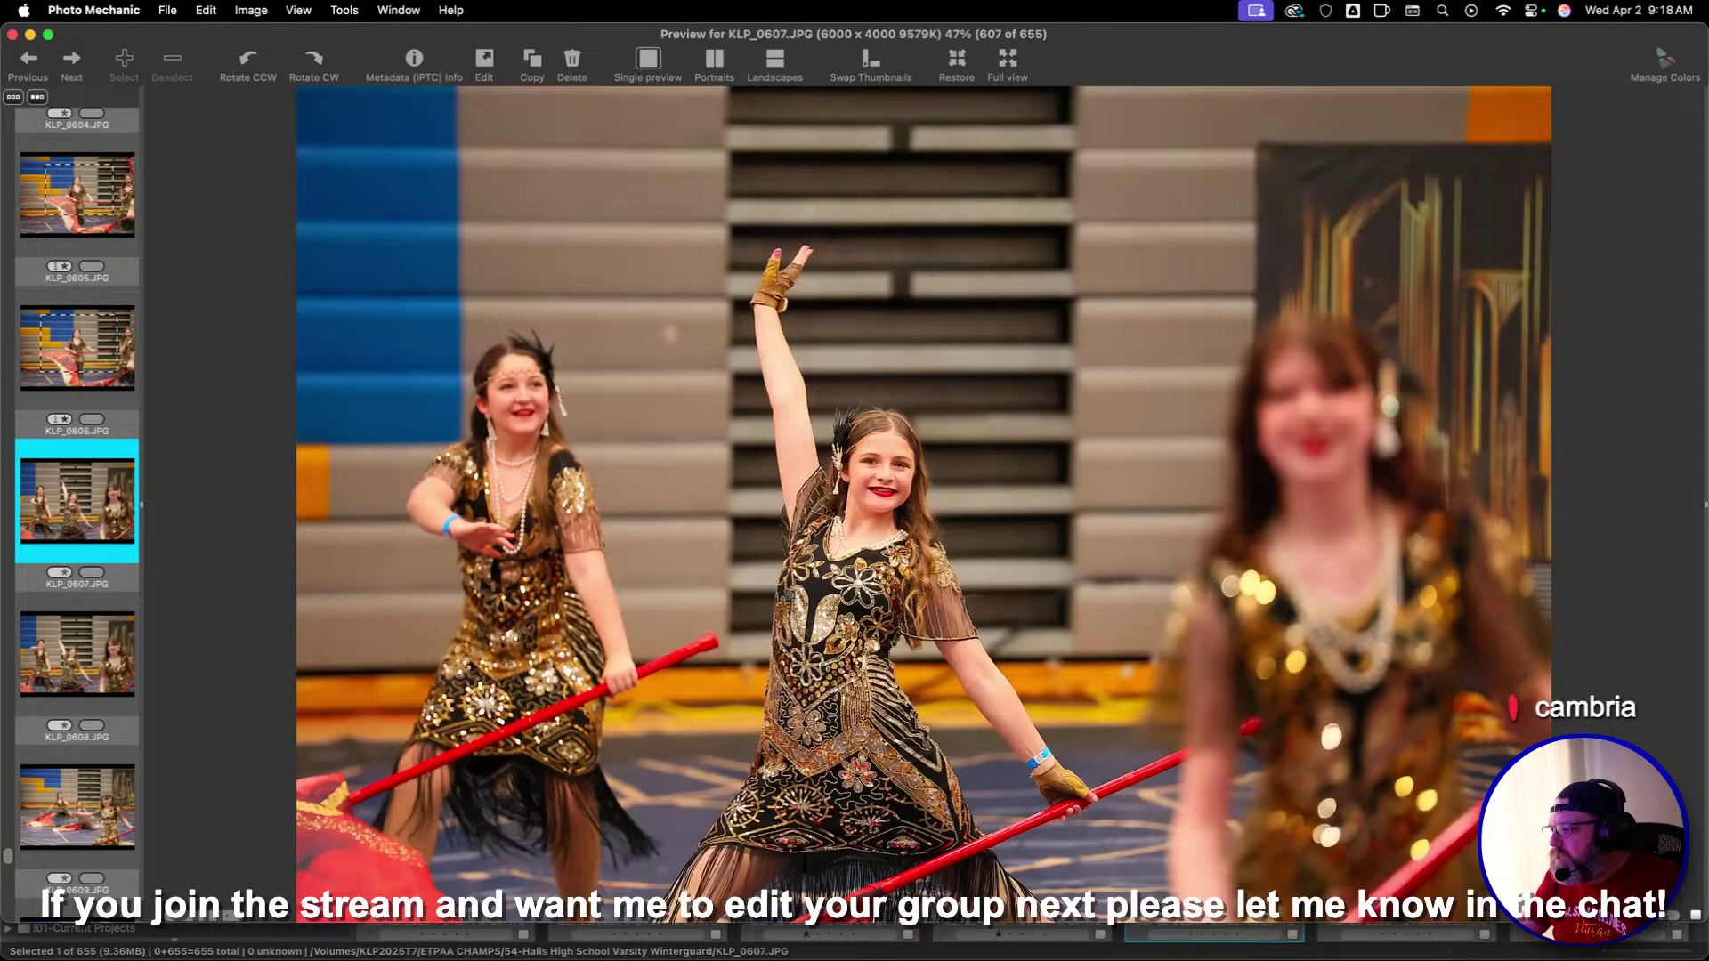
Crop KLP_0608.JPG around the dancer with the raised arm and her neighbour, and go on to KLP_0611.JPG
key("Right")
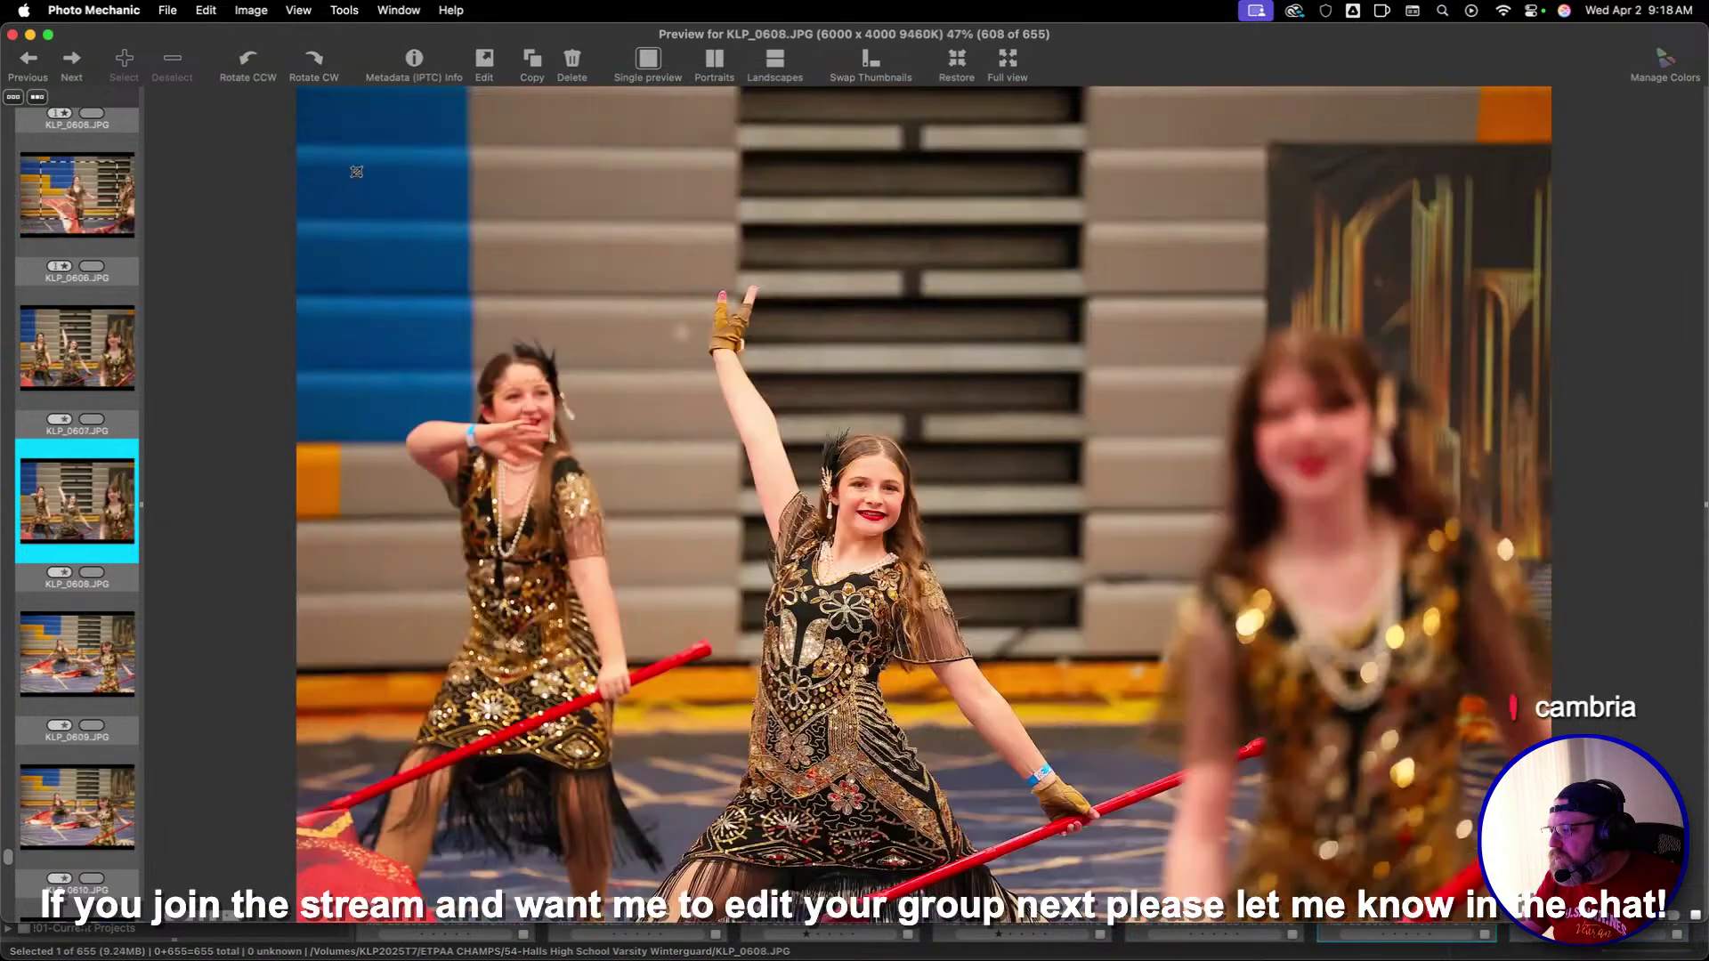
left_click_drag(339, 177, 1215, 703)
key("Right")
key("Right")
key("Right")
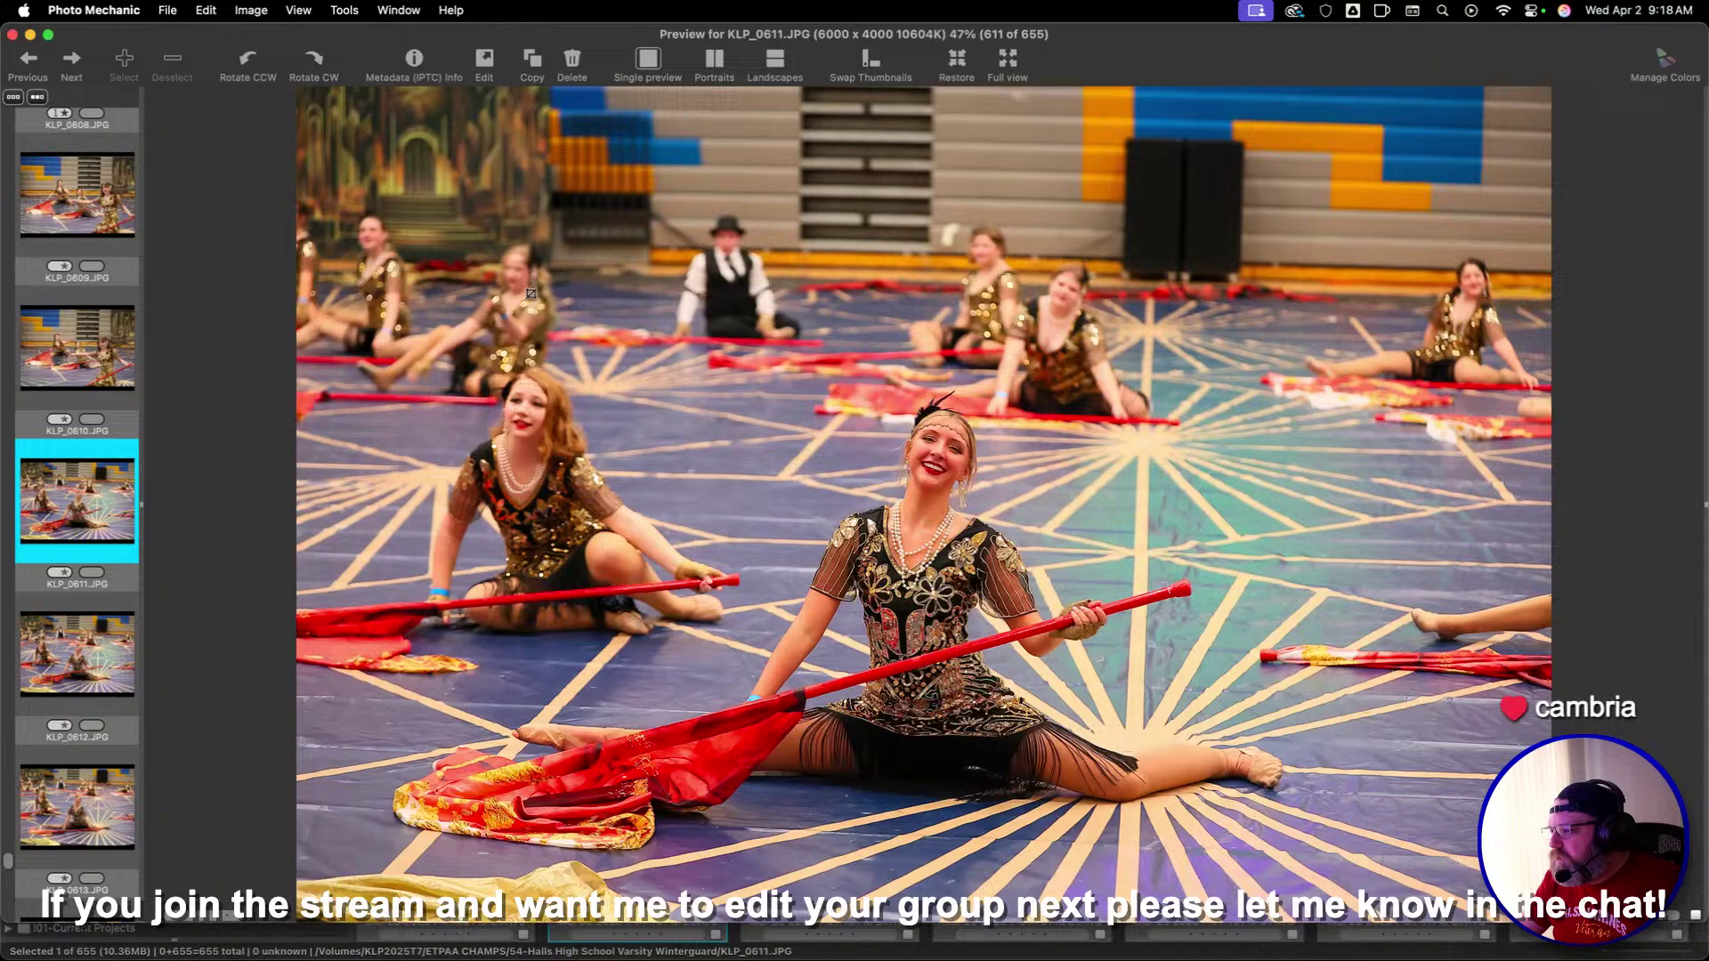
Crop KLP_0611.JPG around the dancer doing the split with her flag, and go on to KLP_0615.JPG
left_click_drag(424, 249, 1248, 660)
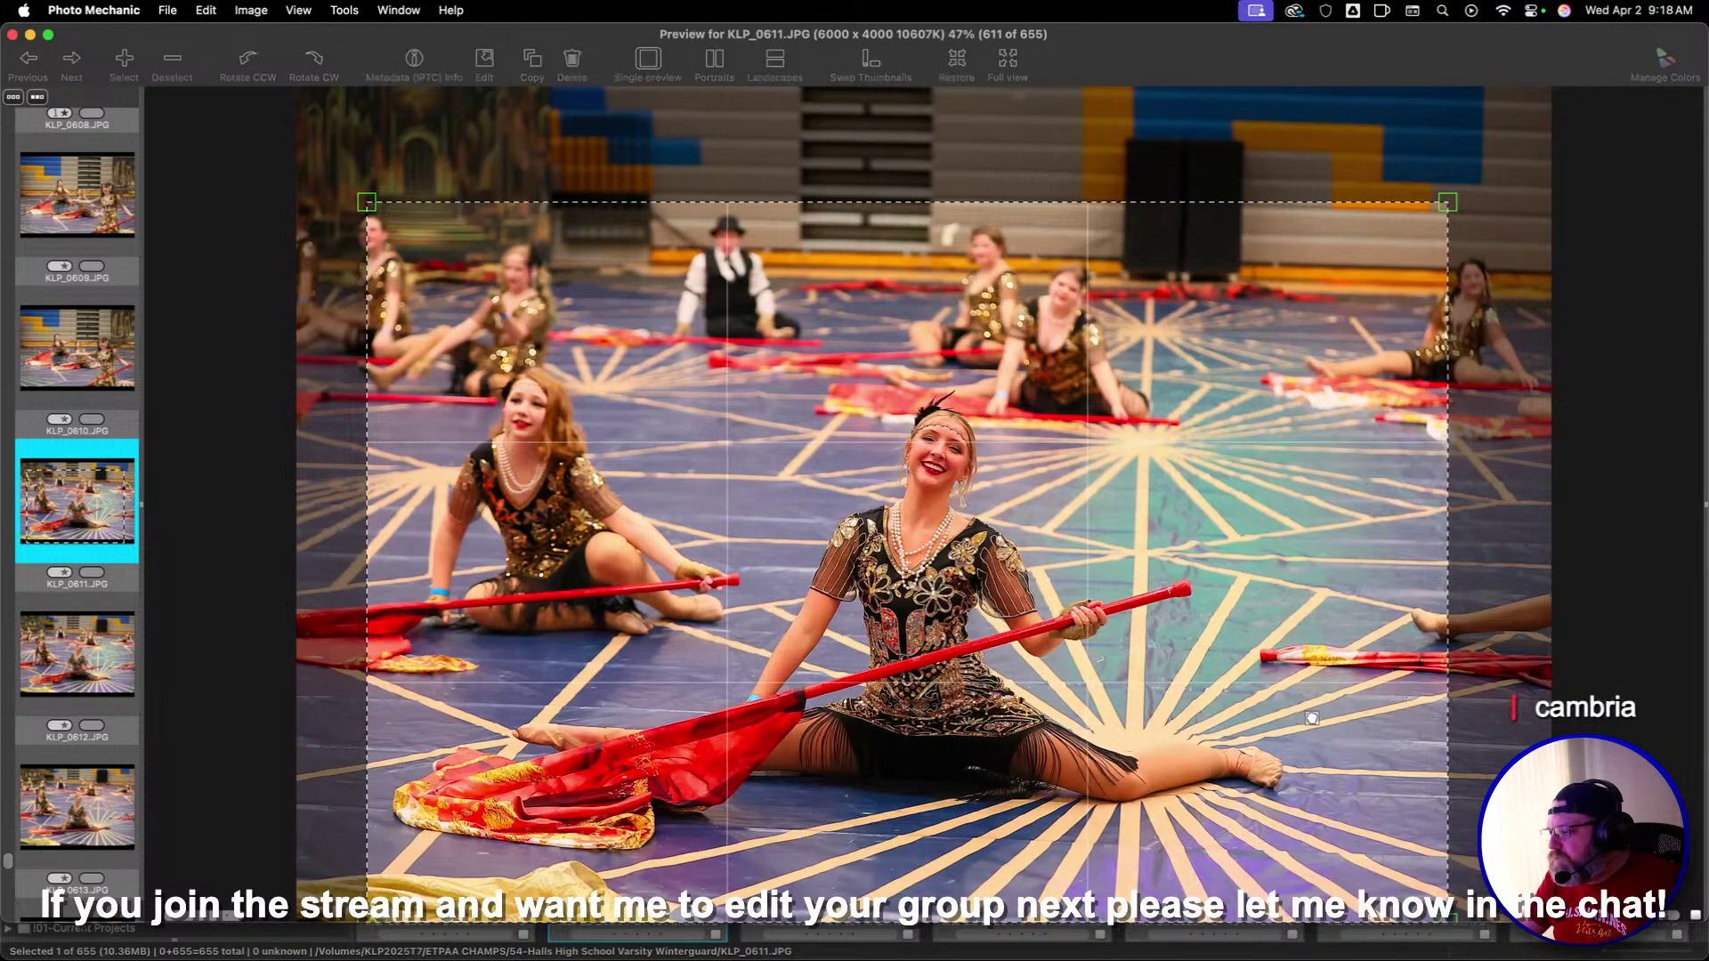
key("Right")
key("Right")
key("Right")
key("Right")
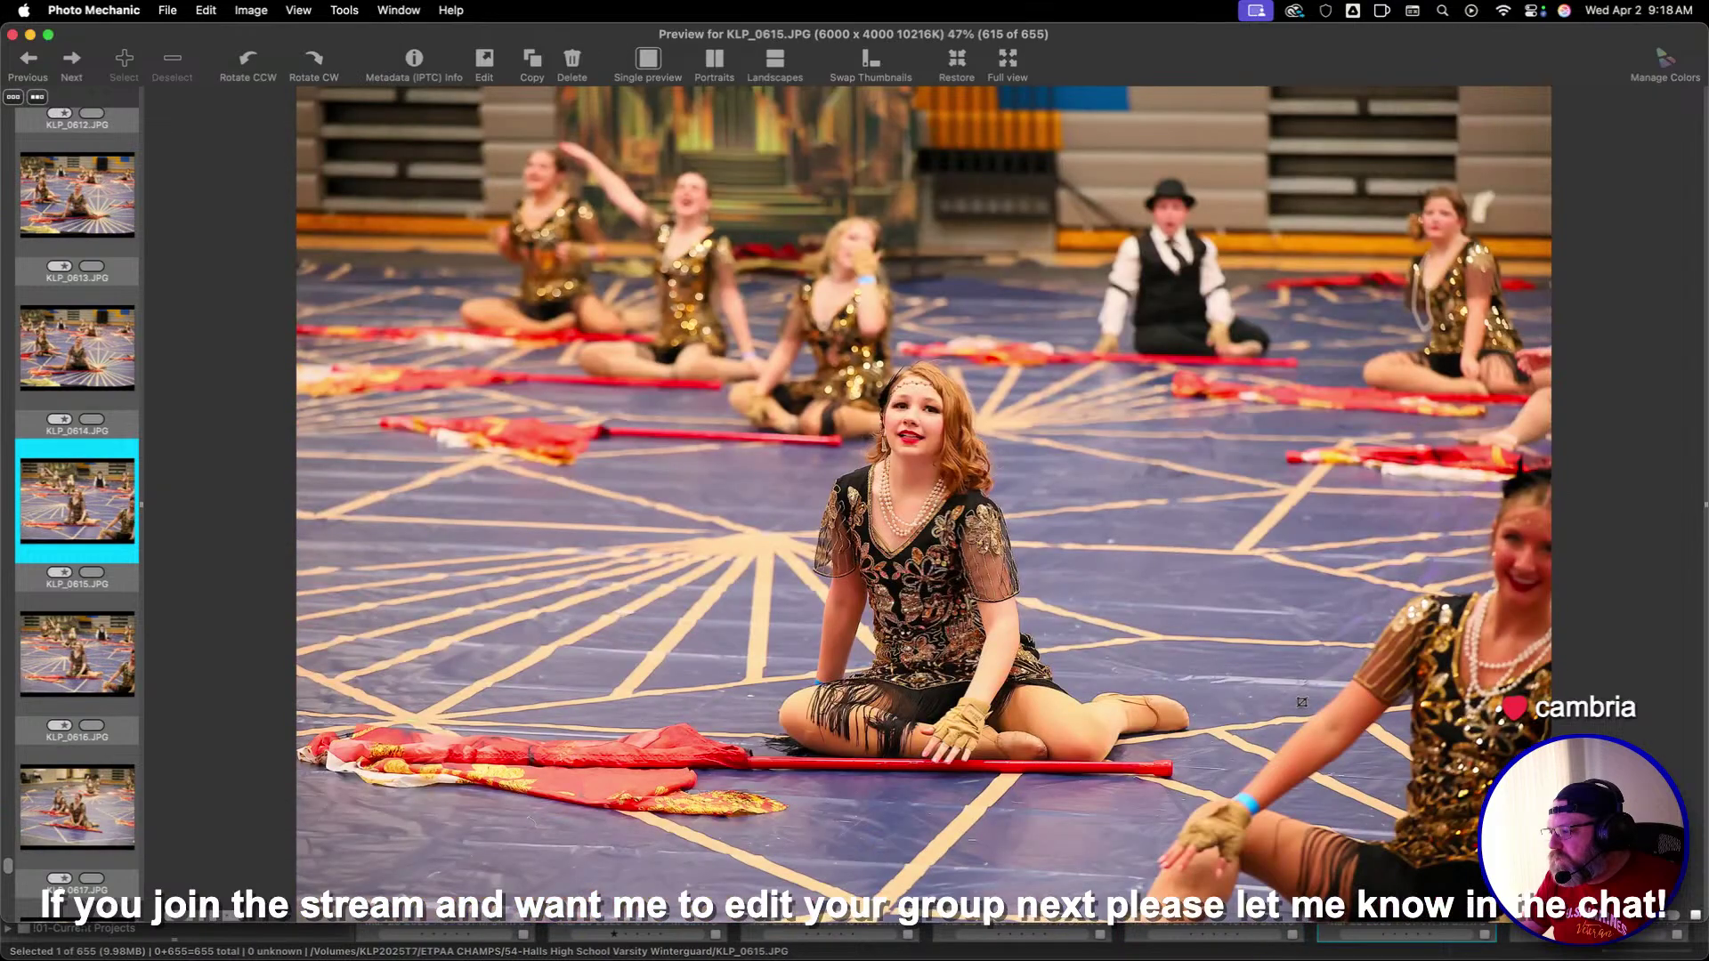
Crop KLP_0615.JPG around the red-haired dancer seated on the floor, and go on to KLP_0618.JPG
left_click_drag(1064, 590, 1167, 623)
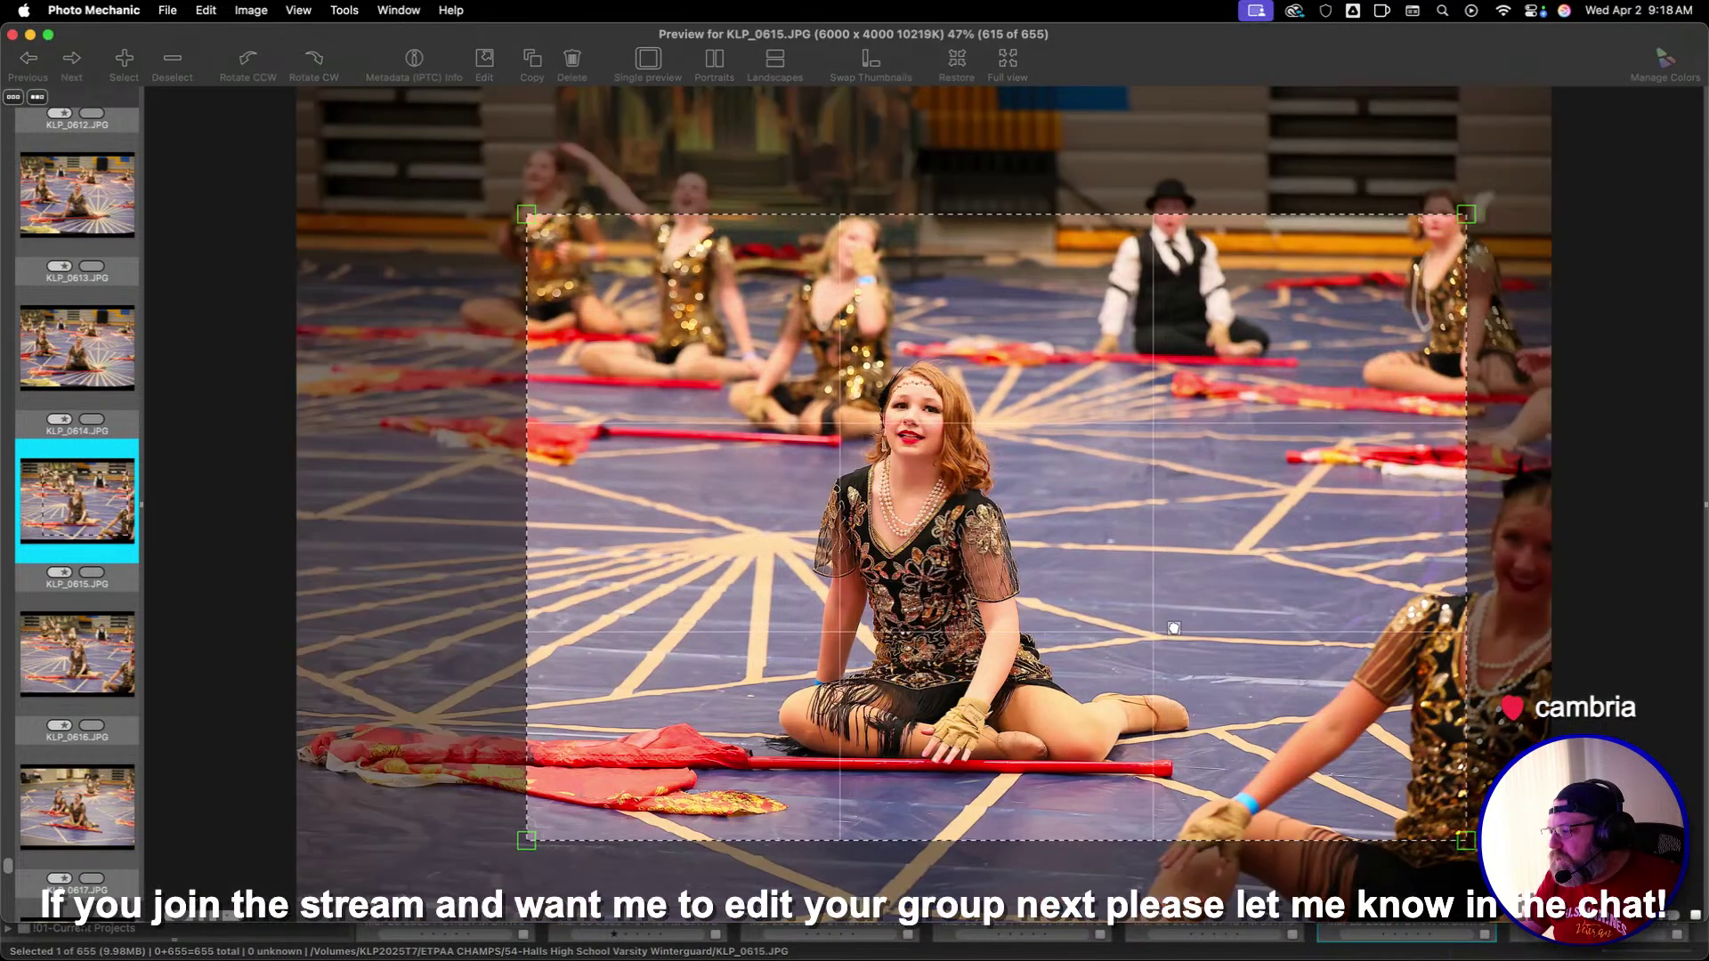
key("Right")
key("Right")
key("Right")
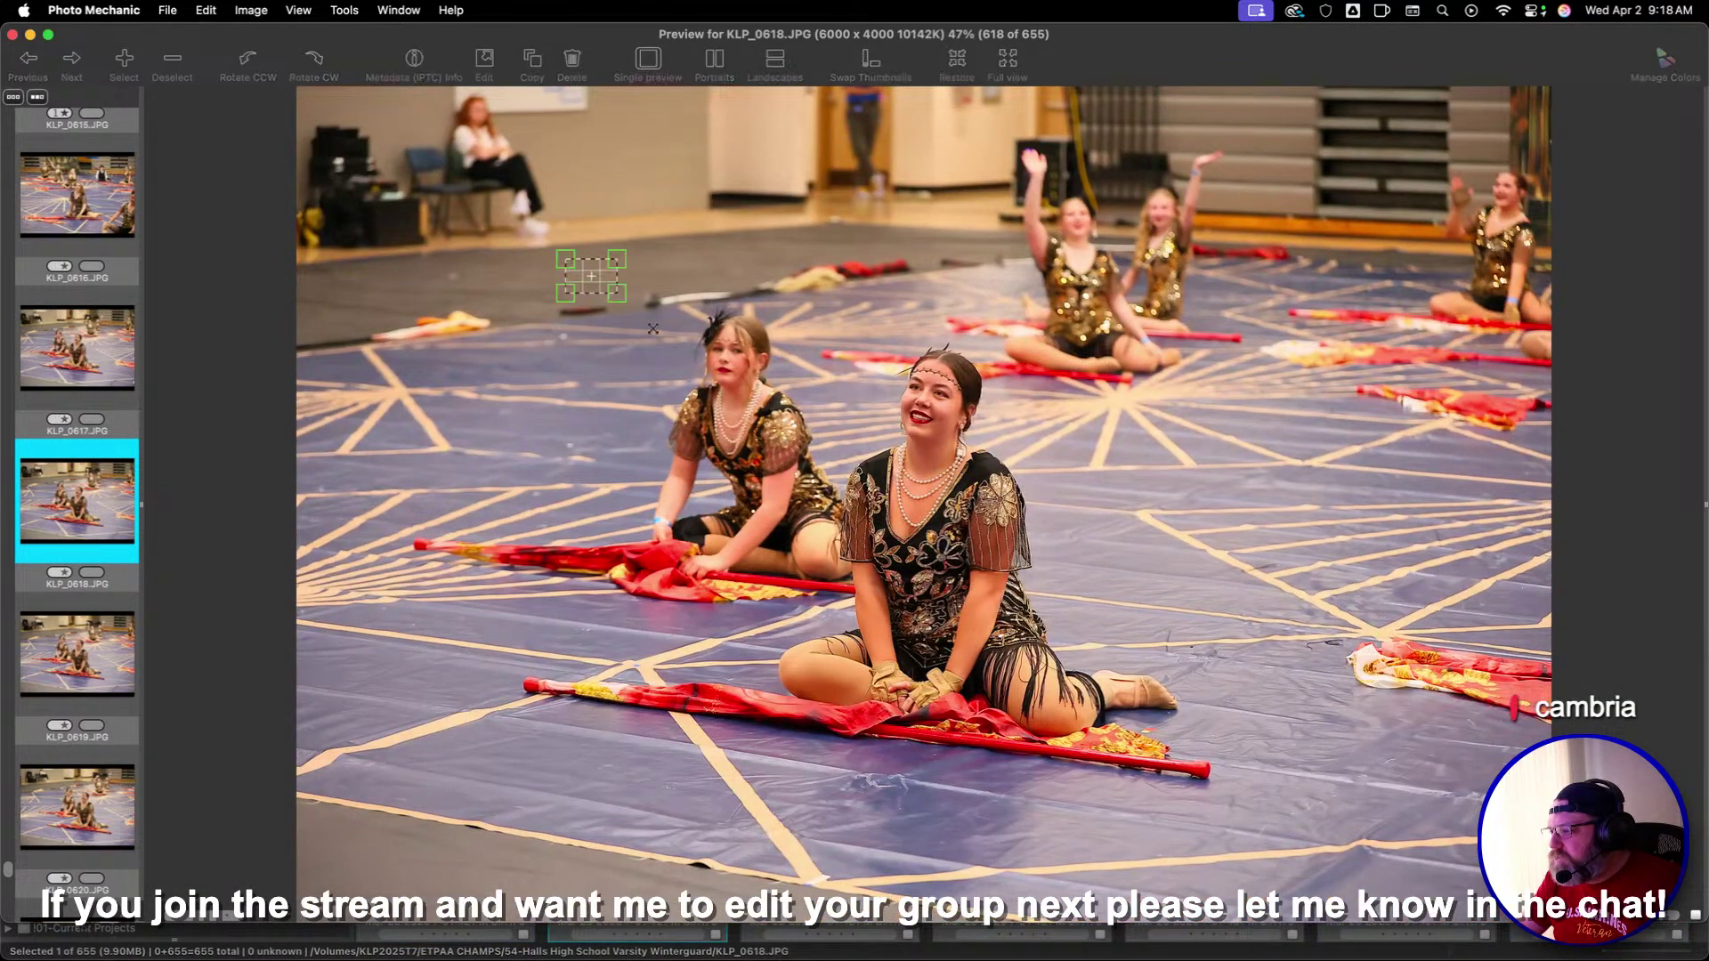
Crop KLP_0618.JPG around the two seated dancers in front and go through the following shots to KLP_0626.JPG
left_click_drag(653, 329, 1226, 668)
key("Right")
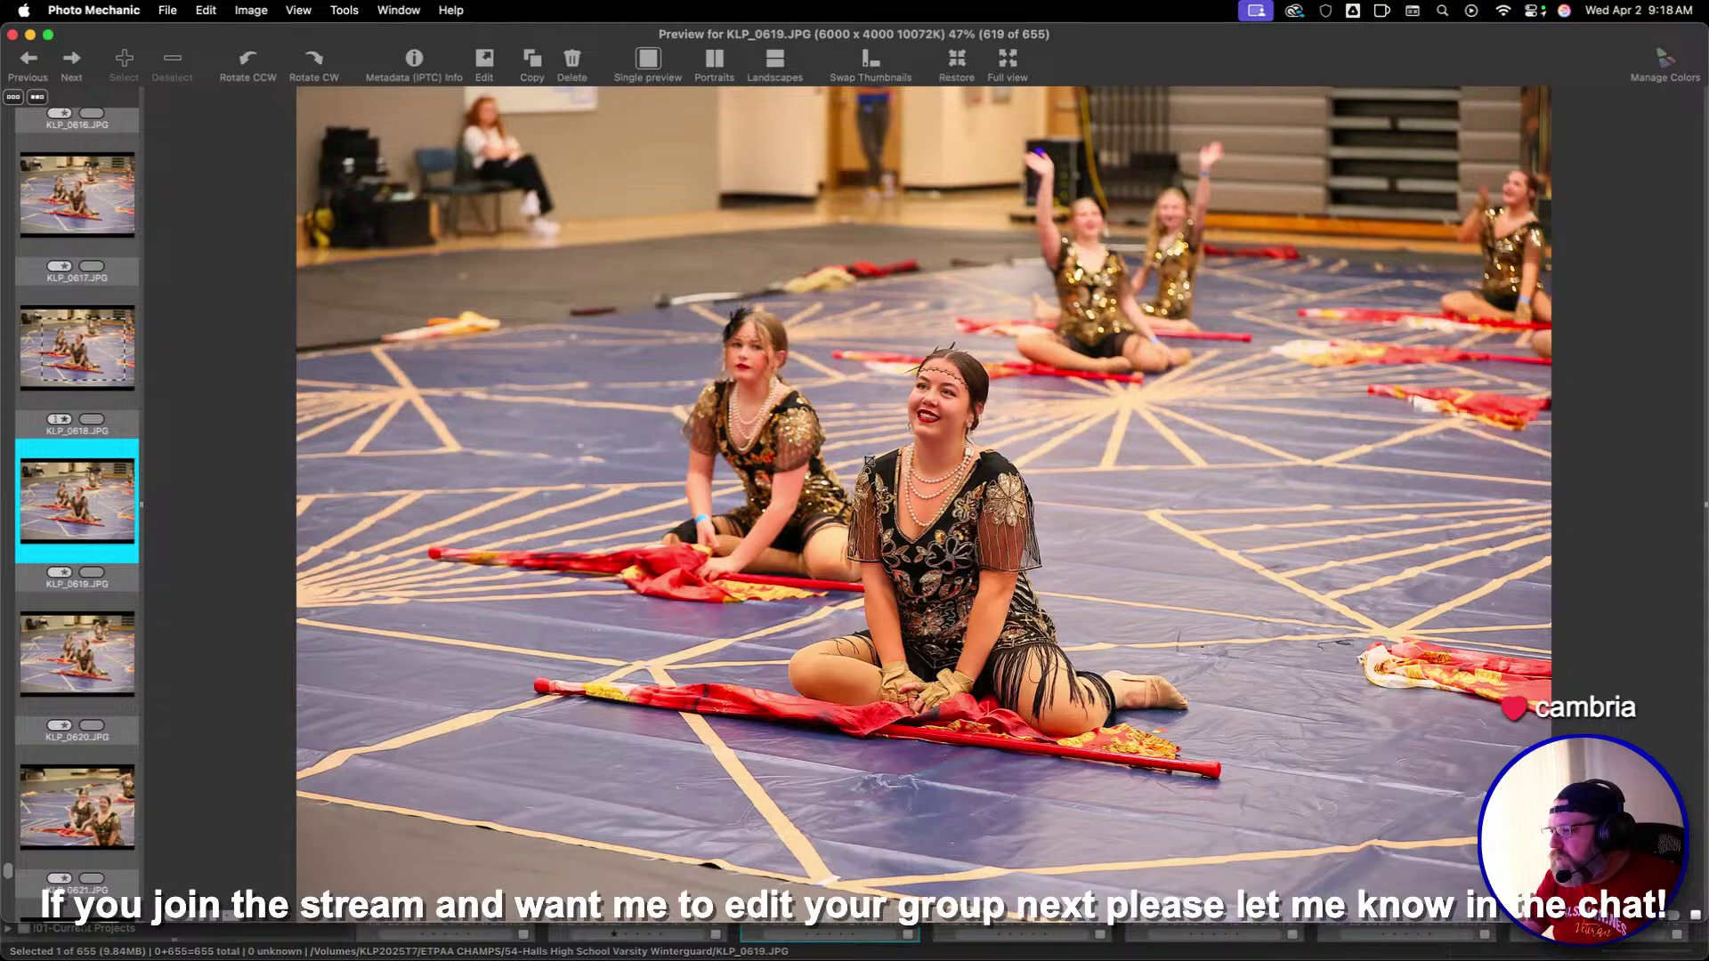
key("Right")
key("Right")
key("Right")
key("Right")
key("Right")
key("Right")
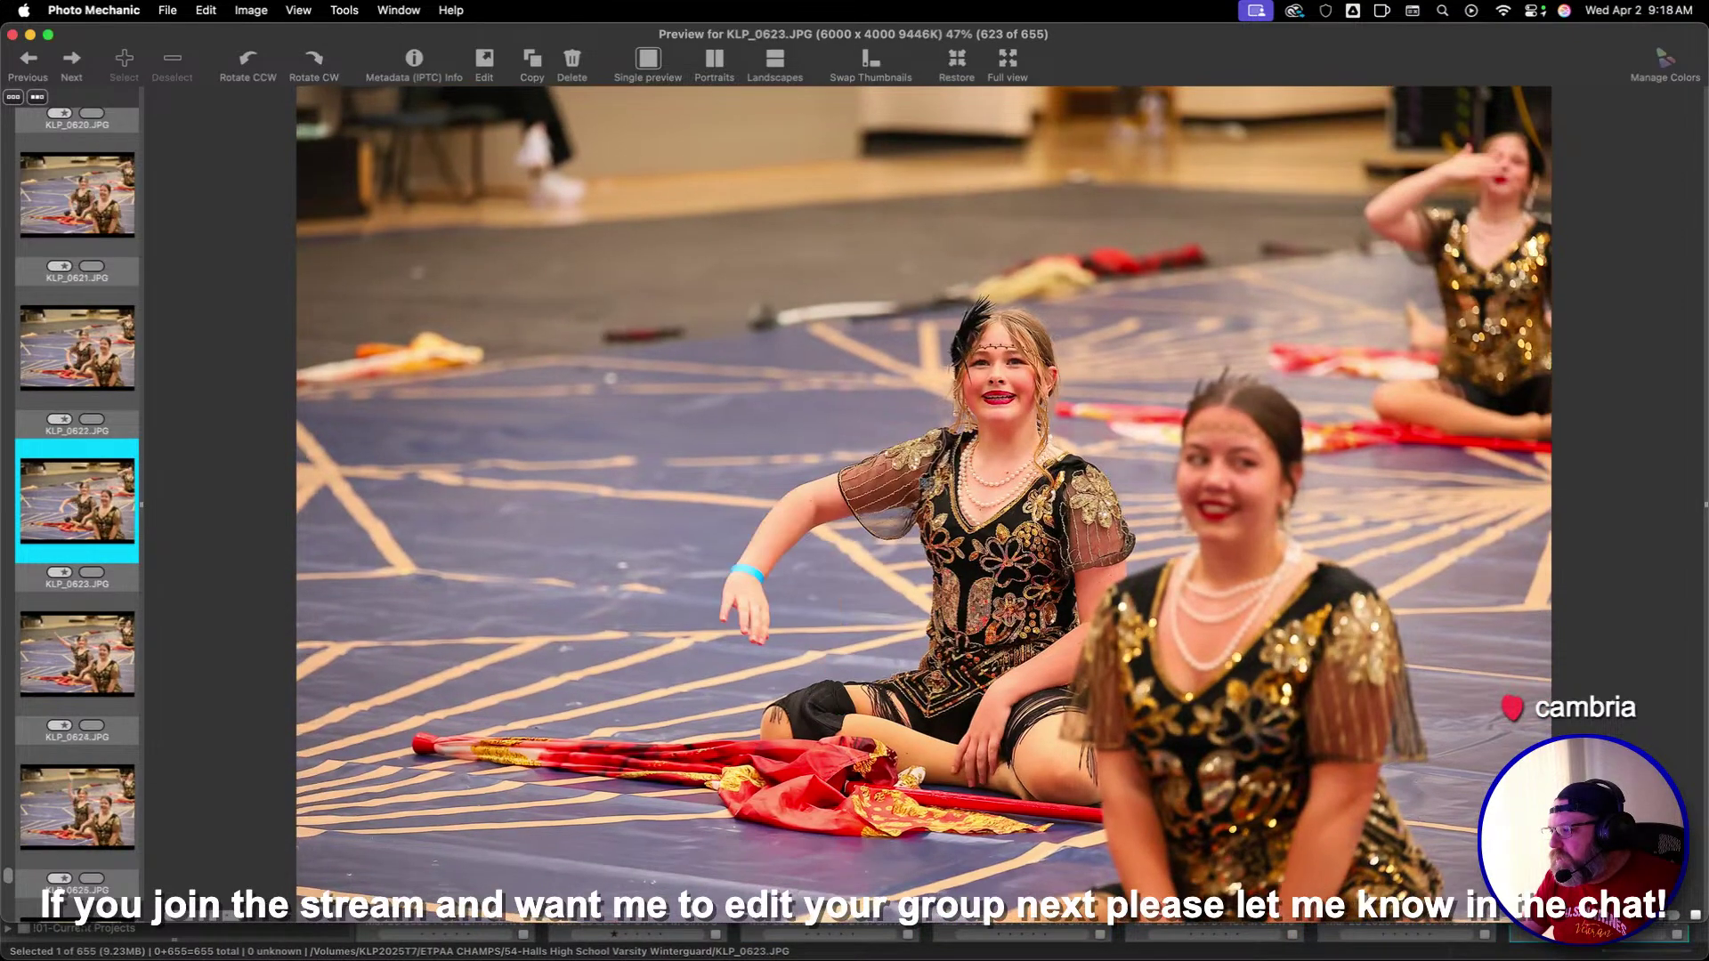
key("Right")
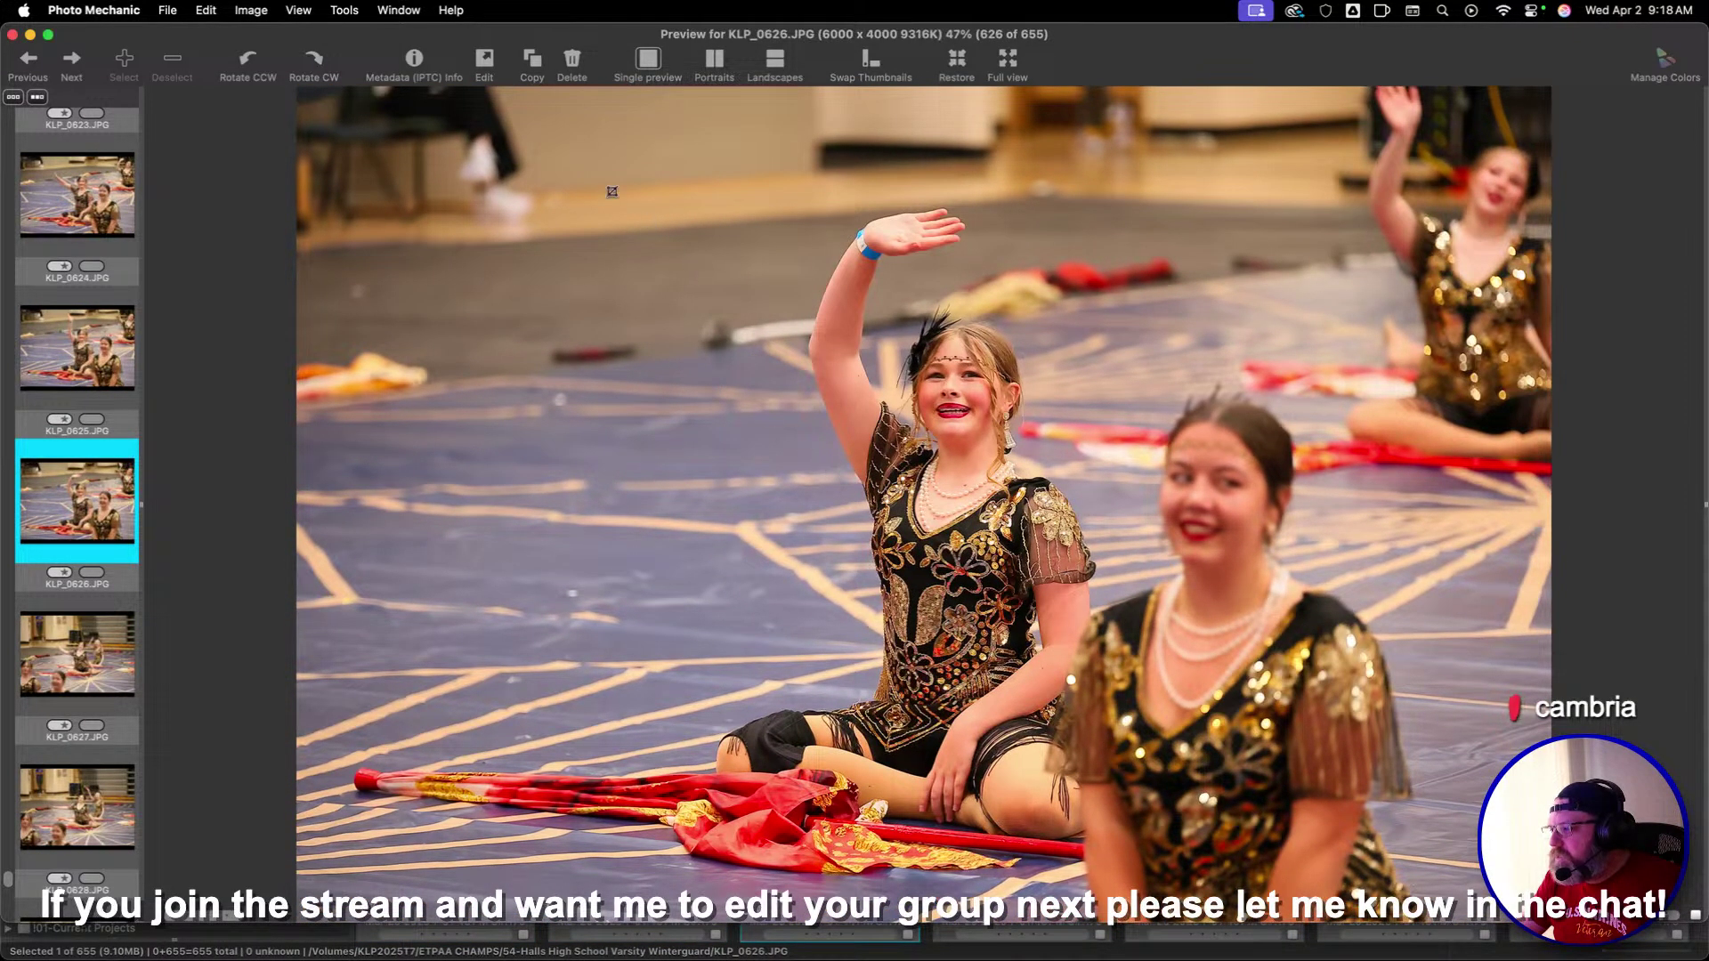
Crop KLP_0626.JPG around the waving dancer and review the following seated shots up to KLP_0637.JPG
left_click_drag(551, 231, 1352, 750)
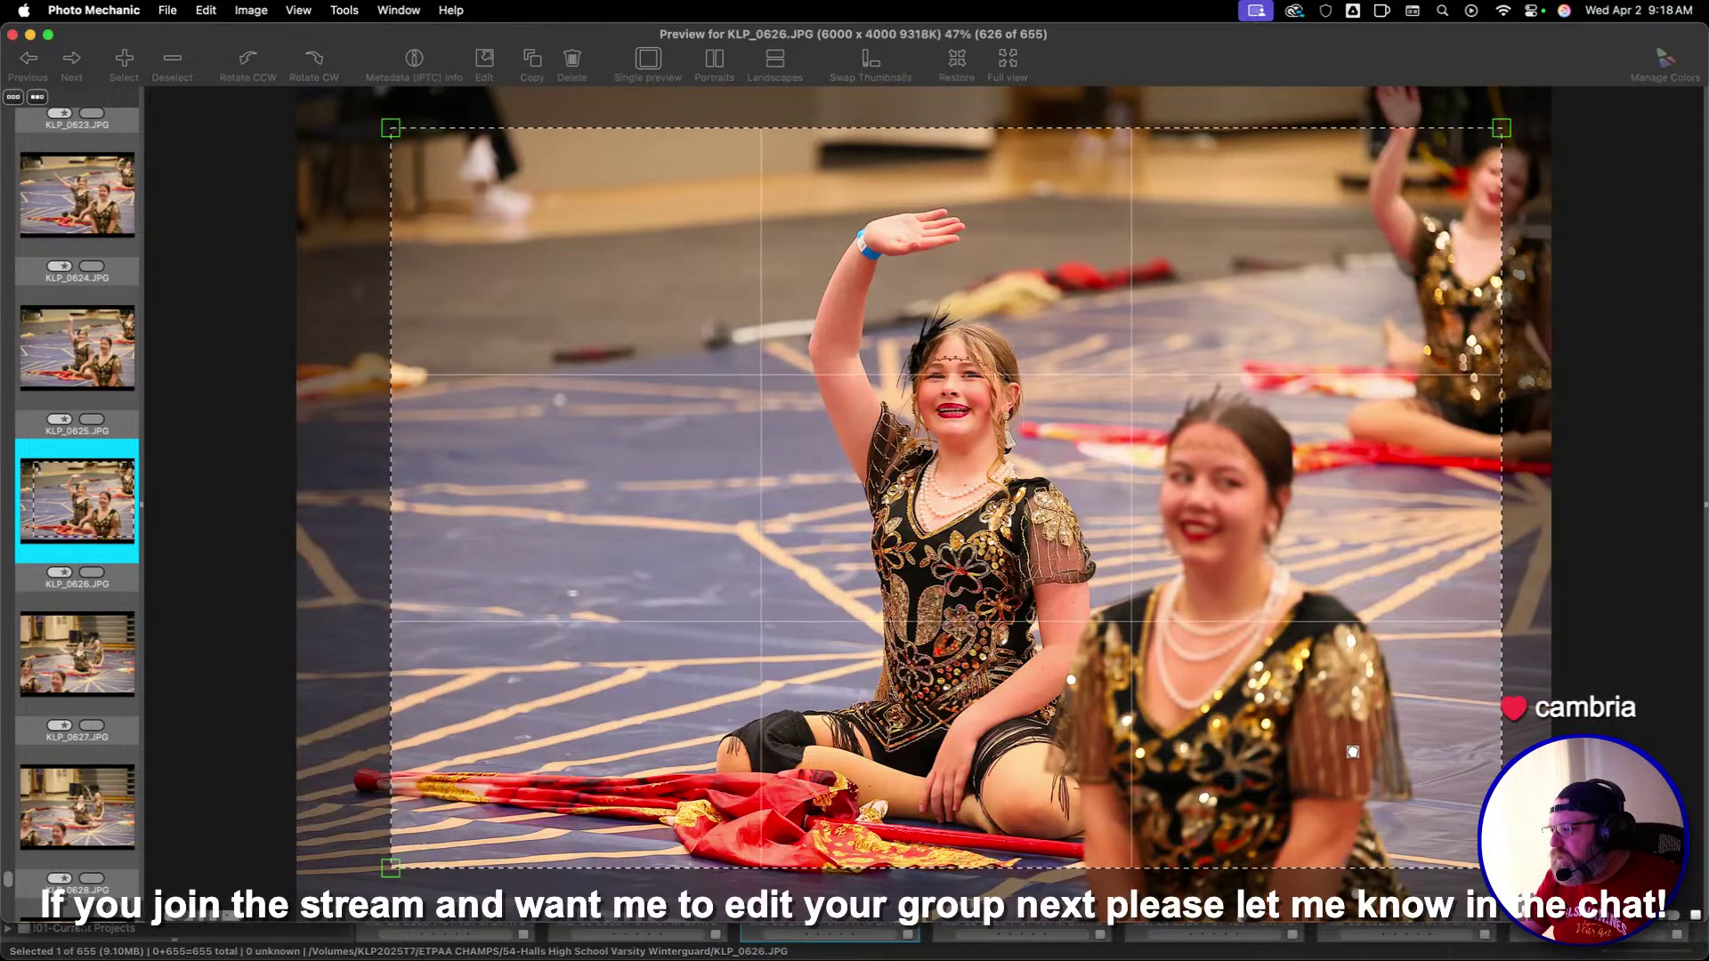
key("Right")
key("Right")
key("Right")
key("Right")
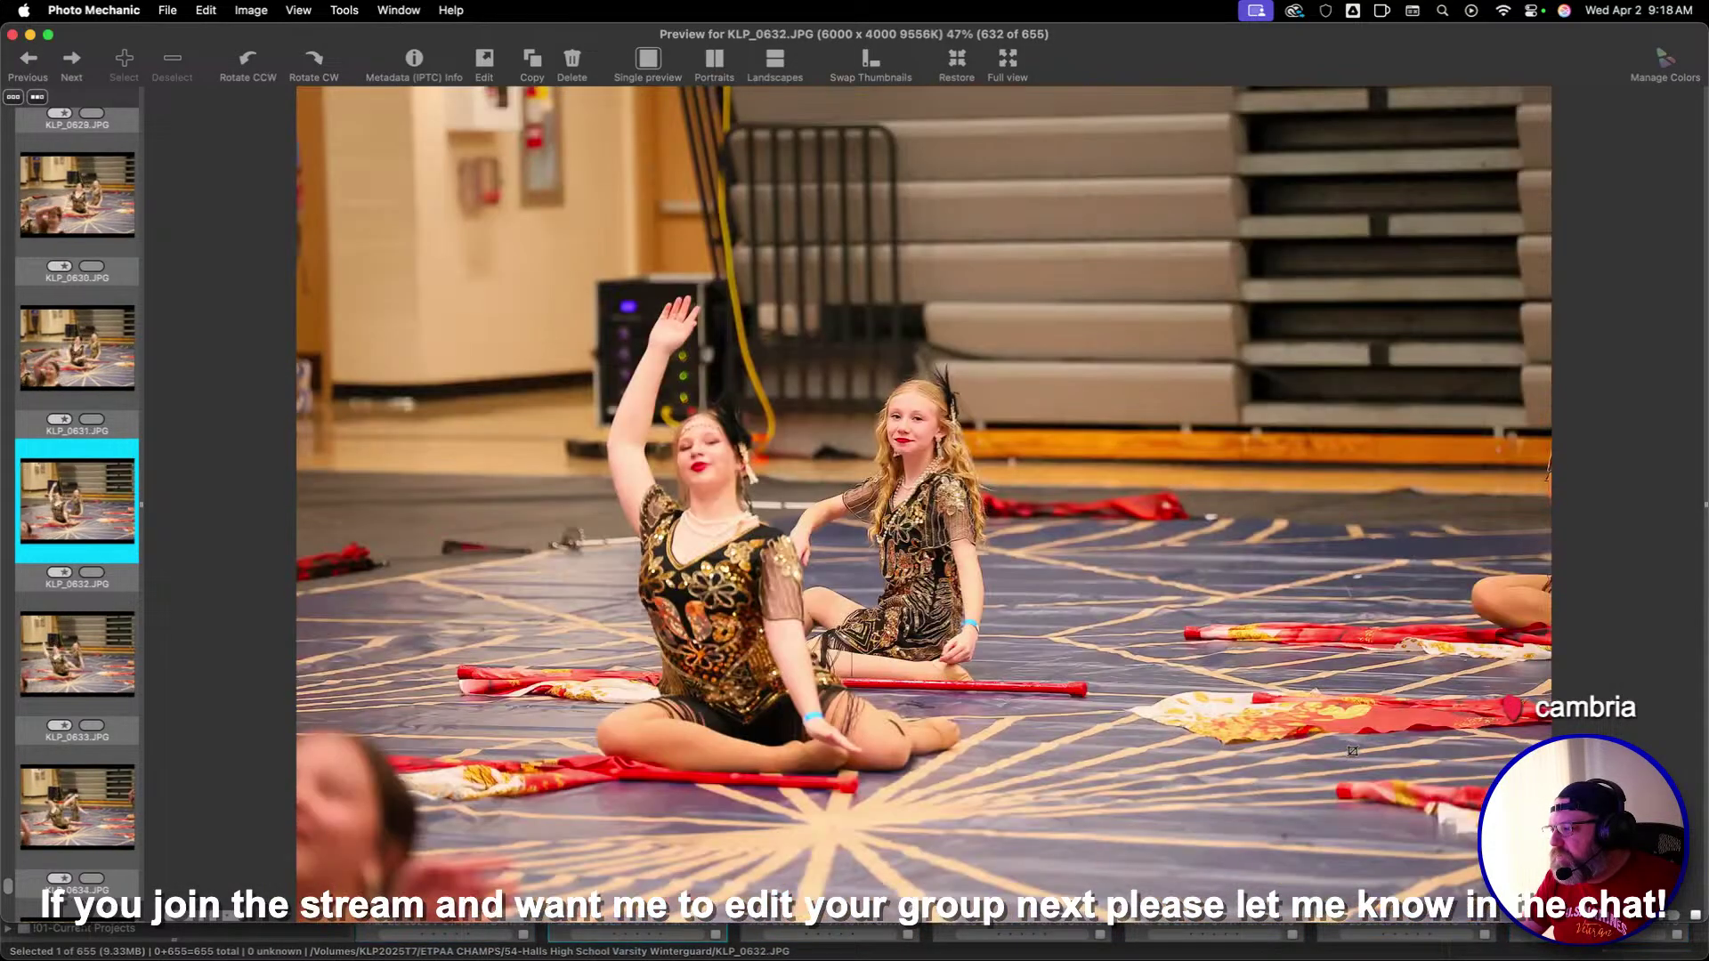
key("Right")
key("Right")
key("Right")
key("Right")
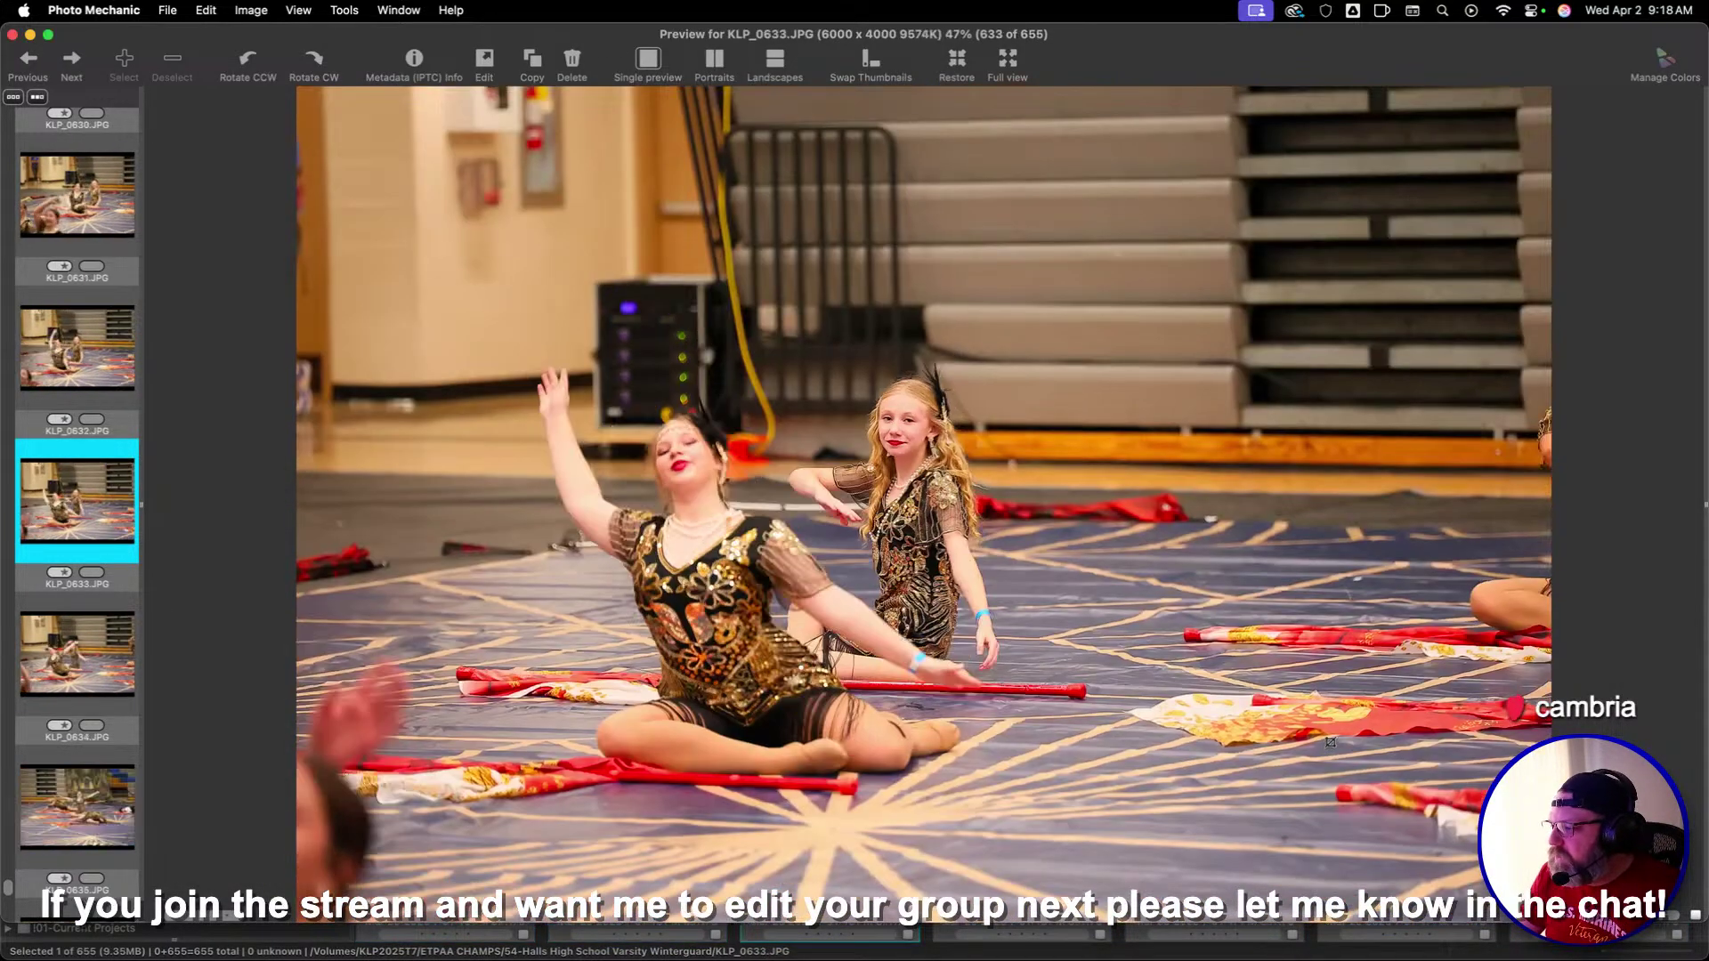
key("Right")
key("Right")
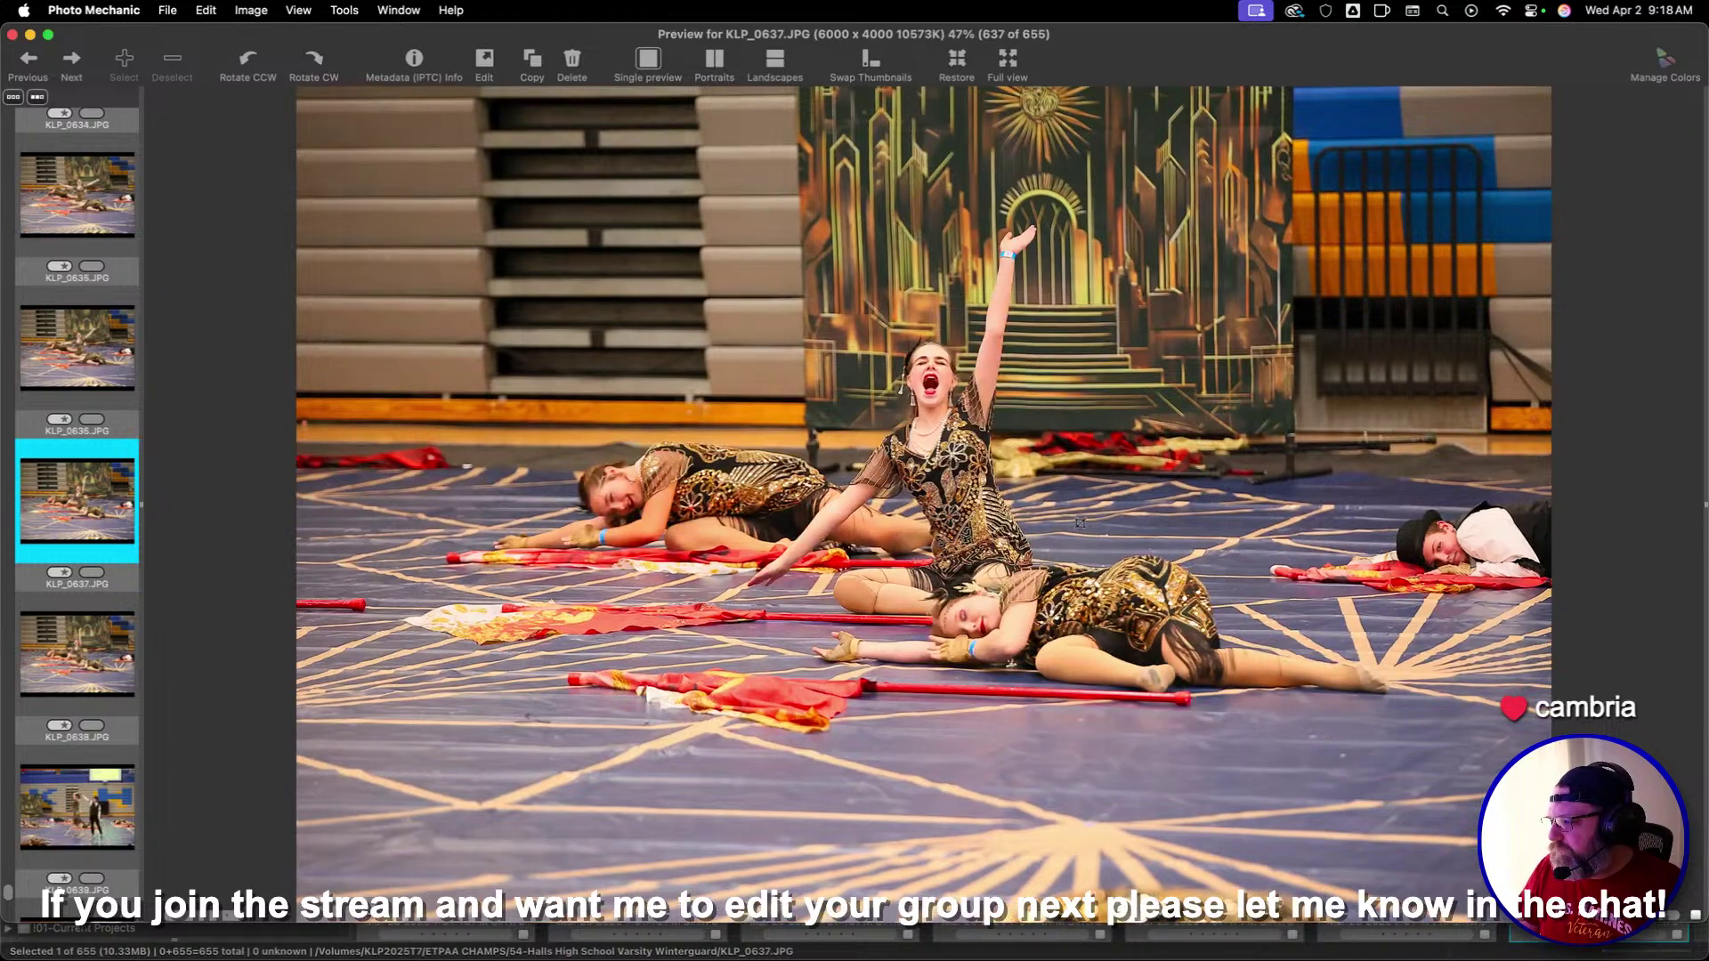
Return to KLP_0635.JPG, crop it around the dancers on the floor, mark it and go on to KLP_0639.JPG
key("Left")
key("Left")
mouse_move(524, 123)
left_mouse_down()
mouse_move(1397, 400)
mouse_move(1392, 690)
left_mouse_up()
key("Right")
key("Right")
key("Right")
key("Right")
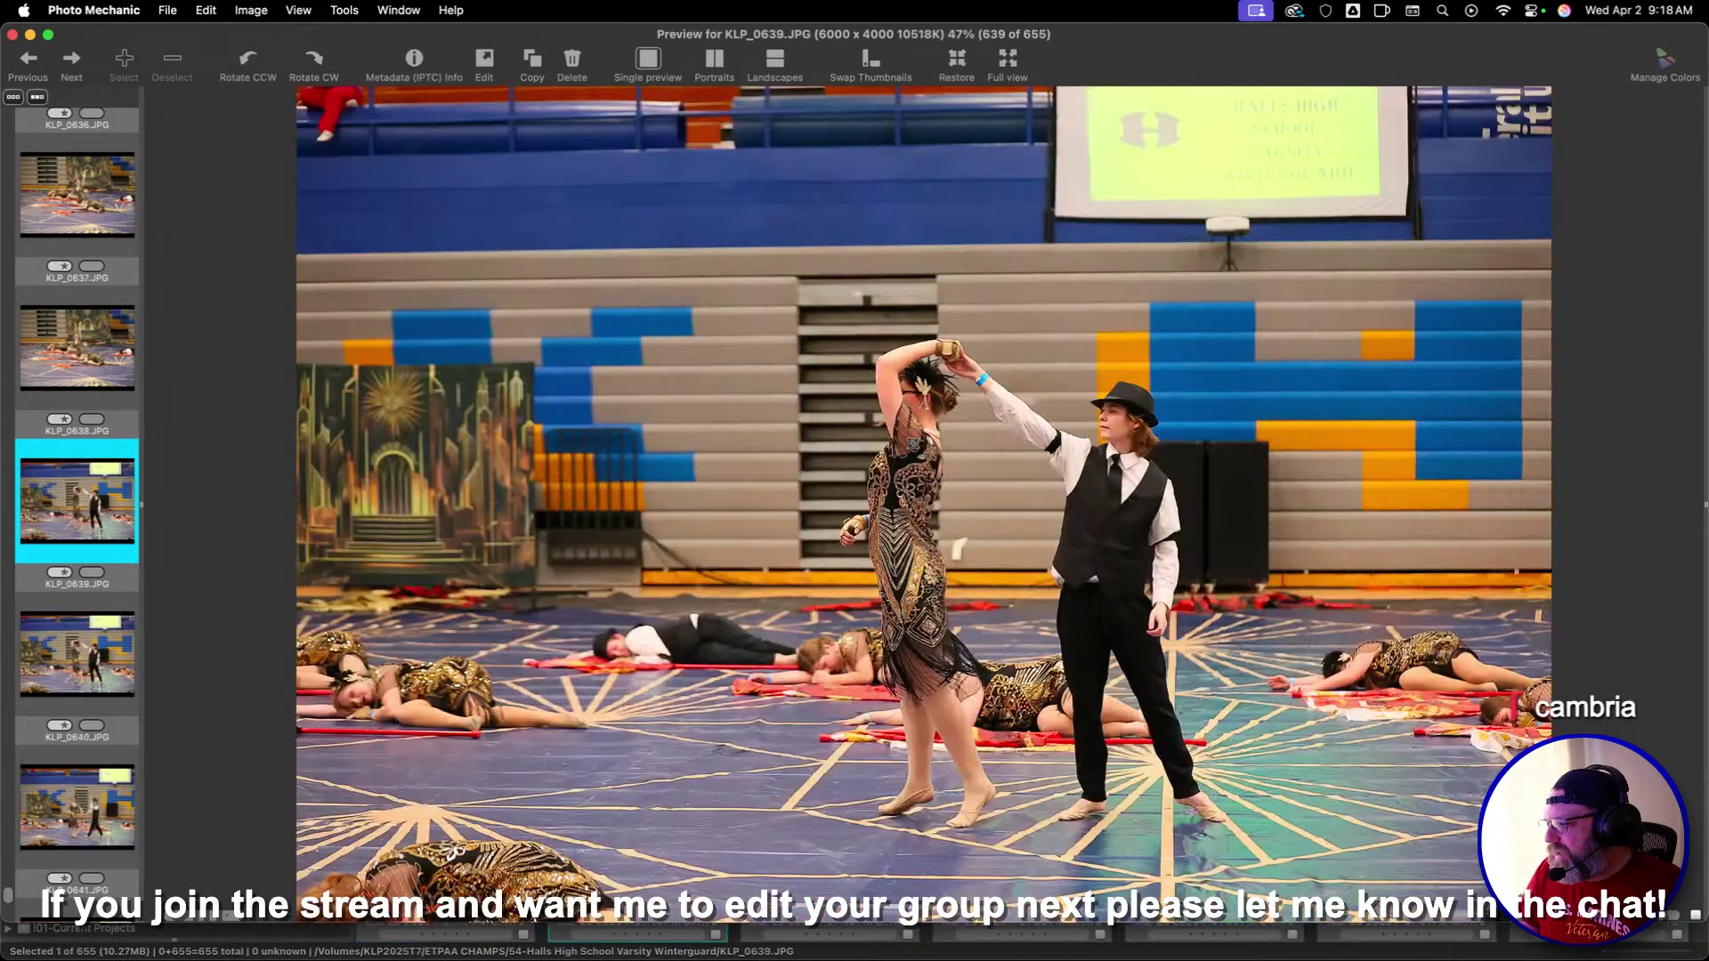
Go back to KLP_0638.JPG, crop it around the dancers, mark it and go through the couple's shots to KLP_0643.JPG
key("Left")
mouse_move(459, 131)
left_mouse_down()
mouse_move(1359, 459)
mouse_move(1347, 698)
left_mouse_up()
key("Right")
key("Right")
key("Right")
key("Right")
key("Right")
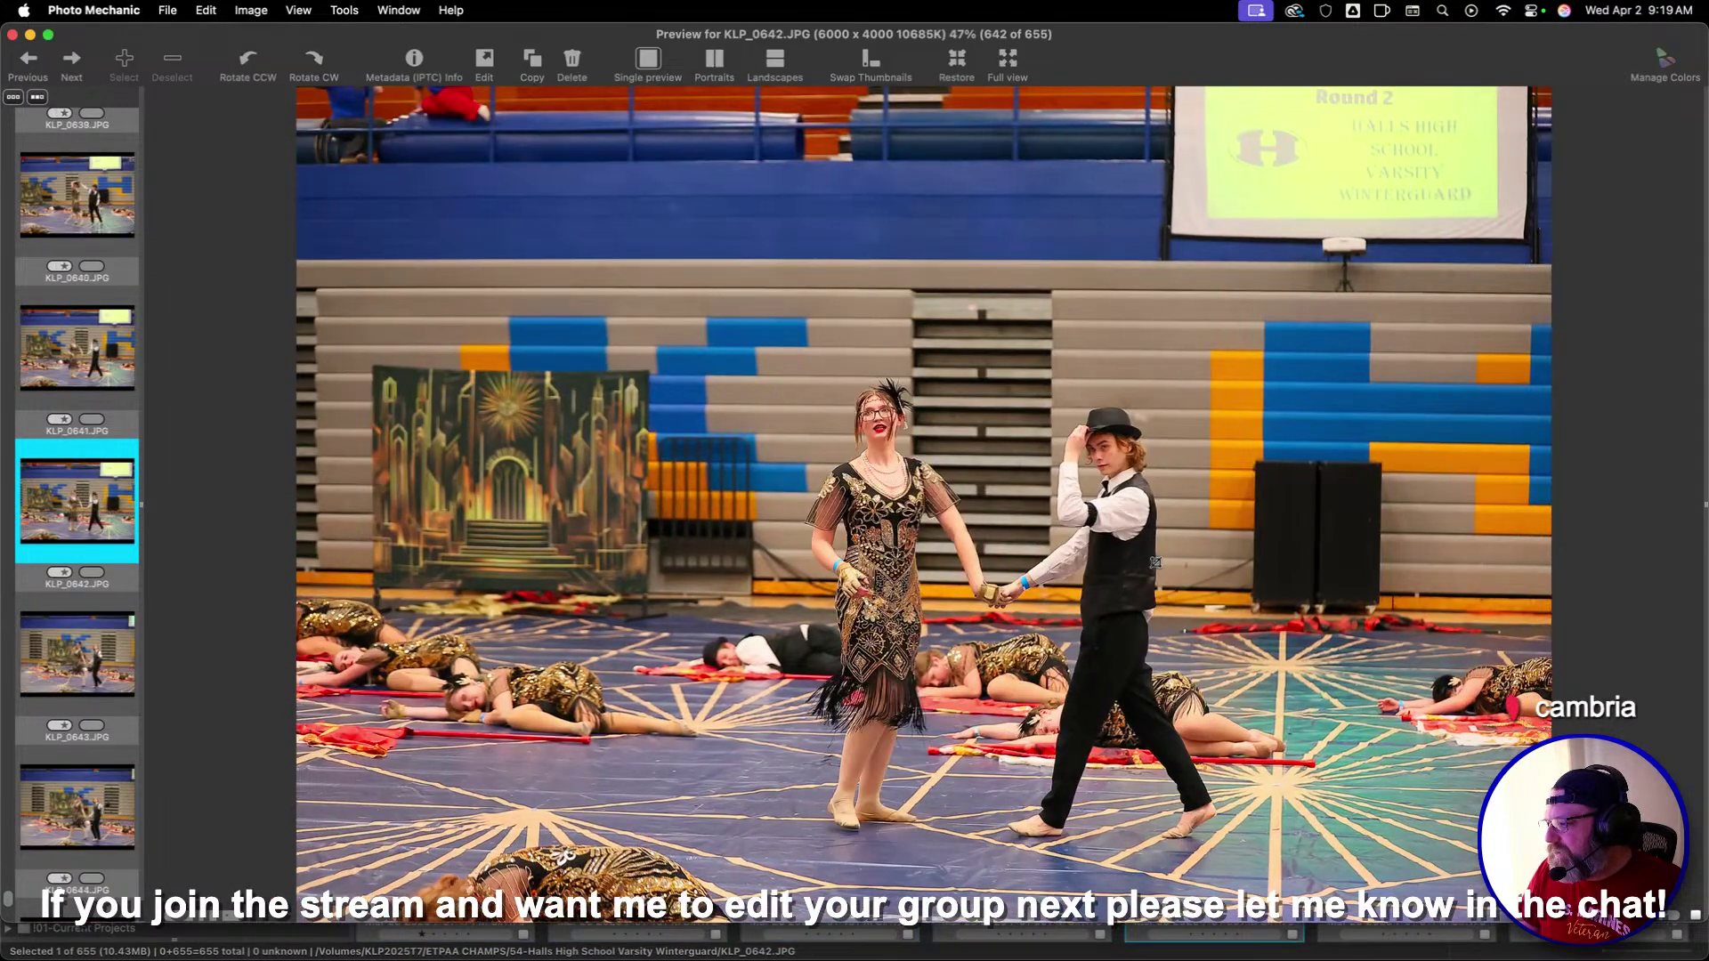
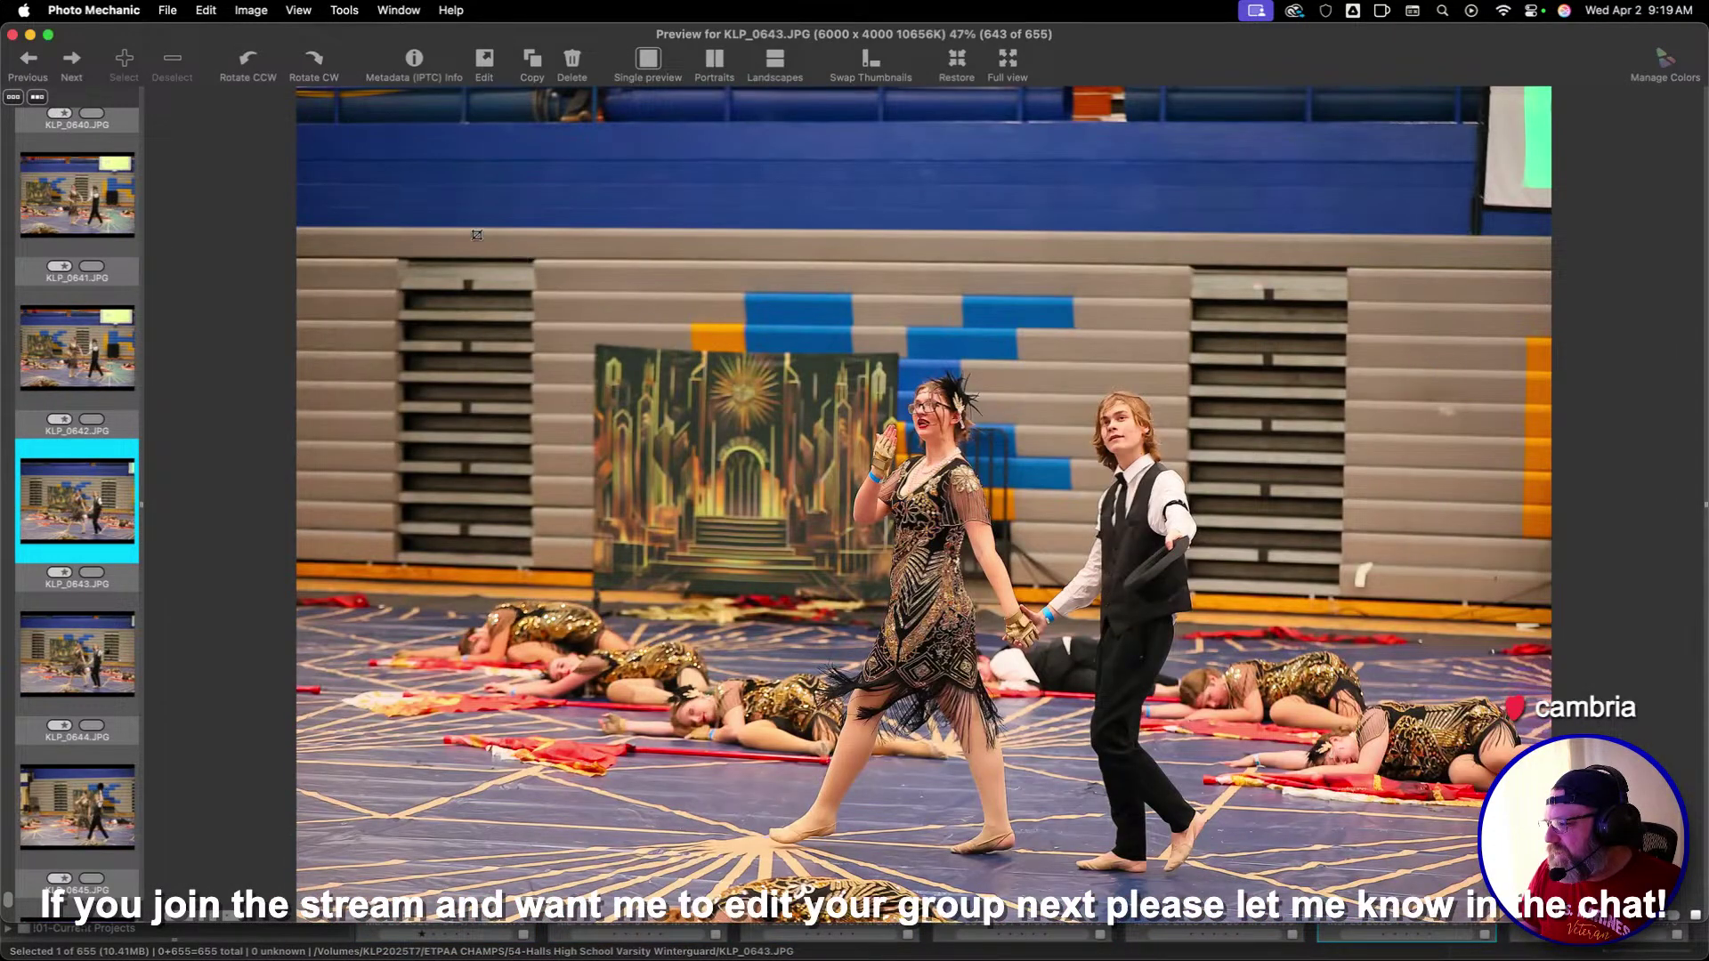
Crop KLP_0643.JPG around the walking couple and the lying dancers, mark it and go on to KLP_0645.JPG
left_click_drag(477, 235, 1464, 836)
key("Right")
key("Right")
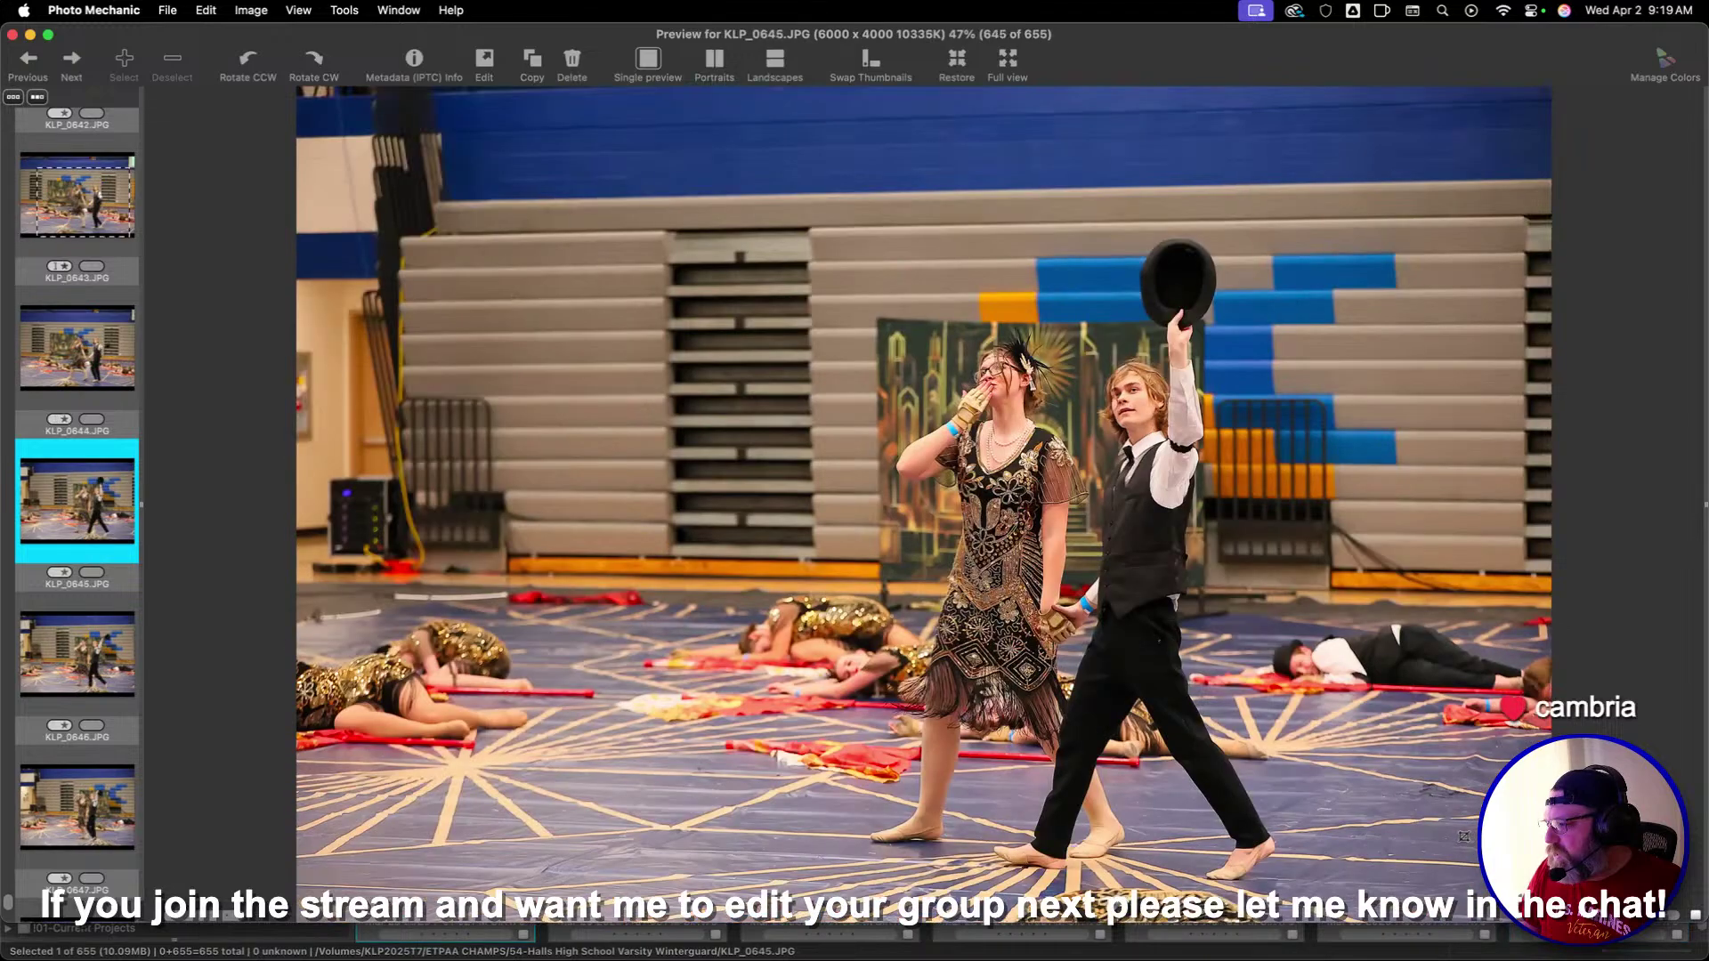
Mark KLP_0645.JPG and go through the remaining shots of the couple with the hat up to KLP_0652.JPG
key("Right")
key("Right")
key("Right")
key("Right")
key("Right")
key("Right")
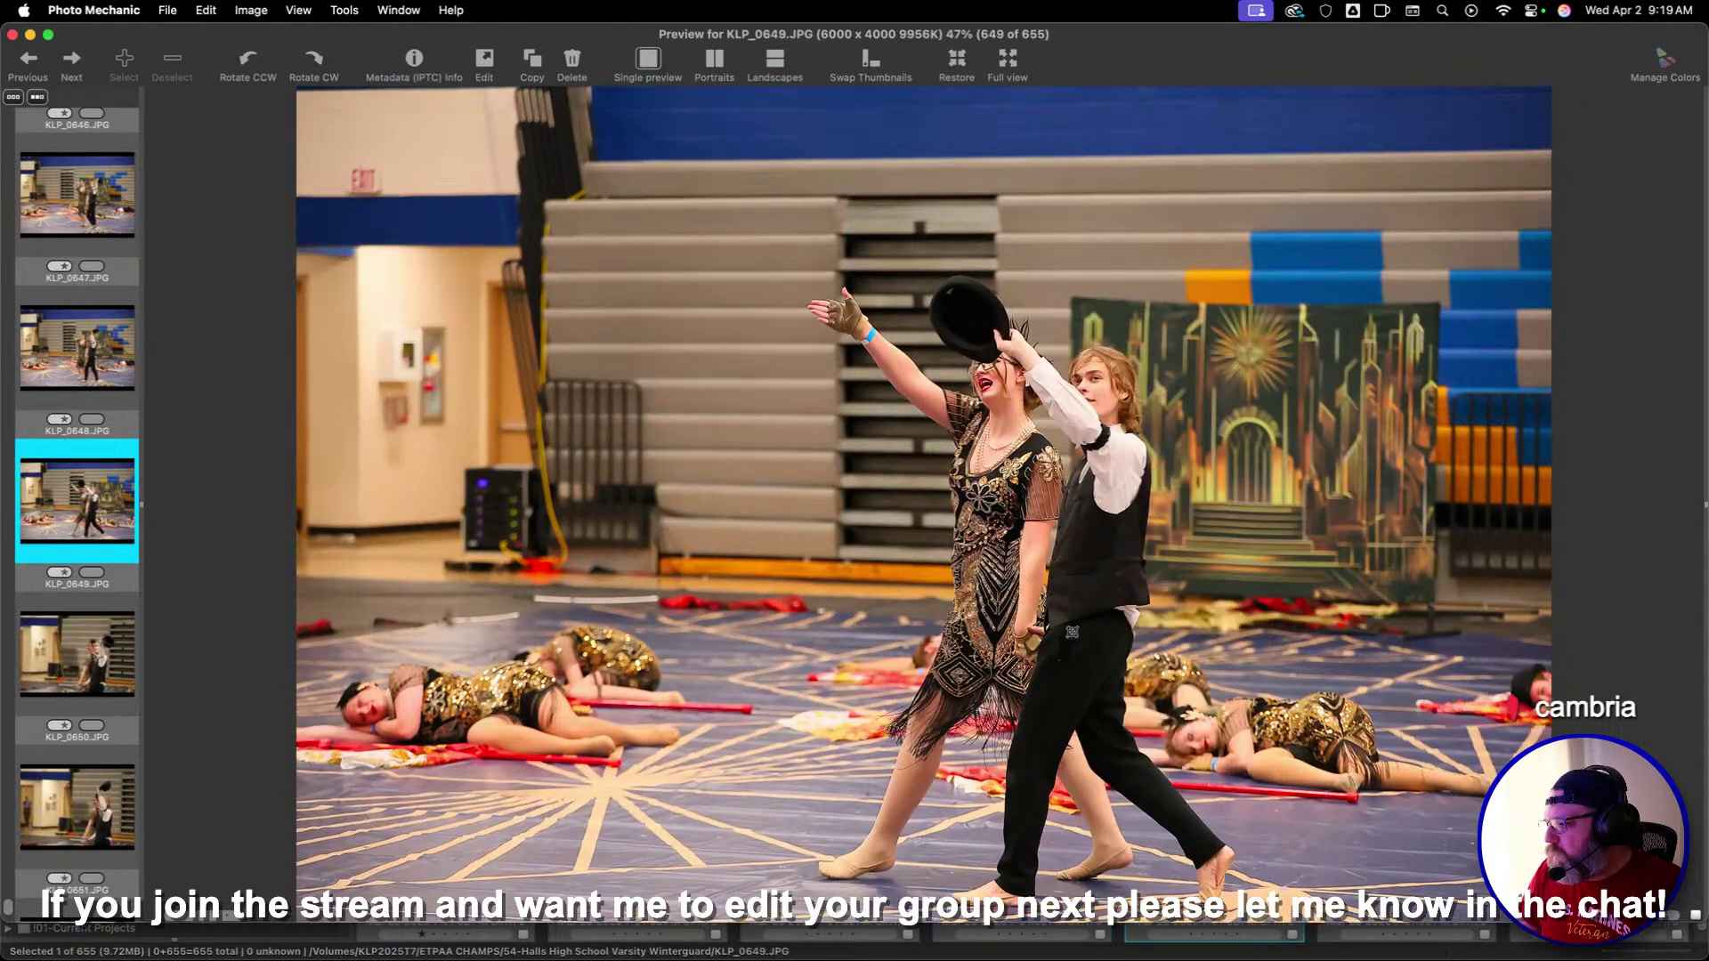
key("Right")
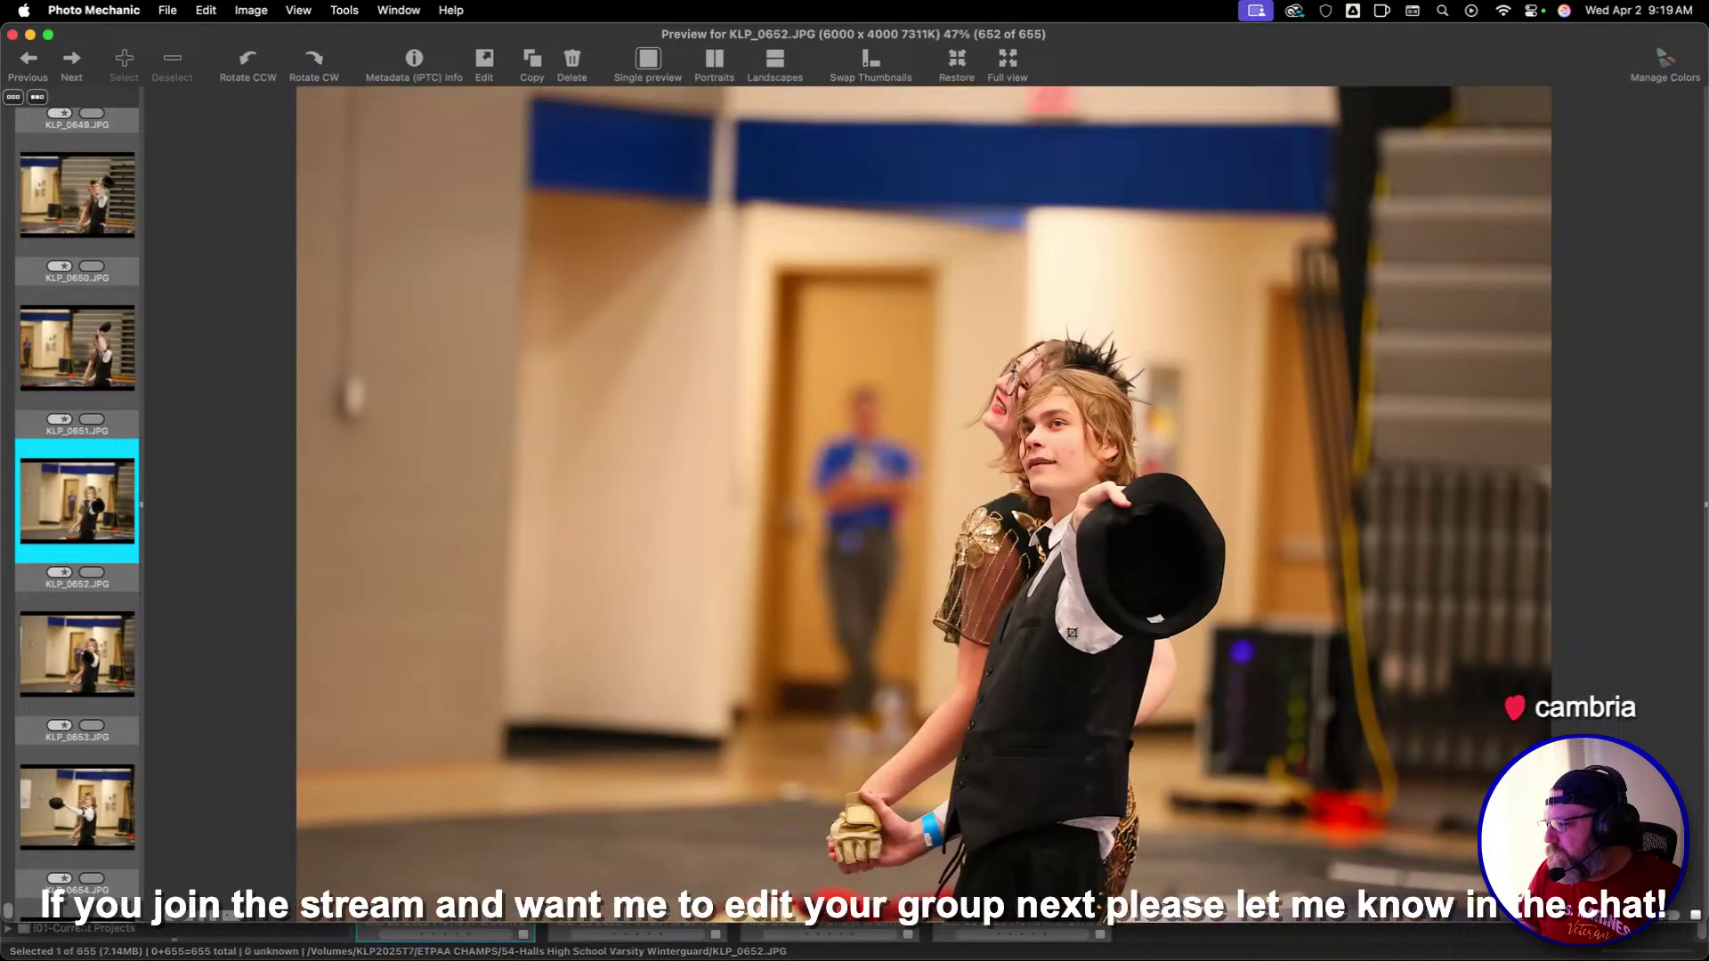
Compare KLP_0652.JPG with KLP_0653.JPG, crop KLP_0652.JPG around the couple, mark it and go on to KLP_0655.JPG
key("Right")
key("Left")
left_click_drag(553, 216, 1548, 943)
key("Right")
key("Right")
key("Right")
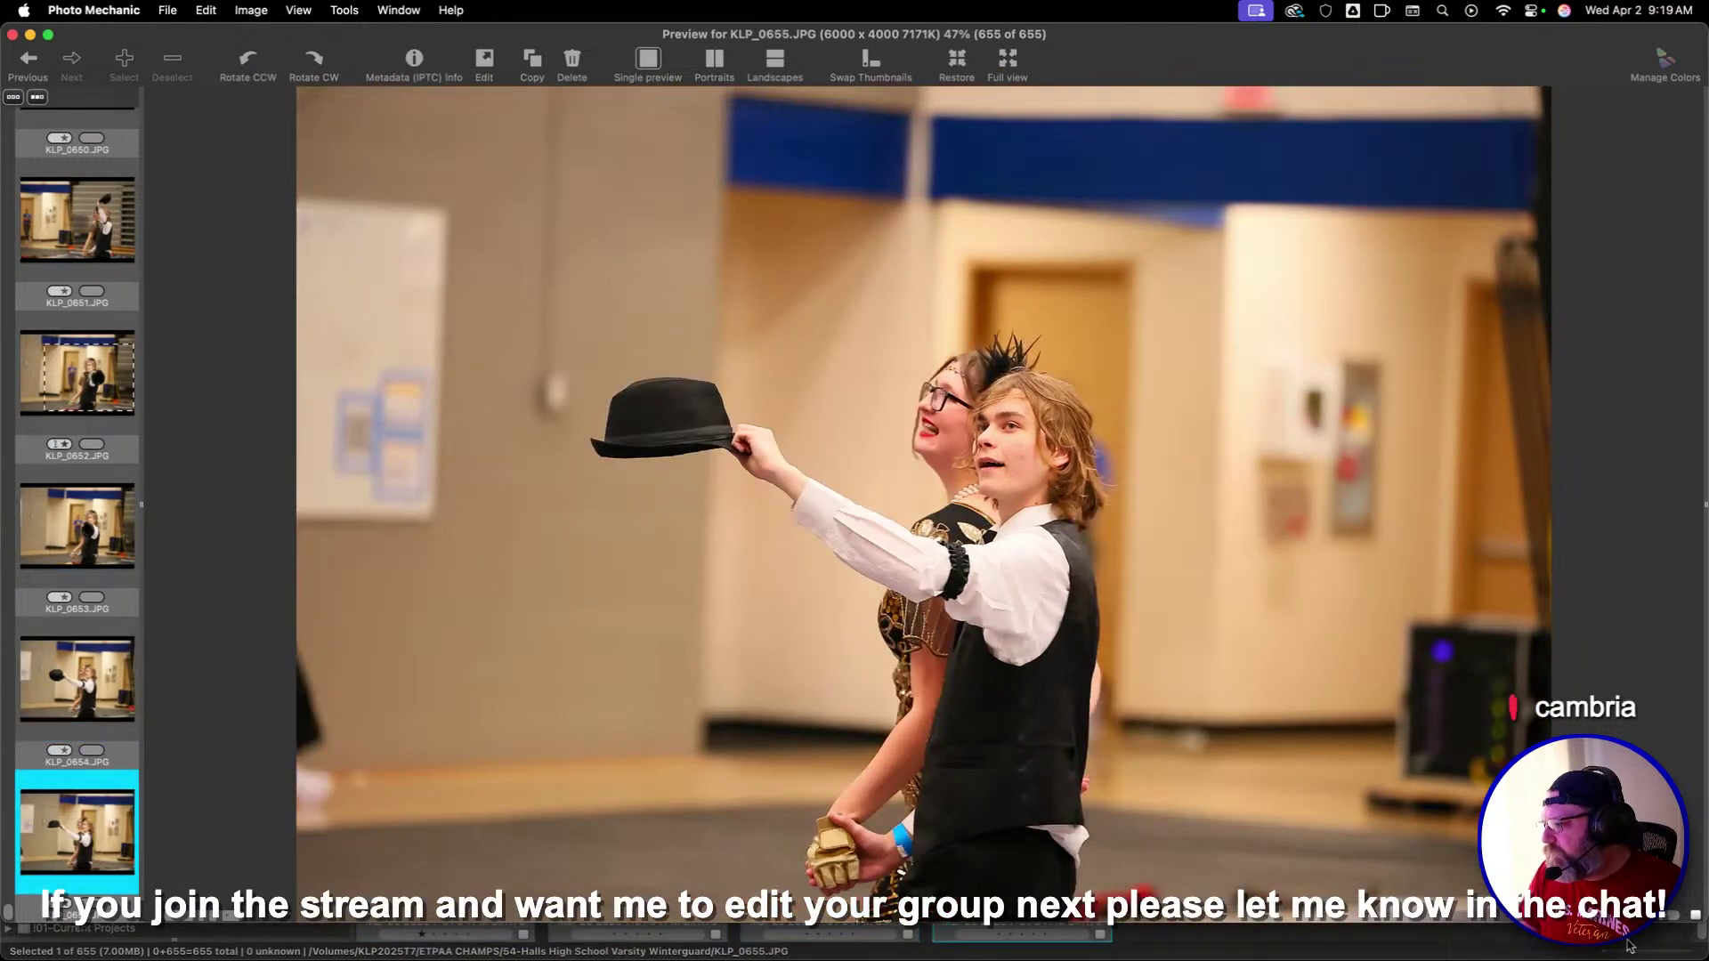
Crop KLP_0655.JPG around the couple with the outstretched hat, reposition the crop, mark the photo and return to the contact sheet
left_click_drag(454, 165, 1467, 846)
left_click_drag(1268, 703, 1213, 686)
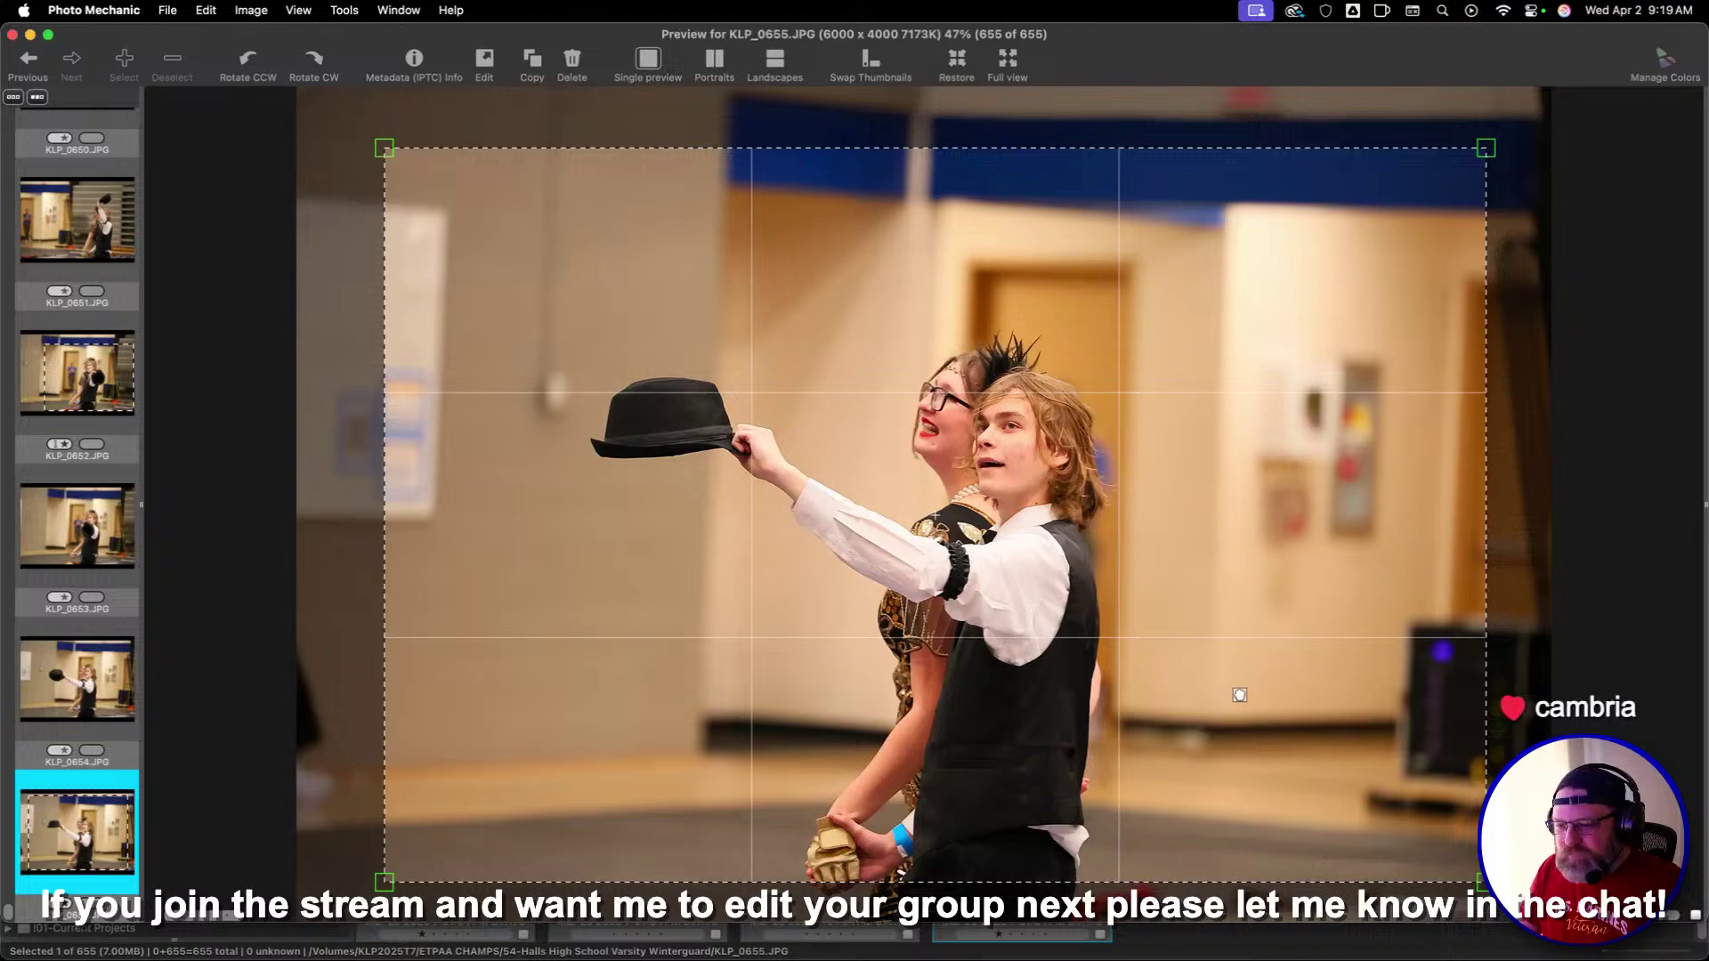
key("Return")
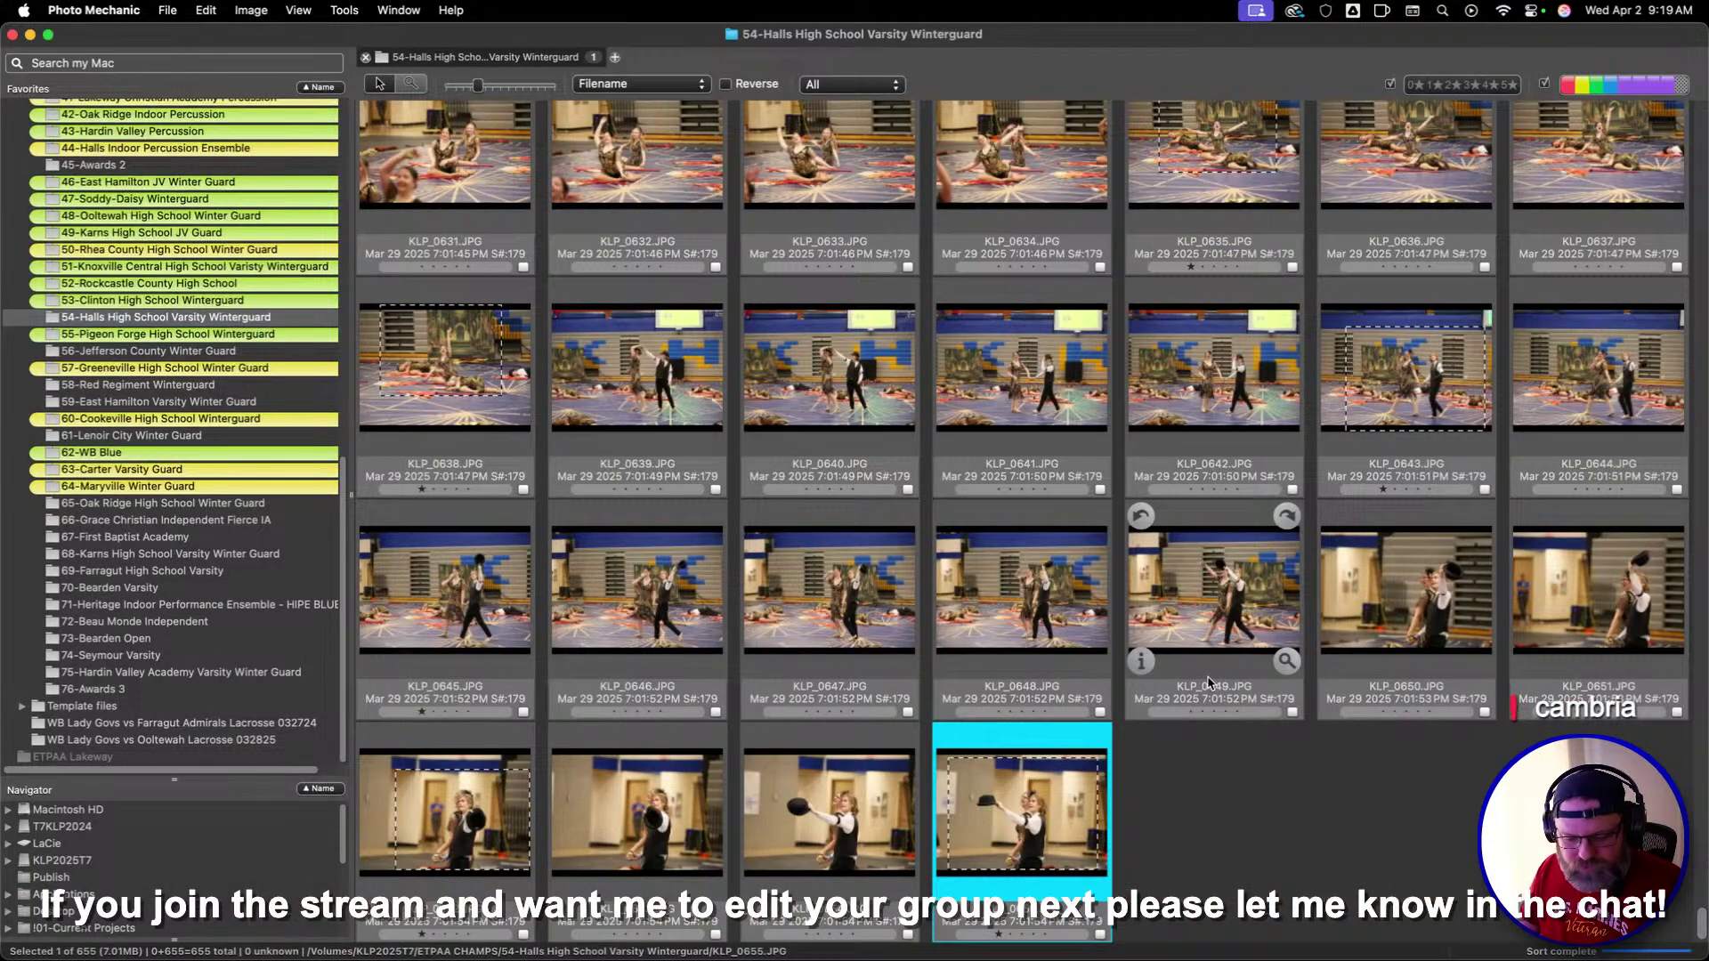
Close the finished contact sheet and give the folder 54-Halls High School Varsity Winterguard a green color label
key("super+w")
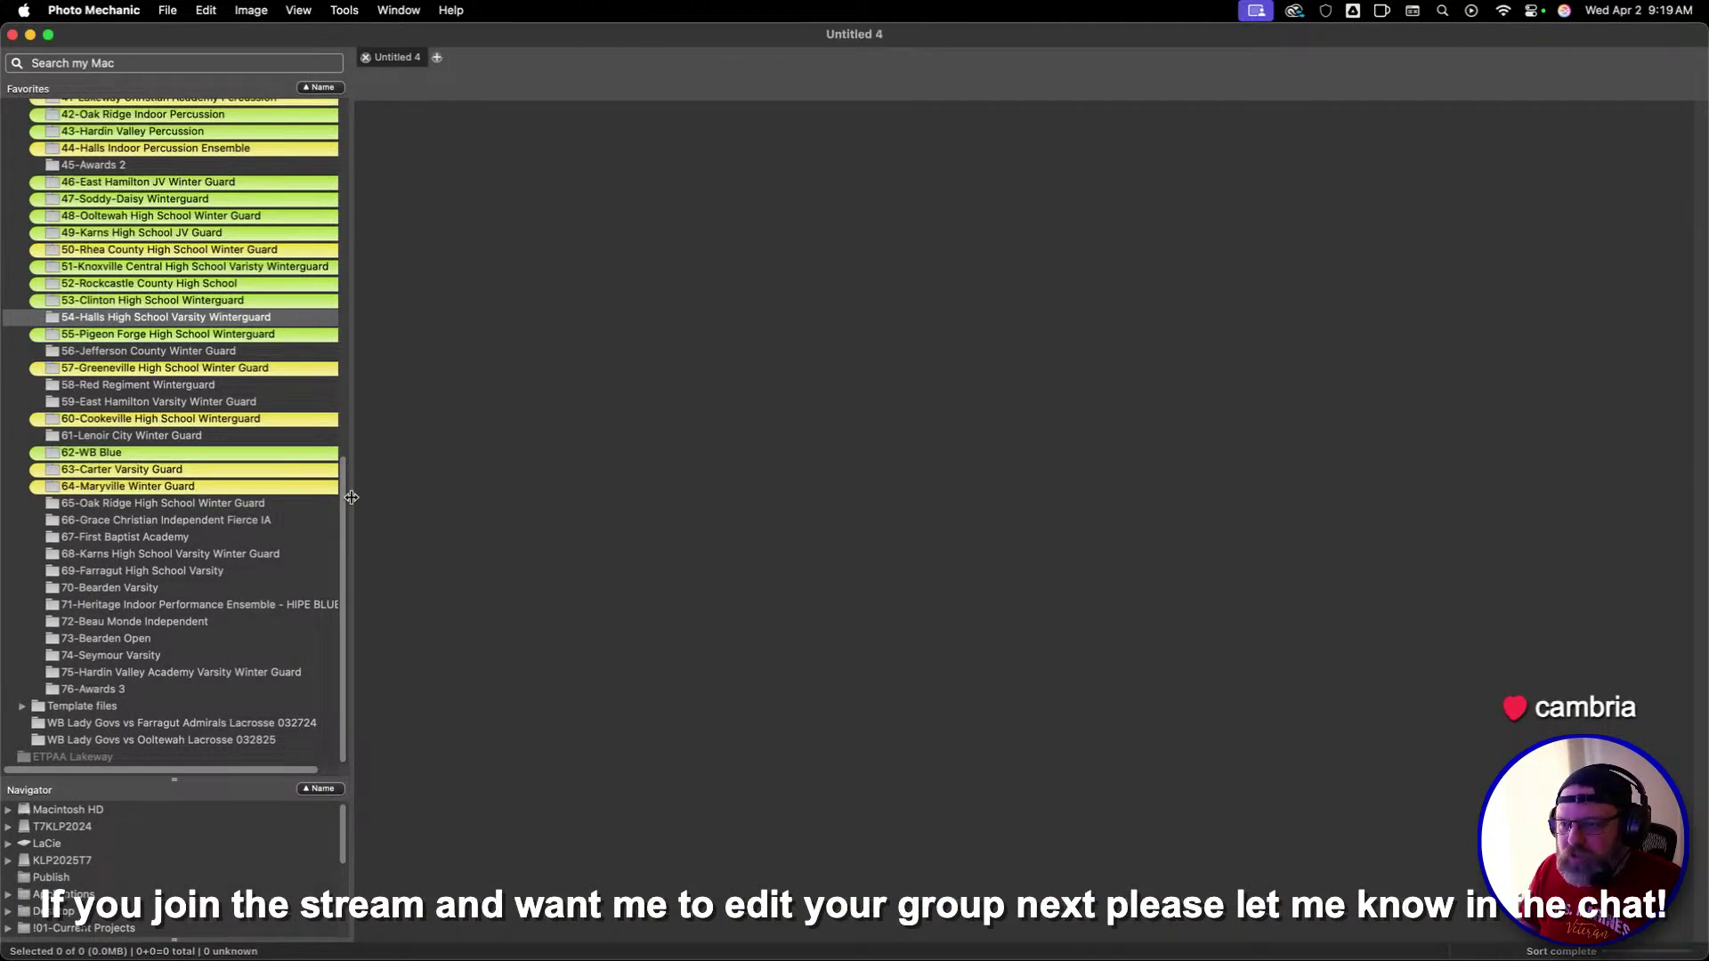
right_click(247, 325)
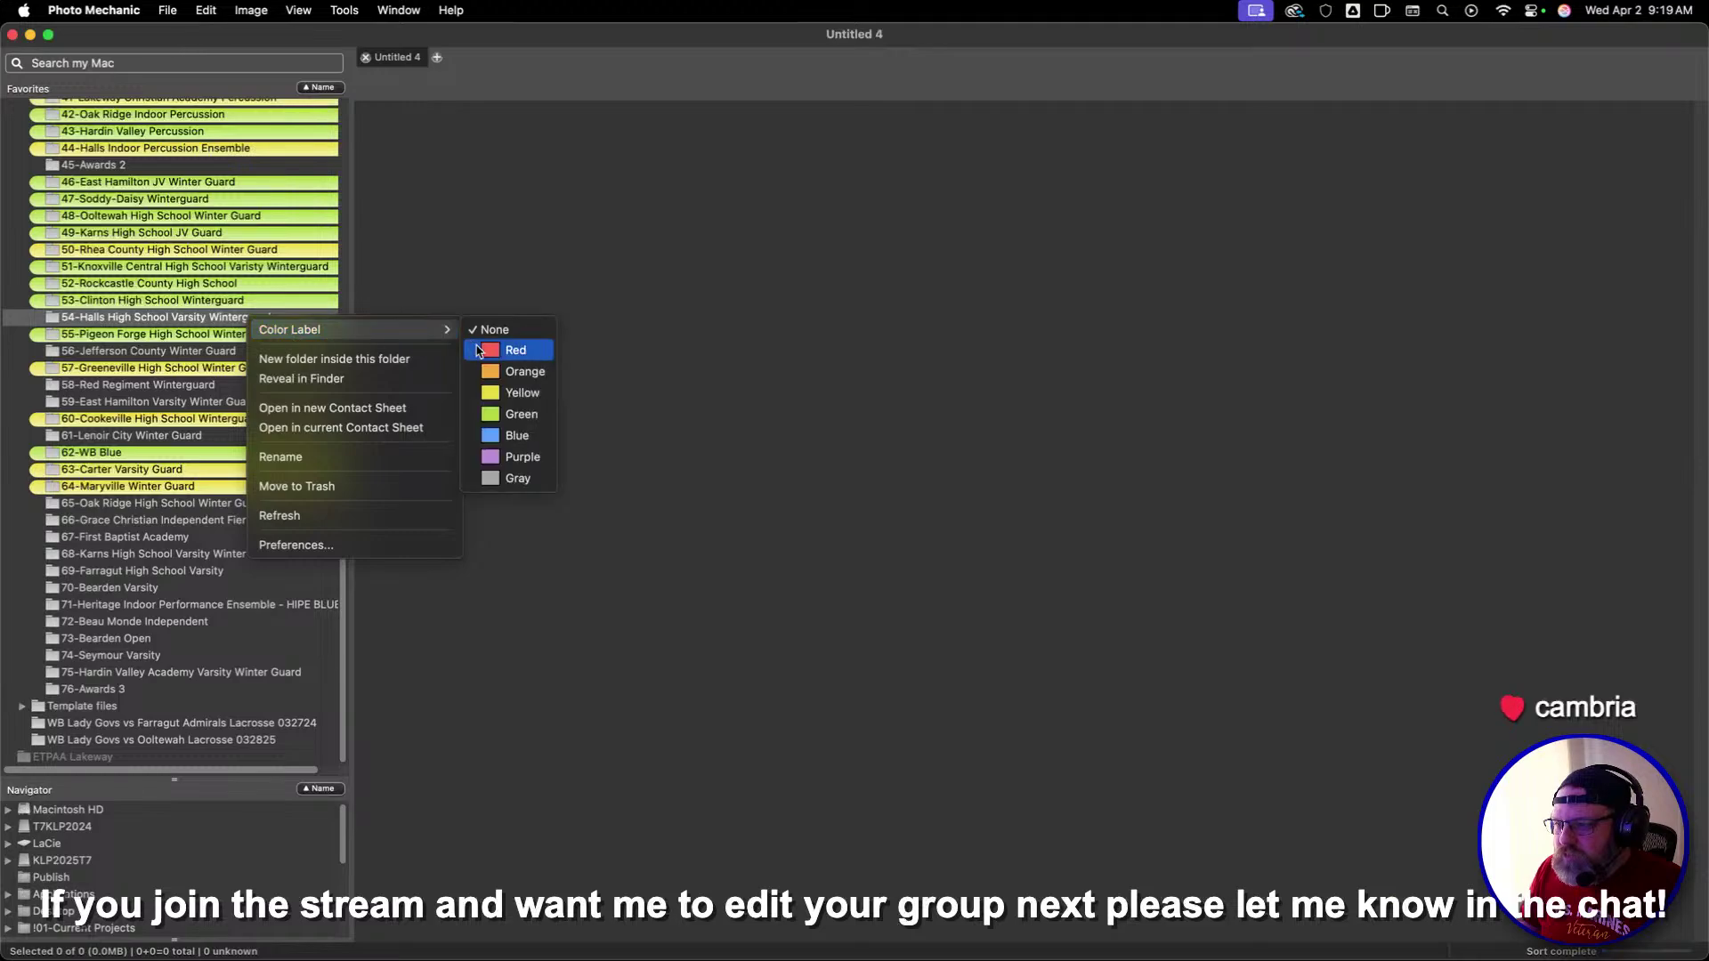
left_click(516, 412)
Open the folder 56-Jefferson County Winter Guard, preview KLP_0001.JPG, mark it and advance to KLP_0002.JPG
left_click(249, 350)
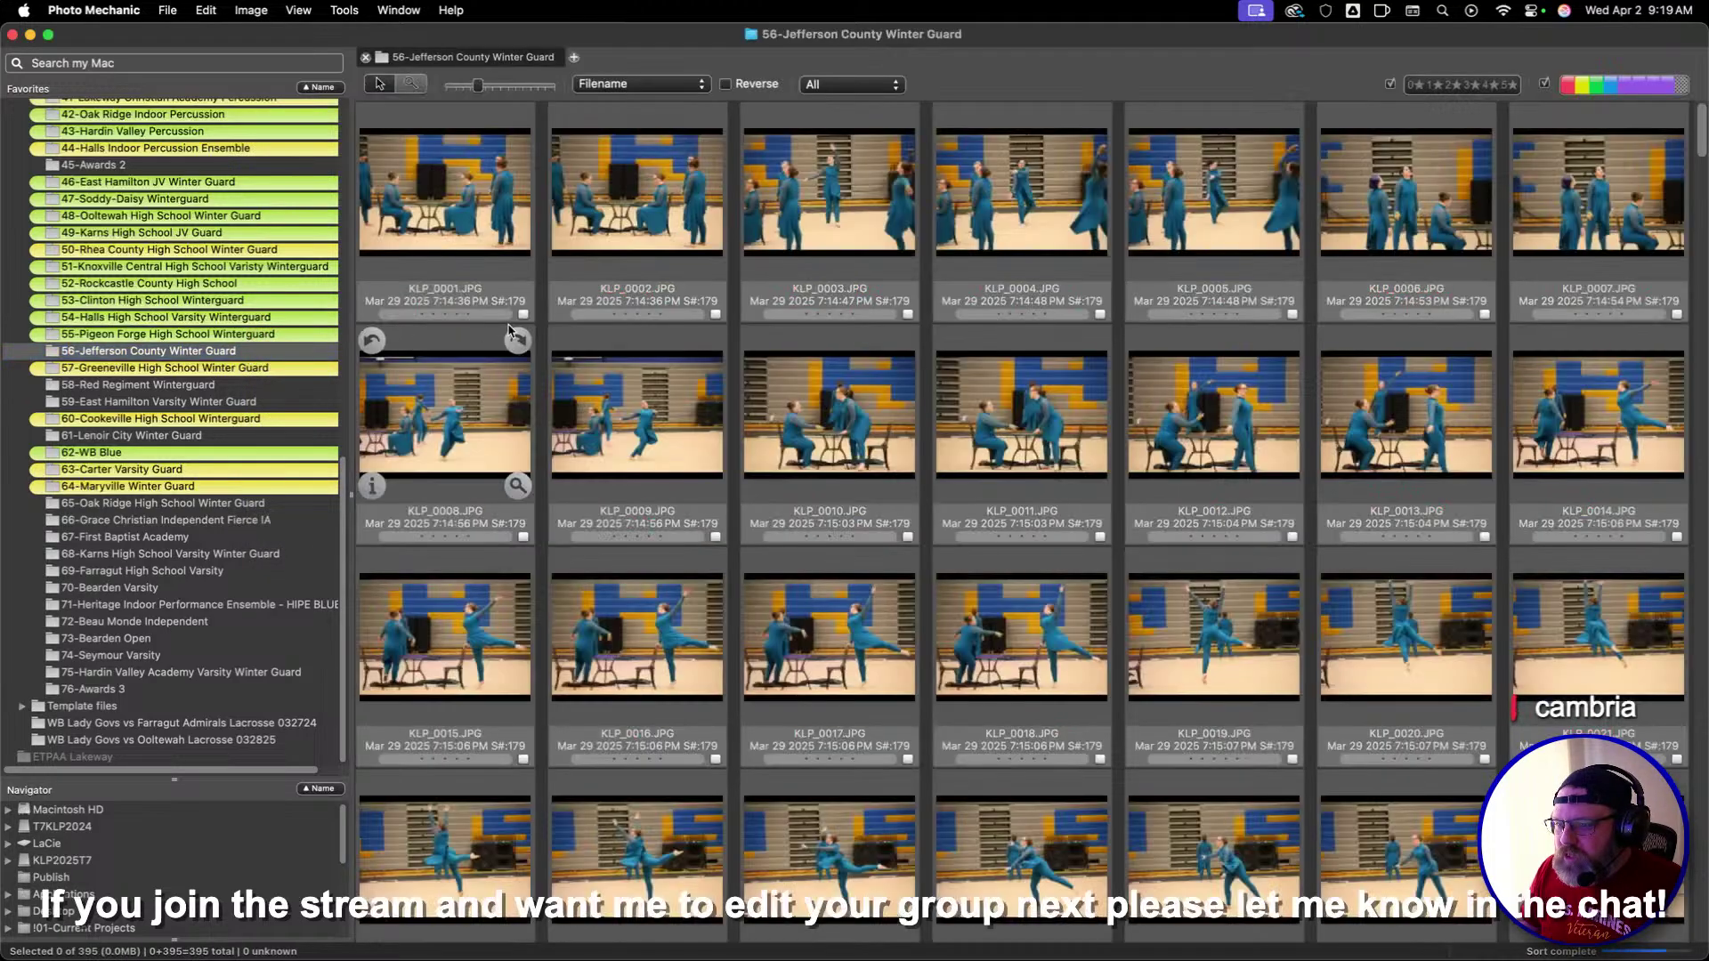
double_click(438, 221)
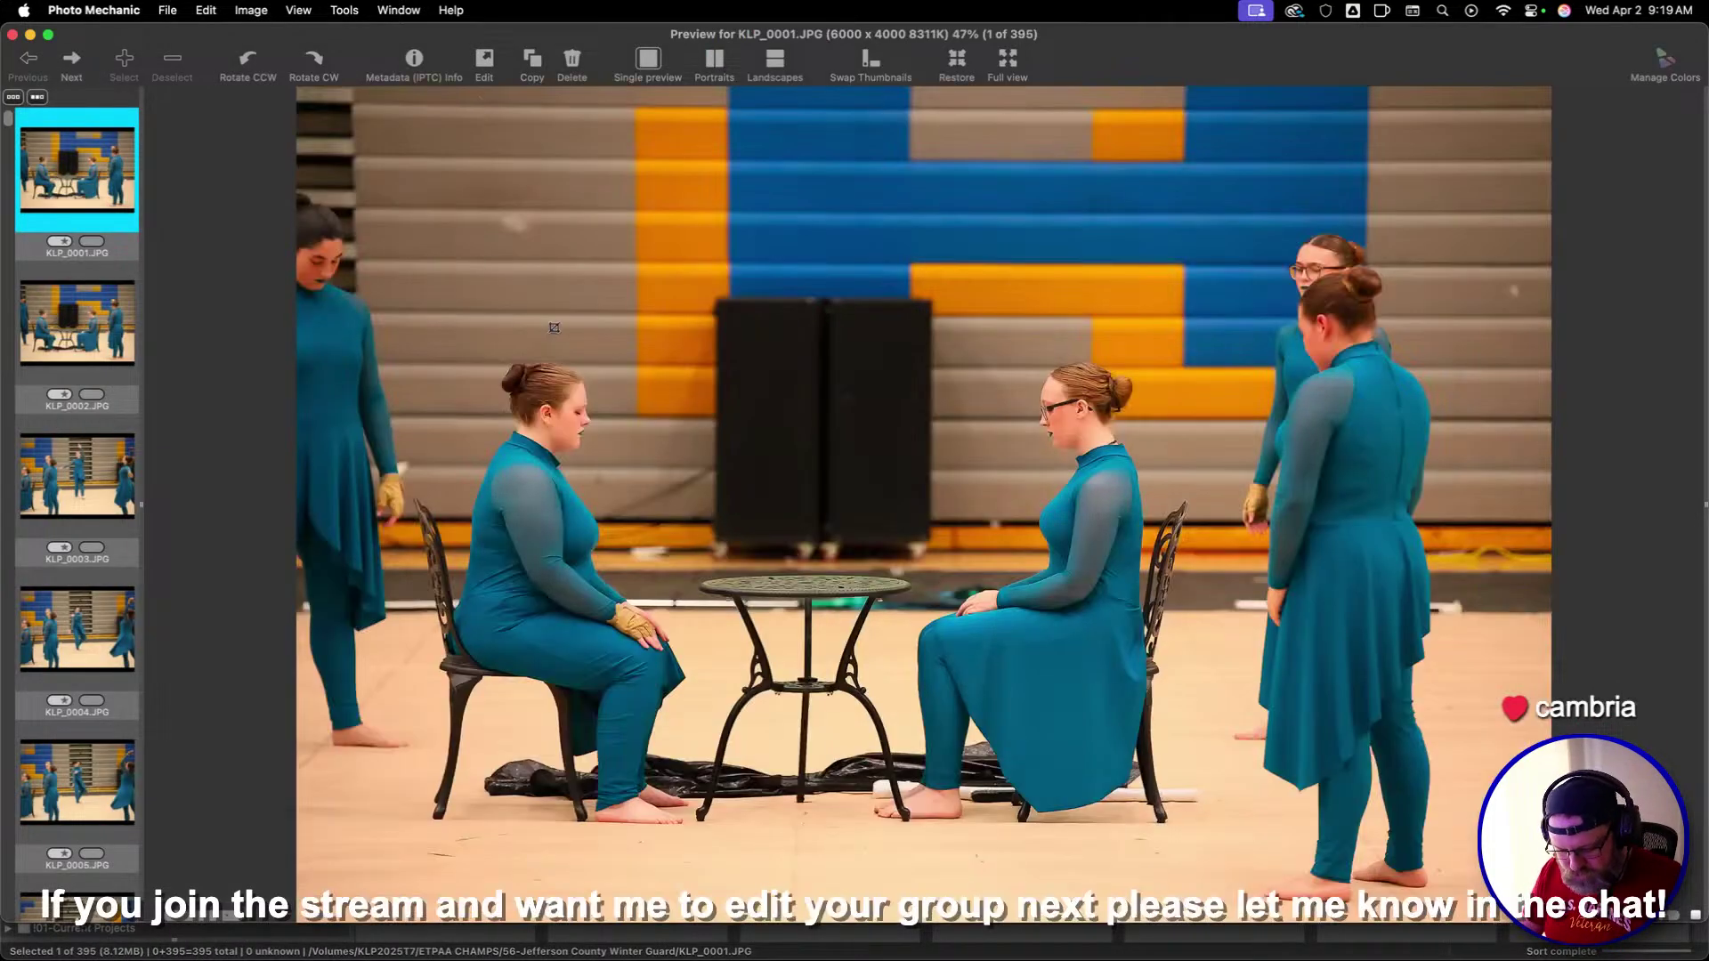
key("1")
key("Right")
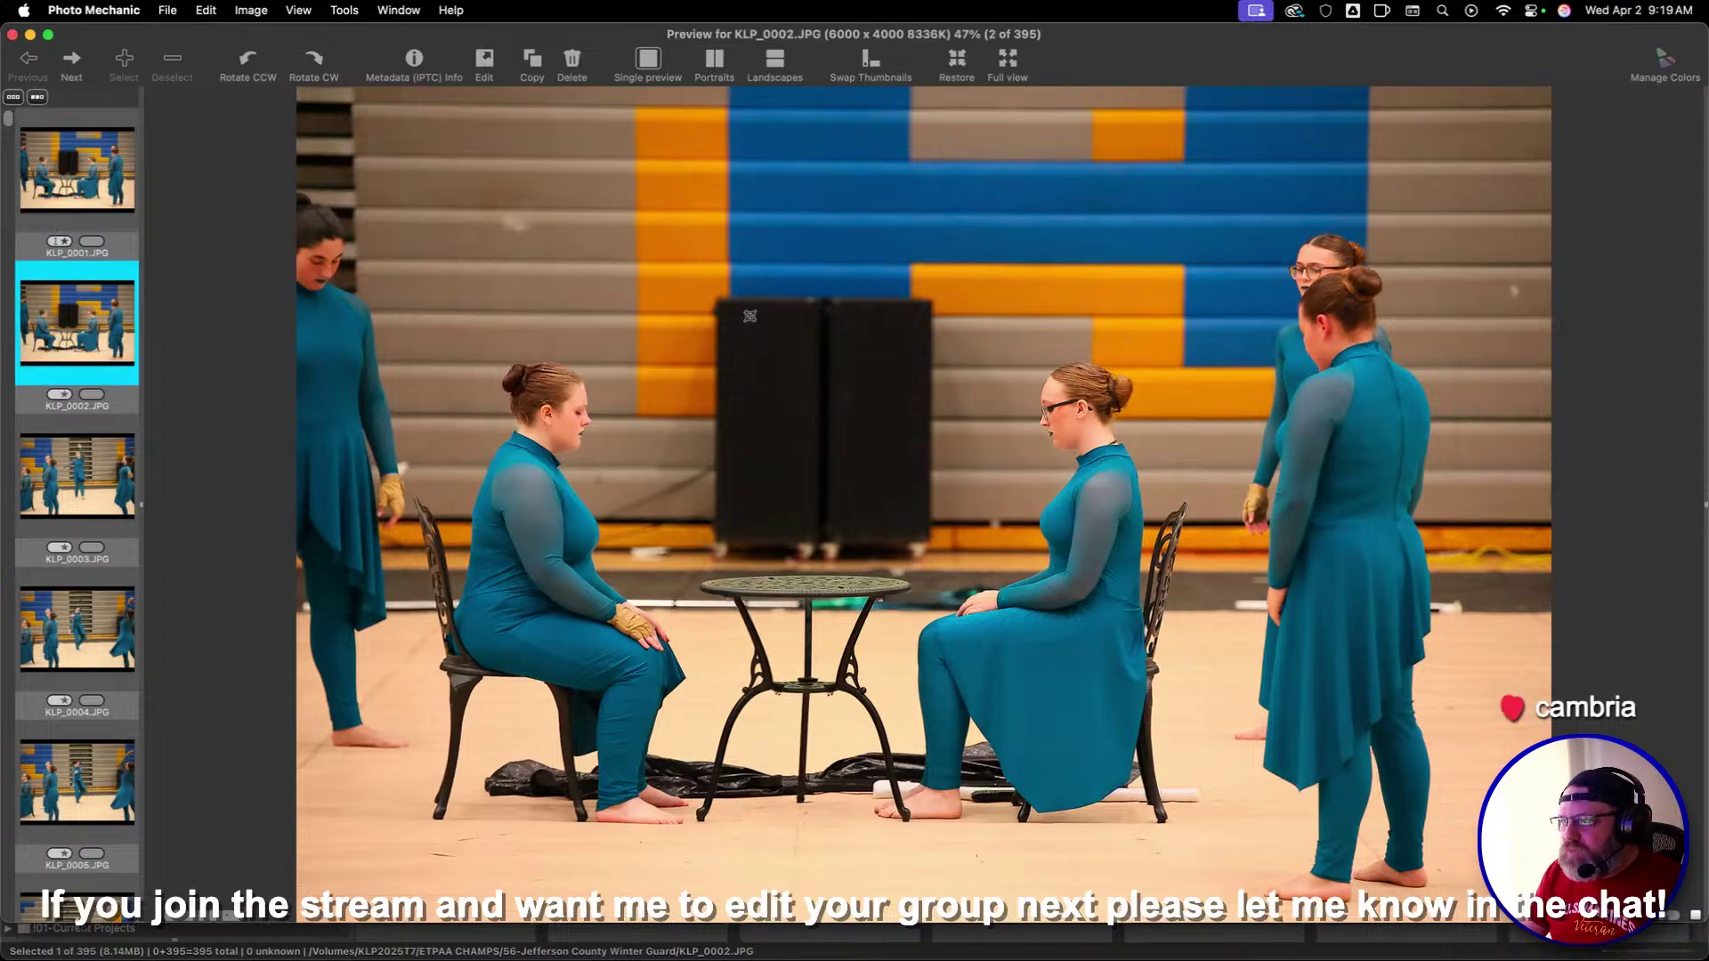
Go on to KLP_0007.JPG, crop it around the three performers, reposition the crop and mark the photo
key("Right")
key("Right")
key("Right")
key("Right")
key("Right")
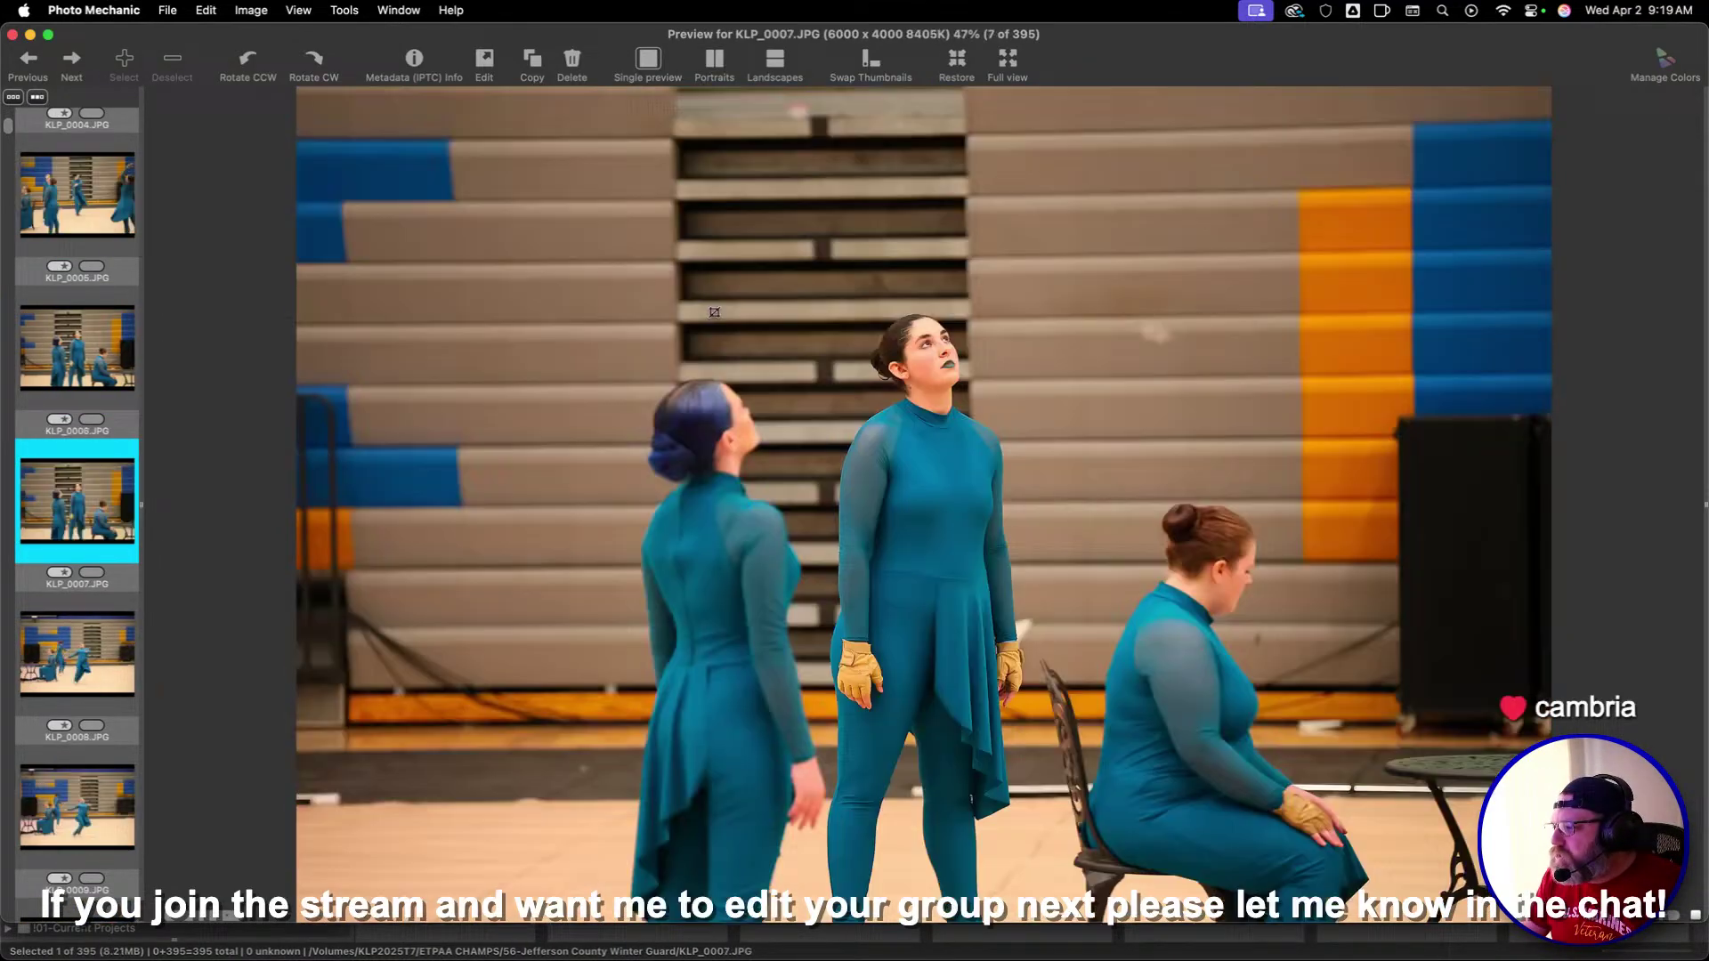
left_click_drag(566, 266, 1440, 850)
left_click_drag(1246, 583, 1203, 563)
key("Right")
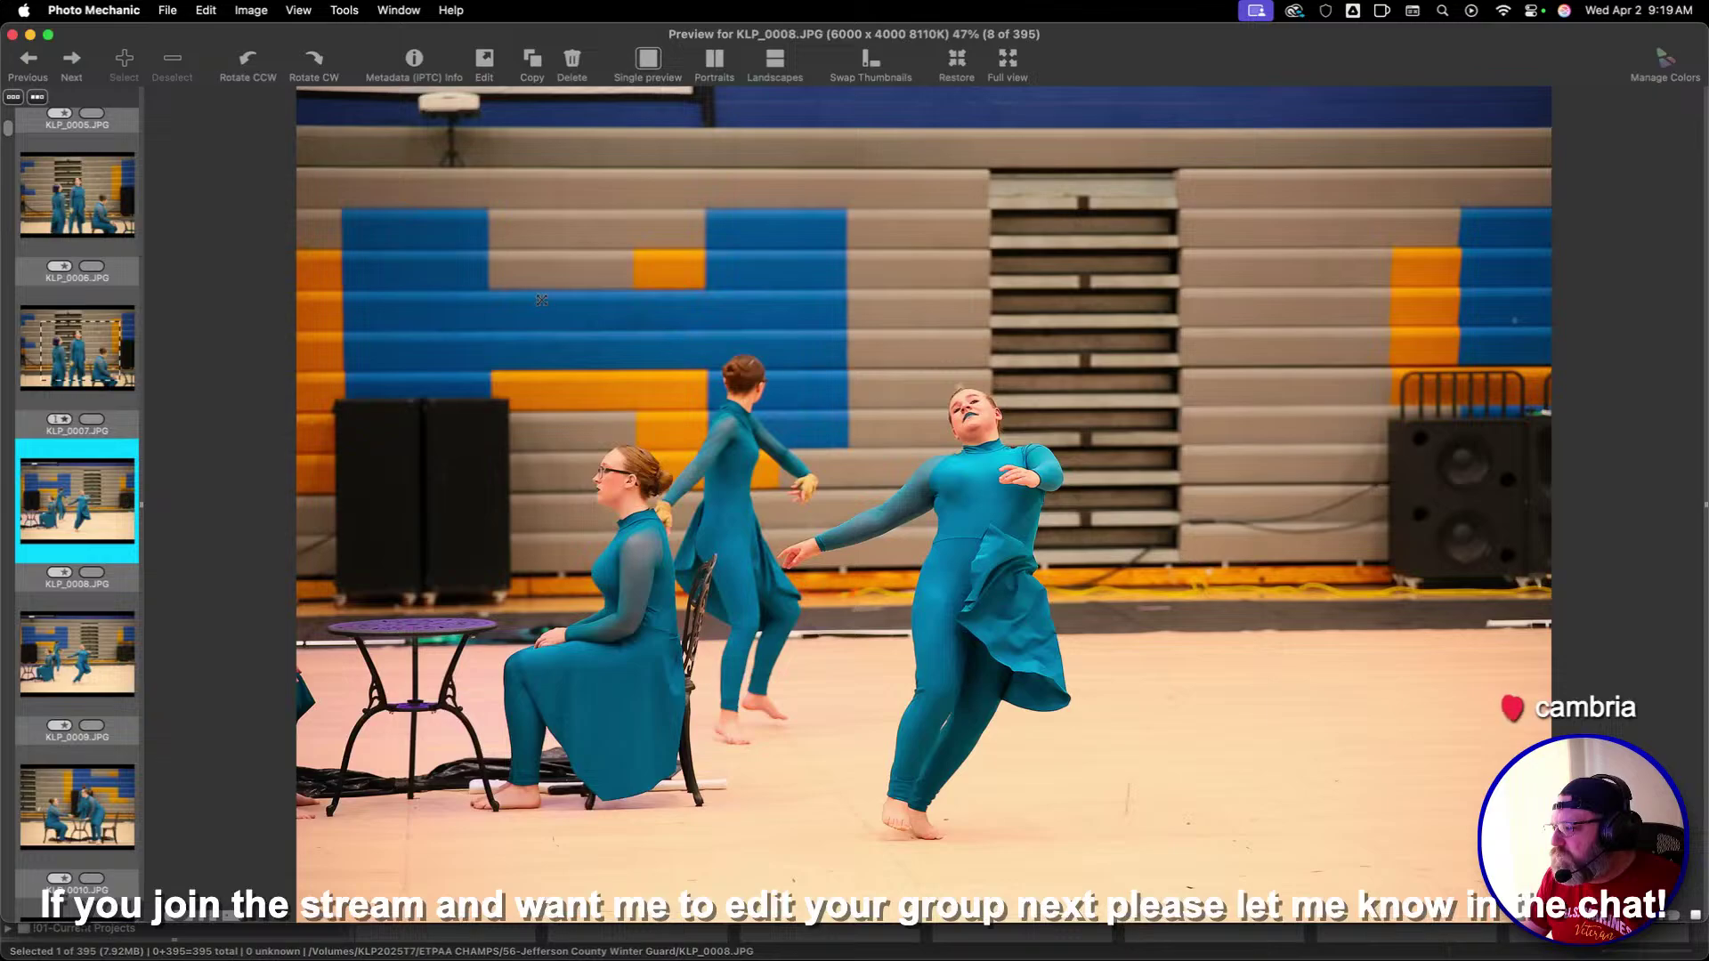
Crop KLP_0008.JPG around the leaning dancer and the seated performer, and go on to KLP_0010.JPG
left_click_drag(541, 300, 1411, 877)
key("Right")
key("Right")
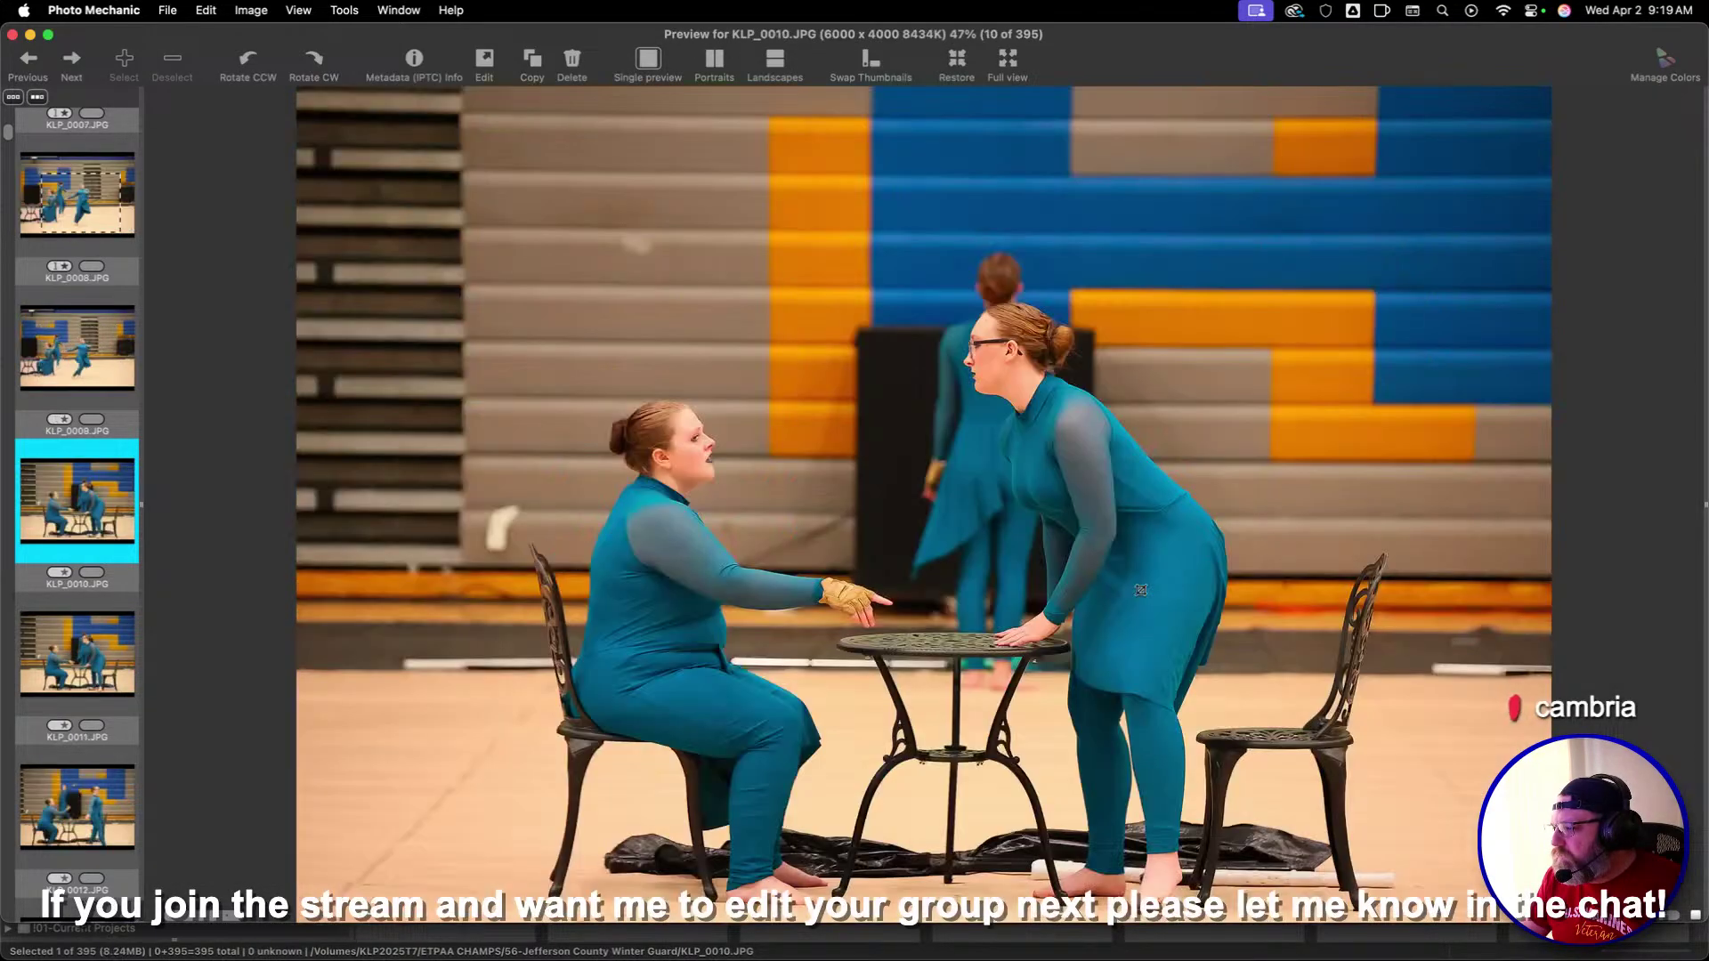
Return to KLP_0009.JPG, crop it around the leaning dancer, and compare the table shots KLP_0010.JPG and KLP_0011.JPG
key("Left")
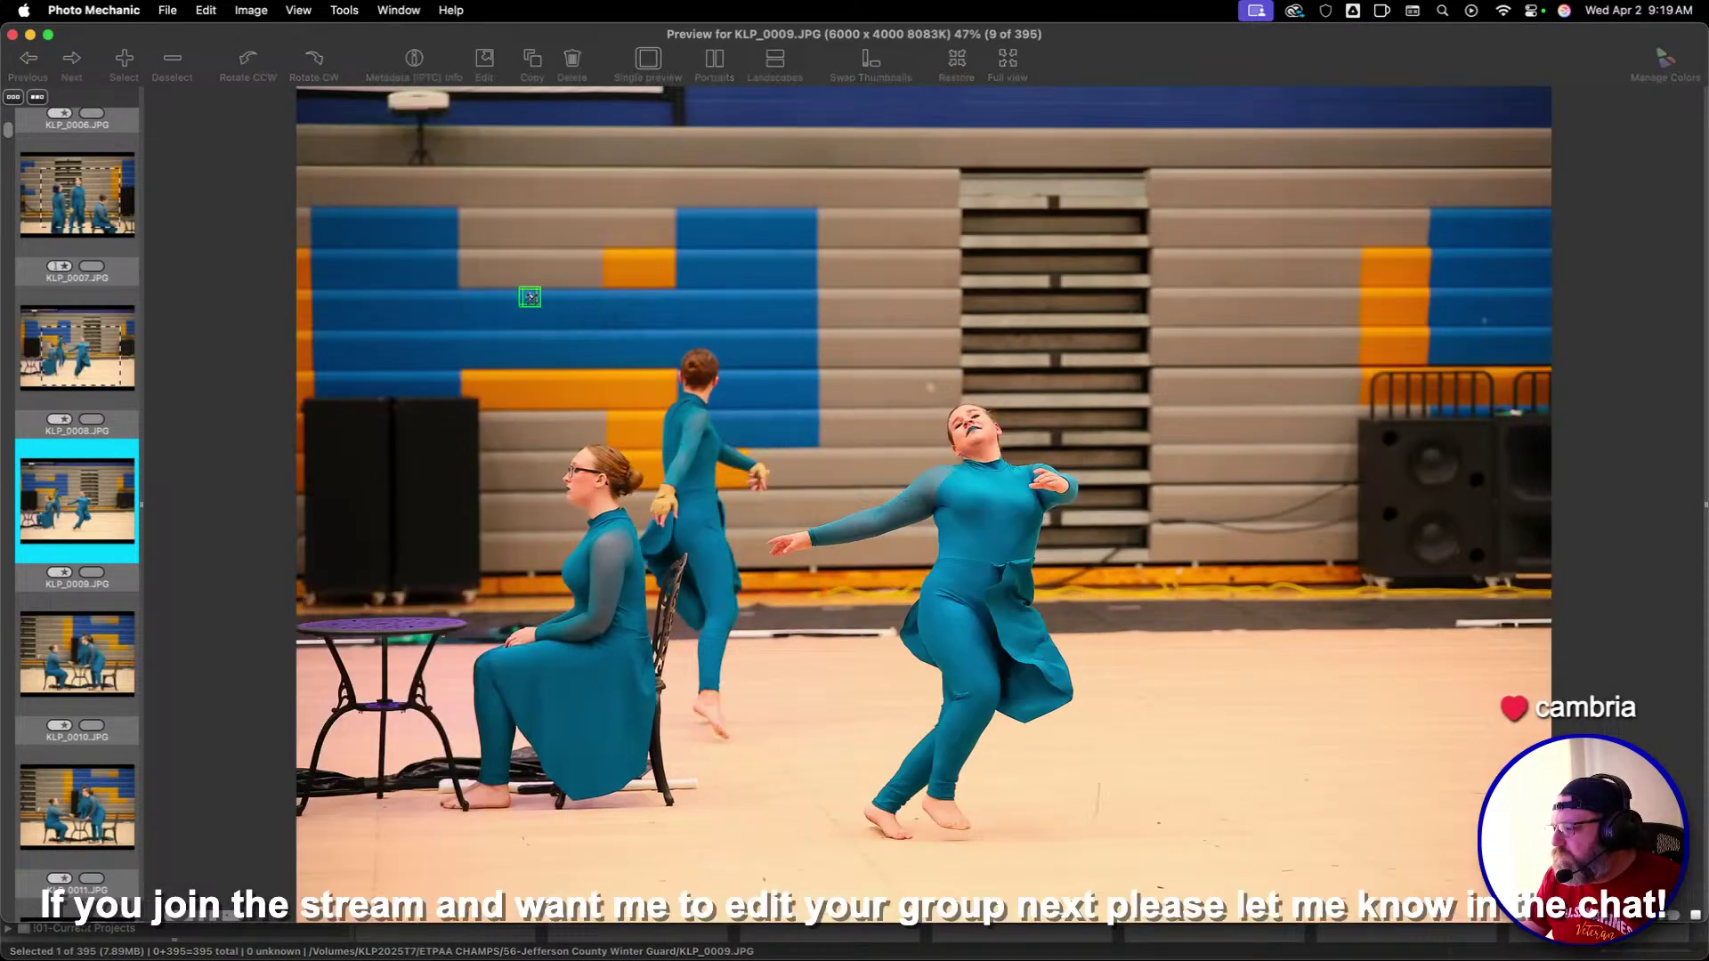
left_click_drag(530, 296, 1242, 655)
key("Right")
key("Right")
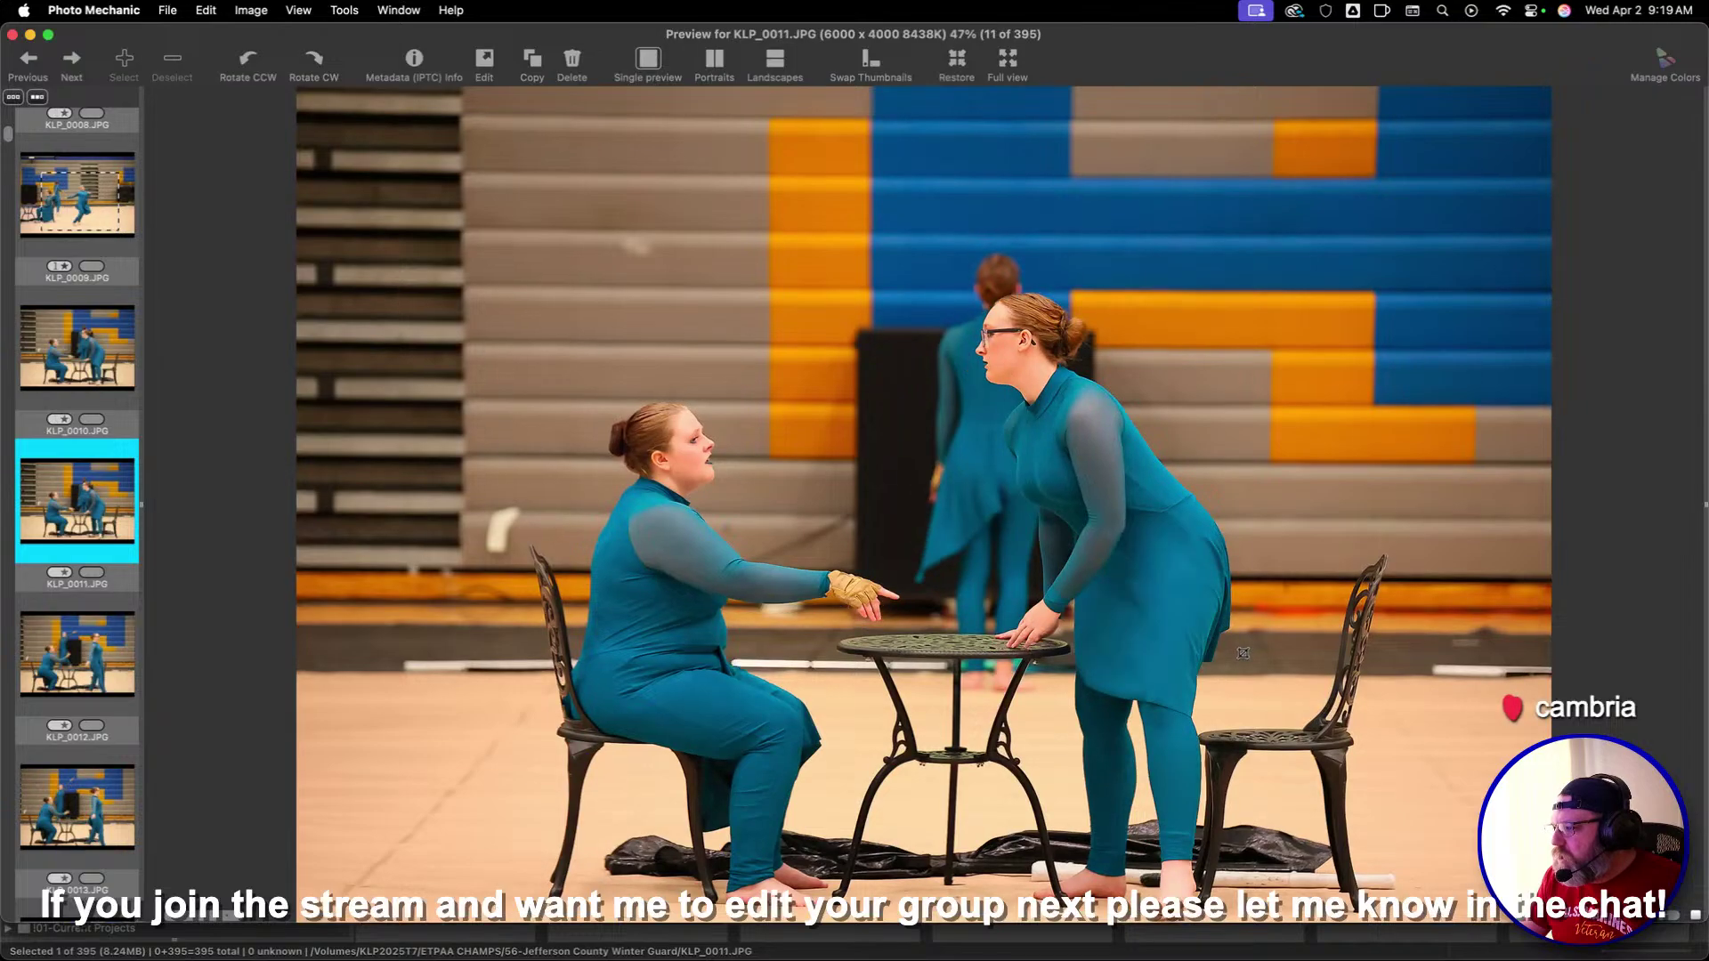
key("Left")
key("Right")
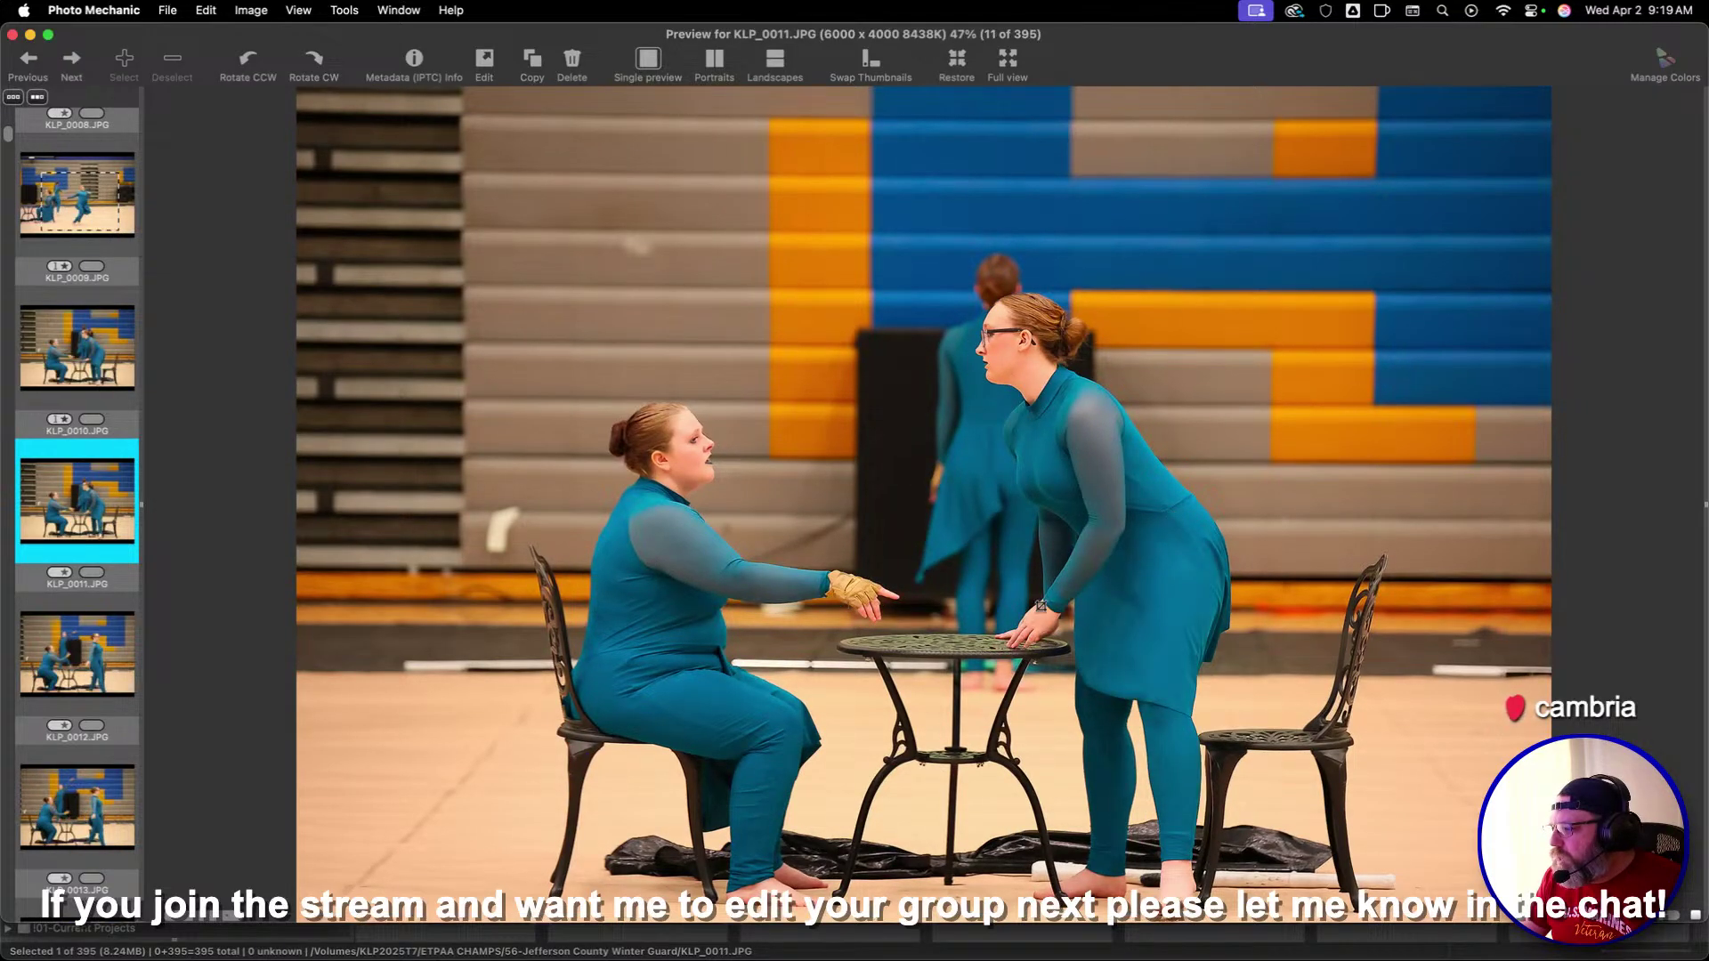
Review the table and standing-pose photos from KLP_0012.JPG through KLP_0019.JPG for shots worth keeping
key("Right")
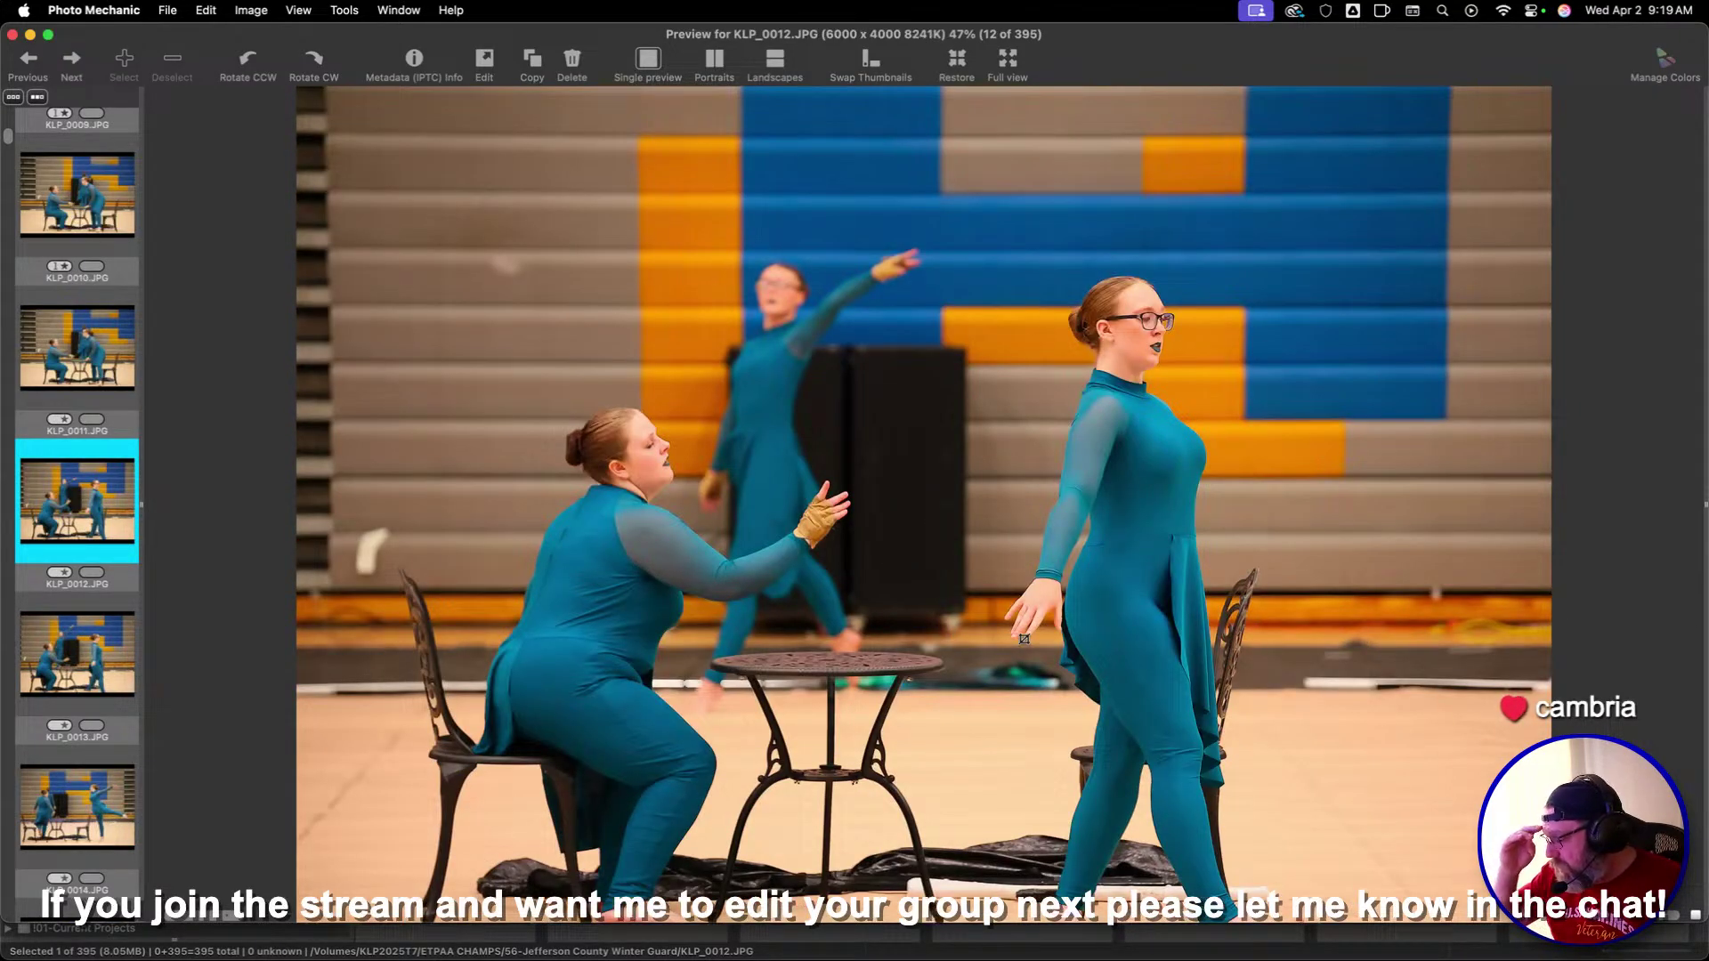
key("Right")
key("Right")
key("Right")
key("Right")
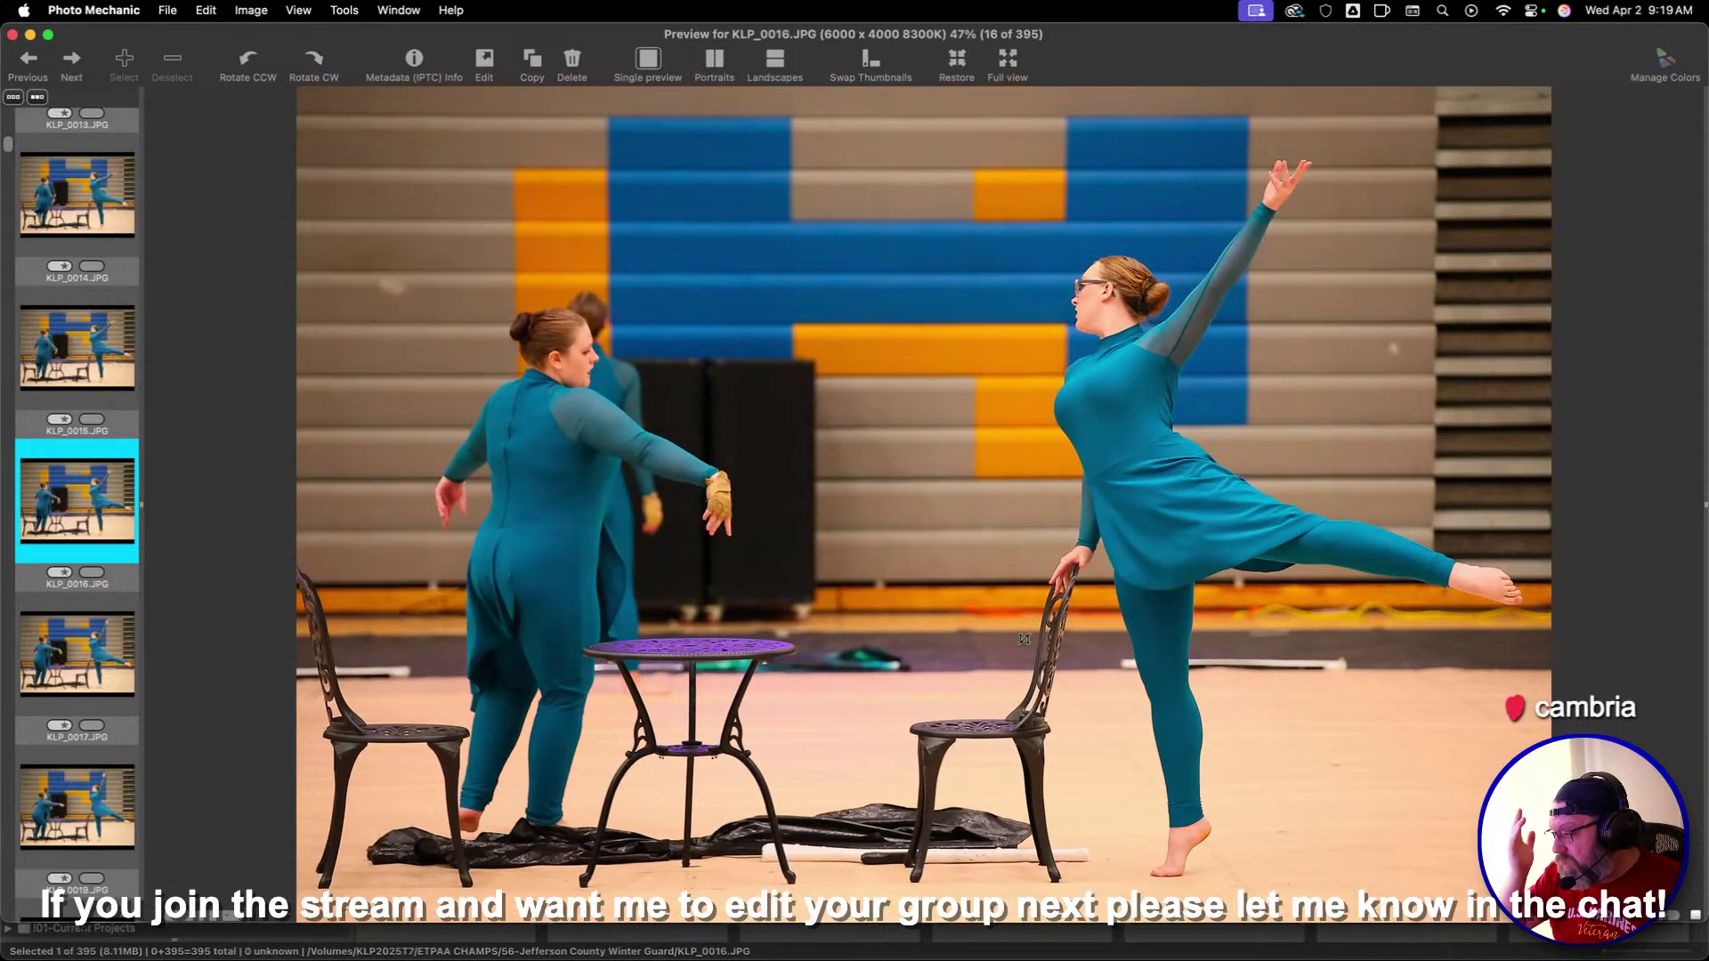
key("Right")
key("Right")
key("Right")
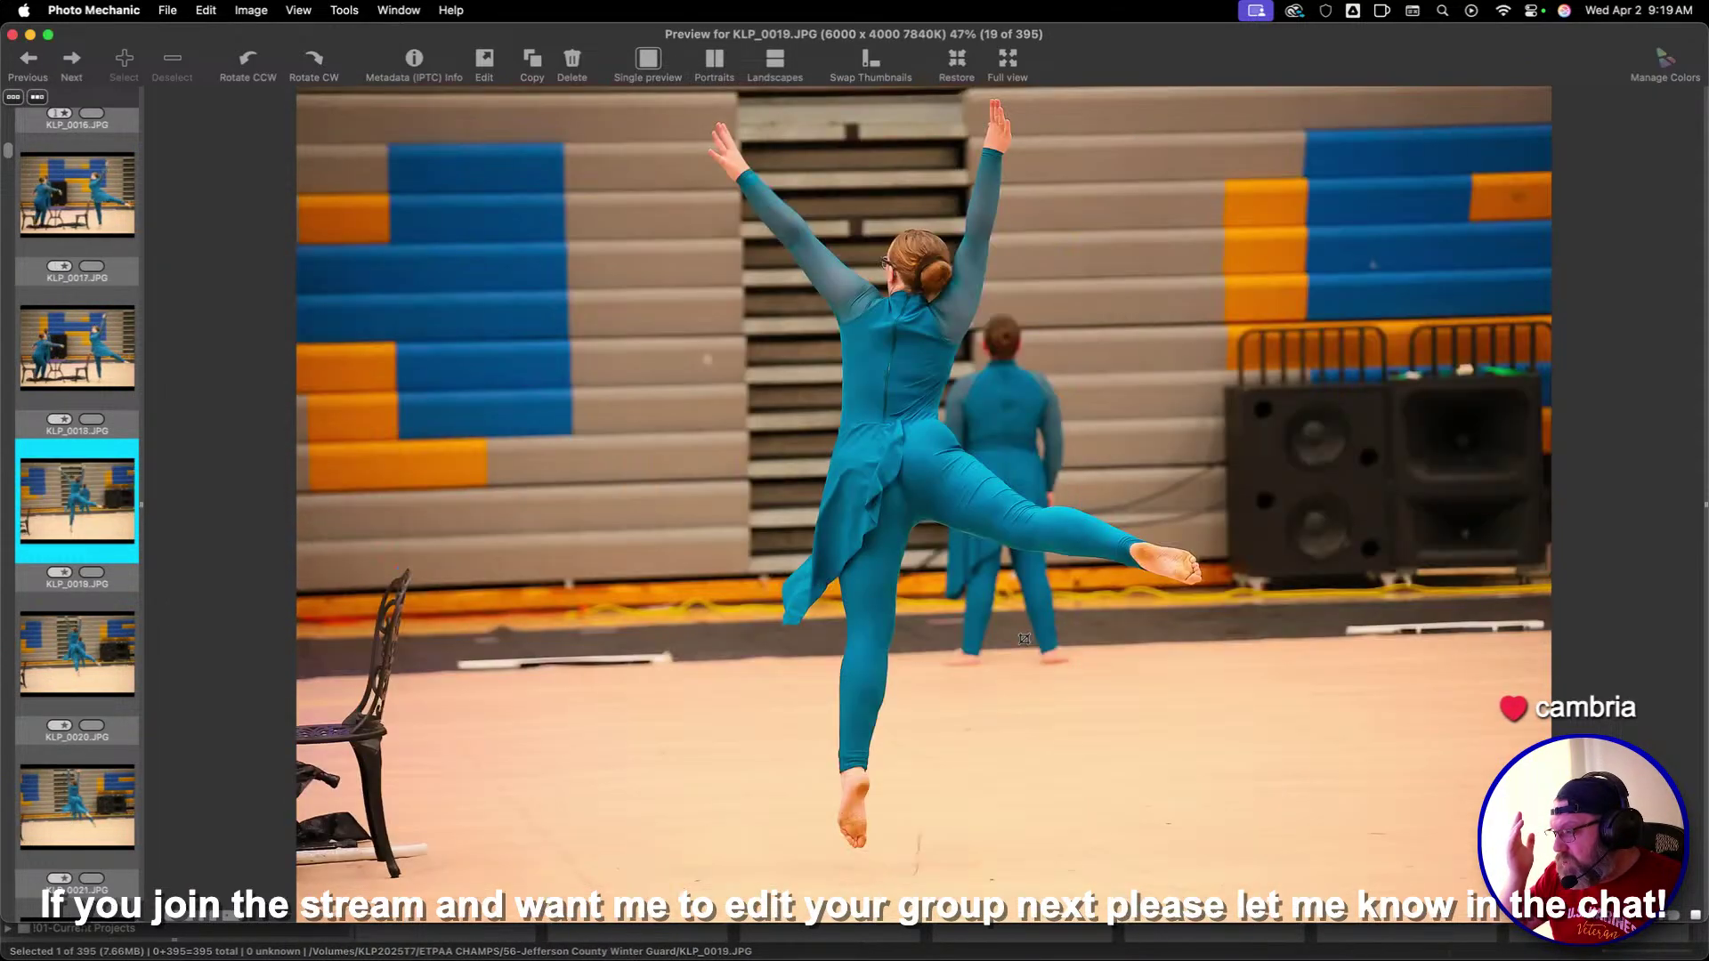
Compare the leaping dancer in KLP_0019.JPG to KLP_0021.JPG, and her raised-leg poses up to KLP_0025.JPG
key("Right")
key("Left")
key("Right")
key("Right")
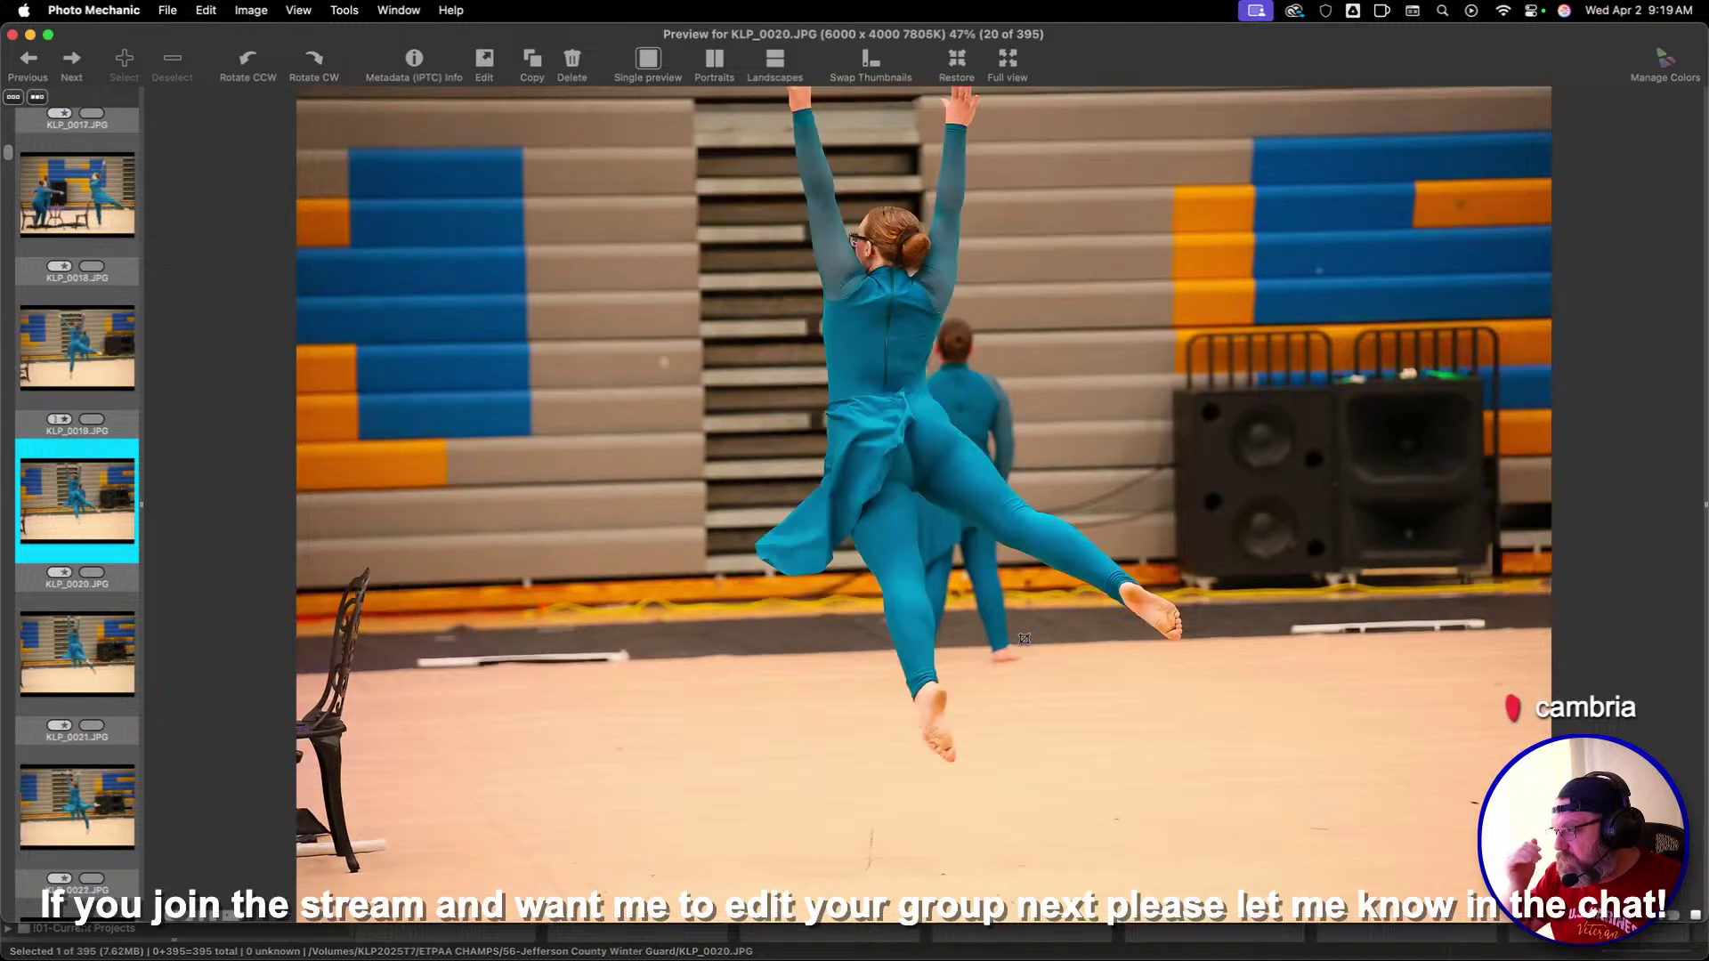
key("Left")
key("Right")
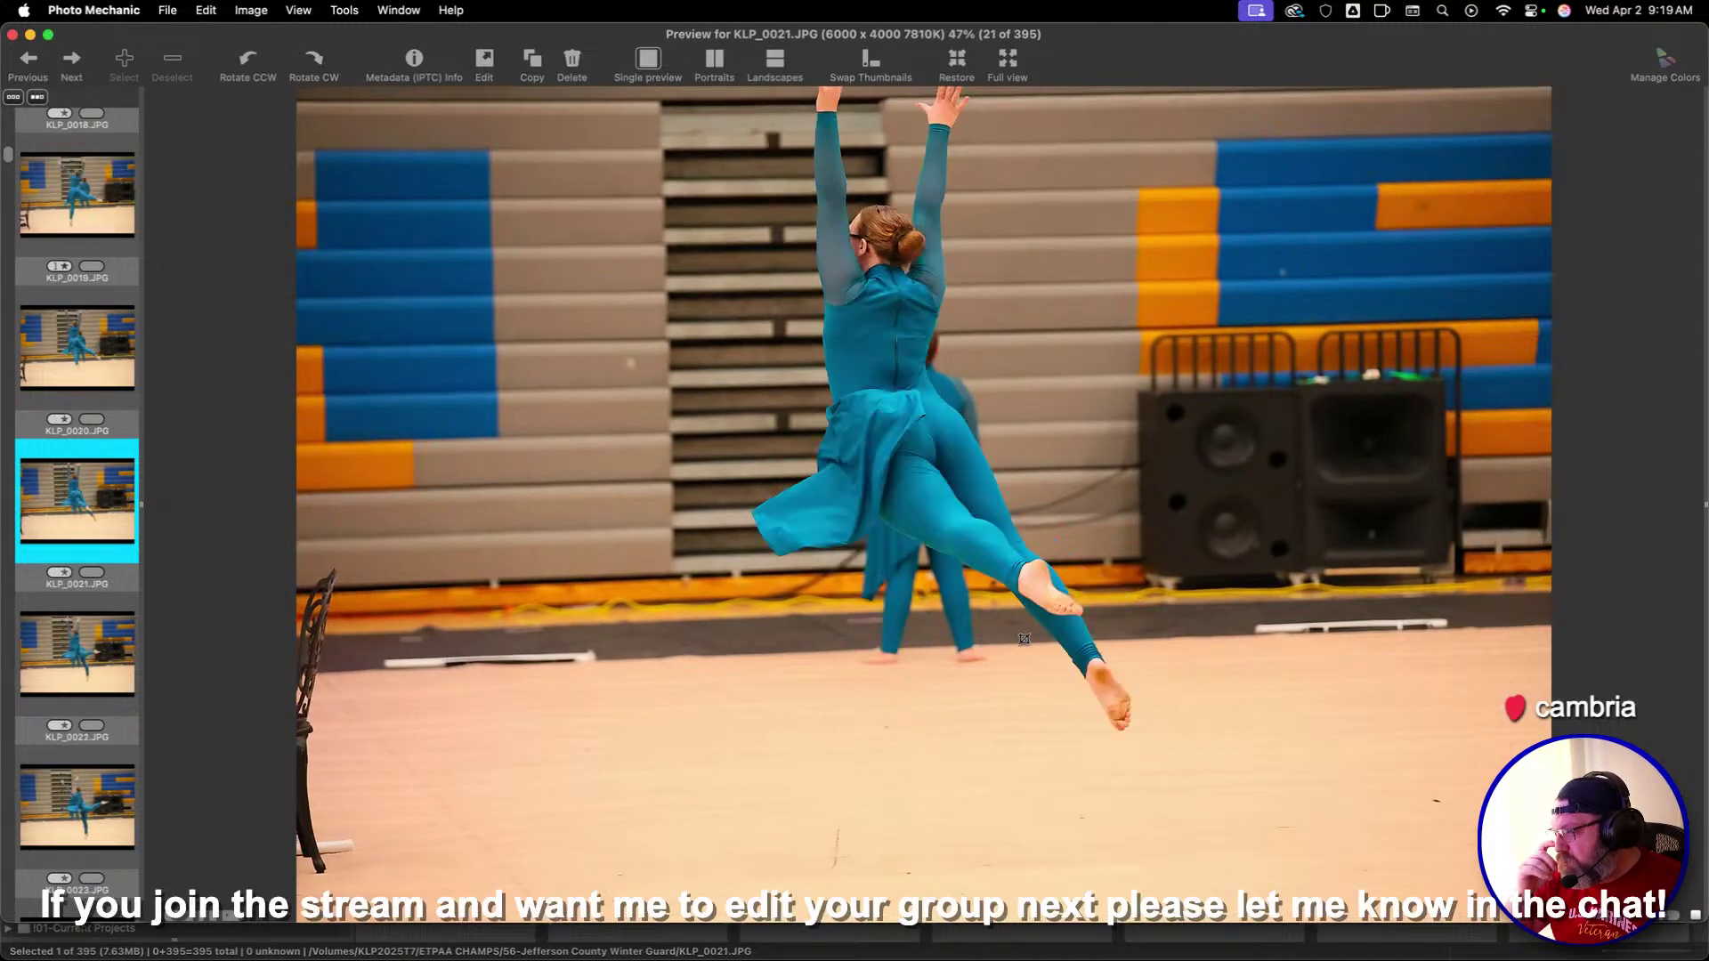
key("Right")
key("Right")
key("Right")
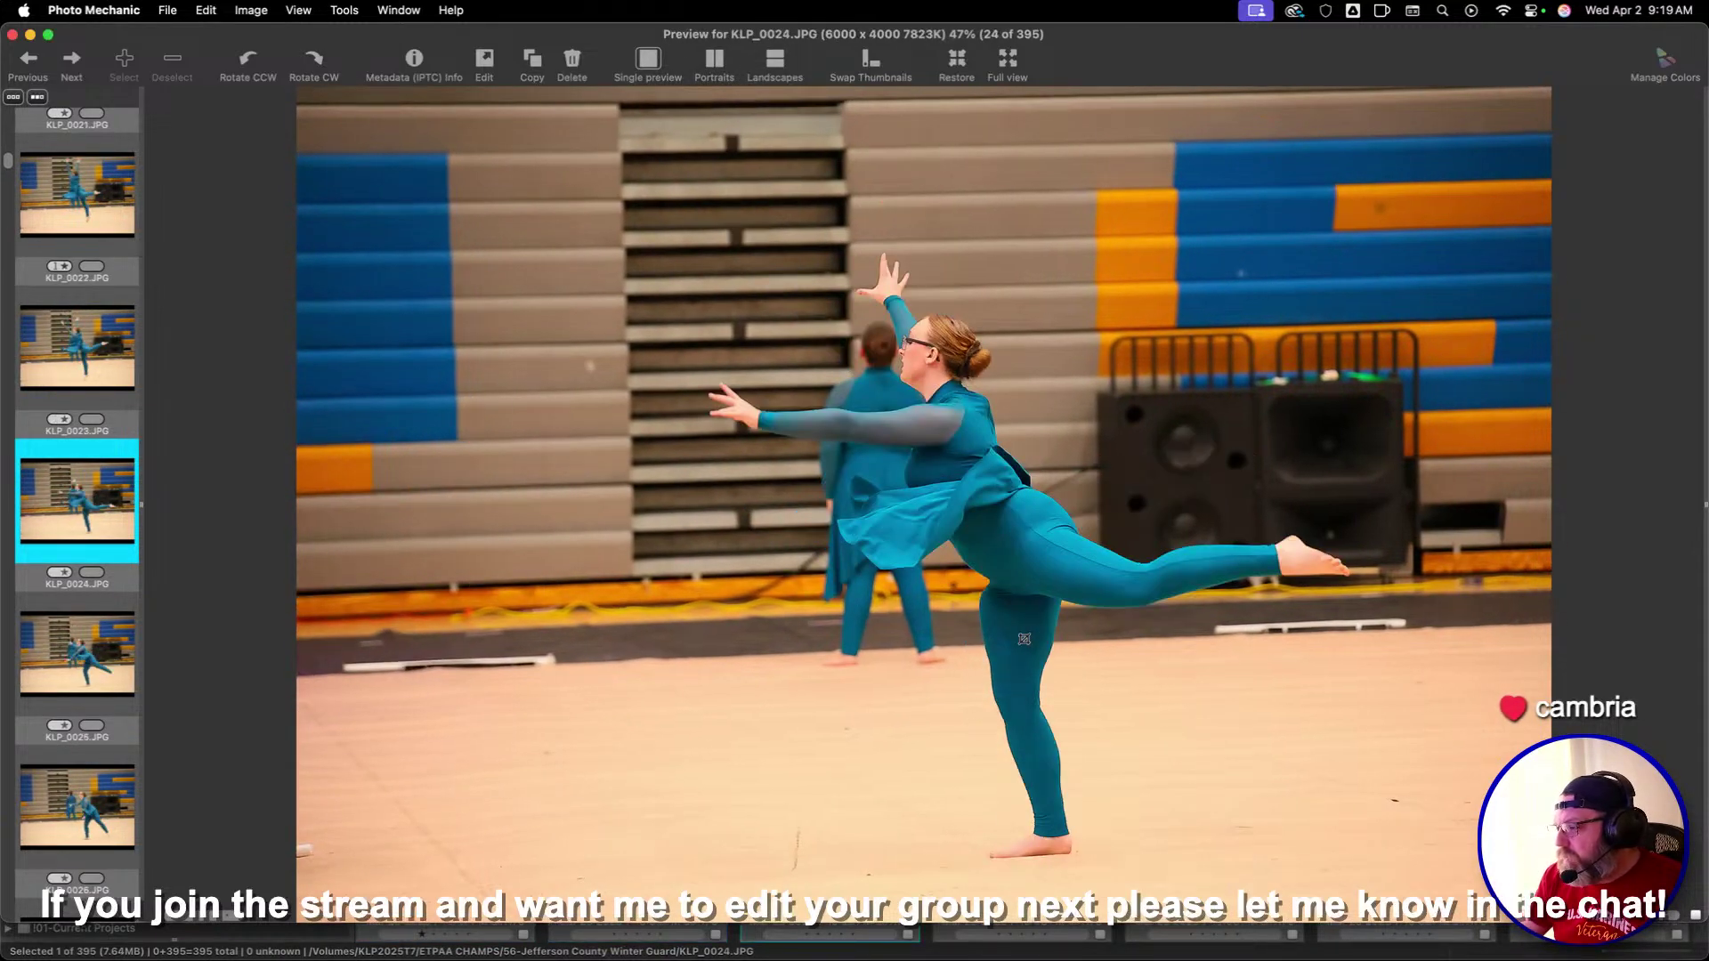
key("Left")
key("Right")
key("Right")
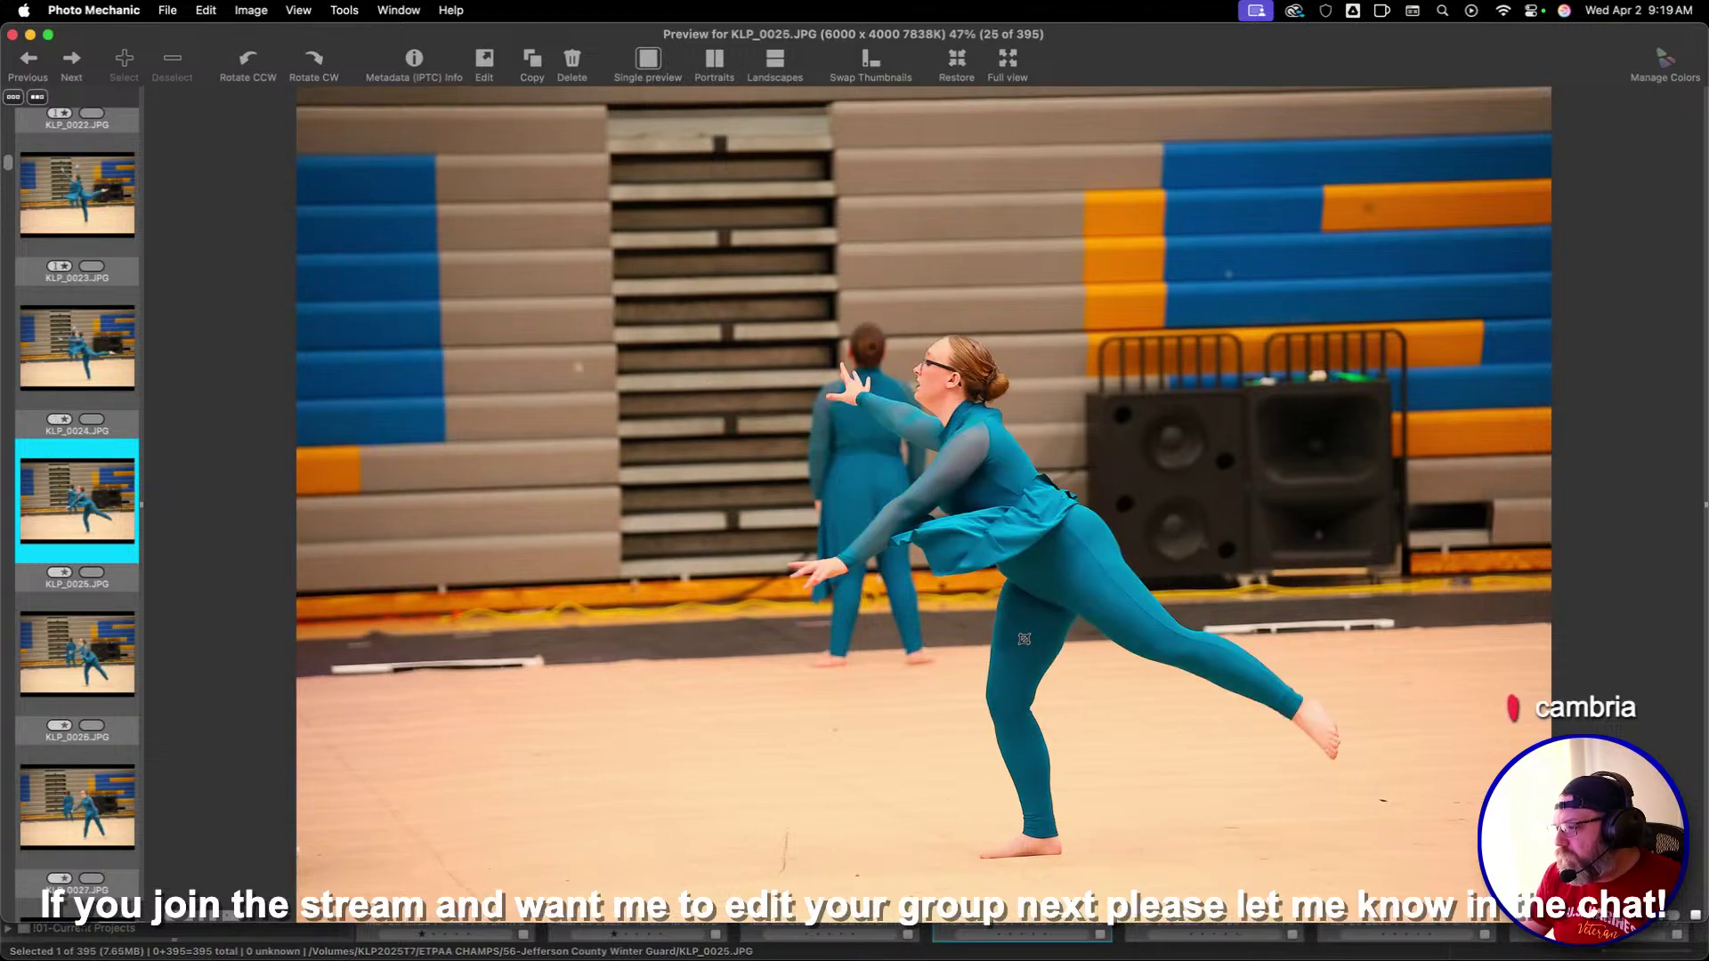
Go on to KLP_0030.JPG, crop it around the pointing flag performer and reposition the crop
key("Right")
key("Right")
key("Right")
key("Right")
key("Right")
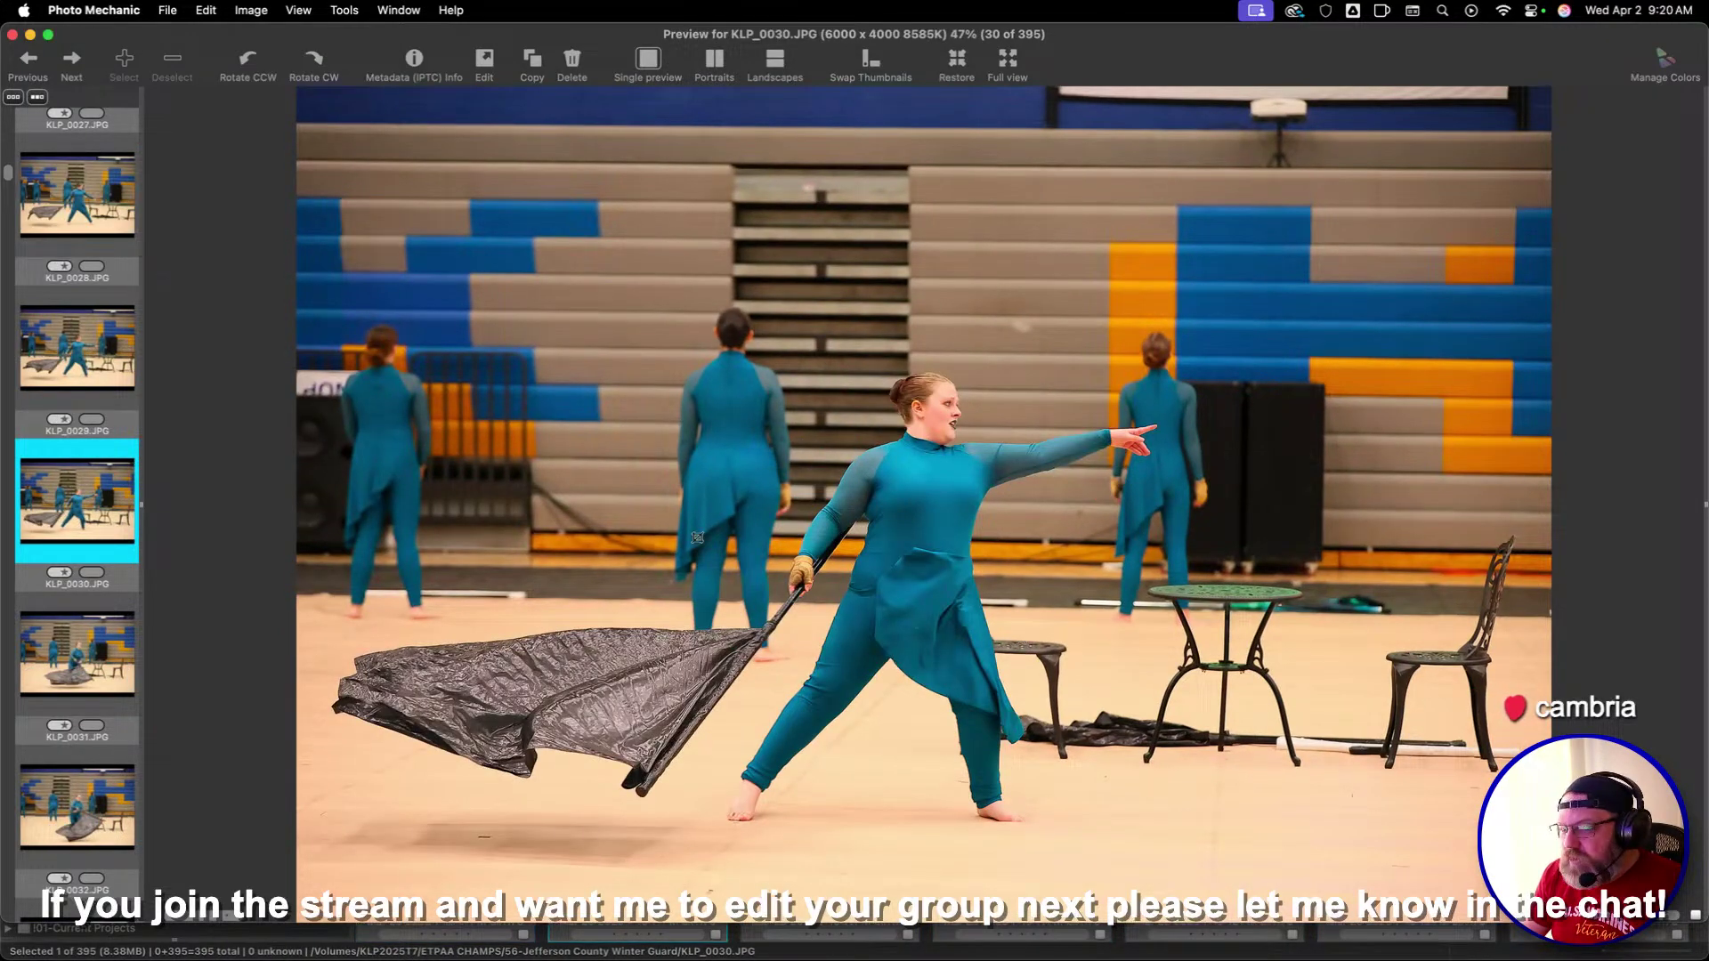
left_click_drag(367, 244, 1384, 712)
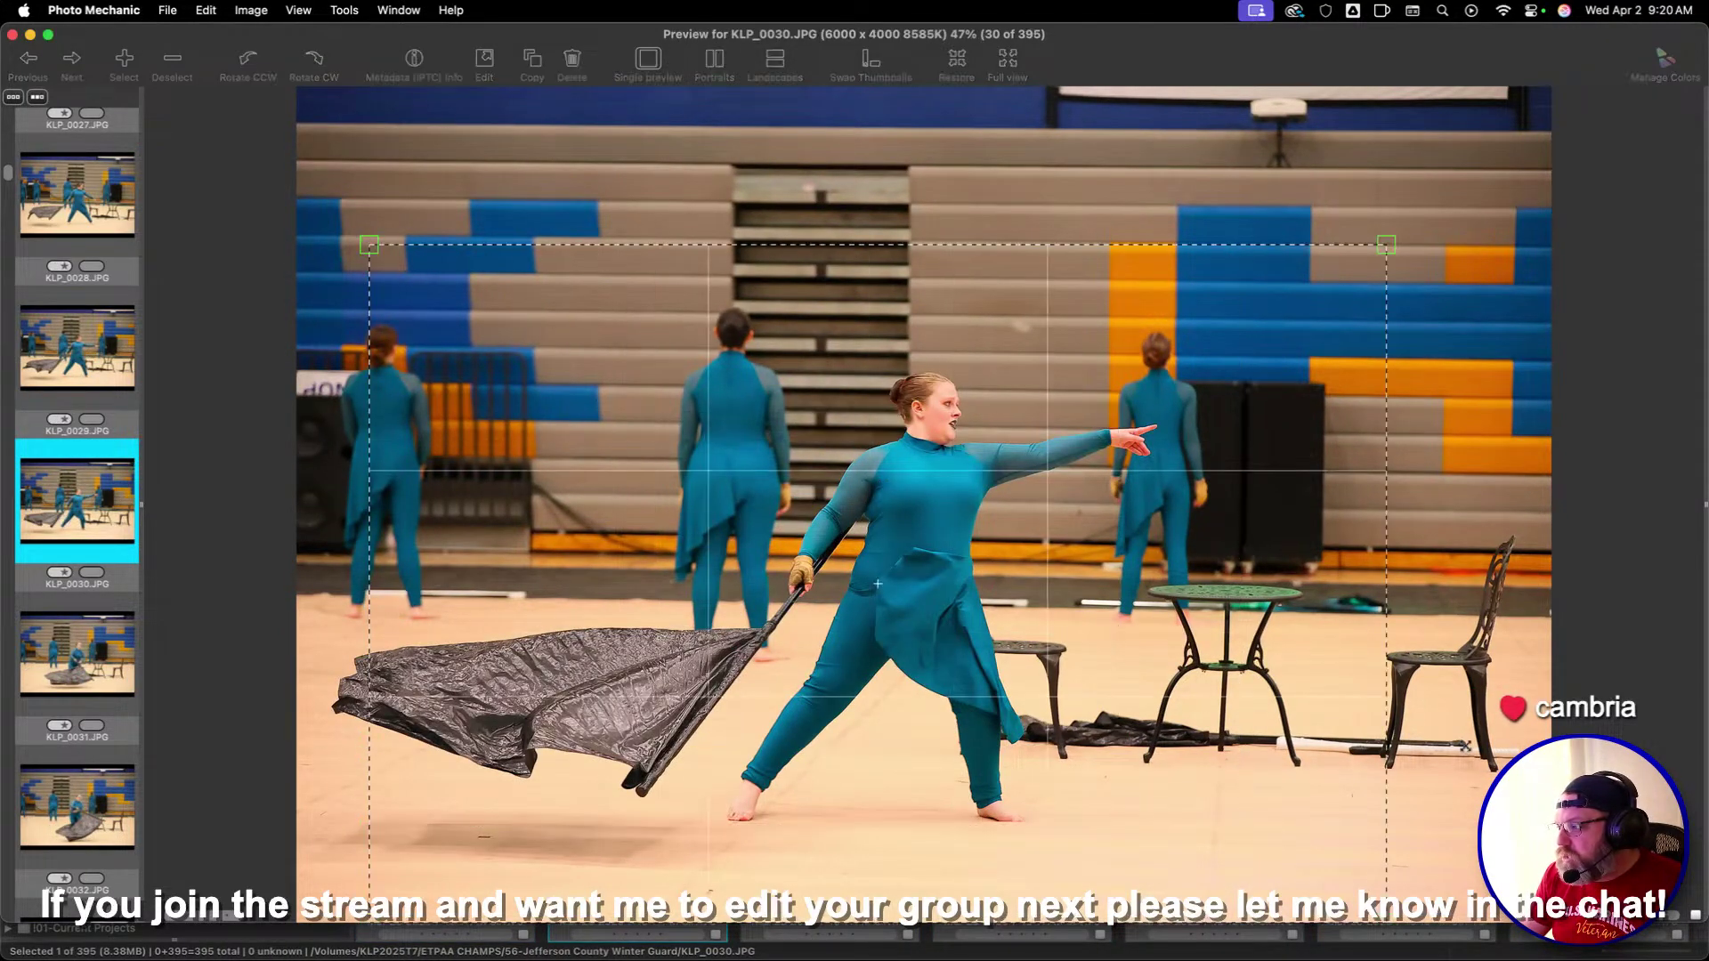
left_click_drag(1037, 646, 971, 601)
Review the flag shots from KLP_0031.JPG onward, comparing the raised-flag poses in KLP_0035.JPG and KLP_0036.JPG
key("Right")
key("Right")
key("Right")
key("Right")
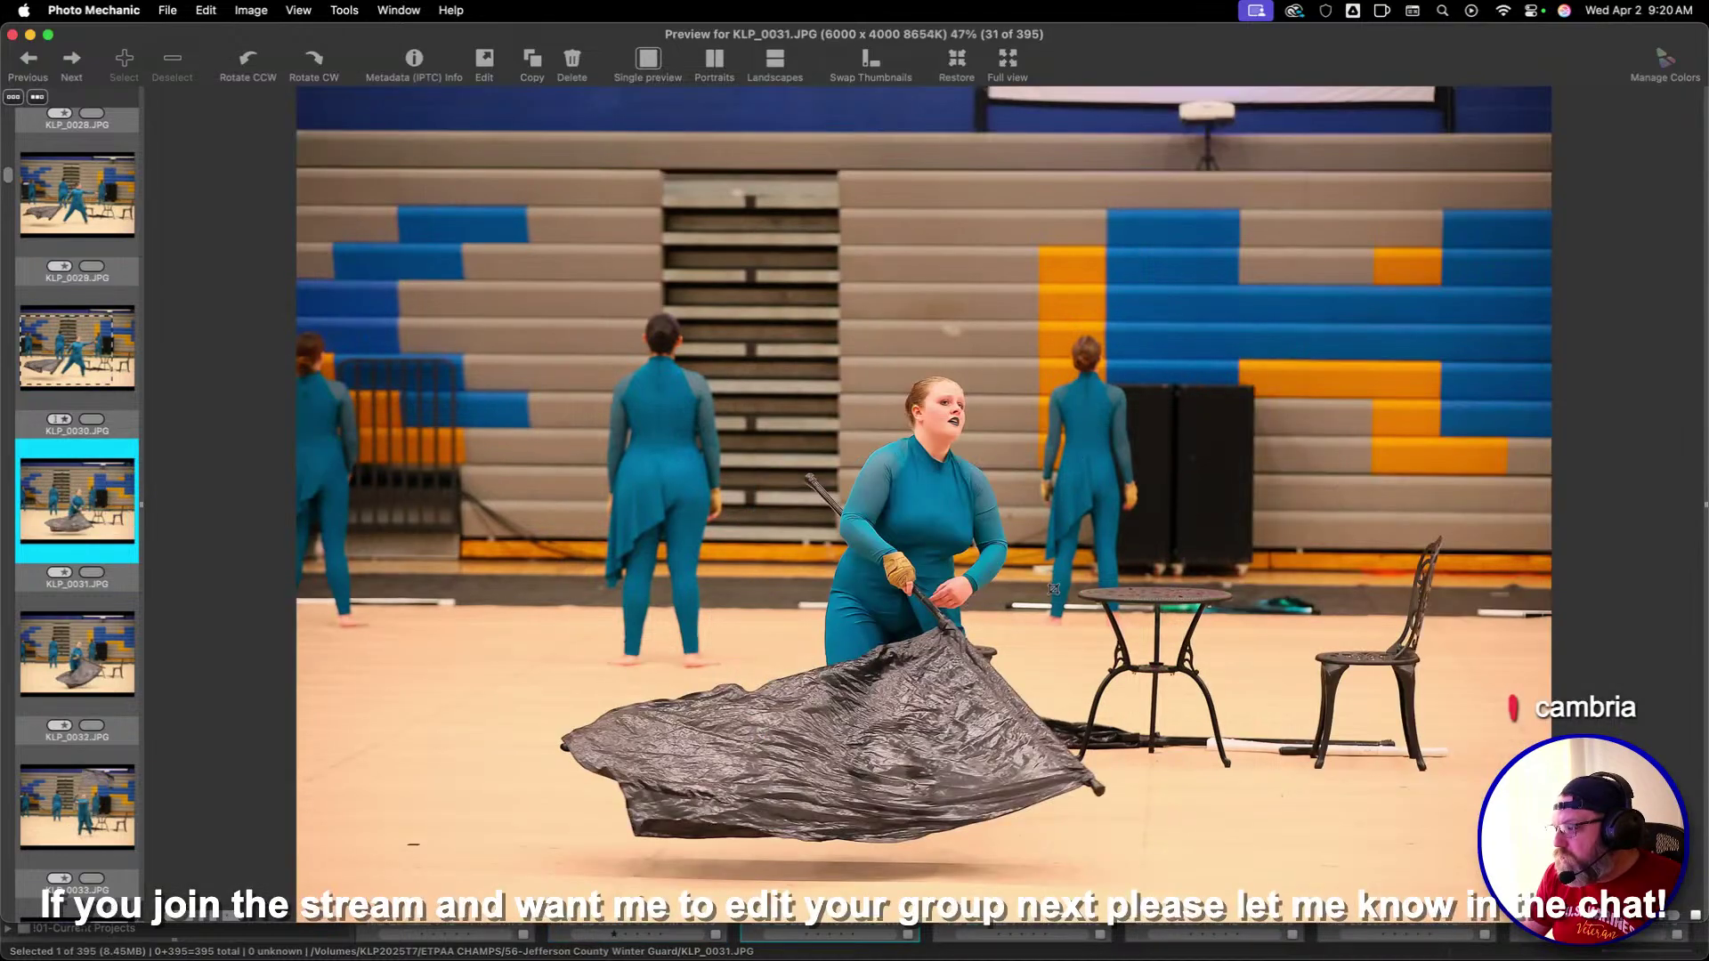
key("Right")
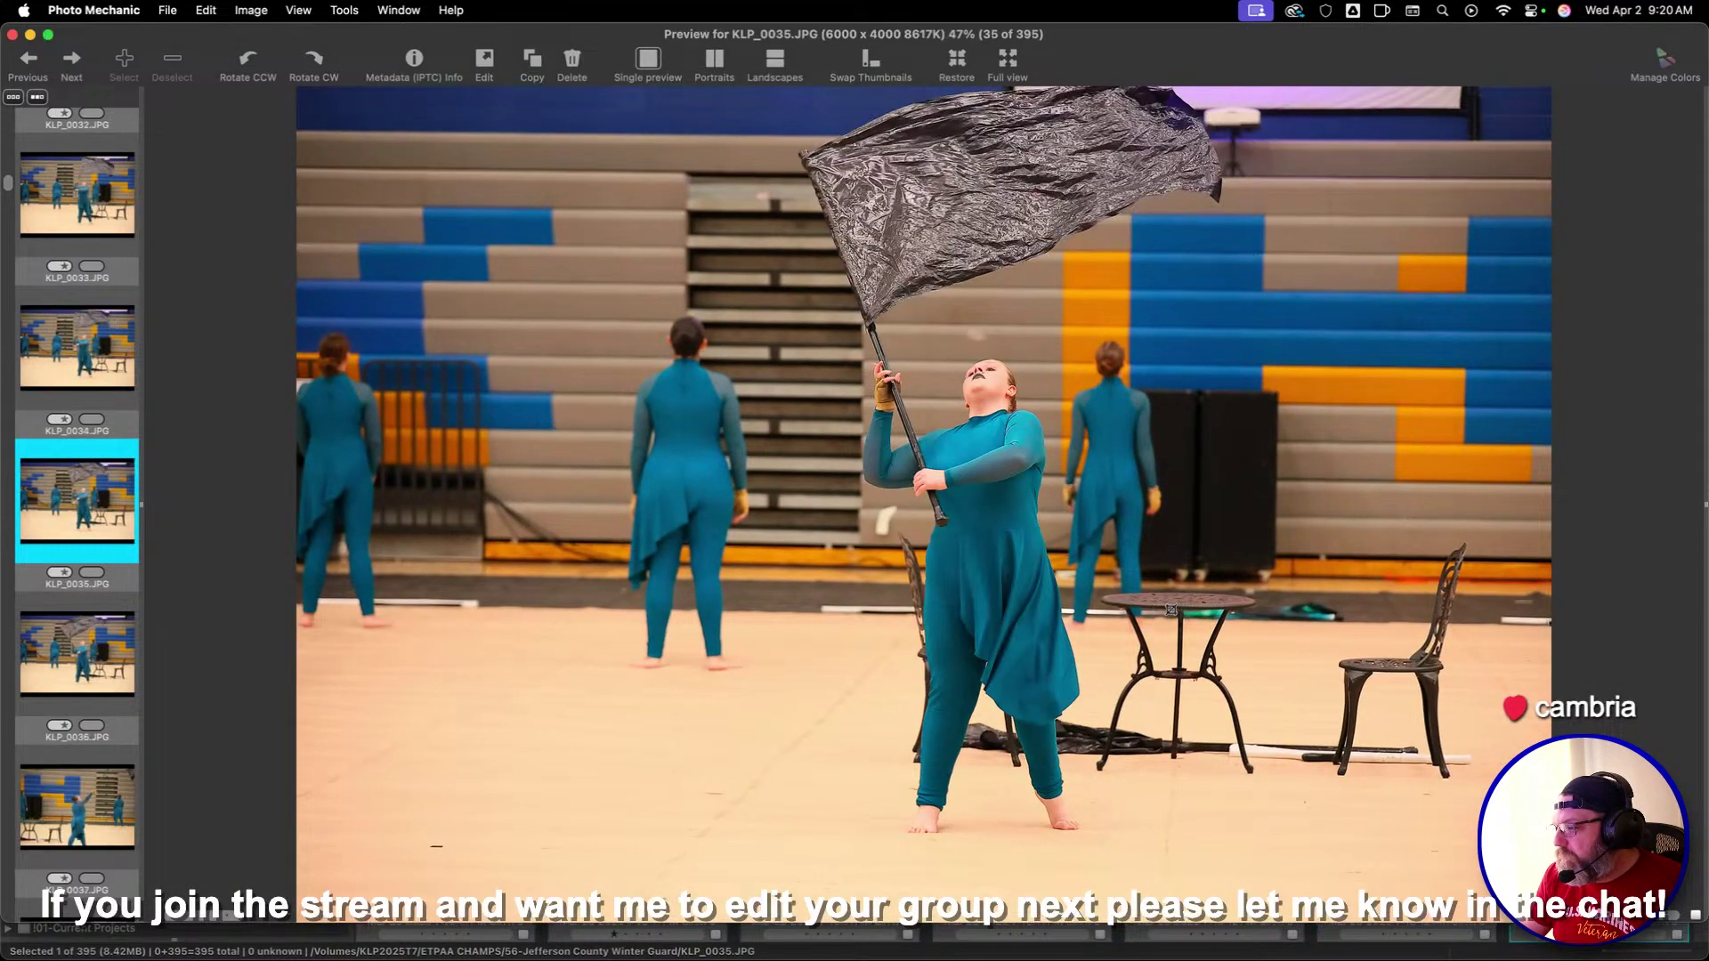
key("Right")
key("Left")
key("Left")
key("Right")
key("Right")
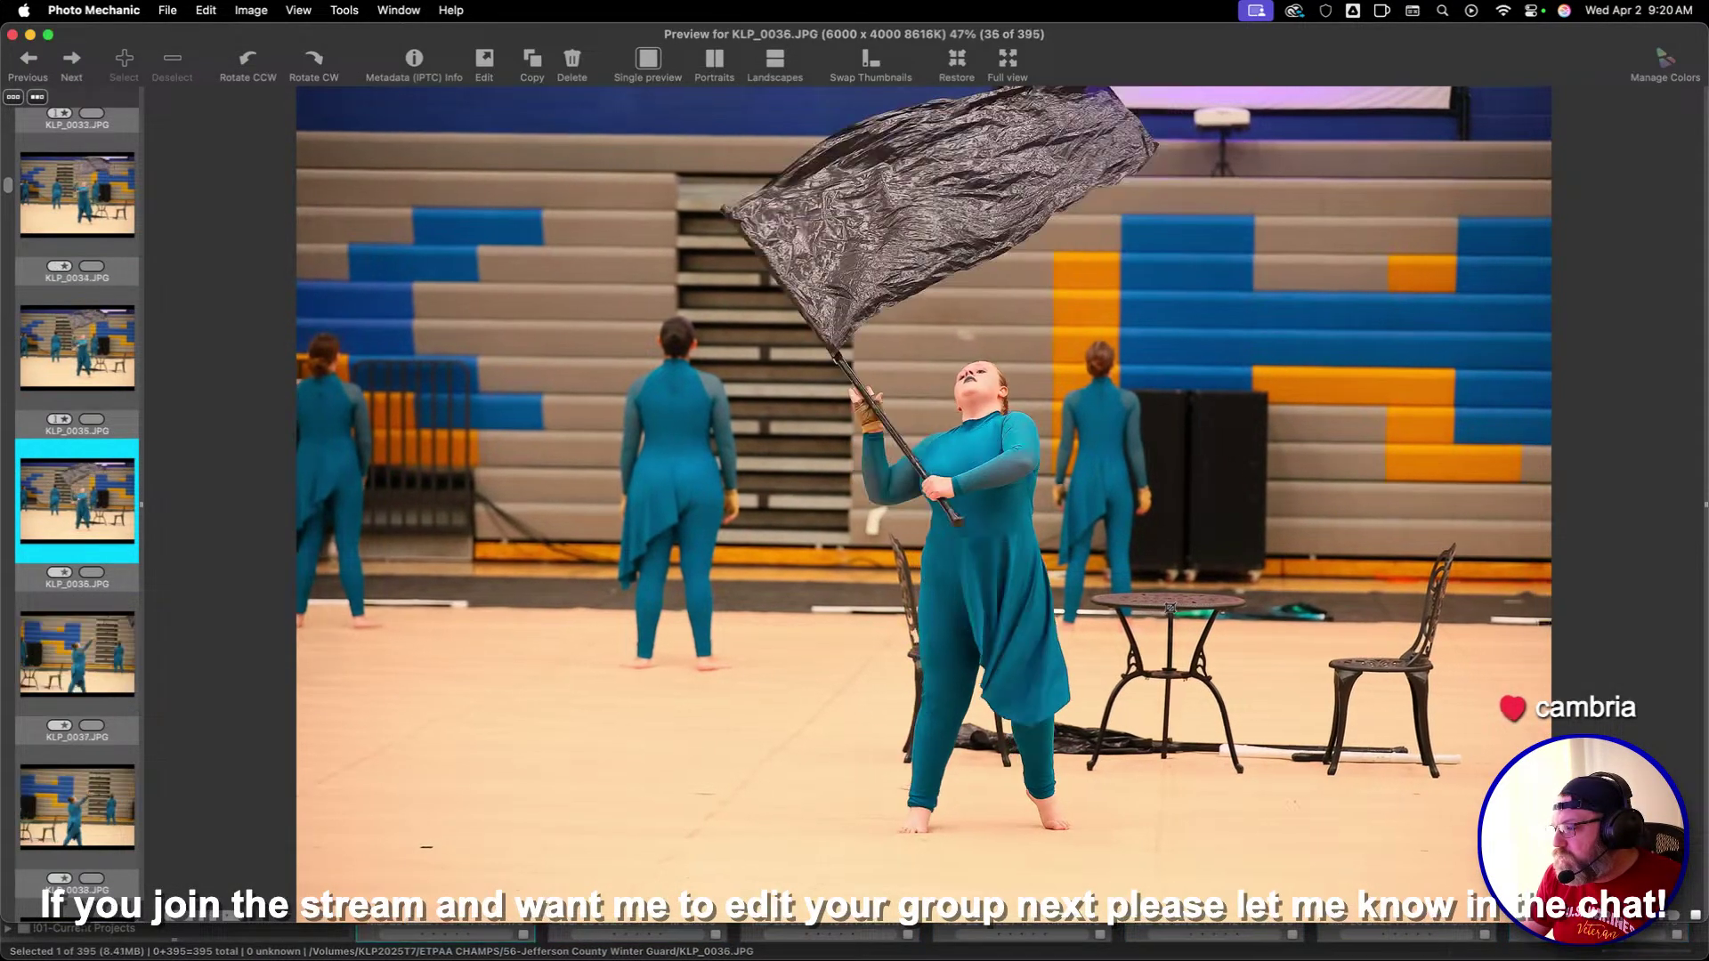
Review the close flag shots of the performer with glasses through KLP_0047.JPG
key("Right")
key("Right")
key("Right")
key("Right")
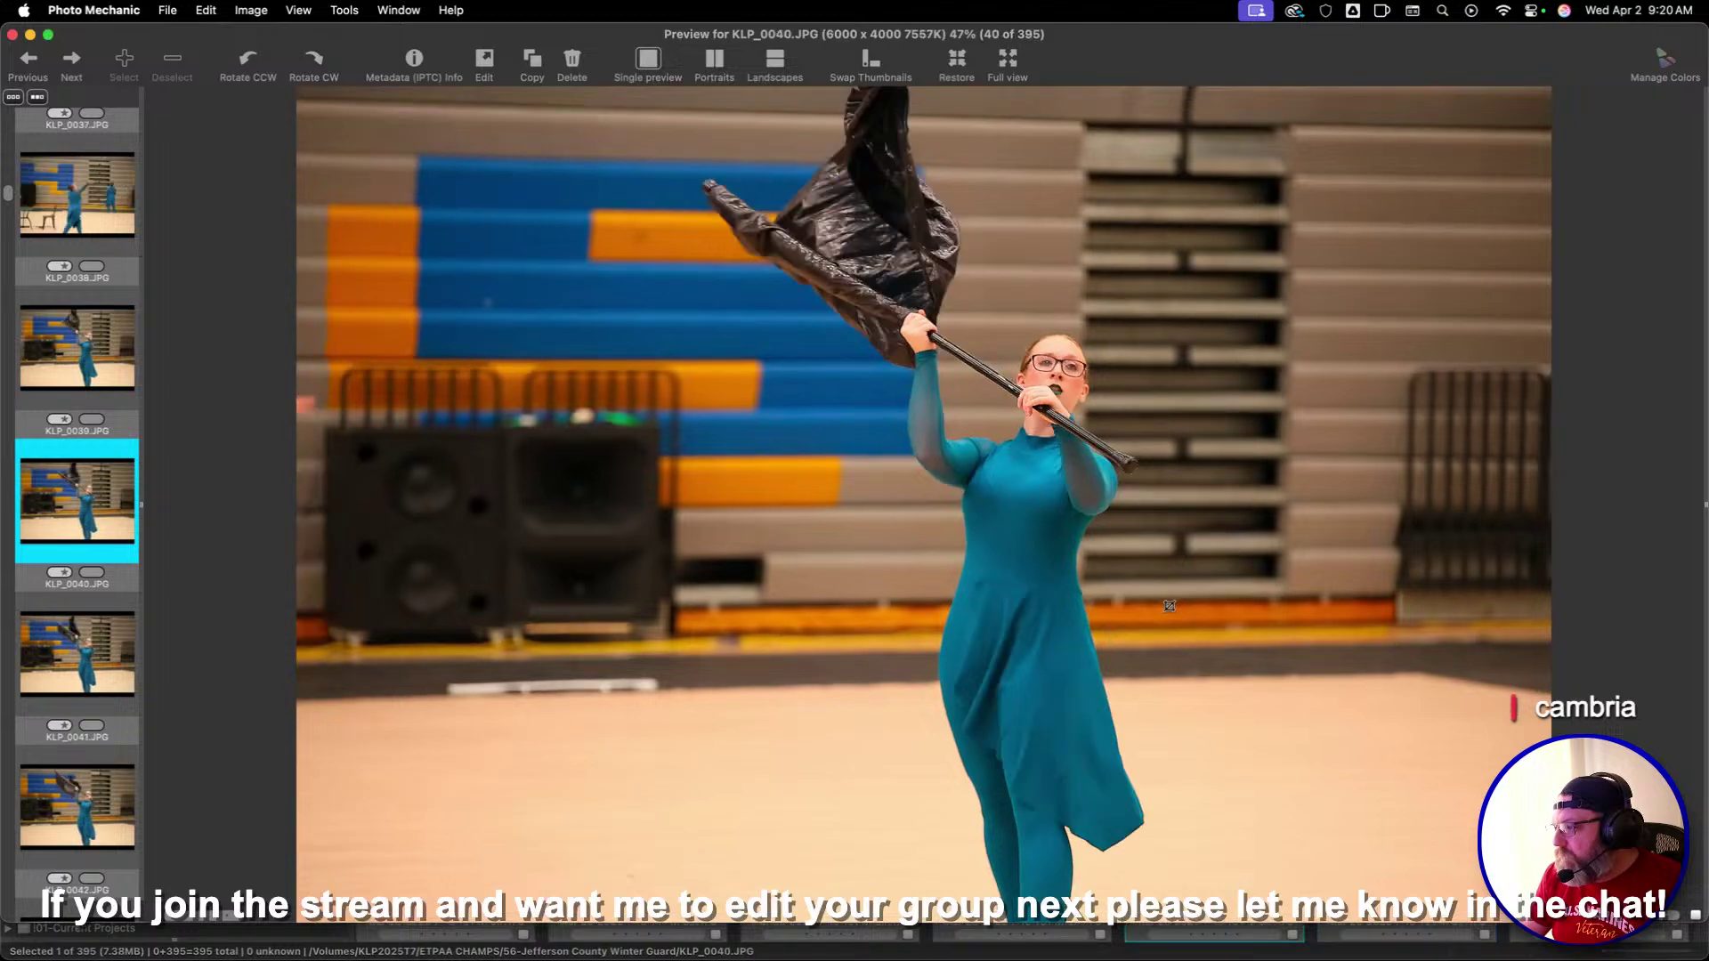
key("Right")
key("Right")
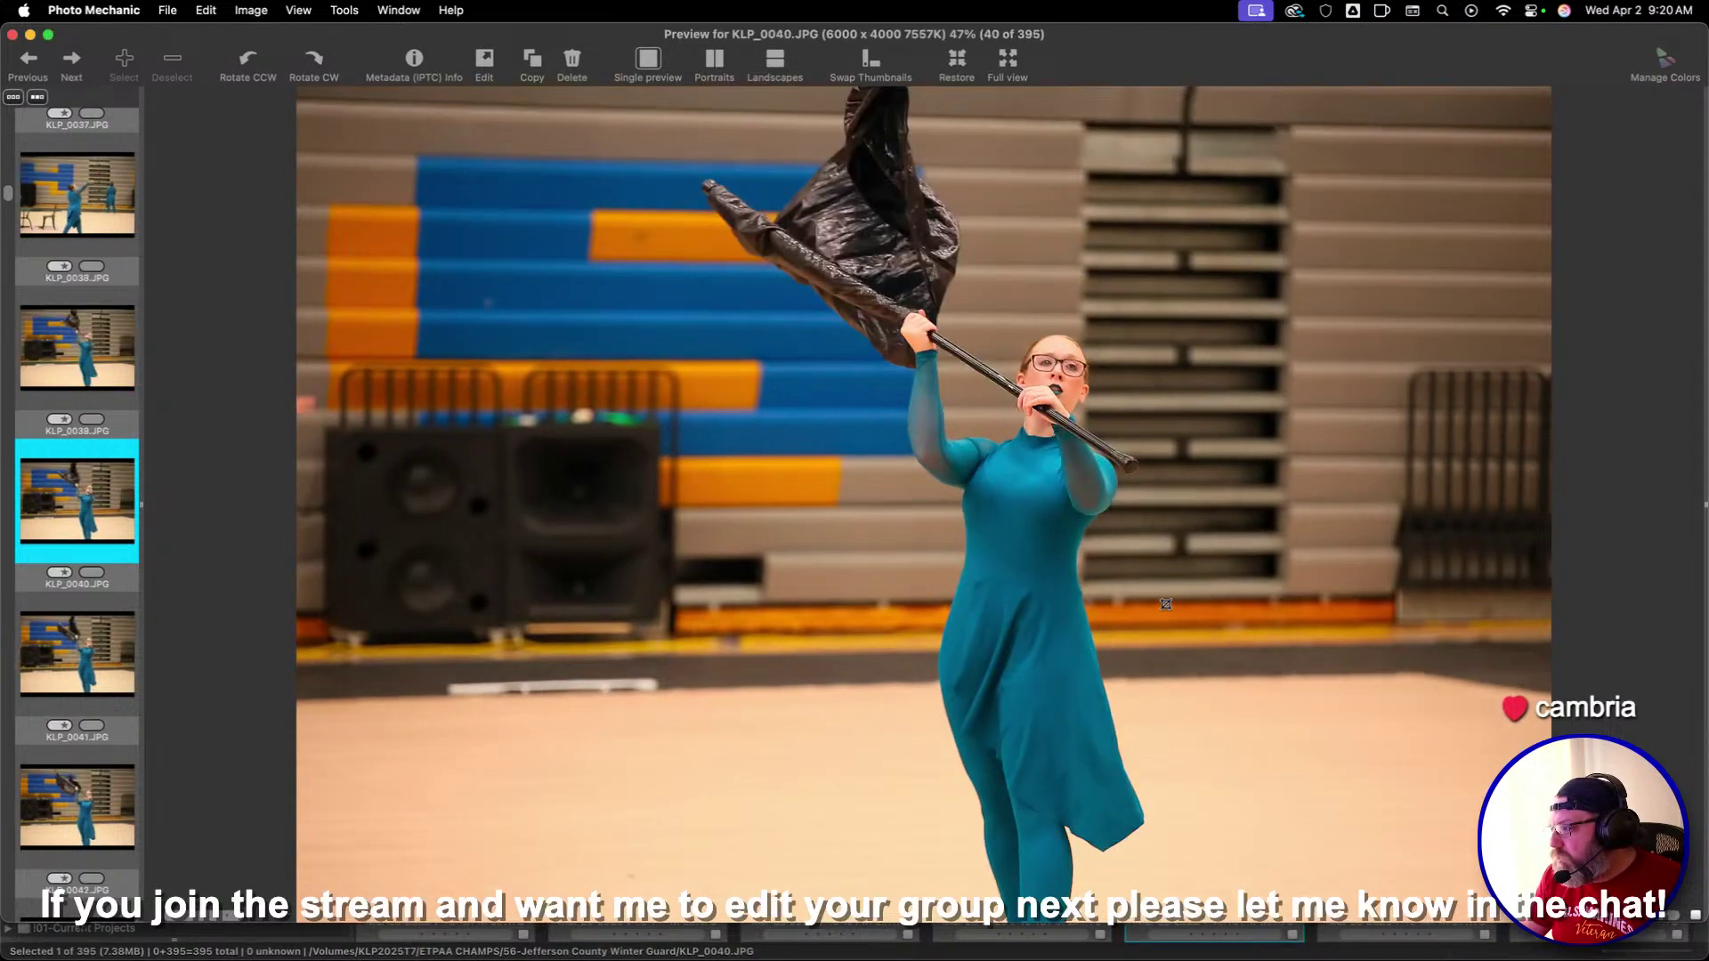
key("Right")
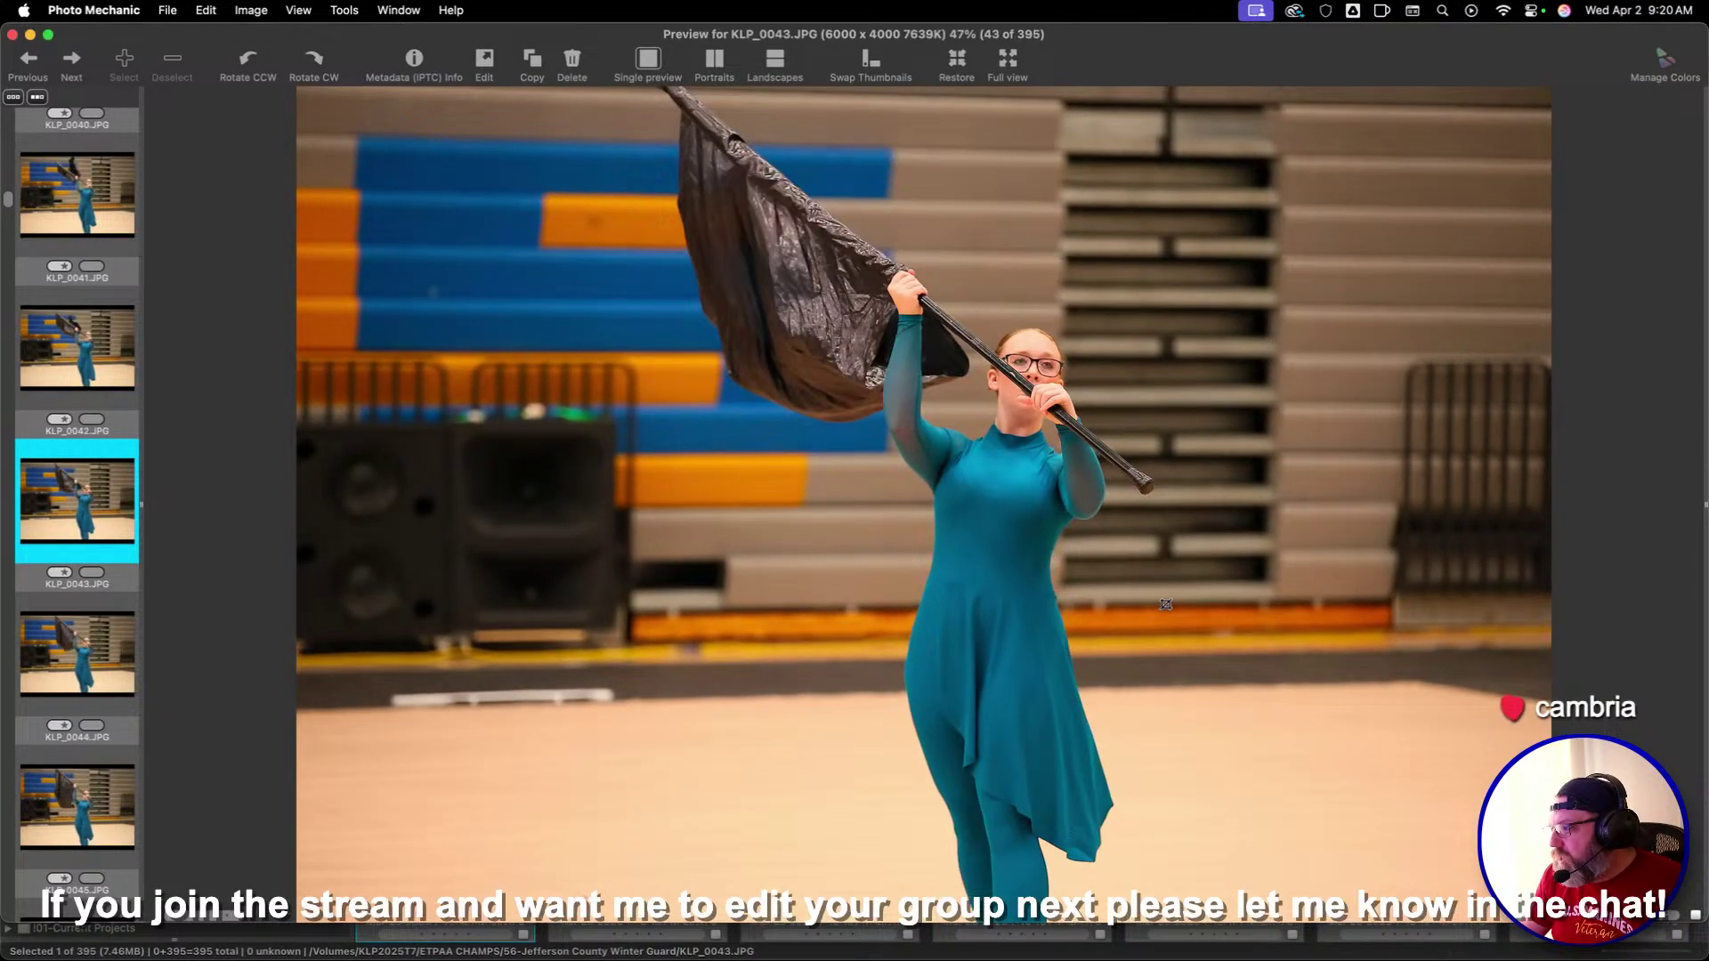
key("Right")
key("Right")
key("Right")
key("Right")
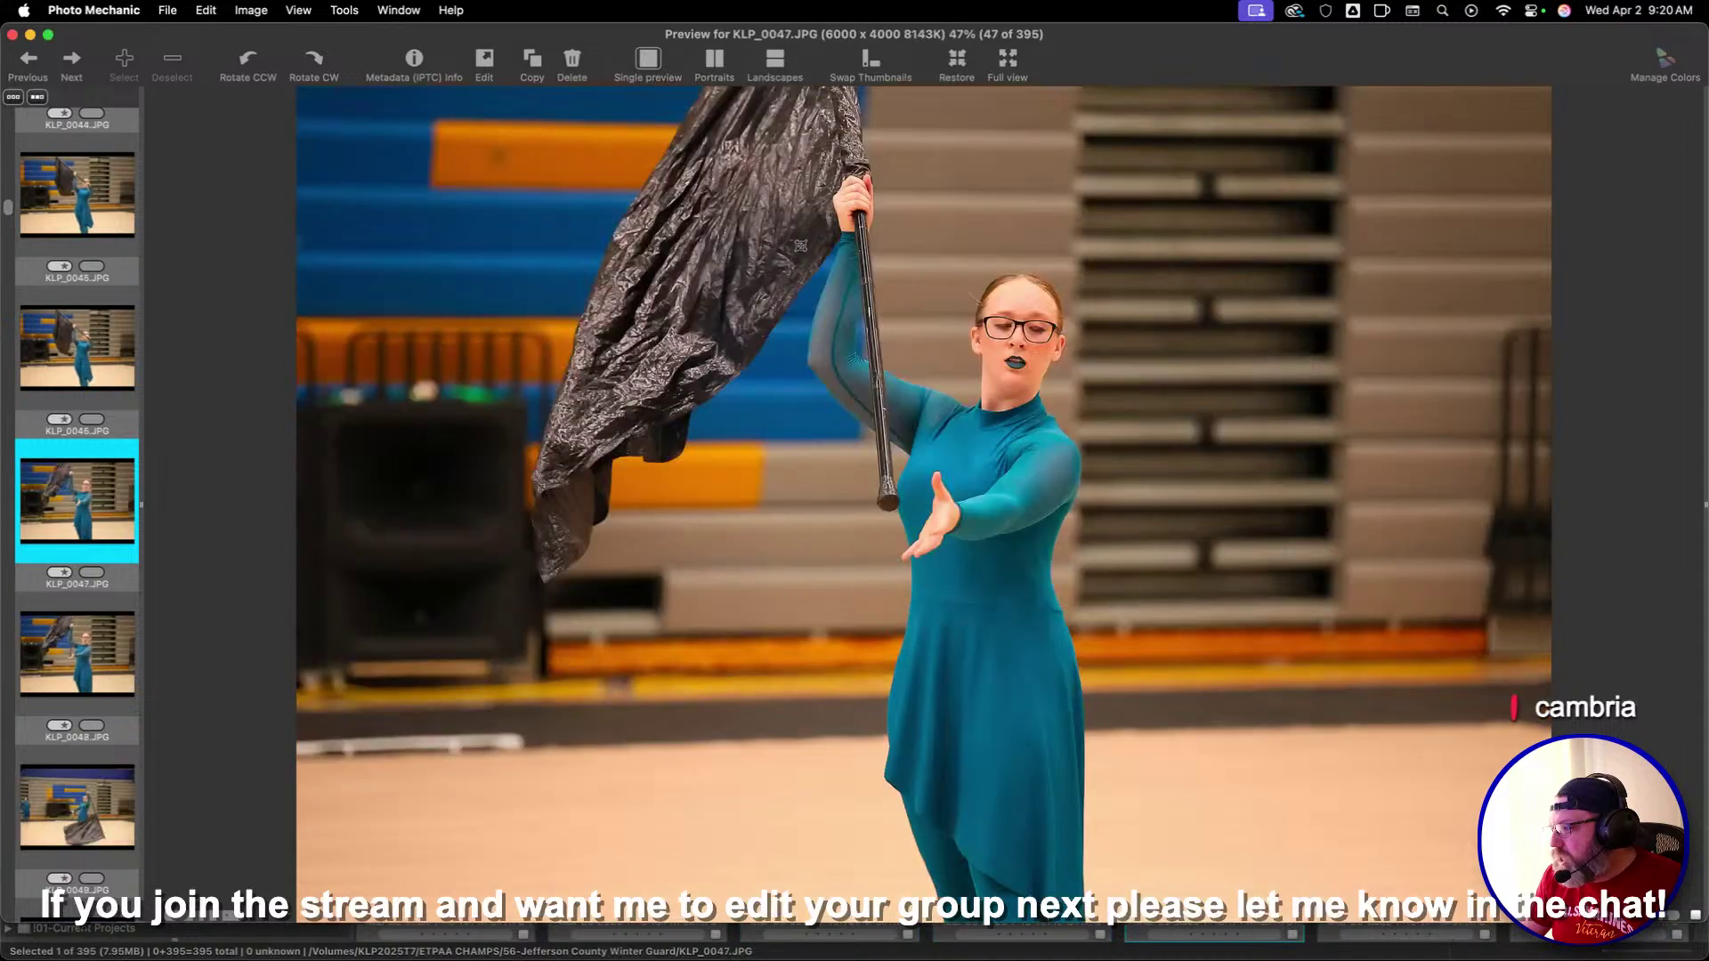
Review KLP_0048.JPG through KLP_0057.JPG and return to the lowered-flag shot KLP_0056.JPG
key("Right")
key("Right")
key("Right")
key("Right")
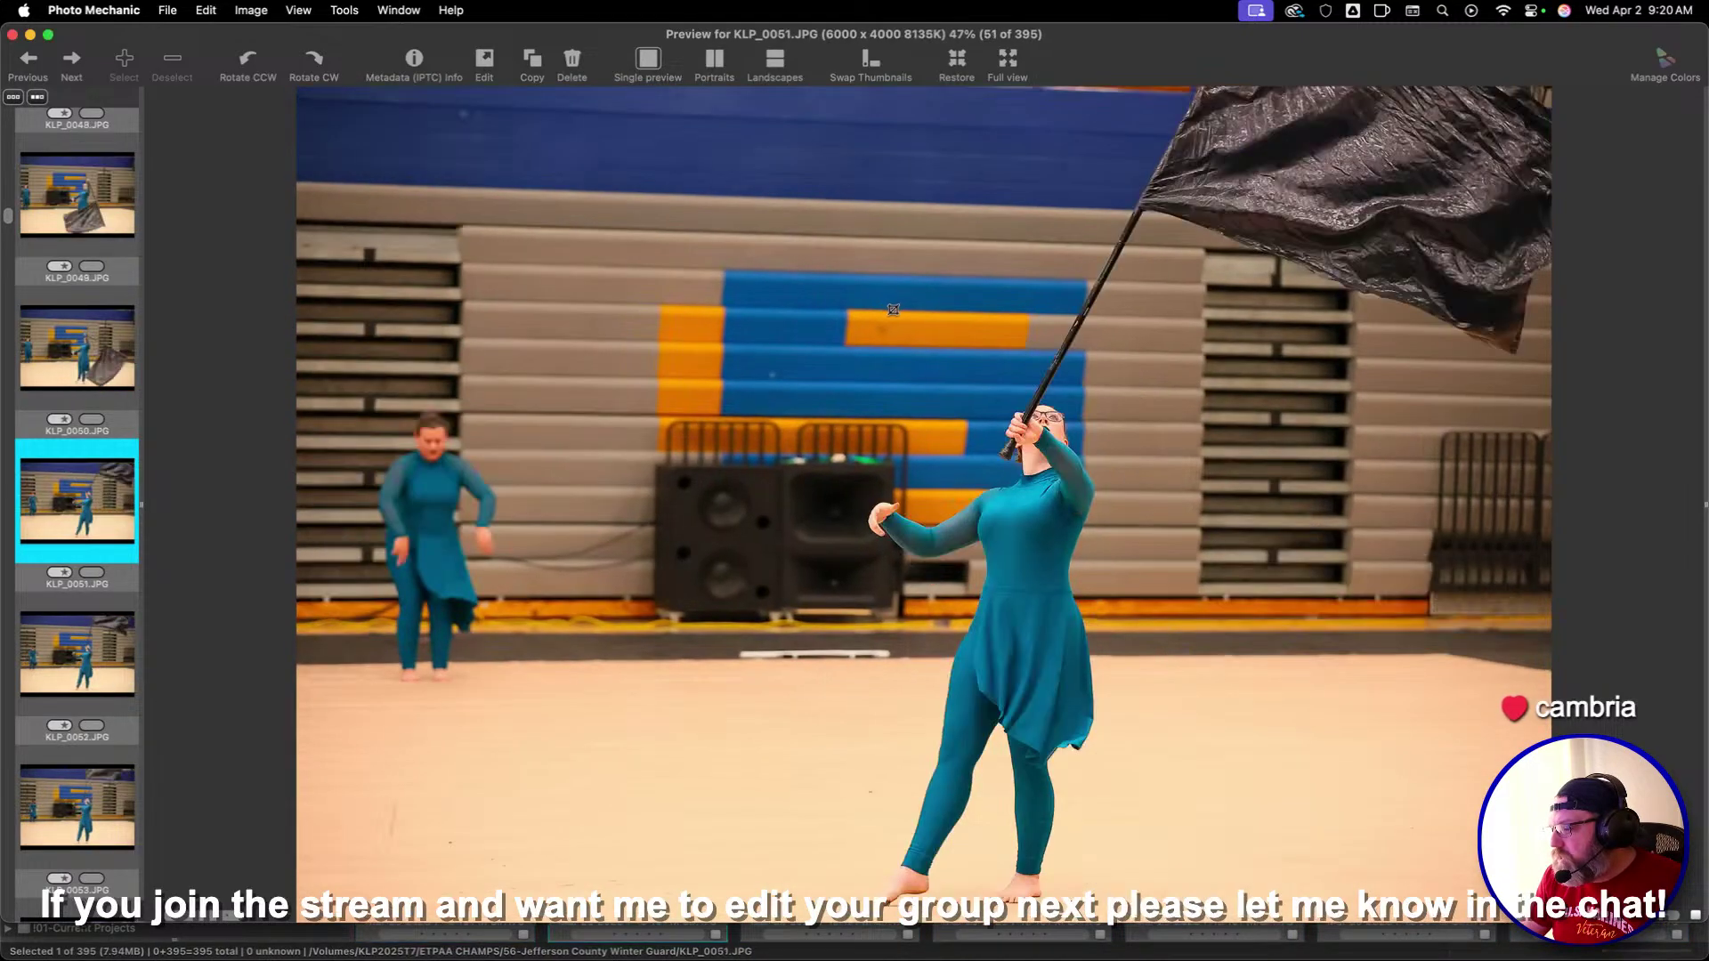
key("Right")
key("Right")
key("Right")
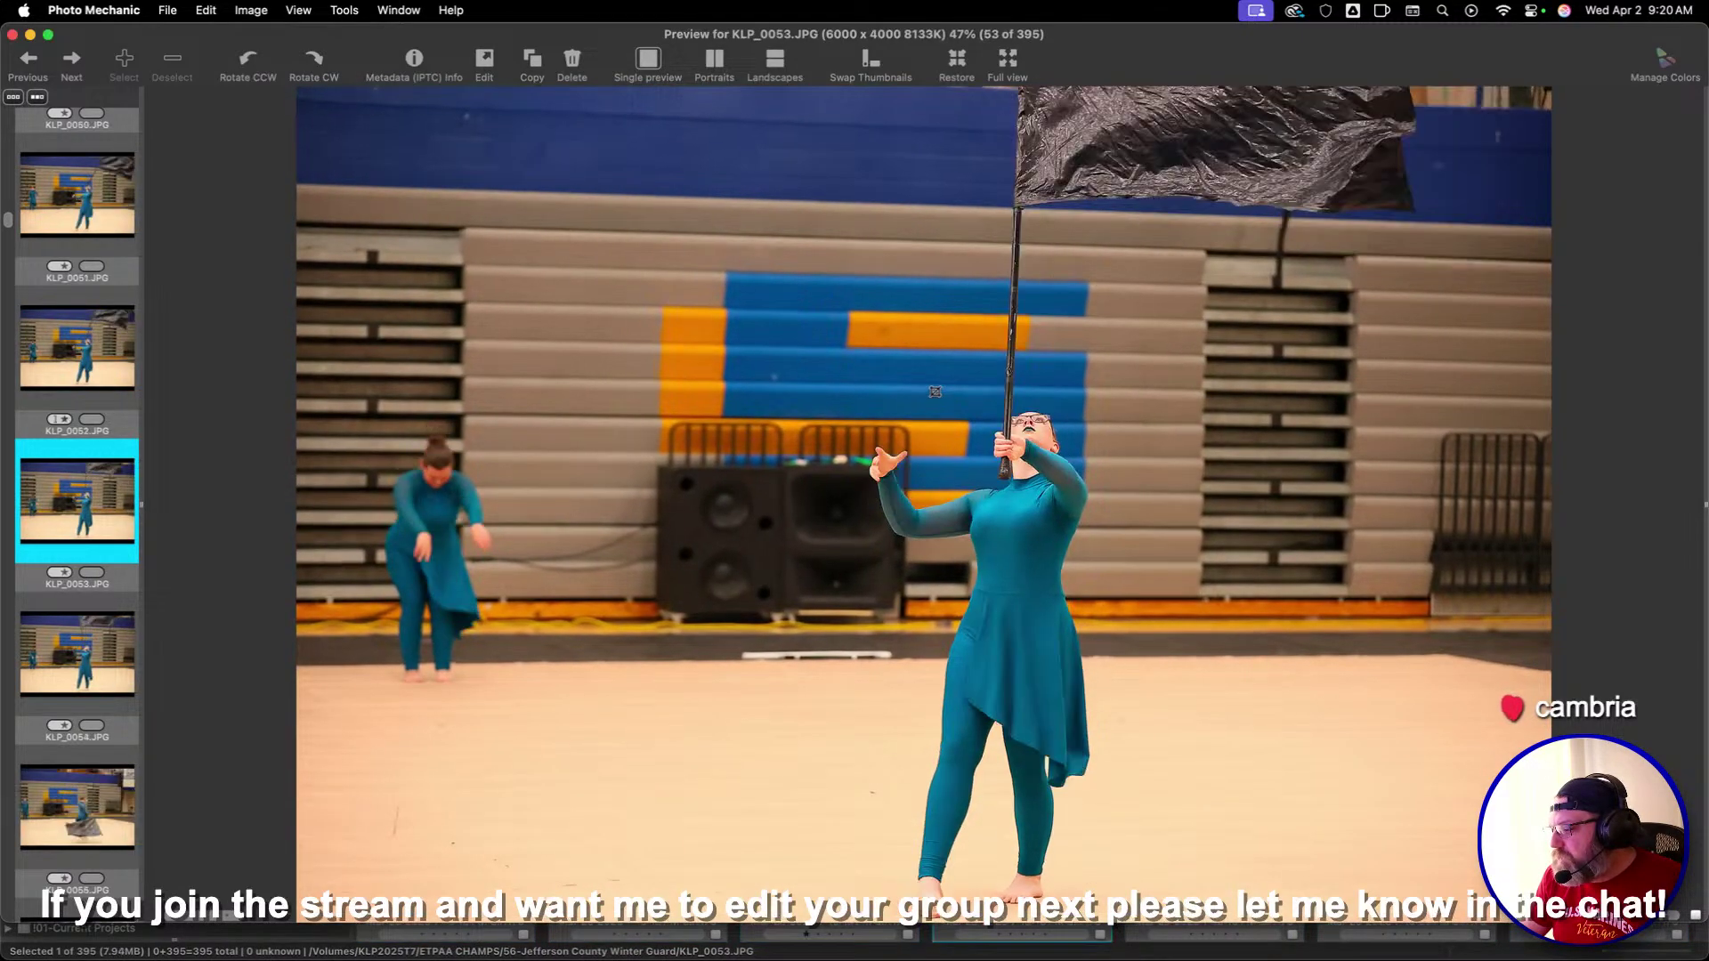
key("Right")
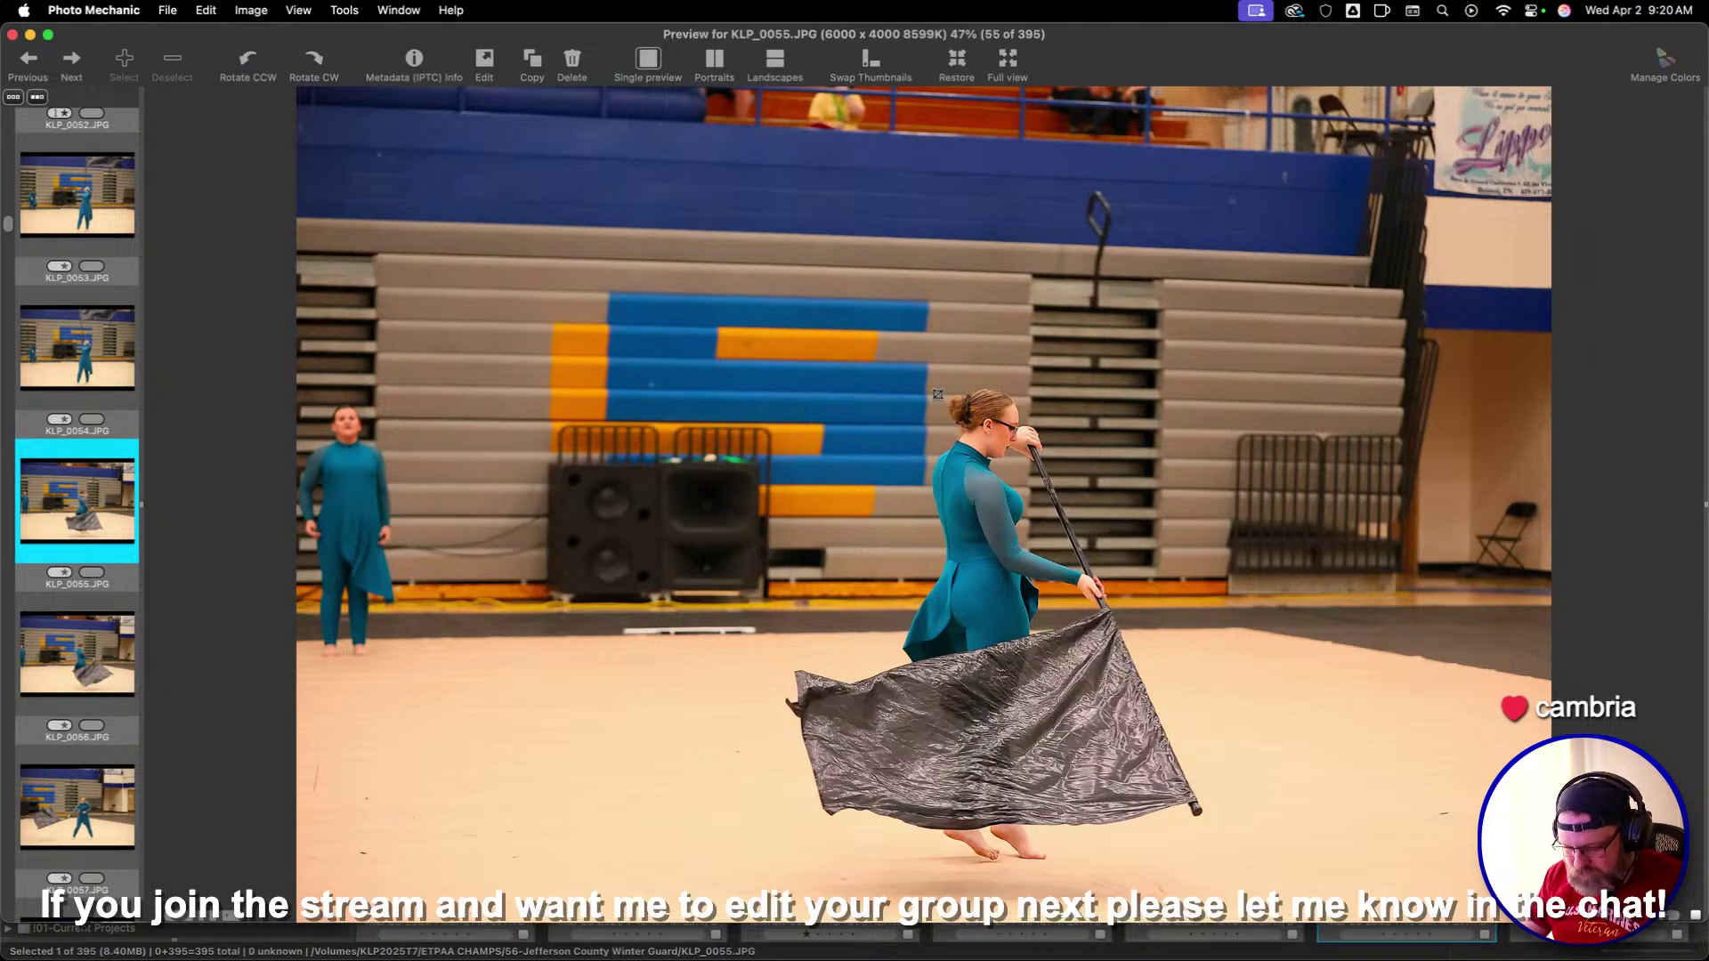
key("Right")
key("Right")
key("Left")
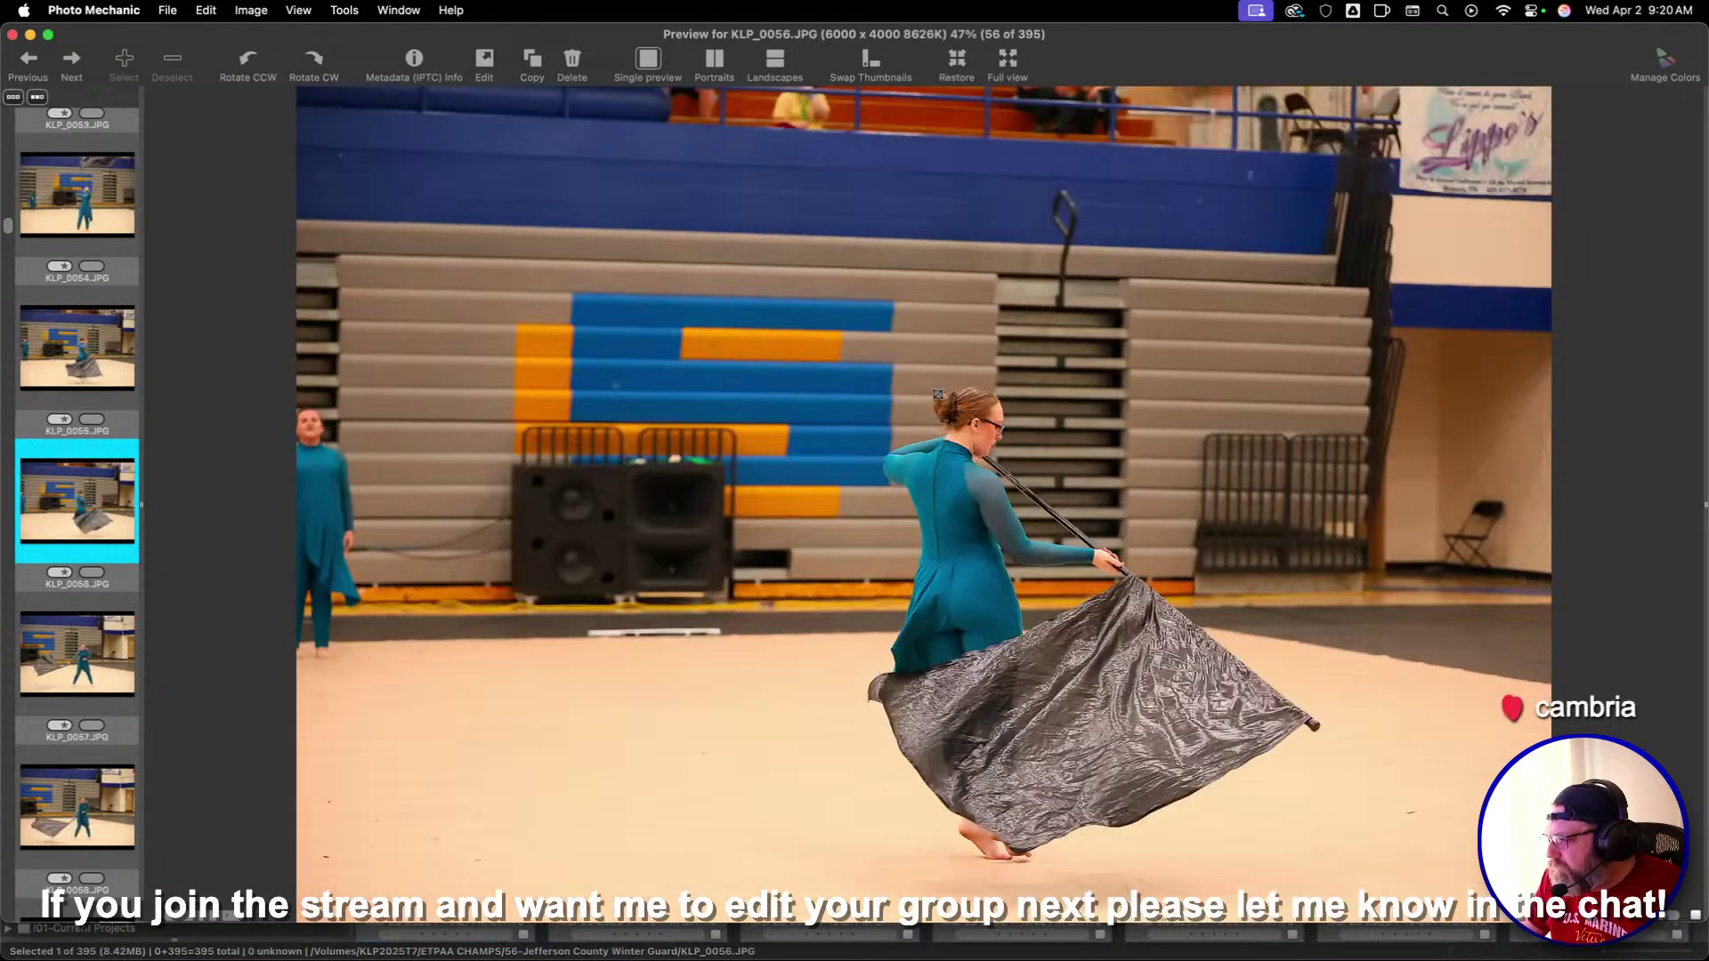
Review the solo performer's flag sequence from KLP_0057.JPG through KLP_0066.JPG
key("Right")
key("Right")
key("Right")
key("Right")
key("Right")
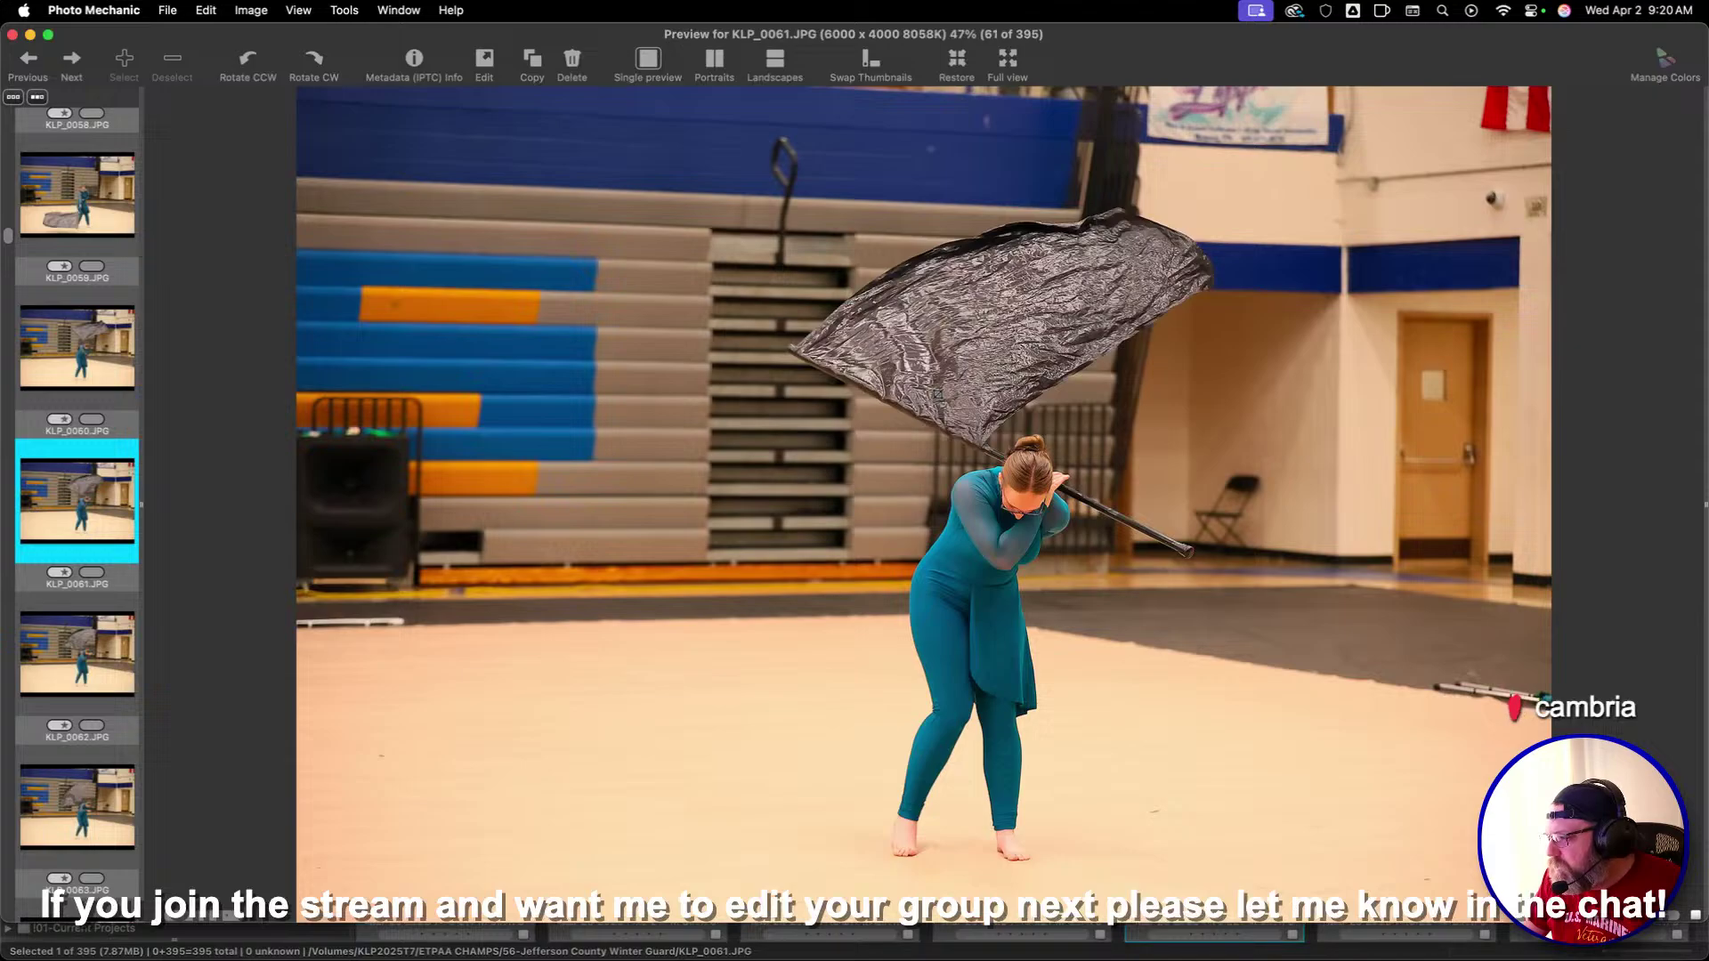
key("Right")
key("Right")
key("Right")
key("Right")
key("Right")
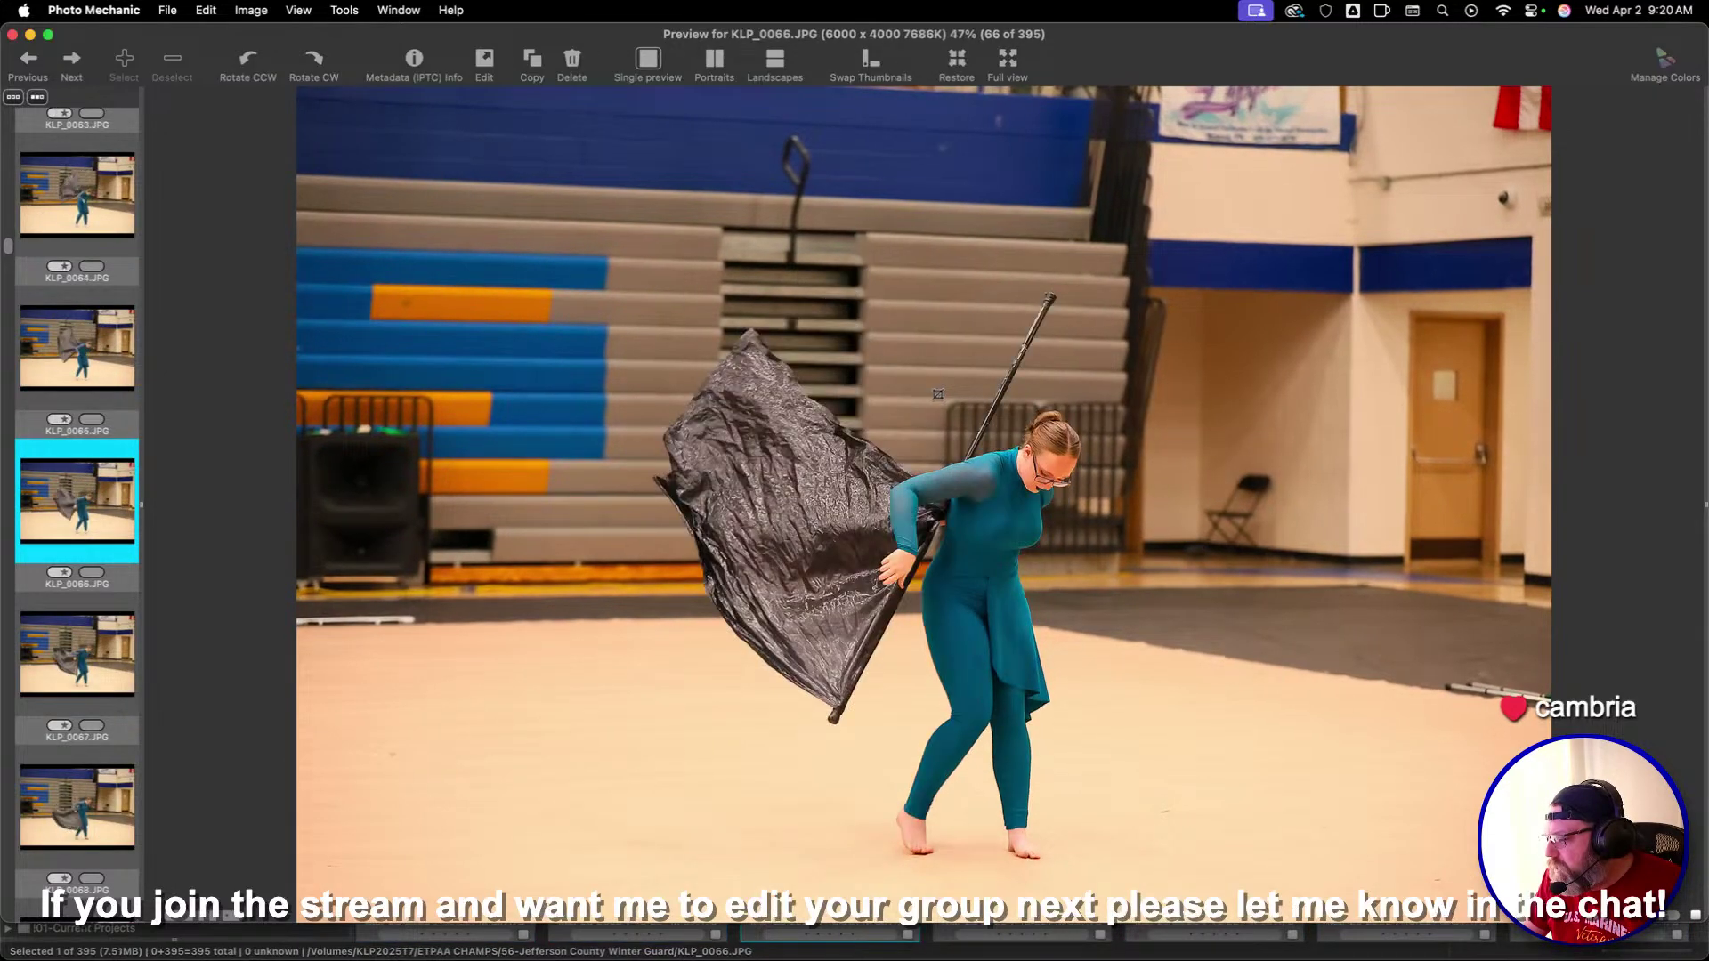
Review KLP_0067.JPG through KLP_0076.JPG and return to KLP_0075.JPG to check the performer under the flag
key("Right")
key("Right")
key("Right")
key("Right")
key("Right")
key("Right")
key("Right")
key("Right")
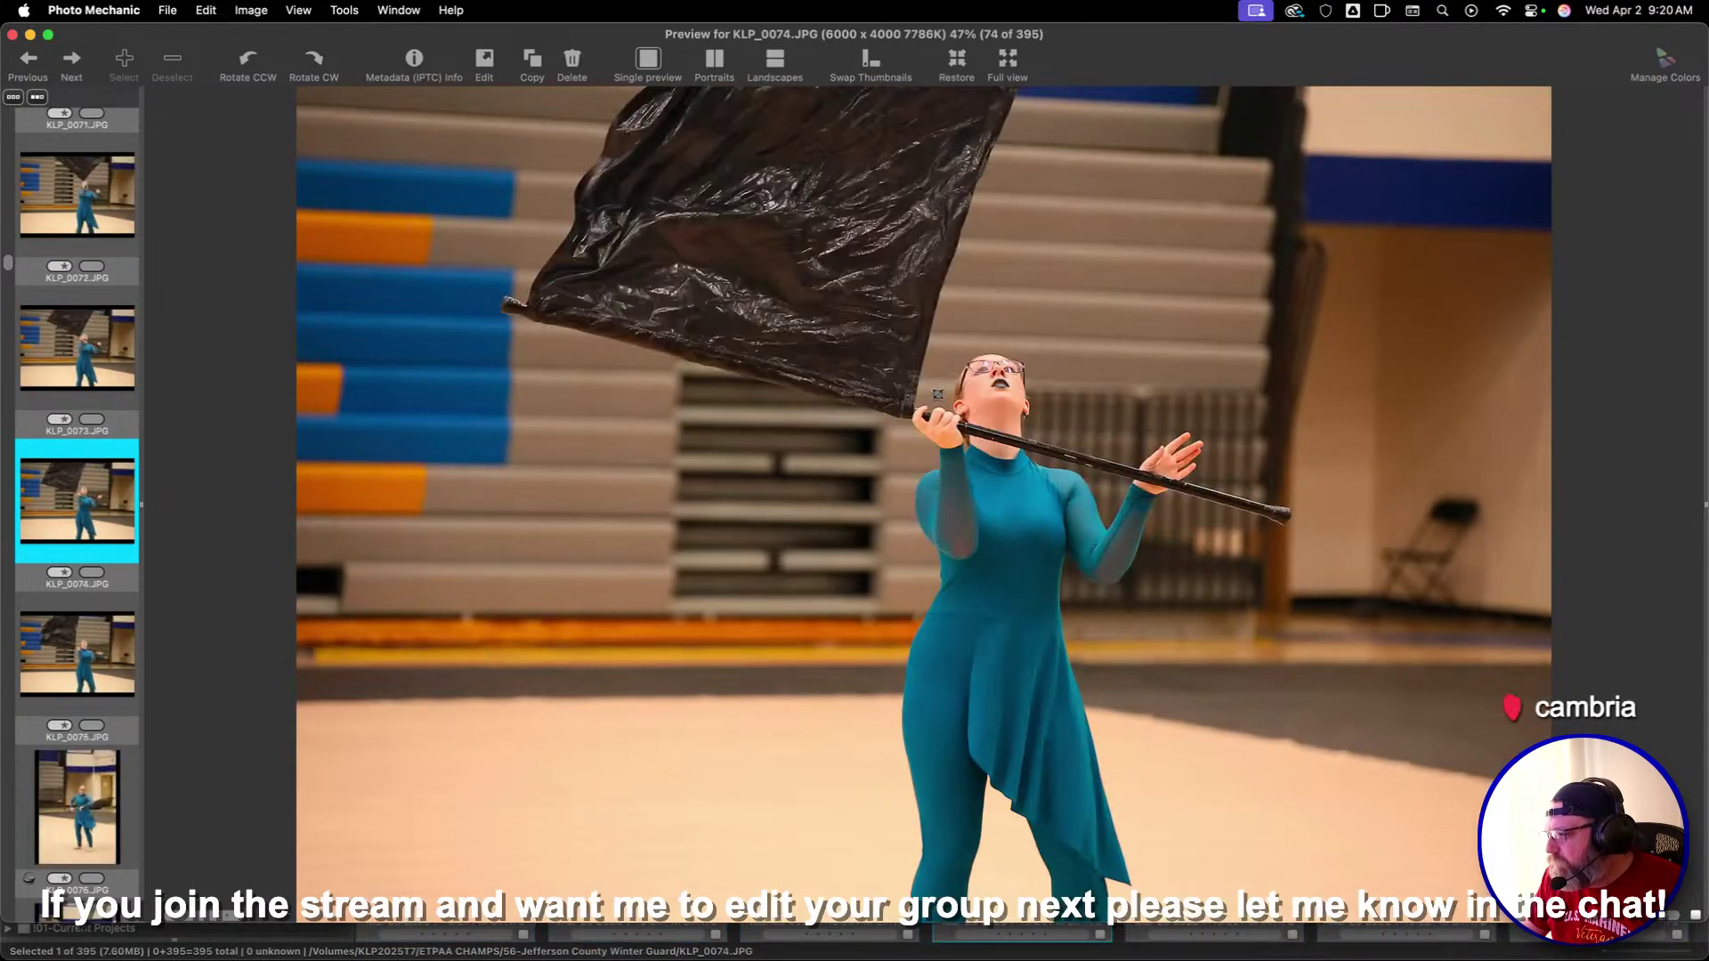
key("Right")
key("Right")
key("Left")
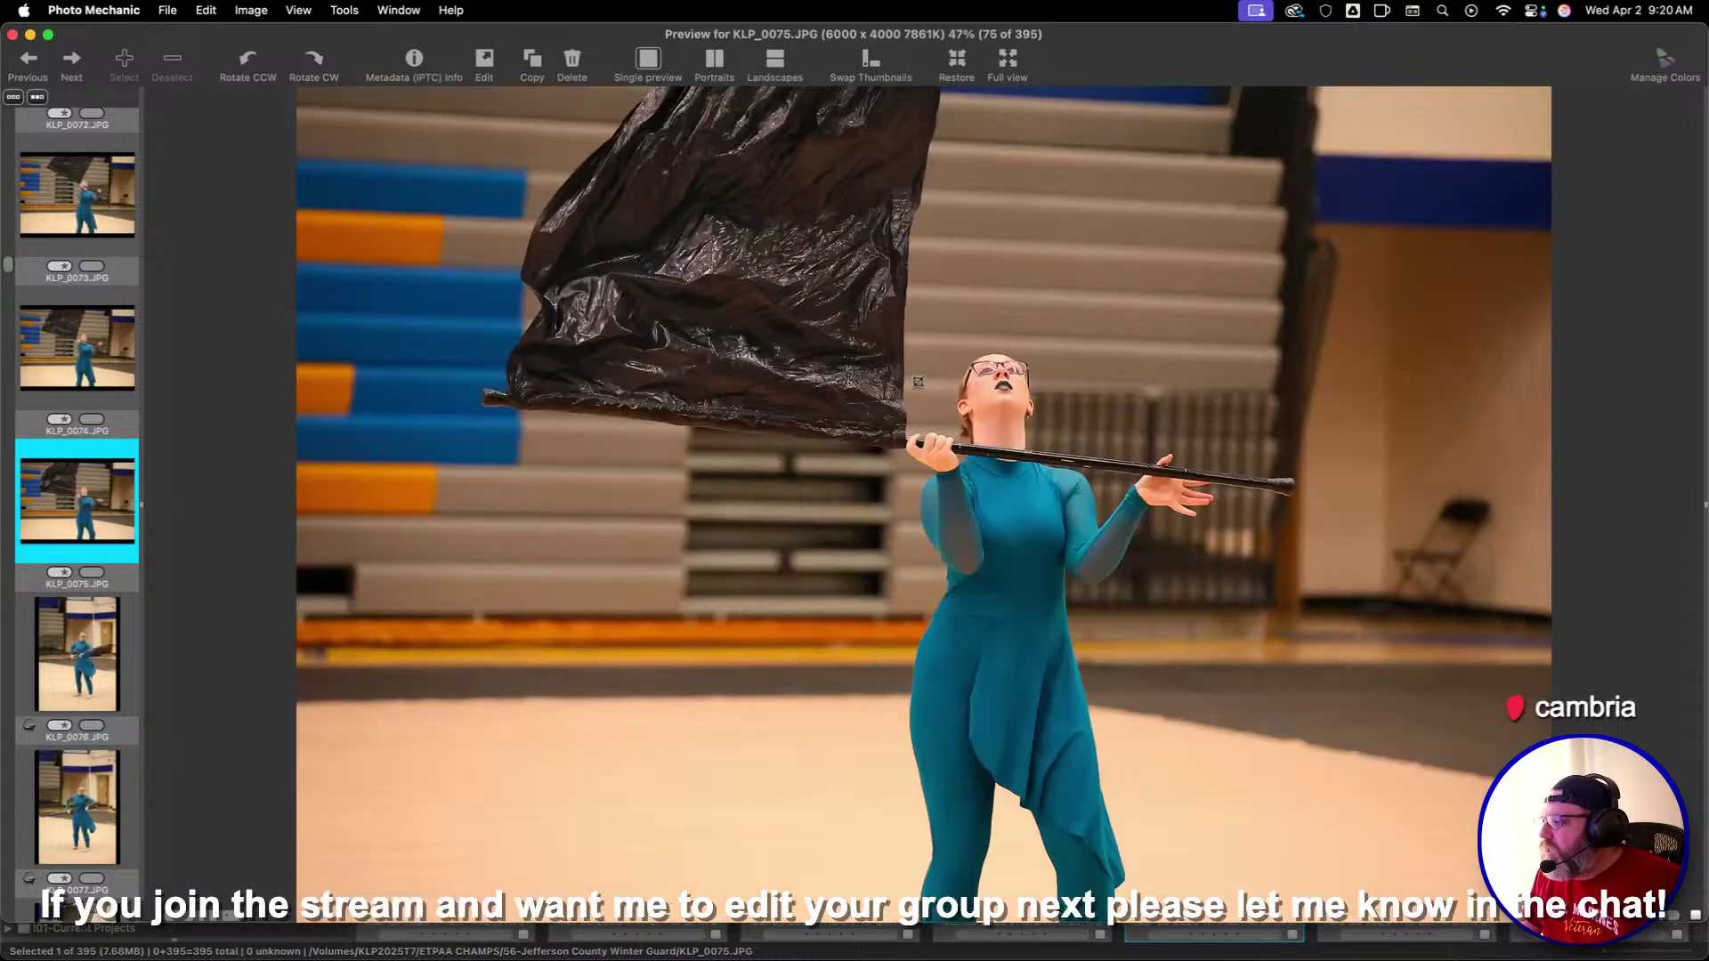
Go on to the portrait photo KLP_0078.JPG and crop it around the flag performer
key("Right")
key("Right")
key("Right")
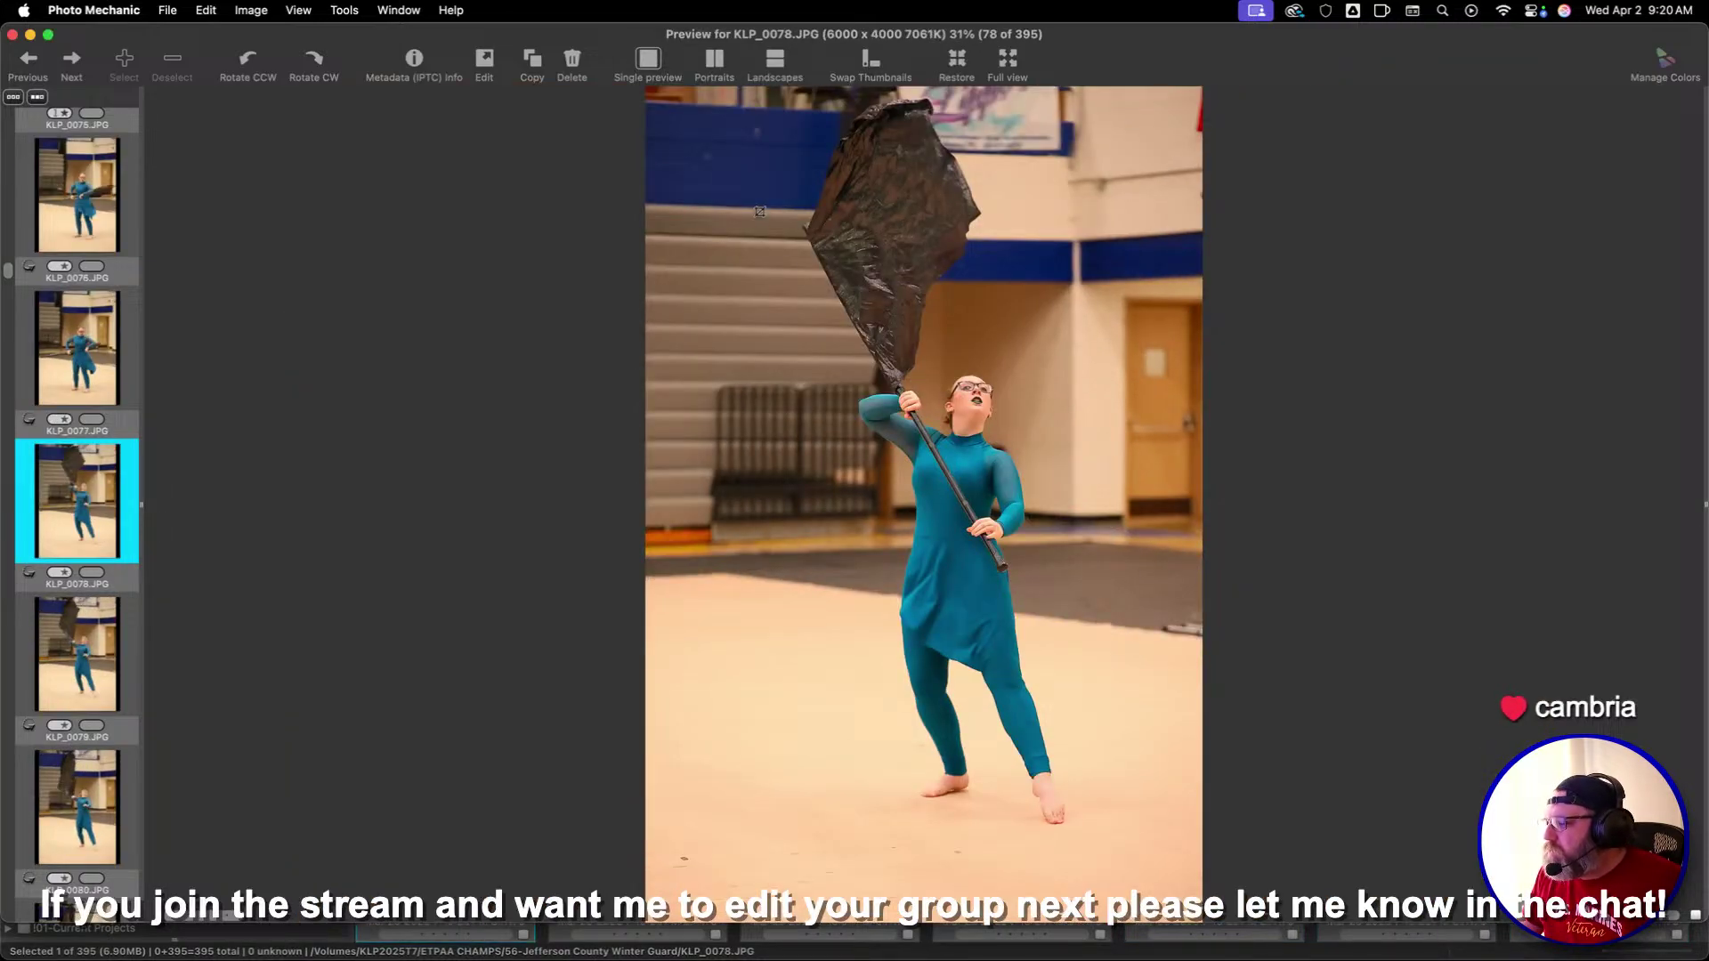
left_click_drag(714, 135, 1203, 865)
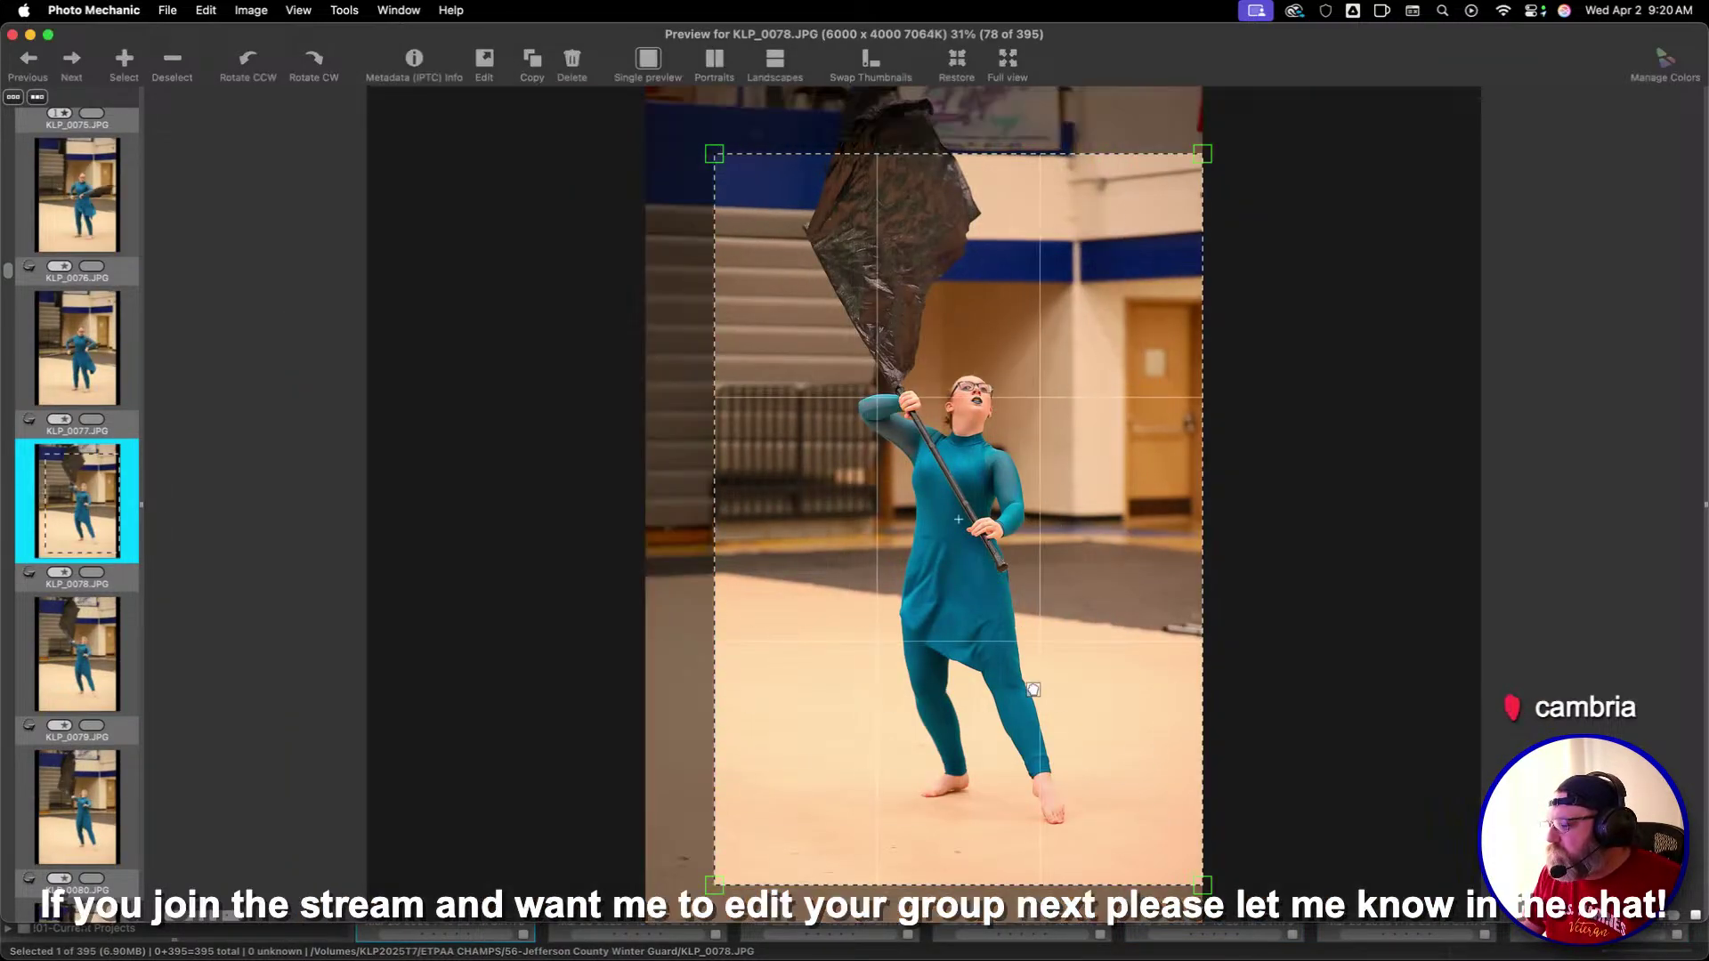
Check the shots up to KLP_0083.JPG, then return to KLP_0081.JPG and crop it around the flag performer
key("Right")
key("Right")
key("Right")
key("Right")
key("Right")
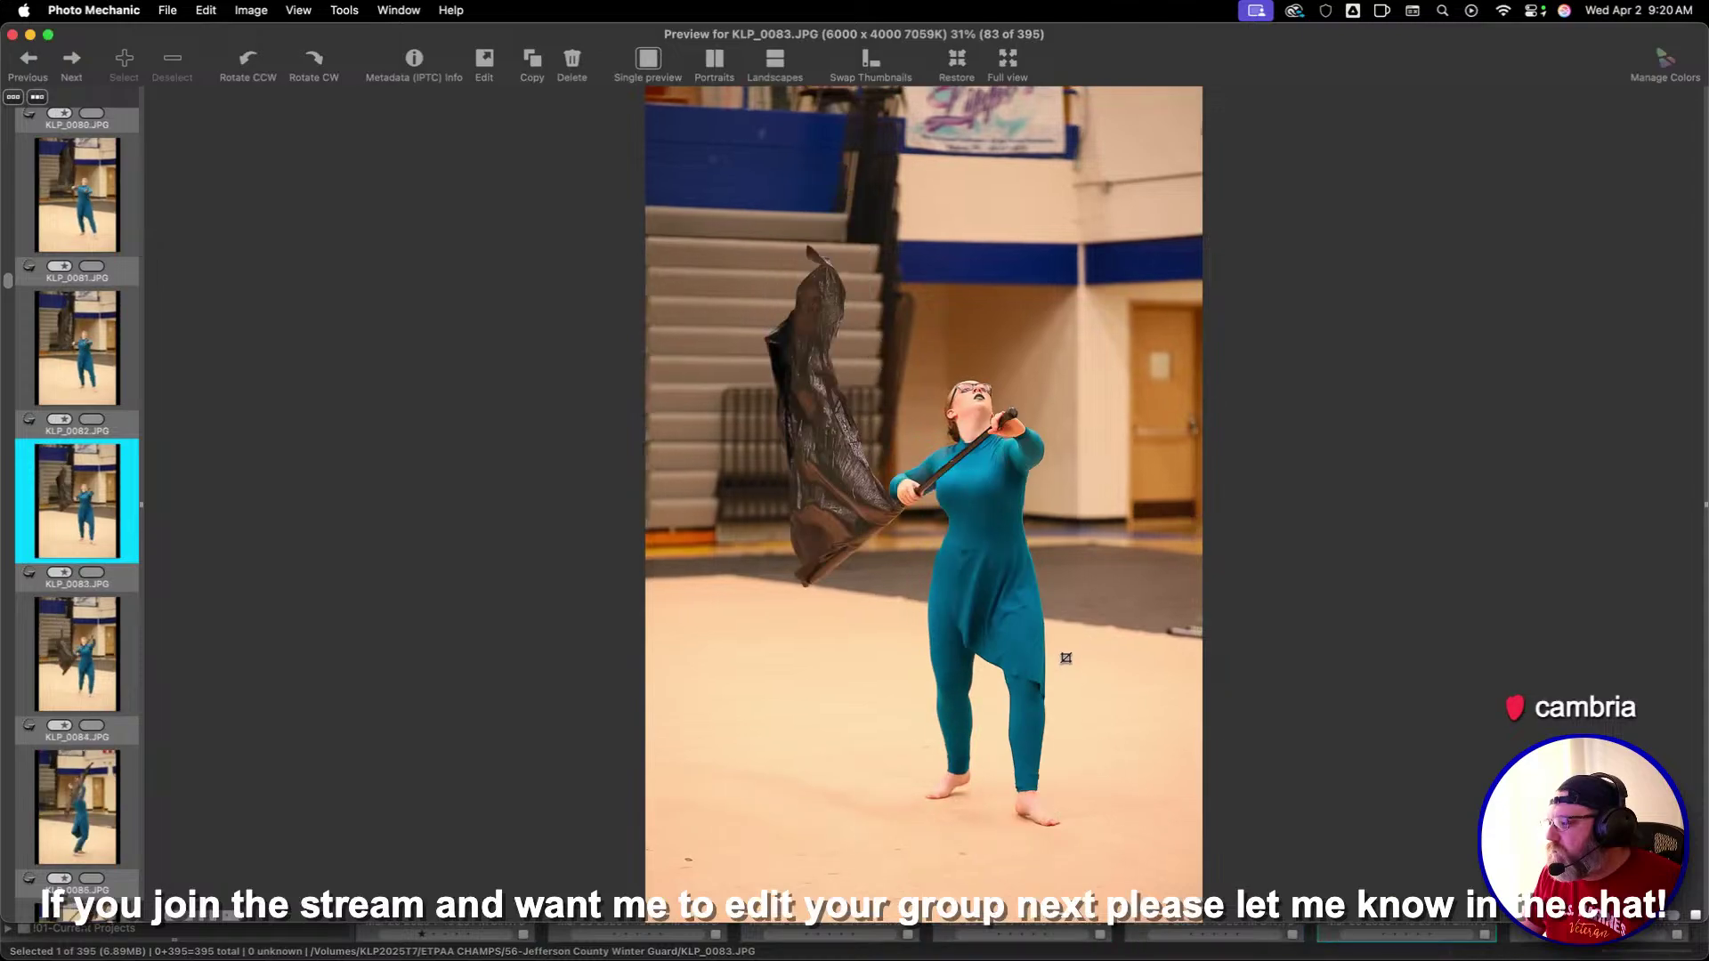
key("Left")
key("Left")
left_click_drag(766, 212, 1186, 845)
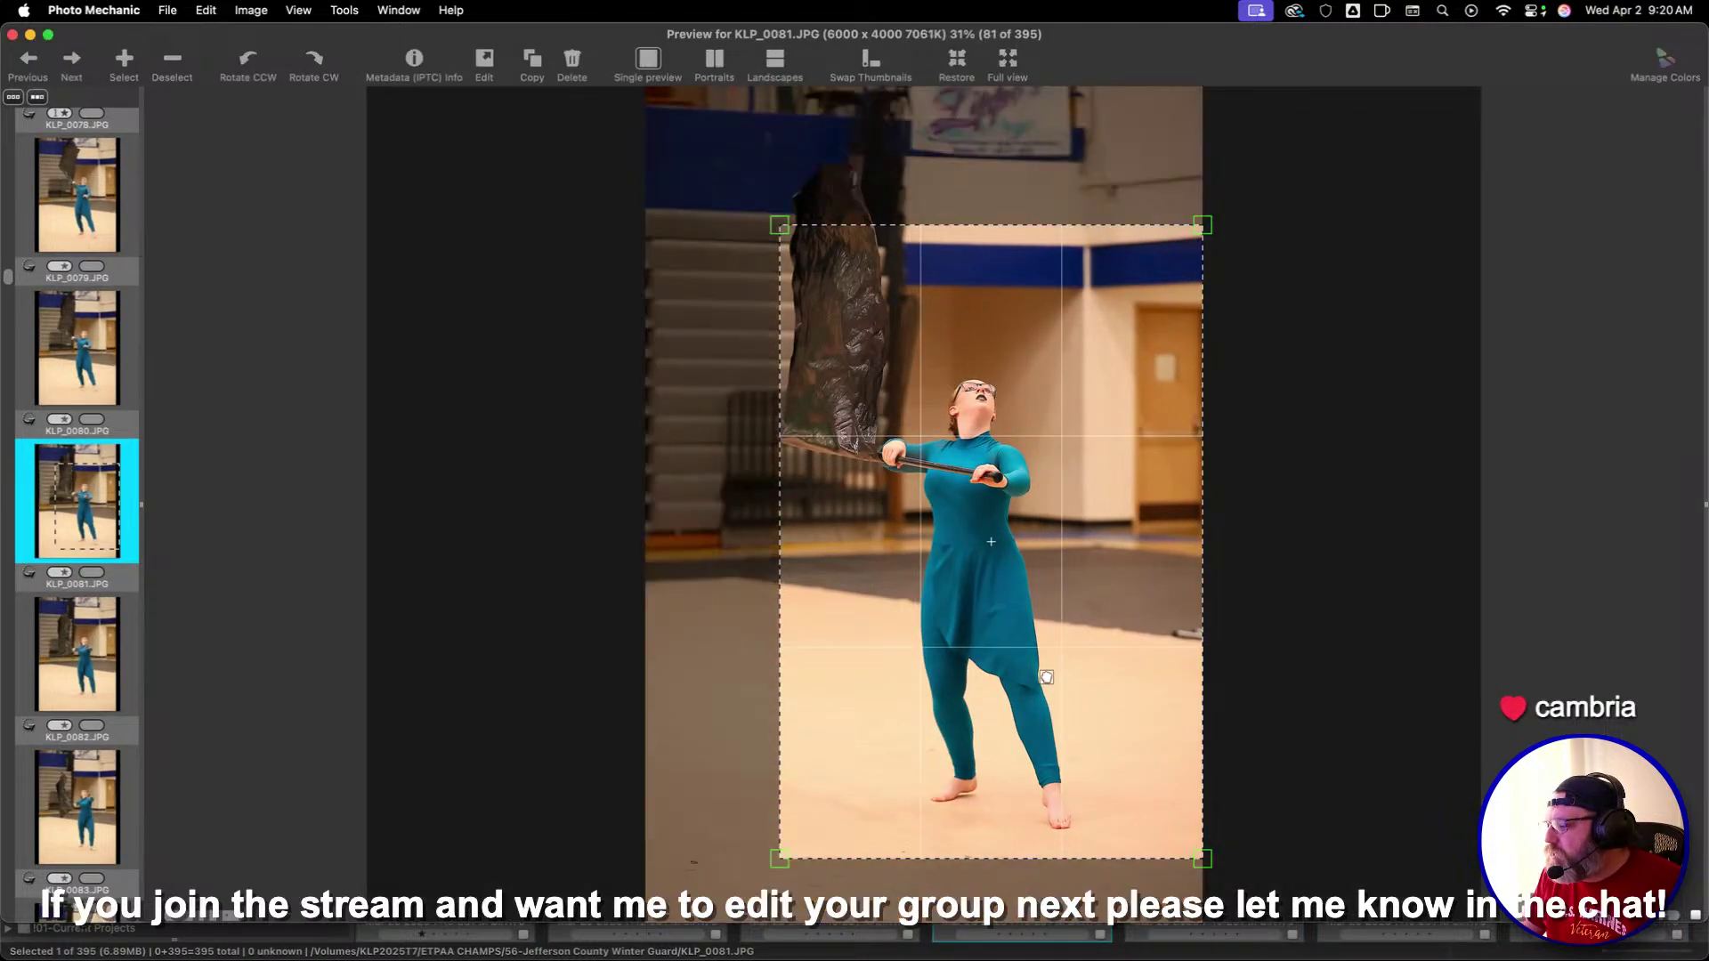
Review the portrait flag-toss shots from KLP_0082.JPG through KLP_0091.JPG
key("Right")
key("Right")
key("Right")
key("Right")
key("Right")
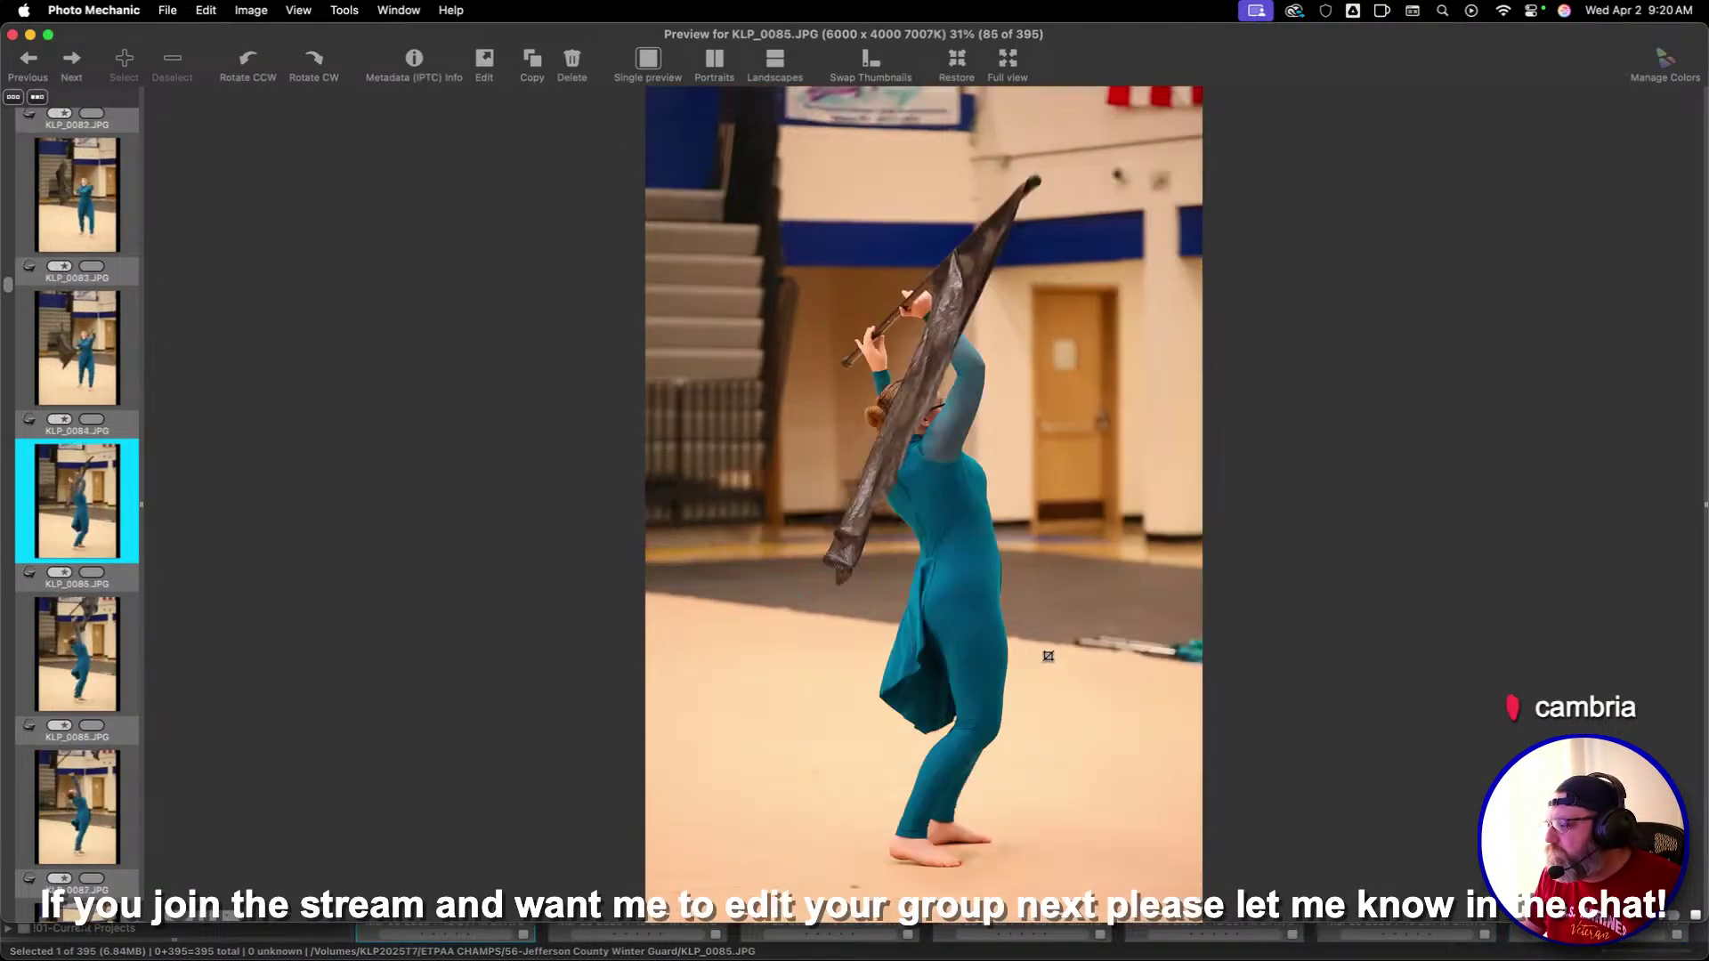
key("Right")
key("Right")
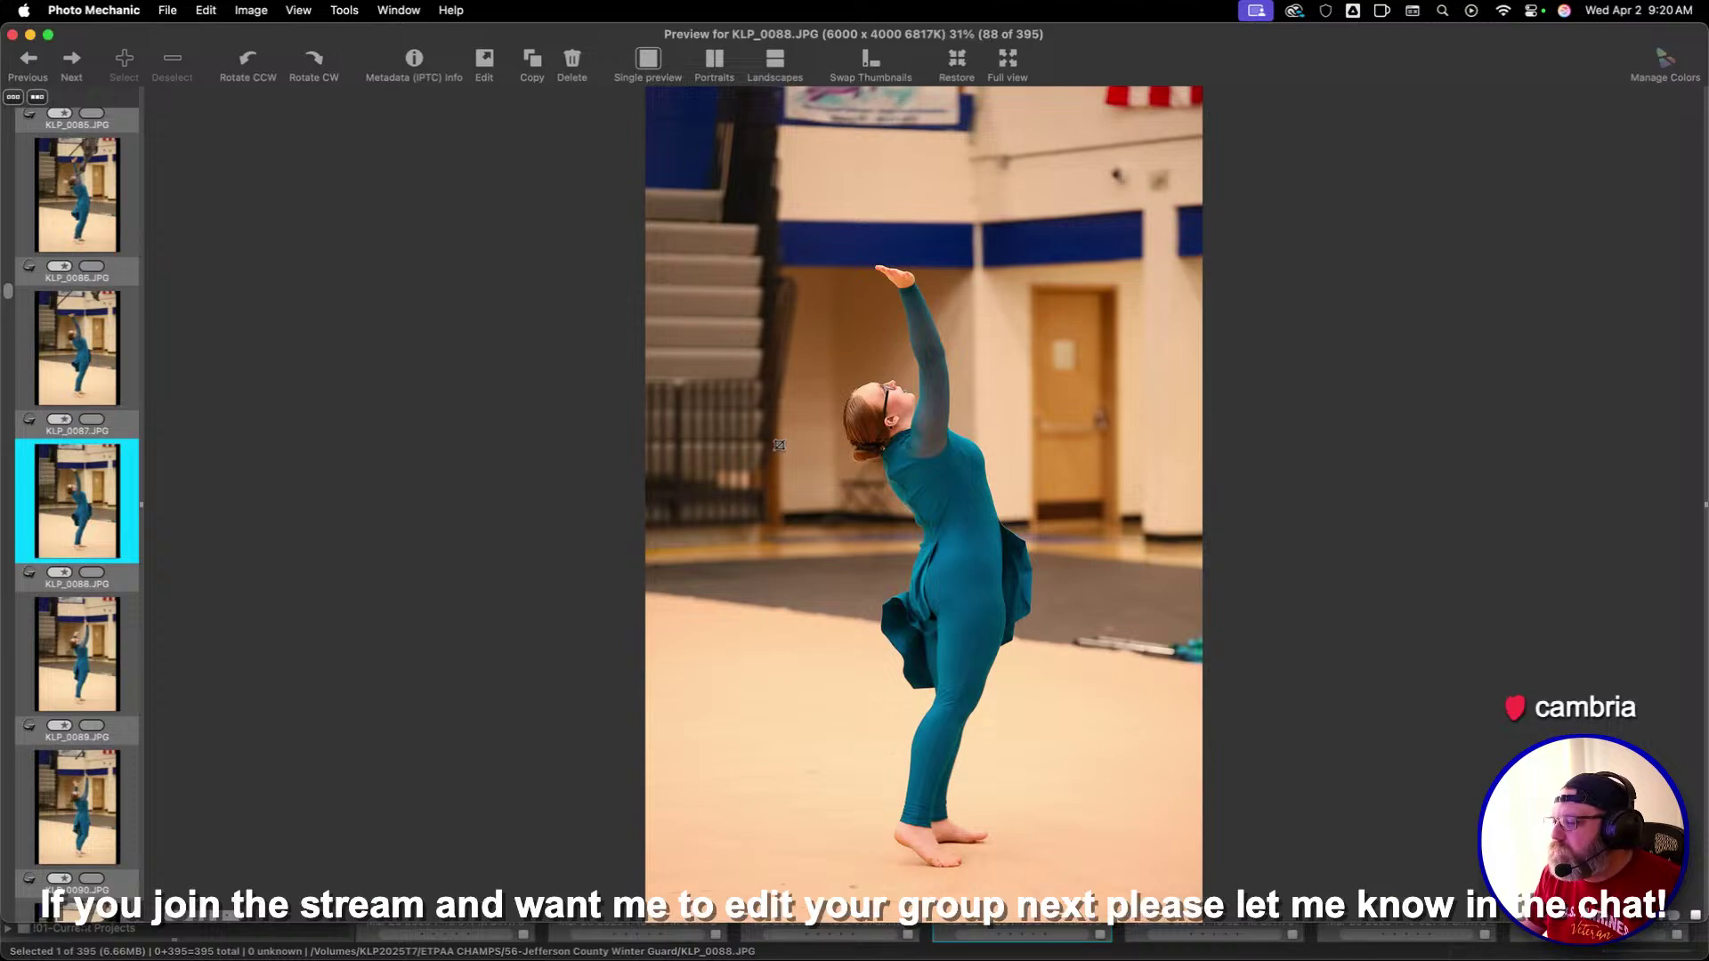
key("Right")
key("Right")
key("Right")
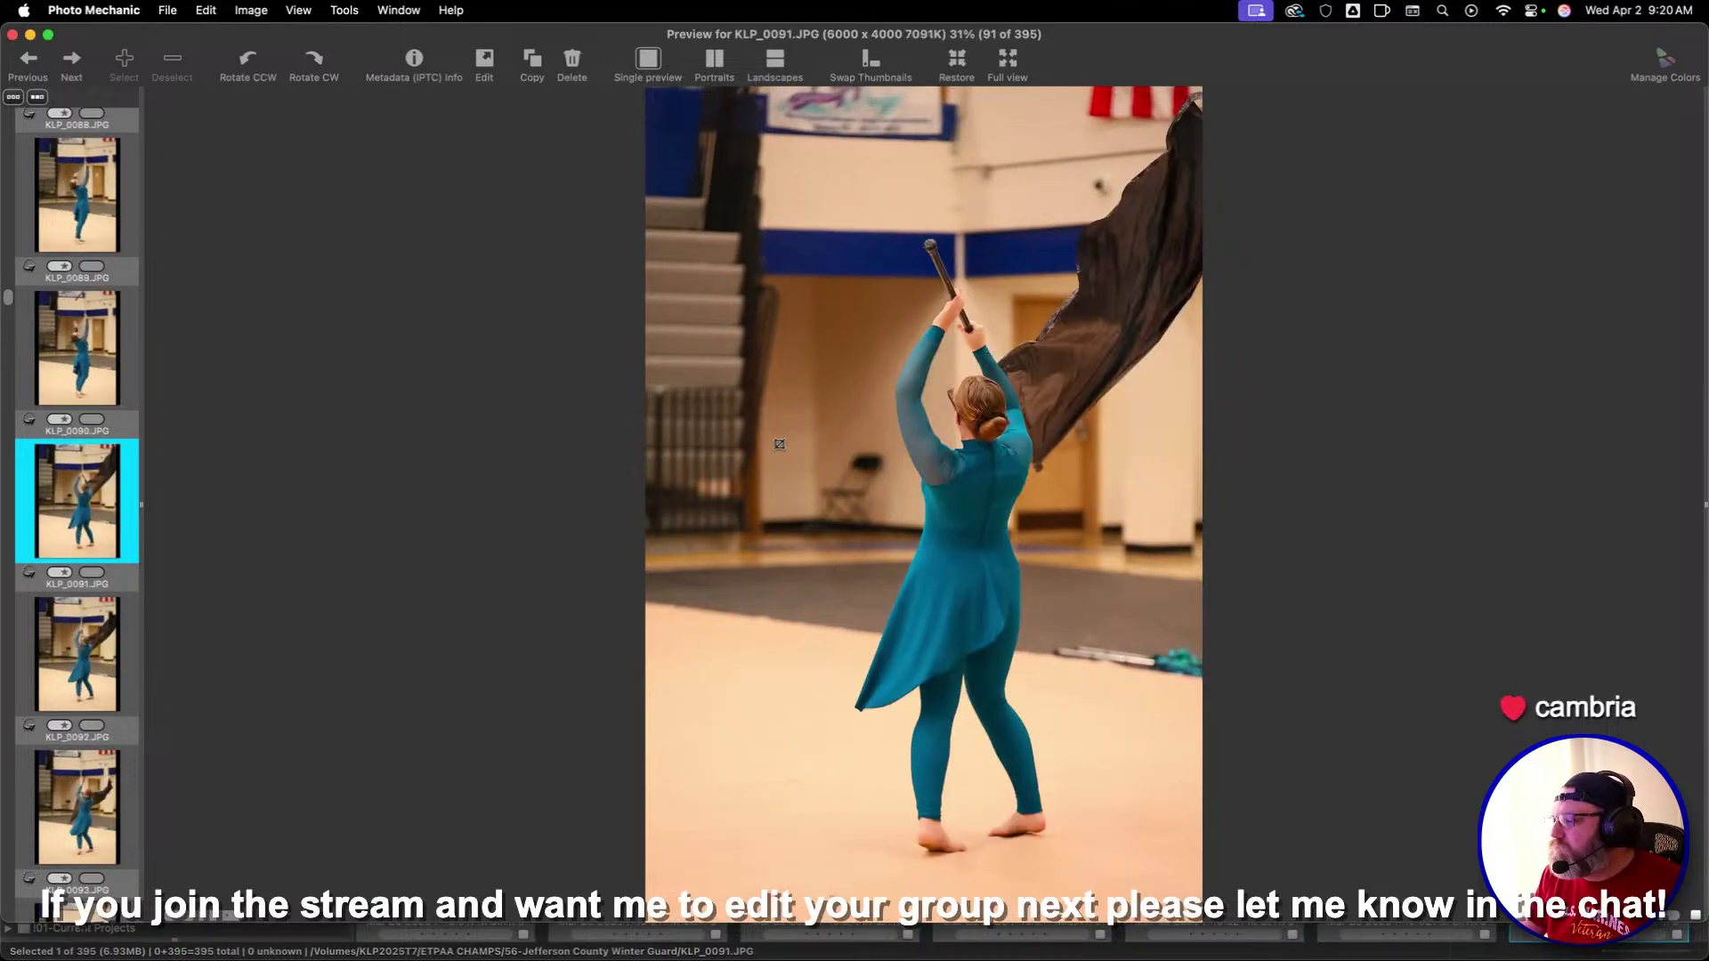
Go on to KLP_0100.JPG, crop it around the walking flag performer and mark the photo
key("Right")
key("Right")
key("Right")
key("Right")
key("Right")
key("Right")
key("Right")
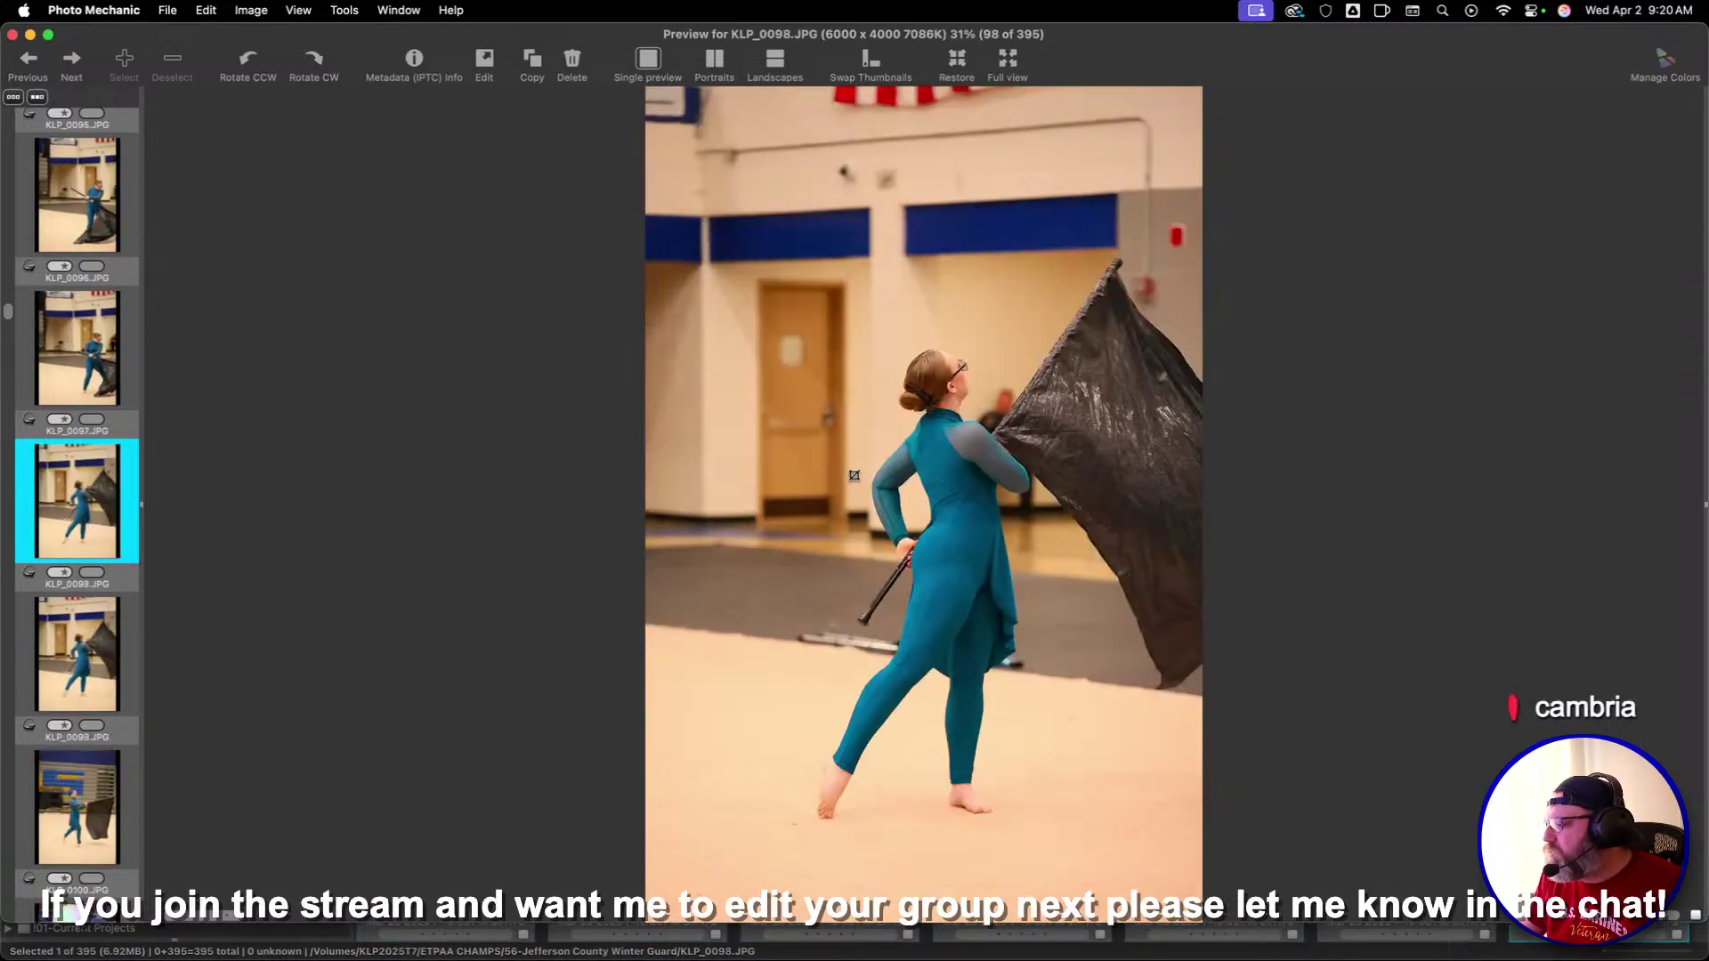
key("Right")
key("Right")
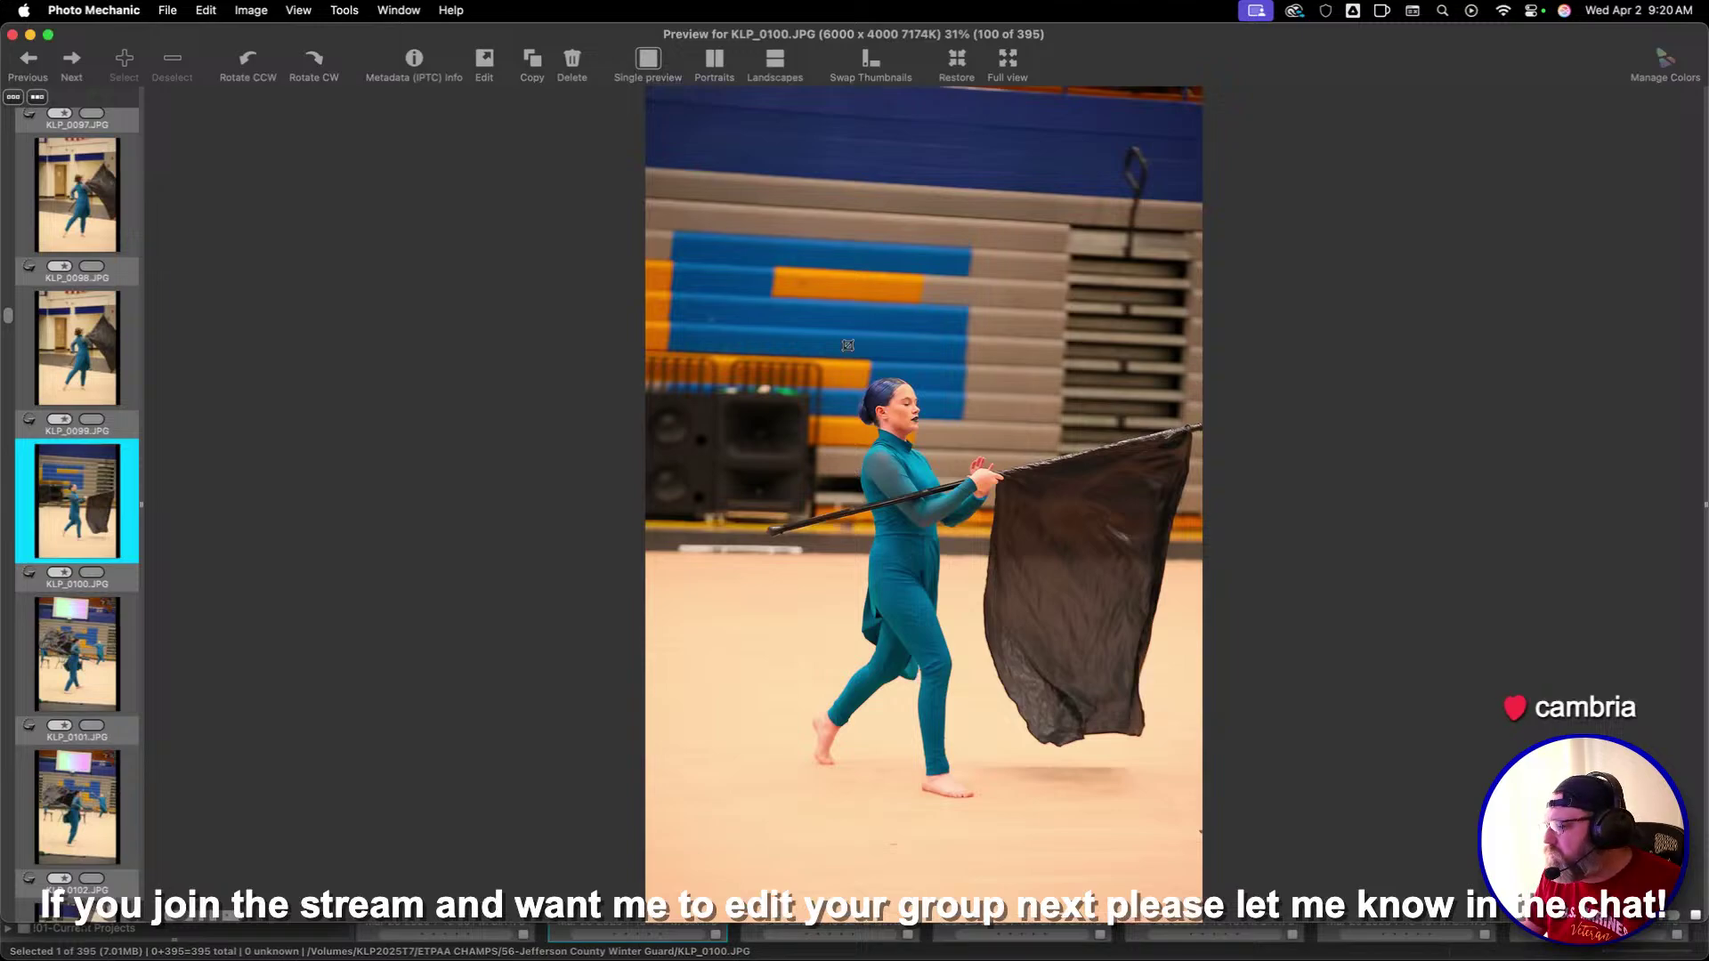
left_click_drag(737, 213, 1142, 823)
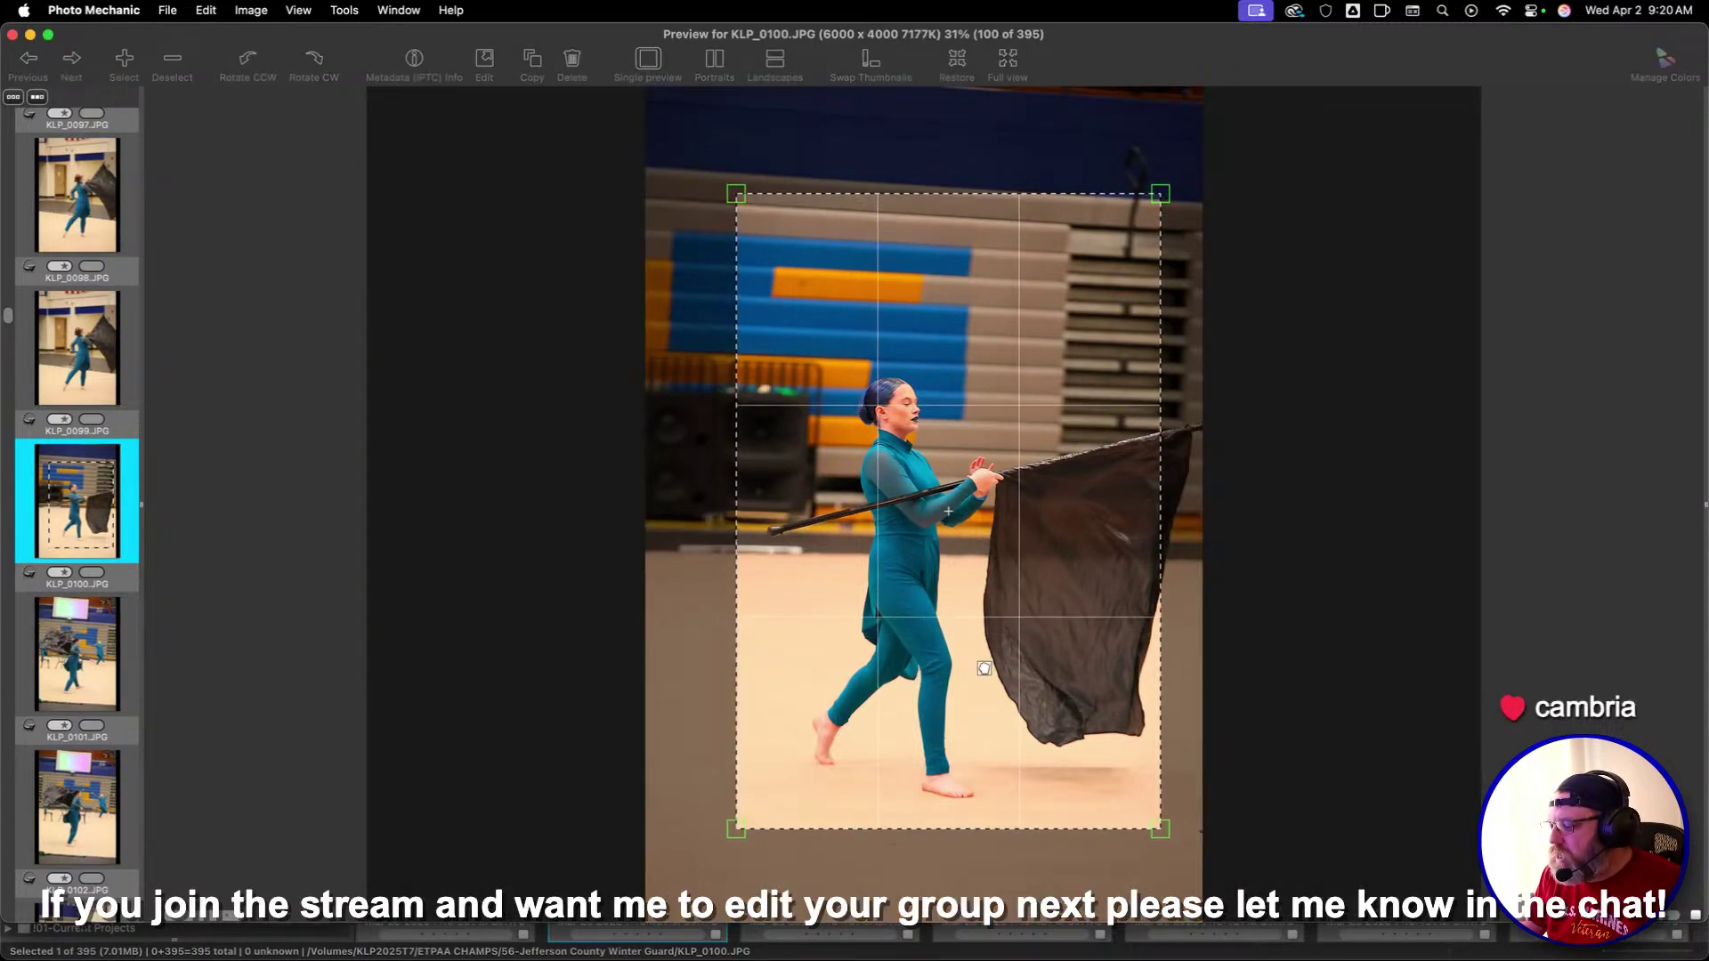
key("1")
Review the portrait flag shots from KLP_0101.JPG through KLP_0108.JPG
key("Right")
key("Right")
key("Right")
key("Right")
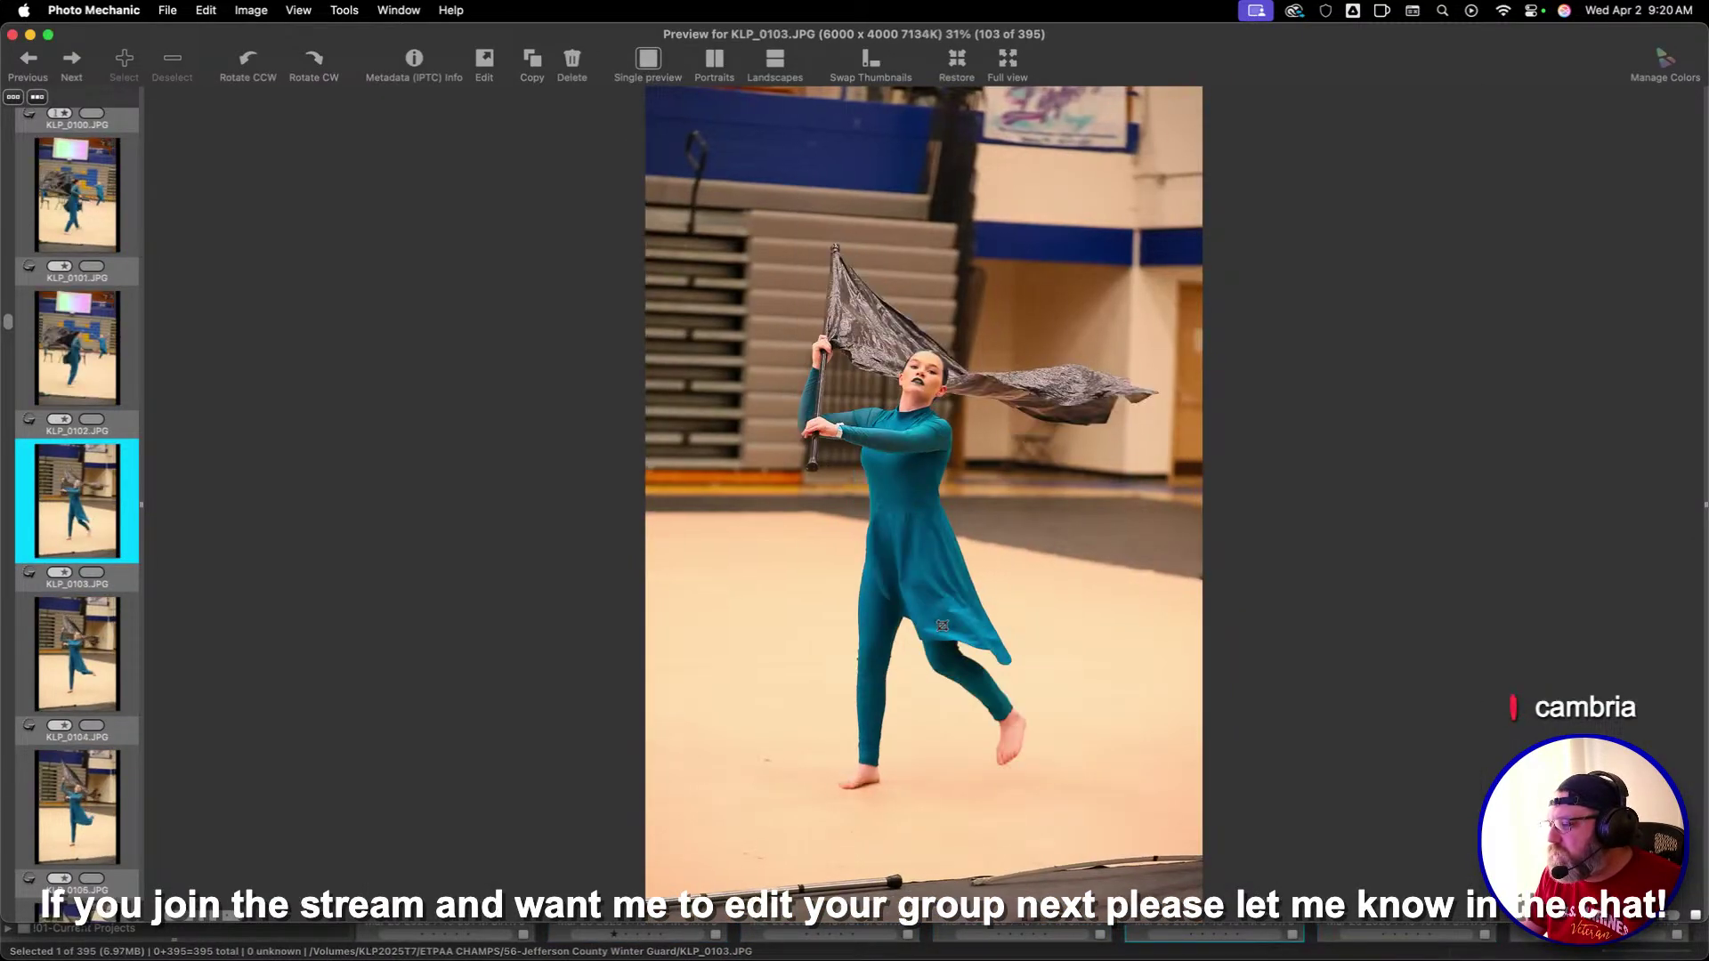
key("Right")
key("Right")
key("Right")
key("Right")
key("Right")
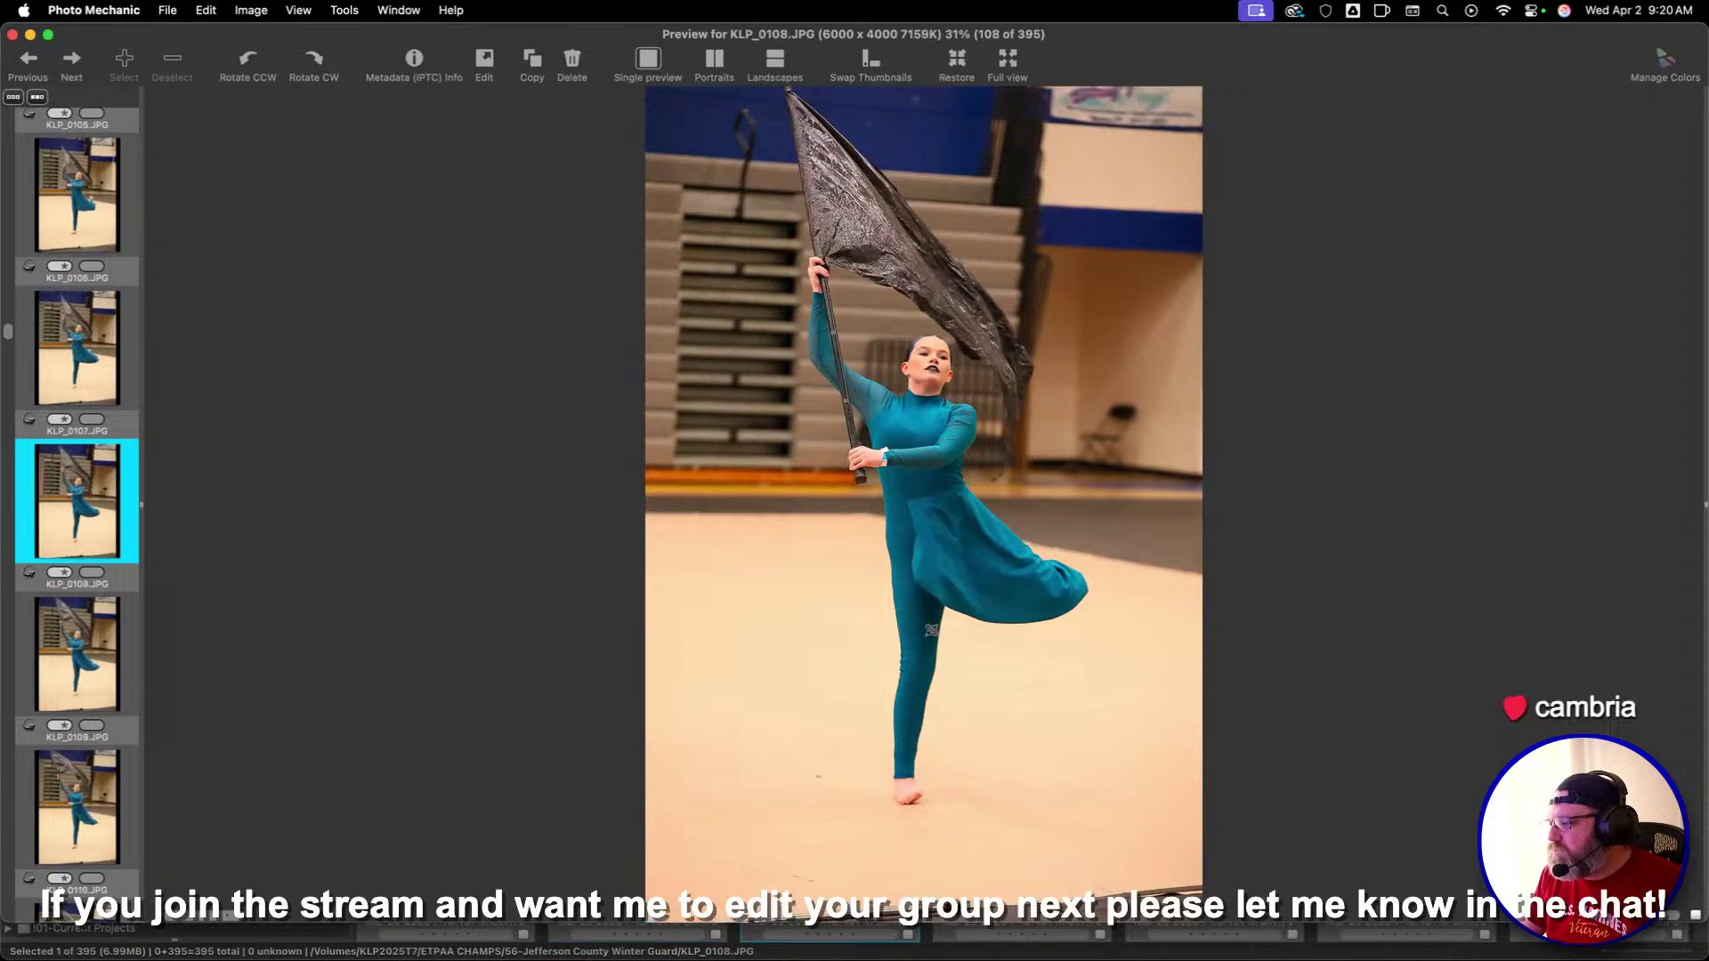
Return to KLP_0106.JPG, mark it and compare it with the shots up to KLP_0108.JPG
key("Left")
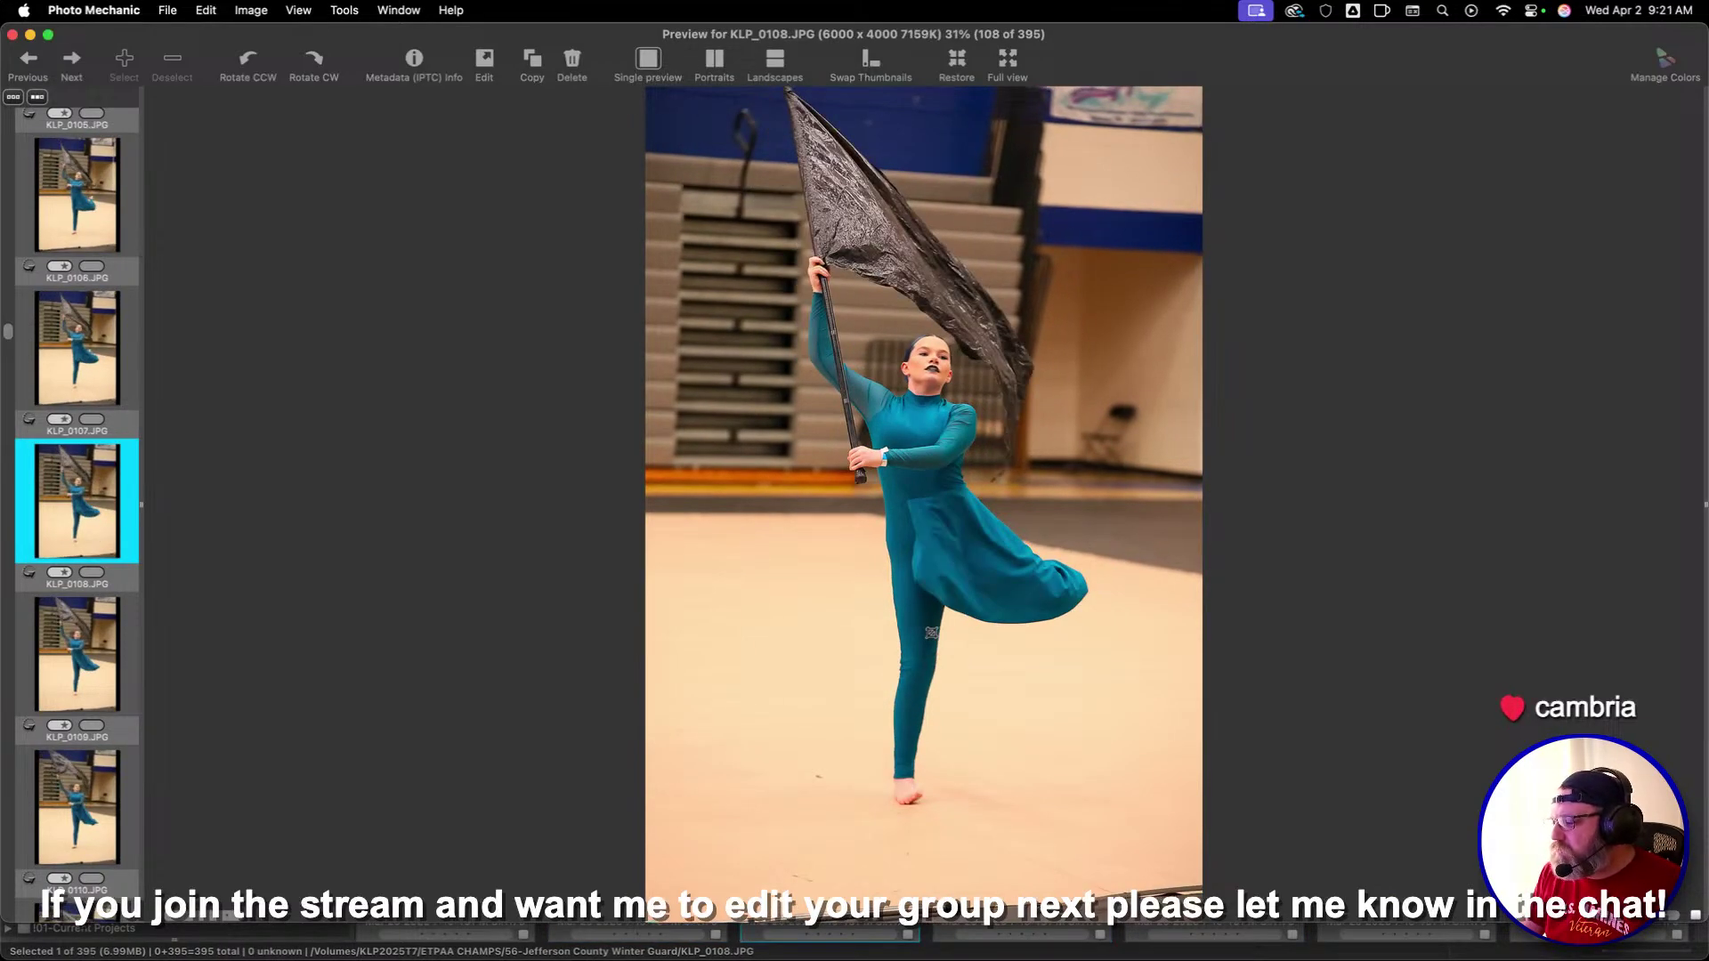
key("Left")
key("Left")
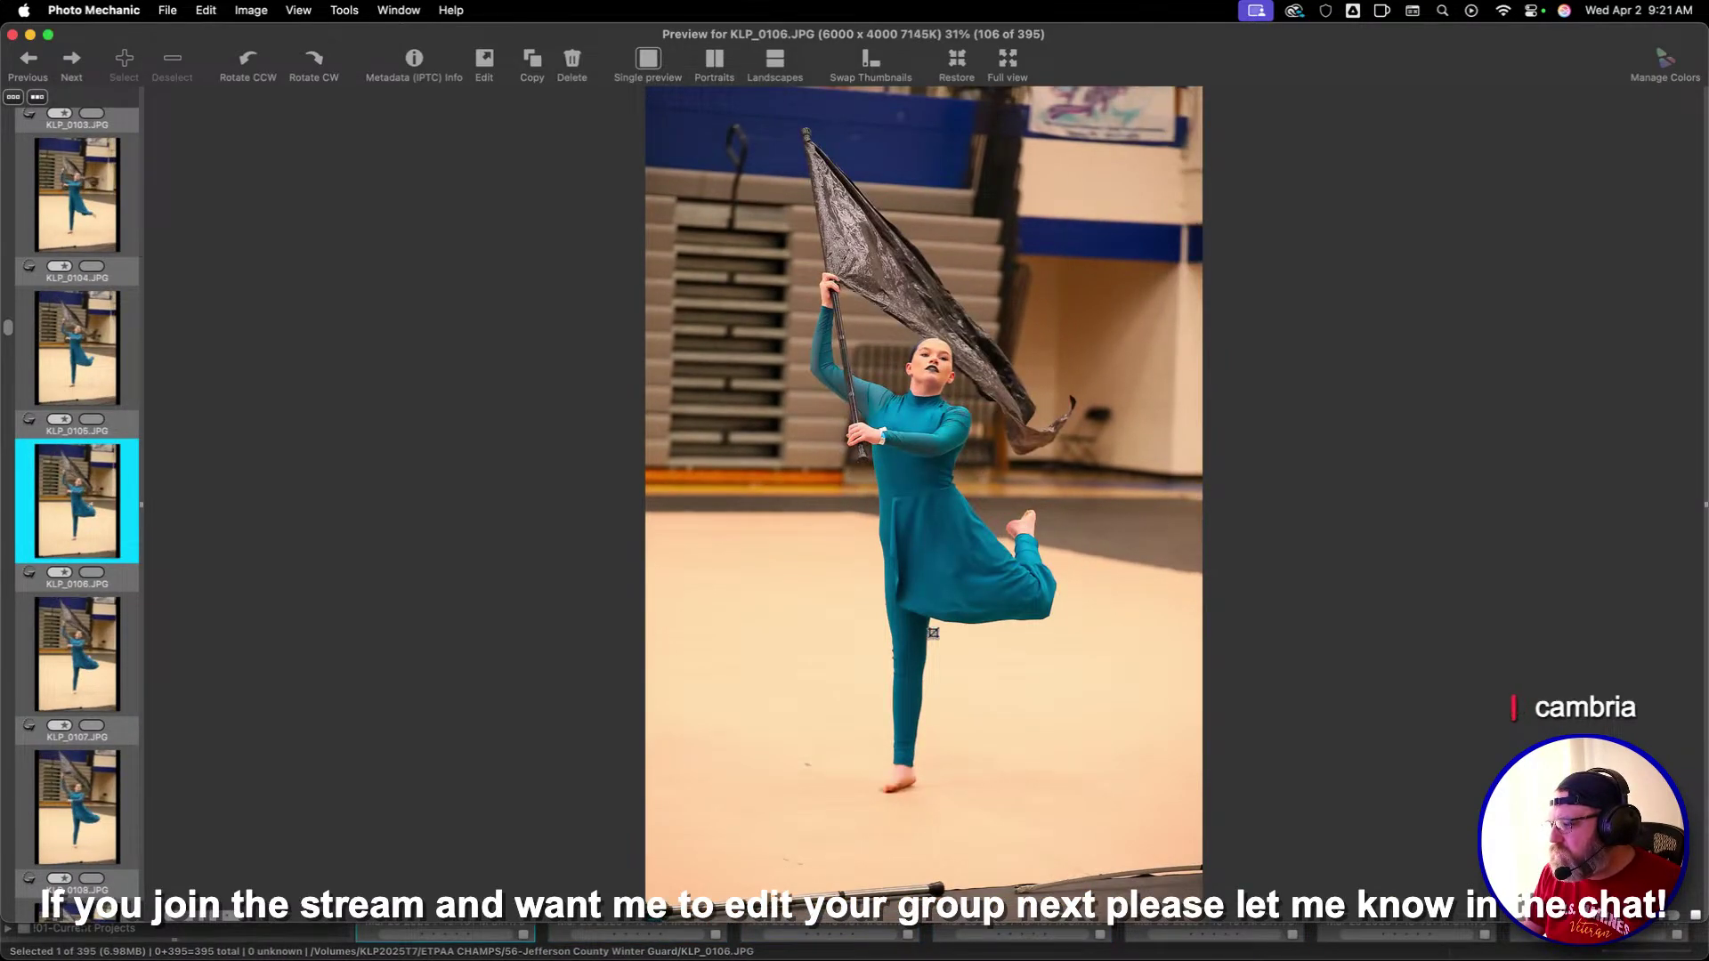
key("Right")
key("Right")
key("Right")
key("Right")
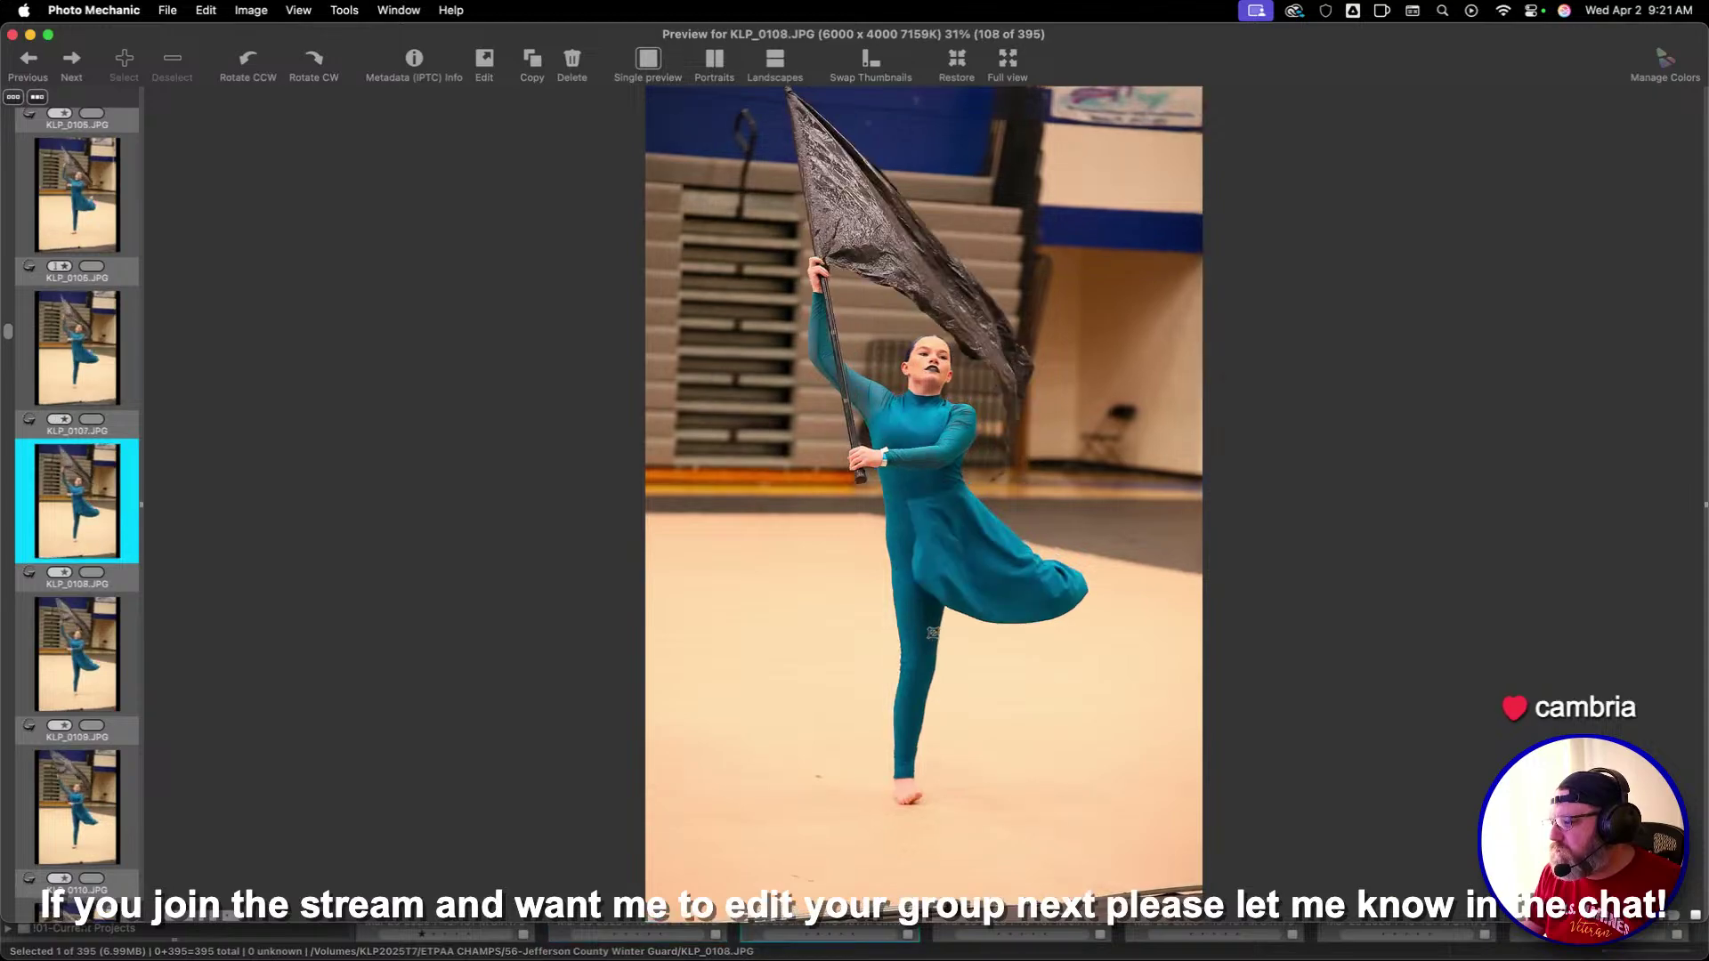
Check the following flag shots up to KLP_0115.JPG and mark that raised-flag photo
key("Right")
key("Right")
key("Right")
key("Right")
key("Right")
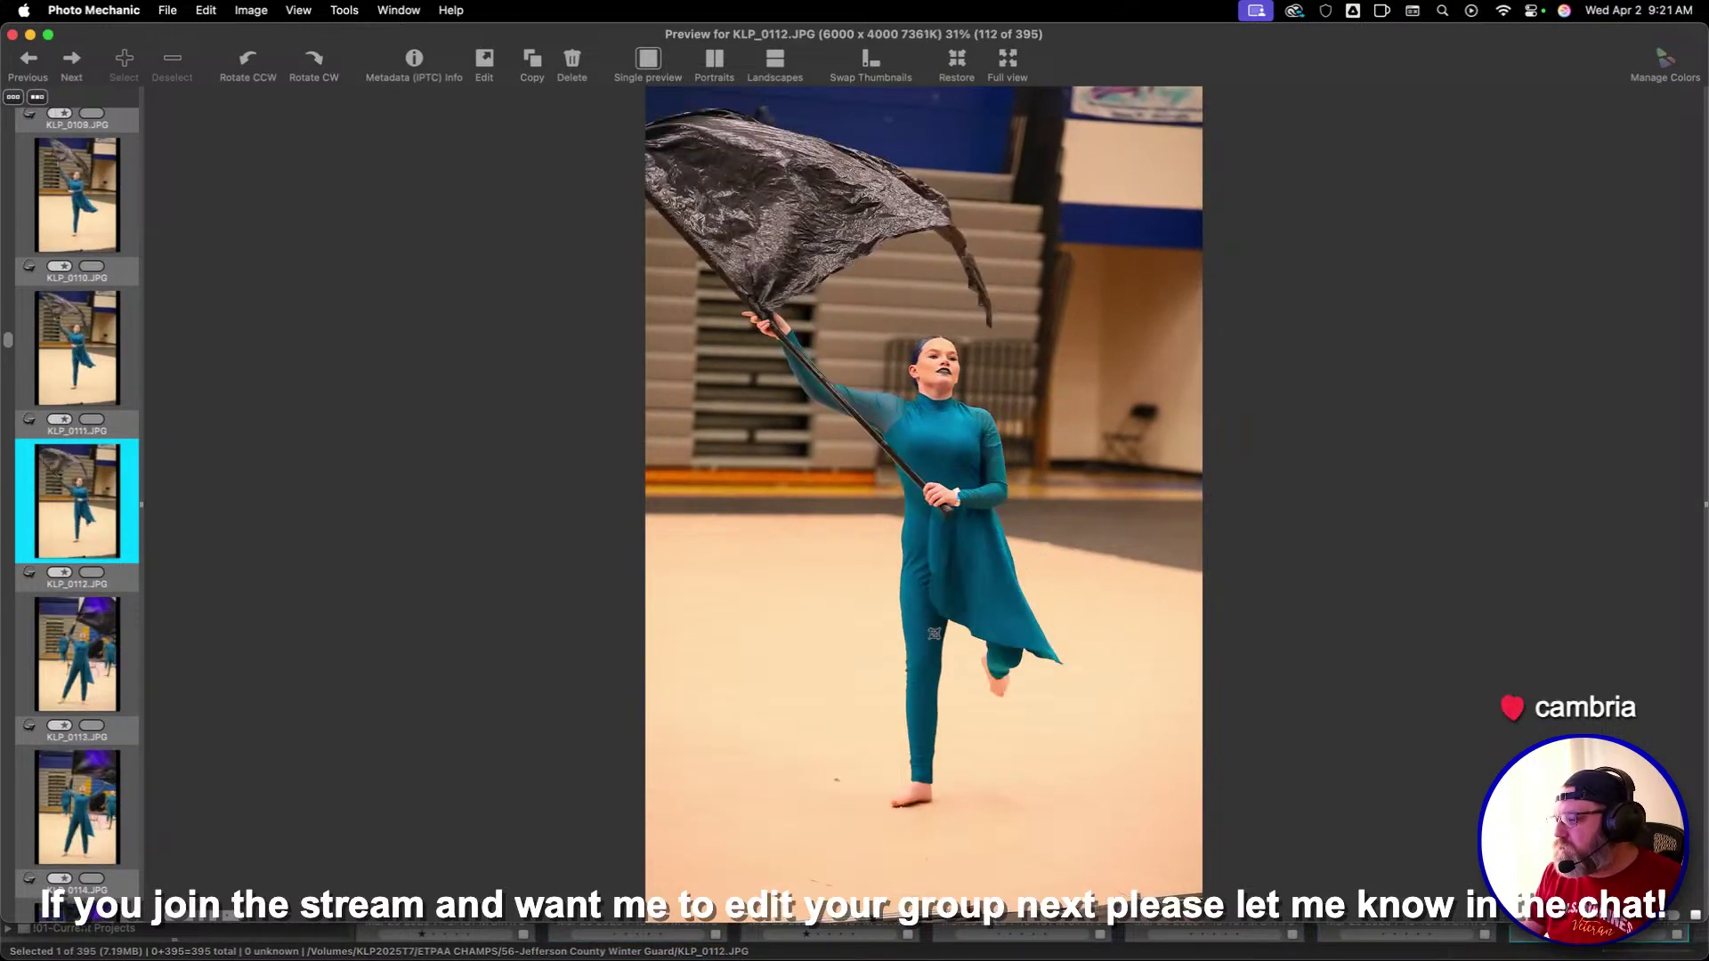
key("Right")
key("Left")
key("Left")
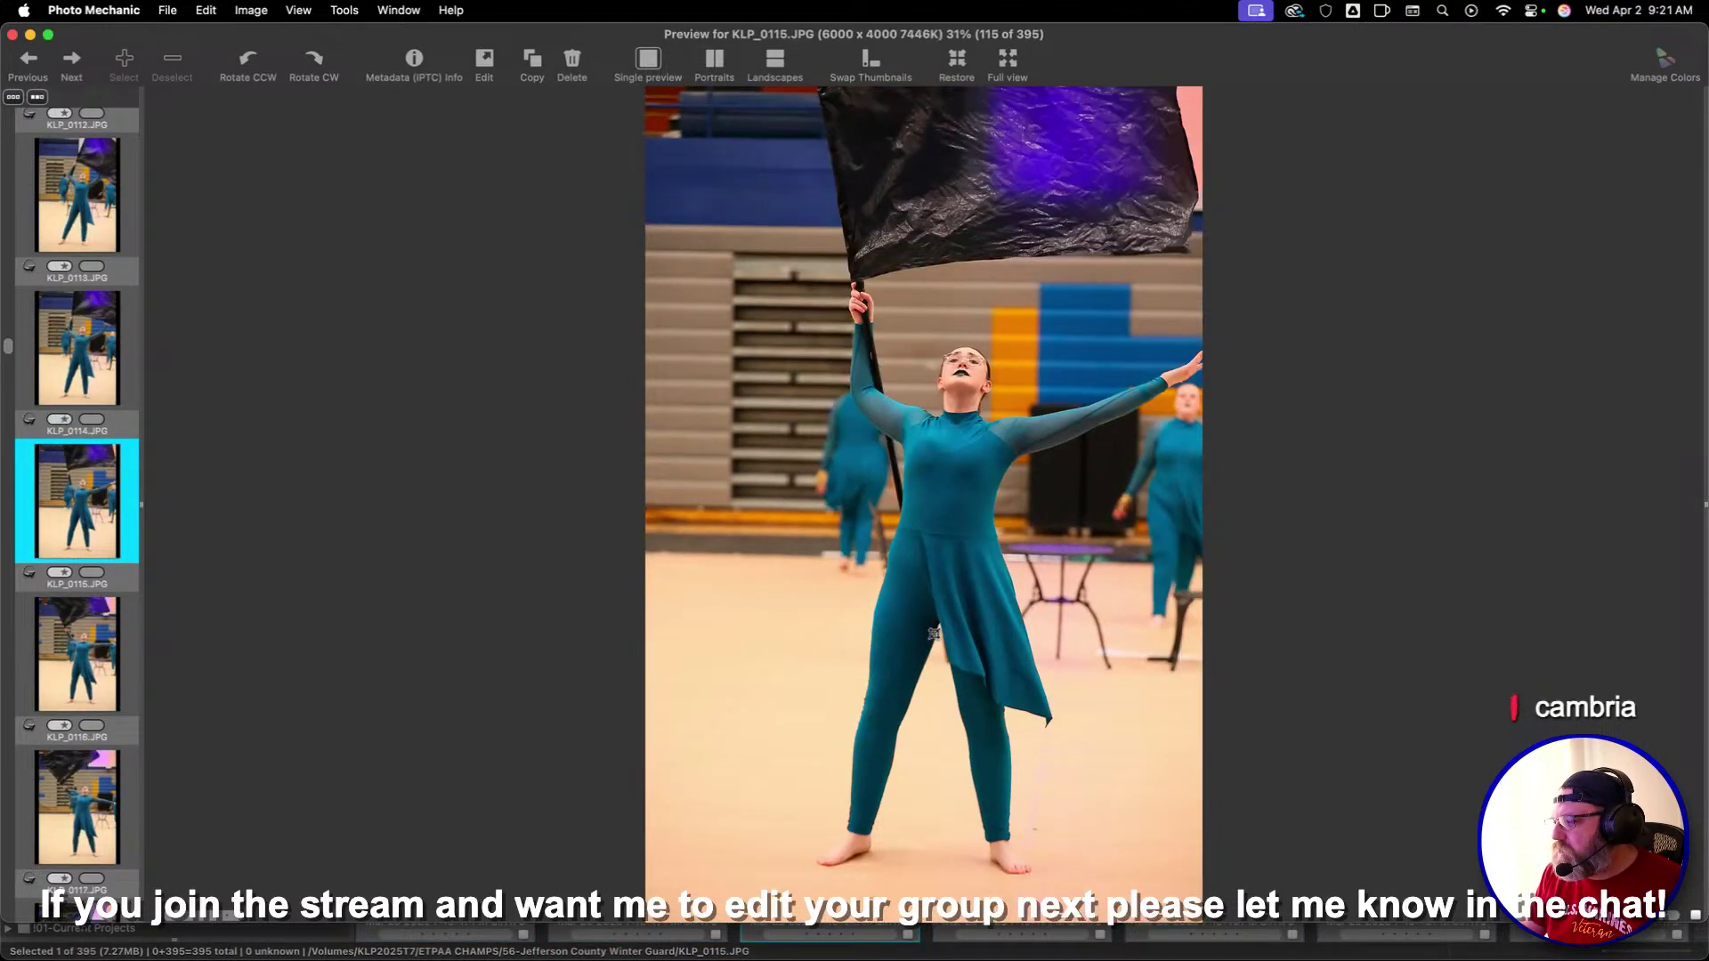
key("1")
Review the flag performer's shots from KLP_0116.JPG through KLP_0124.JPG
key("Right")
key("Right")
key("Right")
key("Right")
key("Right")
key("Right")
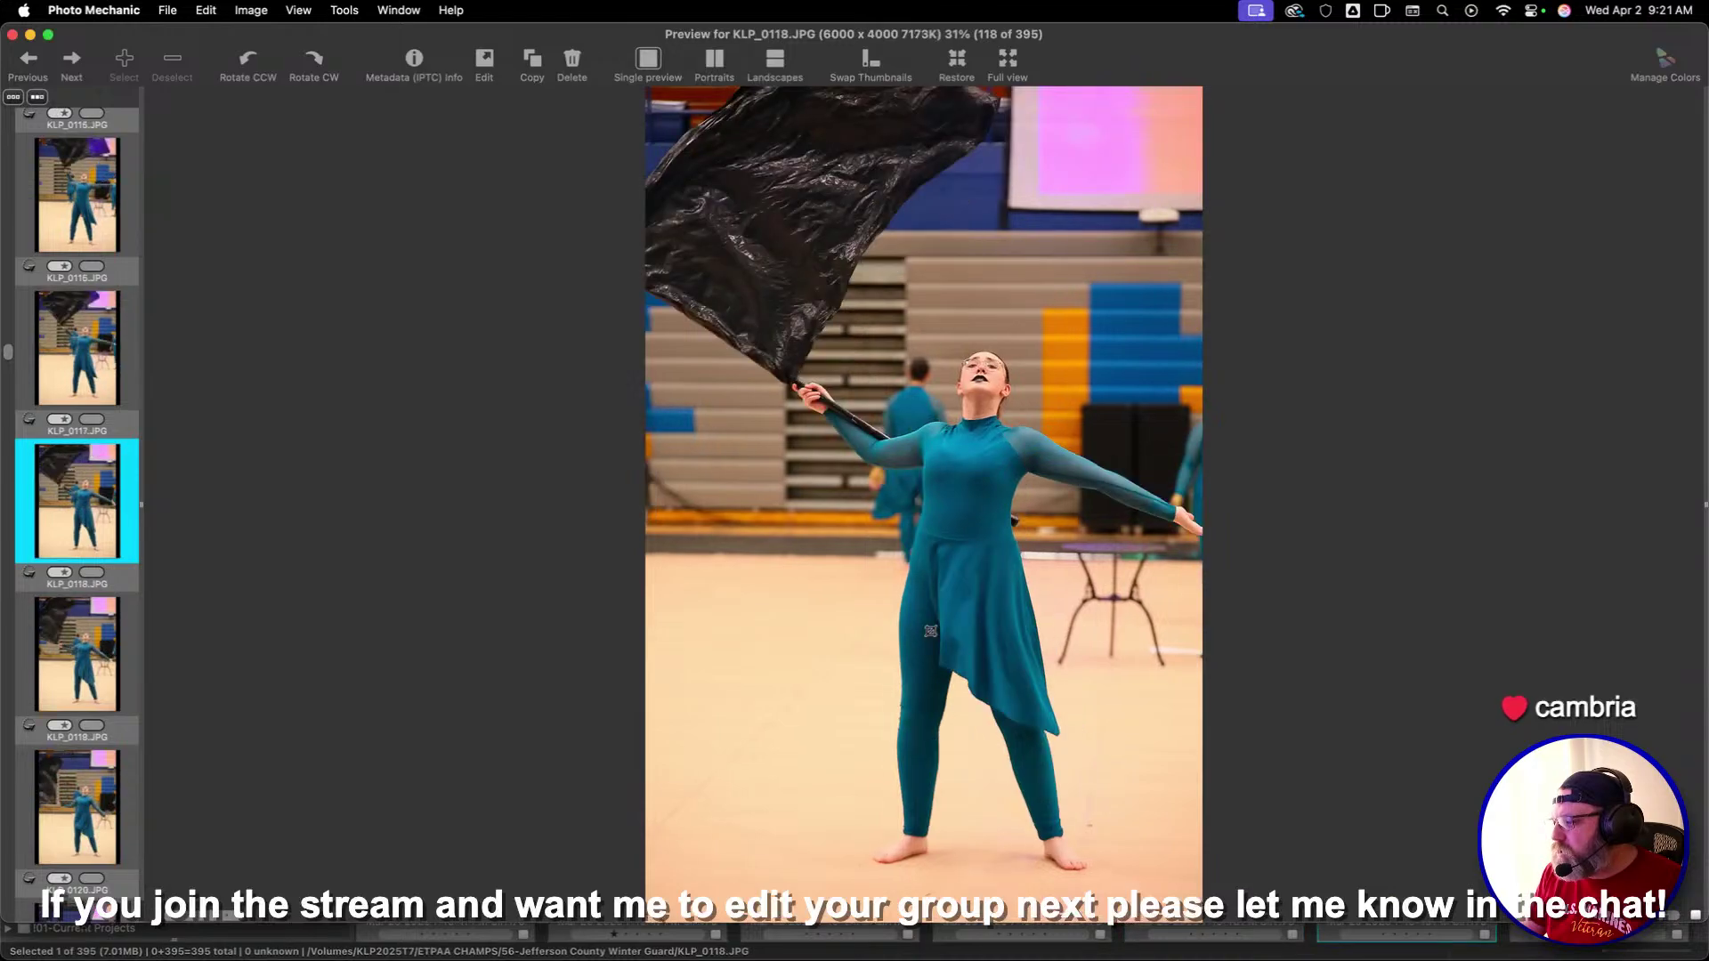
key("Right")
key("Right")
key("Right")
key("Right")
key("Right")
key("Right")
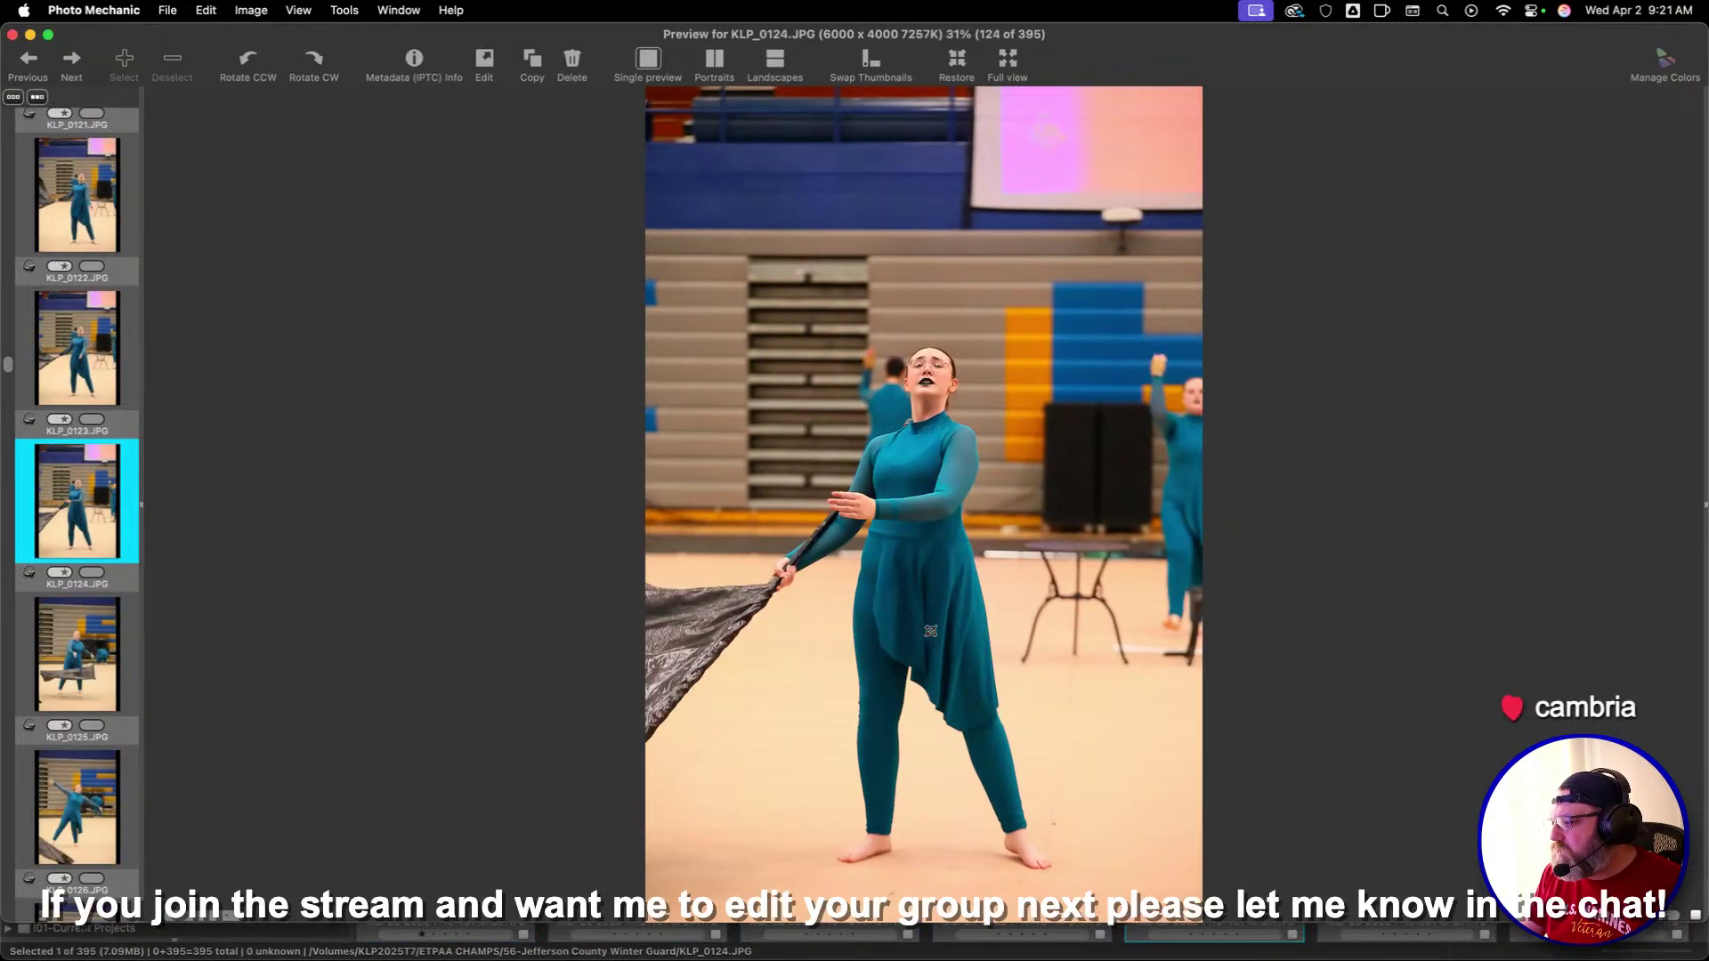
Mark the outstretched-arm shot KLP_0126.JPG and check the following portrait shots through KLP_0134.JPG
key("1")
key("Right")
key("Right")
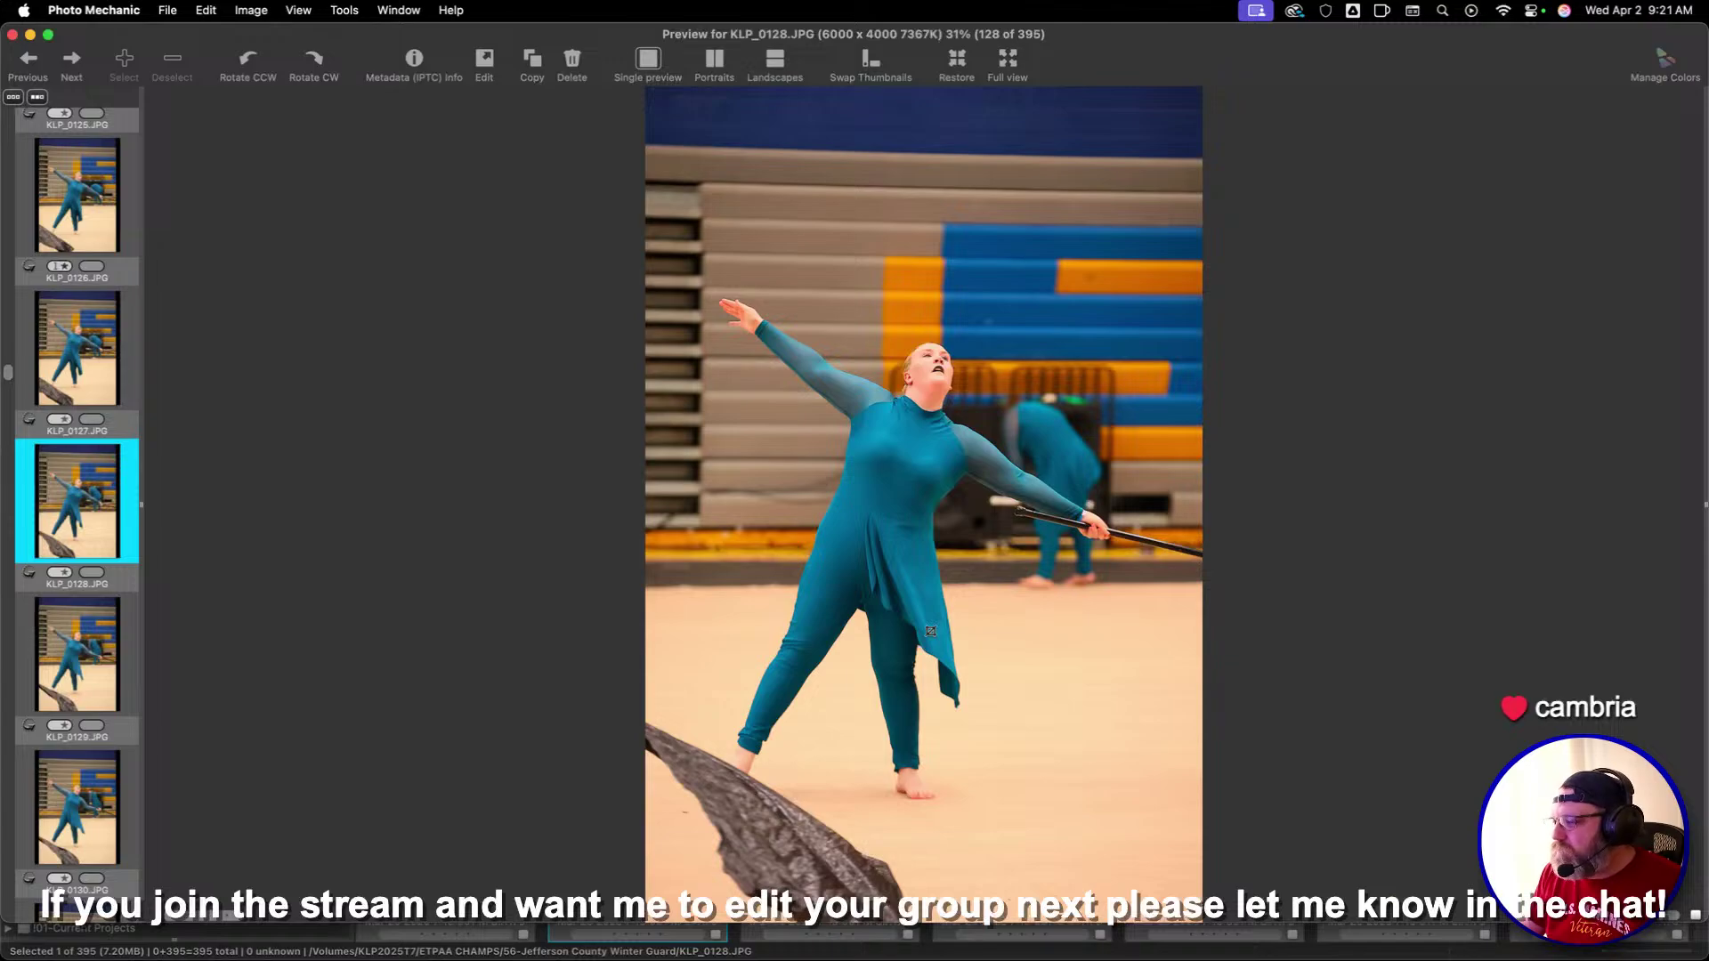
key("Right")
key("Right")
key("Right")
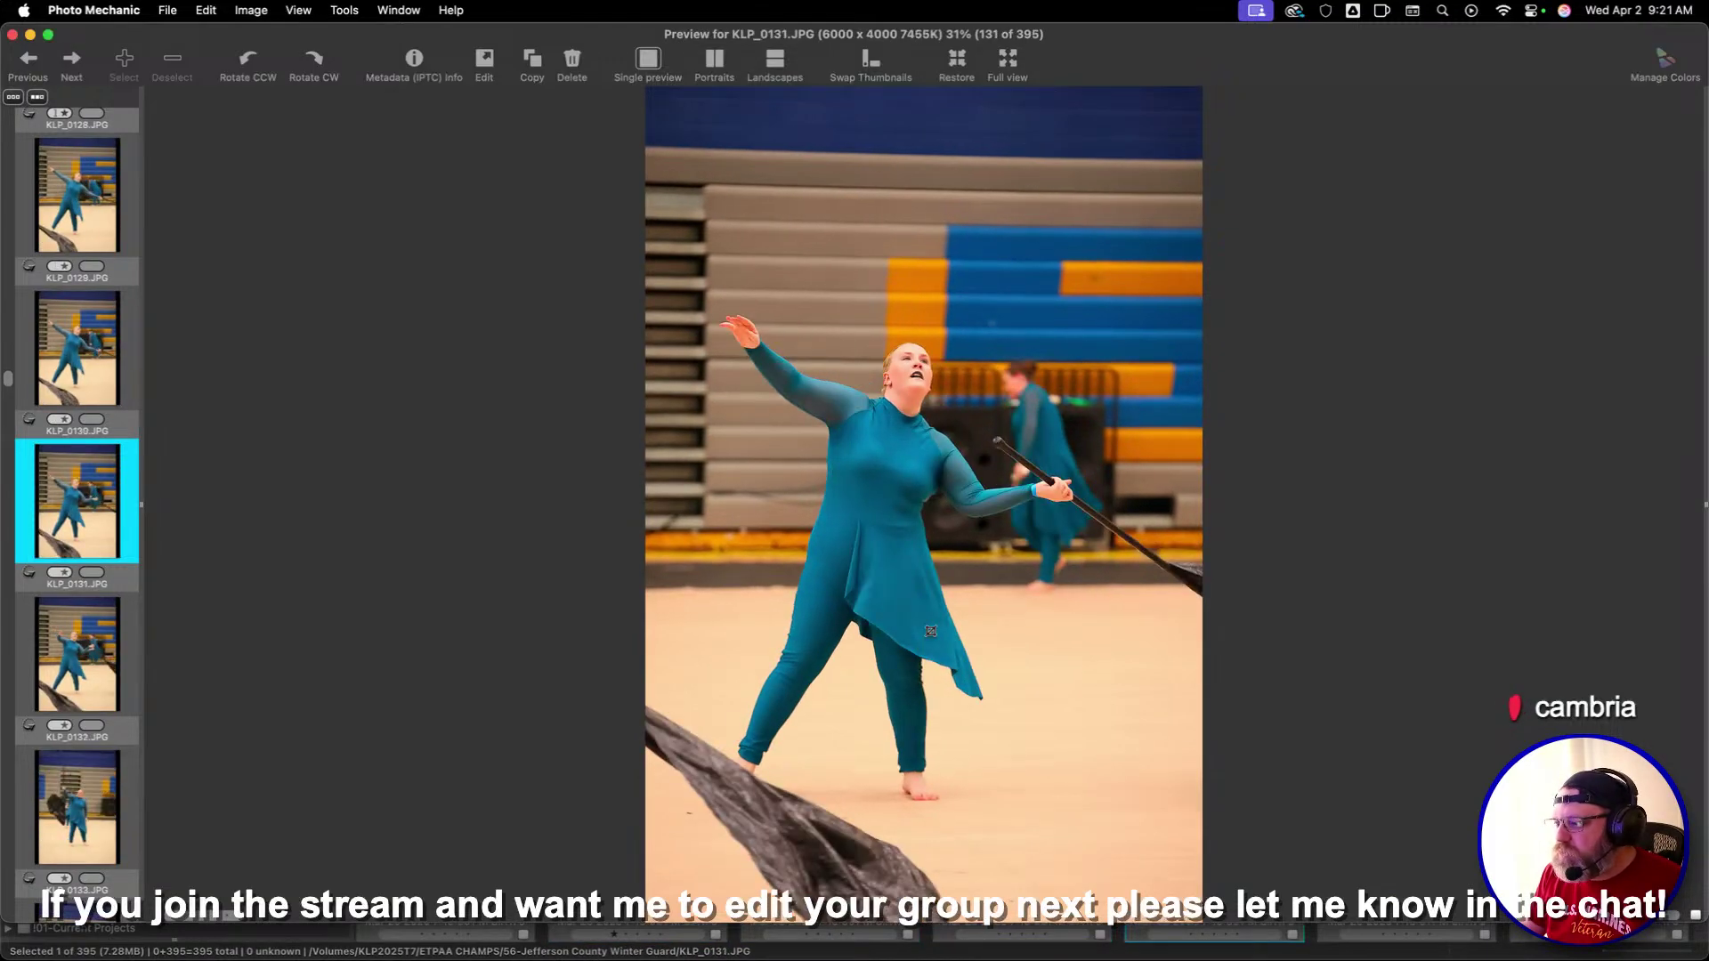
key("Right")
key("Right")
key("Right")
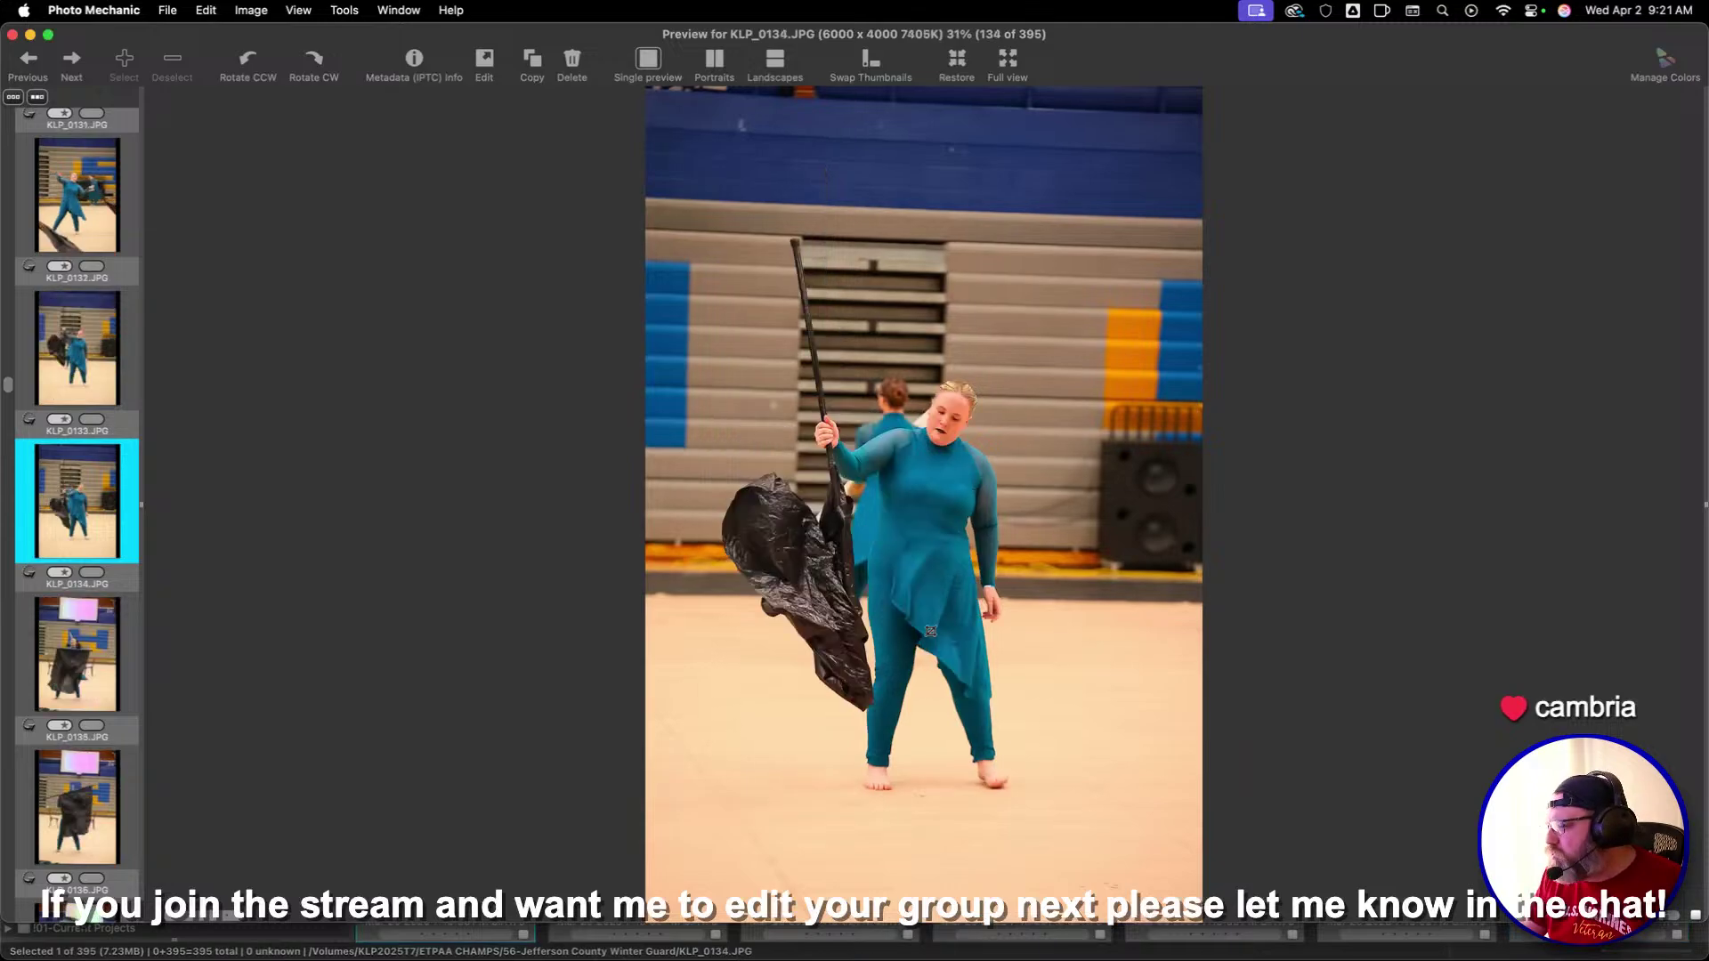
Check KLP_0136.JPG, then return to KLP_0135.JPG and crop it around the flag performer
key("Right")
key("Right")
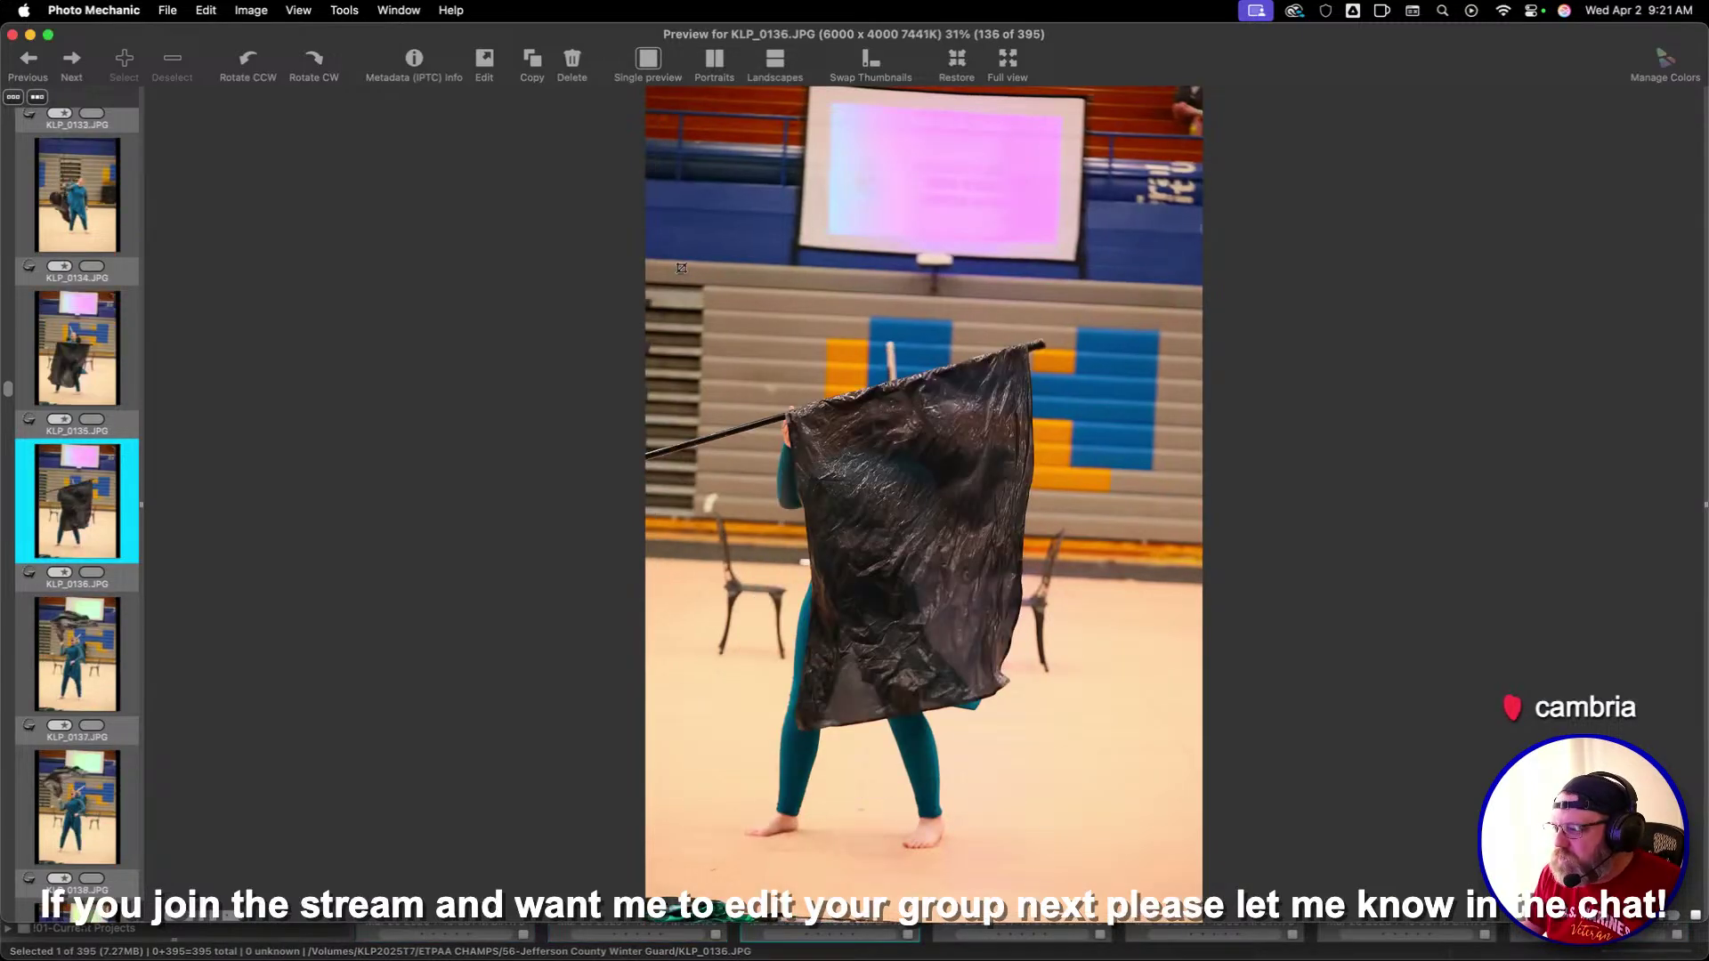
key("Left")
left_click_drag(651, 241, 1072, 862)
Go on to KLP_0139.JPG, crop it around the front flag performer and mark the photo
key("Right")
key("Right")
key("Right")
key("Right")
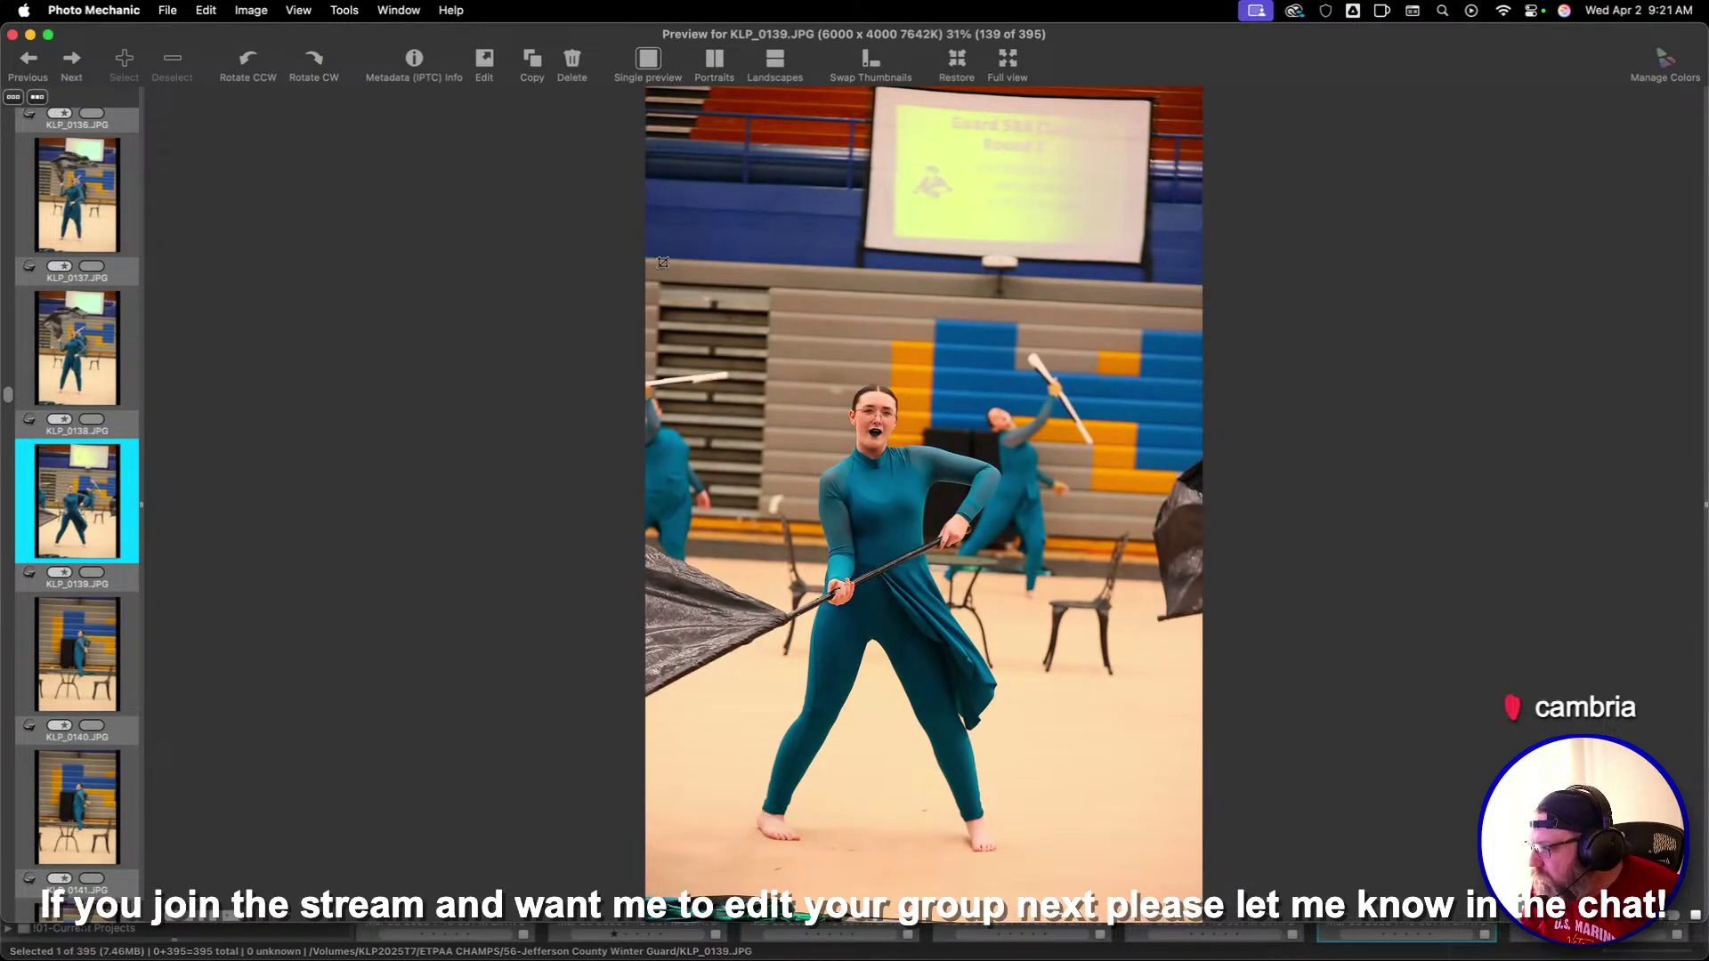
left_click_drag(663, 262, 1104, 876)
key("1")
Go on to KLP_0142.JPG, crop it around the rifle performer behind the table and mark the photo
key("Right")
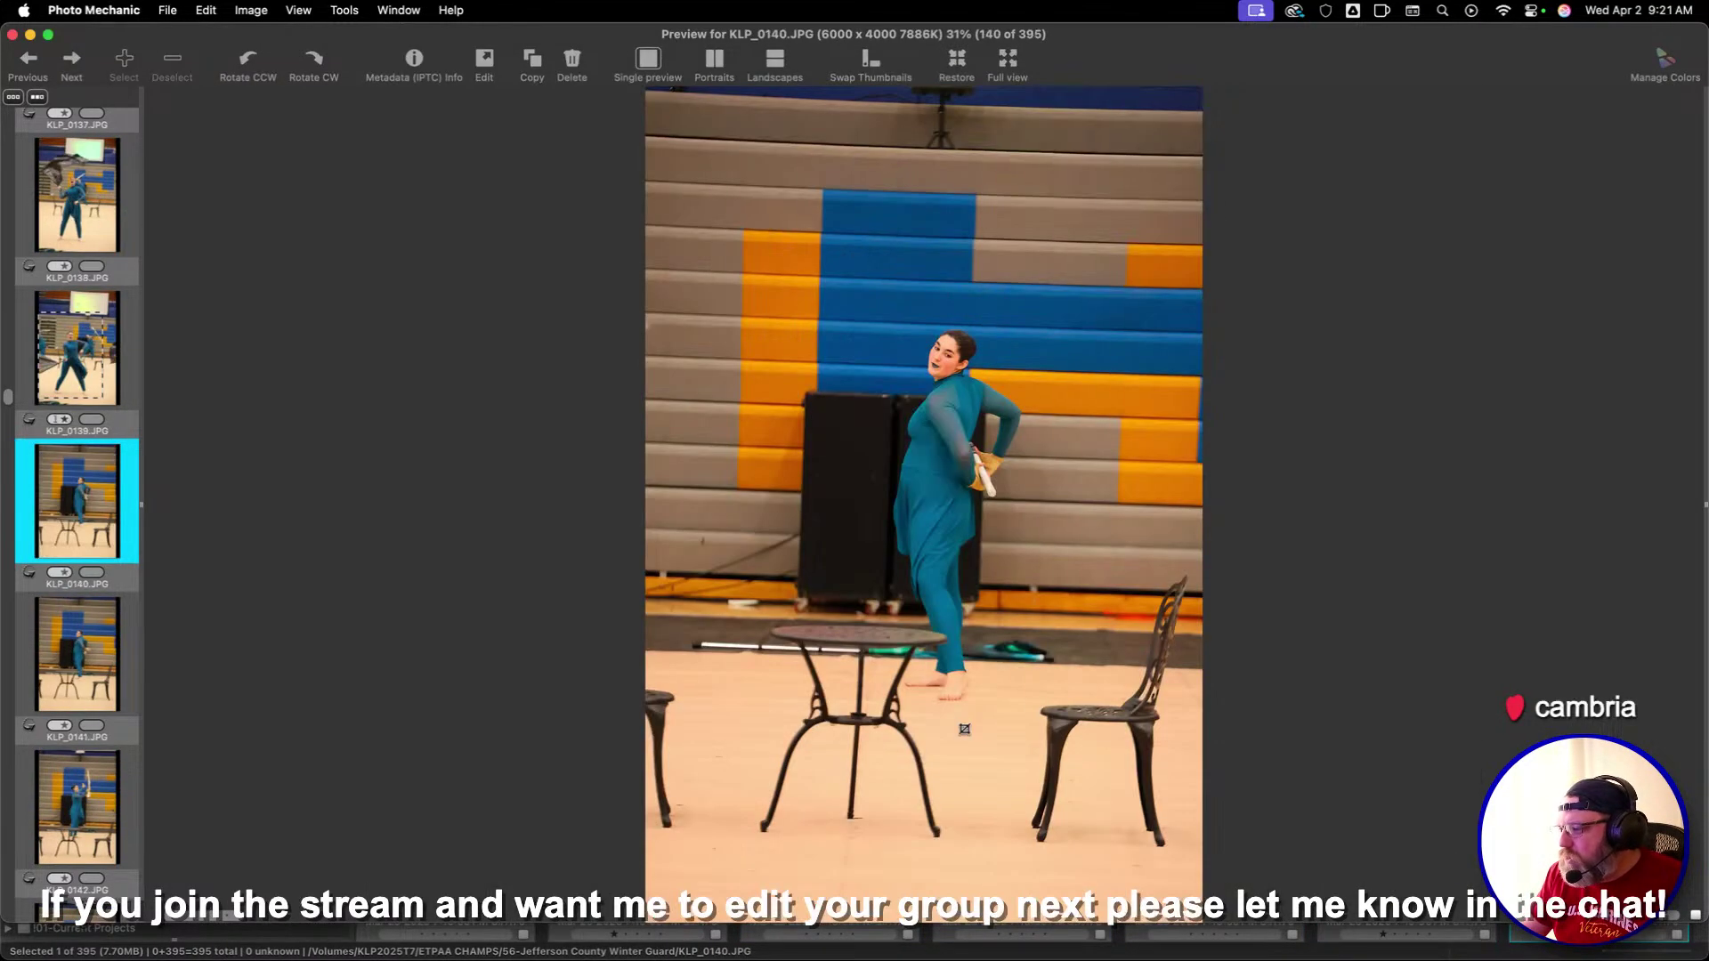
key("Right")
key("Right")
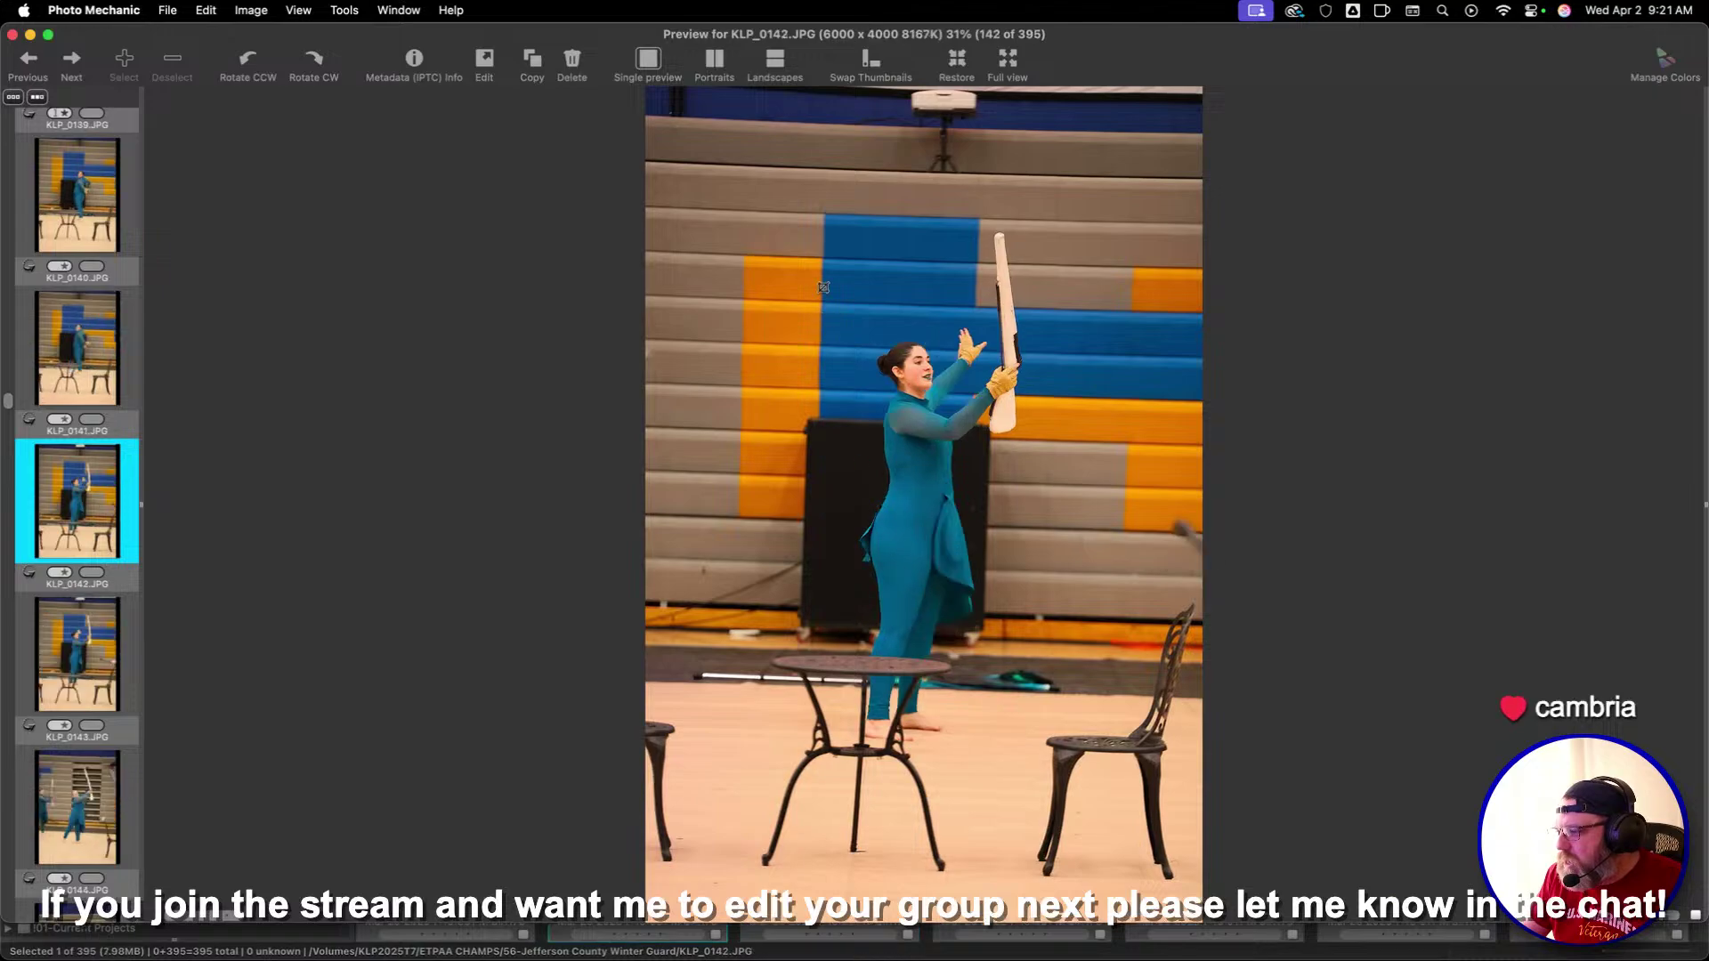
left_click_drag(736, 172, 1136, 789)
key("1")
Go on to KLP_0144.JPG, crop it around the rifle performer and mark the photo
key("Right")
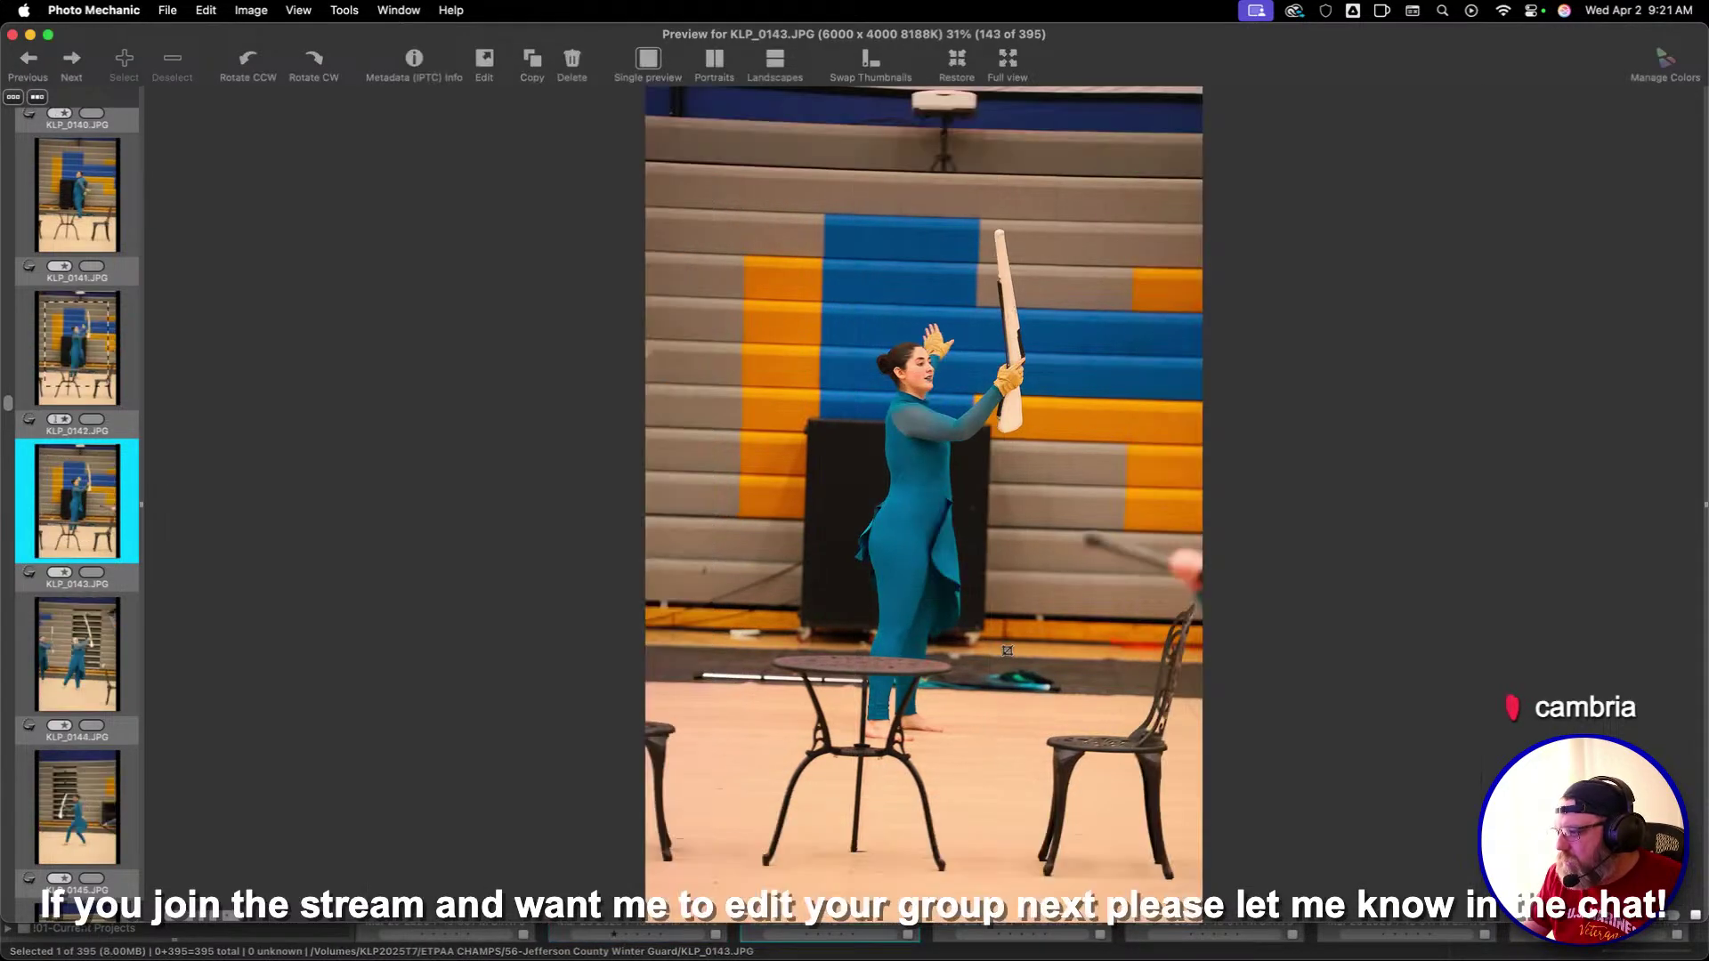
key("Right")
left_click_drag(687, 120, 1169, 839)
key("1")
Crop KLP_0145.JPG around the smiling rifle performer and mark the photo
key("Right")
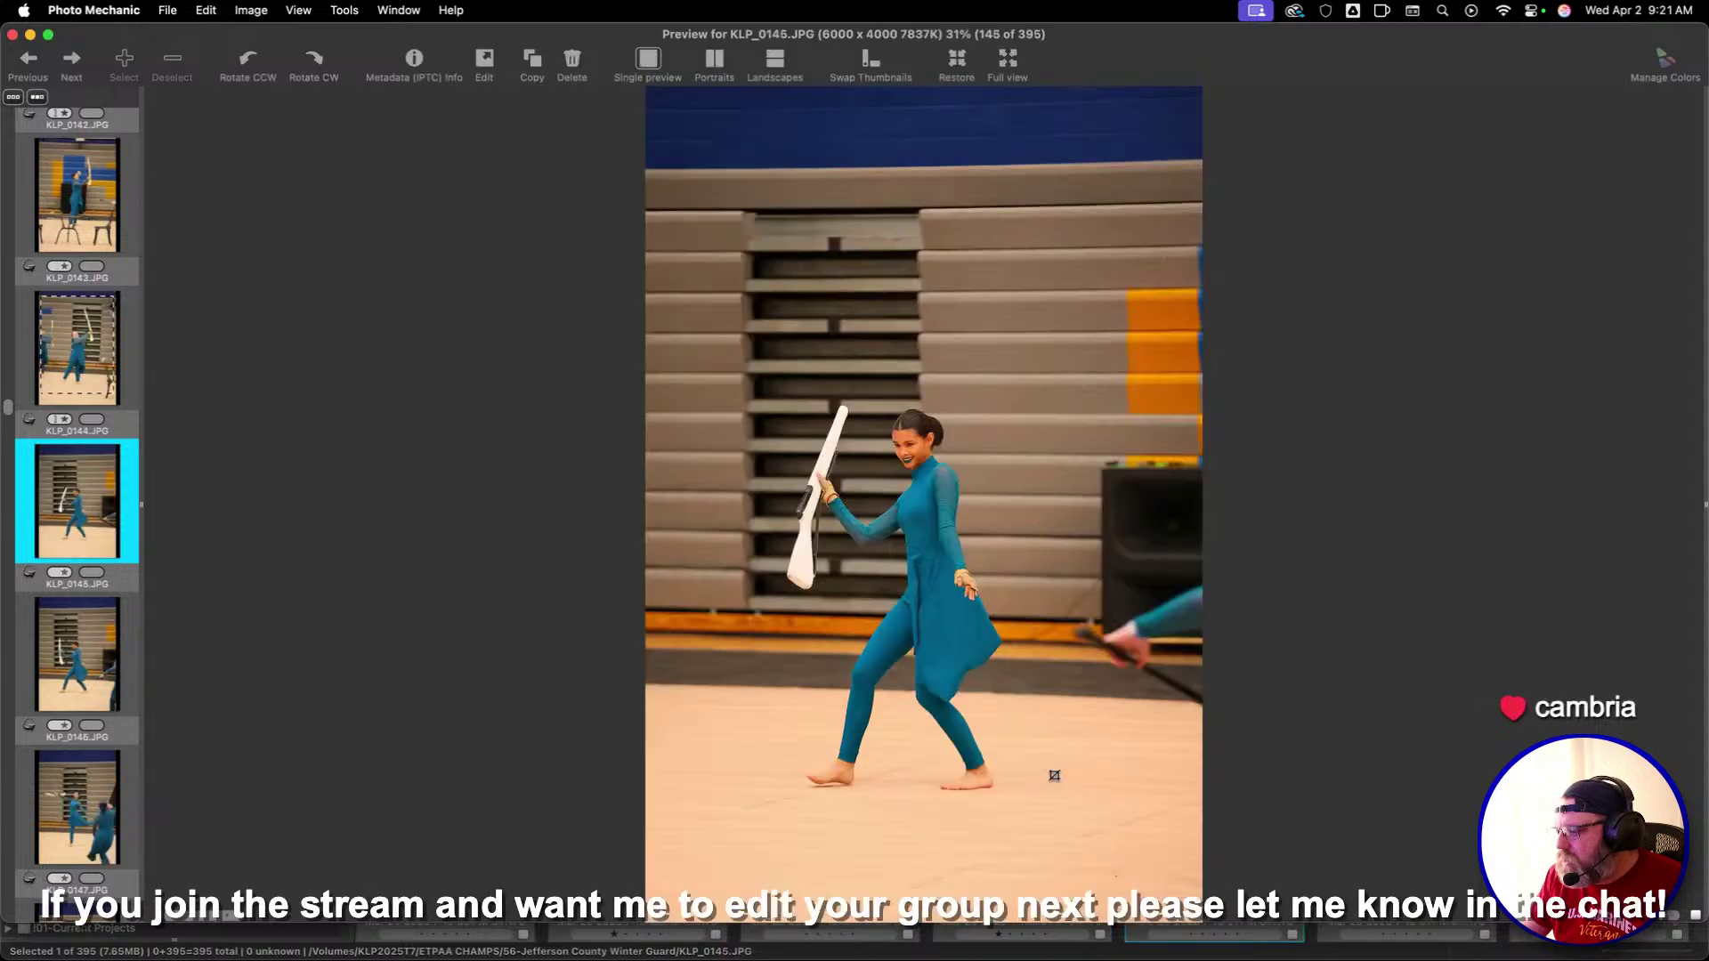
left_click_drag(738, 266, 1106, 831)
key("1")
Crop KLP_0147.JPG around the rifle performer and mark it, and crop KLP_0148.JPG around the same performer
key("Right")
key("Right")
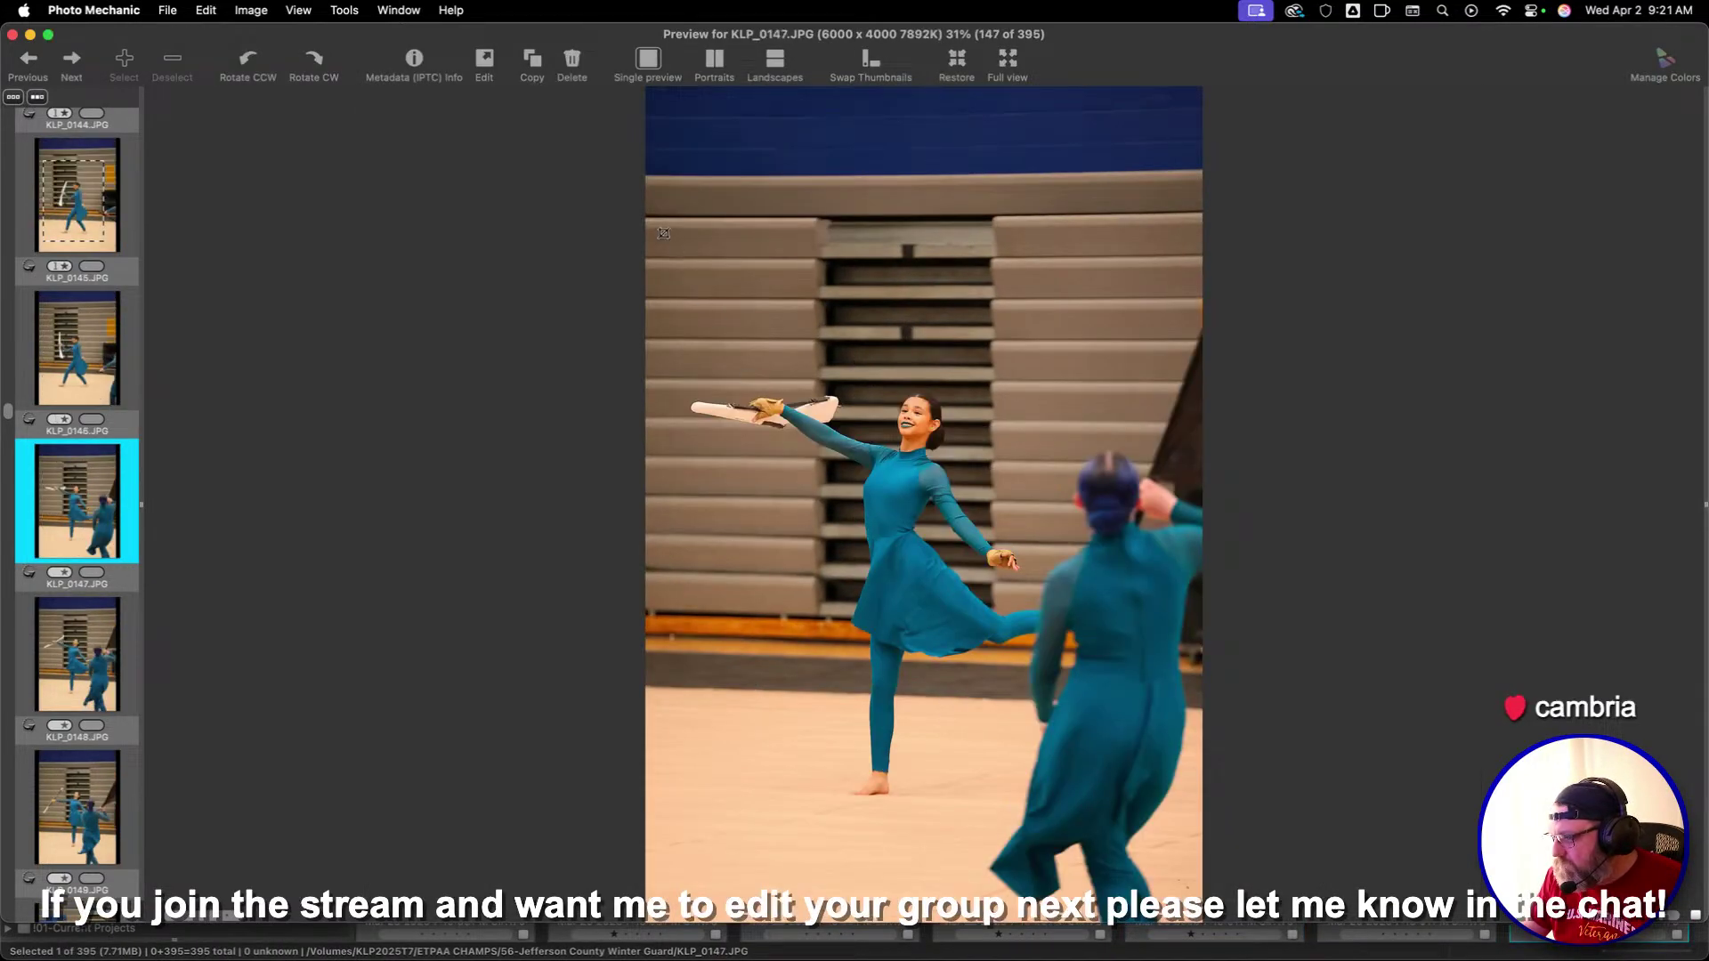
left_click_drag(663, 231, 1098, 702)
left_click_drag(911, 706, 924, 679)
key("1")
key("Right")
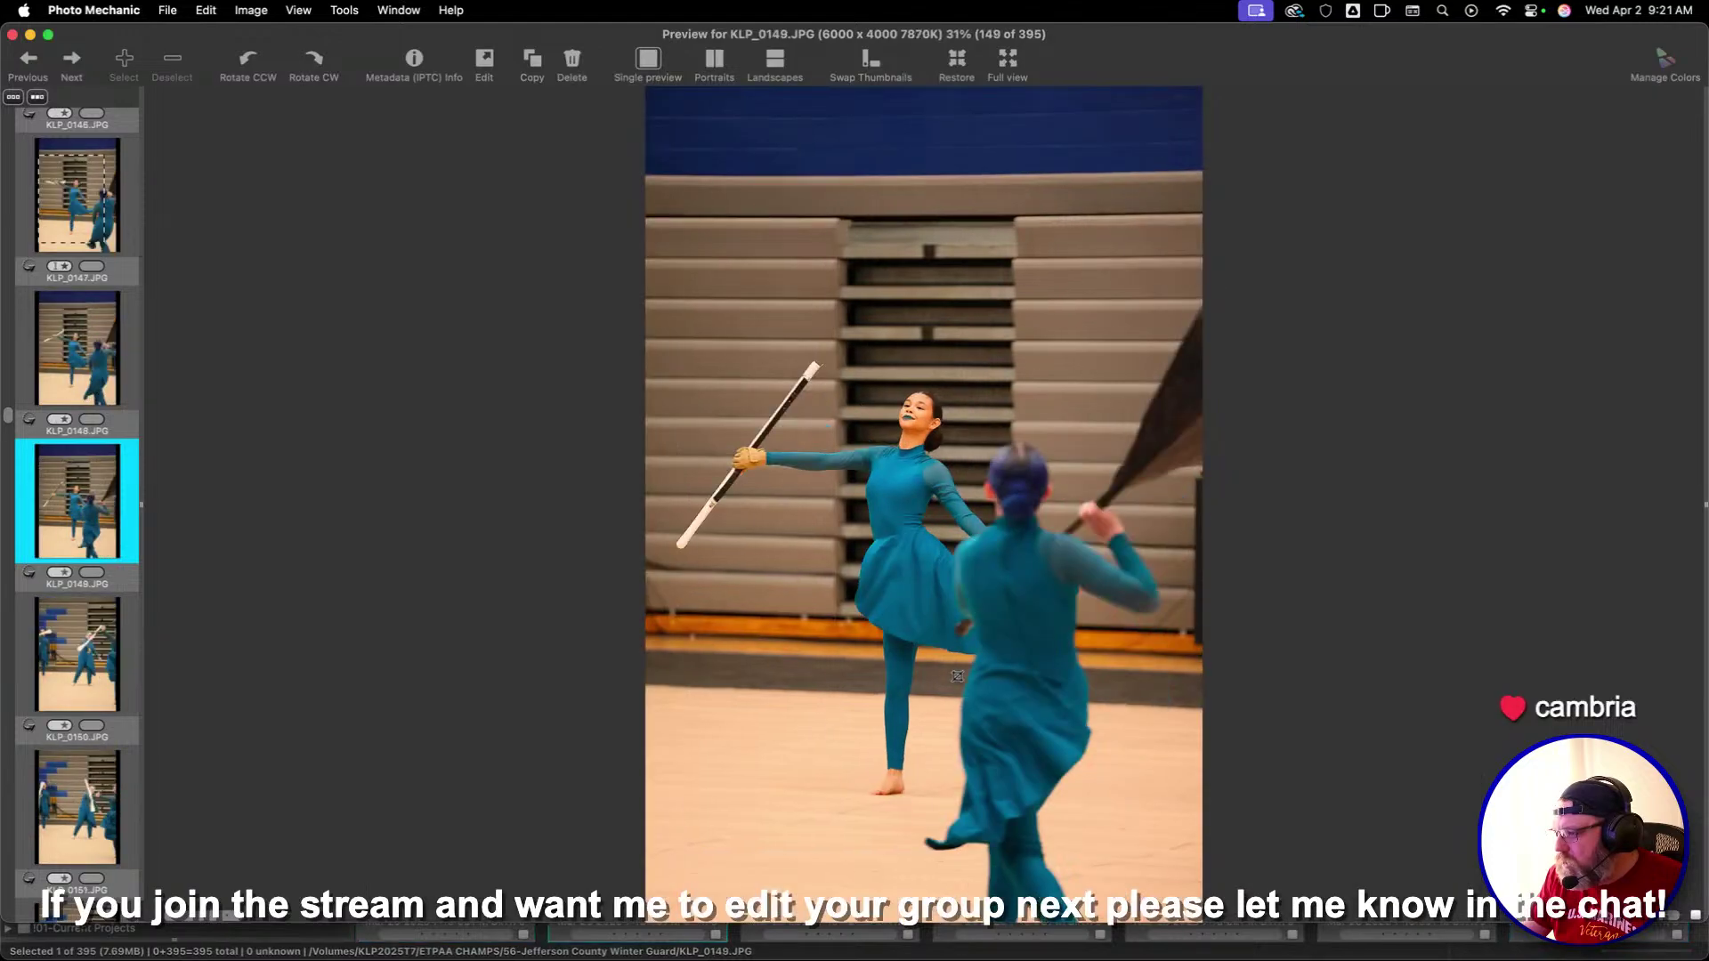
left_click_drag(671, 208, 1102, 854)
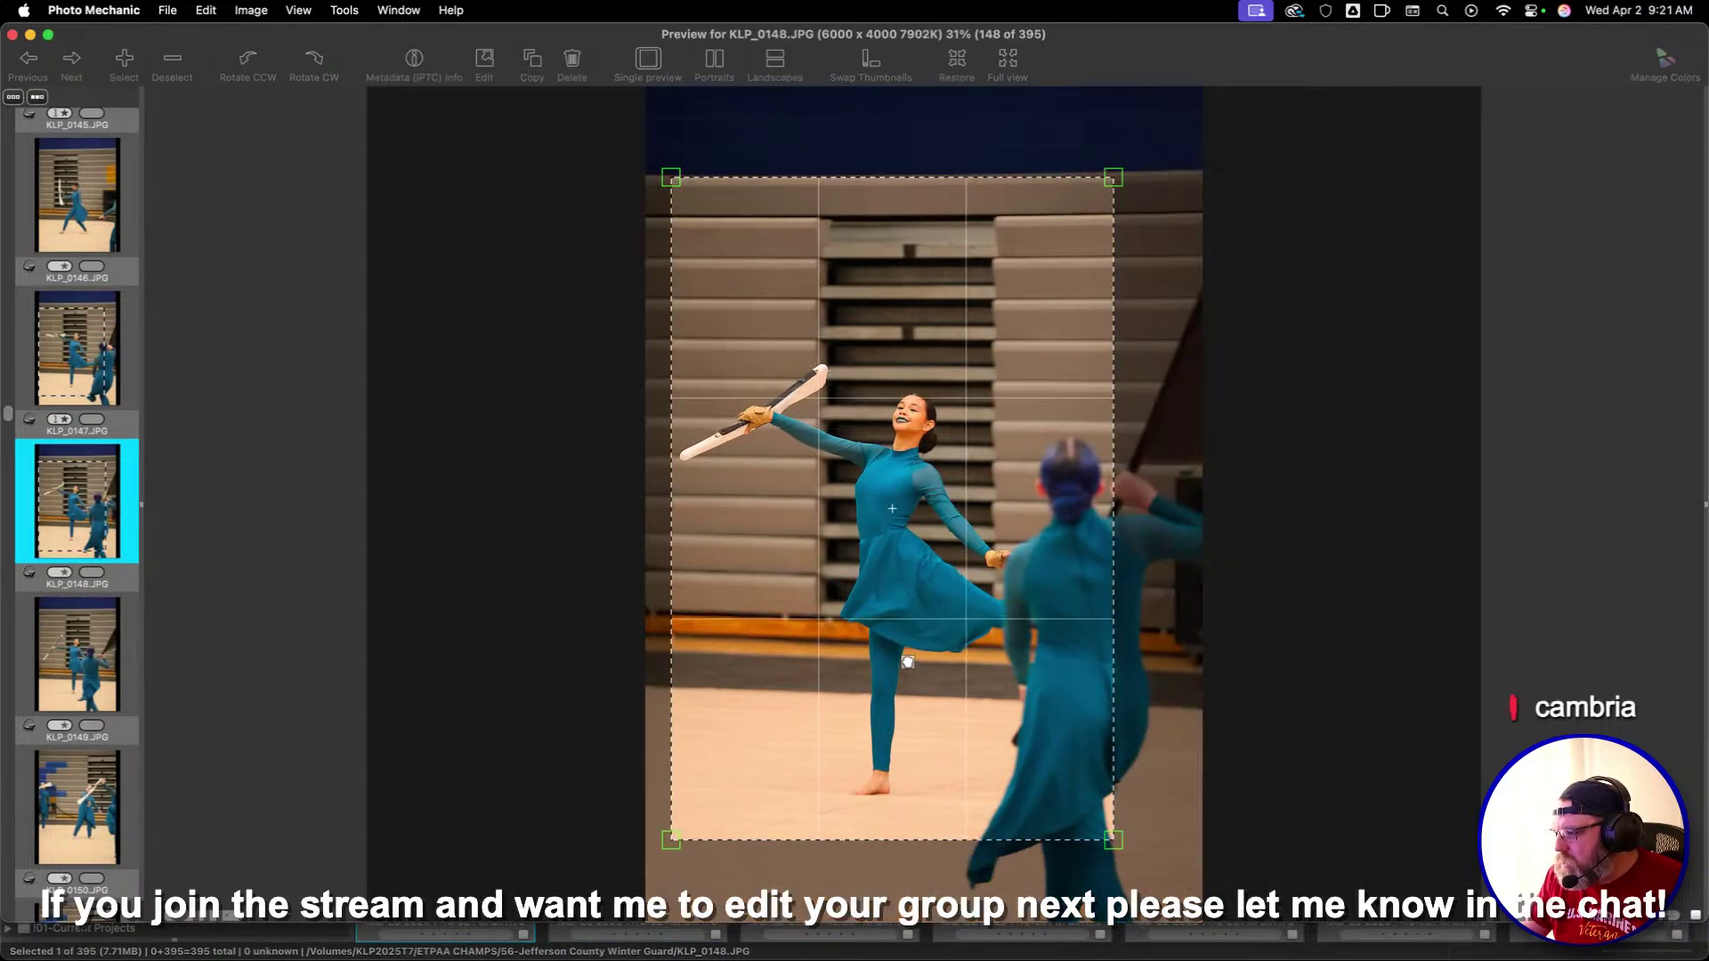
Go on to KLP_0153.JPG, crop it around the rifle performer with outstretched arms and mark the photo
key("Right")
key("Right")
key("Right")
key("Right")
key("Right")
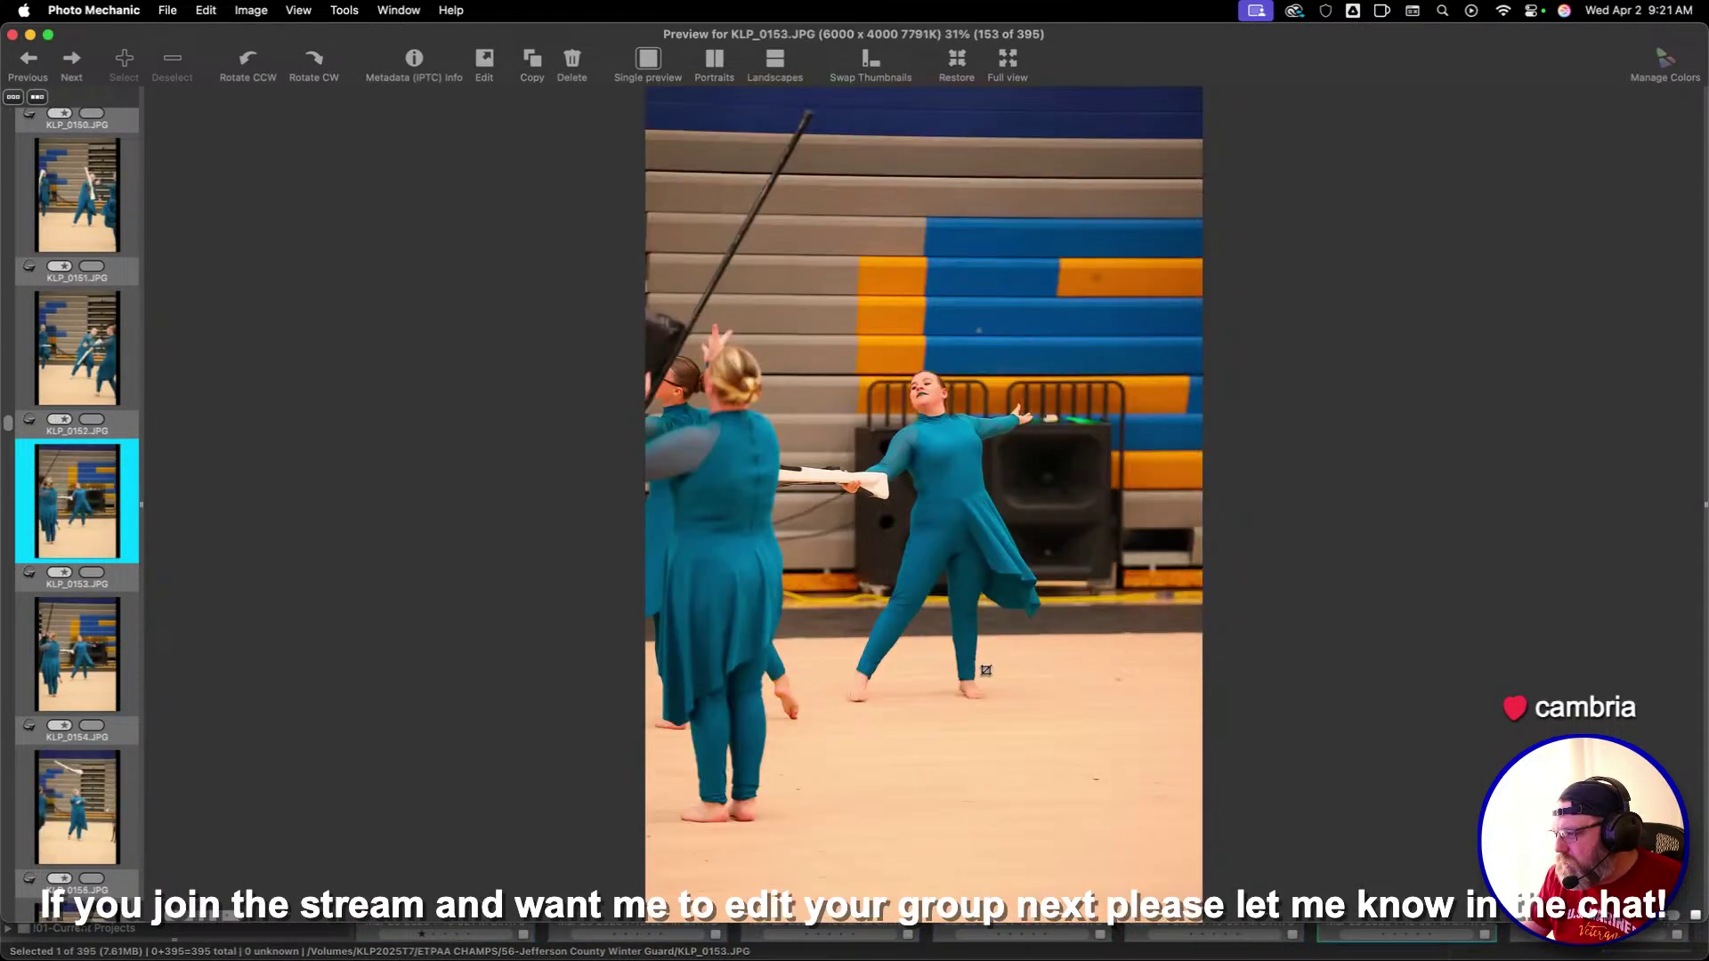
left_click_drag(726, 201, 1095, 752)
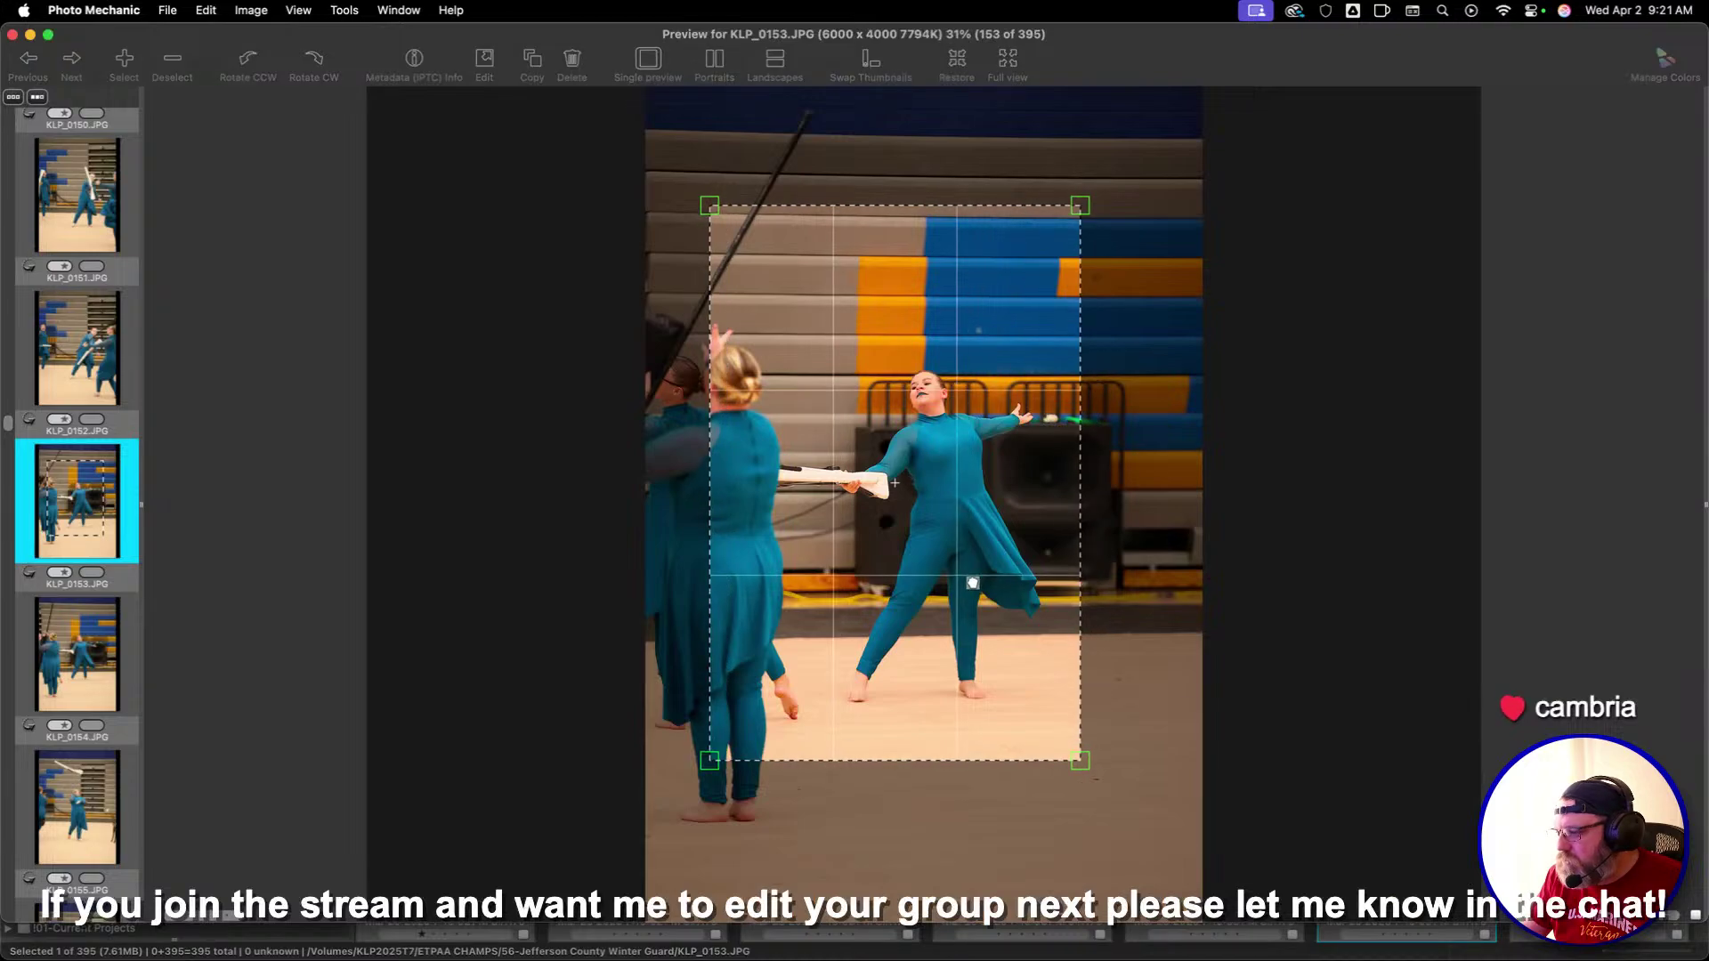
key("1")
Go on to KLP_0156.JPG, crop it around the rifle toss and mark the photo
key("Right")
key("Right")
key("Right")
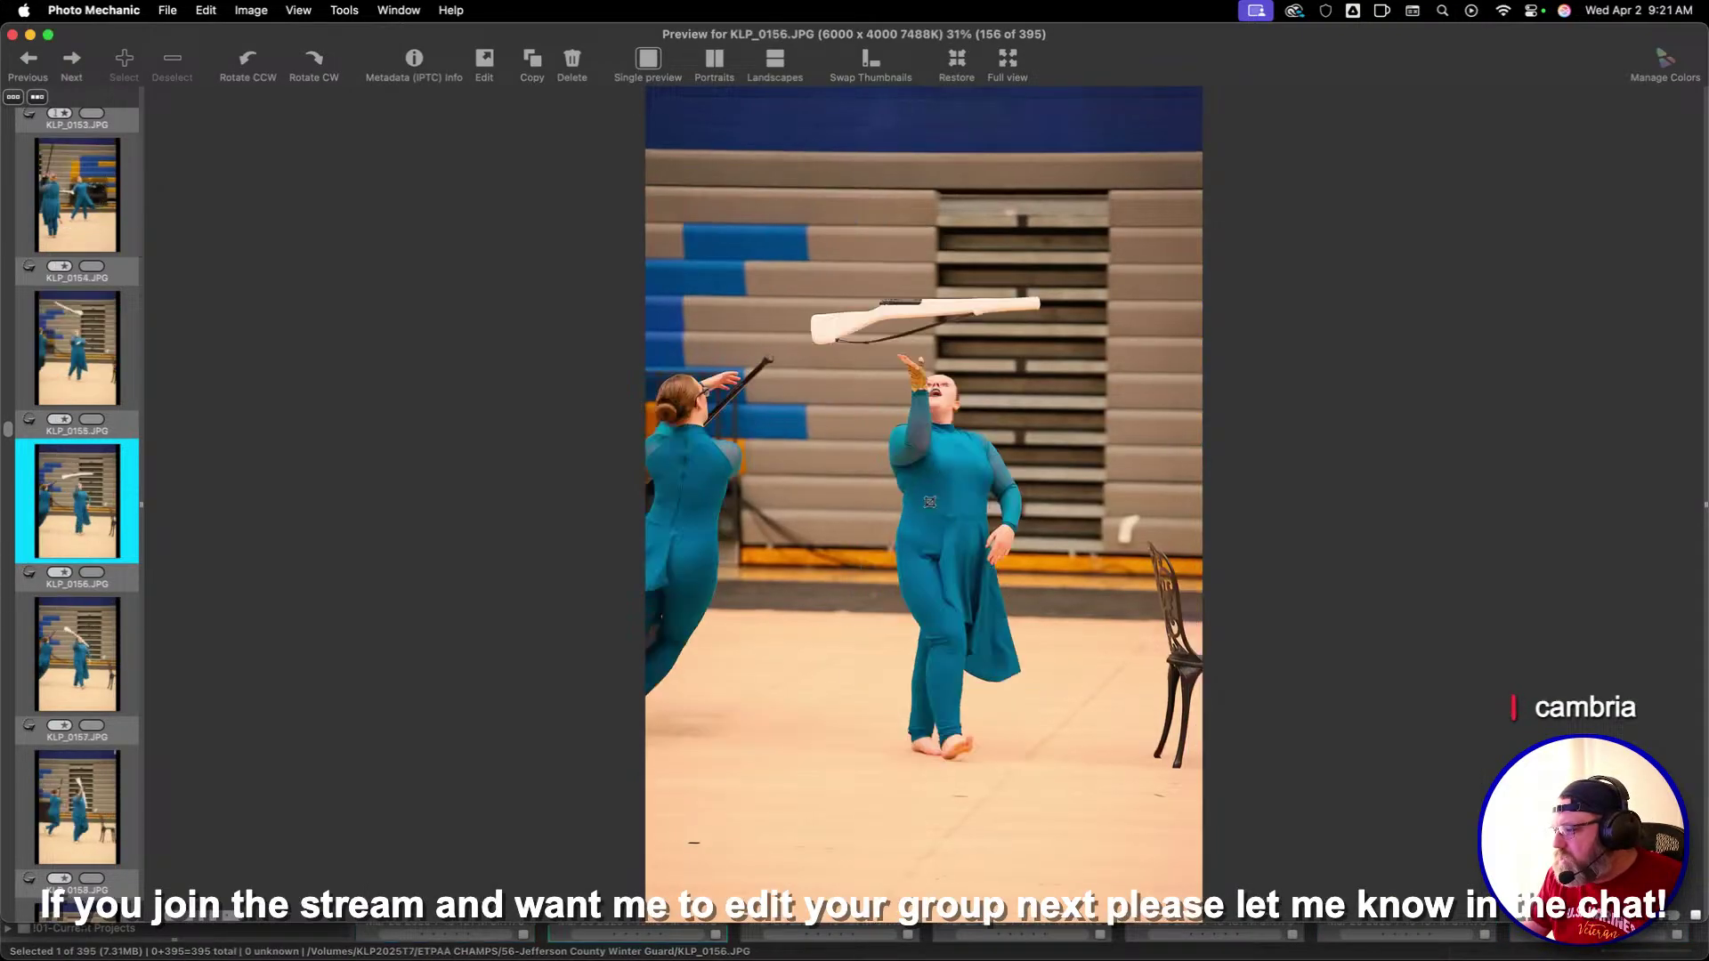
left_click_drag(719, 157, 1049, 683)
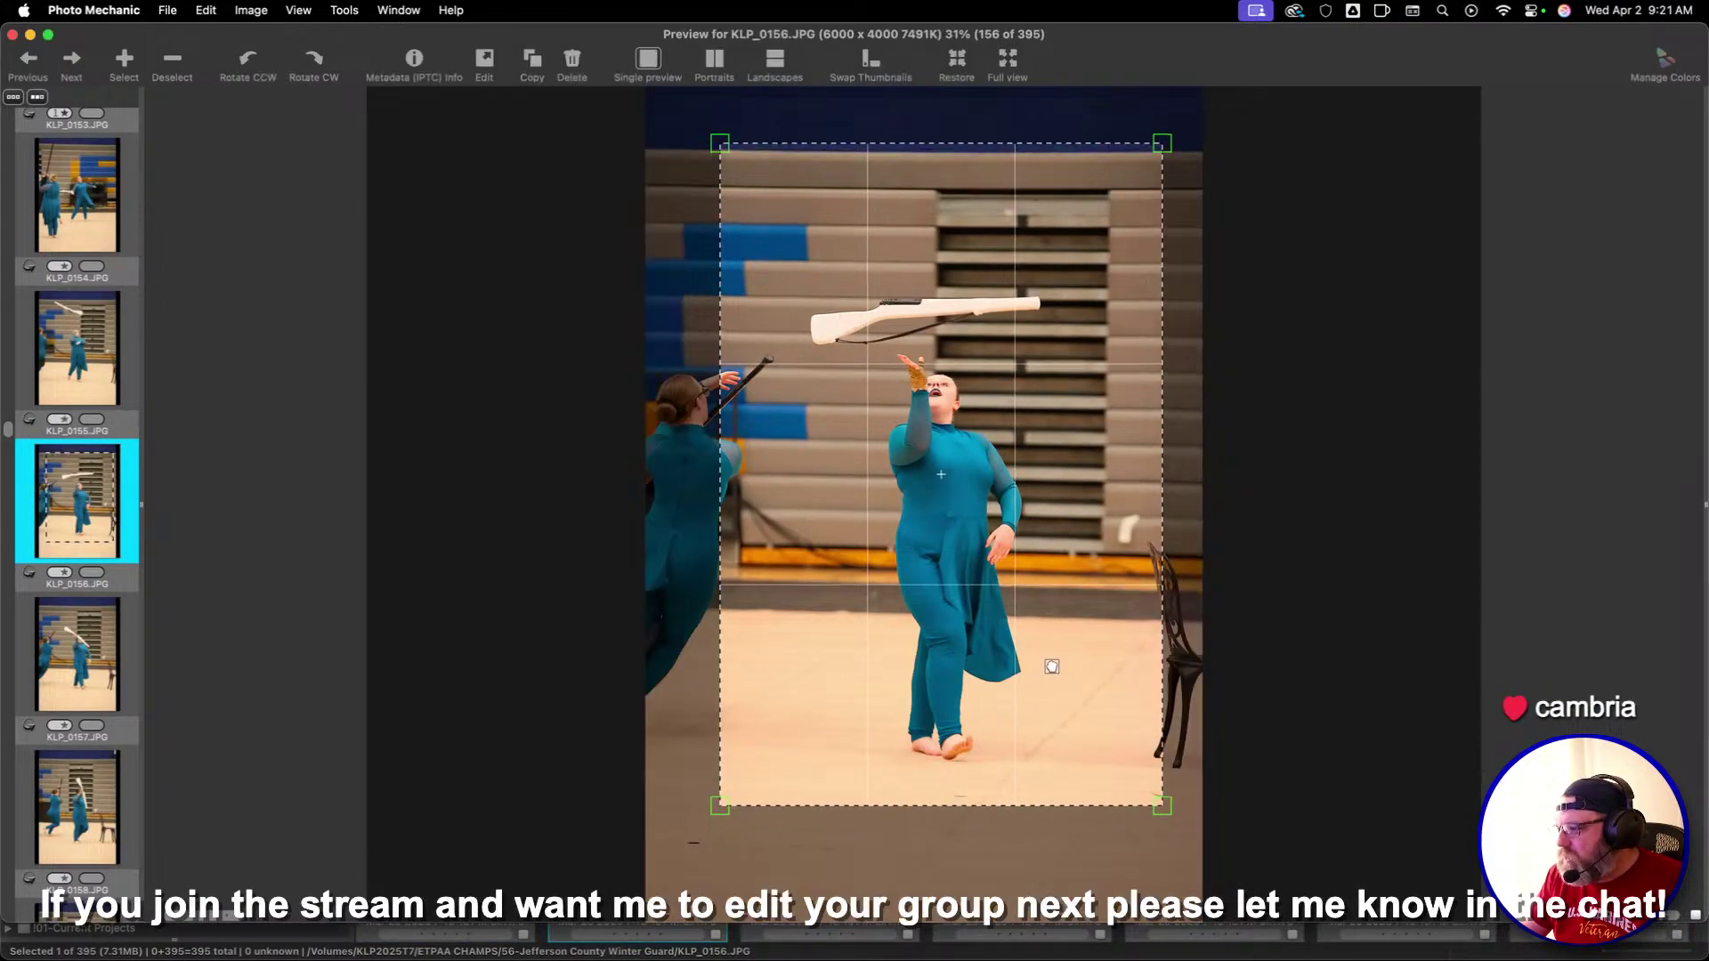
key("1")
Go on to KLP_0161.JPG and crop it around the performer with the raised flag
key("Right")
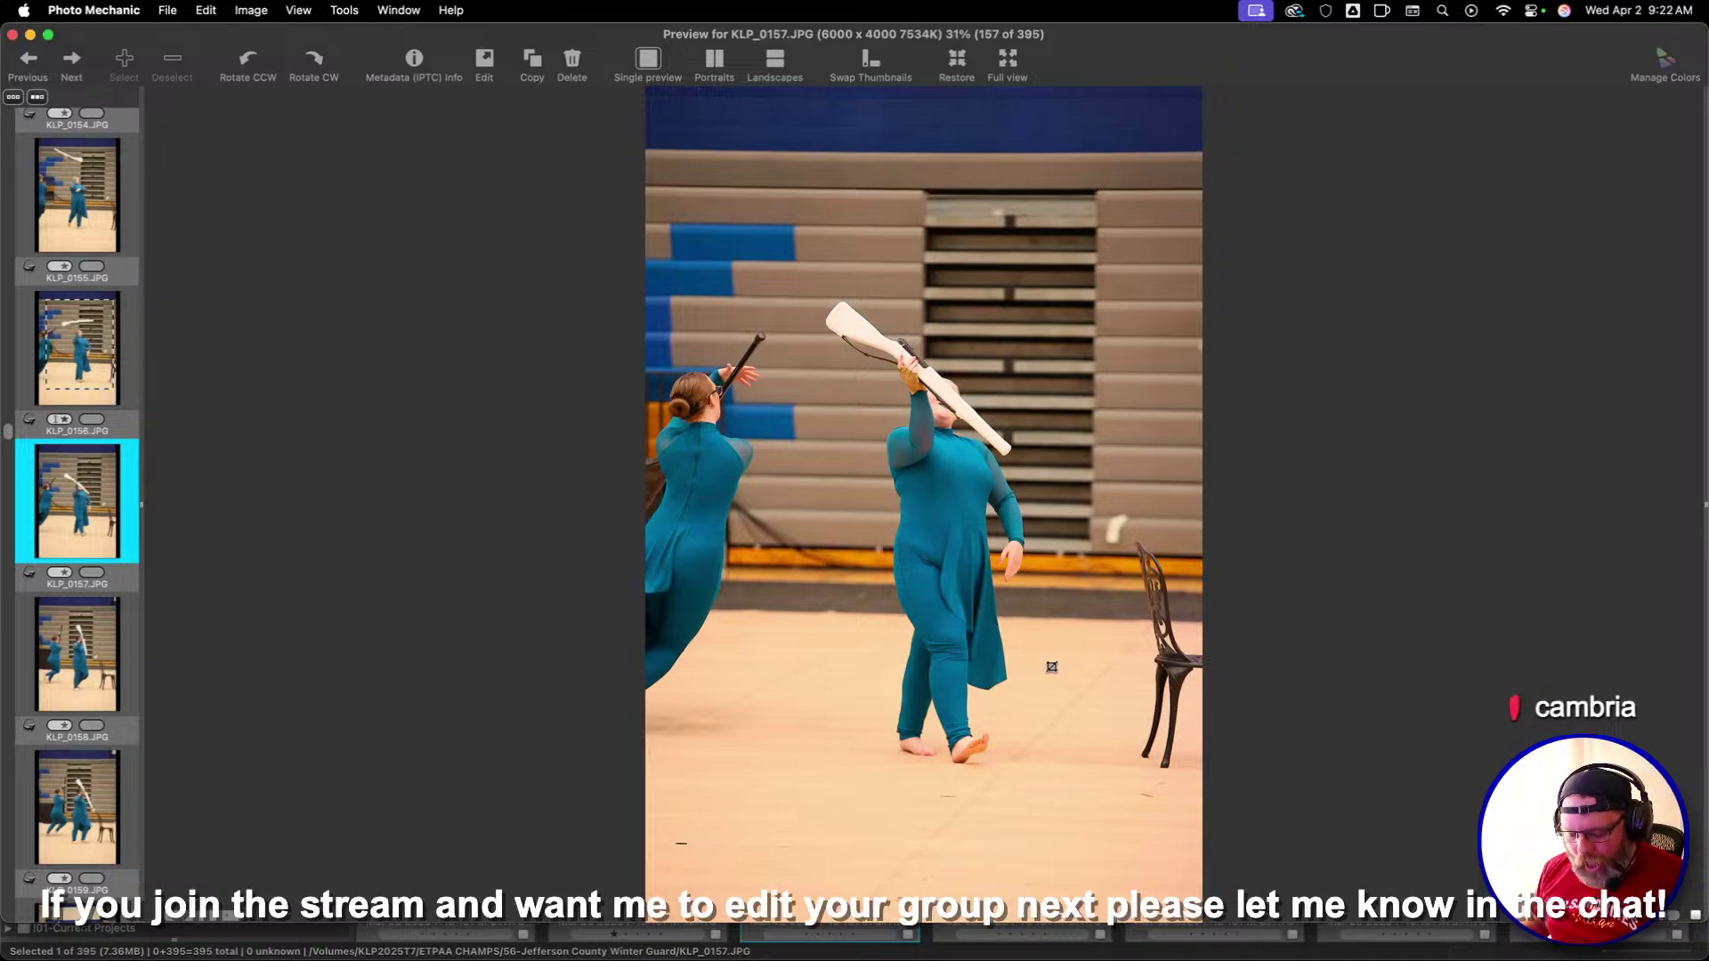
key("Right")
key("Right")
key("Right")
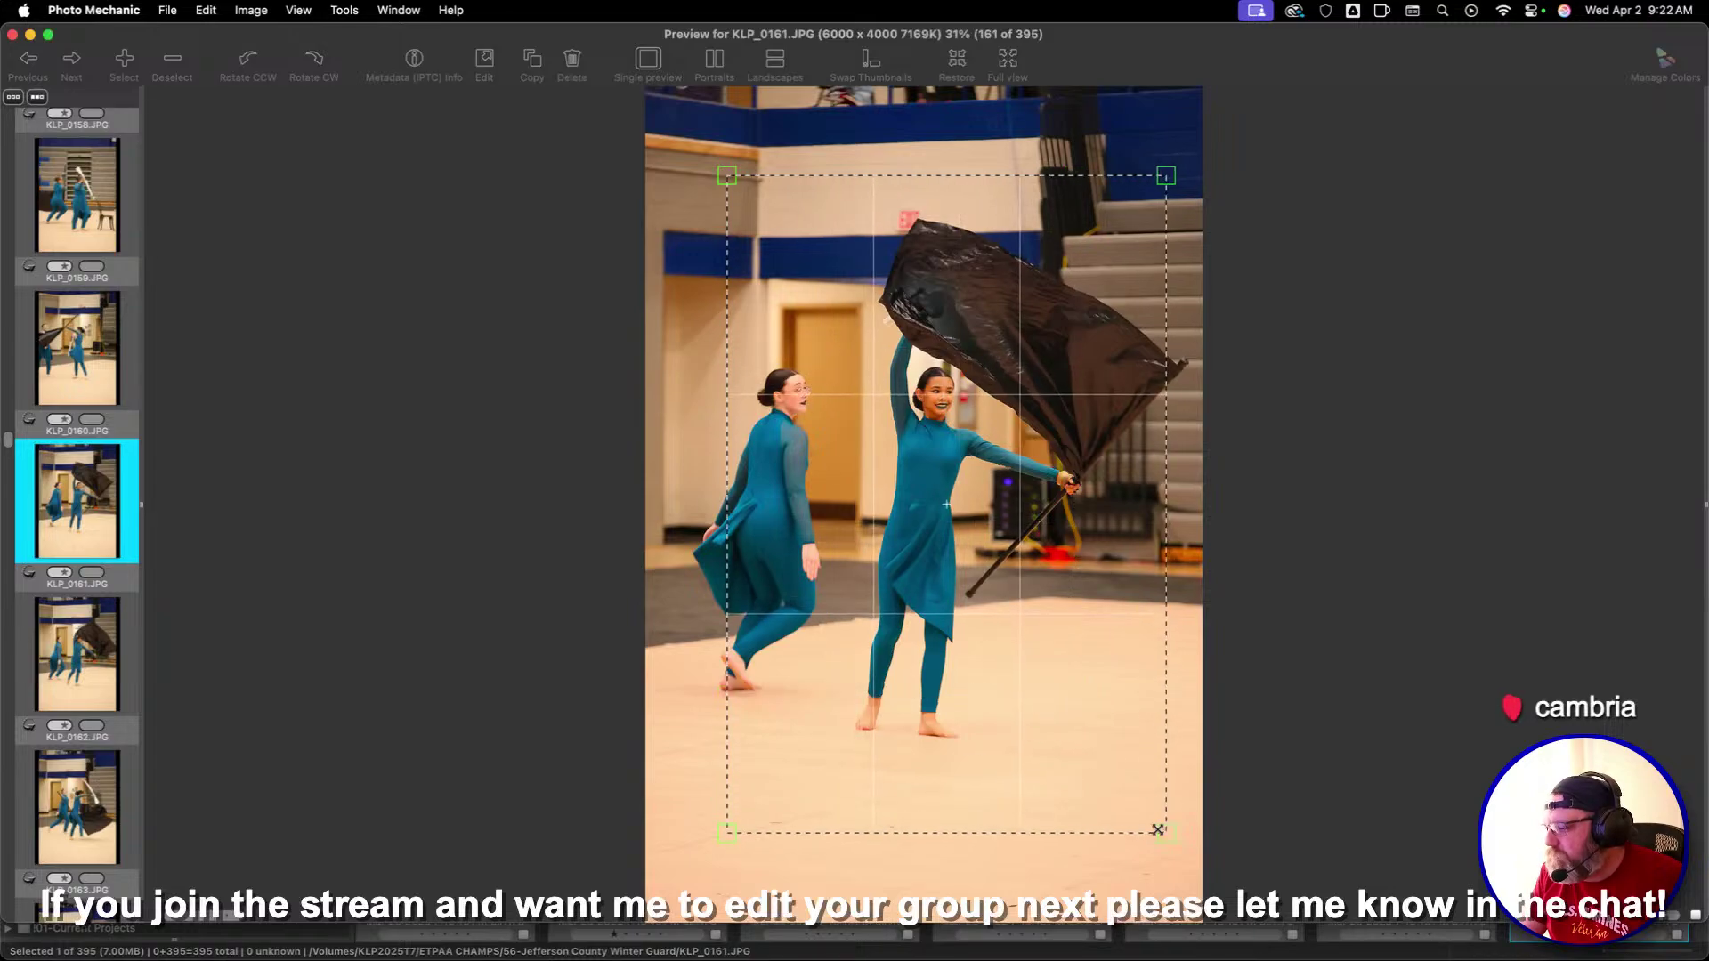
Go on to KLP_0166.JPG, crop it around the two performers and mark the photo
key("Right")
key("Right")
key("Right")
key("Right")
key("Right")
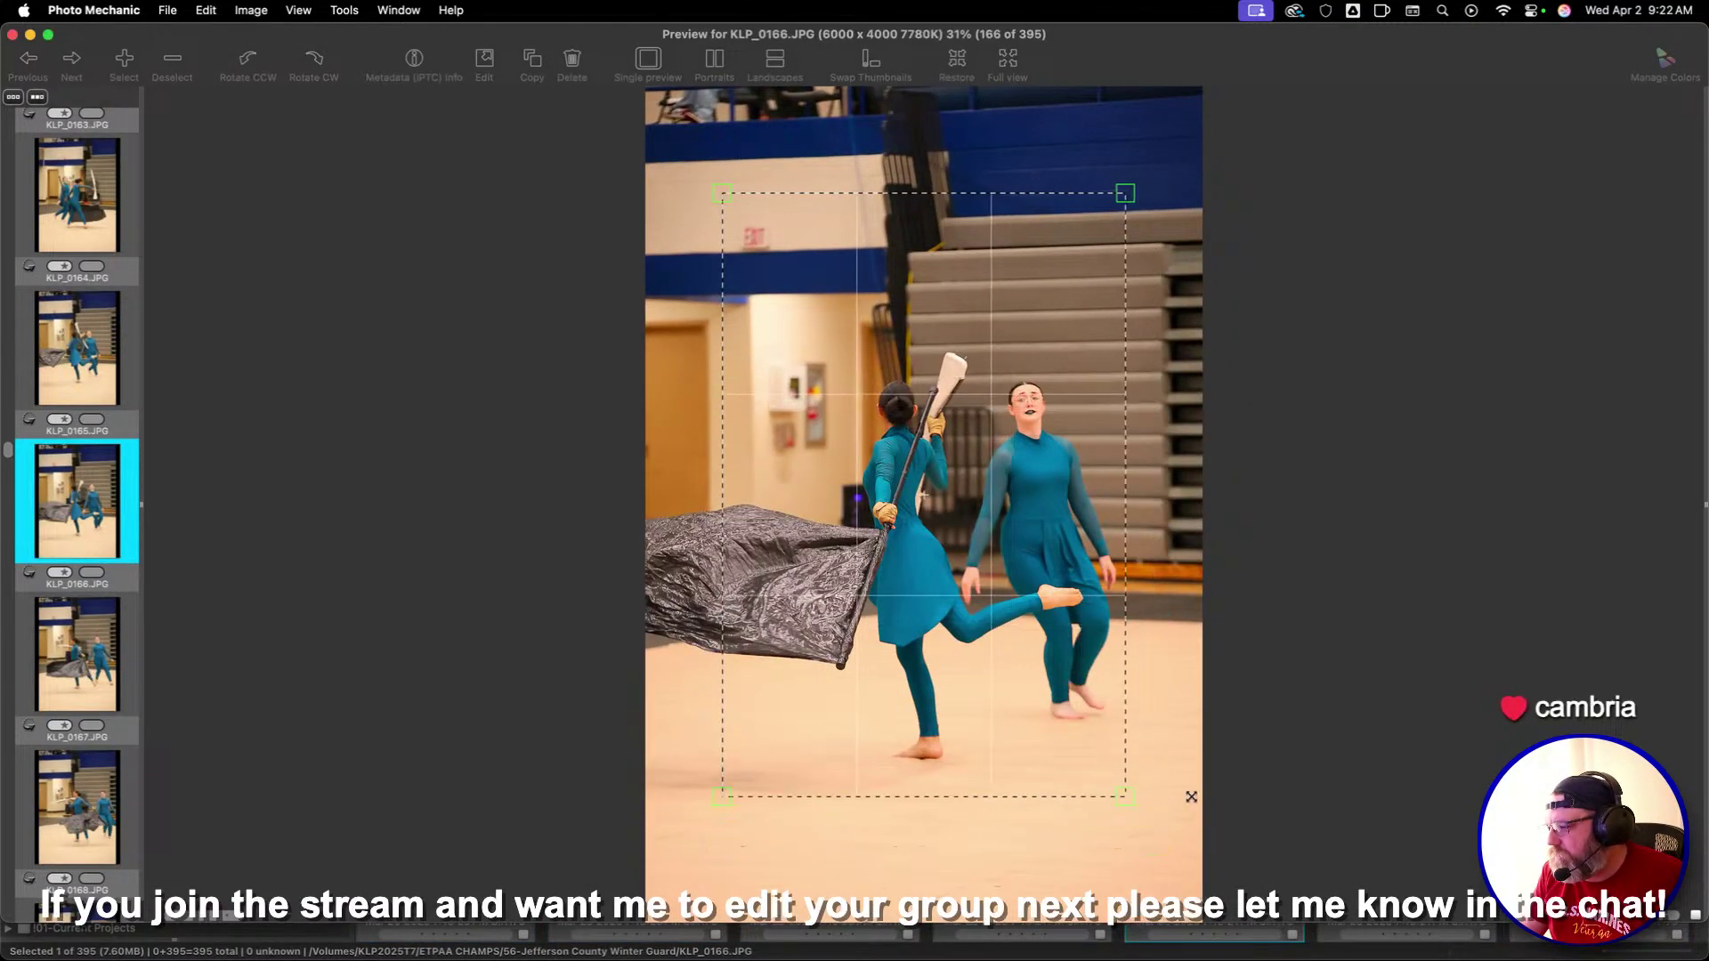
key("Return")
Go on to KLP_0169.JPG, crop it around the rifle and flag performers, adjust the crop's position and mark the photo
key("Right")
key("Right")
key("Right")
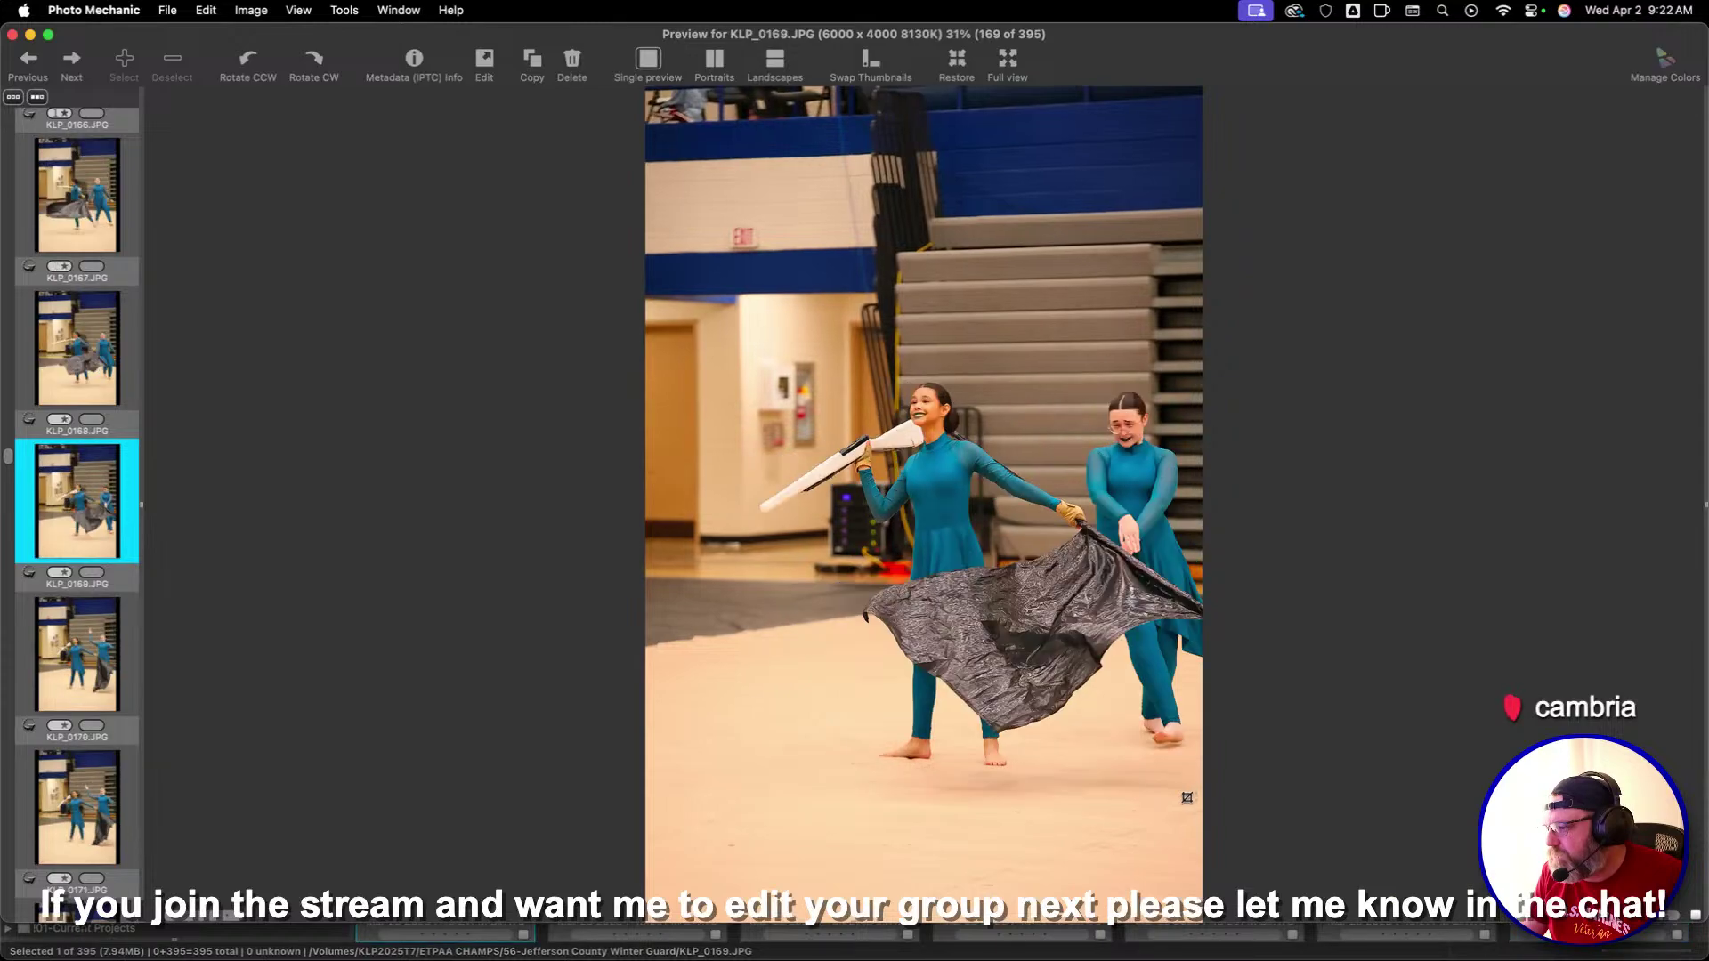
key("Right")
key("Left")
left_click_drag(749, 231, 1143, 826)
left_click_drag(1111, 747, 1093, 705)
key("Return")
Check up to KLP_0172.JPG, then return to KLP_0171.JPG, crop it around both performers and mark it
key("Right")
key("Right")
key("Right")
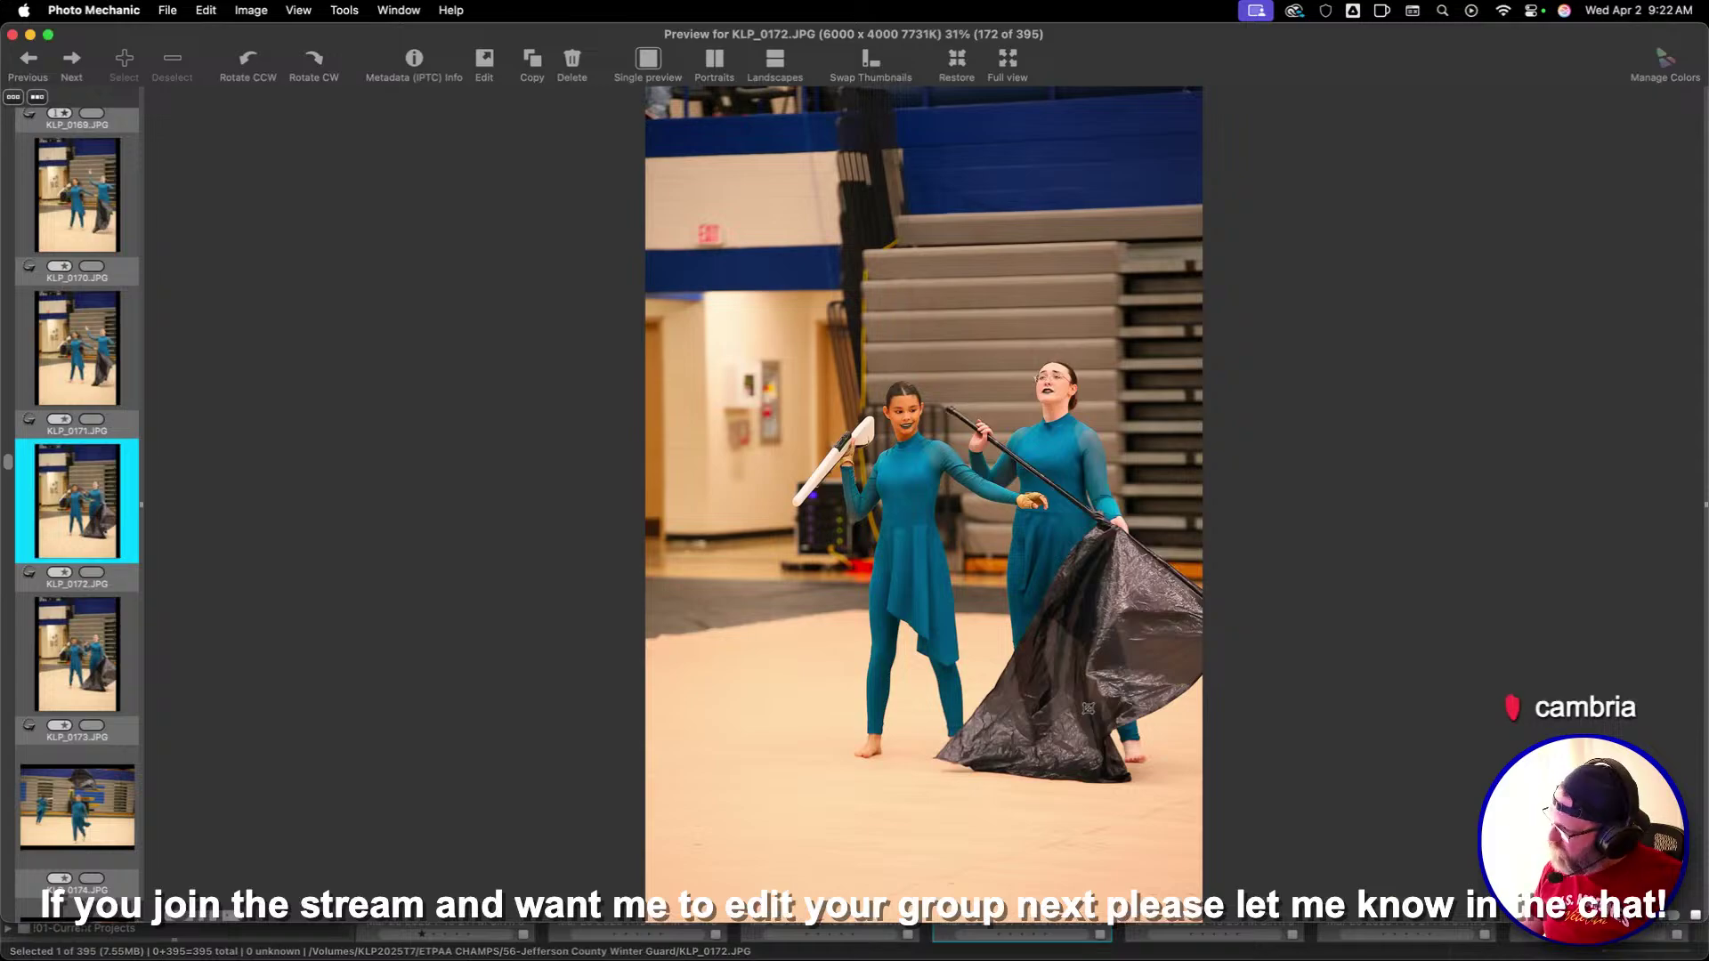
key("Left")
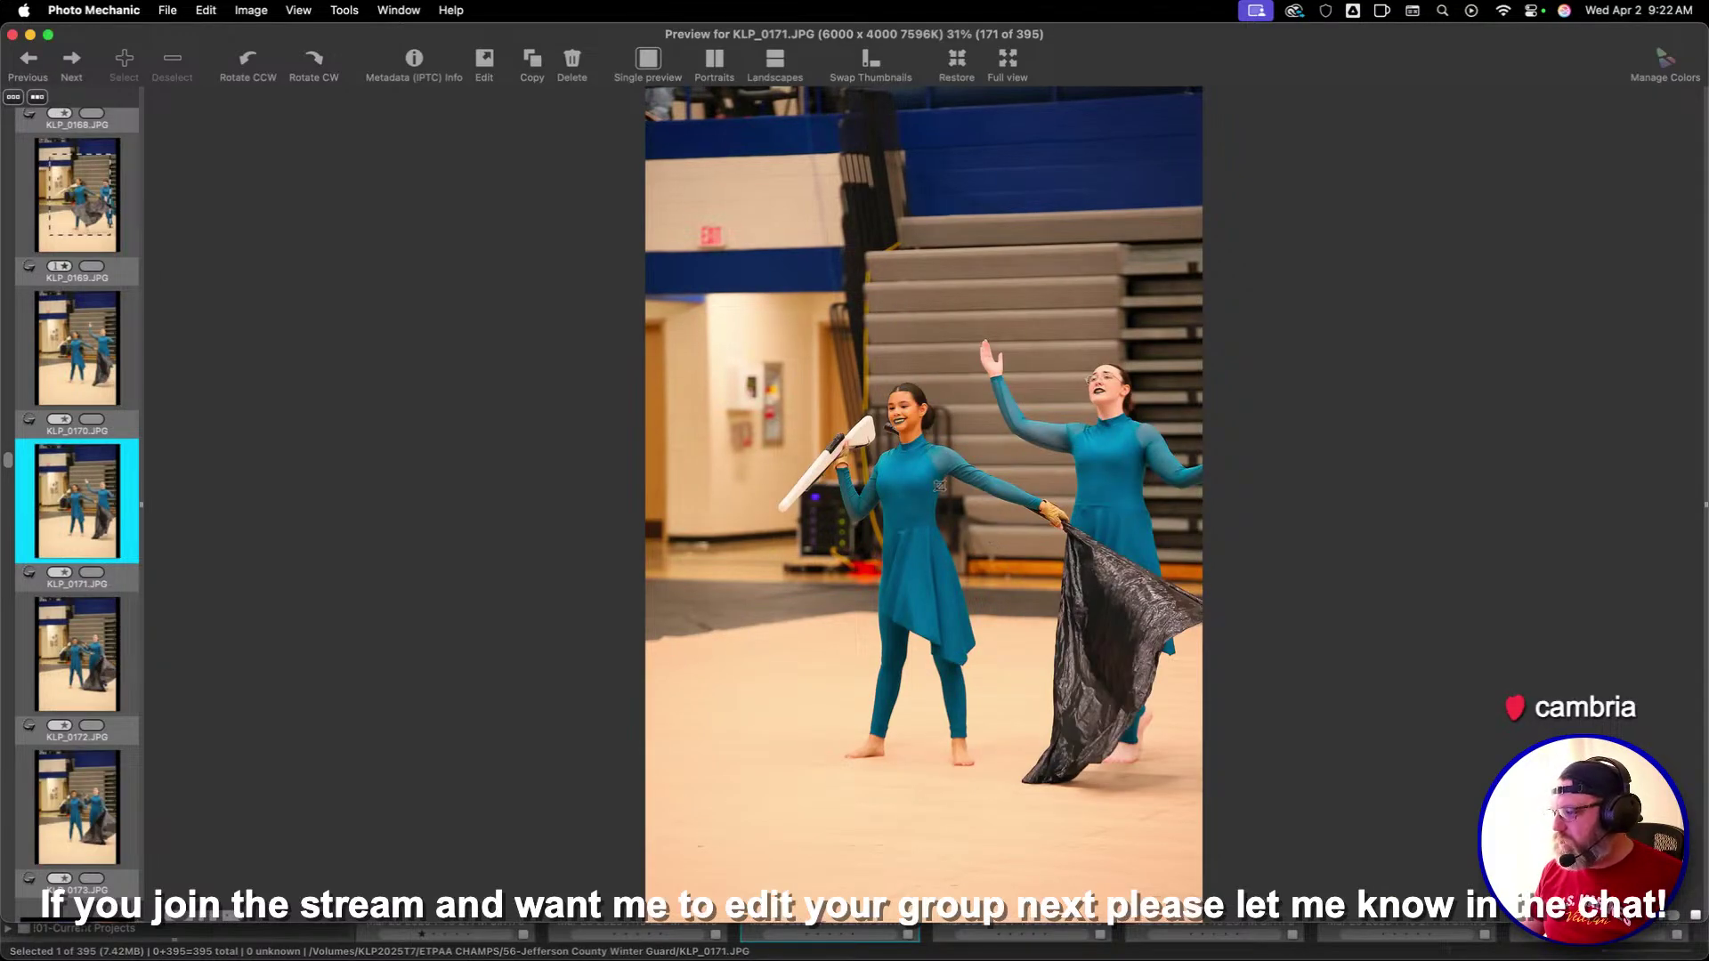
left_click_drag(738, 194, 1157, 659)
left_click_drag(1099, 748, 1056, 703)
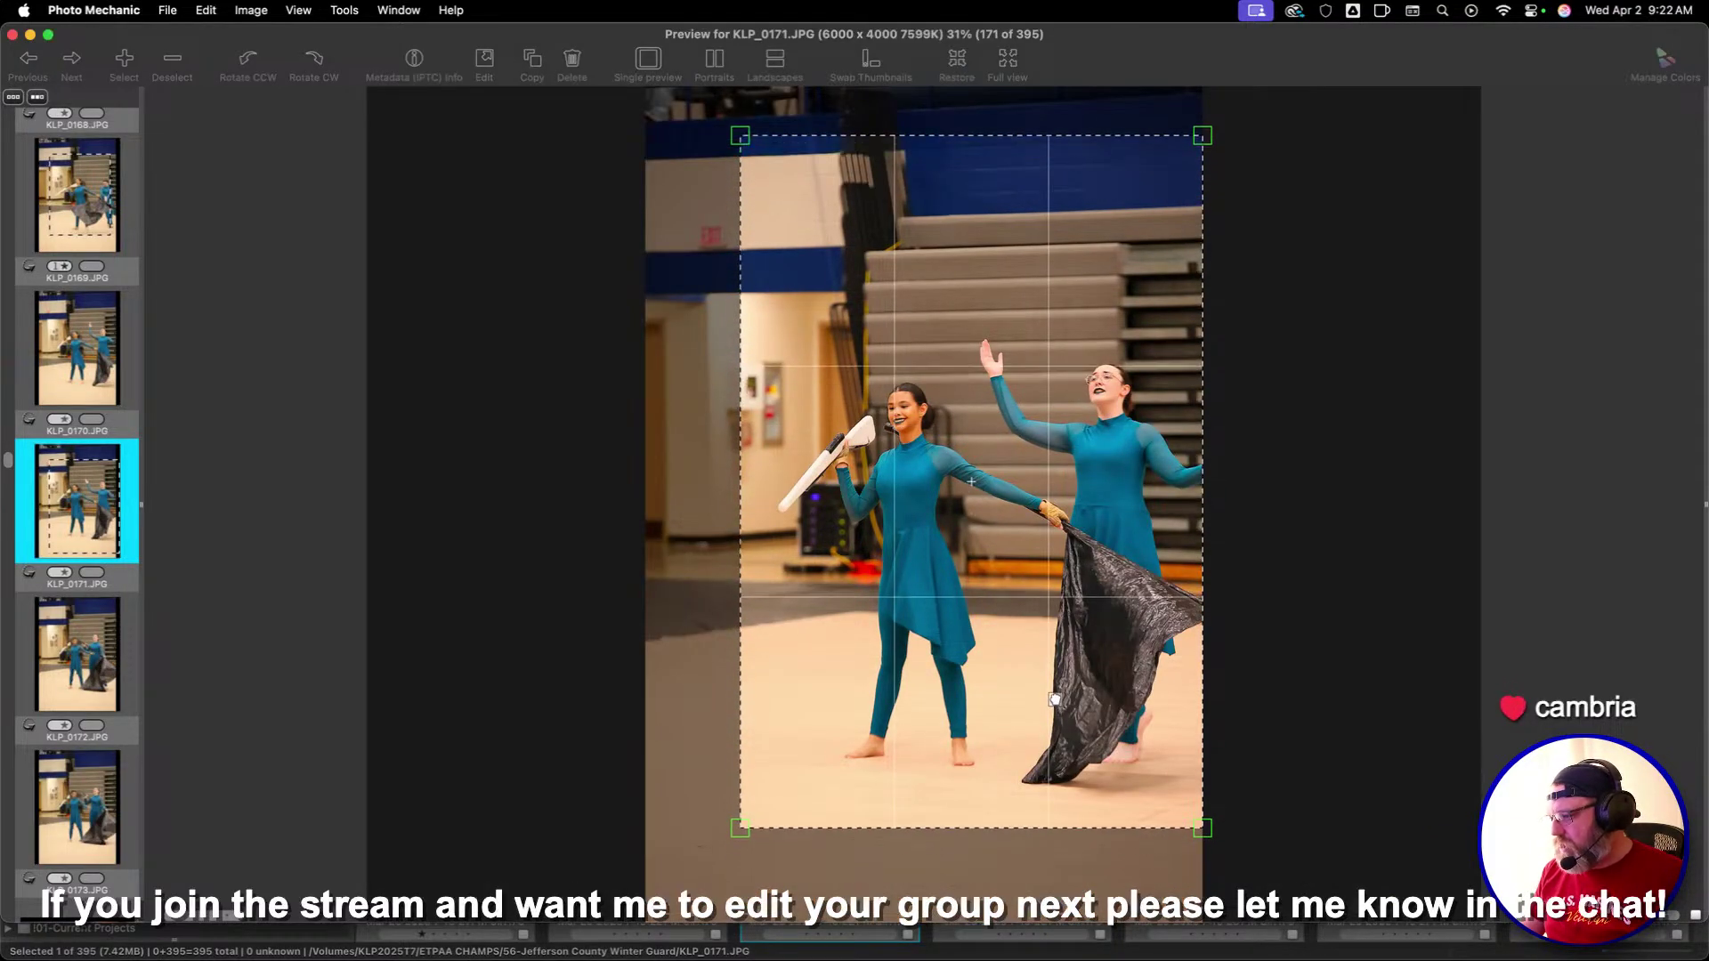
key("Return")
Check the shots up to KLP_0180.JPG, then return to KLP_0179.JPG and crop it around the group of performers
key("Right")
key("Right")
key("Right")
key("Right")
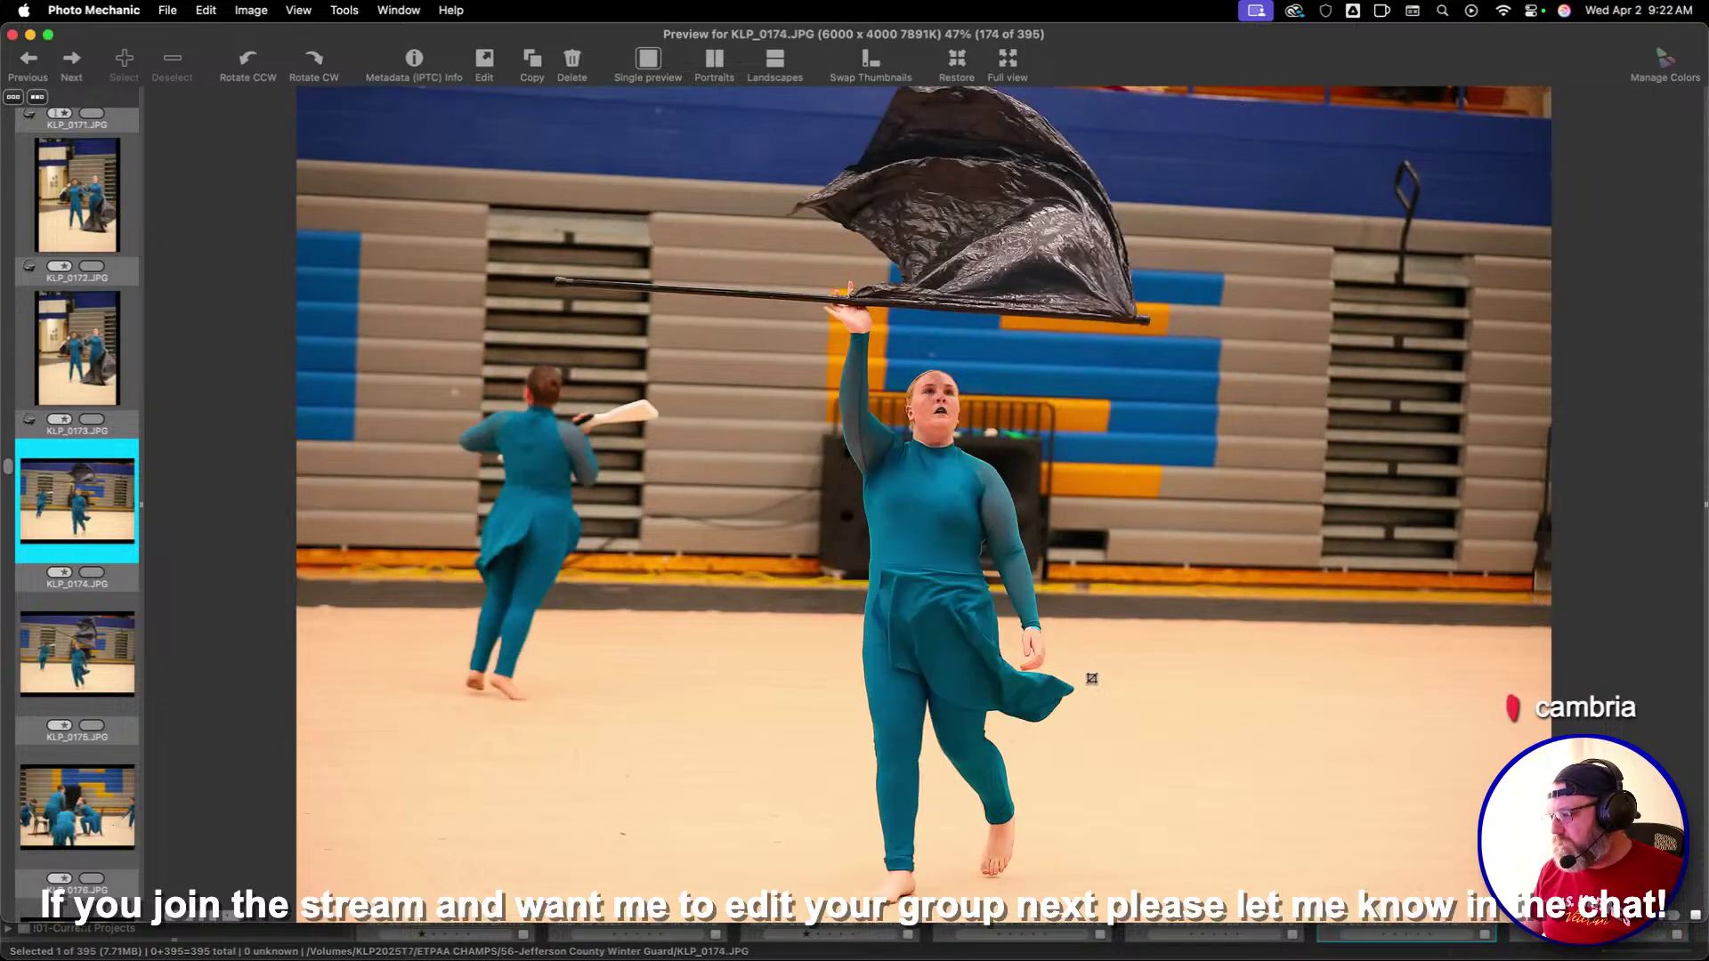
key("Right")
key("Right")
key("Right")
key("Right")
key("Right")
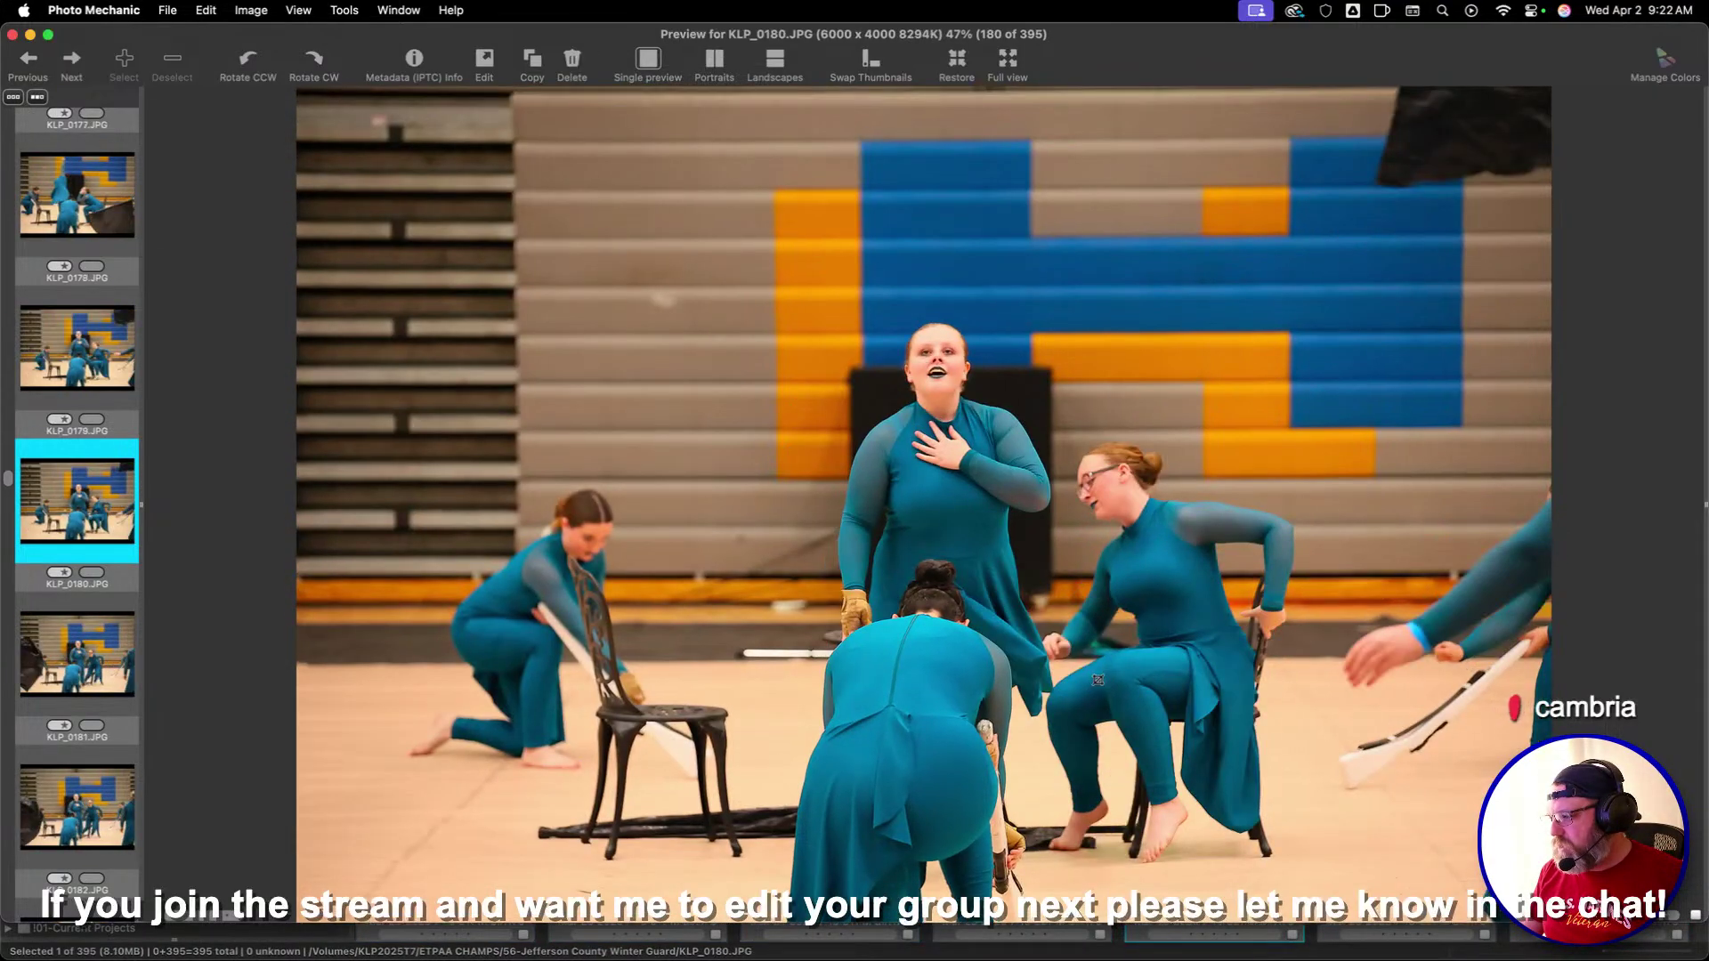
key("Left")
left_click_drag(498, 189, 1373, 763)
Check the photos following KLP_0180.JPG, and mark KLP_0185.JPG and KLP_0186.JPG
key("Right")
key("Right")
key("Right")
key("Right")
key("Right")
key("Right")
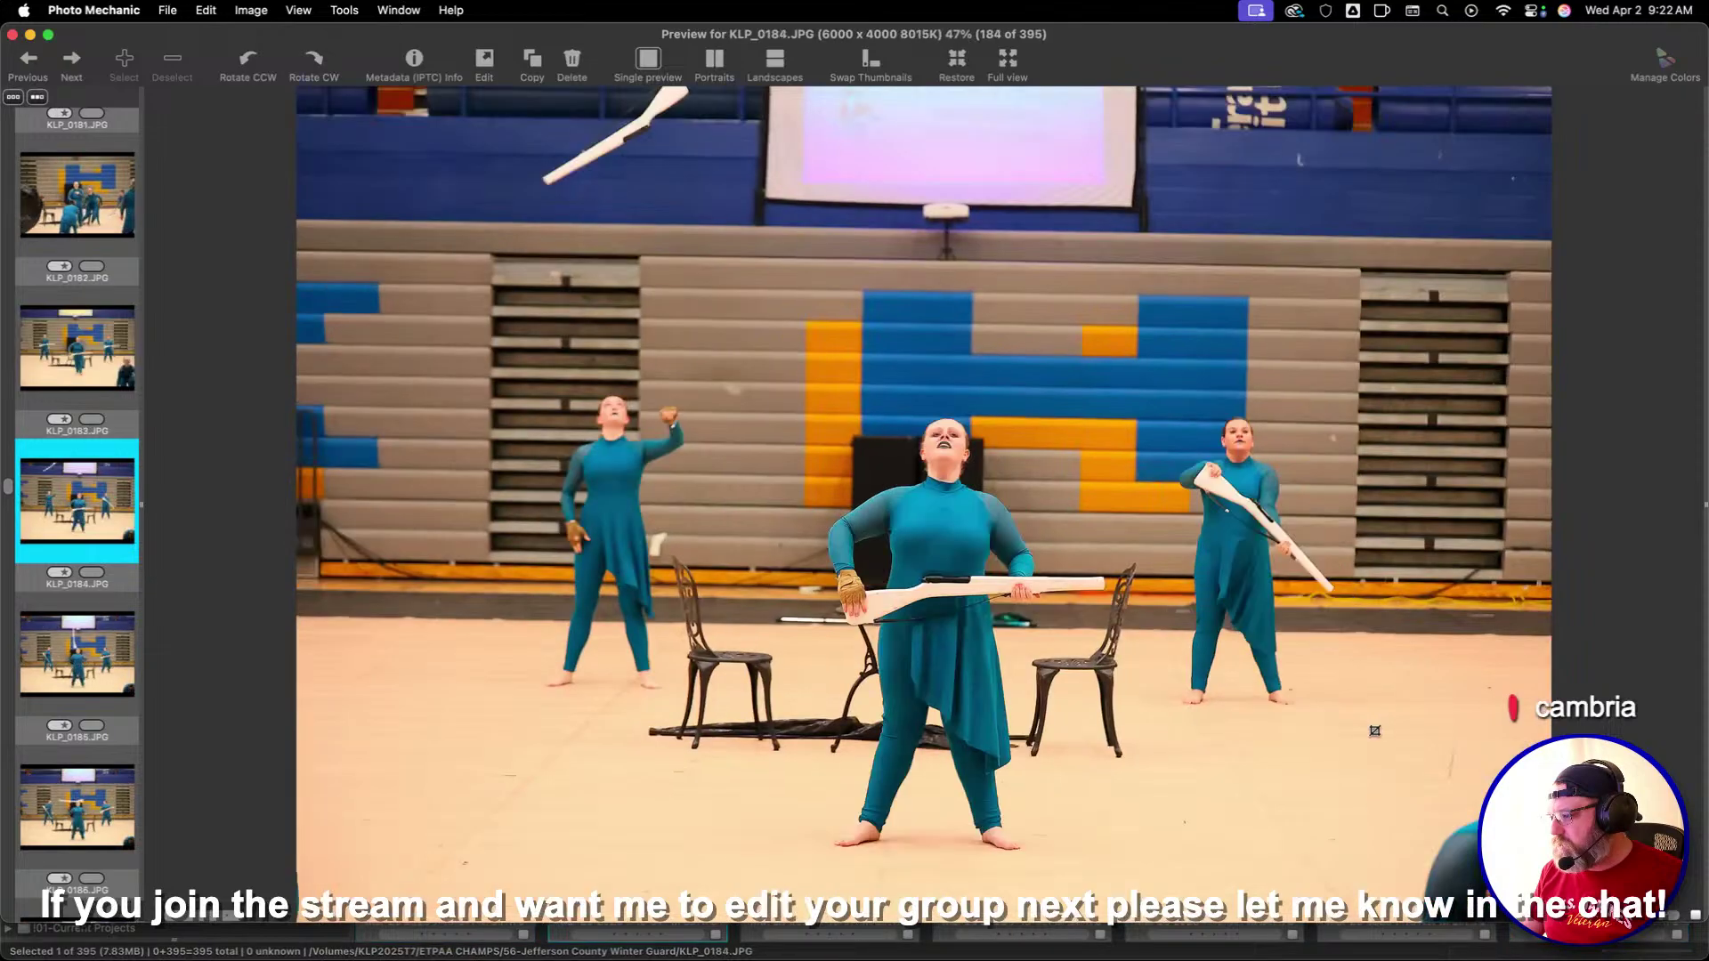
key("alt+1")
key("Right")
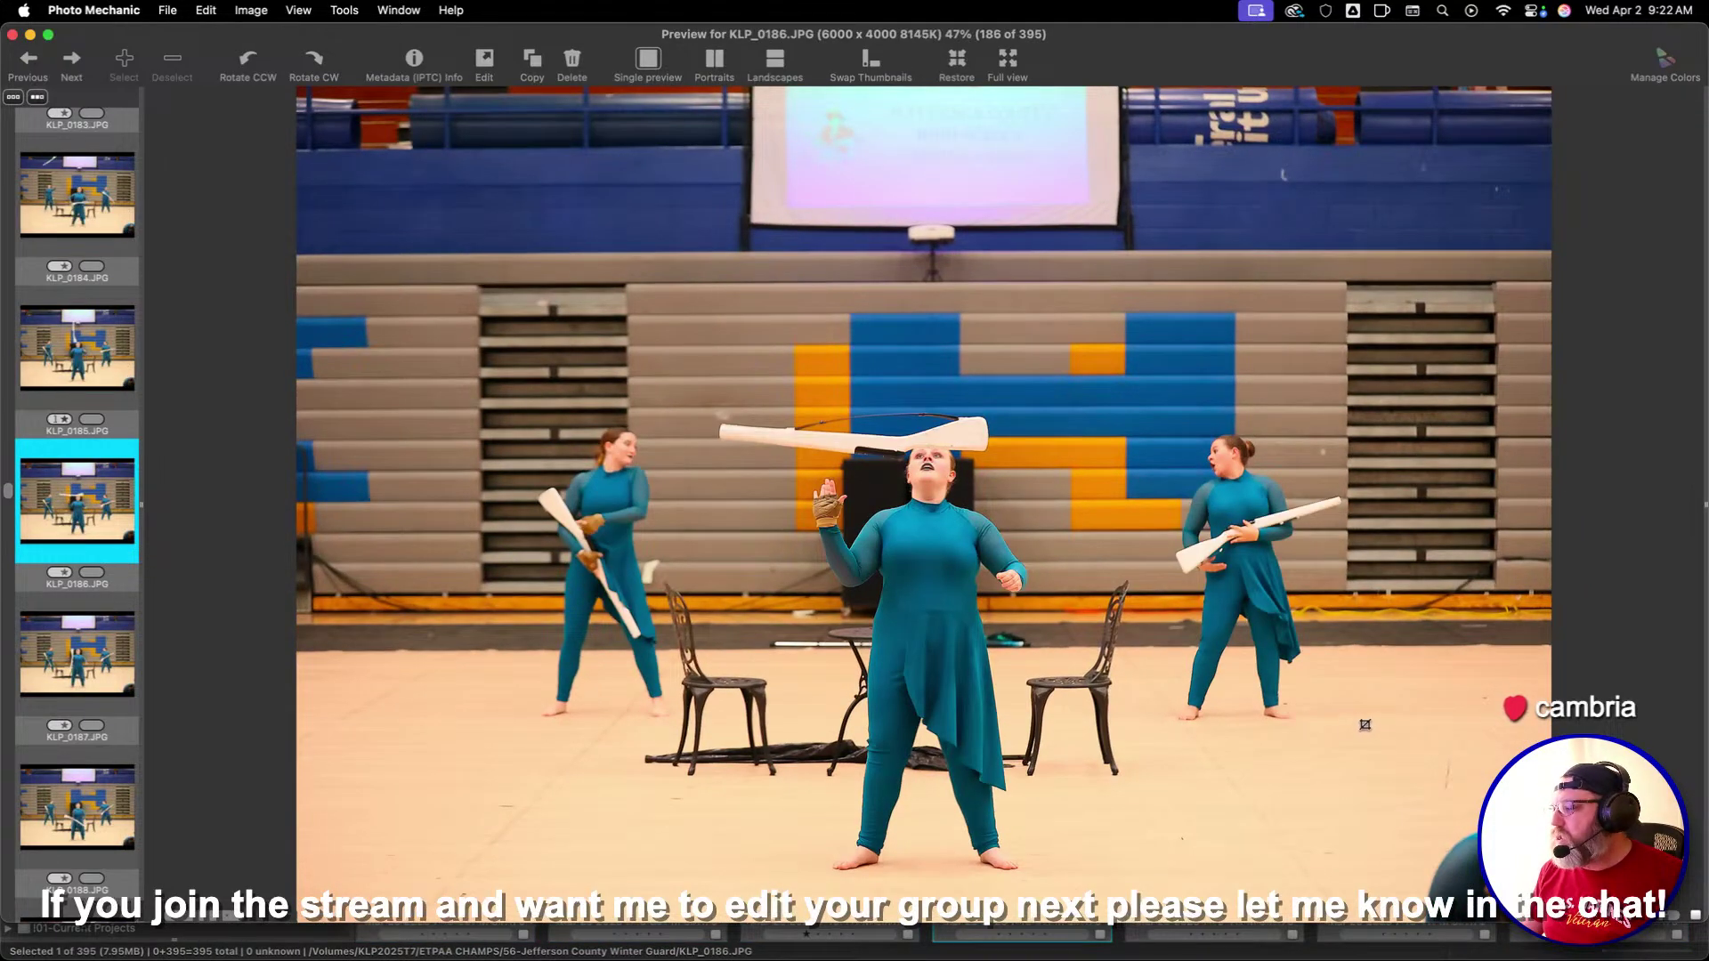
key("alt+1")
Go on to KLP_0187.JPG and crop it around the three rifle performers
key("Right")
key("alt+1")
key("Right")
key("Right")
key("Right")
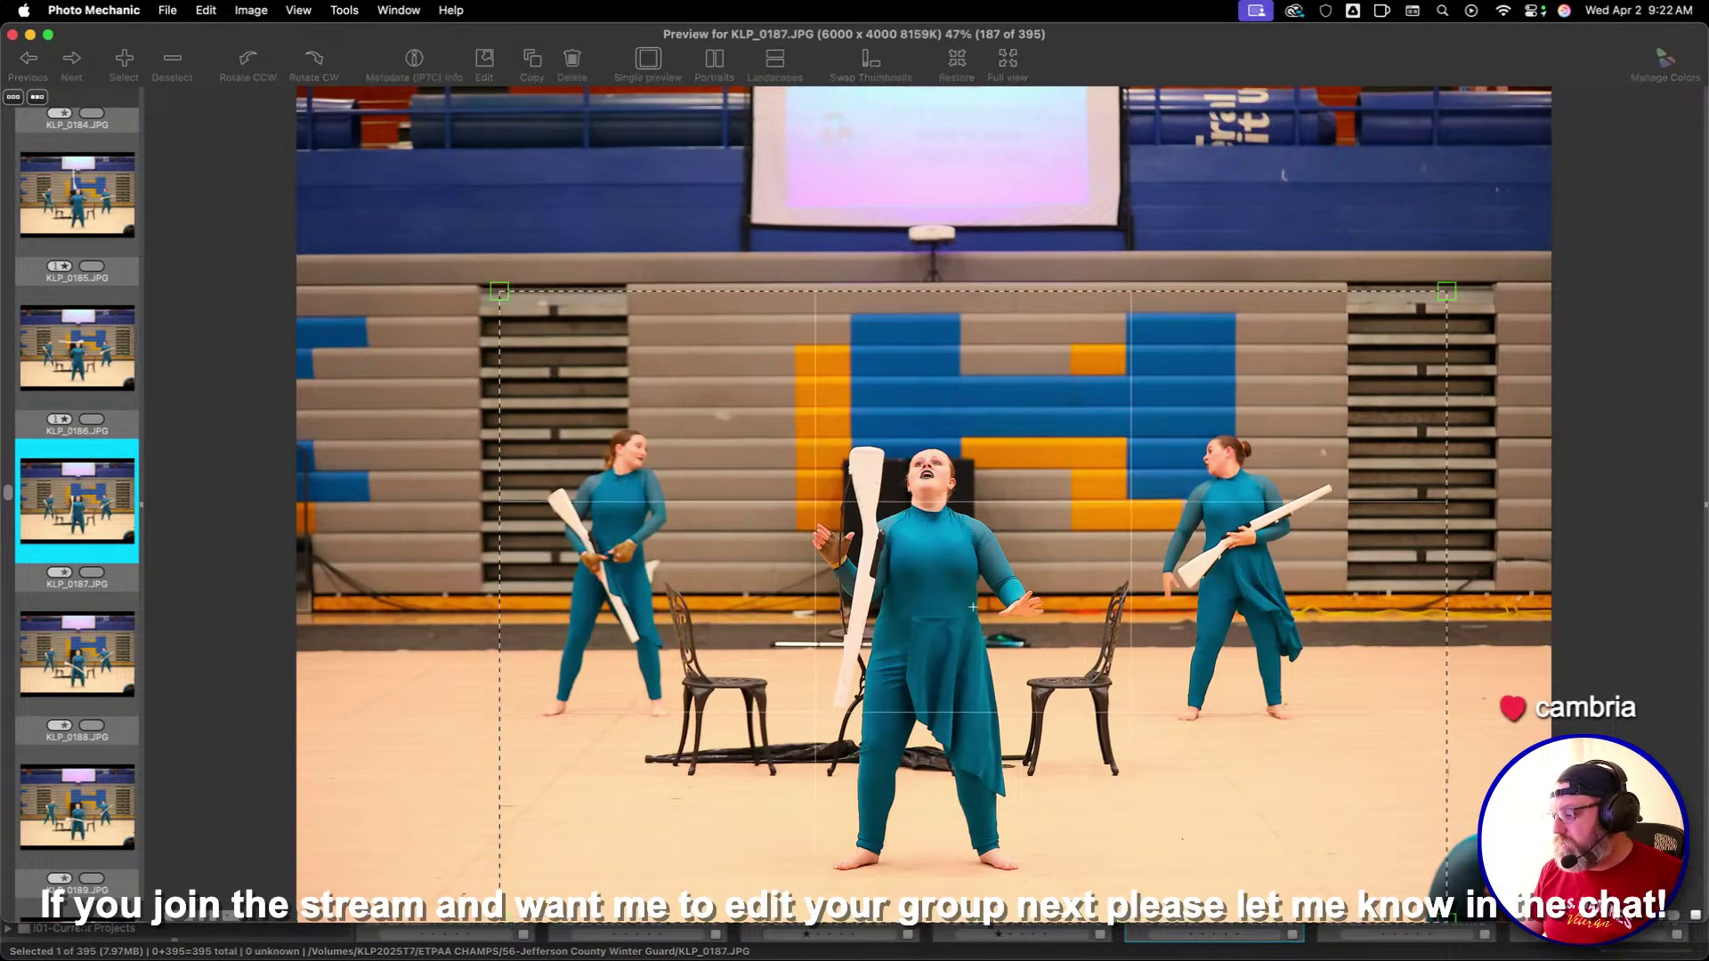
Go on to KLP_0193.JPG, crop it around the three performers and straighten the crop slightly
key("Right")
key("Right")
key("Right")
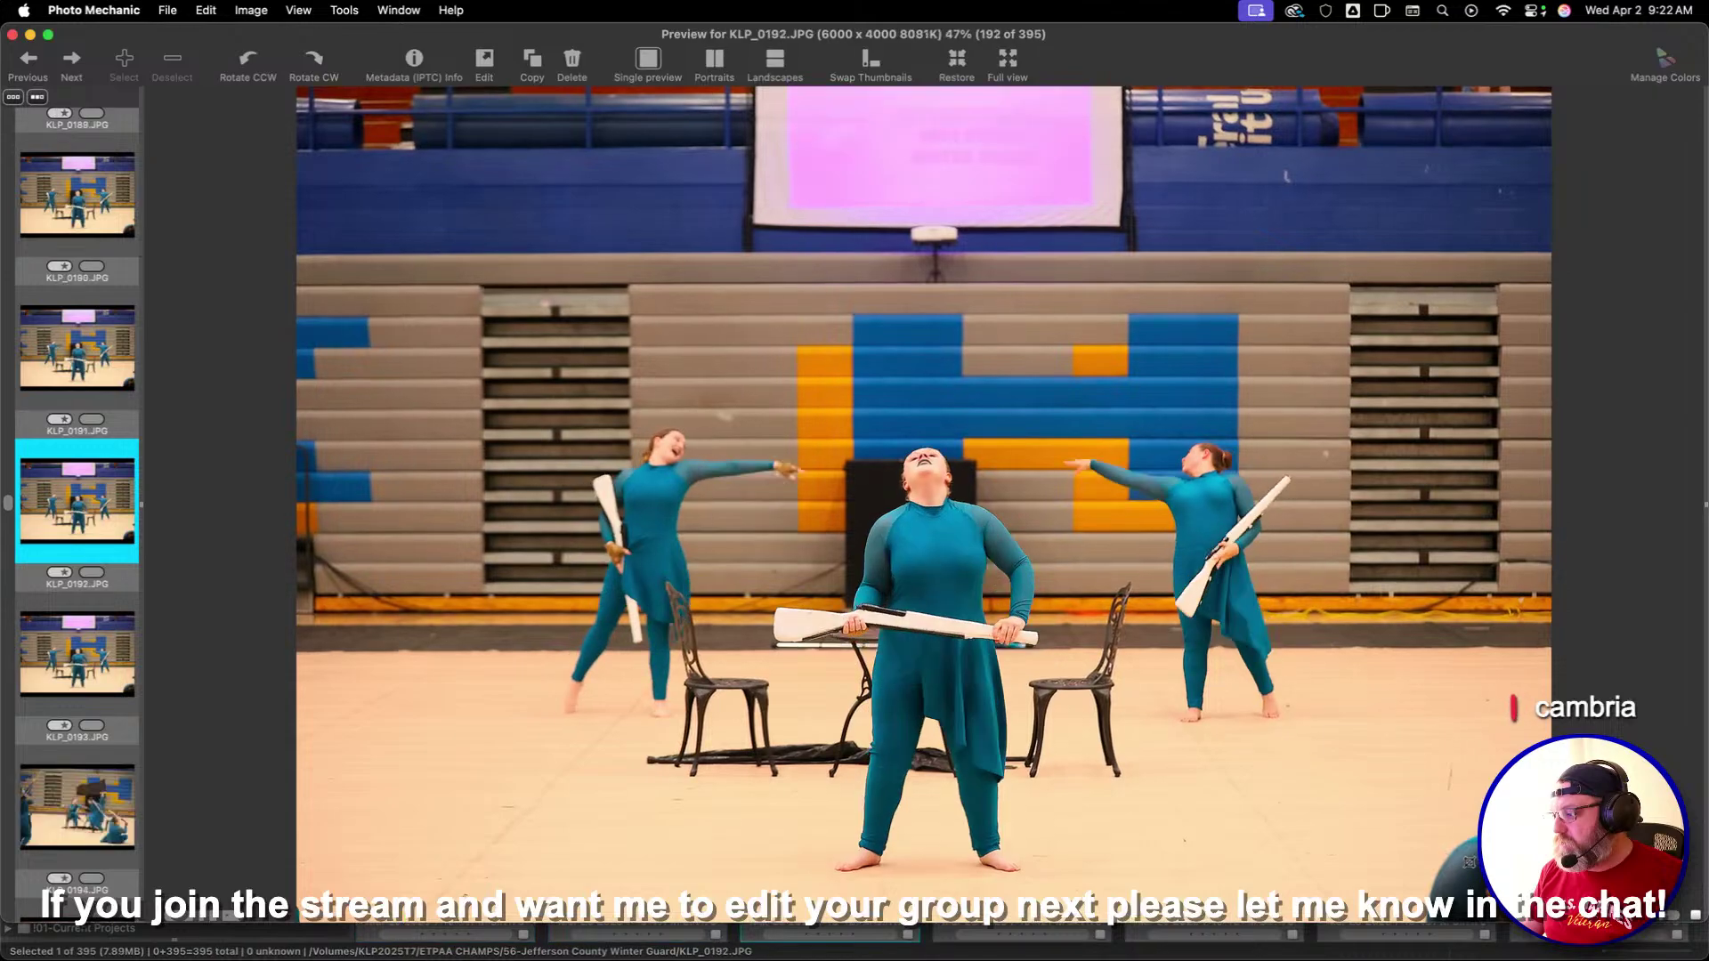
key("Left")
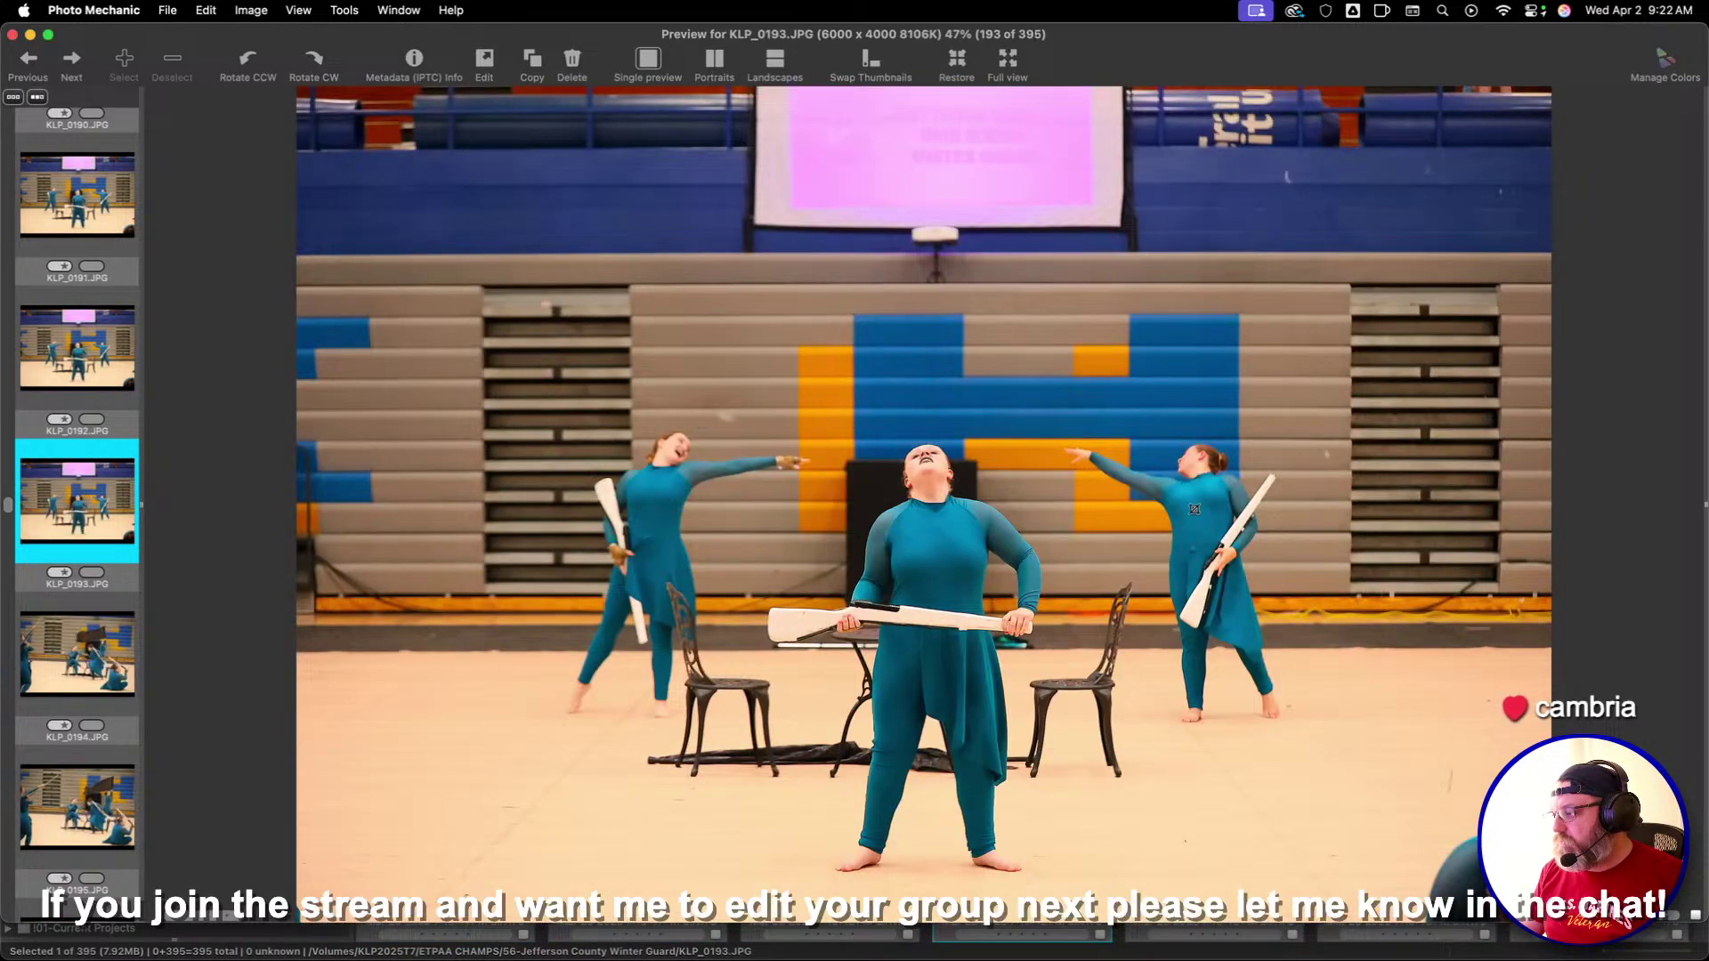
left_click_drag(443, 263, 1433, 881)
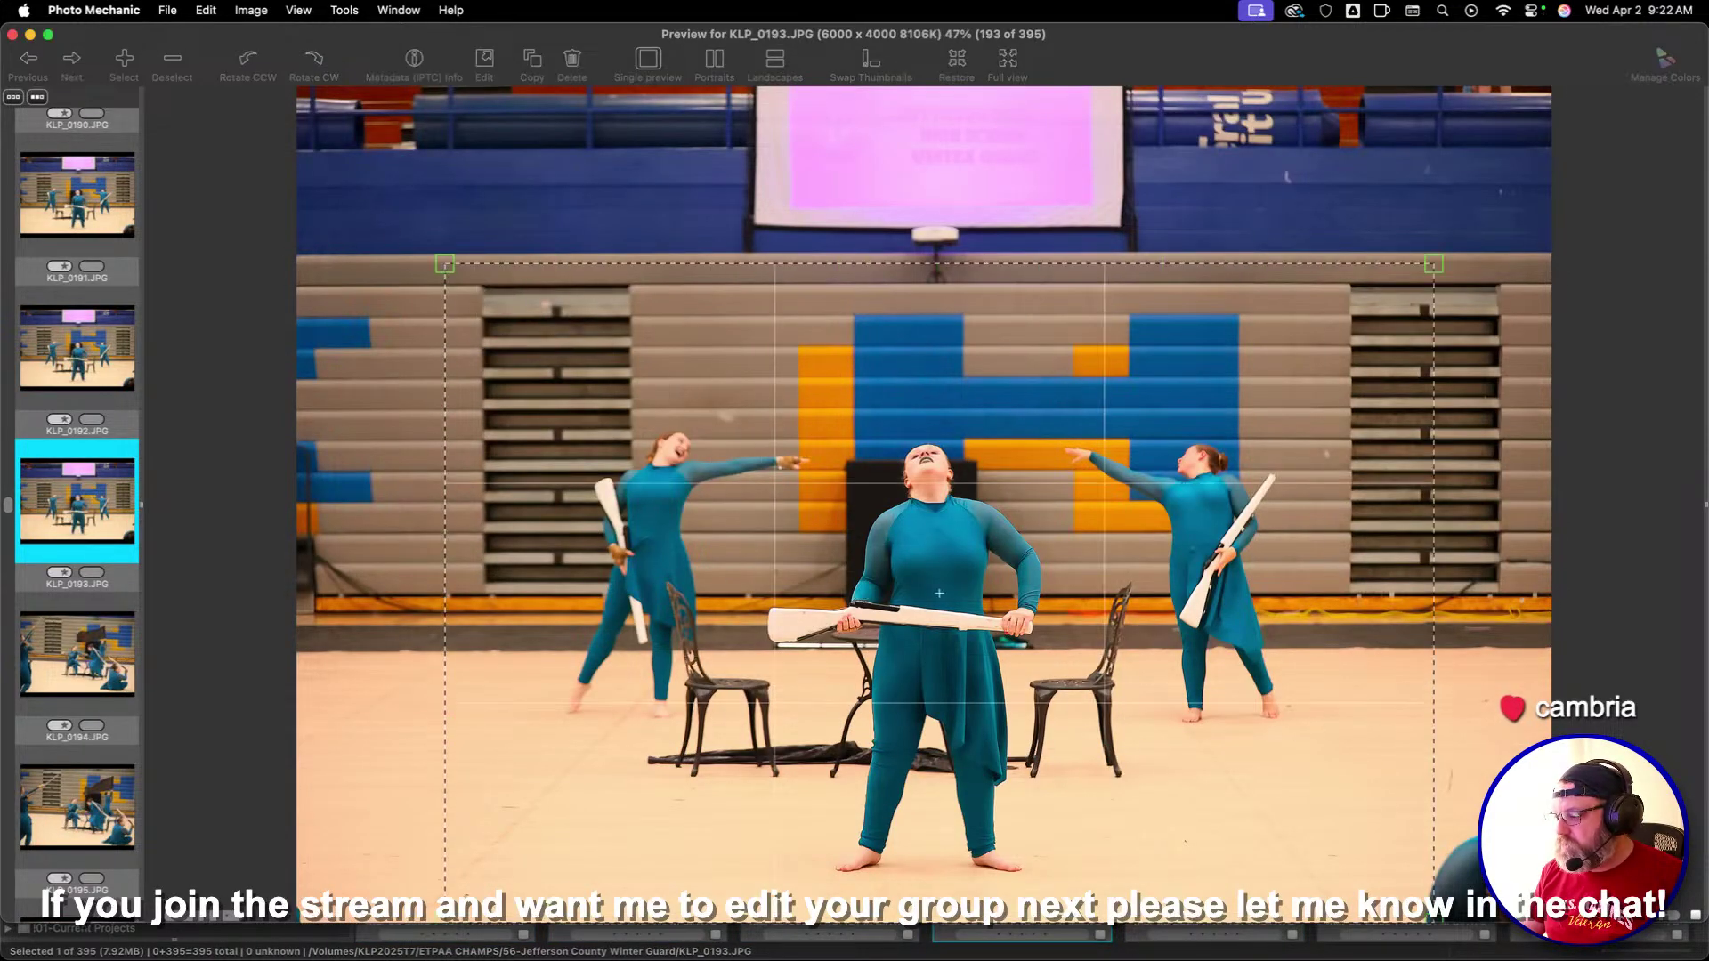
left_click_drag(1462, 656, 1466, 652)
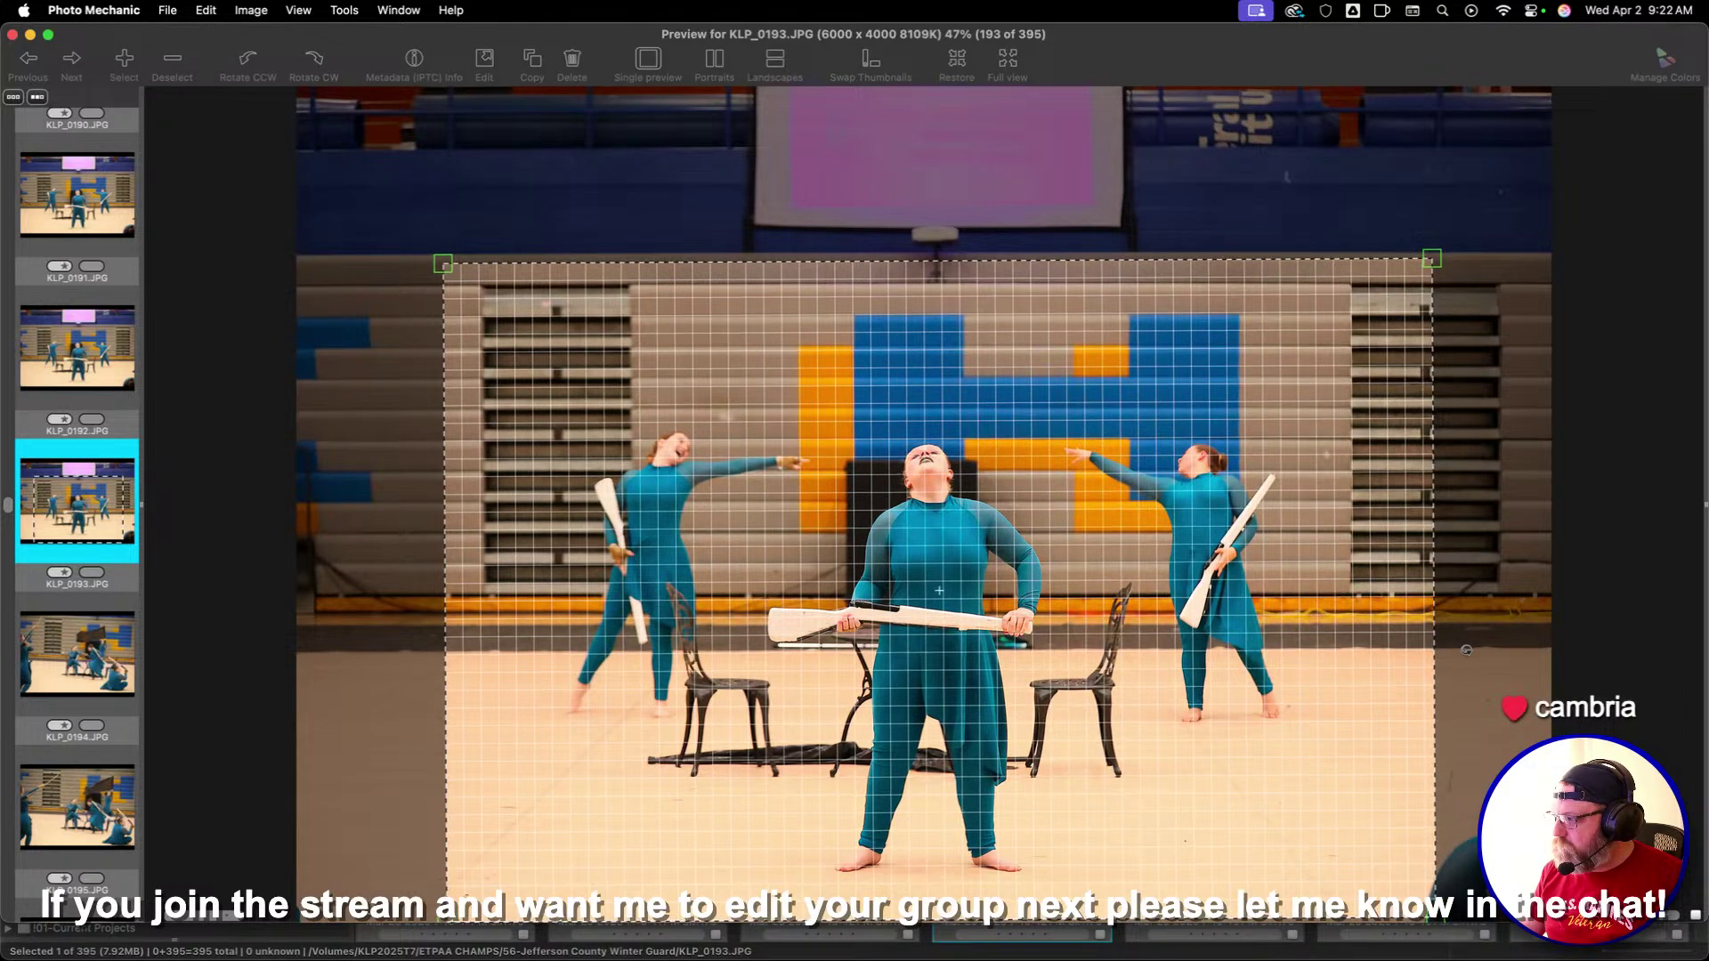
left_click_drag(1238, 706, 1225, 702)
key("Return")
Check the photos up to KLP_0199.JPG and mark KLP_0198.JPG
key("Right")
key("Right")
key("Right")
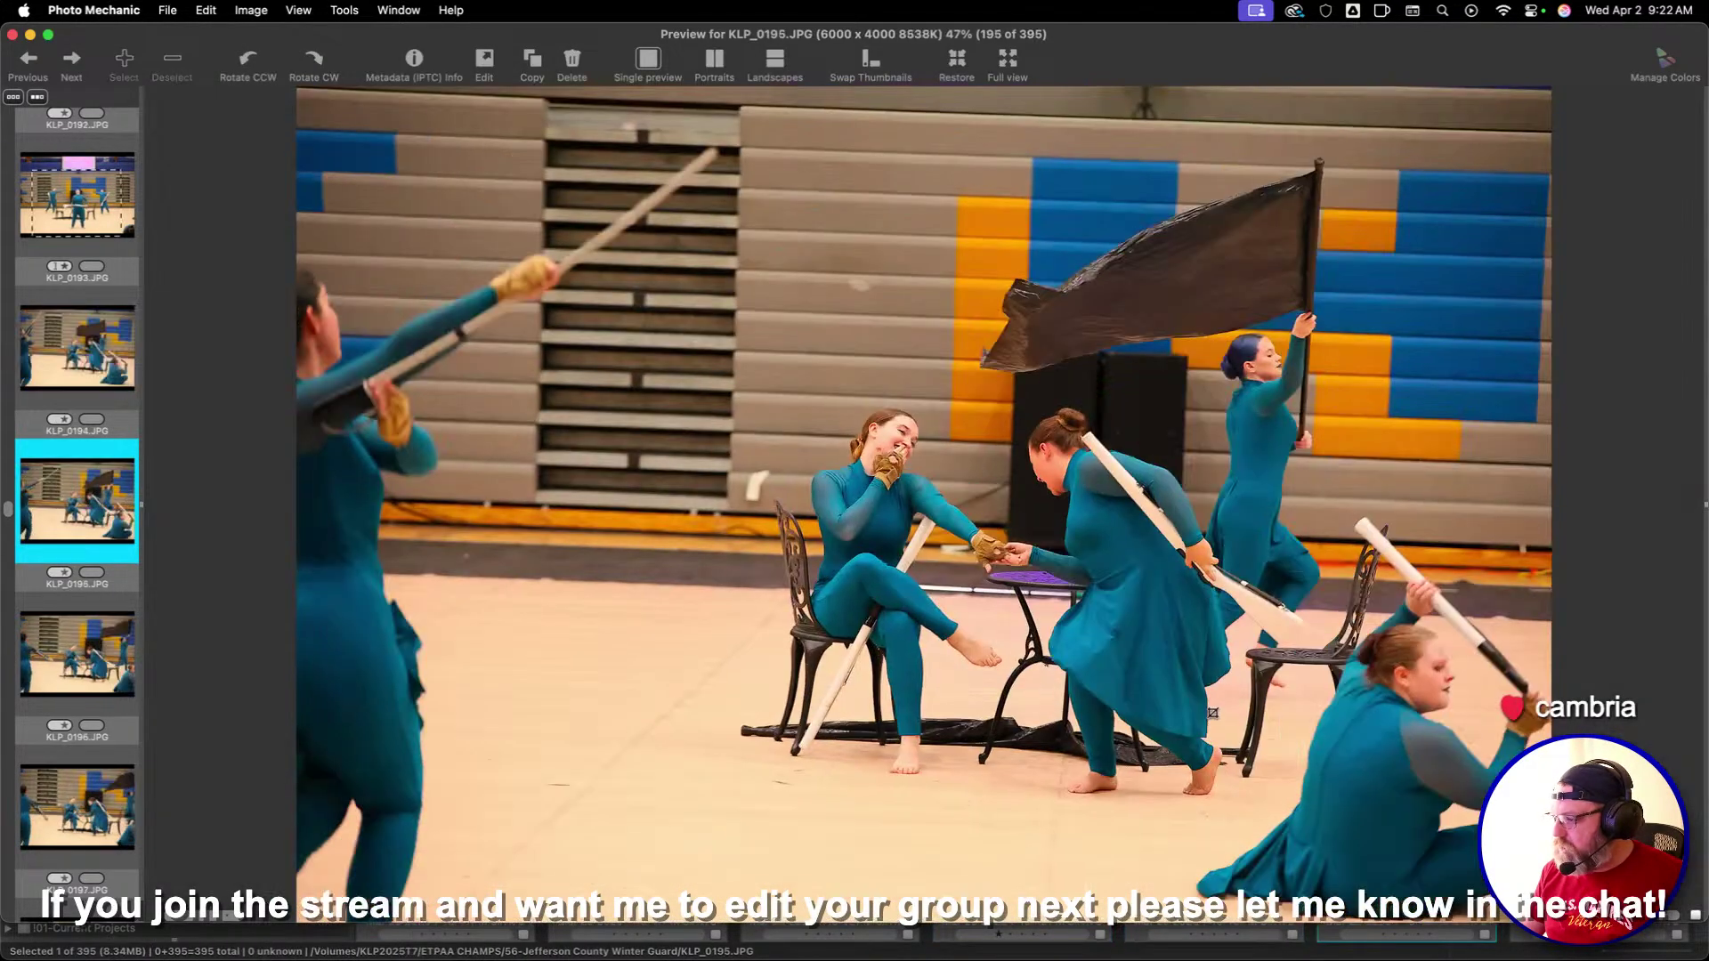
key("Right")
key("Right")
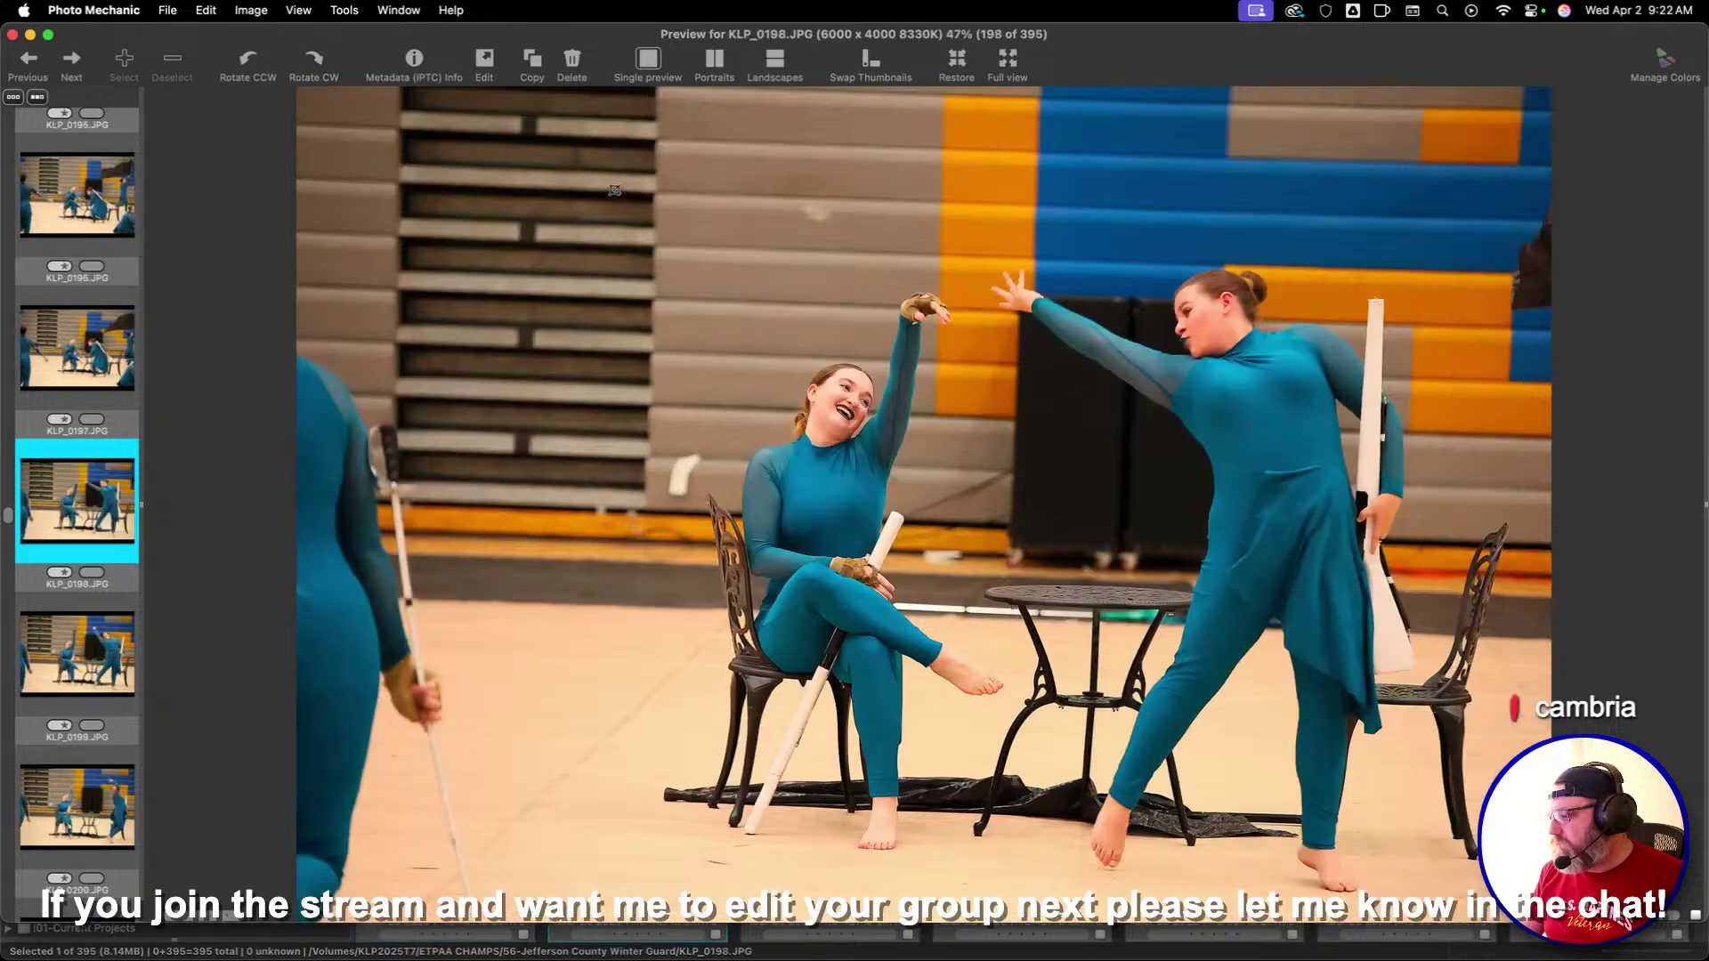
key("Right")
key("Left")
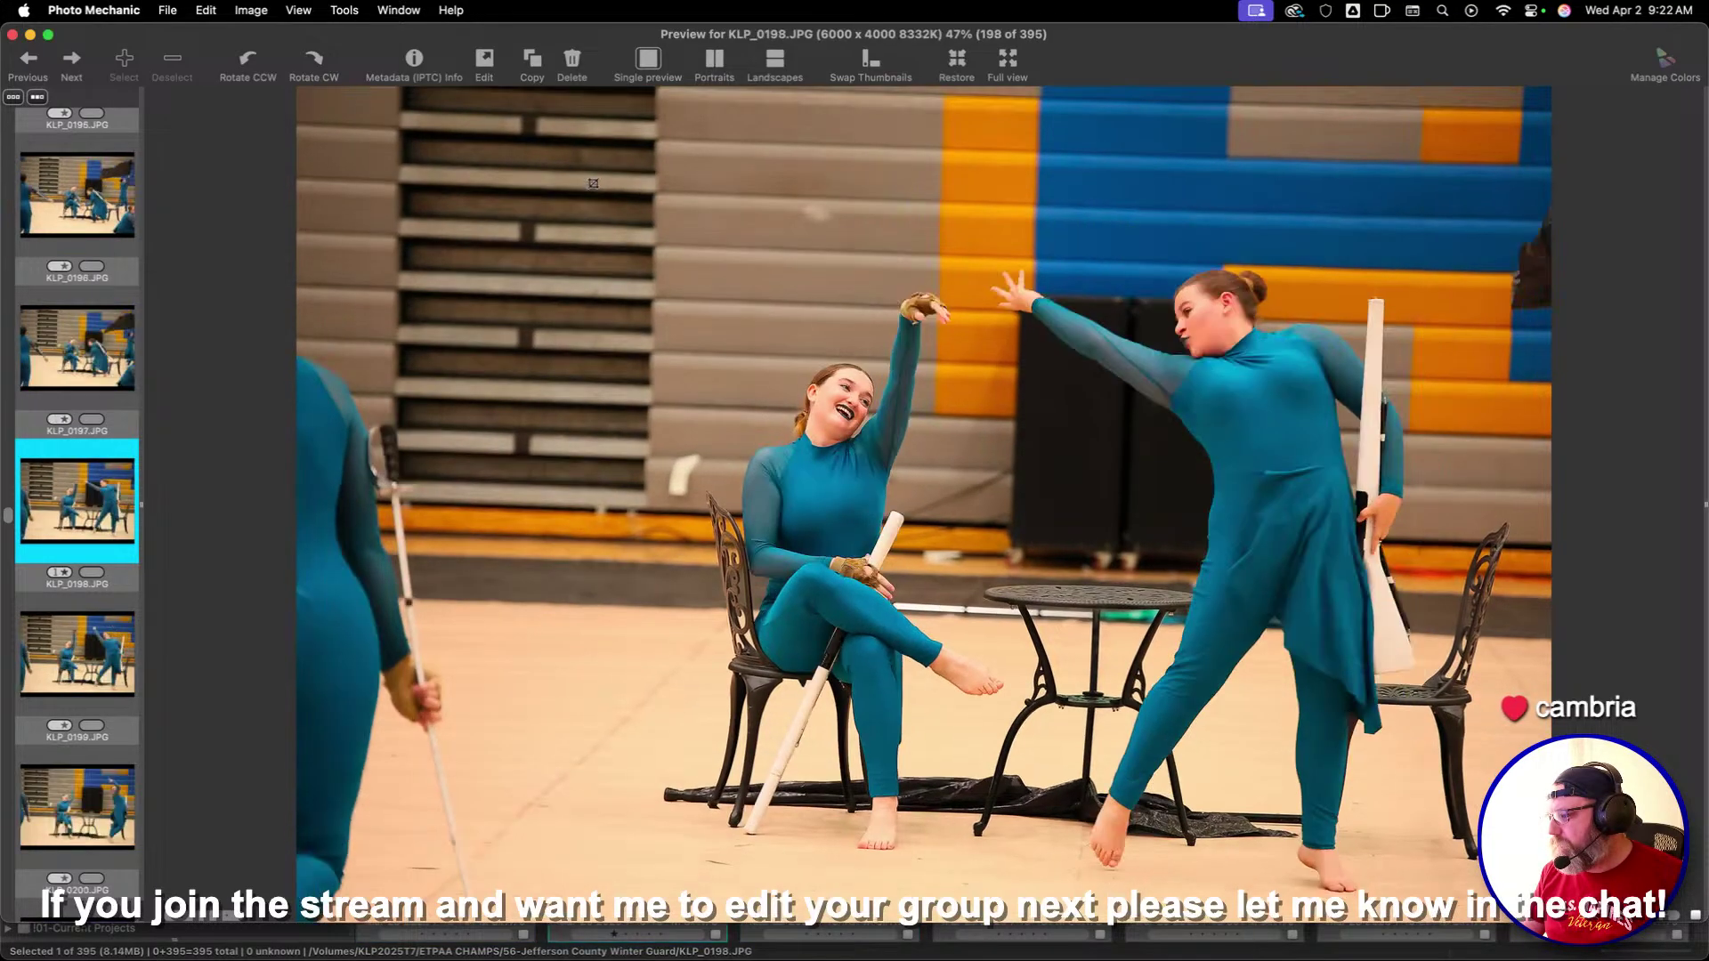
Return to KLP_0197.JPG and crop it around the two performers at the table
key("Left")
key("c")
key("Return")
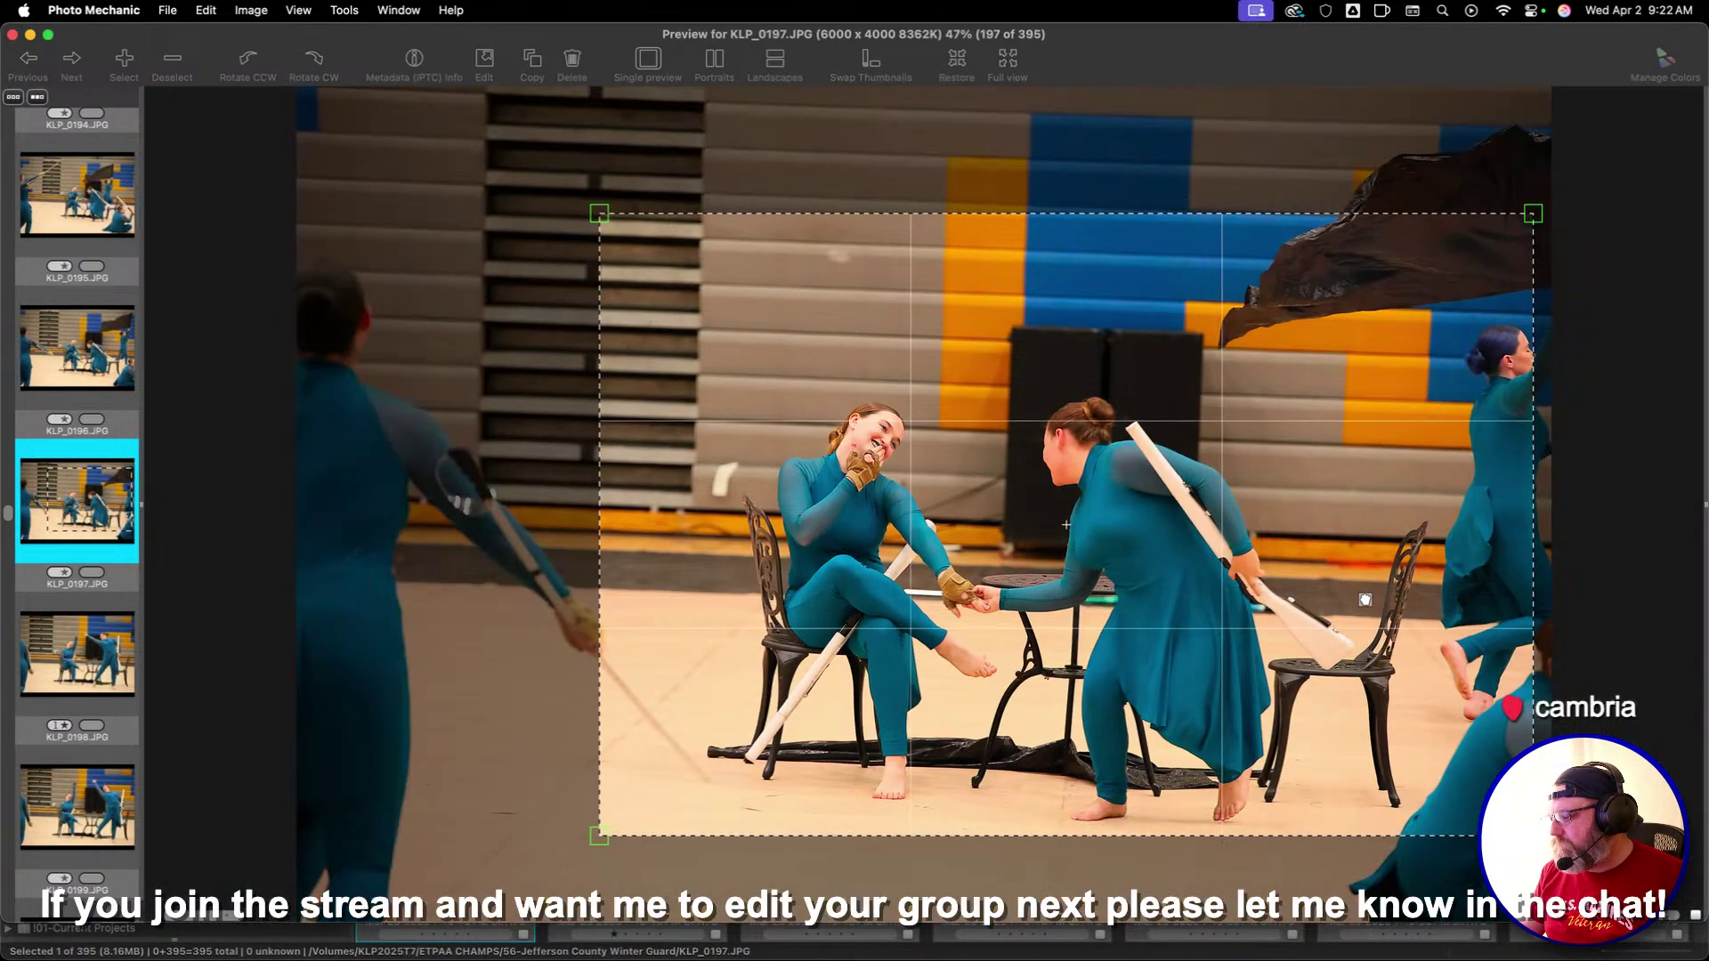
key("c")
left_click_drag(1295, 864, 1290, 876)
key("Return")
Go on to KLP_0198.JPG and crop it loosely, keeping the seated and standing performers in full
key("Right")
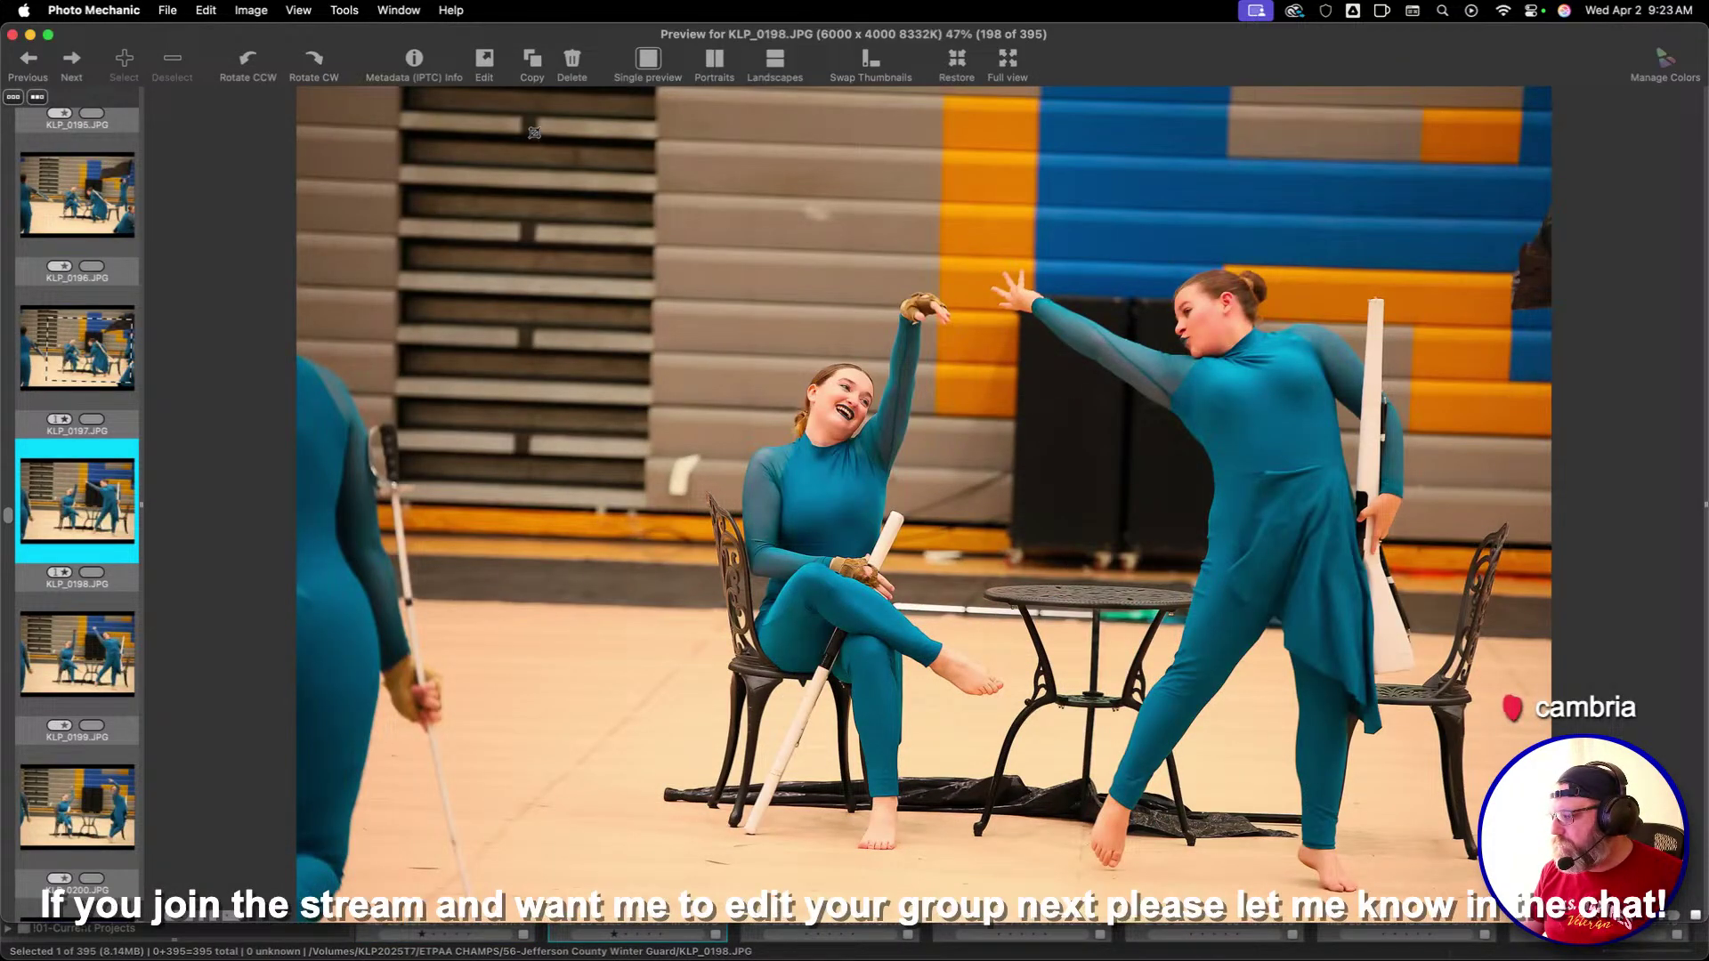
key("c")
left_click_drag(1397, 785, 1270, 744)
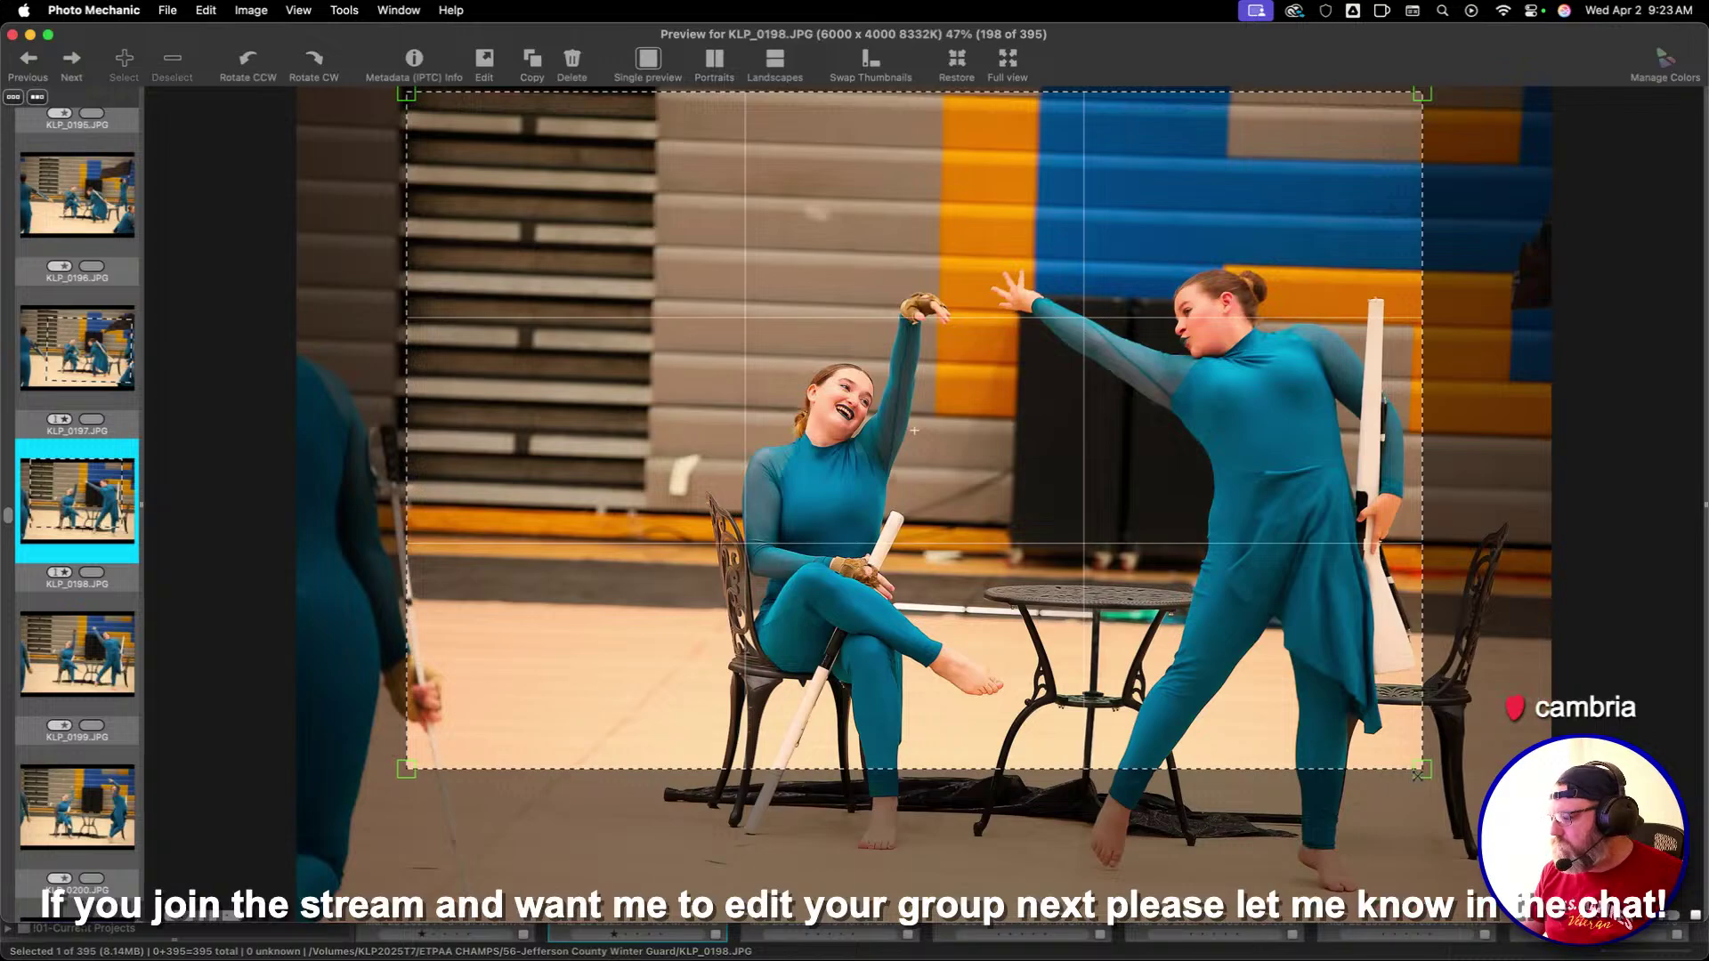
left_click_drag(1417, 776, 1217, 612)
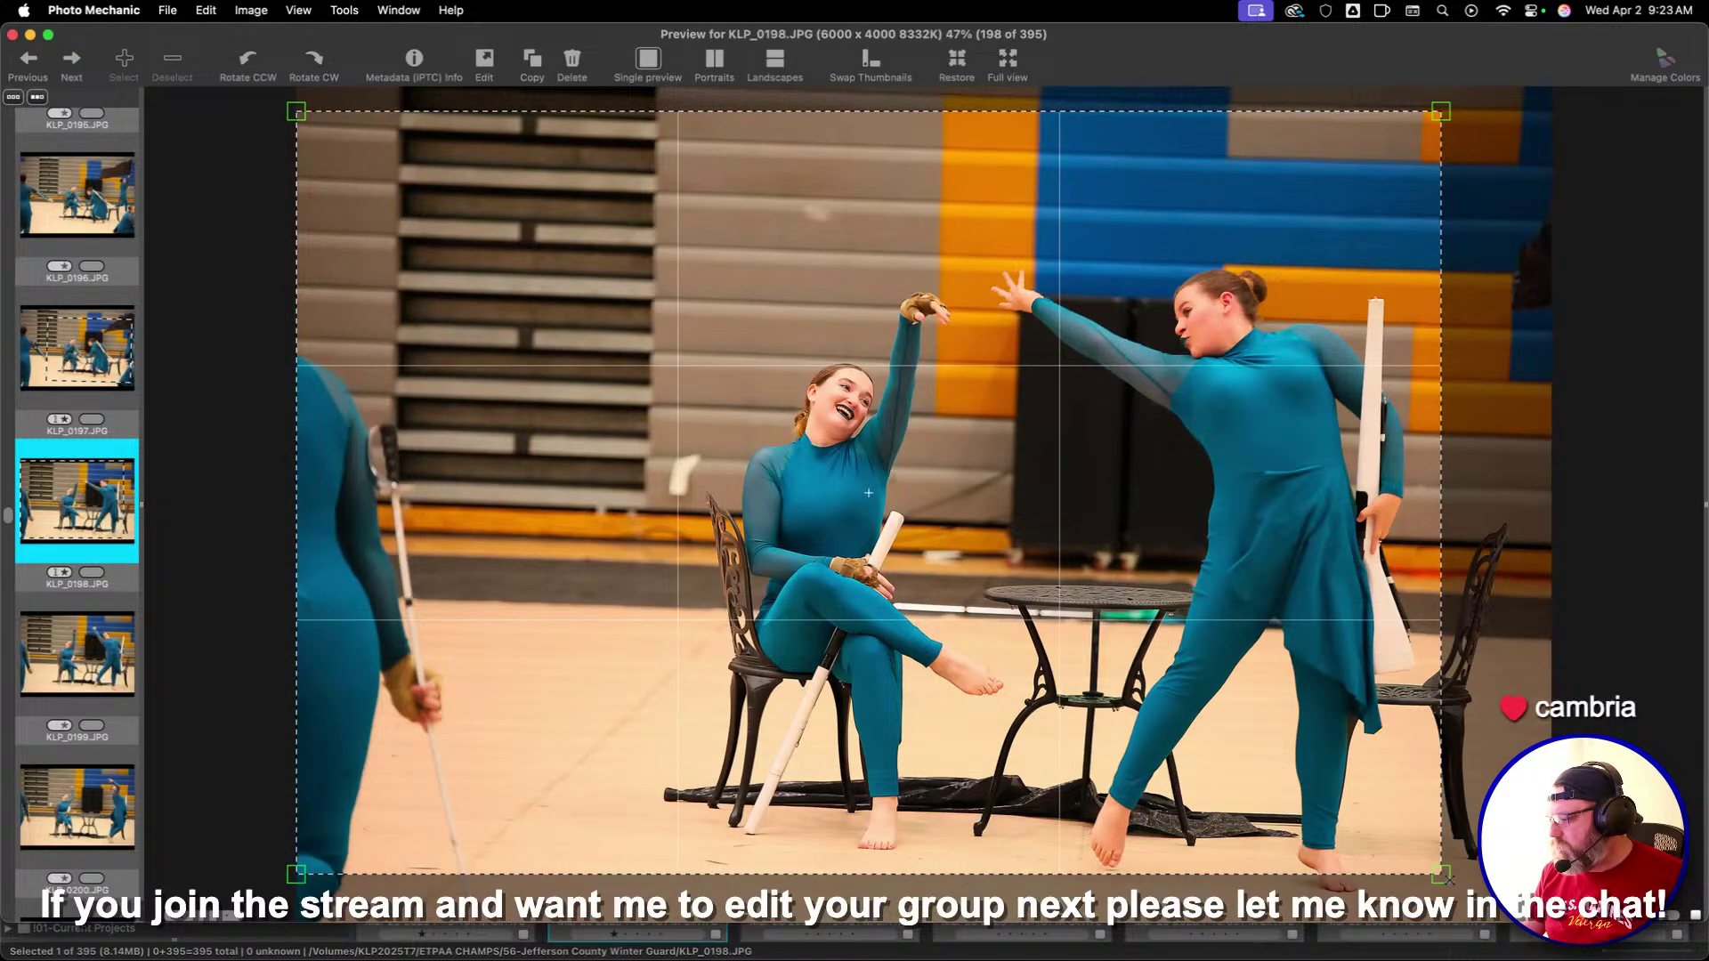
left_click_drag(1441, 874, 1546, 941)
mouse_move(331, 470)
left_mouse_down()
mouse_move(363, 468)
mouse_move(312, 463)
left_mouse_up()
Examine the photos from KLP_0199.JPG to KLP_0215.JPG for shots worth marking
key("Right")
key("Right")
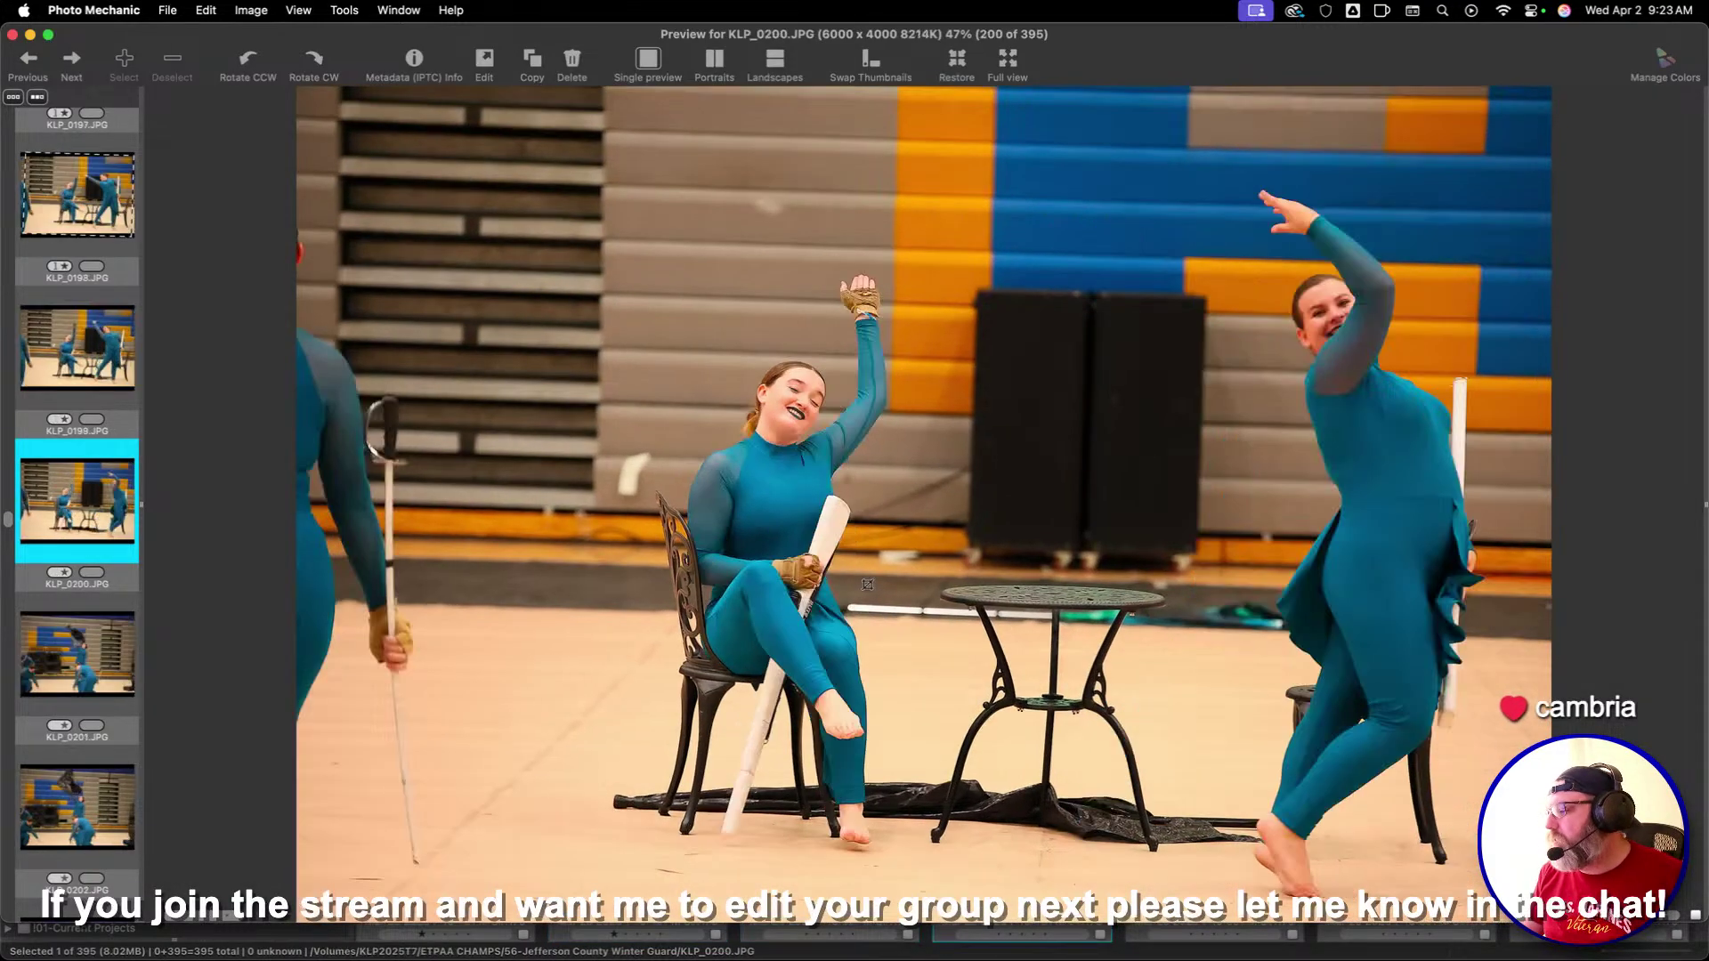
key("Right")
key("Right")
key("Right")
key("Right")
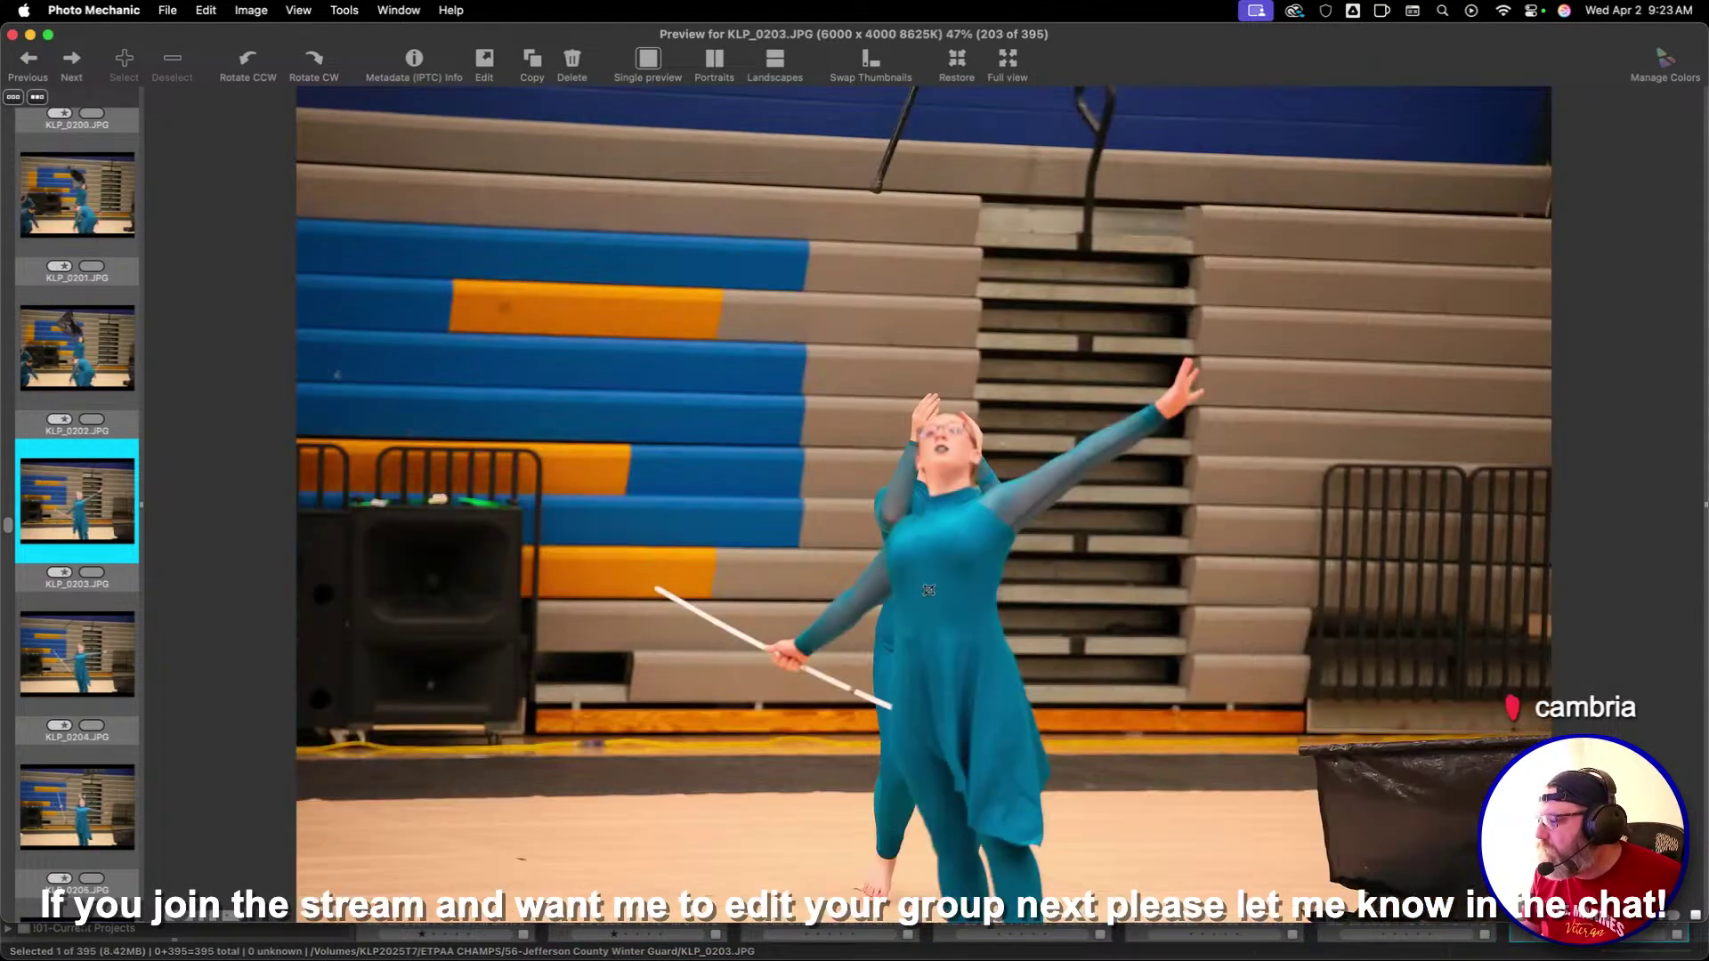
key("Right")
key("Right")
key("Right")
key("Right")
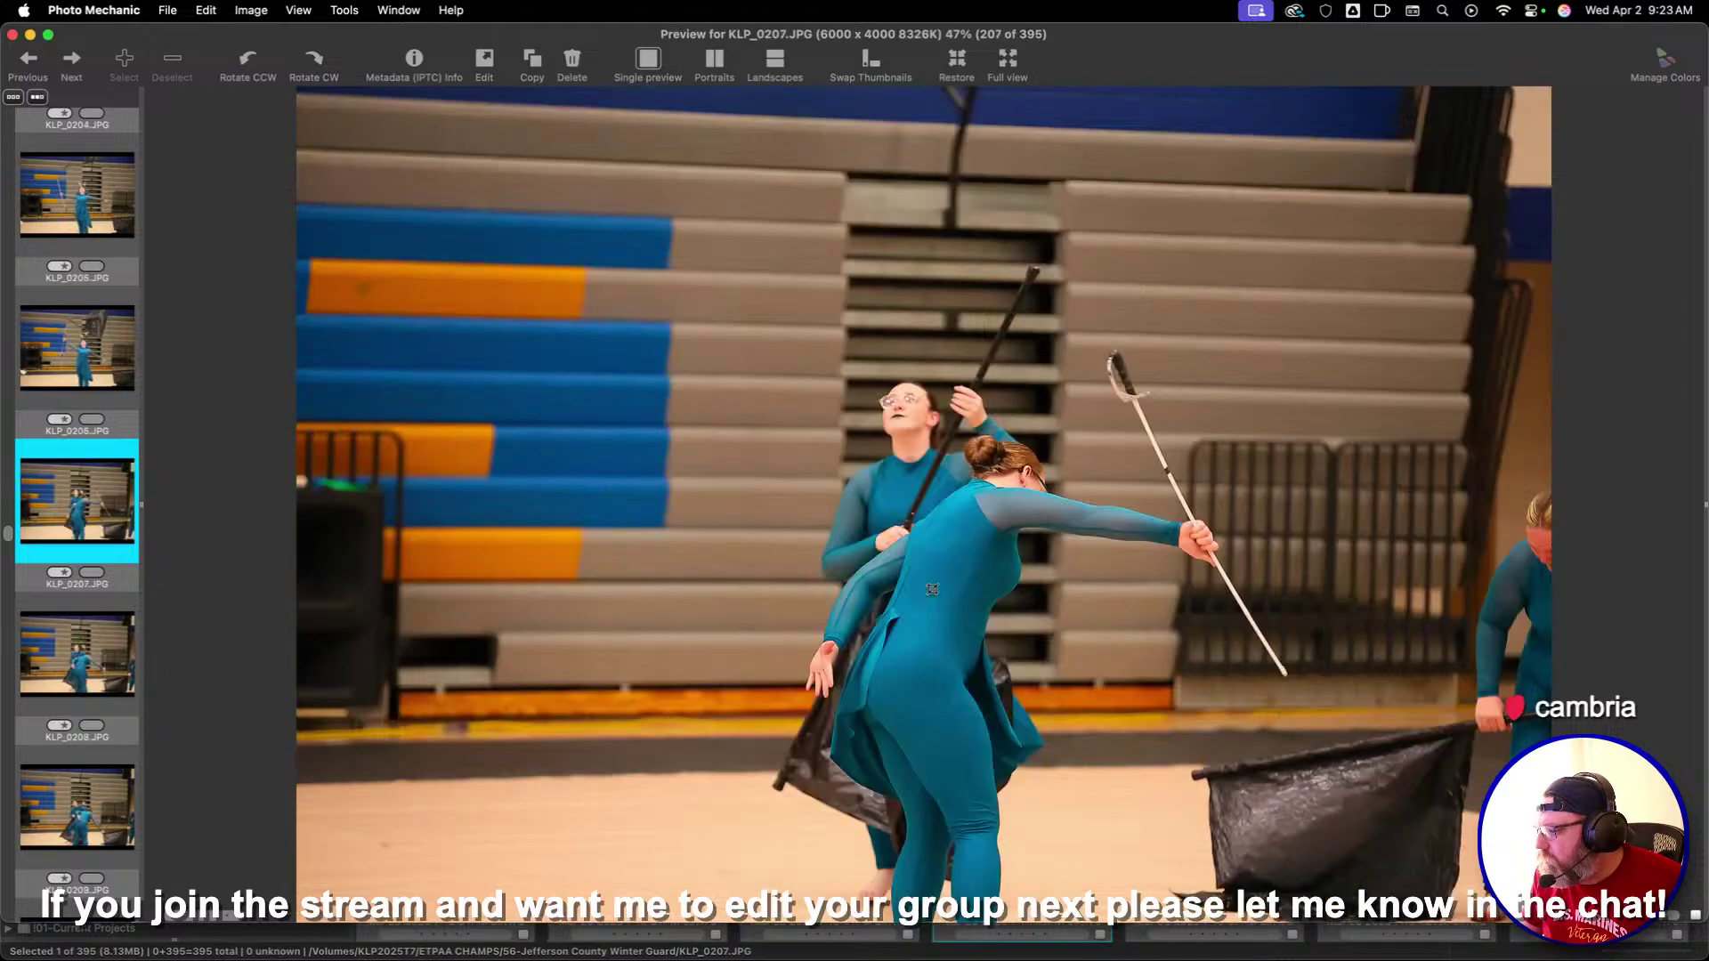
key("Right")
key("Right")
key("Right")
key("Right")
key("Right")
key("Right")
key("Right")
key("Right")
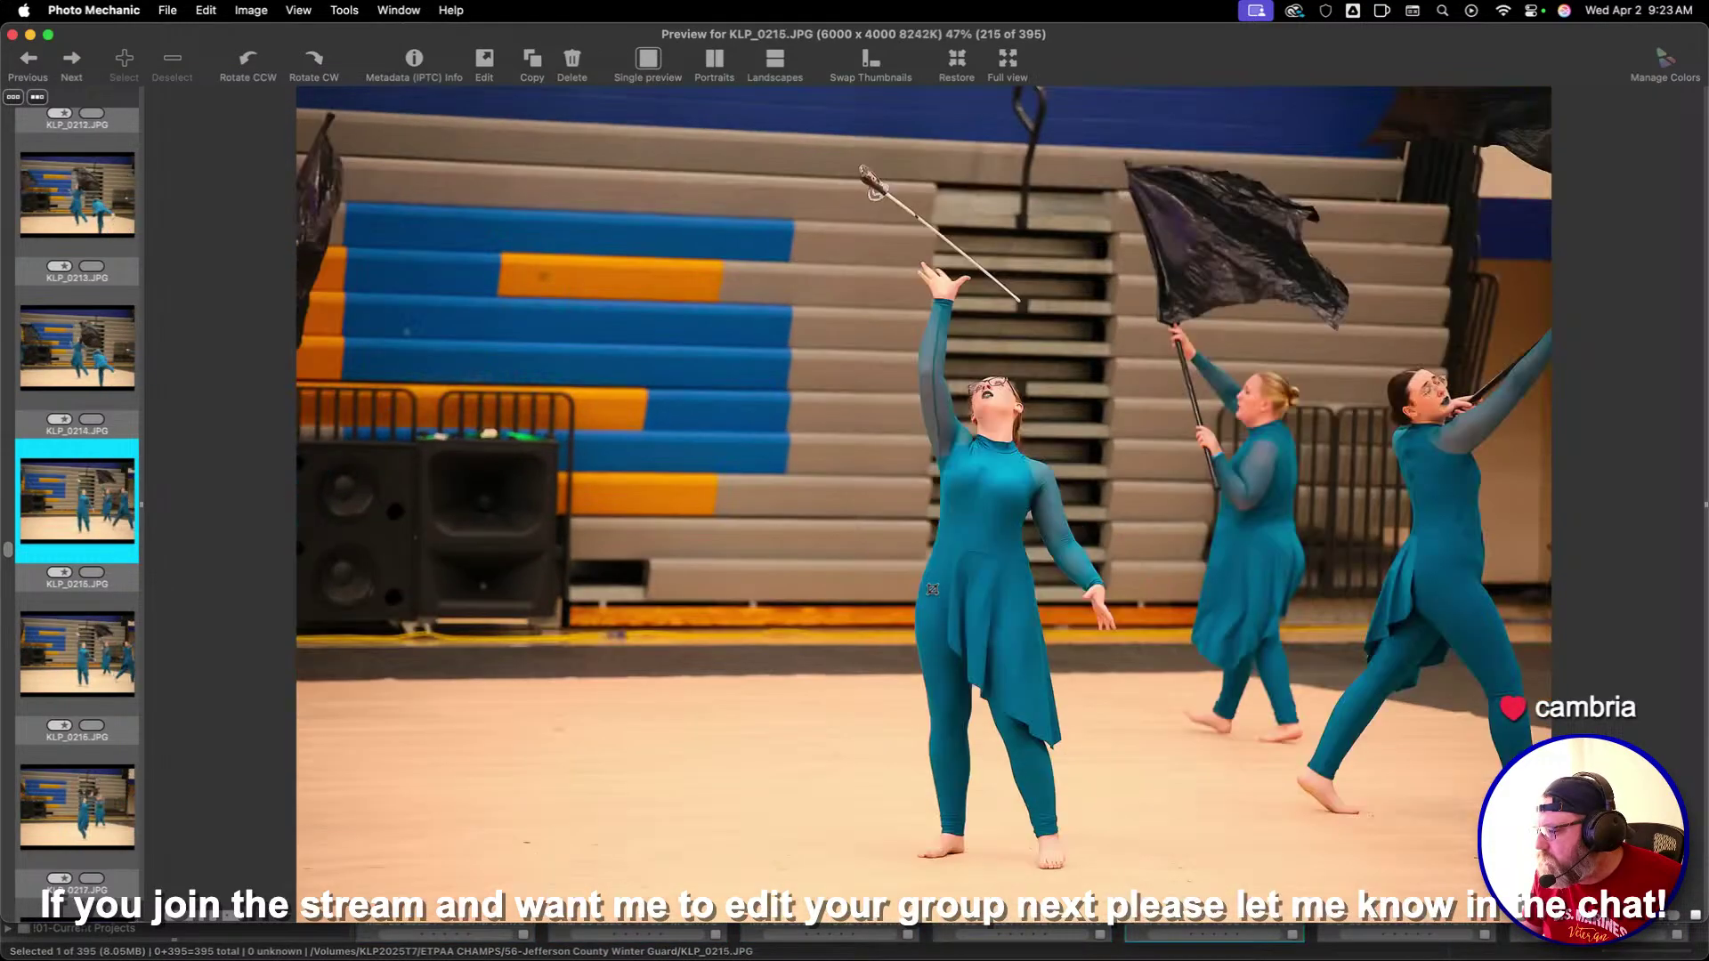
Mark the best sabre toss shots in the run from KLP_0215.JPG to KLP_0217.JPG
key("1")
key("Right")
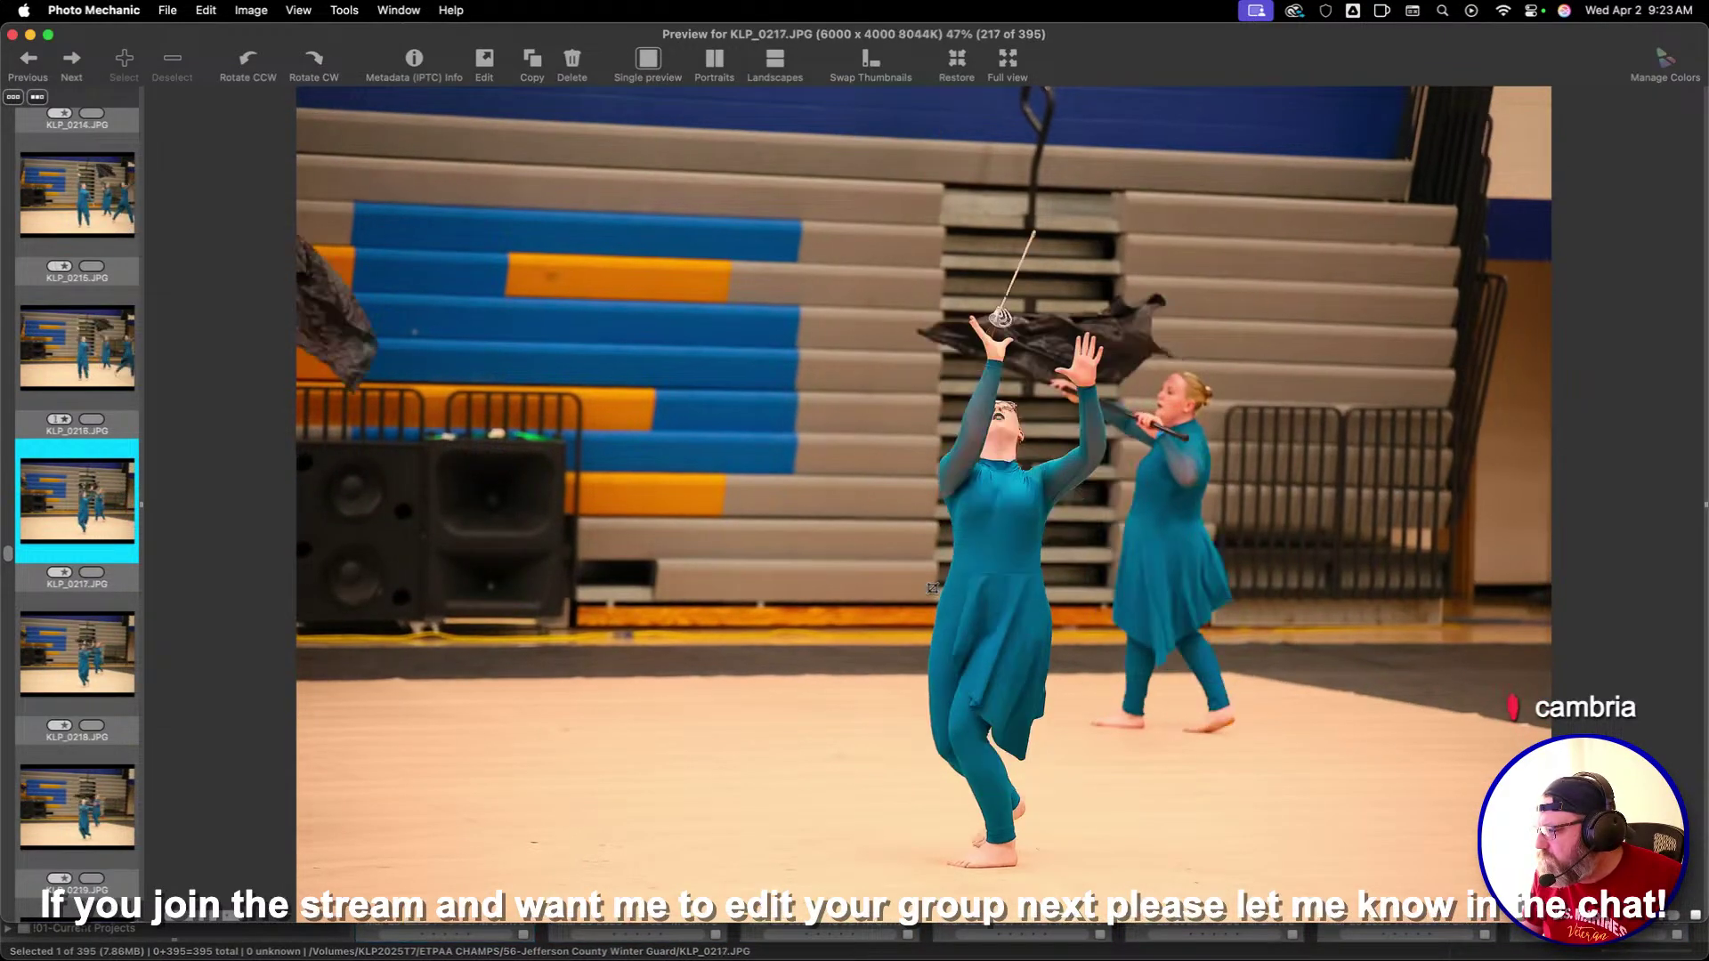
key("1")
Go on to KLP_0220.JPG, crop it around the sabre and flag performers and mark the photo
key("Right")
key("Right")
key("Right")
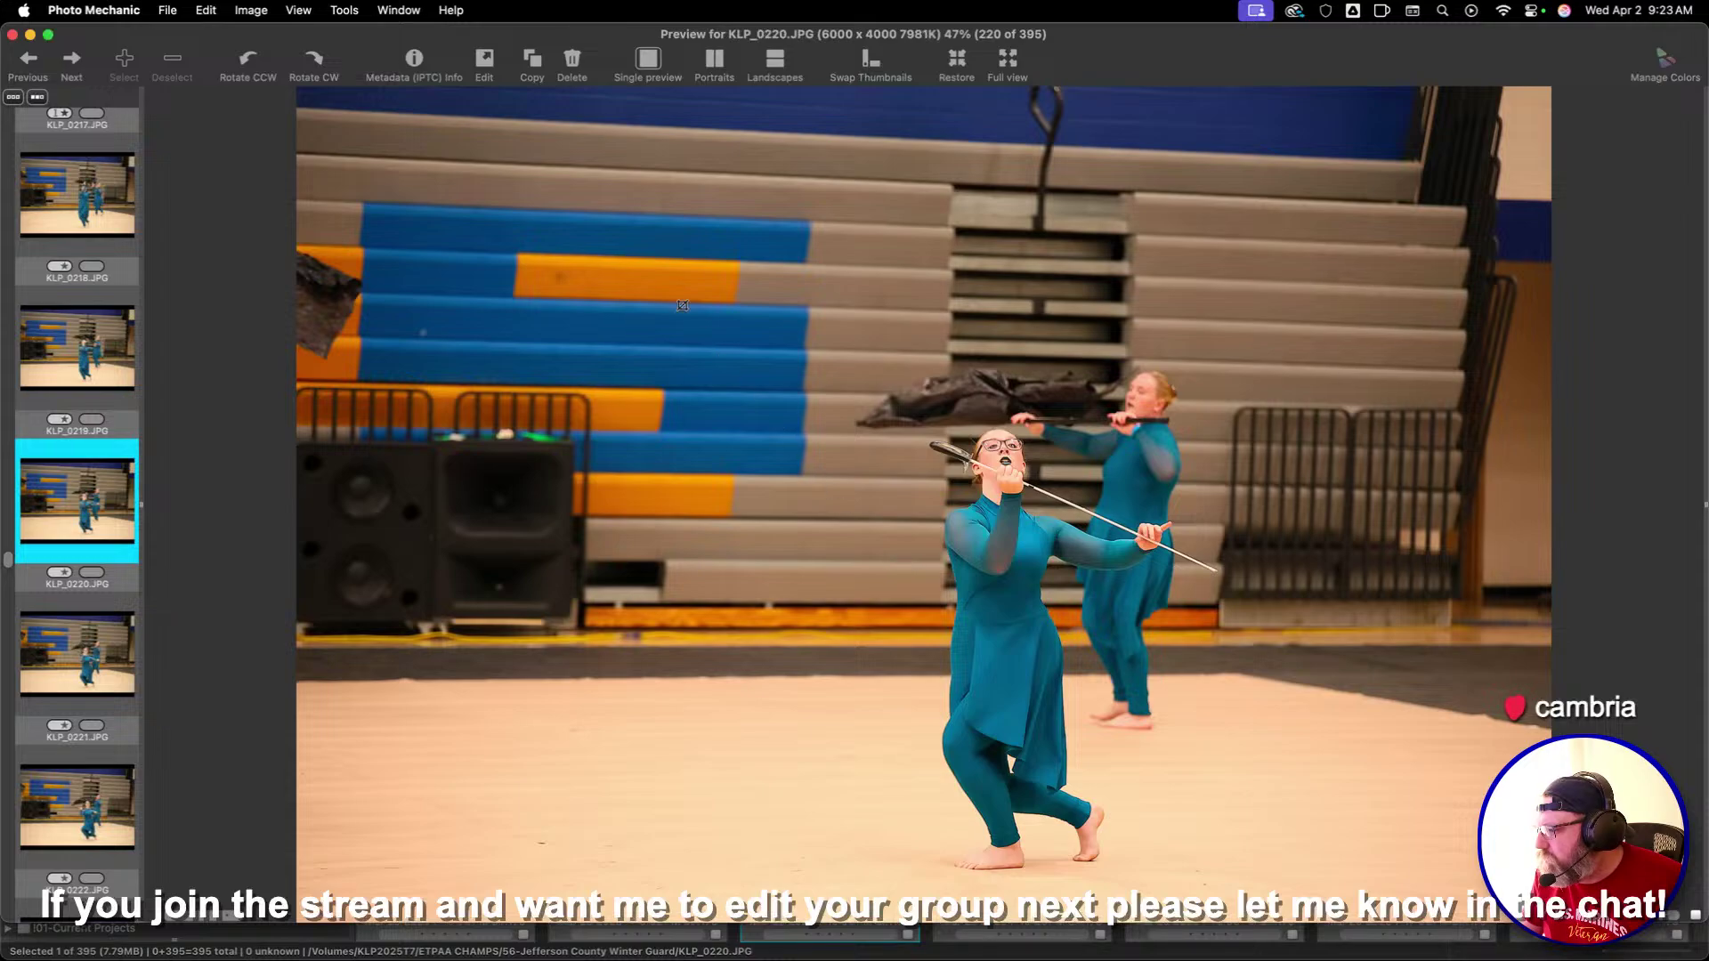
left_click_drag(682, 305, 1507, 840)
key("1")
Skip to KLP_0222.JPG, crop it around the kneeling sabre performer and the flag performer, and mark it
key("Right")
left_click_drag(1270, 721, 1213, 677)
key("Right")
key("c")
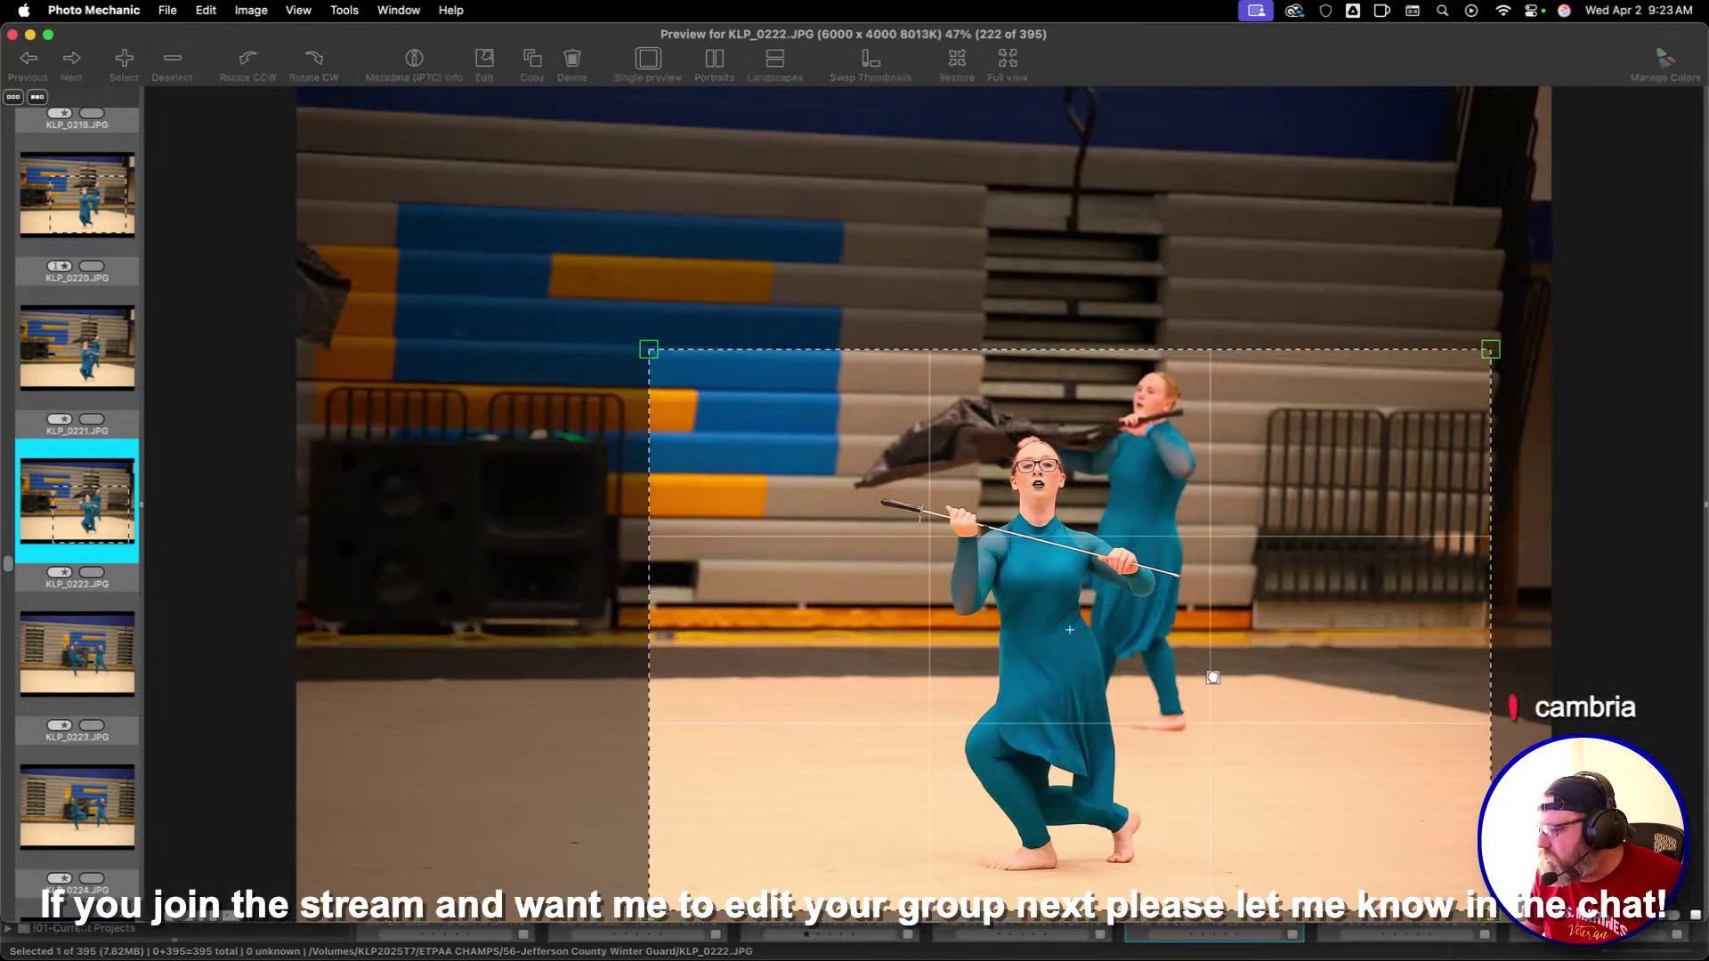
key("1")
Examine the photos from KLP_0223.JPG to KLP_0245.JPG for shots worth keeping
key("Right")
key("Right")
key("Right")
key("Right")
key("Right")
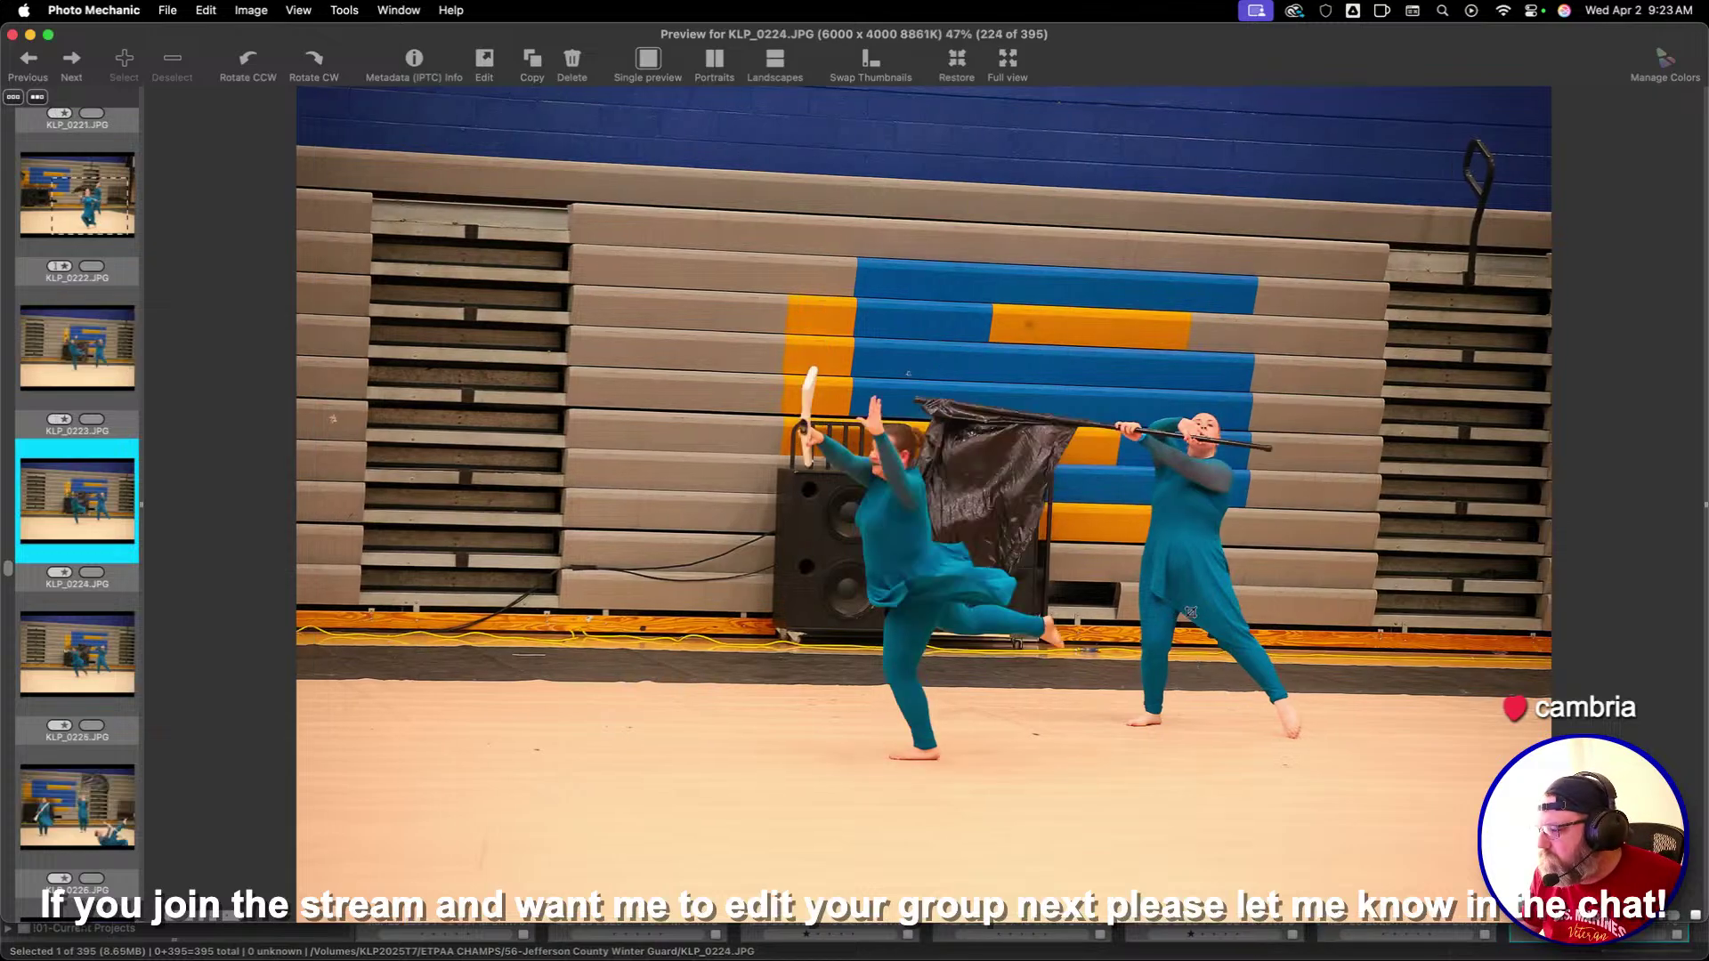
key("Right")
key("Right")
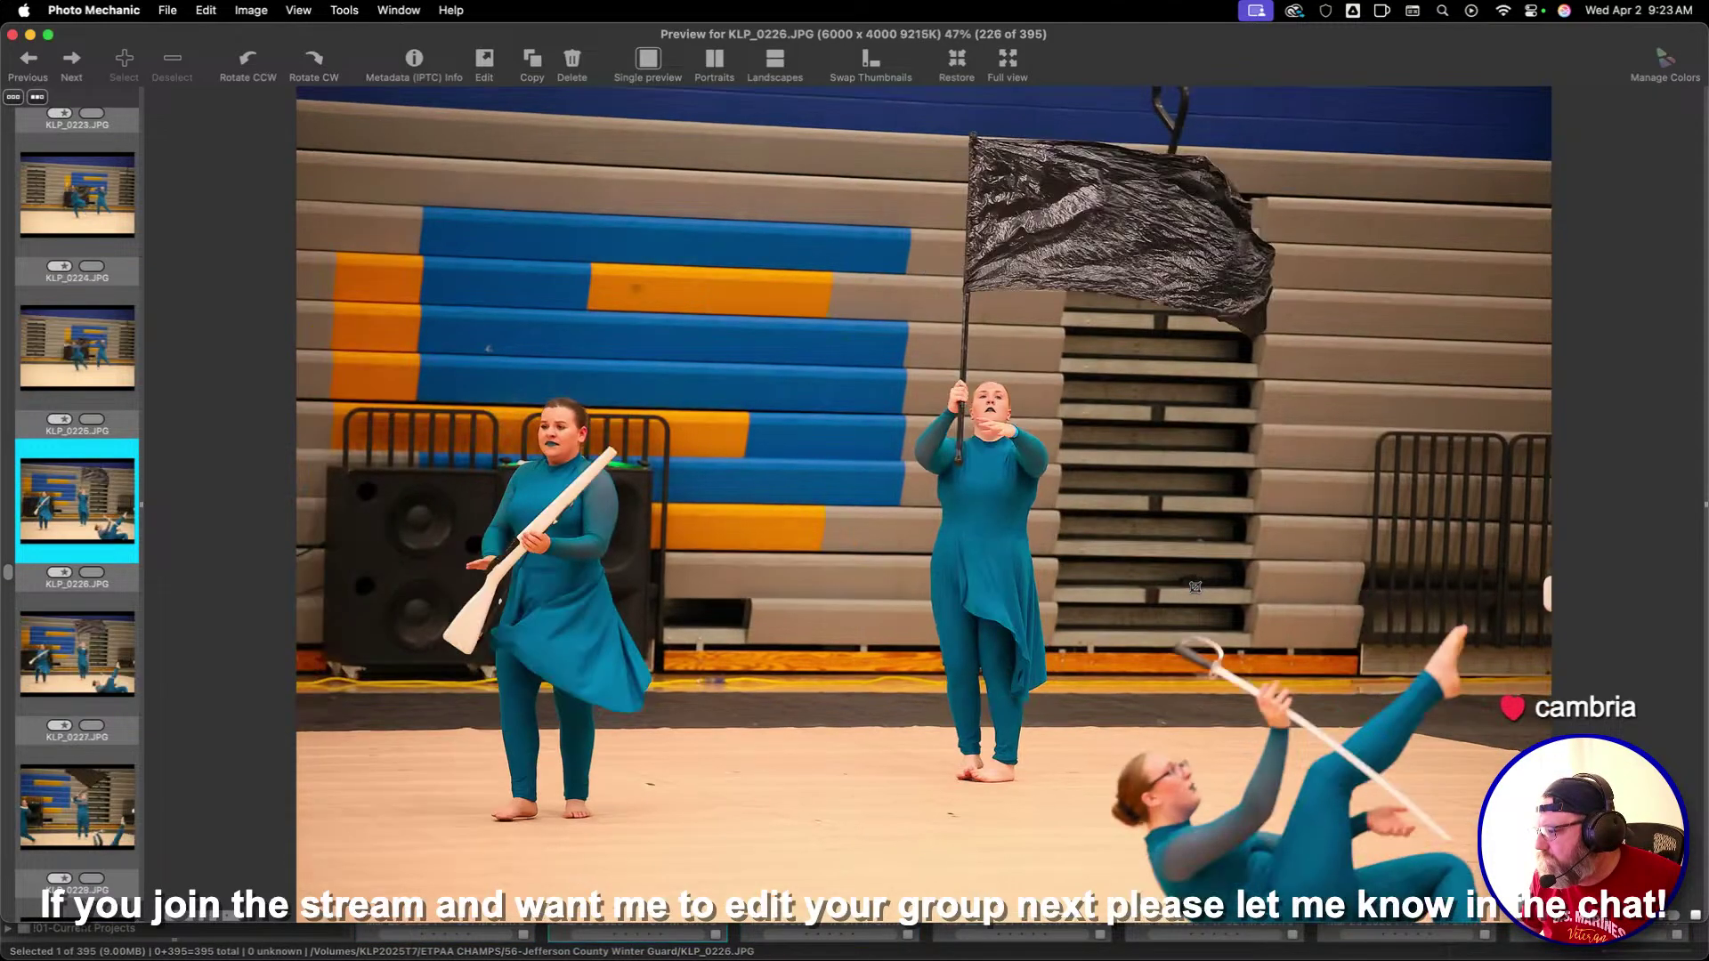
key("Right")
key("Right")
key("Right")
key("Right")
key("Right")
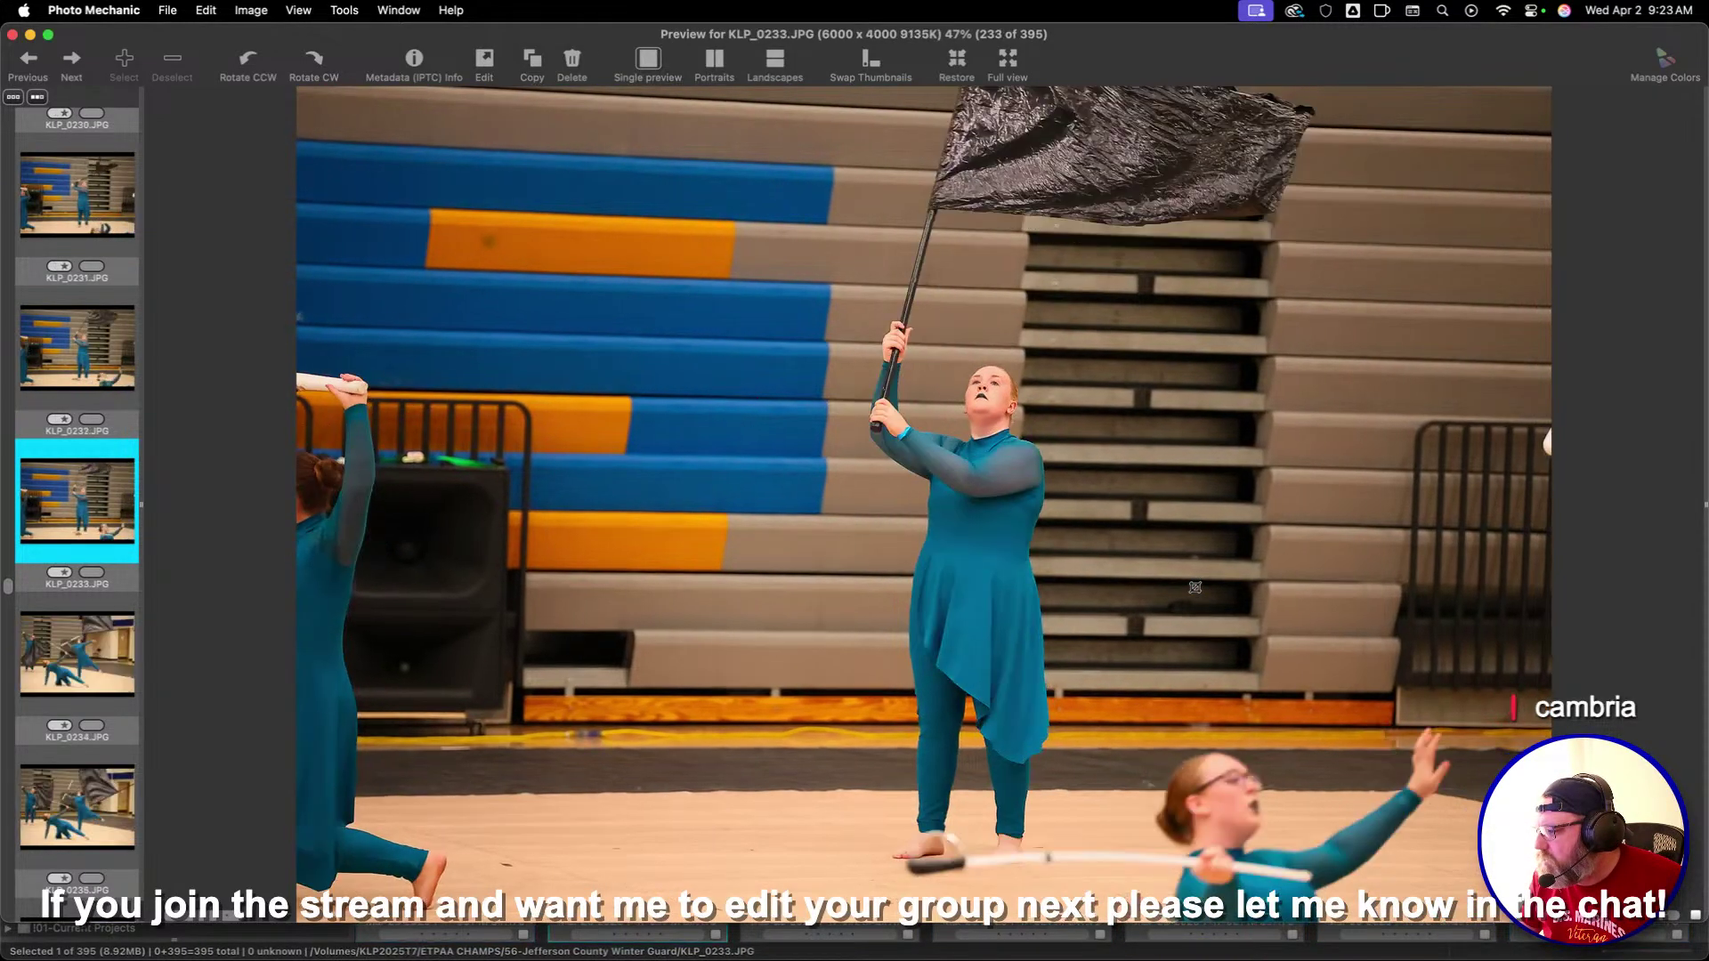
key("Right")
key("Right")
key("Right")
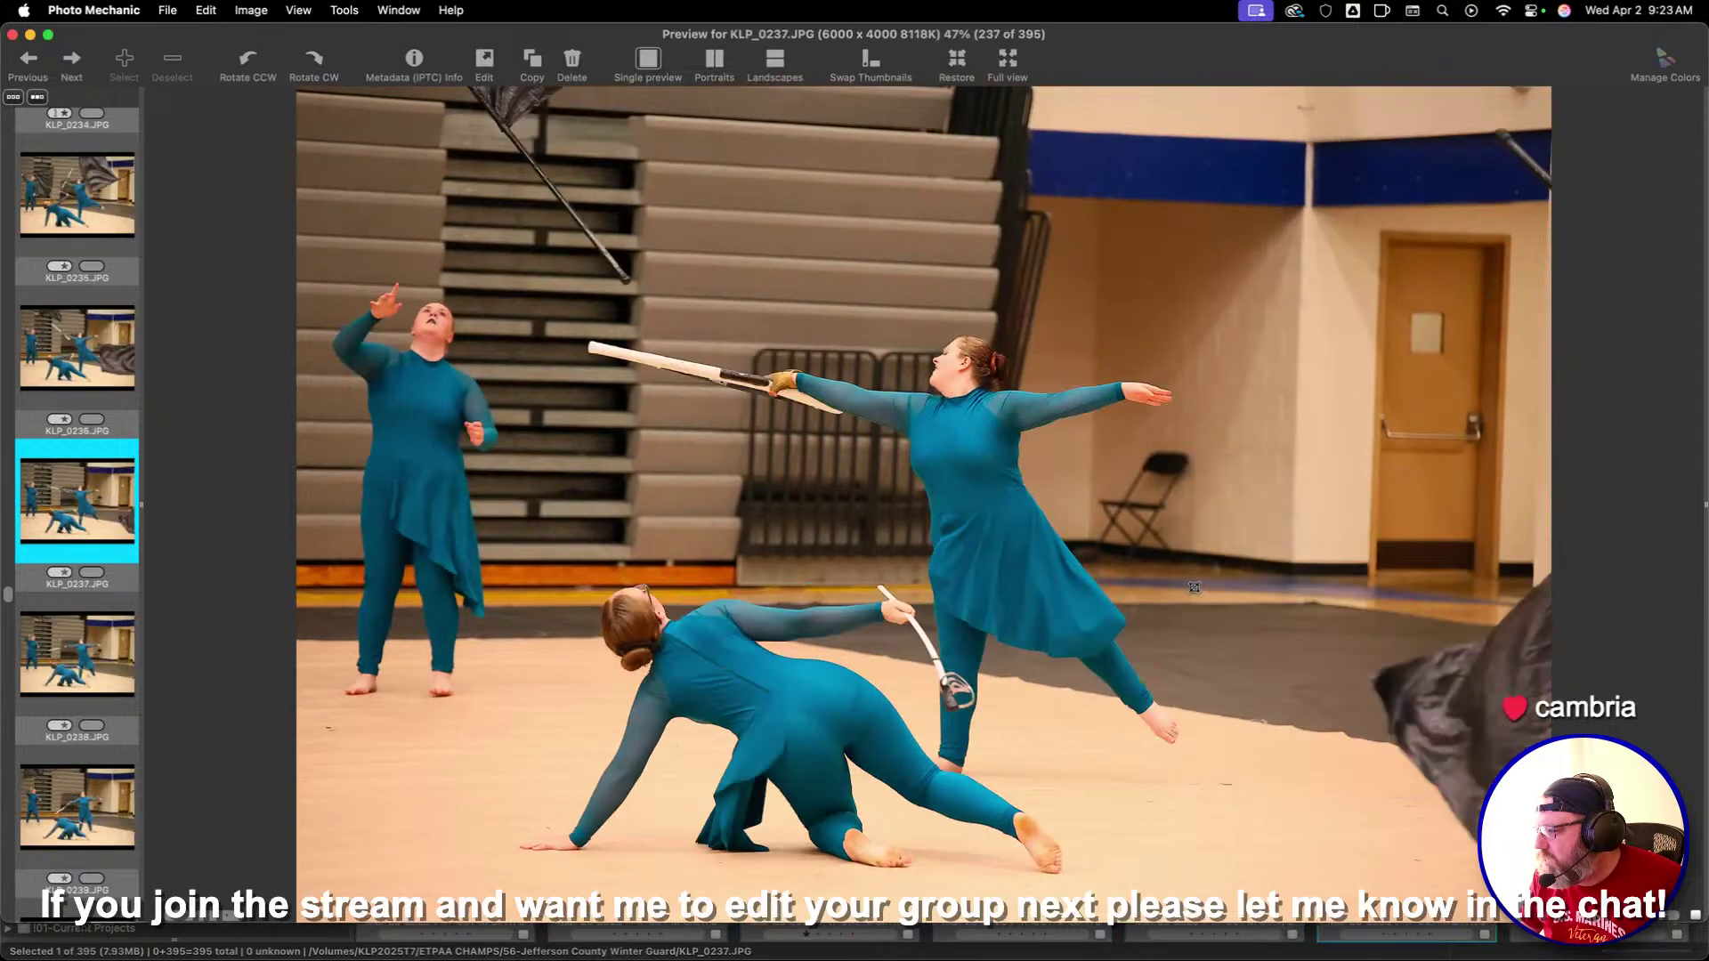
key("Right")
key("Right")
key("Right")
key("Right")
key("Right")
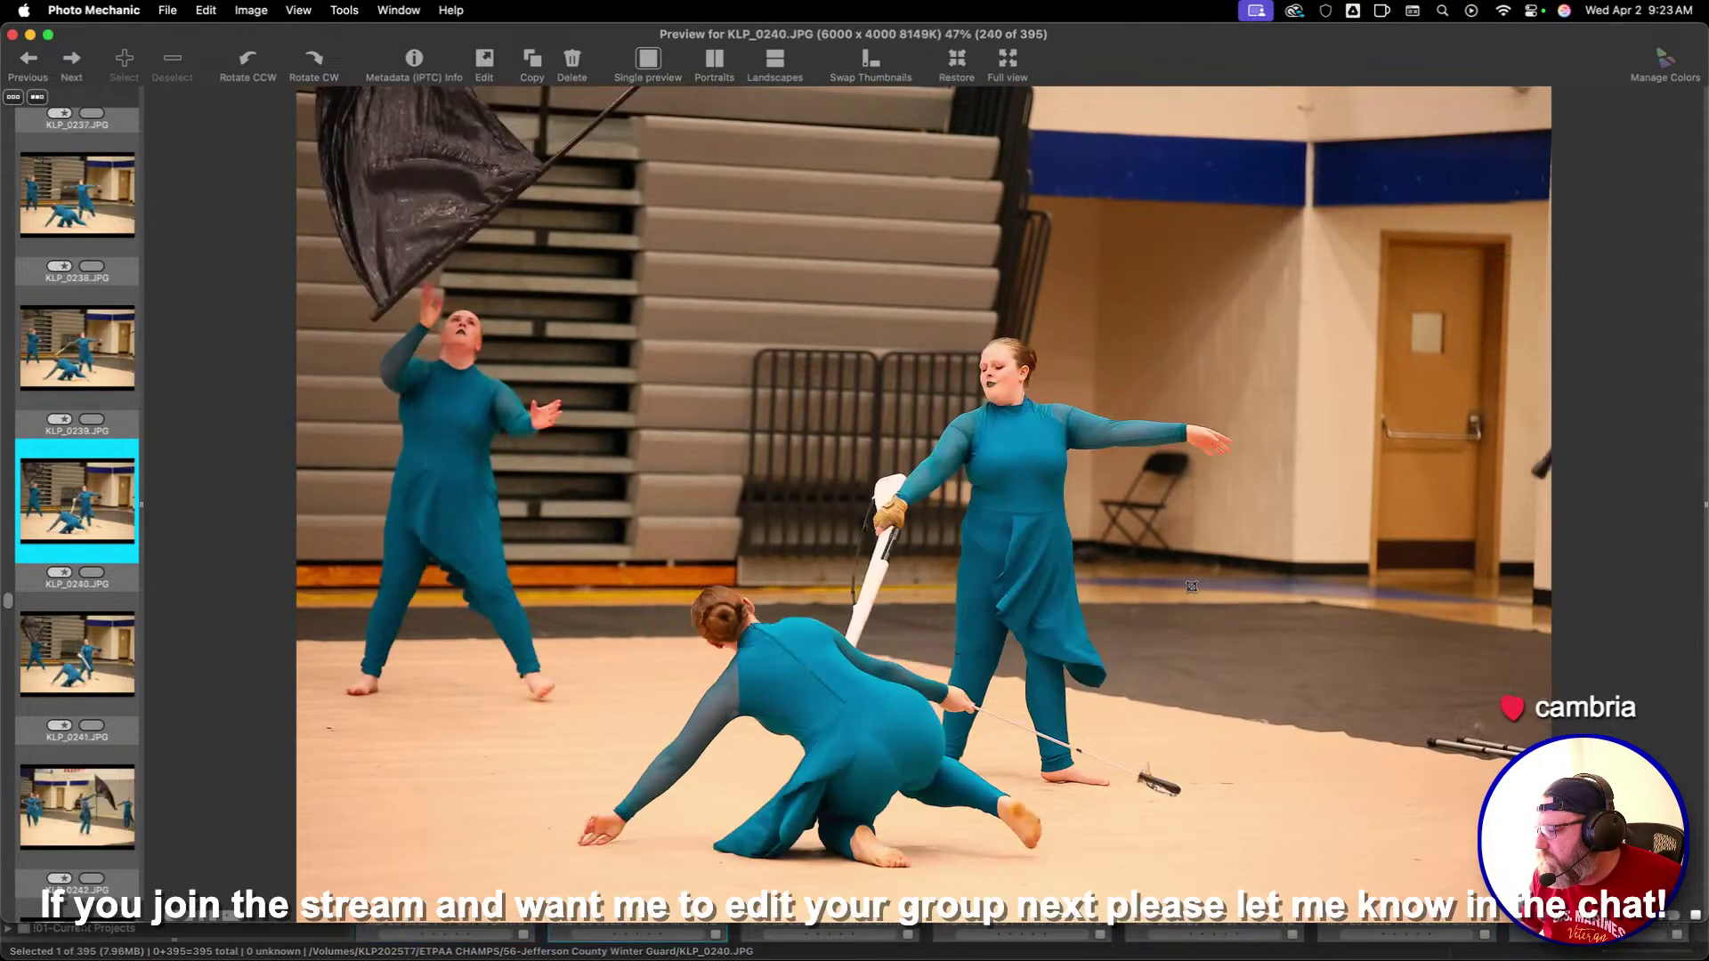
key("Right")
key("Right")
key("Right")
key("Right")
key("Right")
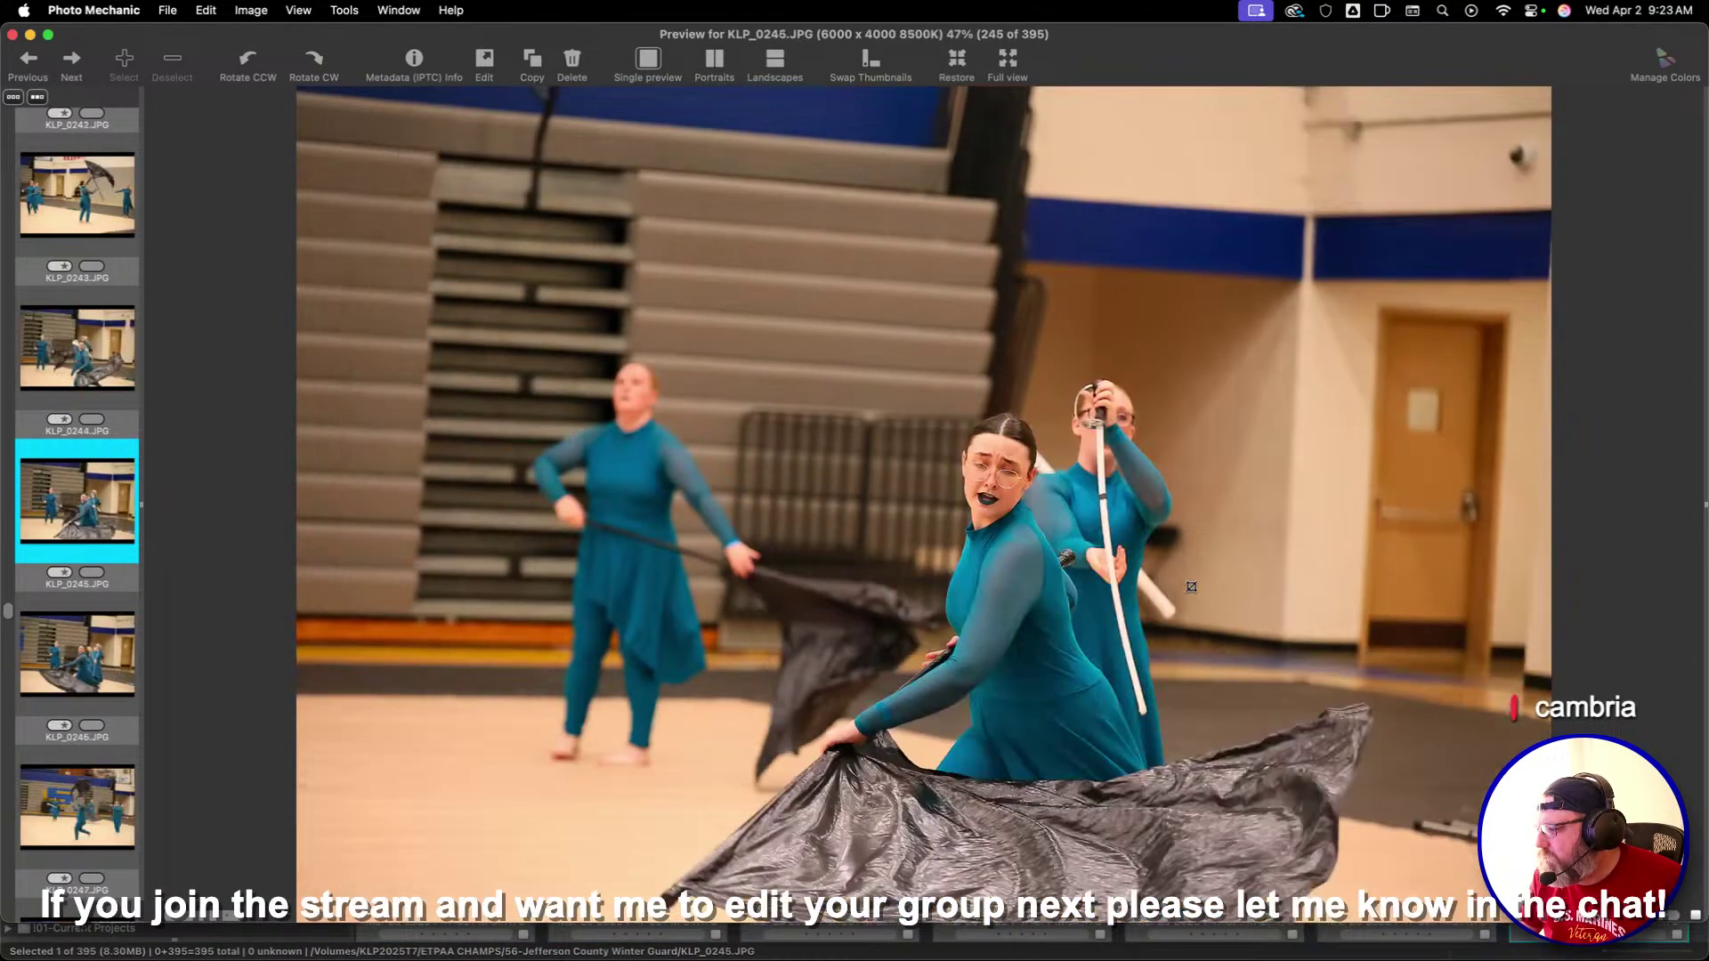
Step back through the preceding shots and compare KLP_0244.JPG with KLP_0245.JPG
key("Left")
key("Left")
key("Left")
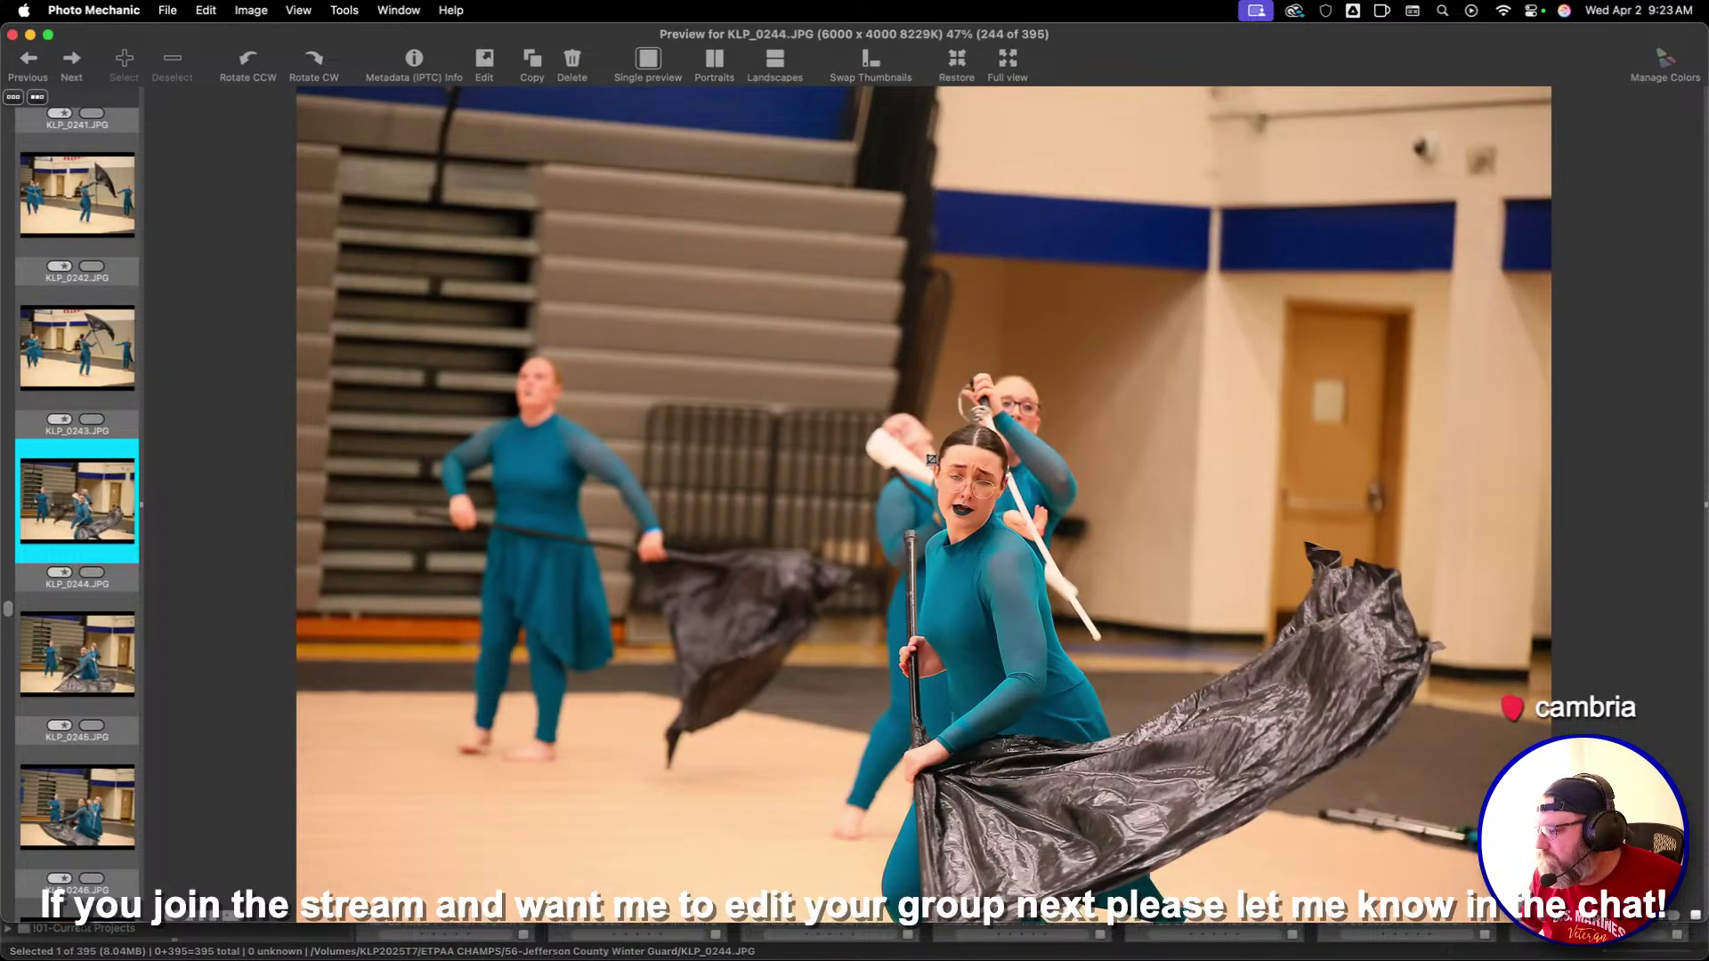
key("Right")
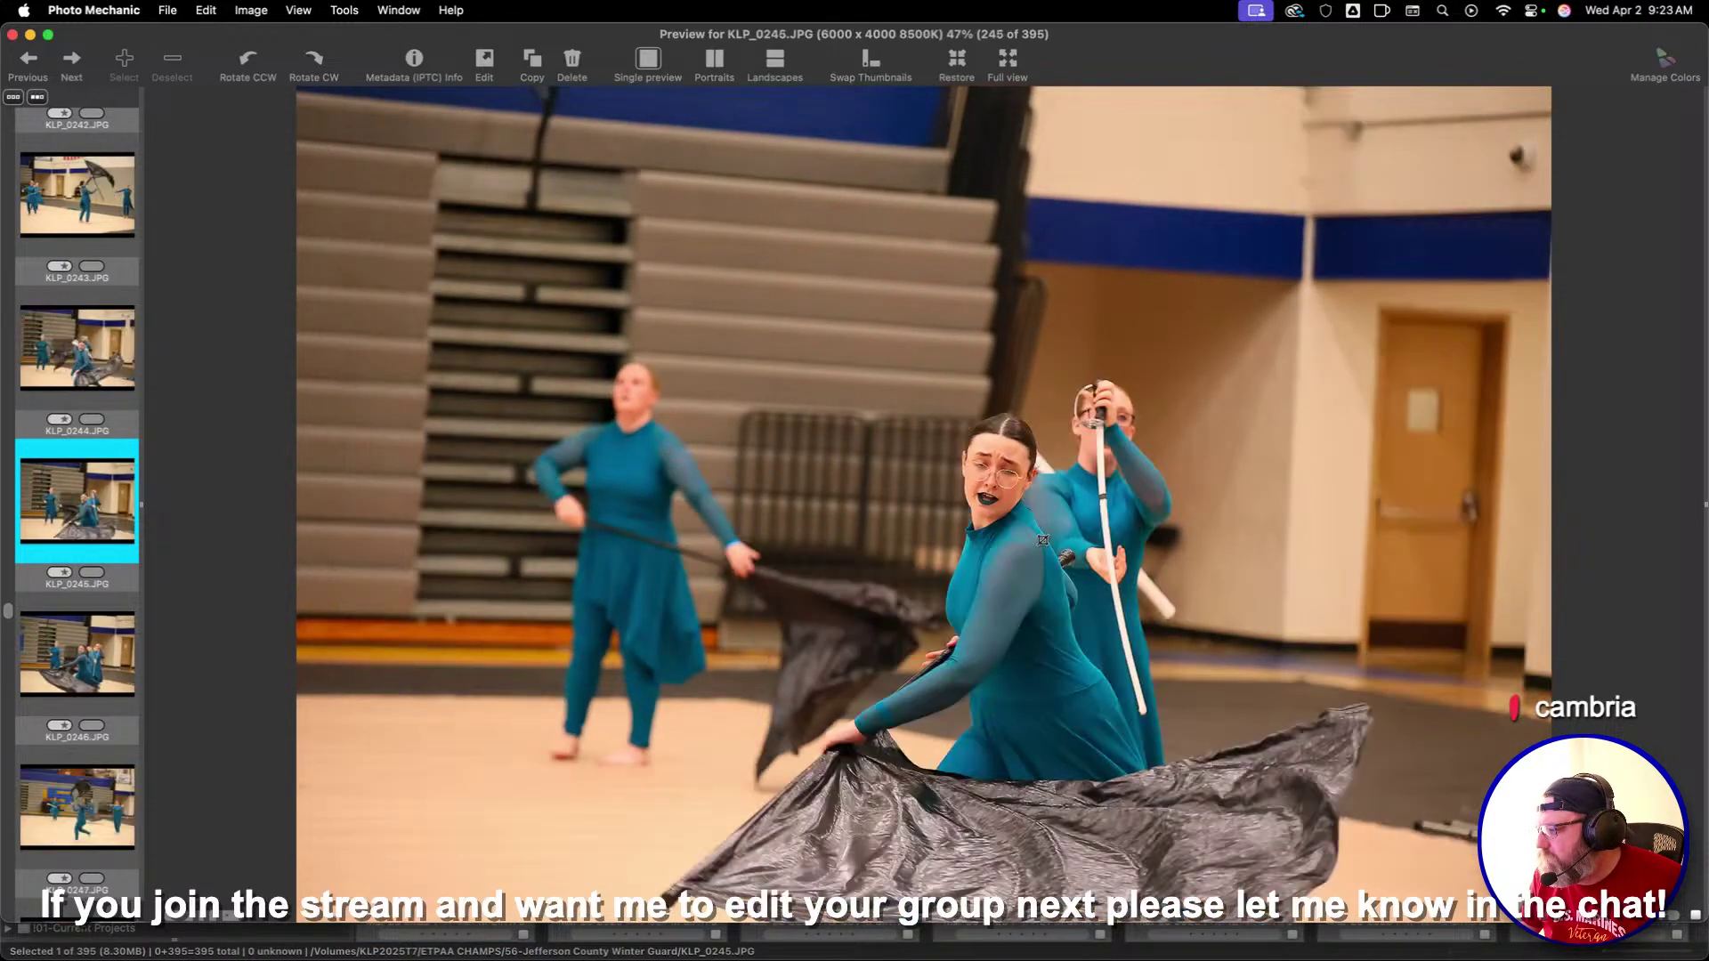
Check the shots up to KLP_0251.JPG, then return to KLP_0250.JPG and crop it around the performers
key("Right")
key("Right")
key("Right")
key("Right")
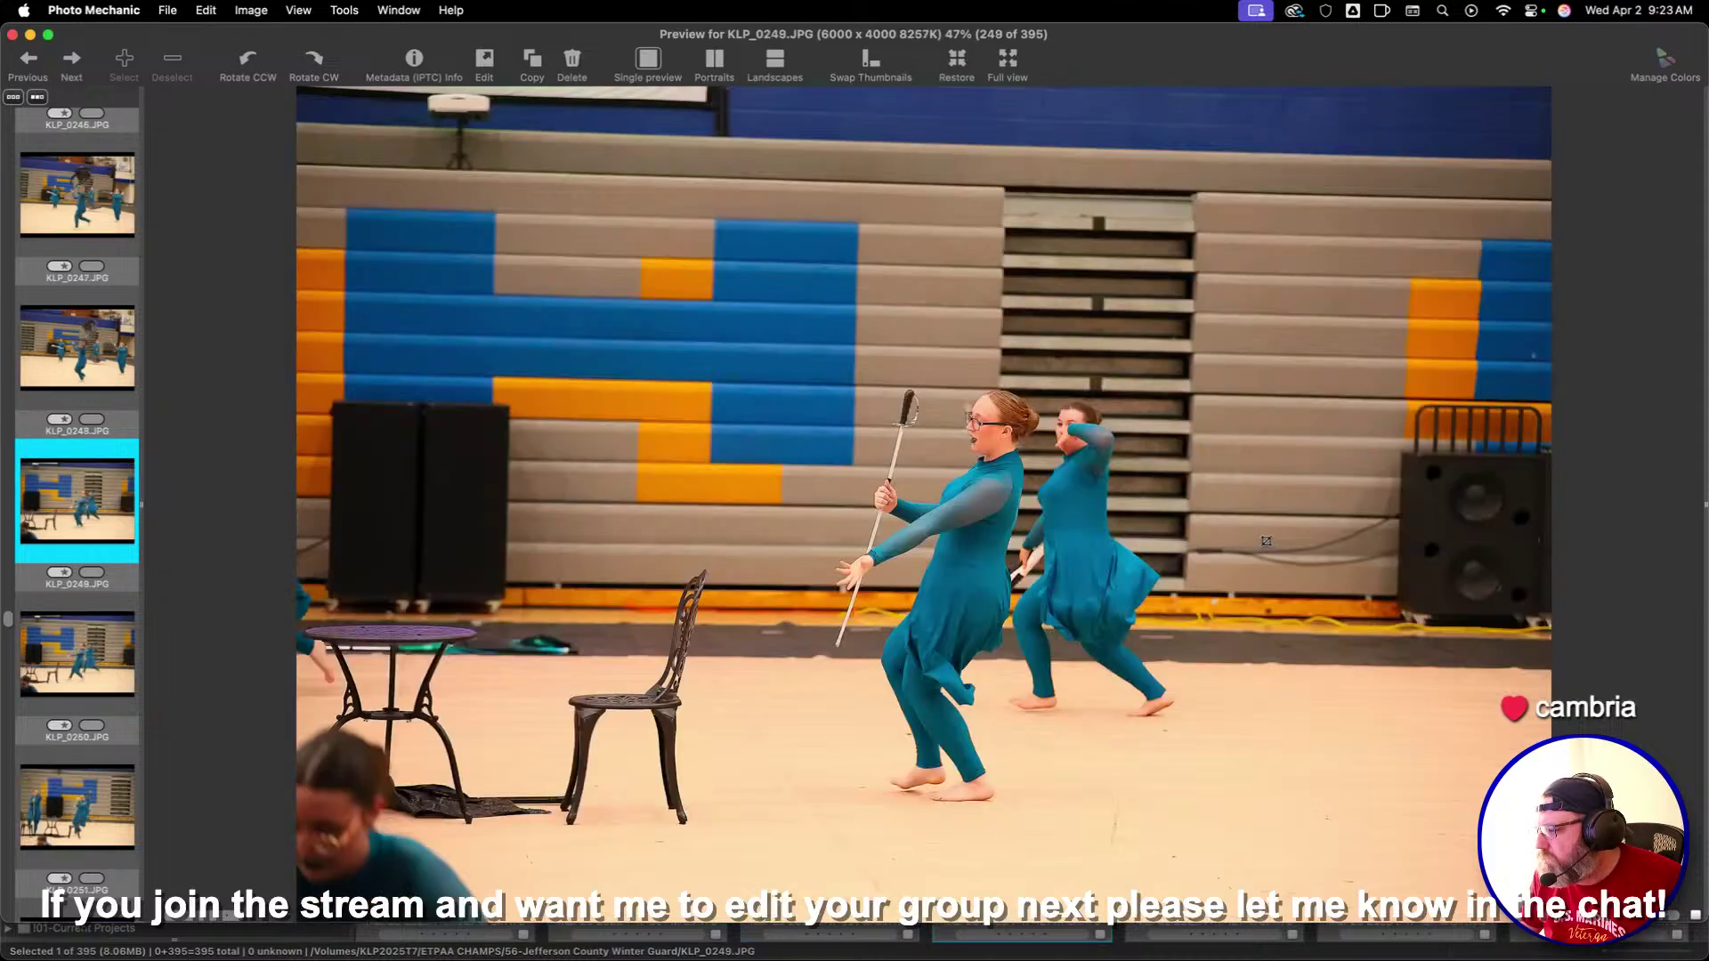
key("Right")
key("Right")
key("Left")
left_click_drag(526, 287, 1331, 828)
left_click_drag(1217, 589, 1174, 582)
Go on to KLP_0253.JPG, crop it around the group of performers and adjust the crop
key("Right")
key("Right")
key("Right")
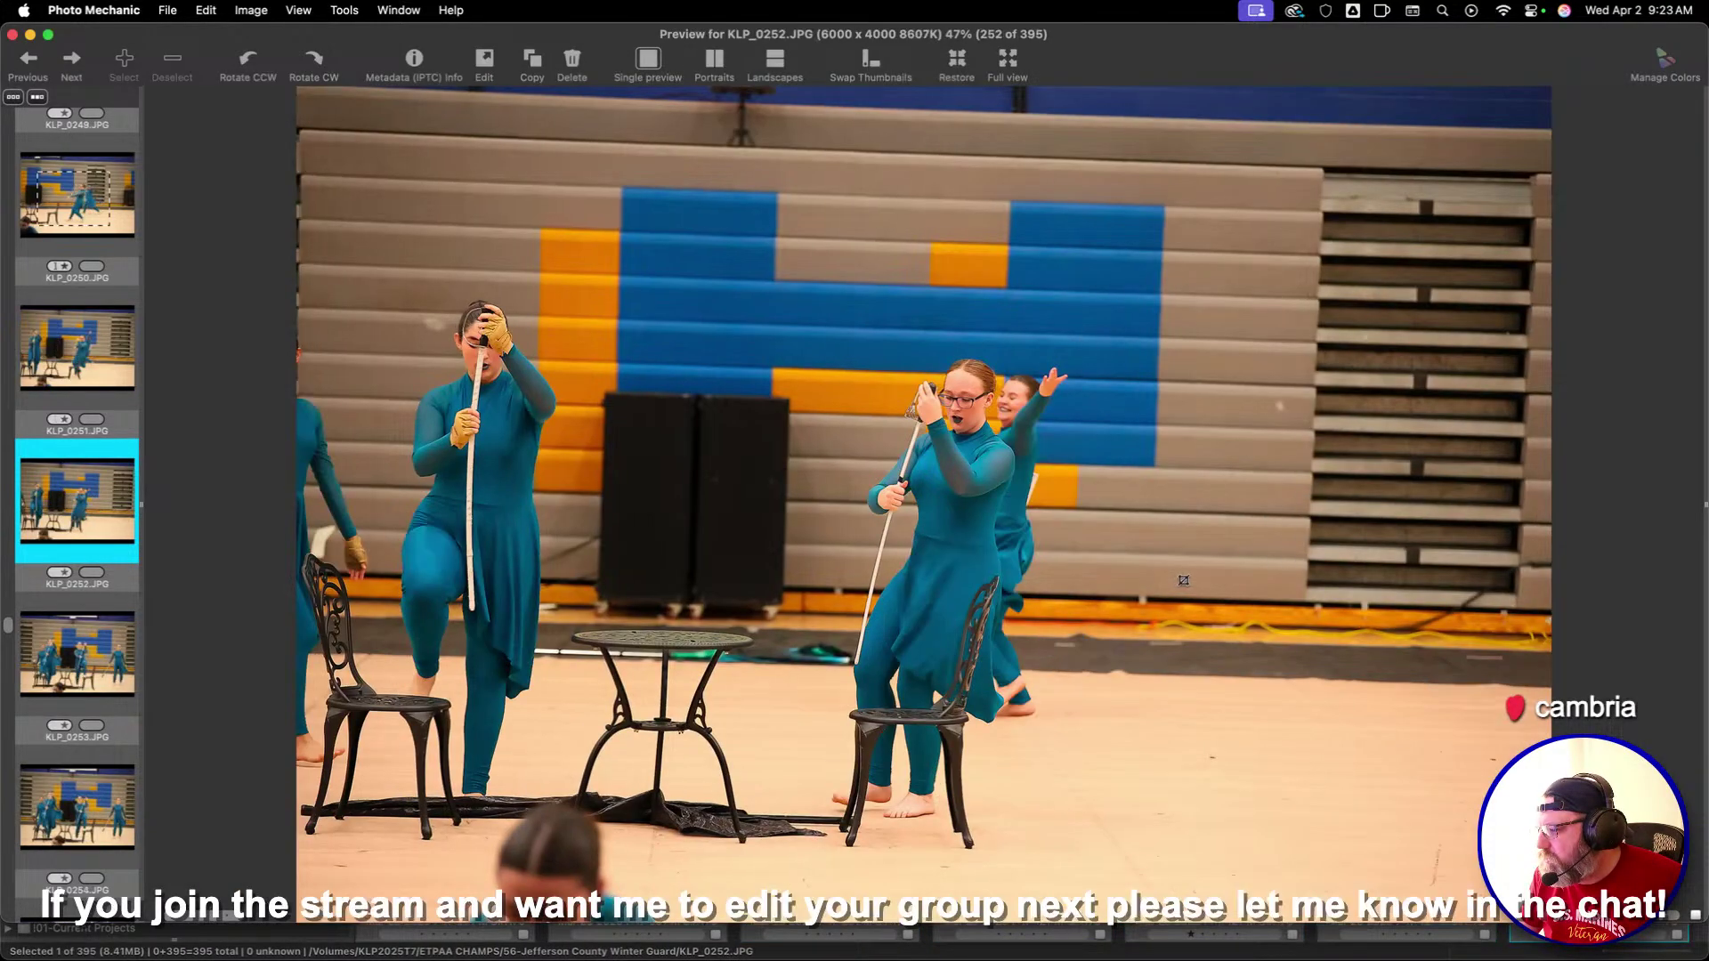
left_click_drag(611, 276, 1546, 898)
left_click_drag(1391, 686, 1222, 675)
Examine the group sabre toss photos from KLP_0254.JPG to KLP_0266.JPG for shots worth marking
key("Right")
key("Right")
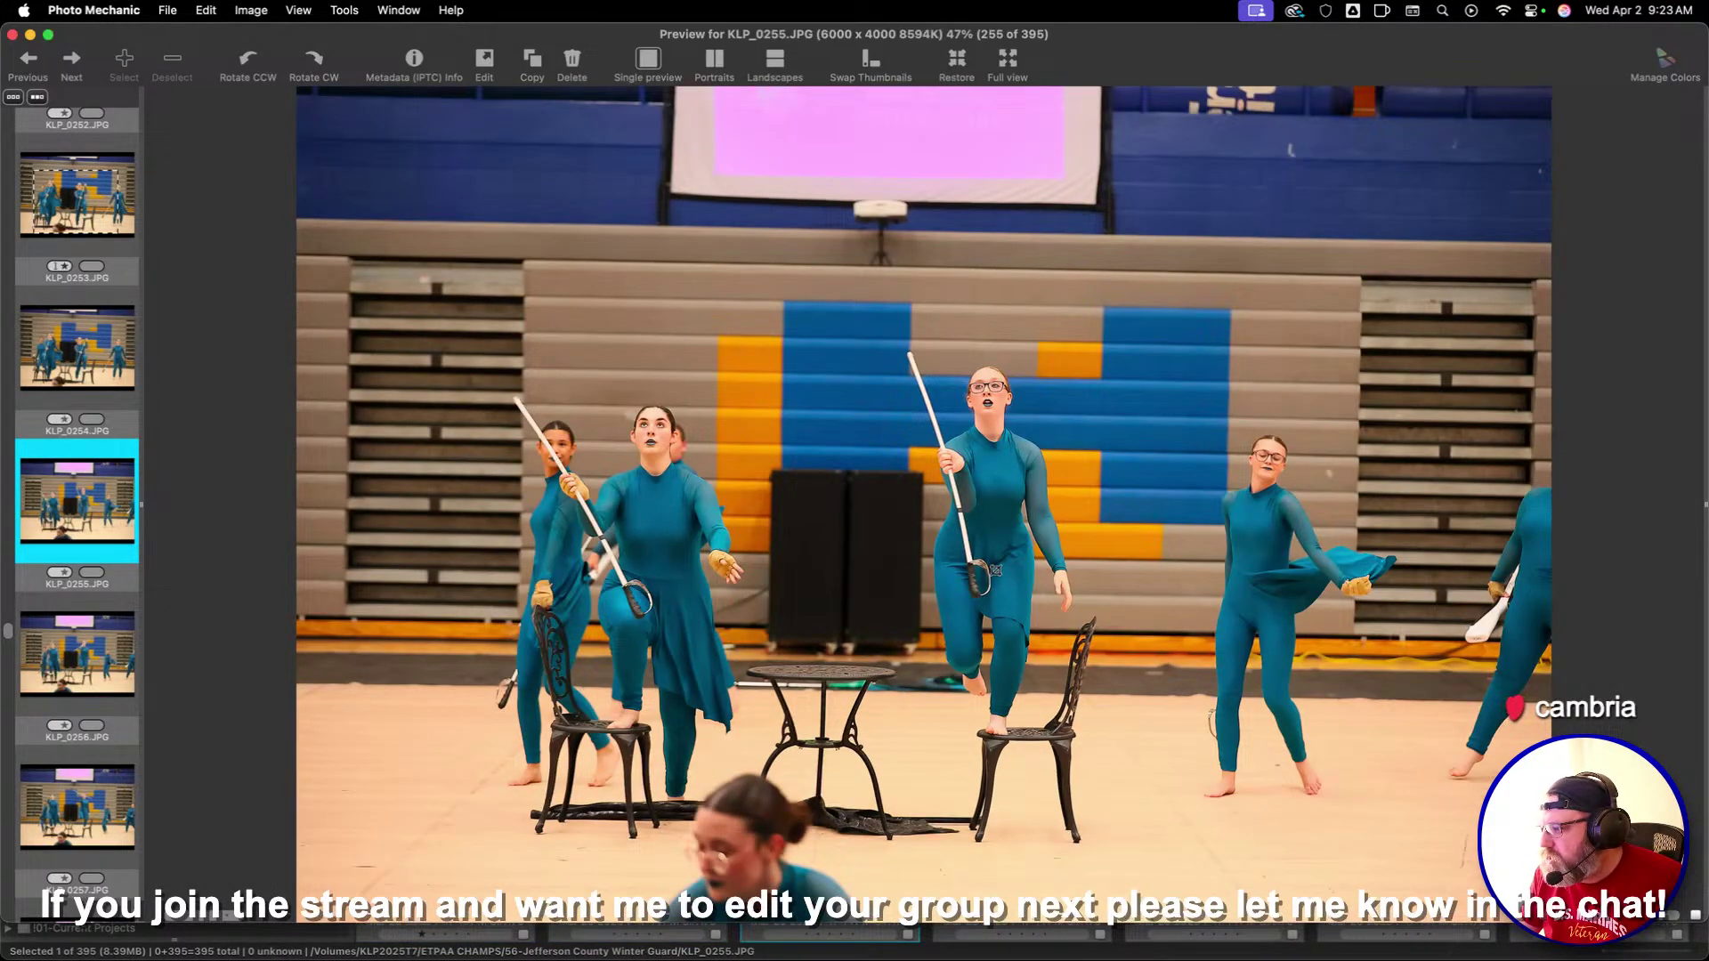
key("Right")
key("Right")
key("Right")
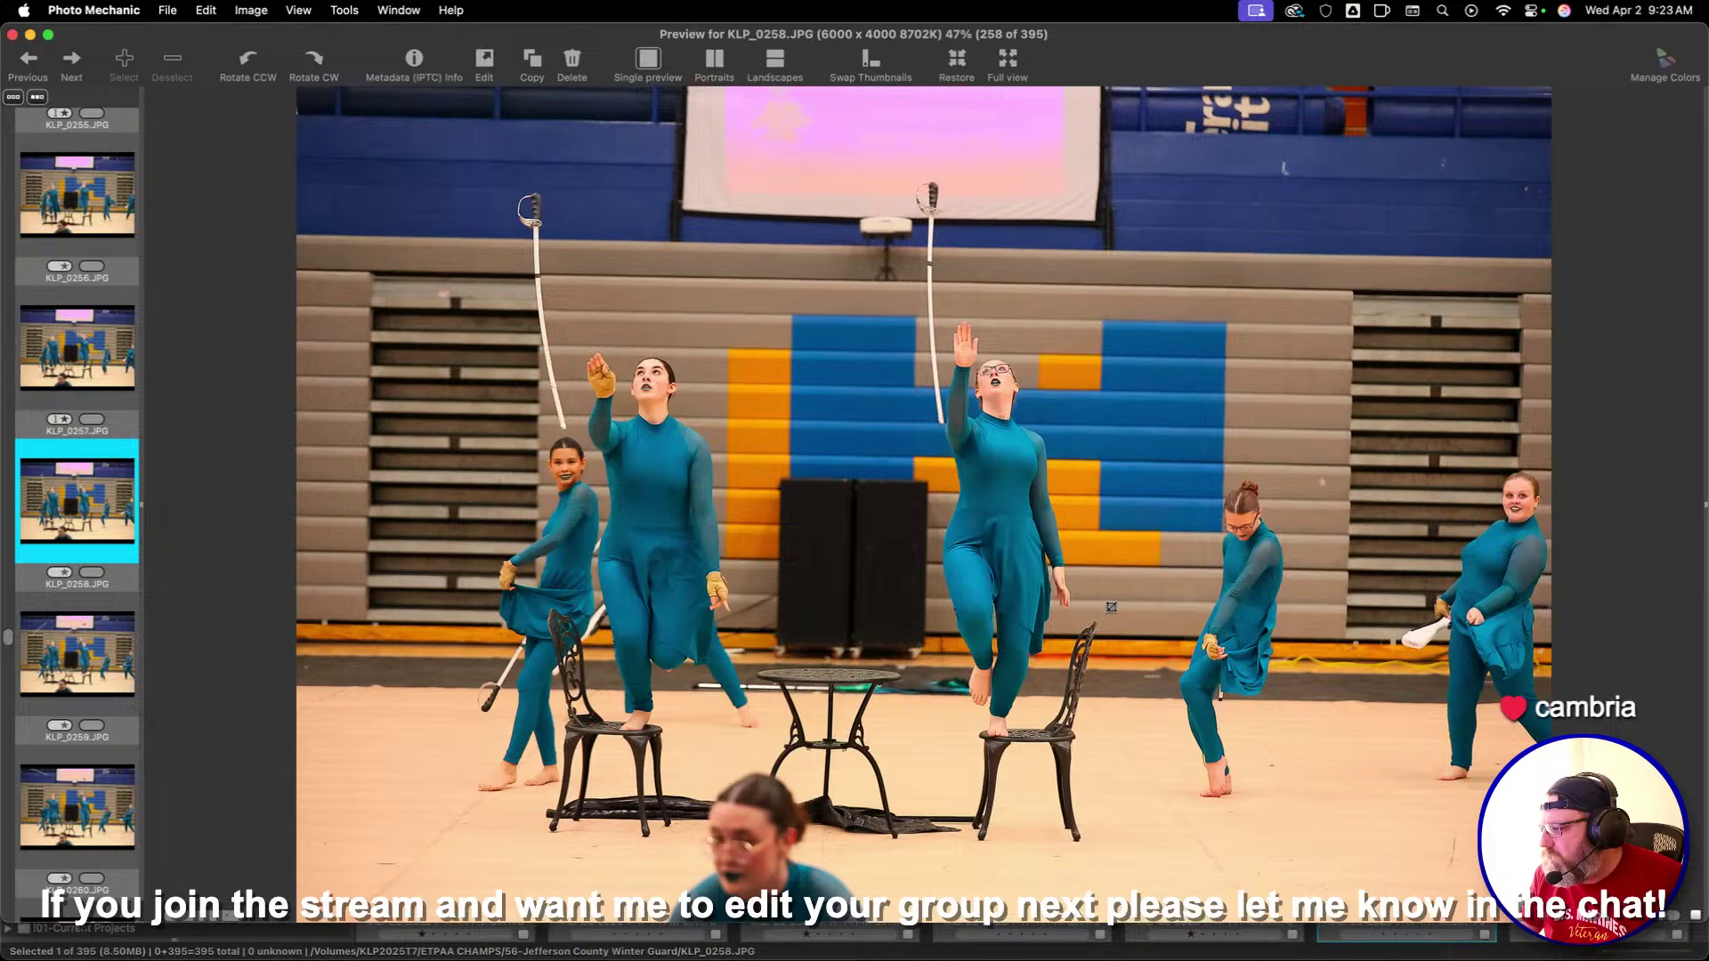
key("Right")
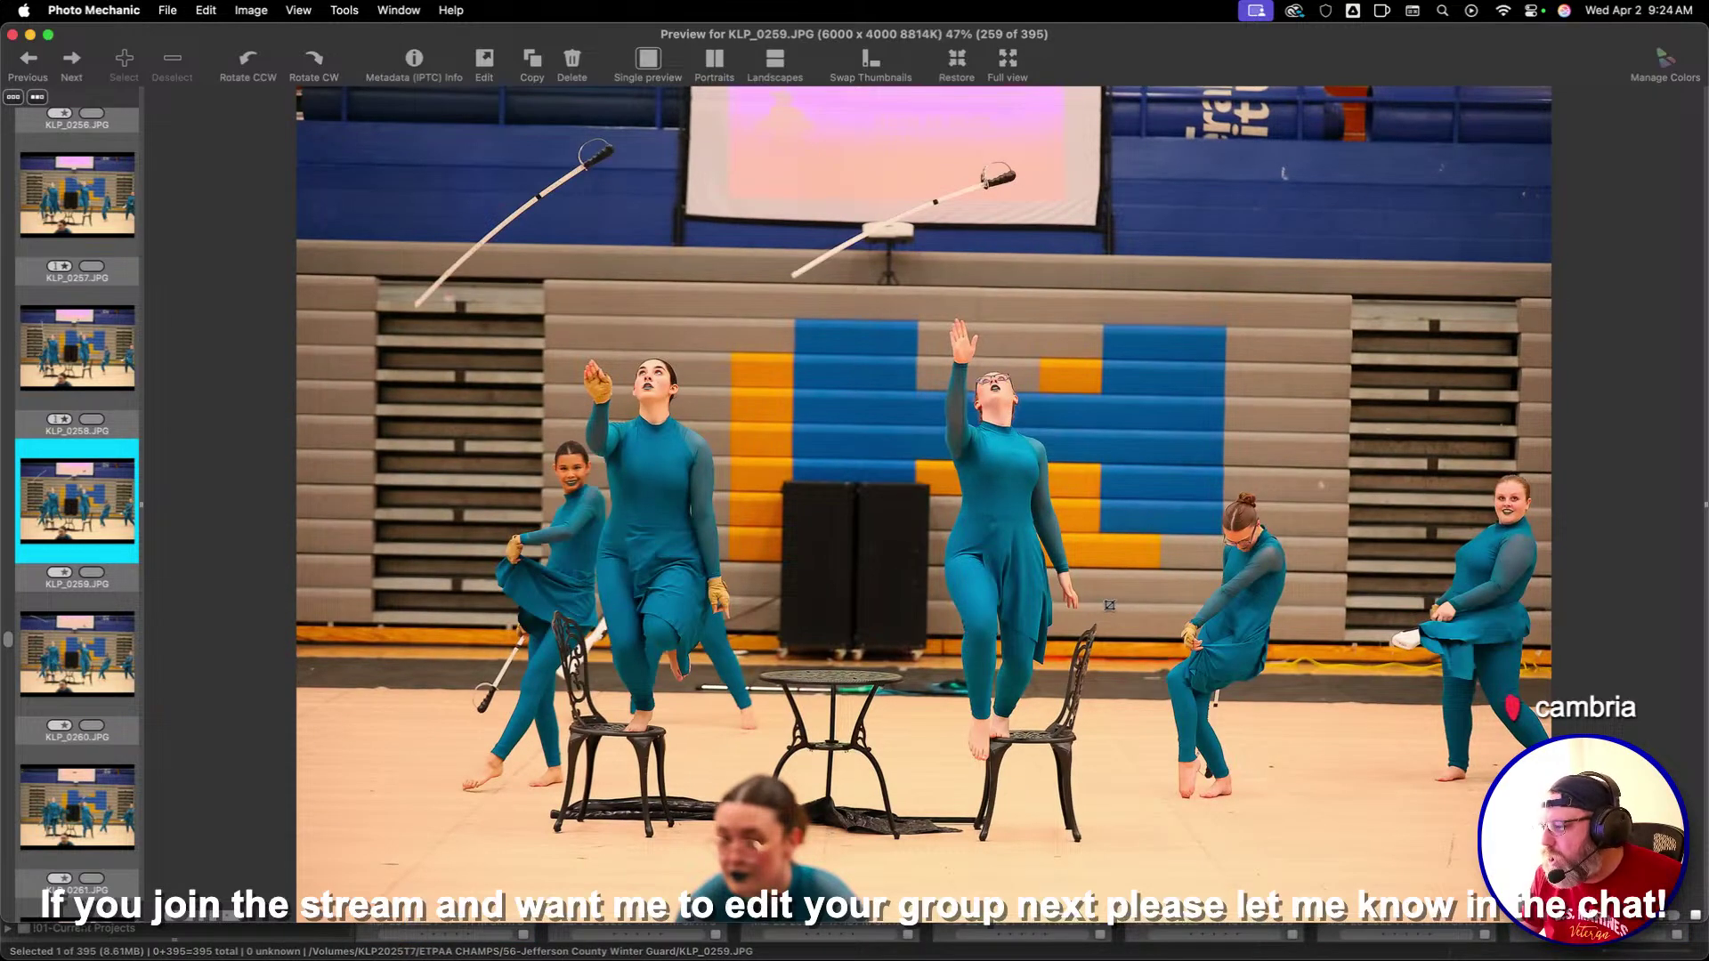
key("Right")
key("Right")
key("Right")
key("Right")
key("Right")
key("Right")
key("Right")
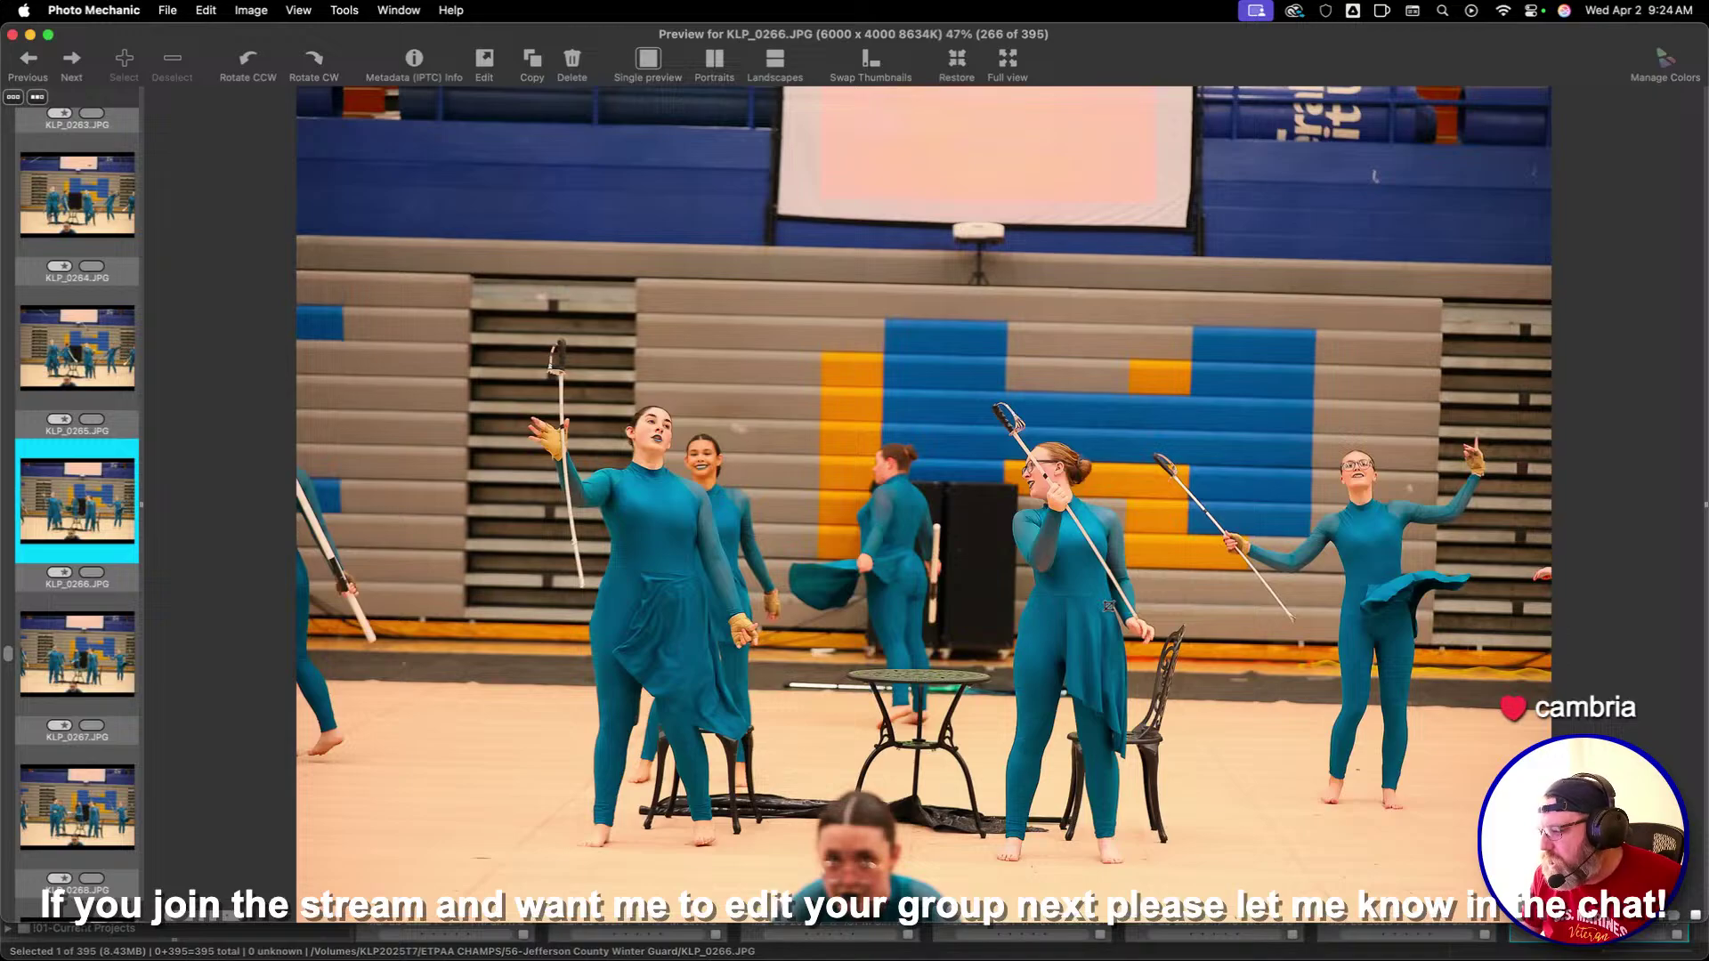
Examine the remaining group sabre photos from KLP_0267.JPG to KLP_0272.JPG for shots worth keeping
key("Right")
key("Right")
key("Right")
key("Right")
key("Right")
key("Right")
key("Right")
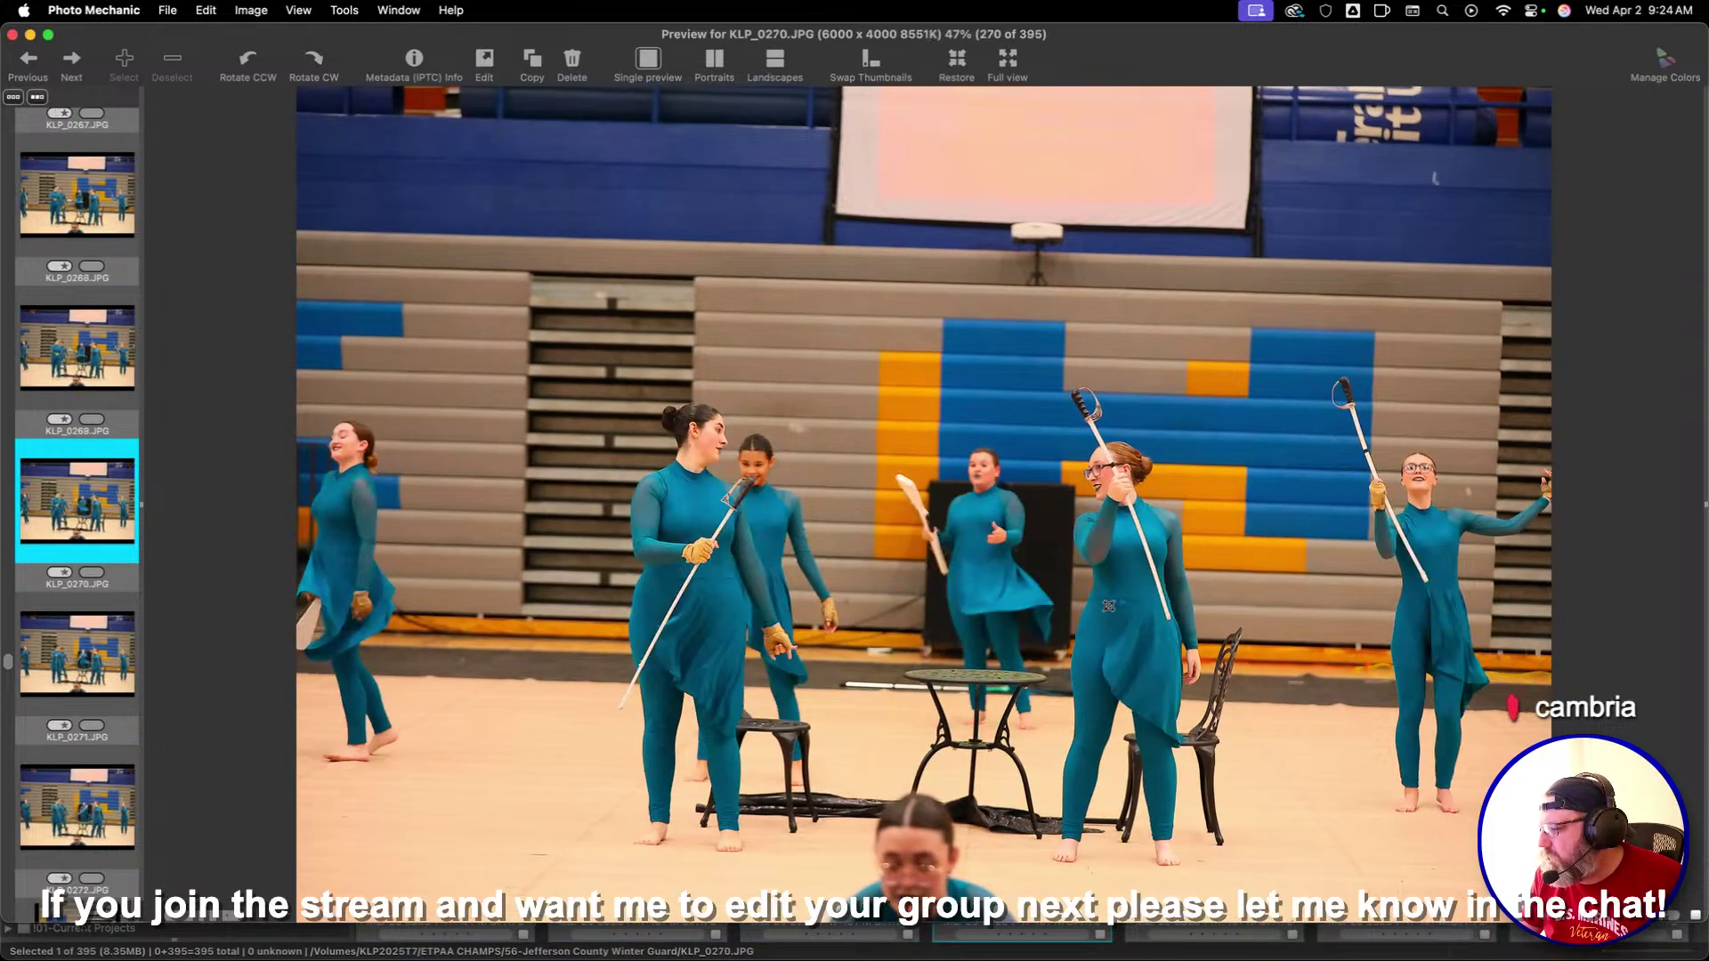
key("Right")
key("Left")
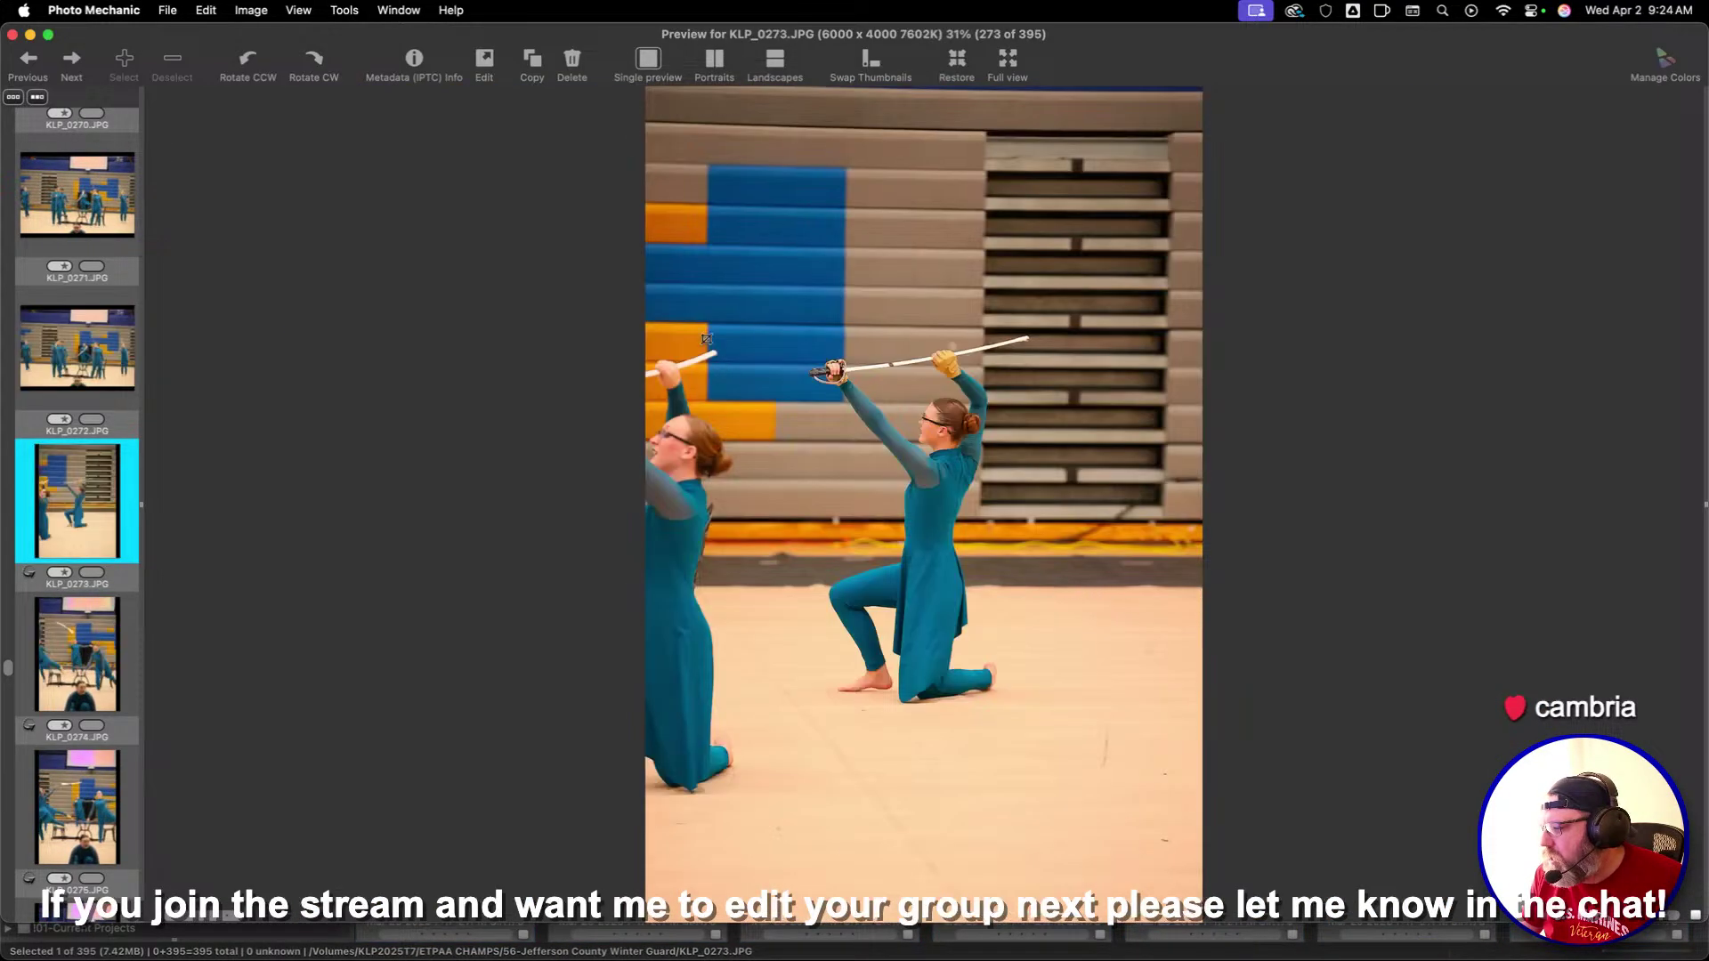
Crop KLP_0273.JPG around the kneeling sabre performer, adjust the crop's position and go on to KLP_0275.JPG
left_click_drag(701, 180, 1110, 751)
left_click_drag(1007, 698, 1027, 672)
key("Right")
key("Right")
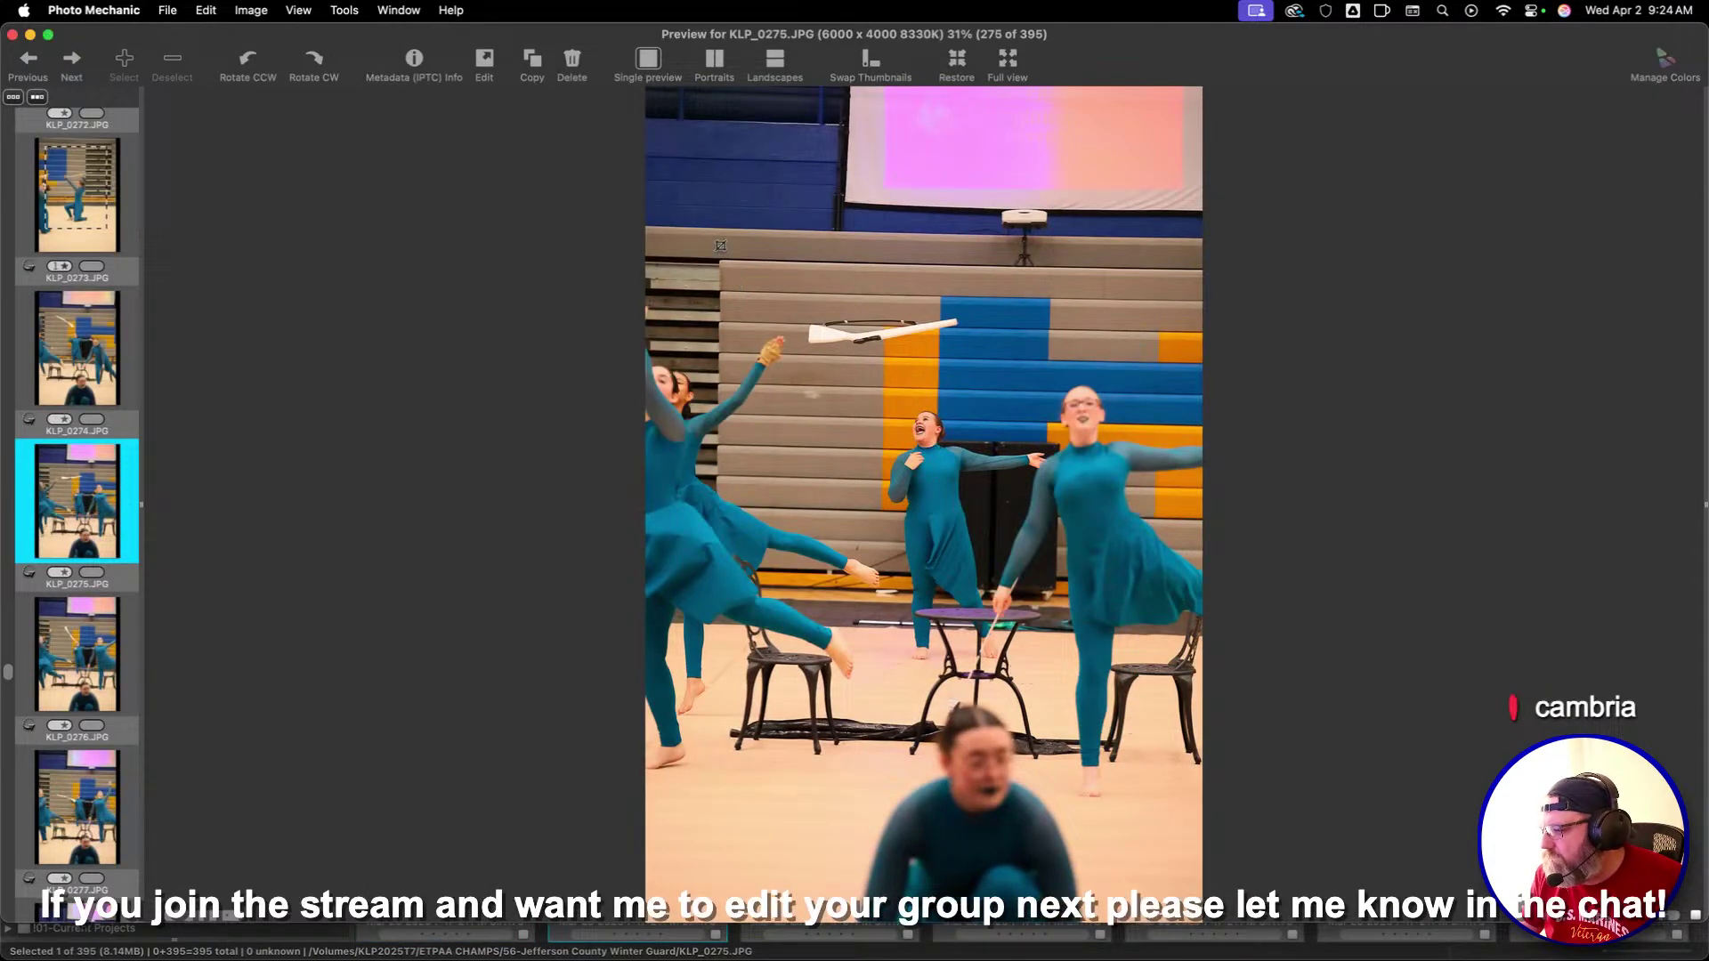
Crop KLP_0275.JPG around the rifle performer behind the table, then compare KLP_0276.JPG with KLP_0277.JPG
left_click_drag(767, 170, 954, 573)
key("Right")
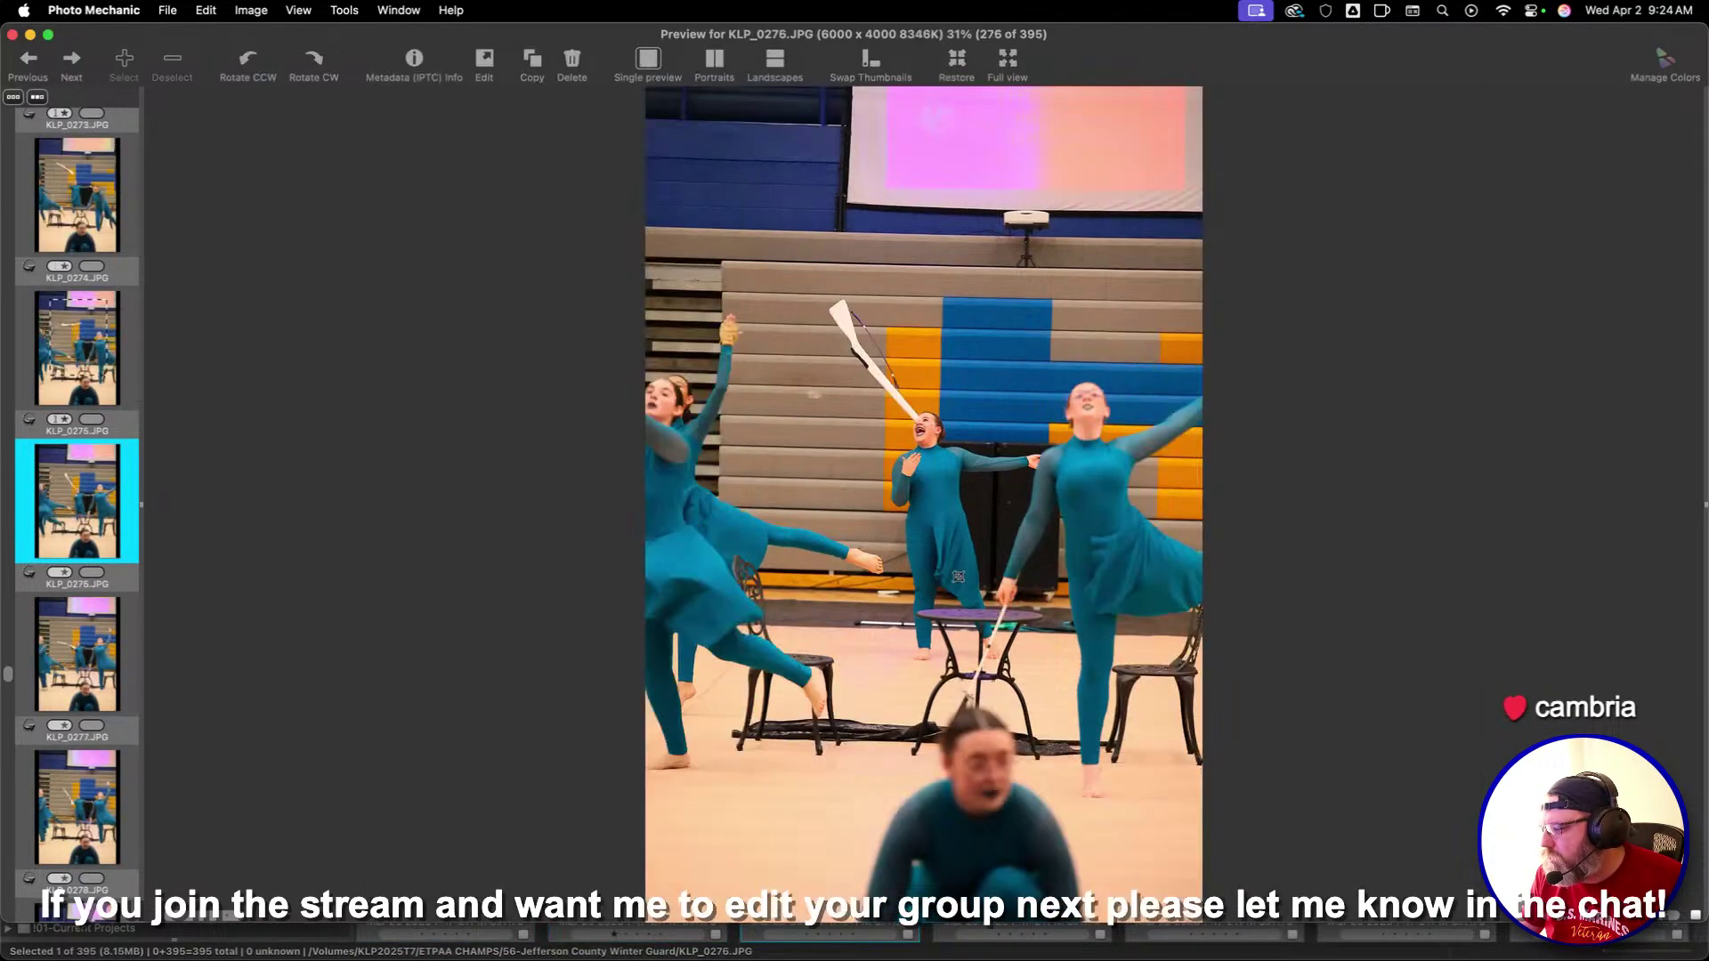
key("Right")
key("Left")
key("Right")
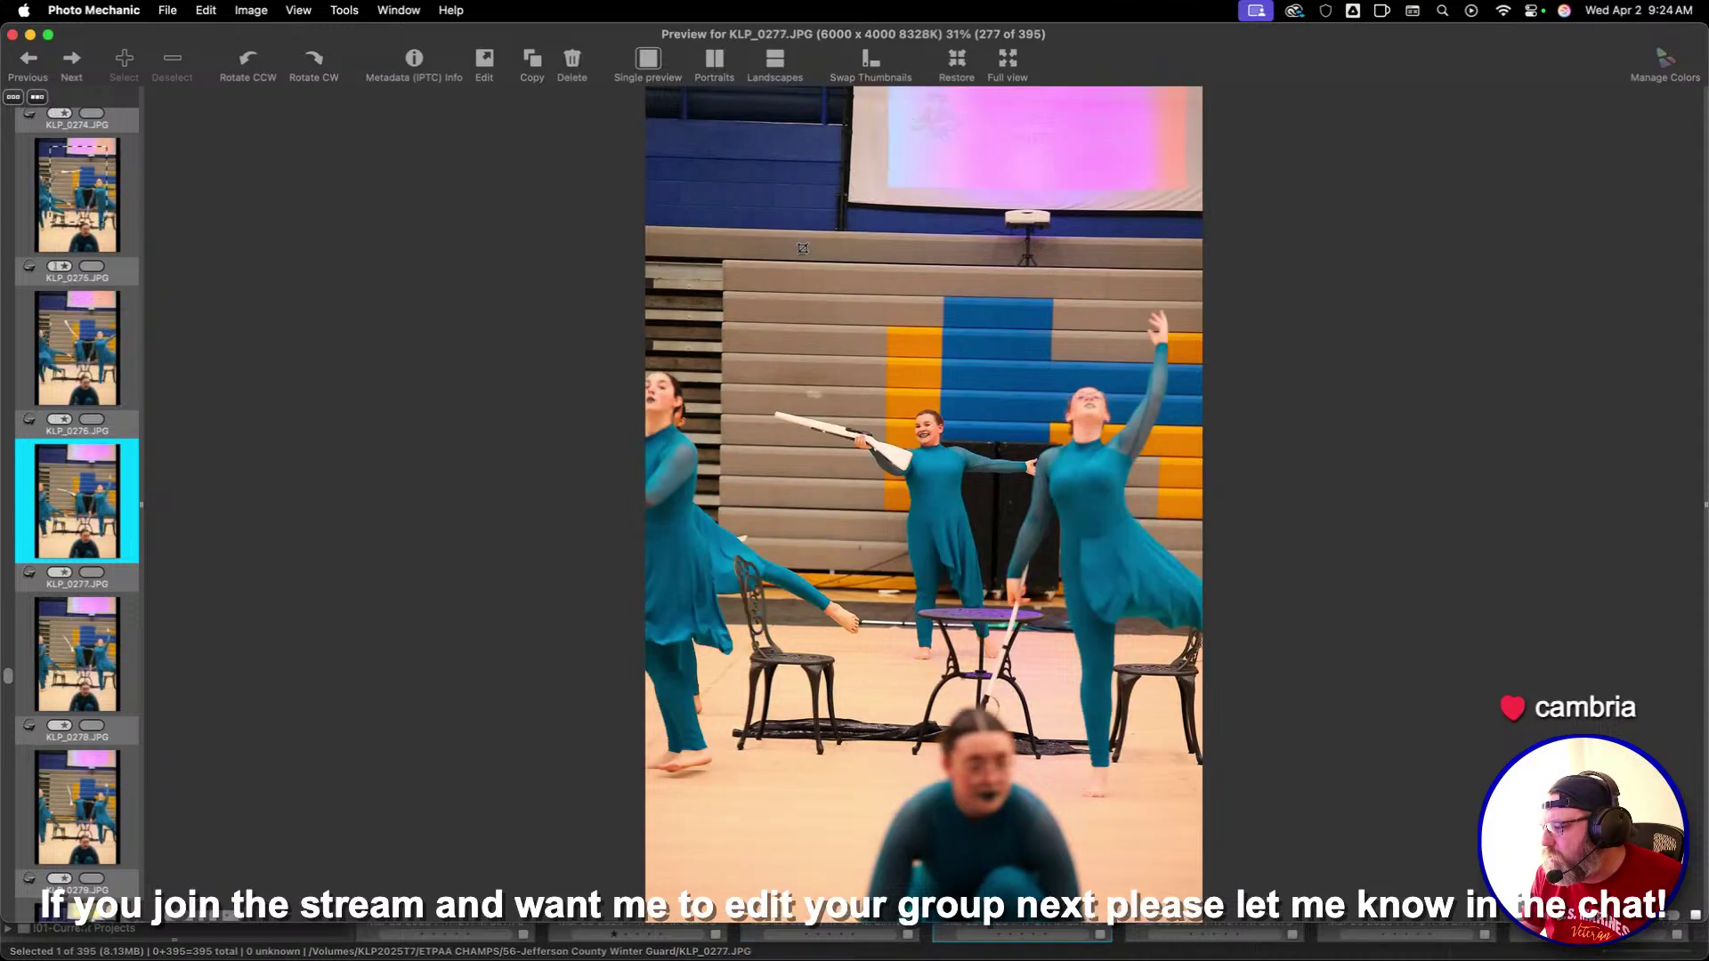
Crop KLP_0278.JPG around the smiling rifle performer and continue to KLP_0281.JPG
key("Right")
left_click_drag(765, 202, 1108, 632)
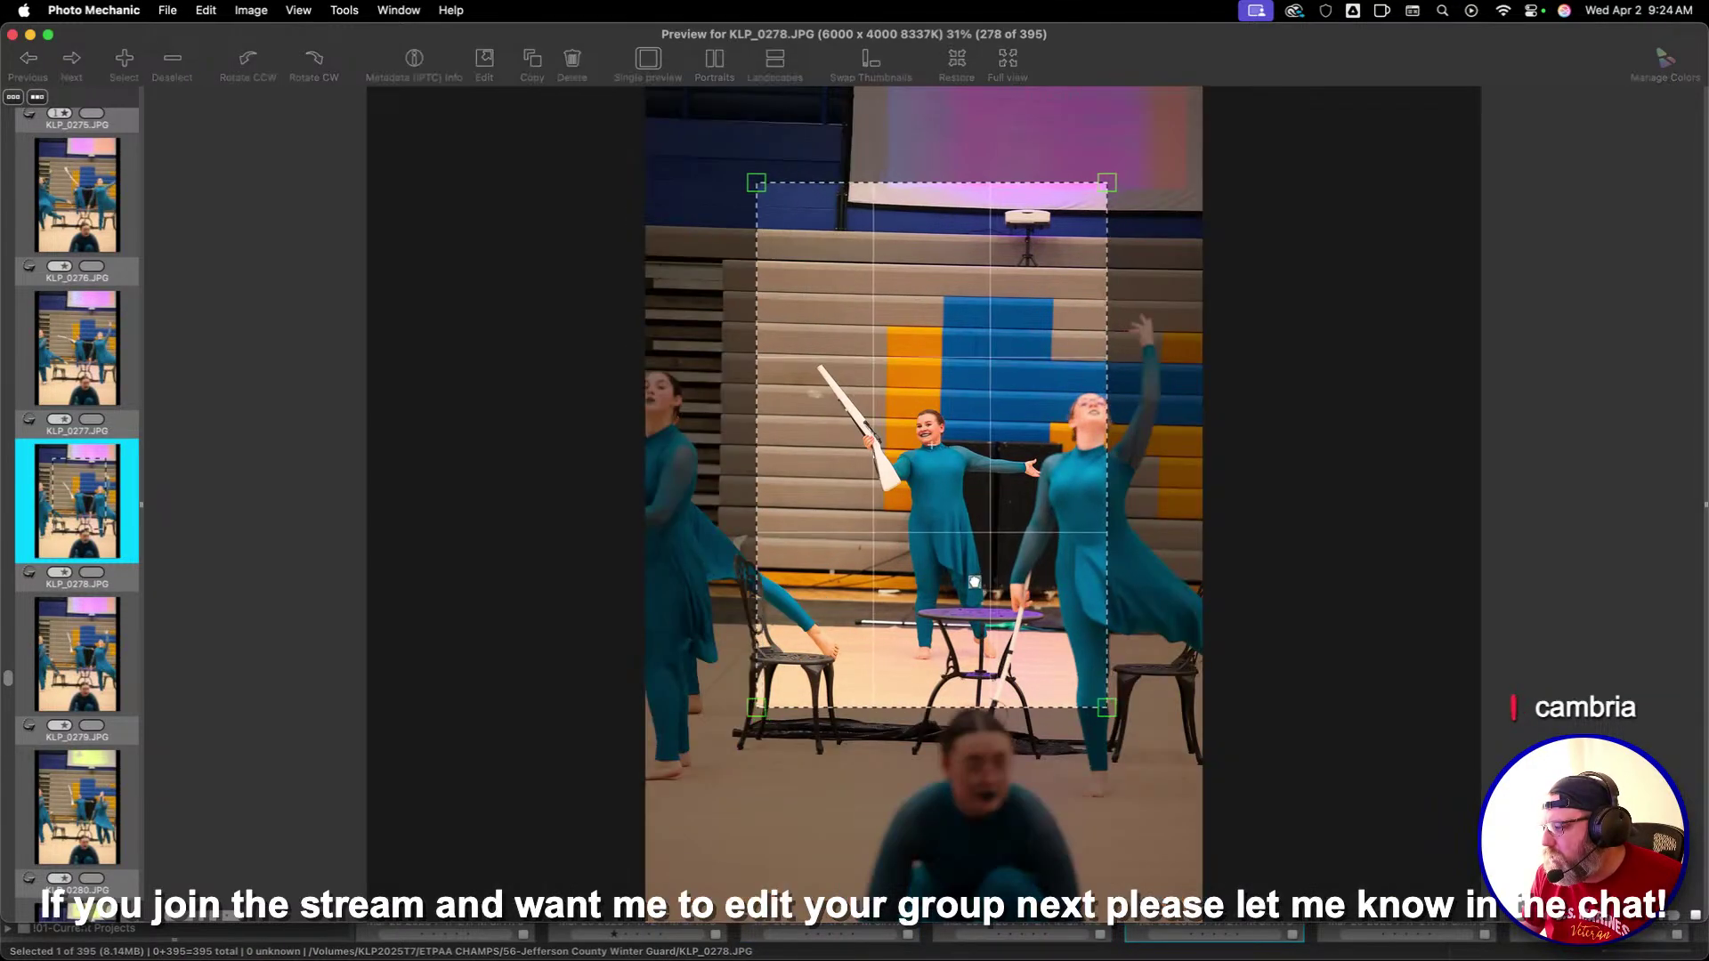
key("Right")
key("Right")
key("Right")
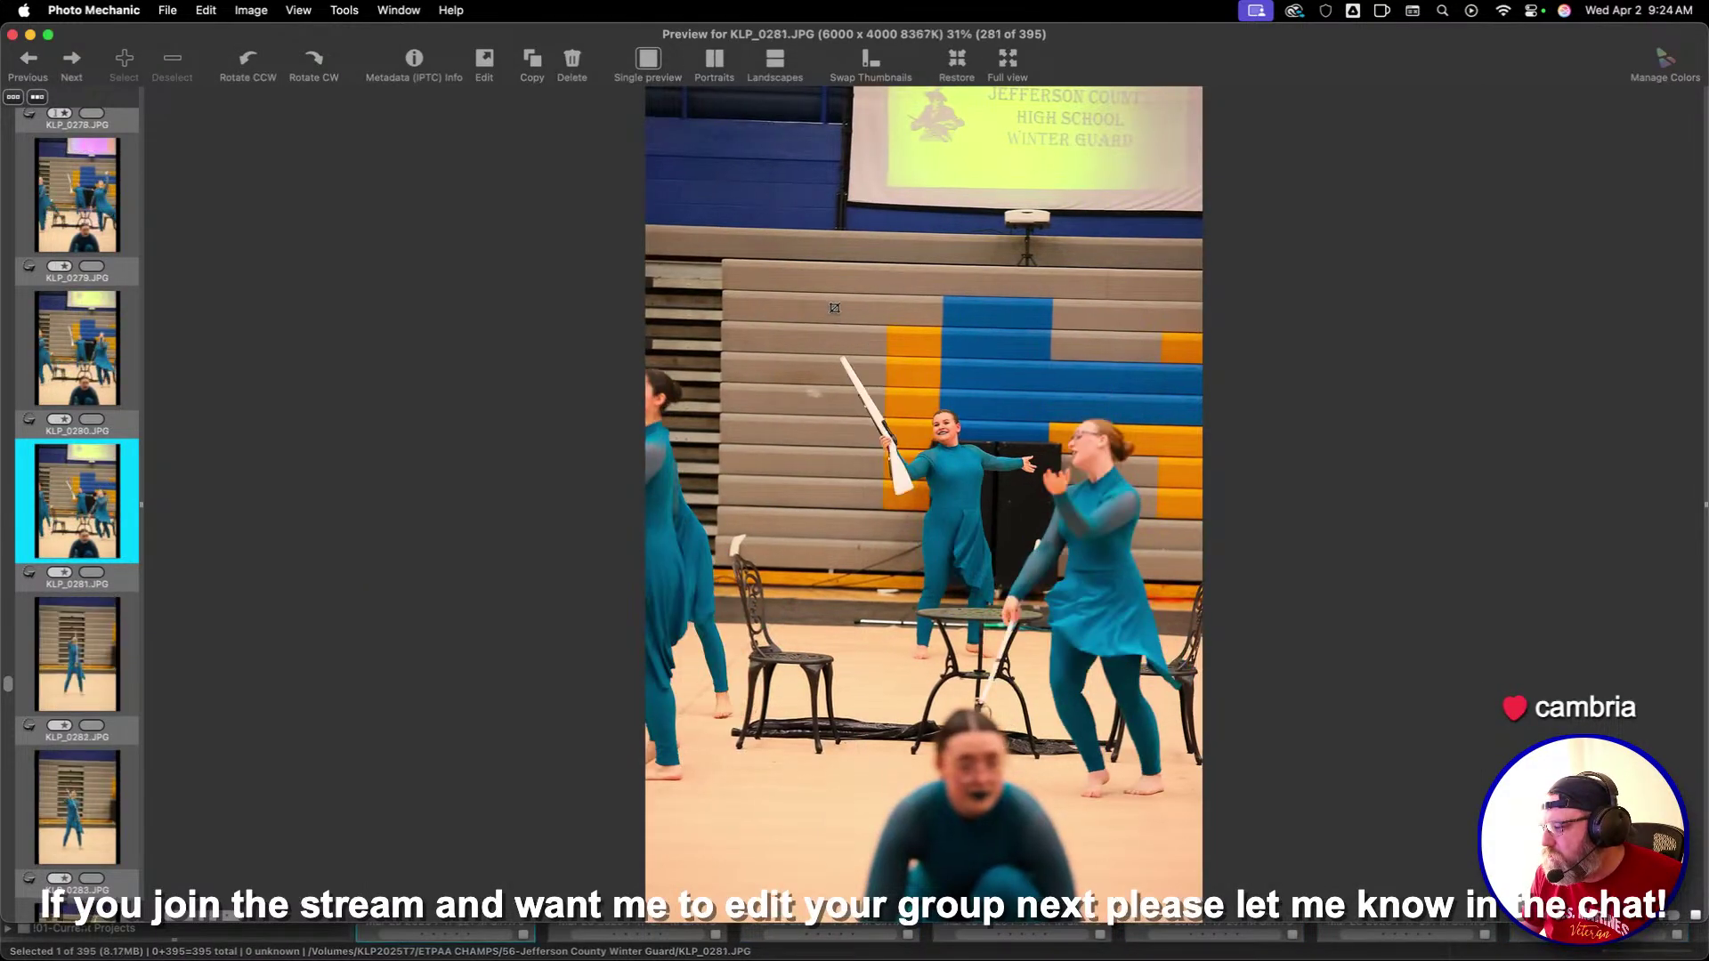
Crop KLP_0281.JPG around the rifle performer and the dancer beside the table, then advance to KLP_0284.JPG
left_click_drag(722, 153, 1075, 636)
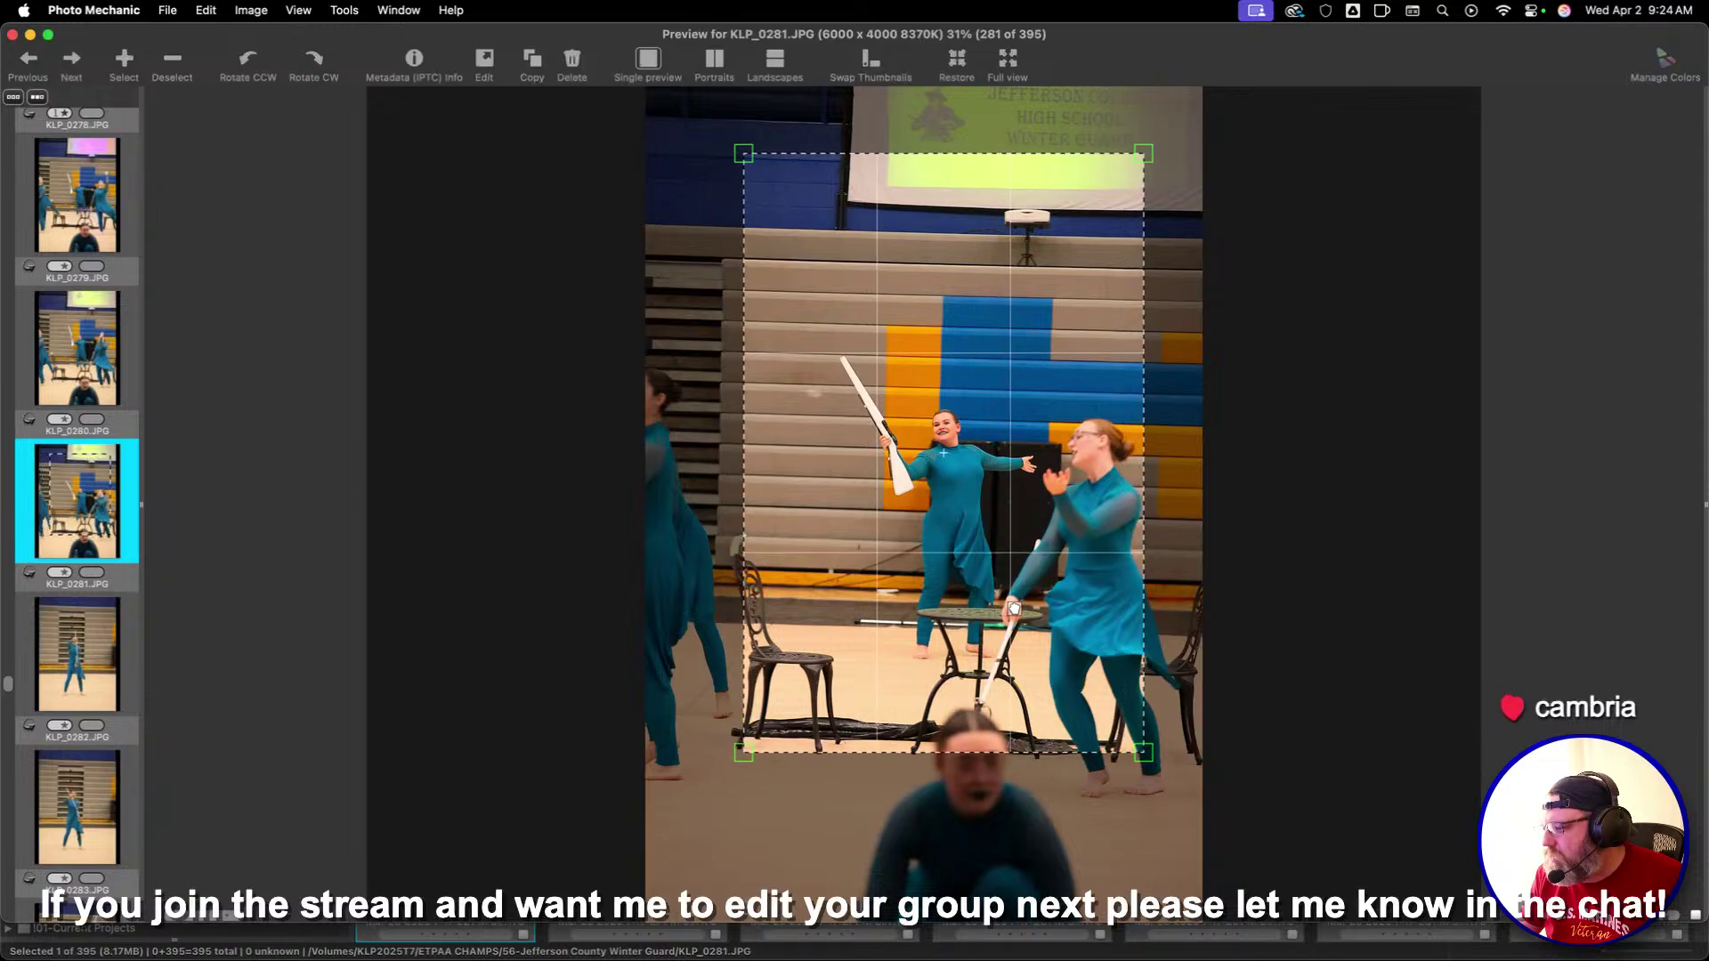
key("Right")
key("Right")
key("Right")
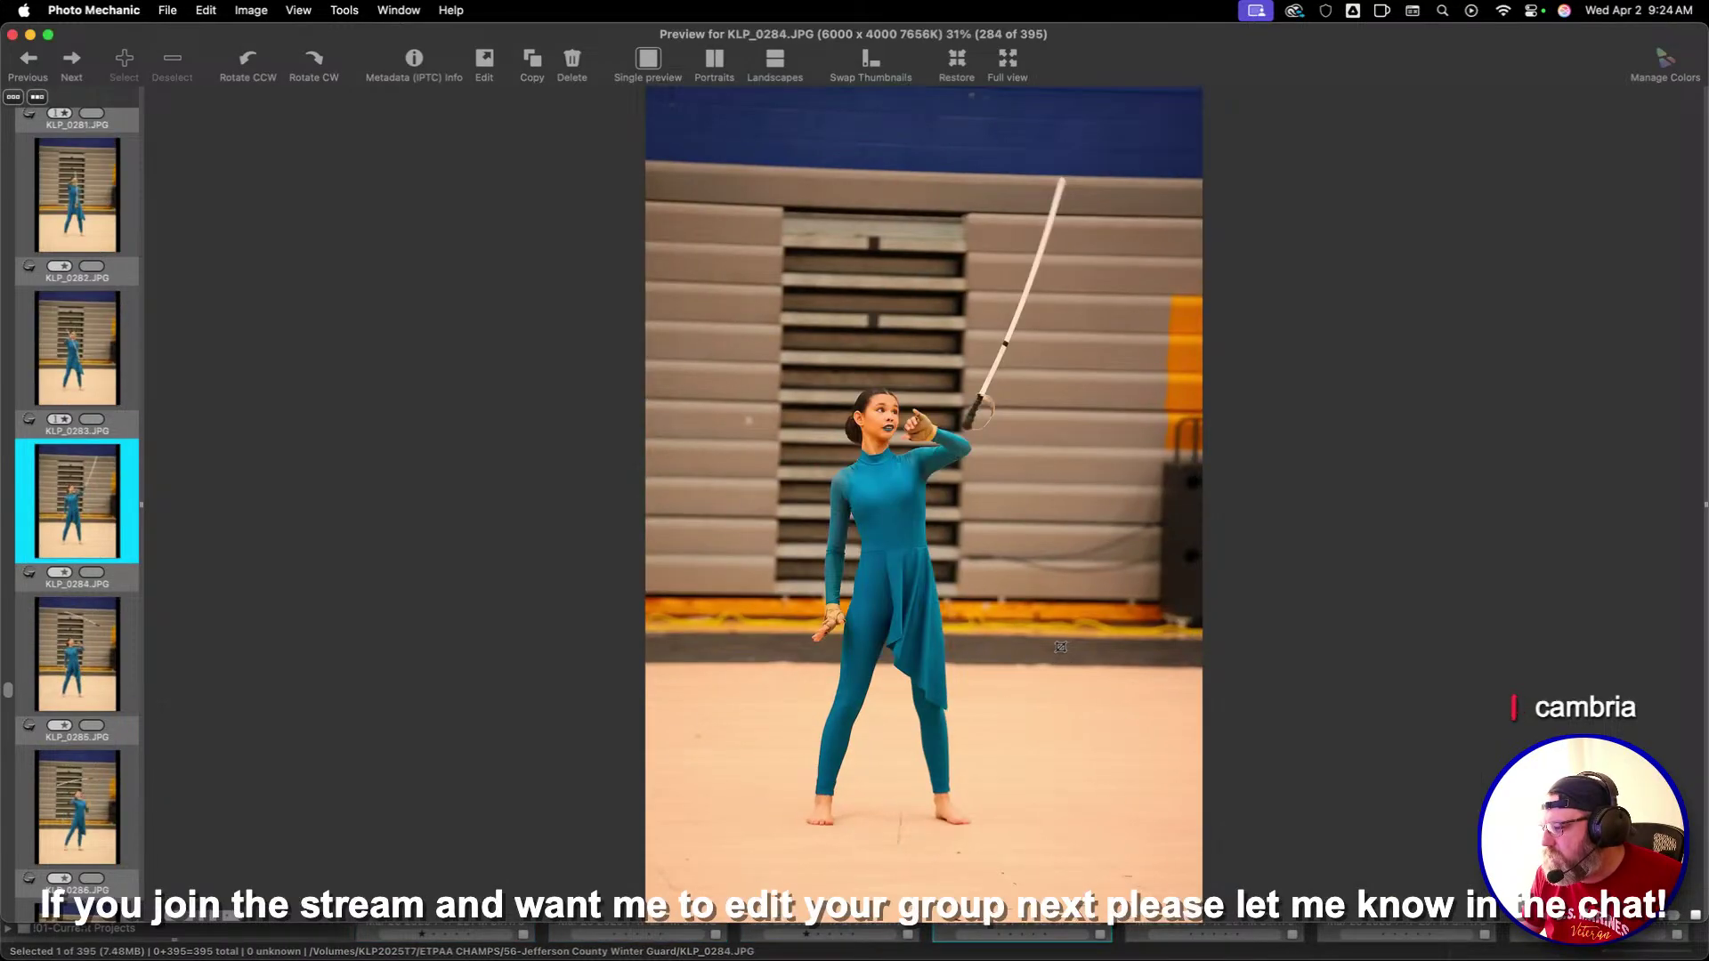
Compare the solo sabre shots up to KLP_0288.JPG, then crop KLP_0287.JPG slightly tighter around the performer
key("Right")
key("Right")
key("Right")
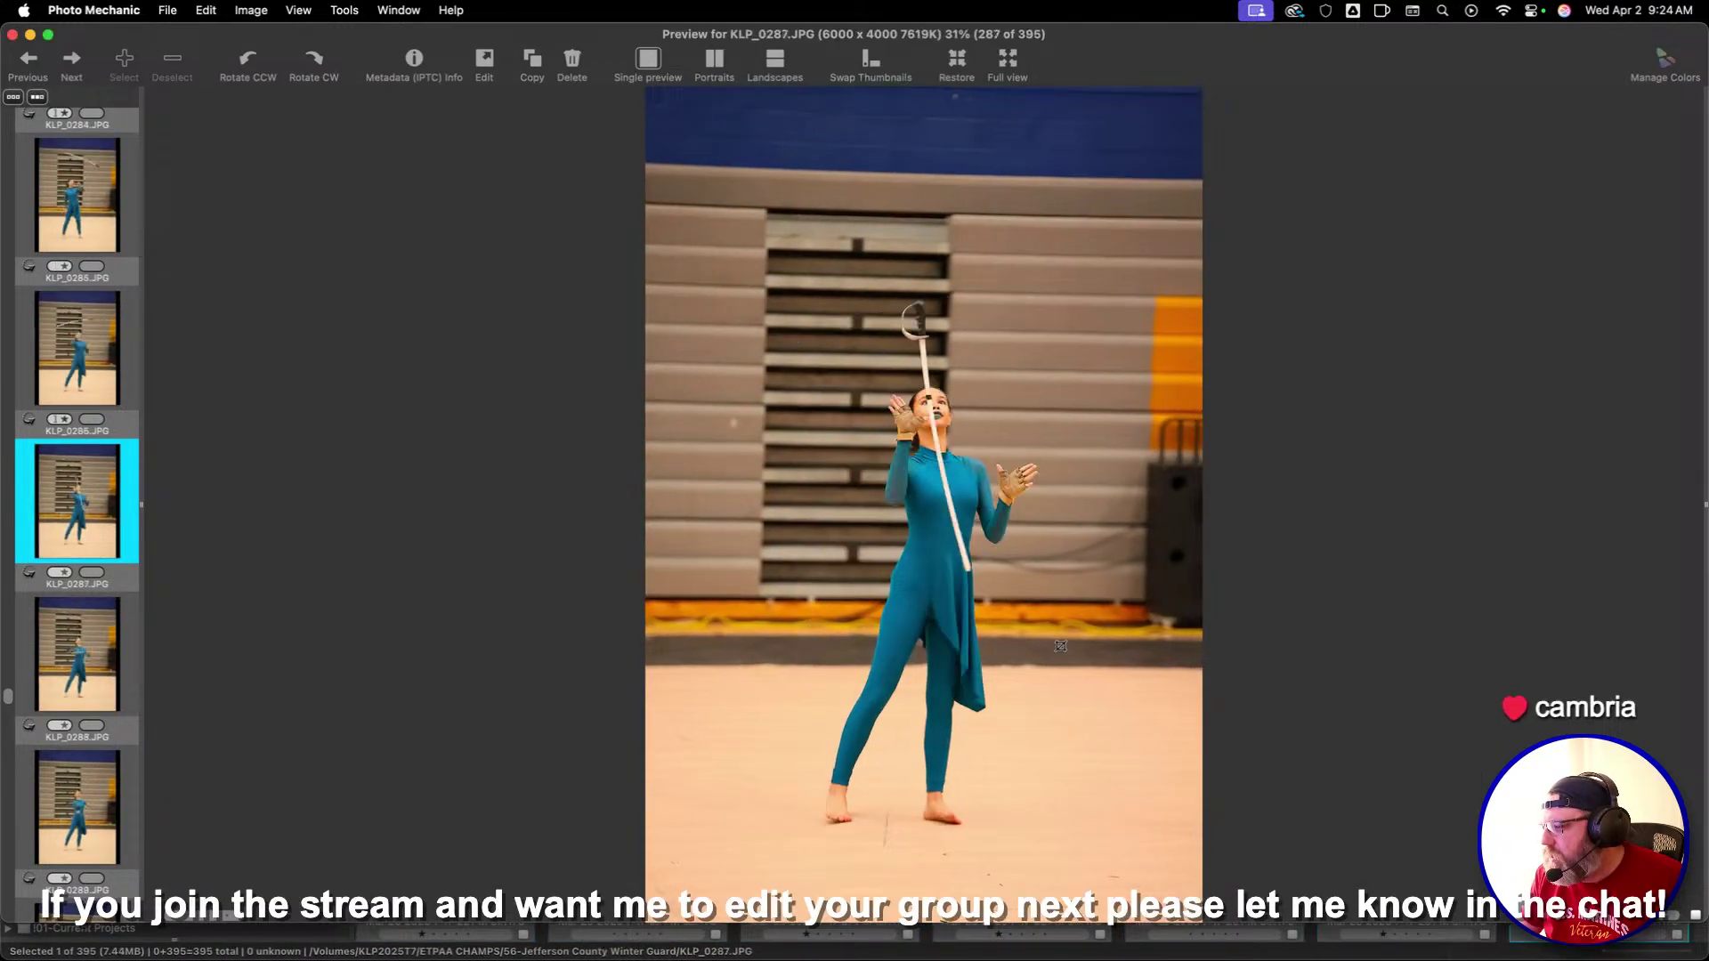
key("Right")
key("Left")
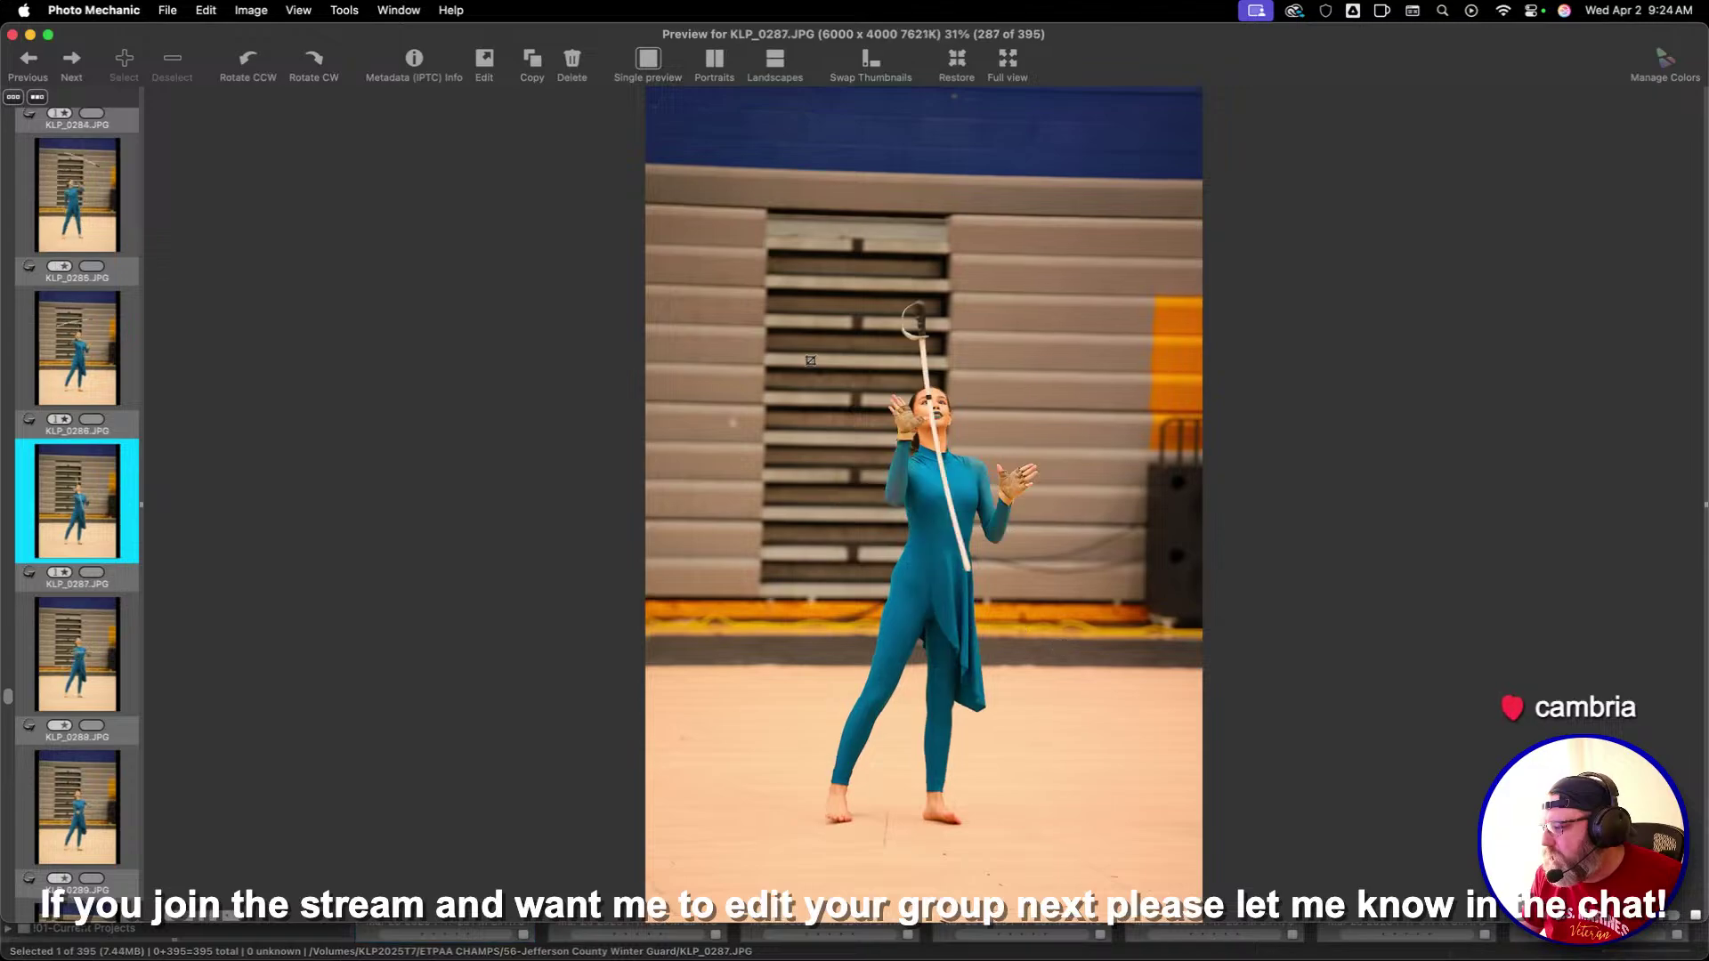
left_click_drag(653, 130, 1045, 702)
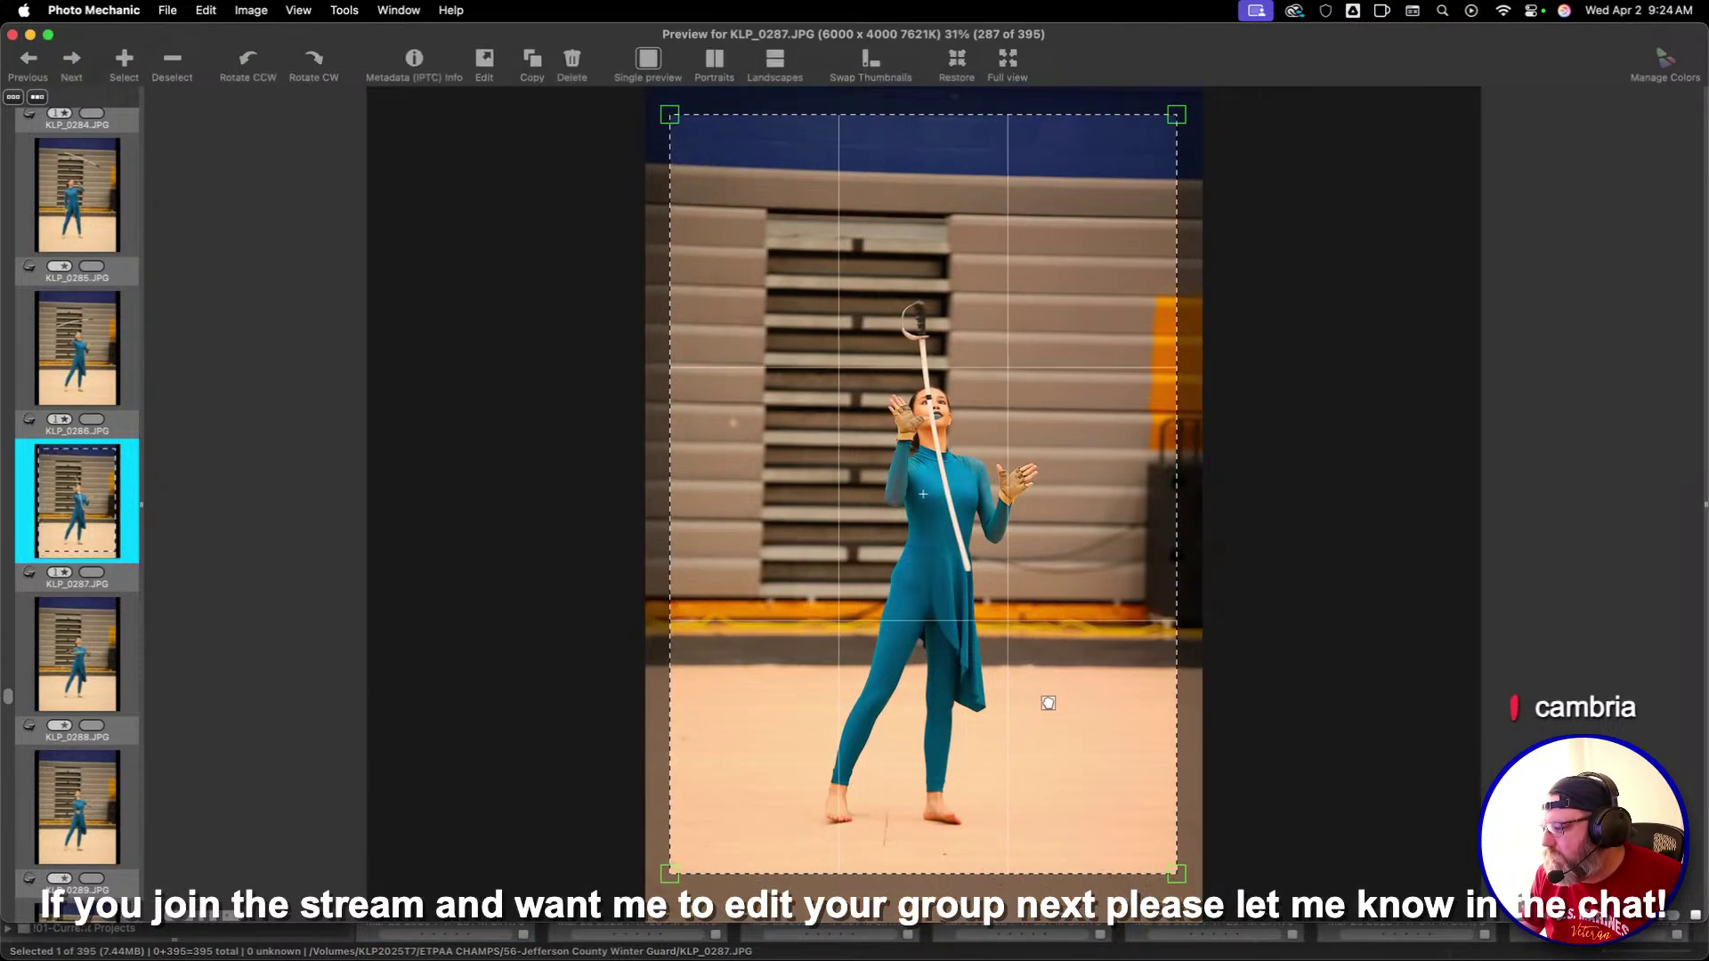
Go on to KLP_0291.JPG, crop it around the solo performer and adjust the crop's position
key("Right")
key("Right")
key("Right")
key("Right")
left_click_drag(705, 215, 1090, 884)
left_click_drag(1021, 775, 1021, 759)
Go on to KLP_0293.JPG and crop it around the standing sabre performer and the crouching performer in front
key("Right")
key("Right")
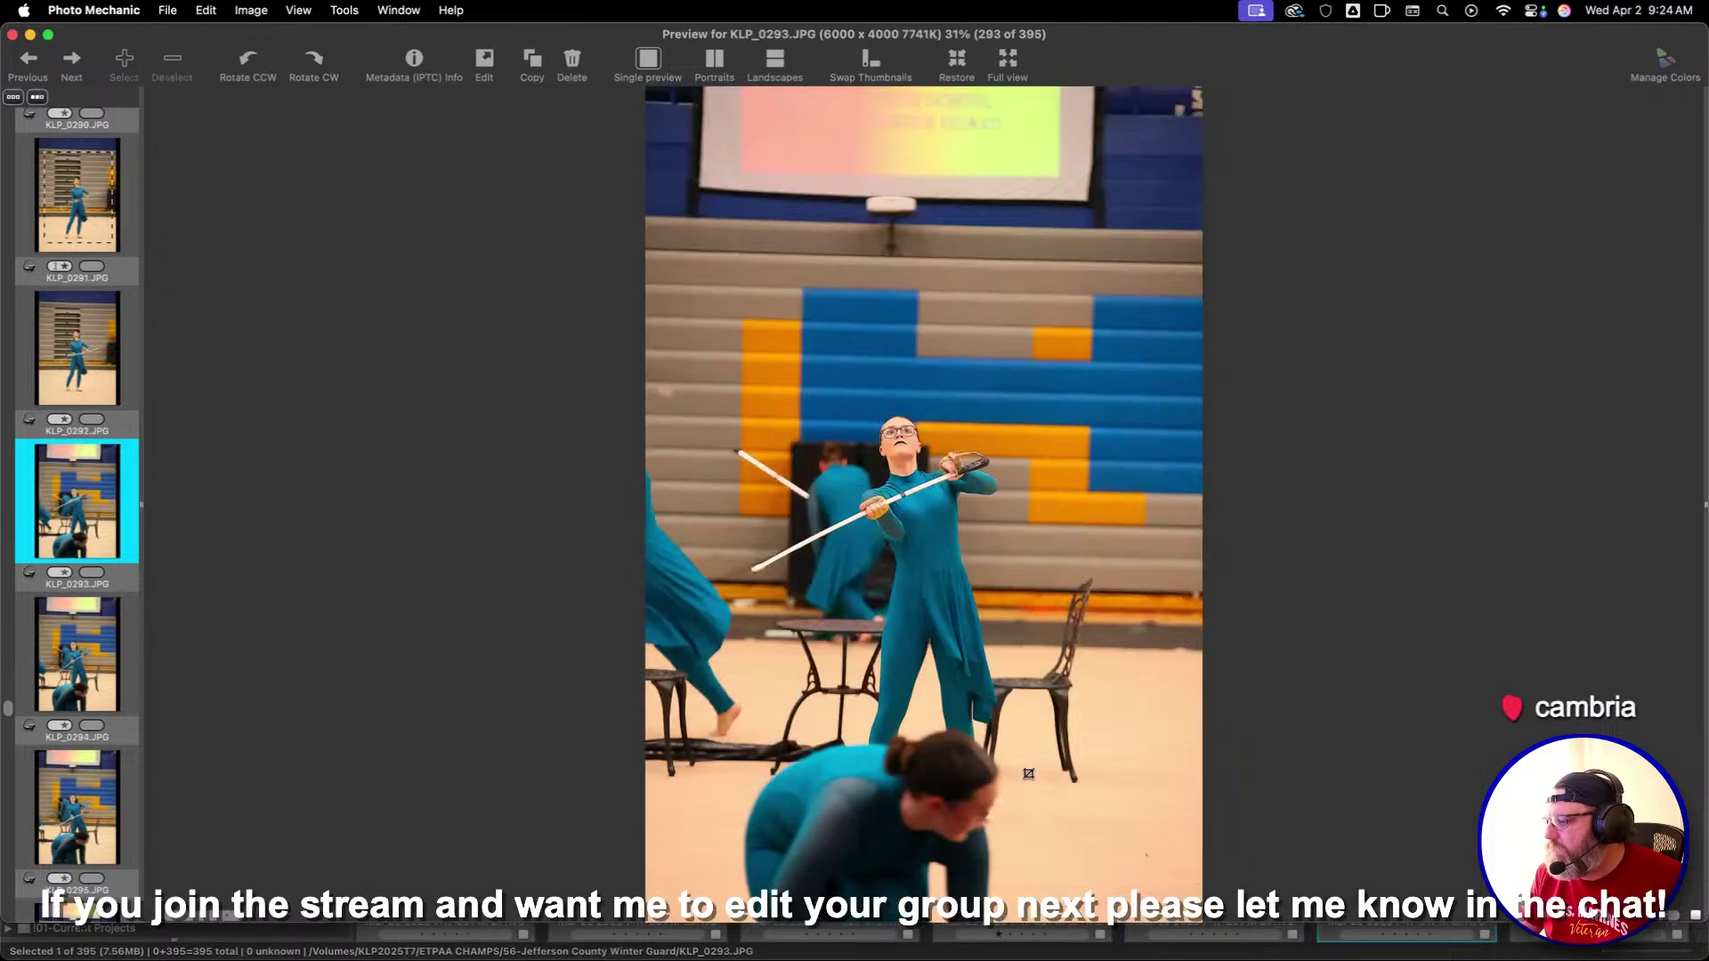
key("Right")
left_click_drag(712, 301, 1140, 924)
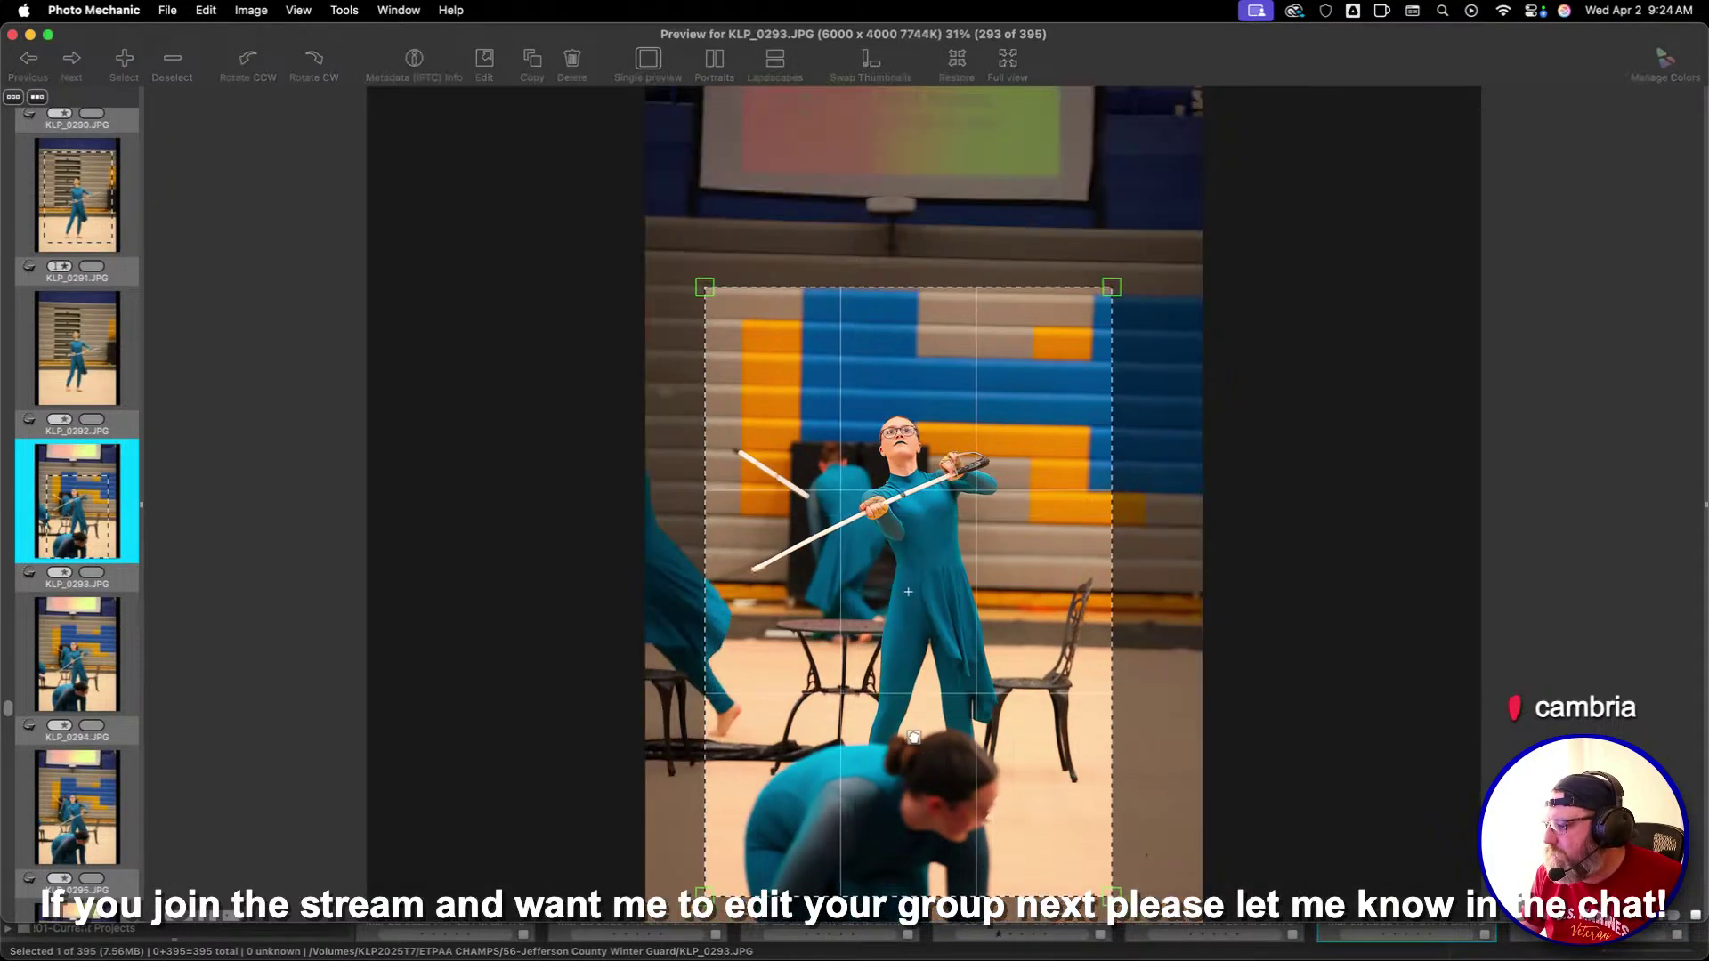
left_click(926, 741)
Go on to KLP_0296.JPG, crop it around the sabre performer and the bending performer, and move to KLP_0297.JPG
key("Right")
key("Right")
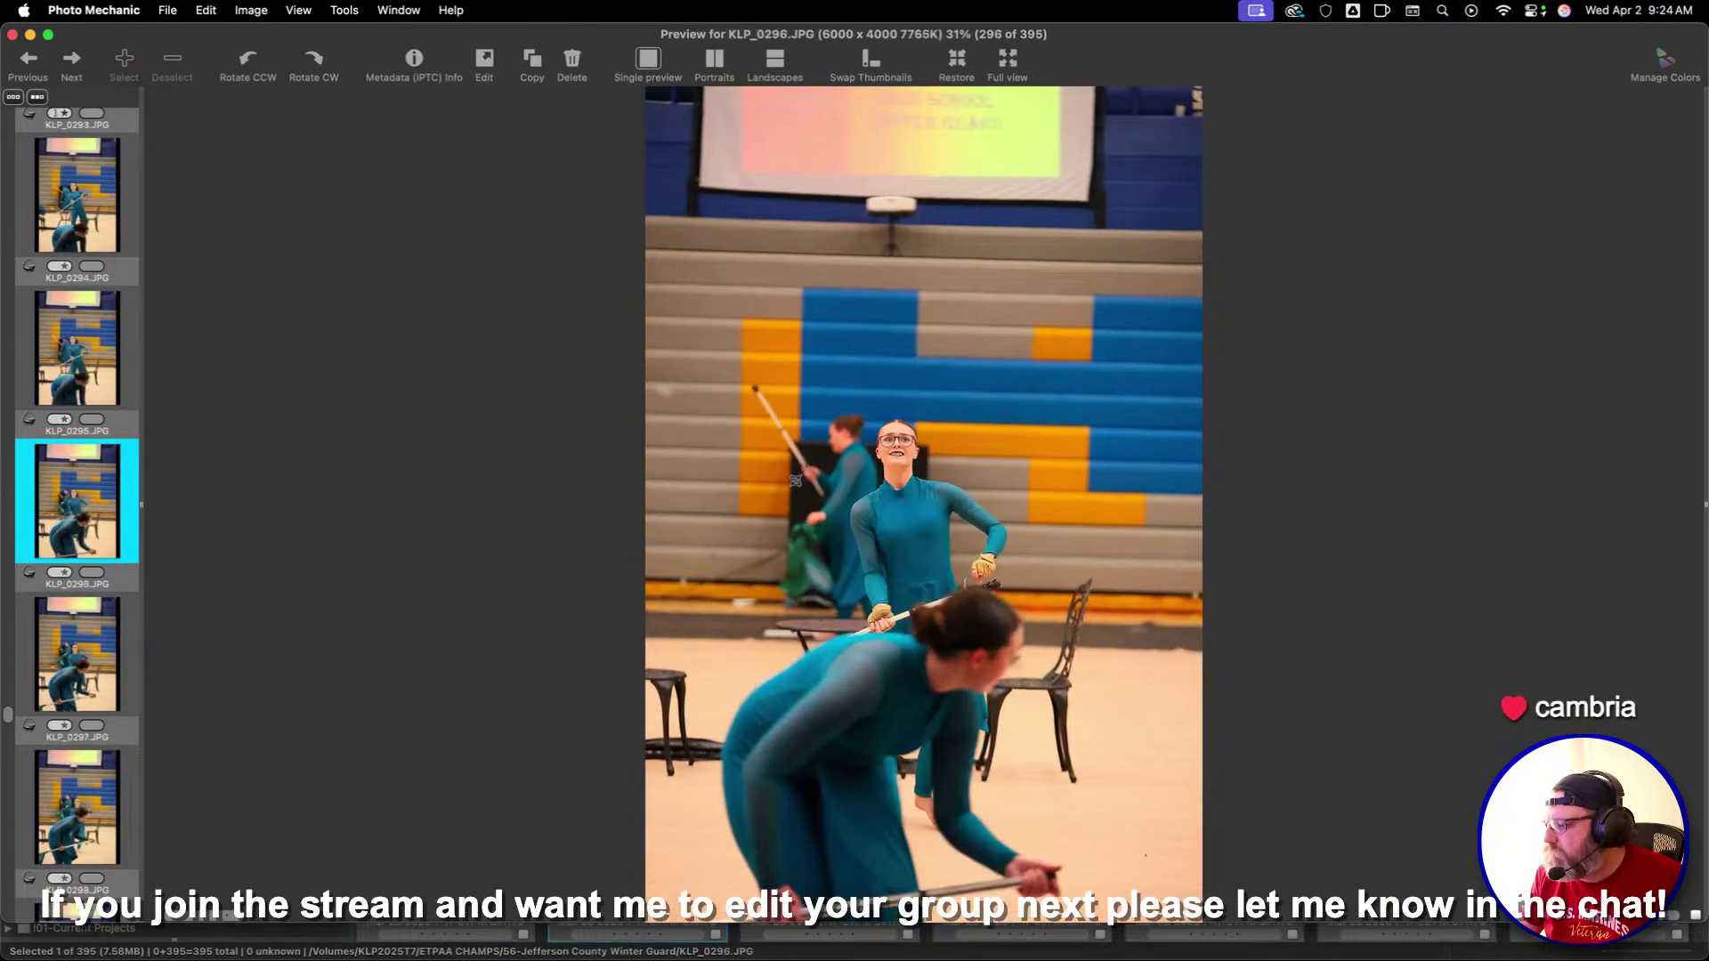
left_click_drag(680, 265, 1077, 920)
key("Right")
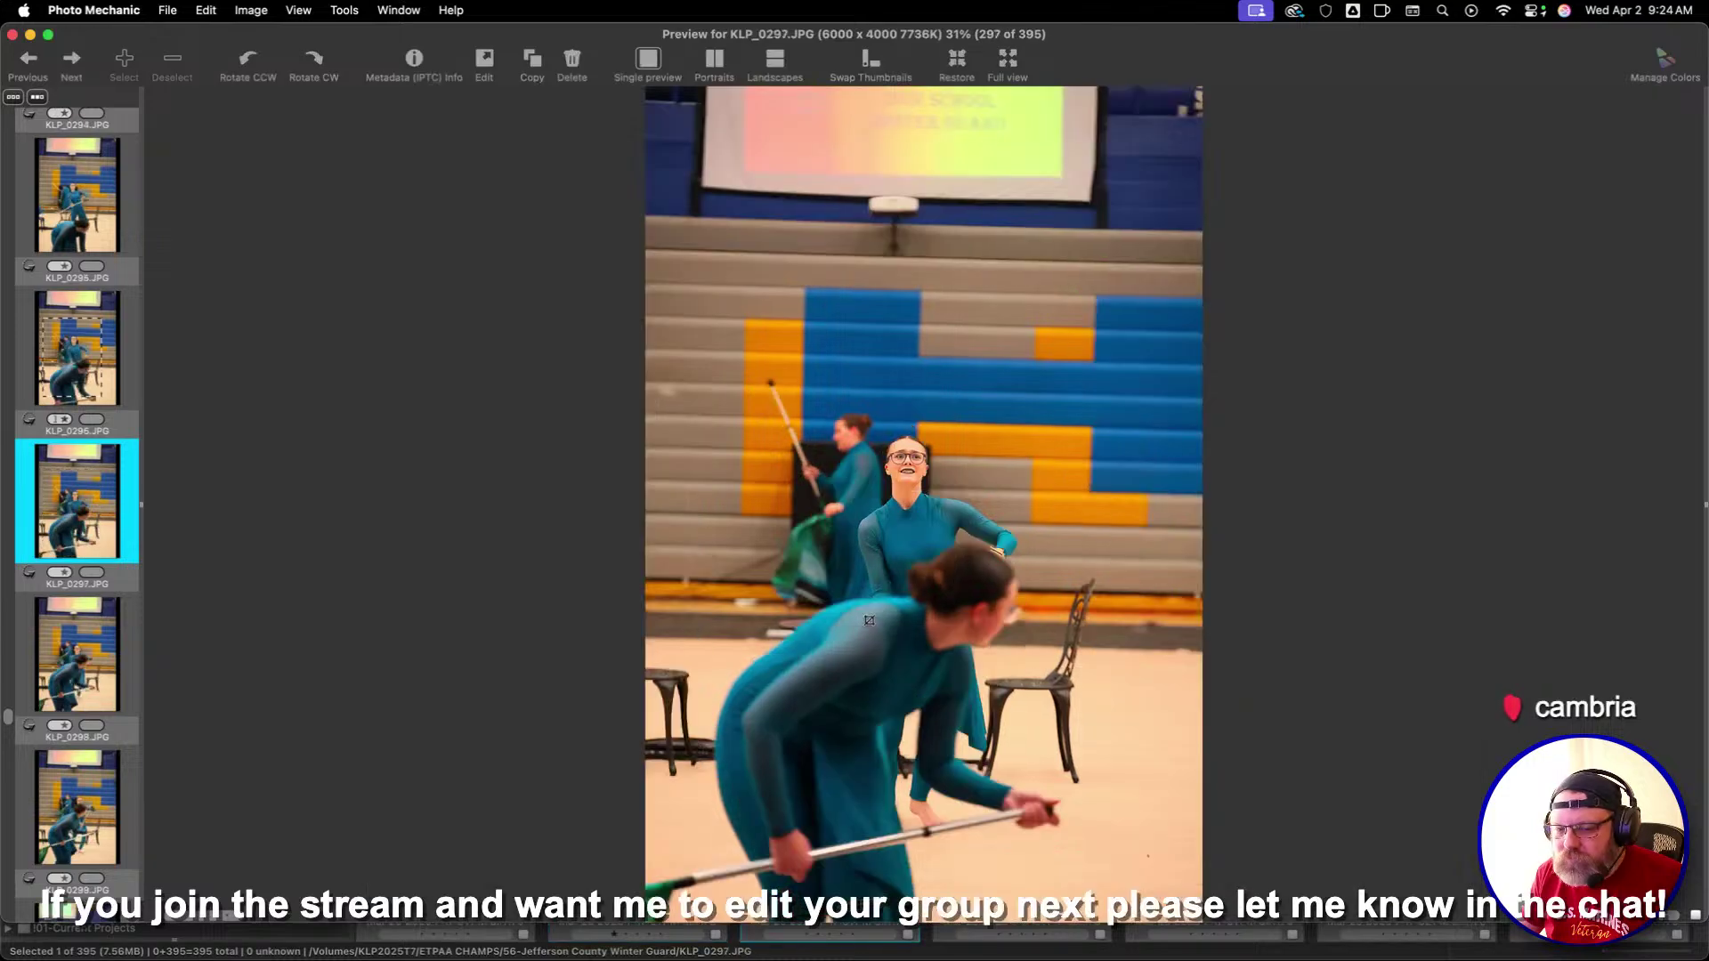
Examine the sabre performer's photos from KLP_0298.JPG to KLP_0305.JPG, comparing neighbouring shots for the best poses
key("Right")
key("Right")
key("Right")
key("Right")
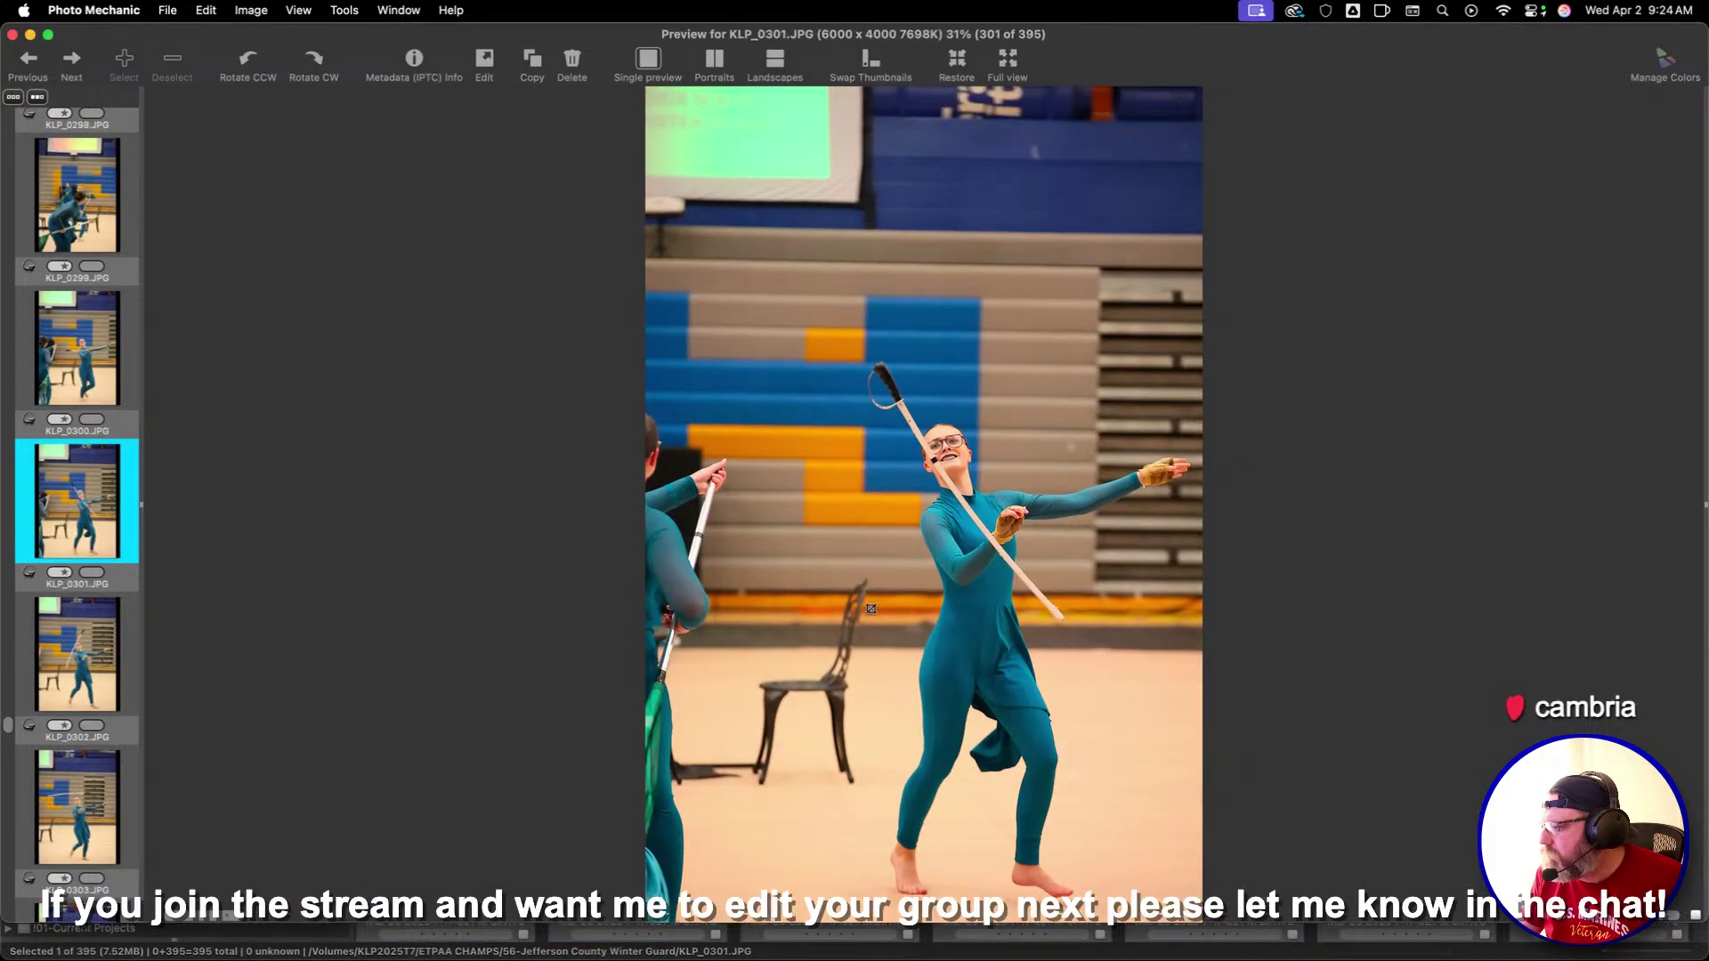
key("Left")
key("Right")
key("Right")
key("Right")
key("Right")
key("Right")
key("Right")
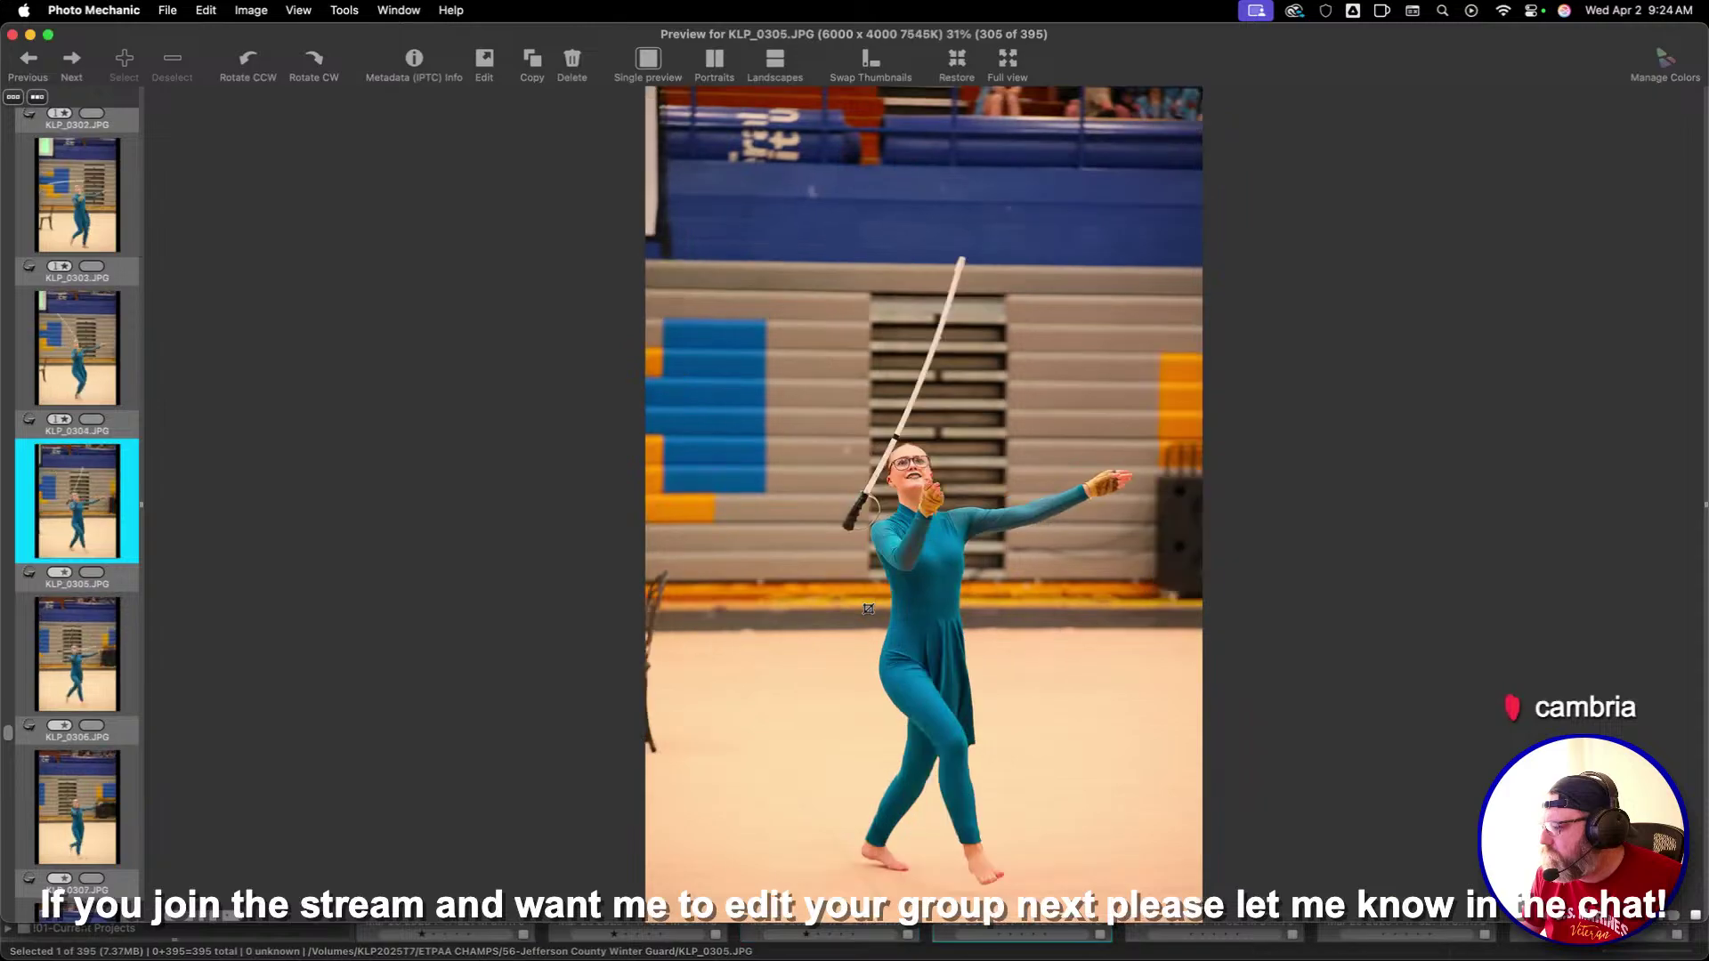
Recheck KLP_0304.JPG against KLP_0305.JPG, then examine the following solo sabre shots up to KLP_0310.JPG
key("Left")
key("Right")
key("Right")
key("Right")
key("Right")
key("Right")
key("Right")
key("Right")
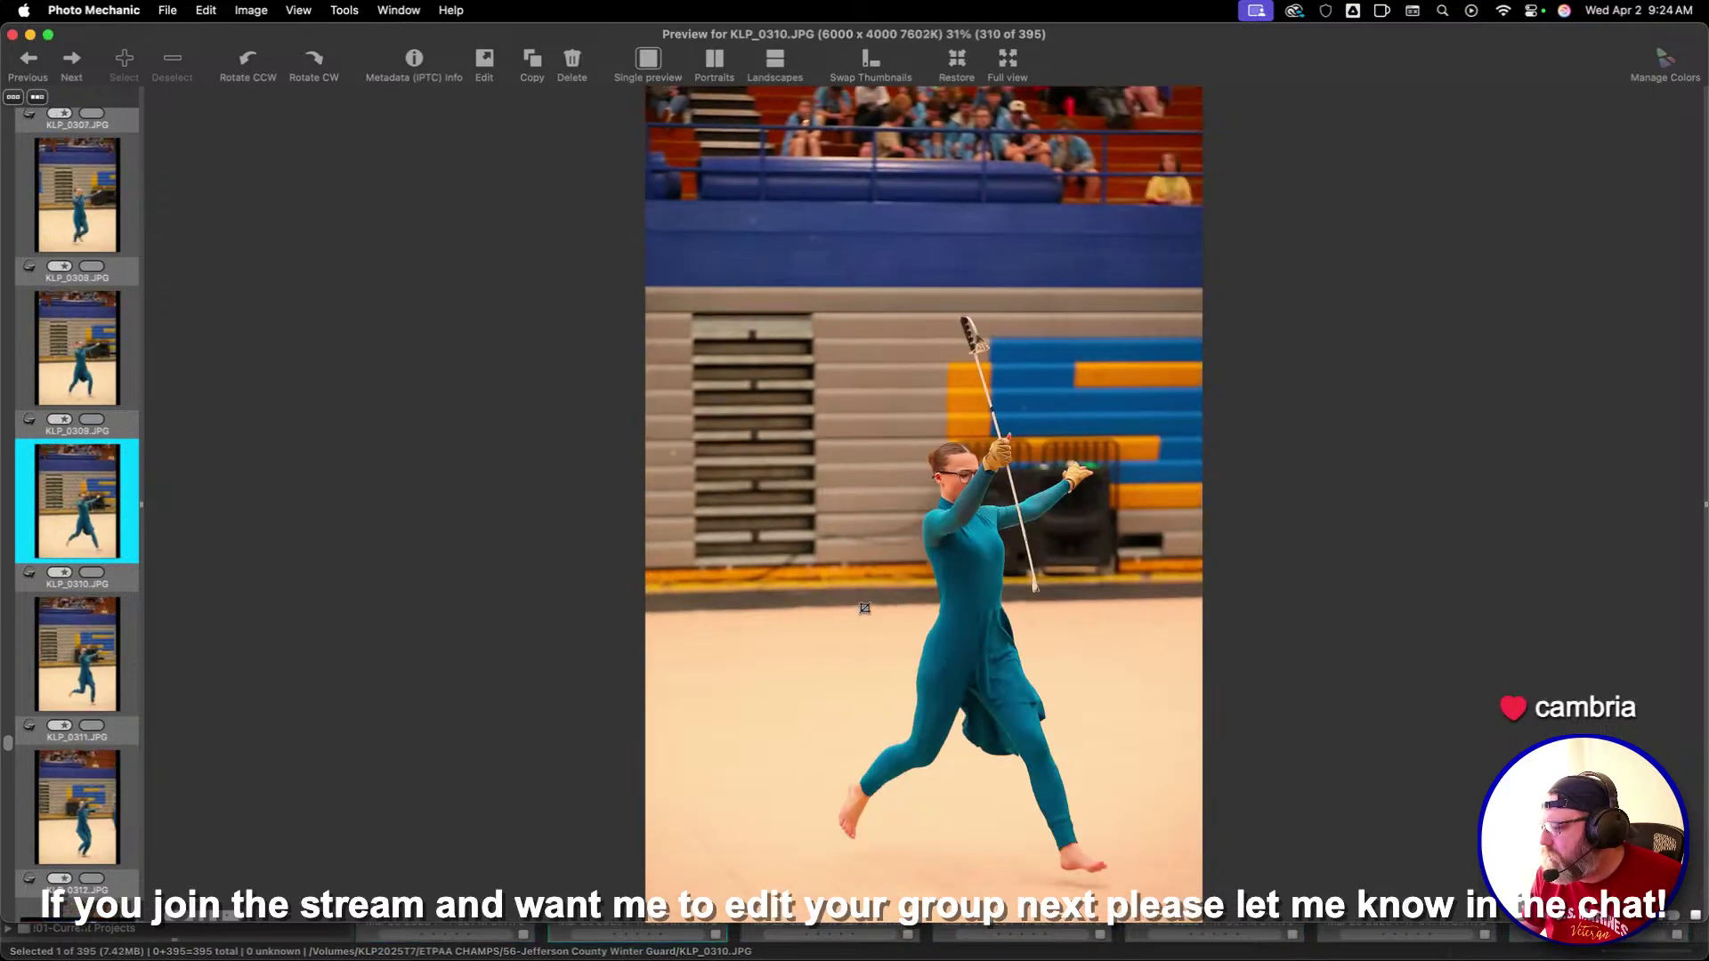
Look through the shots up to the flag photo KLP_0316.JPG, then return to KLP_0313.JPG
key("Right")
key("Right")
key("Right")
key("Right")
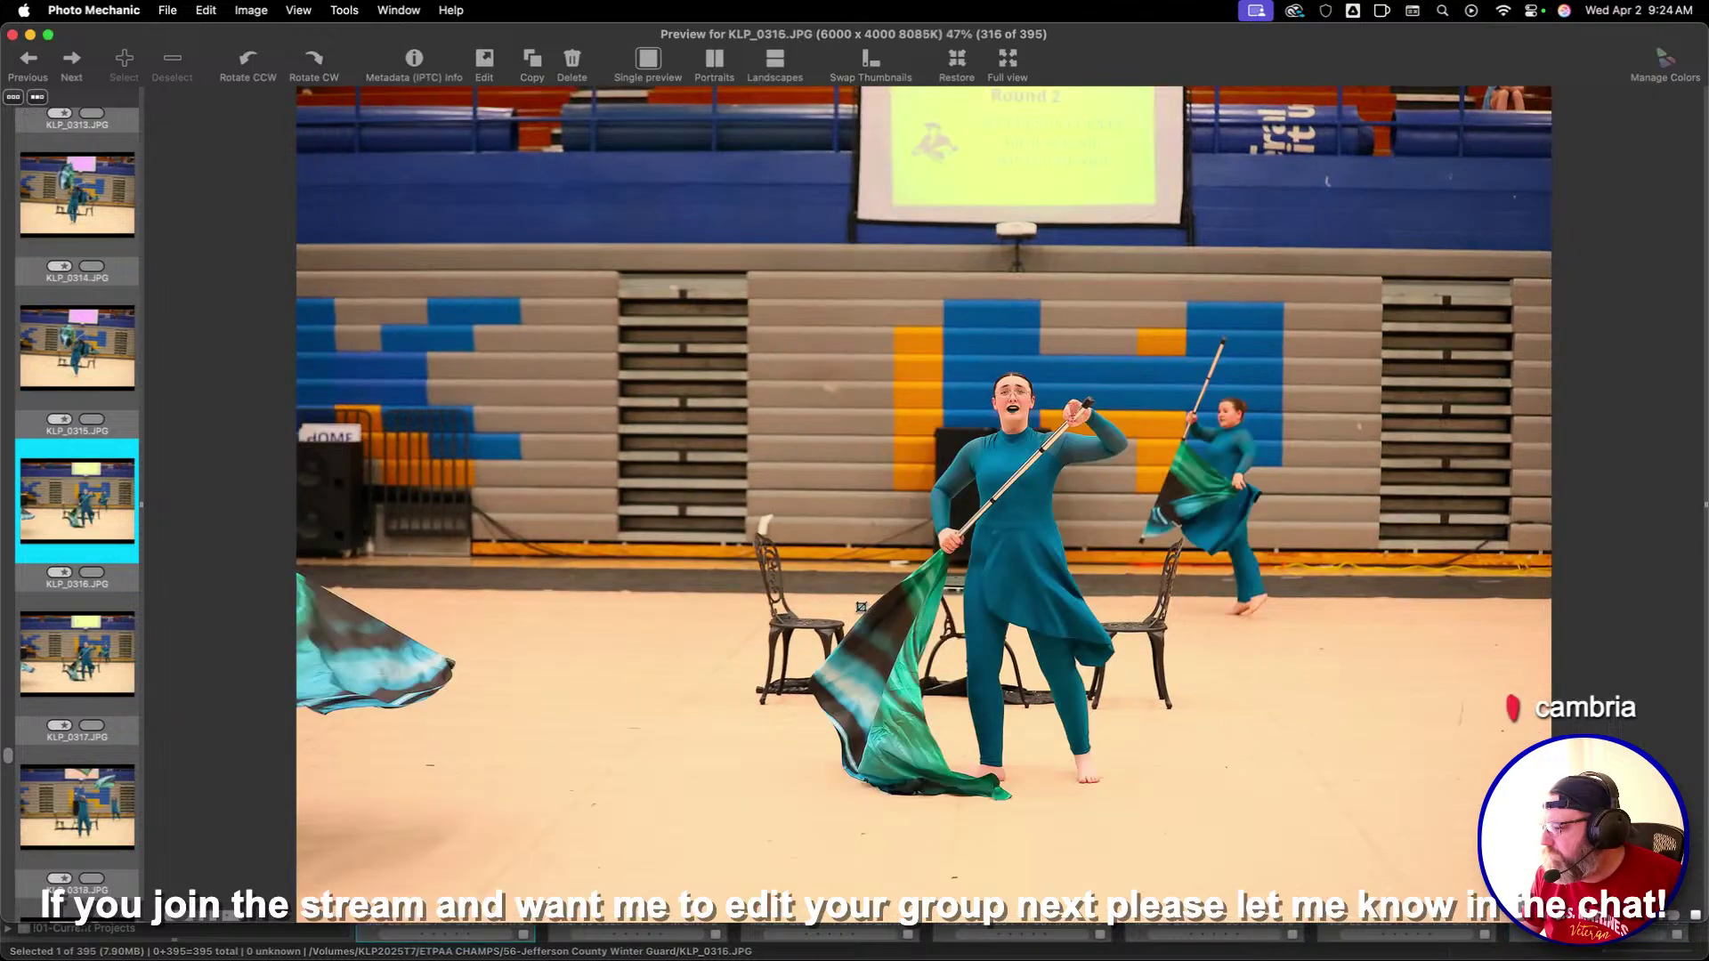
key("Left")
key("Left")
key("Left")
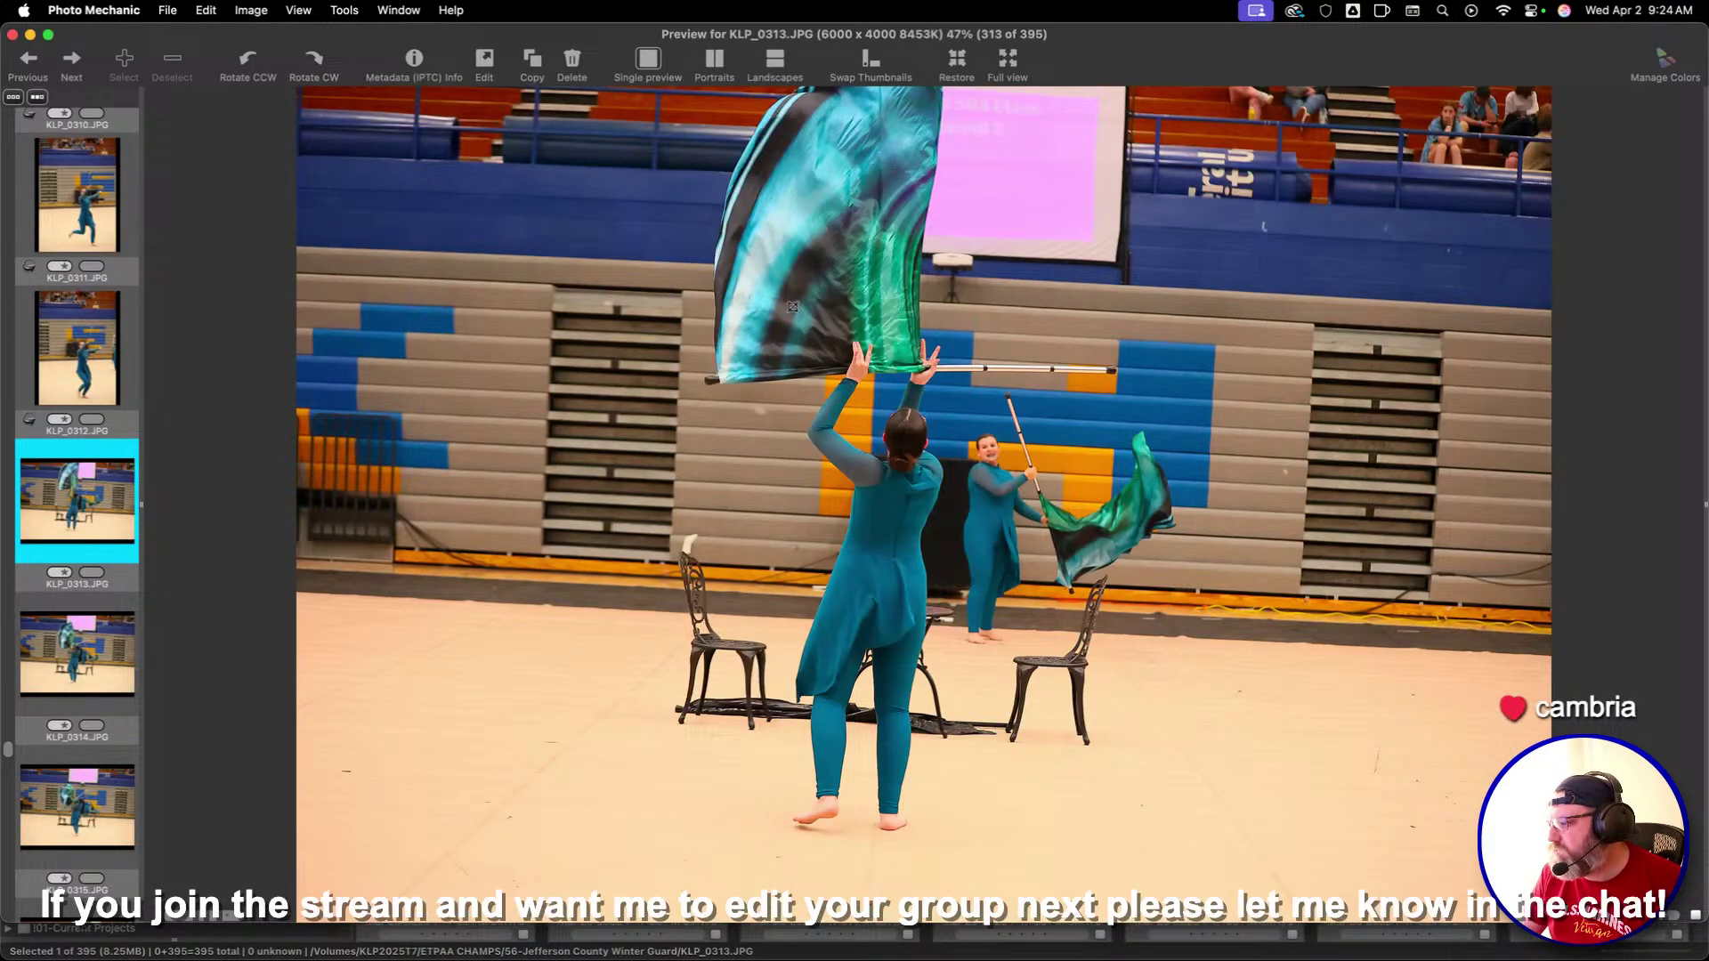
Compare the flag shots from KLP_0313.JPG to KLP_0317.JPG and crop KLP_0317.JPG around the two flag performers
key("Right")
key("Right")
key("Right")
key("Right")
key("Right")
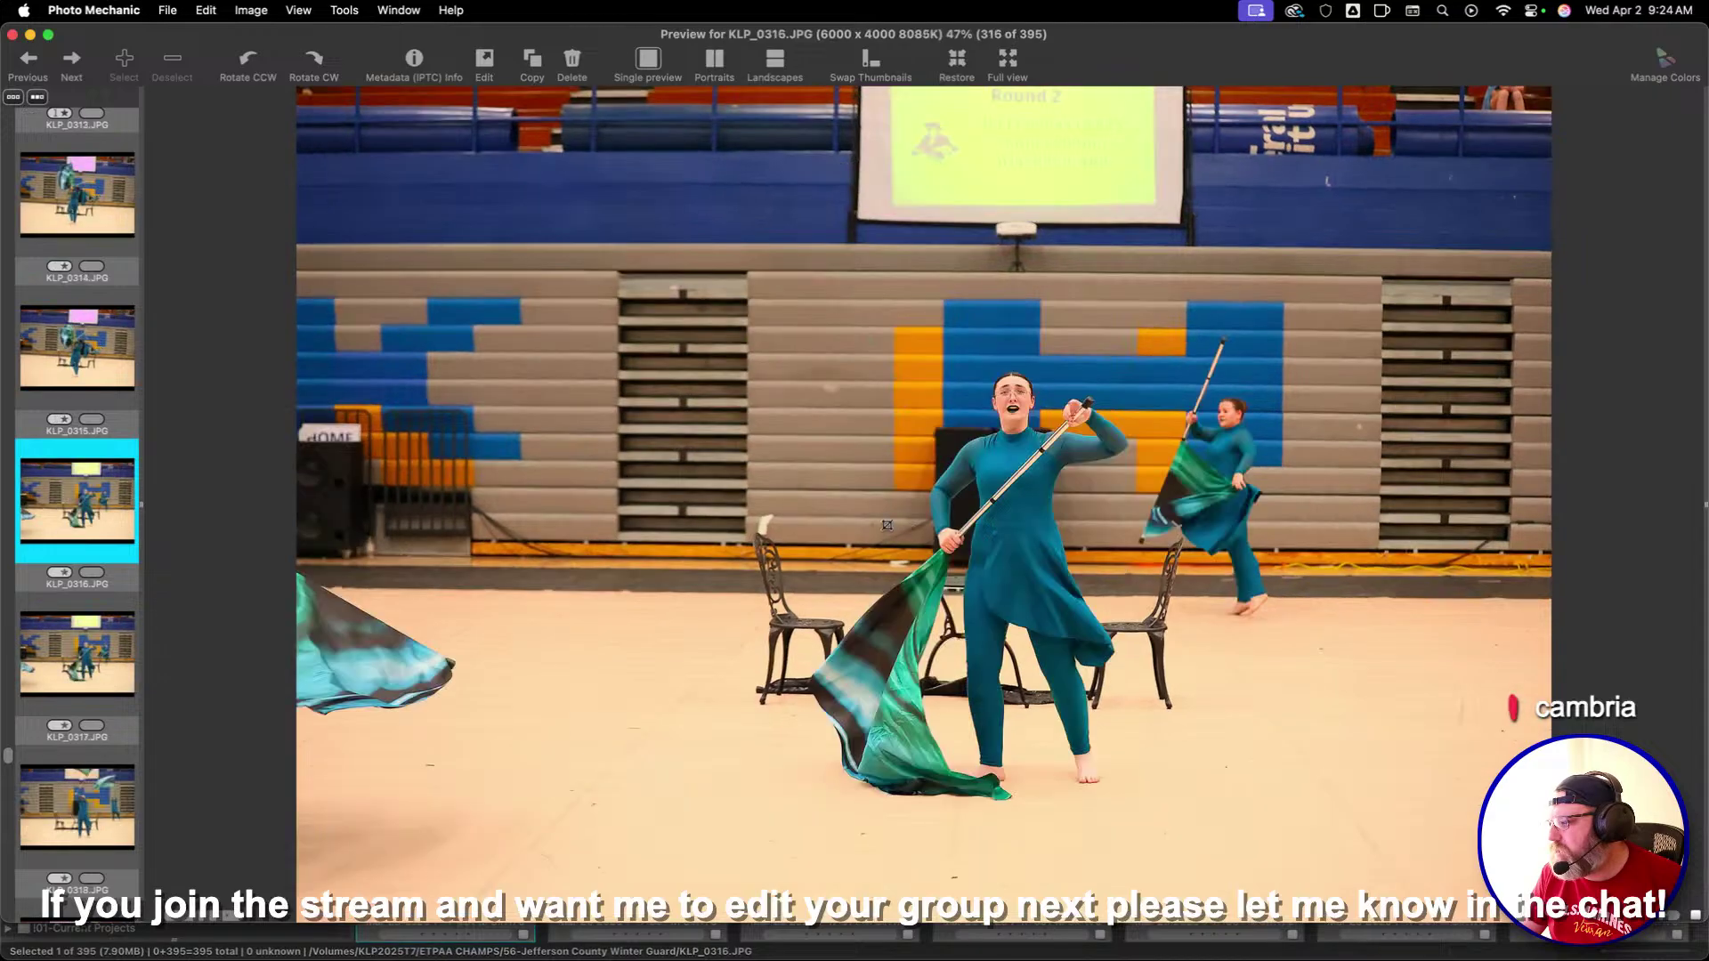
key("Left")
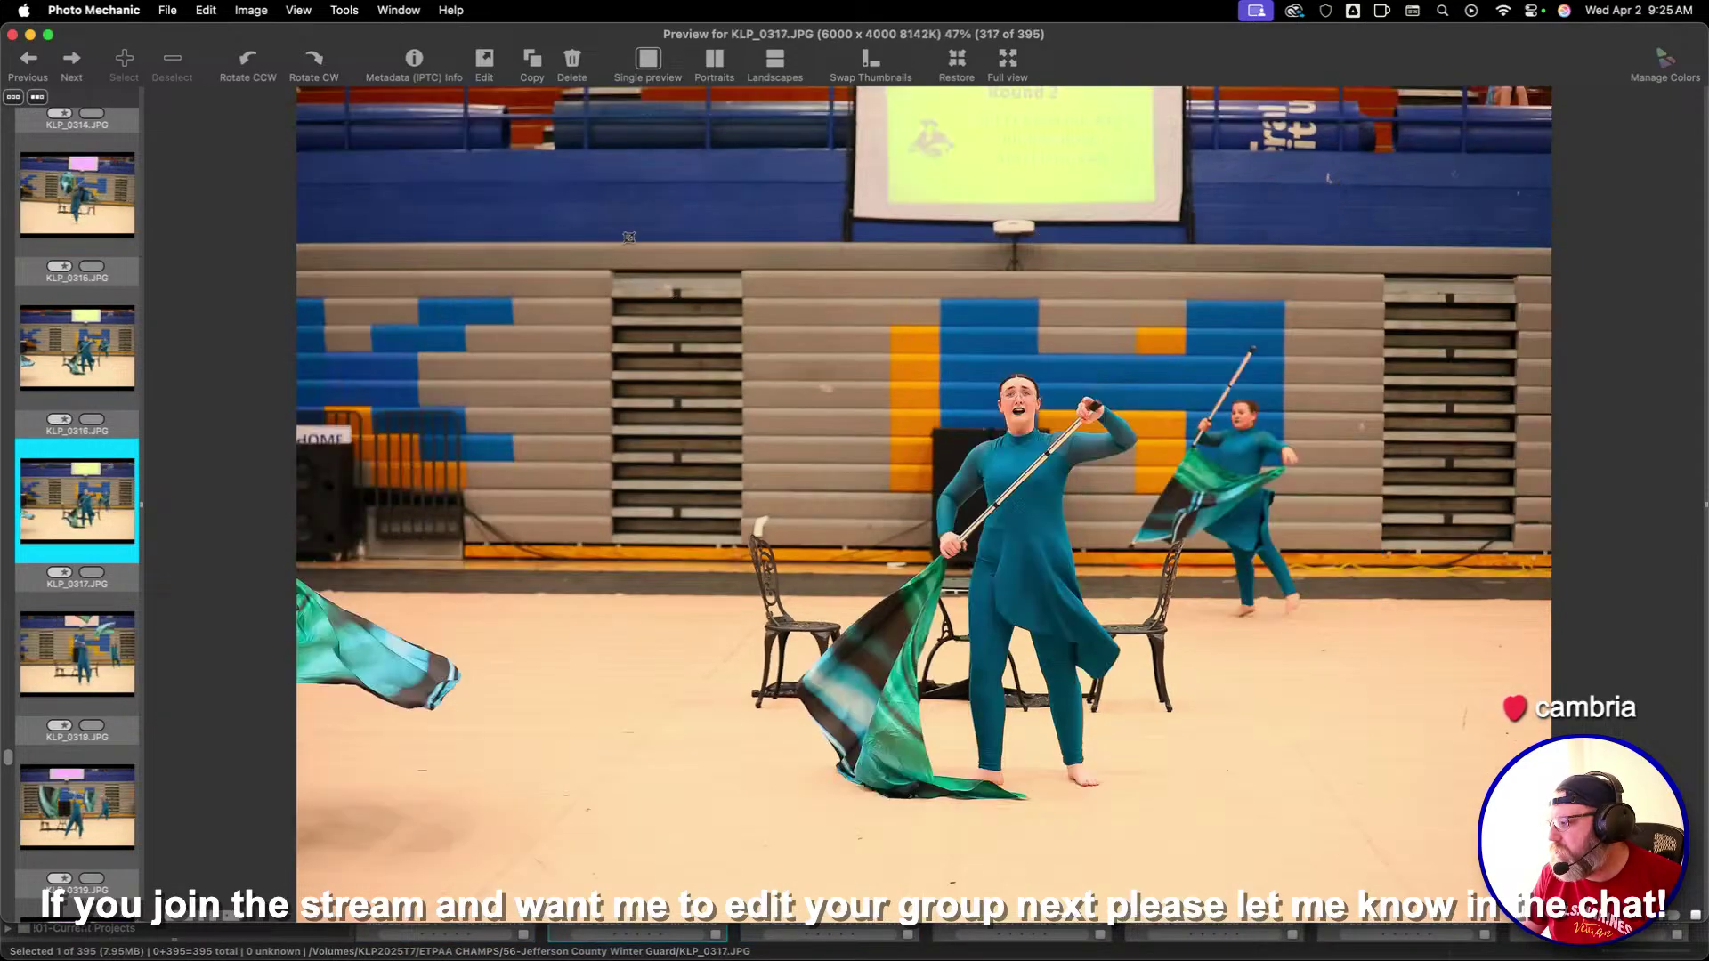
left_click_drag(625, 221, 1321, 798)
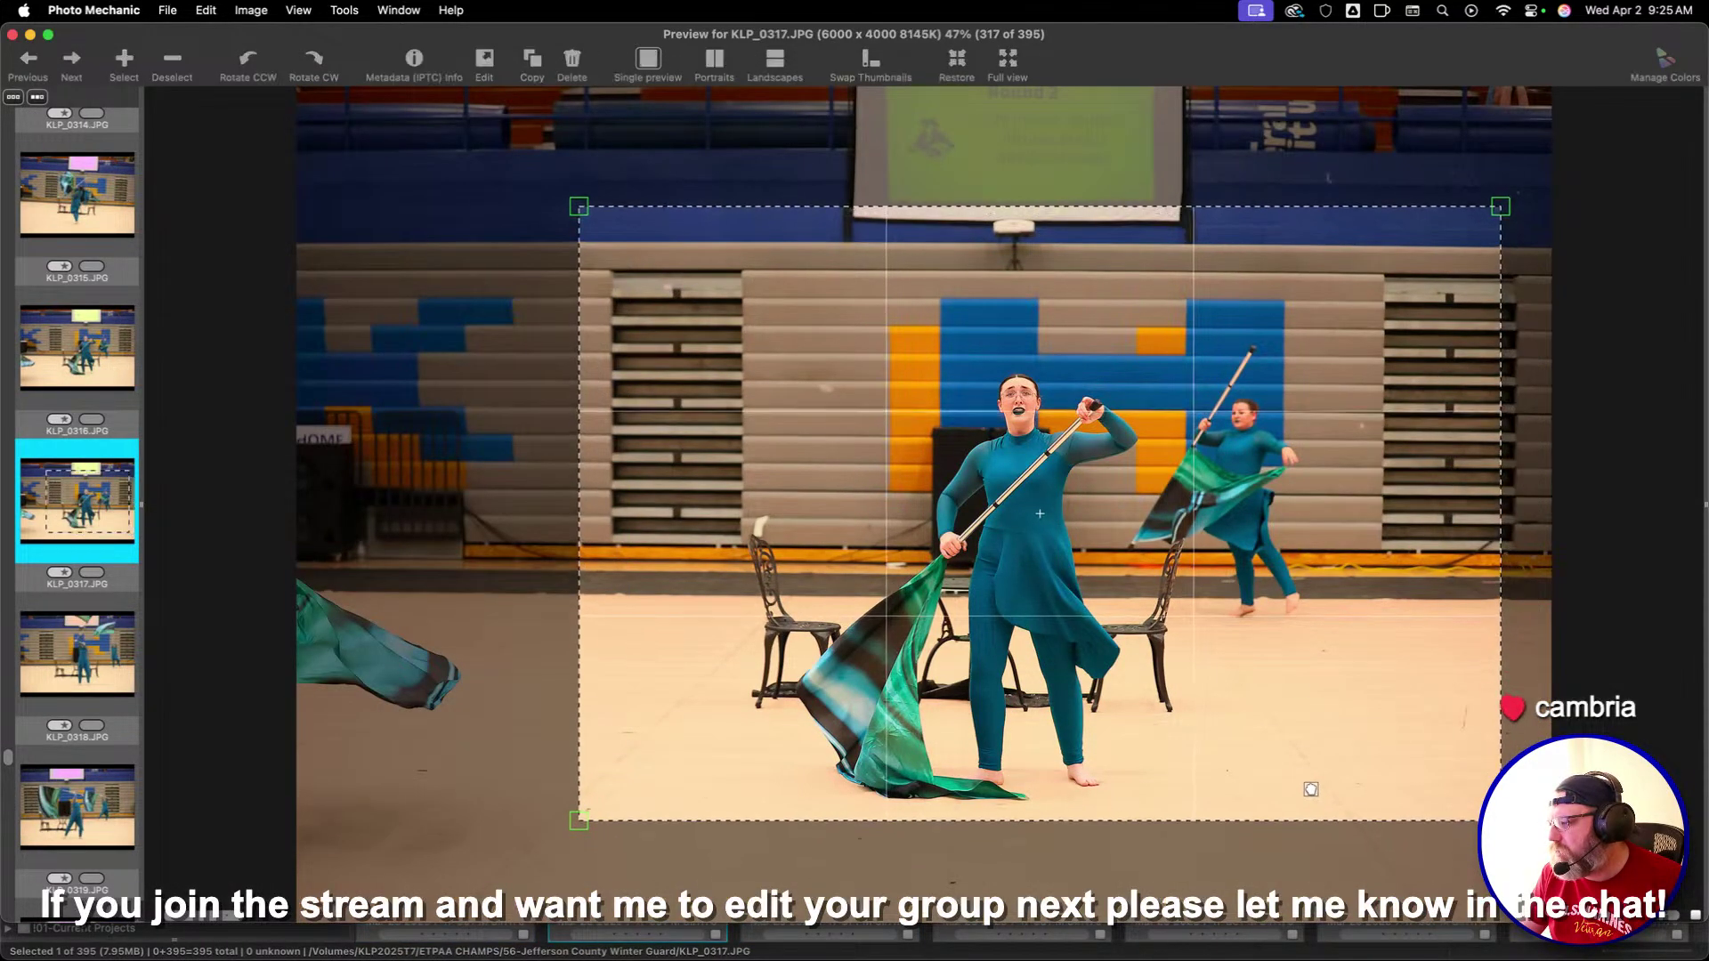
Examine the two-performer flag photos from KLP_0318.JPG to KLP_0324.JPG, comparing neighbouring shots
key("Right")
key("Right")
key("Right")
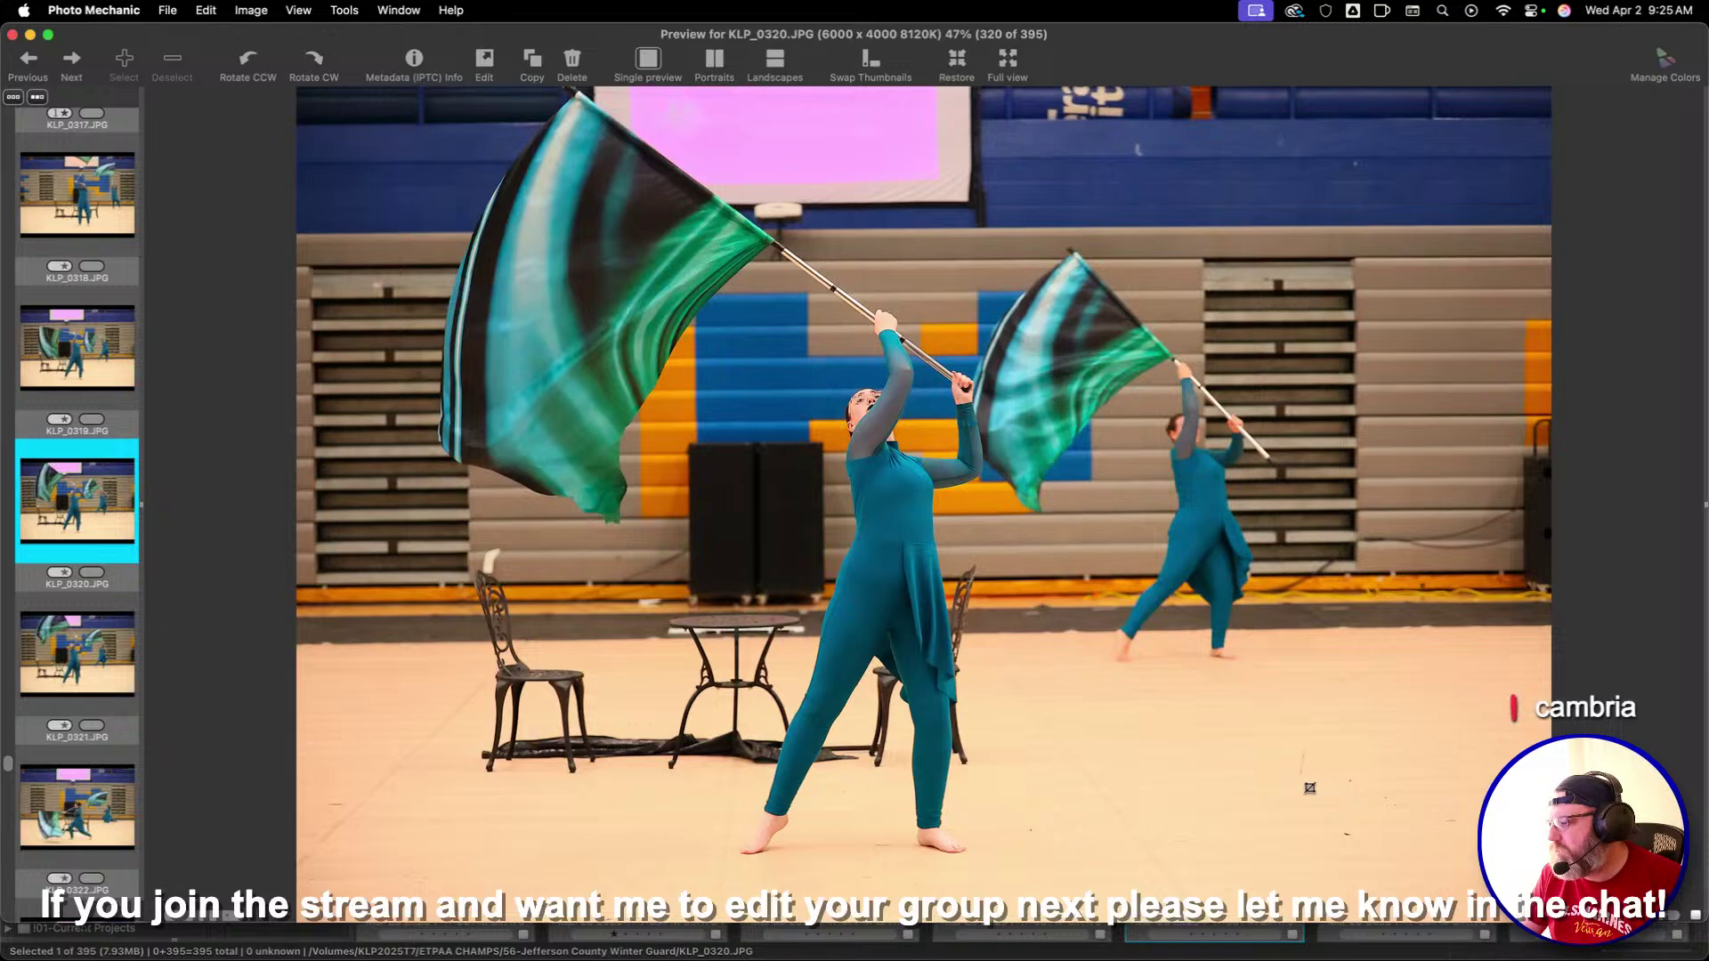
key("Right")
key("Right")
key("Left")
key("Right")
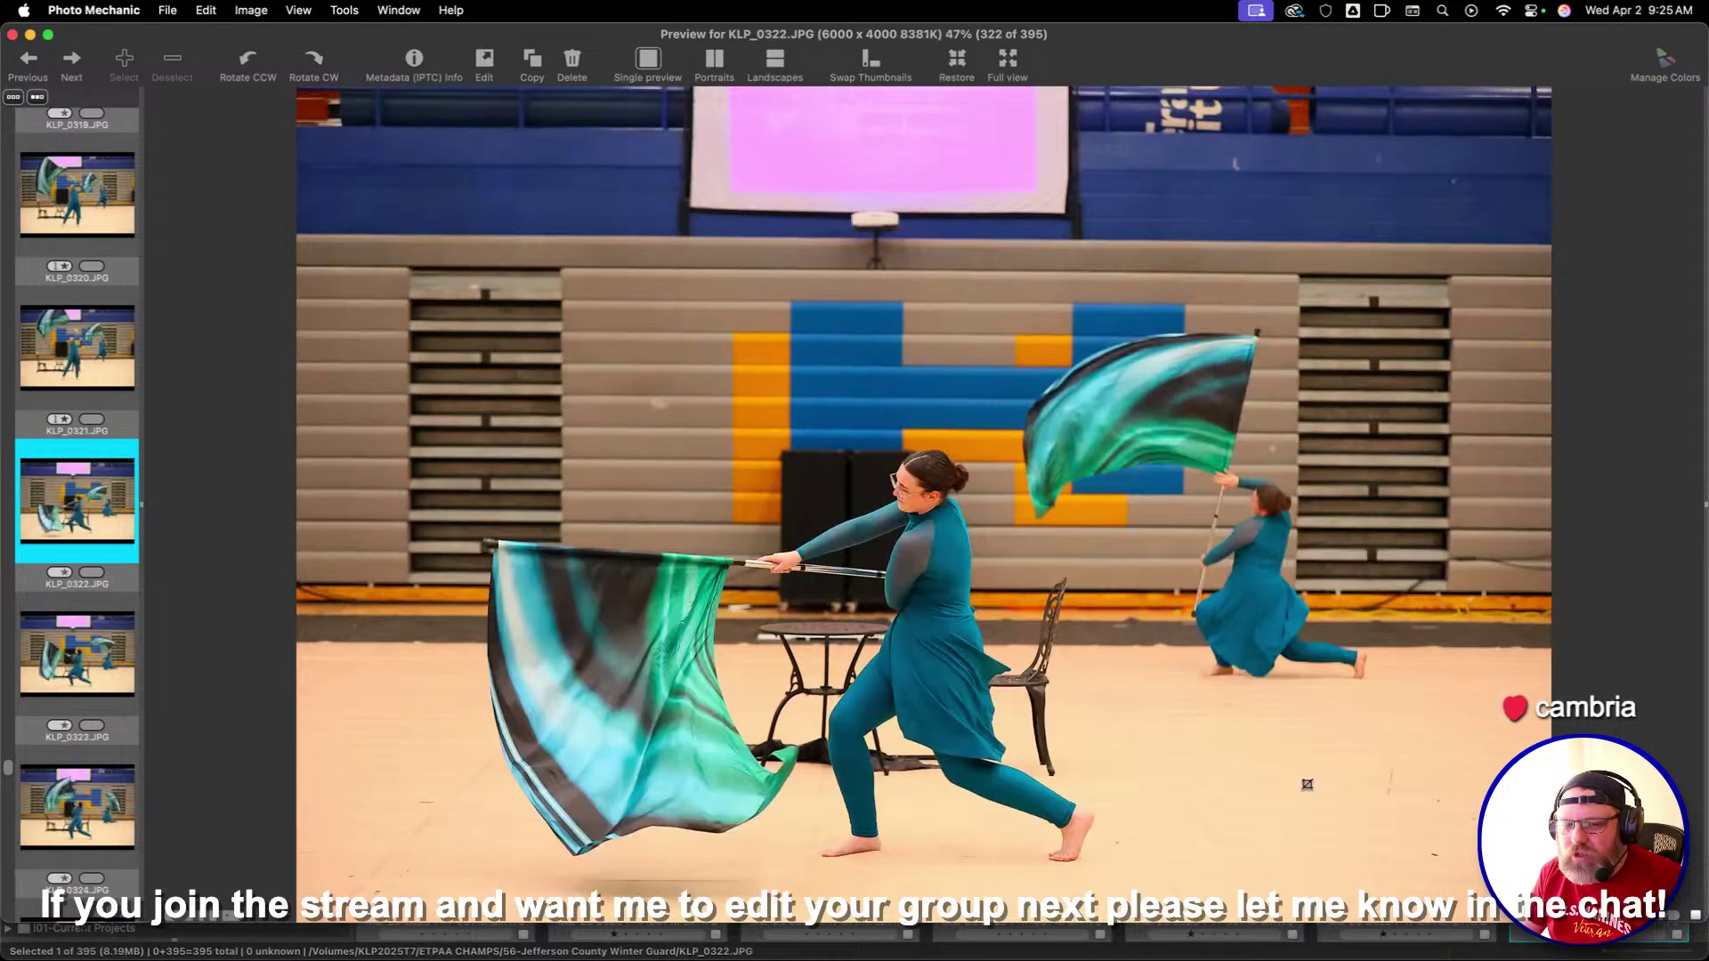
key("Right")
key("Right")
key("Left")
key("Right")
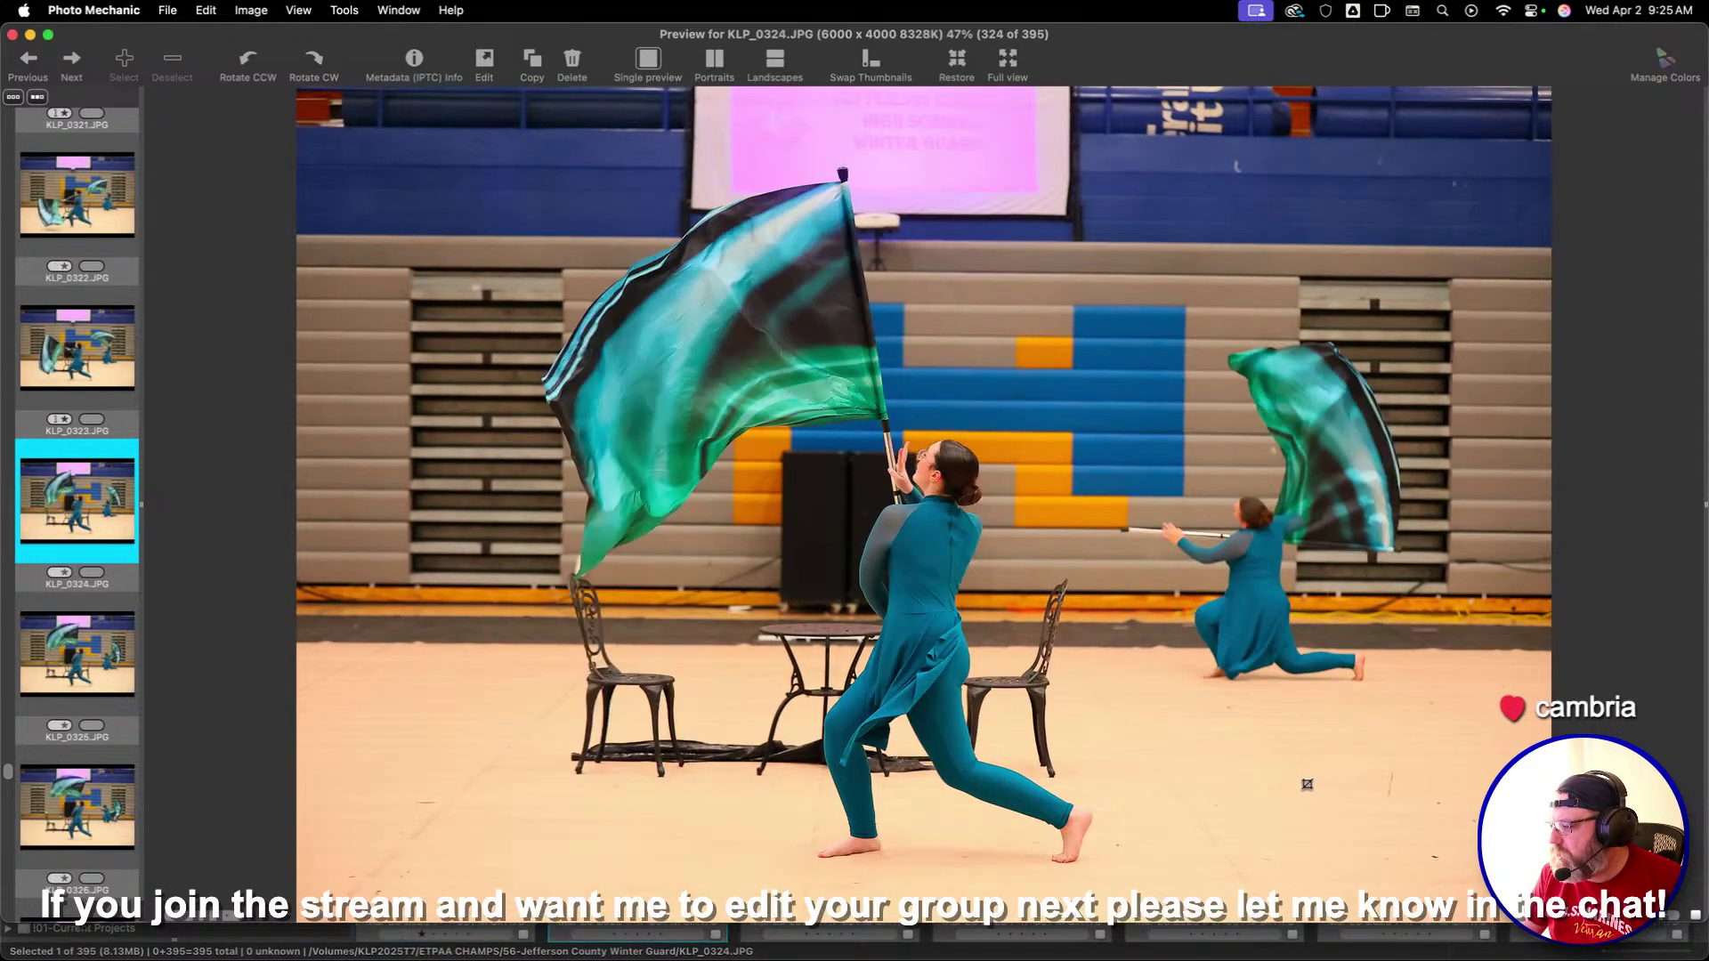
Examine the flag photos from KLP_0325.JPG to KLP_0331.JPG, then step back to KLP_0329.JPG
key("Right")
key("Right")
key("Right")
key("Right")
key("Right")
key("Right")
key("Right")
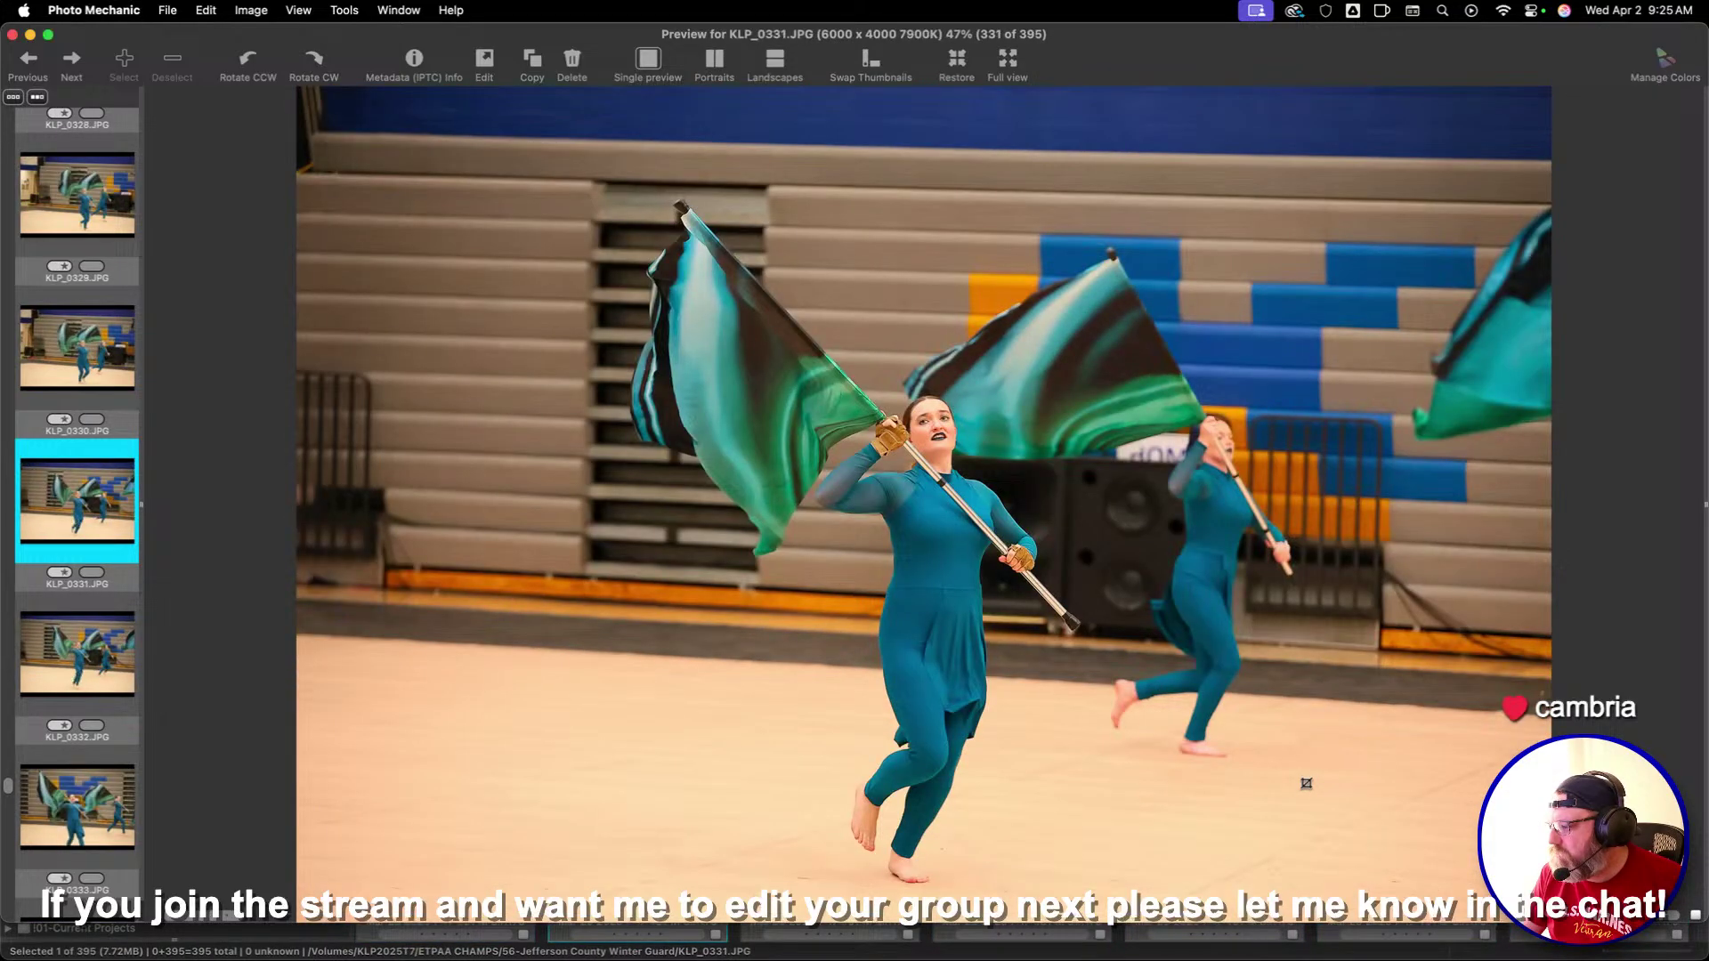
key("Left")
key("Left")
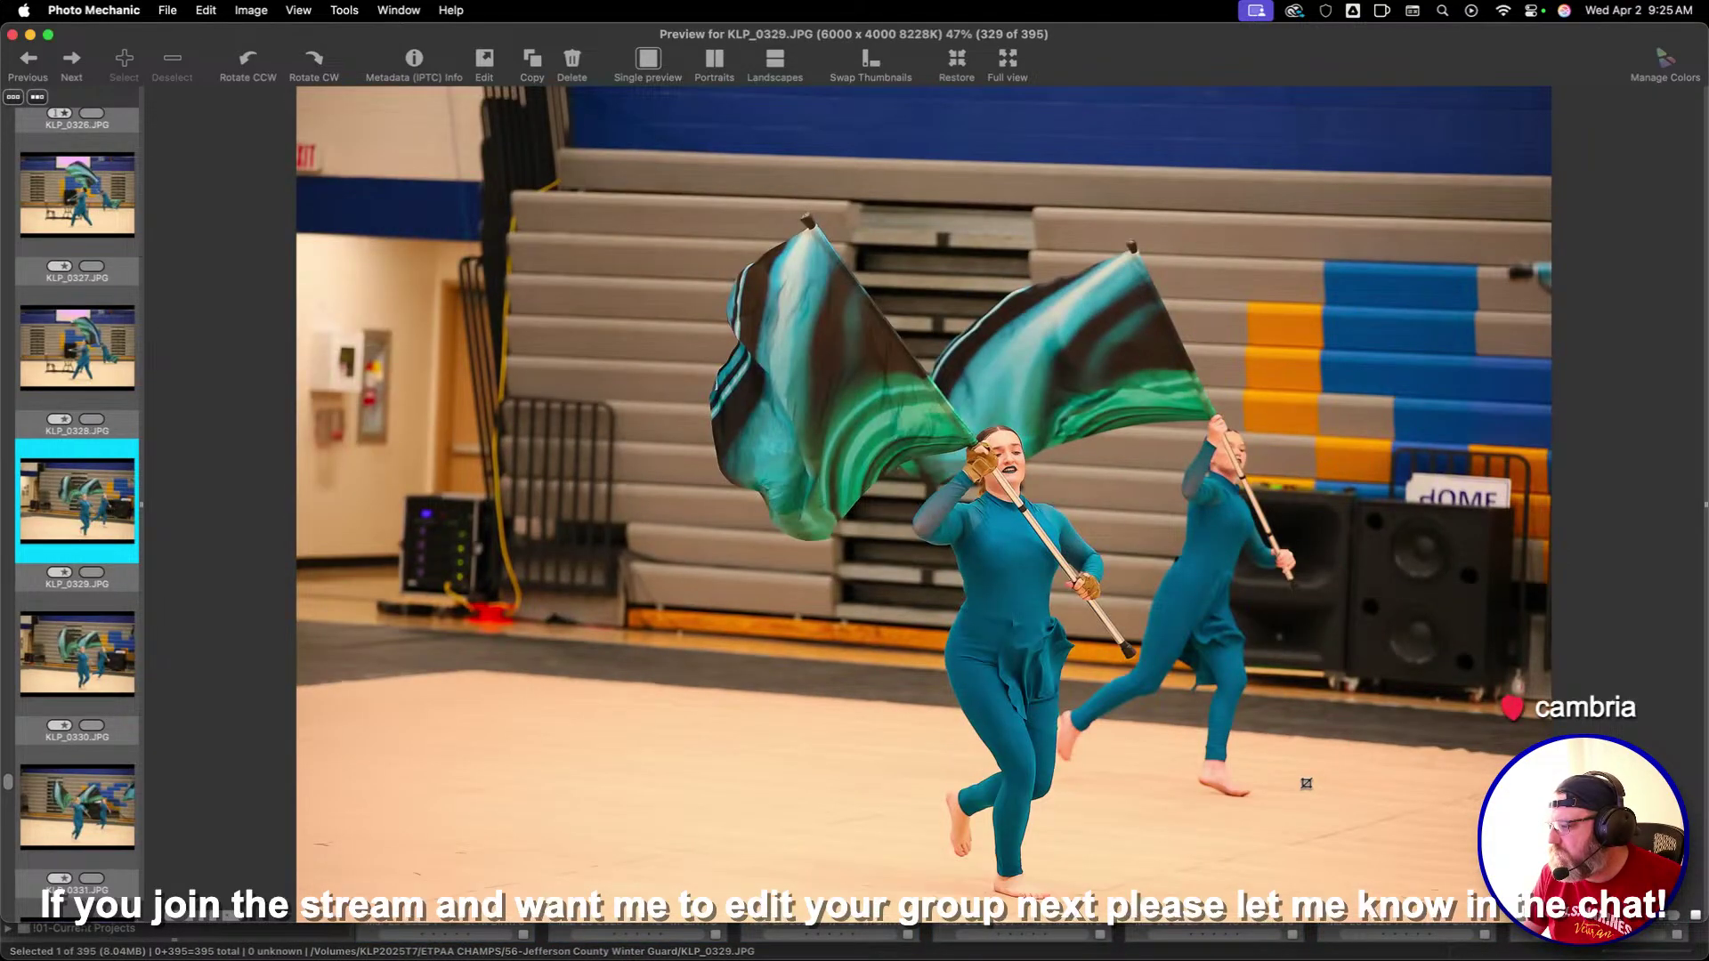
Compare the running flag performers' shots from KLP_0330.JPG to KLP_0336.JPG, rechecking KLP_0333.JPG against KLP_0334.JPG
key("Right")
key("Right")
key("Right")
key("Left")
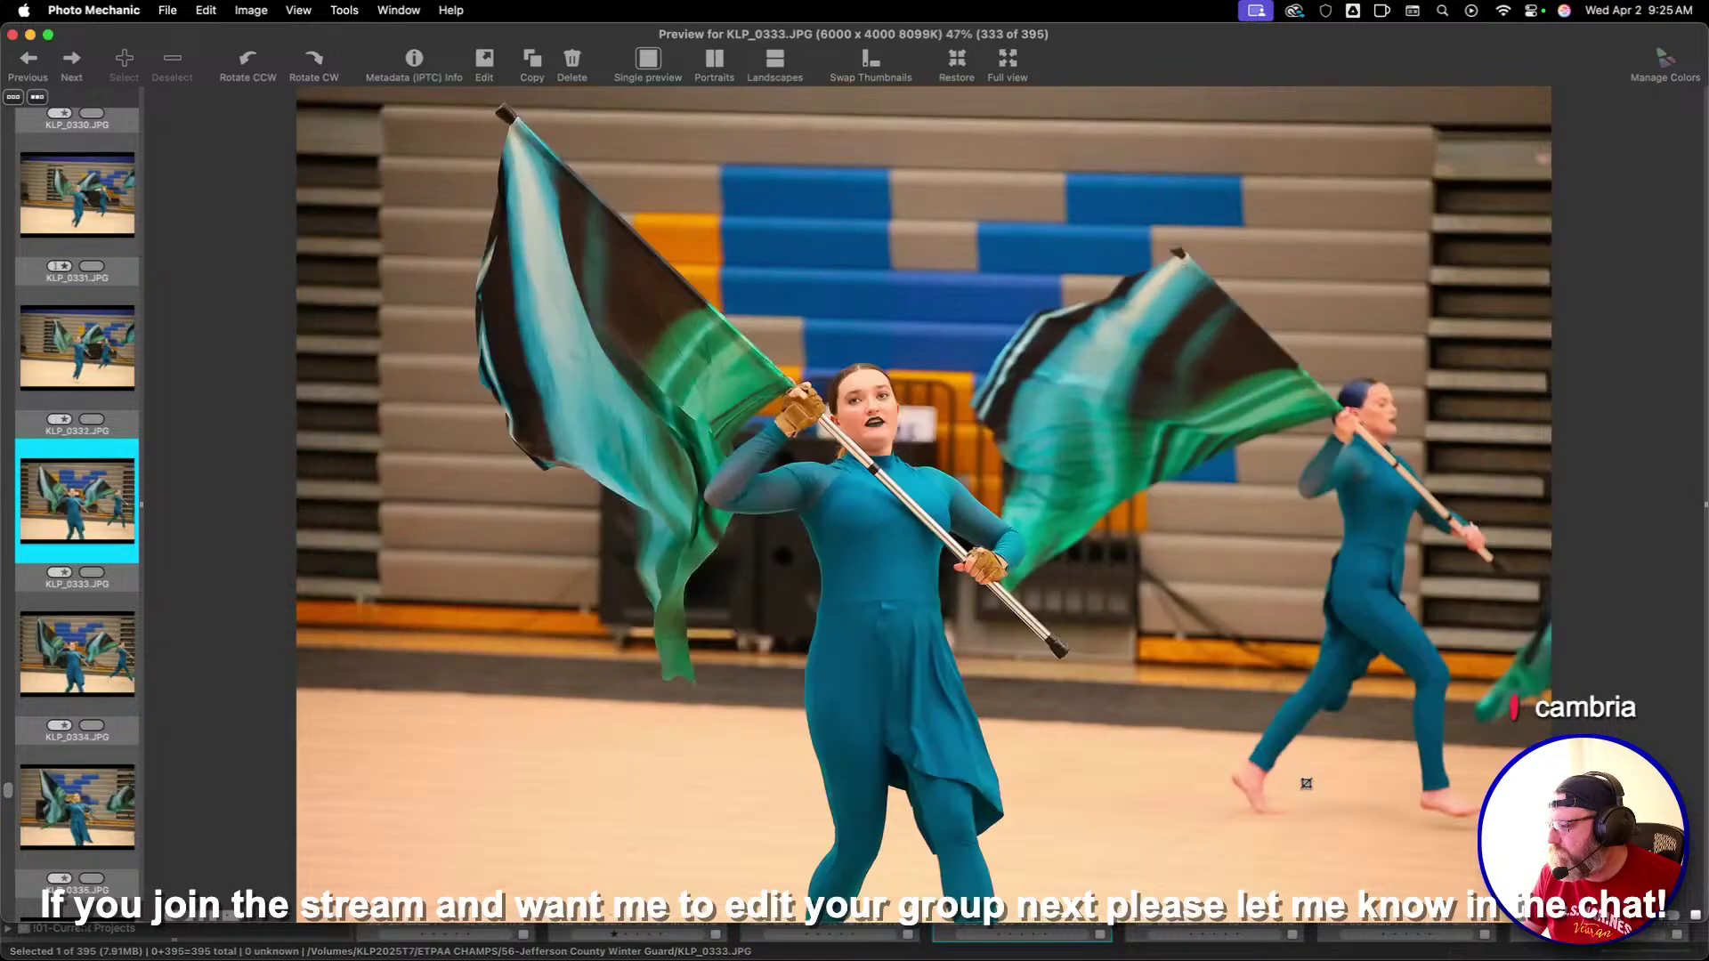
key("Right")
key("Right")
key("Left")
key("Right")
key("Right")
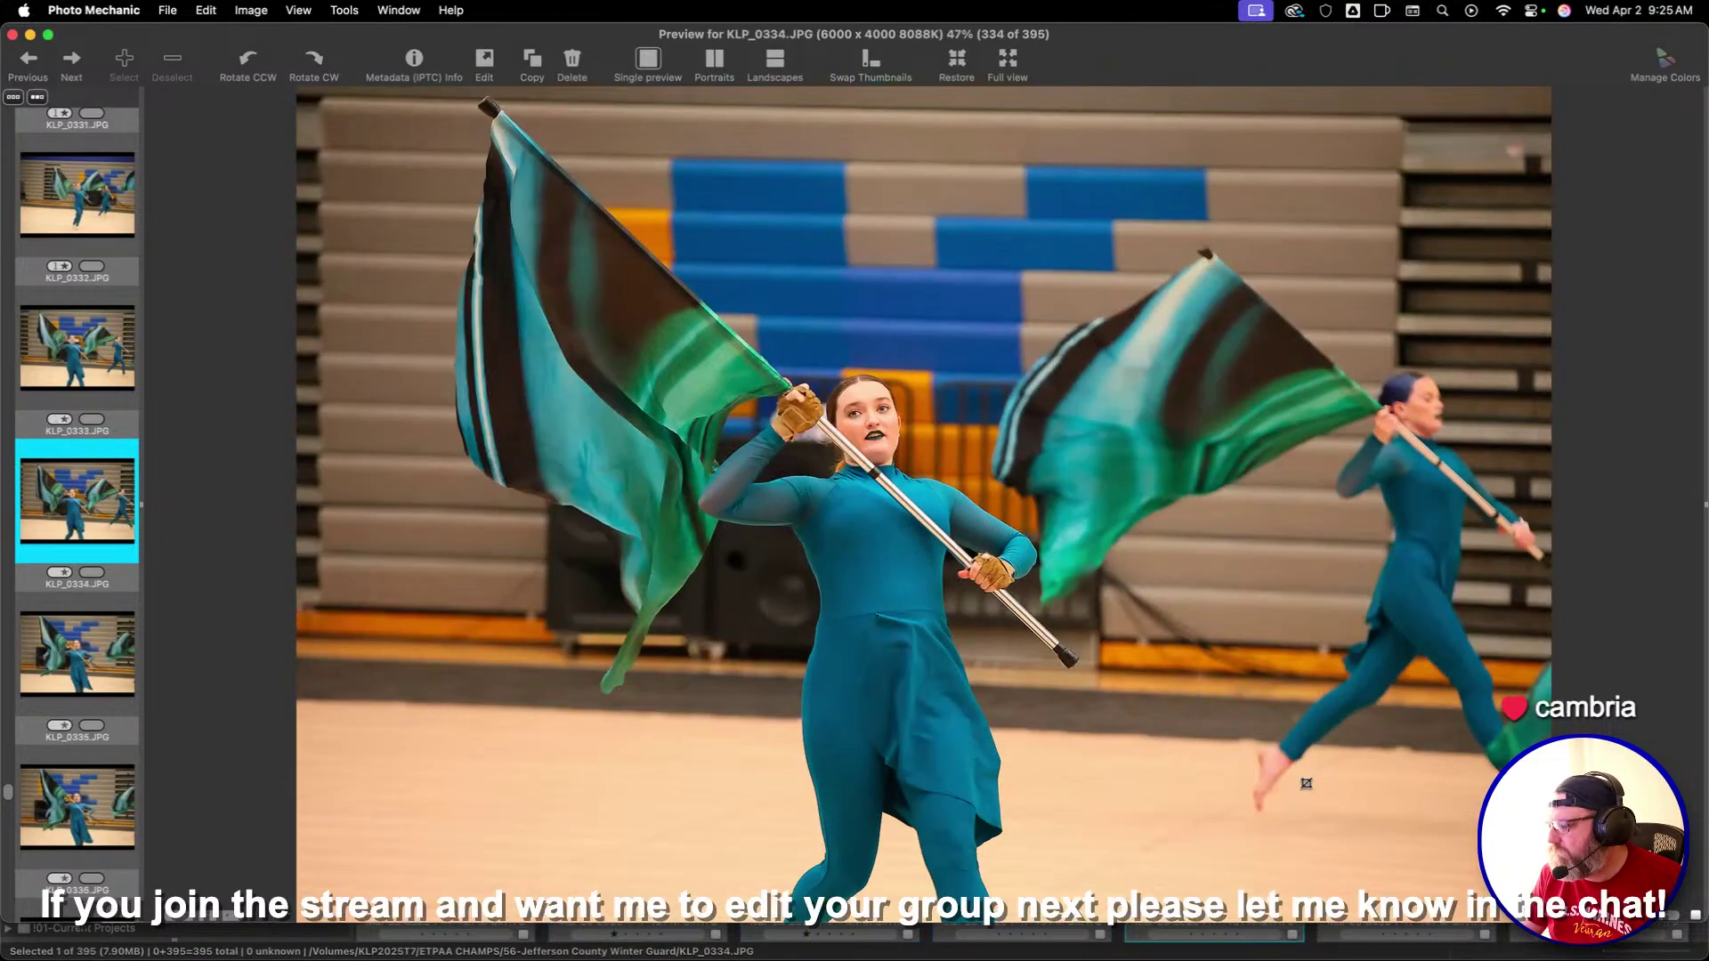
key("Right")
key("Right")
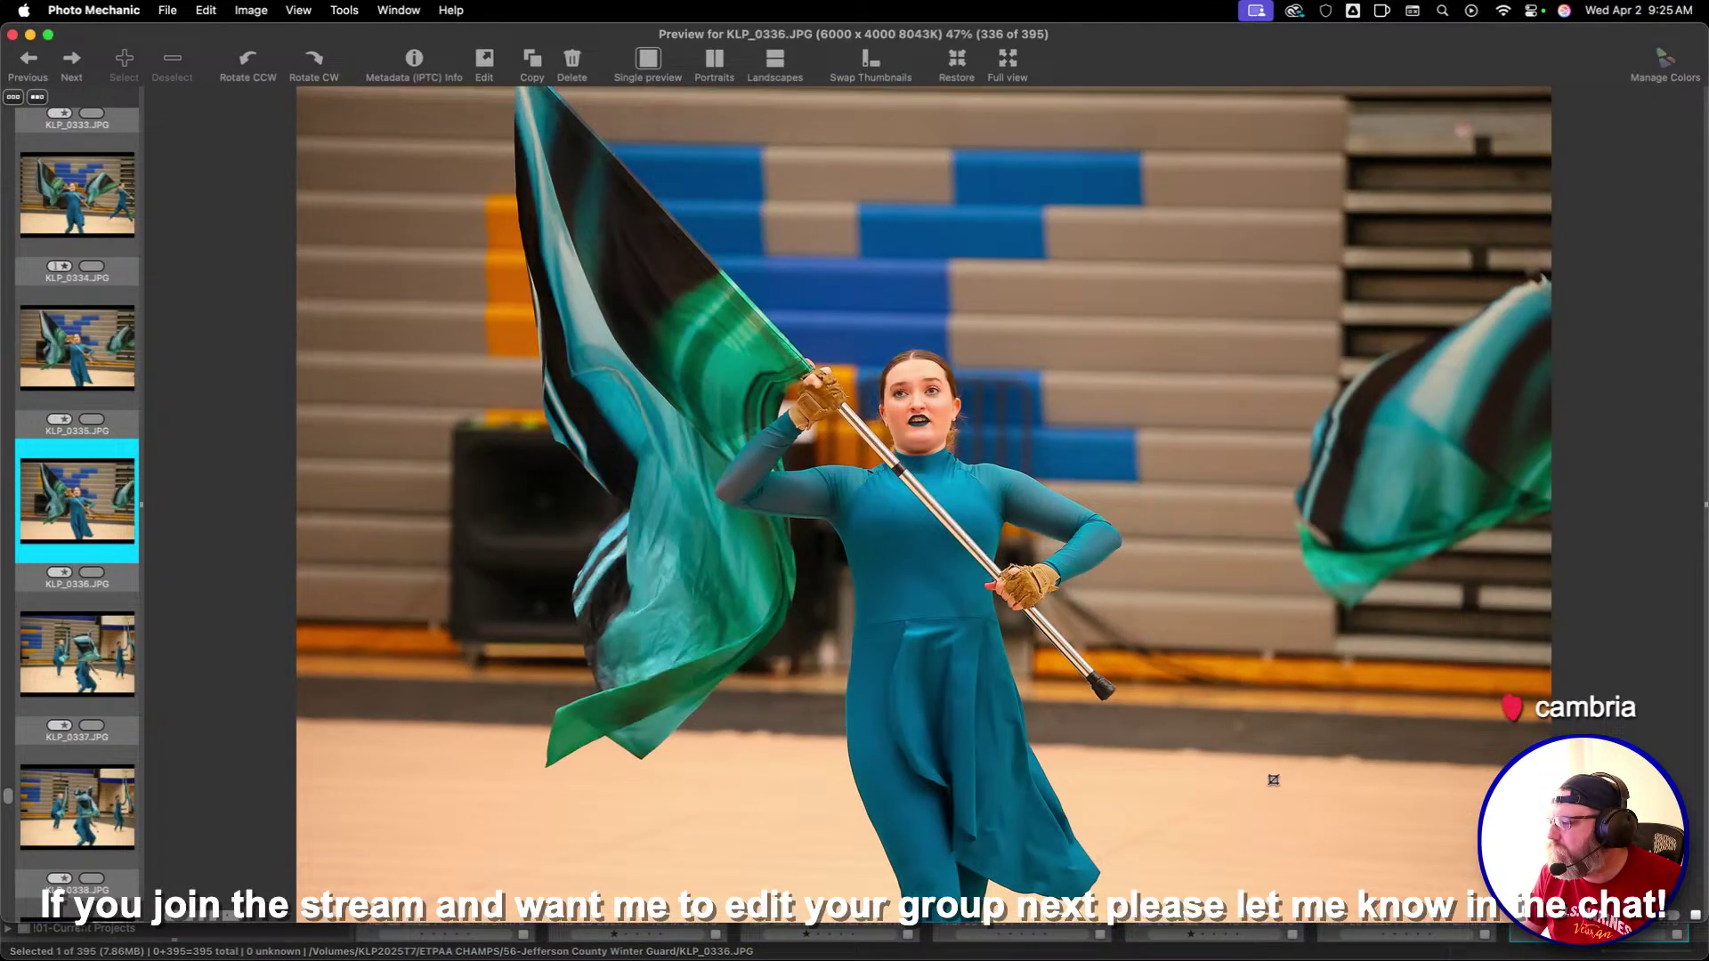
Go on through the group flag shots to KLP_0341.JPG and mark it
key("Right")
key("Right")
key("Right")
key("Right")
key("Right")
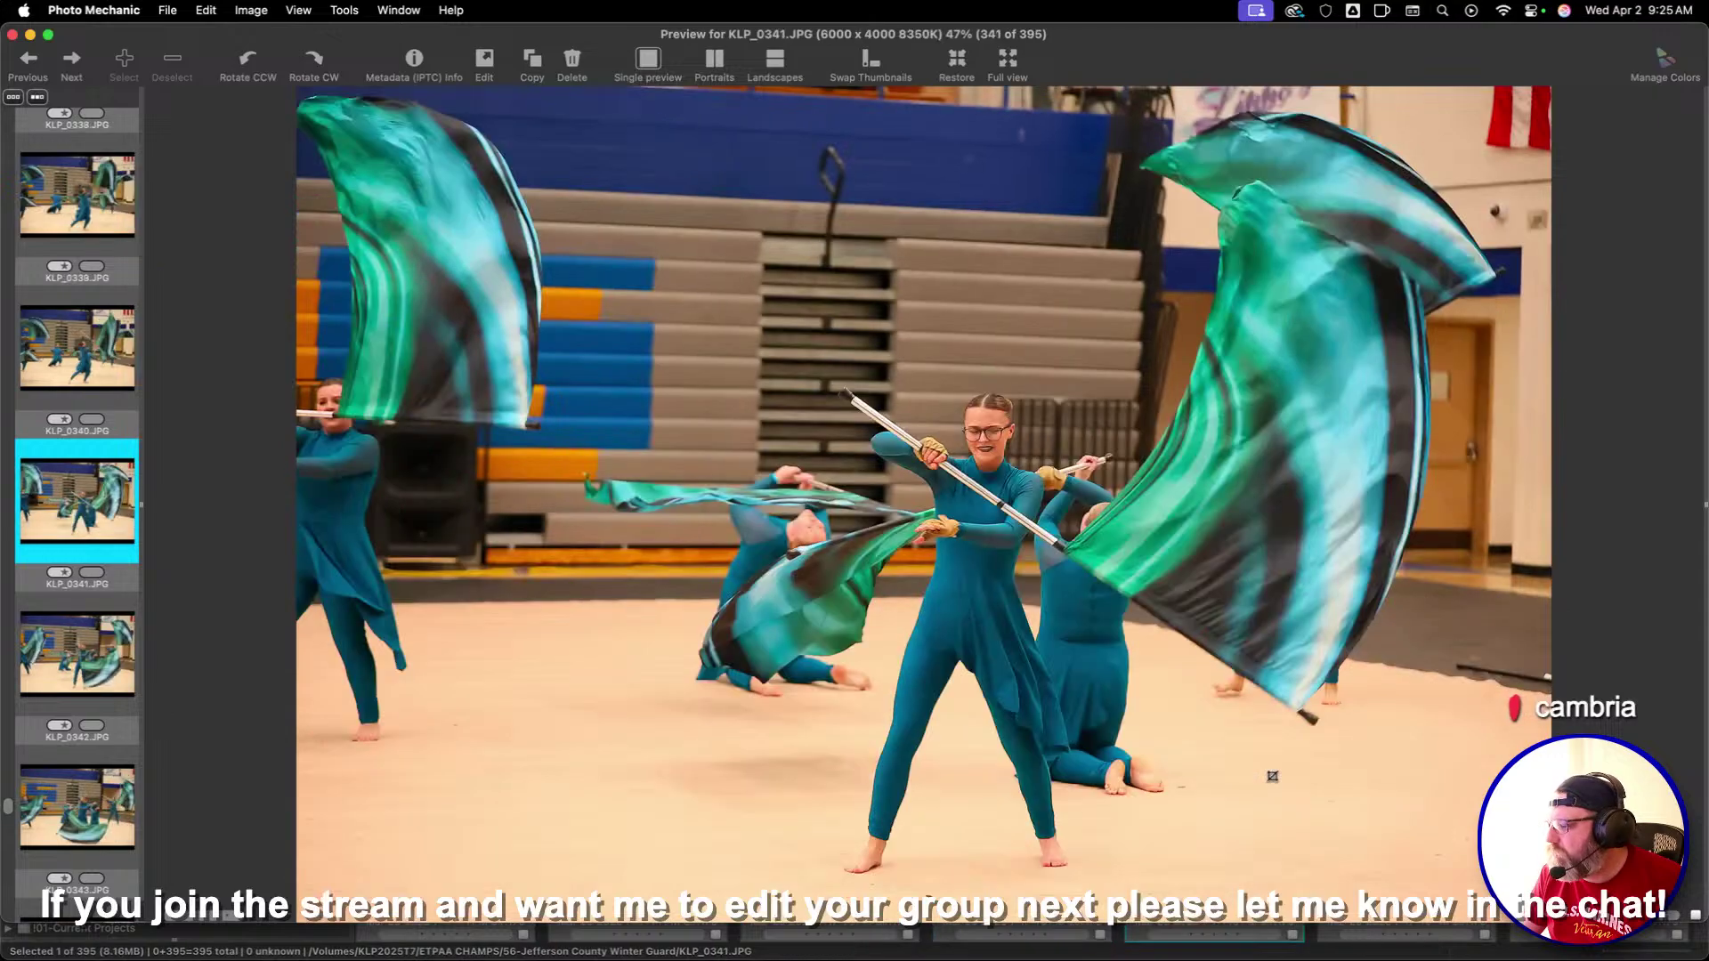
key("1")
Examine the group flag photos from KLP_0342.JPG to KLP_0346.JPG for further shots worth marking
key("Right")
key("Right")
key("Right")
key("Right")
key("Right")
key("Right")
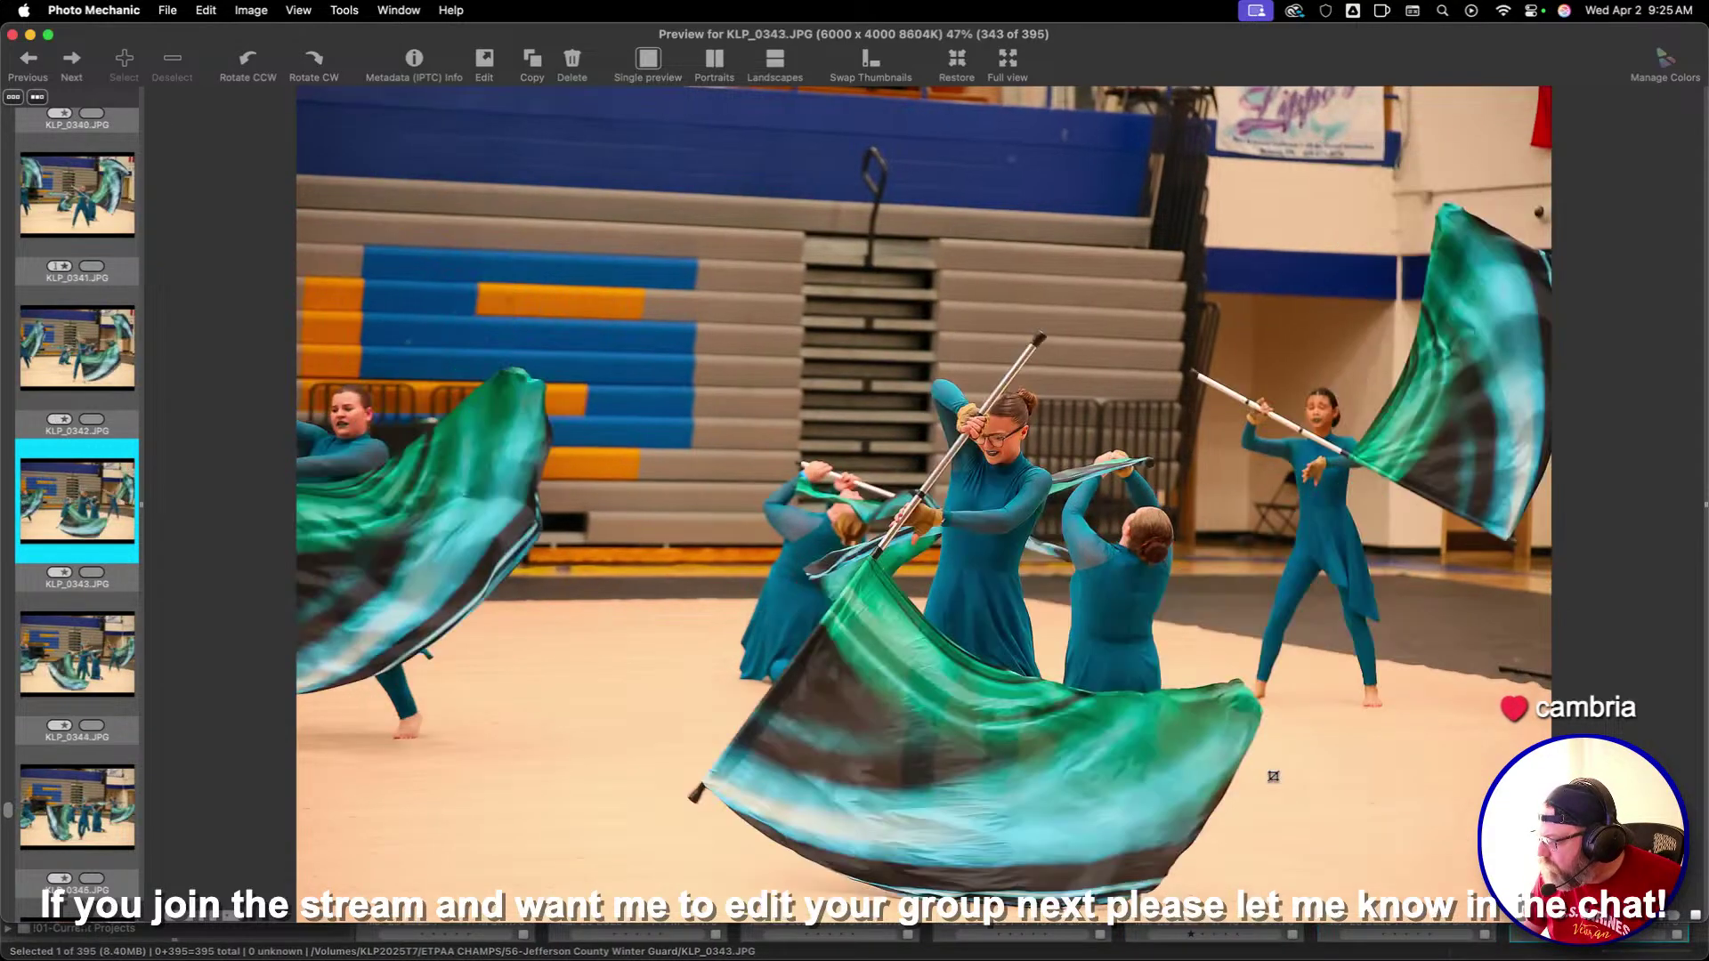
key("Left")
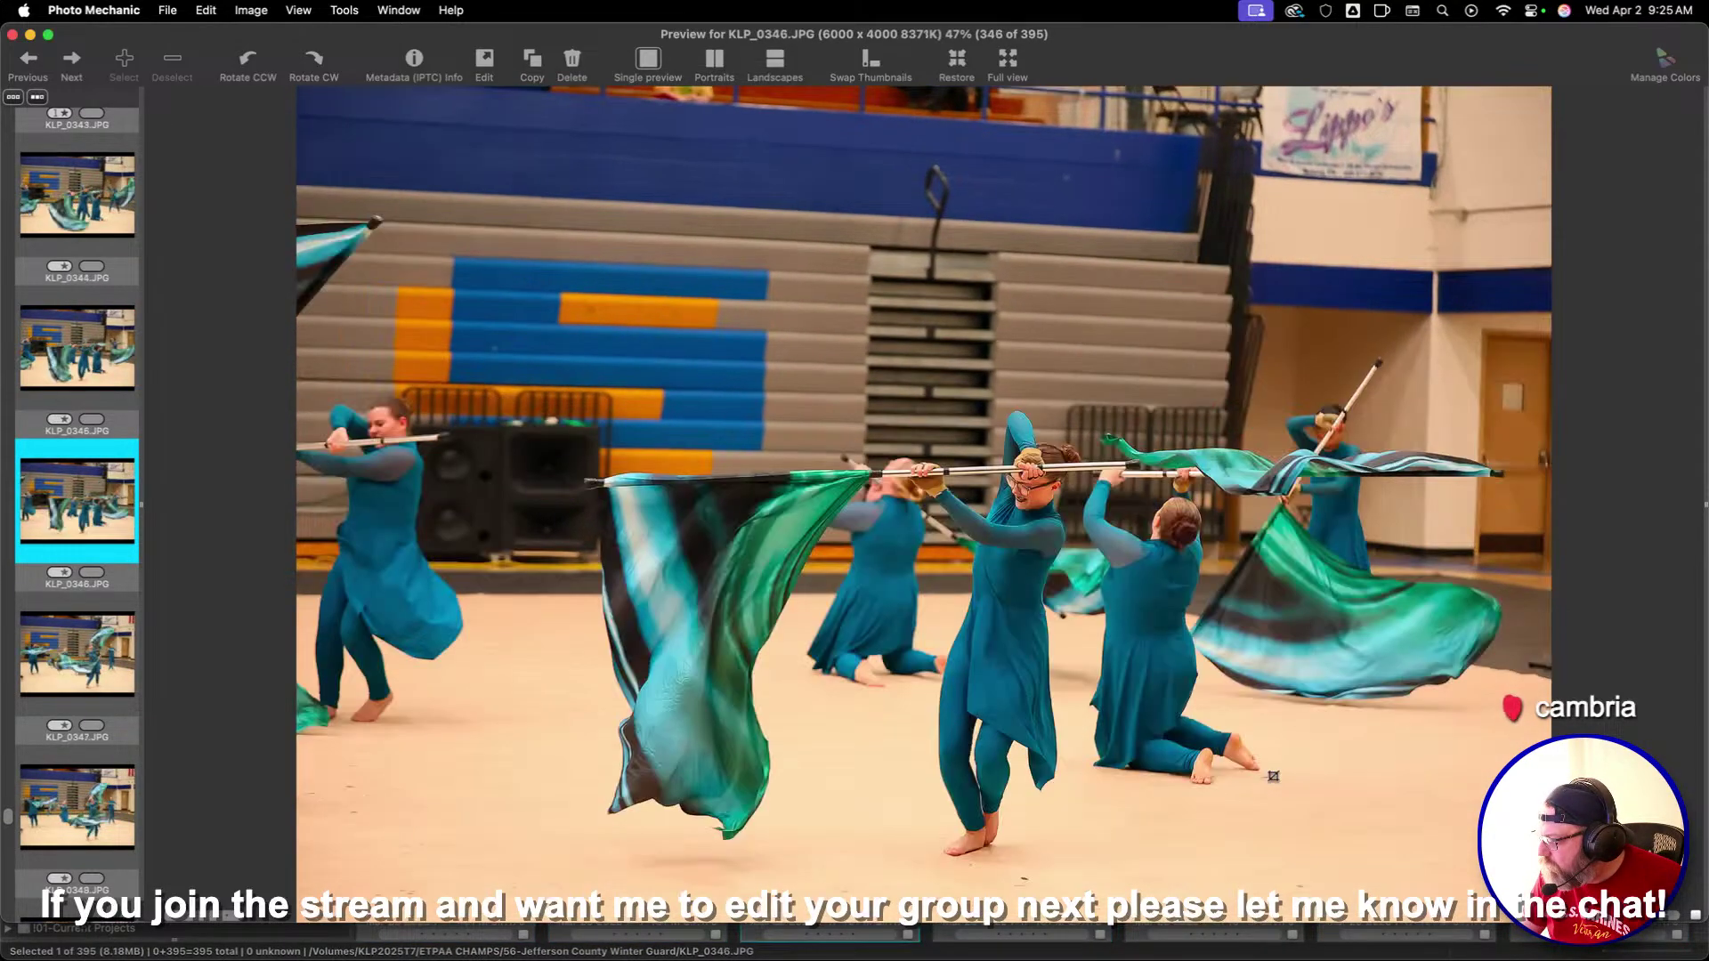
Crop KLP_0346.JPG around the front flag performers and mark it, and crop KLP_0347.JPG around its front performer
key("1")
key("Left")
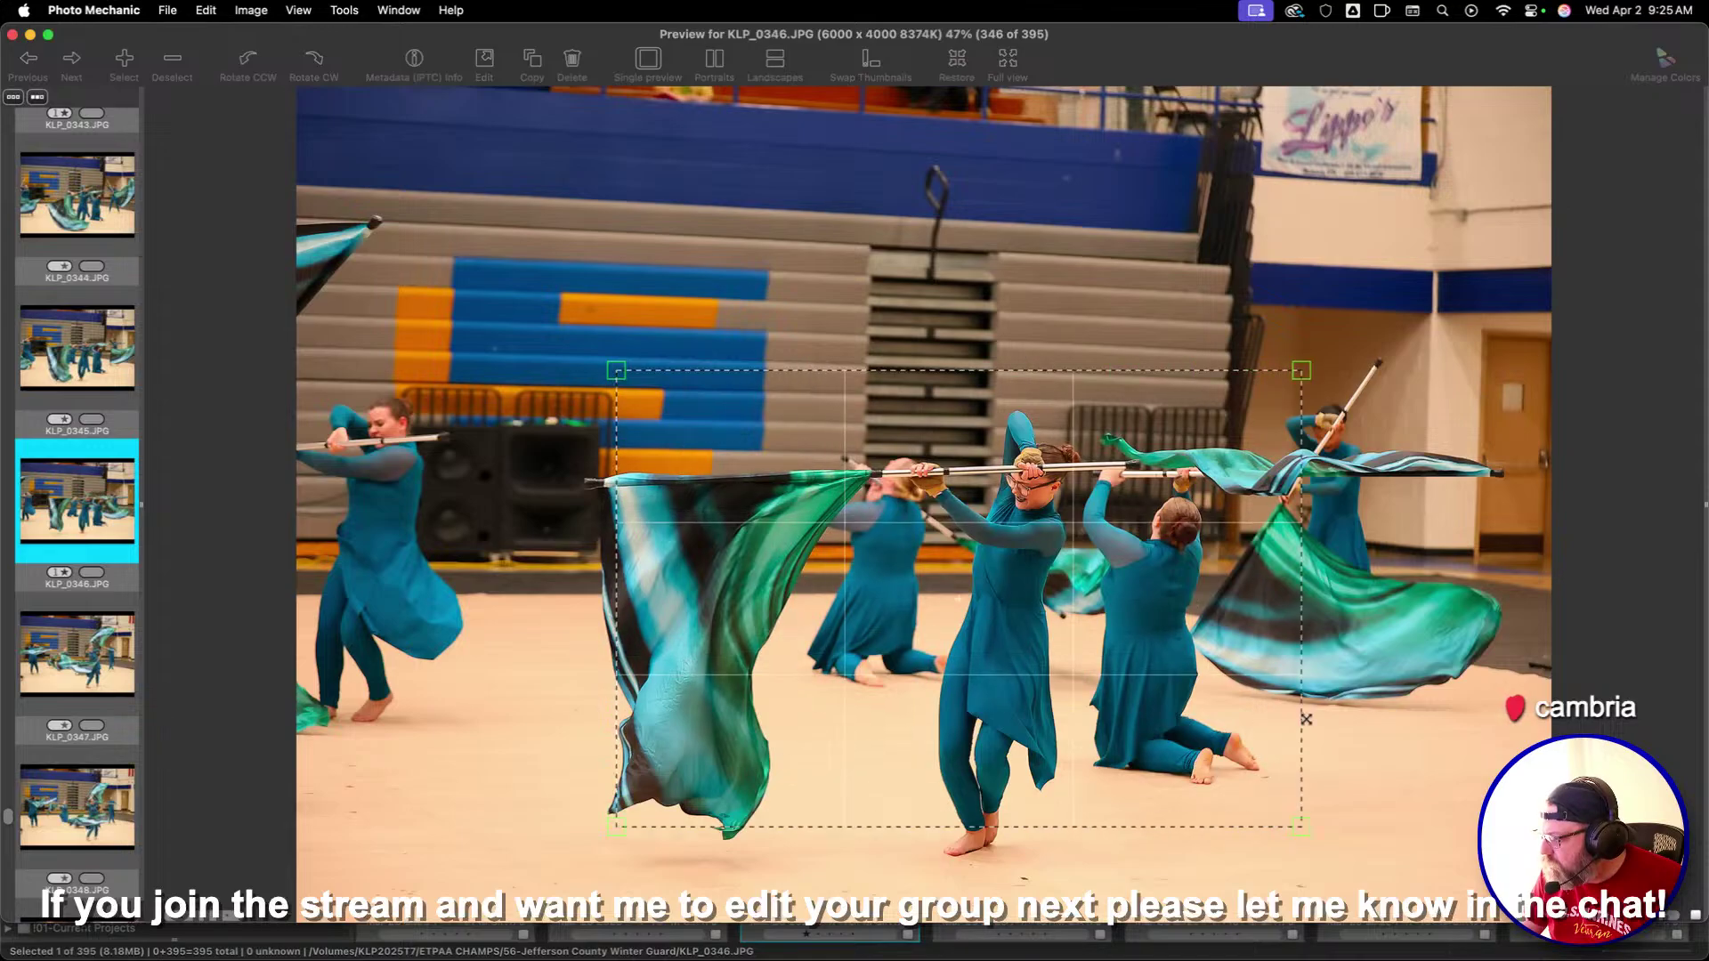
left_click_drag(1306, 719, 1183, 717)
key("Right")
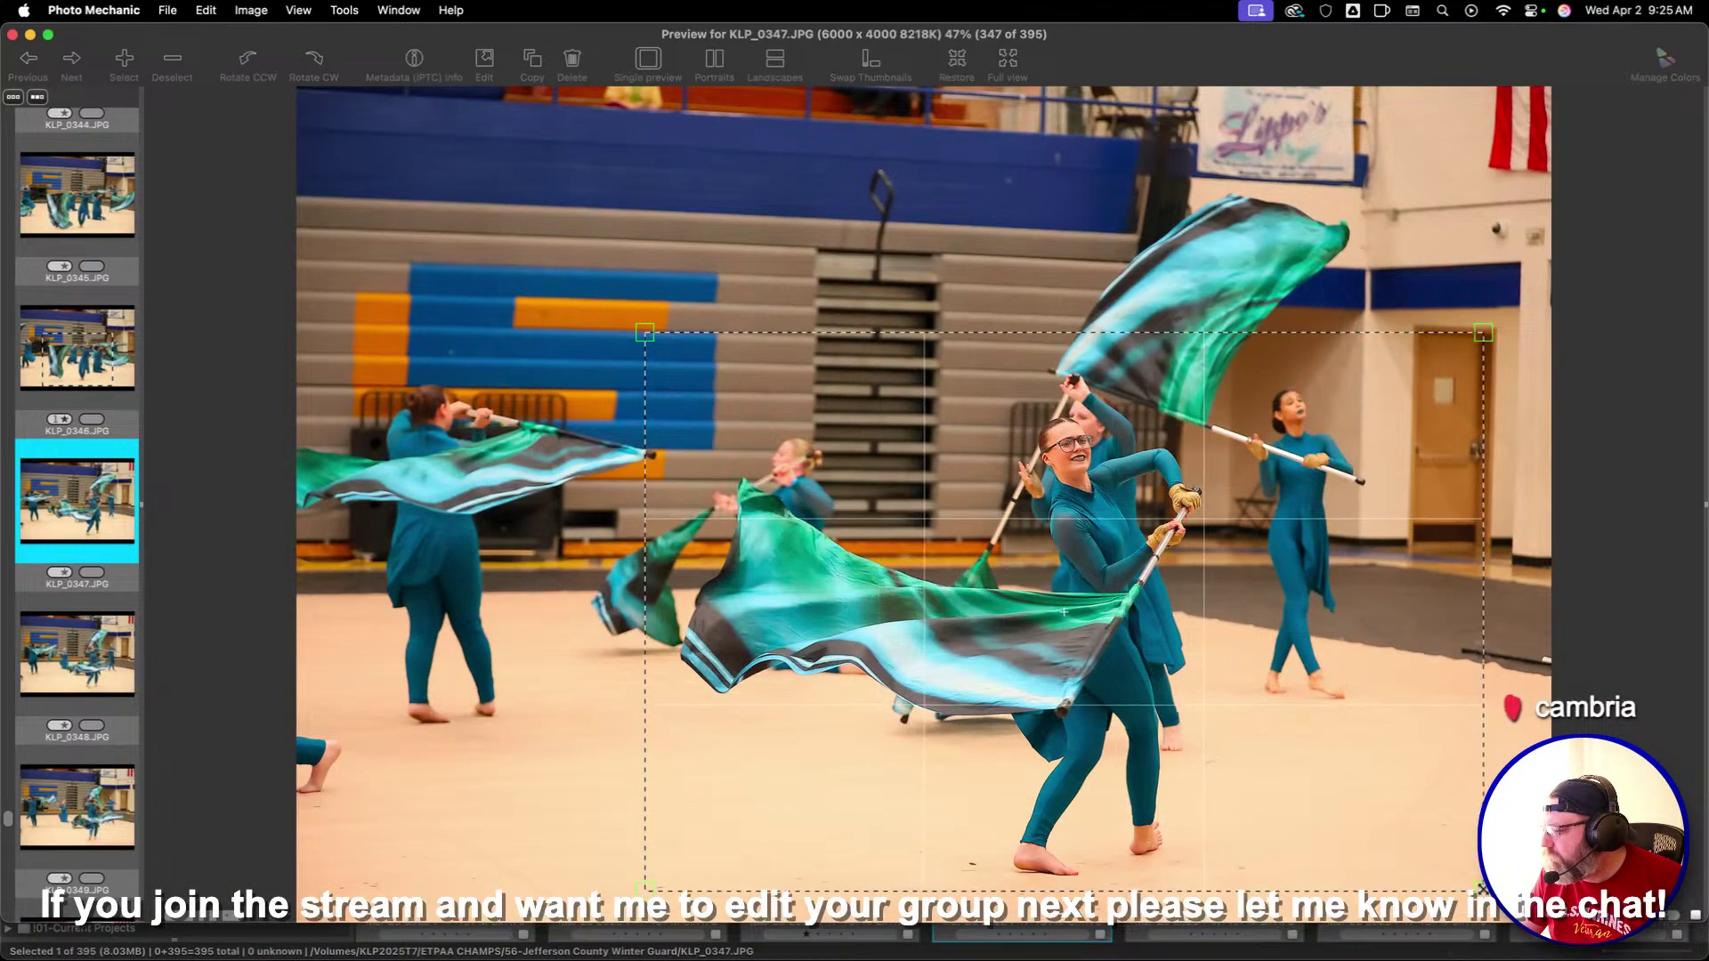
Examine the flag toss photos from KLP_0348.JPG to KLP_0355.JPG for shots worth marking
key("Right")
key("Right")
key("Right")
key("Right")
key("Right")
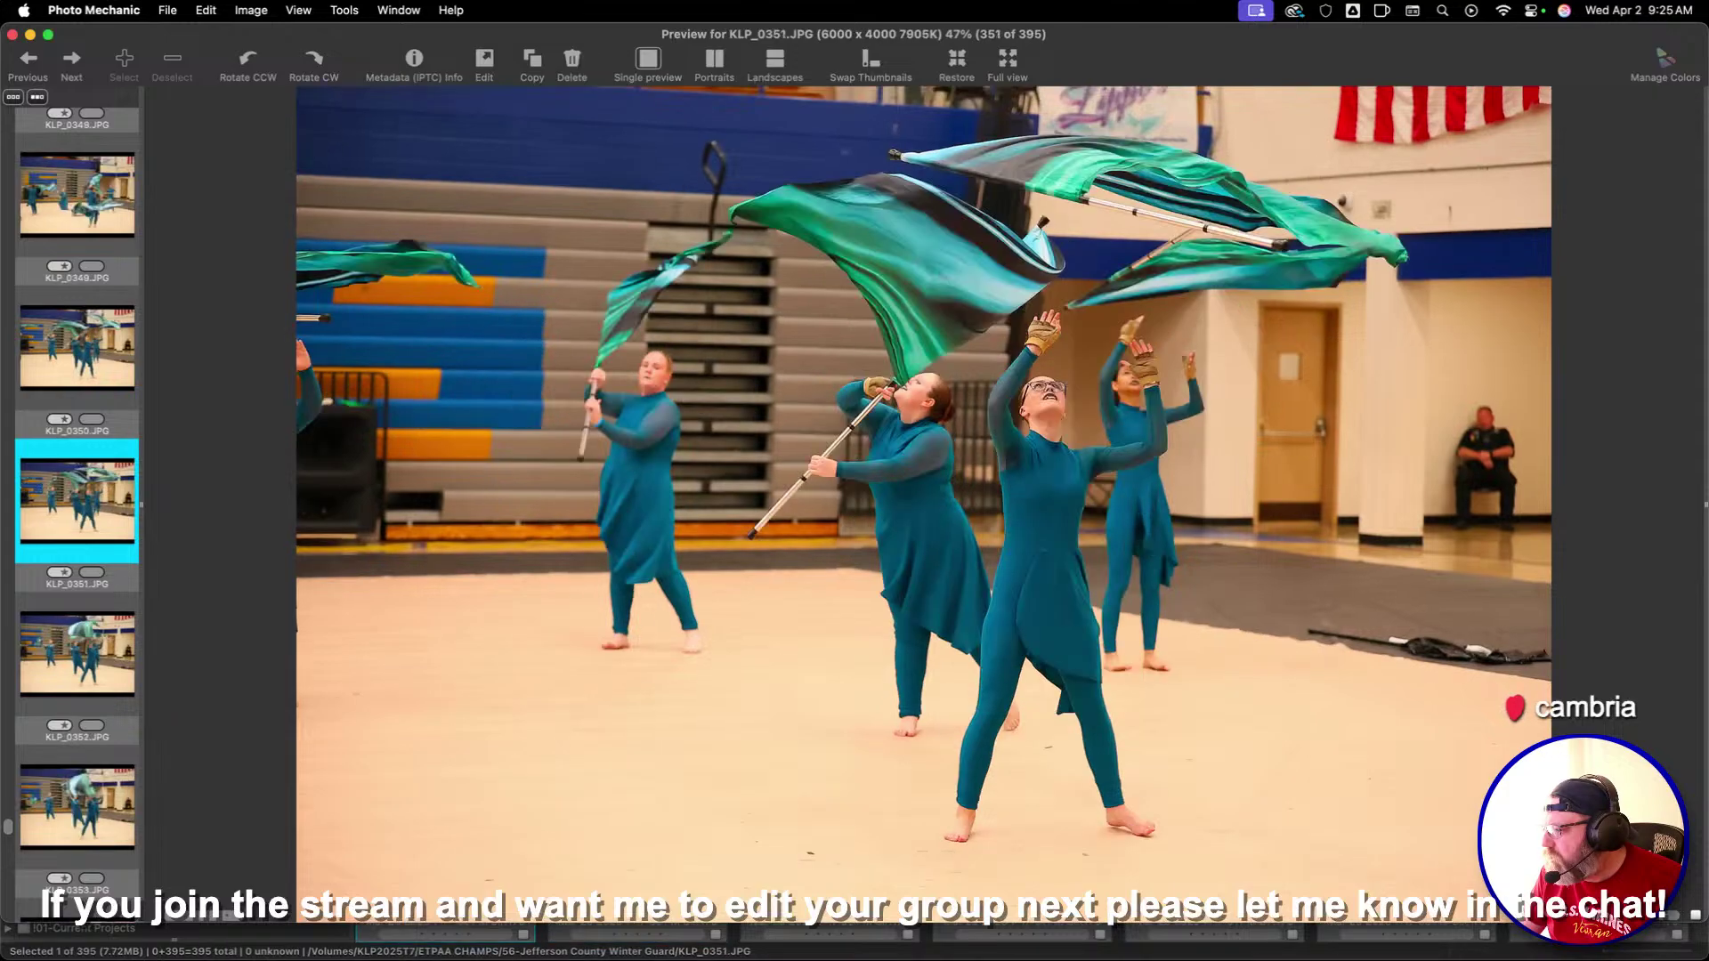
key("Right")
key("Right")
key("Right")
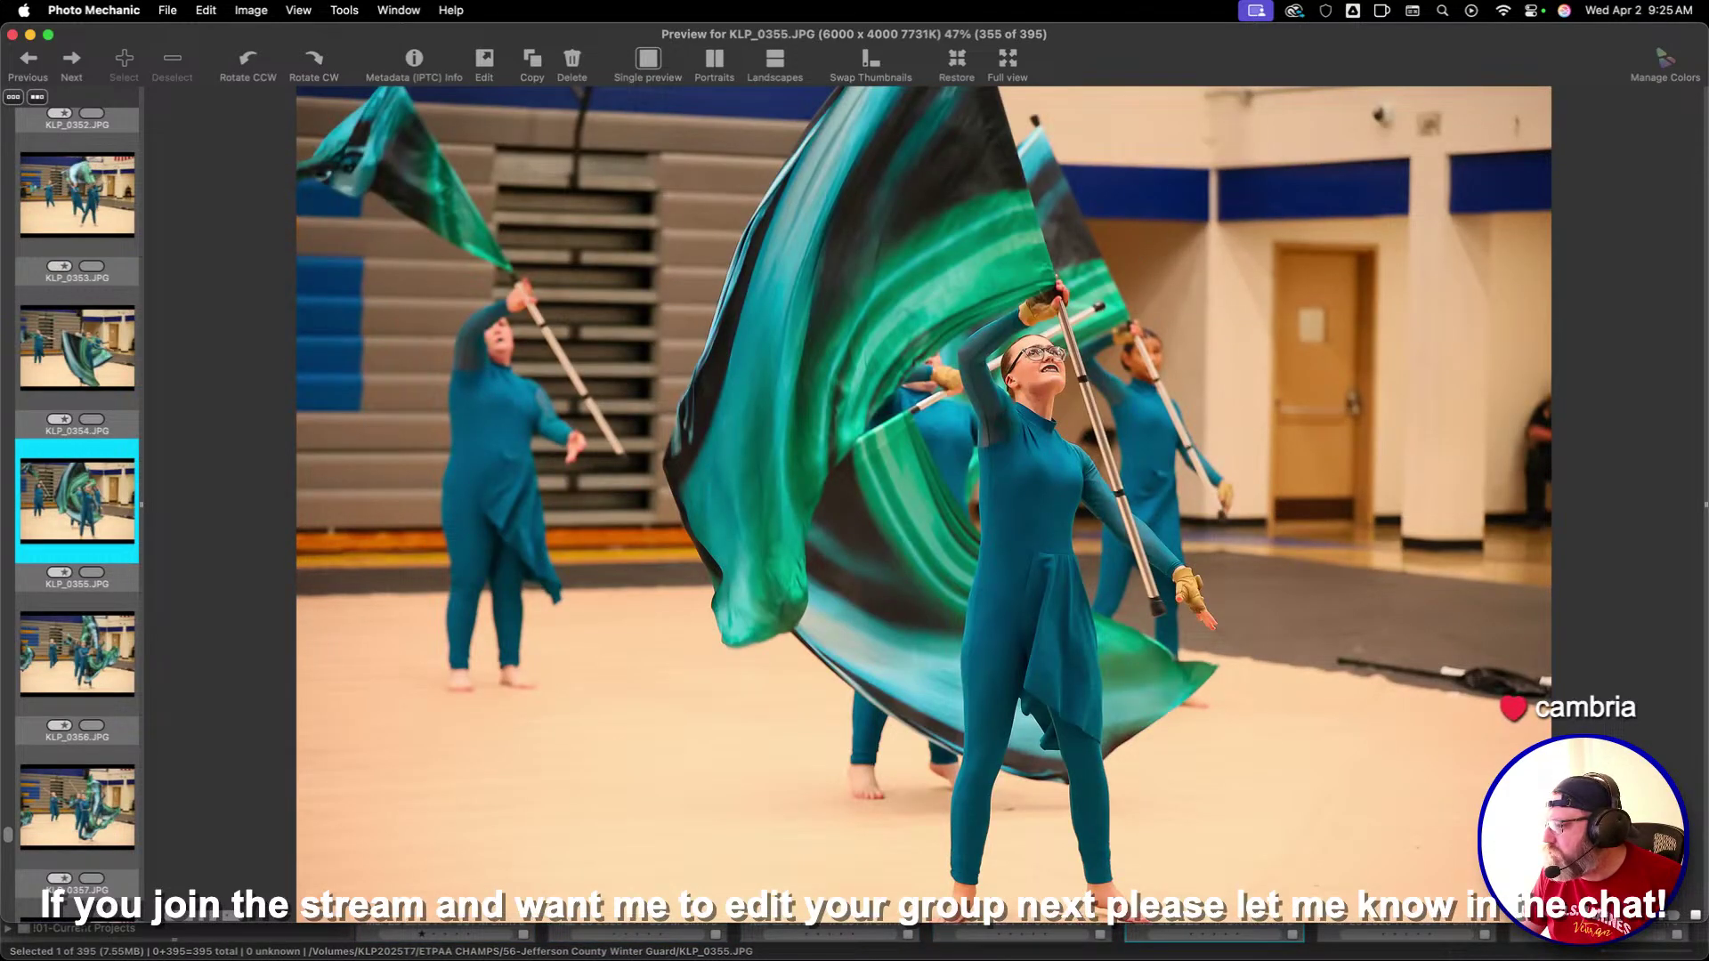
Examine the flag photos from KLP_0356.JPG to KLP_0364.JPG, including the close-ups of the single performer
key("Right")
key("Right")
key("Right")
key("Right")
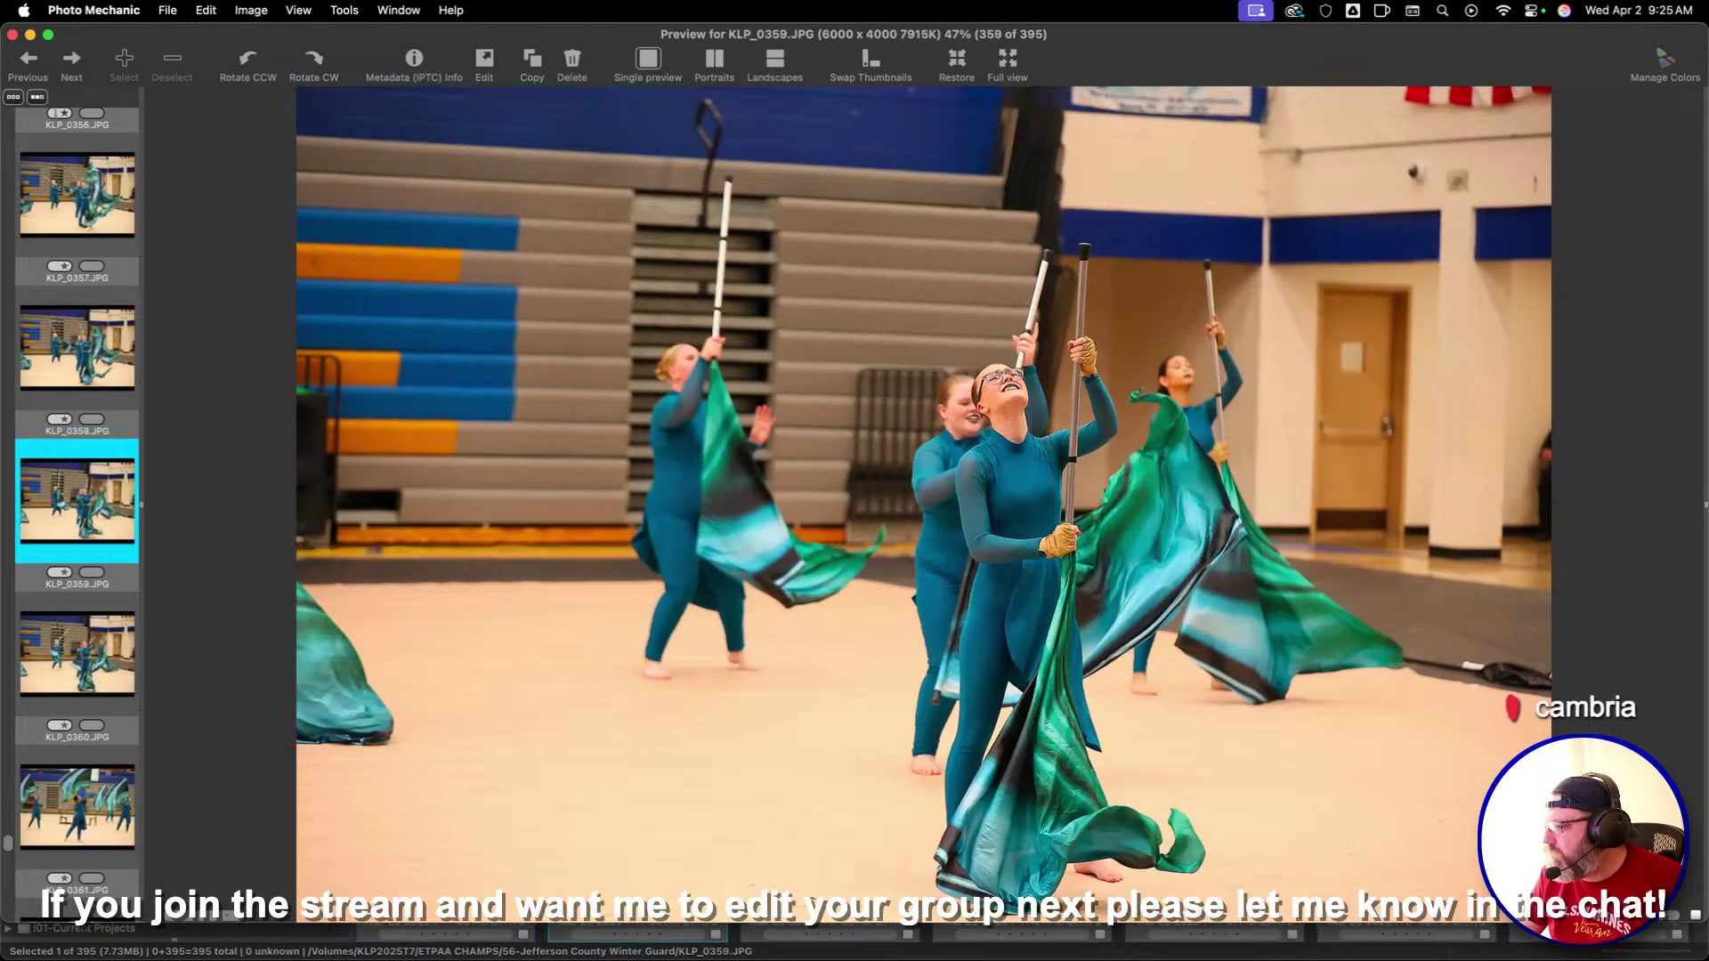
key("Right")
key("Right")
key("Right")
key("Right")
key("Right")
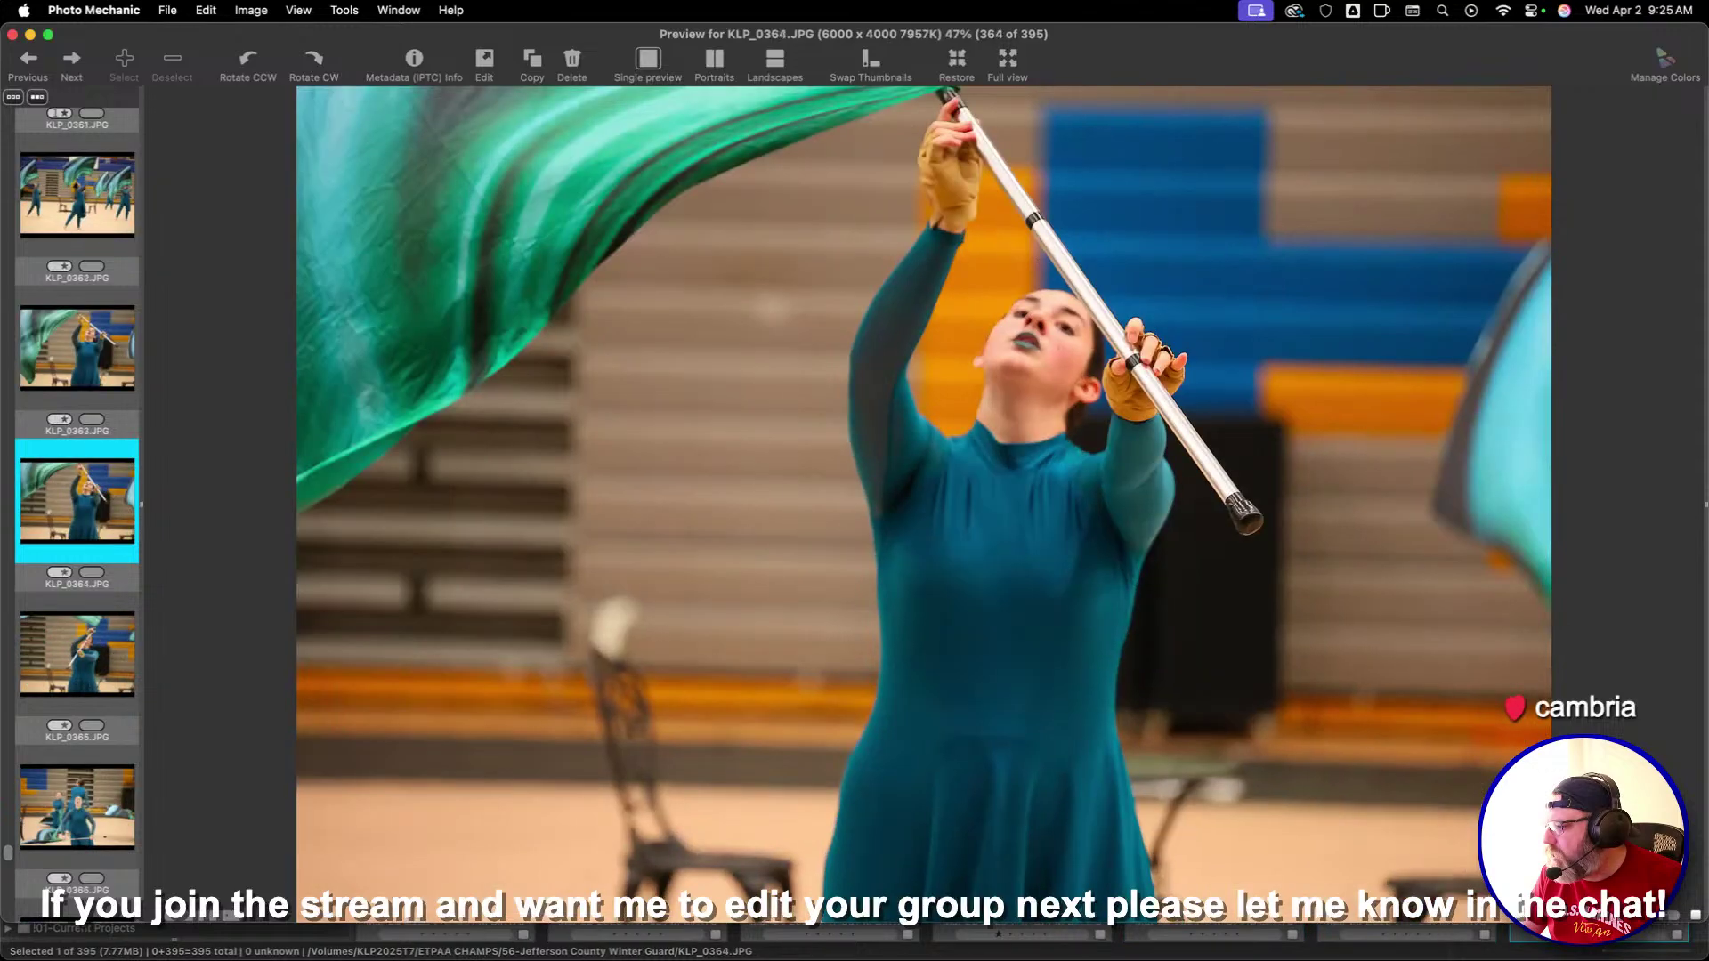
Crop KLP_0366.JPG around the performer holding the flag pole in front, and go on to KLP_0372.JPG
key("Right")
key("Right")
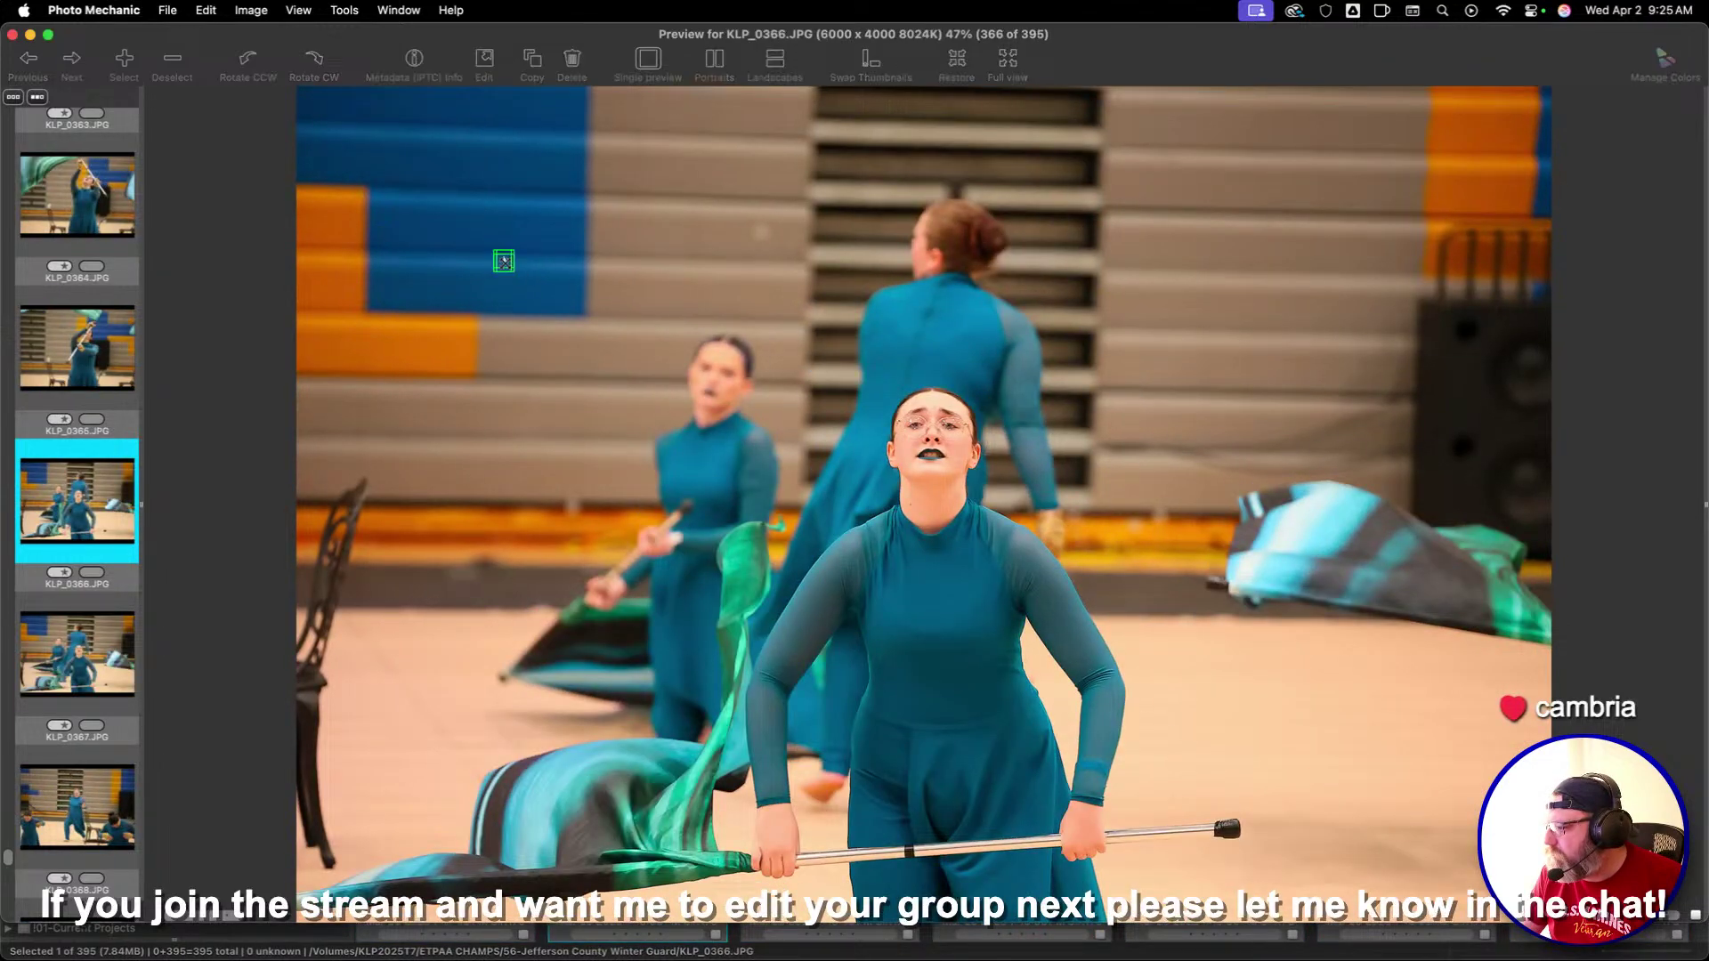
key("Right")
key("Right")
key("Right")
key("Right")
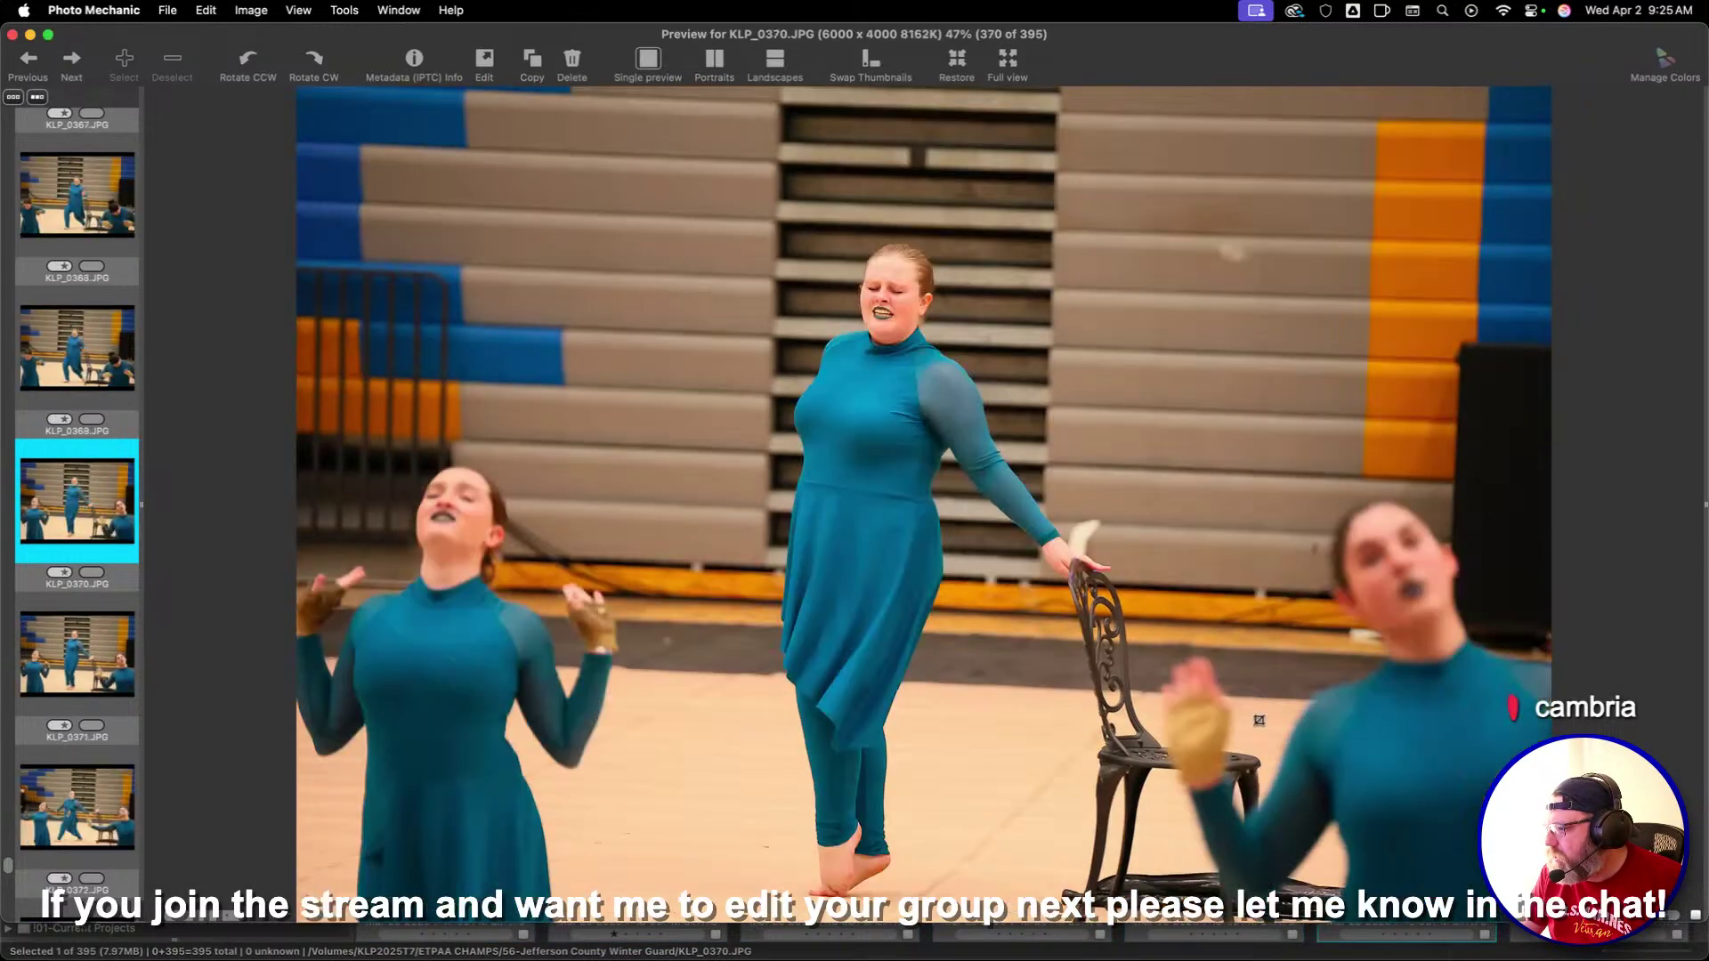
key("Right")
key("Right")
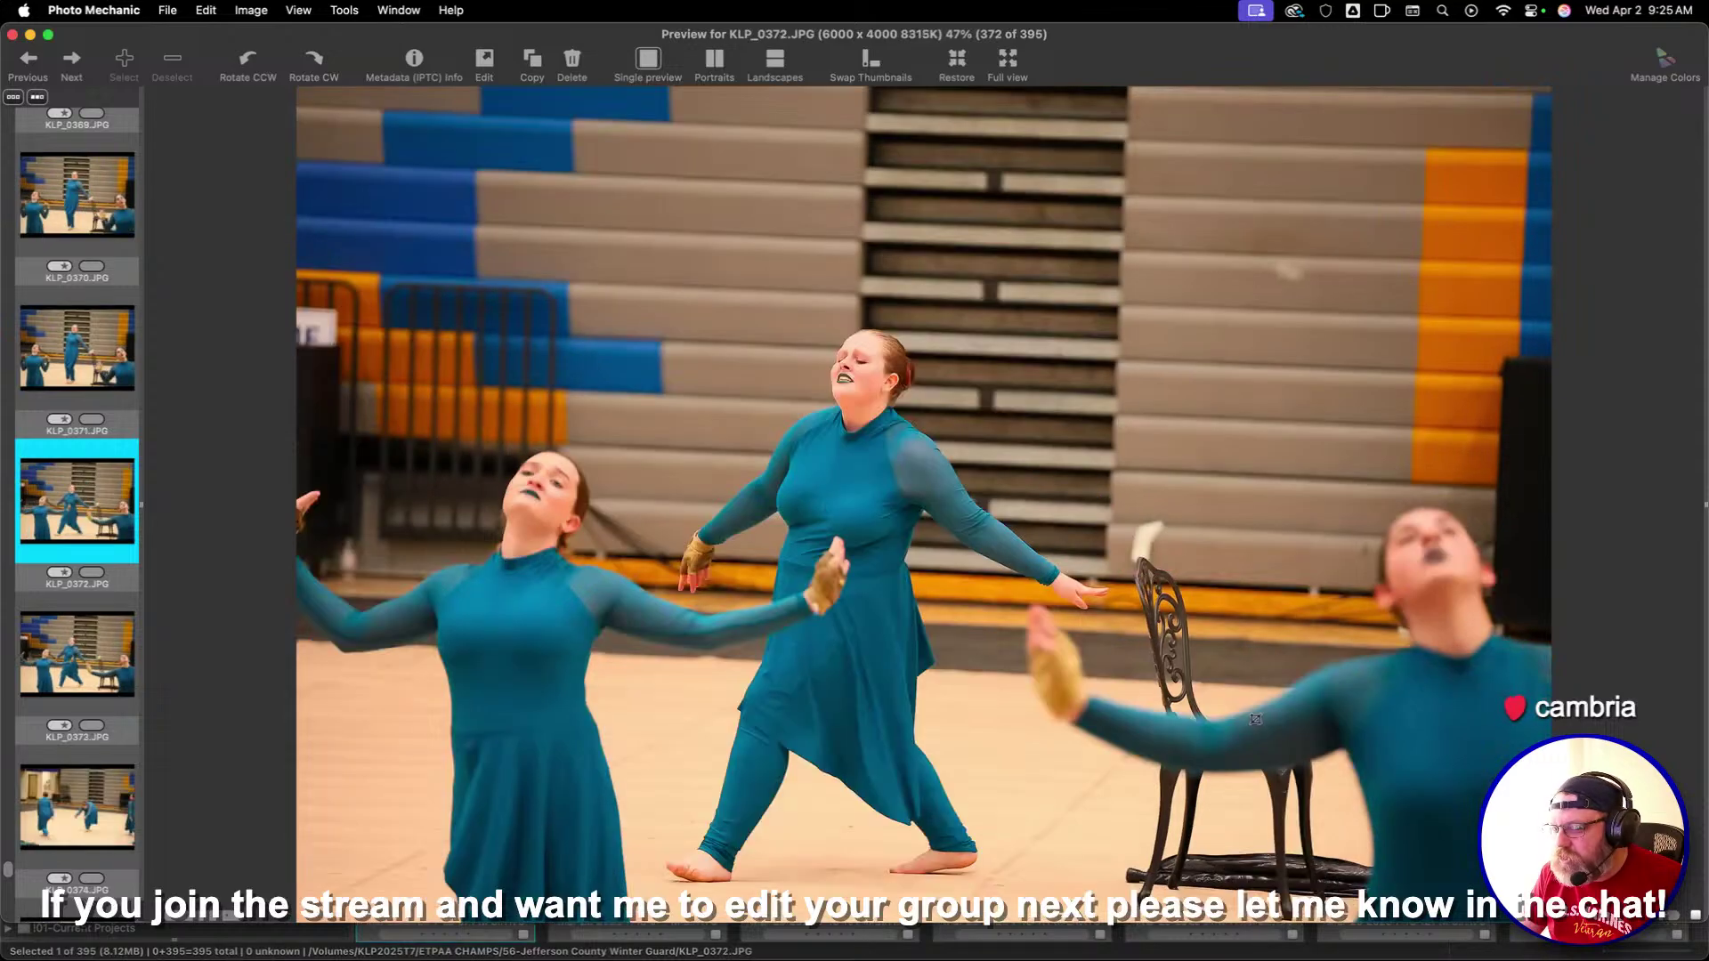
Mark KLP_0372.JPG and look through the following photos up to KLP_0380.JPG
key("Right")
key("Right")
key("Right")
key("Right")
key("Right")
key("Right")
key("Right")
key("Right")
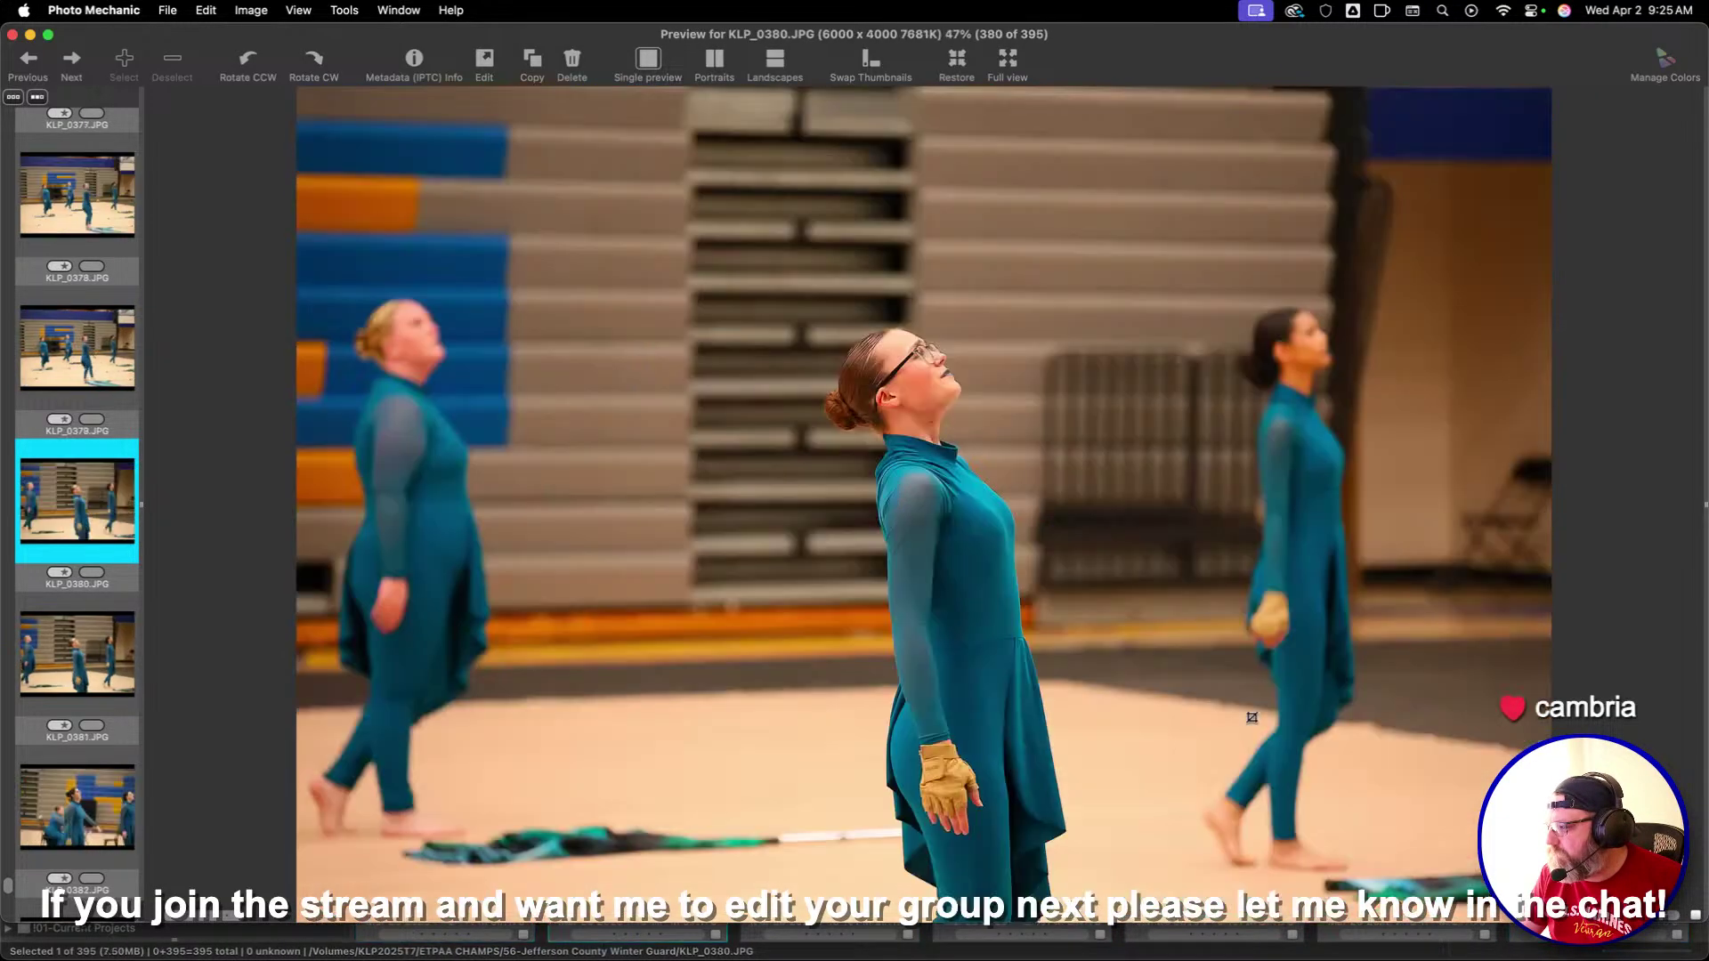
Compare the walking performers' photos from KLP_0380.JPG to KLP_0383.JPG and mark KLP_0381.JPG
key("Right")
key("Right")
key("Right")
key("Left")
key("Left")
key("Left")
key("Right")
key("Right")
key("Right")
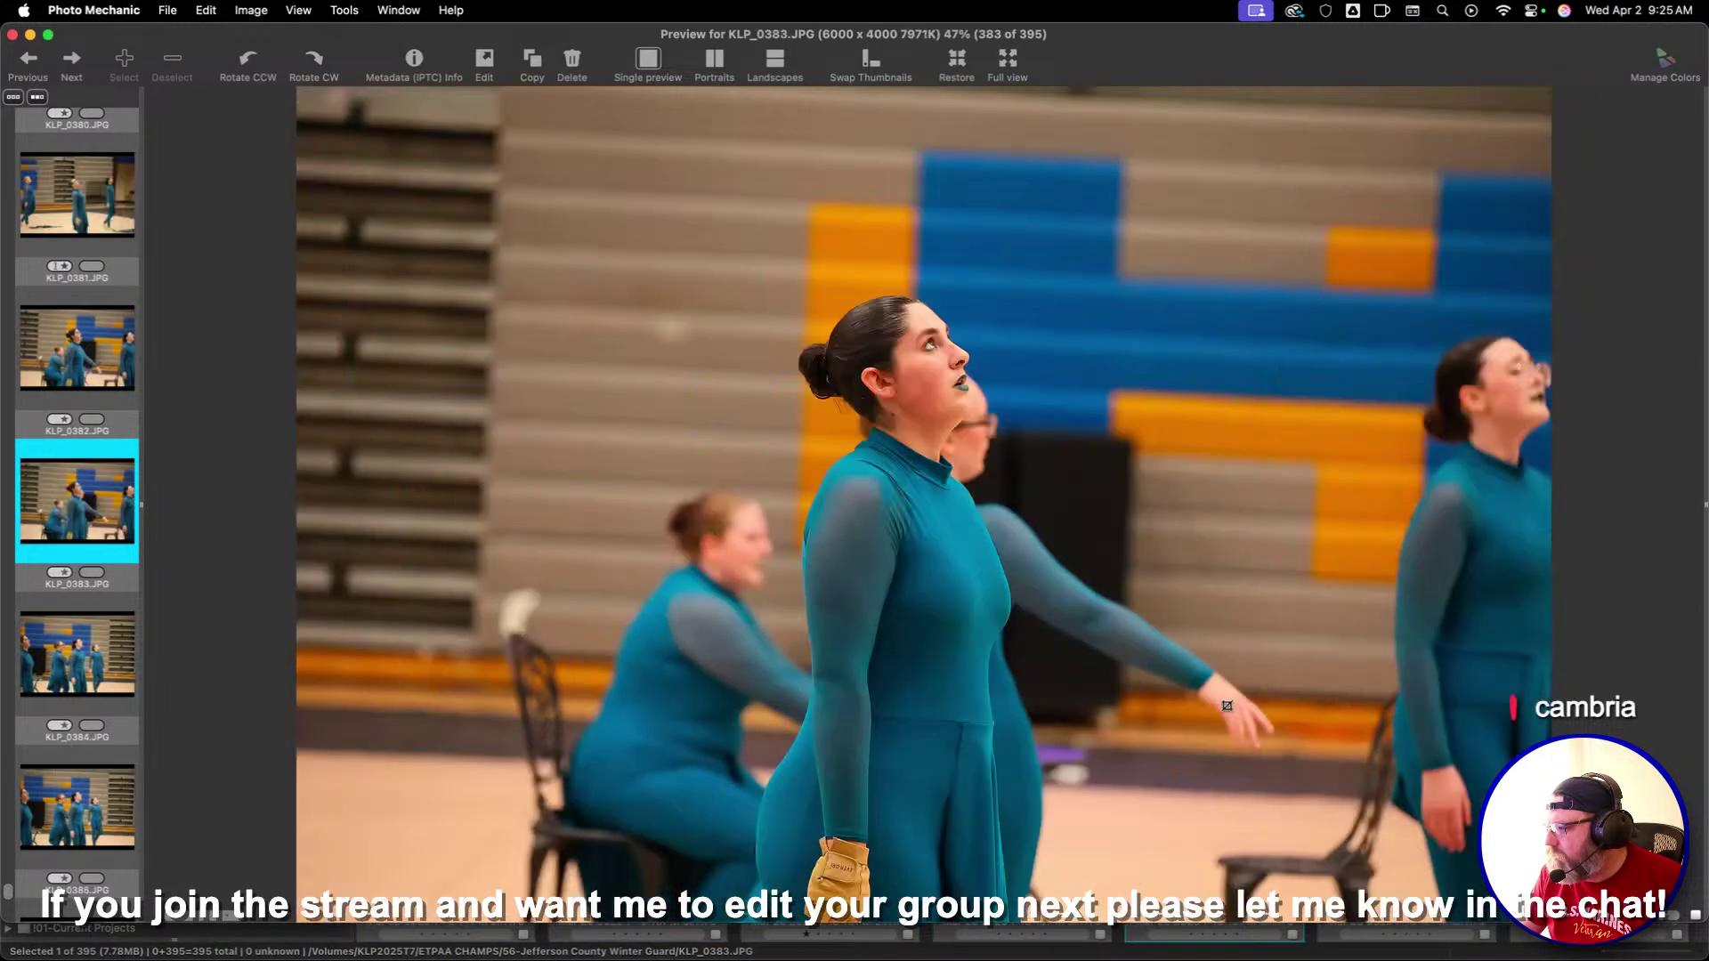
Mark KLP_0383.JPG and KLP_0385.JPG while comparing the group photos up to KLP_0386.JPG
key("Right")
key("Right")
key("Right")
key("Left")
key("Right")
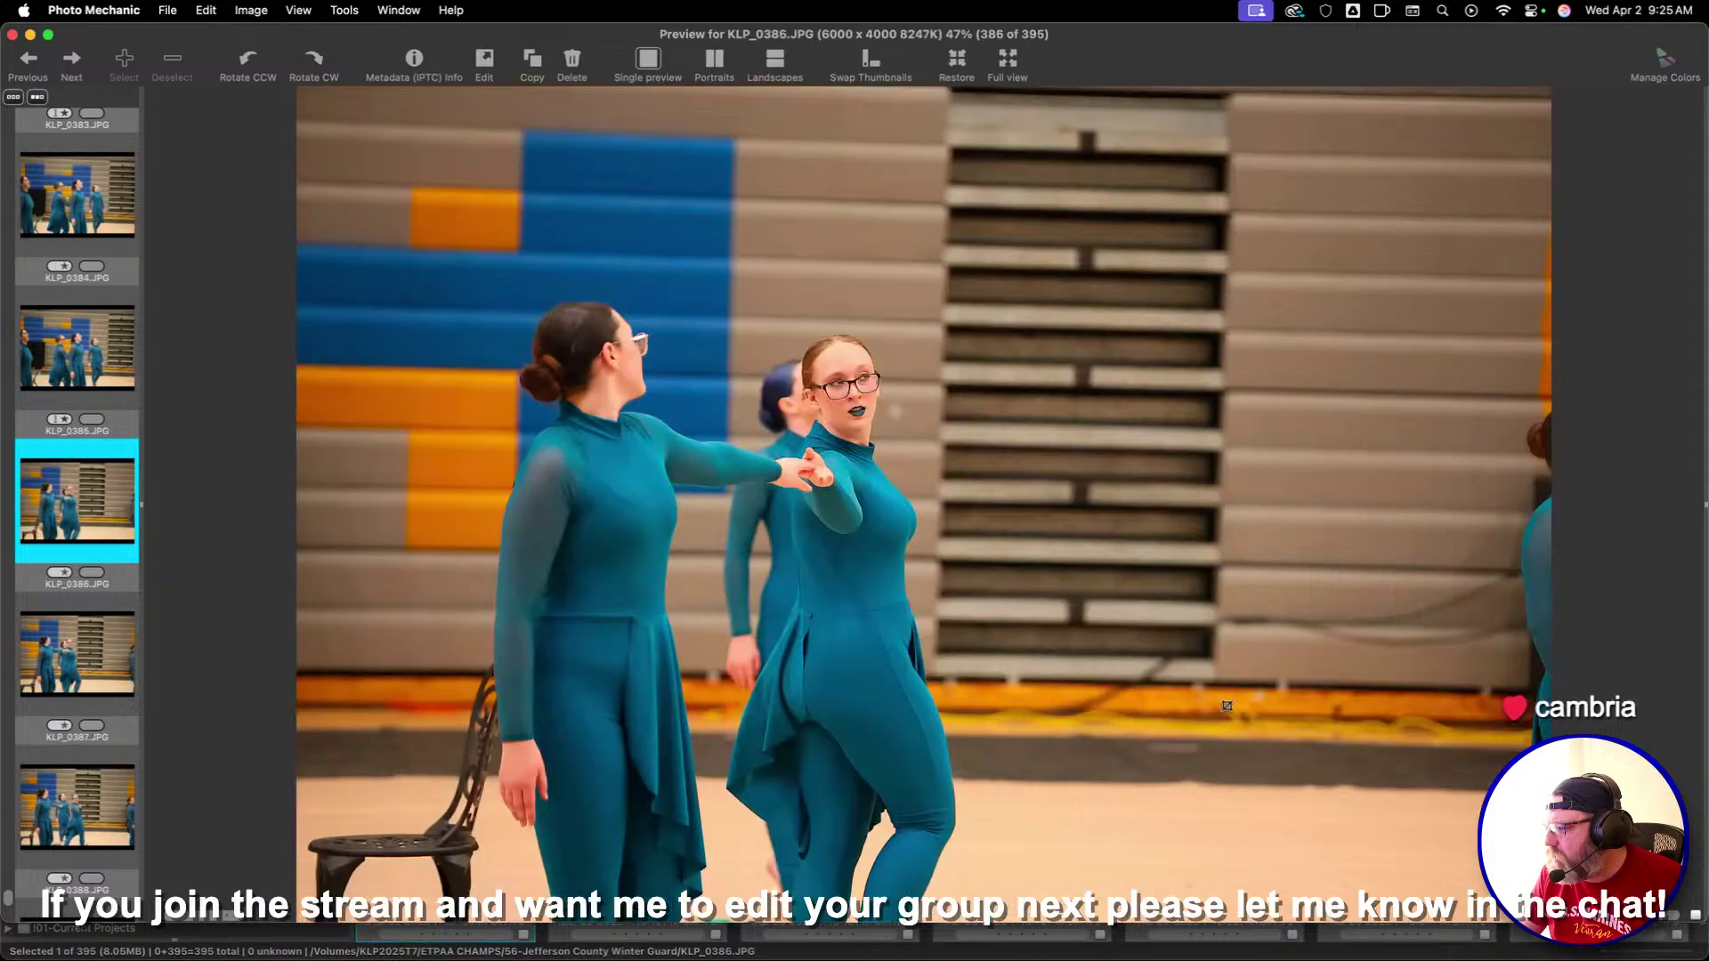
Crop KLP_0387.JPG around the performers reaching for each other, mark it and KLP_0388.JPG, and go on to KLP_0392.JPG
key("Right")
key("Right")
key("Right")
key("Right")
key("Right")
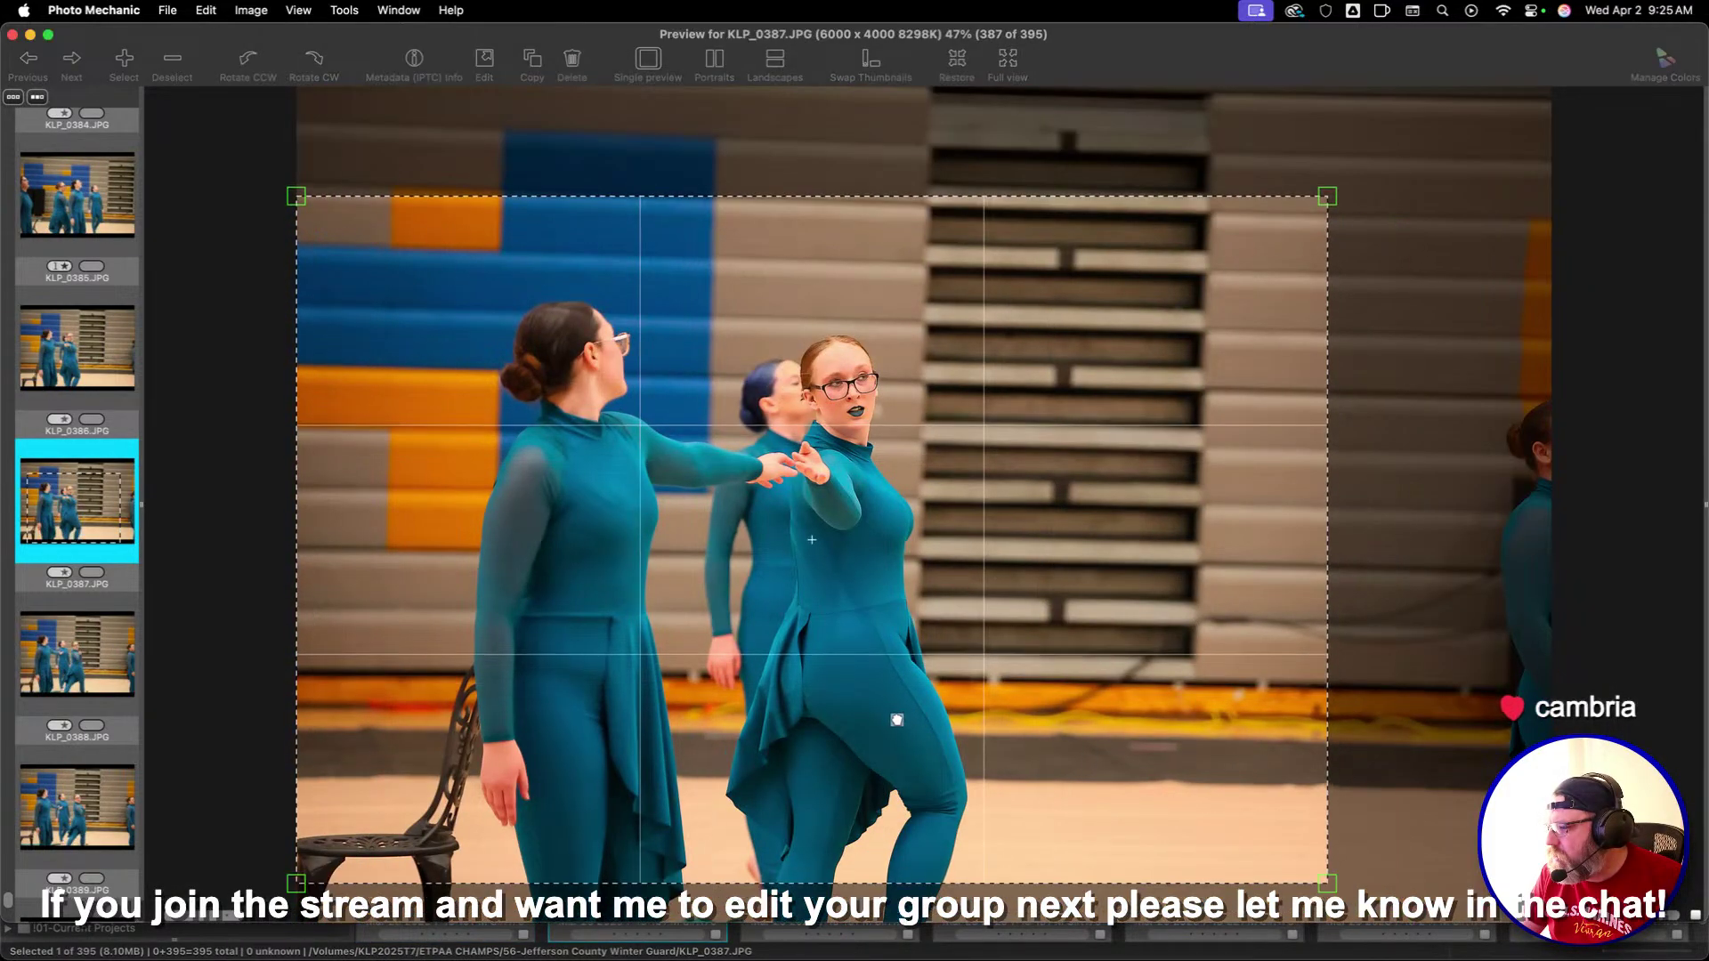
key("Right")
key("Right")
key("Left")
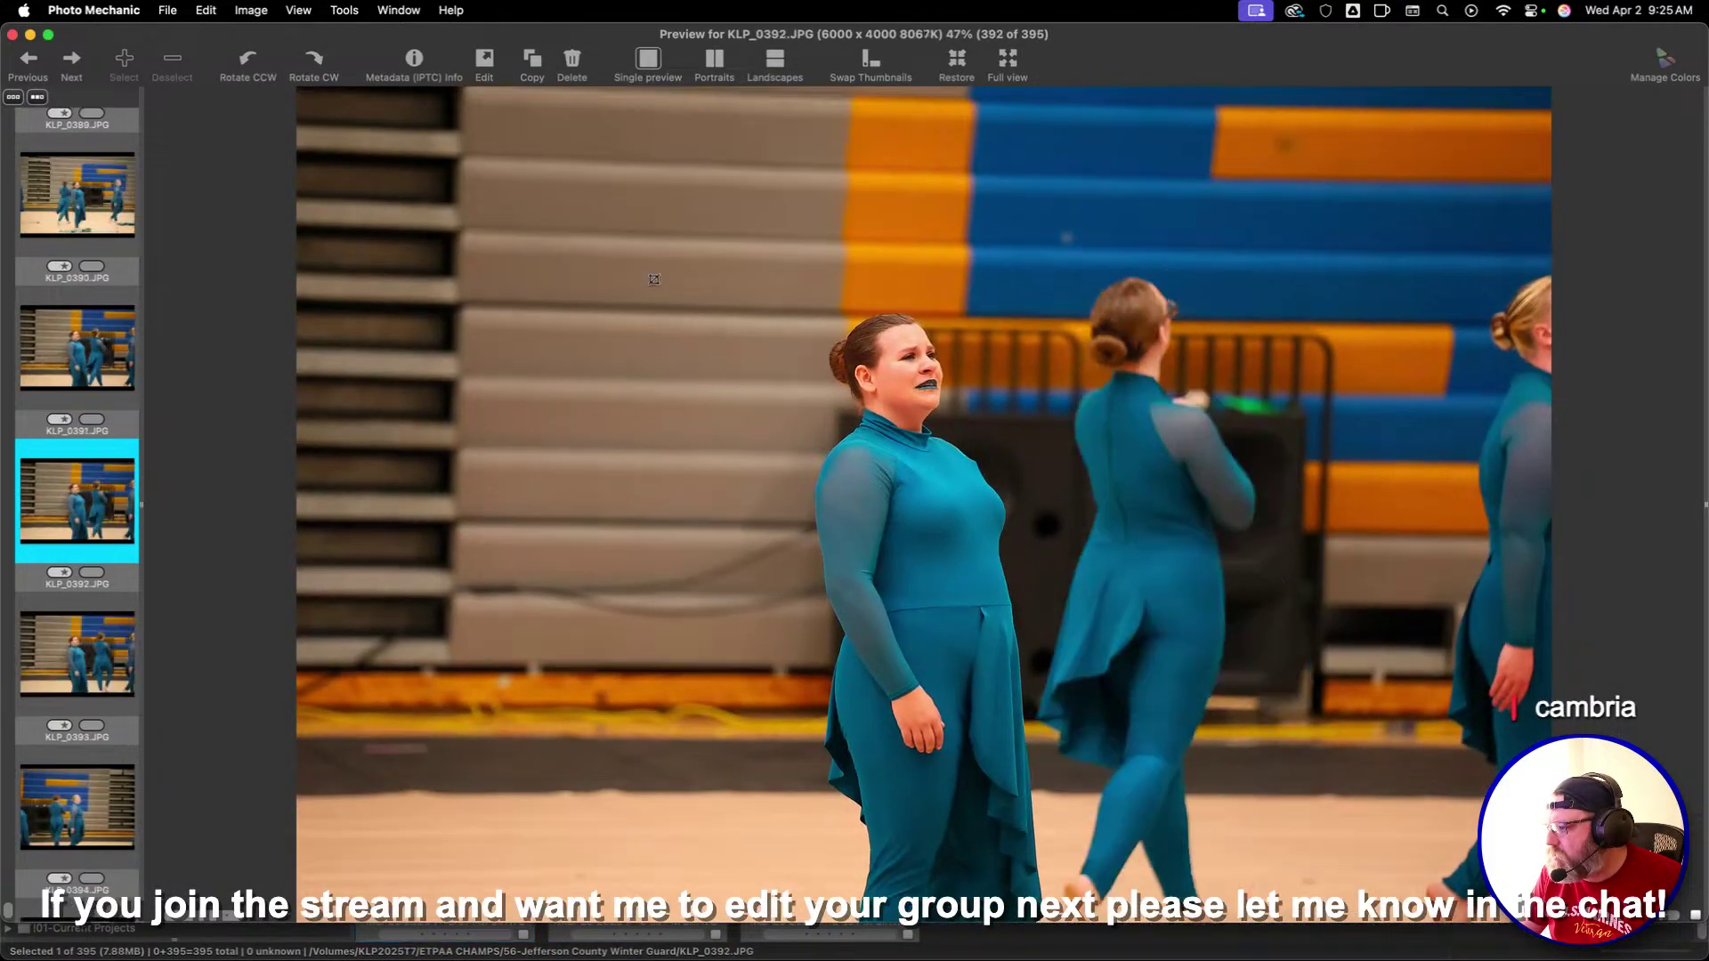
Crop KLP_0392.JPG around the front performer, mark it, and go on to the set's last photo, KLP_0395.JPG
key("c")
key("1")
key("Right")
key("Right")
key("Right")
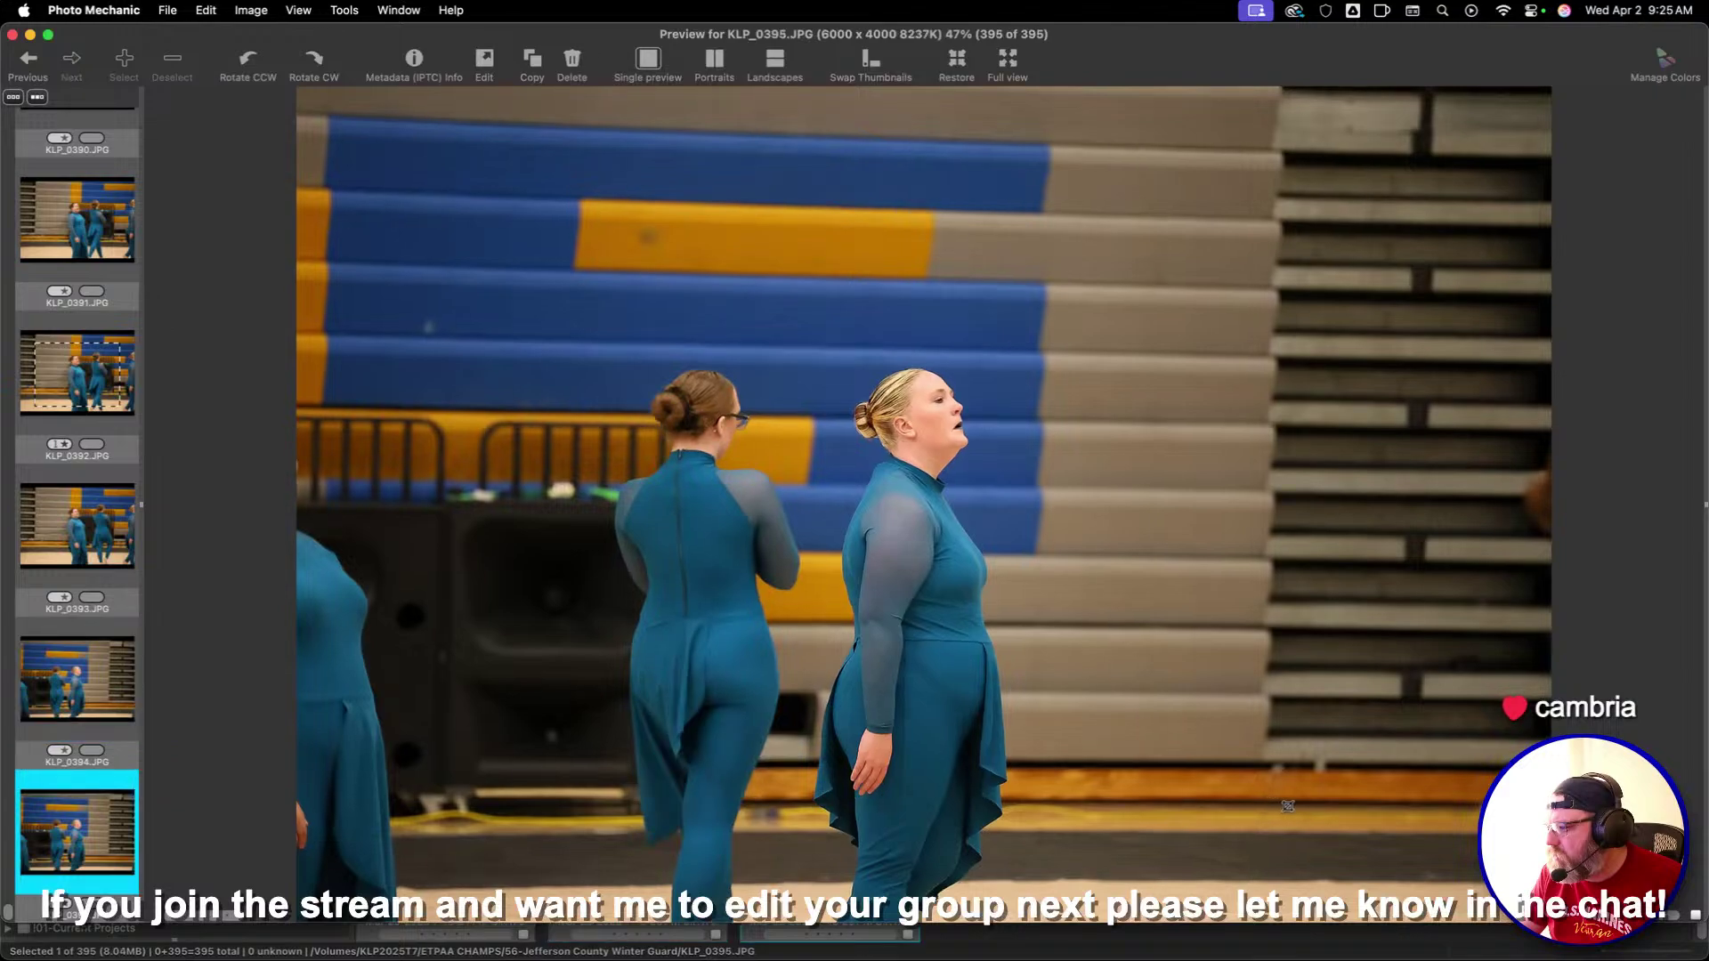
Close the Jefferson County photo set and label the 56-Jefferson County Winter Guard folder green
key("Escape")
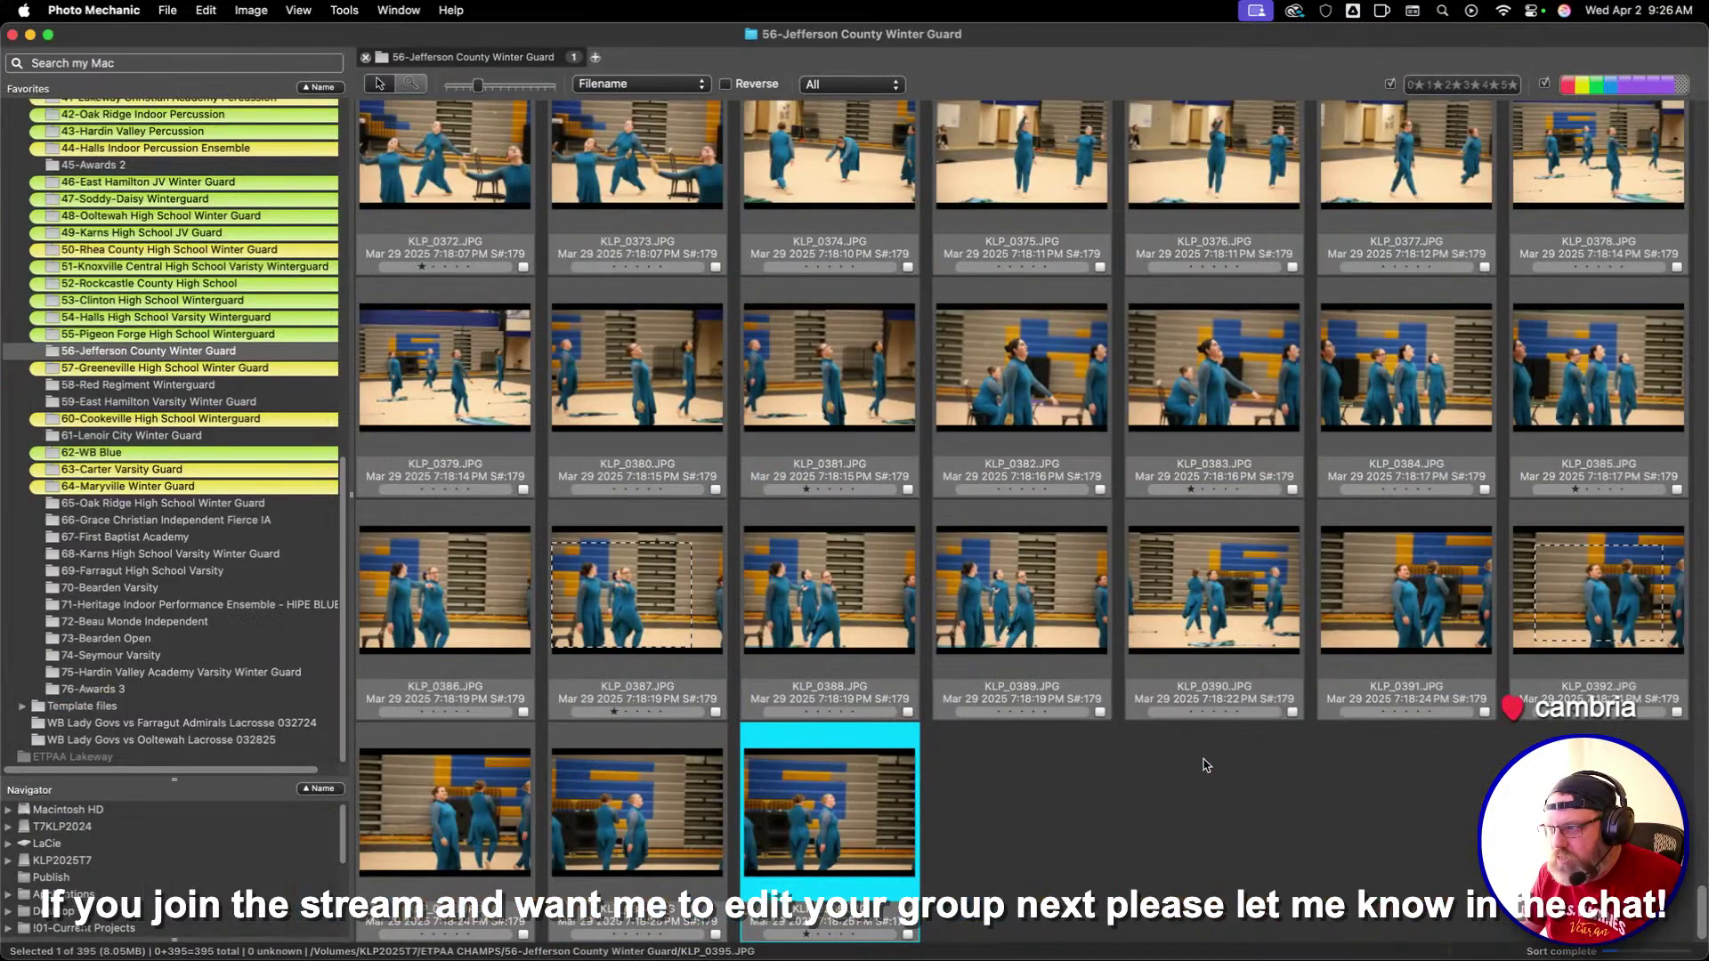
key("super+w")
right_click(216, 356)
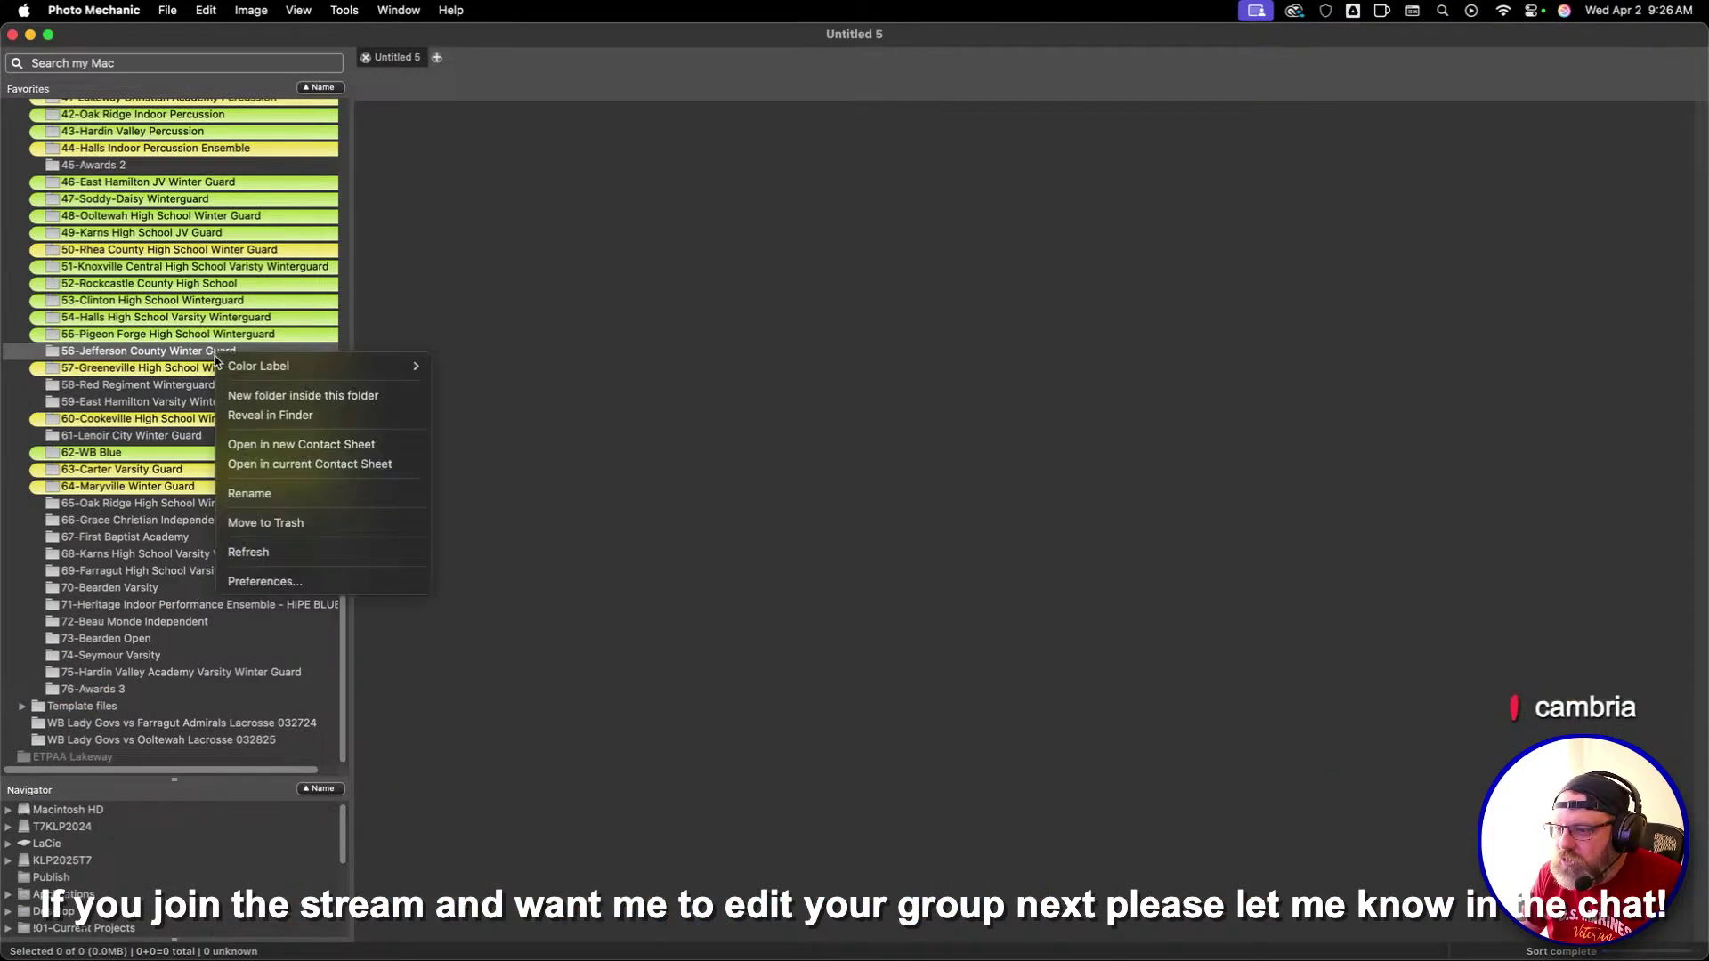
left_click(489, 451)
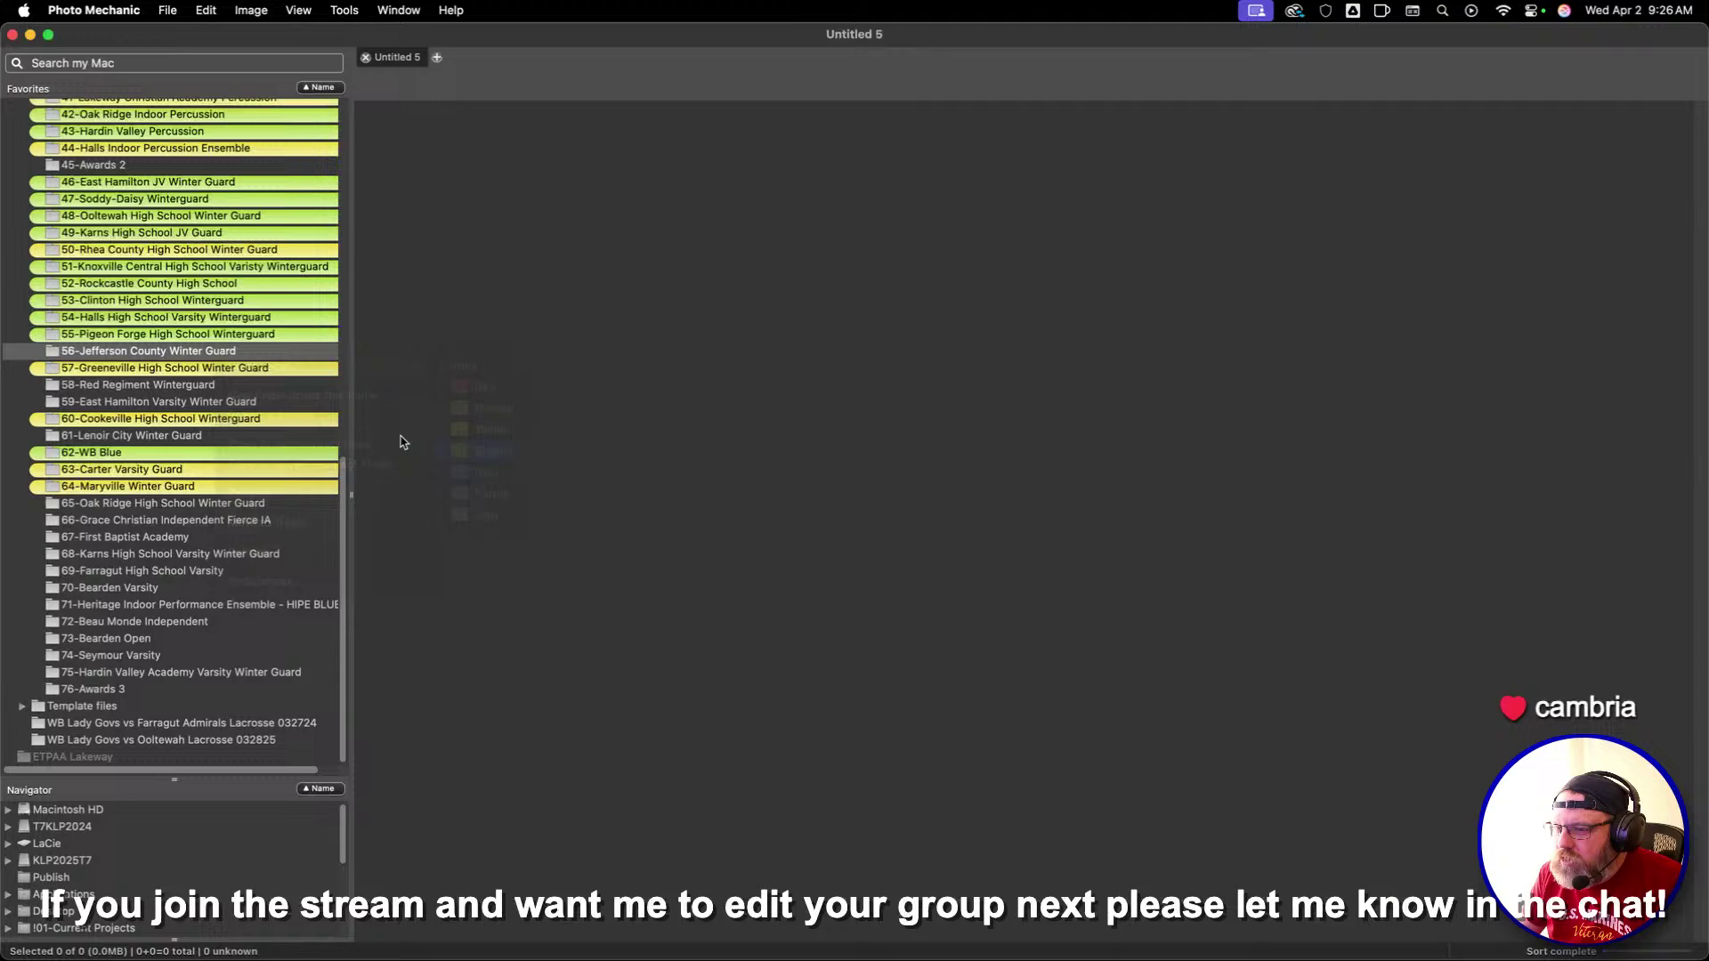
Open the 58-Red Regiment Winterguard folder and preview its photos from KLP_0001.JPG to KLP_0003.JPG
double_click(258, 392)
double_click(436, 216)
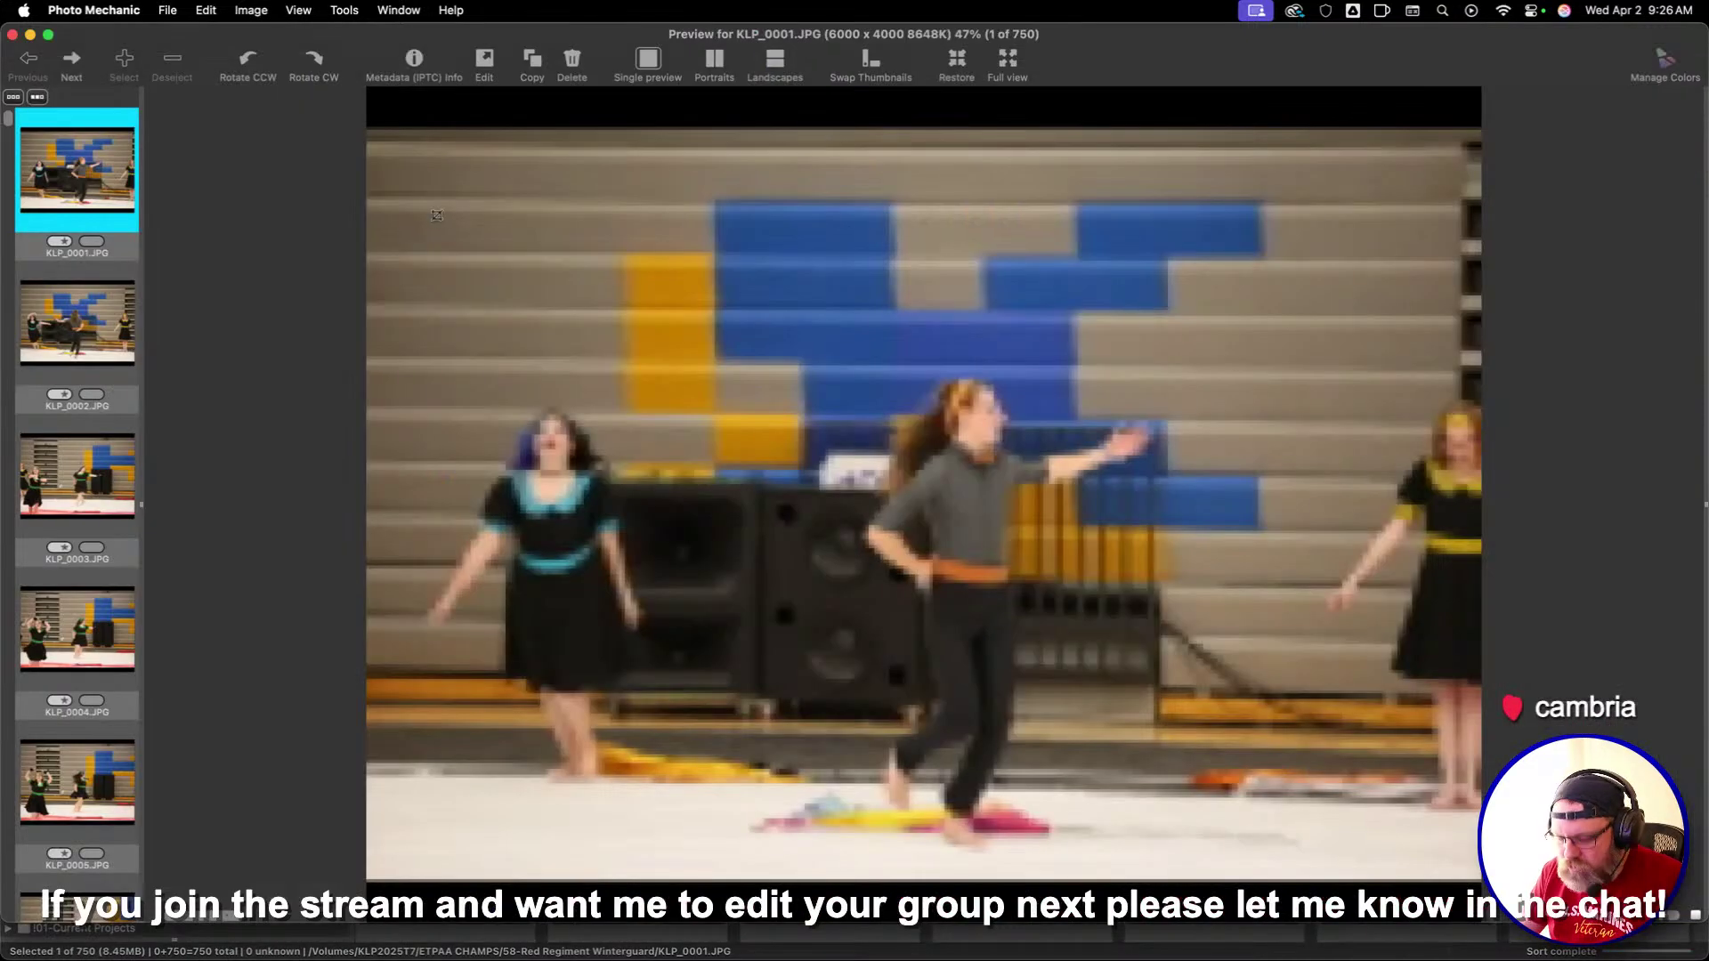
key("Right")
key("Right")
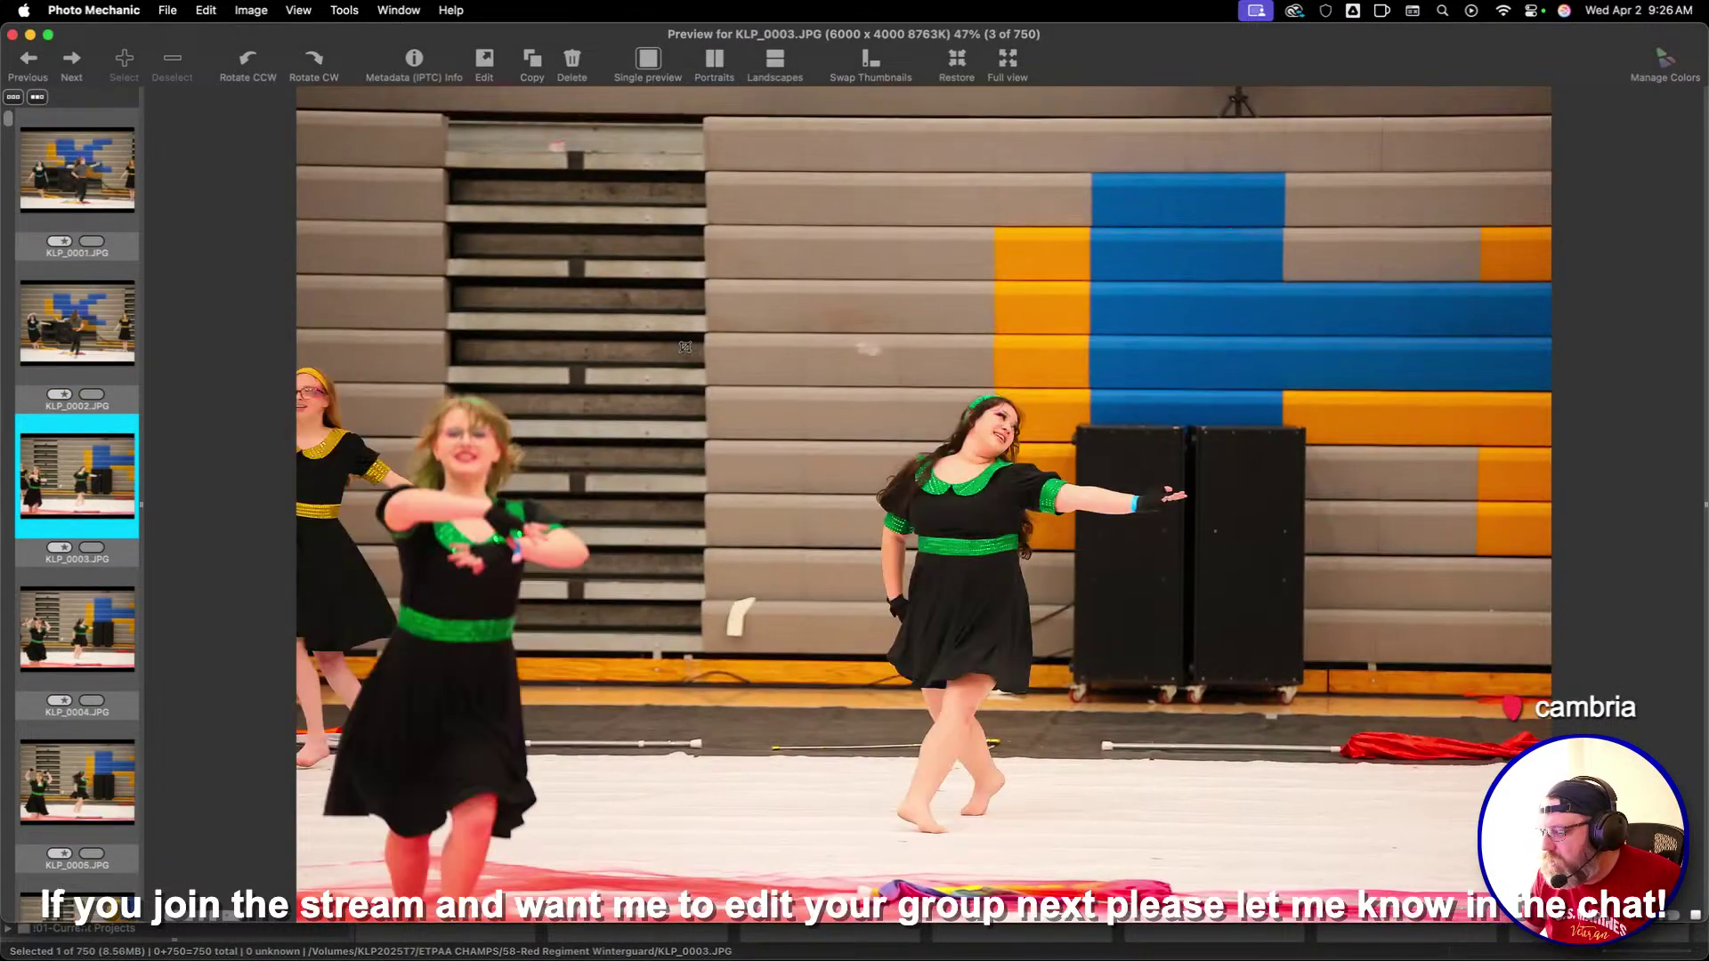
Crop KLP_0003.JPG around the dancer with the outstretched arm and go on to KLP_0006.JPG
left_click_drag(572, 248, 1487, 763)
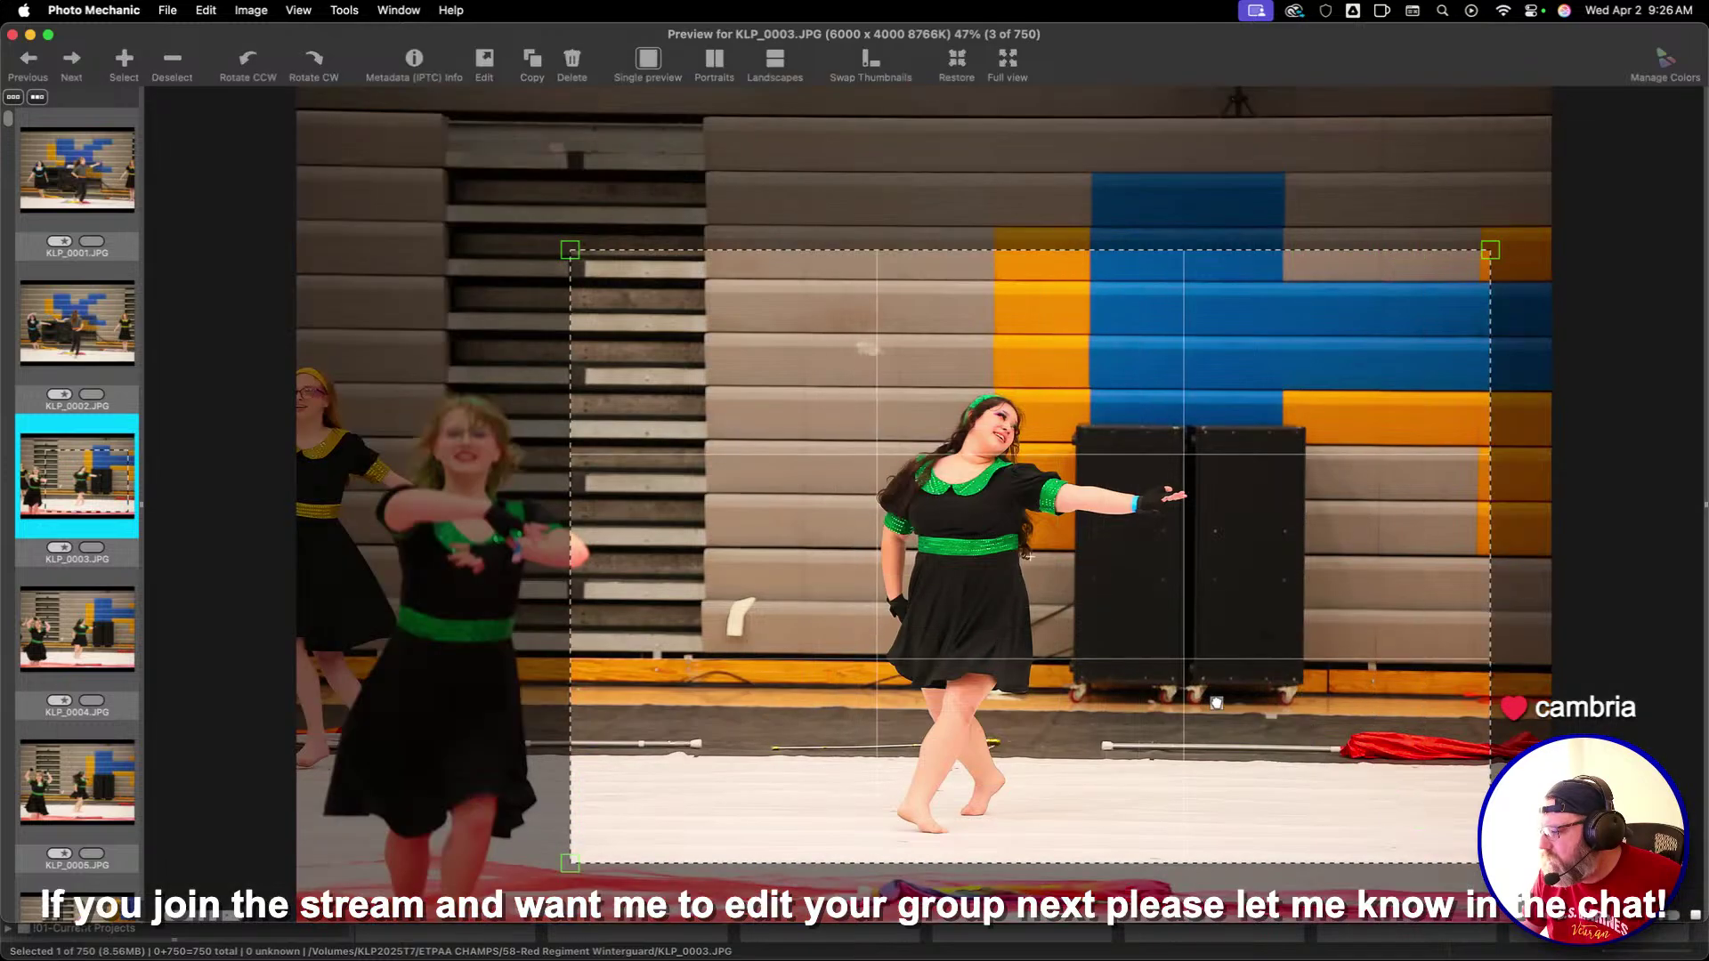
key("Right")
key("Right")
key("Right")
key("Right")
key("Right")
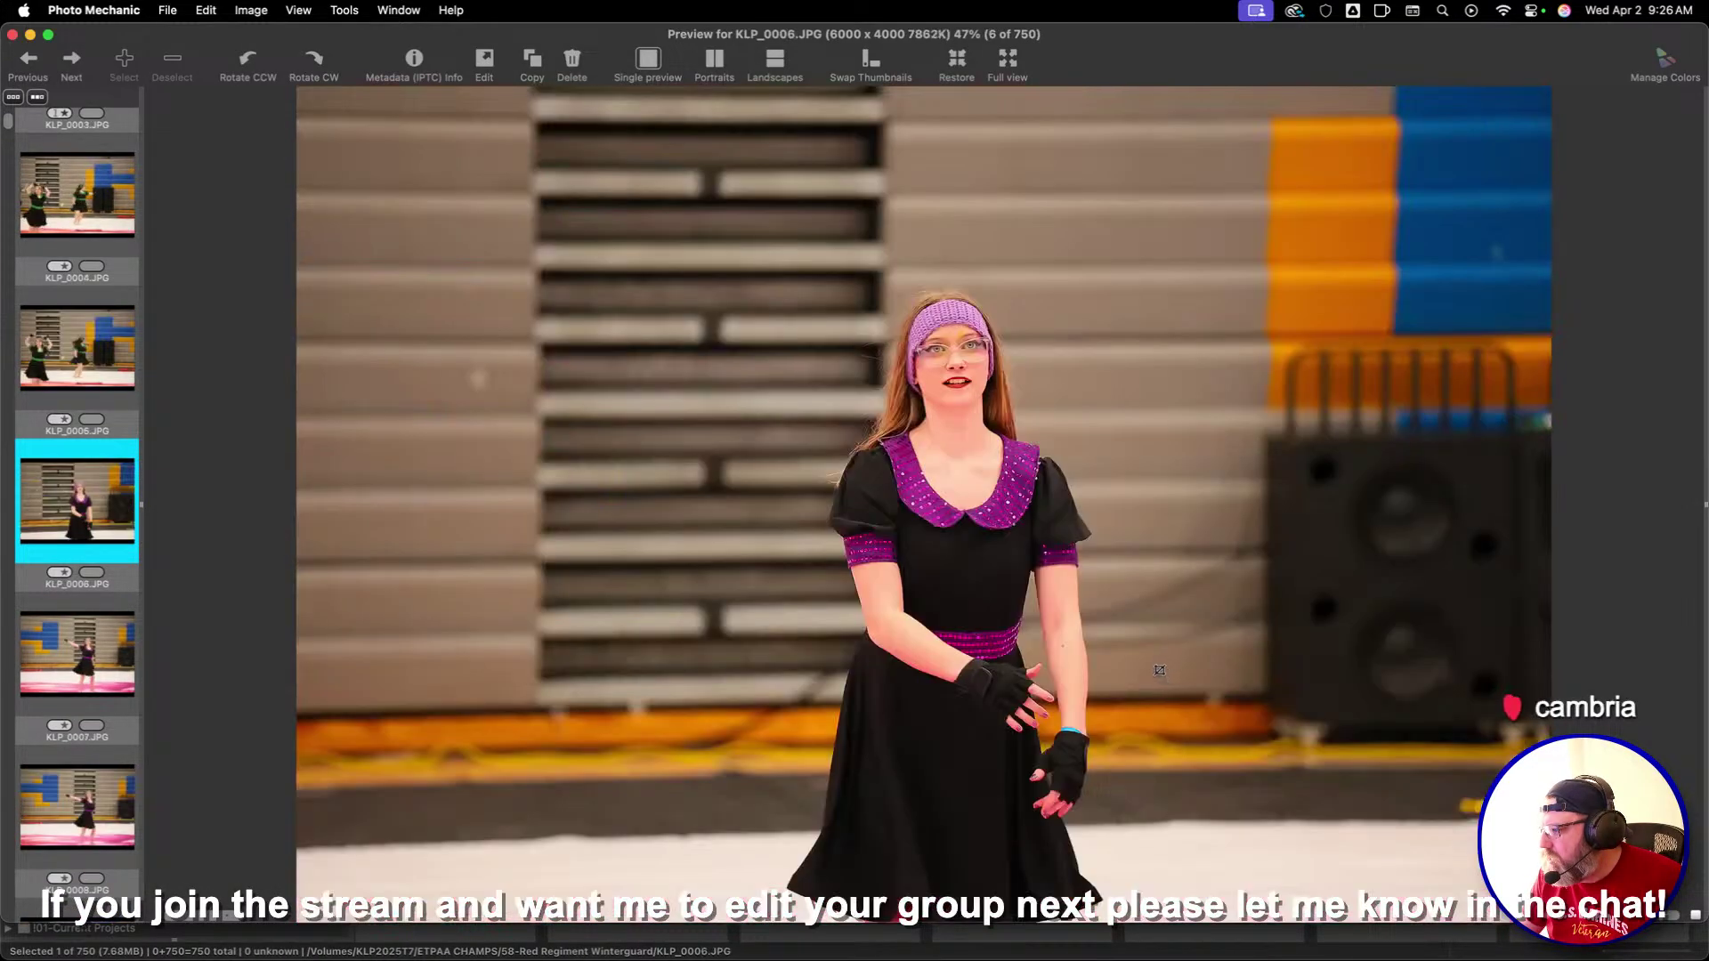
Examine the photos from KLP_0007.JPG to KLP_0016.JPG, including the performers lying on the floor
key("Right")
key("Right")
key("Right")
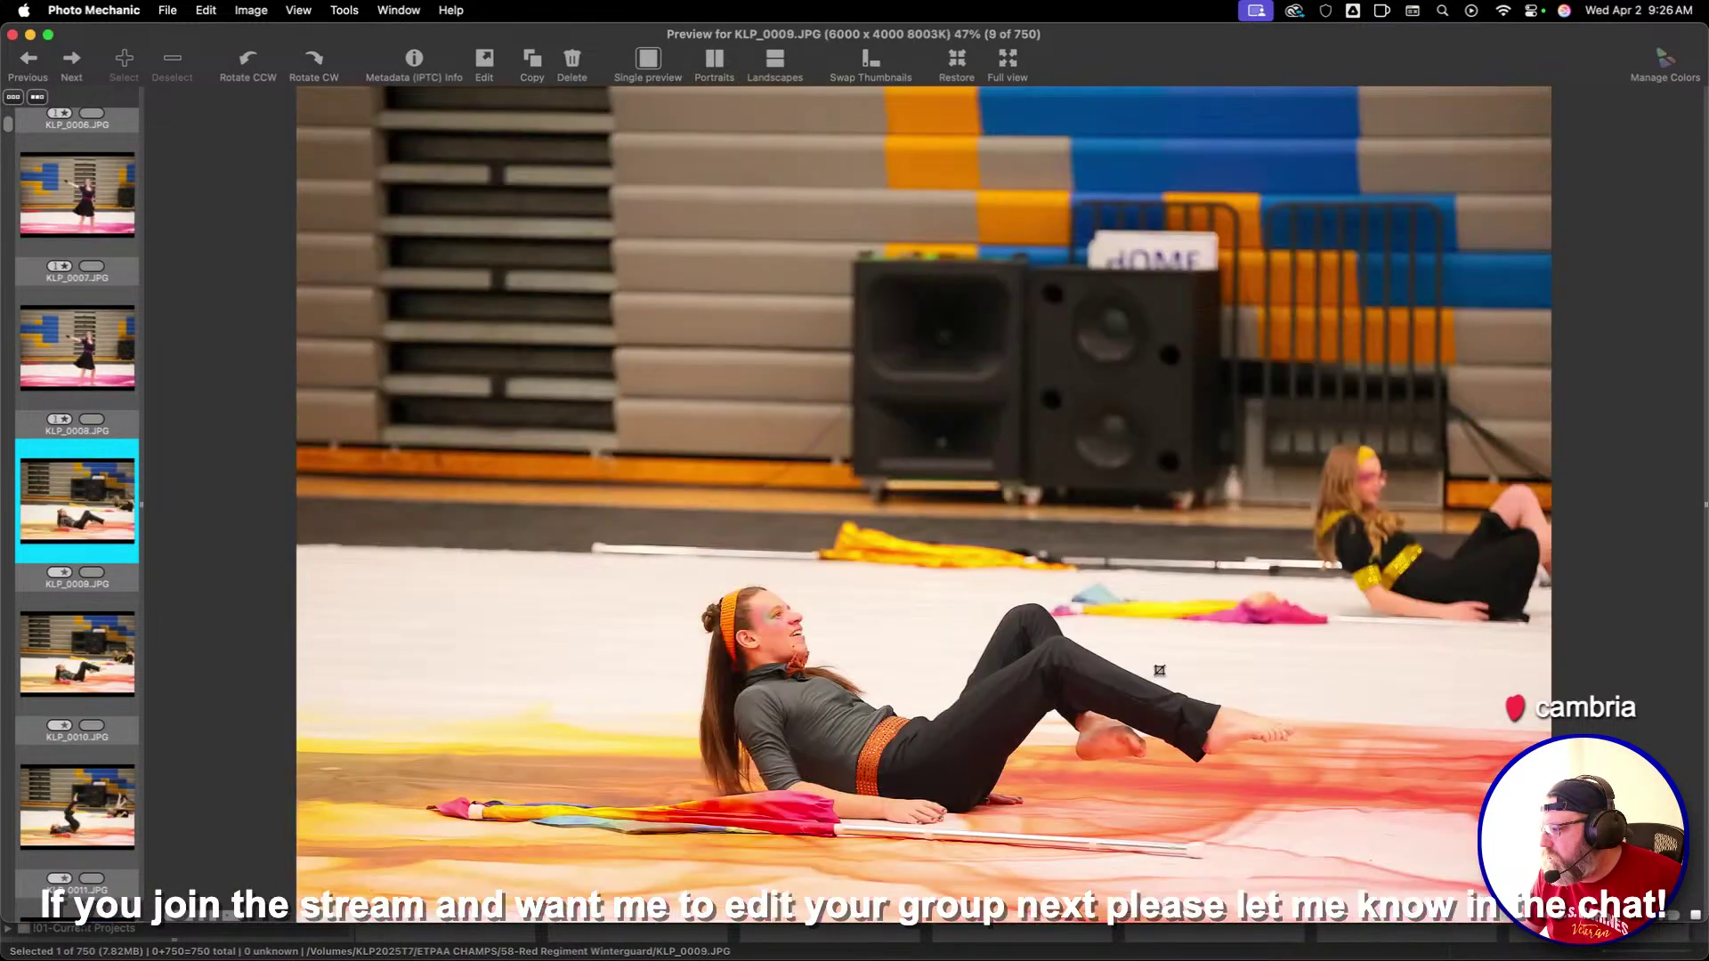
key("Right")
key("Right")
key("Right")
key("Right")
key("Right")
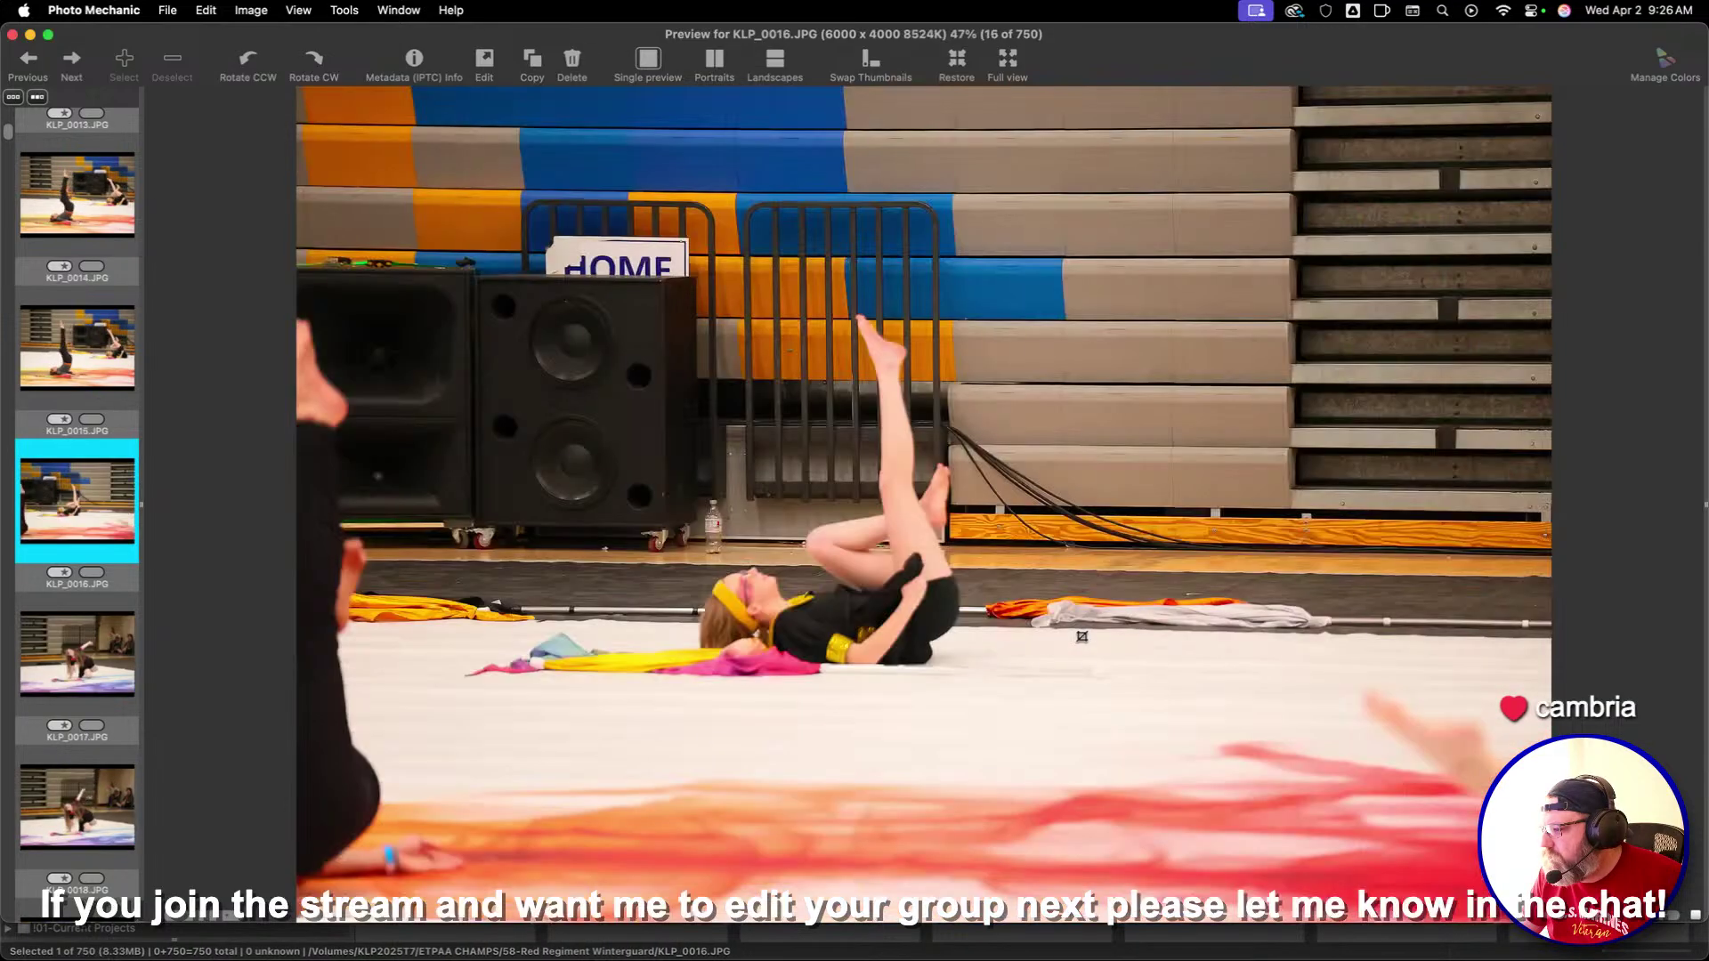
Compare the kneeling long-haired performer's photos from KLP_0017.JPG to KLP_0022.JPG and mark KLP_0018.JPG and KLP_0019.JPG
key("Right")
key("Right")
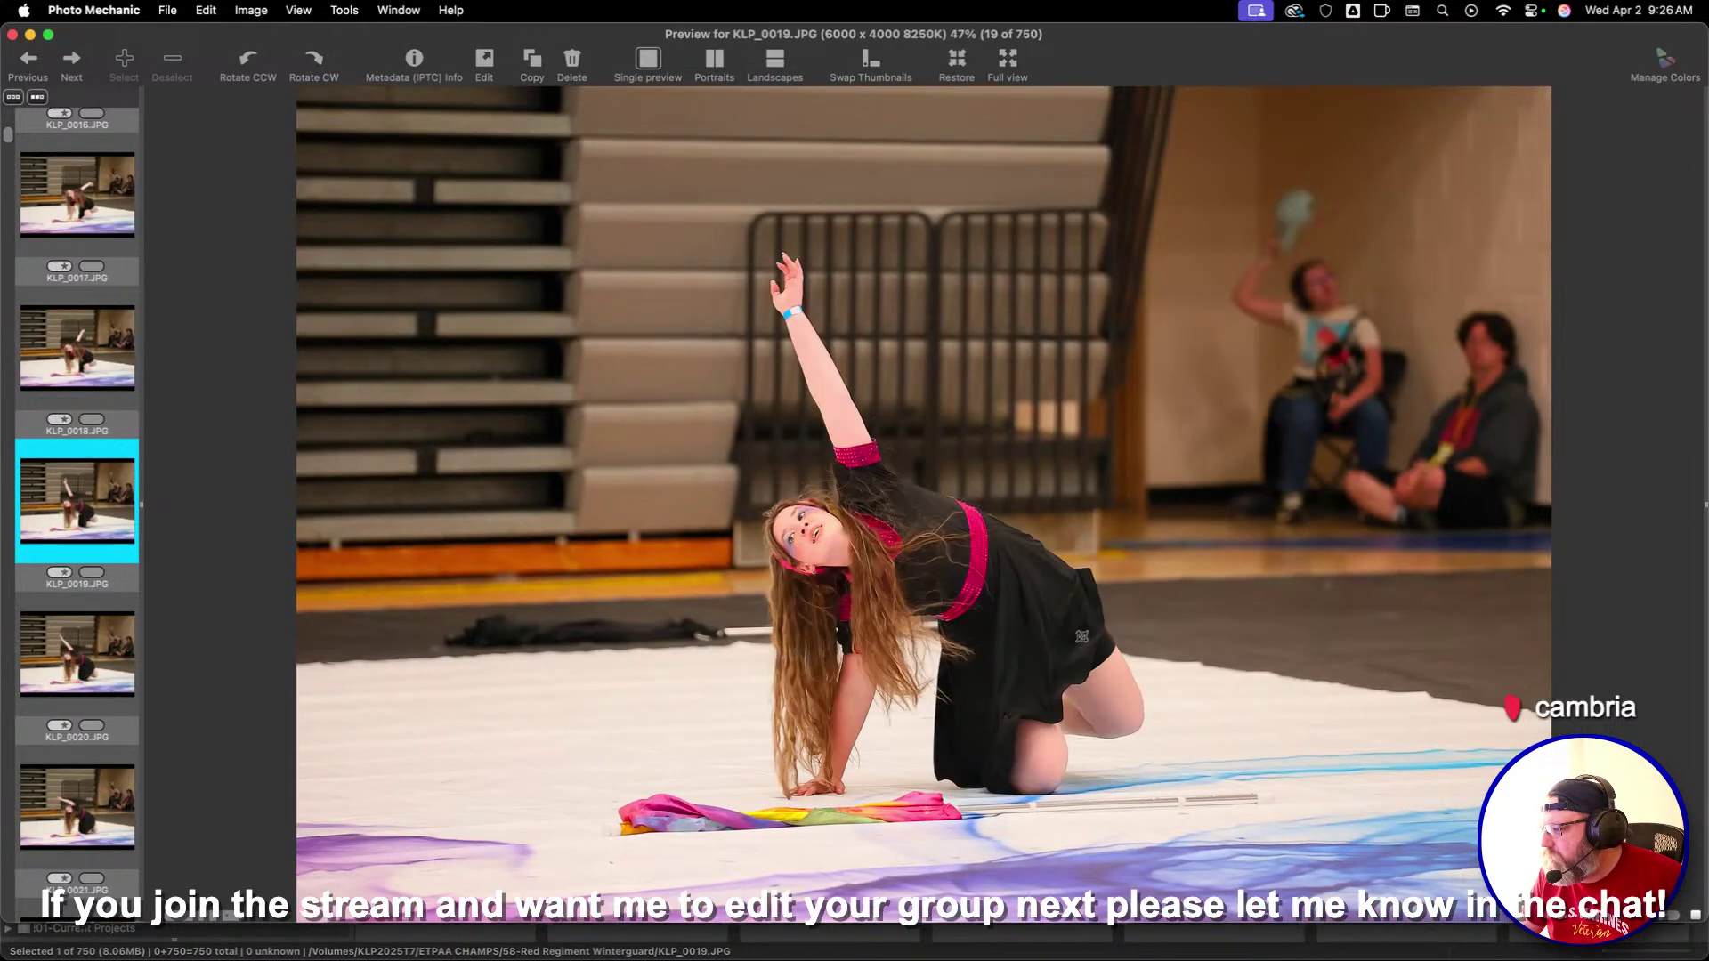
key("Right")
key("Right")
key("Right")
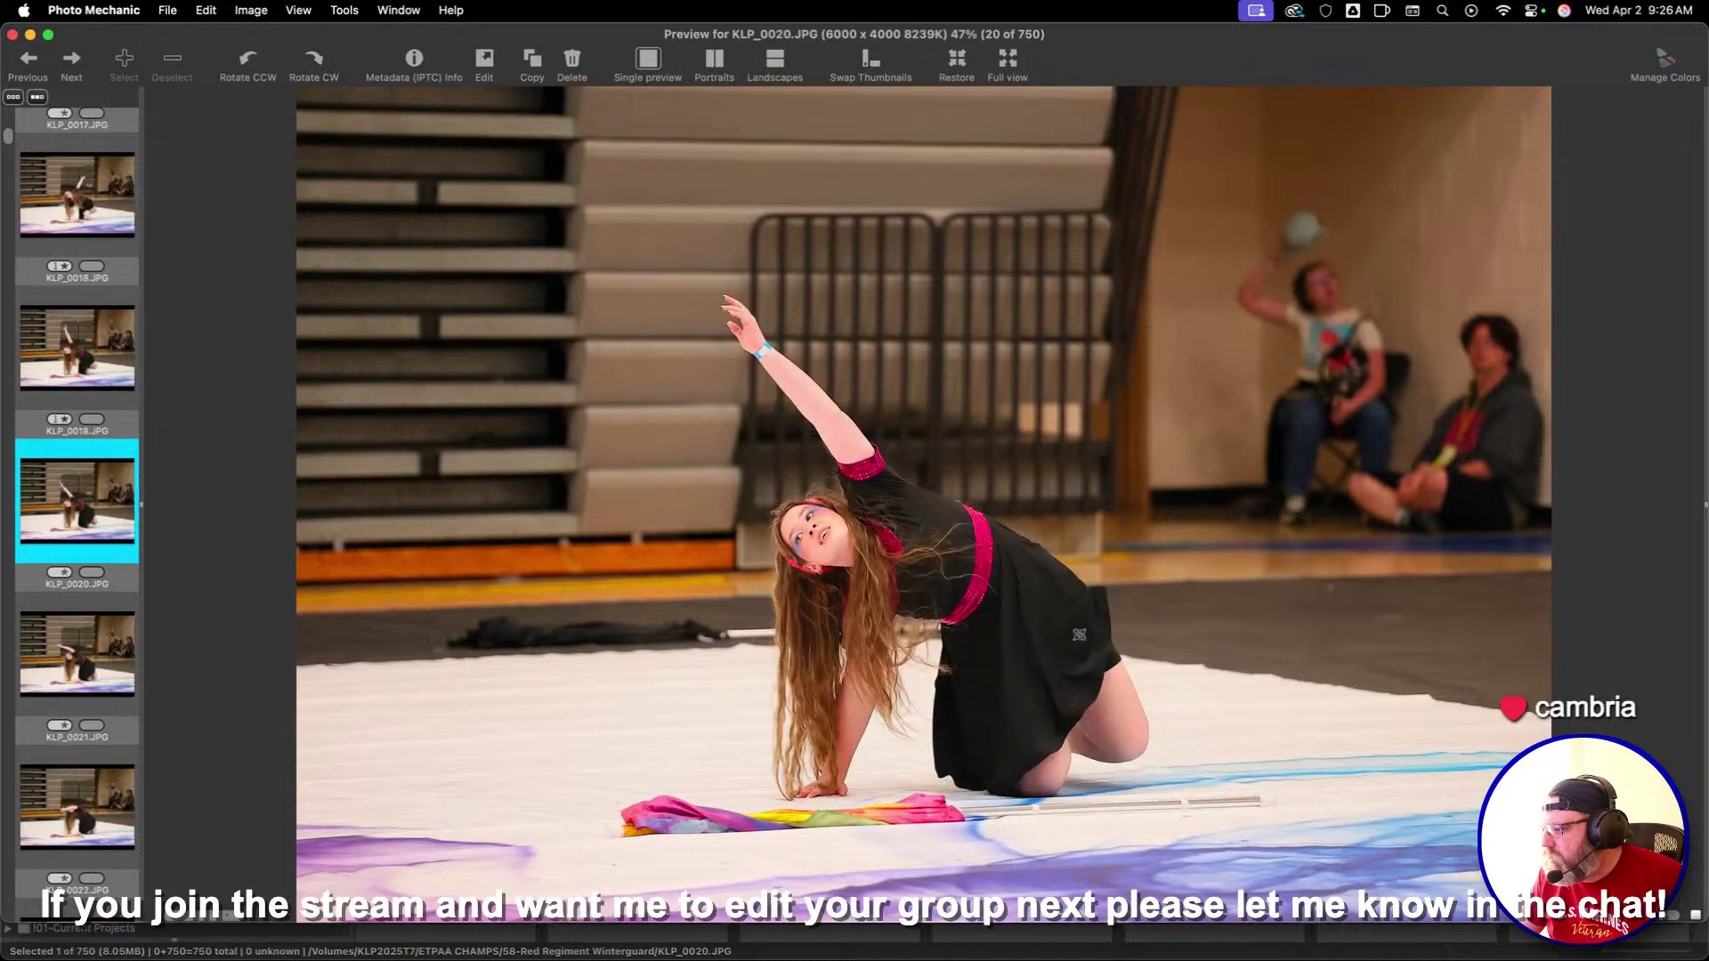
key("Right")
key("Right")
key("Left")
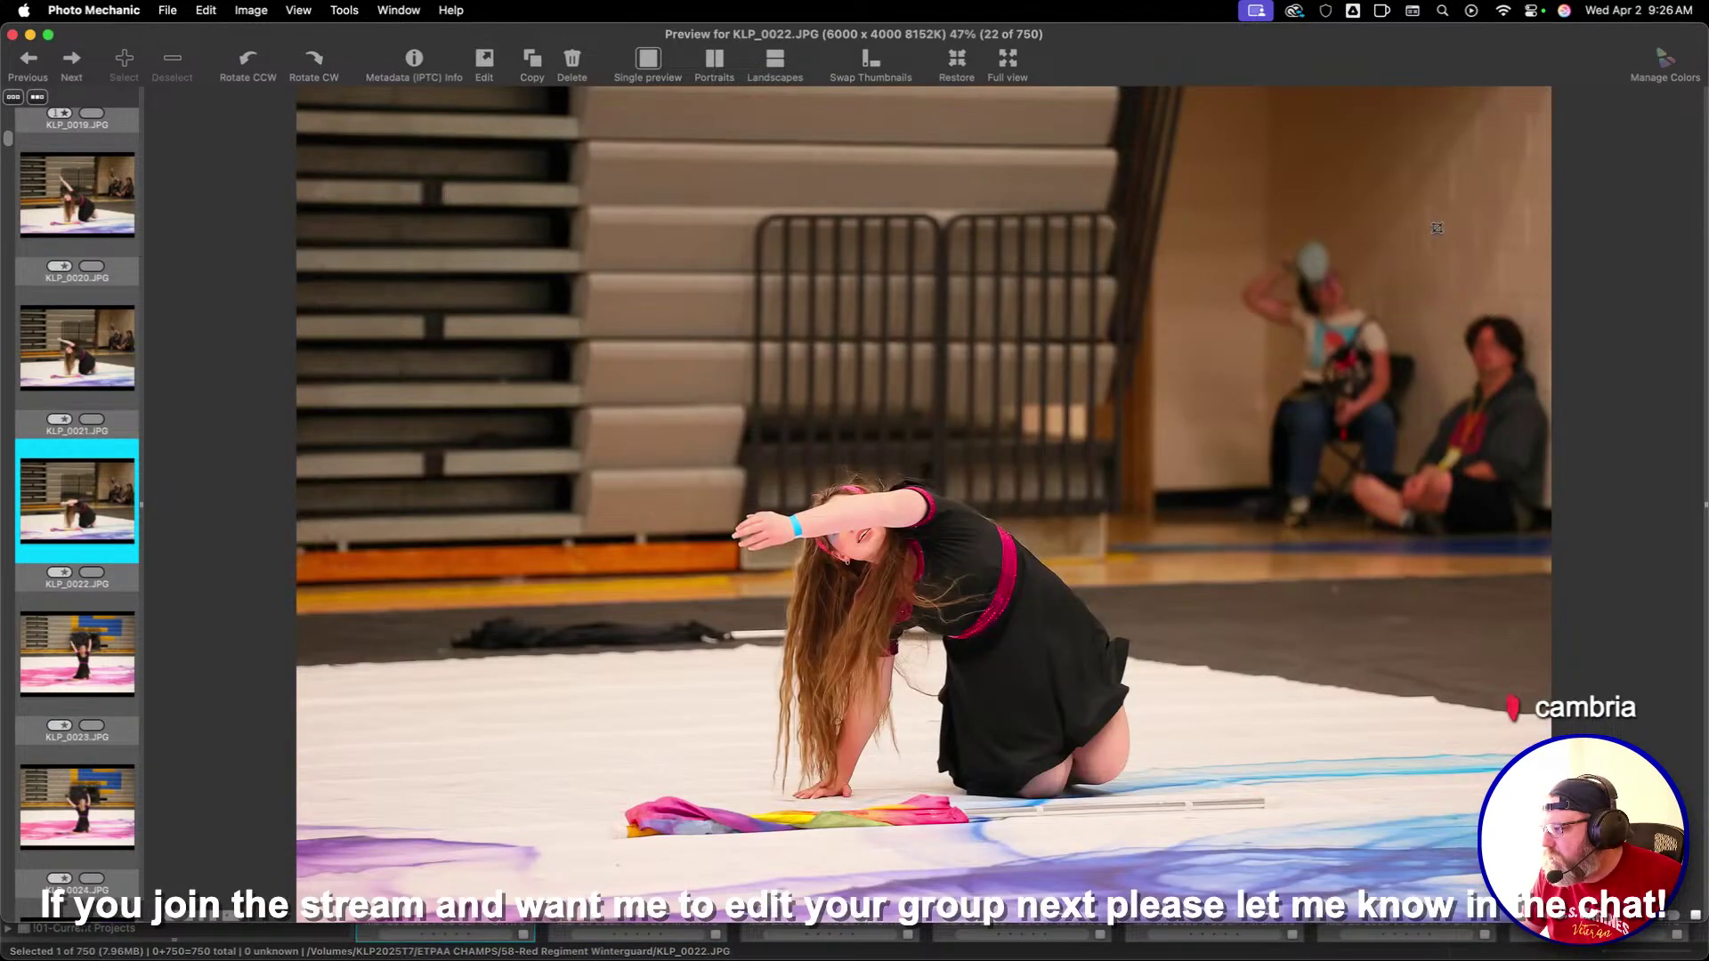
Crop KLP_0023.JPG and KLP_0024.JPG around the kneeling performer in the purple headband
key("Right")
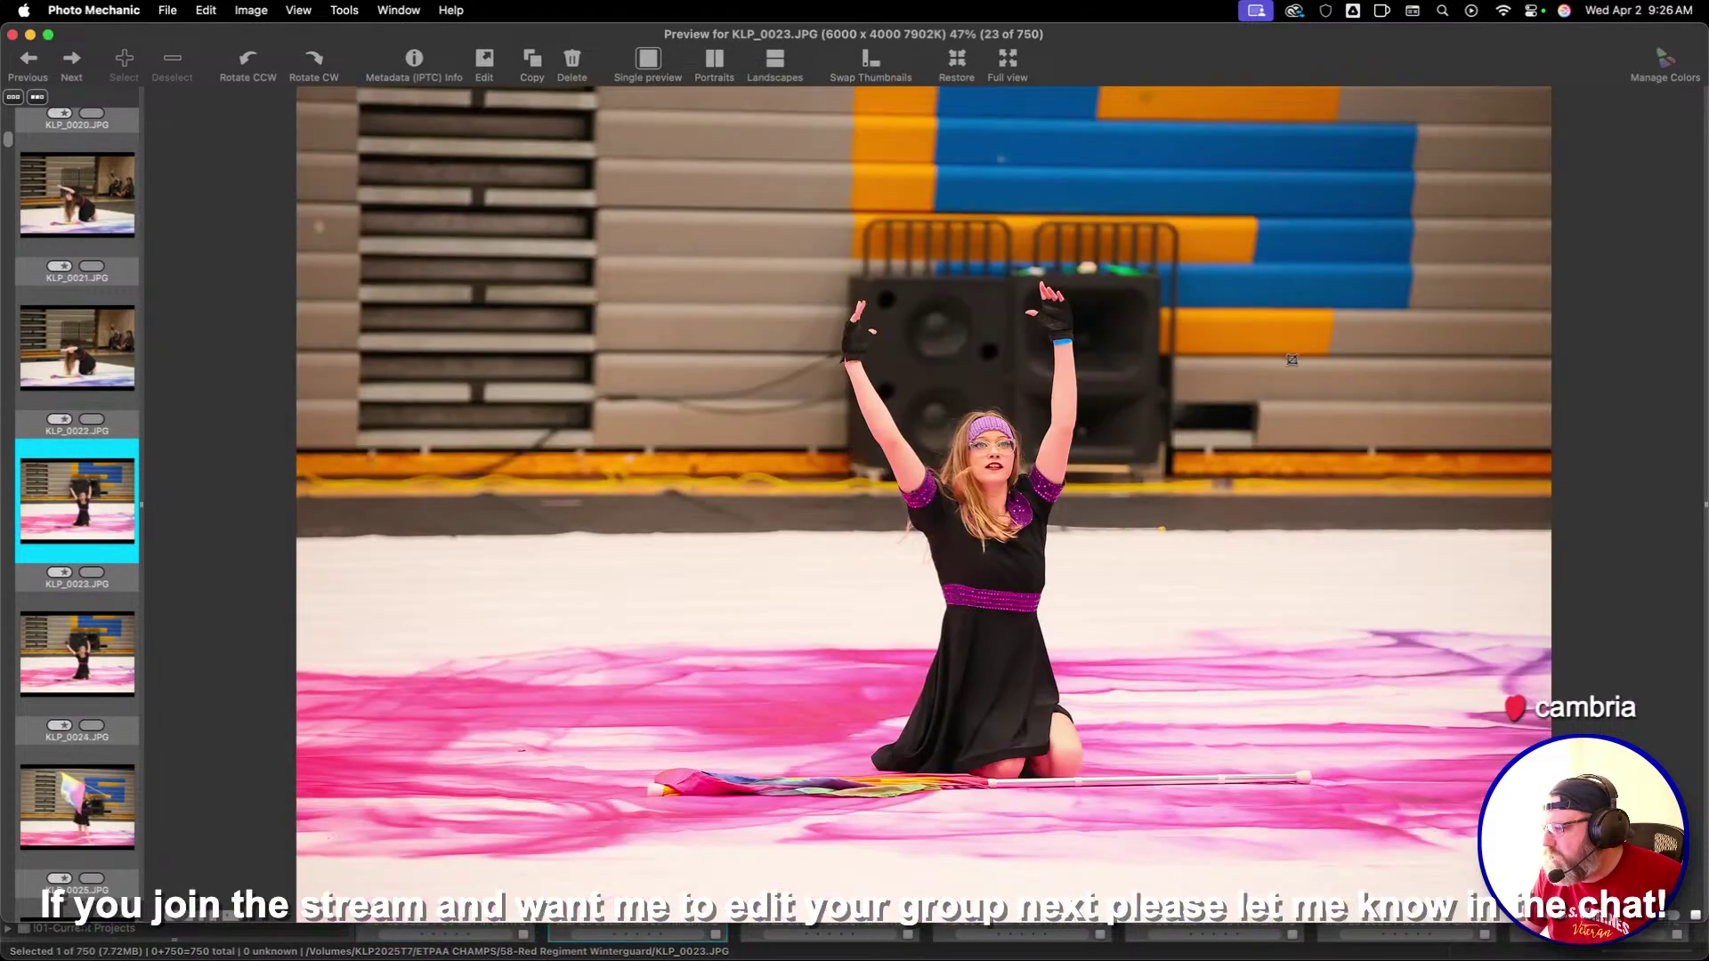
key("Right")
key("Left")
left_click_drag(496, 152, 1506, 646)
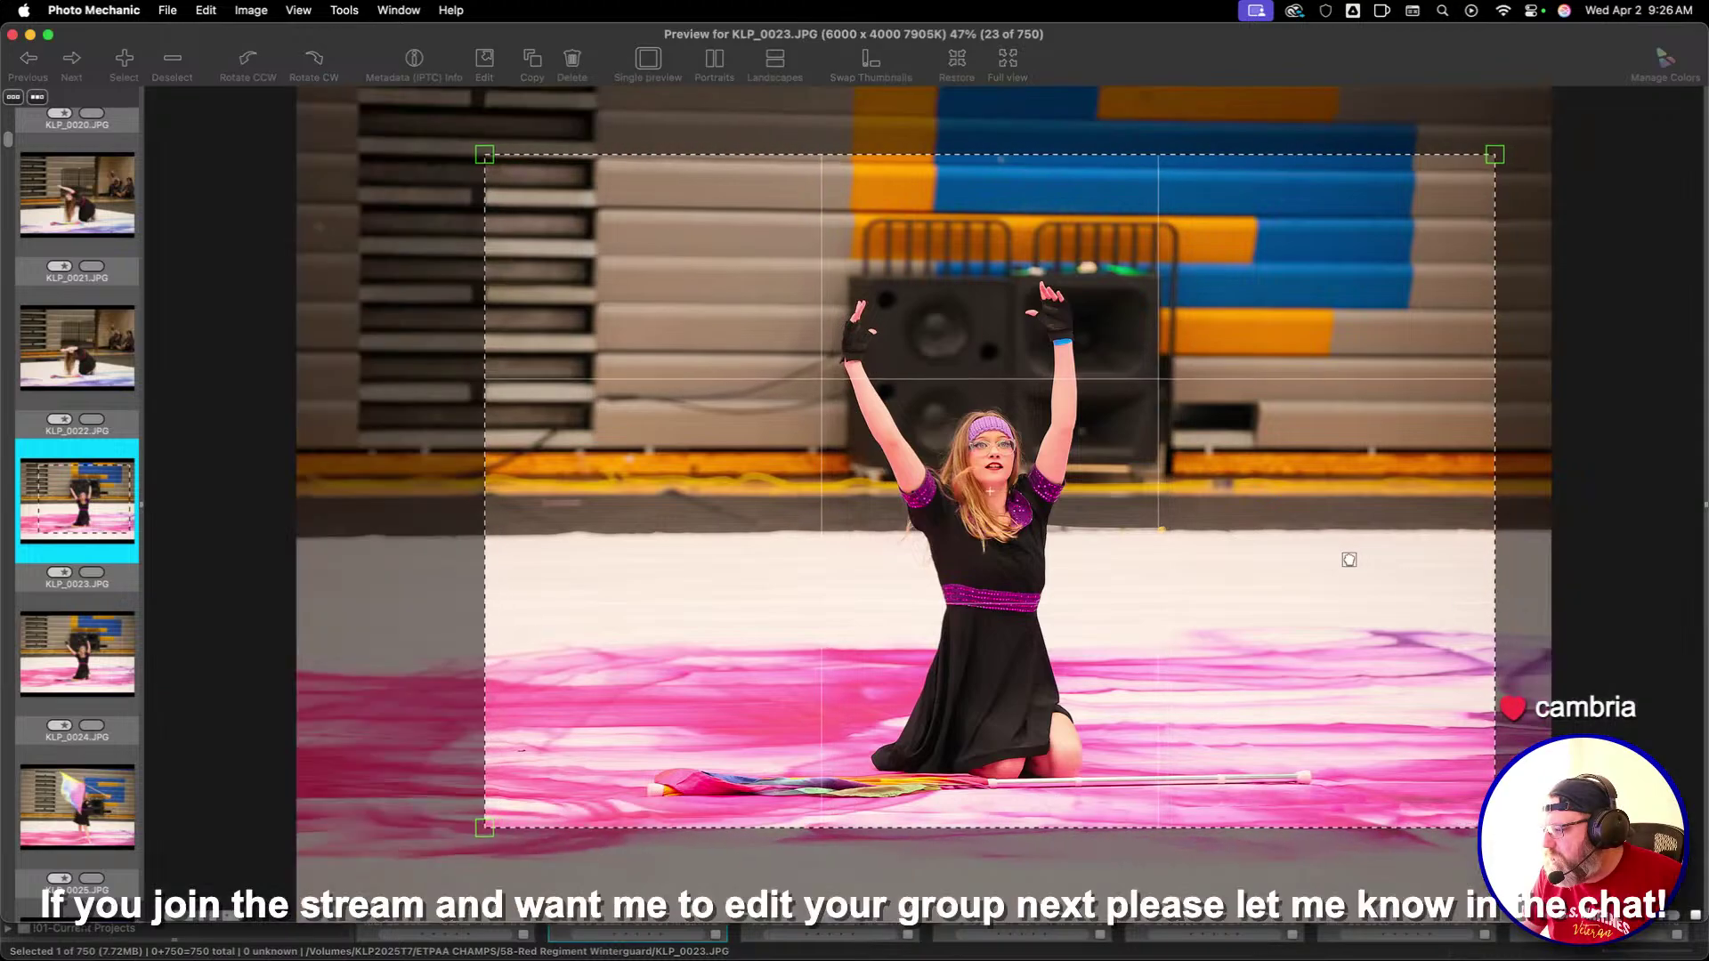
key("Right")
key("Right")
key("Left")
left_click_drag(582, 211, 1545, 853)
key("Right")
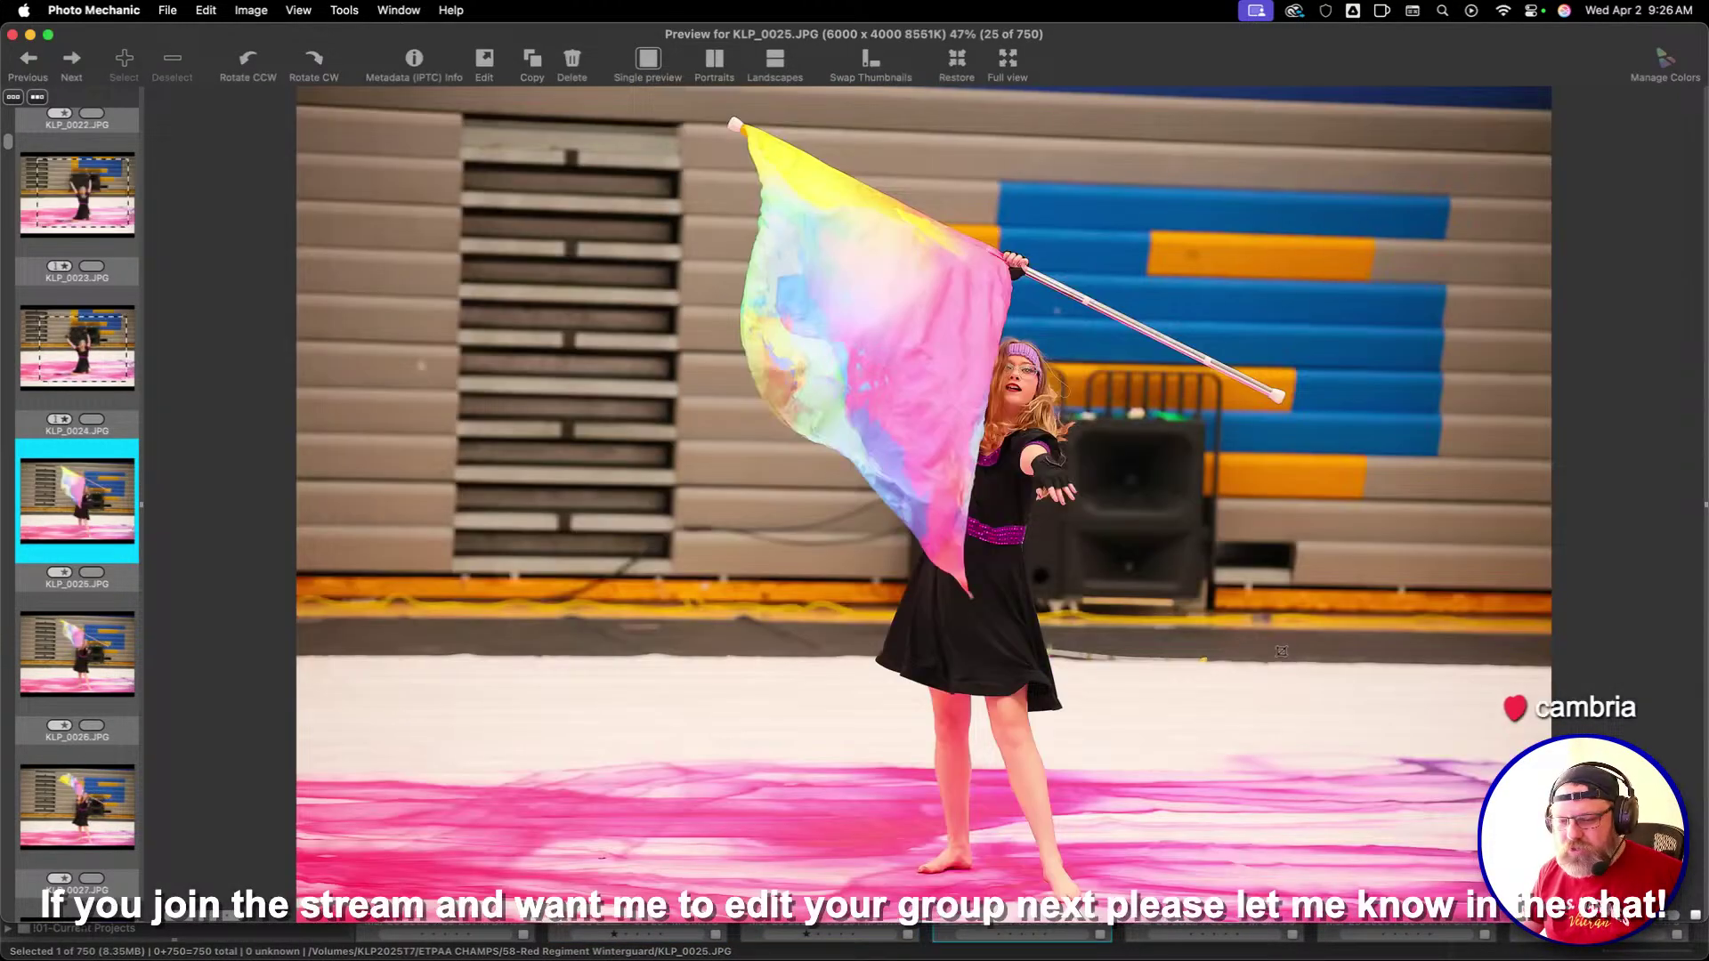
Crop KLP_0026.JPG and KLP_0027.JPG around the standing performer and her rainbow flag
key("Right")
left_click_drag(625, 209, 1359, 679)
key("Right")
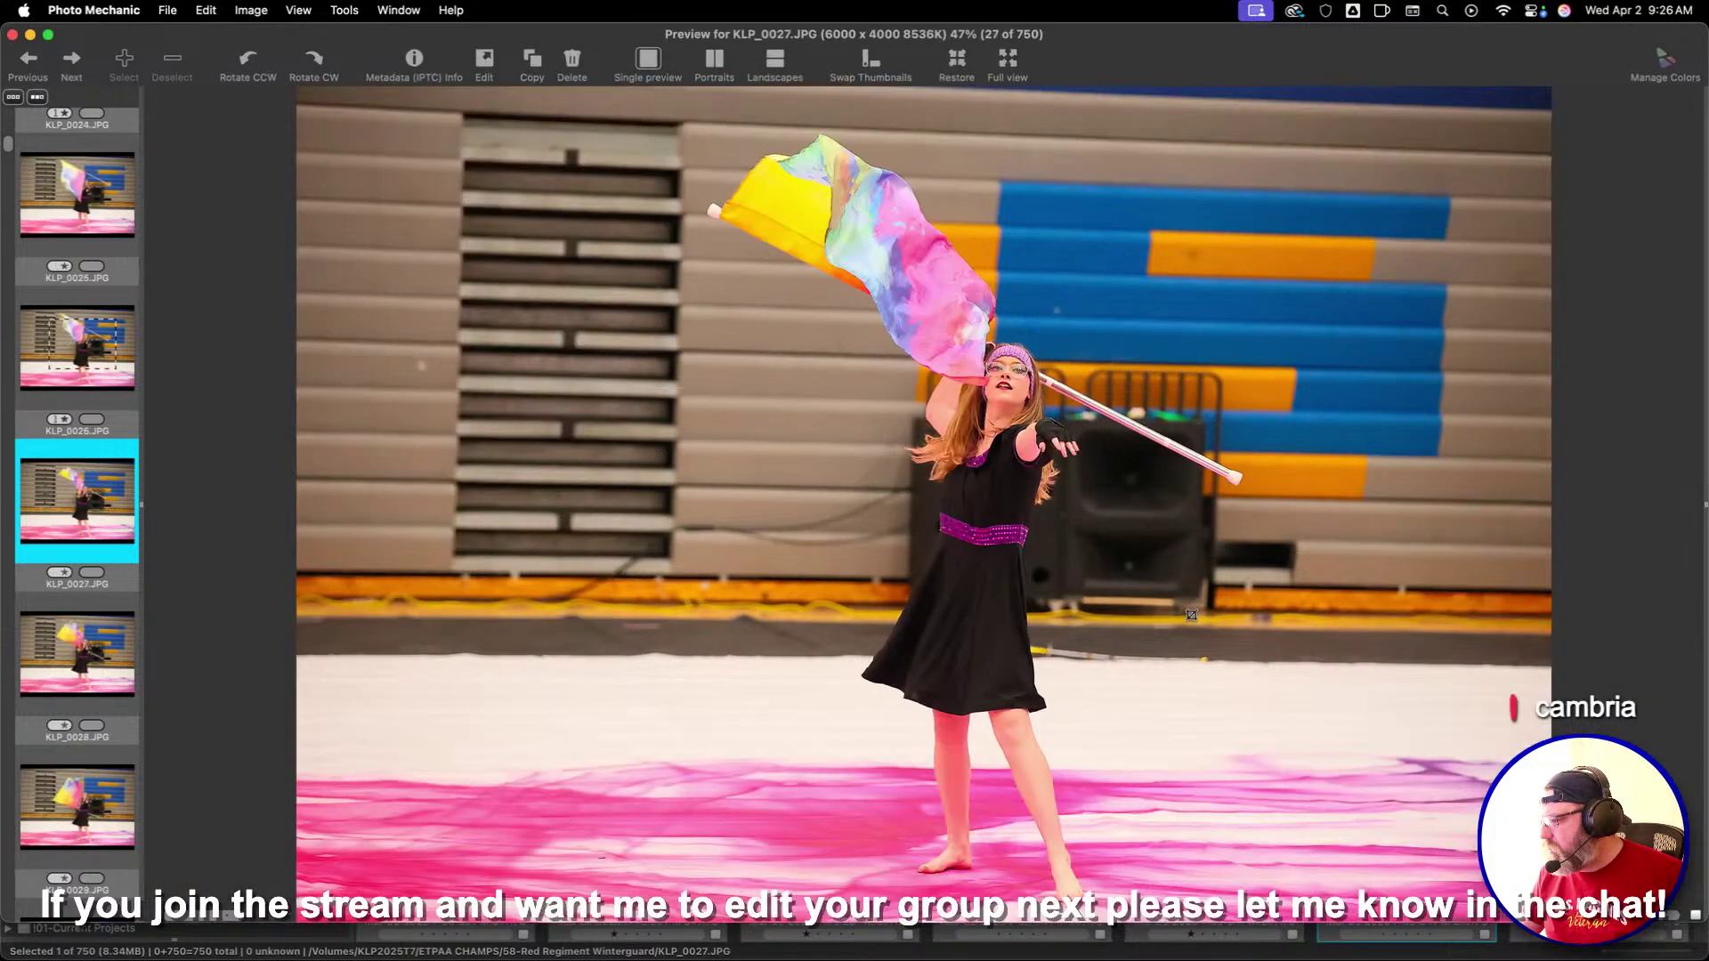
left_click_drag(595, 235, 1333, 722)
key("Right")
key("Right")
key("Right")
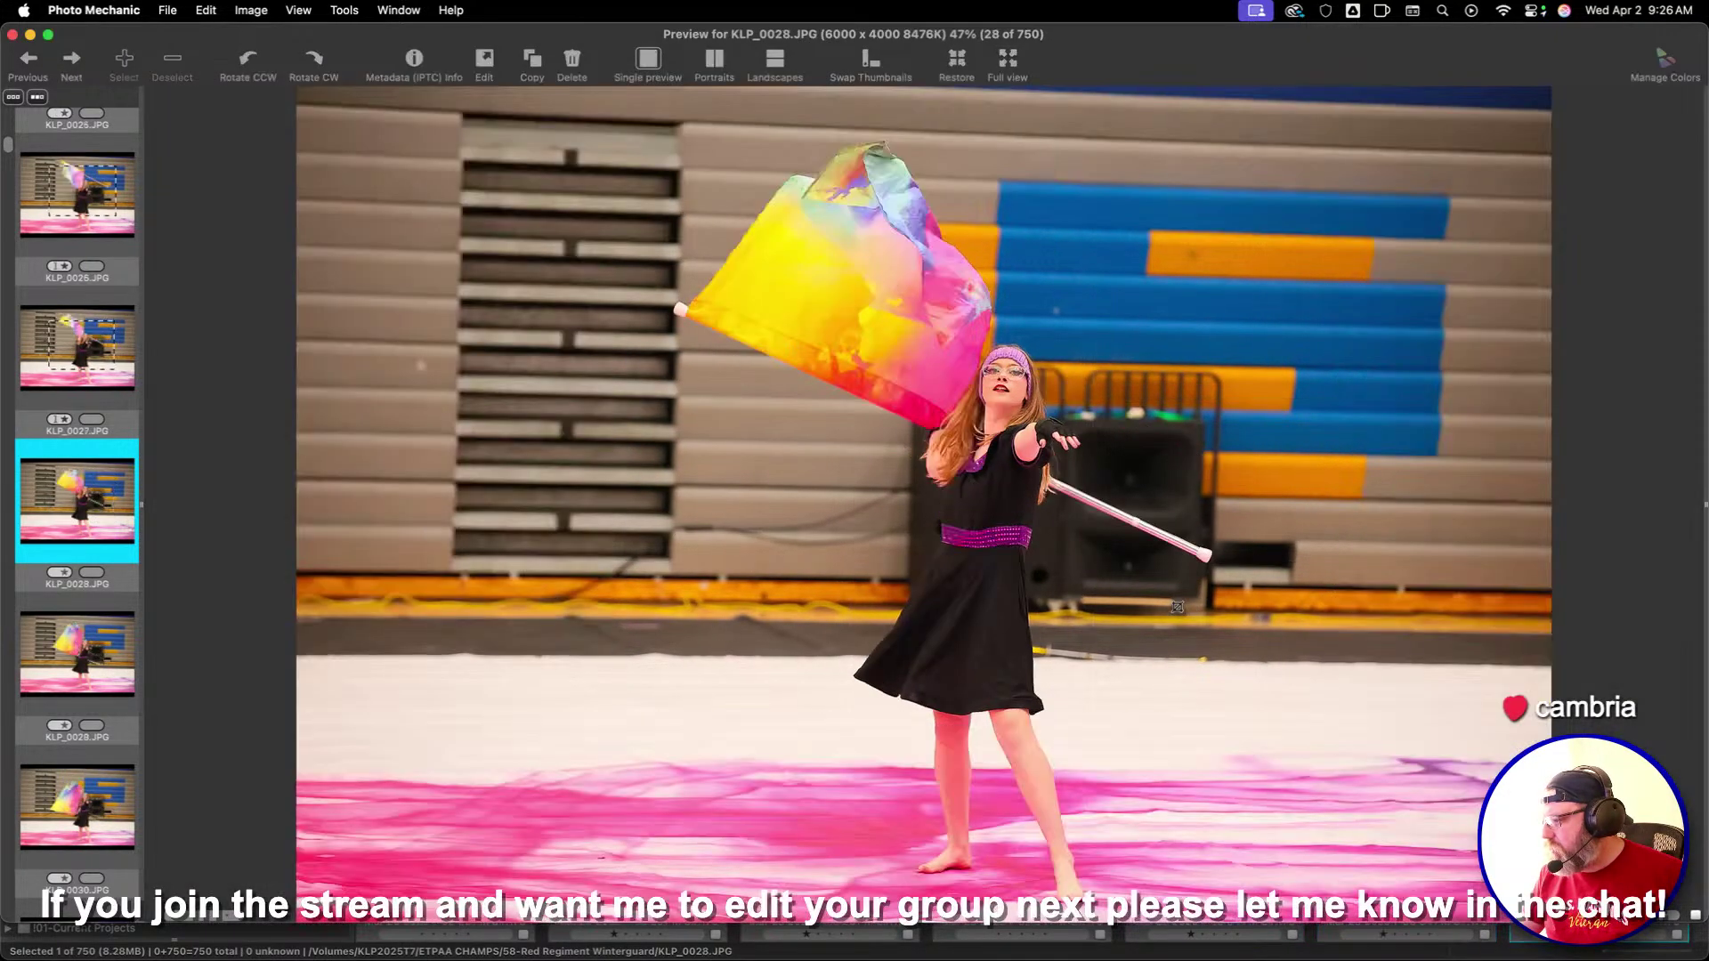
Recheck KLP_0028.JPG against its neighbouring shots and crop KLP_0029.JPG around the performer and her flag
key("Left")
key("Left")
key("Right")
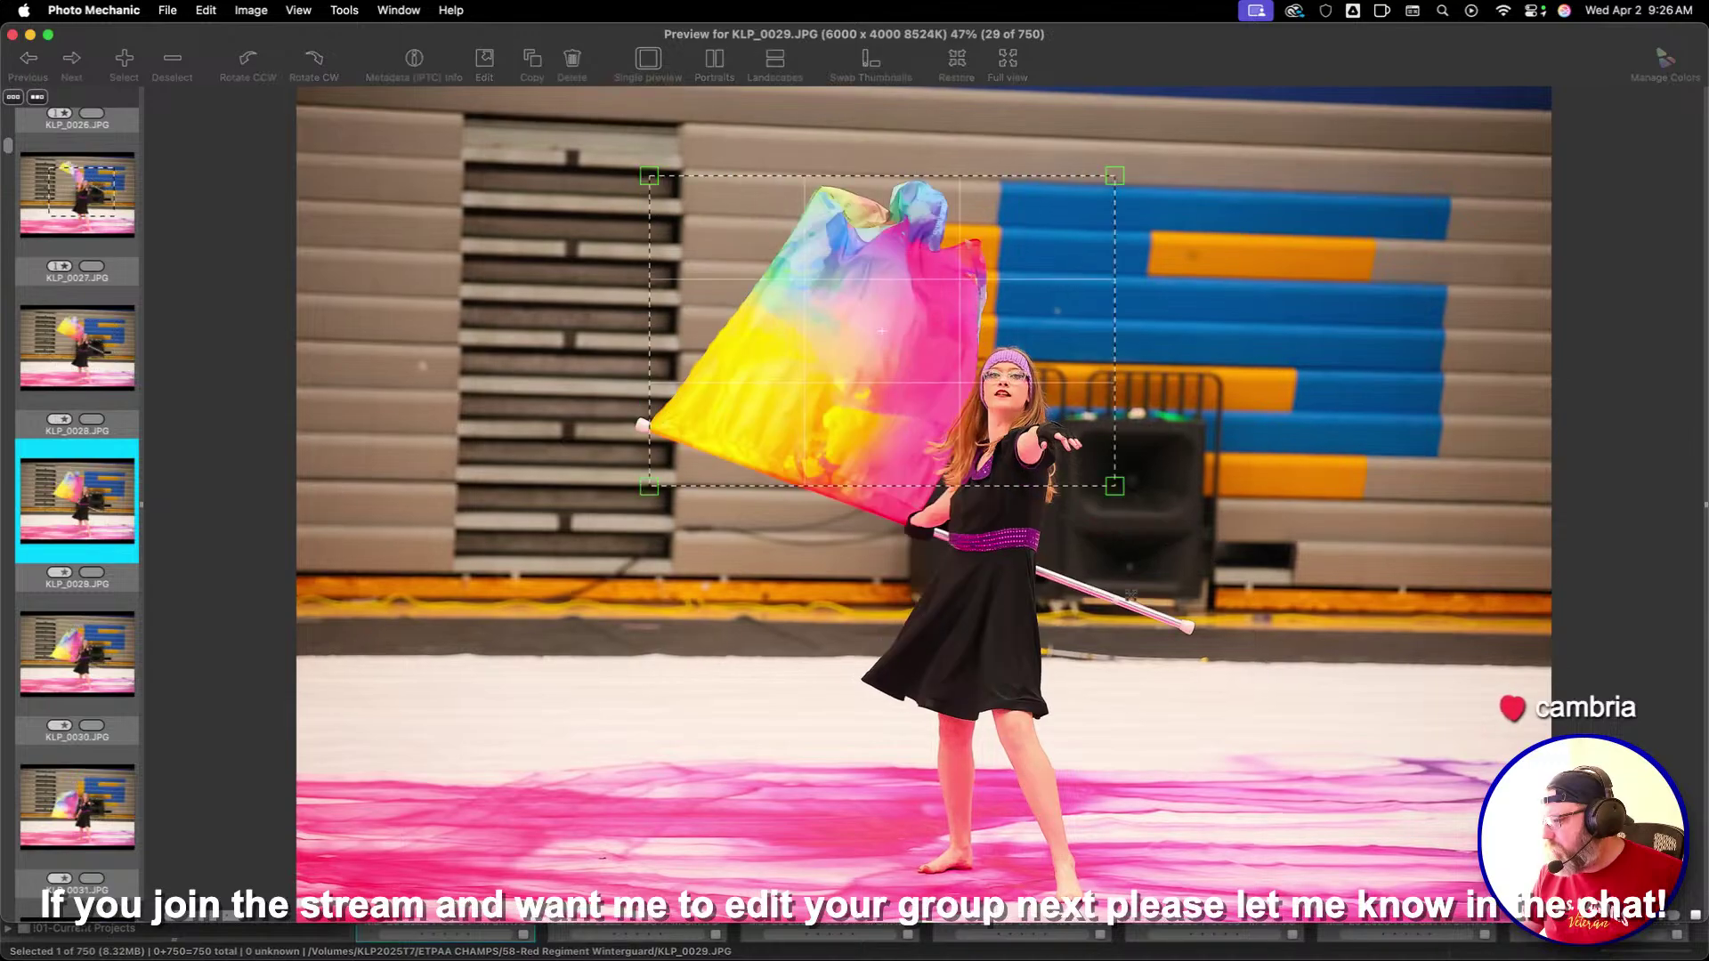
left_click_drag(659, 174, 1183, 703)
Examine the flag photos from KLP_0030.JPG to KLP_0034.JPG, rechecking KLP_0032.JPG against KLP_0033.JPG
key("Right")
key("Right")
key("Right")
key("Right")
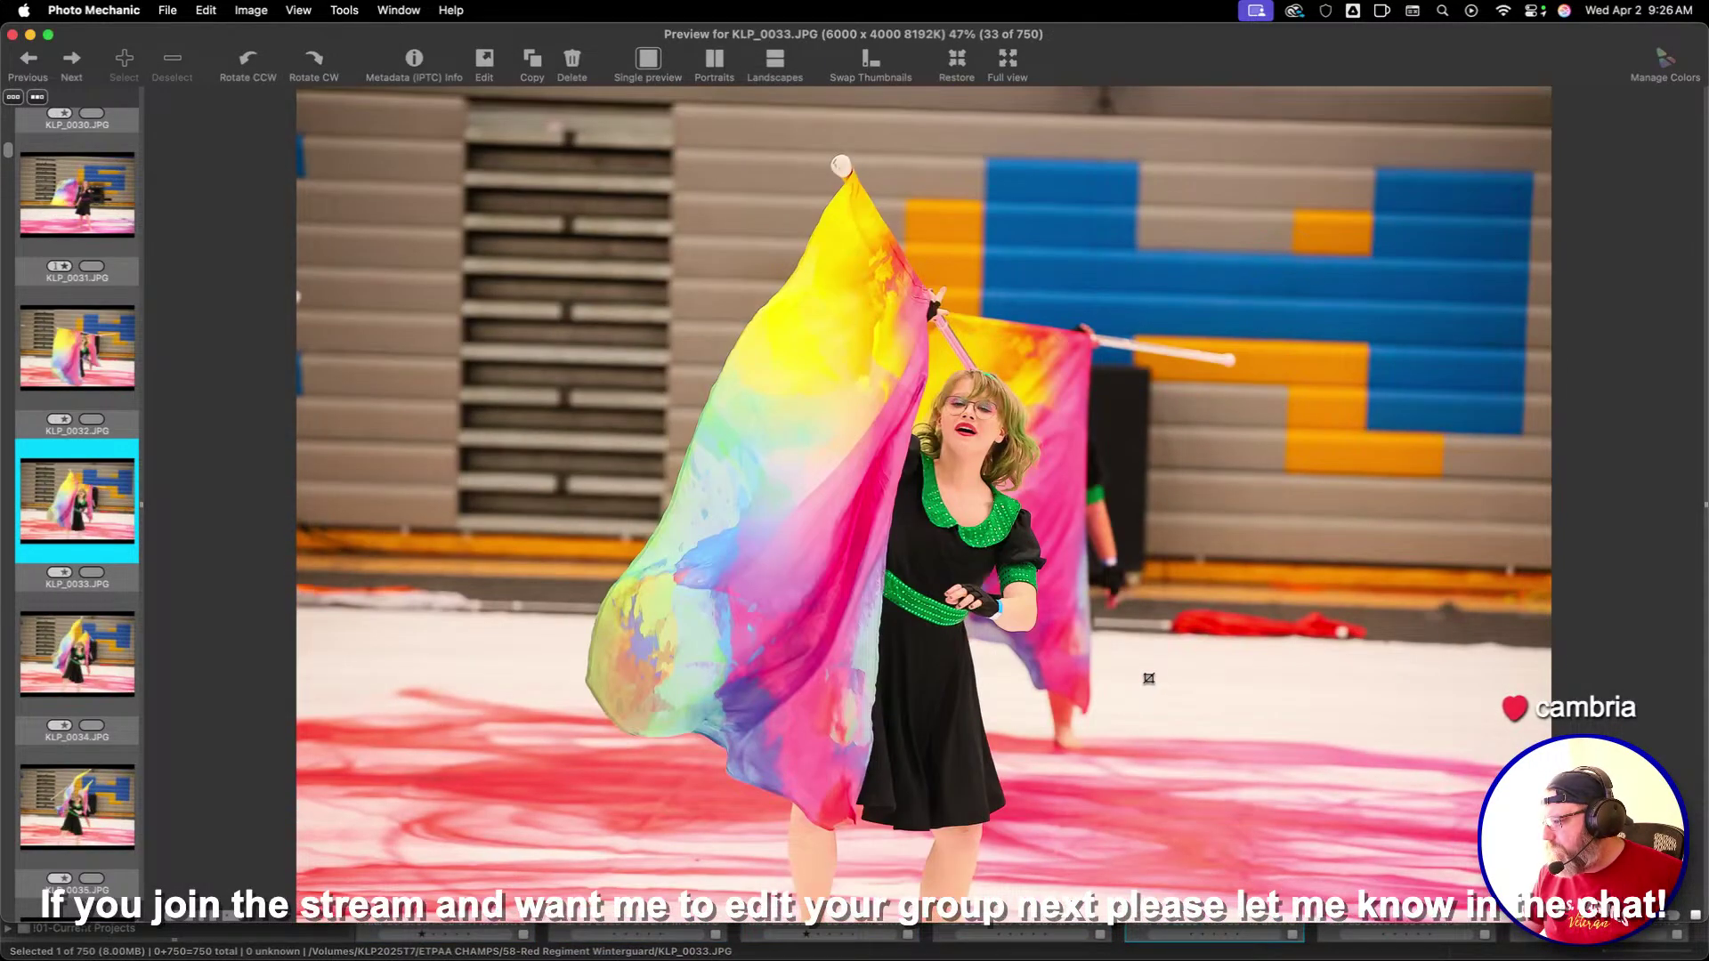
key("Left")
key("Right")
key("Right")
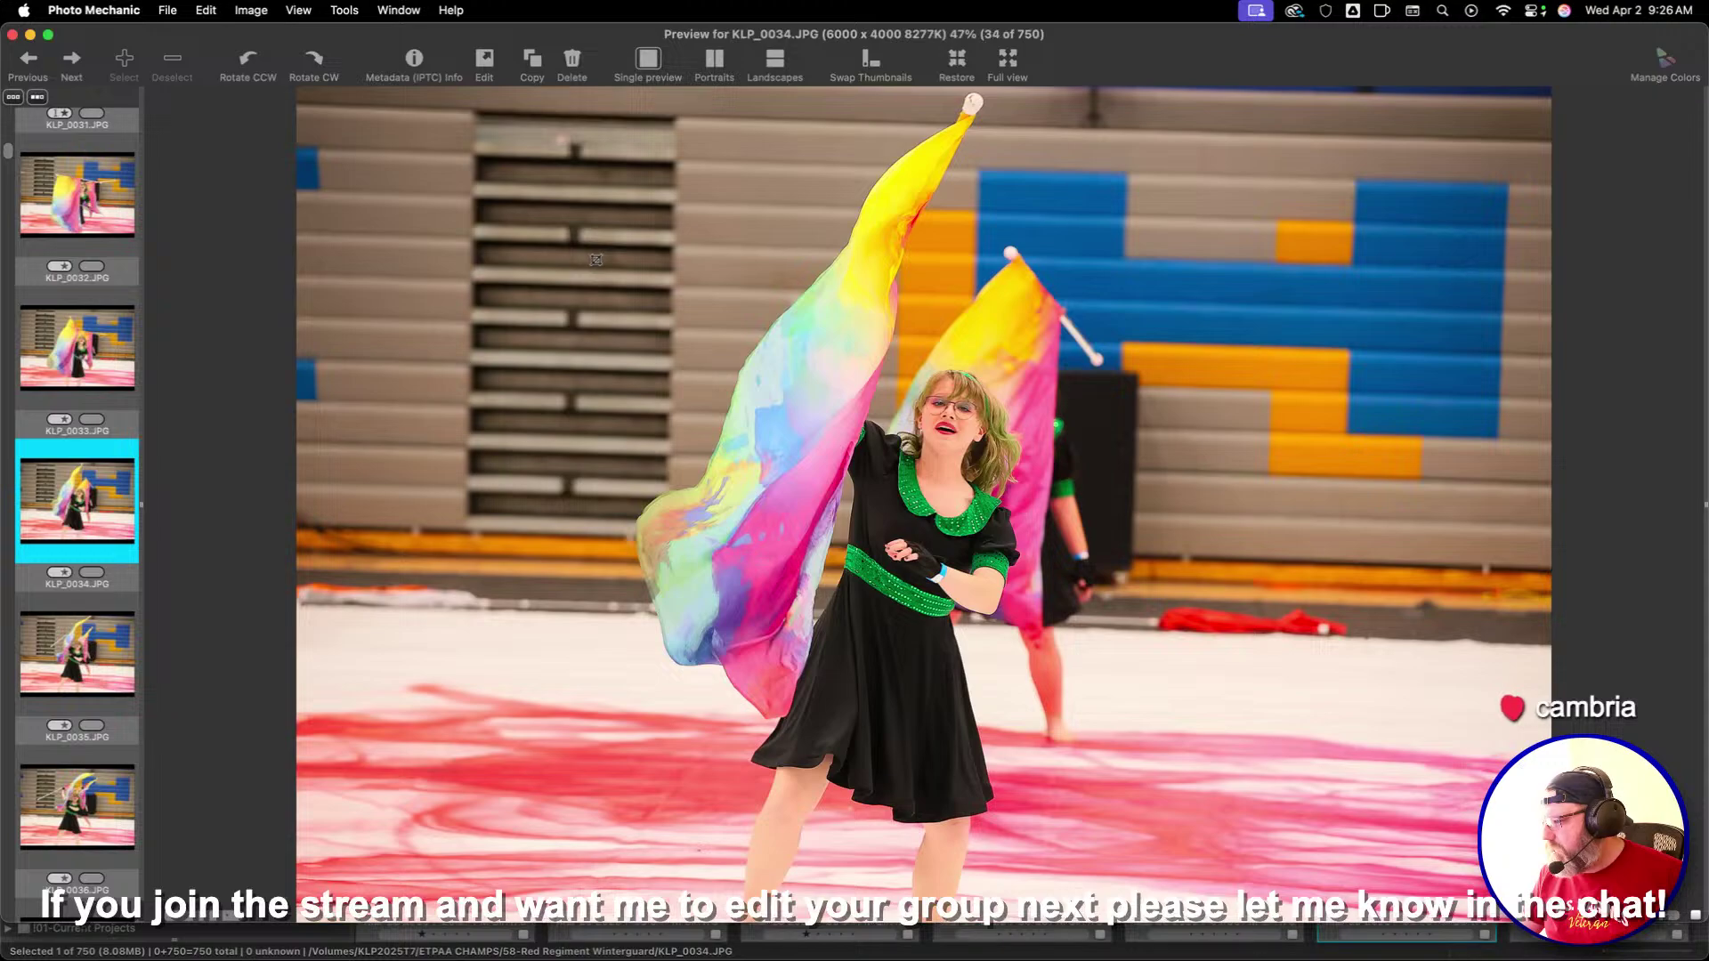
Crop KLP_0039.JPG around the performer in the green collar and her lowered rainbow flag
key("Right")
key("Right")
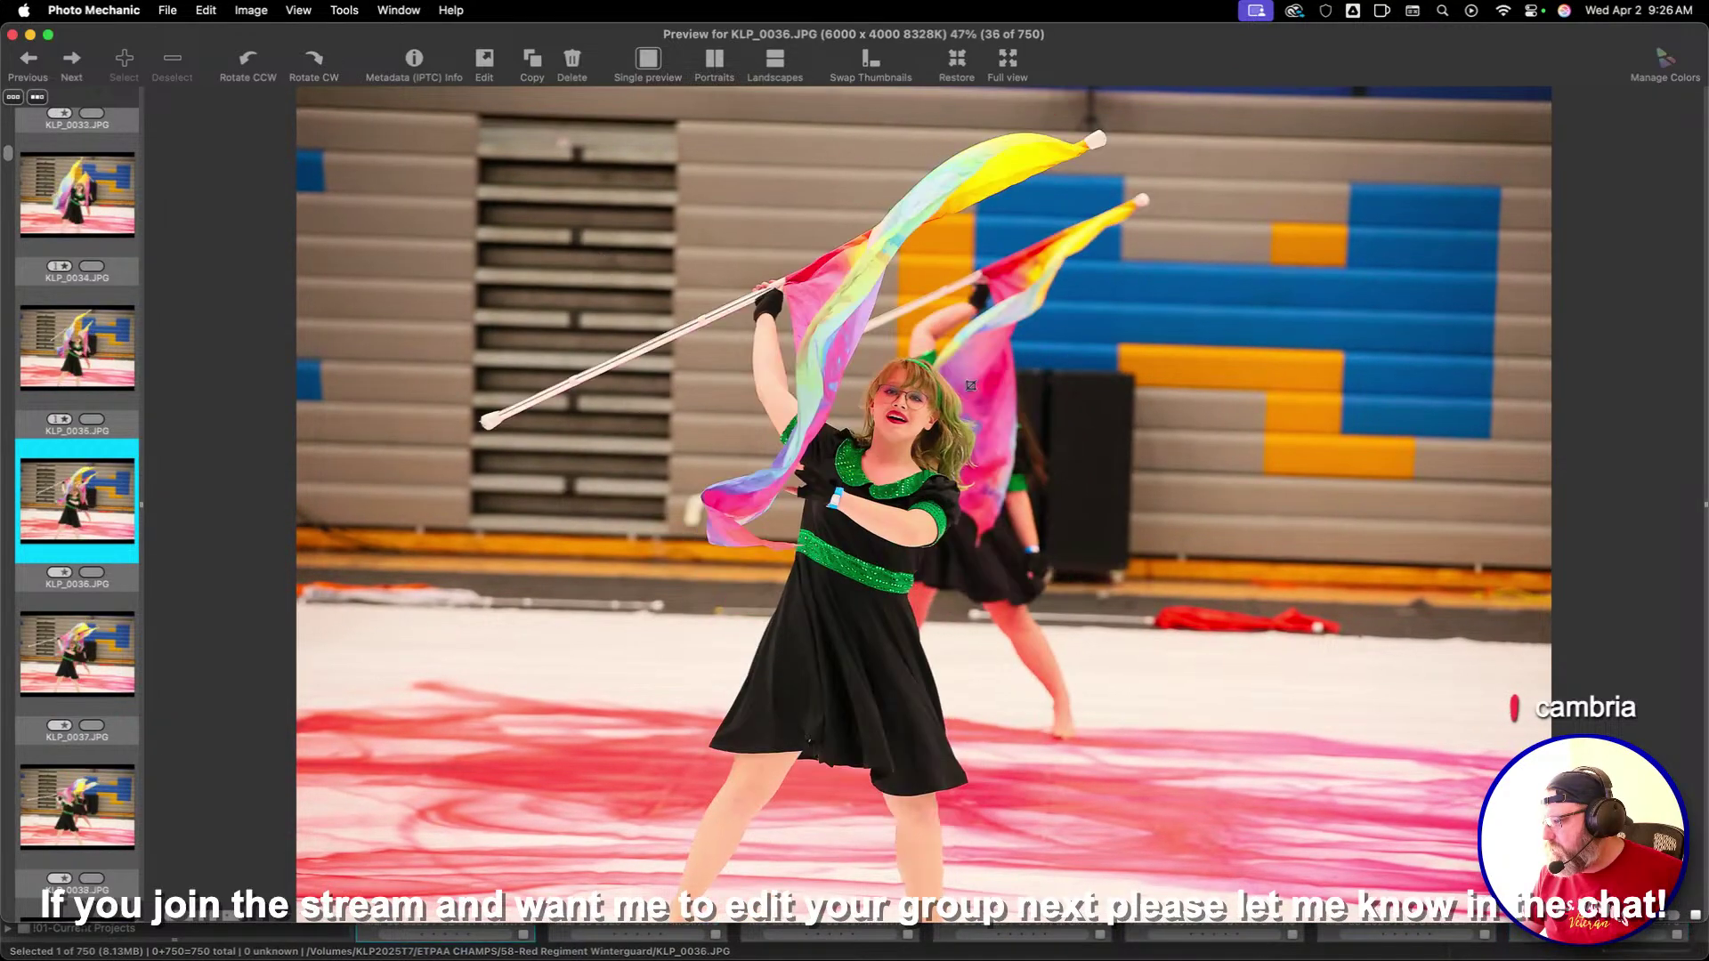
key("Right")
key("Right")
key("Right")
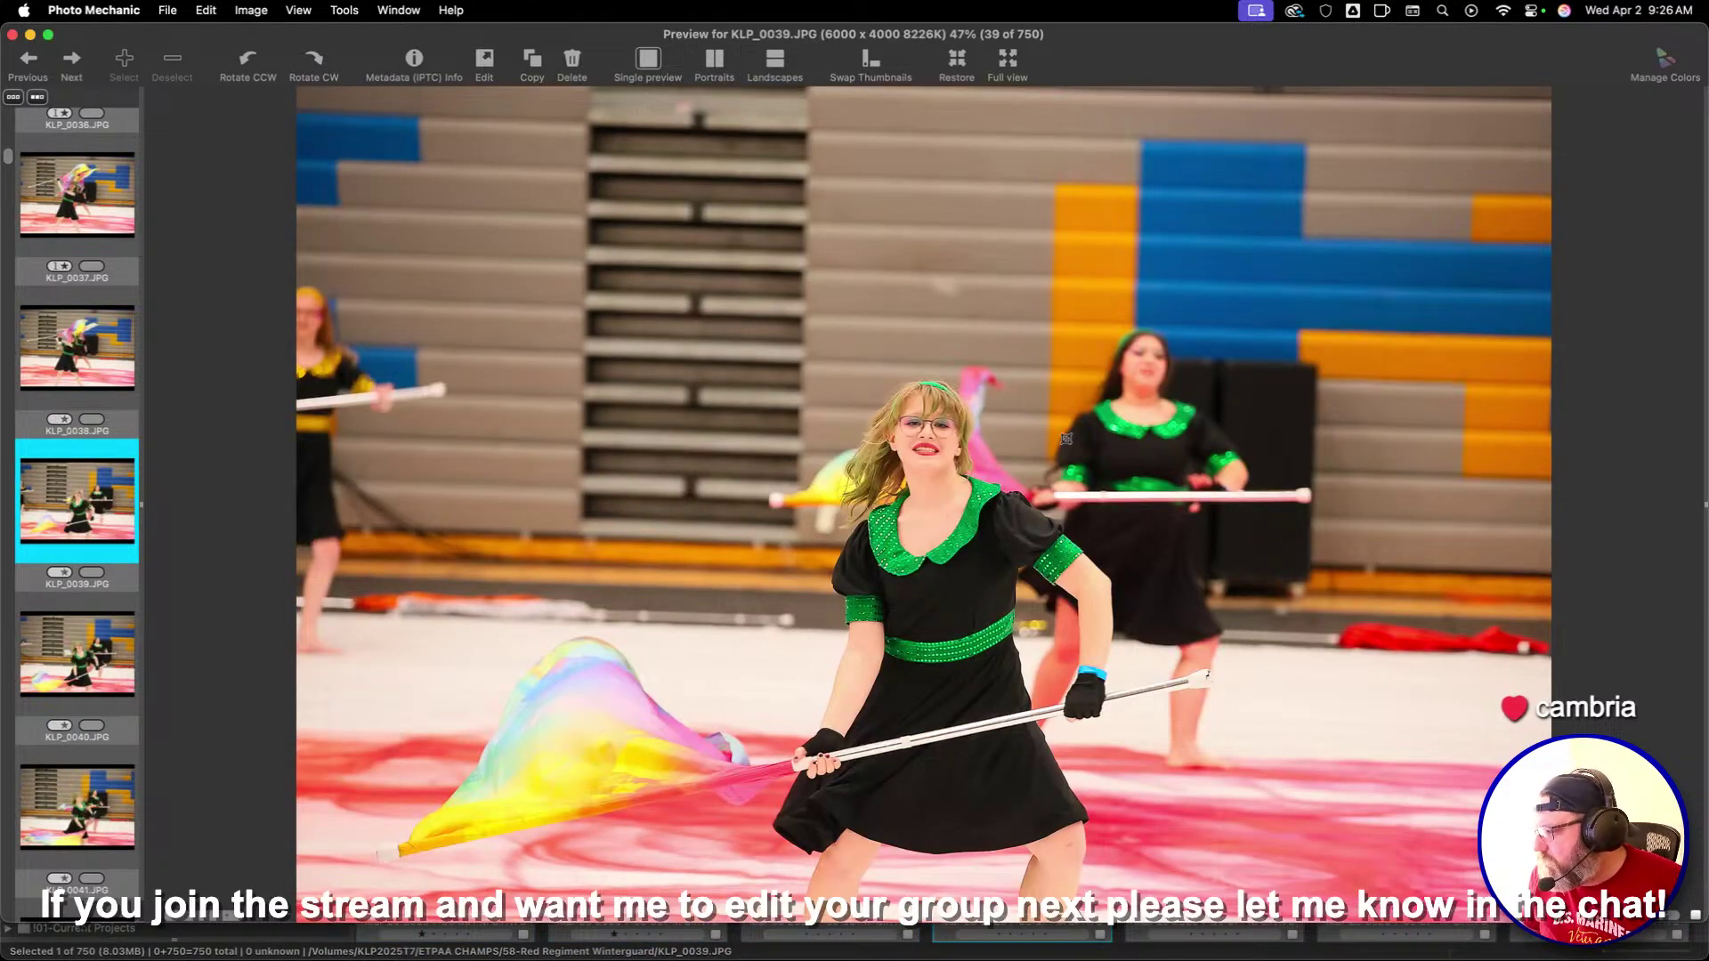
left_click_drag(528, 297, 1468, 924)
left_click_drag(1301, 759, 1232, 756)
Review the shots after KLP_0039.JPG and mark KLP_0046.JPG and KLP_0047.JPG with 1
key("Right")
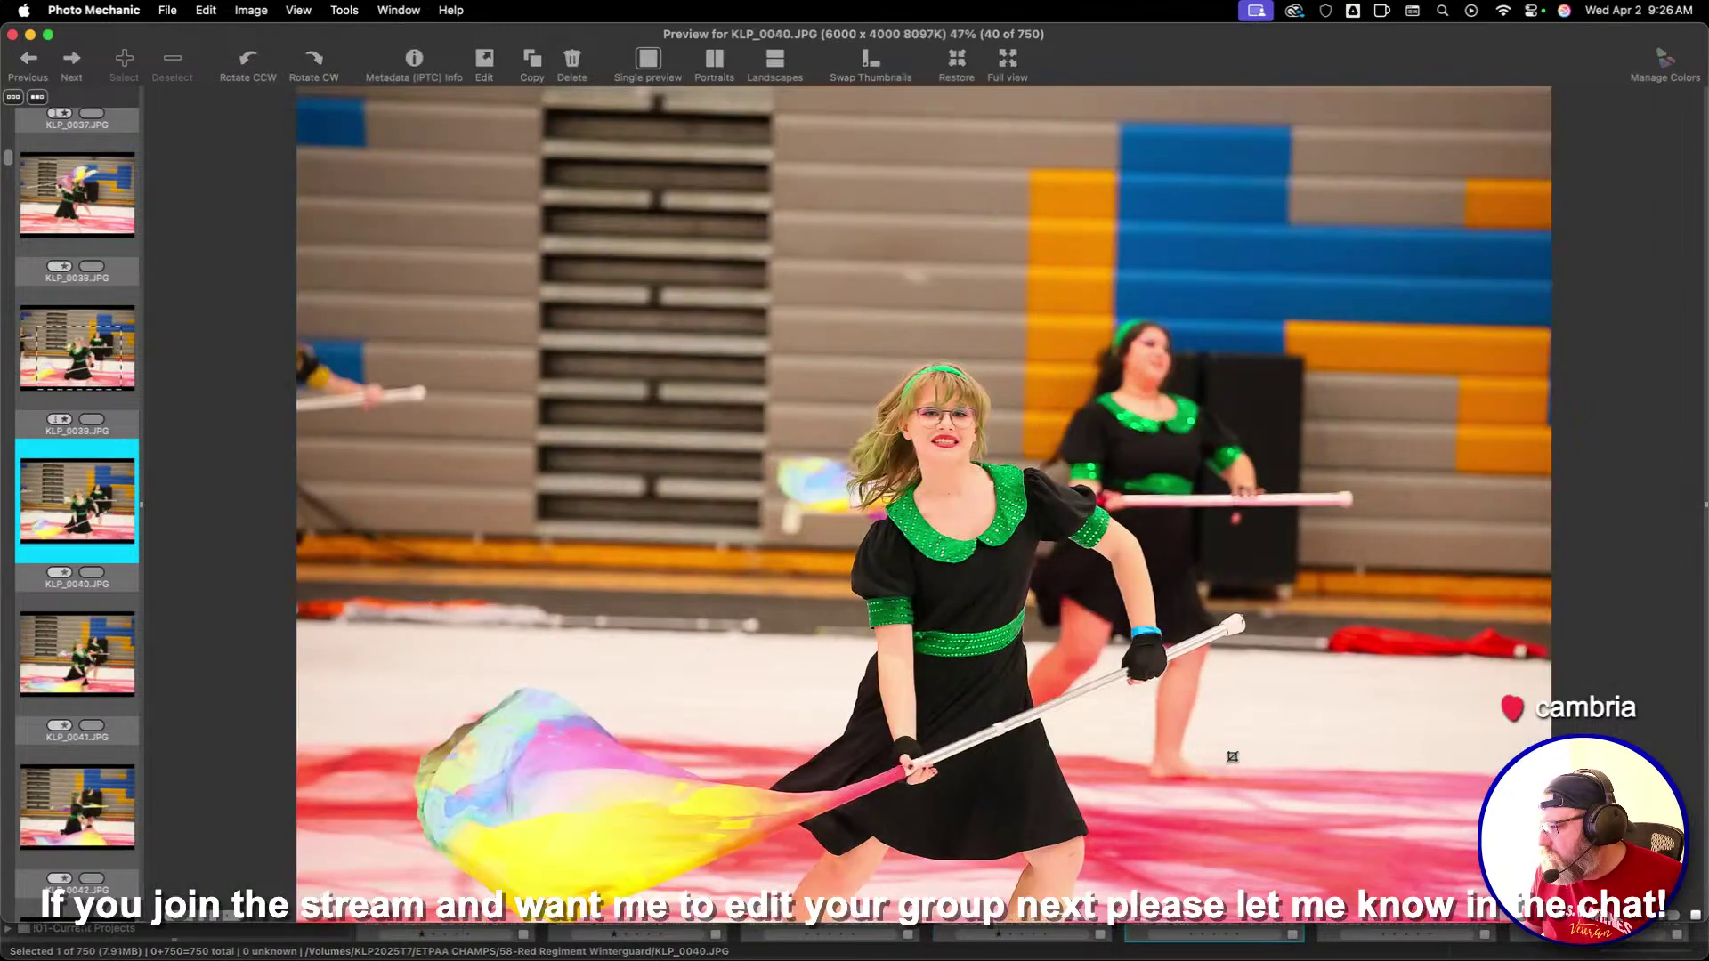
key("Right")
key("Right")
key("Right")
key("Right")
key("Right")
key("Right")
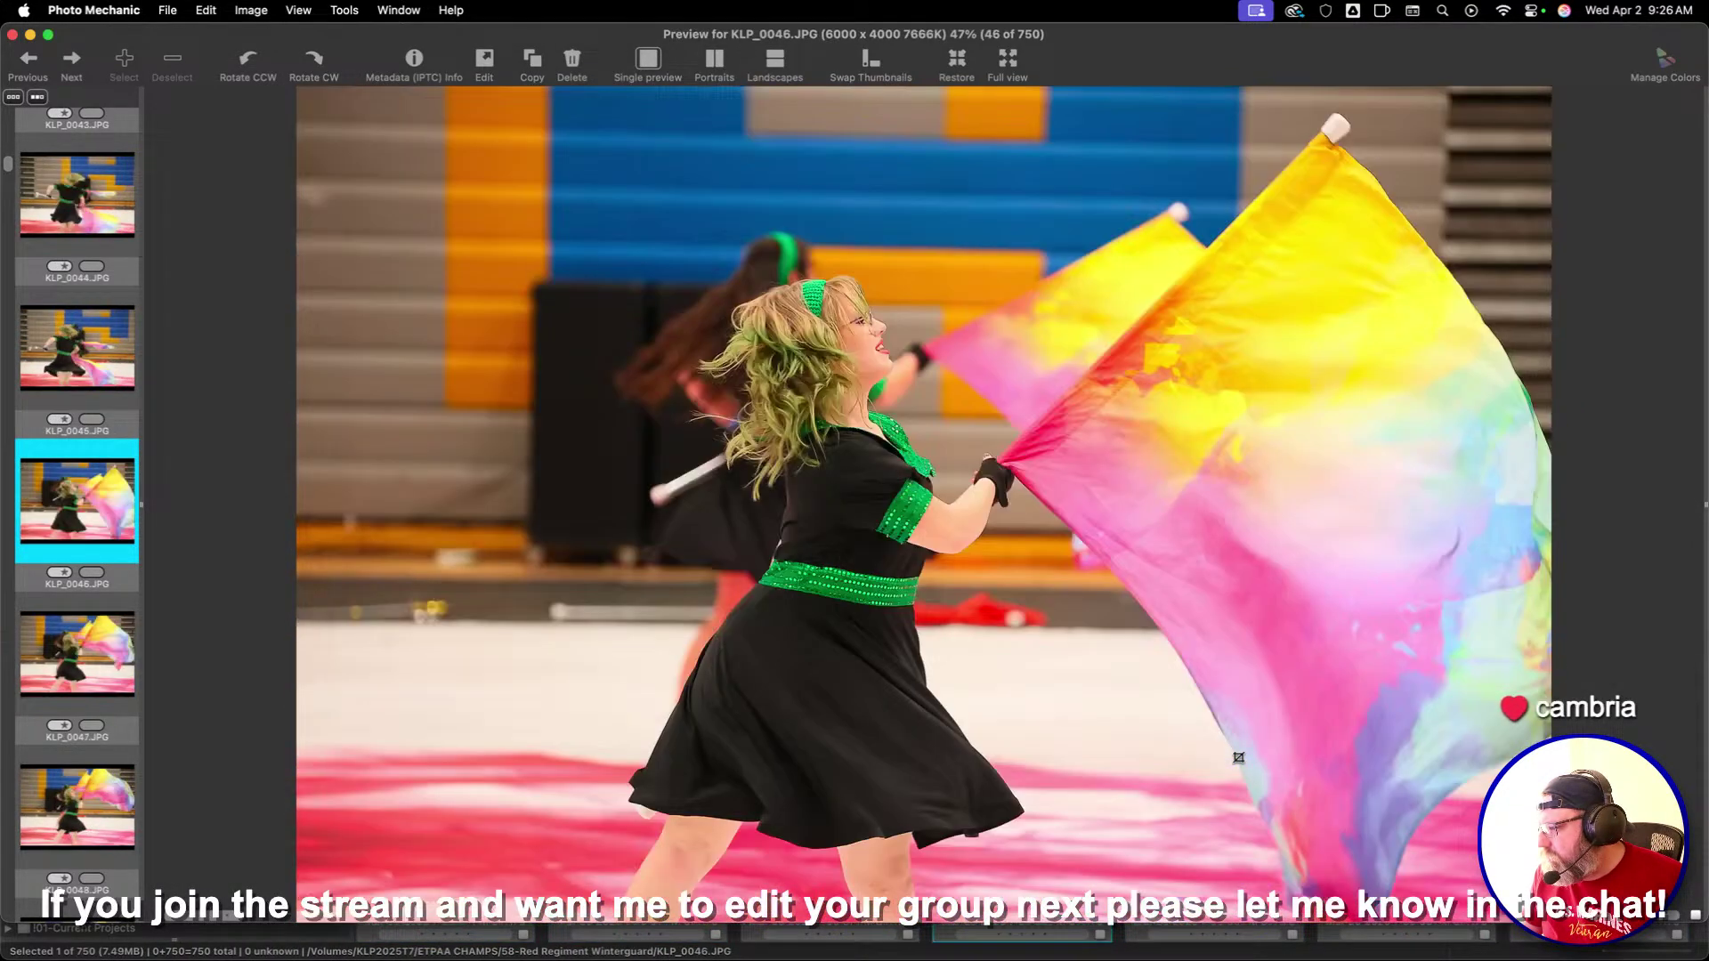
key("1")
key("Right")
key("1")
Compare KLP_0048.JPG to KLP_0050.JPG and mark KLP_0050.JPG with 1
key("Right")
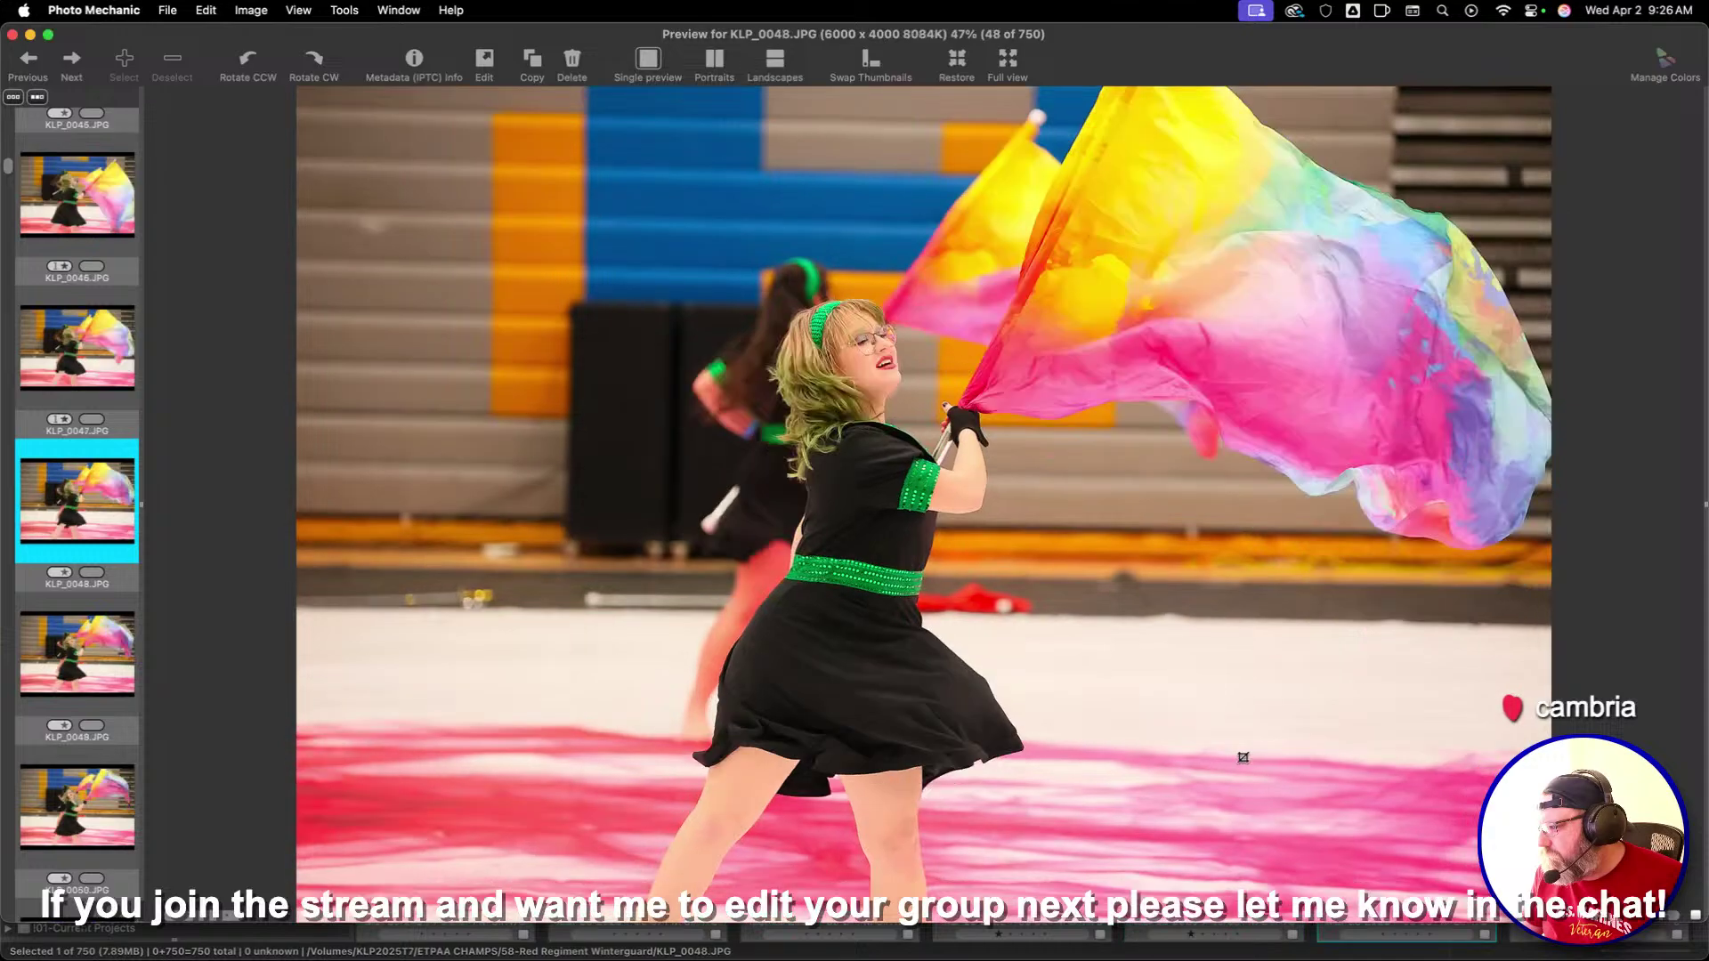
key("Right")
key("Right")
key("1")
Mark the flag shots KLP_0053.JPG and KLP_0054.JPG with 1
key("Right")
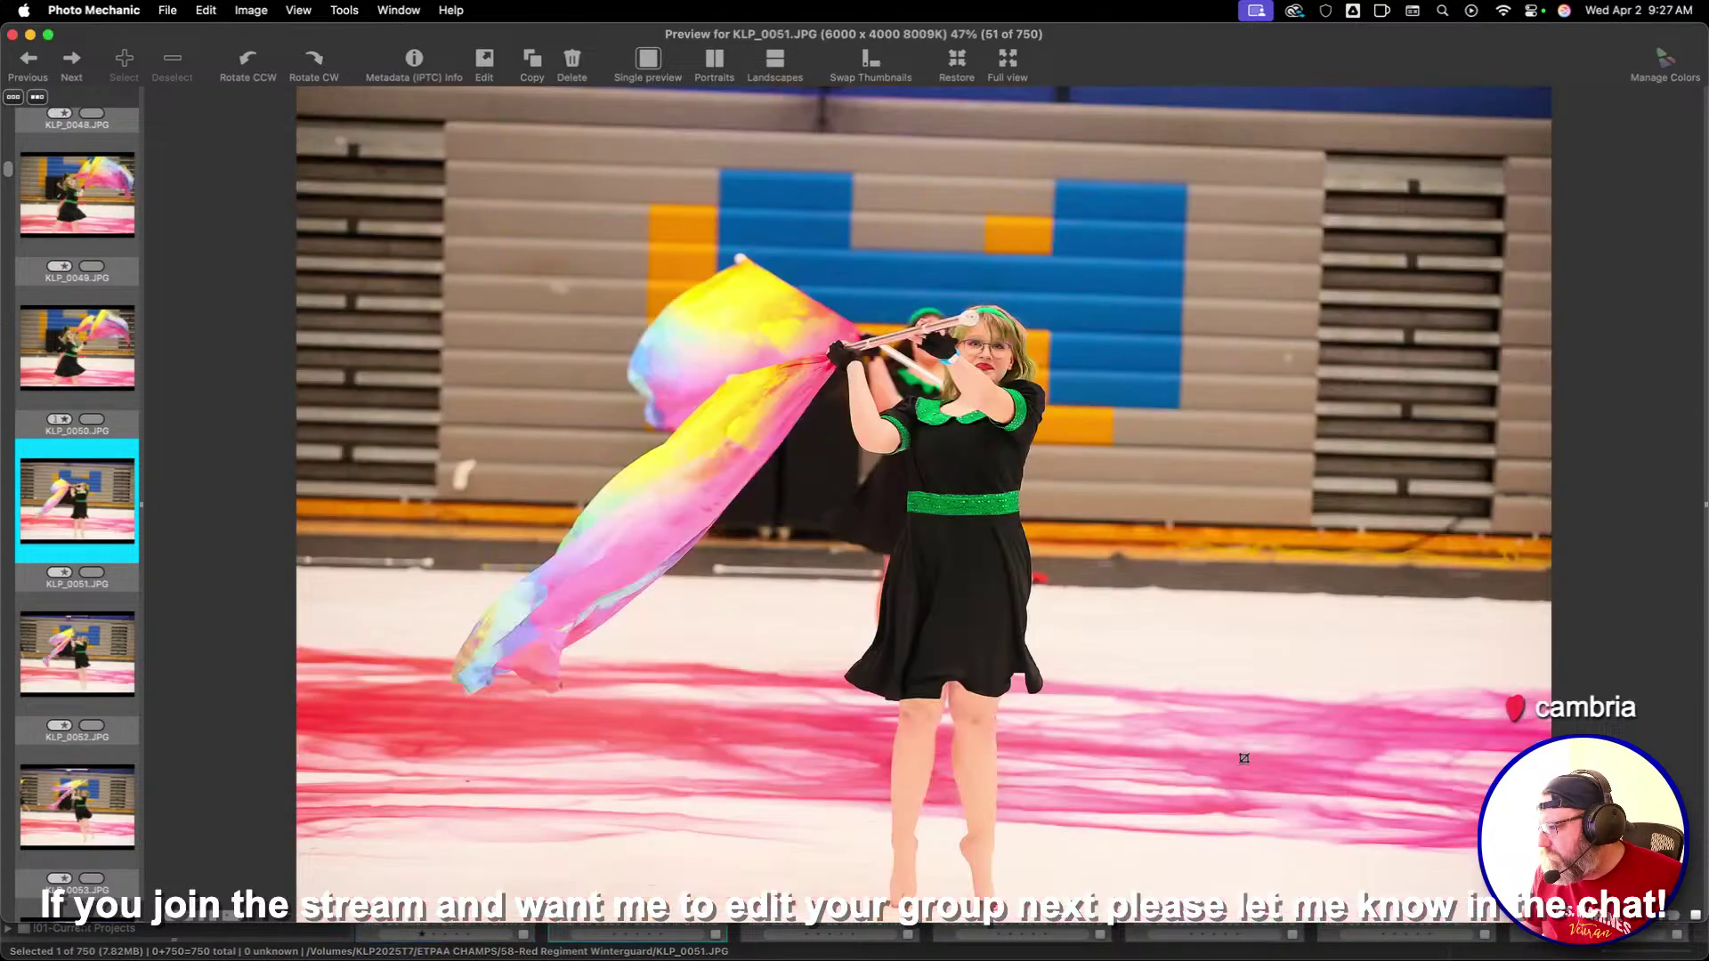
key("Right")
key("Right")
key("1")
key("Right")
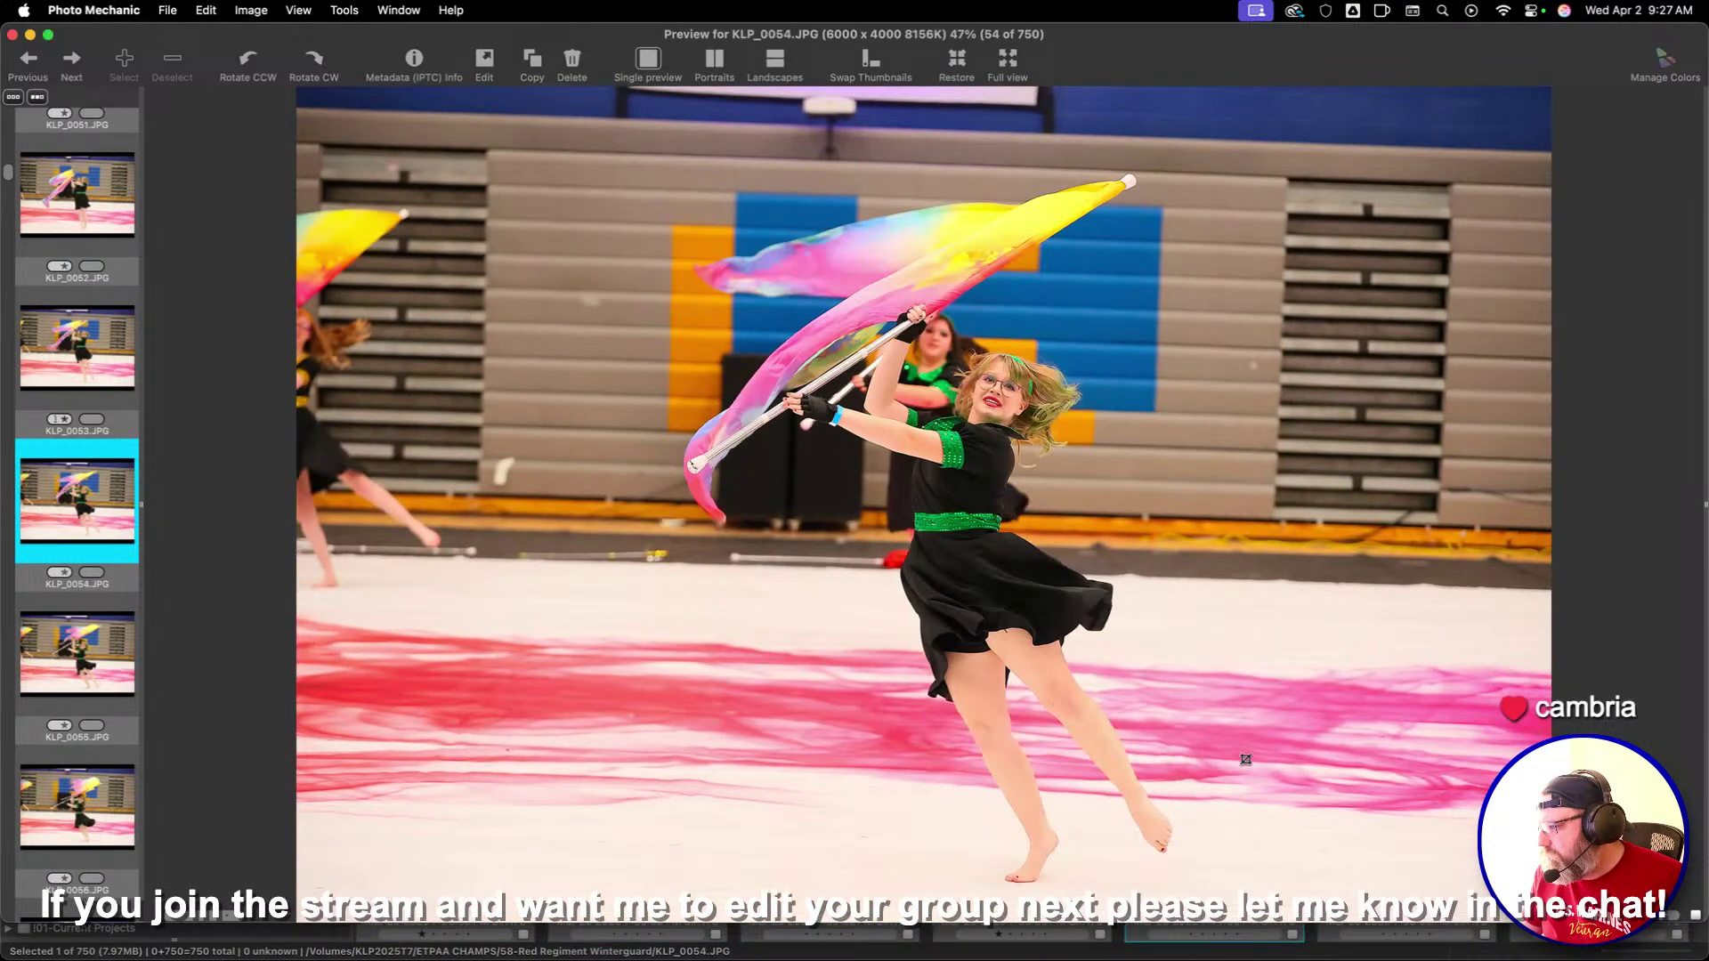
key("1")
Check KLP_0055.JPG against KLP_0056.JPG and mark KLP_0055.JPG with 1
key("Right")
key("Right")
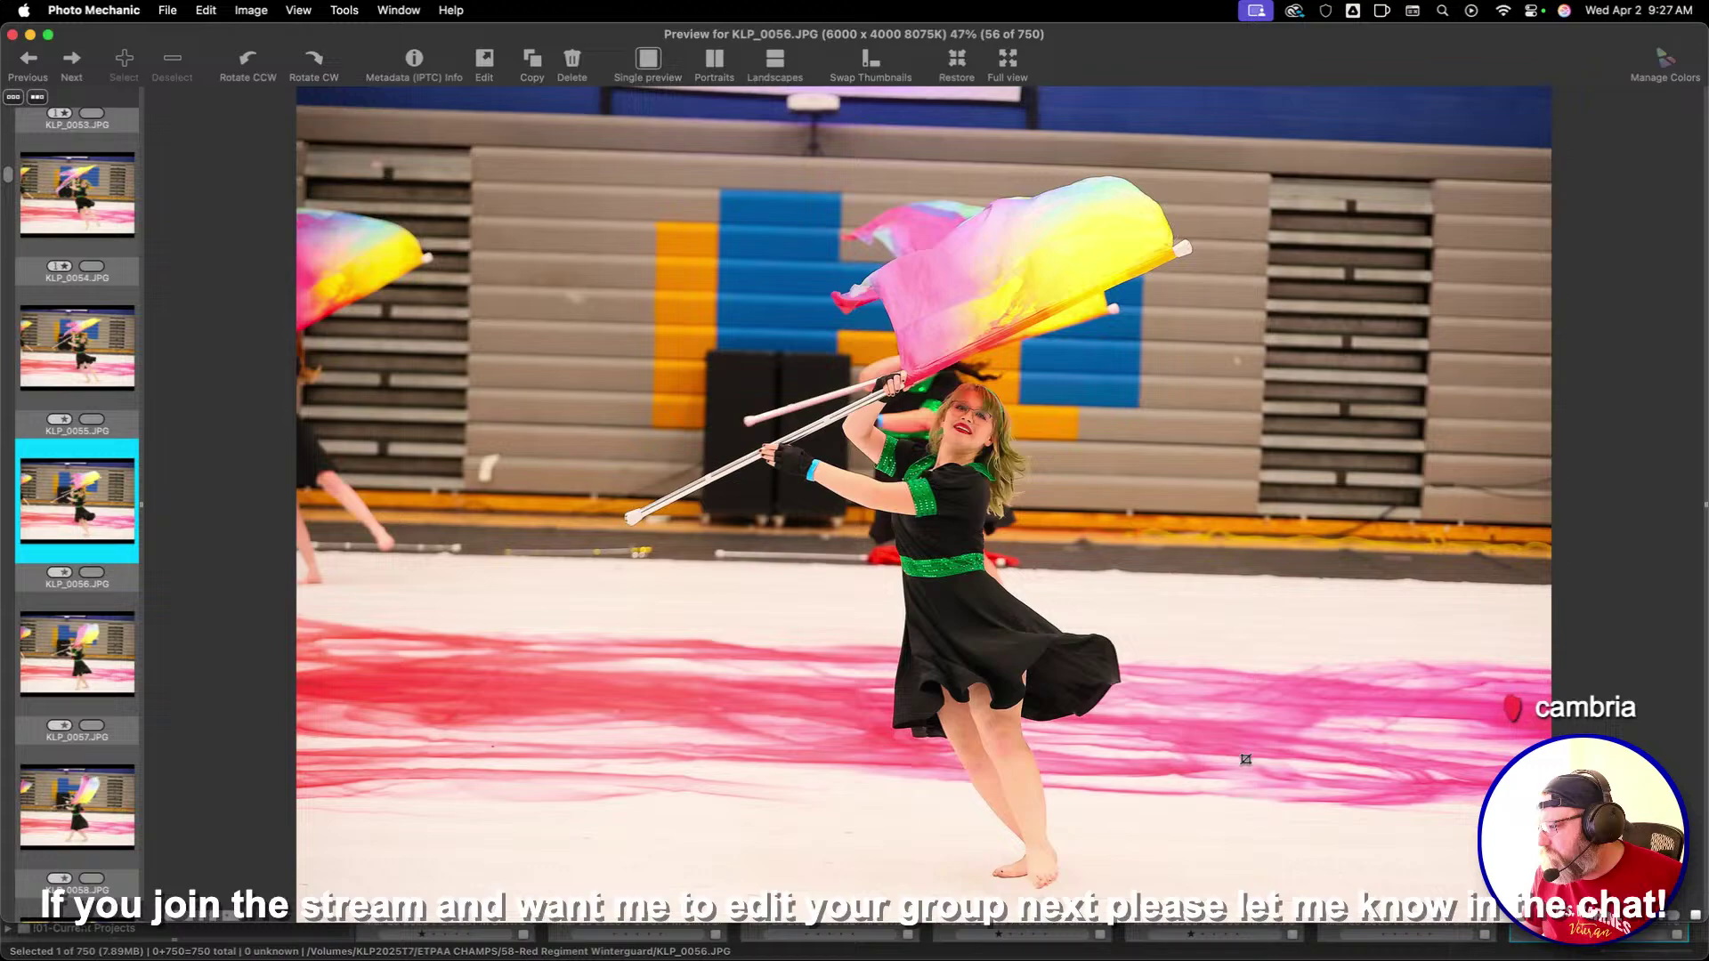
key("Left")
key("1")
Mark KLP_0059.JPG and KLP_0060.JPG, the close shots of the performer with her raised flag, with 1
key("Right")
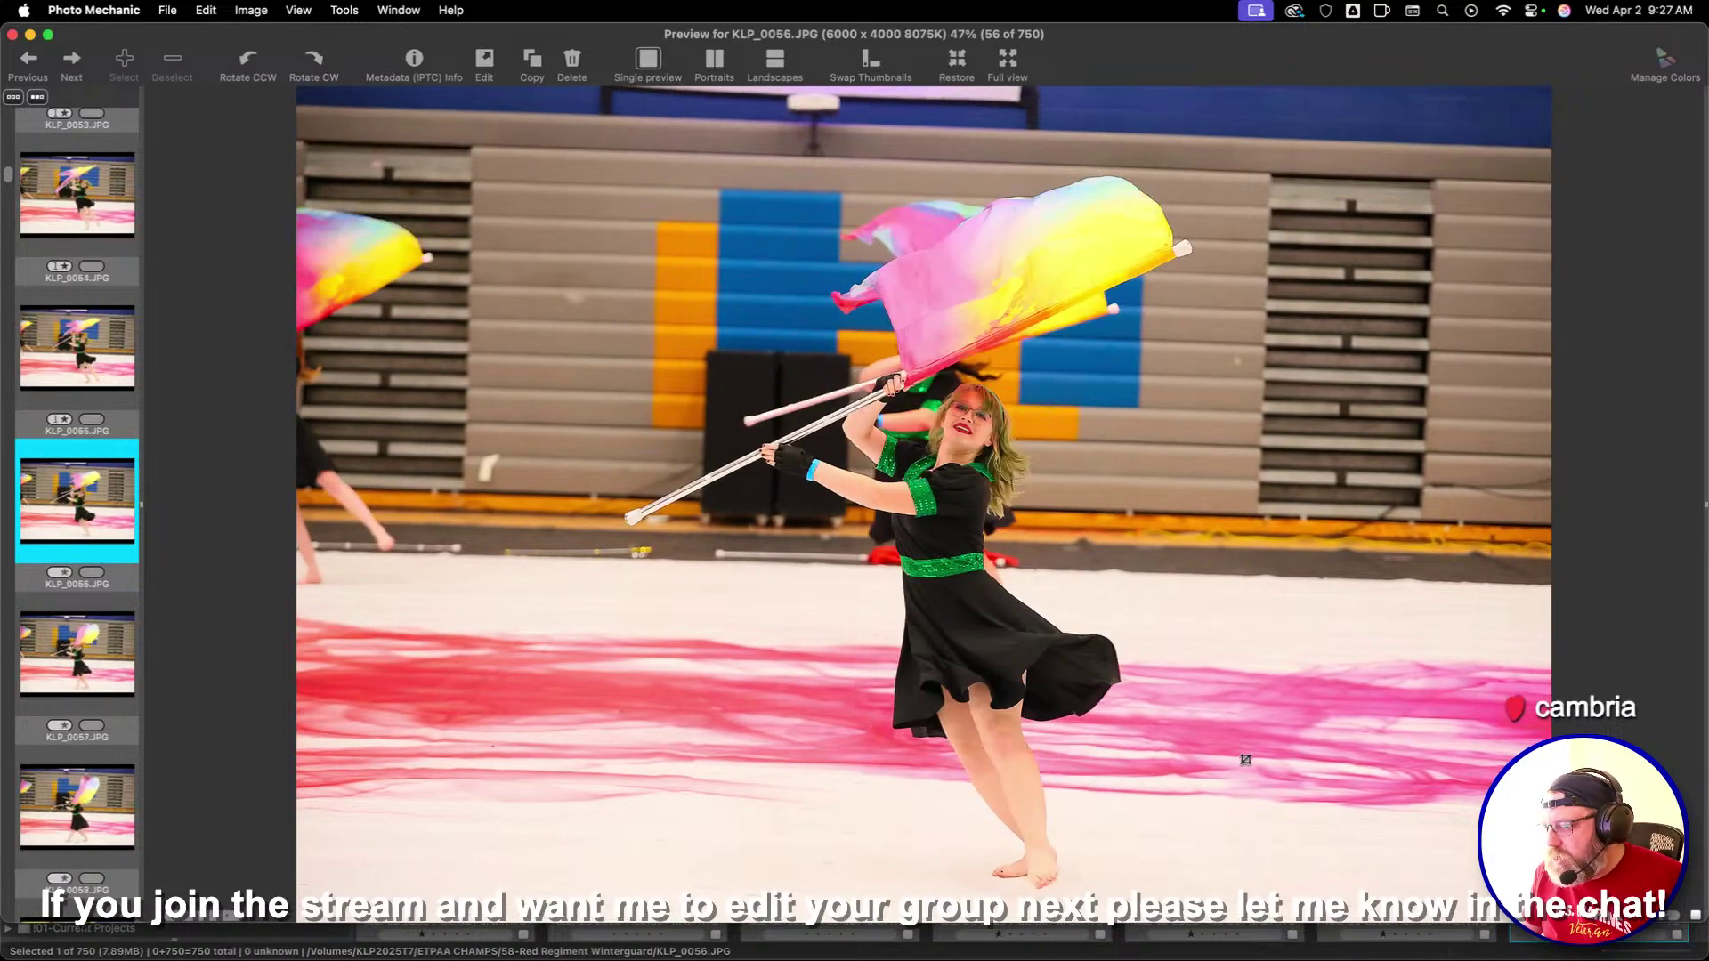
key("Right")
key("Right")
key("Right")
key("Right")
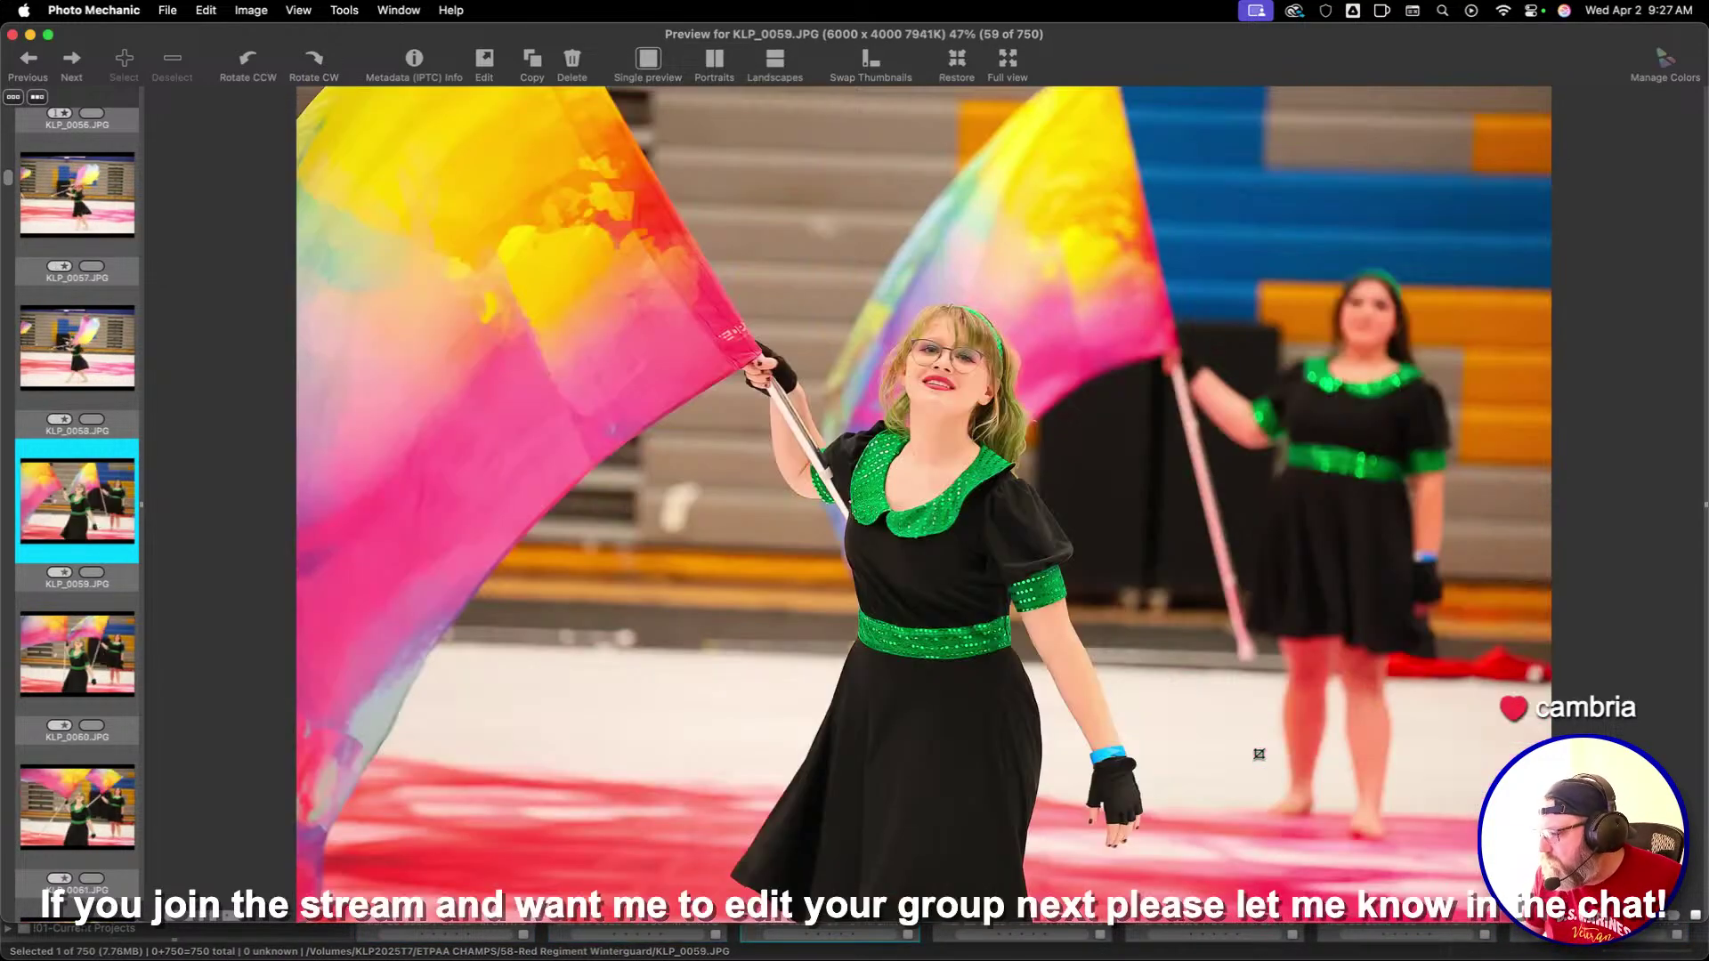
key("1")
key("Right")
key("1")
Mark KLP_0065.JPG and KLP_0067.JPG with 1, rechecking KLP_0065.JPG against its neighbouring shot
key("Right")
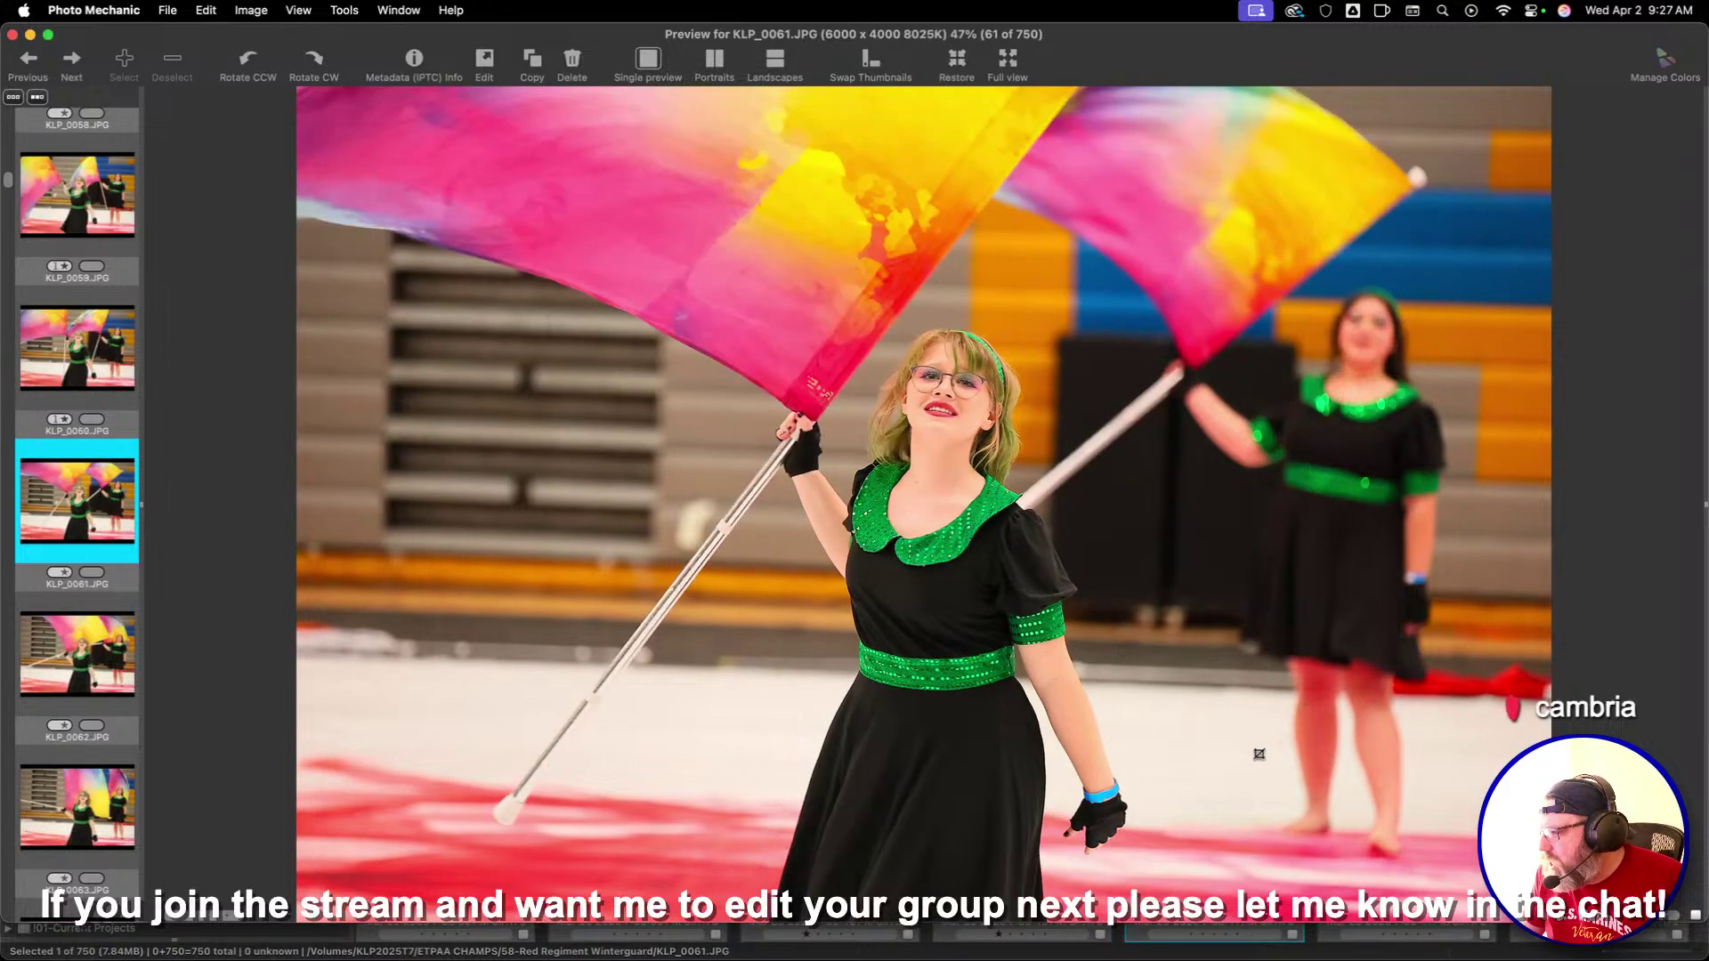
key("Right")
key("Right")
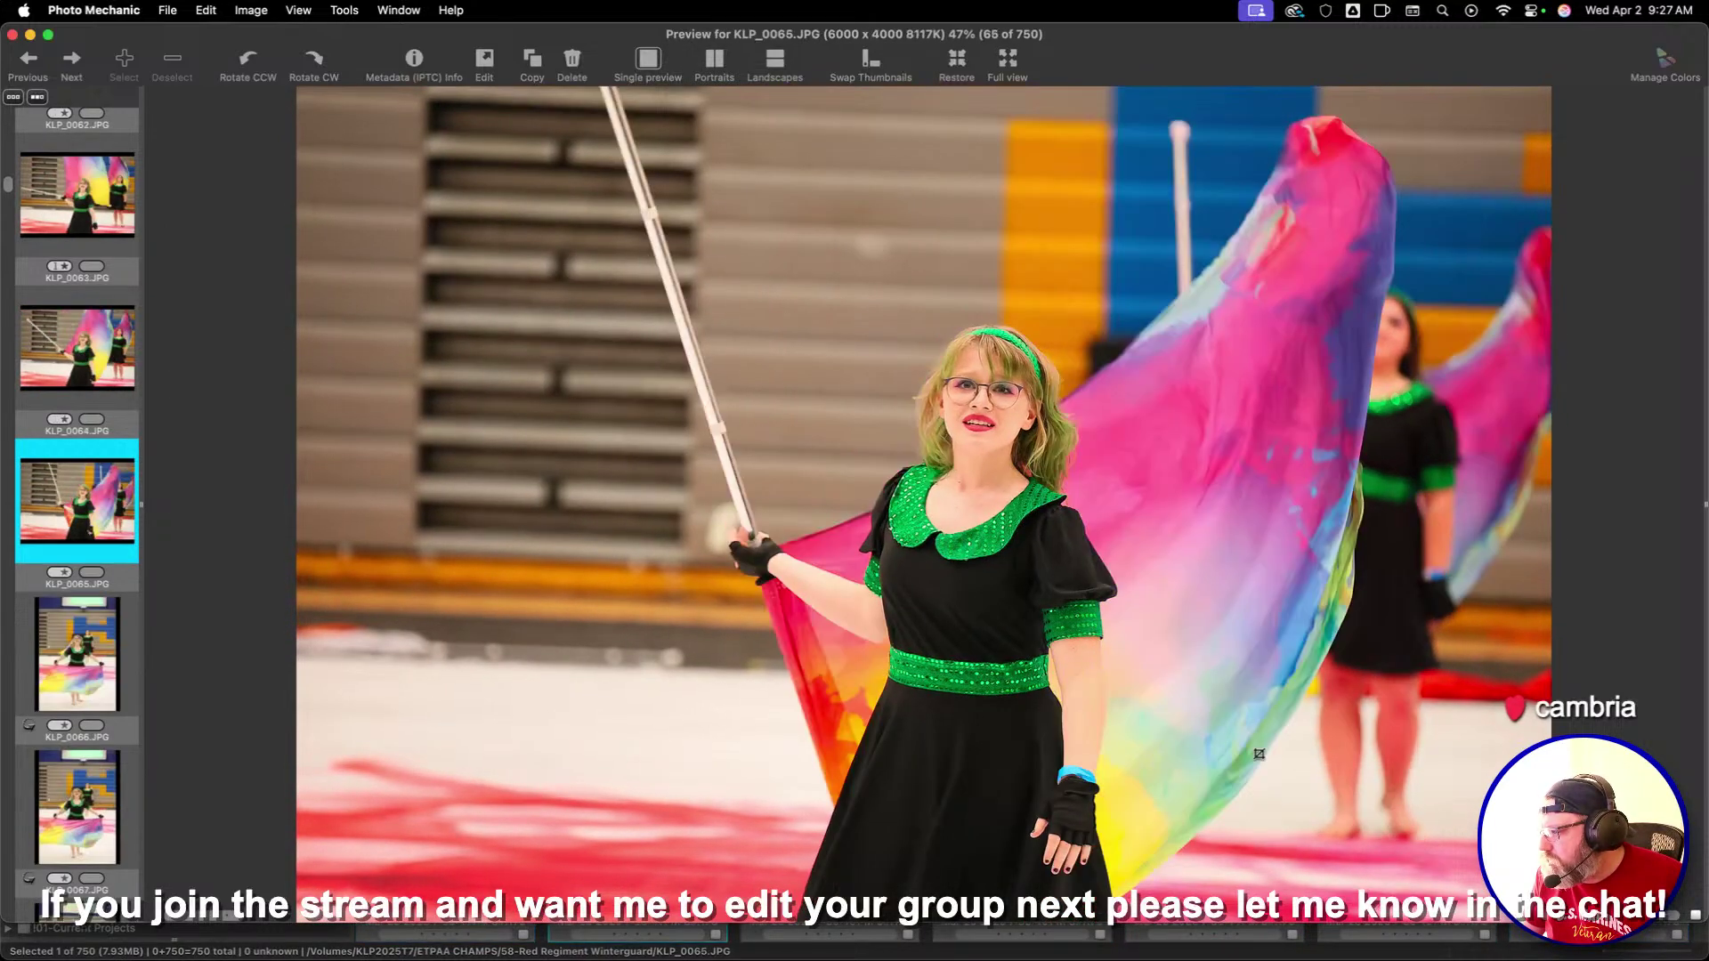
key("Right")
key("1")
key("Left")
key("Right")
key("Right")
key("Right")
key("1")
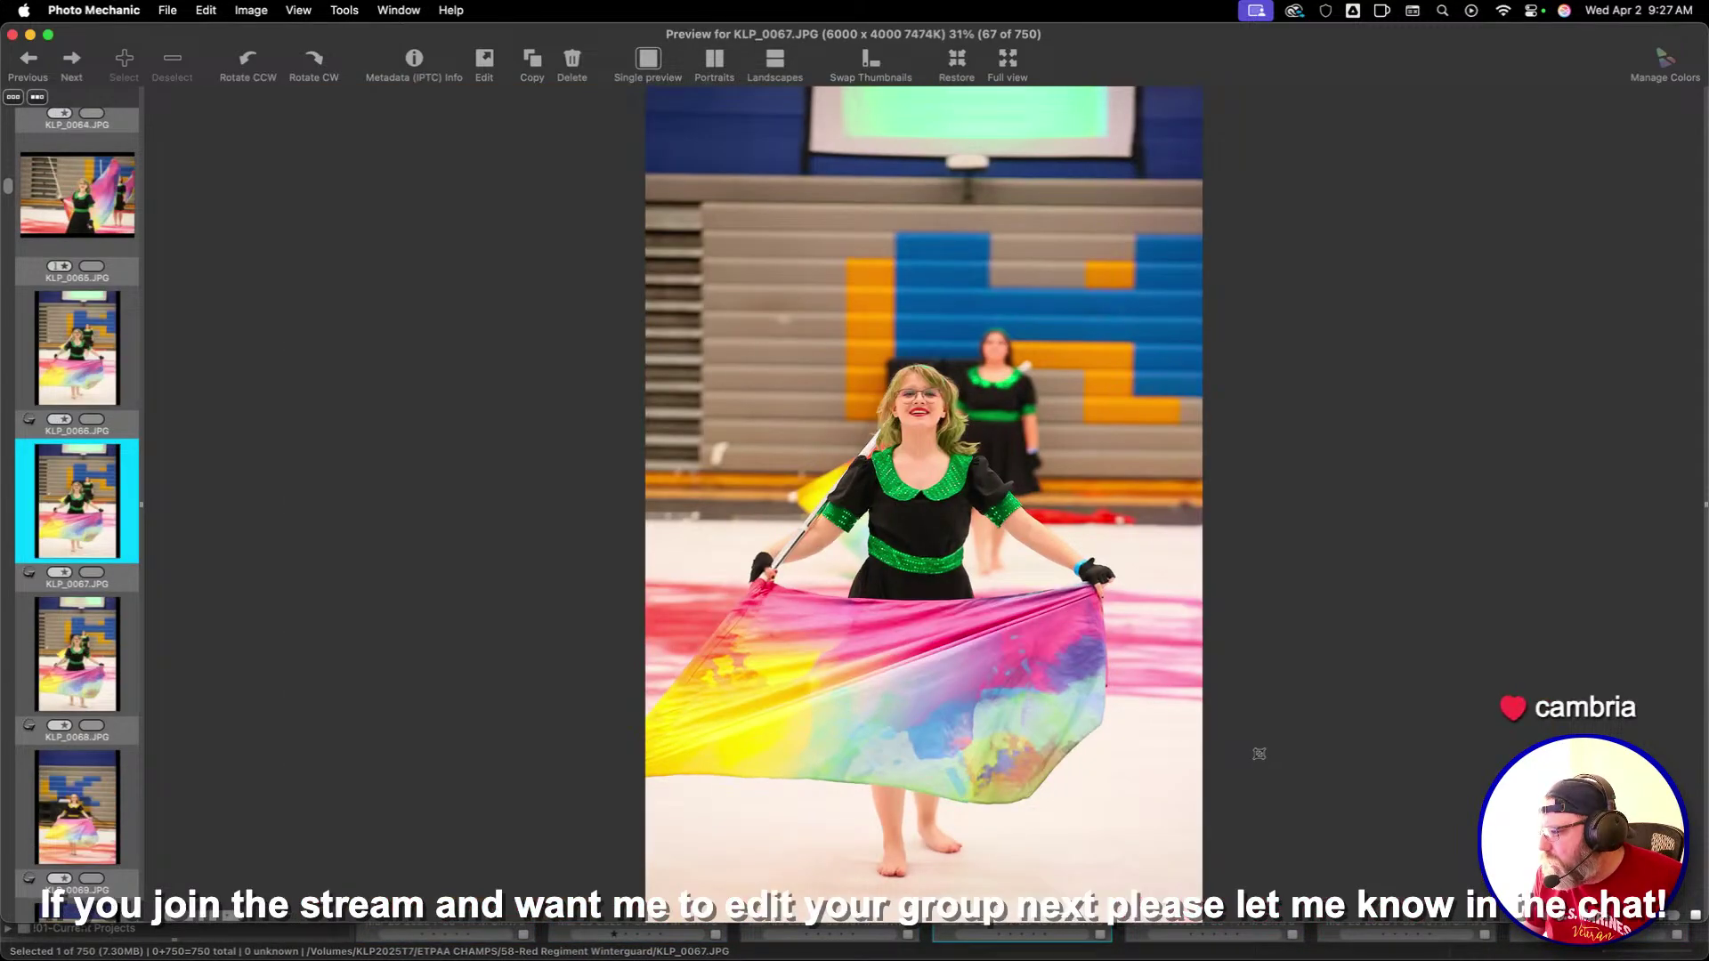
Recheck KLP_0068.JPG against KLP_0069.JPG, and mark KLP_0068.JPG and KLP_0071.JPG with 1
key("Right")
key("Right")
key("Left")
key("1")
key("Right")
key("Right")
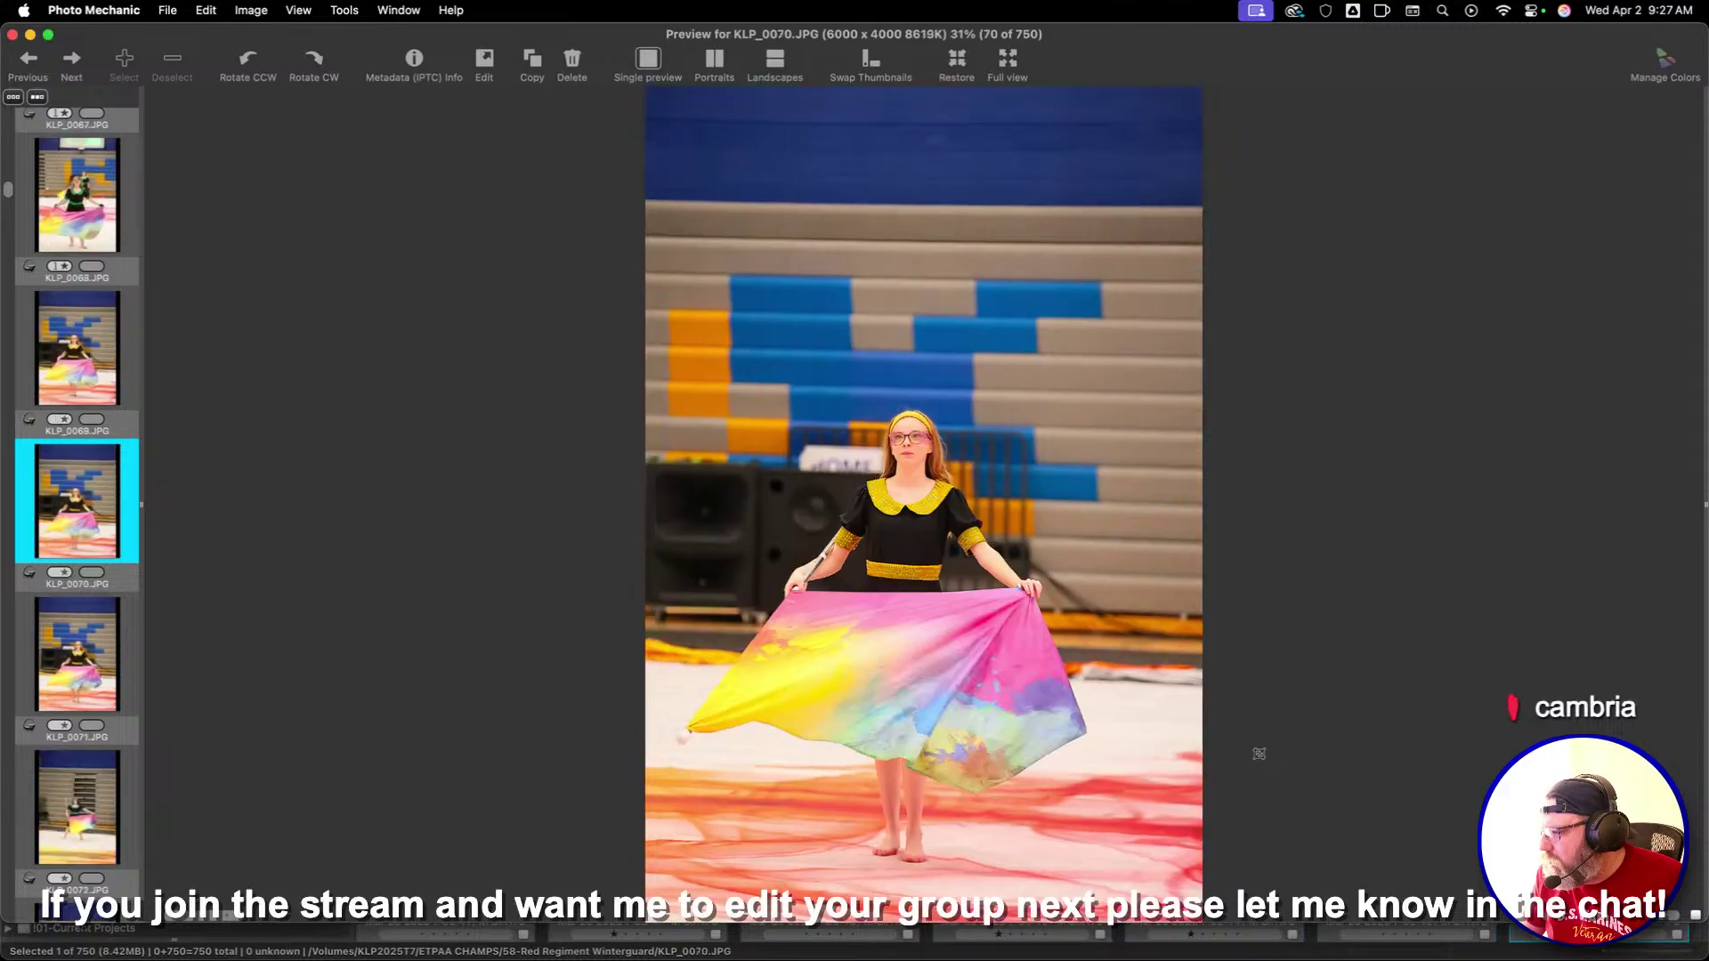
key("Right")
key("1")
Crop KLP_0074.JPG around the performer in the teal collar and mark the photo with 1
key("Right")
key("Right")
key("Right")
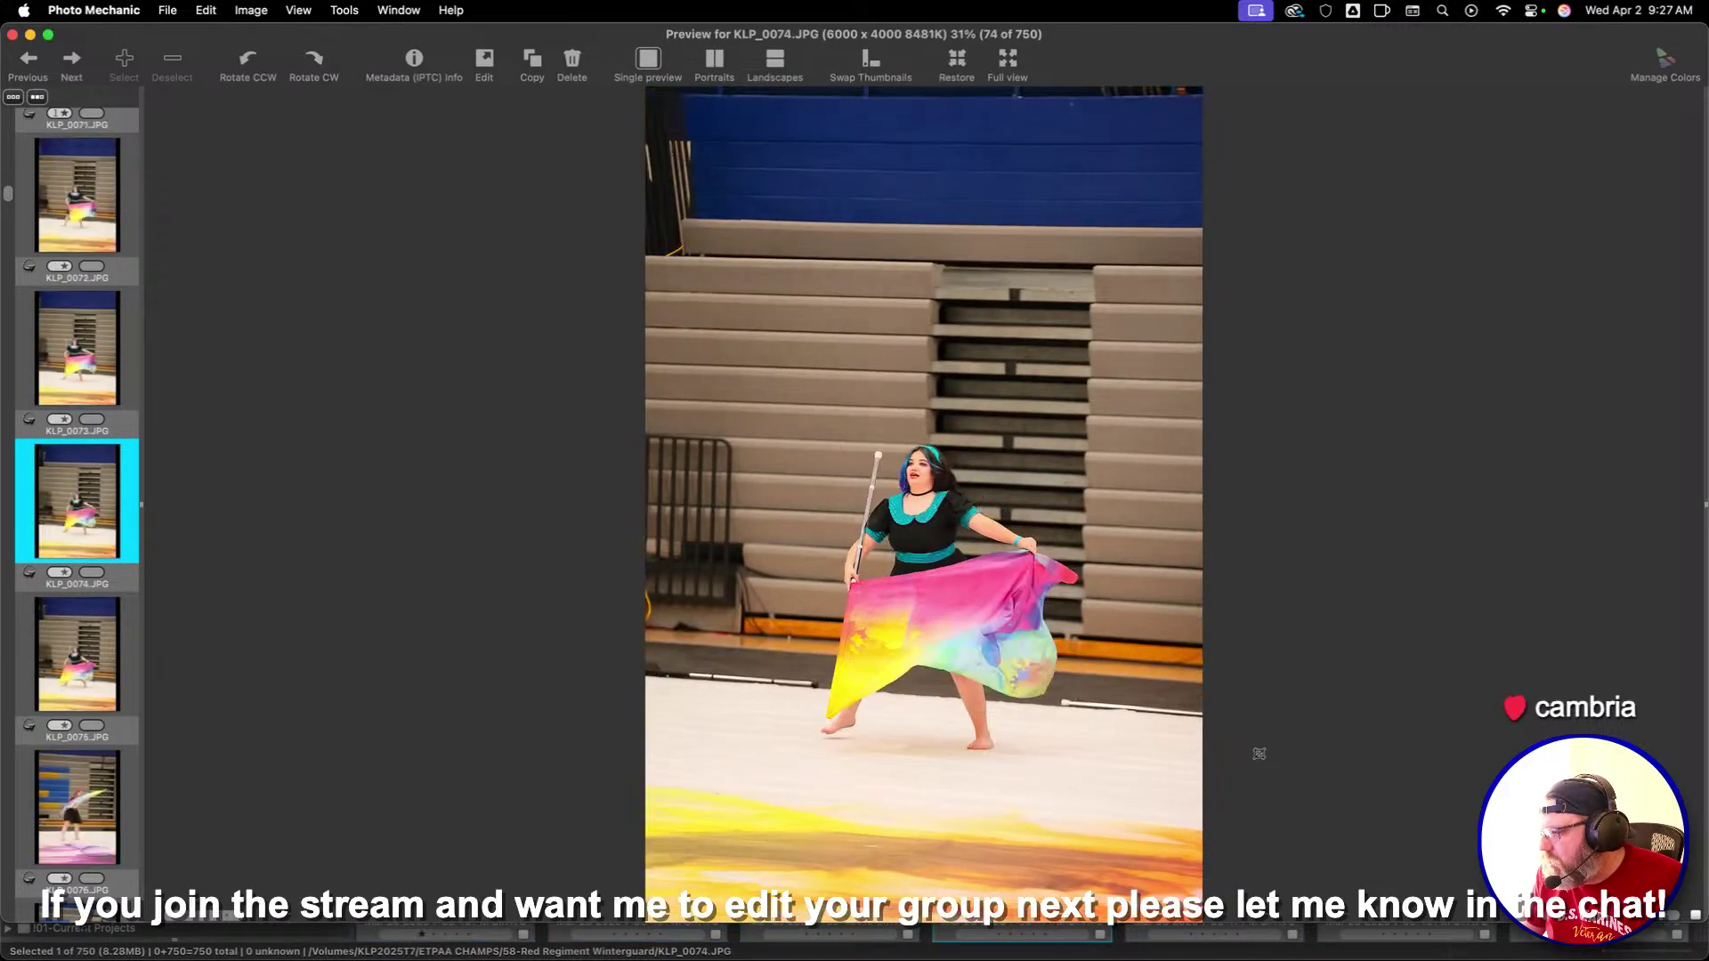
left_click_drag(875, 443, 1107, 804)
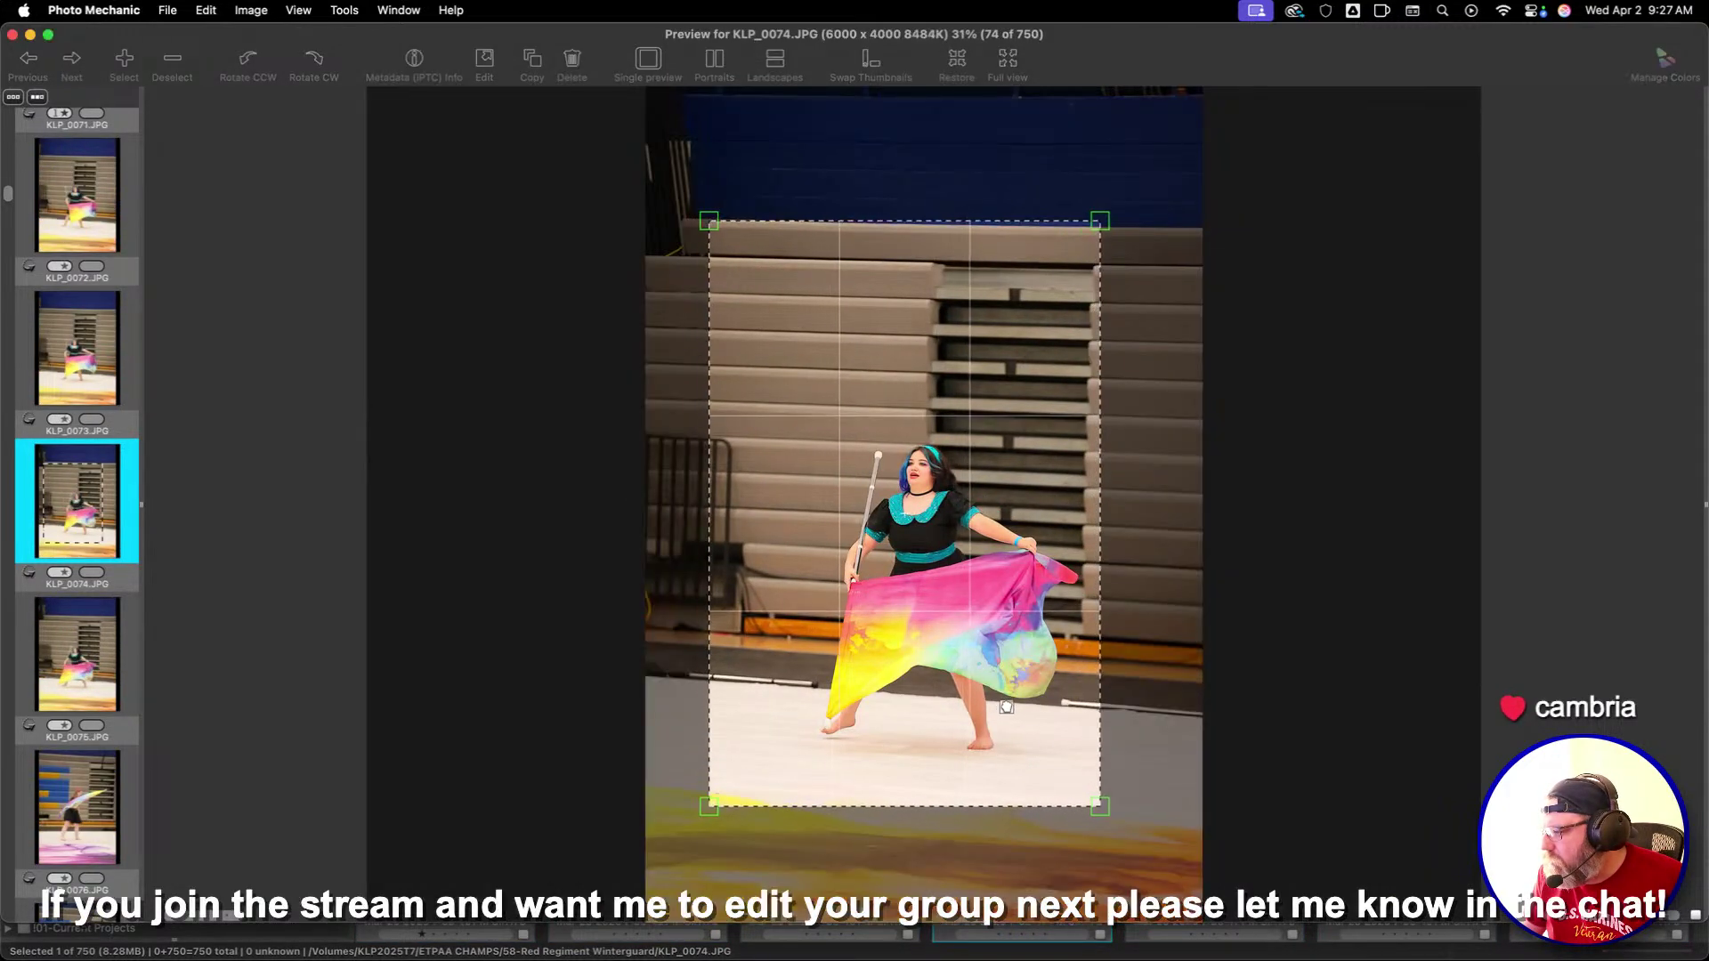
key("1")
Crop KLP_0079.JPG around the performer in the pink headband and mark the photo with 1
key("Right")
key("Right")
key("Right")
key("Right")
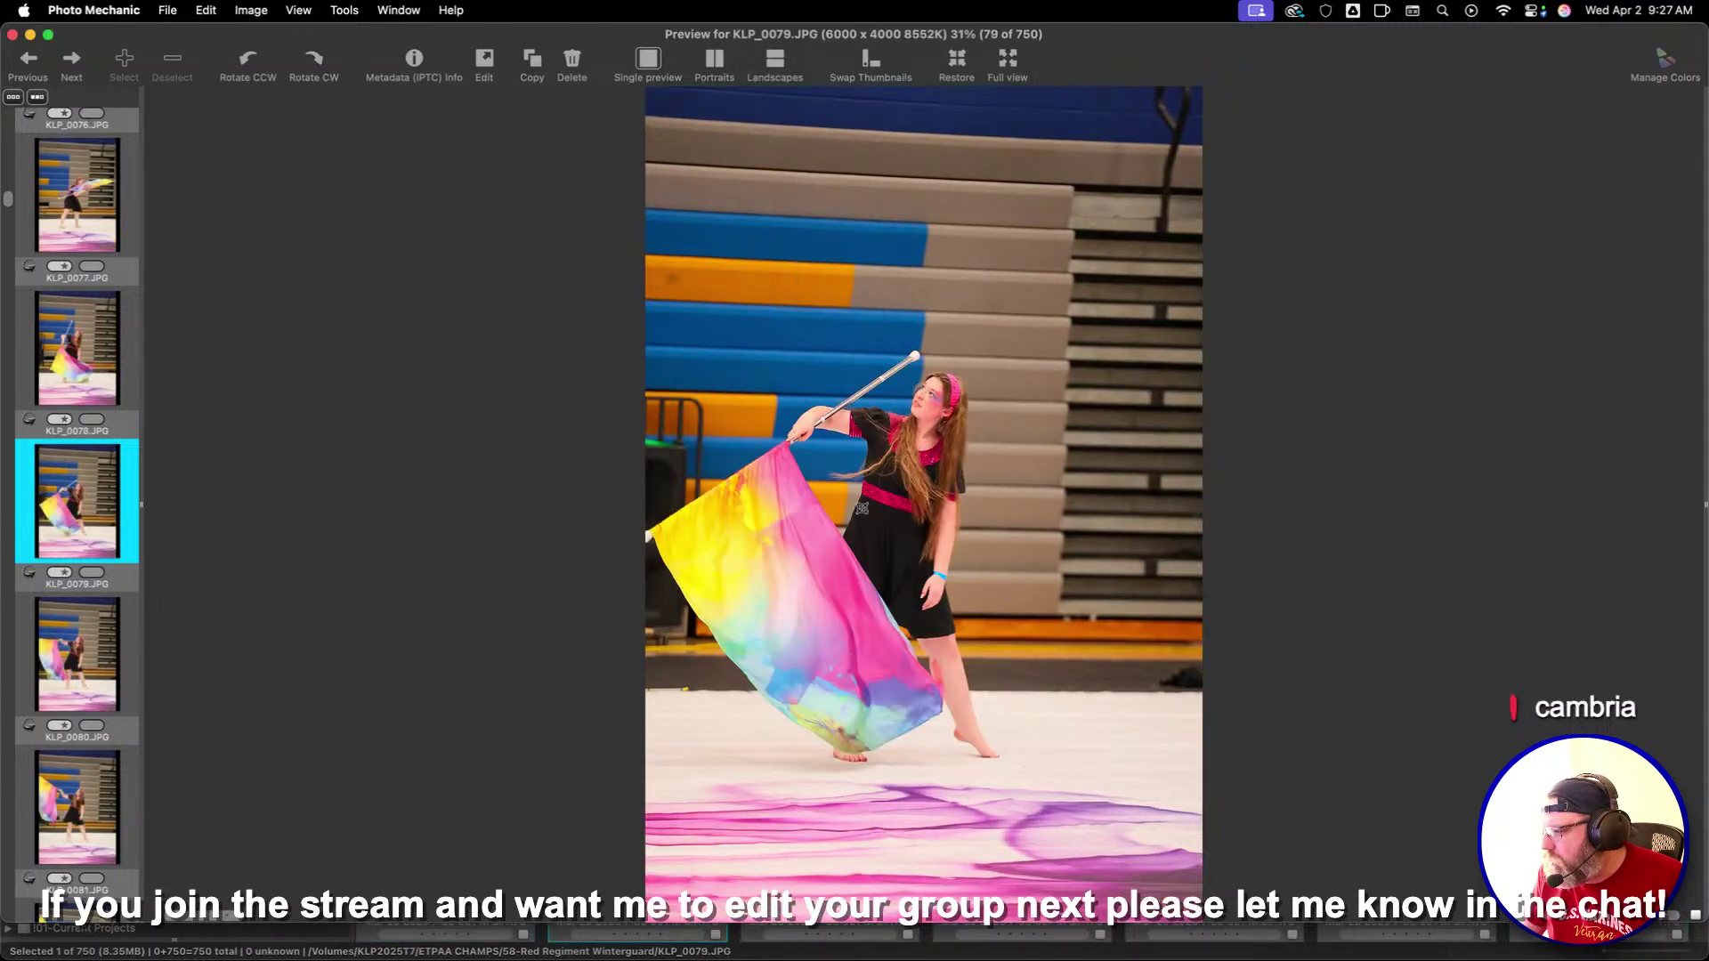
key("Right")
mouse_move(690, 197)
left_mouse_down()
mouse_move(905, 414)
mouse_move(1108, 692)
mouse_move(1092, 802)
left_mouse_up()
key("1")
Crop KLP_0081.JPG and KLP_0083.JPG around the performer in the pink headband and mark both with 1
key("Right")
key("Right")
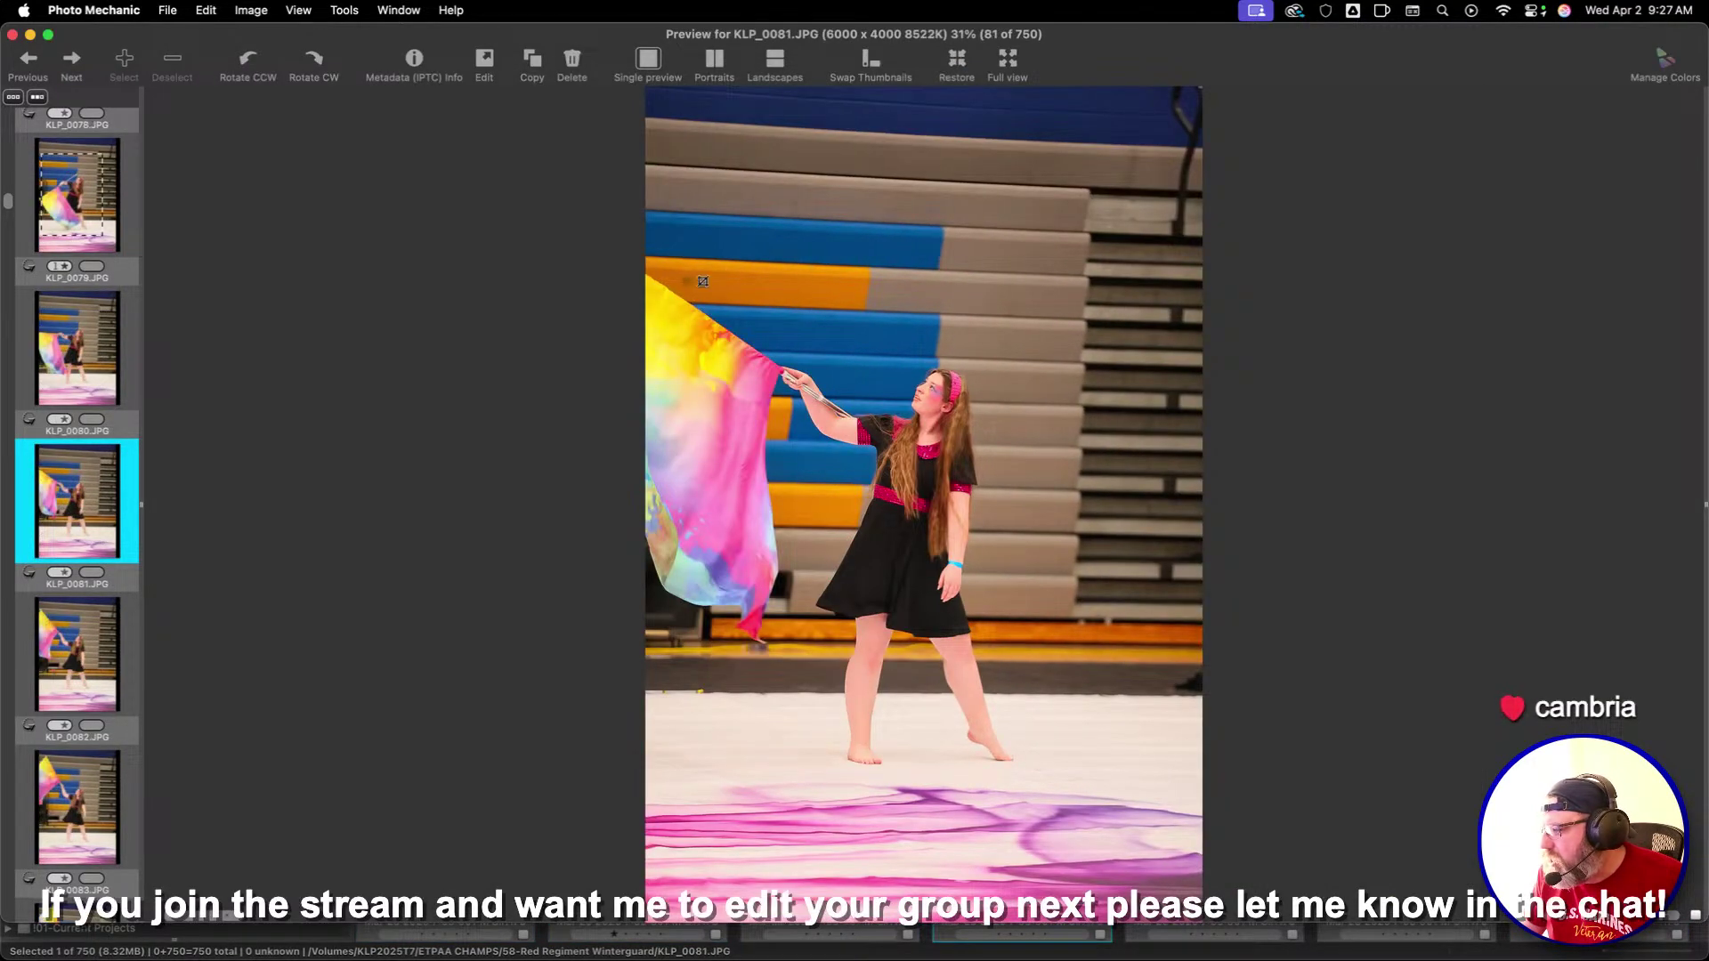
left_click_drag(694, 207, 1108, 806)
key("1")
key("Right")
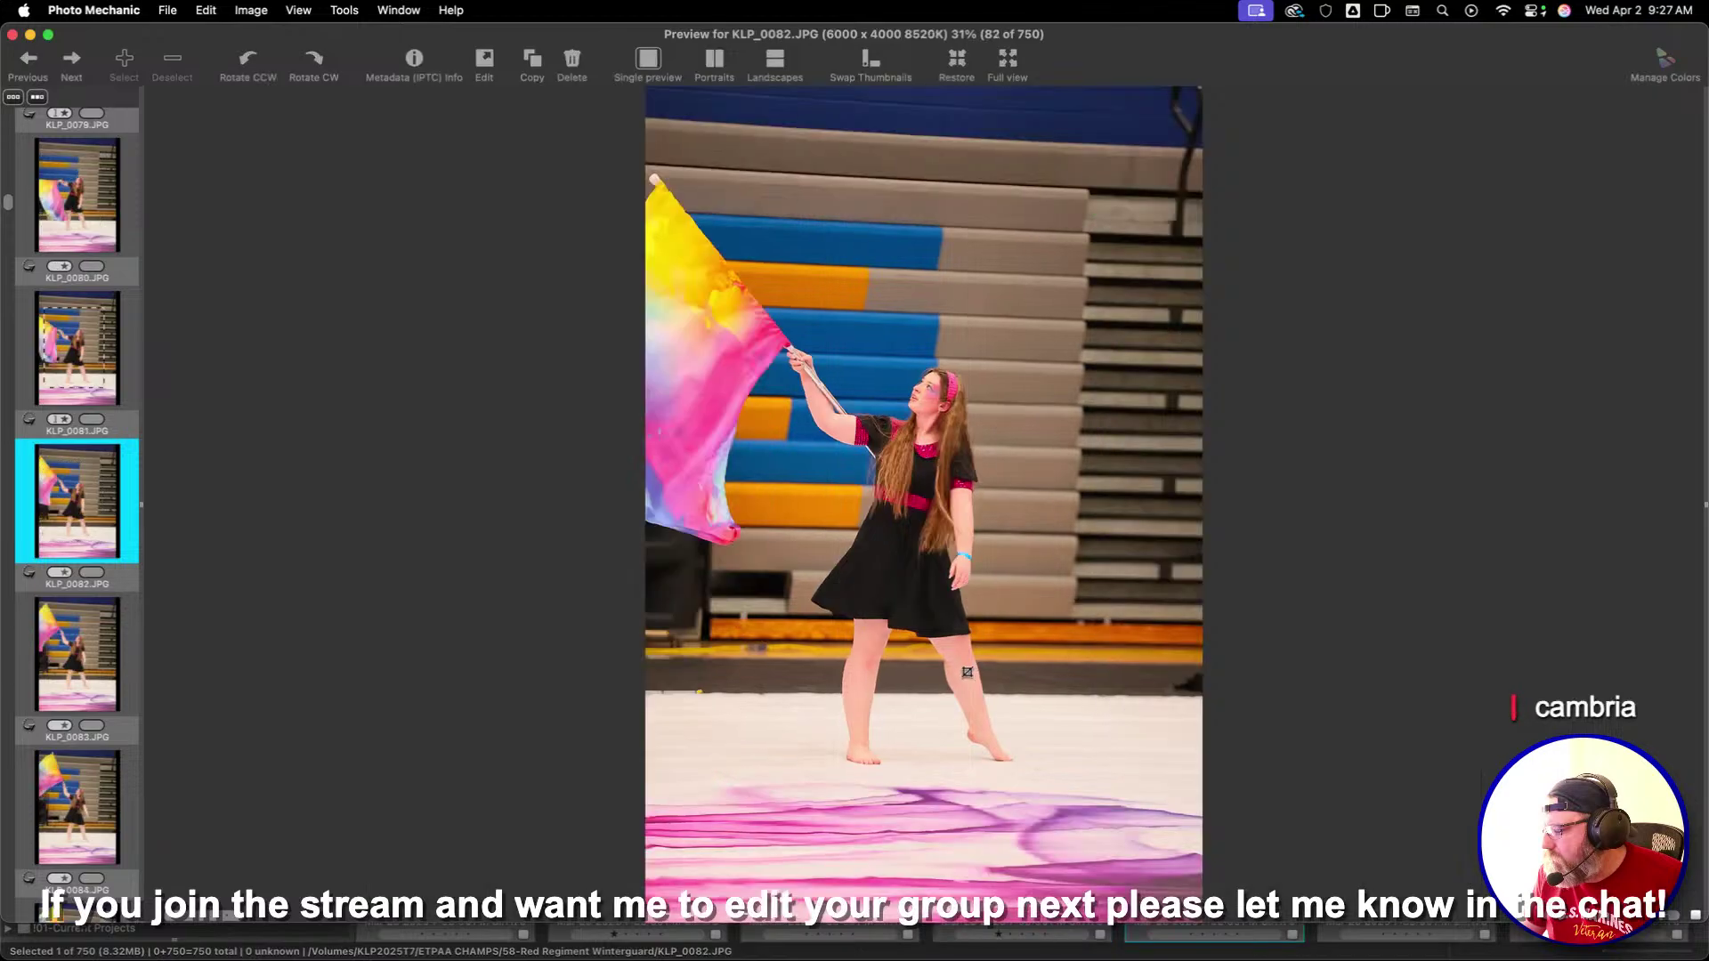
key("Right")
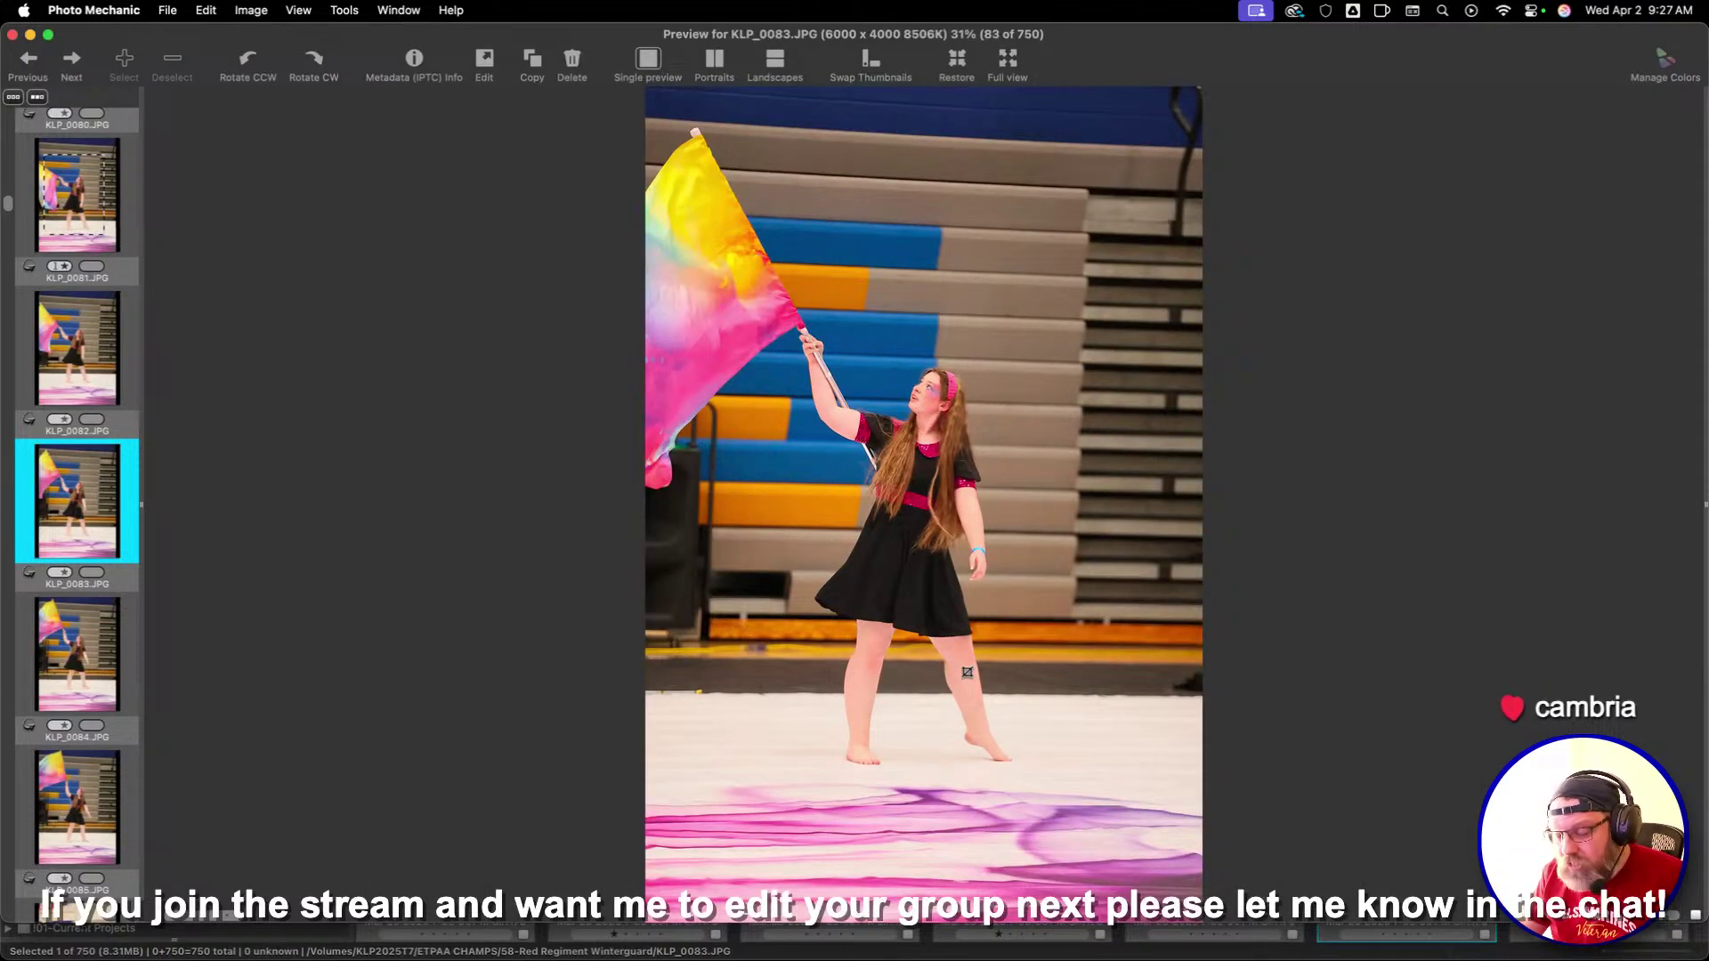
key("1")
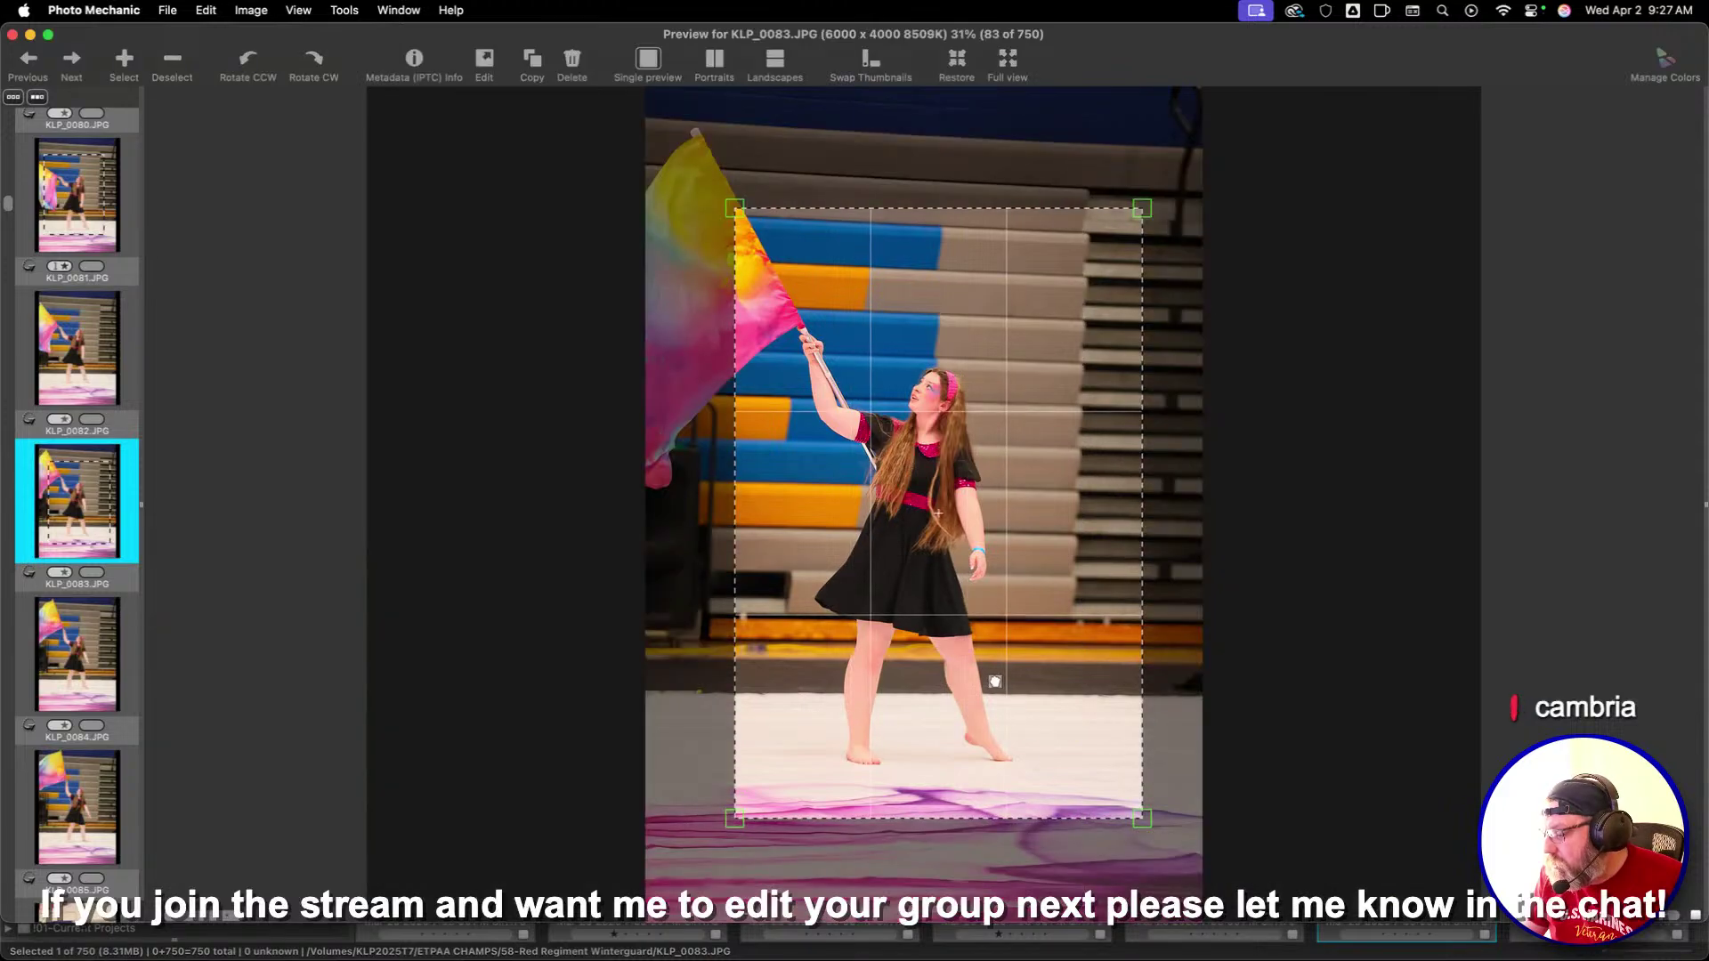
Check KLP_0086.JPG against KLP_0087.JPG and mark KLP_0086.JPG with 1
key("Right")
key("Right")
key("Right")
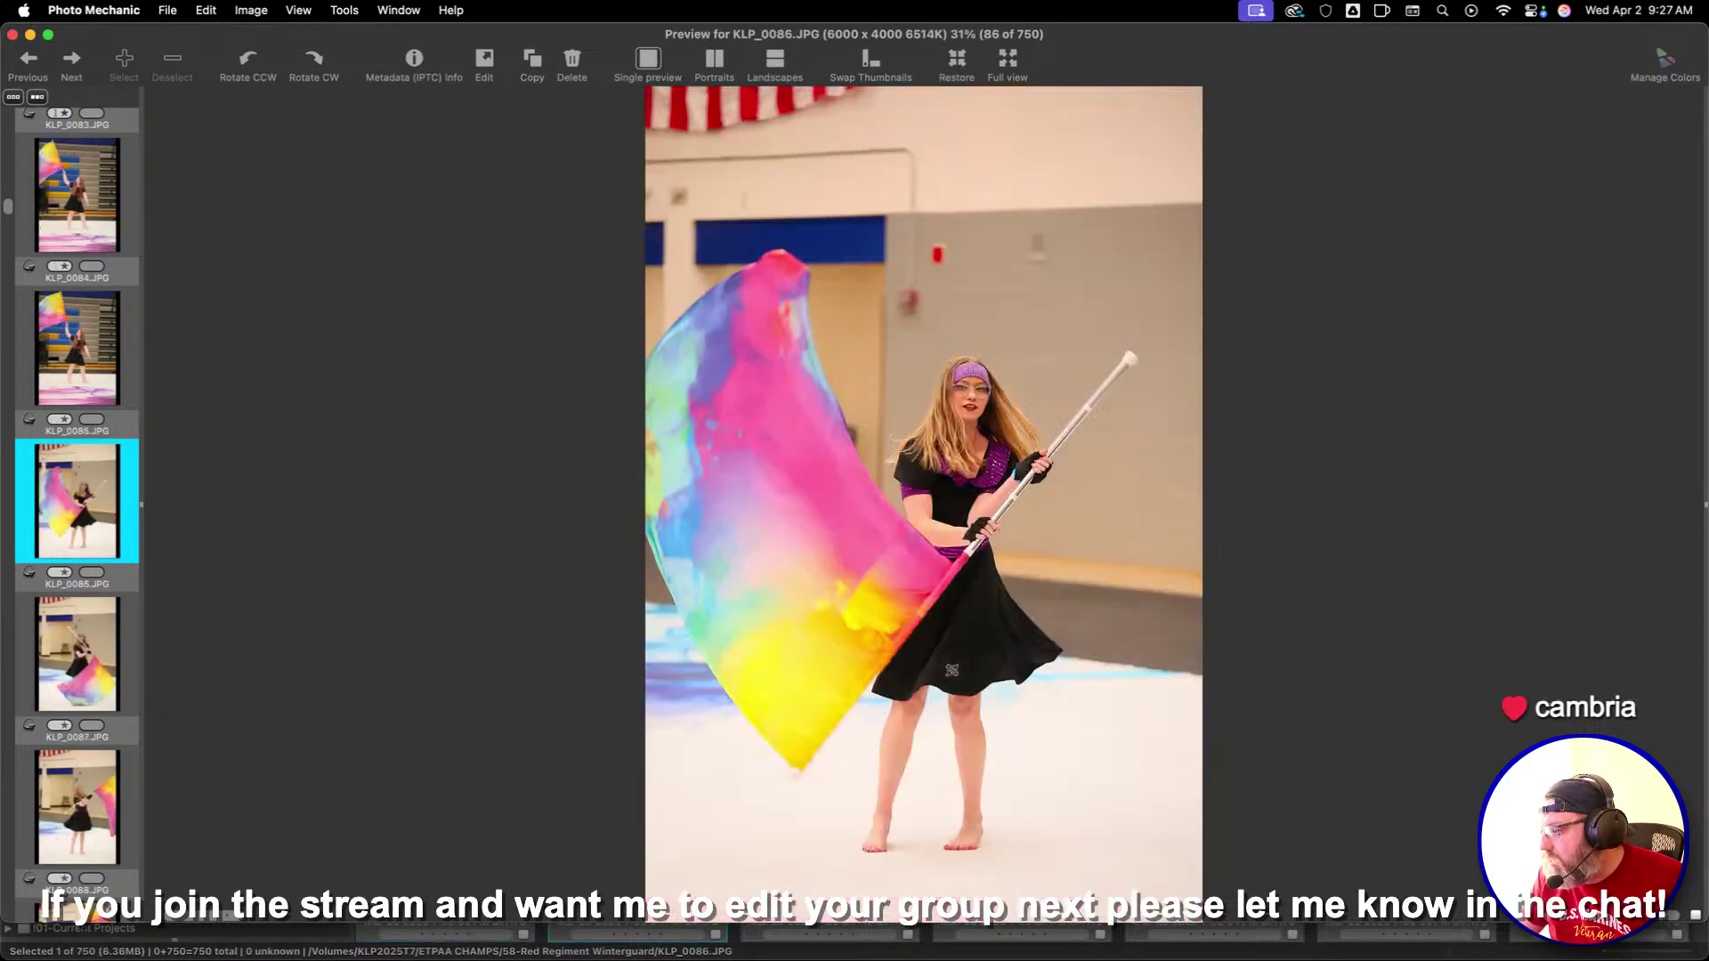
key("Right")
key("Left")
key("1")
Mark KLP_0087.JPG, KLP_0088.JPG and KLP_0089.JPG of the performer in the purple headband with 1
key("Right")
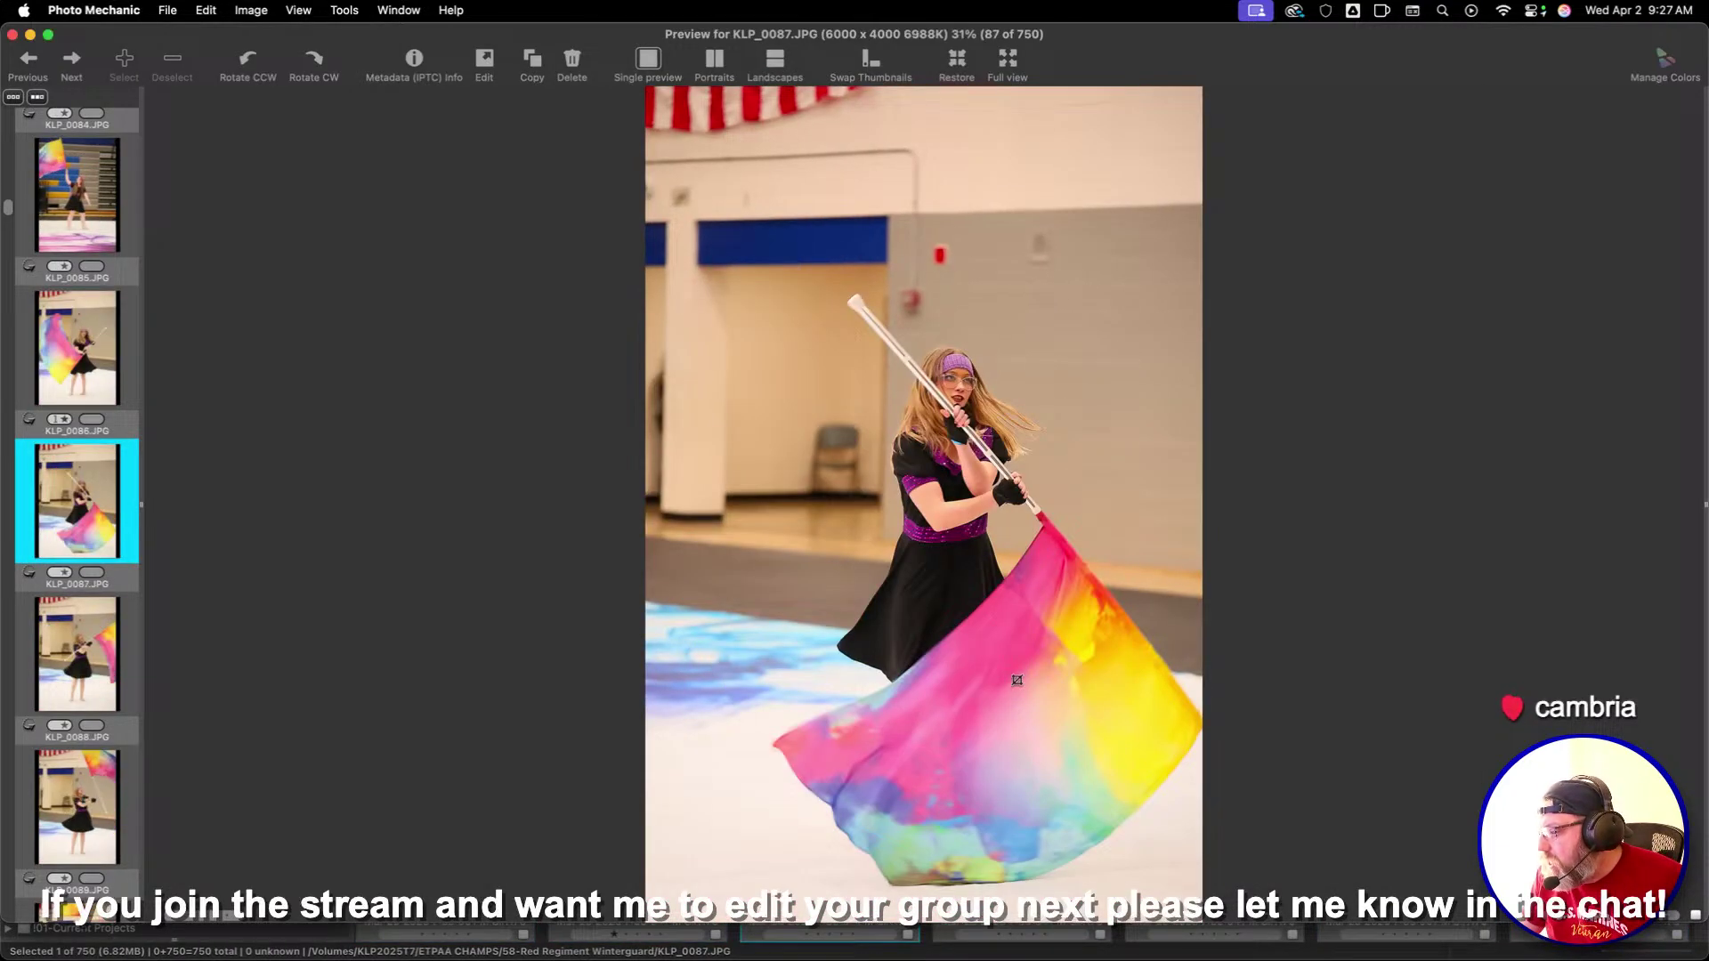
key("1")
key("Right")
key("1")
key("Right")
key("Right")
key("Left")
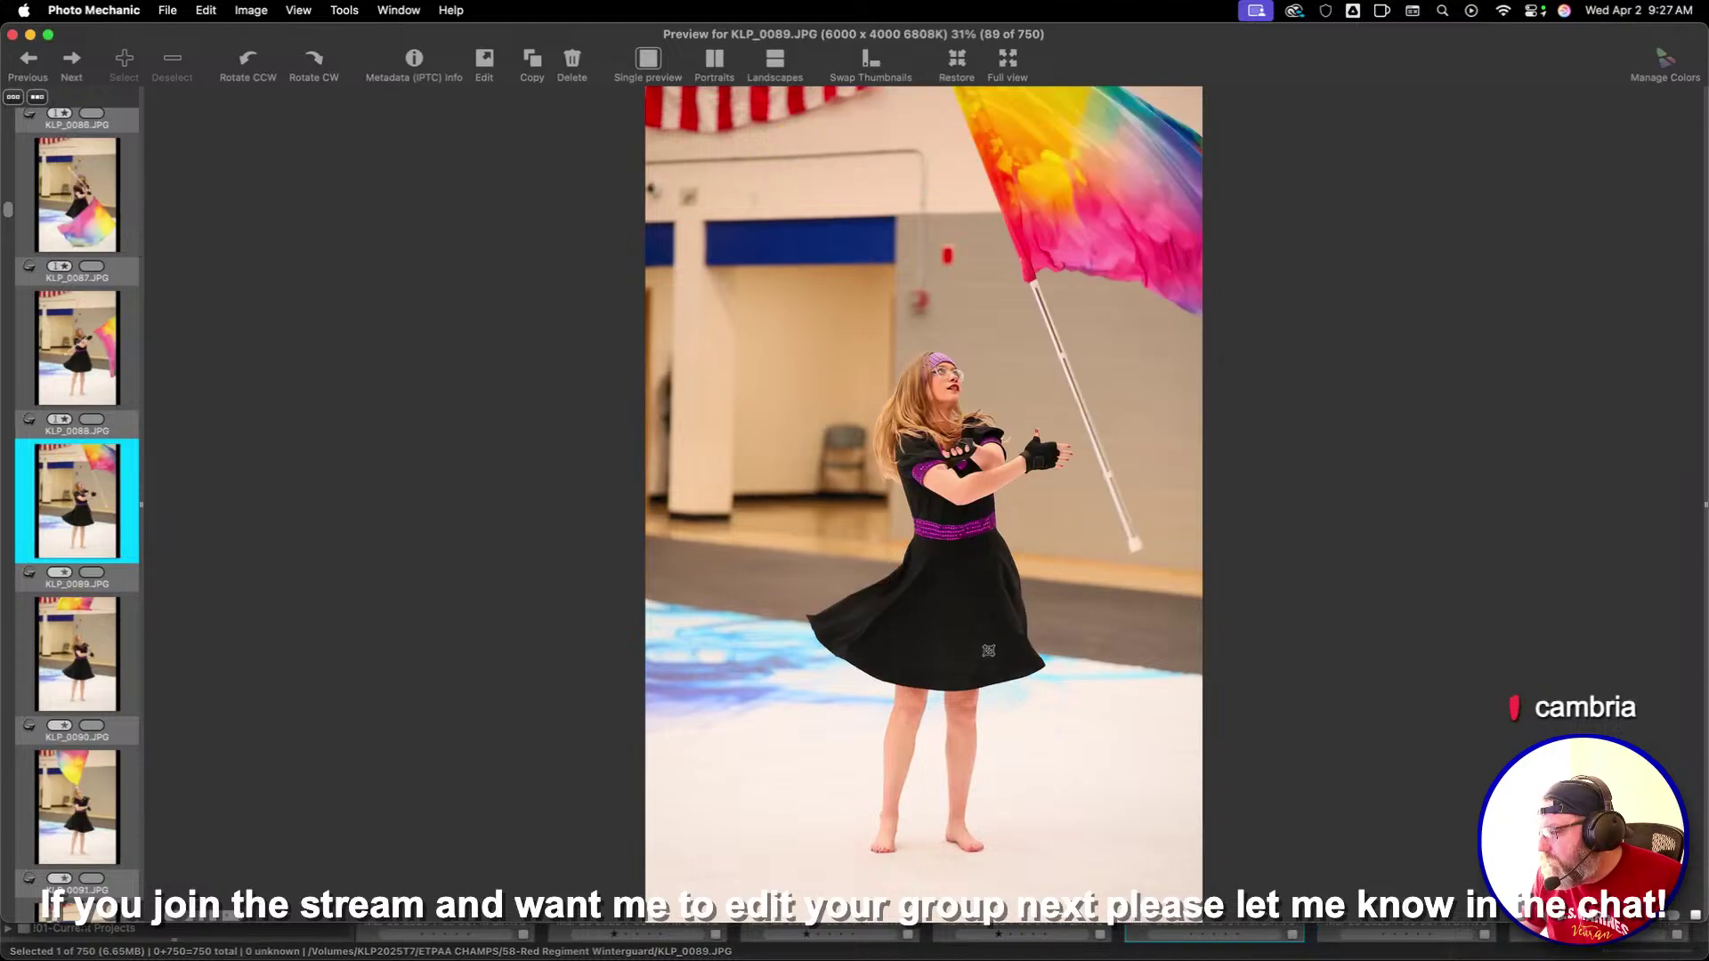
key("1")
Compare KLP_0093.JPG with KLP_0094.JPG and crop KLP_0093.JPG around the performer and her spread flag
key("Right")
key("Right")
key("Right")
key("Right")
key("Right")
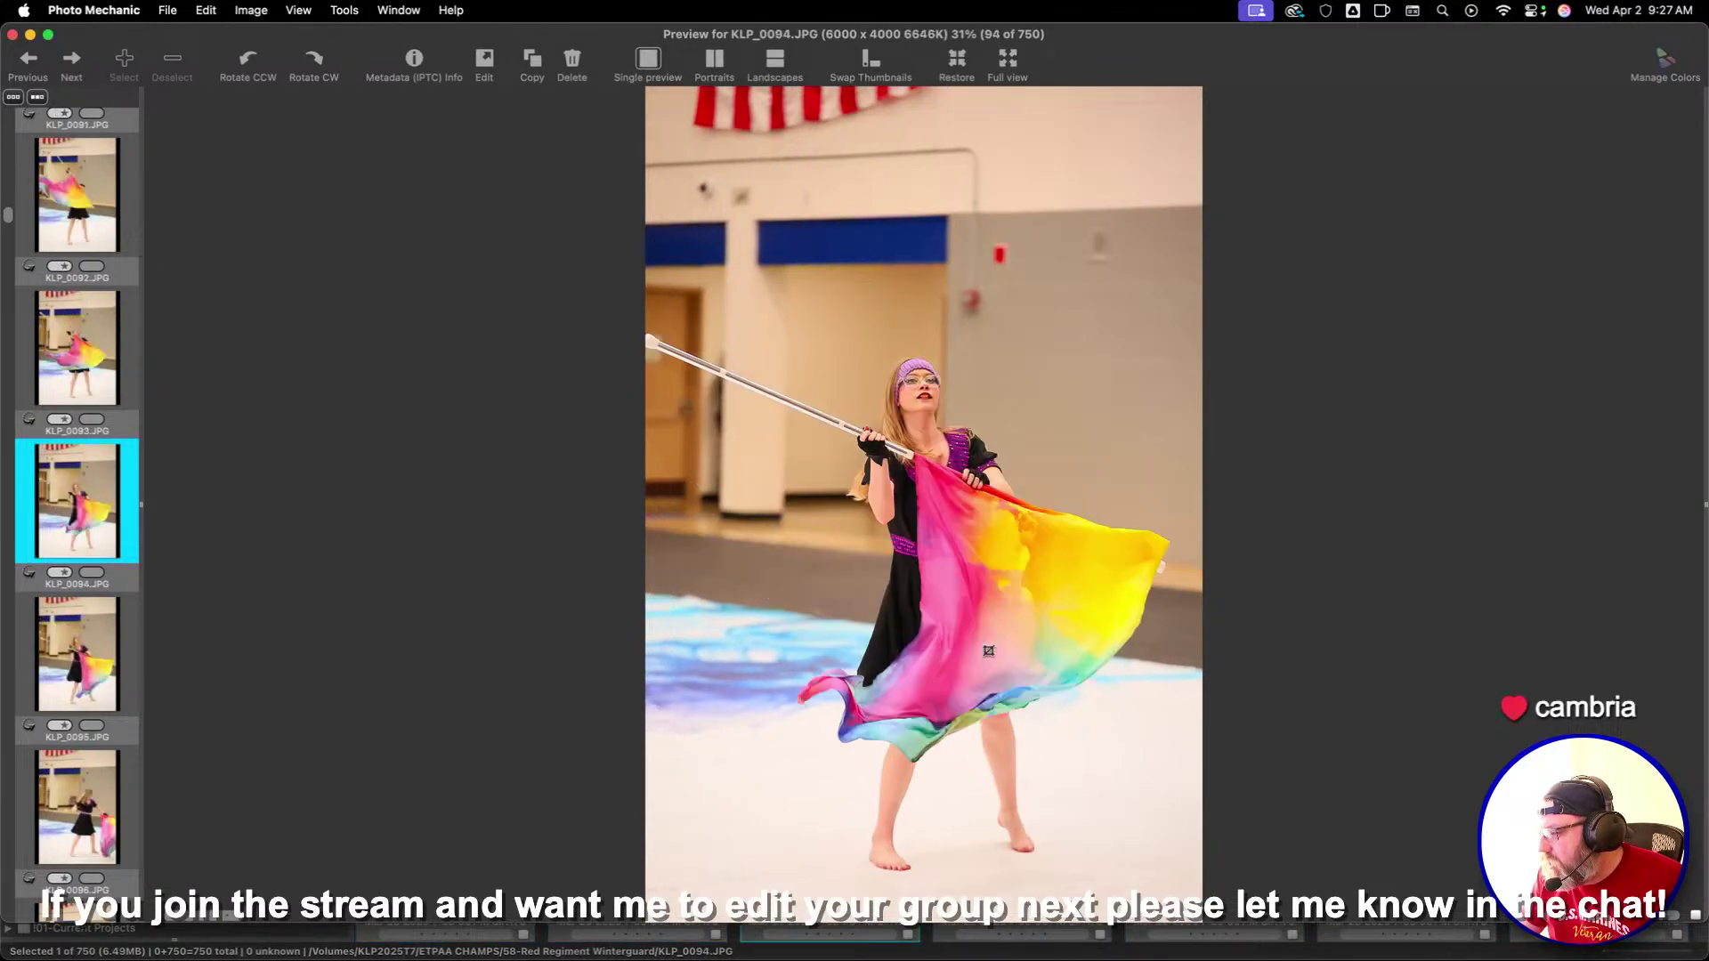
key("Left")
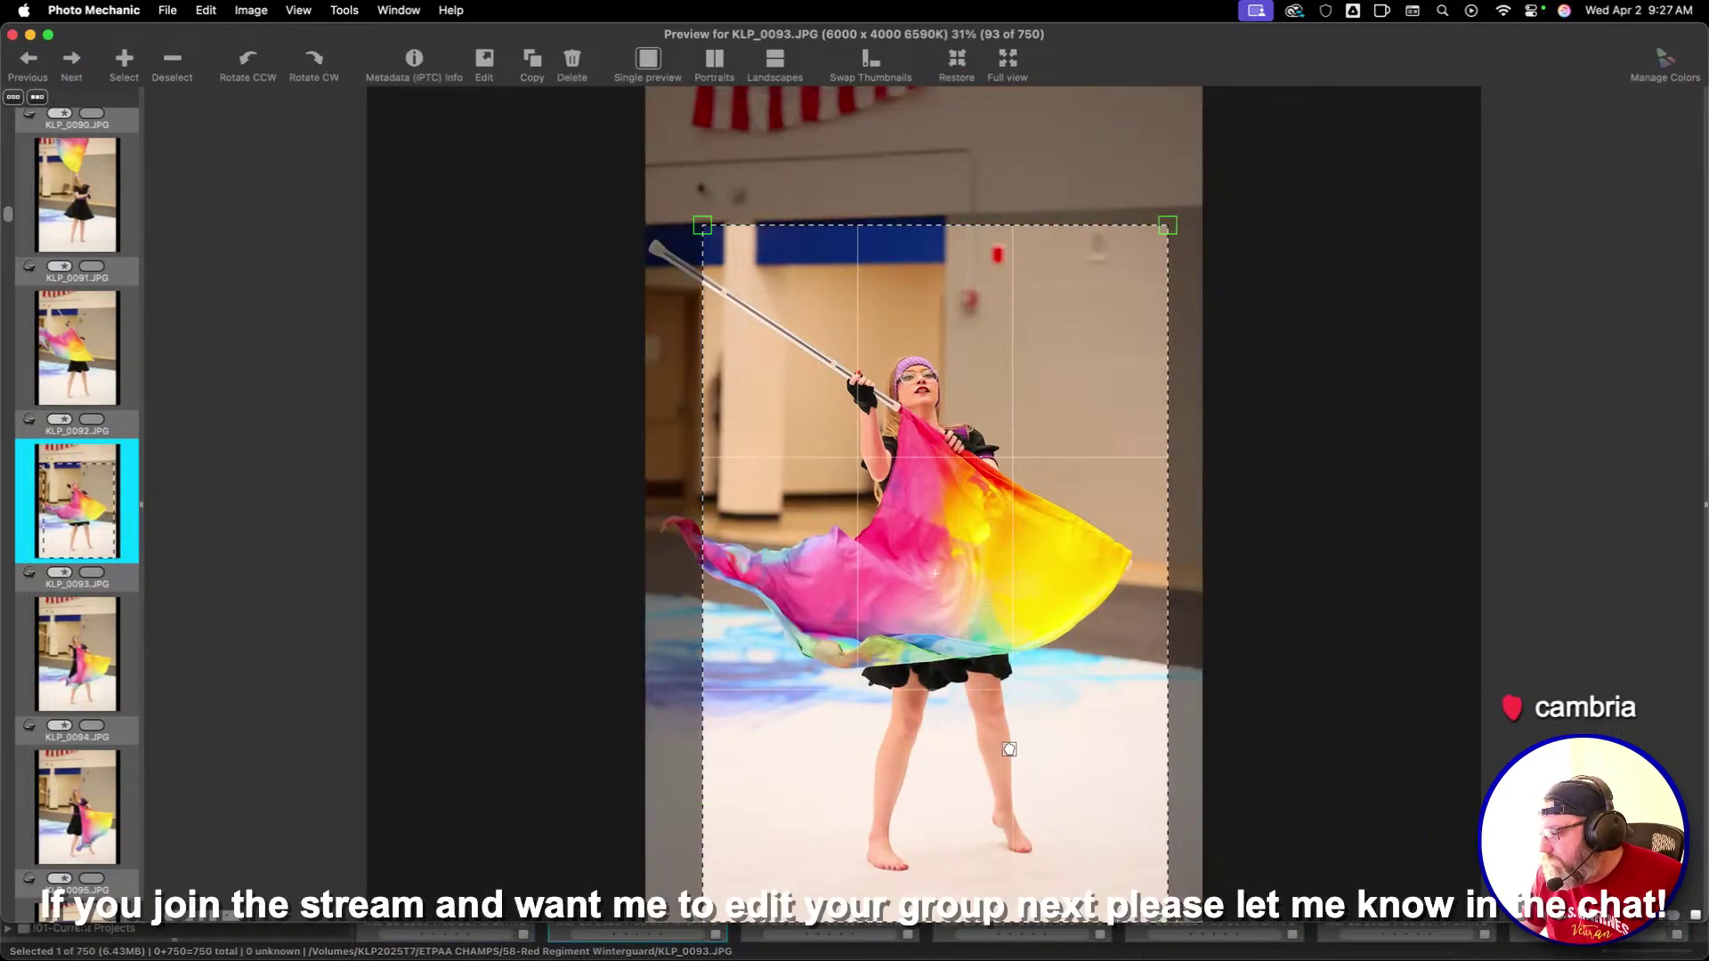
Examine the flag photos following KLP_0093.JPG, through KLP_0100.JPG and beyond, for shots worth keeping
key("Right")
key("Right")
key("Right")
key("Right")
key("Right")
key("Right")
key("Right")
key("Right")
key("Right")
key("Right")
key("Right")
key("Right")
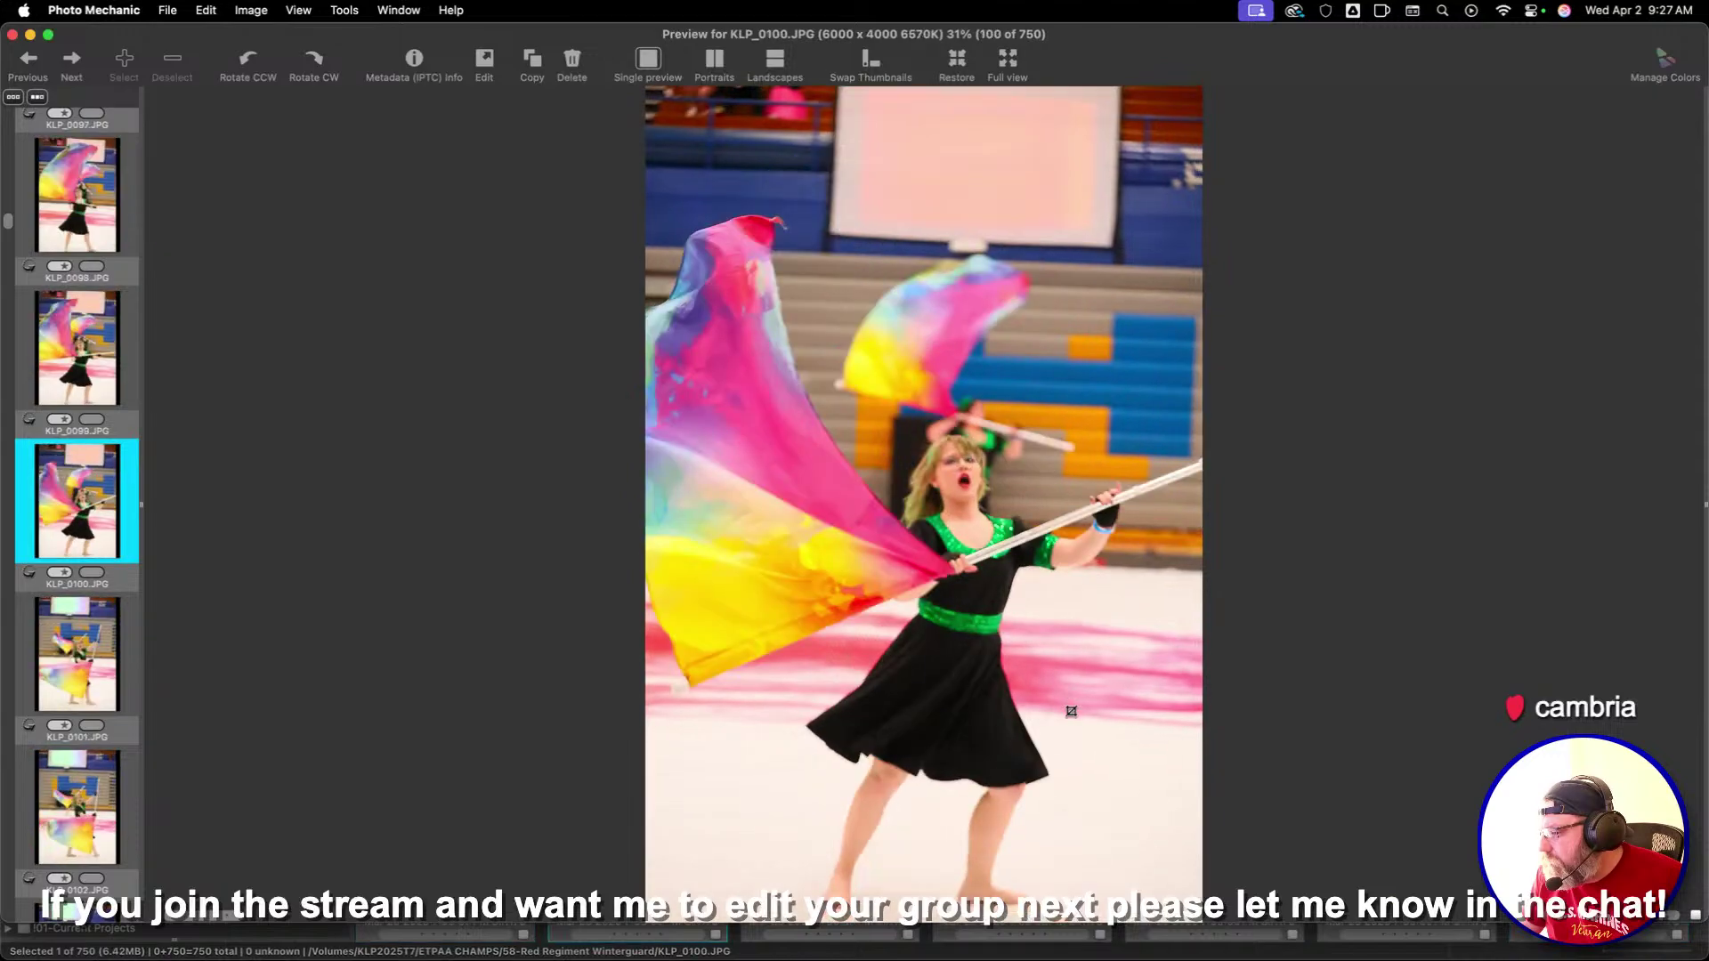
Return to KLP_0102.JPG, mark it with 1 and crop it around the performer and her flag
key("Left")
key("Left")
key("Left")
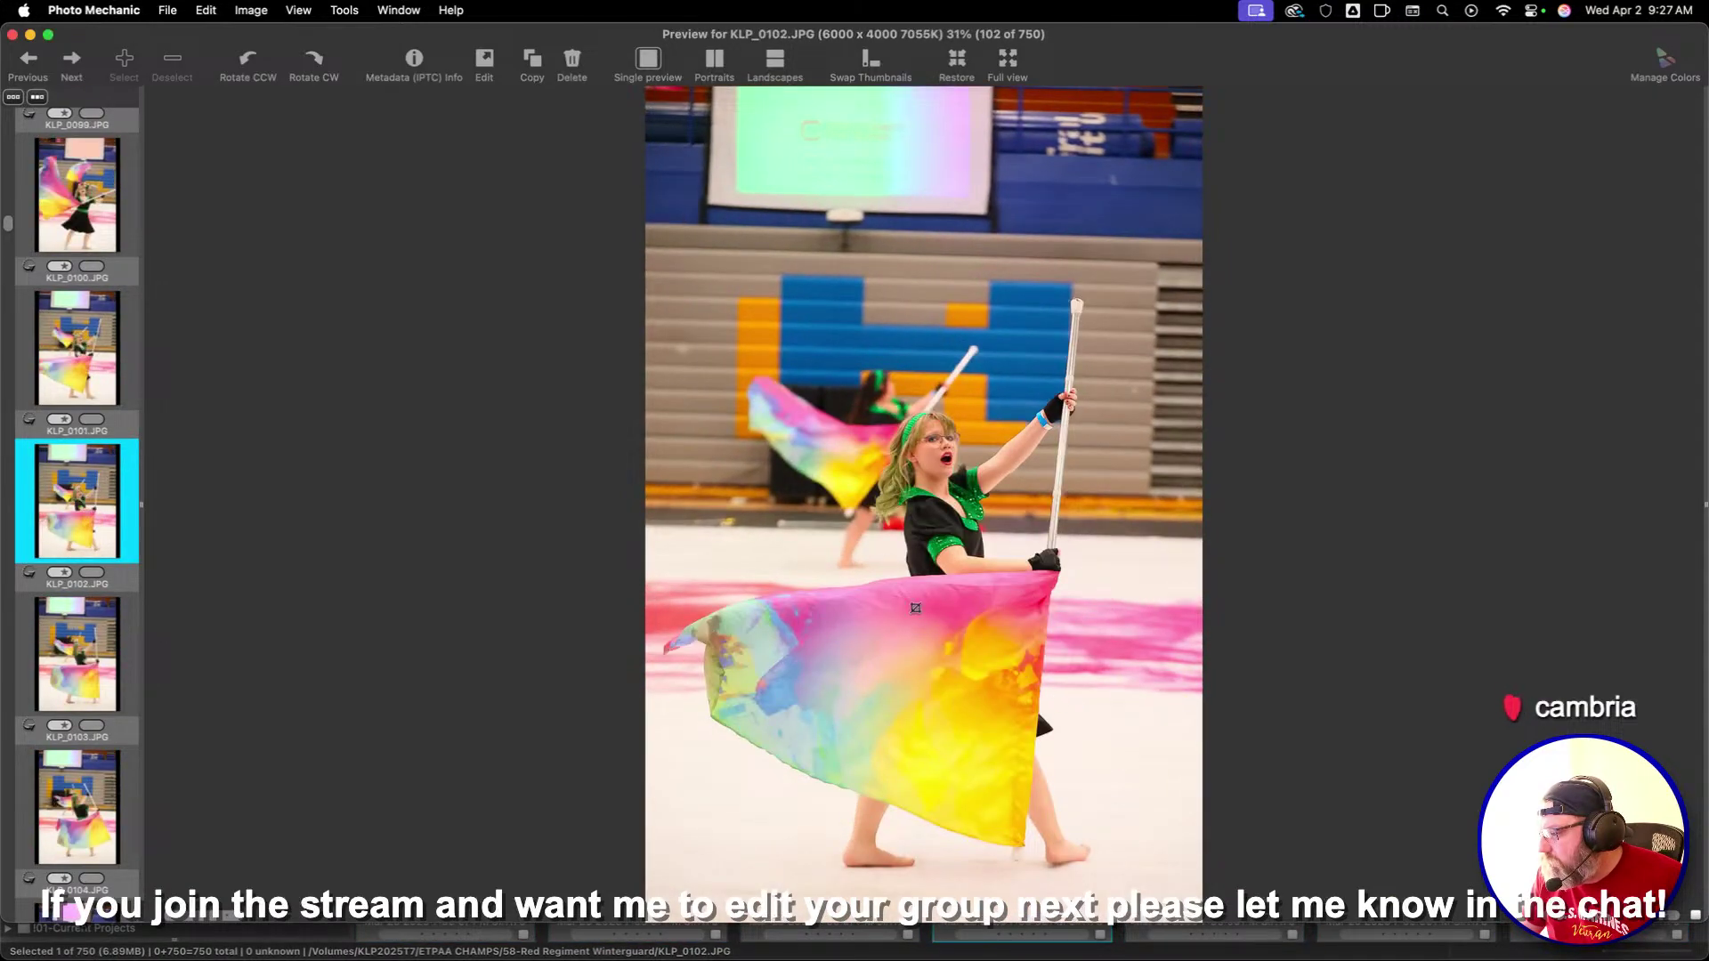
key("1")
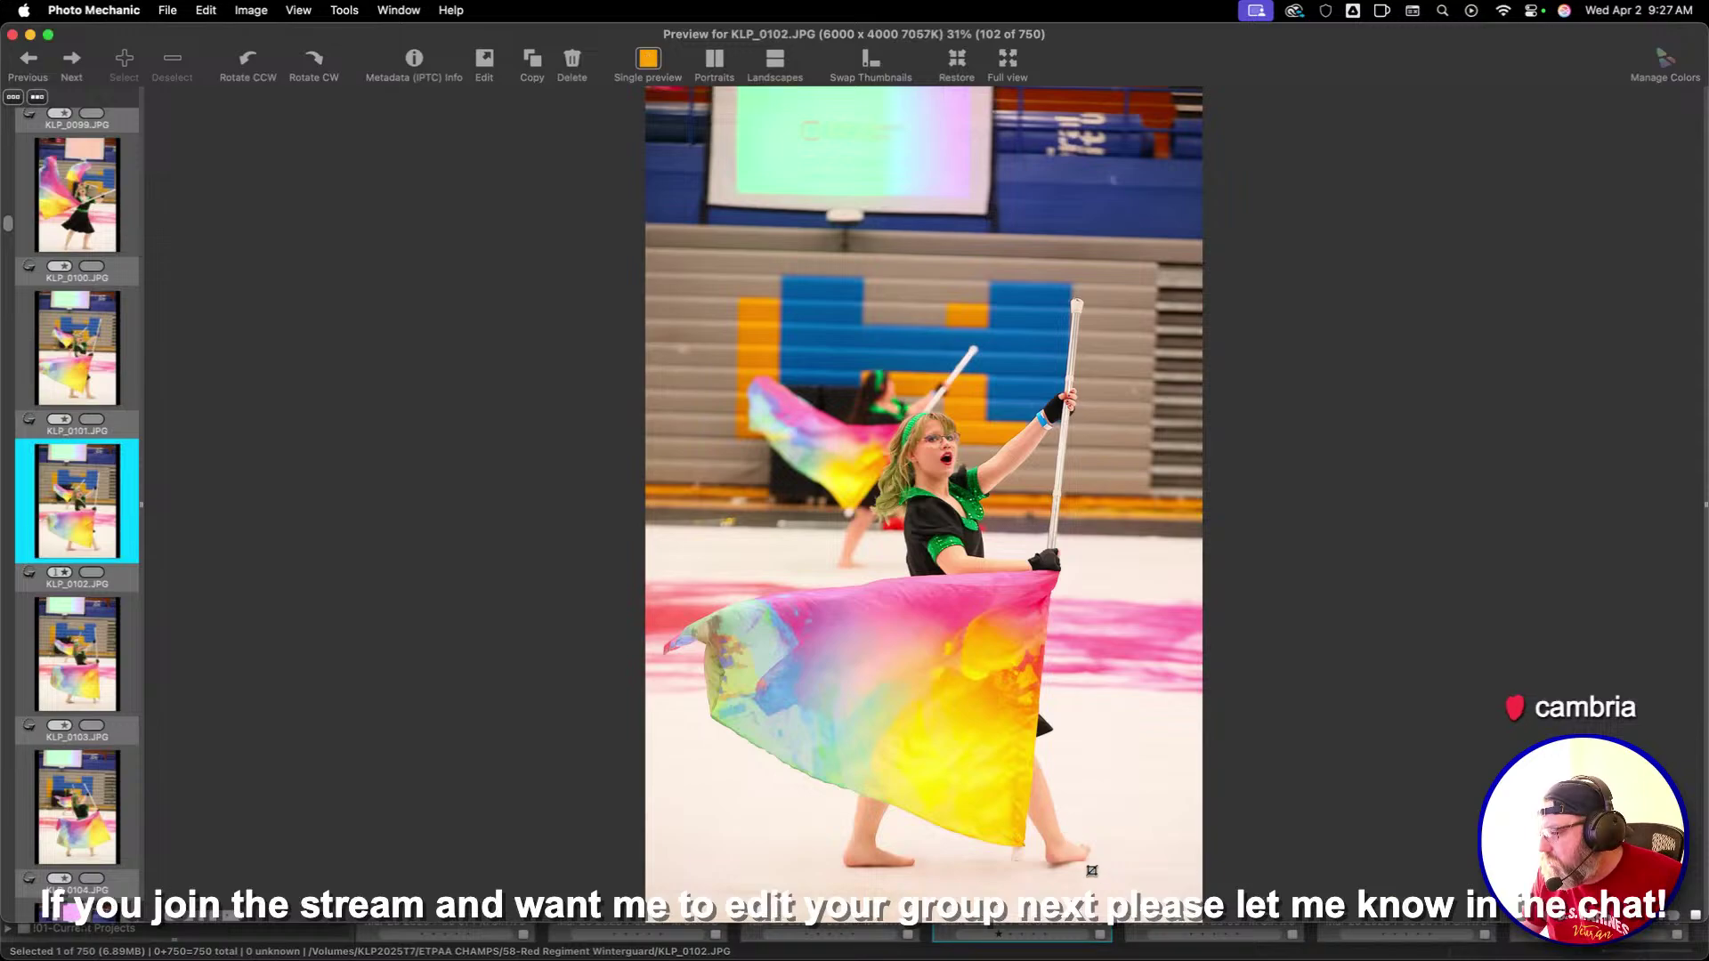
key("Right")
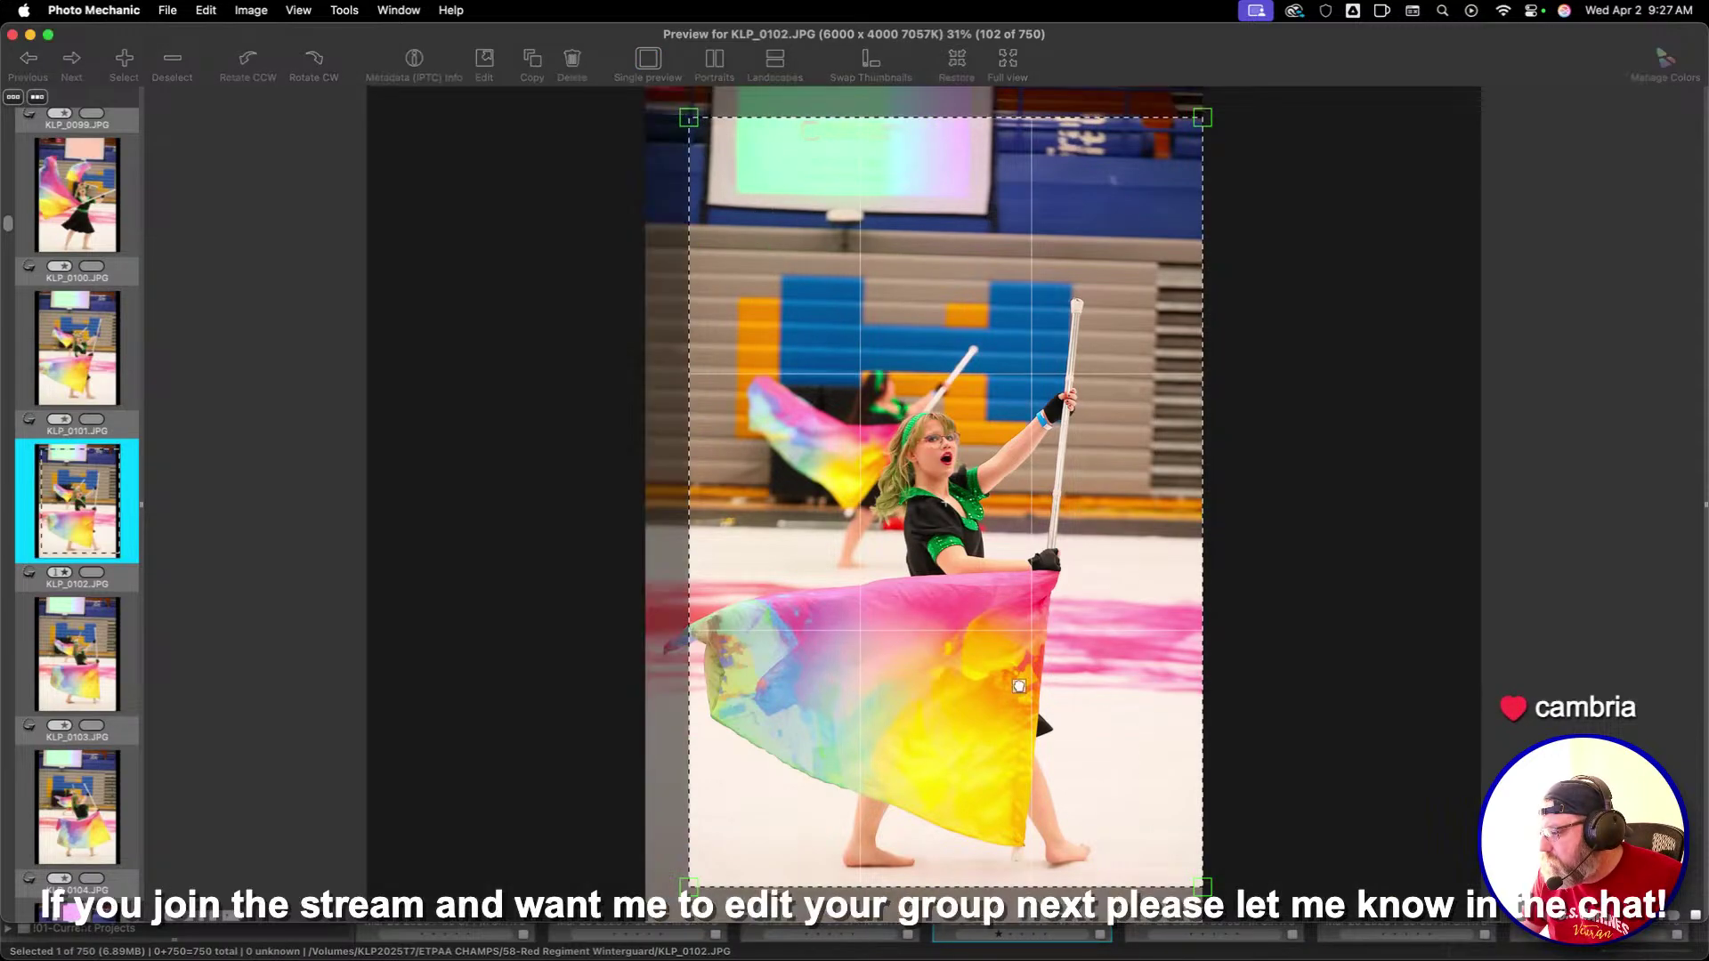
Crop KLP_0106.JPG around the performer holding the rainbow flag above her head
key("Right")
key("Right")
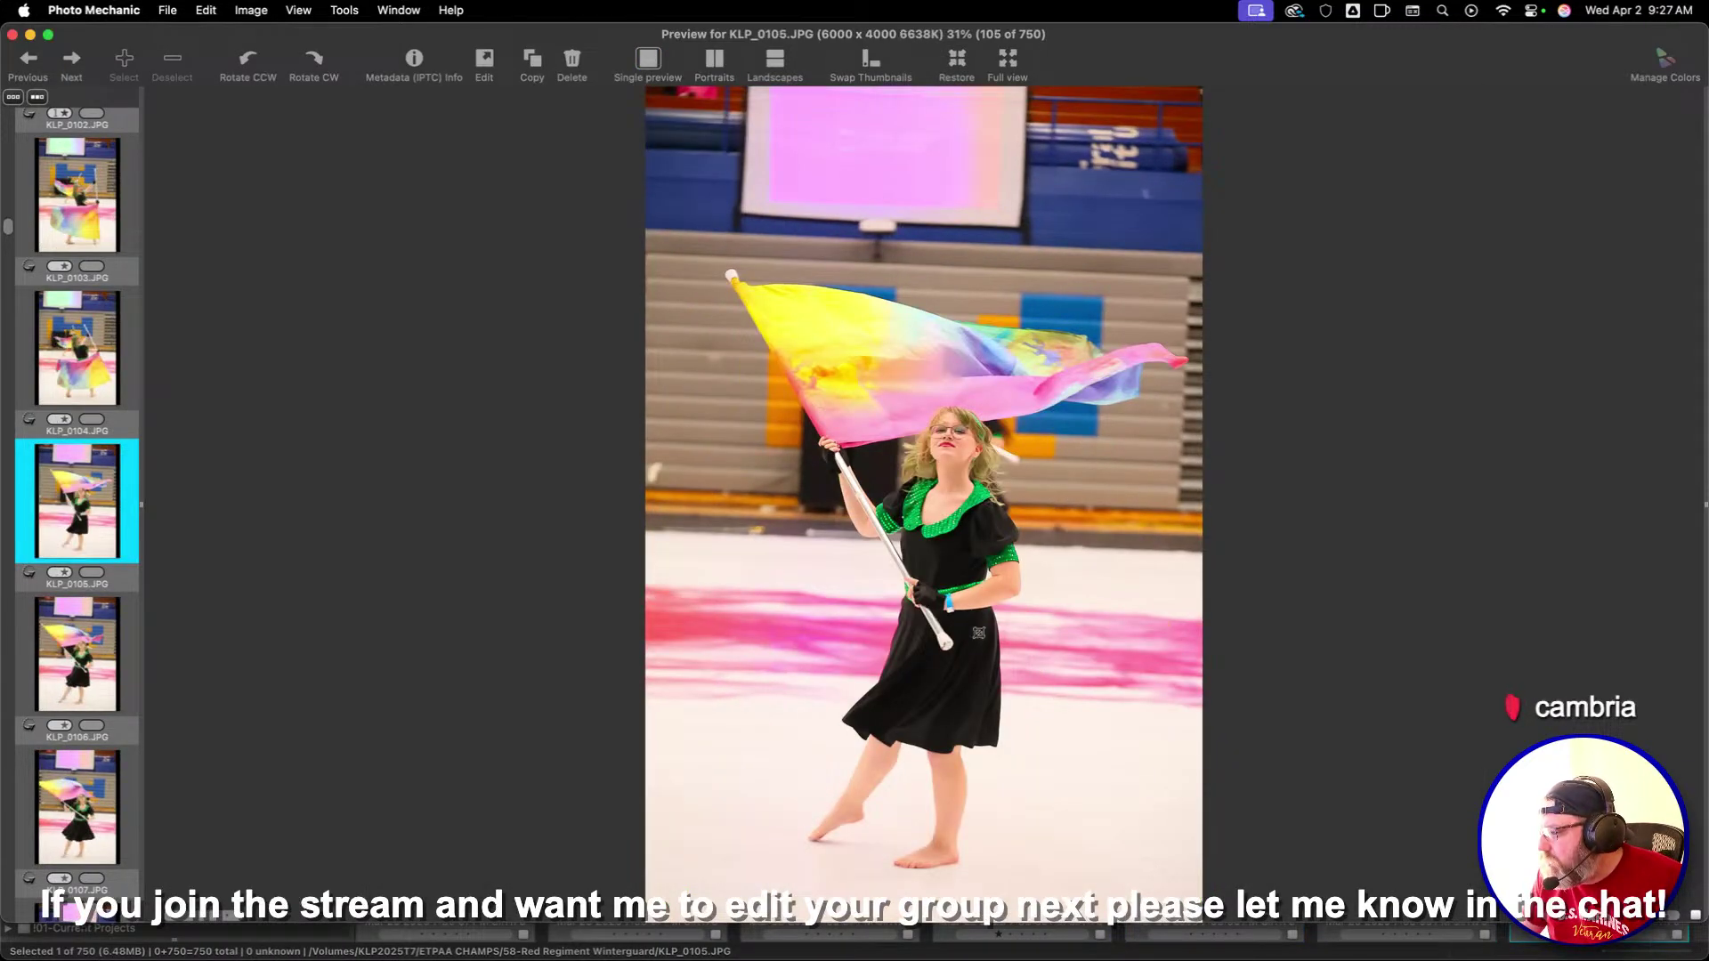
key("Right")
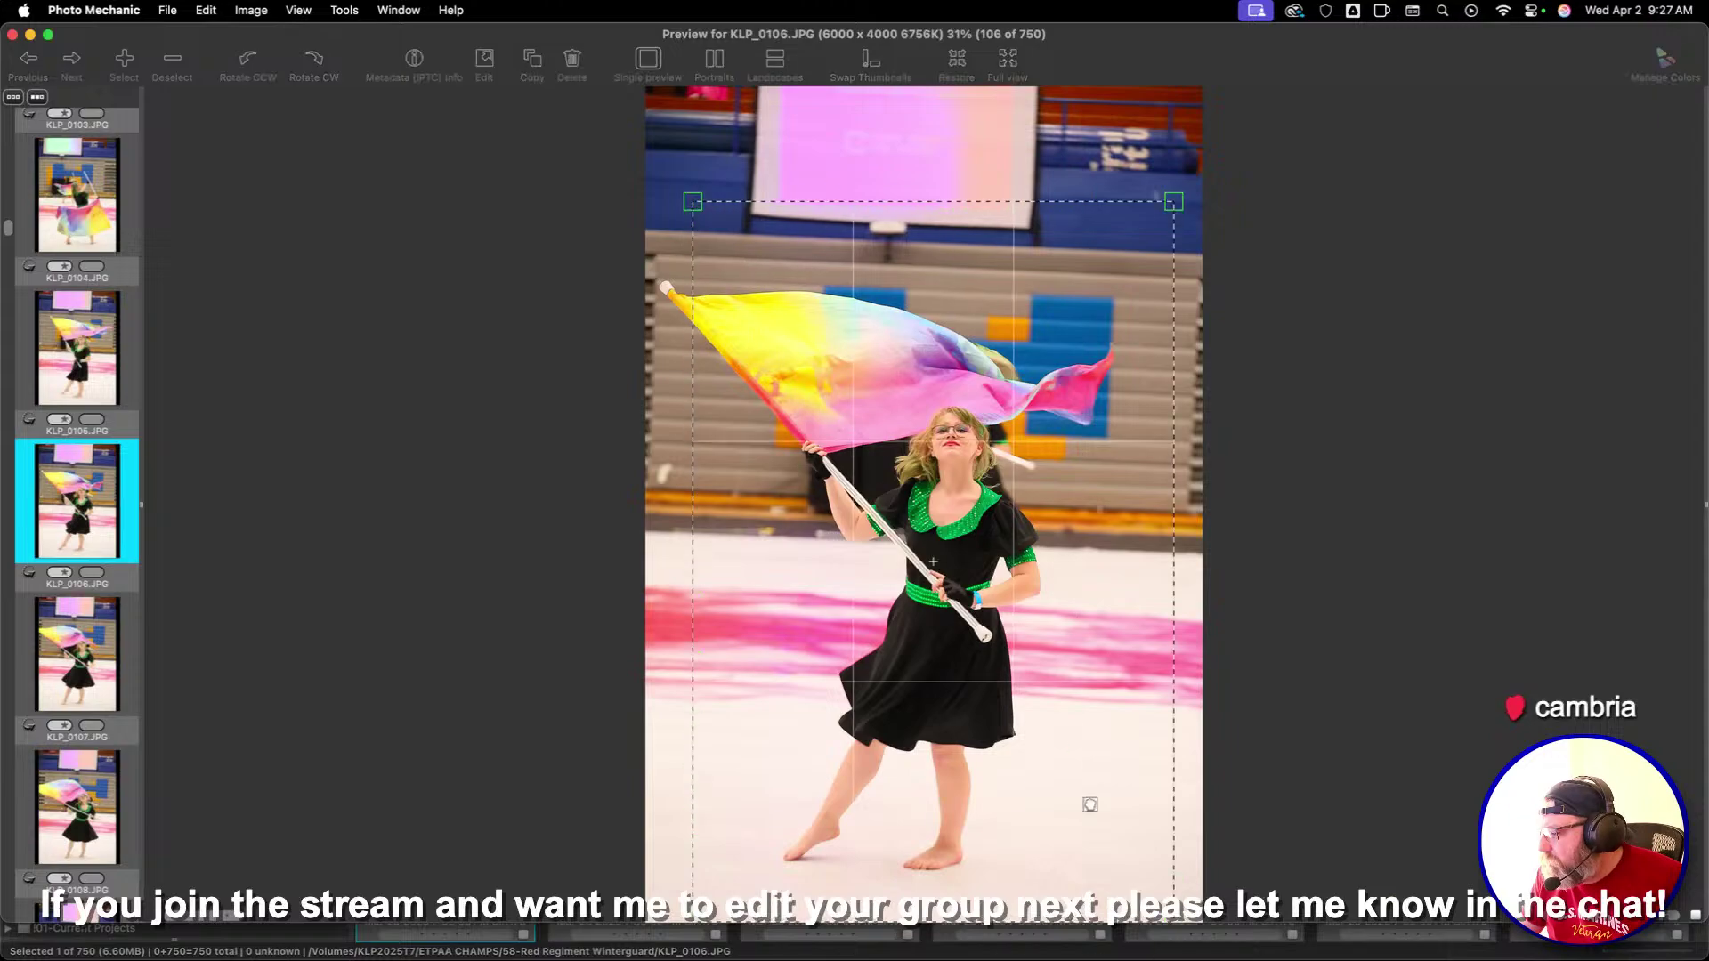
Check KLP_0112.JPG against KLP_0113.JPG and crop KLP_0112.JPG around the performer and her yellow flag
key("Right")
key("Right")
key("Right")
key("Right")
key("Right")
key("Right")
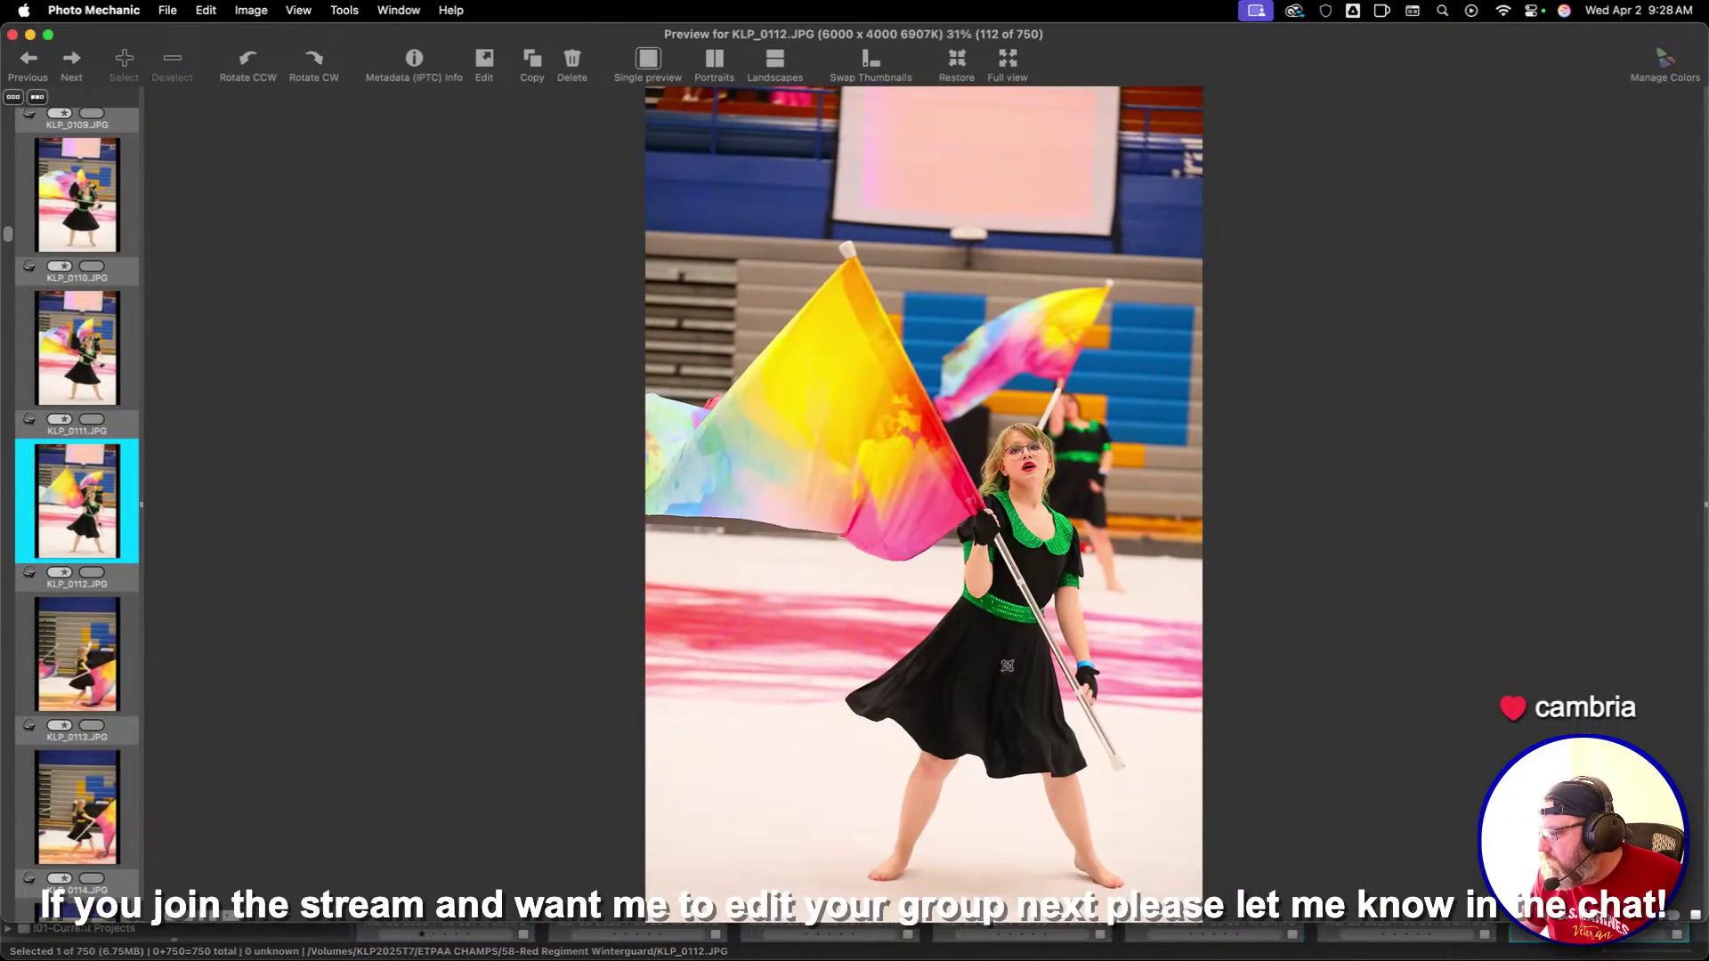
key("Right")
key("Left")
Compare the photos following KLP_0112.JPG, through the black-dressed flag performer's toss, and crop KLP_0117.JPG around her and the flag
key("Right")
key("Right")
key("Right")
key("Right")
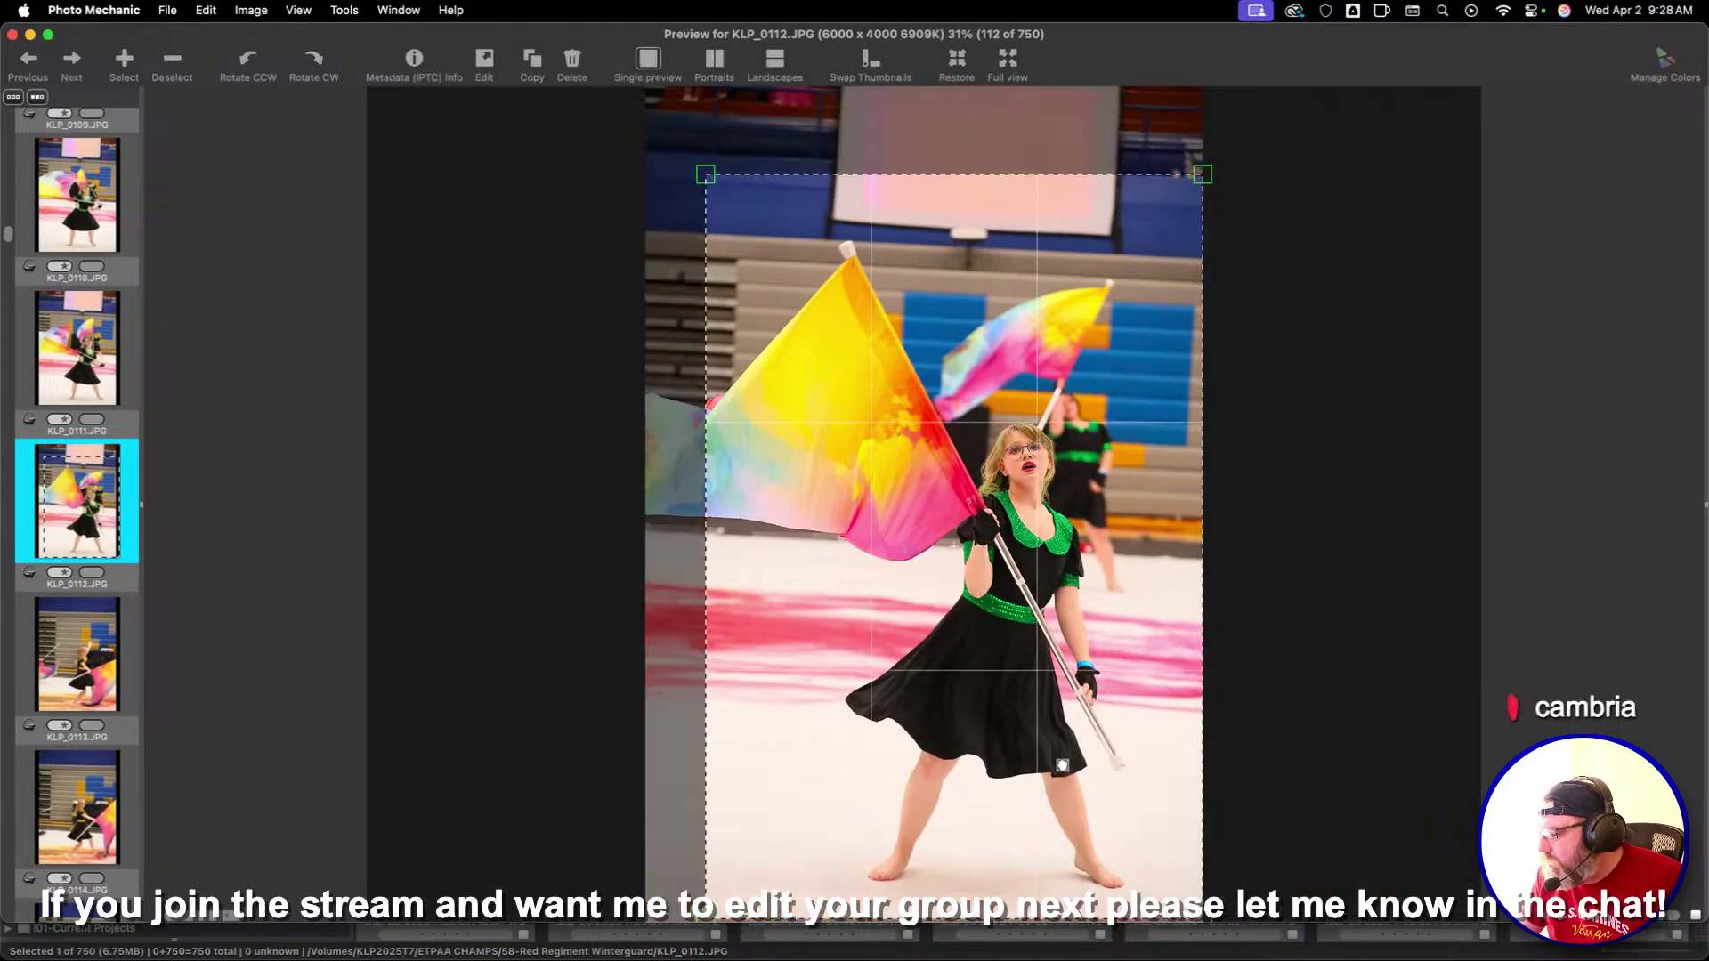
key("Right")
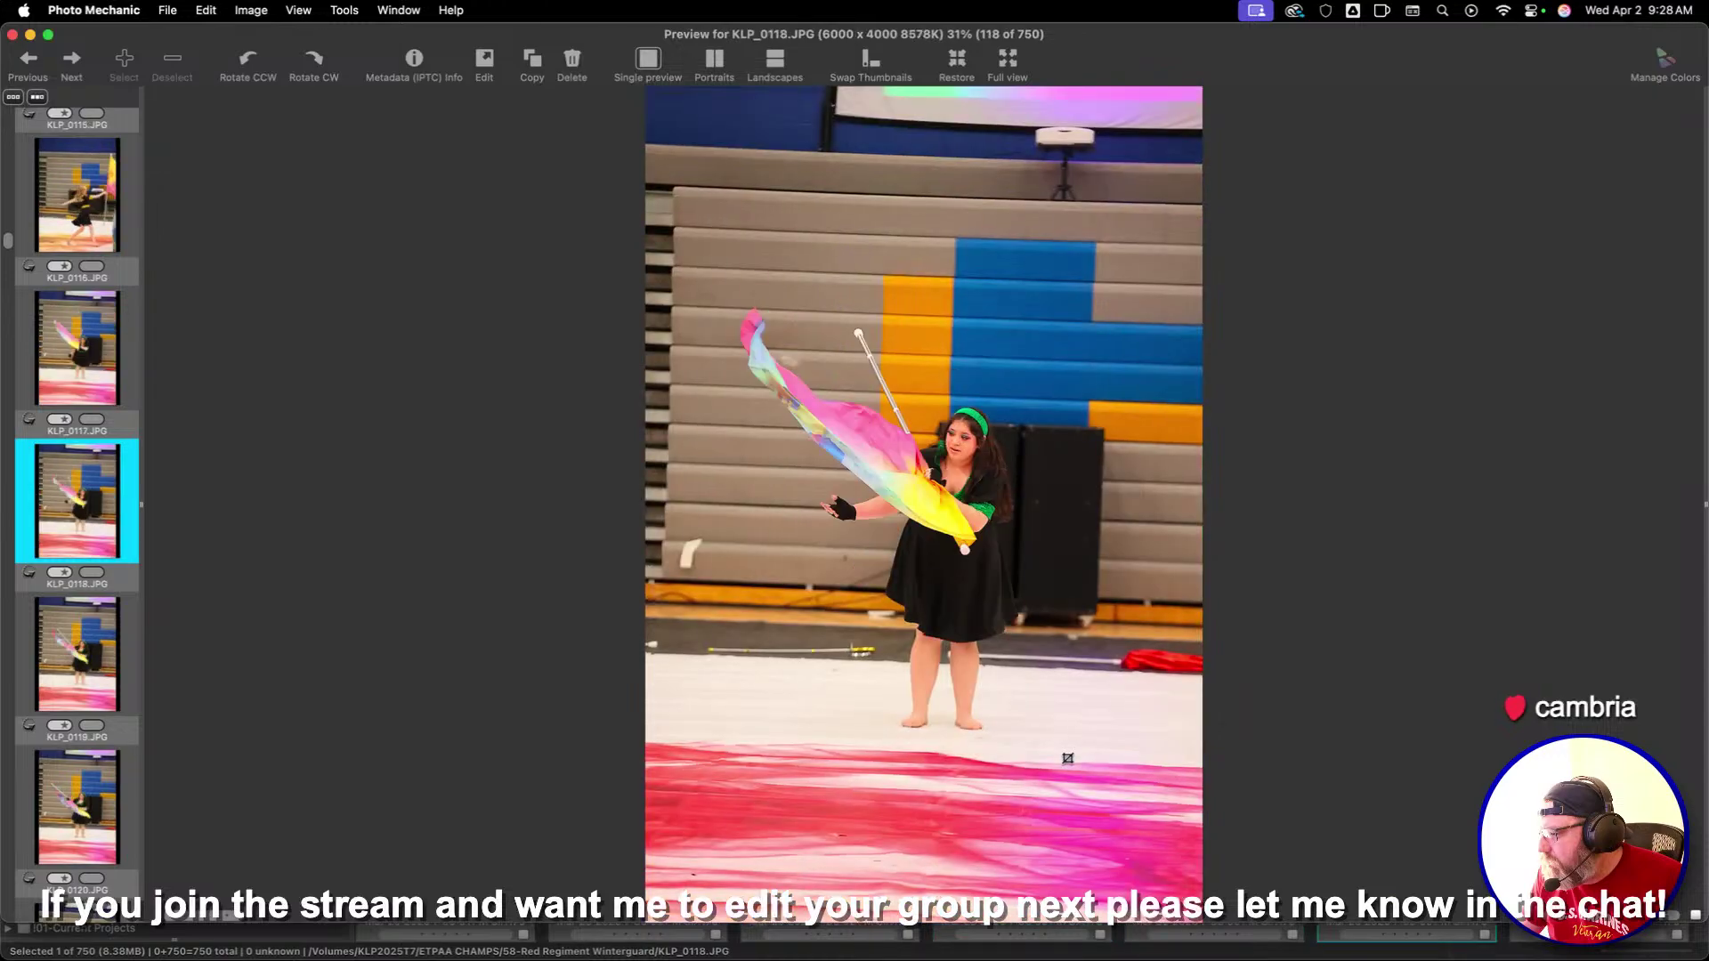
key("Right")
key("Right")
key("Right")
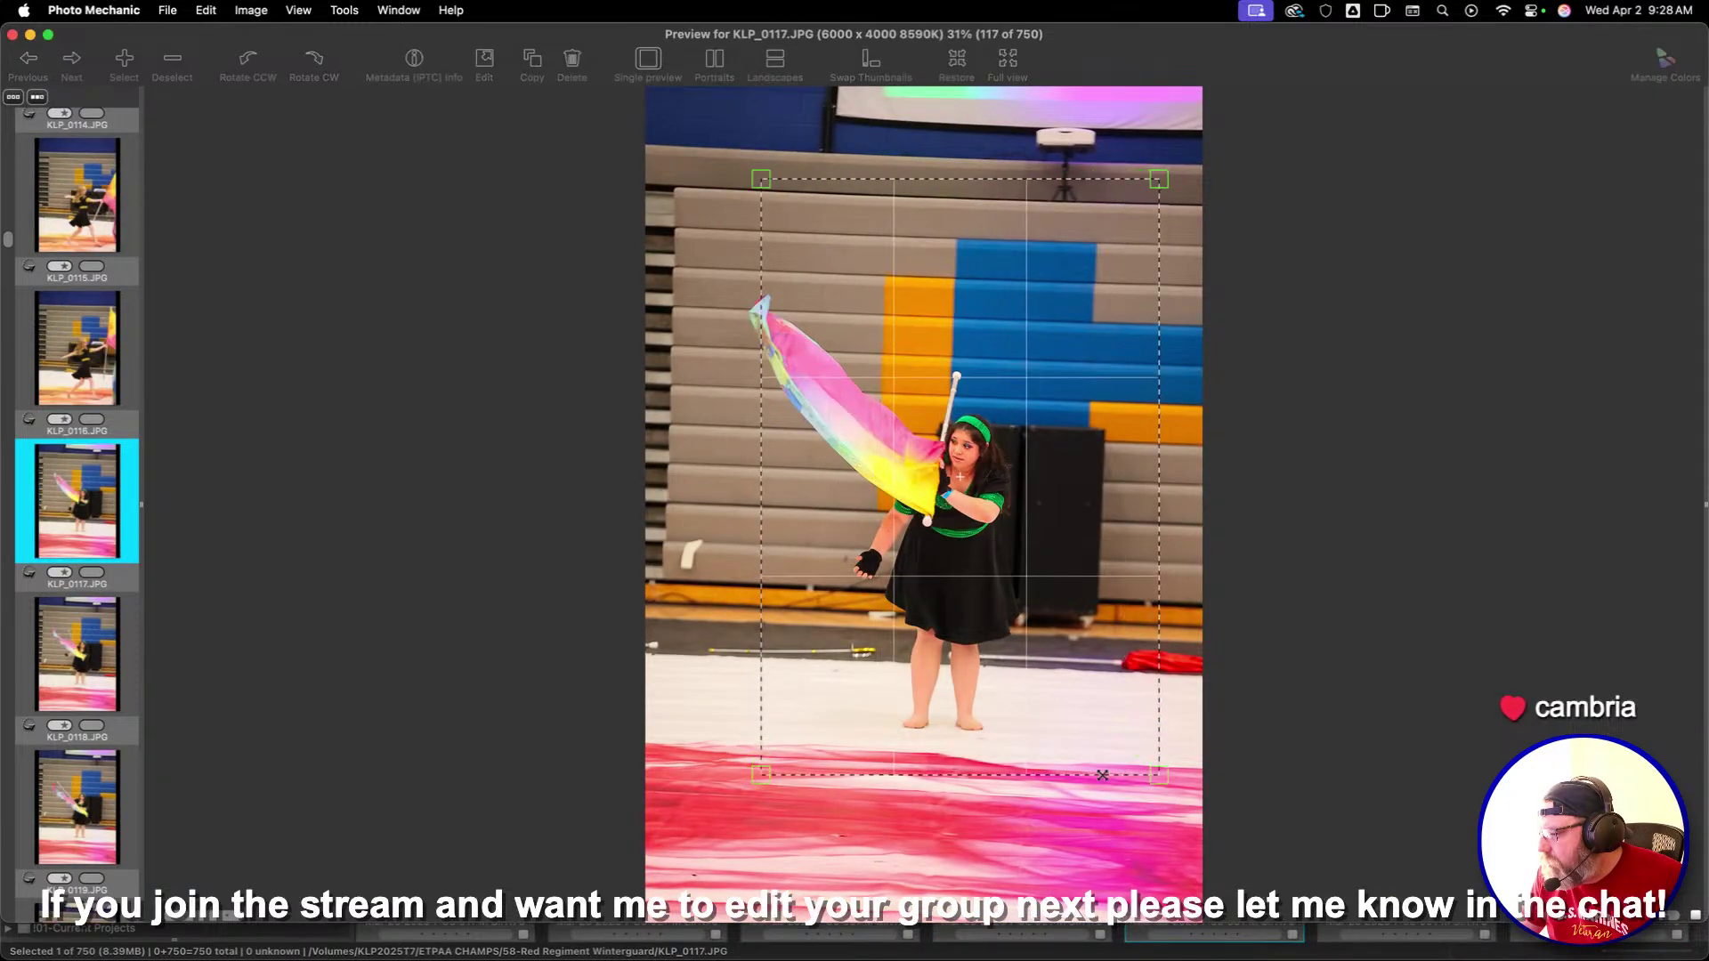
Compare the photos of the pink-belted performer from KLP_0122.JPG onward to pick out her best flag pose
key("Right")
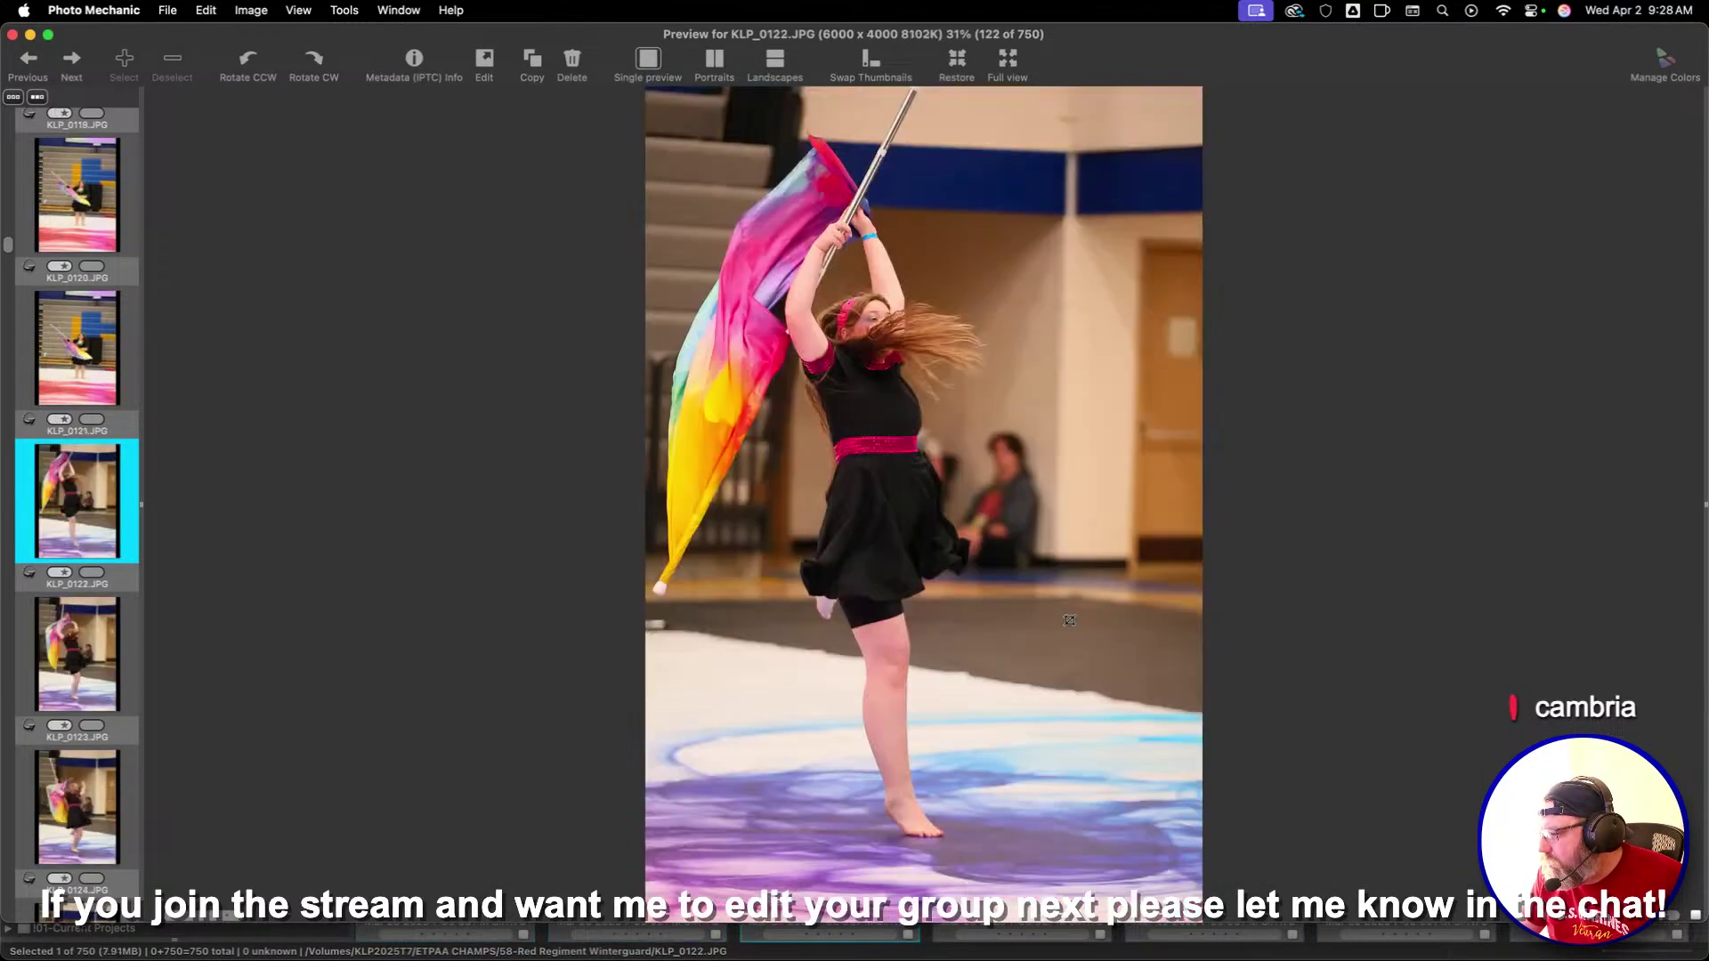
key("Right")
key("Left")
key("Left")
key("Right")
key("Right")
key("Right")
key("Right")
key("Right")
key("Left")
key("Left")
key("Left")
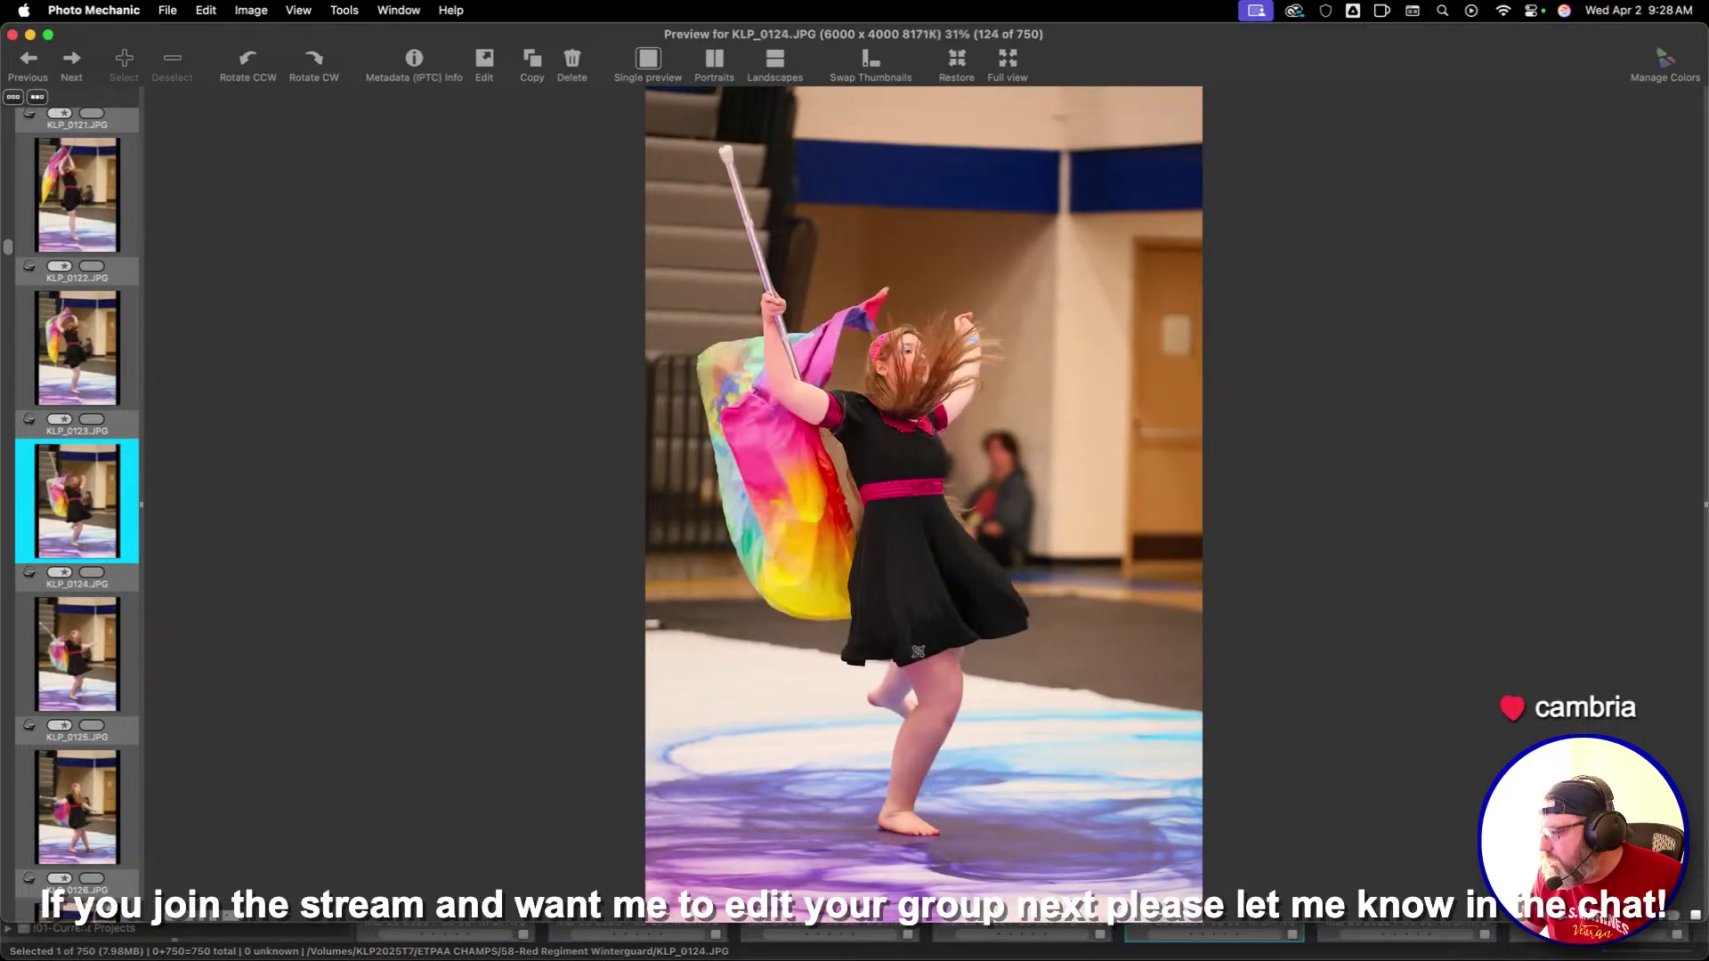
Check KLP_0123.JPG against KLP_0124.JPG, crop KLP_0124.JPG around the pink-belted performer and her flag, and mark it with 1
key("Right")
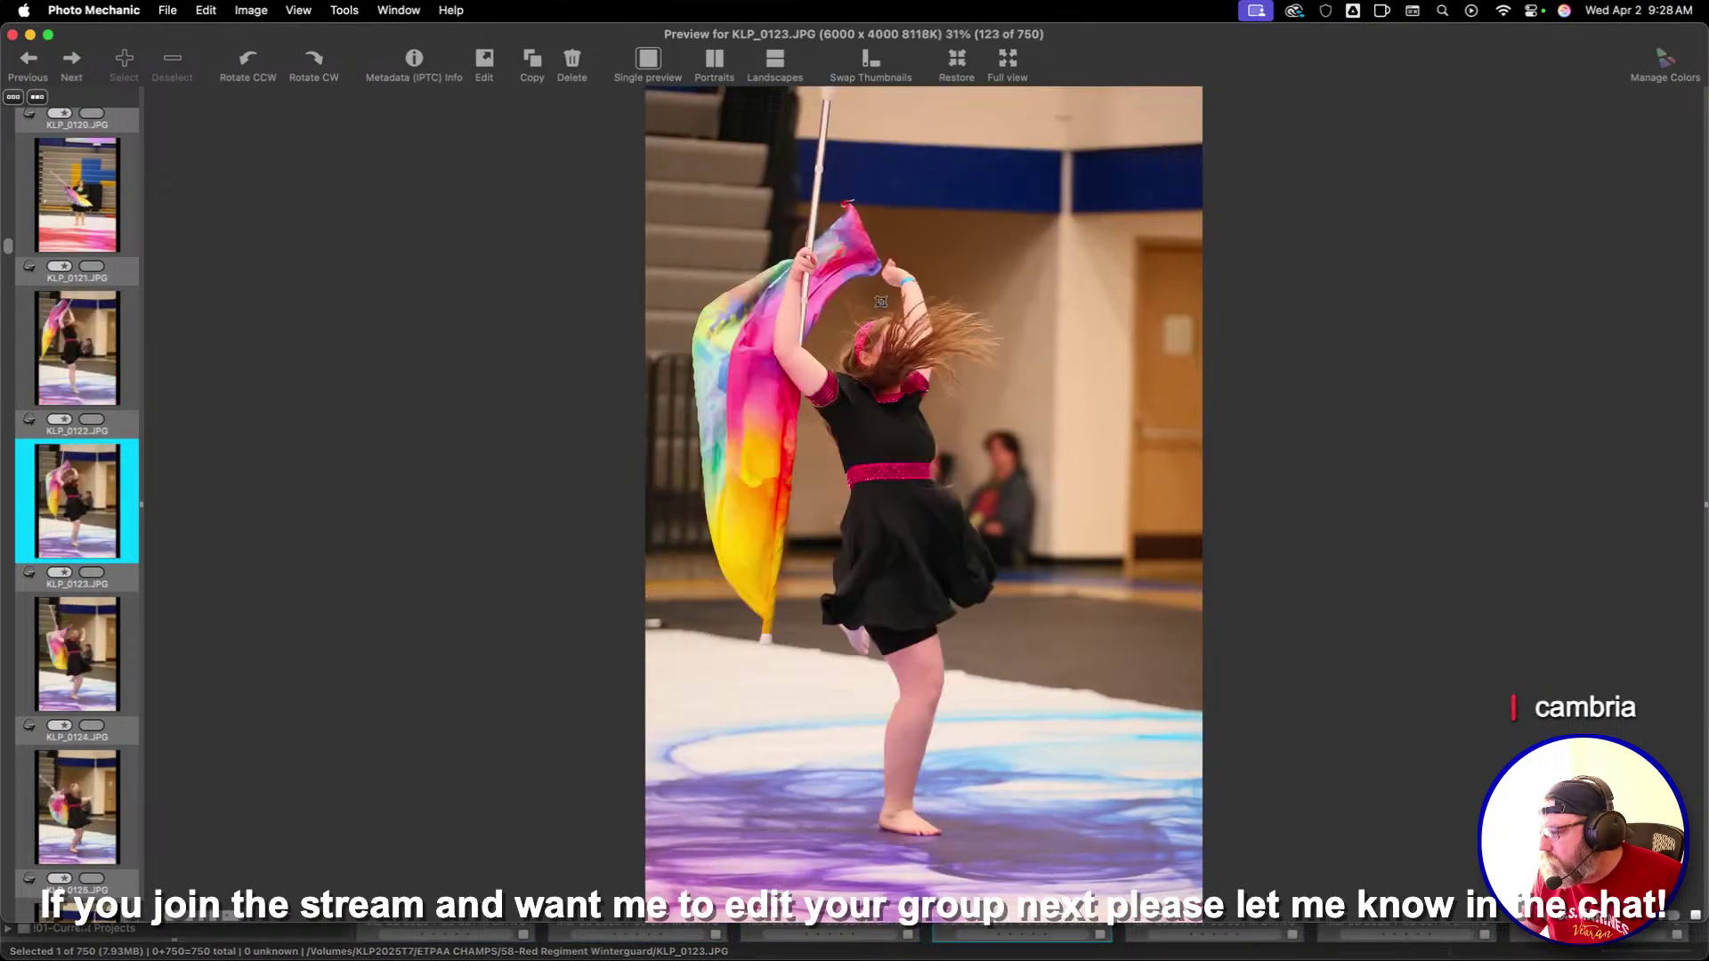
key("Right")
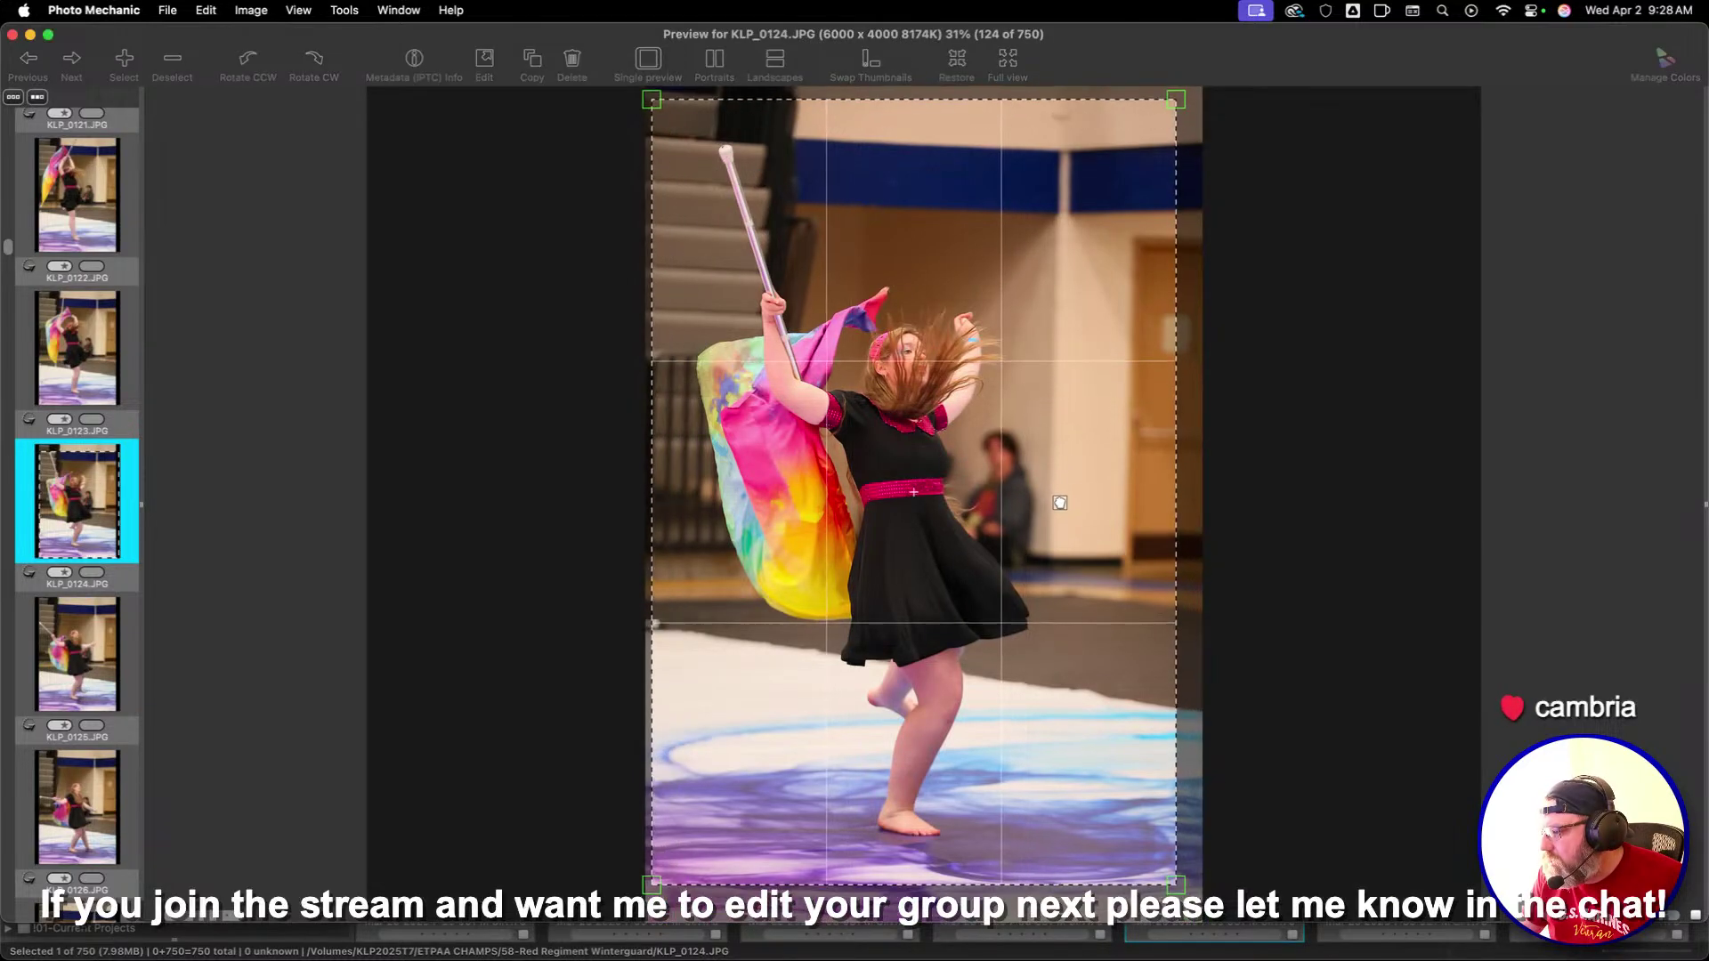
key("1")
Crop KLP_0126.JPG around the pink-belted performer with the flag trailing behind her
key("Right")
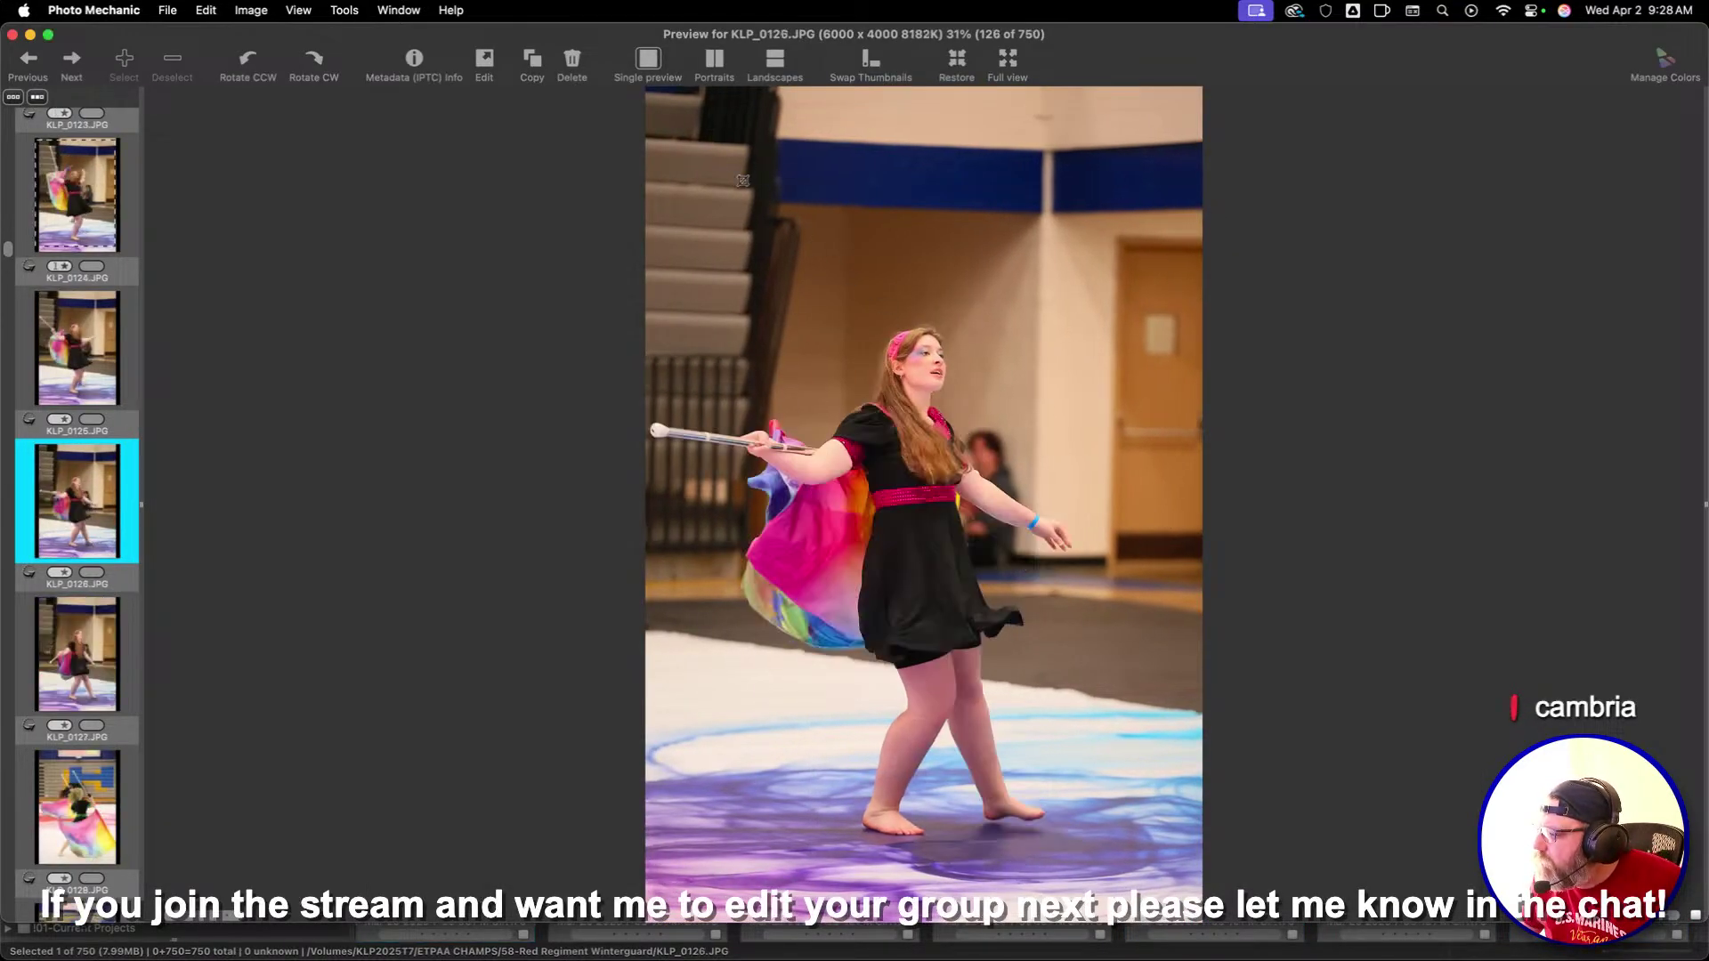
key("c")
key("Right")
Check the photos of the green-belted flag performer, KLP_0128.JPG through KLP_0131.JPG, for a shot worth keeping
key("Right")
key("Right")
key("Right")
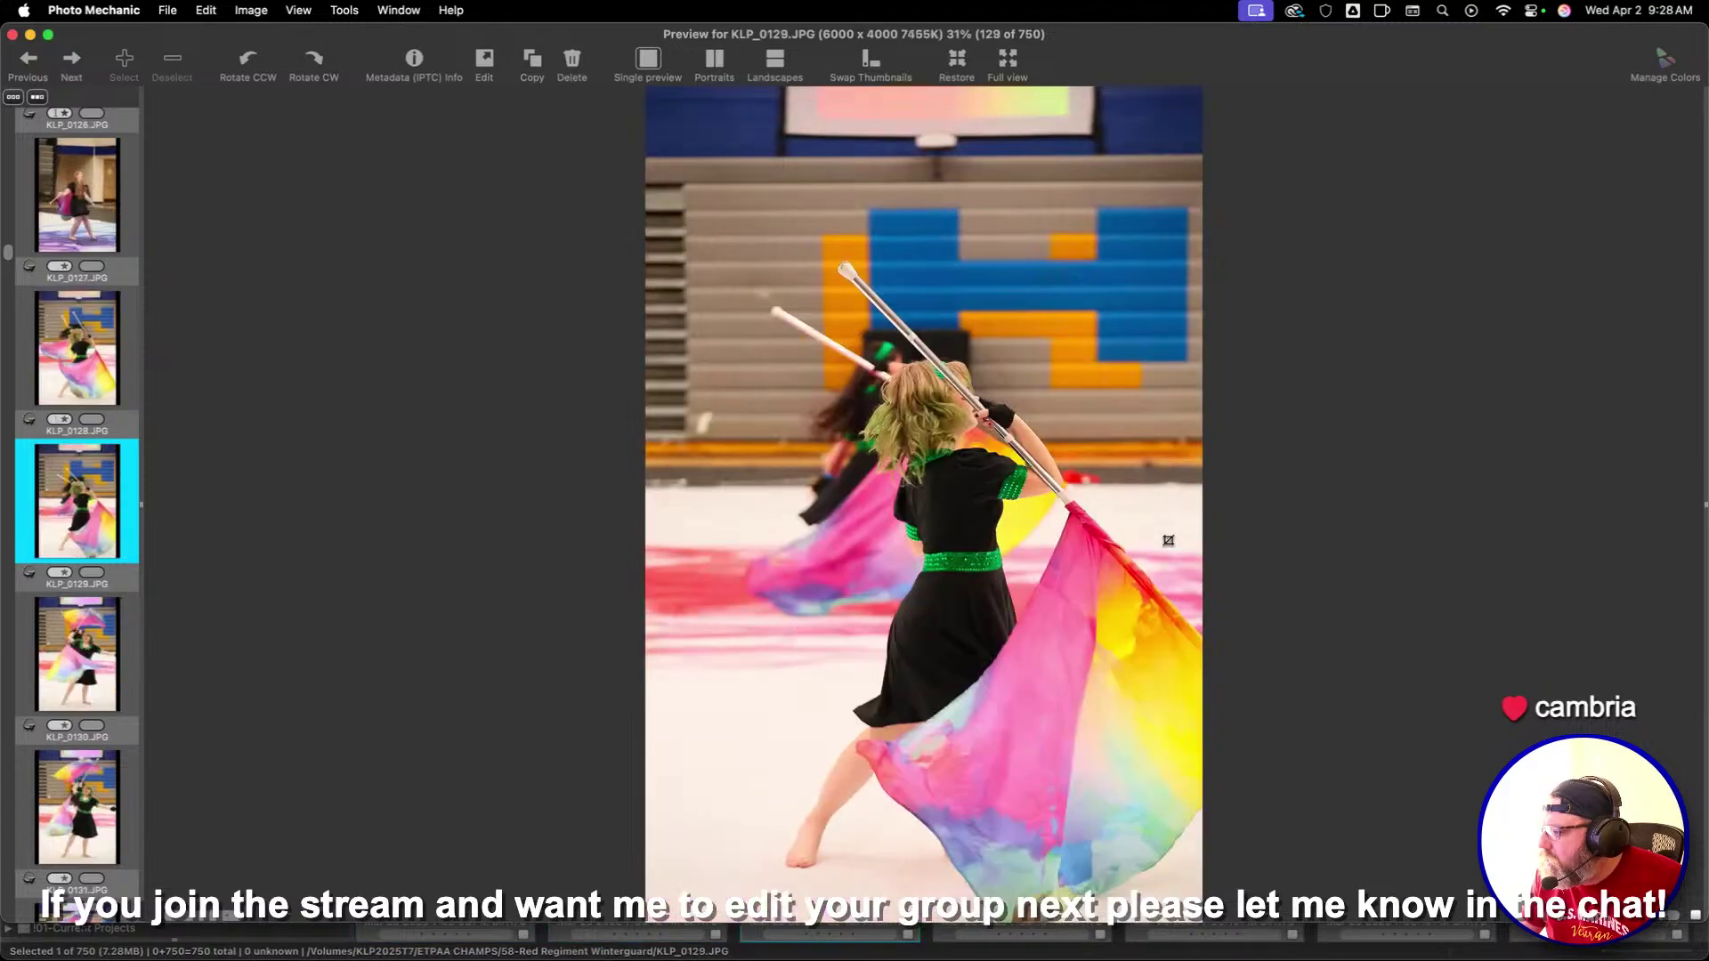
key("Right")
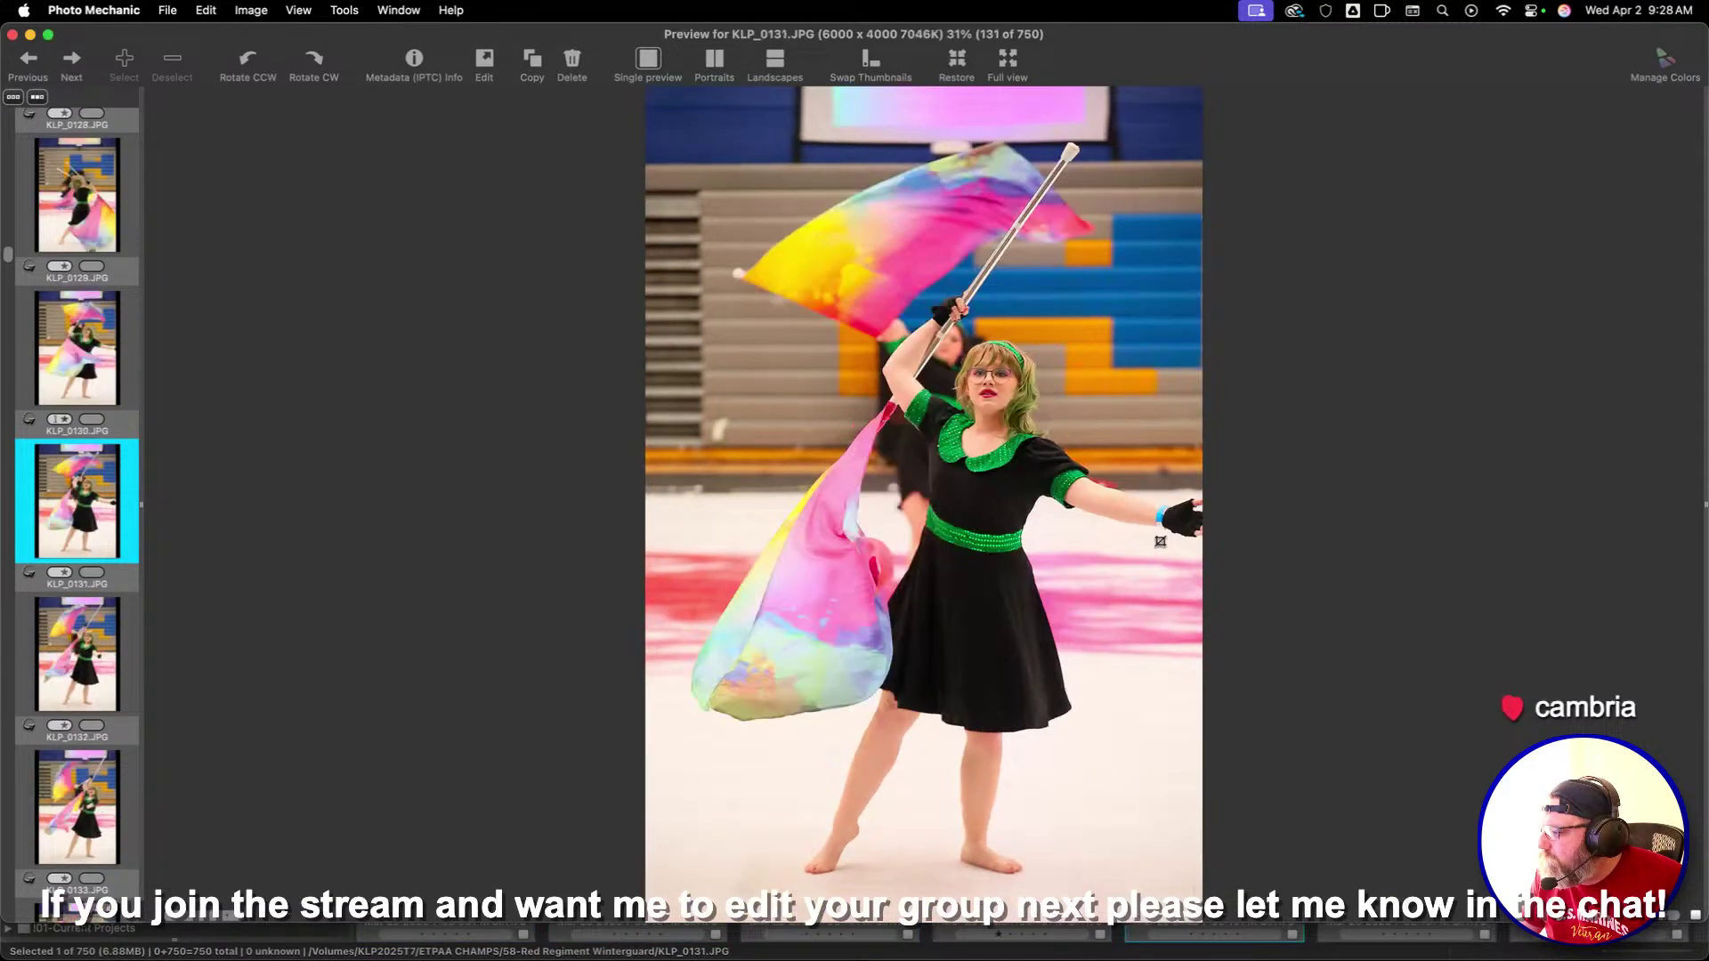
Give KLP_0132.JPG a rating of 1 and move on to KLP_0135.JPG
key("Right")
key("1")
key("Right")
key("Right")
key("Right")
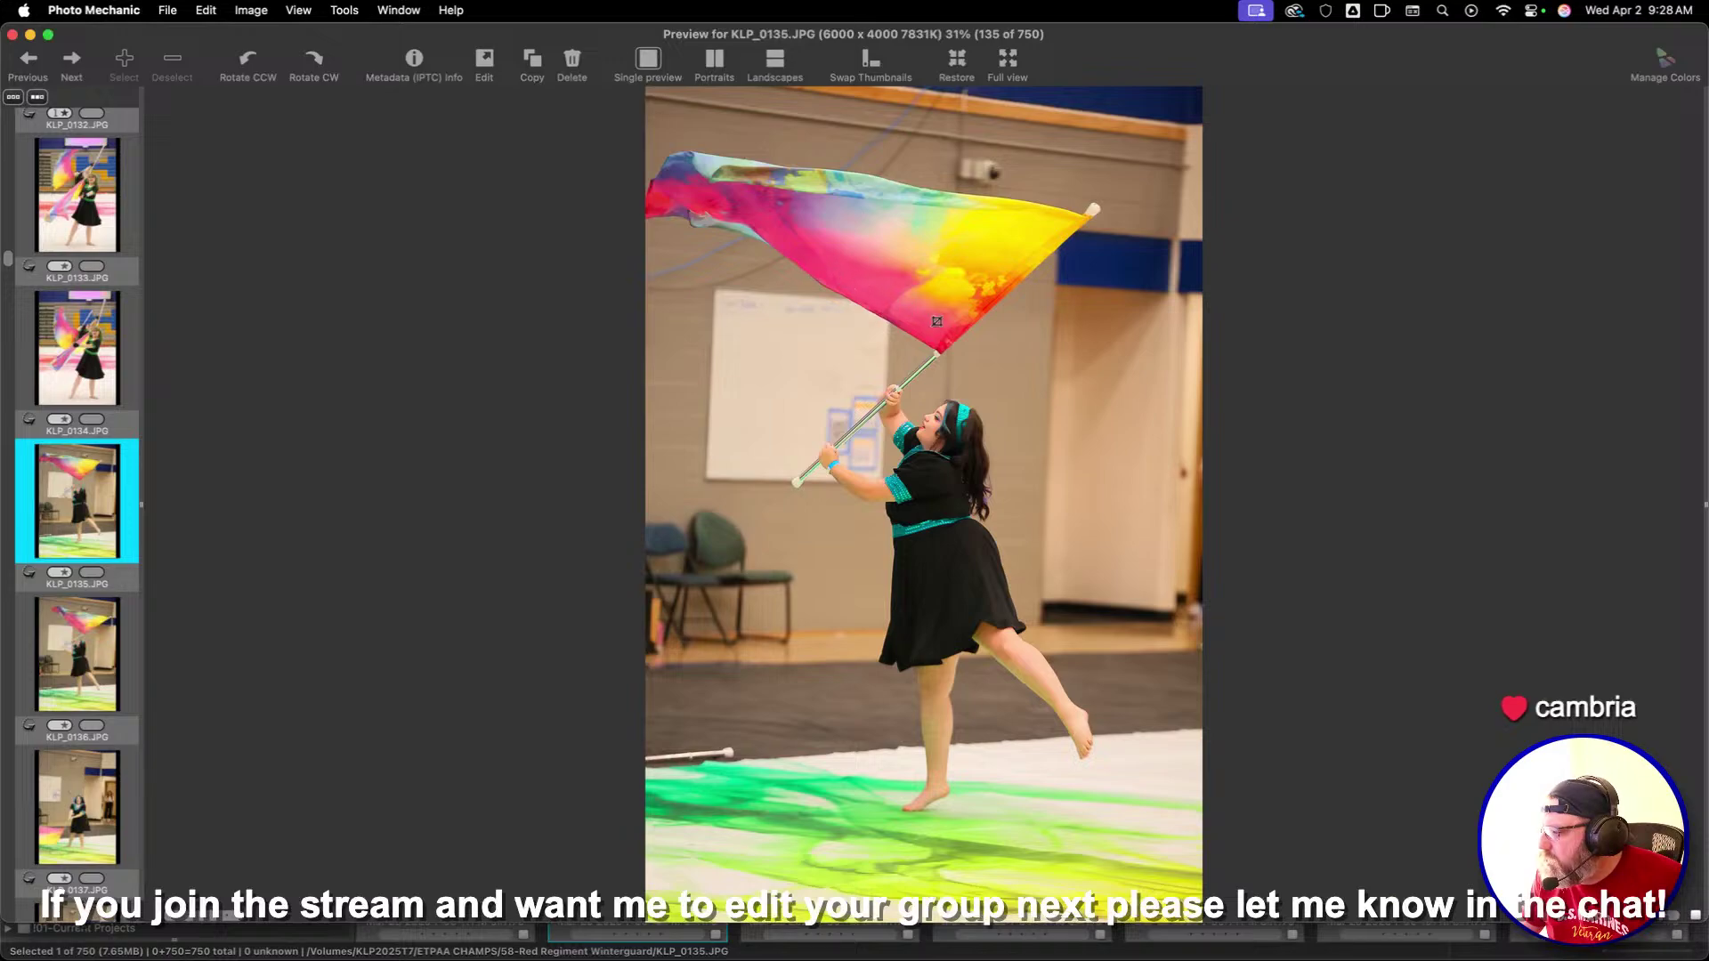
Give the two flag toss photos KLP_0135.JPG and KLP_0136.JPG a rating of 1
key("Right")
key("Left")
key("1")
key("Right")
key("1")
key("Right")
Compare the flag photos from KLP_0138.JPG to KLP_0142.JPG and give KLP_0139.JPG a rating of 1
key("Right")
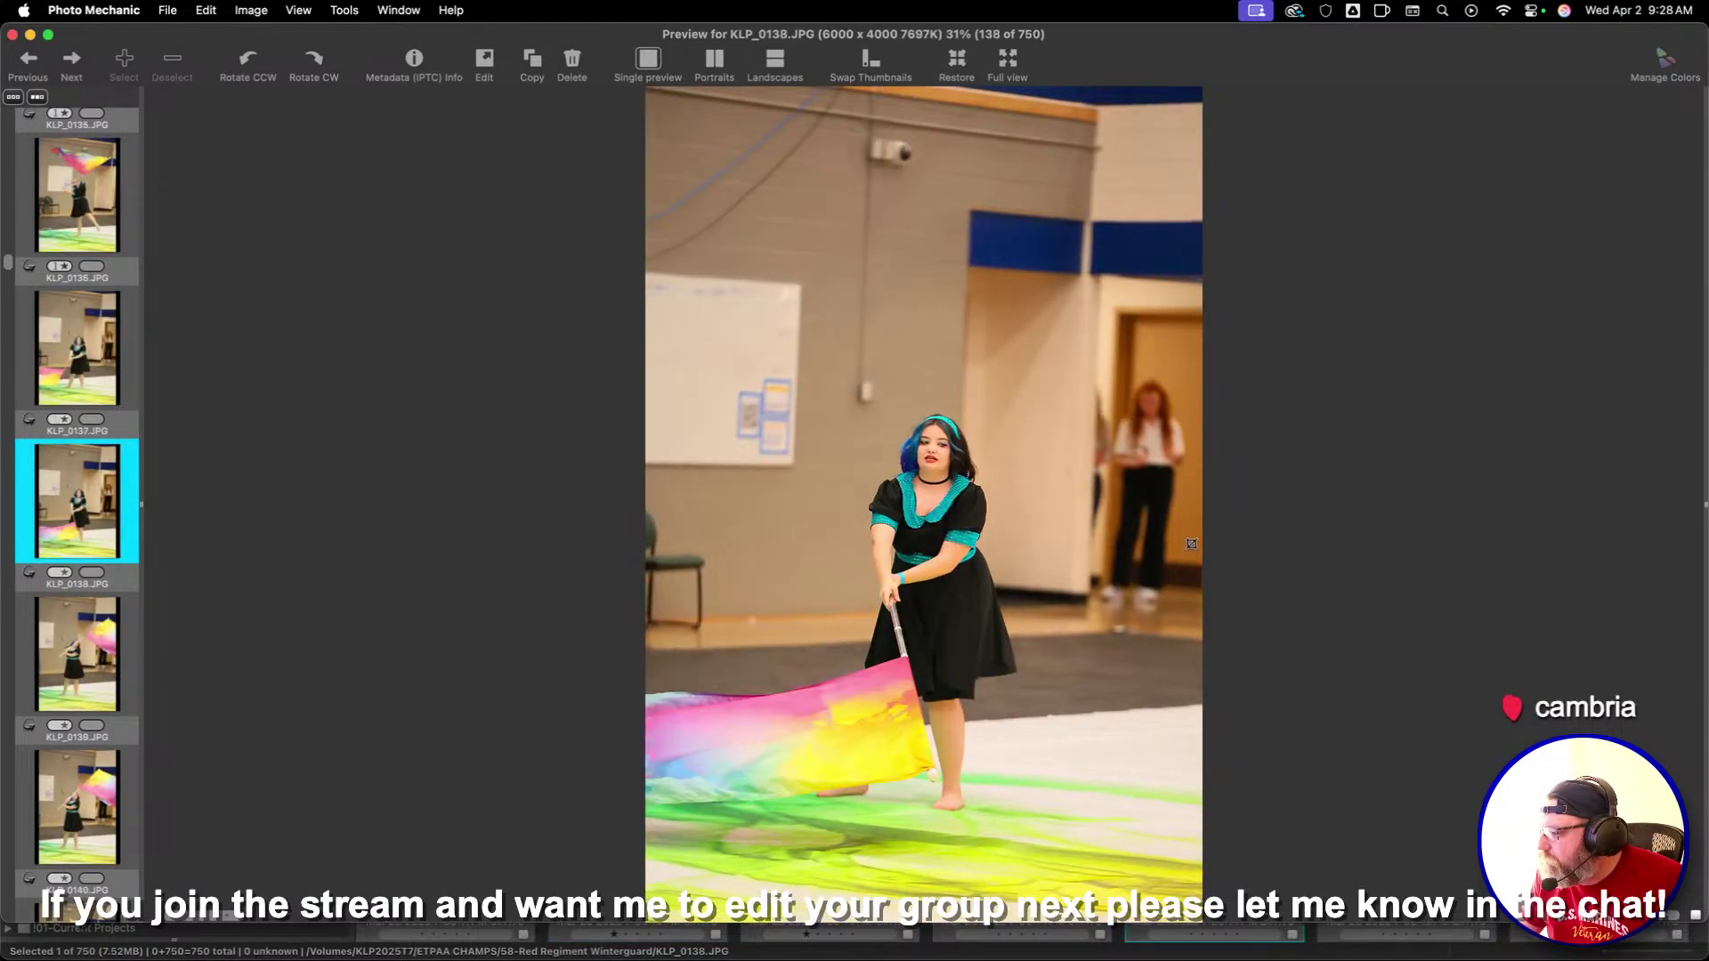
key("Right")
key("Right")
key("Right")
key("Right")
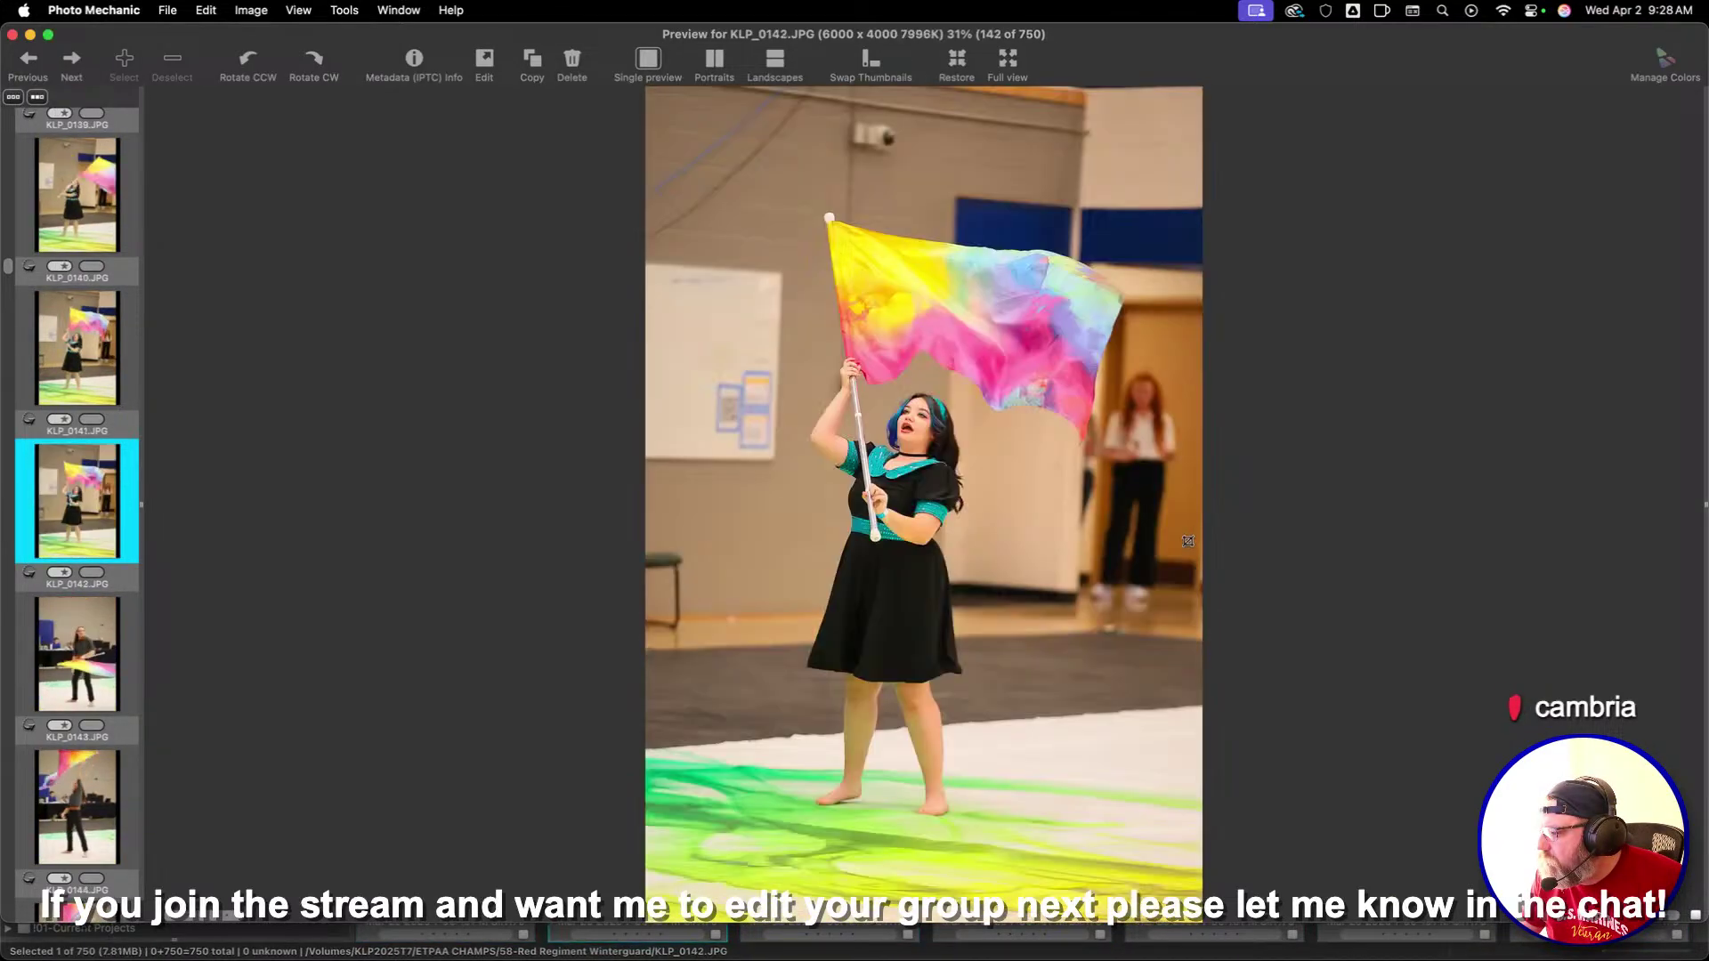
key("Left")
key("Left")
key("Left")
key("1")
key("Right")
Give KLP_0140.JPG a rating of 1 and check the frames that follow it
key("Right")
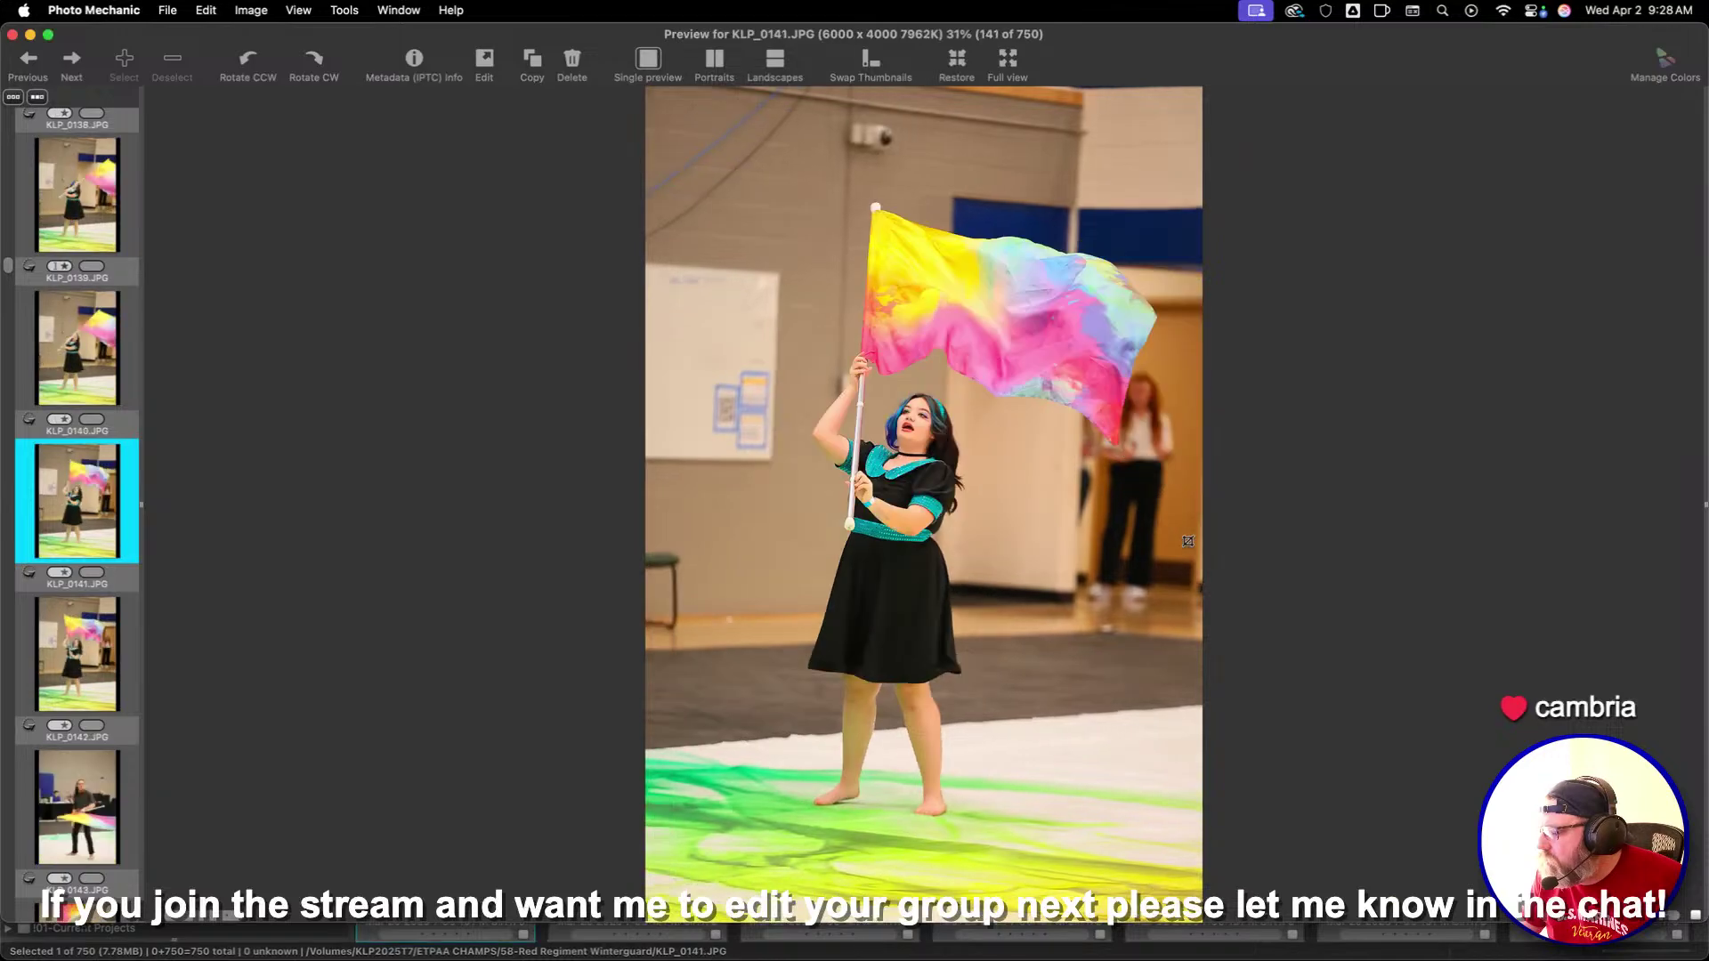
key("Left")
key("1")
key("Right")
key("Right")
key("Right")
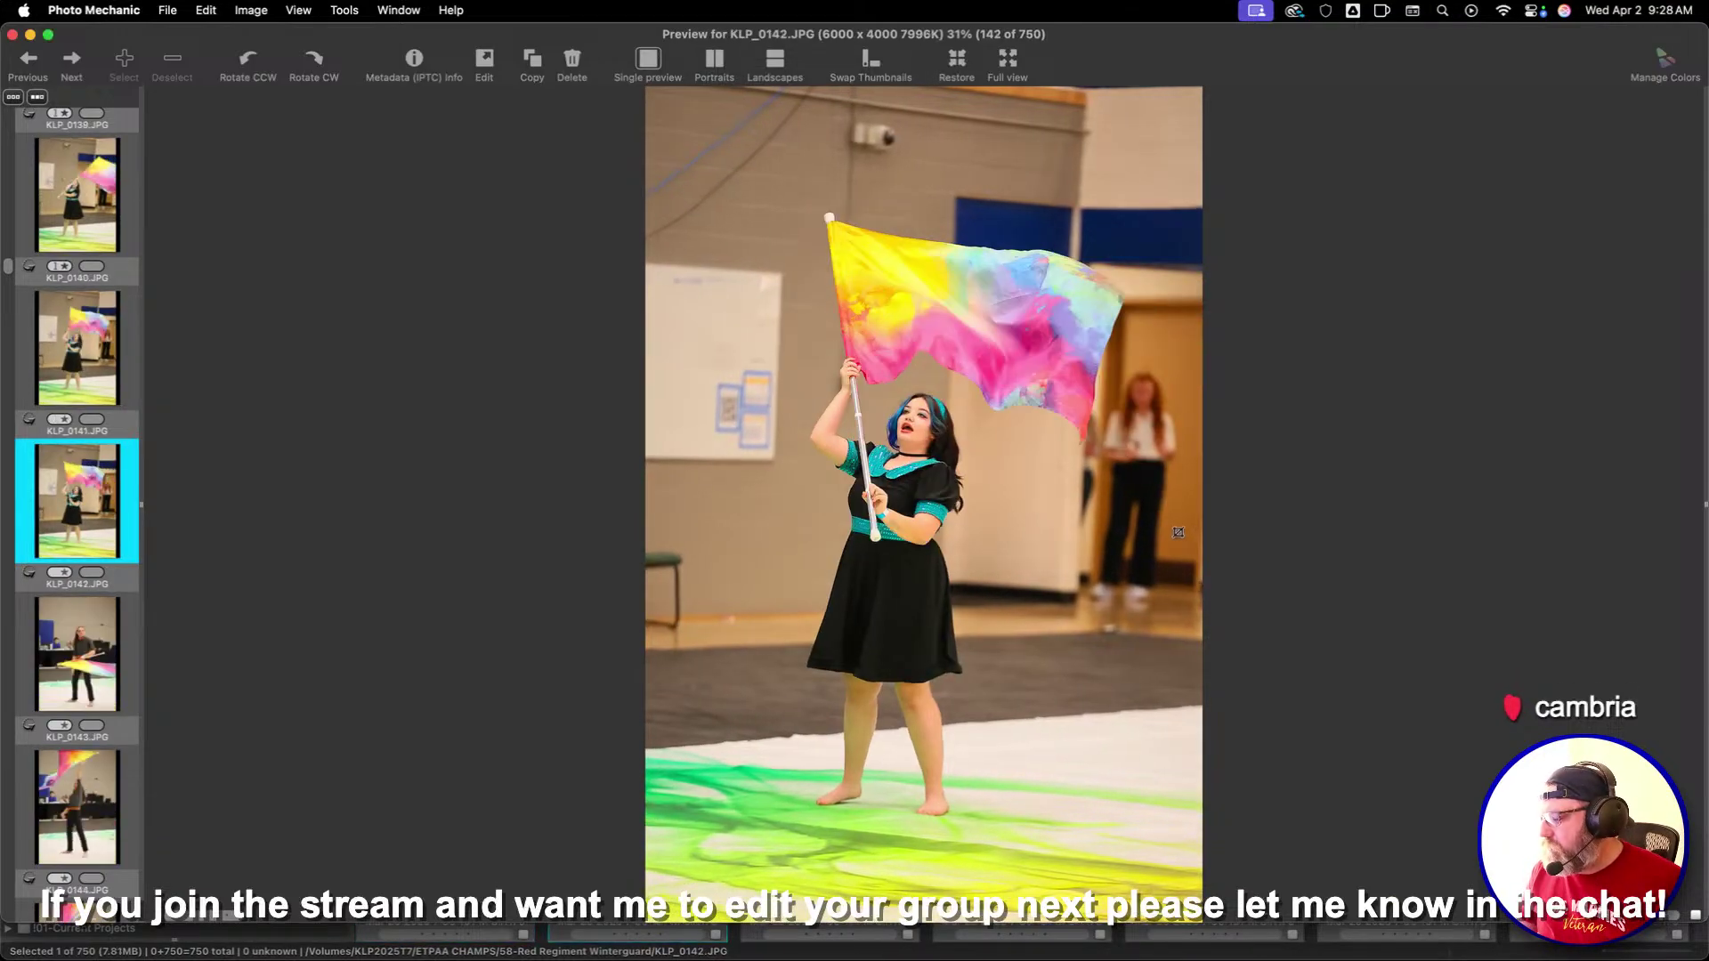
Give the three flag toss photos KLP_0144.JPG, KLP_0145.JPG and KLP_0146.JPG a rating of 1
key("Right")
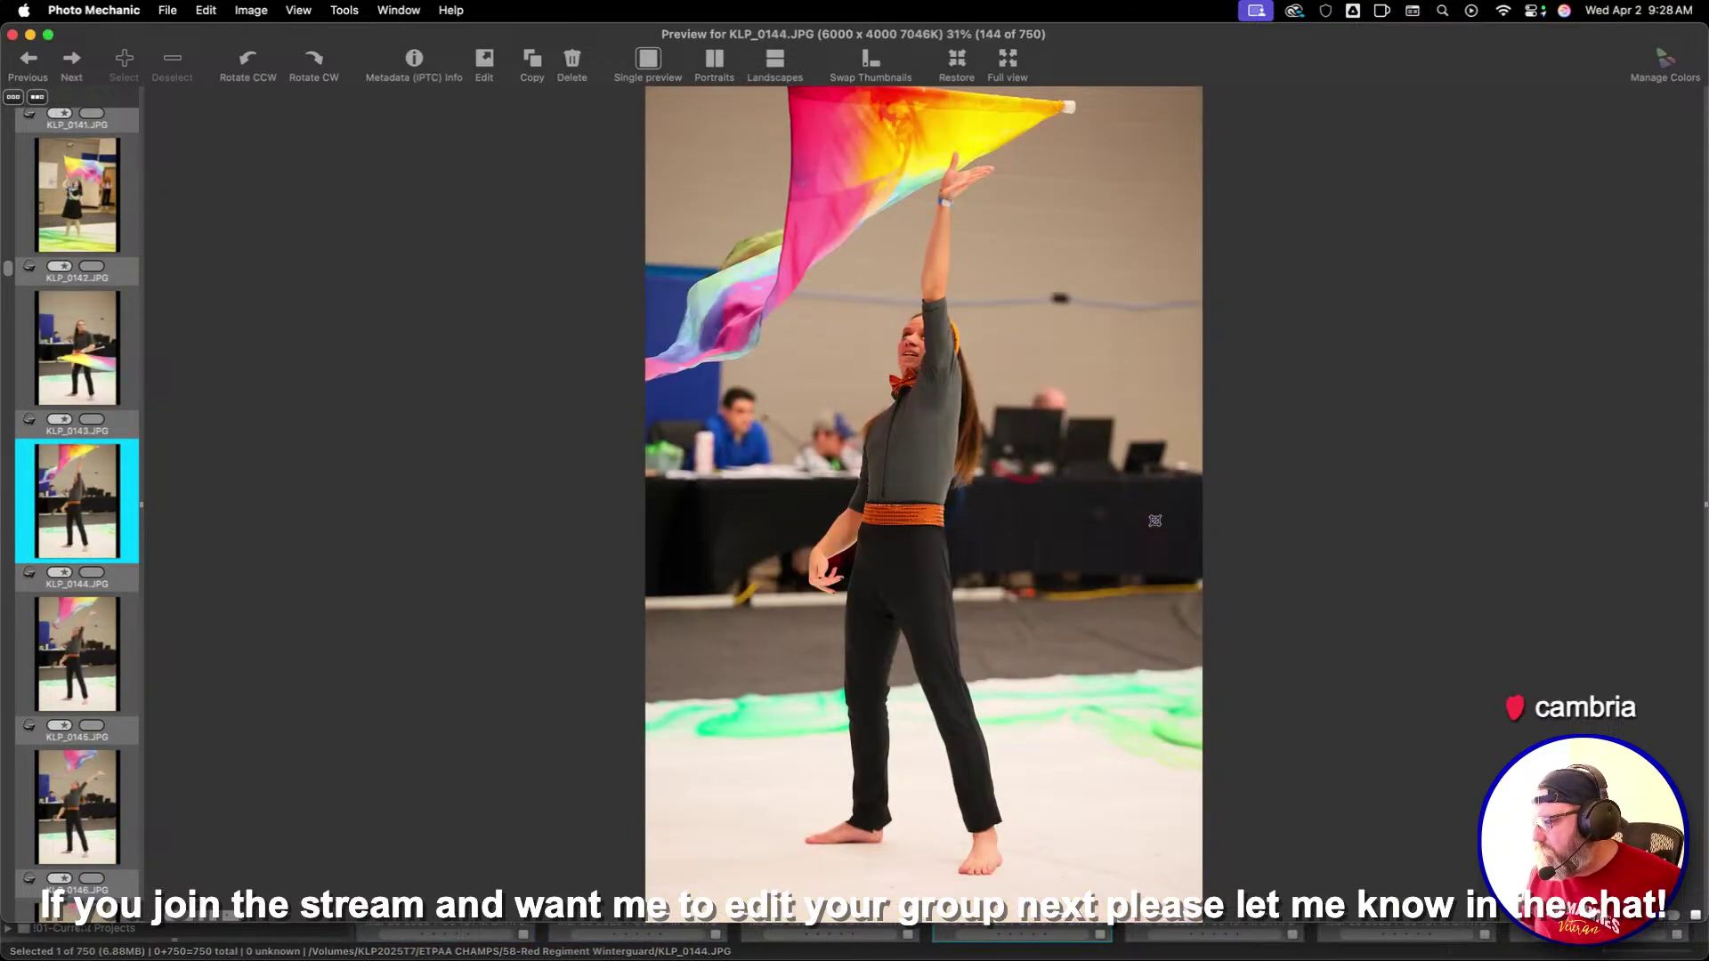
key("1")
key("Right")
key("1")
key("Right")
key("1")
key("Right")
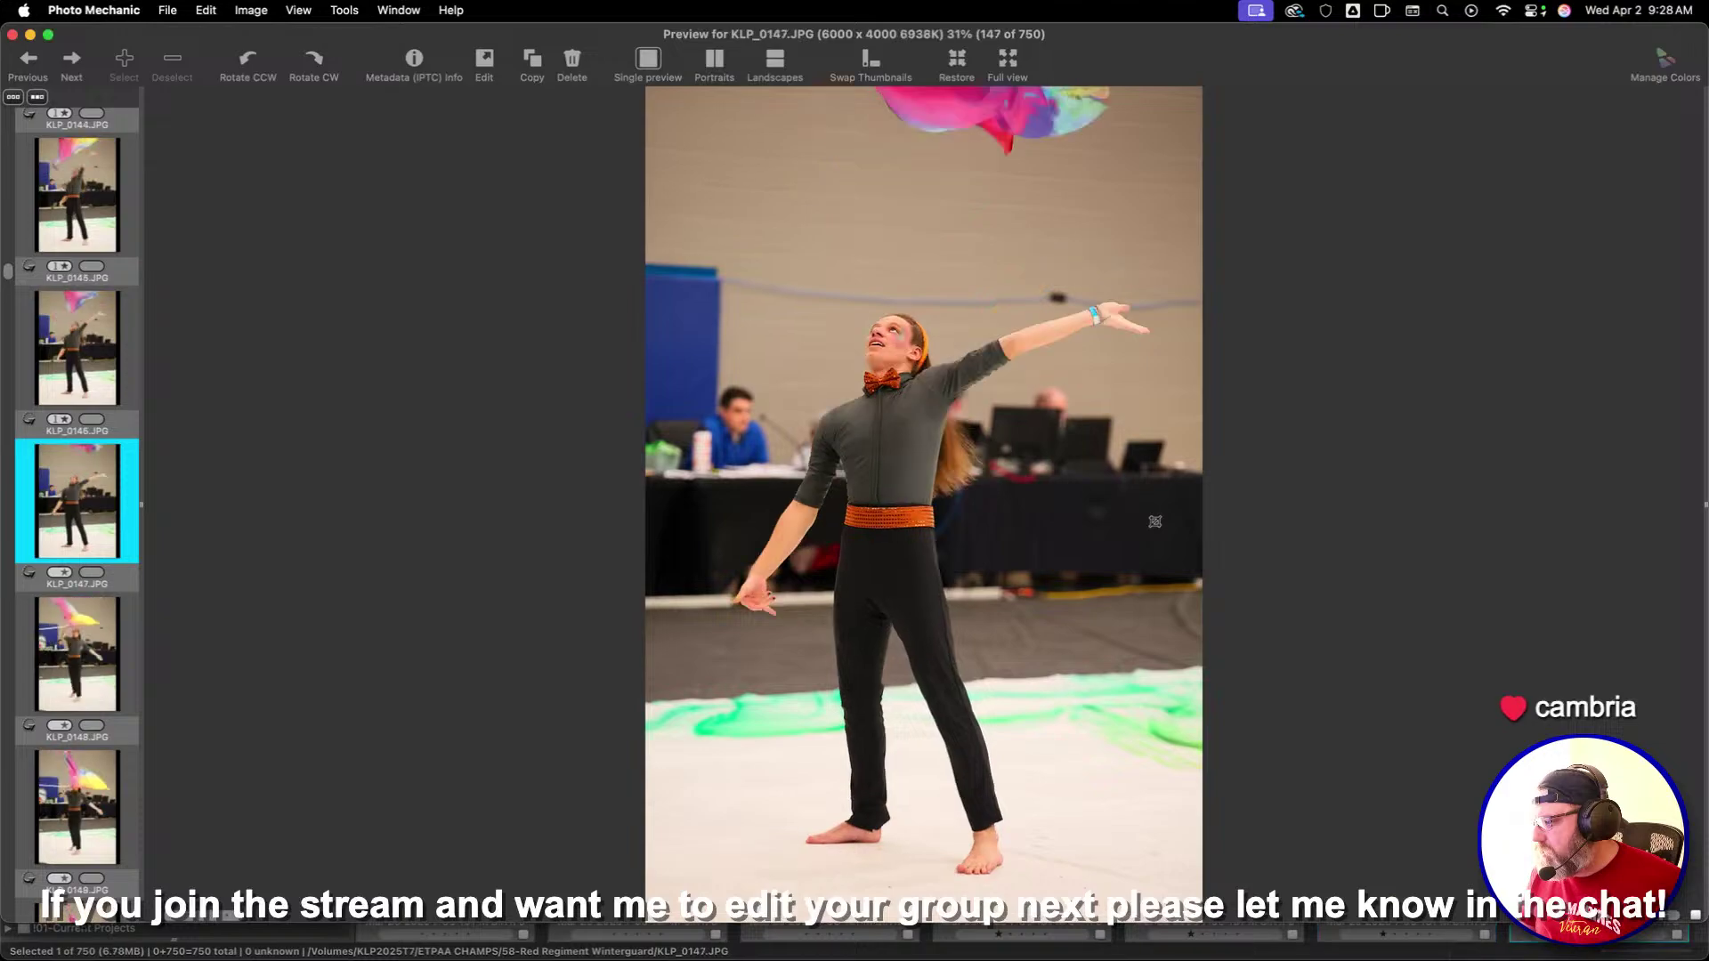
Crop KLP_0148.JPG to a portrait frame from the flag down to the performer's knees and rate it 1
key("Right")
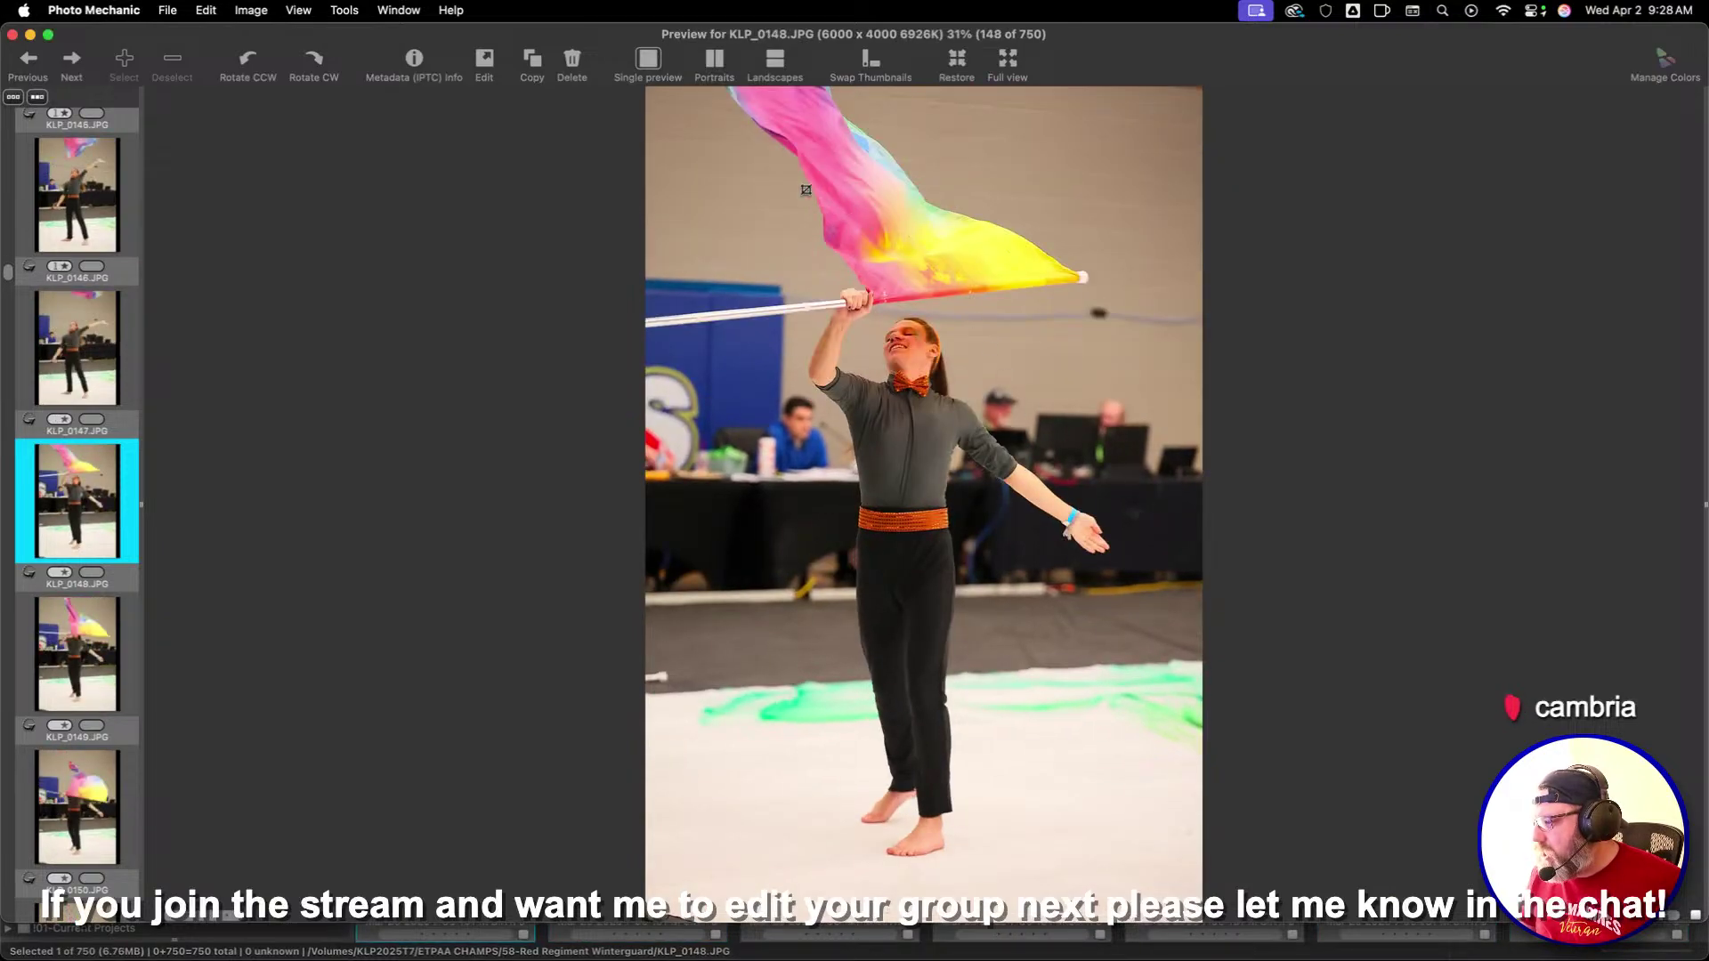
left_click_drag(1236, 774, 1056, 566)
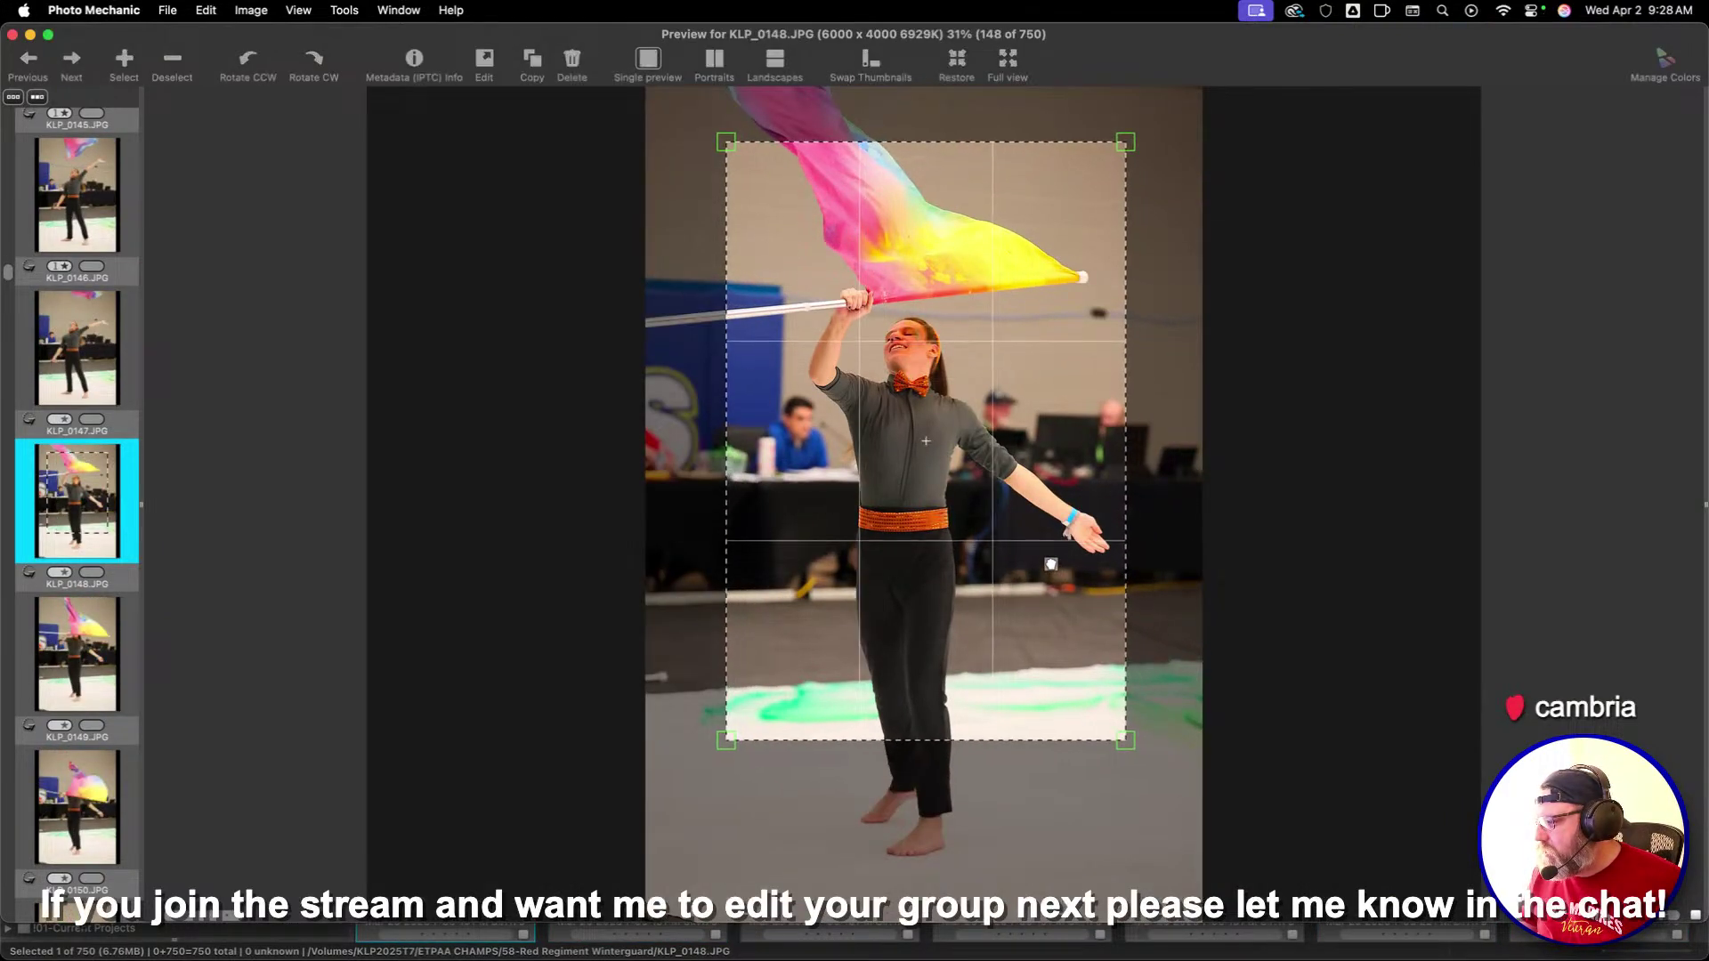
key("1")
Crop KLP_0156.JPG to a portrait frame around the performer's full figure and center the crop on her
key("Right")
key("Right")
key("Right")
key("Right")
key("Right")
key("Right")
key("Right")
key("Right")
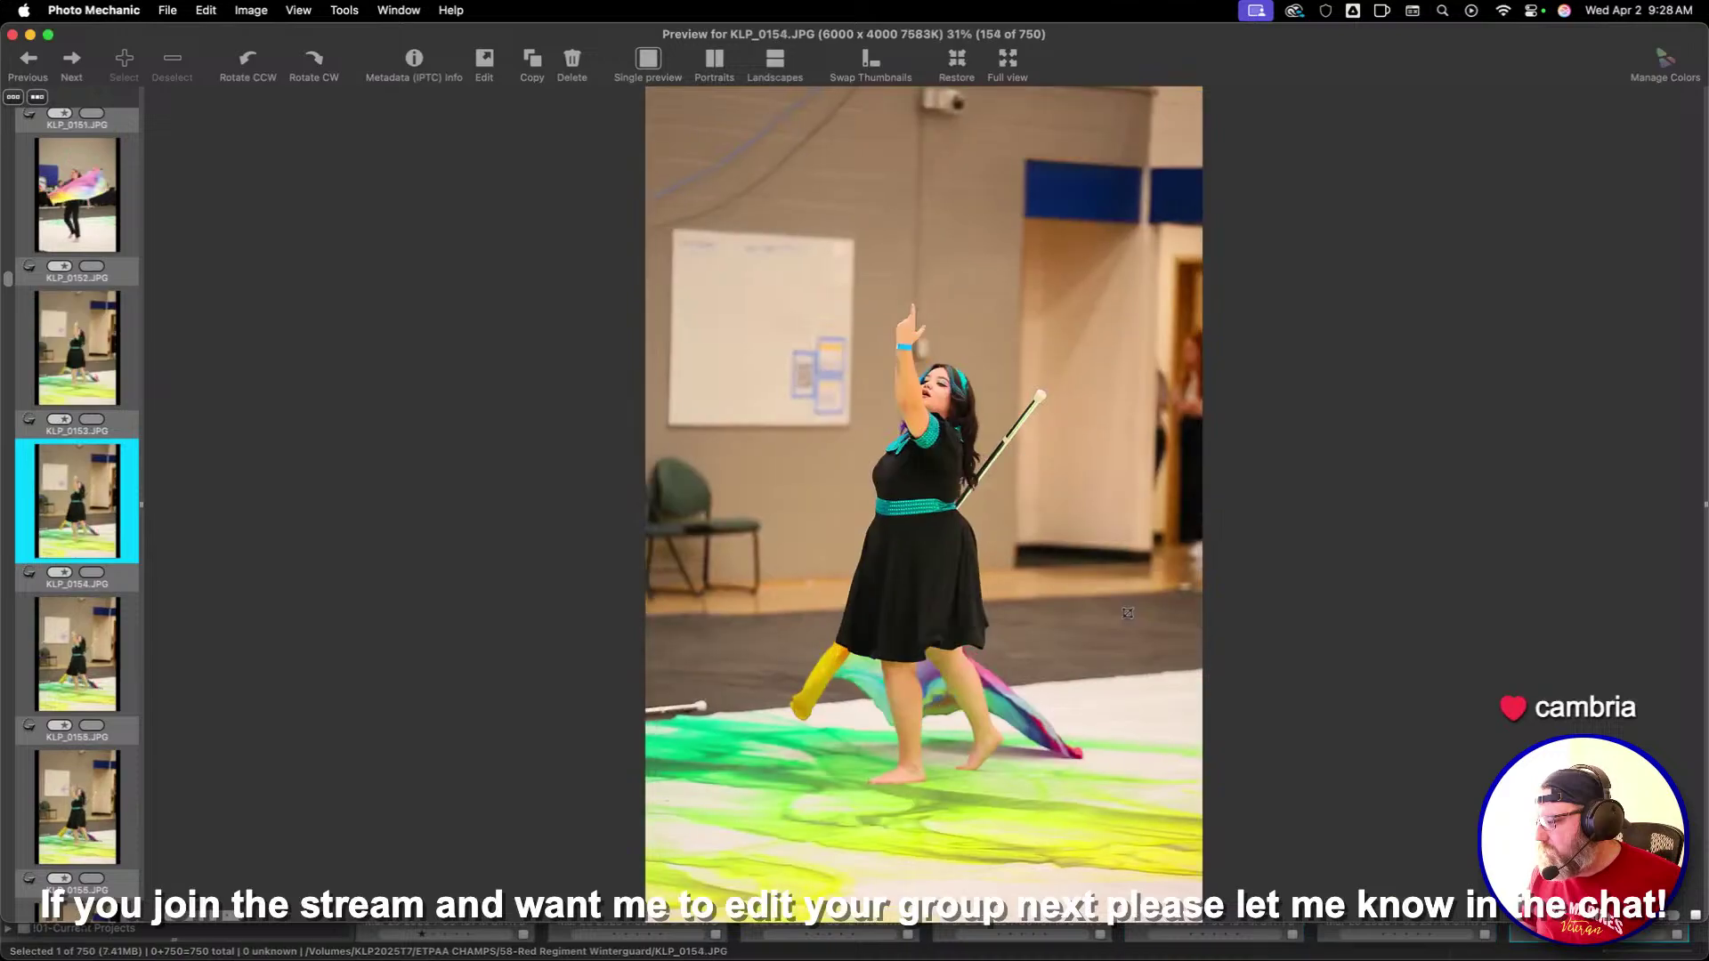
left_click_drag(1210, 824, 1183, 840)
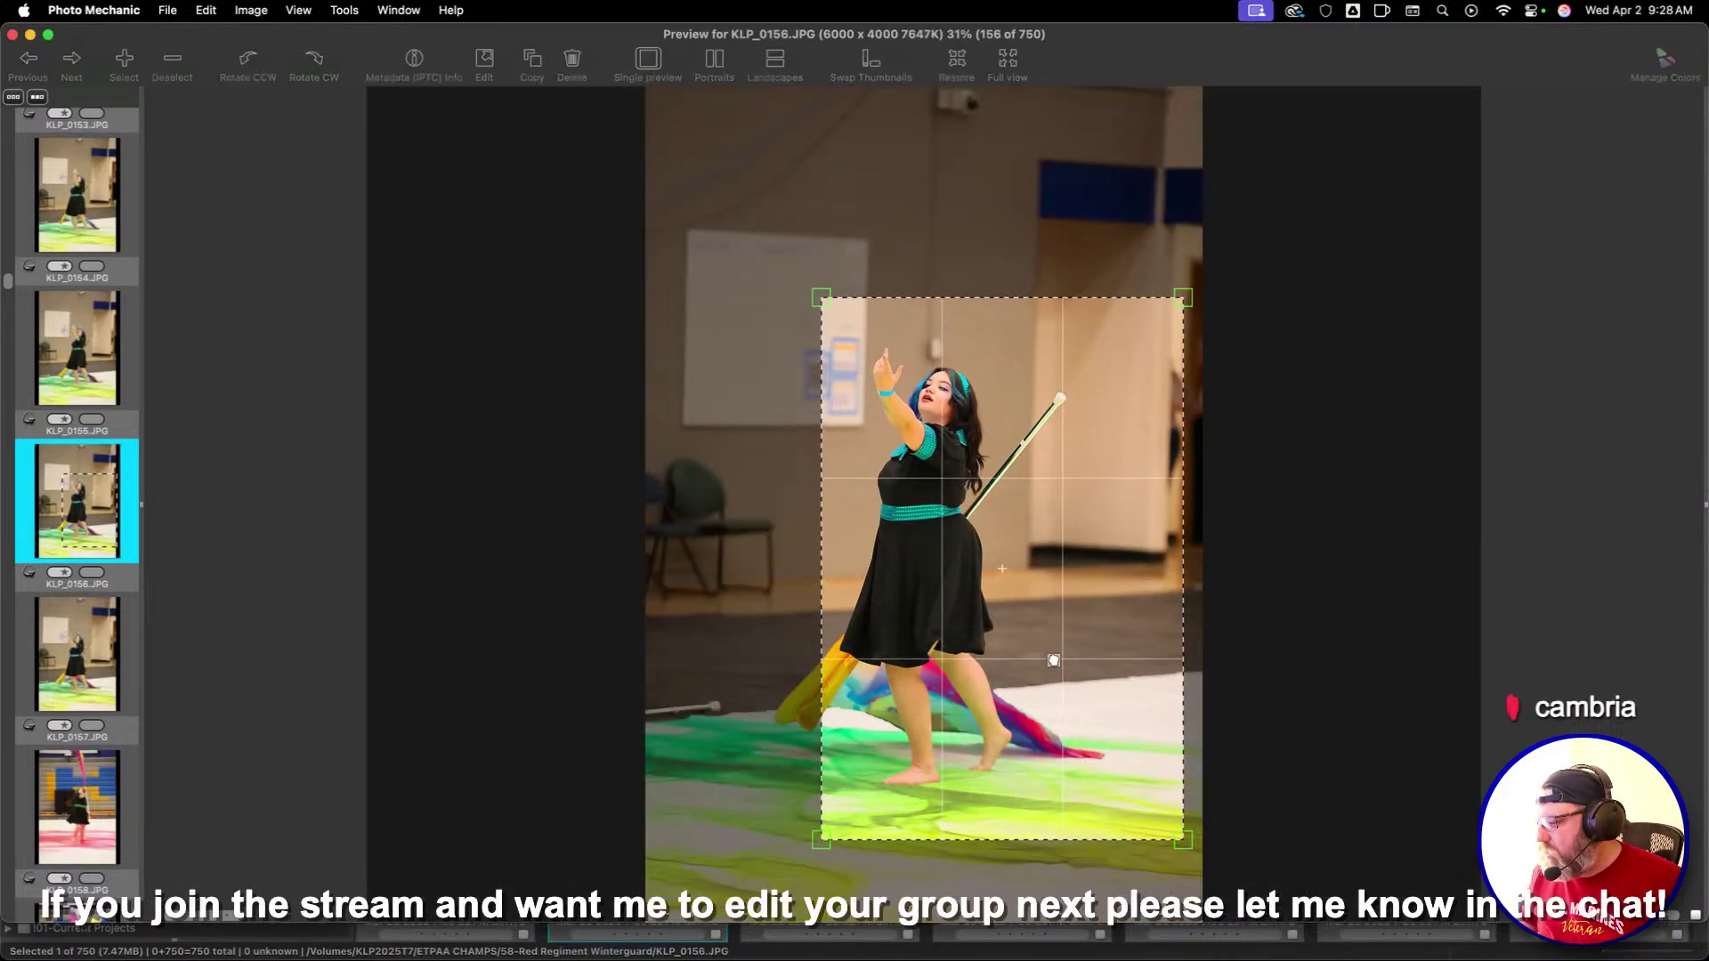
left_click_drag(1054, 657, 1012, 649)
key("Return")
Advance to KLP_0166.JPG, the performer raising the flag, and give it a rating of 1
key("Right")
key("Right")
key("Right")
key("Right")
key("Right")
key("Right")
key("Right")
key("Right")
key("Right")
key("Right")
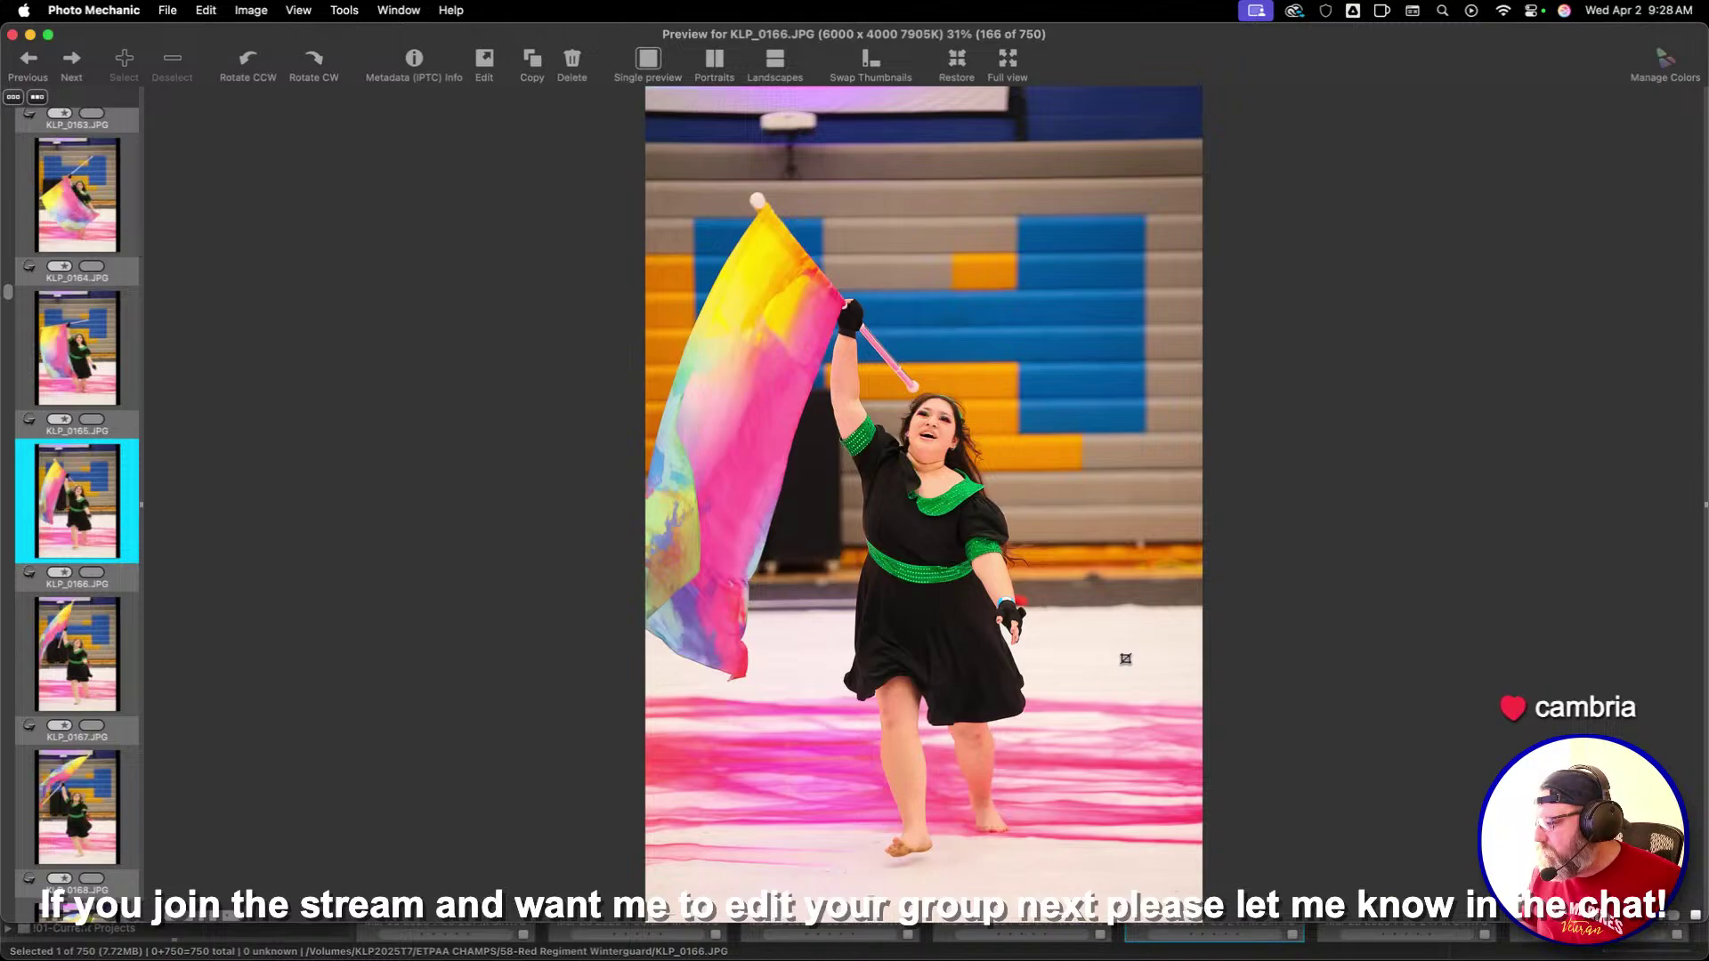
key("1")
Give the running flag photos KLP_0168.JPG and KLP_0172.JPG a rating of 1
key("Right")
key("Right")
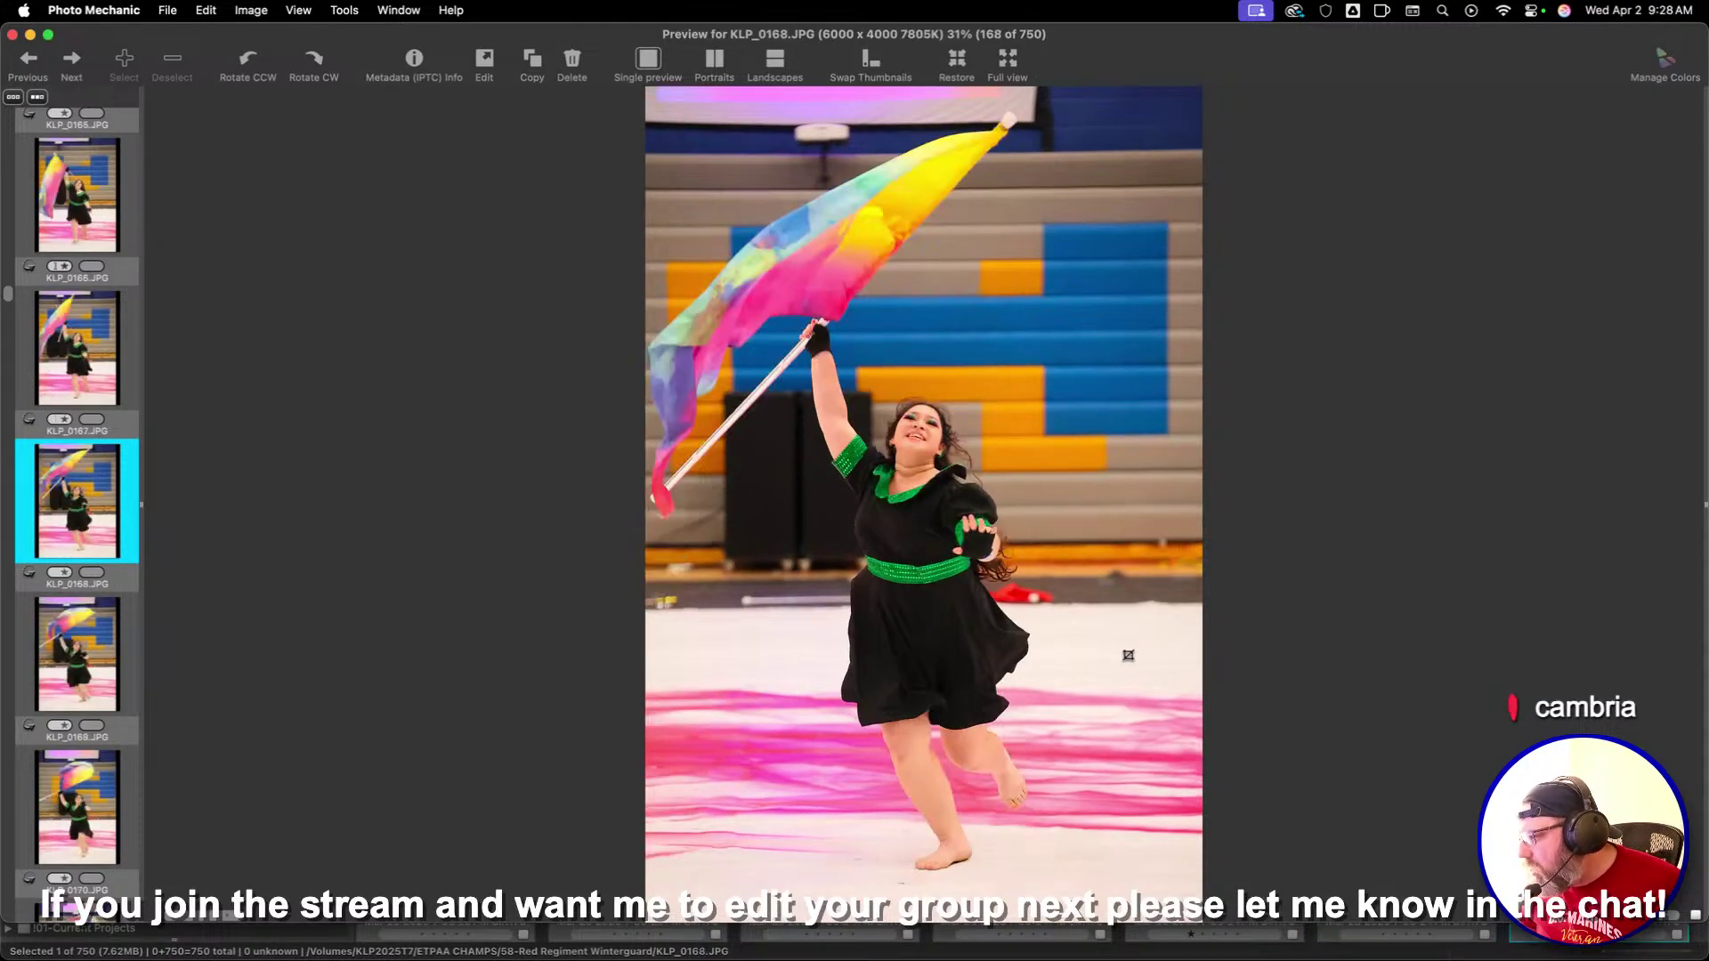
key("1")
key("Right")
key("Right")
key("Right")
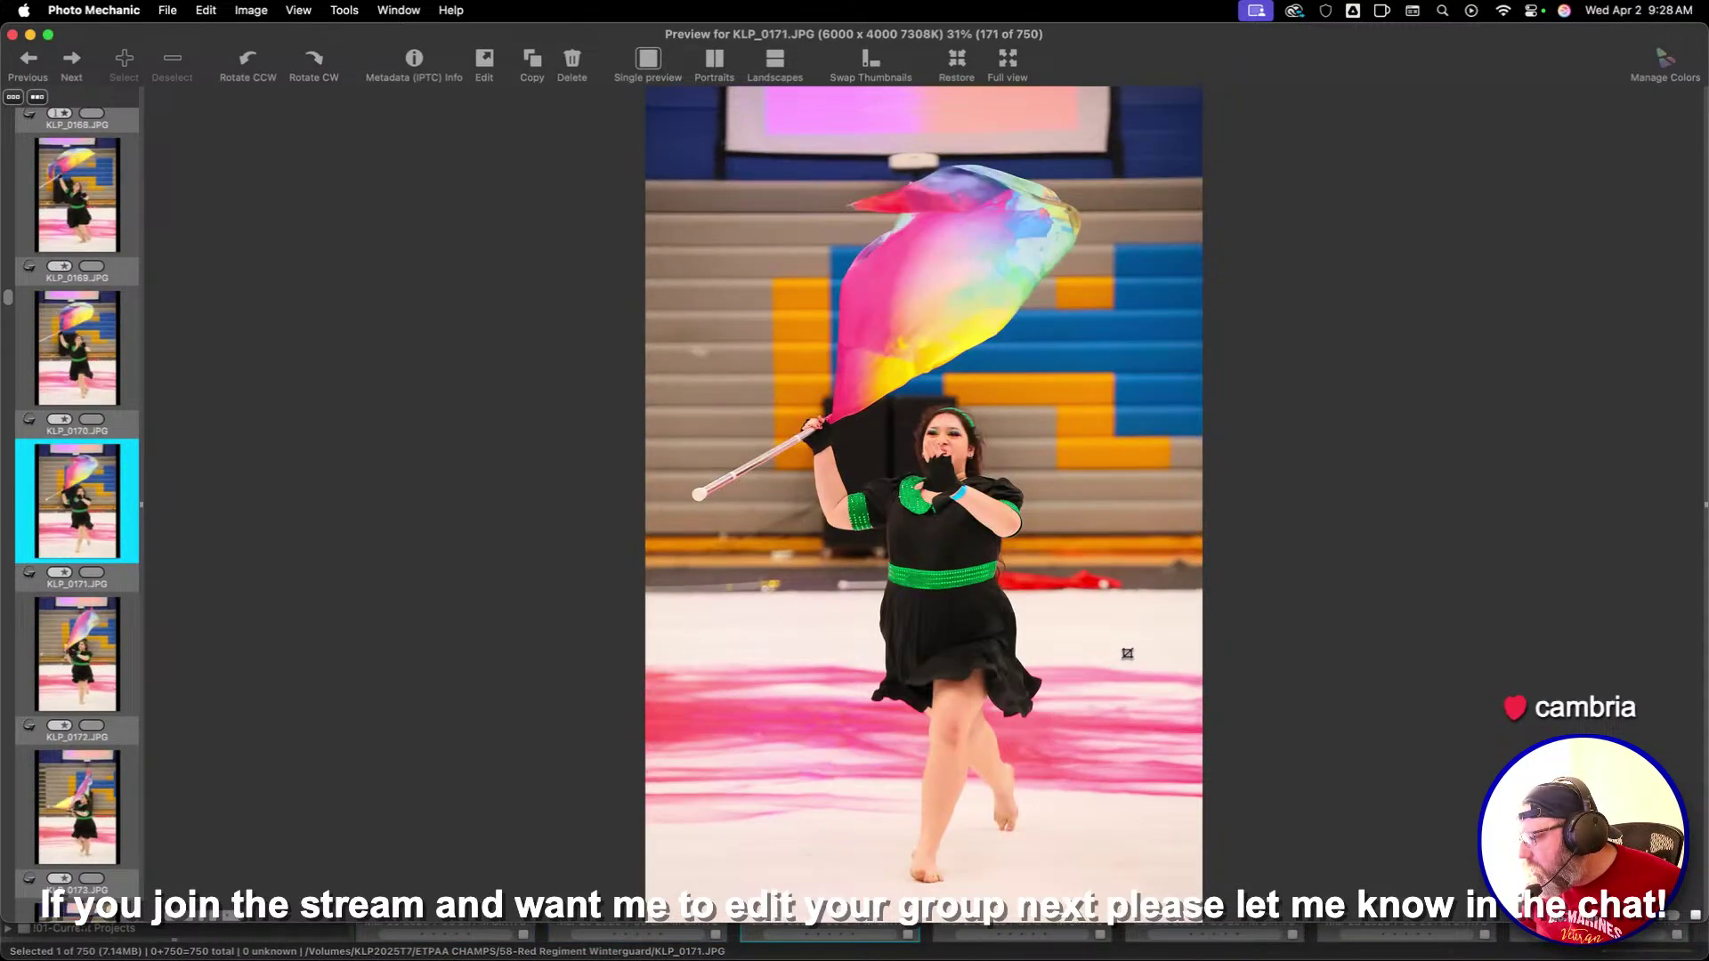
key("Right")
key("Right")
key("Left")
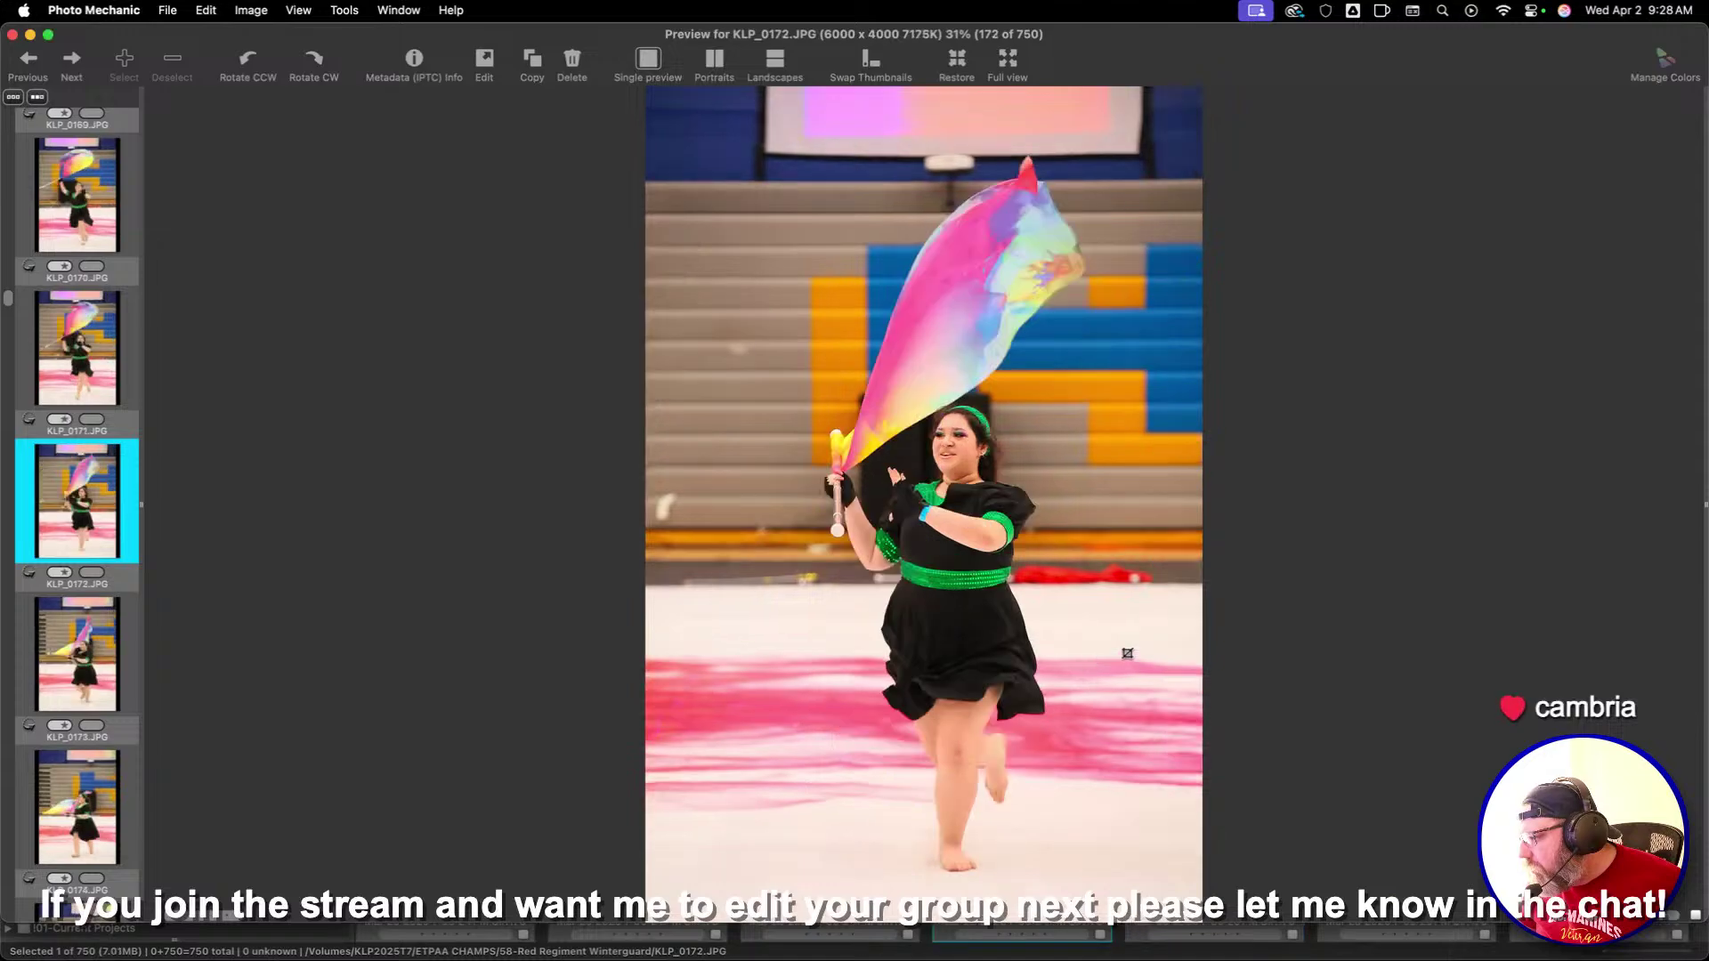
key("1")
Advance to KLP_0181.JPG, the performer holding the rifle upright, and give it a rating of 1
key("Right")
key("Right")
key("Right")
key("Right")
key("Right")
key("Right")
key("Right")
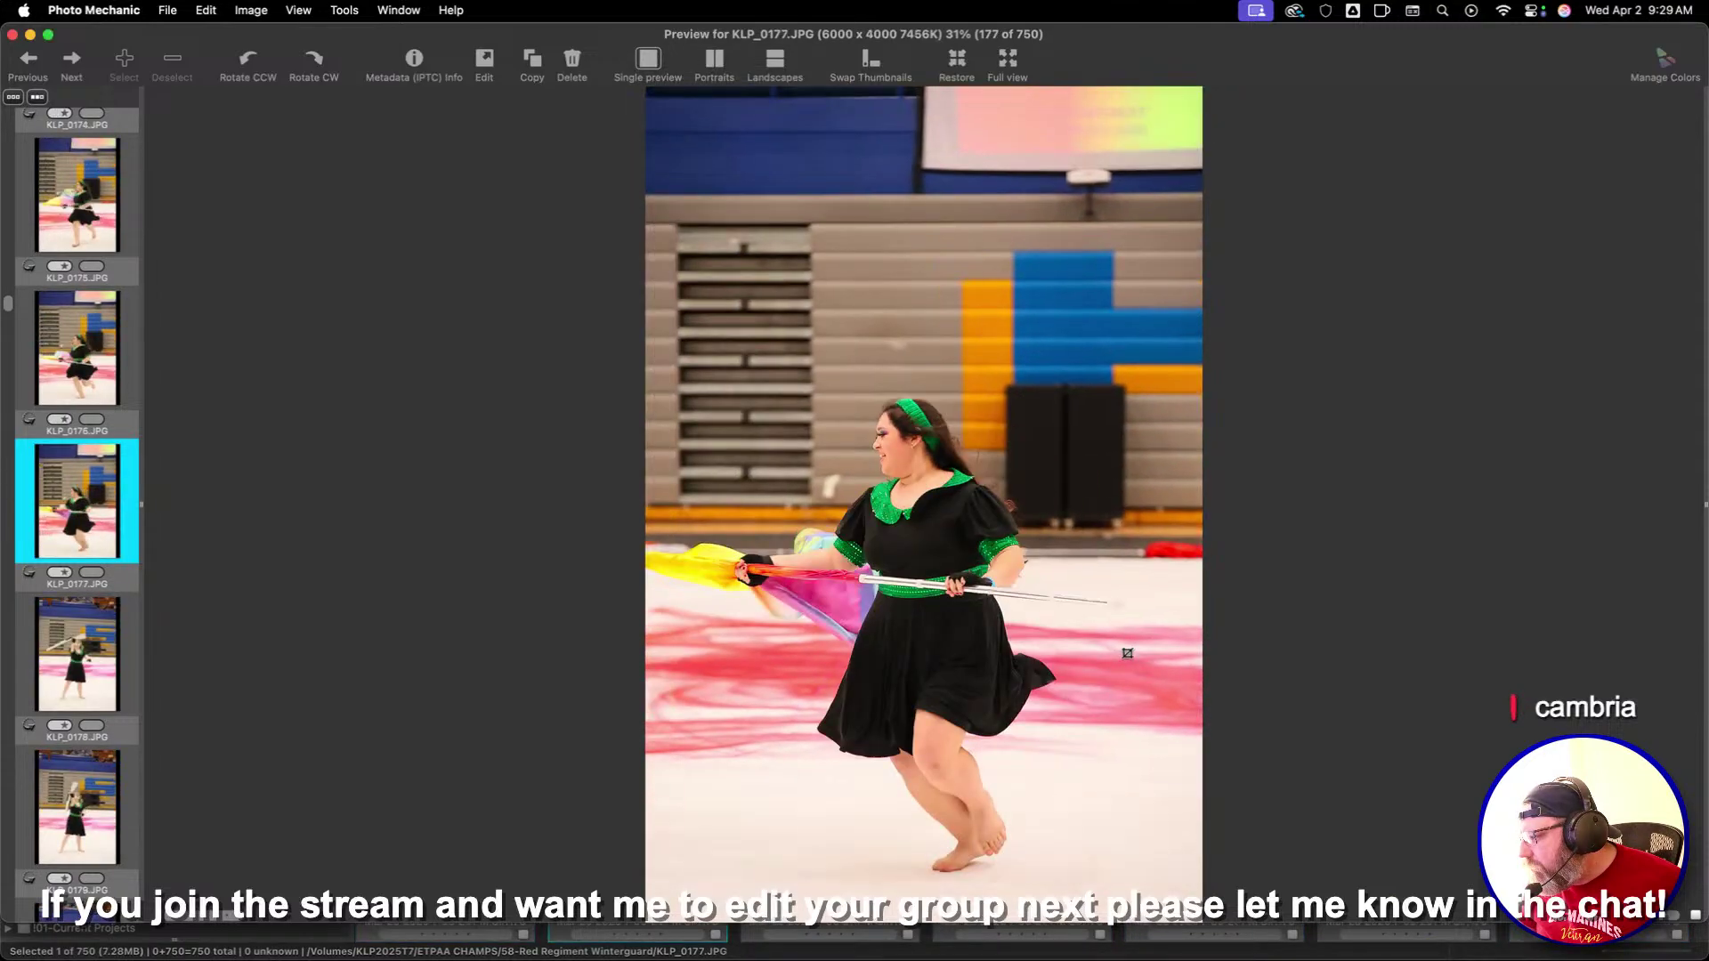
key("Right")
key("Right")
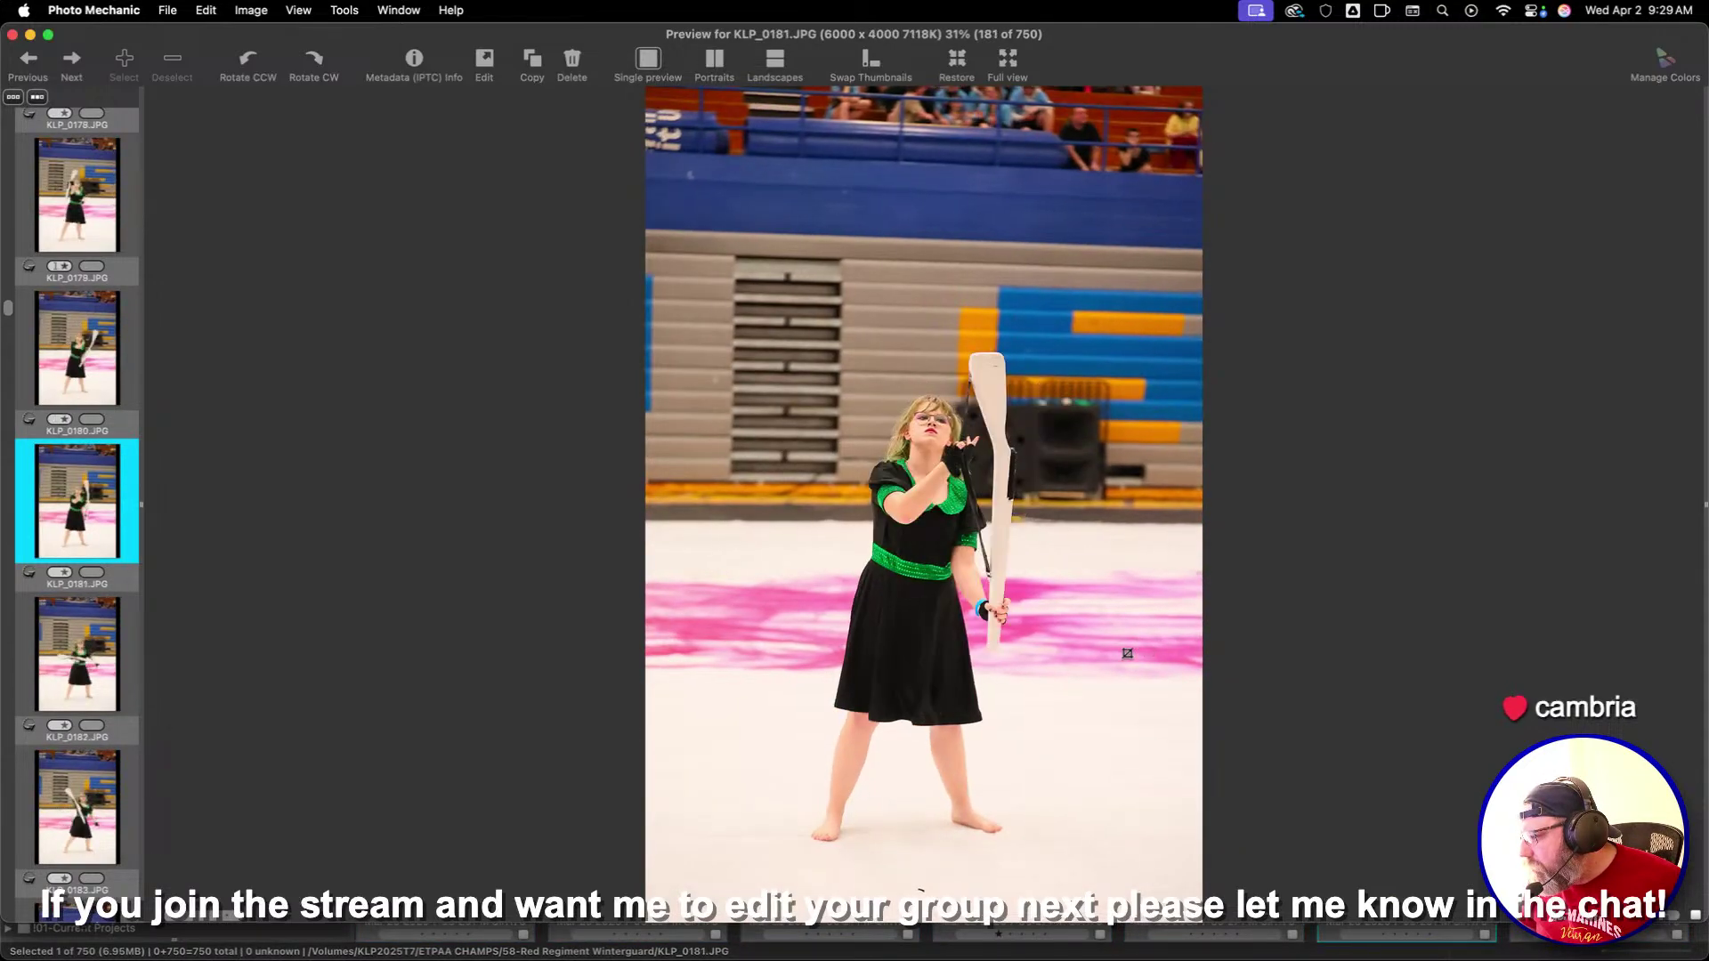
key("1")
Compare KLP_0181.JPG with the next frames and crop it to a tighter portrait frame around the performer
key("Right")
key("Right")
key("Left")
key("Left")
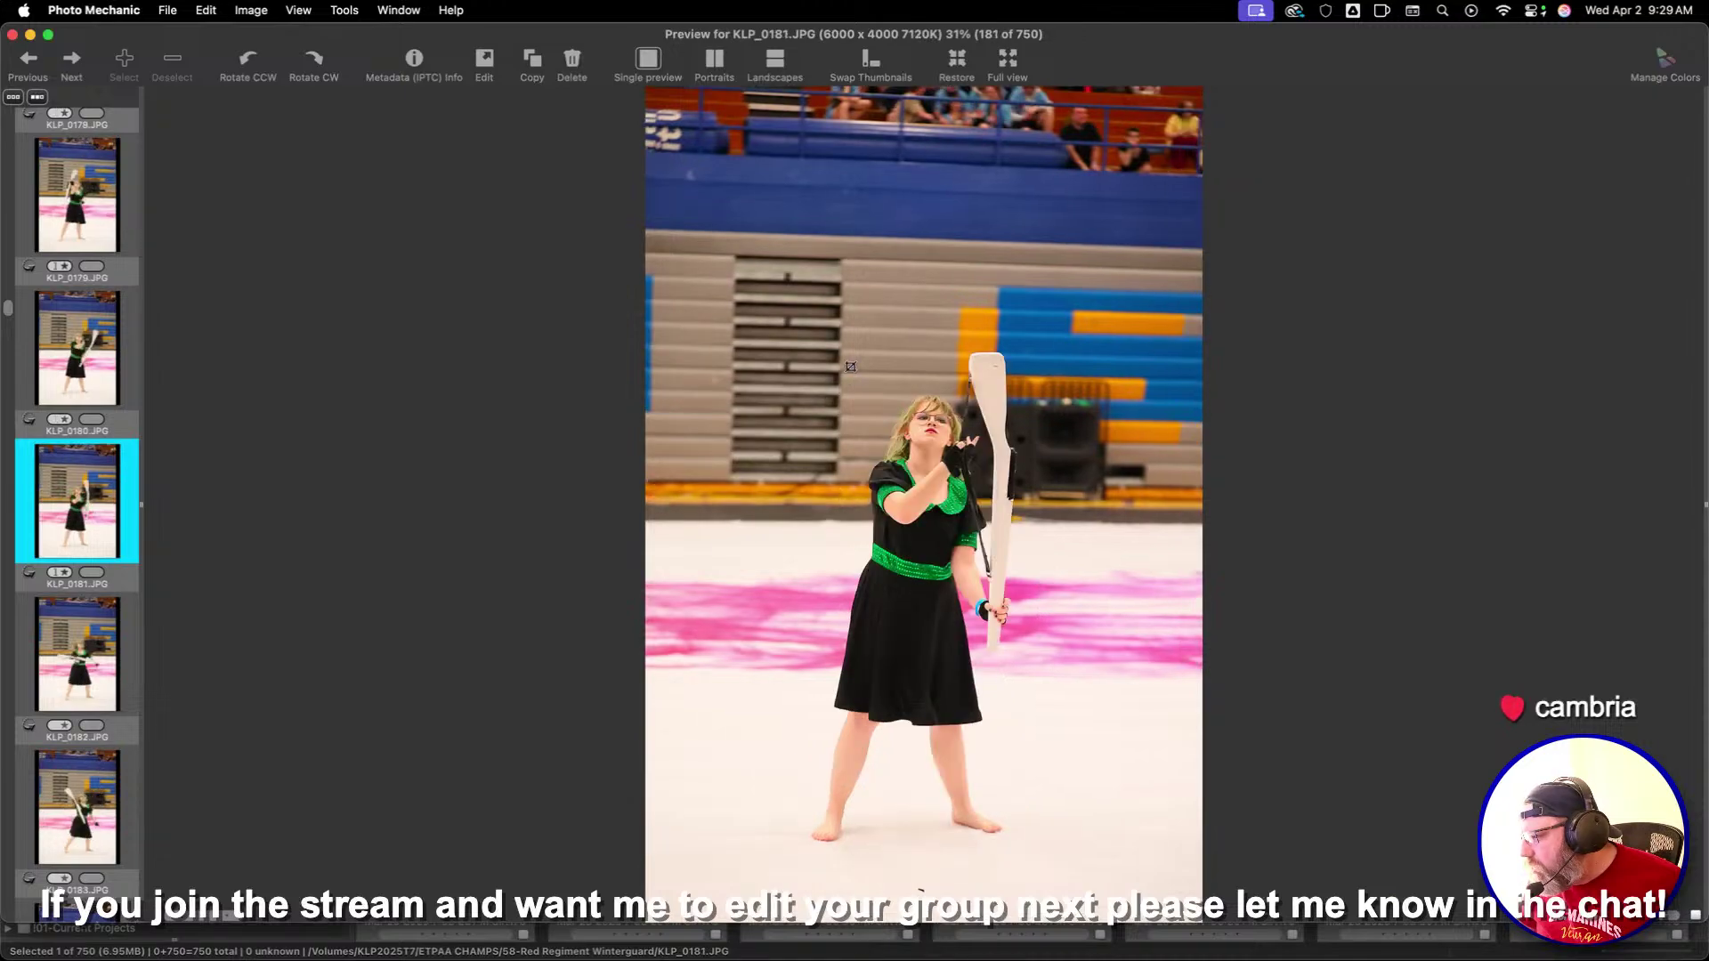
key("c")
left_click_drag(1131, 883, 1042, 707)
Crop KLP_0182.JPG and KLP_0183.JPG to tighter portrait frames around the performer and her rifle
key("Right")
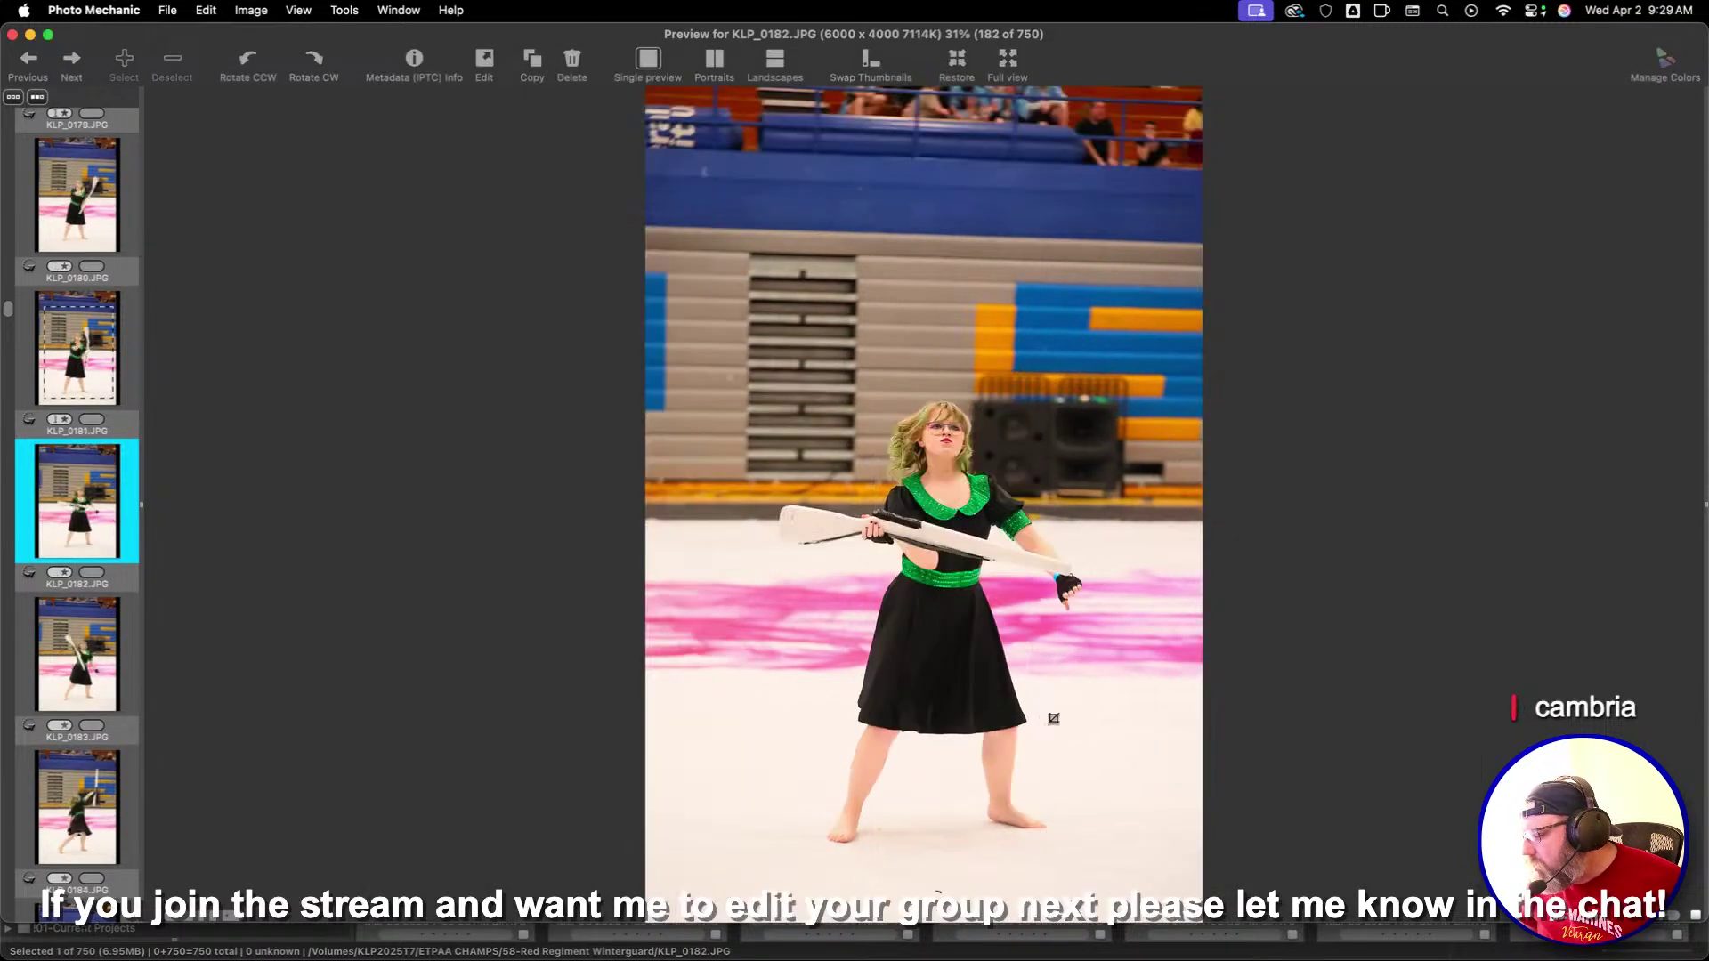
mouse_move(721, 194)
left_mouse_down()
mouse_move(948, 516)
mouse_move(1097, 824)
left_mouse_up()
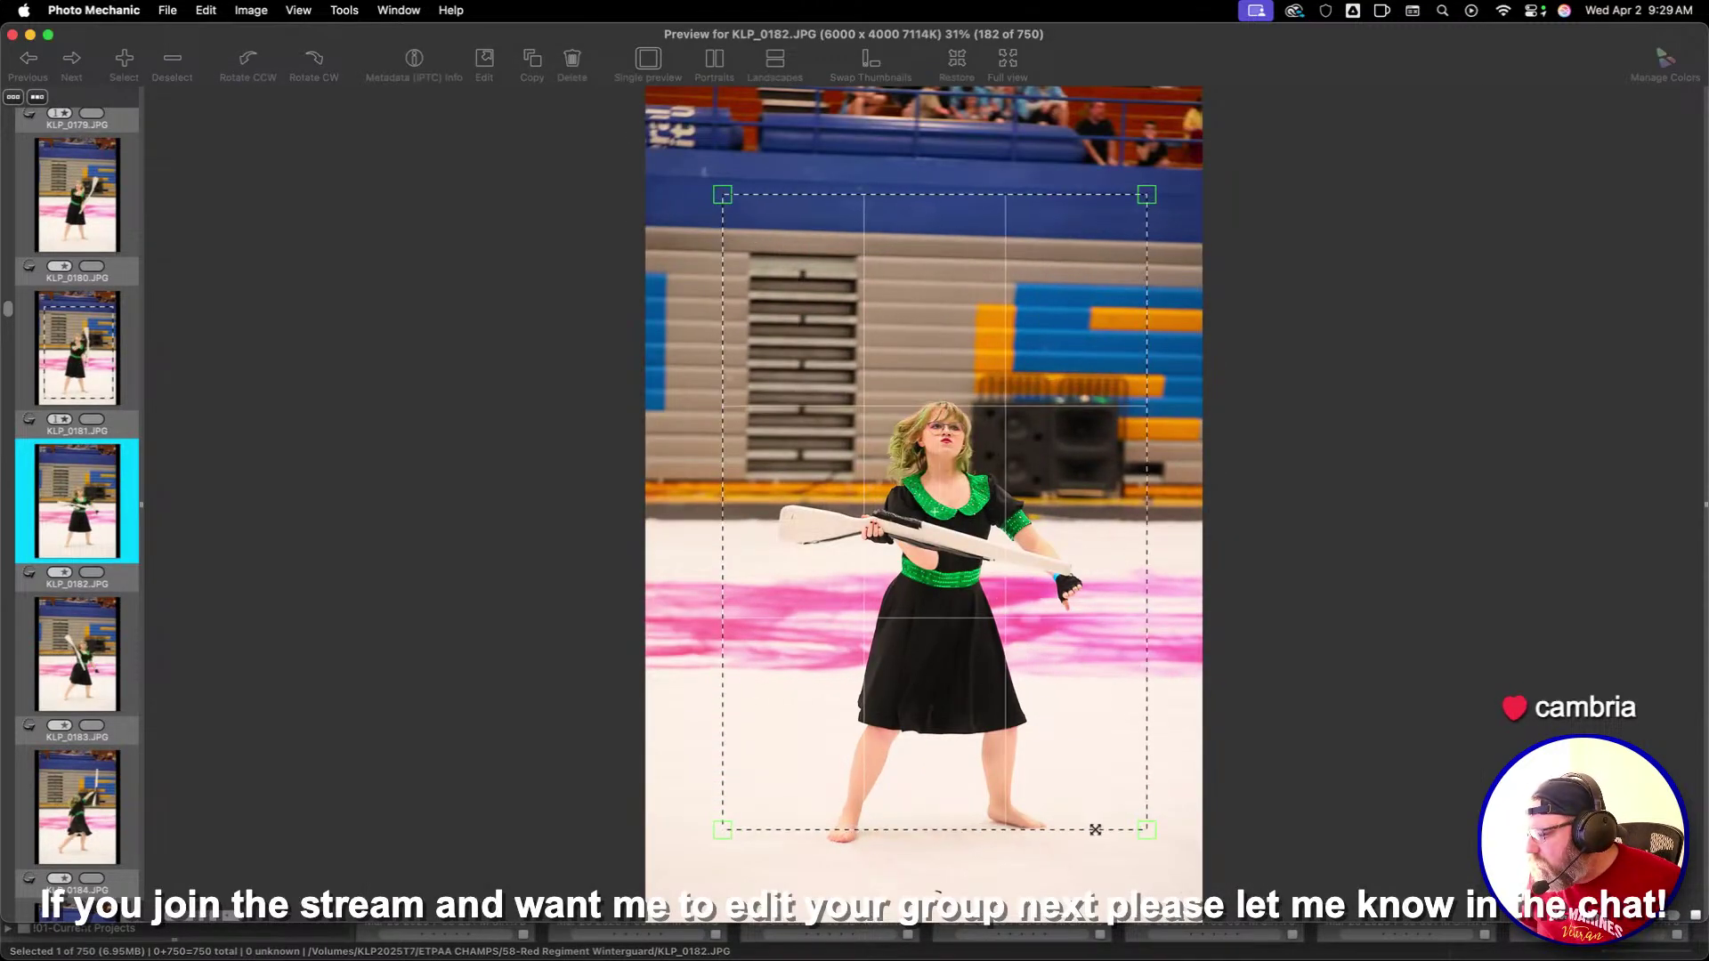
left_click_drag(1046, 646, 1039, 691)
key("Right")
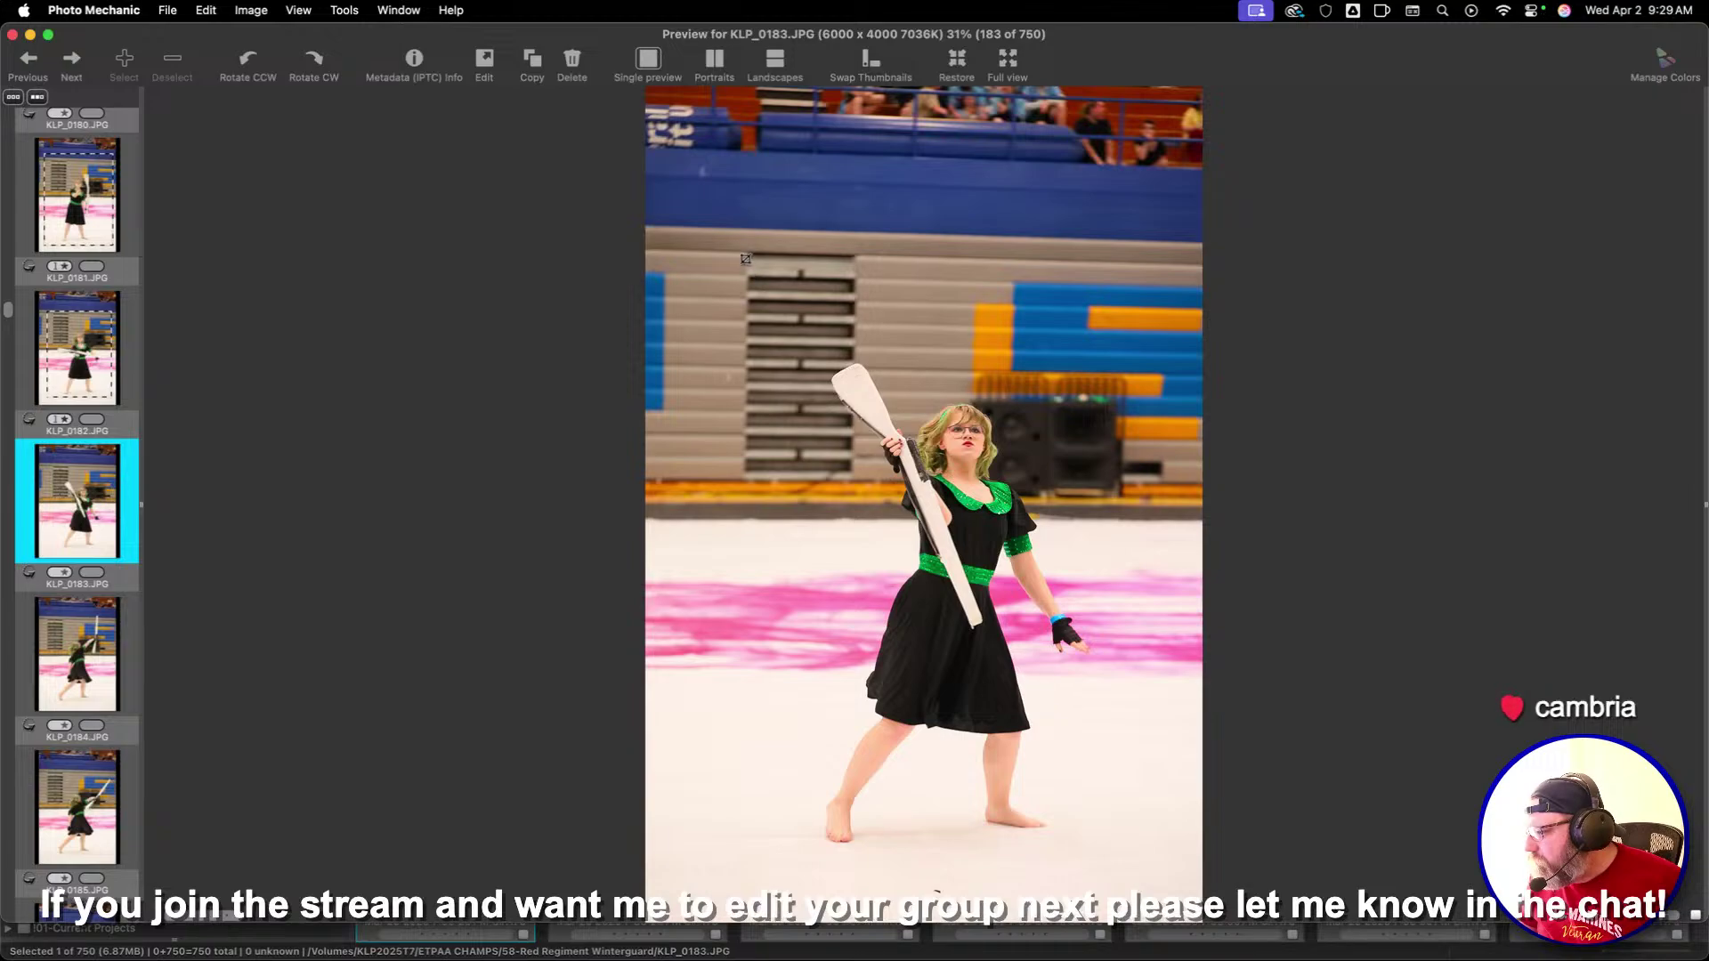
left_click_drag(745, 259, 1104, 890)
Crop KLP_0186.JPG to a portrait frame around the performer and the tilted rifle, and rate it 1
key("Right")
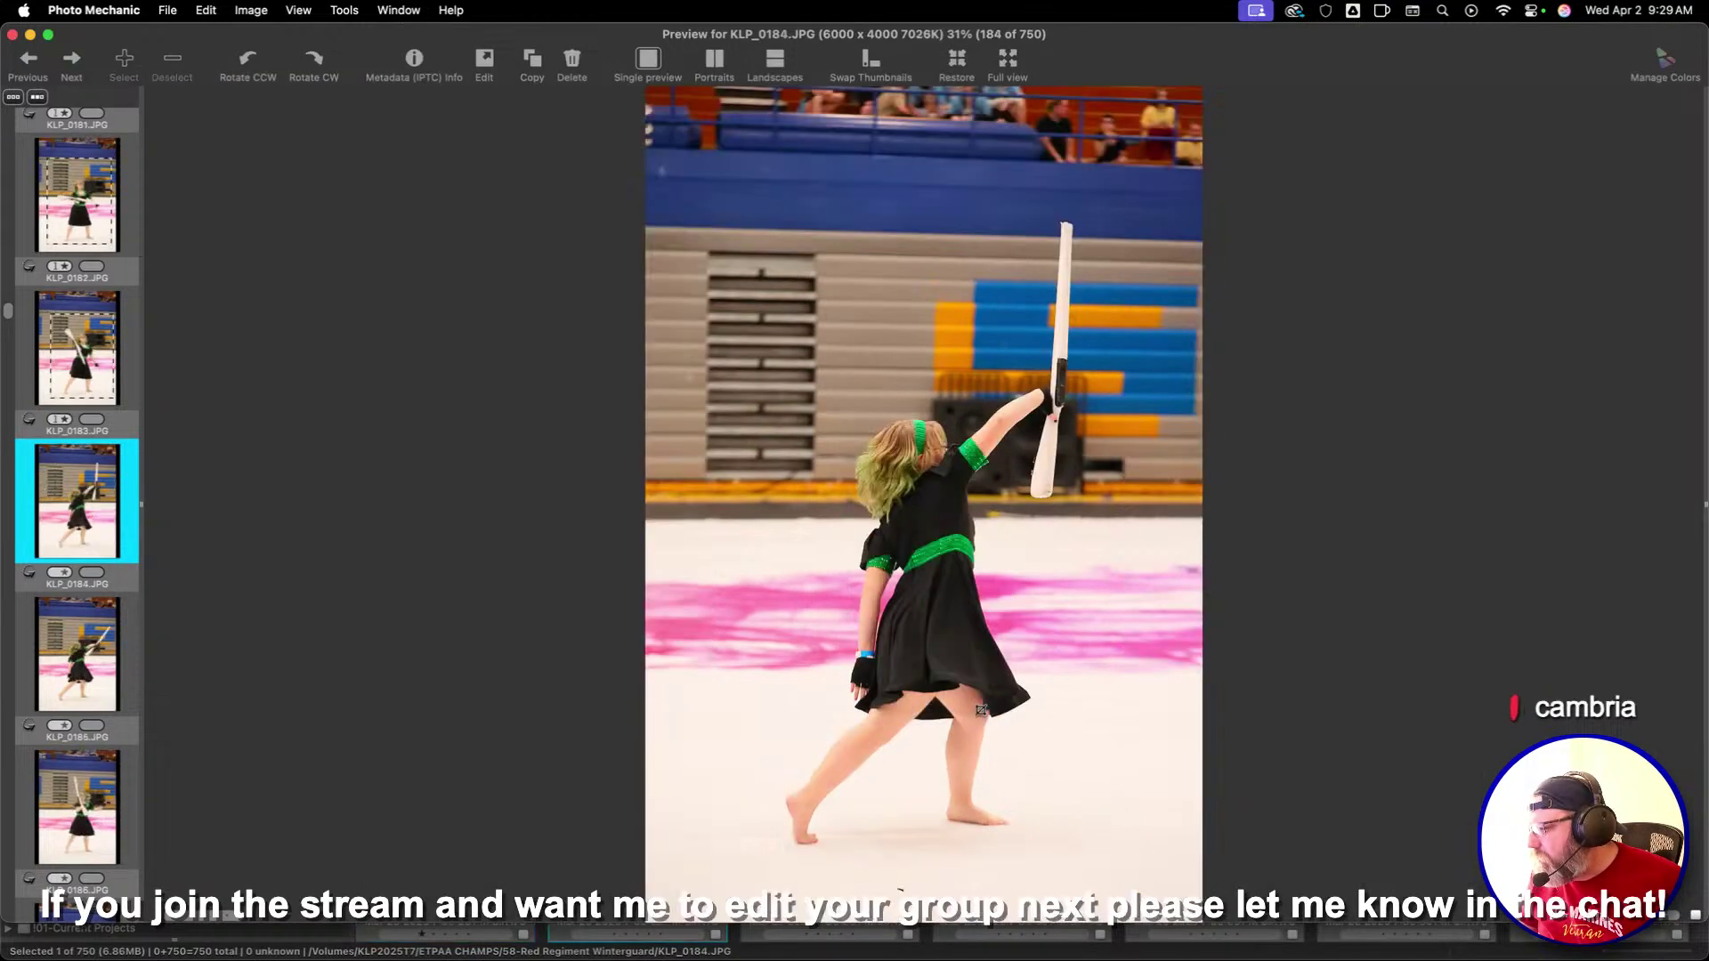
key("Right")
key("Right")
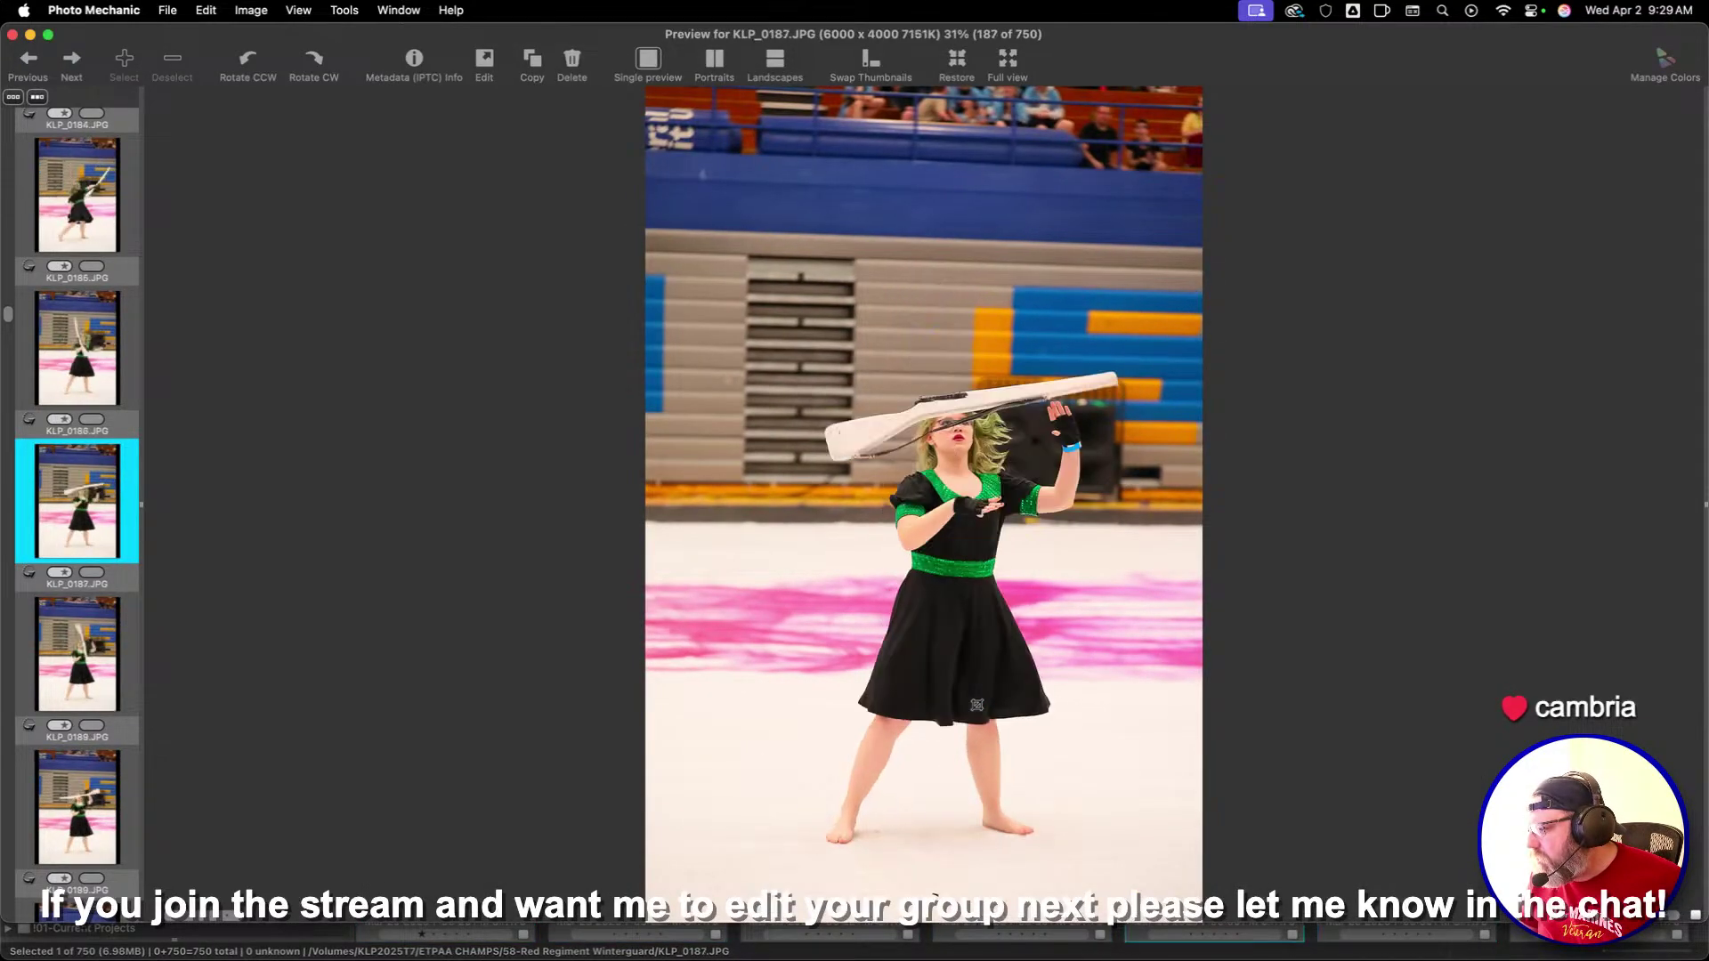
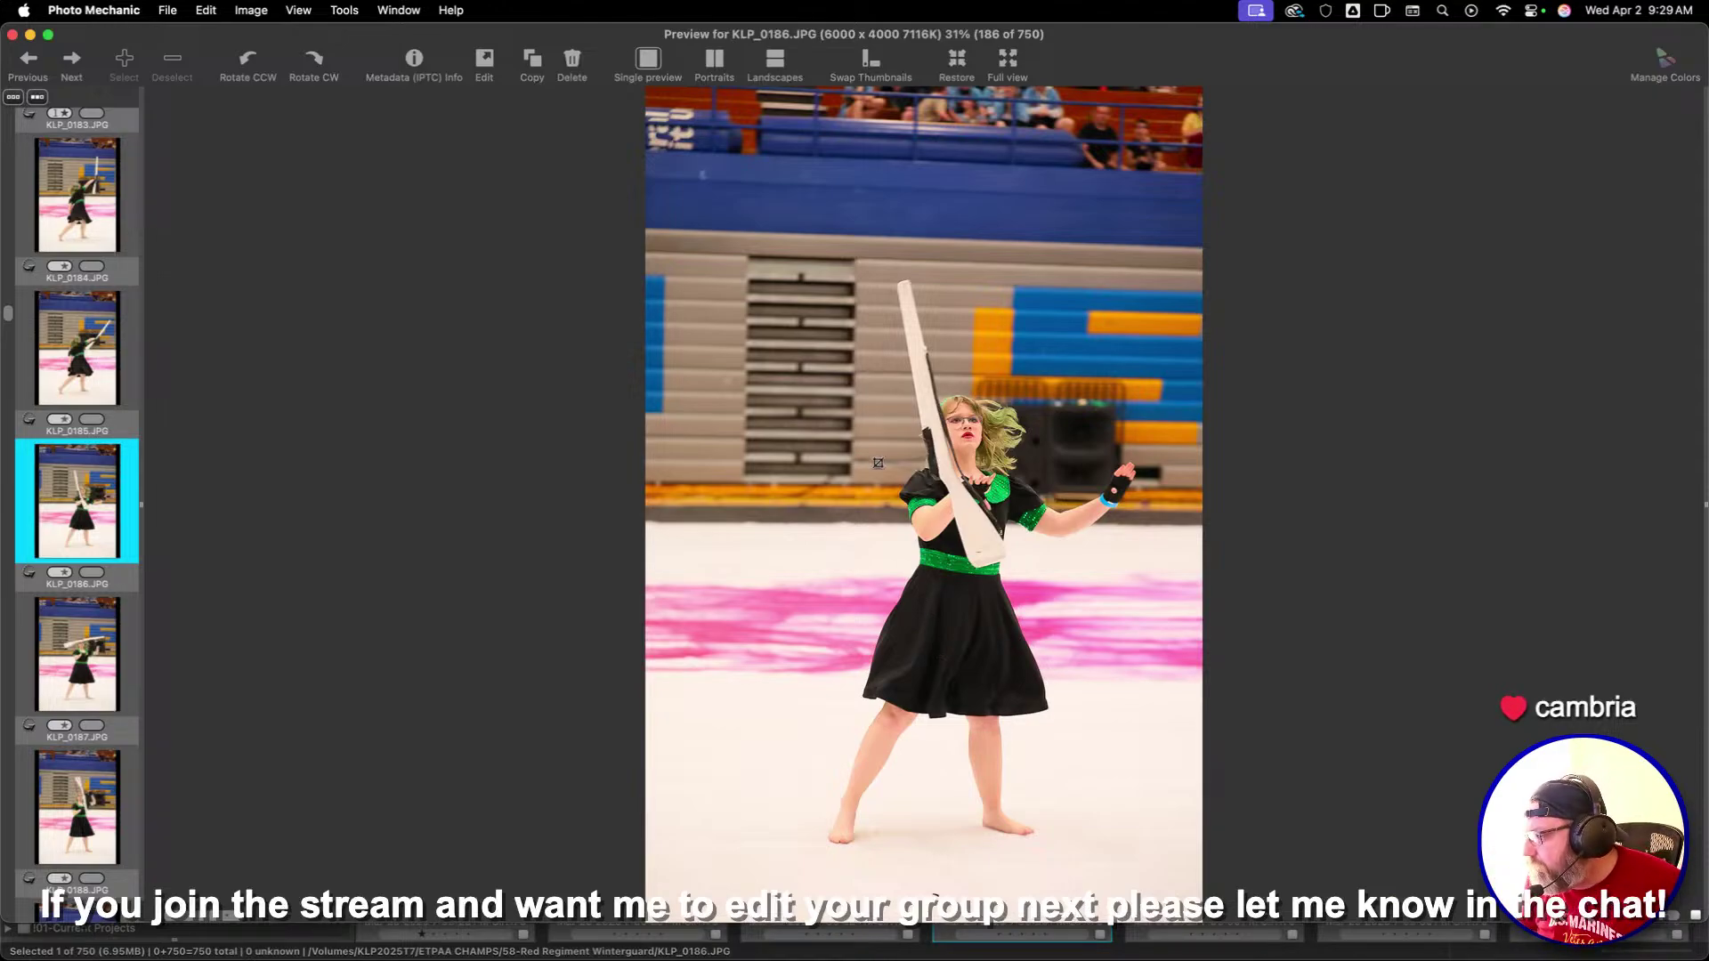
left_click_drag(753, 208, 1193, 841)
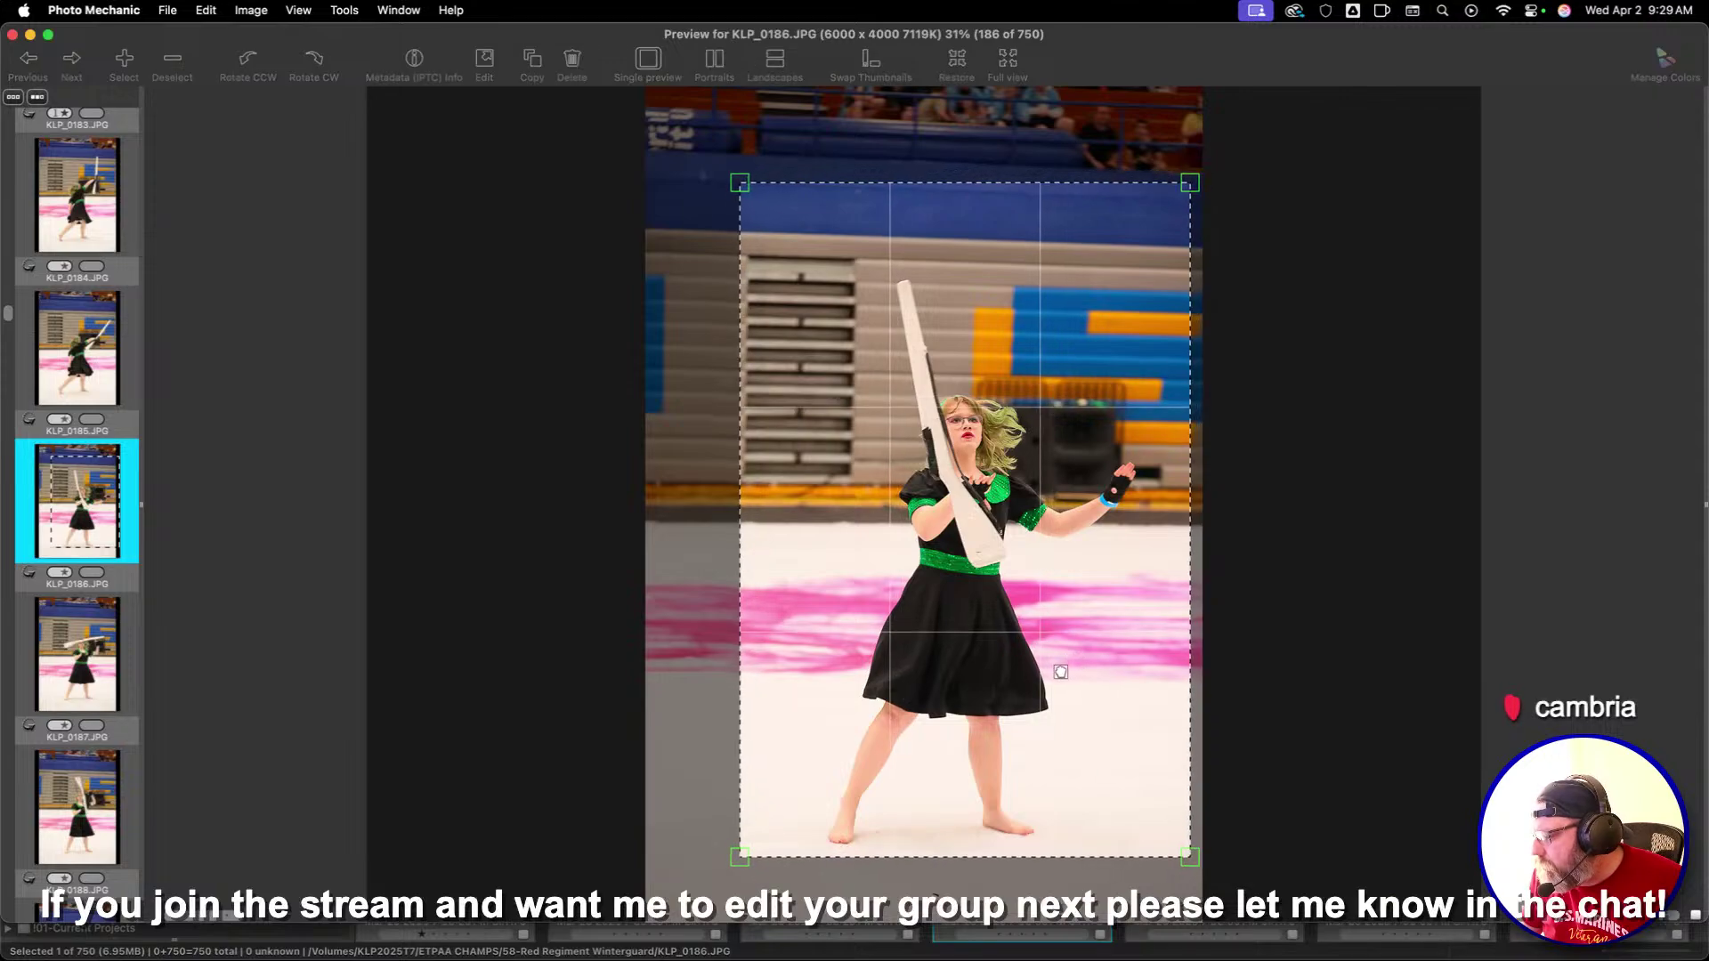
key("1")
Crop KLP_0187.JPG and KLP_0188.JPG to portrait frames around the performer and rifle, rating both 1
left_click_drag(778, 222, 1110, 866)
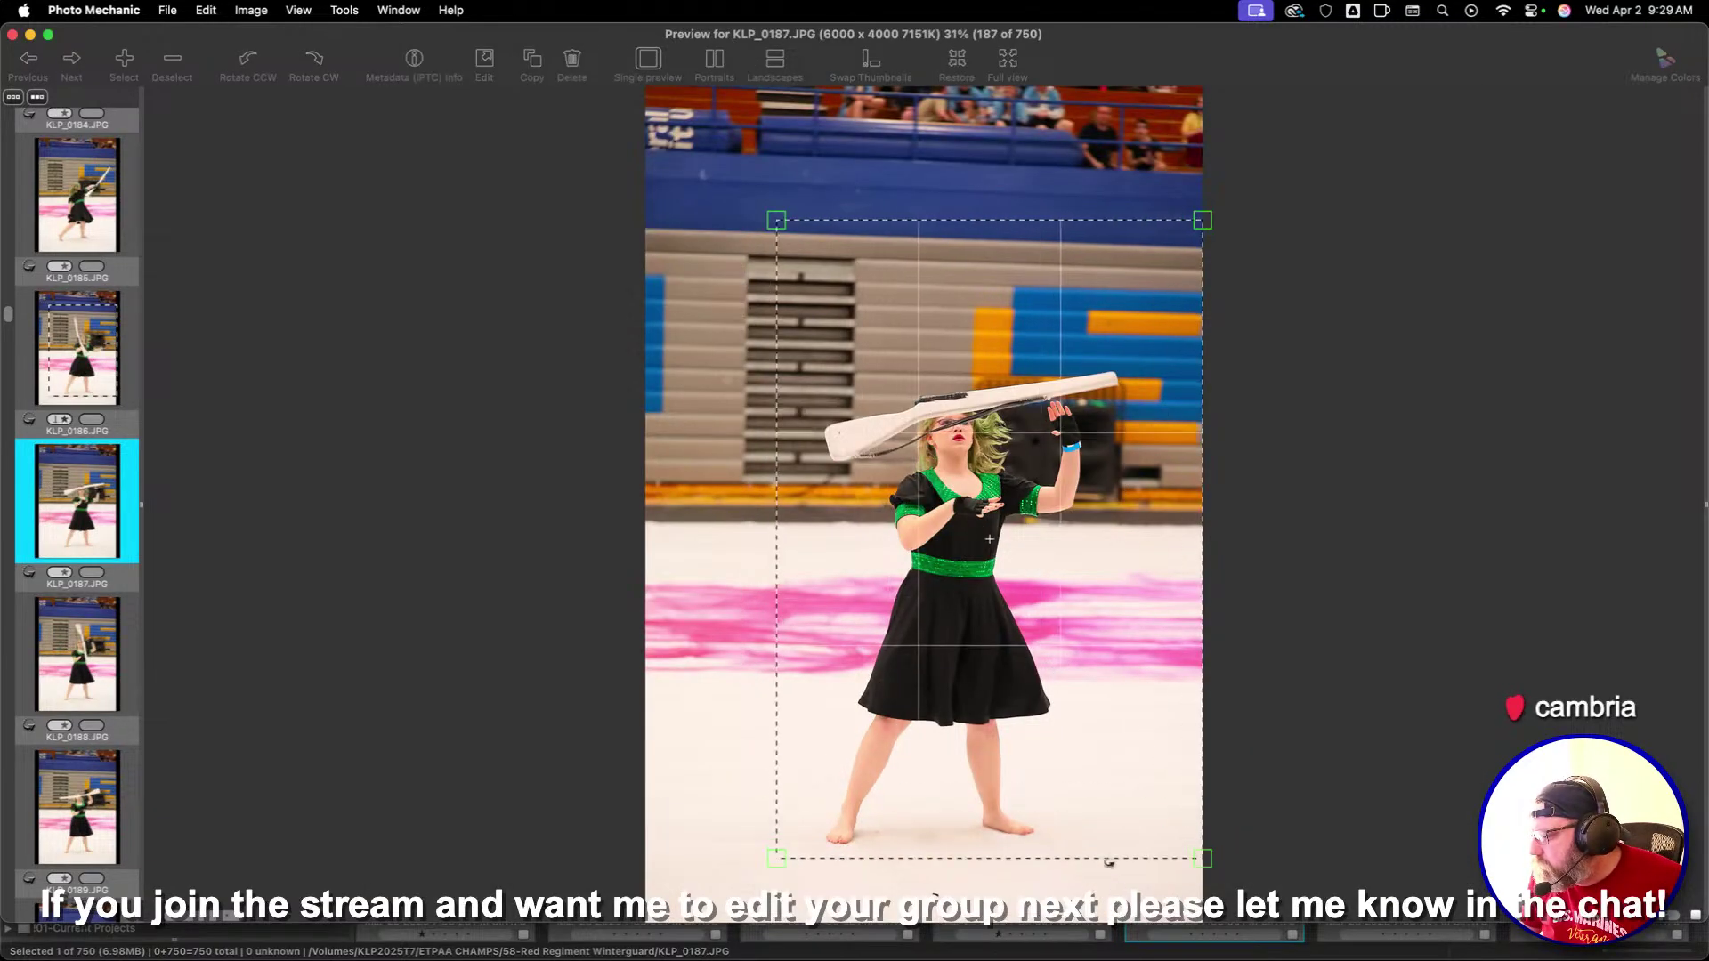
key("1")
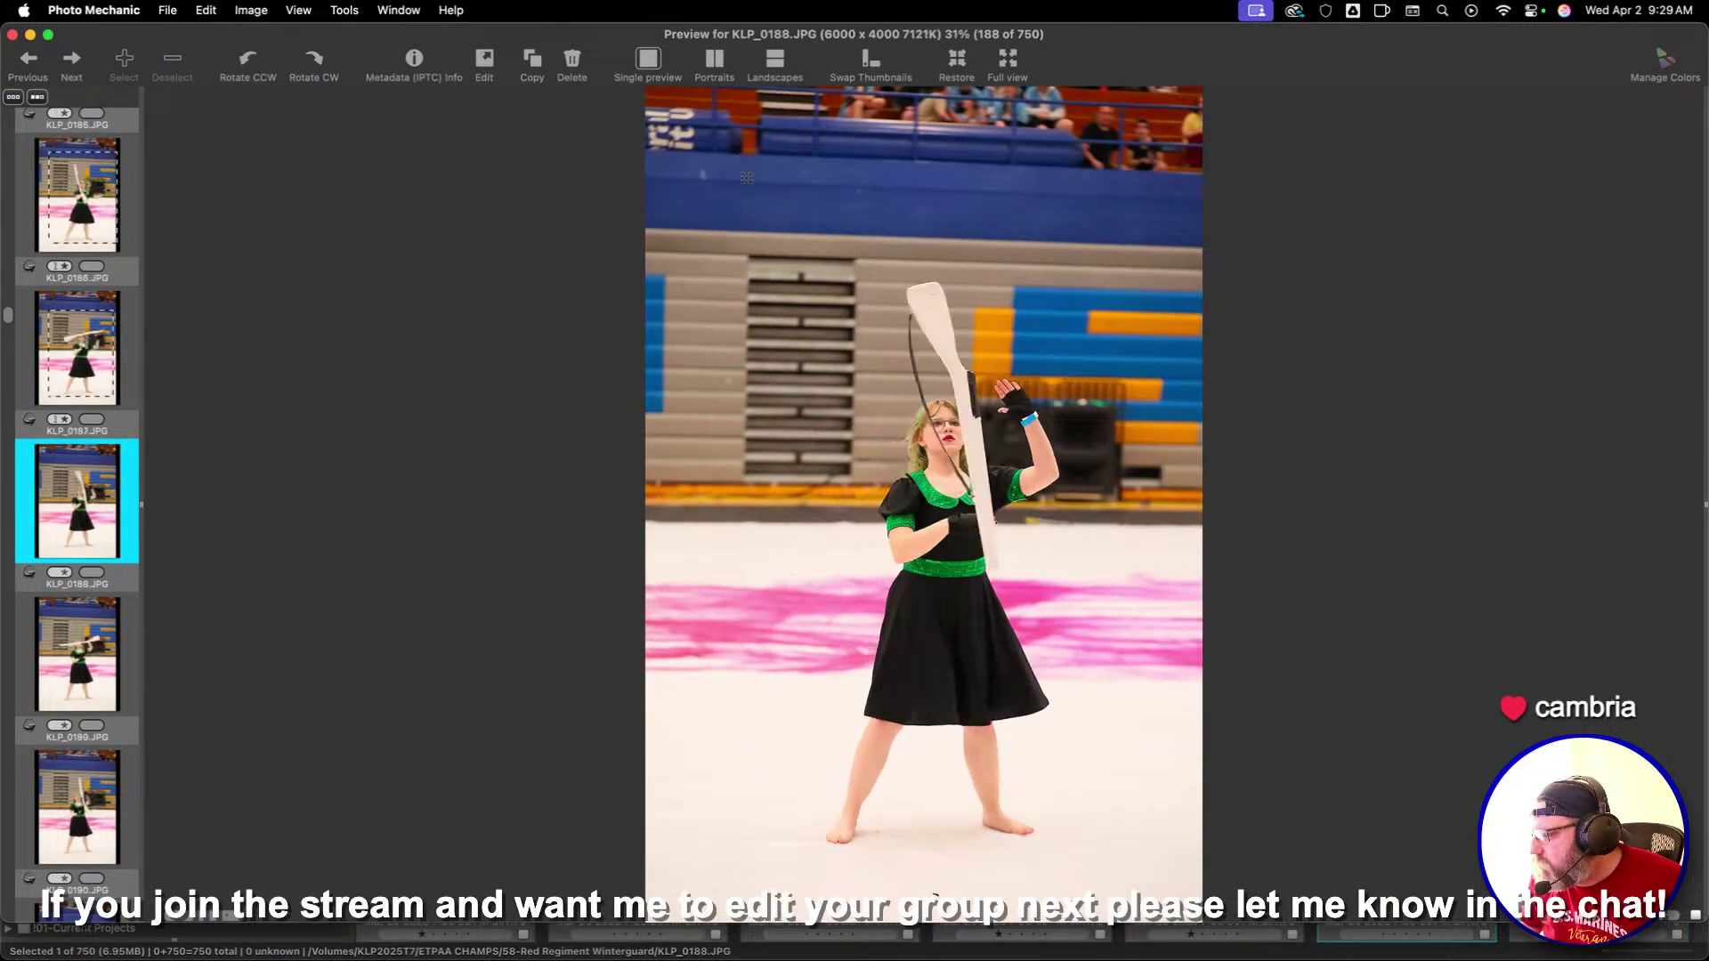
left_click_drag(742, 169, 1089, 854)
key("1")
Crop KLP_0190.JPG to a portrait frame around the performer and upright rifle, and rate it 1
key("Right")
key("Left")
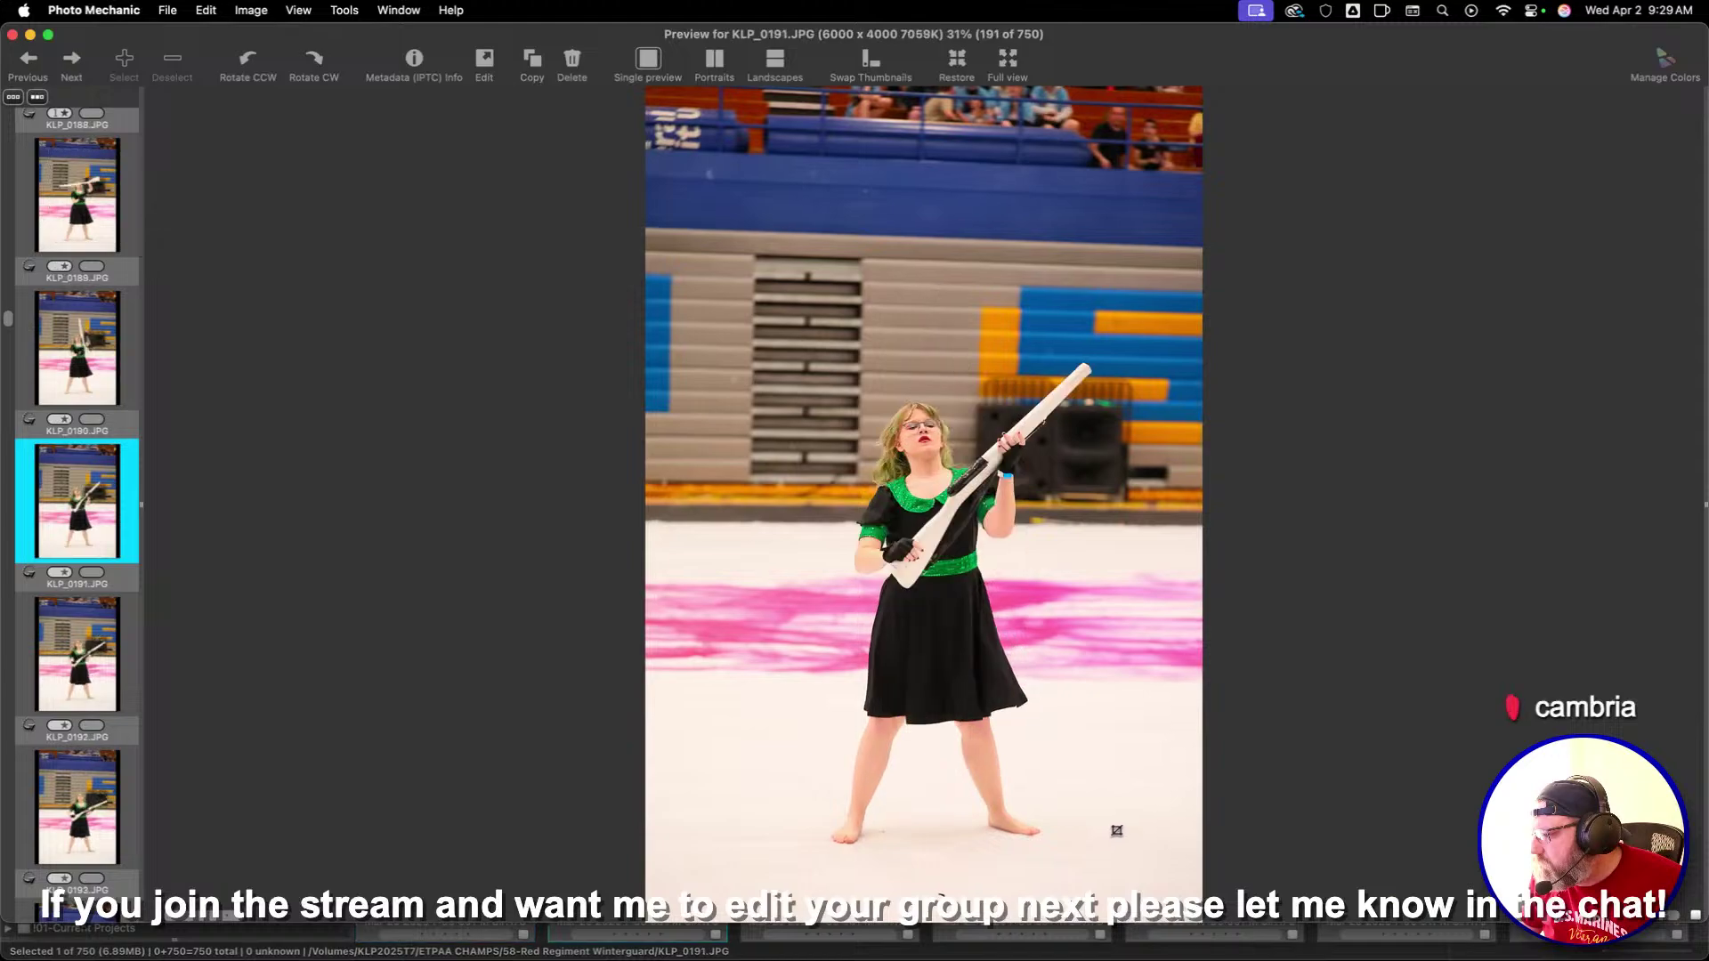
key("Right")
left_click_drag(742, 206, 1024, 848)
key("1")
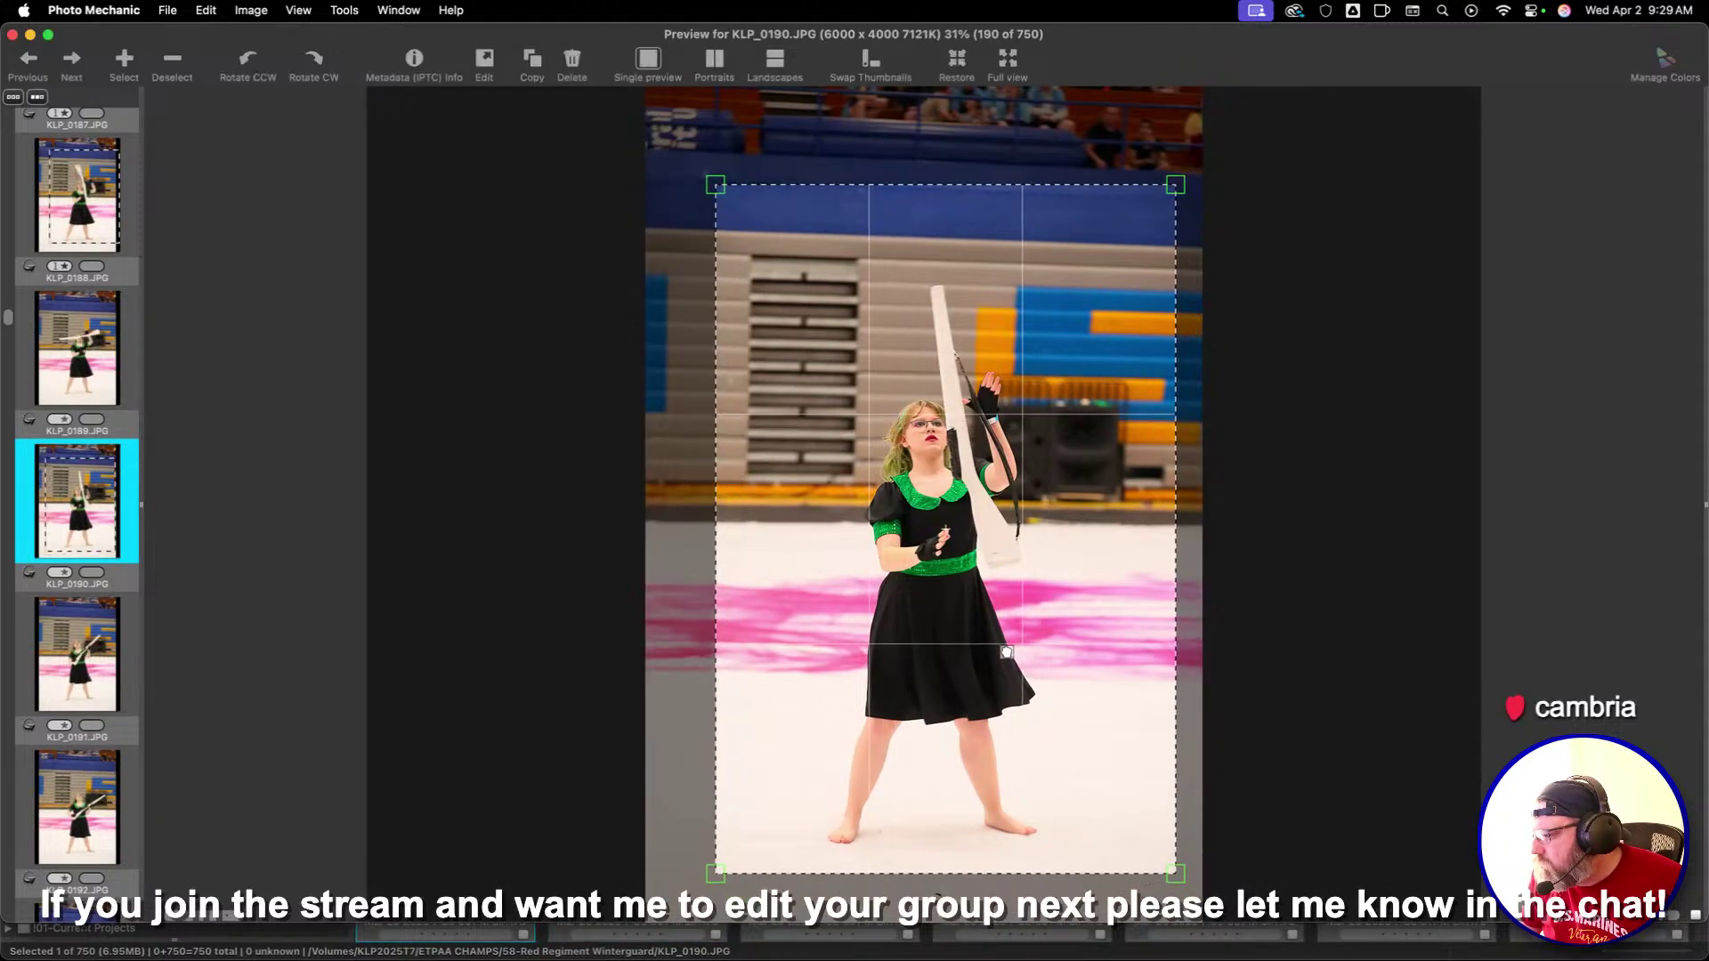
Crop KLP_0193.JPG to a portrait frame around the performer and rate it 1
key("Right")
key("Right")
left_click_drag(758, 200, 1193, 877)
key("1")
Give KLP_0195.JPG, the performer holding the rifle diagonally downward, a rating of 1
key("Right")
key("Right")
key("Right")
key("Left")
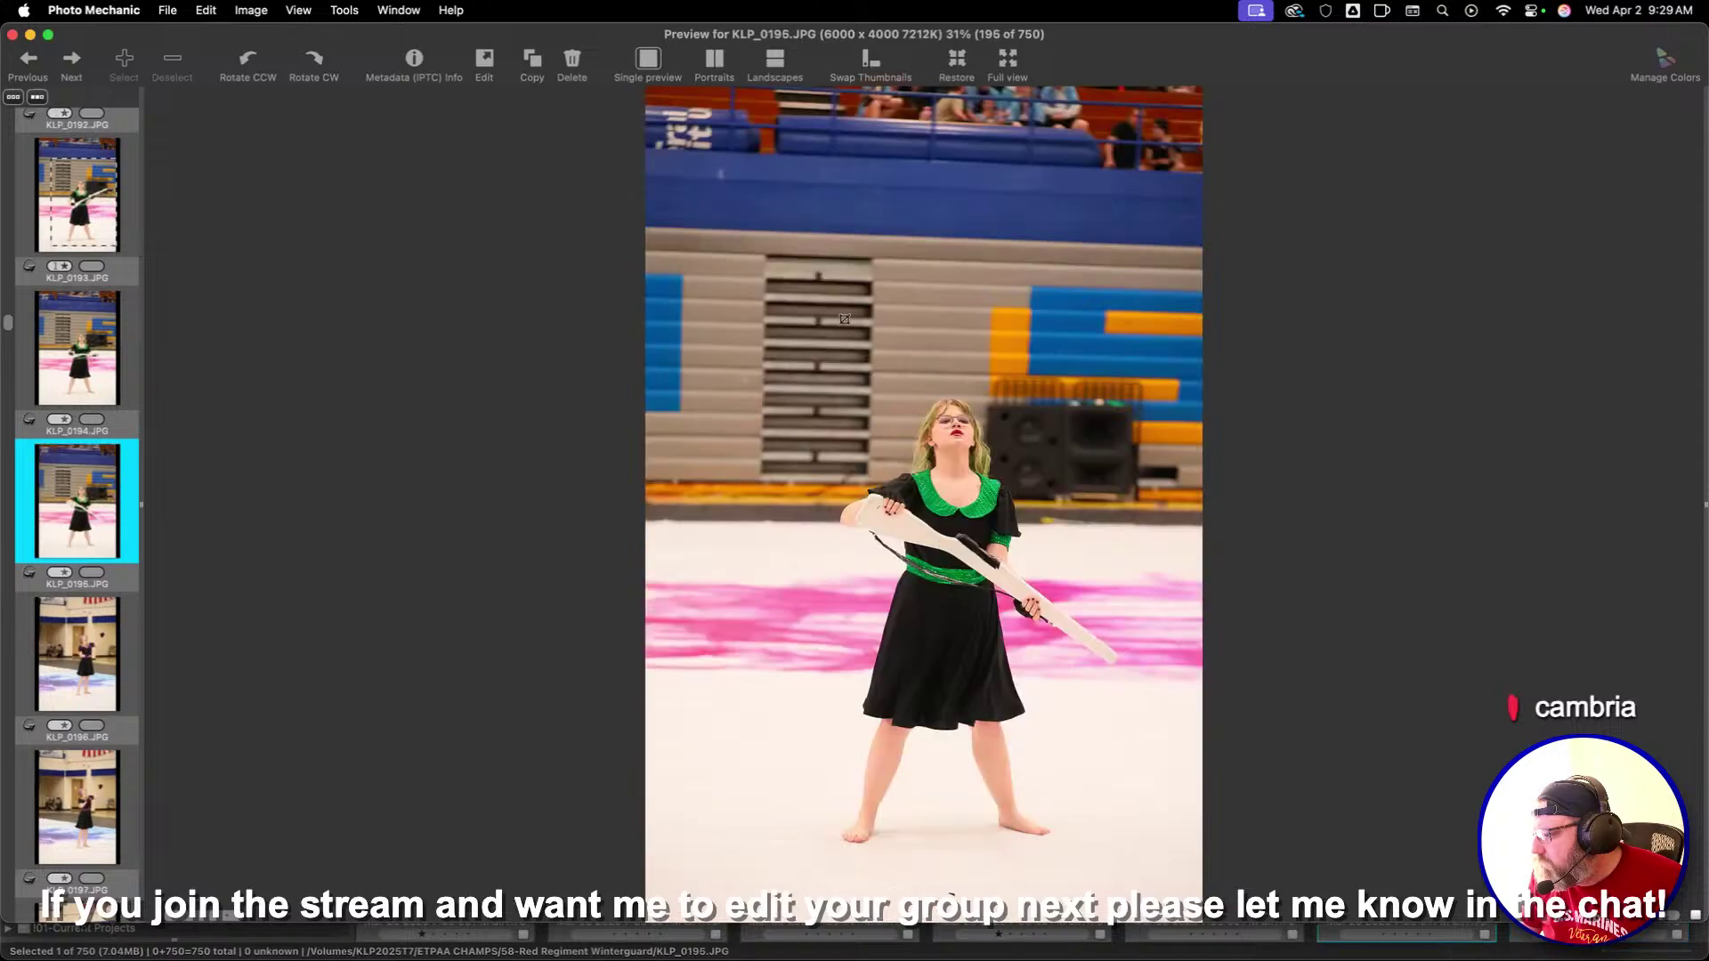
key("1")
Crop KLP_0199.JPG to a tighter portrait frame around the performer in the purple-trimmed dress
key("Right")
key("Right")
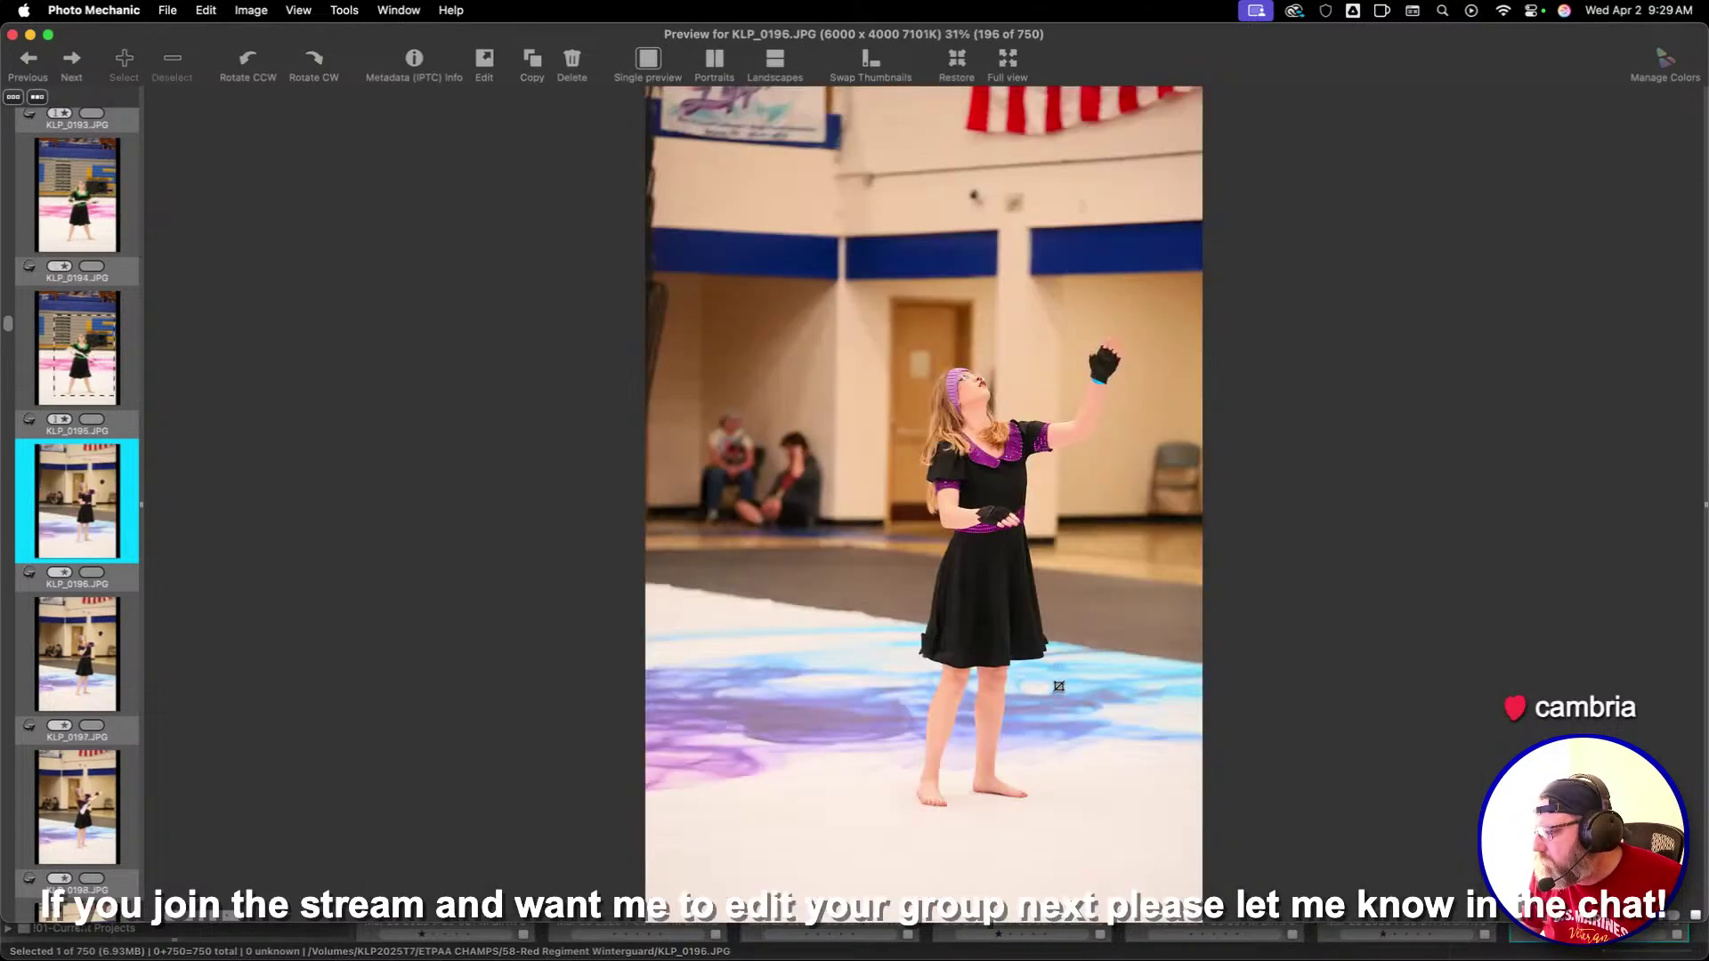
key("Right")
key("Right")
left_click_drag(783, 289, 1108, 676)
Review the photos from KLP_0200.JPG through KLP_0212.JPG for frames worth keeping
key("Right")
key("Right")
key("Right")
key("Right")
key("Right")
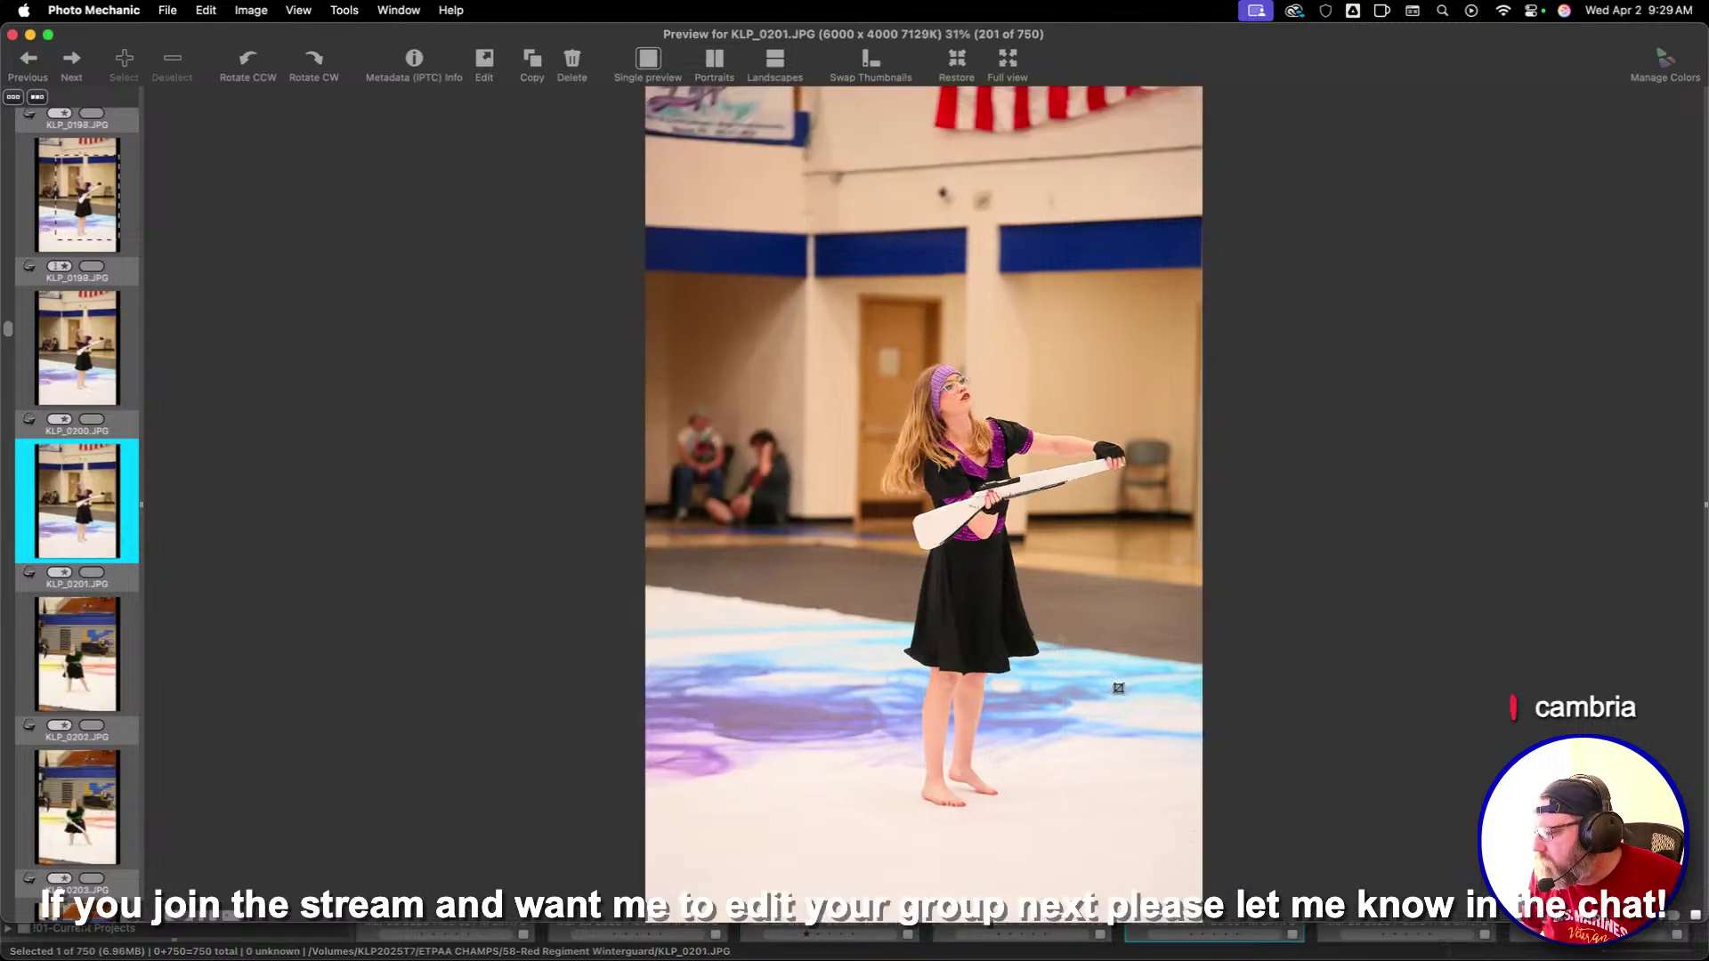
key("Right")
key("Right")
key("Right")
key("Right")
key("Right")
key("Right")
key("Right")
key("Right")
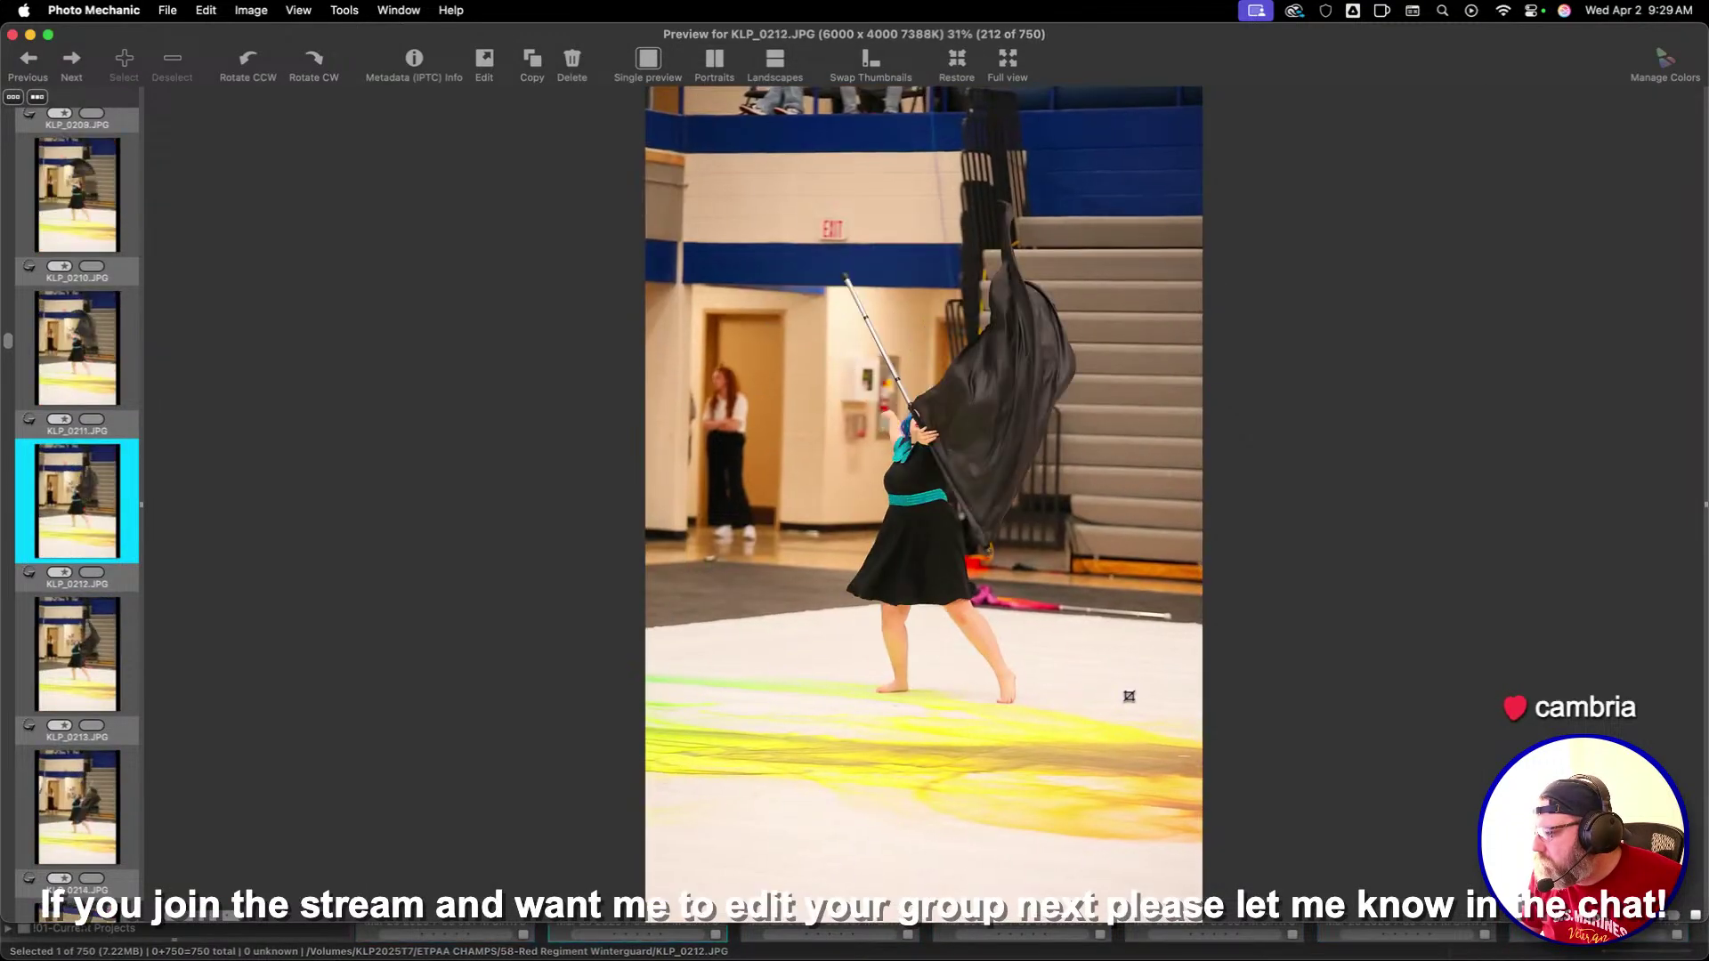
Return to KLP_0210.JPG and crop it around the performer and the black flag
key("Left")
key("Left")
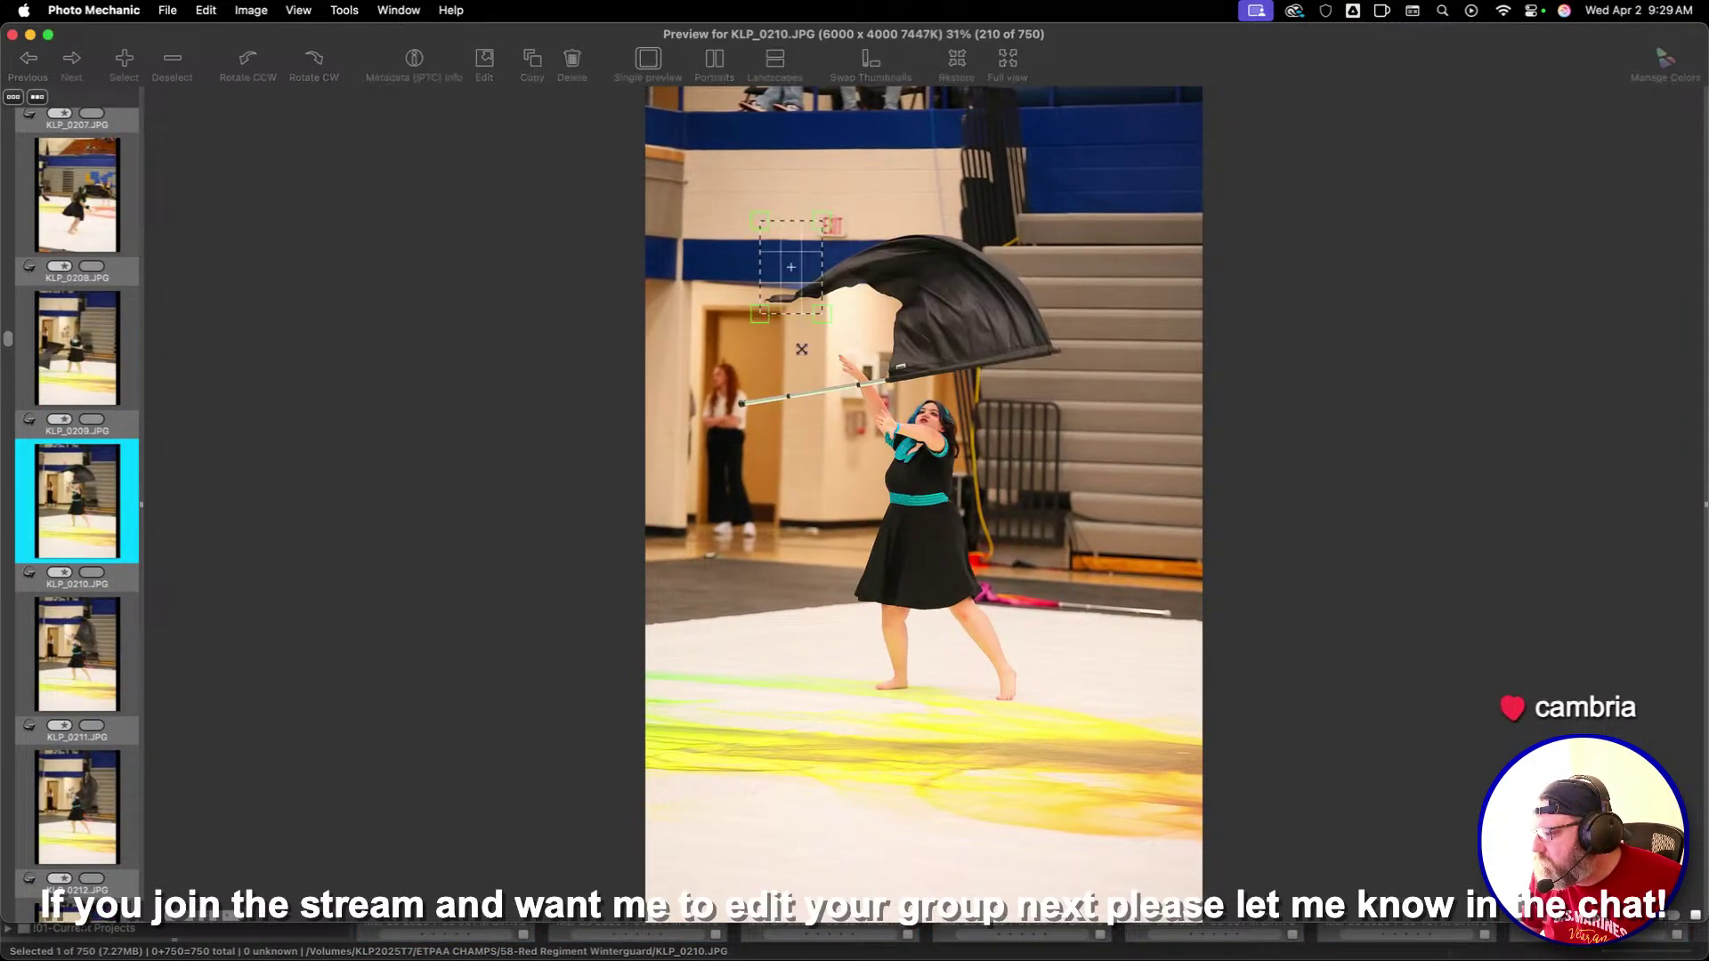
key("Right")
key("Right")
key("Right")
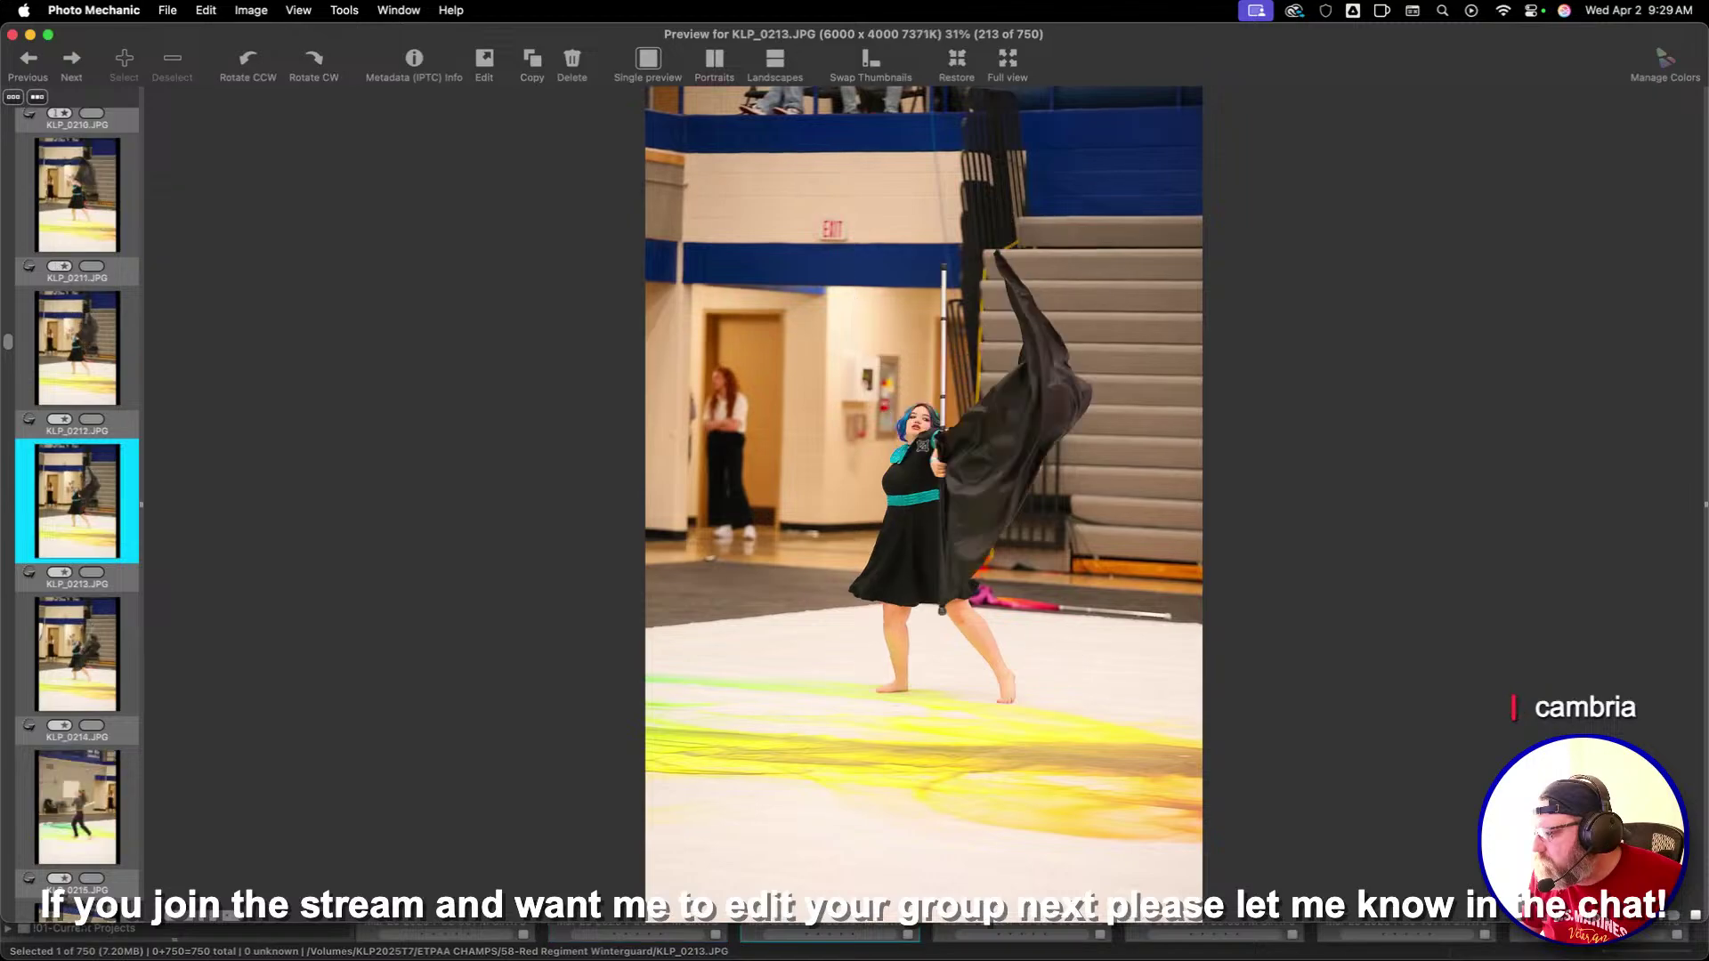
Crop KLP_0213.JPG and KLP_0214.JPG around the performer swinging the black flag
left_click_drag(919, 459, 1057, 629)
key("Right")
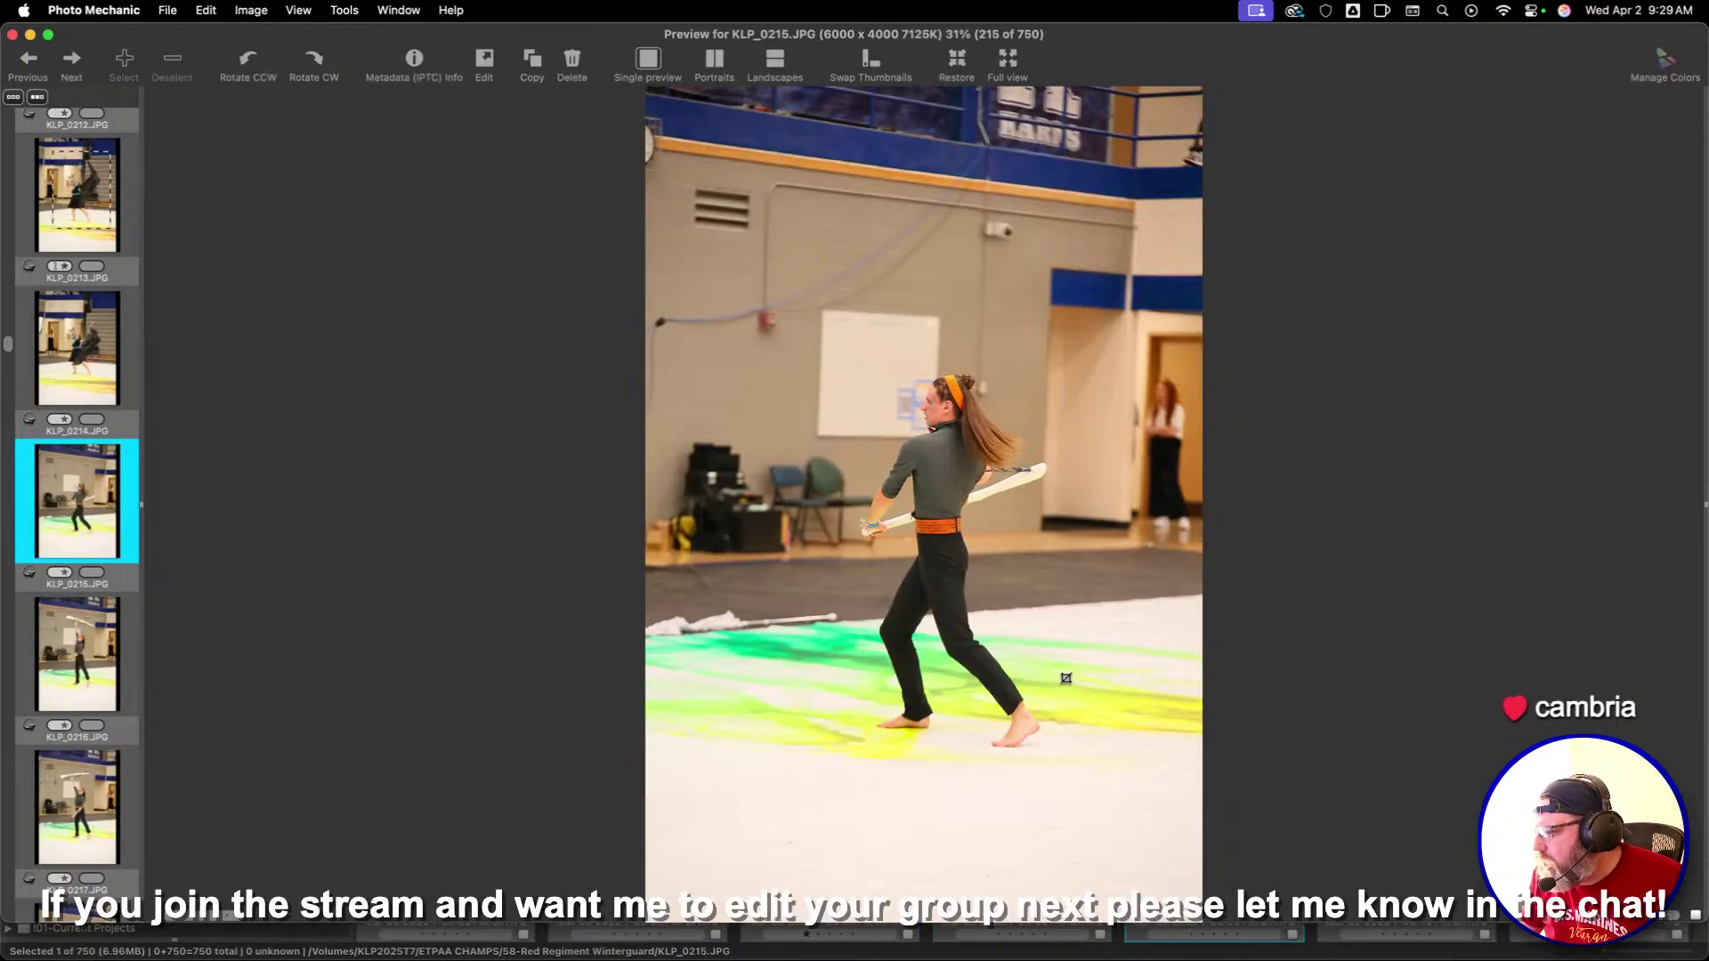
left_click_drag(763, 186, 1118, 717)
key("Right")
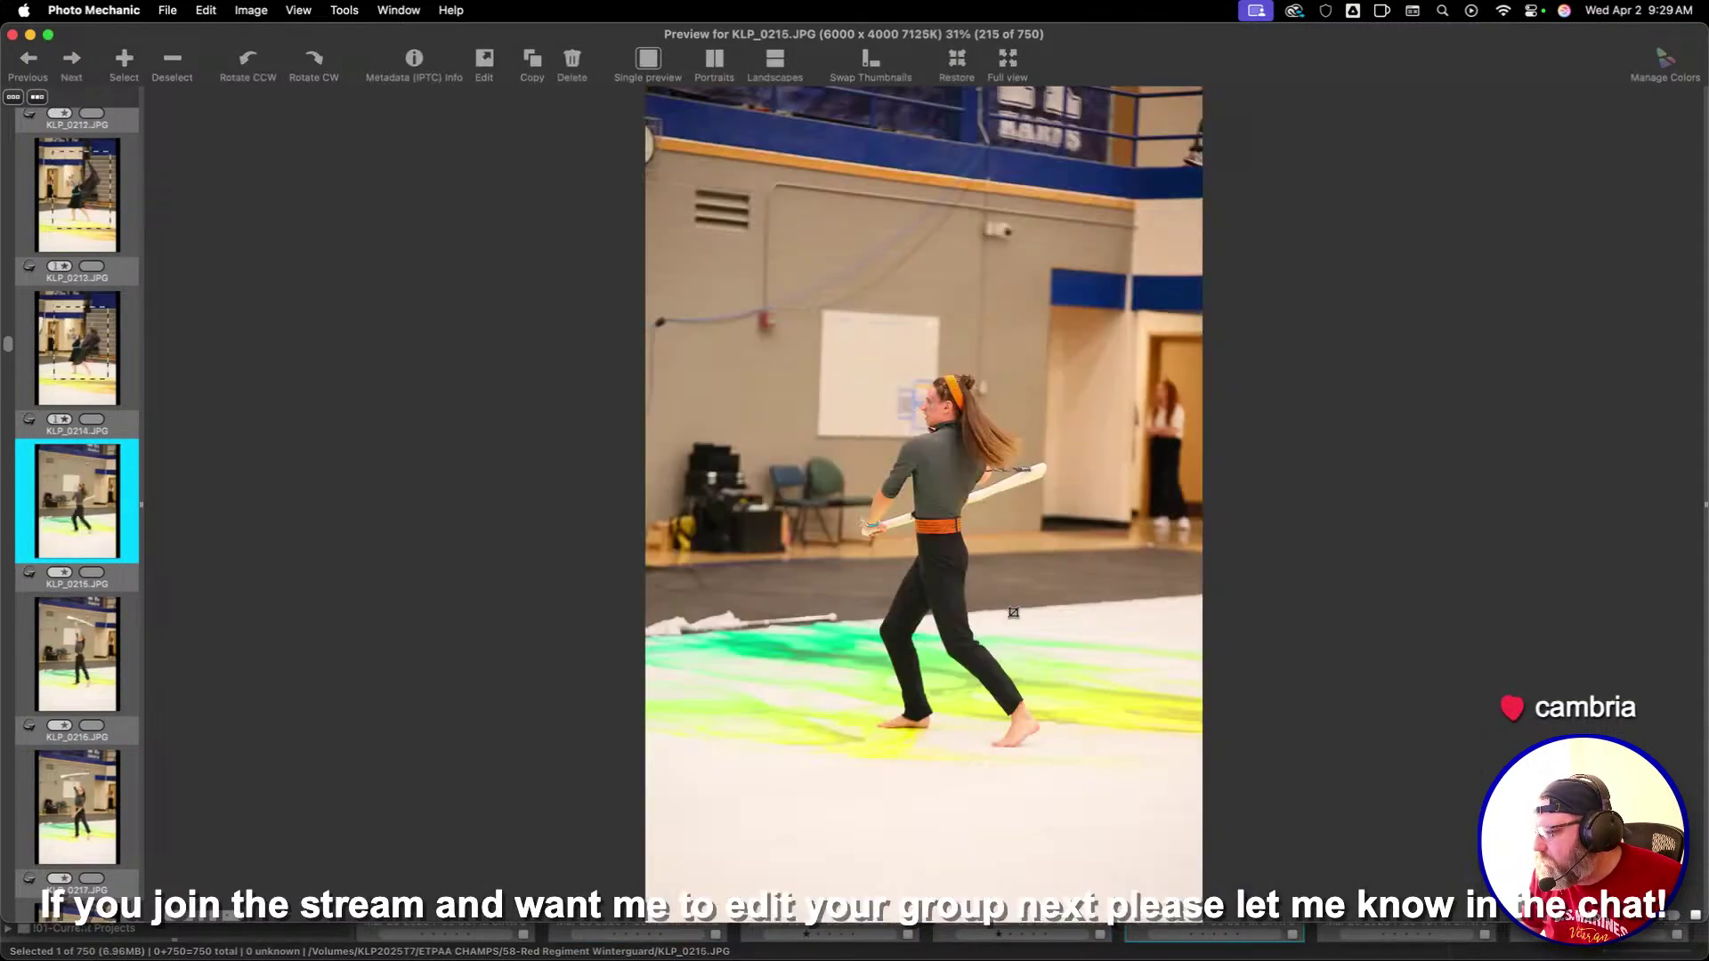
Crop KLP_0216.JPG around the performer raising the white rifle overhead, leaving out the doorway bystander
key("Right")
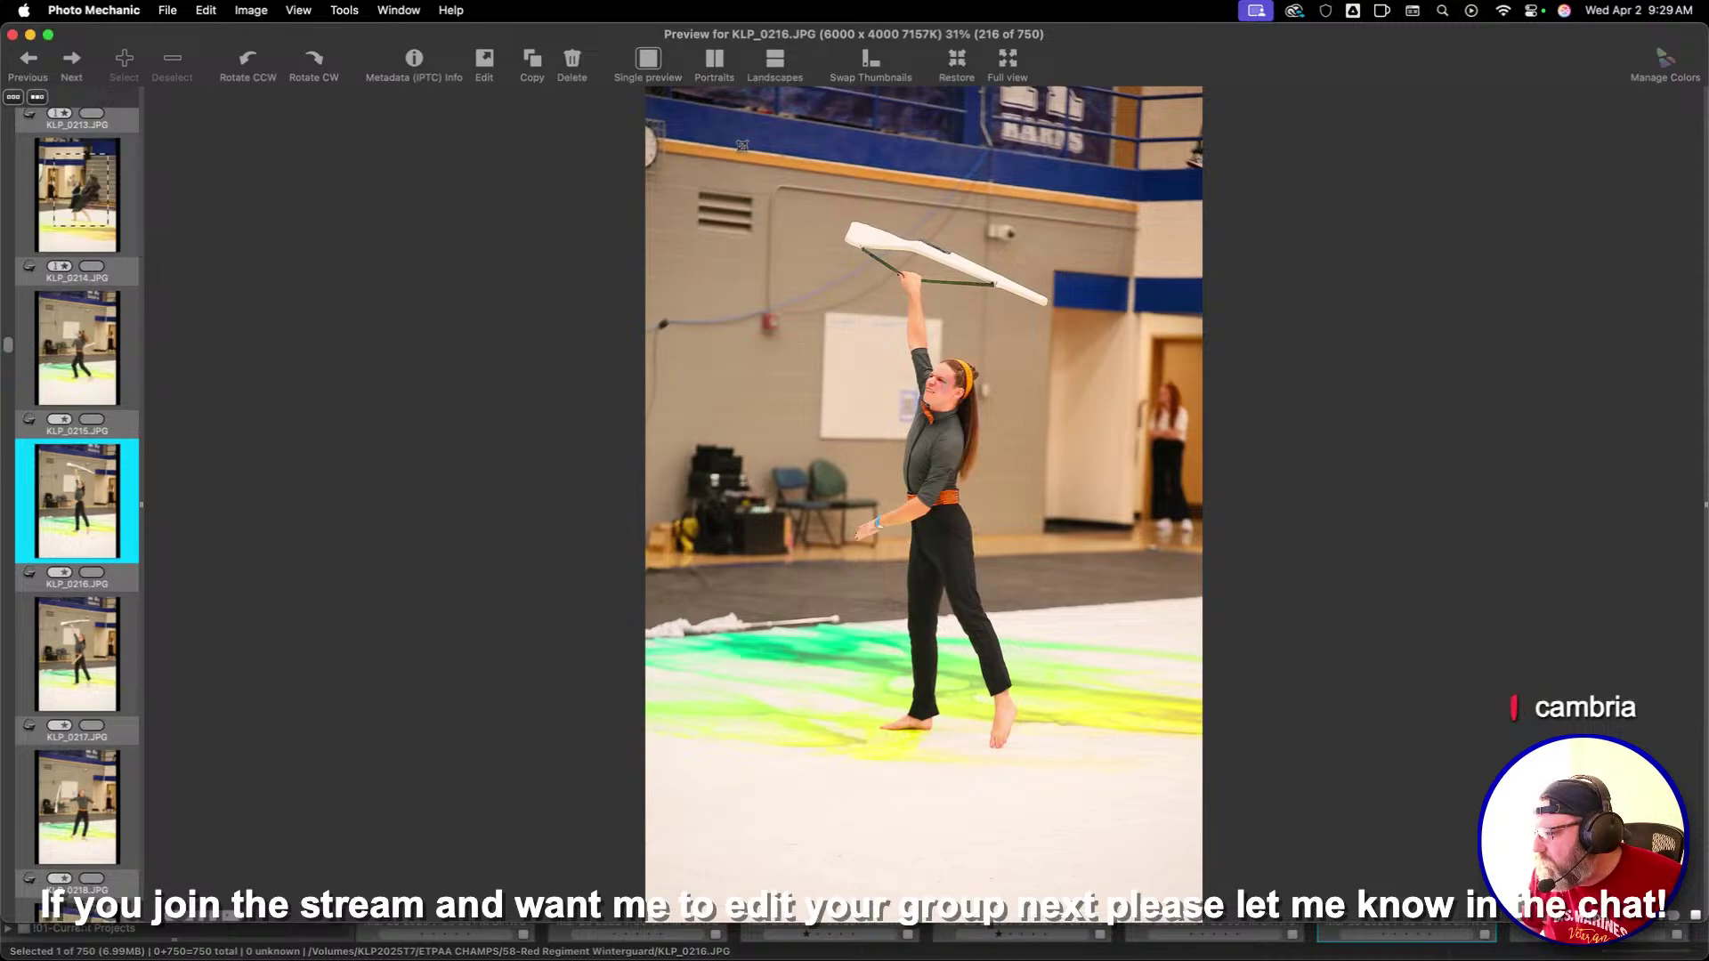
left_click_drag(742, 145, 1098, 872)
key("Right")
Crop KLP_0218.JPG to a portrait frame around the performer with outstretched arms and the rifle
key("Right")
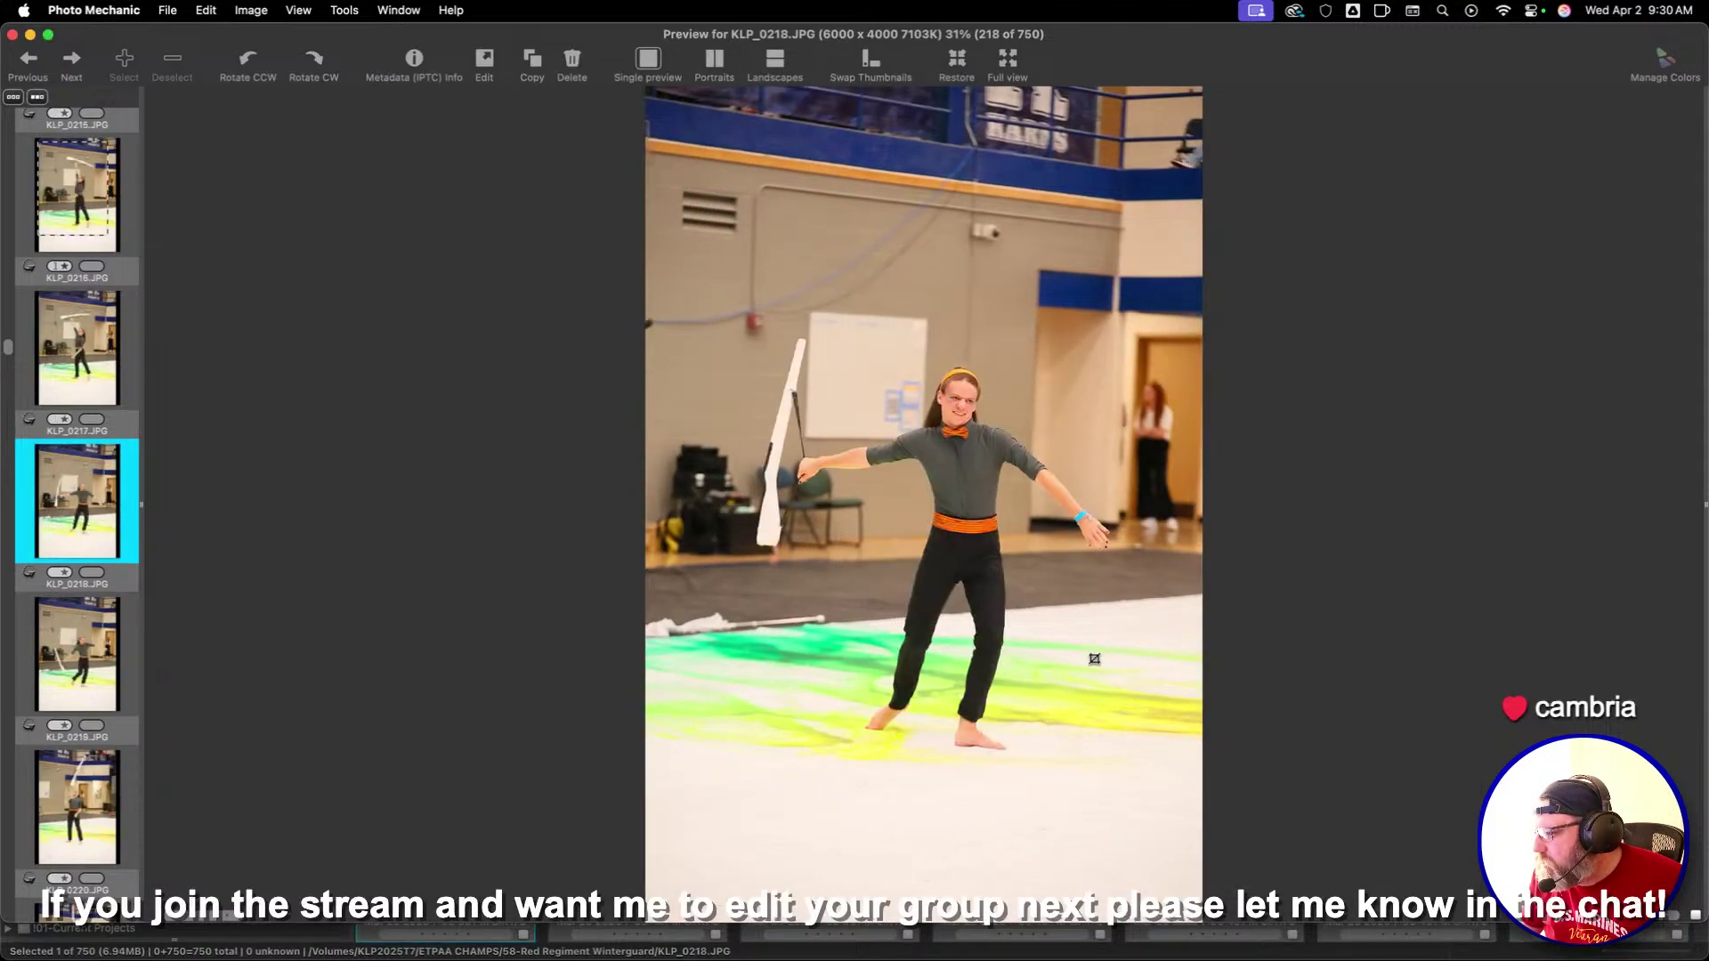
key("Left")
key("Right")
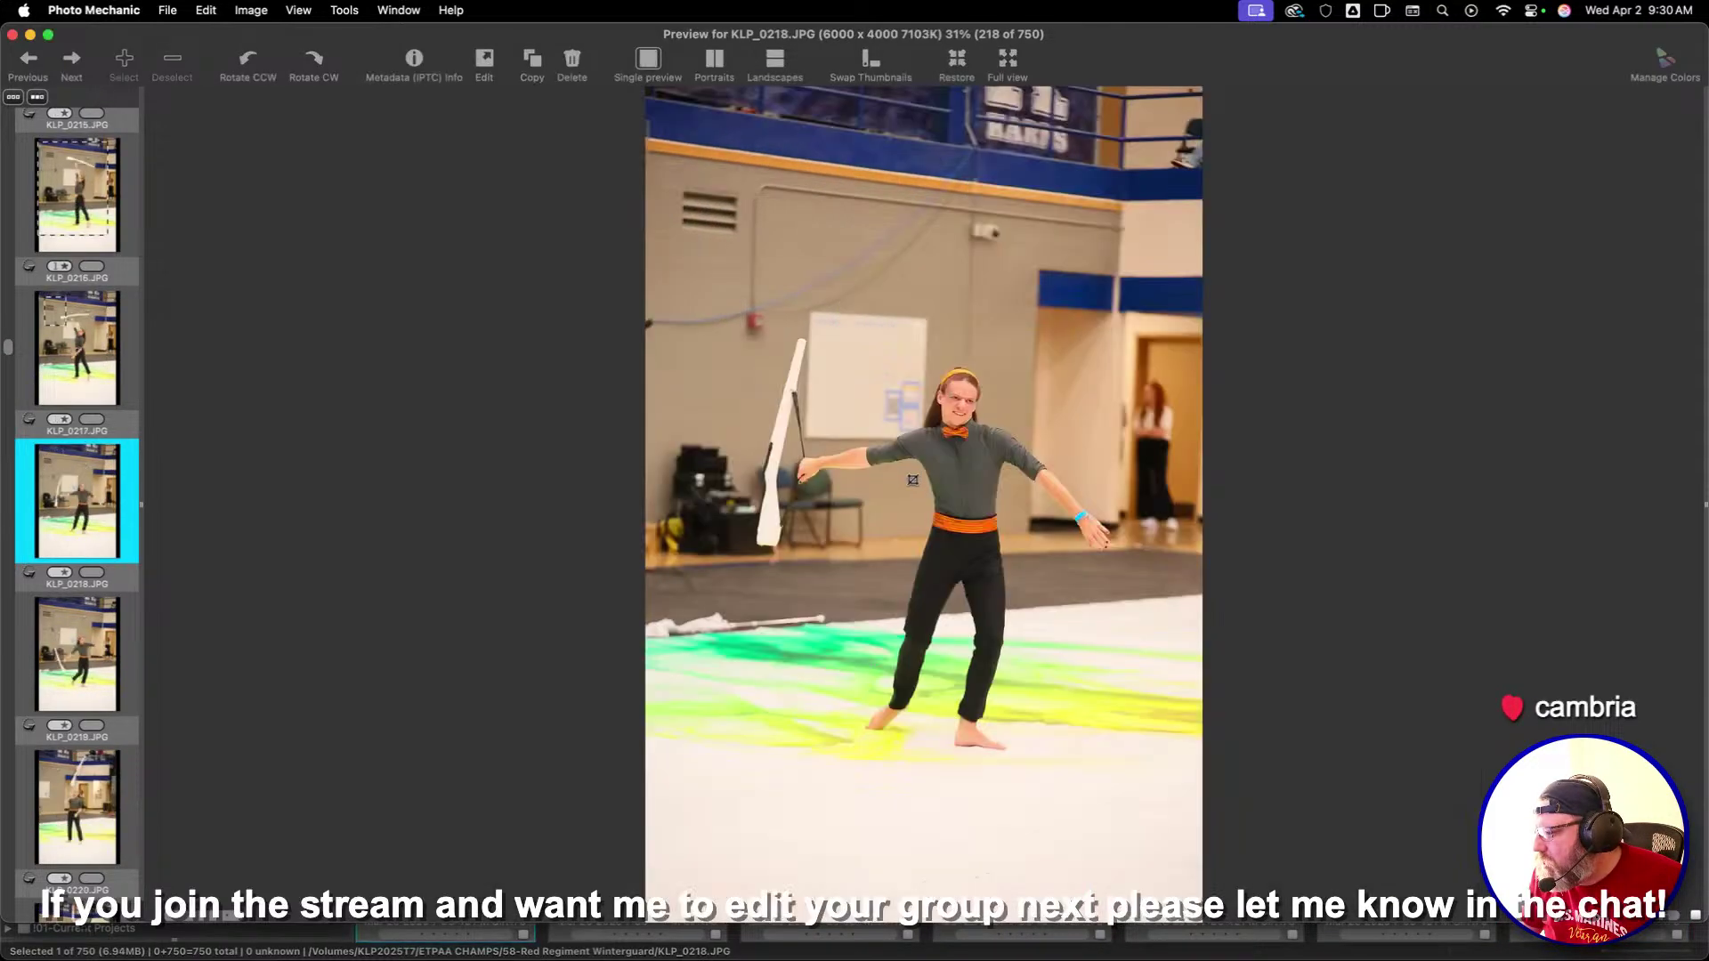
left_click_drag(714, 176, 1113, 774)
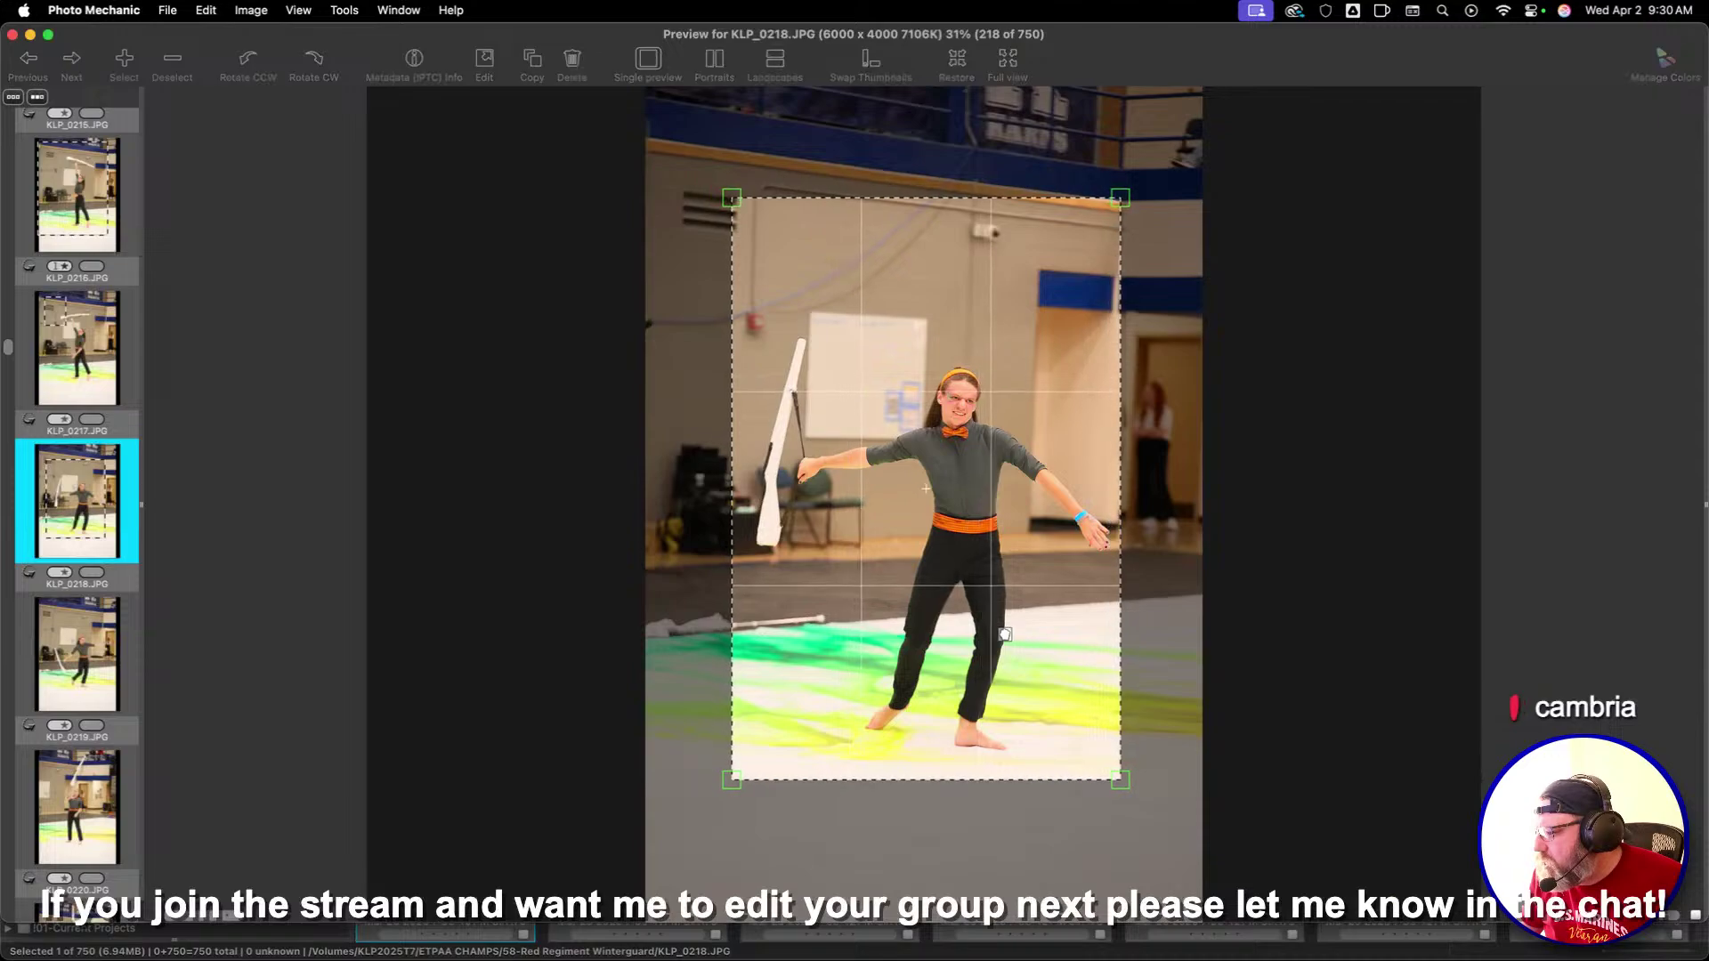
Give the rifle-toss photos KLP_0220.JPG and KLP_0221.JPG a rating of 1
key("Right")
key("Right")
key("Right")
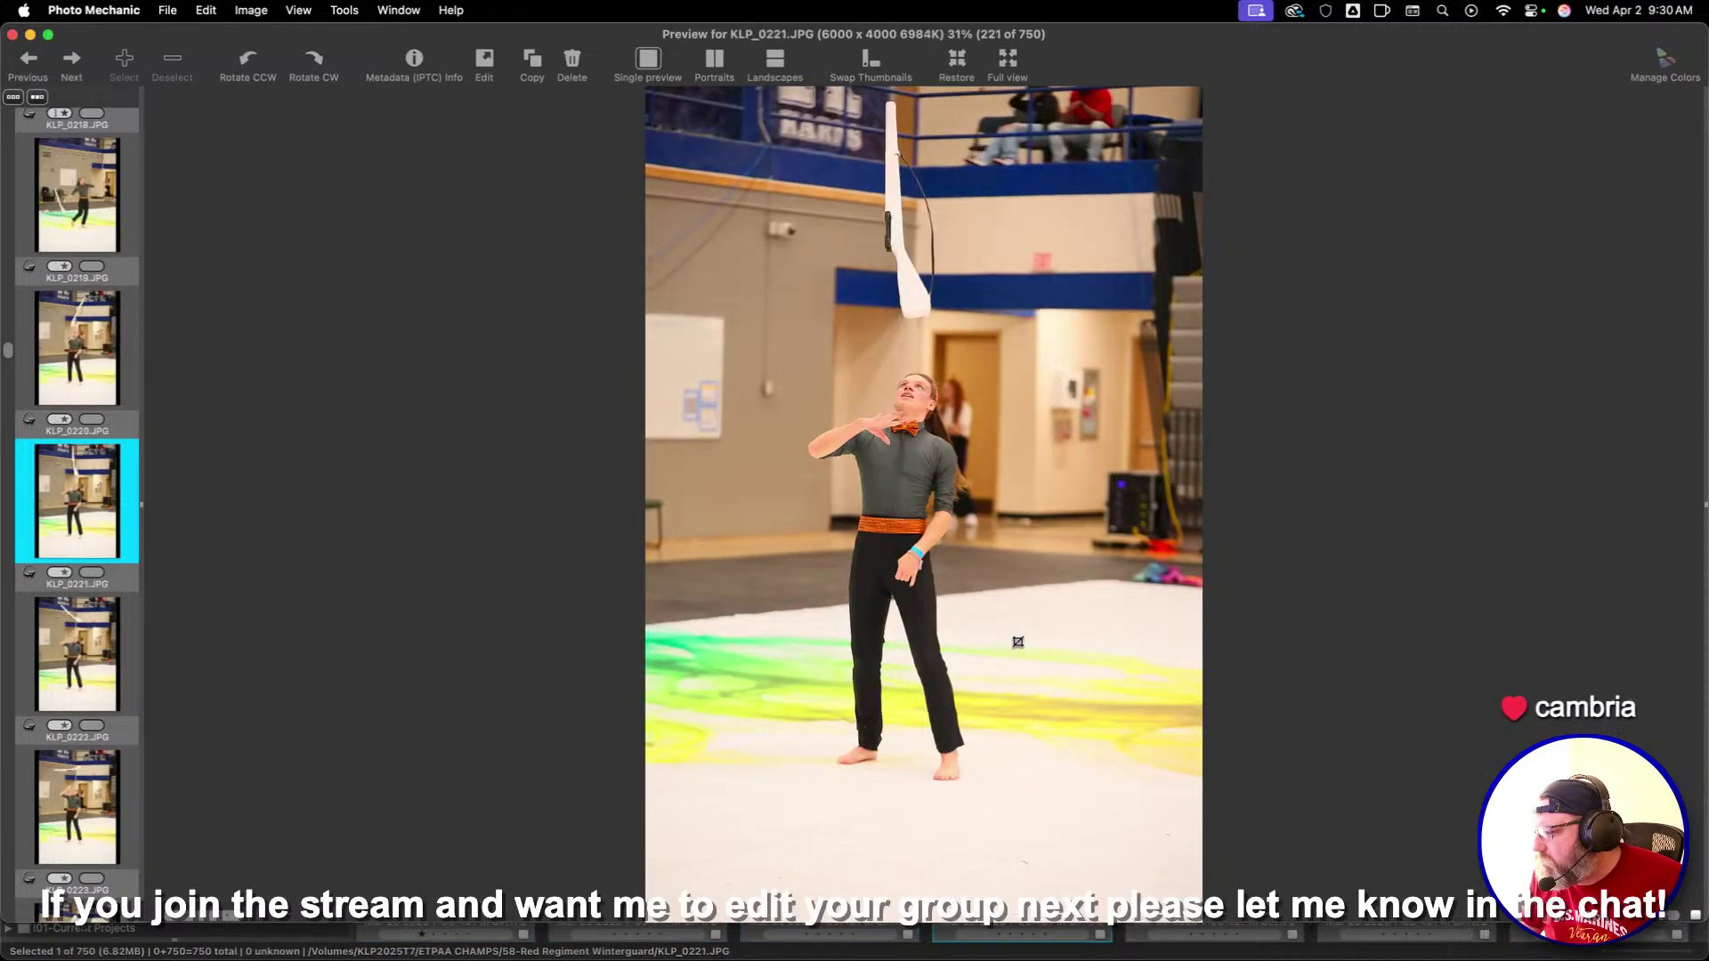
key("Left")
key("1")
key("1")
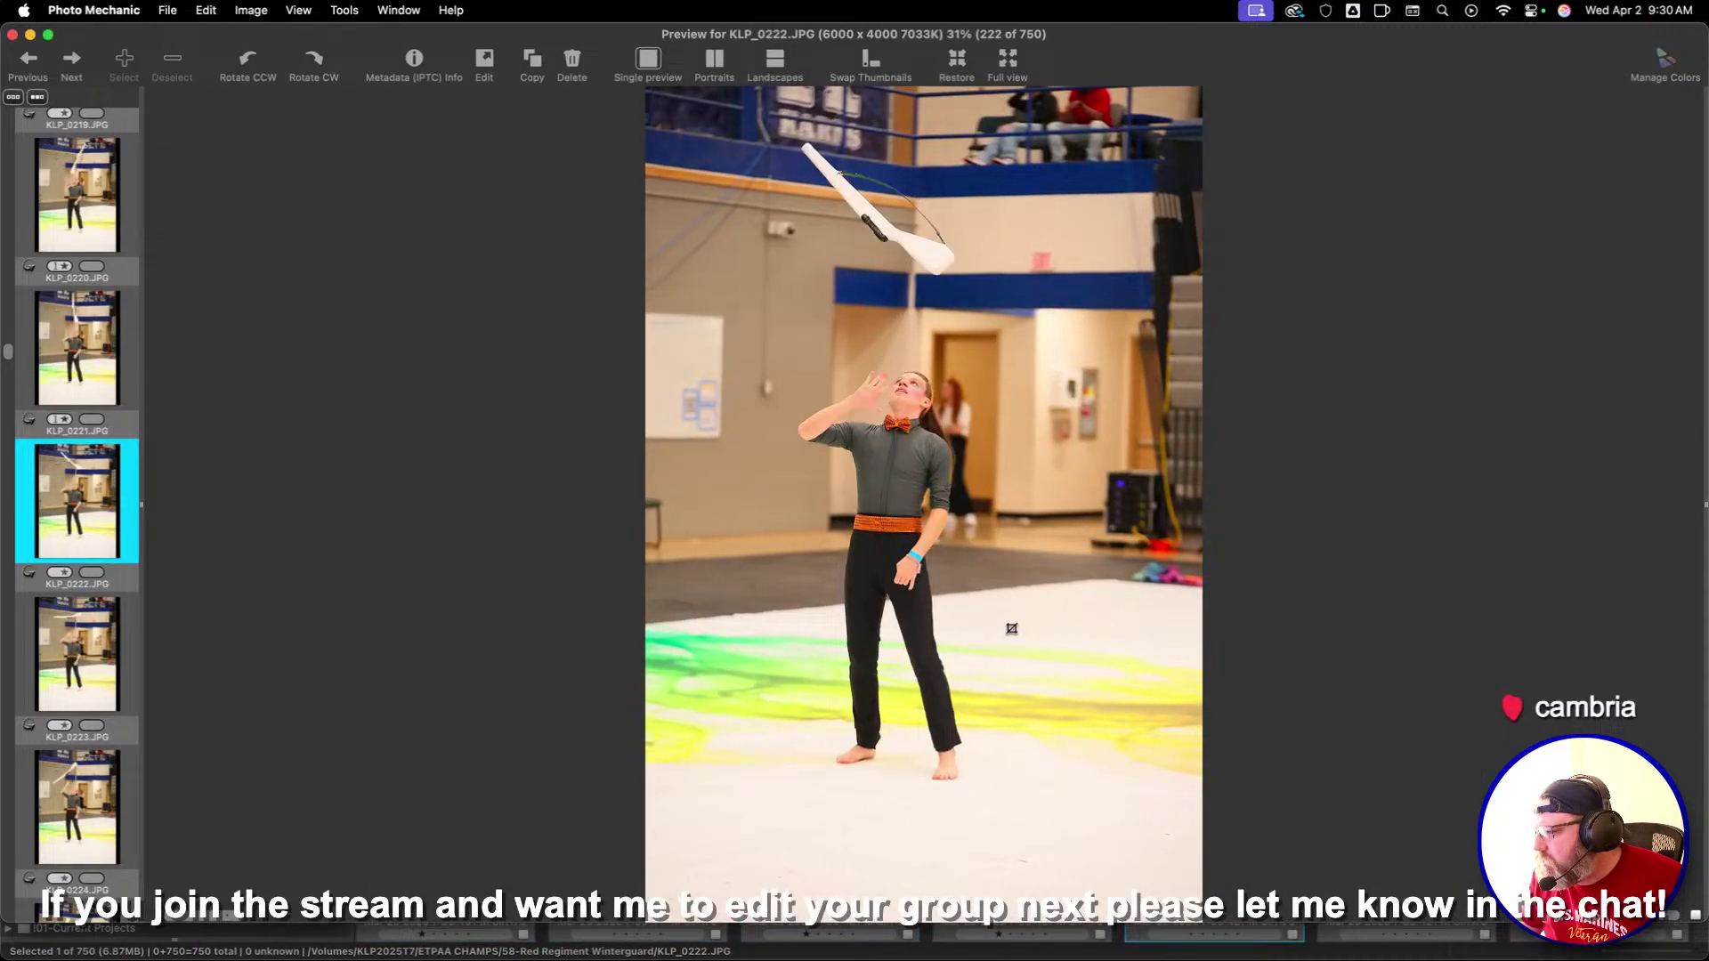
Review KLP_0222.JPG through KLP_0229.JPG, comparing the rifle-catch frames and the leg-lift frames for keepers
key("Right")
key("Right")
key("Right")
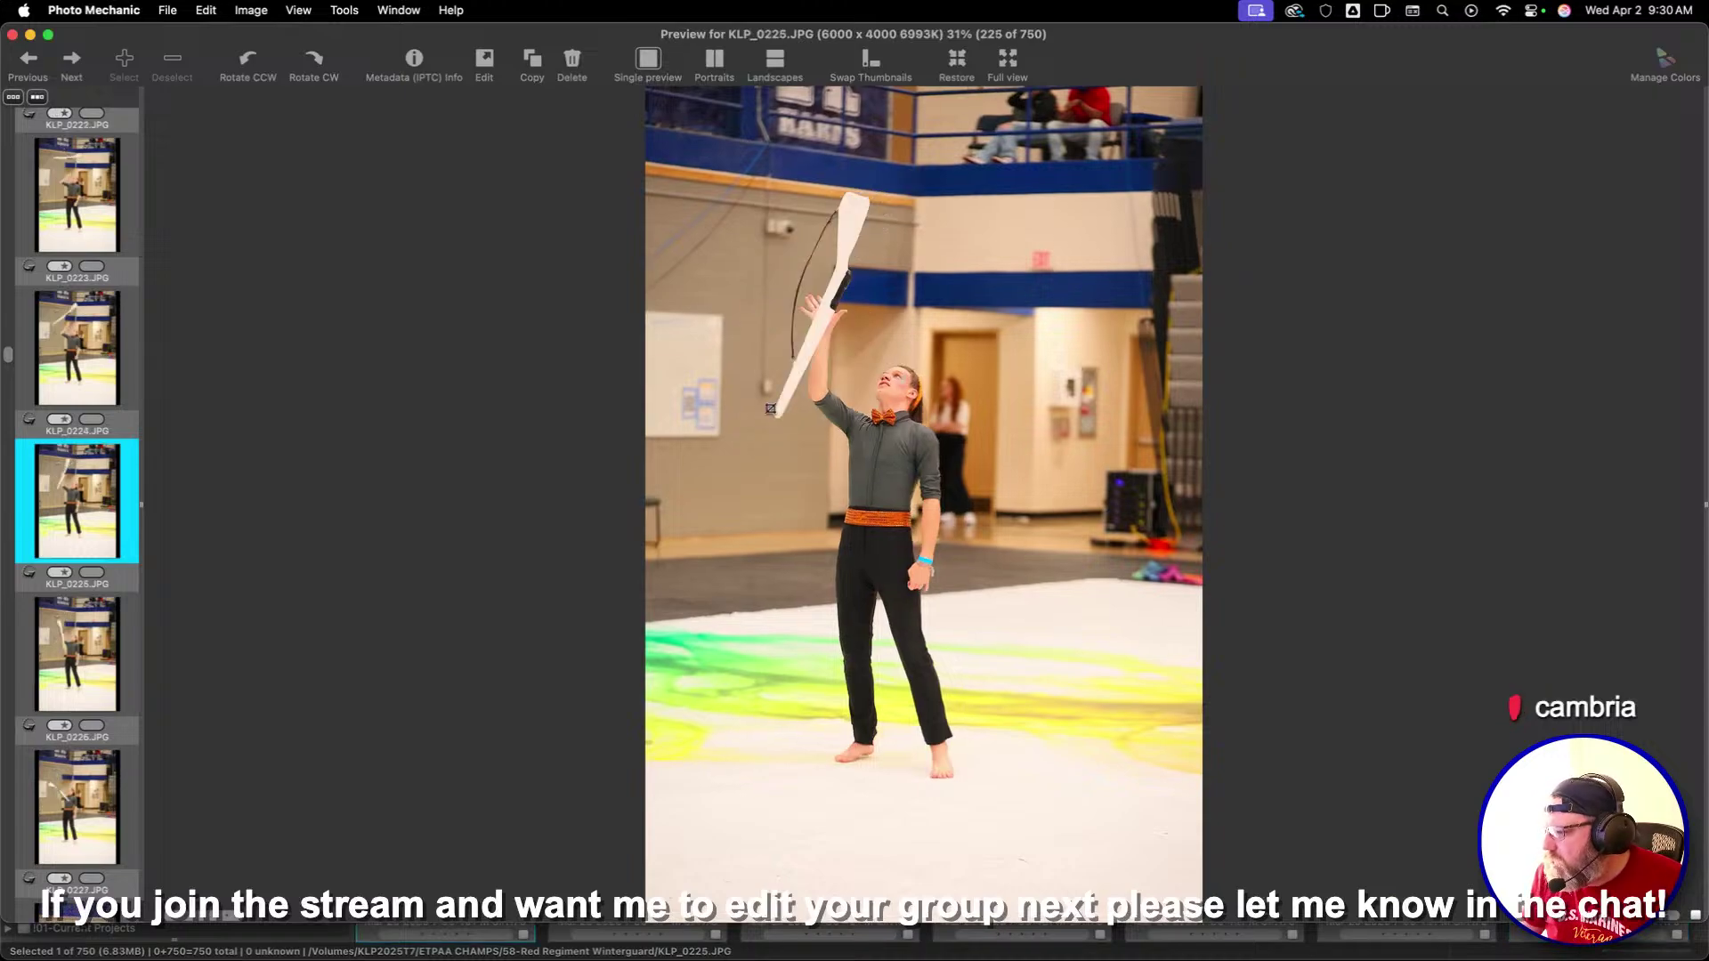
key("Right")
key("Right")
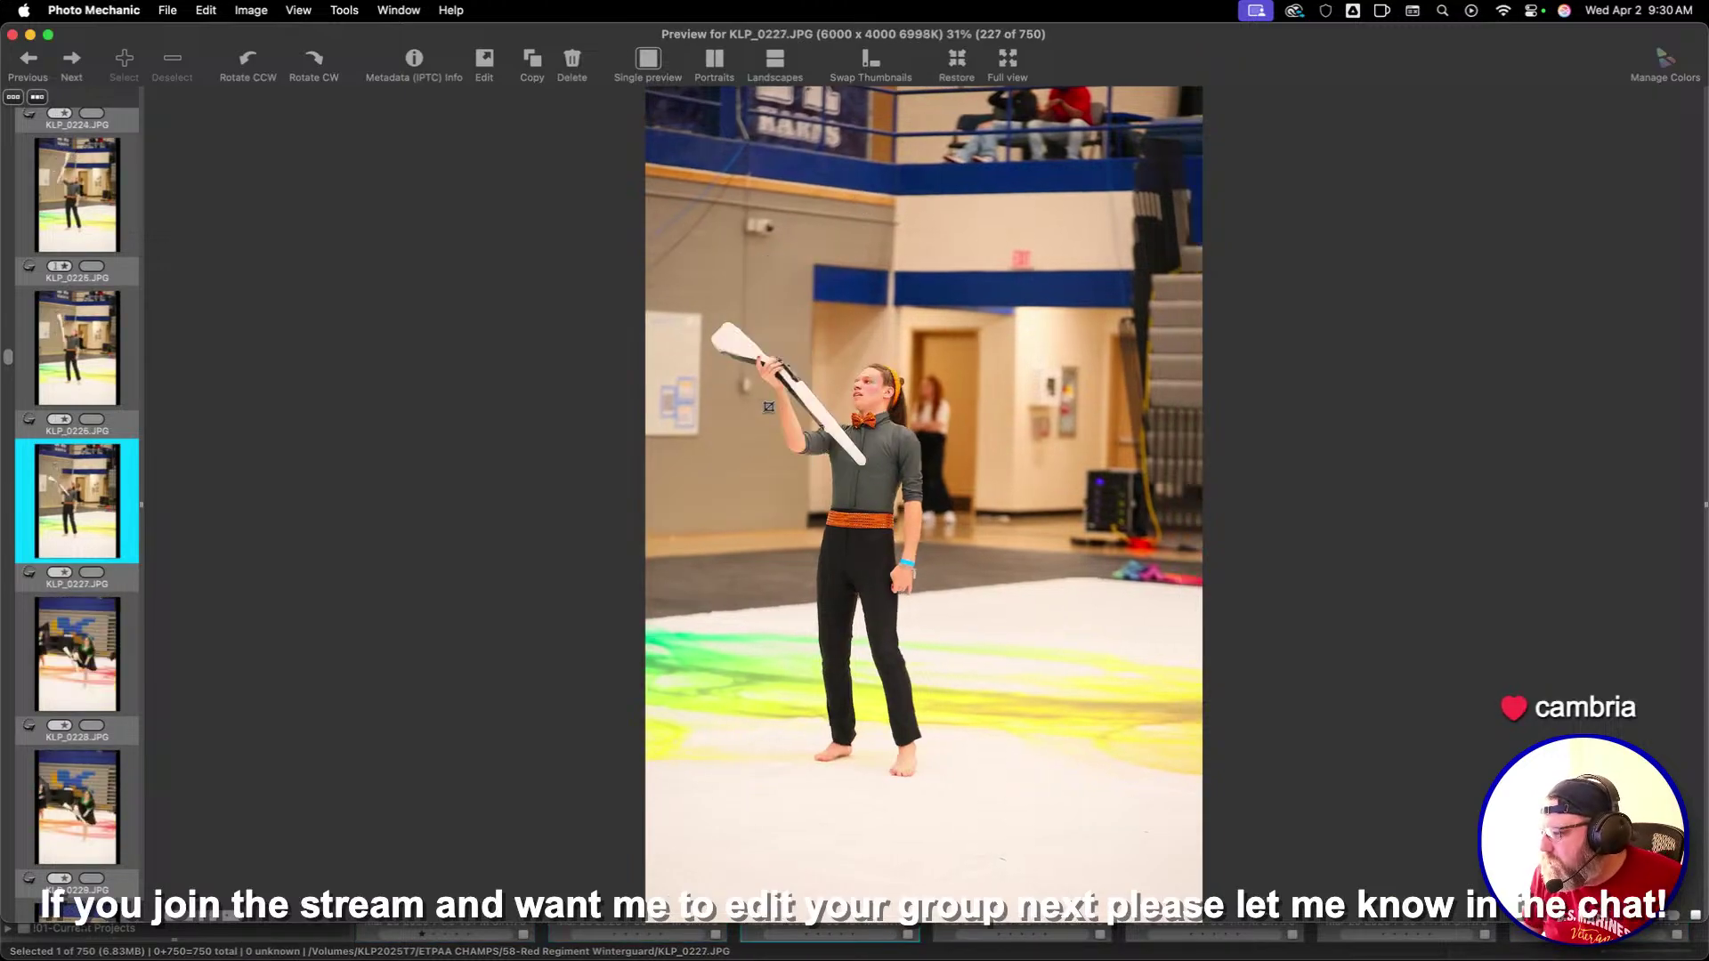
key("Right")
key("Right")
key("Left")
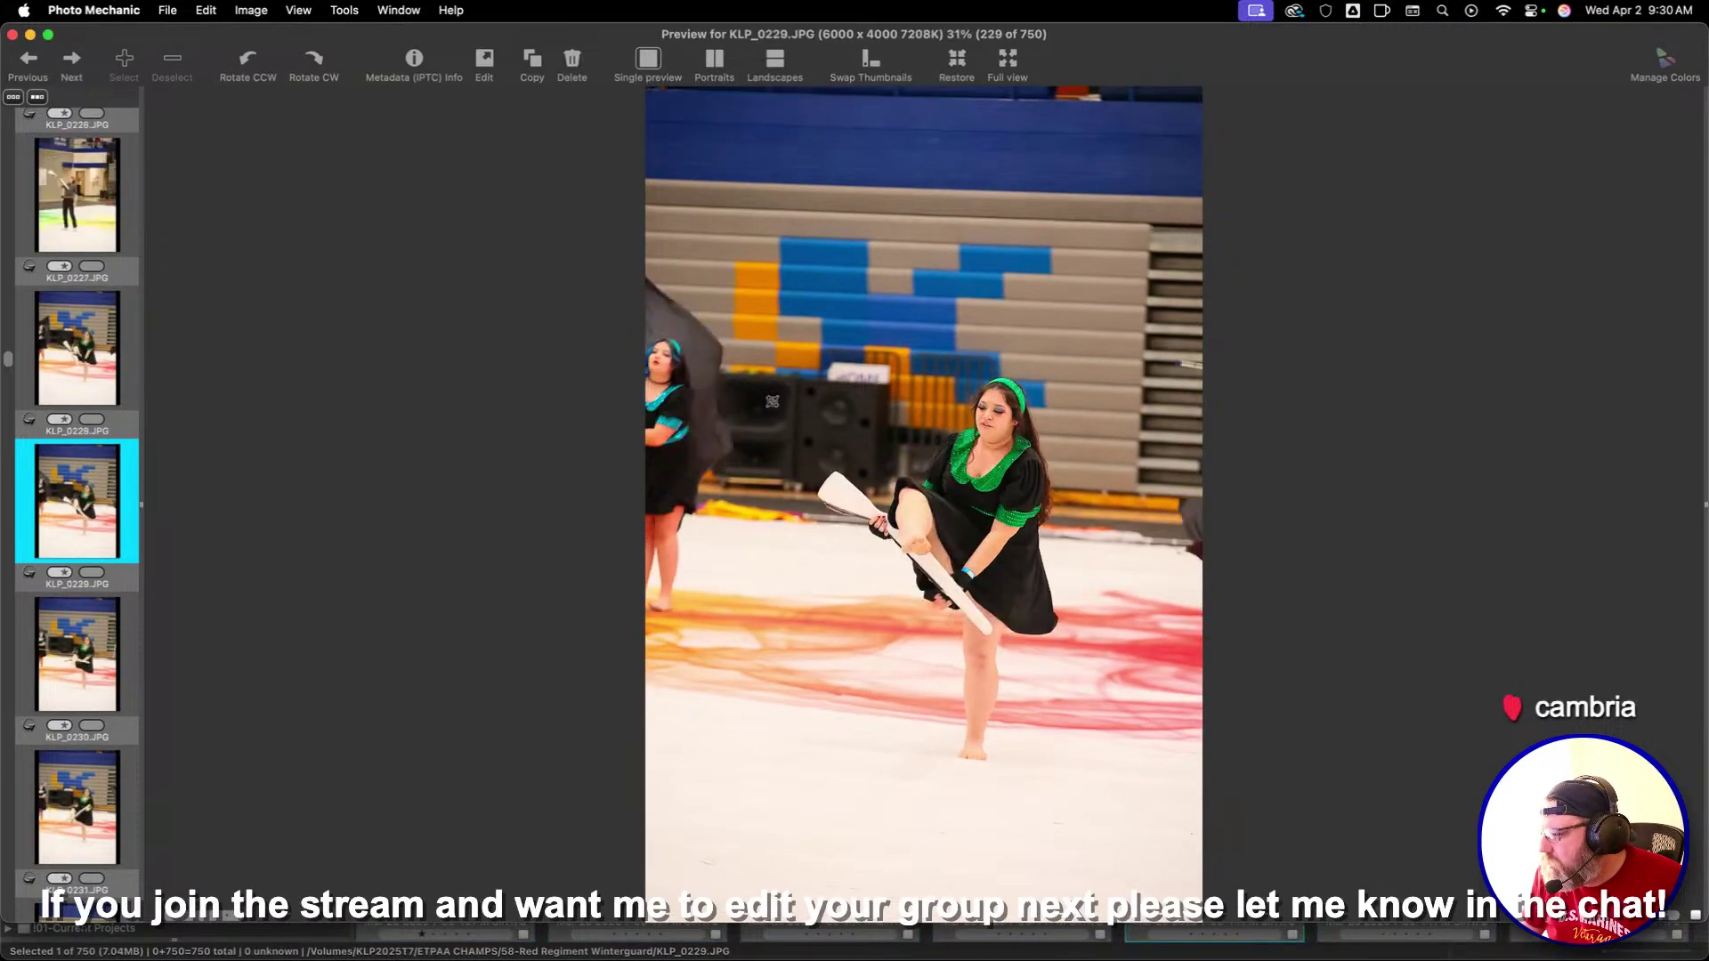
key("Left")
key("Right")
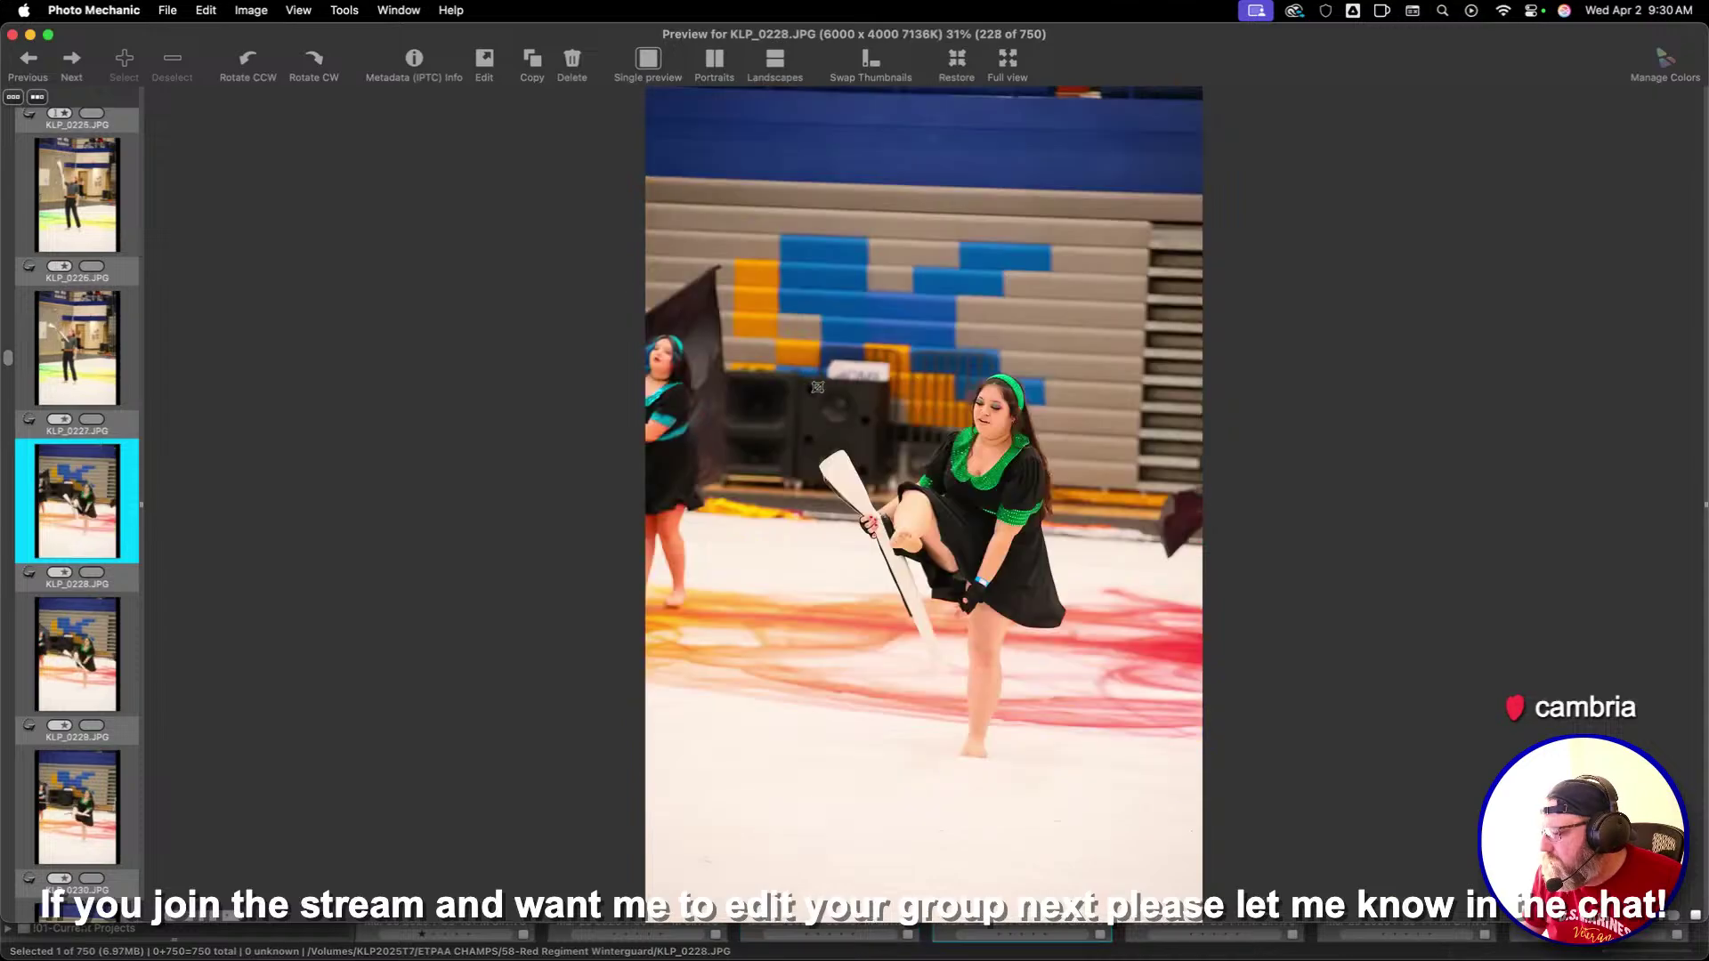
Crop KLP_0229.JPG around the performer in the green-trimmed dress, excluding the second performer at the edge
key("Right")
left_click_drag(745, 251, 1137, 798)
key("Right")
Crop KLP_0231.JPG around the green-trimmed performer and shift the crop frame to centre her better
key("Right")
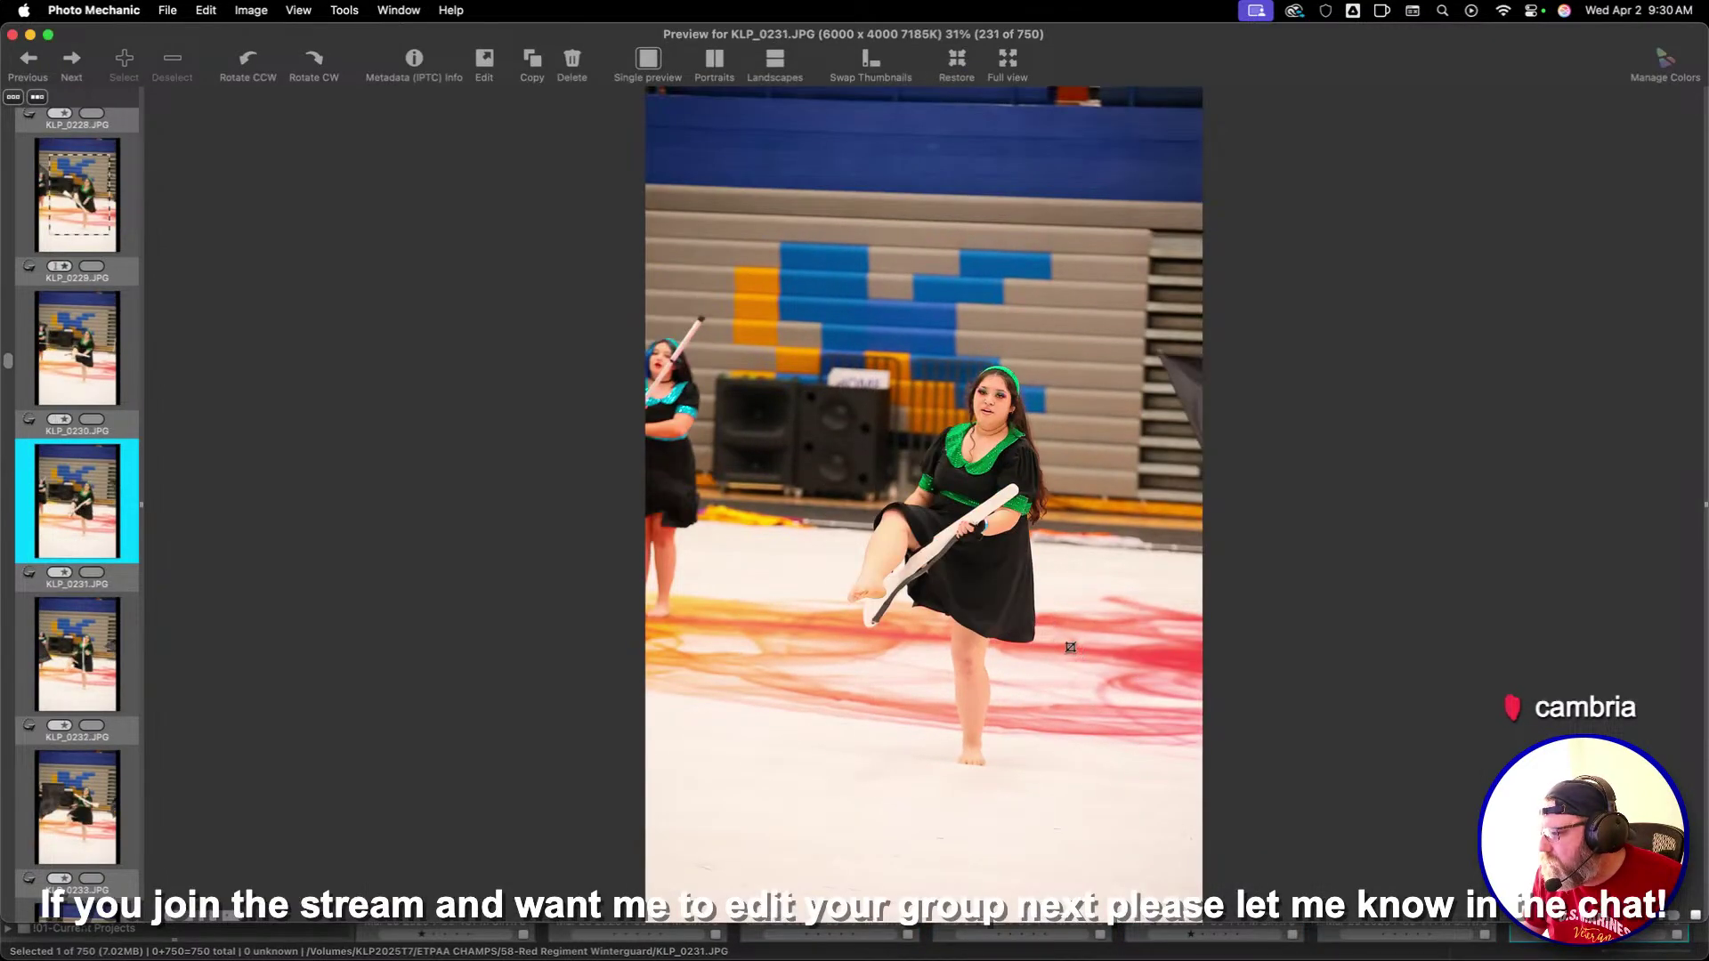
left_click_drag(788, 219, 1206, 837)
left_click_drag(1033, 627, 999, 614)
Return to KLP_0232.JPG, crop it around the performer holding the rifle vertically, and shift the frame upward
key("Right")
key("Right")
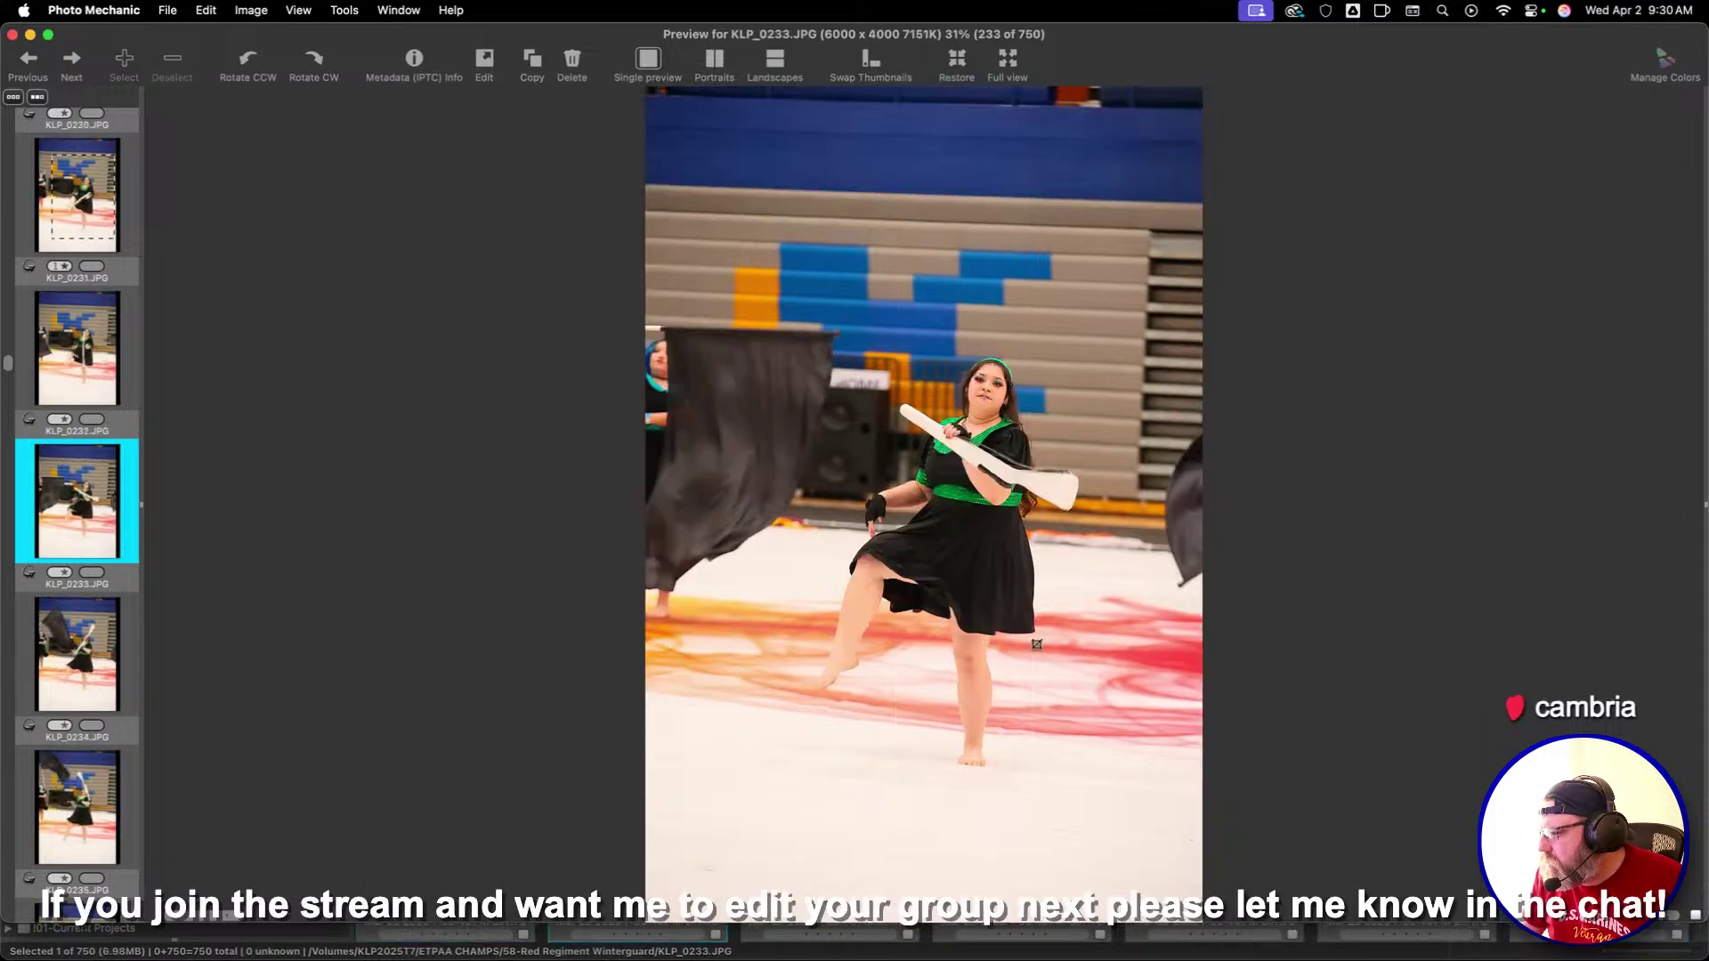
key("Left")
left_click_drag(751, 252, 1183, 898)
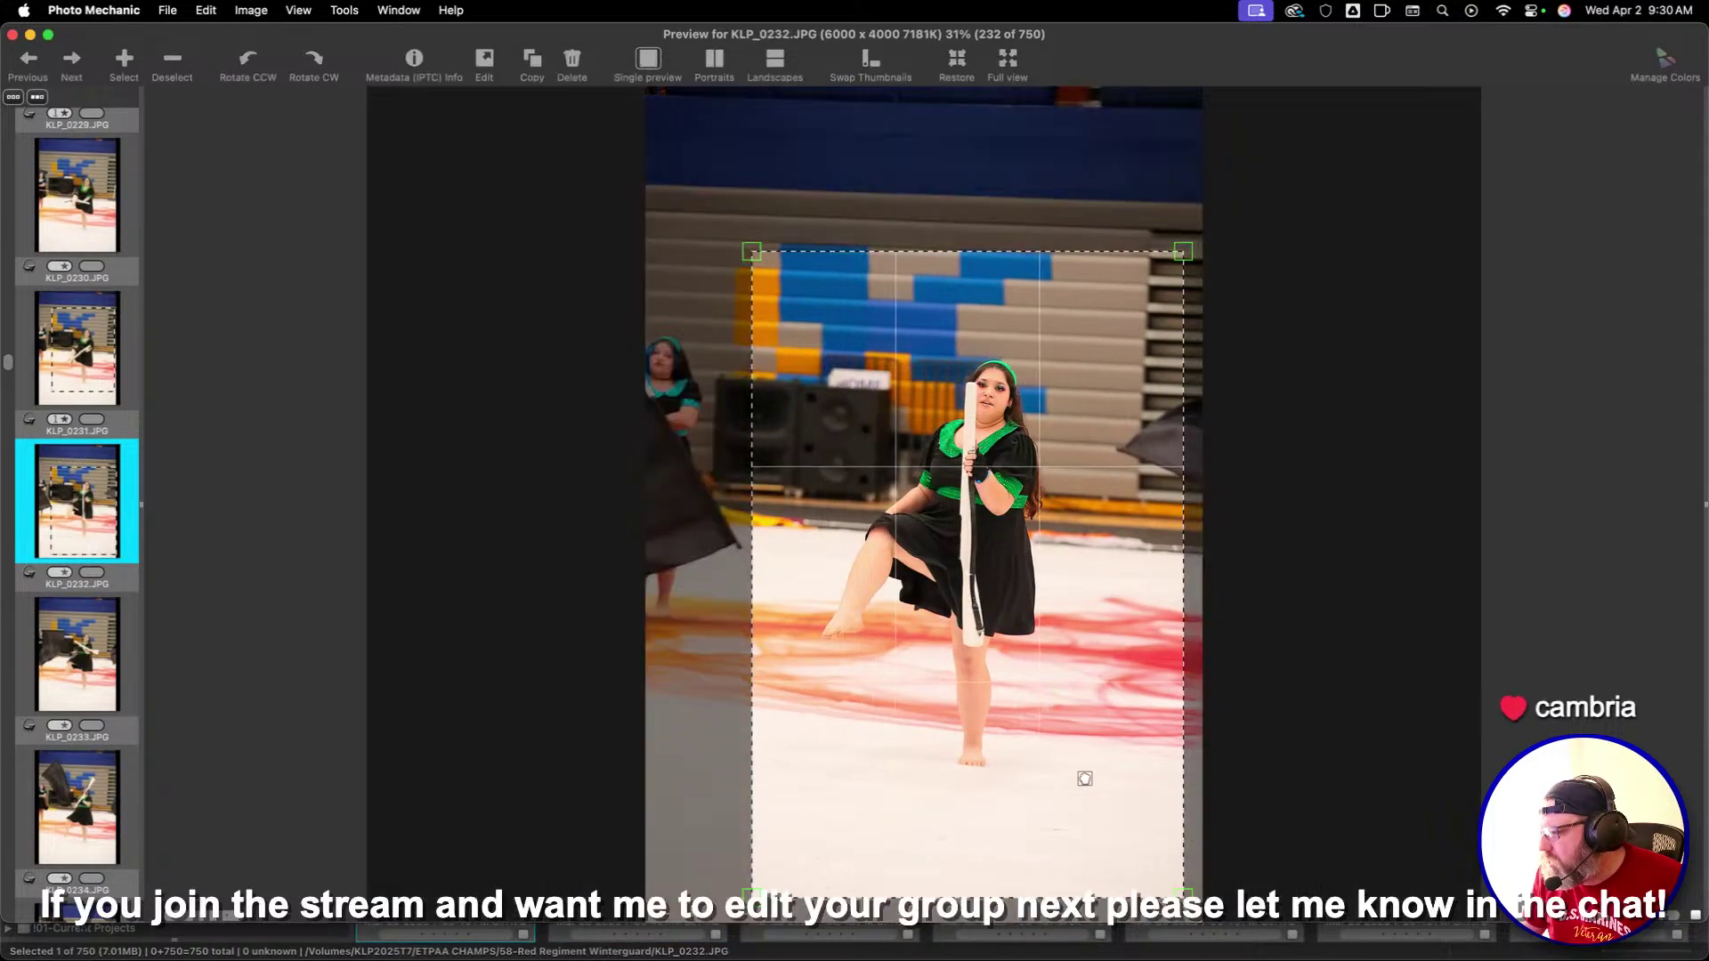
left_click_drag(1080, 774, 1045, 703)
Crop KLP_0236.JPG around the green-trimmed performer and the rifle in the air
key("Right")
key("Right")
key("Right")
key("Right")
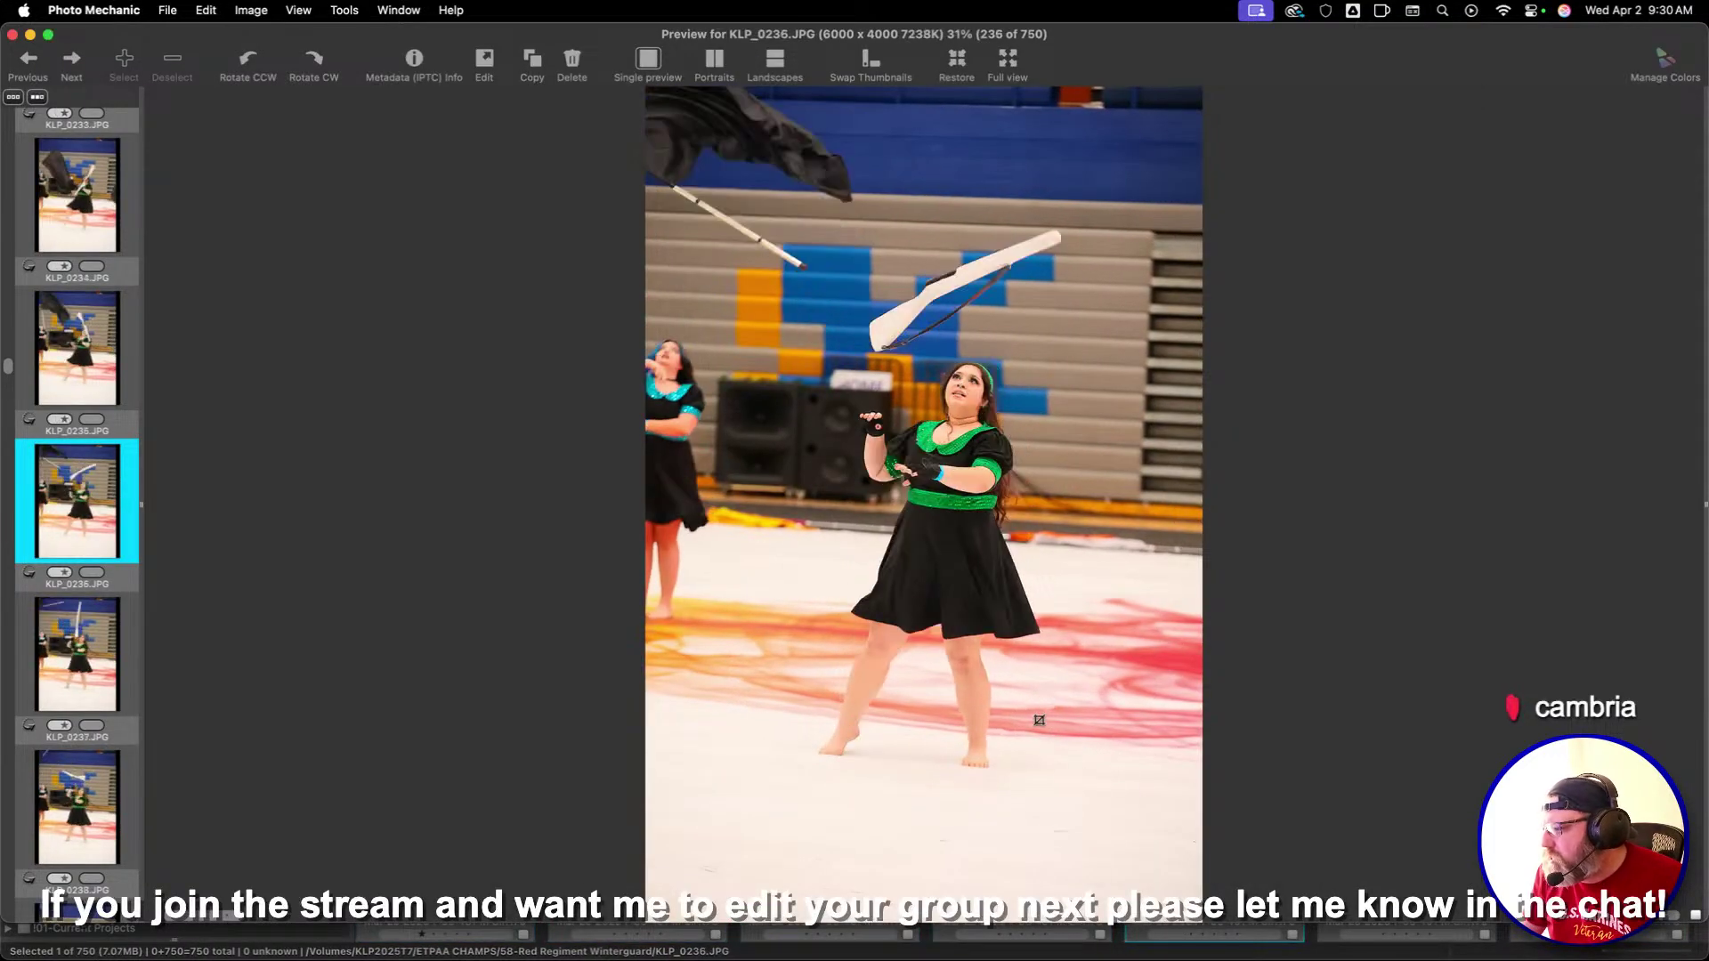
left_click_drag(755, 152, 1190, 816)
Crop KLP_0238.JPG and KLP_0239.JPG around the green-trimmed performer and her tossed or caught rifle
key("Right")
key("Right")
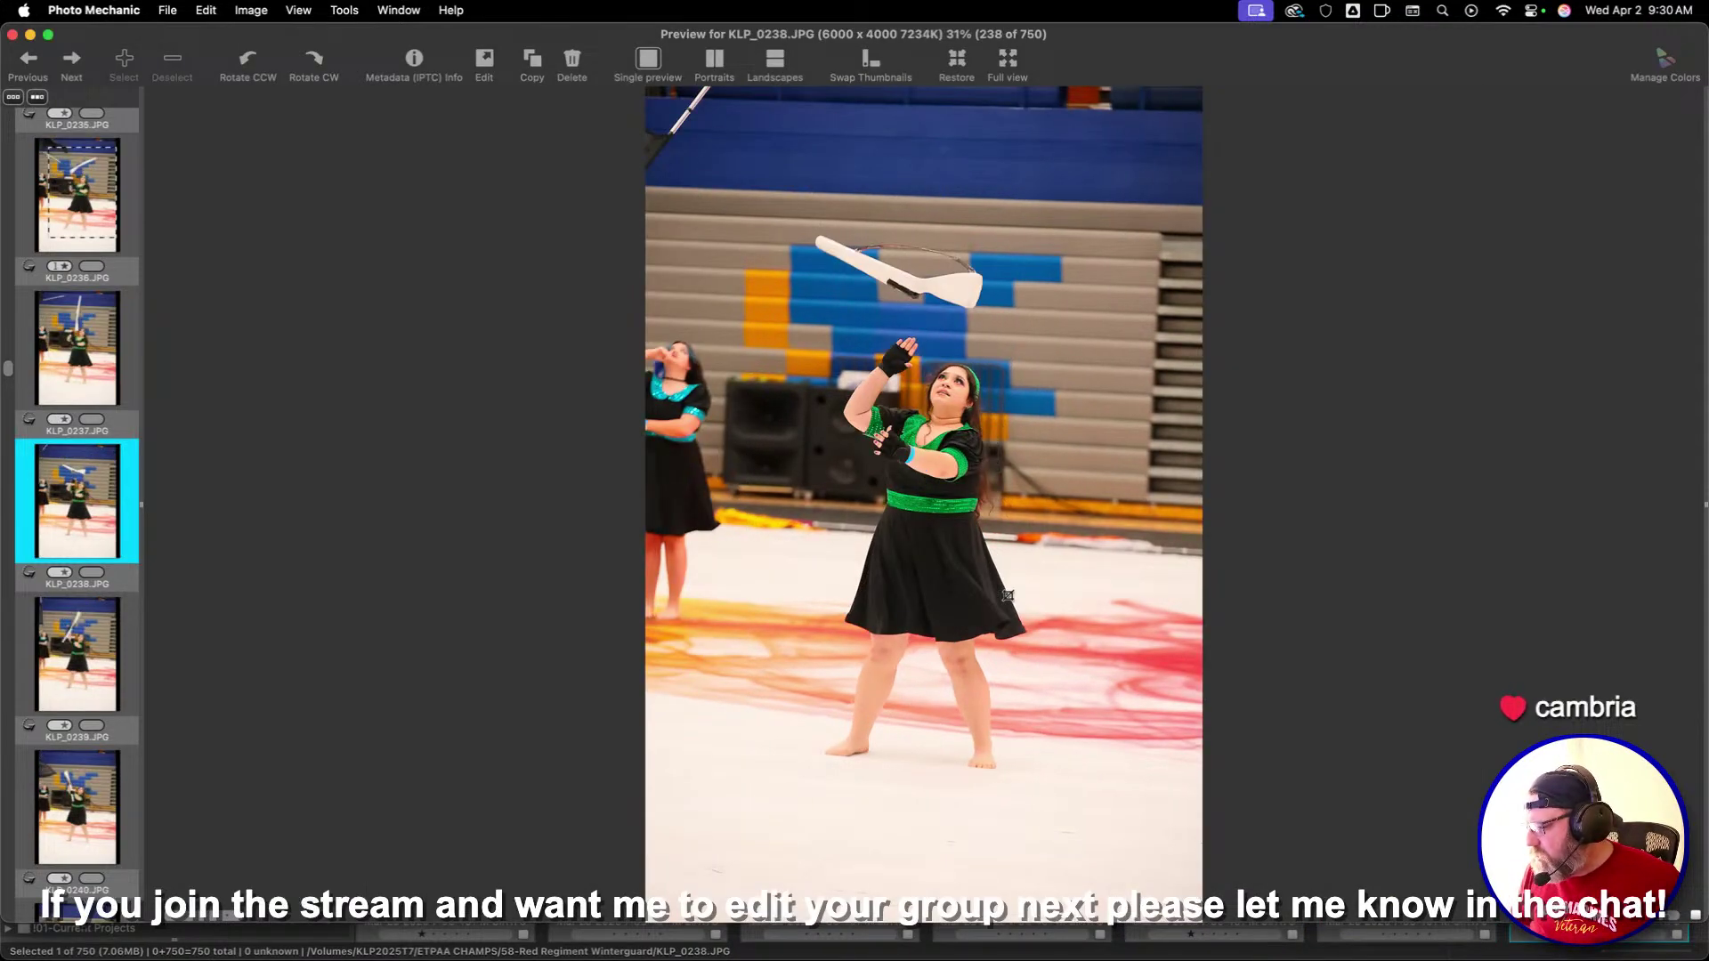
left_click_drag(672, 157, 1068, 805)
key("Right")
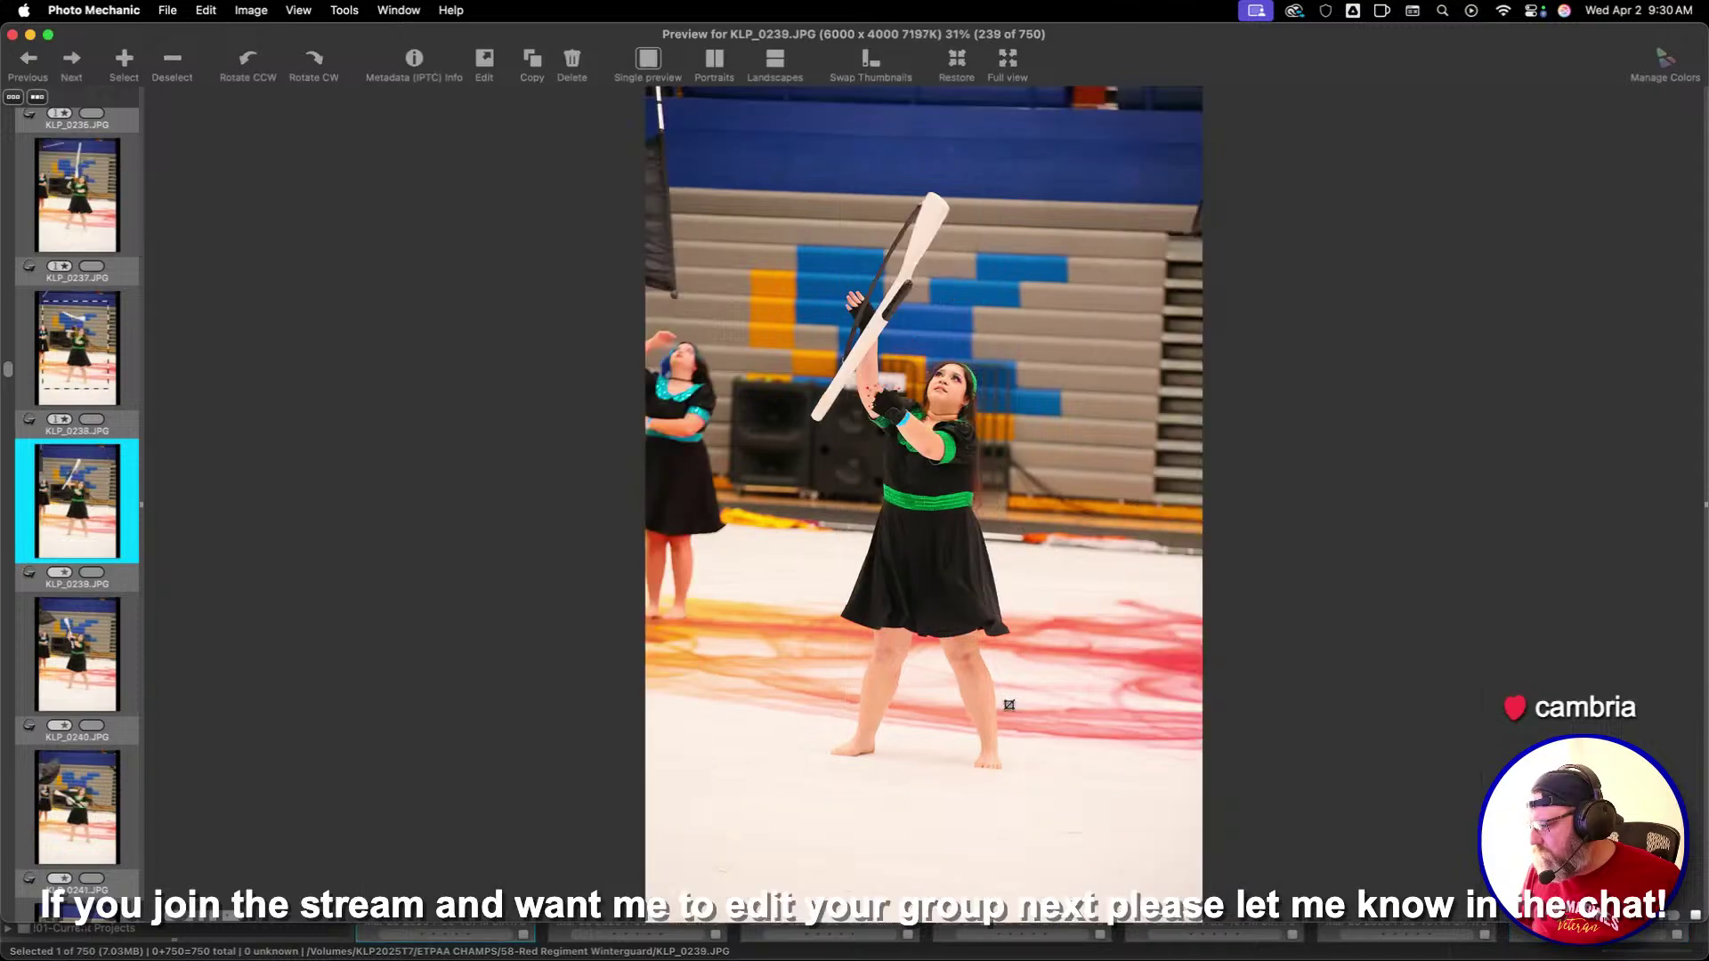
left_click_drag(697, 178, 1183, 827)
Review the photos from KLP_0240.JPG through KLP_0248.JPG for frames worth keeping
key("Right")
key("Right")
key("Right")
key("Right")
key("Right")
key("Right")
key("Right")
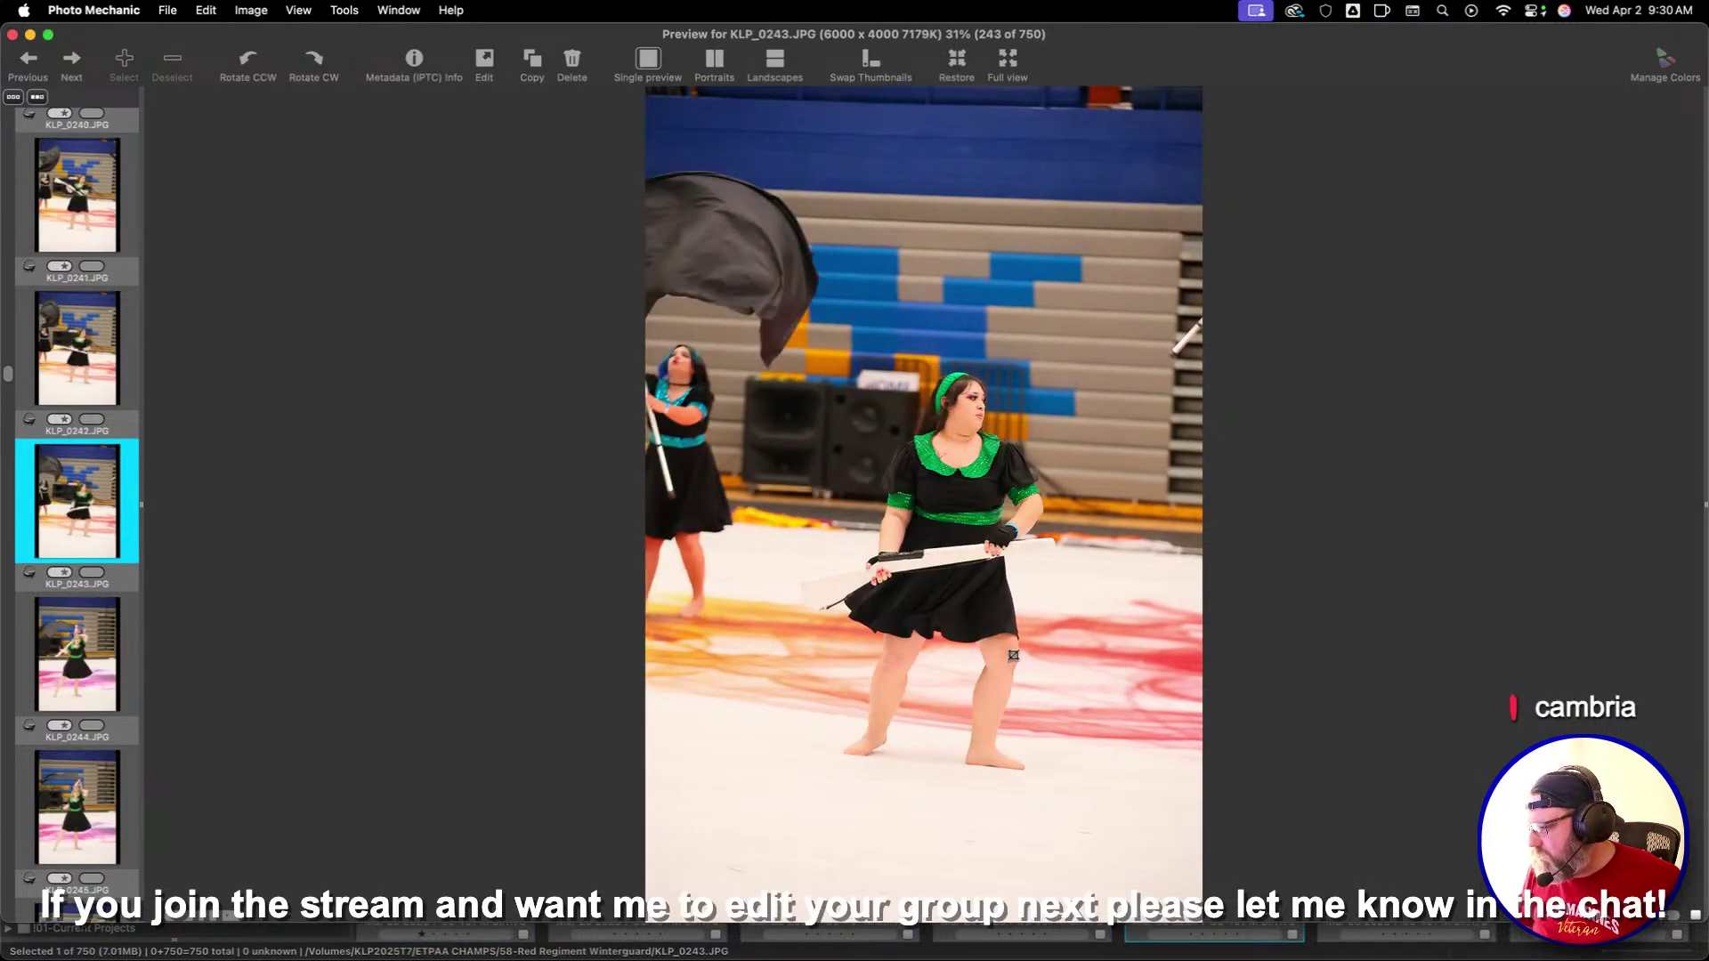
key("Right")
key("Right")
key("Right")
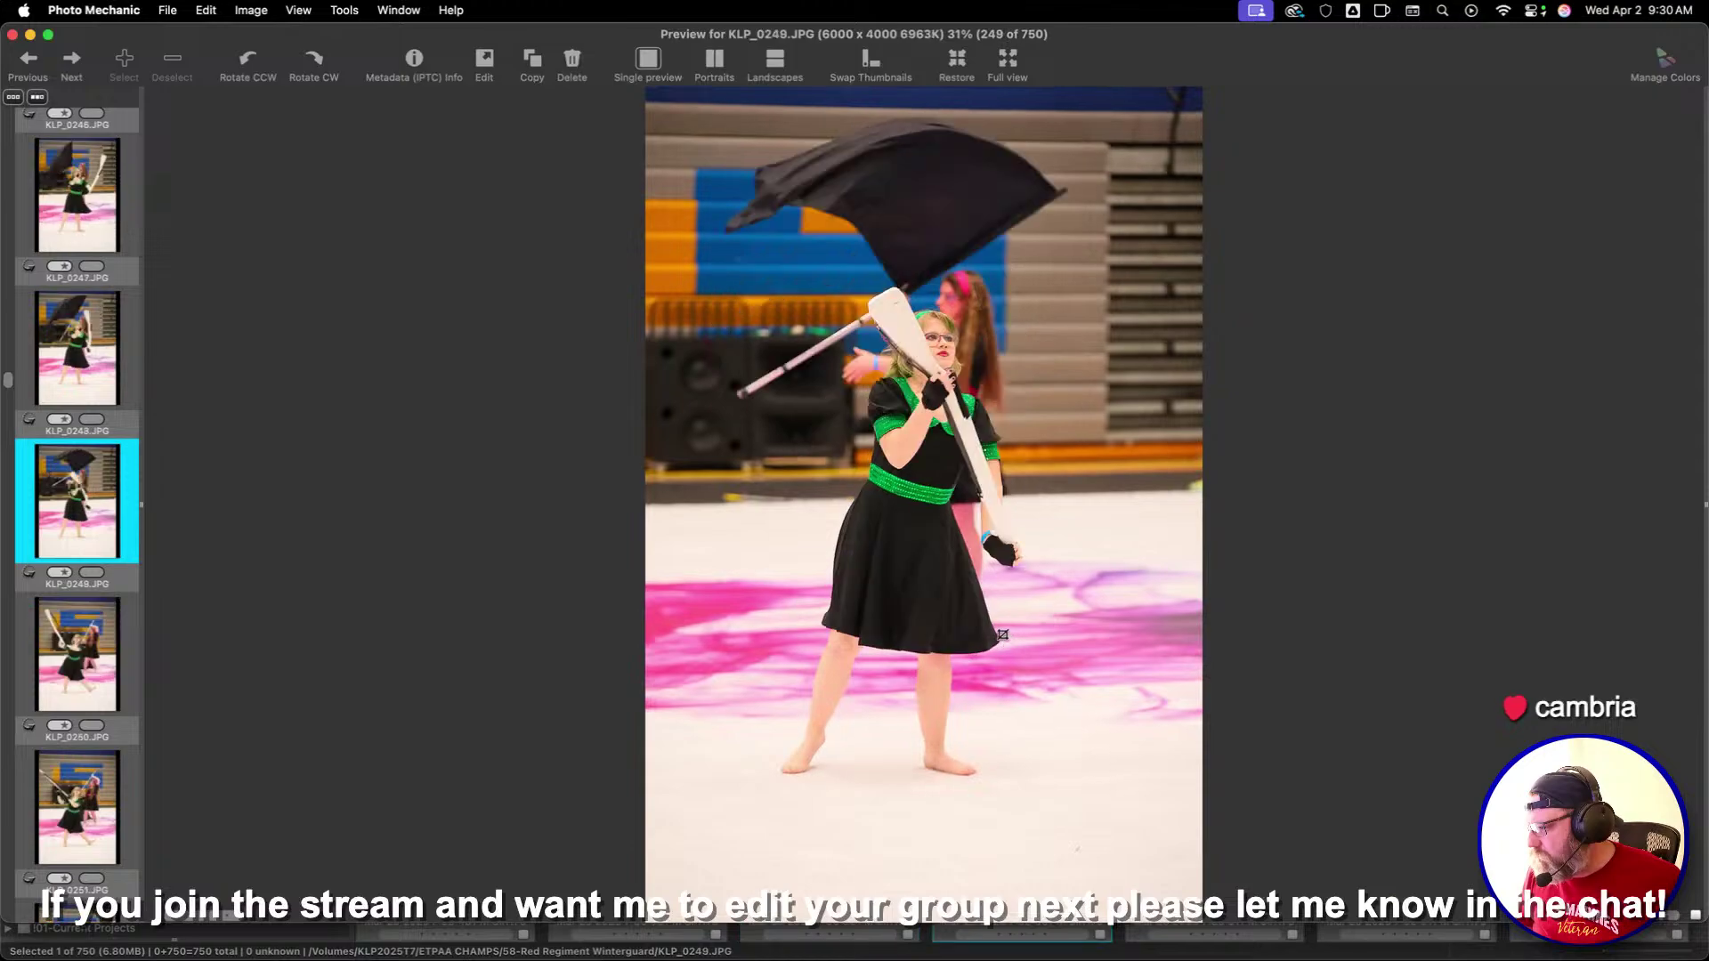
Crop KLP_0249.JPG around the rifle performer and black flag, and KLP_0250.JPG around both performers
left_click_drag(686, 137, 1145, 828)
key("Right")
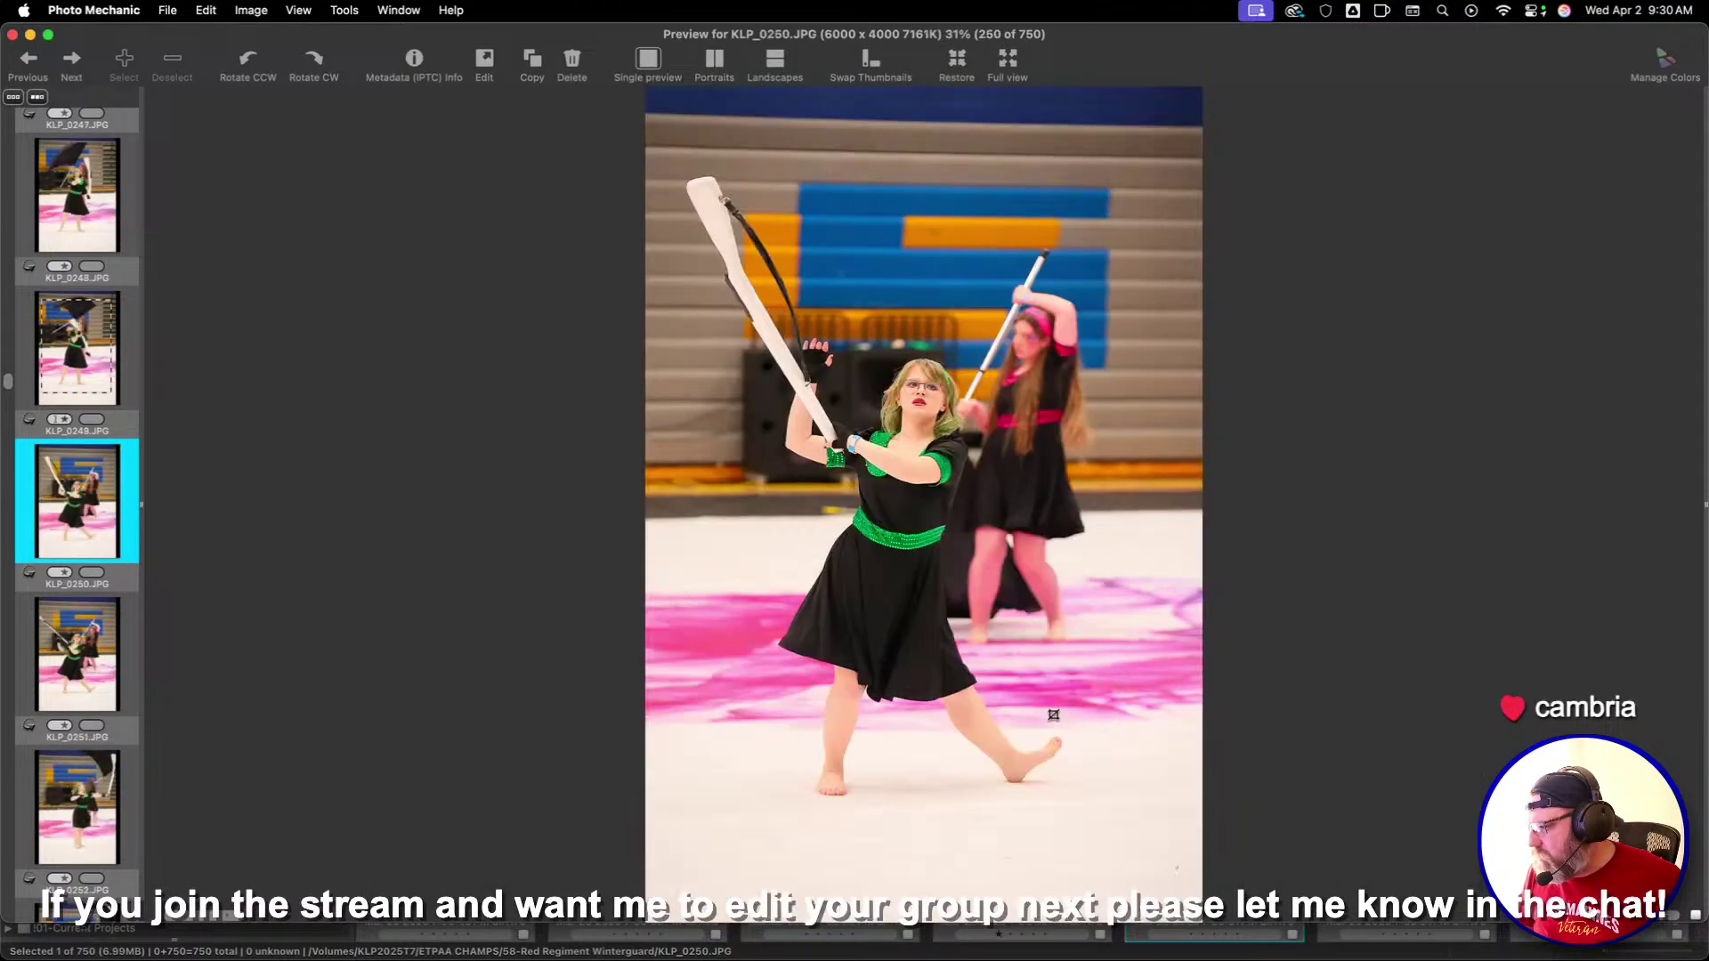
key("Right")
key("Left")
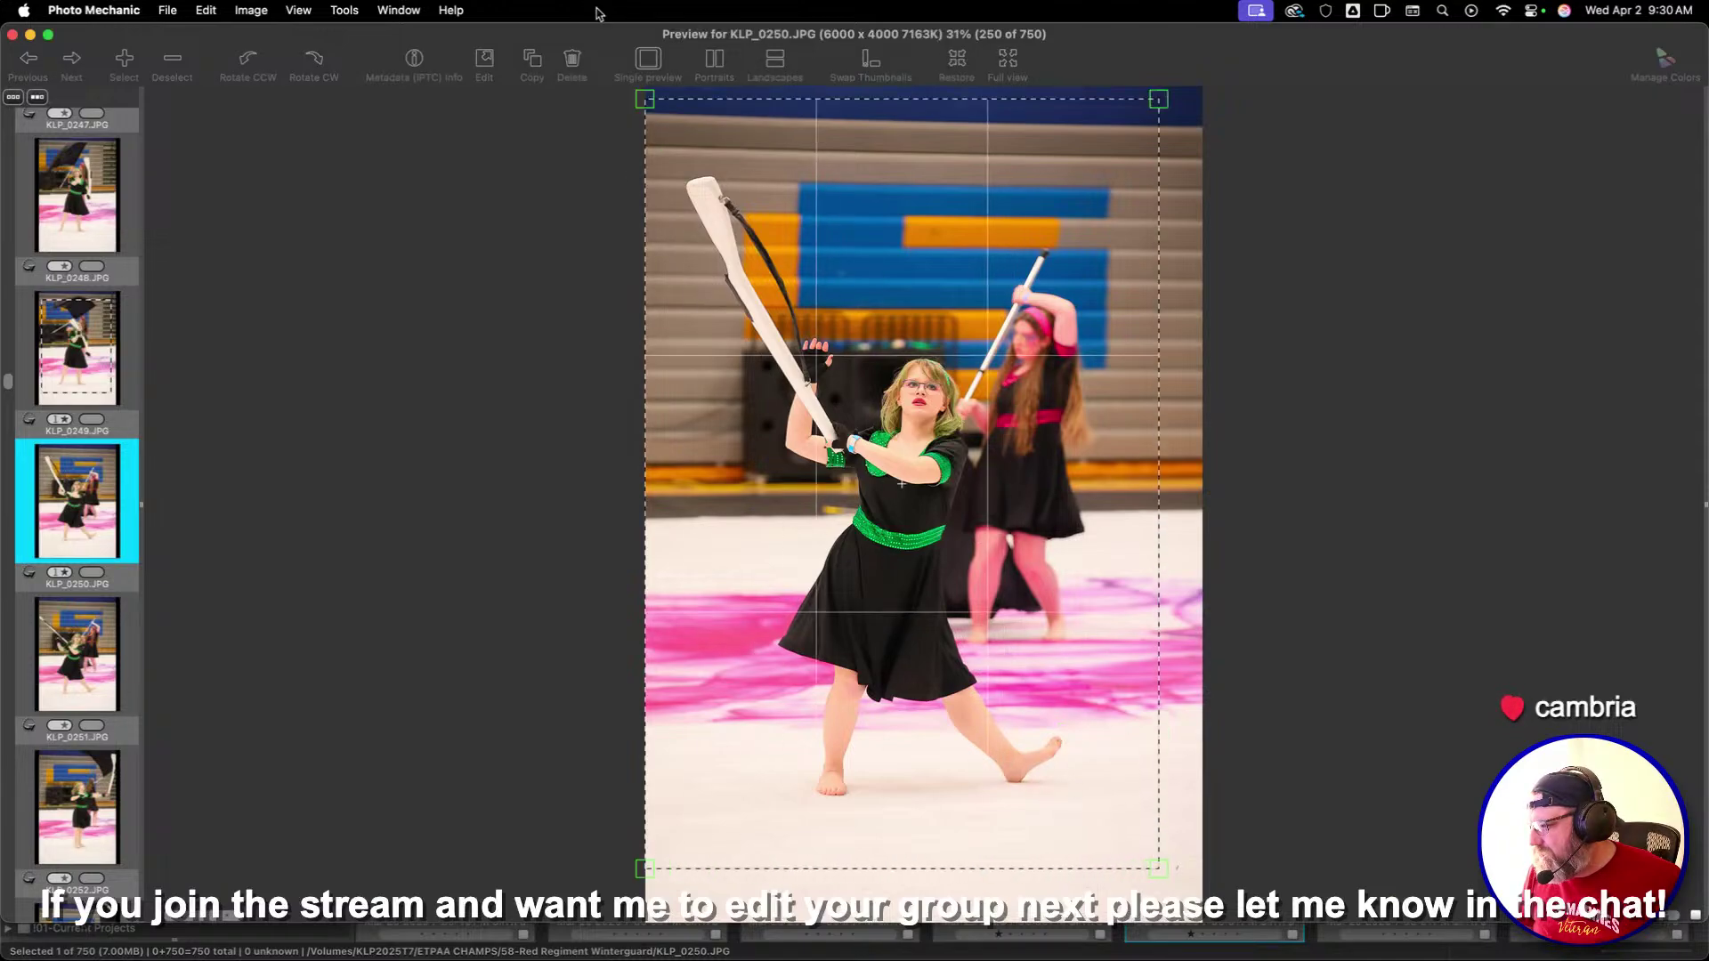
Crop KLP_0256.JPG, then go back and crop KLP_0255.JPG around the performer and the upright rifle
key("Right")
key("Right")
key("Right")
key("Right")
key("Right")
key("Right")
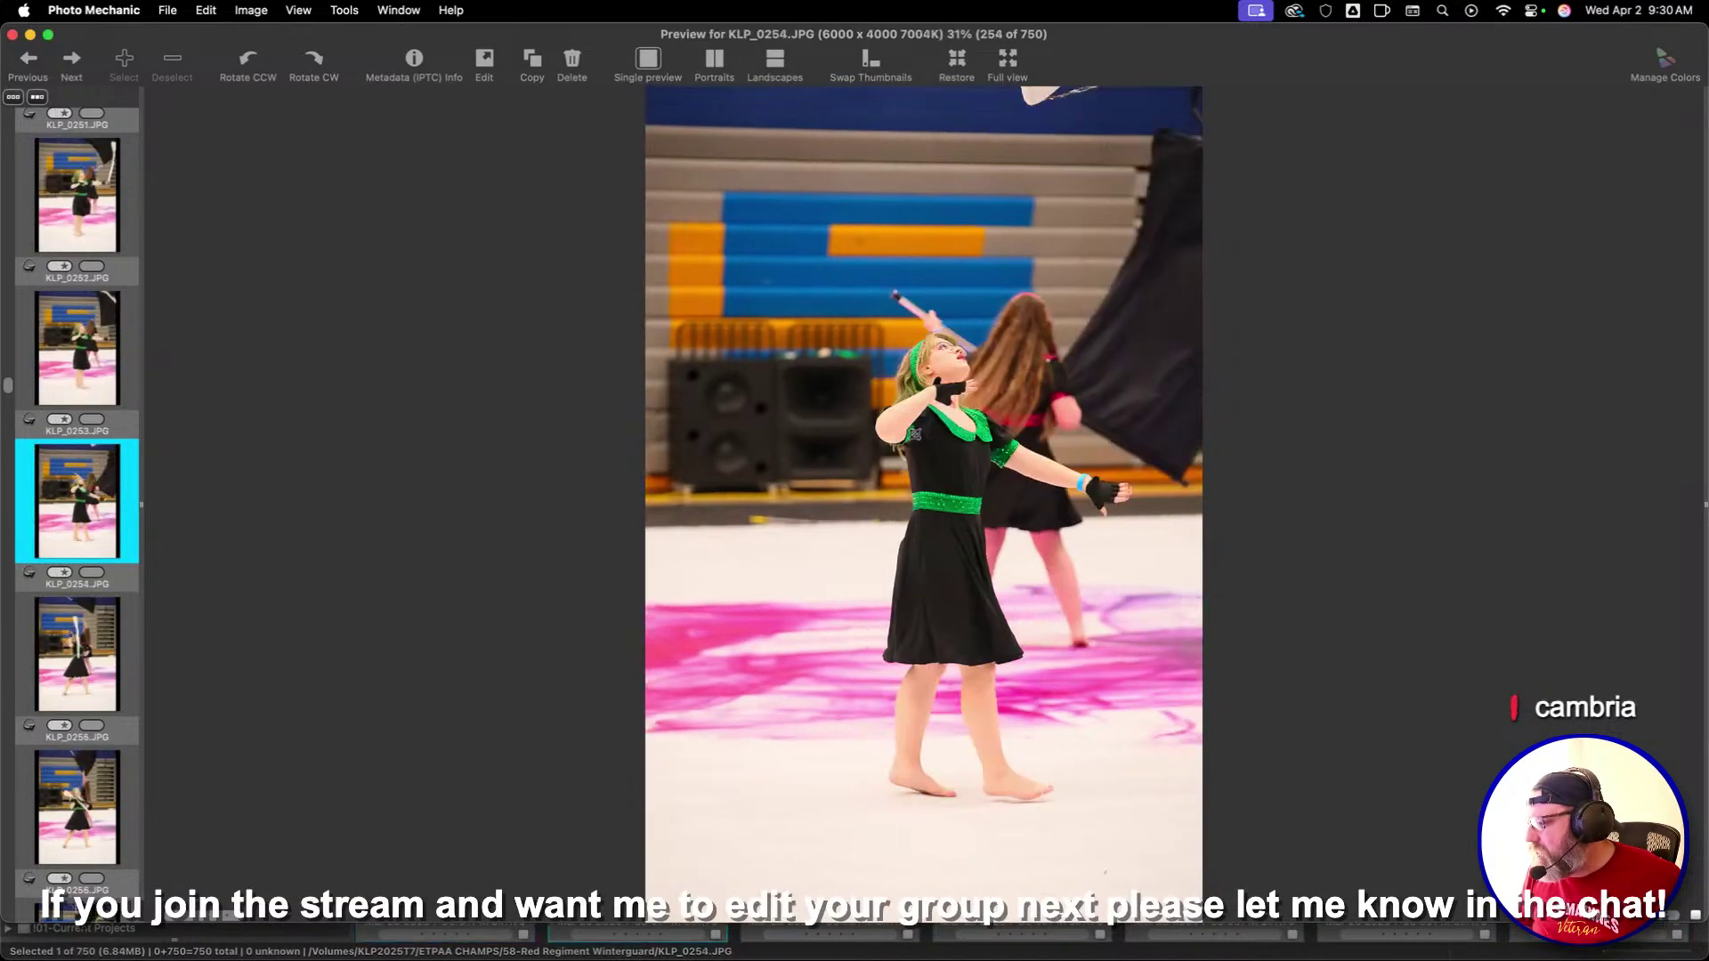
left_click_drag(746, 215, 1090, 812)
key("Left")
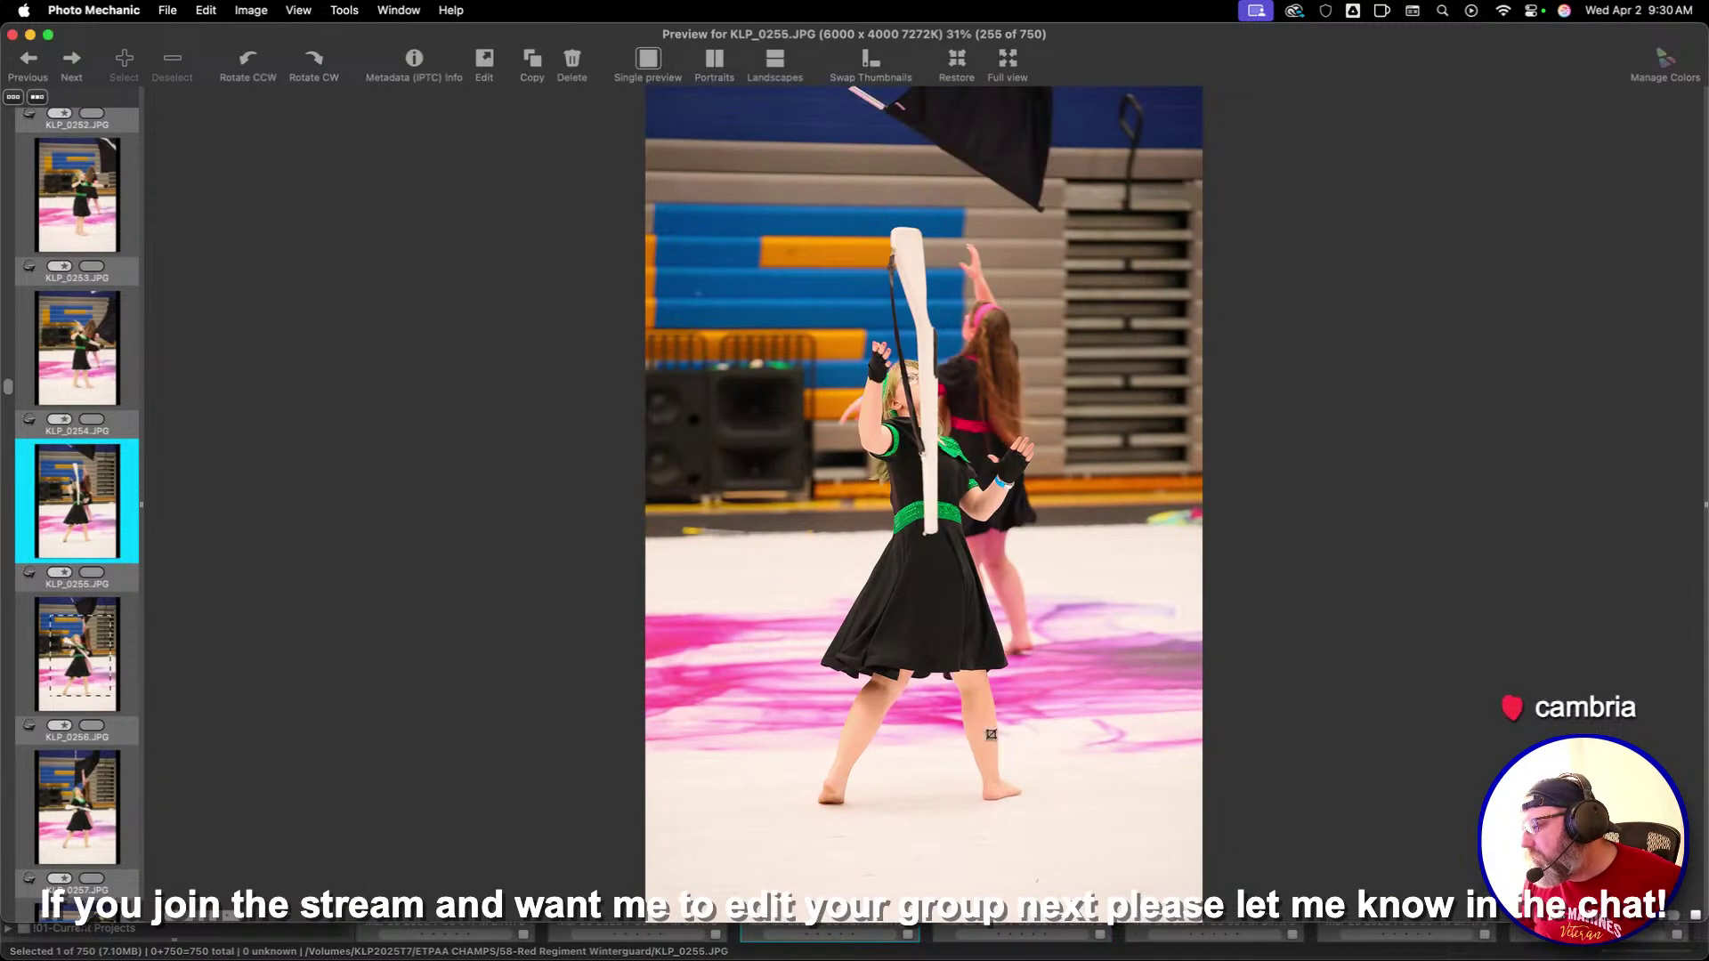
left_click_drag(759, 203, 1125, 850)
Crop KLP_0257.JPG around the performer looking upward with the rifle held at her waist
key("Right")
key("Right")
key("Right")
key("Left")
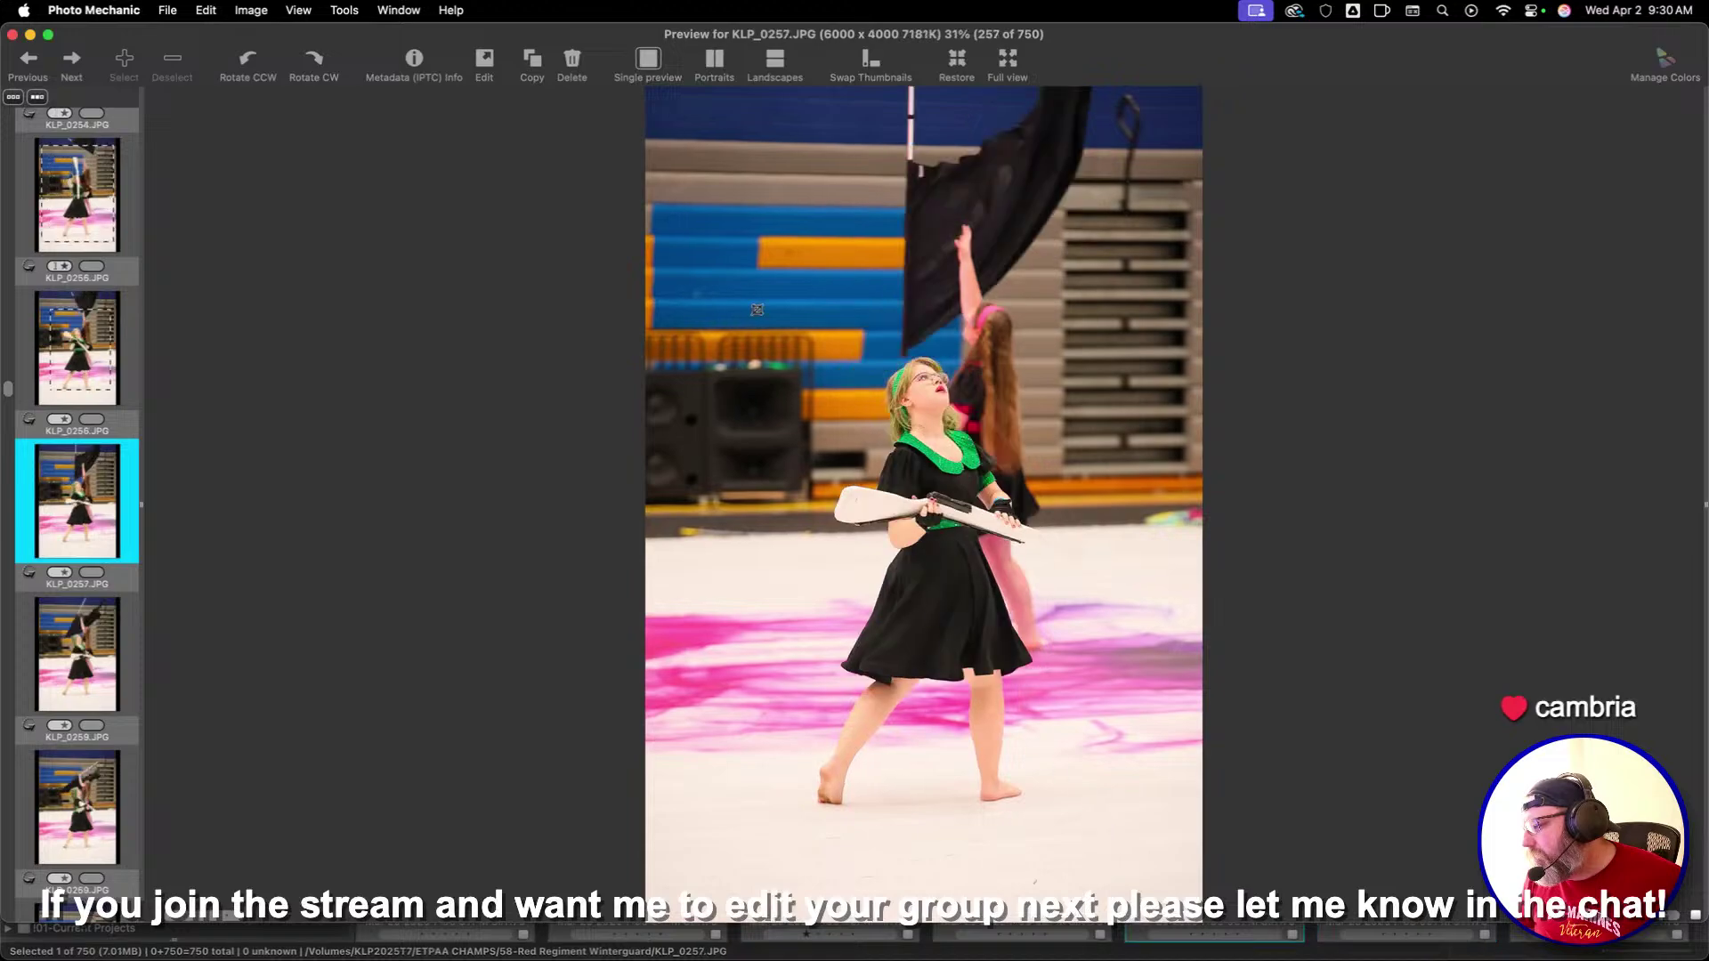
left_click_drag(728, 195, 1165, 852)
Crop KLP_0264.JPG around the purple-trimmed performer holding the rifle upright, cutting the frame off at her lower legs
key("Right")
key("Right")
key("Right")
key("Right")
key("Right")
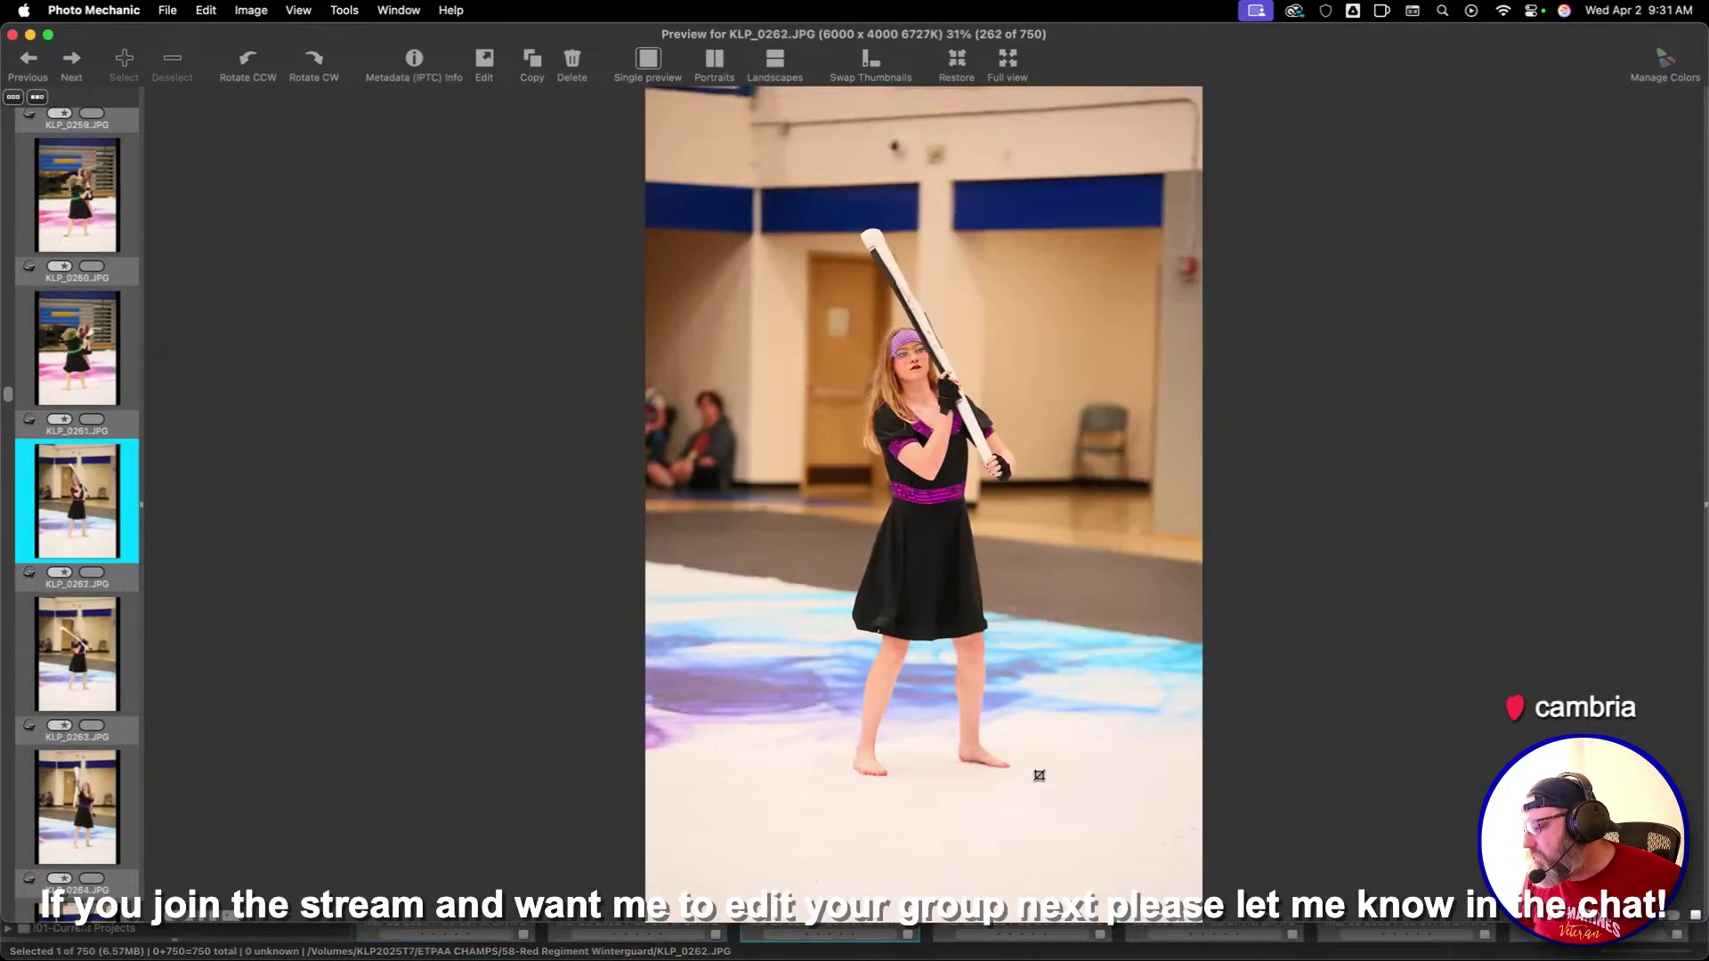
key("Right")
key("Right")
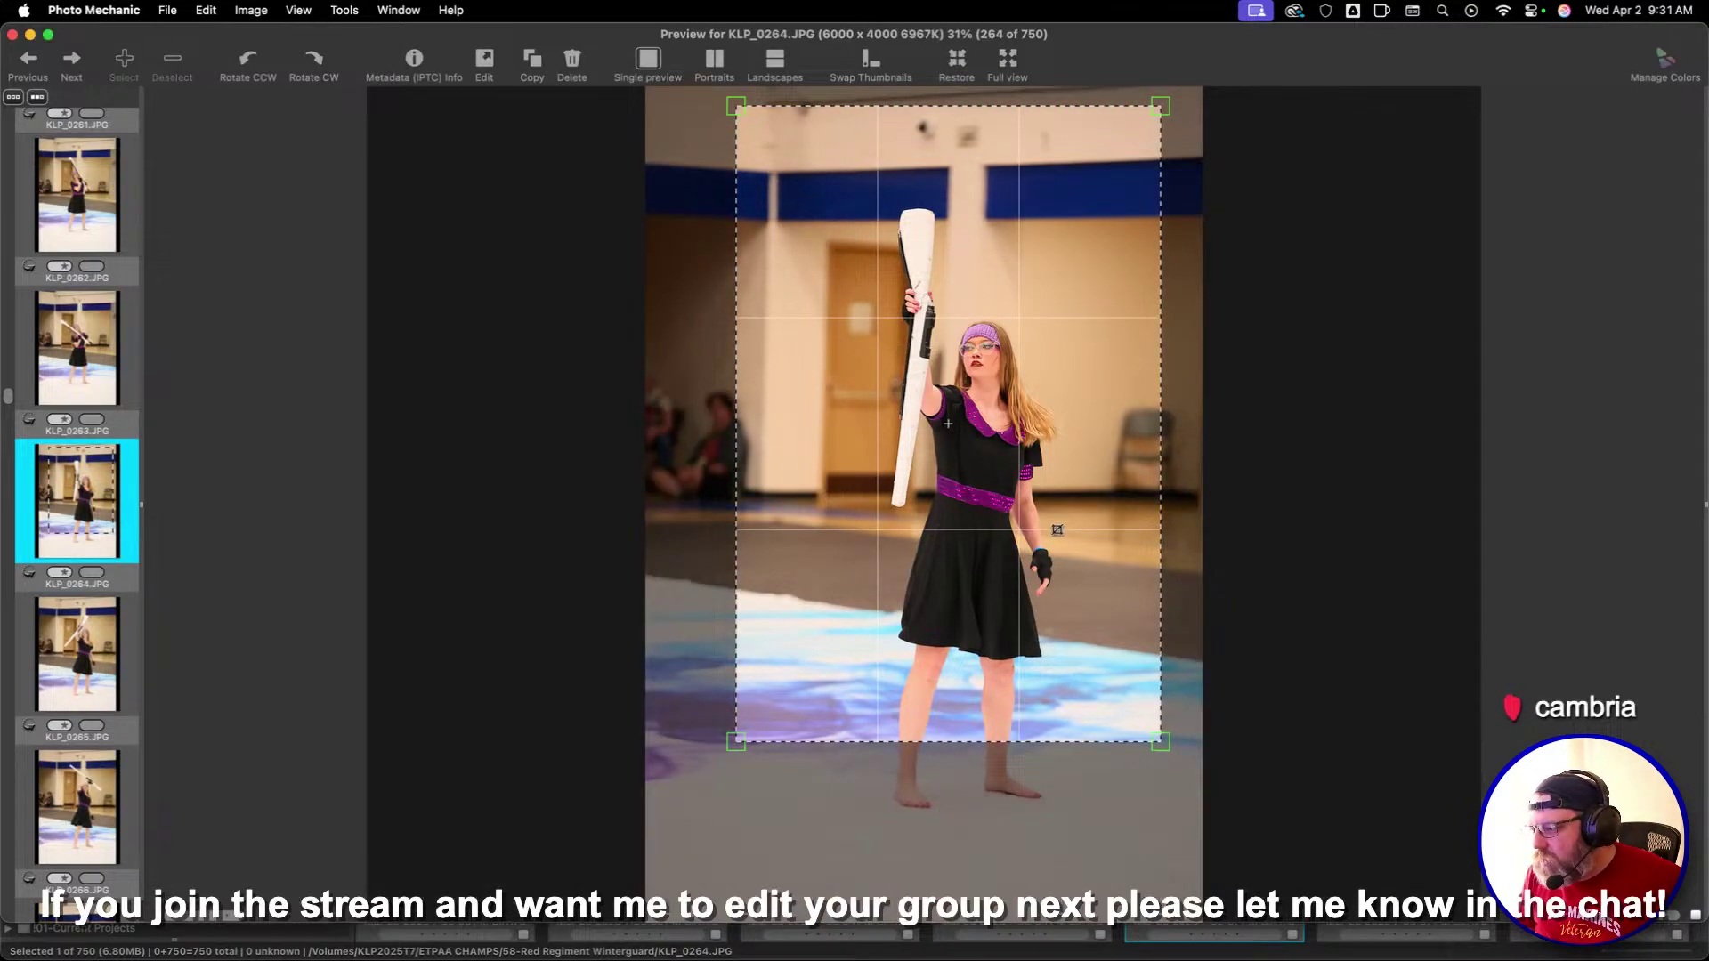
Crop KLP_0267.JPG around the purple-trimmed performer with the rifle raised diagonally, ending the frame below her knees
key("Right")
key("Right")
key("Right")
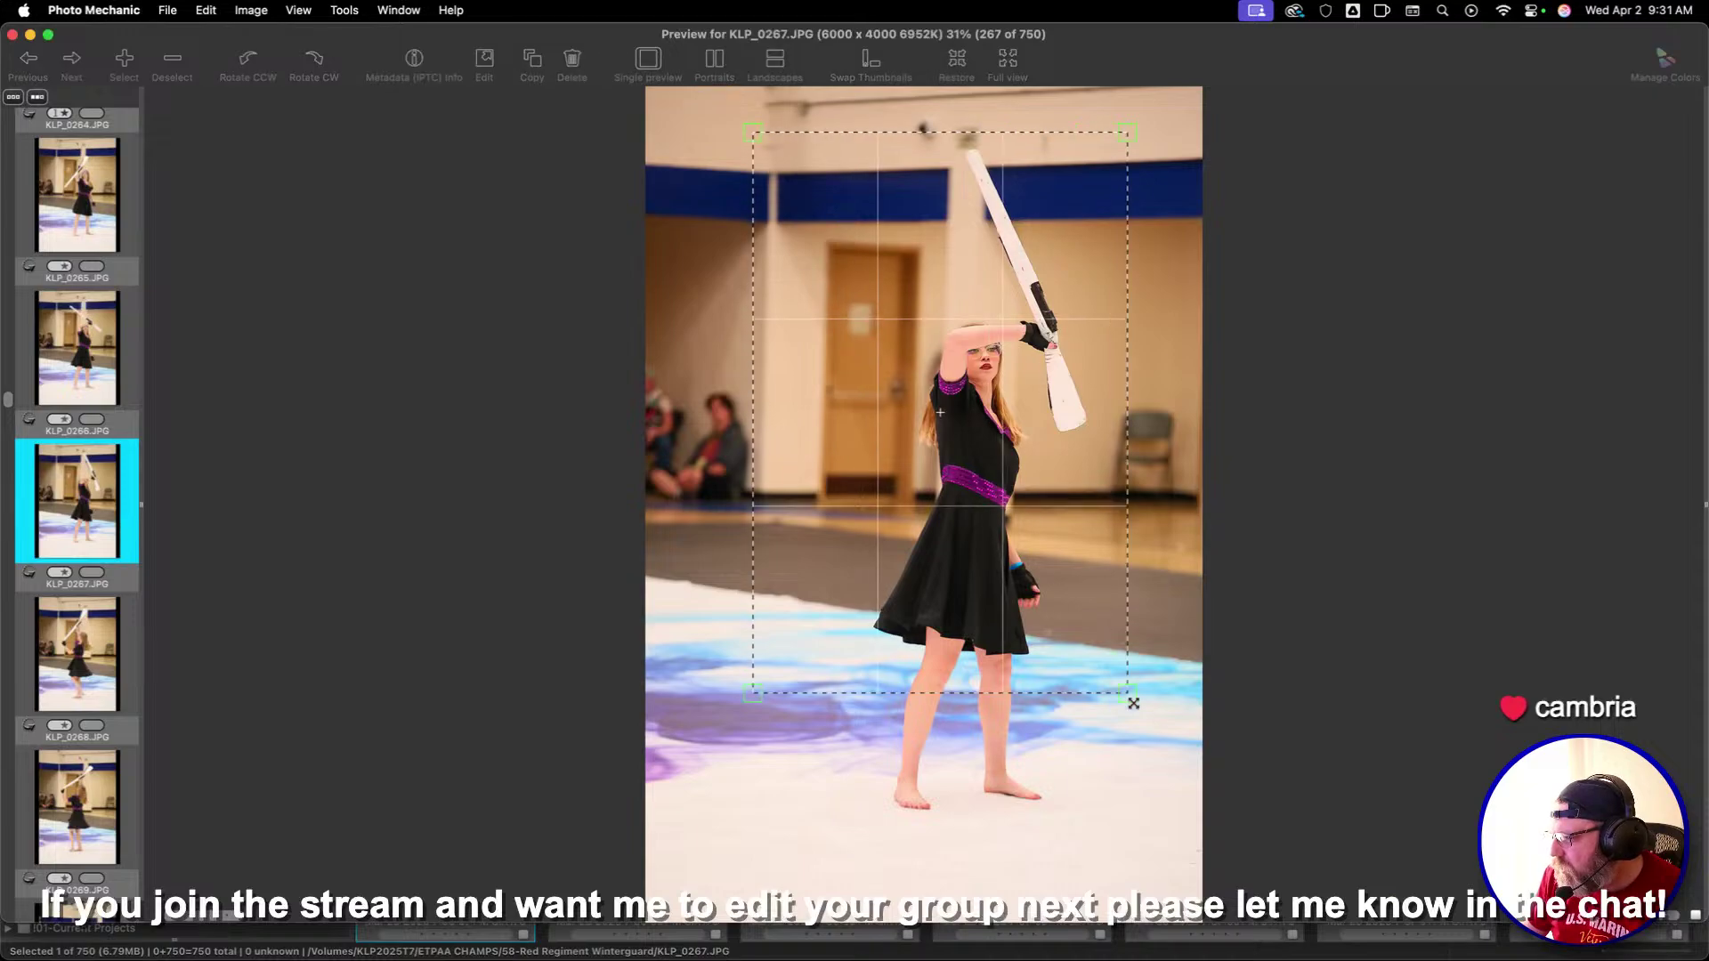
Give KLP_0273.JPG, the purple-trimmed performer leaping with one arm raised, a rating of 1
key("Right")
key("Right")
key("Right")
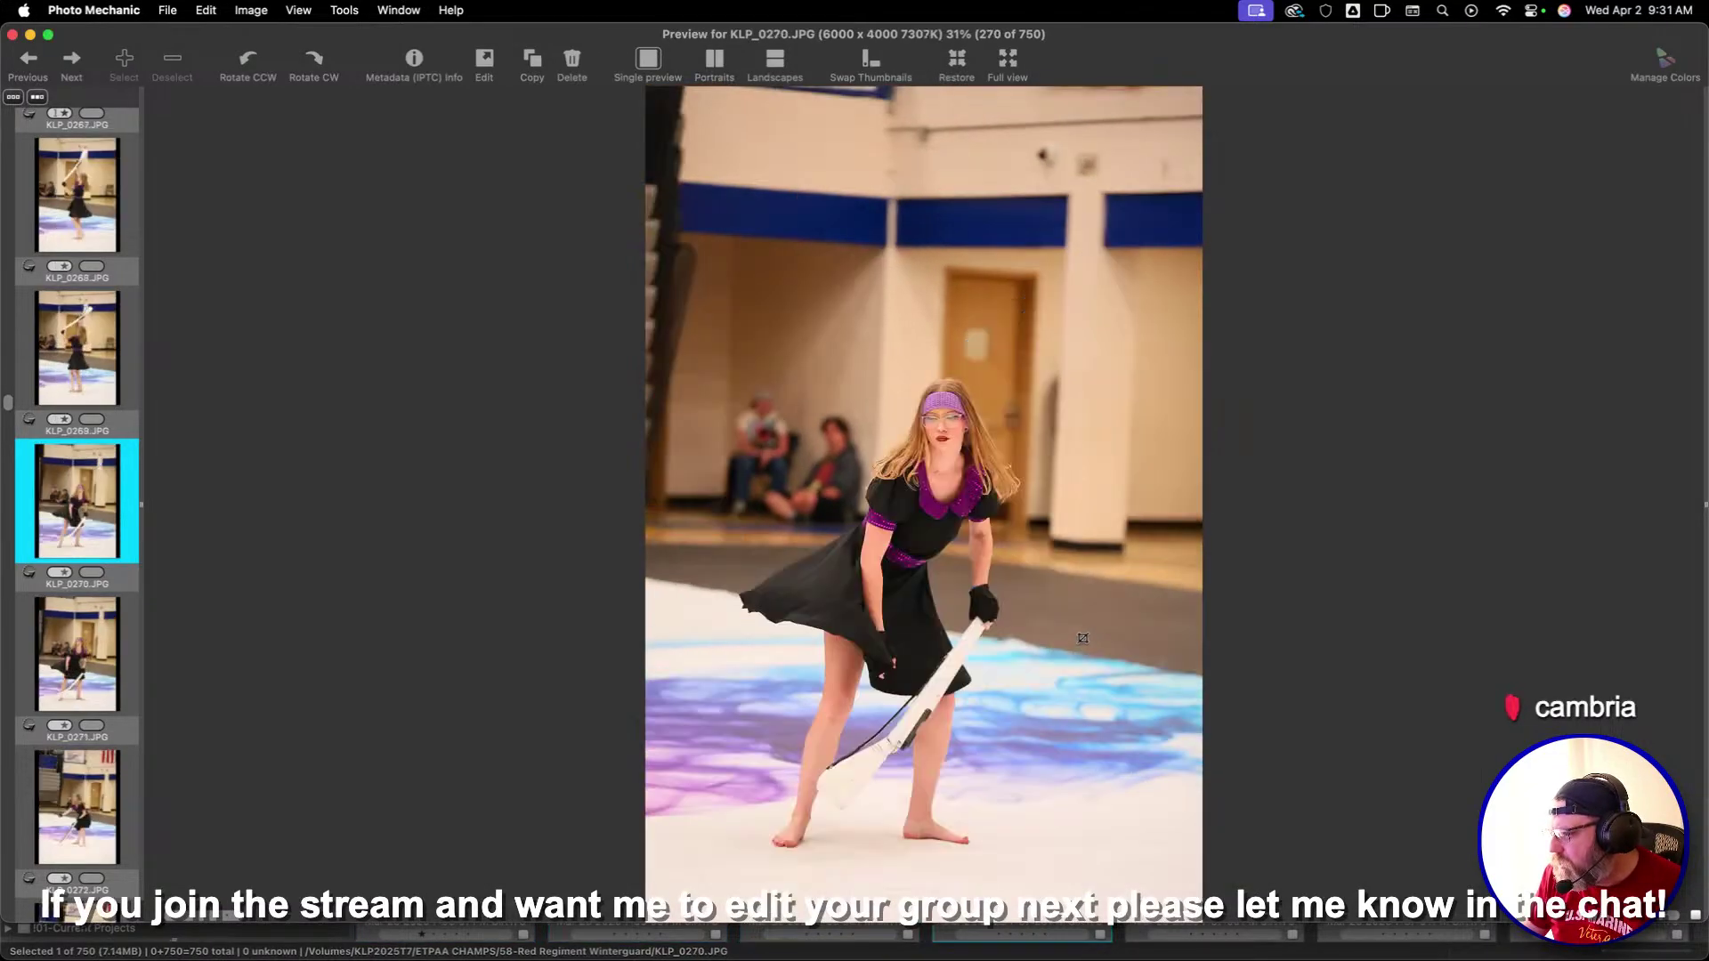
key("Right")
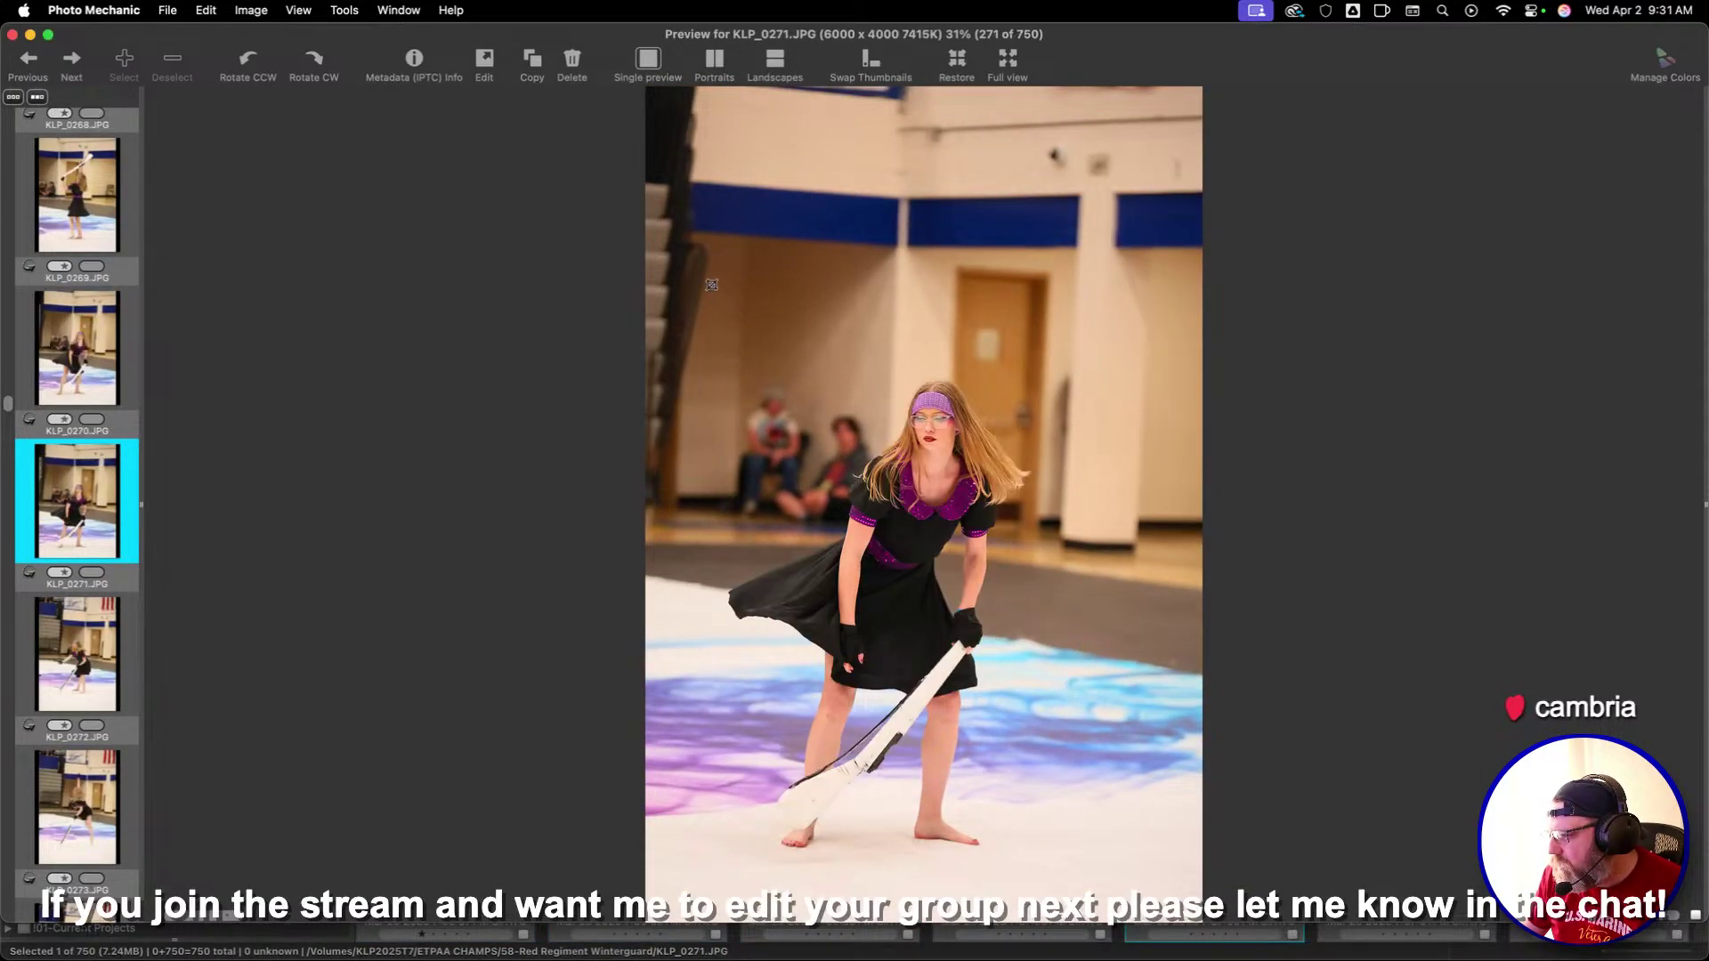
key("Right")
key("Right")
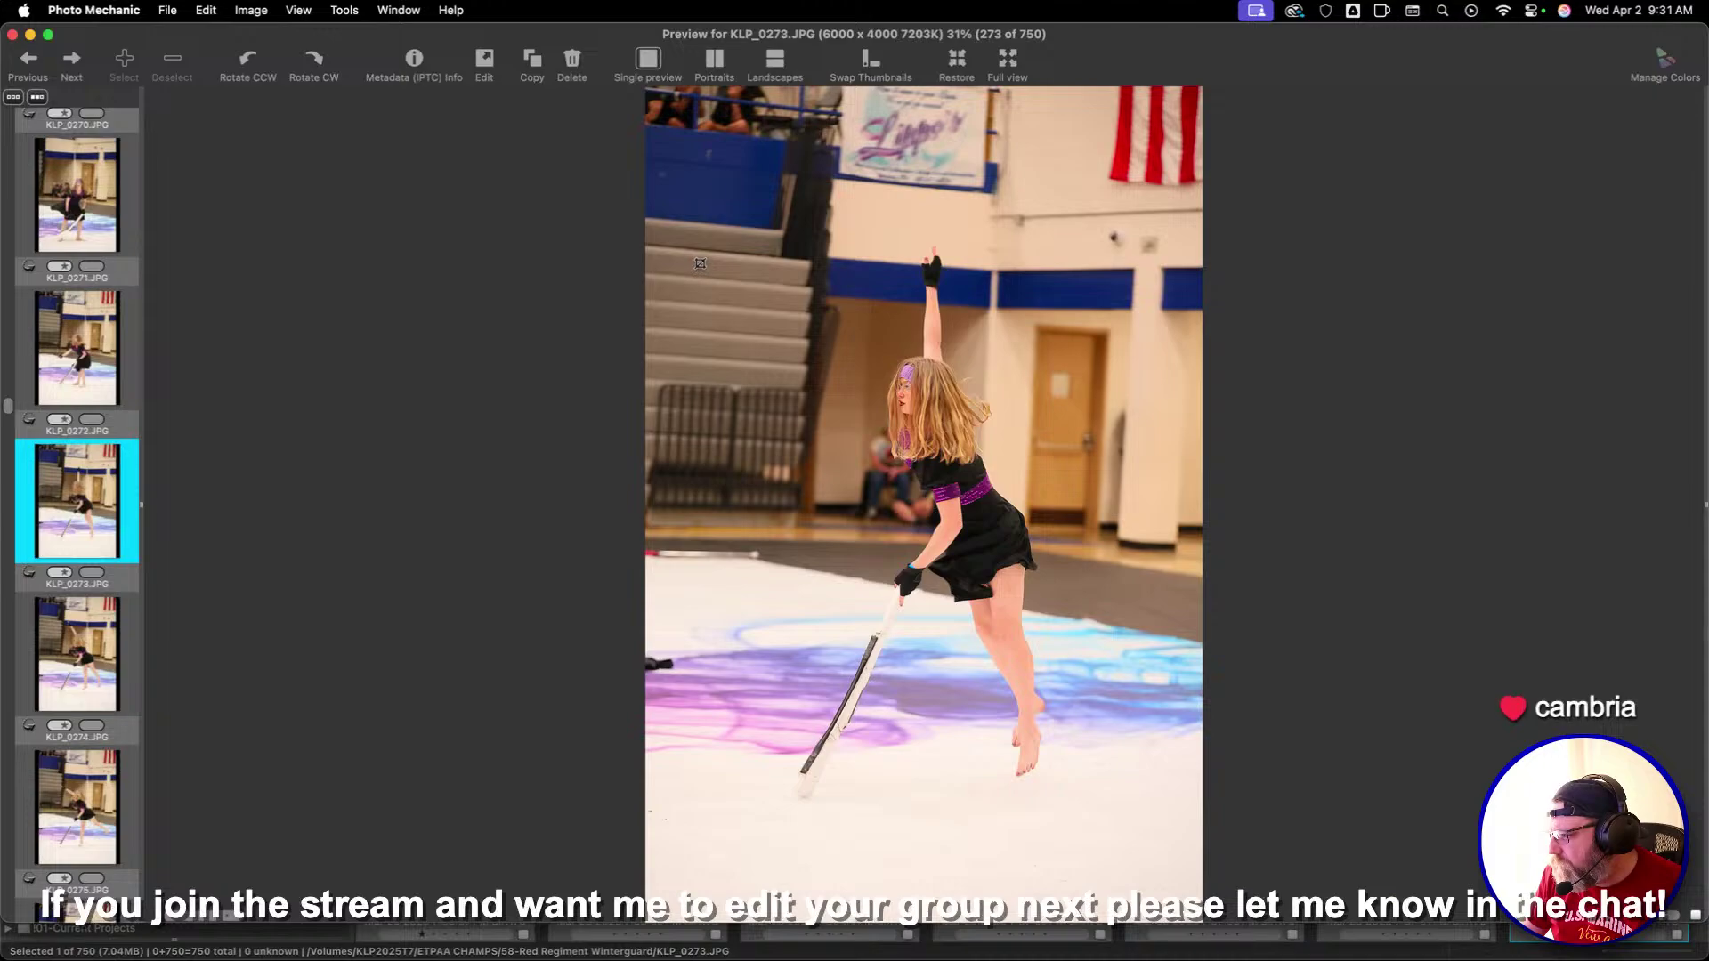
key("1")
Review the photos from KLP_0274.JPG through KLP_0286.JPG for frames worth keeping
key("Right")
key("Right")
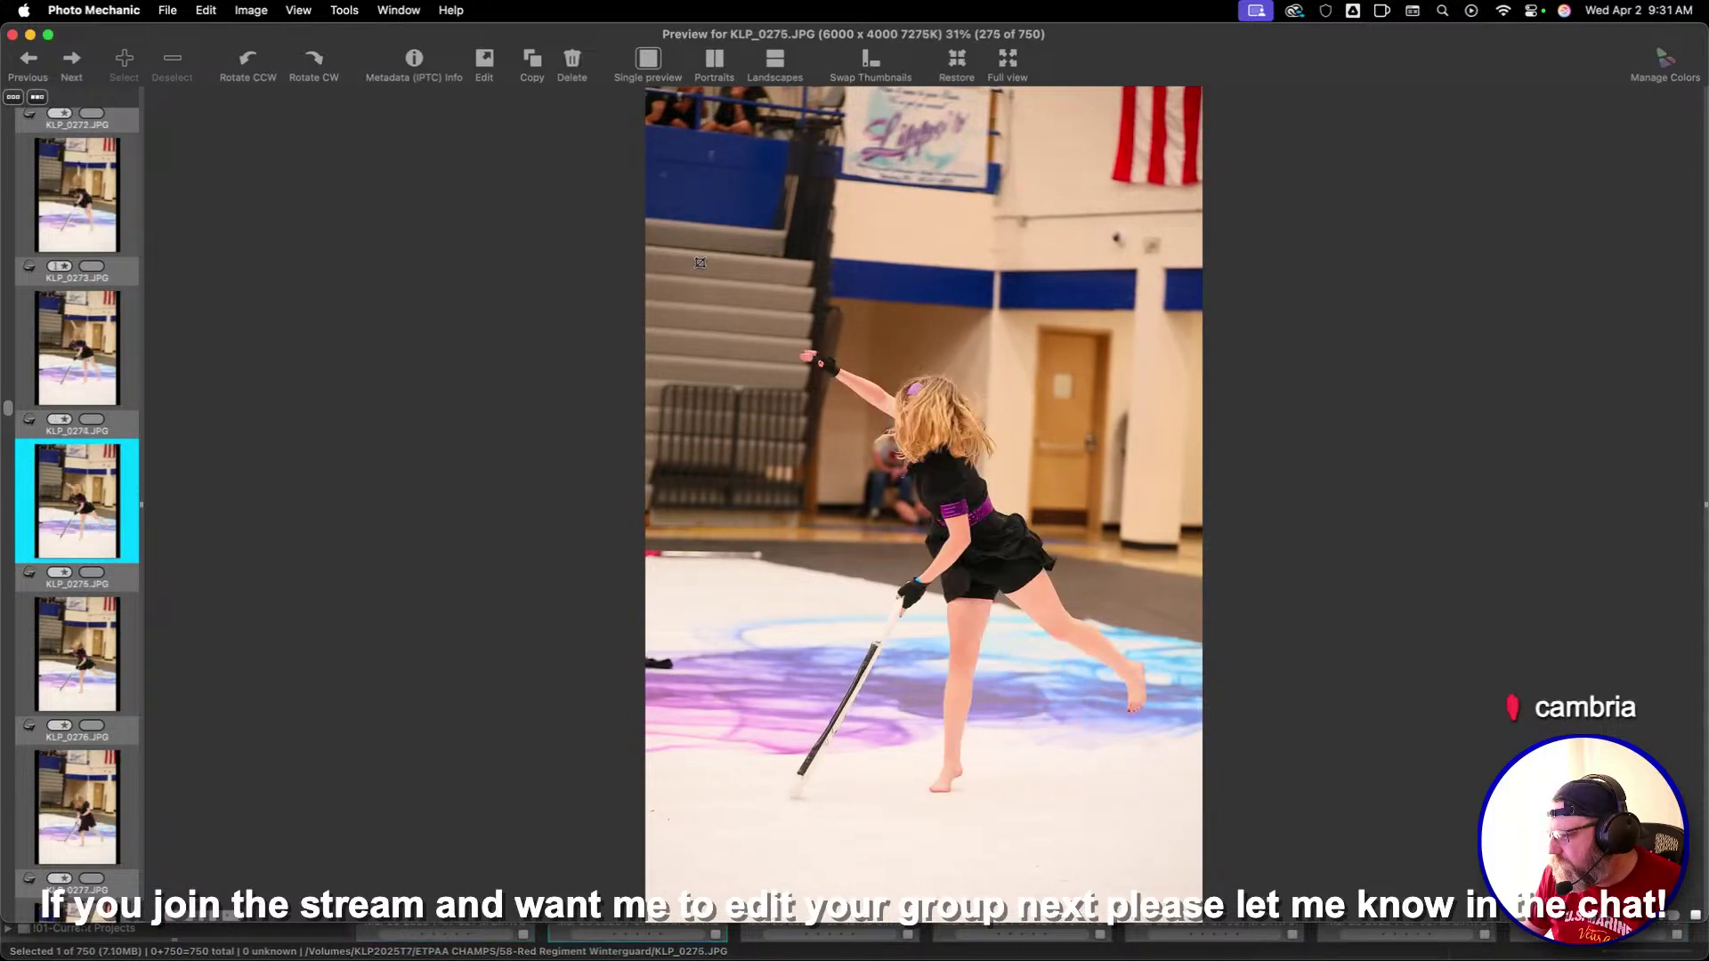
key("Right")
key("Right")
key("Right")
key("Right")
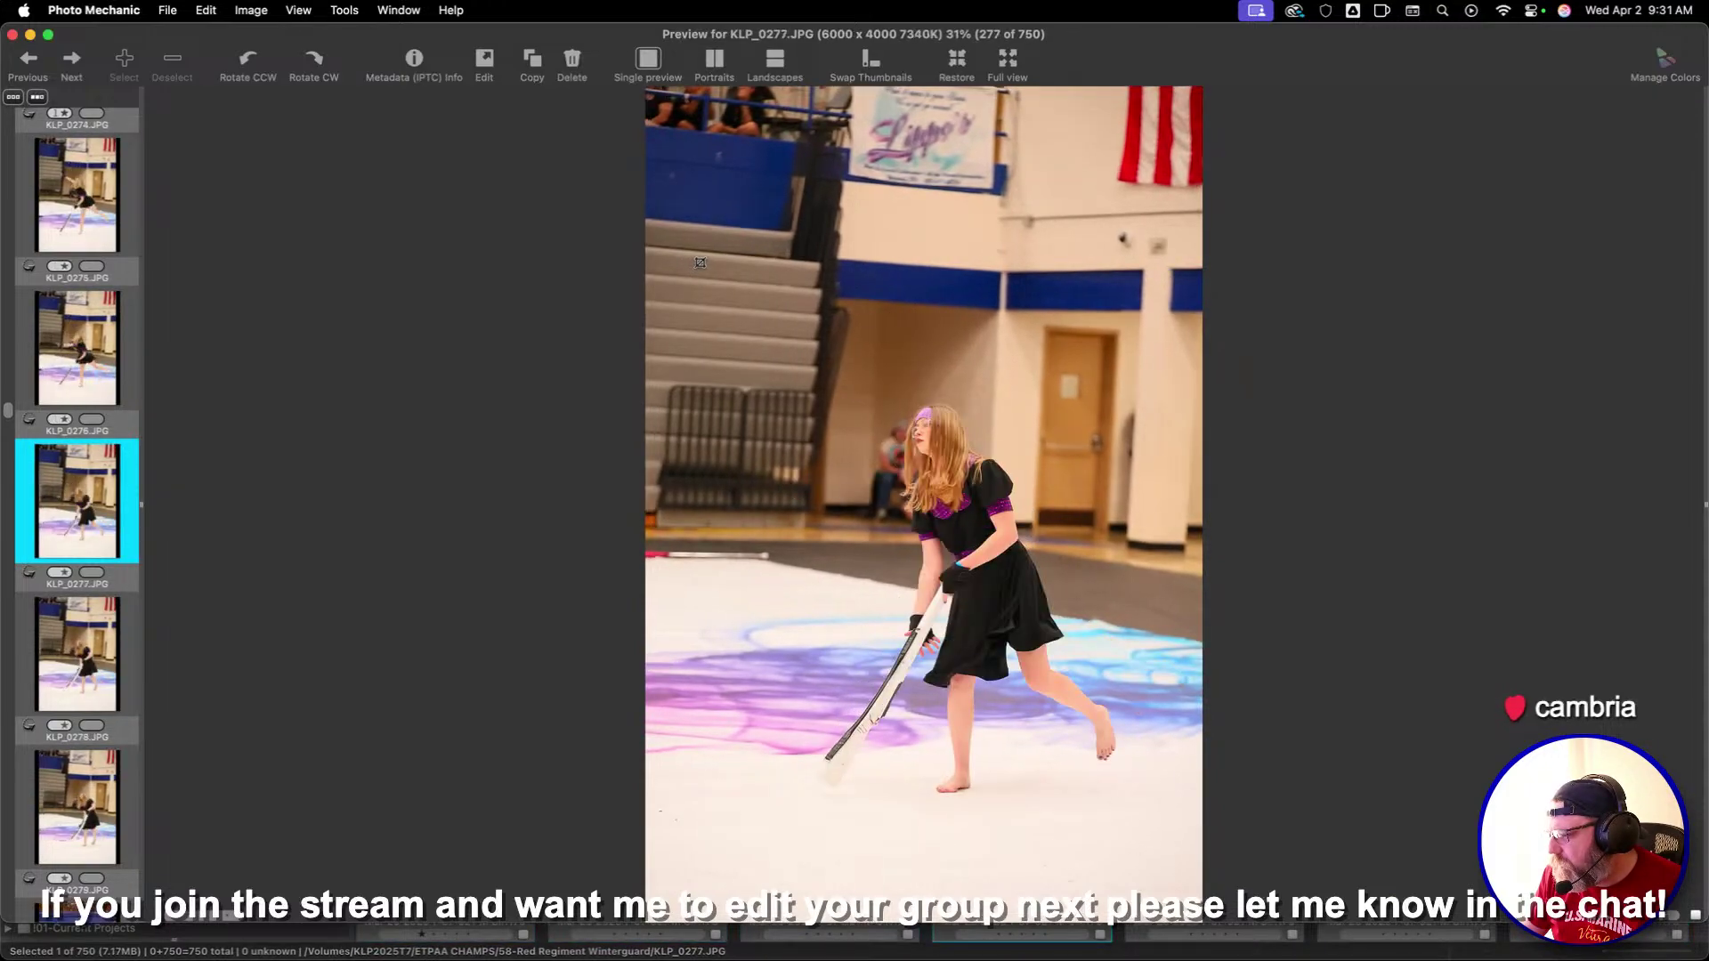
key("Right")
key("Right")
key("Right")
key("Right")
key("Right")
key("Right")
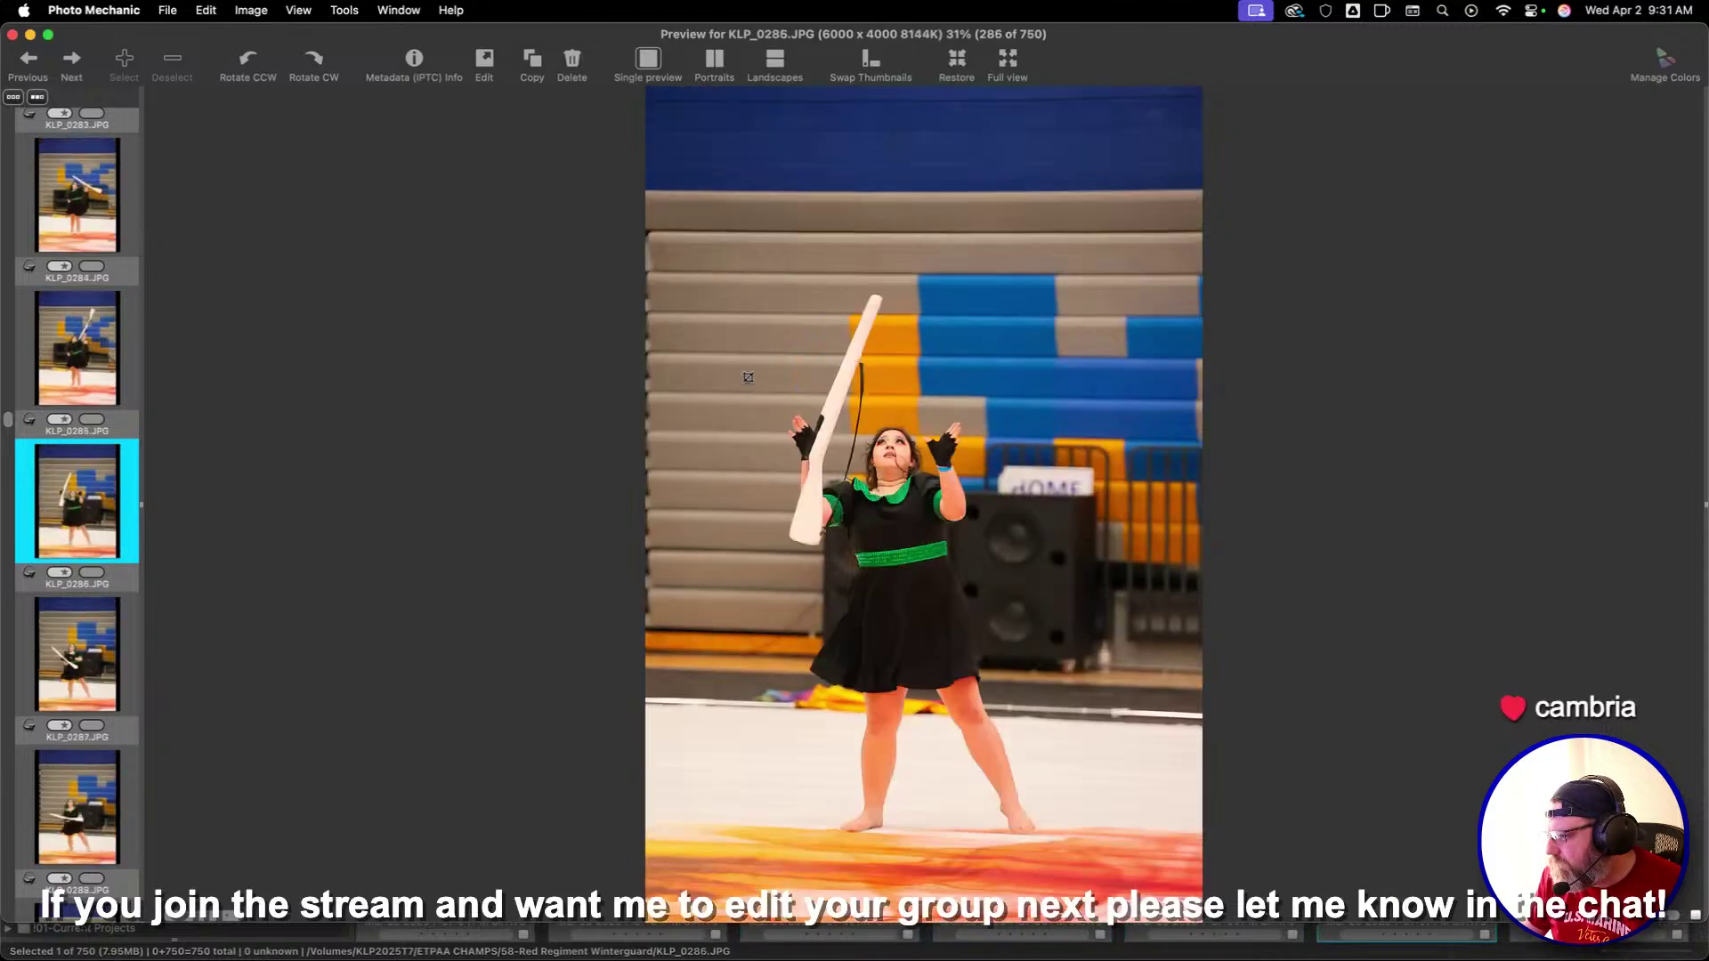
Give the keeper in the green-trimmed performer's rifle-toss sequence around KLP_0286.JPG a rating of 1
key("Right")
key("1")
key("Right")
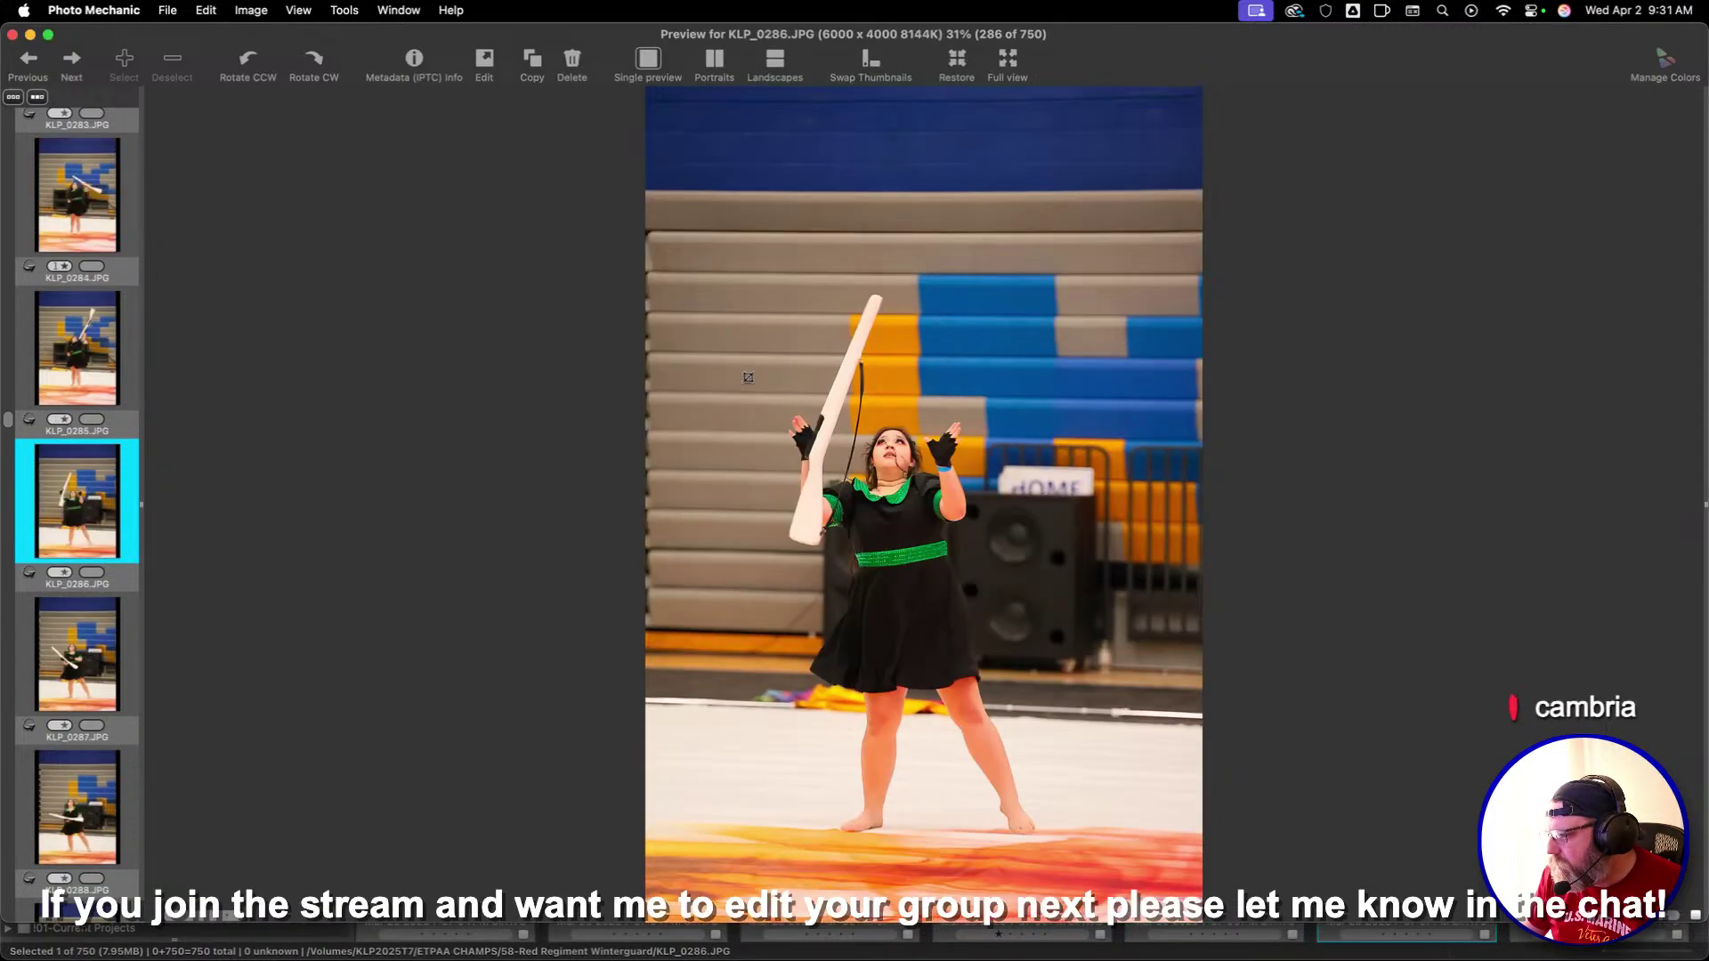
Crop KLP_0286.JPG around the green-trimmed performer tossing the rifle, keeping her feet in the frame
key("Left")
key("c")
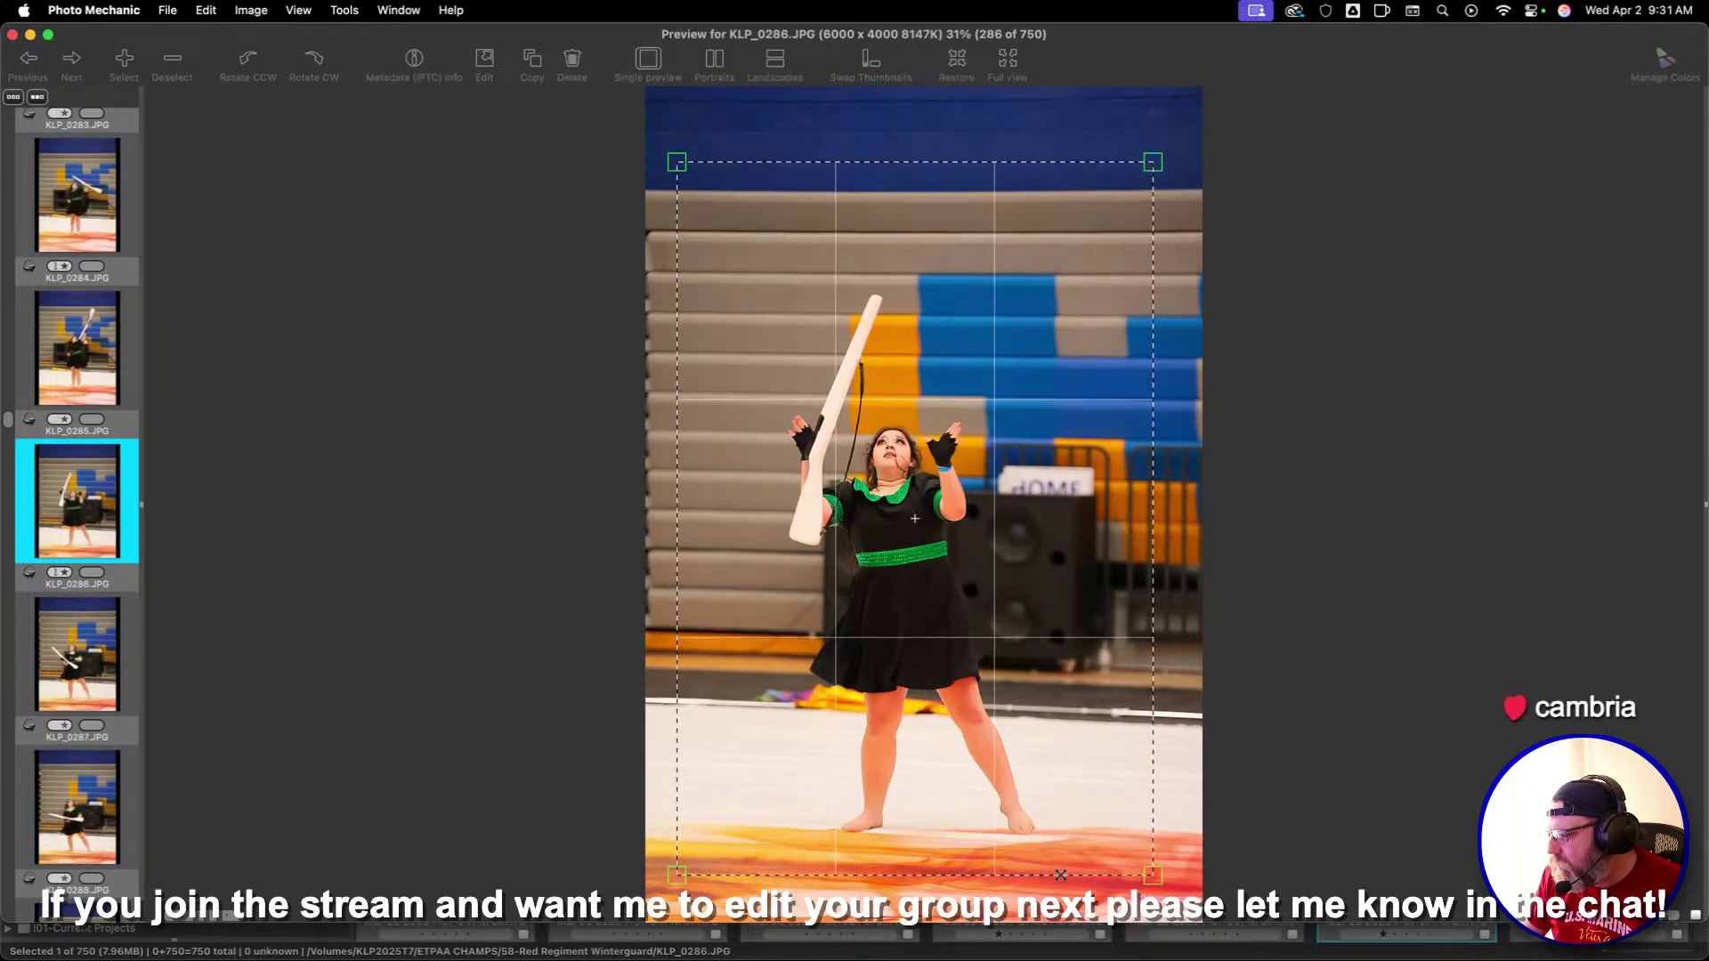
key("Return")
Crop KLP_0296.JPG around the green-trimmed performer with the rifle spinning in front of her
key("Right")
key("Right")
key("Right")
key("Right")
key("Right")
key("Right")
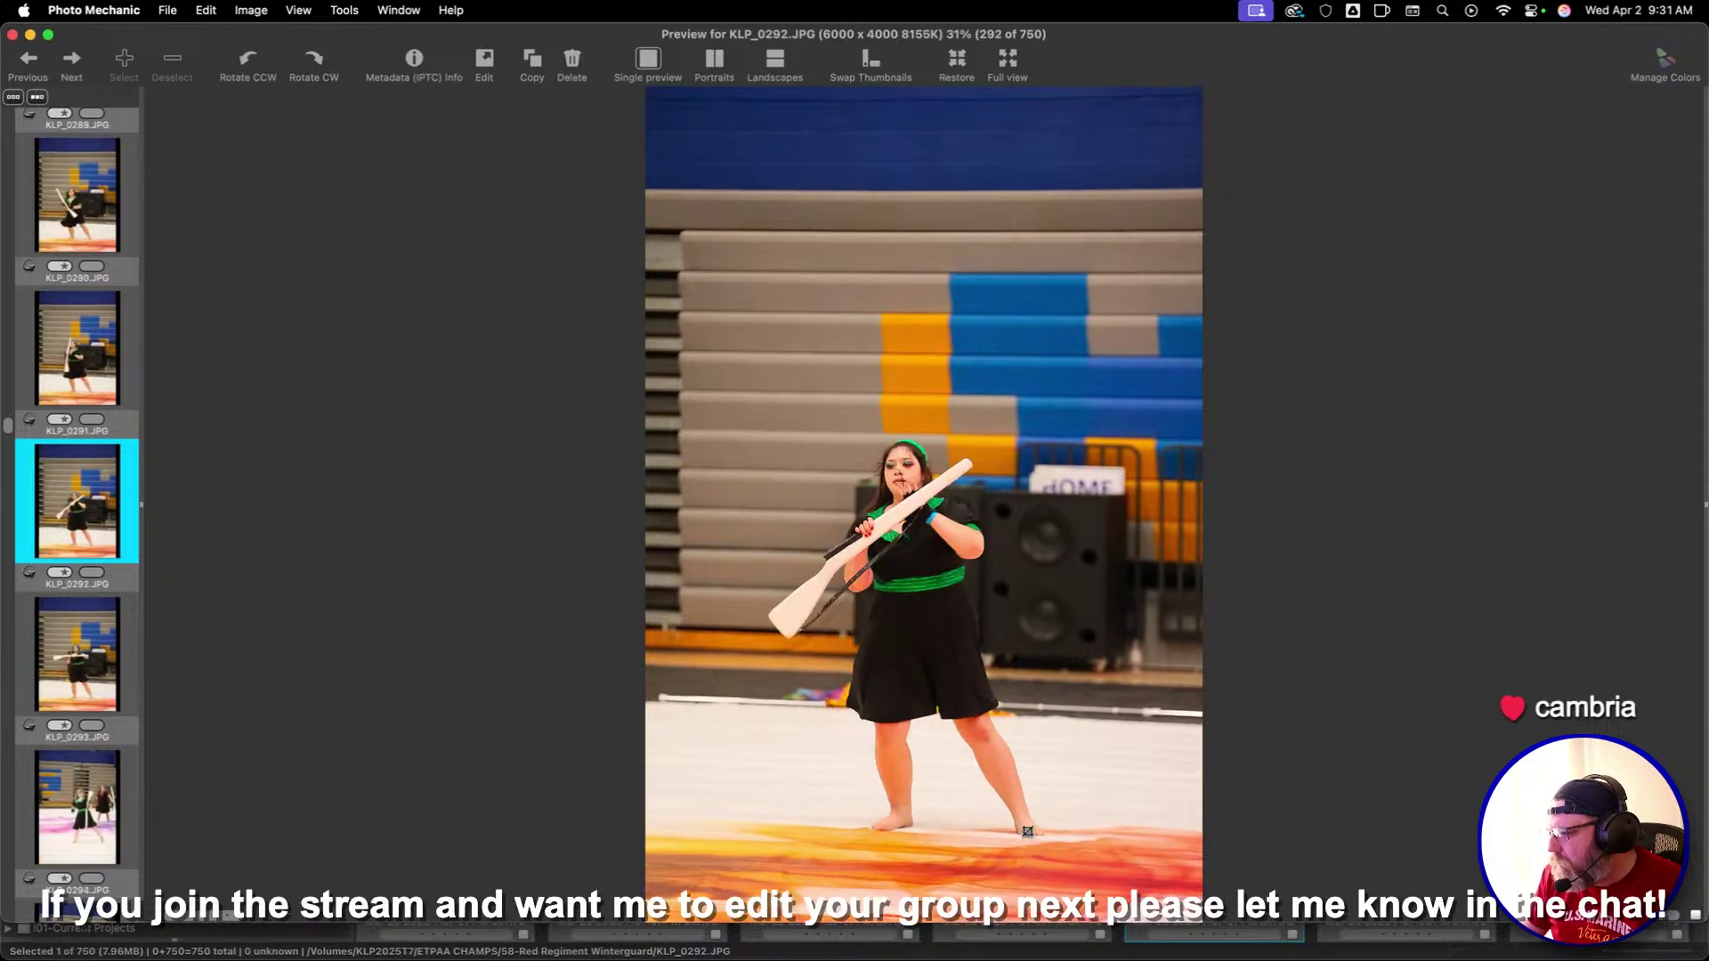
key("Right")
key("Right")
key("Right")
key("Right")
key("c")
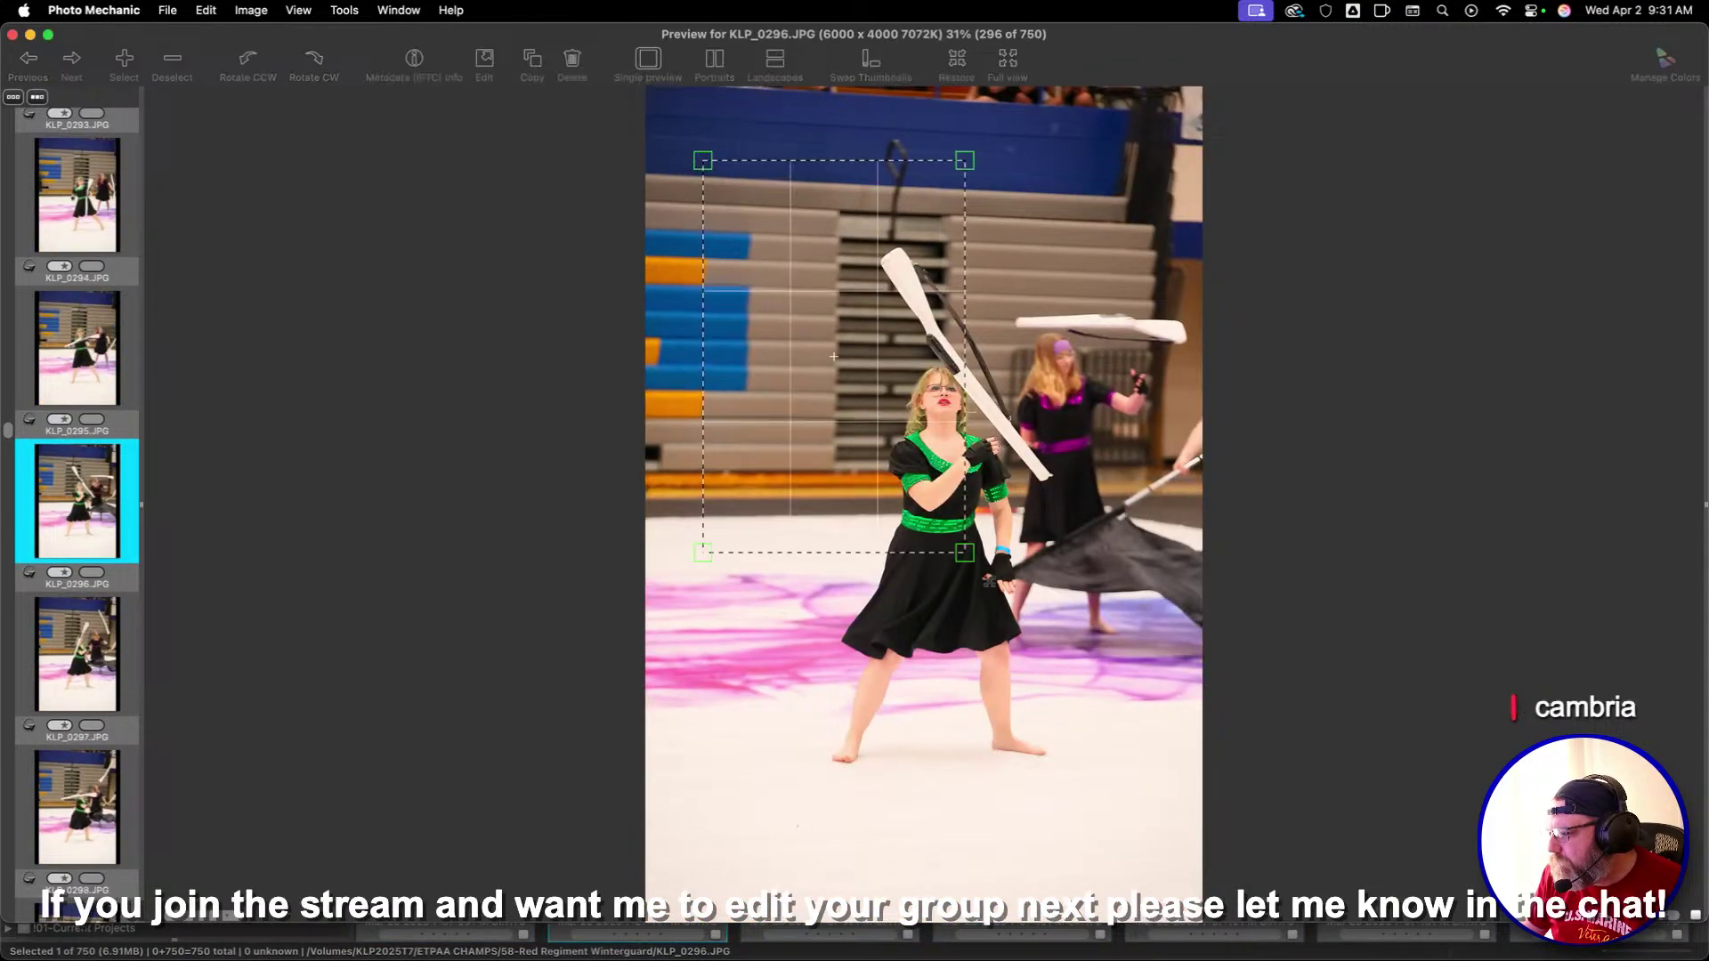
key("Return")
Crop KLP_0299.JPG around the green-trimmed performer holding the rifle diagonally across her body
key("Right")
key("Right")
key("Right")
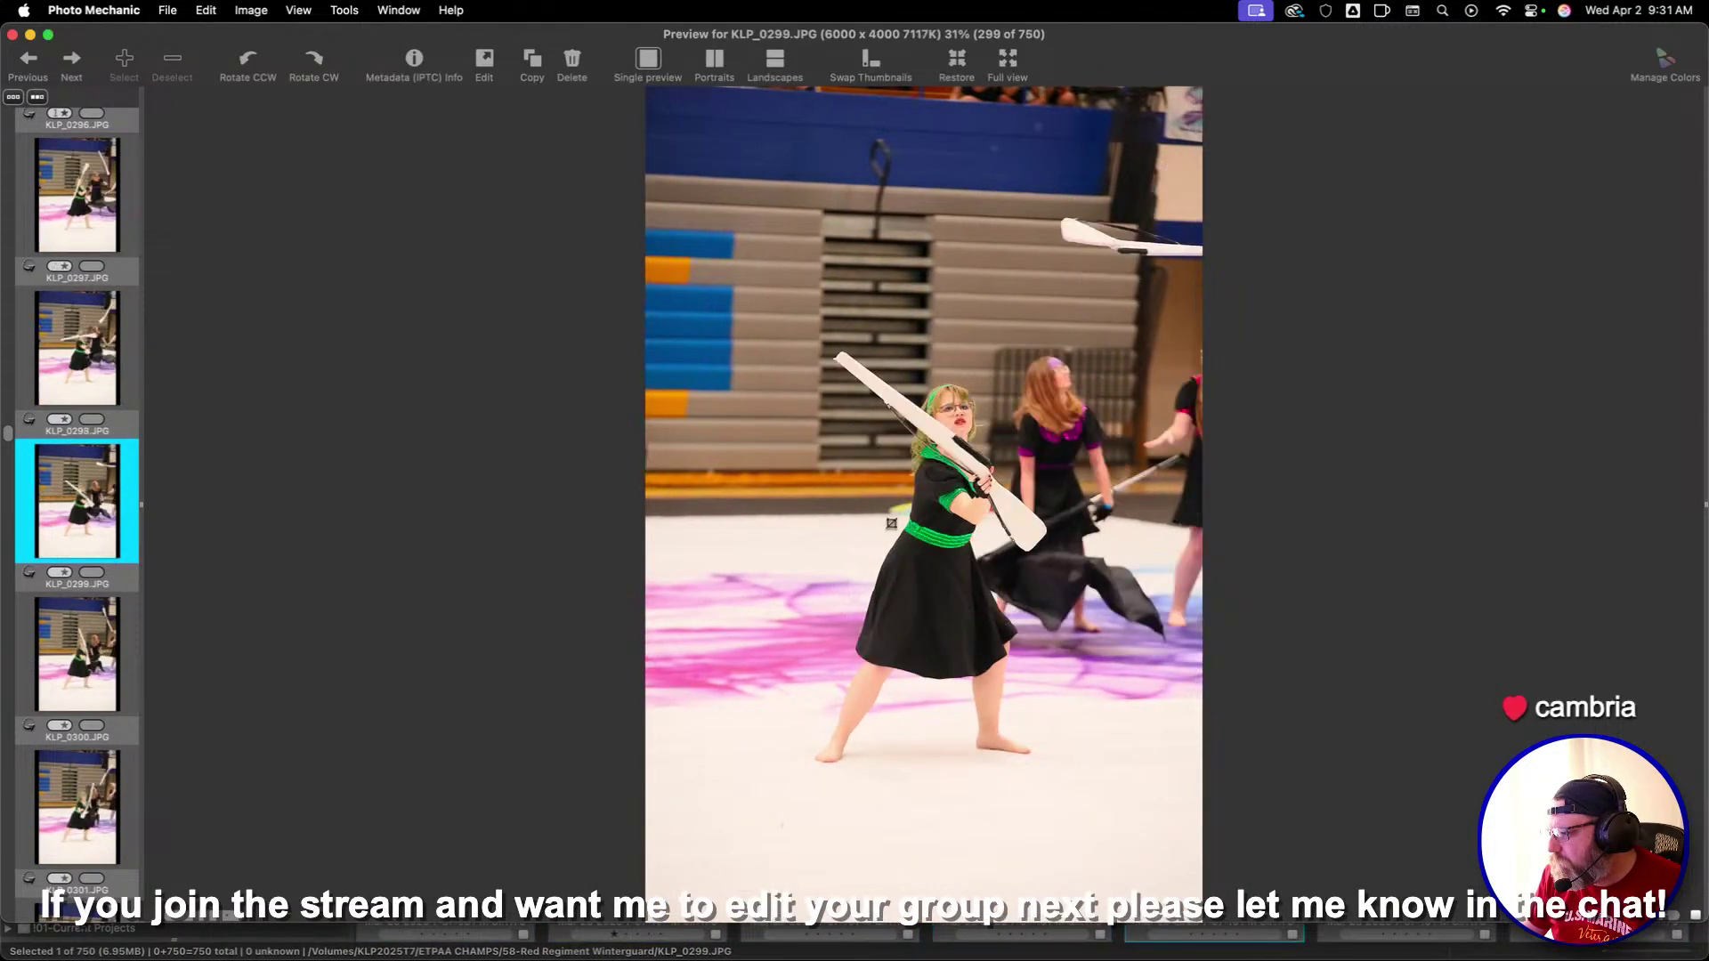
key("Return")
Crop KLP_0301.JPG around the green-trimmed performer with the upright rifle, cutting out the performer at the far edge
key("Right")
key("Right")
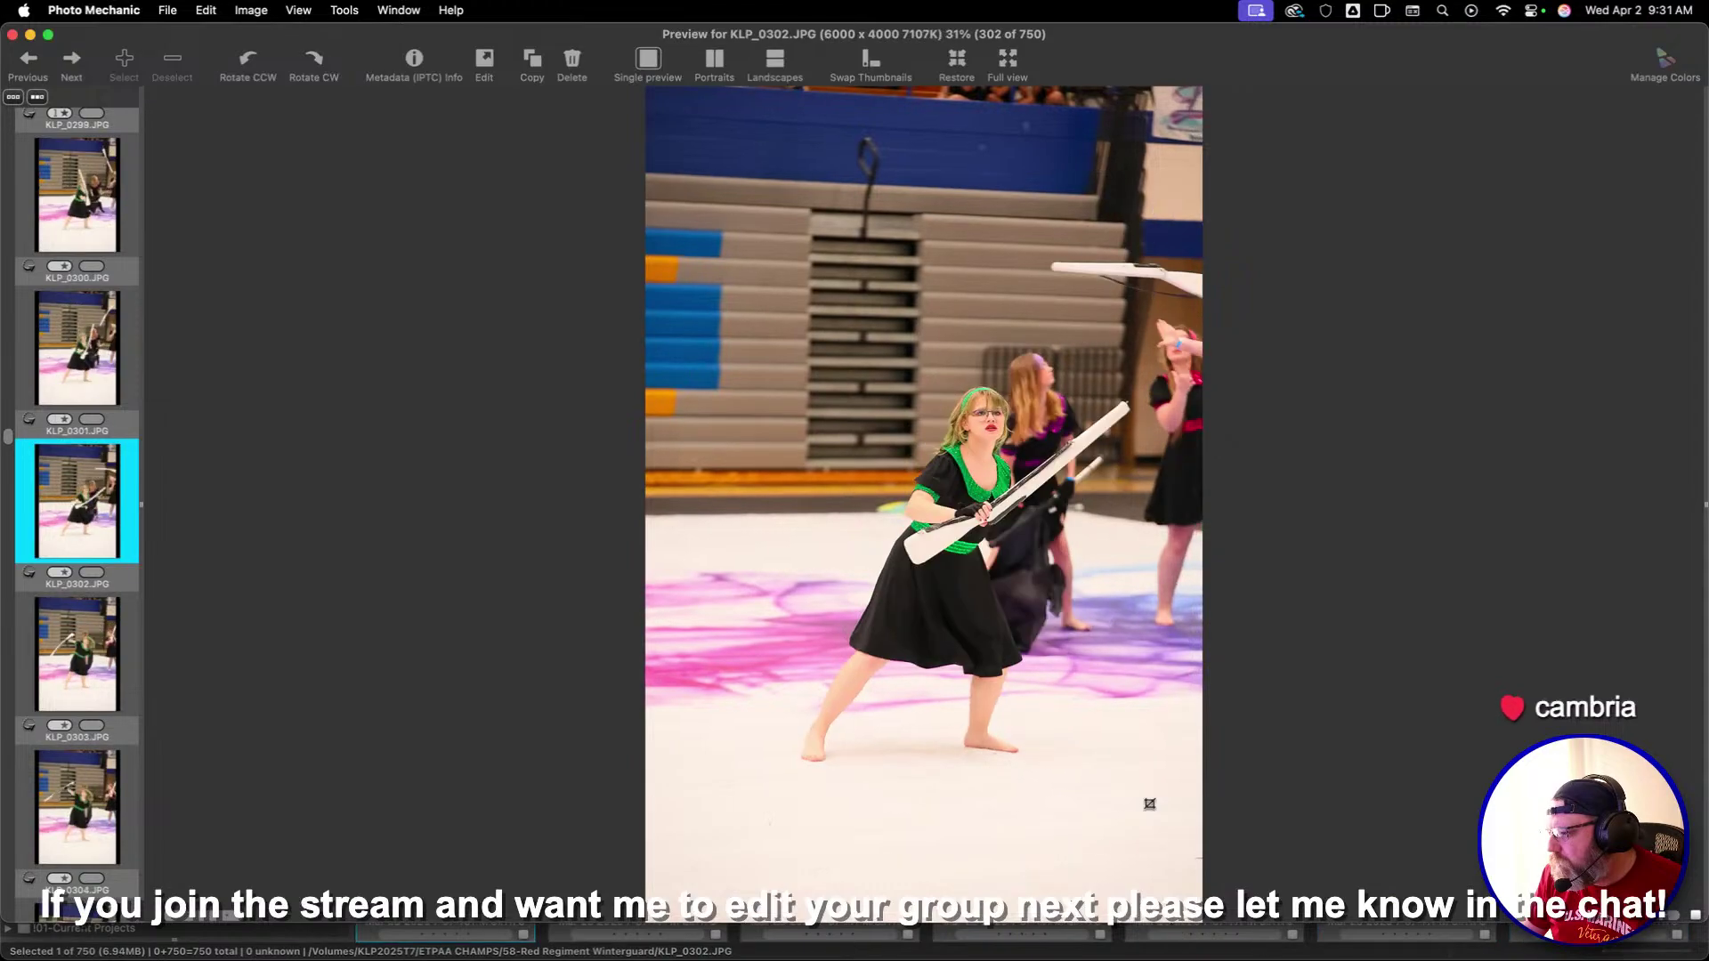
key("Return")
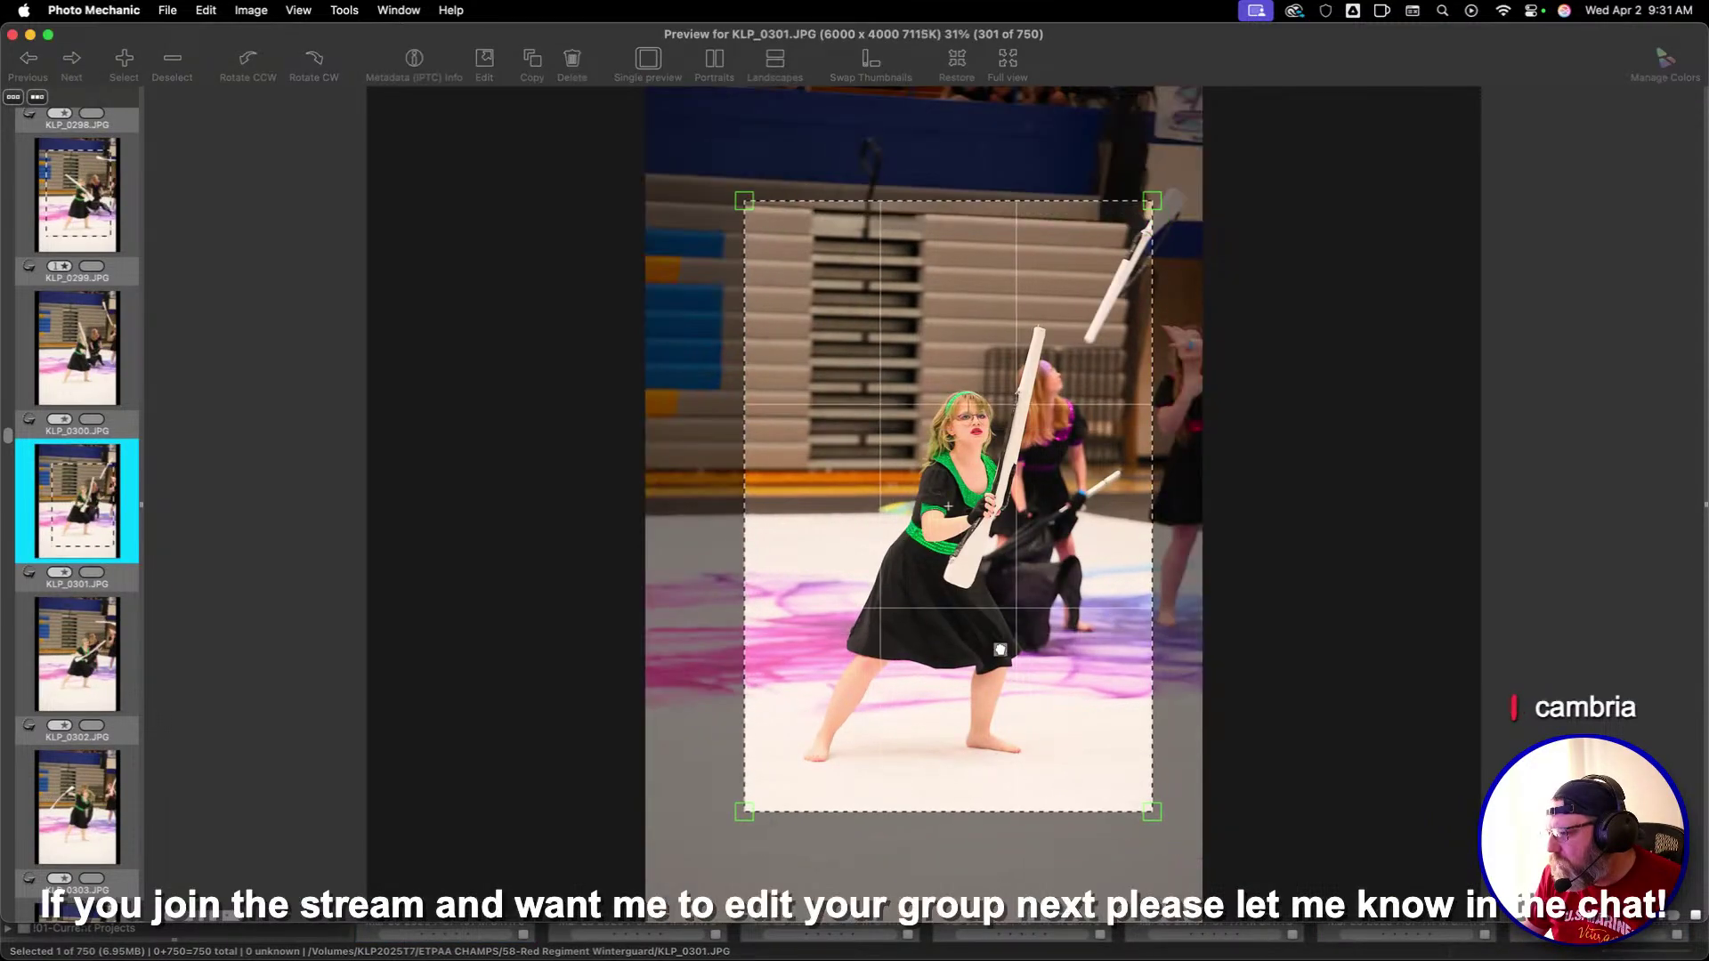
Crop KLP_0303.JPG and KLP_0306.JPG around the green-trimmed performer swinging the rifle outward and raising it overhead
key("Right")
key("Right")
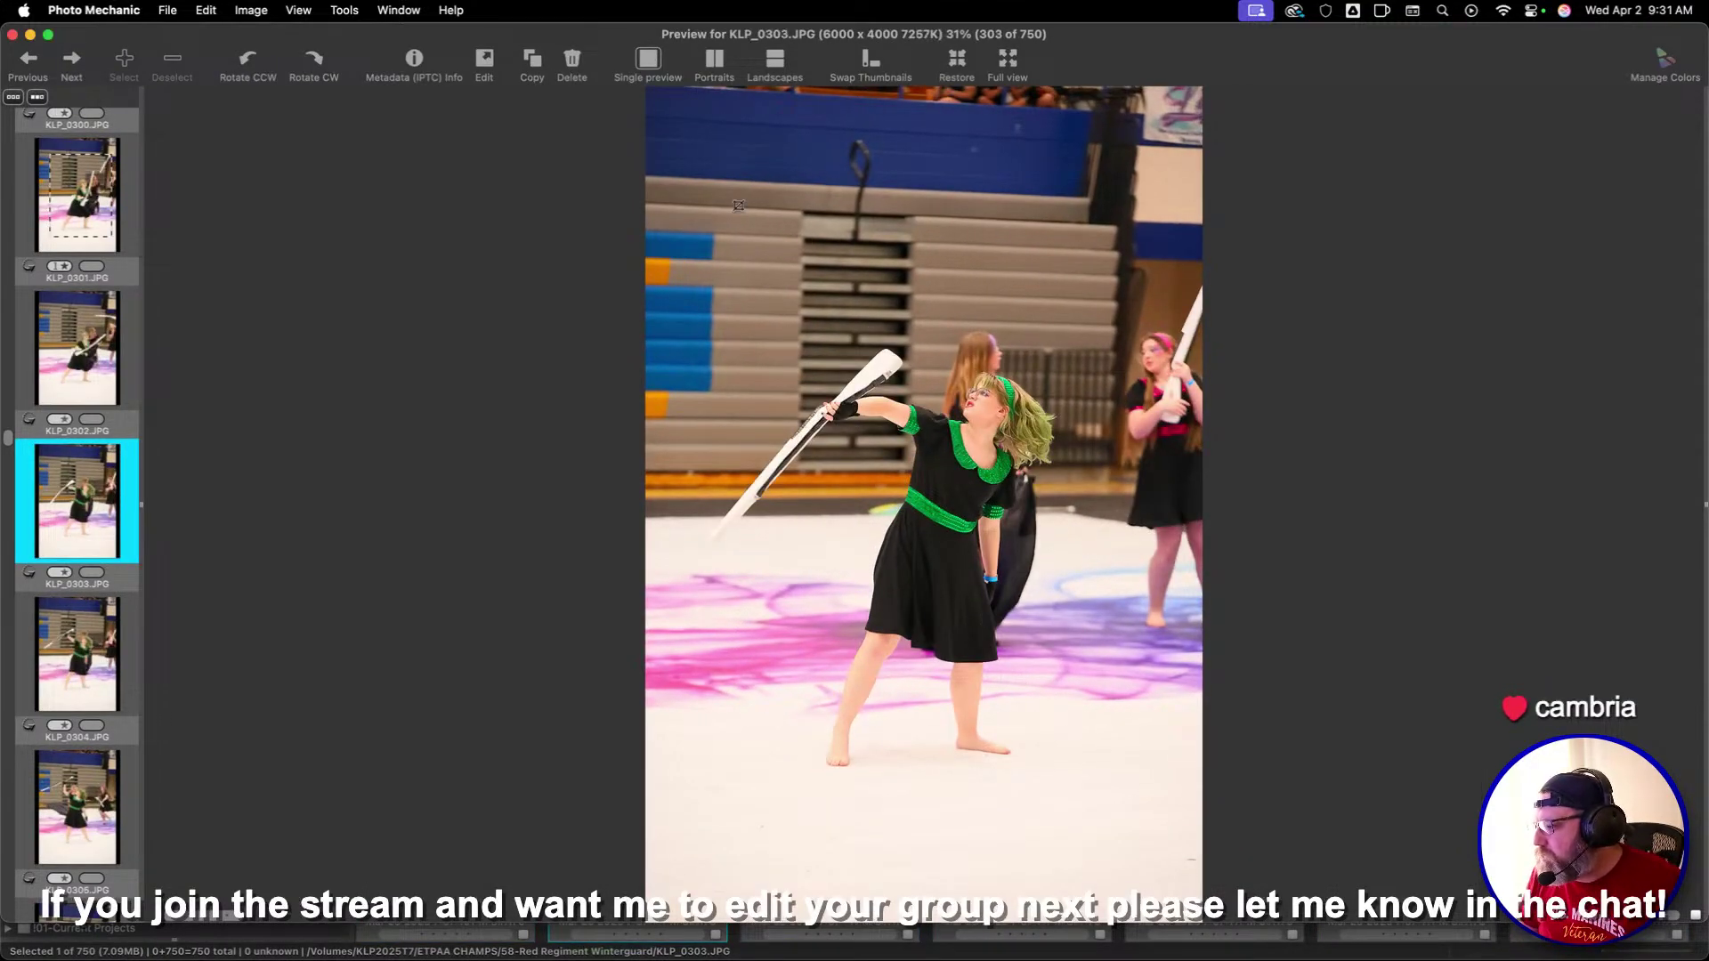
key("Return")
key("Right")
key("Right")
key("Right")
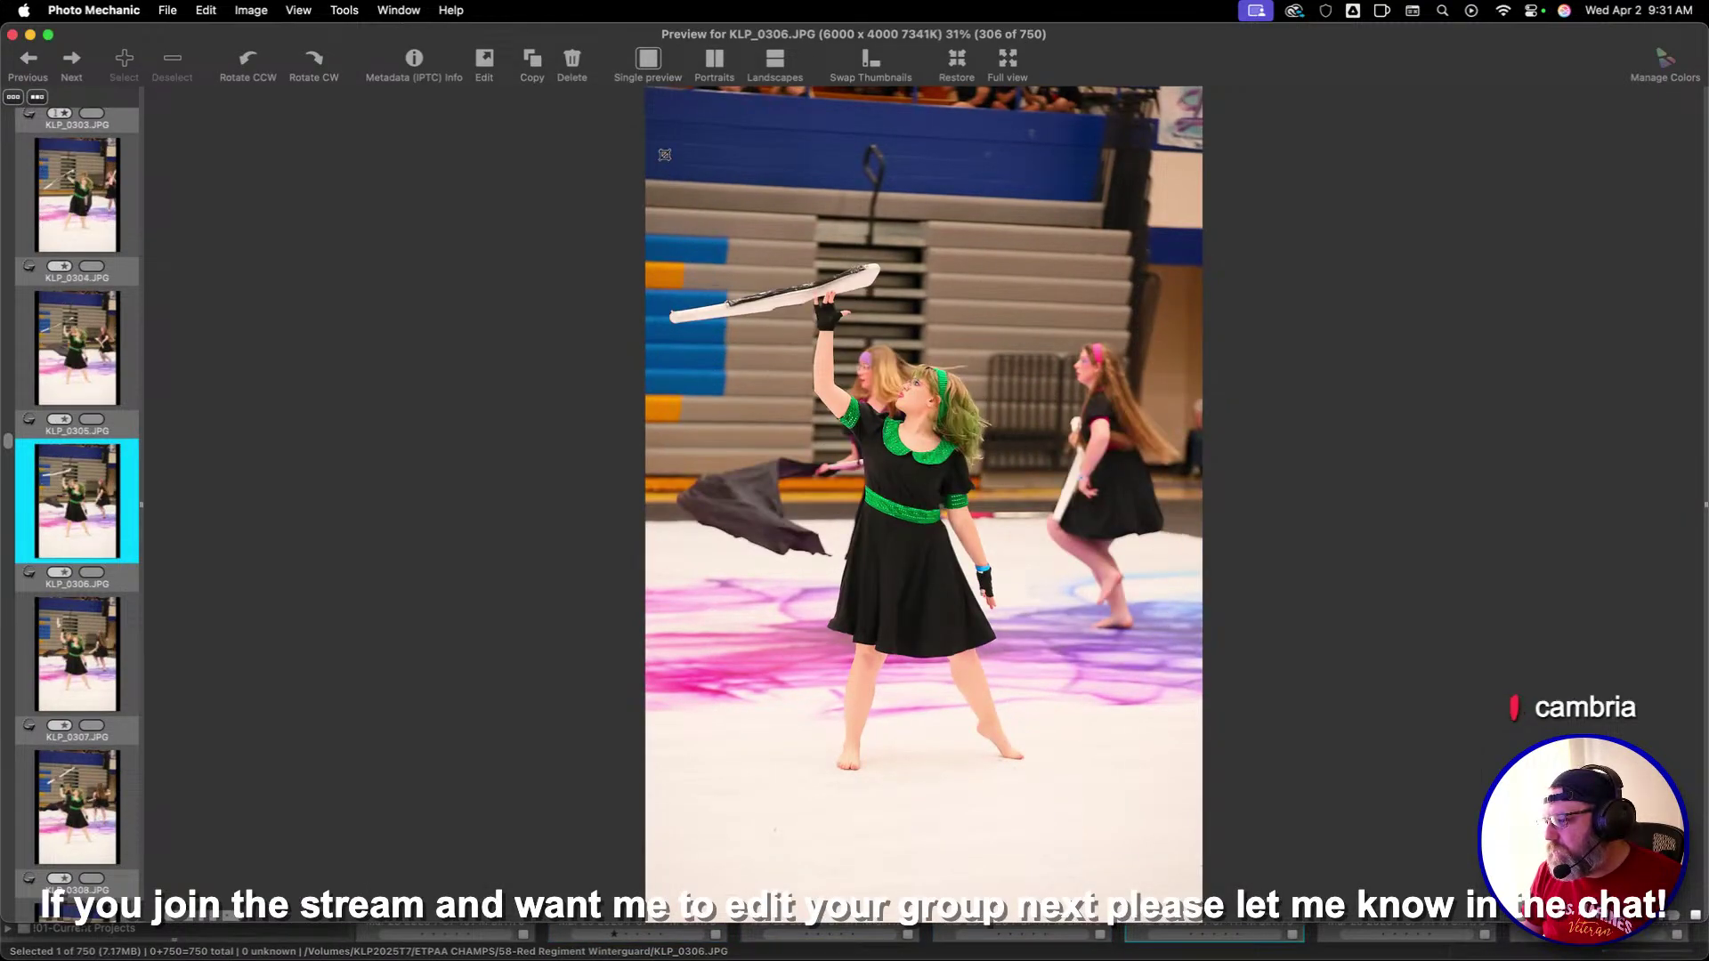
key("Return")
Crop KLP_0307.JPG and KLP_0308.JPG around the green-trimmed performer tossing the rifle, keeping her whole body in frame
key("Right")
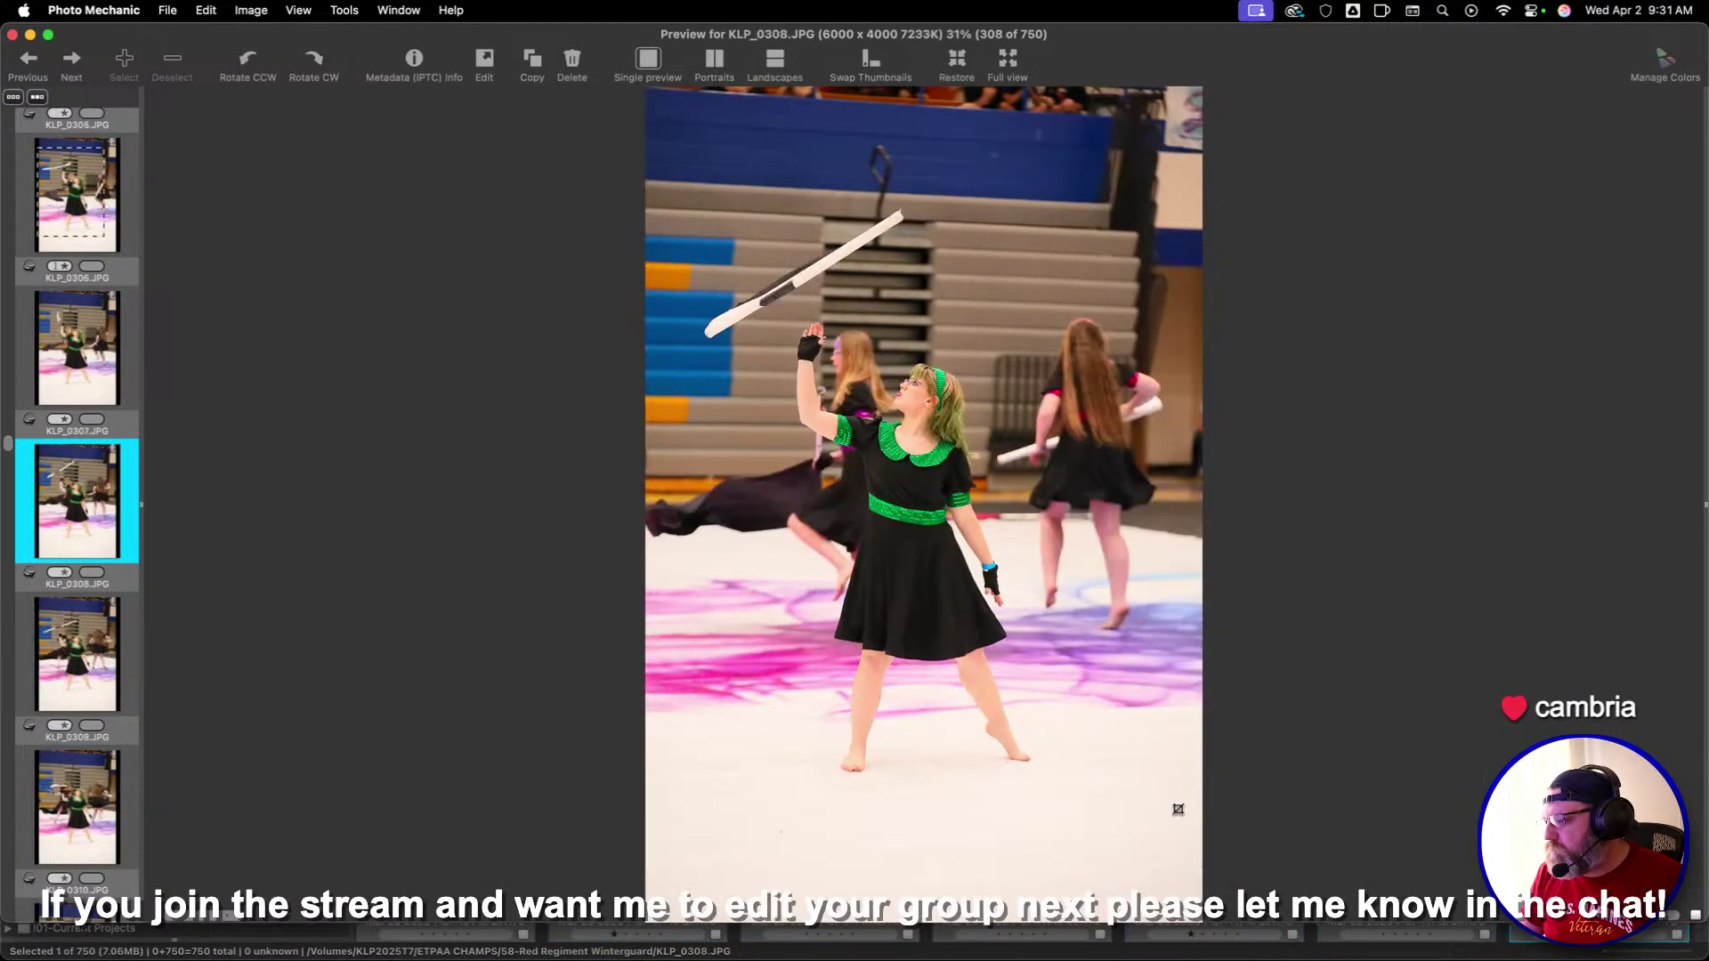
key("Return")
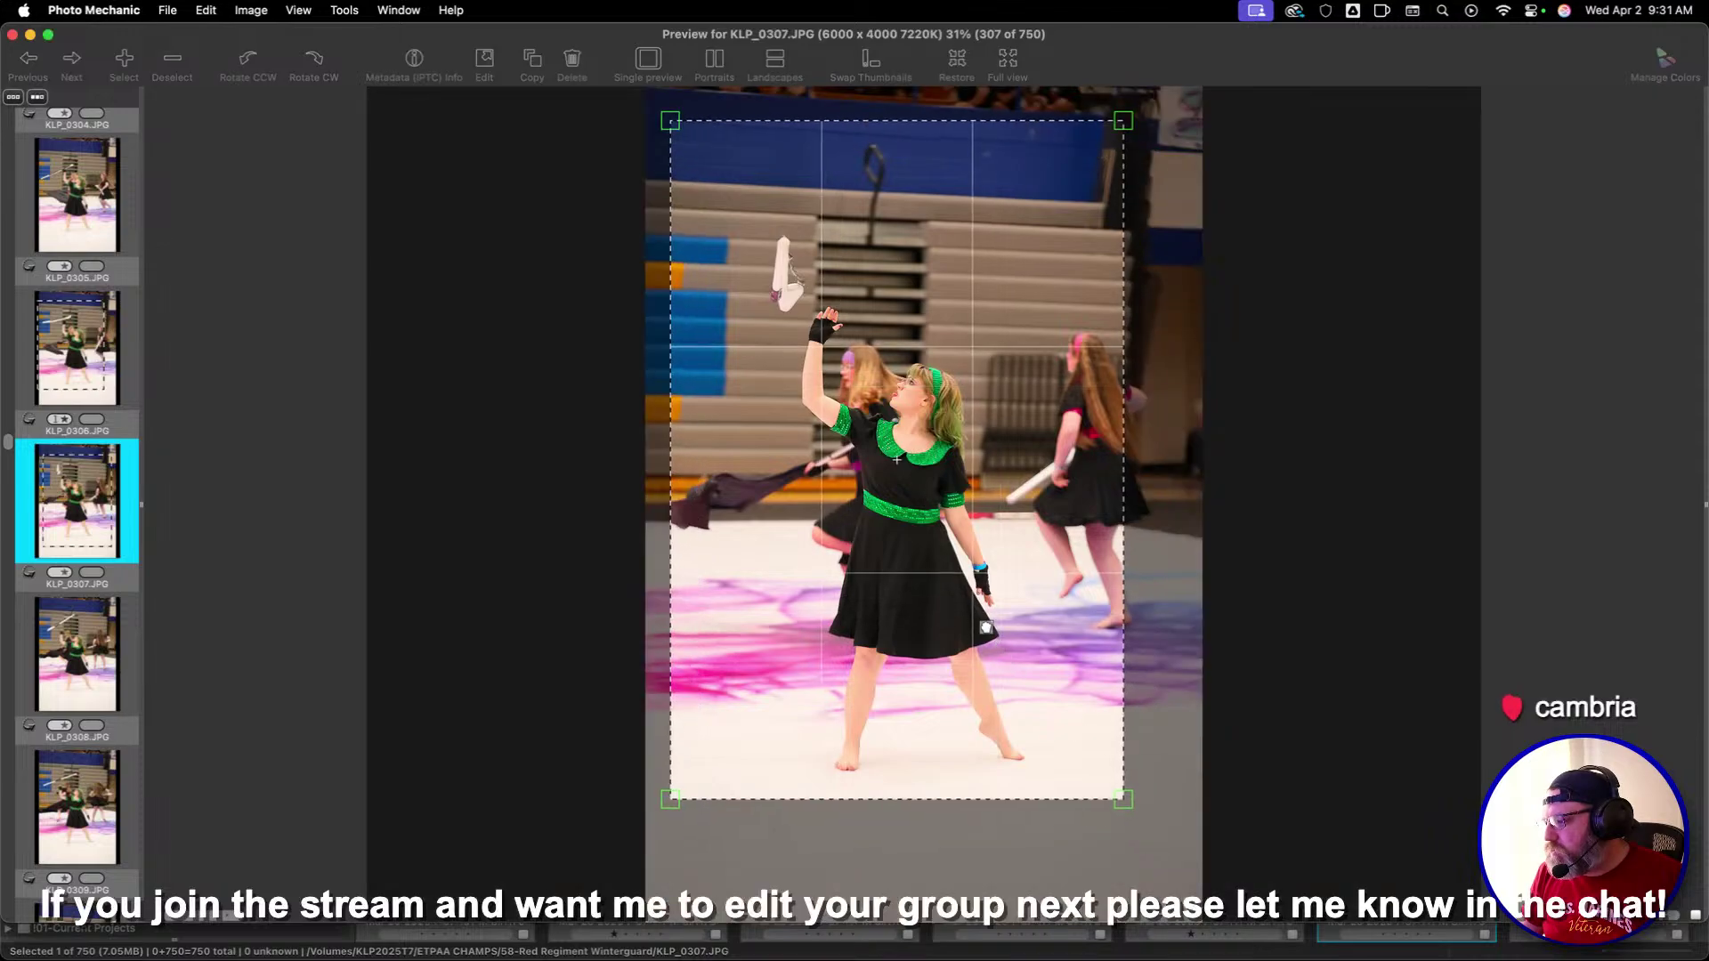
key("Right")
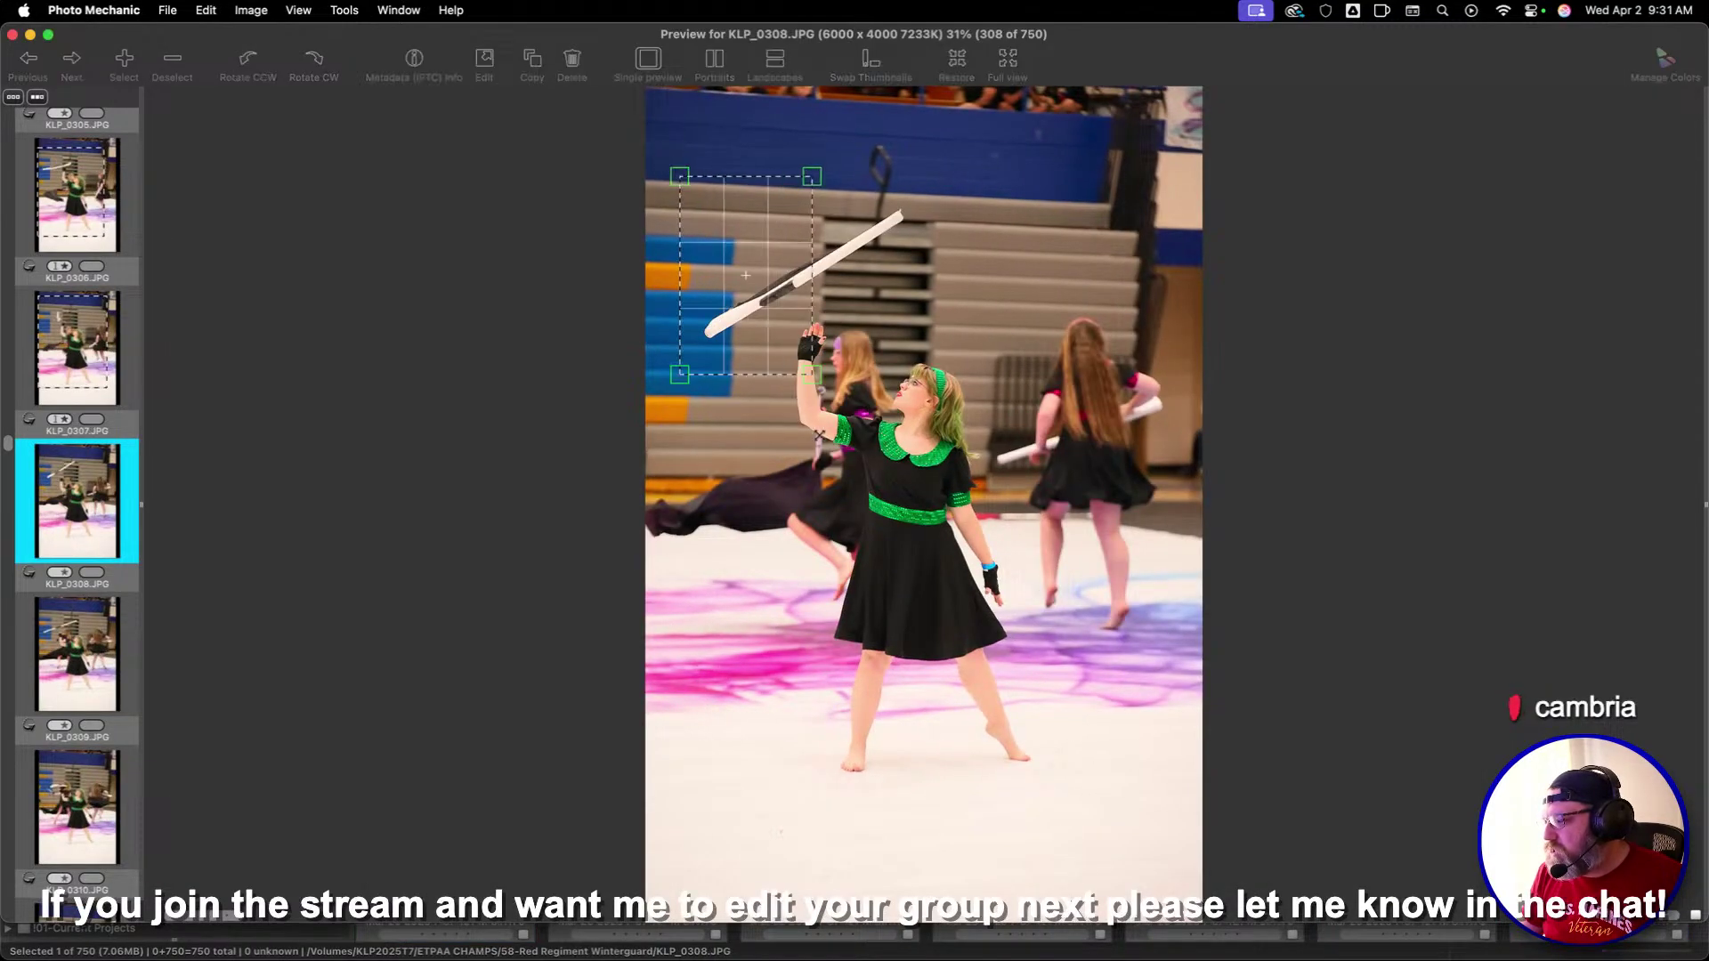
key("Return")
Crop KLP_0310.JPG around the green-trimmed performer and the two dancers spinning behind her, ending just below her feet
key("Right")
key("Right")
key("Right")
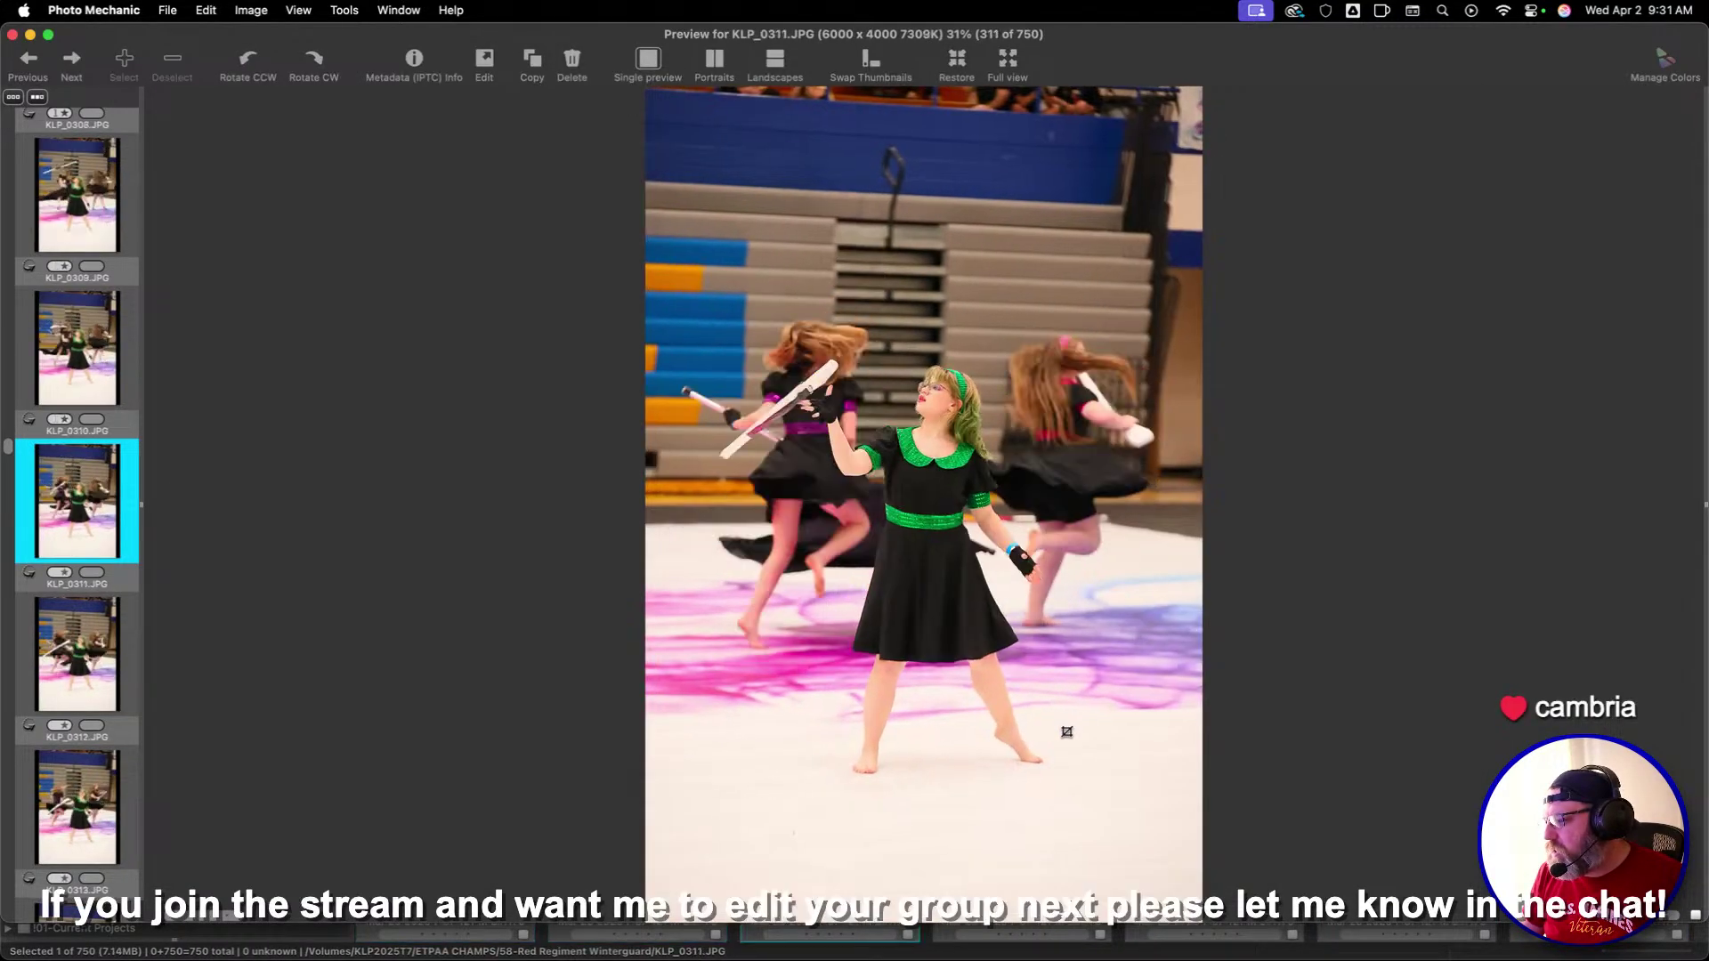
left_click_drag(1032, 704, 1057, 729)
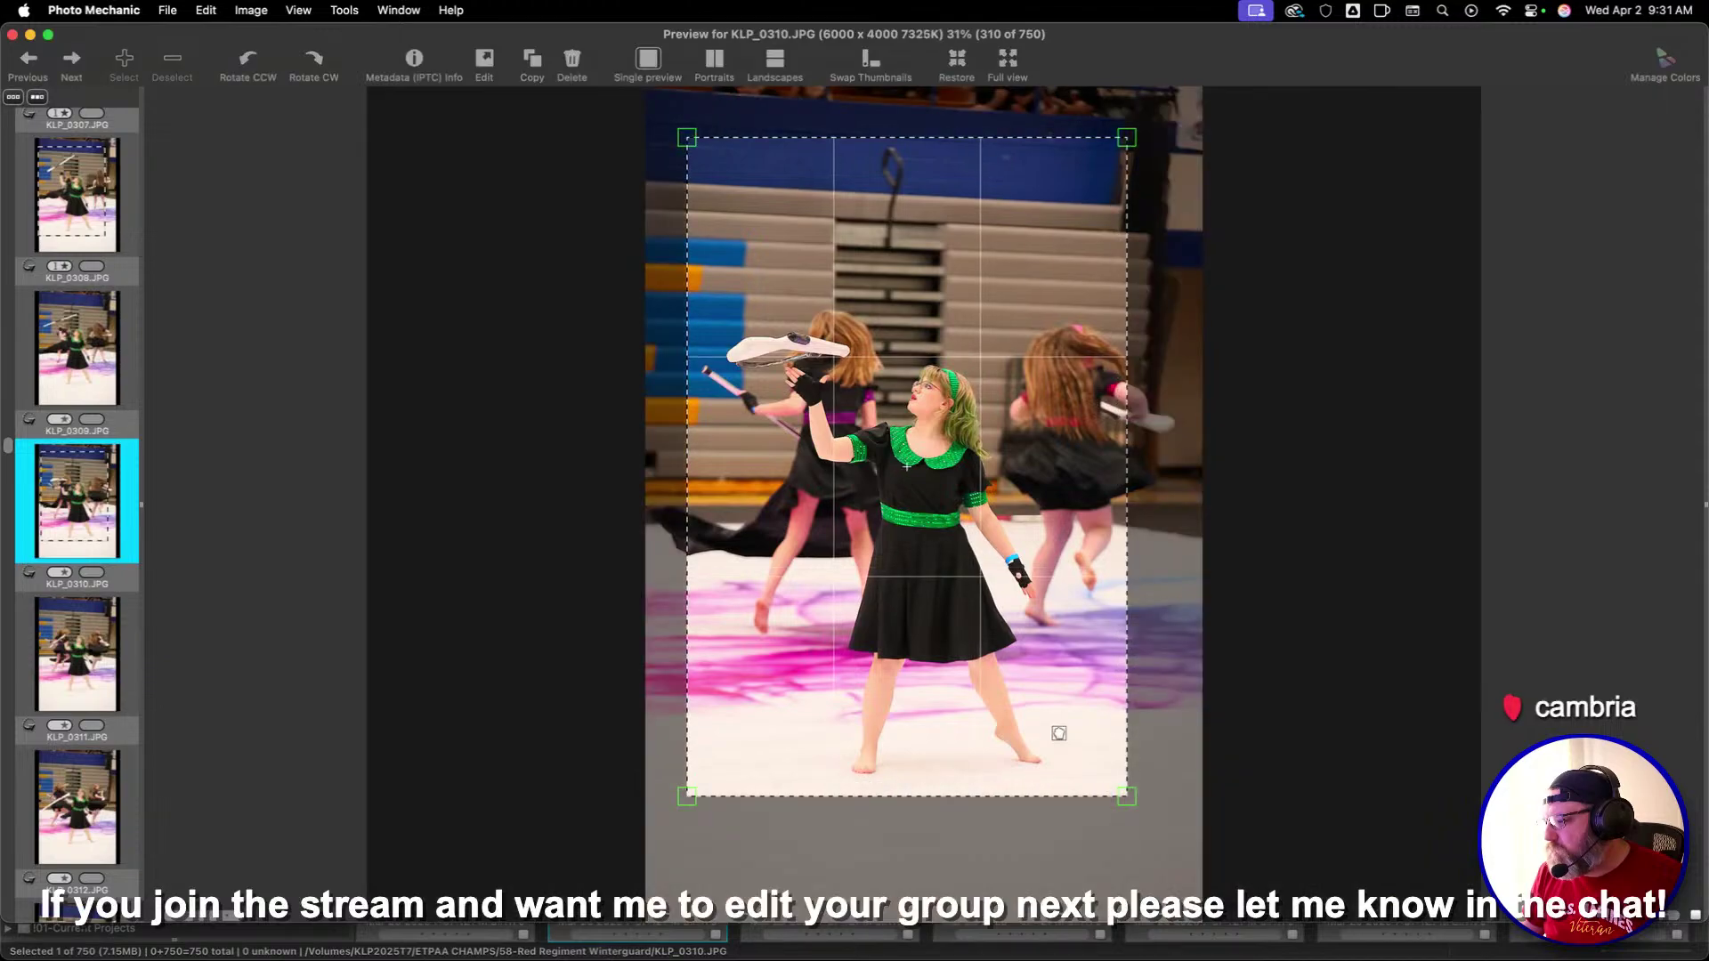
key("Return")
Crop KLP_0321.JPG around the purple-trimmed performer with the black flag and the green-trimmed performer in the foreground
key("Right")
key("Right")
key("Right")
key("Right")
key("Right")
key("Right")
key("Right")
key("Right")
key("Right")
key("Right")
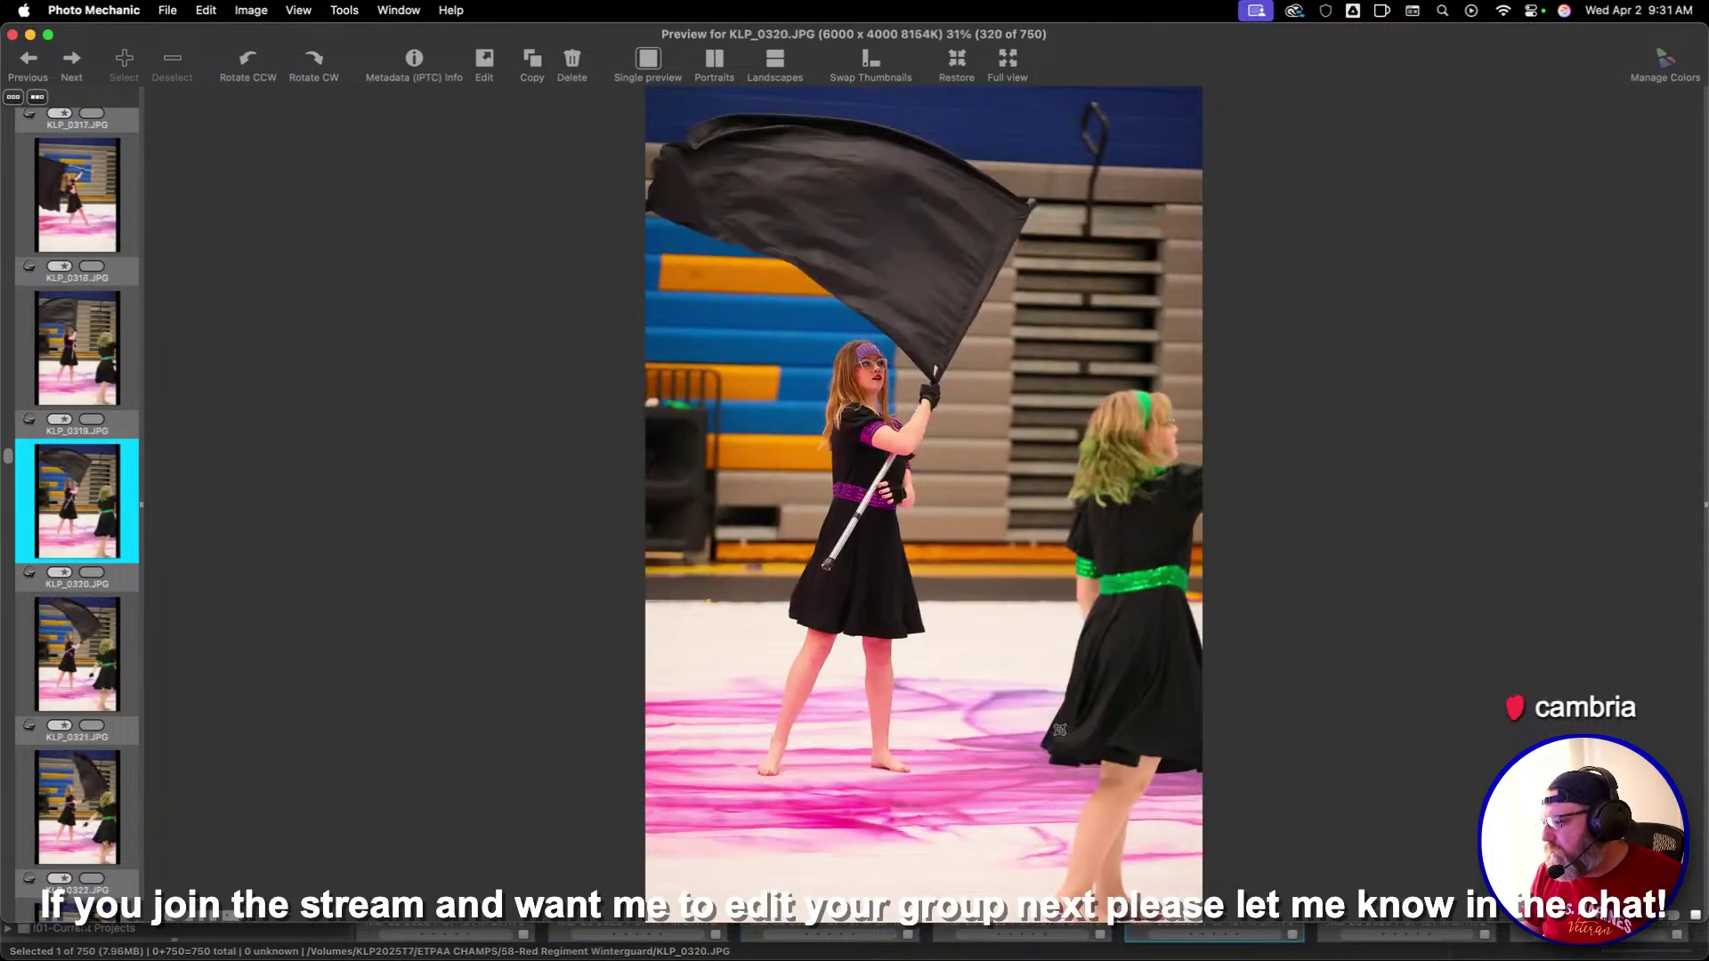
key("Return")
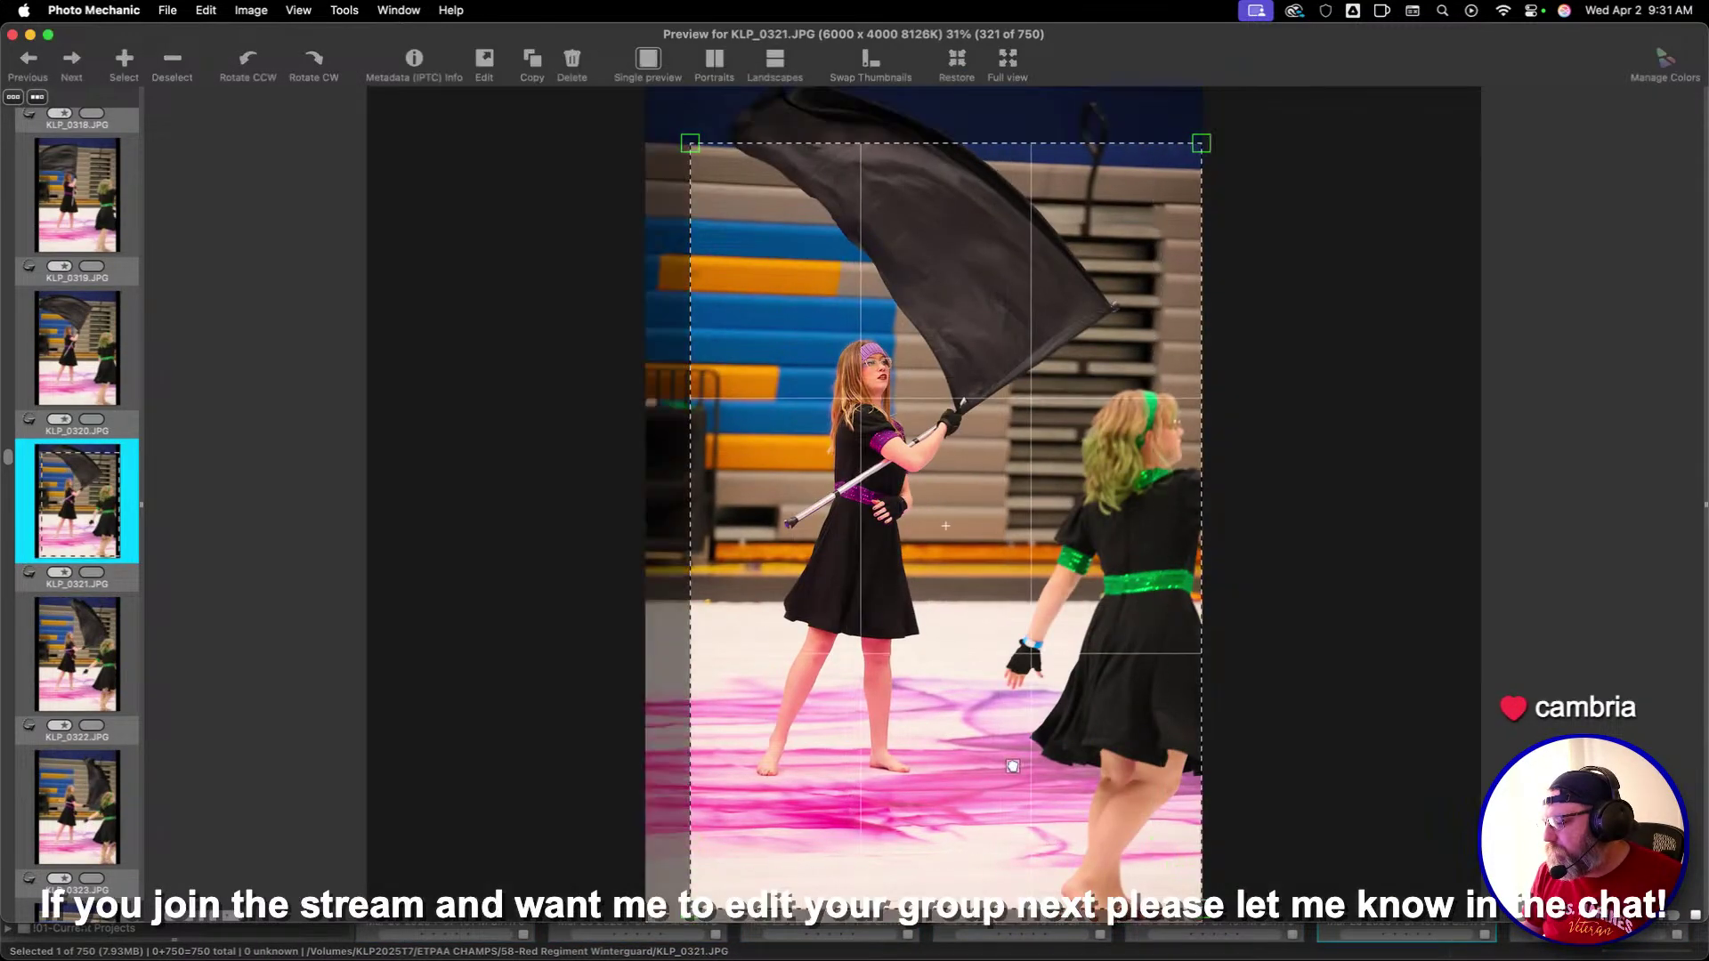
Crop KLP_0323.JPG around the purple-trimmed flag performer, and KLP_0326.JPG around the green-trimmed performer stepping forward with her rifle
key("Right")
key("Right")
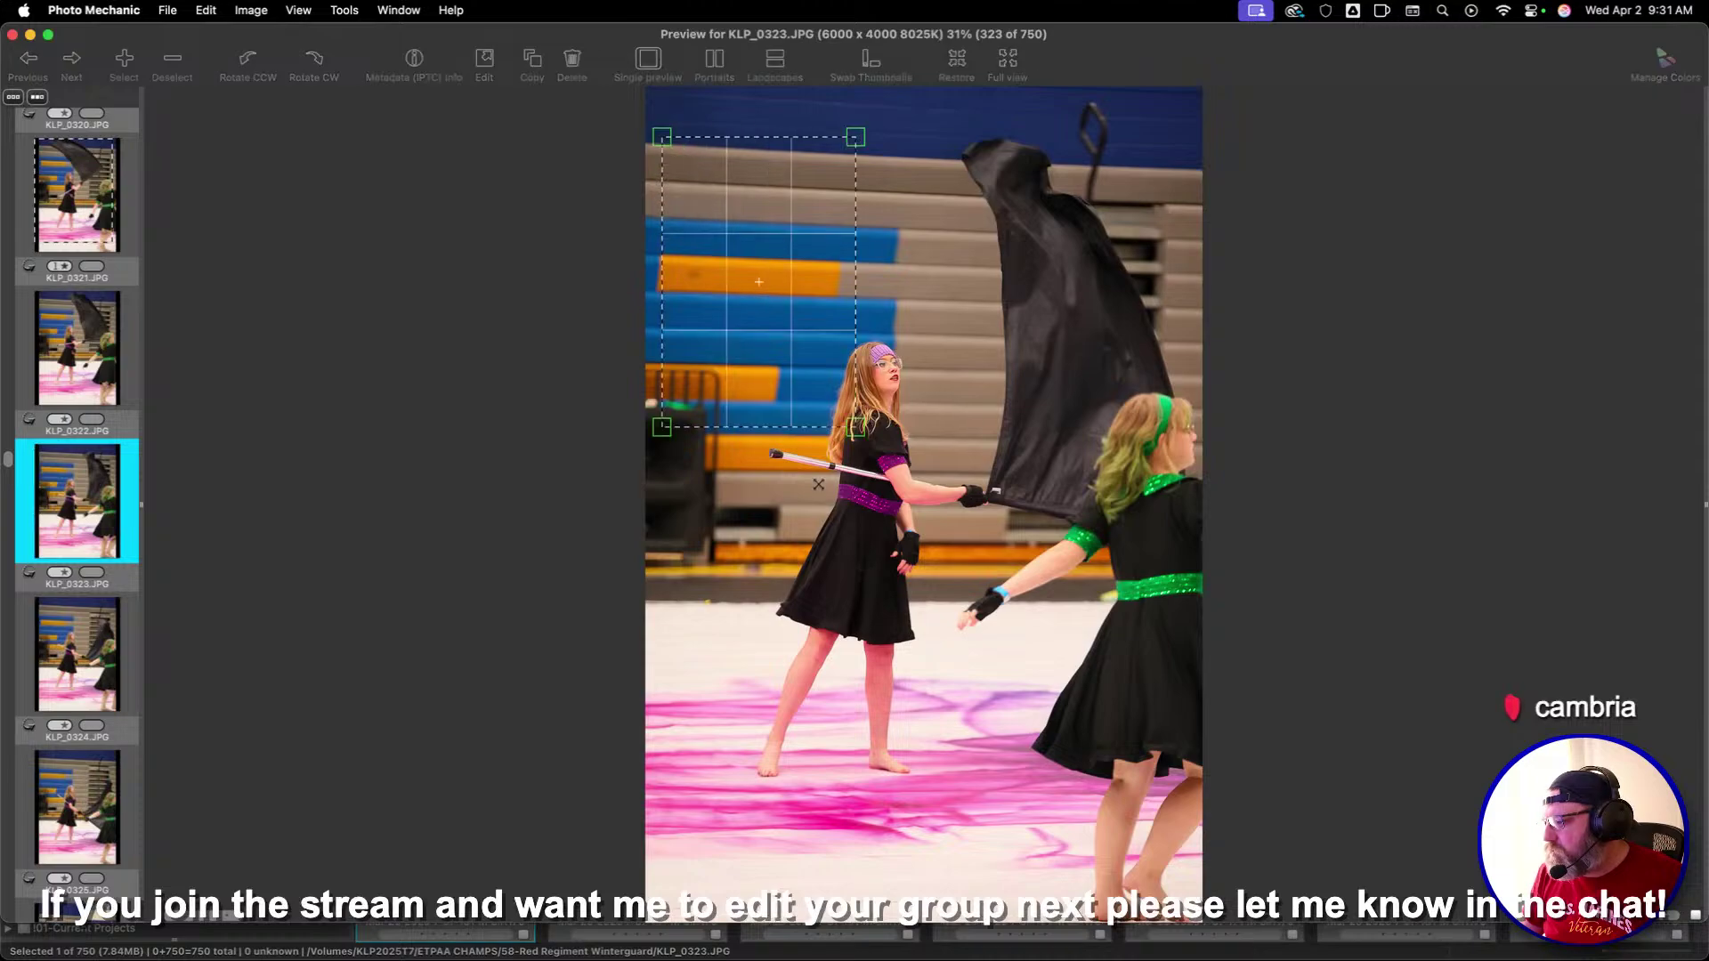
key("Right")
key("Right")
key("Right")
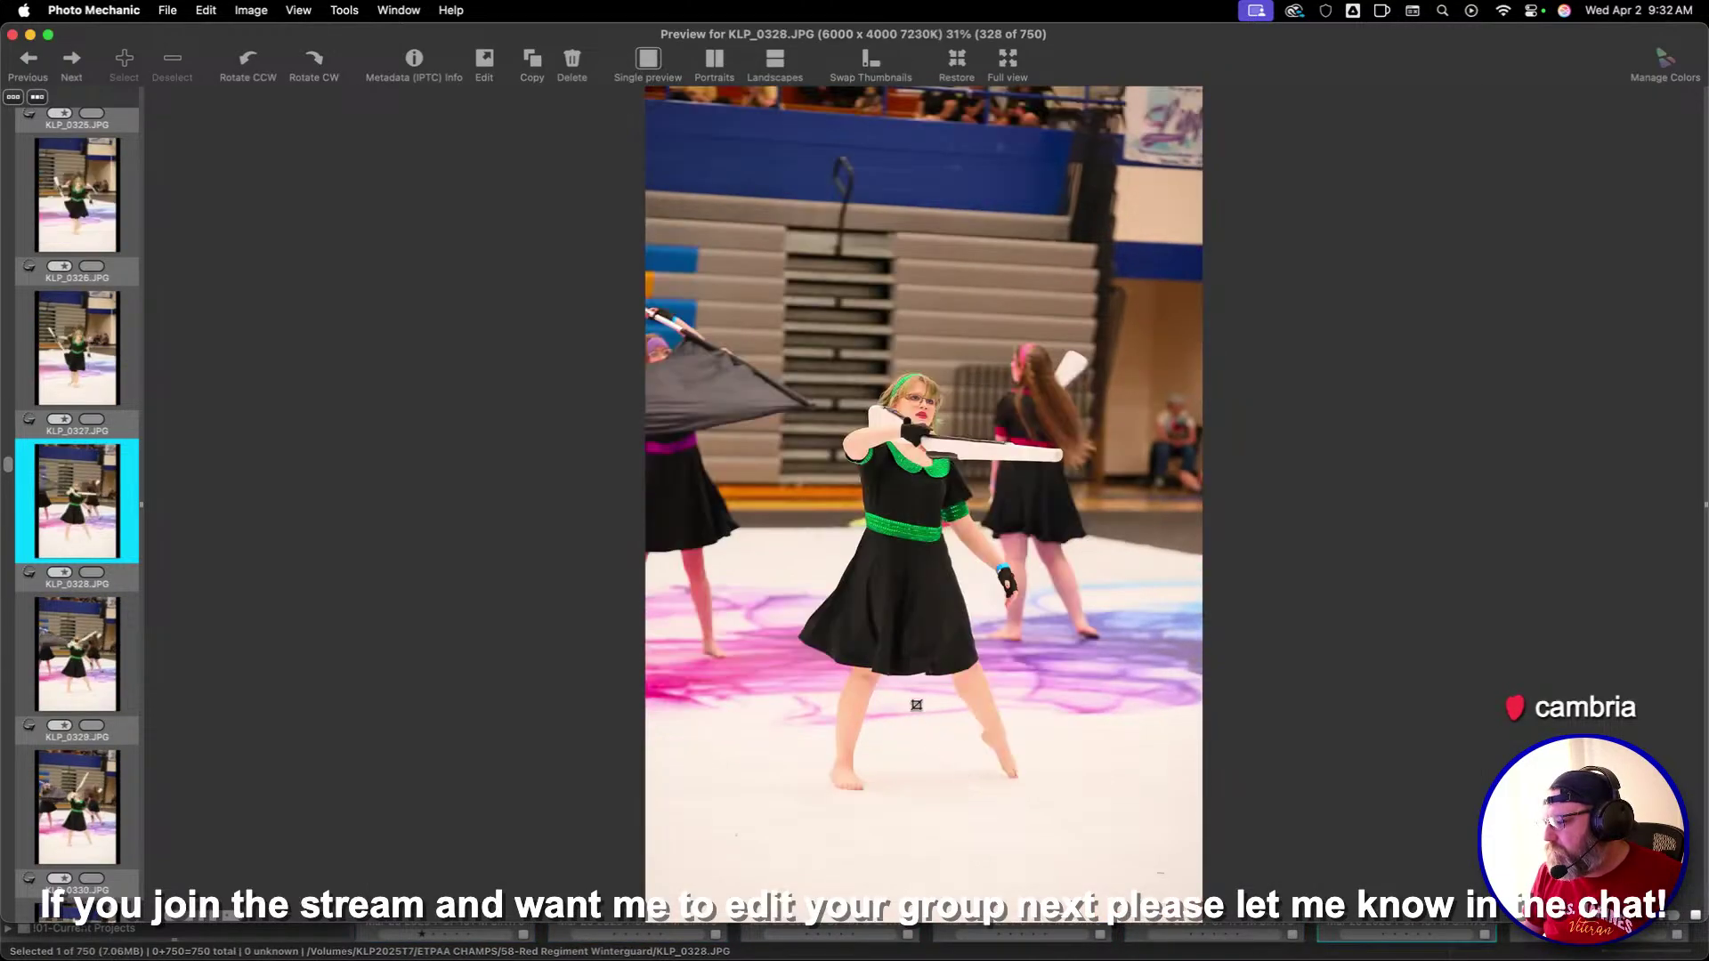
key("Return")
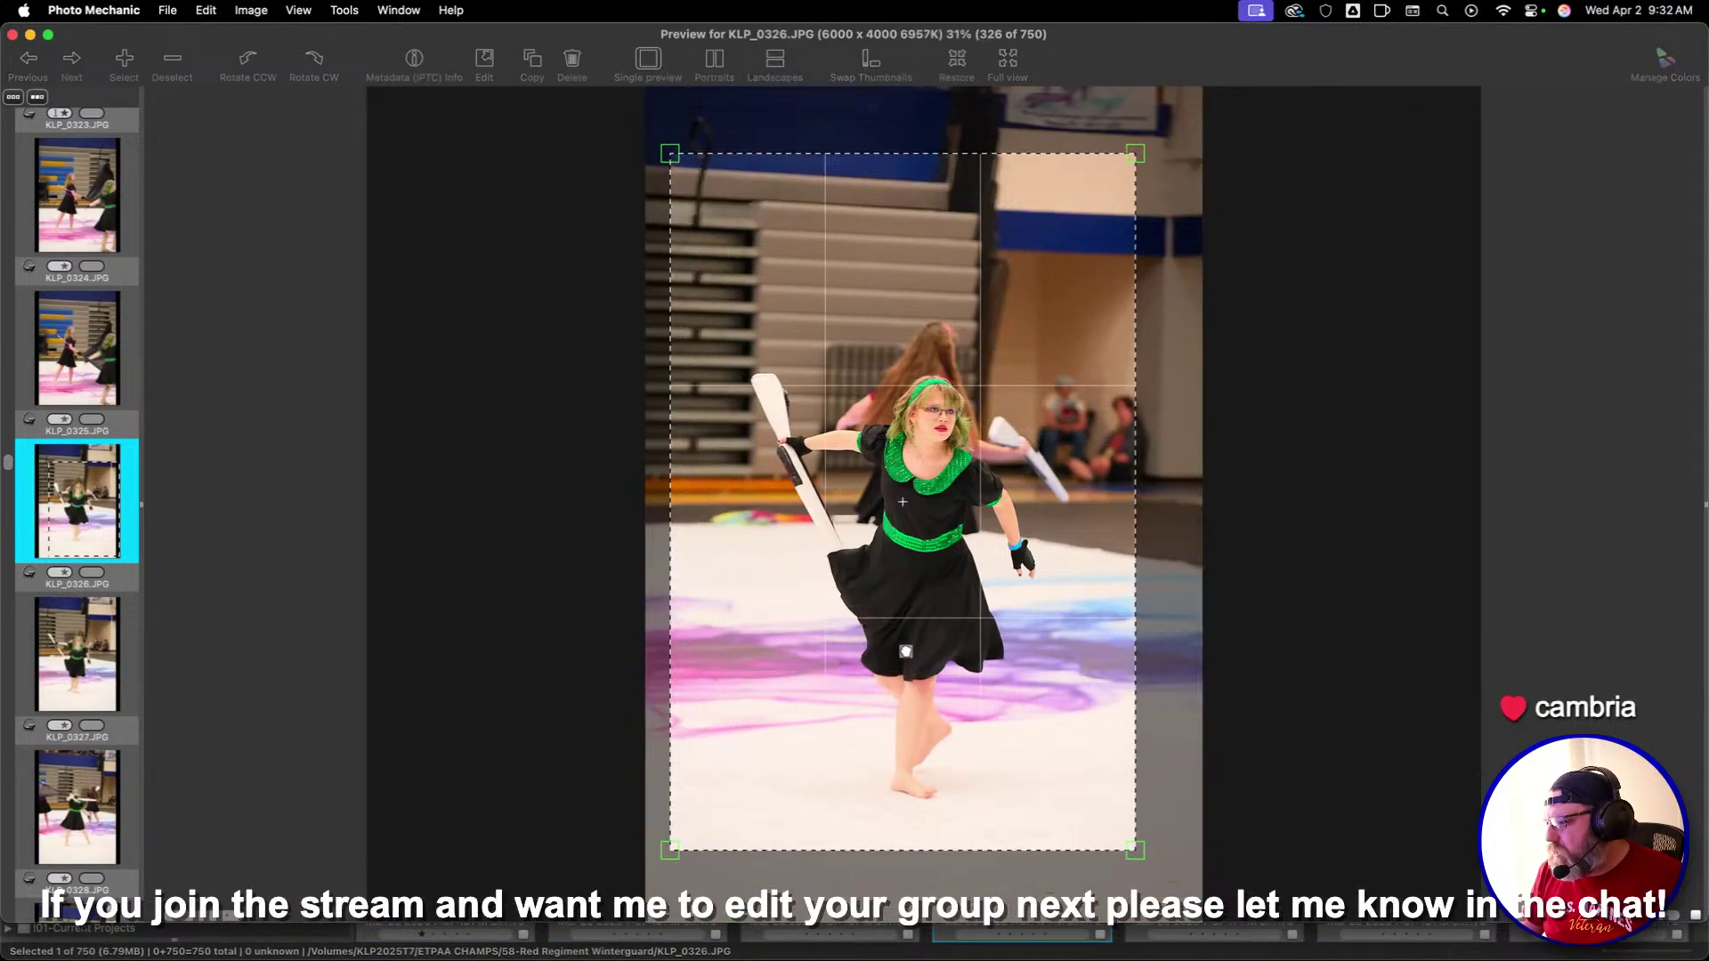
Crop KLP_0331.JPG around the green-trimmed performer holding the rifle vertically, ending just below her feet
key("Right")
key("Right")
key("Right")
key("Right")
key("Right")
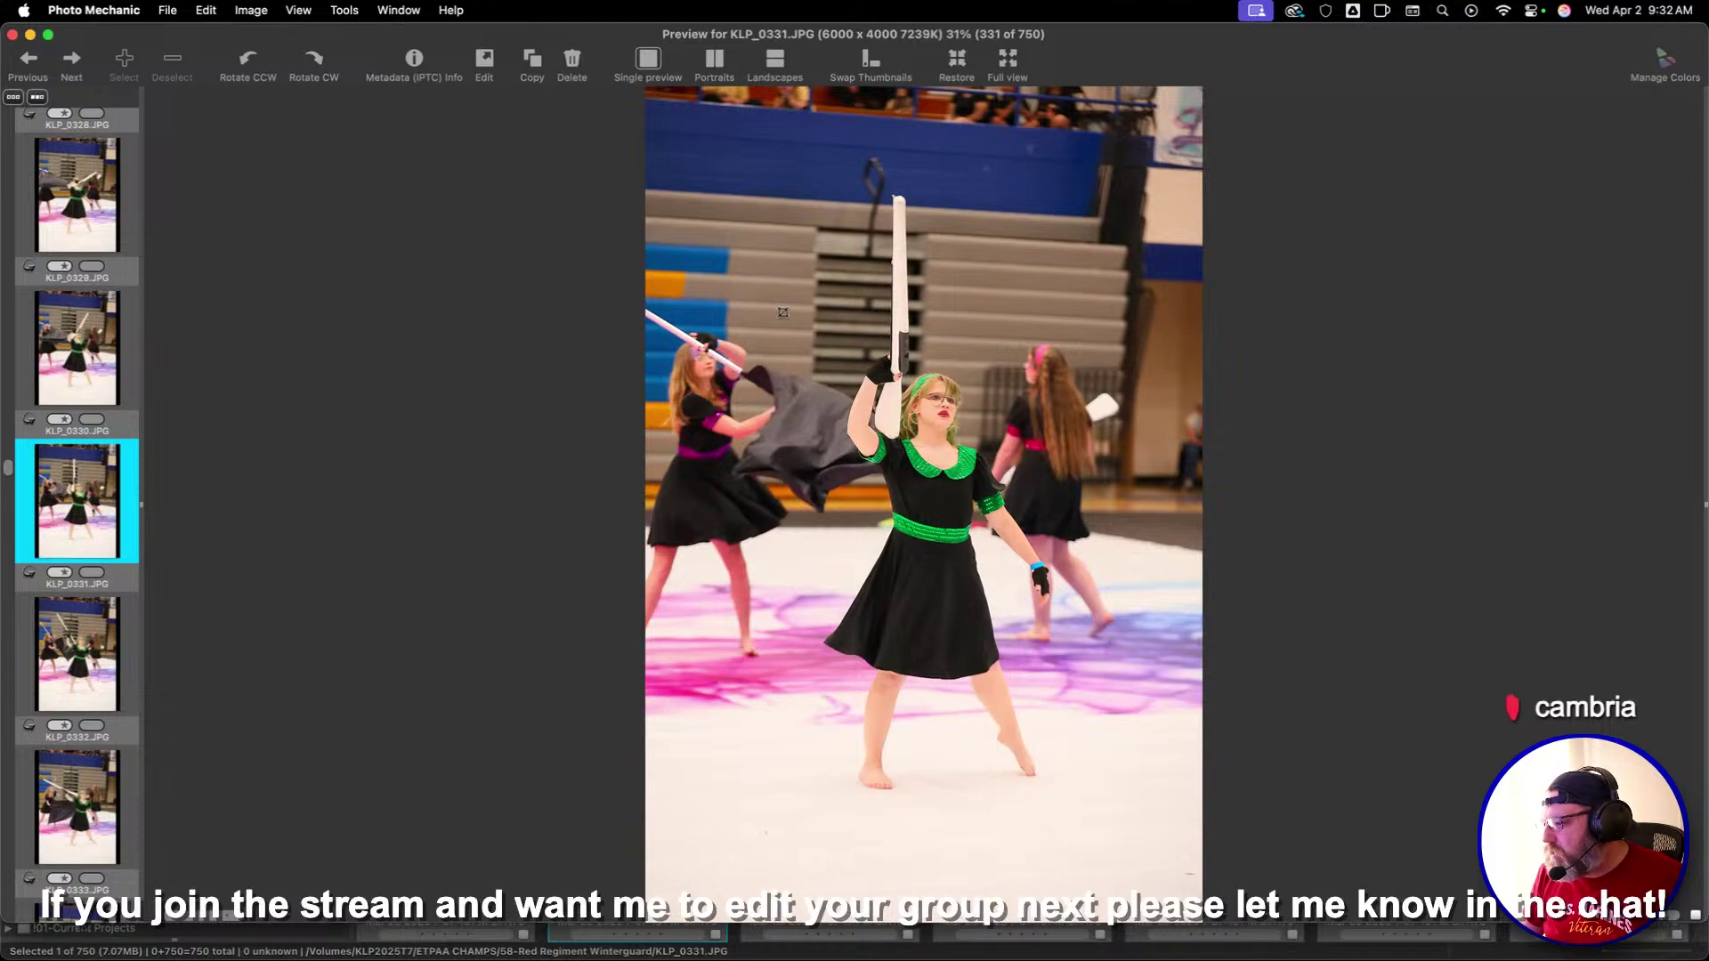
key("Return")
Review the photos from KLP_0332.JPG through KLP_0339.JPG for frames worth keeping
key("Right")
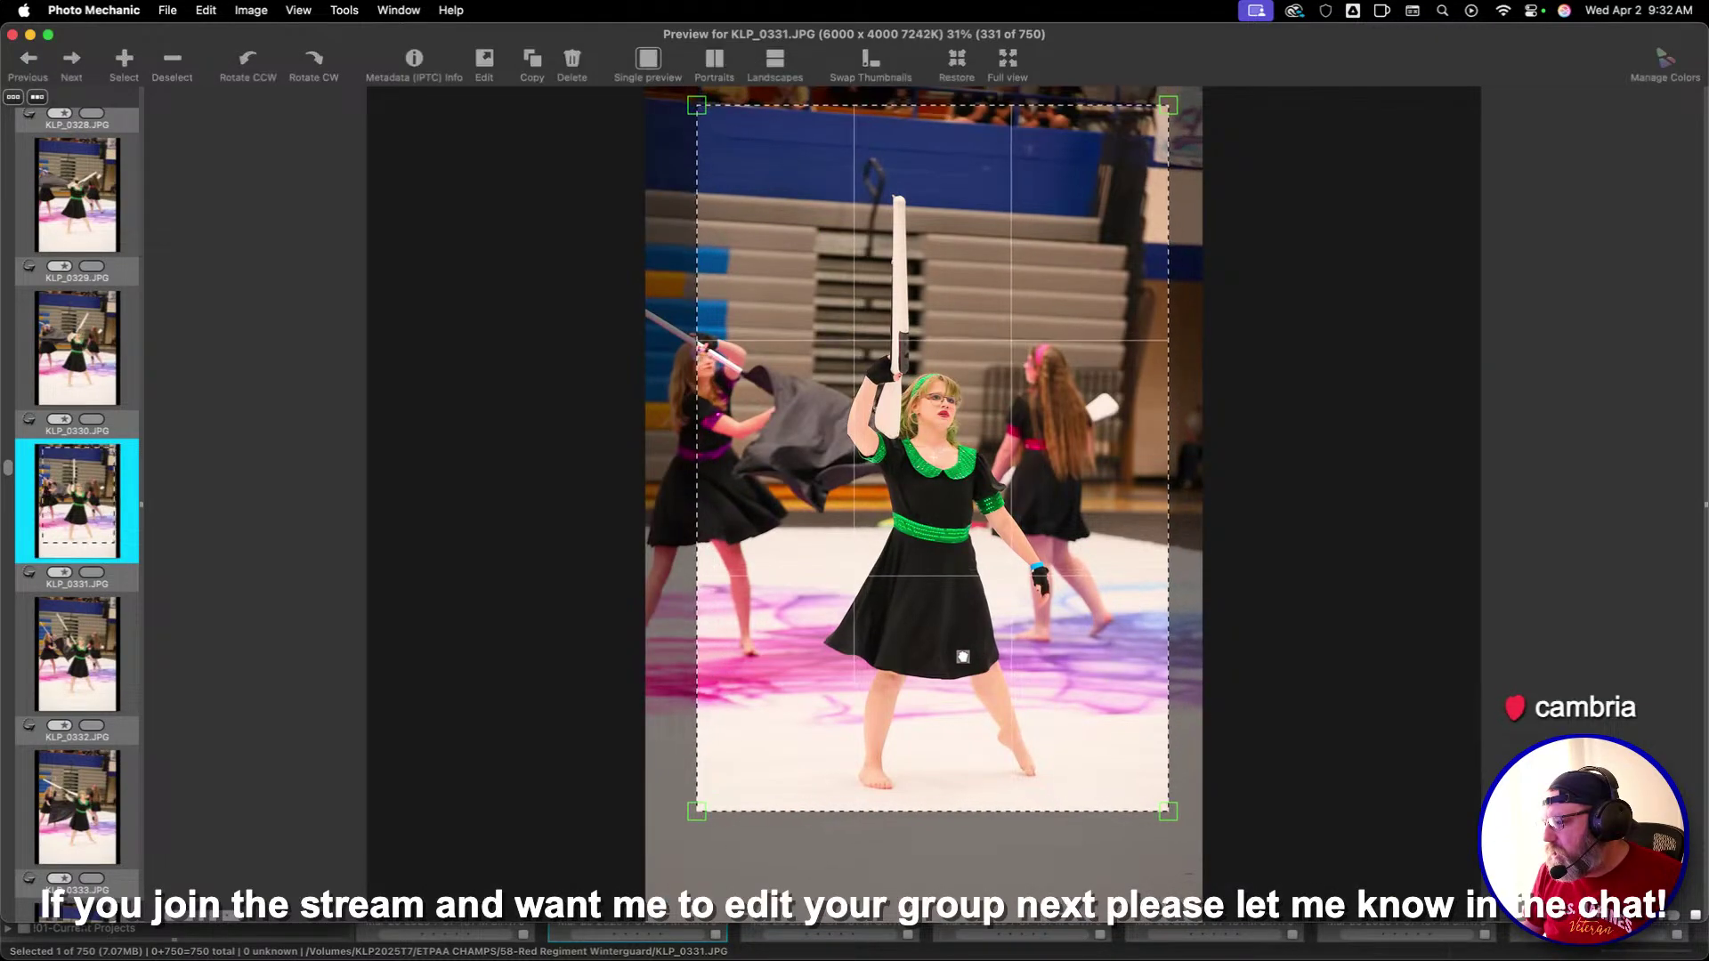
key("Right")
key("Right")
key("Right")
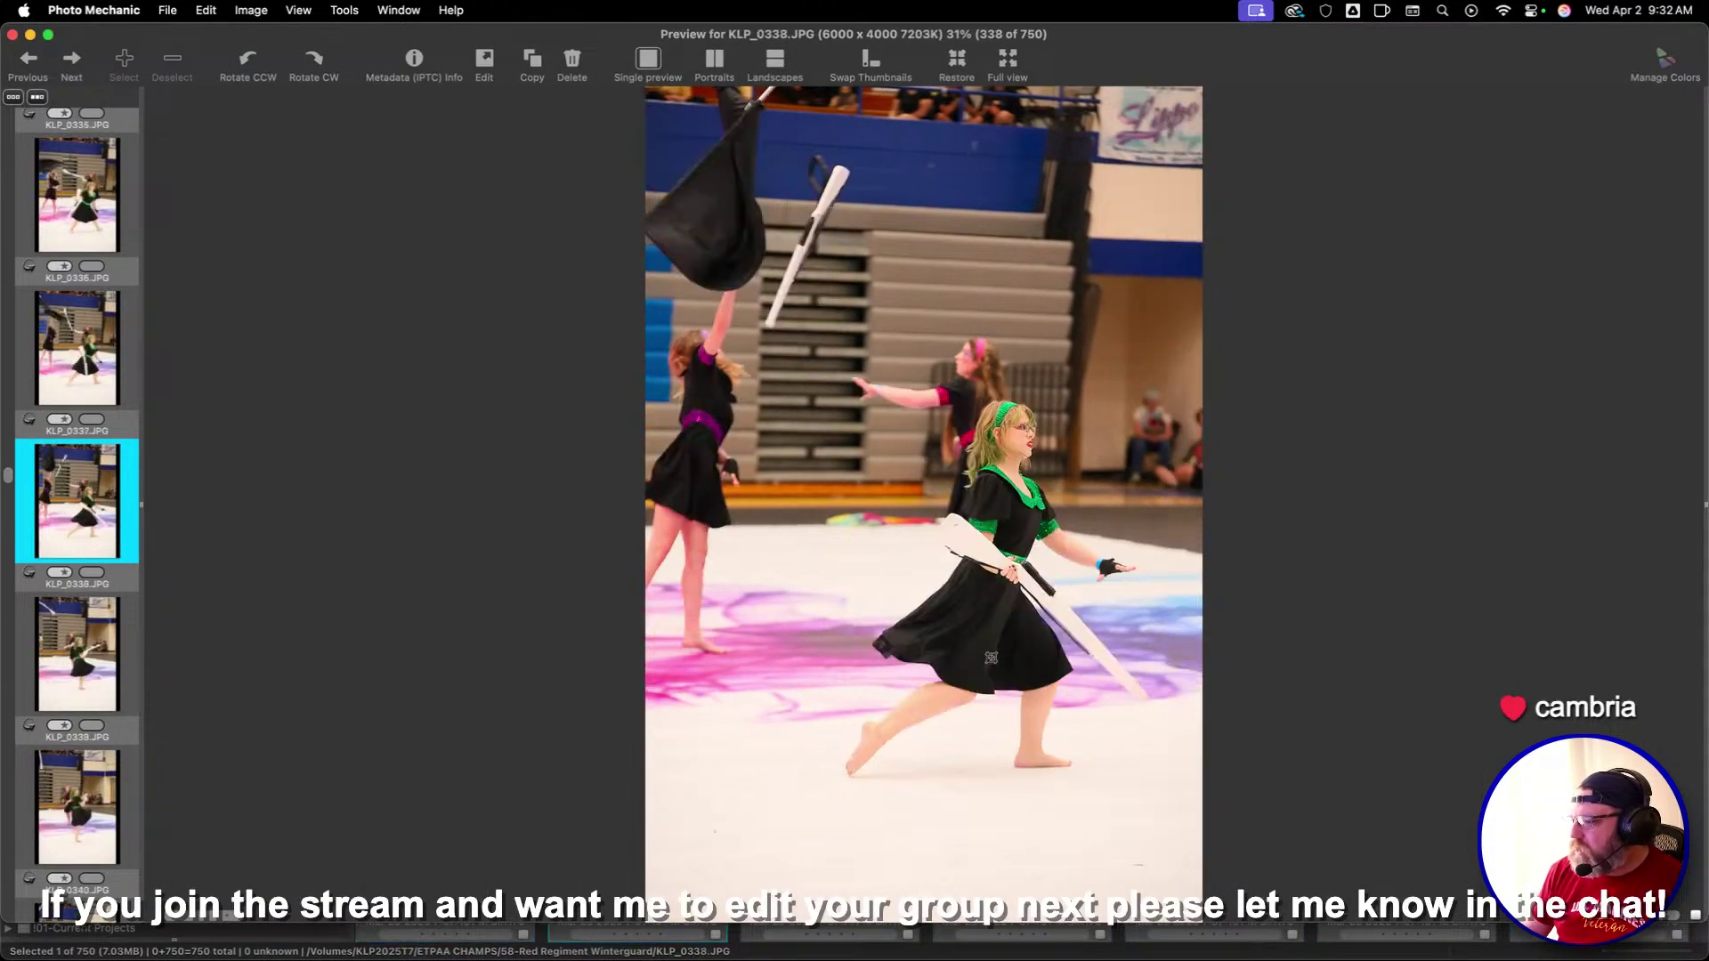
key("Left")
key("Right")
key("Right")
key("Right")
key("Right")
key("Right")
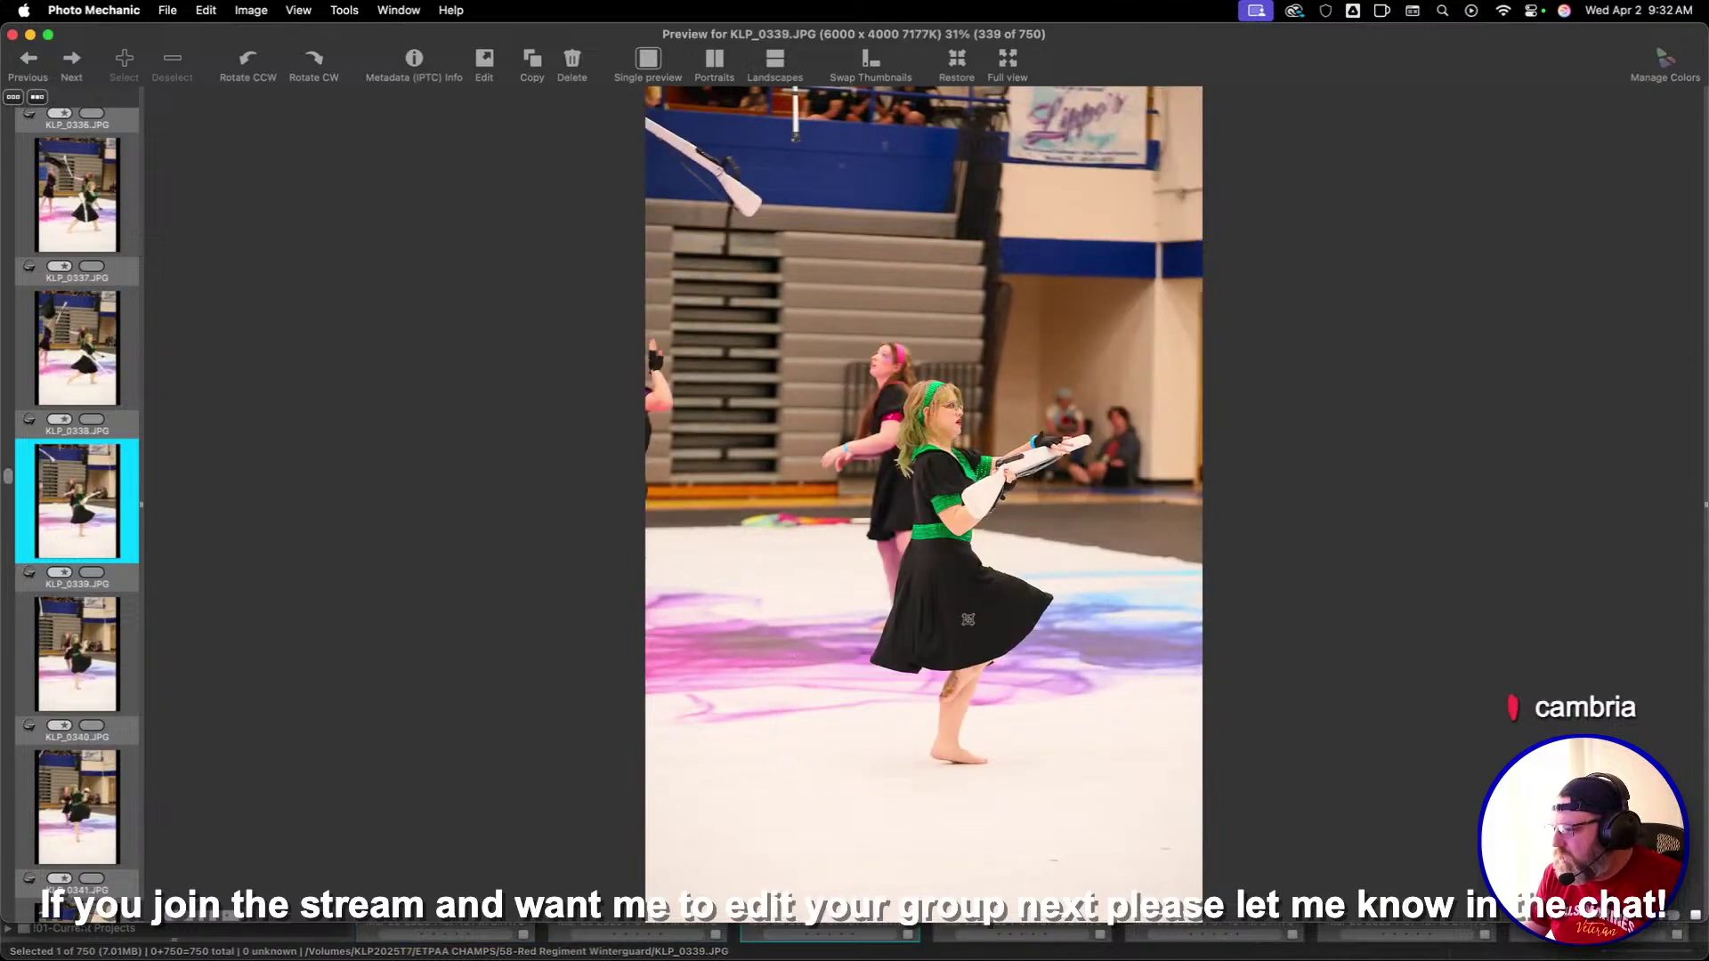
Crop KLP_0347.JPG around the turning green-trimmed performer with the rifle behind her and give it a rating of 1
key("Right")
key("Right")
key("Right")
key("Right")
key("Right")
key("Right")
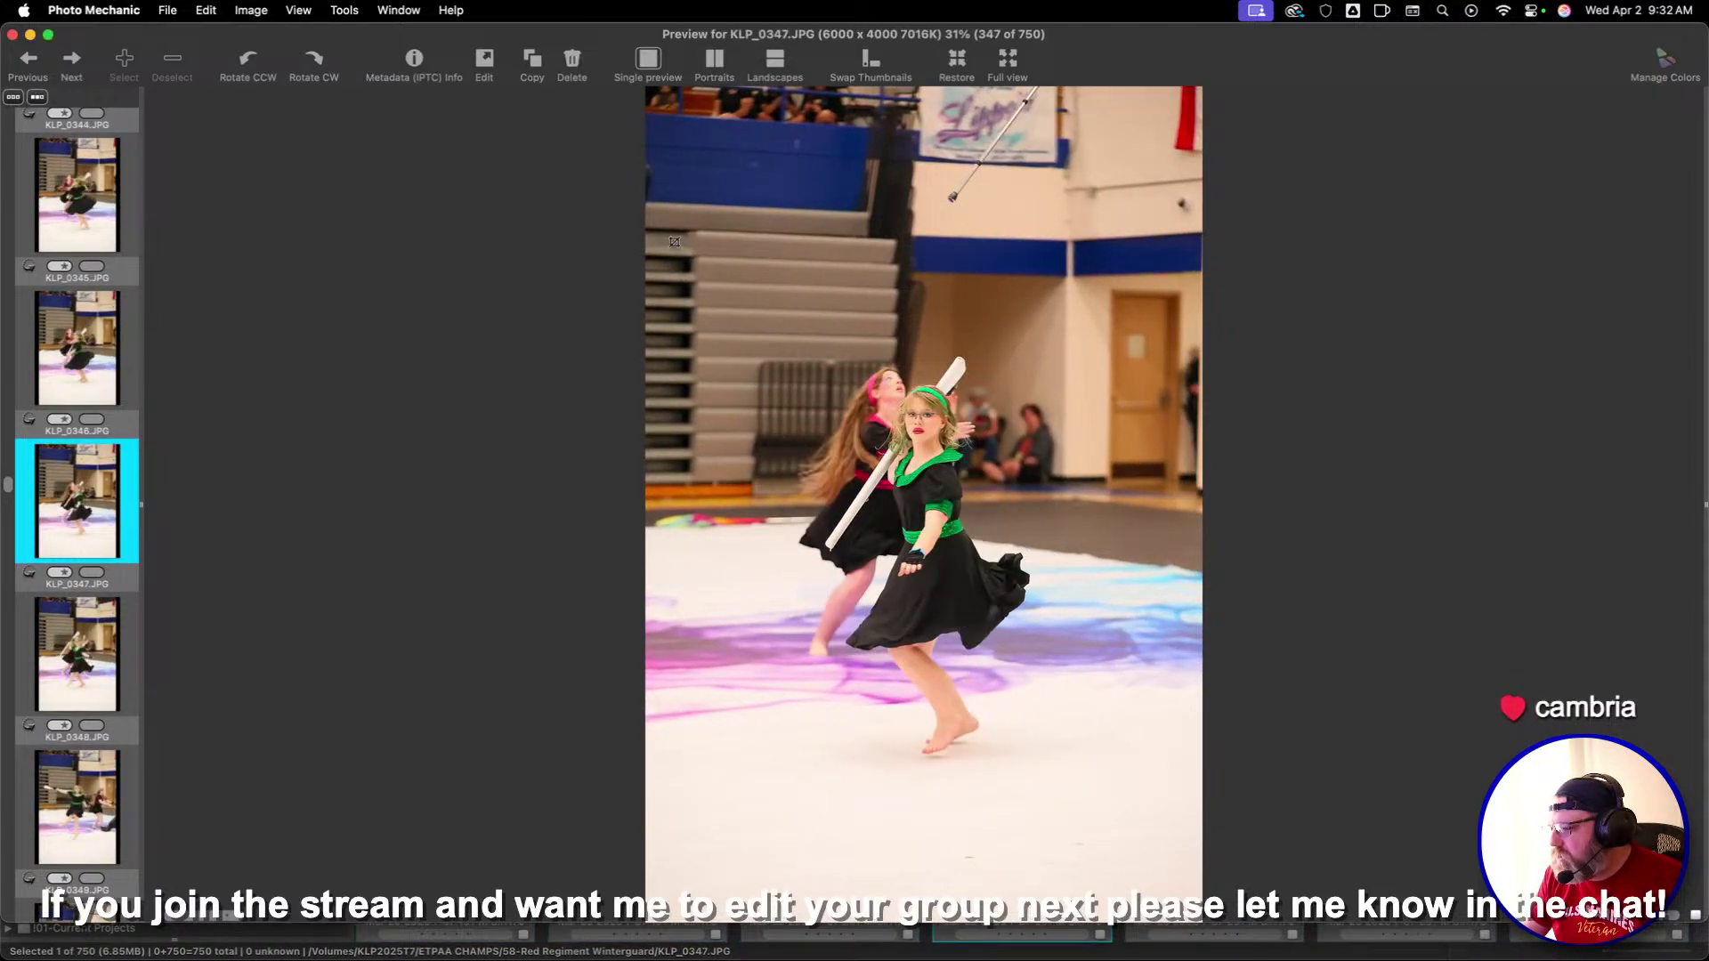
left_click_drag(1053, 814, 991, 736)
key("1")
Crop KLP_0348.JPG around the green-trimmed performer stepping with one arm extended and give it a rating of 1
key("Right")
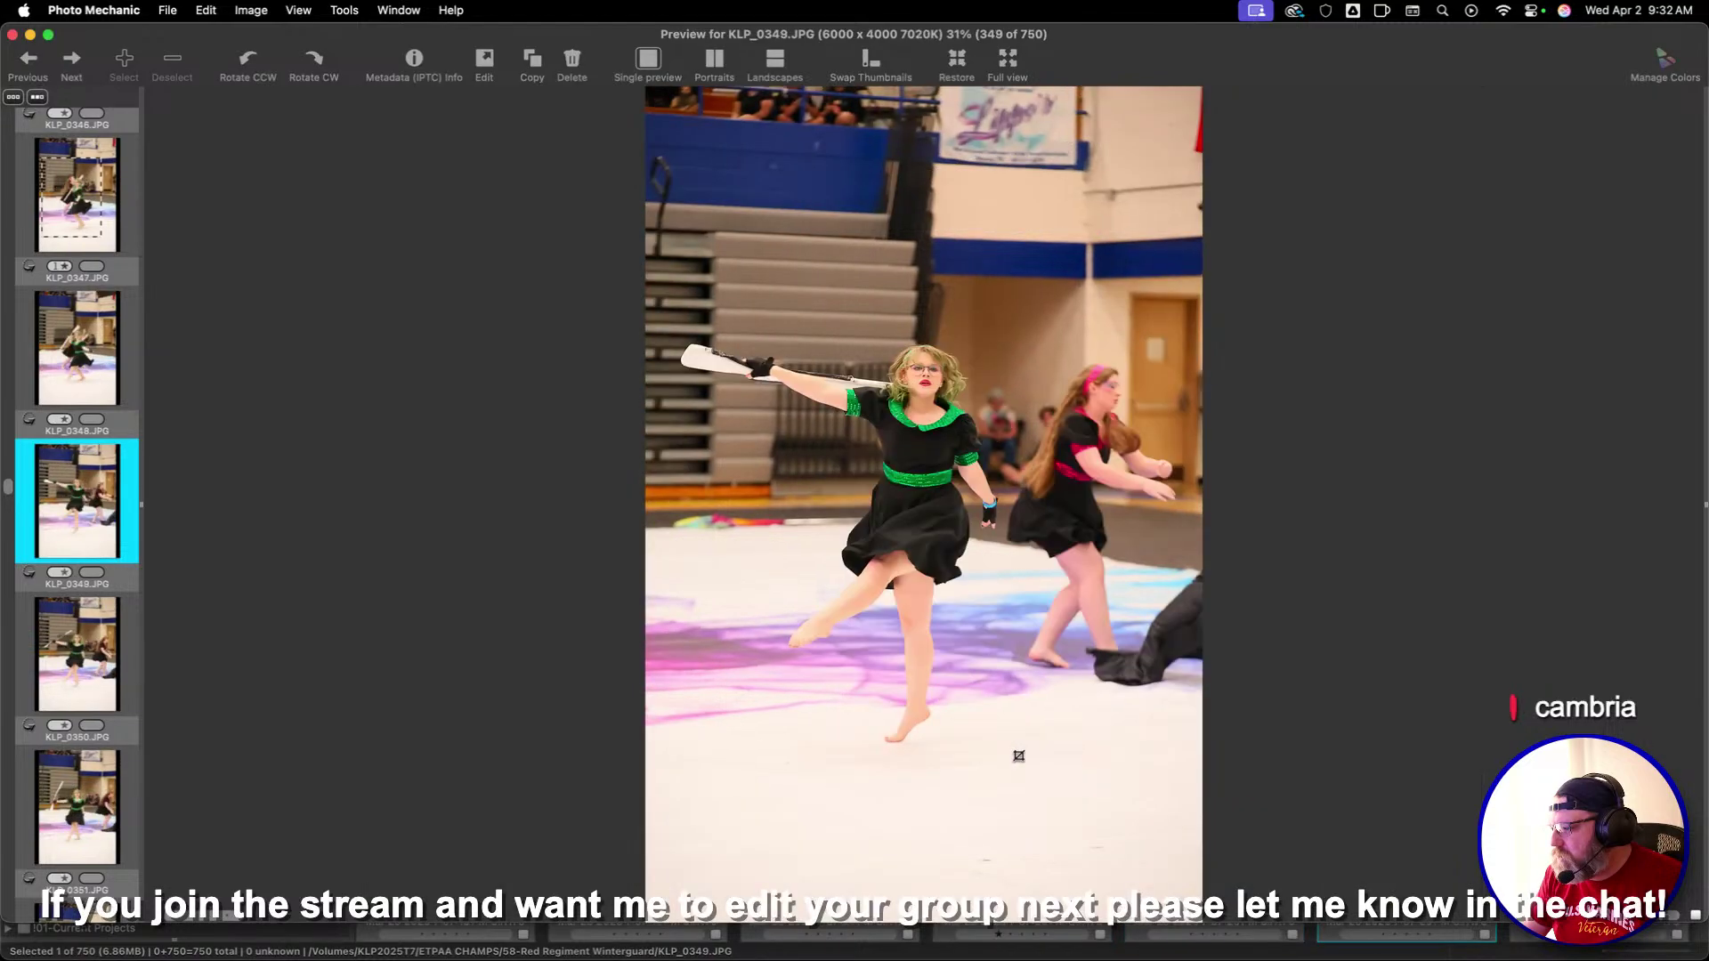
key("Right")
key("Left")
key("1")
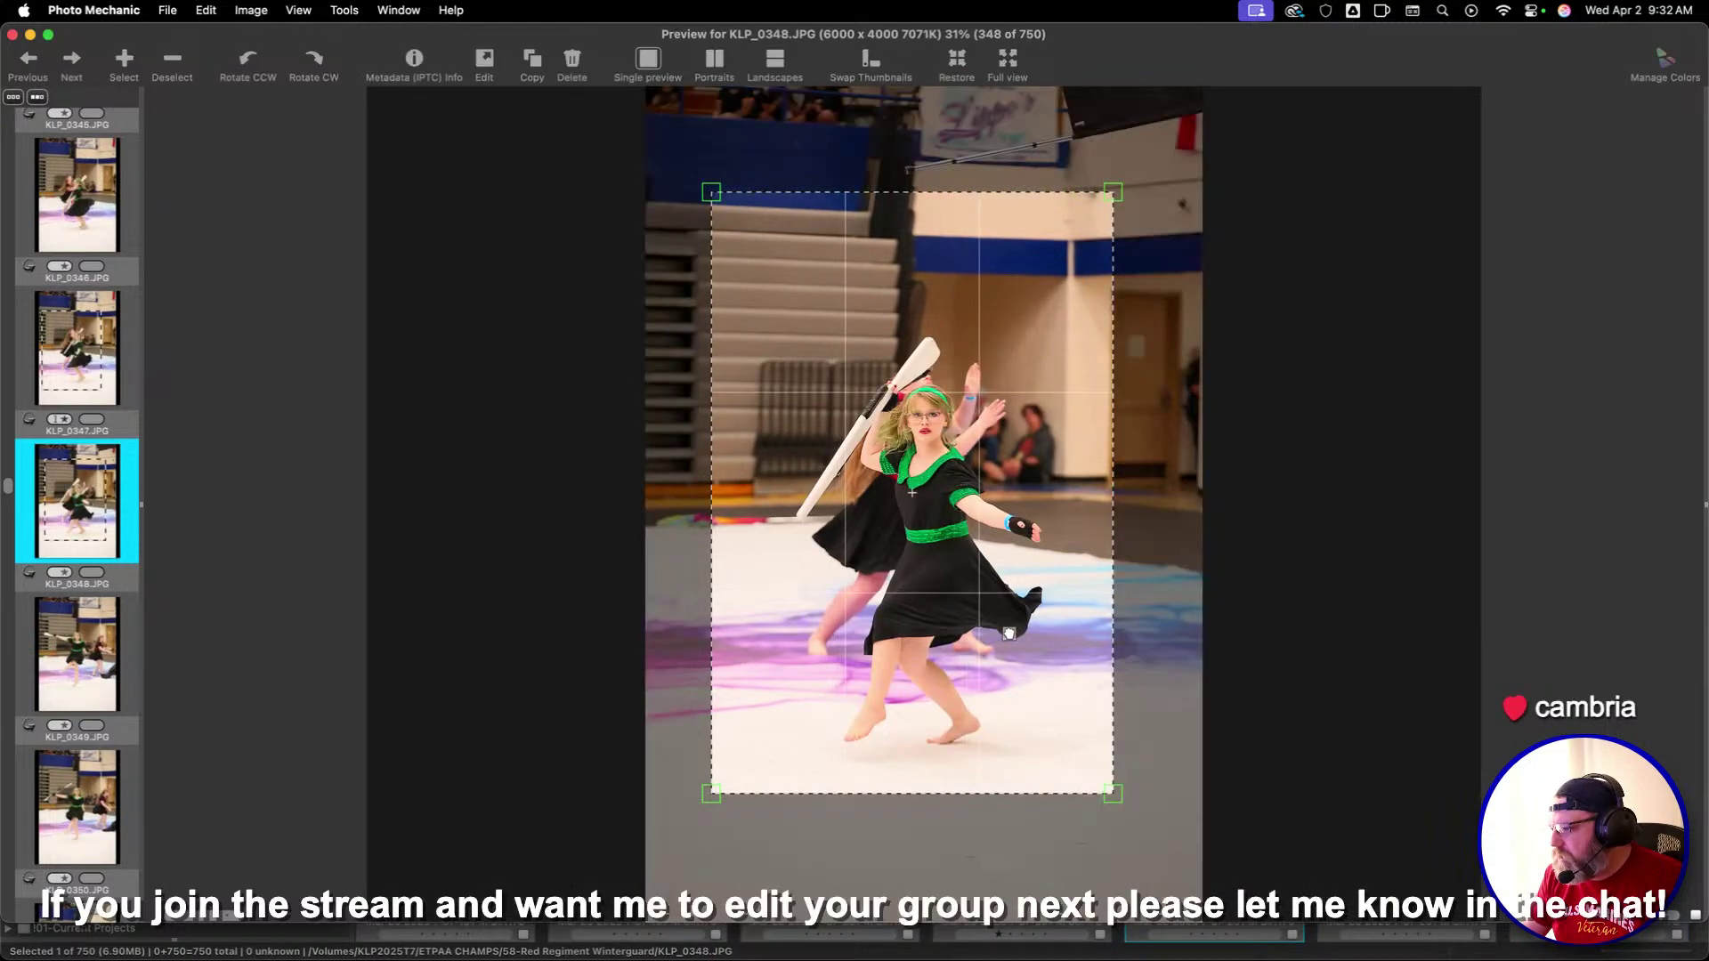
Crop KLP_0354.JPG around the green-trimmed performer in a wide stance with the rifle raised diagonally and give it a rating of 2
key("Right")
key("Right")
key("Right")
key("Right")
key("Right")
key("Right")
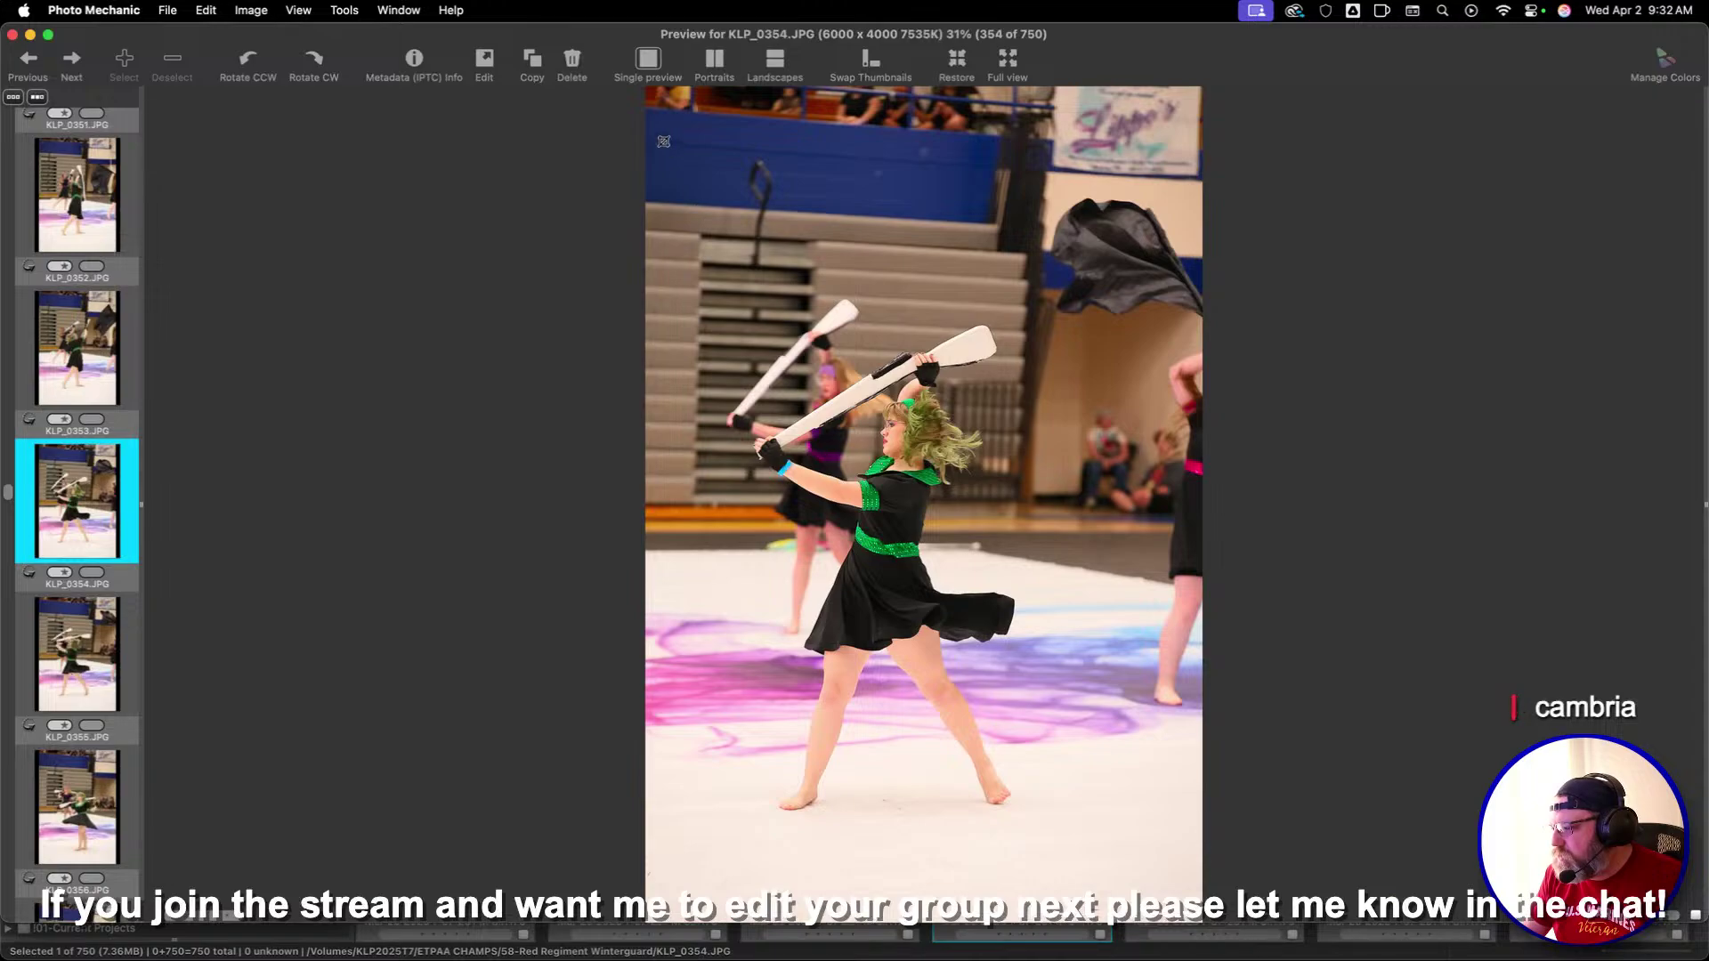
left_click_drag(663, 142, 1126, 846)
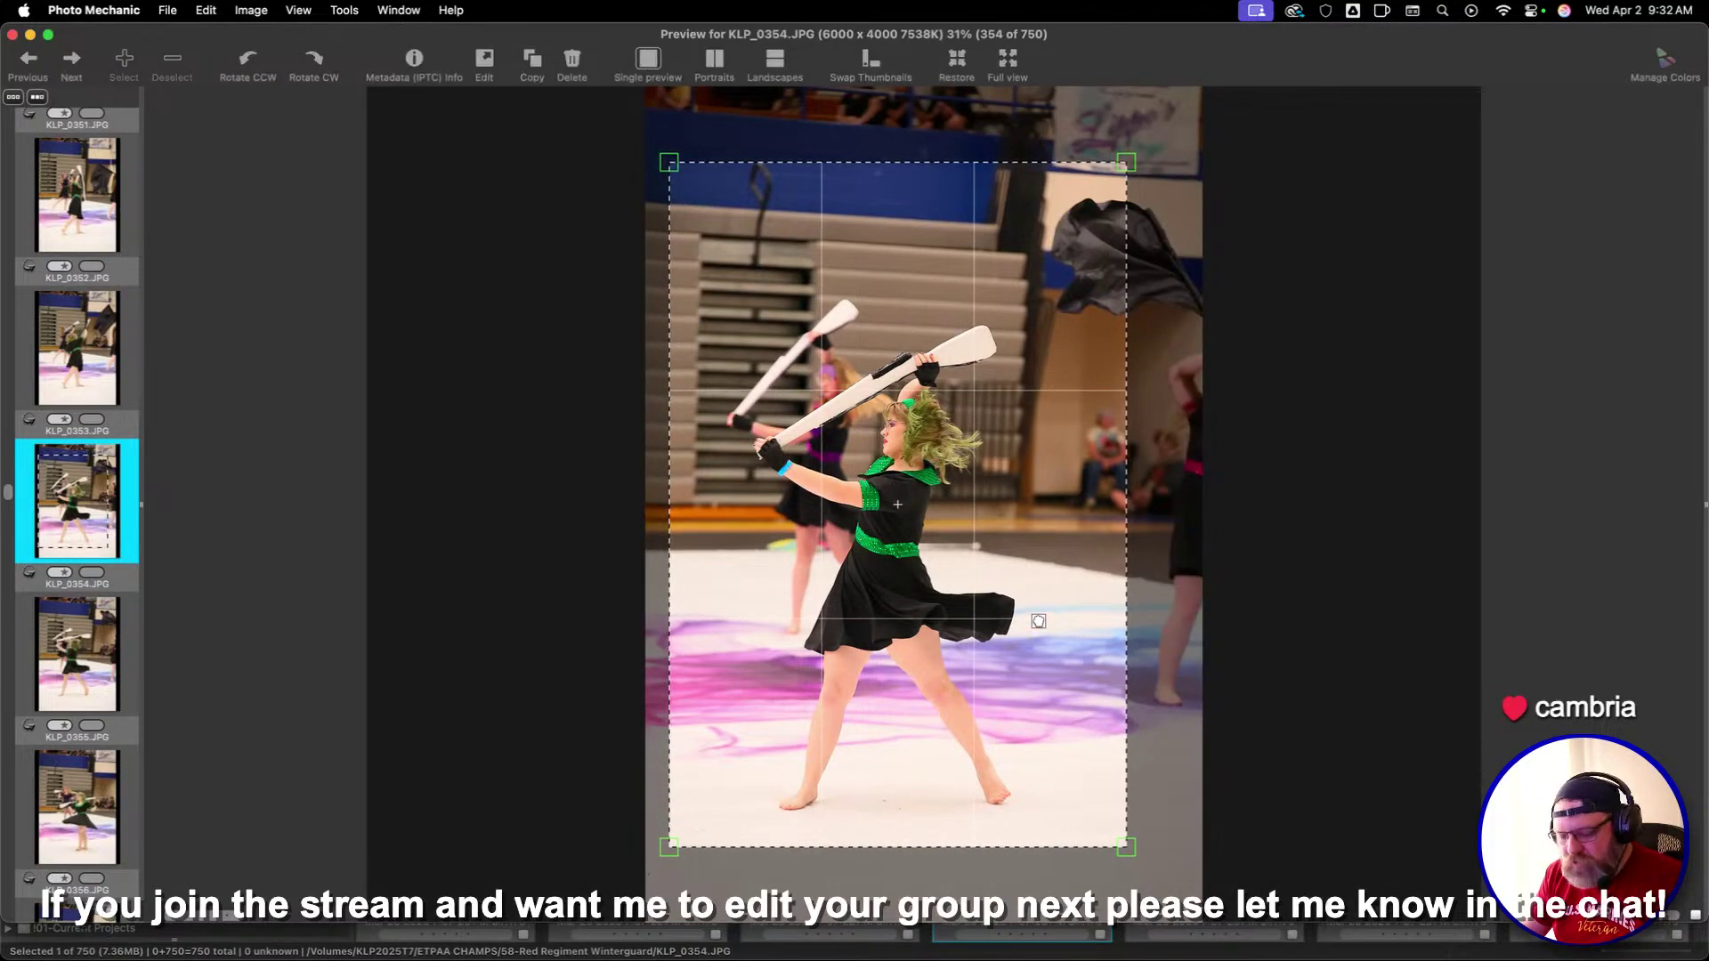
key("2")
Compare the photos from KLP_0355.JPG through KLP_0362.JPG of the green-trimmed performer's turn for frames worth keeping
key("Right")
key("Right")
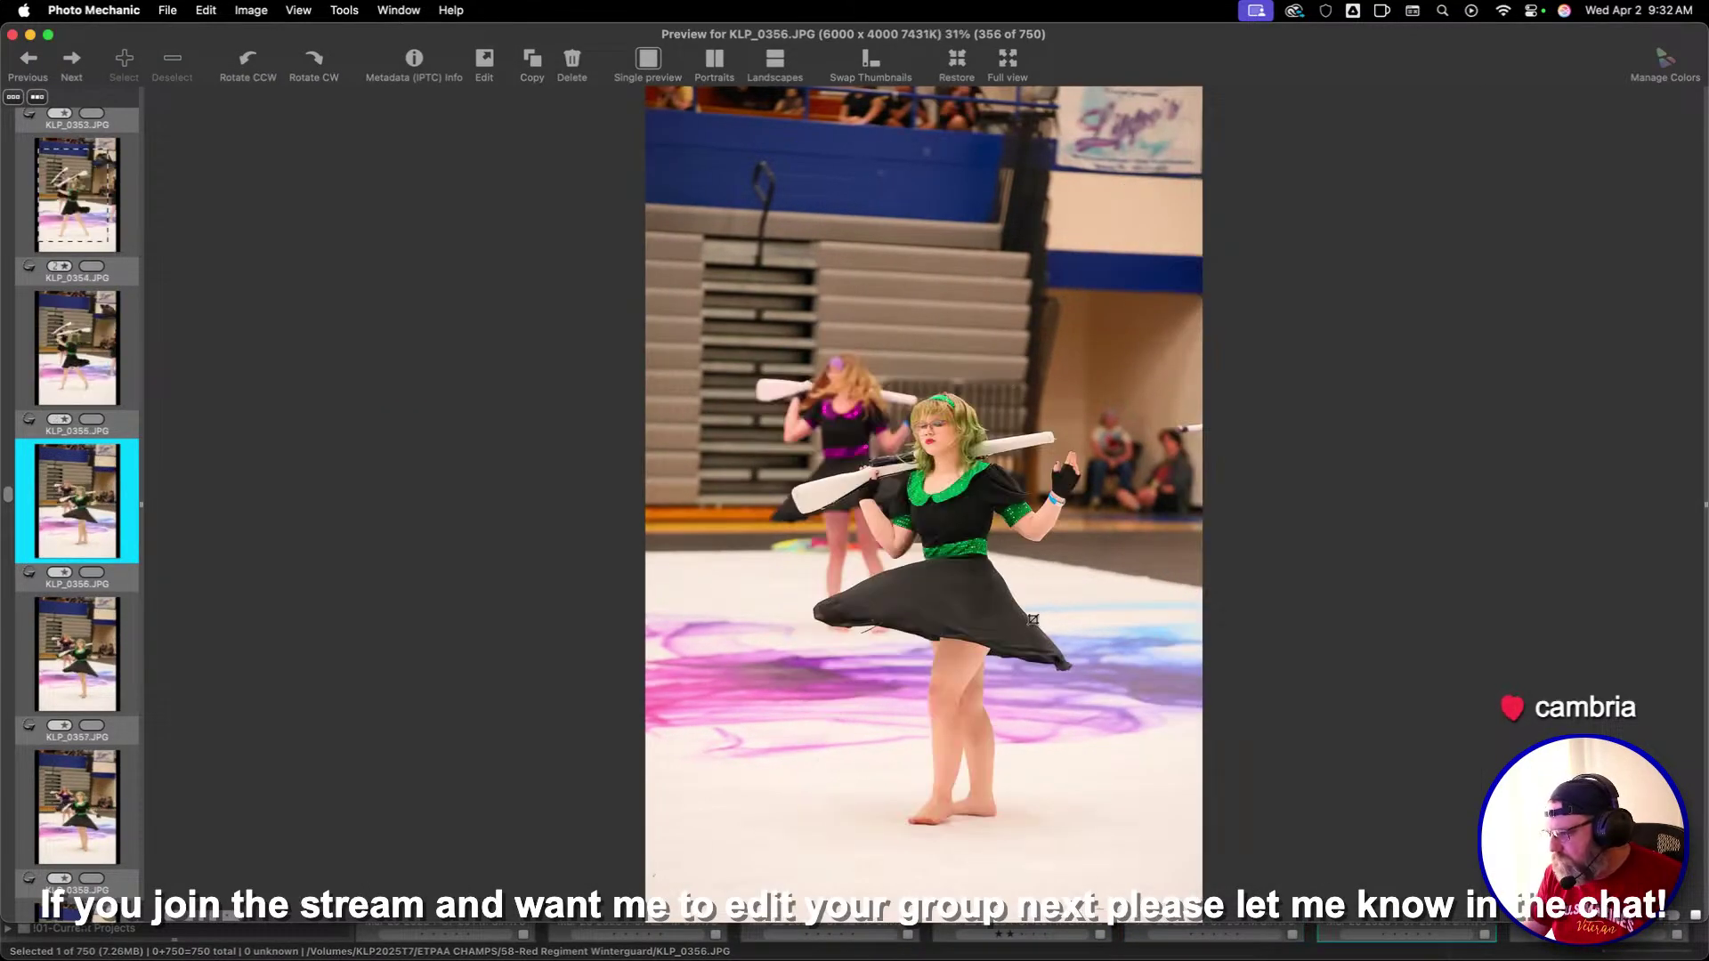
key("Left")
key("Right")
key("Right")
key("Right")
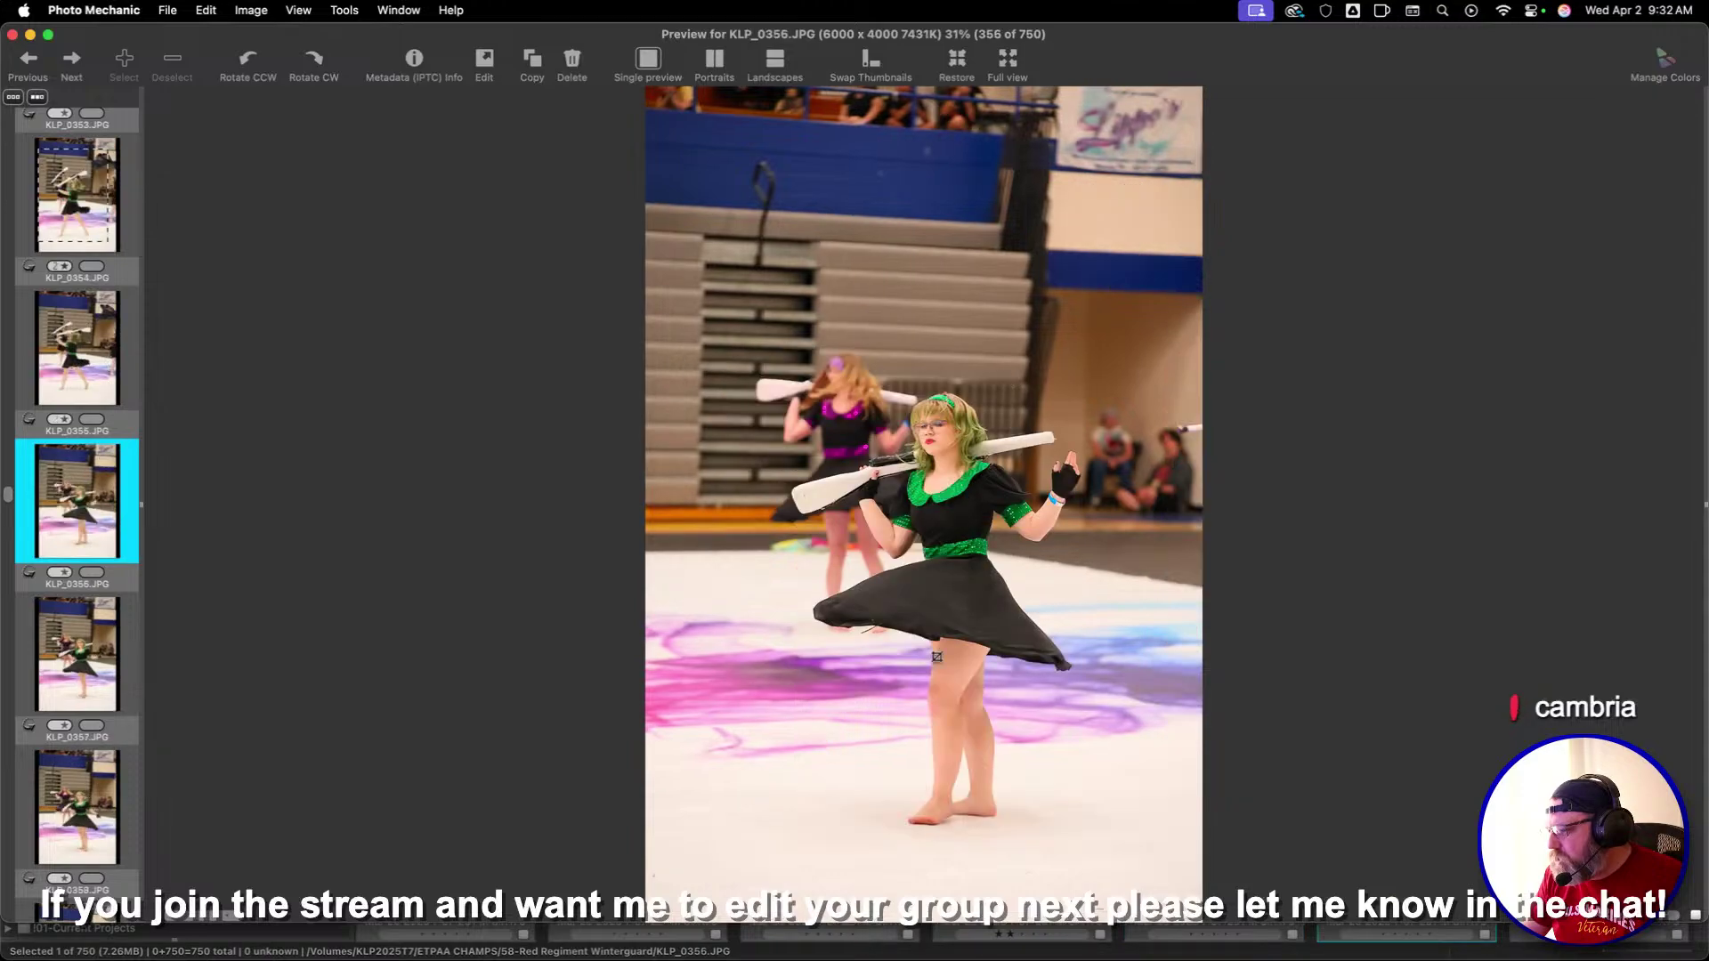
key("Right")
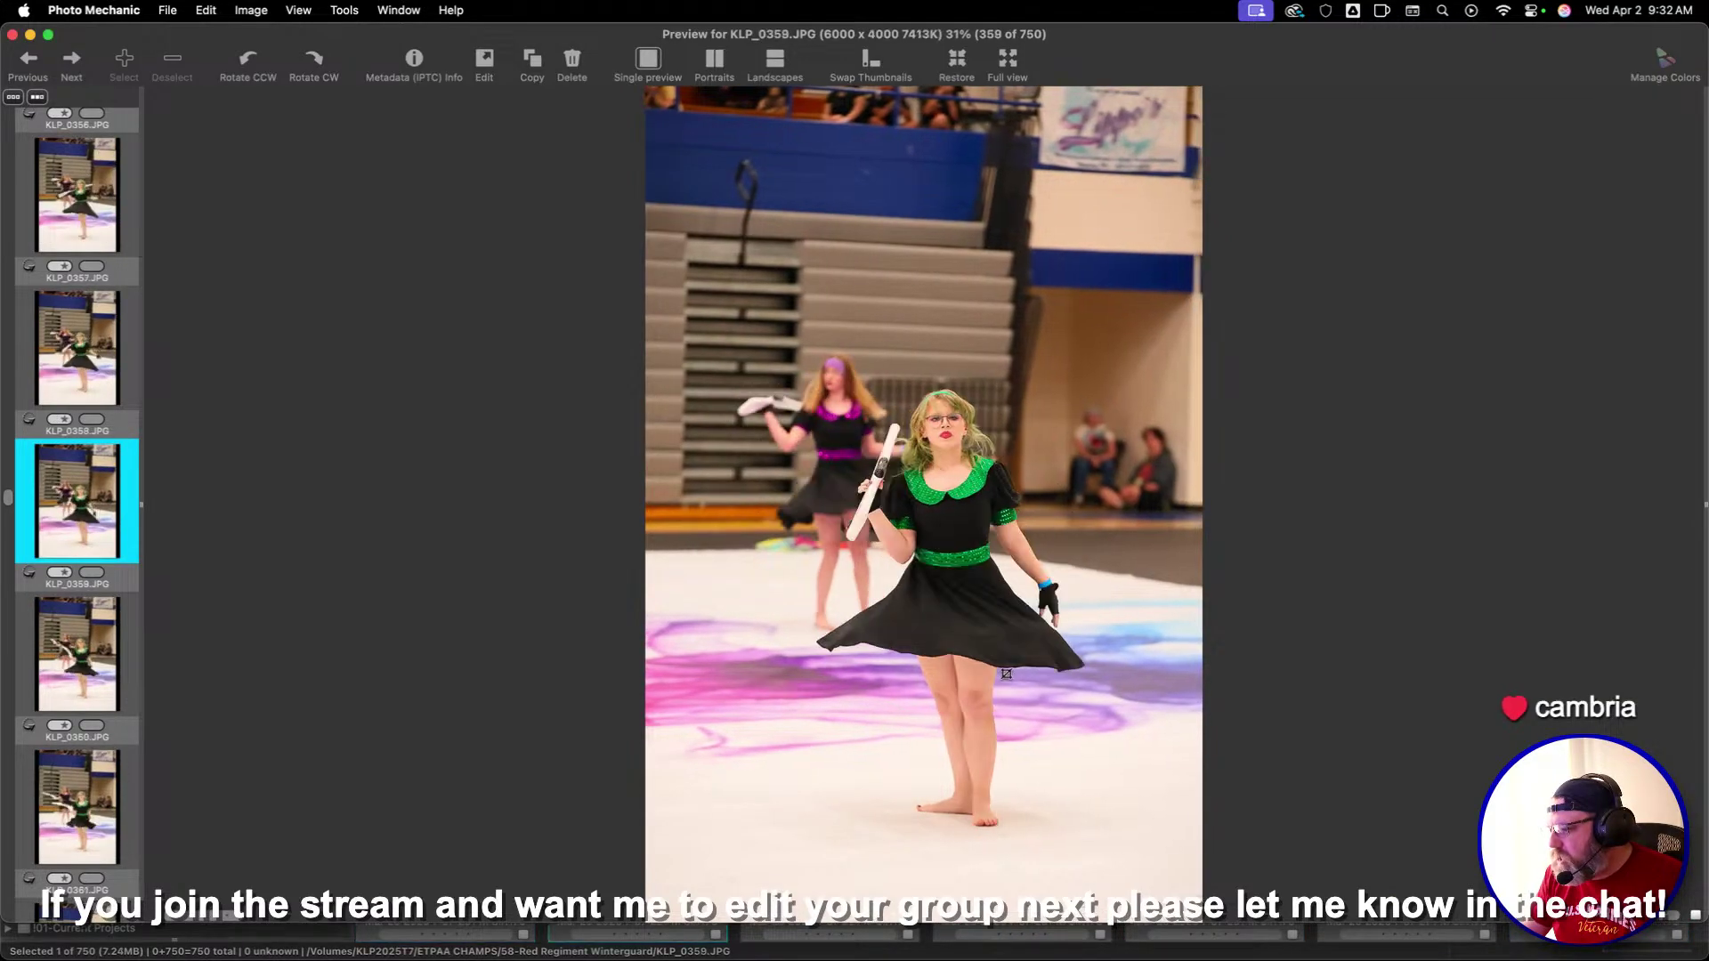
key("Right")
key("Right")
key("Right")
key("Right")
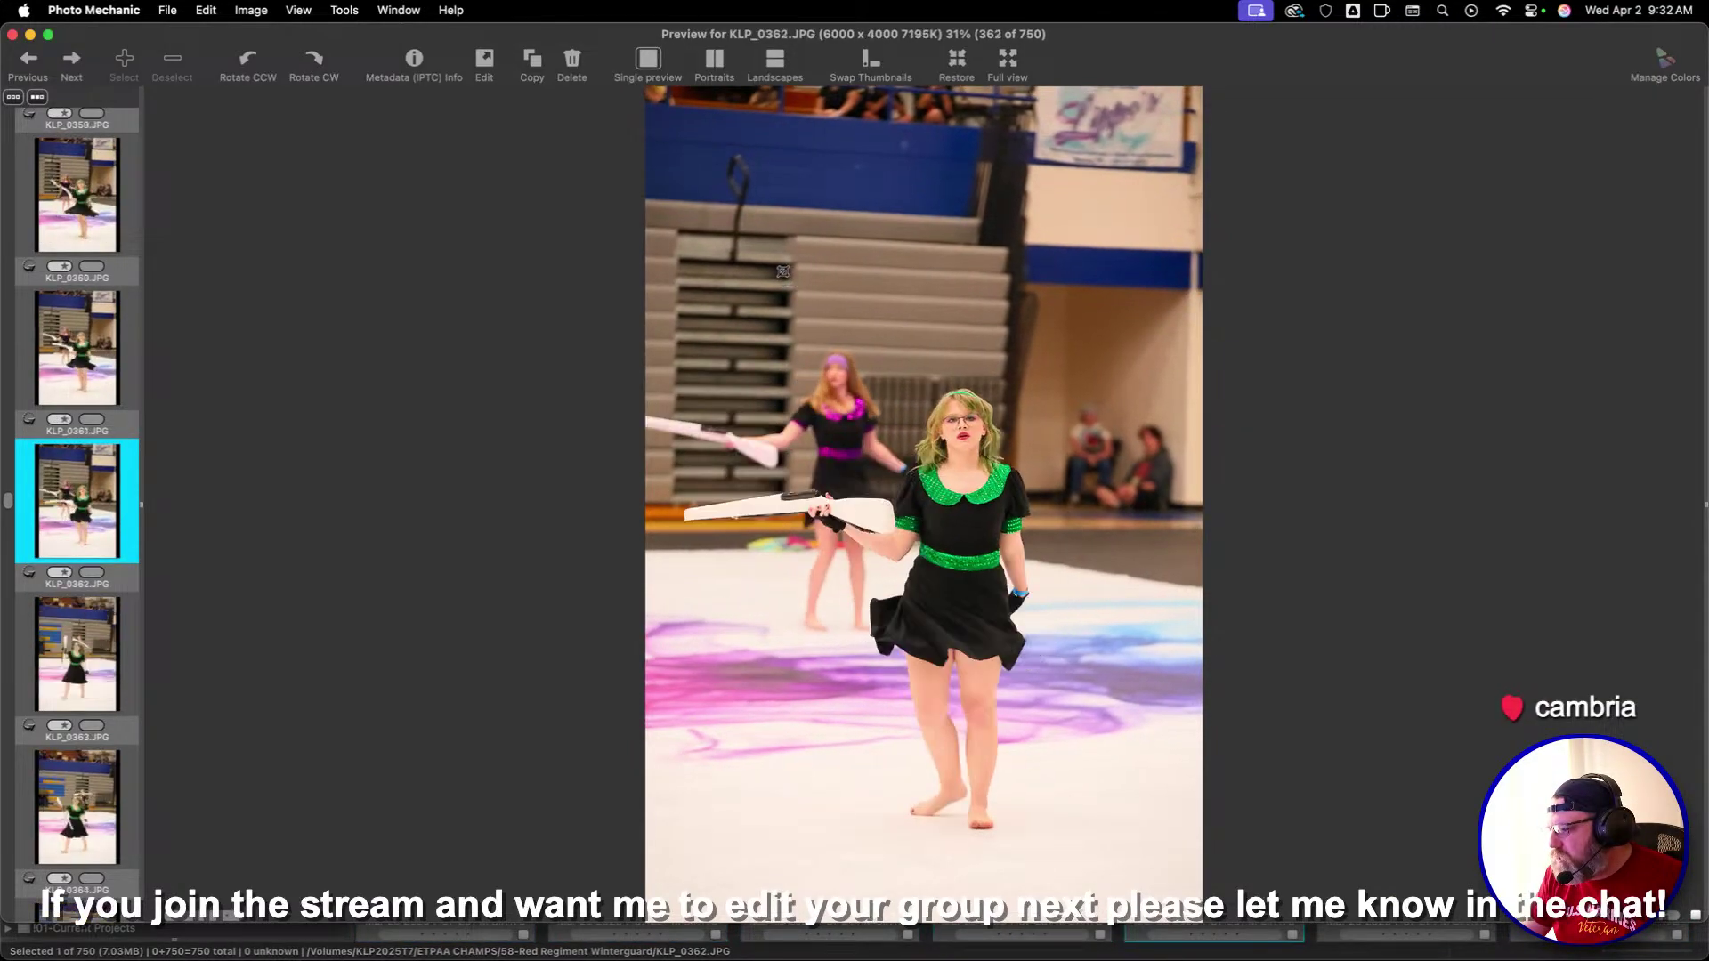
Try to crop KLP_0361.JPG around the green-trimmed performer holding the rifle out to one side
key("Left")
key("Left")
key("Left")
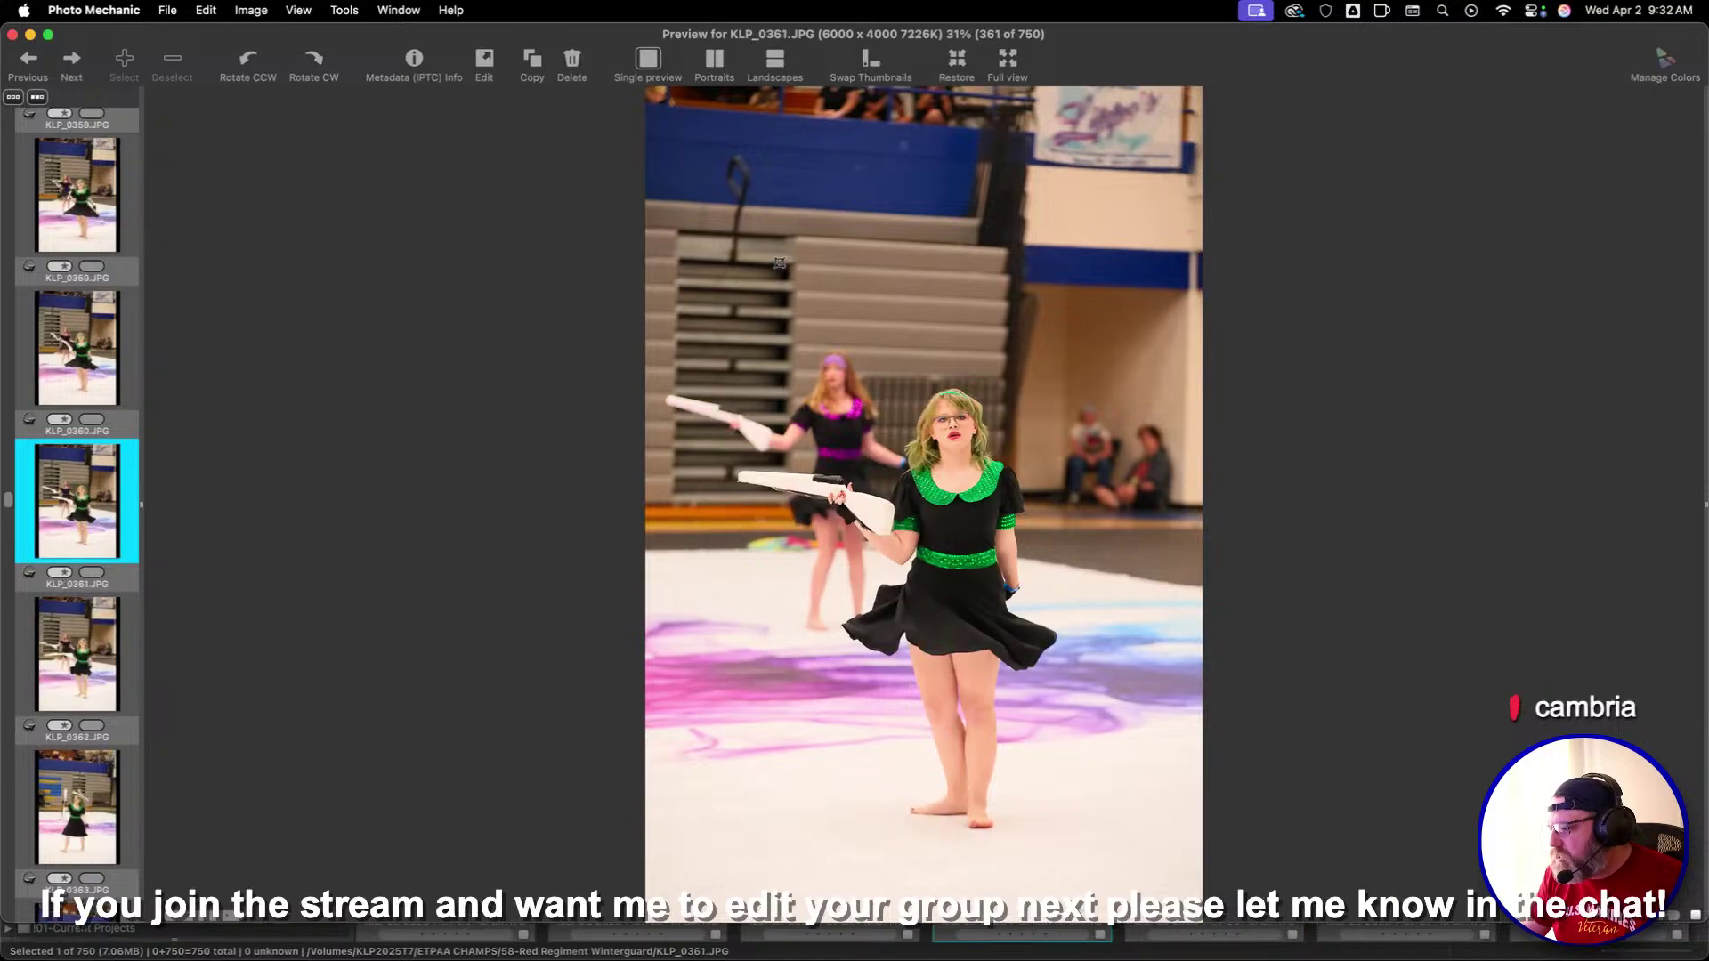
left_click_drag(741, 150, 1023, 552)
left_click_drag(974, 491, 1016, 592)
Review the photos from KLP_0362.JPG through KLP_0366.JPG for frames worth keeping
key("Right")
key("Right")
key("Right")
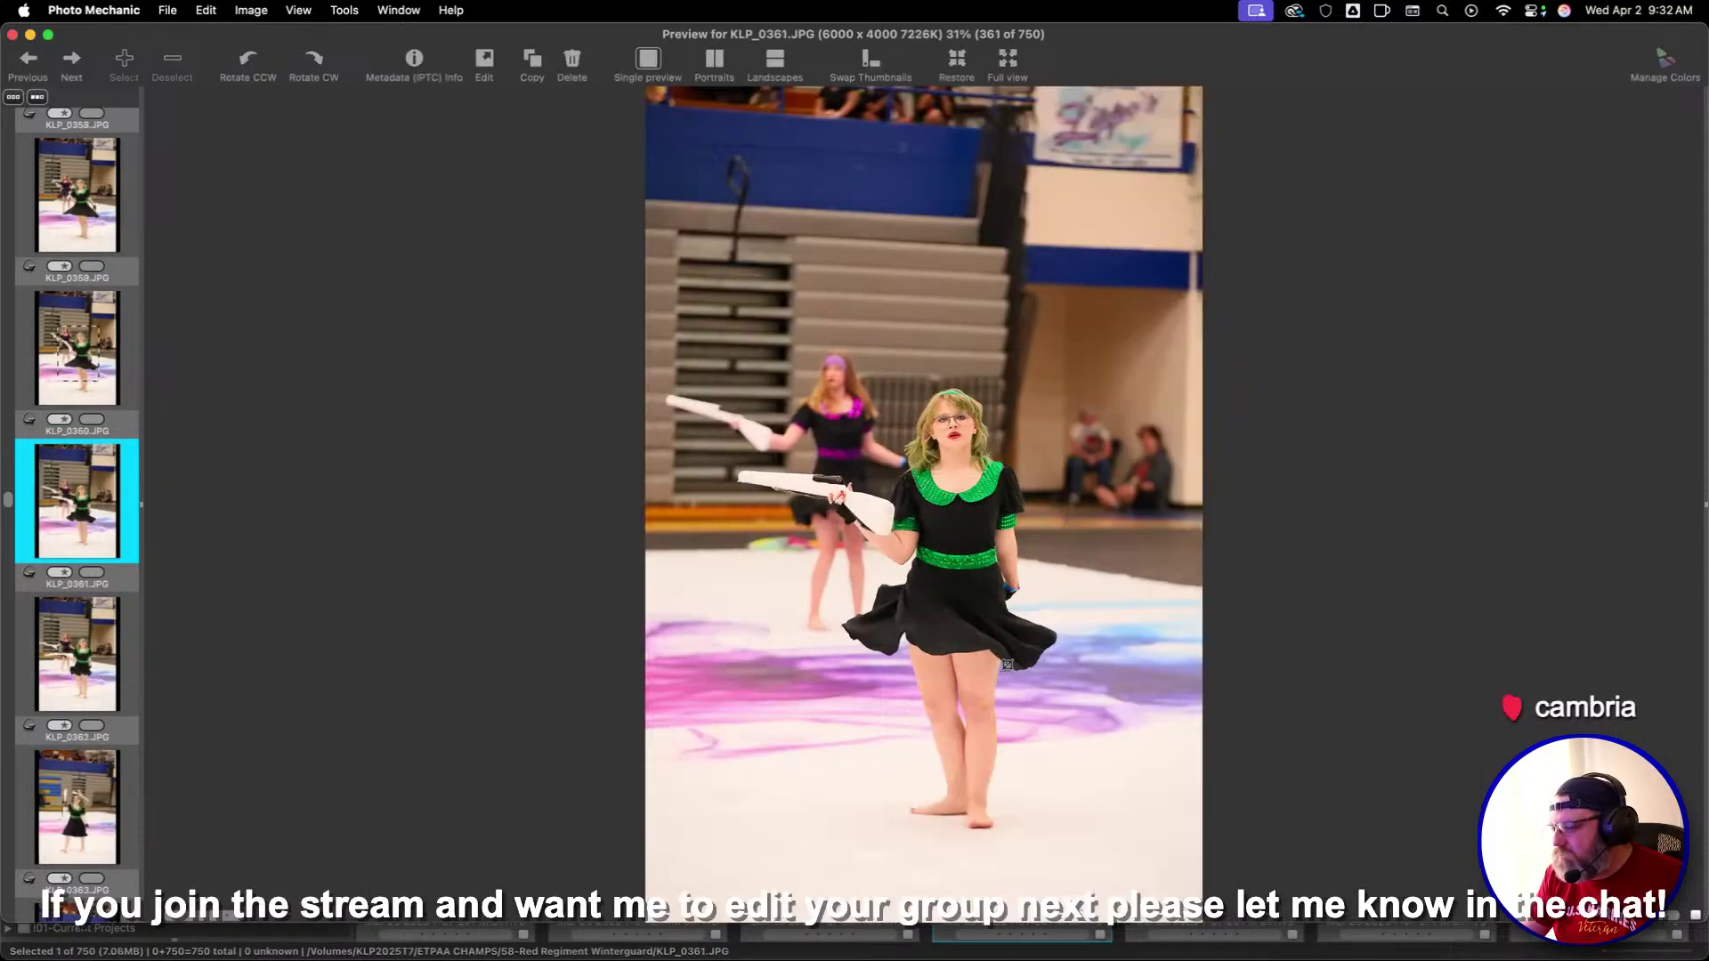
key("Right")
key("Right")
key("Right")
key("Right")
key("Right")
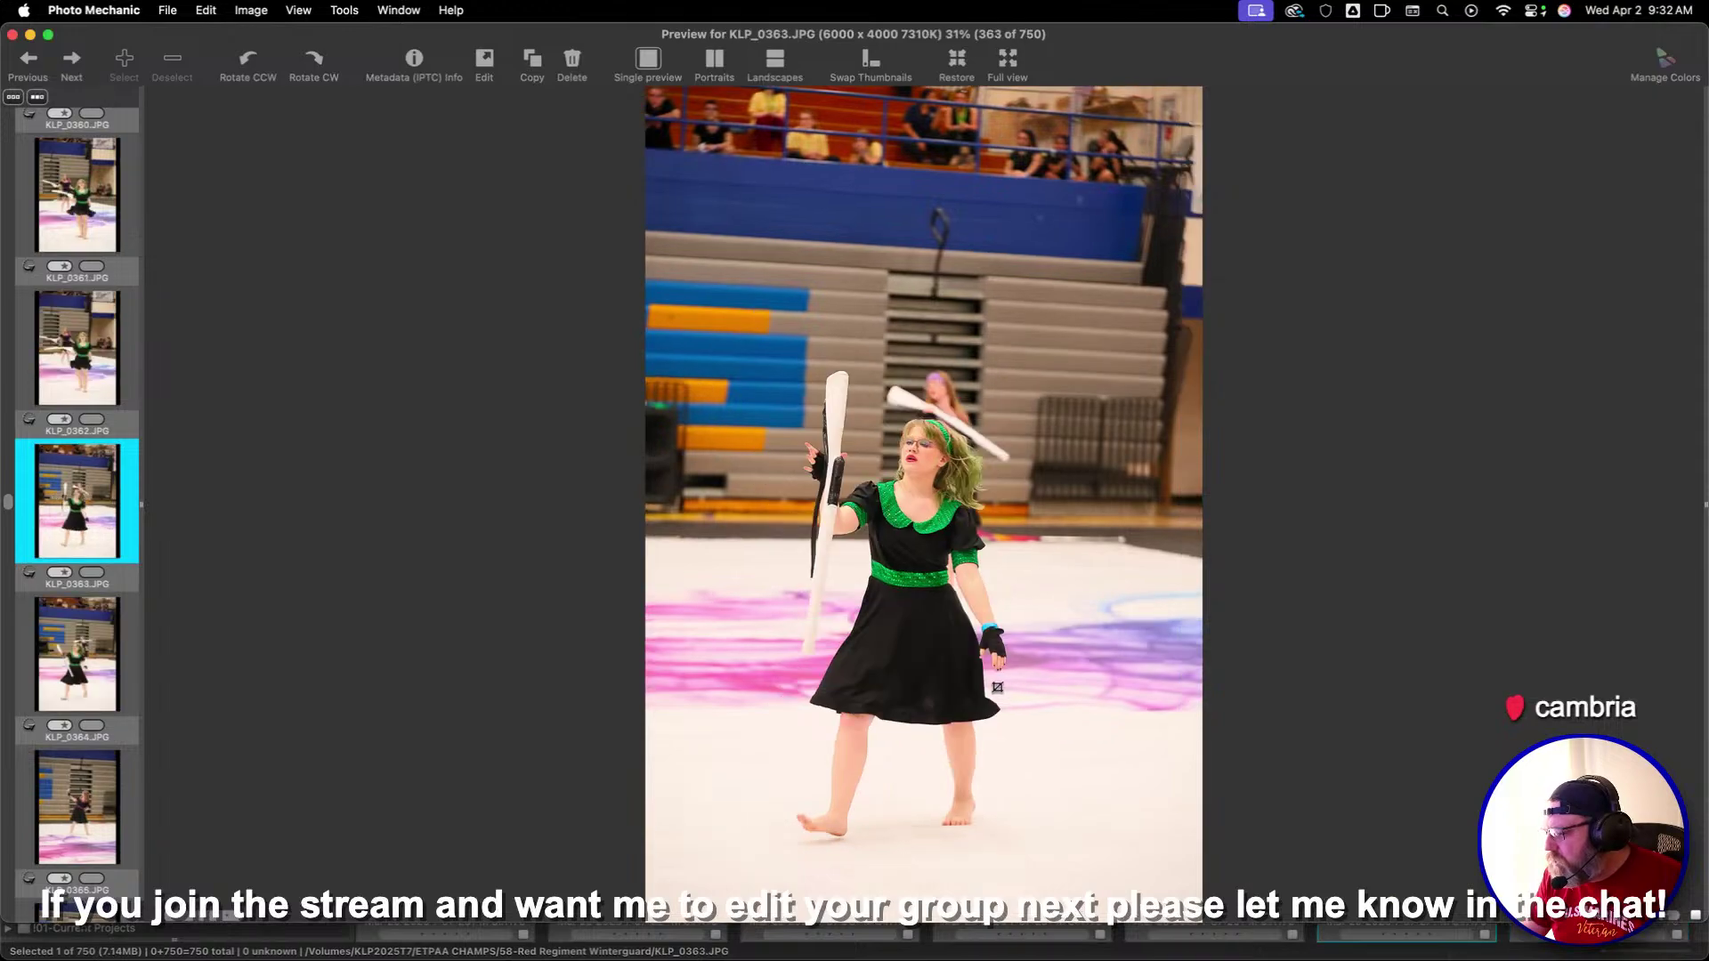
key("Left")
key("Left")
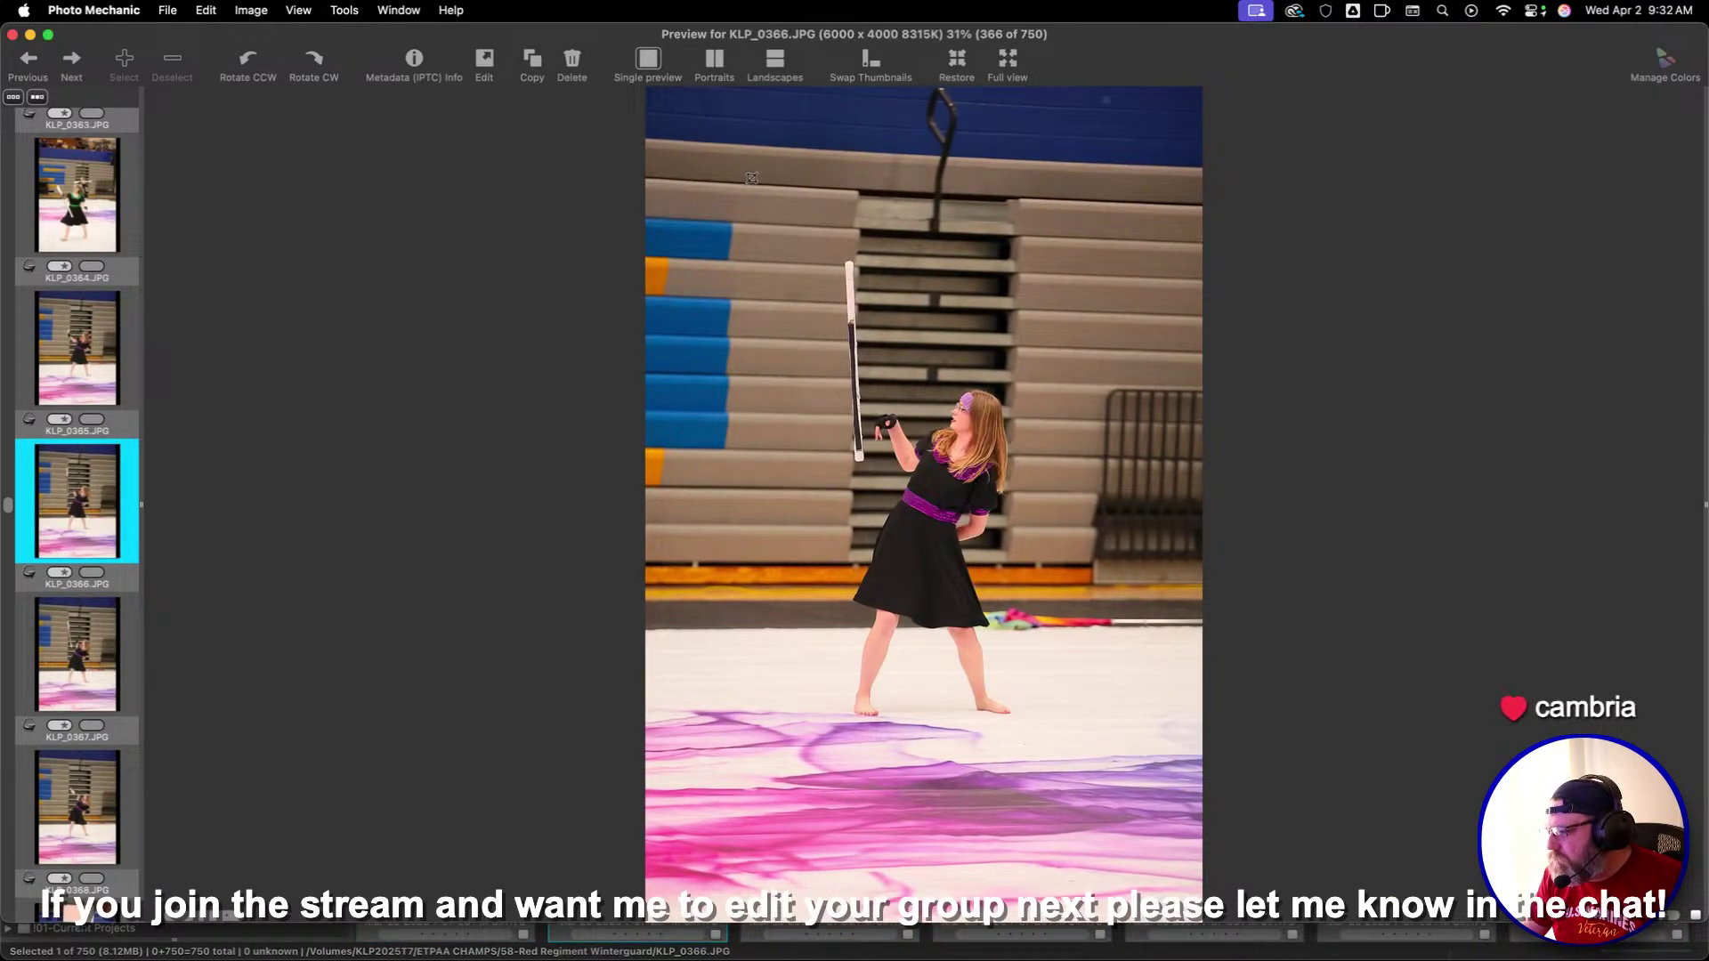
Crop KLP_0366.JPG through KLP_0368.JPG around the purple-trimmed performer tossing the rifle and give the keepers a rating of 1
left_click_drag(1074, 775, 1014, 683)
key("Right")
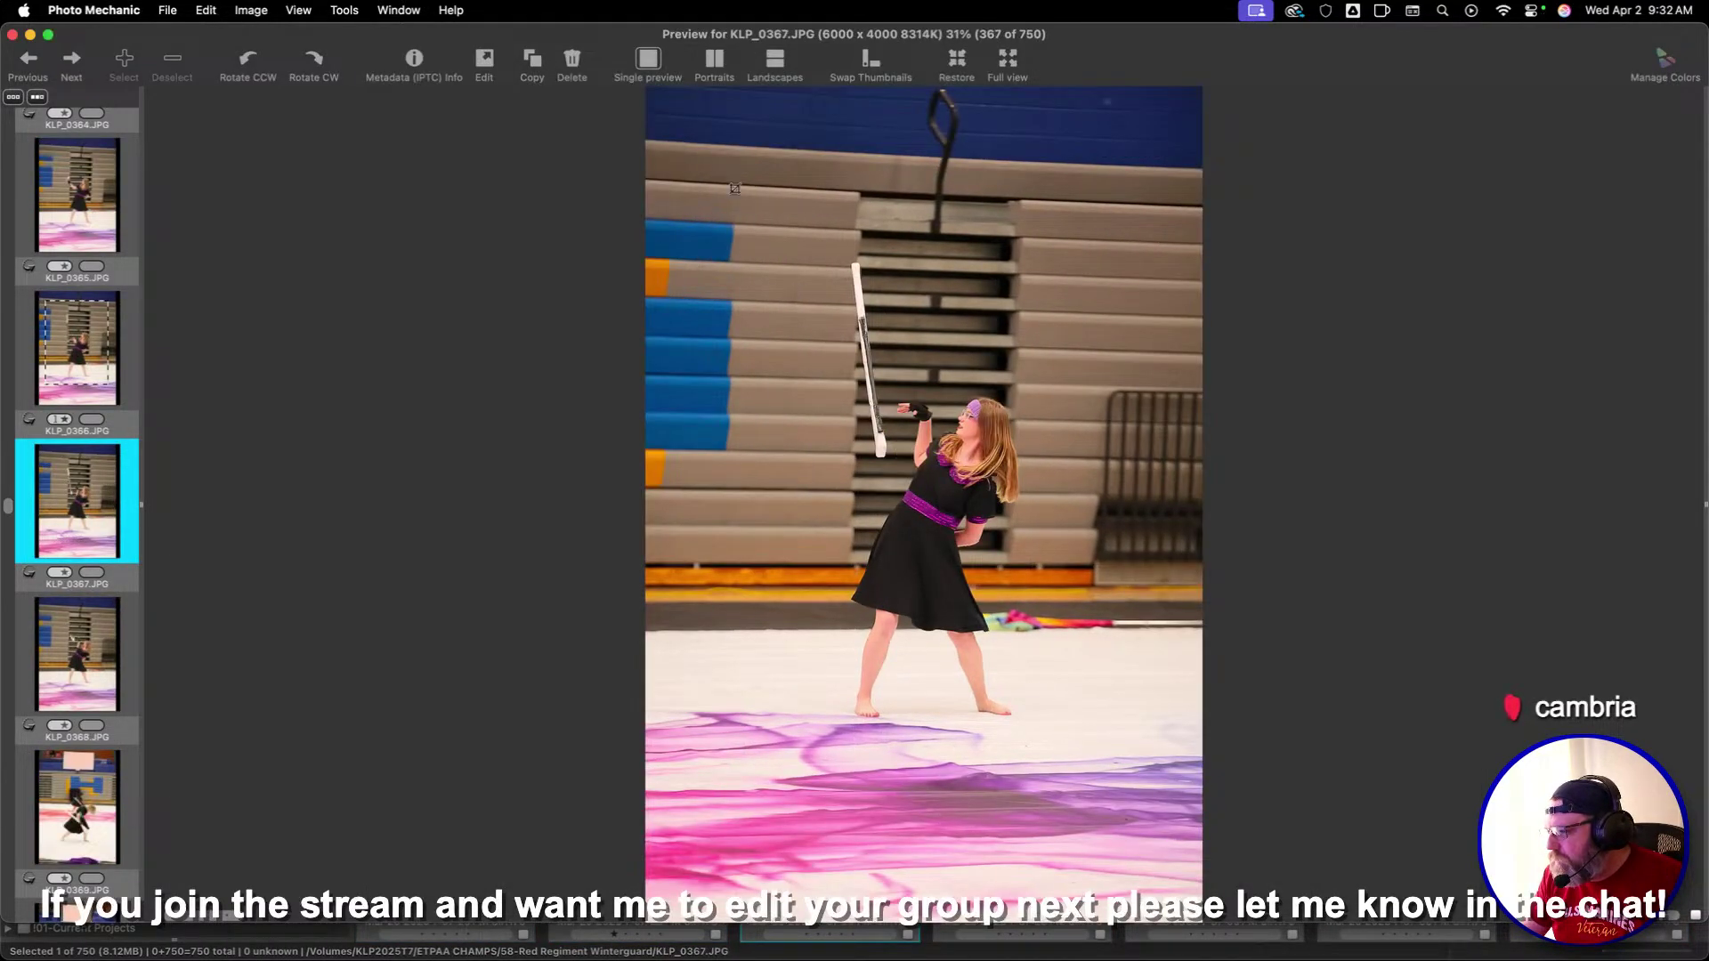
key("1")
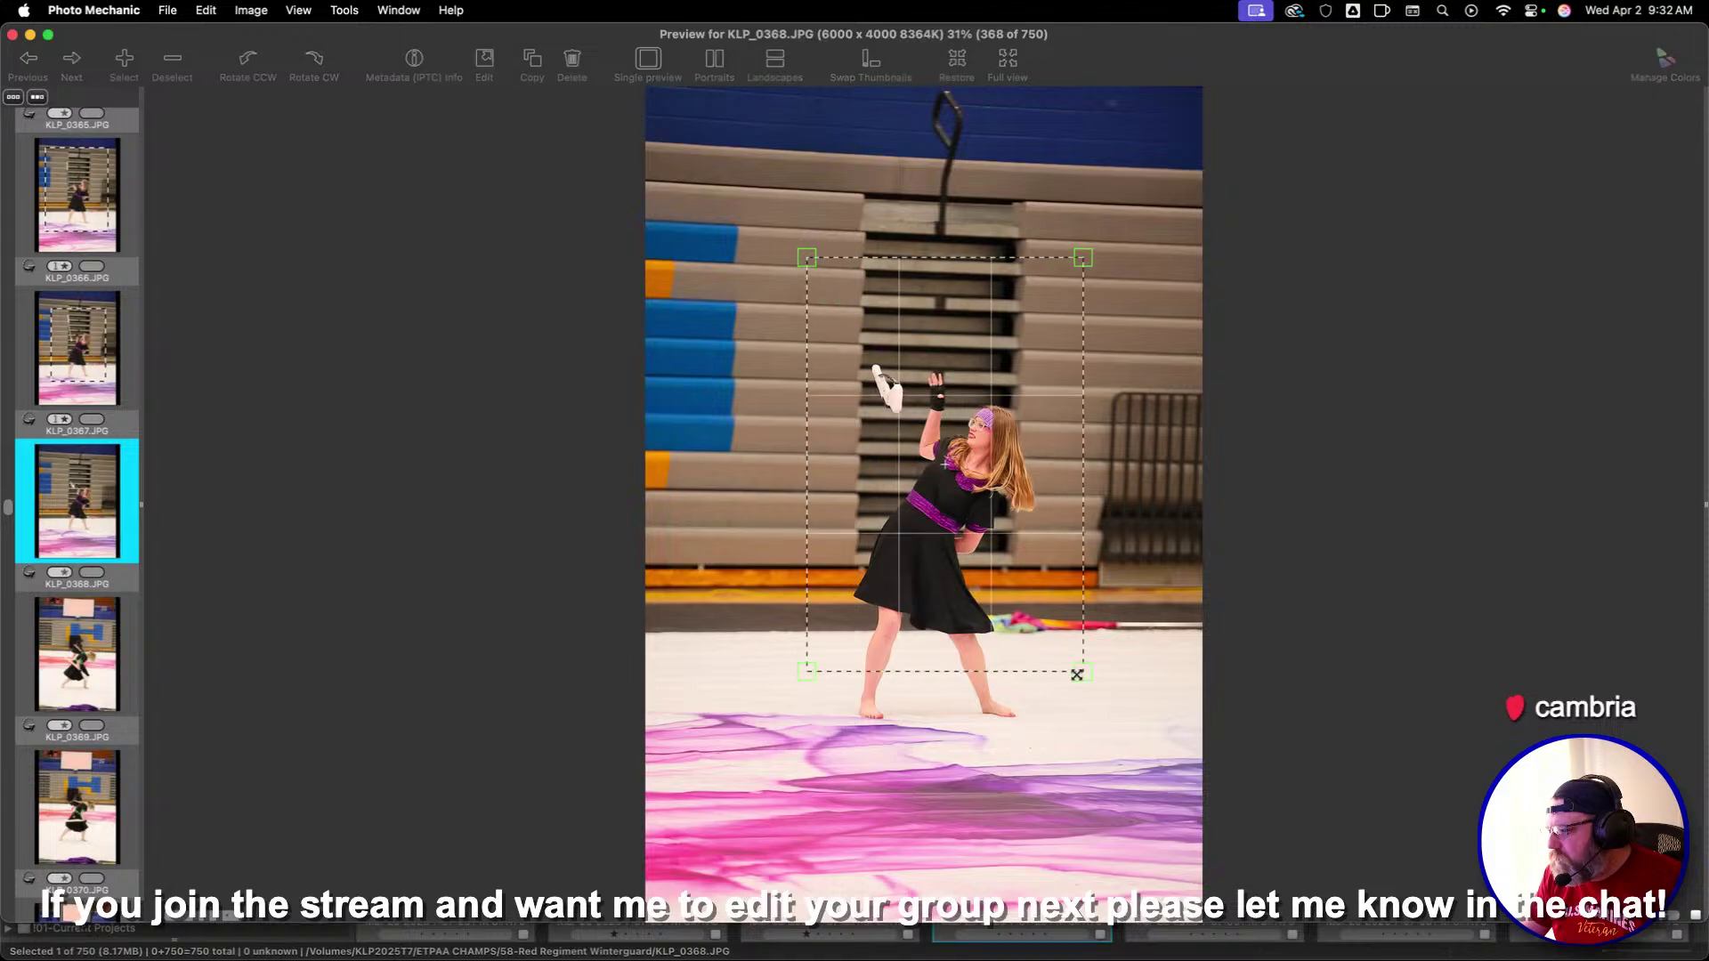
left_click_drag(1125, 766, 1112, 744)
Review the photos from KLP_0369.JPG through KLP_0382.JPG of the green-trimmed performer's rifle work for frames worth keeping
key("Right")
key("Right")
key("Right")
key("Right")
key("Right")
key("Right")
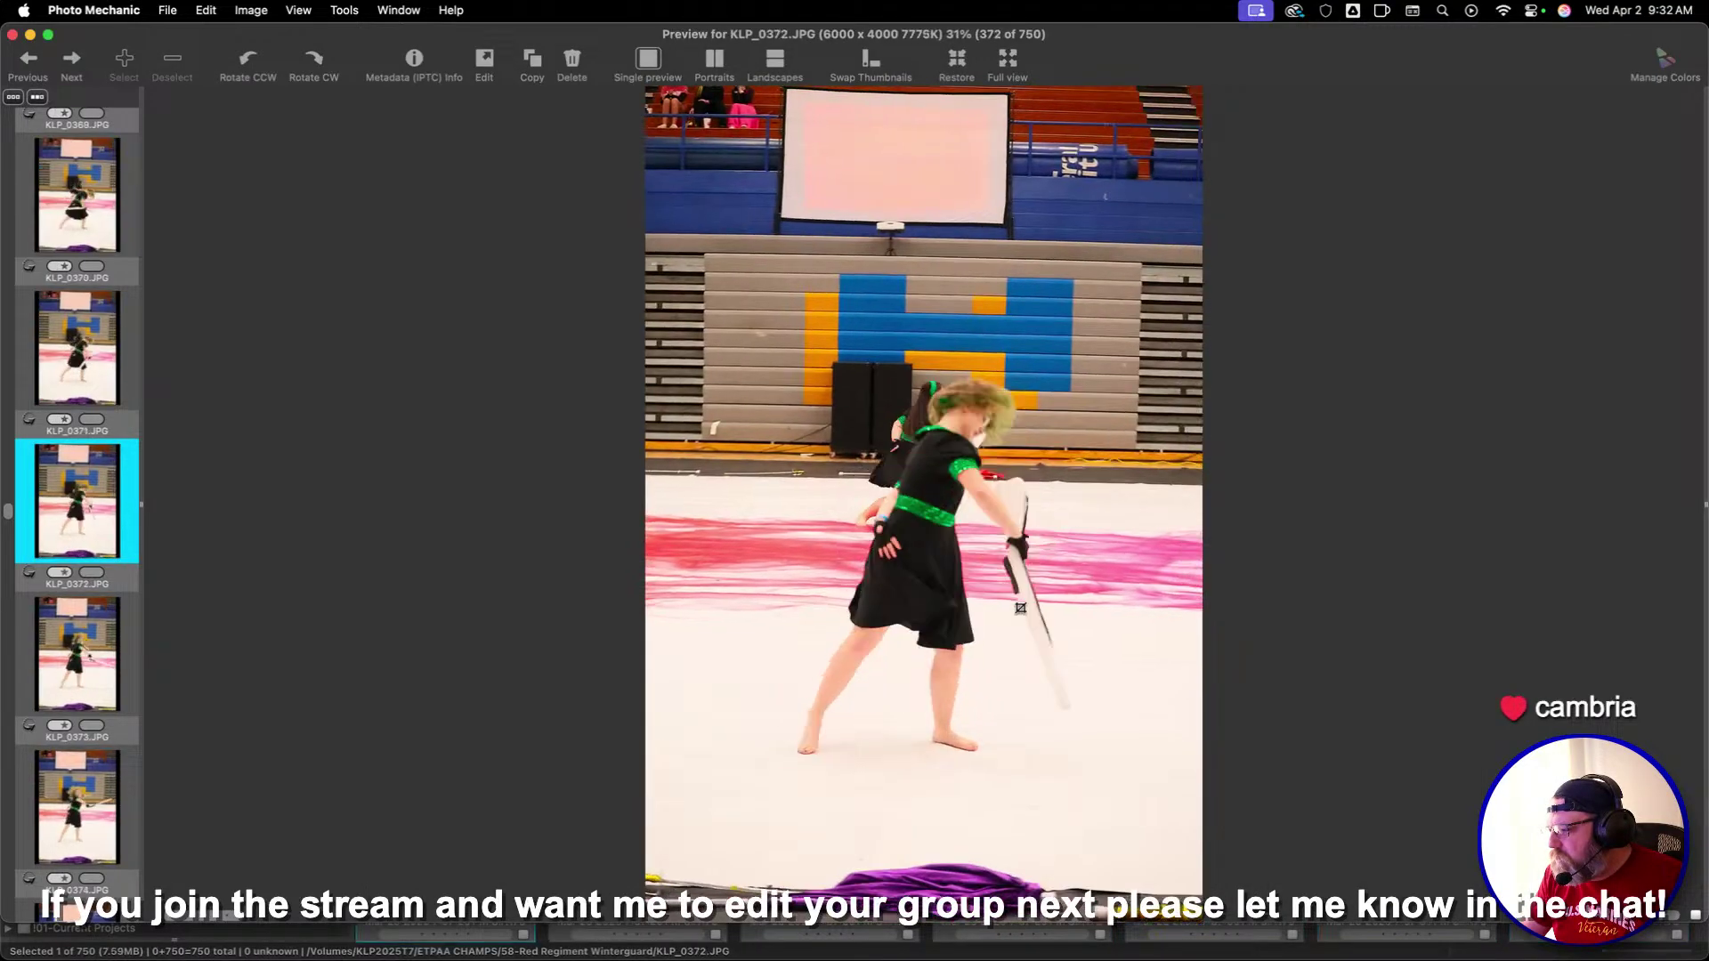
key("Right")
key("Right")
key("Right")
key("Right")
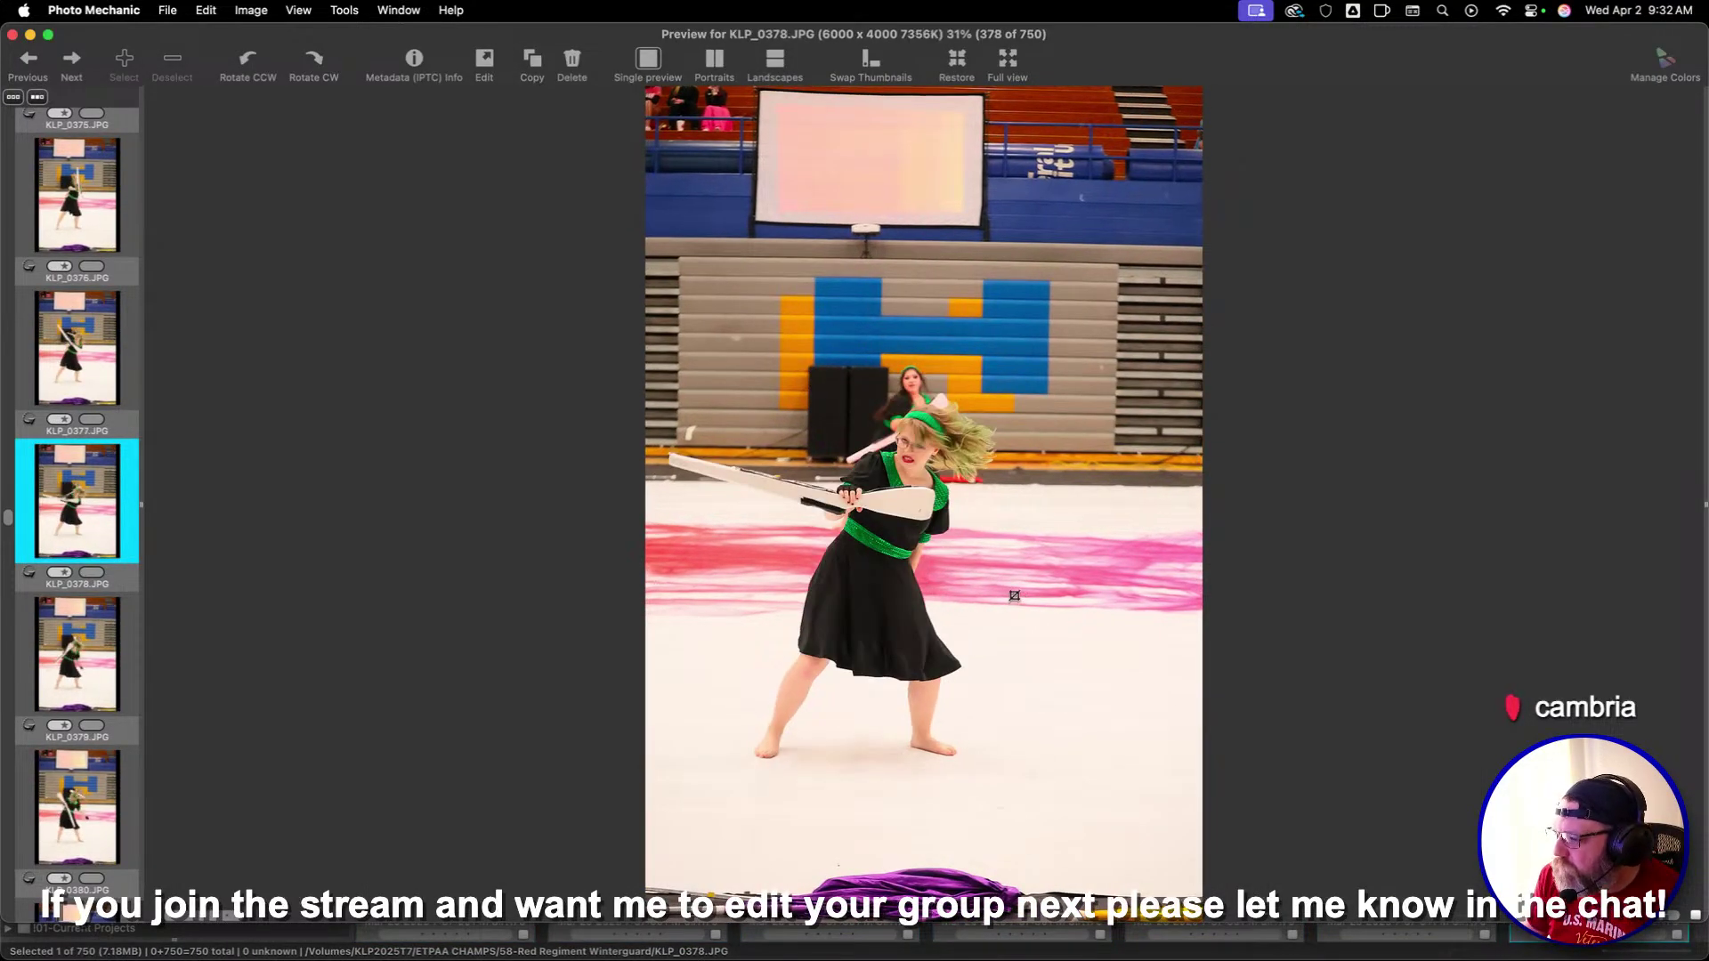
key("Right")
key("Right")
key("Right")
key("Right")
key("Right")
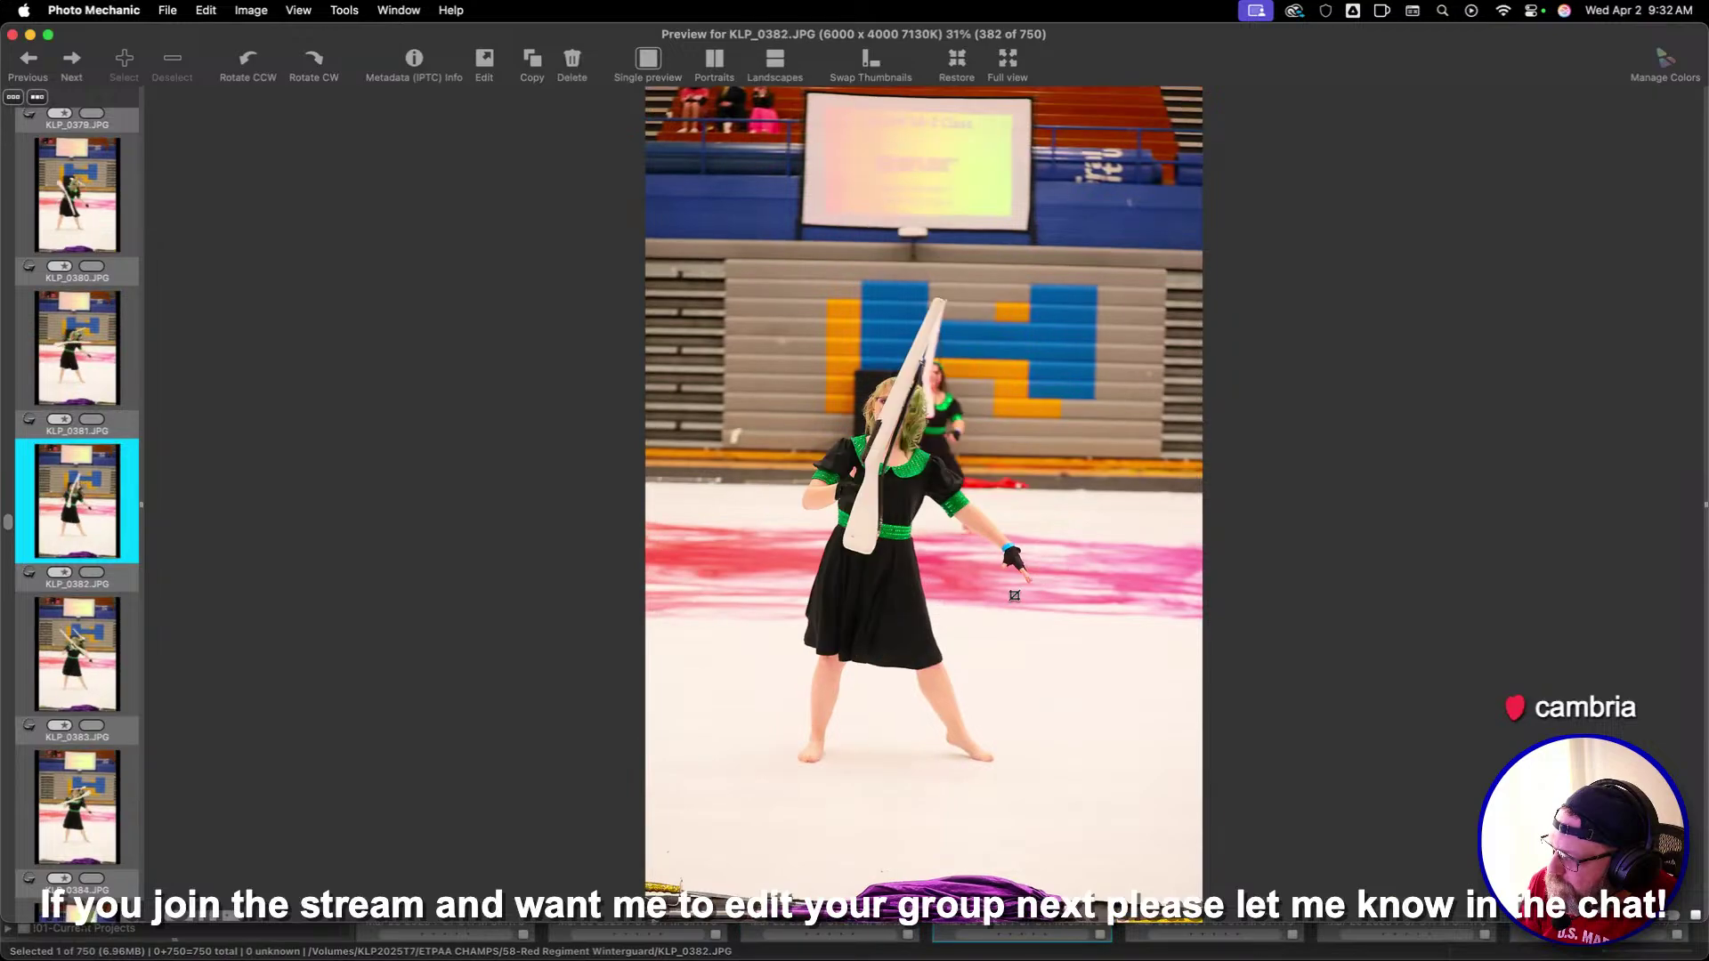
Crop KLP_0383.JPG around the green-trimmed performer with the rifle diagonal in front of her and rate it as a keeper
key("Right")
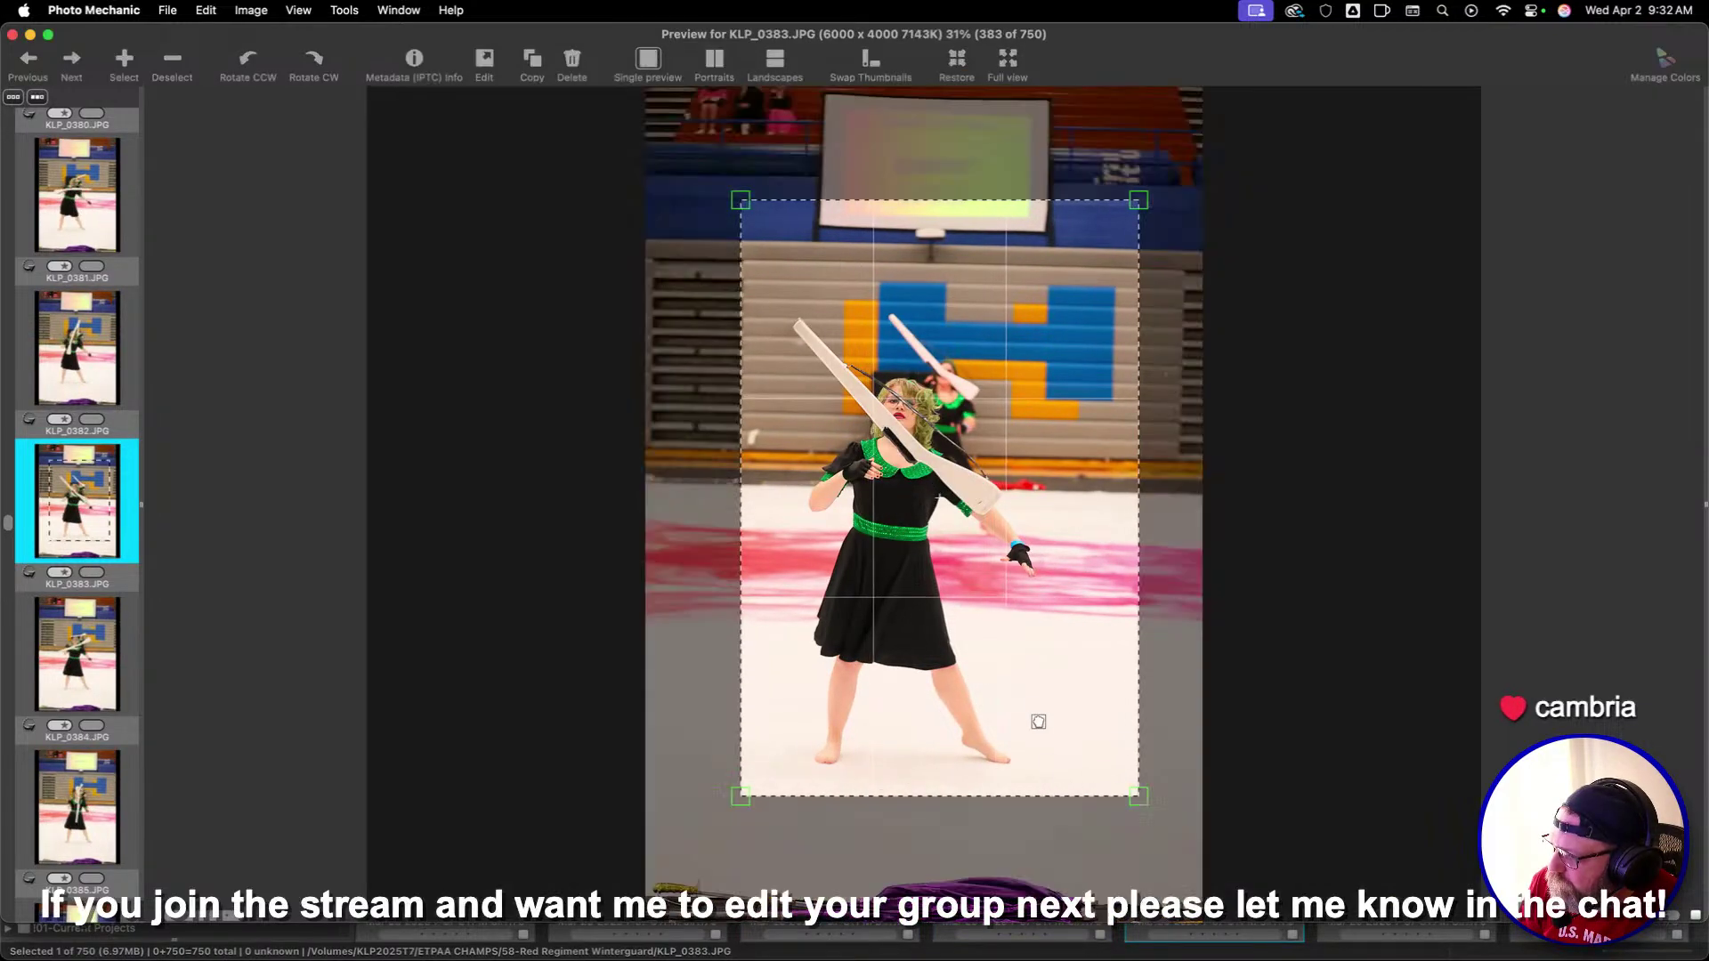
key("Right")
key("Left")
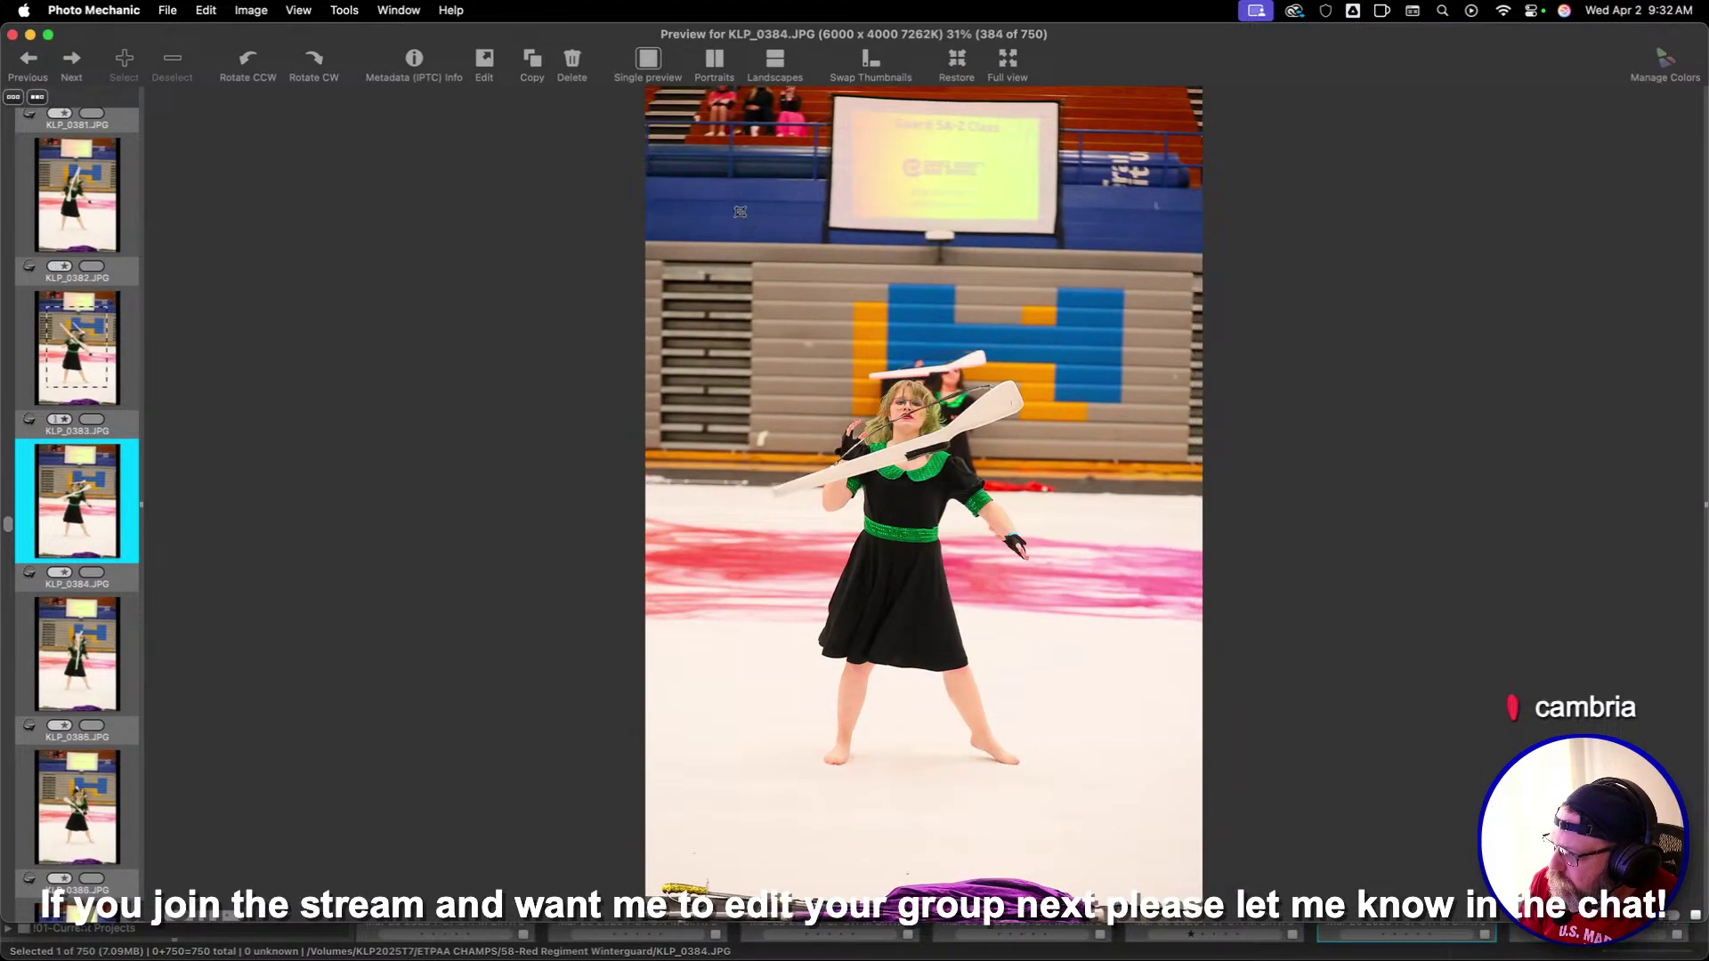
Review the photos from KLP_0384.JPG through KLP_0392.JPG for frames of the green-trimmed performer worth keeping
key("Right")
key("Right")
key("Right")
key("Right")
key("Right")
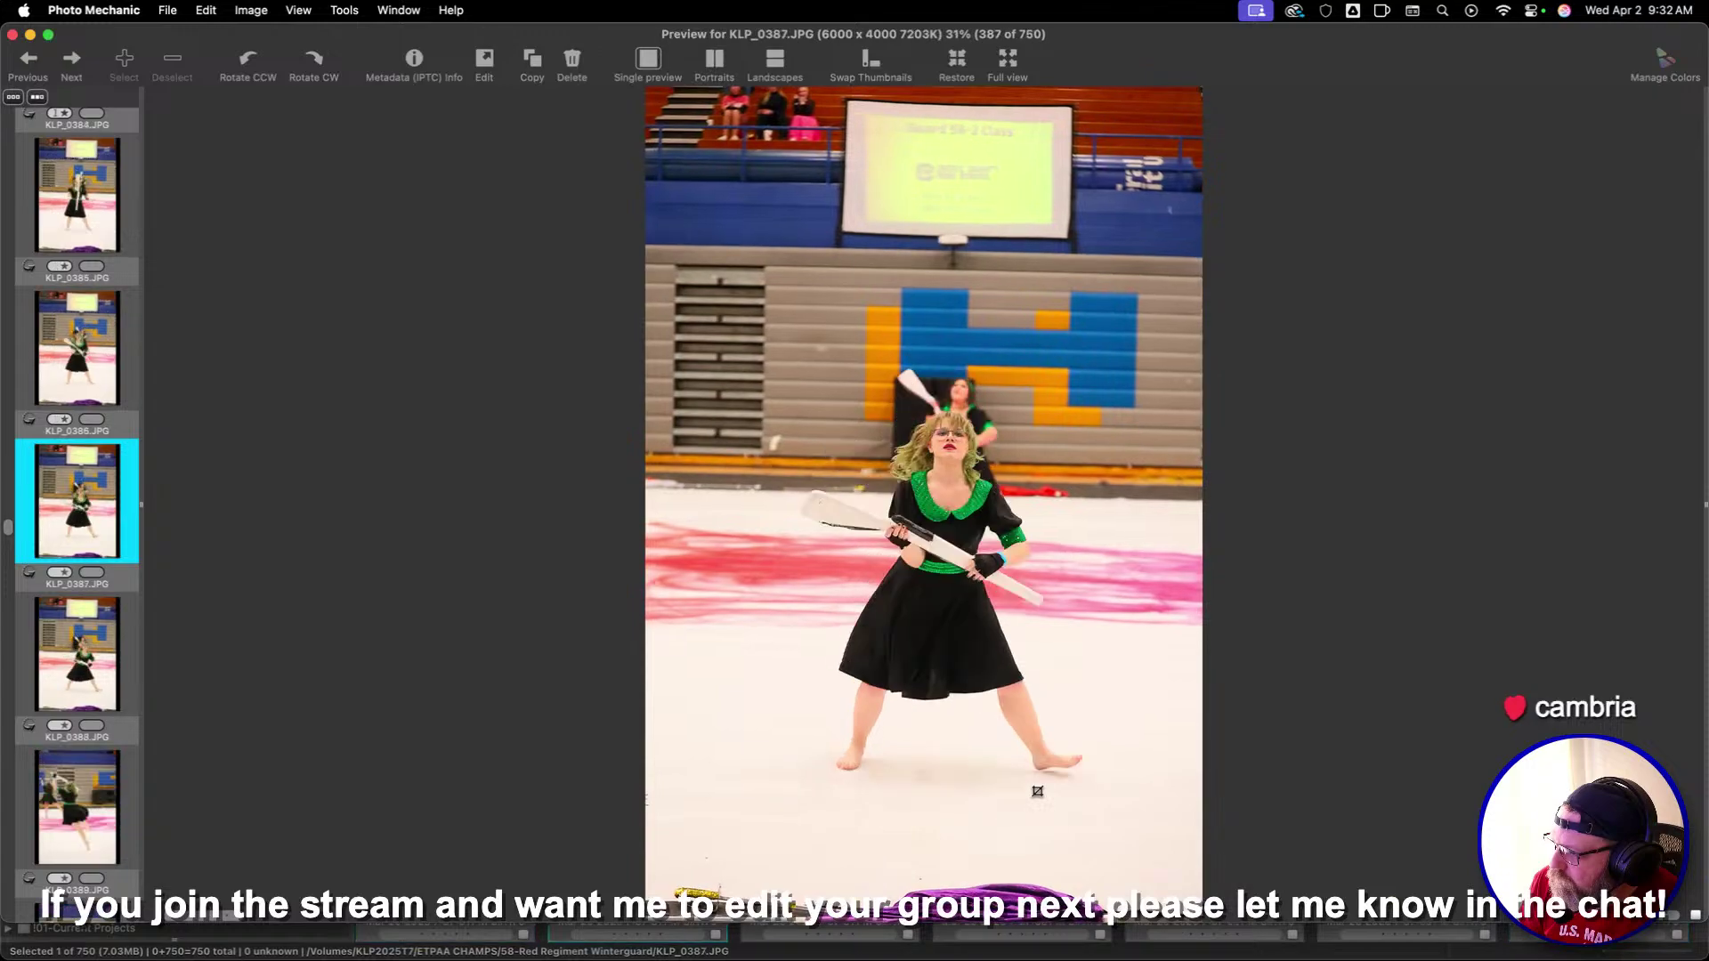
key("Right")
key("Right")
key("Right")
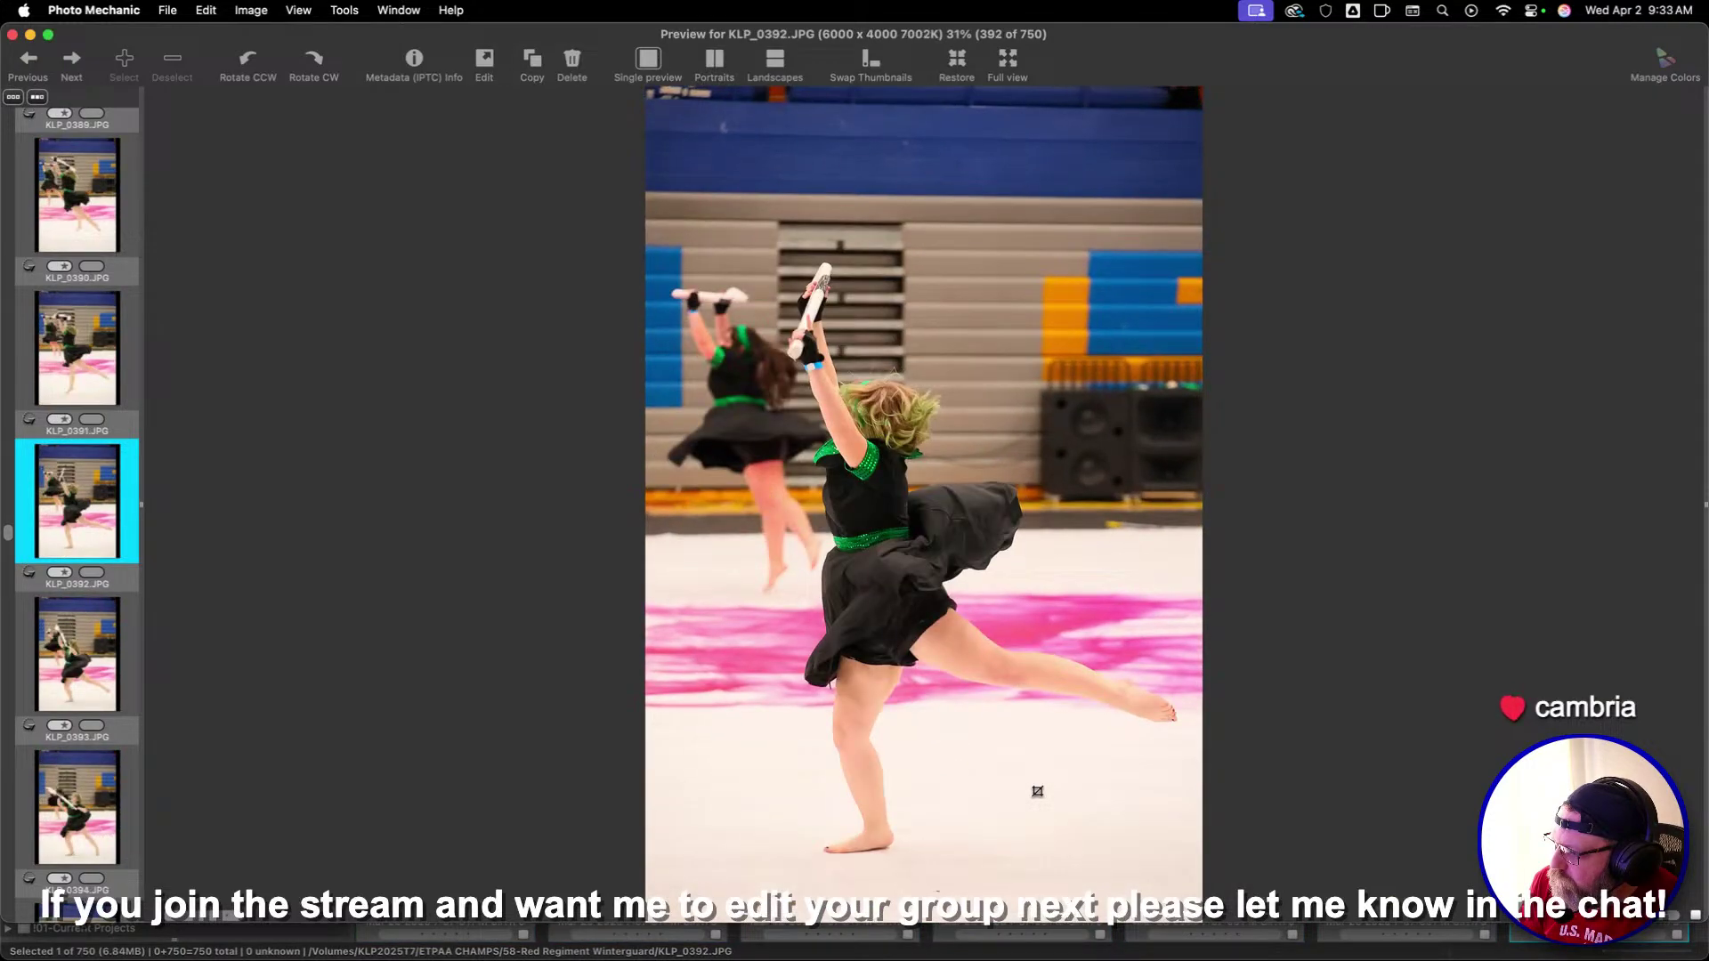
Compare KLP_0391.JPG and KLP_0392.JPG of the green-trimmed performer's raised-leg pose with the rifle overhead
key("Left")
key("Left")
key("Right")
key("Right")
key("Right")
key("Right")
key("Right")
key("Right")
key("Right")
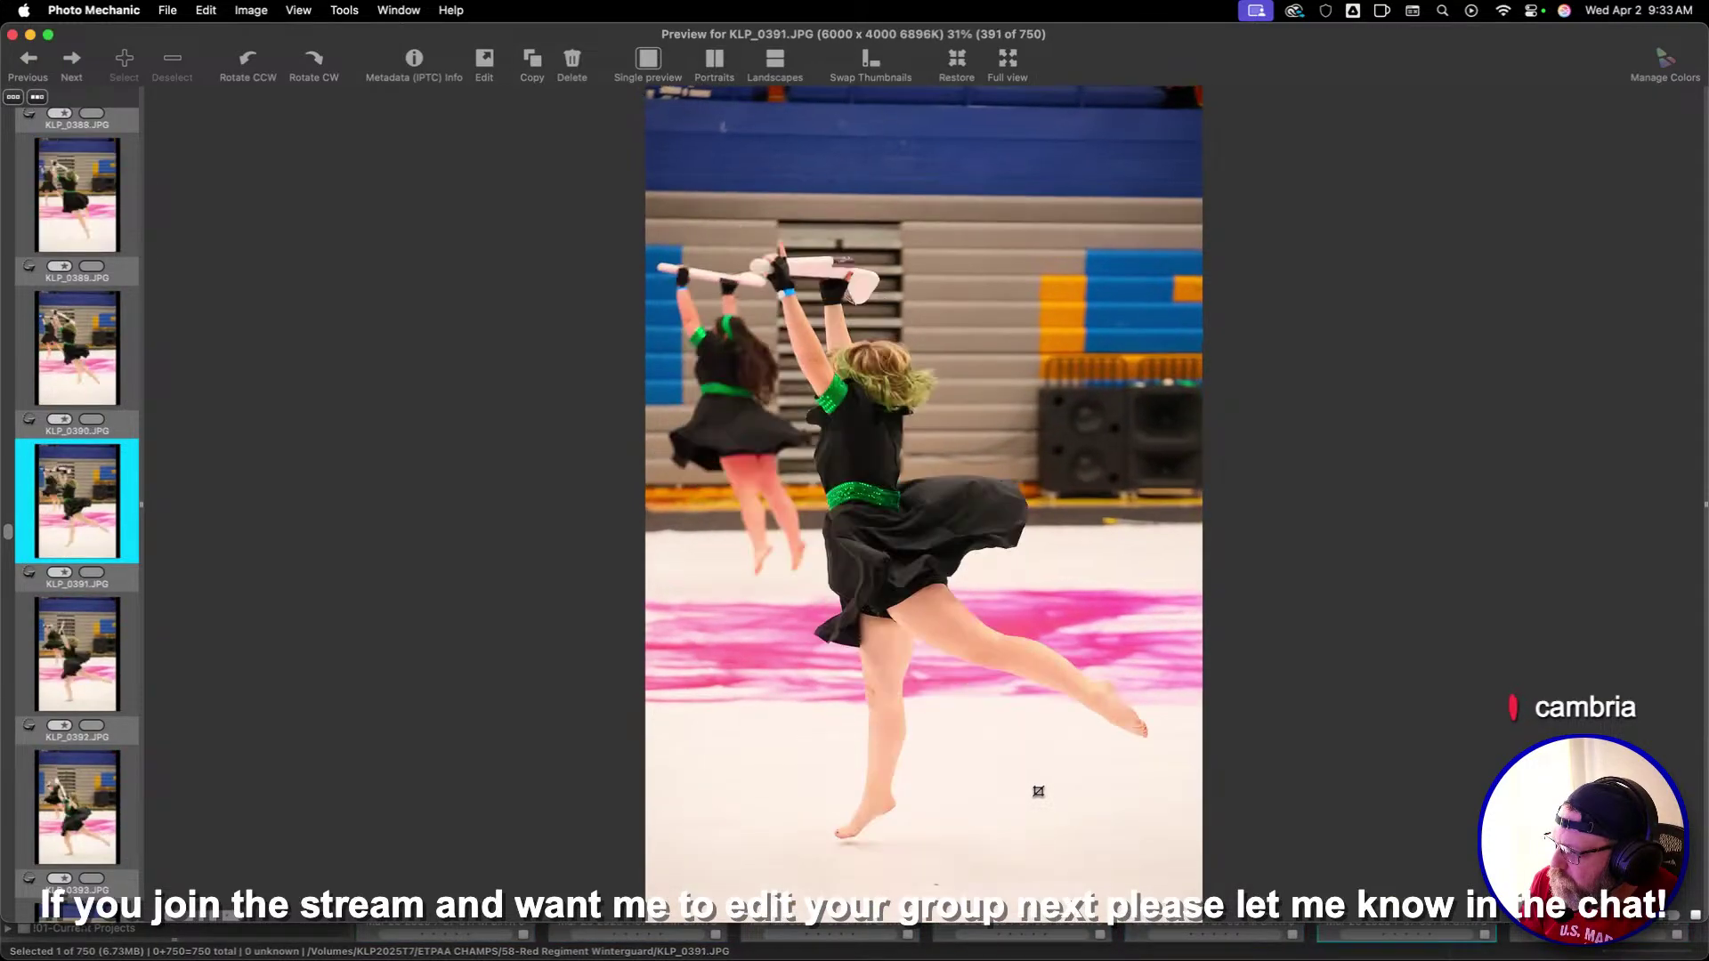
Review the photos from KLP_0392.JPG through KLP_0408.JPG of the two green-trimmed performers for frames worth keeping
key("Right")
key("Right")
key("Right")
key("Right")
key("Right")
key("Right")
key("Right")
key("Right")
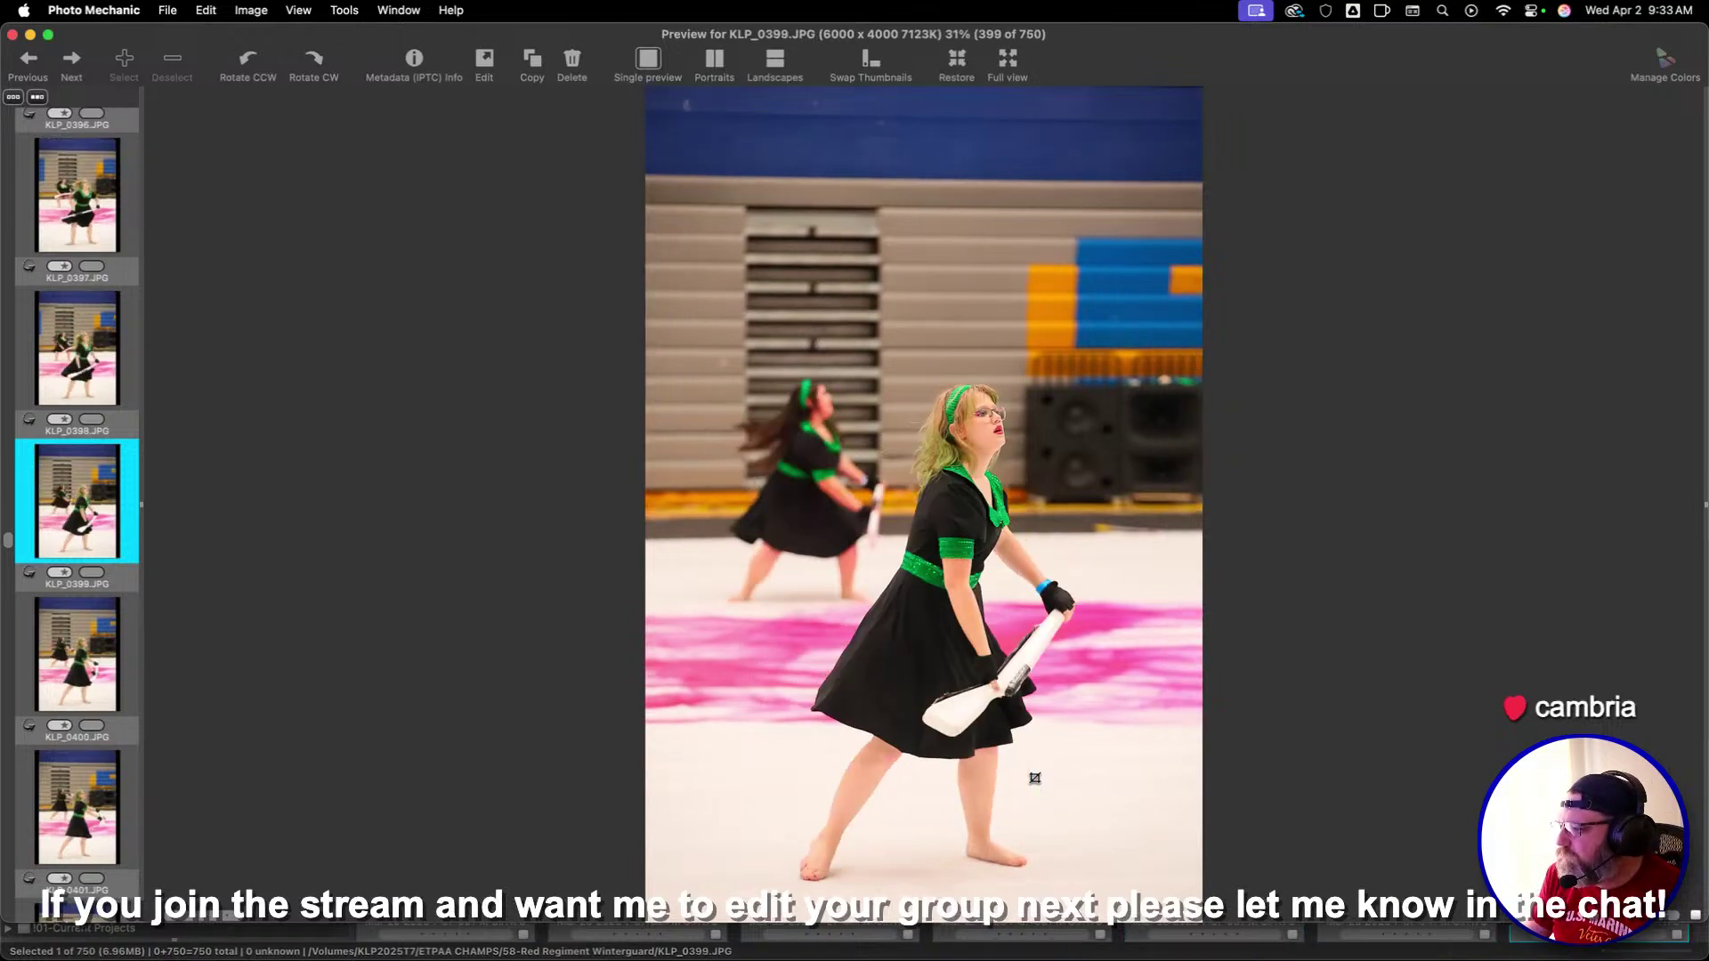
key("Right")
key("Right")
key("Right")
key("Right")
key("Right")
key("Right")
key("Right")
key("Right")
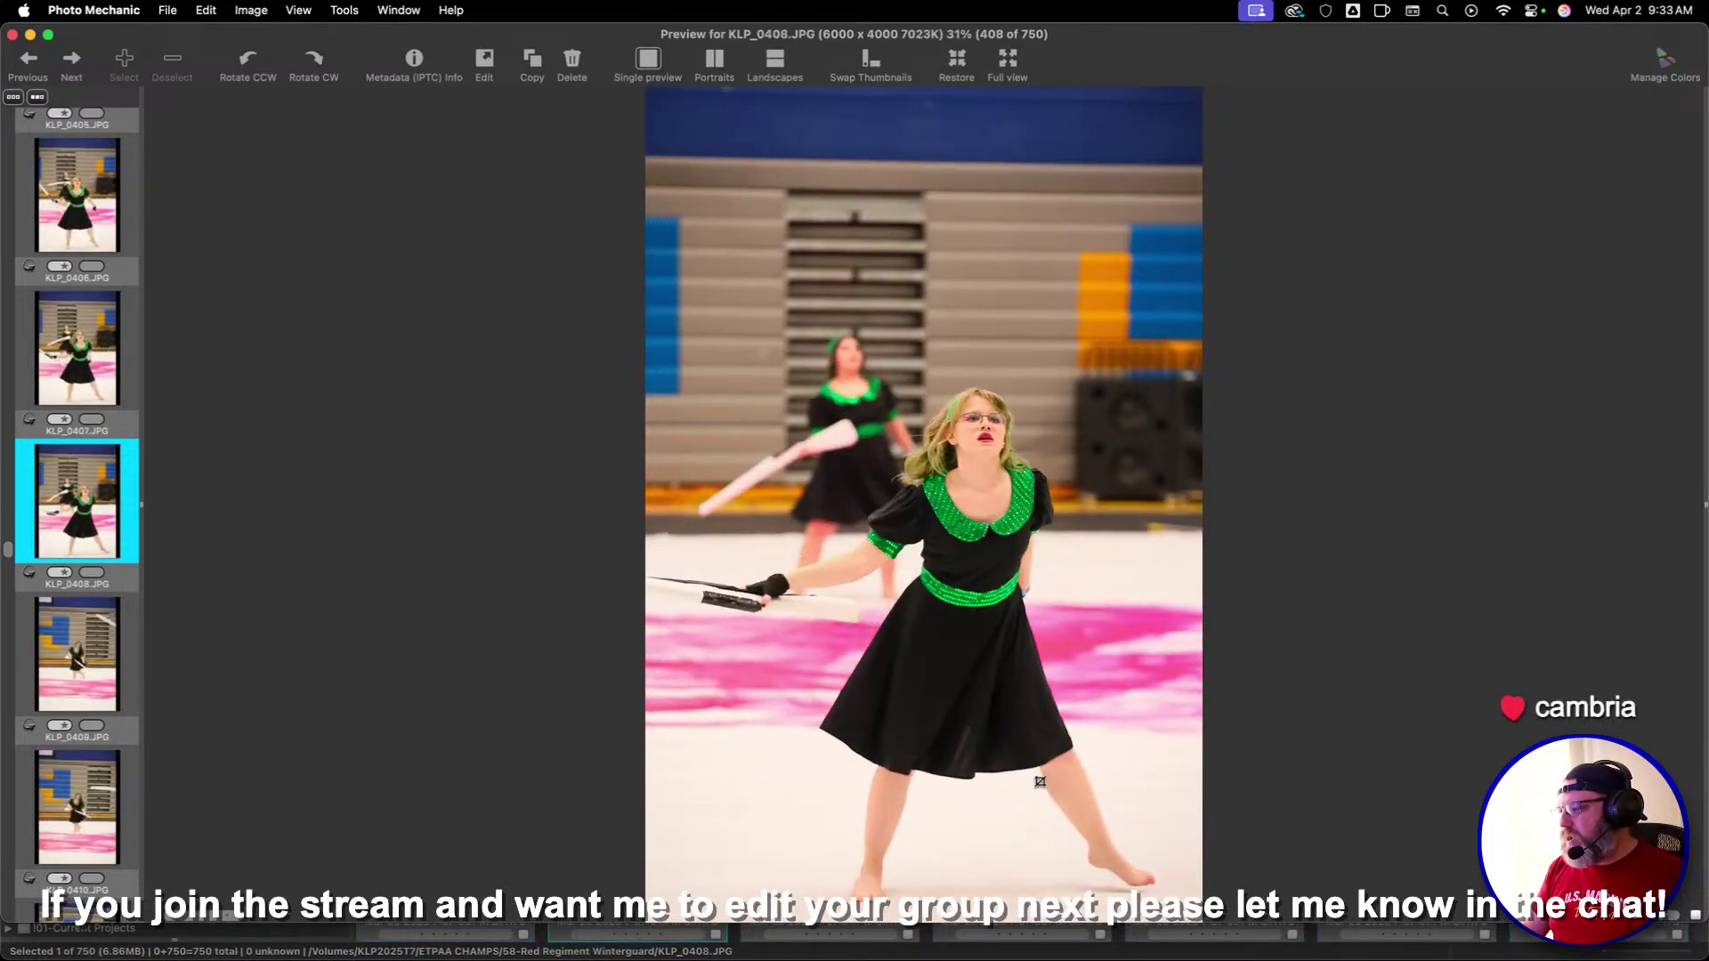
Crop KLP_0411.JPG around the dark-haired green-trimmed performer, leaving out the blurred rifle in the foreground
key("Left")
key("Left")
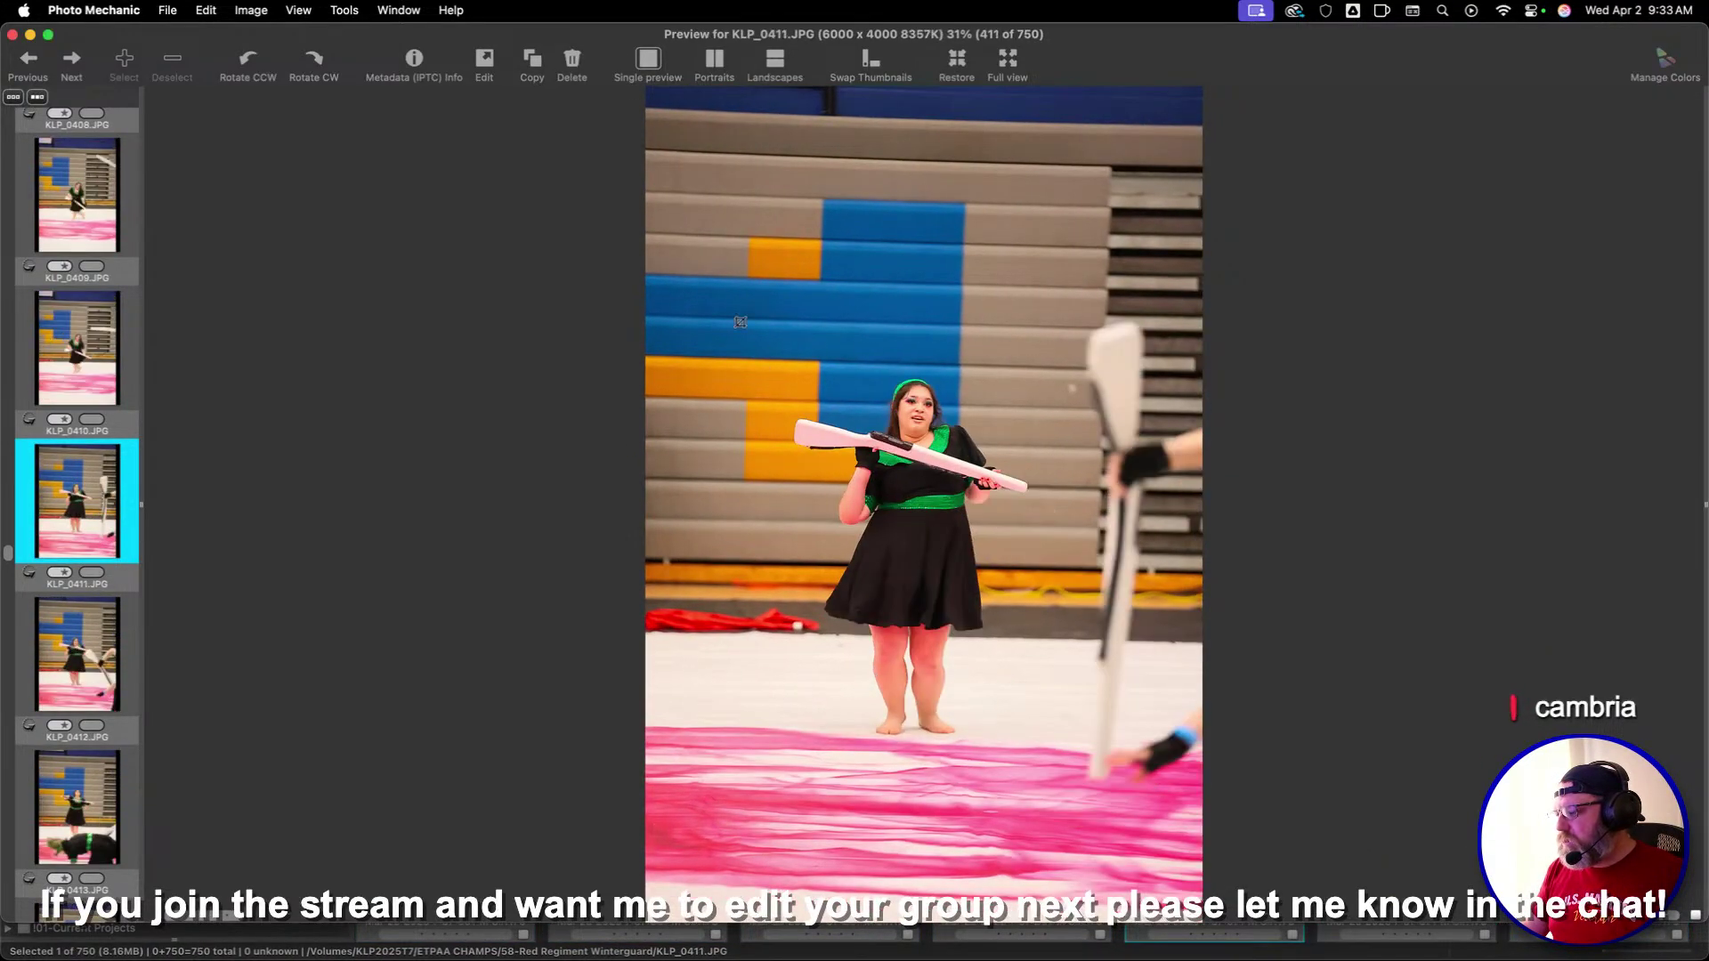
key("Right")
key("Right")
key("Right")
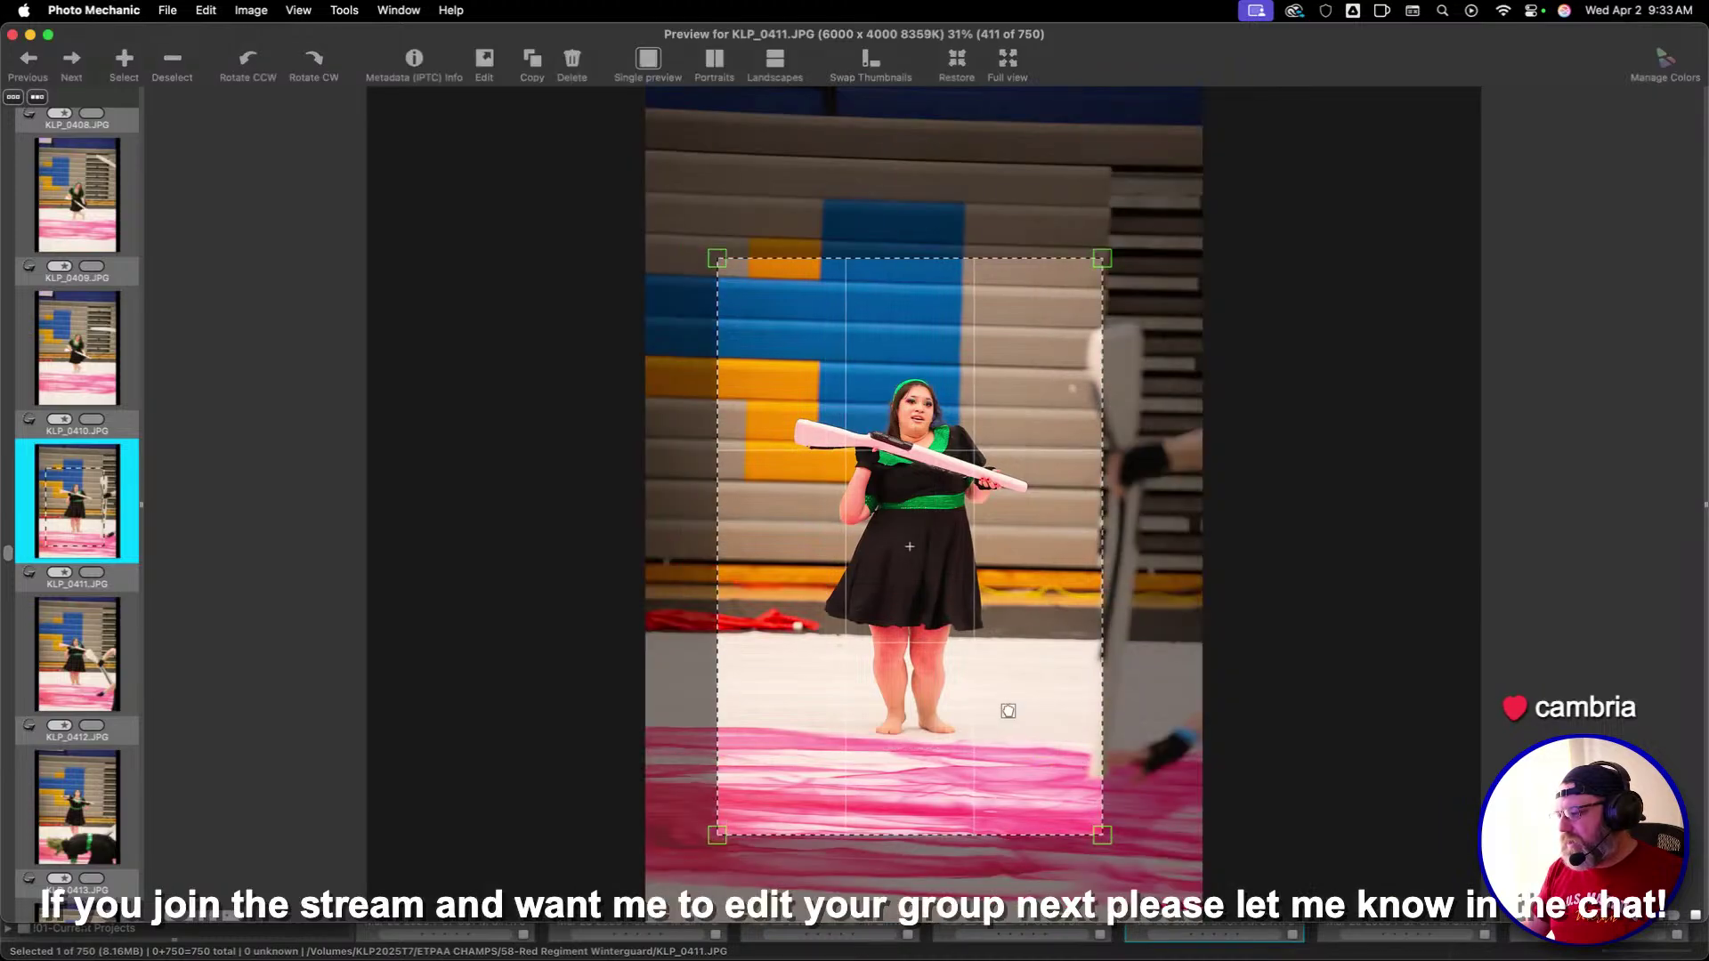
Crop KLP_0416.JPG around the dark-haired green-trimmed performer swinging the rifle behind the blurred foreground performer
key("Right")
key("Right")
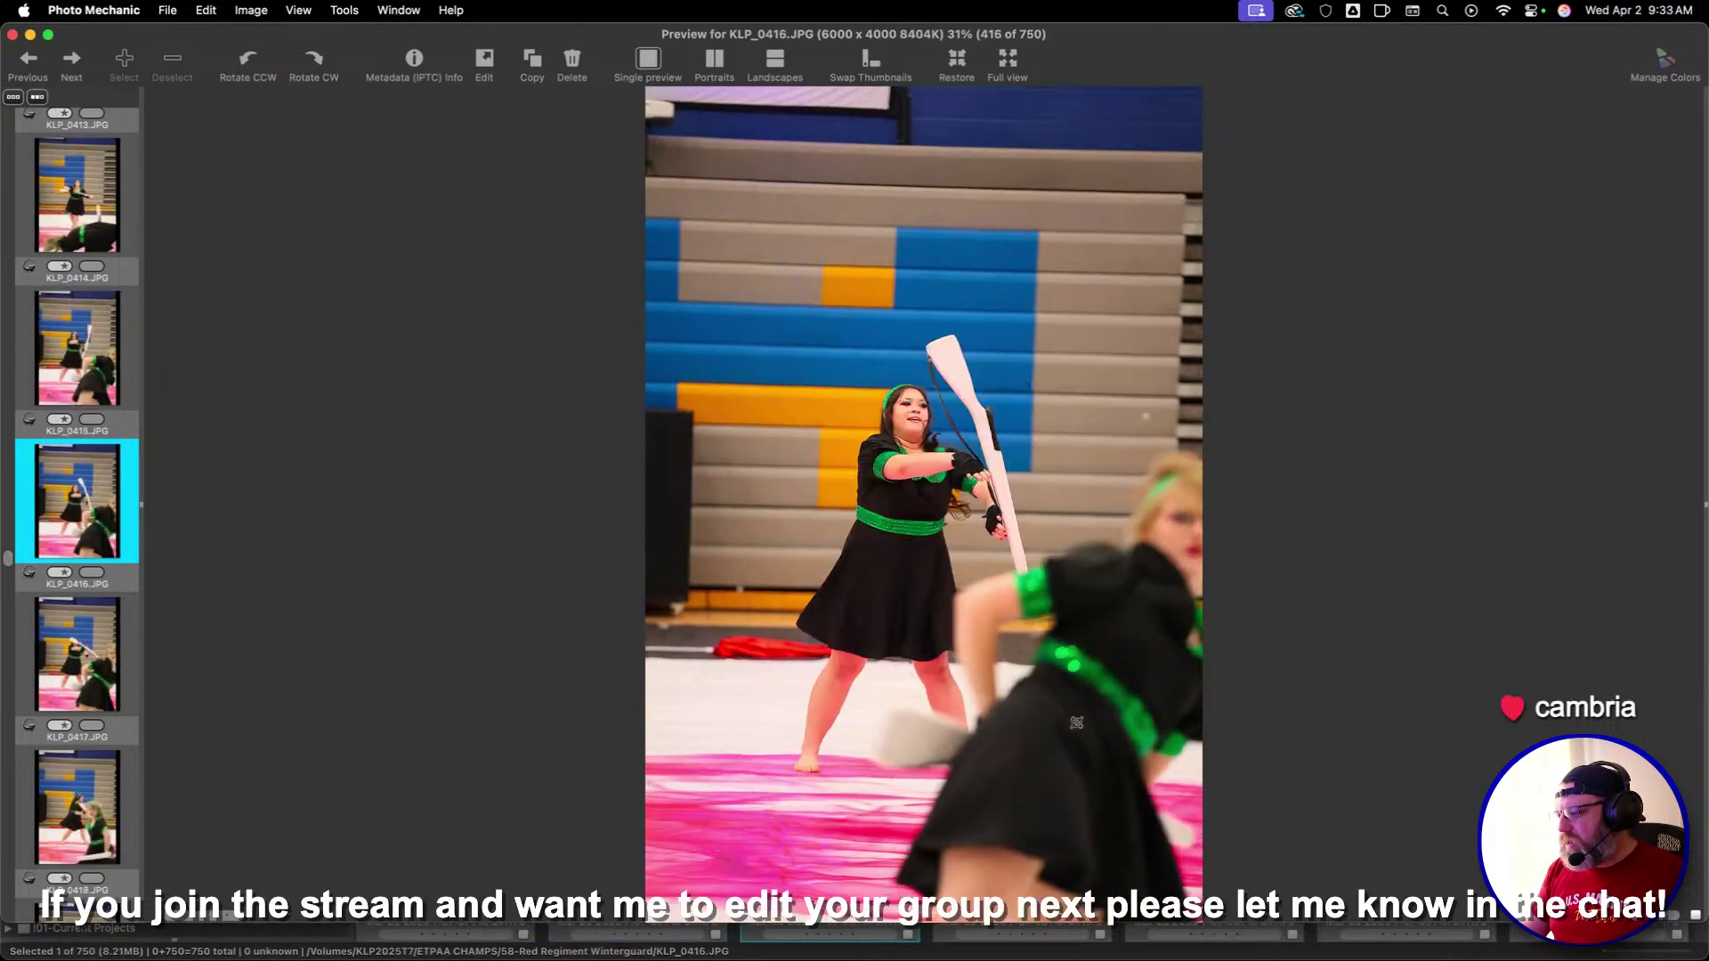
key("Right")
key("Right")
key("Right")
key("Right")
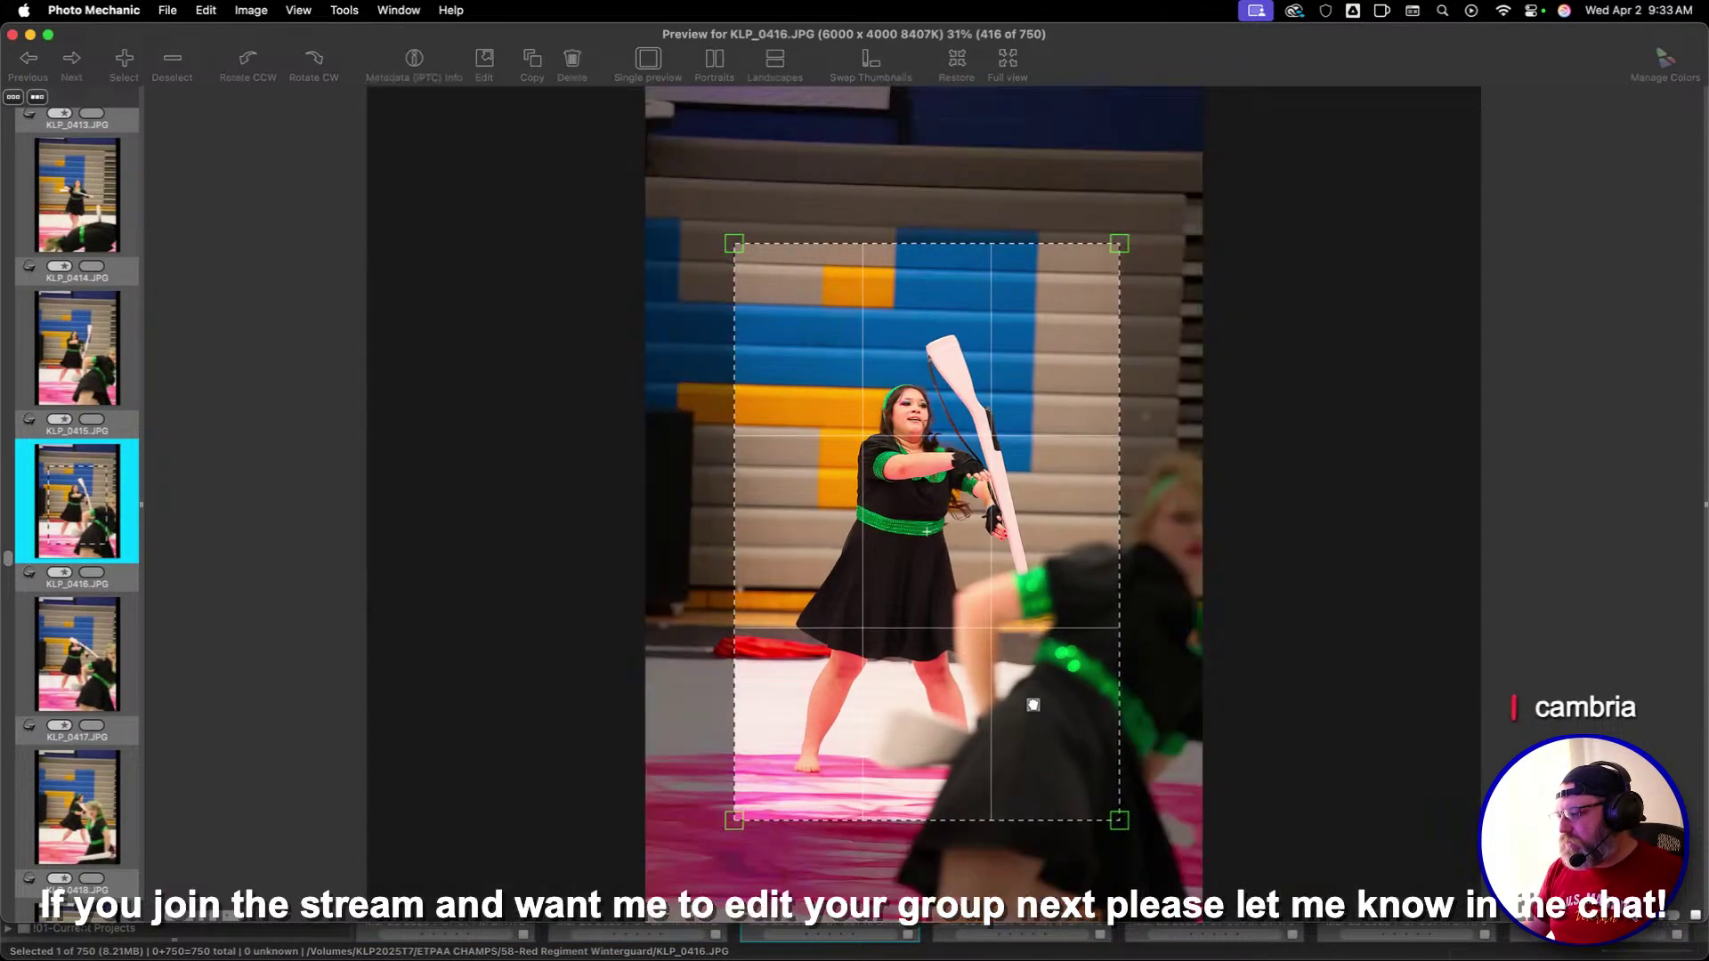
Crop KLP_0423.JPG around the standing grey-shirted performer with the rifle and rate it as a keeper
key("Right")
key("Right")
key("Right")
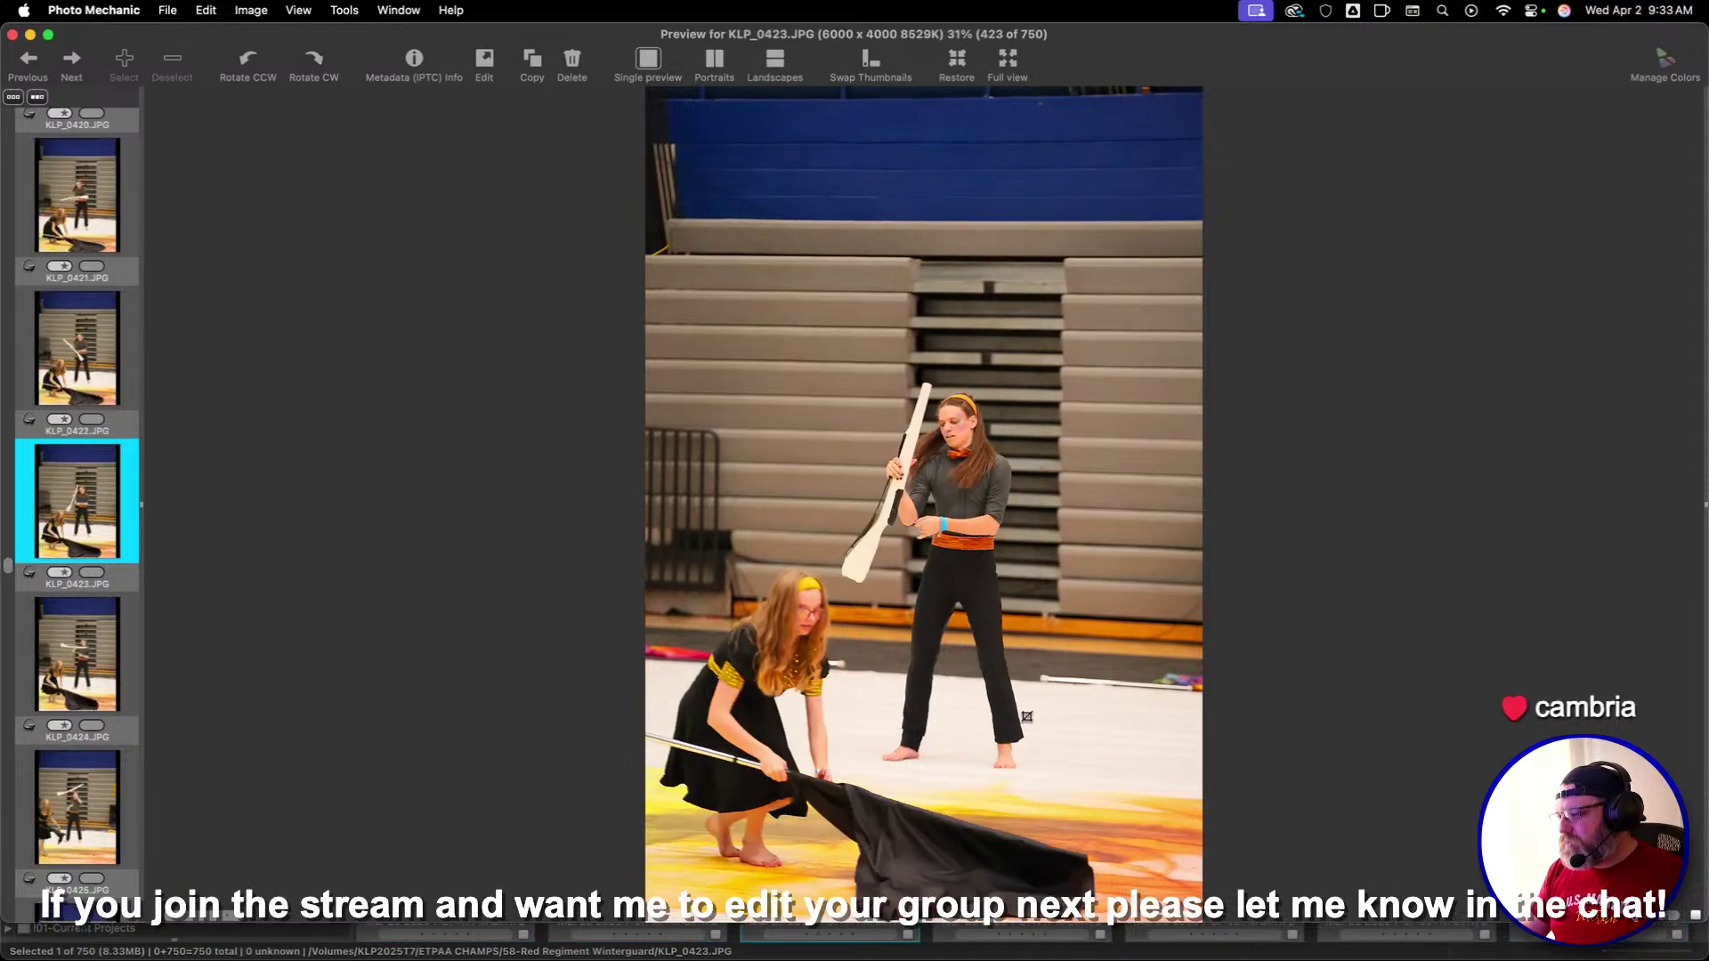
key("Right")
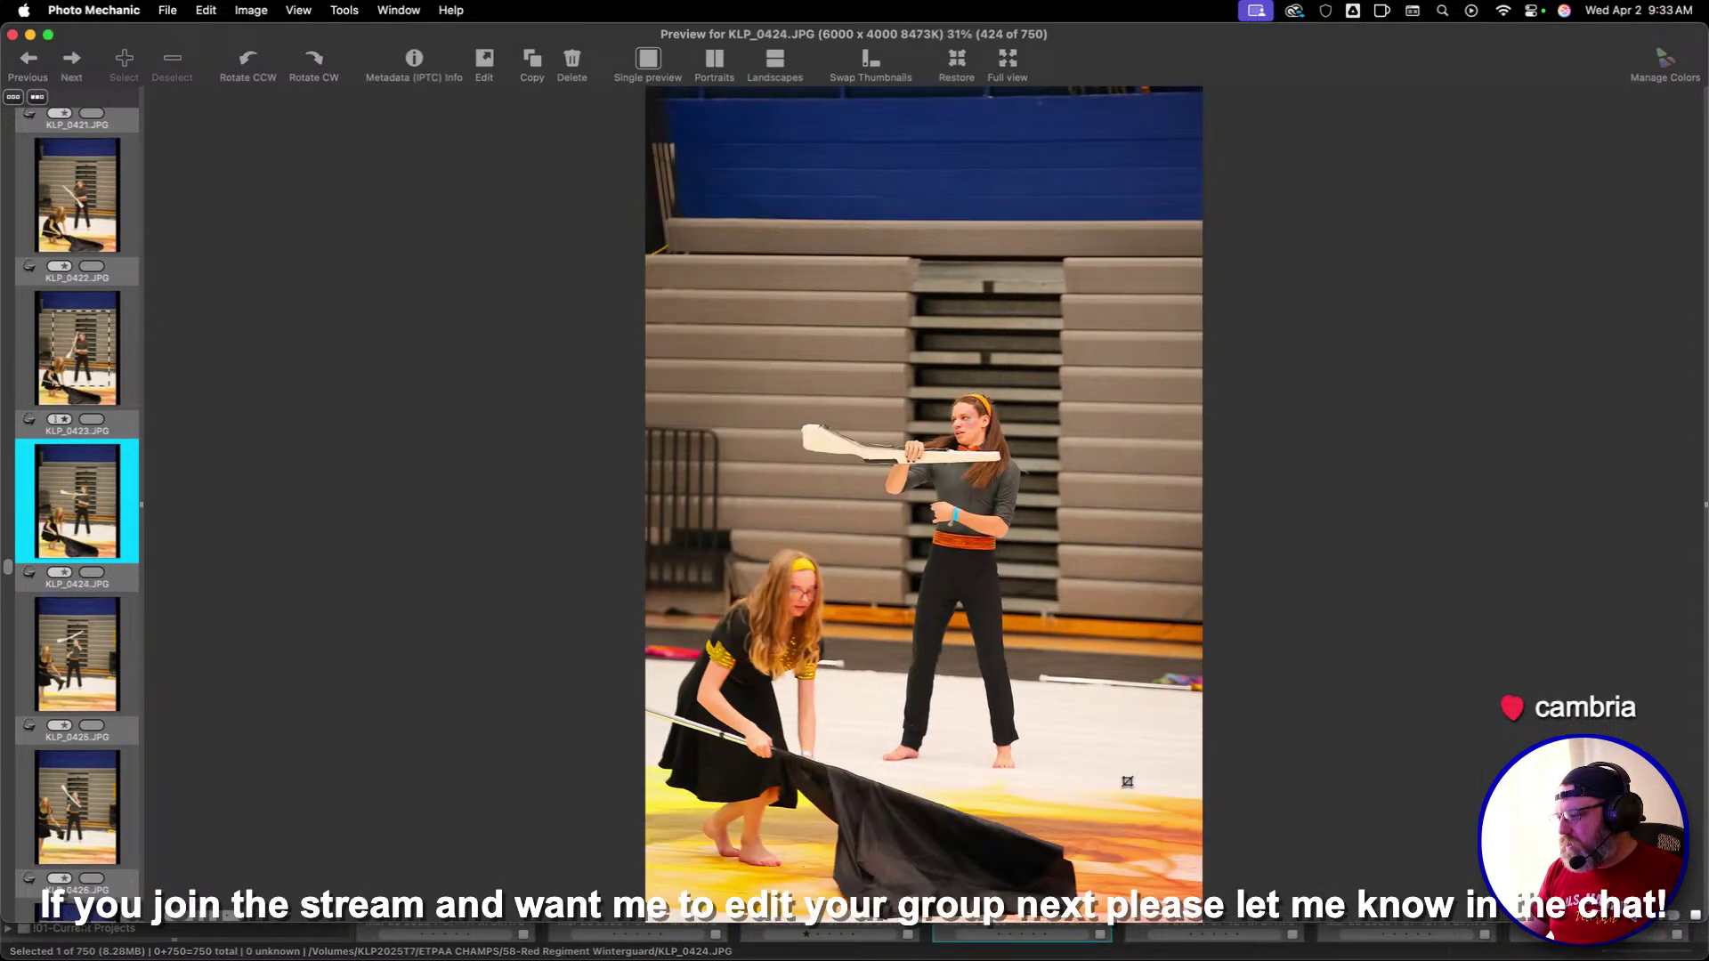
Compare the photos around KLP_0425.JPG, crop that one around the grey-shirted performer's rifle toss and rate it as a keeper
key("Right")
key("Right")
key("Left")
key("Left")
key("Right")
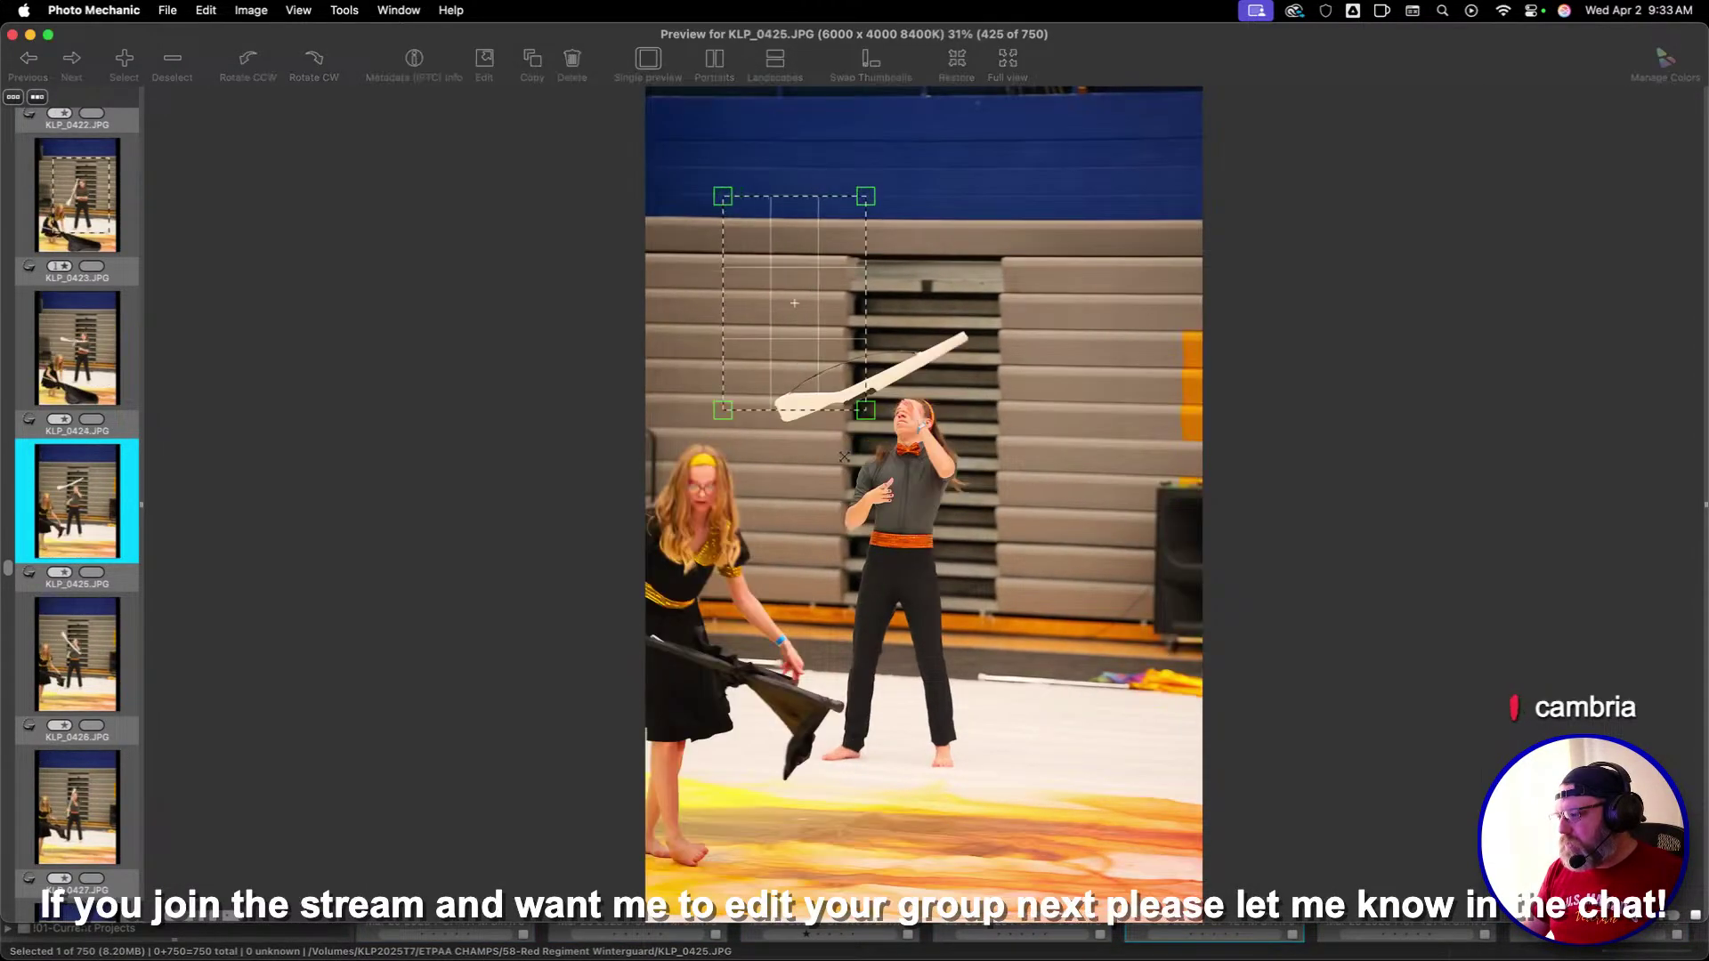
key("Right")
key("Right")
key("Right")
key("Right")
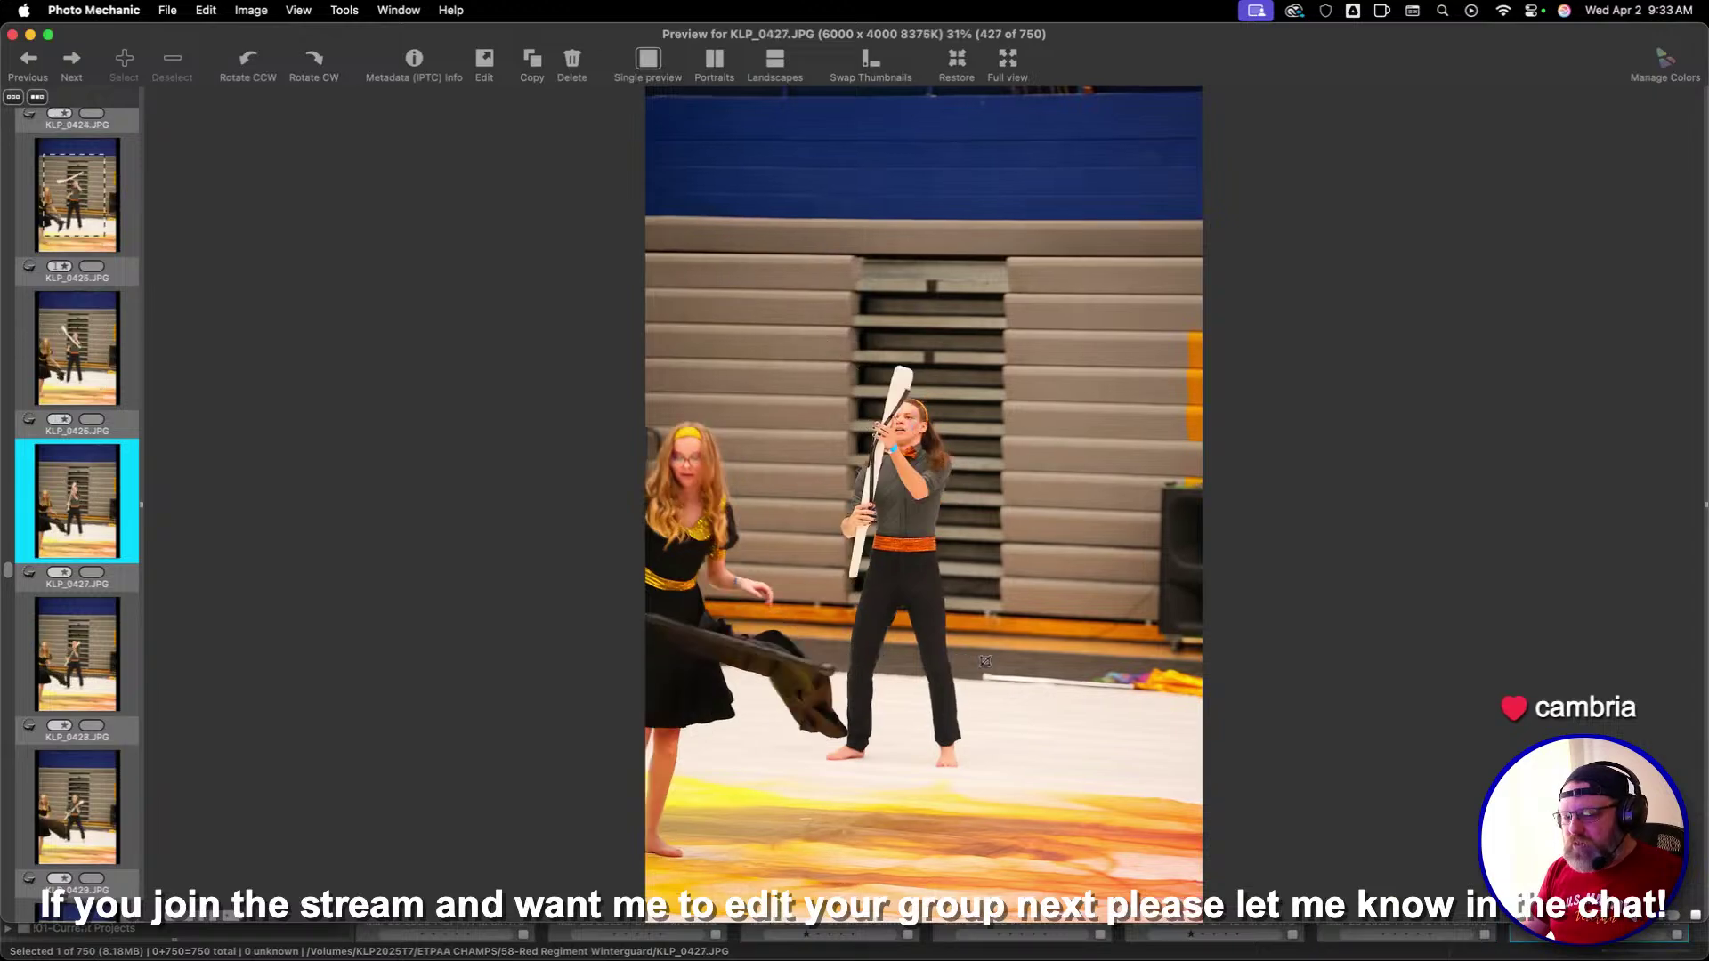
Crop KLP_0428.JPG around the grey-shirted performer holding the rifle diagonally across the chest
key("Left")
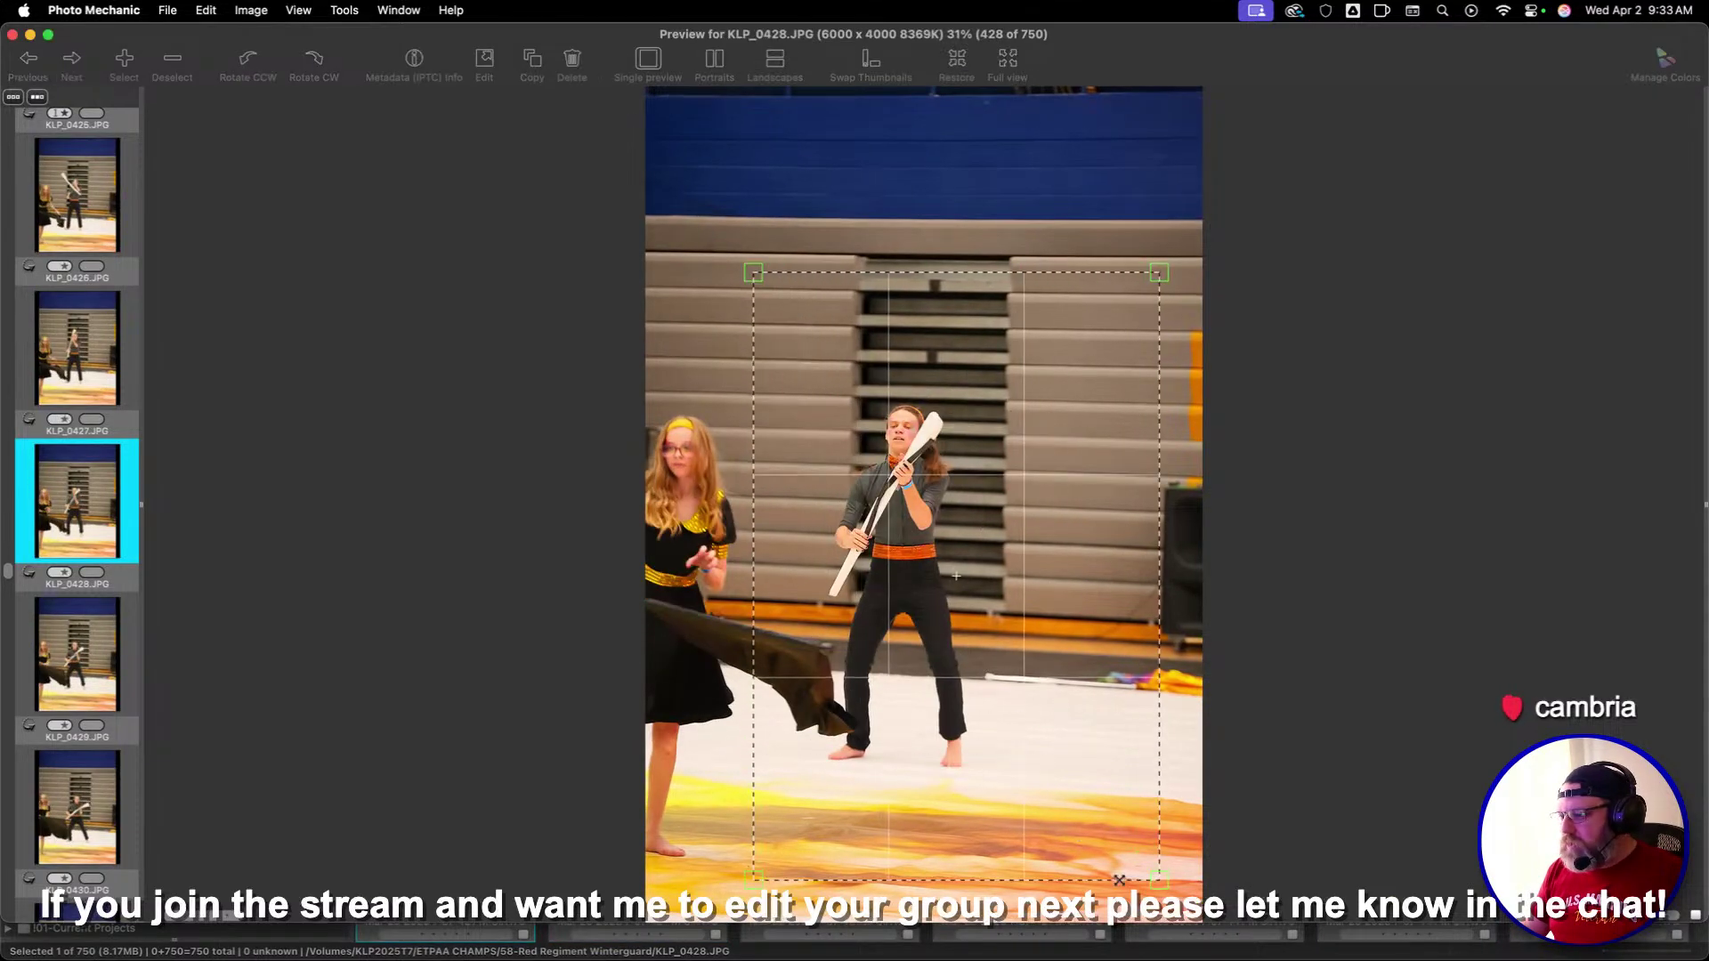
left_click_drag(1034, 722, 968, 685)
key("Right")
key("Right")
Crop KLP_0431.JPG around the grey-shirted performer in a wide stance with the rifle
key("Right")
key("Right")
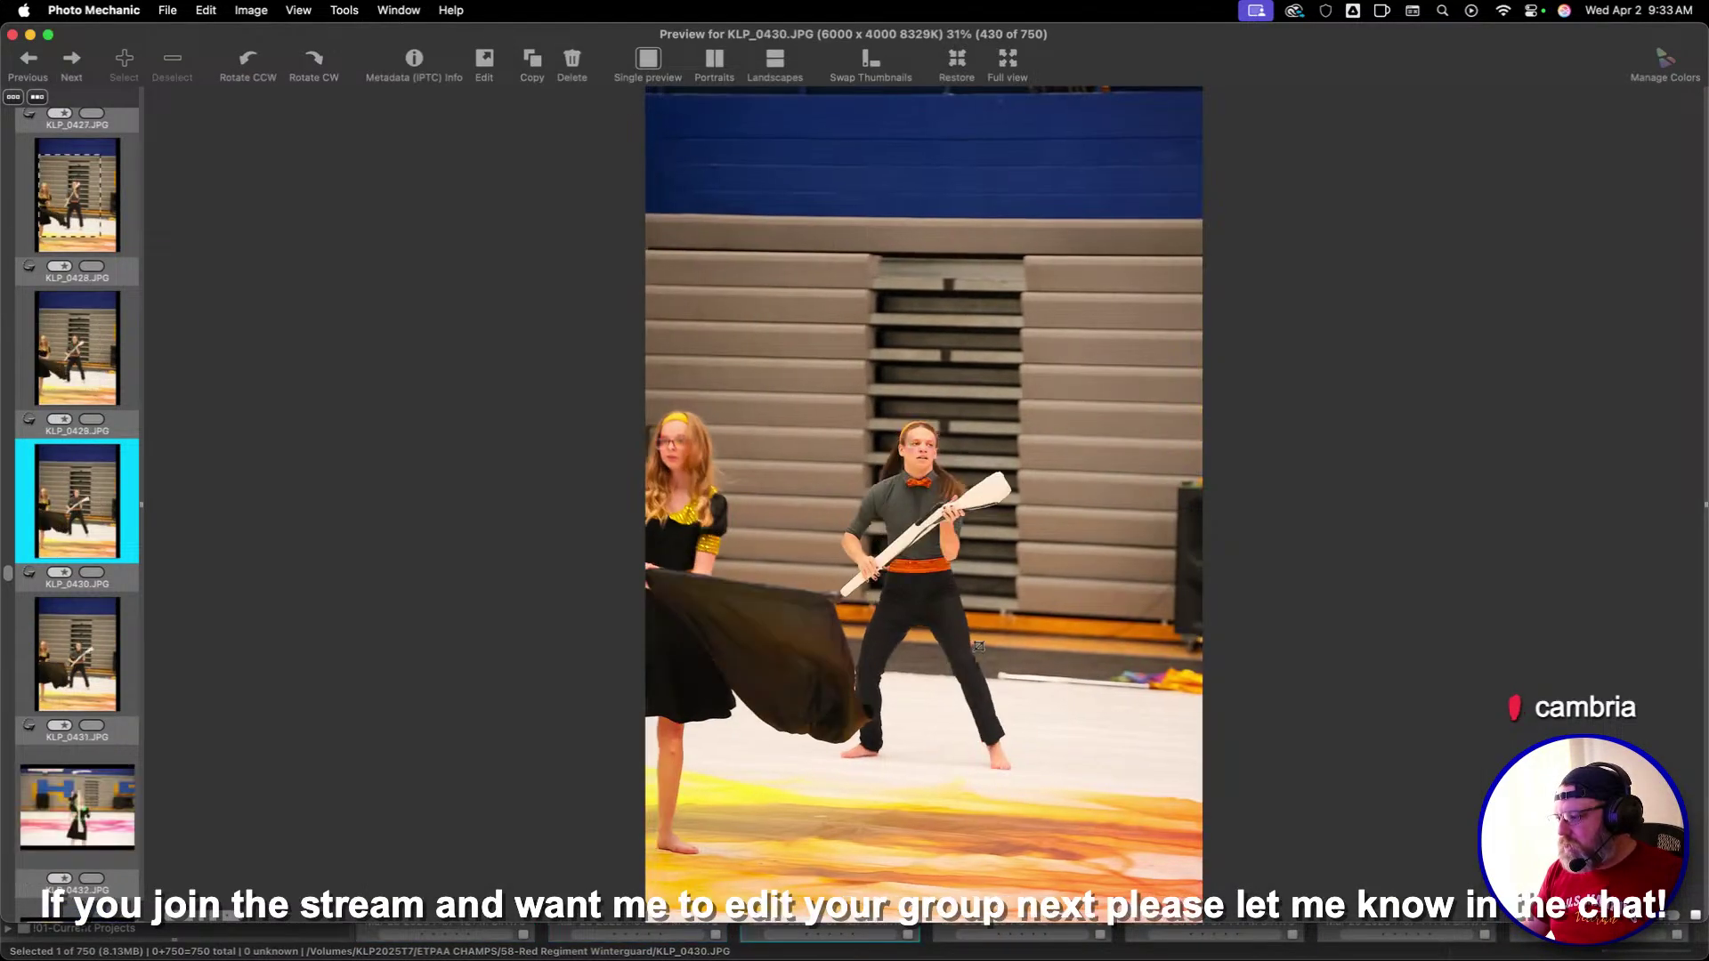
key("Left")
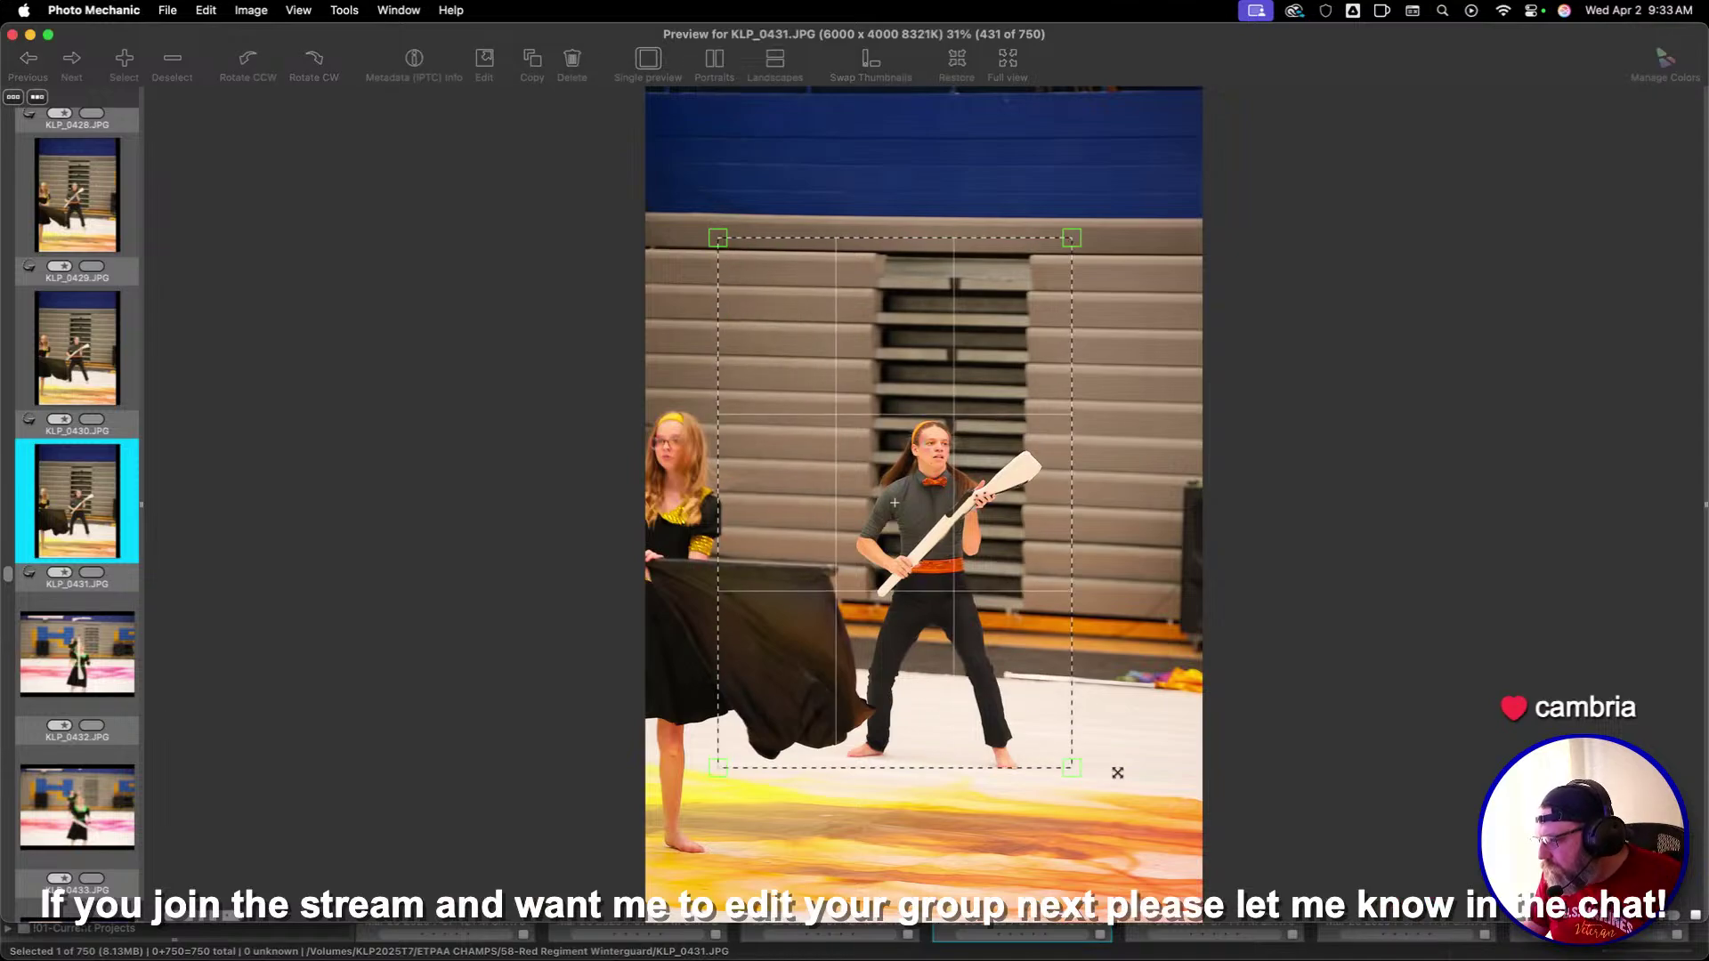
left_click_drag(1117, 772, 1095, 801)
Review the landscape photos from KLP_0432.JPG onward and give KLP_0436.JPG a rating of 1
key("Right")
key("Right")
key("Right")
key("Right")
key("Right")
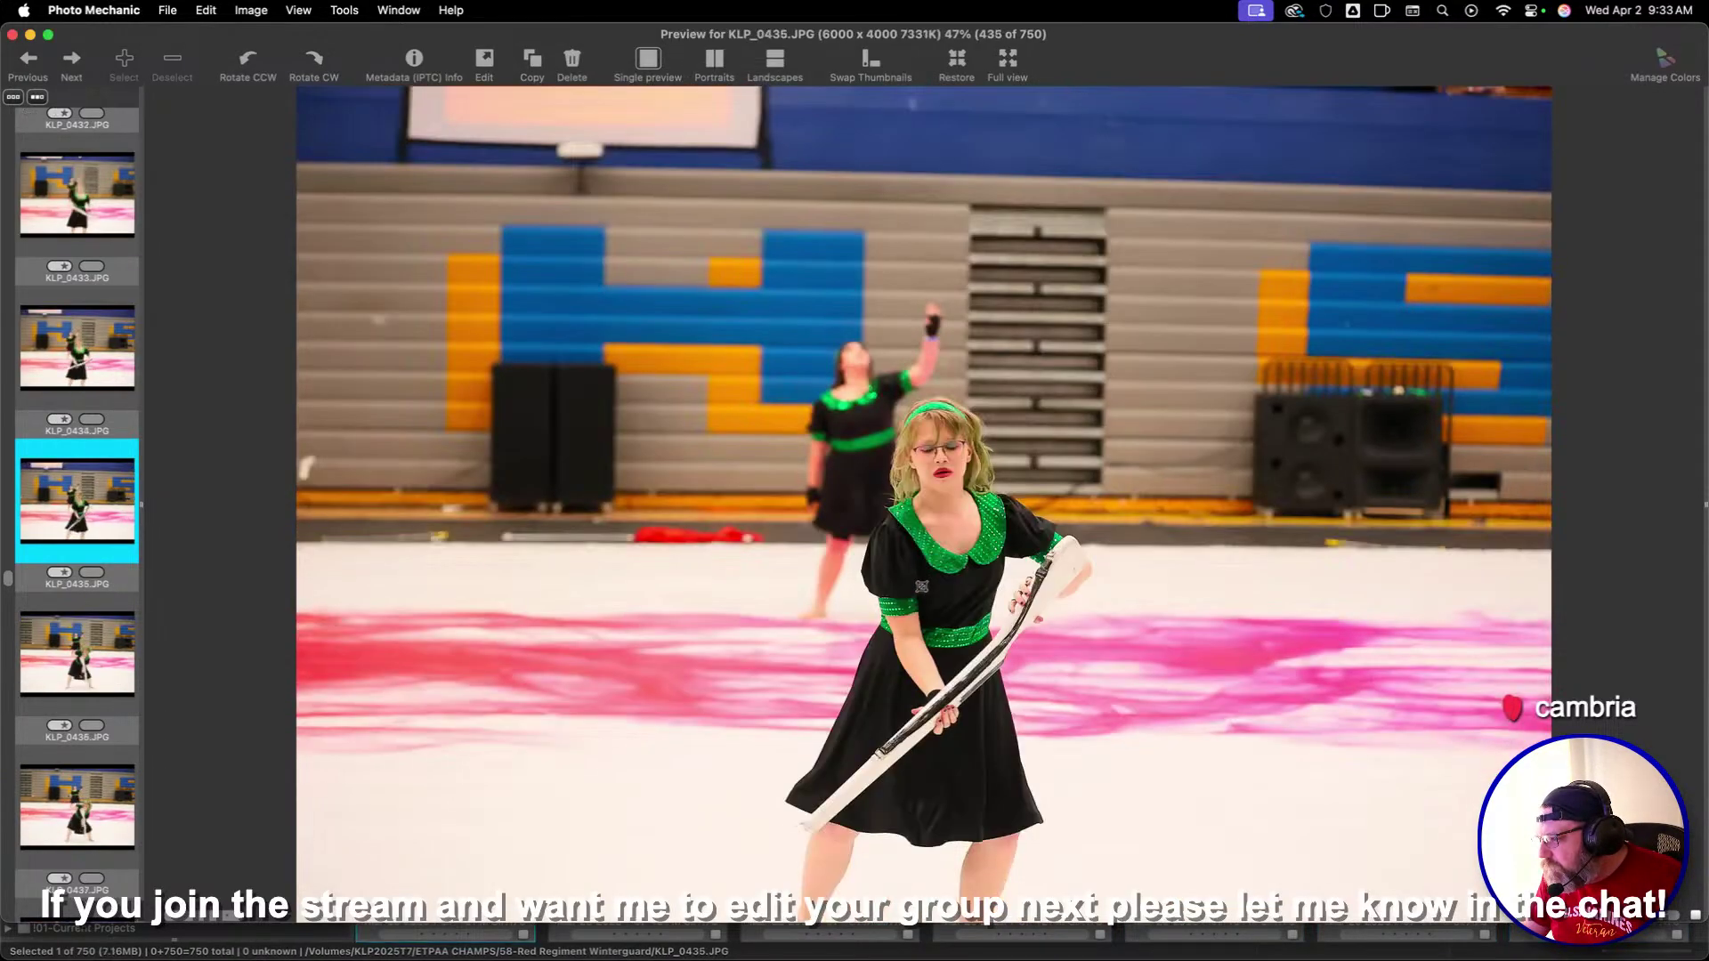
key("1")
Give KLP_0438.JPG, KLP_0439.JPG and KLP_0440.JPG of the green-trimmed performers a rating of 1
key("Right")
key("Right")
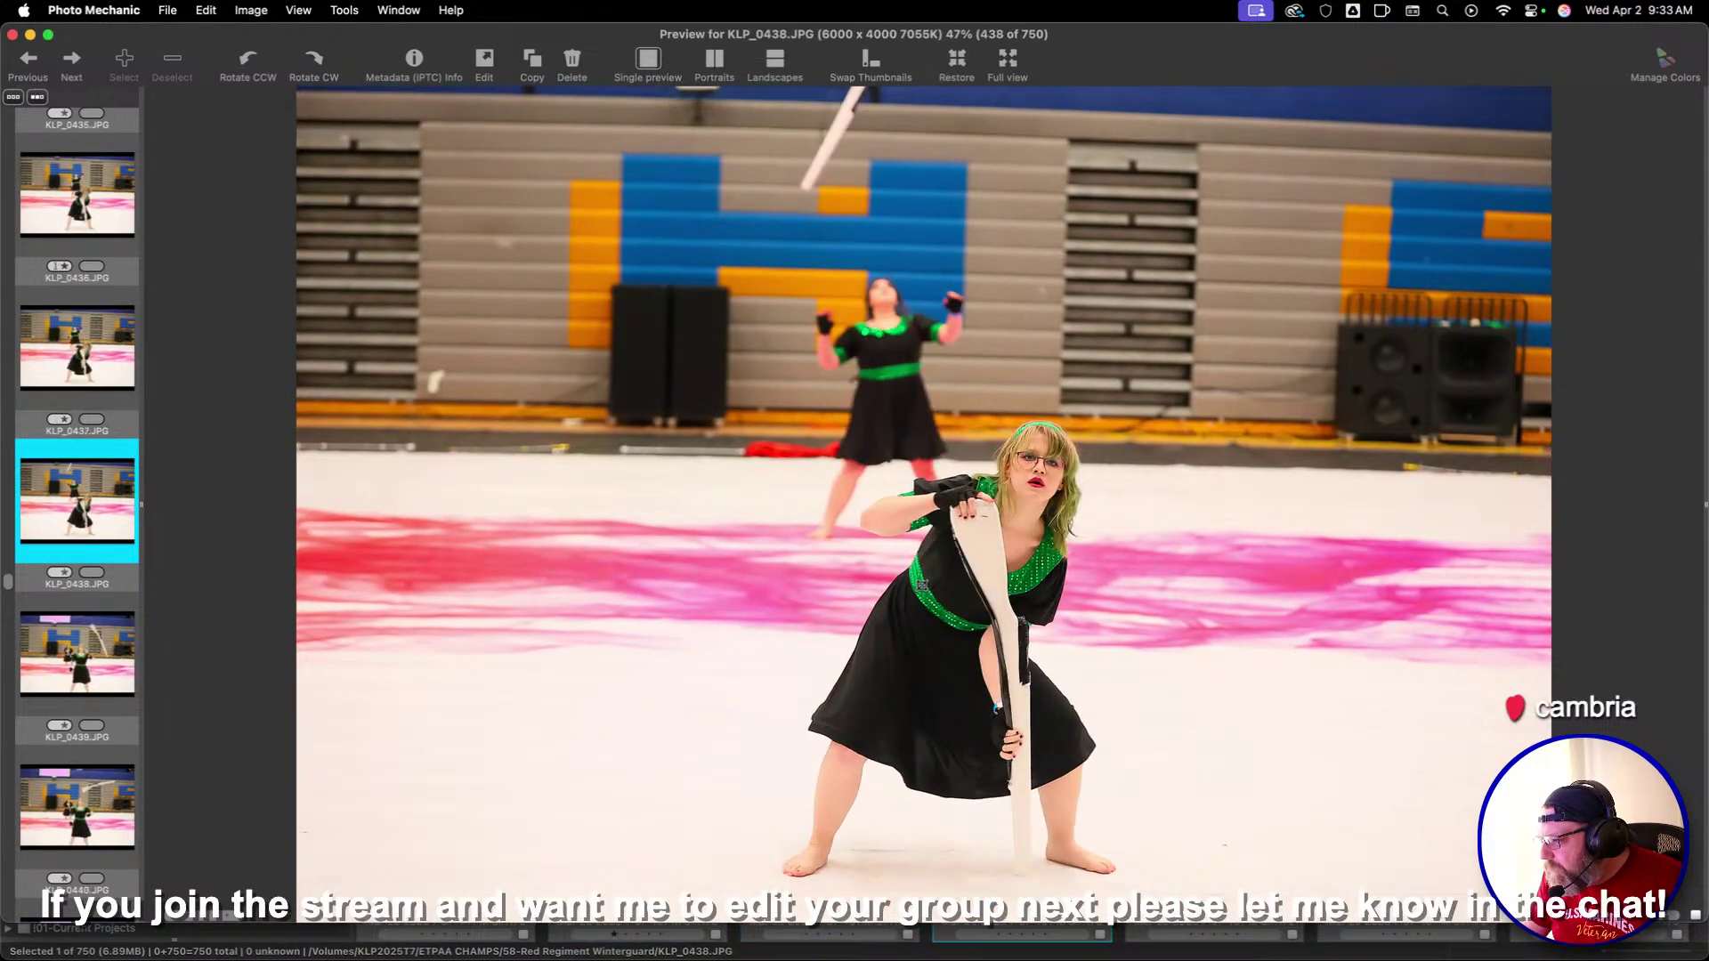
key("1")
key("Right")
key("Right")
key("Left")
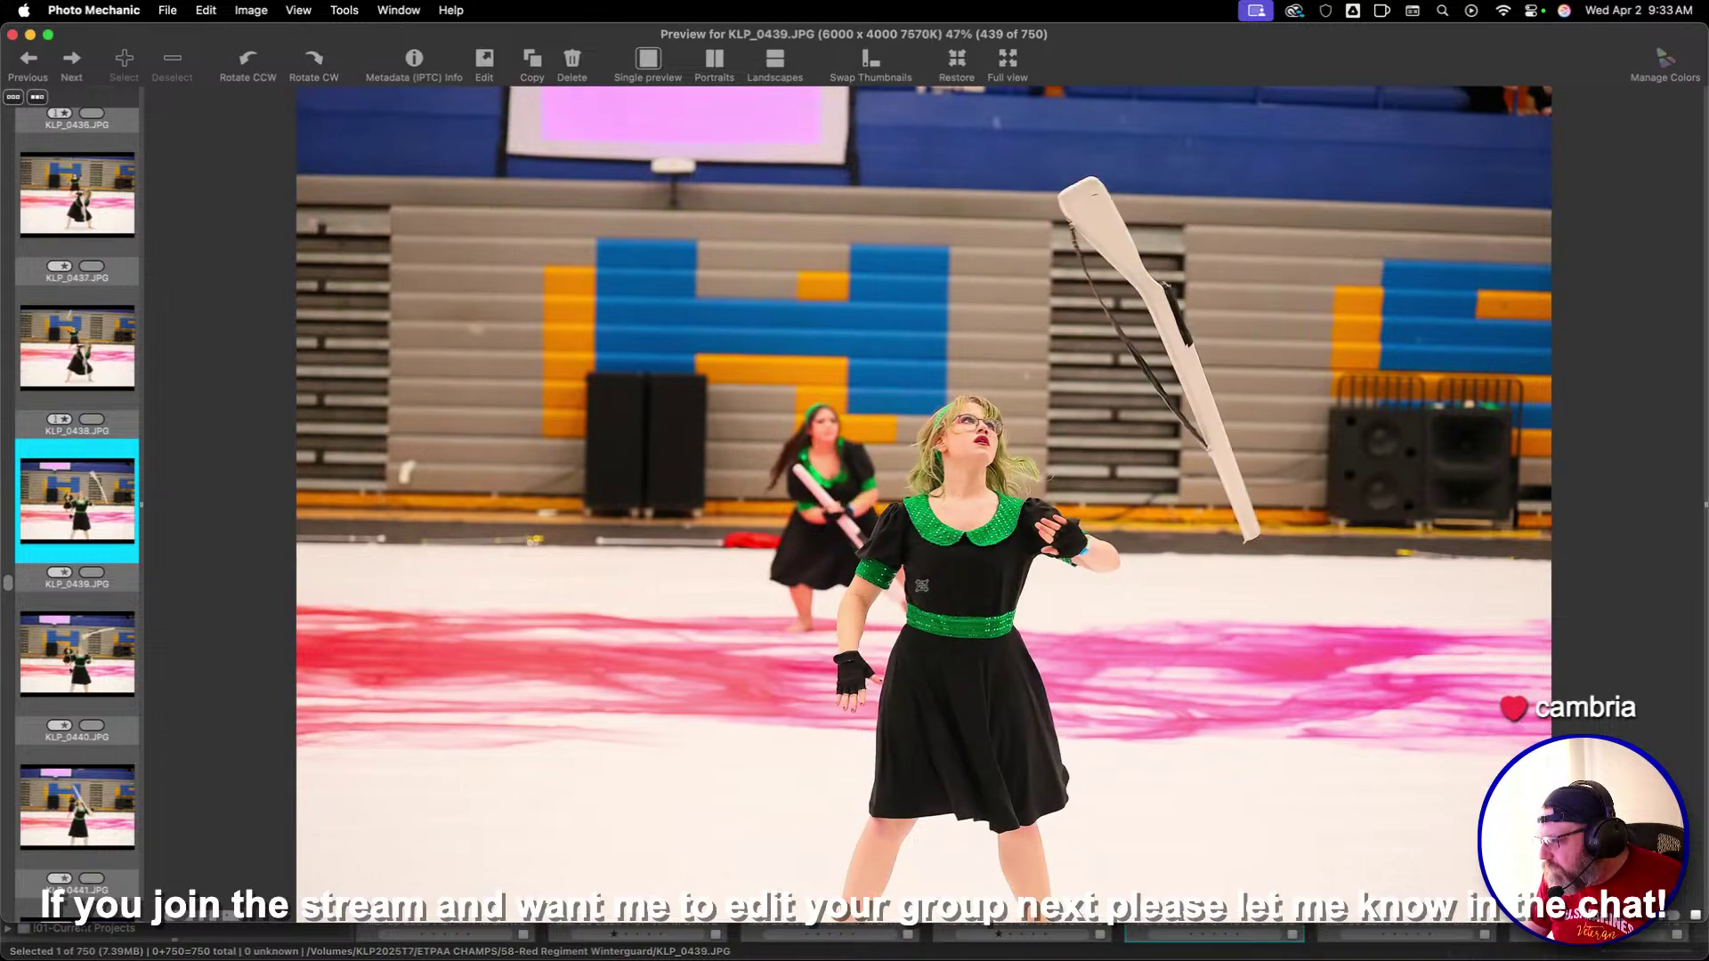
key("1")
key("Right")
key("1")
Review KLP_0441.JPG through KLP_0449.JPG and give KLP_0449.JPG of the purple-trimmed performer with an outstretched arm a rating of 1
key("Right")
key("Right")
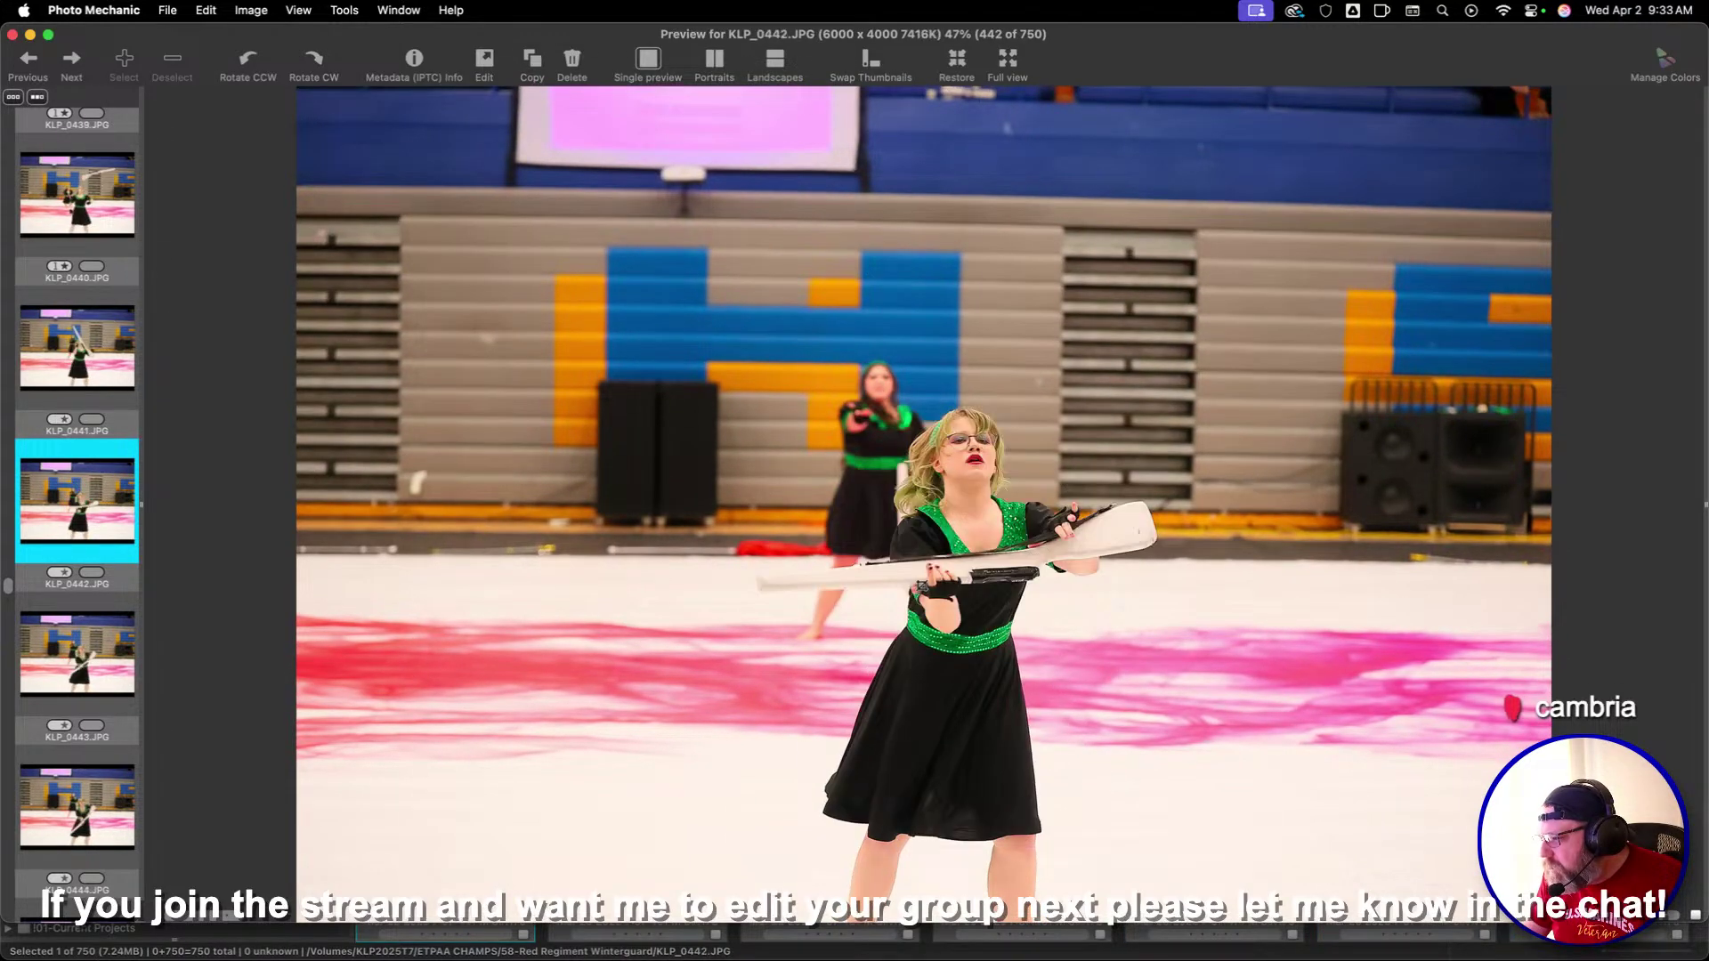
key("Right")
key("Right")
key("Right")
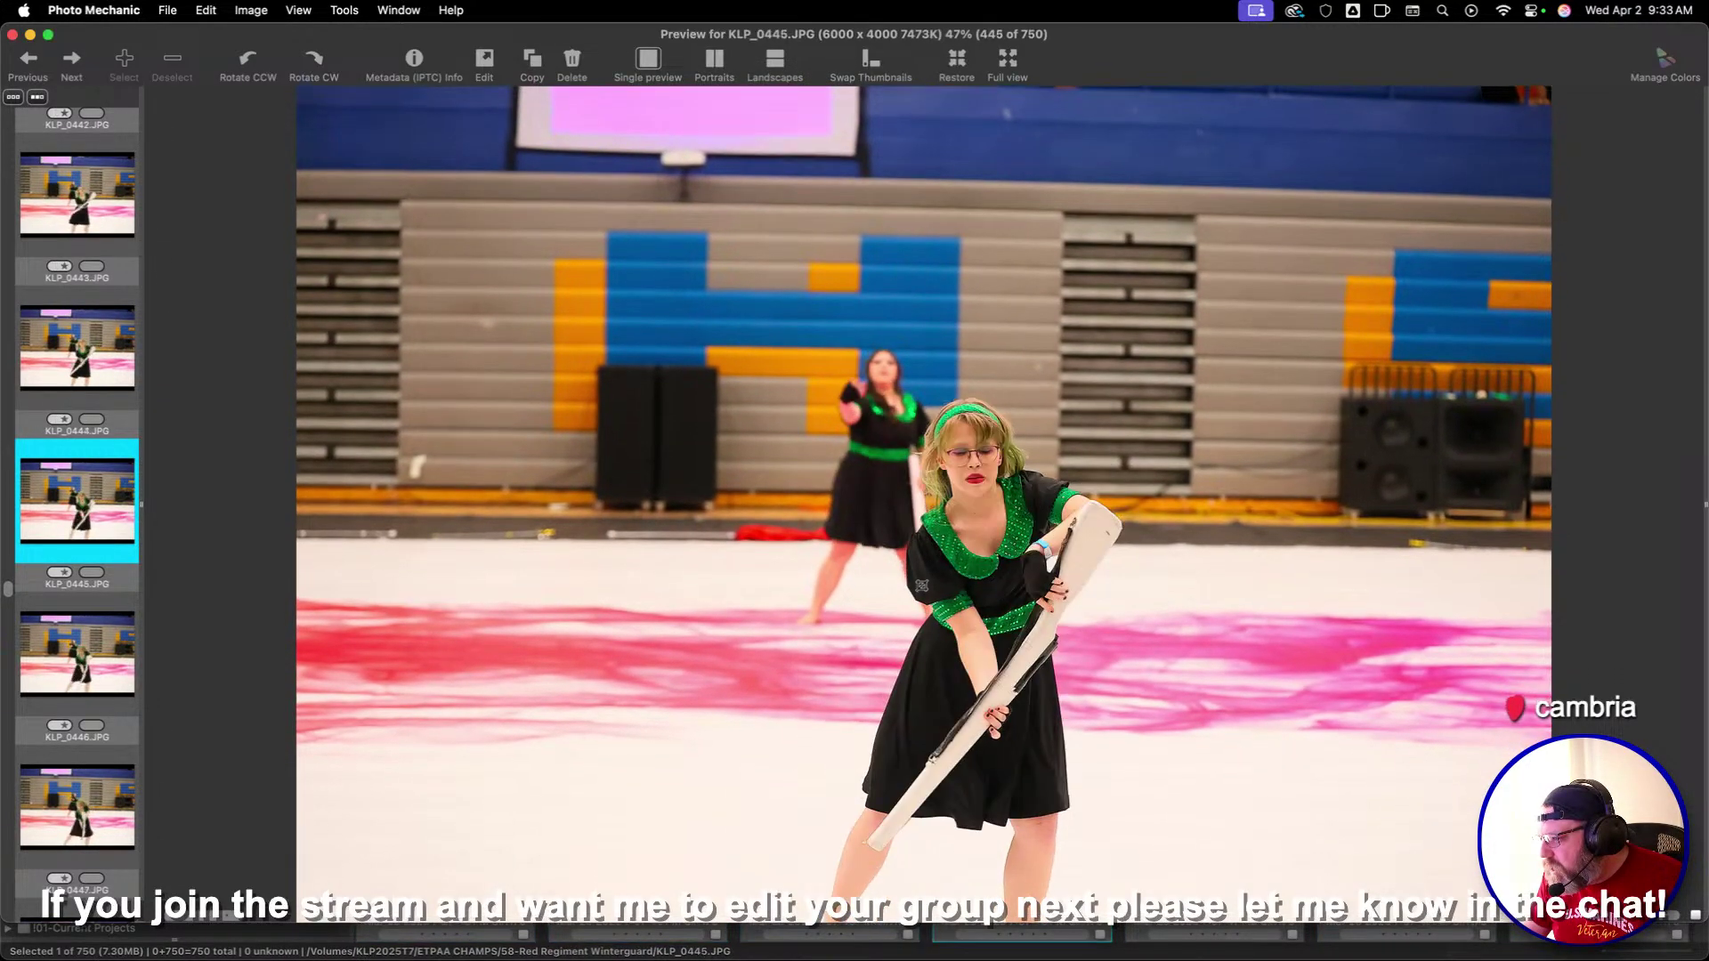
key("Right")
key("Right")
key("Right")
key("Right")
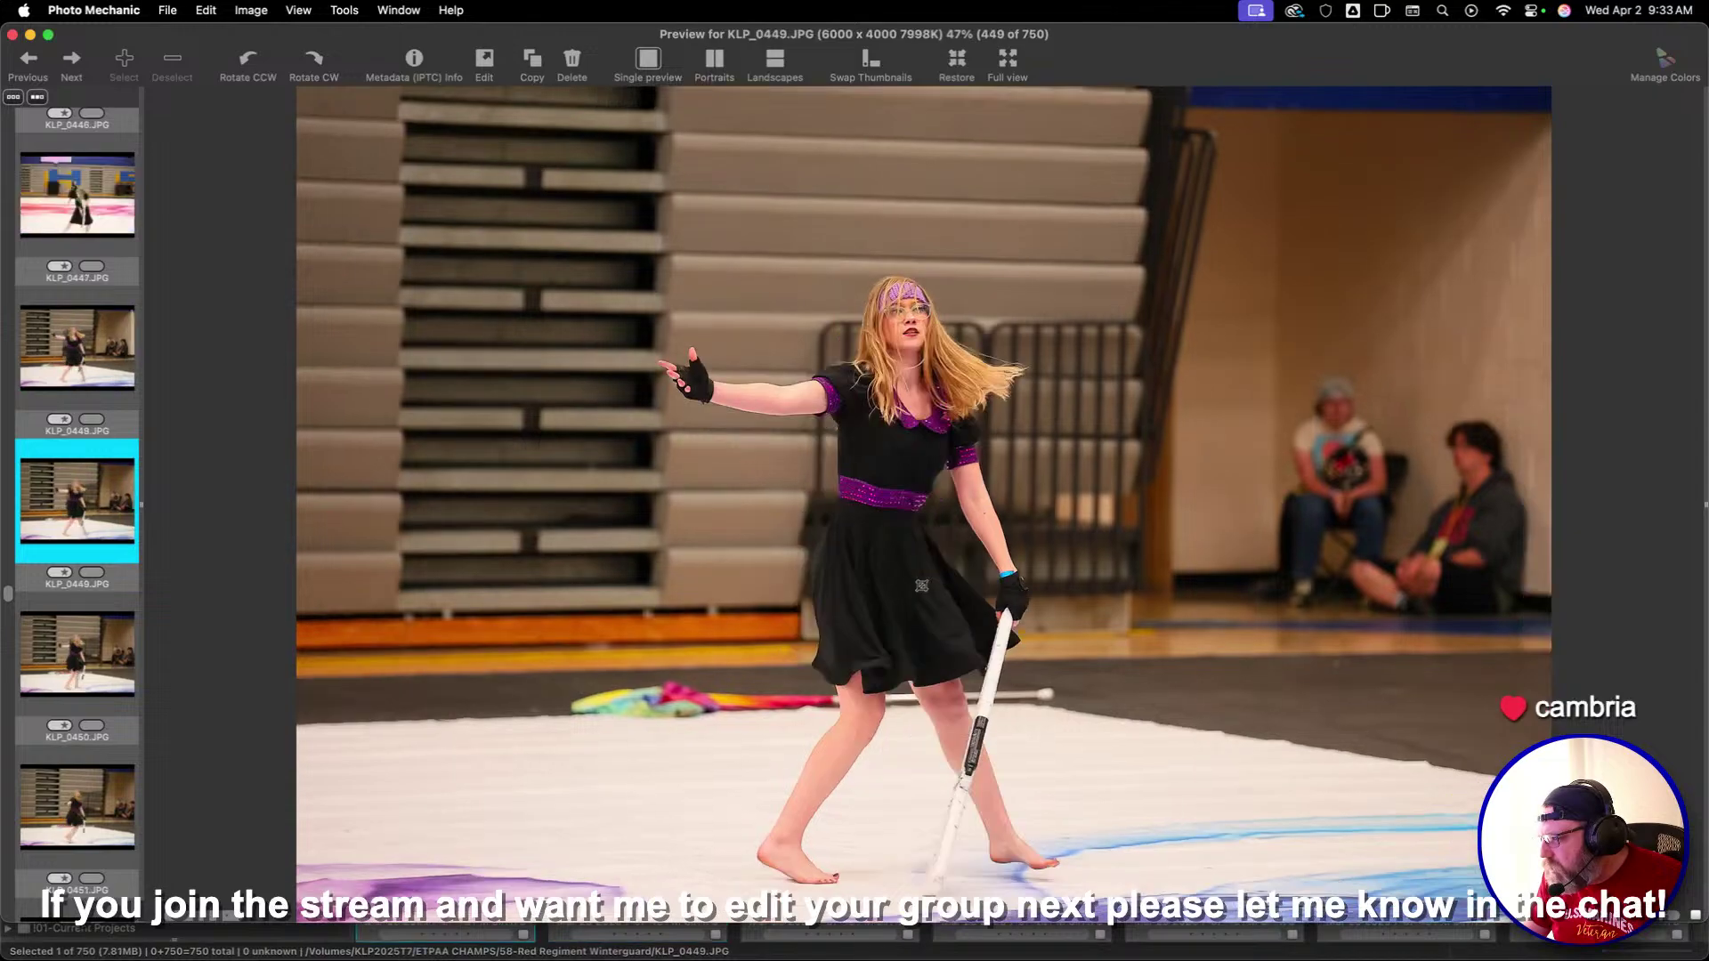
key("1")
Look through the photos up to KLP_0457.JPG, crop that one around the lunging green-trimmed performer and rate it as a keeper
key("Right")
key("Right")
key("Right")
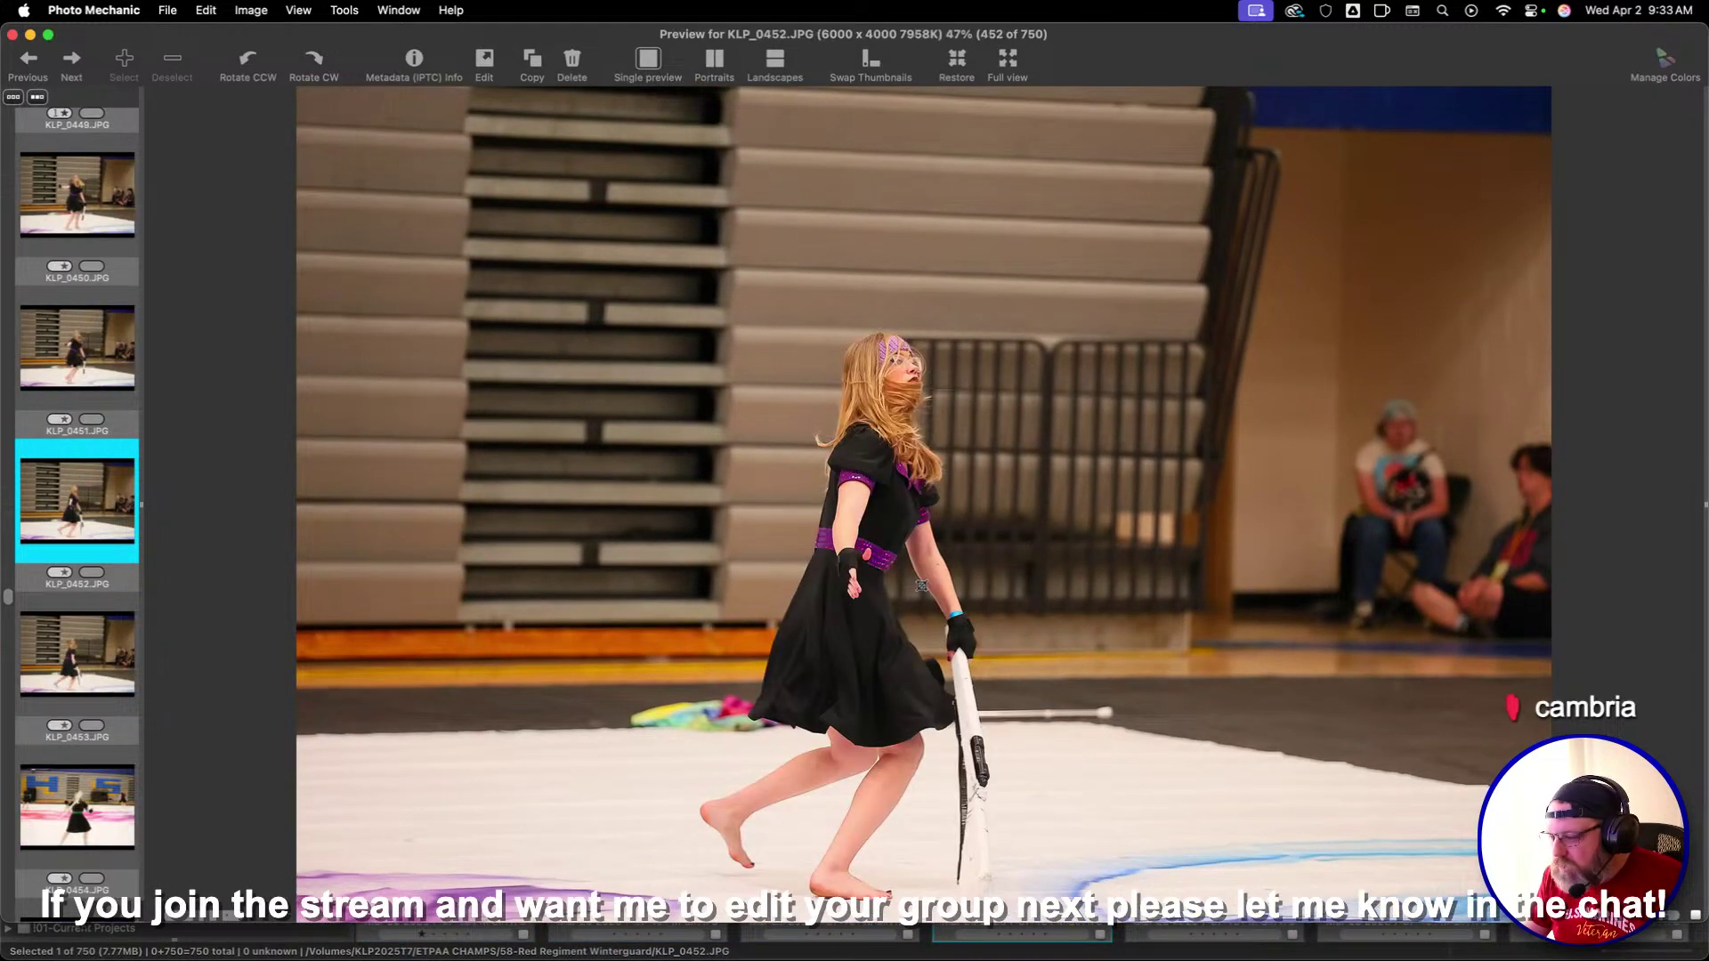
key("Right")
key("Right")
key("Right")
key("Right")
key("Right")
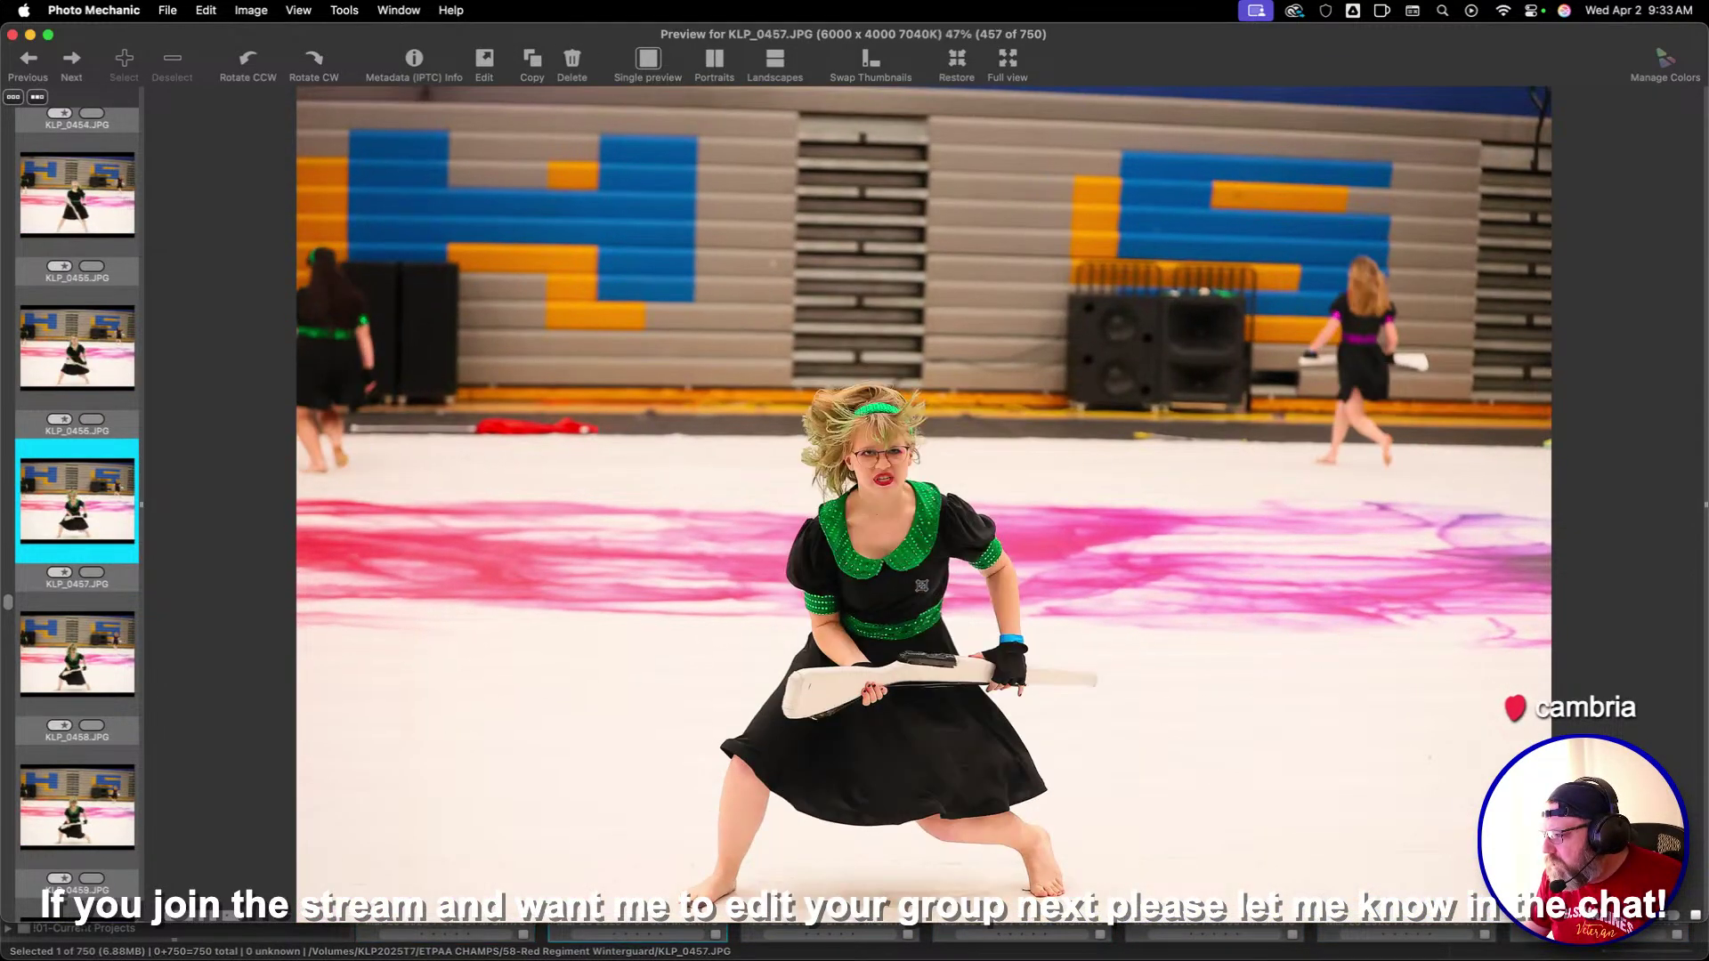
left_click_drag(551, 301, 1264, 790)
Crop KLP_0461.JPG around the lunging green-trimmed performer holding the rifle low across her body
key("Right")
key("Right")
key("Right")
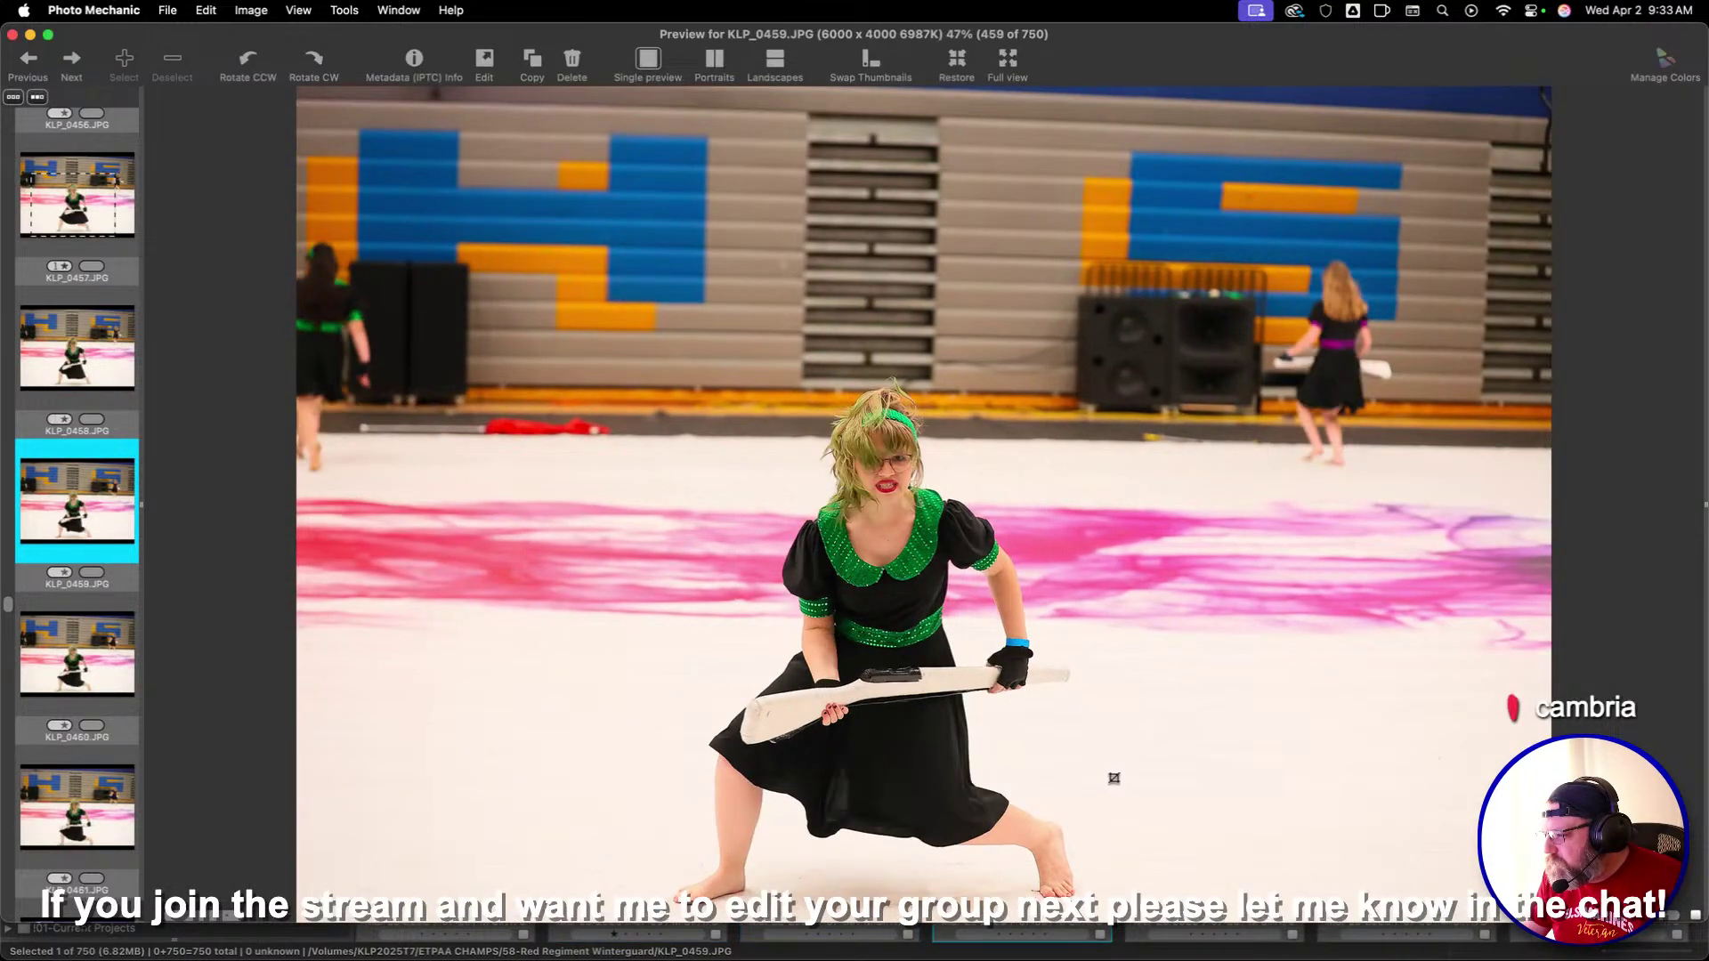
key("Right")
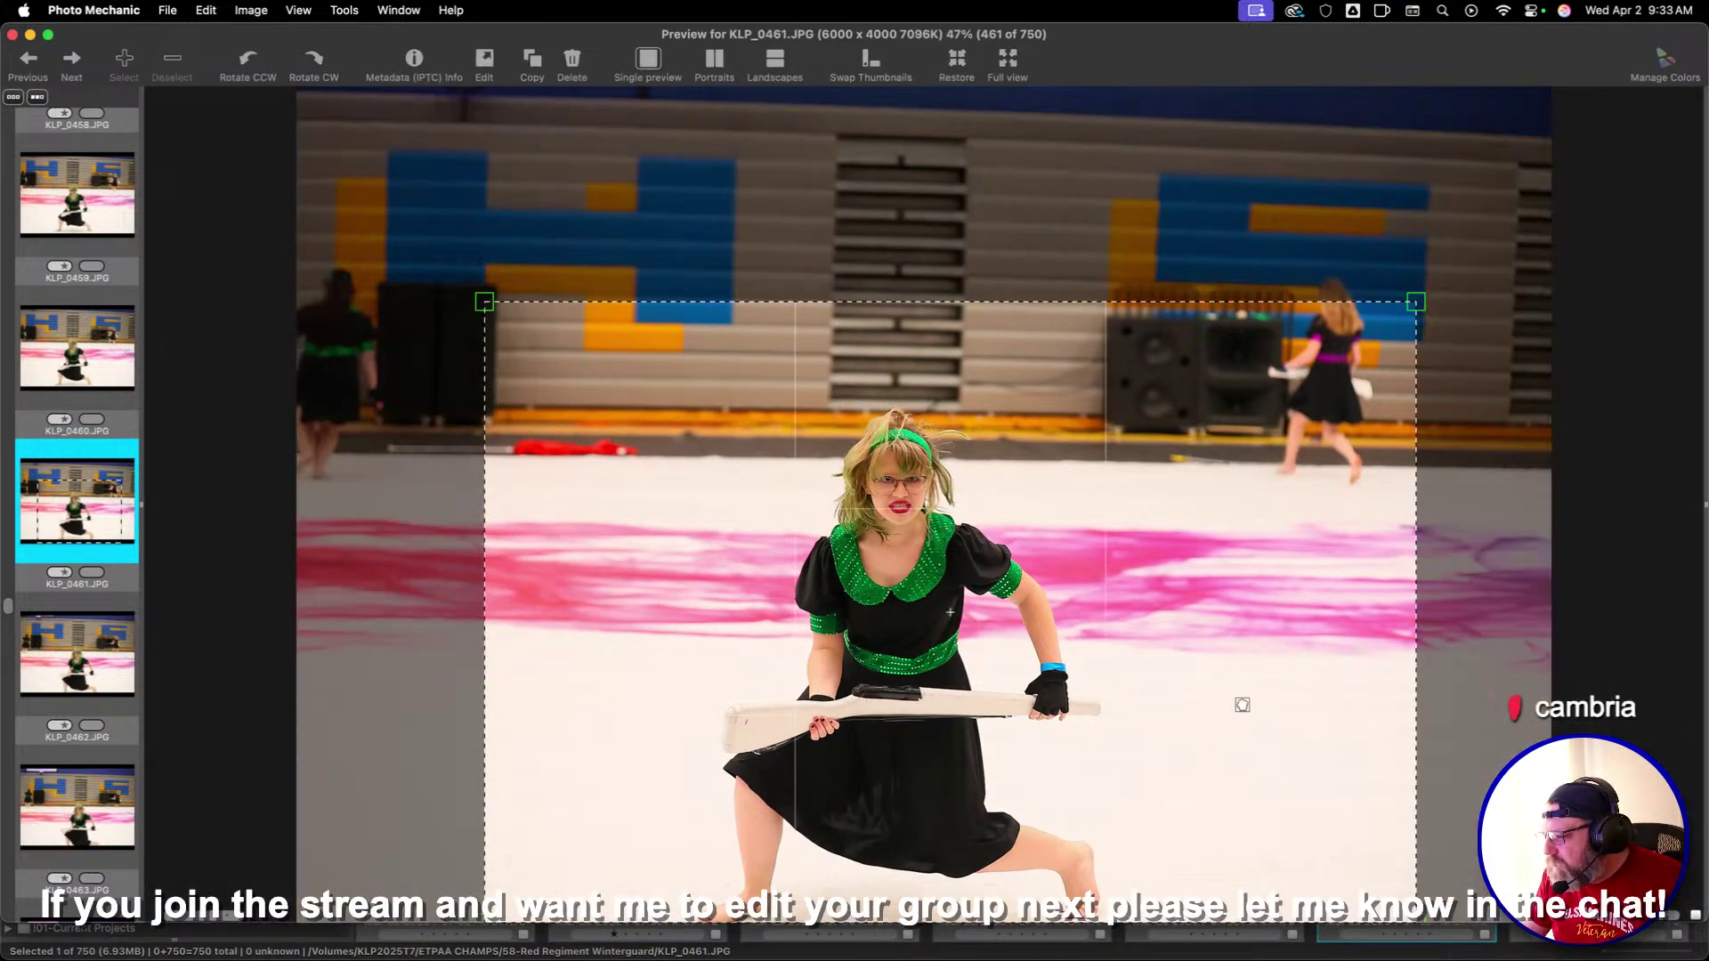
left_click_drag(1239, 703, 1205, 721)
Review the photos from KLP_0462.JPG onward and compare KLP_0465.JPG with KLP_0466.JPG of the performer holding the black flag
key("Right")
key("Right")
key("Right")
key("Right")
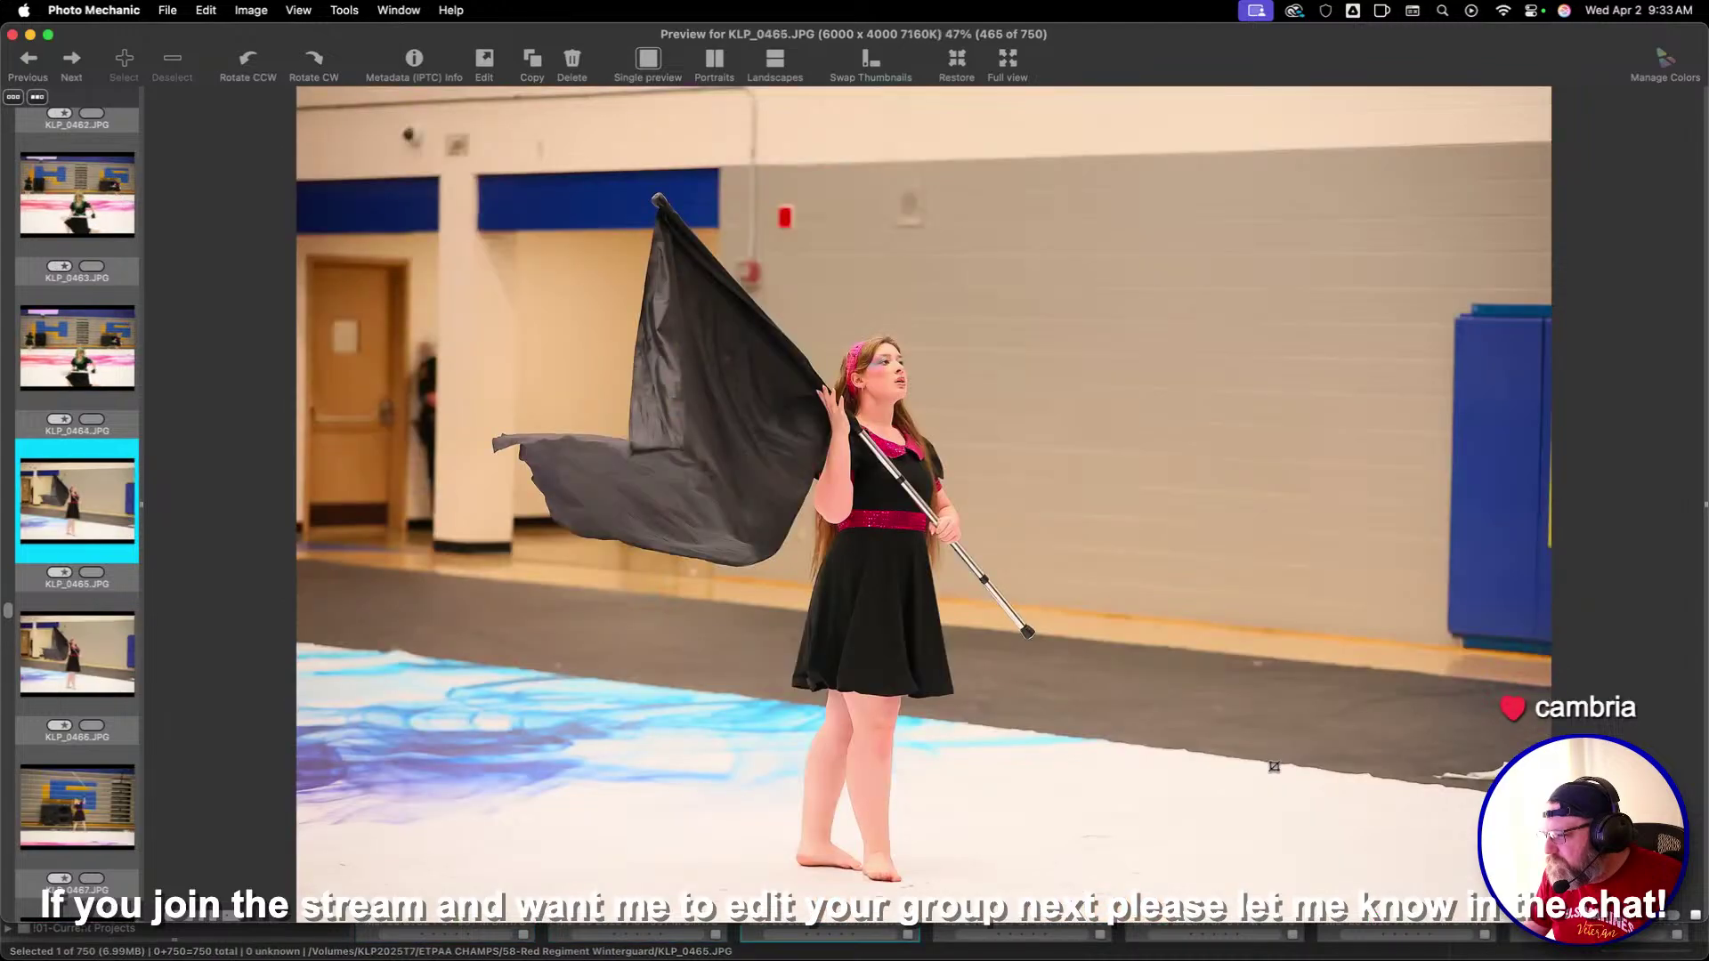
key("Right")
key("Right")
key("Right")
key("Left")
key("Left")
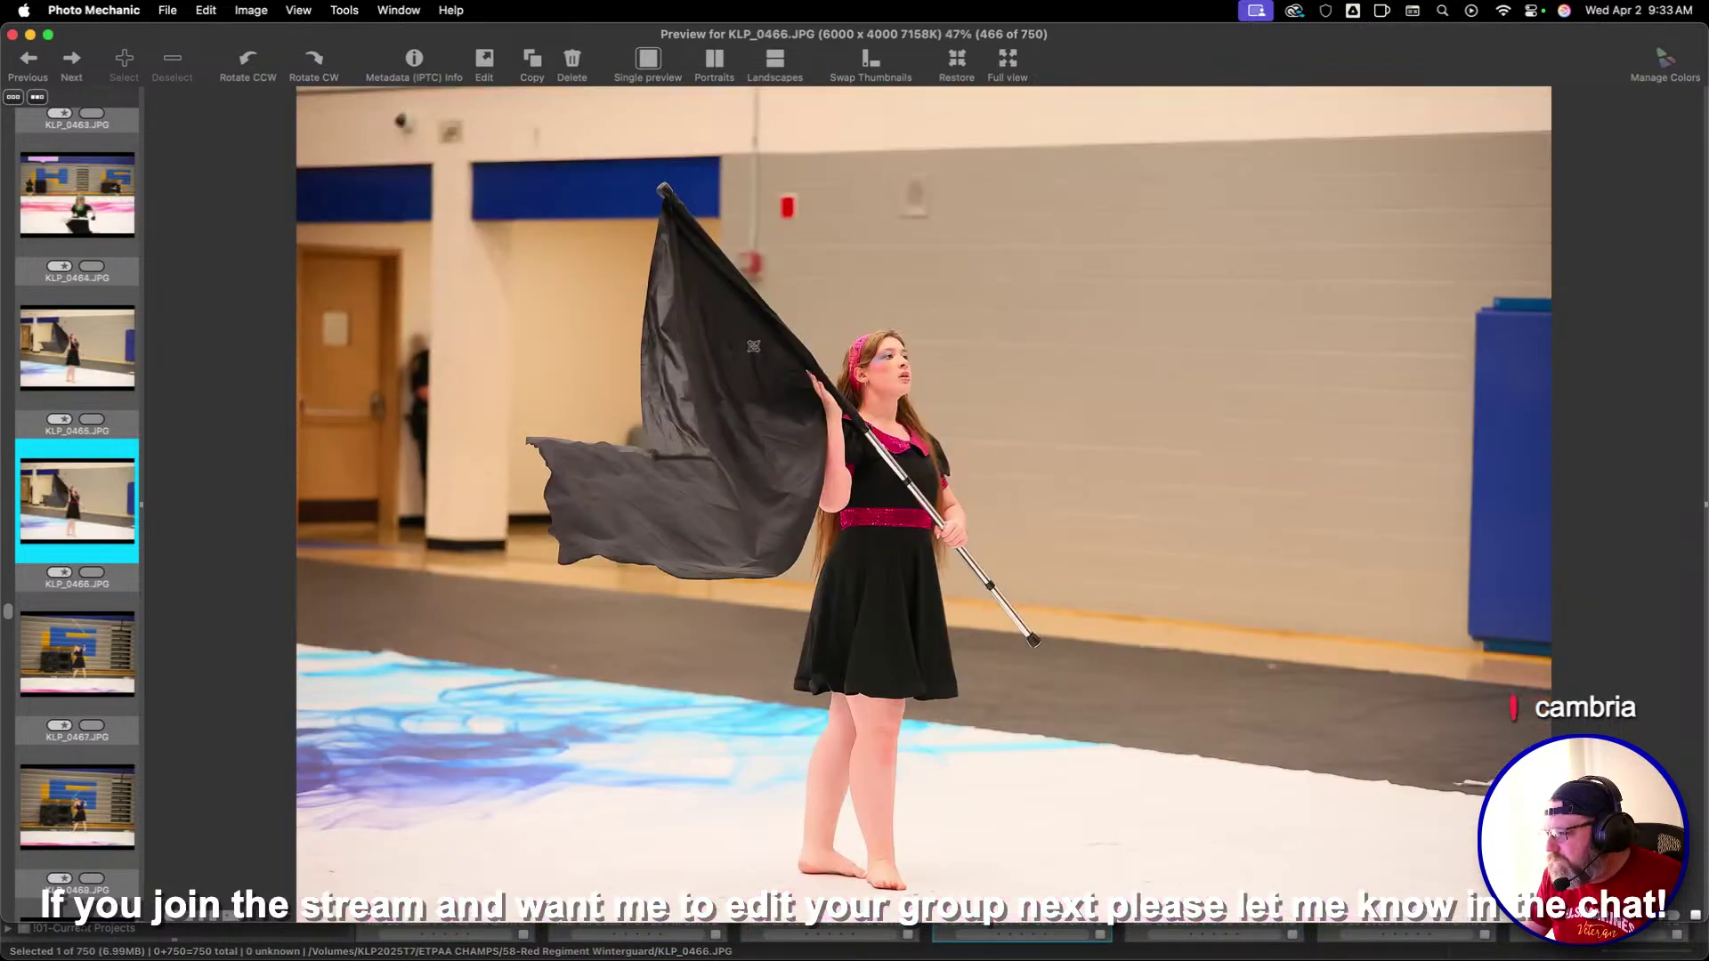
Rate KLP_0466.JPG of the black-flag performer 1, then crop KLP_0469.JPG around the purple-trimmed sabre performer and rate it 1
key("1")
key("Right")
key("Right")
key("Right")
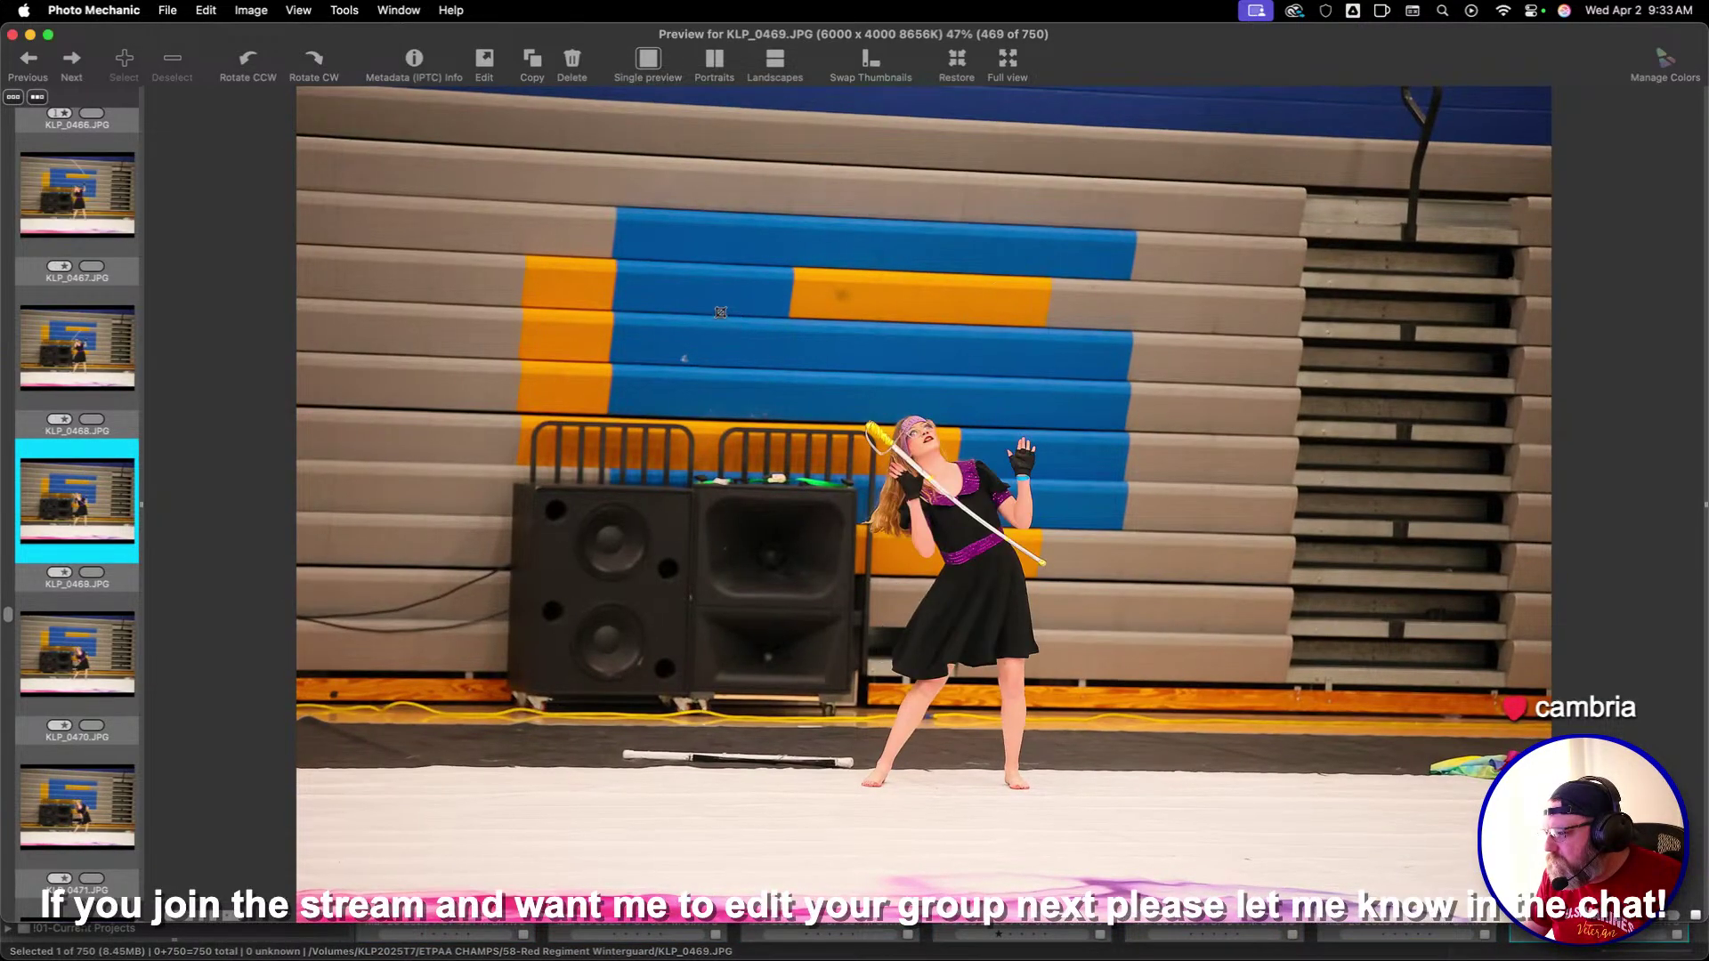
left_click_drag(691, 291, 1400, 695)
key("1")
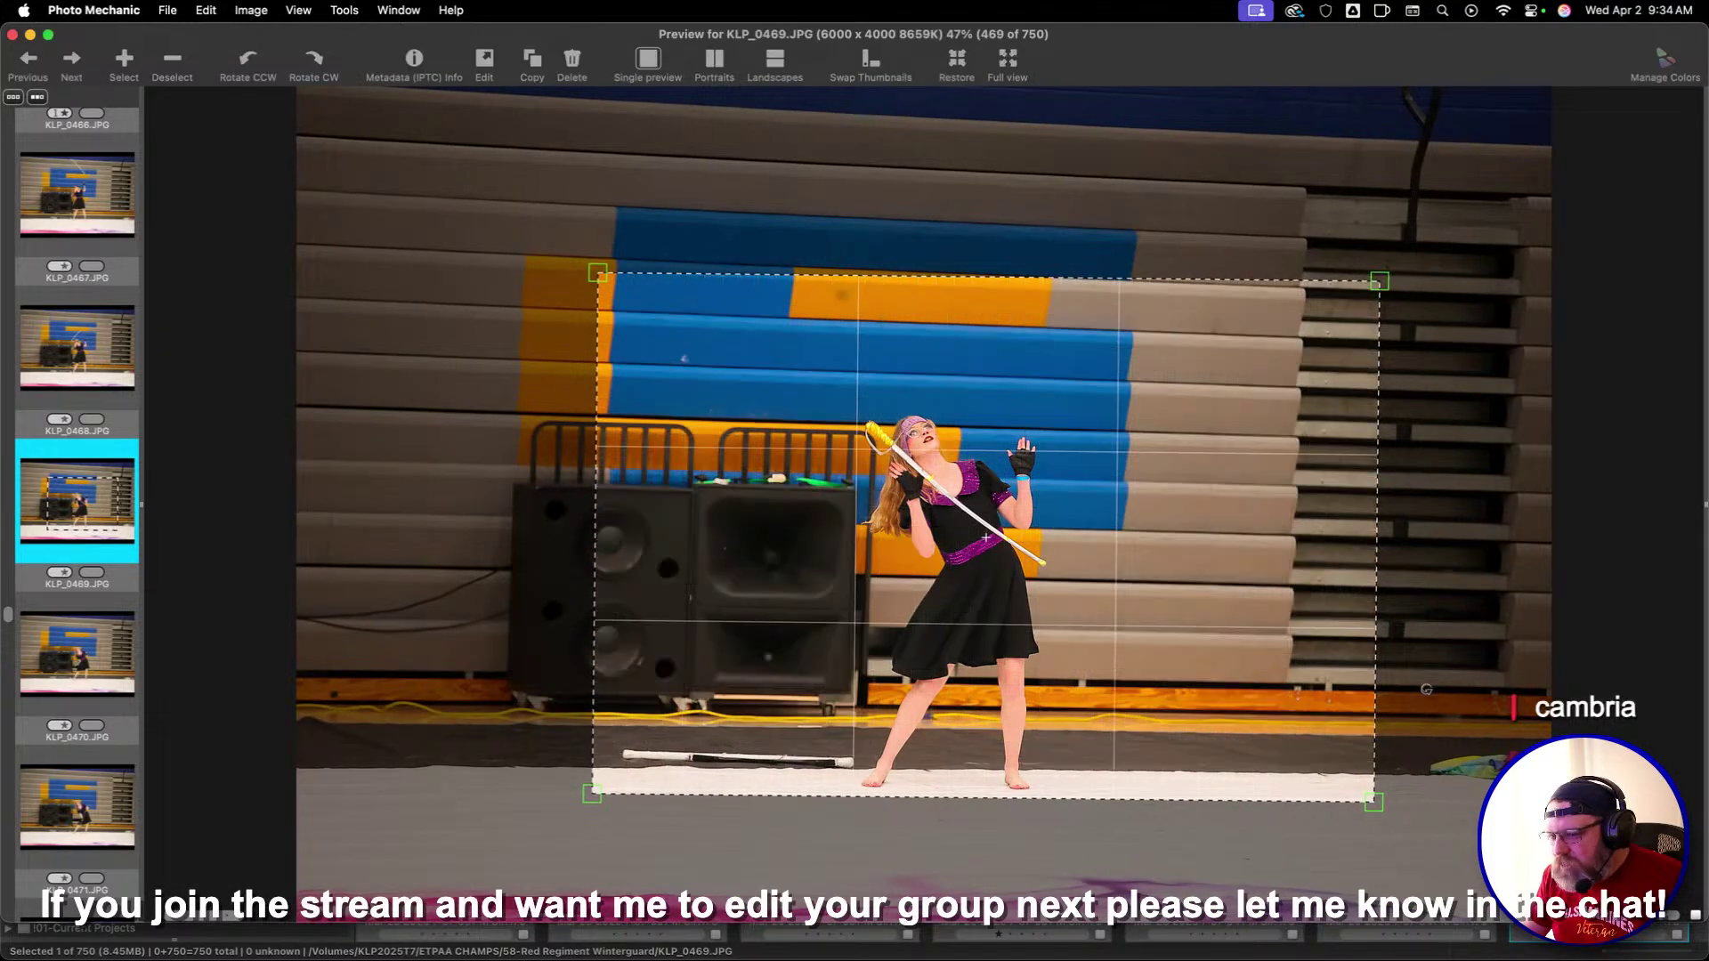
key("Right")
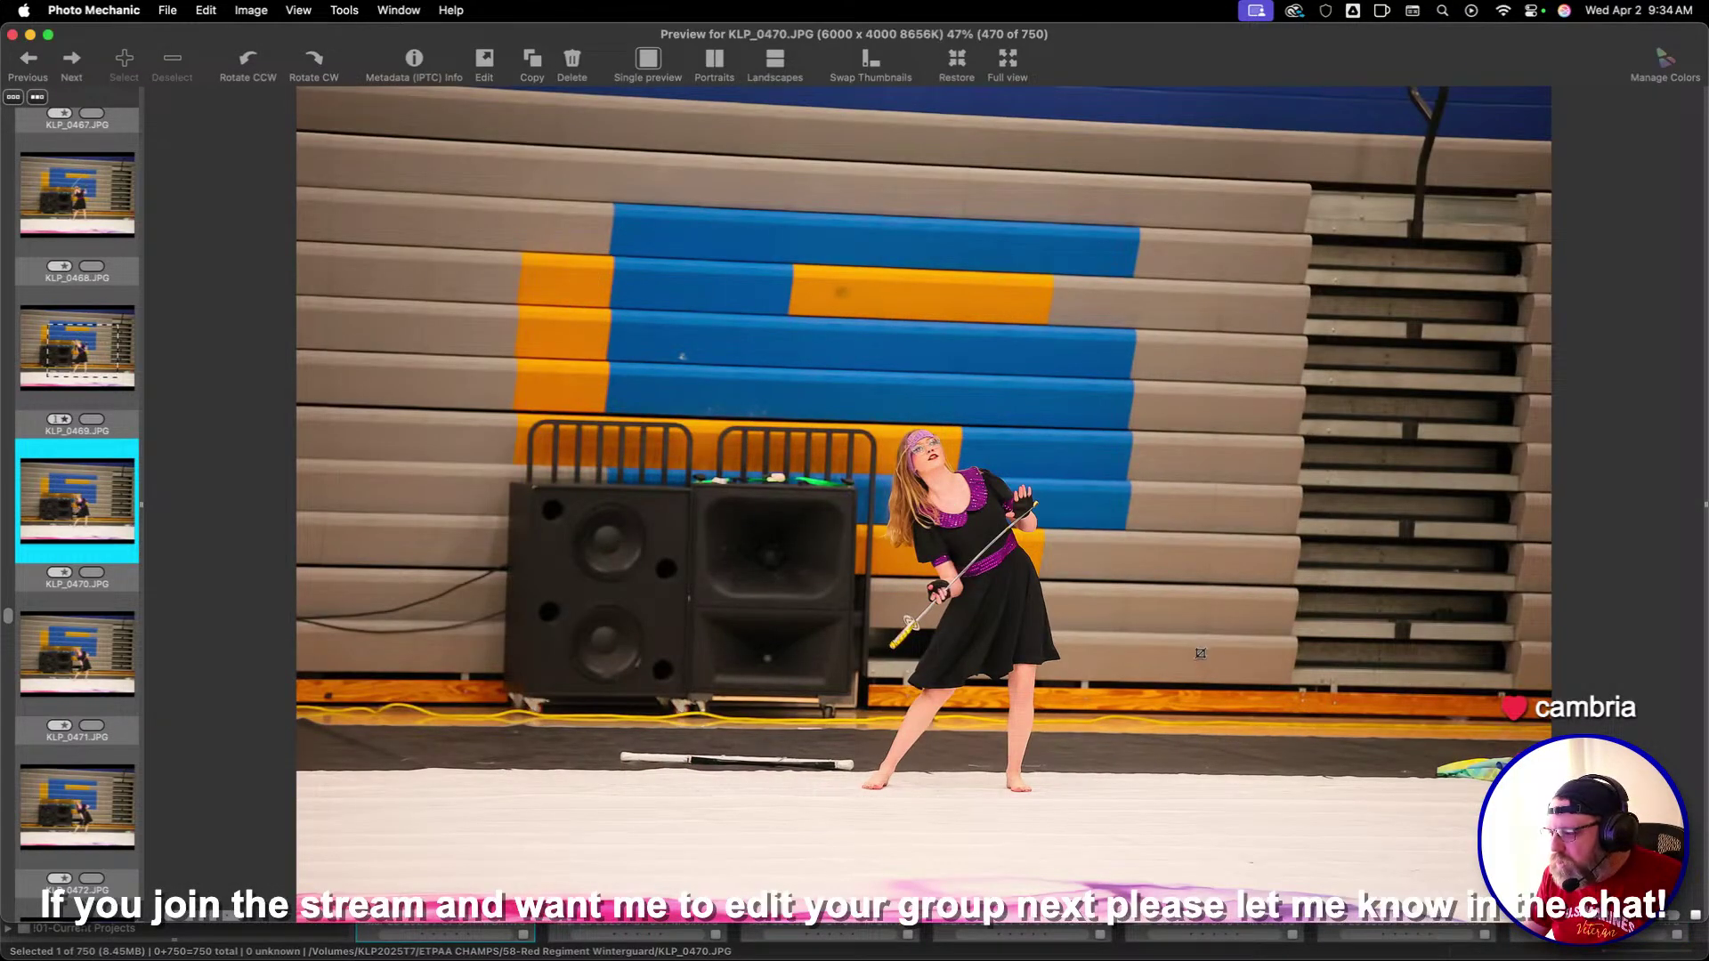
Crop the best shots of the purple-trimmed sabre performer among KLP_0471.JPG to KLP_0473.JPG and rate them 1
key("Right")
left_click_drag(636, 278, 1335, 788)
key("1")
key("Right")
left_click_drag(592, 316, 1350, 824)
key("Right")
key("1")
Crop KLP_0475.JPG around the purple-trimmed performer holding the sabre point-up and rate it 1
key("Right")
key("Right")
key("Right")
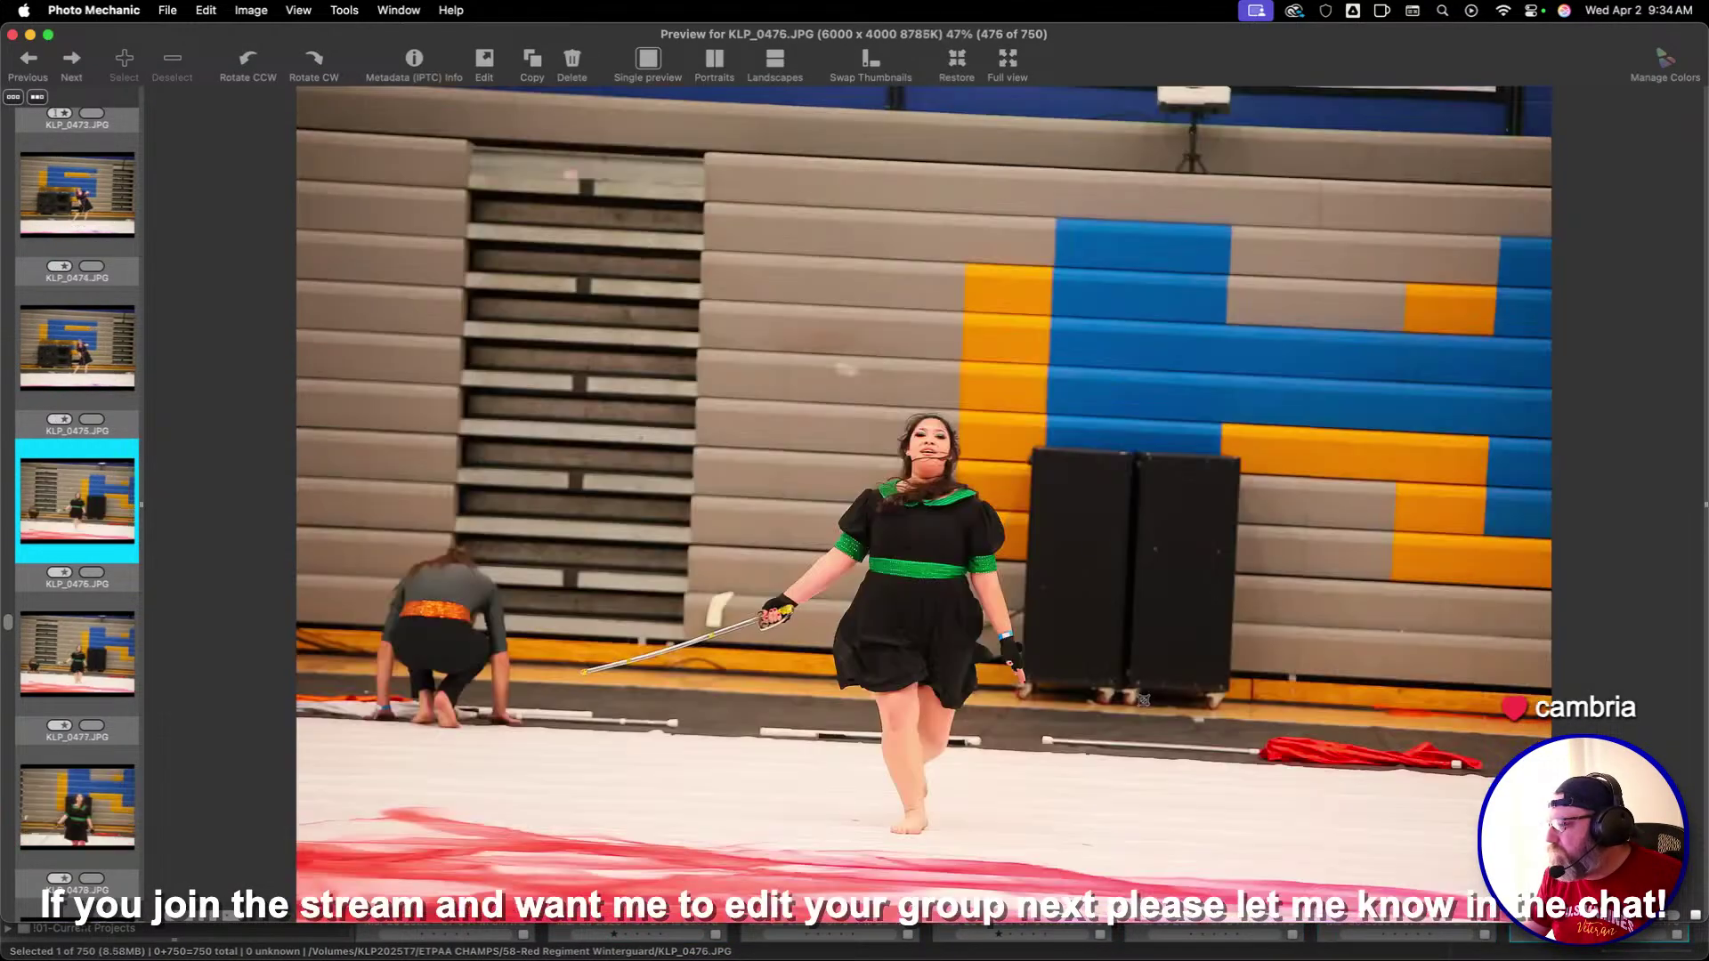
key("Left")
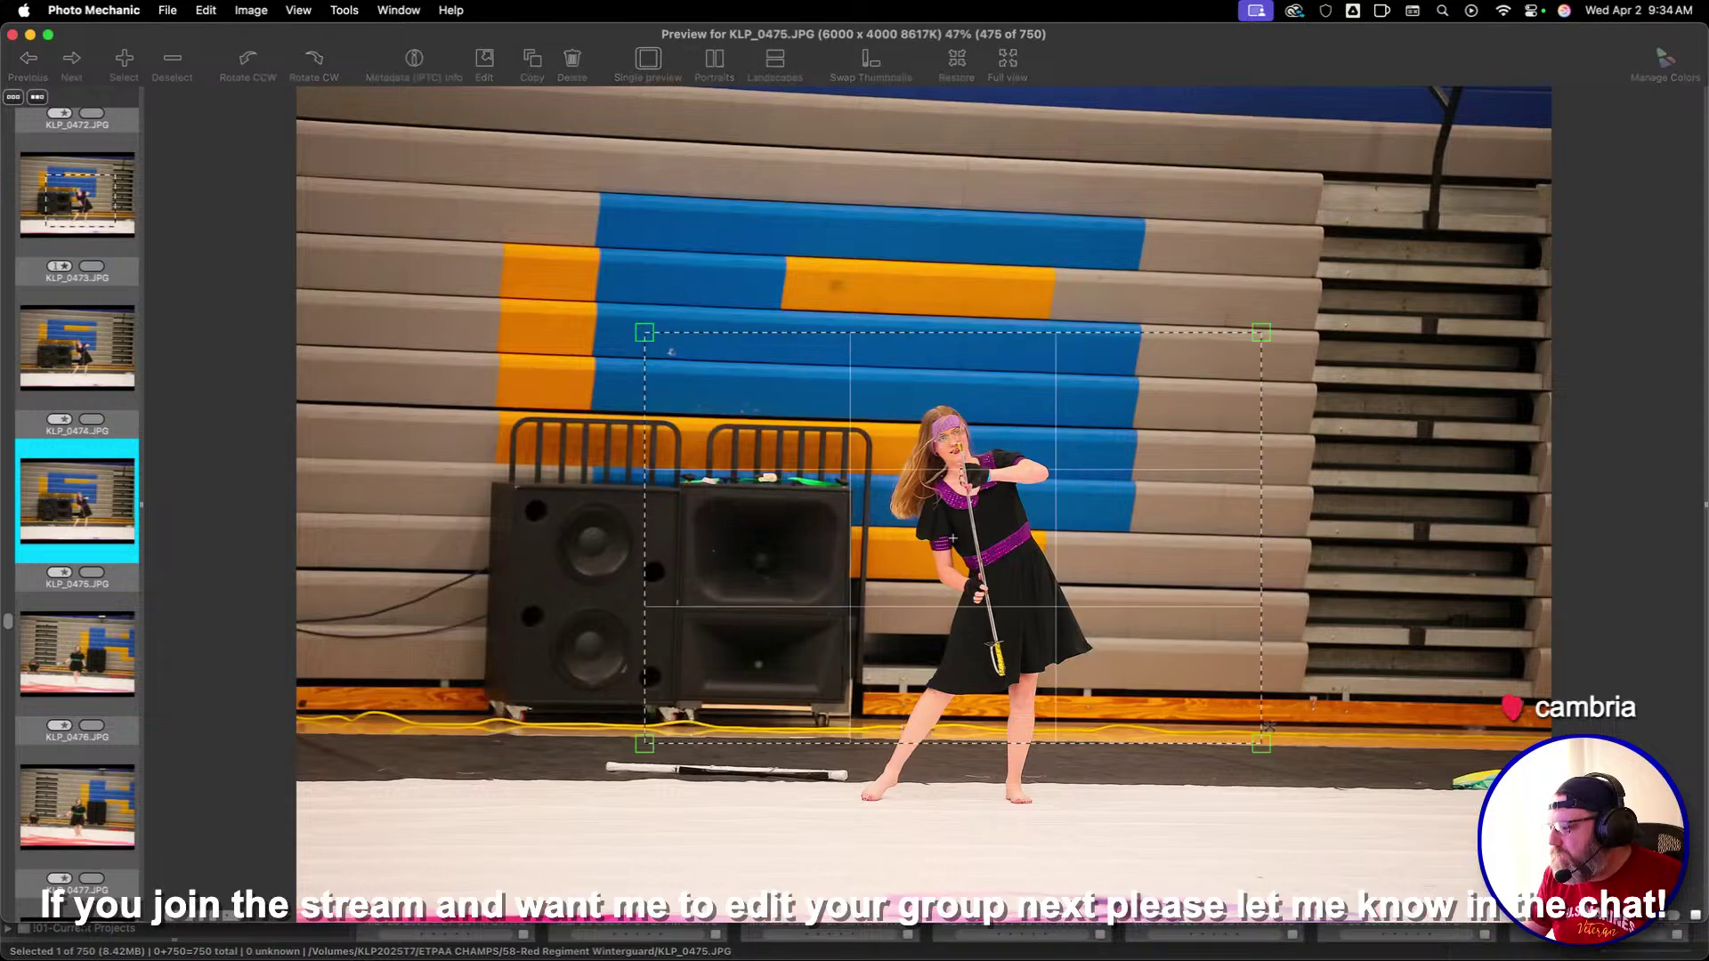
left_click_drag(1267, 727, 1344, 829)
key("1")
Look through the photos up to KLP_0483.JPG, crop that one around the green-trimmed performer with the vertical sabre and rate it 1
key("Right")
key("Right")
key("Right")
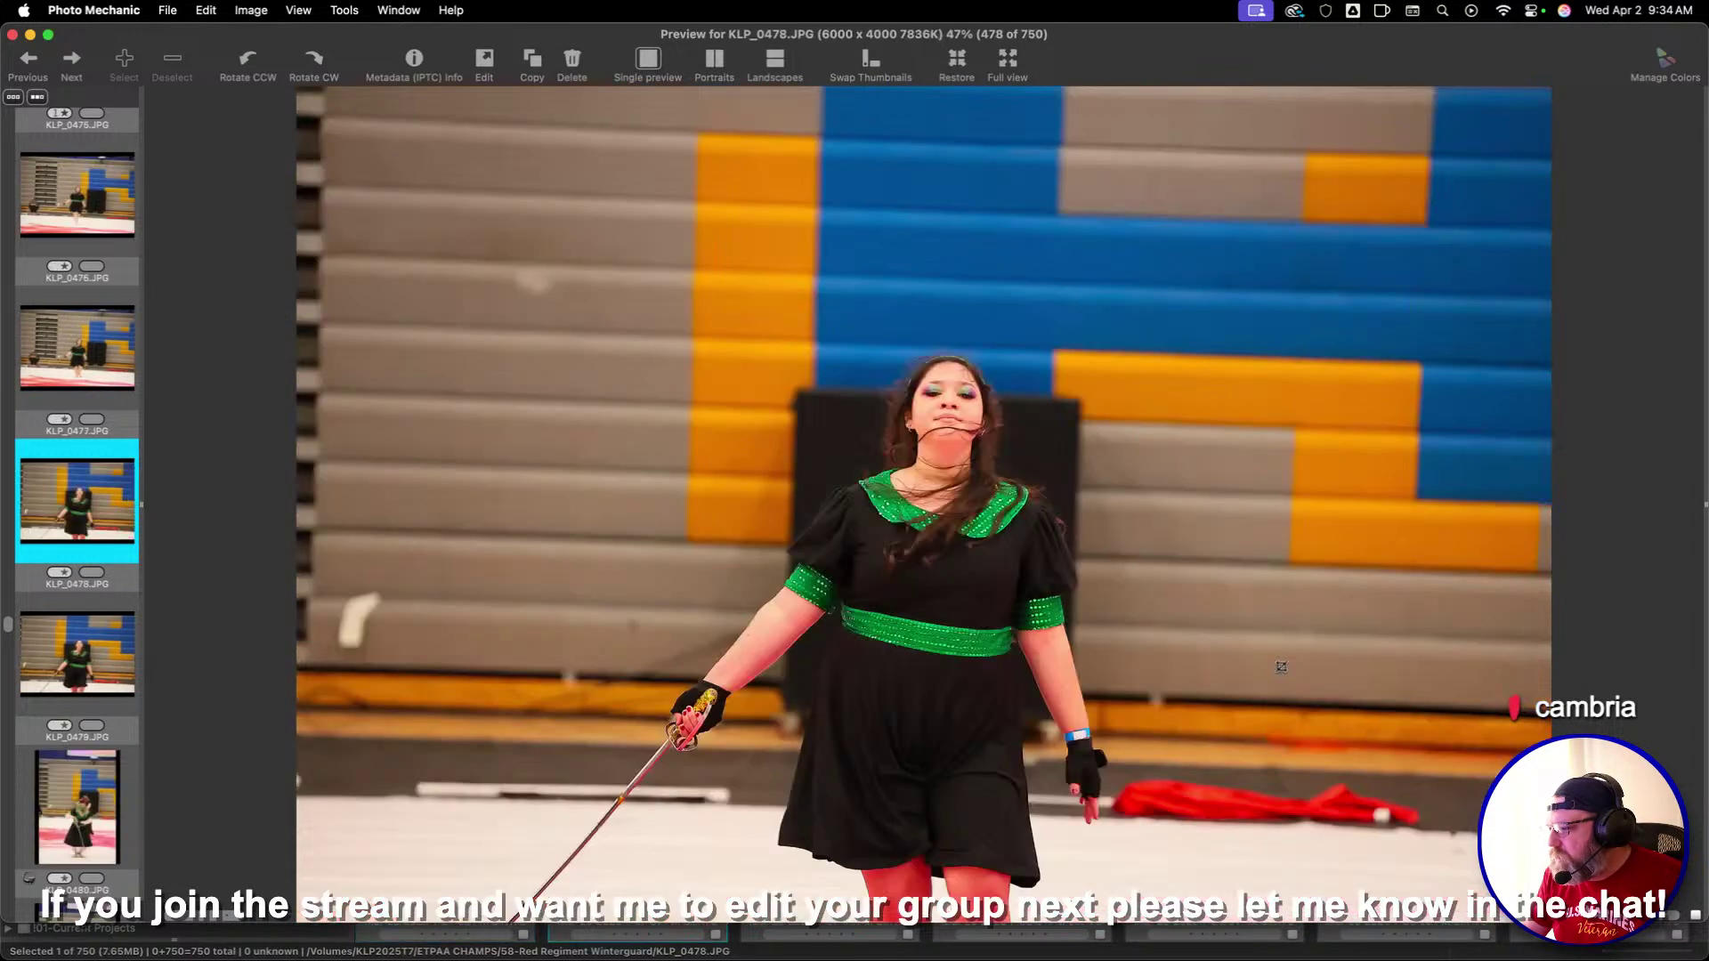
key("Right")
key("Right")
key("Right")
key("Right")
key("Right")
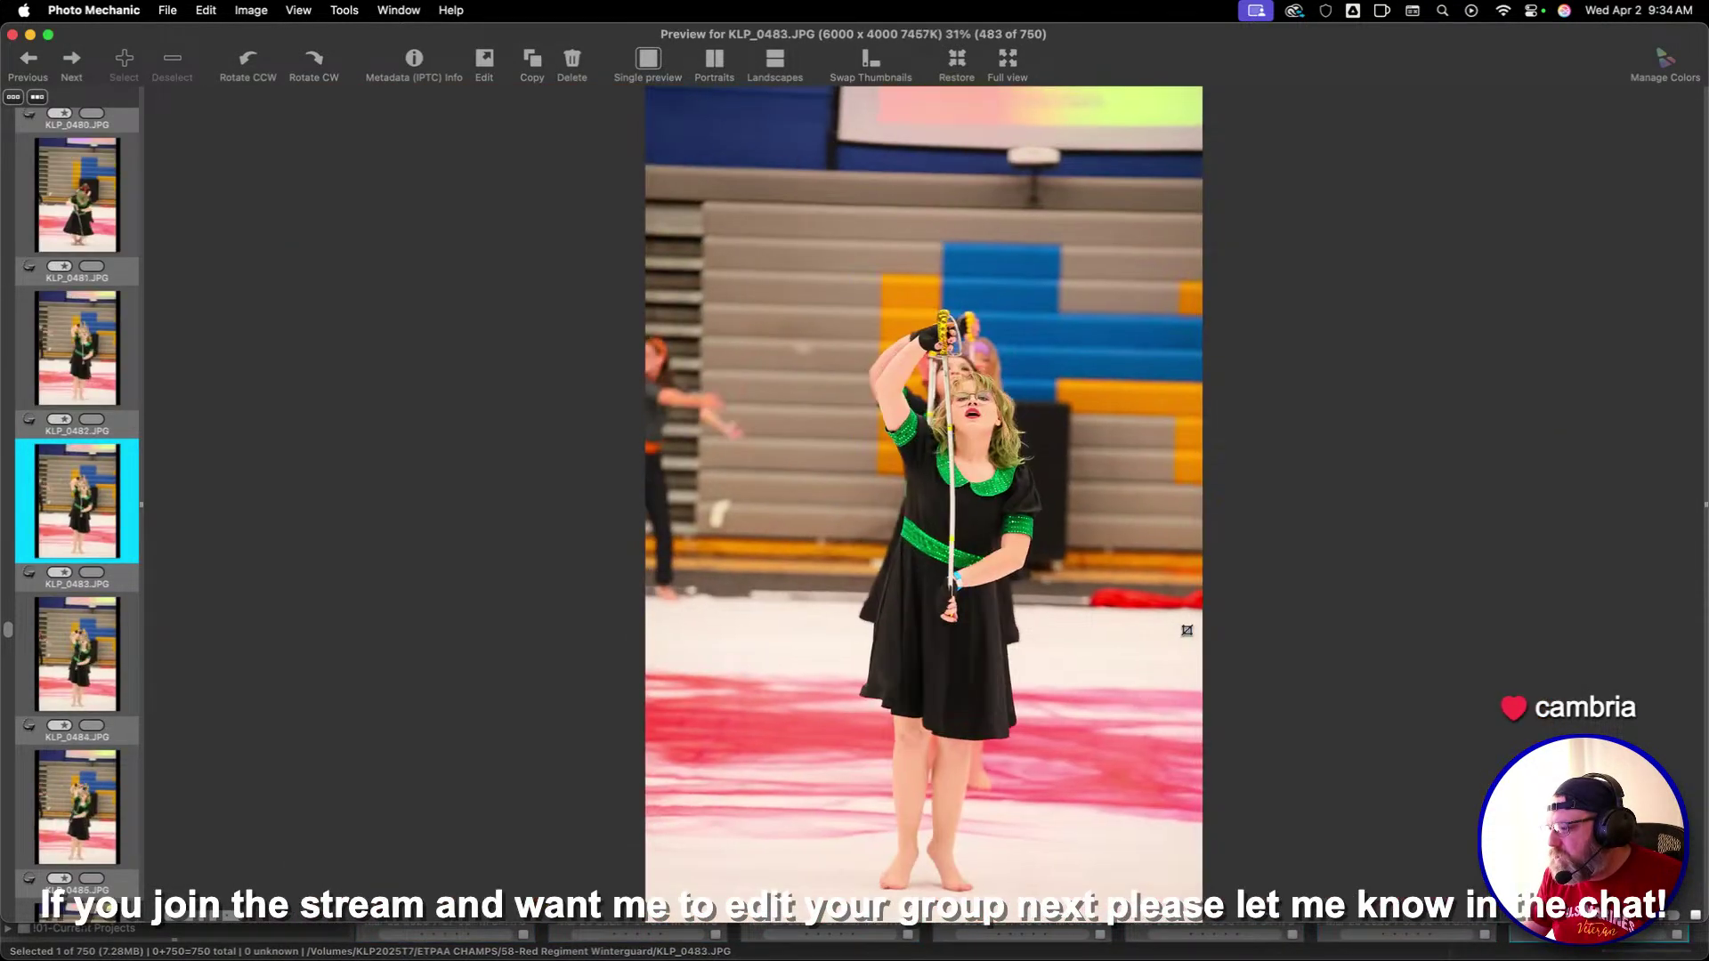
left_click_drag(768, 179, 1144, 820)
left_click_drag(1094, 756, 1042, 611)
key("1")
Crop KLP_0486.JPG around the green-trimmed performer holding the sabre diagonally across her body and rate it 1
key("Right")
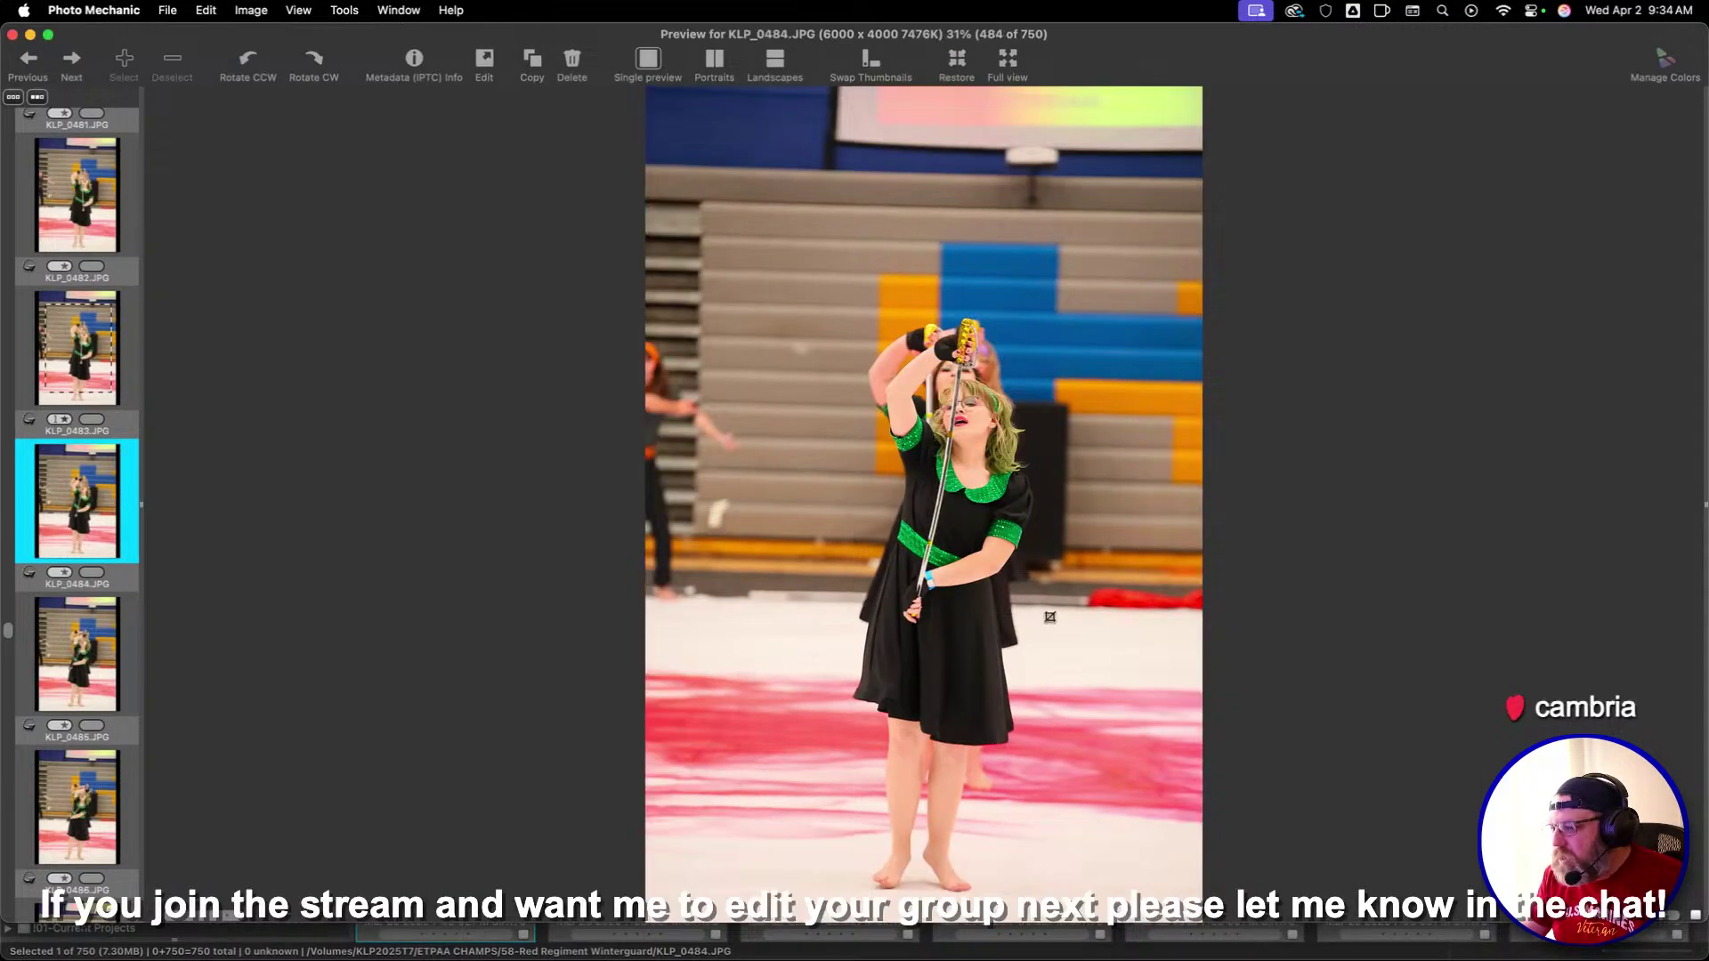
key("Right")
key("Right")
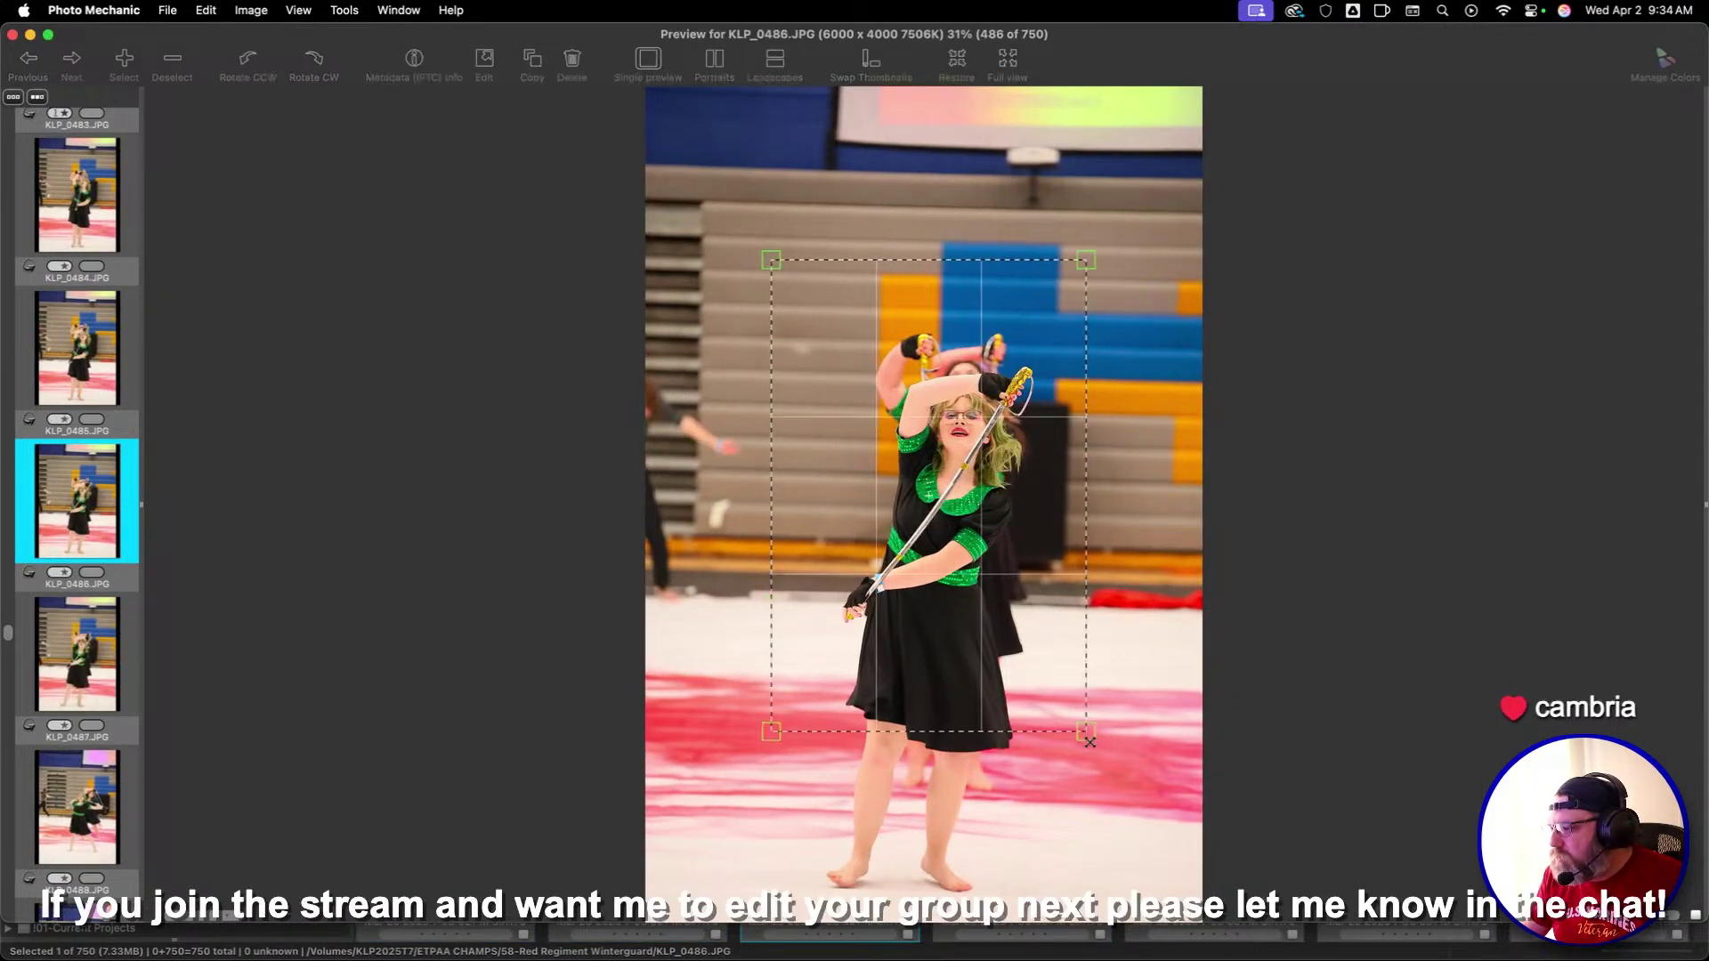
left_click_drag(1089, 741, 1145, 858)
key("1")
Crop KLP_0489.JPG around the two green-trimmed performers with outstretched arms and rate it 1
key("Right")
key("Right")
key("Right")
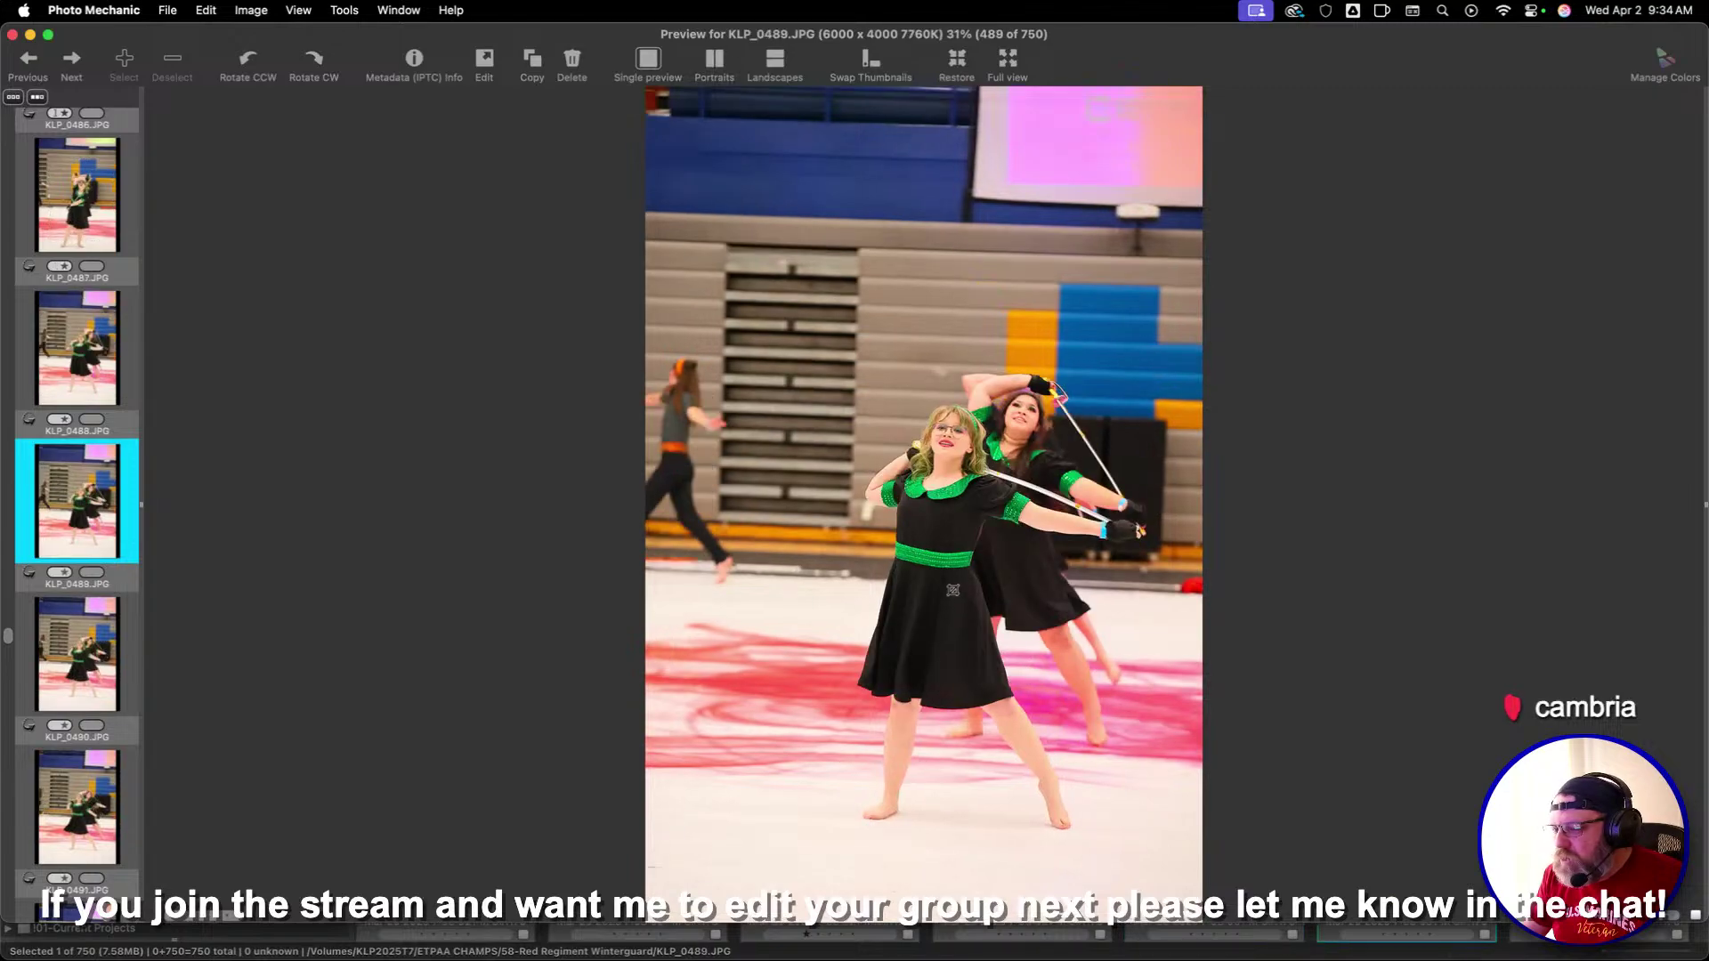
left_click_drag(1176, 816, 1176, 852)
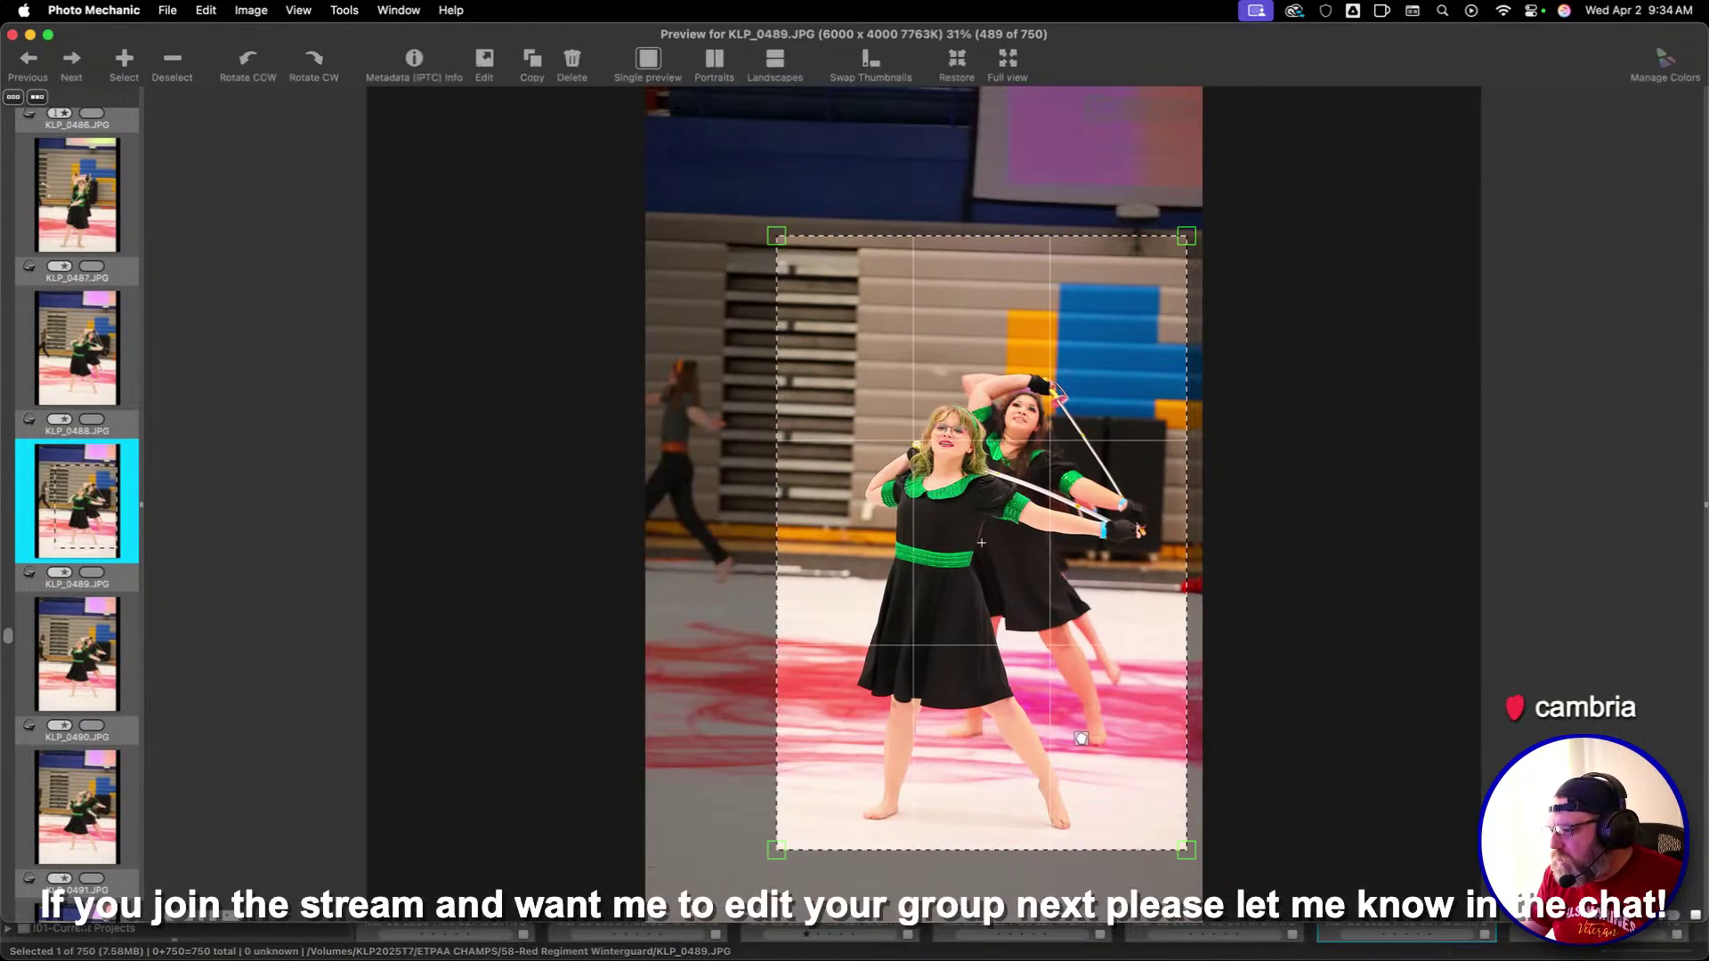
key("1")
Compare the photos from KLP_0490.JPG to KLP_0494.JPG, crop KLP_0492.JPG around the group led by the green-trimmed performer and rate it 1
key("Right")
key("Right")
key("Right")
key("Right")
key("Right")
key("Left")
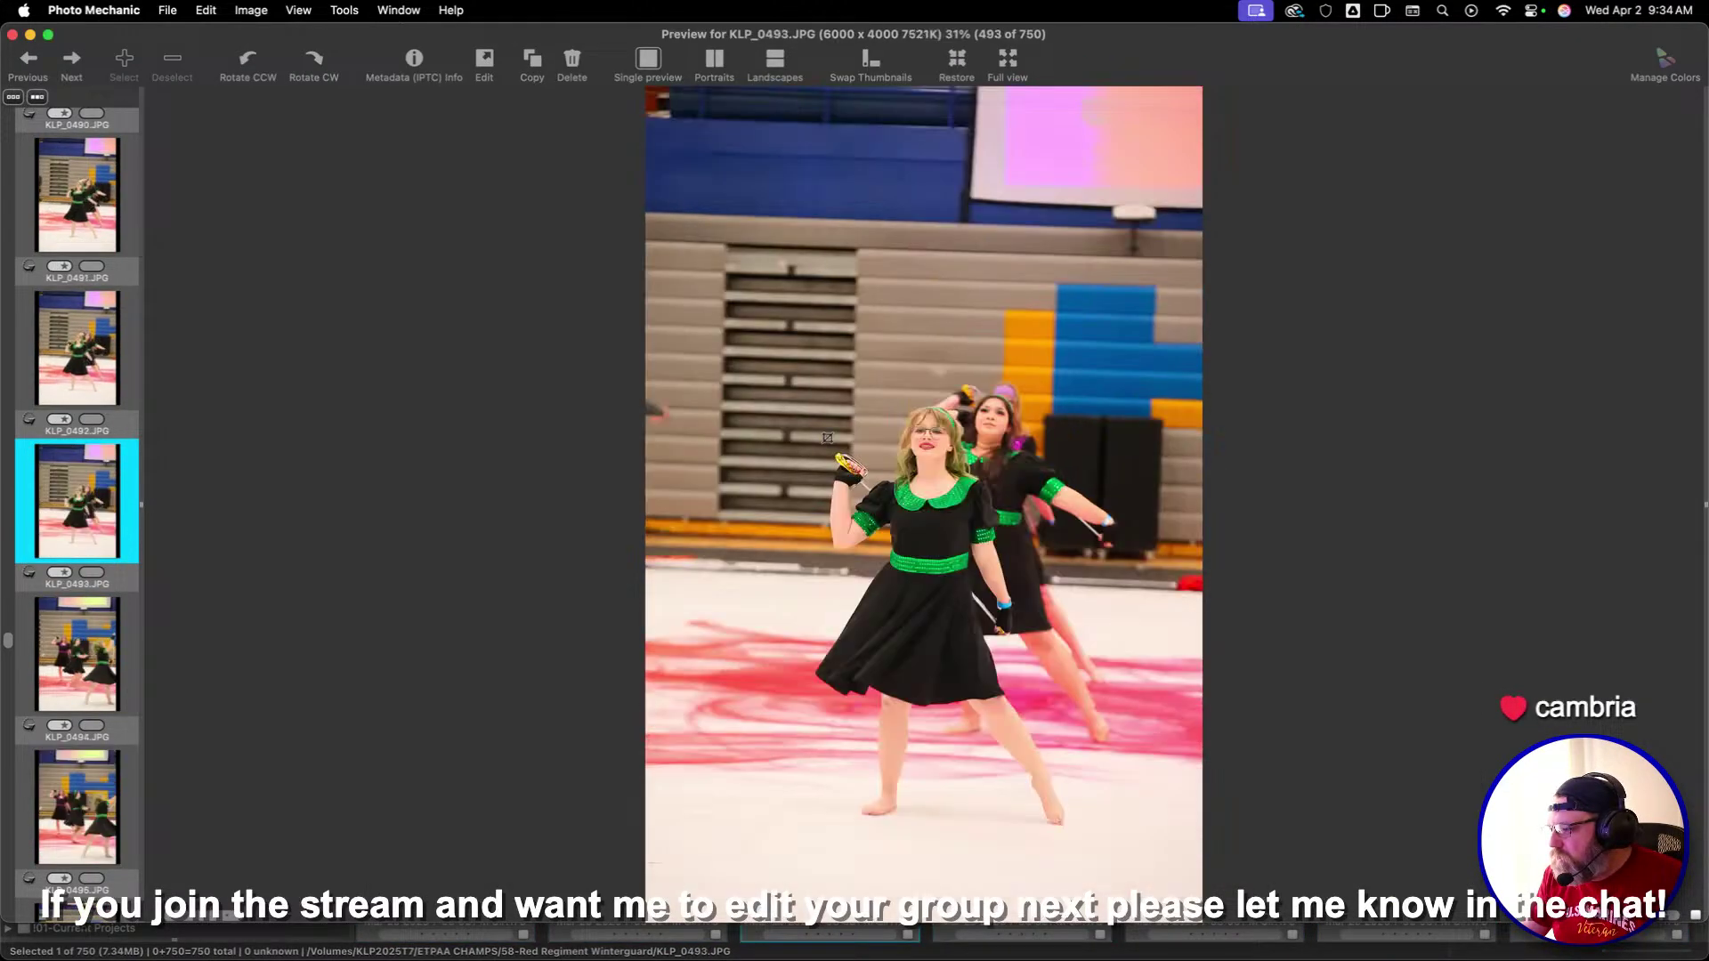
key("Left")
mouse_move(1143, 885)
left_mouse_down()
mouse_move(1157, 801)
mouse_move(1163, 870)
left_mouse_up()
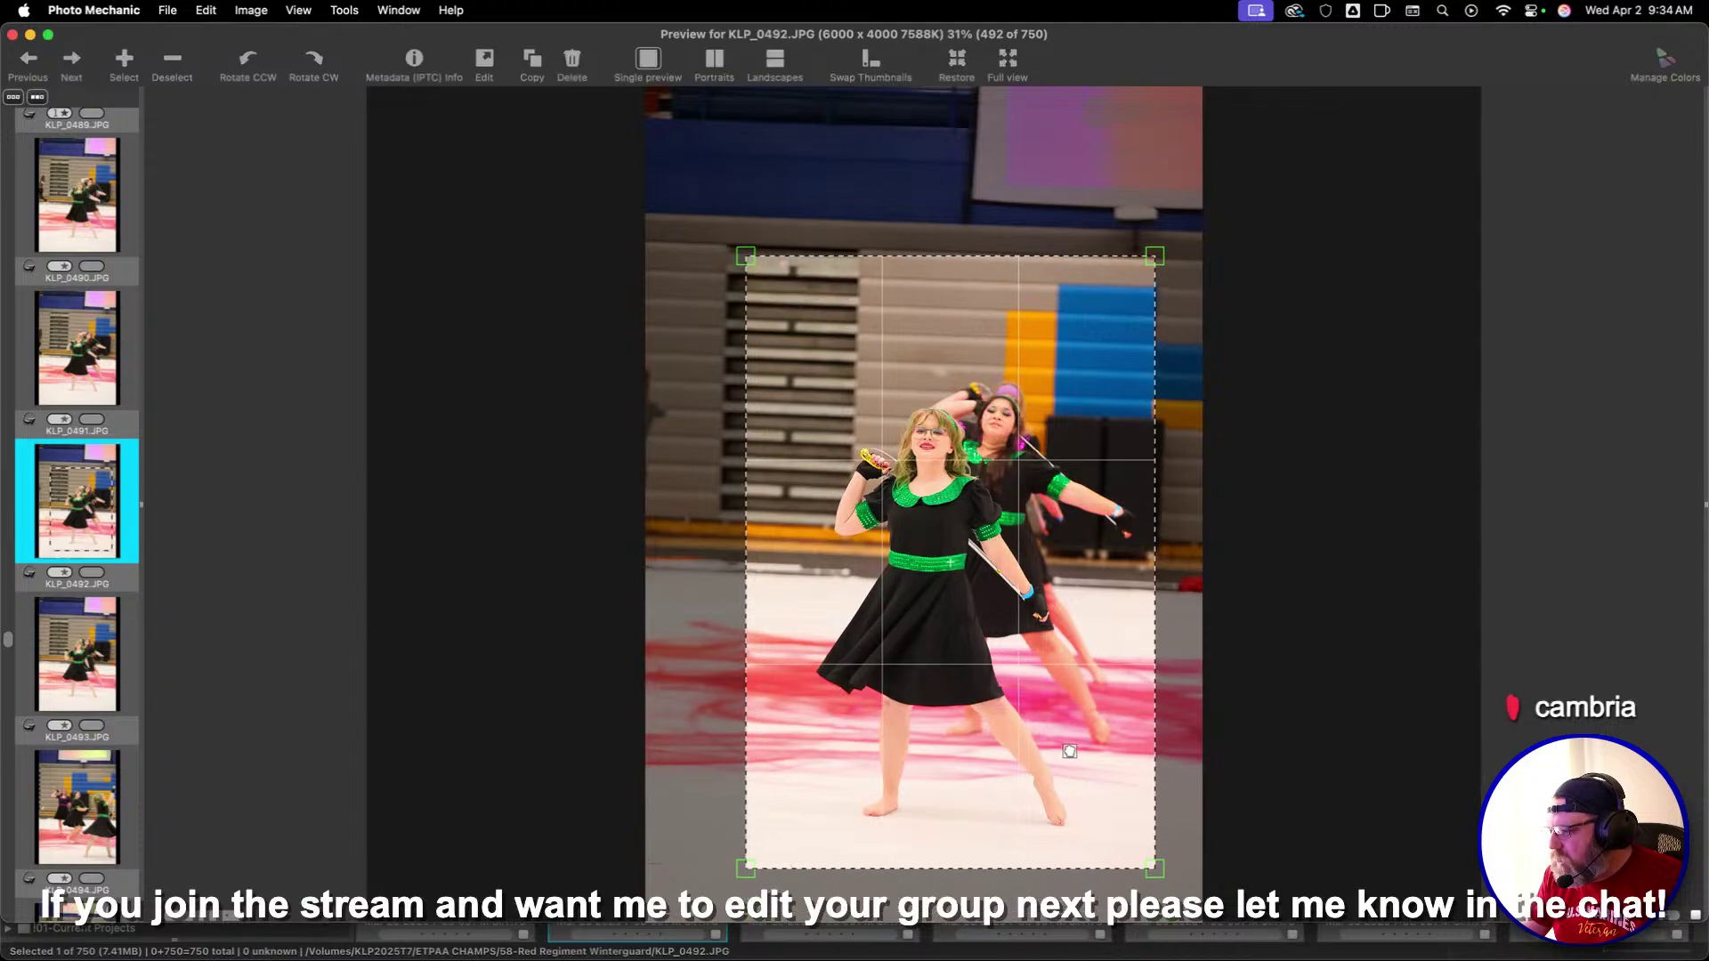
key("1")
Crop KLP_0496.JPG around the smiling purple-trimmed performer with the sabre and rate it 1
key("Right")
key("Right")
key("Right")
key("Right")
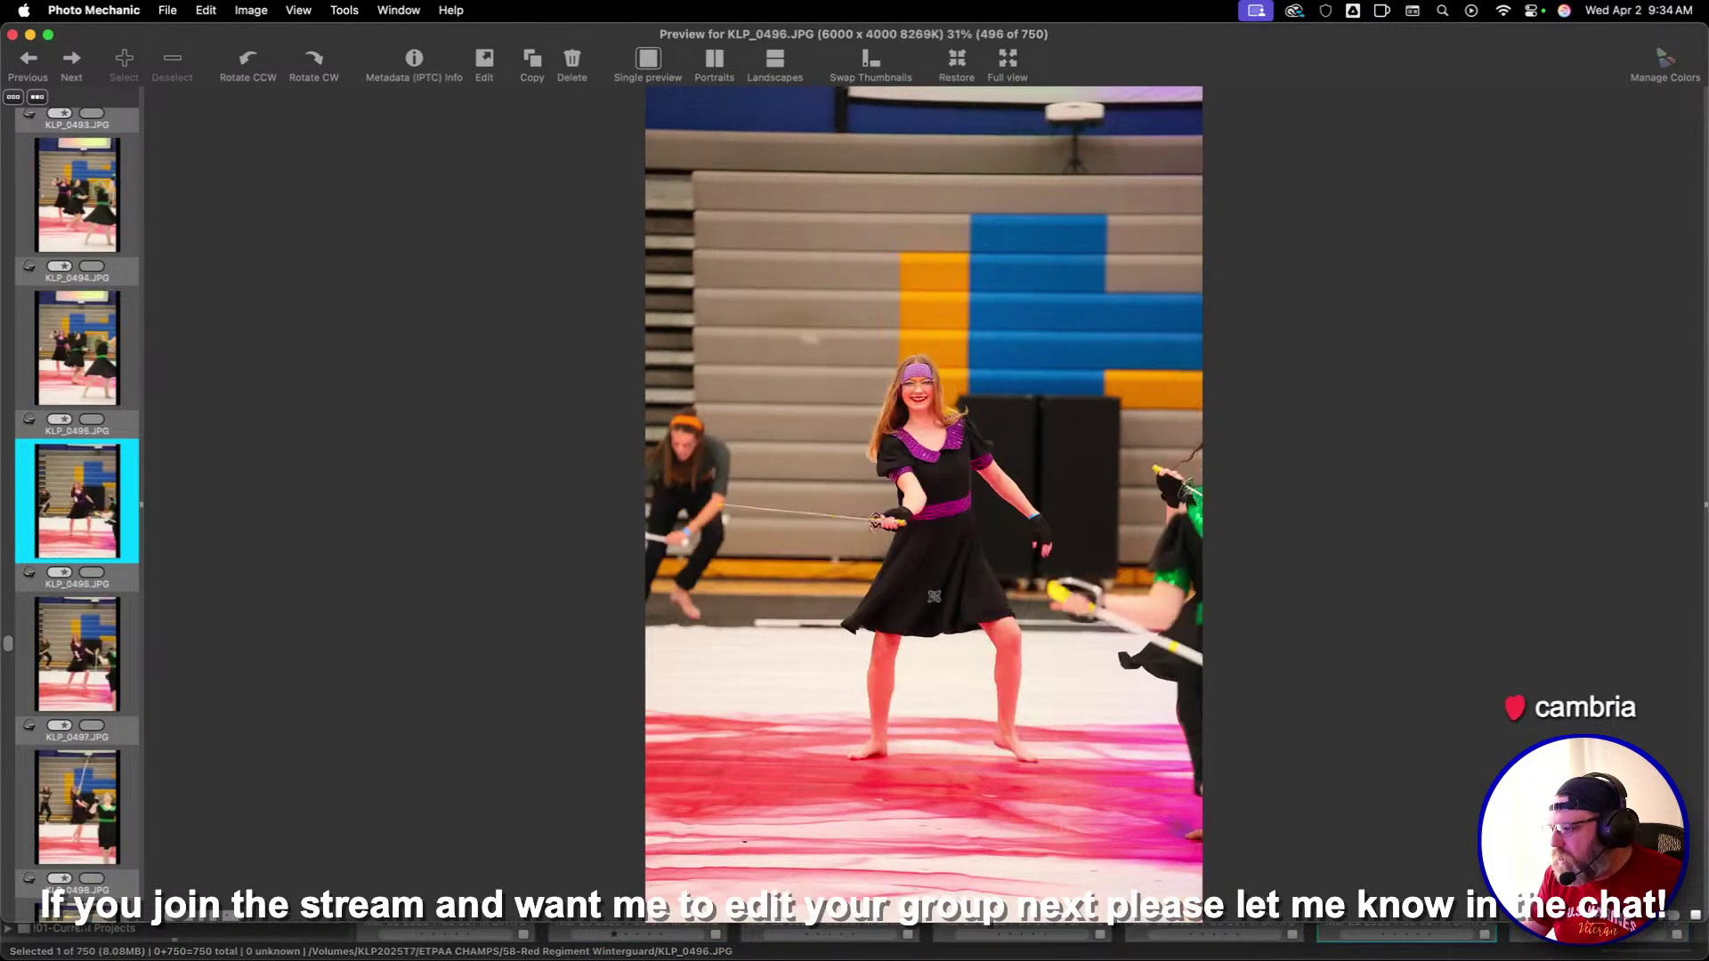
left_click_drag(1157, 881, 1123, 632)
key("1")
Compare KLP_0497.JPG with KLP_0498.JPG, crop KLP_0497.JPG around the purple-trimmed performer and rate it 1
key("Right")
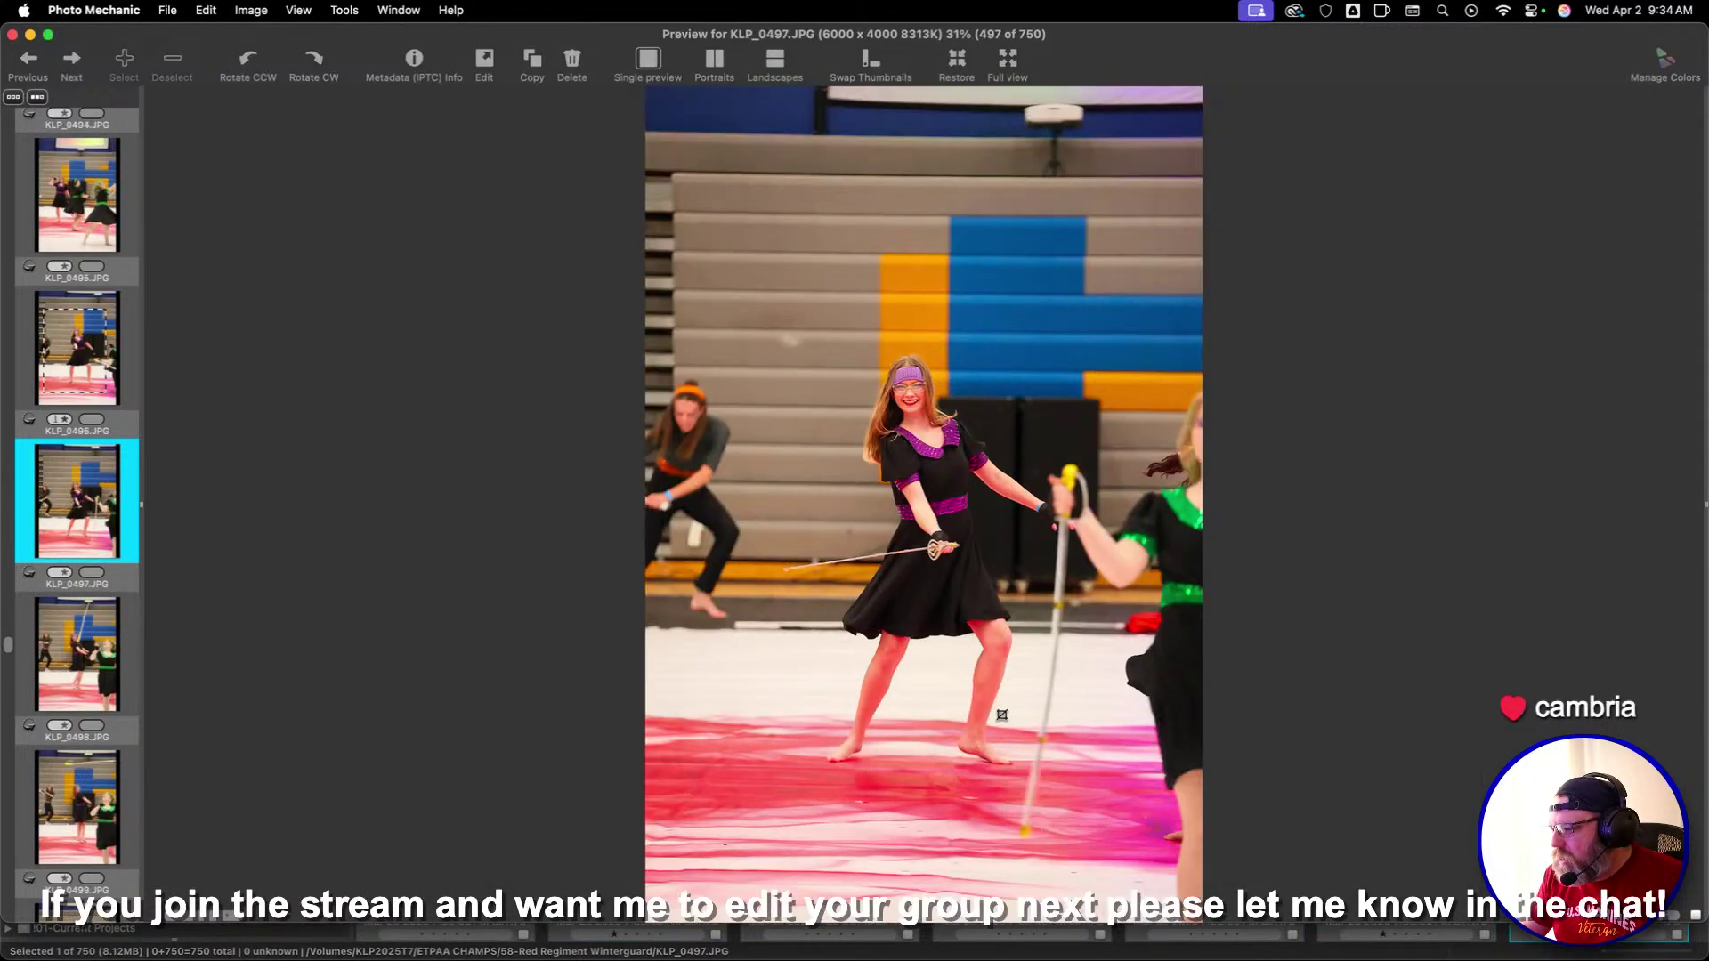
key("Right")
key("Left")
left_click_drag(1113, 766, 1118, 817)
key("1")
Compare KLP_0498.JPG through KLP_0500.JPG and crop KLP_0498.JPG around the purple-trimmed performer behind the green-trimmed one
key("Right")
key("Right")
key("Right")
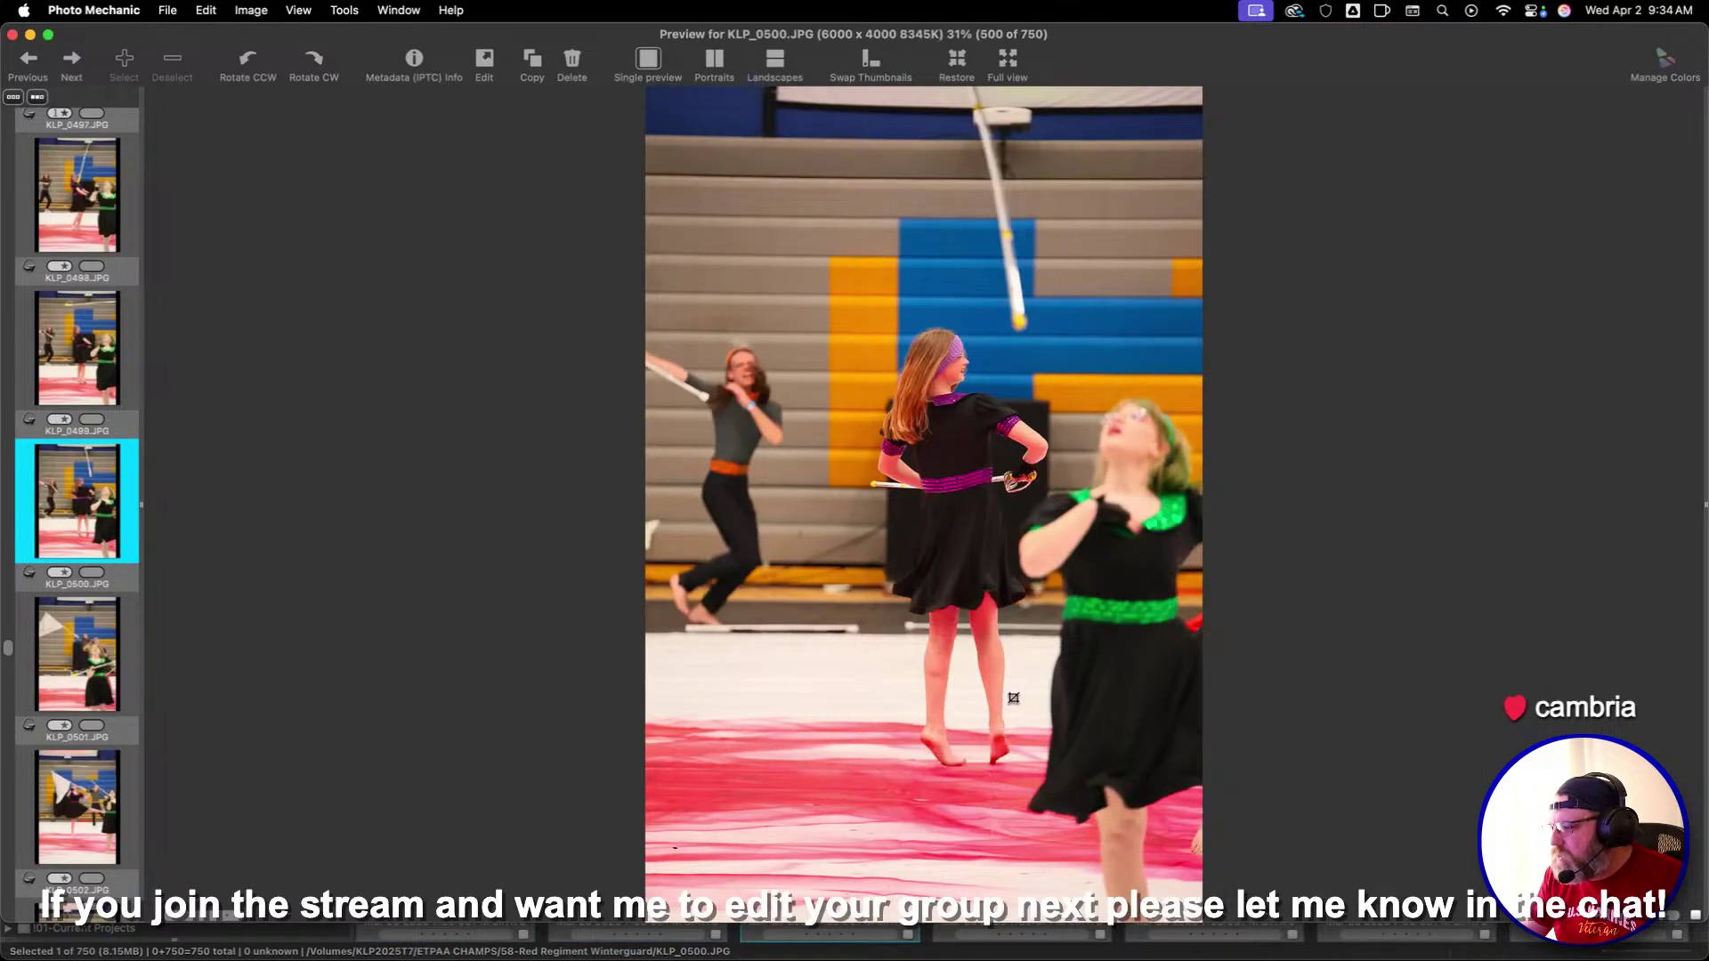
key("Left")
key("Left")
Rate KLP_0503.JPG of the purple-trimmed performer with her leg extended 1 and compare it with KLP_0502.JPG
key("Right")
key("Right")
key("Right")
key("Right")
key("Right")
key("Right")
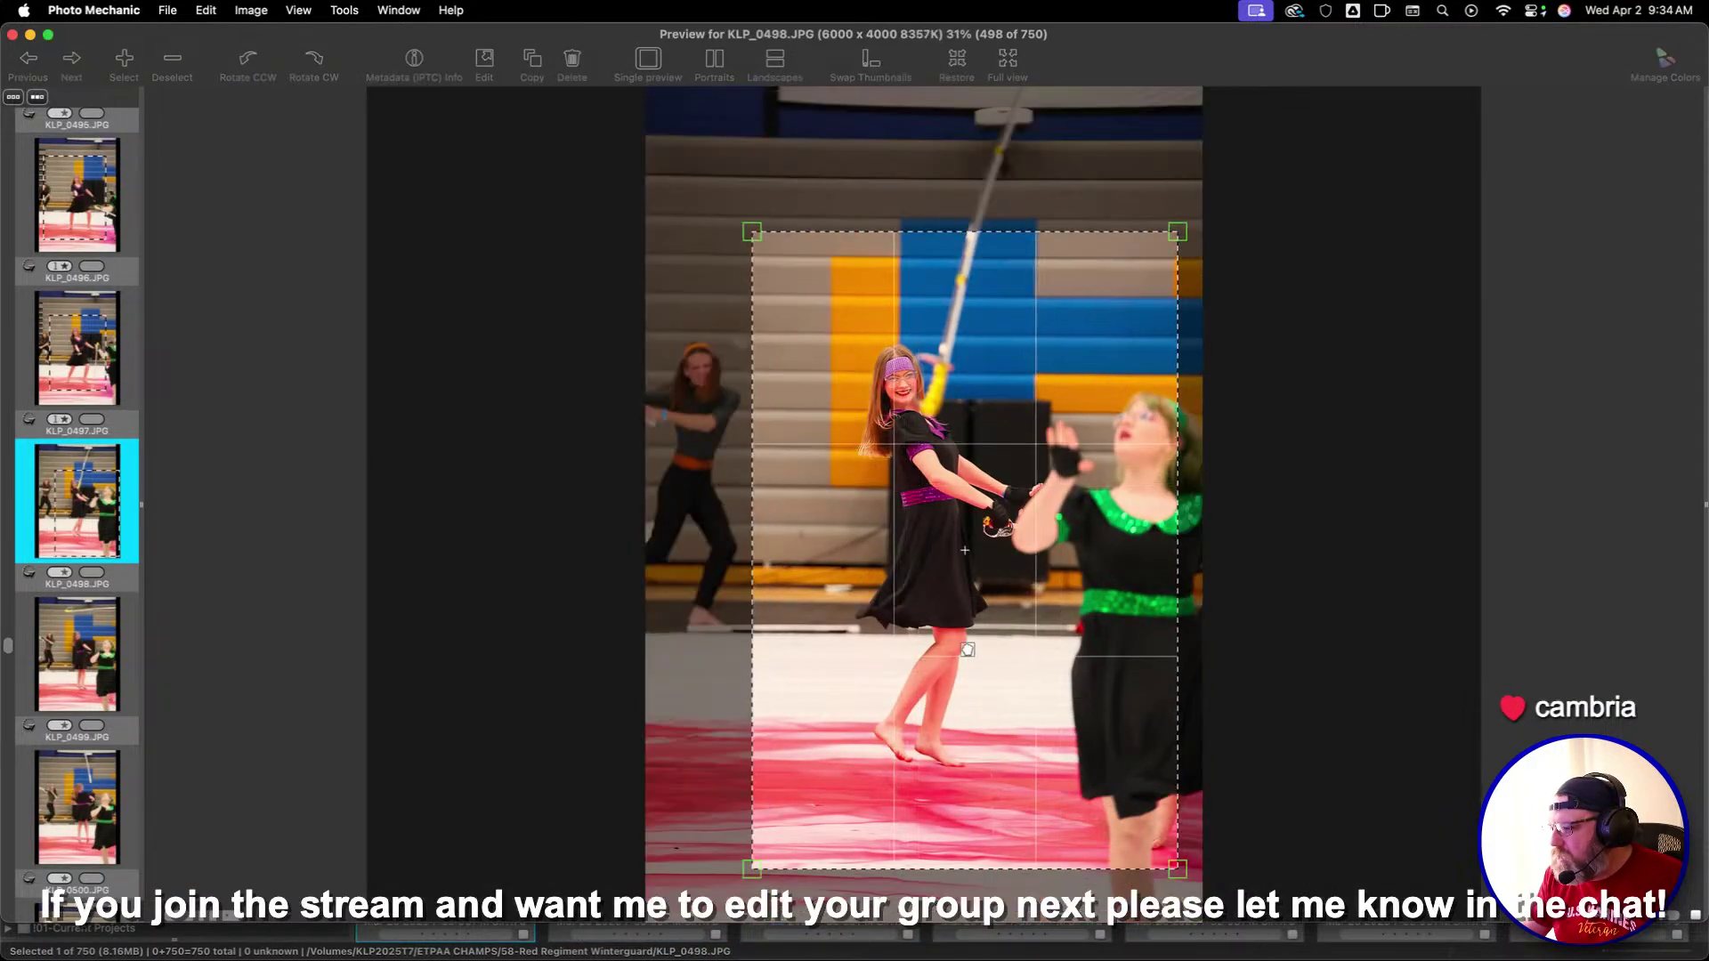
key("Left")
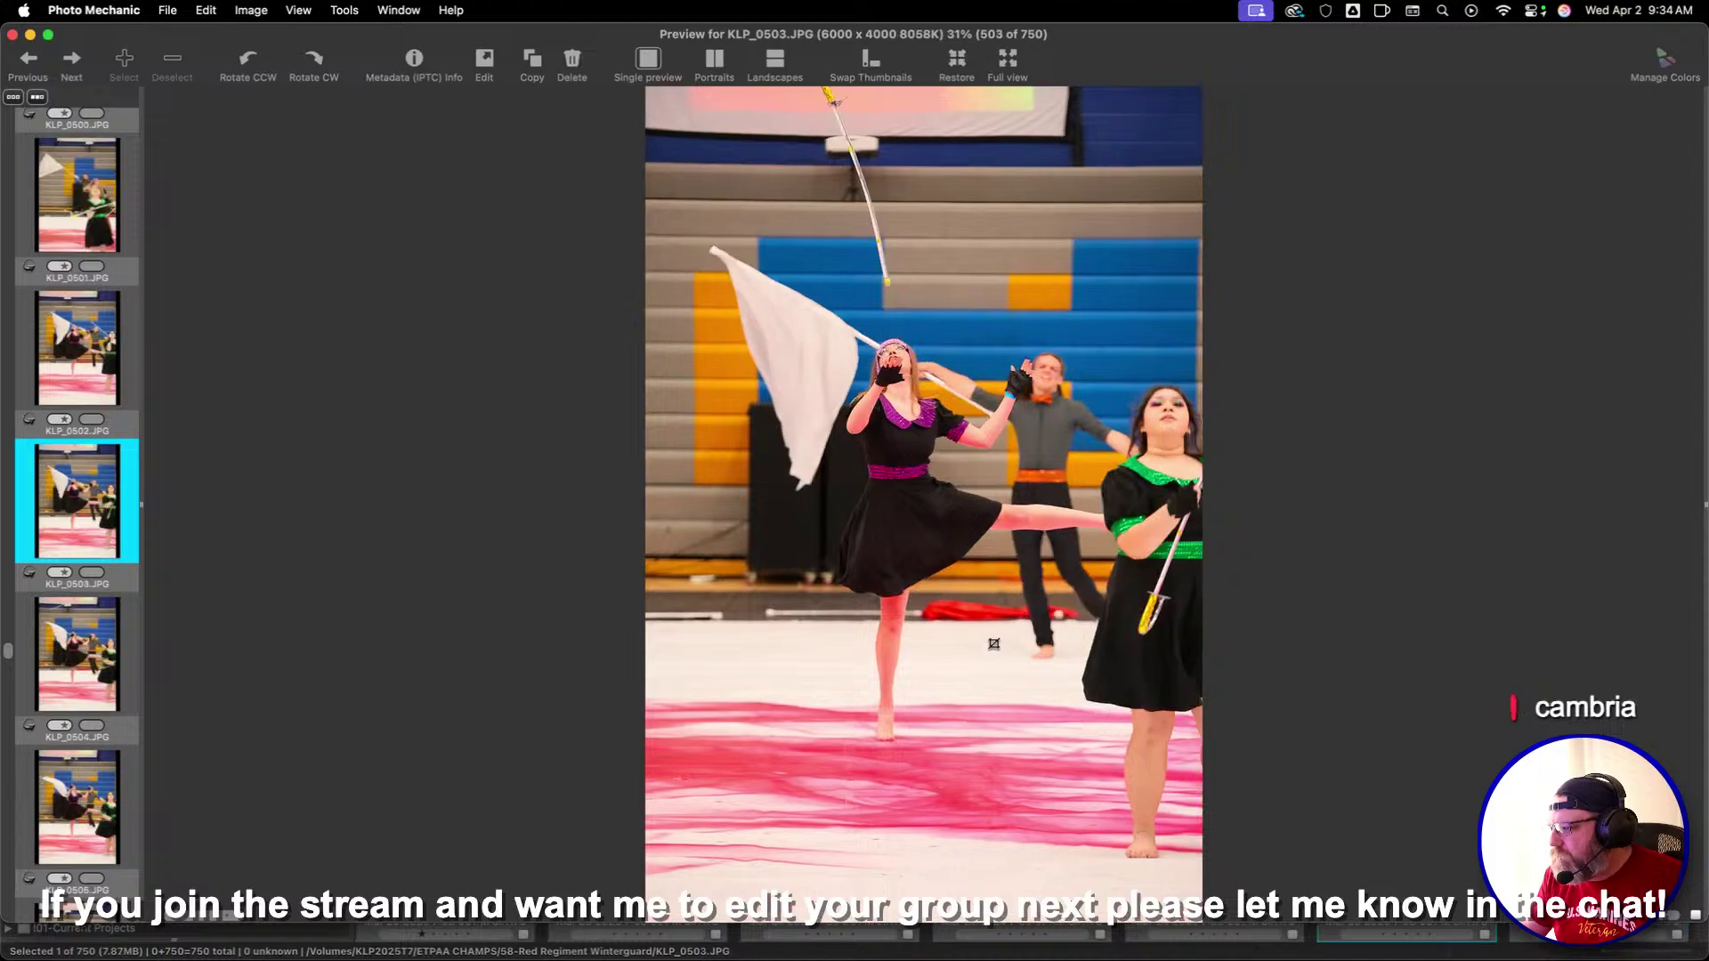
key("1")
key("Left")
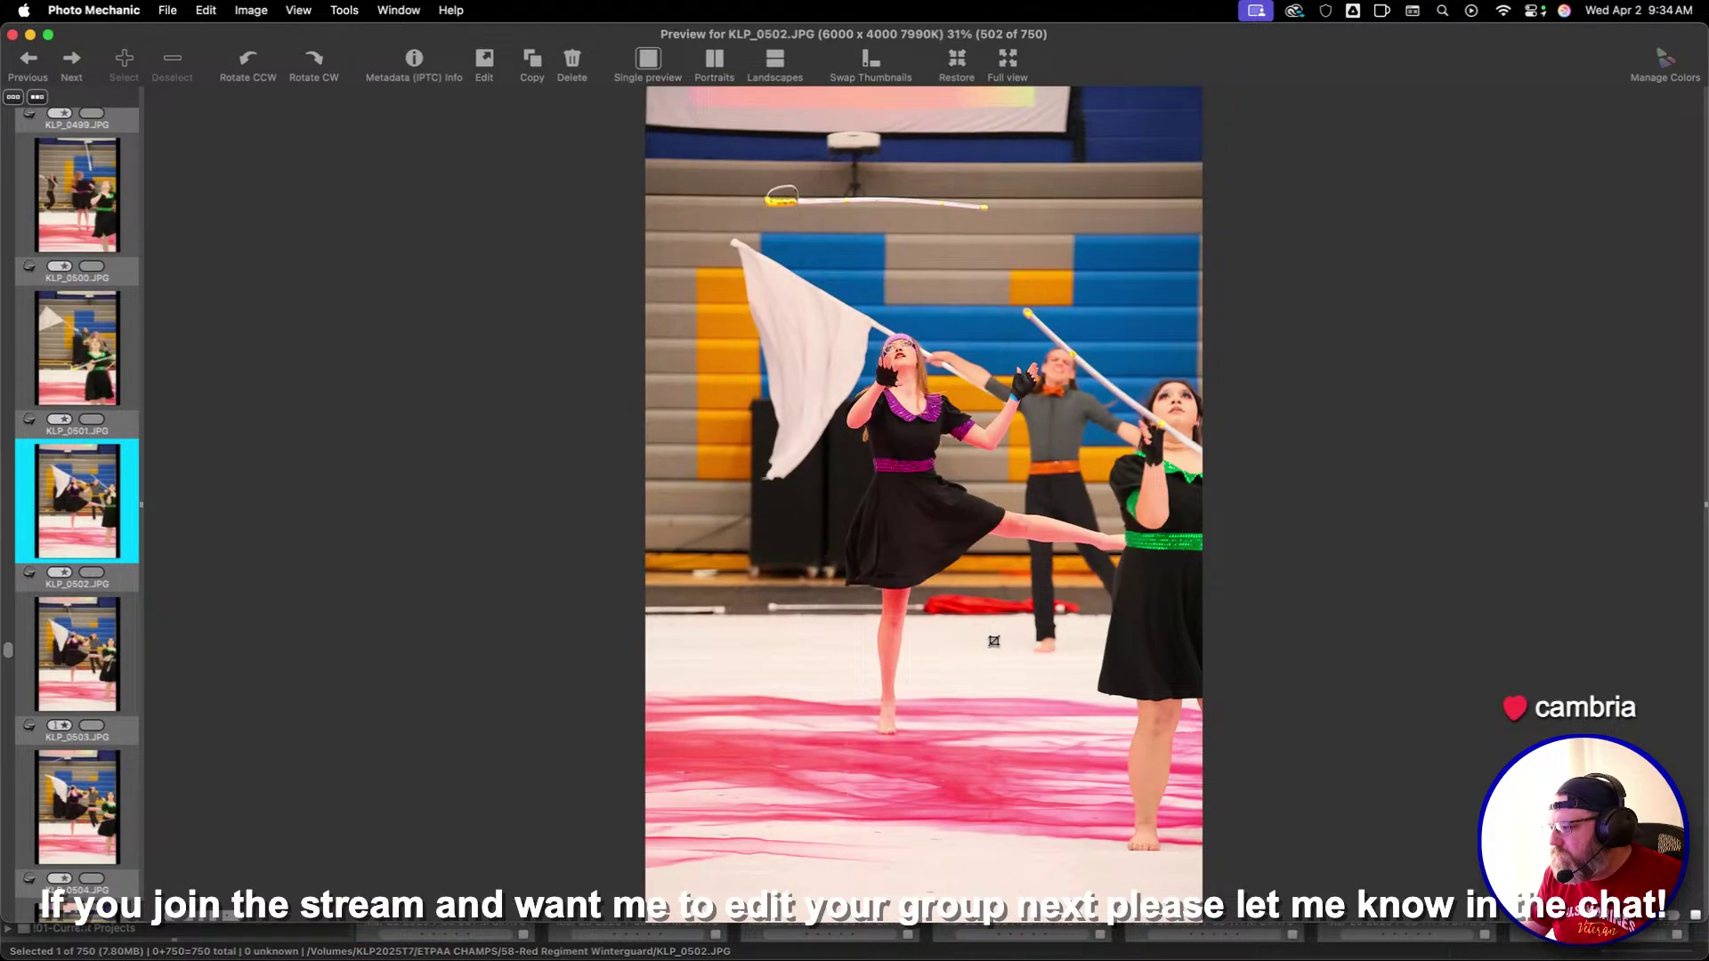
Look through the photos up to KLP_0508.JPG, crop that one around the green-trimmed performer with outstretched arms and rate it 1
key("Right")
key("Right")
key("Right")
key("Right")
key("Right")
key("Right")
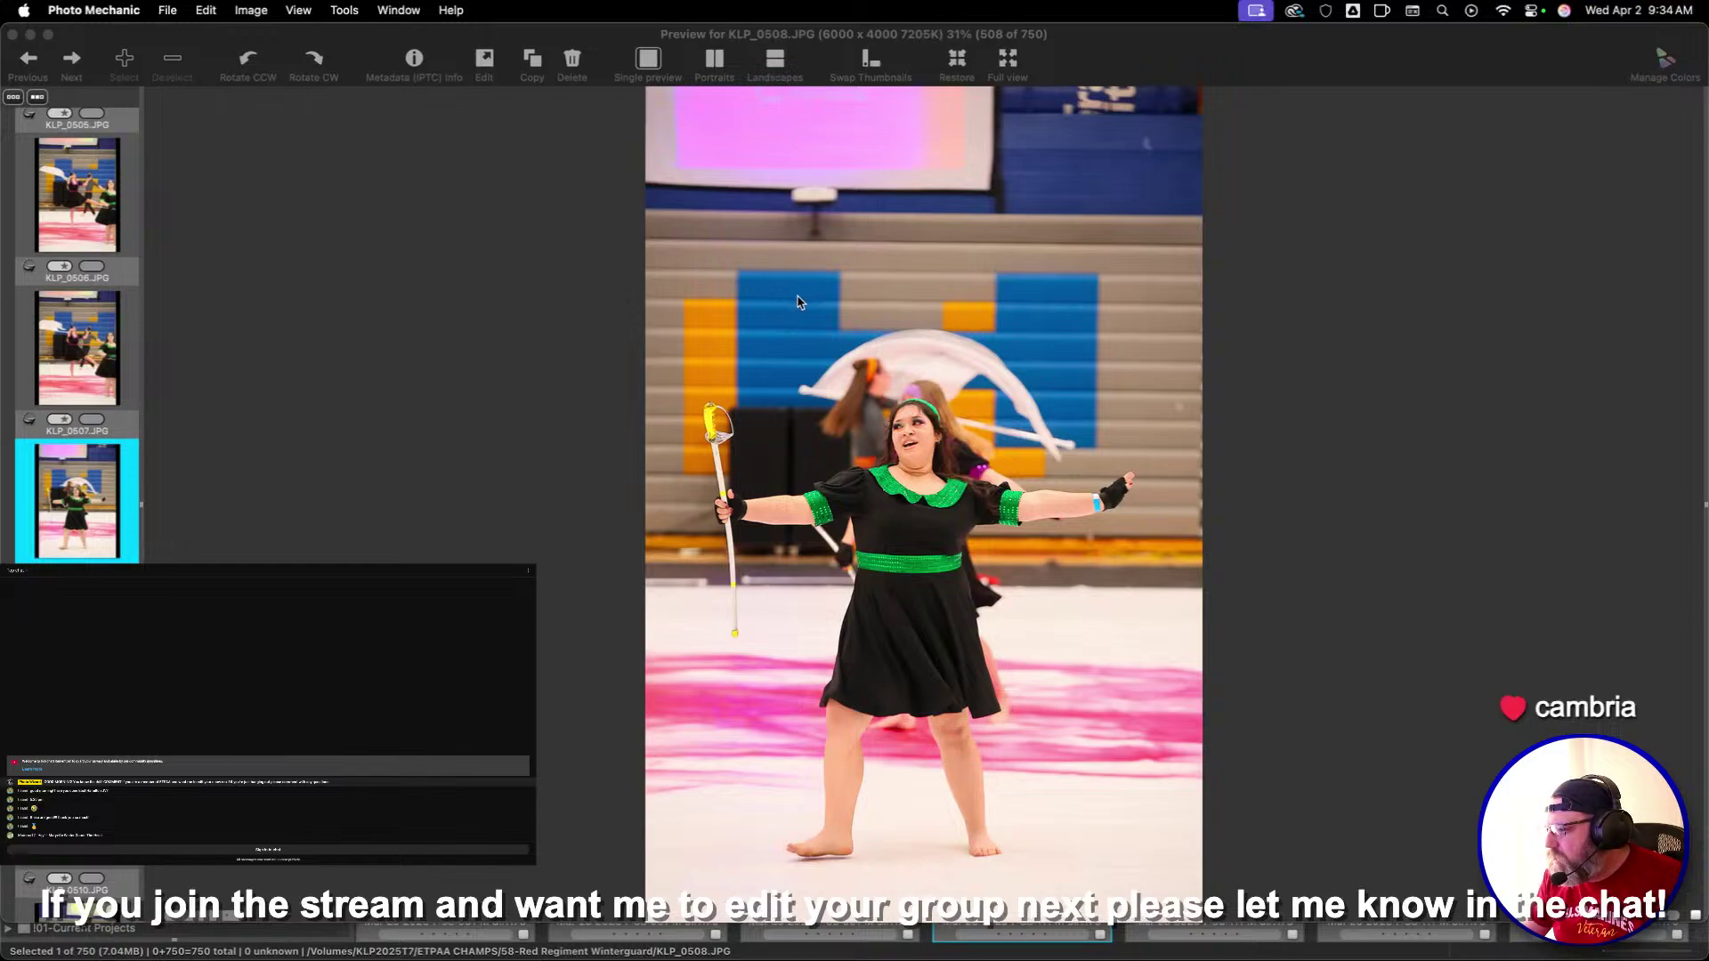
left_click(797, 303)
key("1")
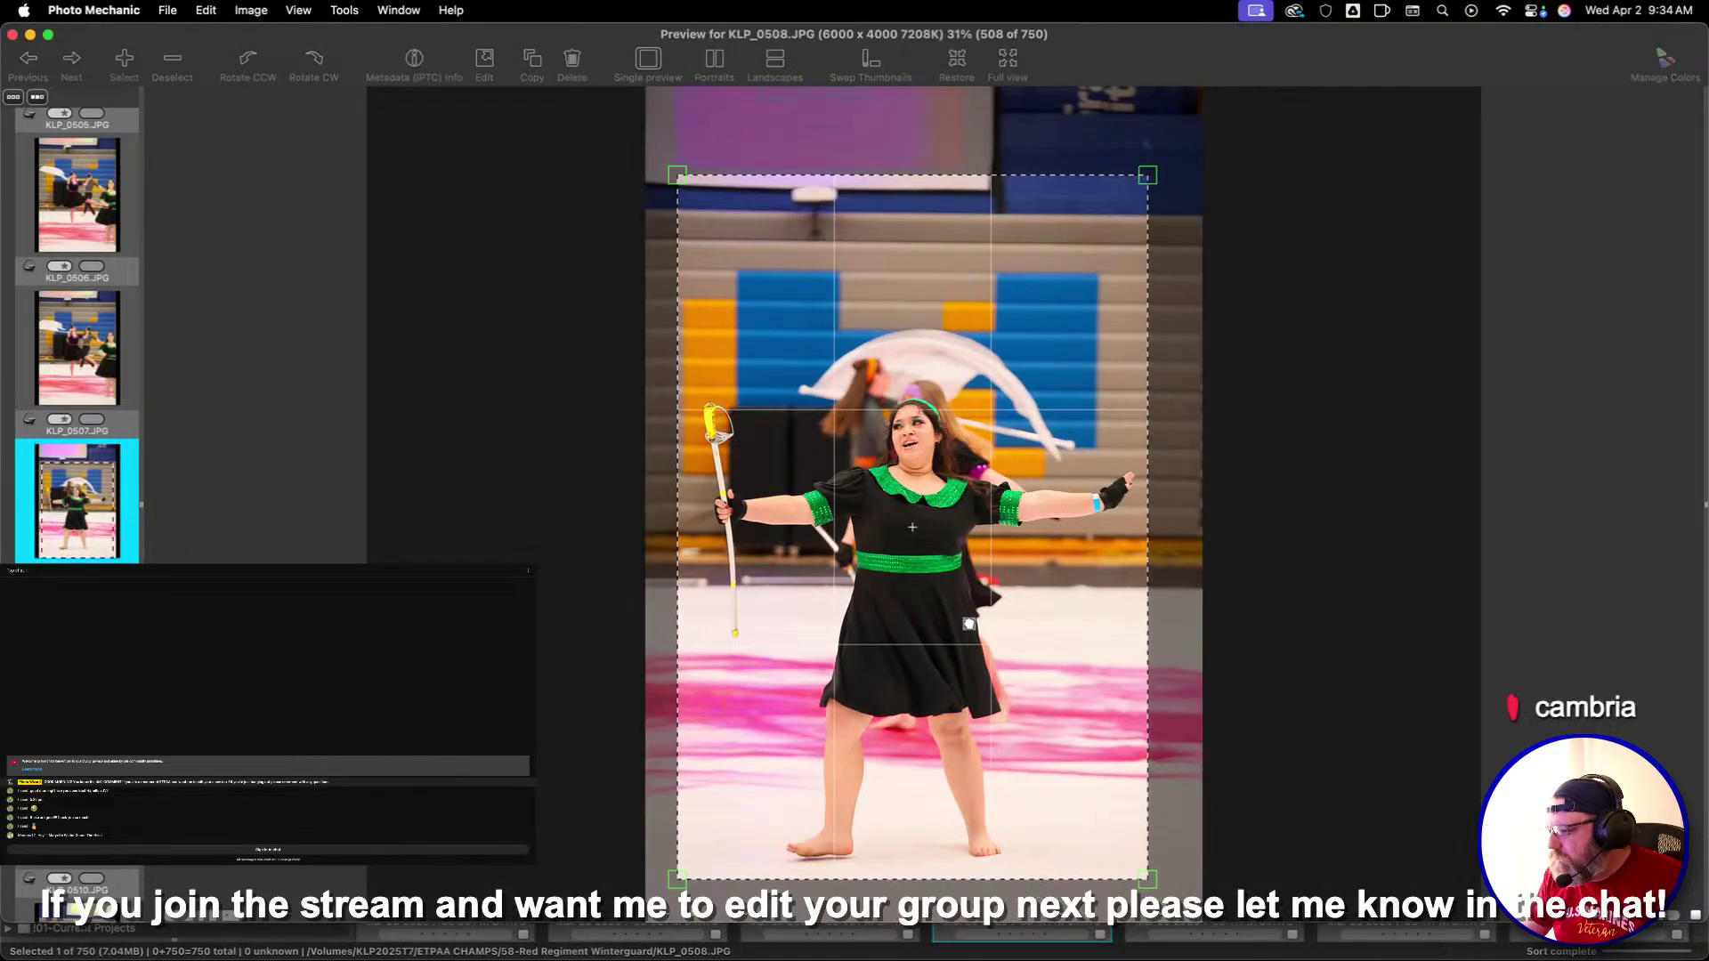
Review the photos of the spinning green-trimmed performer from KLP_0509.JPG to KLP_0515.JPG for keepers
key("Right")
key("Right")
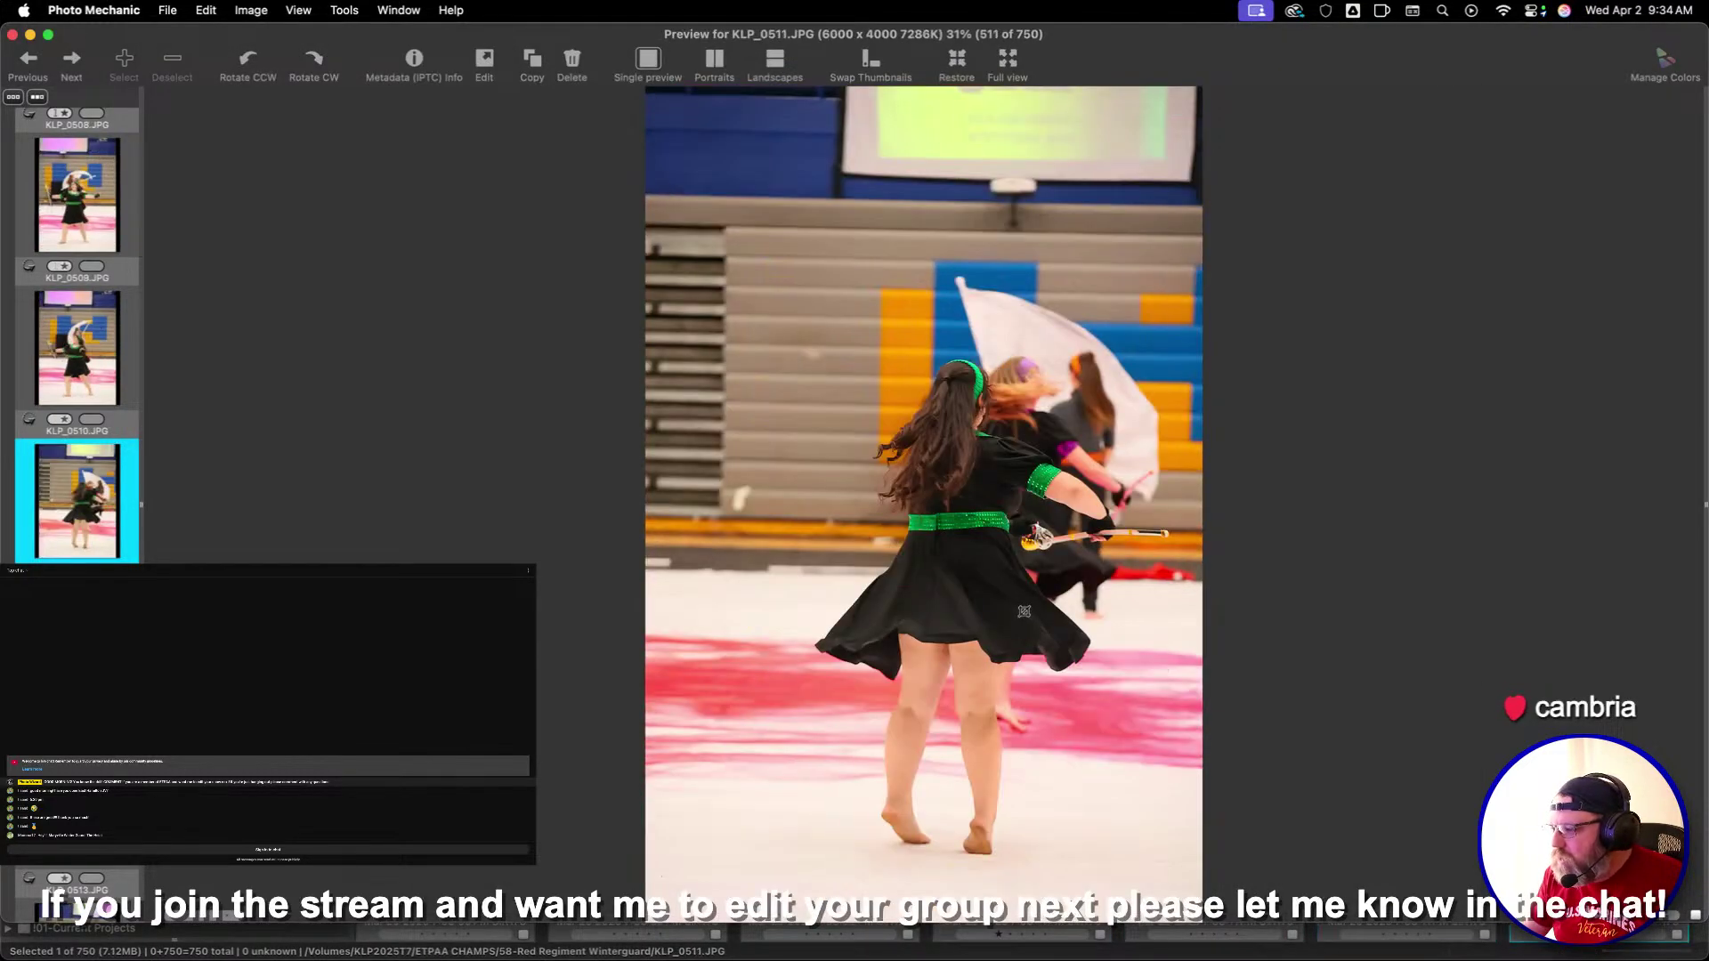
key("Left")
key("Right")
key("Right")
key("Right")
key("Right")
key("Right")
key("Right")
key("Right")
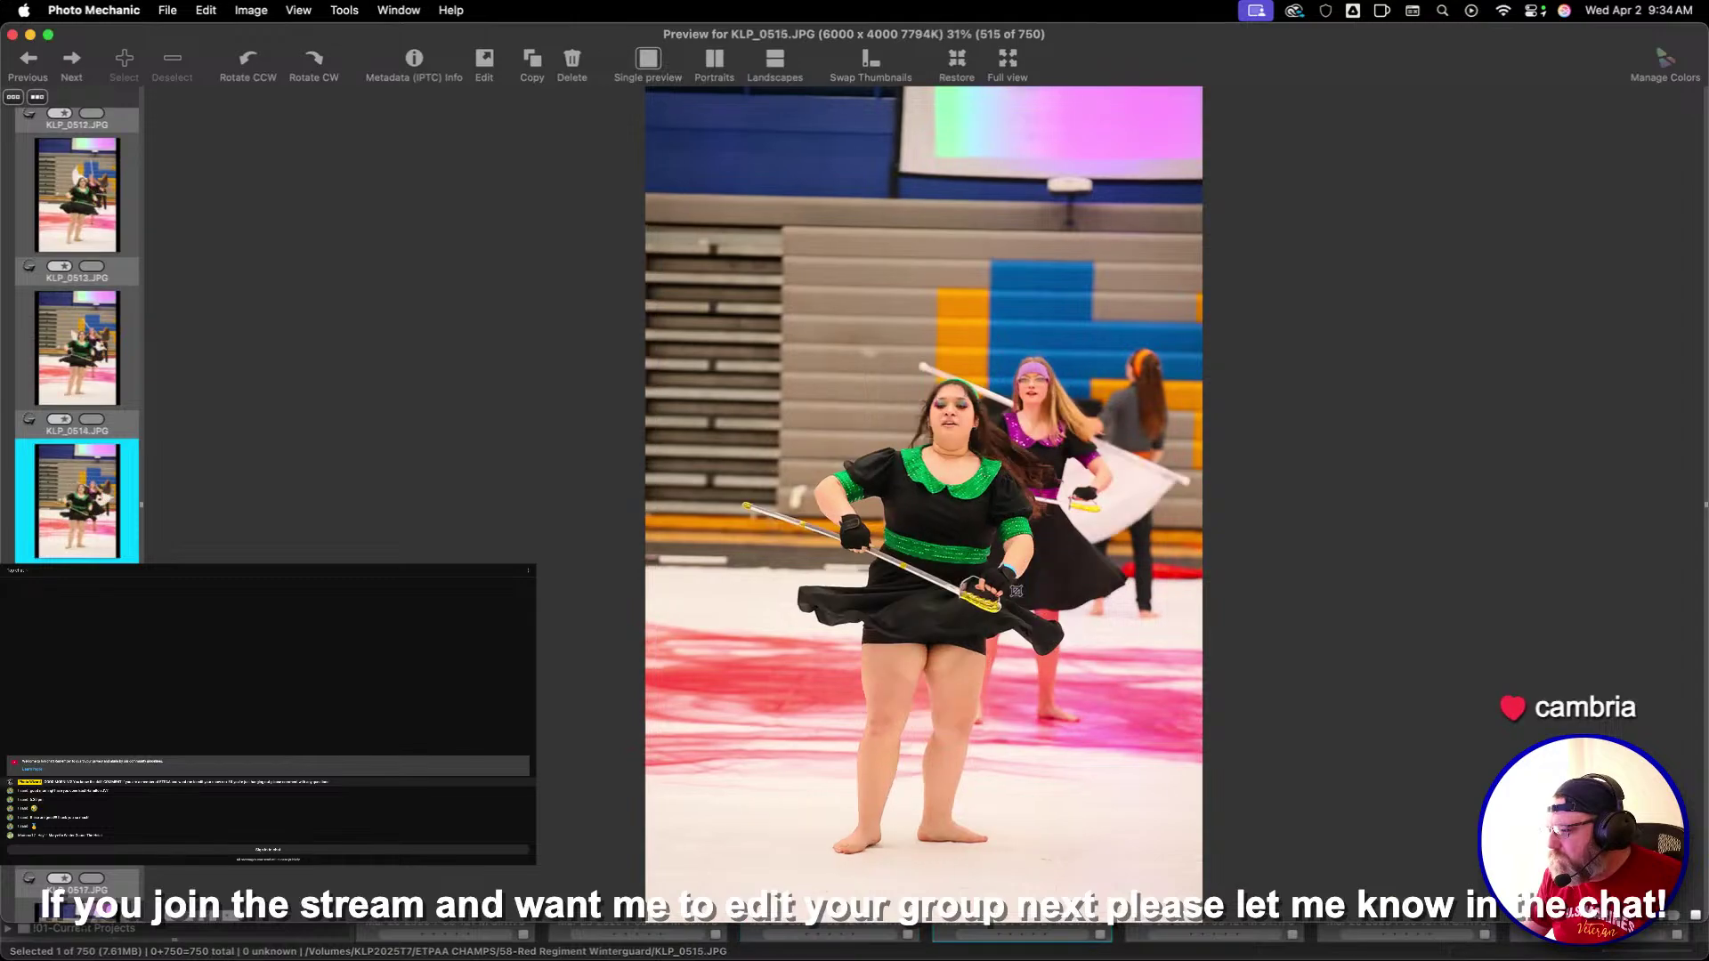
Continue to KLP_0520.JPG and crop it around the purple-trimmed performer holding the sabre horizontally
key("Right")
key("Right")
key("Right")
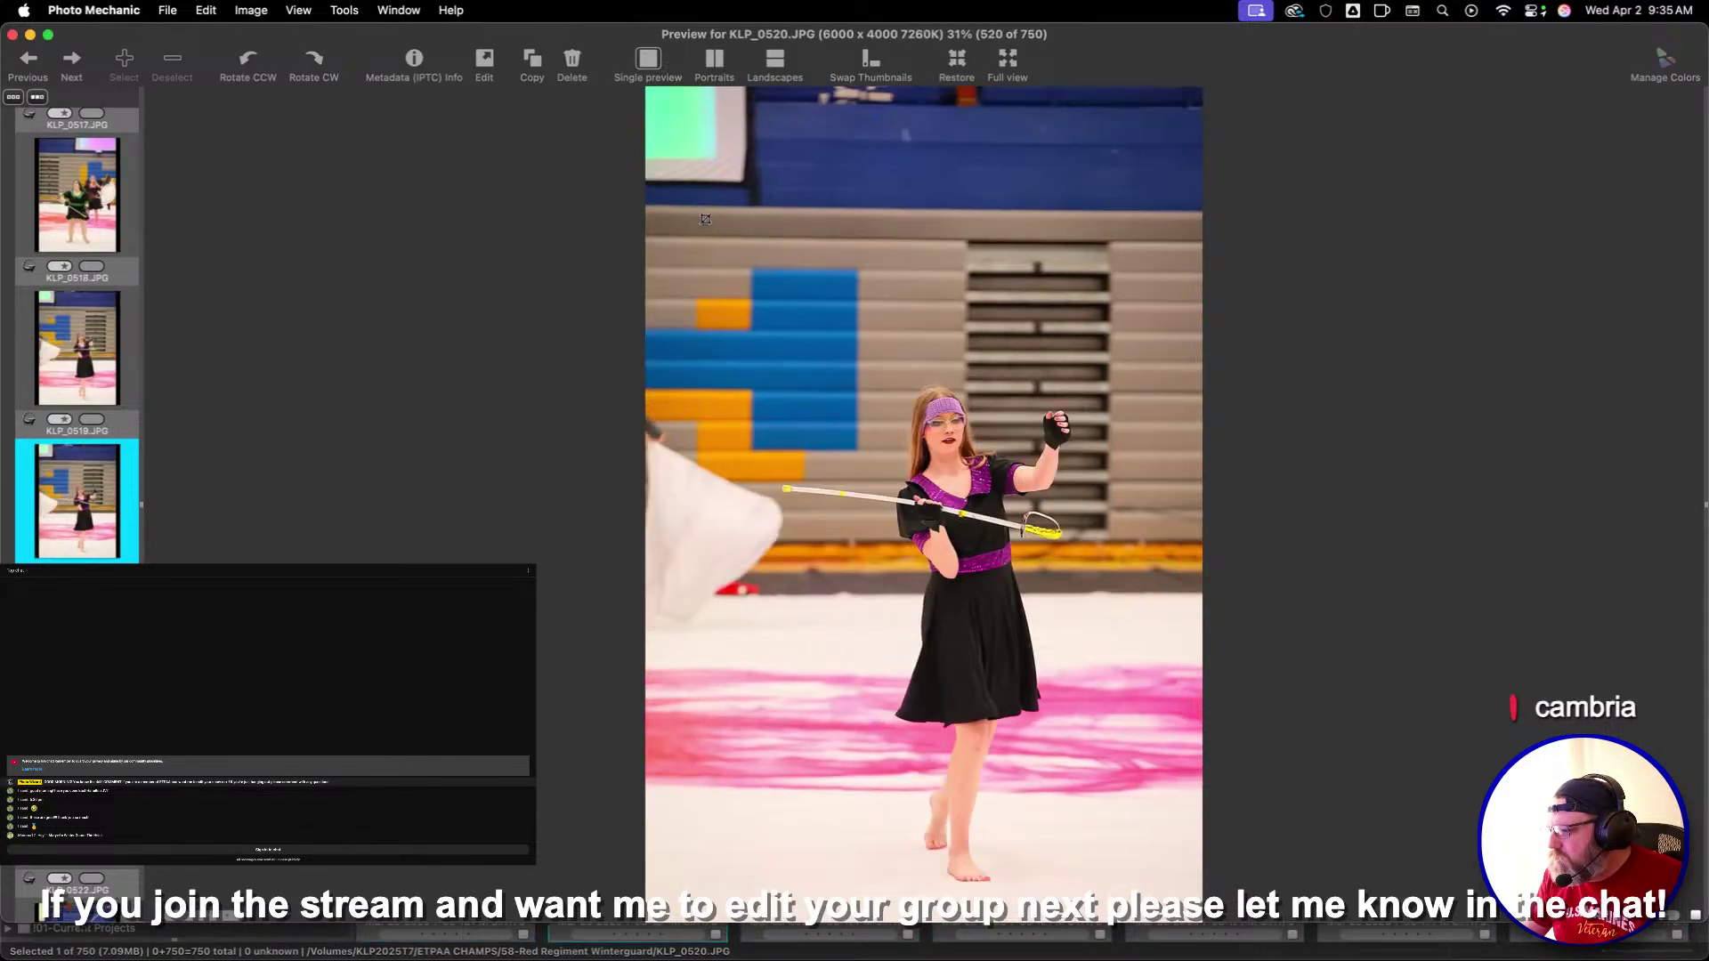
left_click_drag(943, 565, 1011, 691)
Compare the sabre-toss photos KLP_0521.JPG through KLP_0524.JPG and crop KLP_0522.JPG around the performer and the airborne sabre
key("Right")
key("Right")
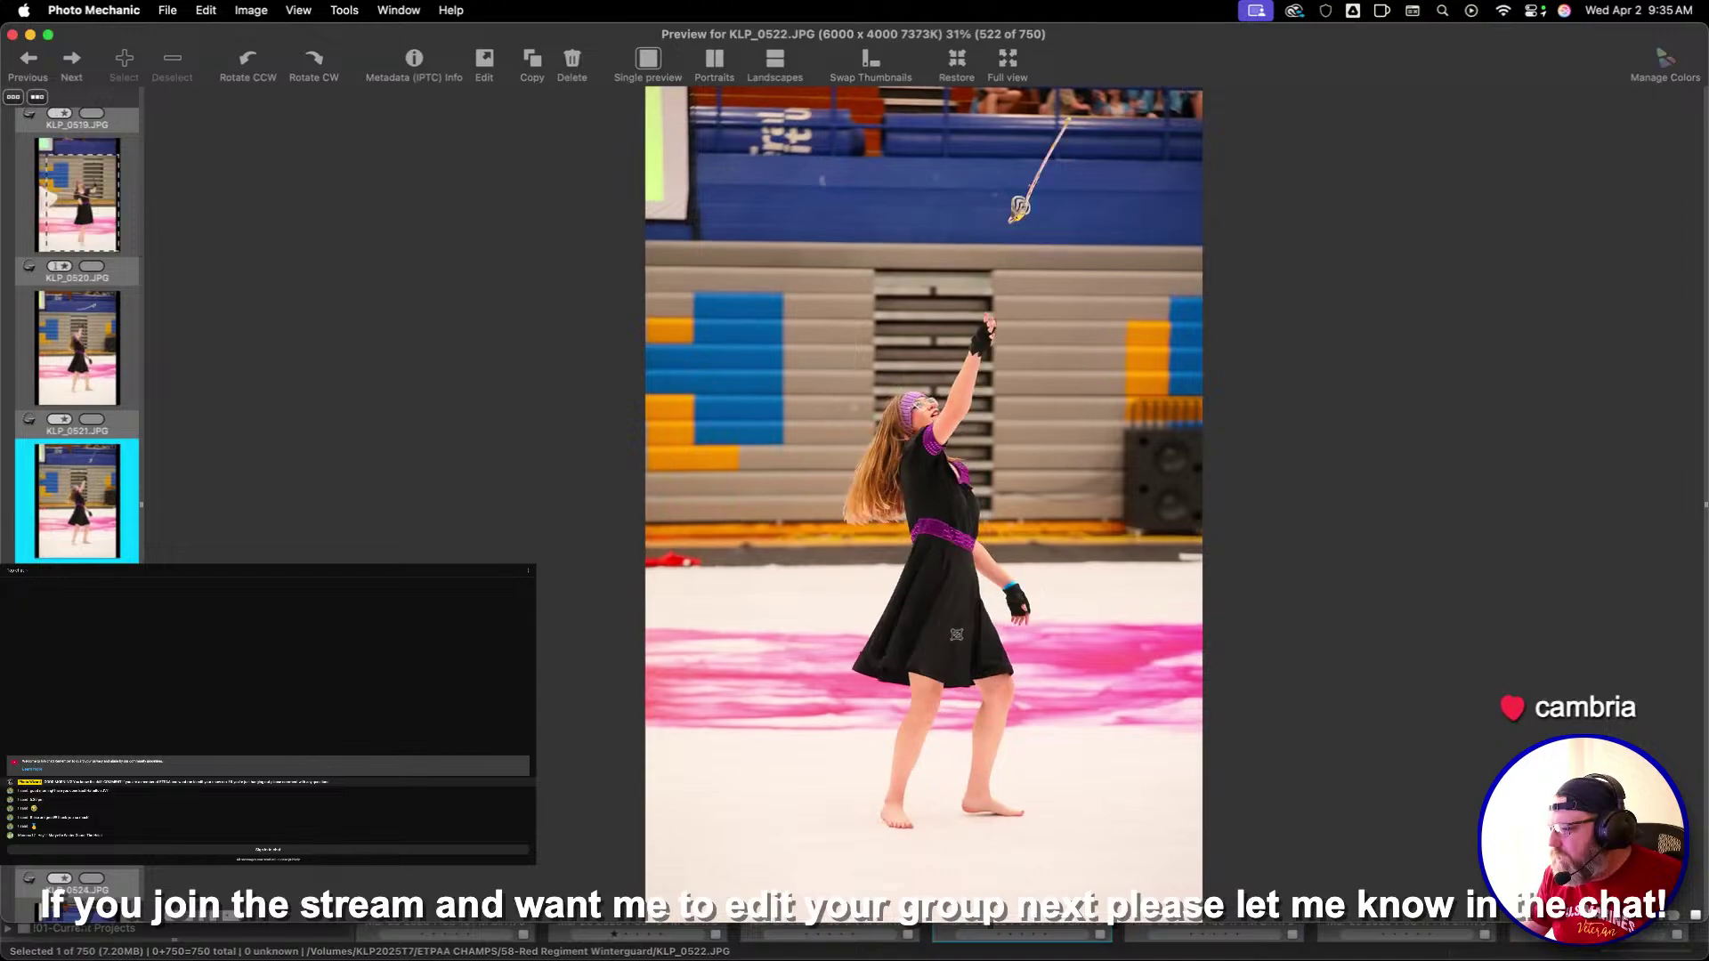
key("Right")
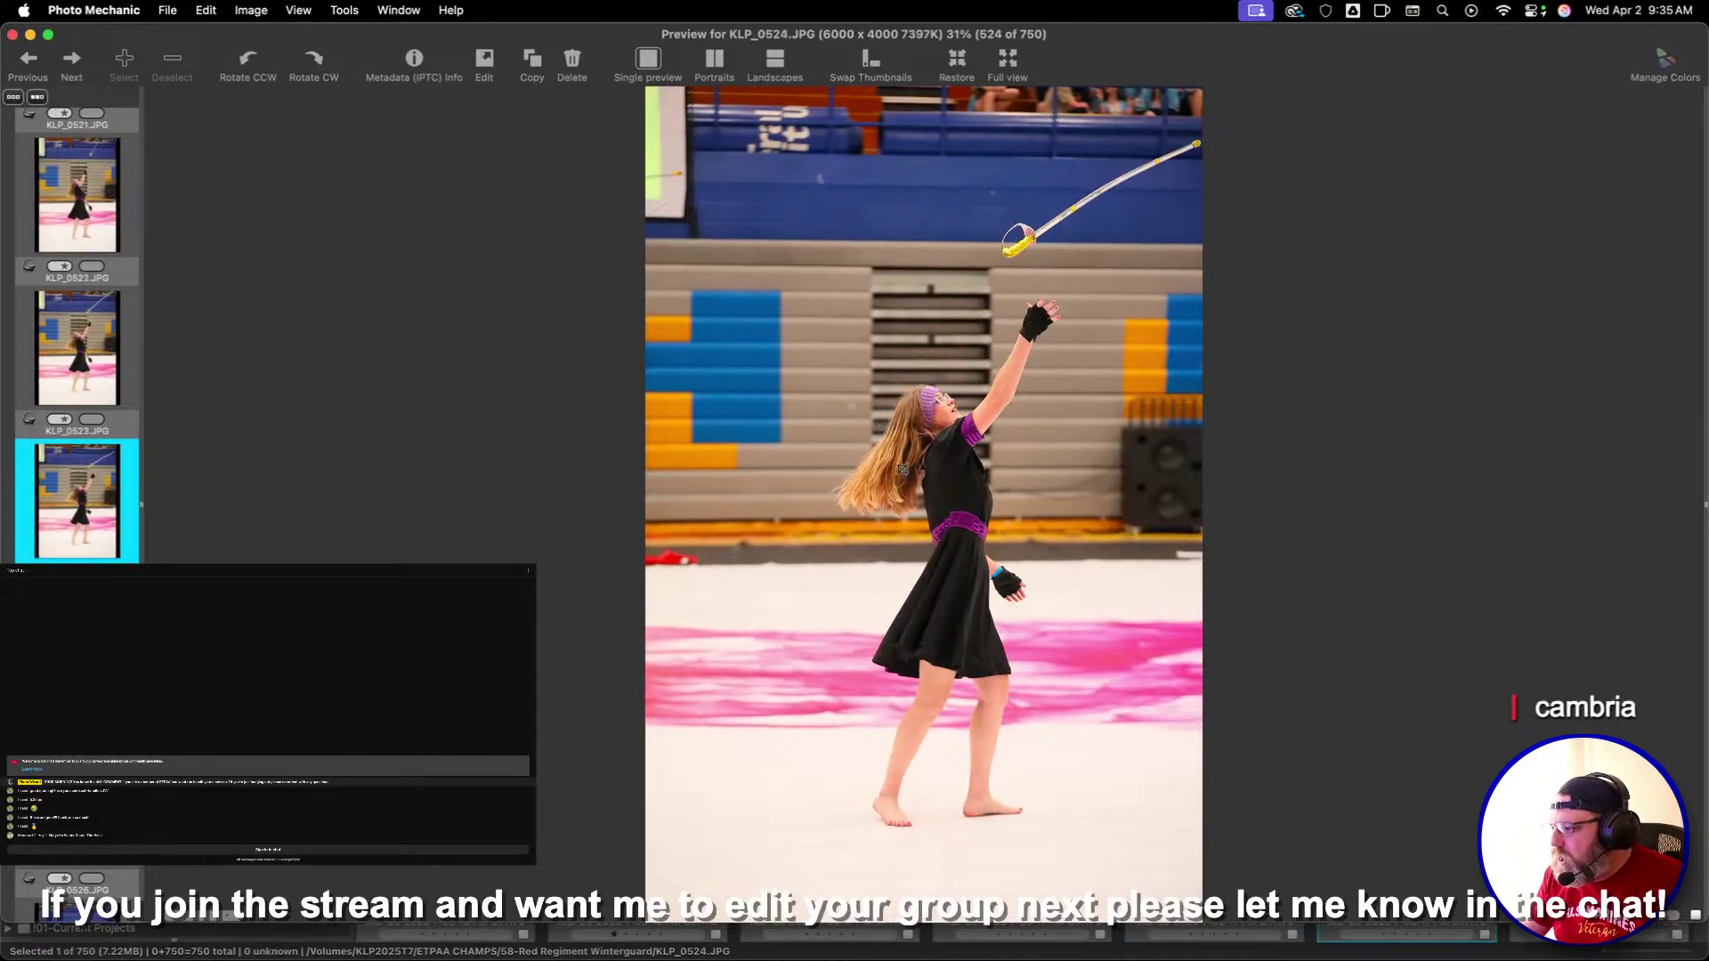
key("Left")
key("Right")
key("Left")
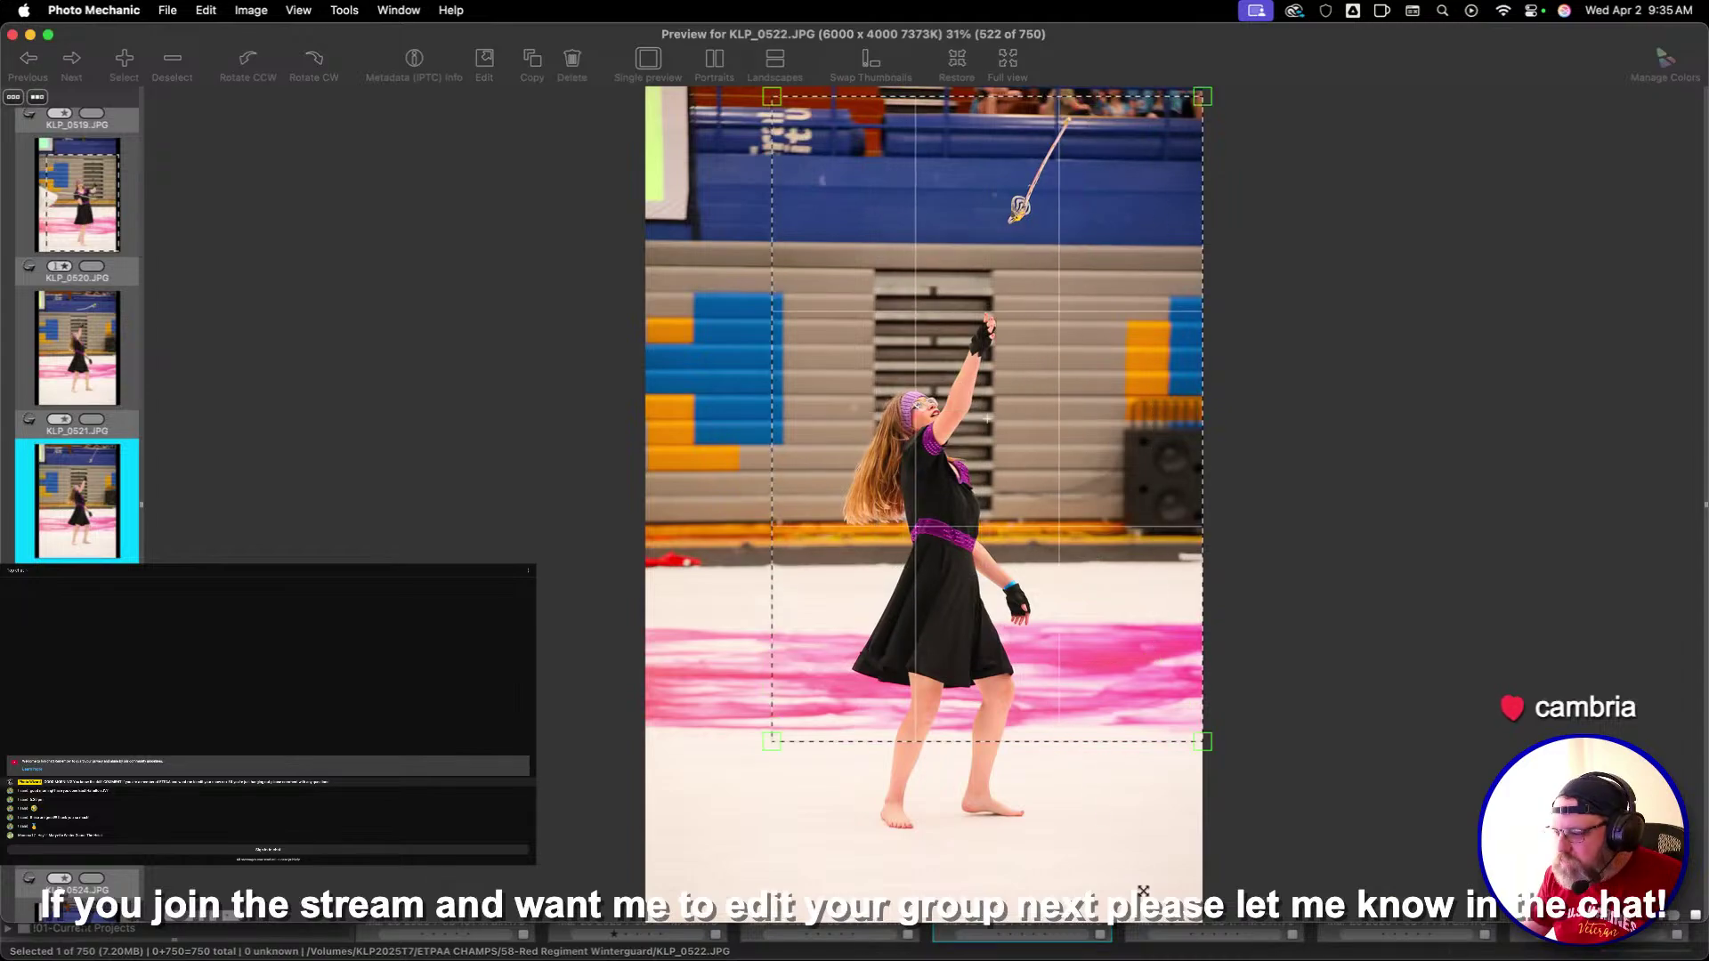
Crop KLP_0524.JPG around the purple-trimmed performer reaching toward the airborne sabre
key("Right")
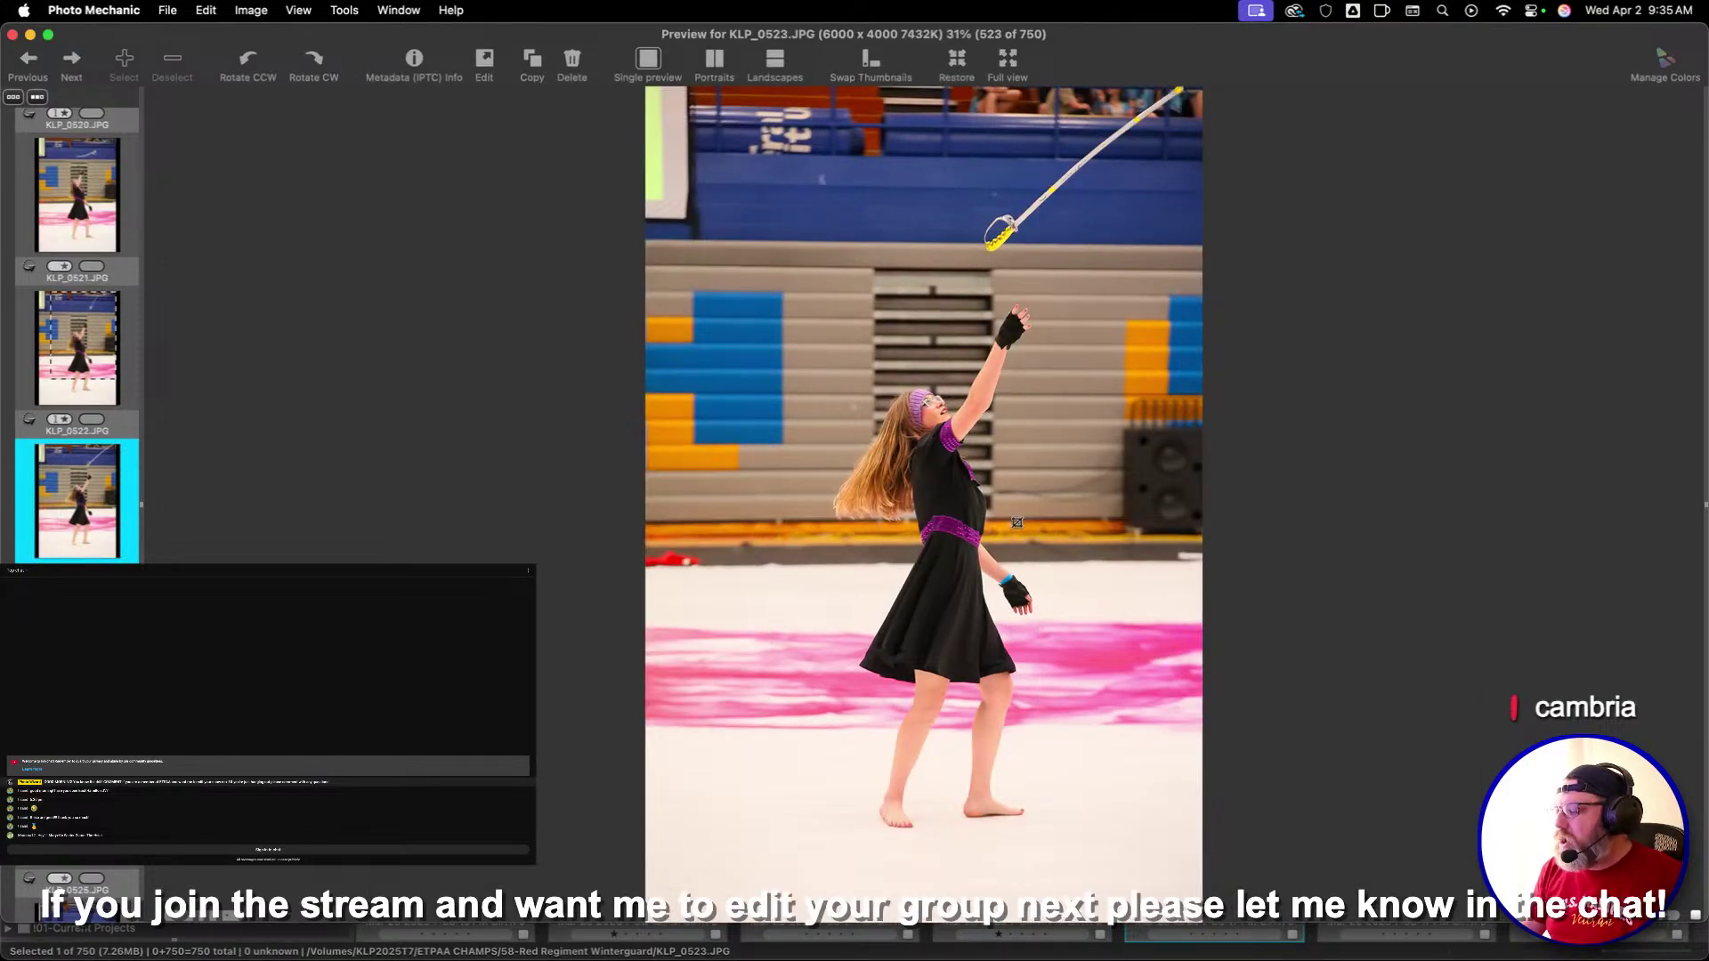
key("Right")
left_click_drag(793, 244, 1023, 594)
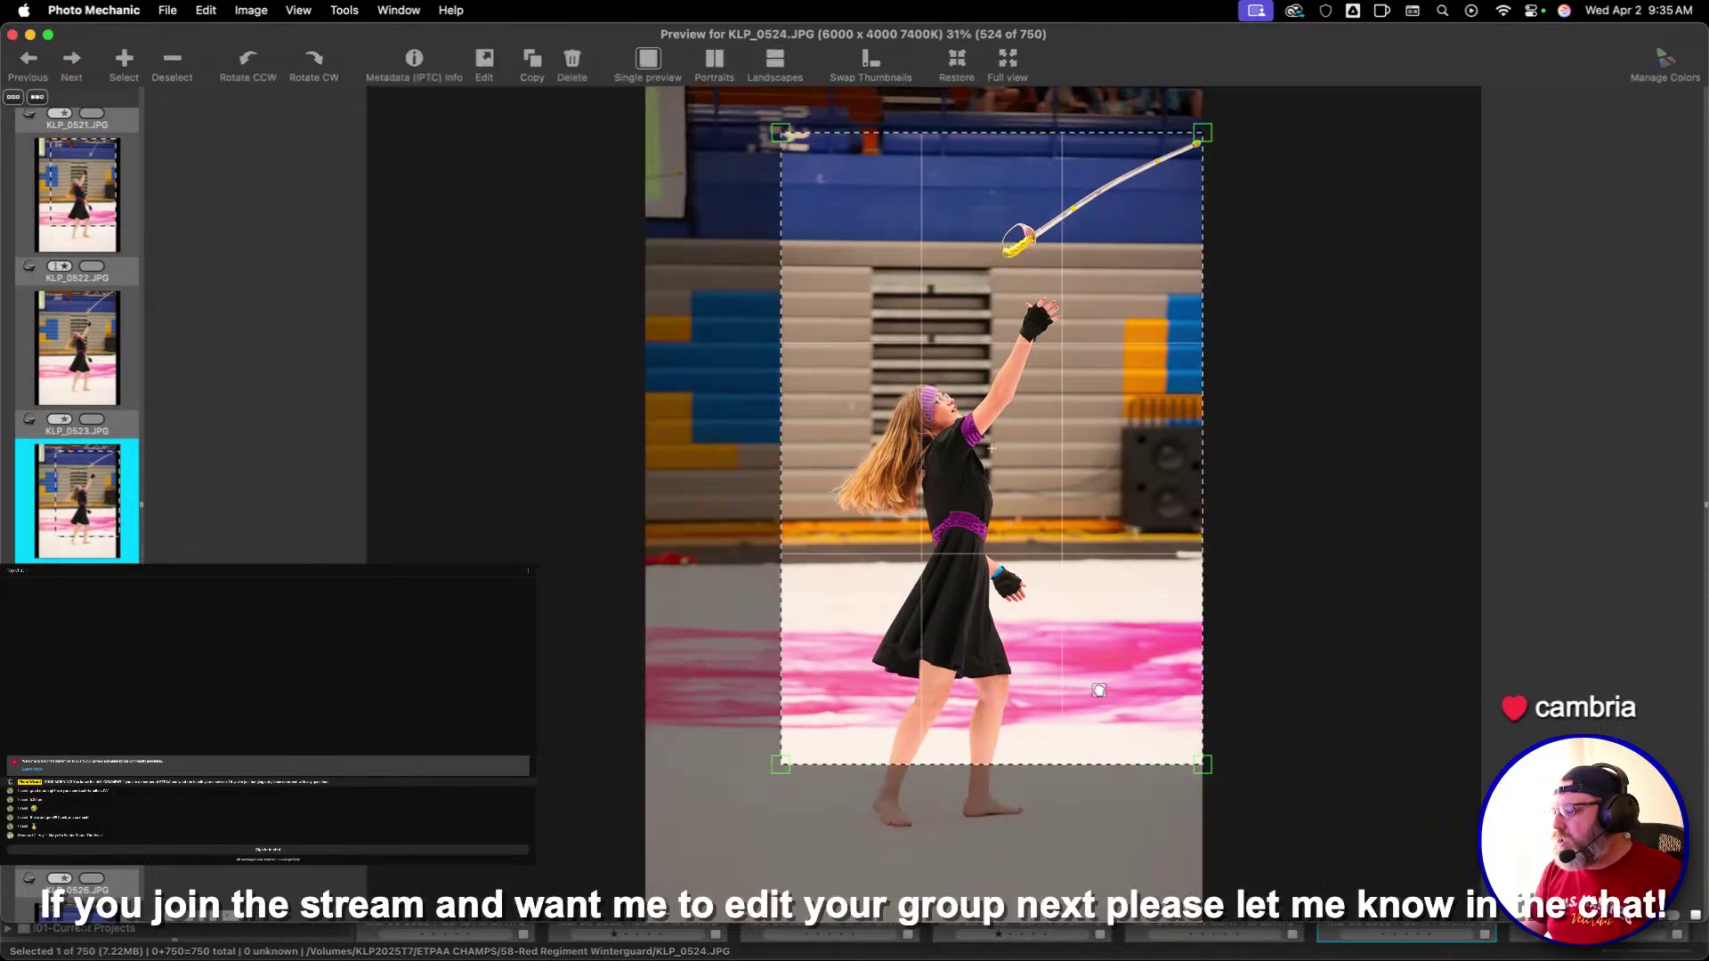
Compare KLP_0526.JPG with KLP_0527.JPG and crop KLP_0526.JPG around the performer with her arm raised to the sabre
key("Right")
key("Right")
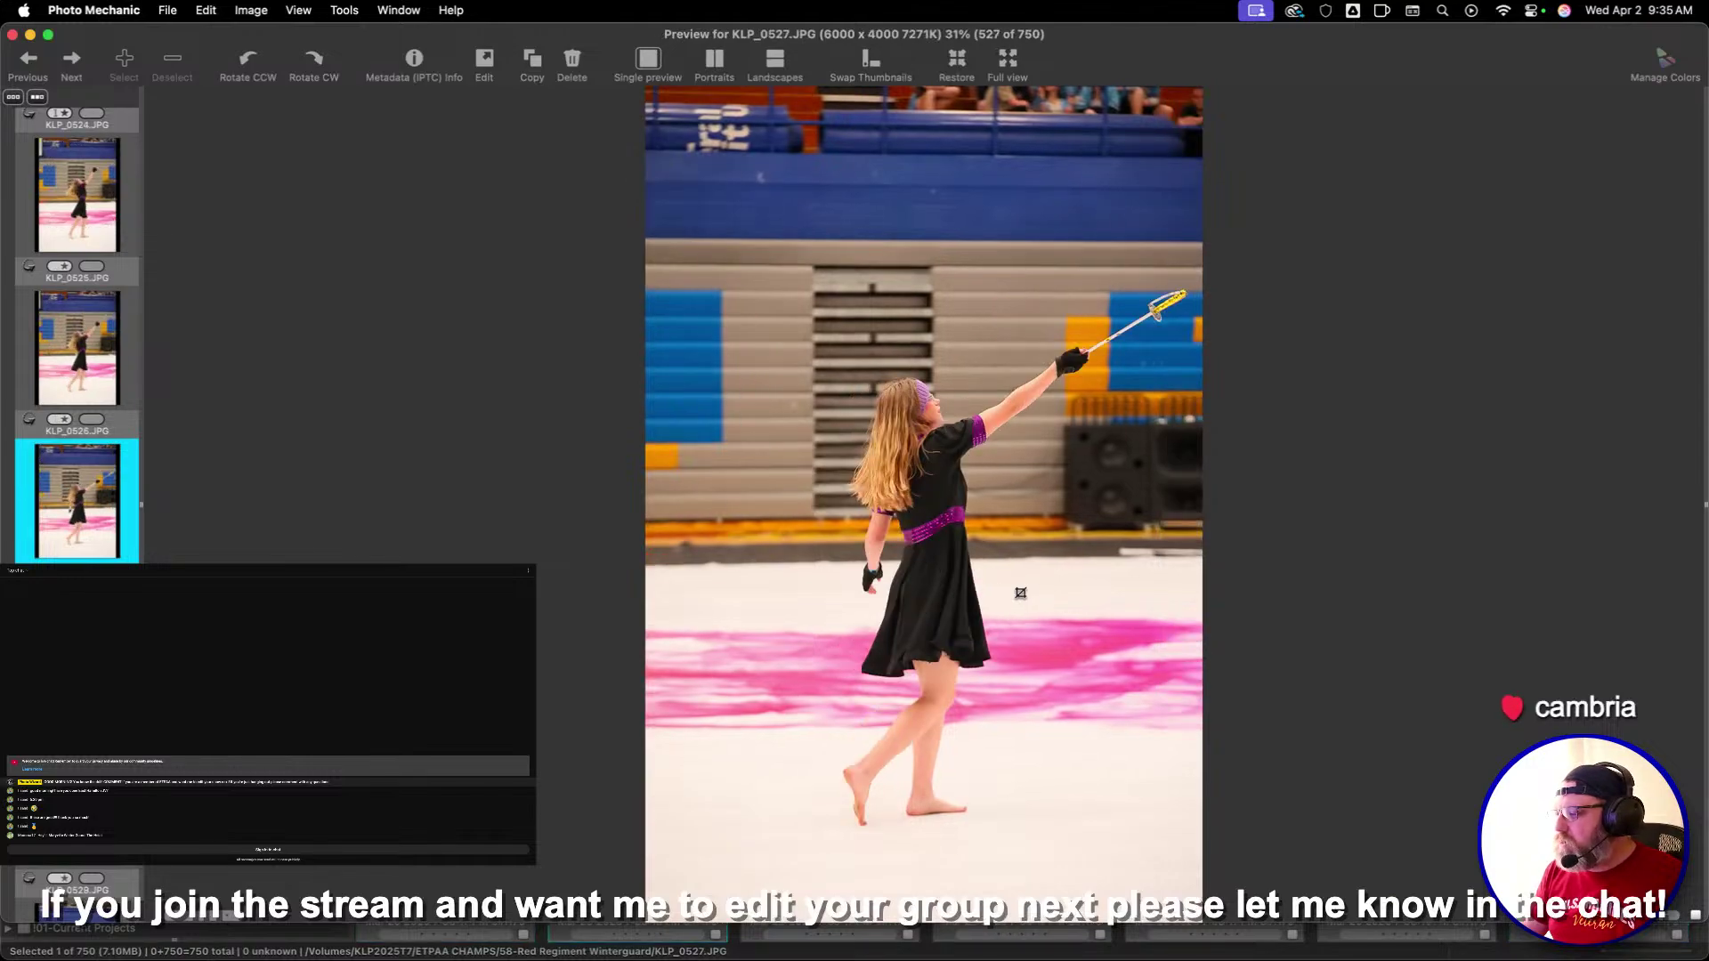
left_click_drag(761, 147, 1197, 801)
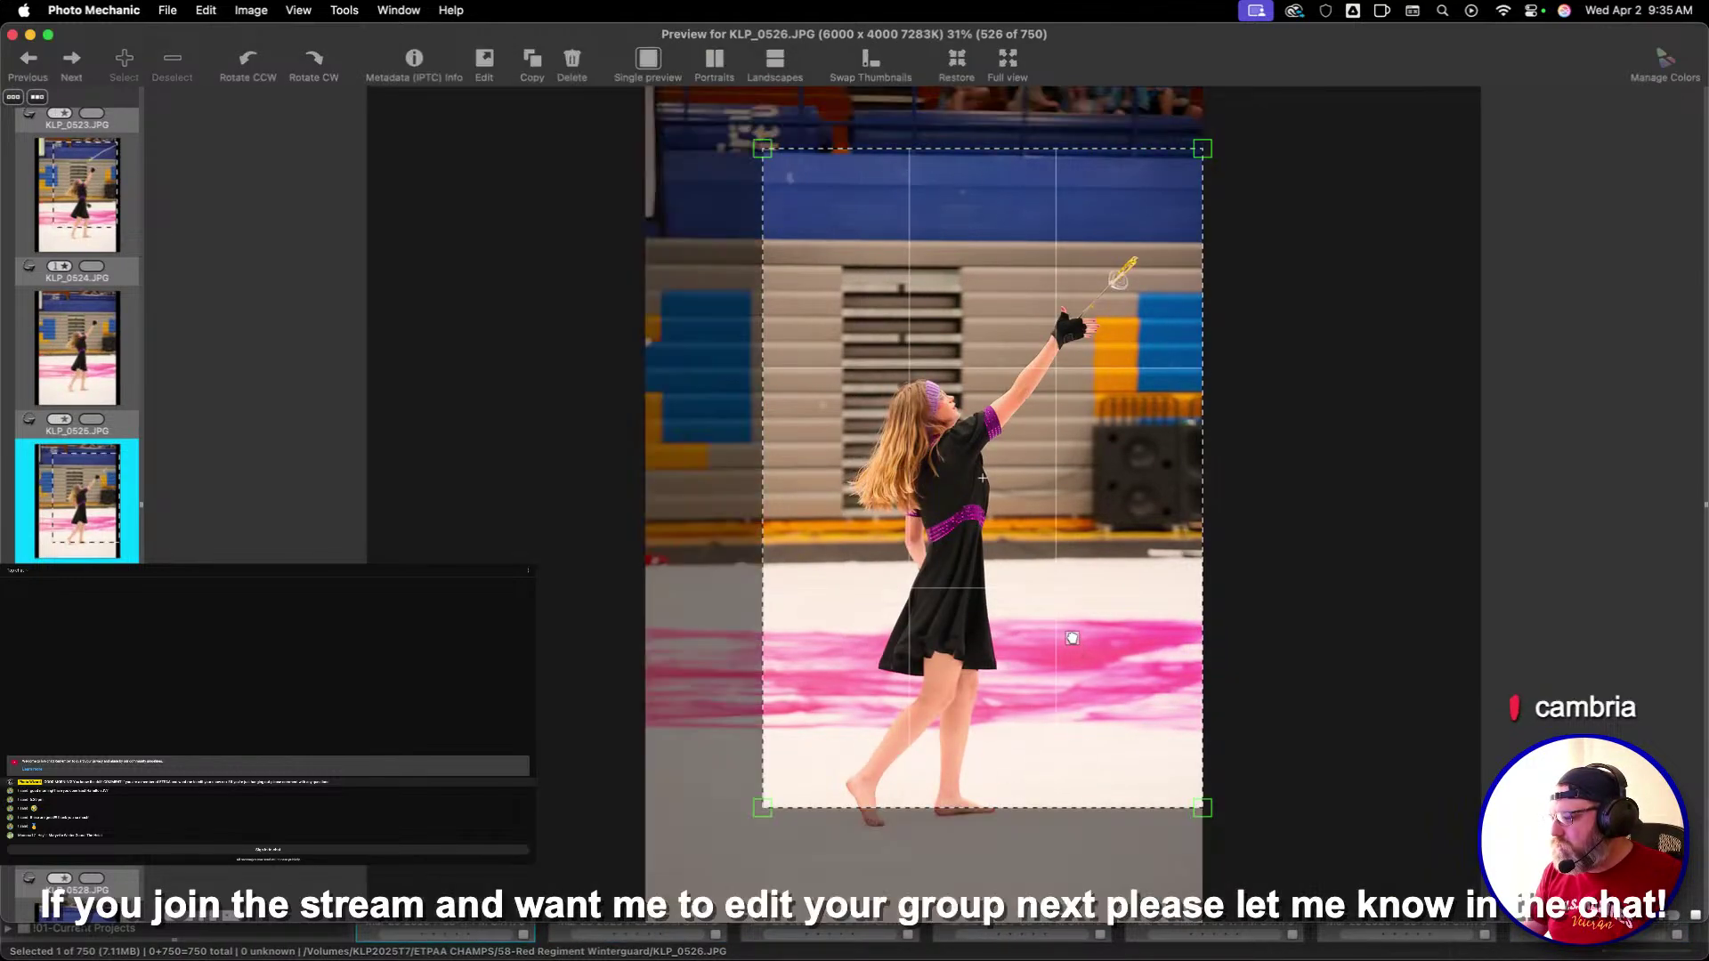
mouse_move(1077, 709)
left_mouse_down()
mouse_move(1048, 672)
mouse_move(1071, 793)
mouse_move(1037, 706)
mouse_move(1056, 709)
left_mouse_up()
Look through KLP_0527.JPG to KLP_0533.JPG and crop the chosen shot of the purple-trimmed performer balancing on one leg
key("Right")
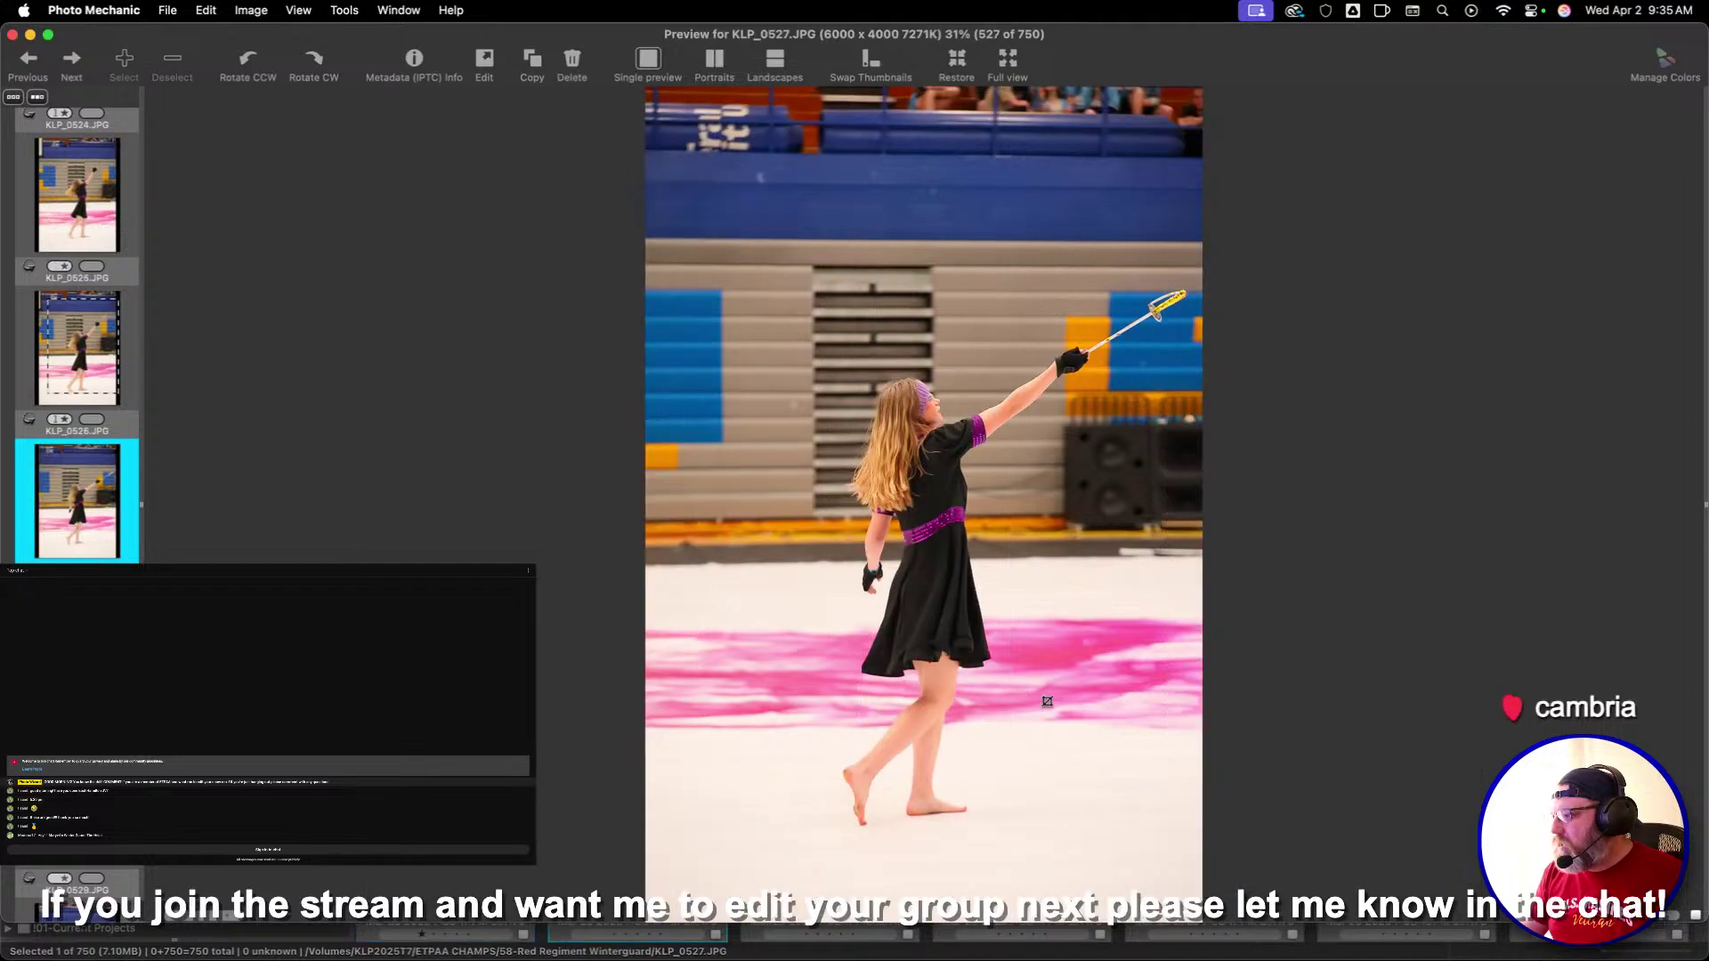
key("Right")
key("Right")
key("Right")
key("Right")
key("Right")
key("Right")
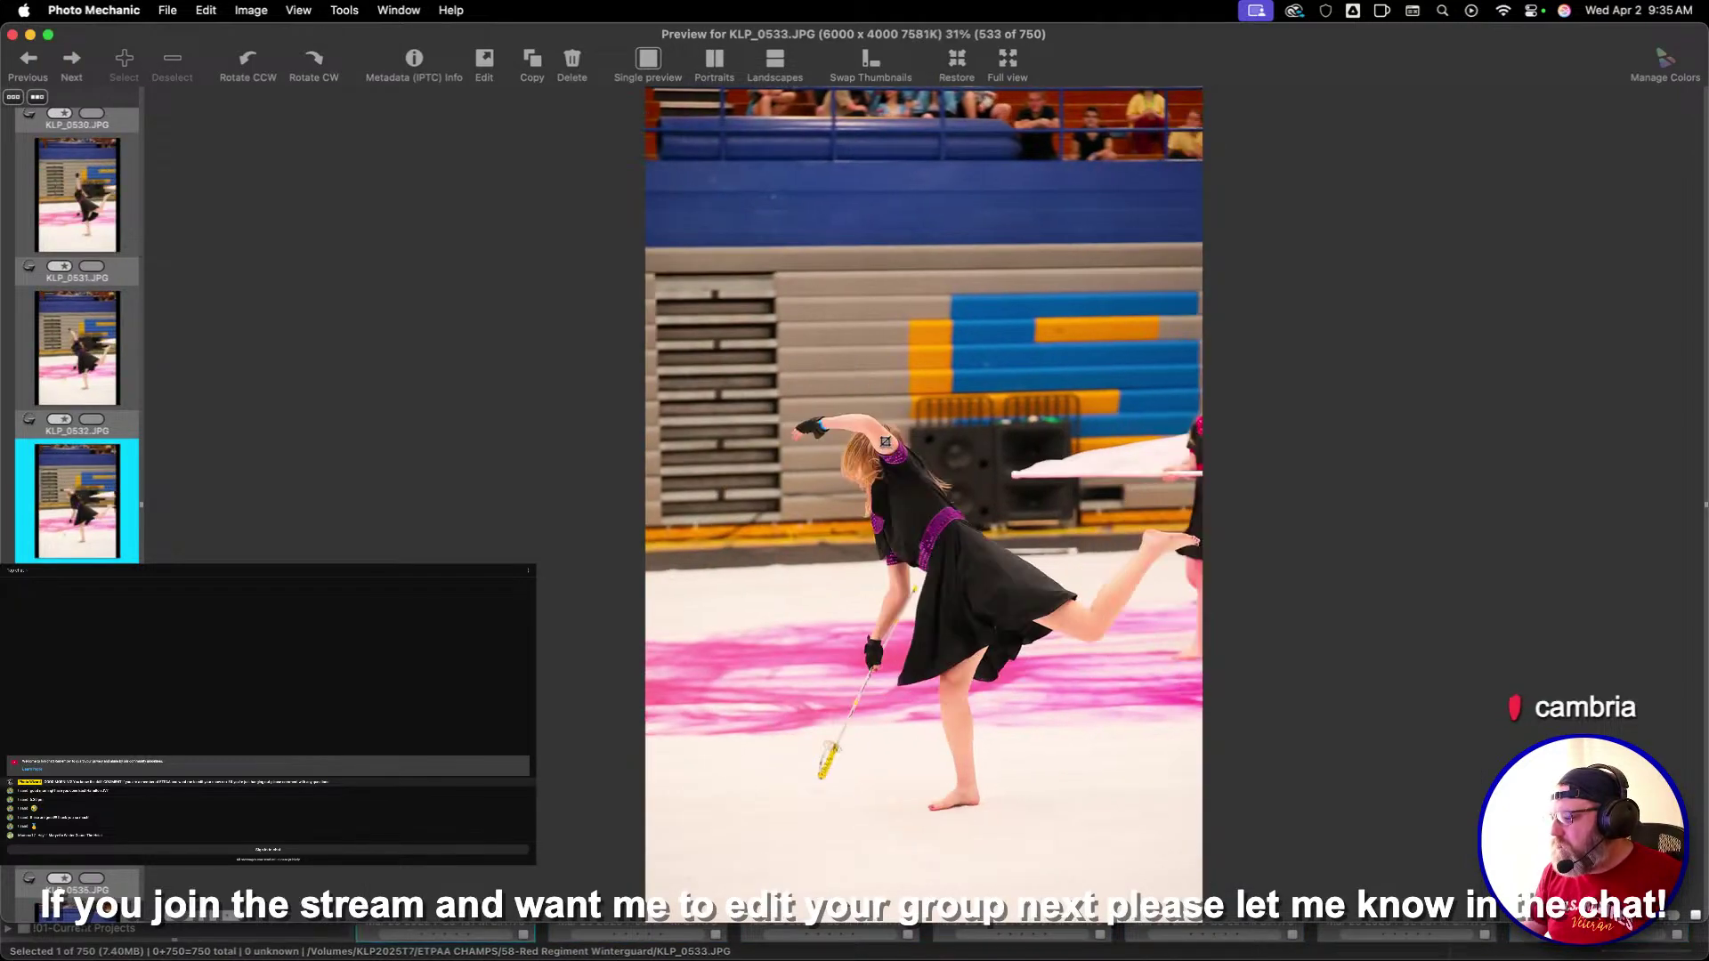
key("Left")
key("Left")
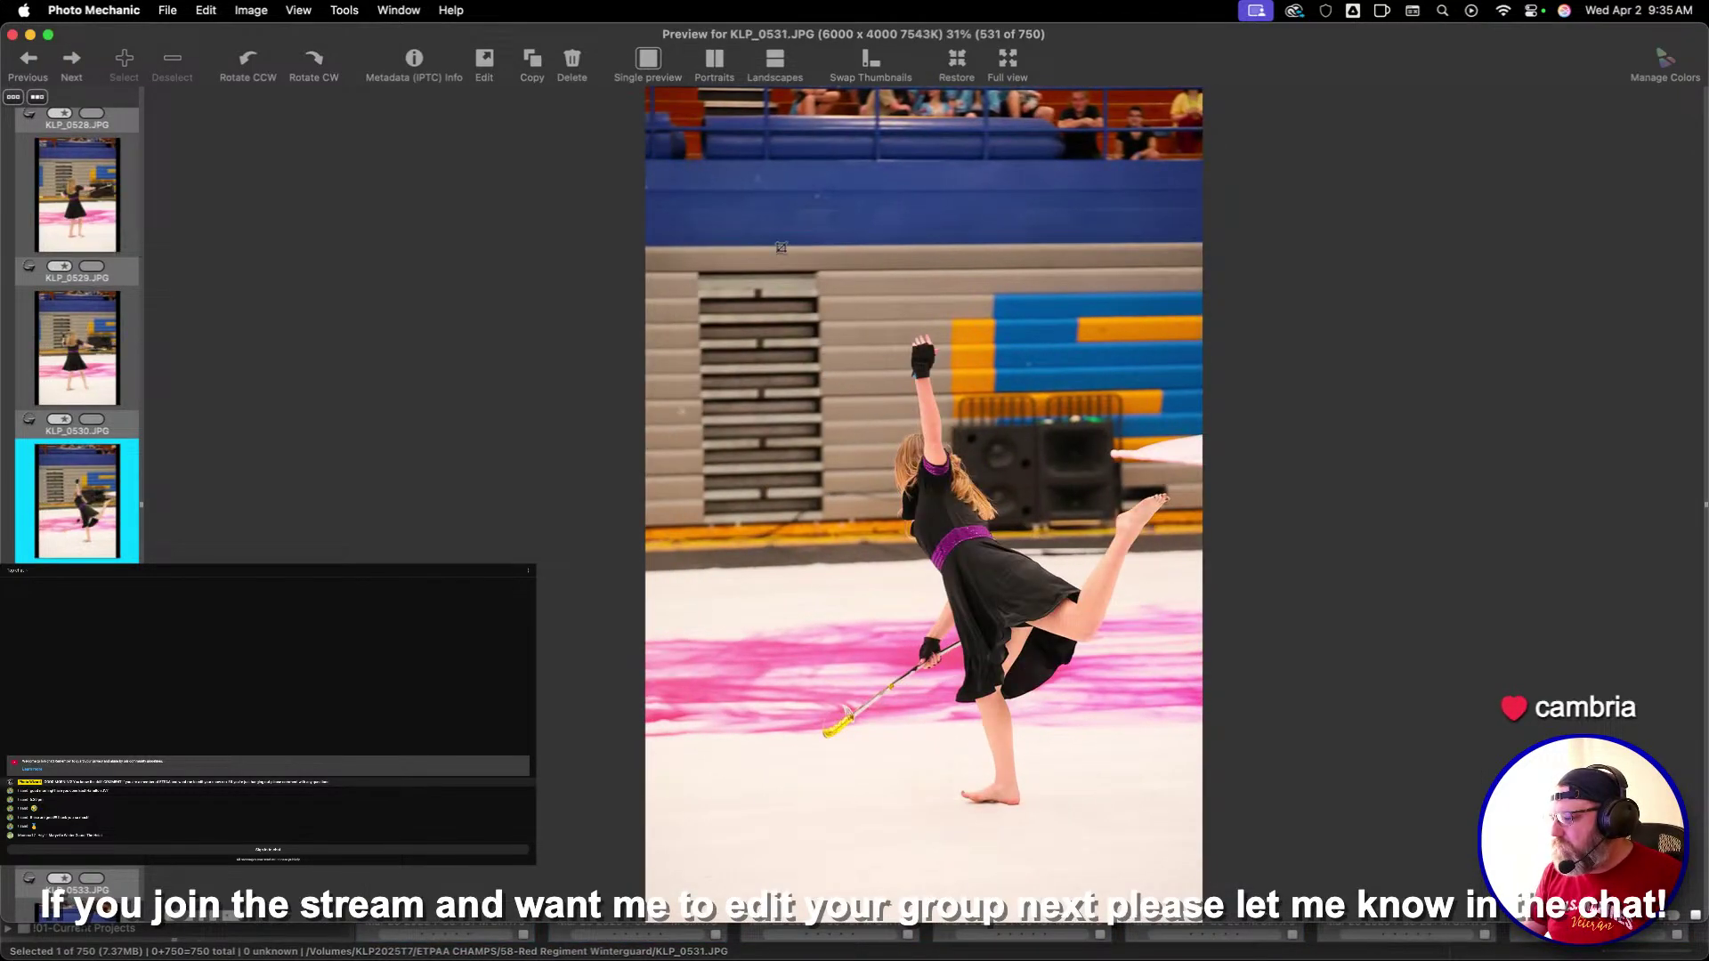
key("Right")
left_click_drag(763, 199, 1059, 715)
Look through KLP_0531.JPG to KLP_0542.JPG, crop KLP_0542.JPG around the performer under the airborne sabre and rate it 1
key("Right")
key("Right")
key("Right")
key("Right")
key("Right")
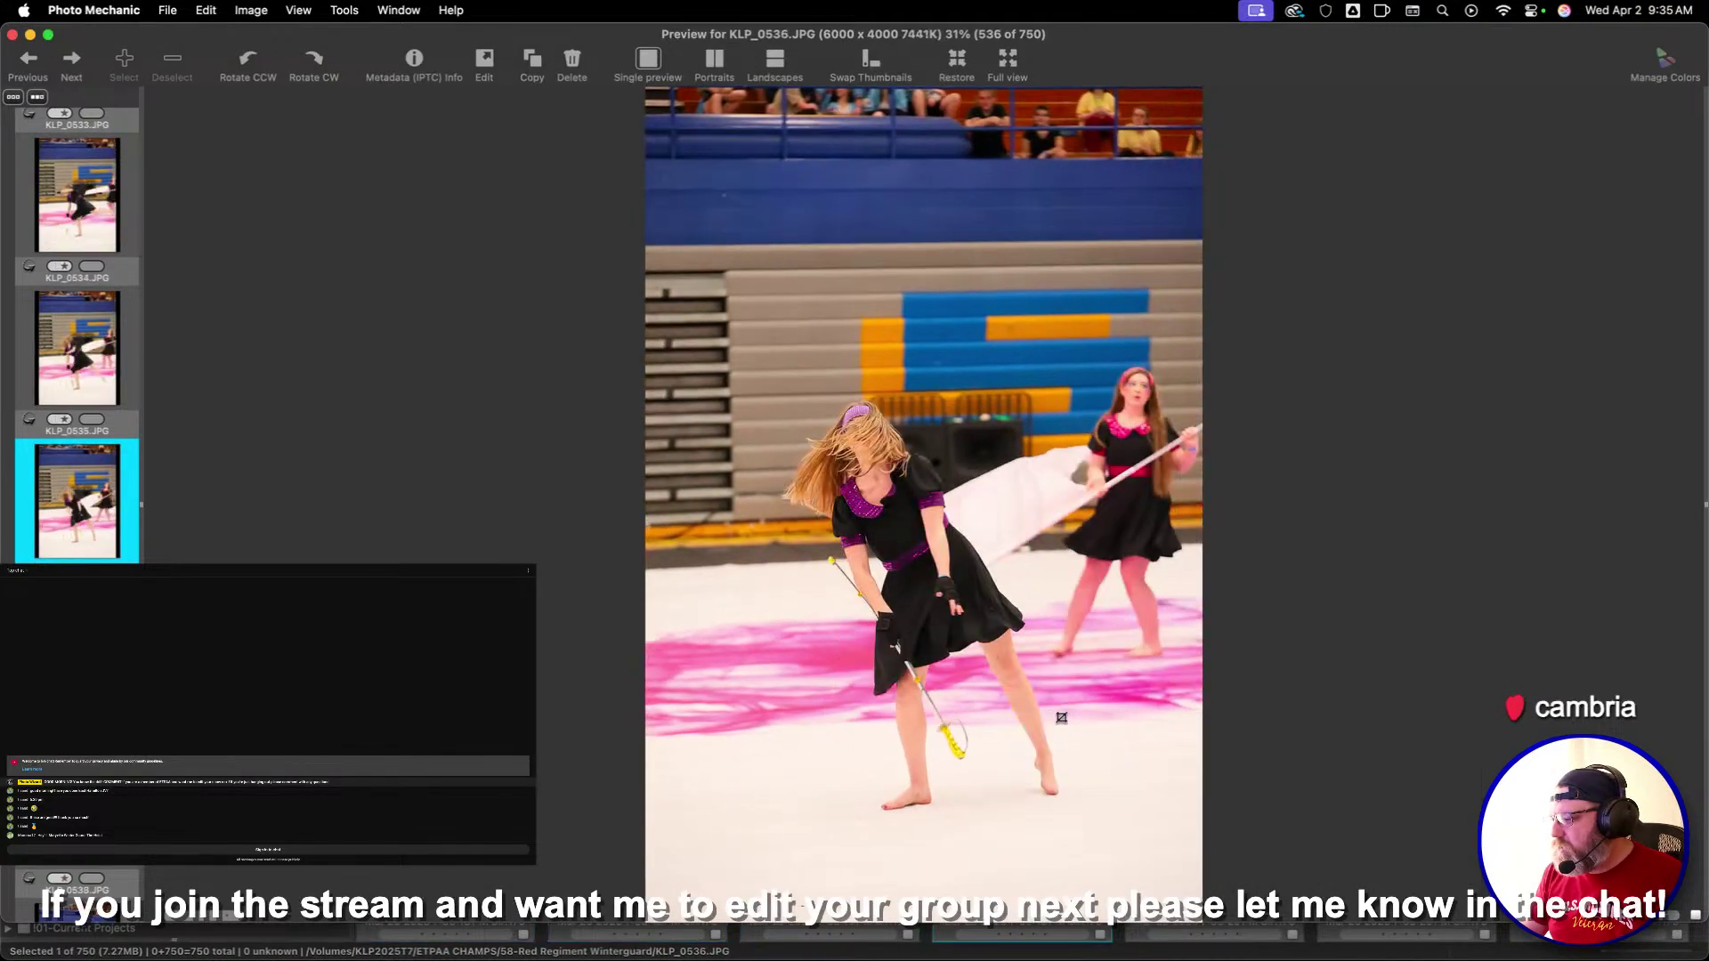
key("Right")
key("Left")
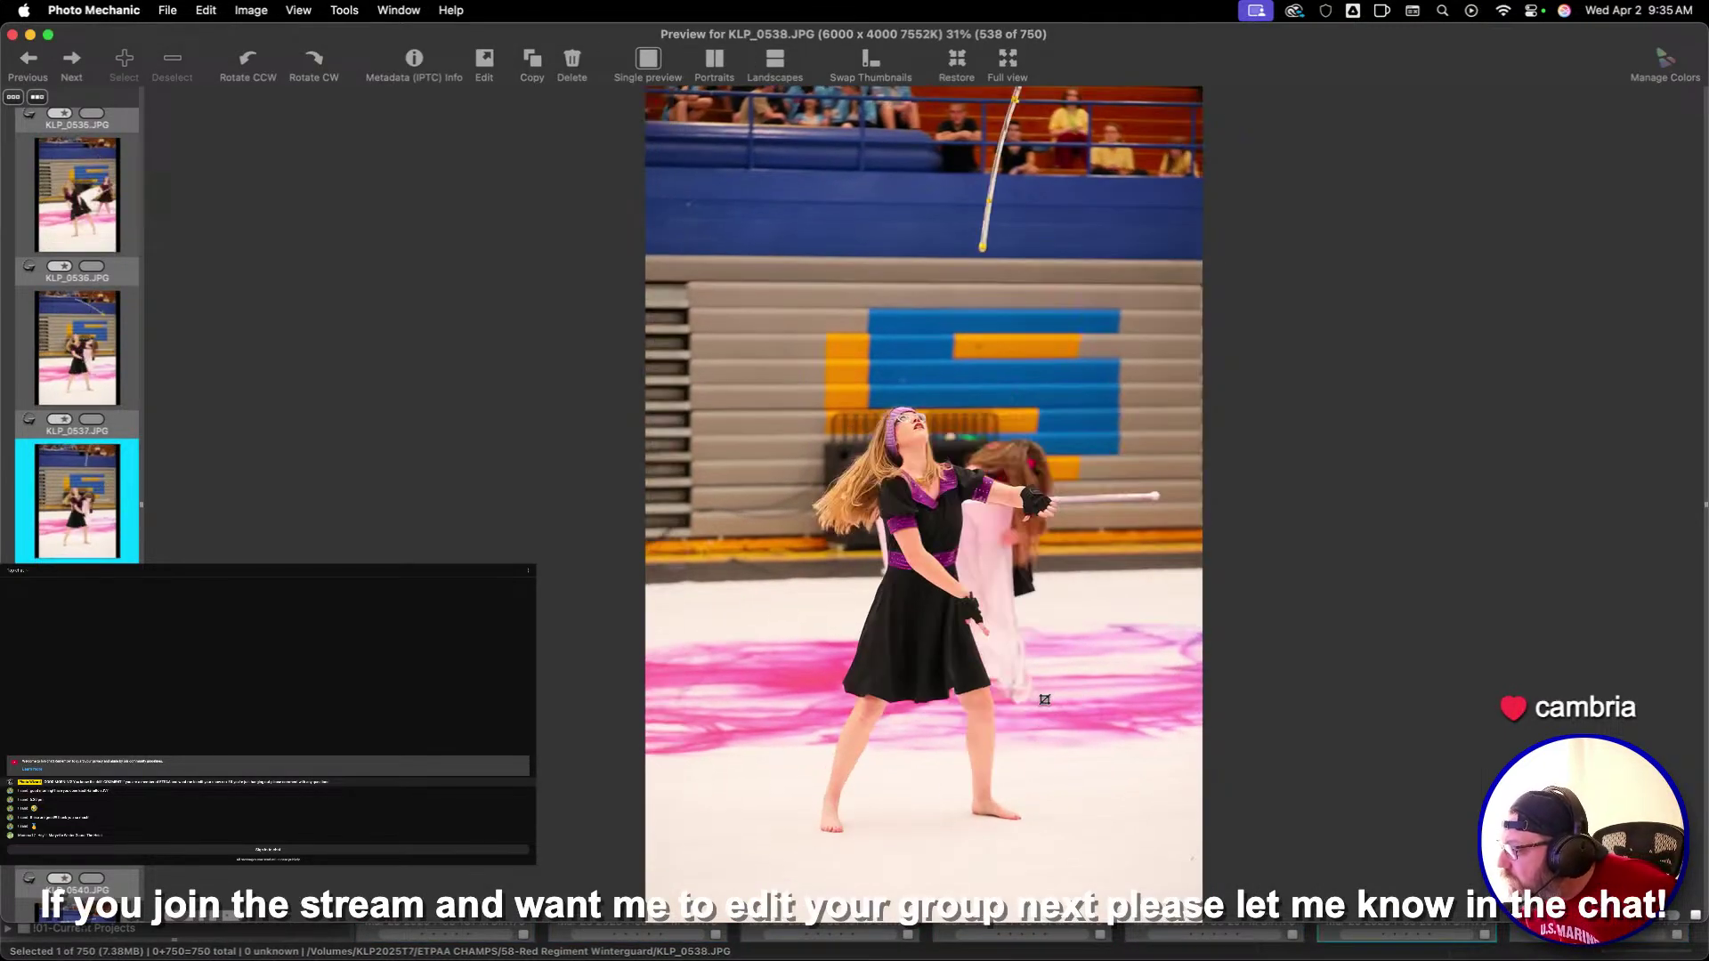
key("Right")
key("Right")
key("Right")
key("Right")
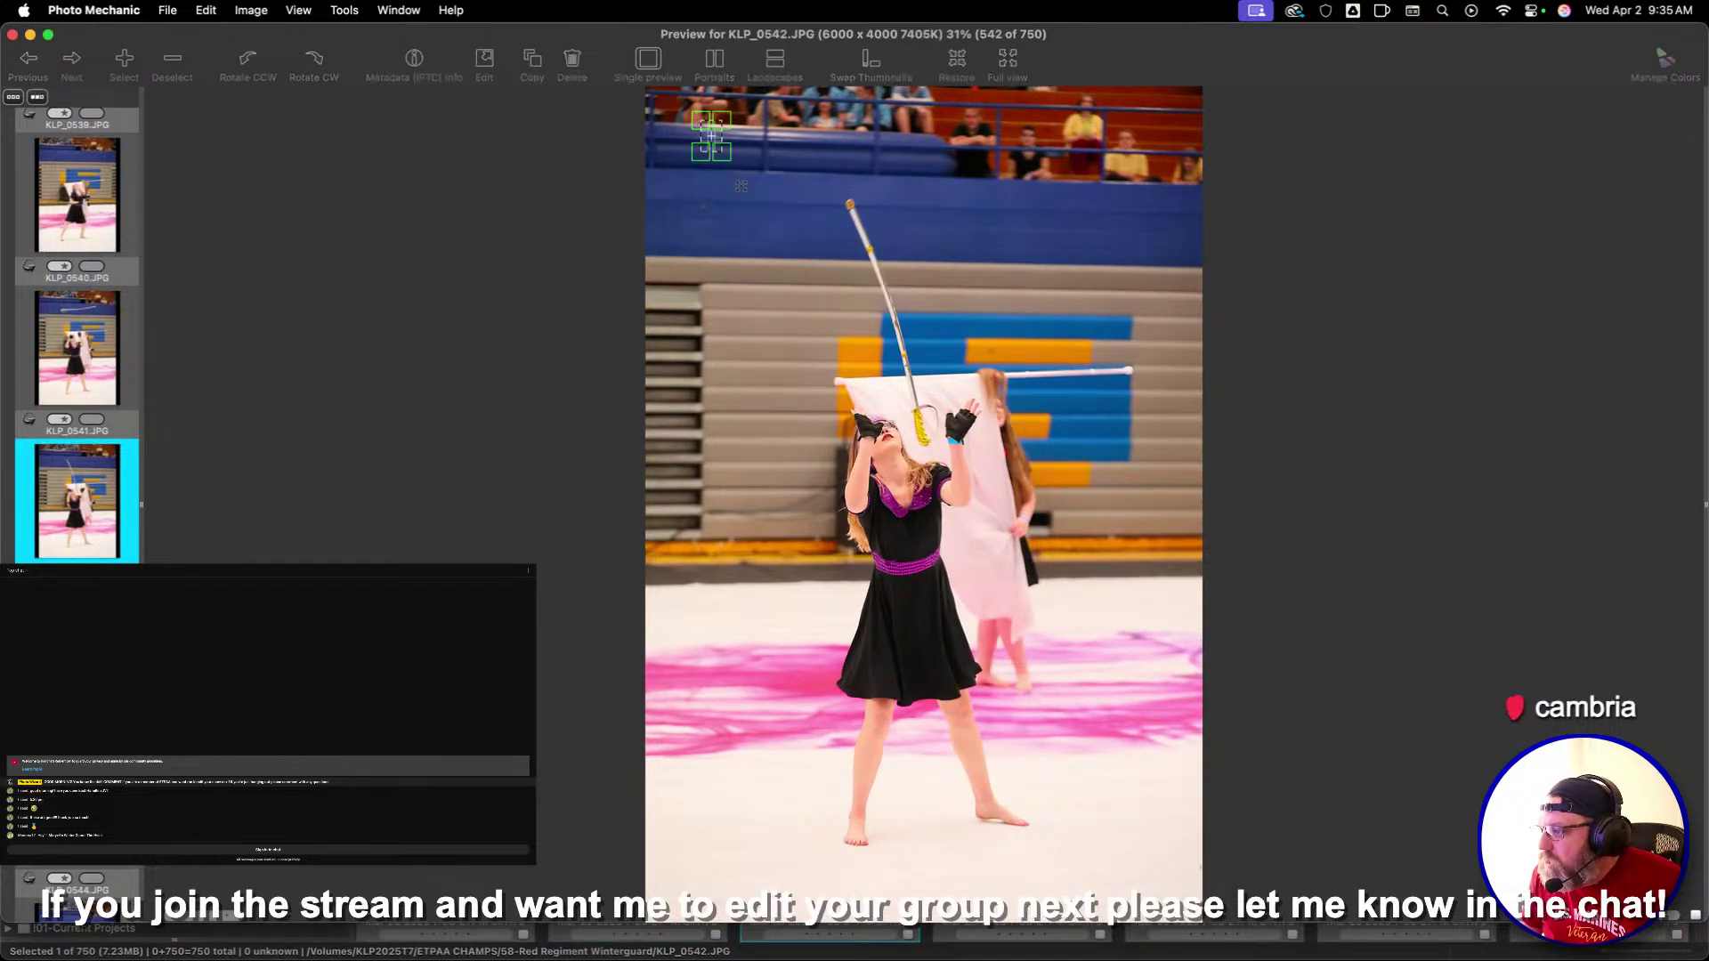
key("1")
key("Right")
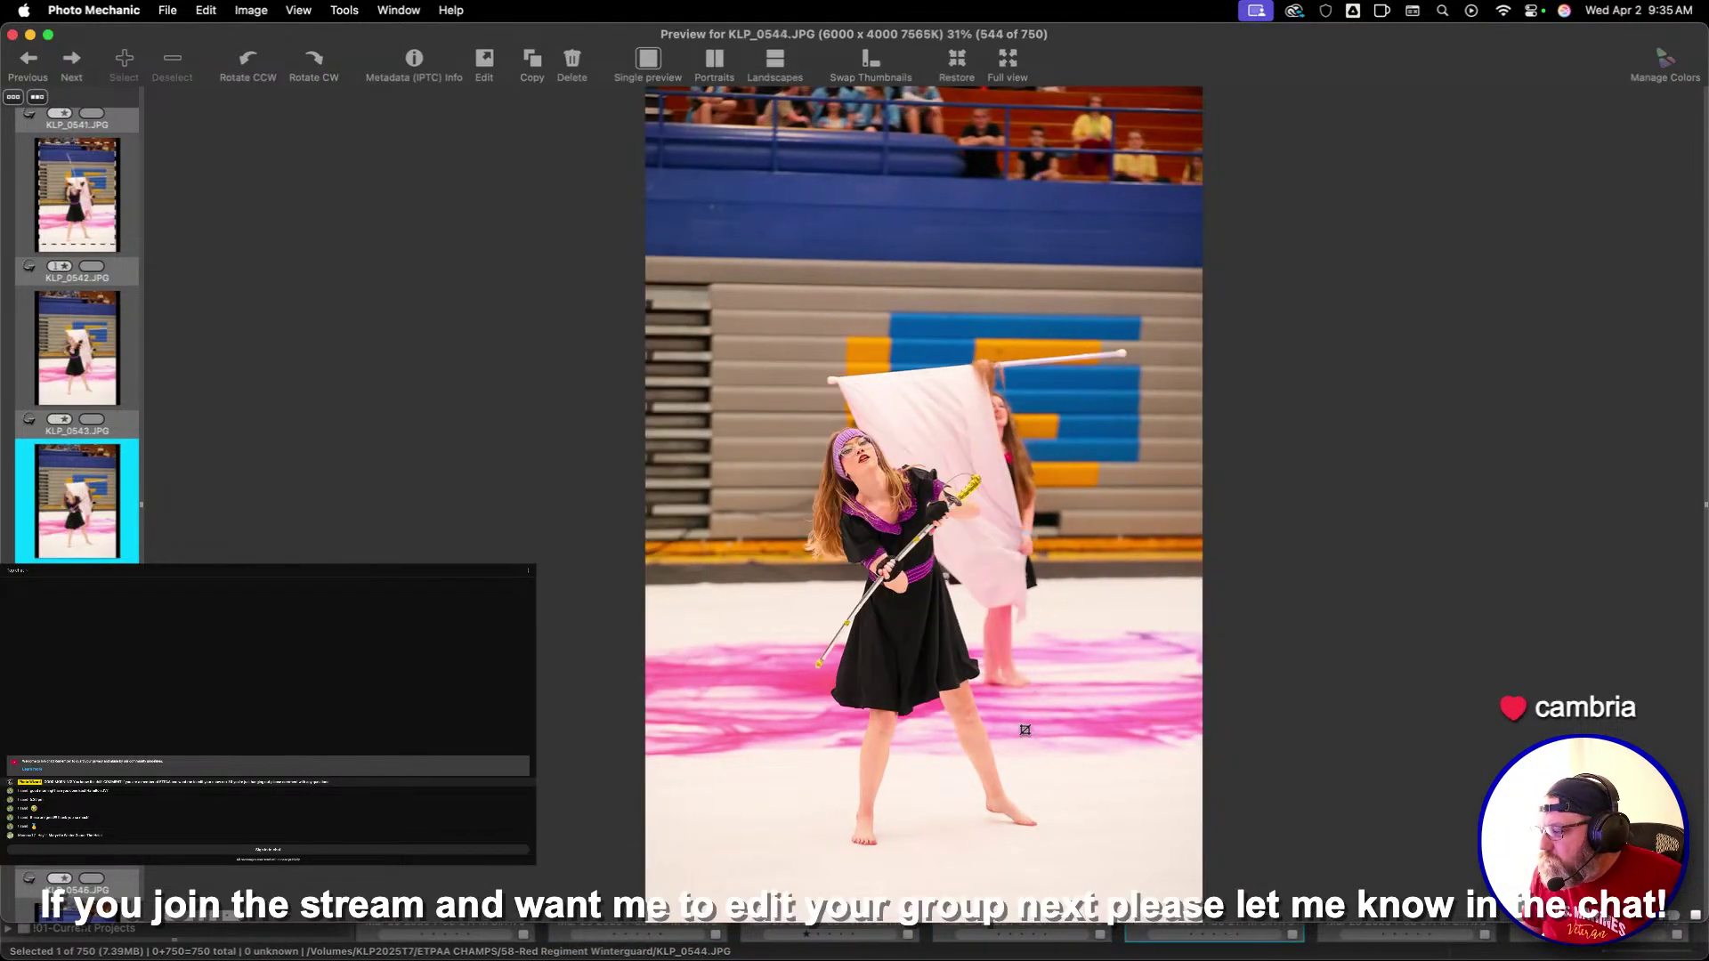
Crop KLP_0543.JPG around the purple-trimmed performer holding the sabre and the pink flag behind her, and rate it 1
key("c")
key("Return")
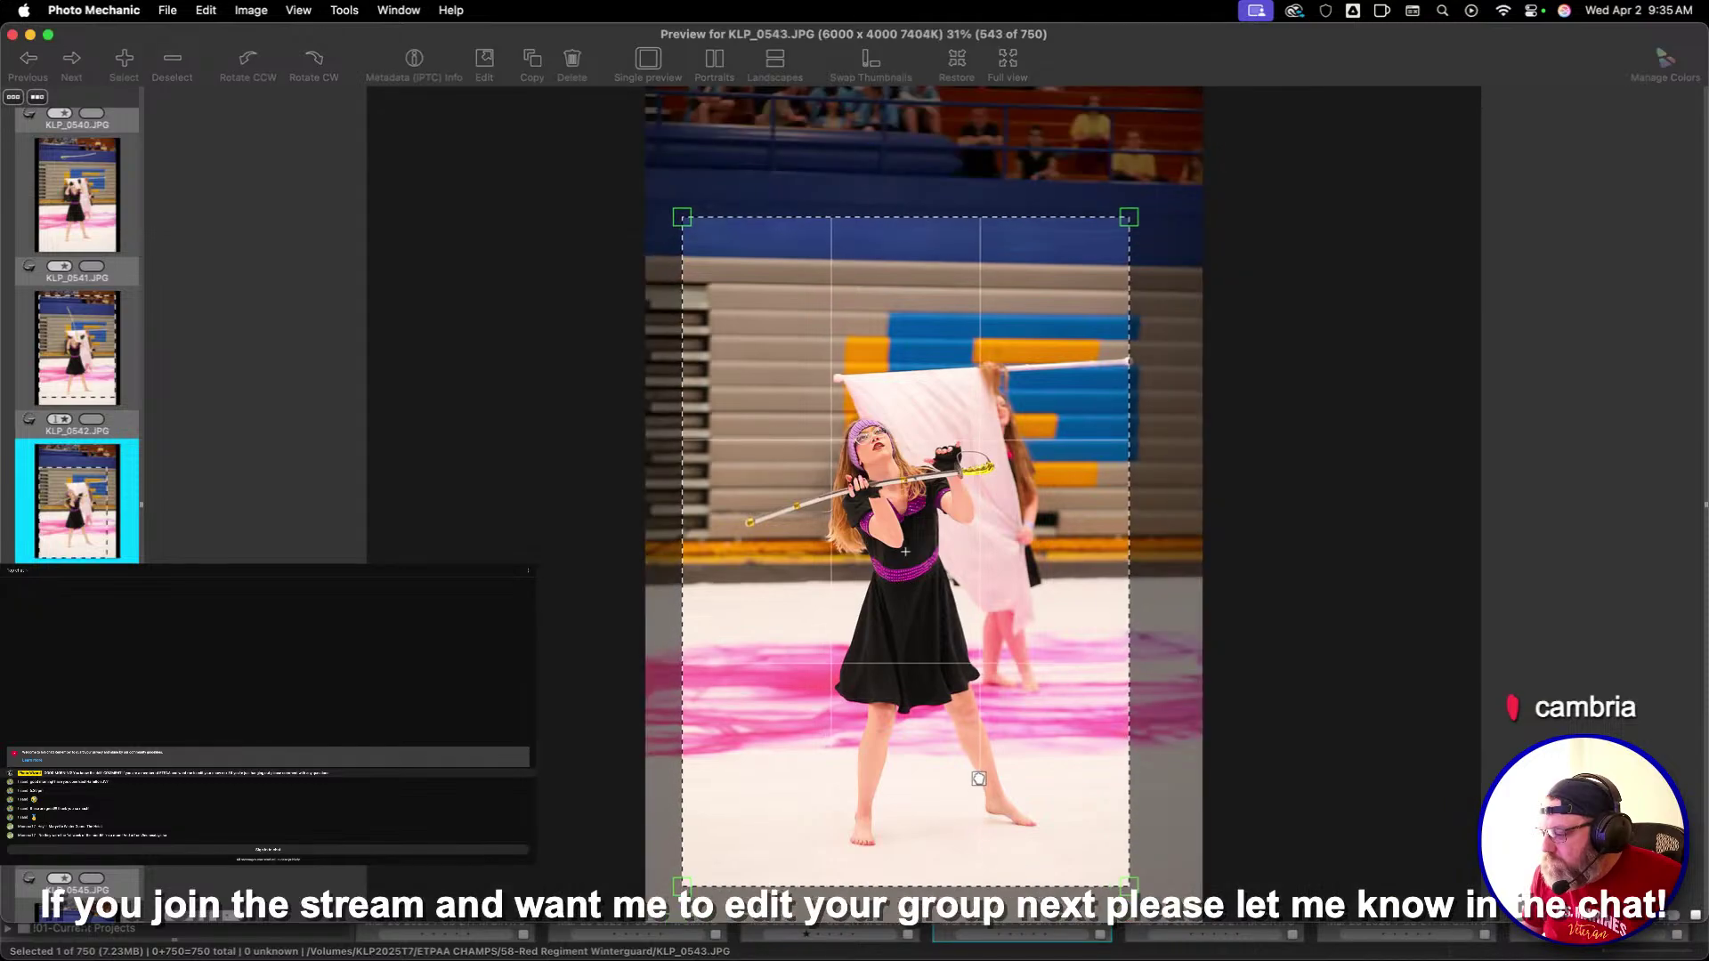
key("1")
key("Right")
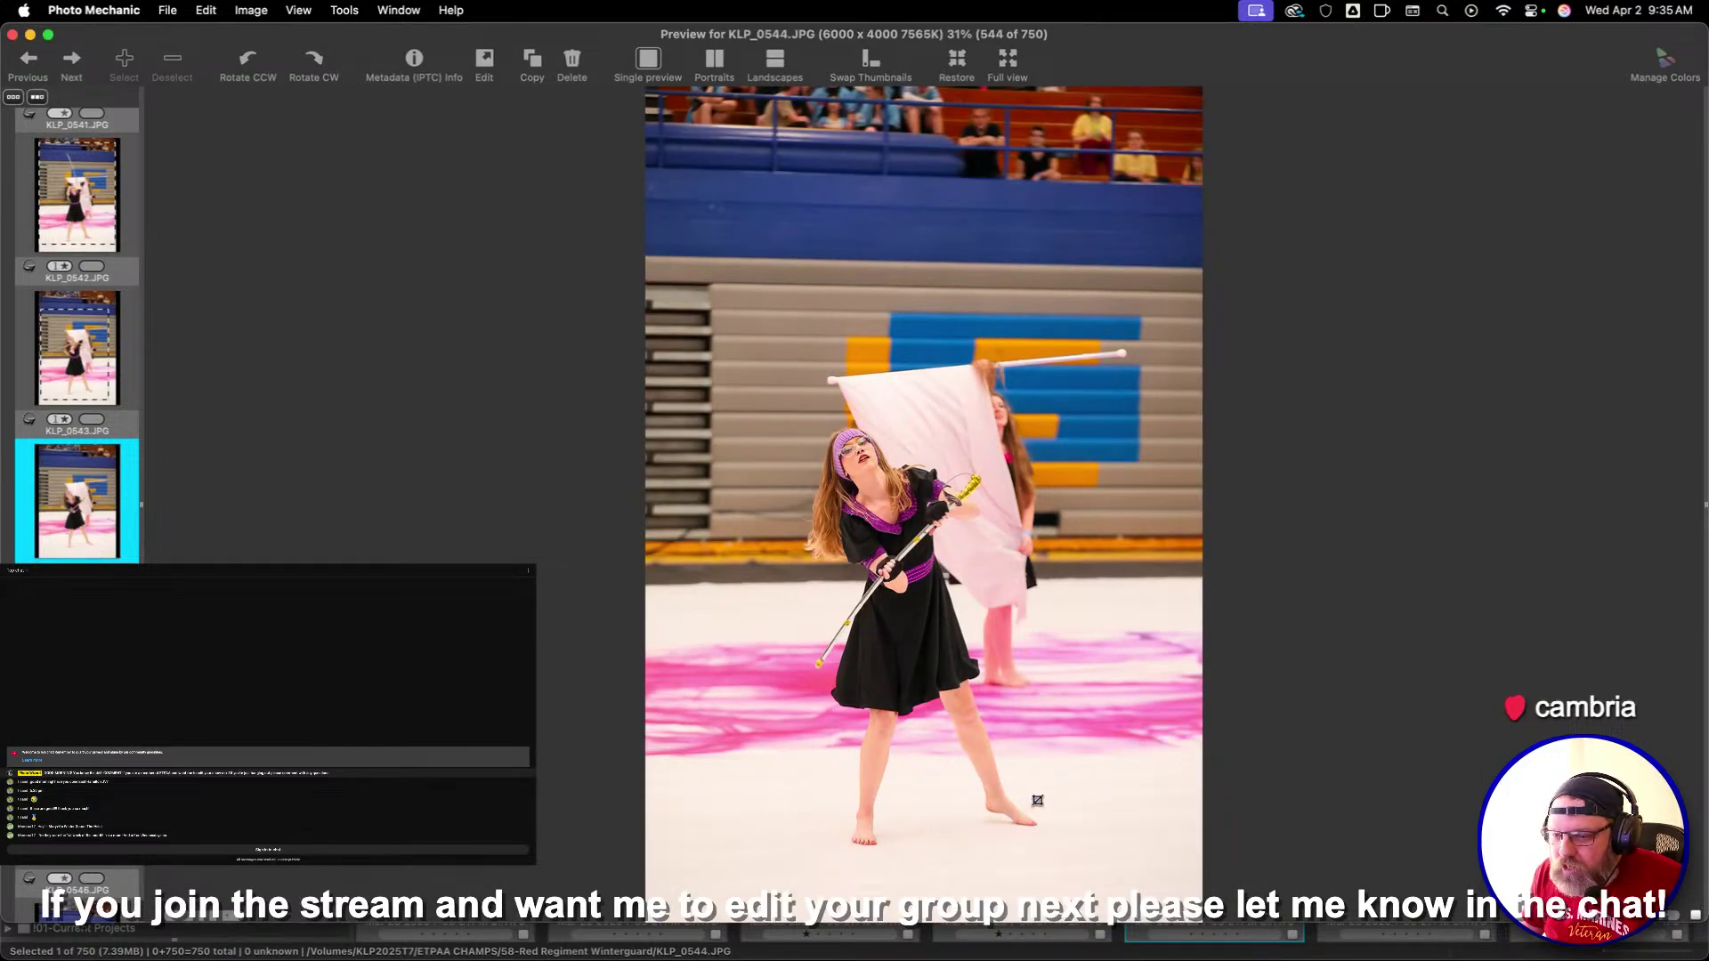
Look through KLP_0544.JPG to KLP_0547.JPG and crop KLP_0547.JPG around the performer holding the sabre at waist height
key("Right")
key("Right")
key("Right")
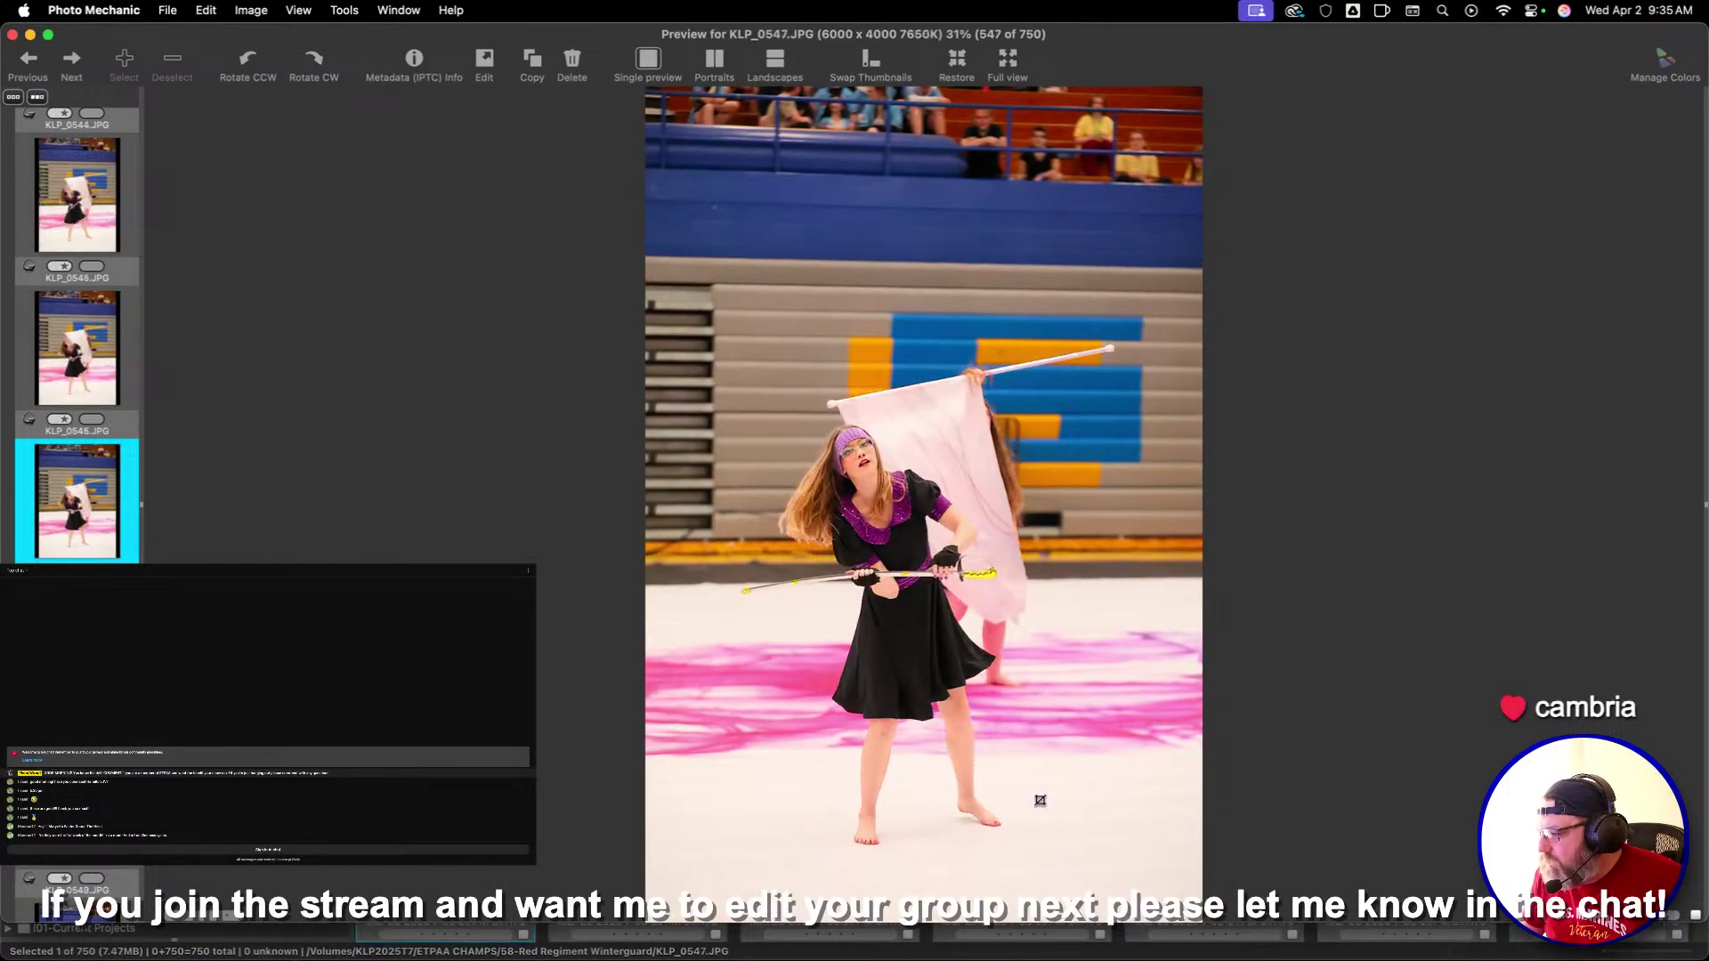
key("c")
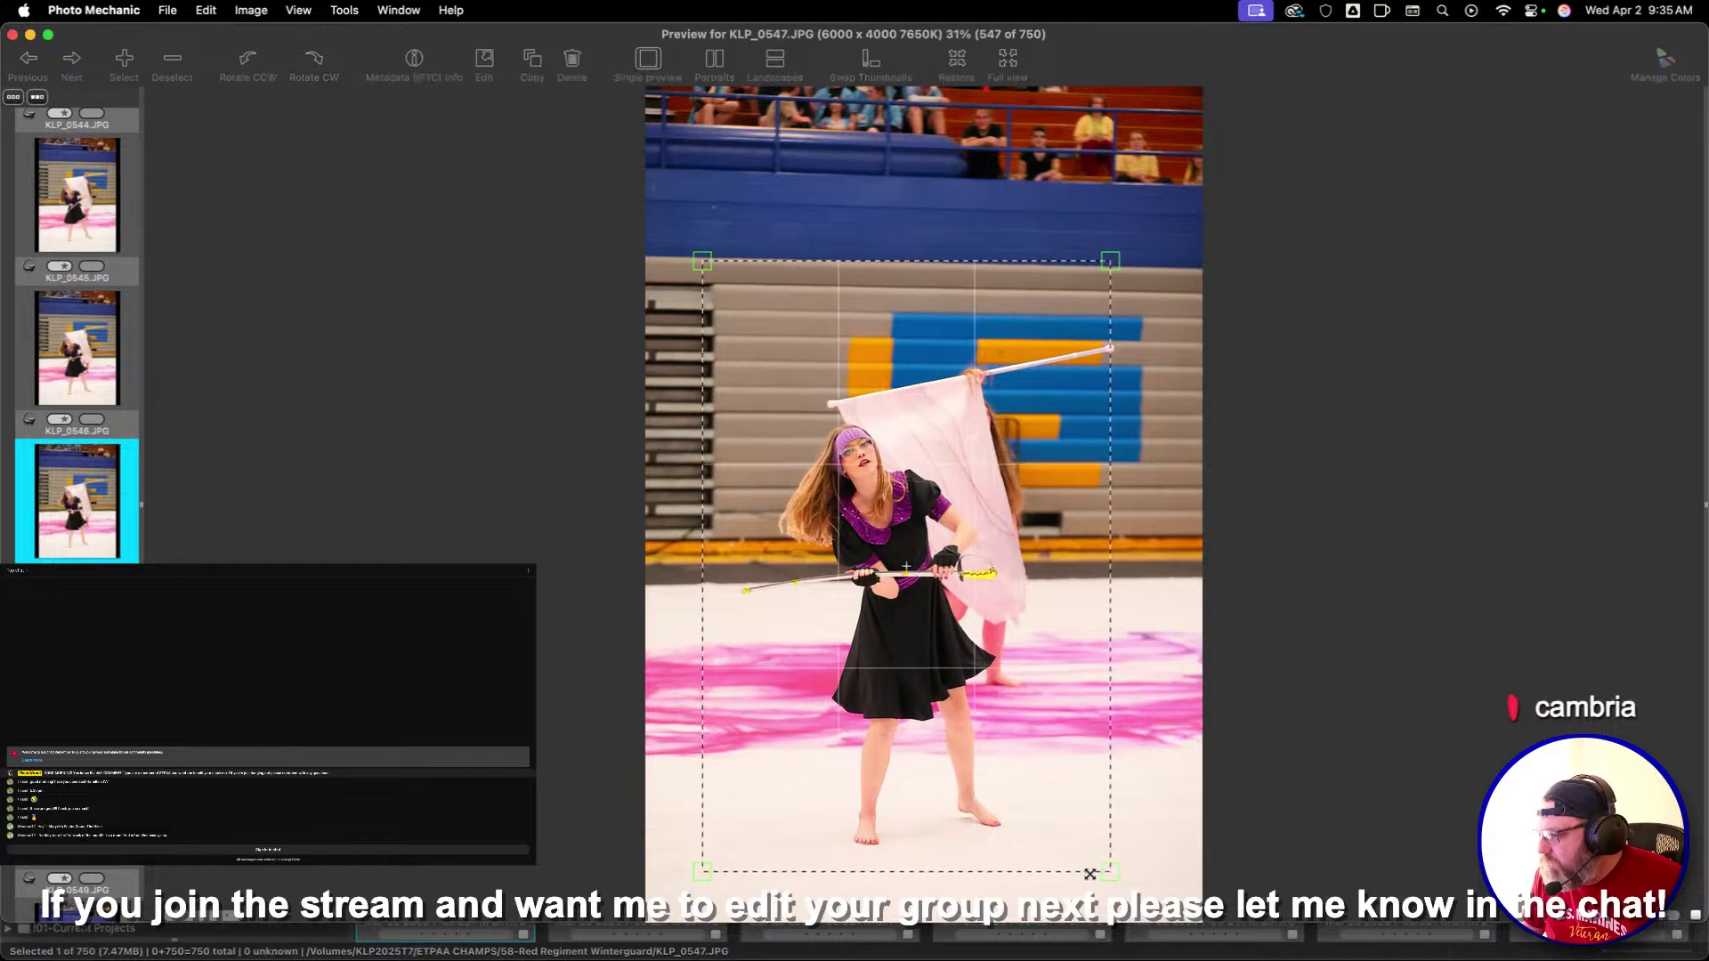
key("Escape")
Compare KLP_0550.JPG with KLP_0551.JPG, crop KLP_0551.JPG around the green-trimmed performer and the flags, and rate it 1
key("Right")
key("Right")
key("Right")
key("Right")
key("Right")
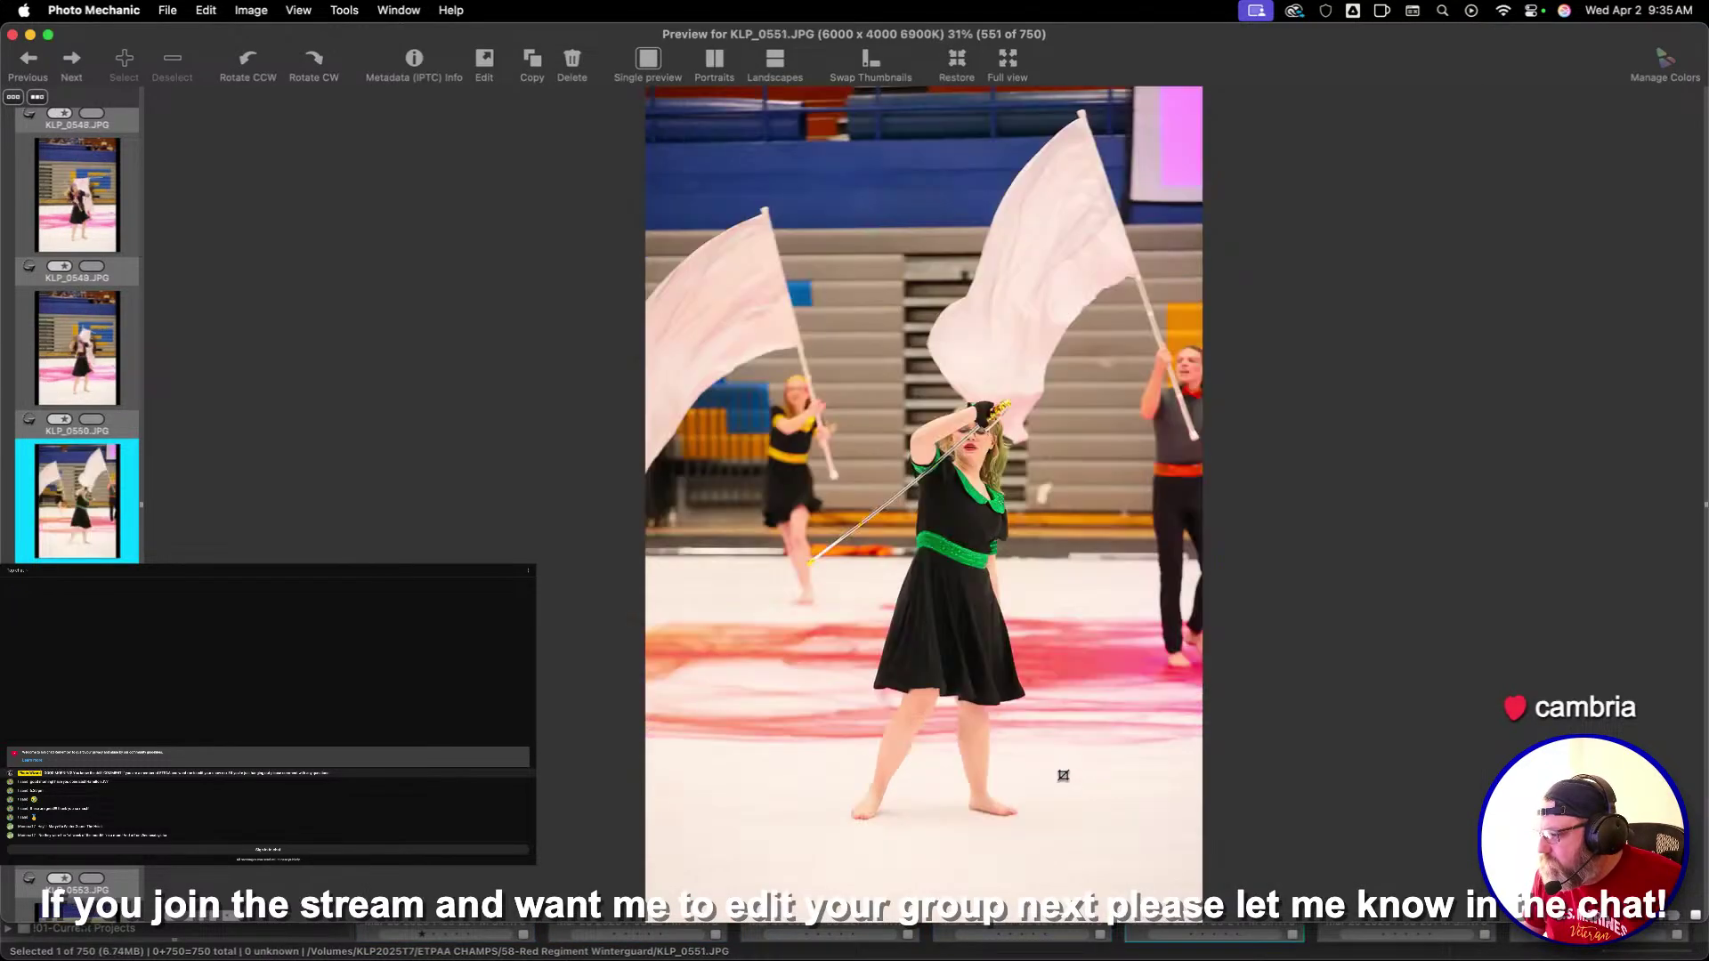
key("Left")
key("Right")
key("Left")
key("Left")
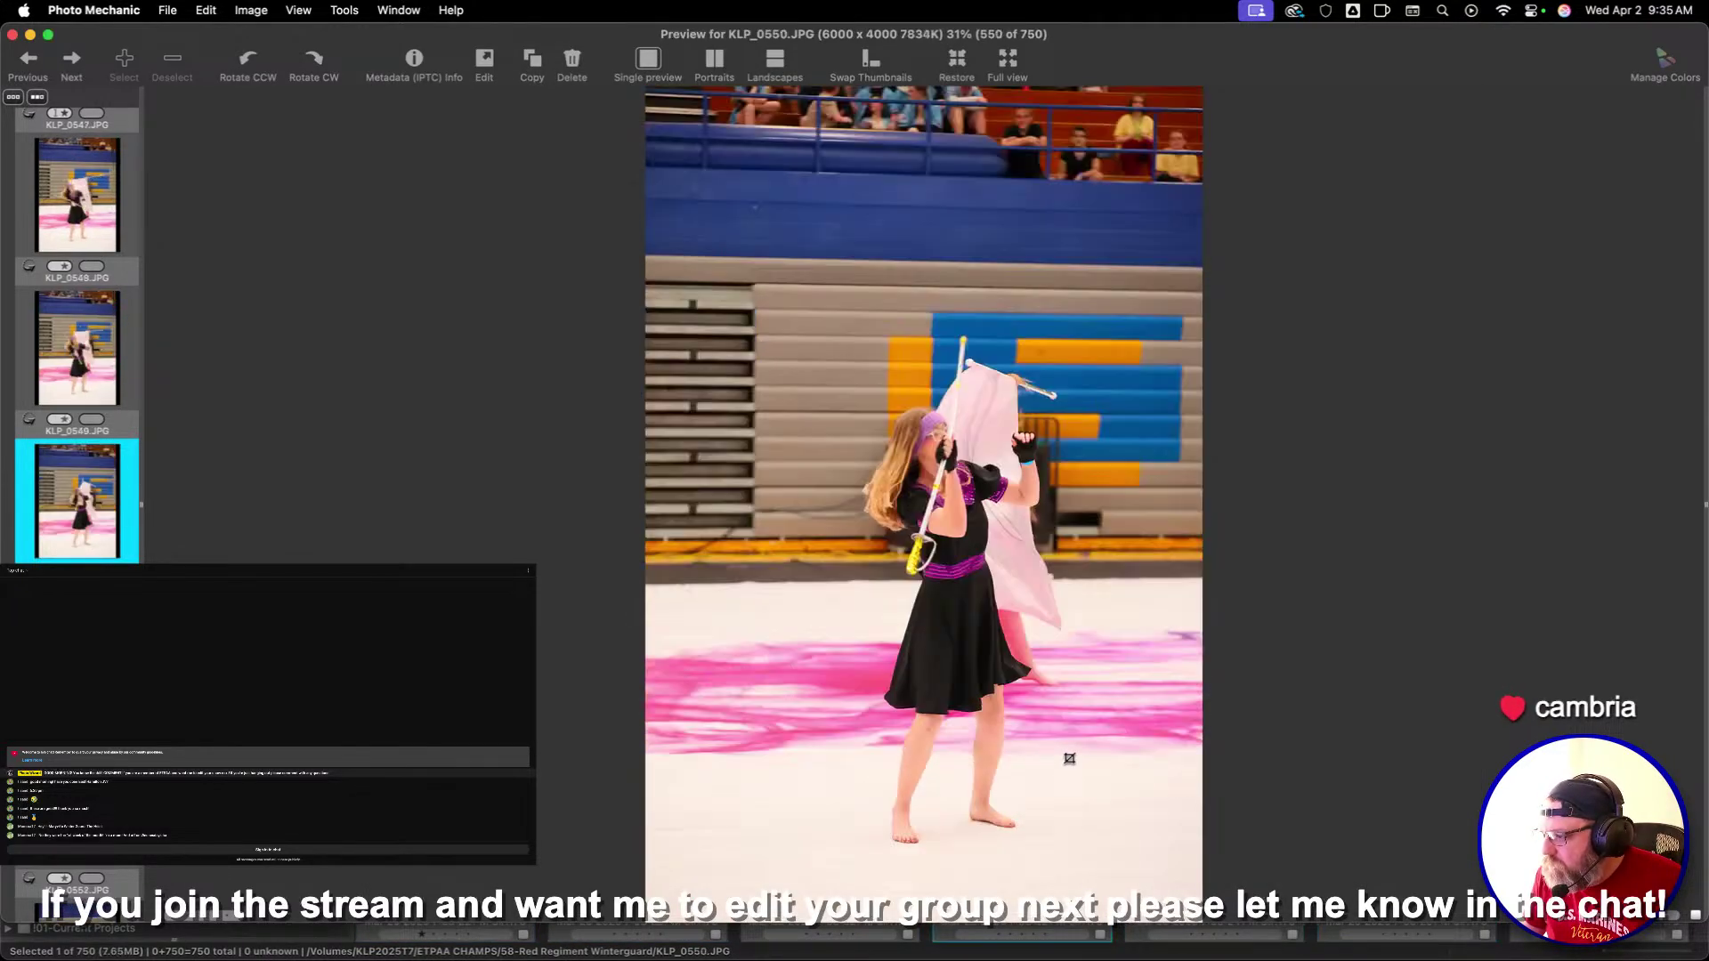
key("Right")
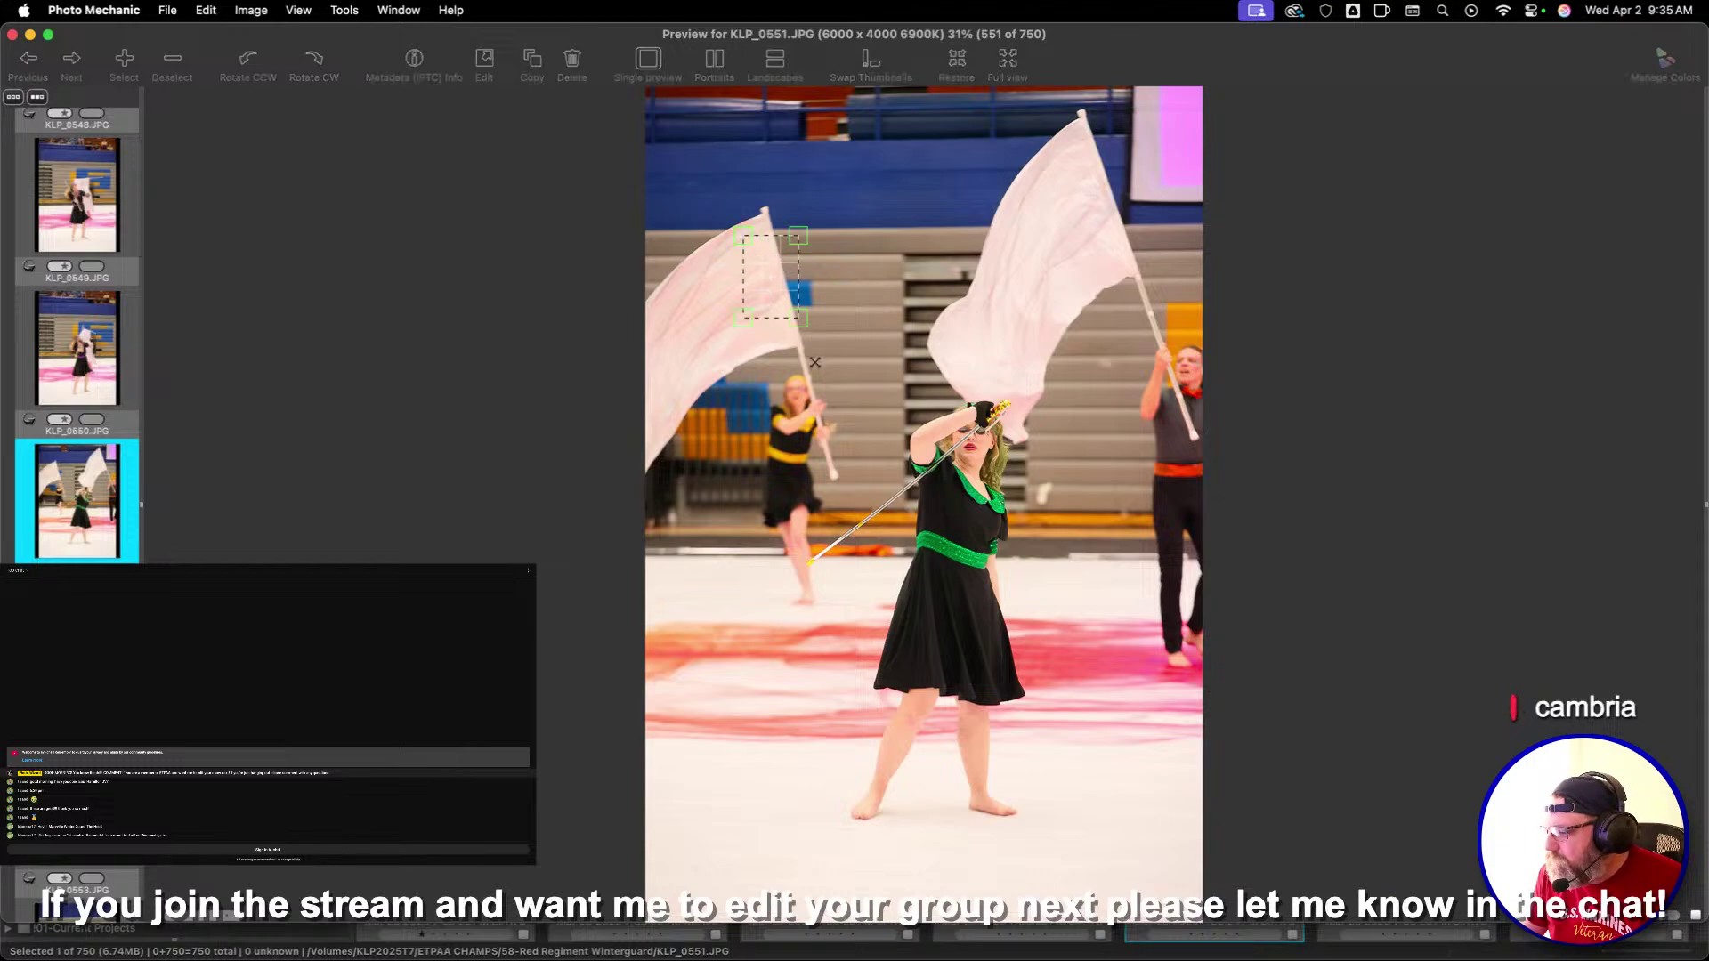
key("Return")
key("1")
Crop KLP_0553.JPG around the yellow-trimmed performer and her flag, cutting off most of the blurred foreground performer
key("Right")
key("Right")
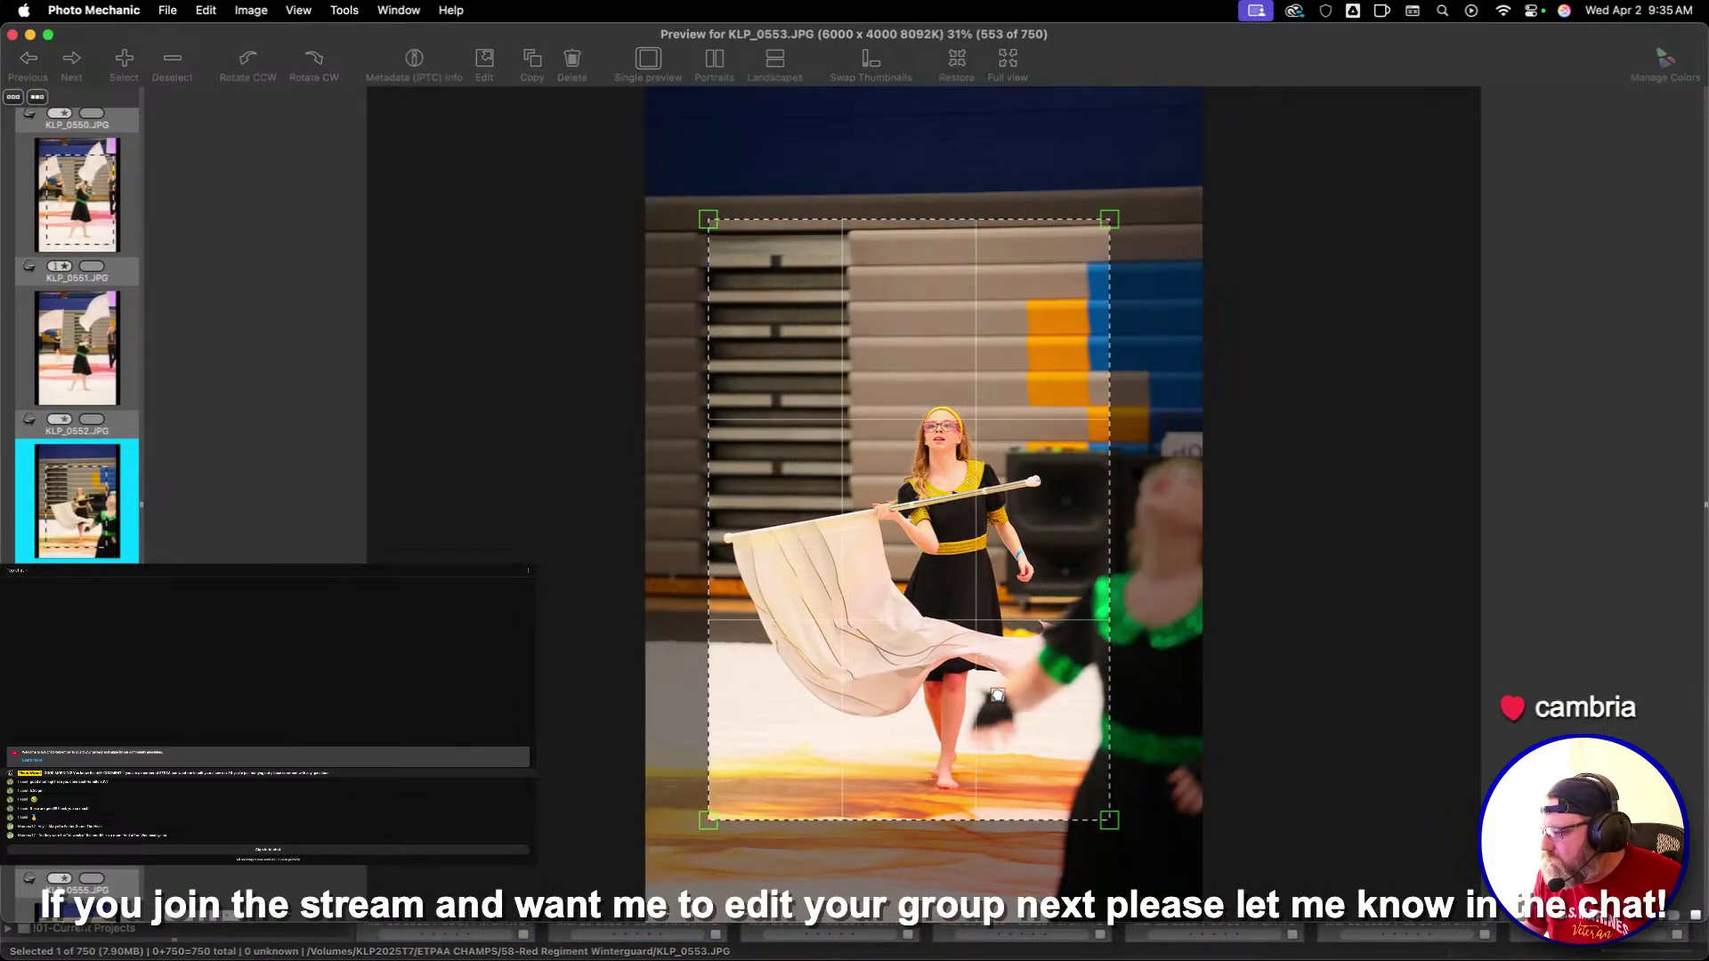
key("Return")
Look through the following shots up to KLP_0559.JPG, crop KLP_0558.JPG around the yellow-trimmed performer with her raised flag, and rate it 1
key("Right")
key("Right")
key("Right")
key("Right")
key("Right")
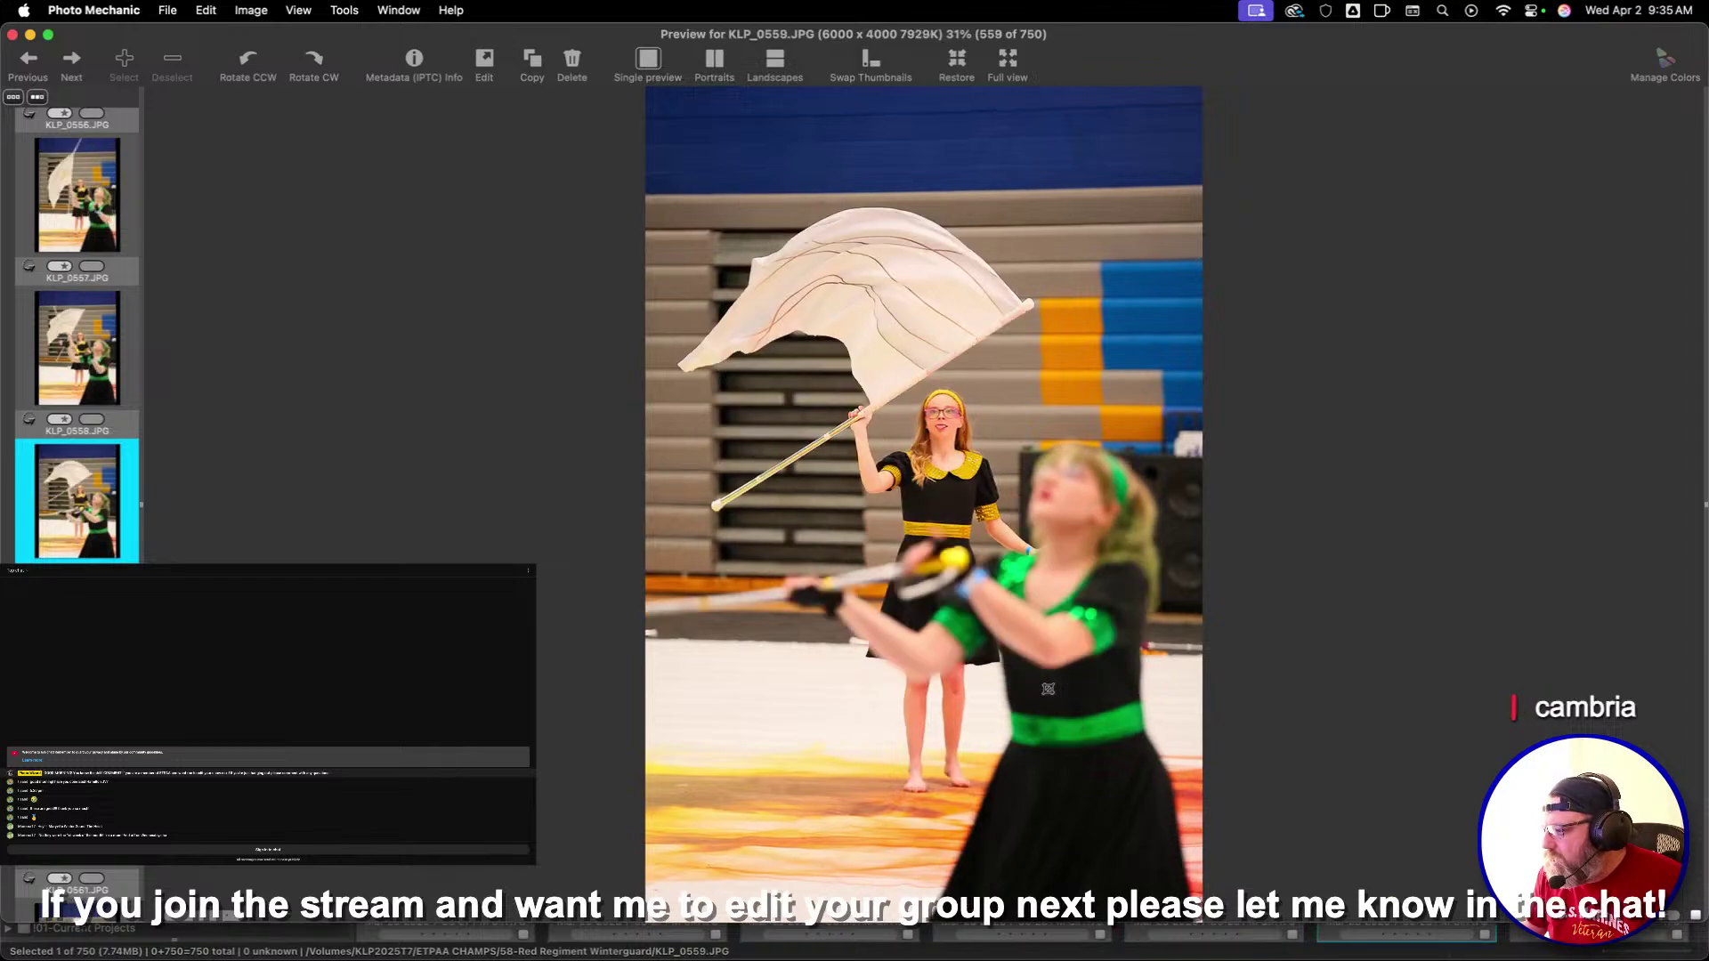
left_click_drag(730, 212, 1130, 808)
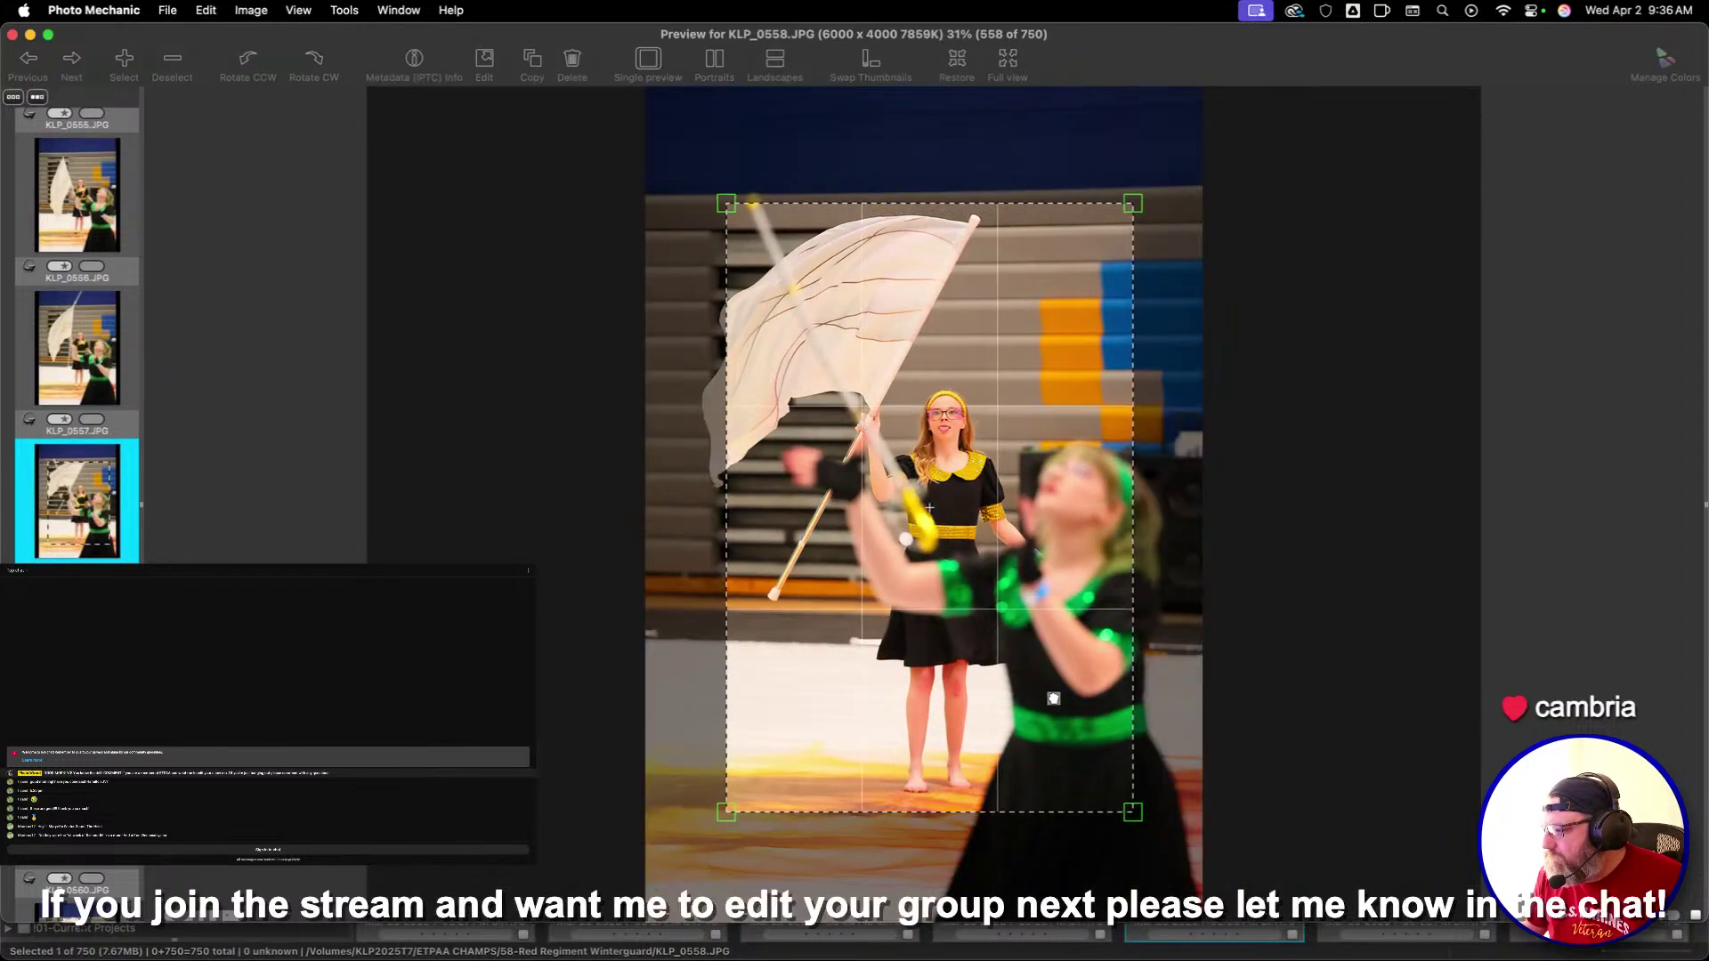
key("Return")
key("1")
Look through KLP_0559.JPG to KLP_0565.JPG, crop KLP_0564.JPG around the yellow-trimmed performer behind her flag, and rate it 1
key("Right")
key("Right")
key("Right")
key("Right")
key("Right")
key("Right")
key("Right")
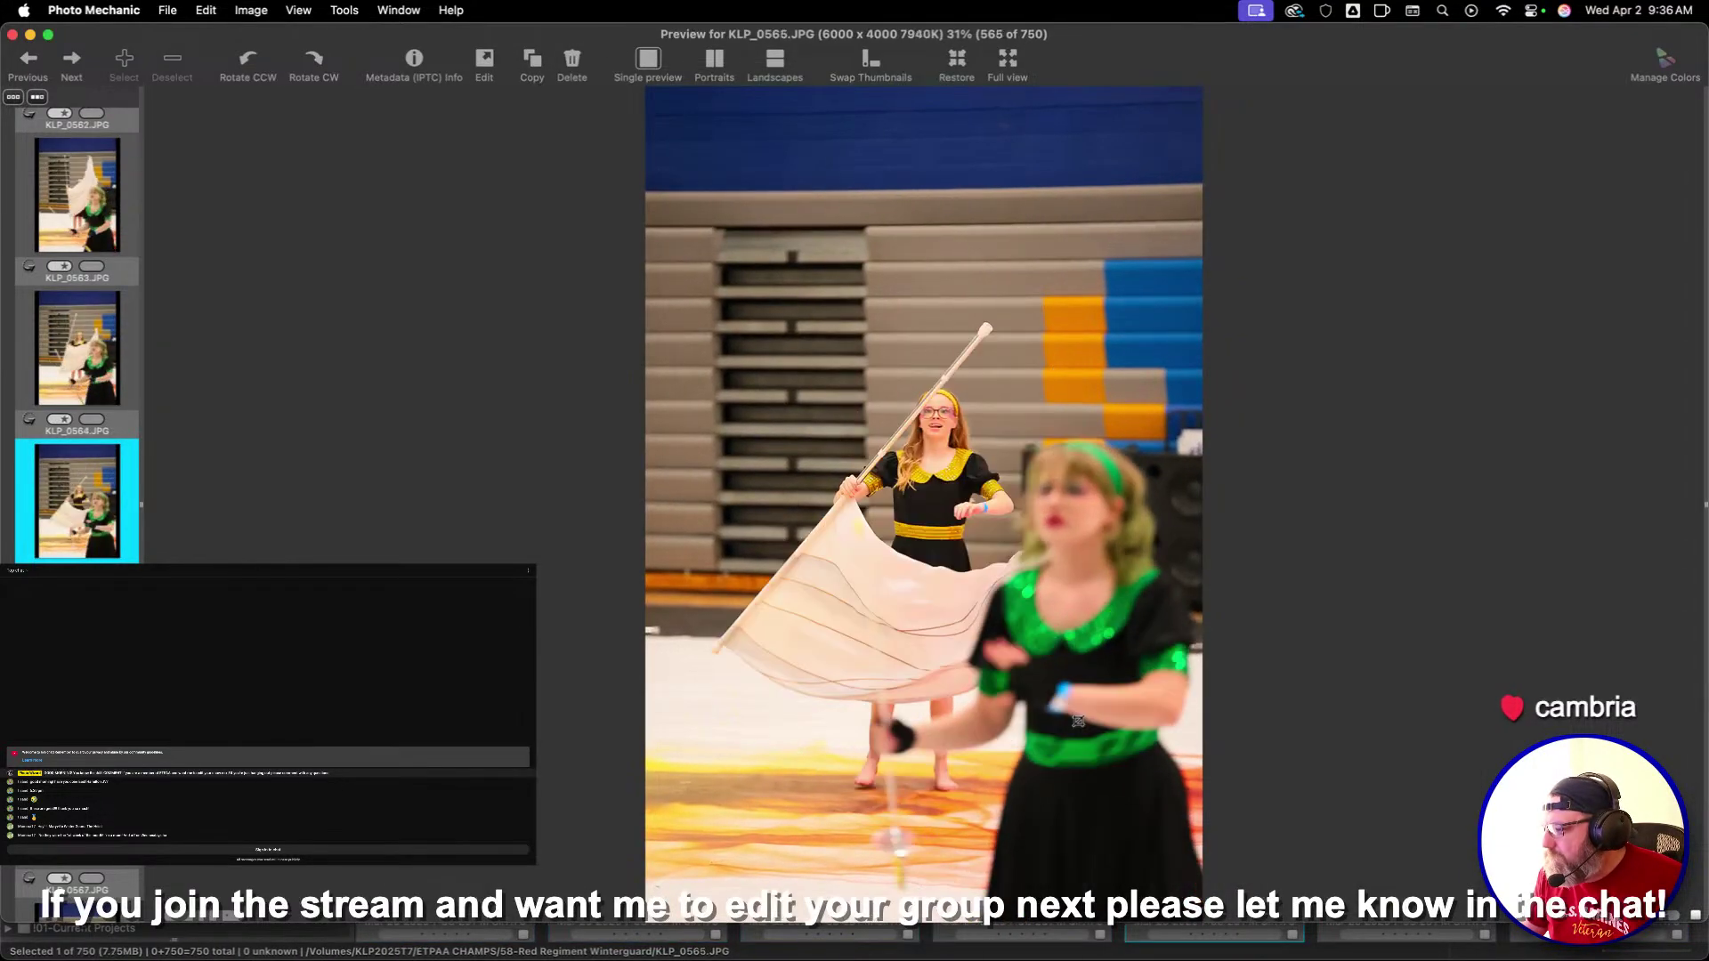
key("Left")
left_click_drag(774, 253, 1089, 695)
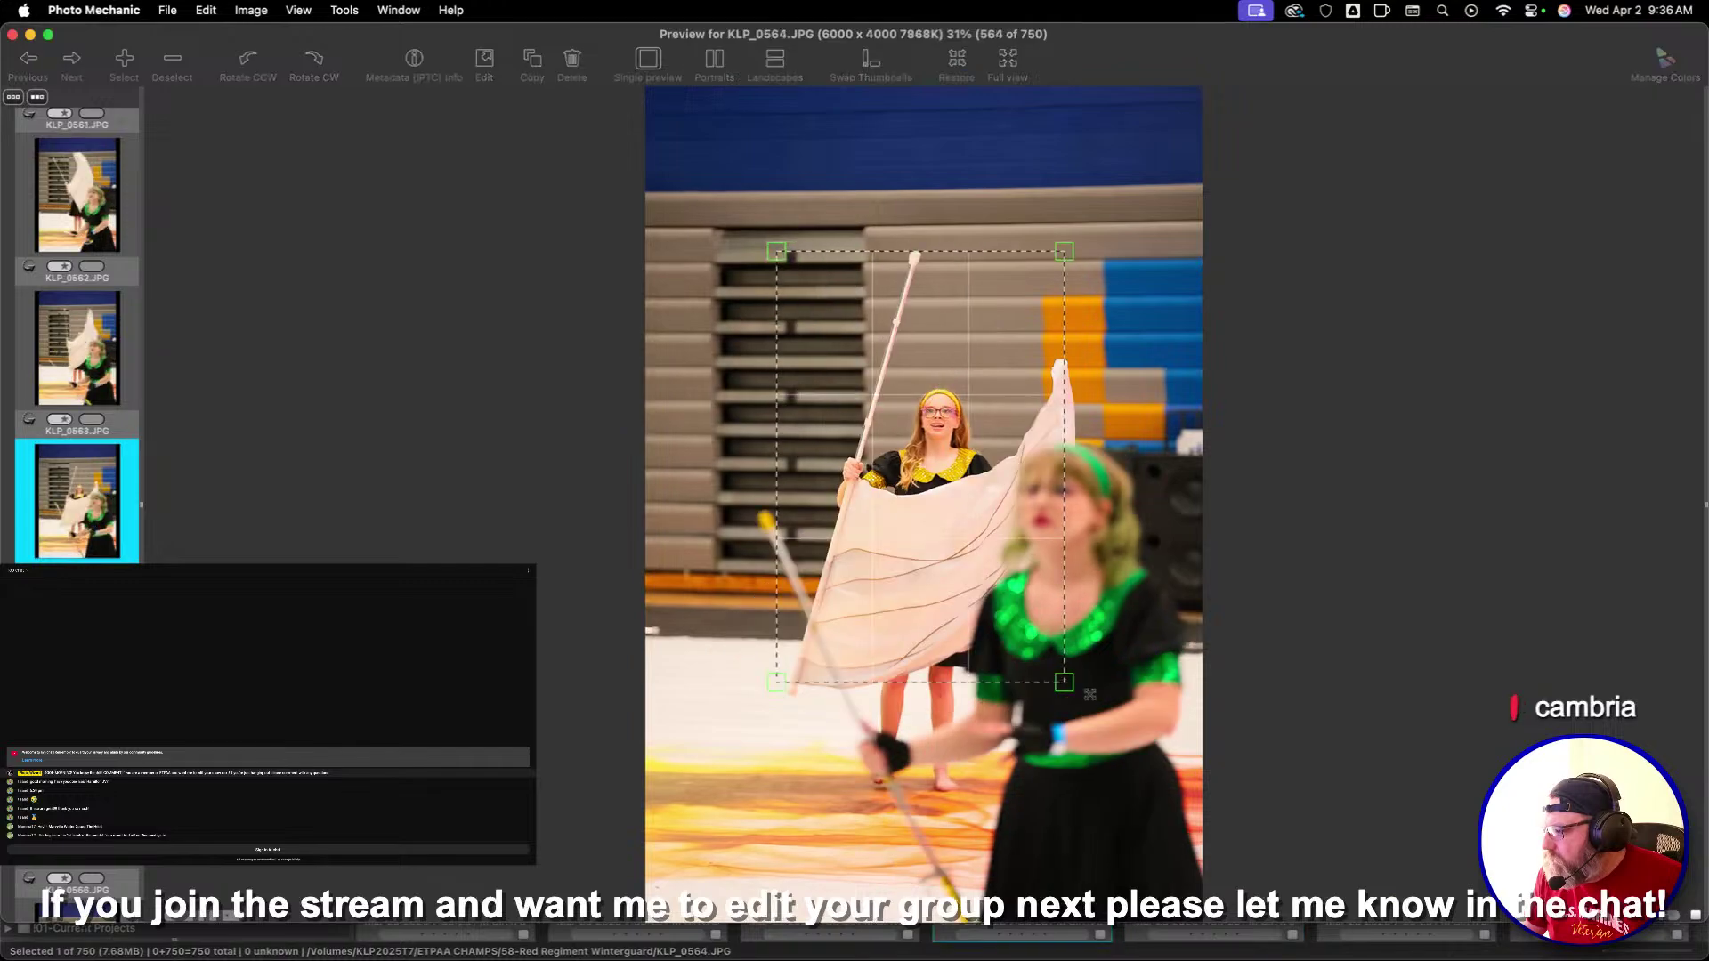
mouse_move(1163, 827)
left_mouse_down()
mouse_move(1163, 847)
mouse_move(1136, 828)
left_mouse_up()
key("Return")
key("1")
Crop KLP_0565.JPG around the yellow-trimmed performer with her lowered flag and rate it 1
key("Right")
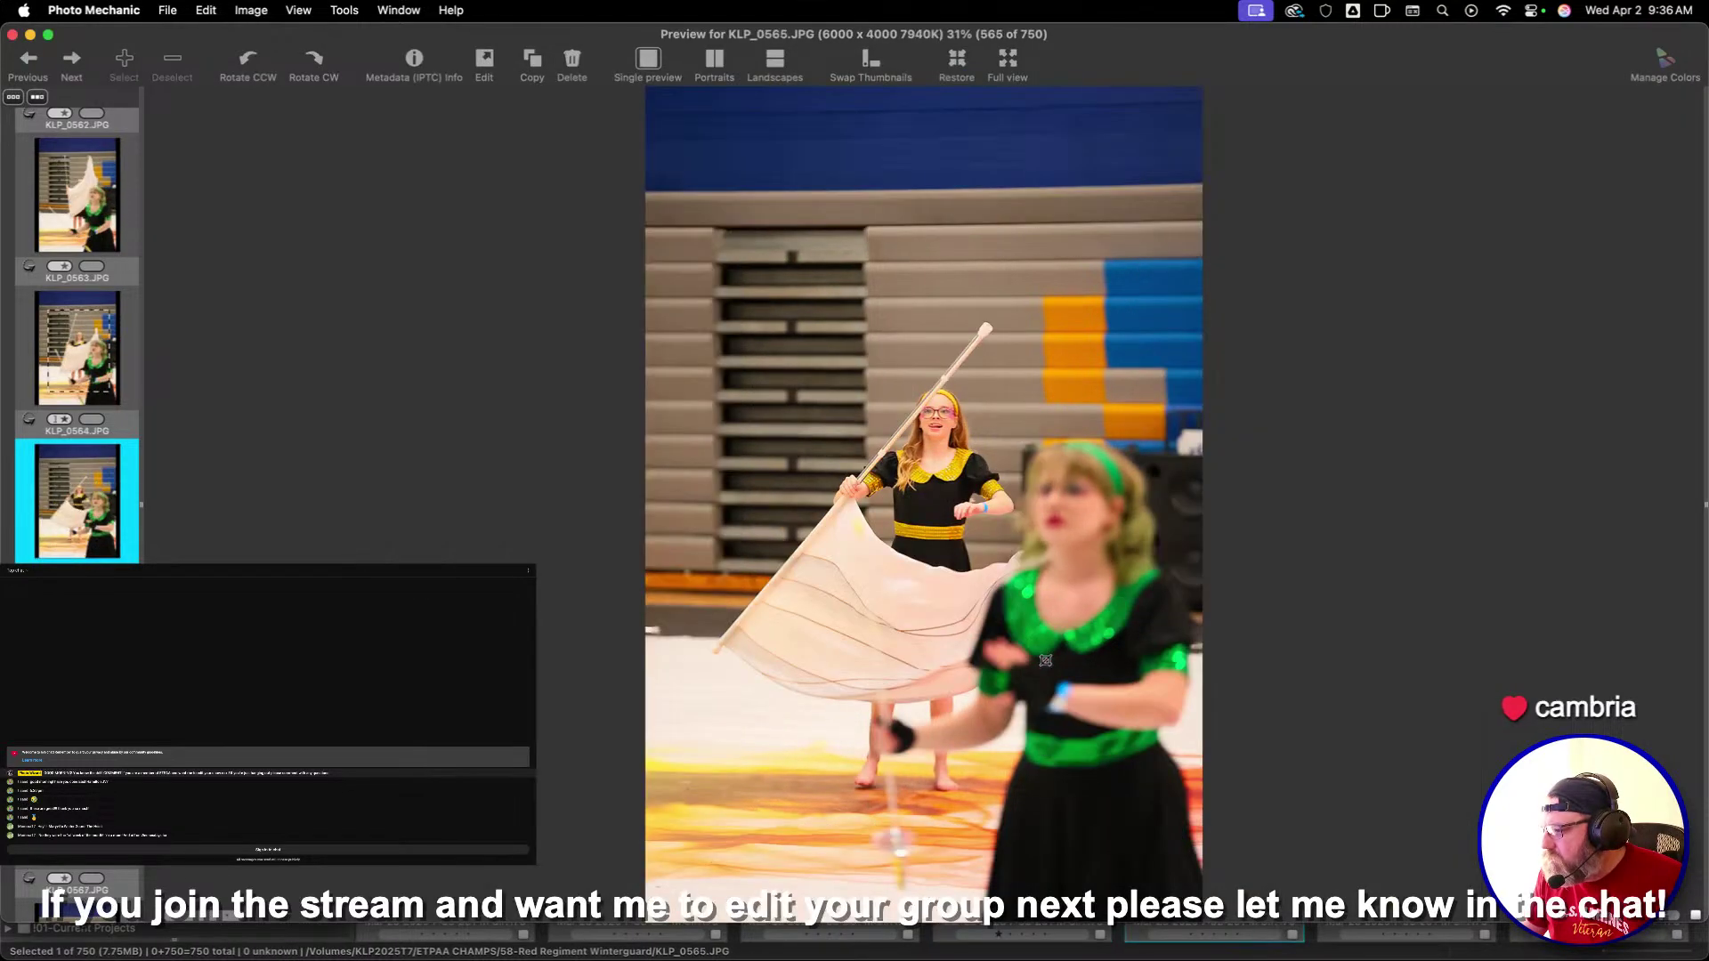
left_click_drag(967, 610, 1133, 847)
left_click_drag(925, 570, 916, 550)
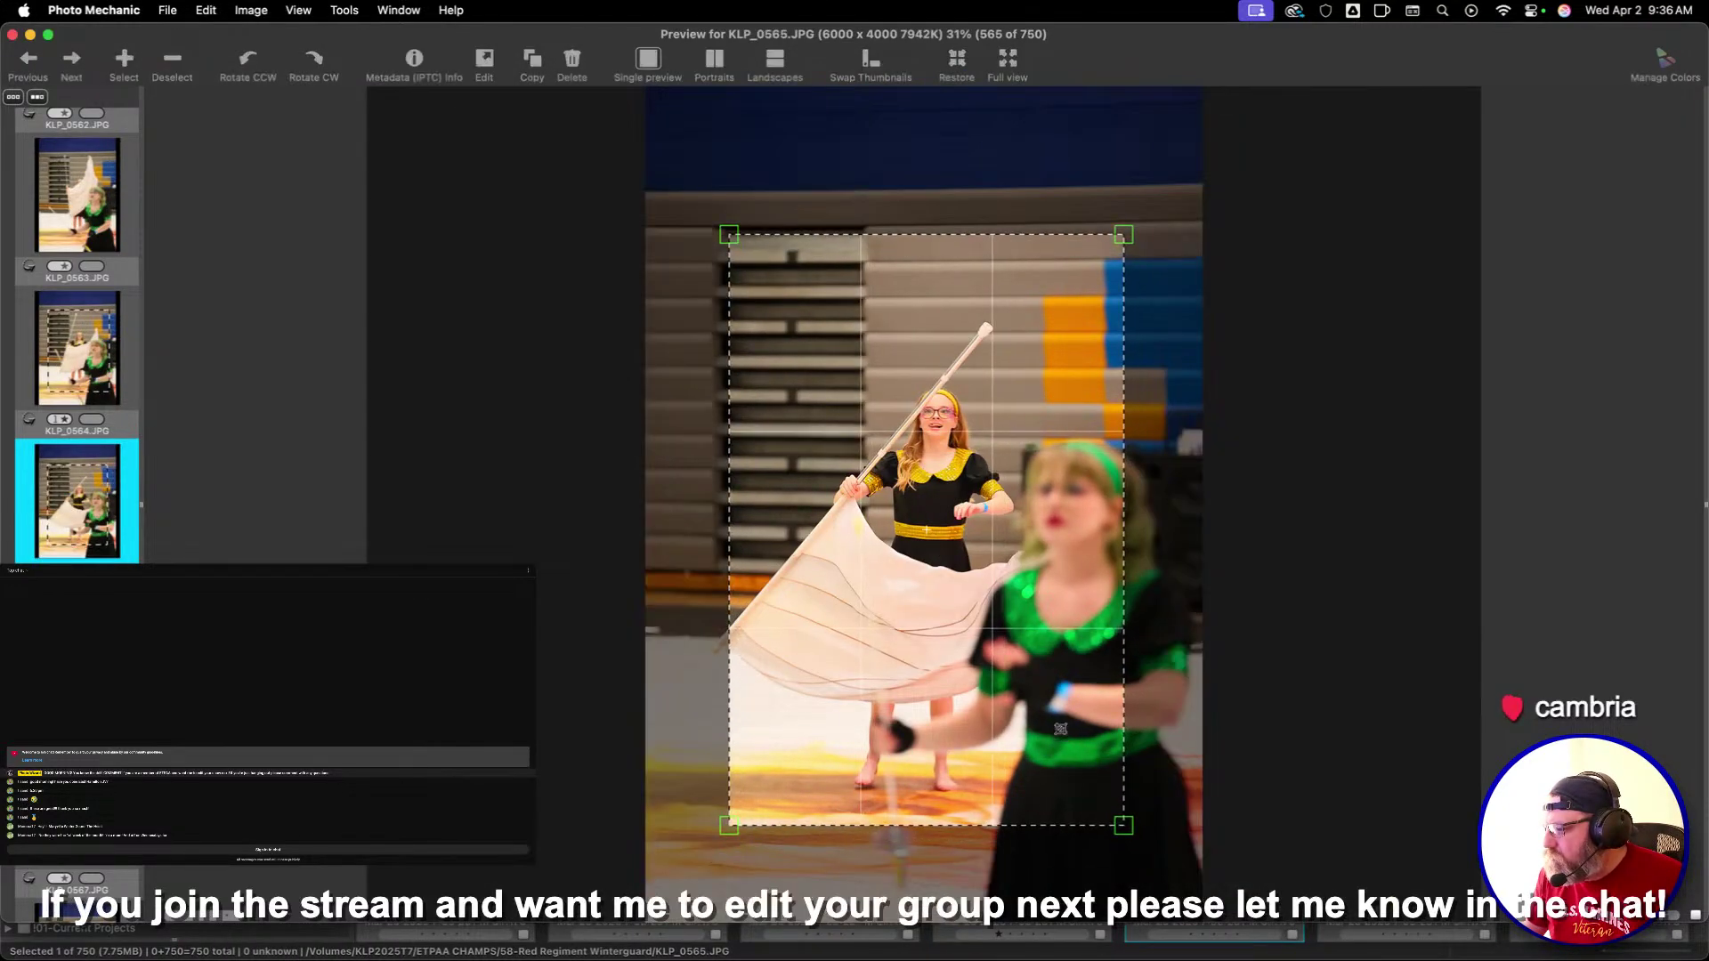
key("Return")
key("1")
Crop KLP_0567.JPG around the yellow-trimmed performer holding the flag pole level and rate it 1
key("Right")
key("Right")
left_click_drag(720, 259, 1103, 833)
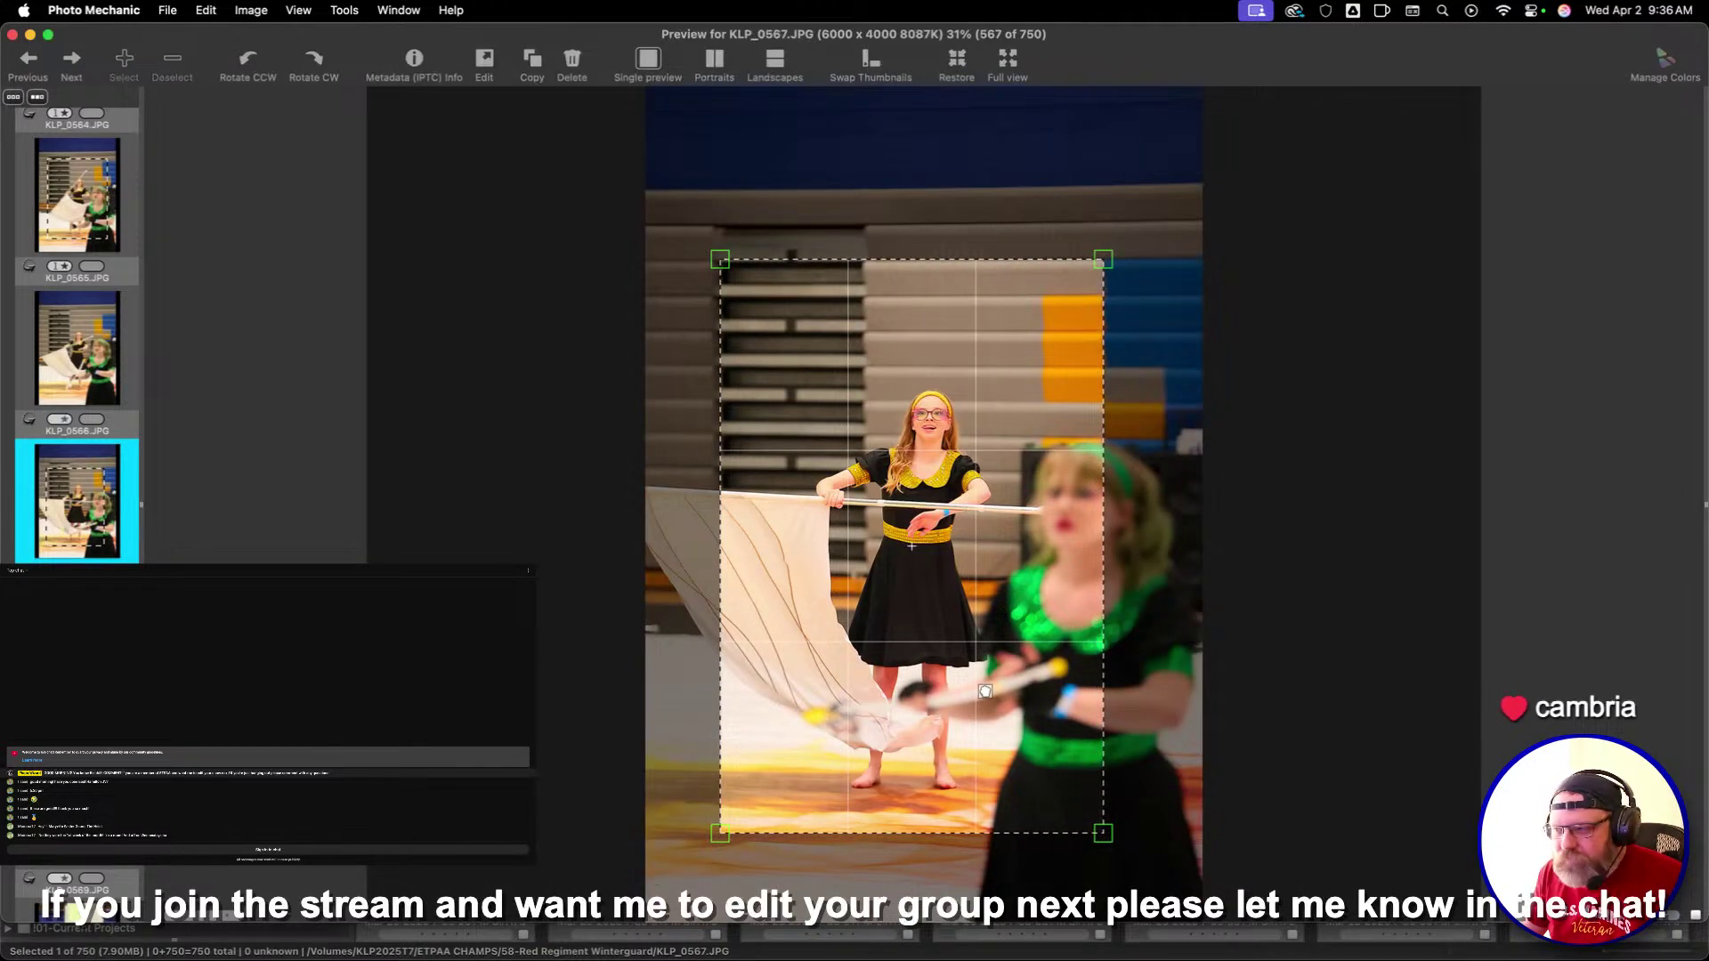
key("Return")
key("1")
Compare KLP_0570.JPG with its neighbouring shots, crop it around the purple-trimmed performer holding the sabre diagonally, and rate it 1
key("Right")
key("Right")
key("Right")
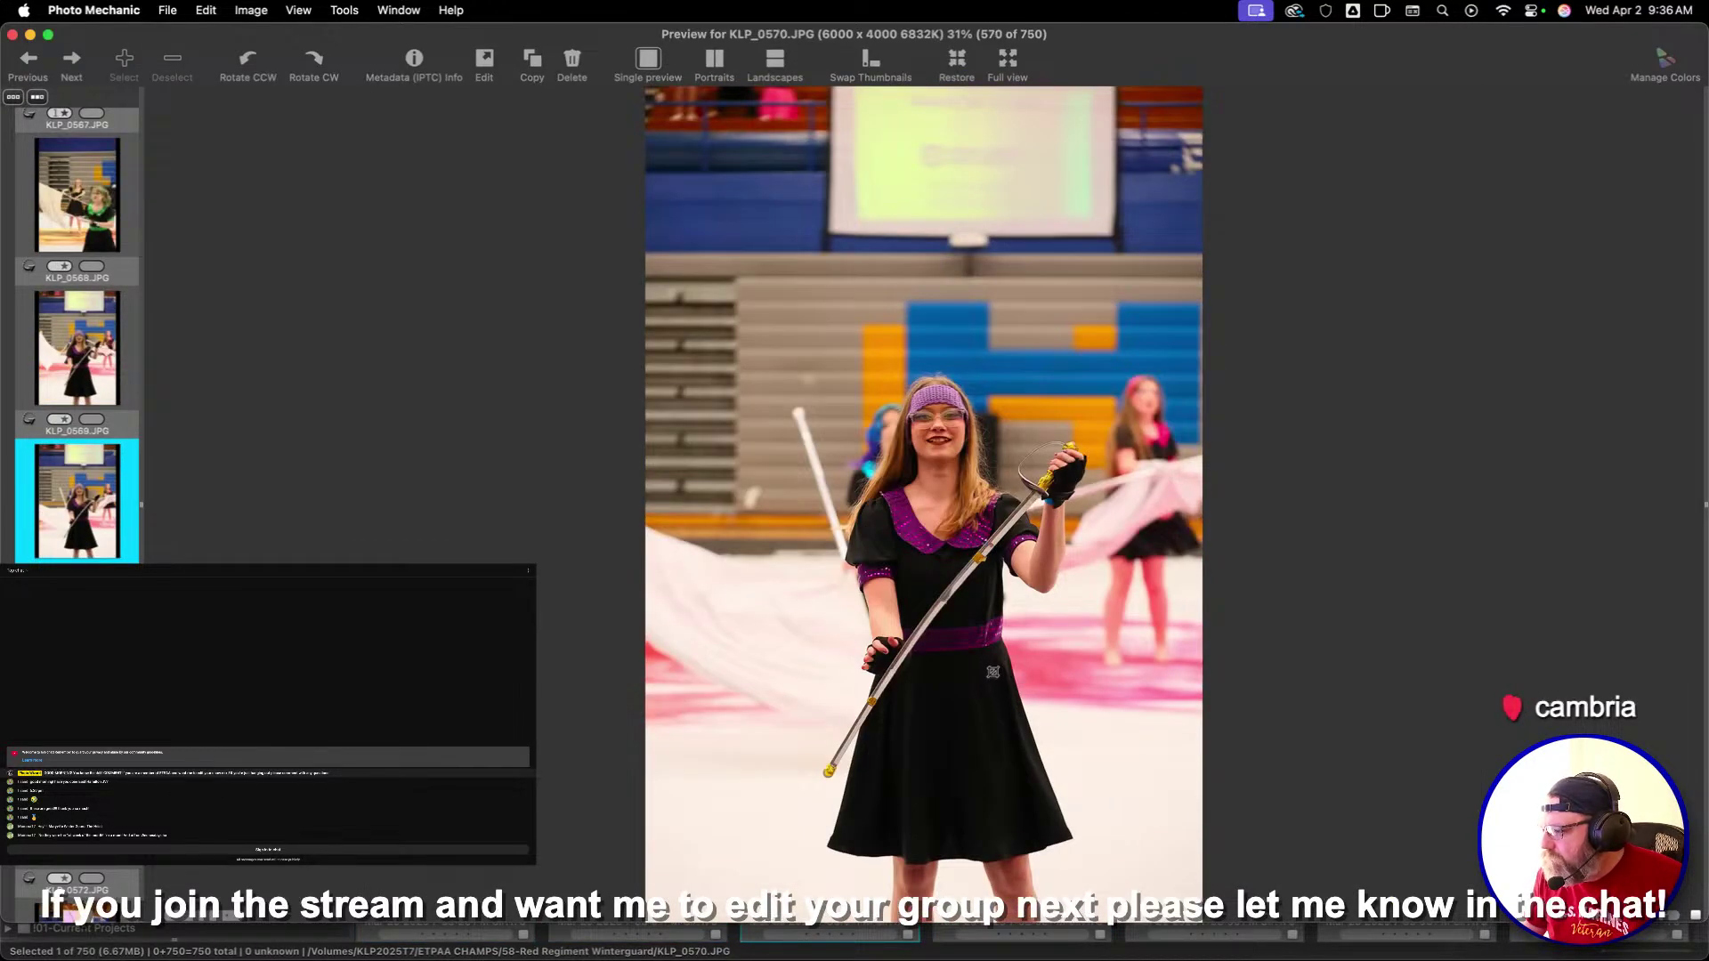
key("Right")
key("Left")
left_click_drag(698, 183, 1237, 956)
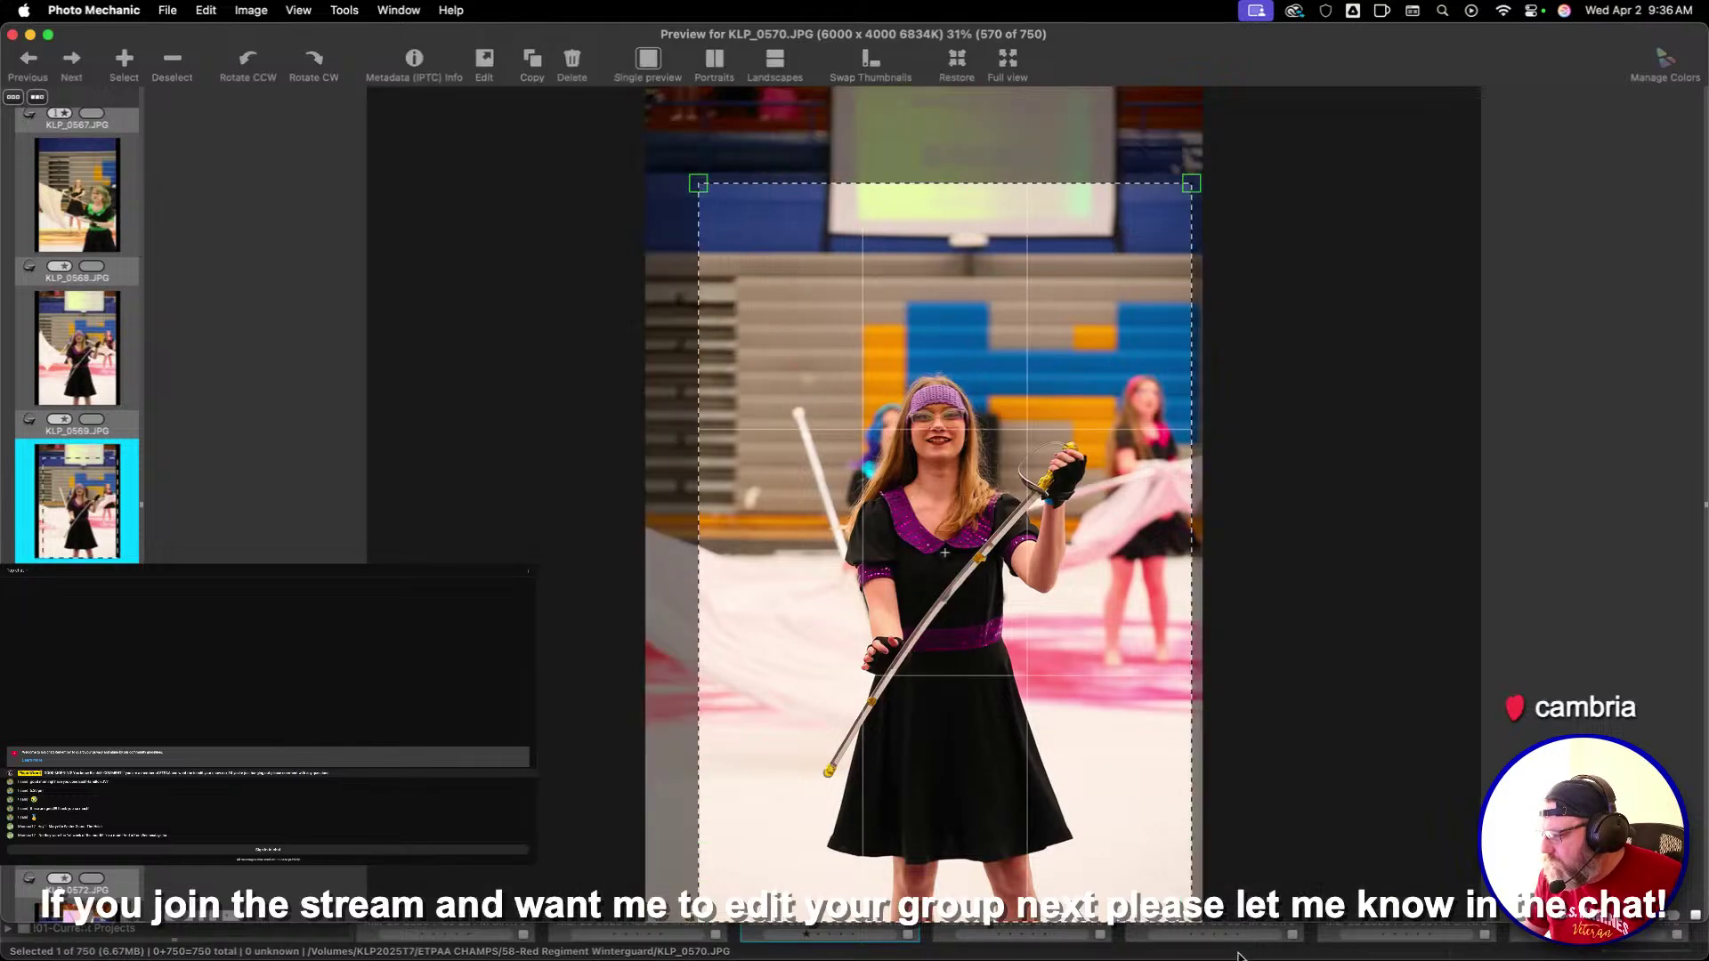
key("Return")
key("1")
Crop KLP_0572.JPG around the purple-trimmed performer with the sabre over her shoulder and the flag performers behind, and rate it 1
key("Right")
key("Right")
left_click_drag(687, 143, 1023, 791)
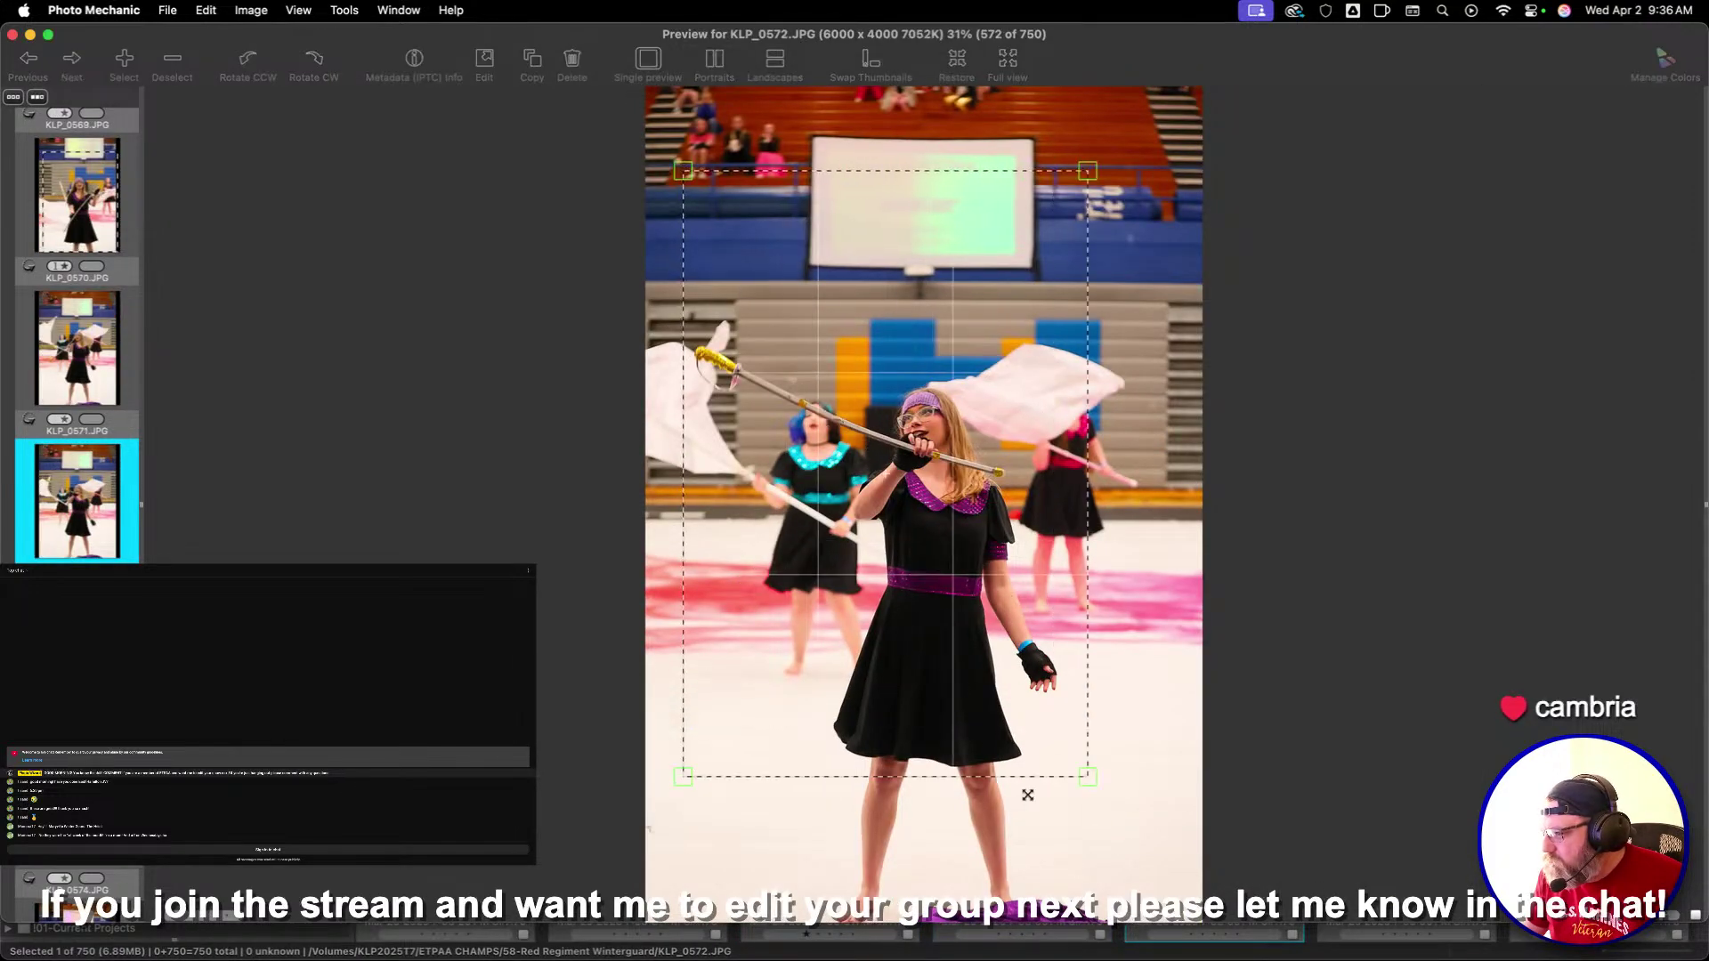
key("Return")
key("1")
Look through KLP_0573.JPG to KLP_0578.JPG, crop KLP_0578.JPG around the performer tossing the sabre, and rate it 1
key("Right")
key("Right")
key("Right")
key("Right")
key("Right")
key("Right")
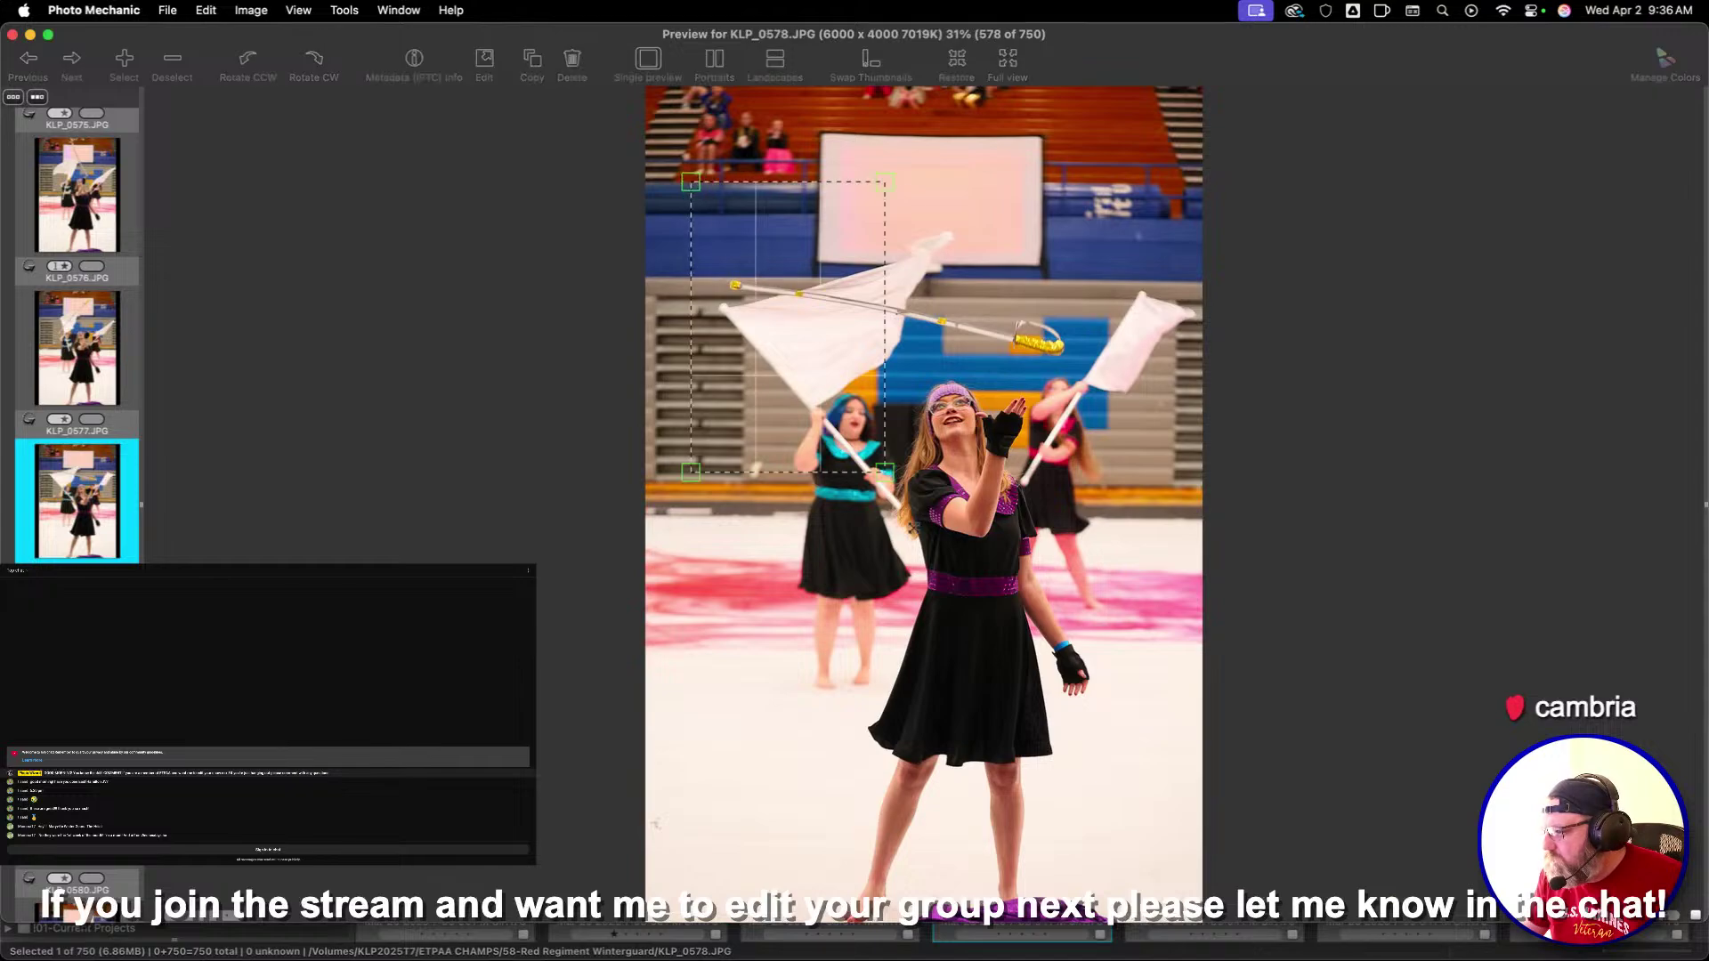
key("1")
Look through KLP_0579.JPG to KLP_0581.JPG and crop KLP_0581.JPG around the smiling purple-trimmed performer holding the sabre level
key("Right")
key("Right")
key("Right")
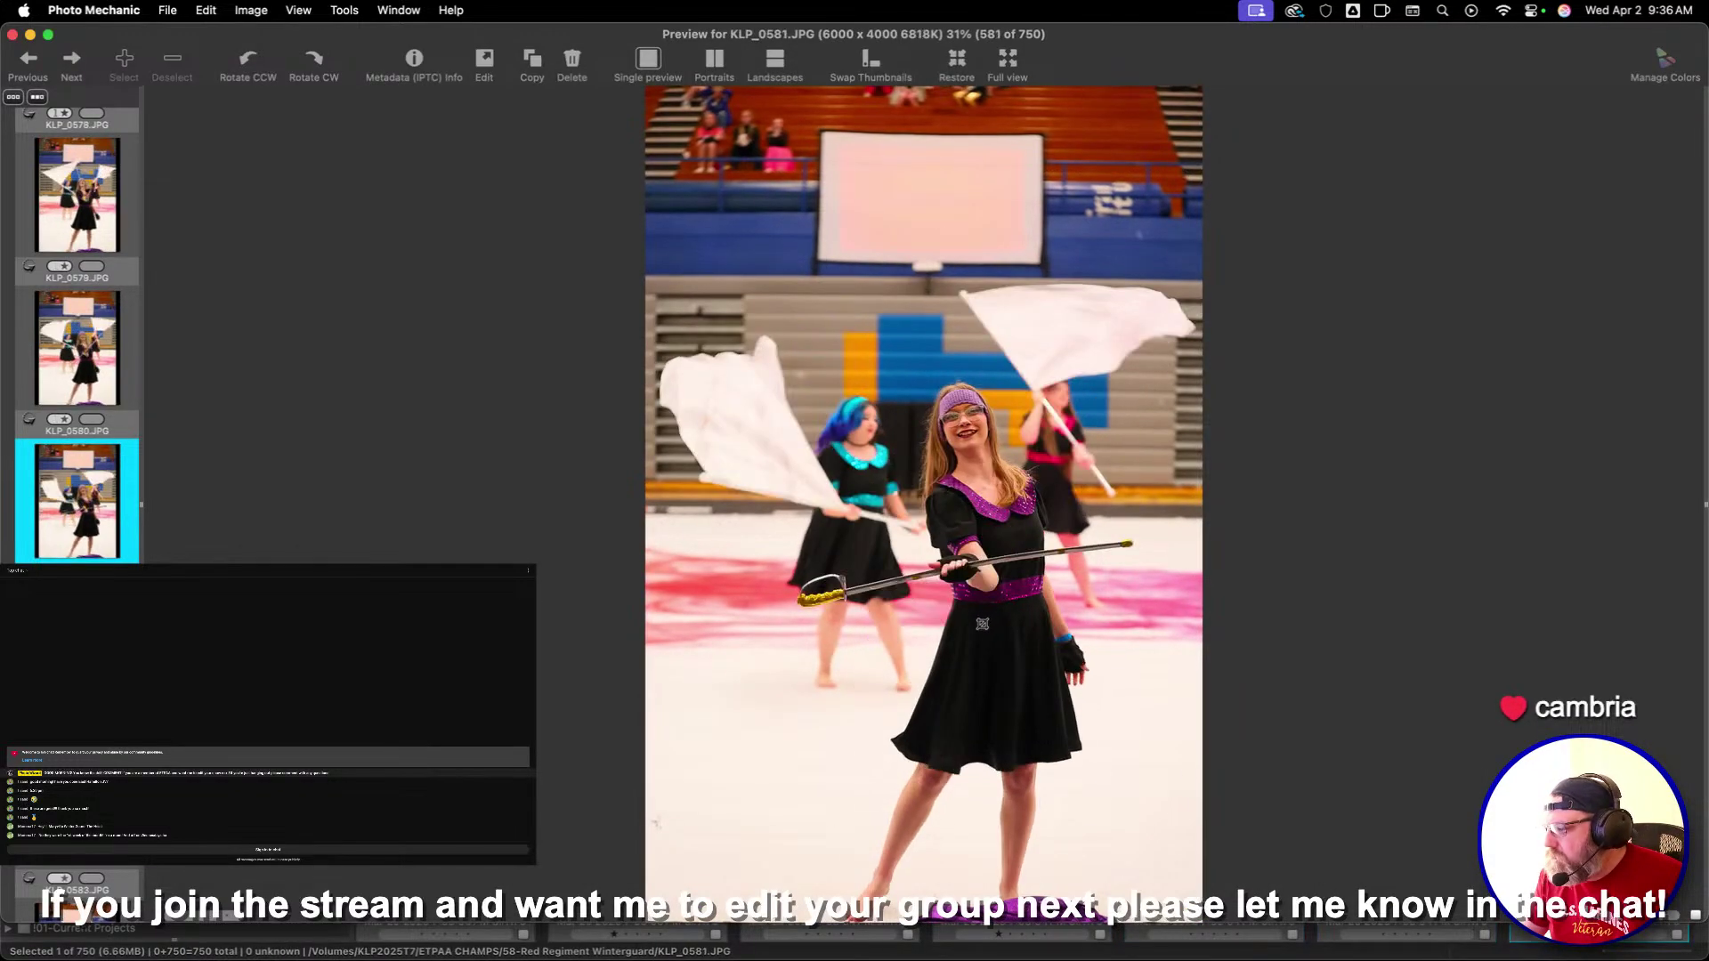
key("Right")
key("Right")
key("Right")
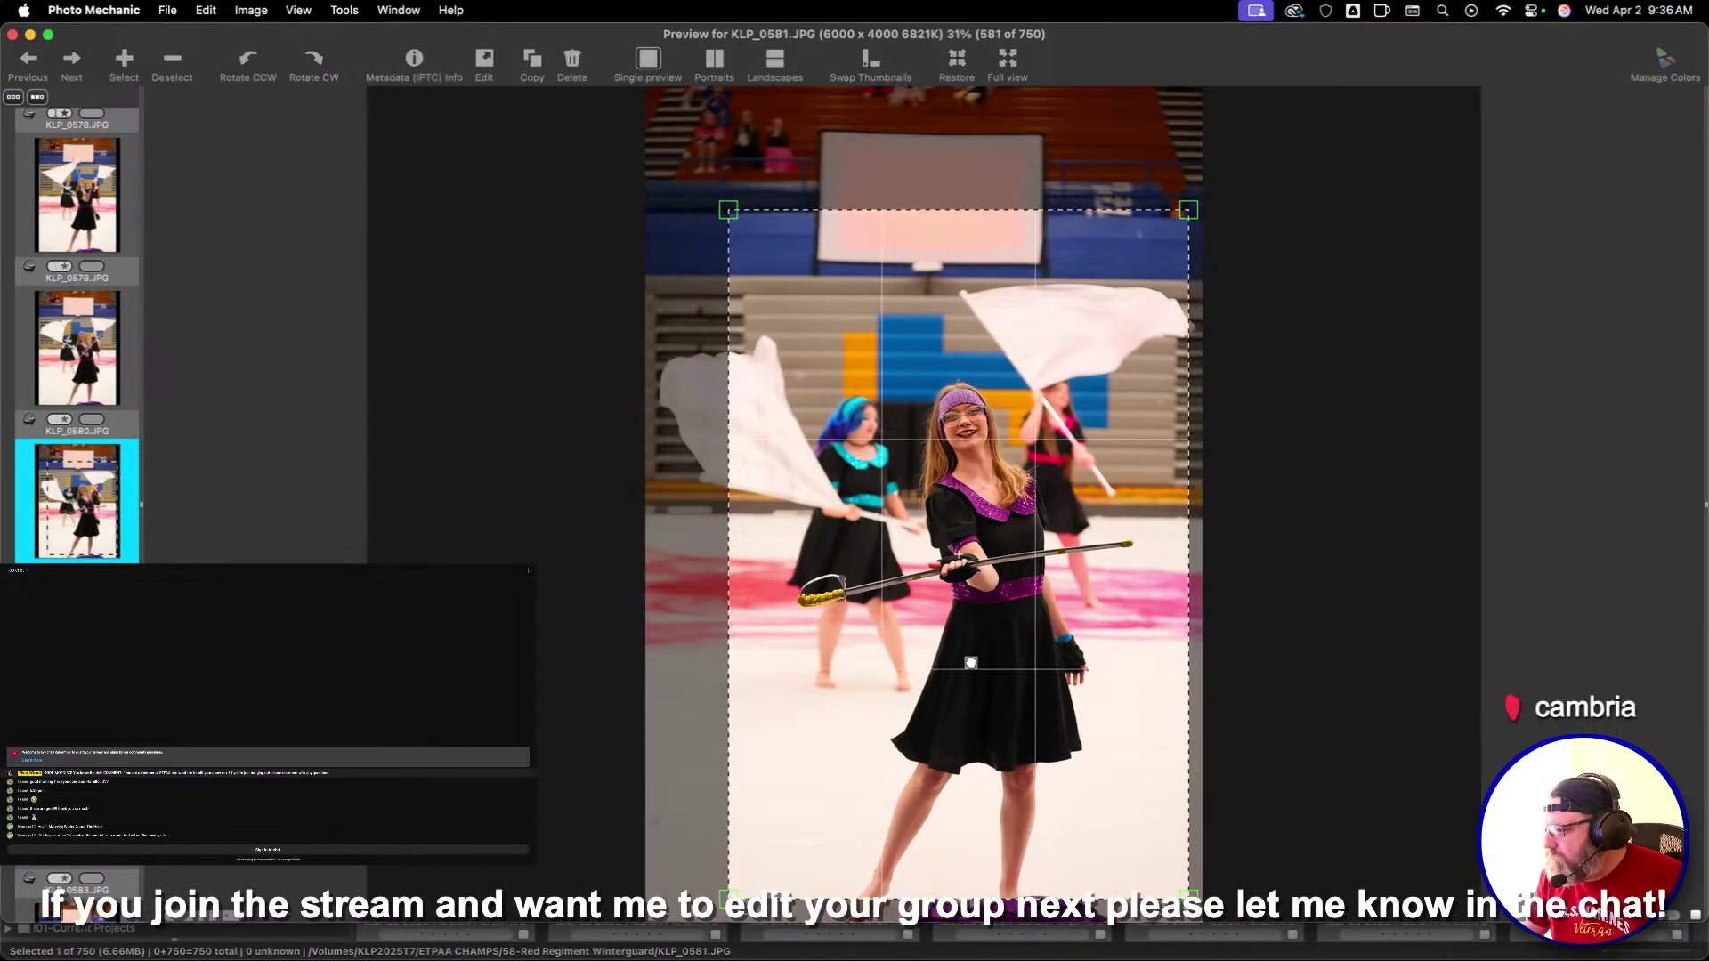
Crop KLP_0583.JPG around the purple-trimmed performer with the sabre across her body and continue to KLP_0587.JPG
key("Left")
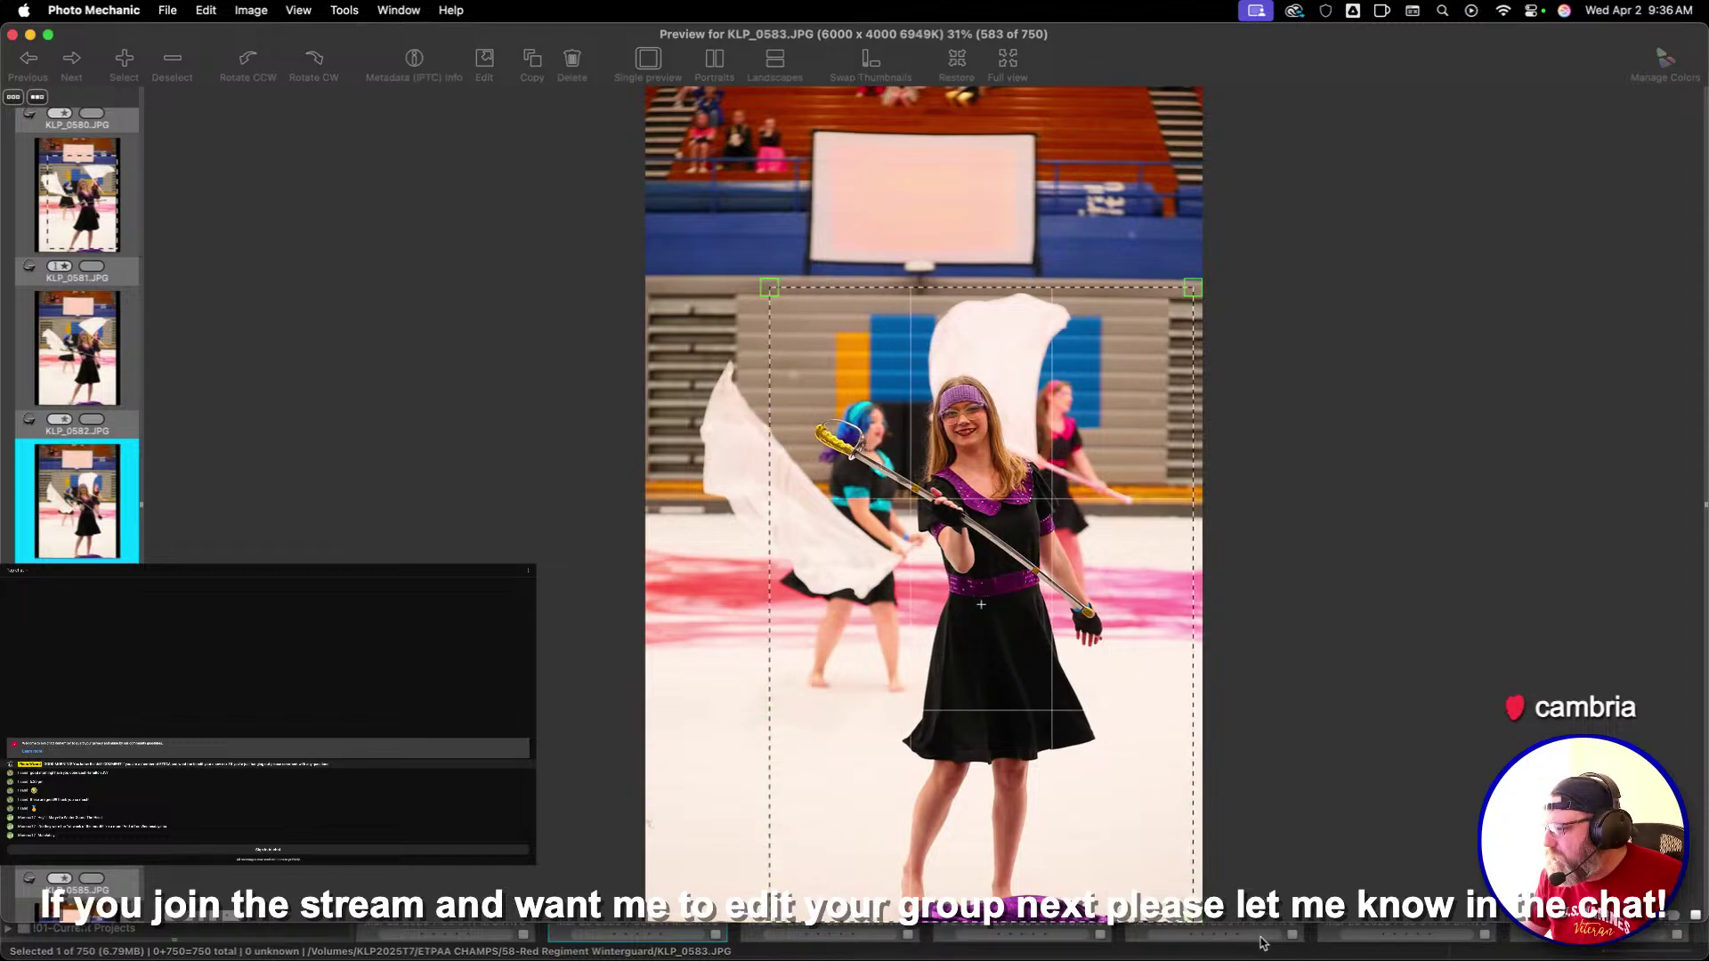
key("Right")
key("Right")
key("Right")
key("Right")
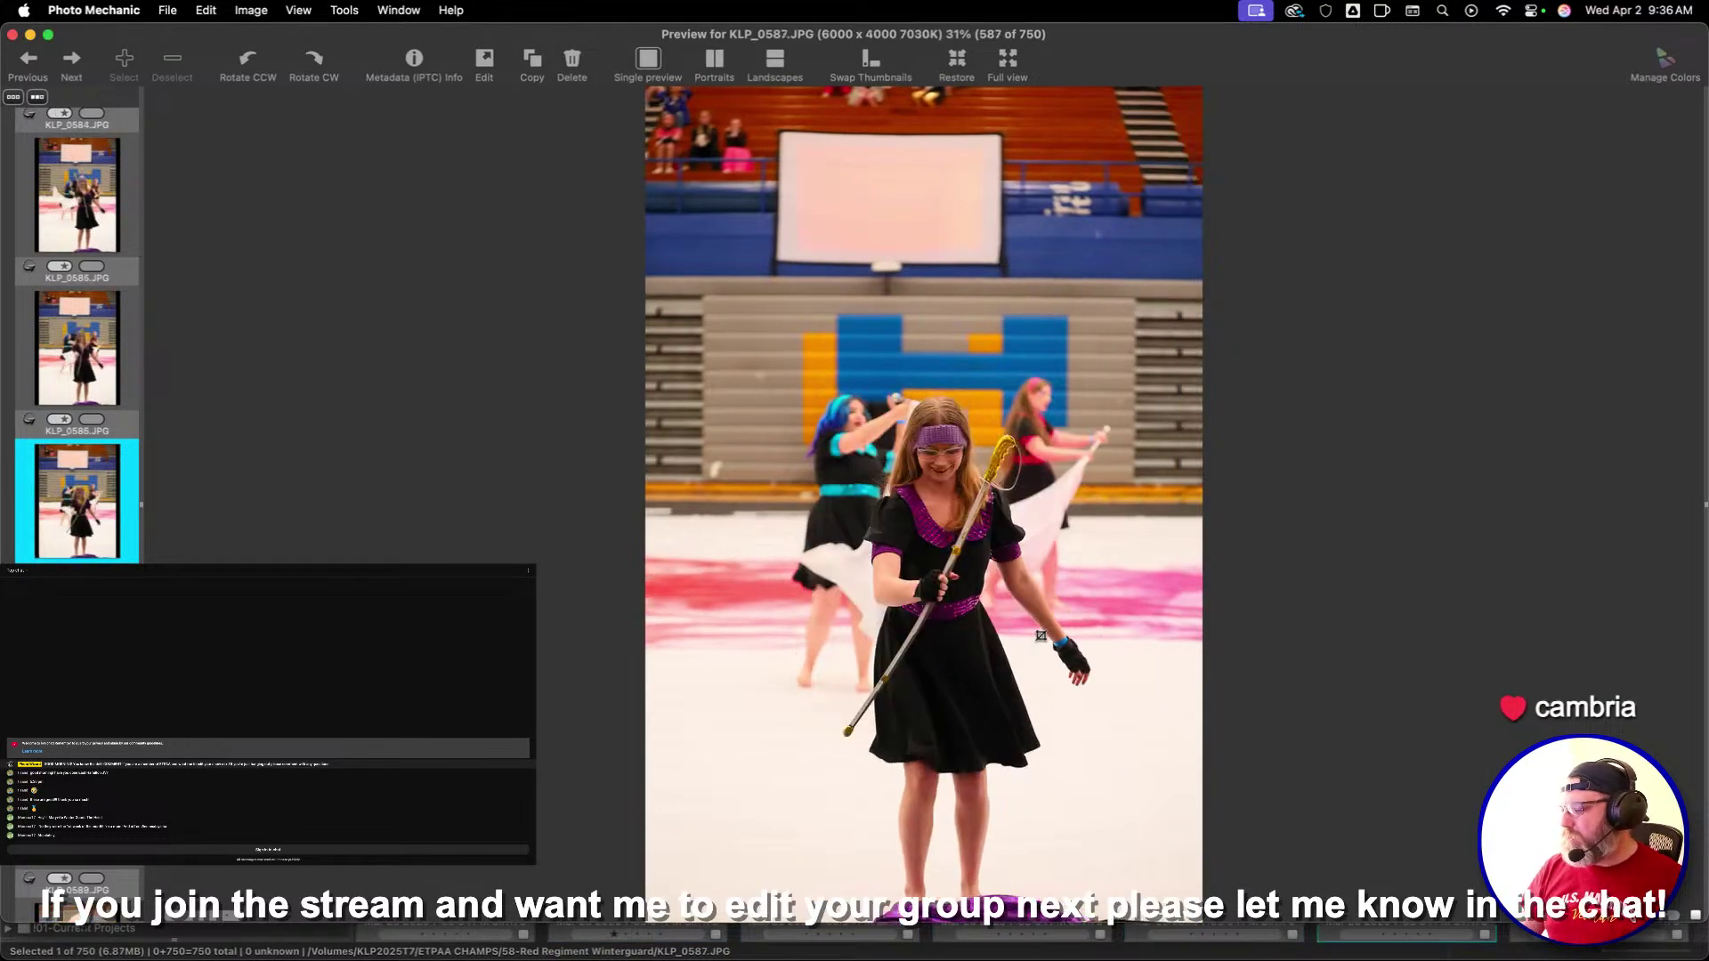
Look through KLP_0588.JPG to KLP_0593.JPG and crop KLP_0593.JPG around the teal-trimmed performer and her white flag
key("Right")
key("Right")
key("Right")
key("Right")
key("Left")
key("Right")
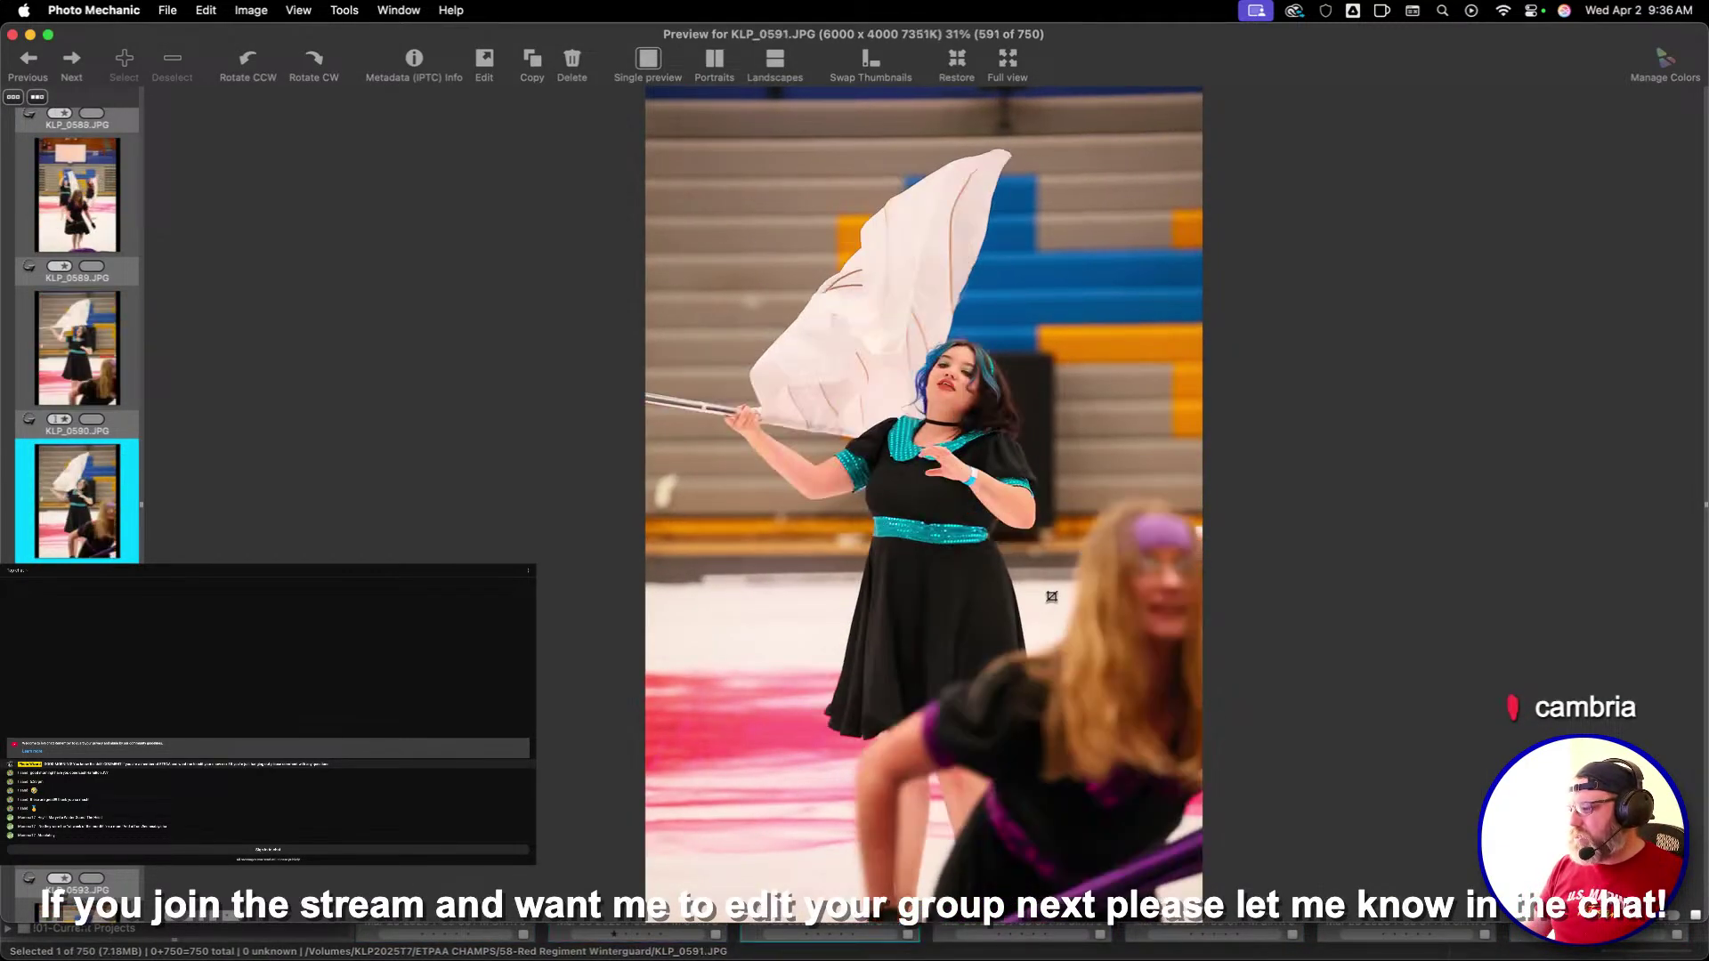
key("Right")
key("Right")
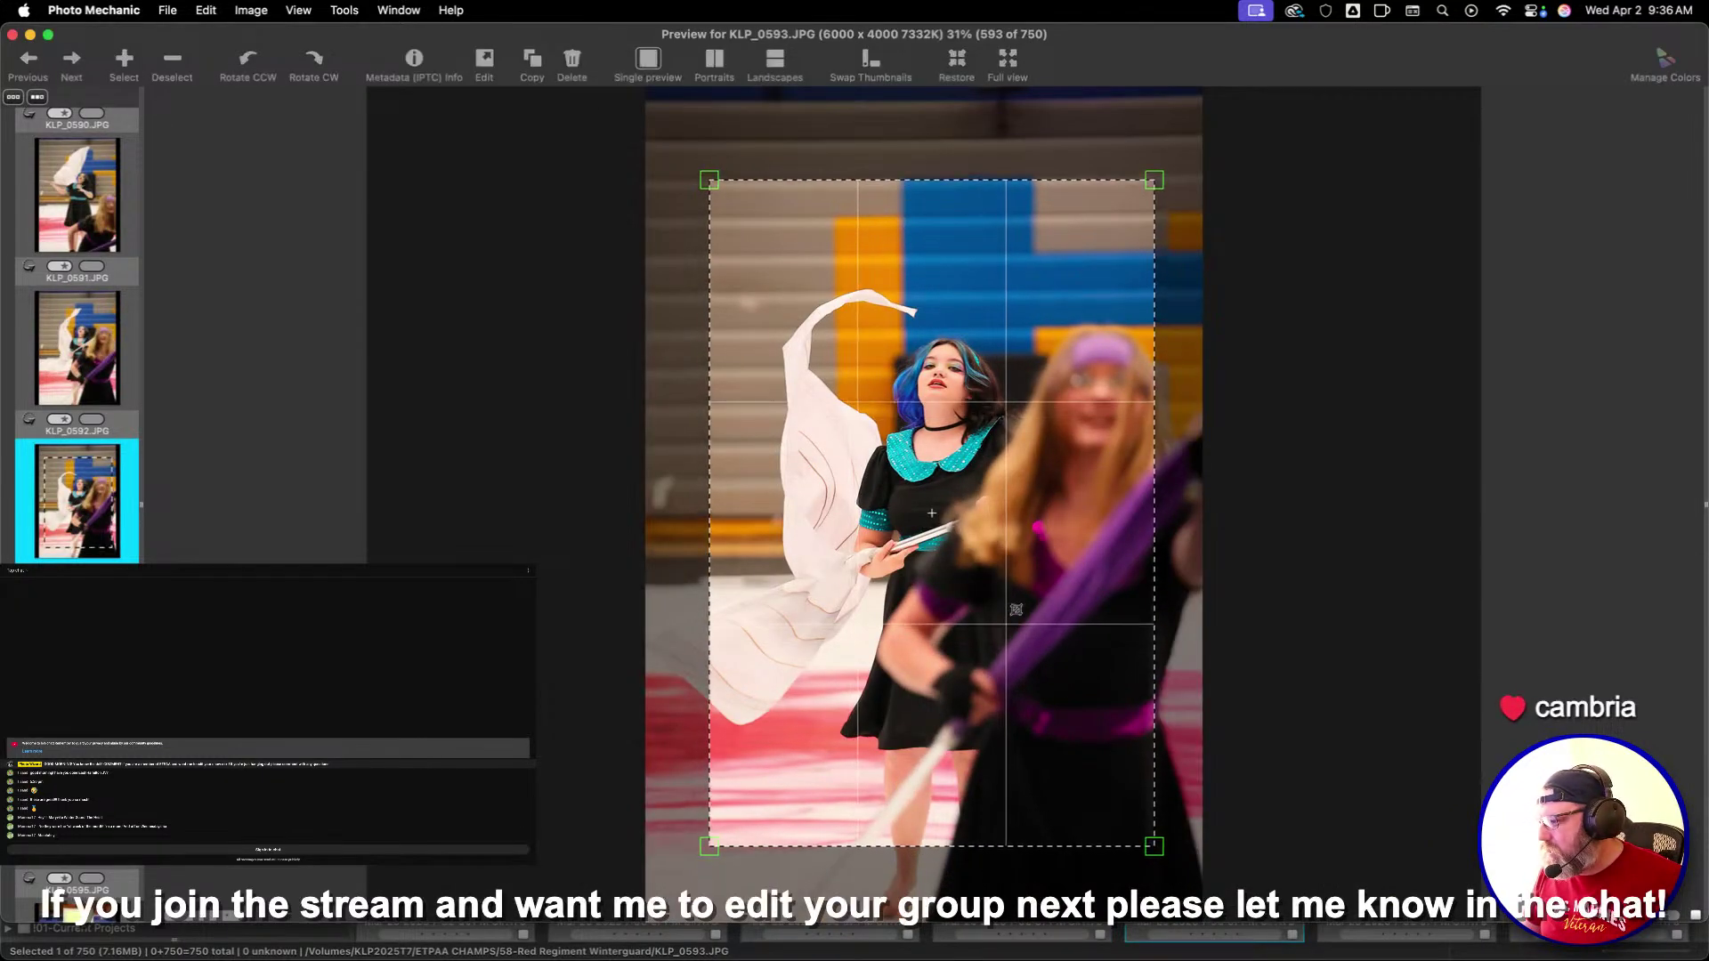
Compare KLP_0596.JPG with the shots around it and crop it around the performer swinging the purple flag
key("Right")
key("Right")
key("Right")
key("Right")
key("Left")
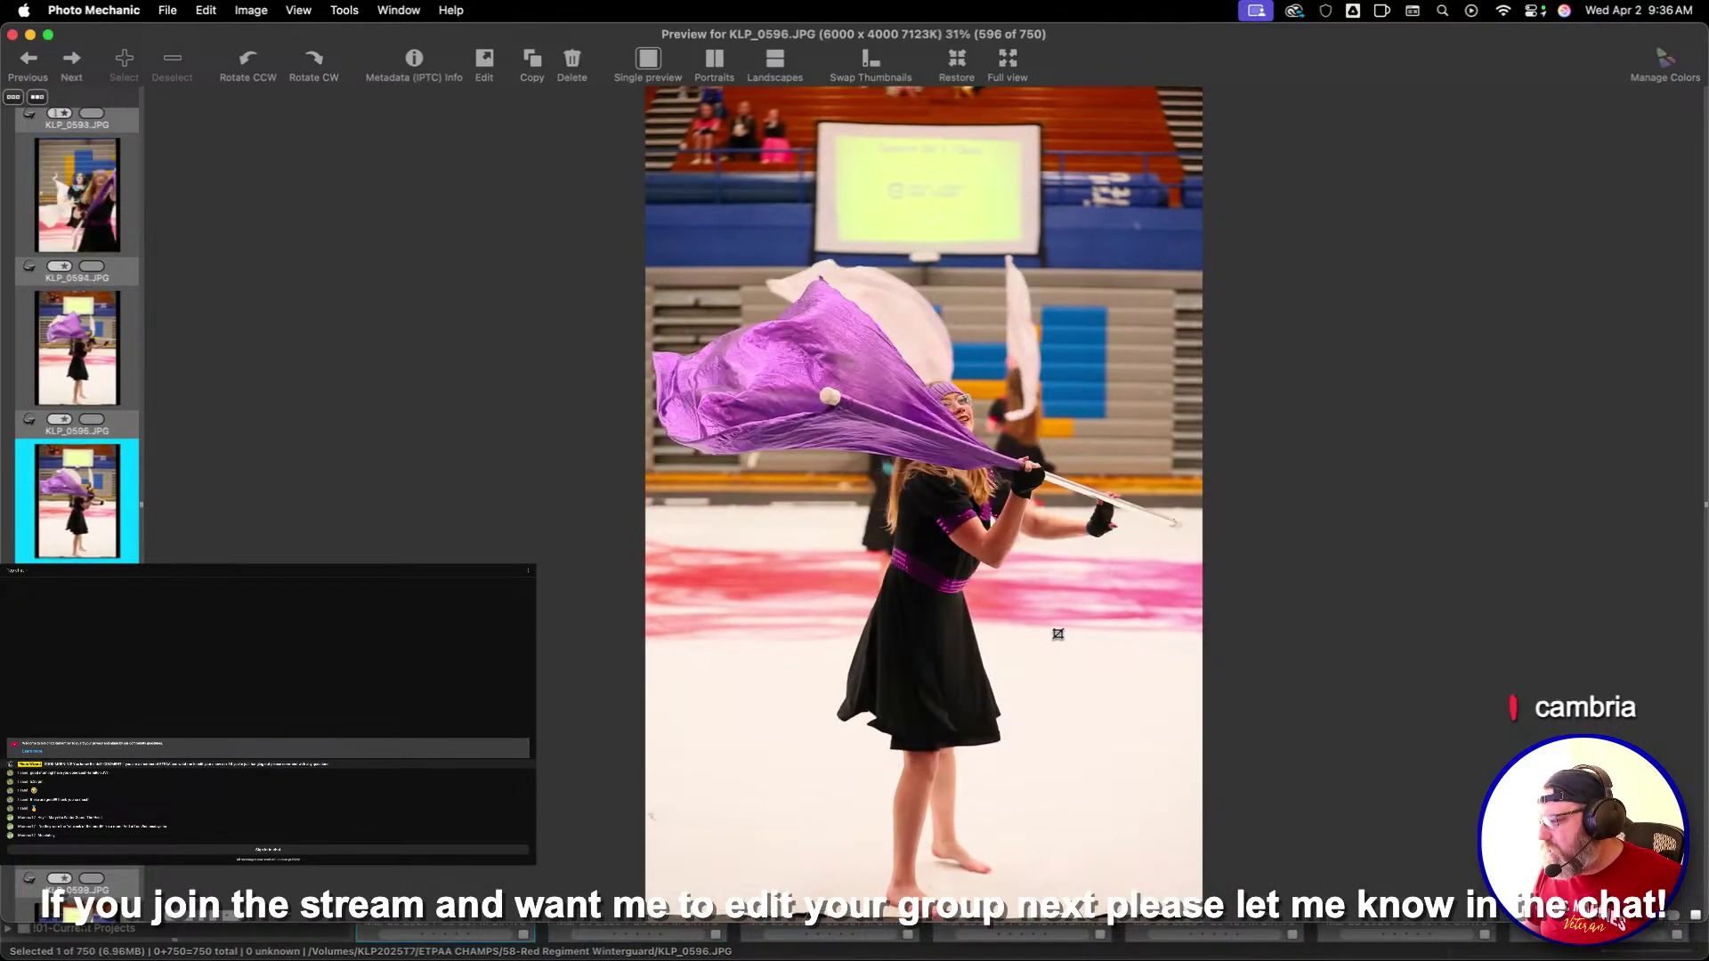
key("Right")
key("Left")
key("Right")
key("Right")
key("Right")
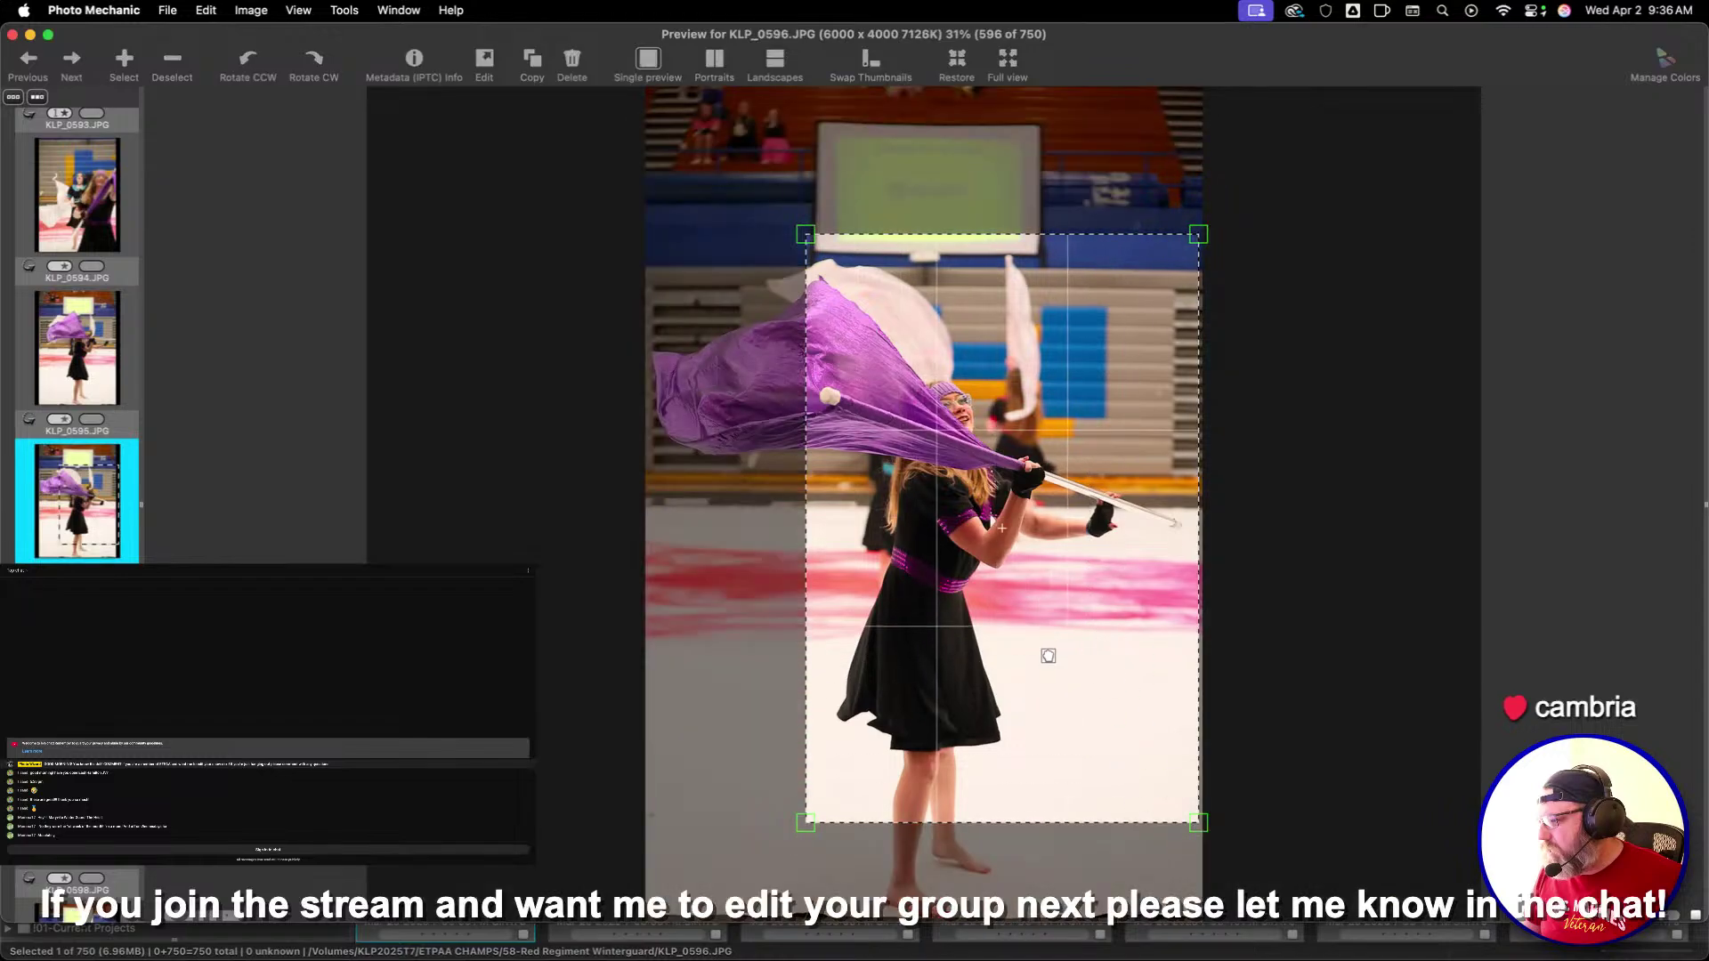
Move ahead to the leap photos, compare KLP_0604.JPG with KLP_0605.JPG, and crop KLP_0604.JPG around the leaping performer and her green flag
key("Right")
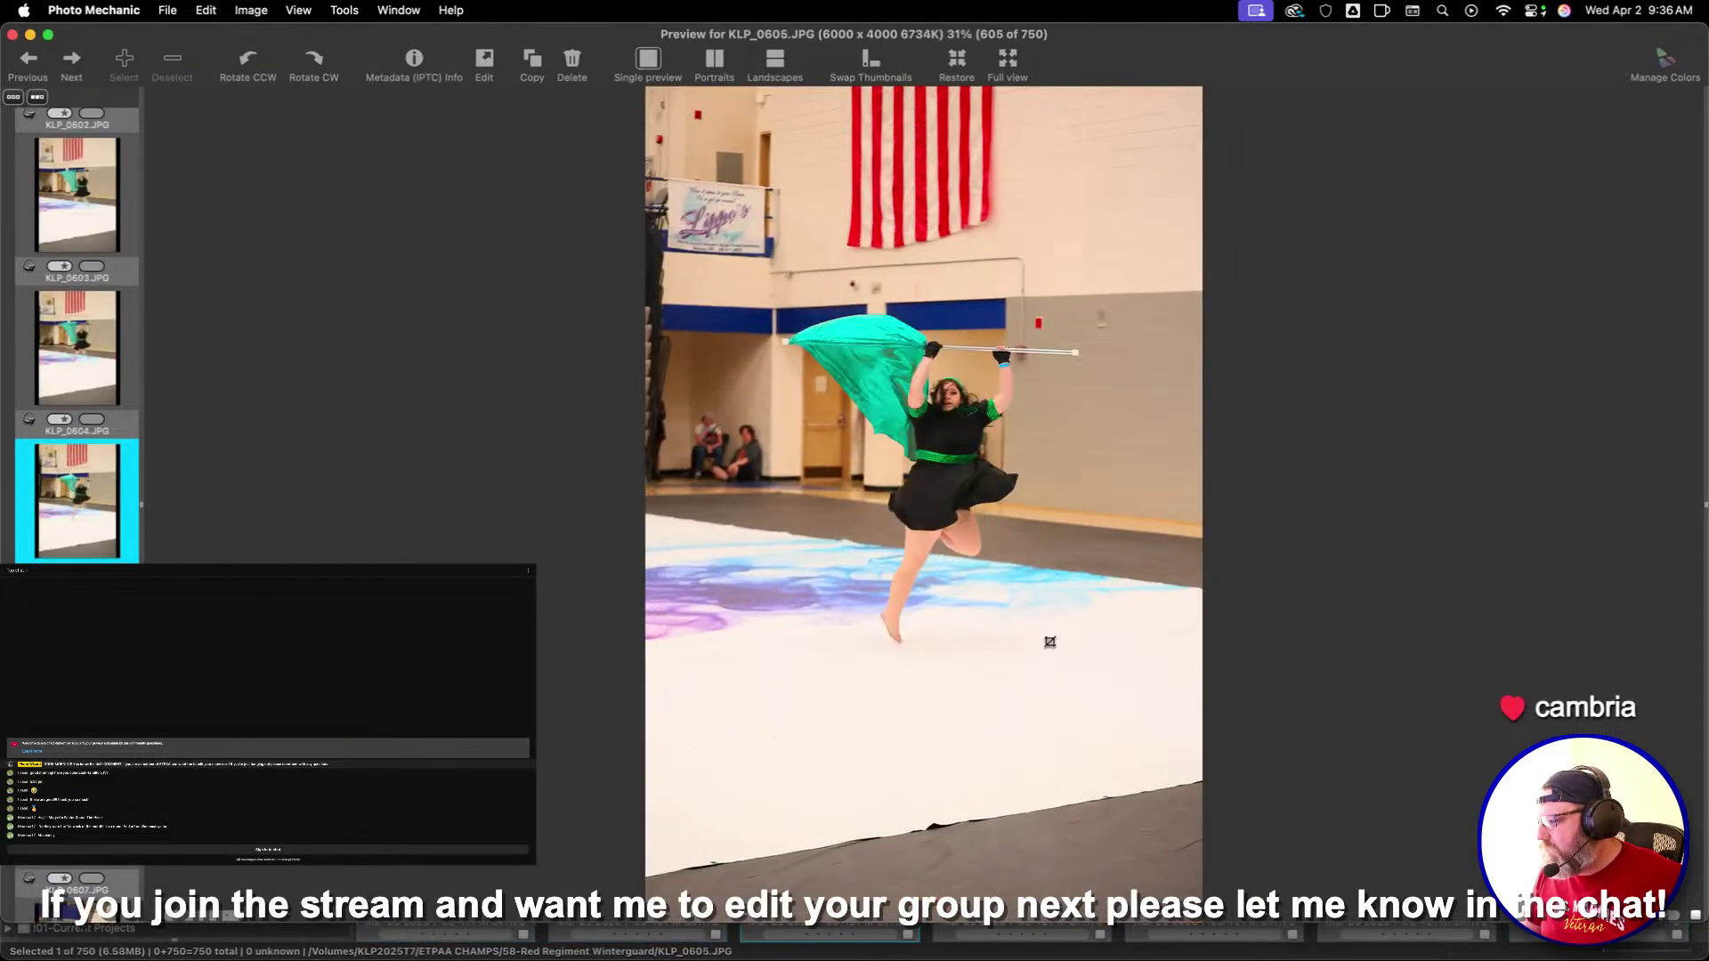
key("Right")
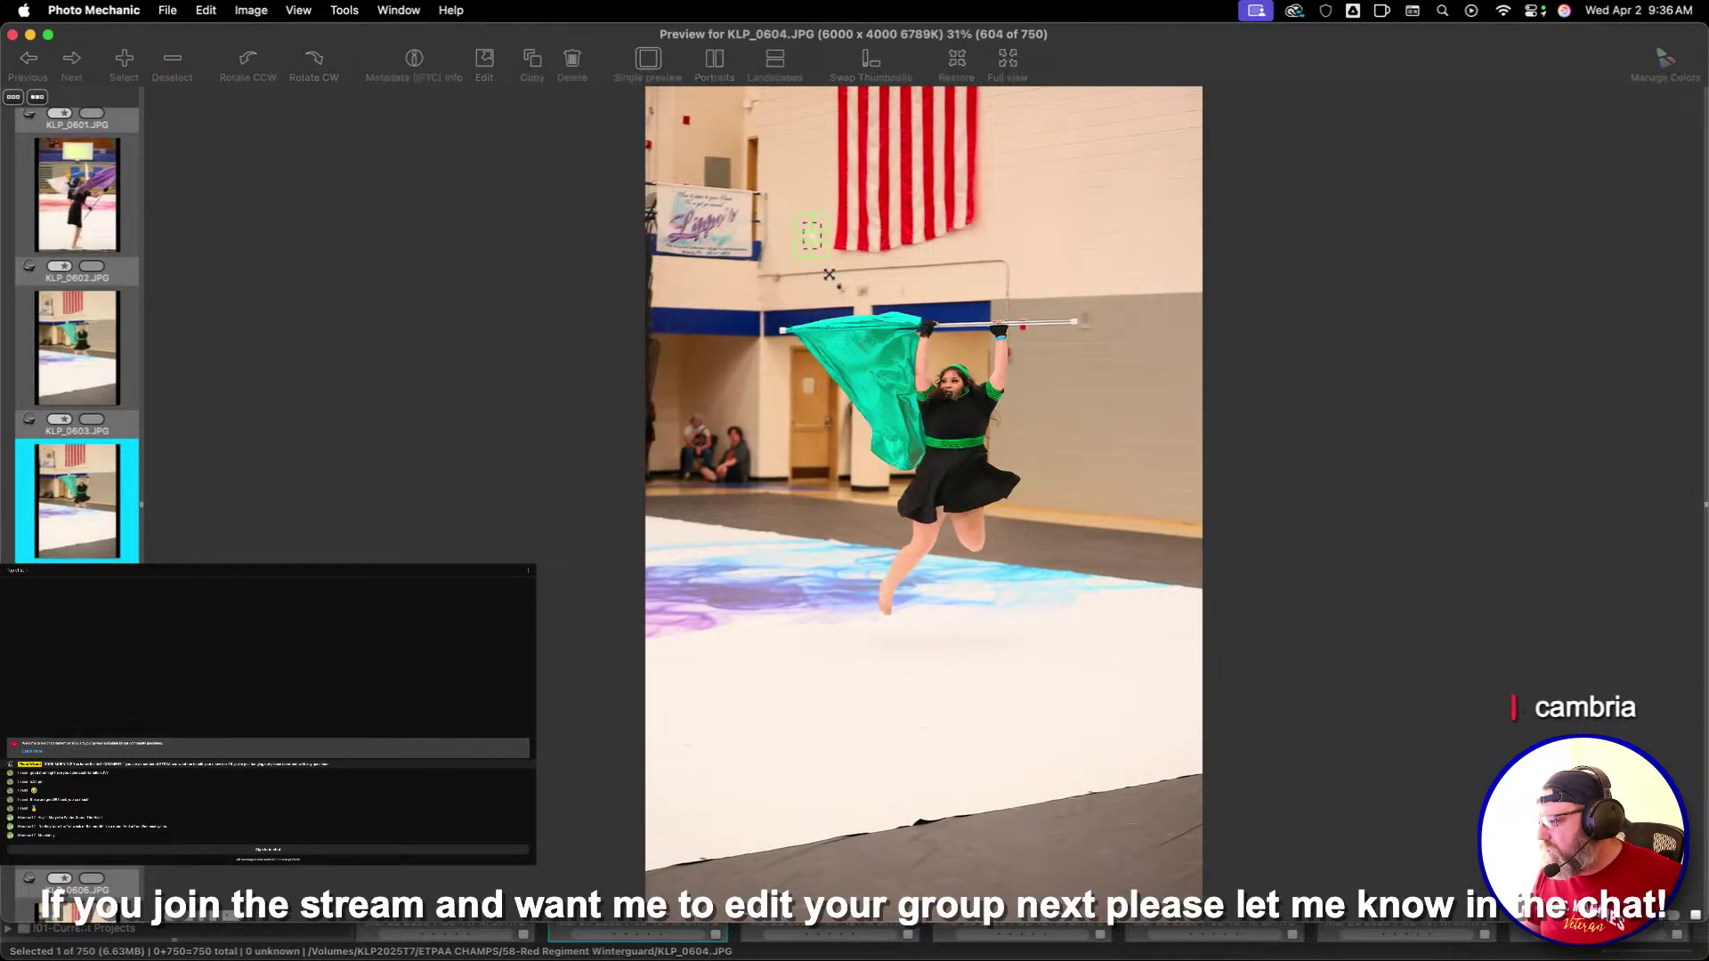
left_click_drag(828, 274, 985, 552)
Look through the next shots to KLP_0608.JPG and crop it around the green-trimmed performer with her flag raised overhead
key("Right")
key("Right")
key("Right")
key("Right")
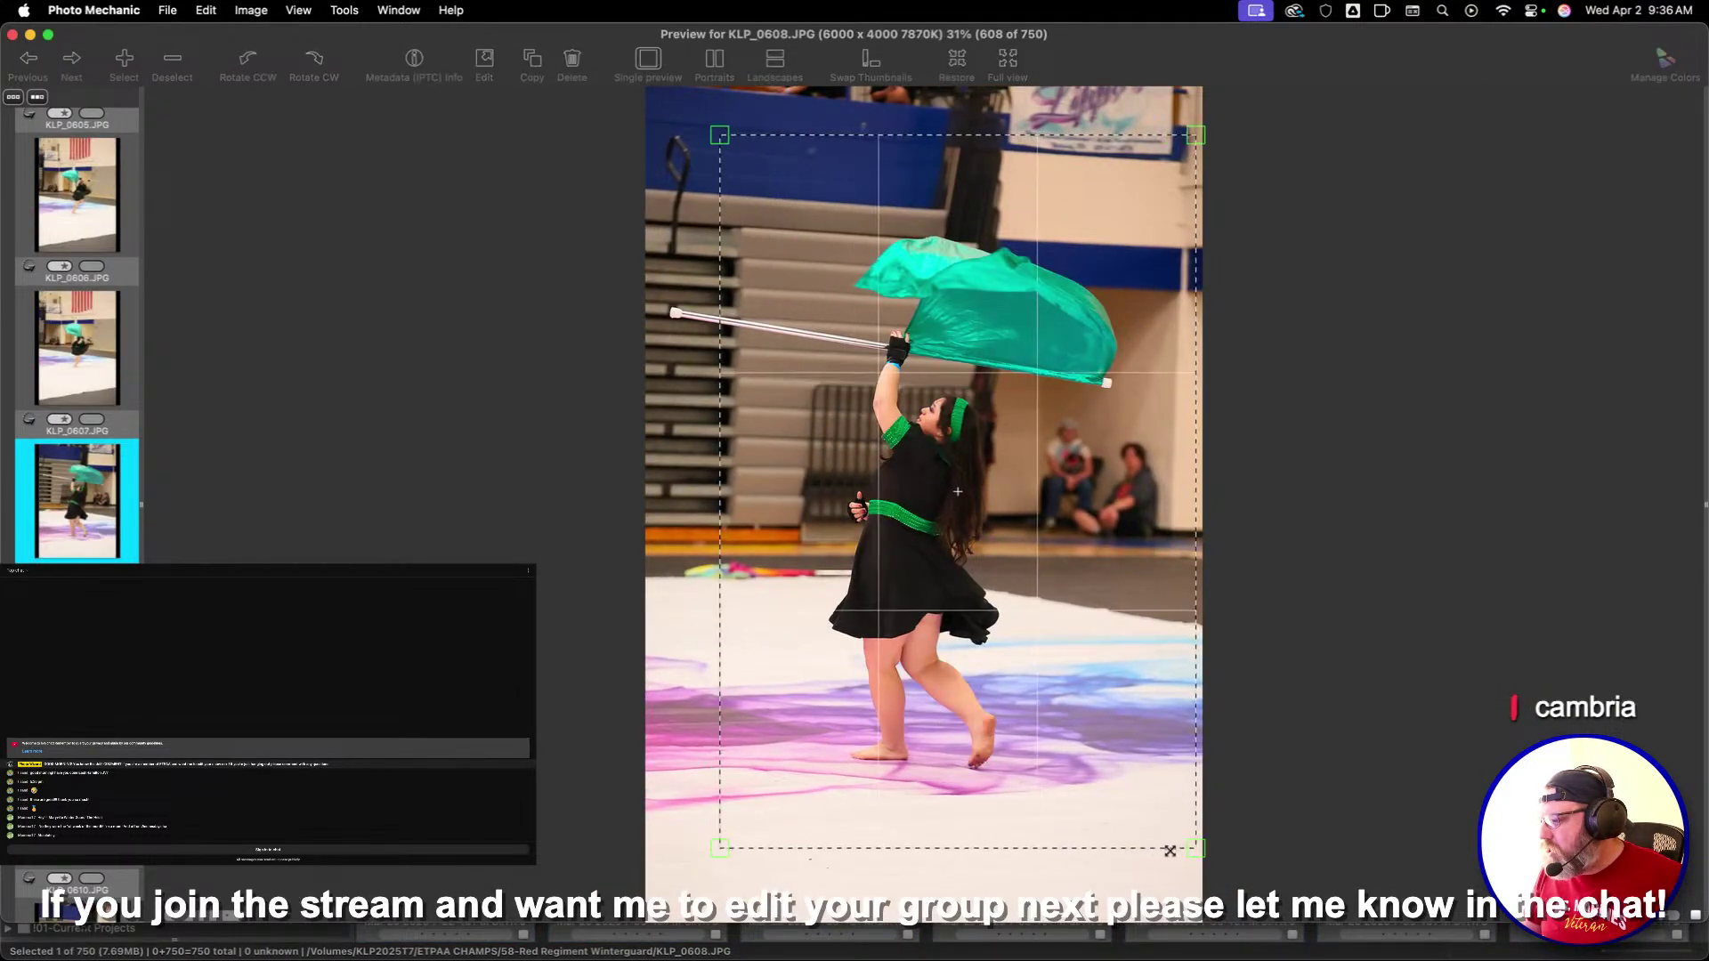
Look through the next shots to KLP_0616.JPG and crop it around the green-trimmed performer and her lime-green flag
key("Right")
key("Right")
key("Right")
key("Right")
key("Right")
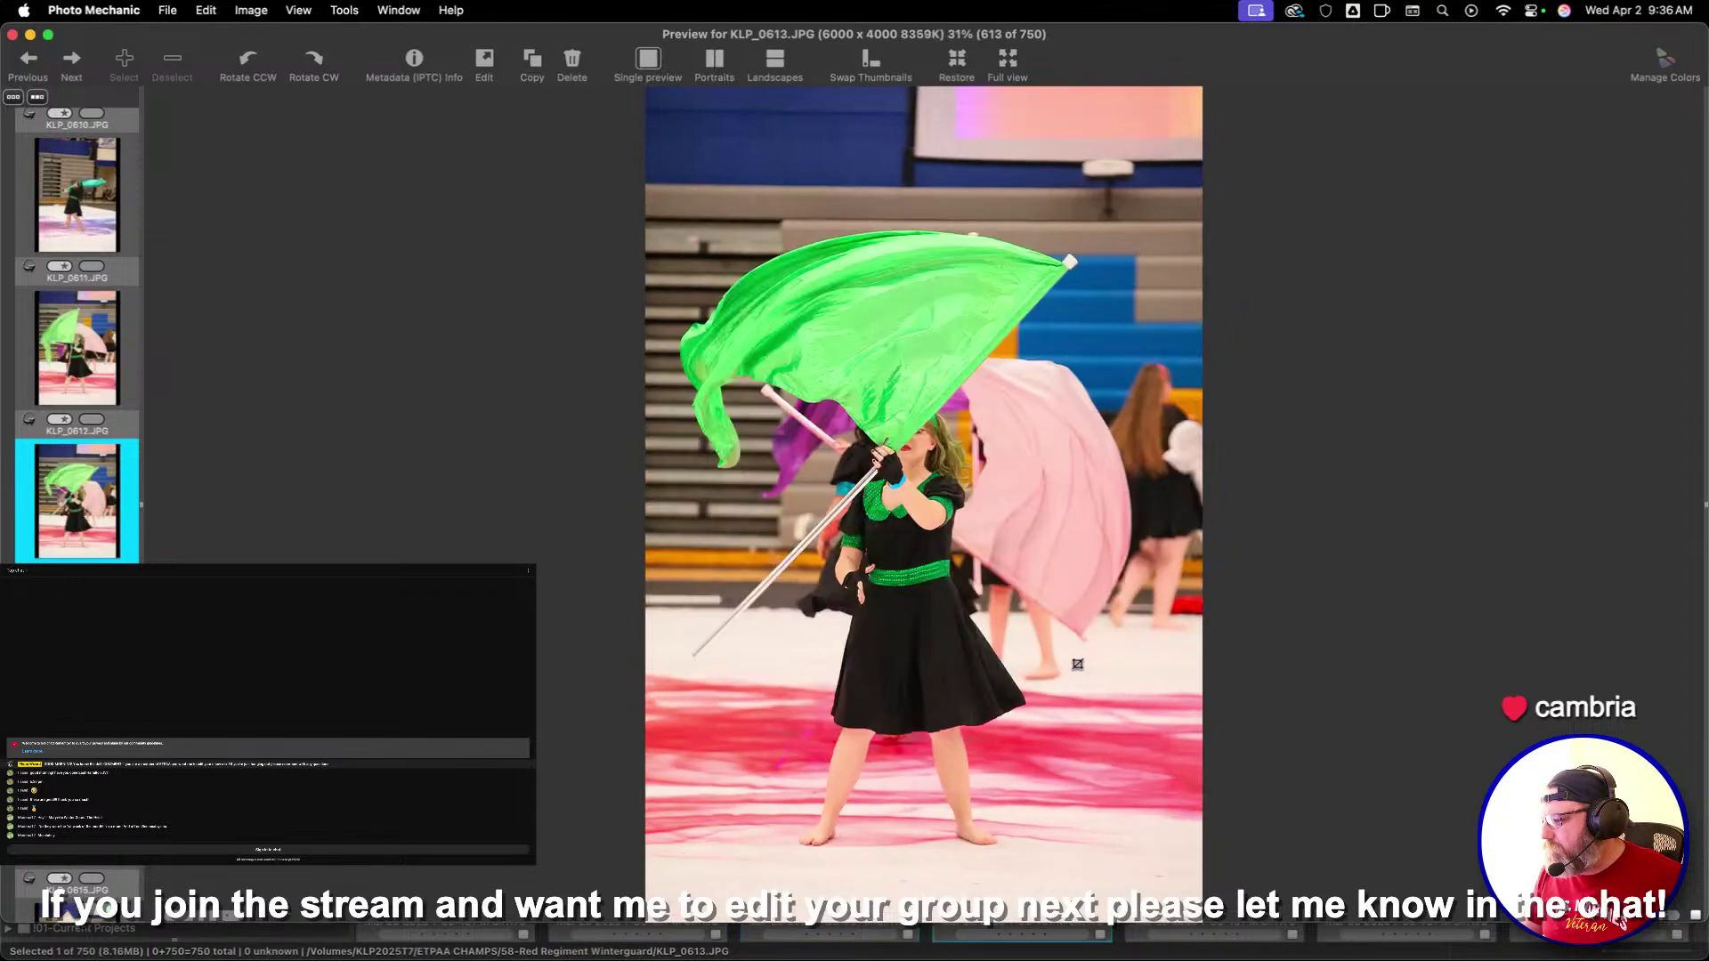
key("Left")
key("Right")
key("Right")
key("Right")
key("Right")
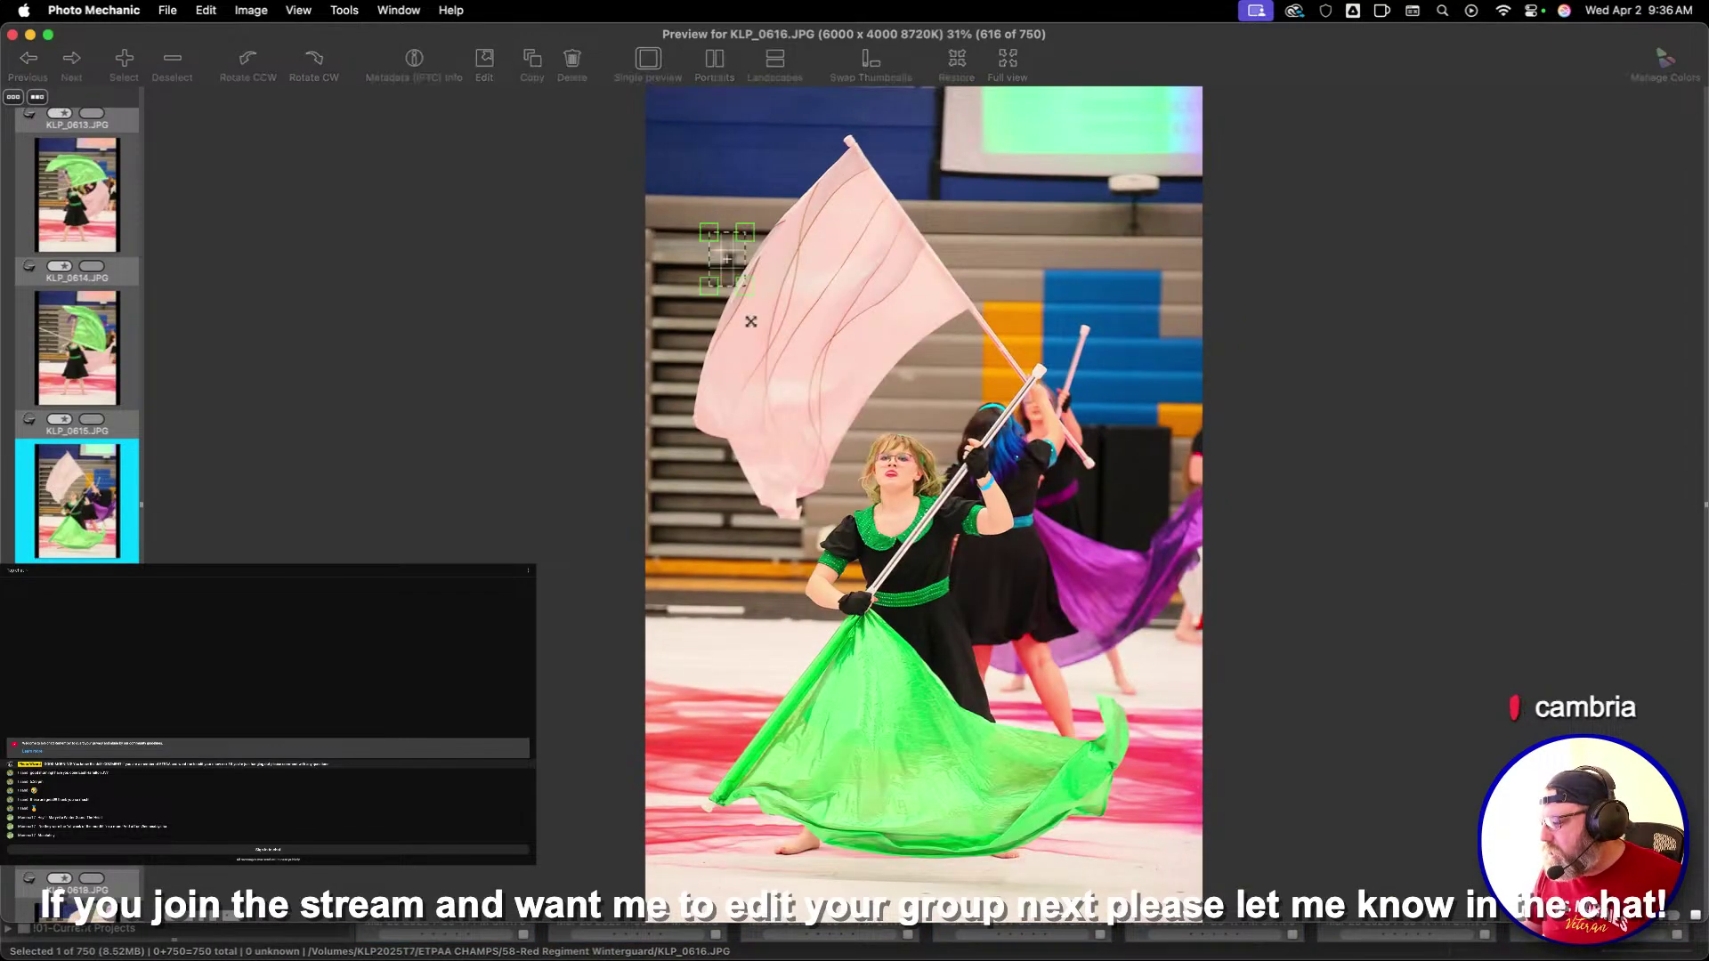
key("Right")
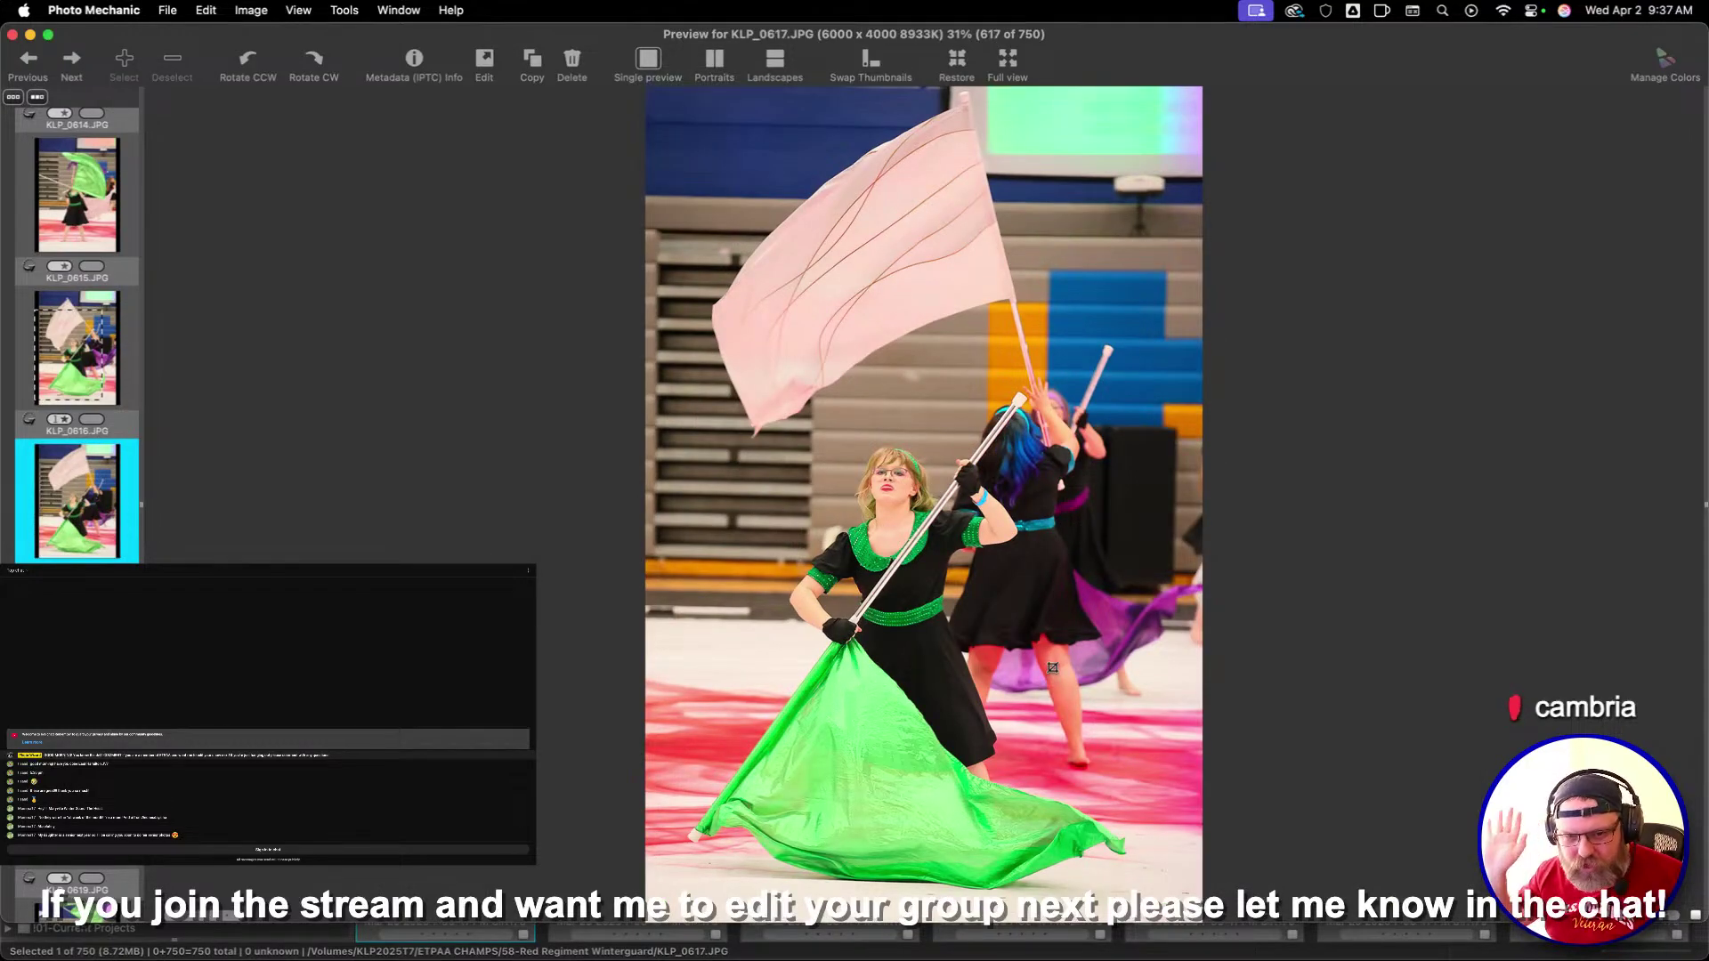
Compare KLP_0619.JPG with KLP_0620.JPG and crop KLP_0619.JPG around the performer holding the lime-green flag
key("Right")
key("Right")
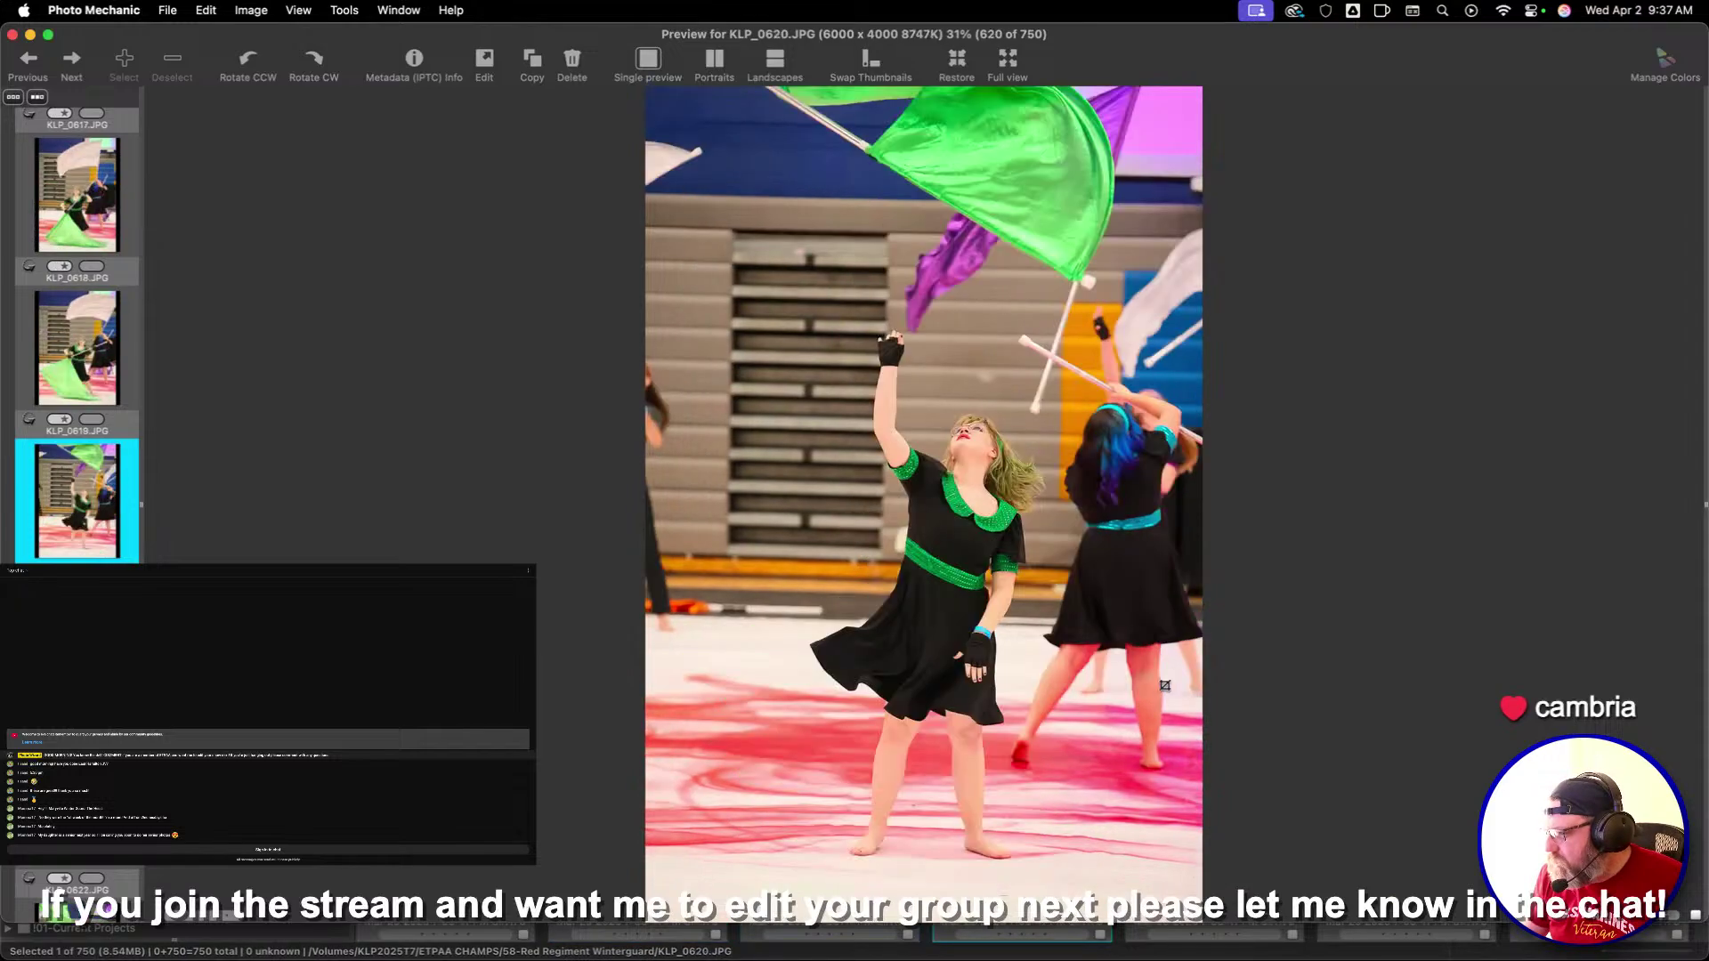
key("Right")
key("Right")
key("Right")
key("Right")
key("Right")
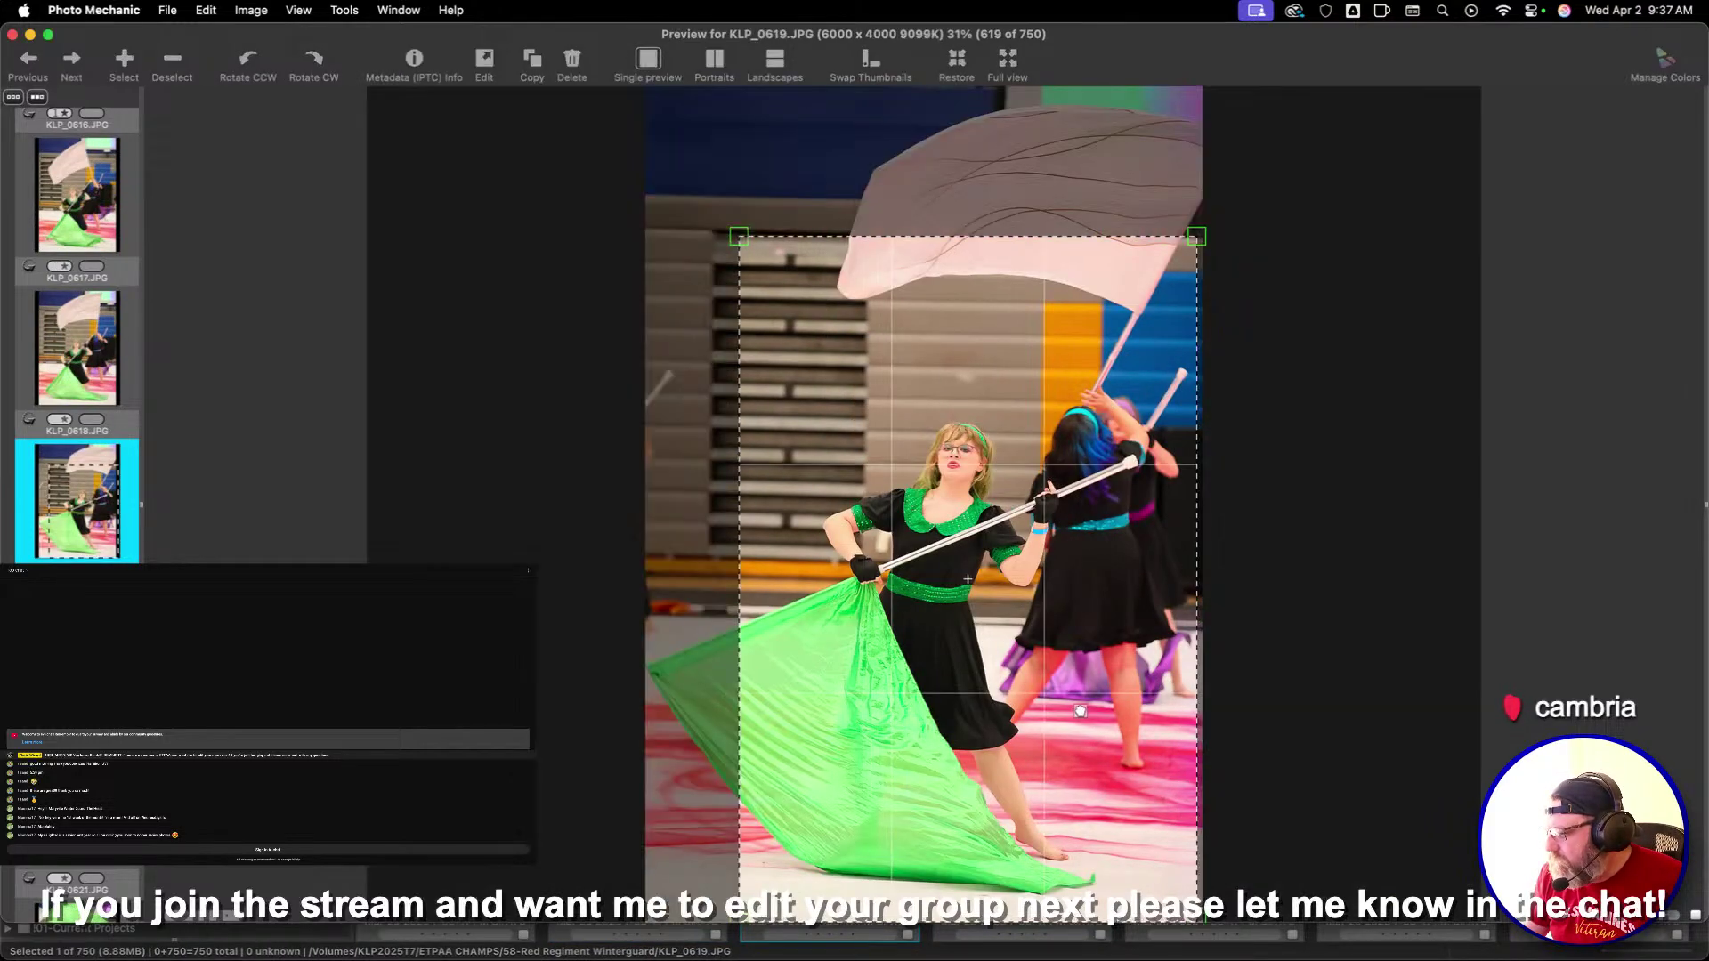
Move ahead to KLP_0626.JPG and crop it around the crouching performer sweeping the lime-green flag
key("Right")
key("Right")
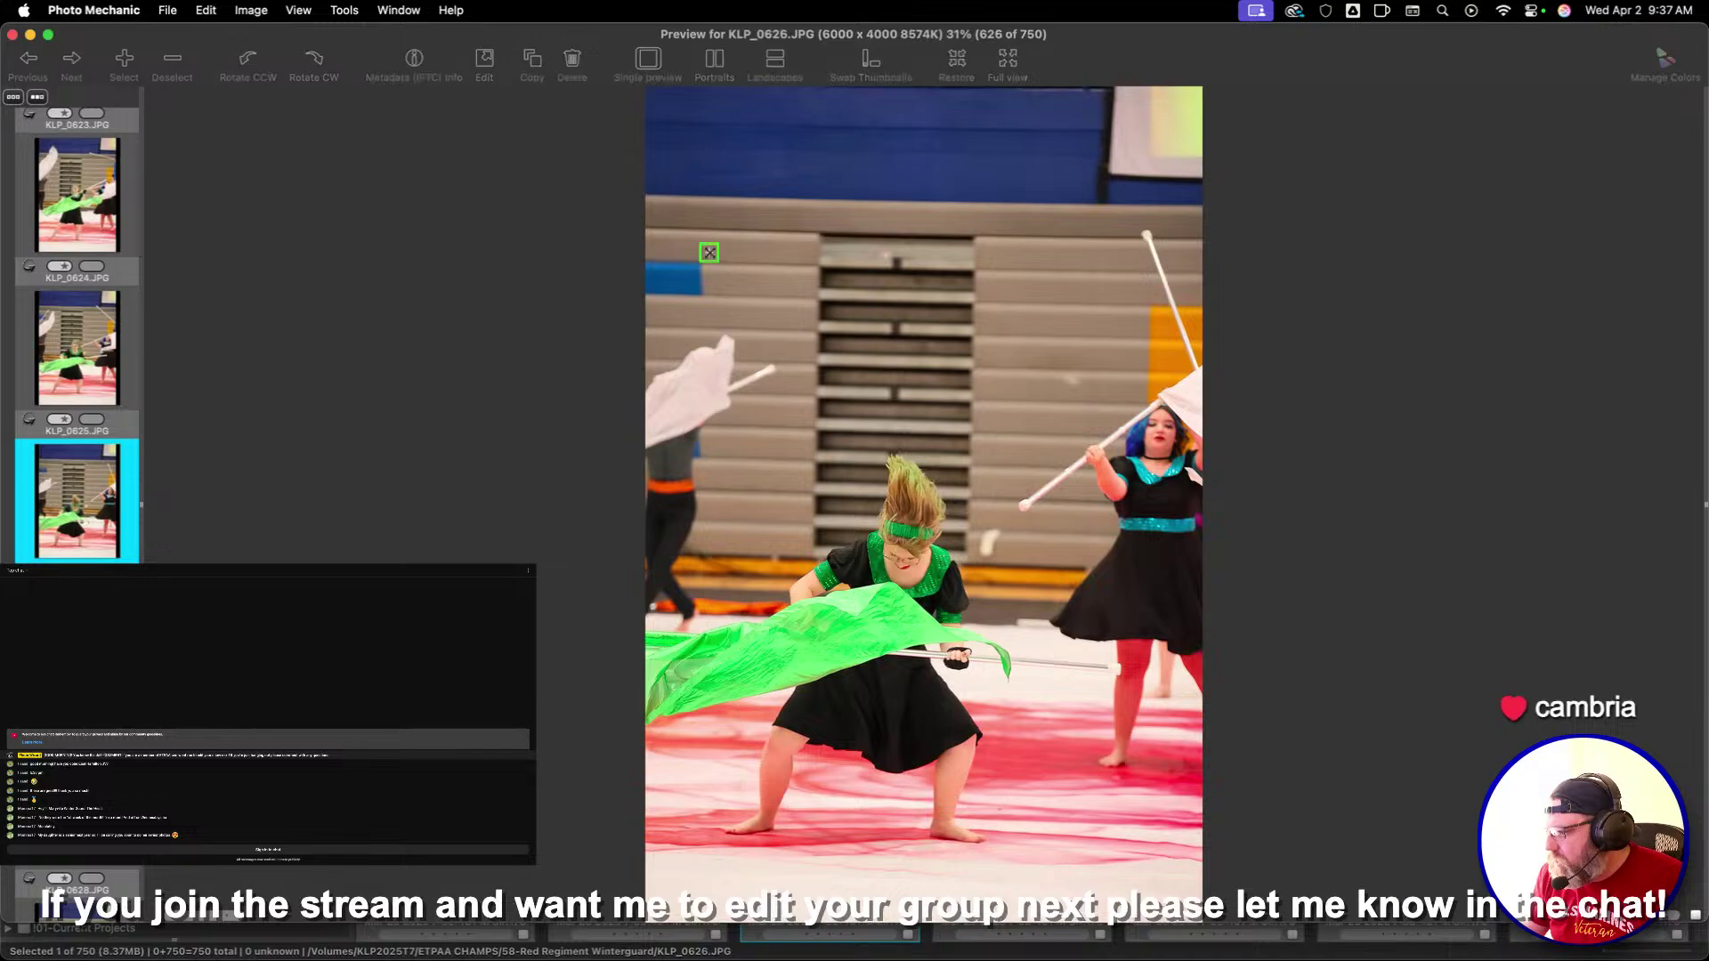
key("Right")
Look through the shots to KLP_0639.JPG and crop KLP_0638.JPG around the teal-trimmed performer and the purple flag behind her
key("Right")
key("Right")
key("Right")
key("Right")
key("Right")
key("Right")
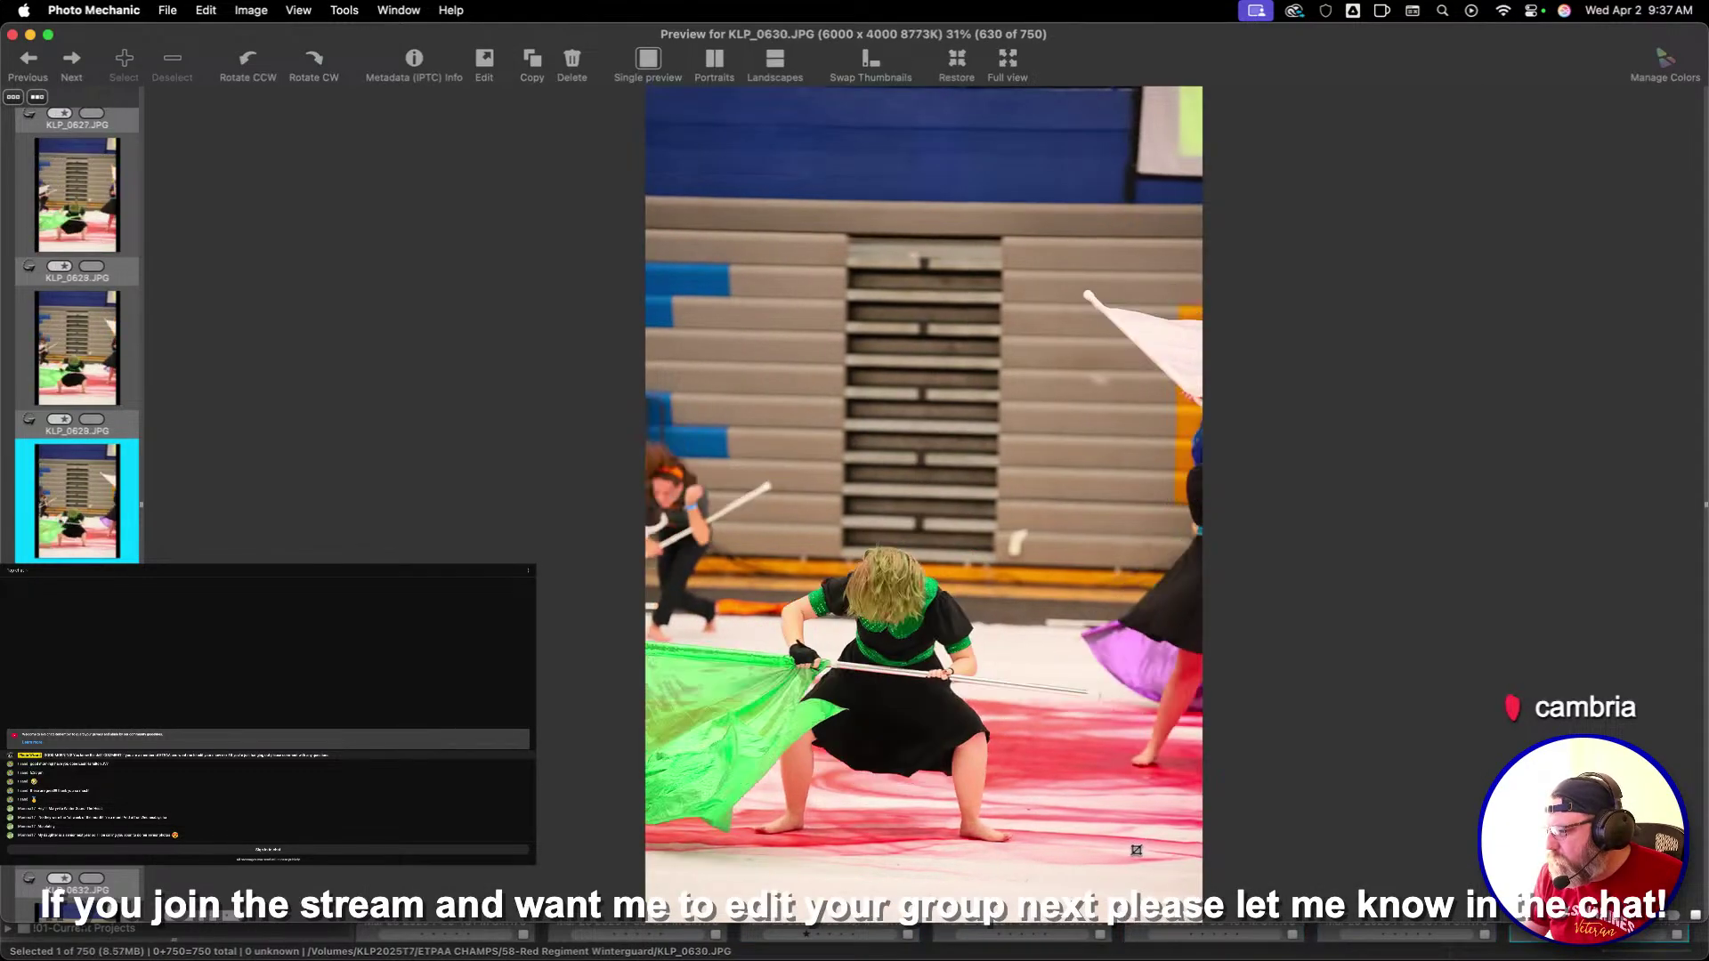
key("Right")
key("Right")
key("Right")
key("Right")
key("Right")
key("Right")
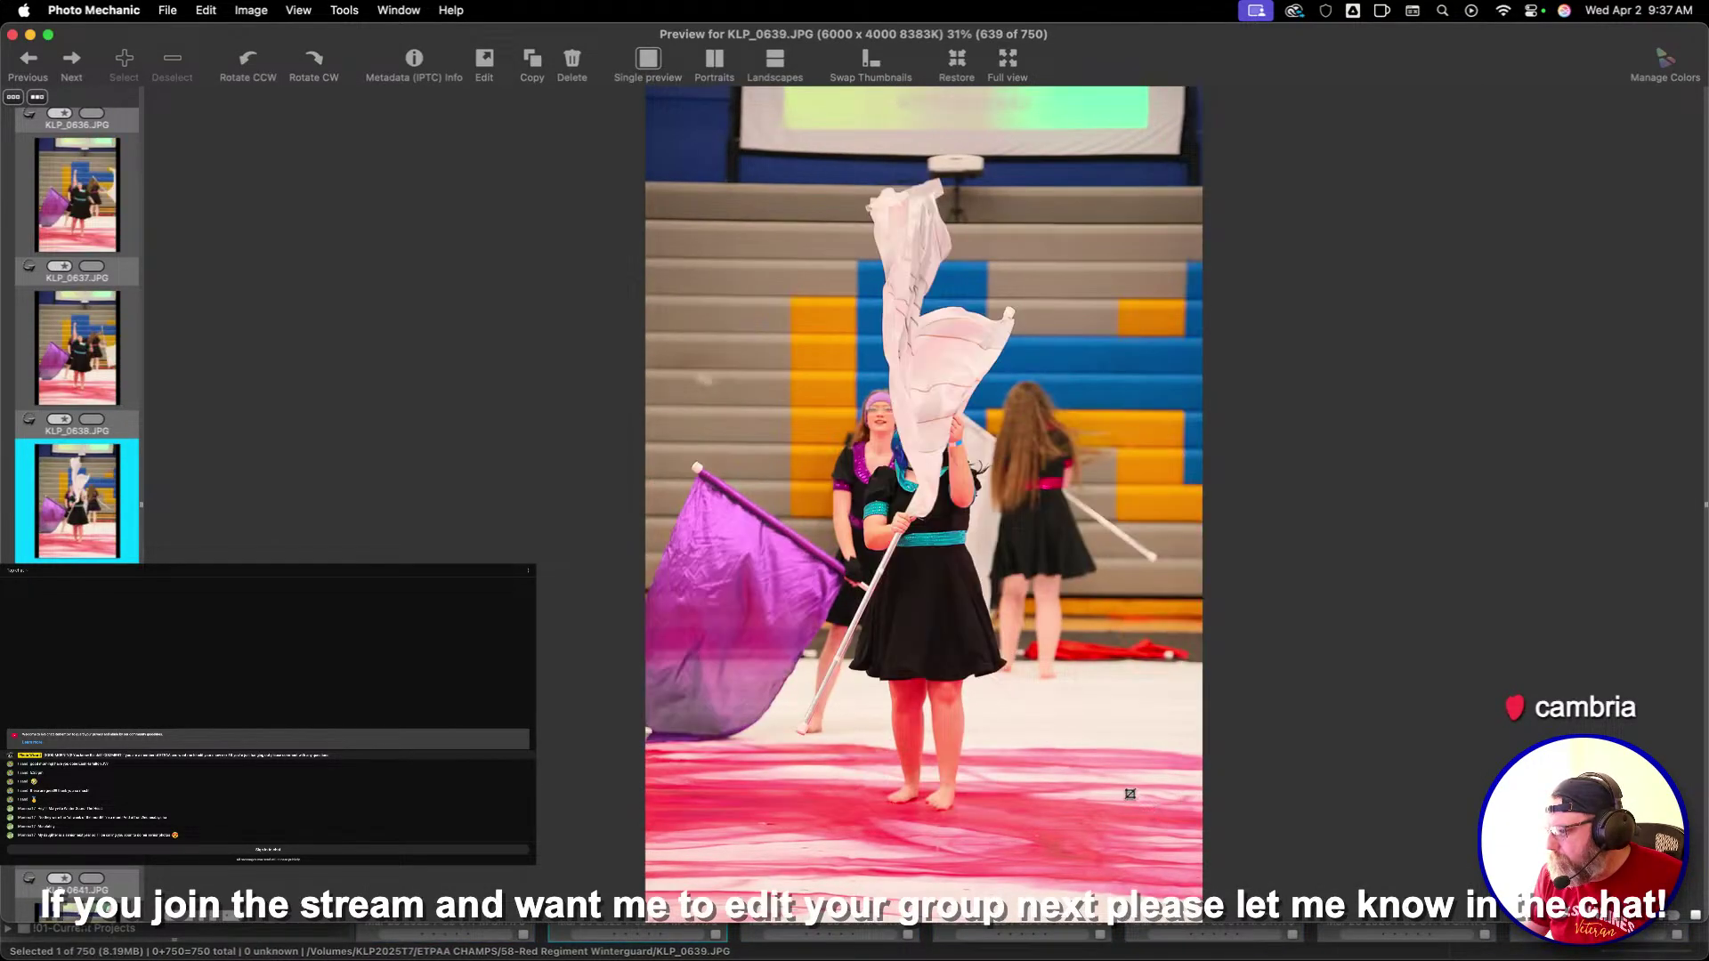
key("Left")
key("Left")
left_click_drag(708, 142, 1184, 828)
key("Right")
key("Right")
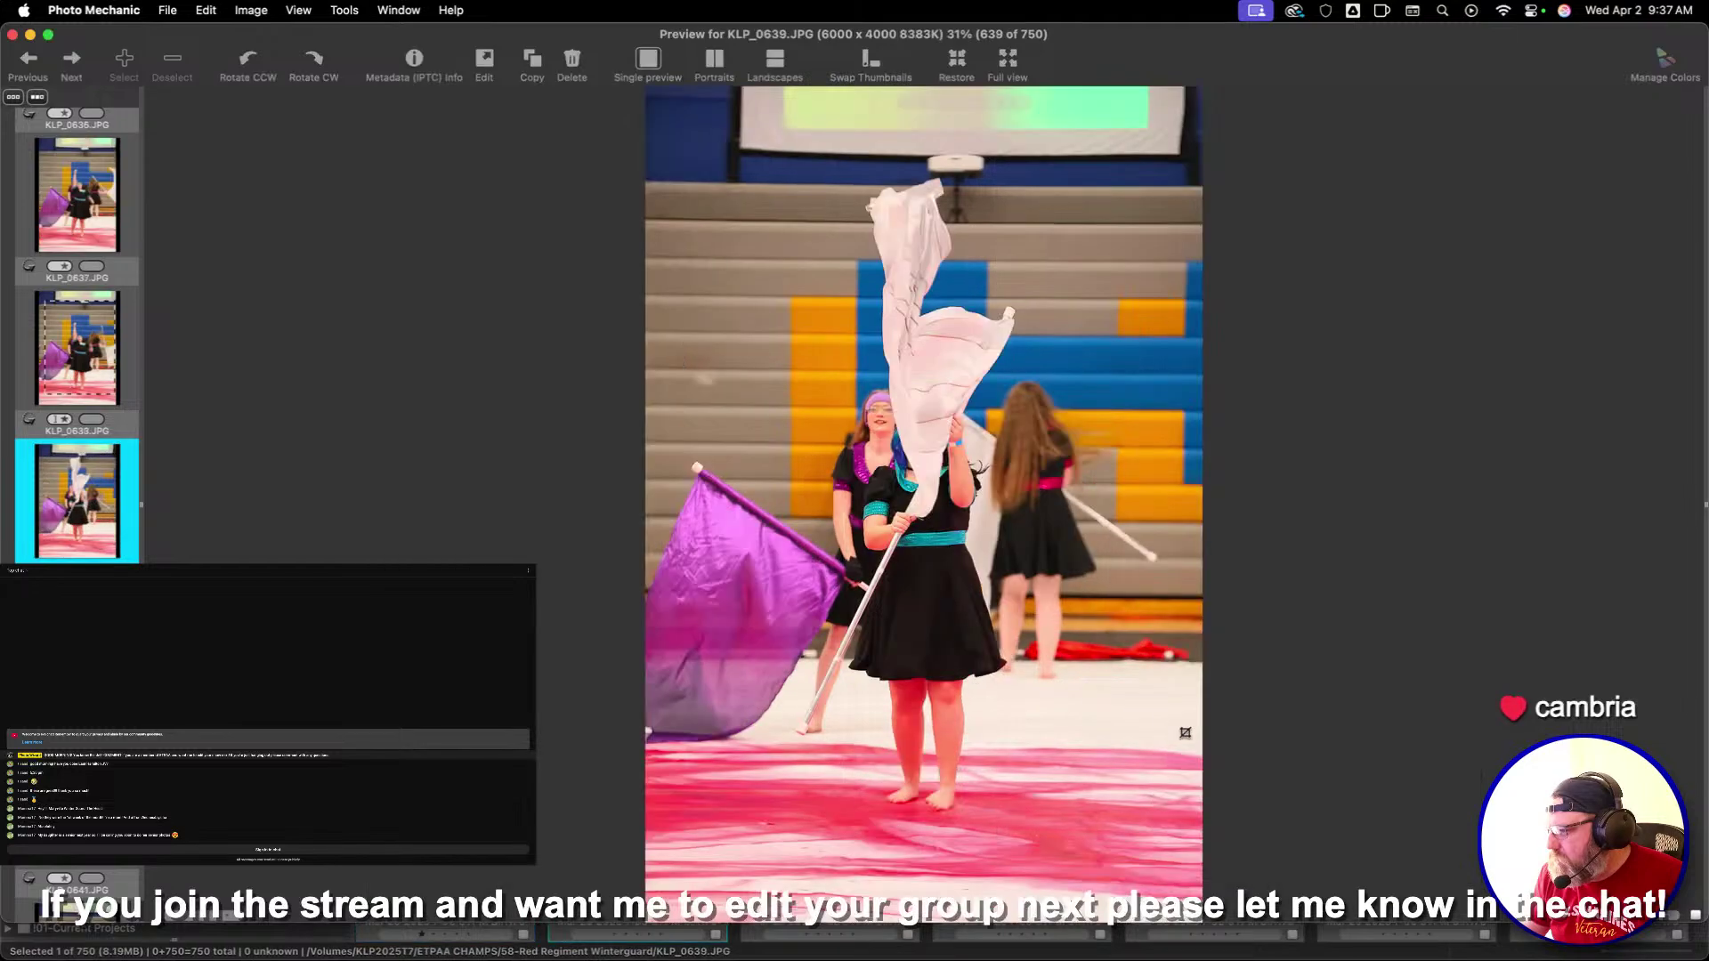
Look through KLP_0640.JPG to KLP_0650.JPG for keepers among the white-flag and green-flag performers
key("Right")
key("Right")
key("Right")
key("Right")
key("Right")
key("Right")
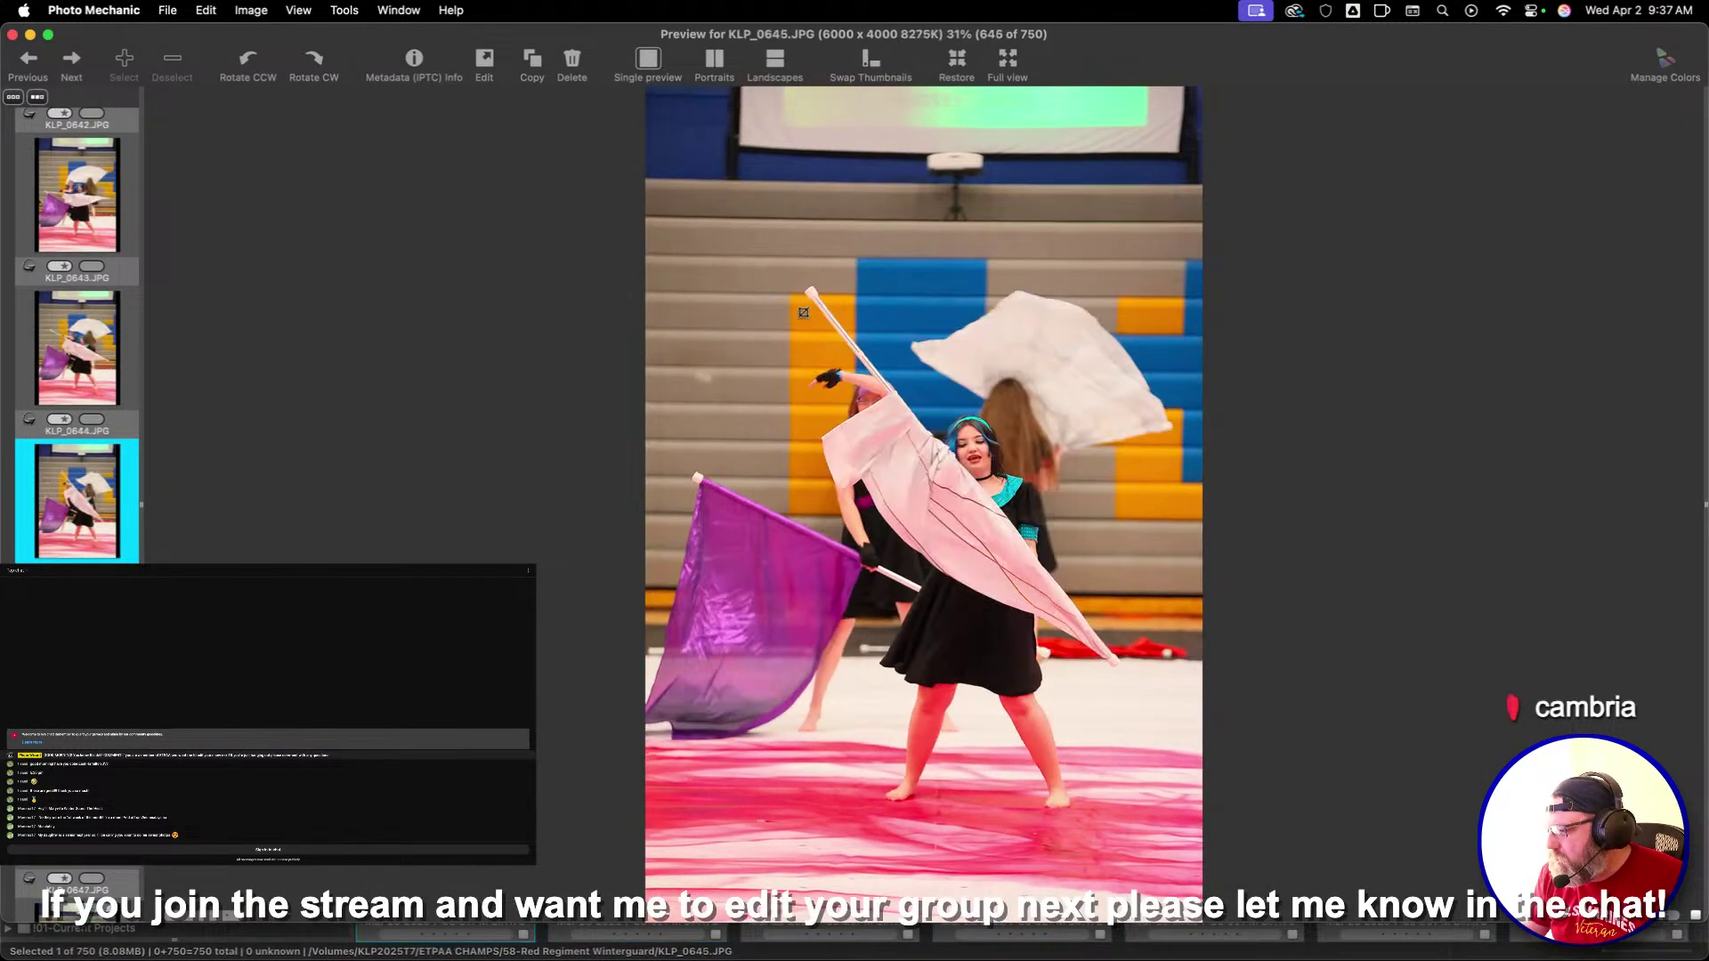
key("Right")
key("Right")
key("Right")
key("Right")
key("Right")
key("Right")
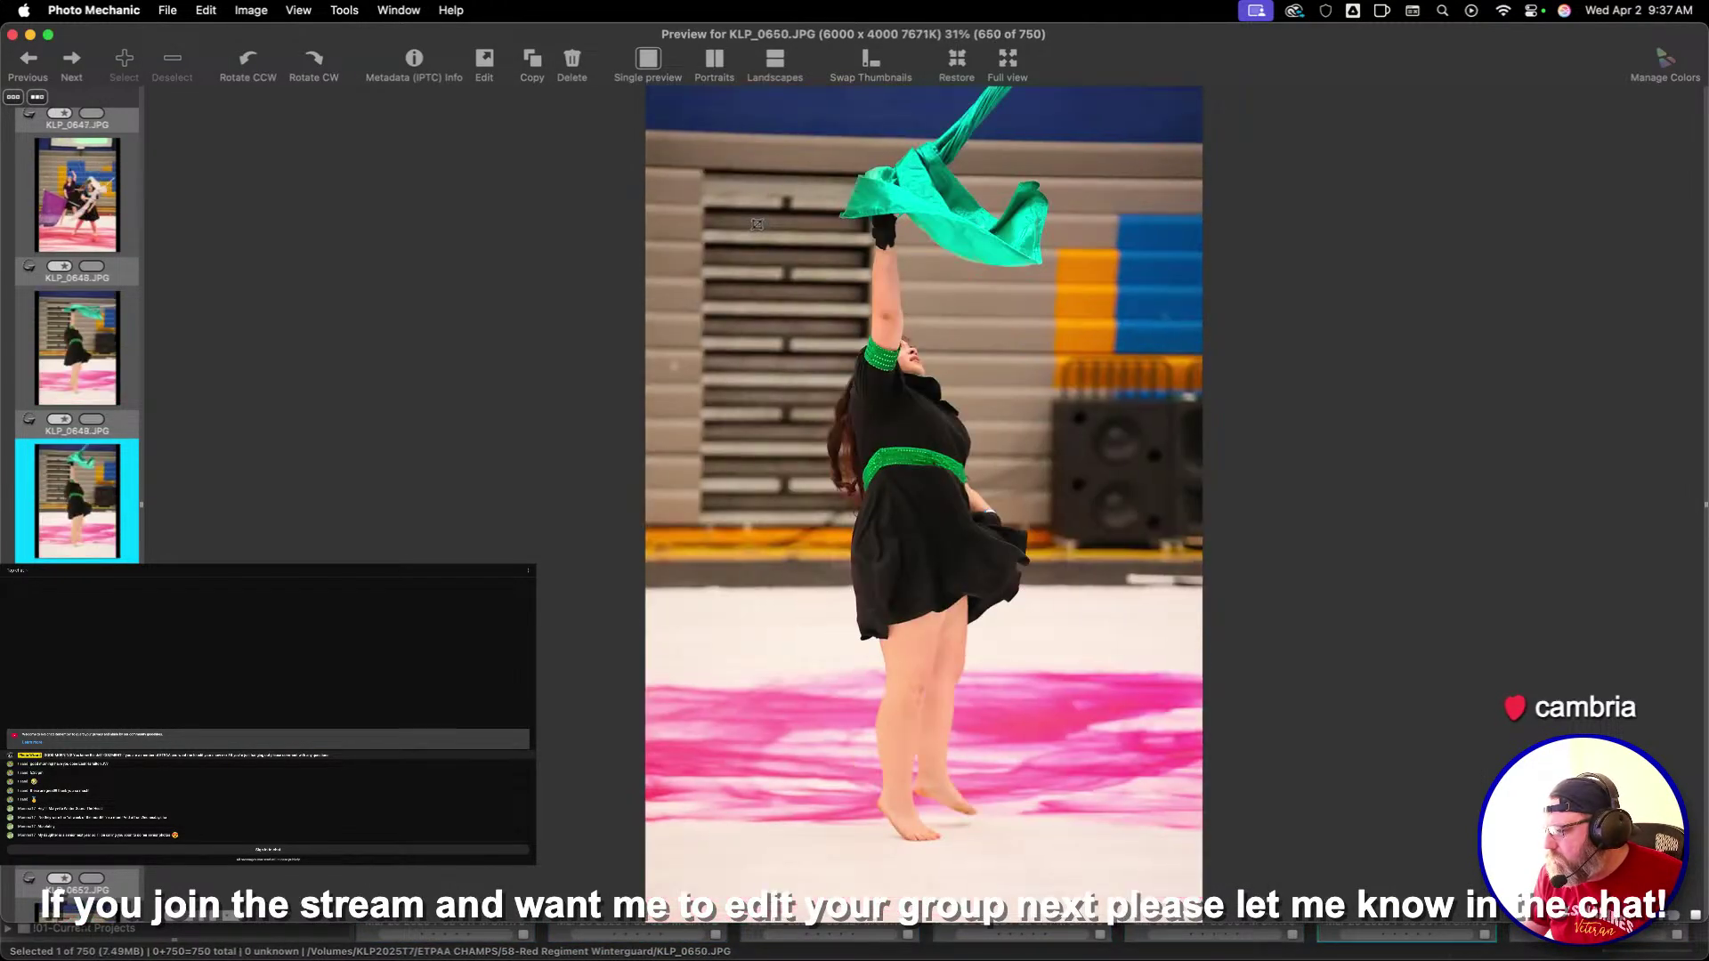
Examine the green-flag performer's shots from KLP_0651.JPG to KLP_0660.JPG
key("Right")
key("Right")
key("Right")
key("Right")
key("Right")
key("Right")
key("Right")
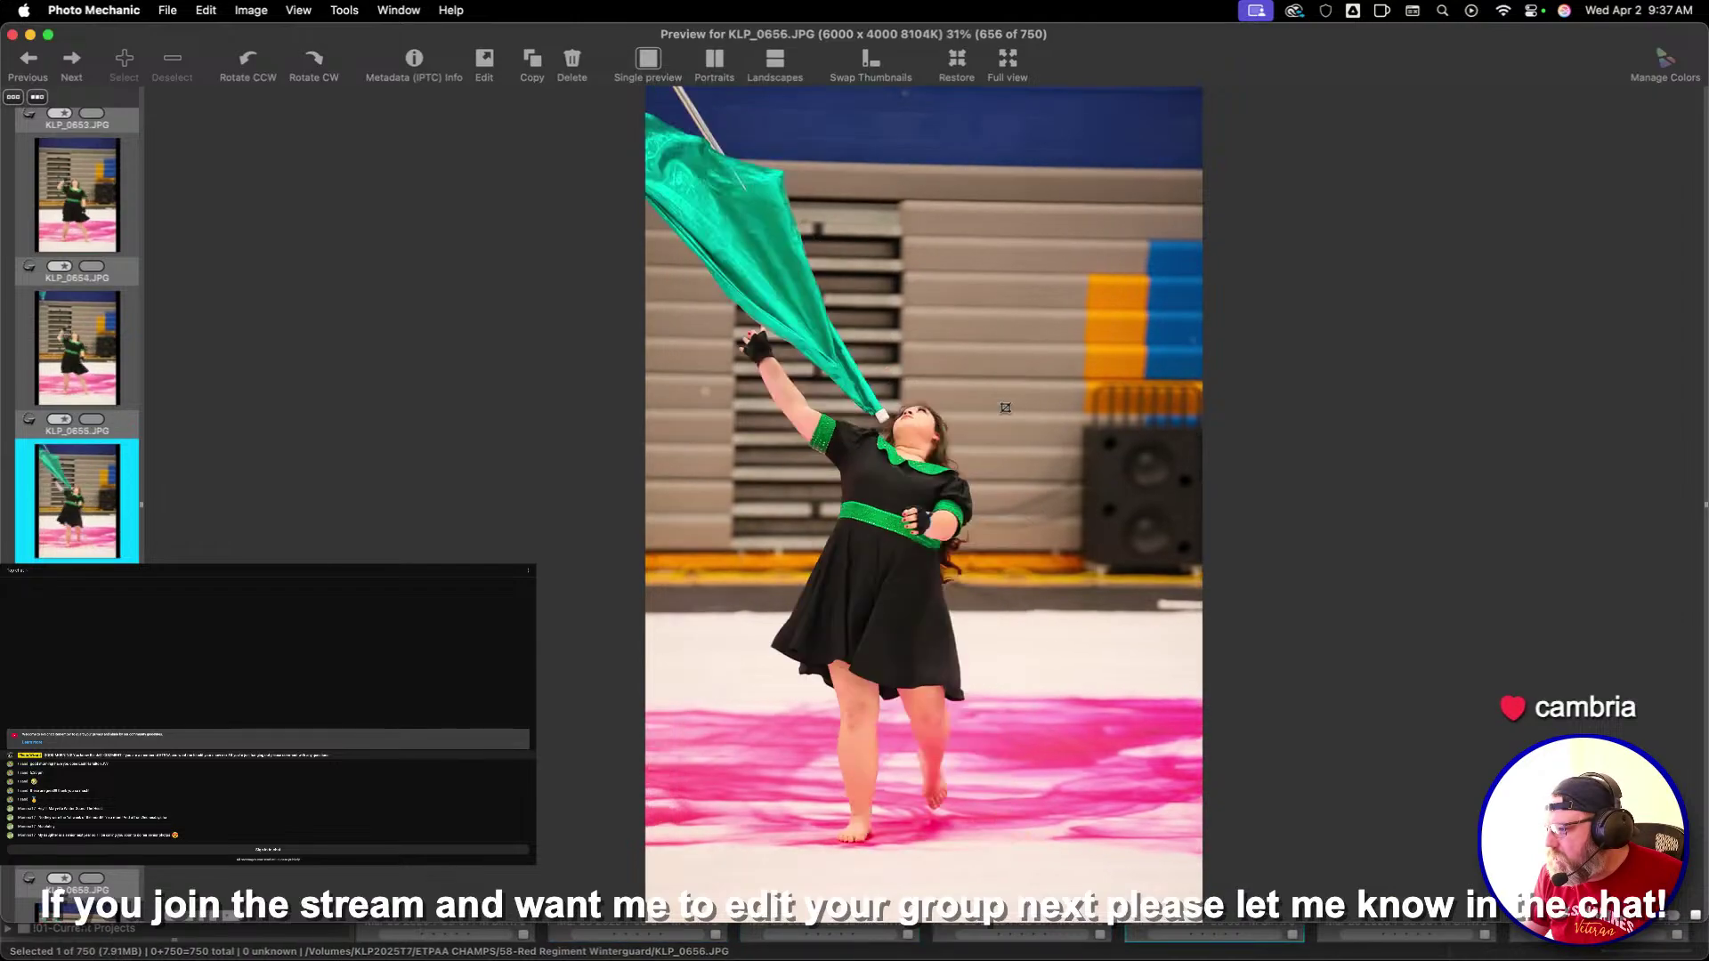
key("Right")
key("Right")
key("Right")
key("Right")
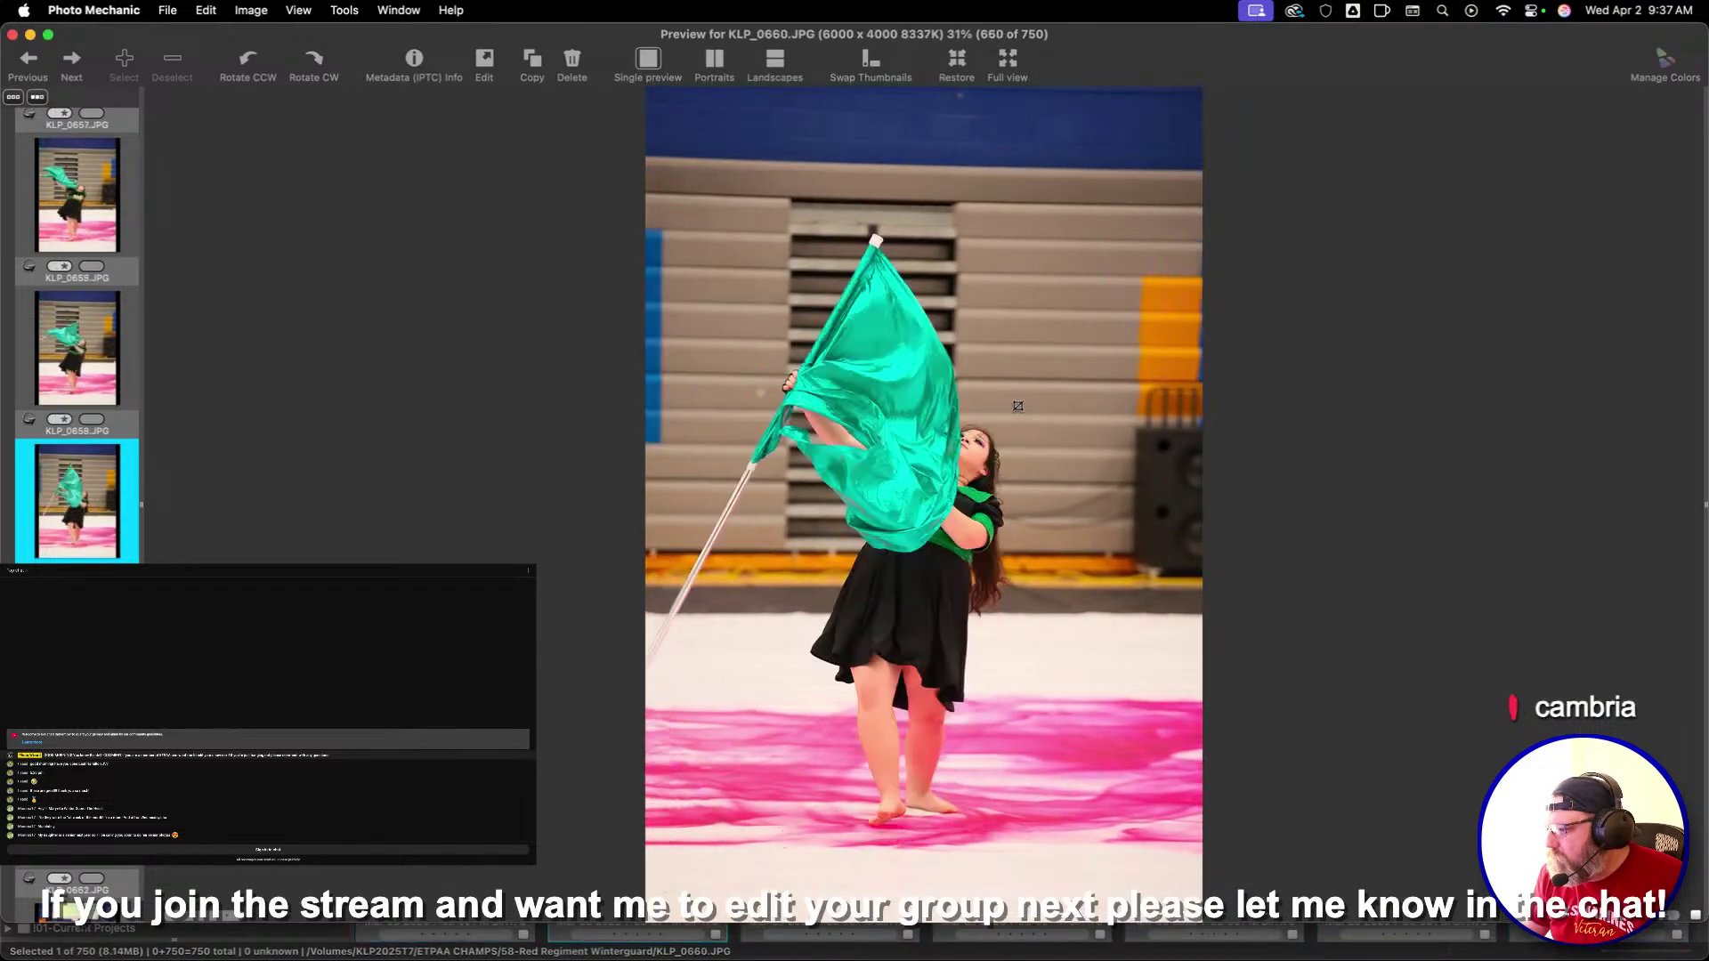
Crop KLP_0662.JPG and KLP_0663.JPG around the teal-trimmed performer and her white flag
key("Right")
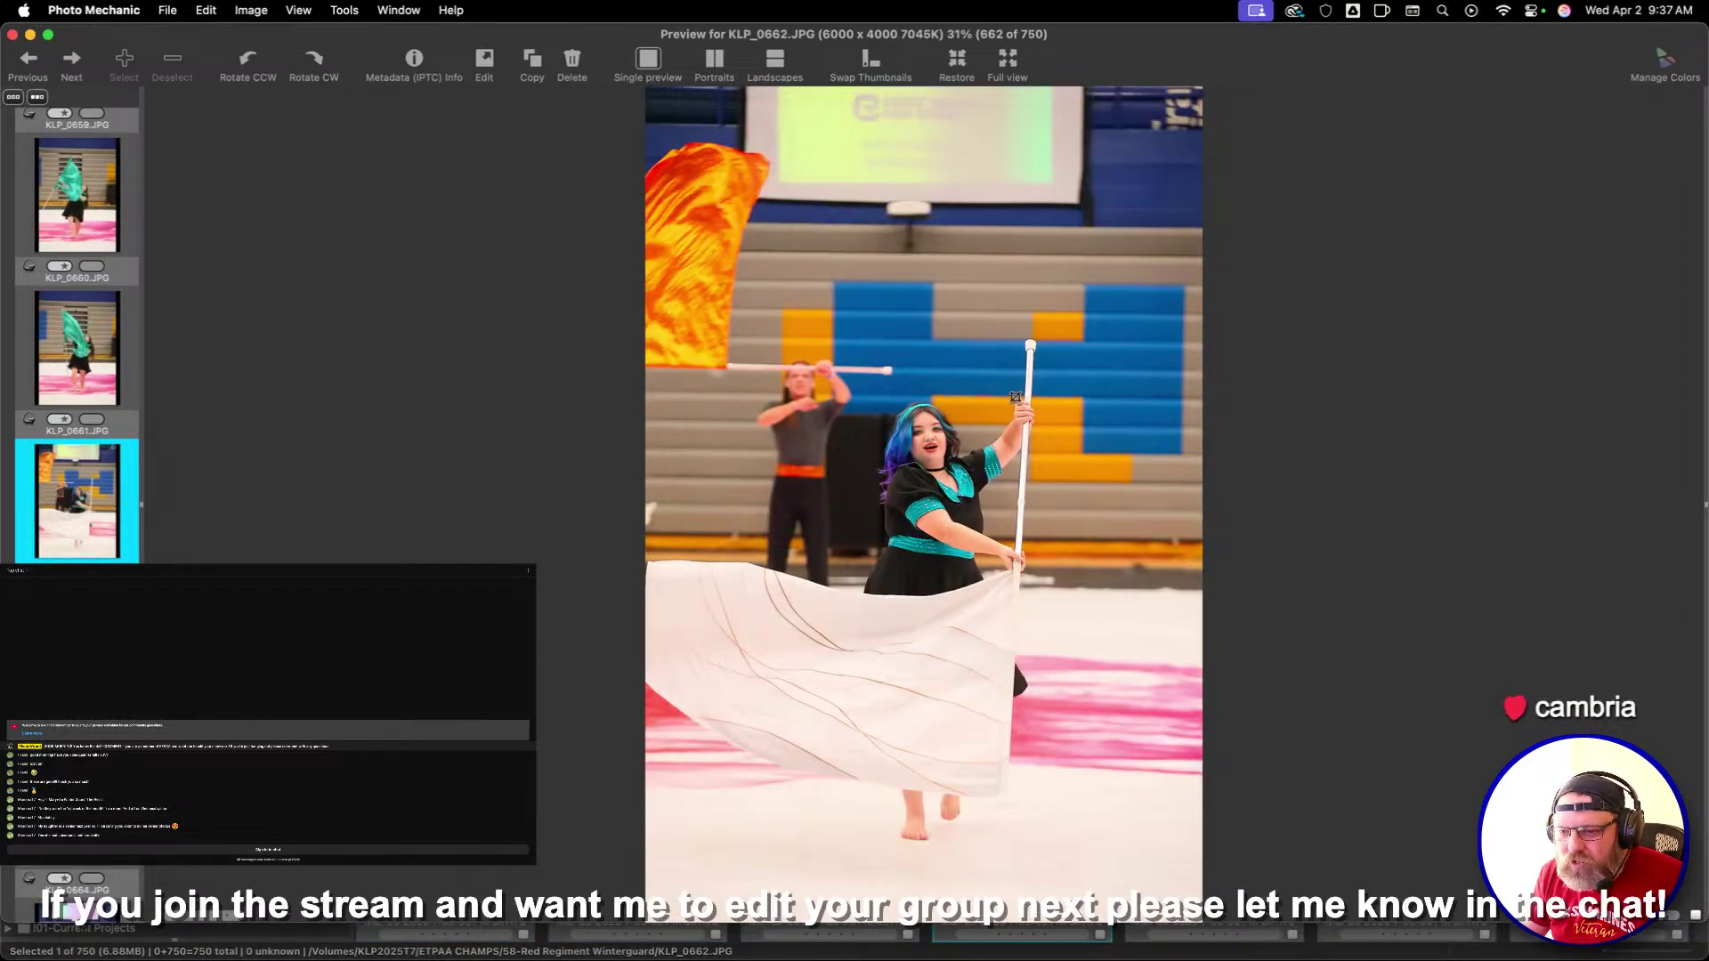
left_click_drag(715, 213, 1145, 837)
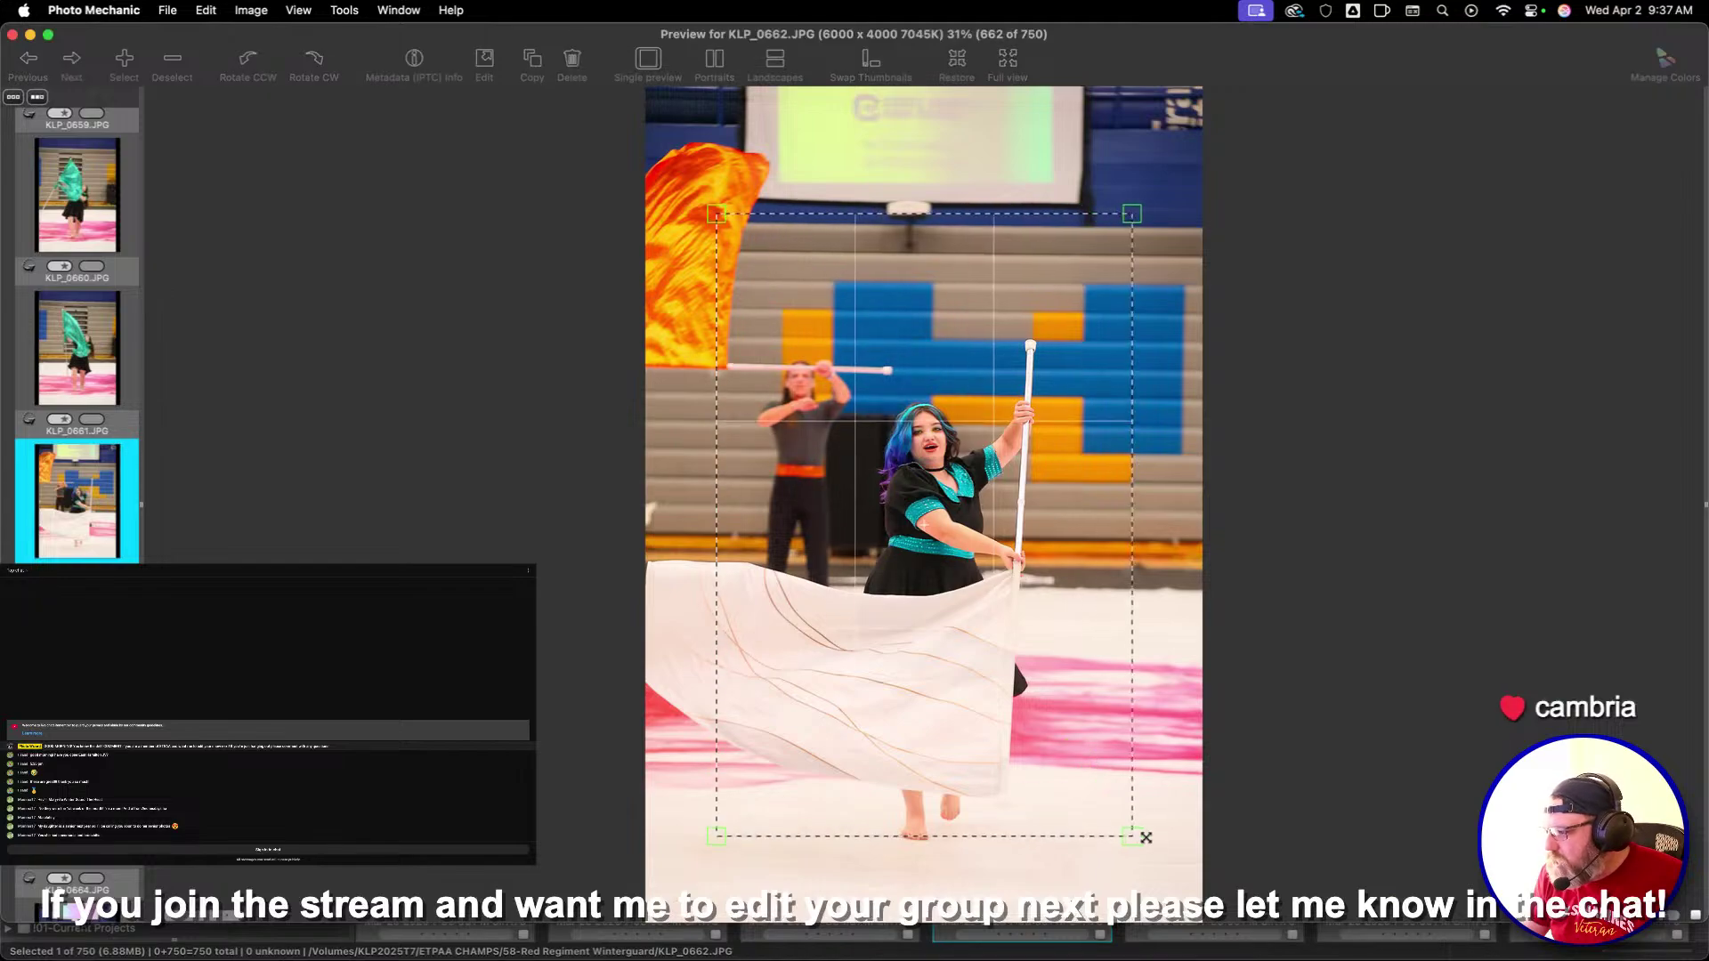
key("Return")
key("Right")
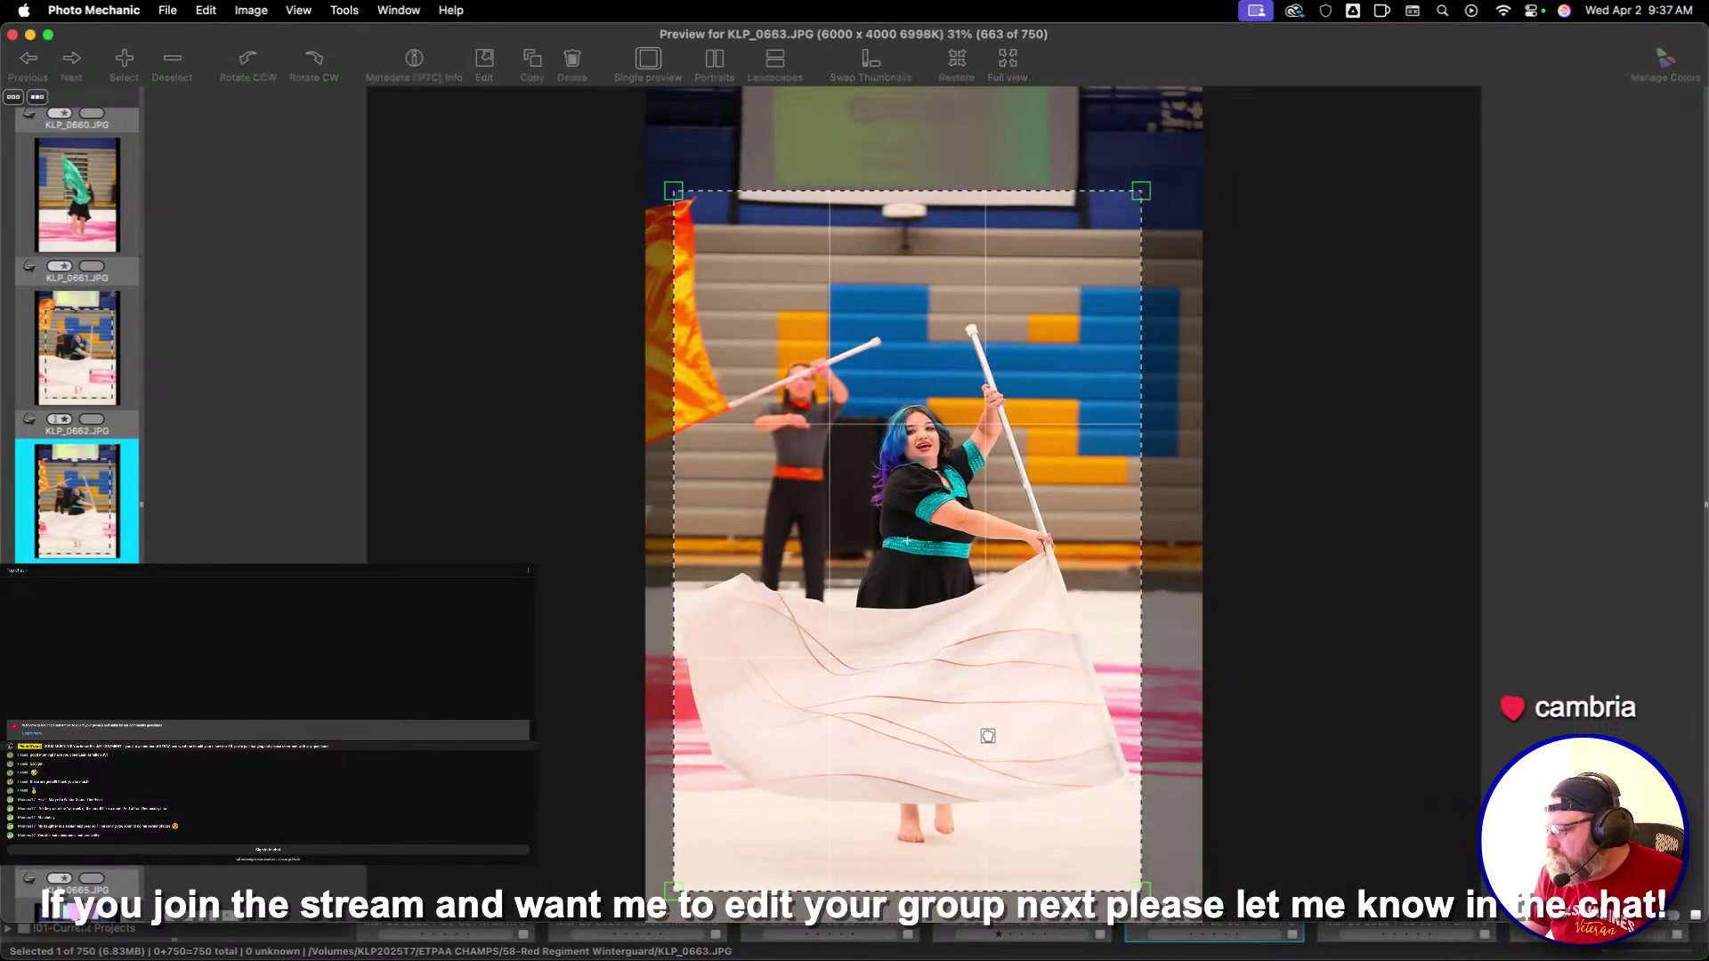
left_click_drag(985, 733, 1012, 726)
key("Return")
key("Right")
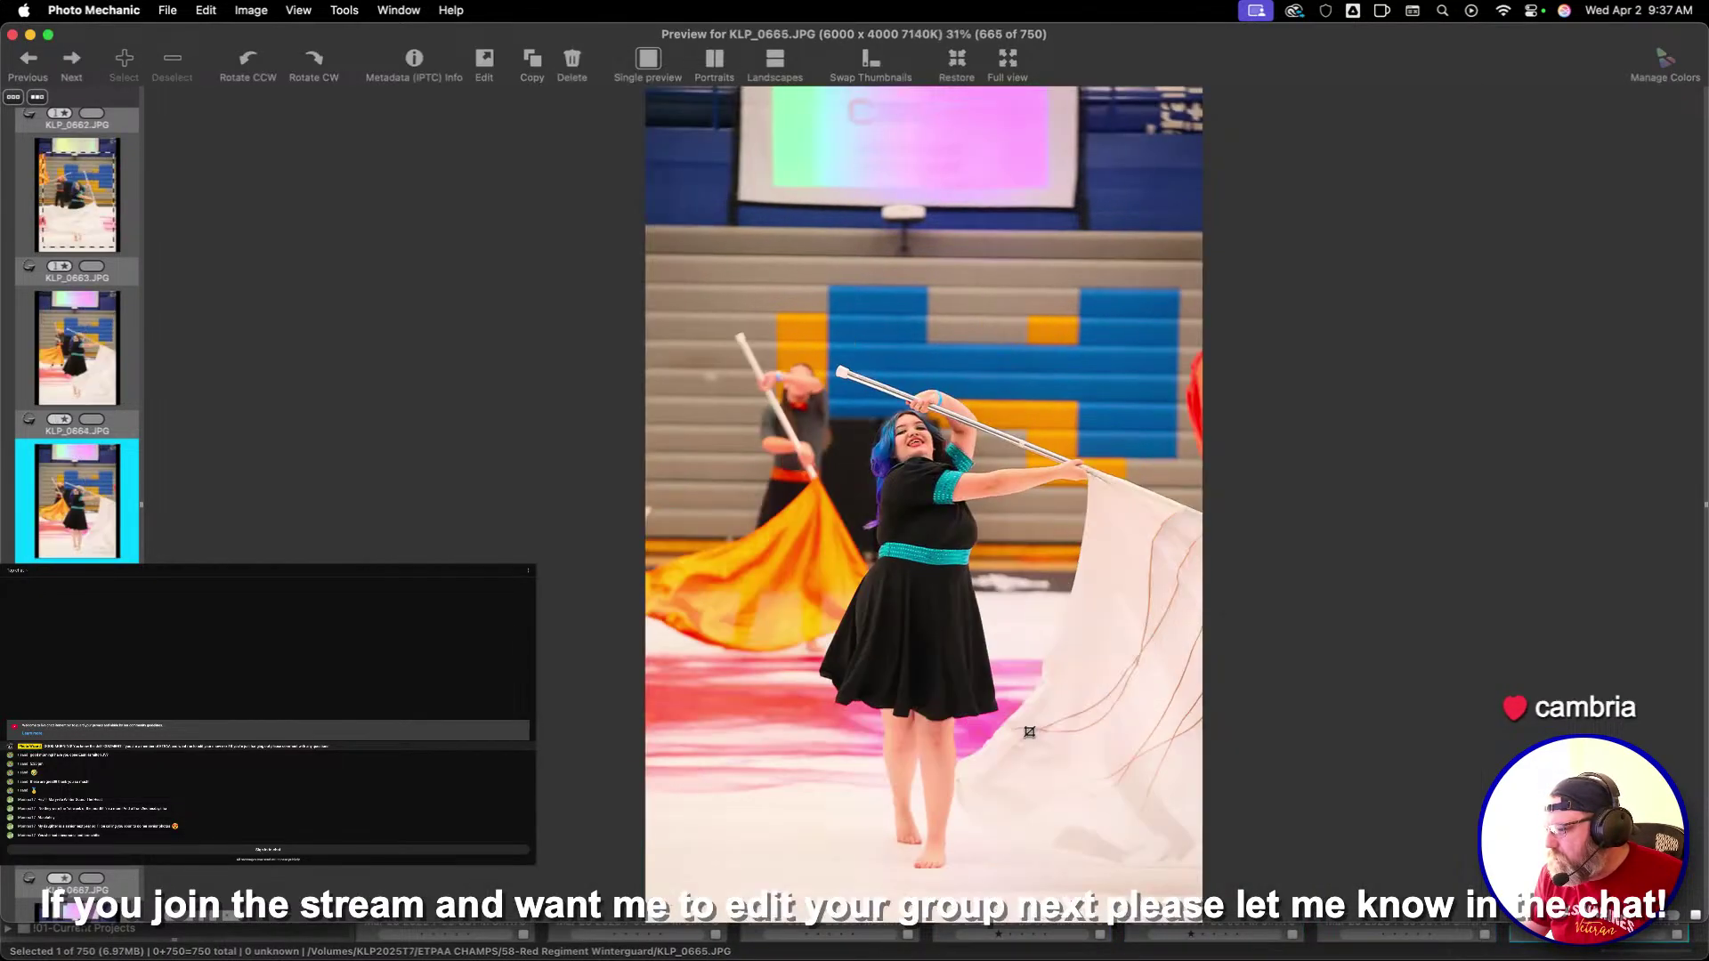
Crop KLP_0665.JPG and KLP_0669.JPG around the teal-trimmed performer with the orange flag behind her
key("Right")
key("Return")
key("Right")
key("Right")
key("Right")
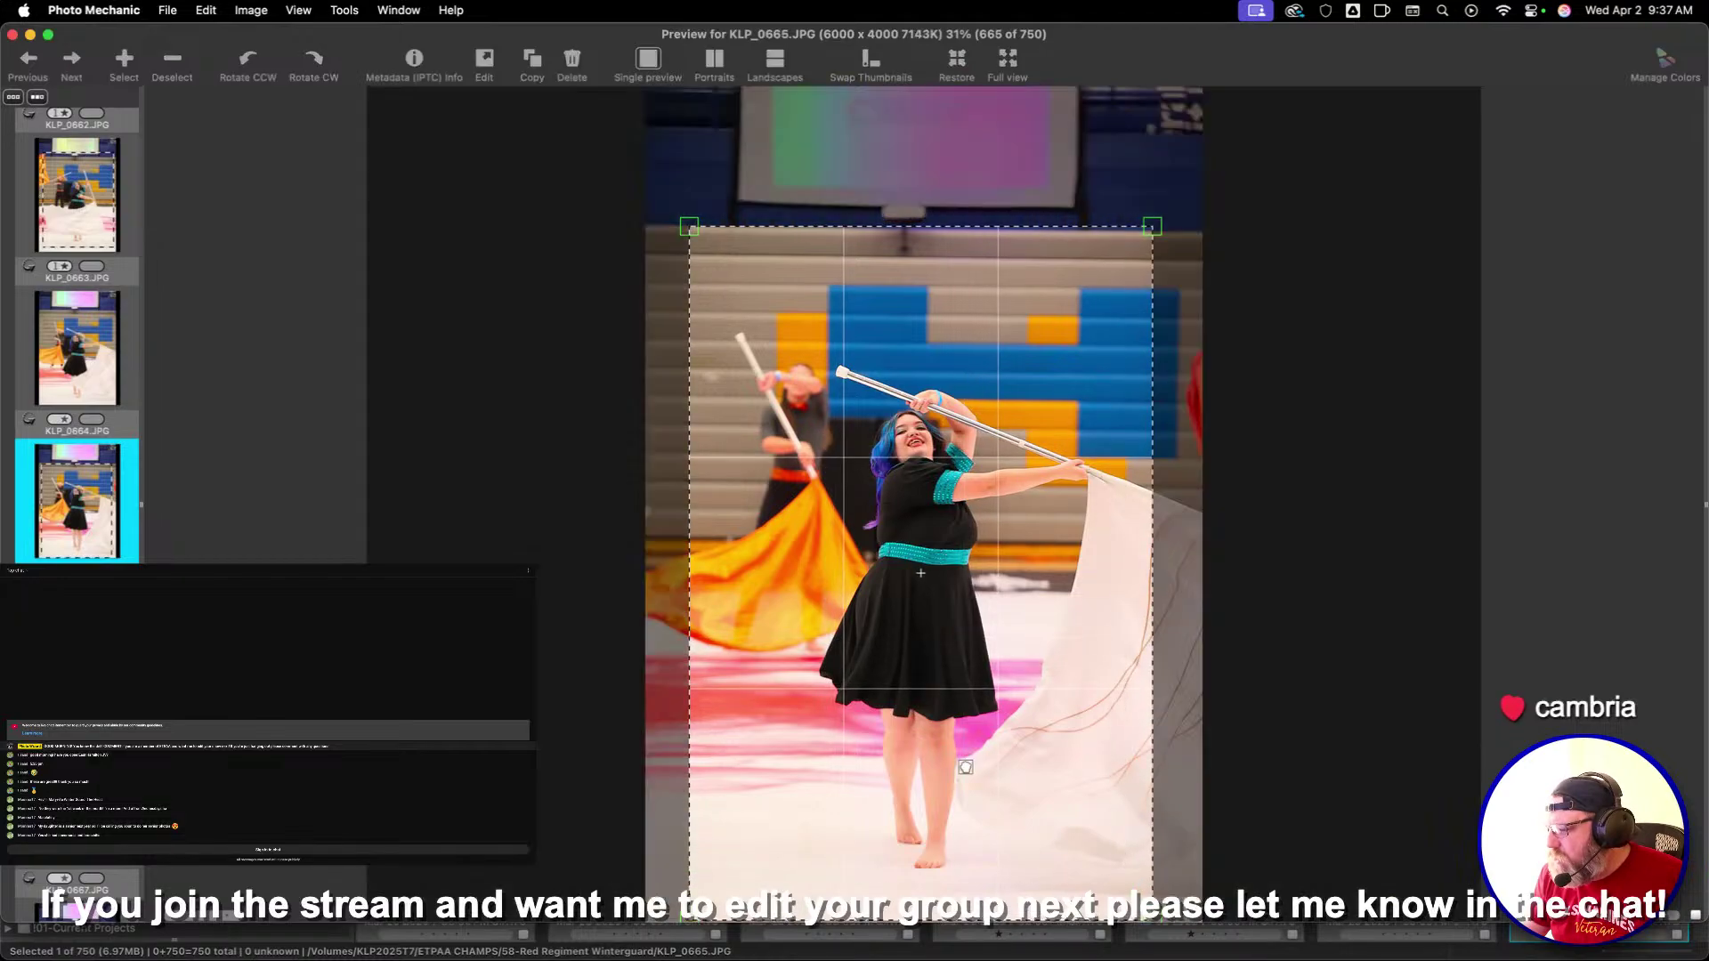
key("Right")
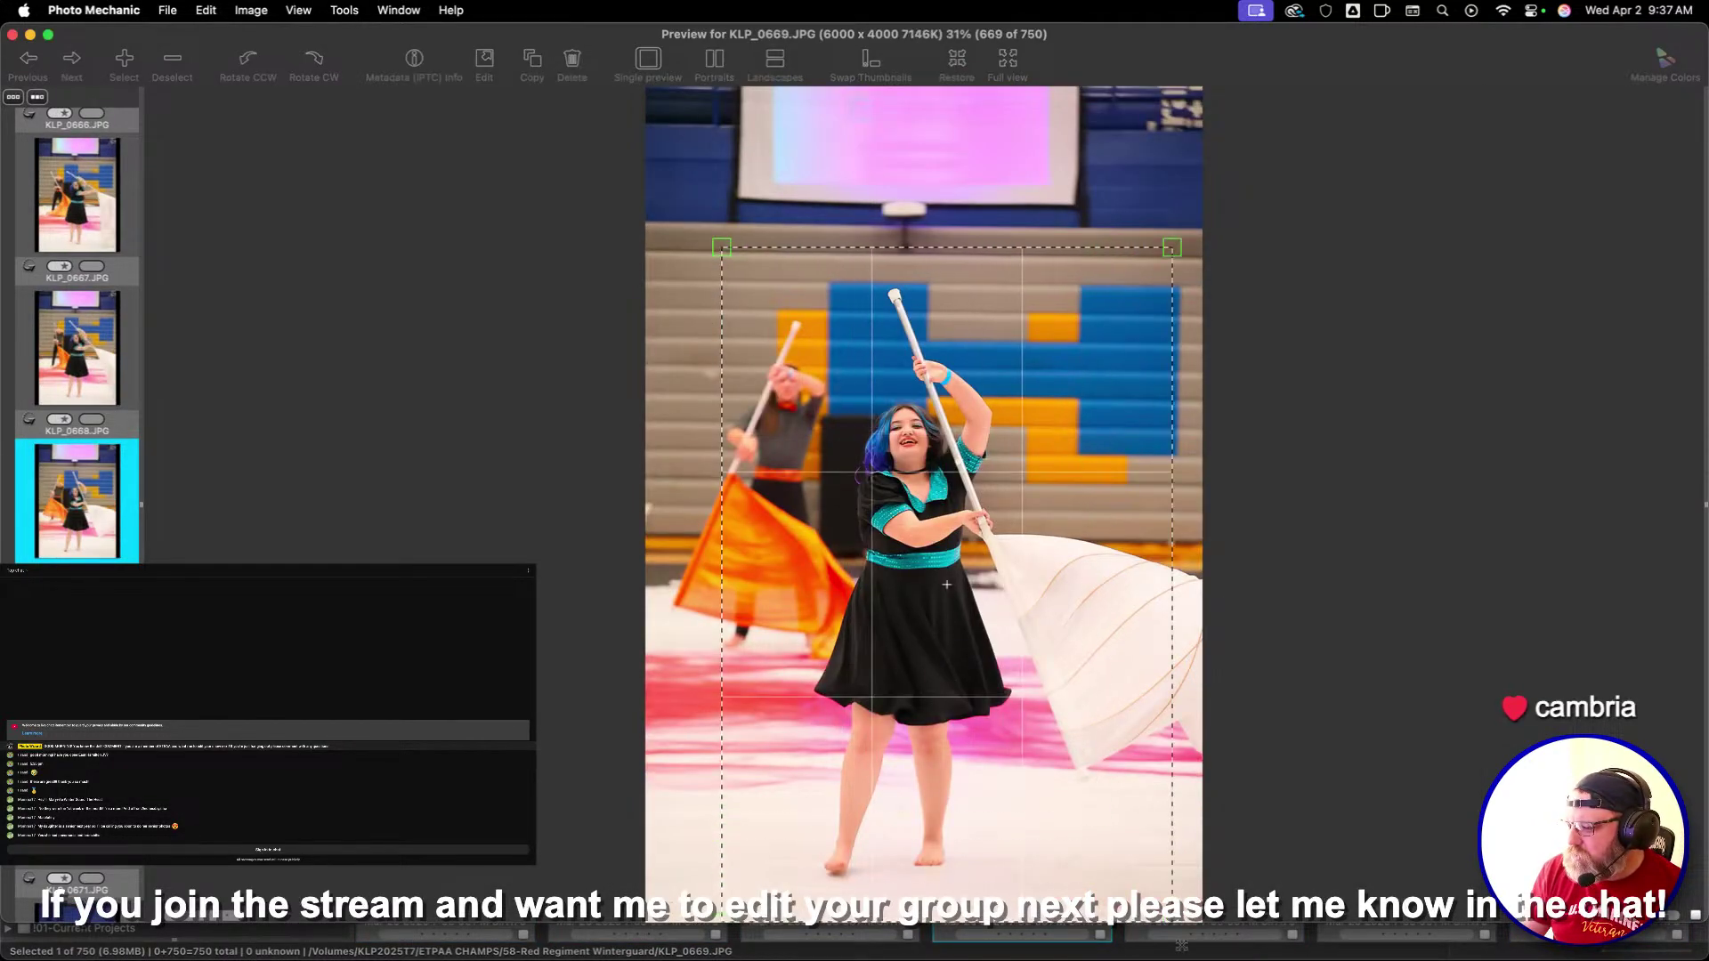
key("Return")
Move ahead and crop KLP_0672.JPG and KLP_0673.JPG around the yellow-trimmed performer and her yellow flag
key("Right")
key("Right")
key("Right")
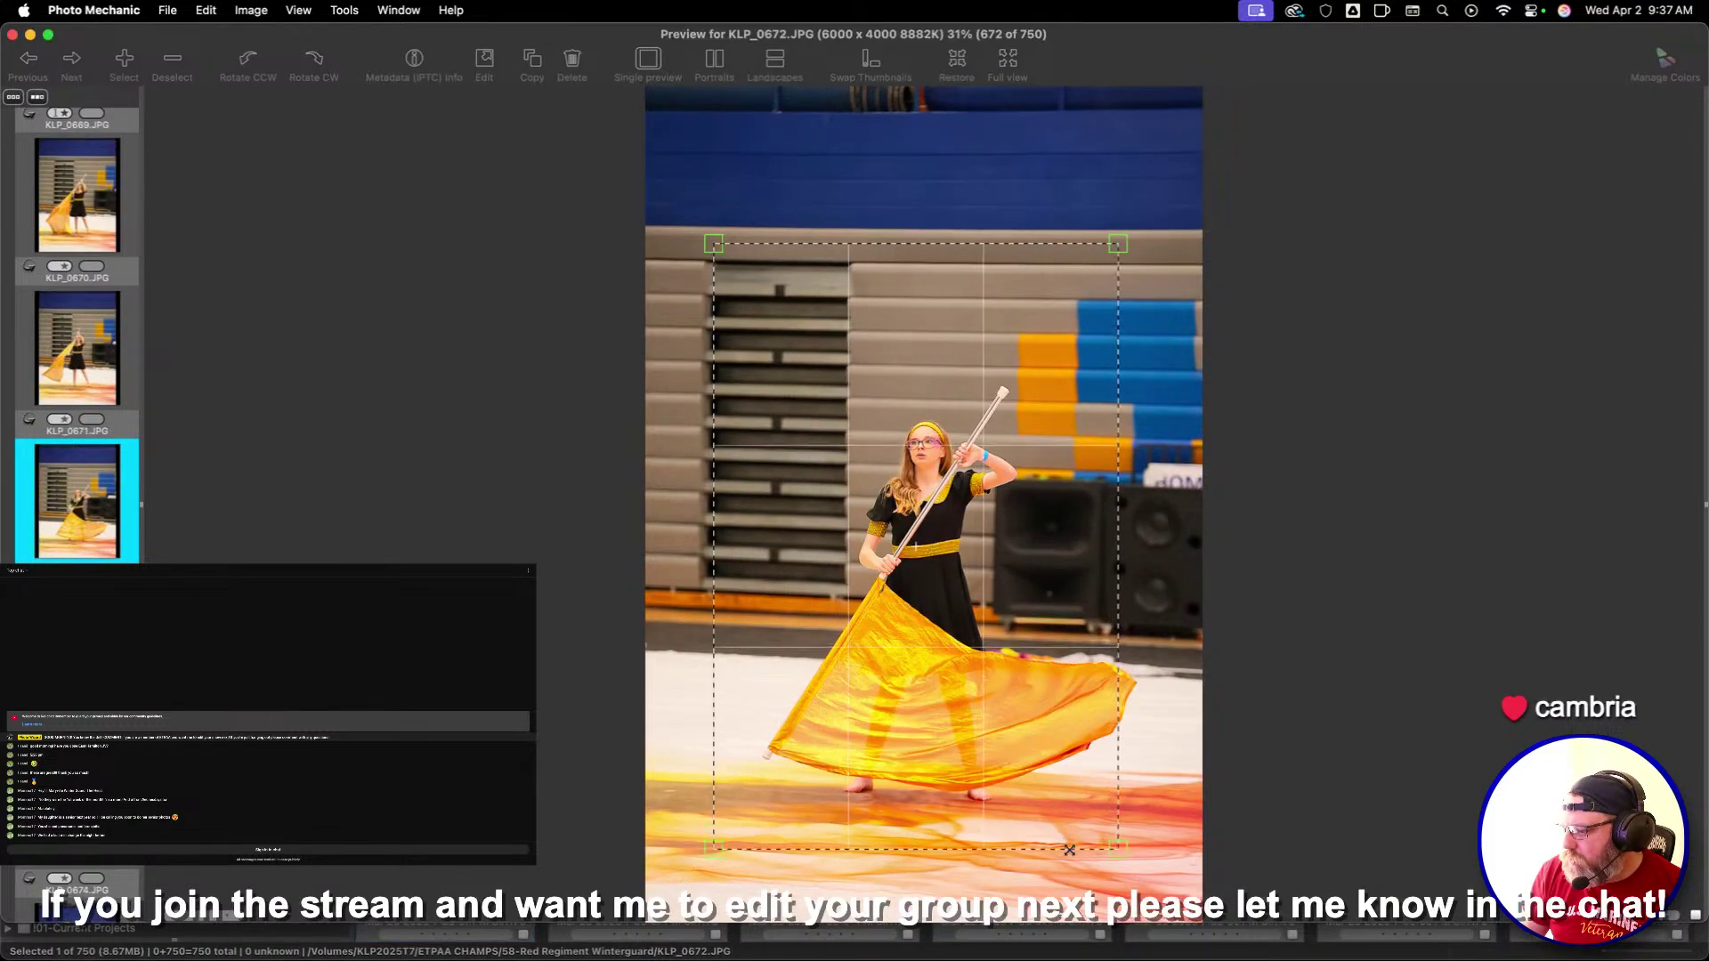
key("Return")
key("Right")
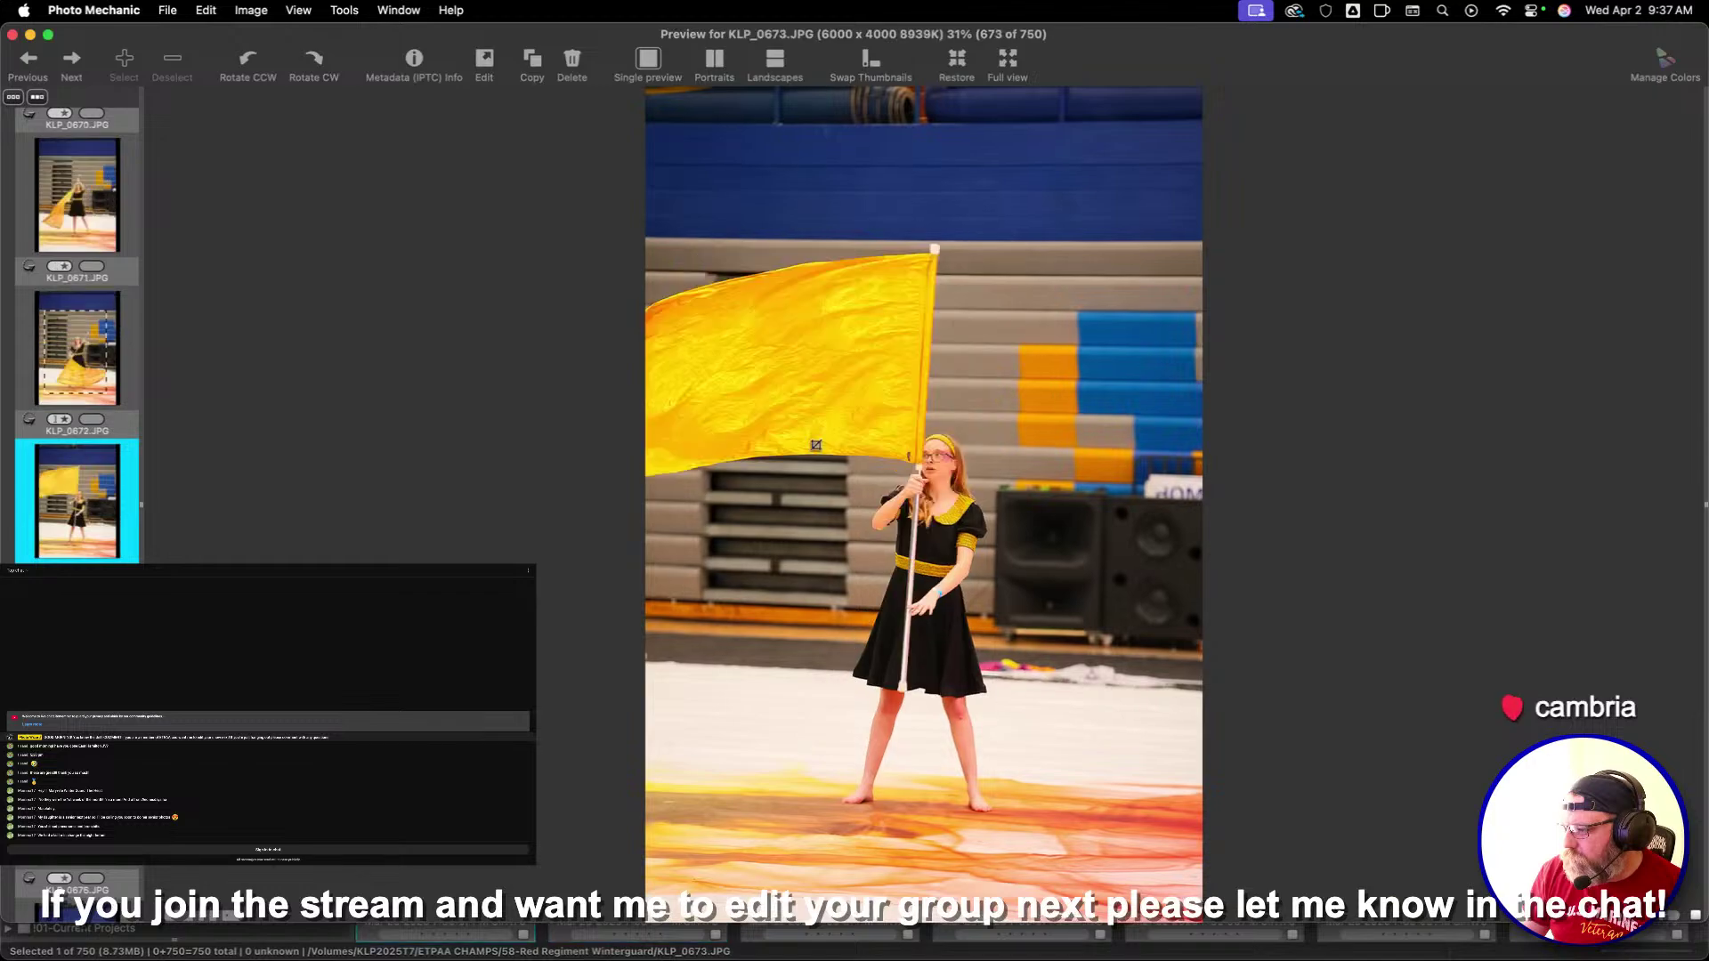
key("Return")
Look through the next yellow-flag shots to KLP_0678.JPG and crop it around the performer and her flag
key("Right")
key("Right")
key("Right")
key("Right")
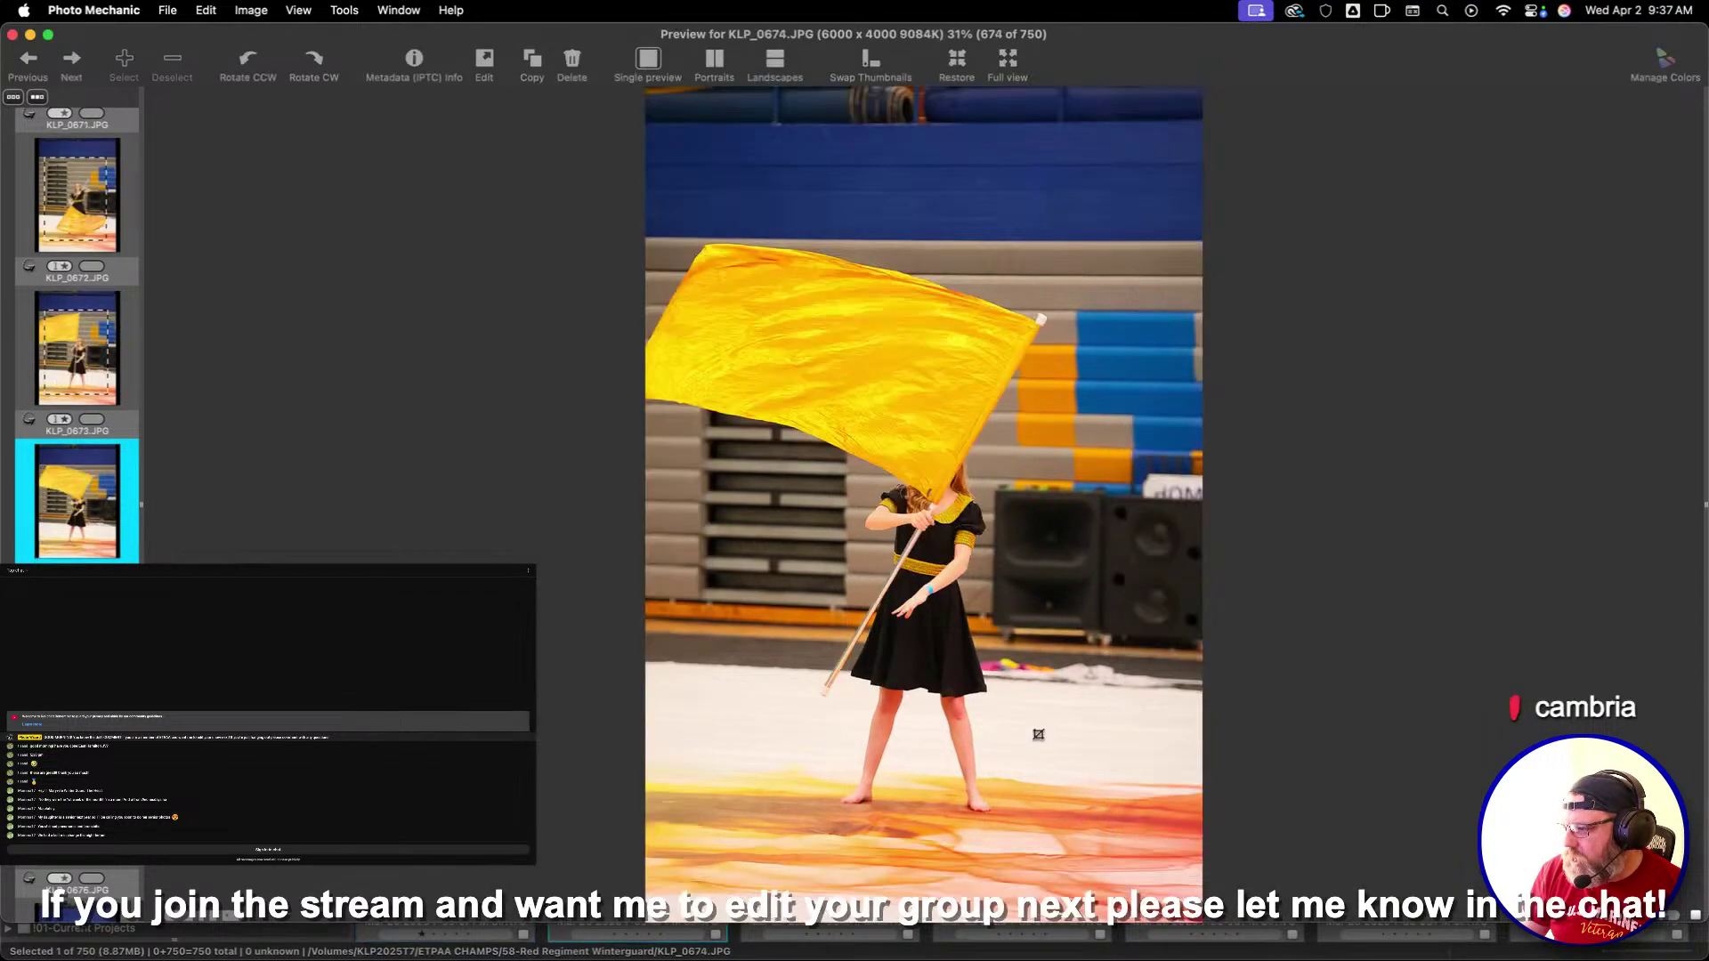
key("Right")
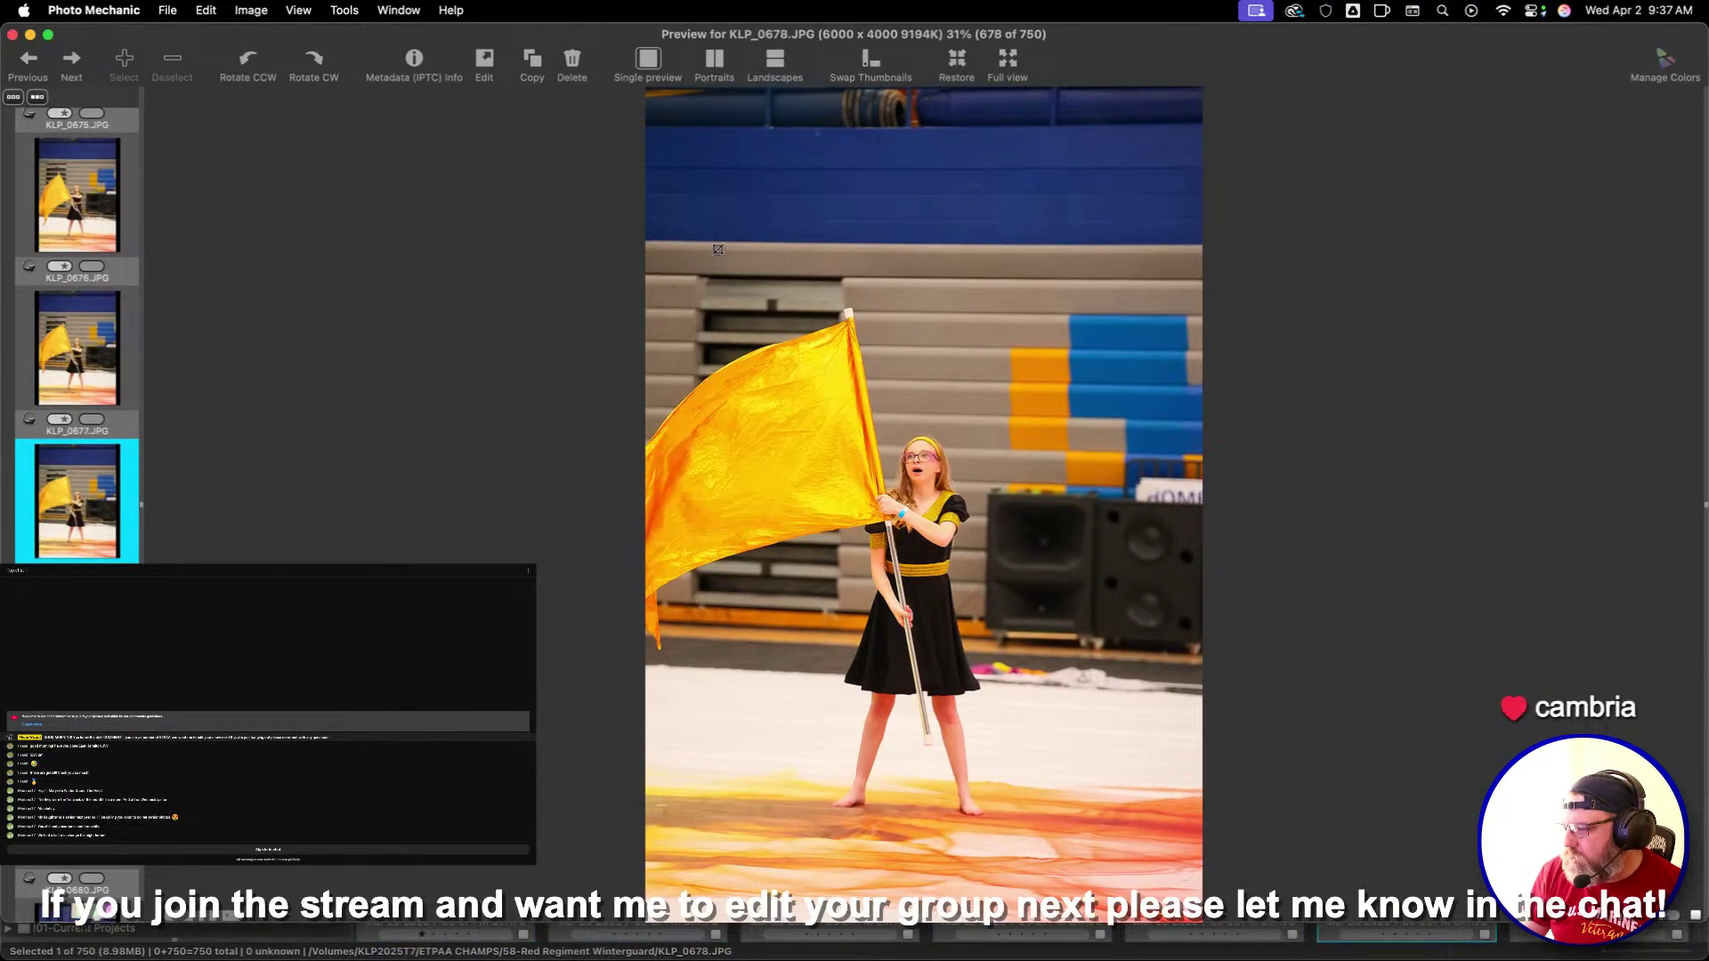
left_click_drag(1059, 821, 984, 698)
key("Return")
Compare KLP_0680.JPG with its neighbours and crop KLP_0681.JPG around the performer in grey with the orange flag
key("Right")
key("Right")
key("Right")
key("Right")
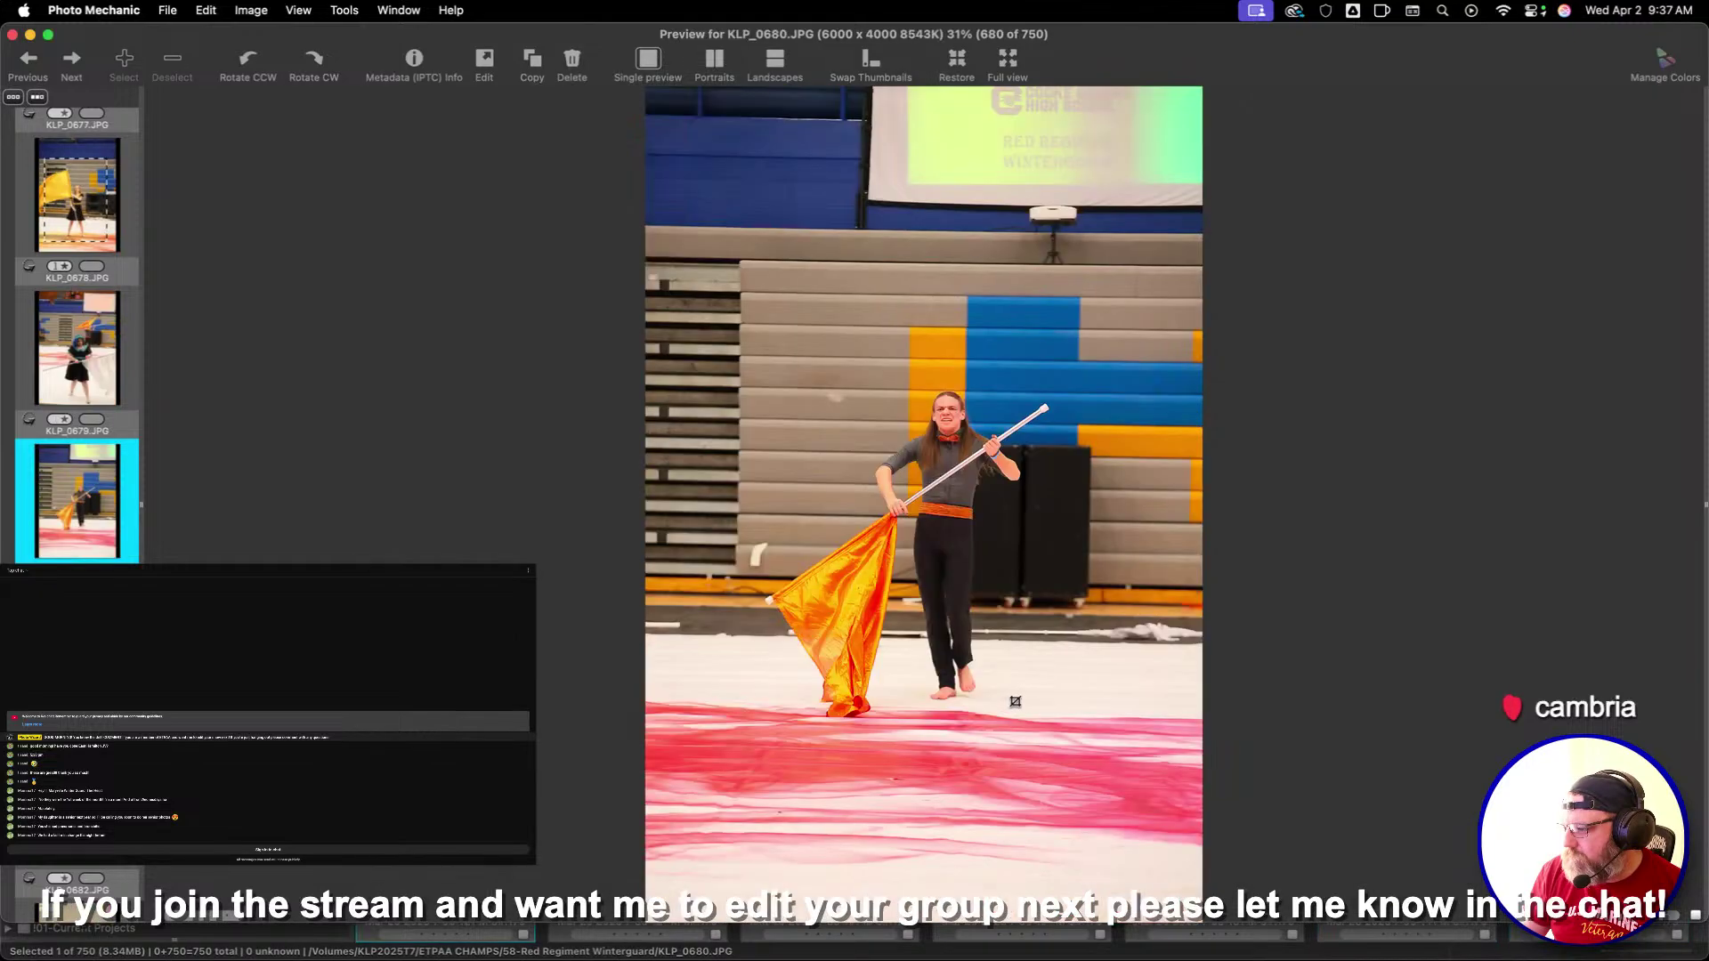
key("Left")
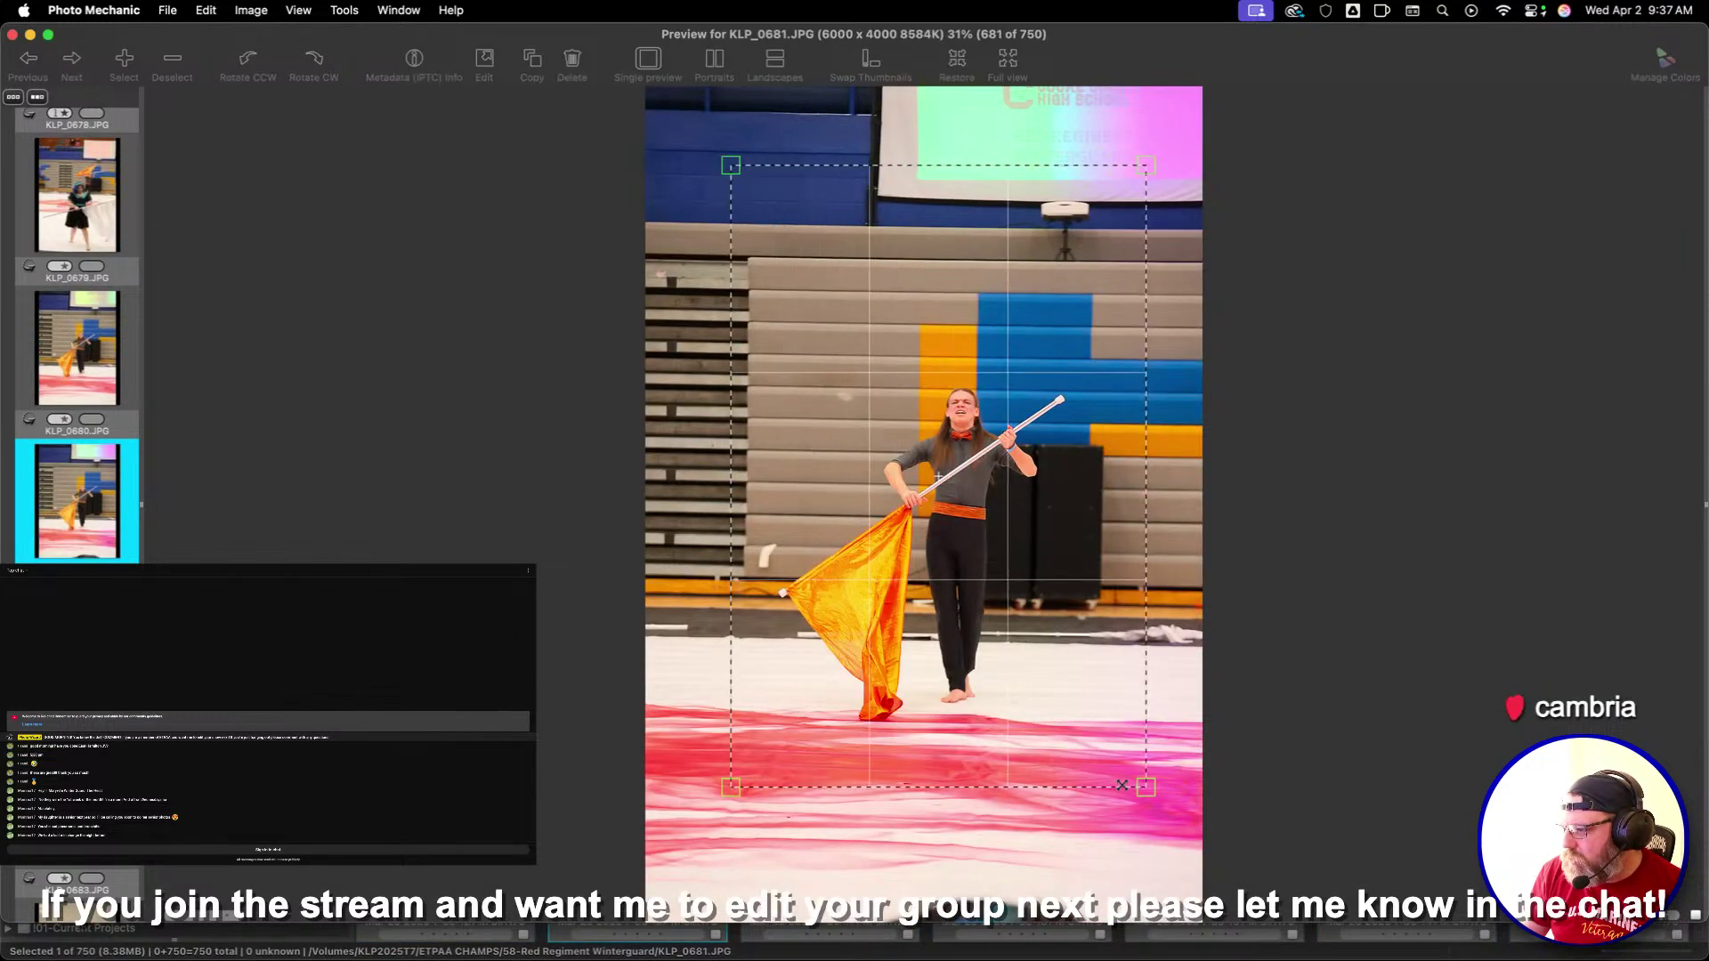
left_click_drag(1121, 785, 1104, 747)
key("Return")
Look ahead to KLP_0685.JPG and crop KLP_0684.JPG around the green-trimmed performer walking with her green flag
key("Right")
key("Right")
key("Right")
key("Right")
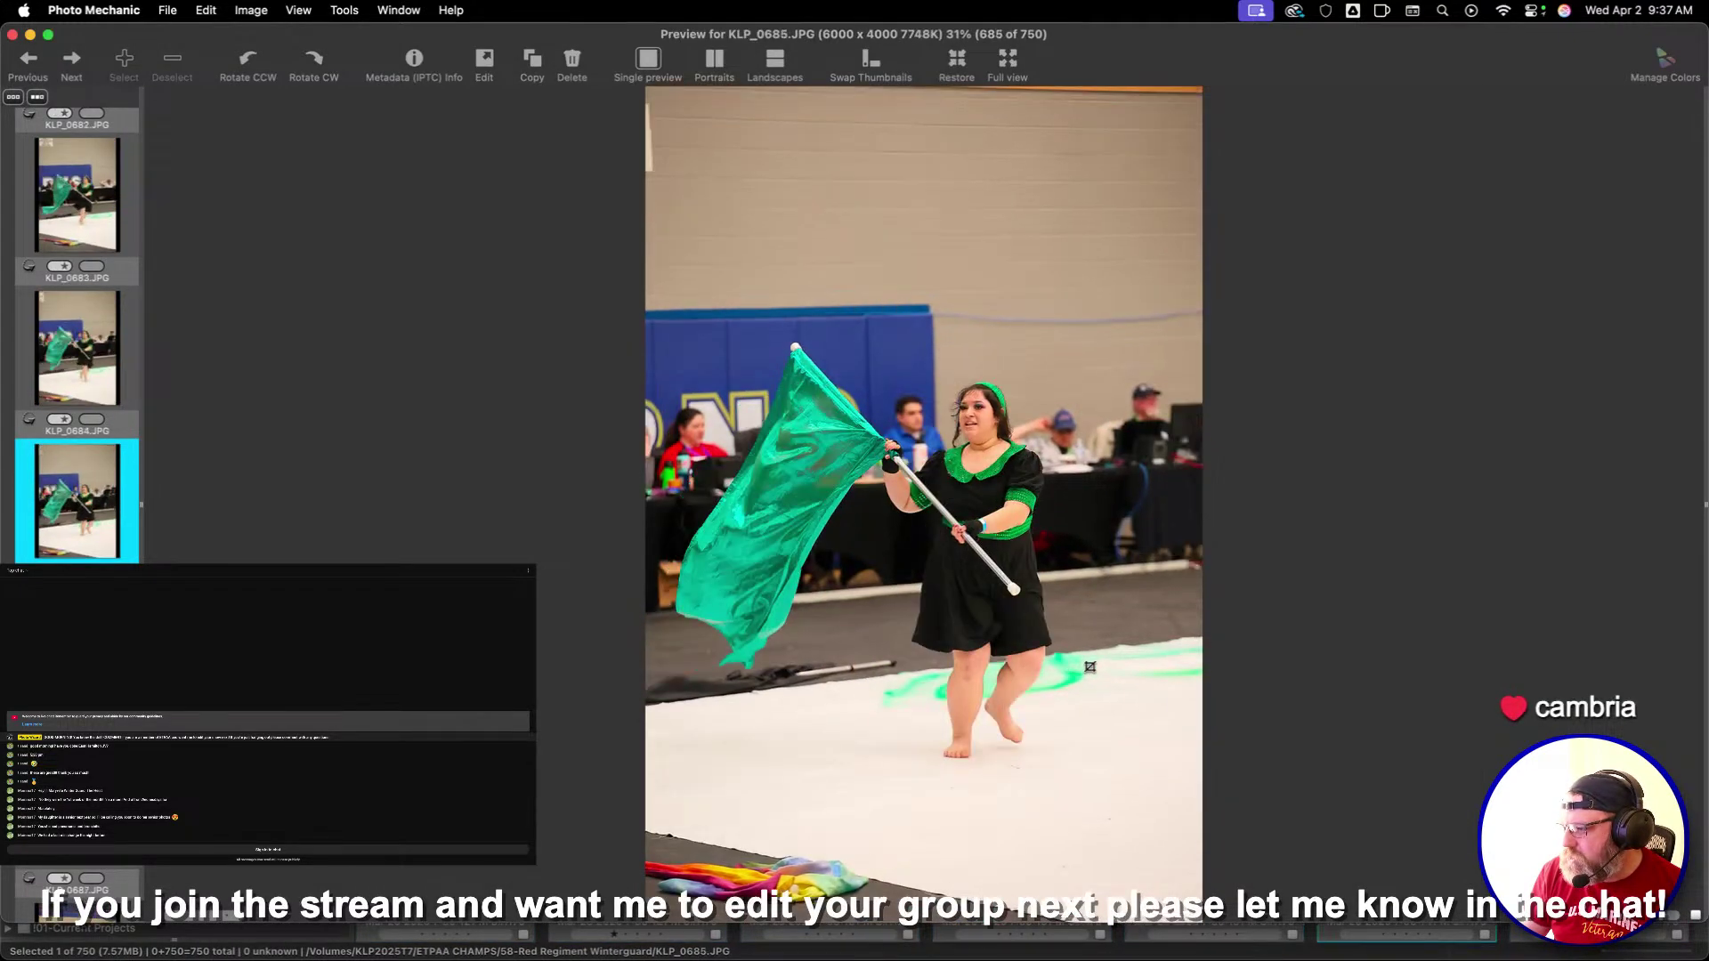
left_click_drag(1089, 667, 1157, 807)
key("Return")
Compare KLP_0686.JPG with KLP_0687.JPG and crop KLP_0687.JPG around the lunging performer
key("Right")
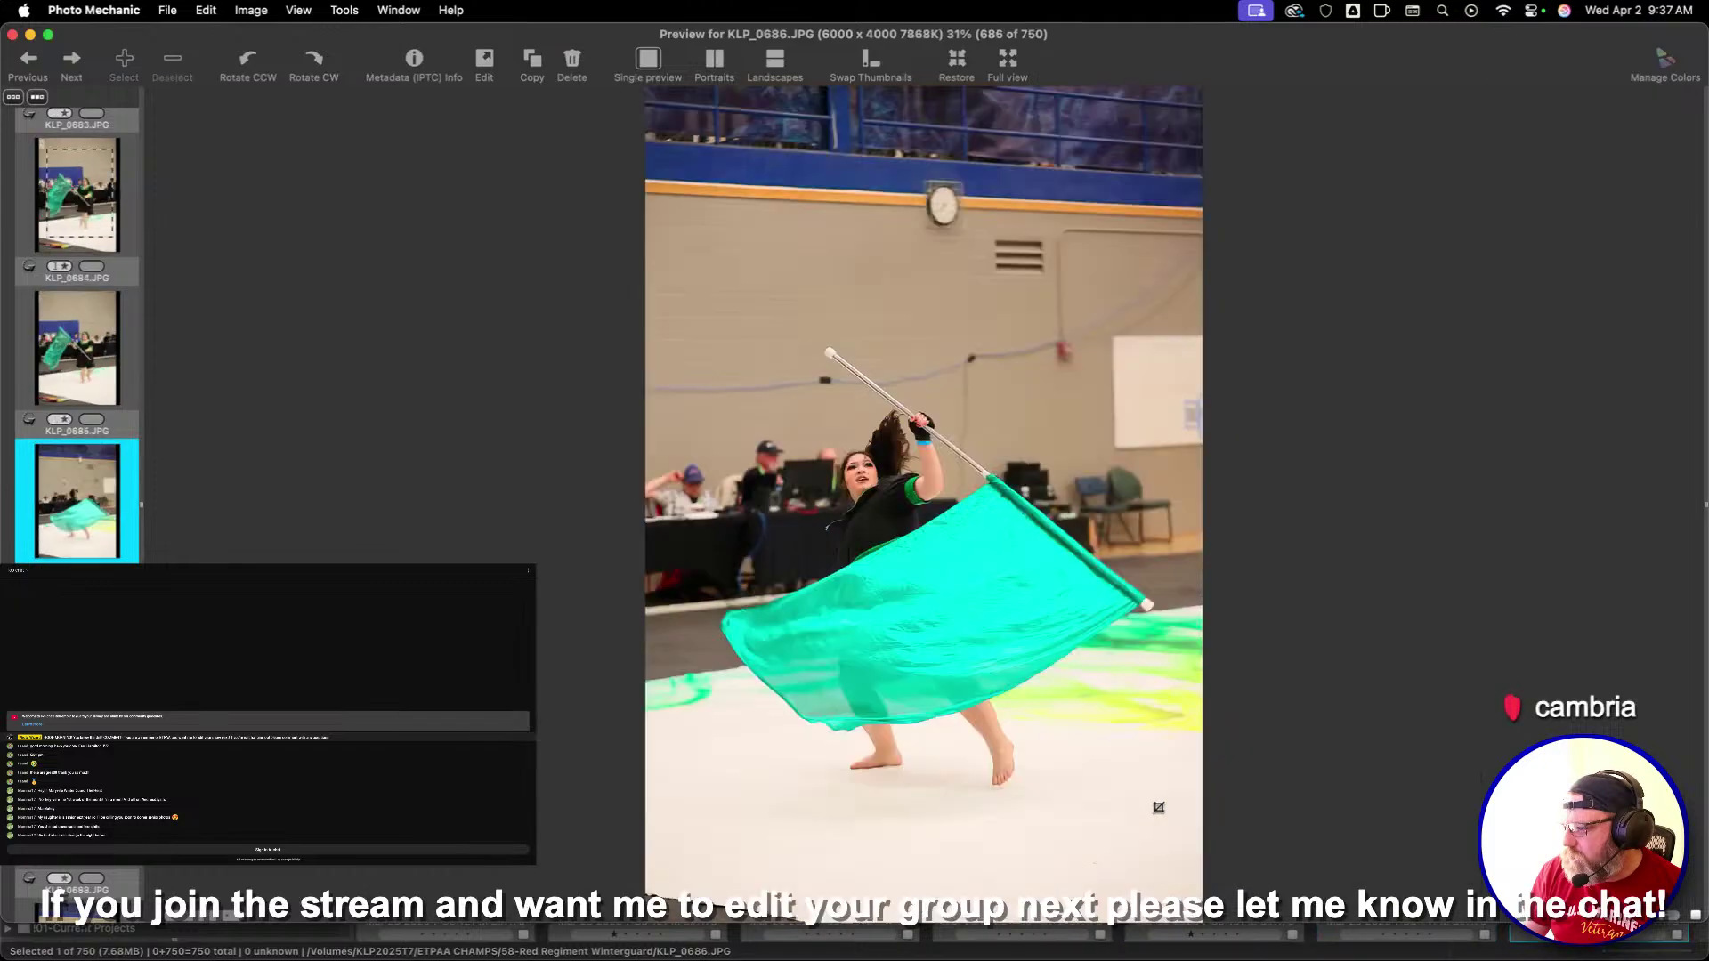
key("Right")
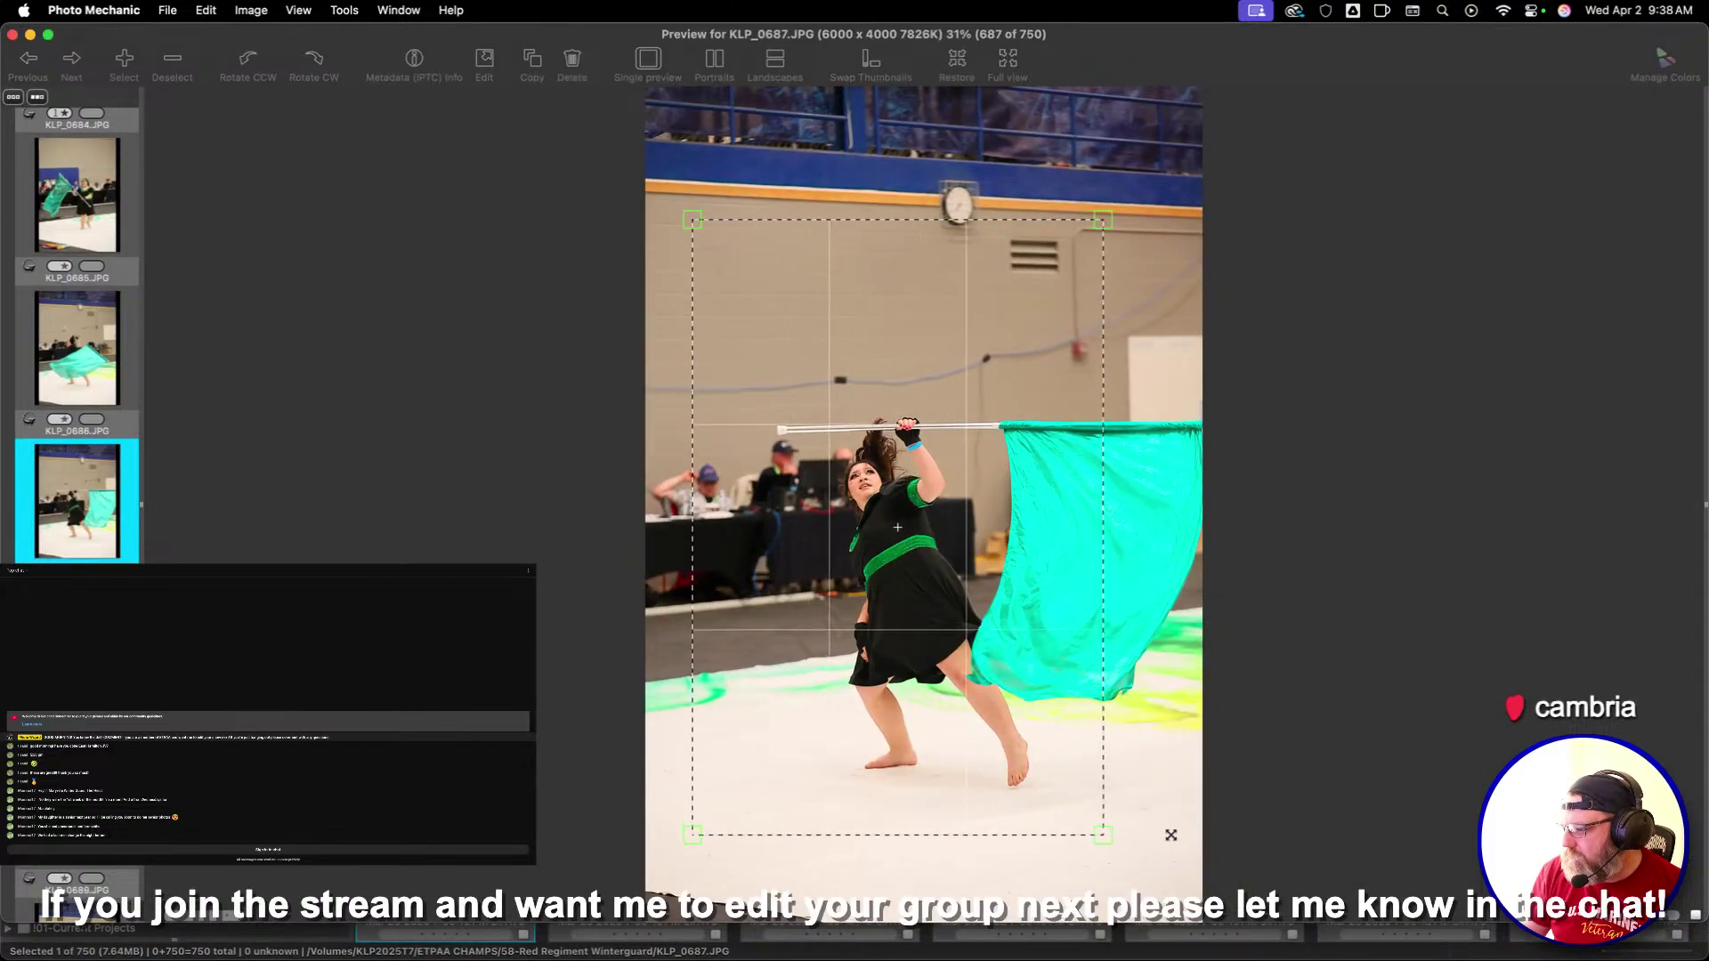
key("Return")
Move ahead to KLP_0690.JPG and crop it around the leaning performer with the green flag overhead
key("Right")
key("Right")
key("Right")
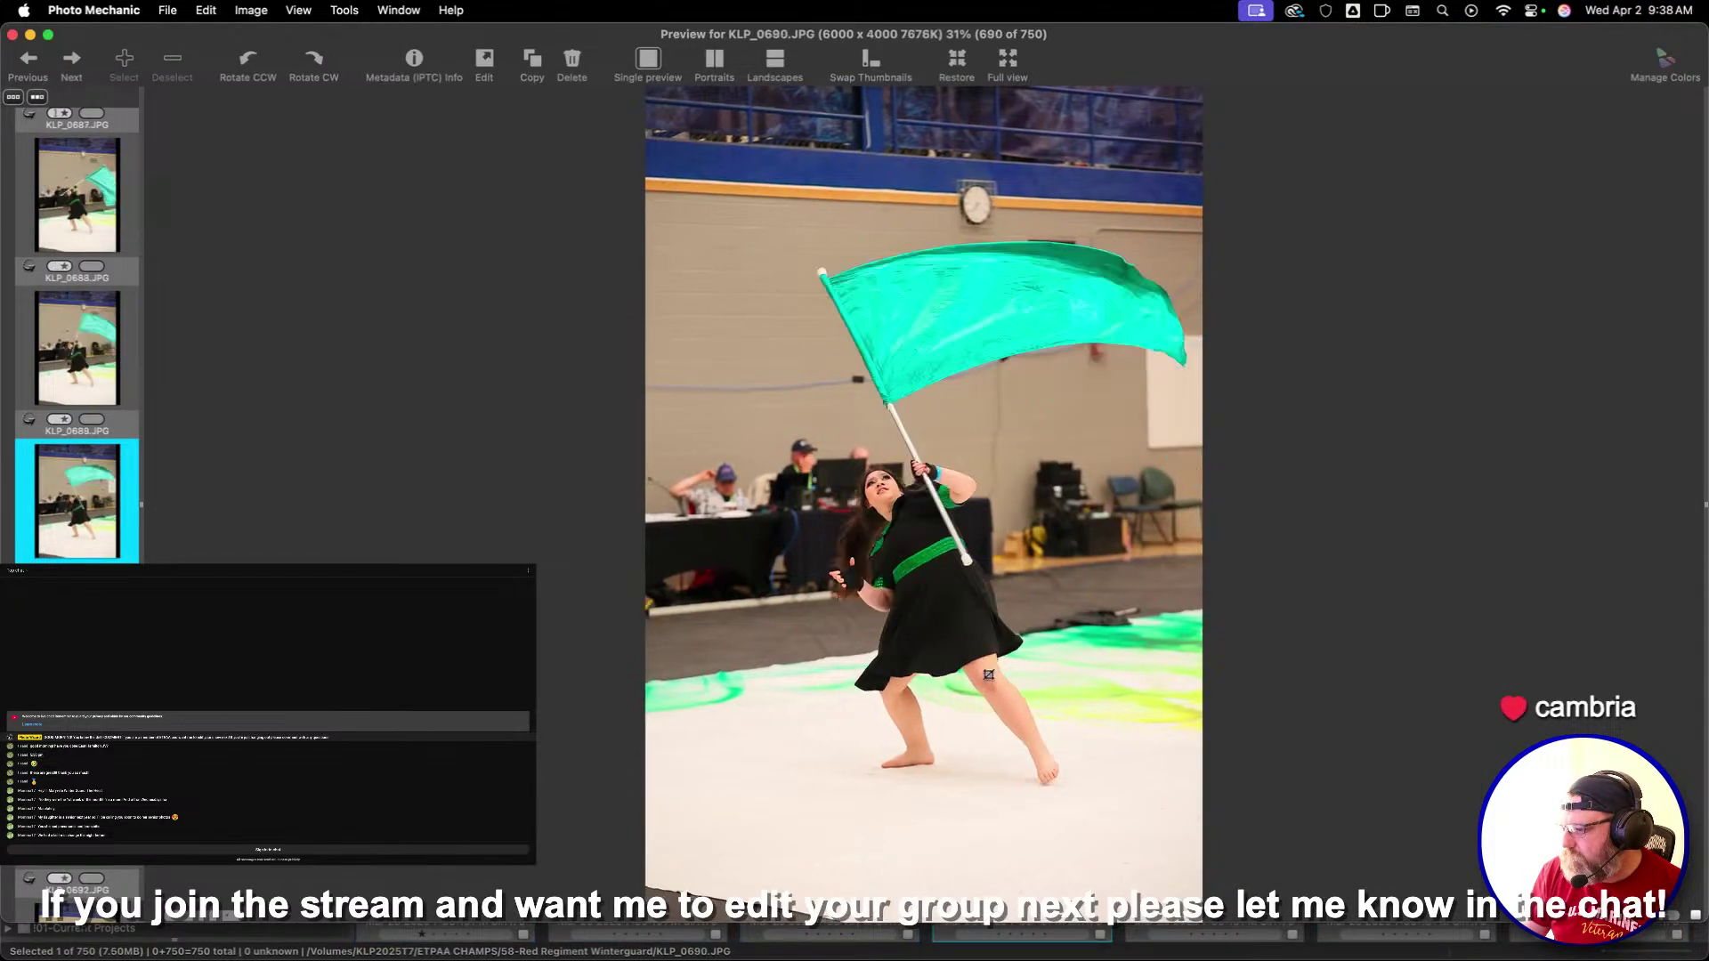
key("Right")
left_click_drag(670, 171, 1135, 817)
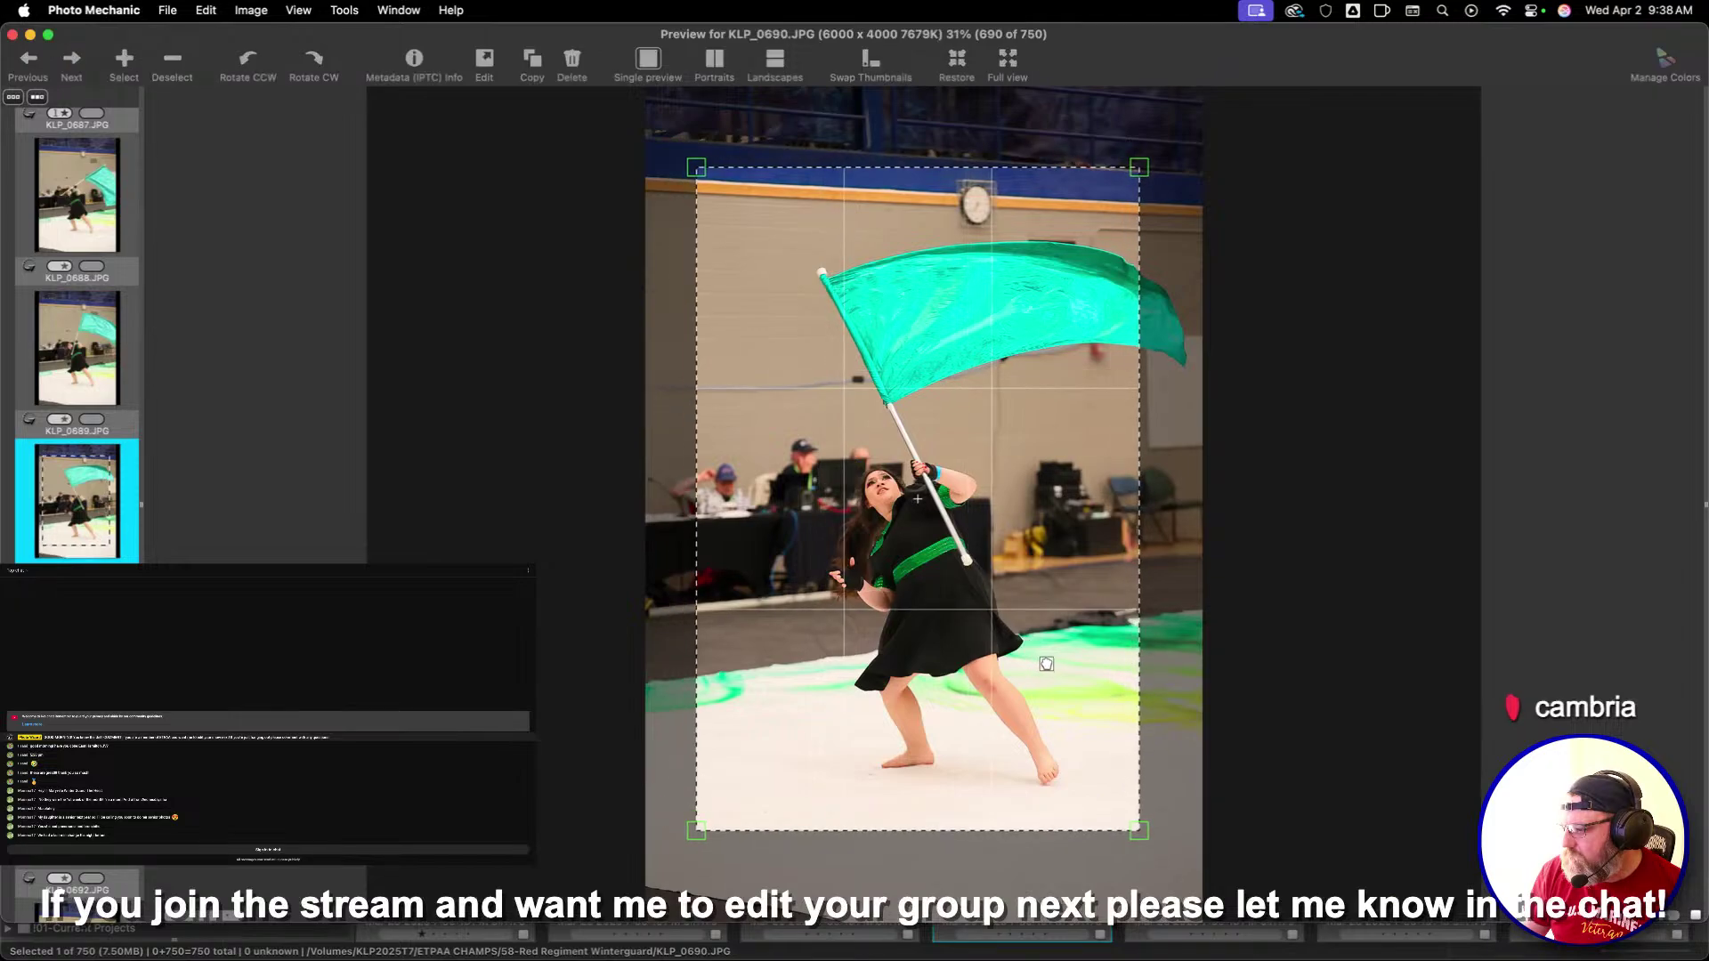
key("Return")
Crop KLP_0691.JPG around the green-trimmed performer leaning back under her flag
key("Right")
key("Left")
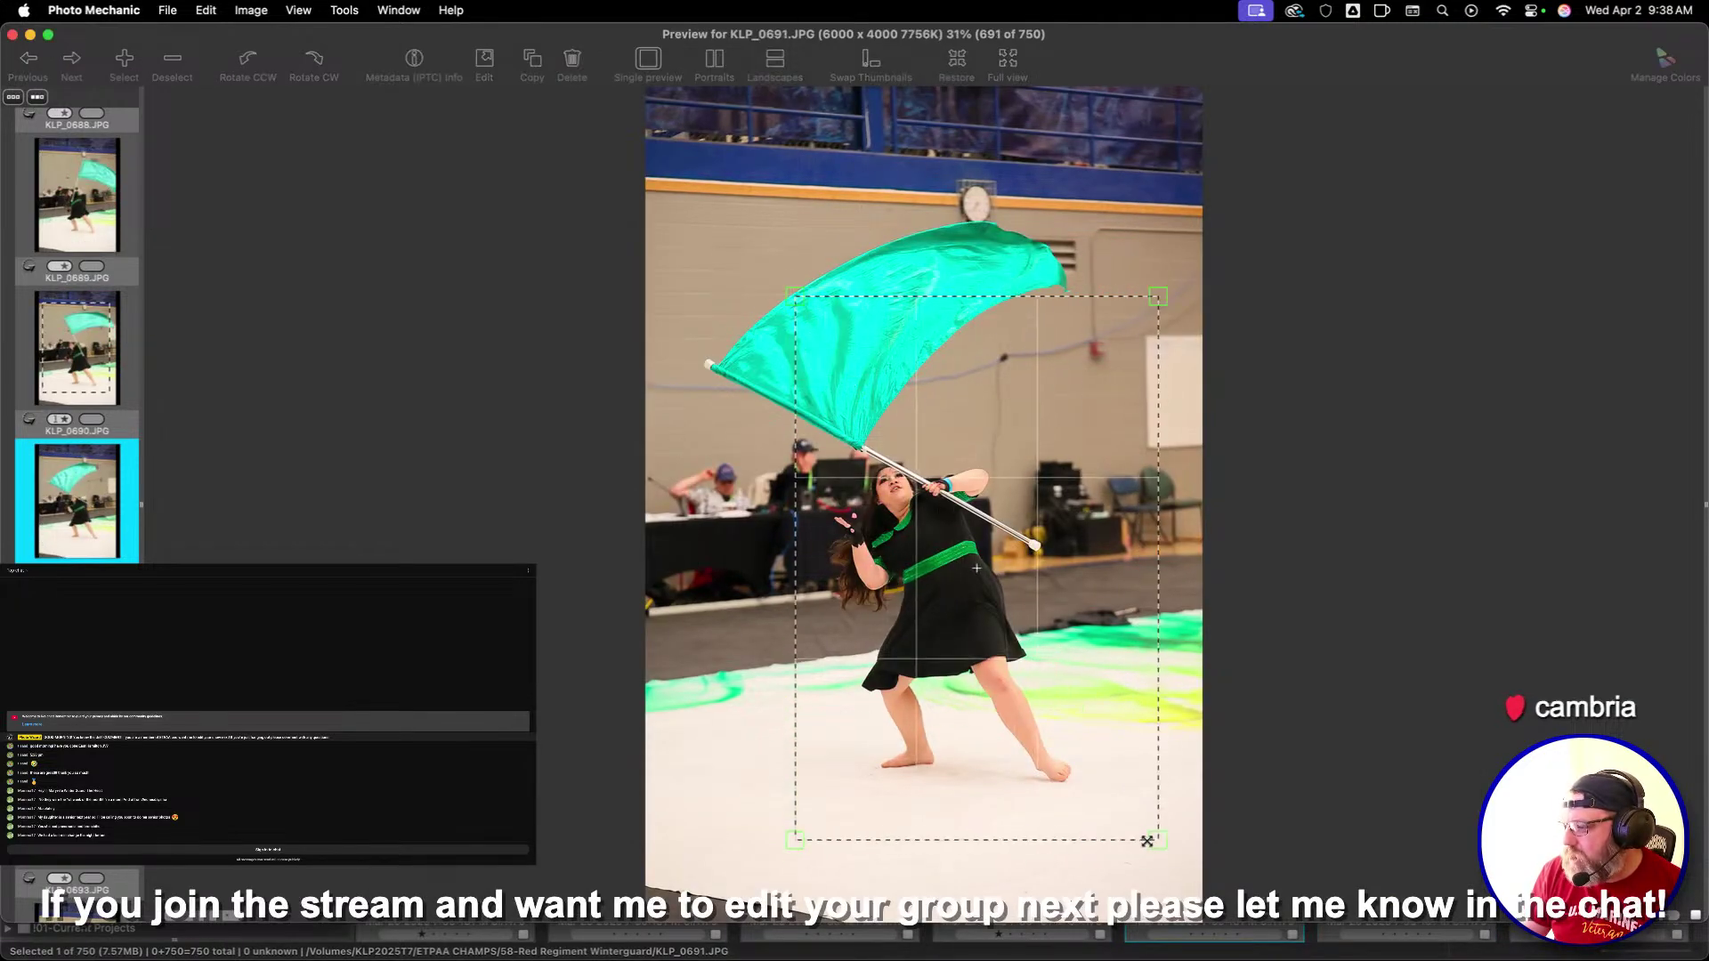
left_click_drag(1146, 840, 1143, 835)
key("Return")
Look through the following shots to KLP_0700.JPG and crop it around the performer with the purple flag
key("Right")
key("Right")
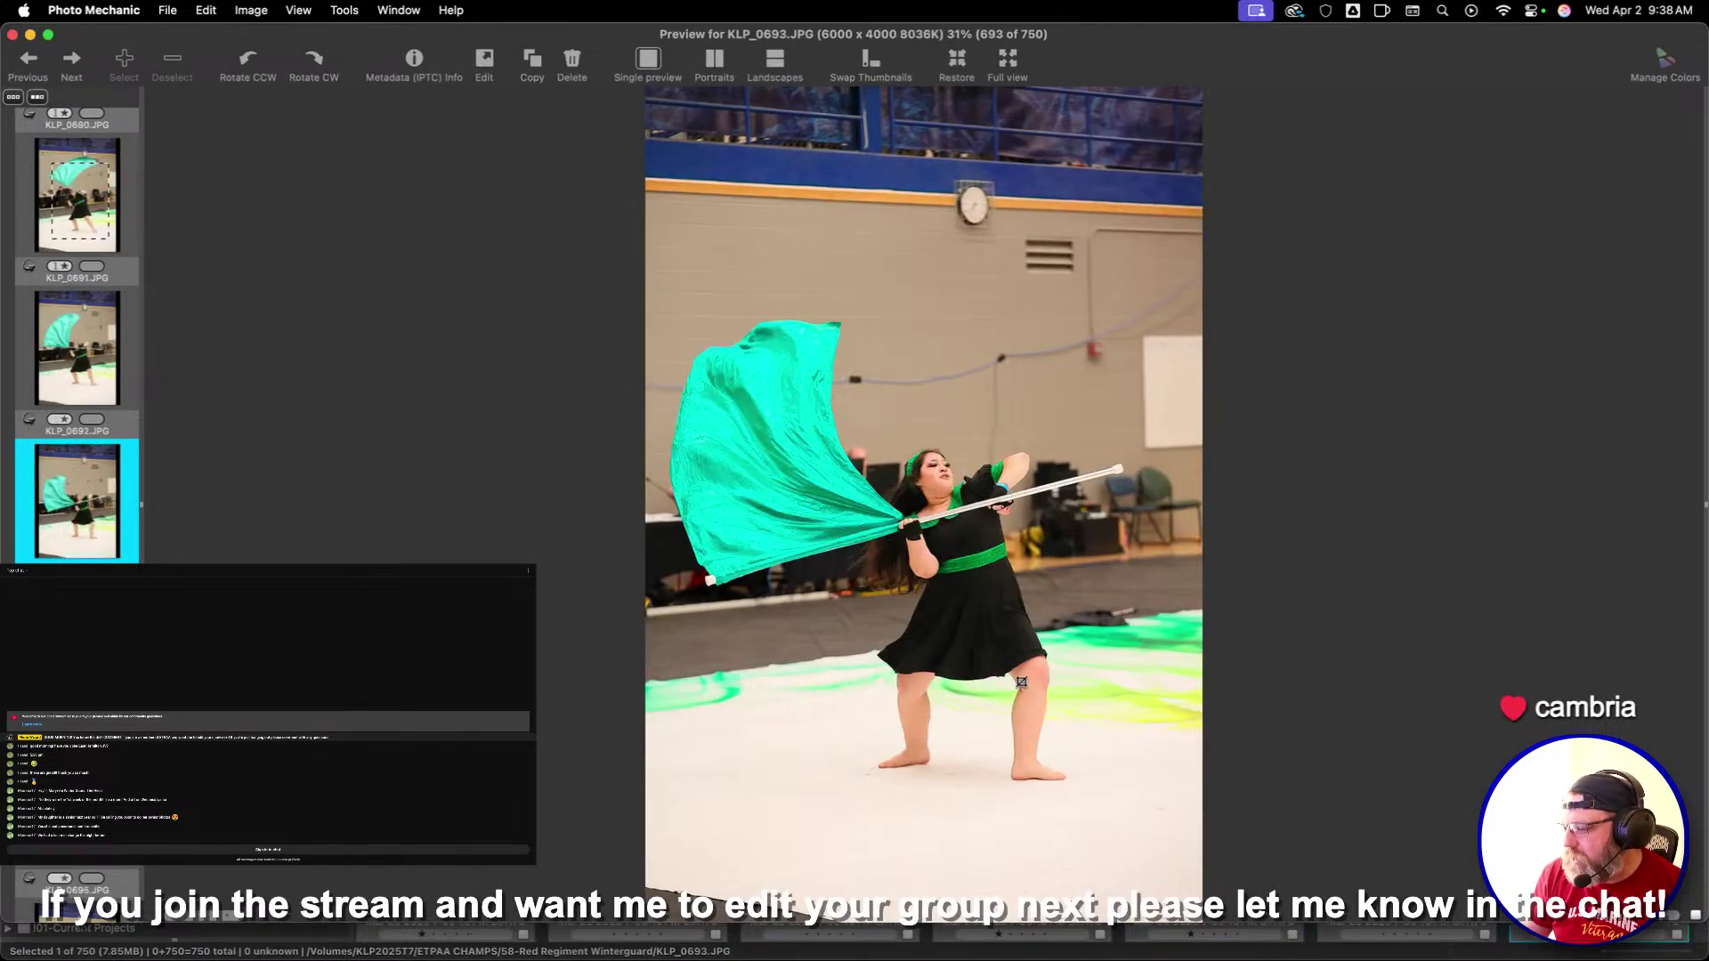
key("Right")
key("Right")
key("Right")
key("Right")
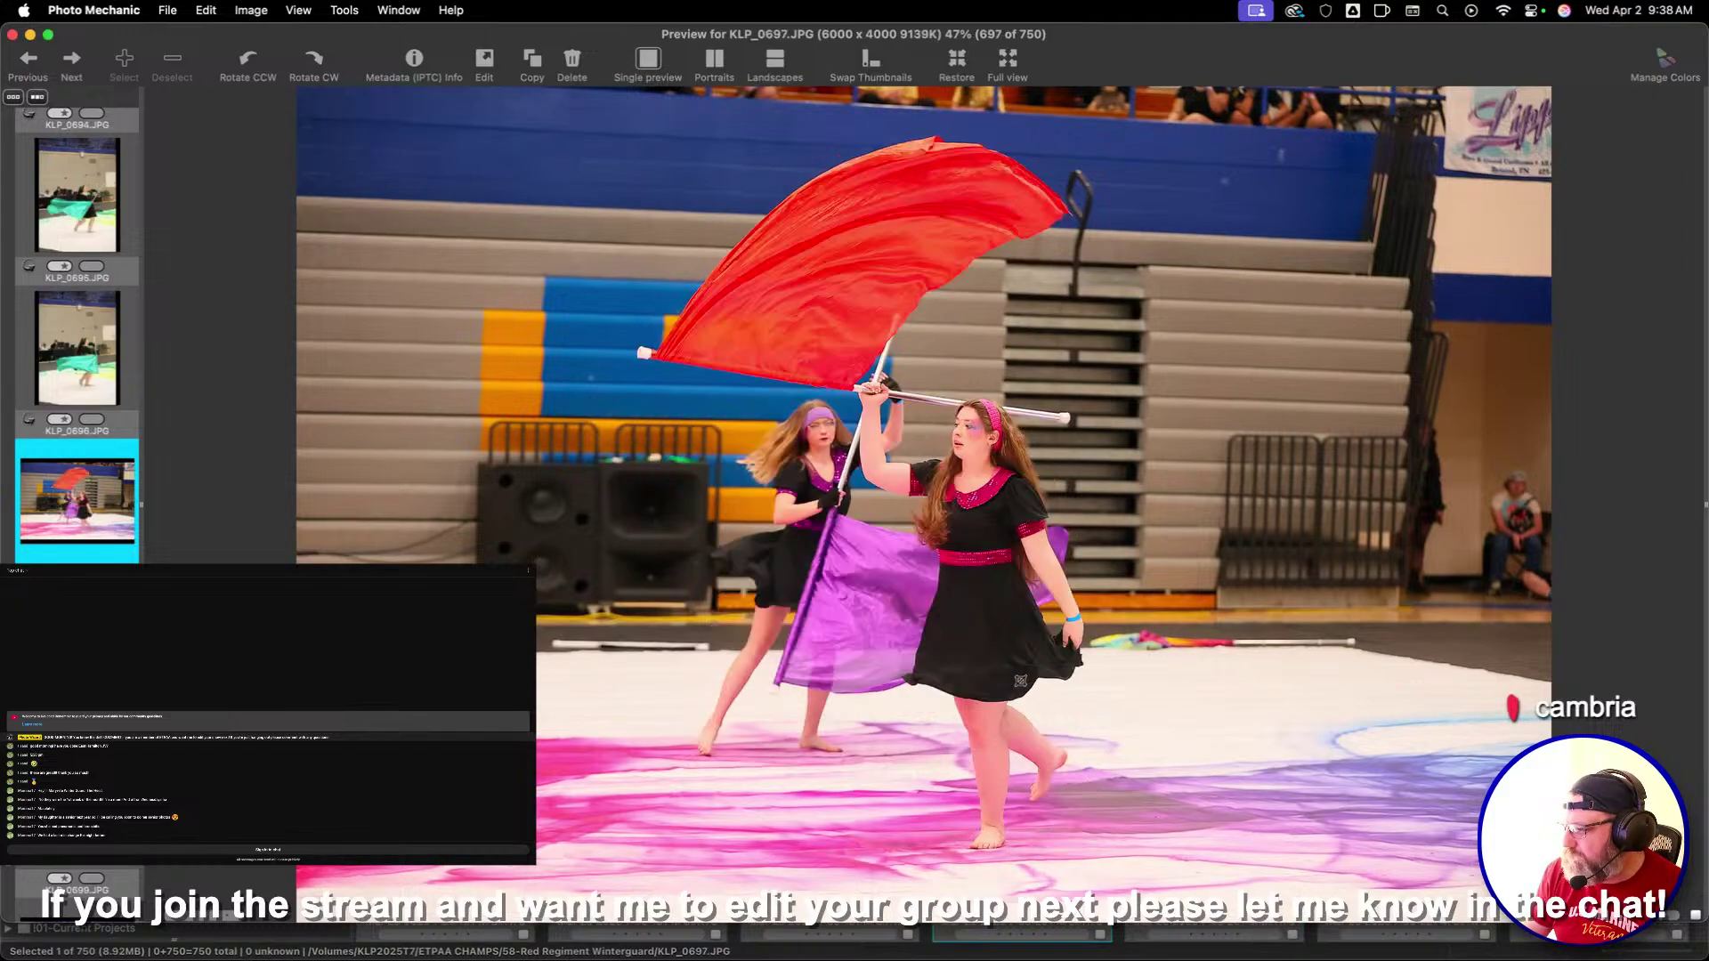
key("Right")
key("Right")
key("Right")
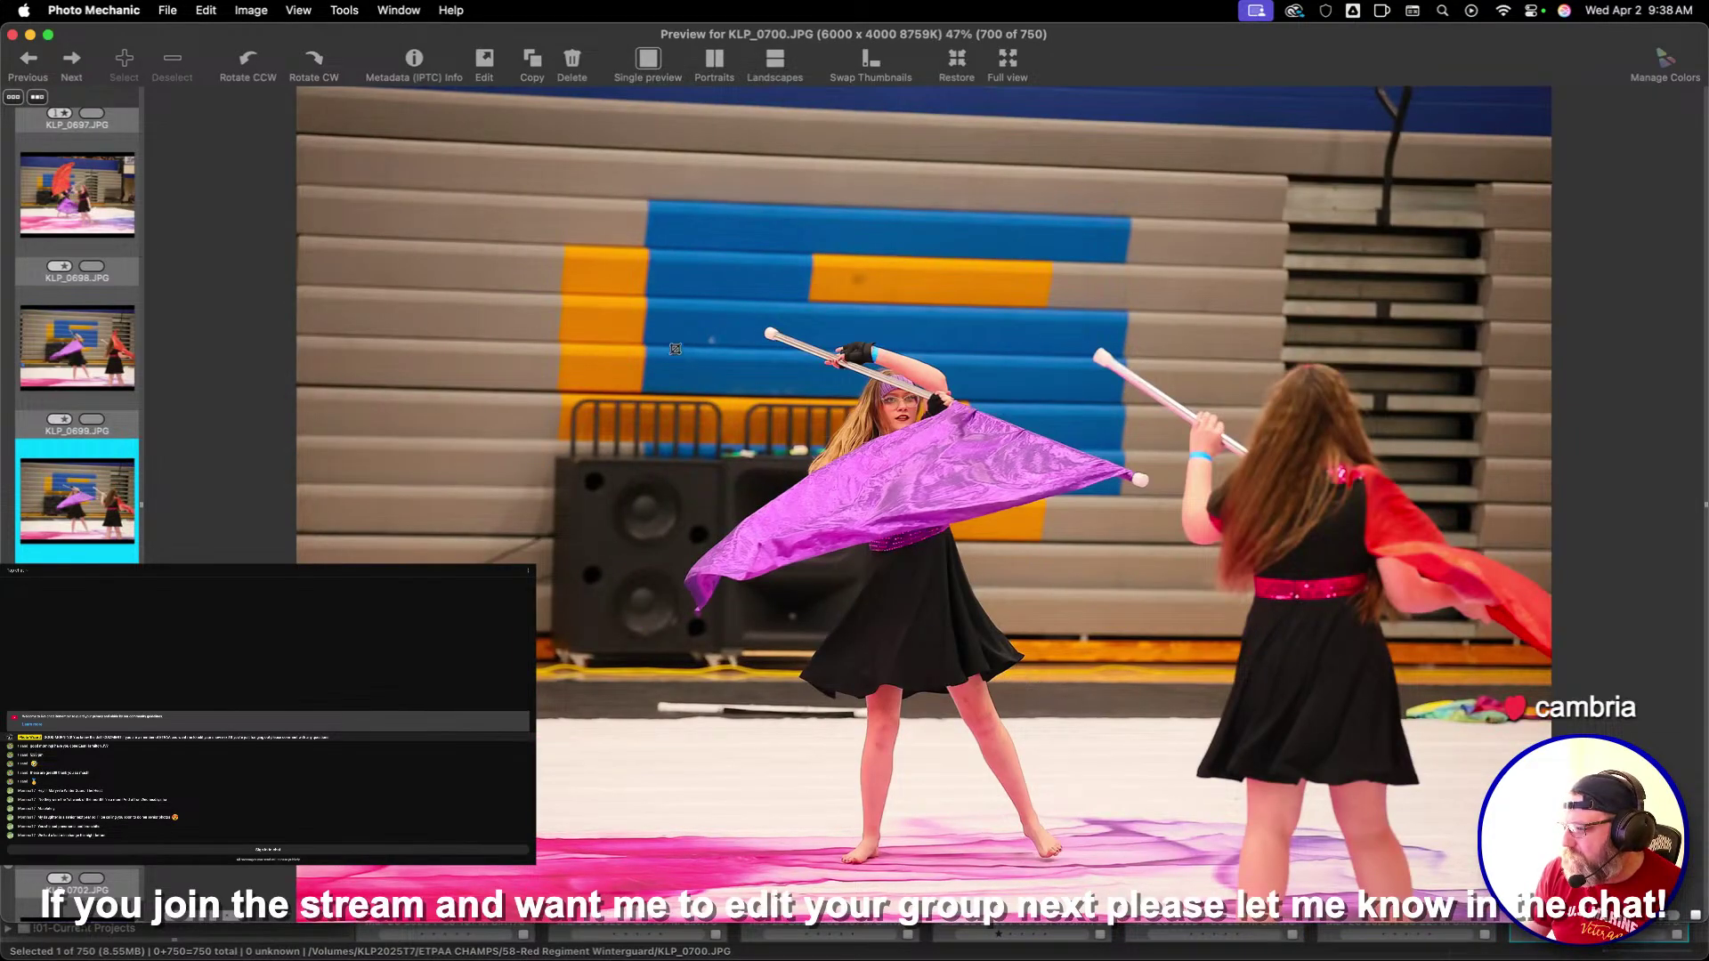
mouse_move(590, 263)
left_mouse_down()
mouse_move(858, 513)
mouse_move(1304, 732)
left_mouse_up()
key("Return")
key("Right")
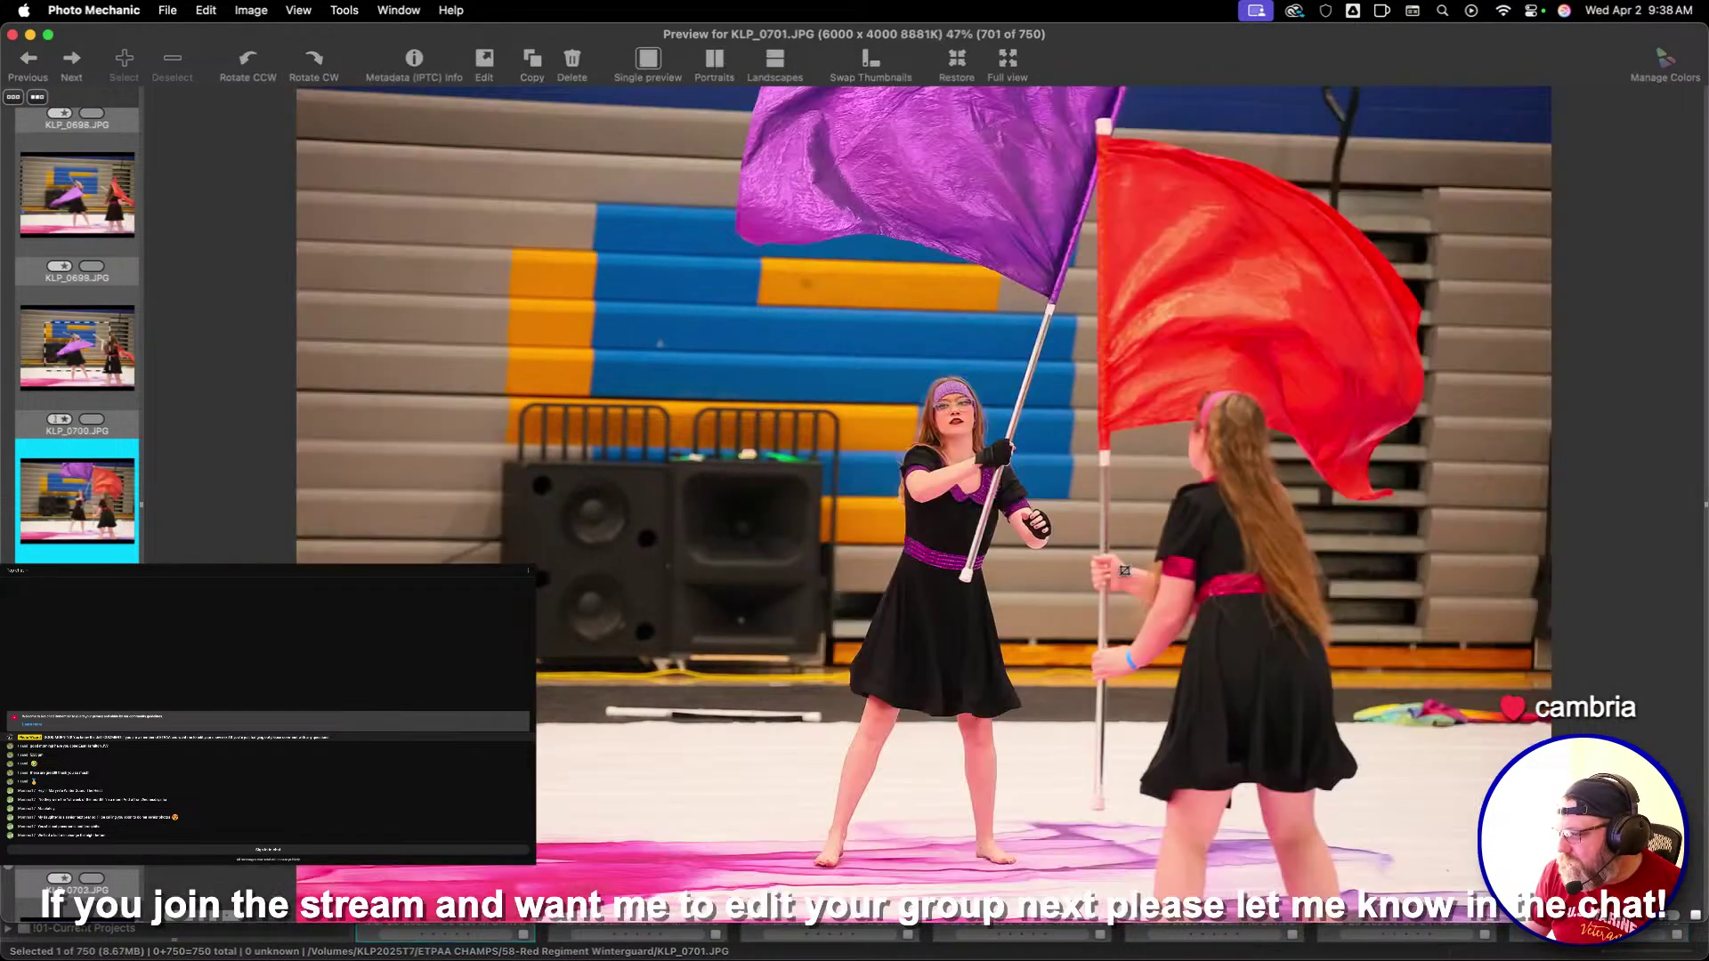
Look through the flag performers' shots from KLP_0701.JPG to KLP_0713.JPG for keepers
key("Right")
key("Right")
key("Right")
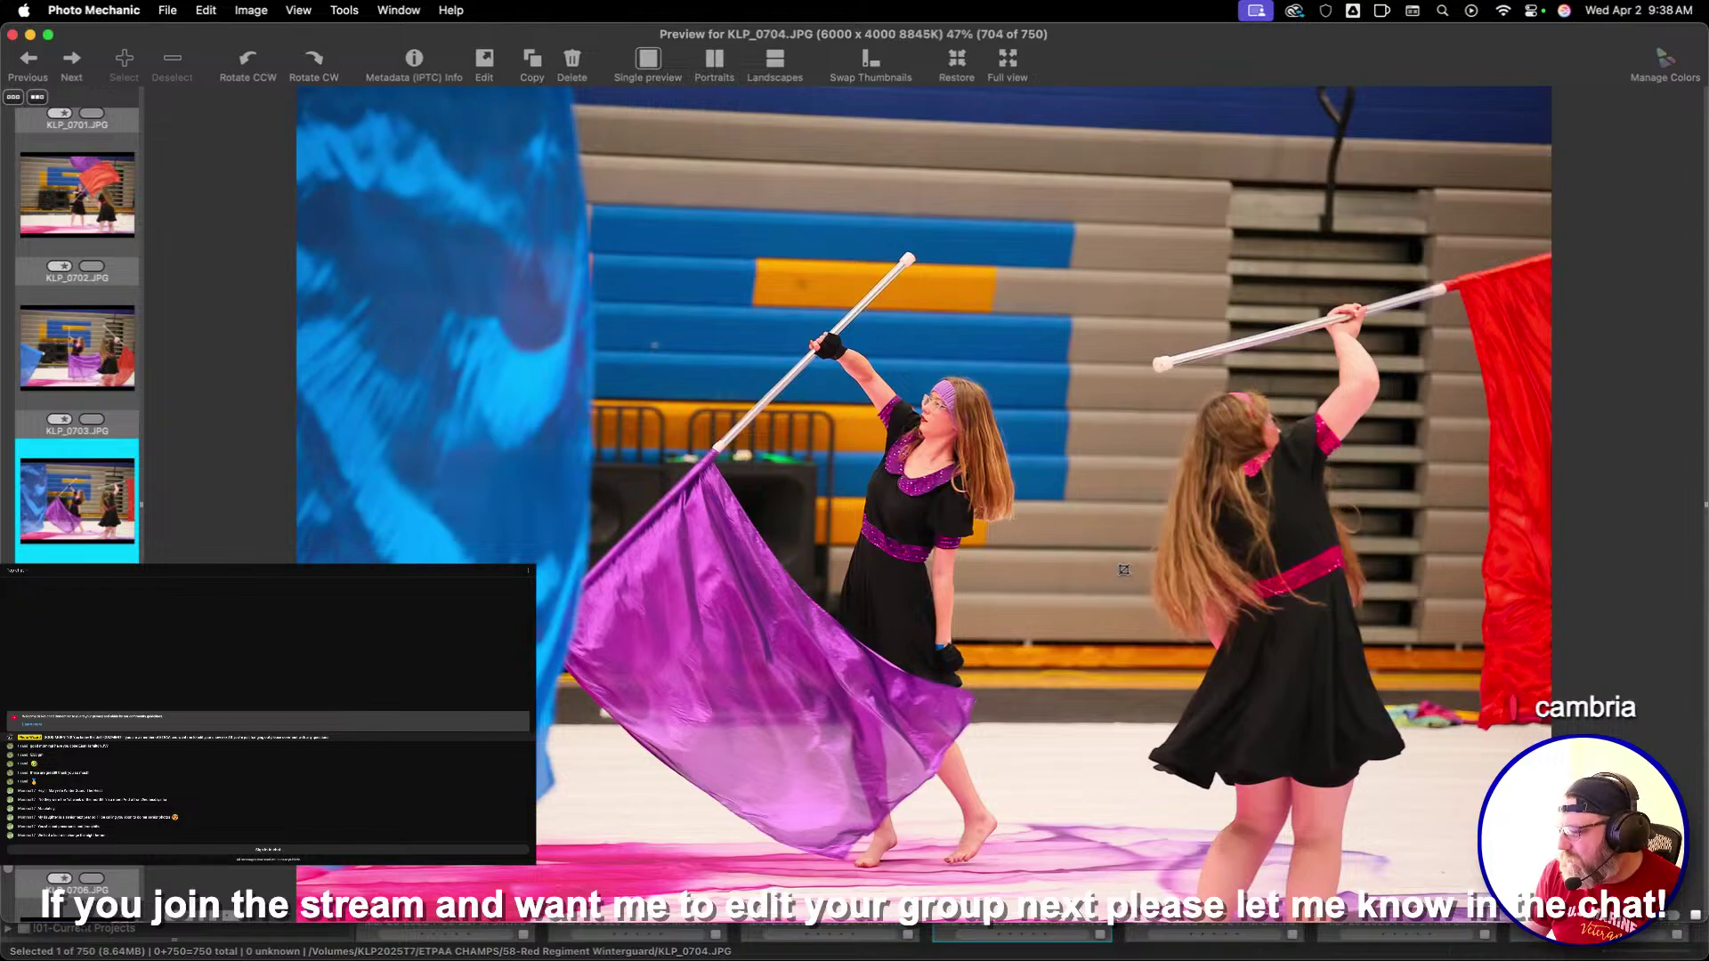
key("Right")
key("Right")
key("Right")
key("Right")
key("Right")
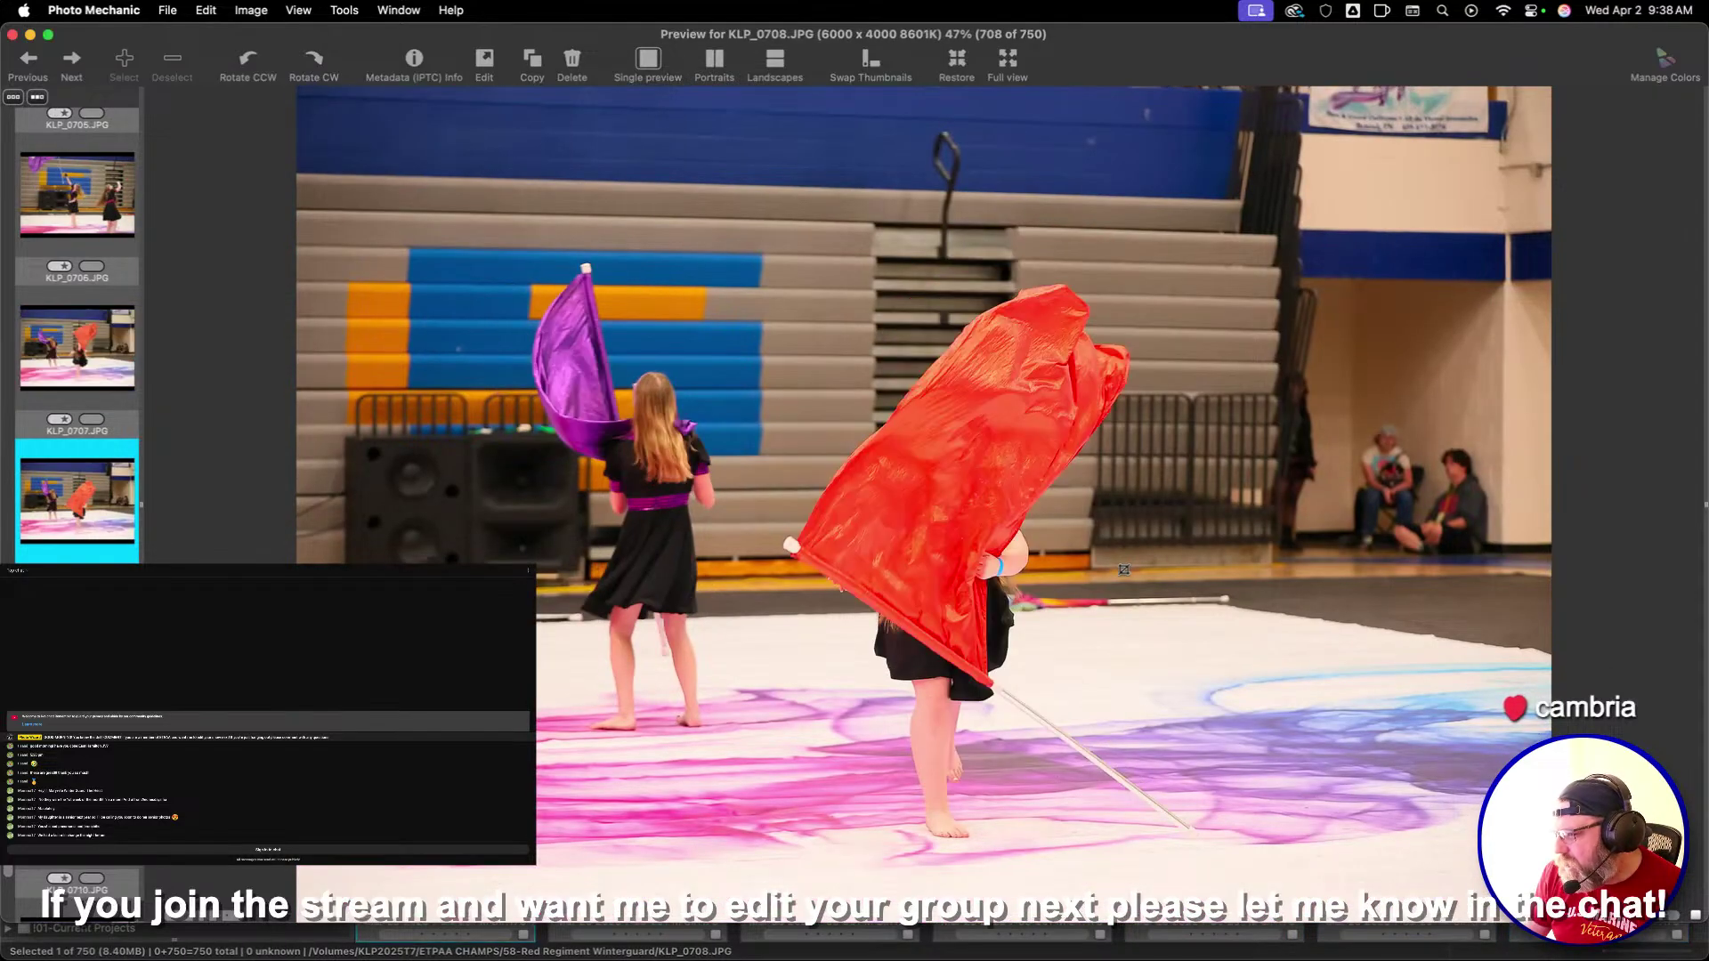
key("Right")
key("Right")
key("Right")
key("Right")
key("Right")
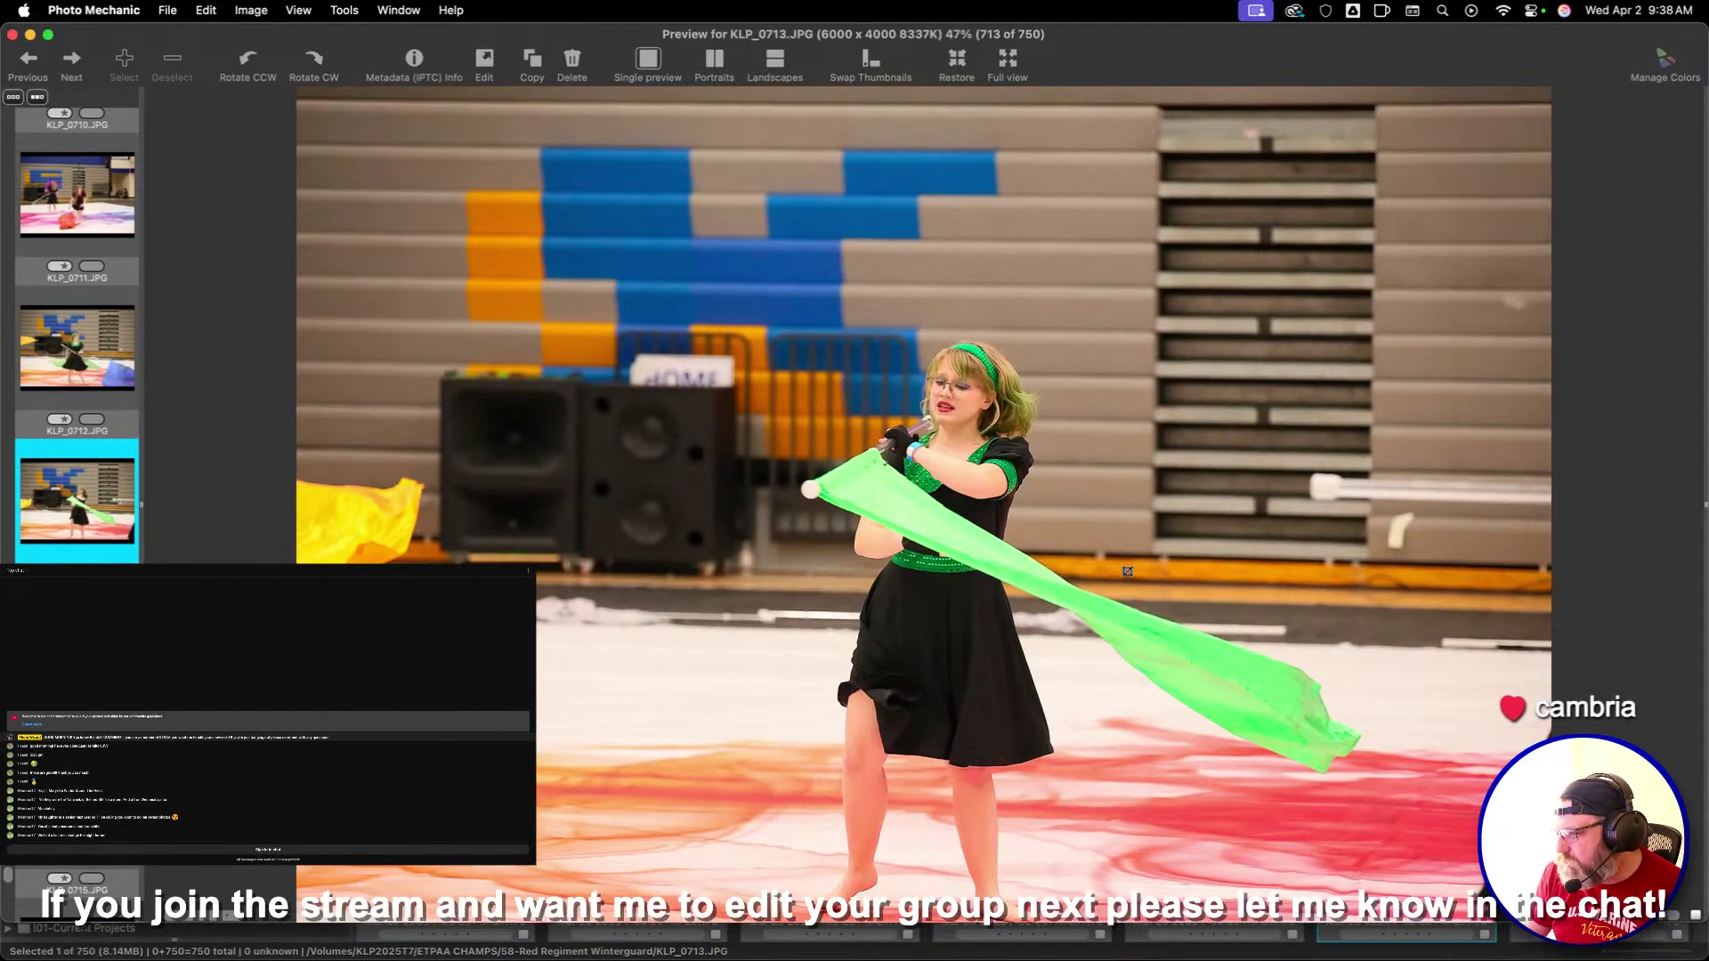
Compare KLP_0713.JPG with its next shot, and crop it and KLP_0715.JPG around the green-trimmed performer and her flag
key("Right")
key("Left")
left_click_drag(552, 247, 1467, 856)
key("Right")
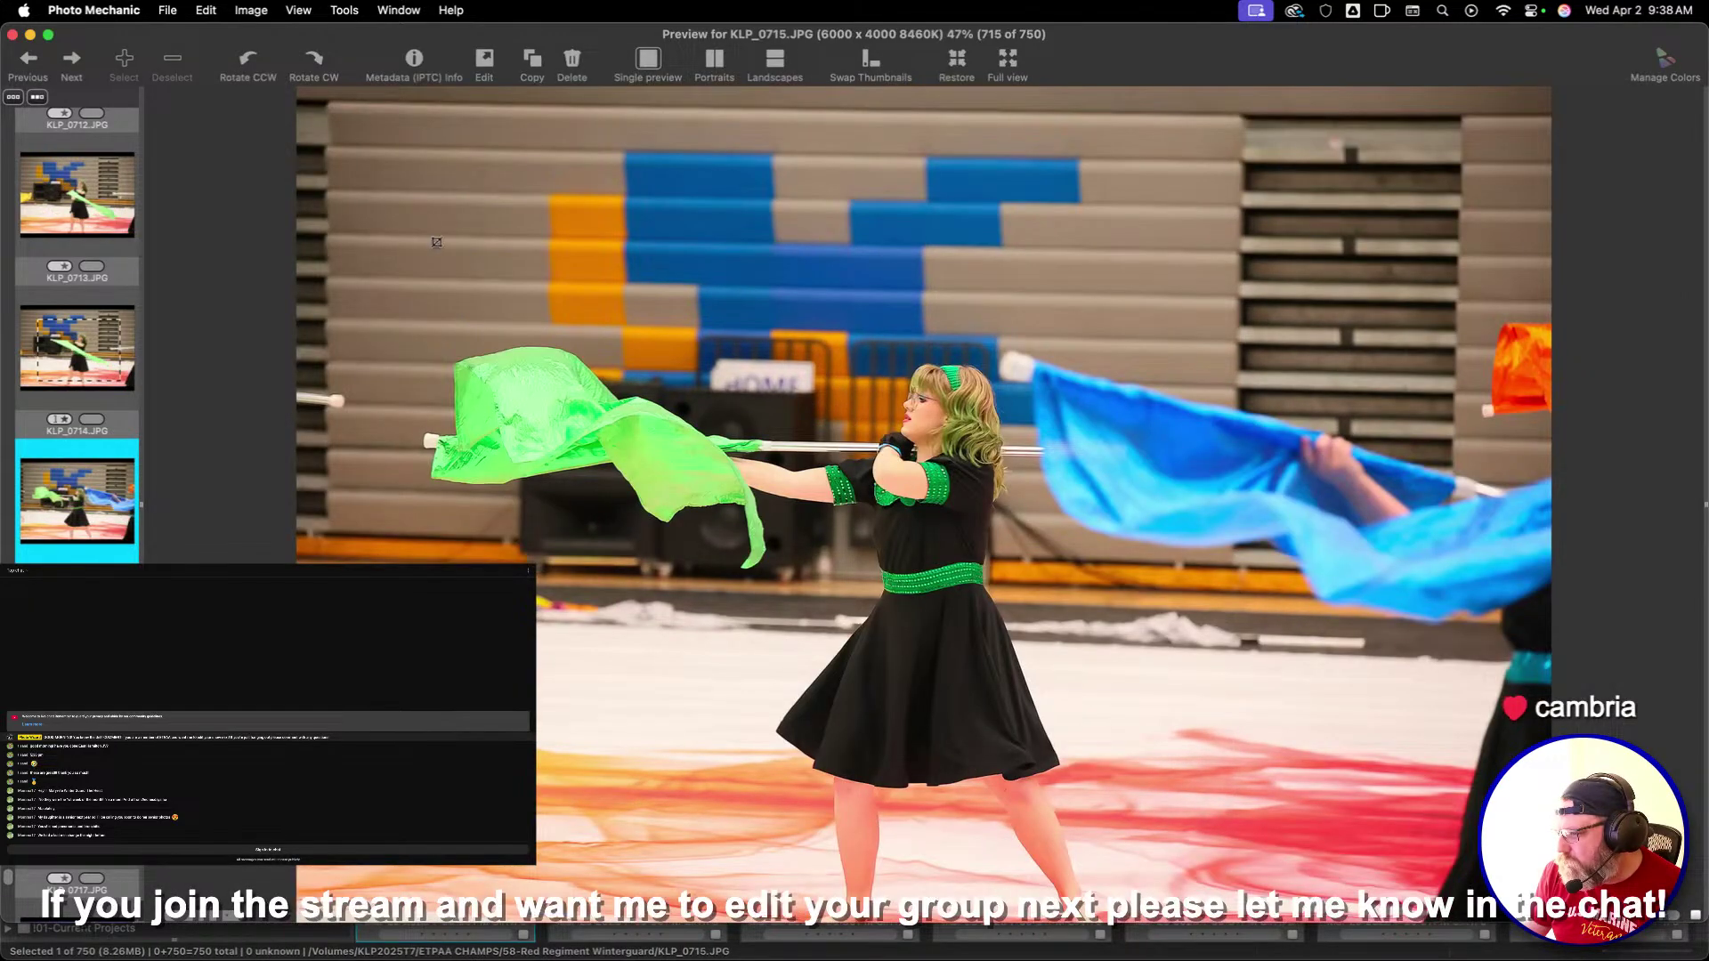
left_click_drag(366, 193, 1297, 680)
key("Right")
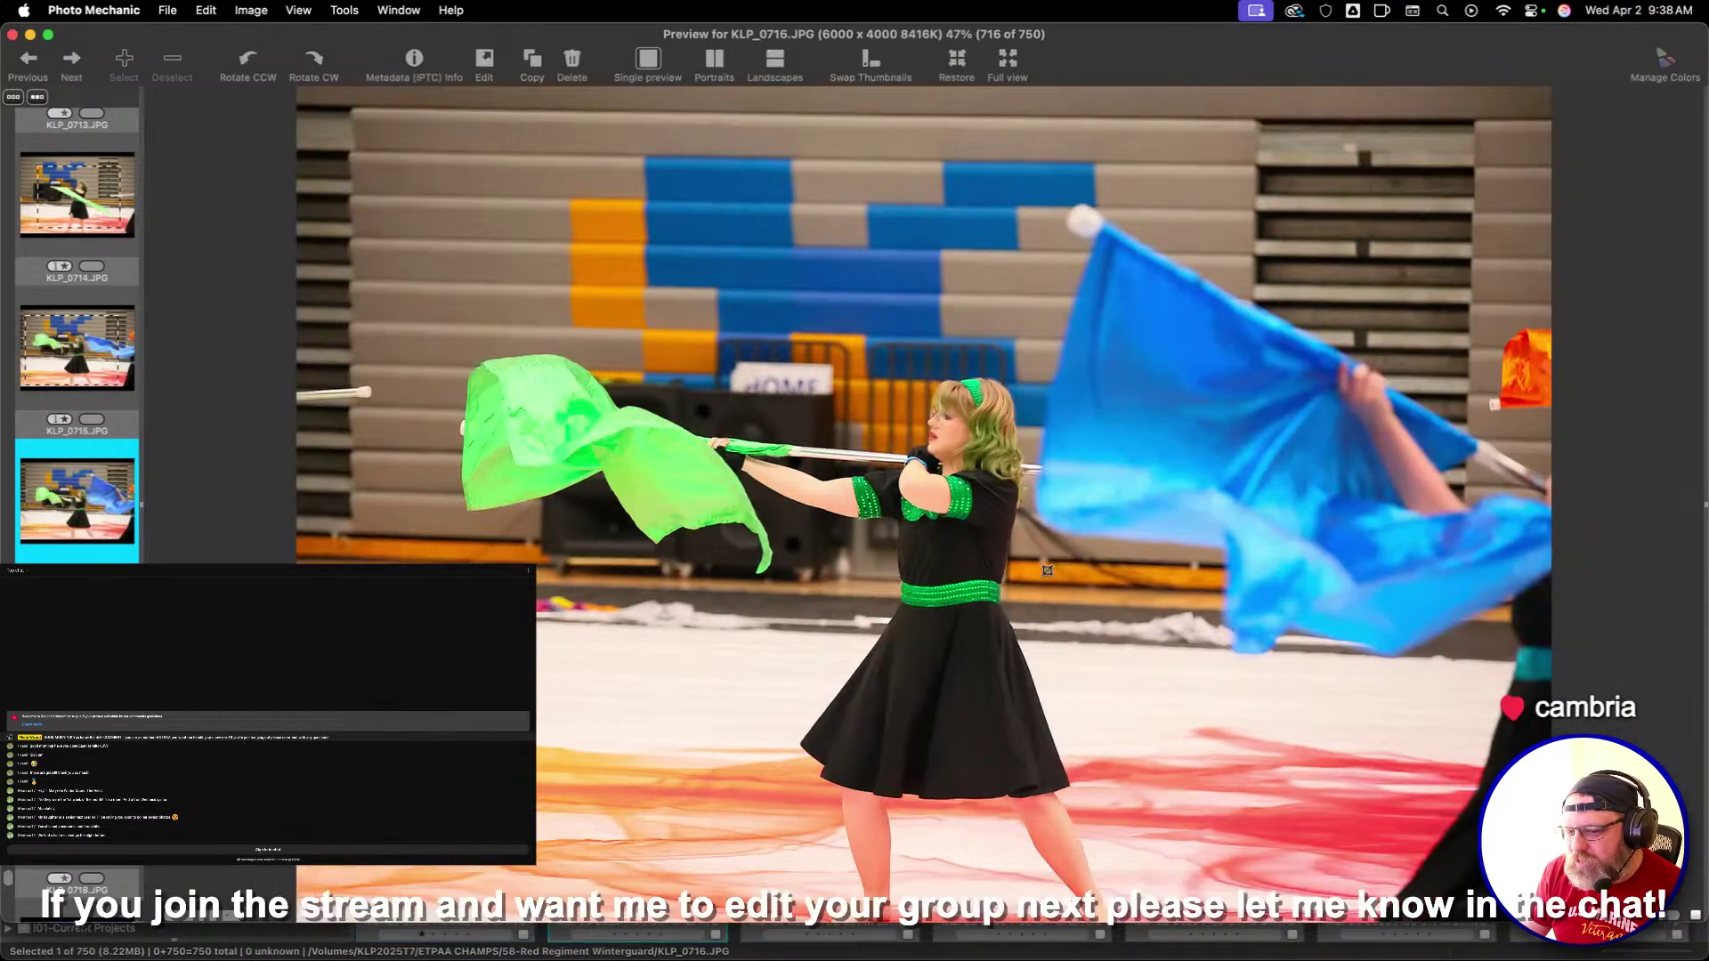
Look through the green-flag and blue-flag performers' shots from KLP_0716.JPG to KLP_0728.JPG and just beyond
key("Right")
key("Right")
key("Right")
key("Right")
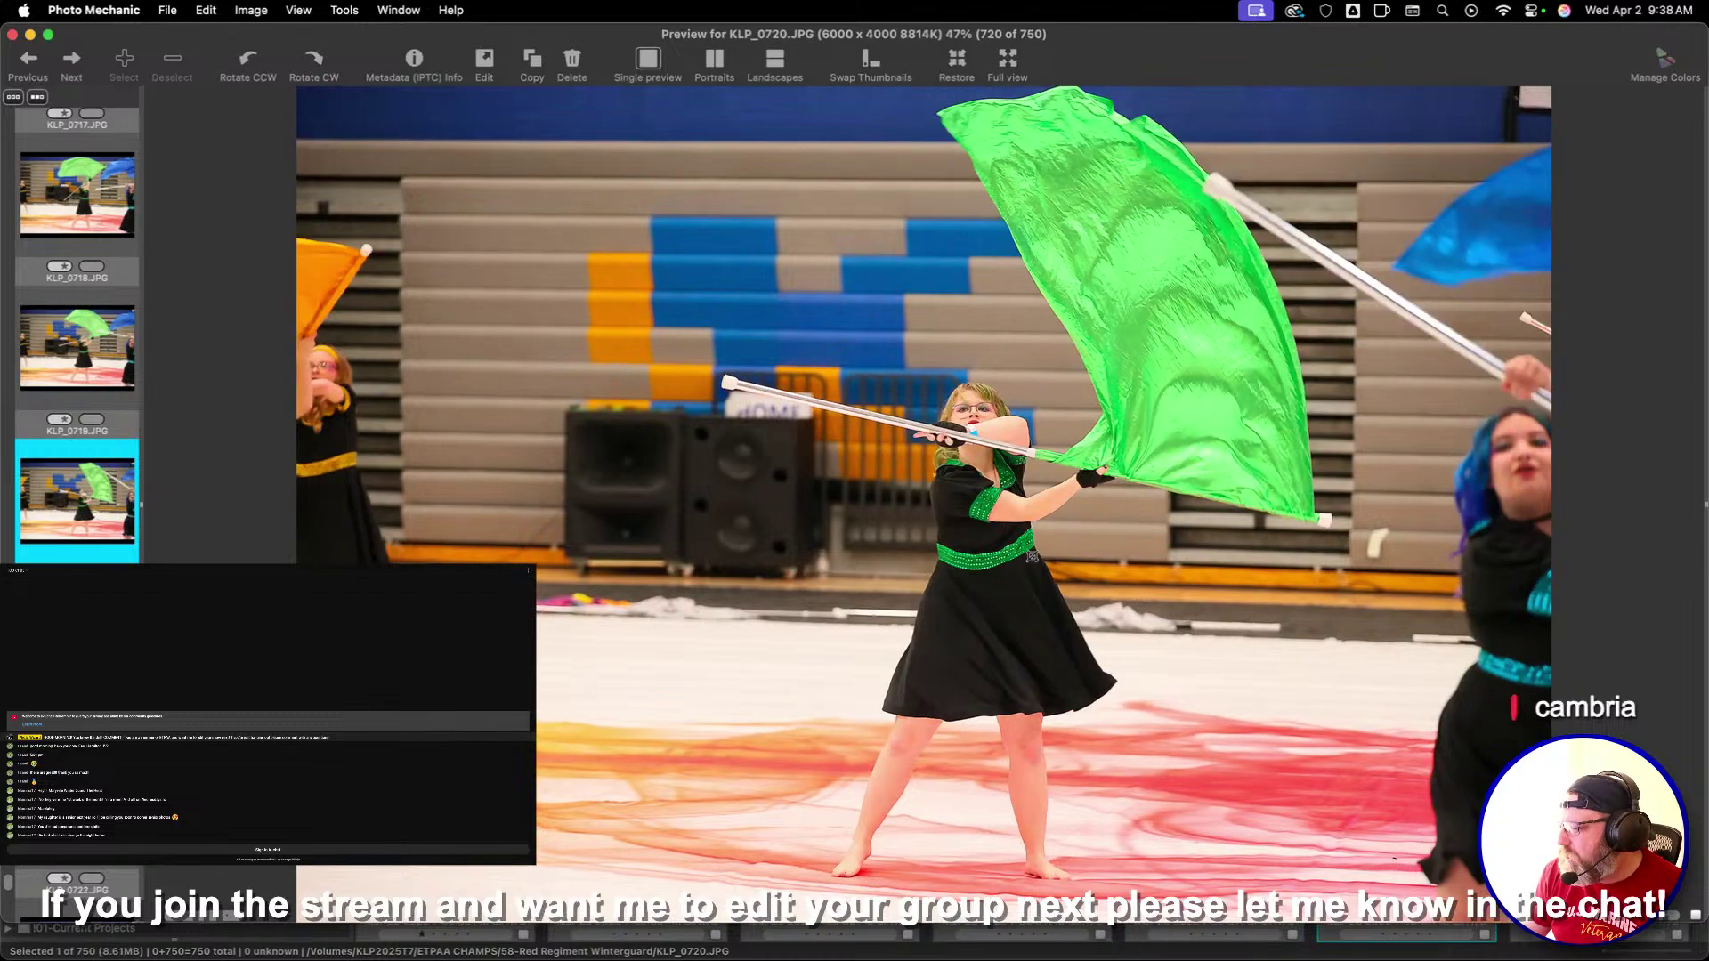
key("Right")
key("Right")
key("Right")
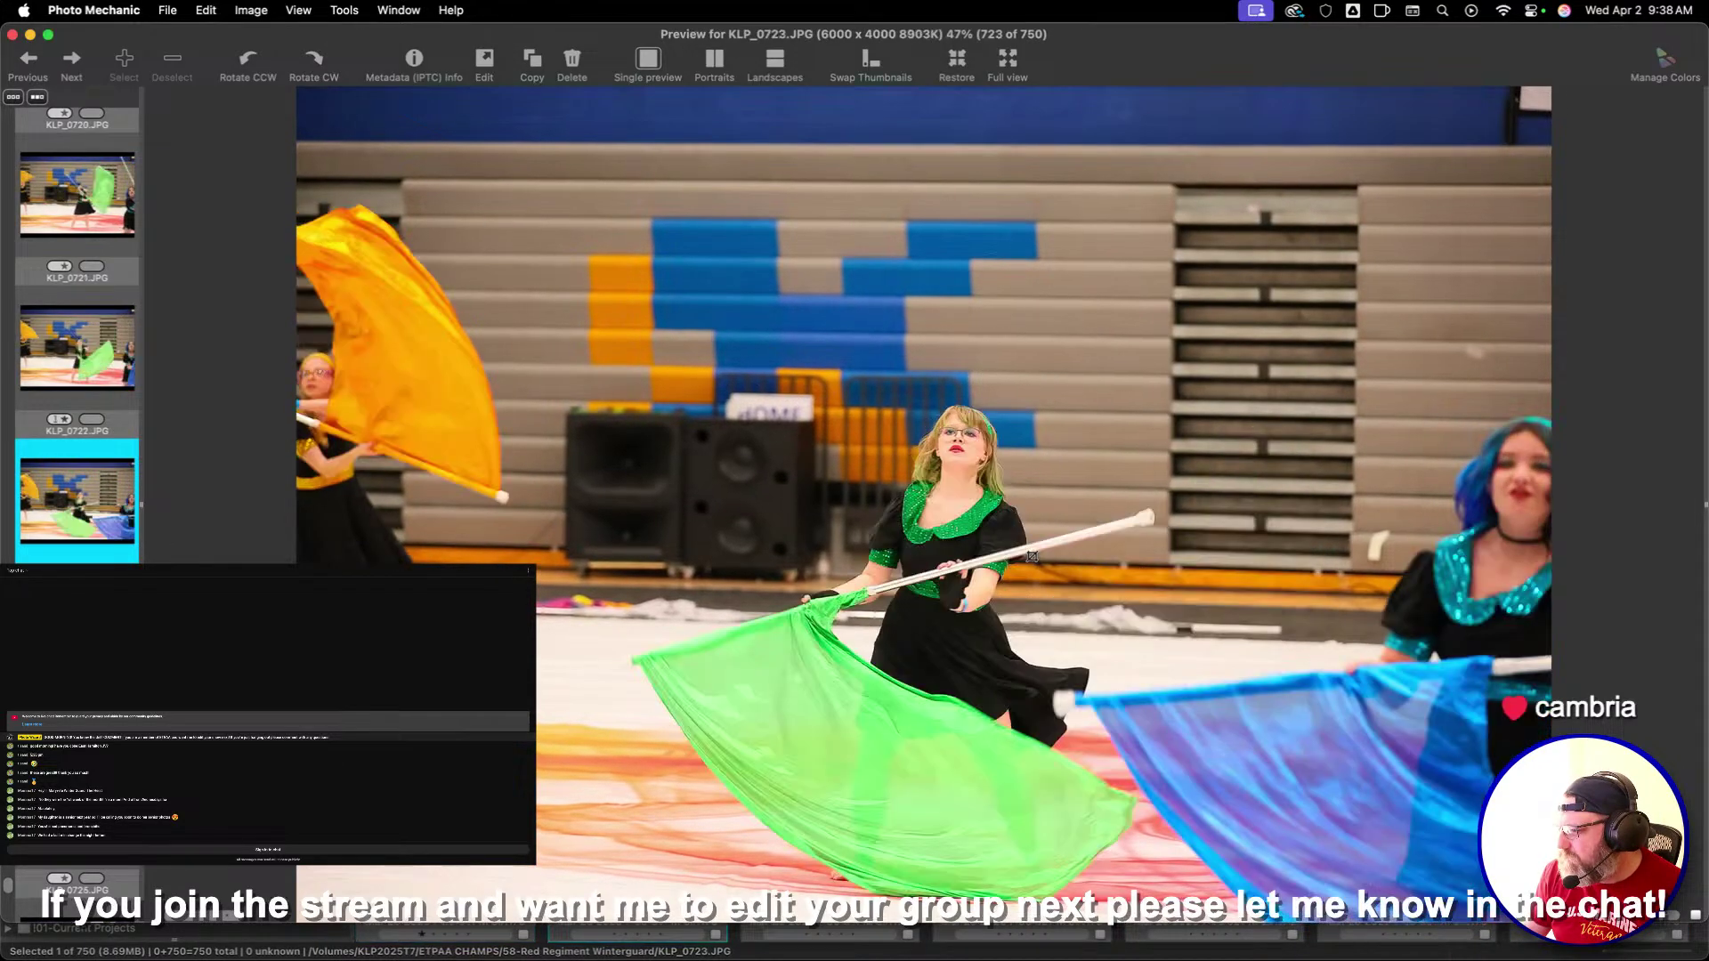
key("Right")
key("Right")
key("Right")
key("Right")
key("Right")
key("Right")
key("Right")
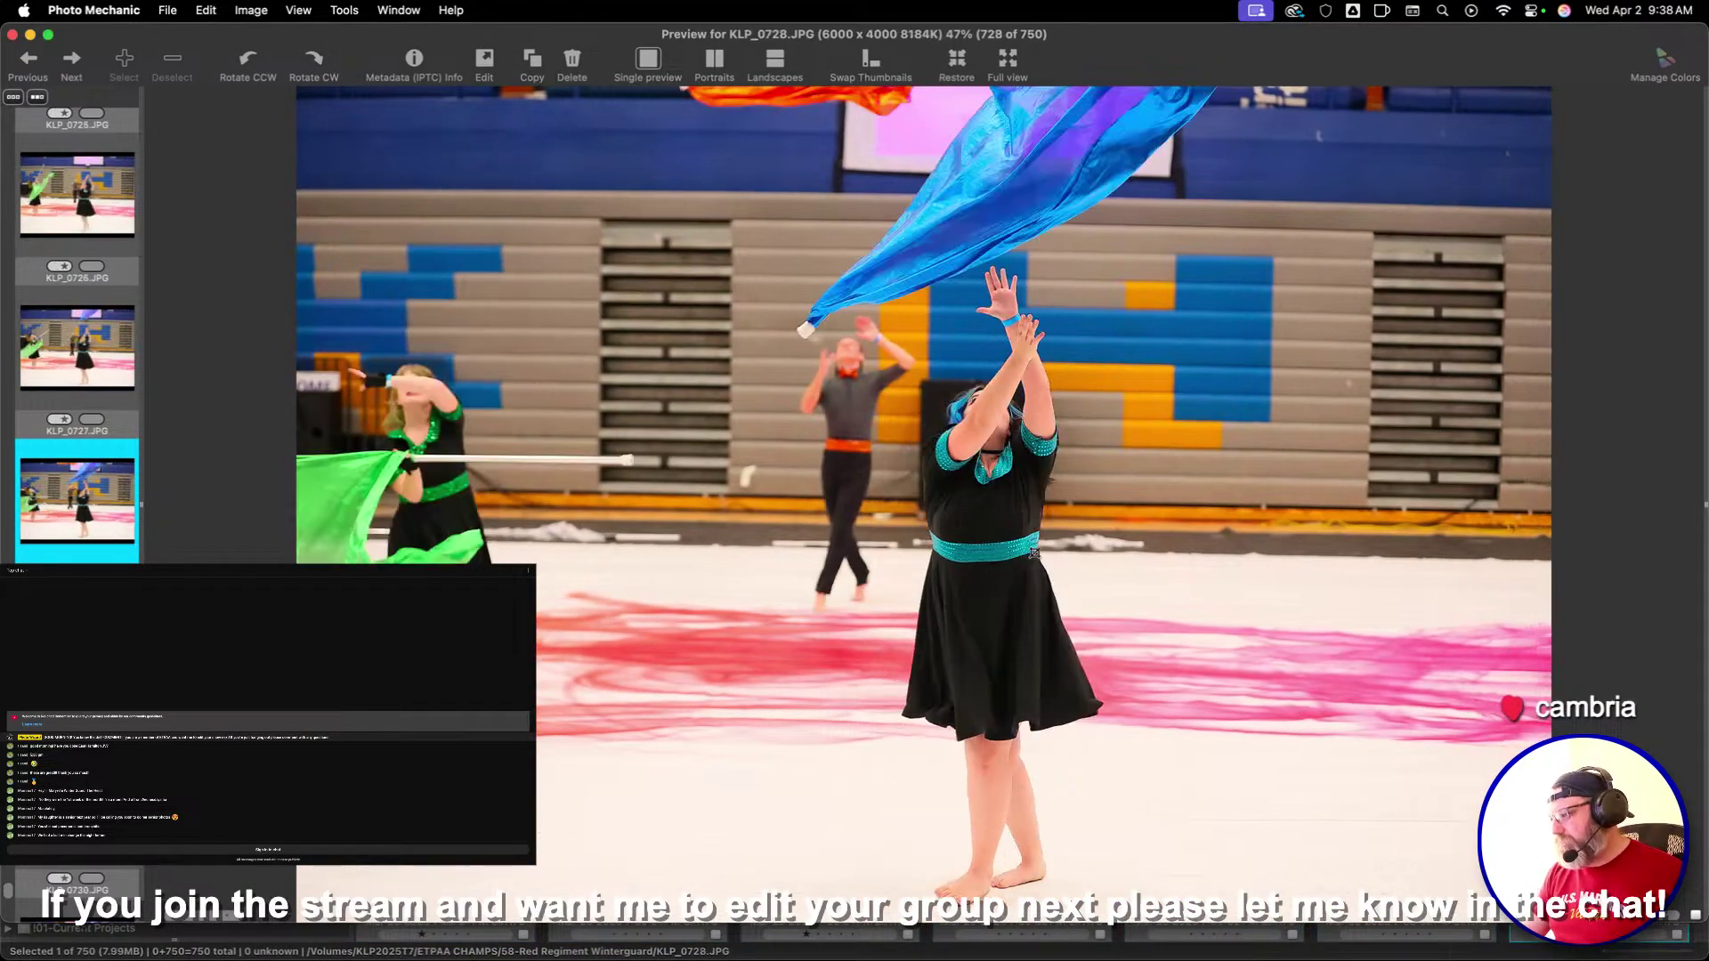
Compare the blue-flag performer's shots from KLP_0729.JPG to KLP_0740.JPG
key("Left")
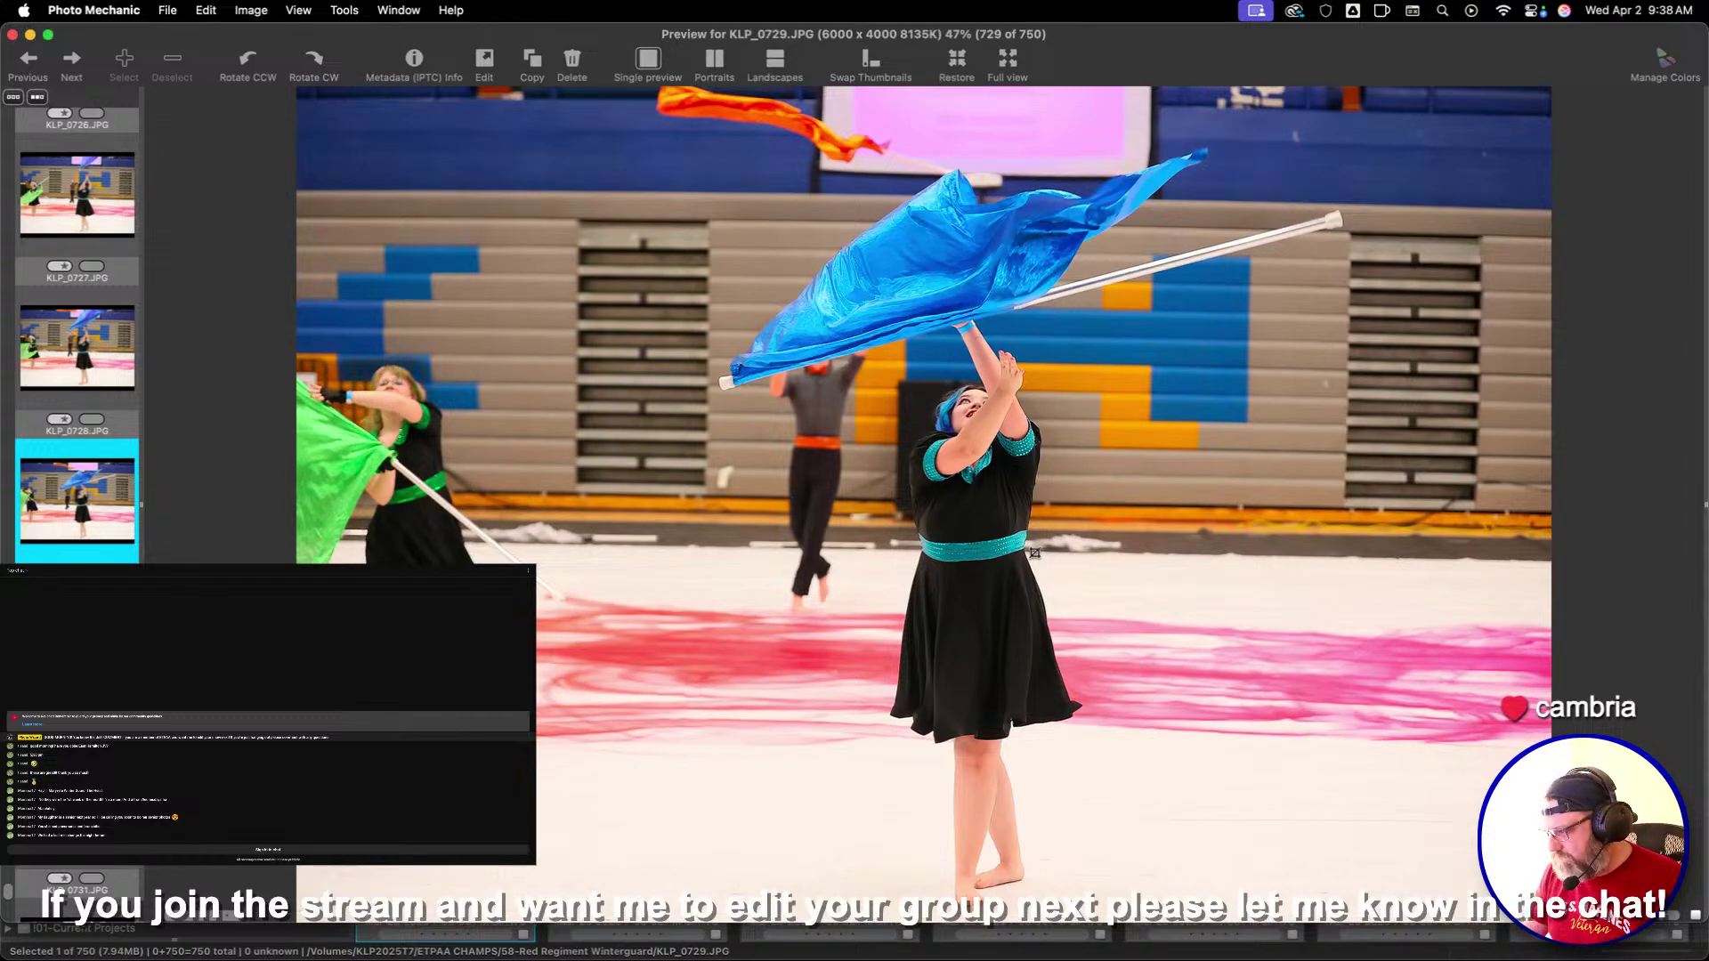
key("Right")
key("Right")
key("Right")
key("Right")
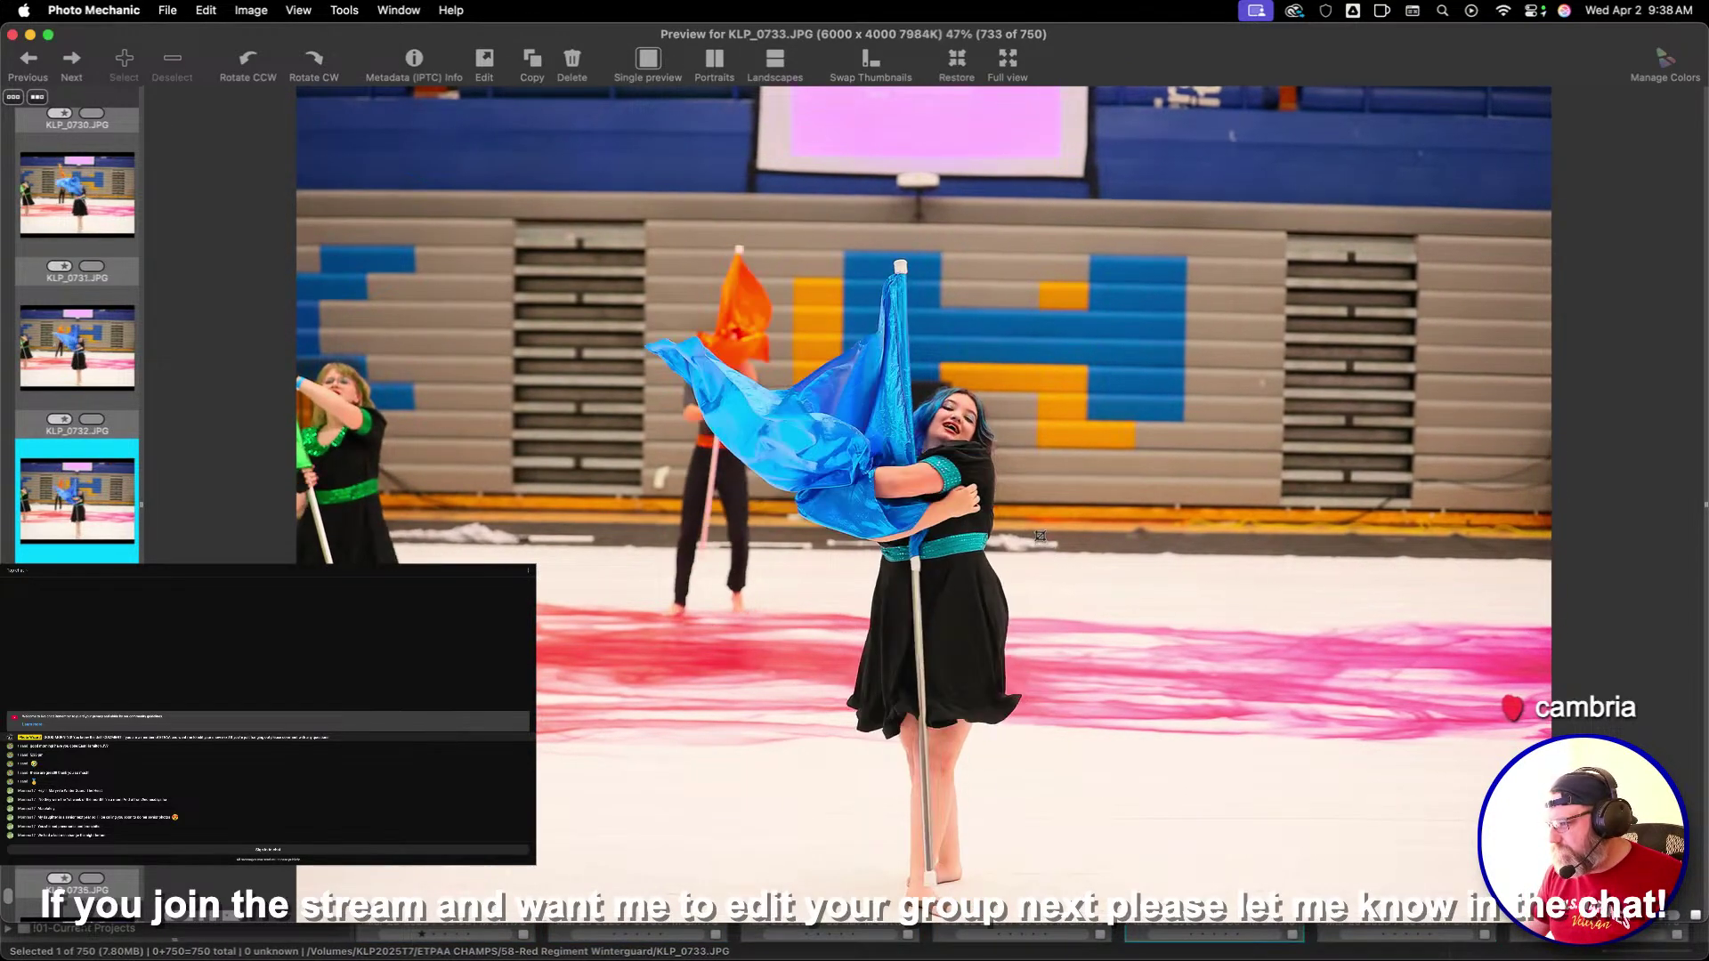
key("Right")
key("Right")
key("Right")
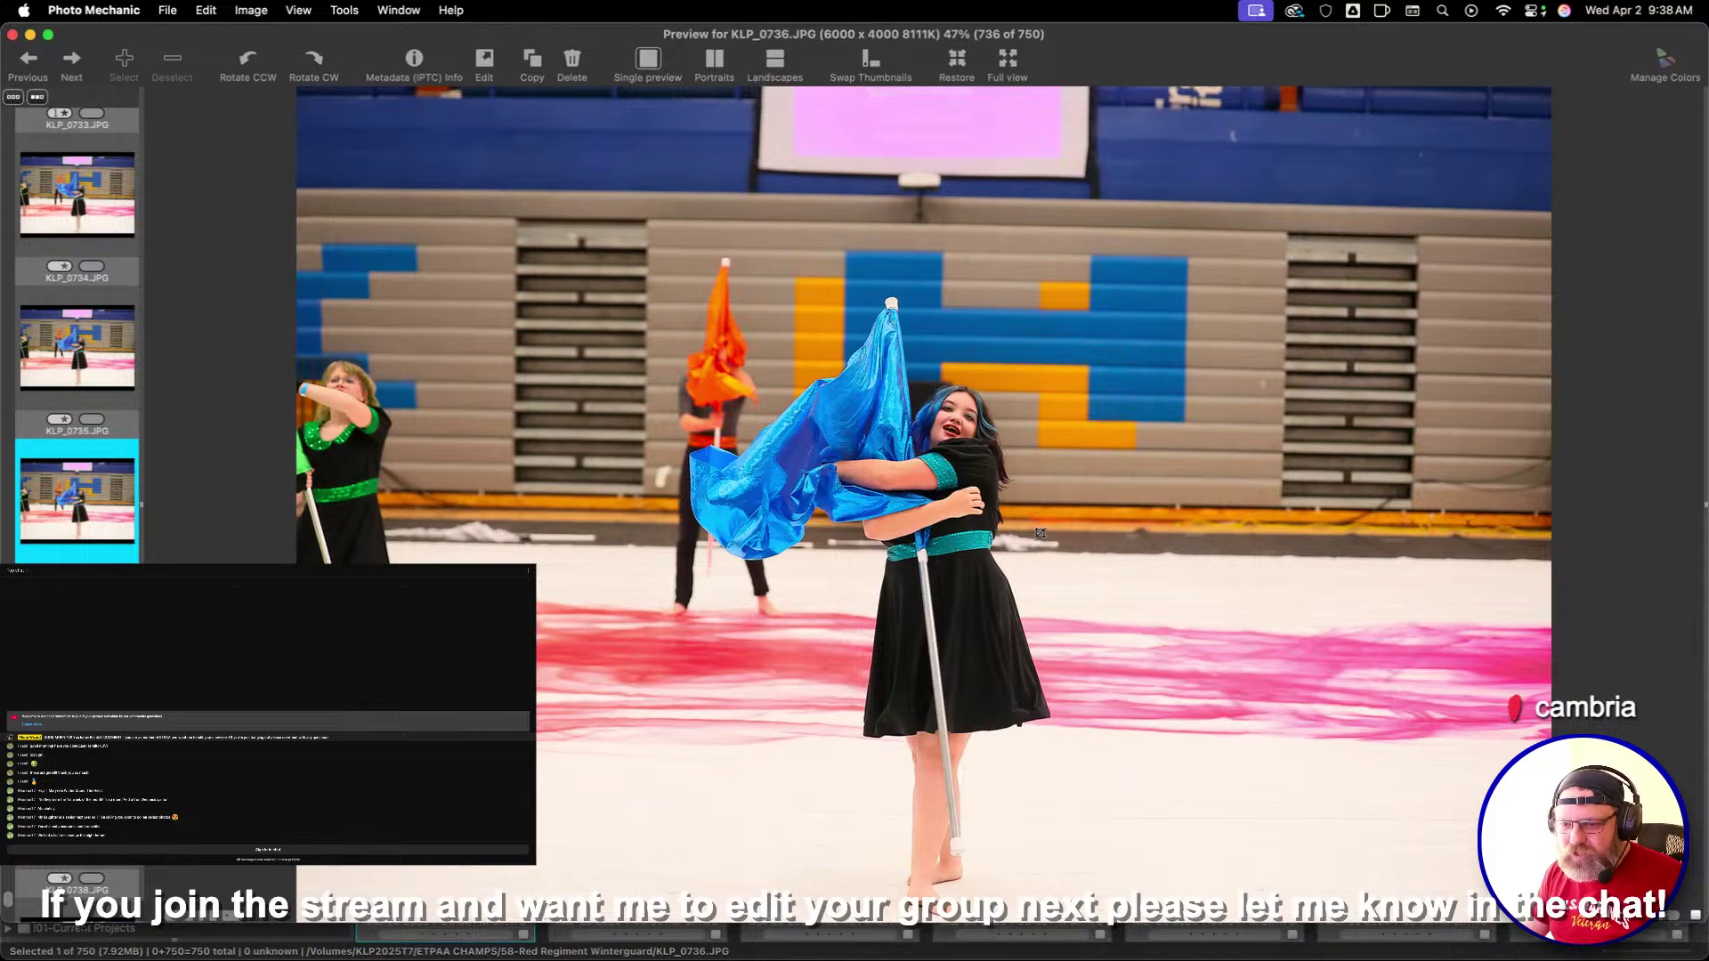
key("Right")
key("Right")
key("Right")
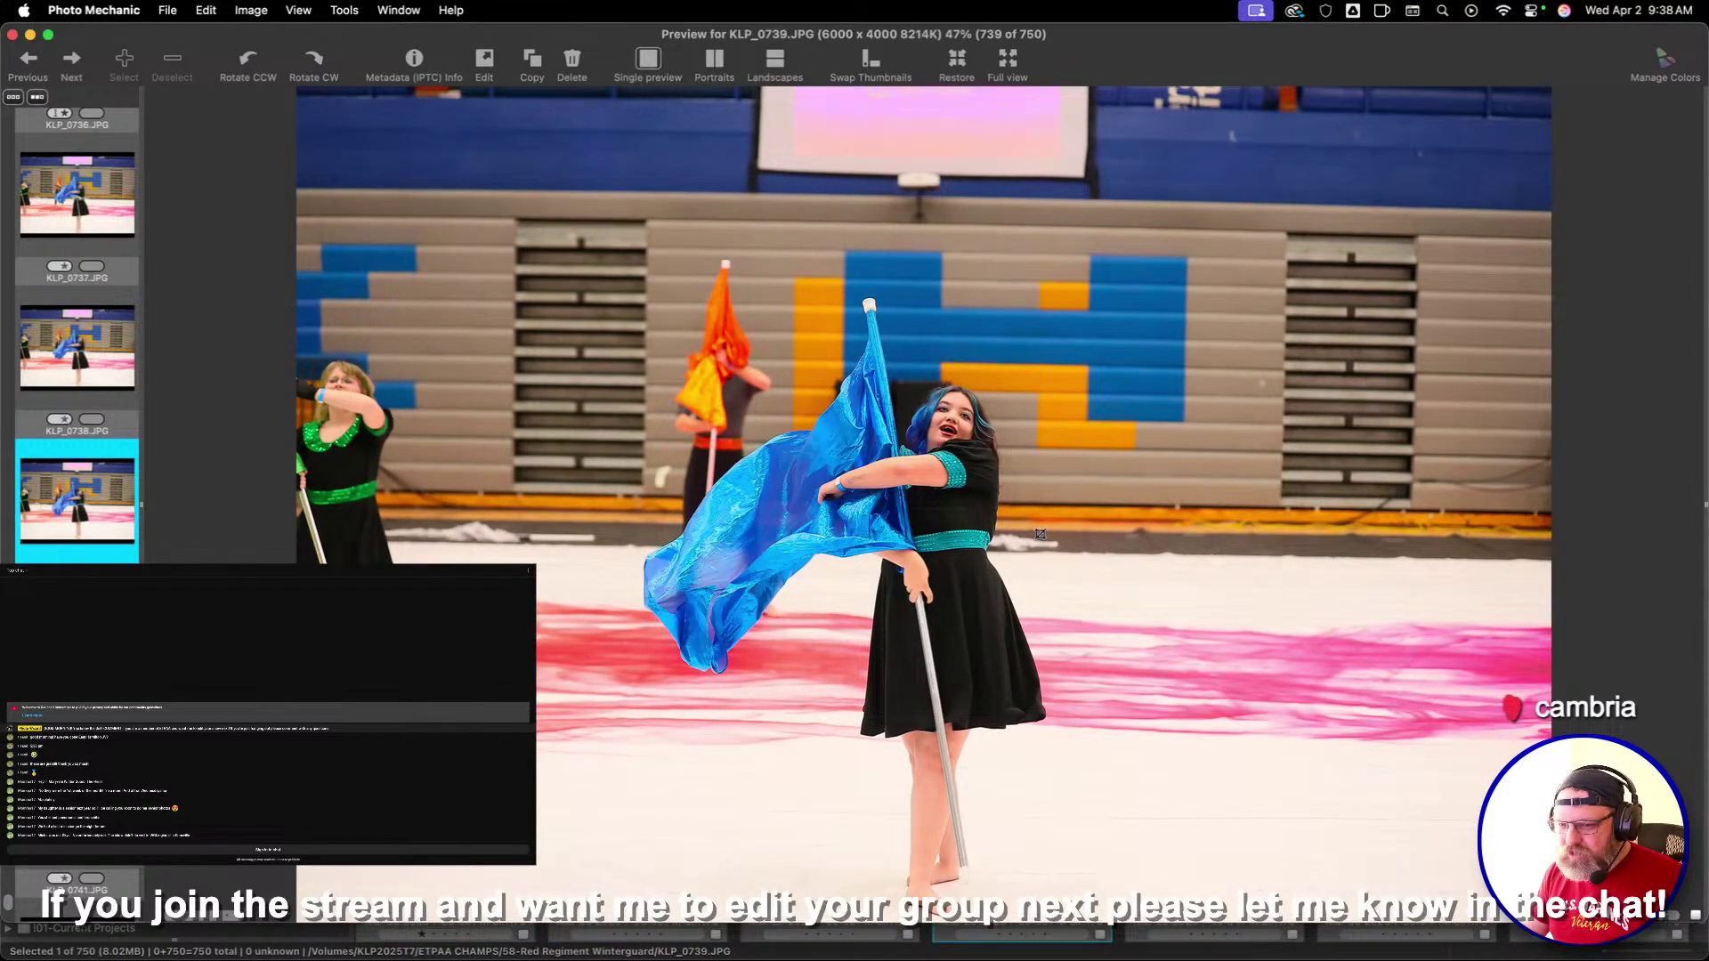
key("Right")
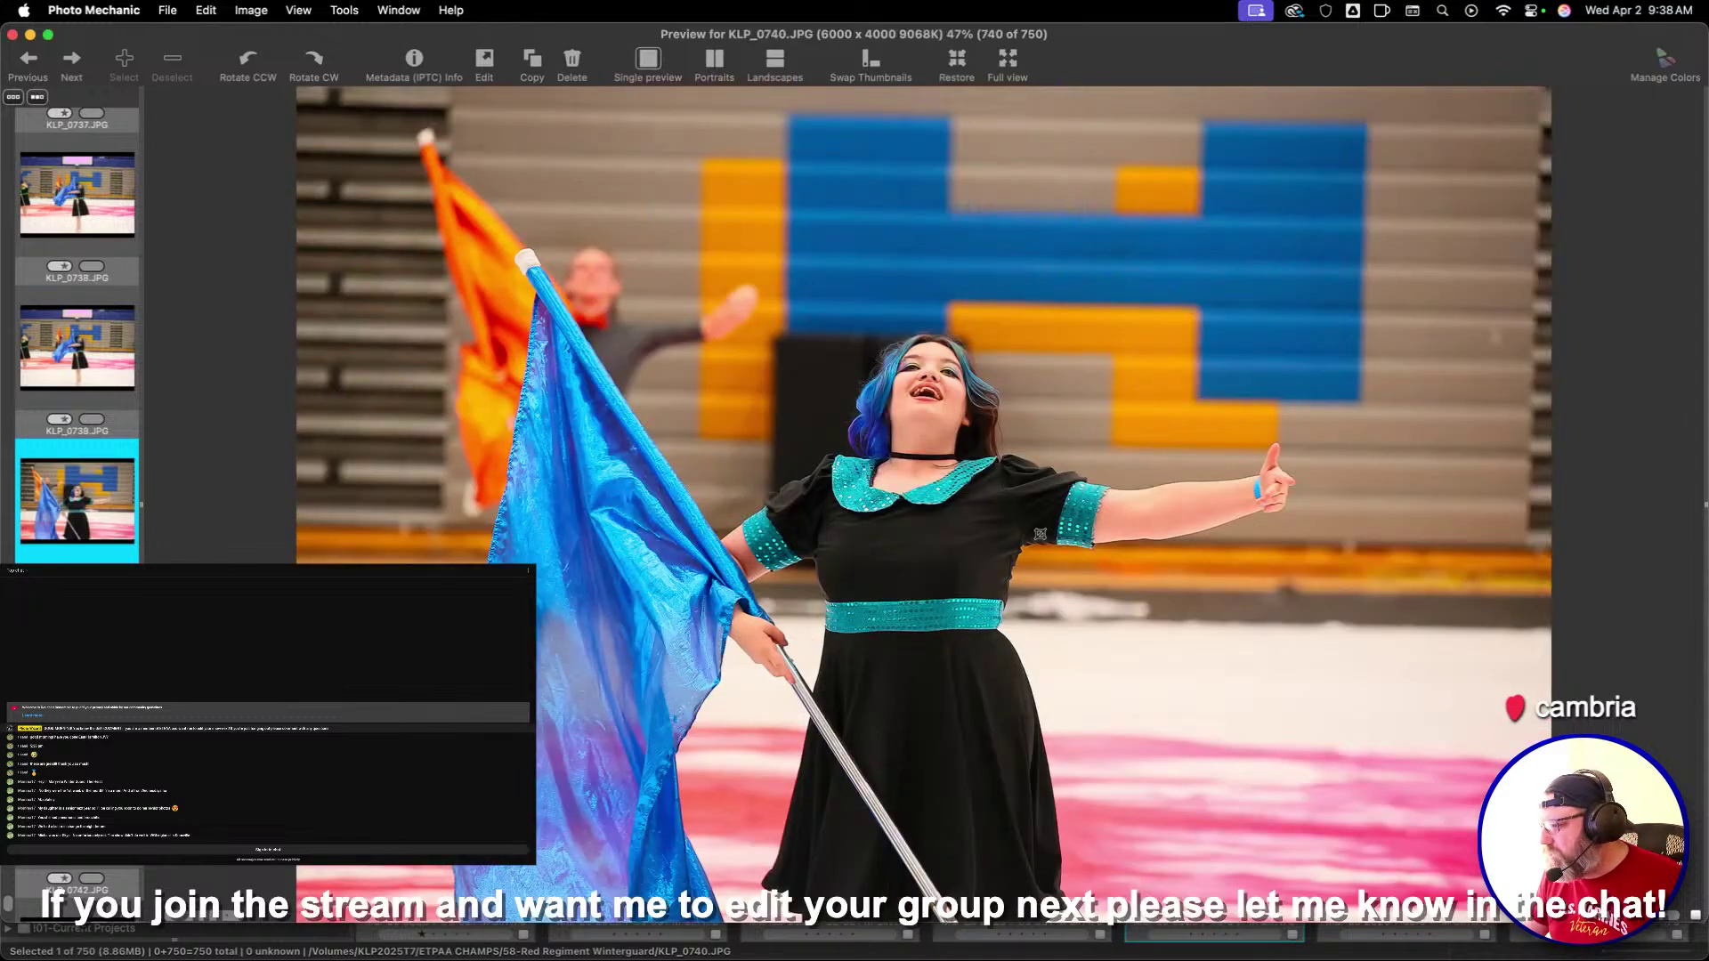
Return to KLP_0739.JPG and crop it around the blue-haired performer and her blue flag
key("Left")
key("c")
key("Return")
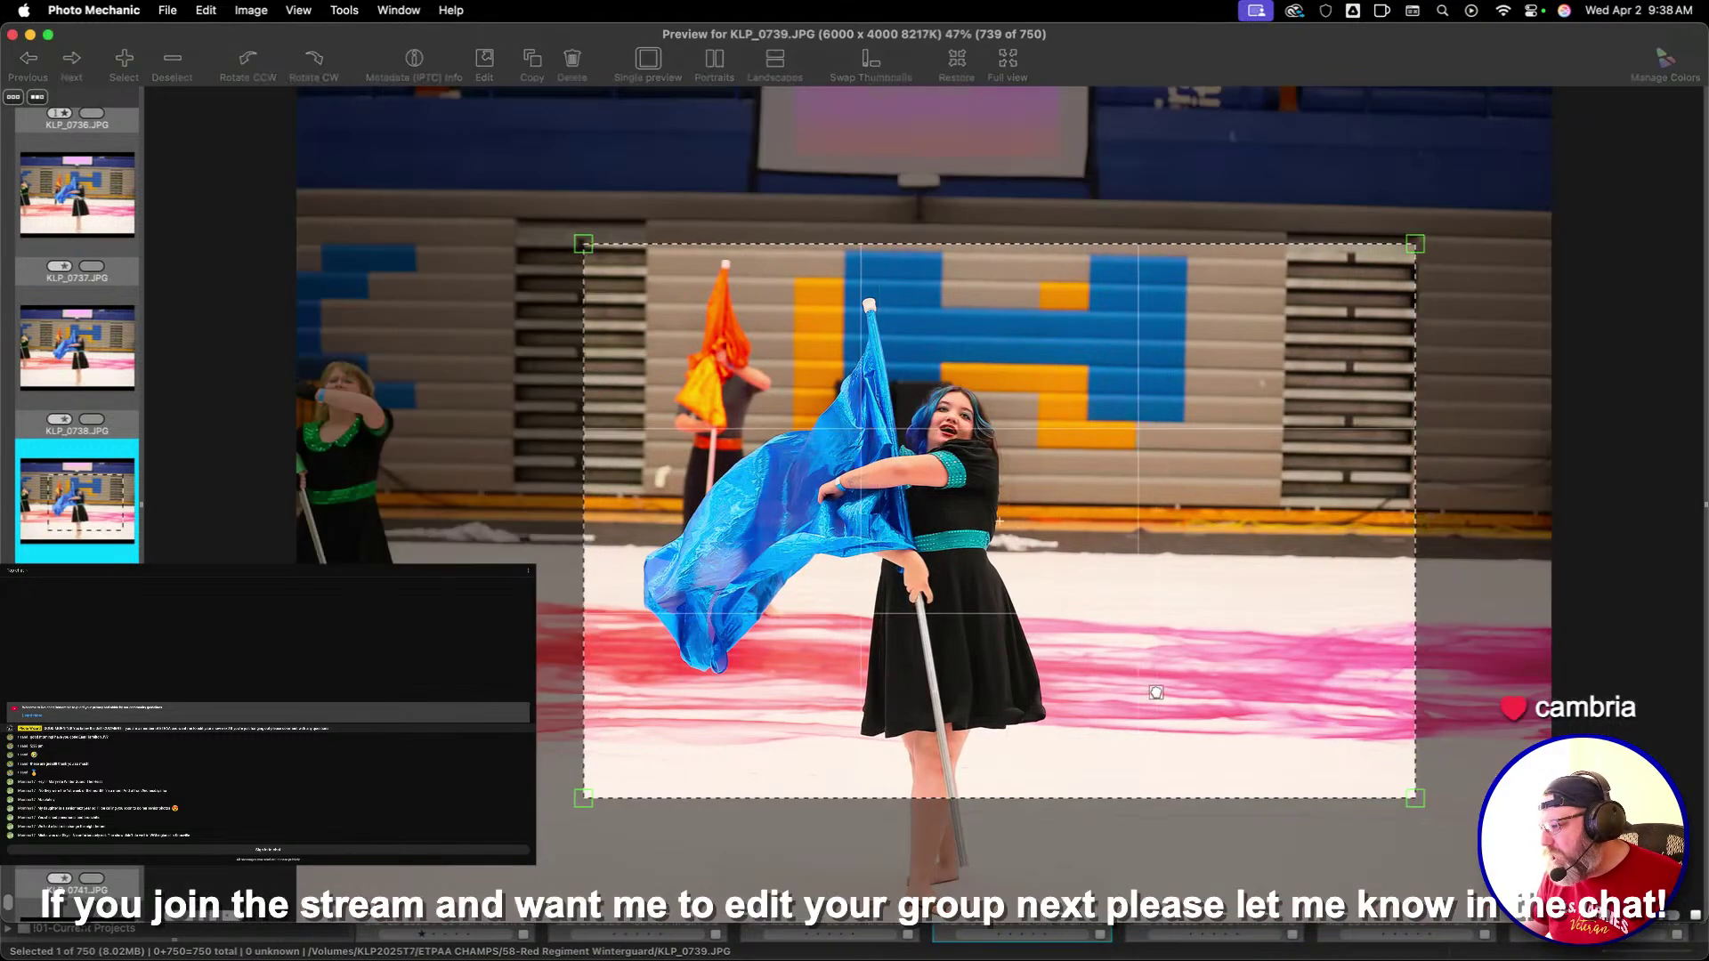
Look through the remaining shots to KLP_0750.JPG and crop it around the performer with the purple flag
key("Right")
key("Right")
key("Right")
key("Right")
key("Right")
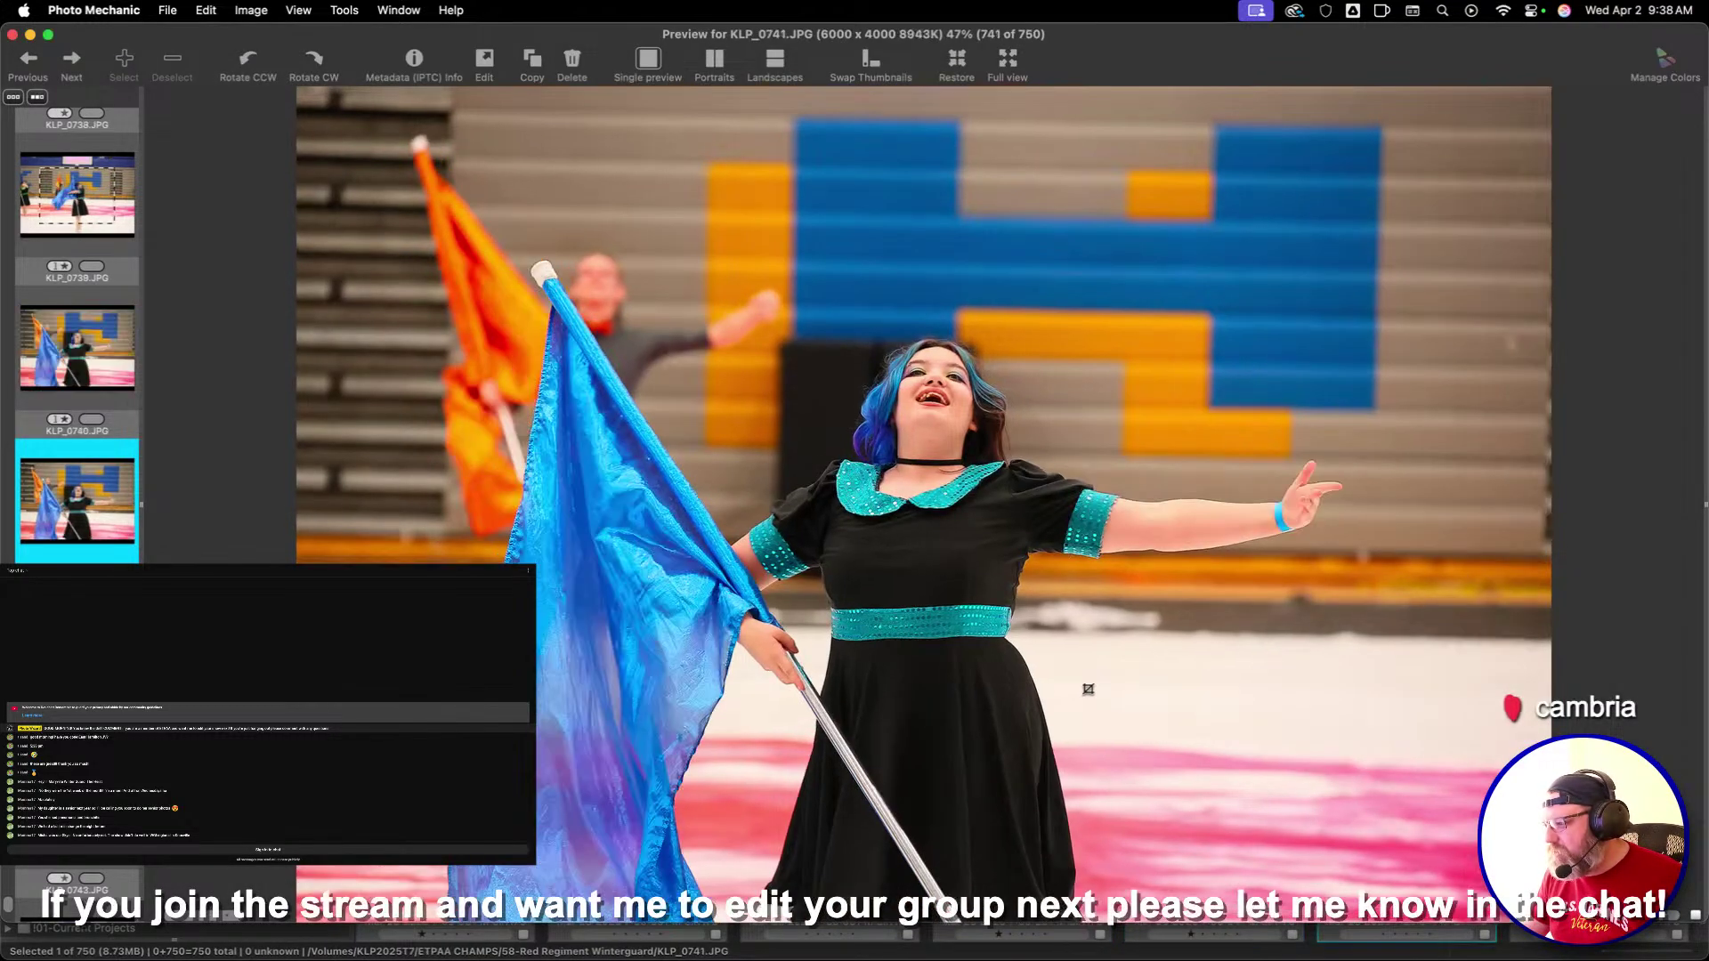
key("Right")
key("Right")
key("Right")
key("Right")
key("Right")
key("Right")
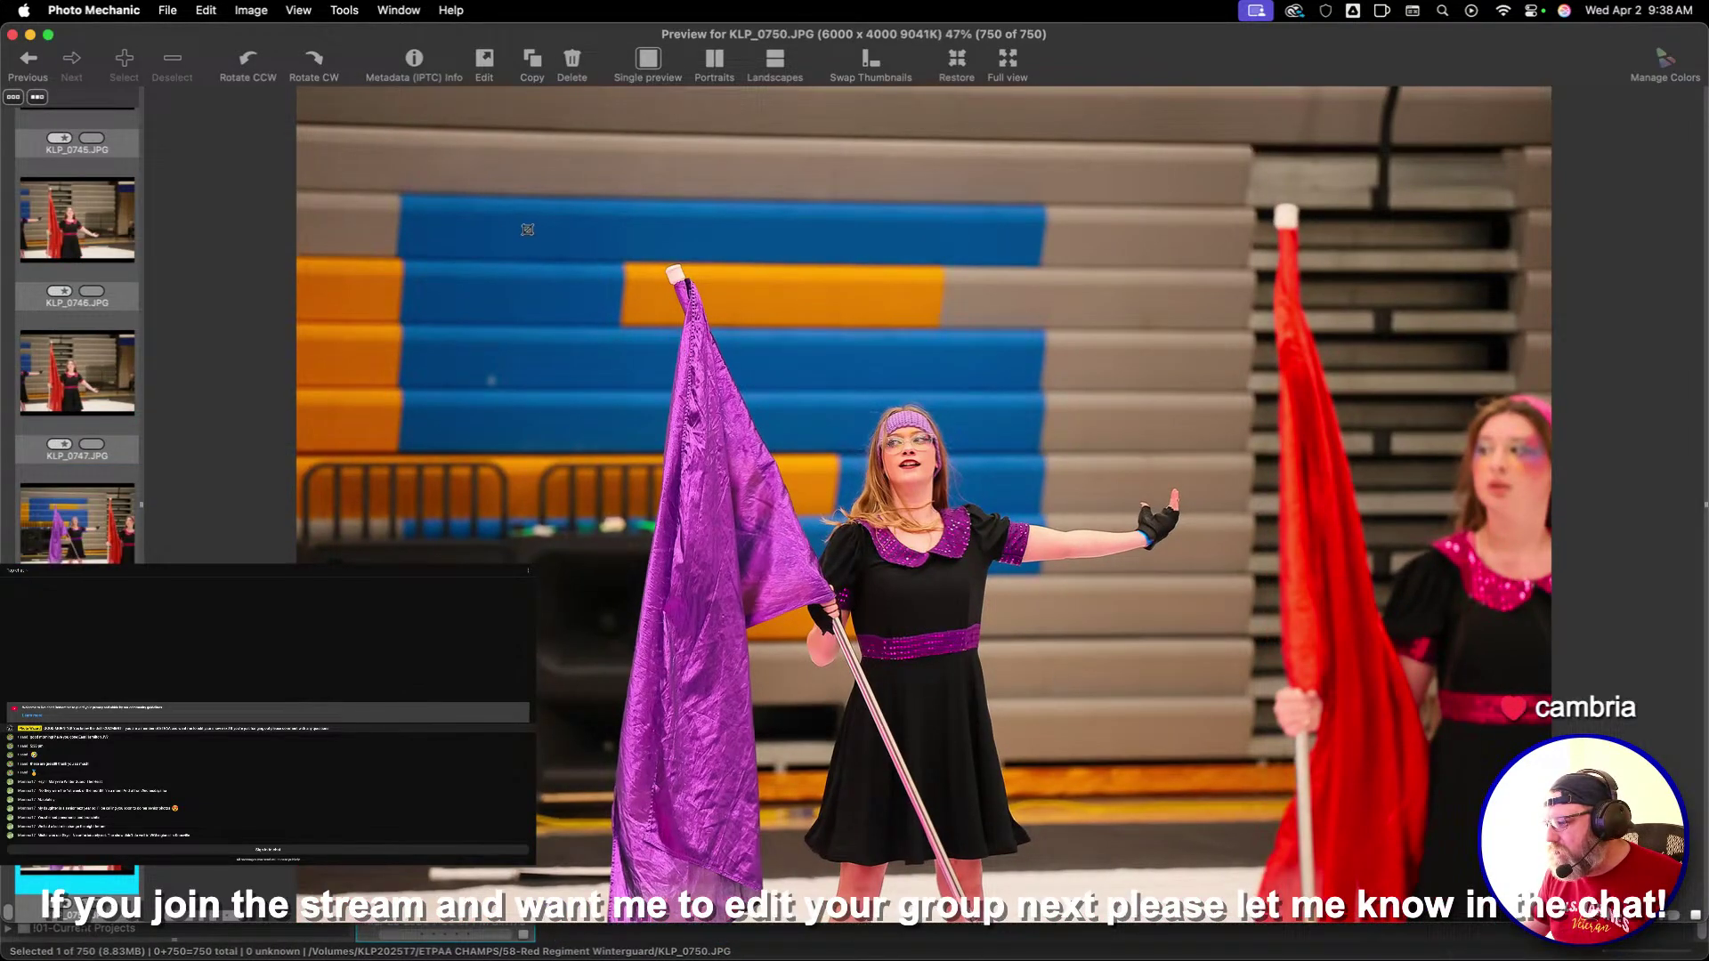
left_click_drag(528, 230, 1042, 663)
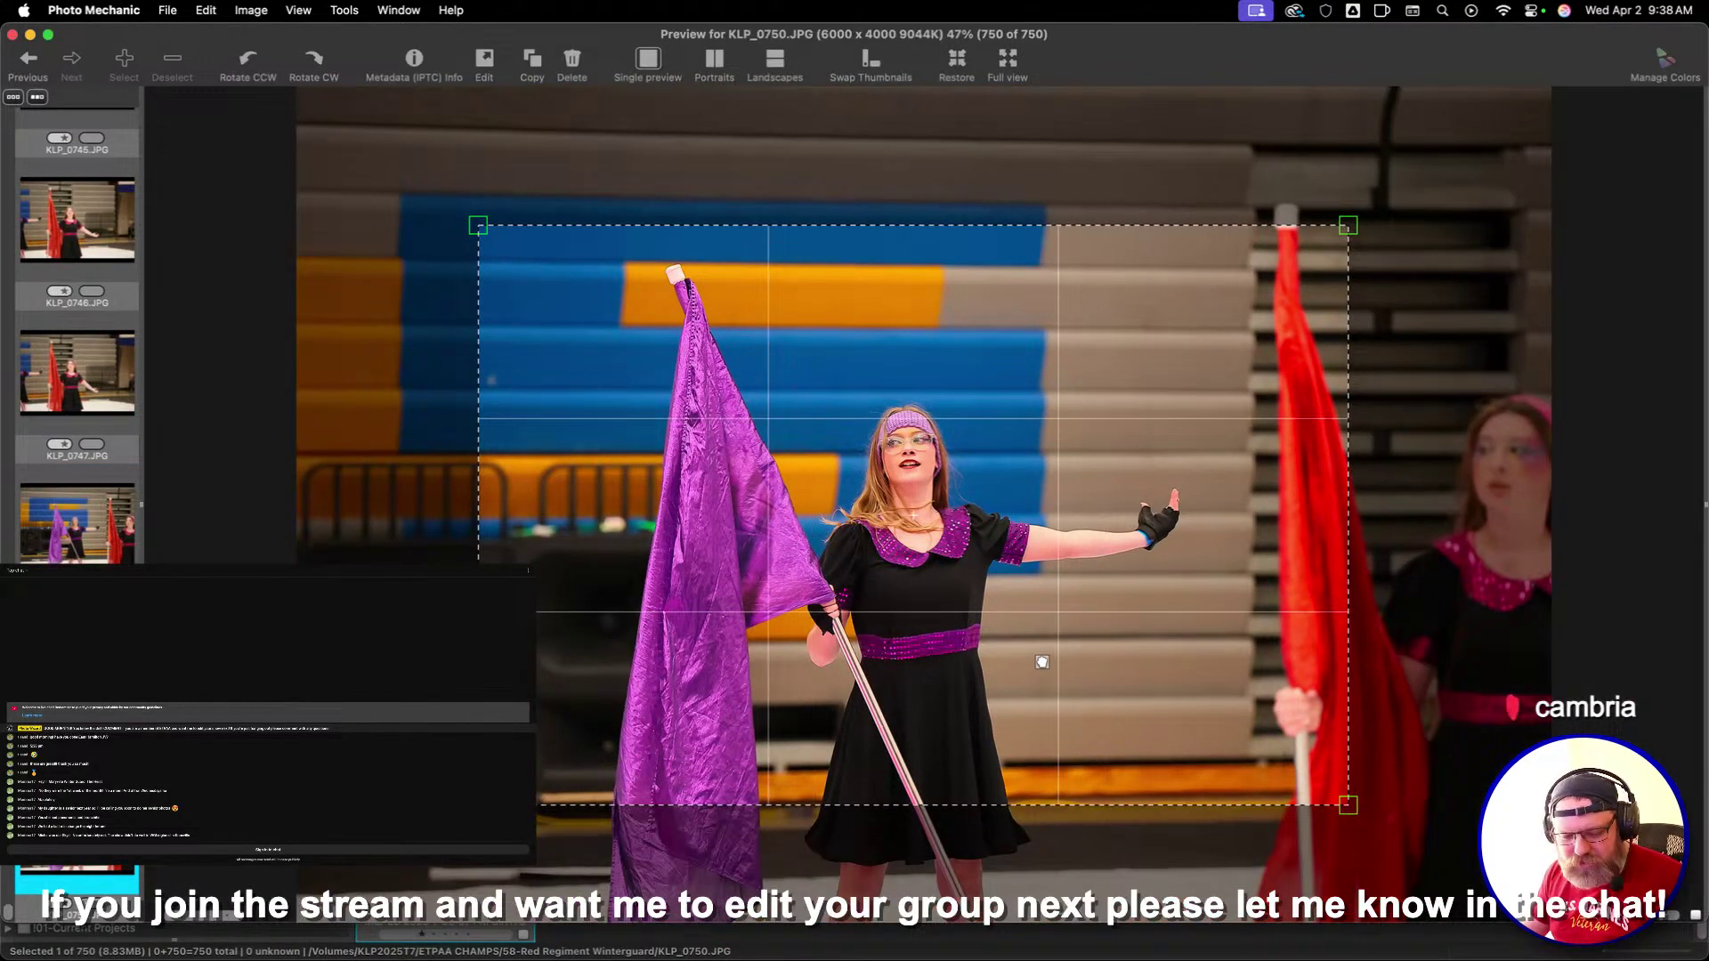
Close the Red Regiment preview and contact sheet, and give the 58-Red Regiment Winterguard folder a green color label
key("Escape")
key("super+w")
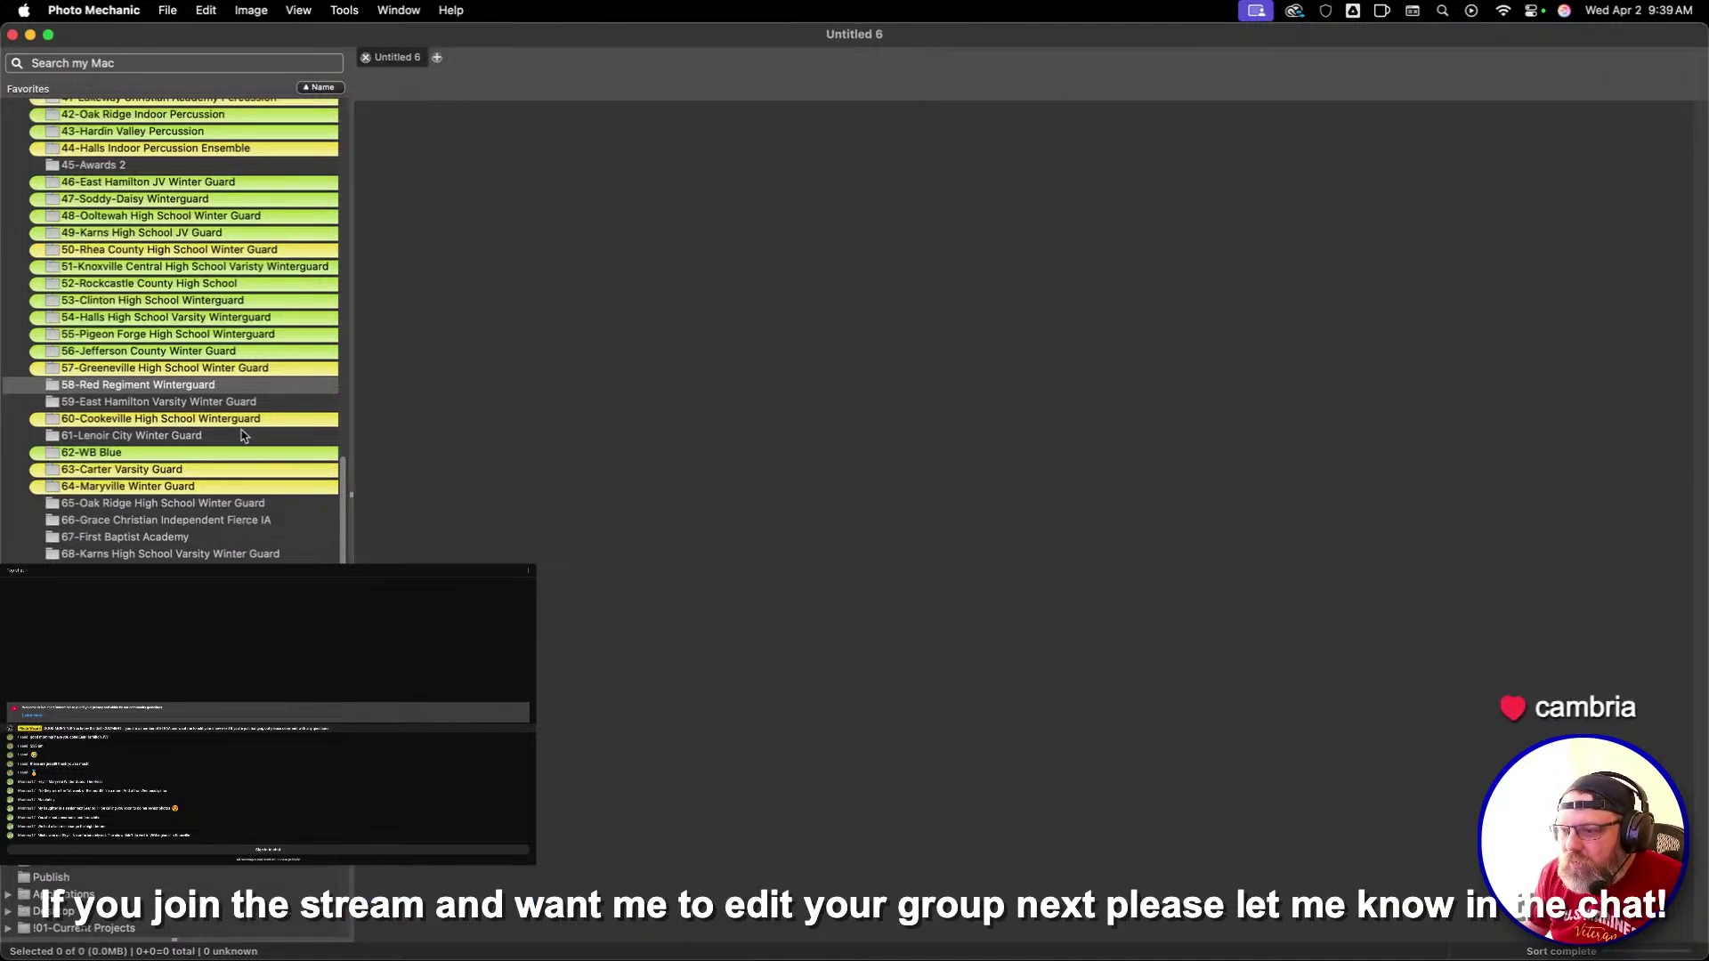
right_click(264, 392)
mouse_move(303, 398)
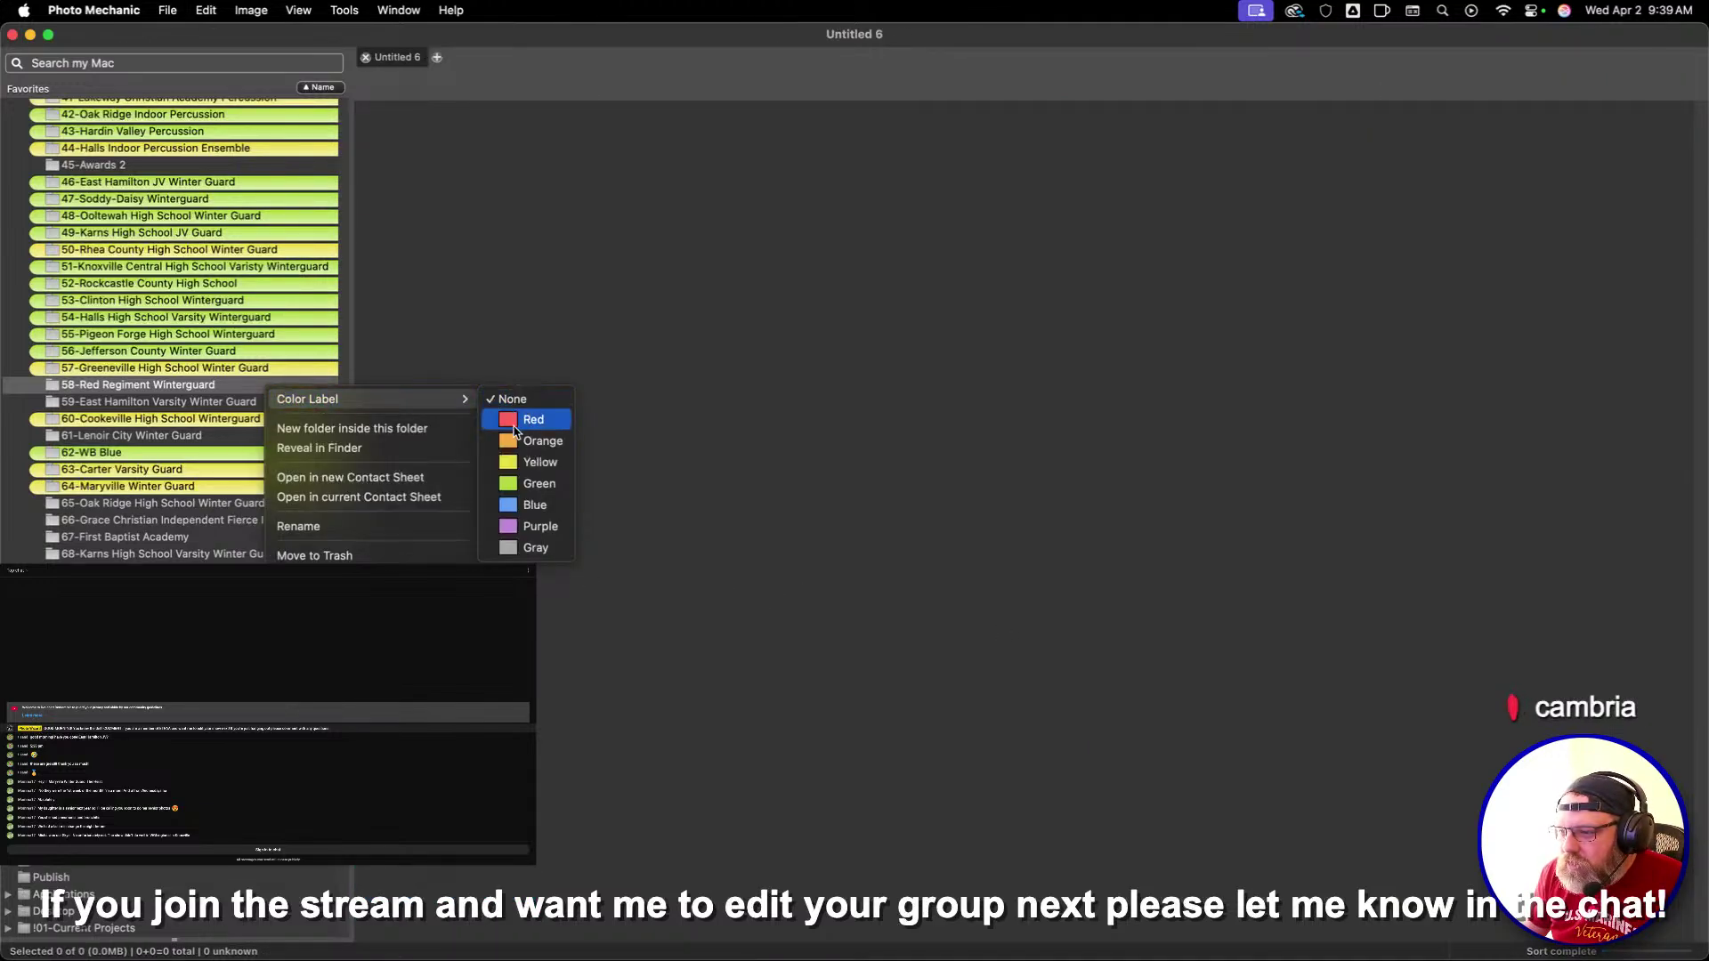
left_click(539, 482)
Open the 64-Maryville Winter Guard folder, filter it to one-star photos, and preview KLP_0003.JPG
left_click(220, 492)
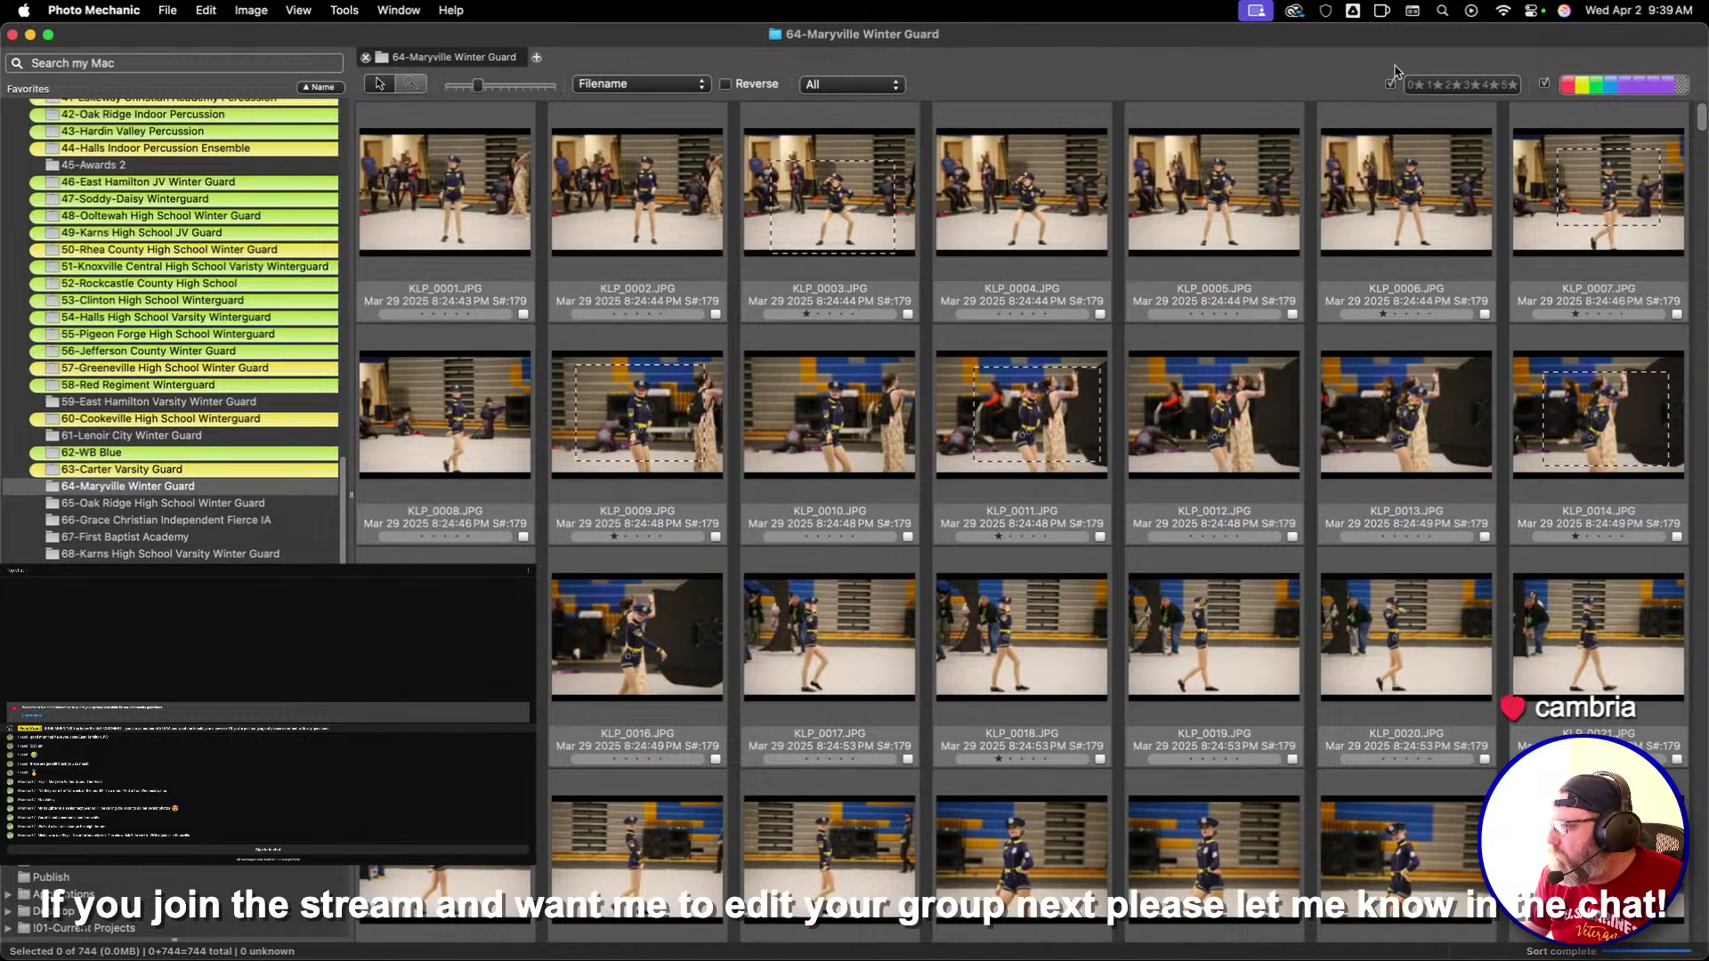
left_click(1430, 84)
left_click(445, 205)
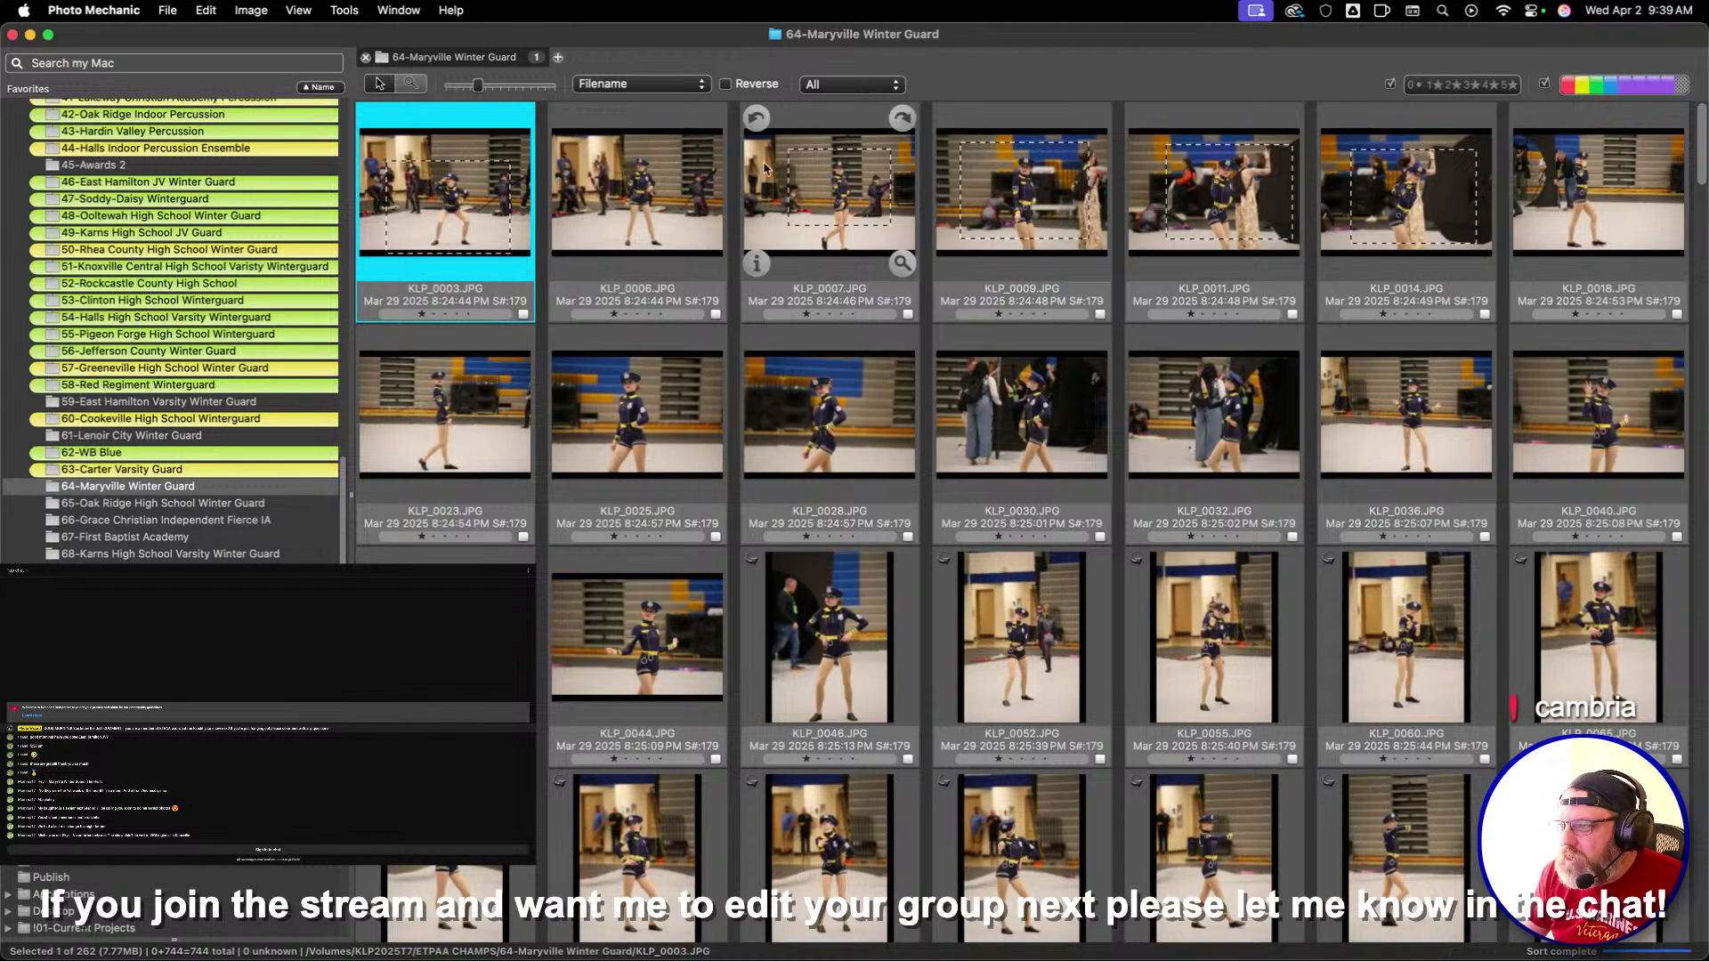
double_click(449, 201)
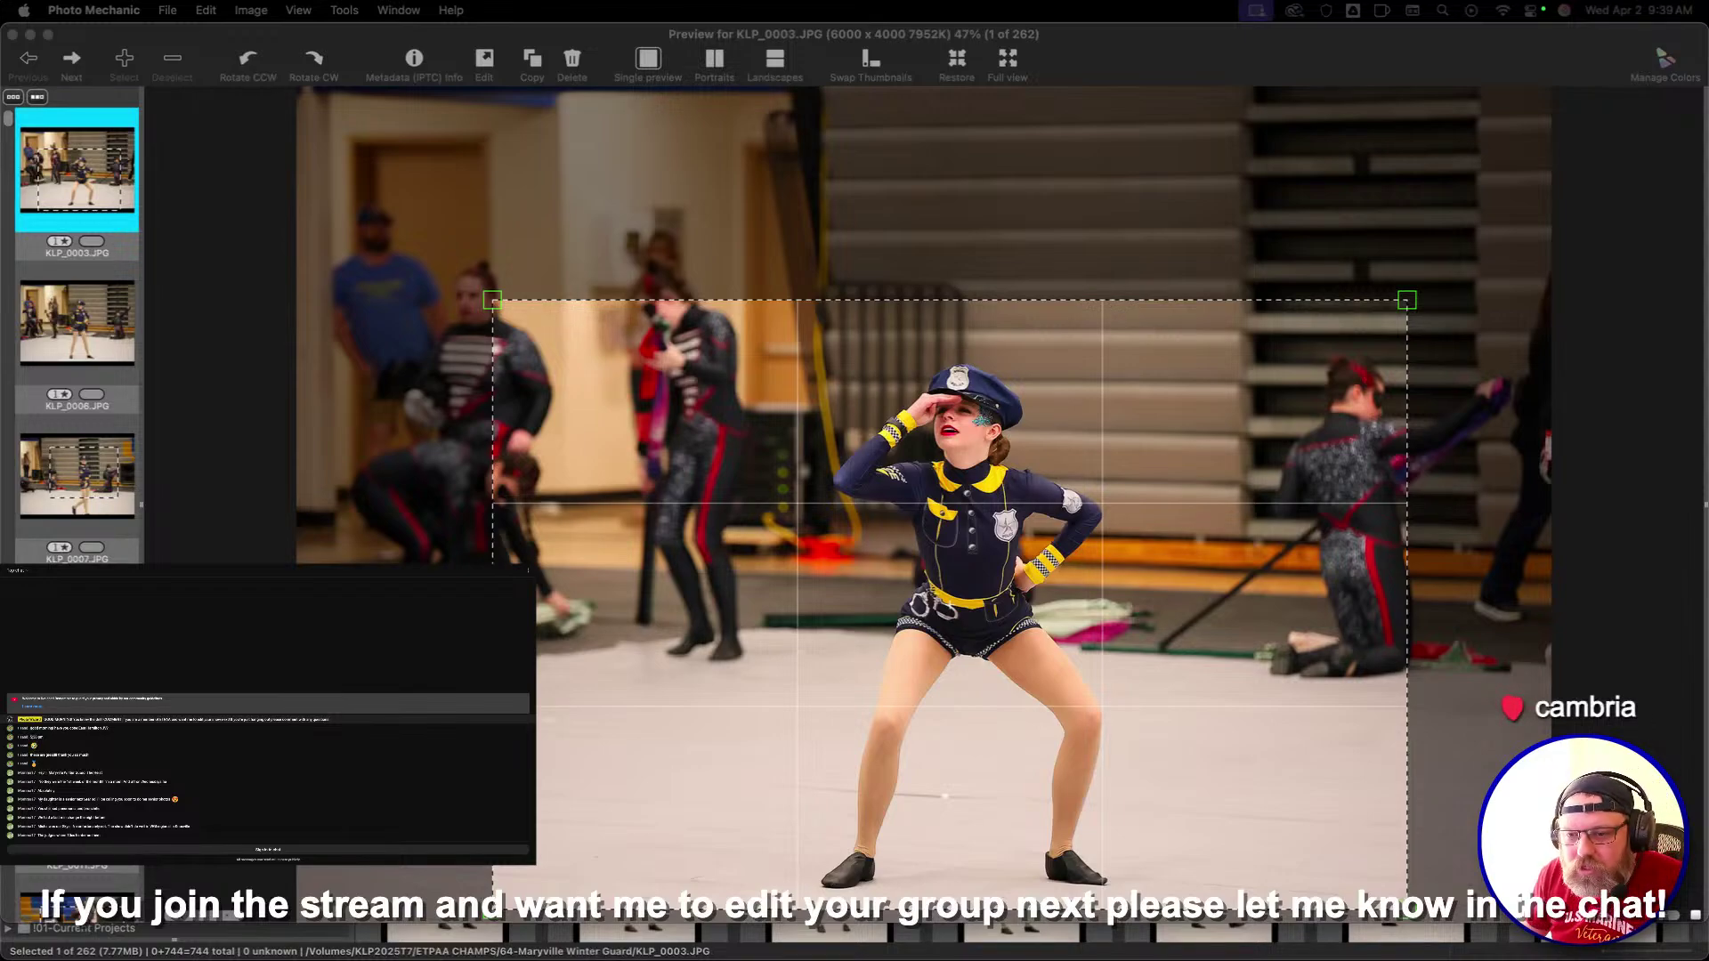
Switch to Chrome showing the photography studio's website, enlarge its window, and dismiss the pricing guide pop-up
key("super+Tab")
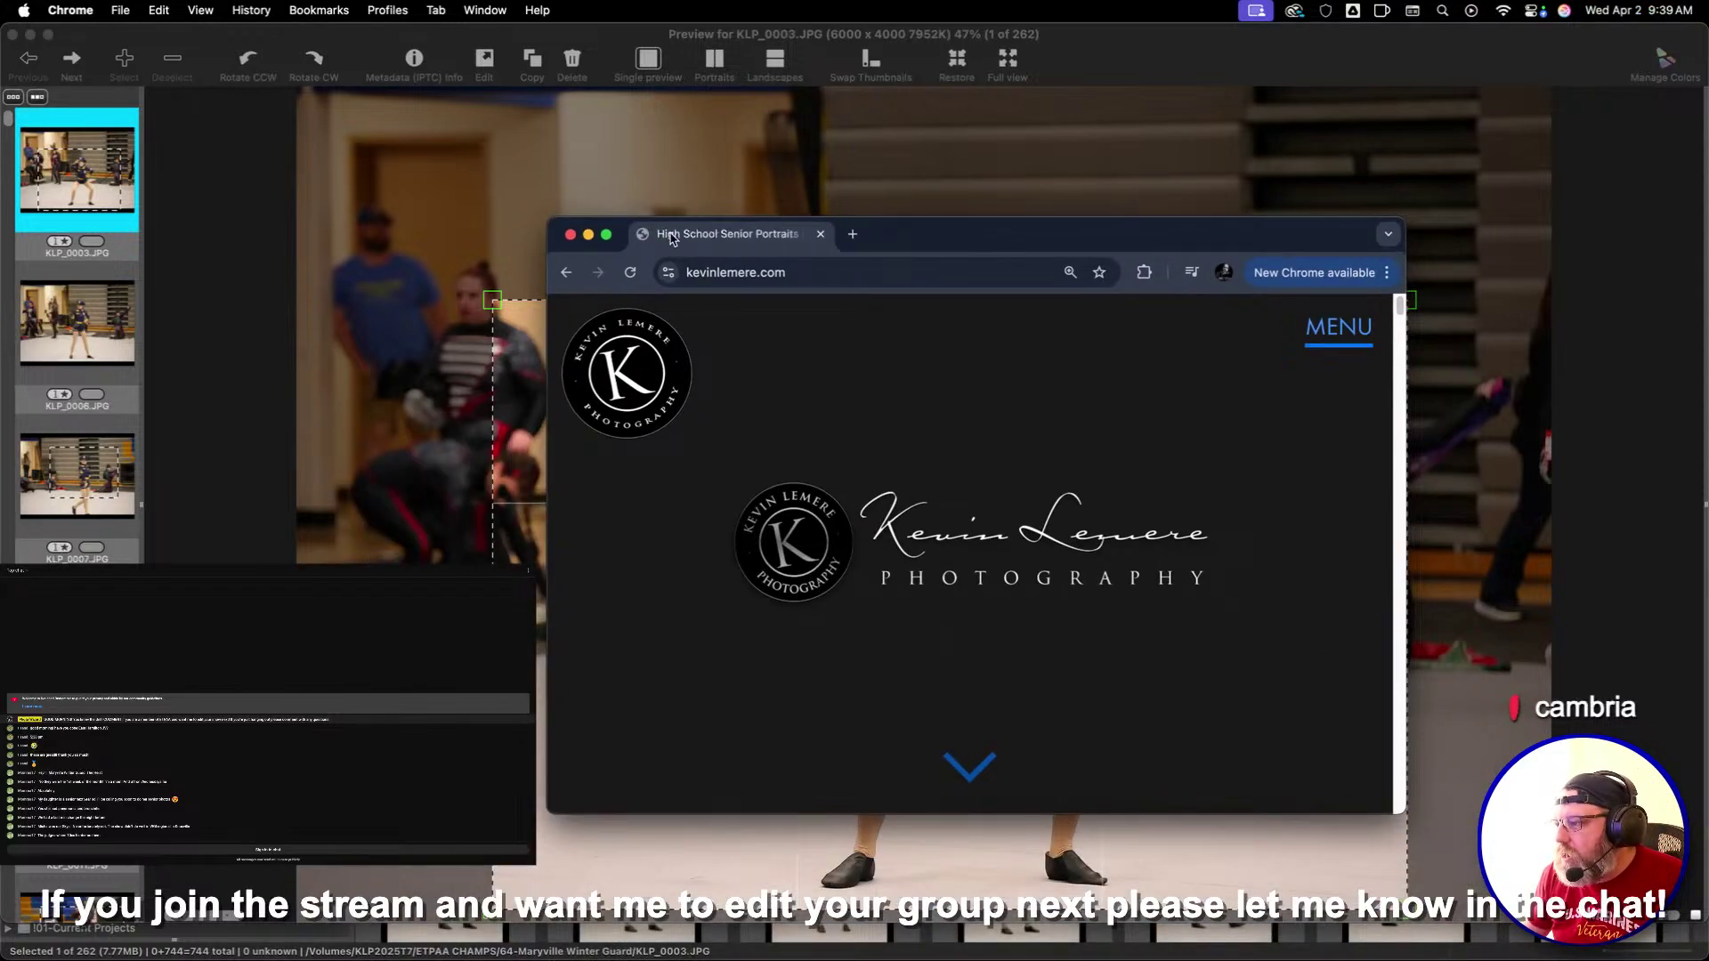
double_click(841, 233)
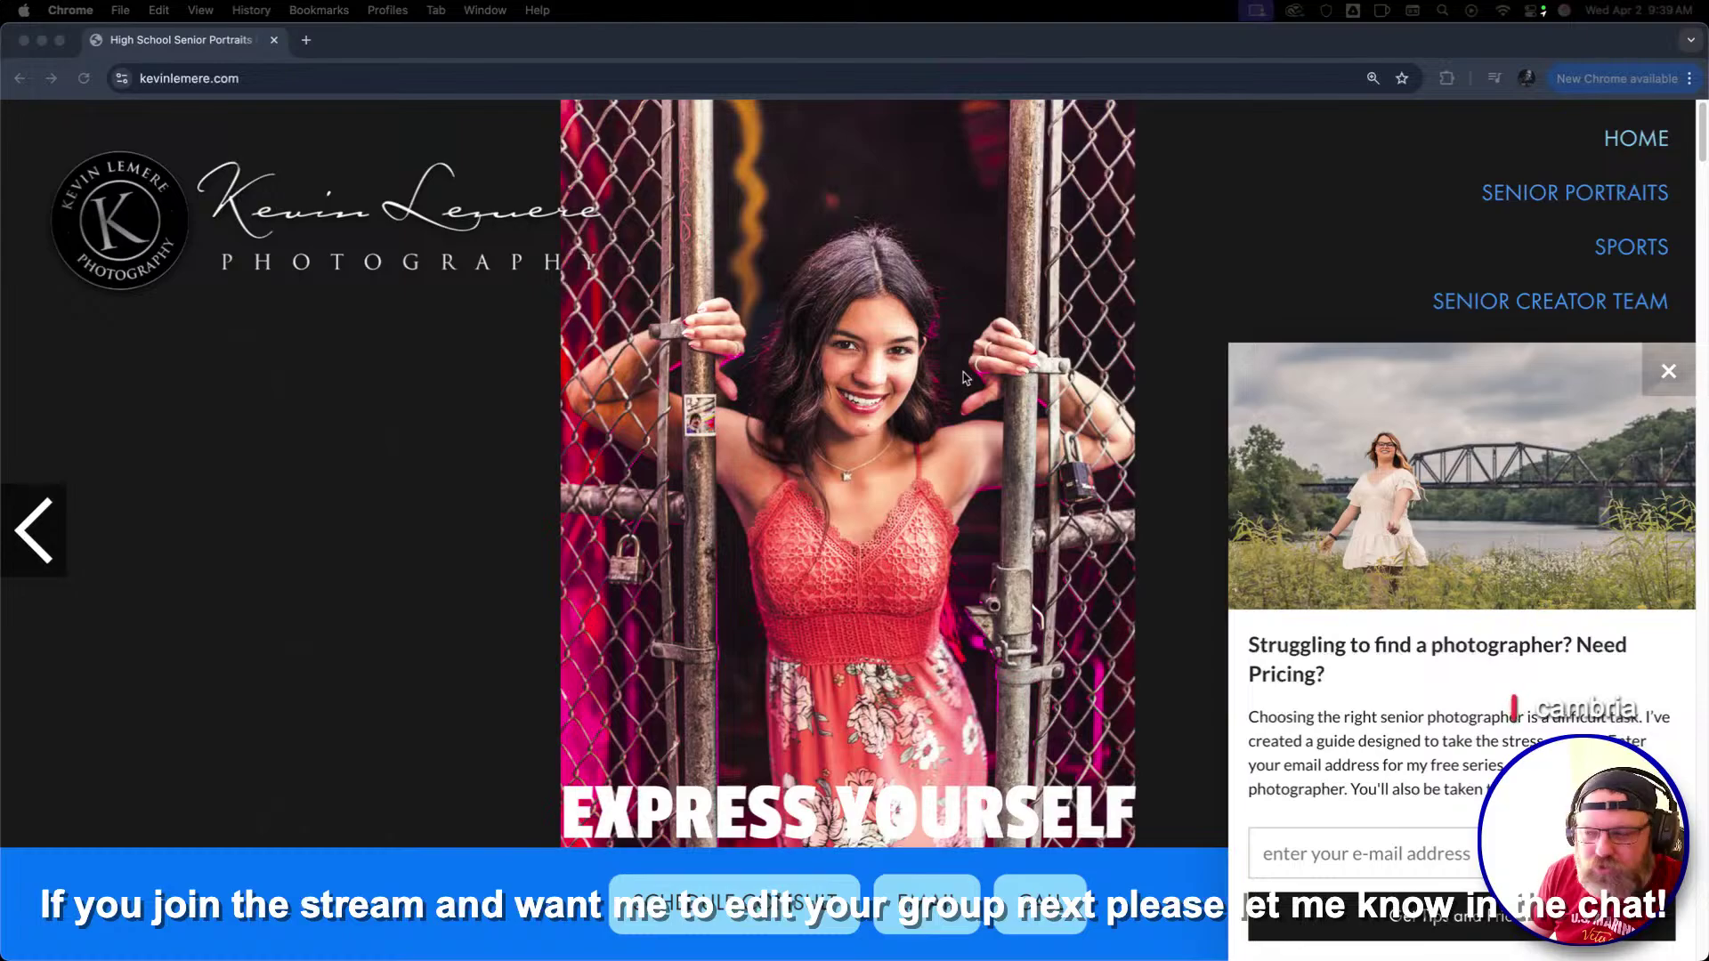
left_click(1680, 376)
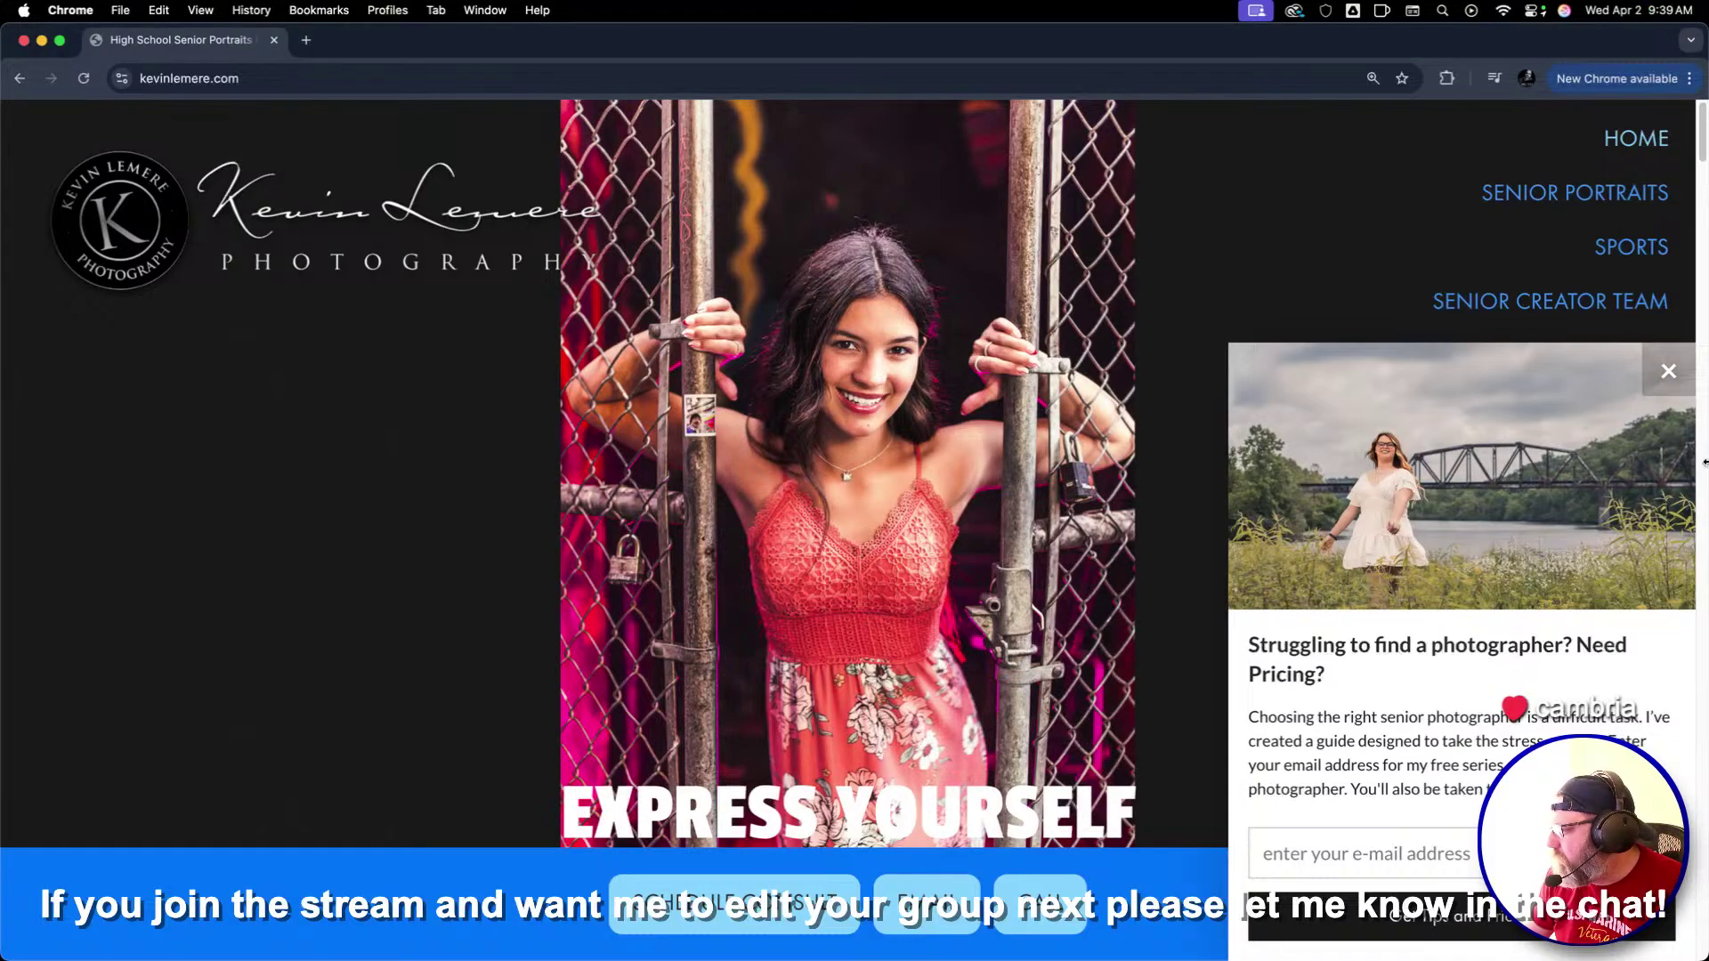
left_click(1668, 371)
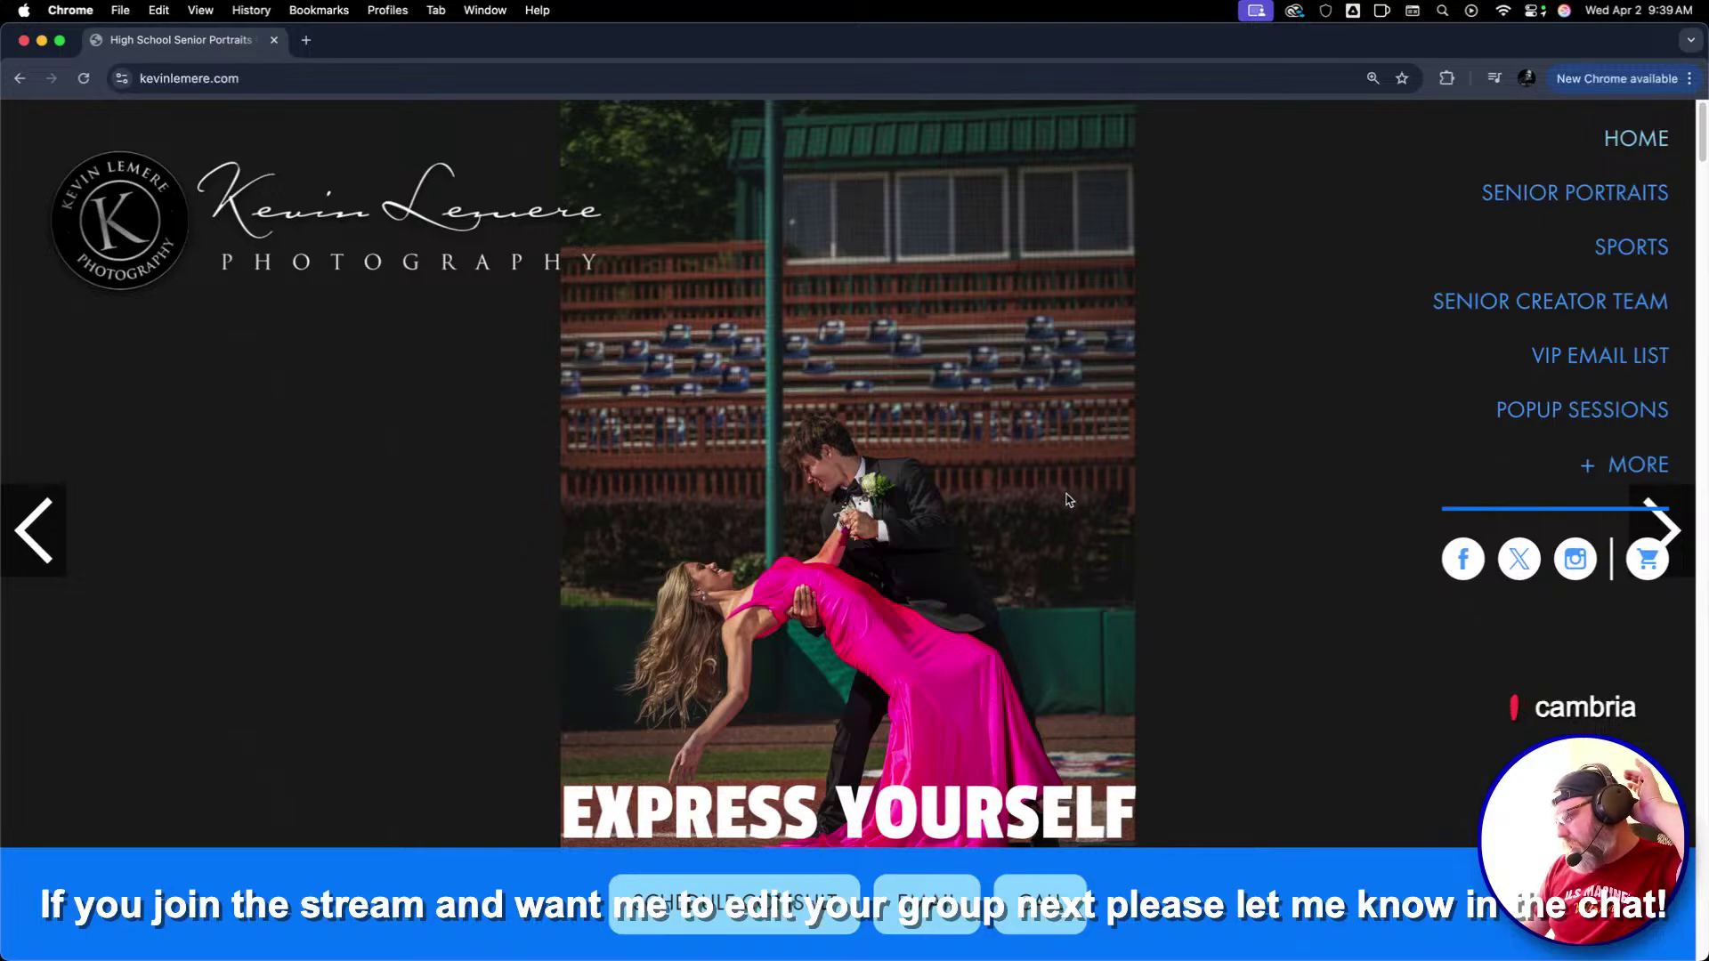
Examine the studio homepage's portrait gallery, session pricing, testimonial, and contact and information sections
scroll(1069, 500, "down", 10)
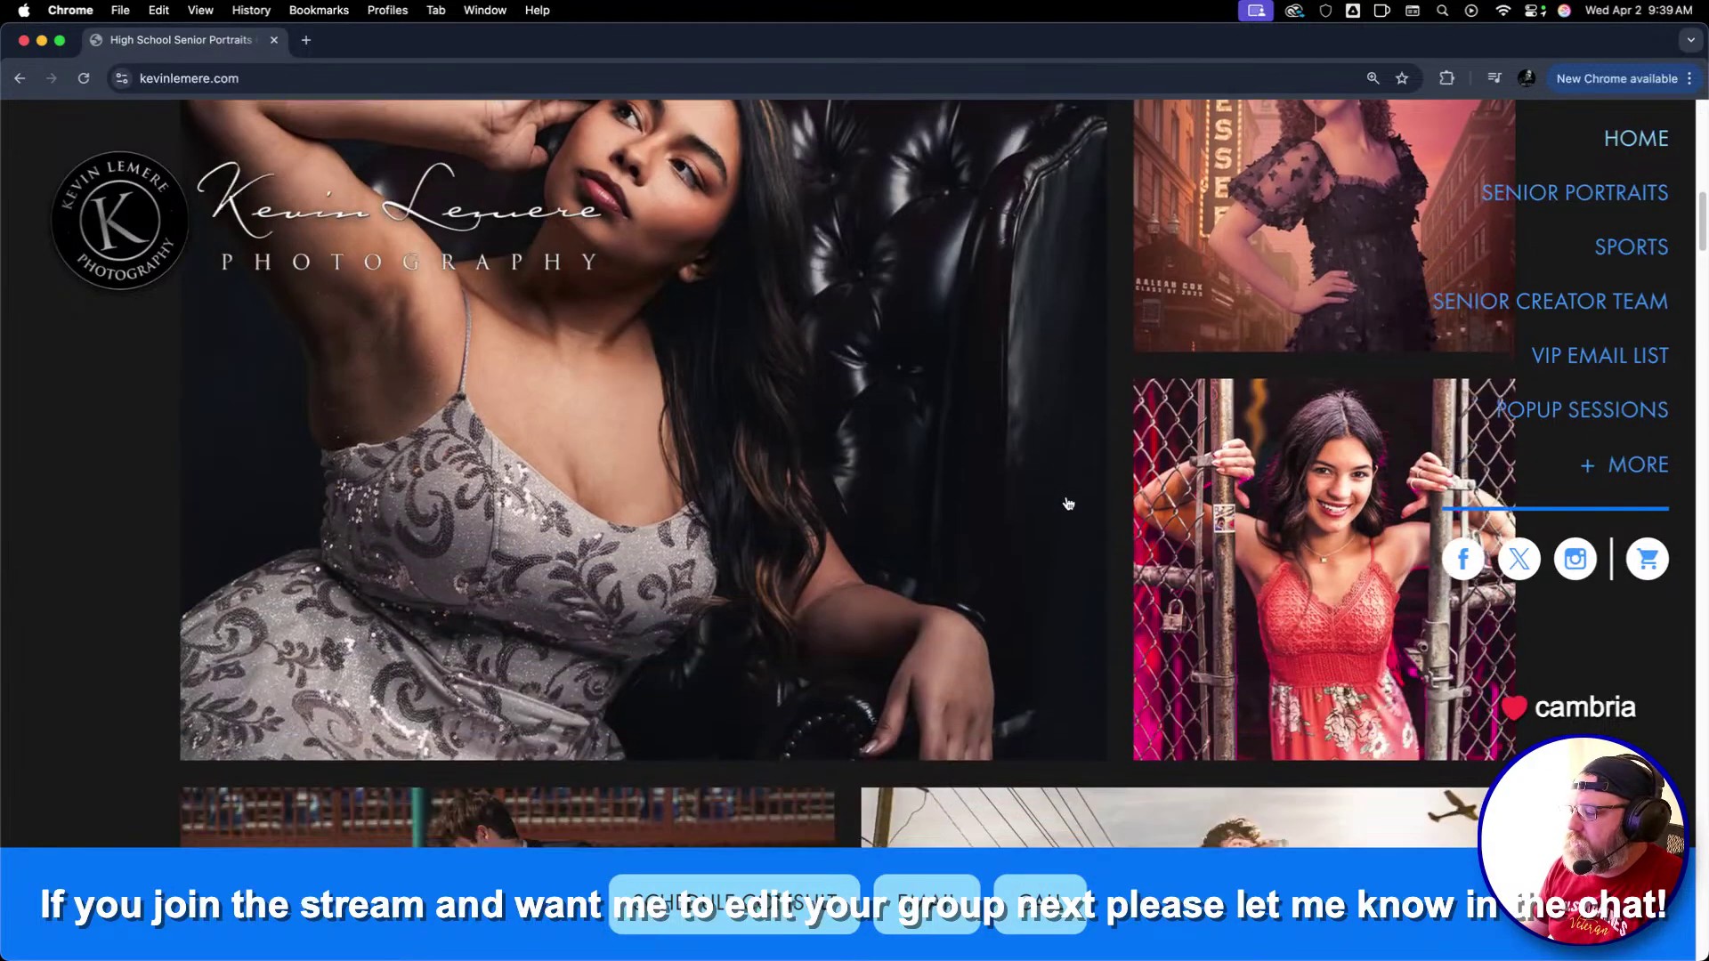
scroll(1069, 509, "up", 3)
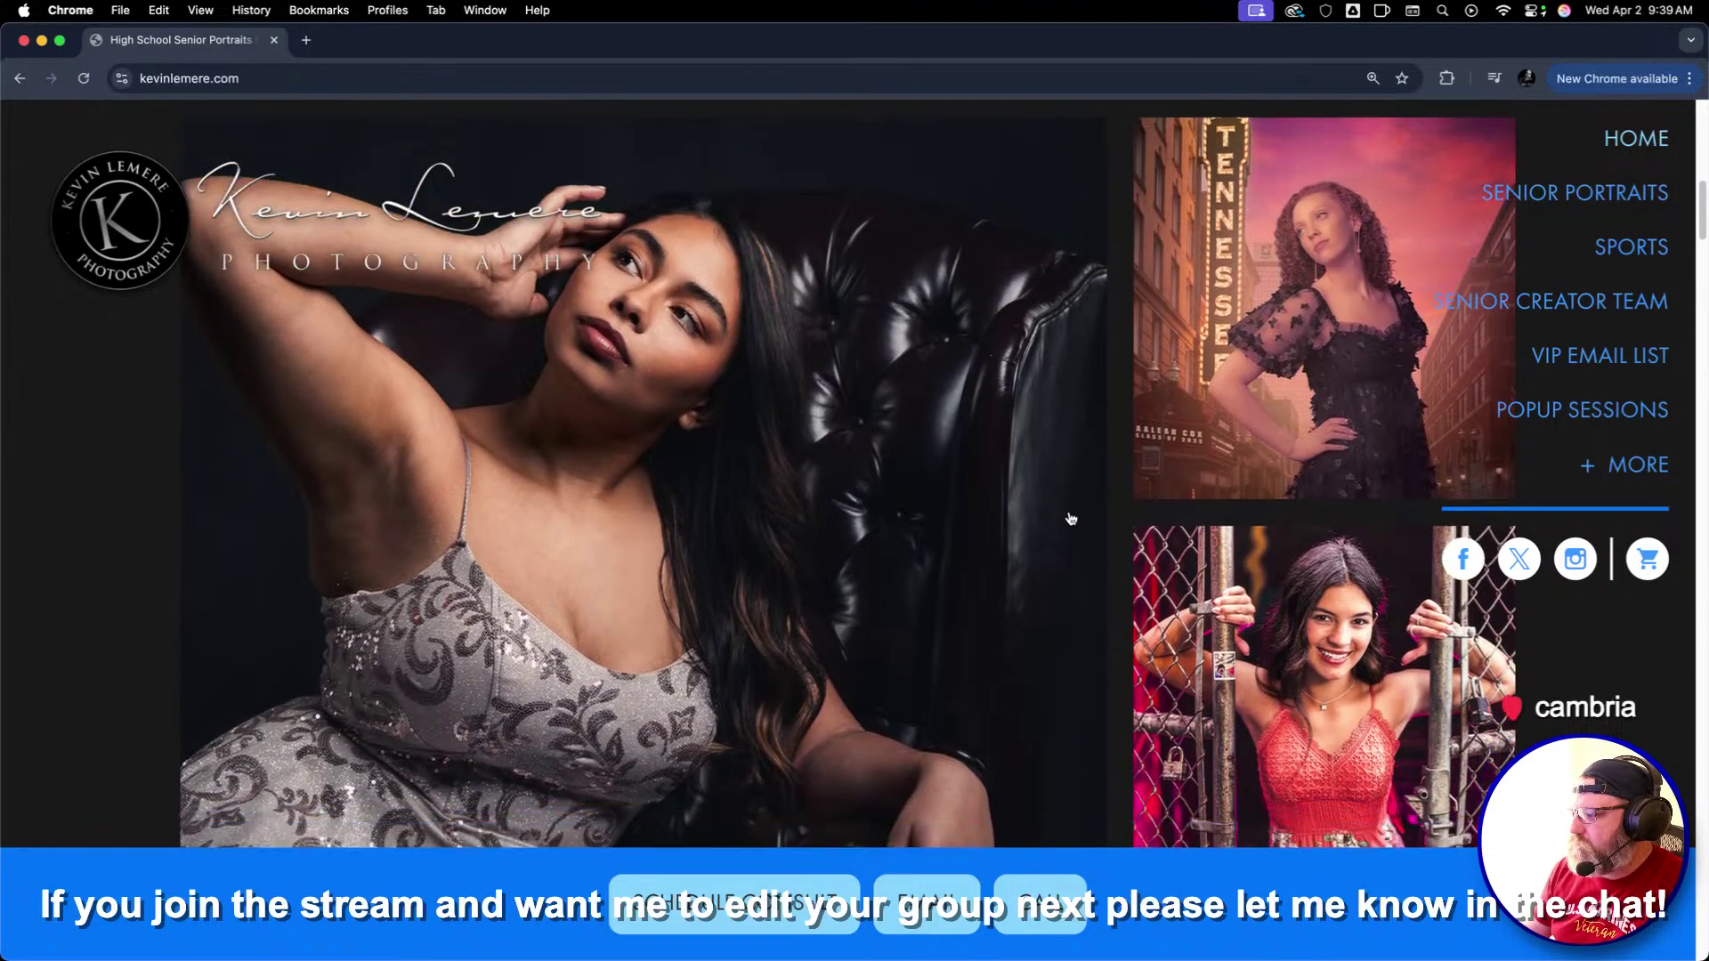
scroll(1071, 517, "down", 15)
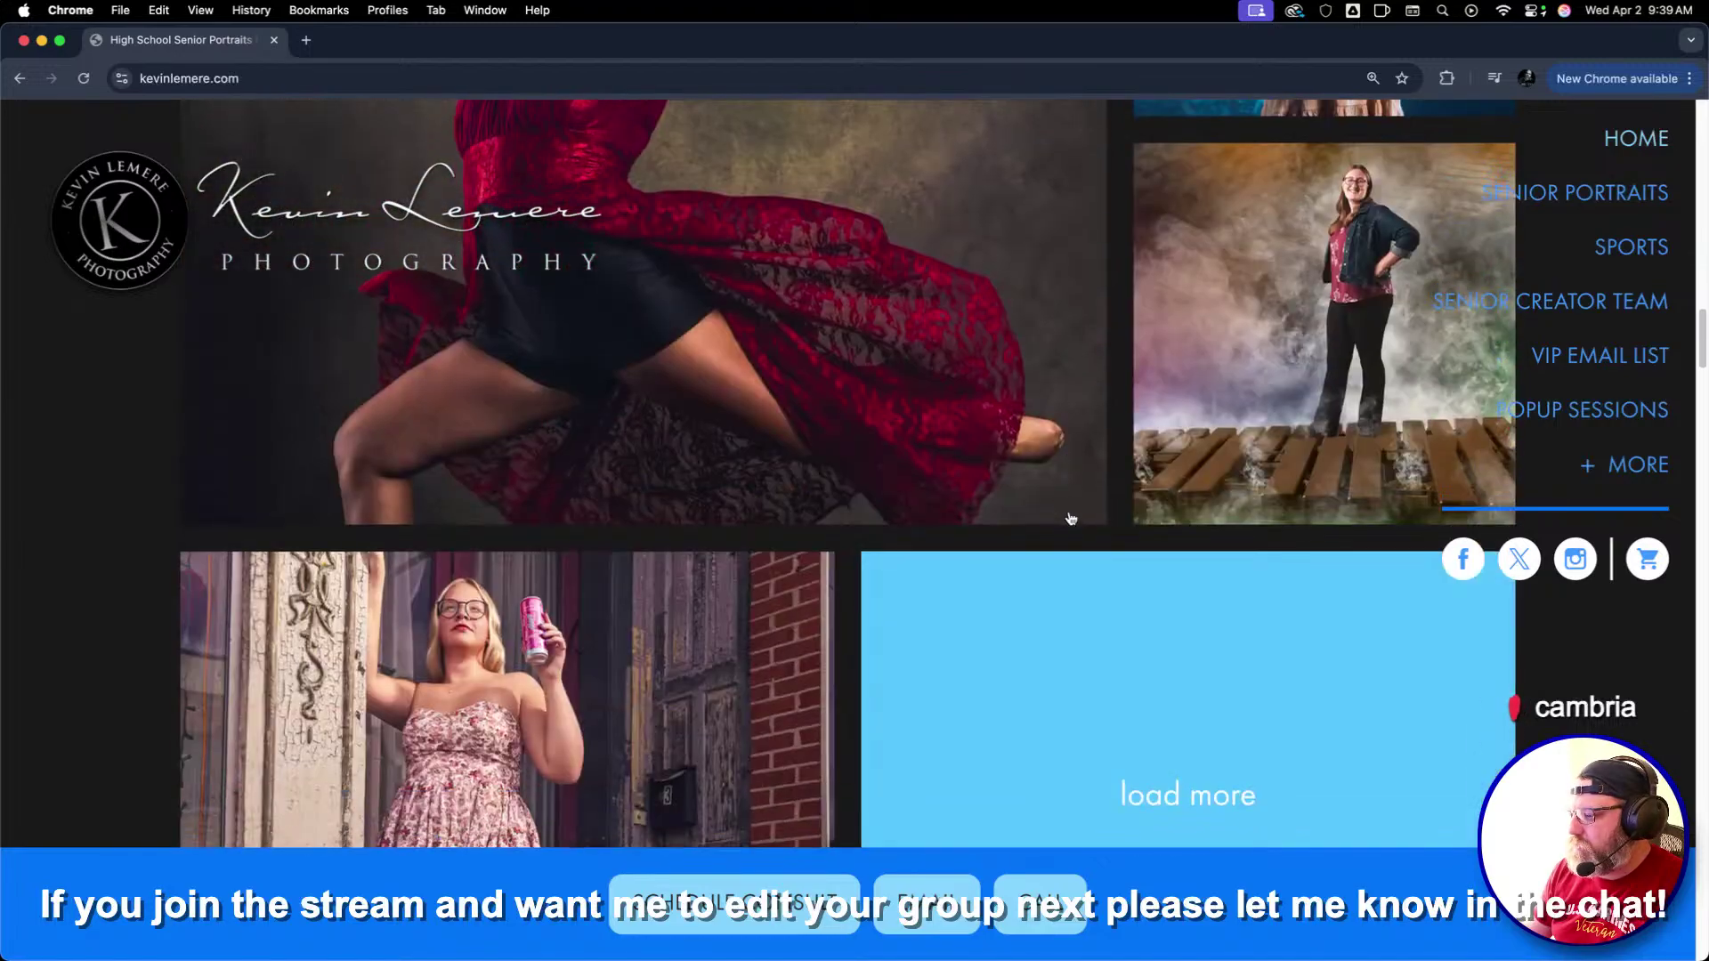
scroll(1071, 518, "down", 12)
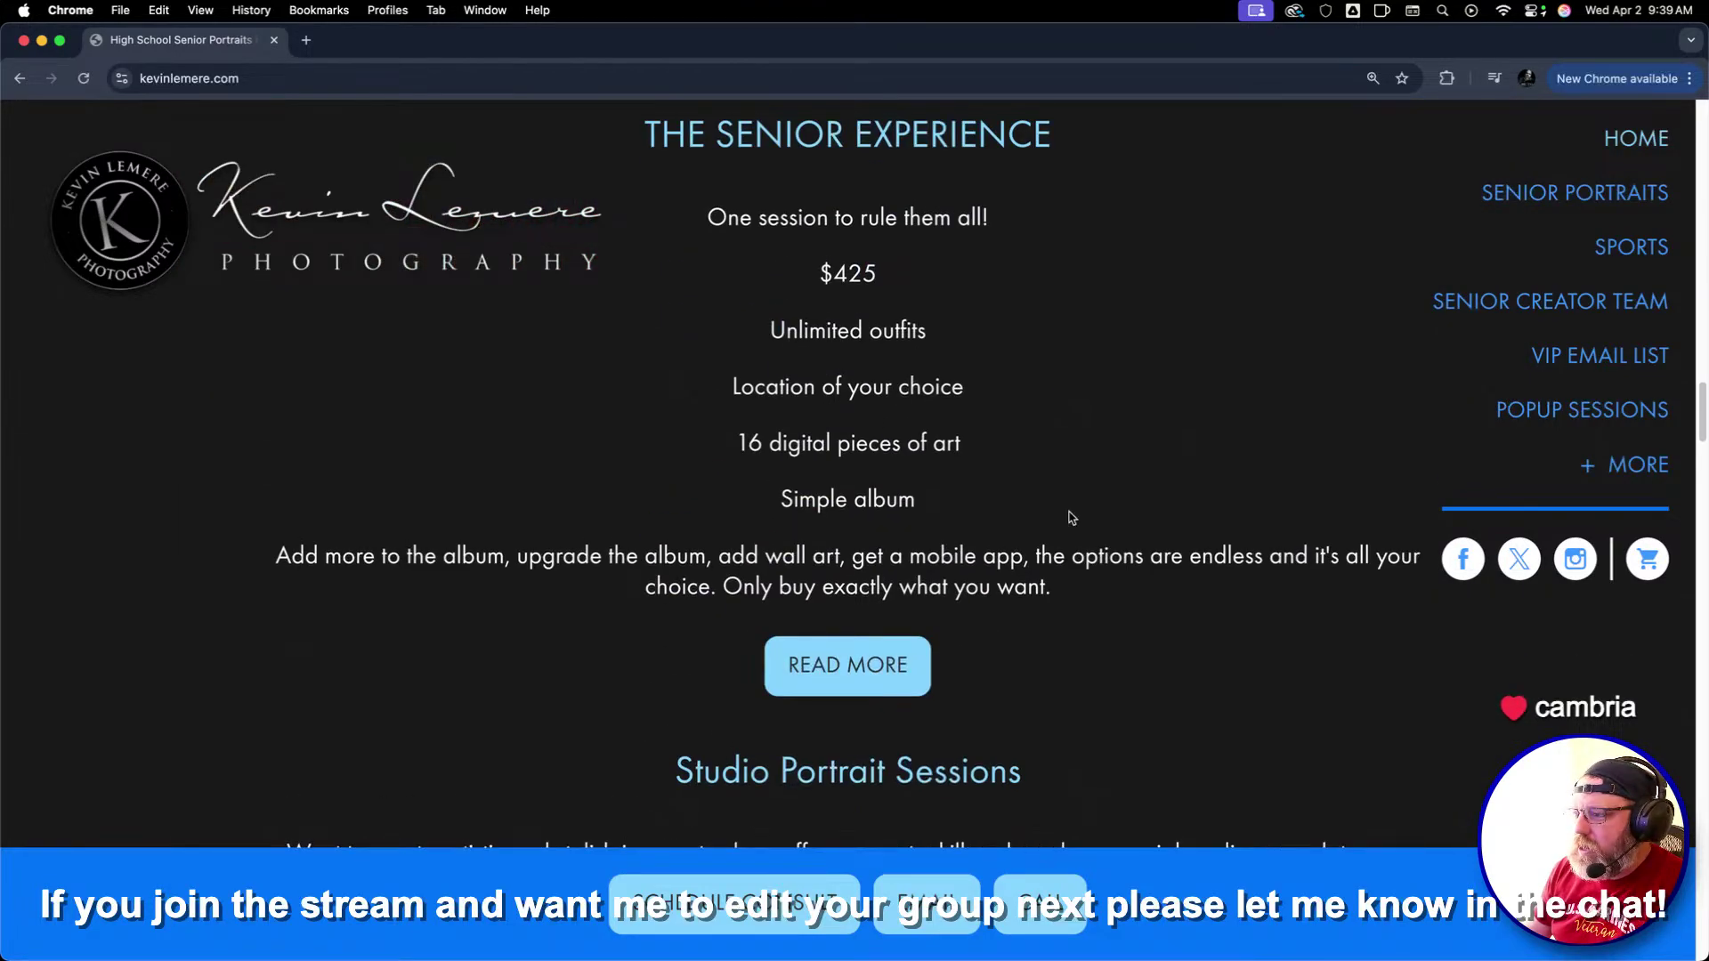
scroll(890, 404, "up", 5)
scroll(984, 555, "down", 10)
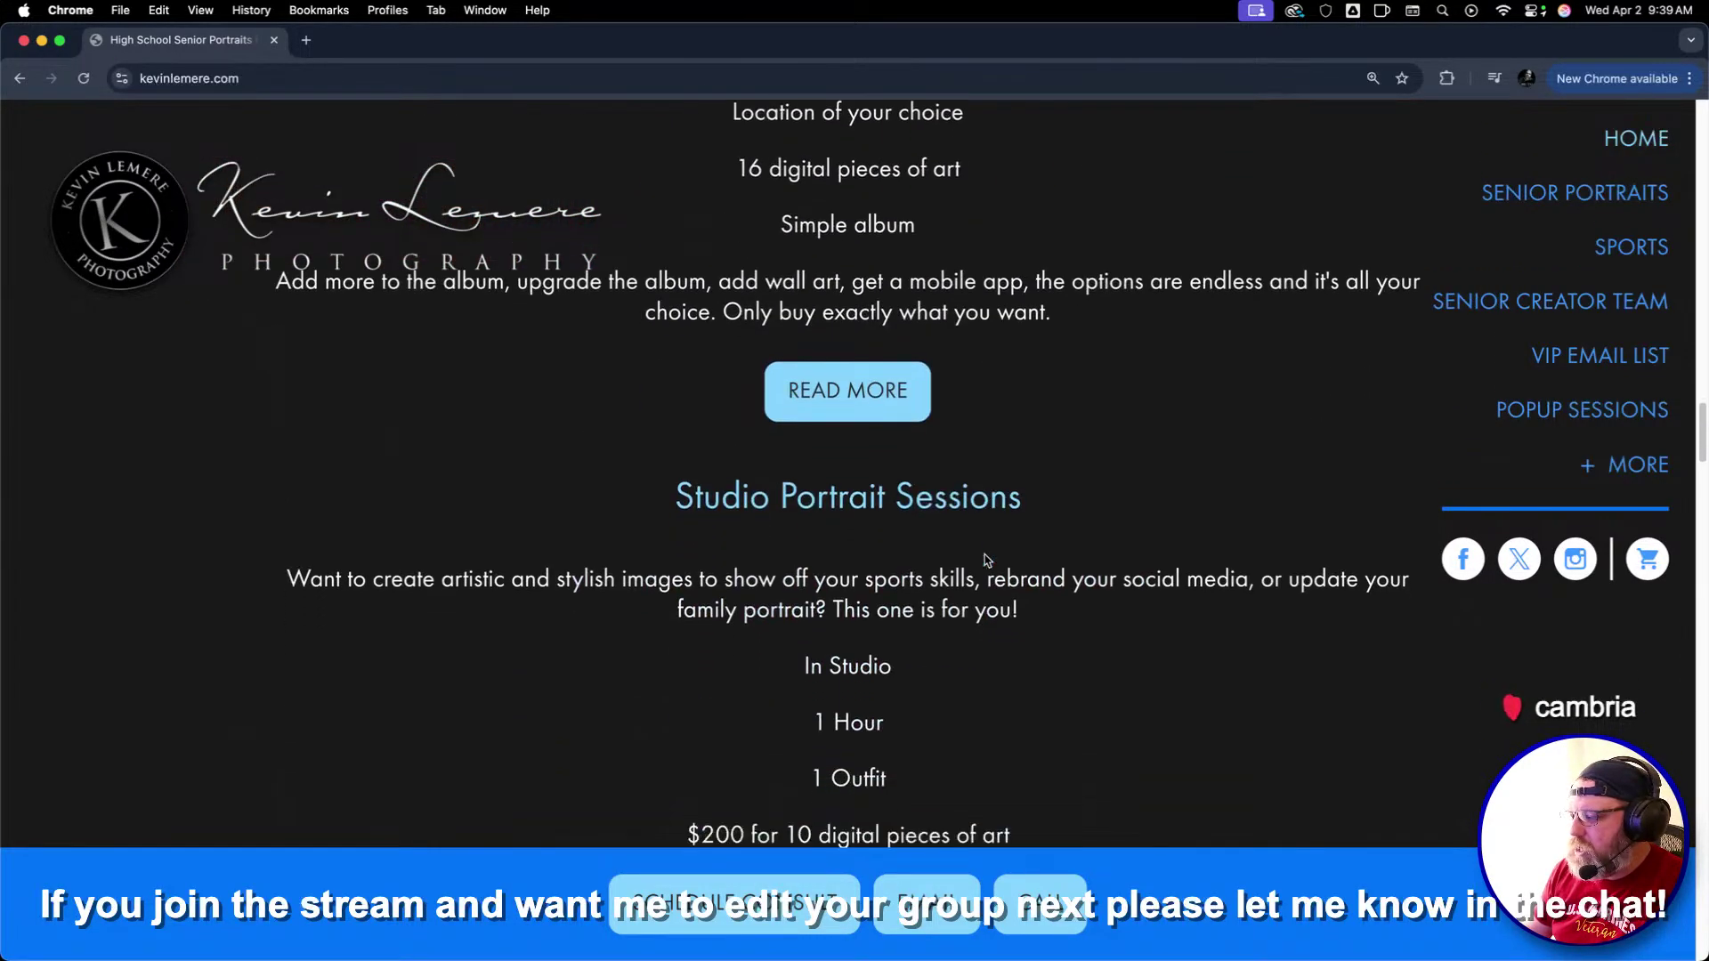
scroll(1015, 614, "down", 5)
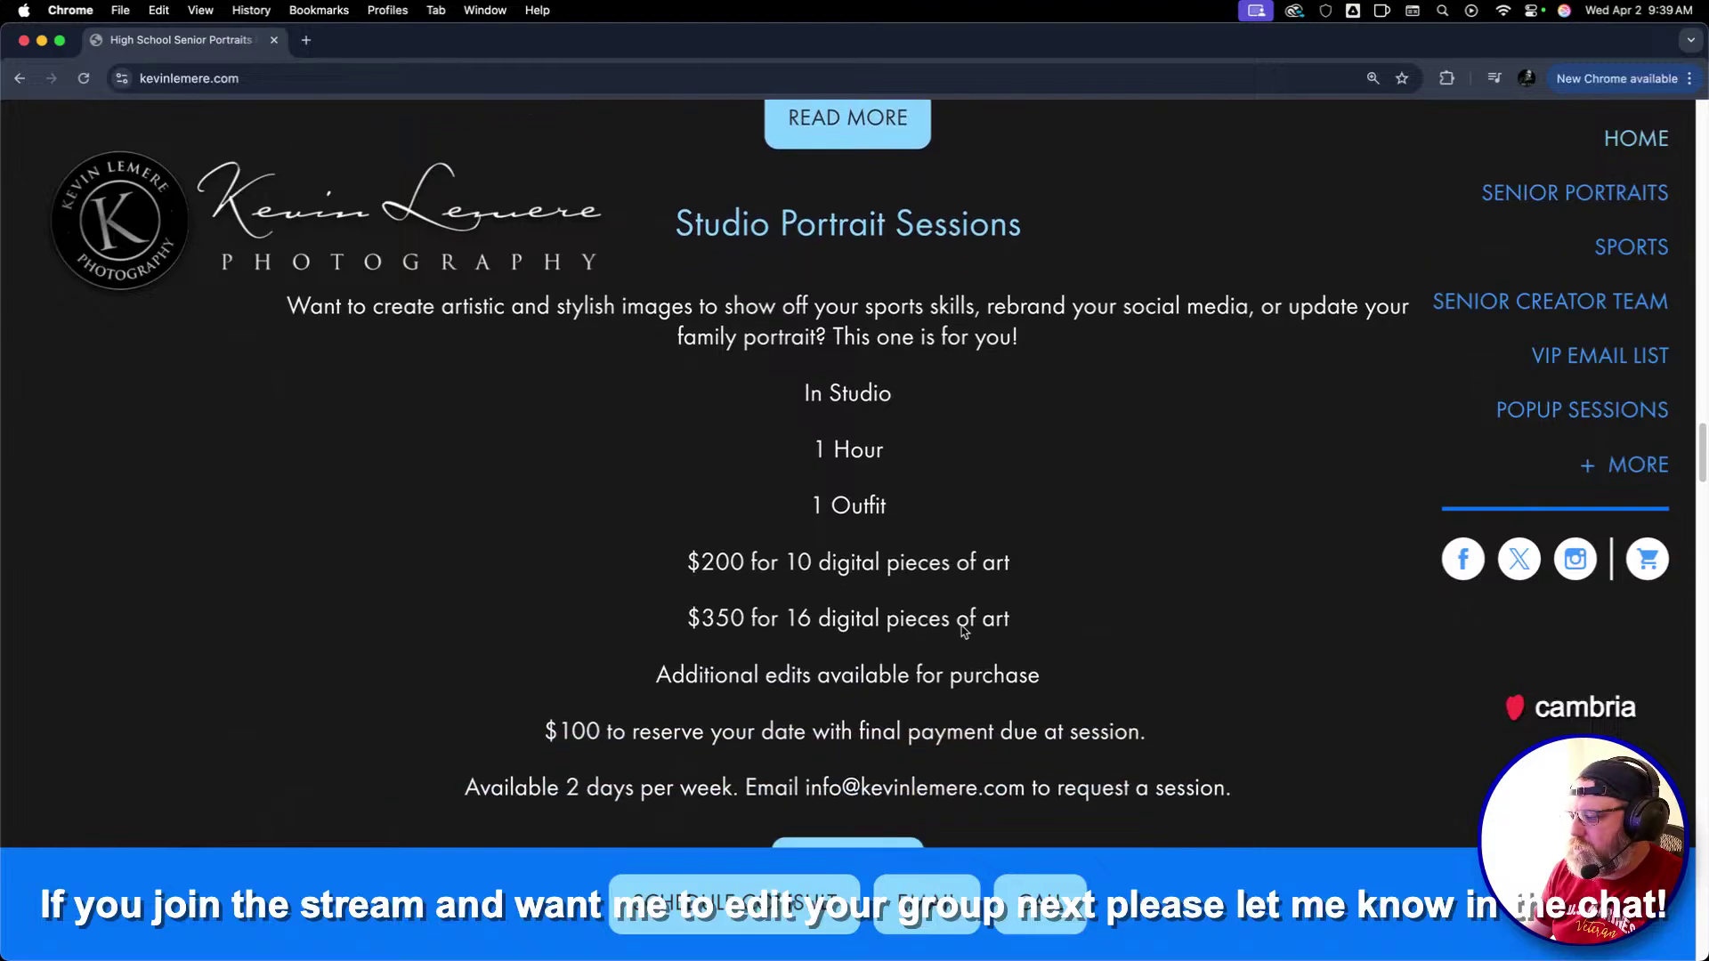
scroll(961, 631, "down", 15)
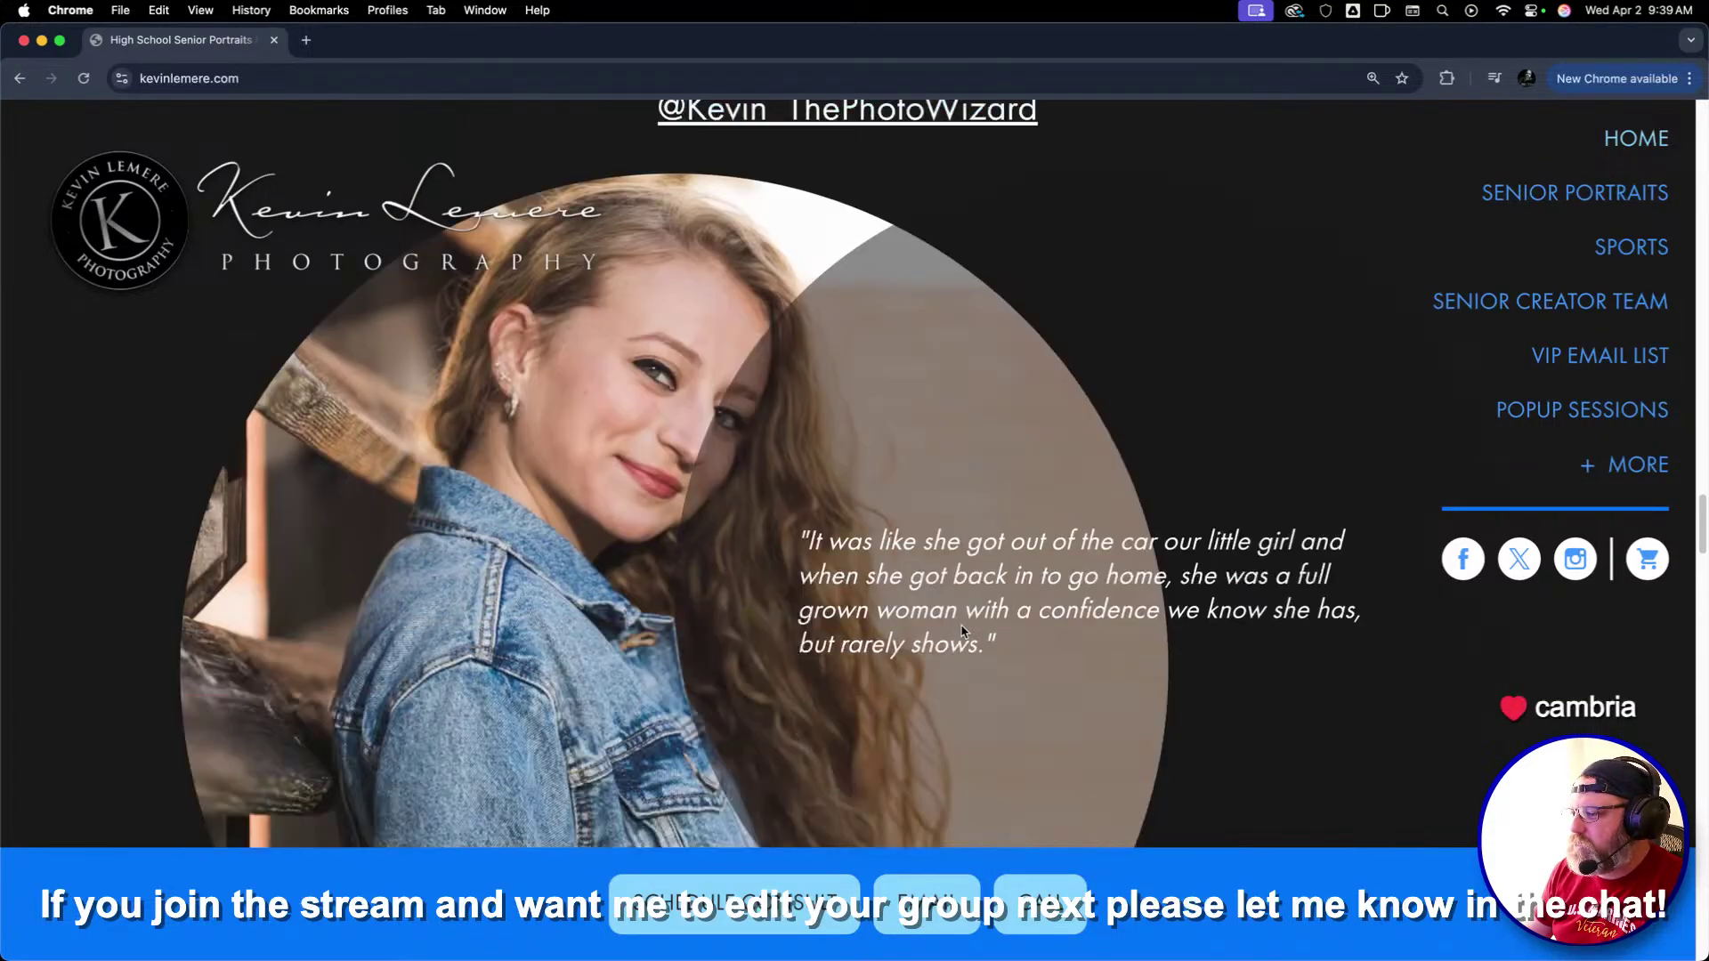
scroll(961, 631, "down", 5)
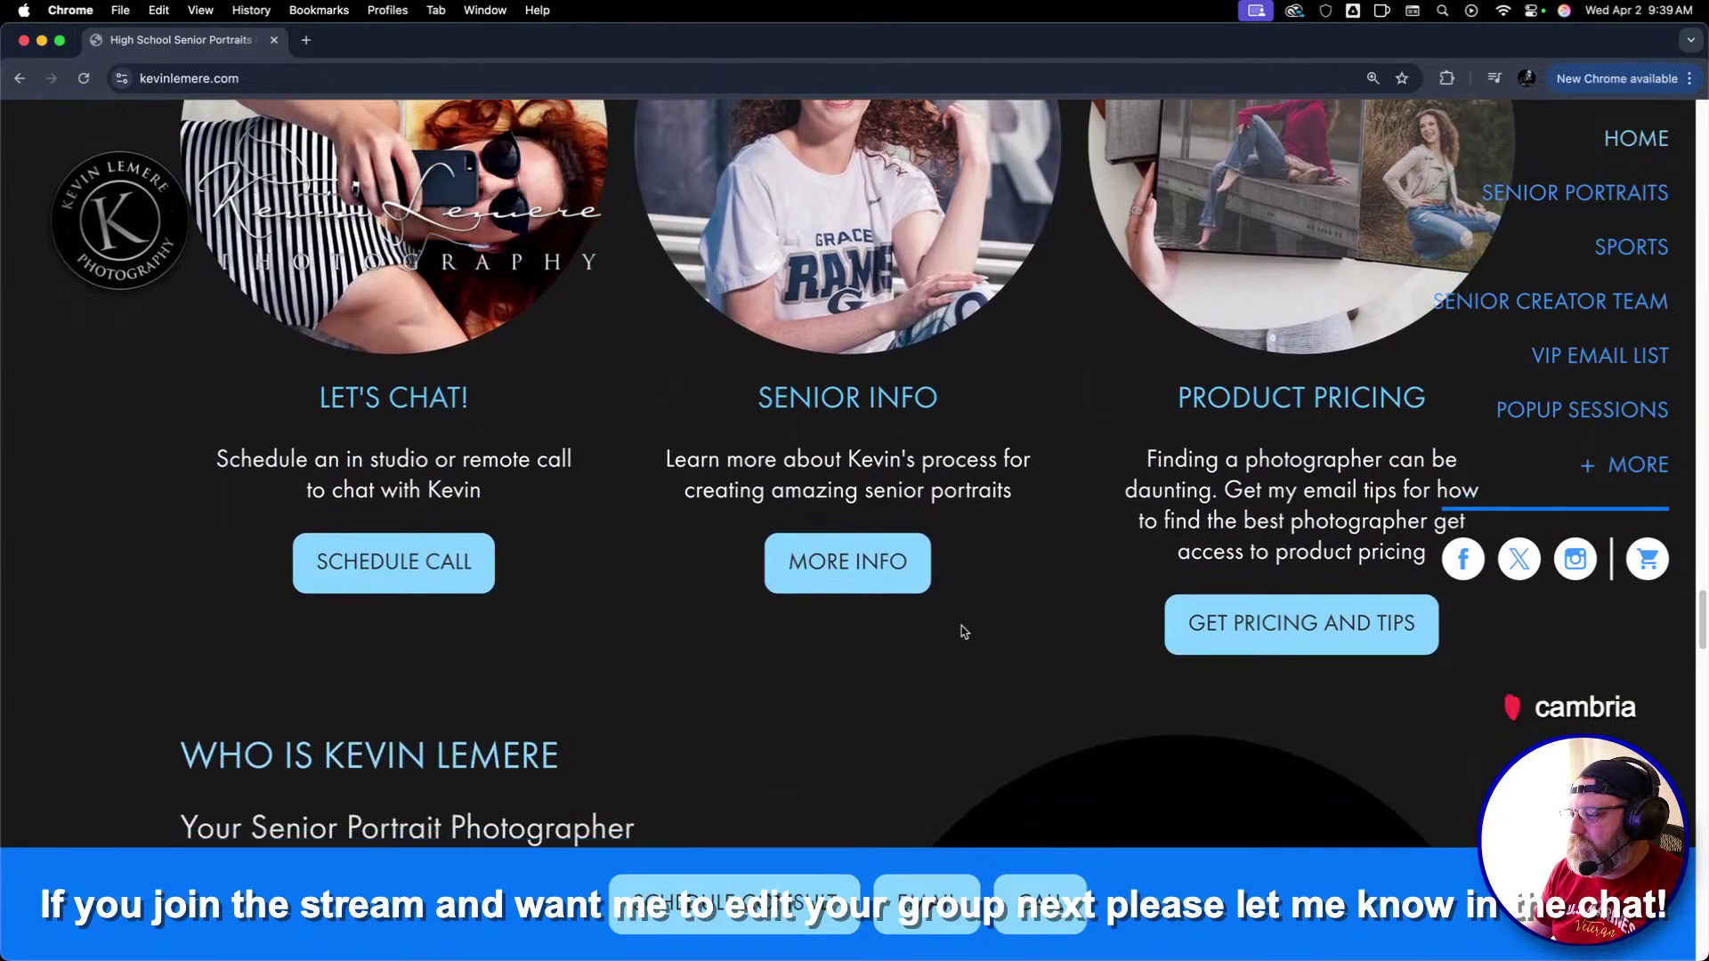
scroll(965, 584, "up", 20)
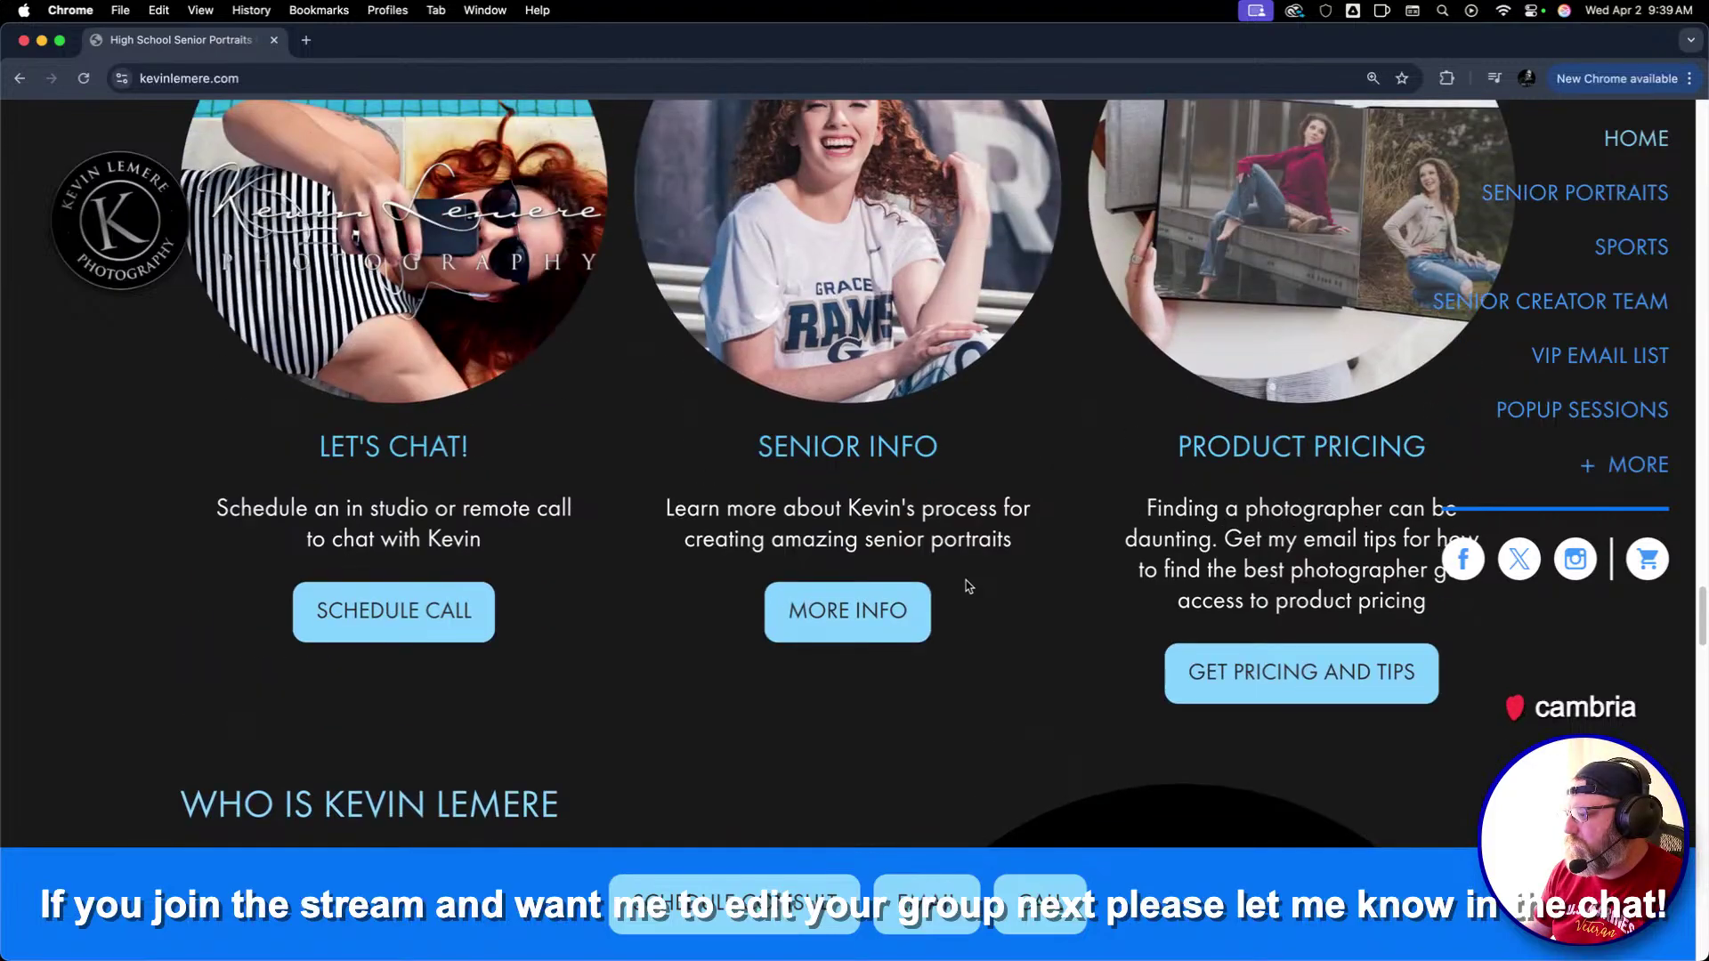
Open the Sports page of the studio's website
scroll(962, 573, "up", 20)
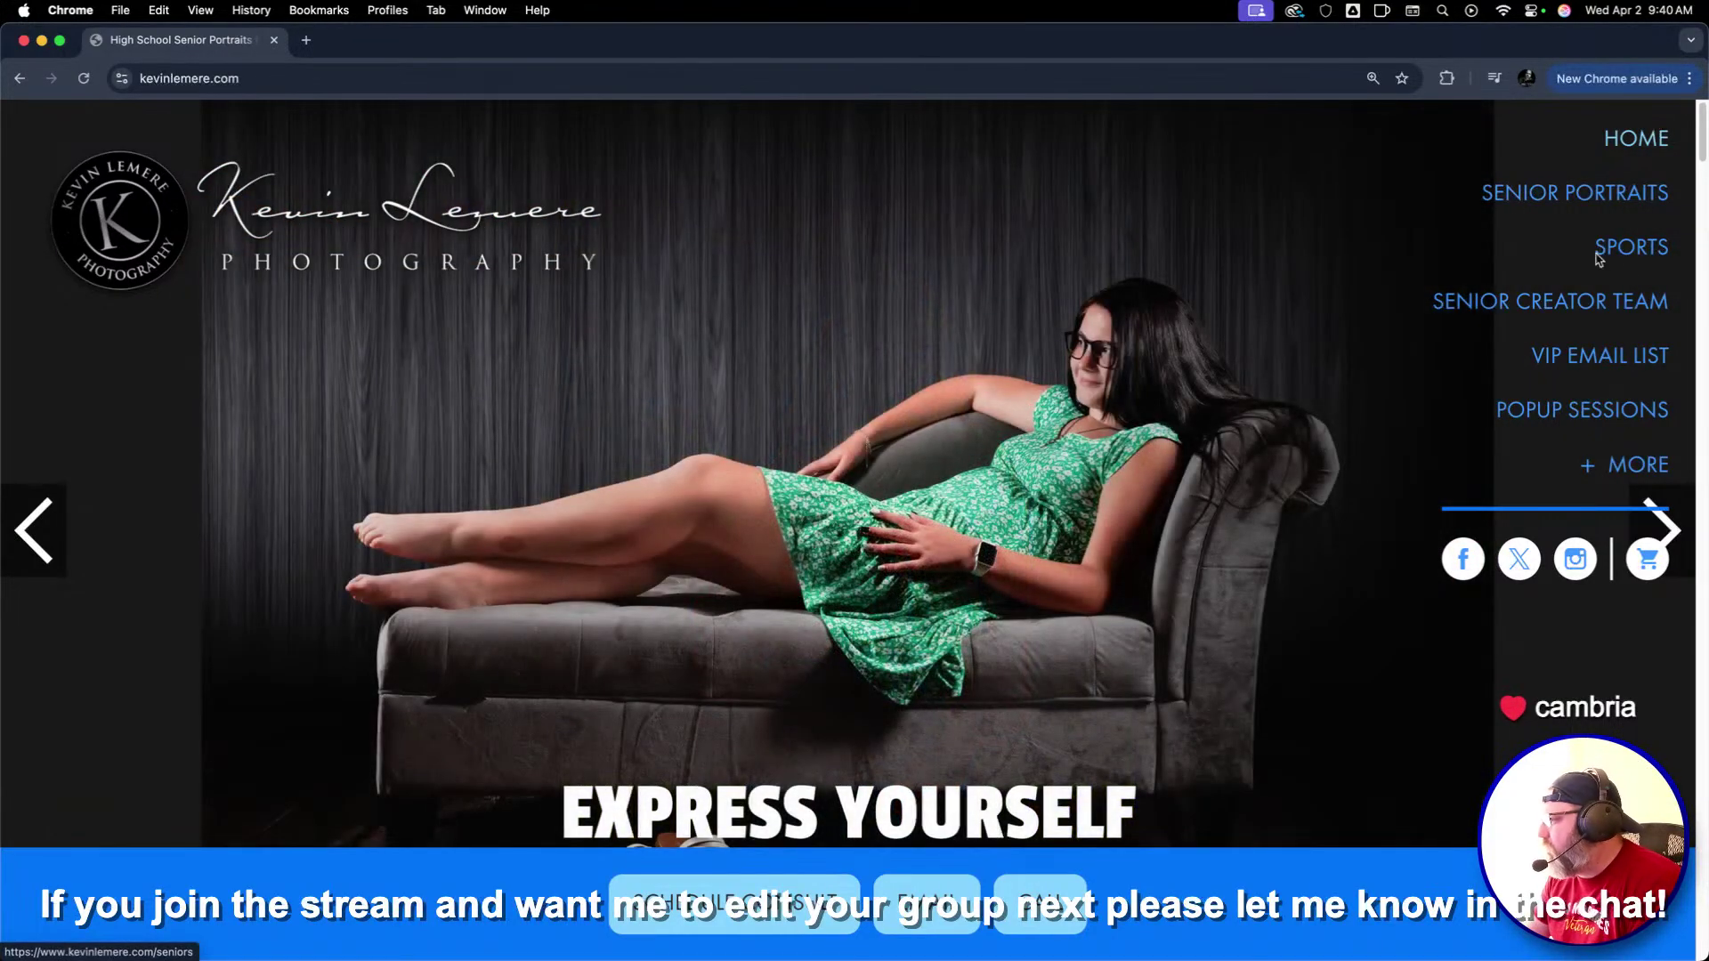
left_click(1600, 253)
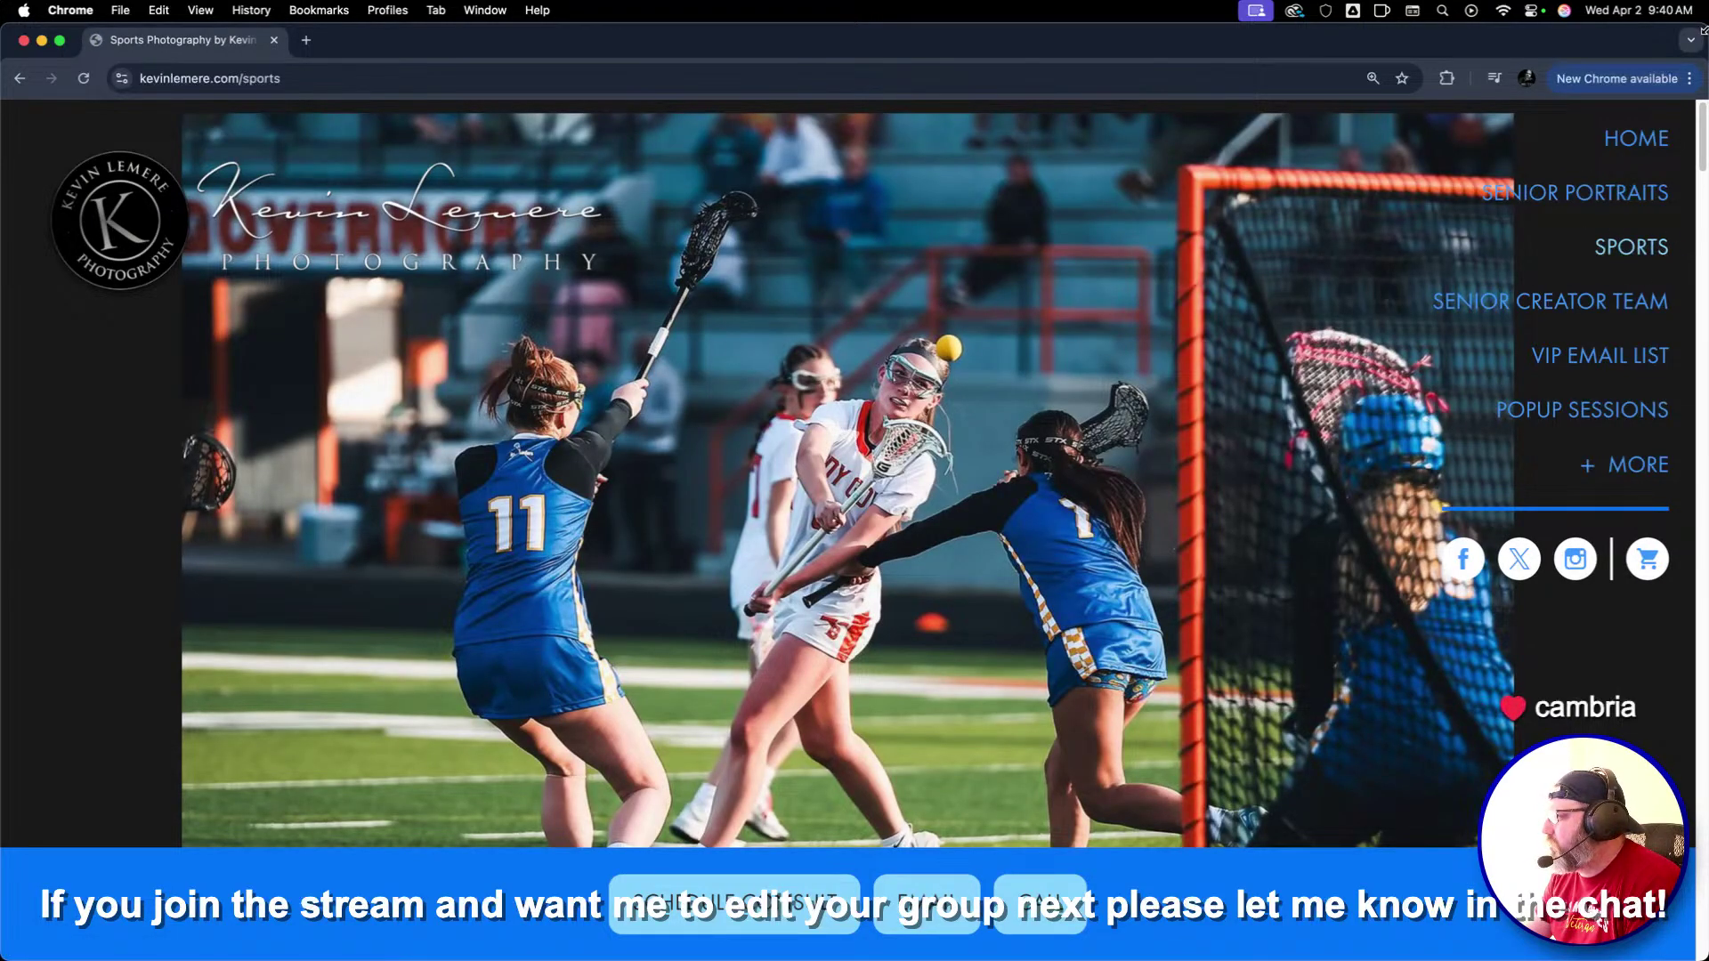
Check the site's compact navigation menu in a narrowed browser window, restore the full width, and return to the Sports page
left_click_drag(1680, 34, 656, 34)
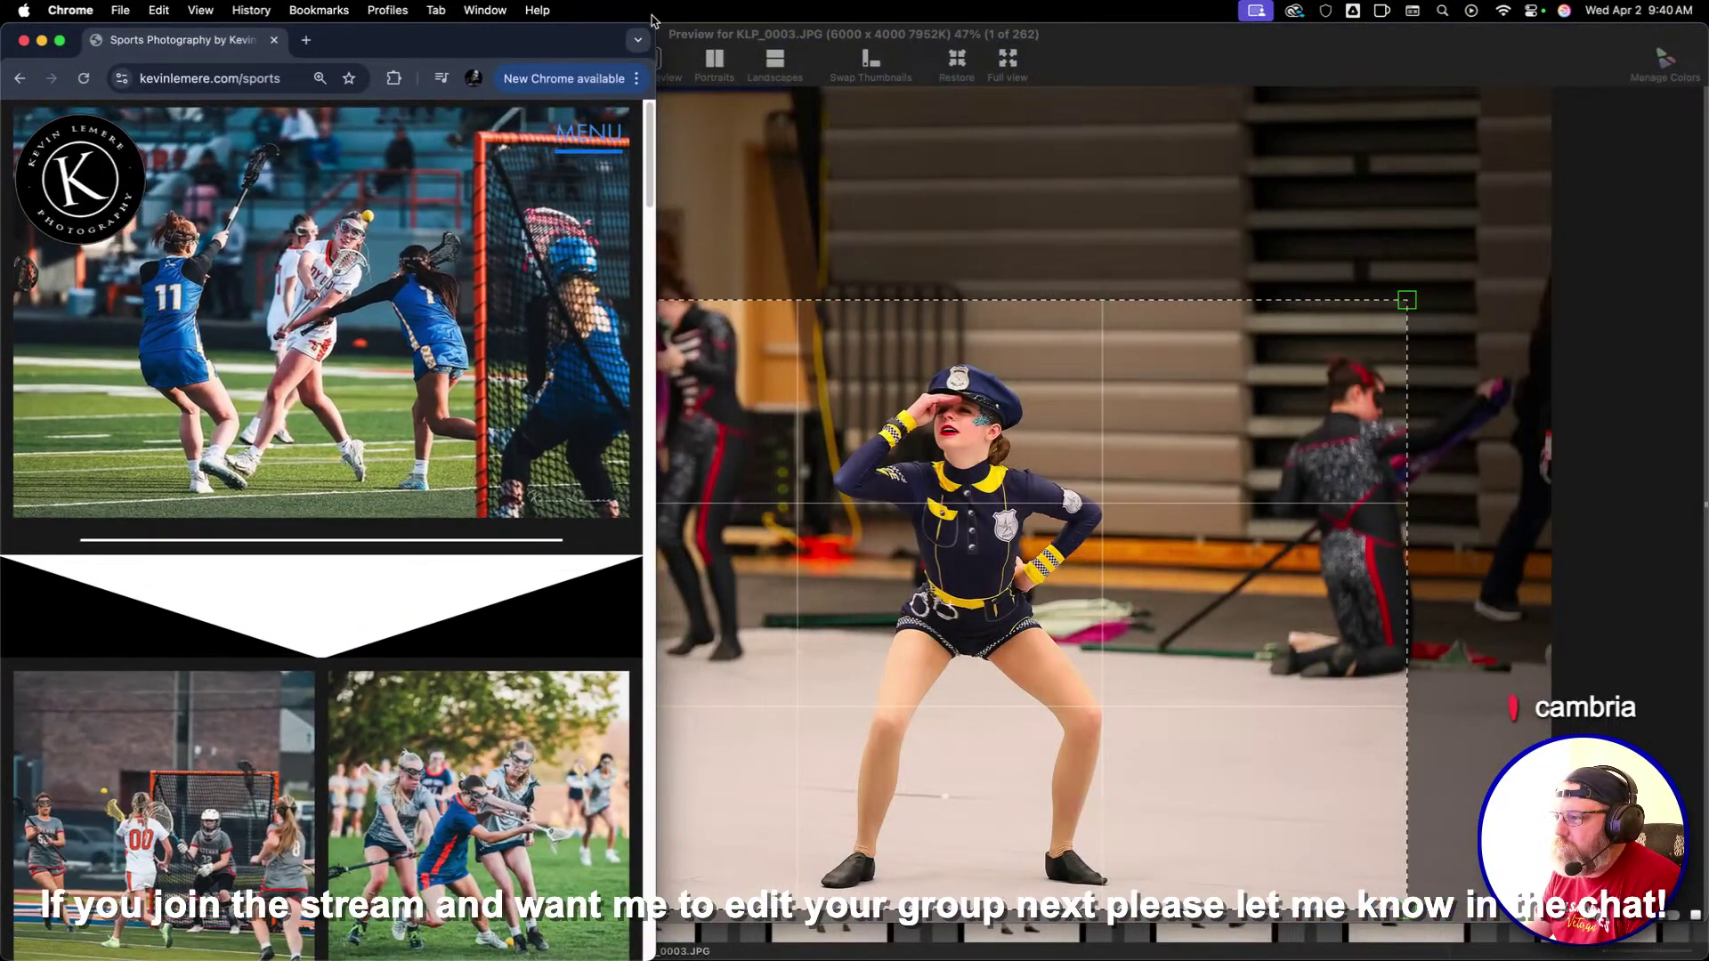
left_click(584, 134)
left_click(602, 134)
left_click(588, 133)
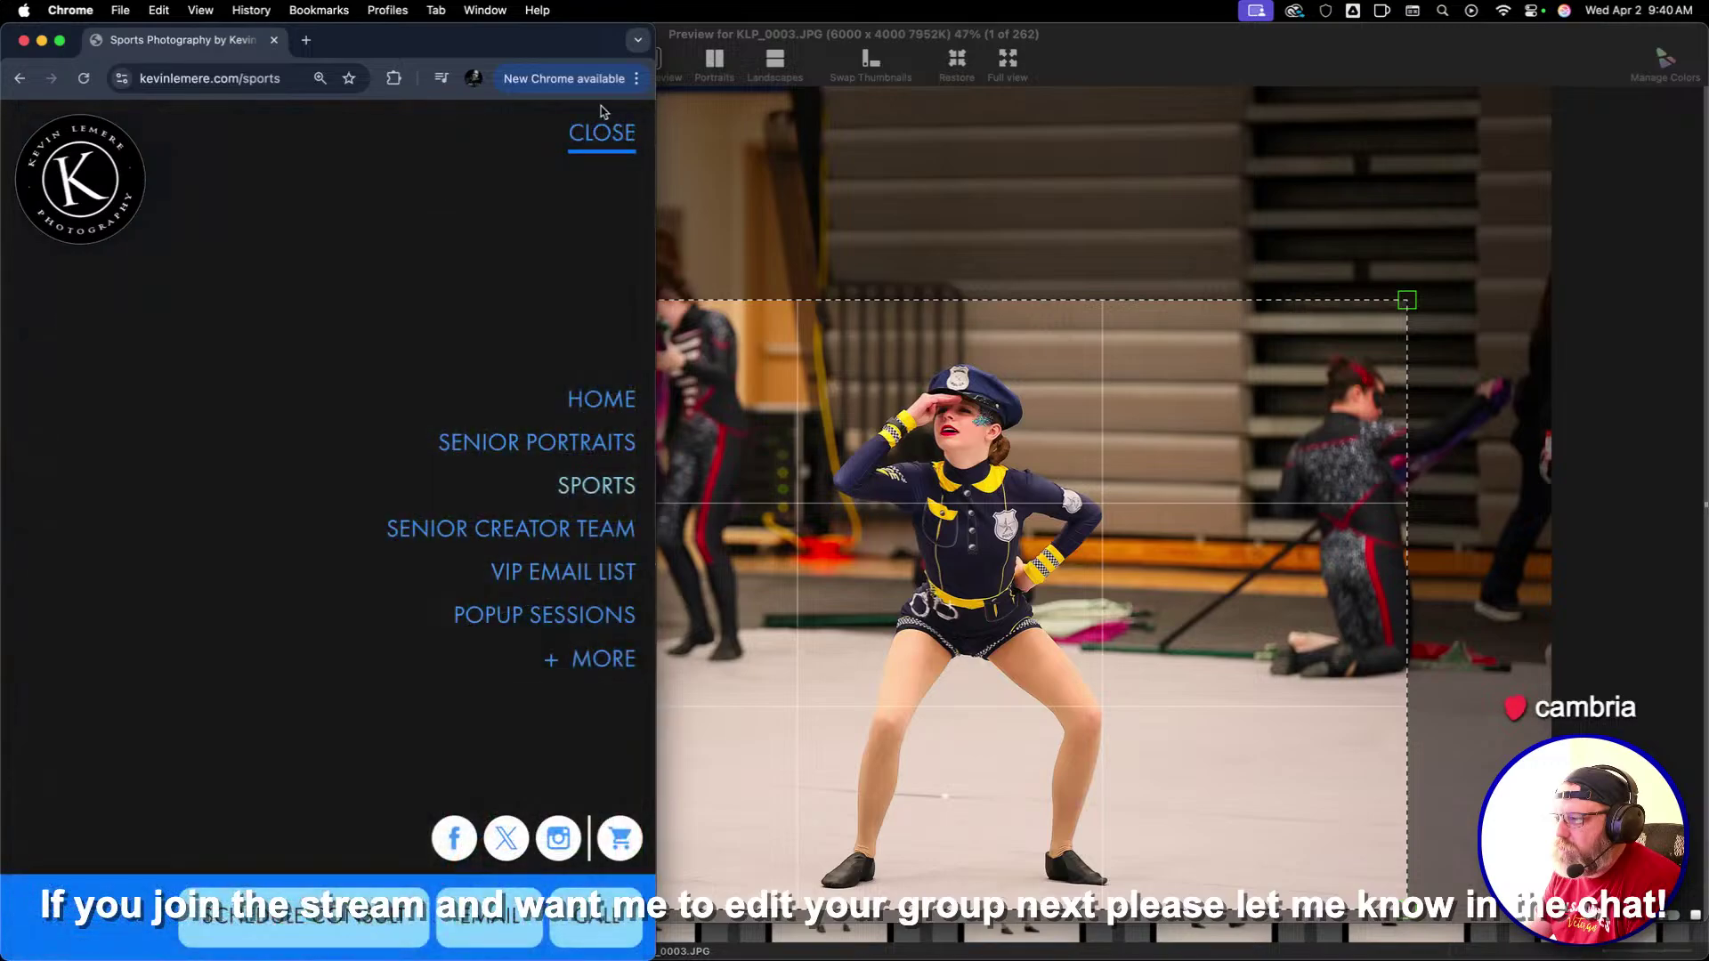
left_click_drag(654, 26, 1703, 27)
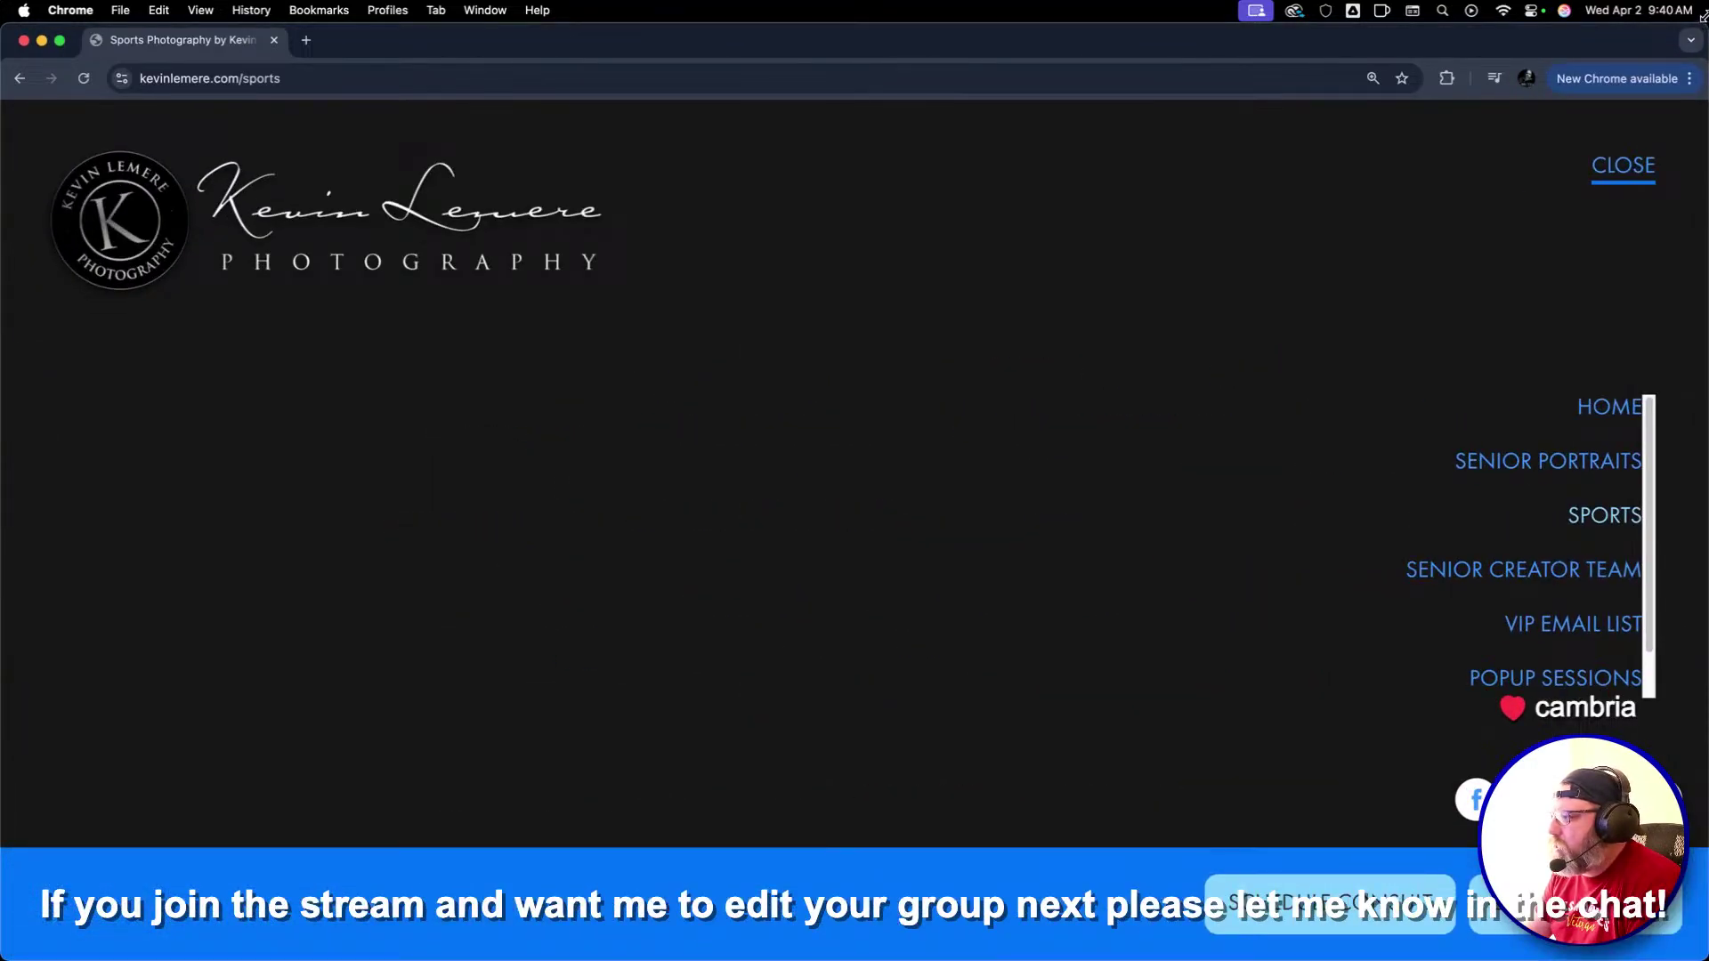
left_click(1583, 516)
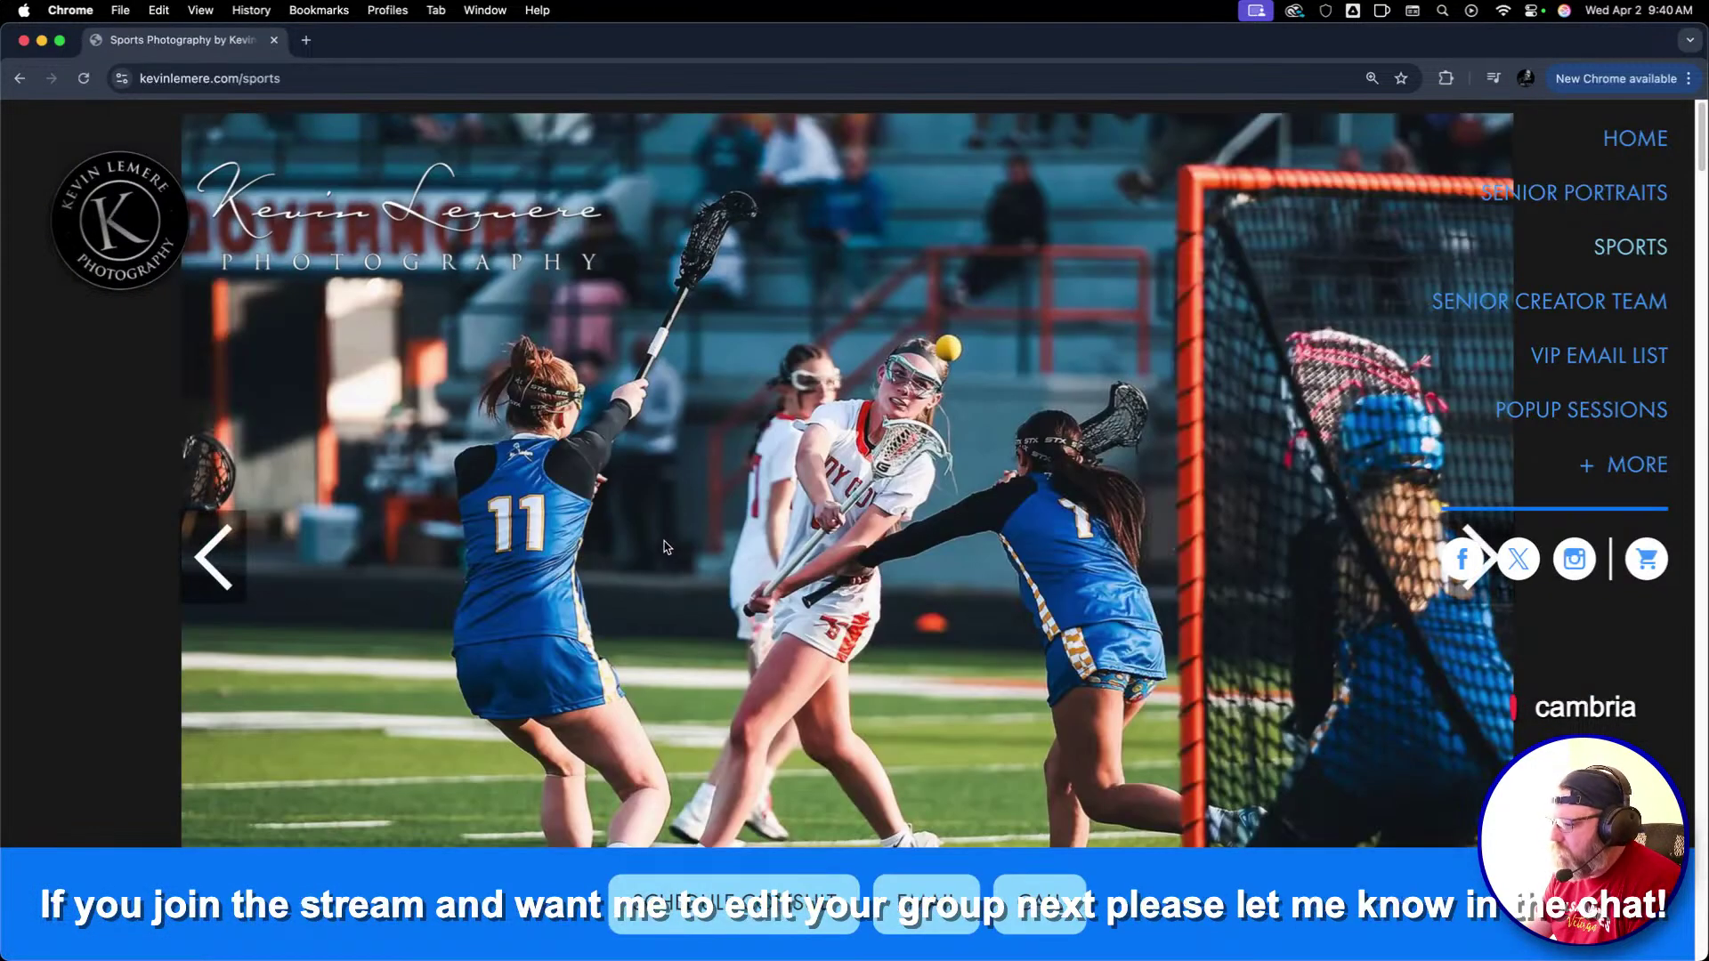
Find the Limited Edition ETPAA 10th Anniversary Prints post among the sports galleries and open it
scroll(664, 546, "down", 5)
scroll(664, 546, "down", 8)
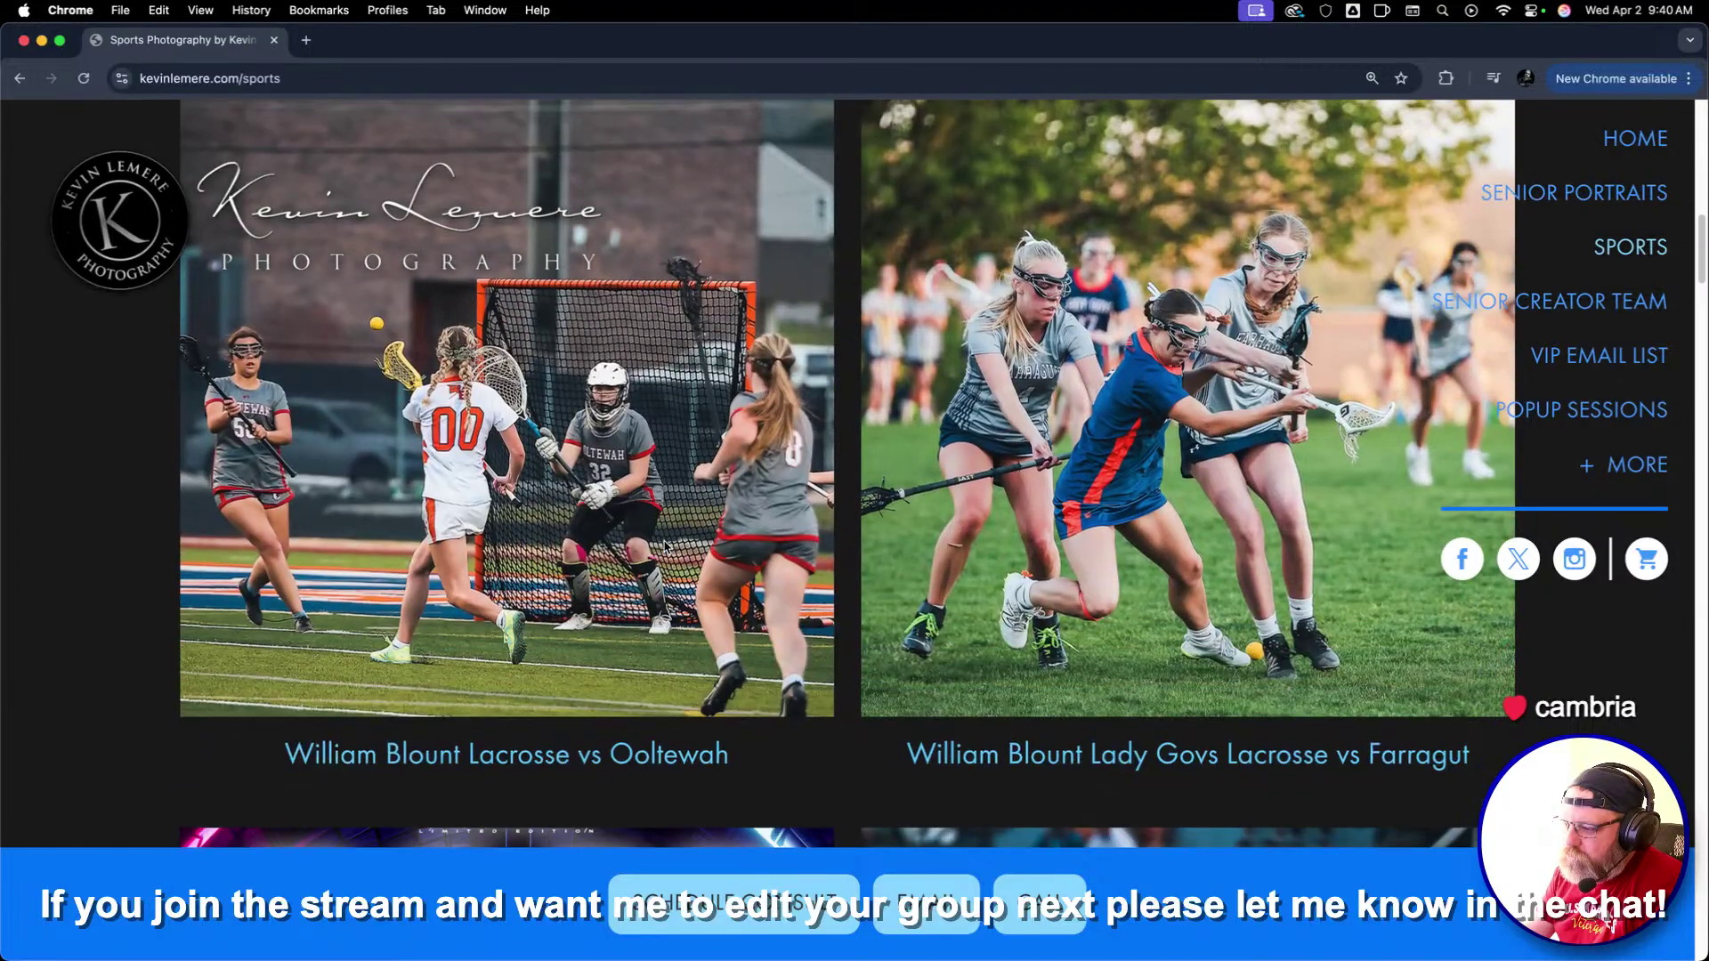
scroll(663, 546, "down", 7)
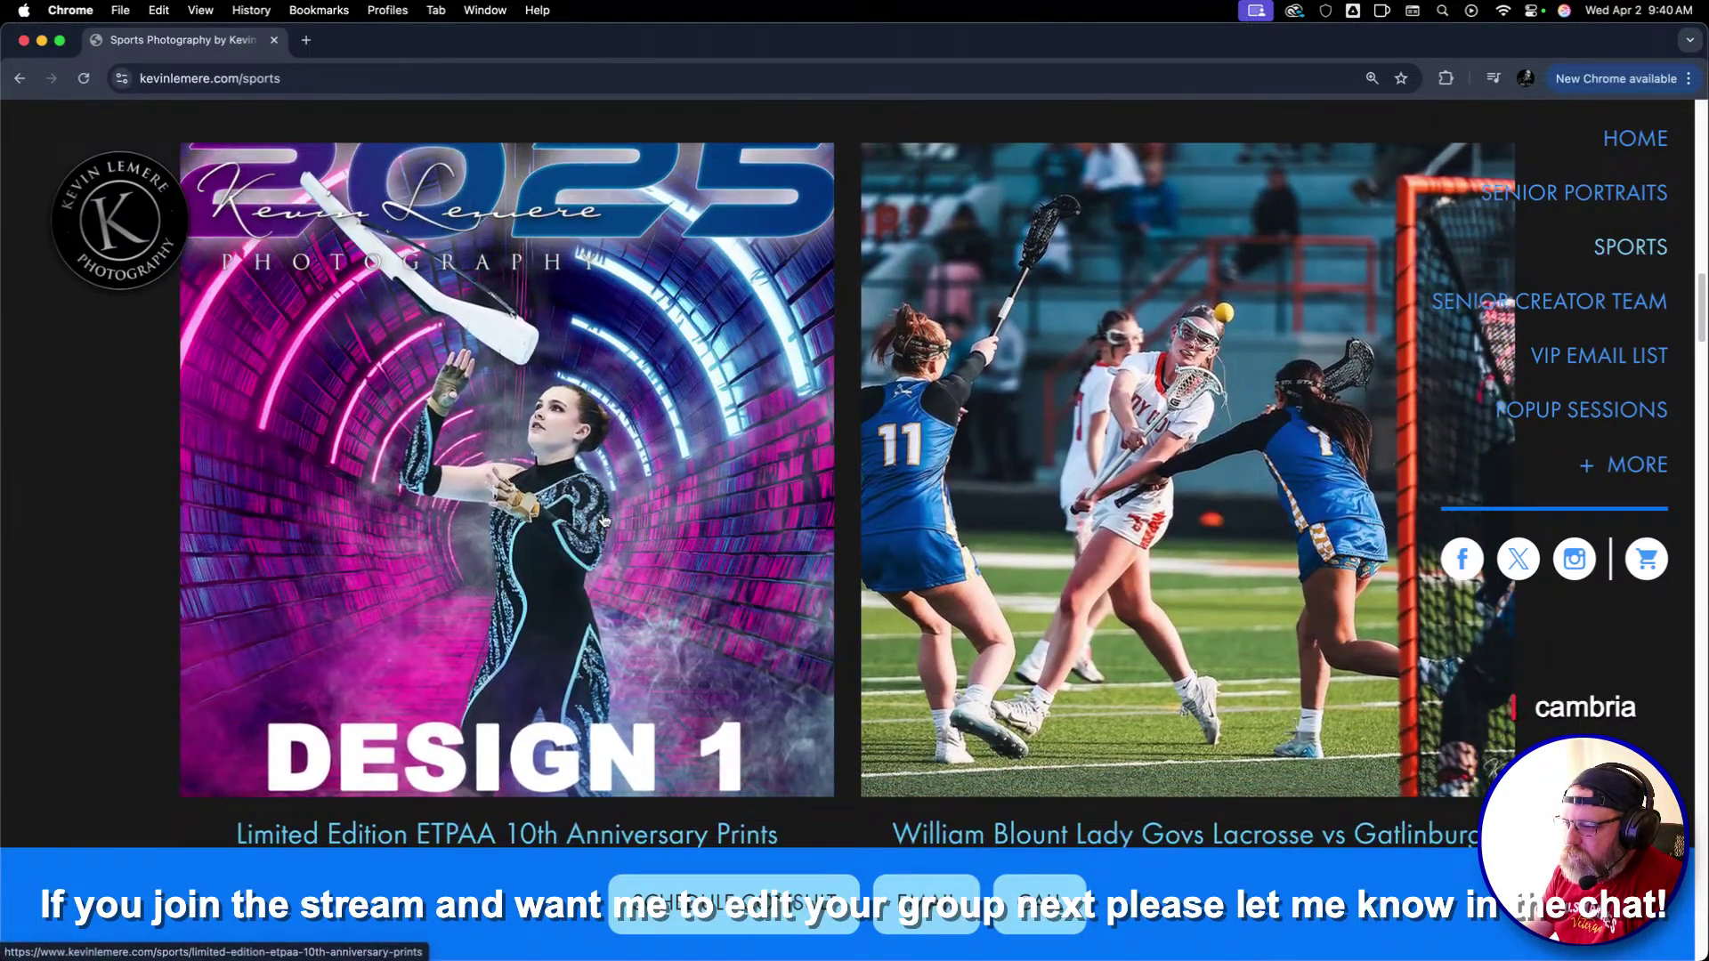
left_click(604, 521)
Examine the anniversary print sizes, prices and ordering terms, and the Design 1 and Design 2 samples
scroll(1055, 517, "down", 2)
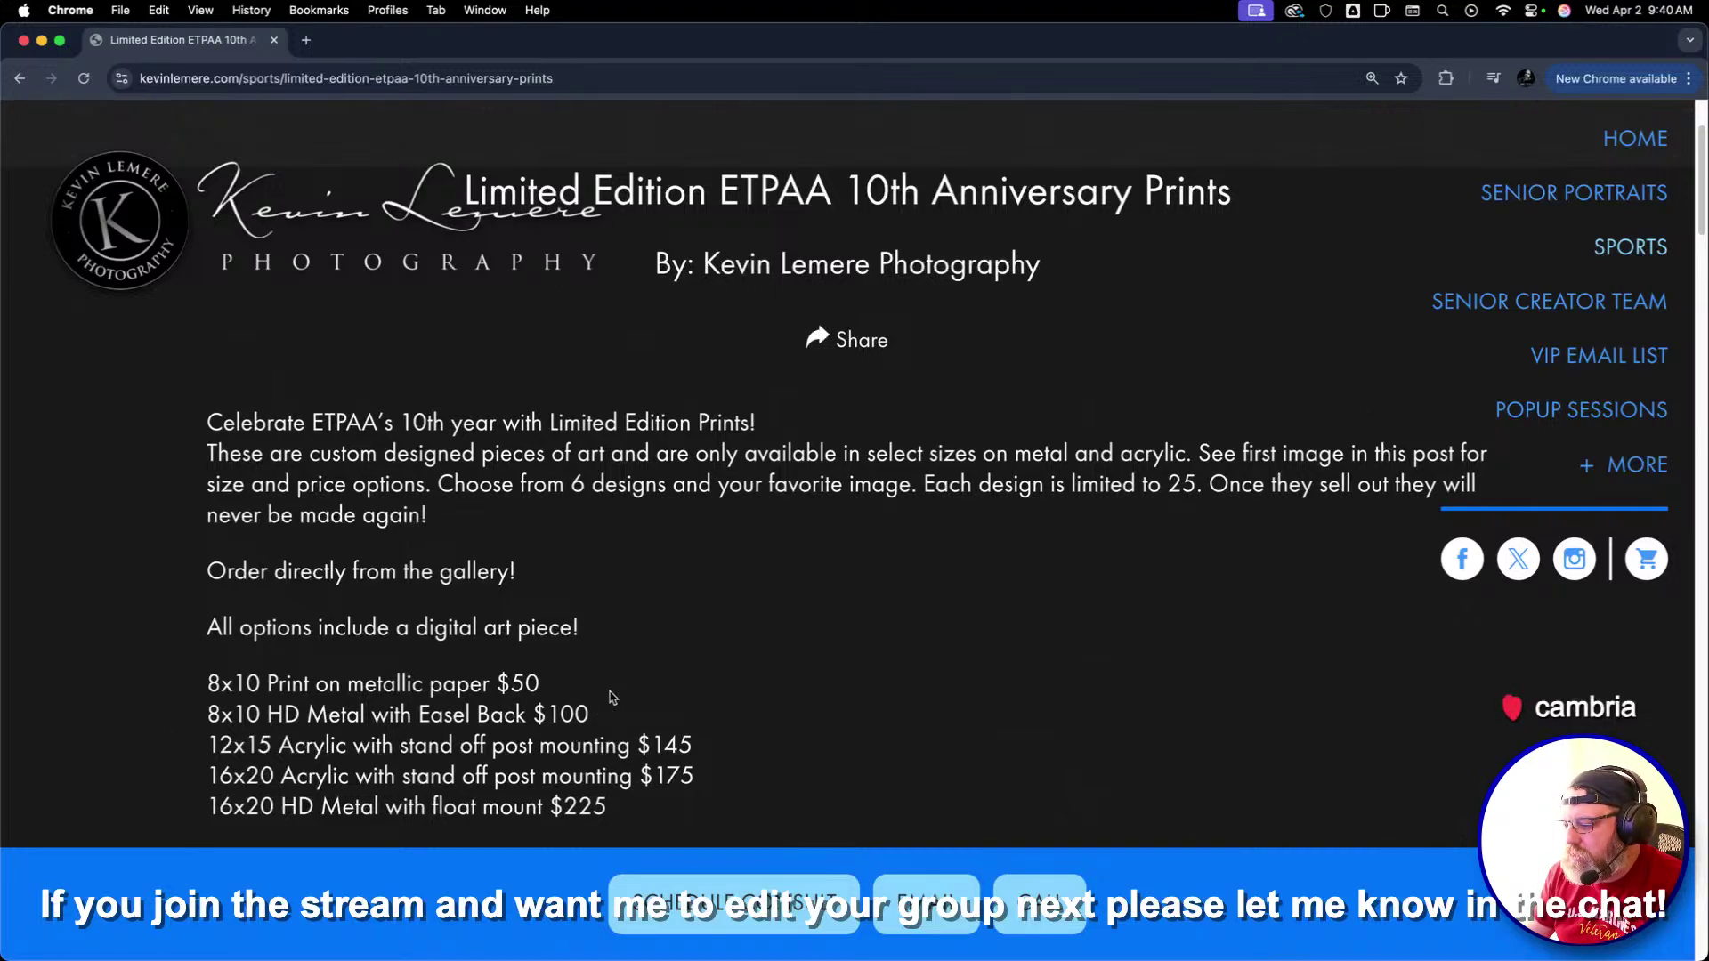
scroll(857, 717, "down", 4)
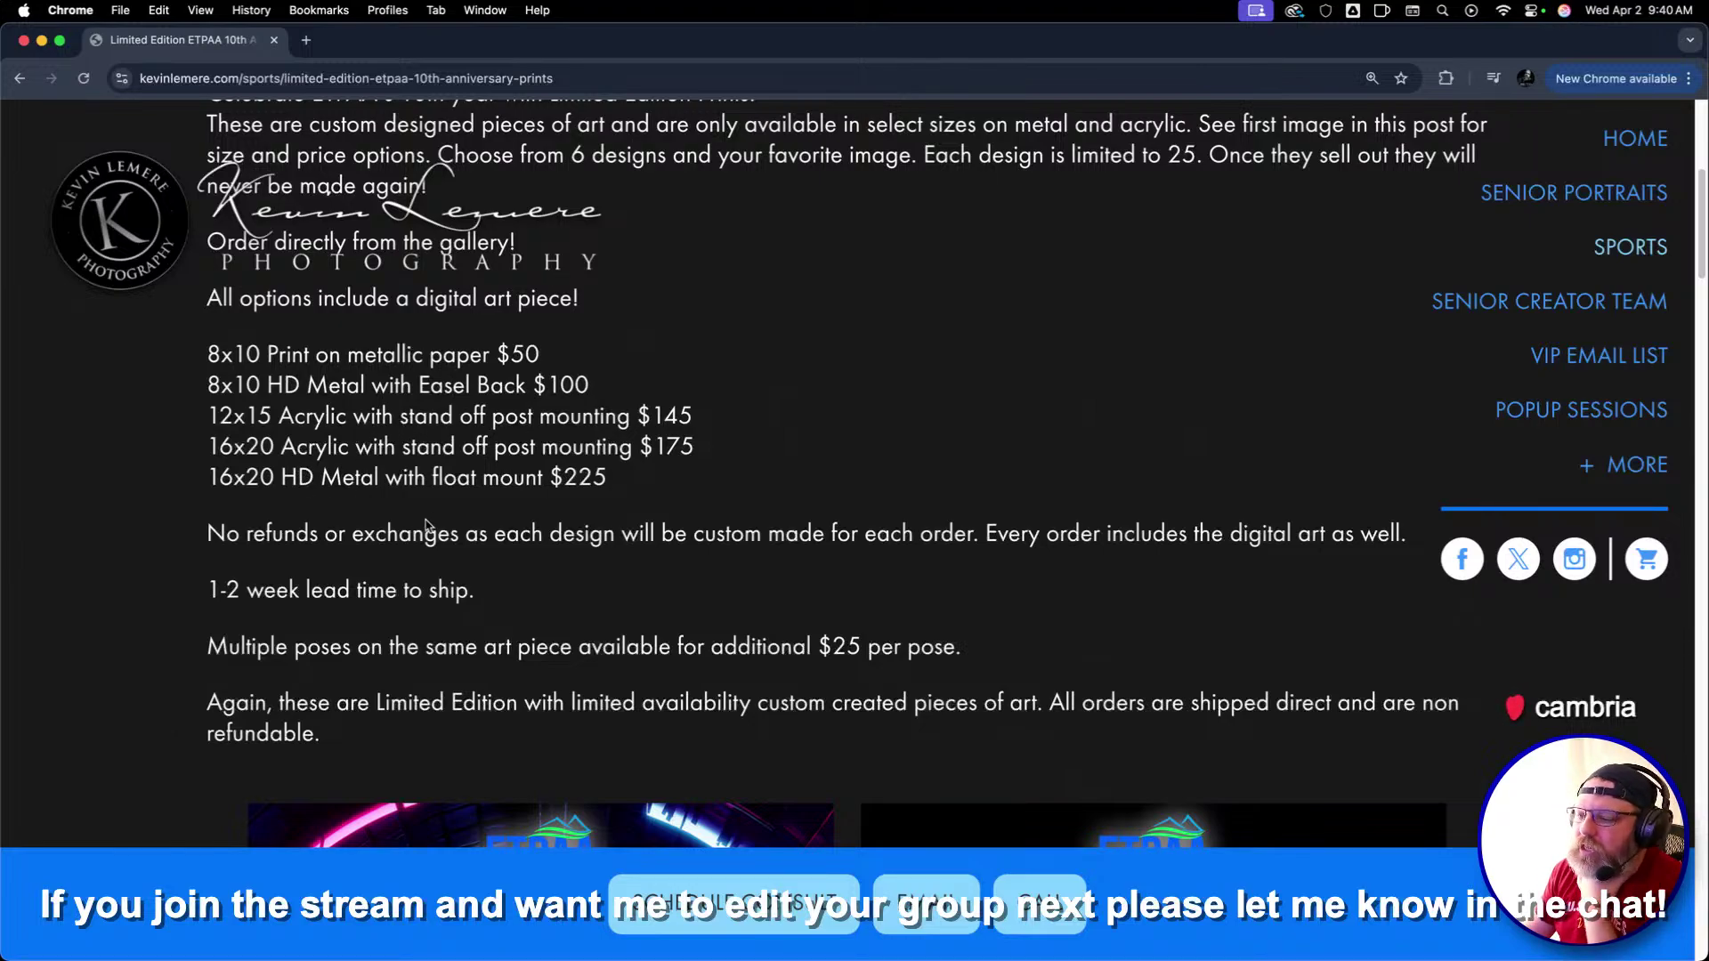
scroll(813, 578, "down", 5)
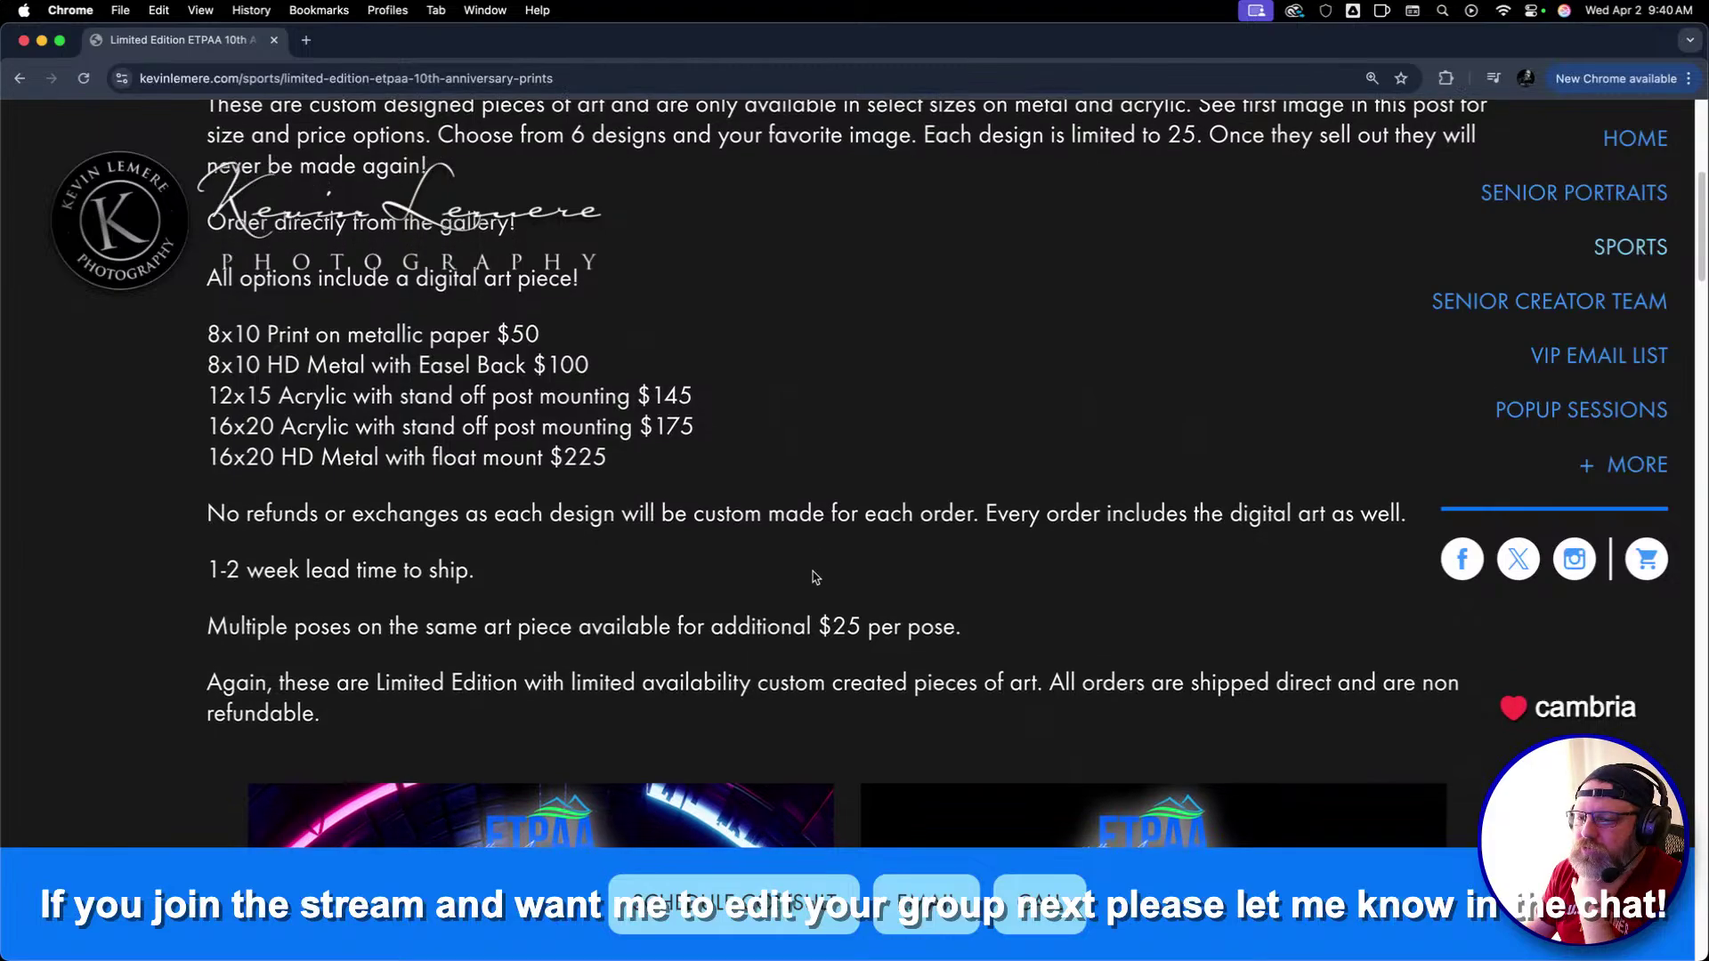
scroll(813, 578, "down", 10)
scroll(783, 592, "up", 2)
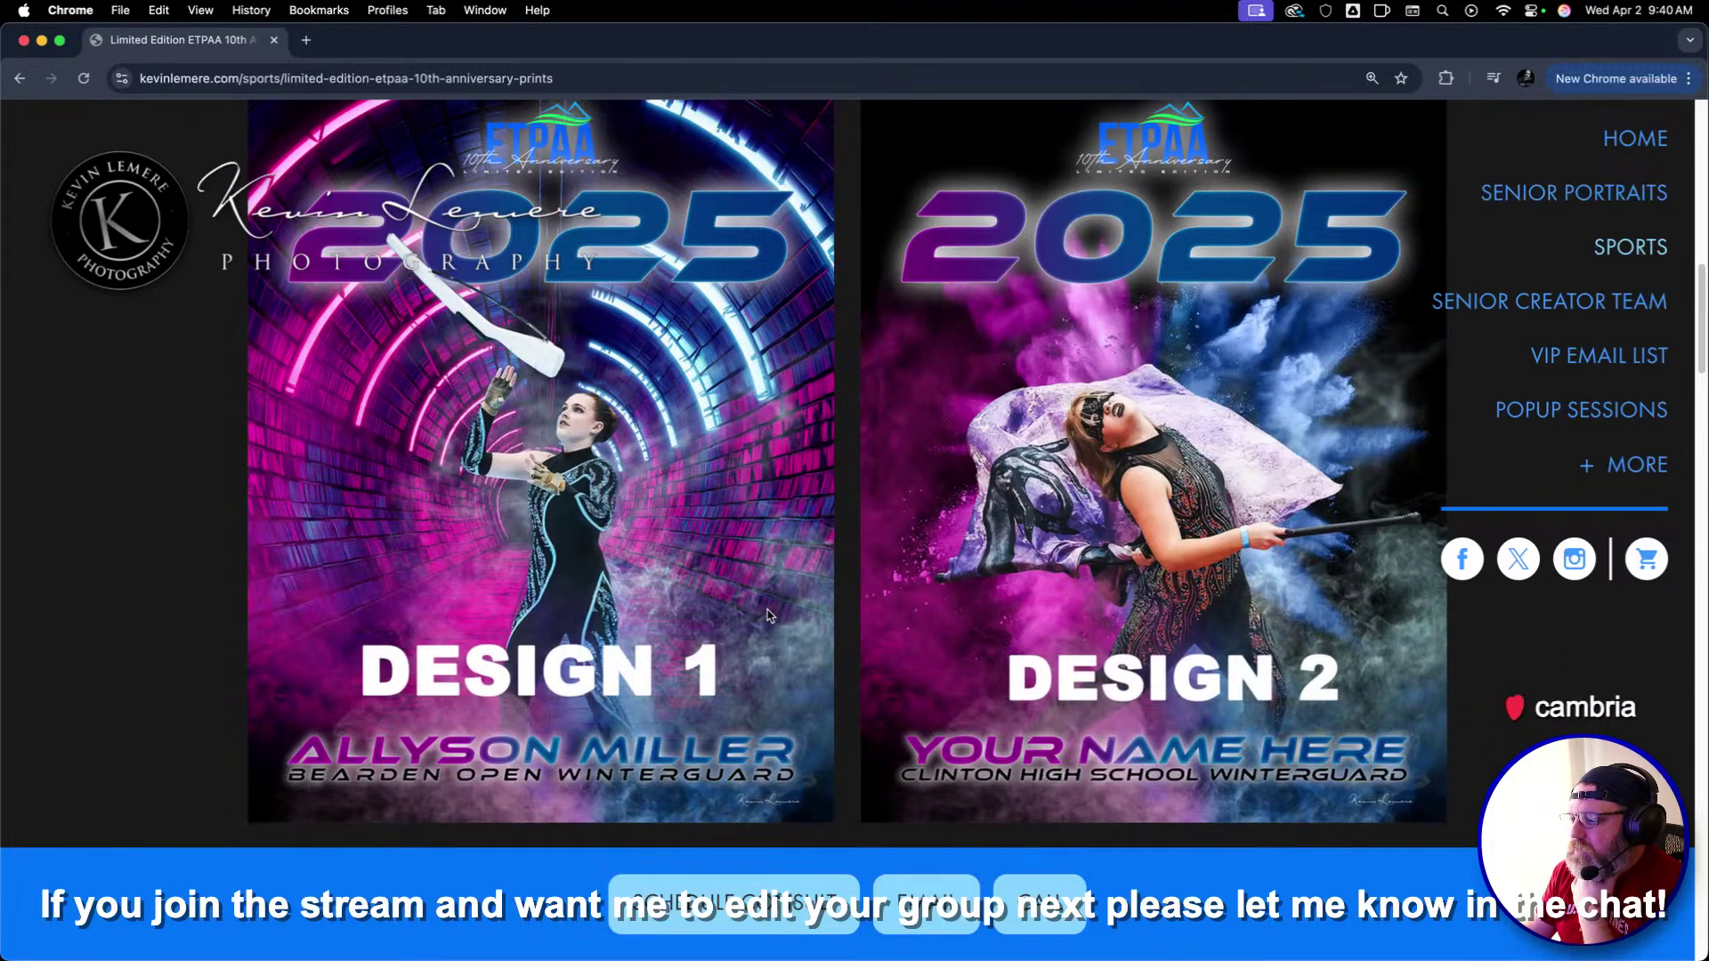
scroll(770, 614, "down", 3)
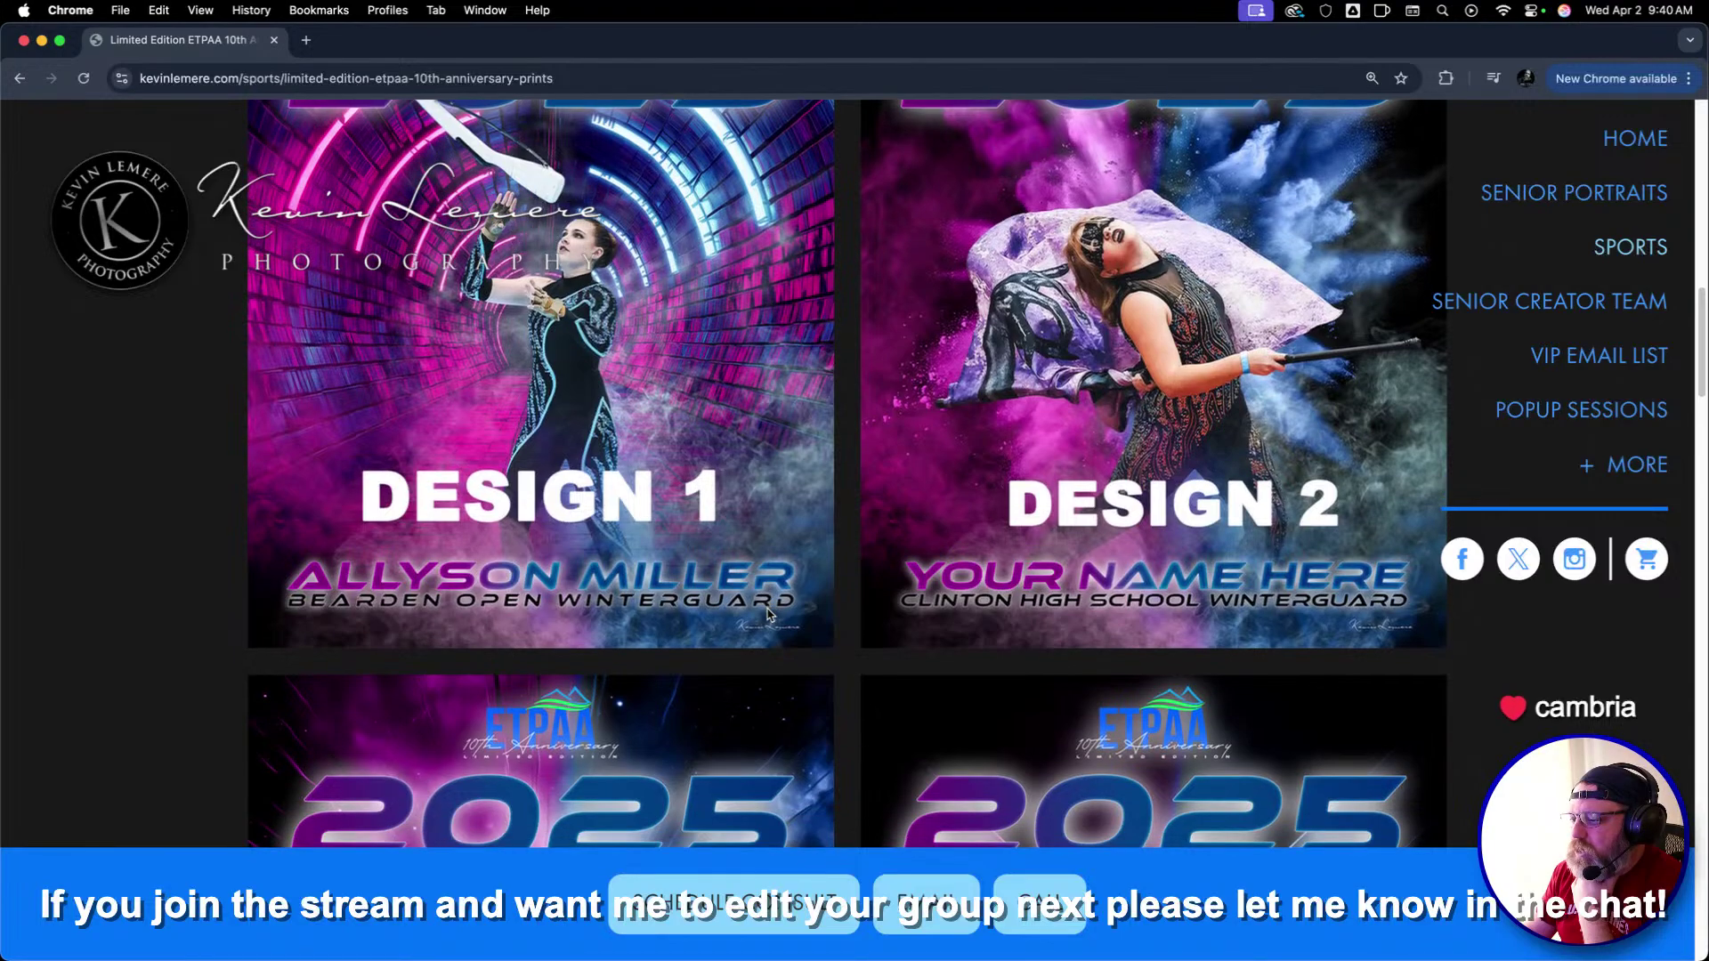
scroll(694, 605, "up", 4)
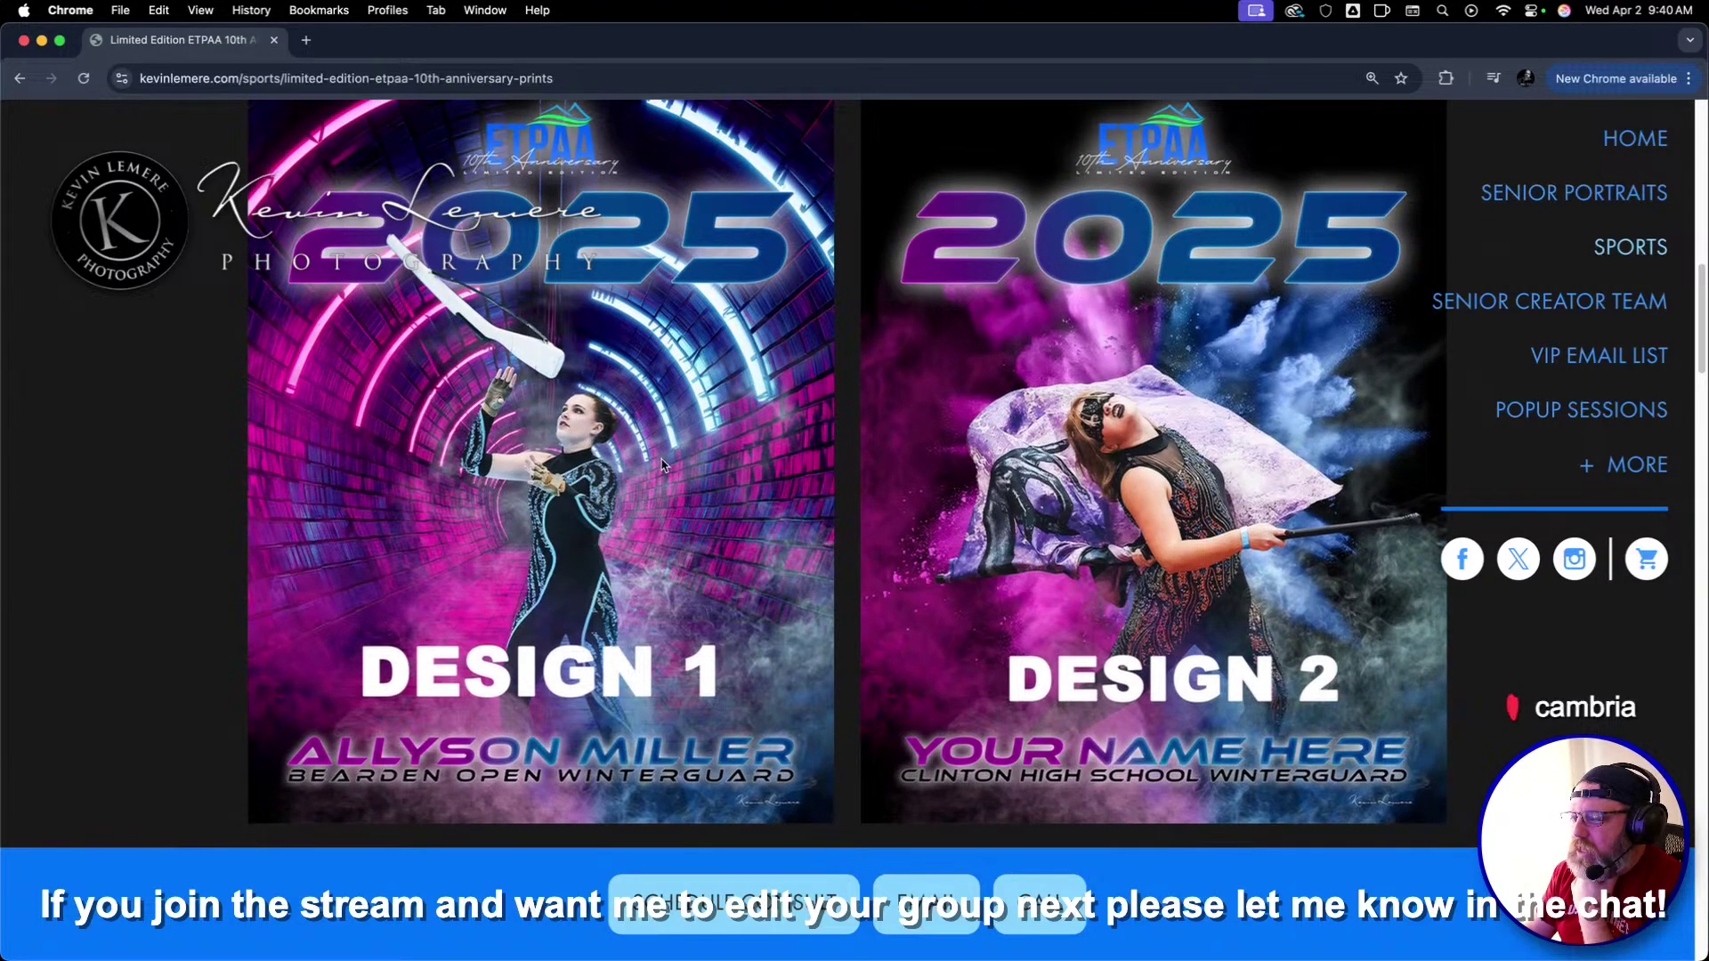
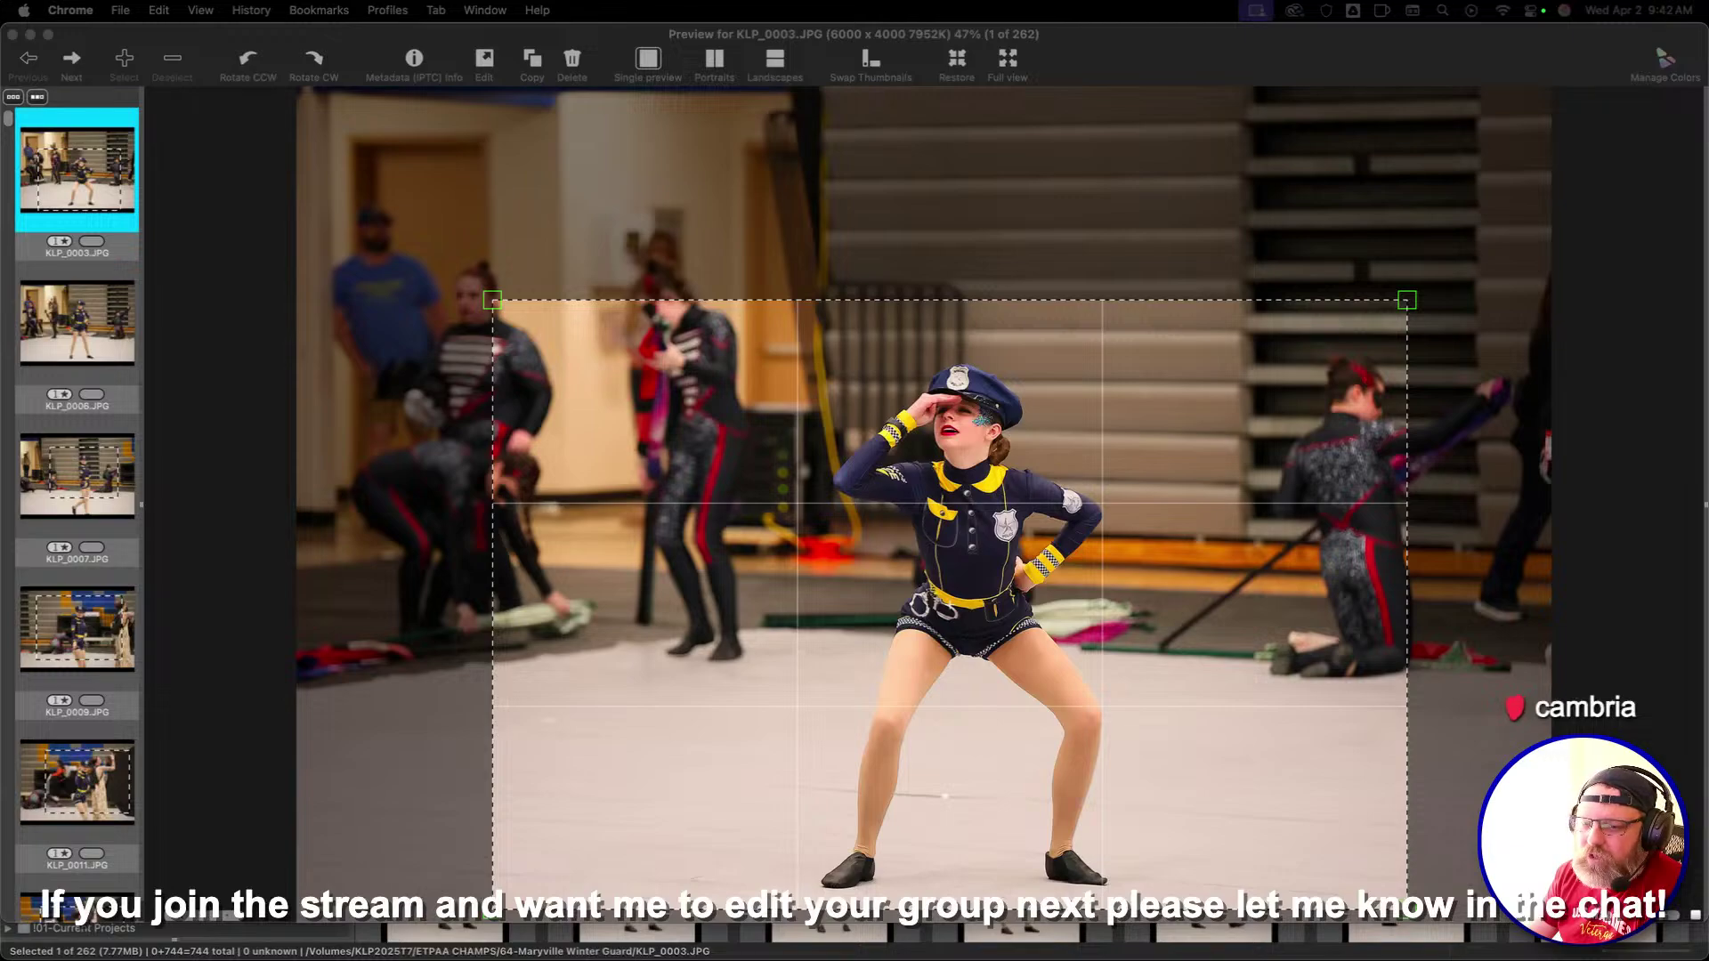
Switch back to Photo Mechanic and review the Maryville one-star photos one by one from KLP_0003.JPG through KLP_0215.JPG
left_click(1171, 70)
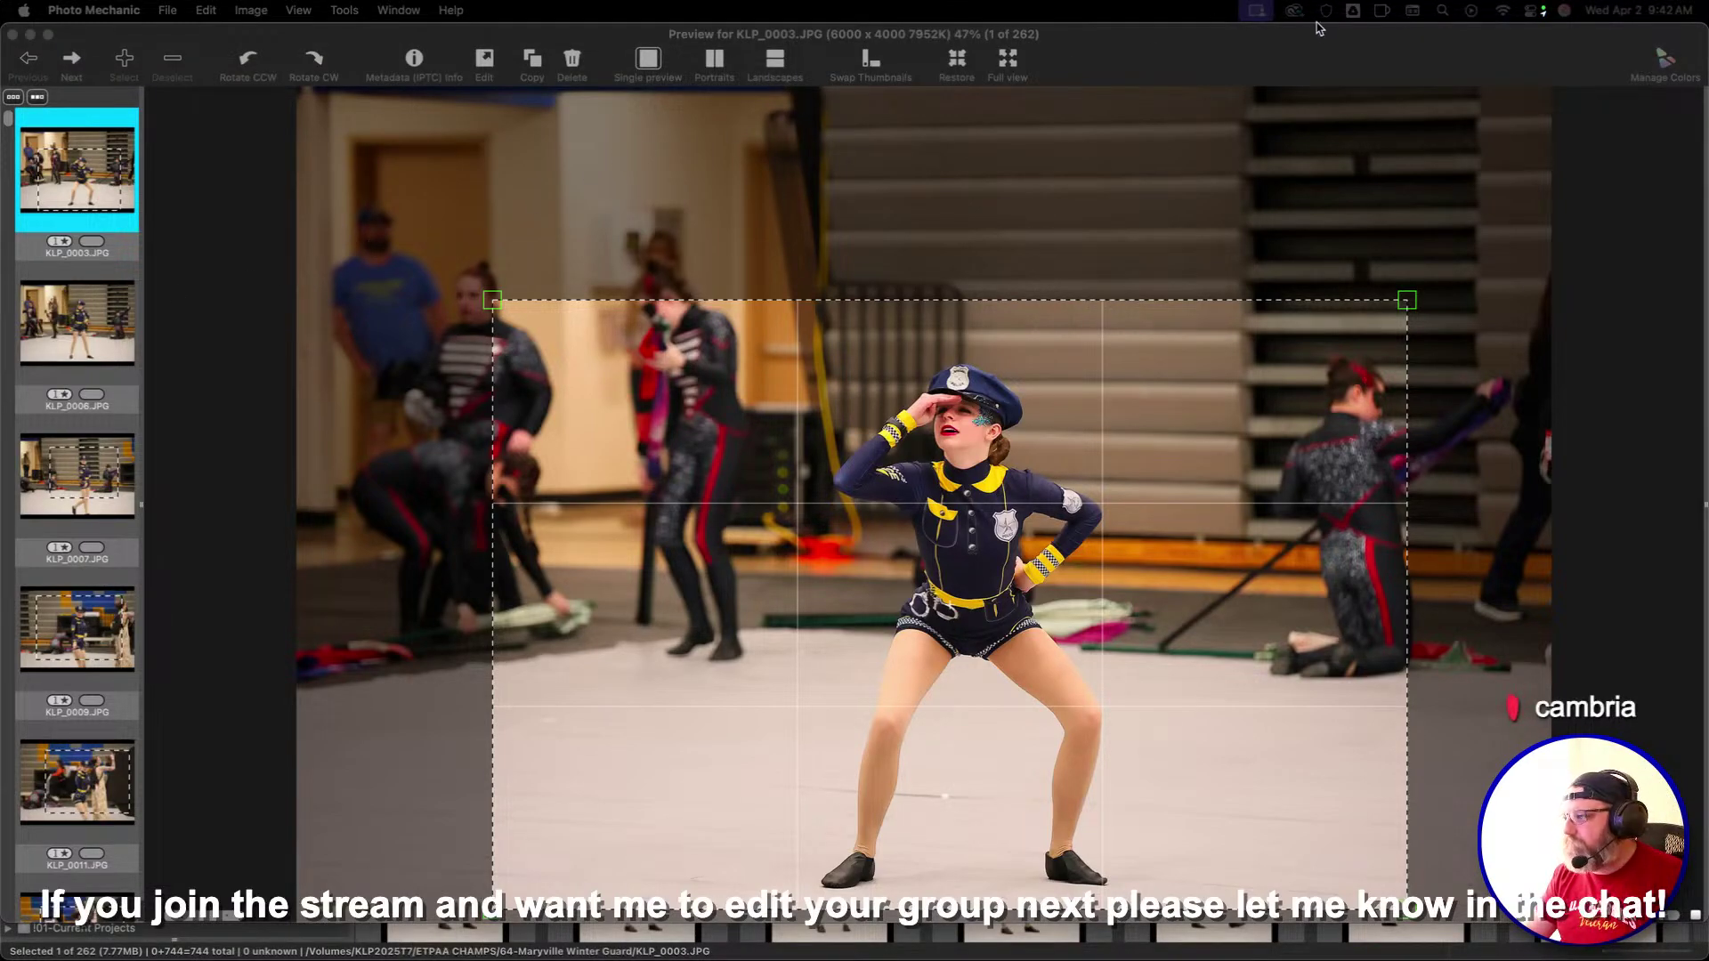
left_click(1318, 48)
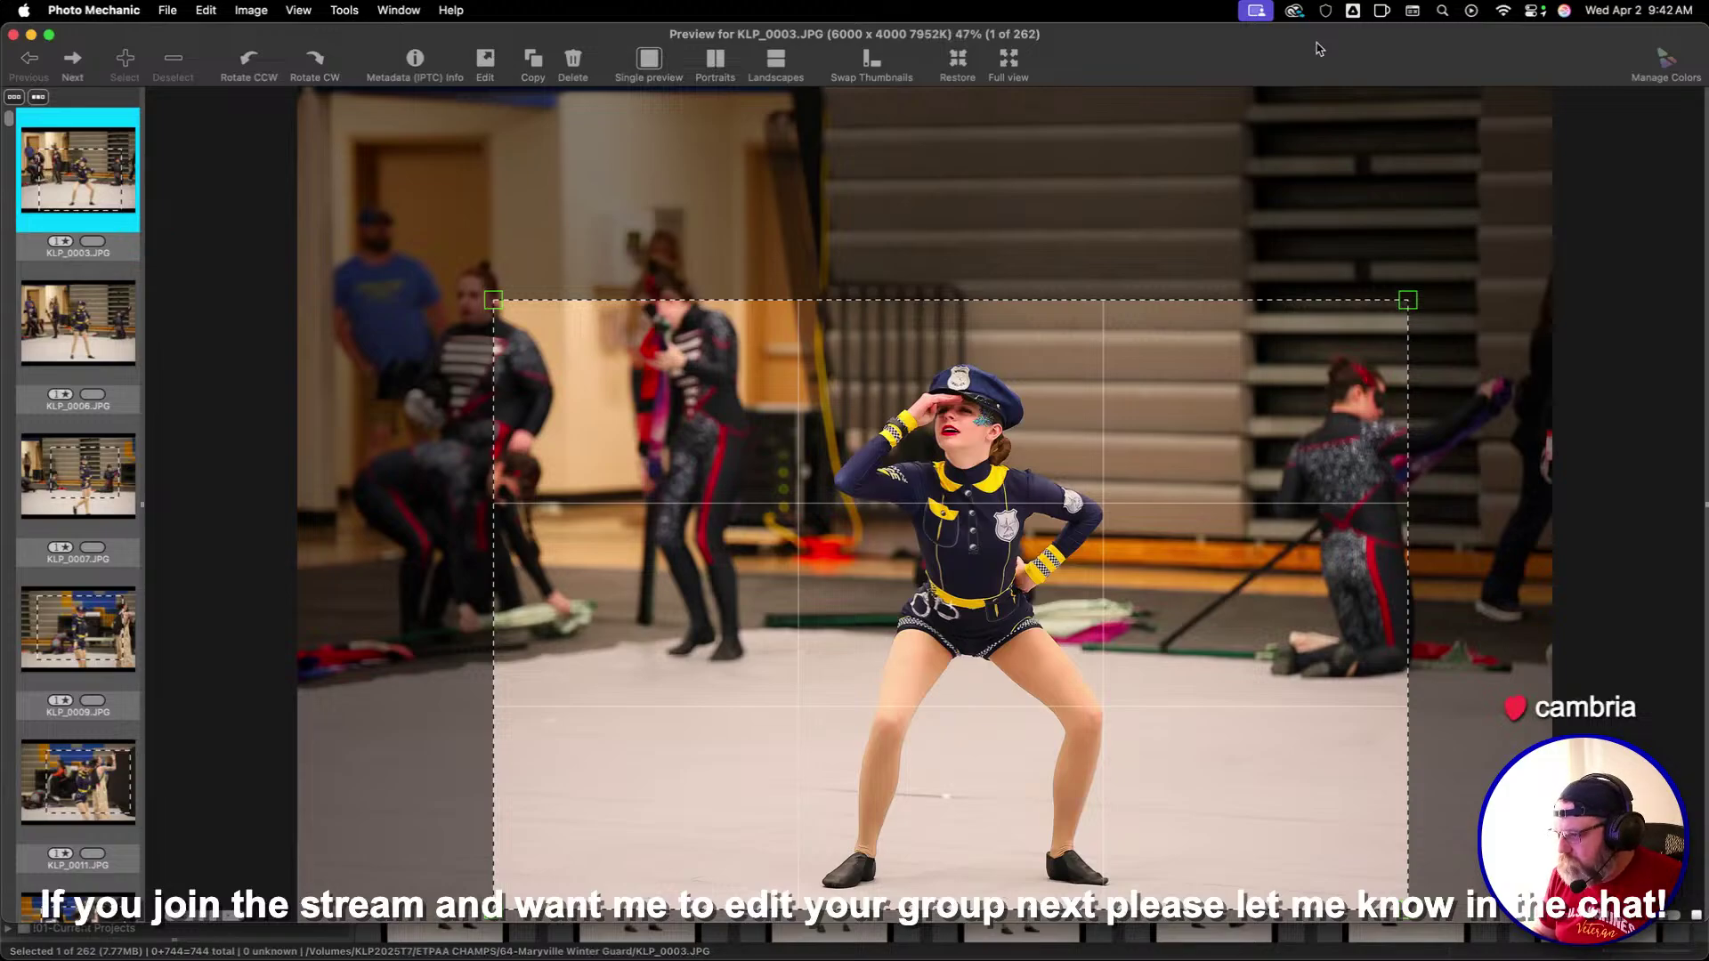
key("Right")
key("Right")
key("Right")
key("Right")
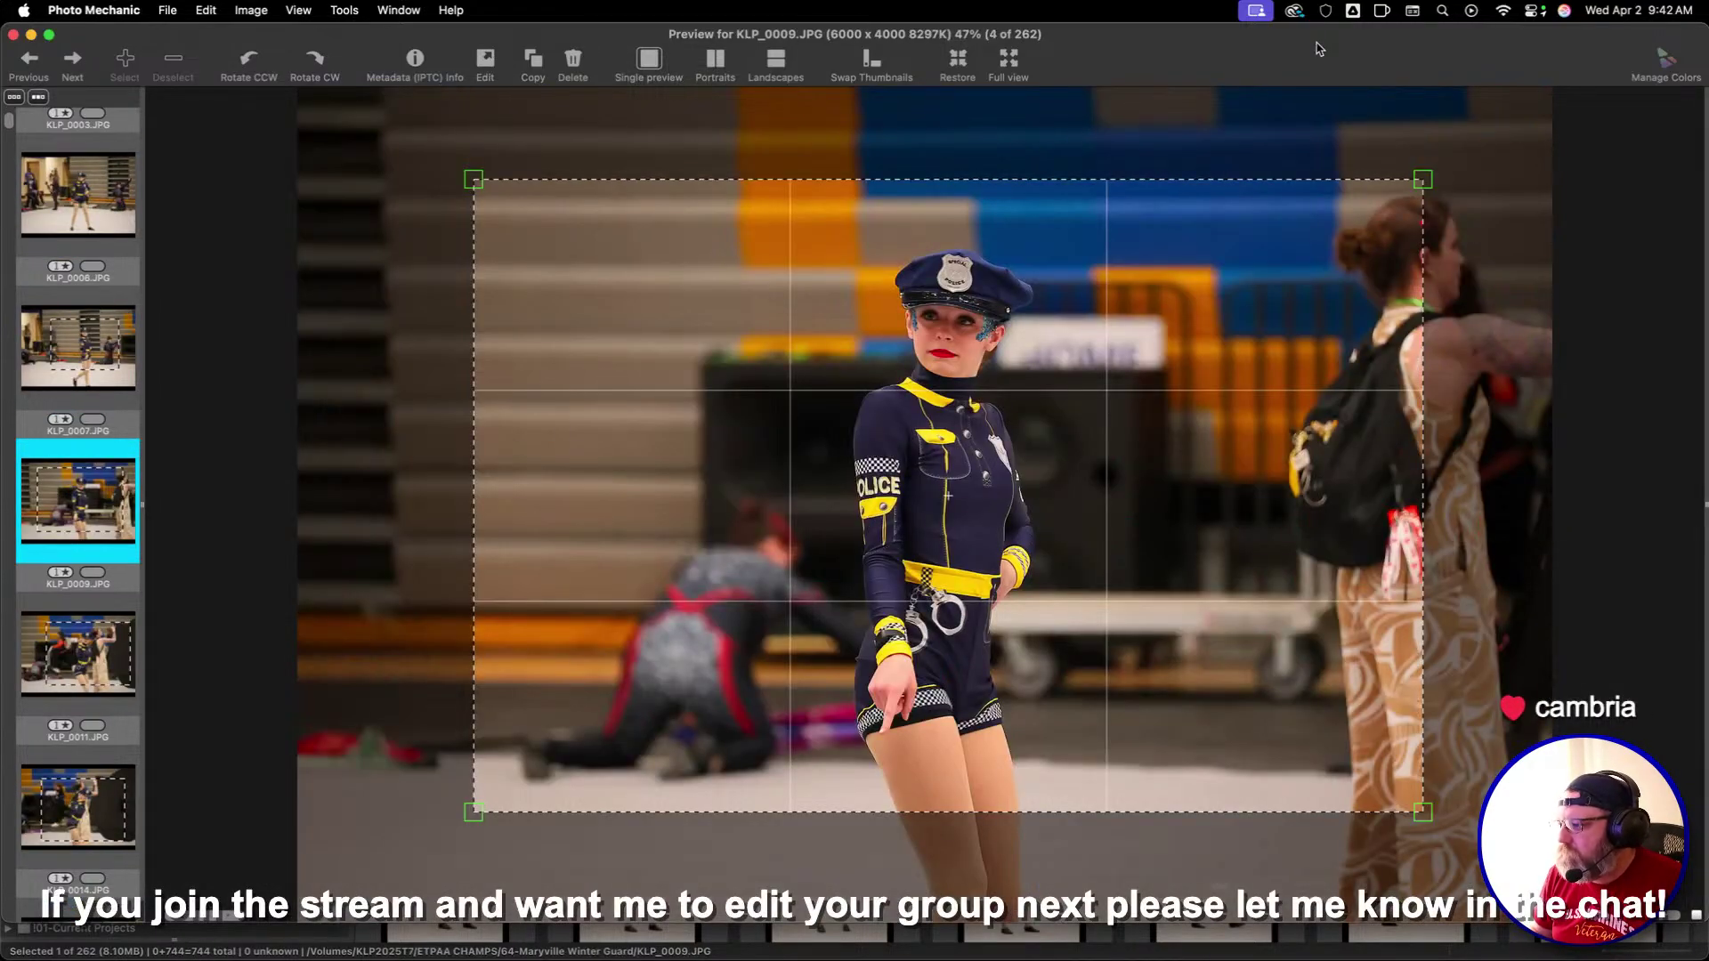
key("Right")
key("Right")
key("Right")
key("Right")
key("Right")
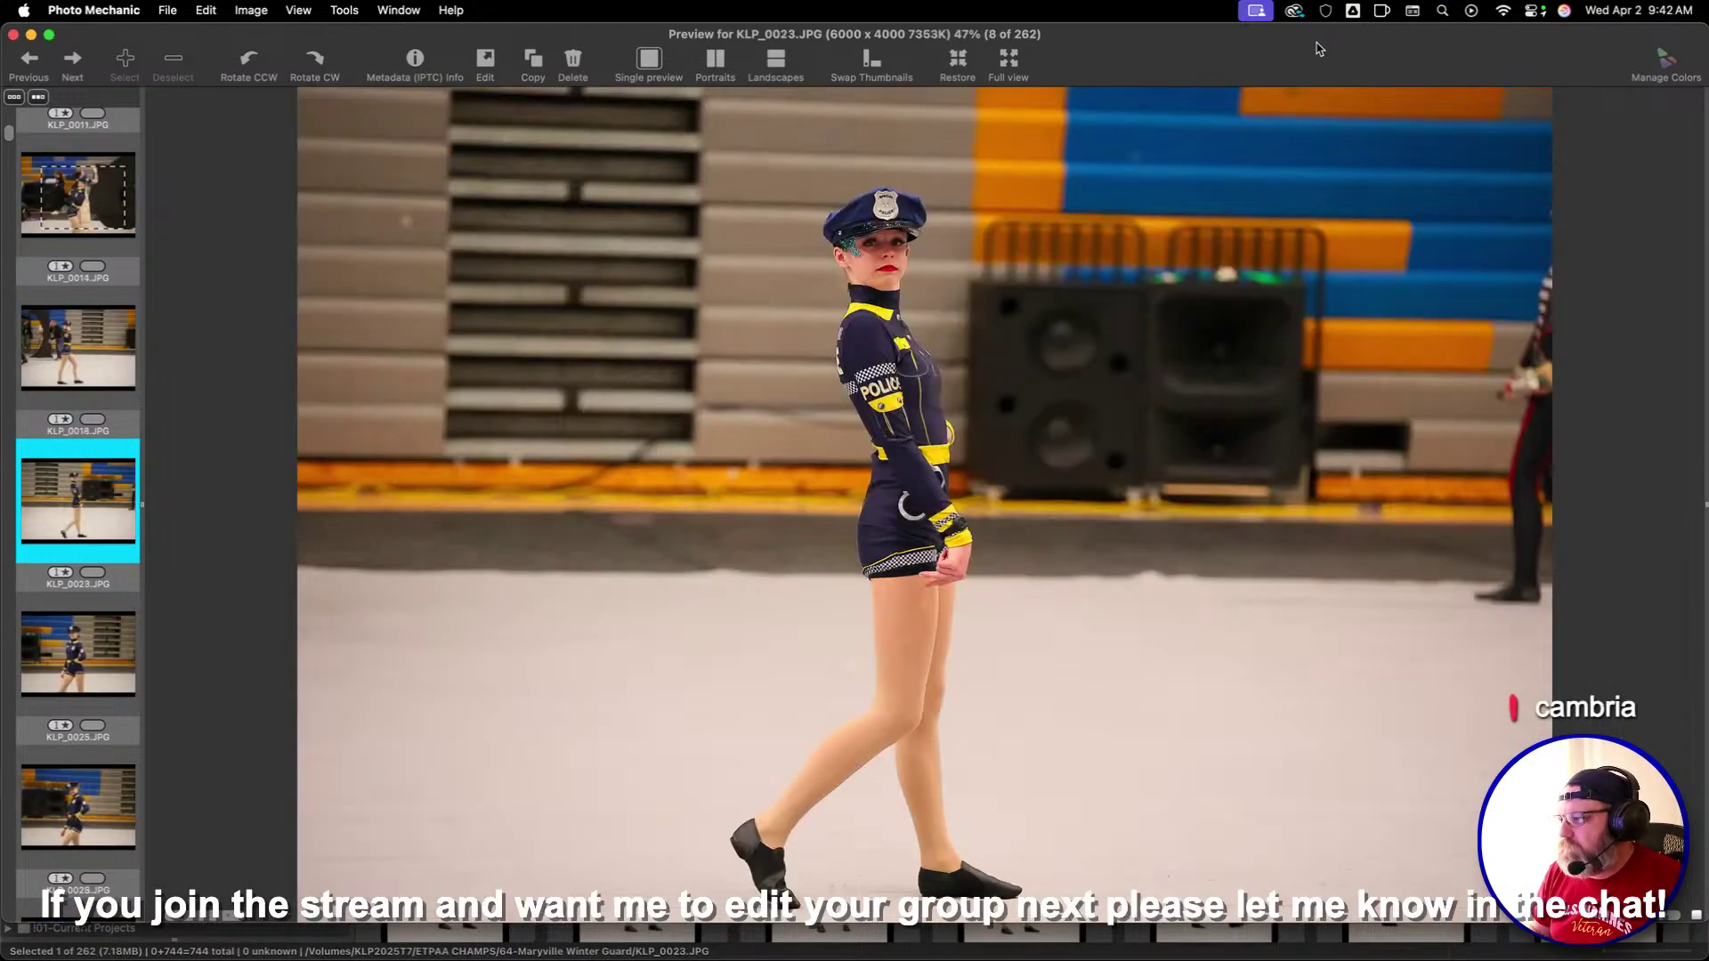
key("Right")
key("Right")
key("Right")
key("Right")
key("Right")
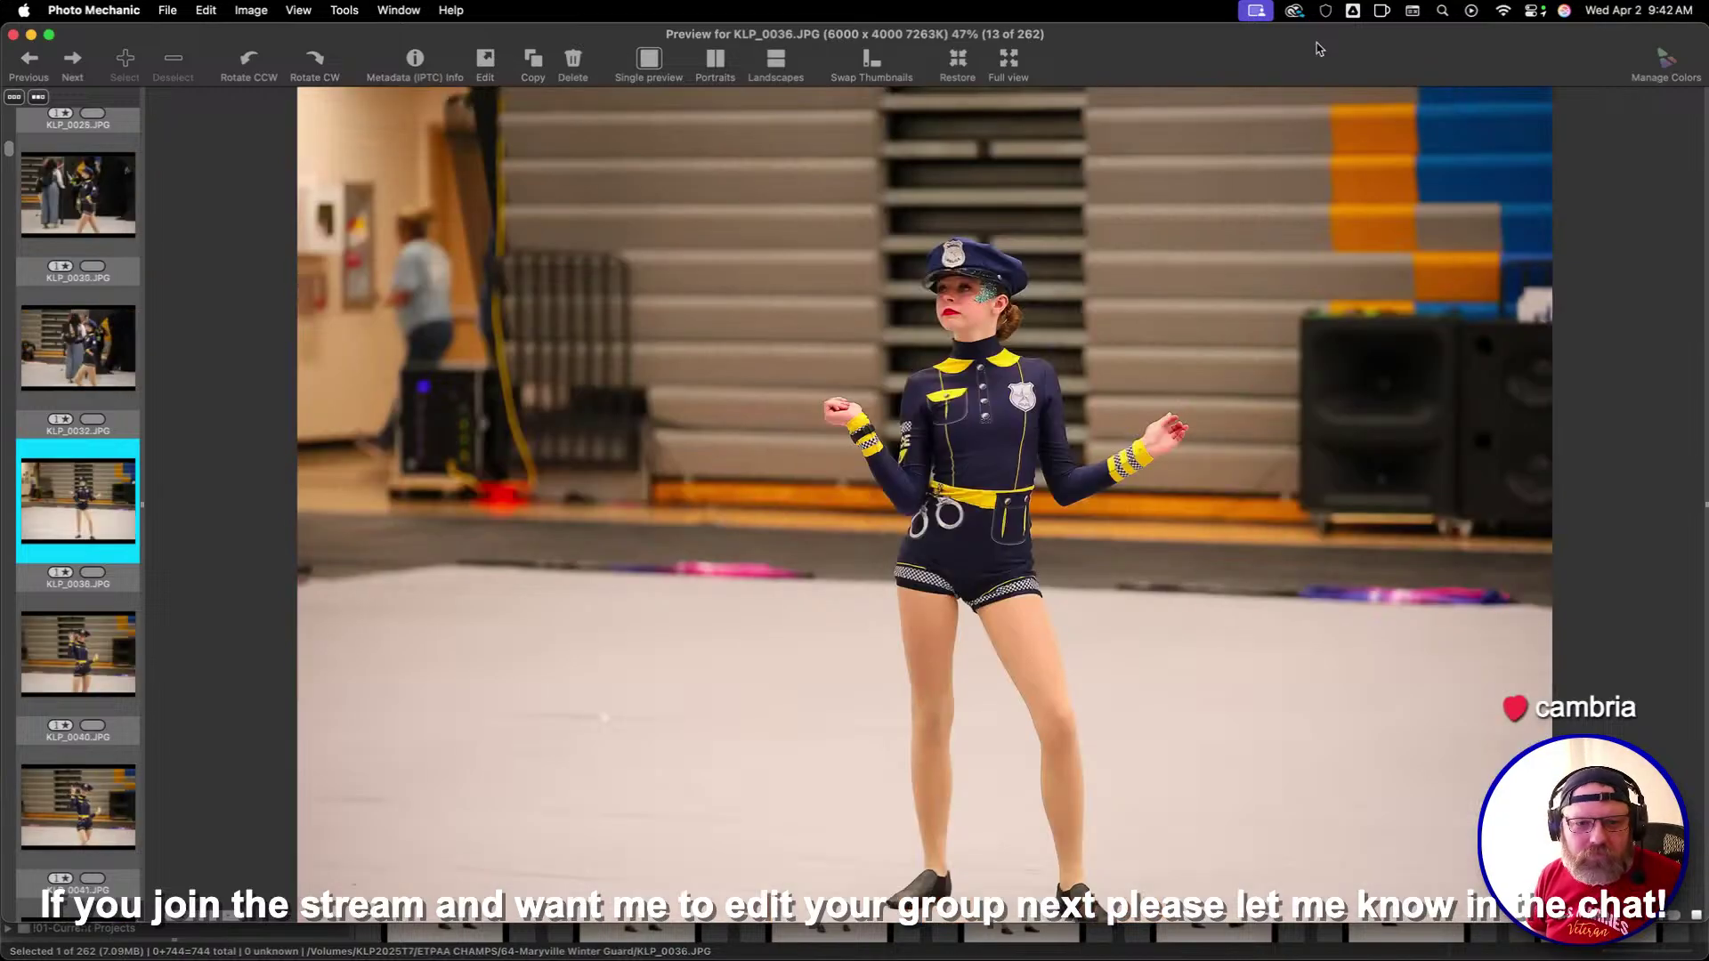
key("Right")
key("Right")
key("Right")
key("Right")
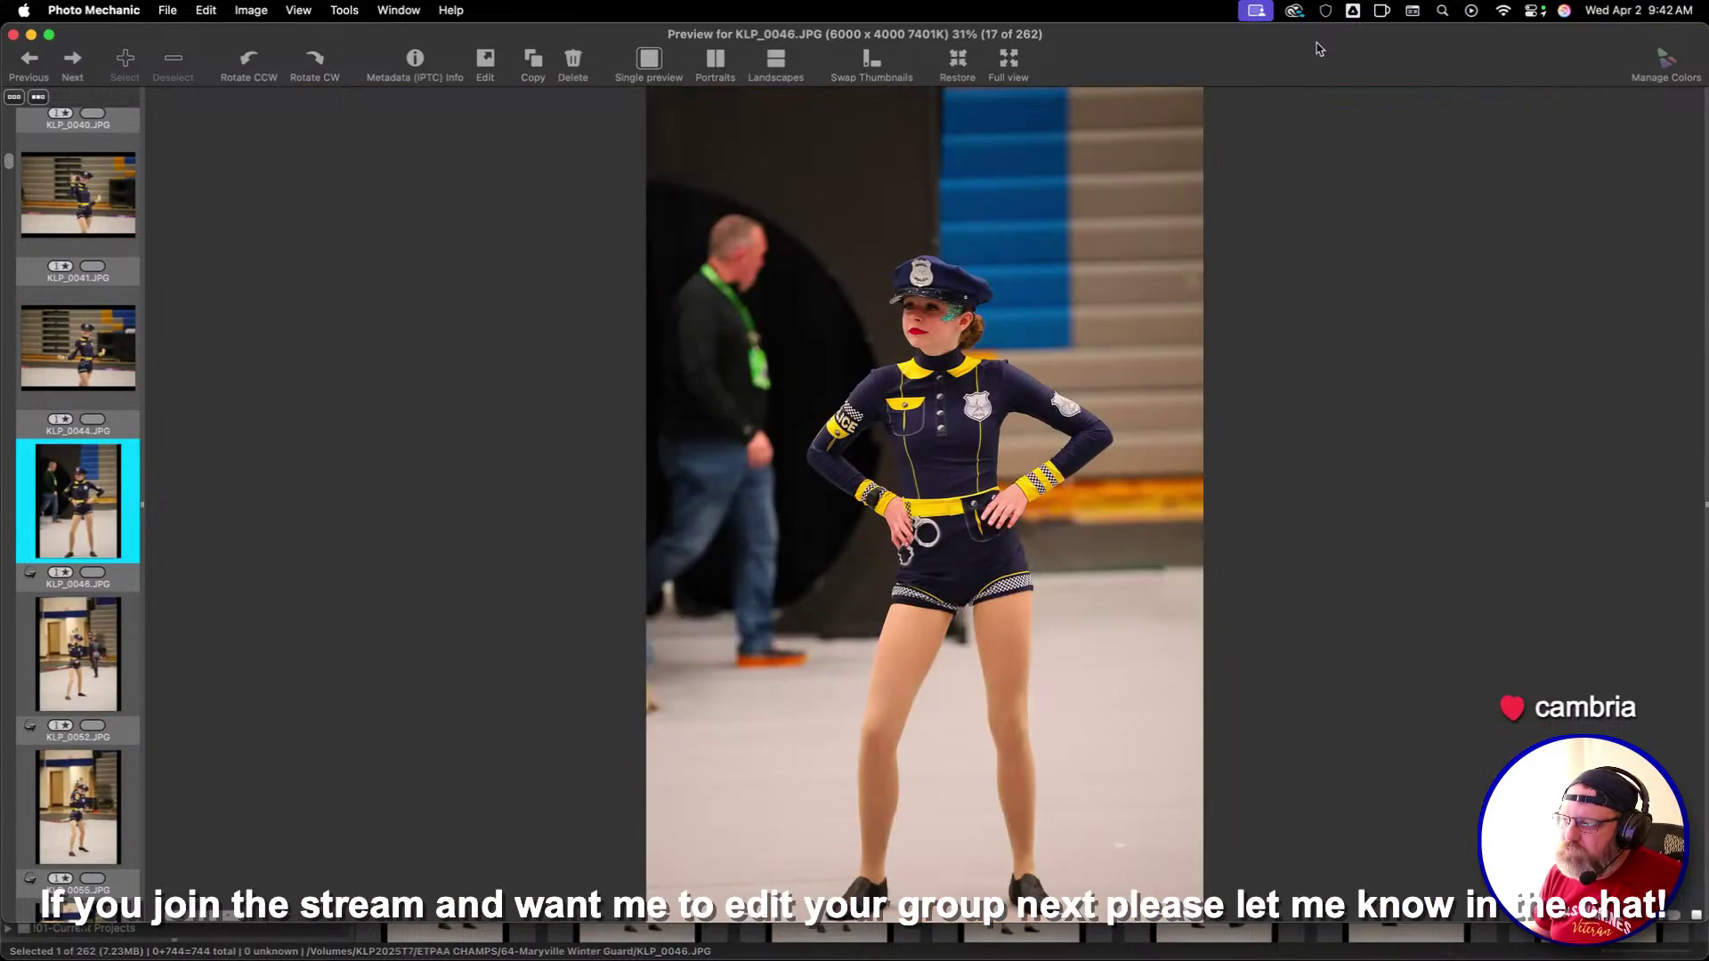
key("Right")
key("Right")
key("Right")
key("Right")
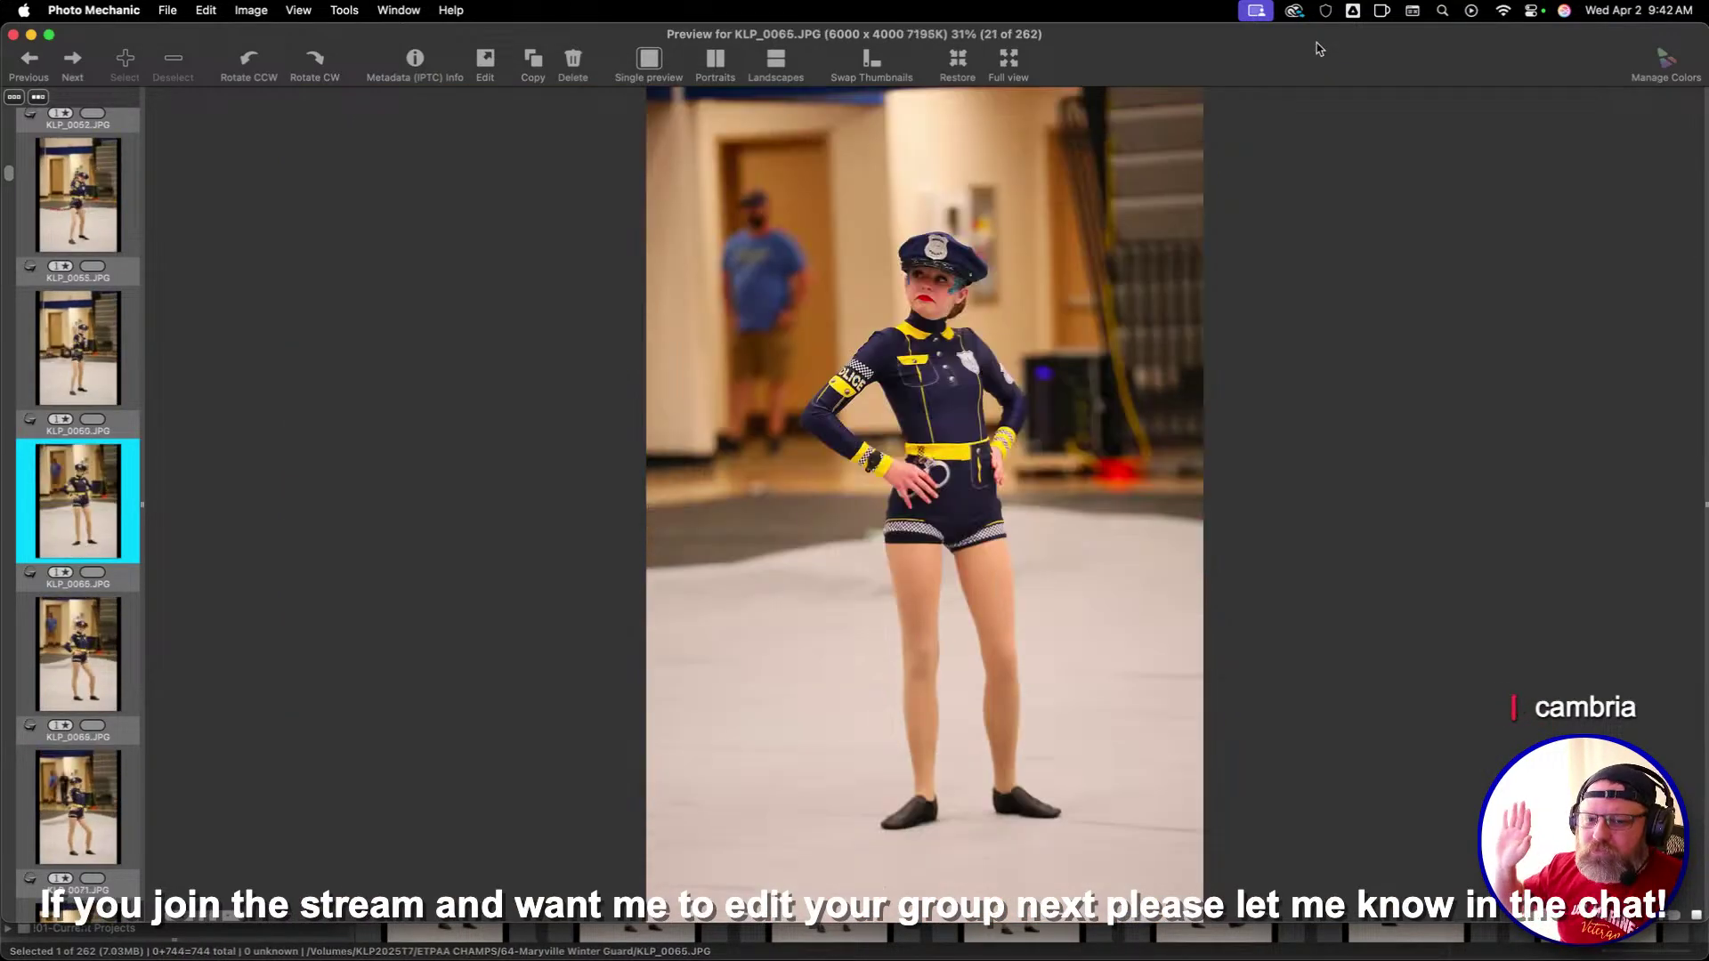
key("Right")
key("Right")
key("Right")
key("Right")
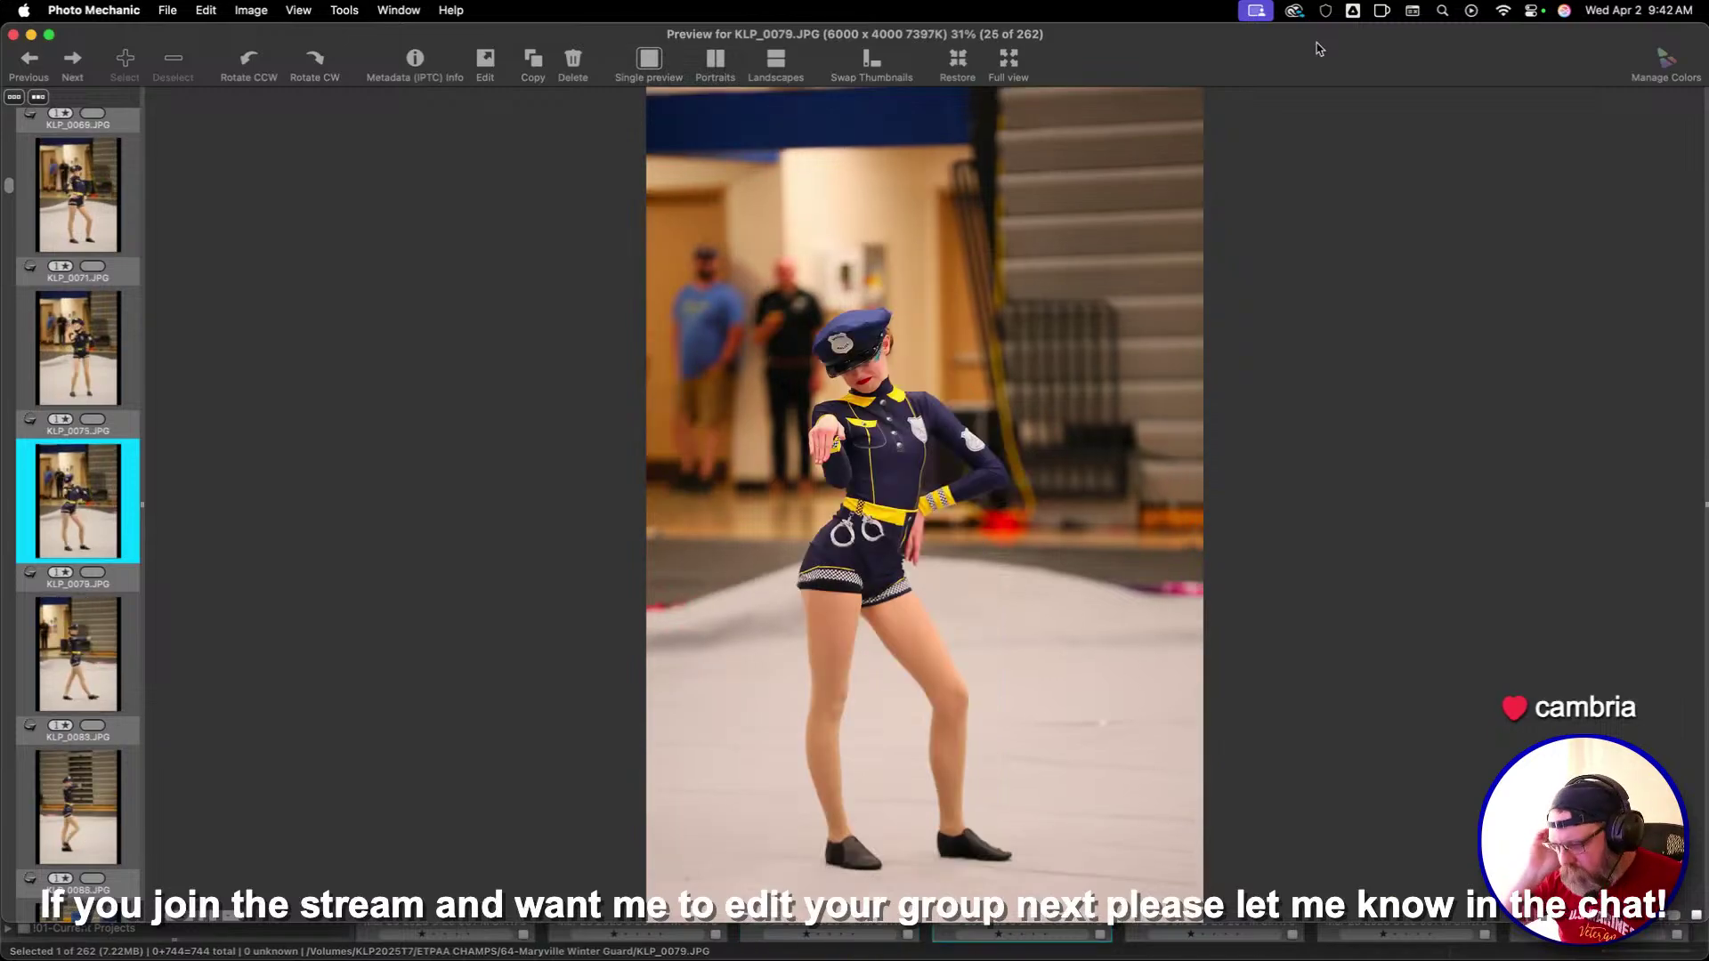
key("Right")
key("Right")
key("Right")
key("Right")
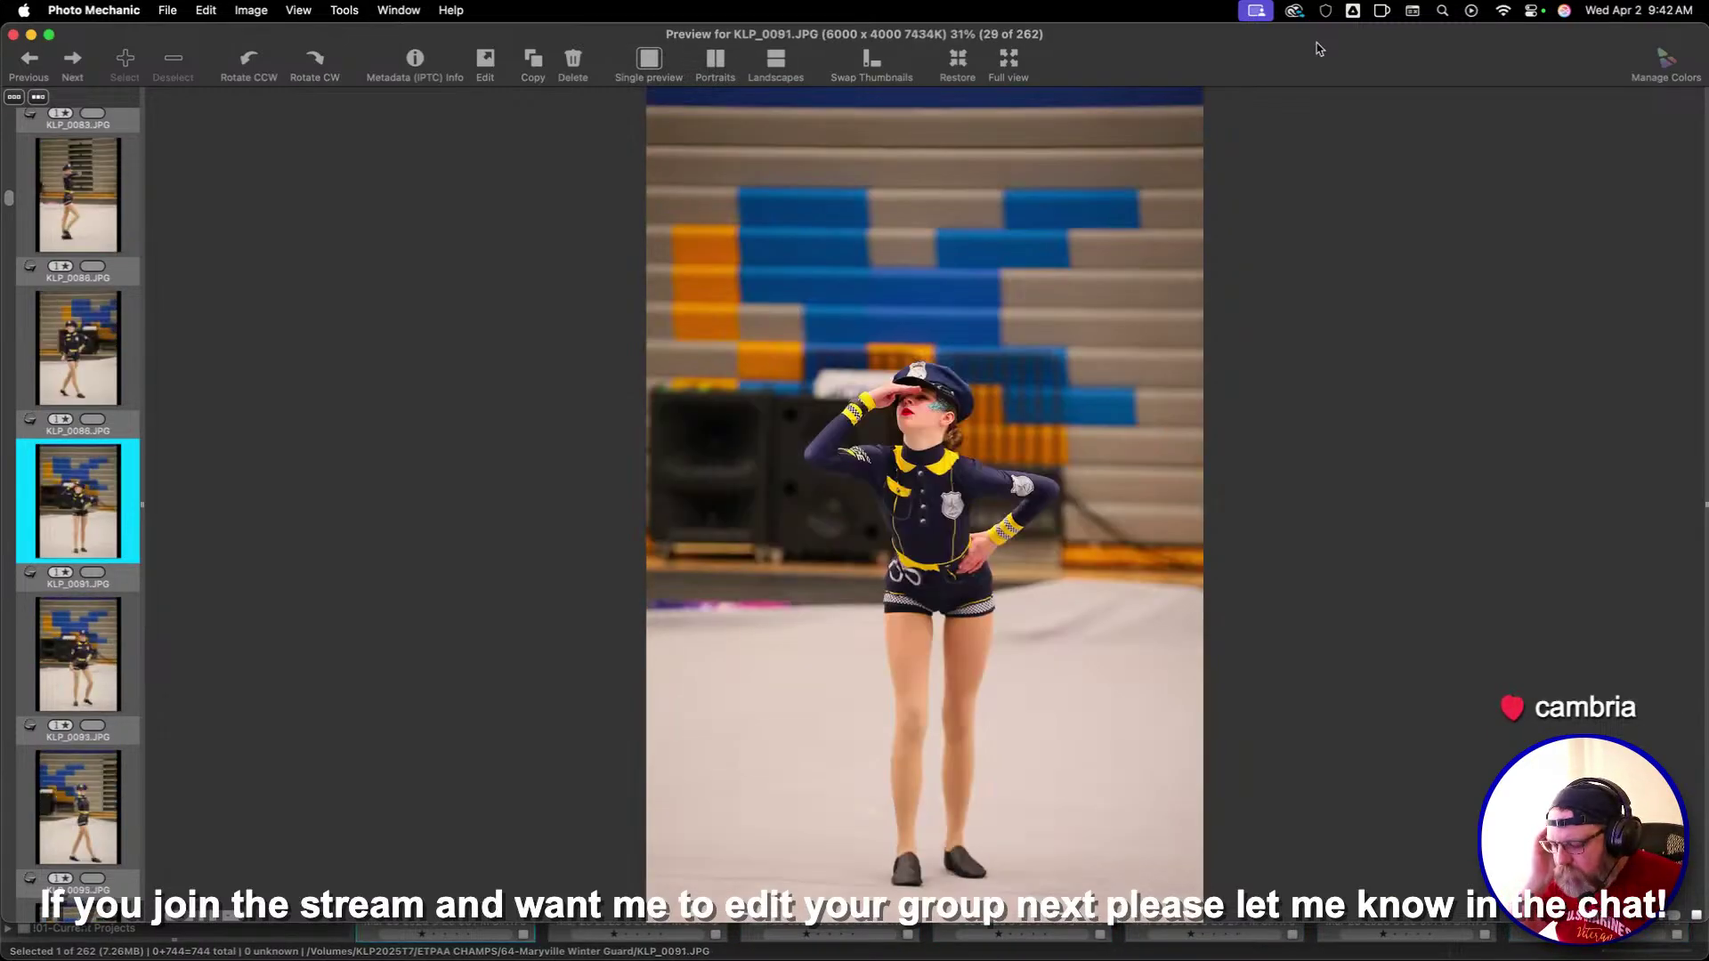
key("Right")
key("Right")
key("Right")
key("Right")
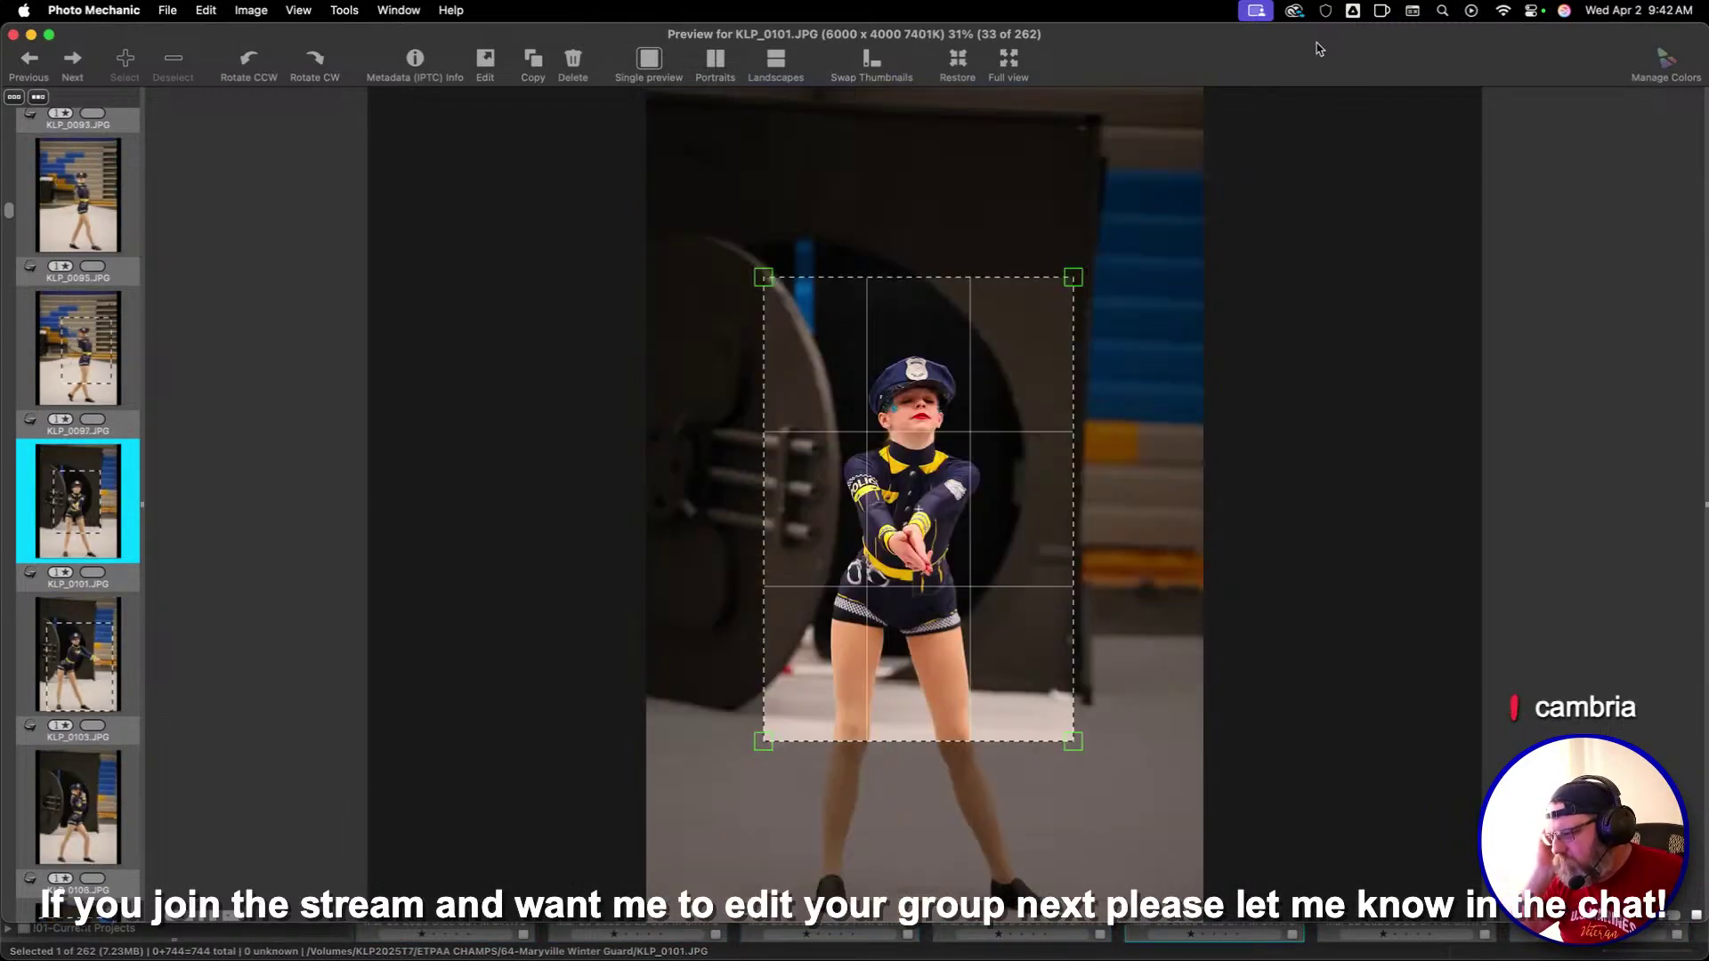
key("Right")
key("Right")
key("Right")
key("Right")
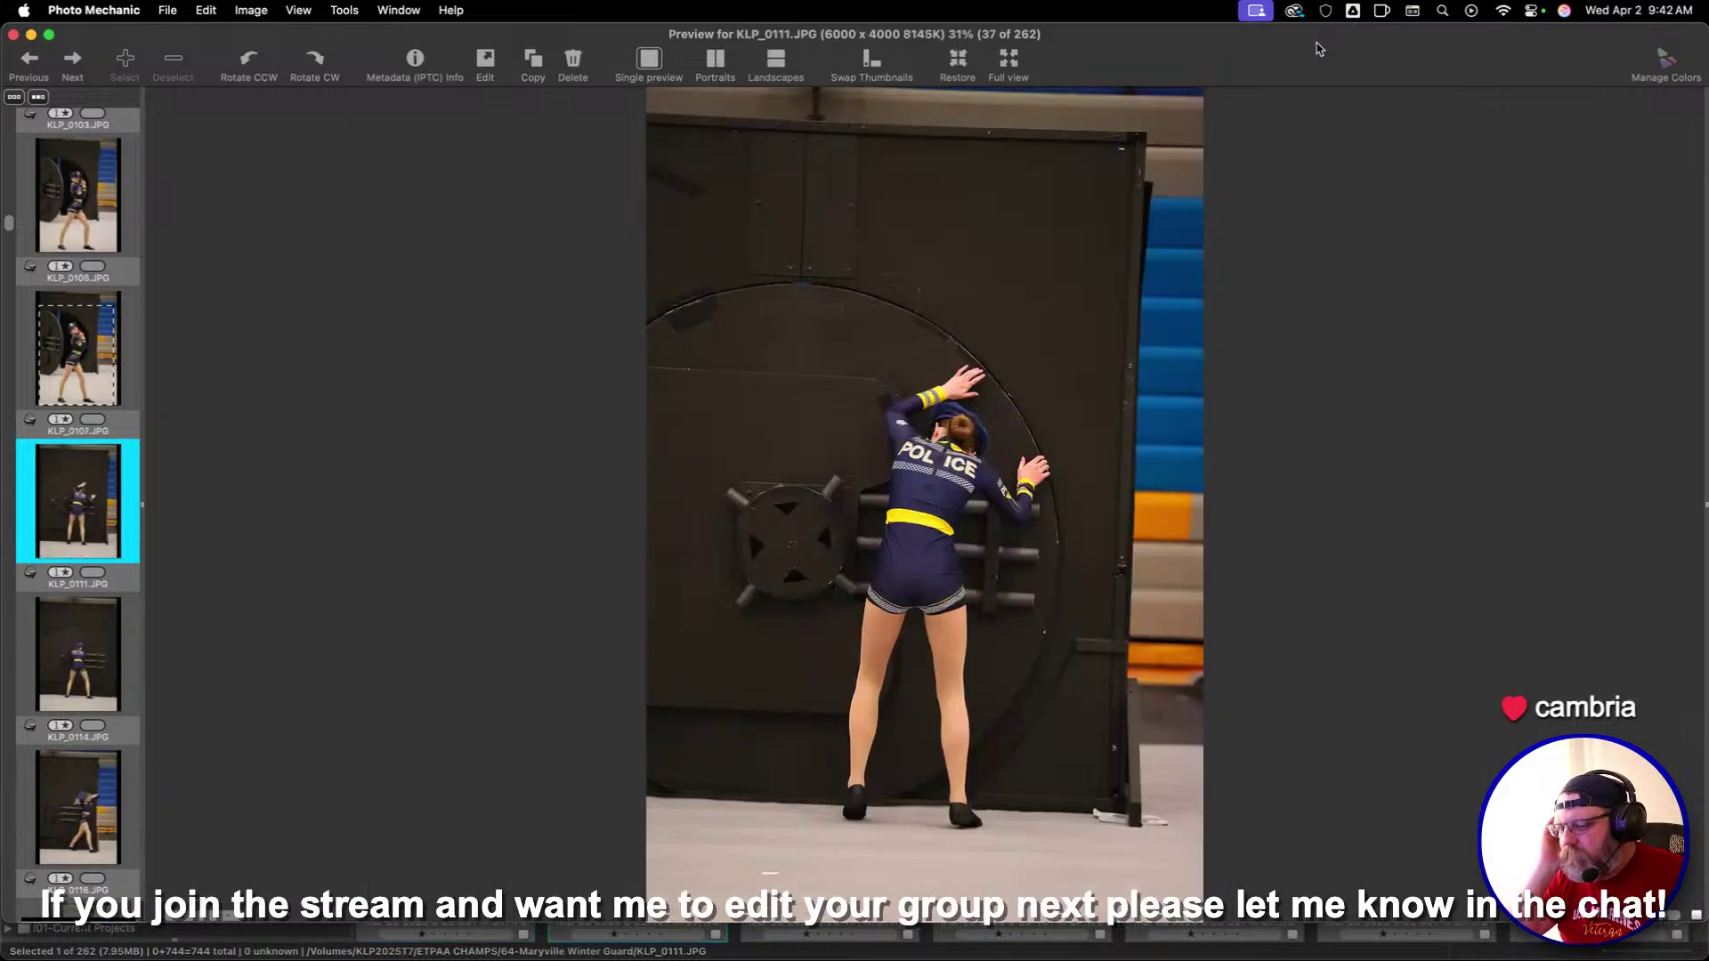
key("Right")
key("Right")
key("Right")
key("Right")
key("Right")
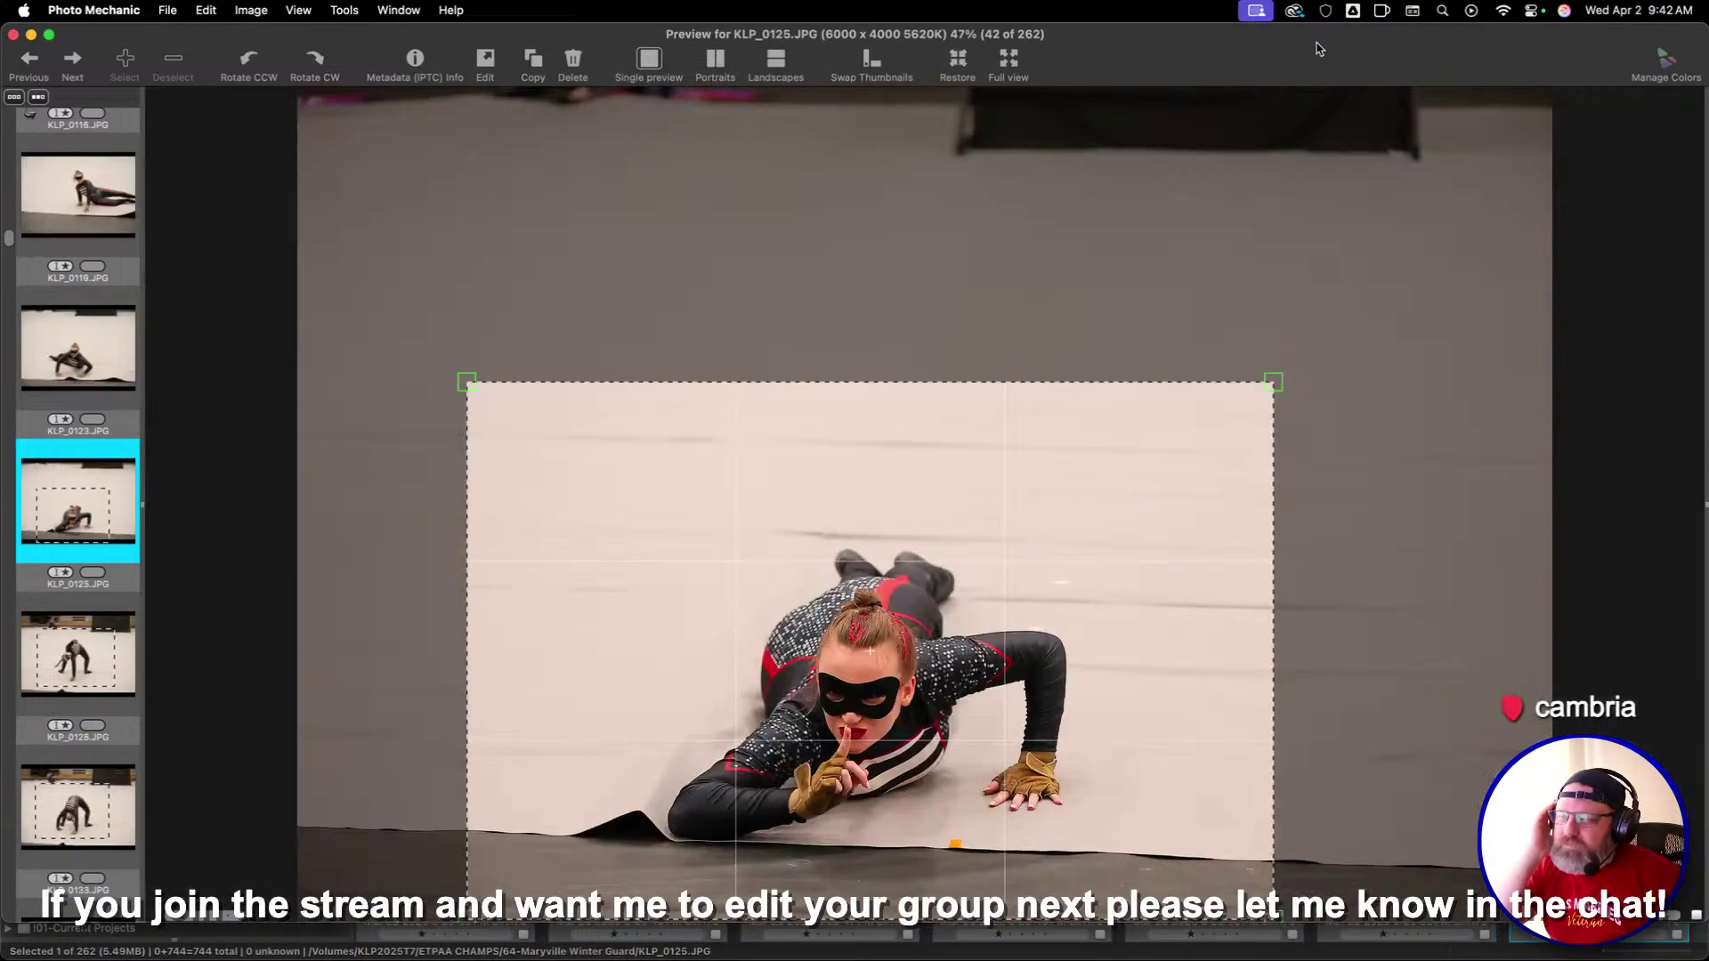
key("Right")
key("Right")
key("Right")
key("Right")
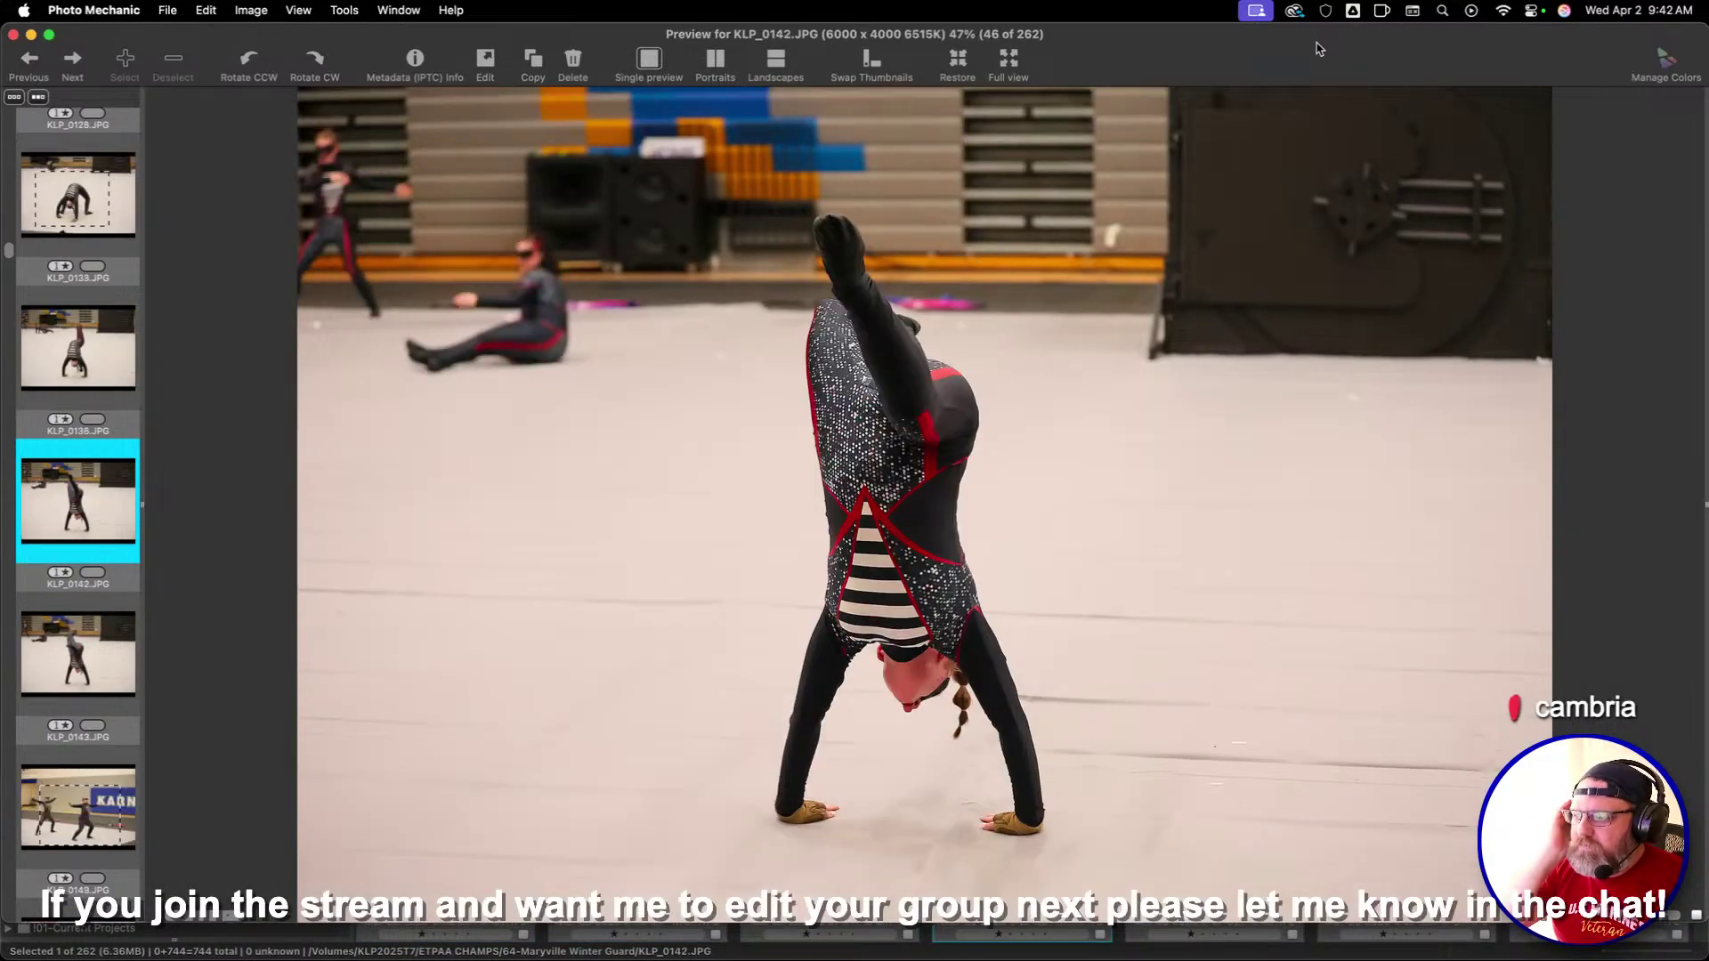
key("Right")
key("Right")
key("Right")
key("Right")
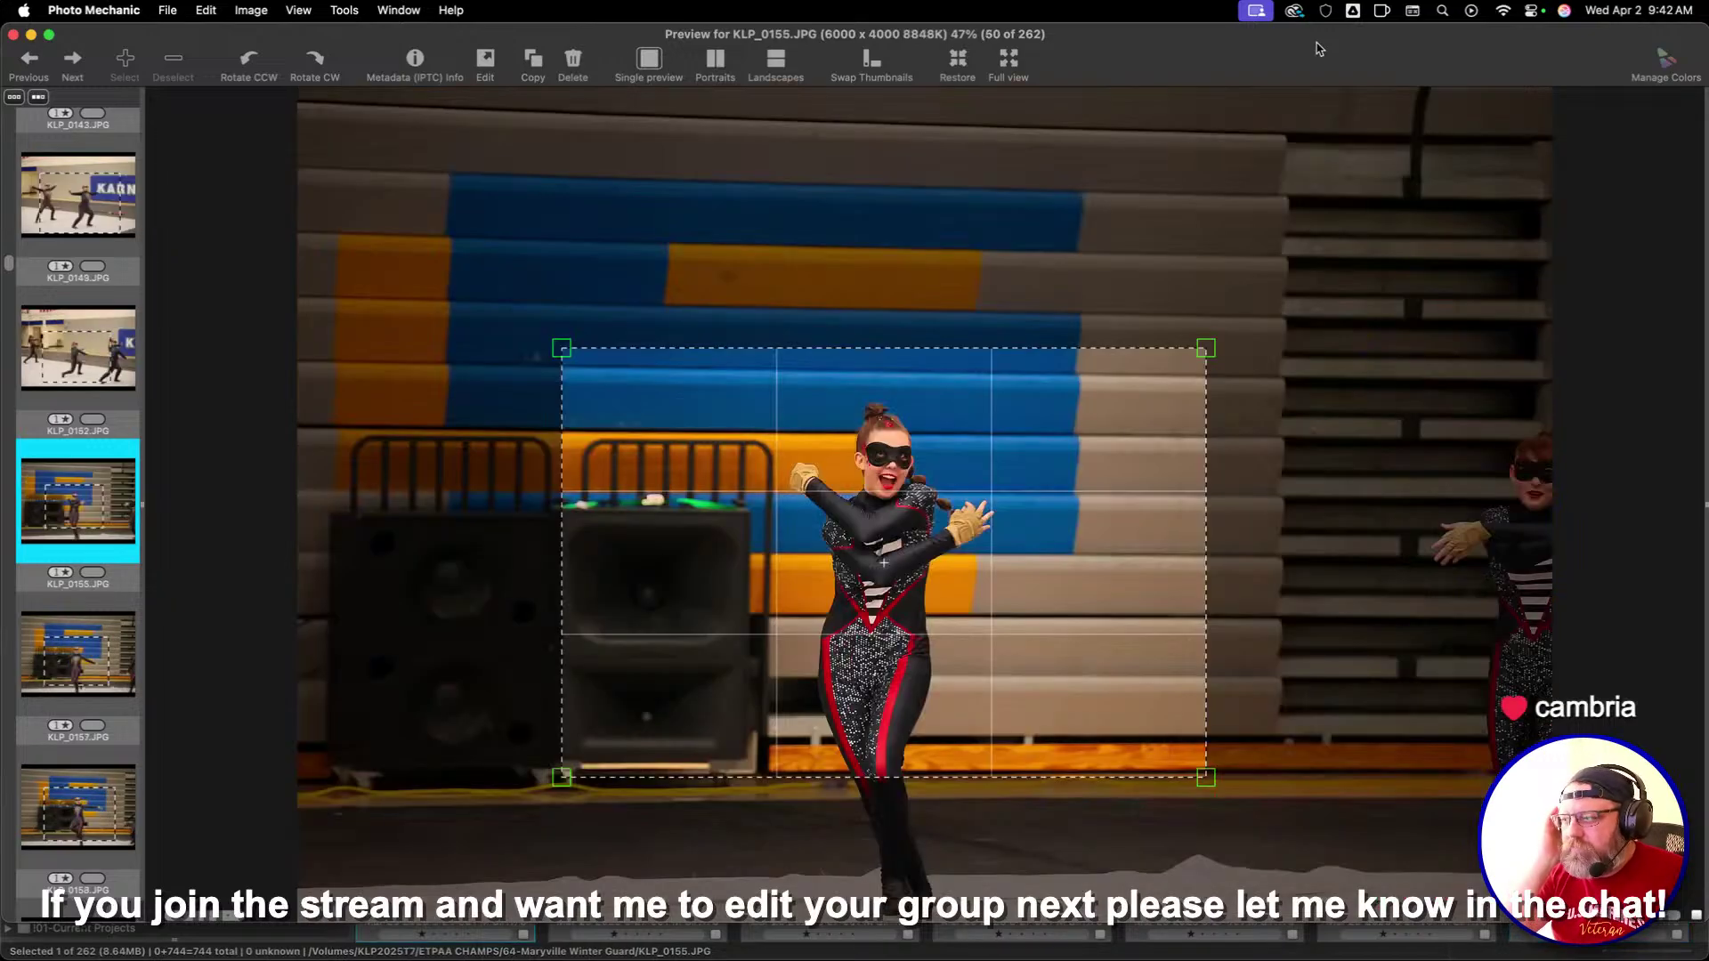
key("Right")
key("Right")
key("Right")
key("Right")
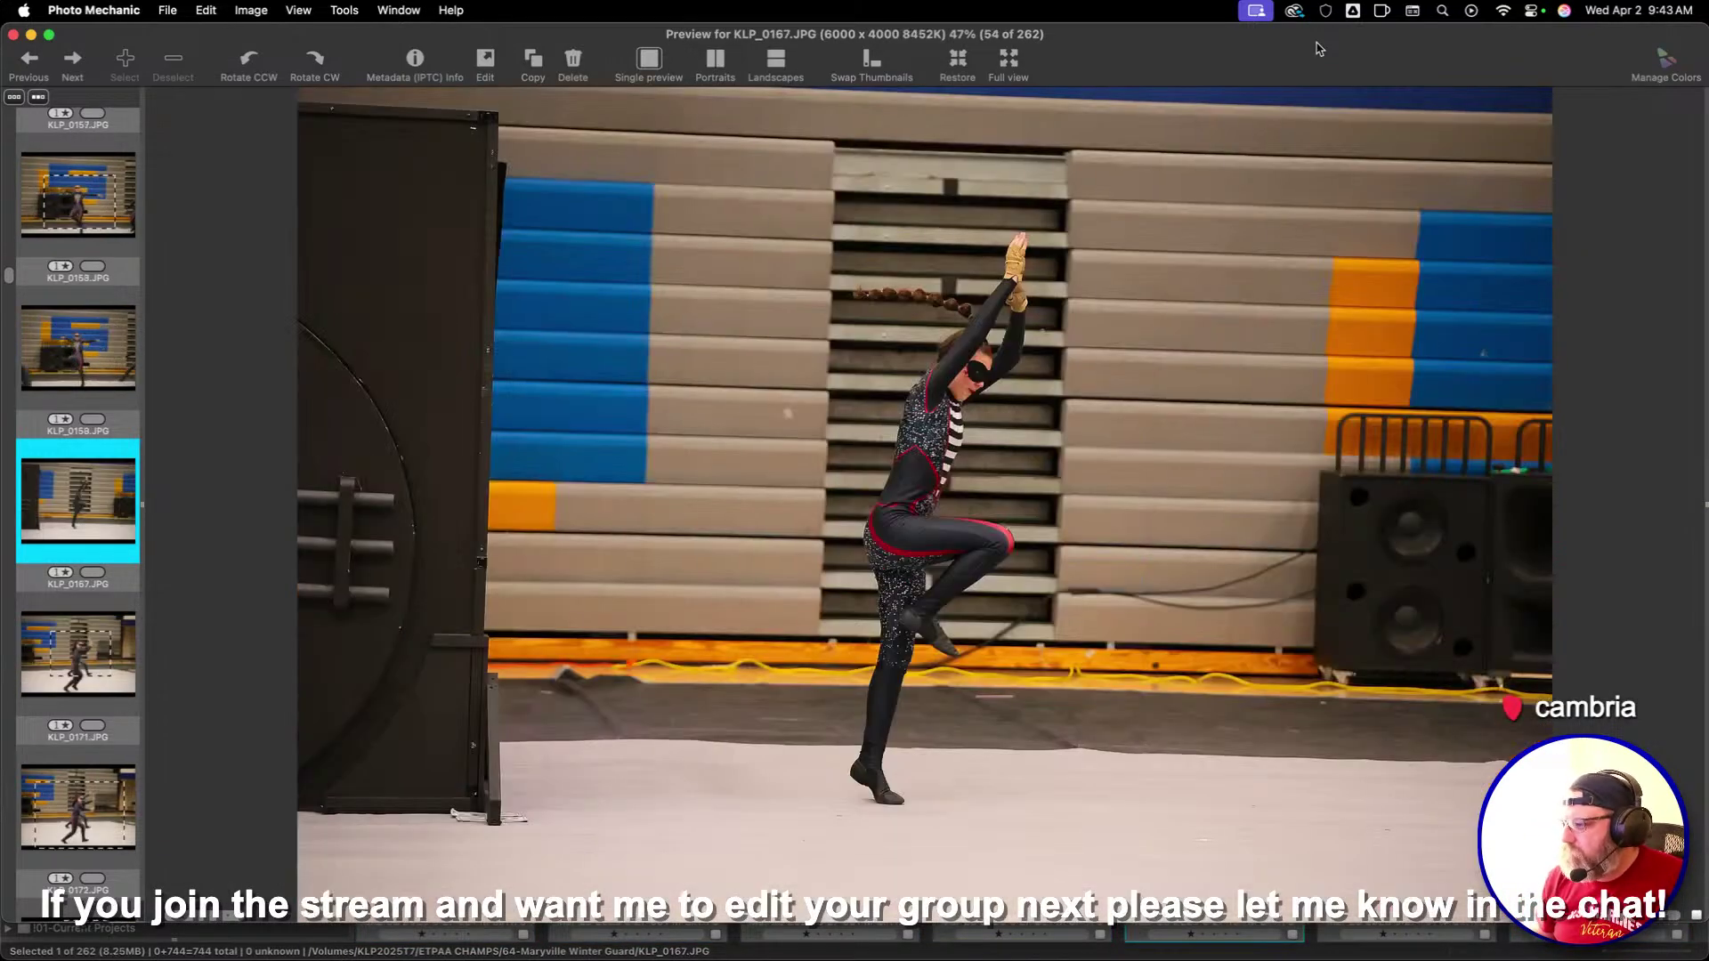
key("Right")
key("Right")
key("Right")
key("Right")
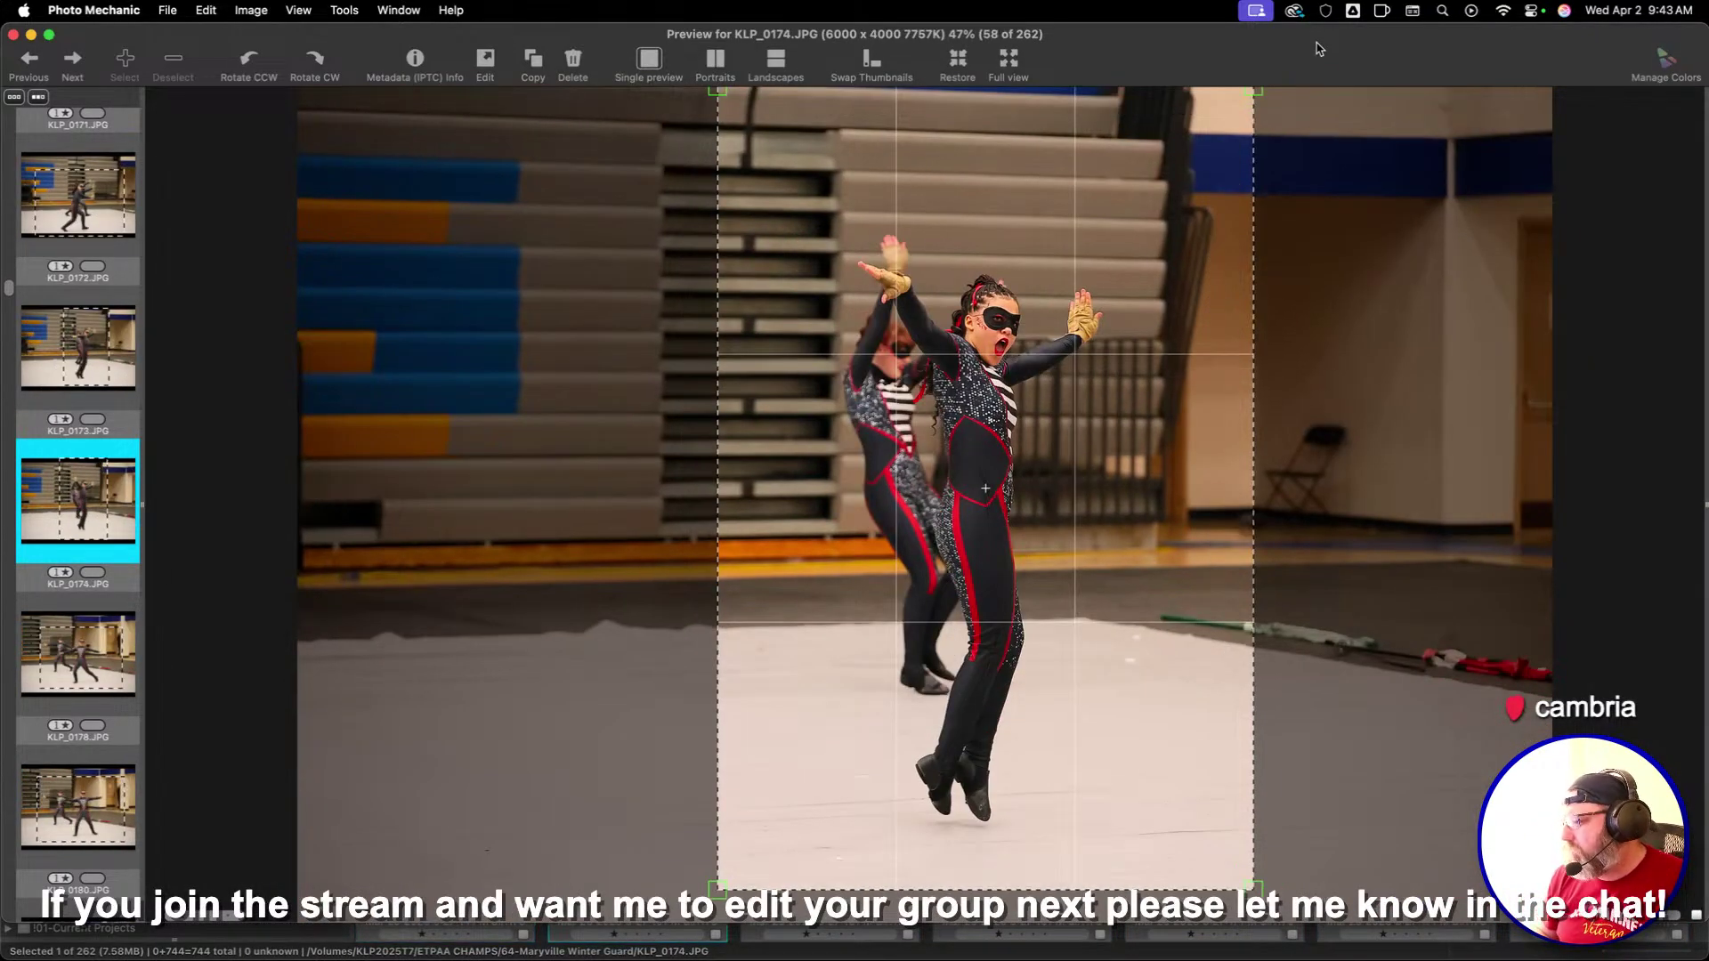
key("Right")
key("Right")
key("Right")
key("Right")
key("Right")
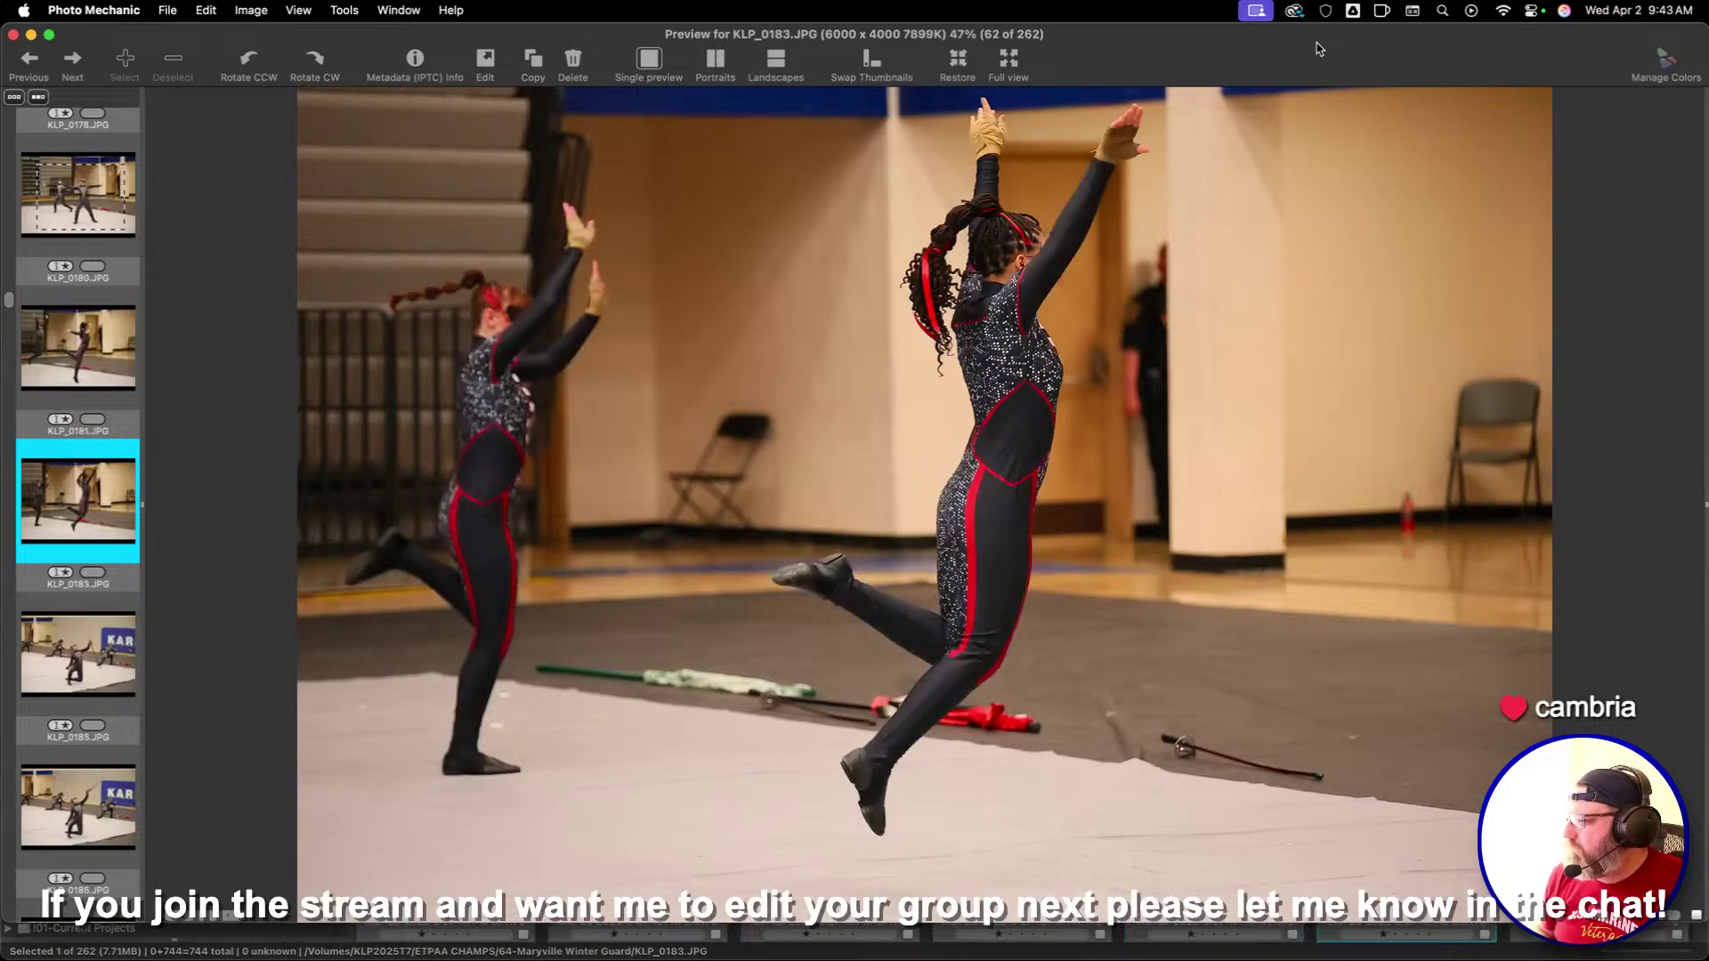
key("Right")
key("Right")
key("Right")
key("Right")
key("Right")
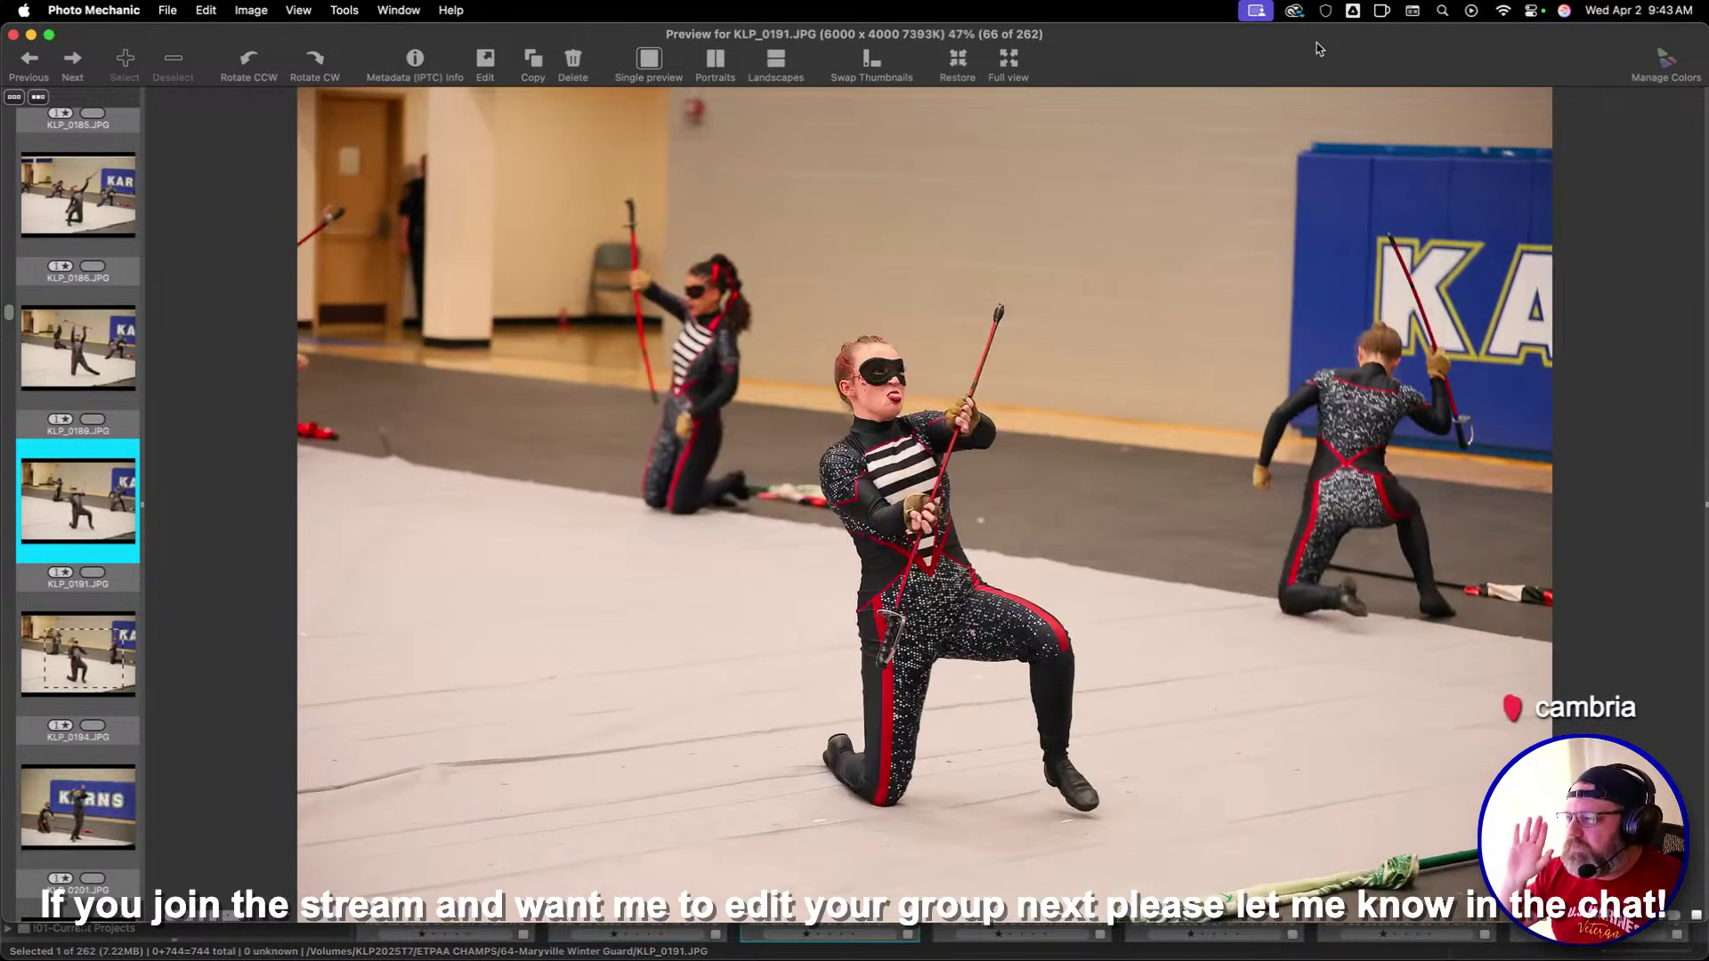
key("Right")
key("Right")
key("Right")
key("Right")
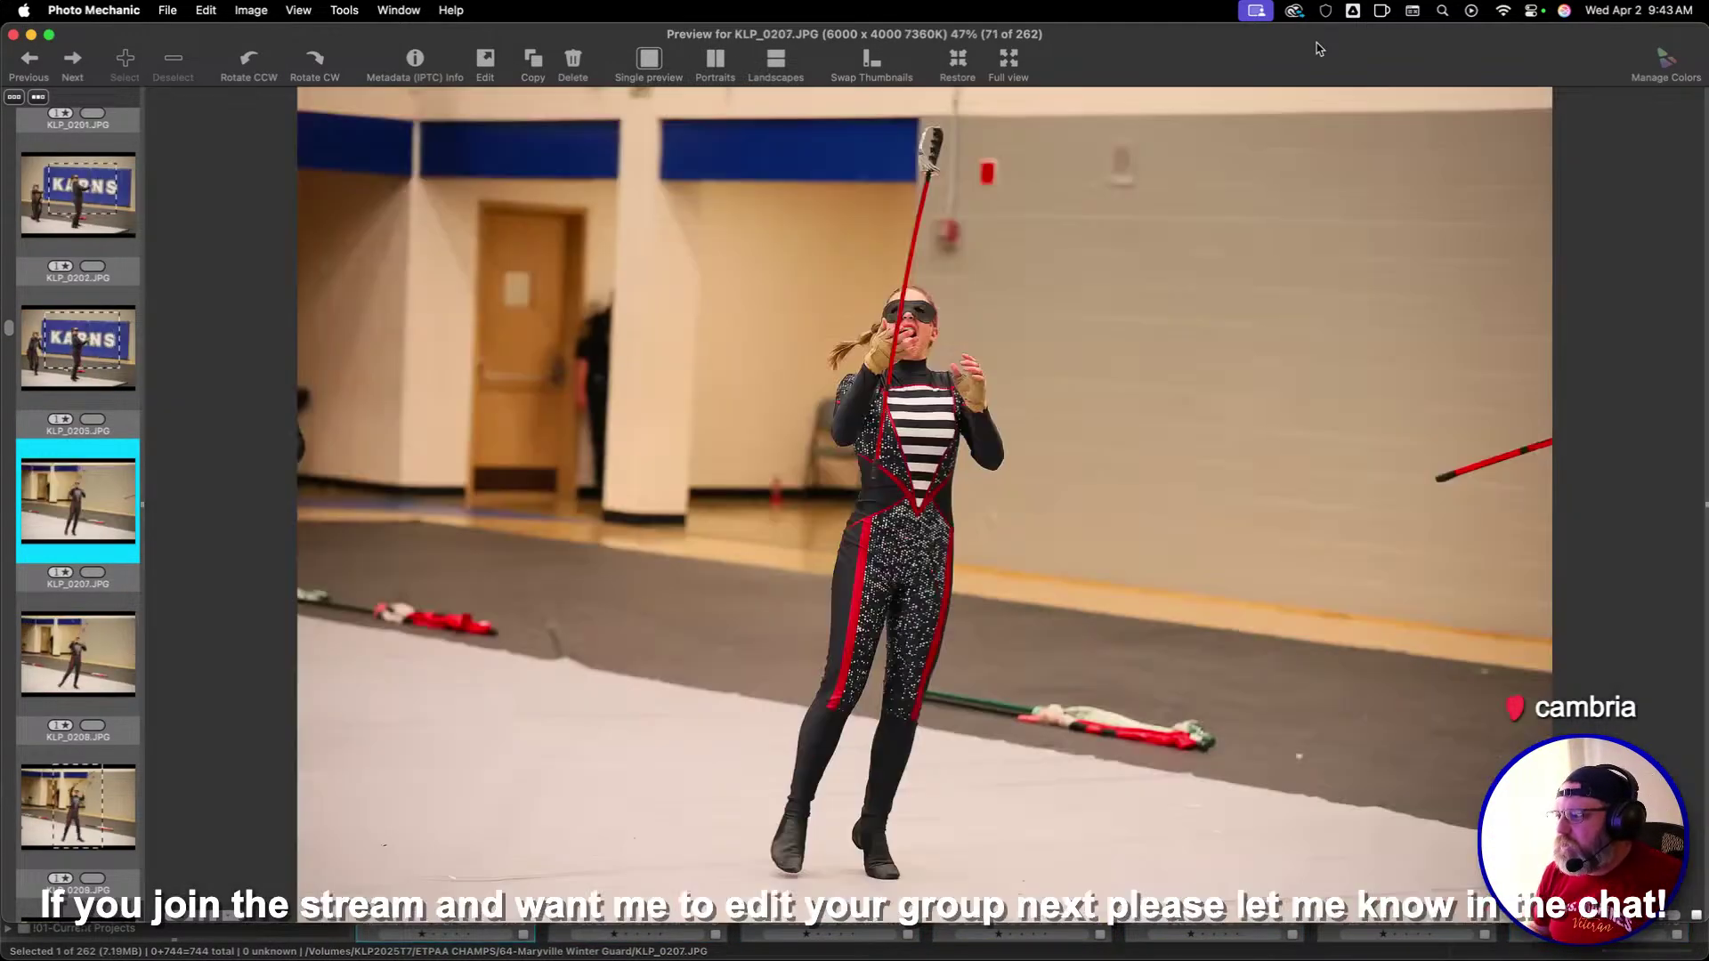
key("Right")
key("Right")
key("Right")
key("Right")
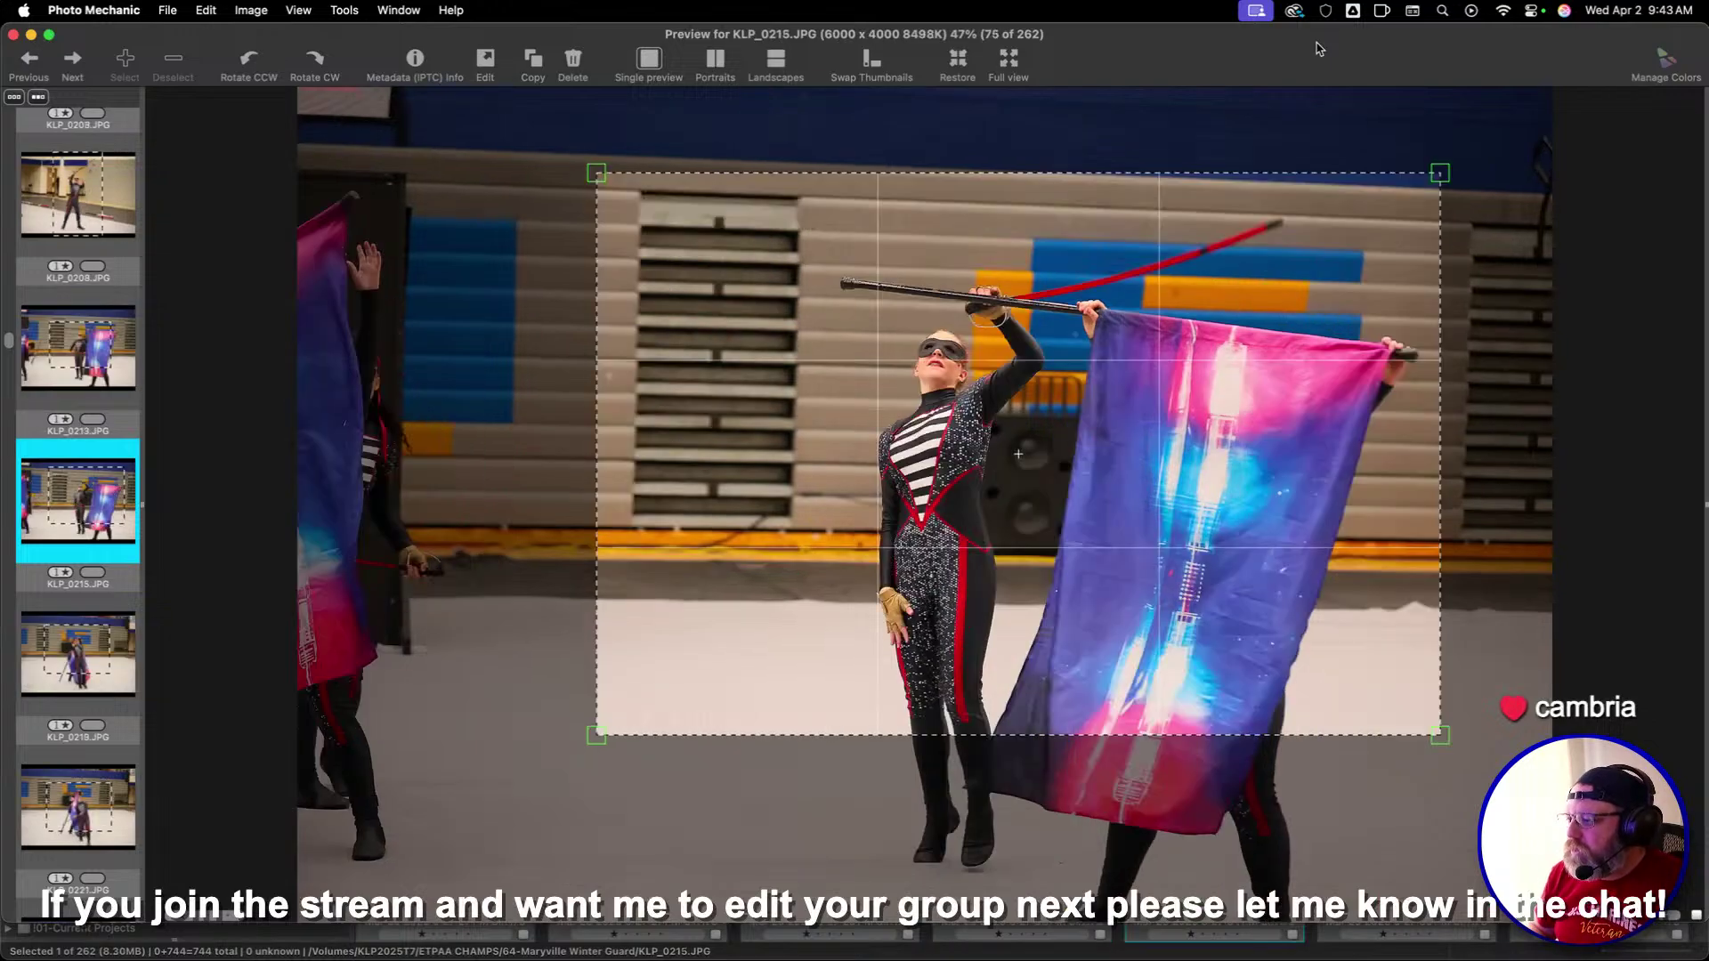
Continue reviewing the Maryville one-star photos and their crops one by one, from KLP_0215.JPG through KLP_0592.JPG
key("Right")
key("Right")
key("Right")
key("Right")
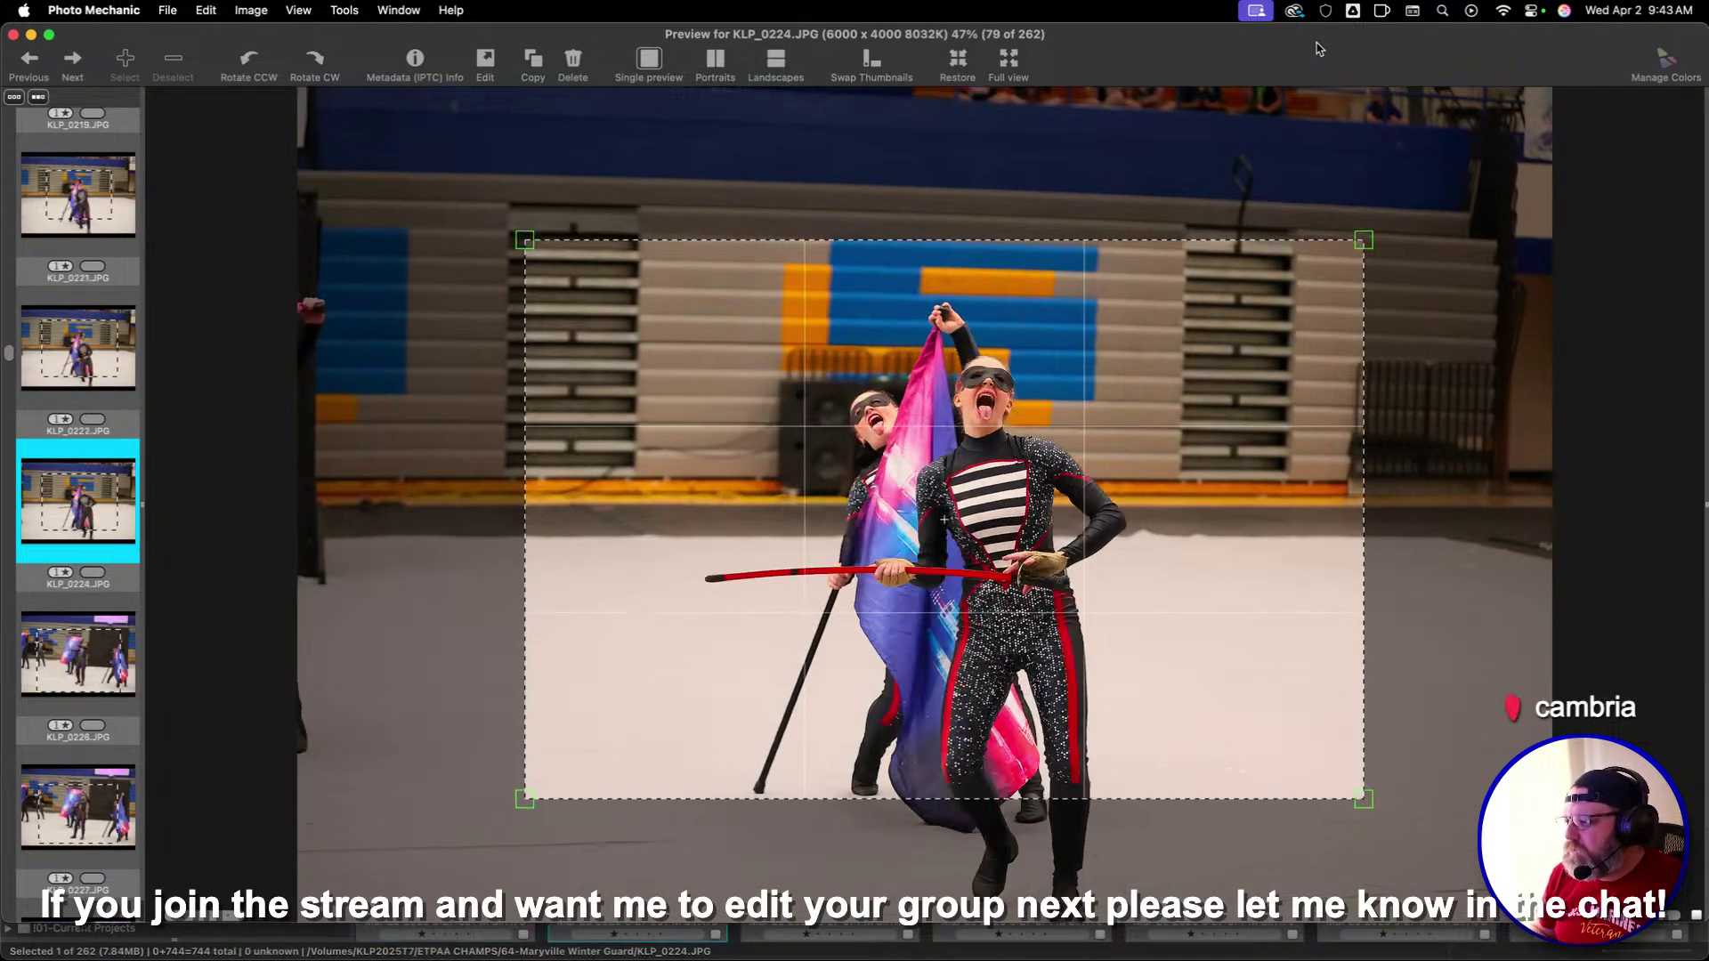
key("Right")
key("Right")
key("Right")
key("Right")
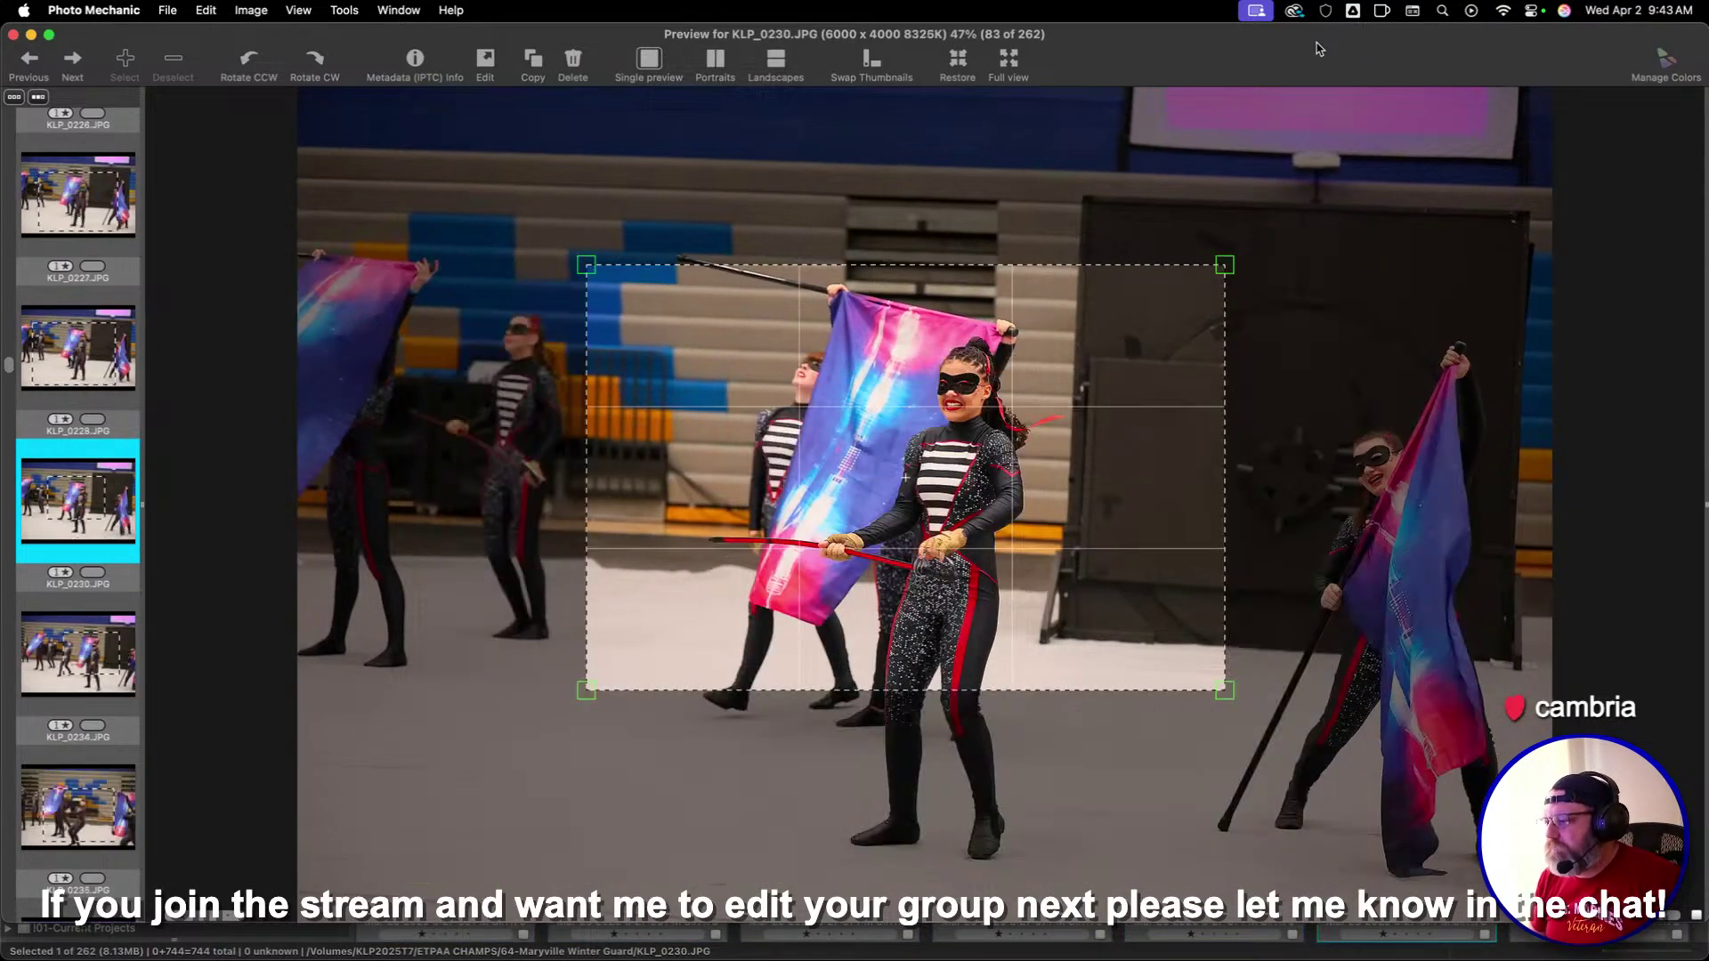
key("Right")
key("Right")
key("Right")
key("Right")
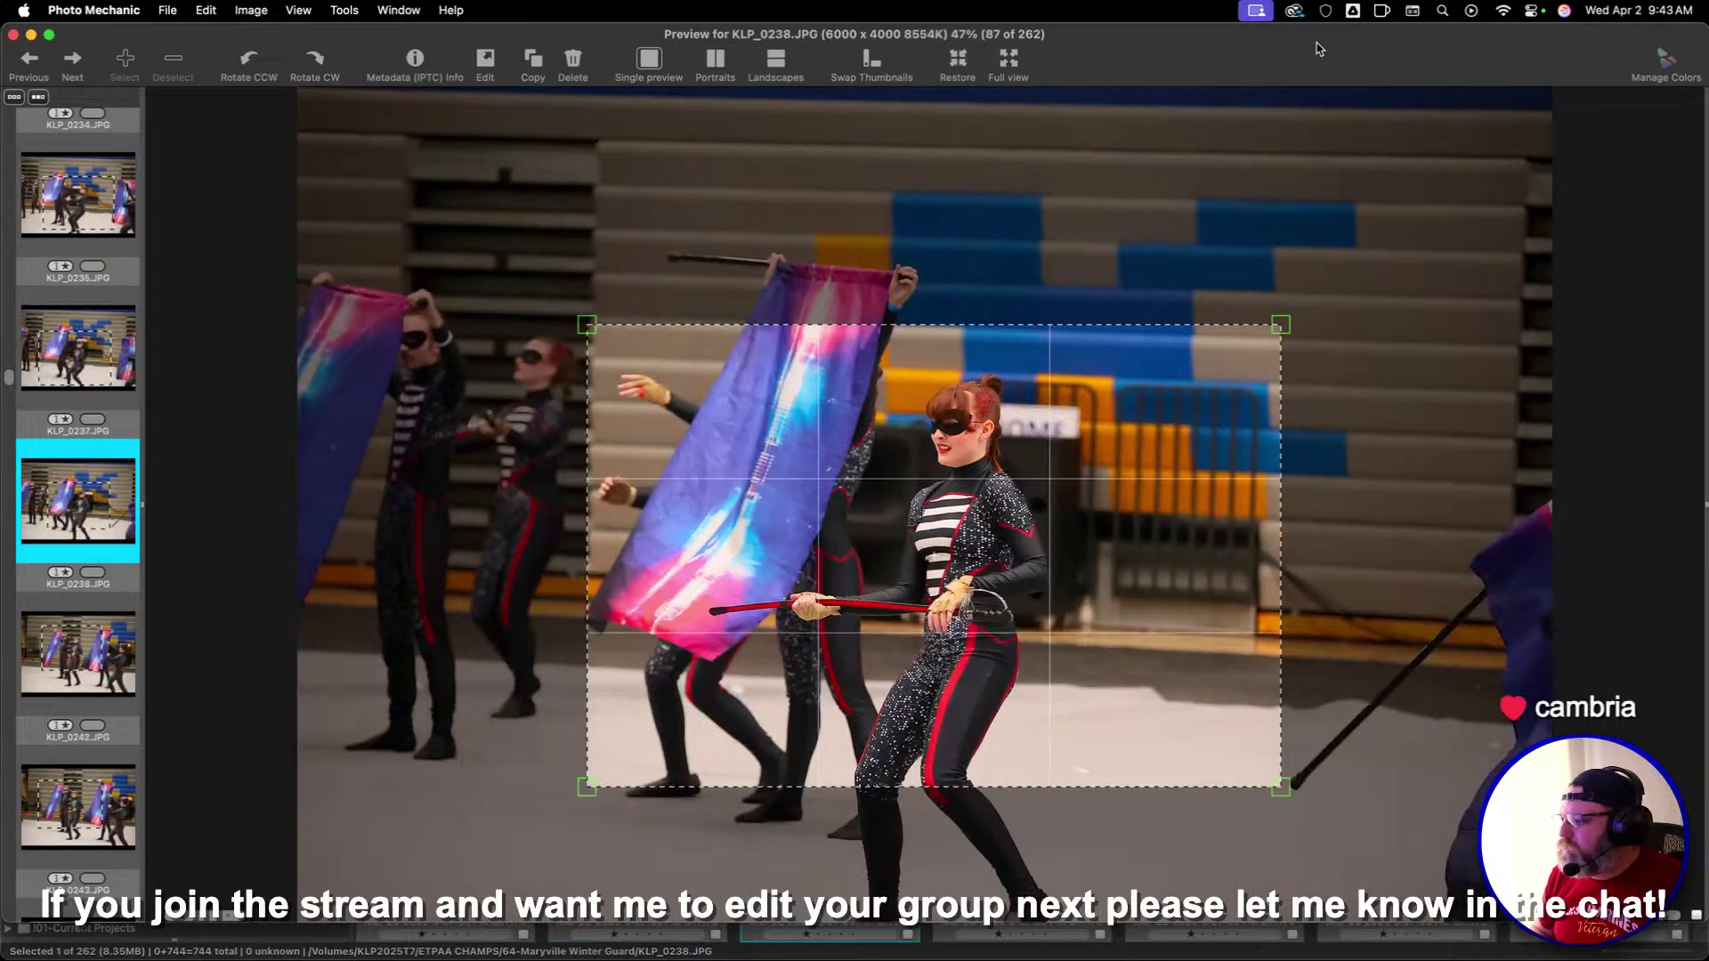
key("Right")
key("Right")
key("Right")
key("Right")
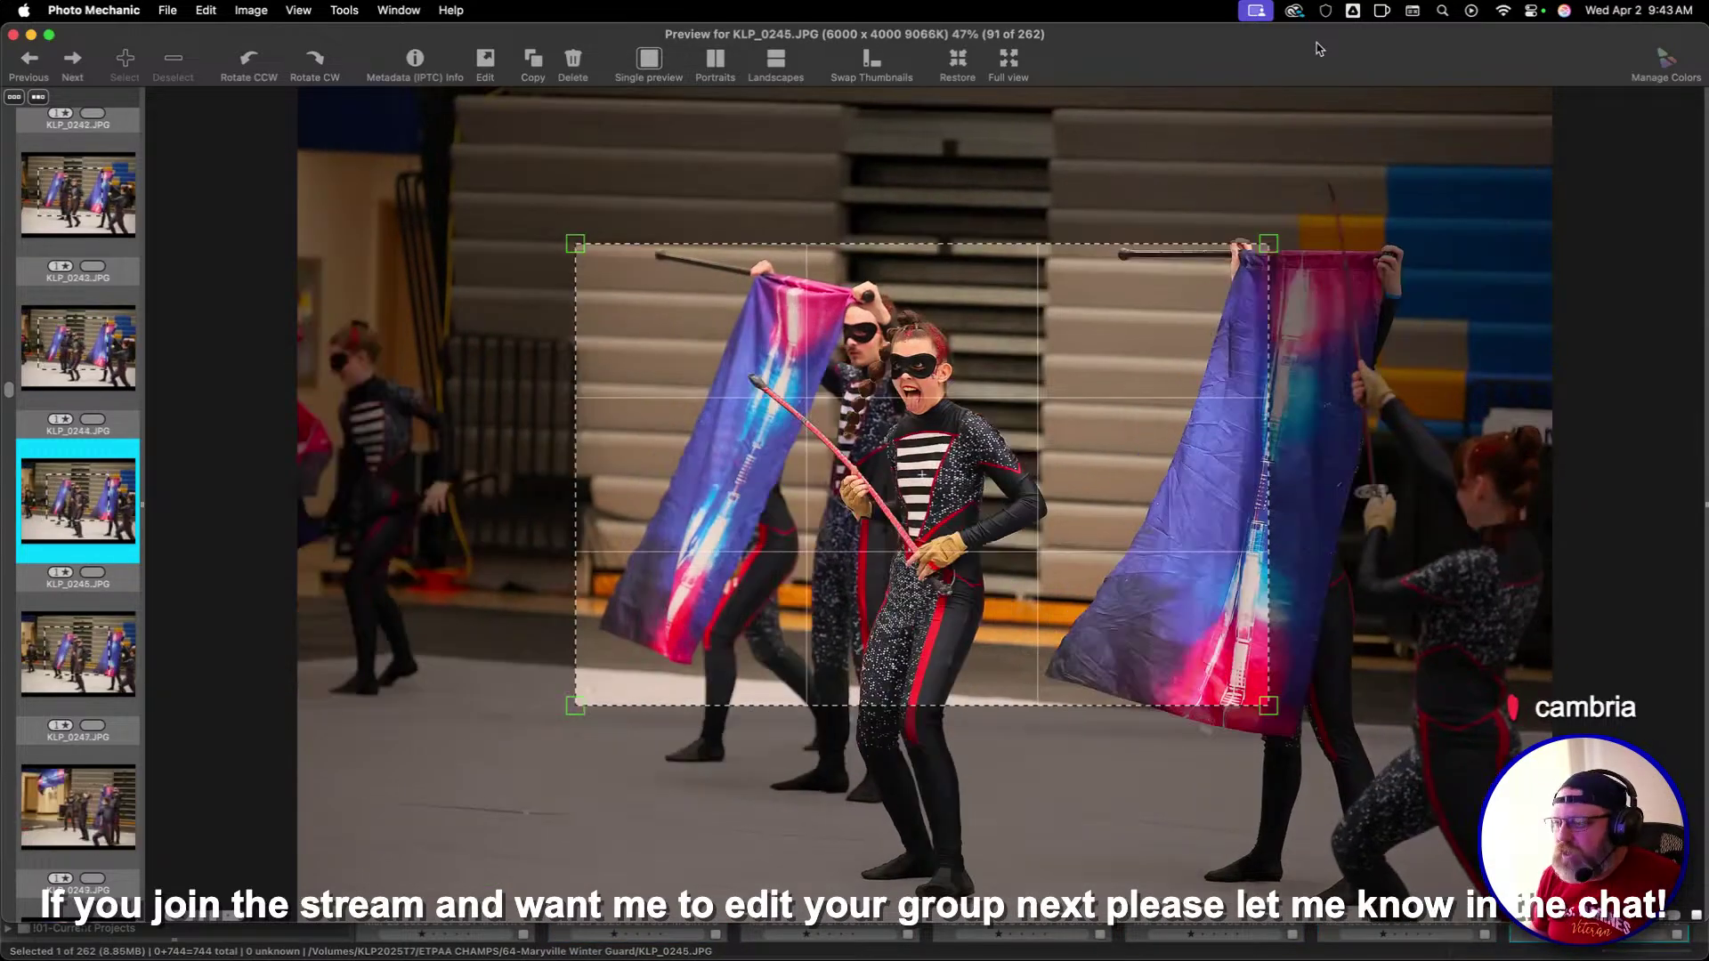
key("Right")
key("Right")
key("Right")
key("Right")
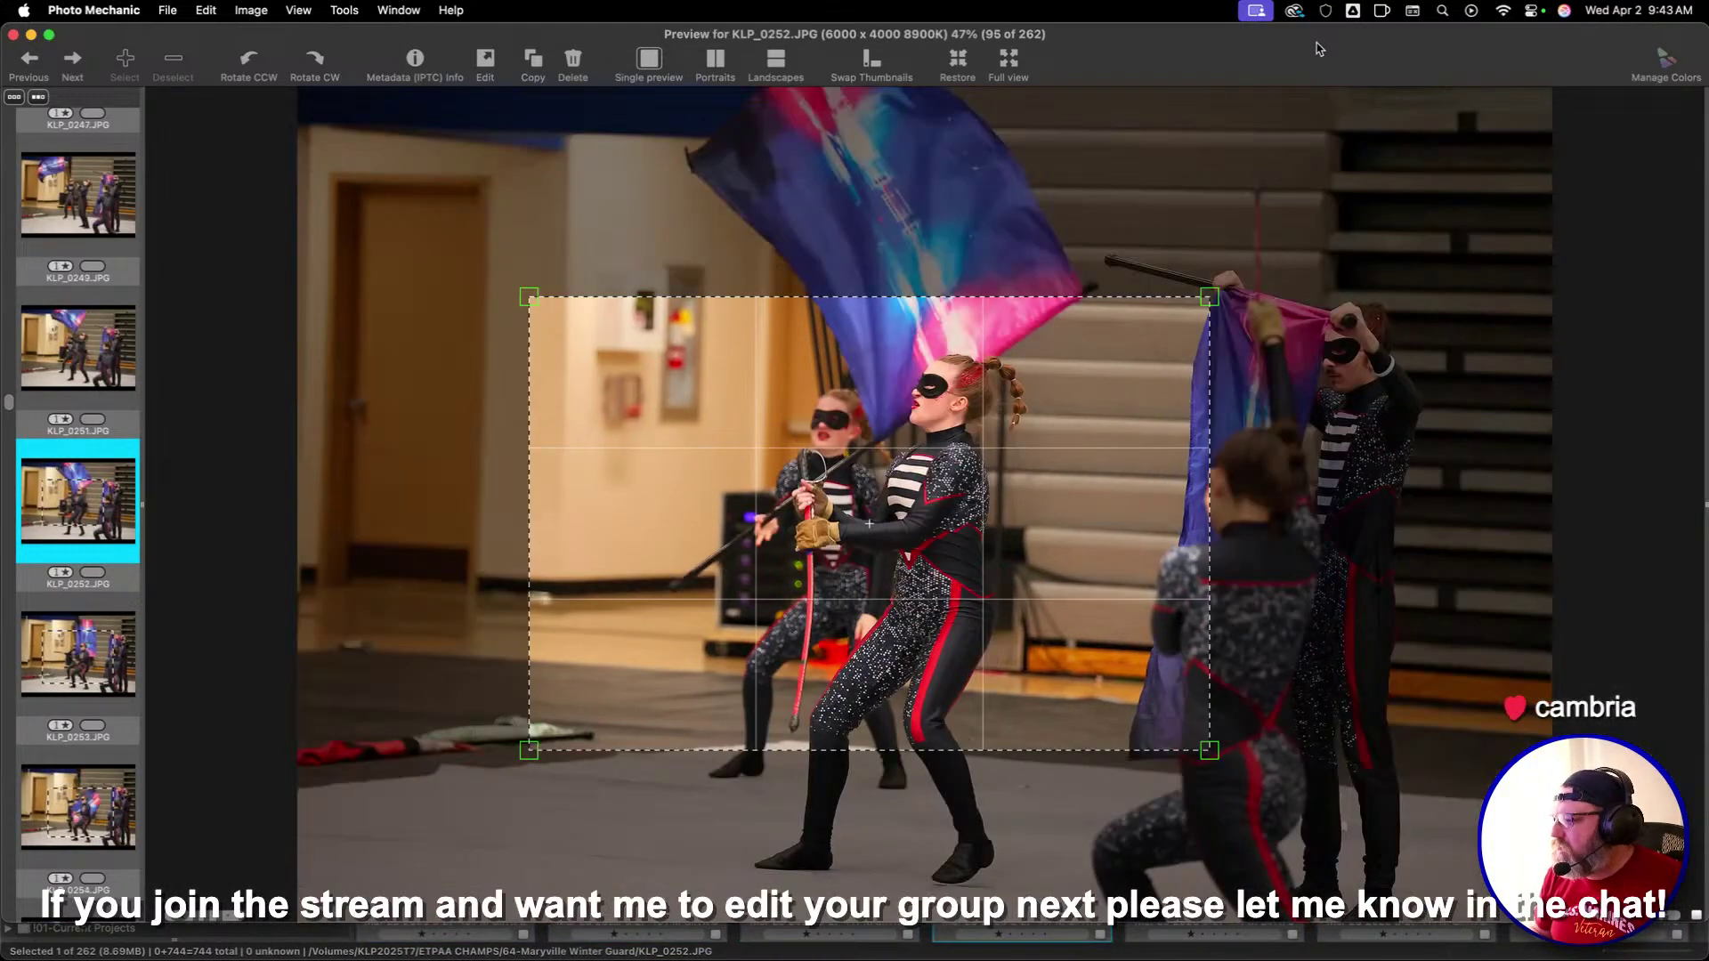
key("Right")
key("Right")
key("Right")
key("Right")
key("Right")
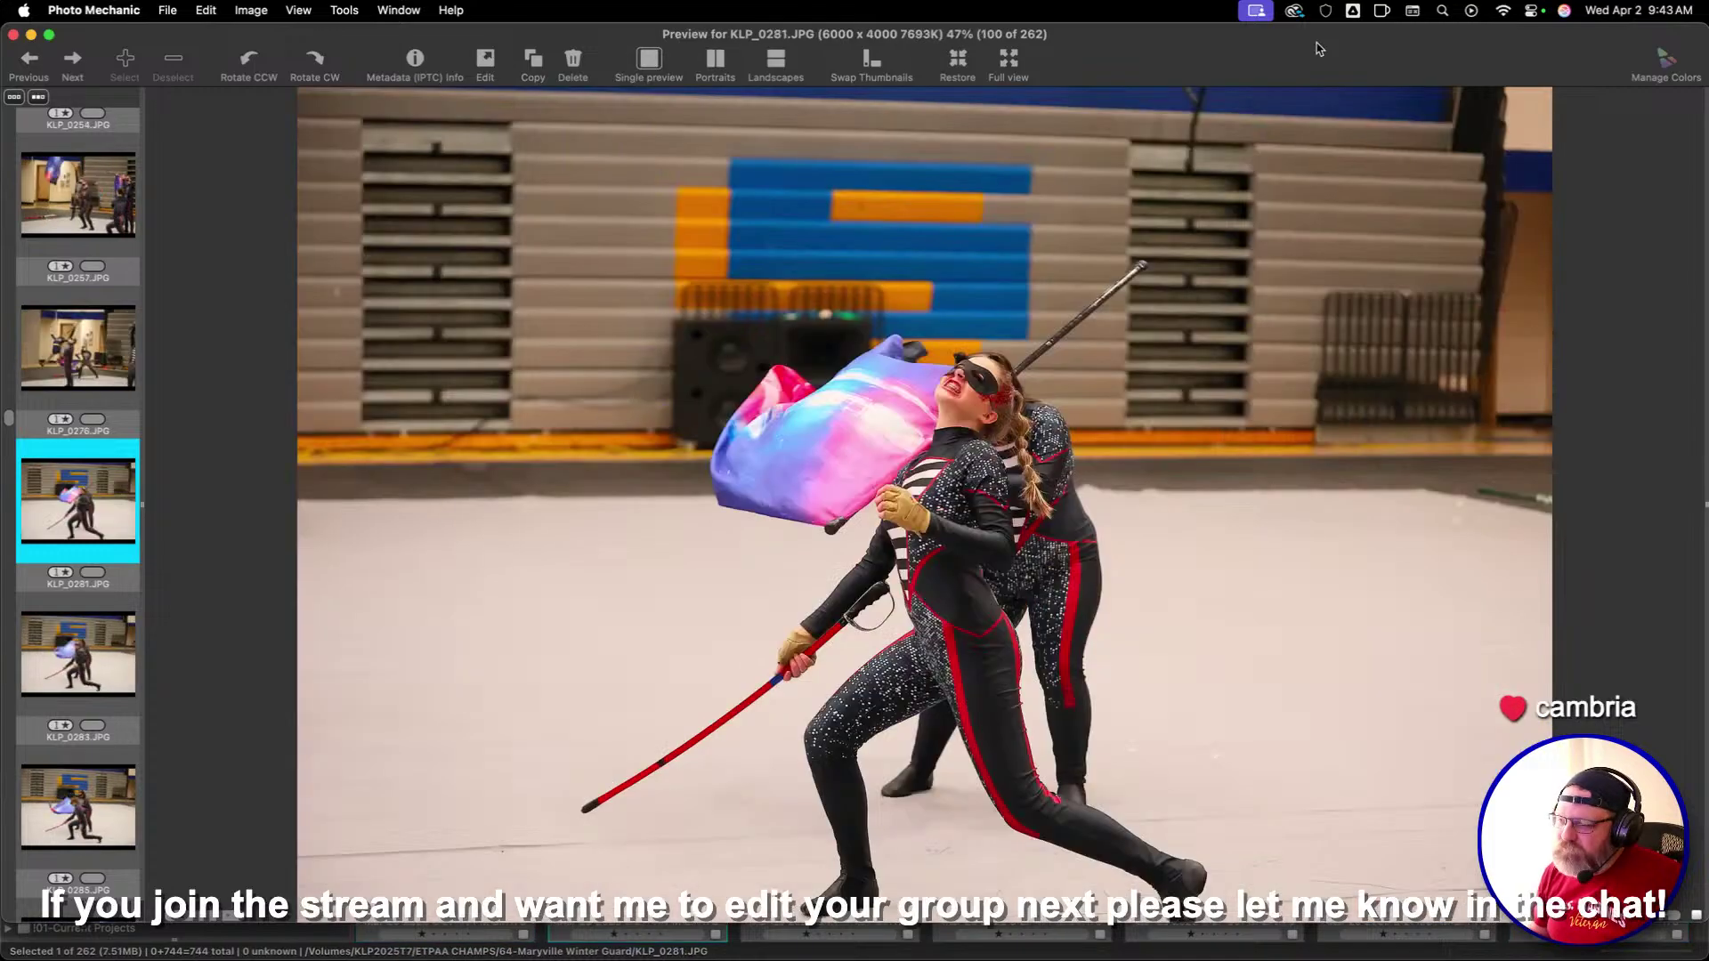
key("Right")
key("Right")
key("Right")
key("Right")
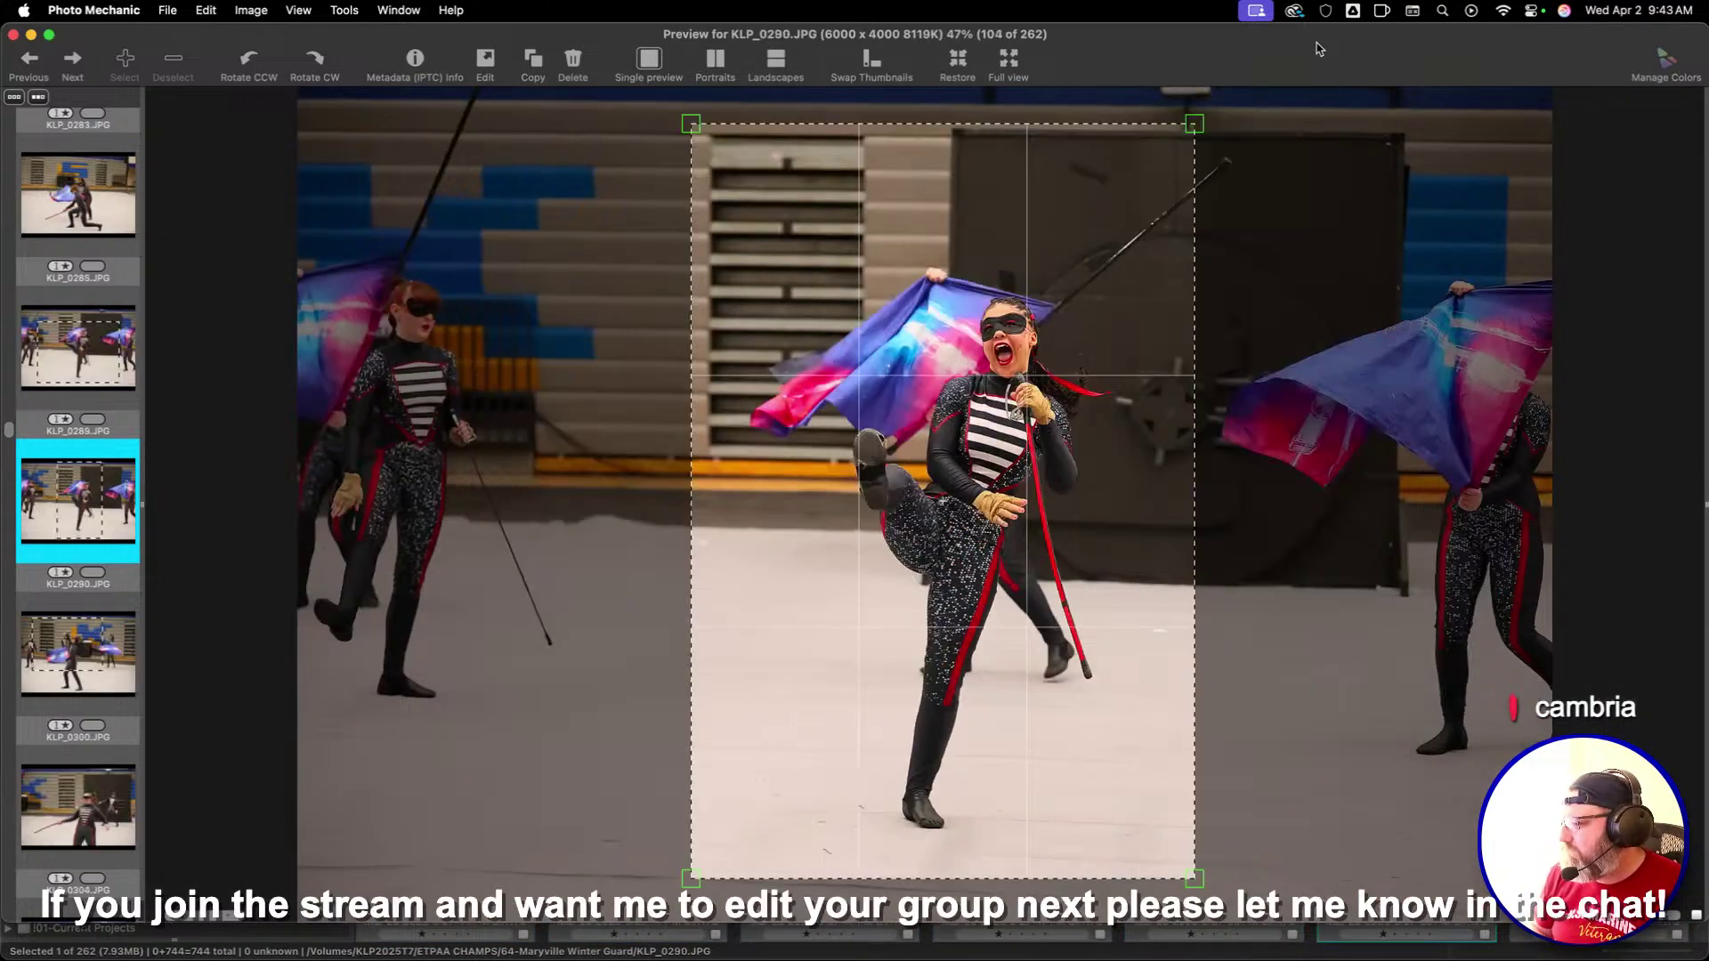
key("Right")
key("Right")
key("Right")
key("Right")
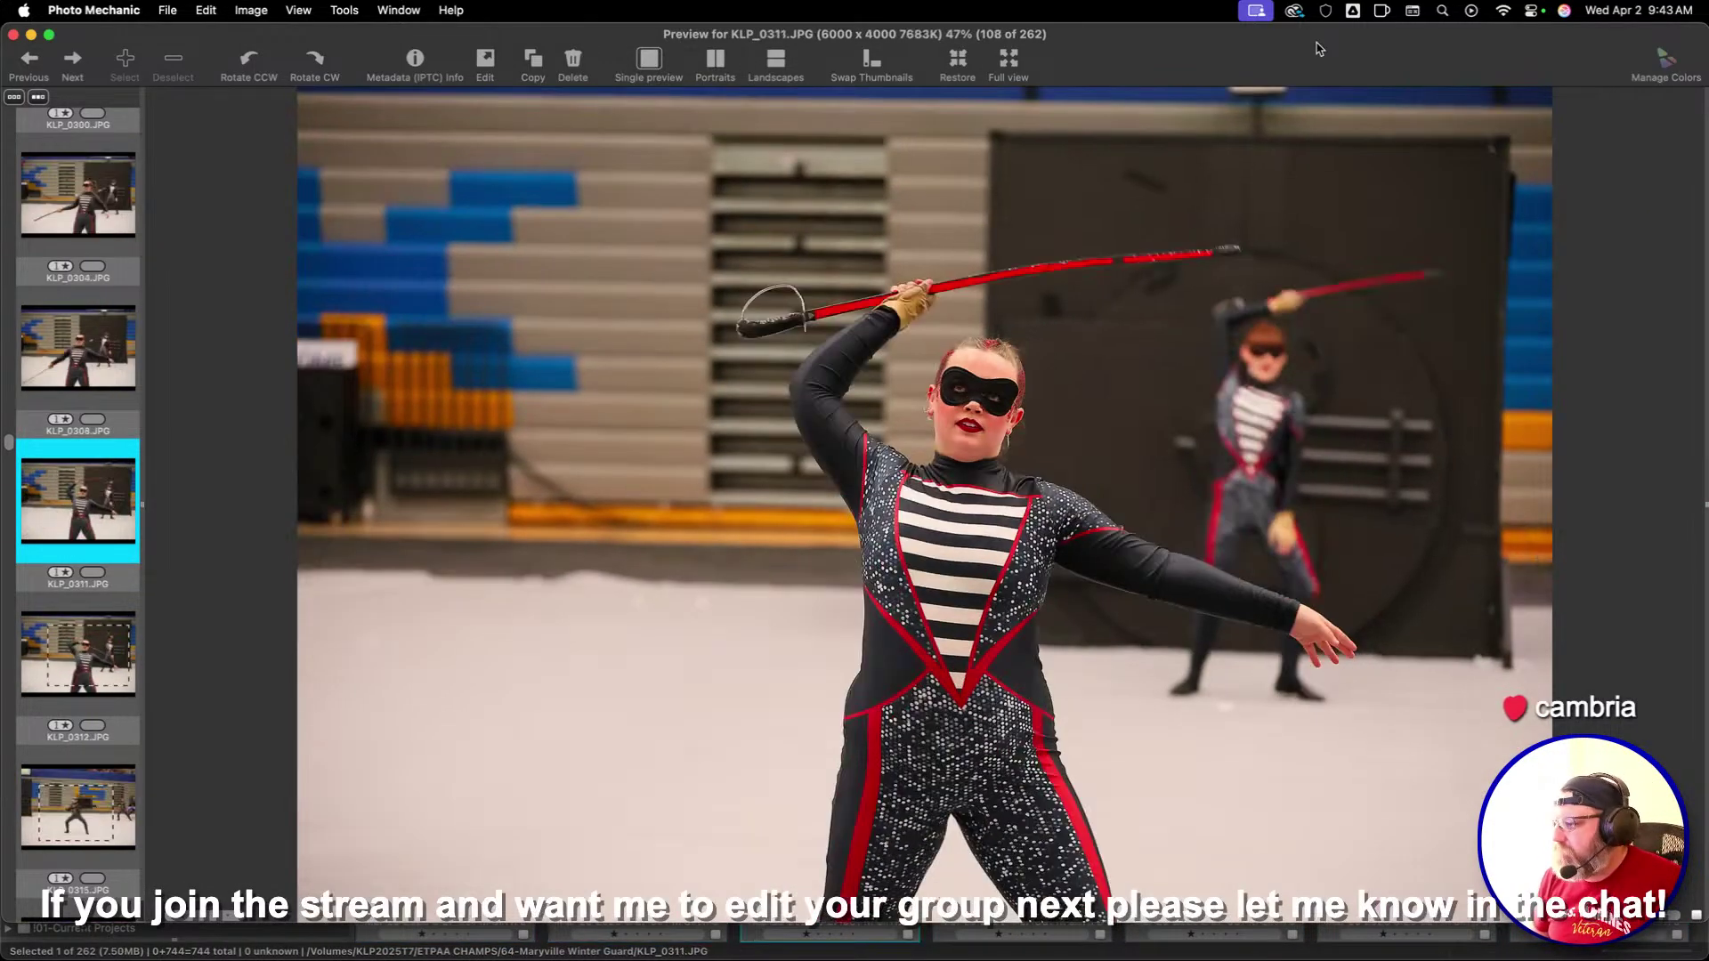
key("Right")
key("Right")
key("Right")
key("Right")
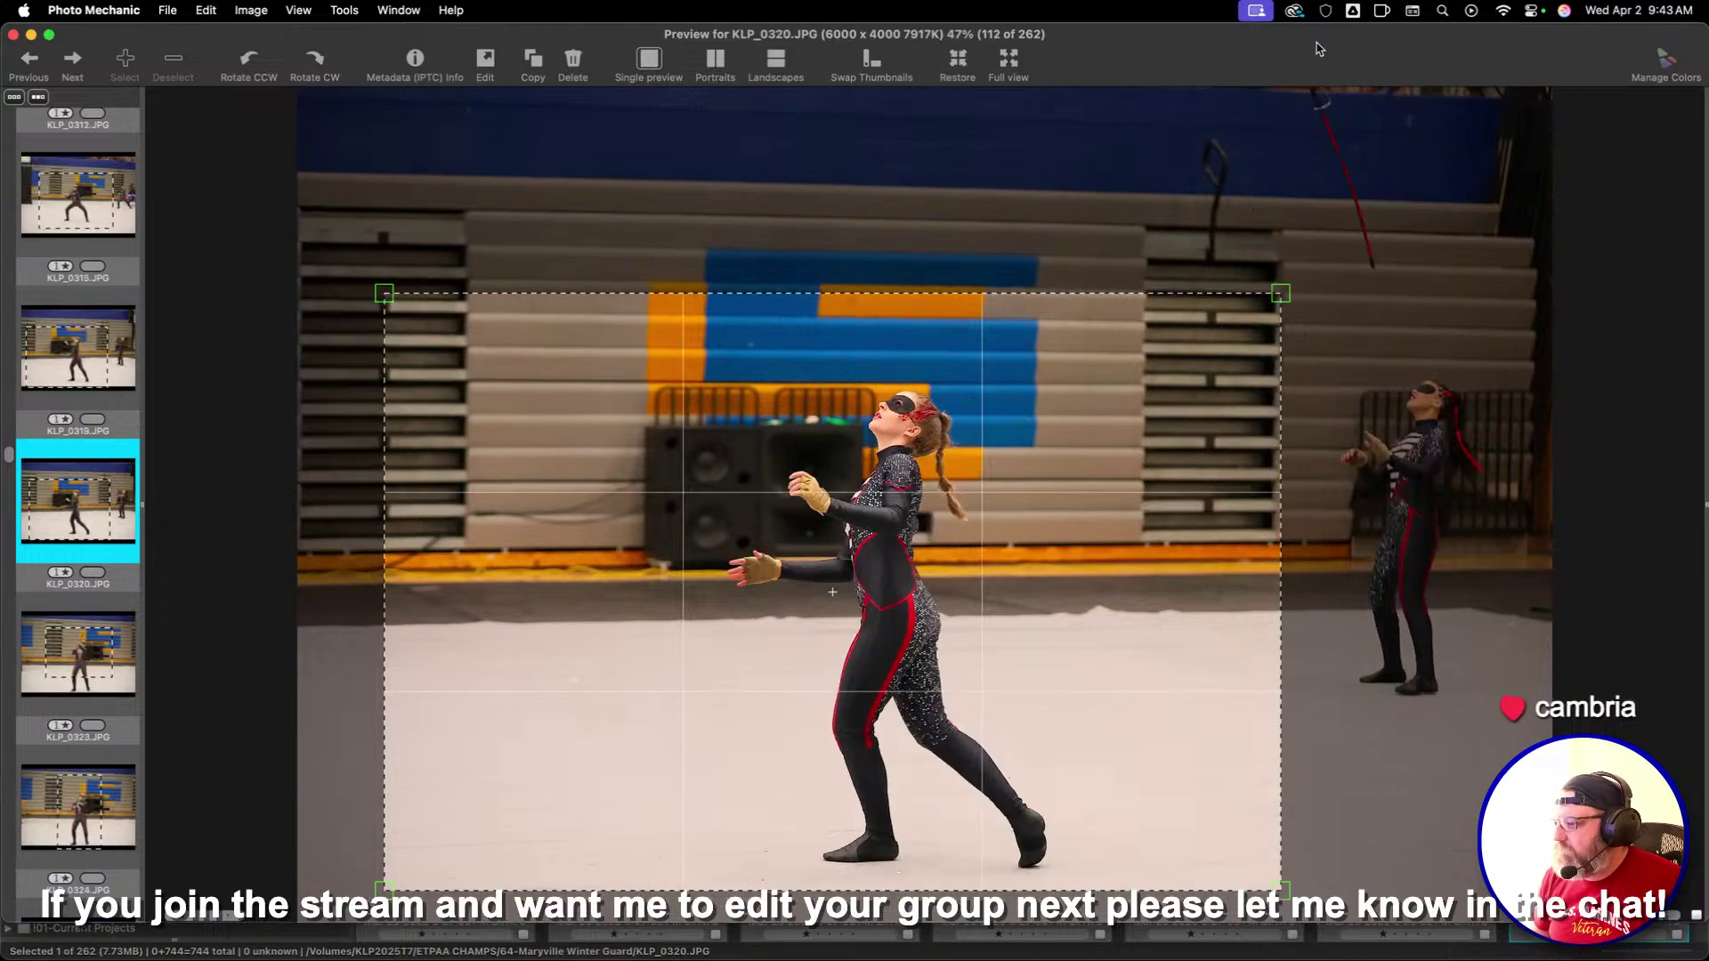
key("Right")
key("Right")
key("Right")
key("Right")
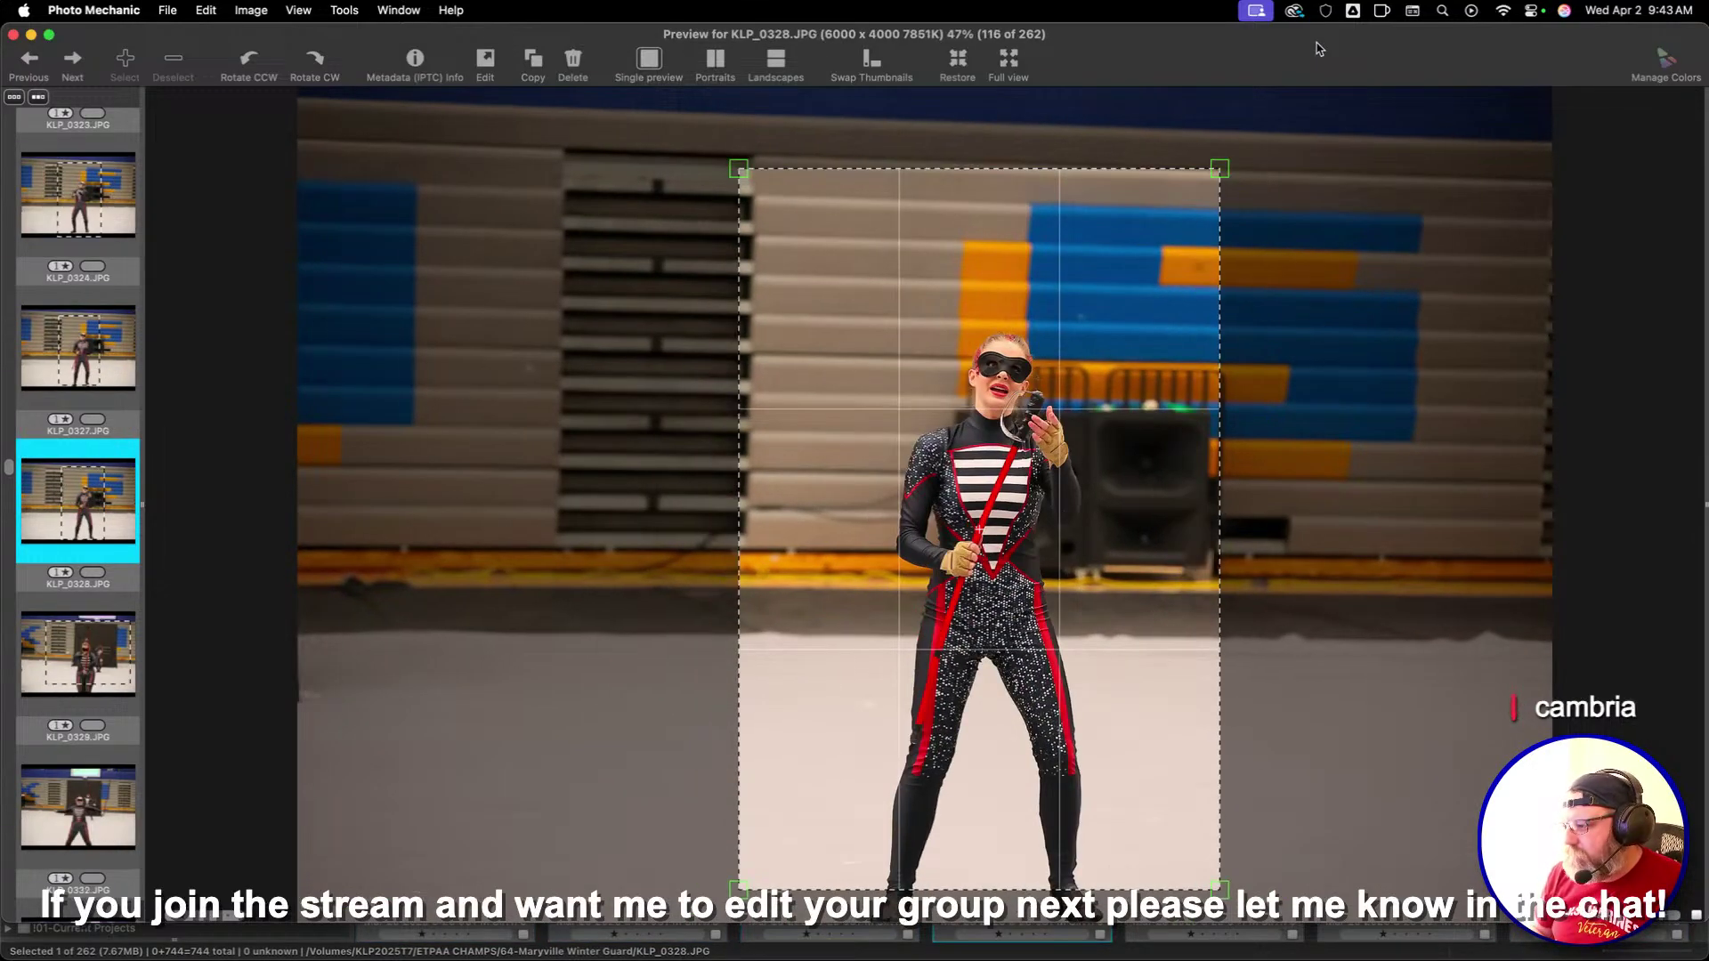
key("Right")
key("Right")
key("Right")
key("Right")
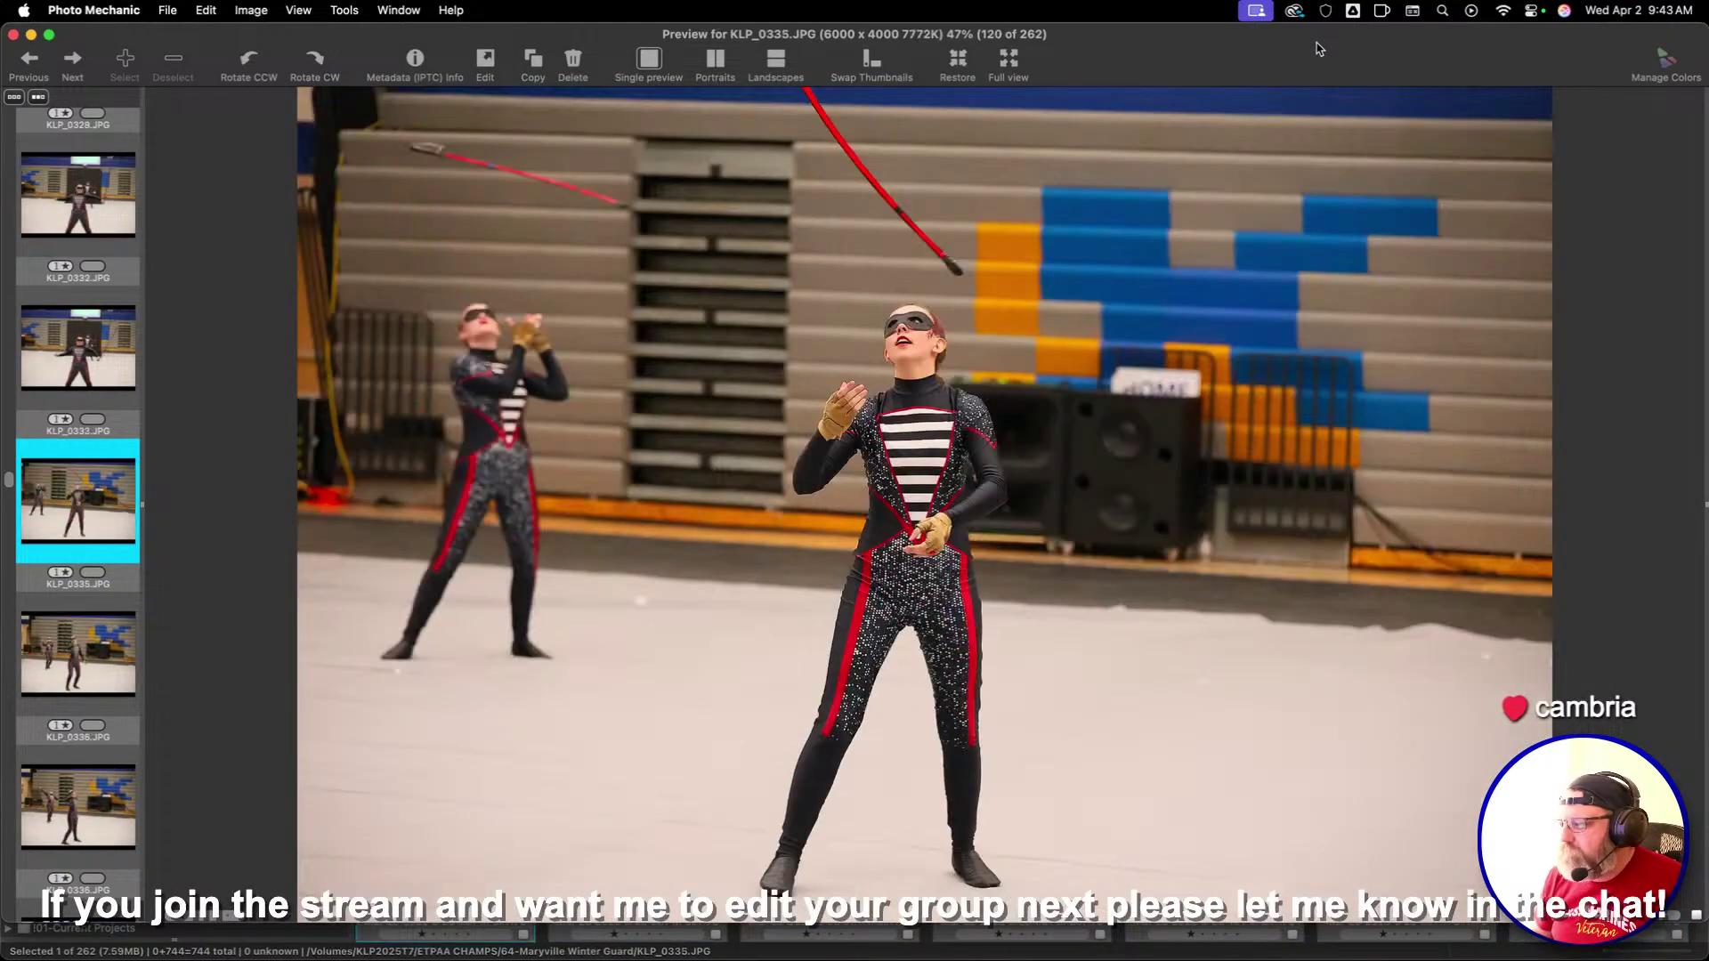
key("Right")
key("Right")
key("Right")
key("Right")
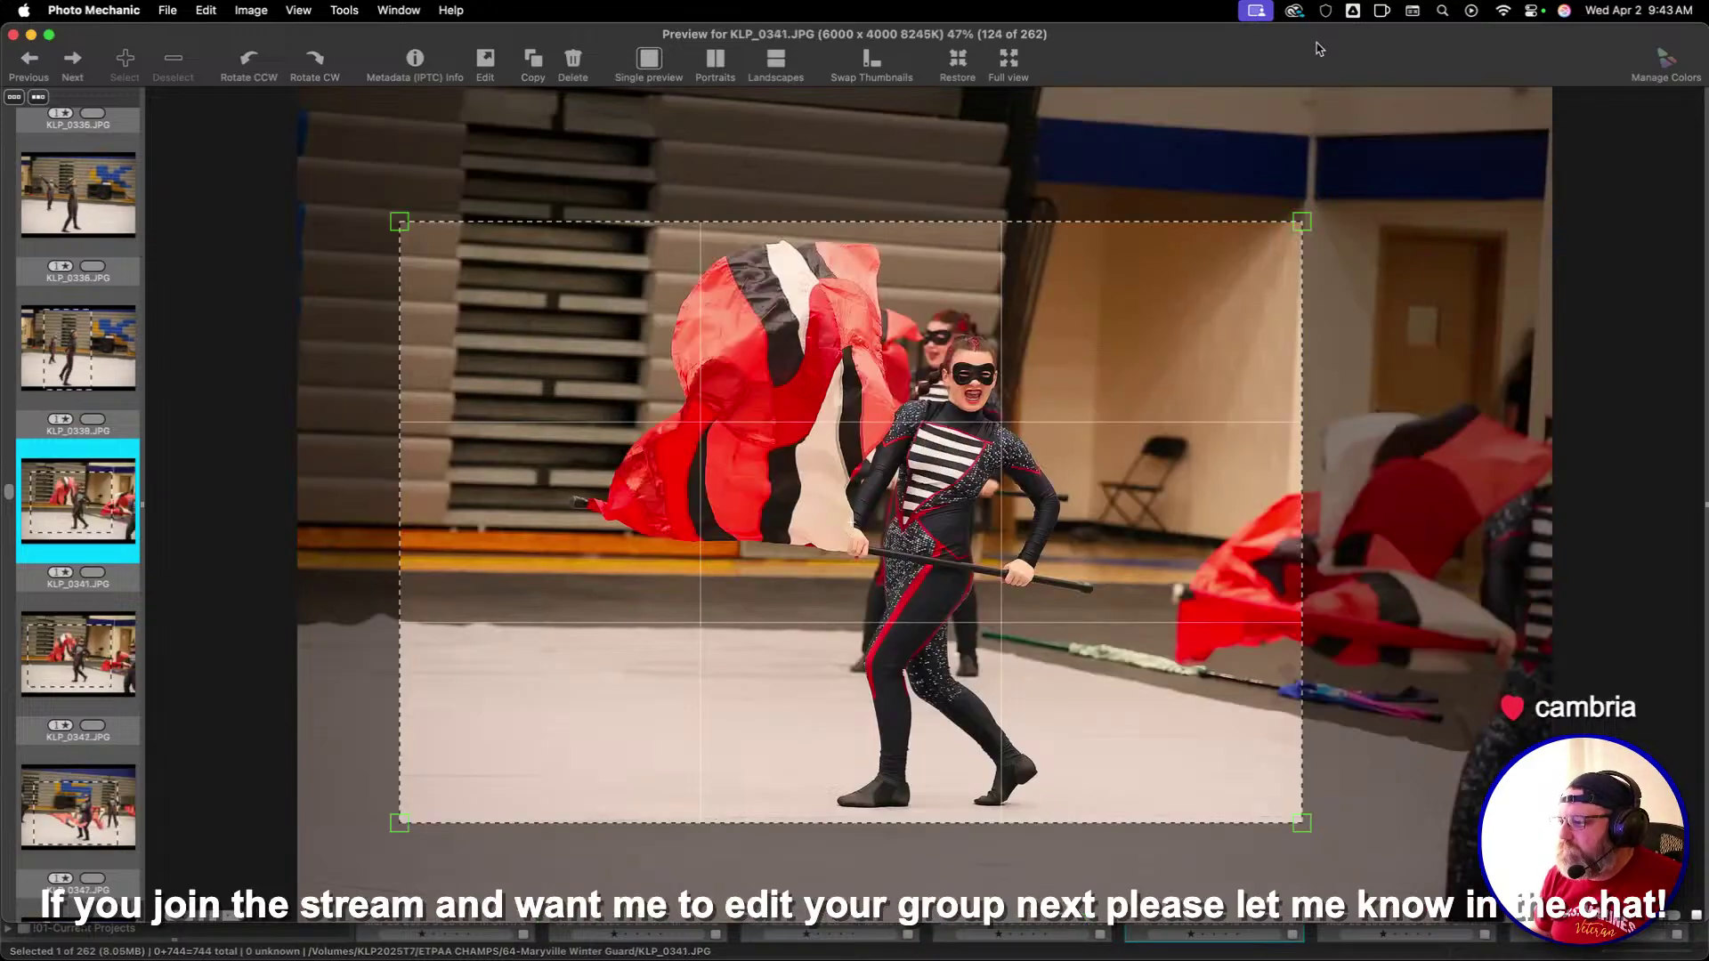
key("Right")
key("Right")
key("Right")
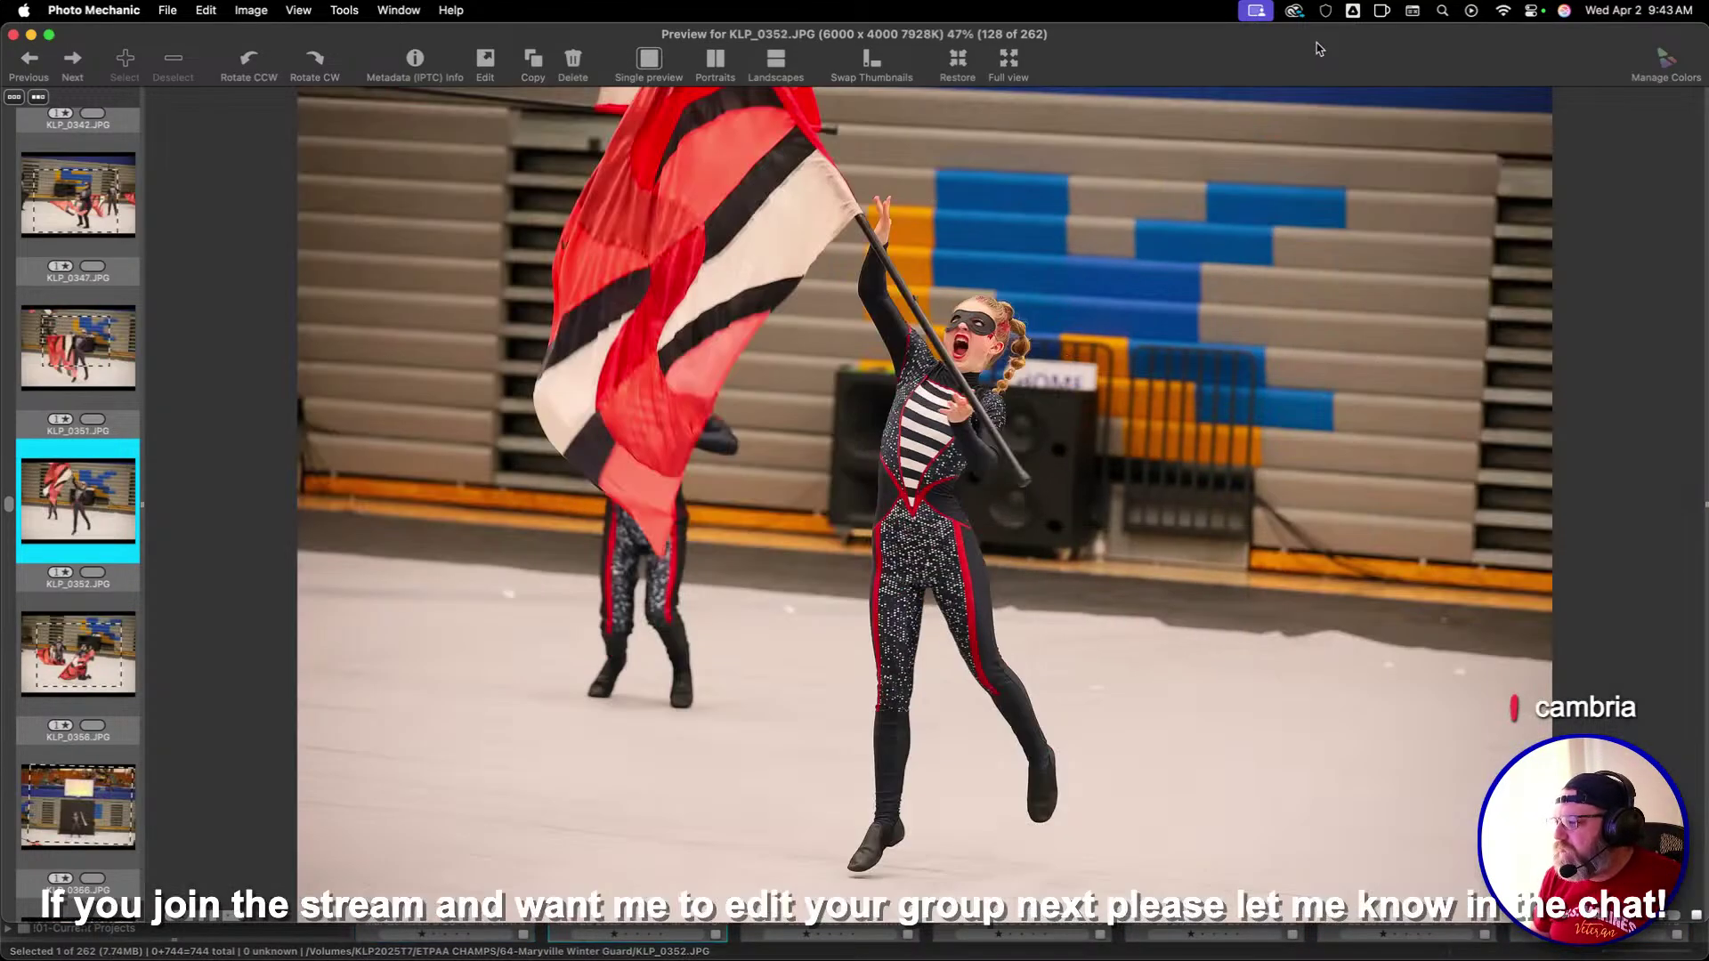
key("Right")
key("Right")
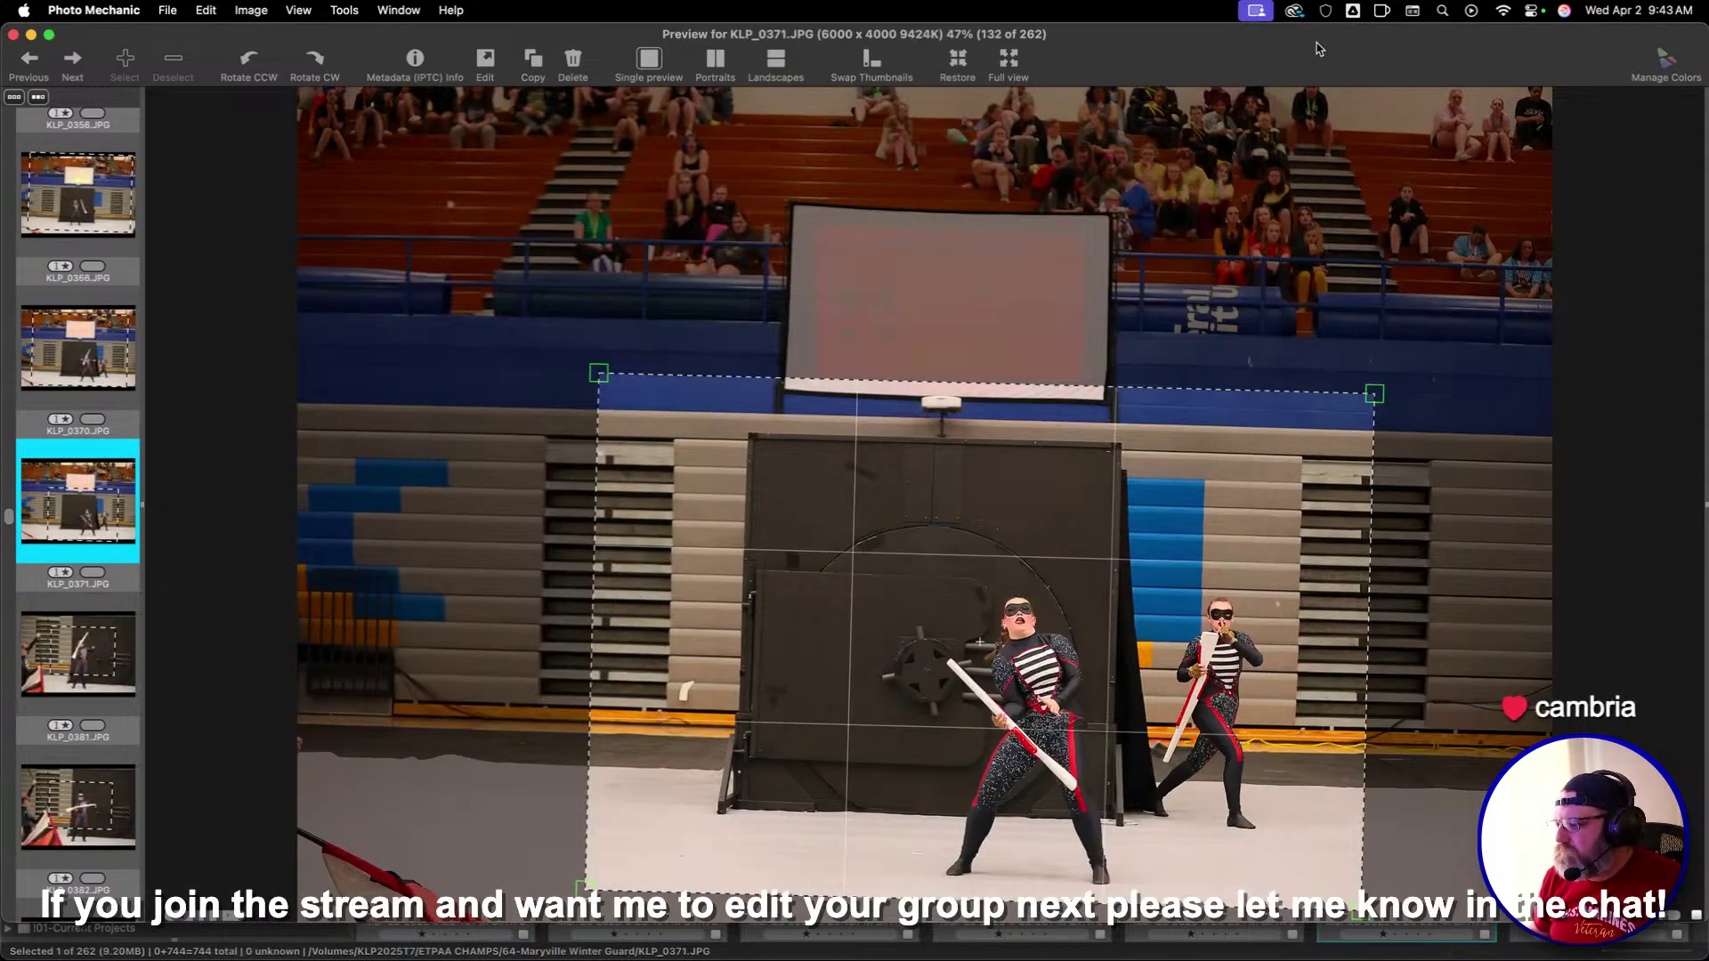
key("Right")
key("Right")
key("Right")
key("Right")
key("Right")
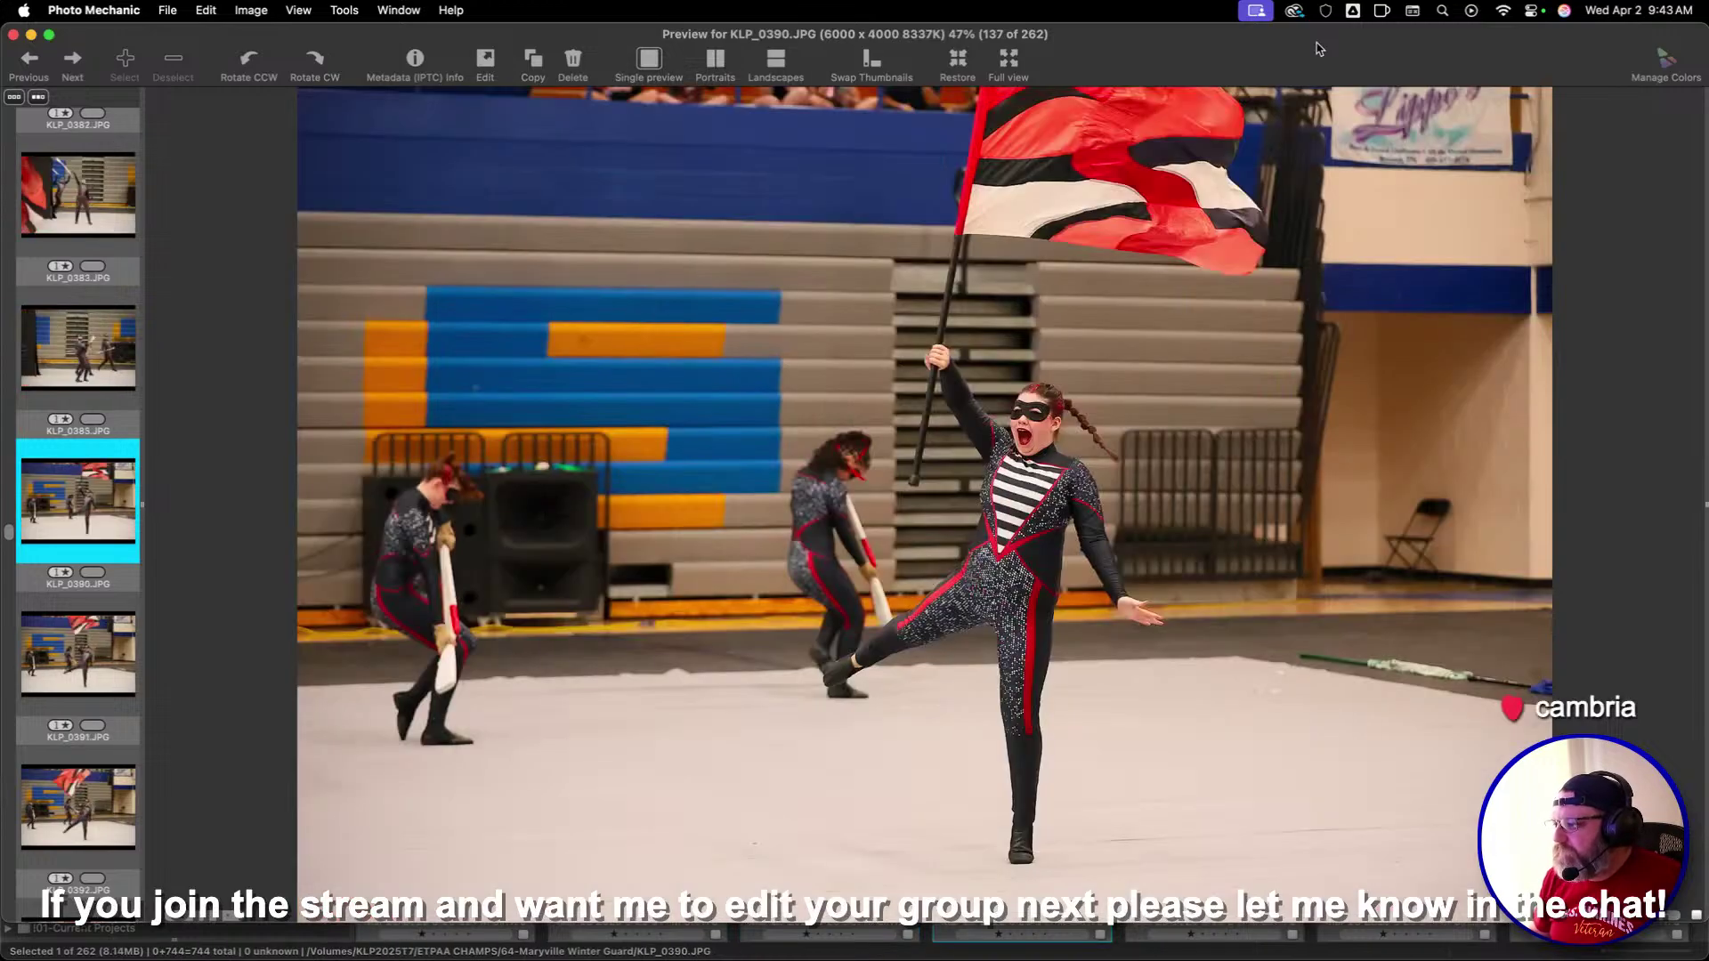
key("Right")
key("Right")
key("Right")
key("Right")
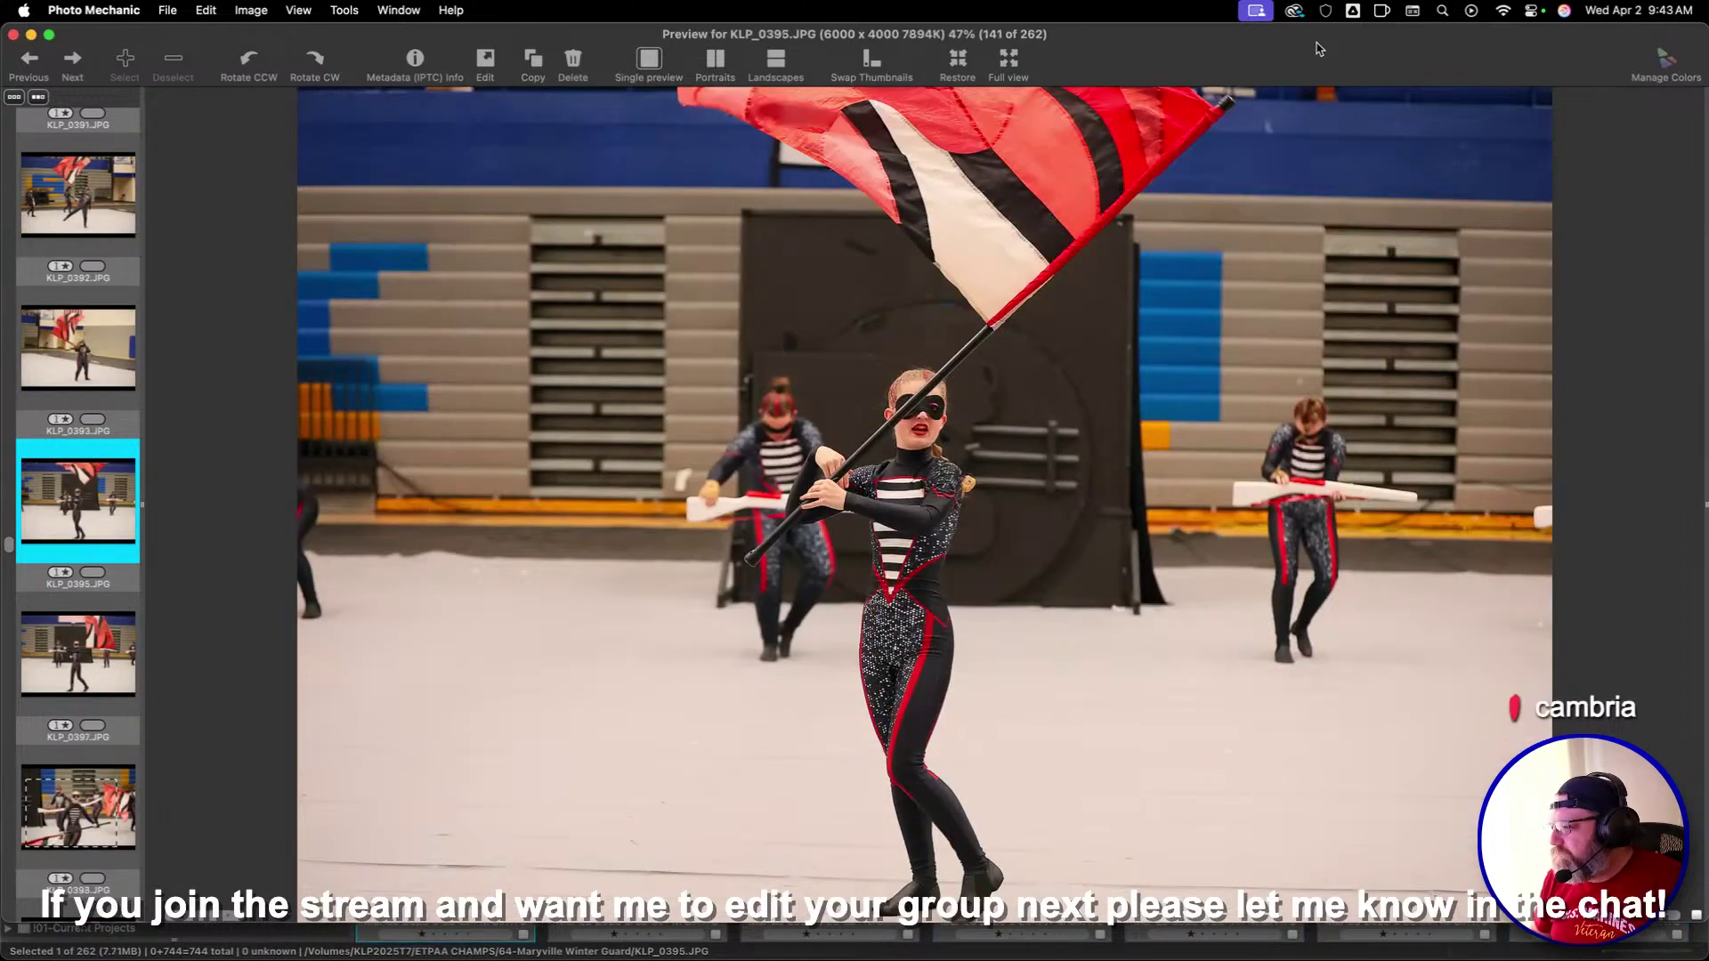
key("Right")
key("Right")
key("Right")
key("Right")
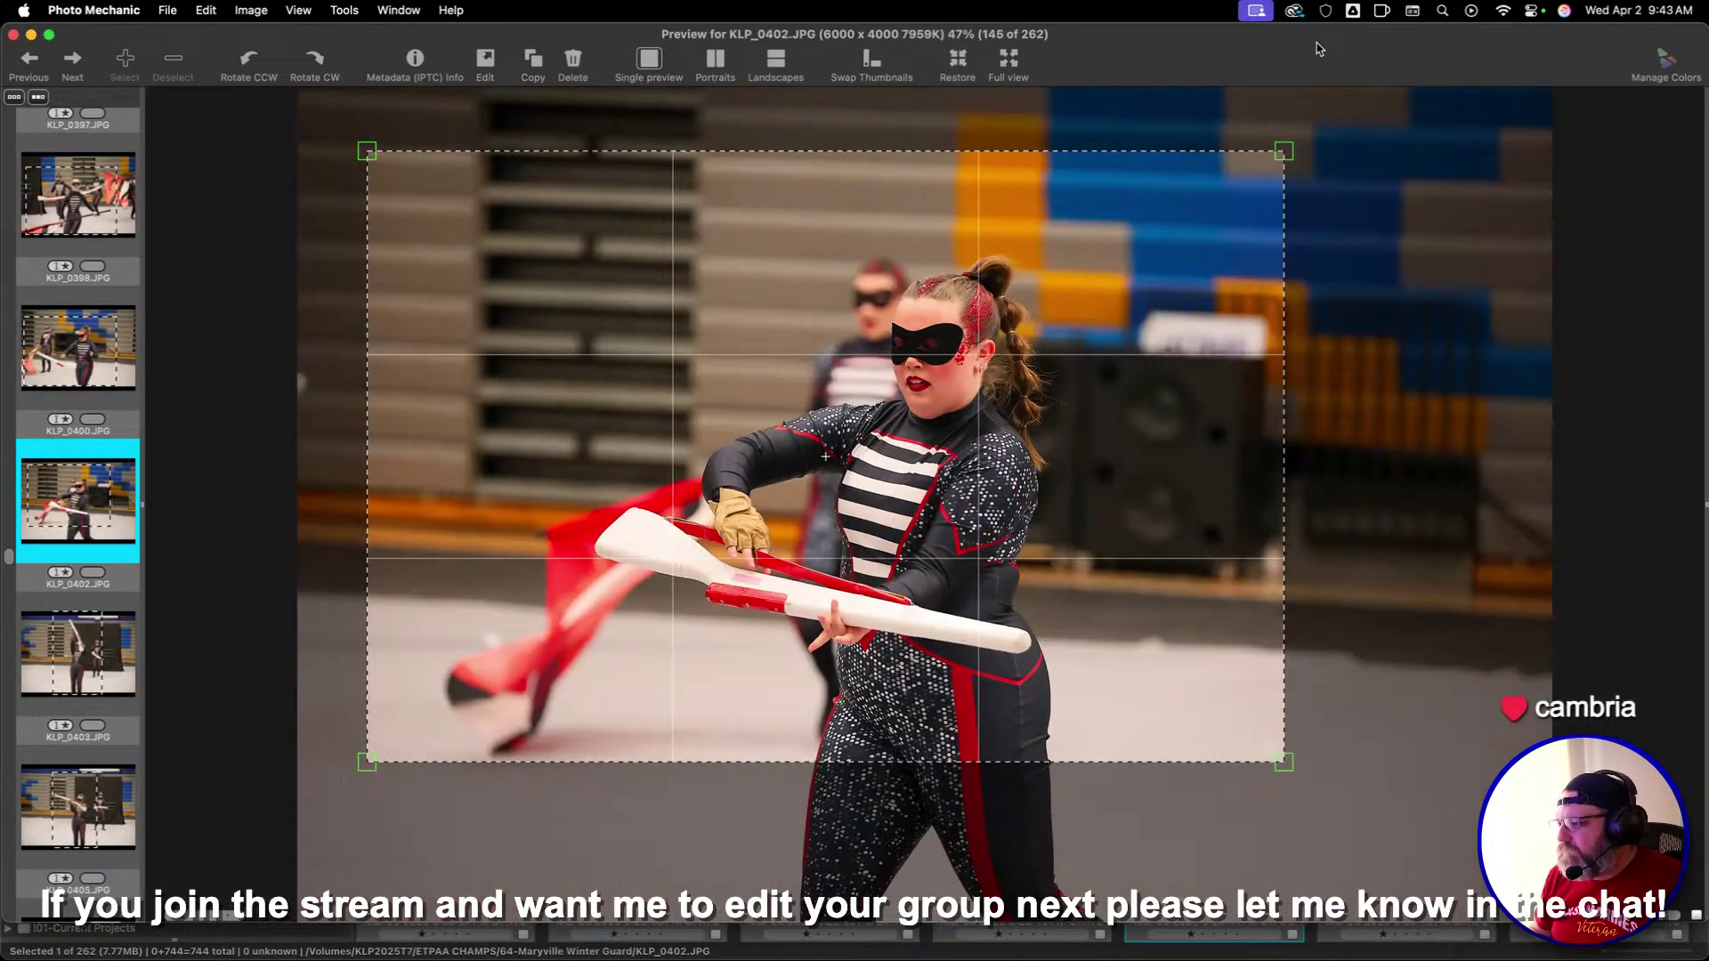
key("Right")
key("Right")
key("Right")
key("Right")
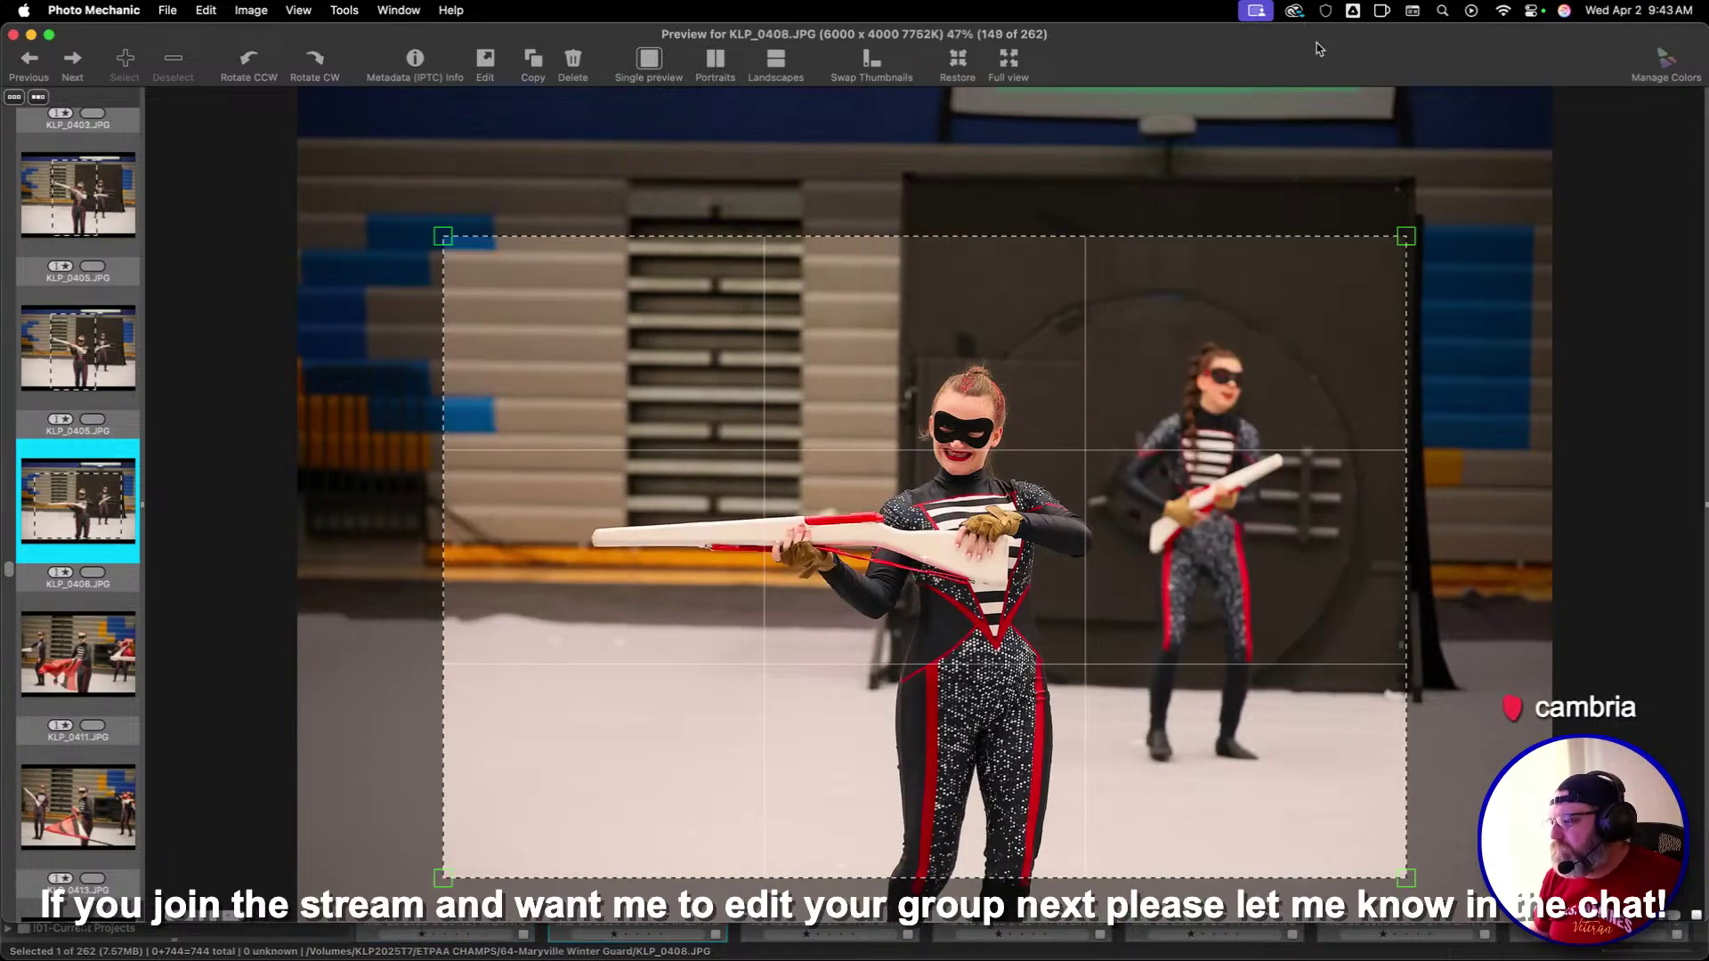
key("Right")
key("Right")
key("Right")
key("Right")
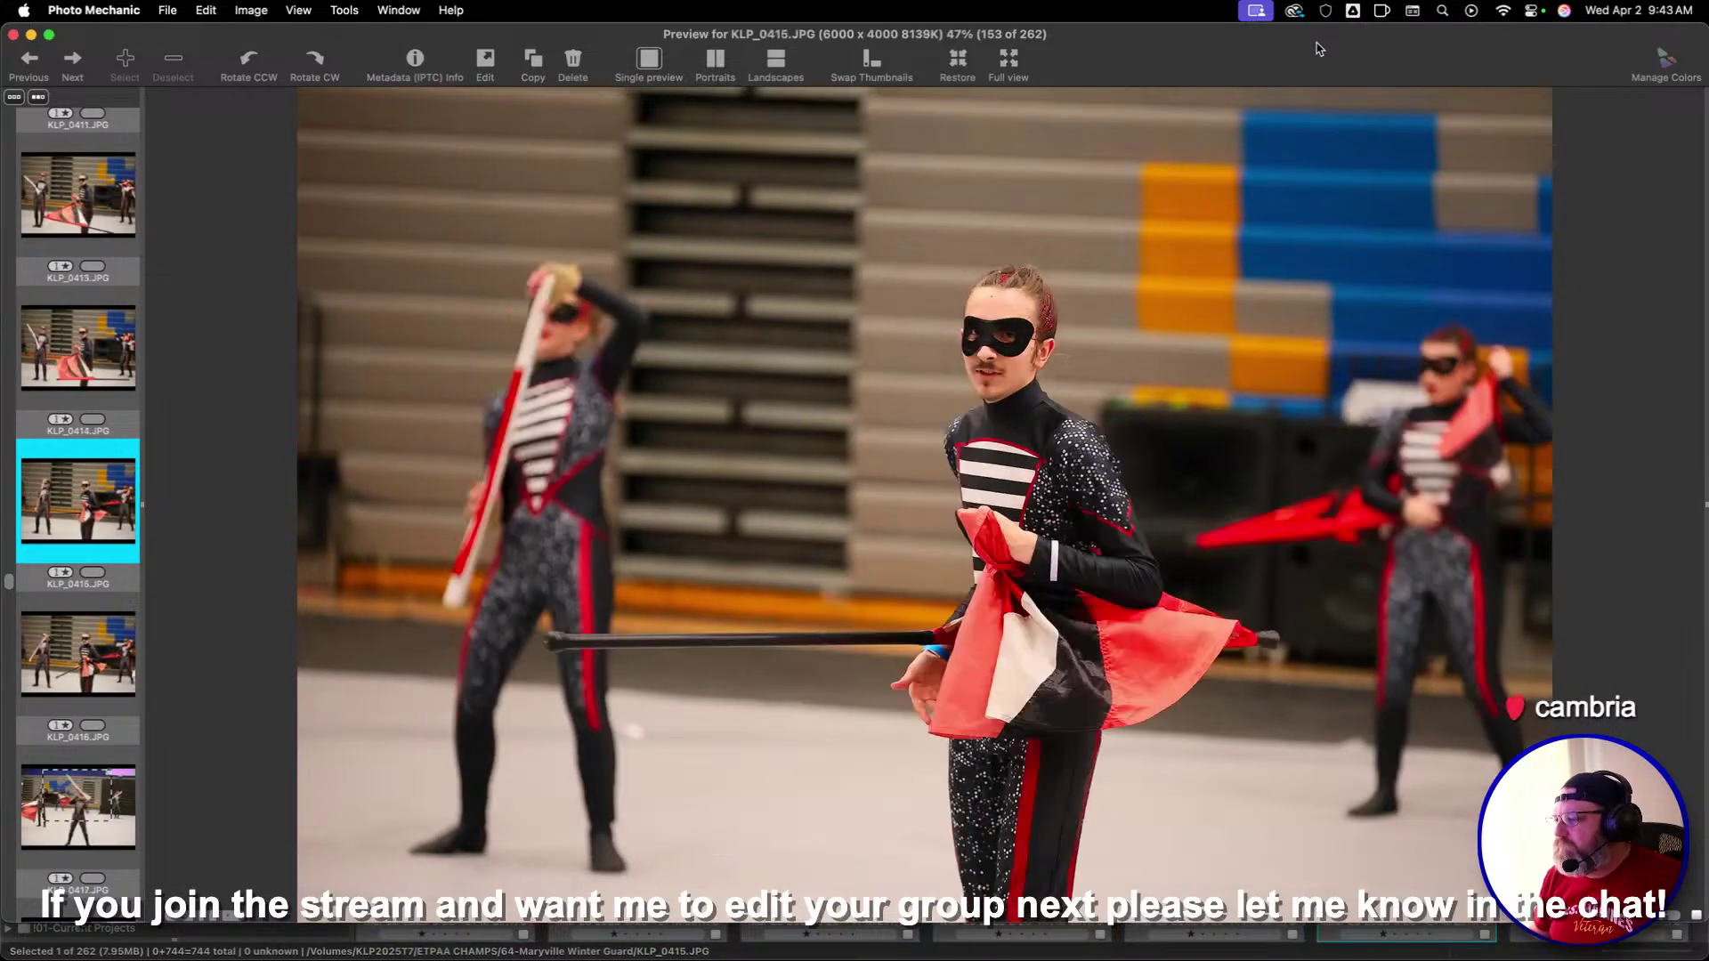
key("Right")
key("Right")
key("Right")
key("Right")
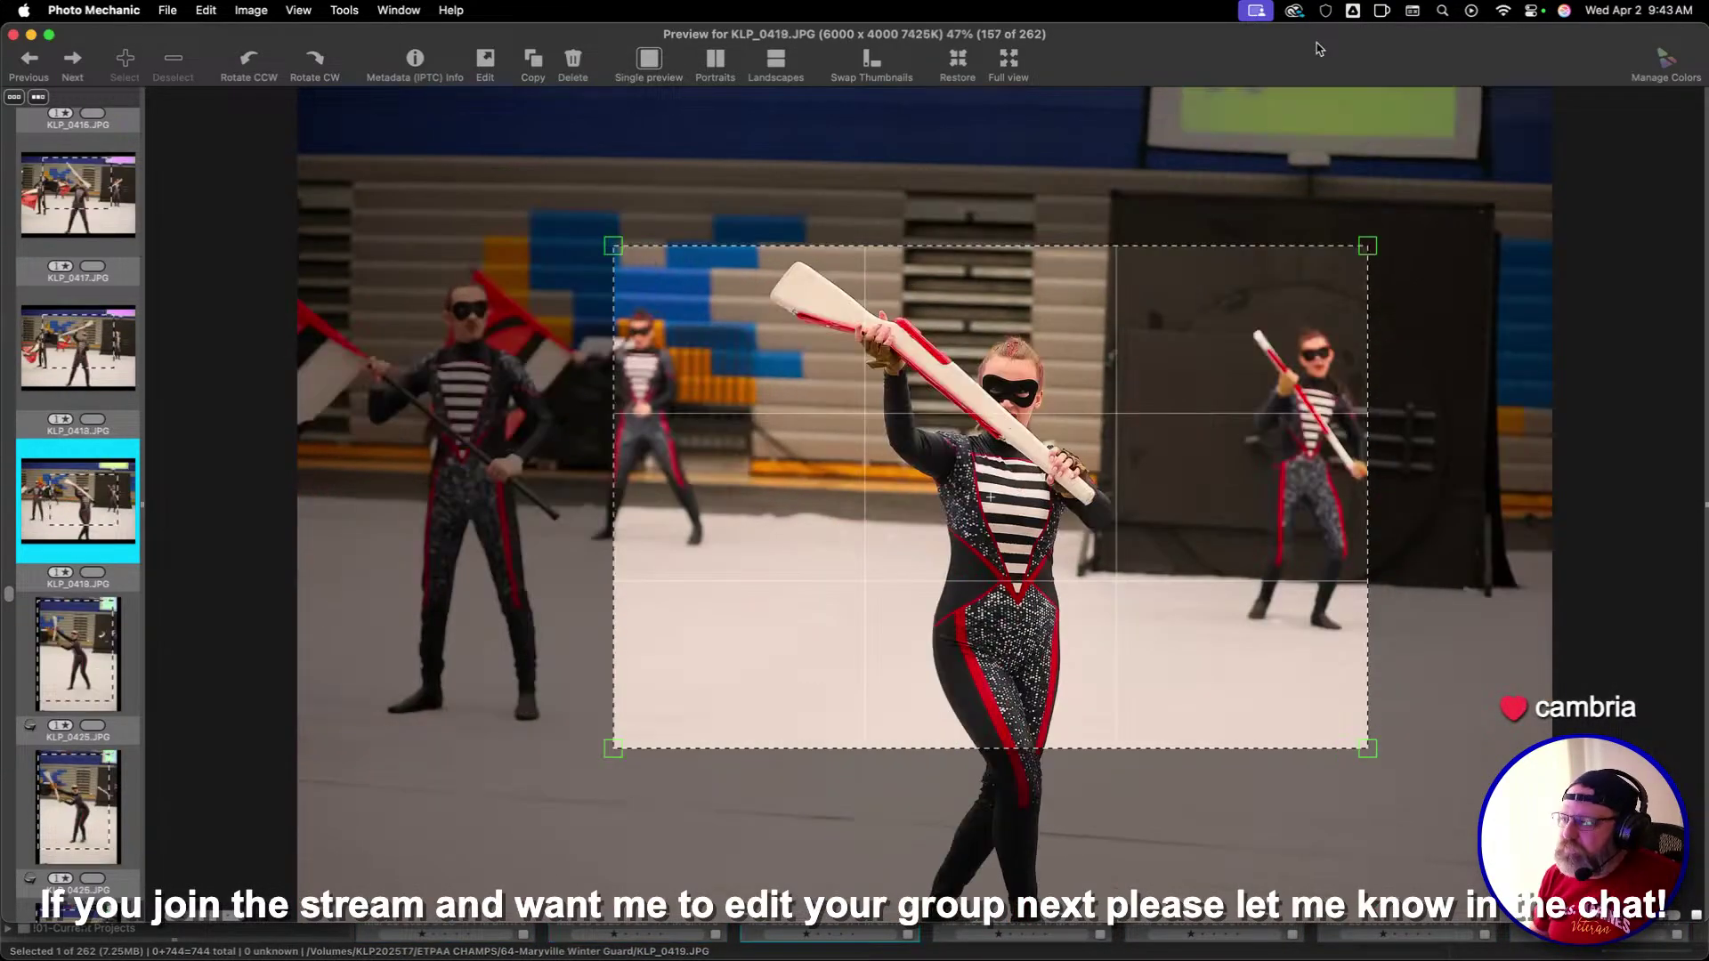
key("Right")
key("Right")
key("Right")
key("Right")
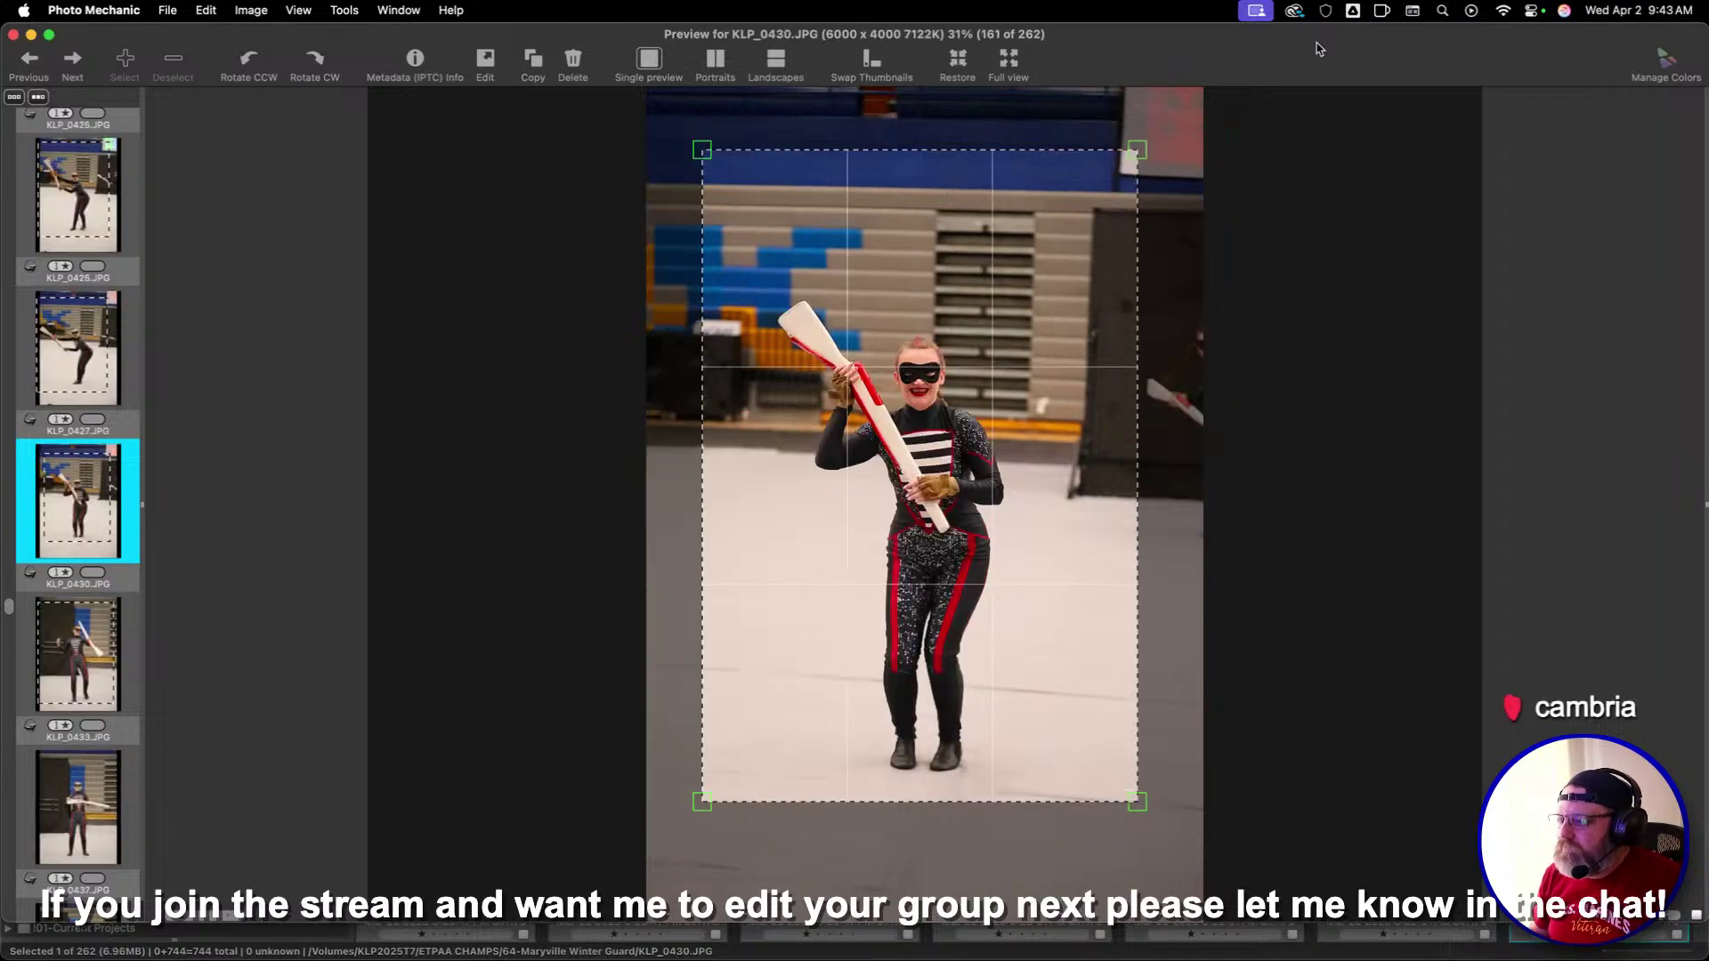
key("Right")
key("Right")
key("Right")
key("Right")
key("Right")
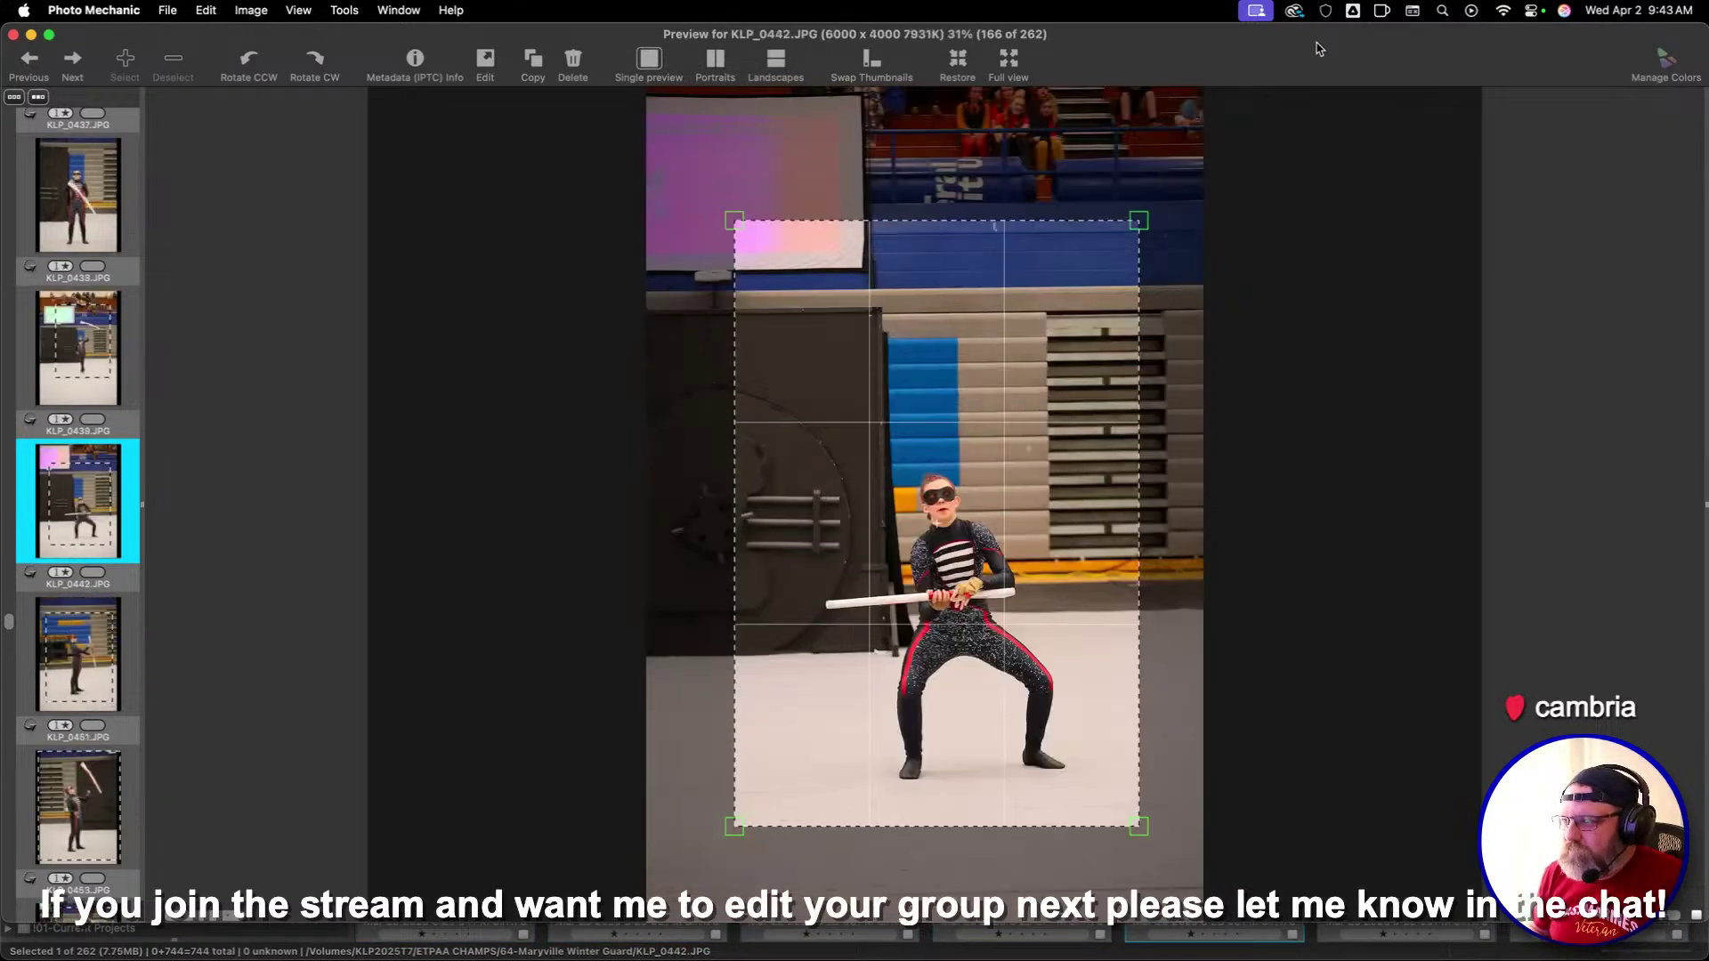
key("Right")
key("Right")
key("Right")
key("Right")
key("Right")
key("Right")
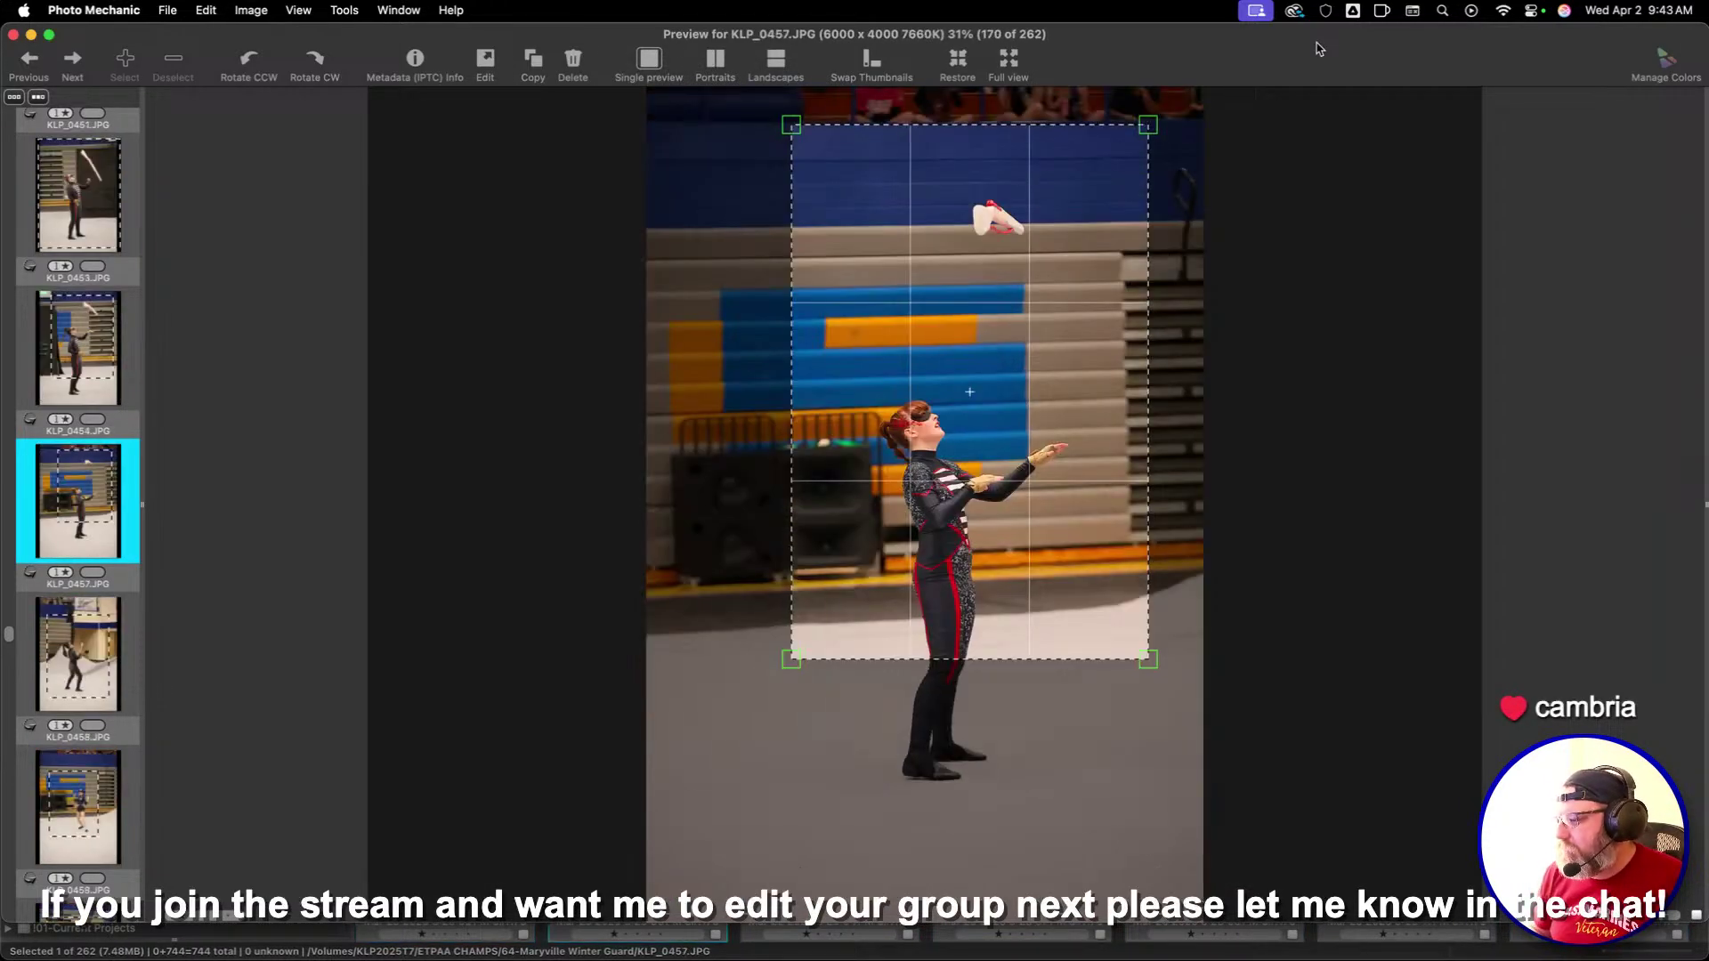
key("Right")
key("Right")
key("Right")
key("Right")
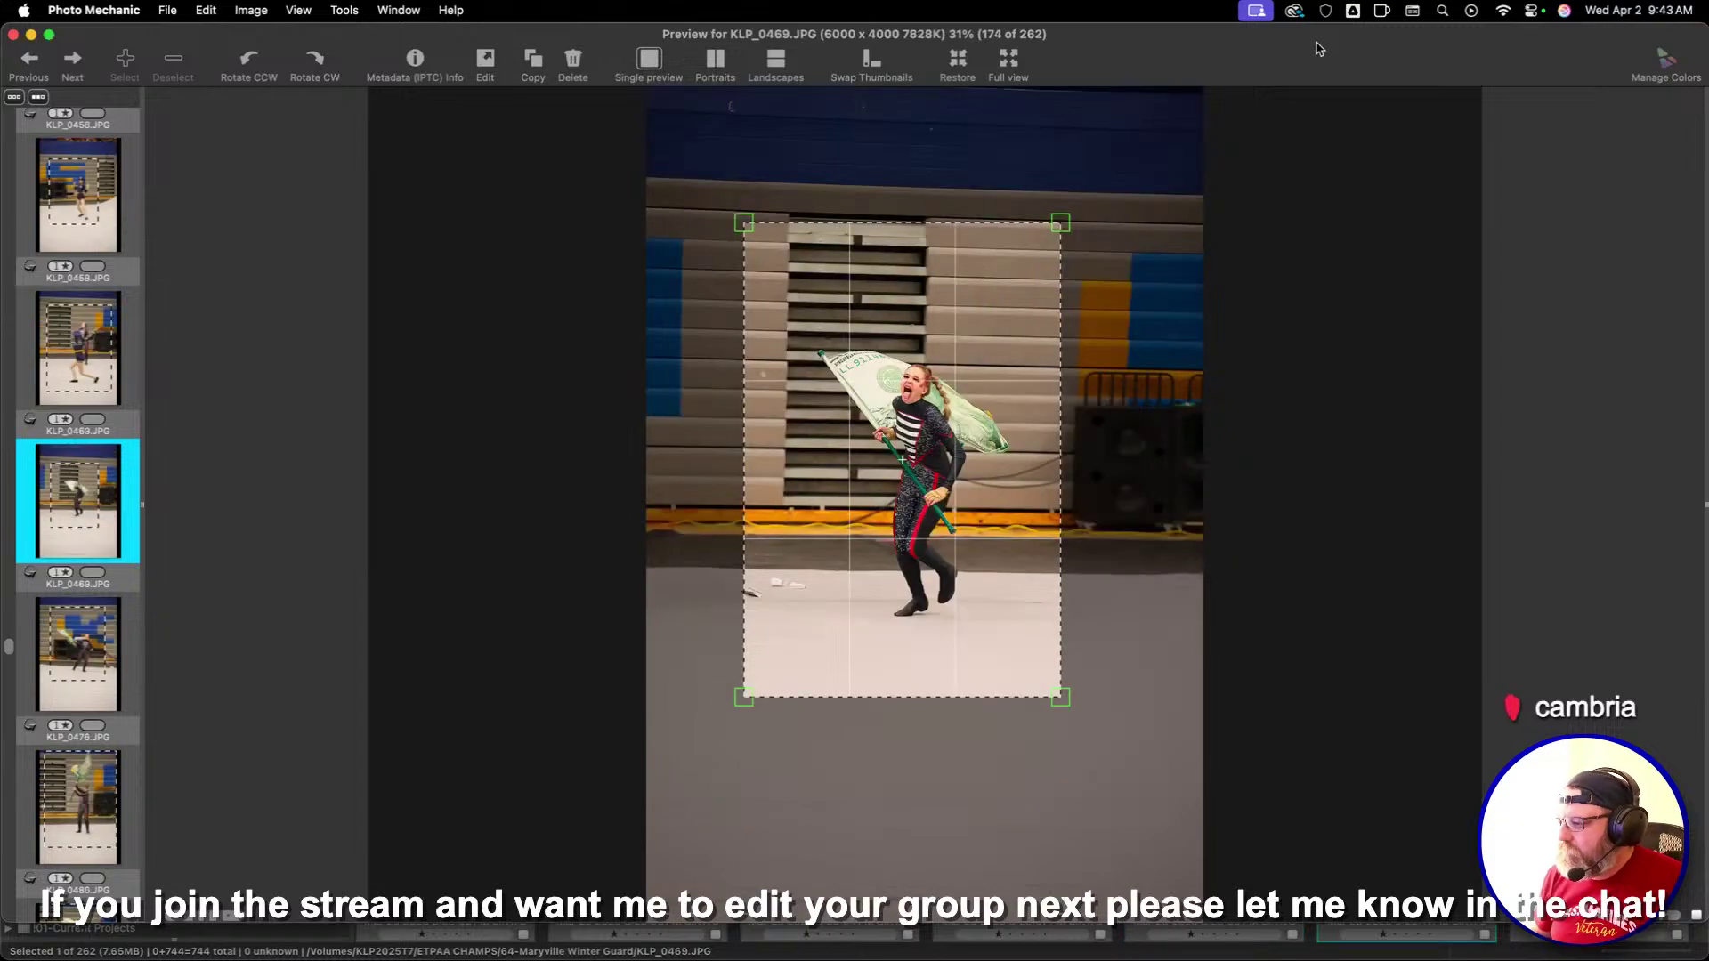
key("Right")
key("Right")
key("Right")
key("Right")
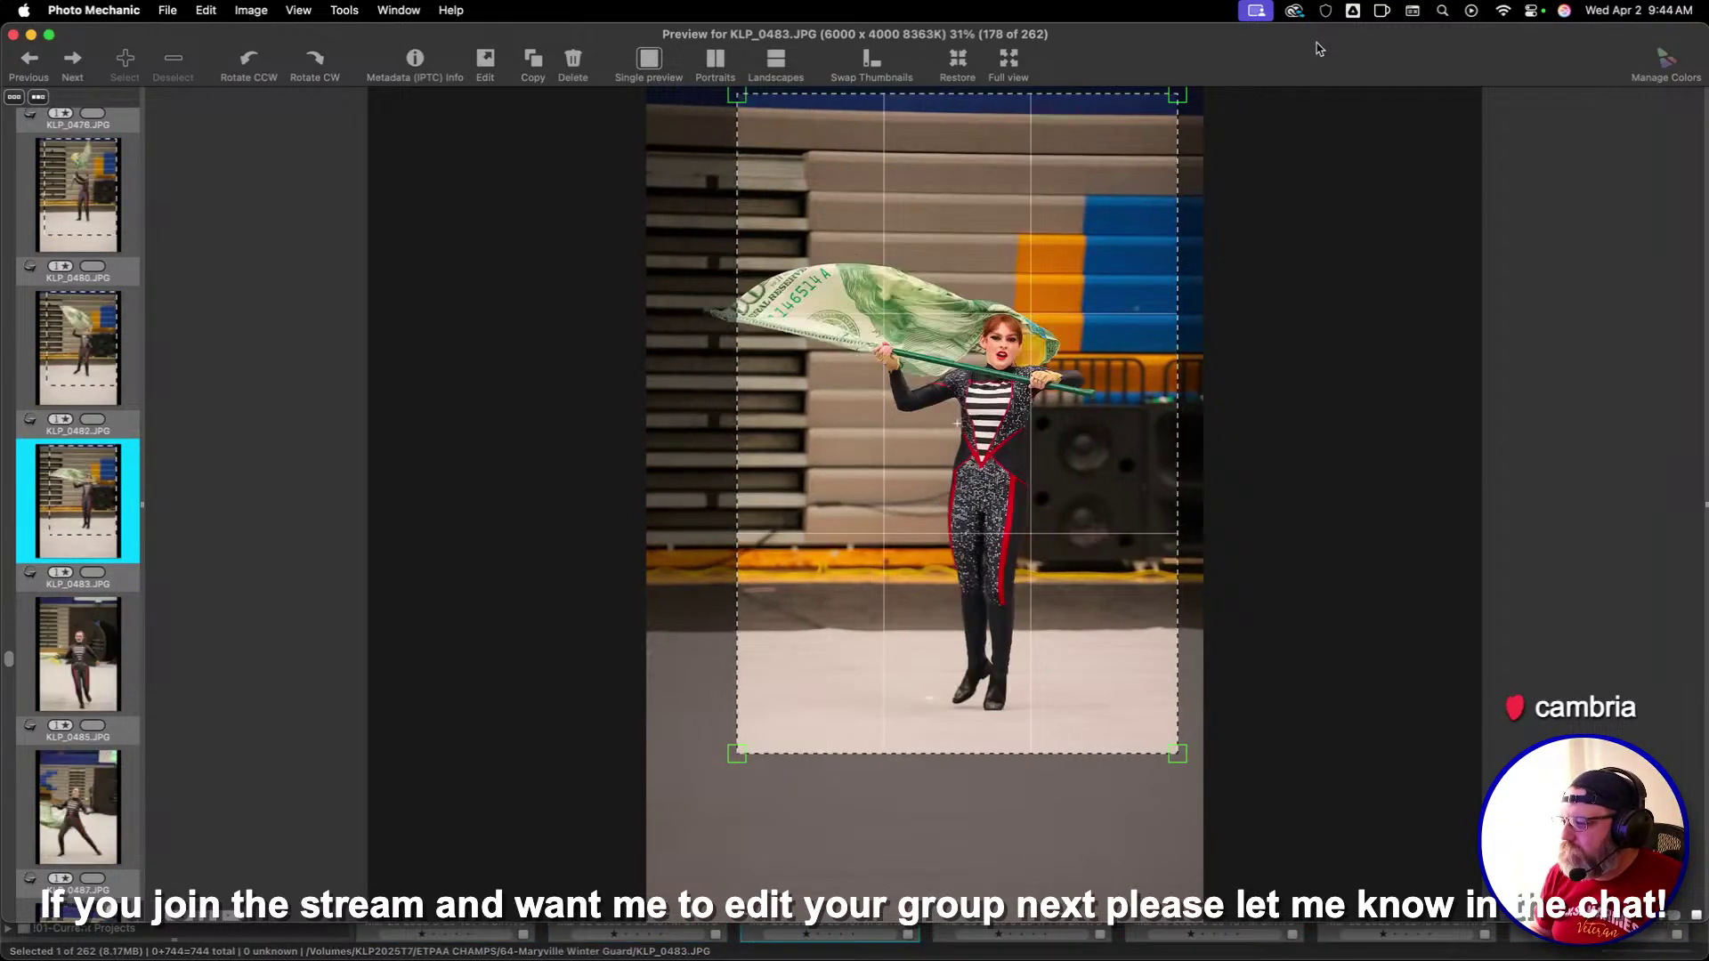
key("Right")
key("Right")
key("Right")
key("Right")
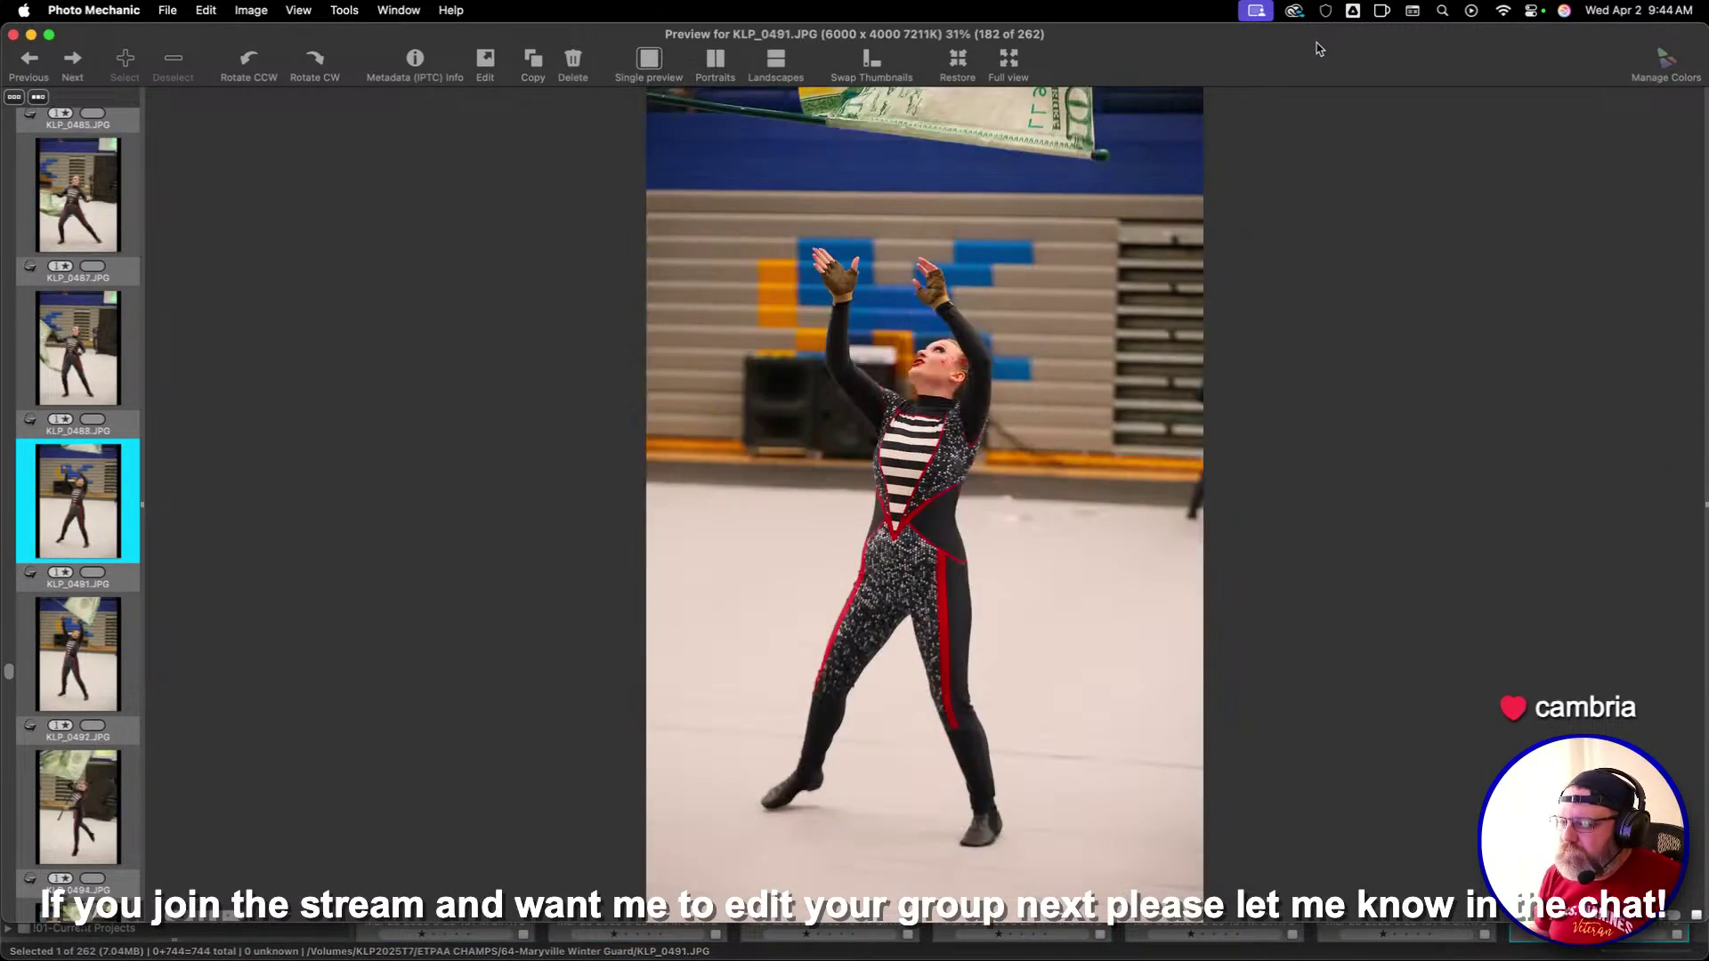
key("Right")
key("Right")
key("Right")
key("Right")
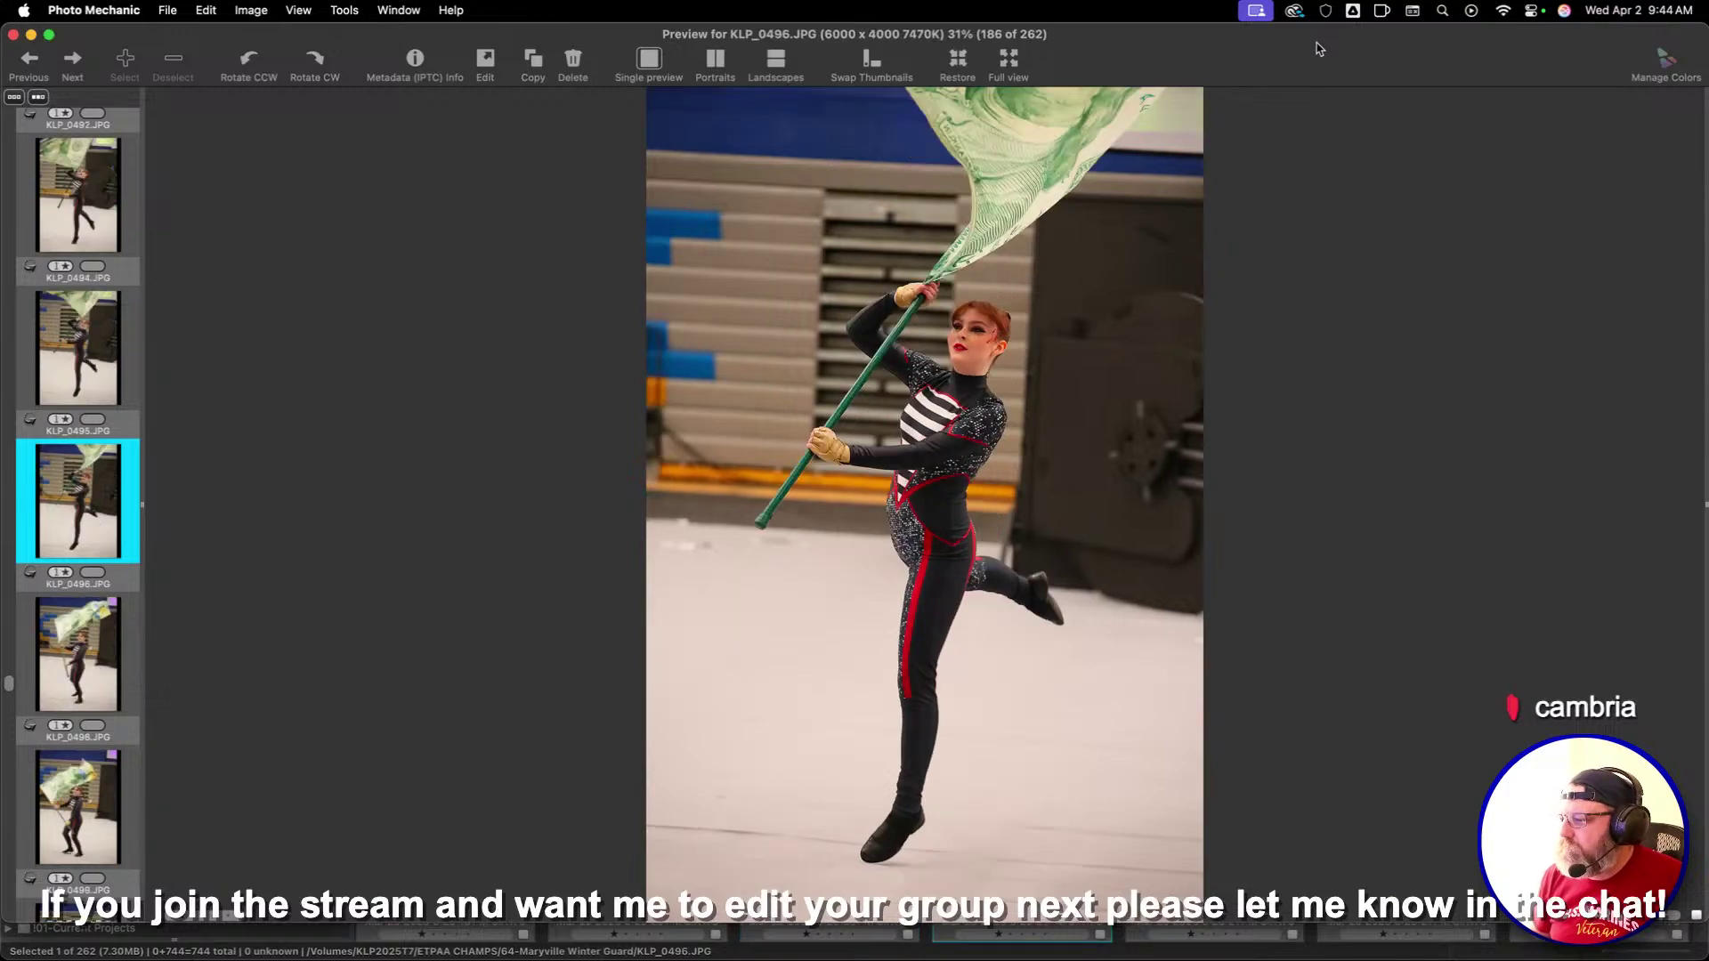
key("Right")
key("Right")
key("Right")
key("Right")
key("Right")
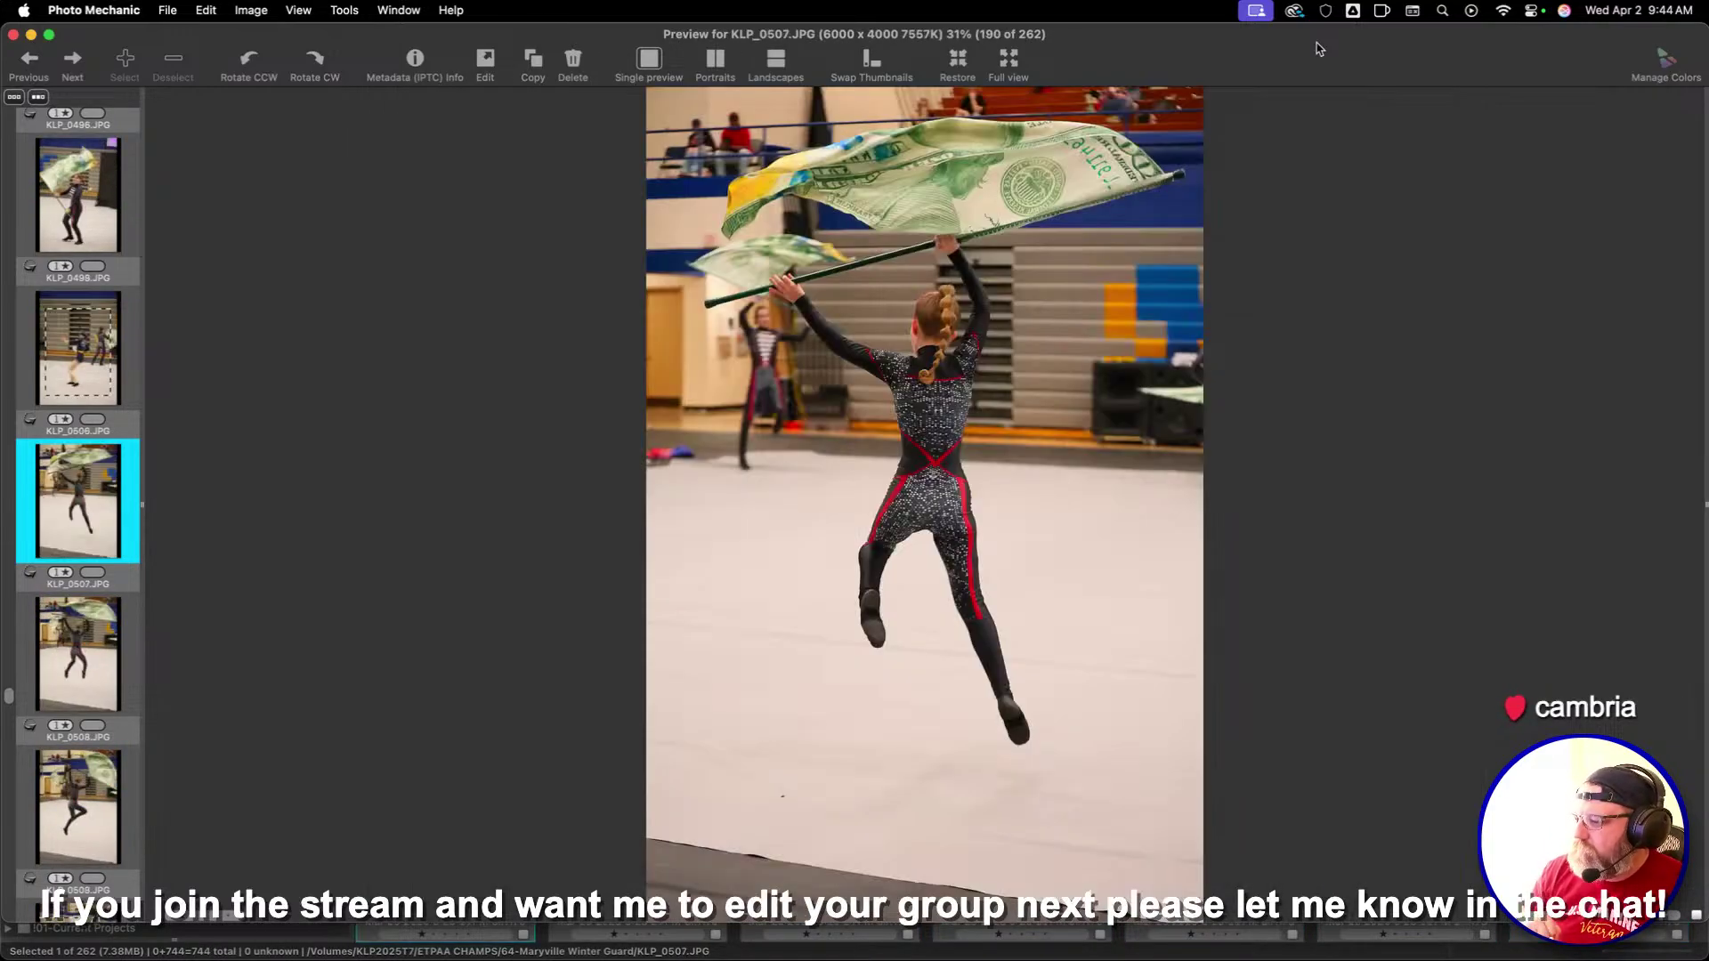
key("Right")
key("Right")
key("Right")
key("Right")
key("Right")
key("Right")
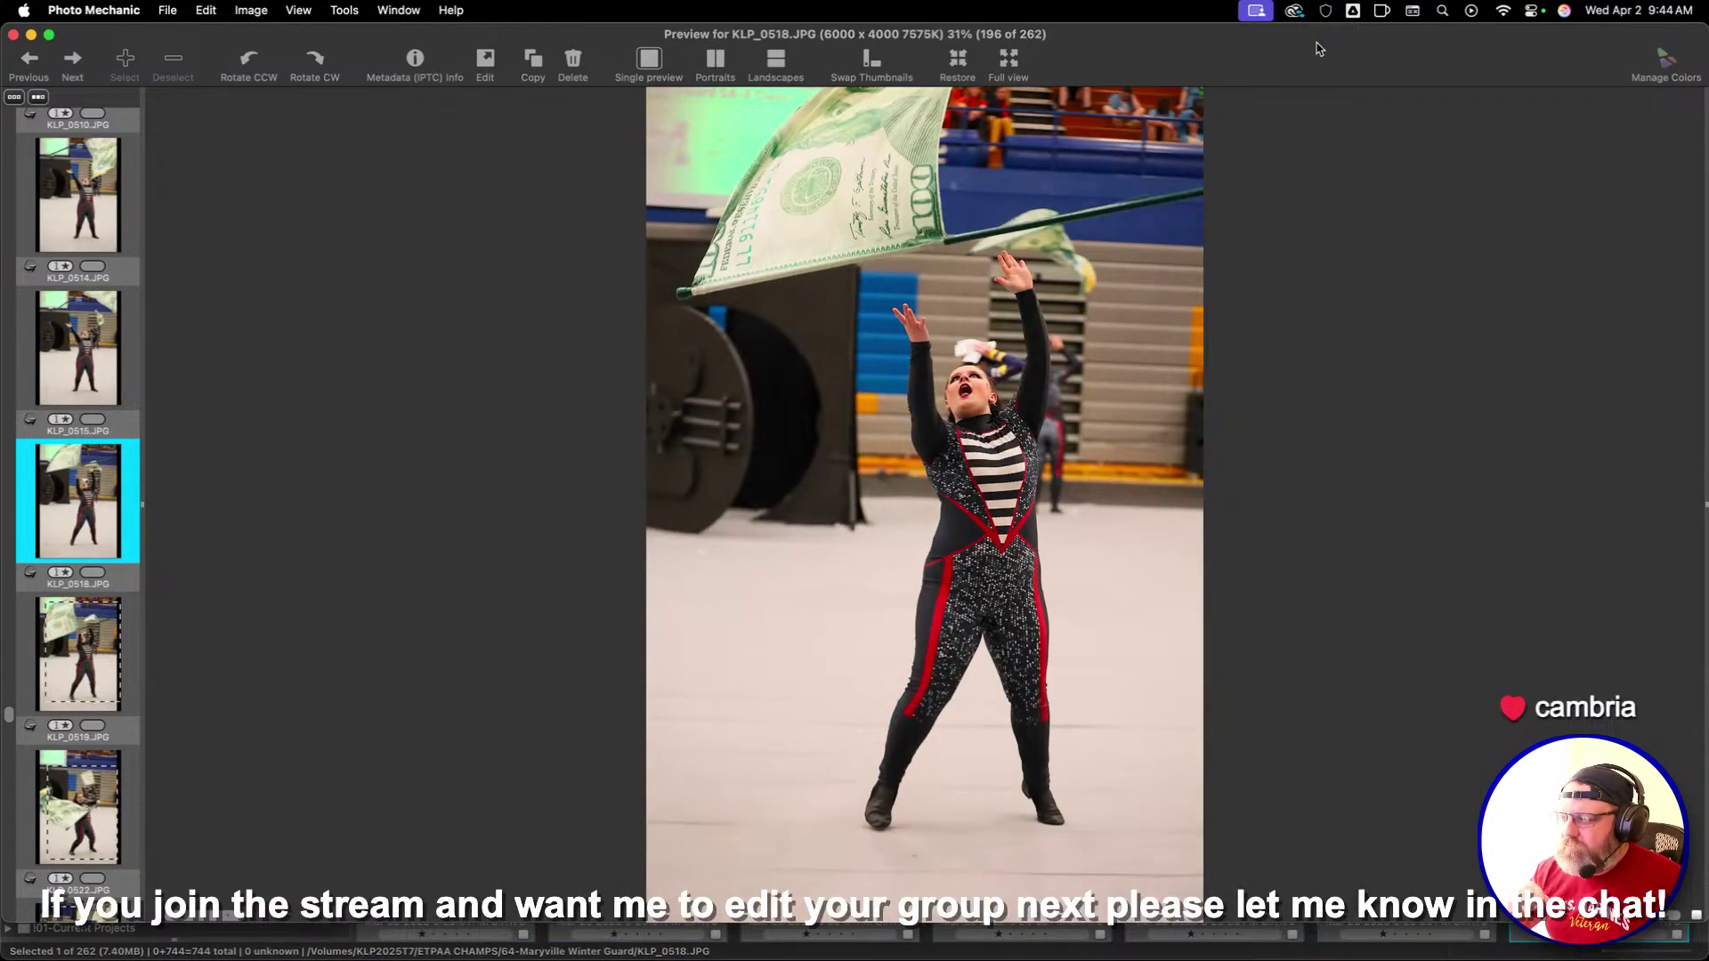
key("Right")
key("Right")
key("Right")
key("Right")
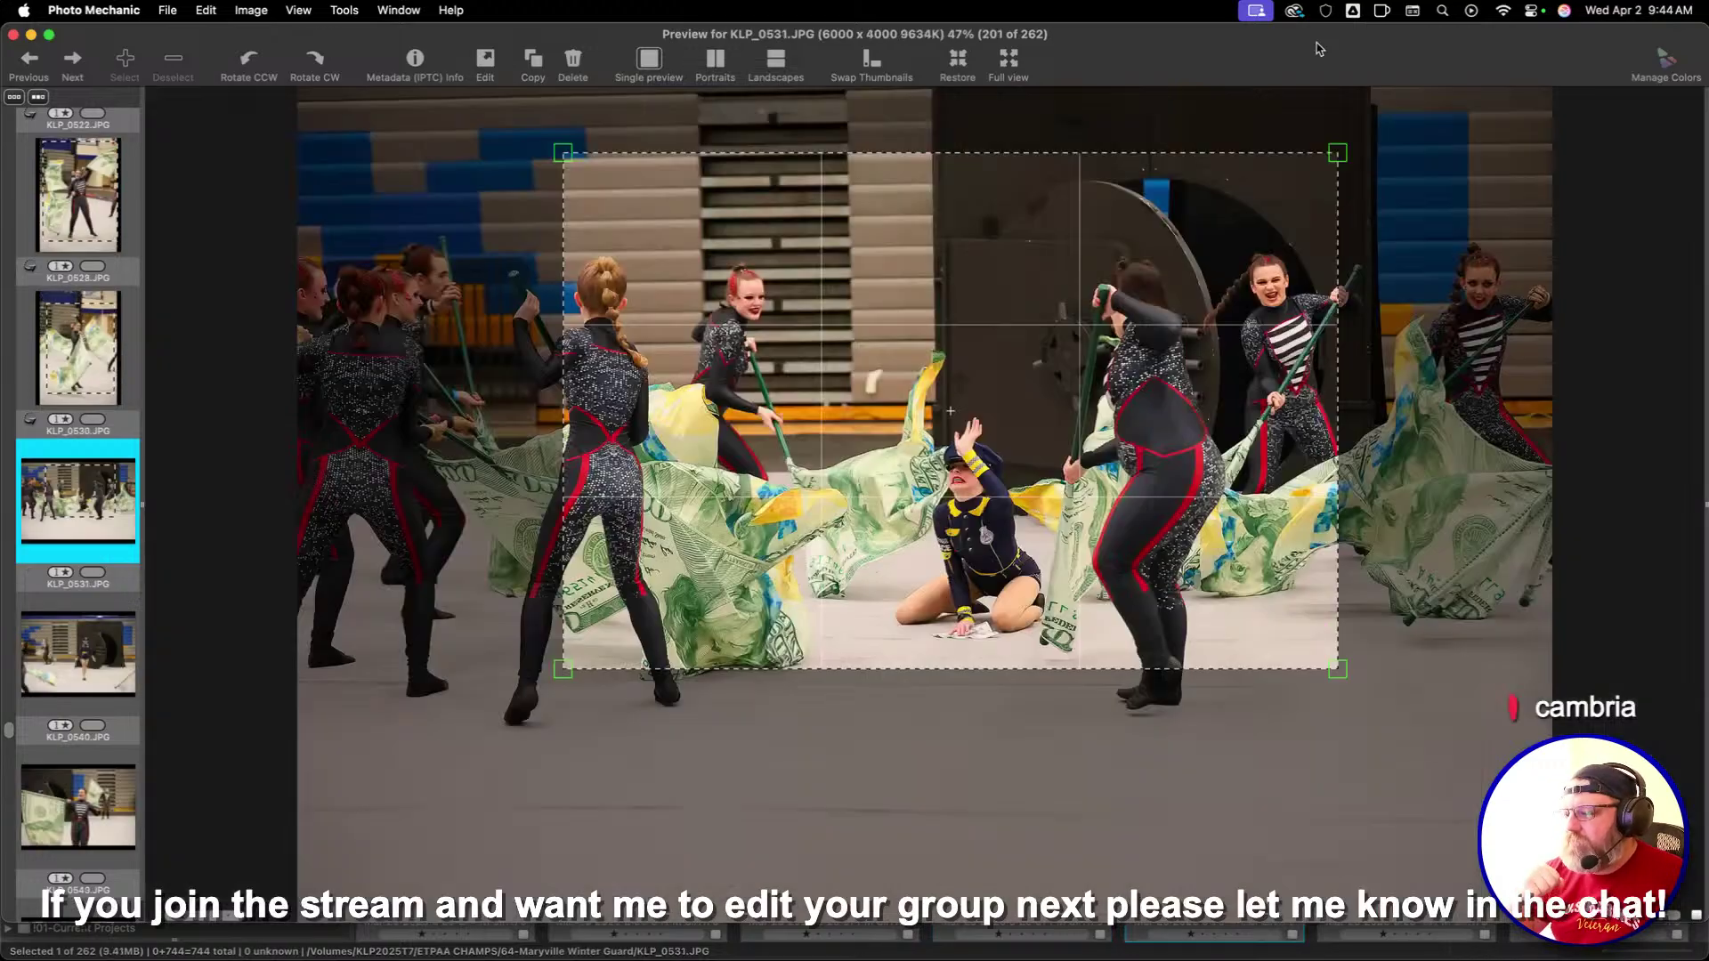
key("Right")
key("Right")
key("Right")
key("Right")
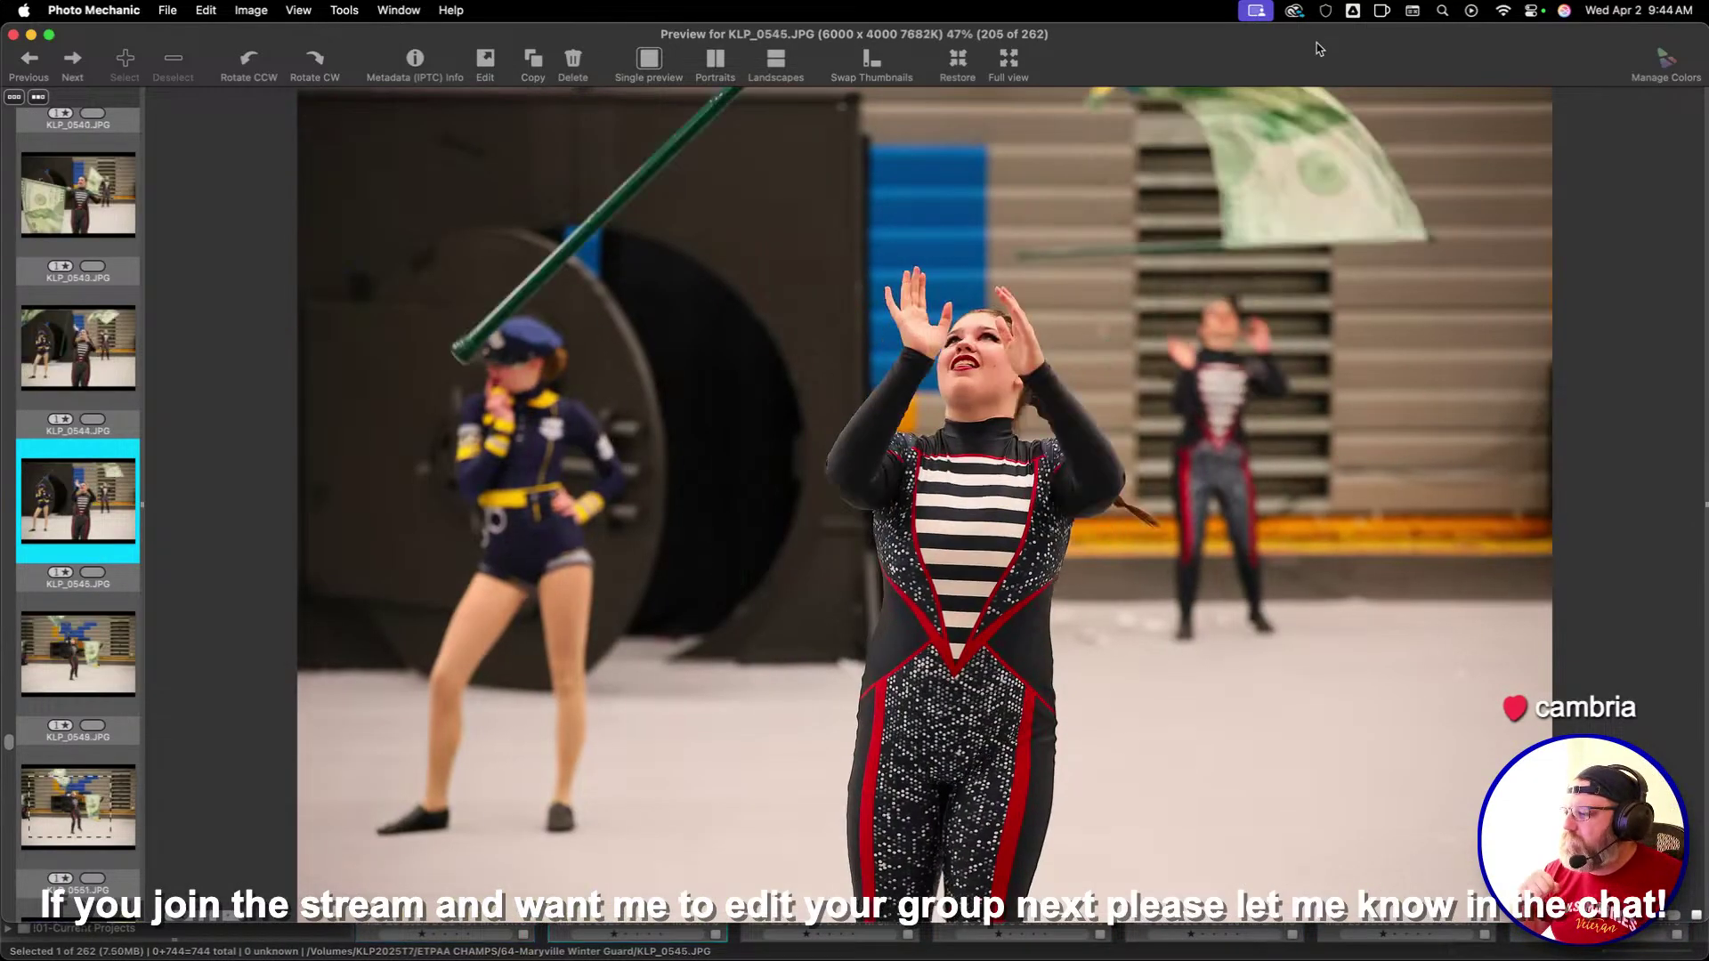
key("Right")
key("Right")
key("Right")
key("Right")
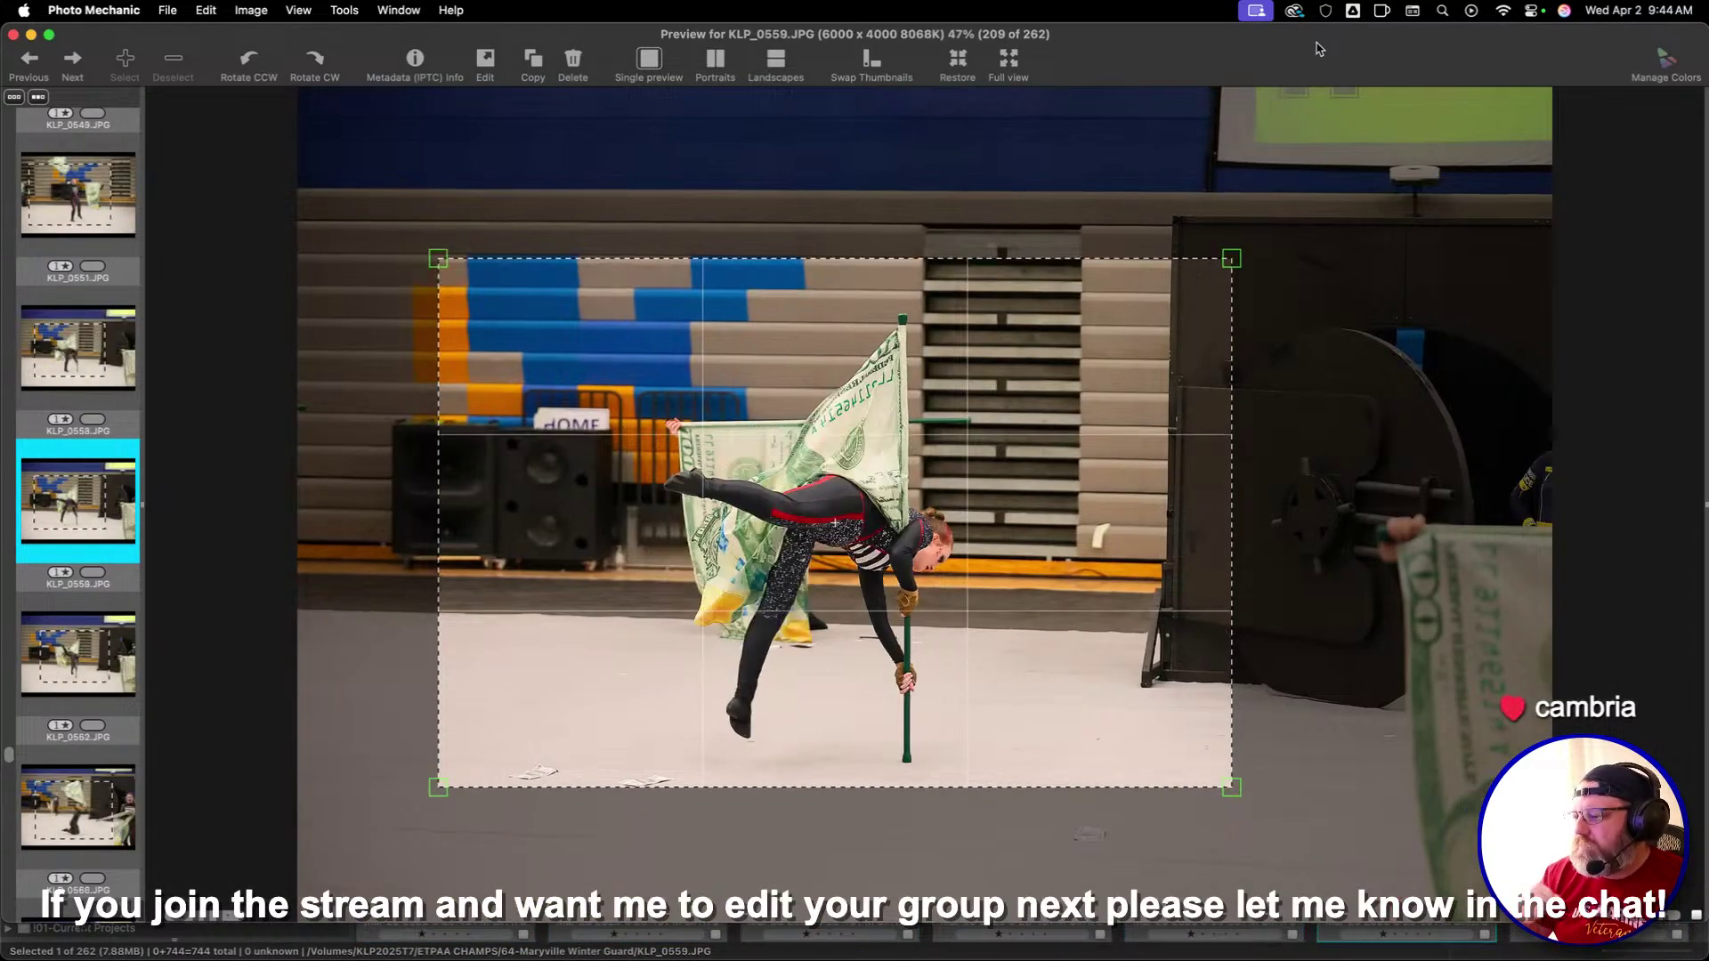
key("Right")
key("Right")
key("Right")
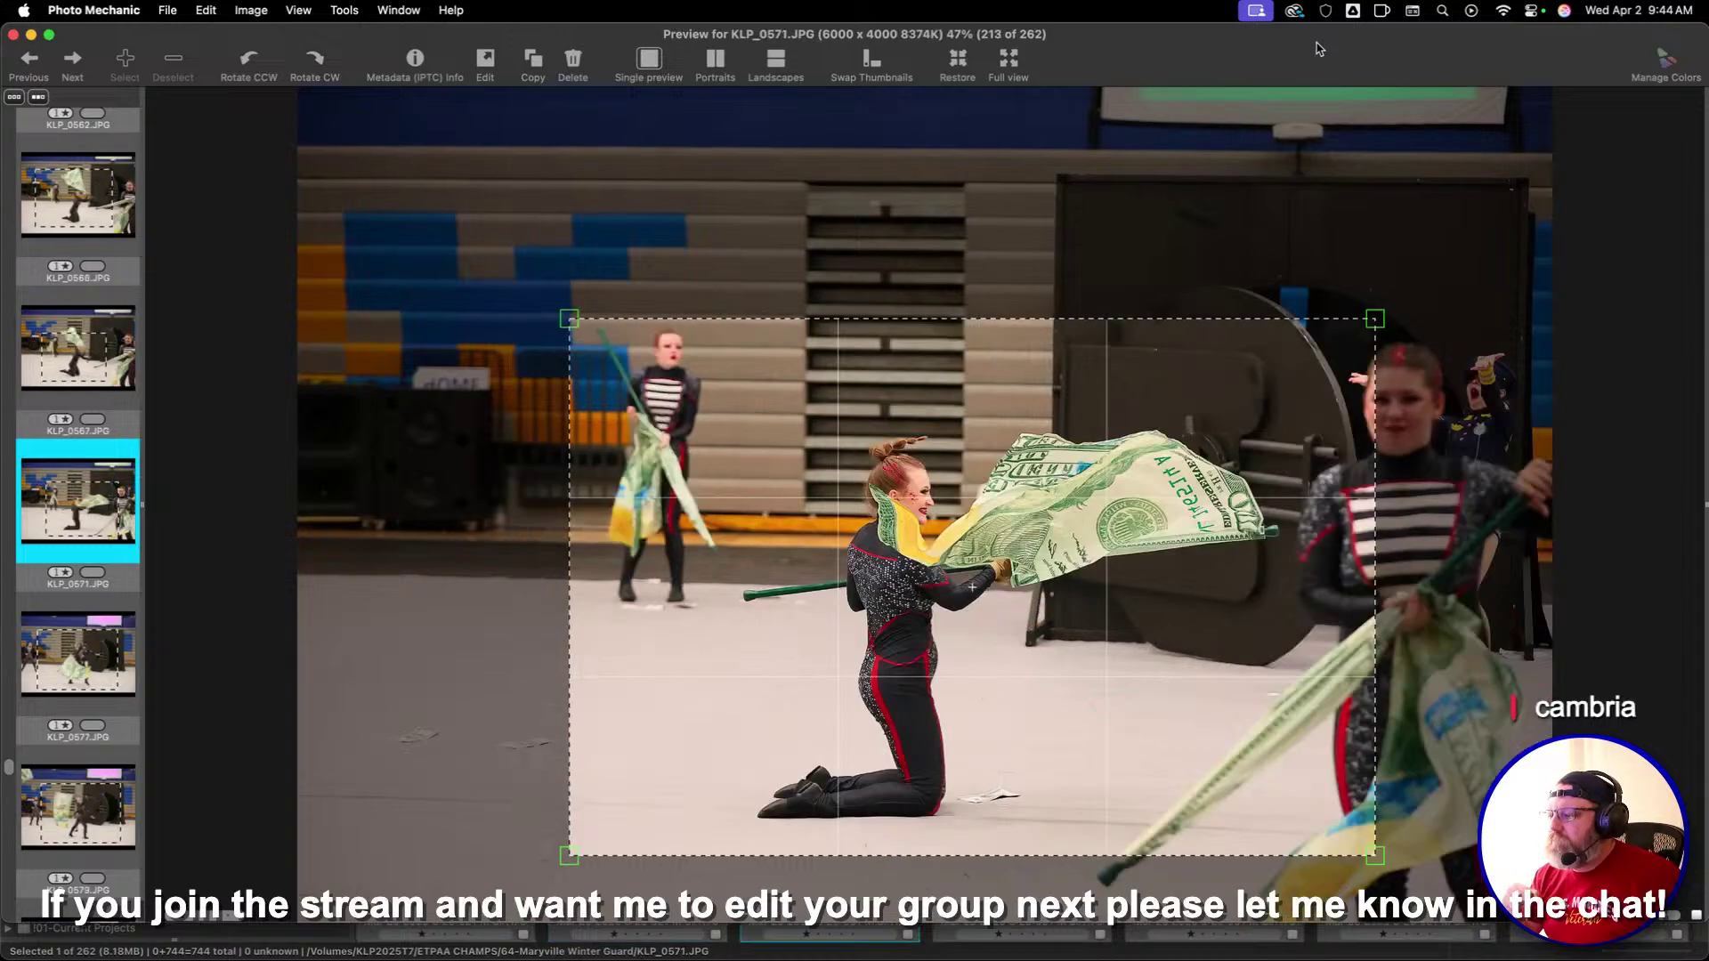
key("Right")
key("Right")
key("Right")
key("Right")
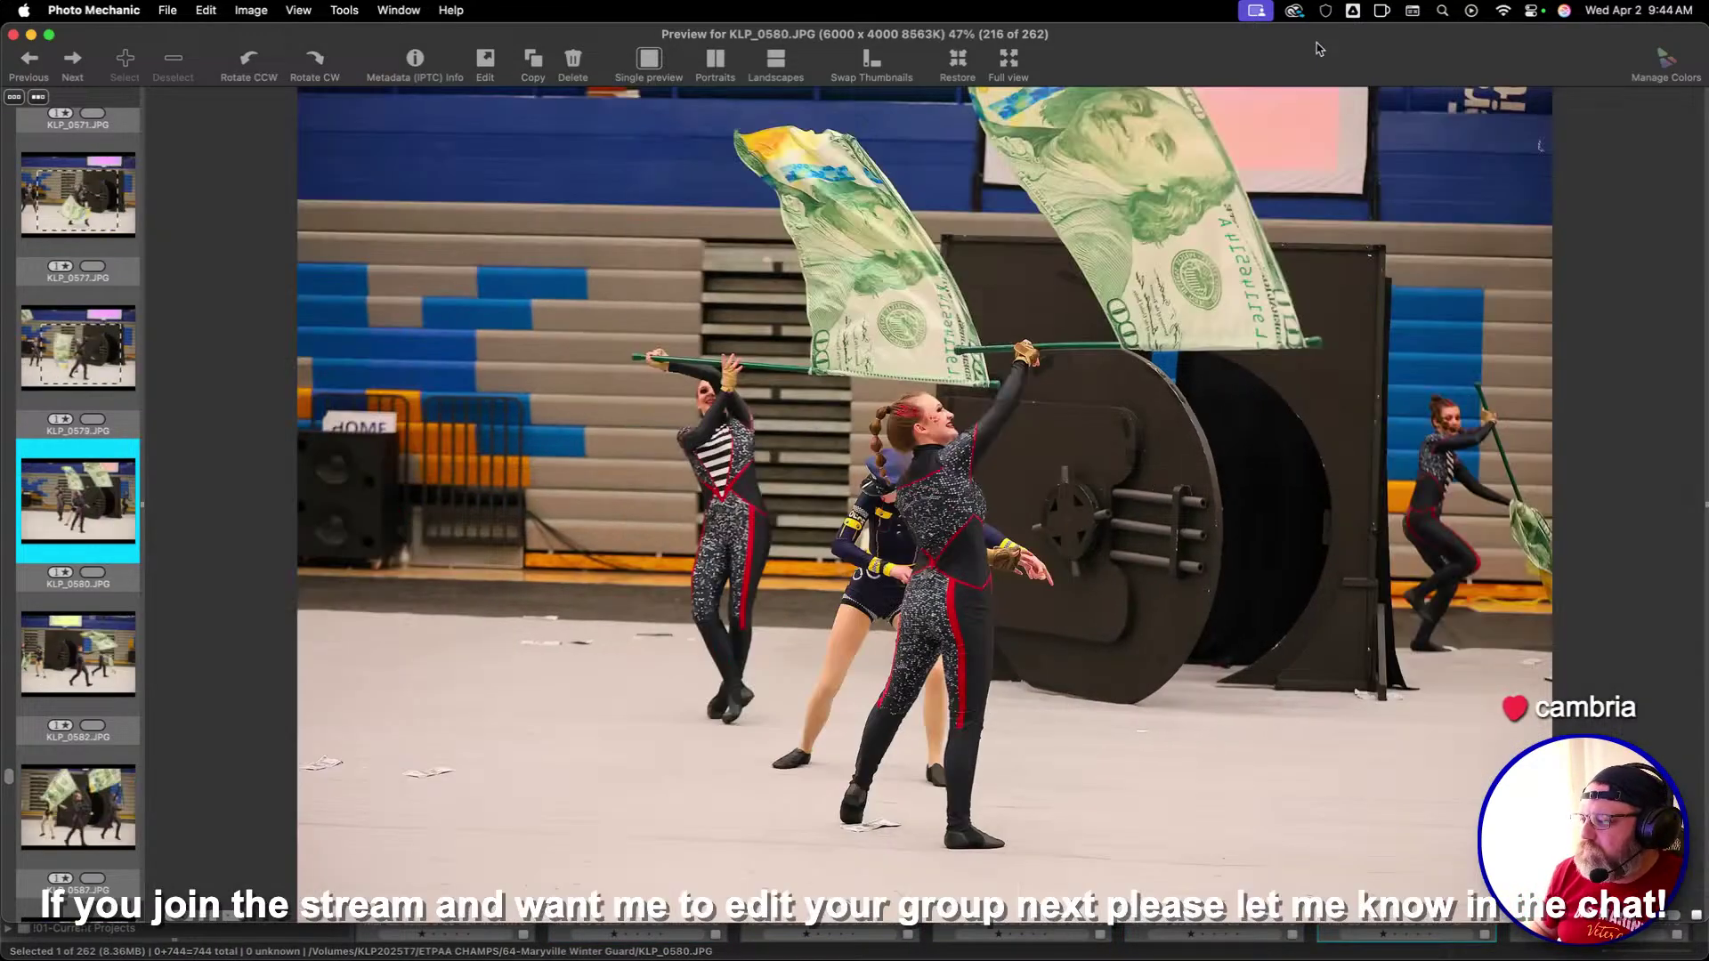
key("Right")
key("Right")
key("Right")
key("Right")
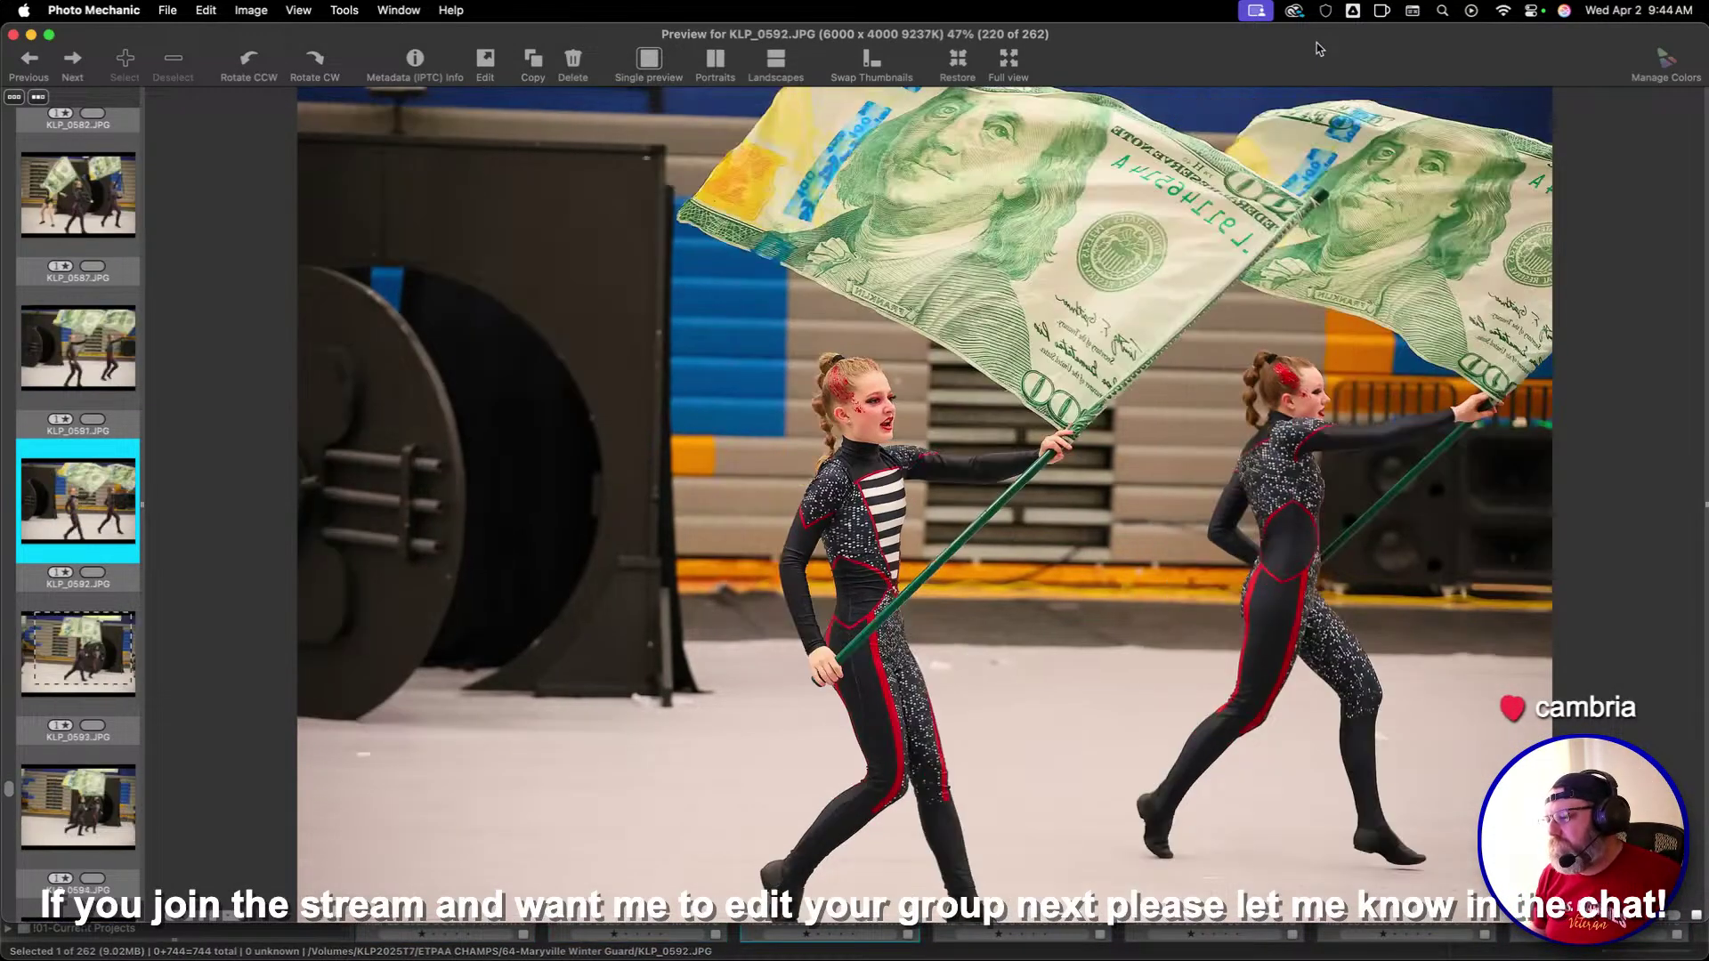
Review the remaining Maryville one-star photos and their crops one by one, from KLP_0592.JPG through KLP_0740.JPG
key("Right")
key("Right")
key("Right")
key("Right")
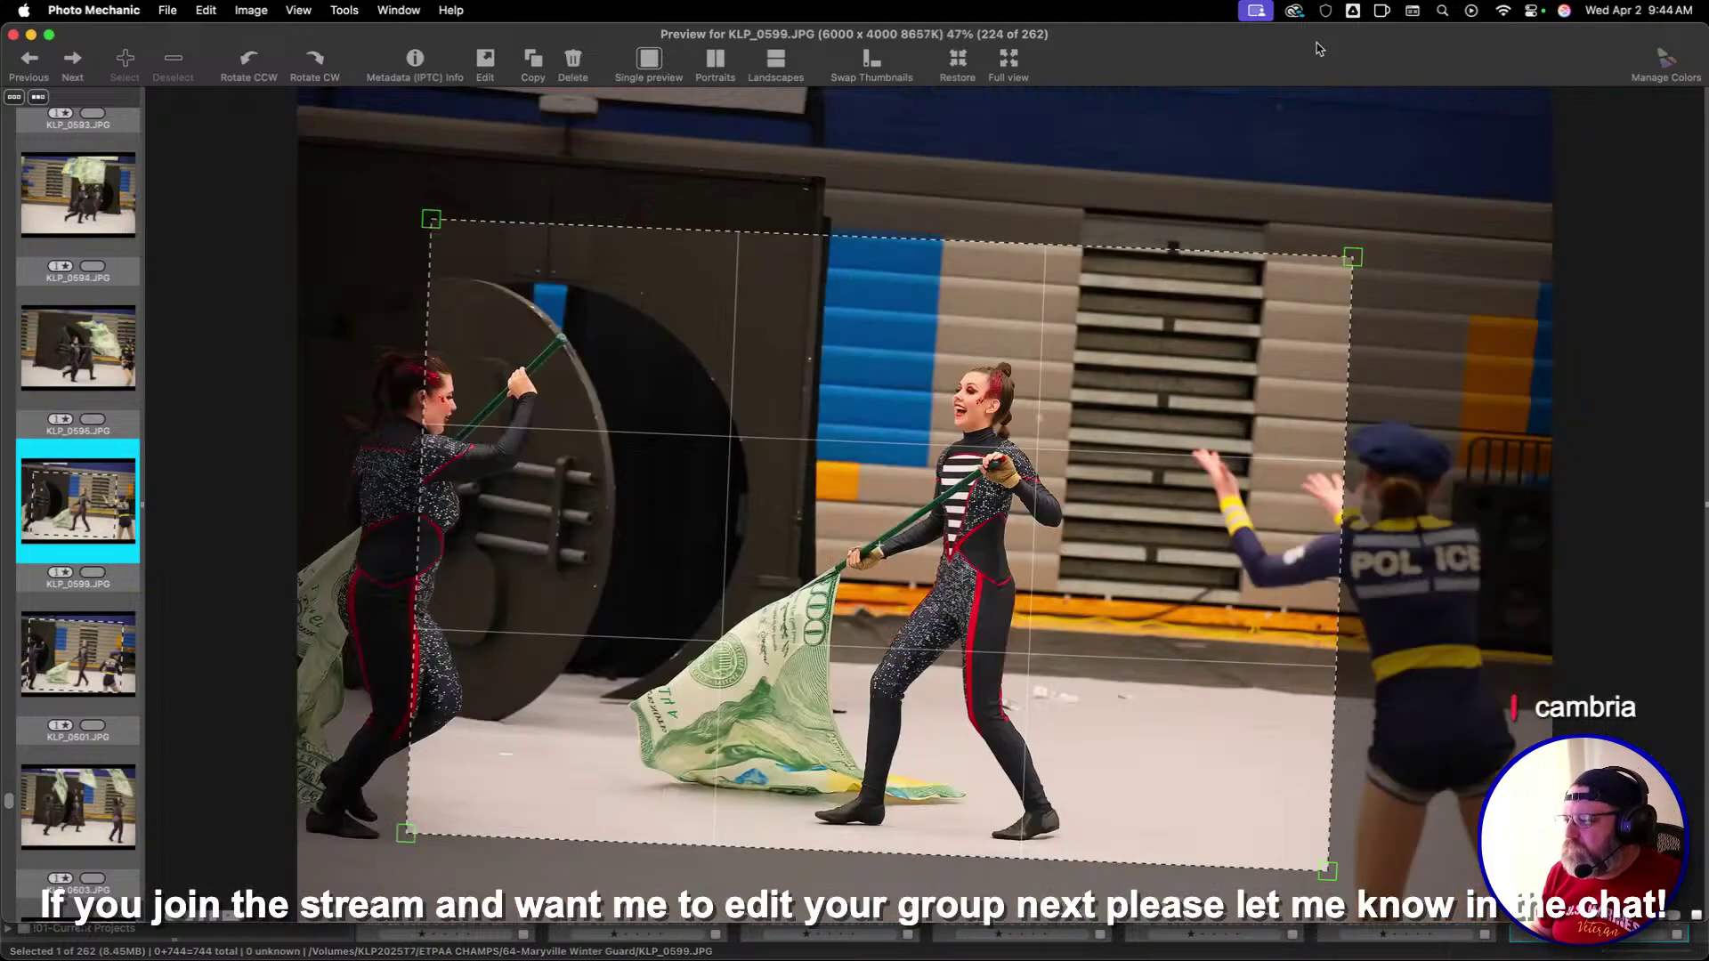
key("Right")
key("Right")
key("Right")
key("Right")
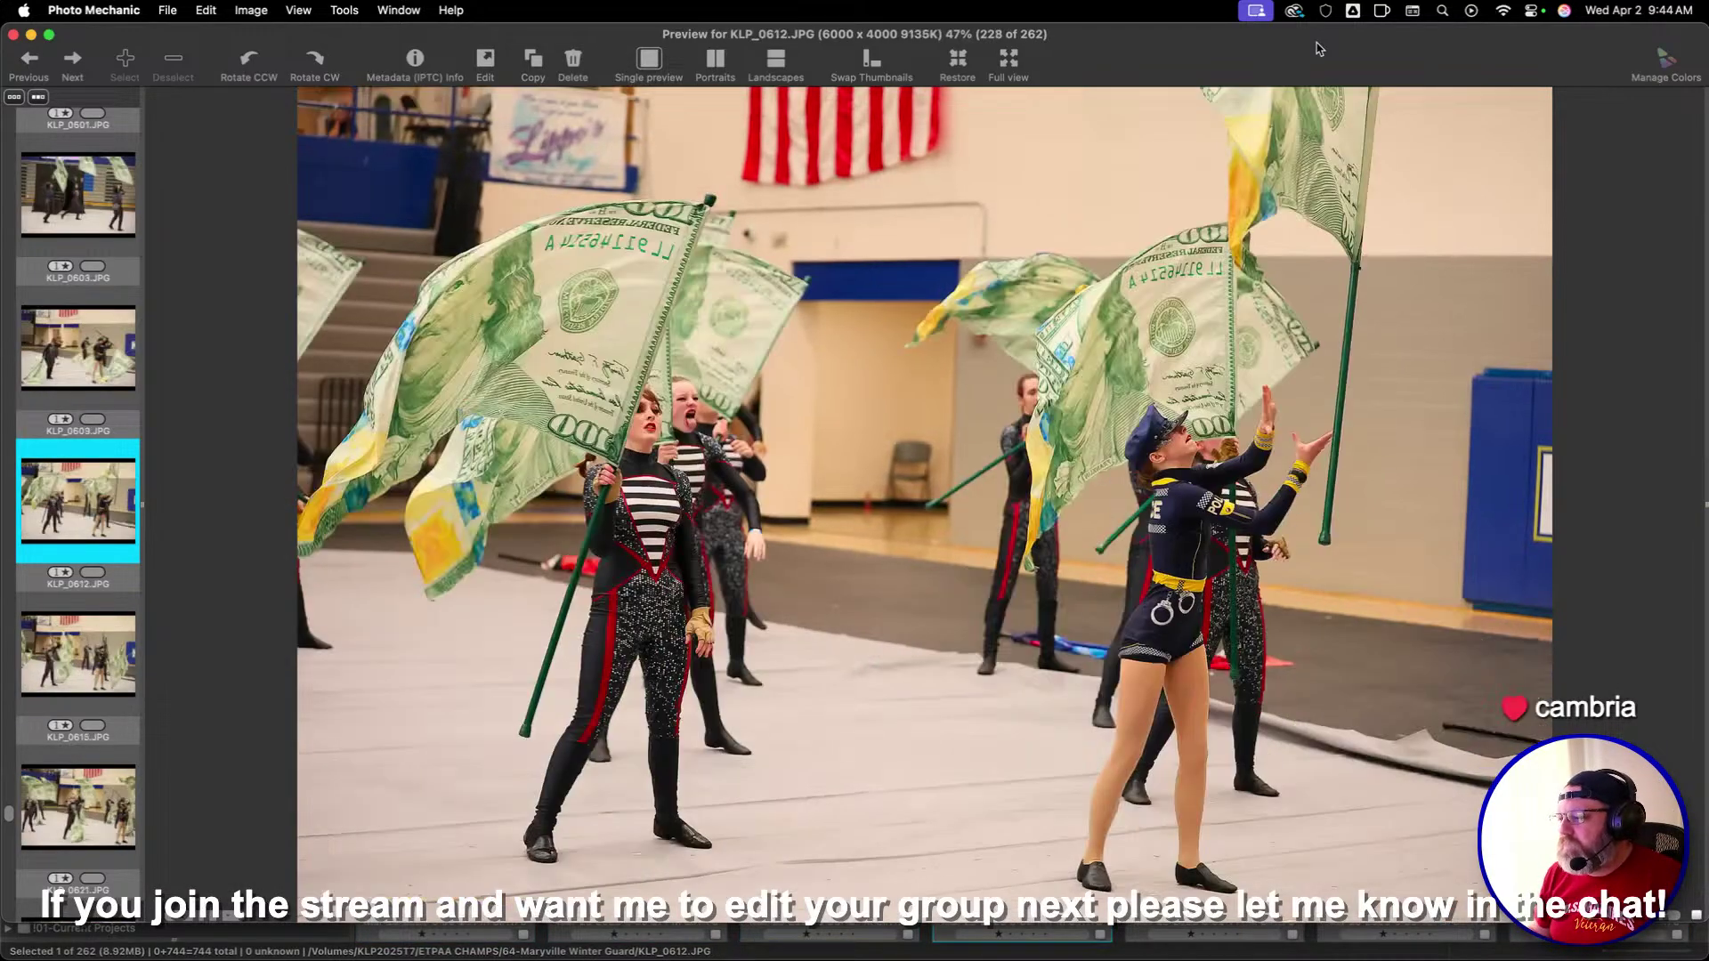
key("Right")
key("Right")
key("Right")
key("Right")
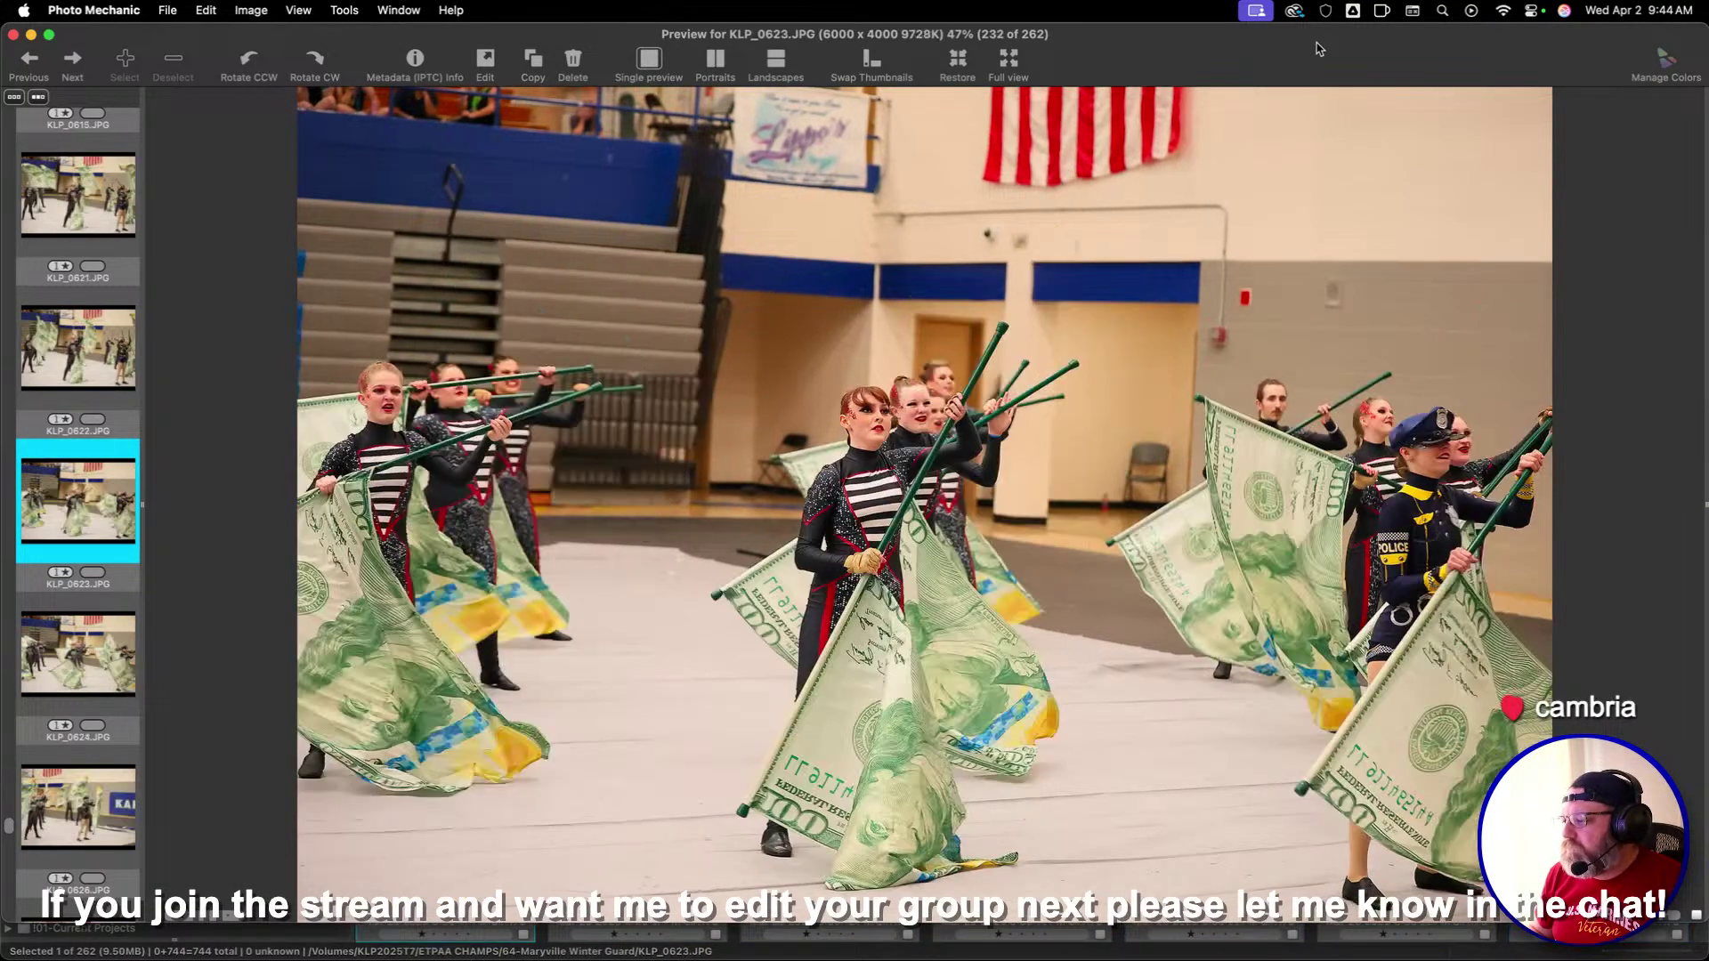
key("Right")
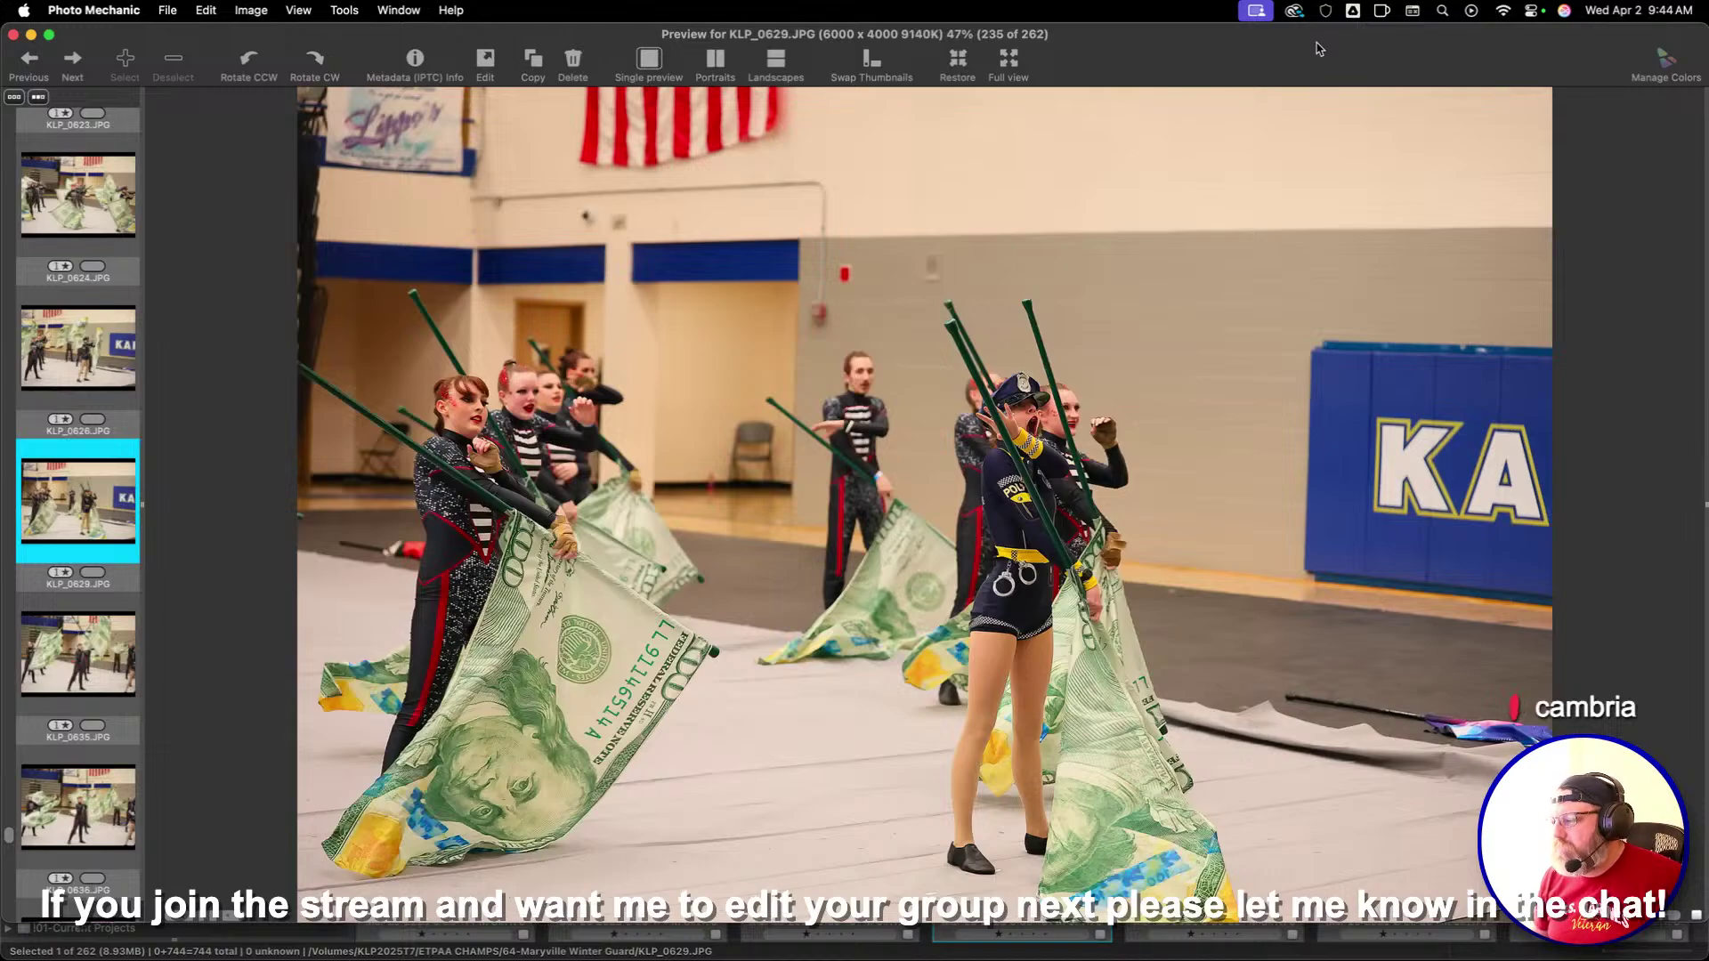
key("Right")
key("Right")
key("Right")
key("Right")
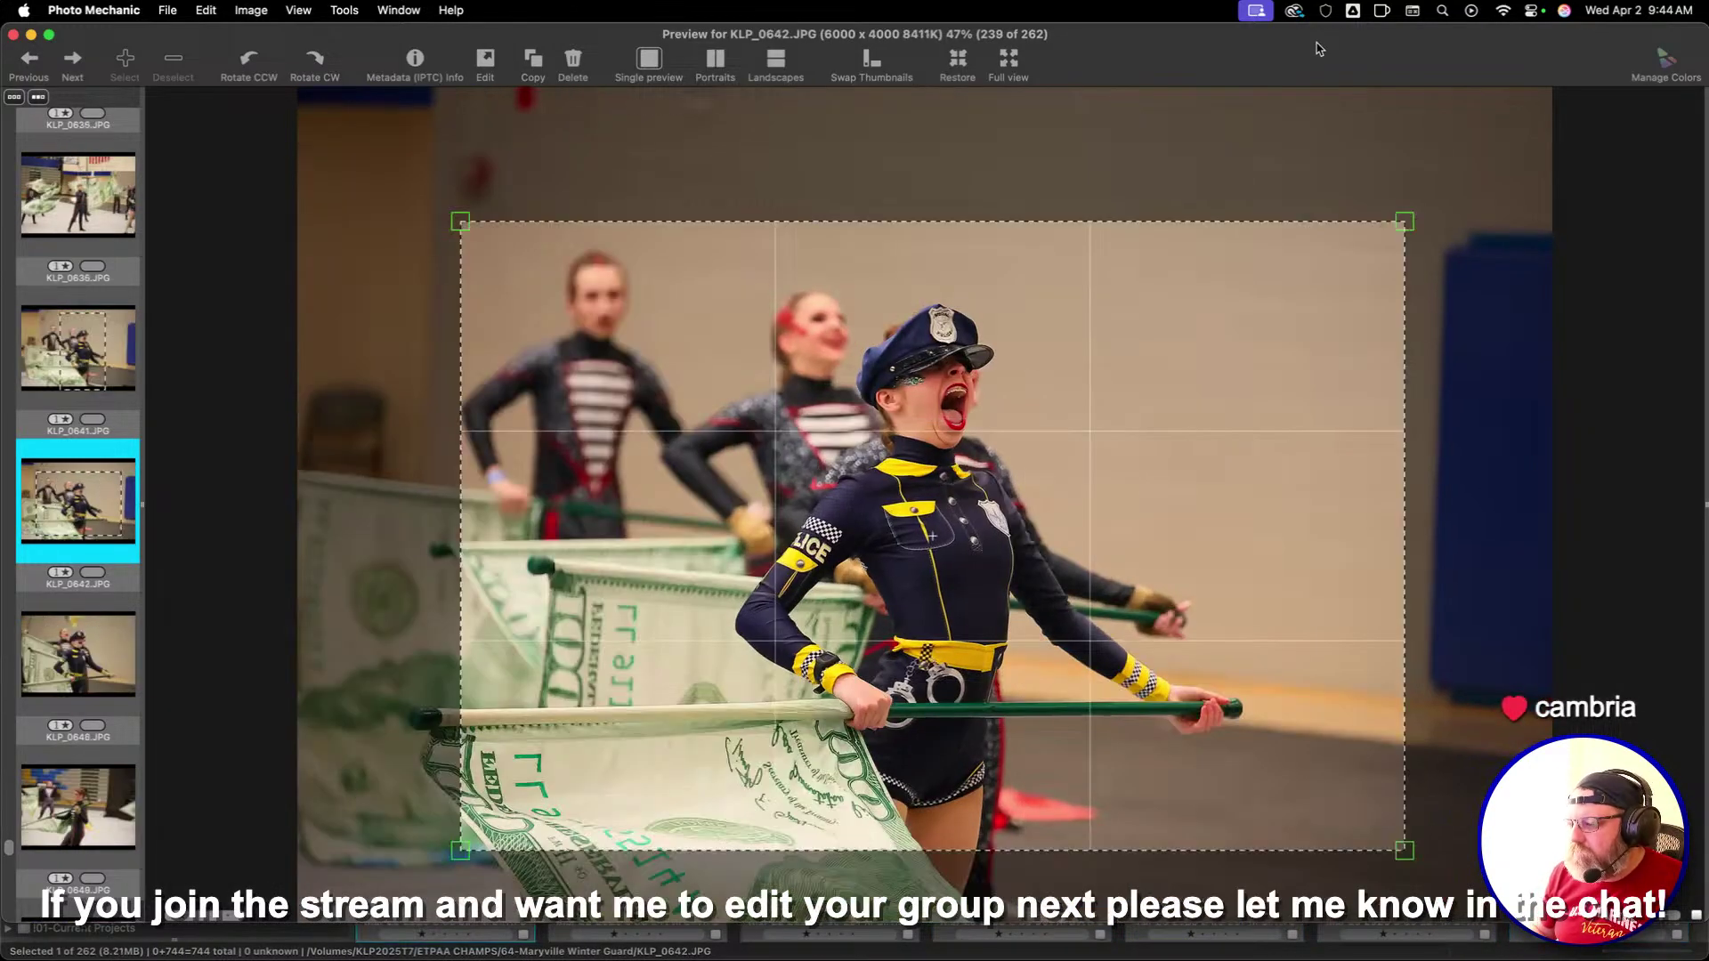
key("Right")
key("Right")
key("Right")
key("Right")
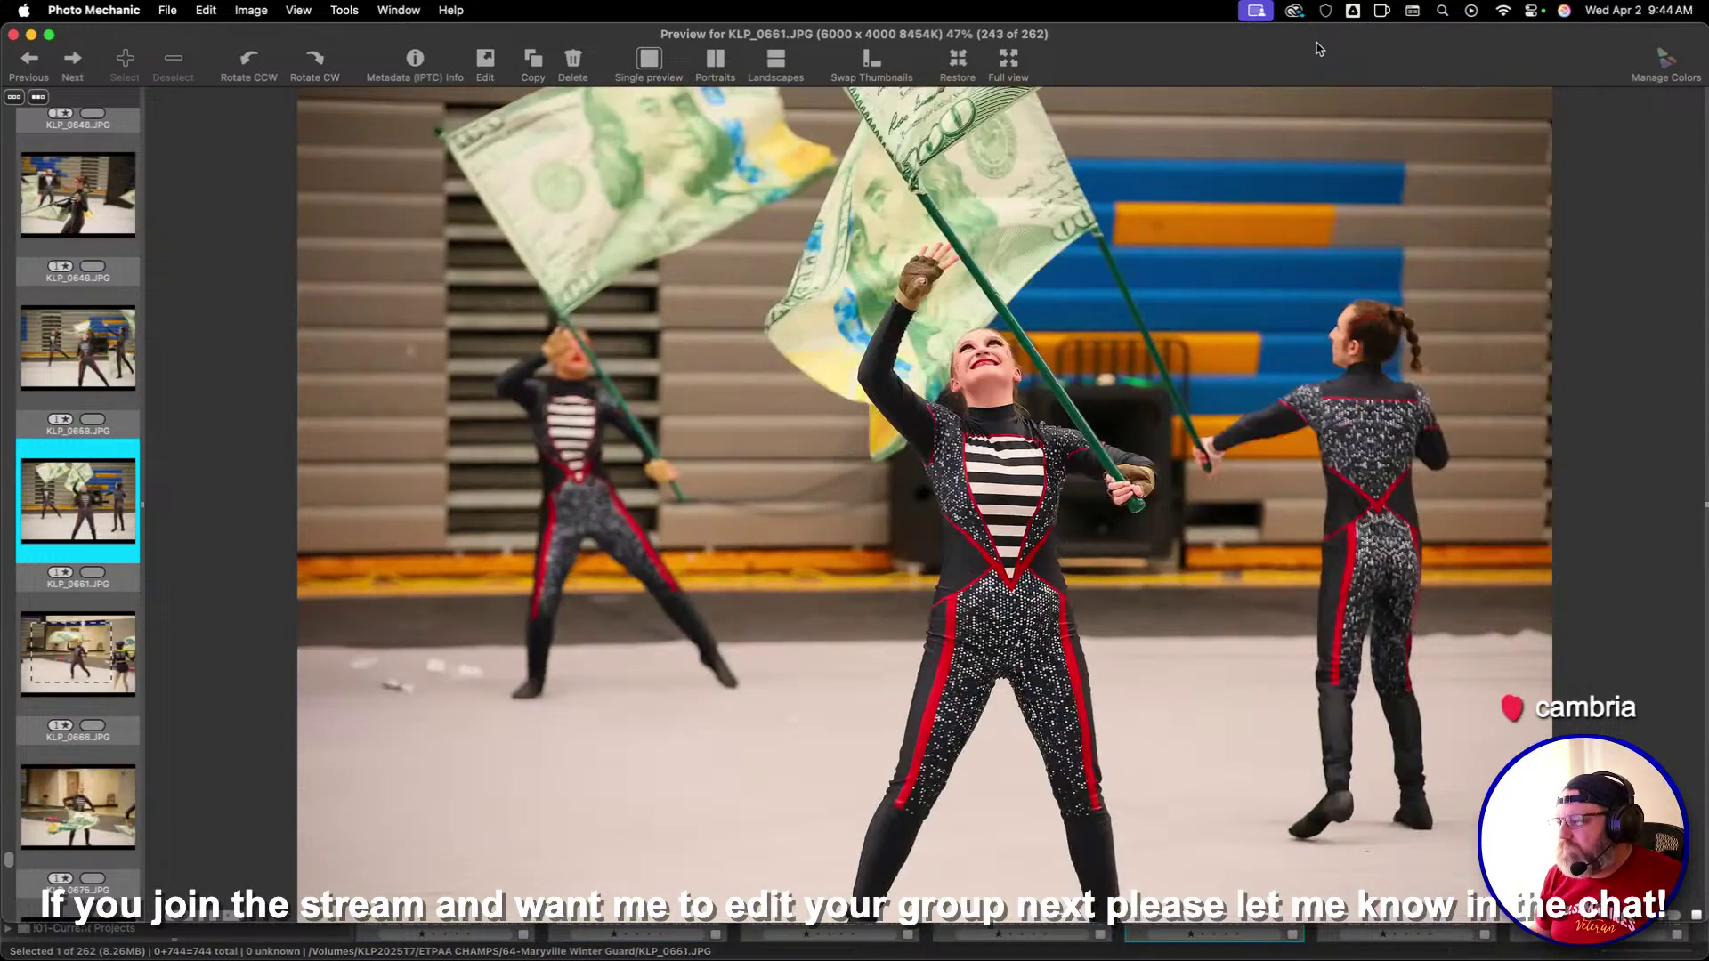
key("Right")
key("Right")
key("Right")
key("Right")
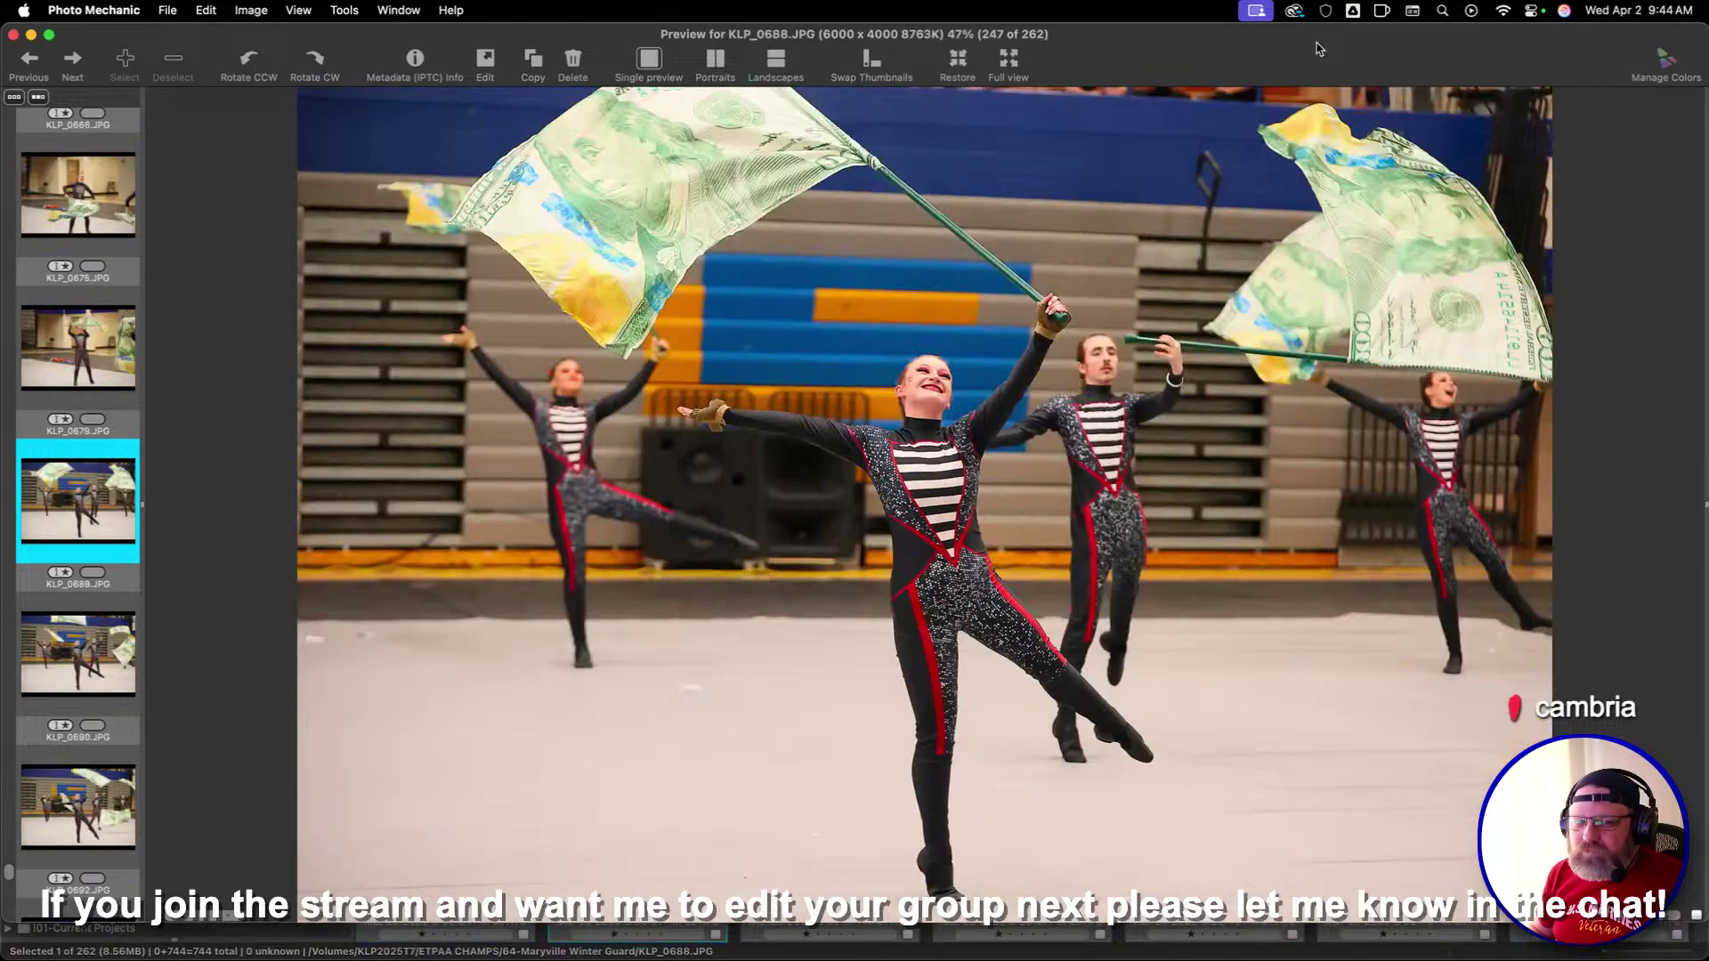
key("Right")
key("Right")
key("Right")
key("Right")
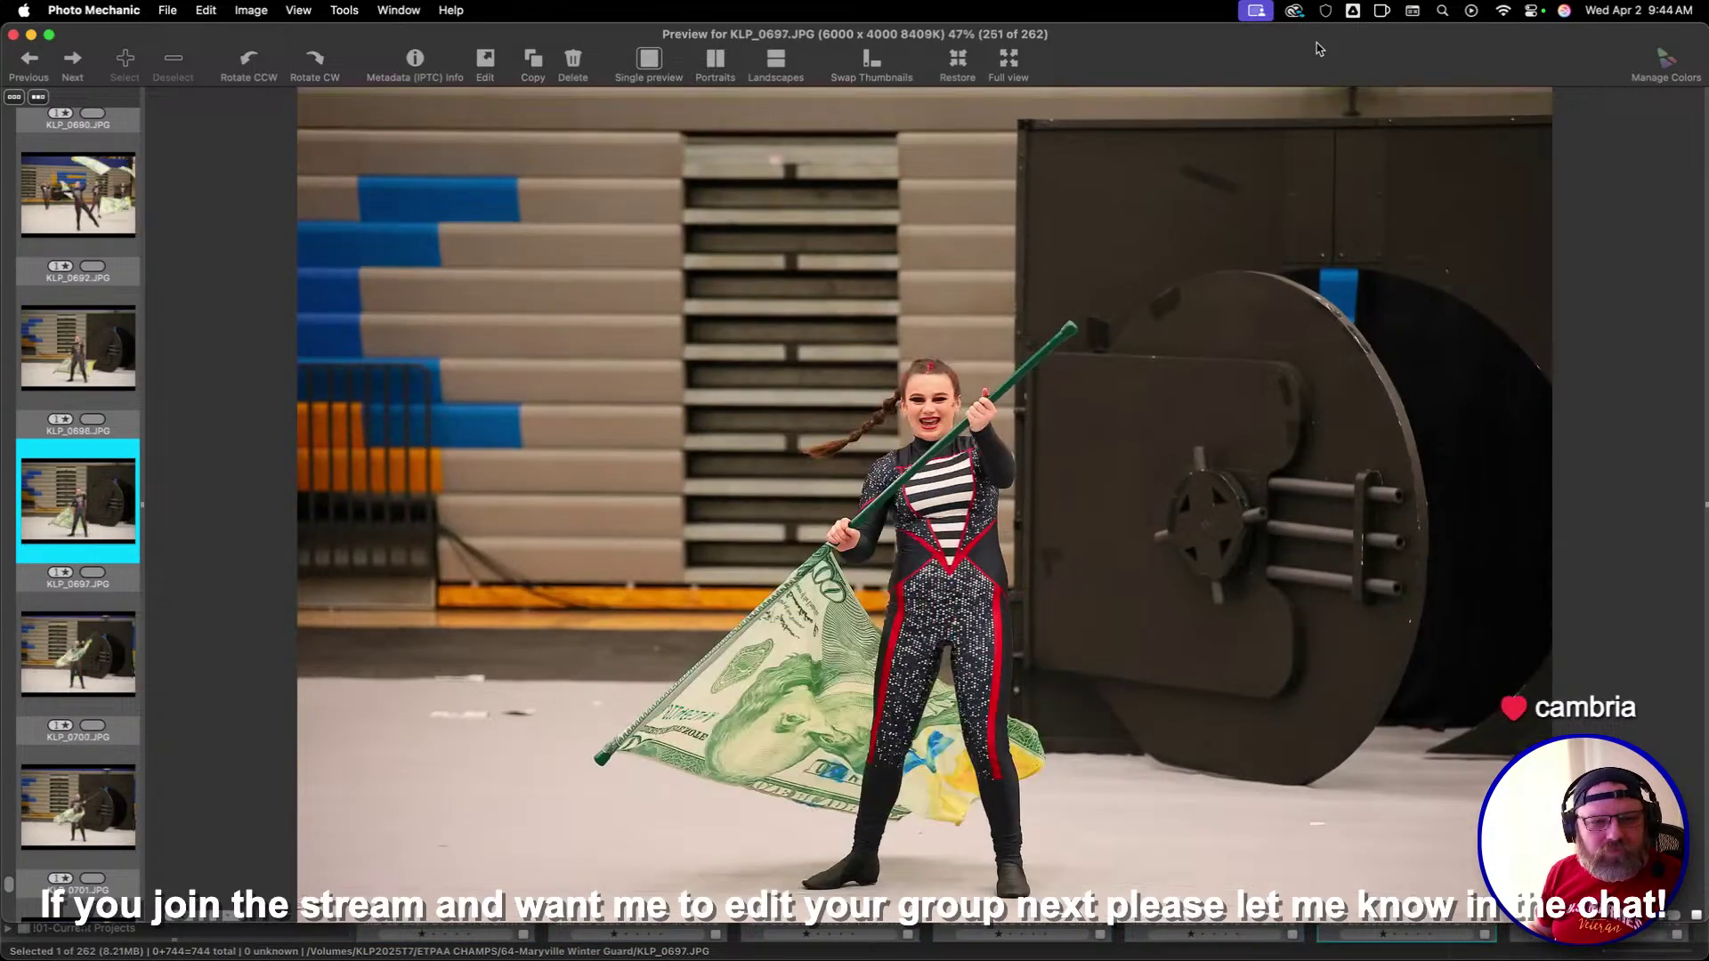
key("Right")
key("Right")
key("Right")
key("Right")
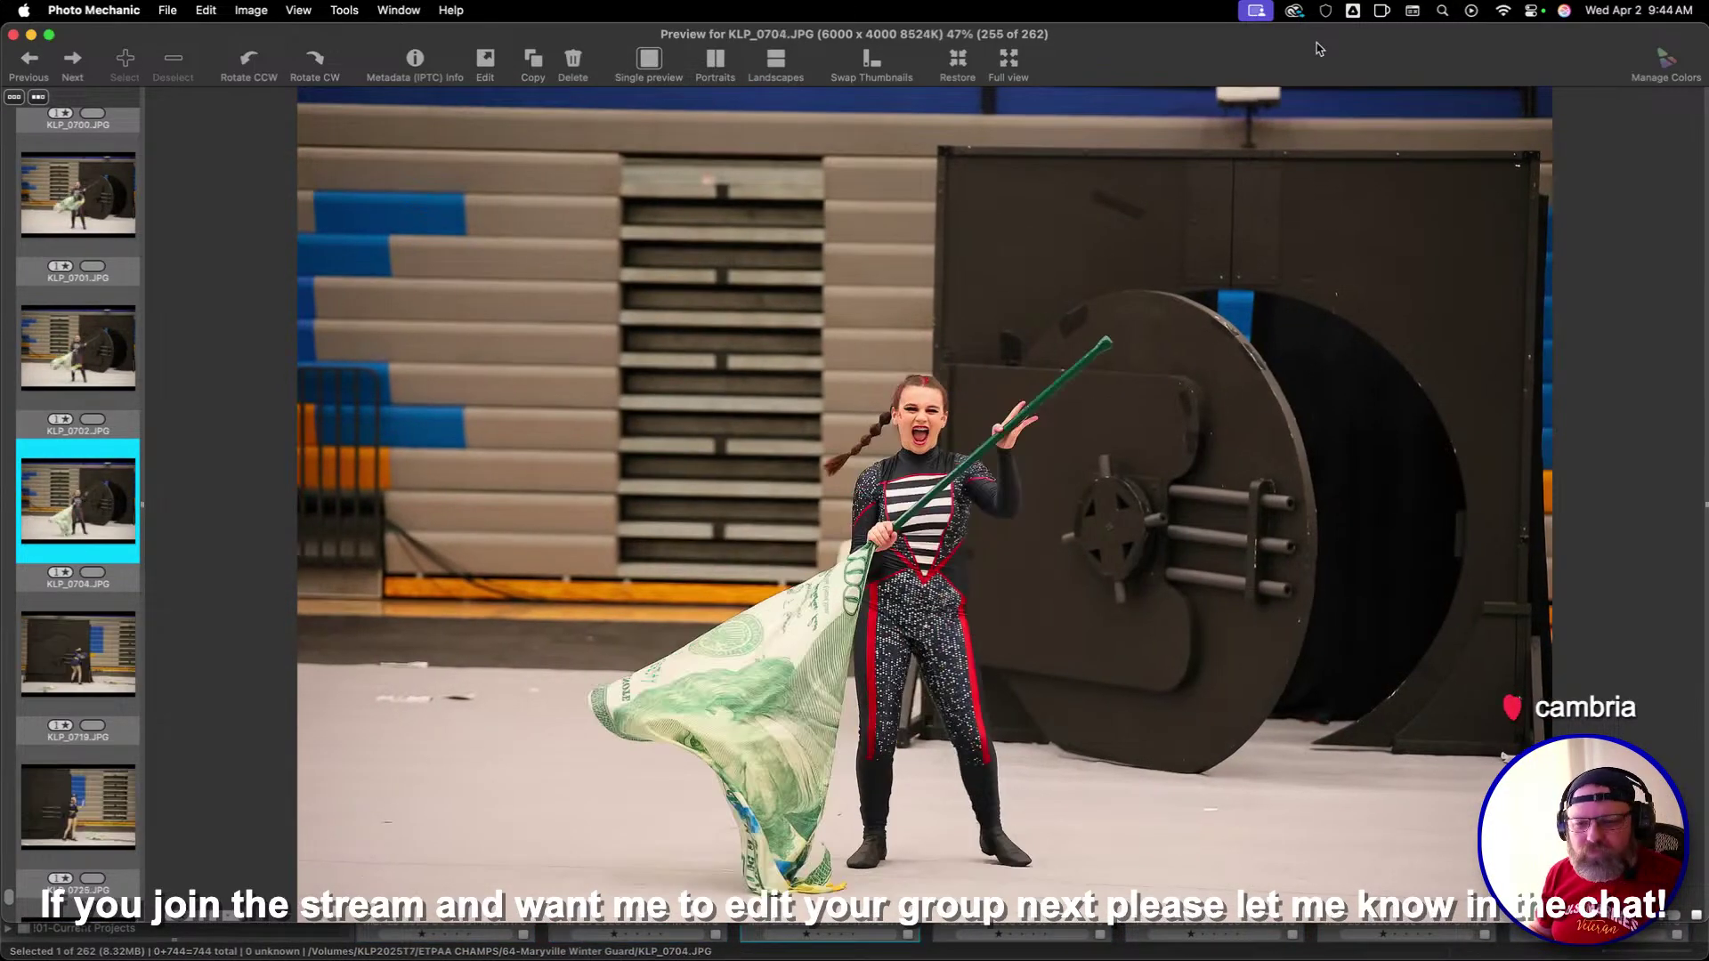
key("Right")
key("Right")
key("Right")
key("Right")
key("Right")
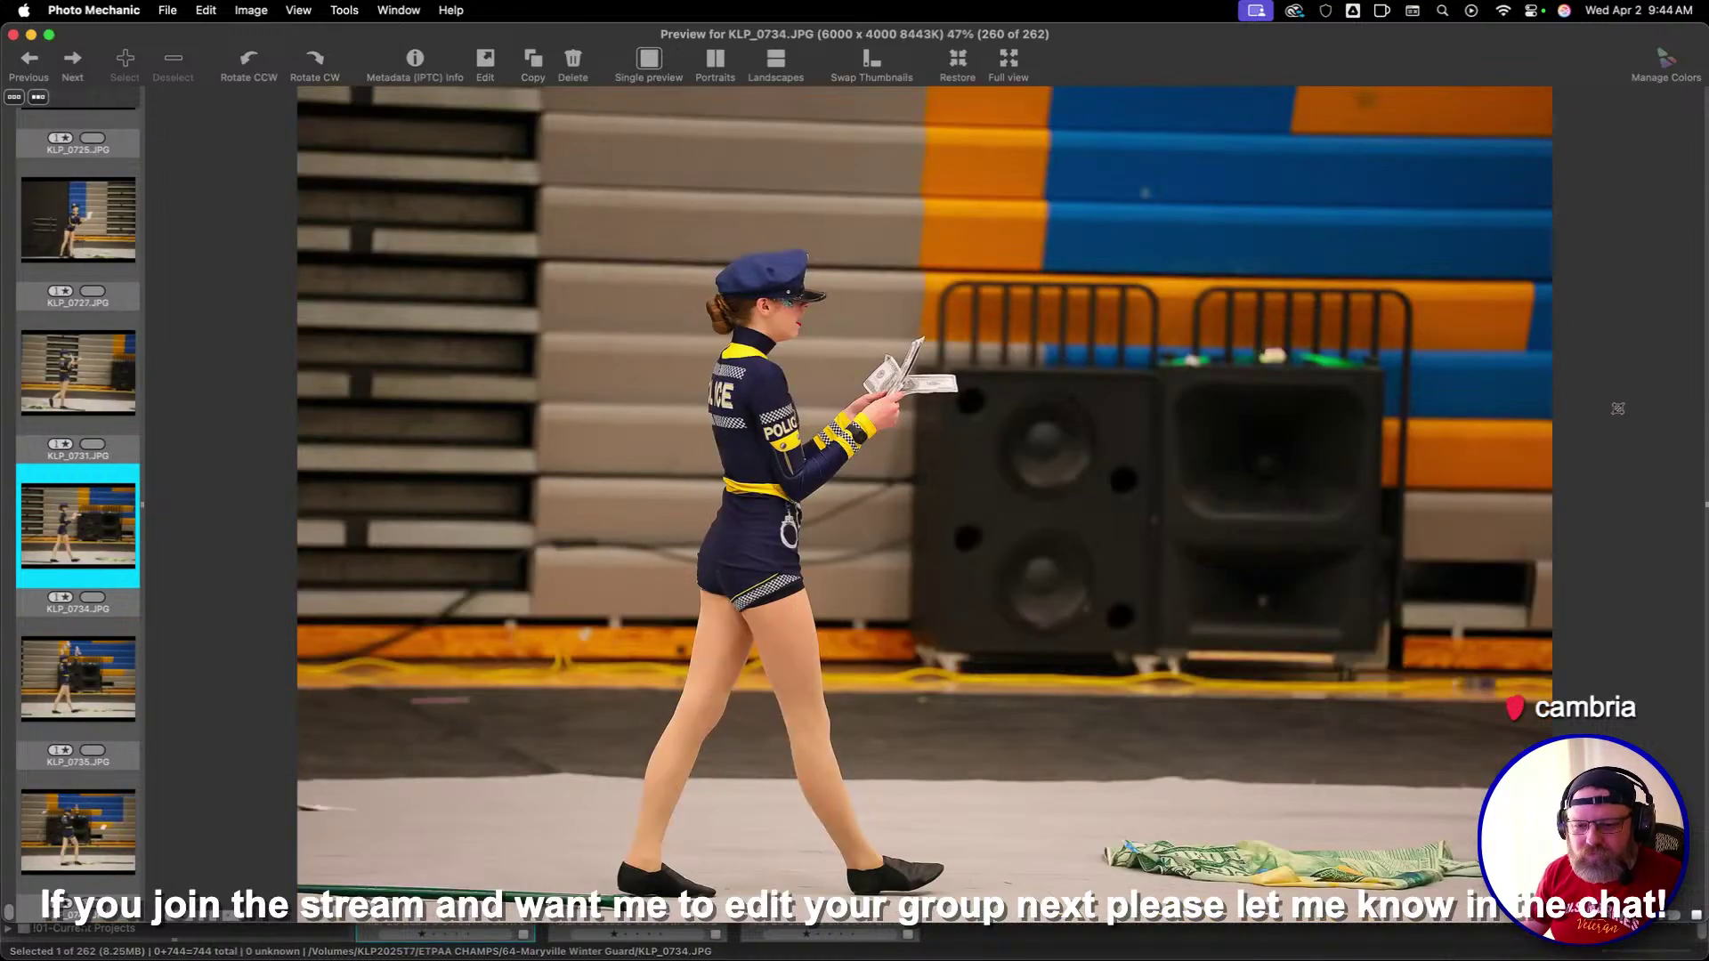
key("Right")
key("Right")
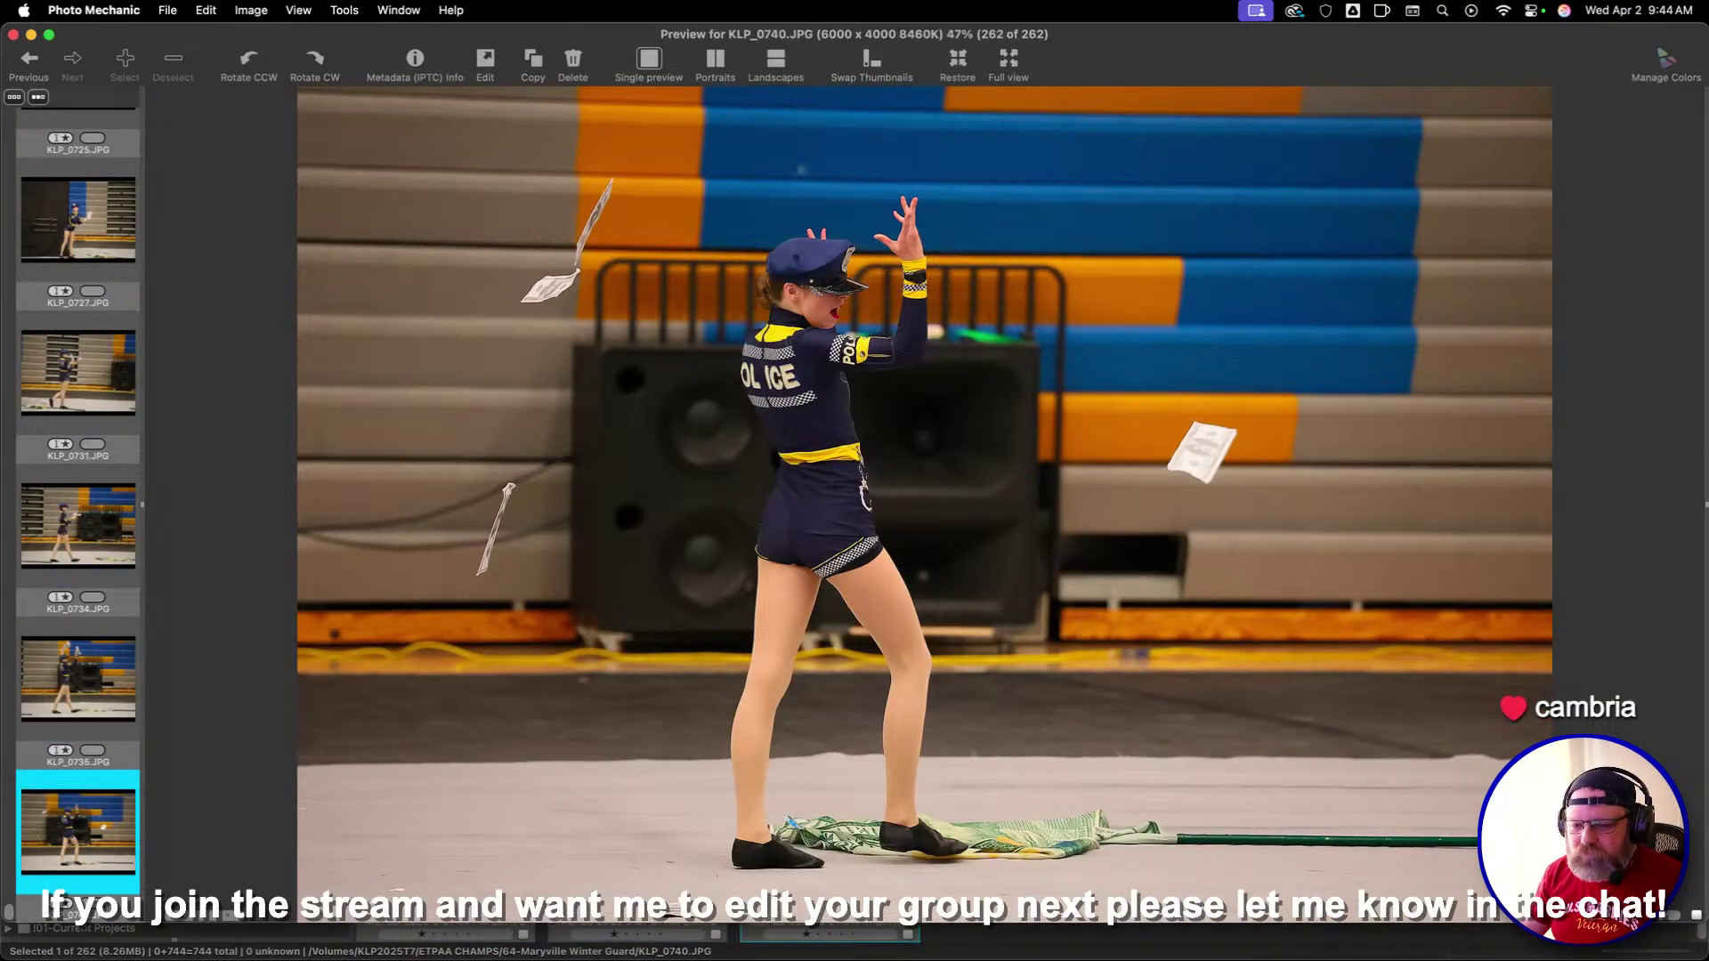
Close the Maryville photo preview and label the 64-Maryville Winter Guard folder yellow
key("super+e")
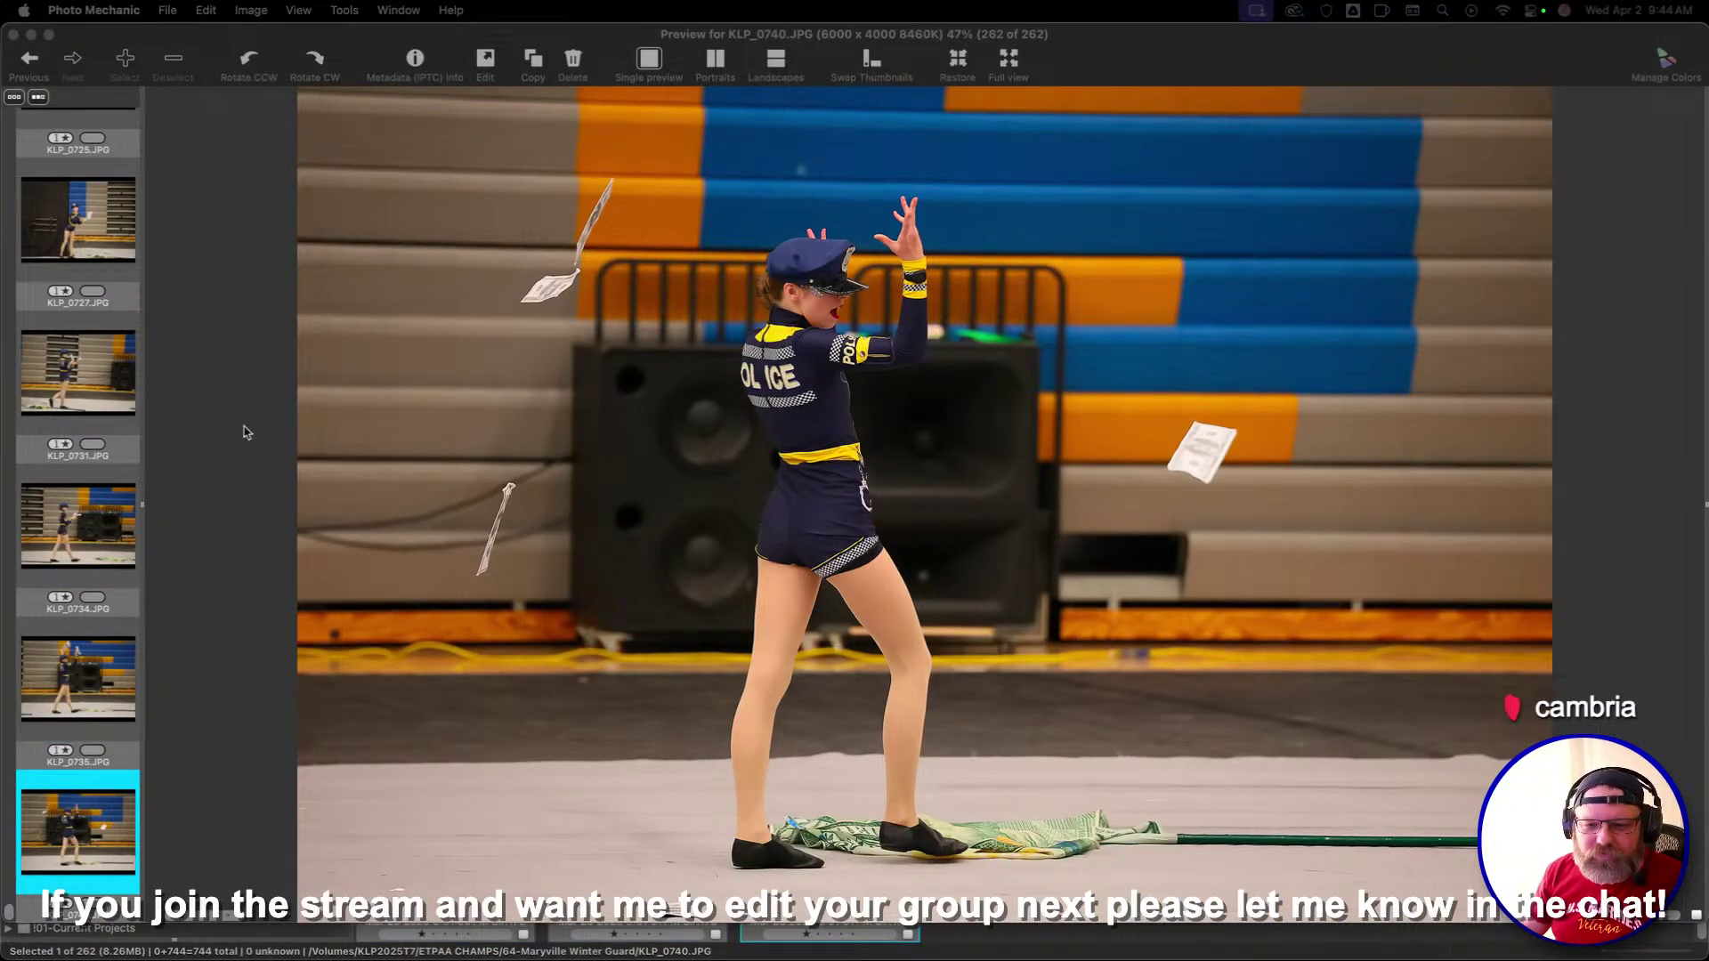
left_click(356, 41)
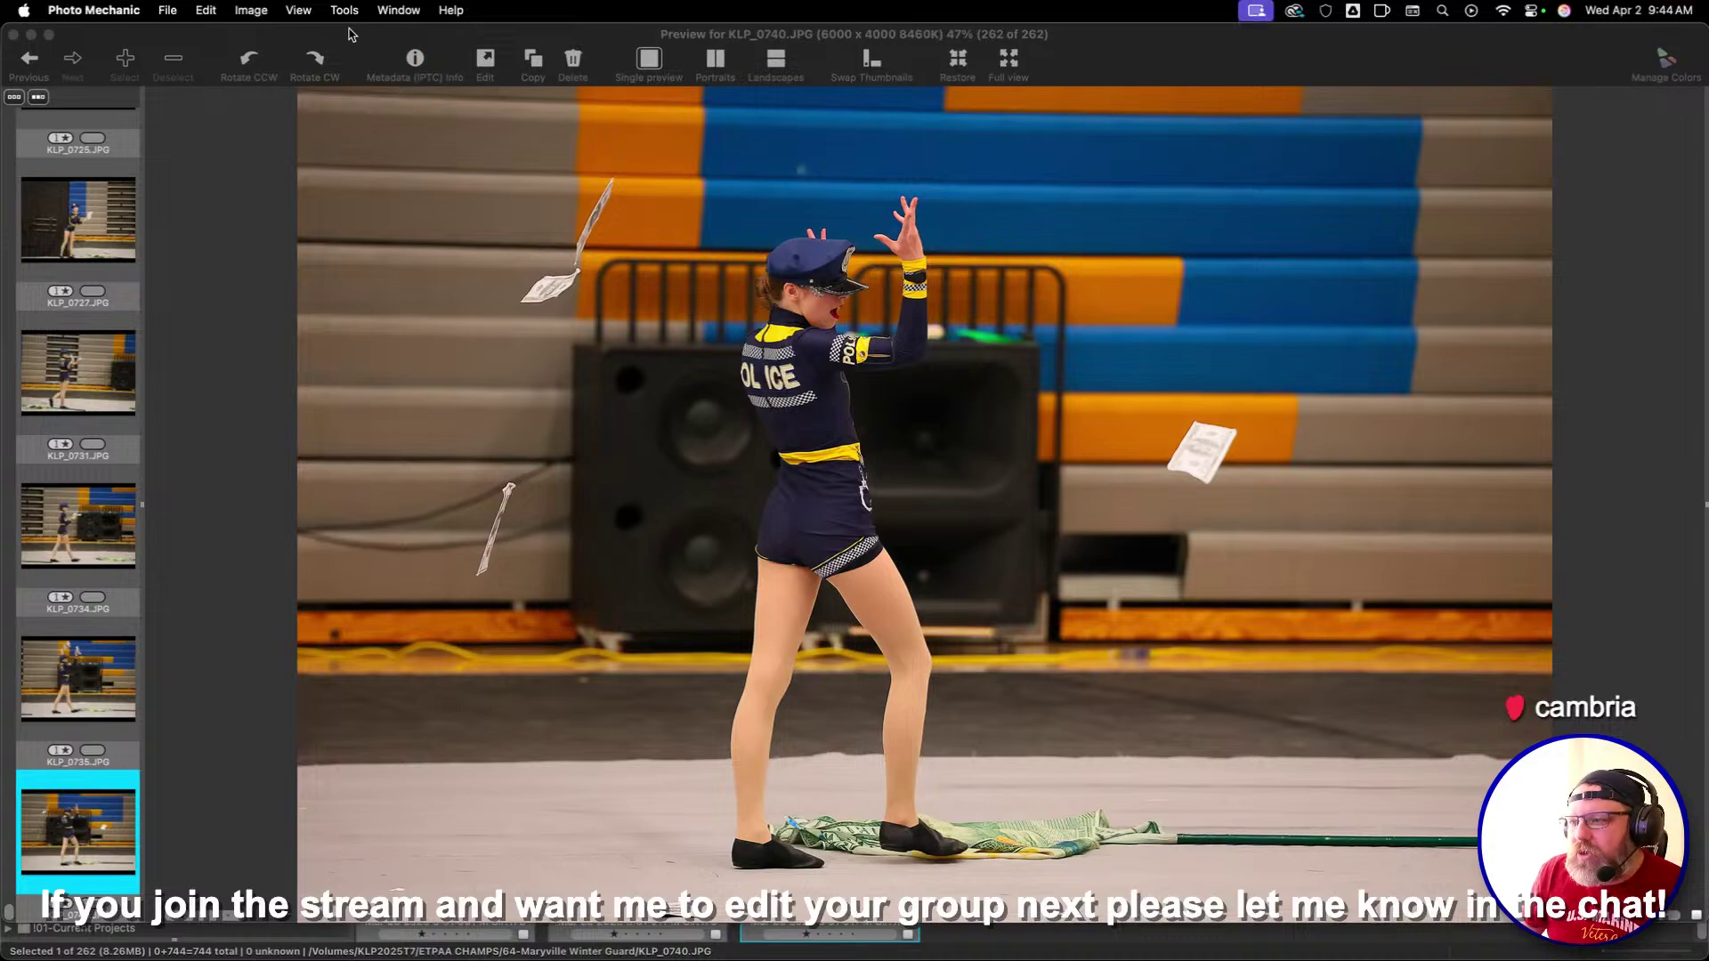
left_click(14, 36)
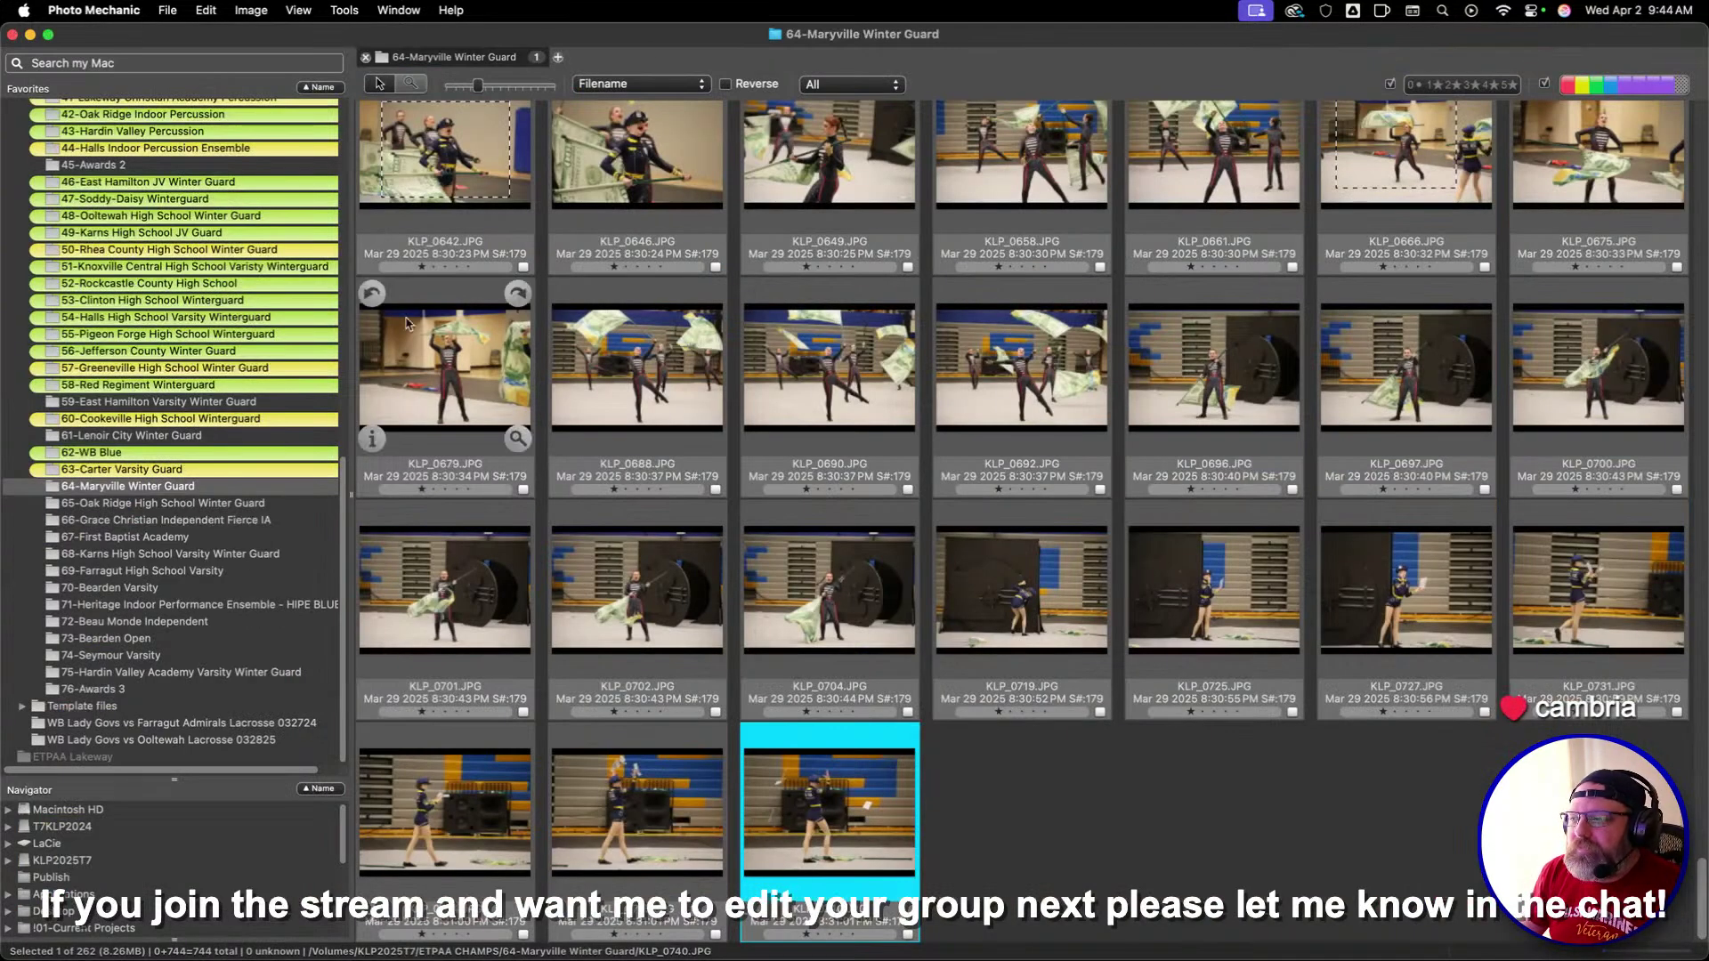
left_click(230, 405)
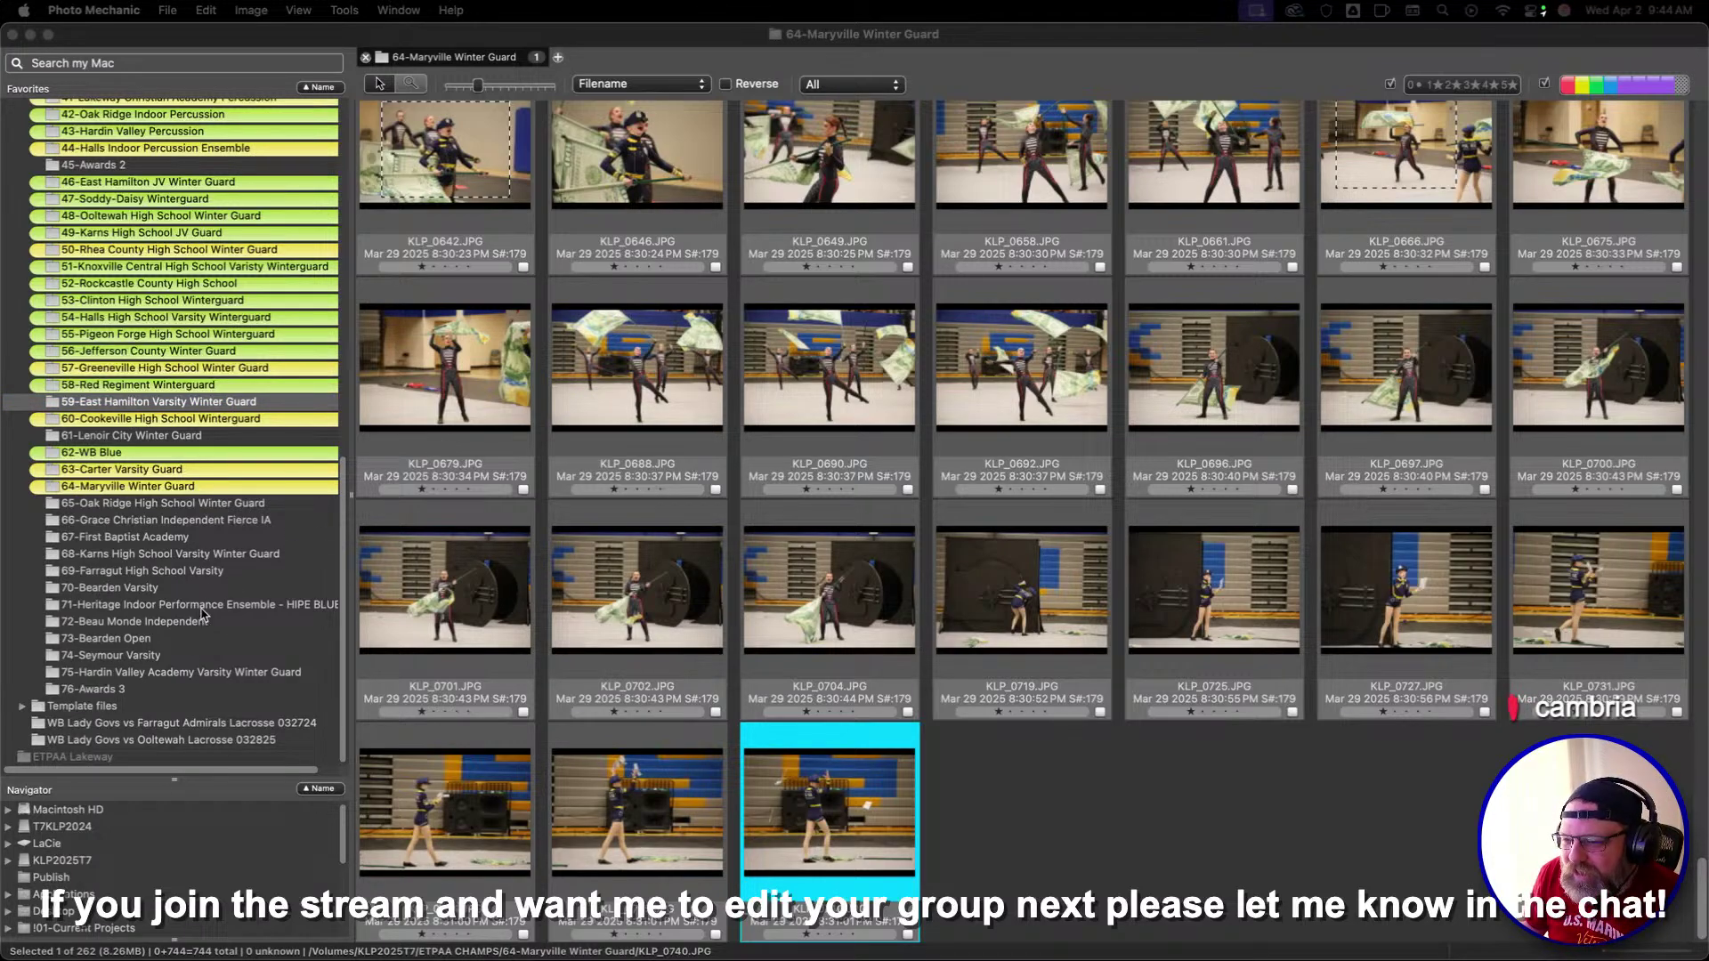
Open the 58-Red Regiment Winterguard folder from the favorites
left_click(197, 389)
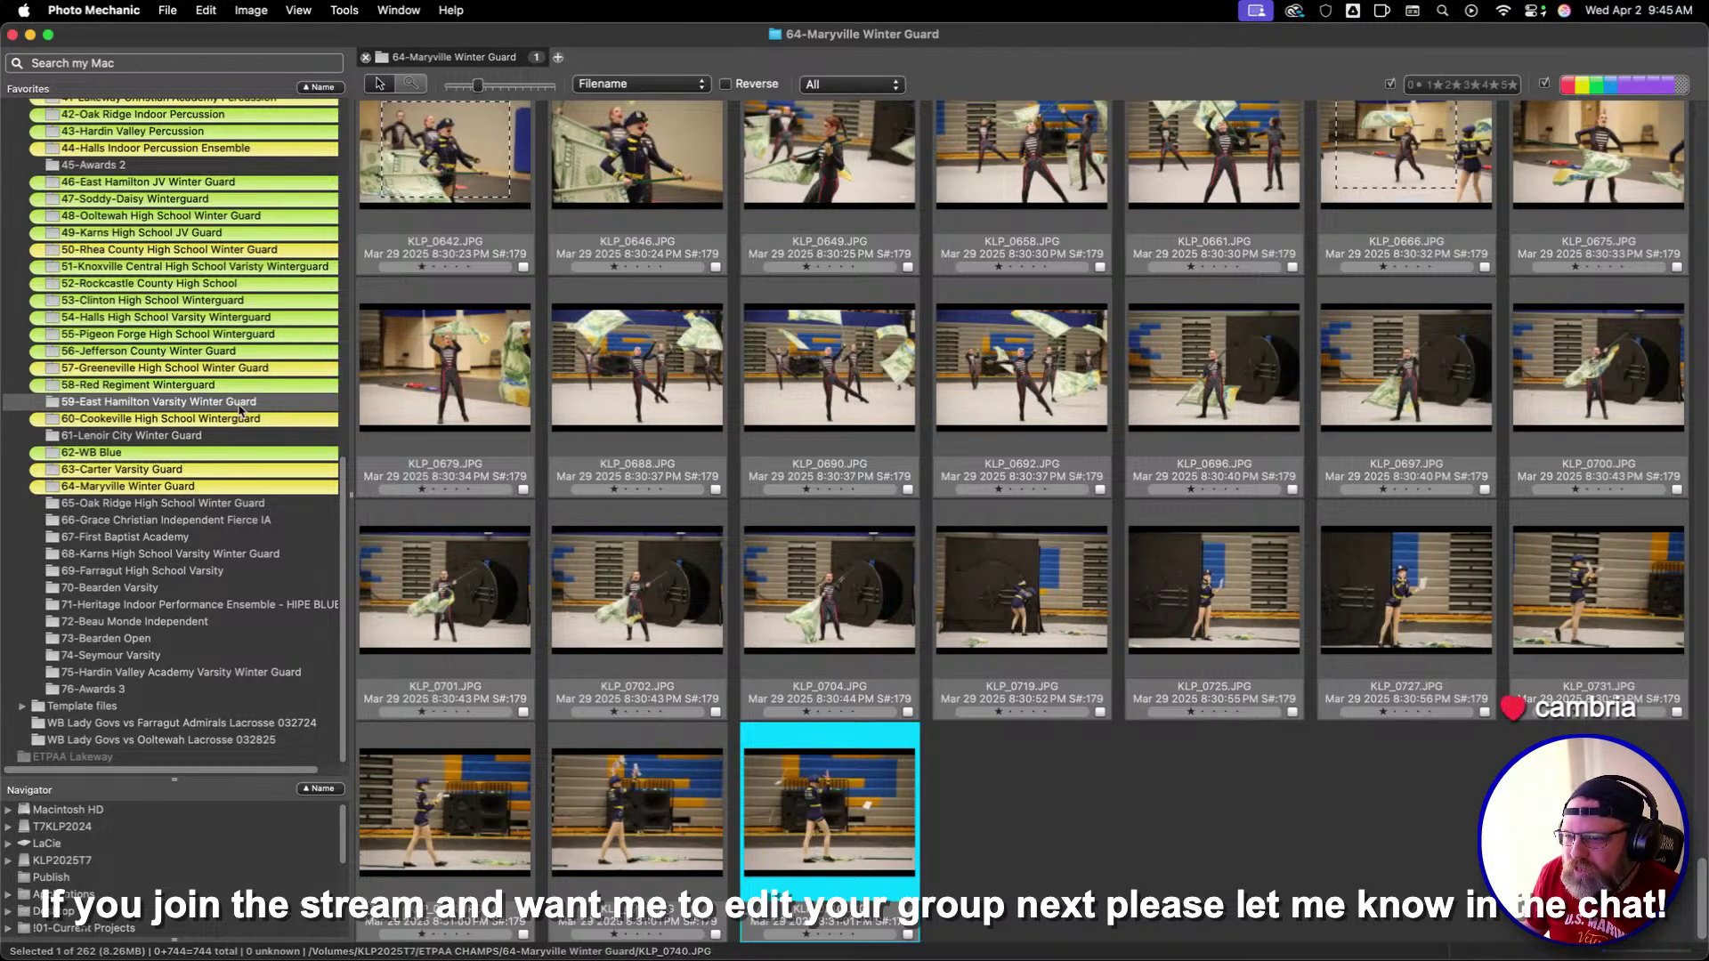
double_click(235, 392)
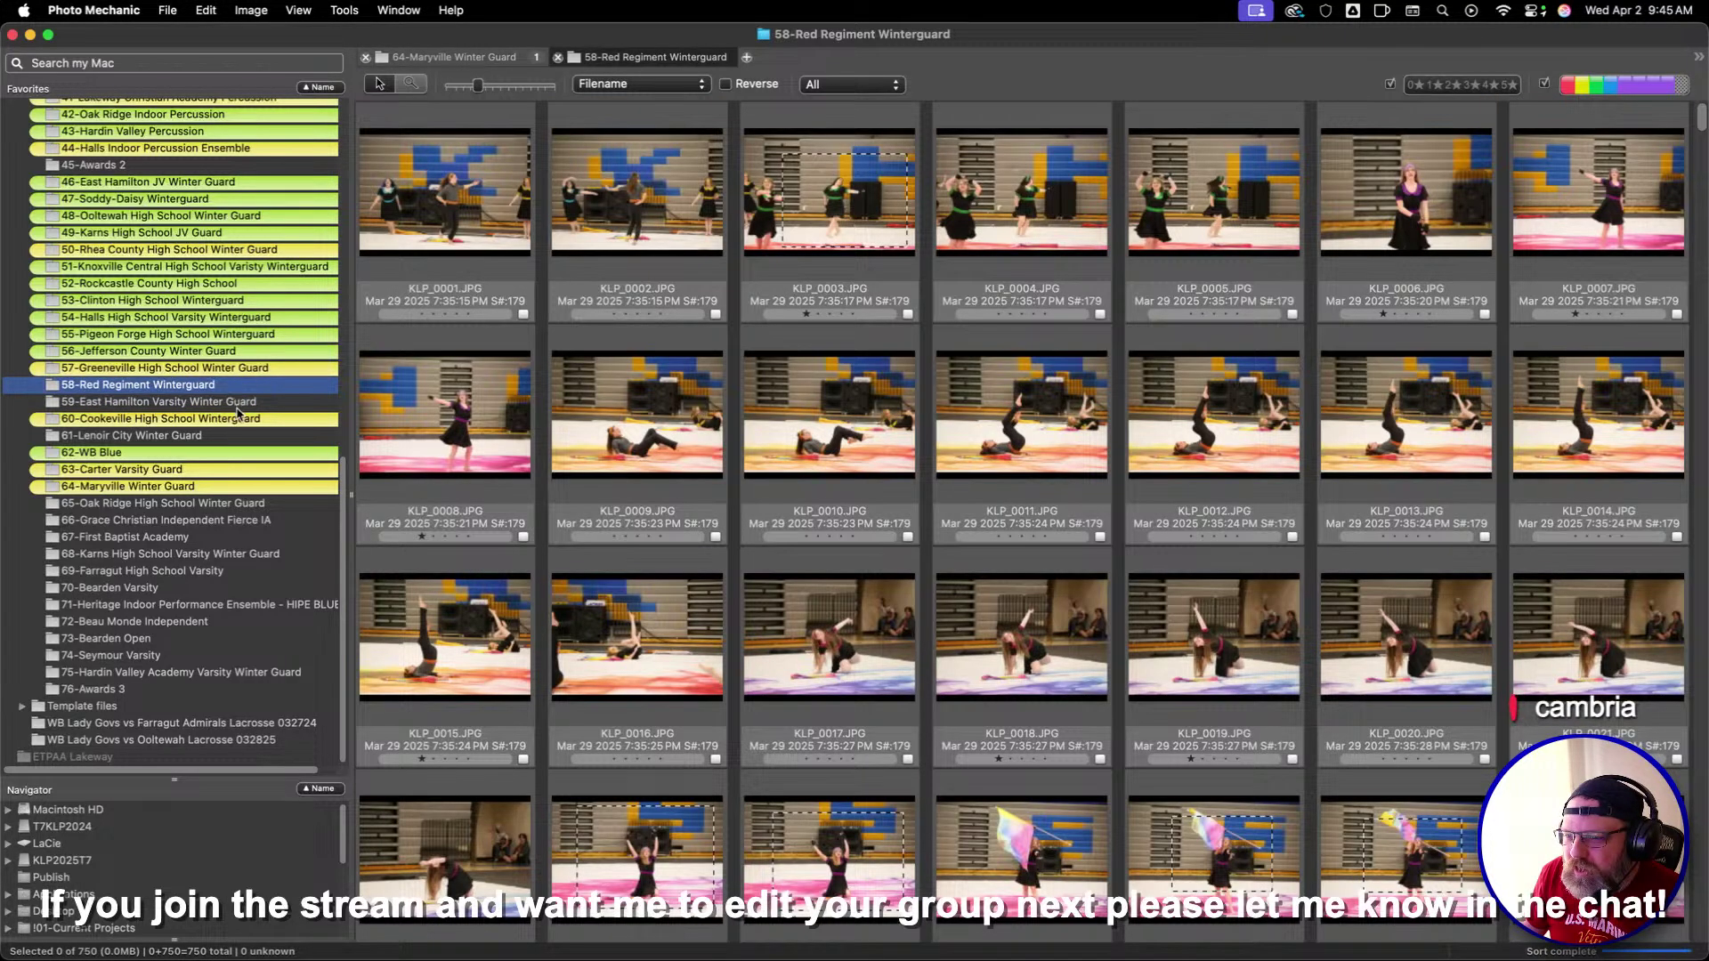
left_click(250, 407)
double_click(250, 406)
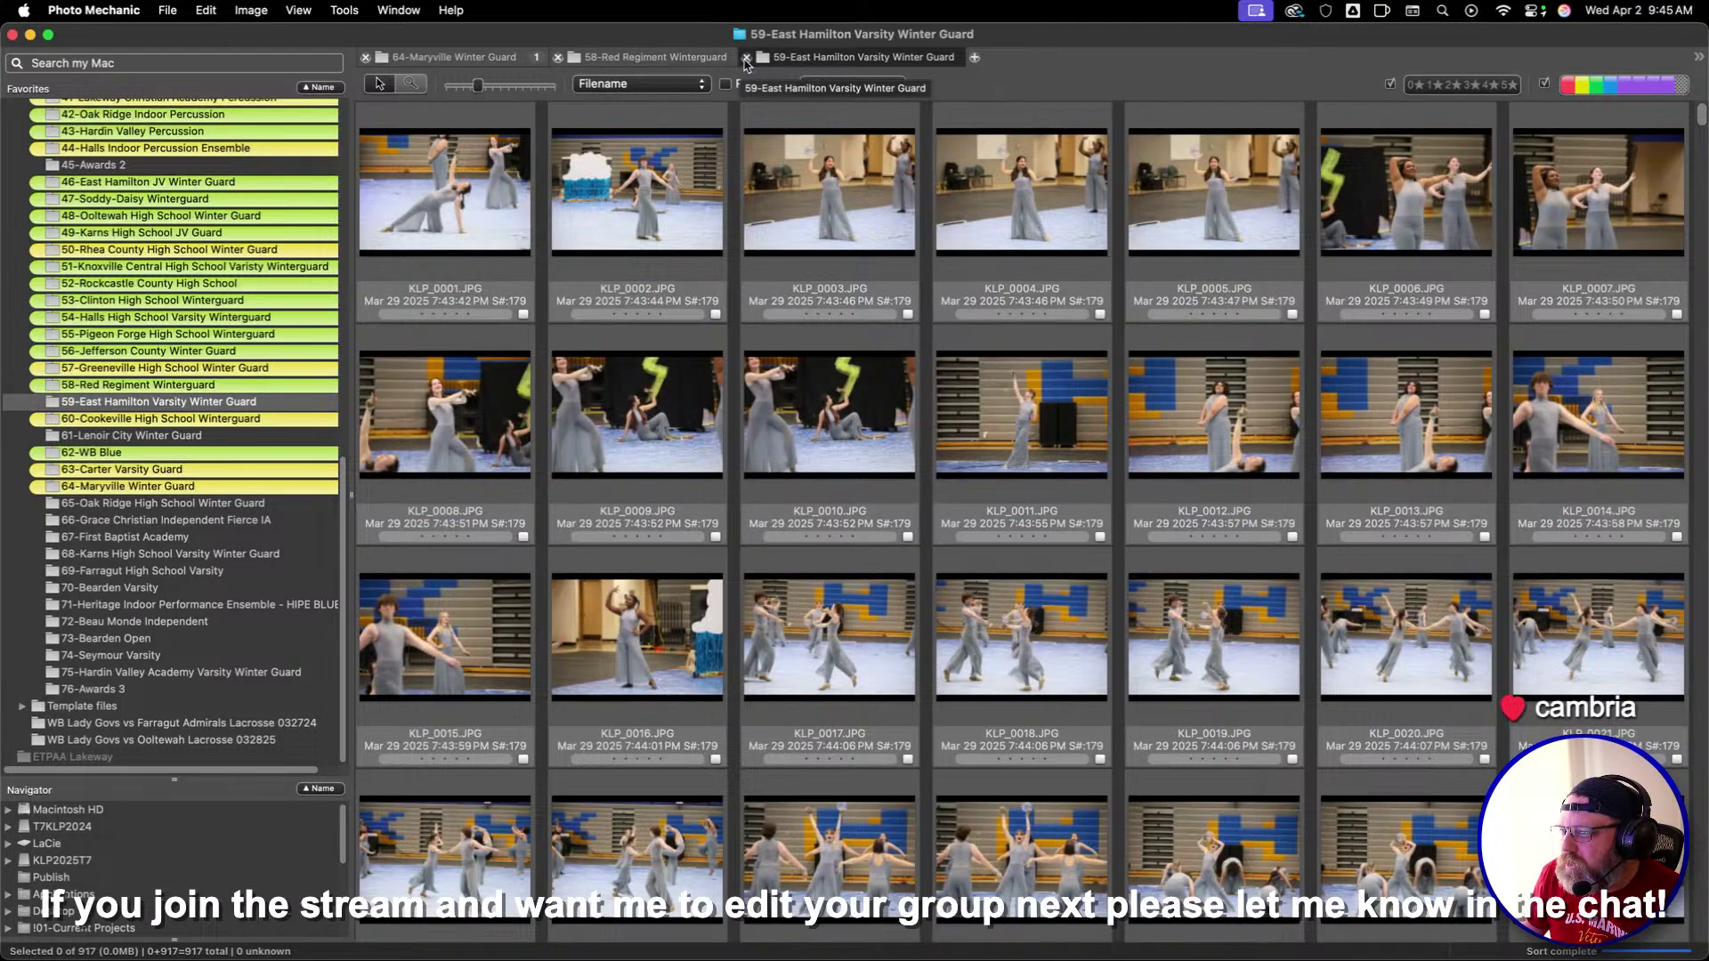
left_click(745, 57)
Close the 64-Maryville Winter Guard folder and filter the Red Regiment photos to those rated one star
left_click(458, 59)
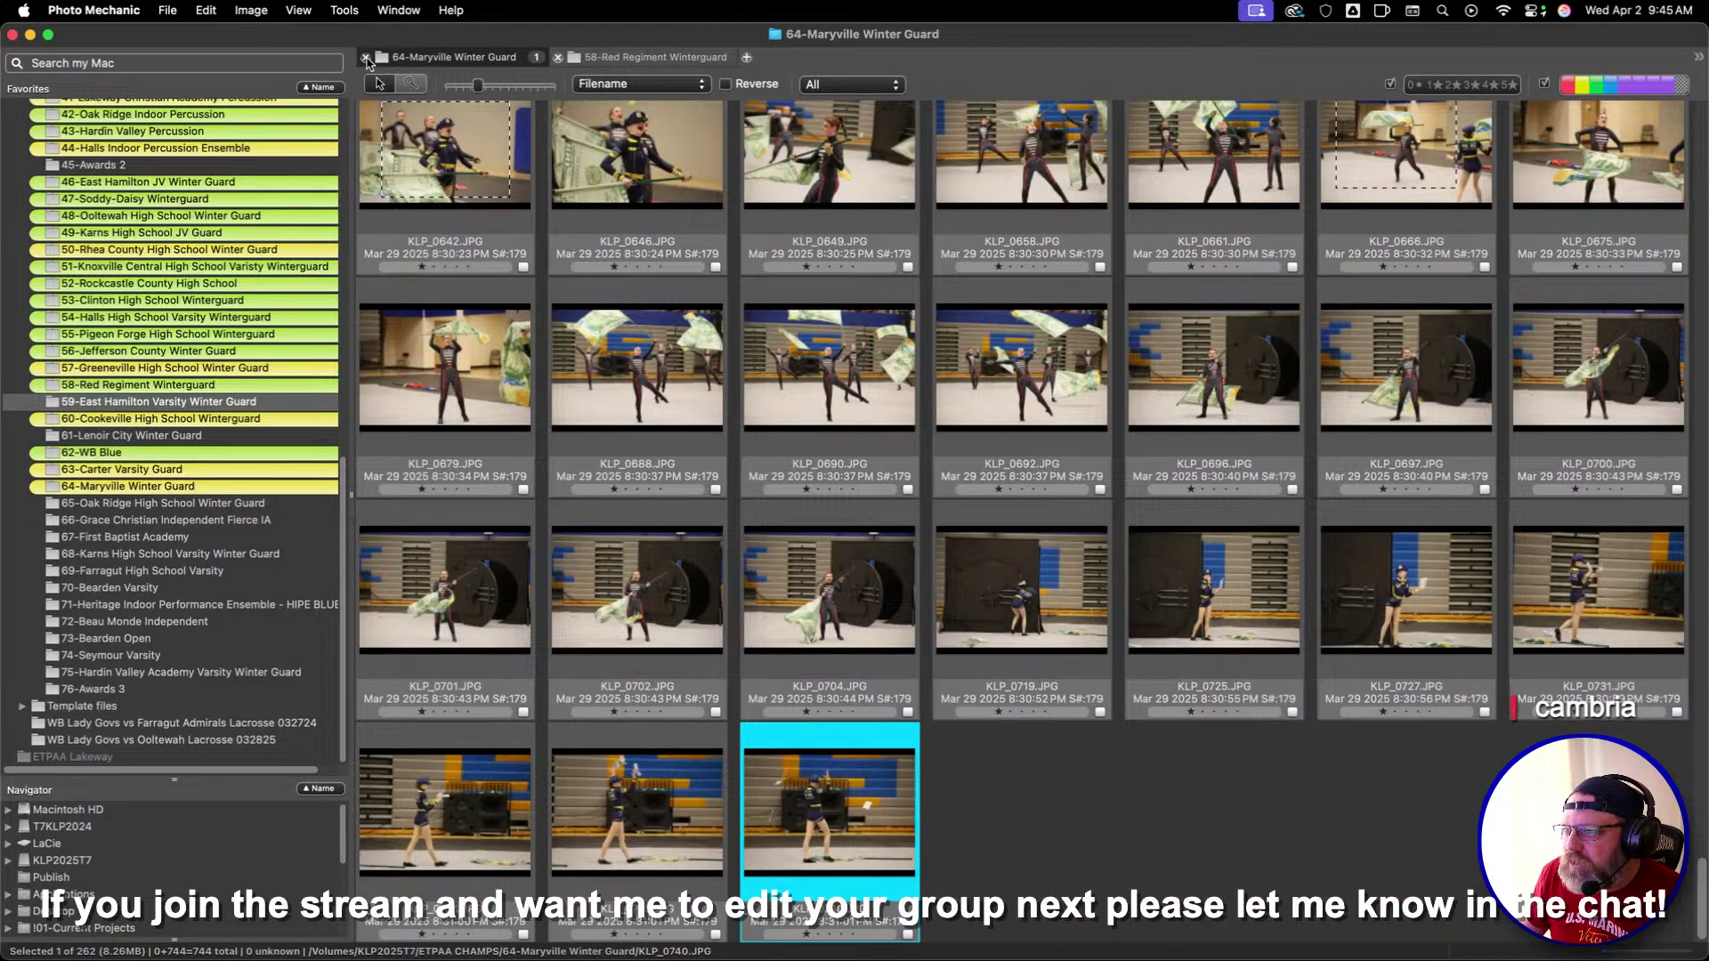
left_click(364, 57)
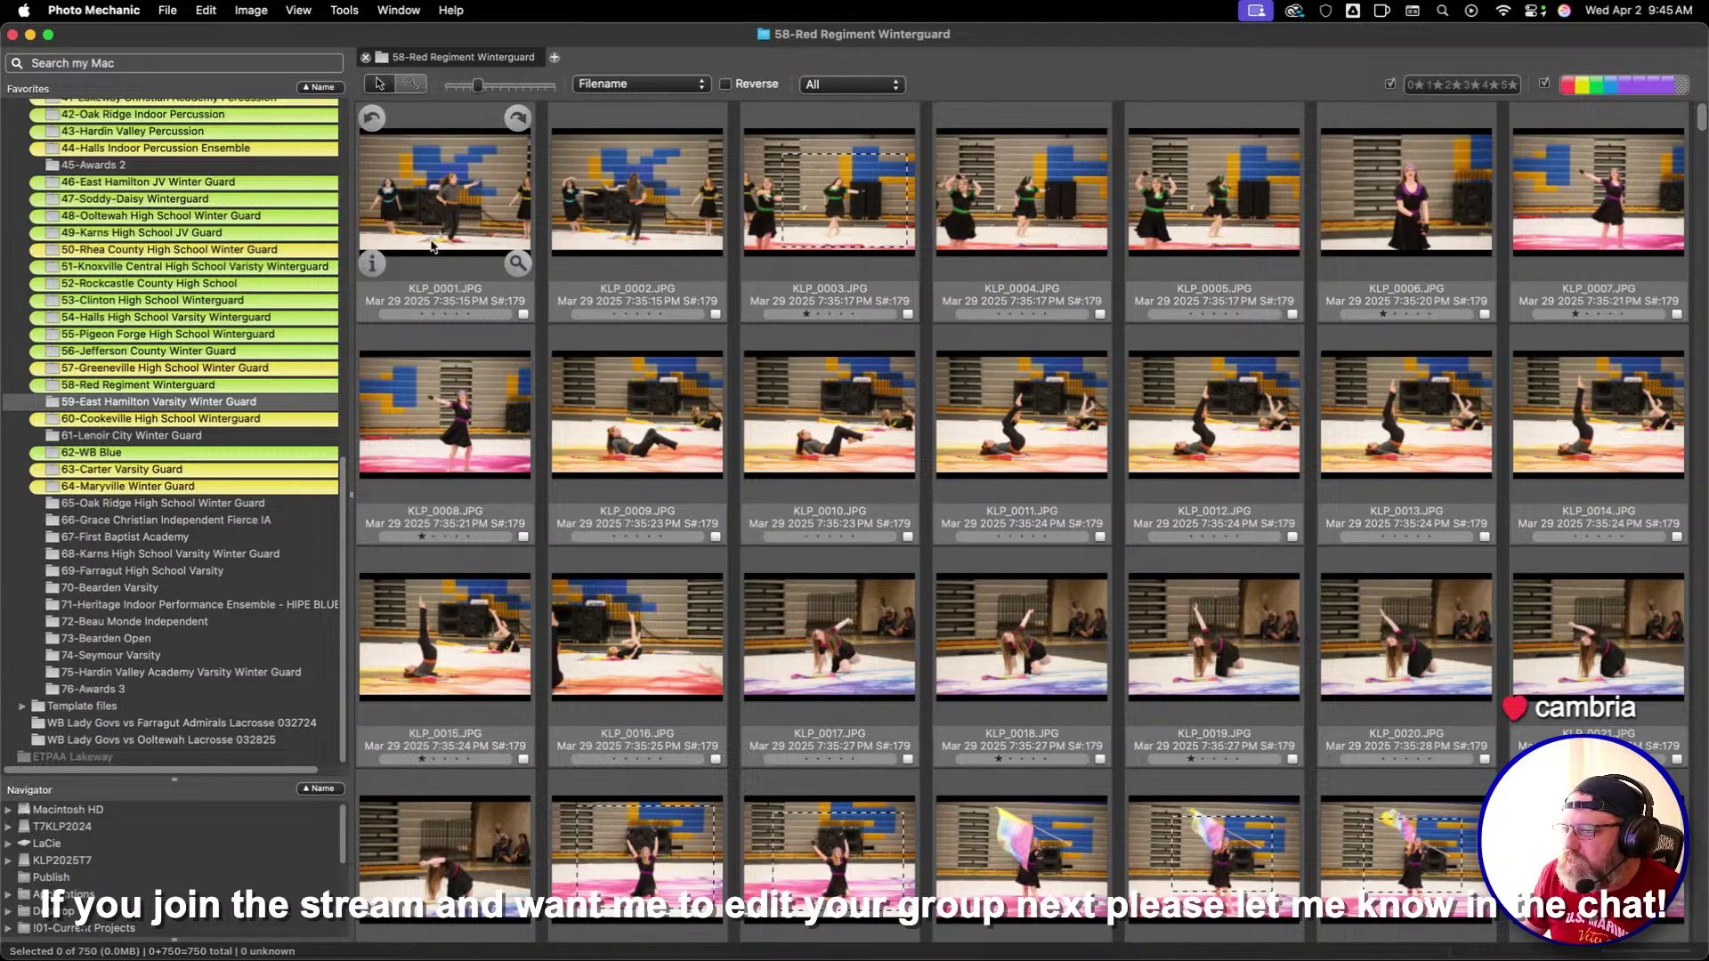
left_click(438, 198)
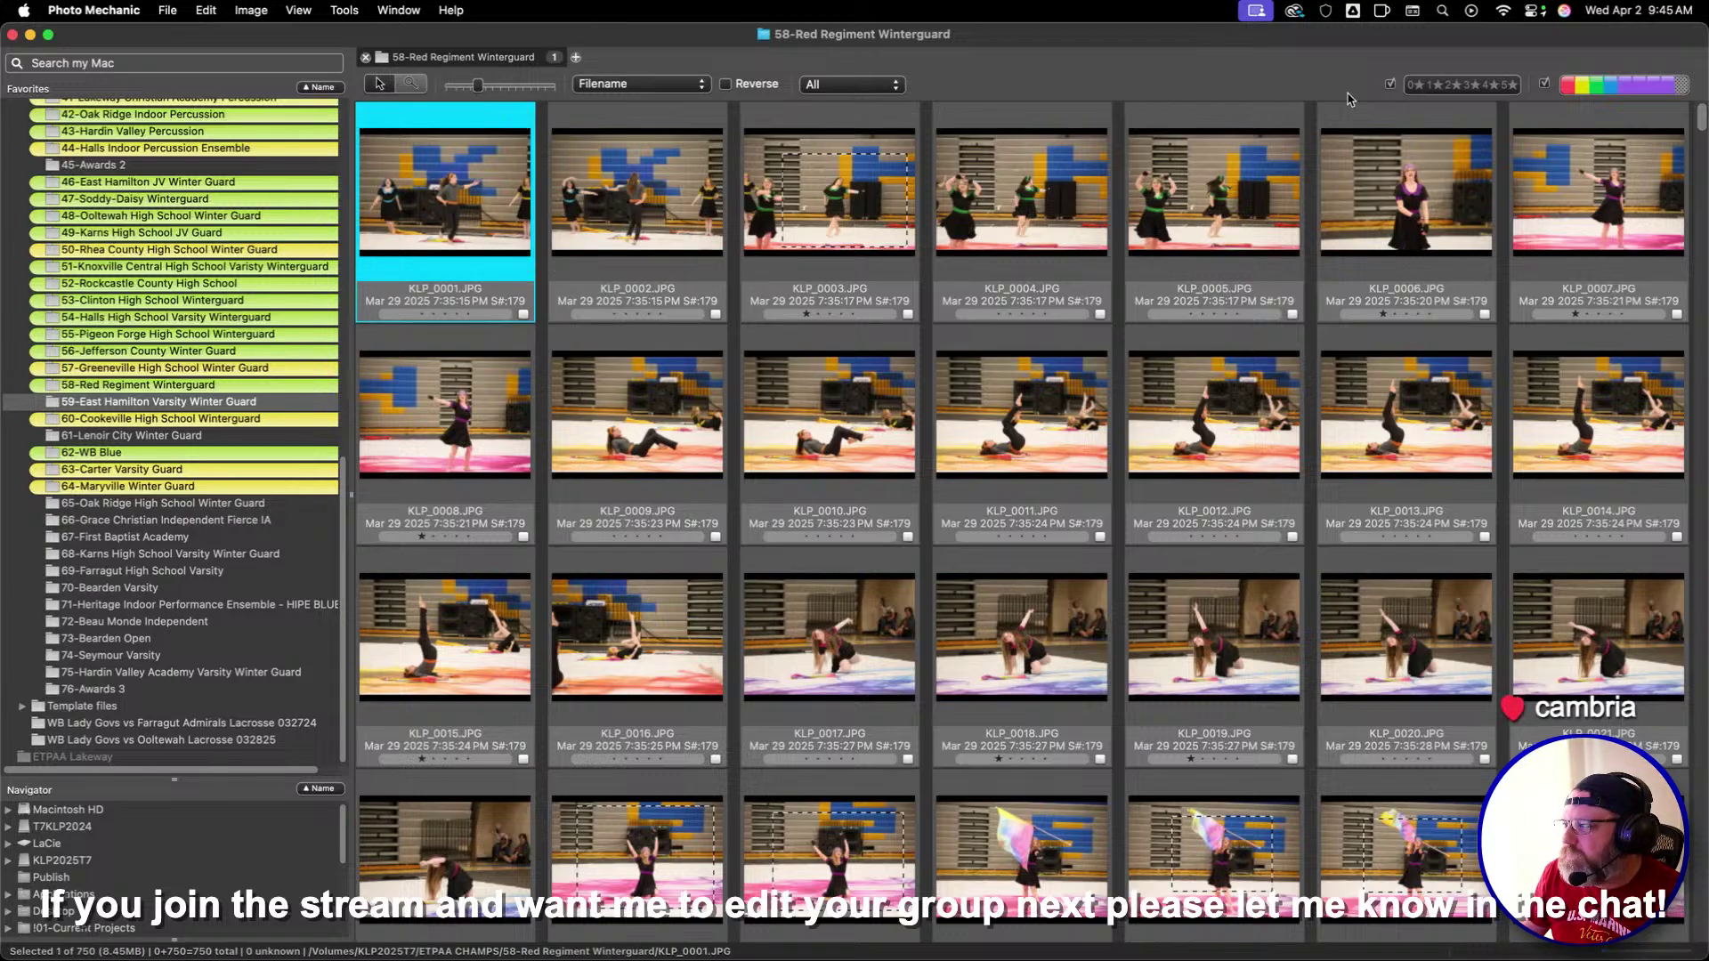
left_click(1415, 84)
Preview the Red Regiment one-star photos and review them and their crops one by one, from KLP_0003.JPG through KLP_0168.JPG
double_click(445, 191)
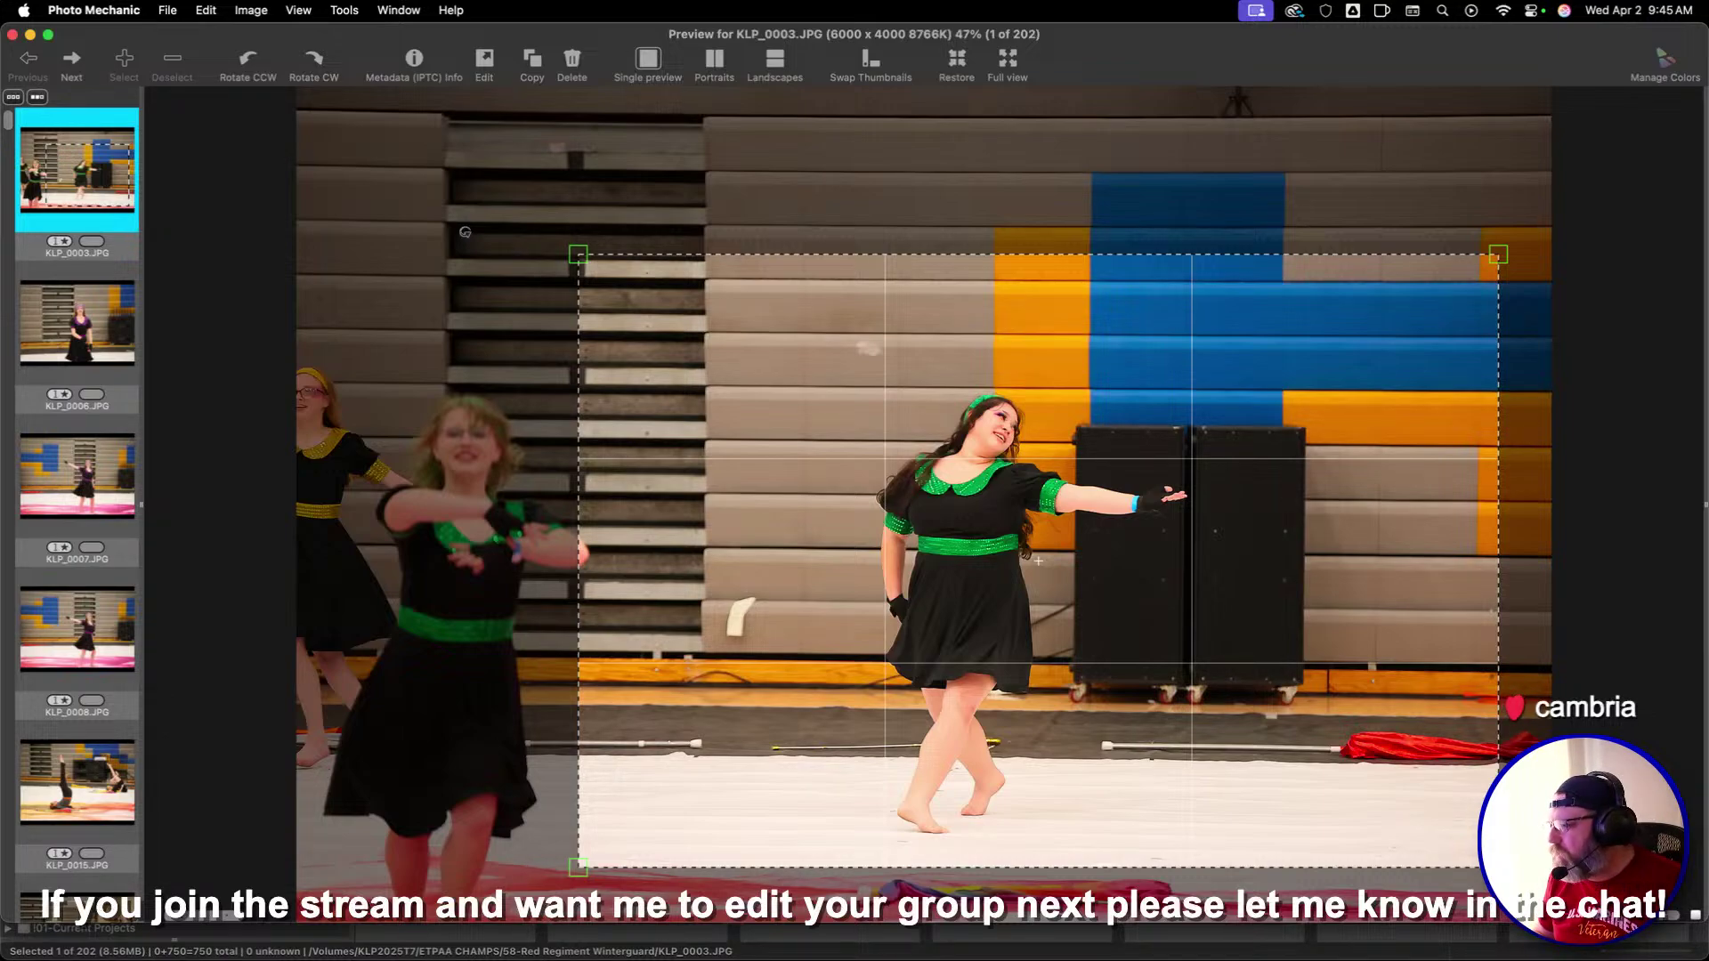
key("Right")
key("Right")
key("Right")
key("Right")
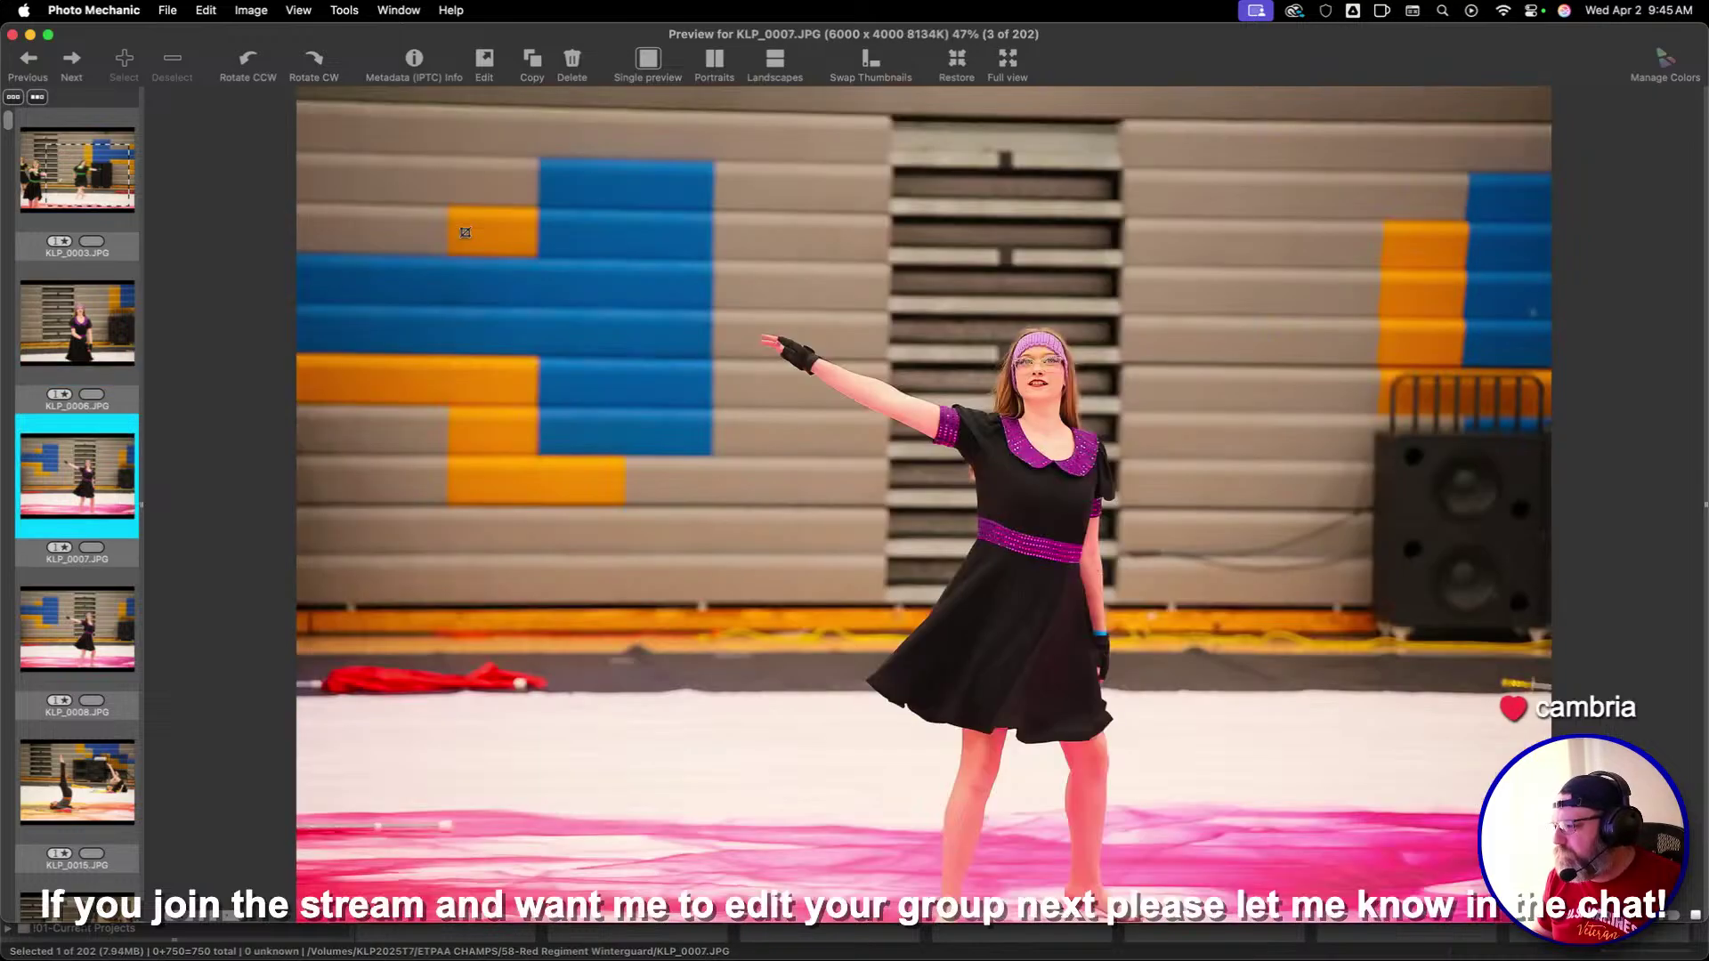
key("Right")
key("Right")
key("Right")
key("Right")
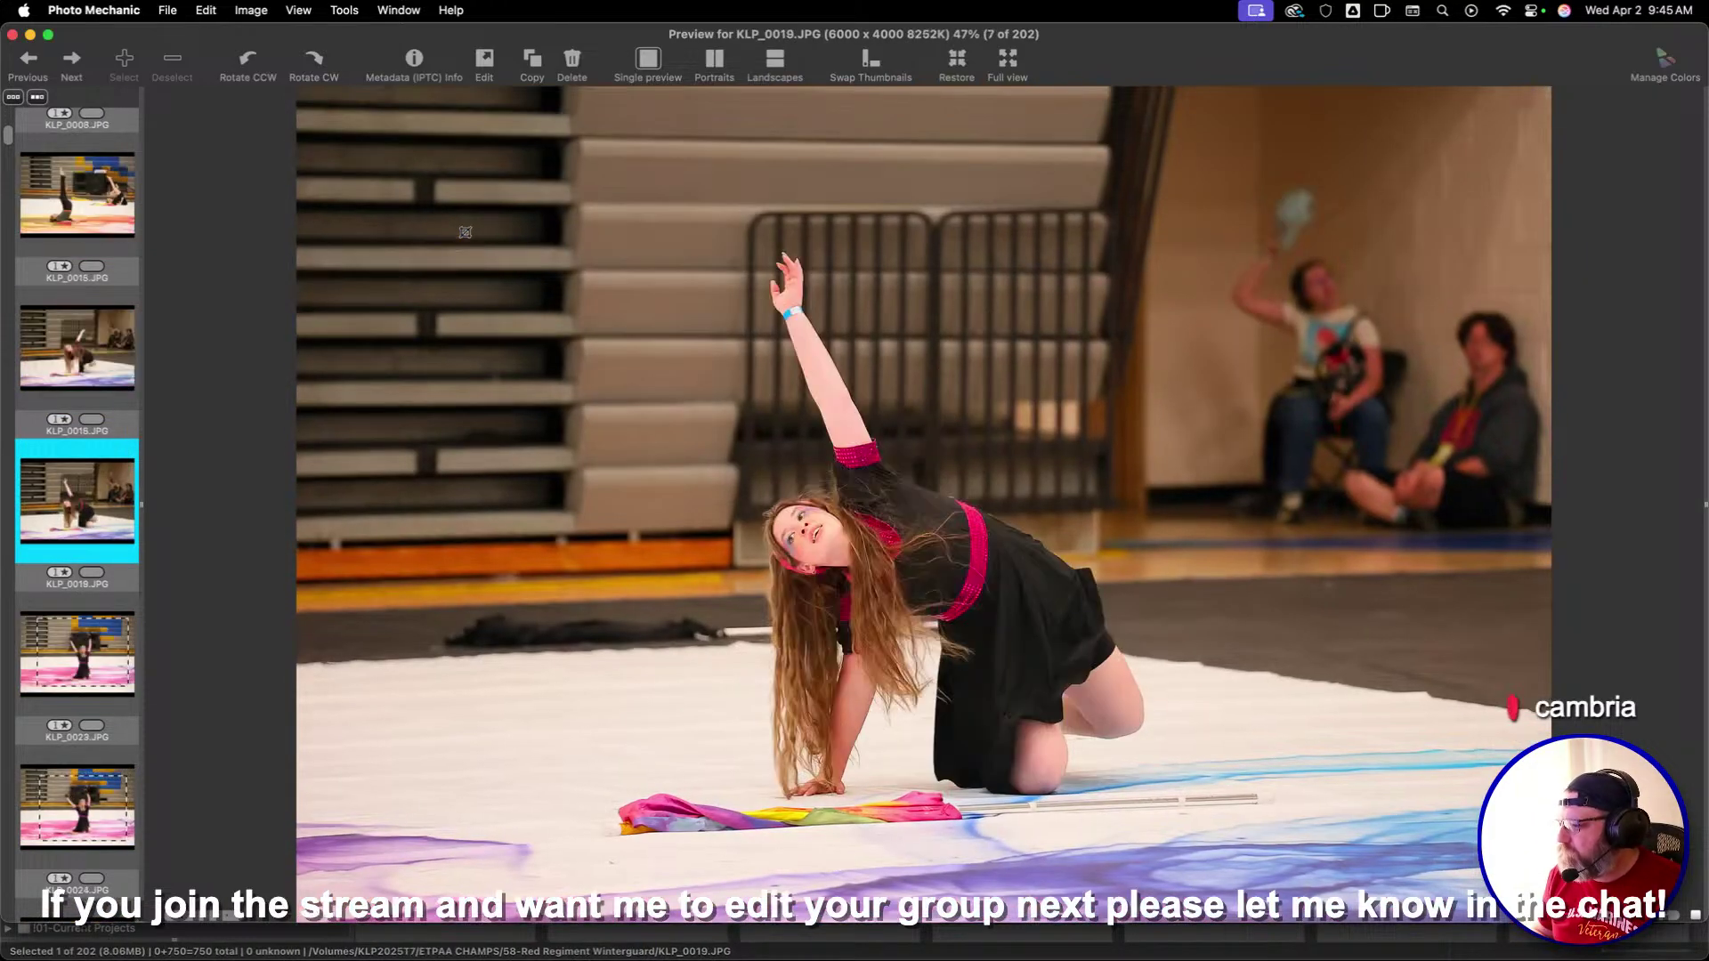
key("Right")
key("Right")
key("Right")
key("Right")
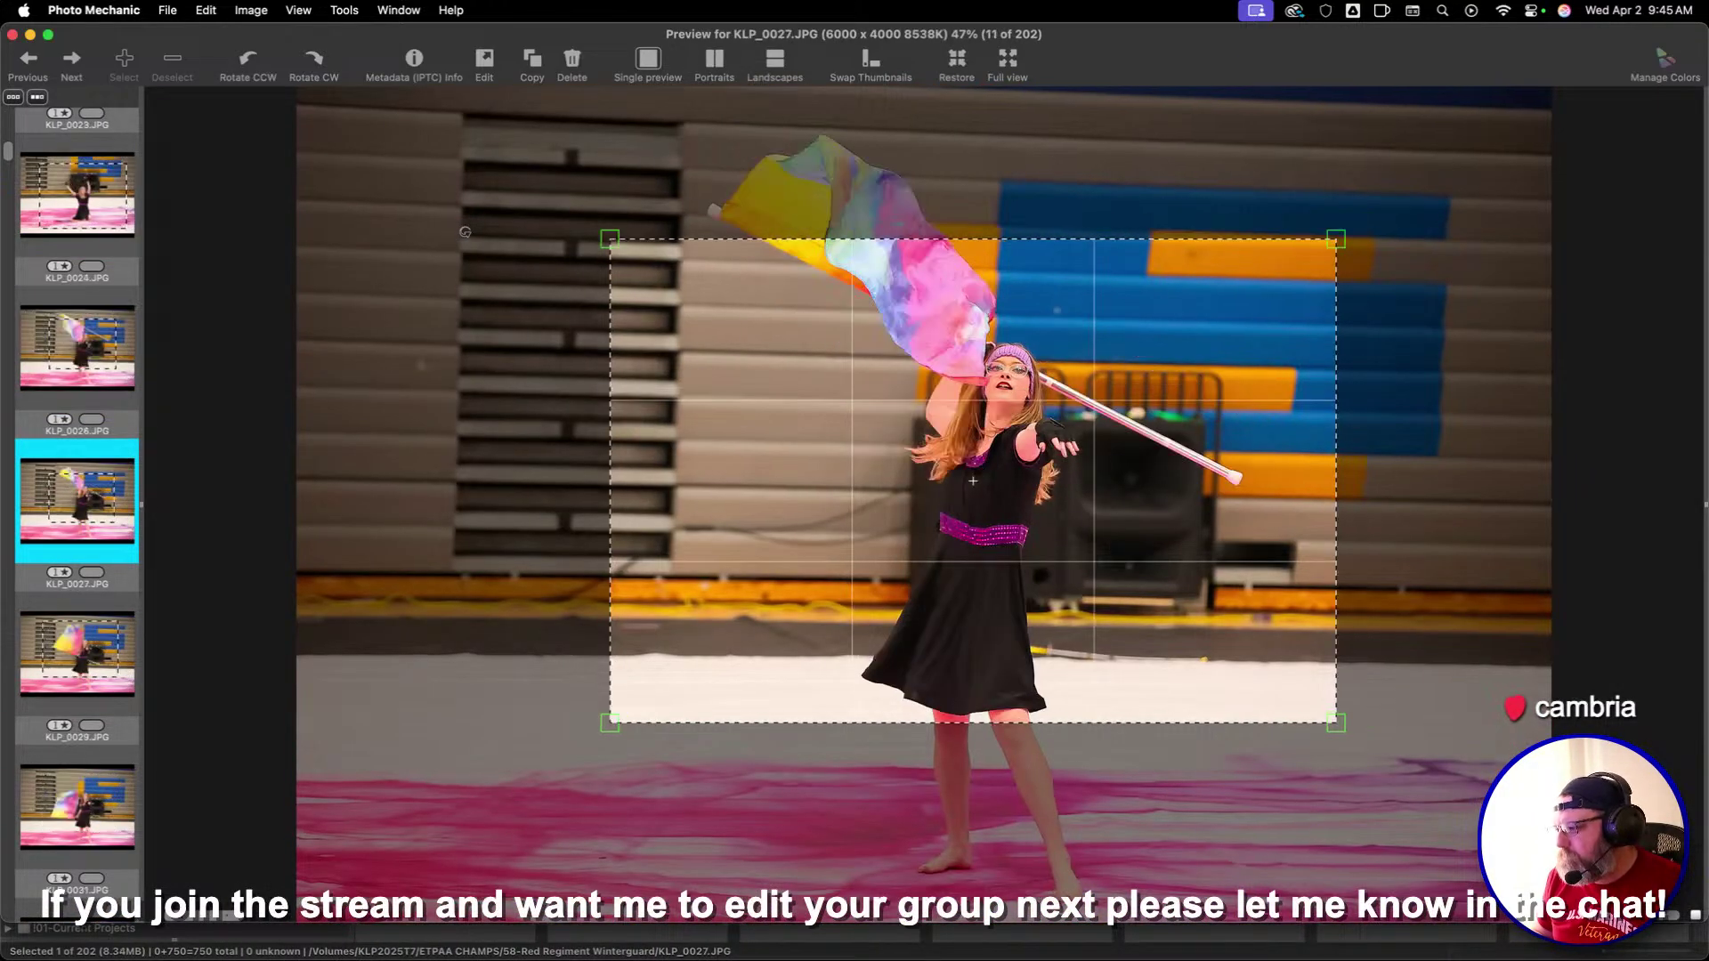
key("Right")
key("Right")
key("Right")
key("Right")
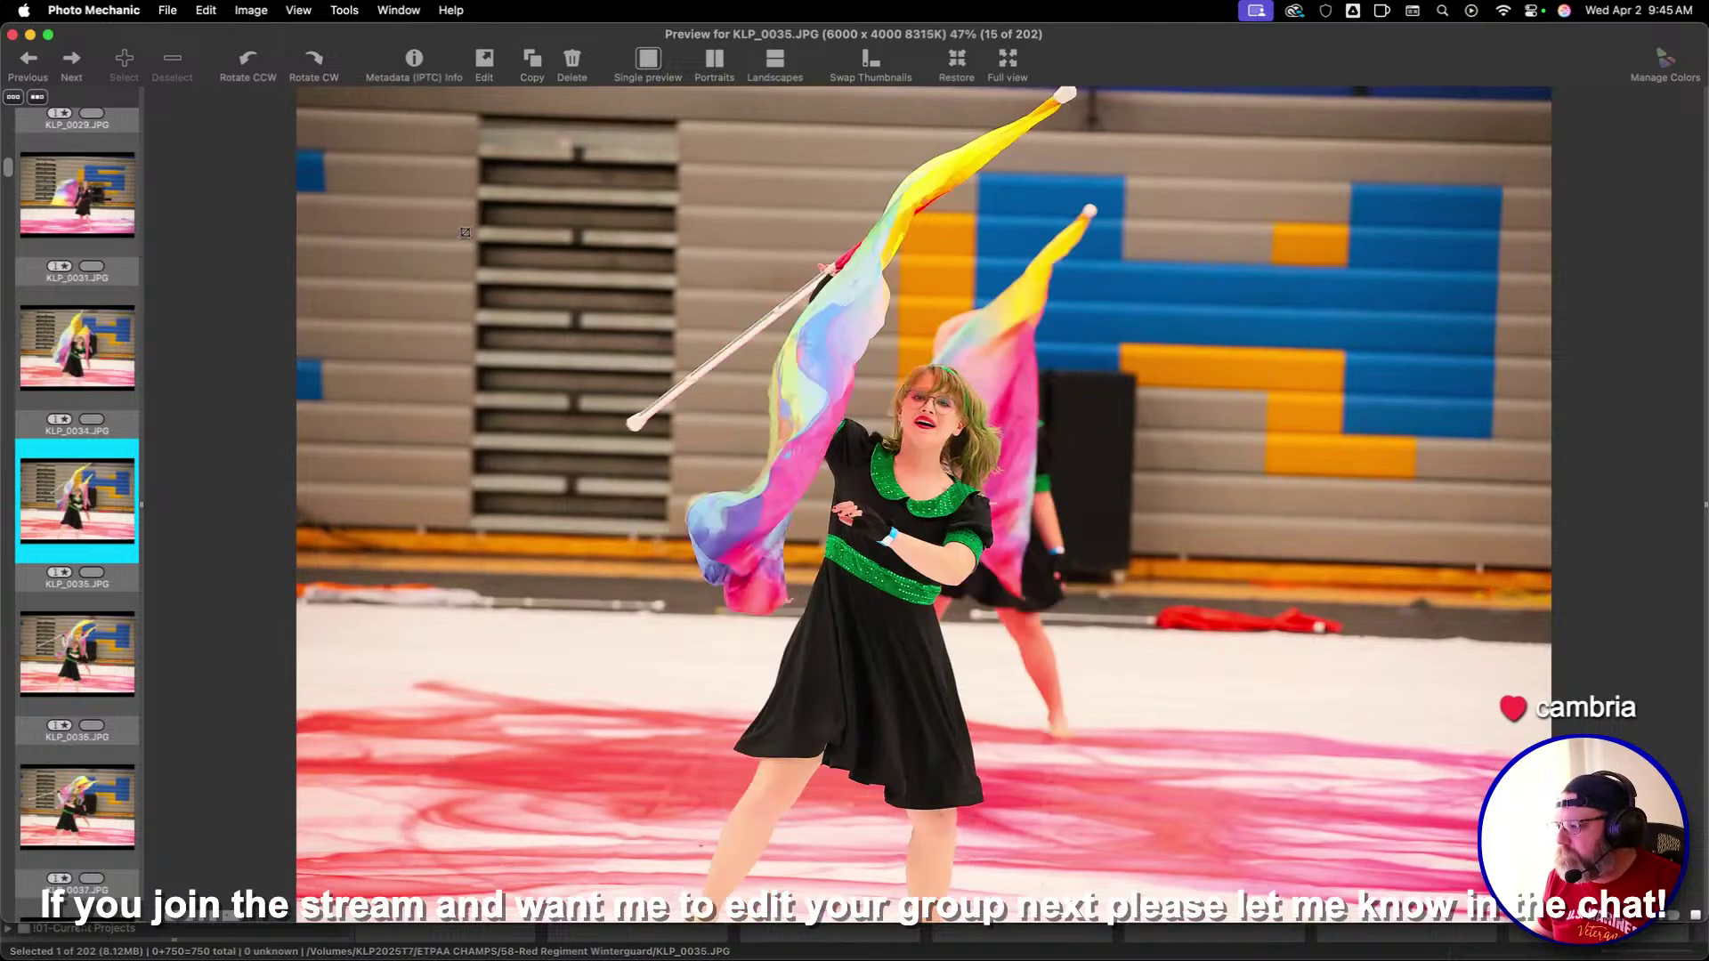
key("Right")
key("Right")
key("Right")
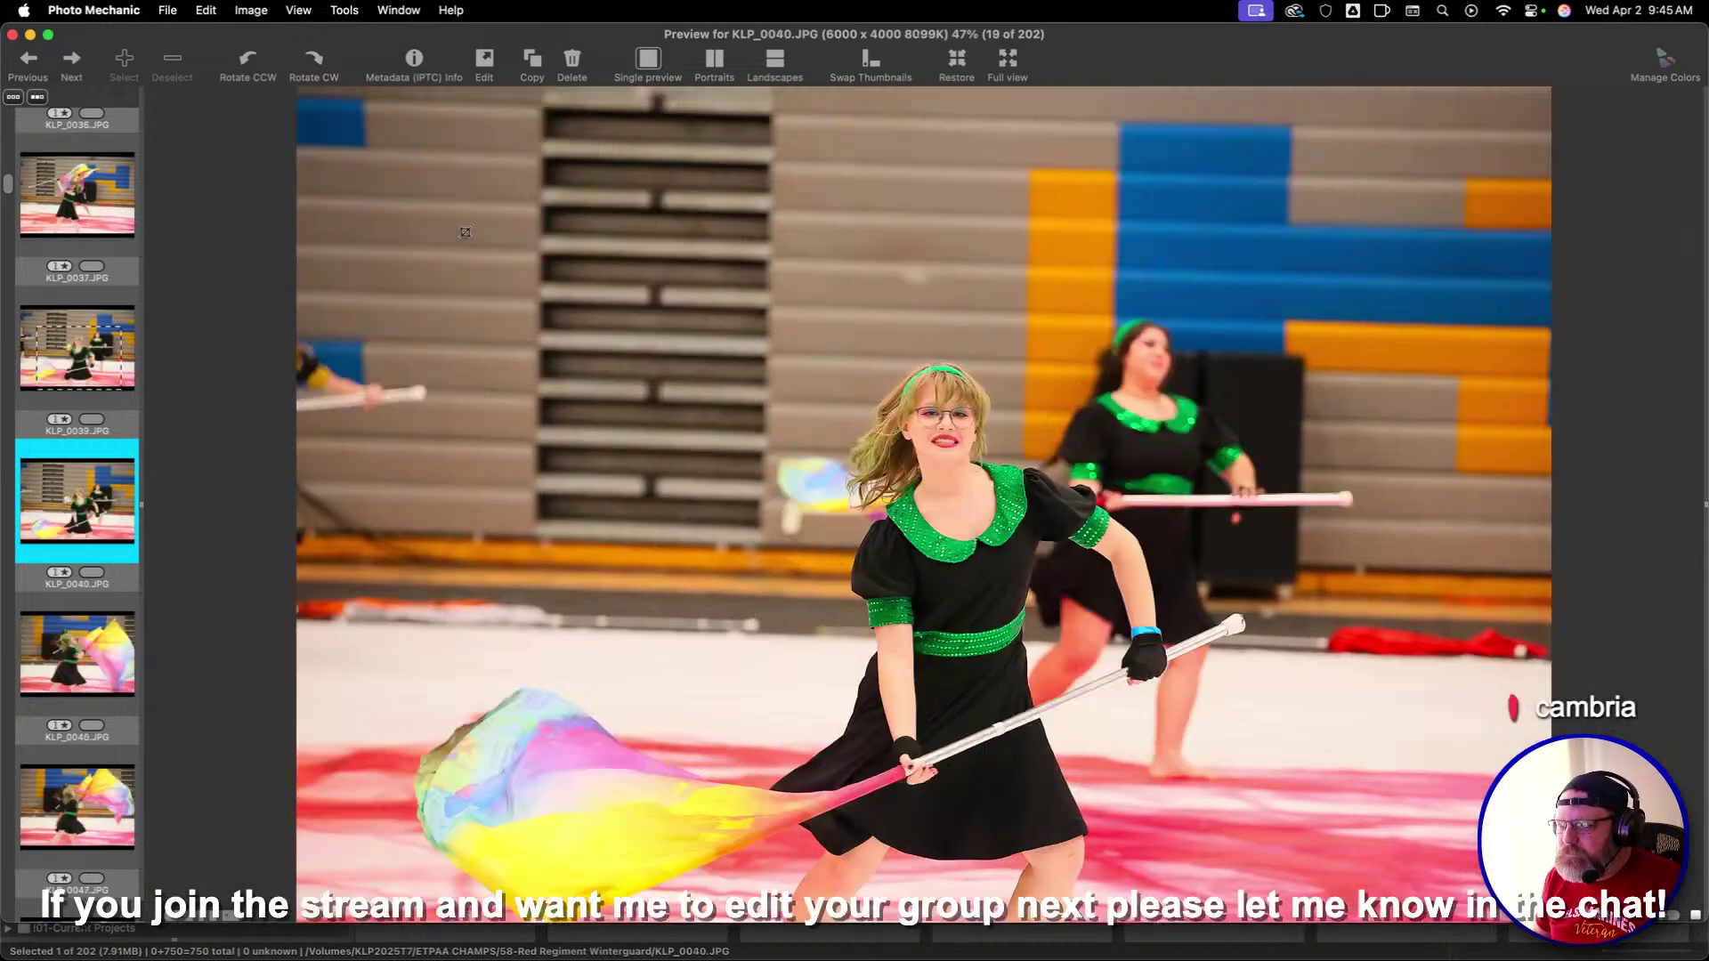
key("Right")
key("Right")
key("Right")
key("Right")
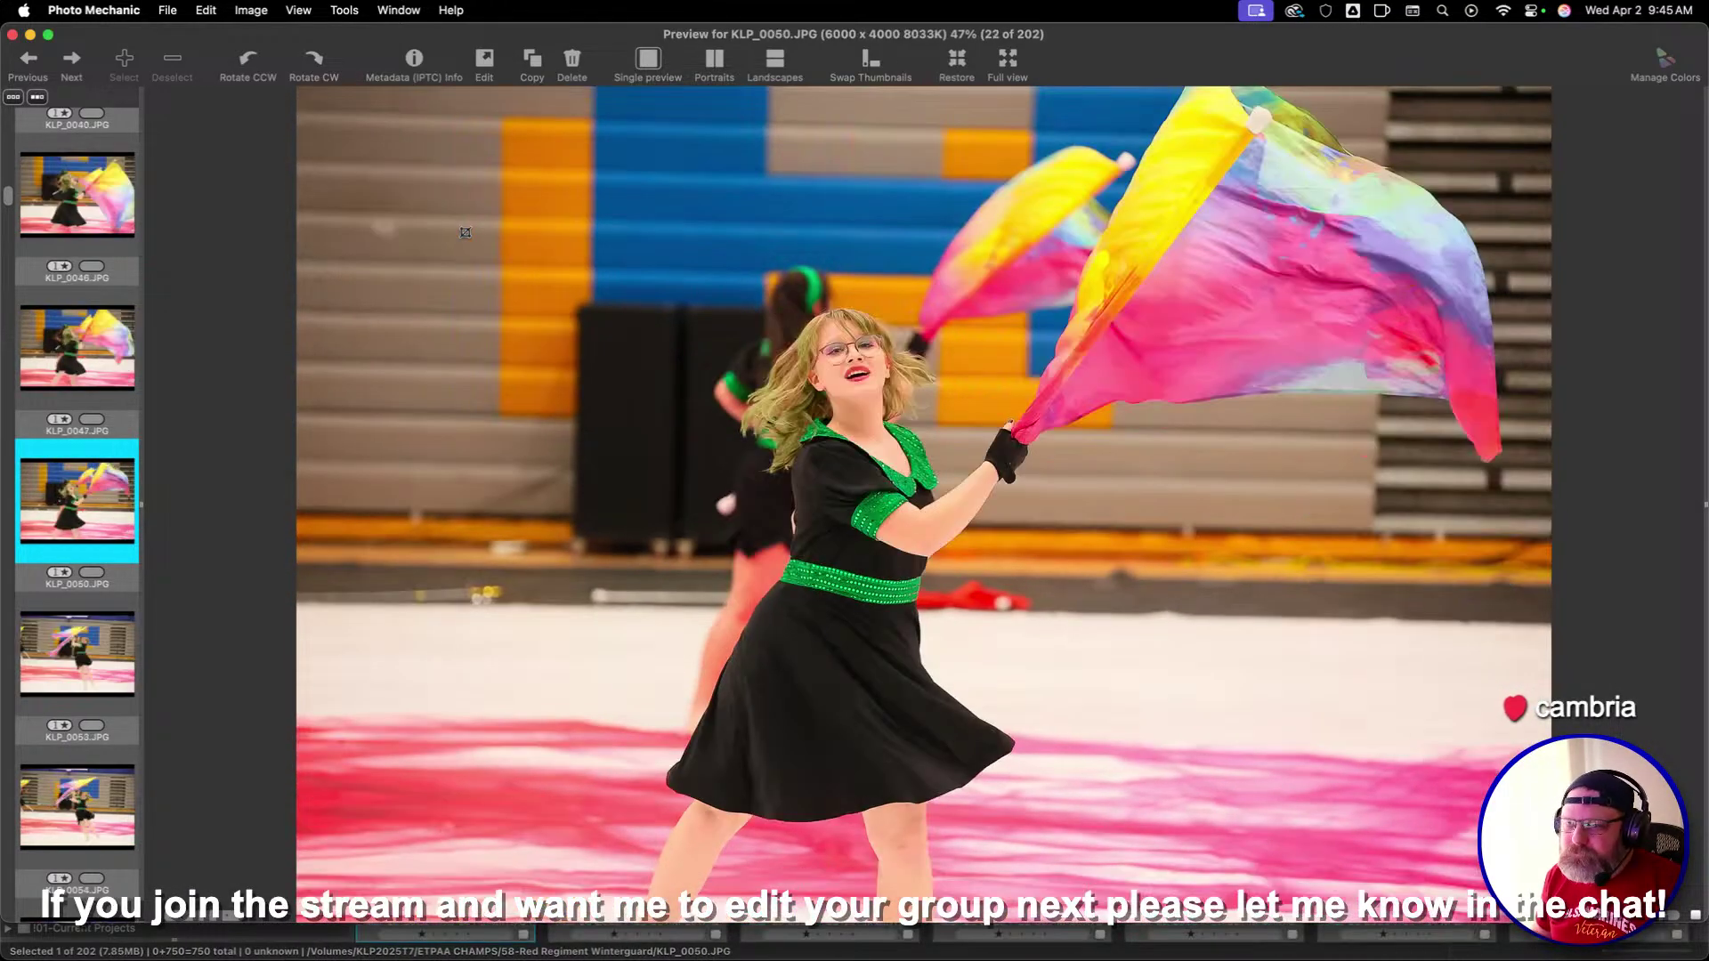
key("Right")
key("Right")
key("Right")
key("Right")
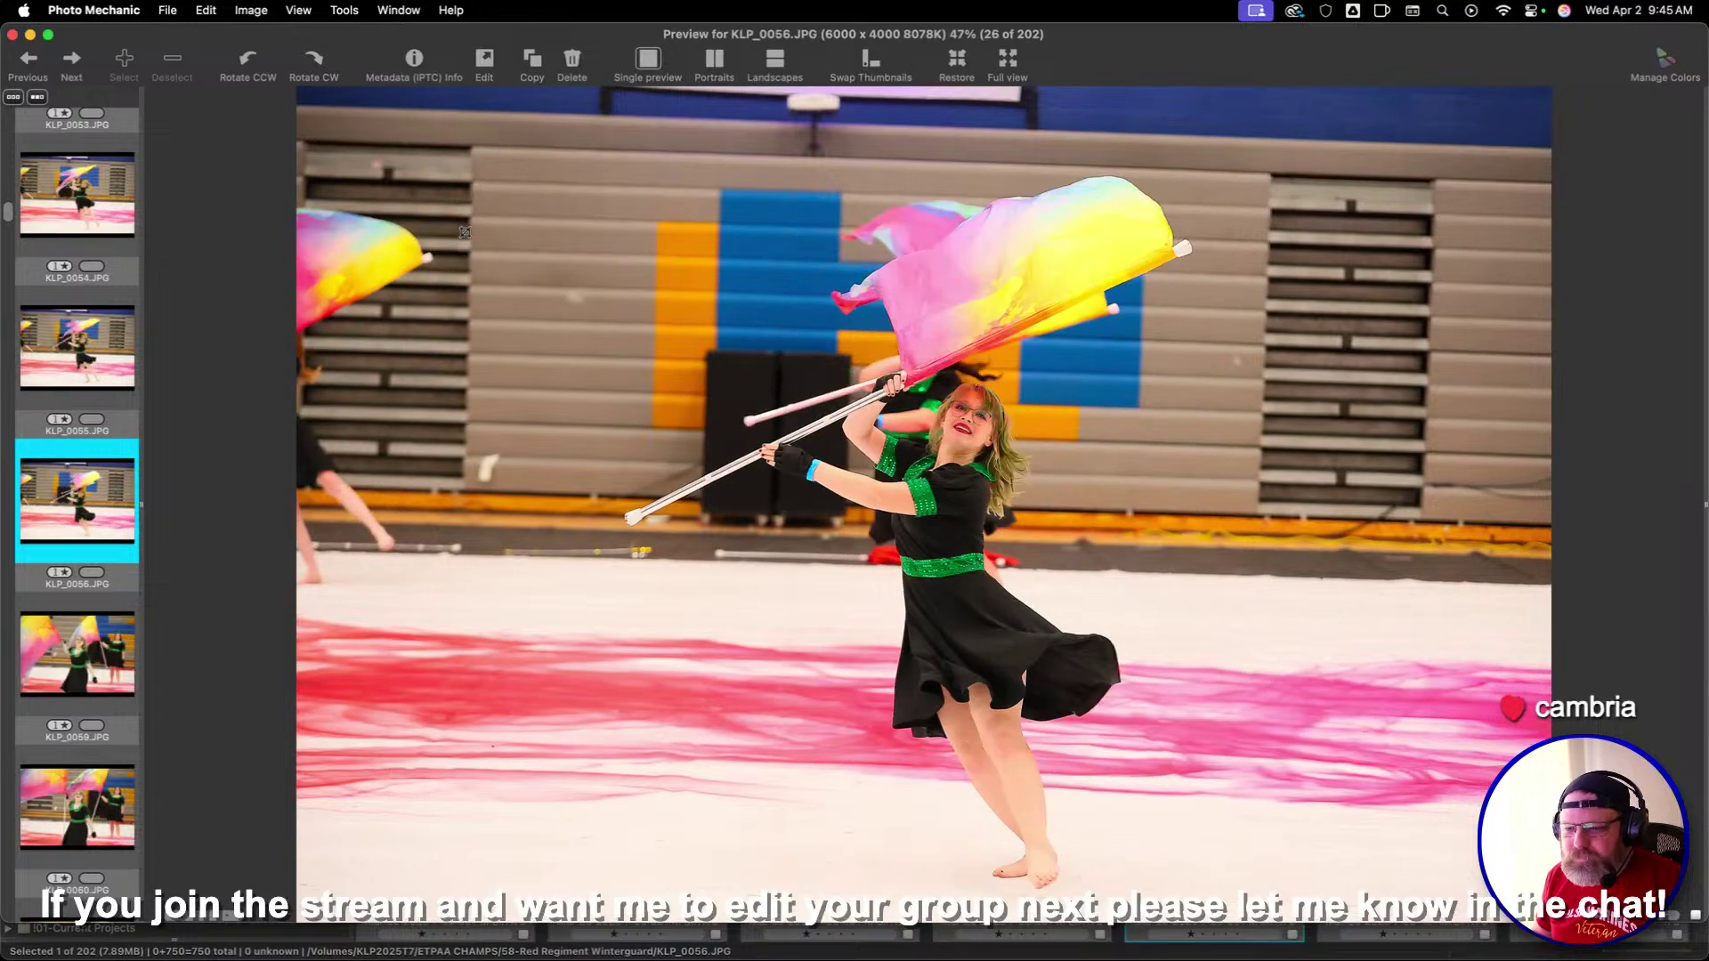
key("Right")
key("Right")
key("Right")
key("Right")
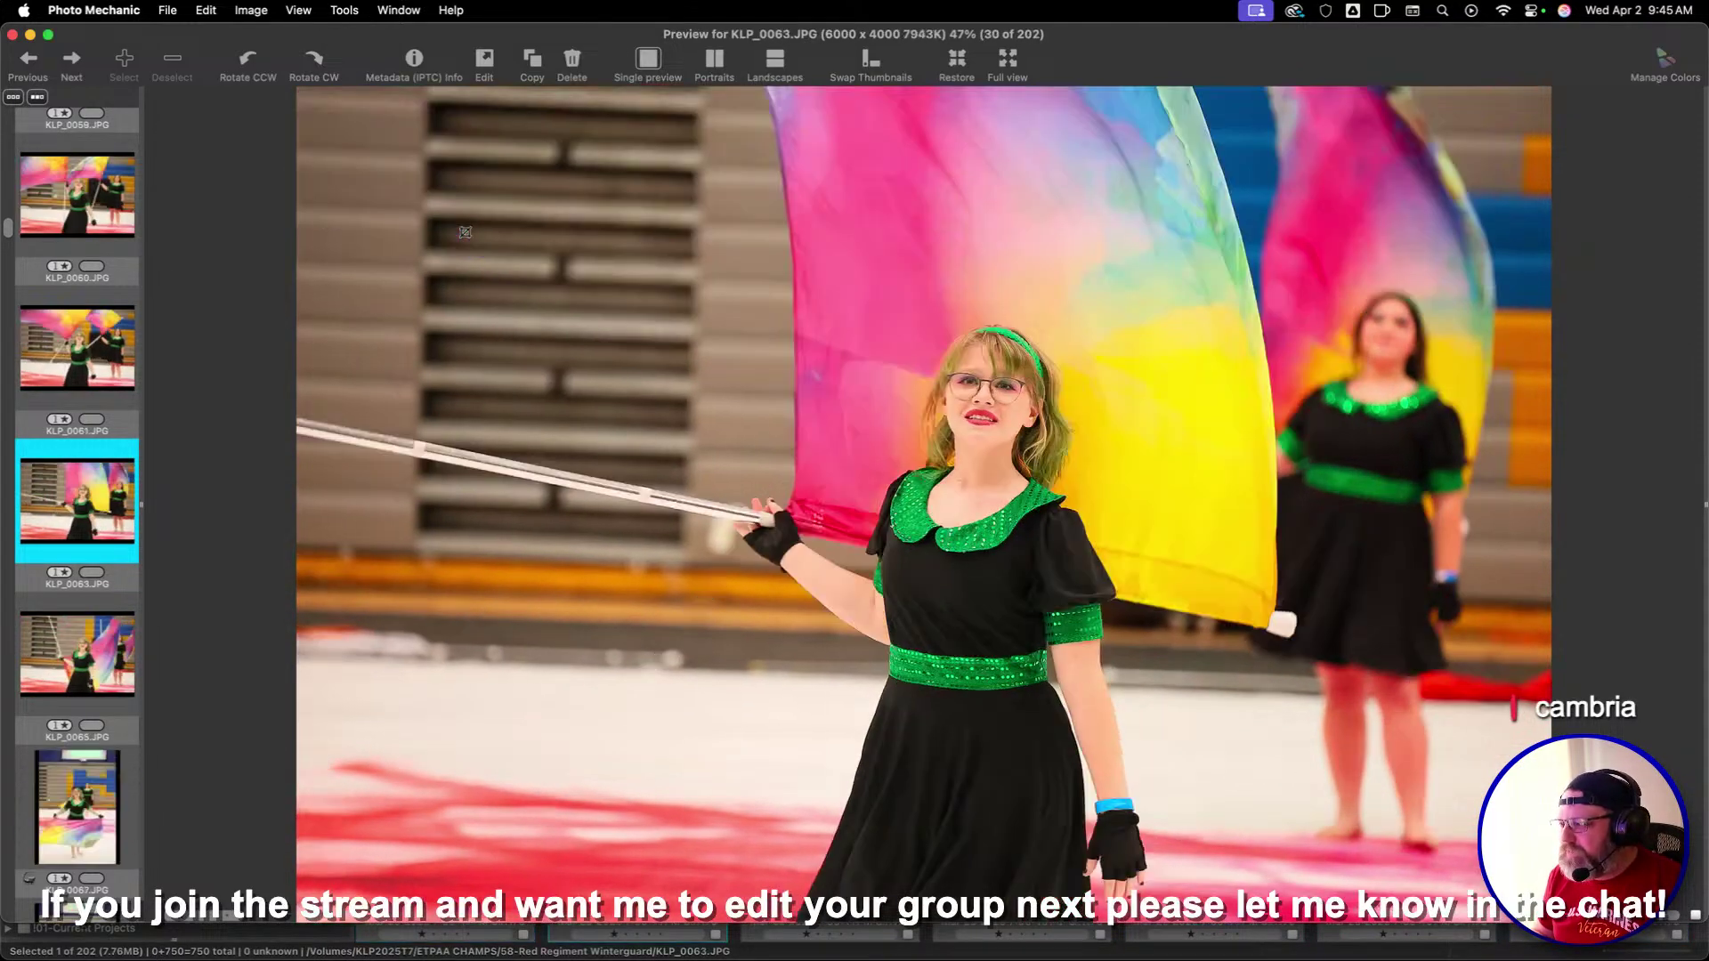
key("Right")
key("Right")
key("Right")
key("Right")
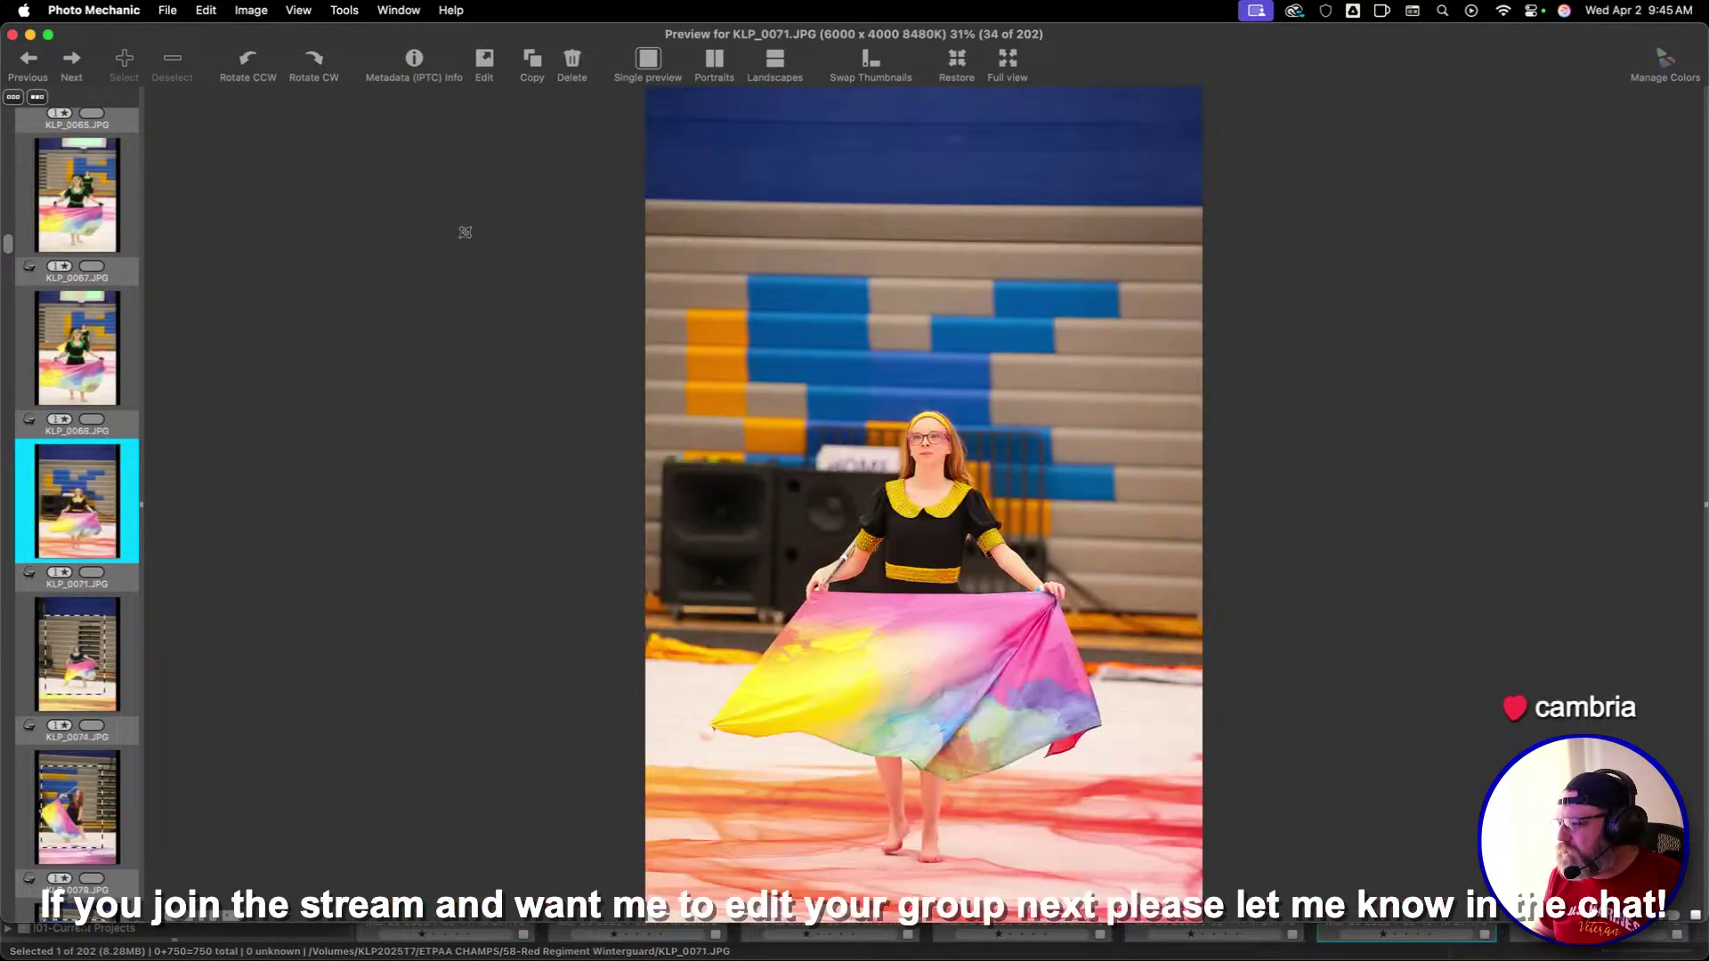
key("Right")
key("Right")
key("Right")
key("Right")
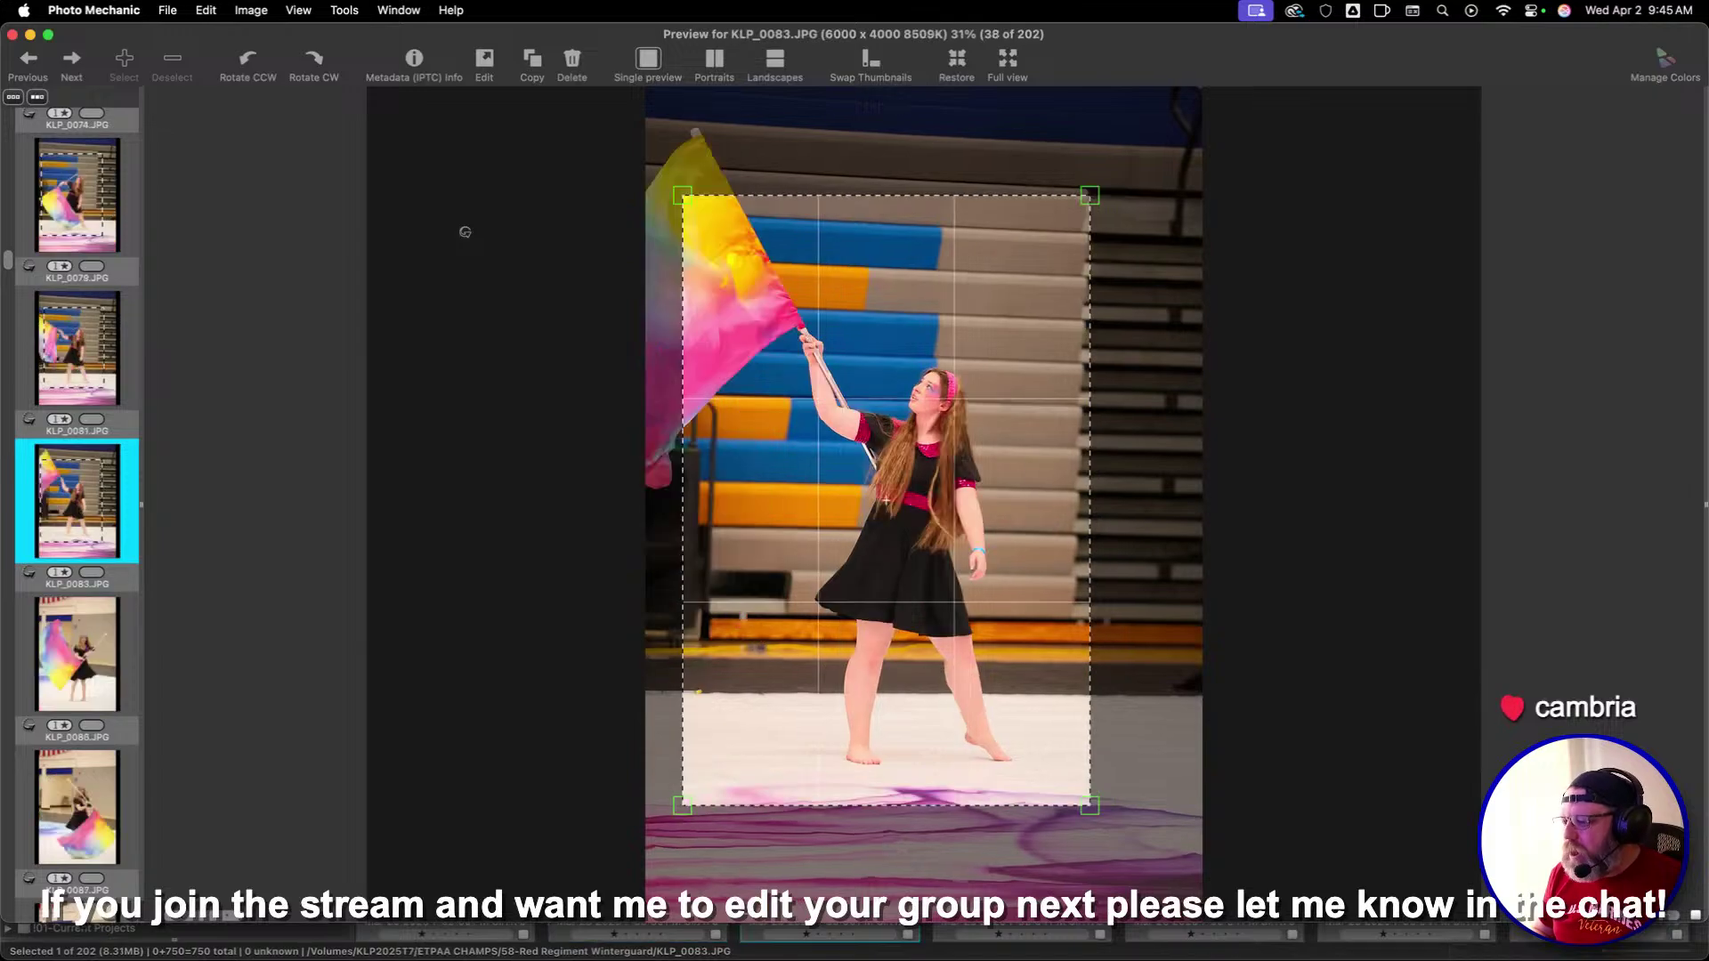
key("Right")
key("Right")
key("Right")
key("Right")
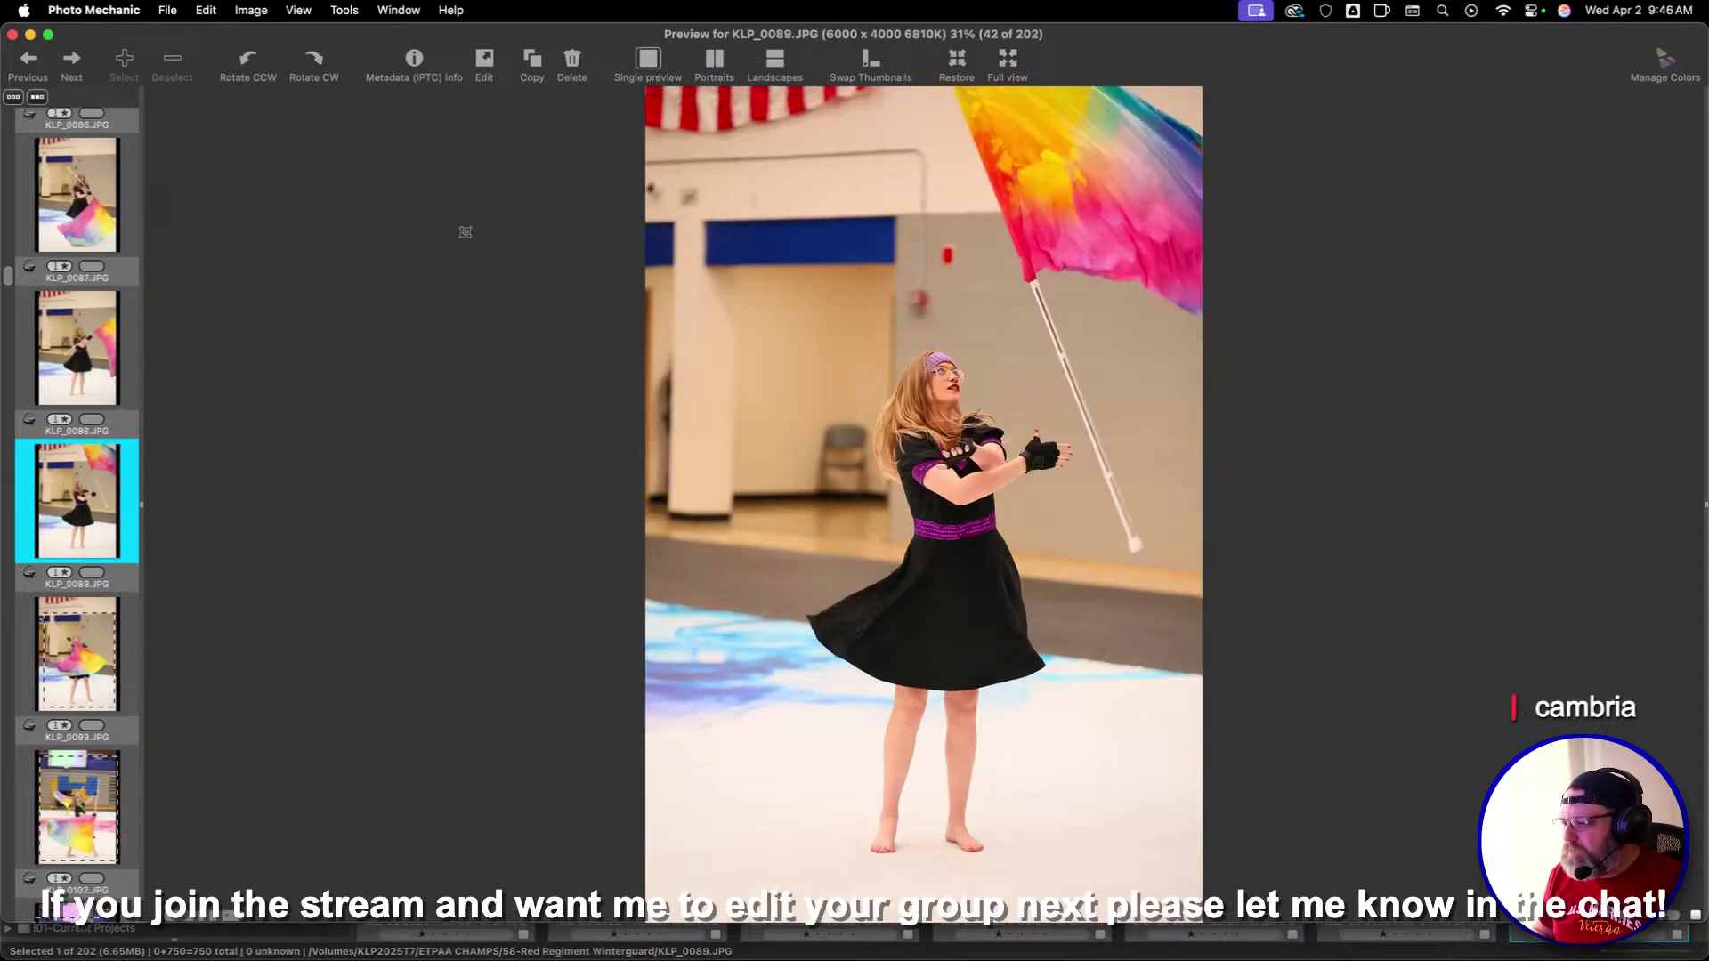
key("Right")
key("Right")
key("Right")
key("Right")
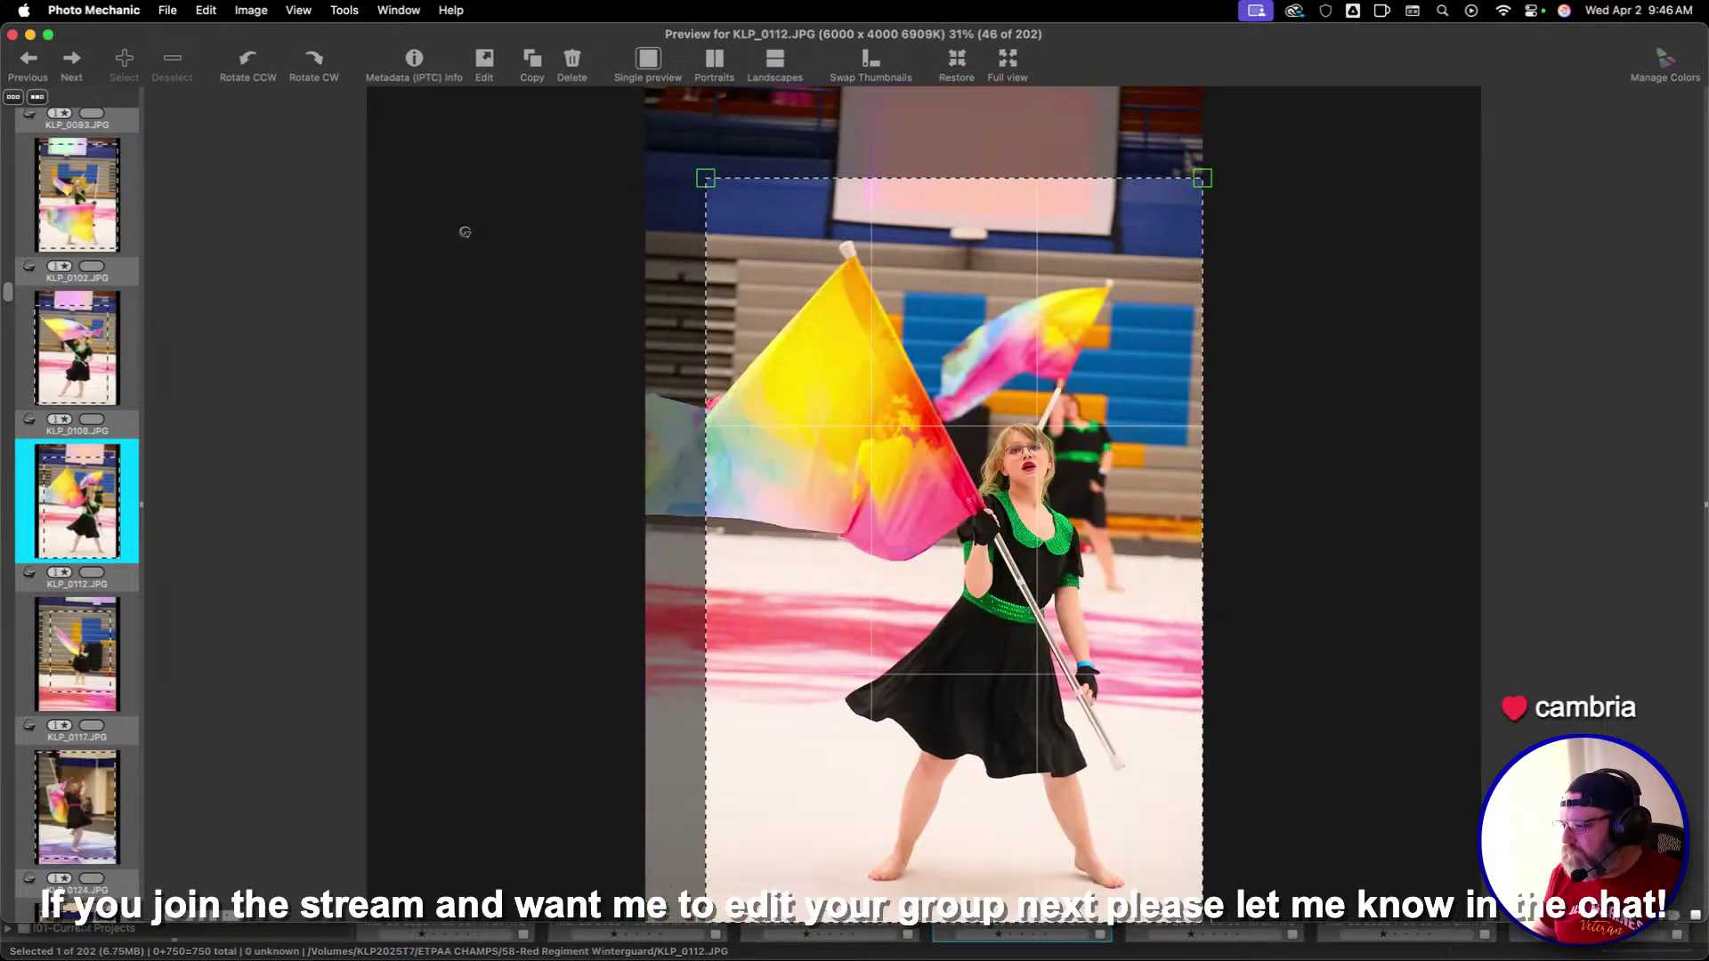
key("Right")
key("Right")
key("Right")
key("Right")
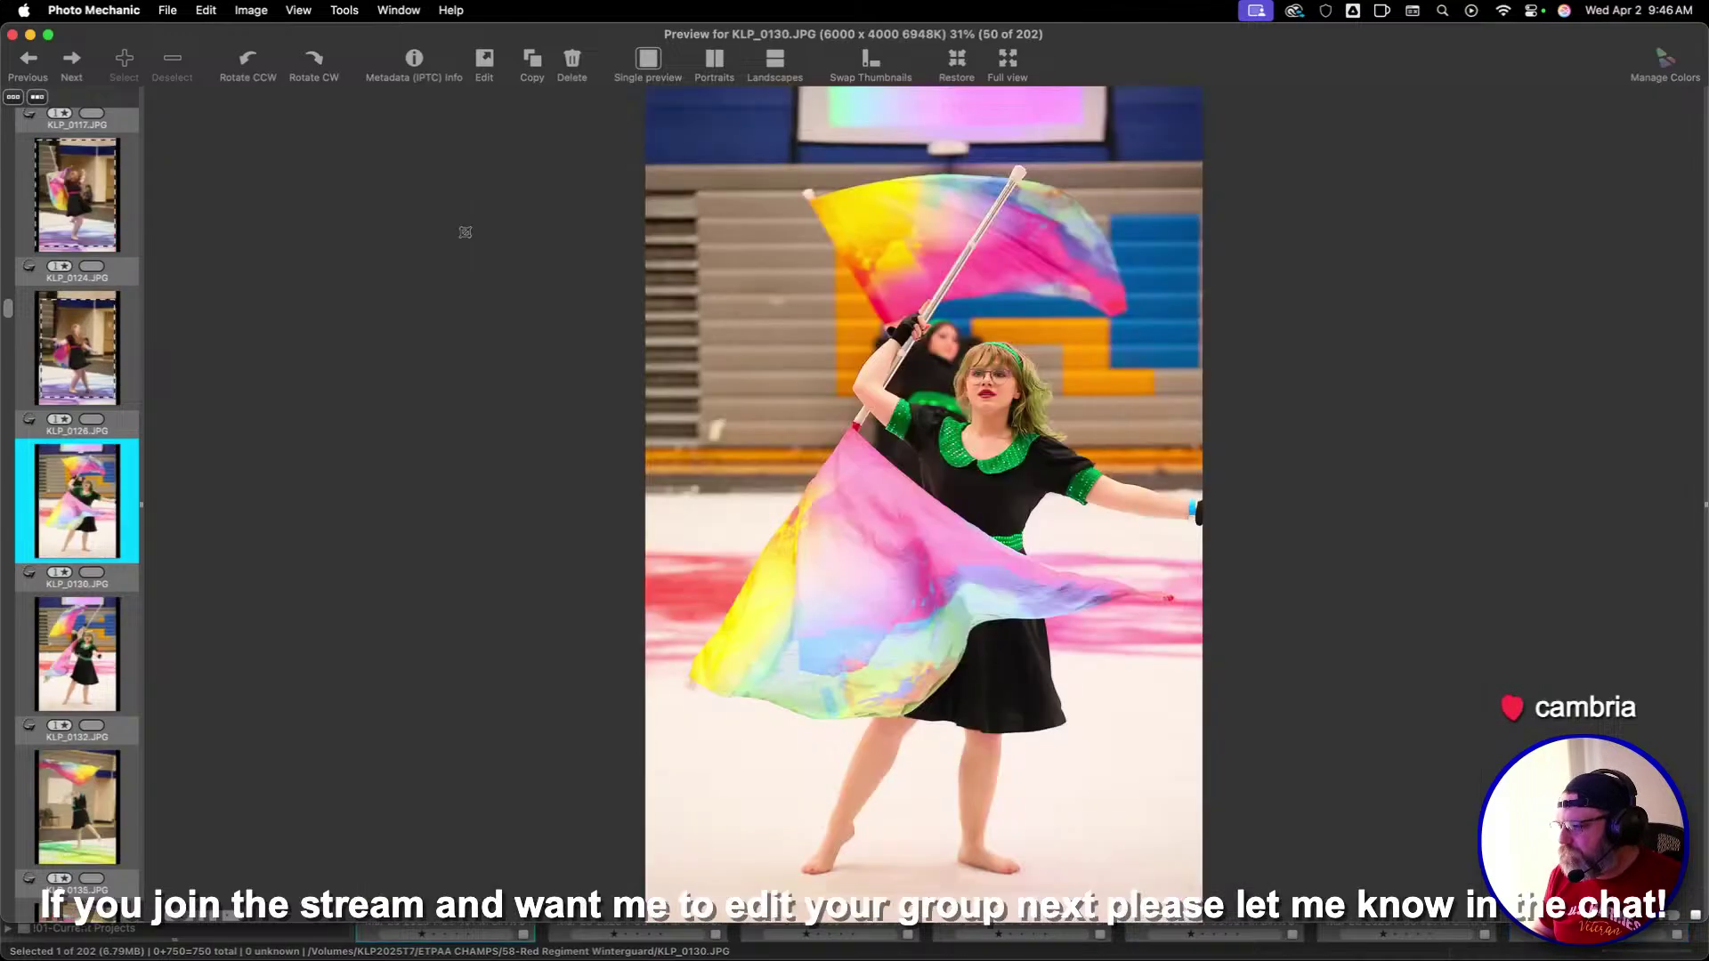
key("Right")
key("Right")
key("Right")
key("Right")
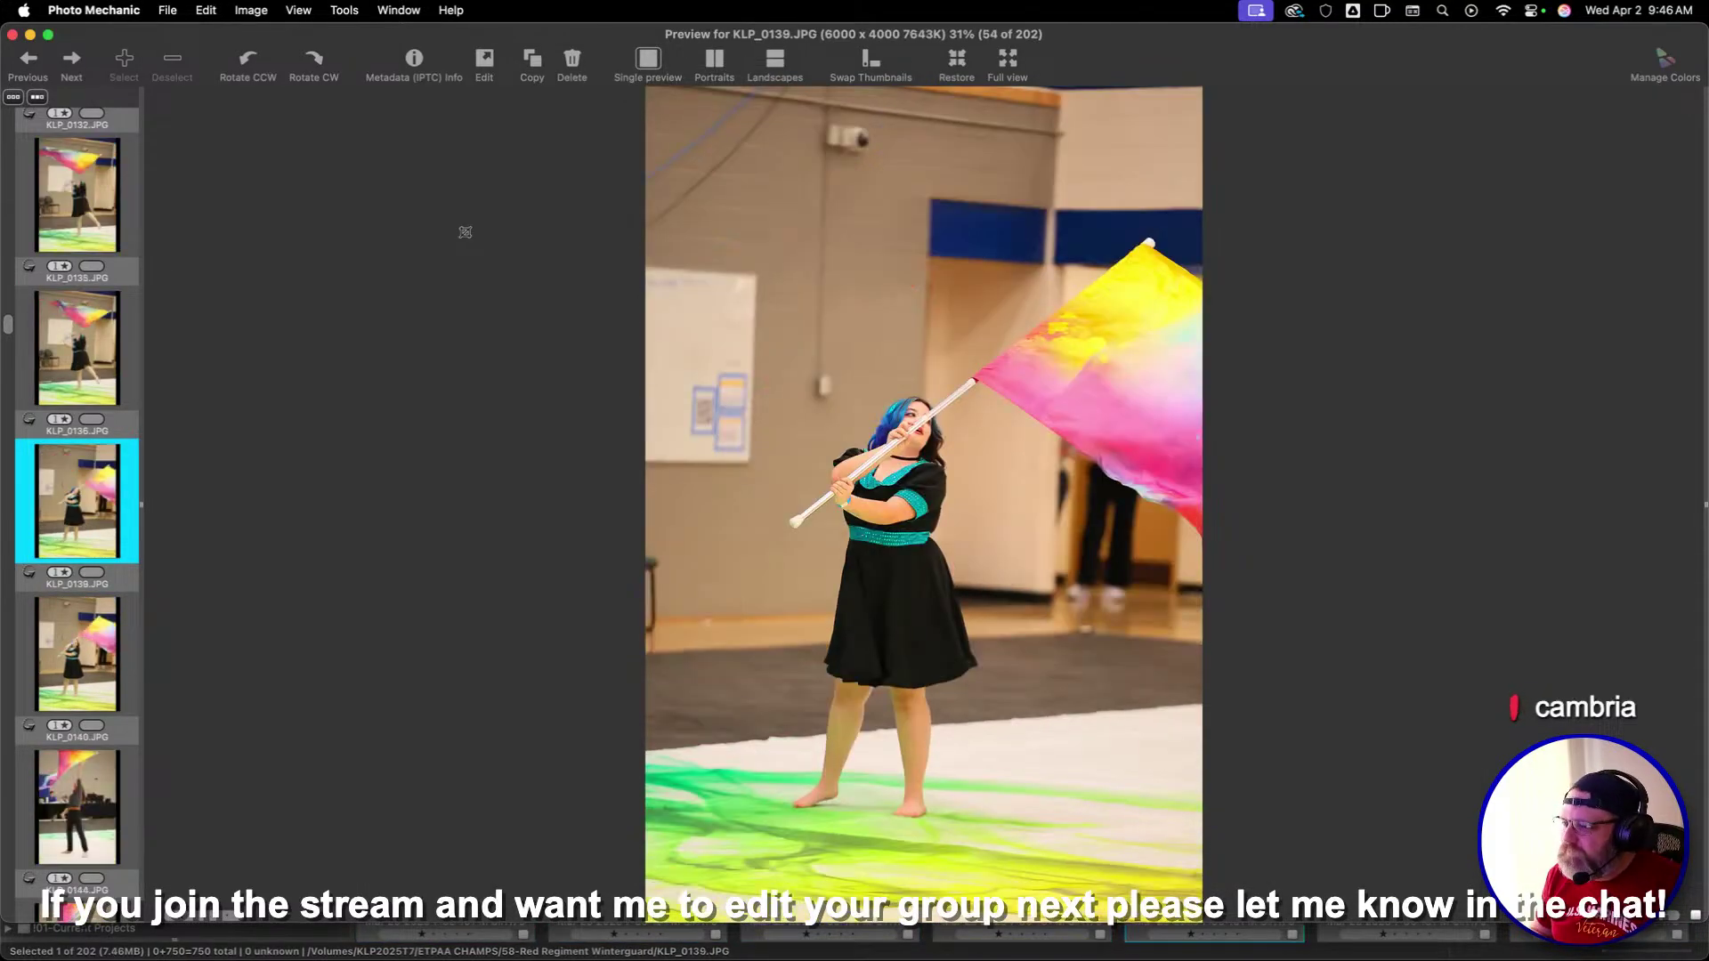
key("Right")
key("Right")
key("Right")
key("Right")
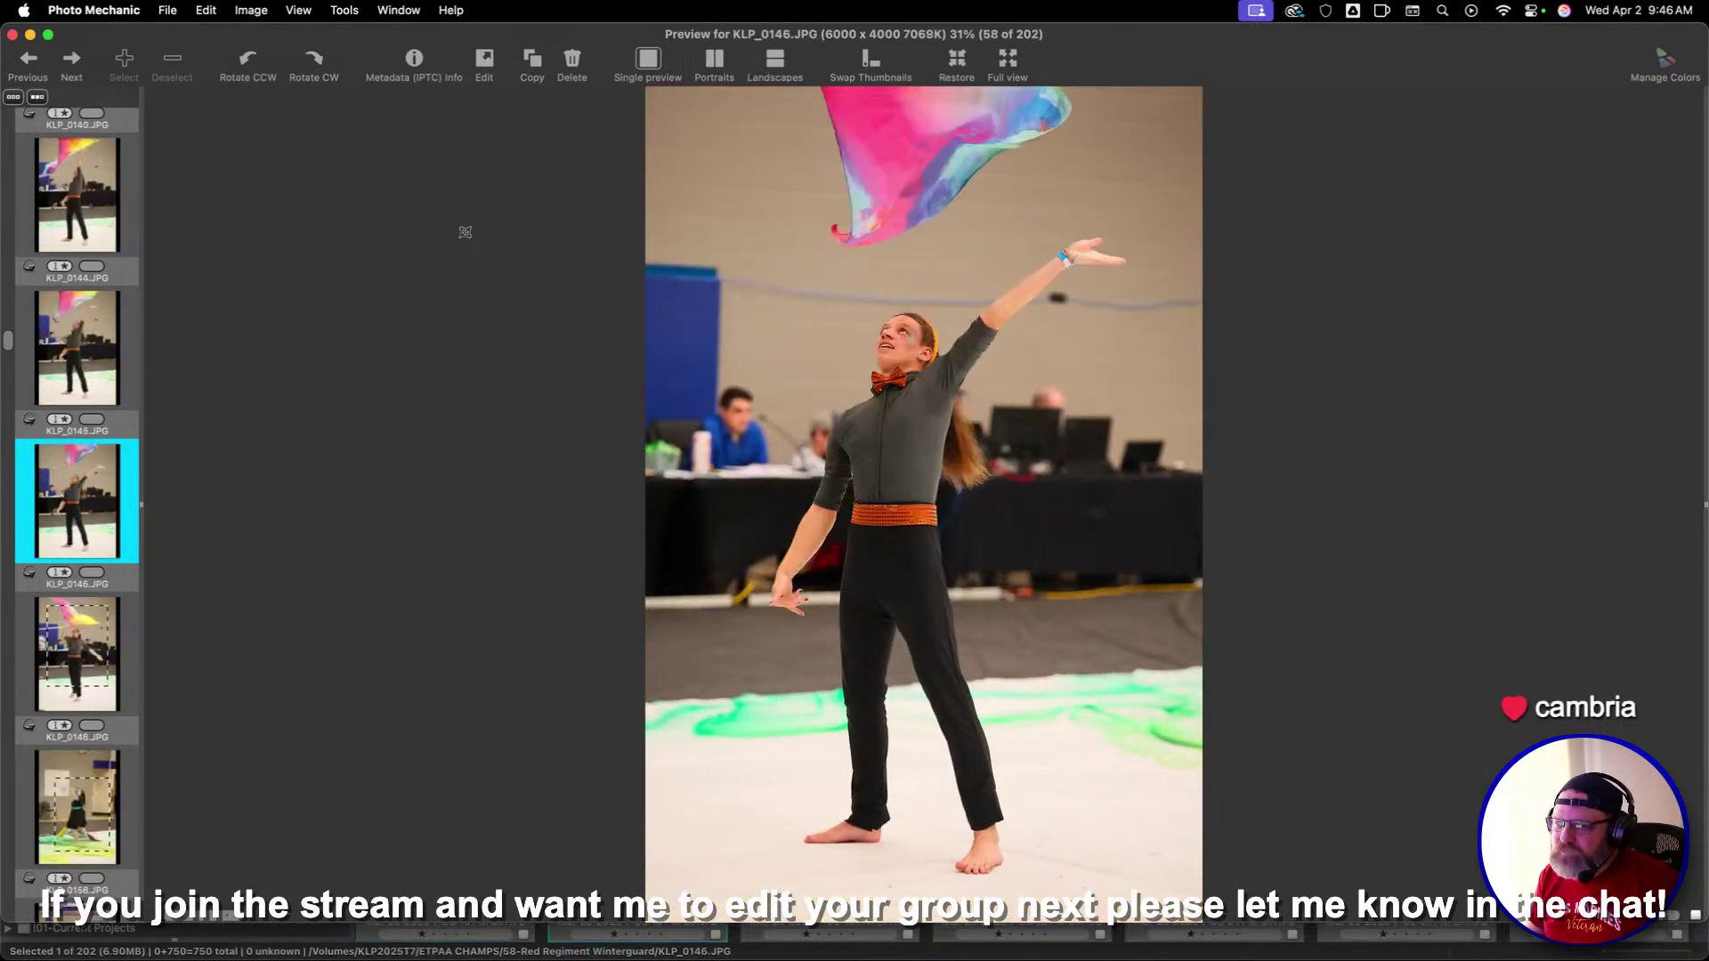
key("Right")
key("Right")
key("Right")
key("Right")
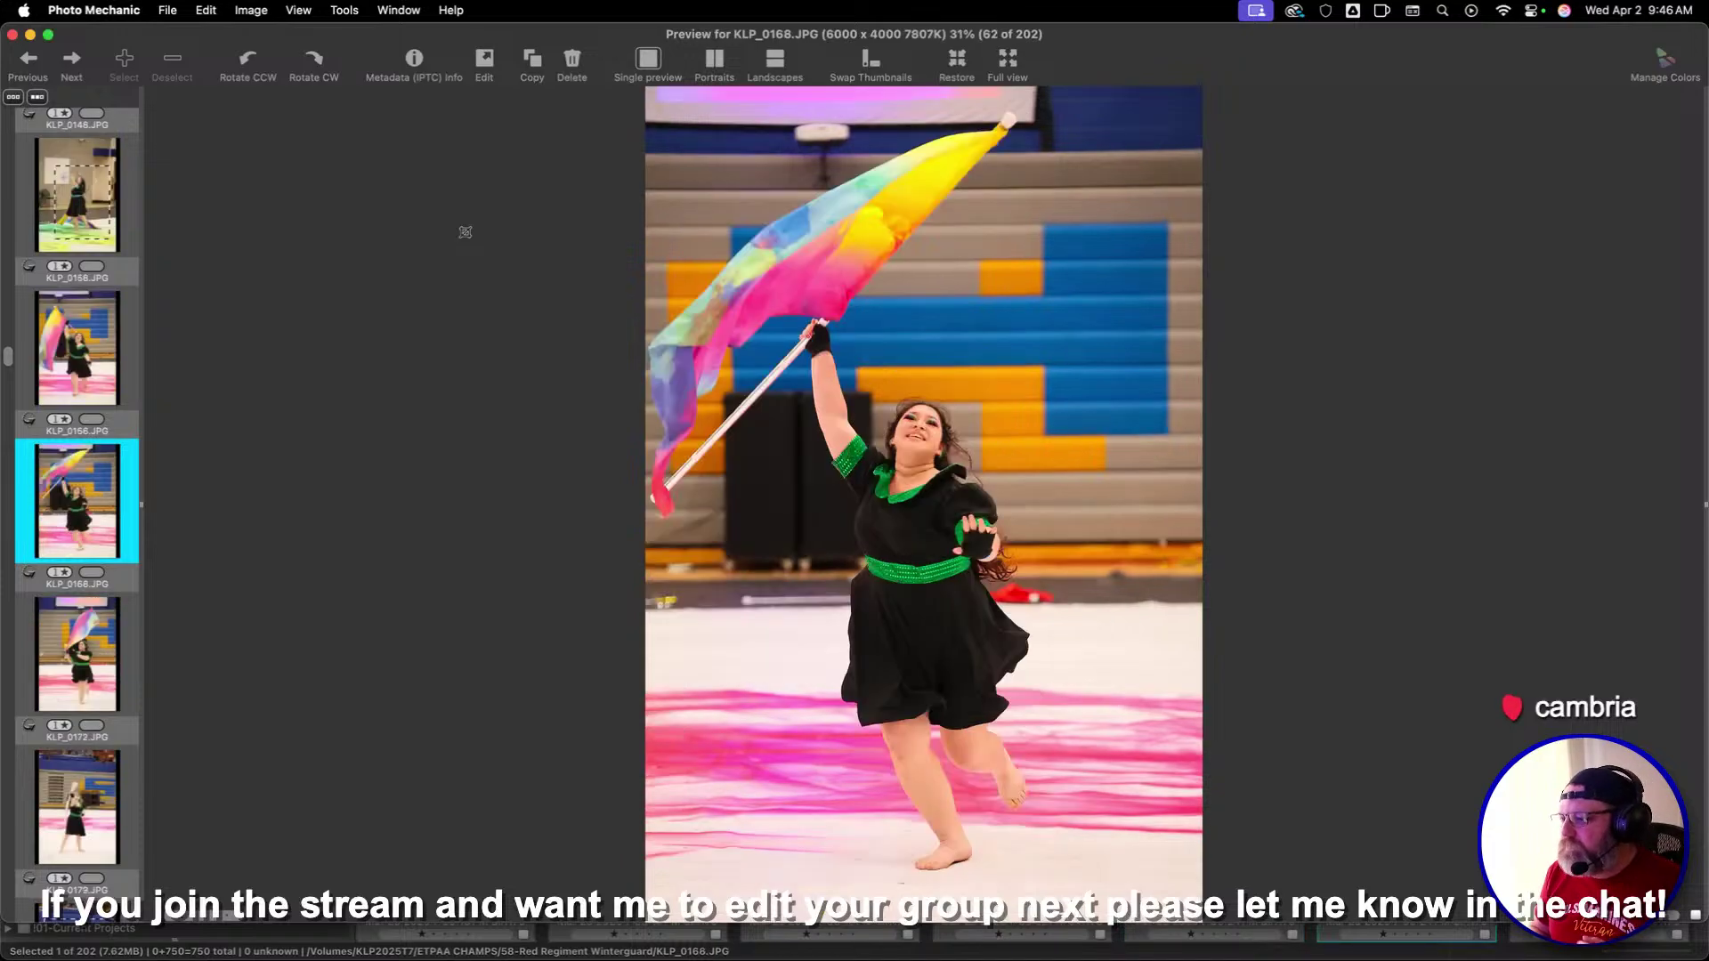
Review the remaining Red Regiment Winterguard photos and their crops one by one, from KLP_0168.JPG to the last image, KLP_0750.JPG
key("Right")
key("Right")
key("Right")
key("Right")
key("Right")
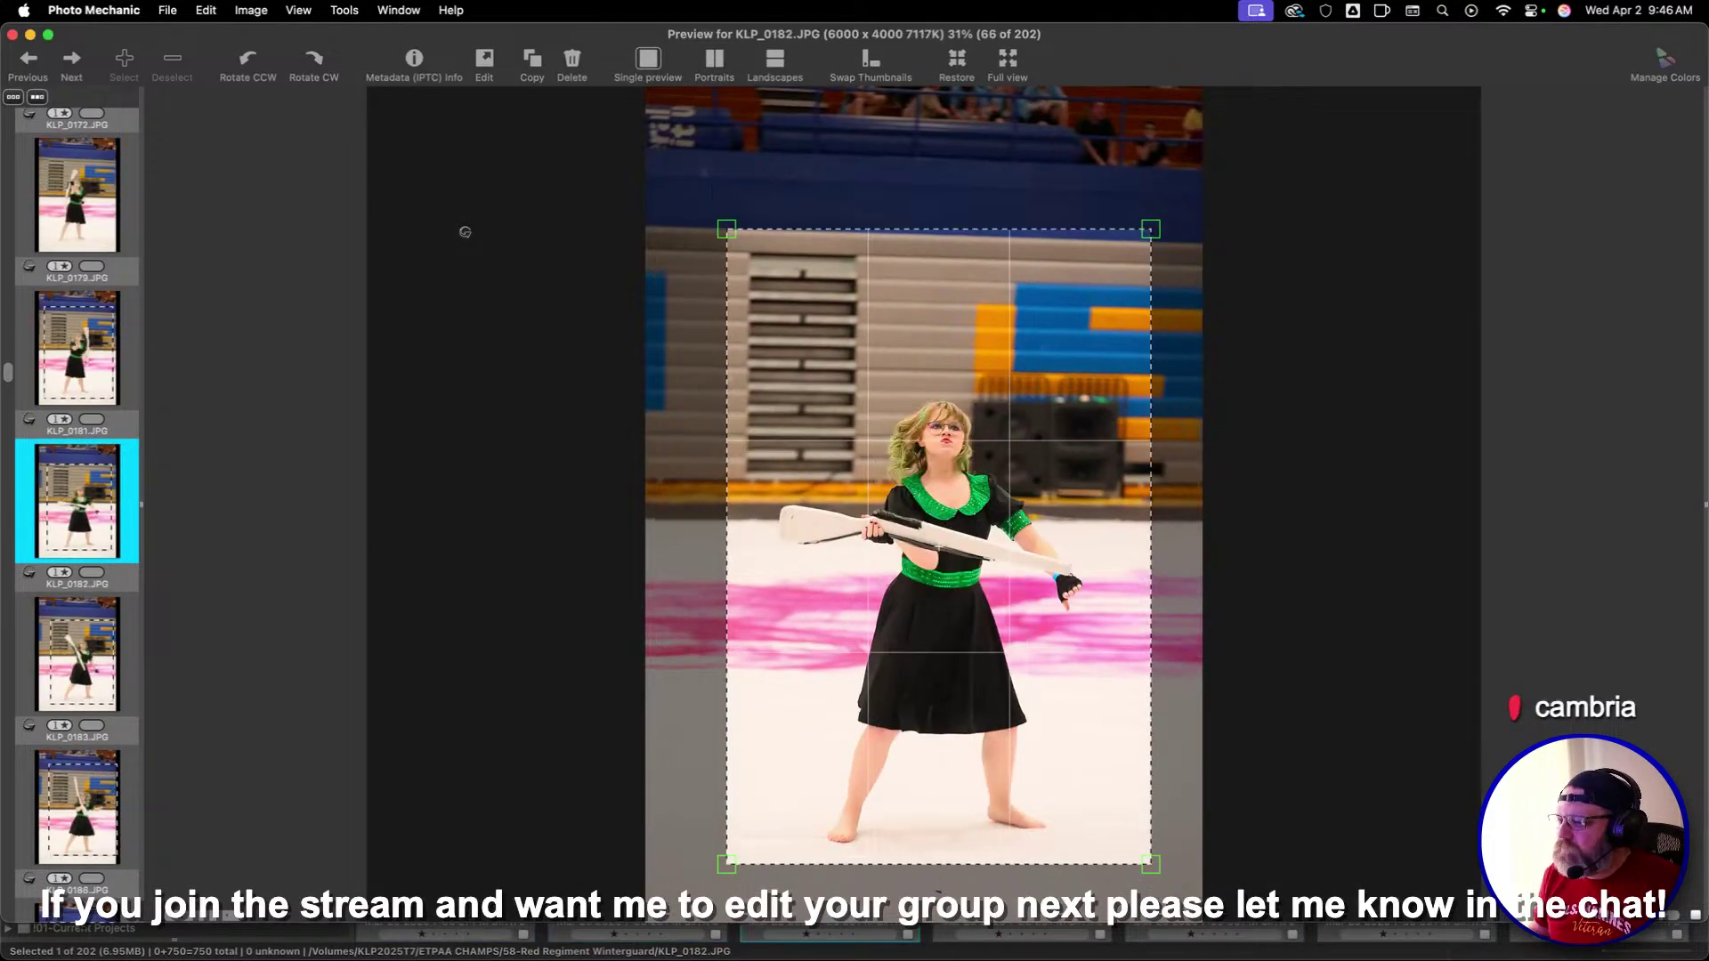
key("Right")
key("Right")
key("Right")
key("Right")
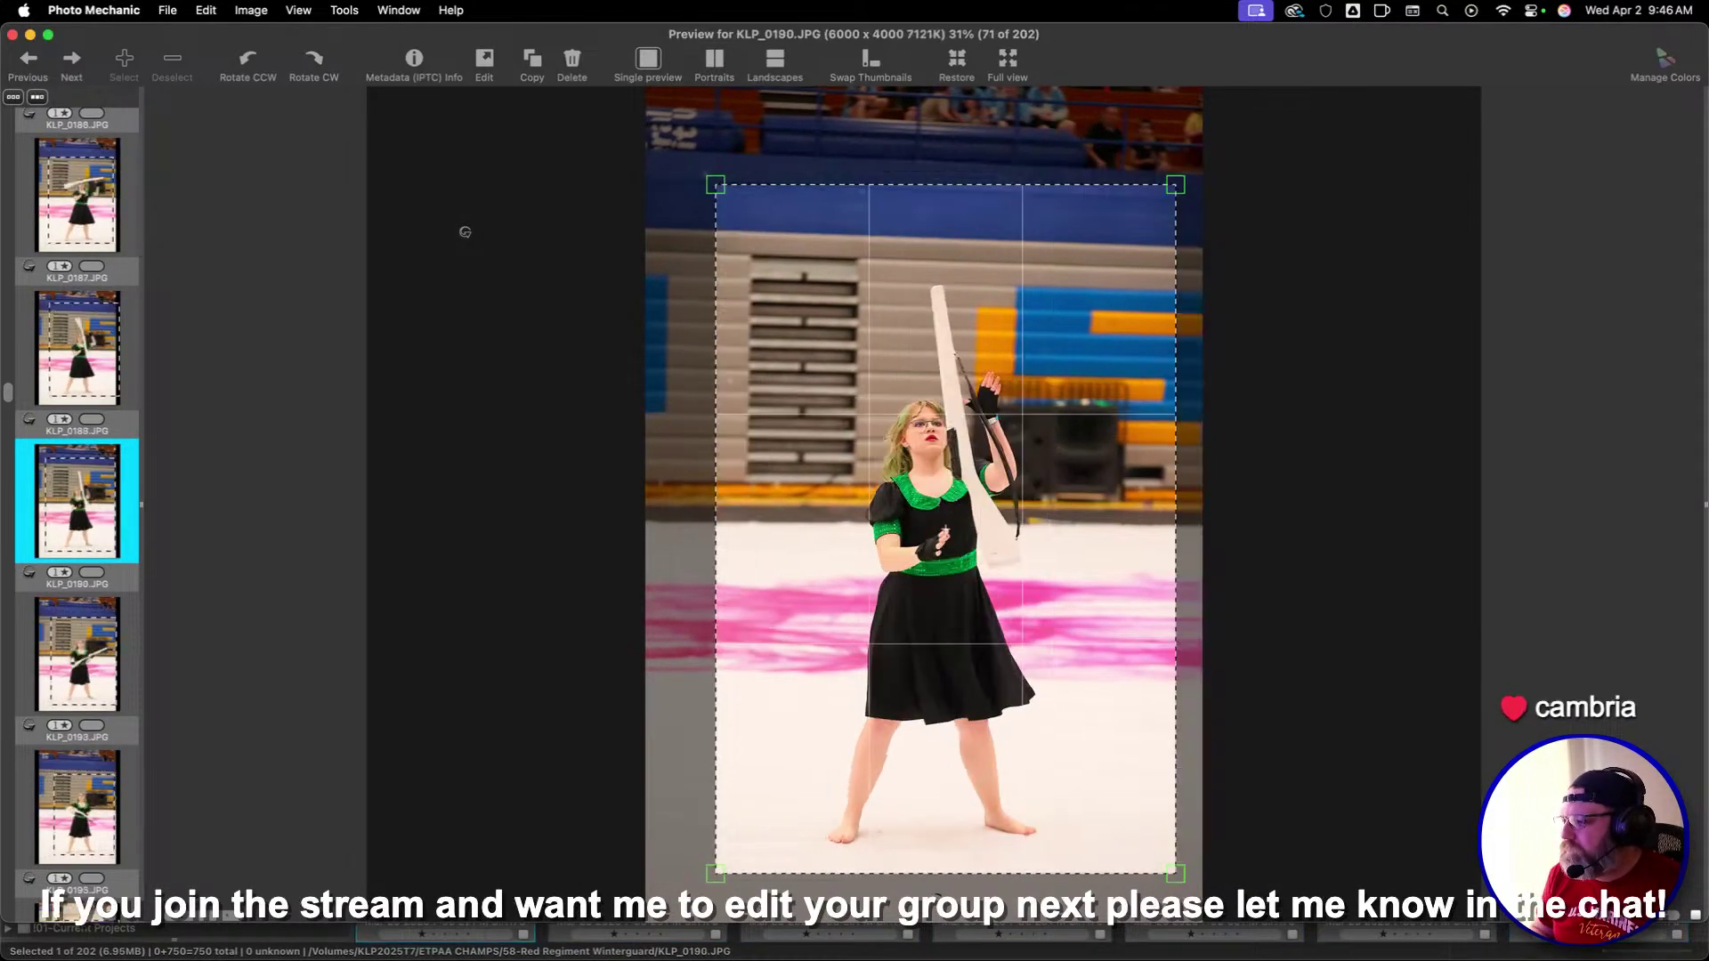
key("Right")
key("Right")
key("Right")
key("Right")
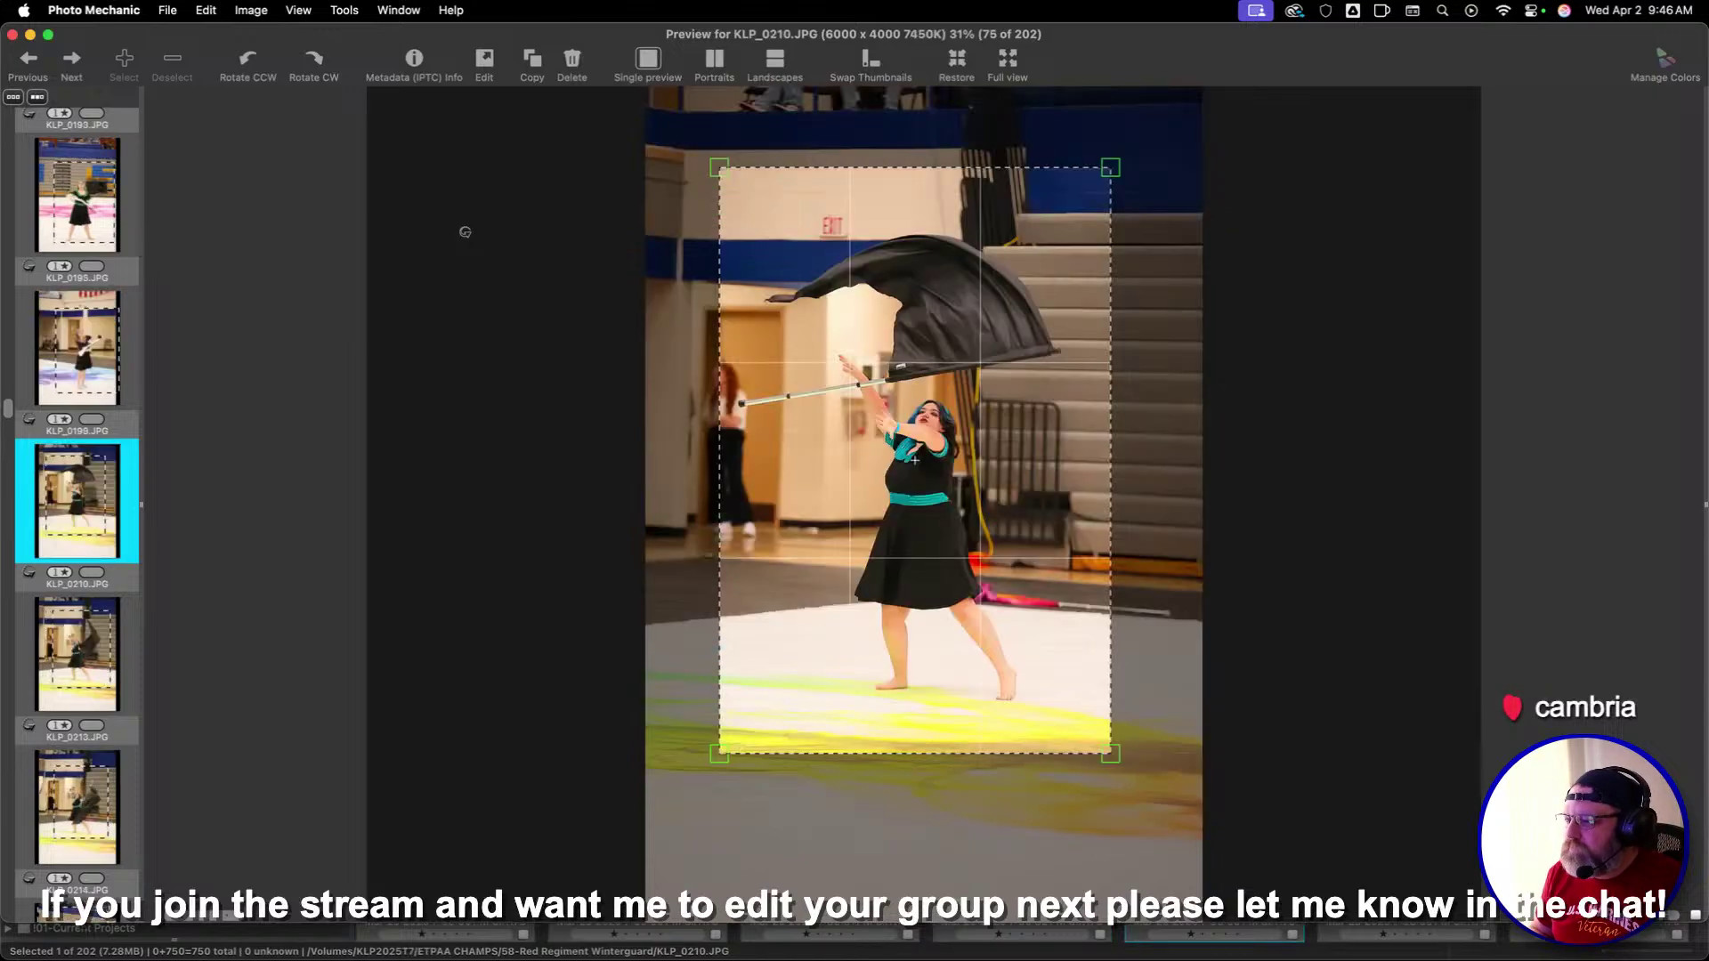
key("Right")
key("Right")
key("Right")
key("Right")
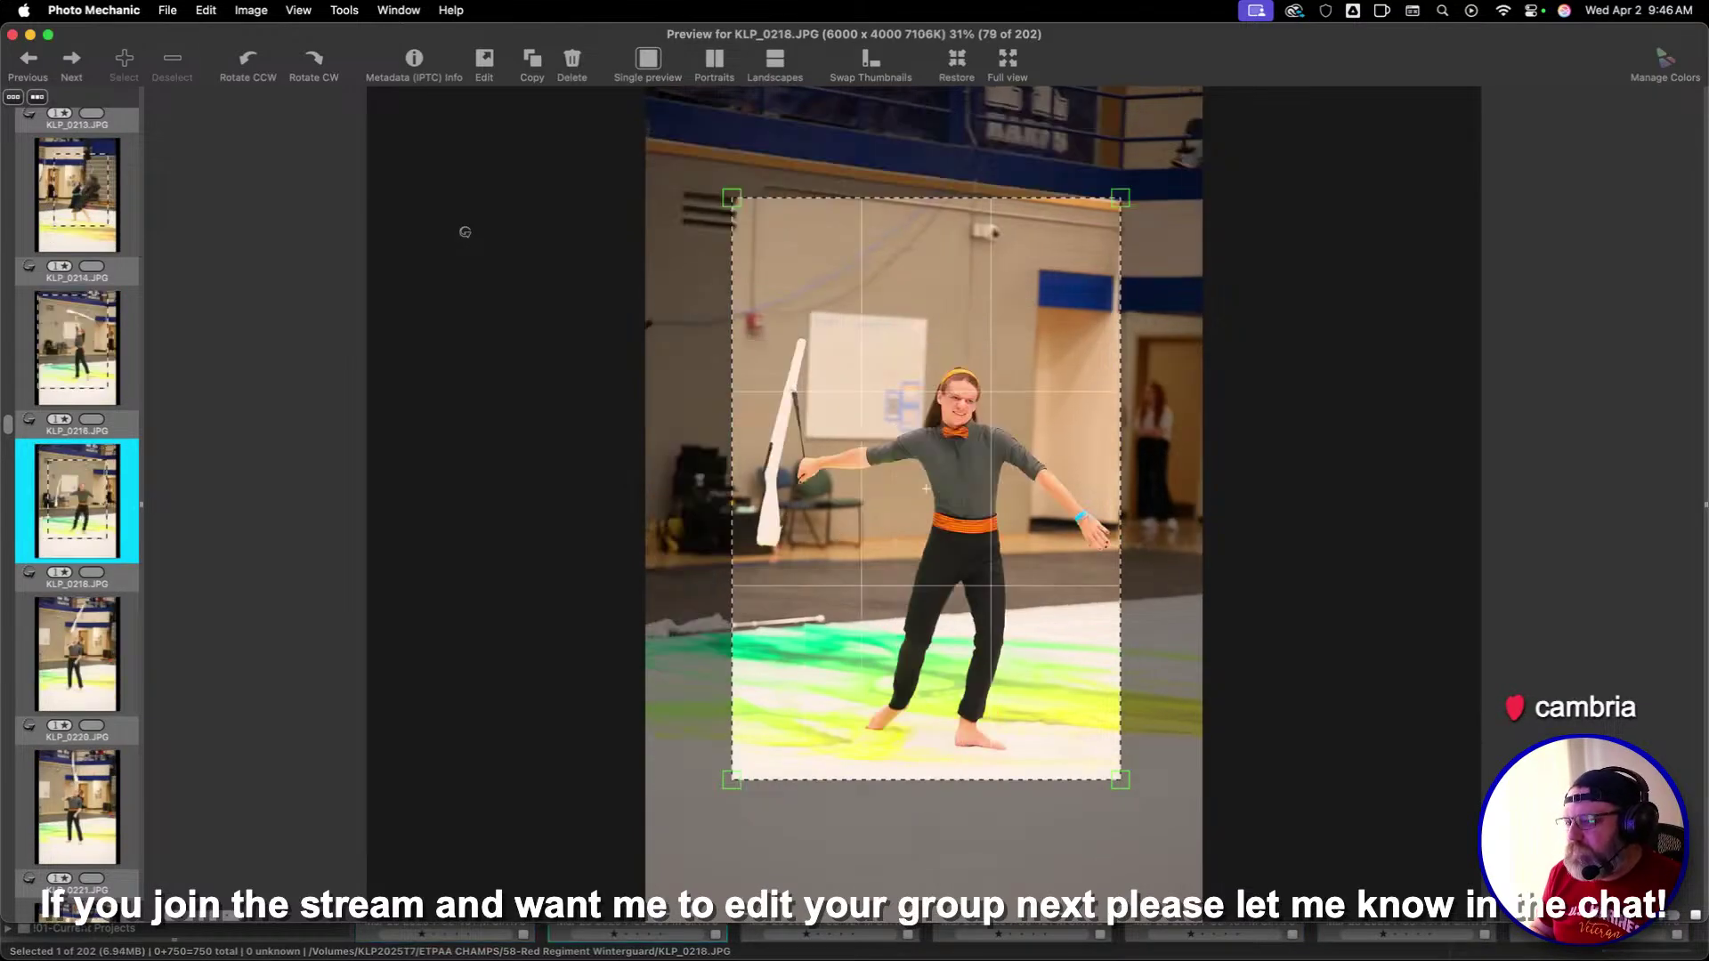
key("Right")
key("Right")
key("Right")
key("Right")
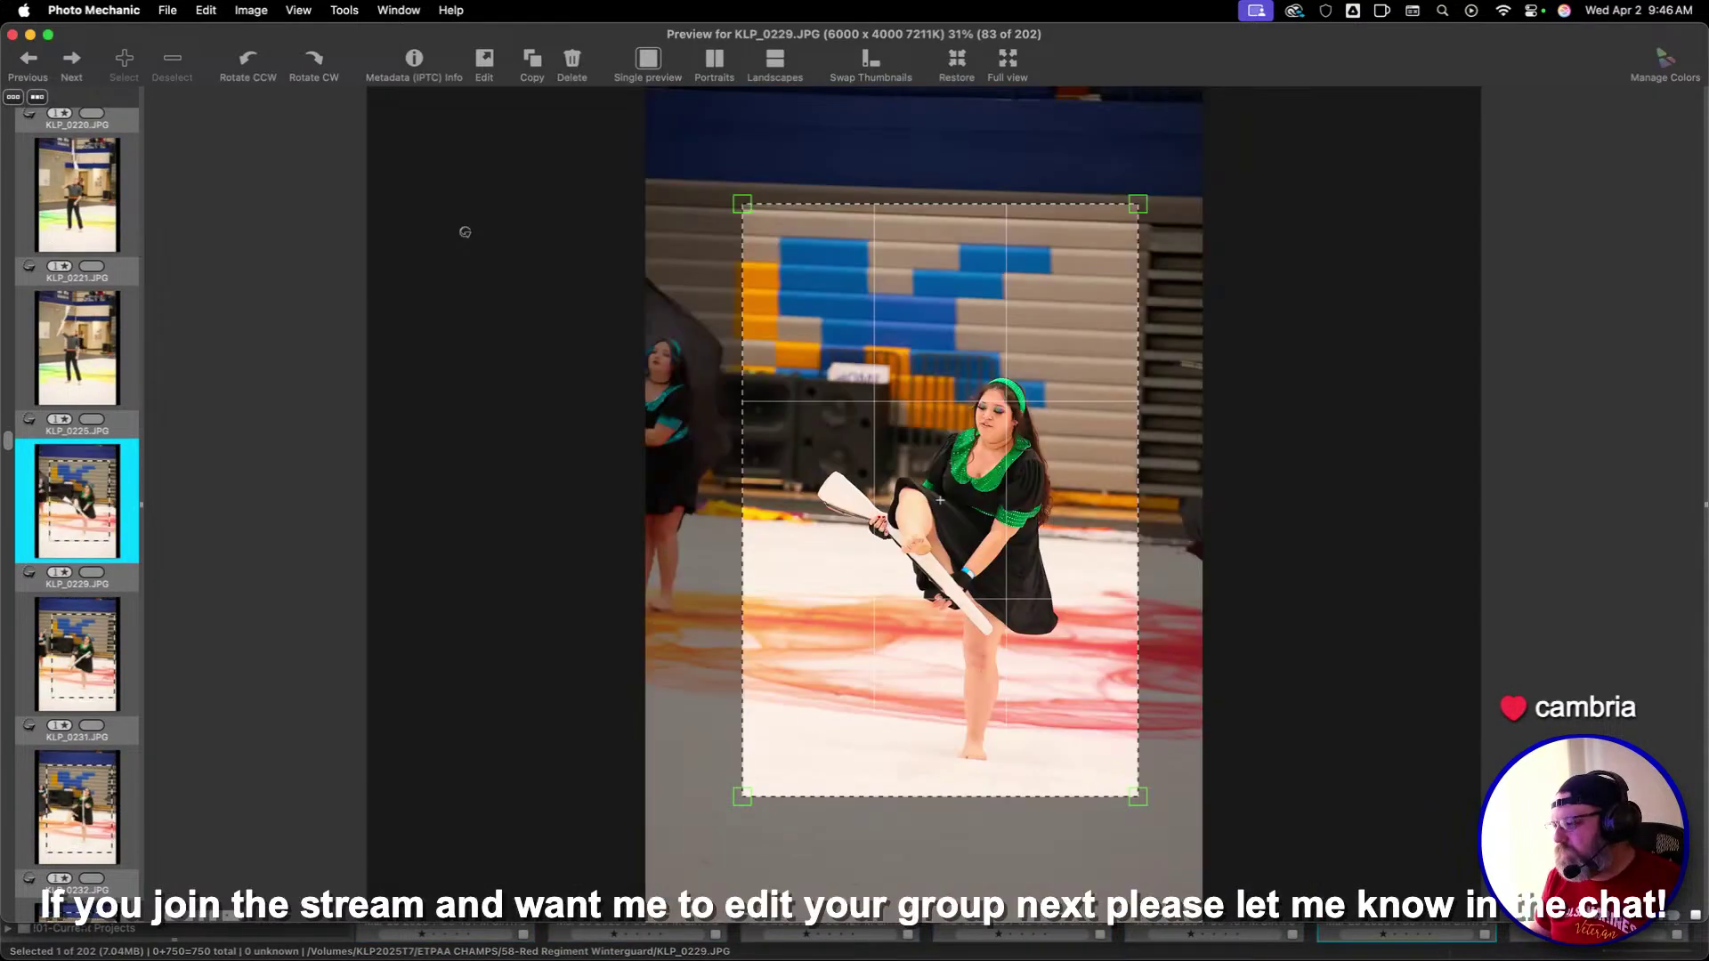
key("Right")
key("Right")
key("Right")
key("Right")
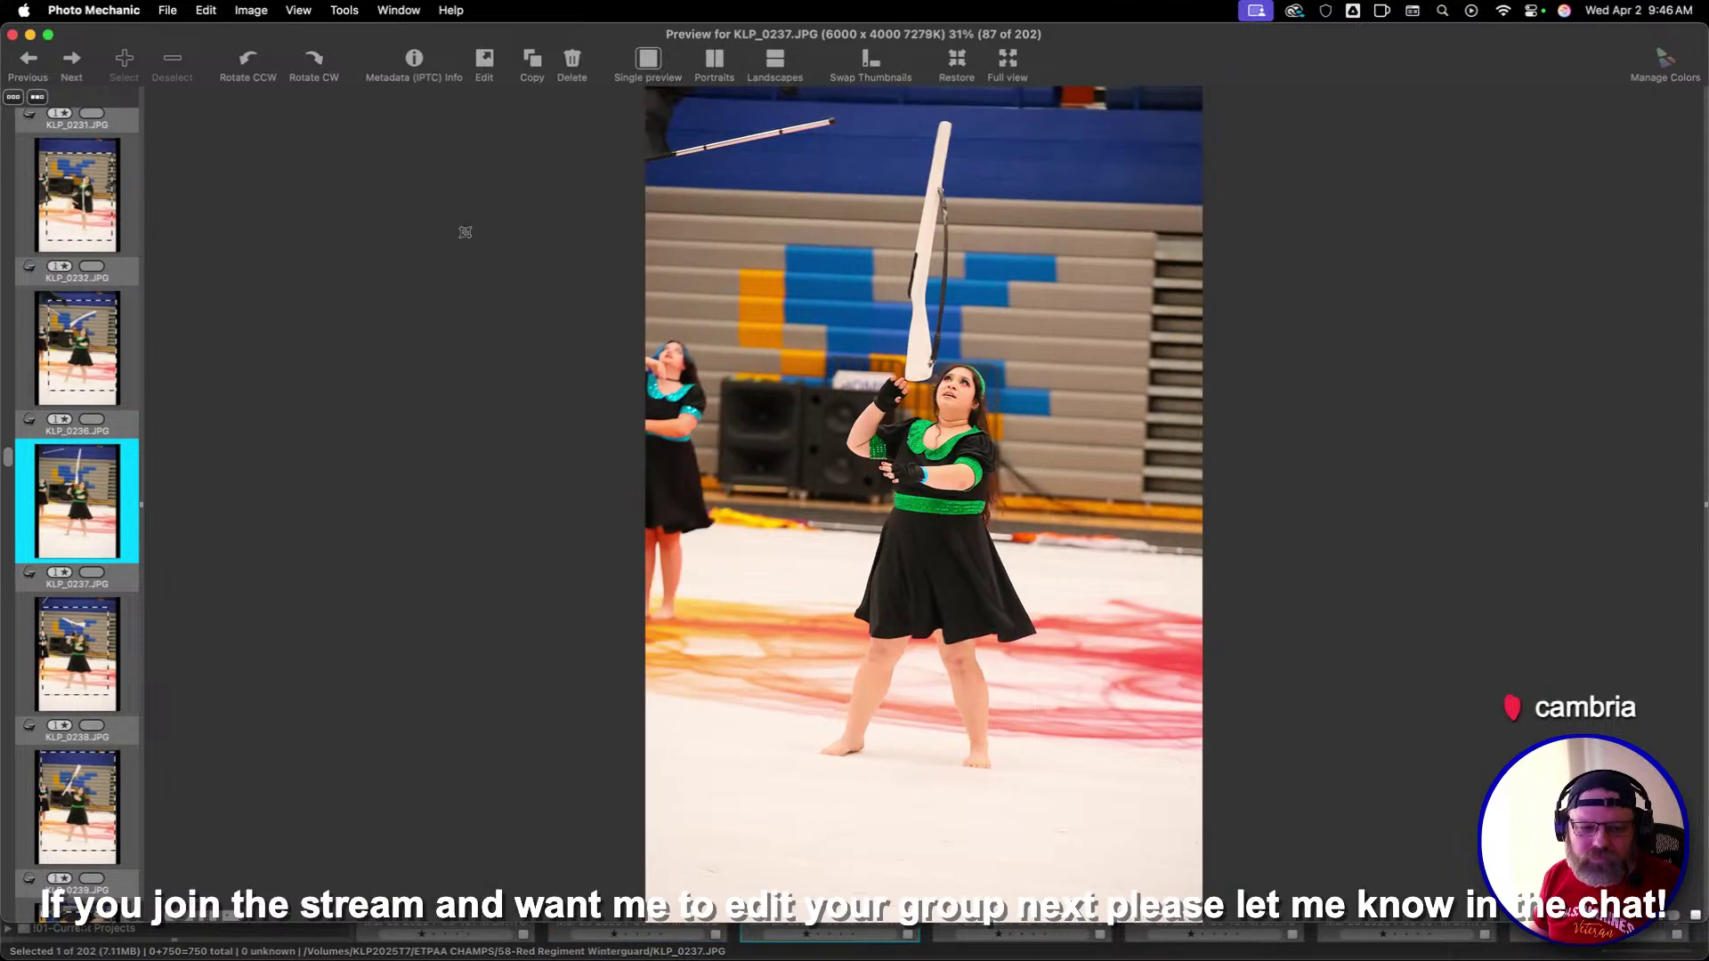
key("Right")
key("Right")
key("Right")
key("Right")
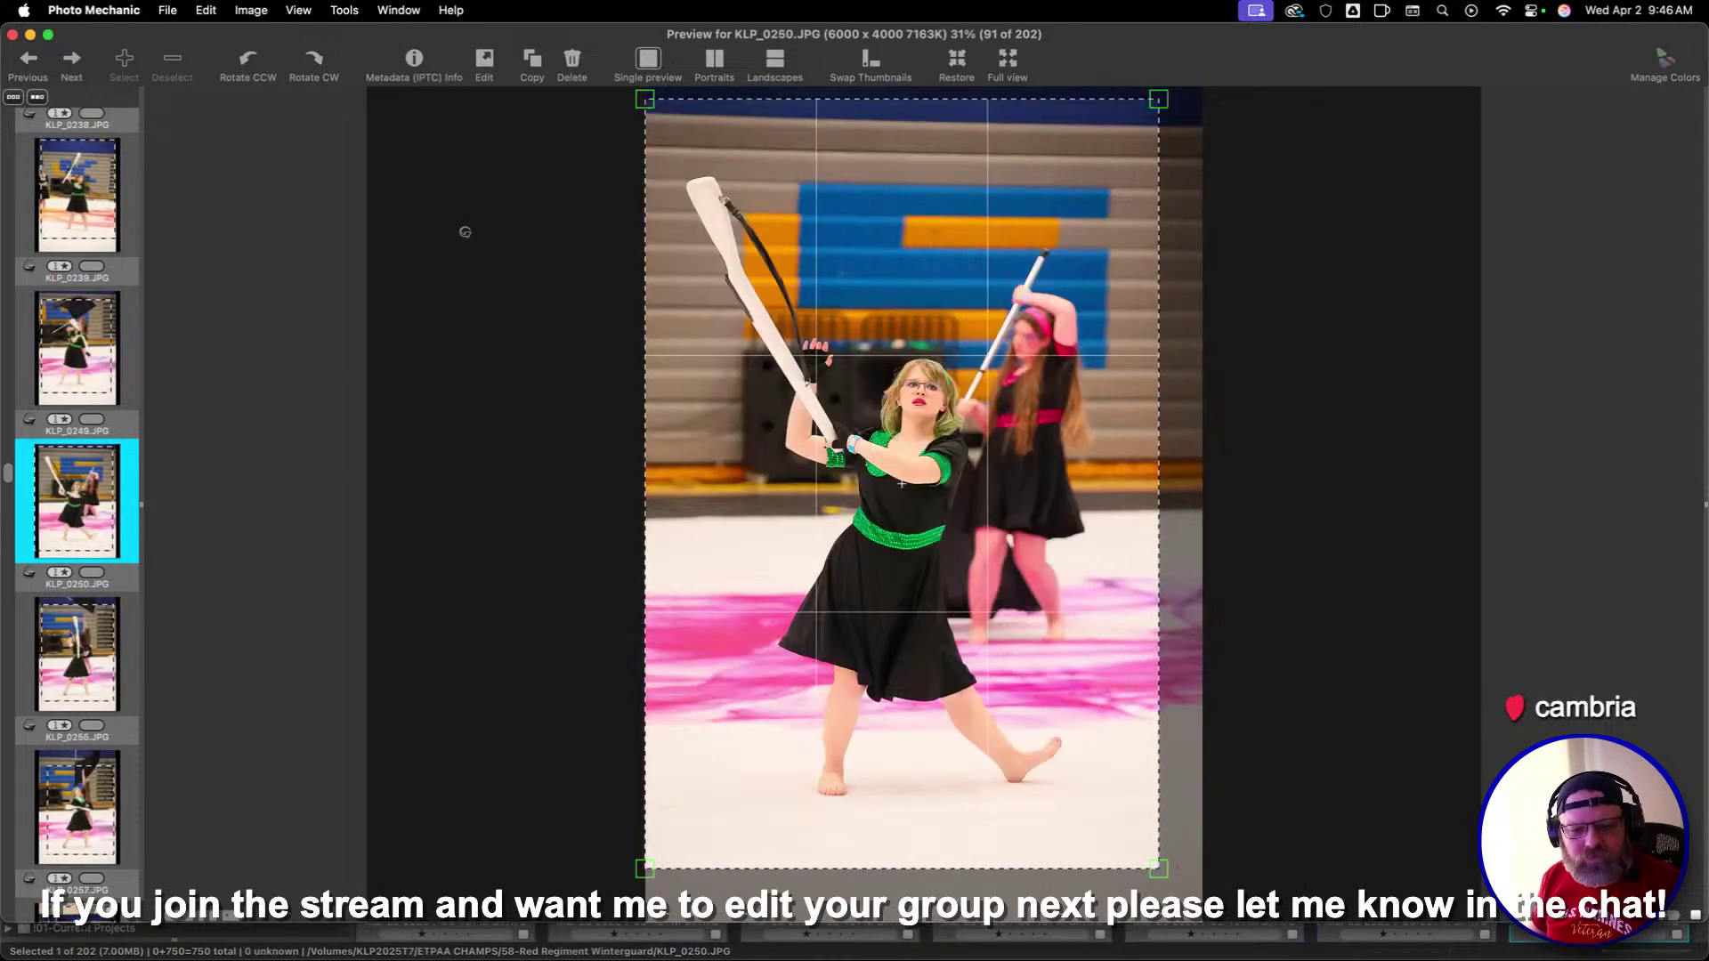
key("Right")
key("Right")
key("Right")
key("Right")
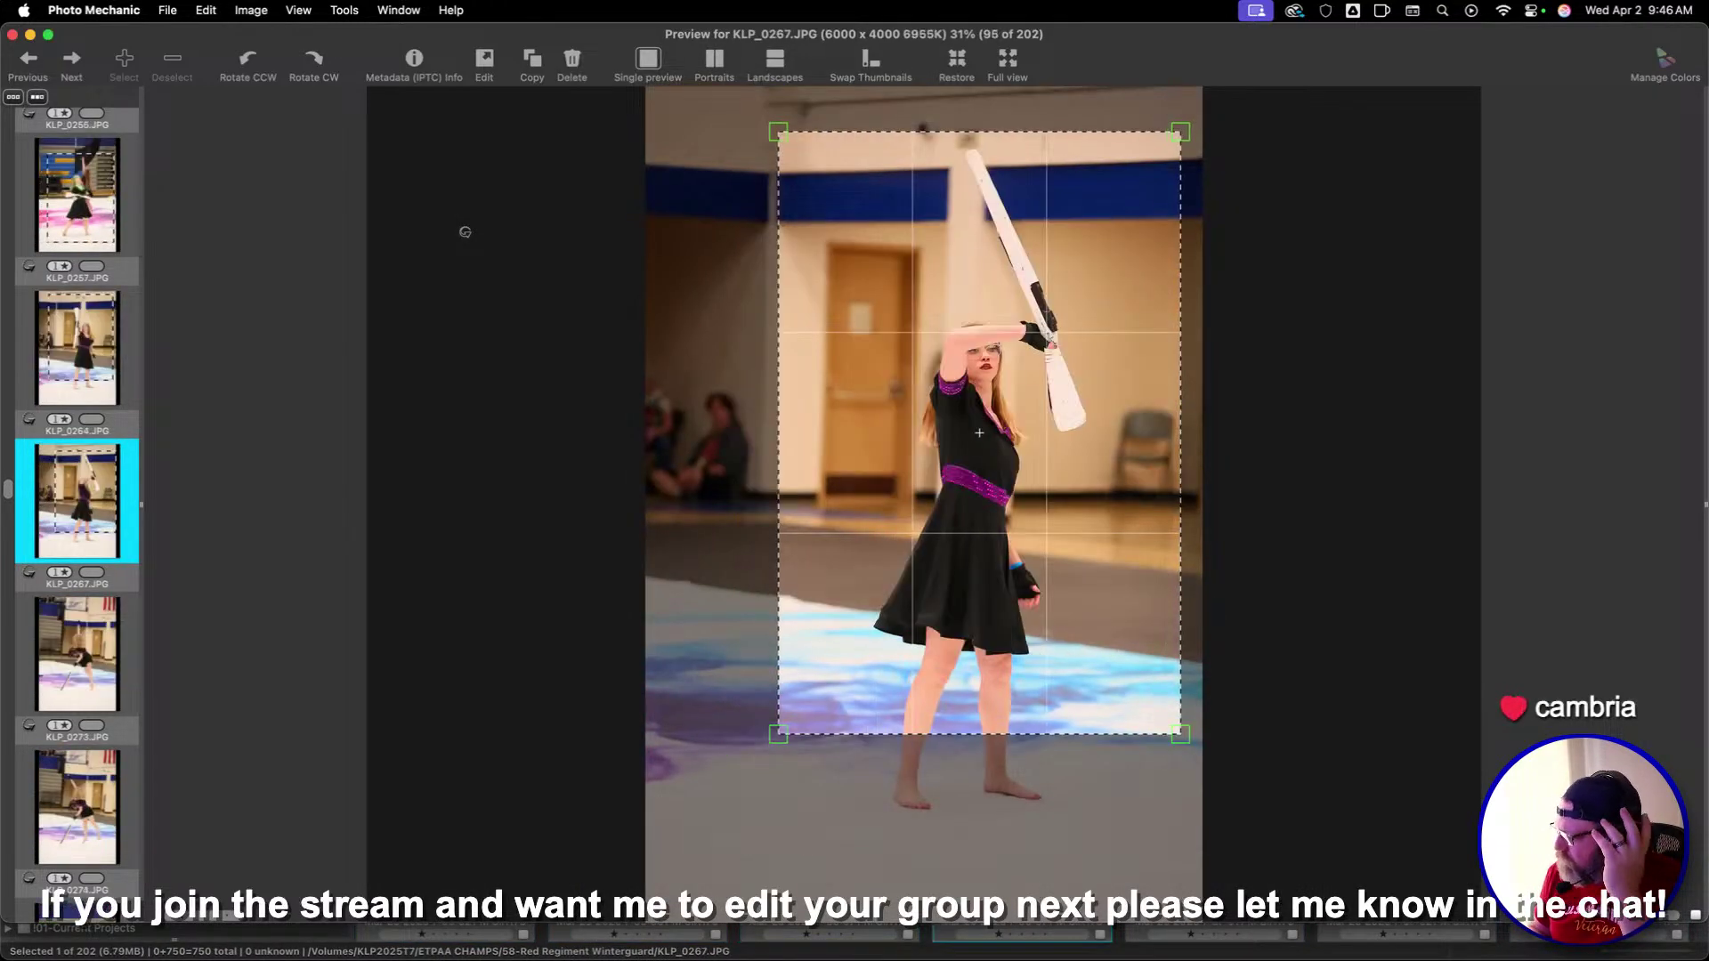
key("Right")
key("Right")
key("Right")
key("Right")
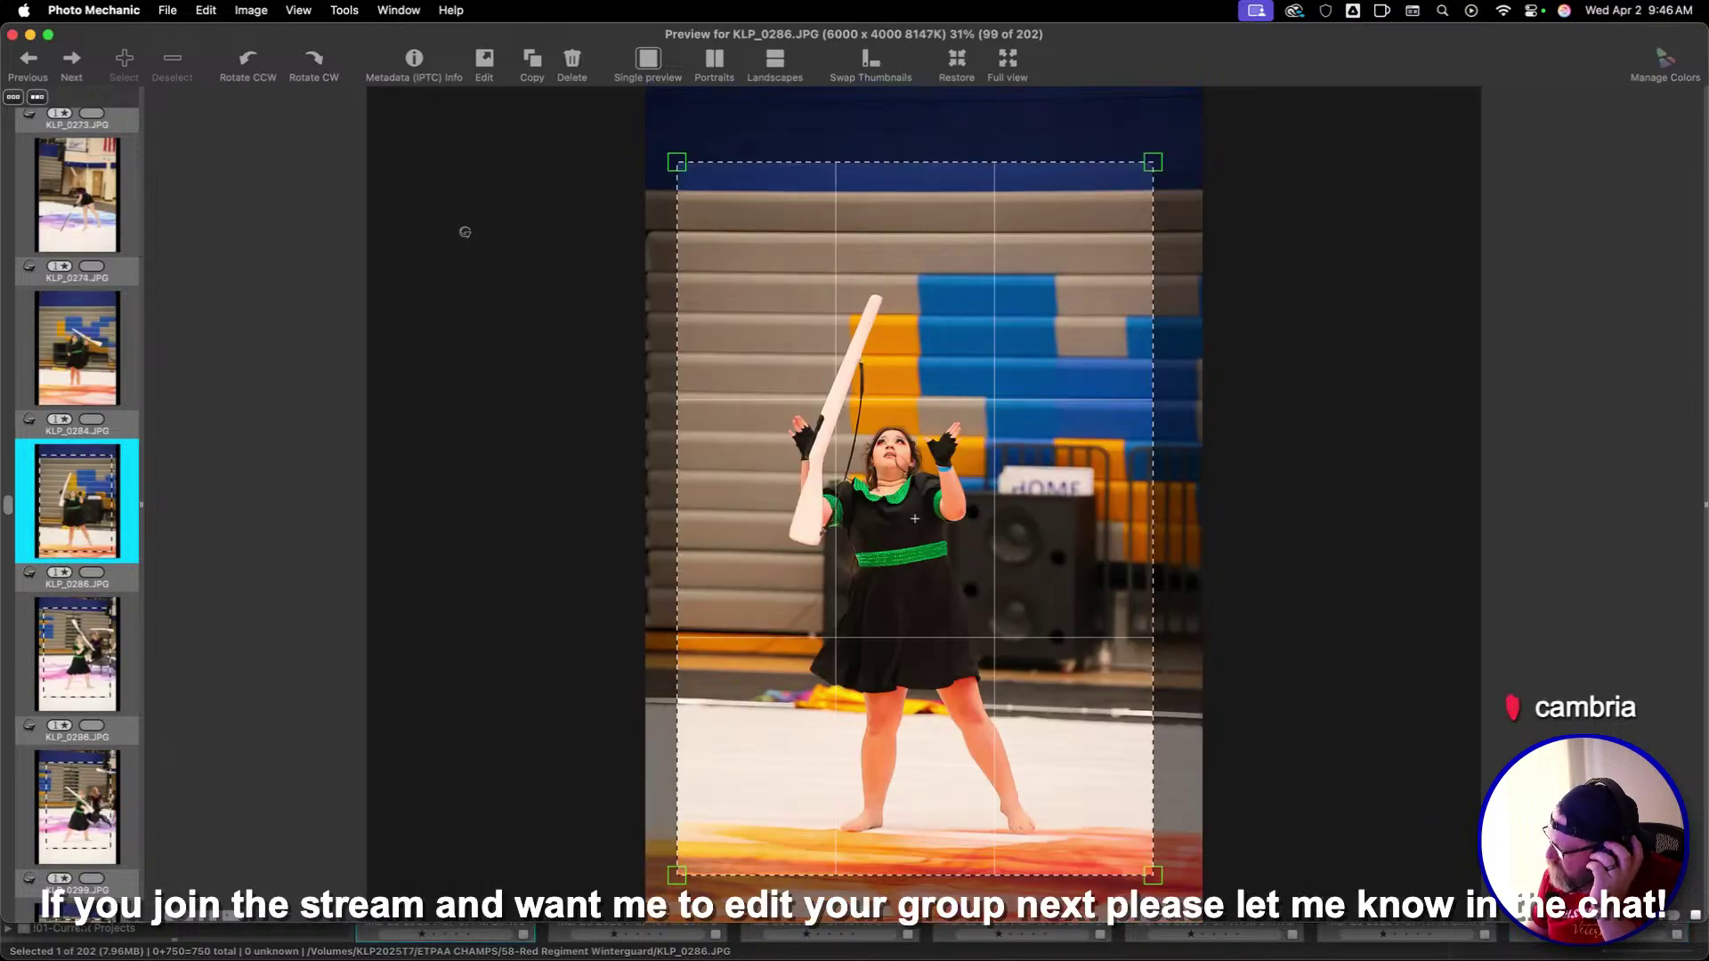
key("Right")
key("Right")
key("Right")
key("Right")
key("Right")
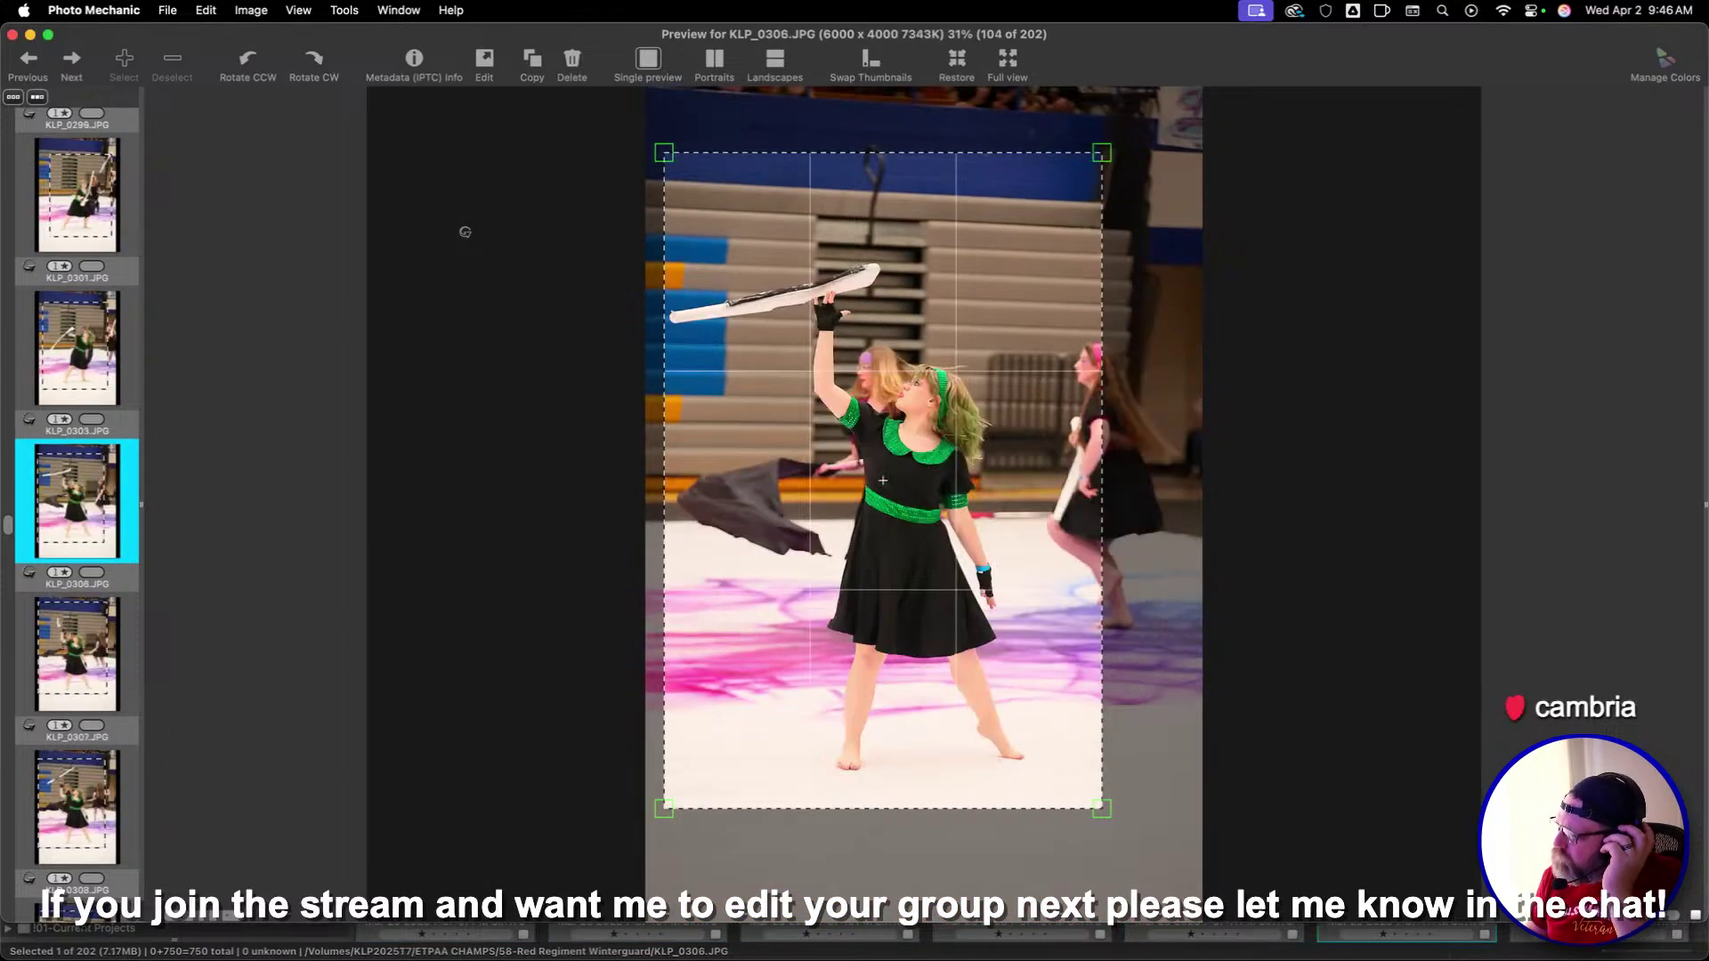
key("Right")
key("Right")
key("Right")
key("Right")
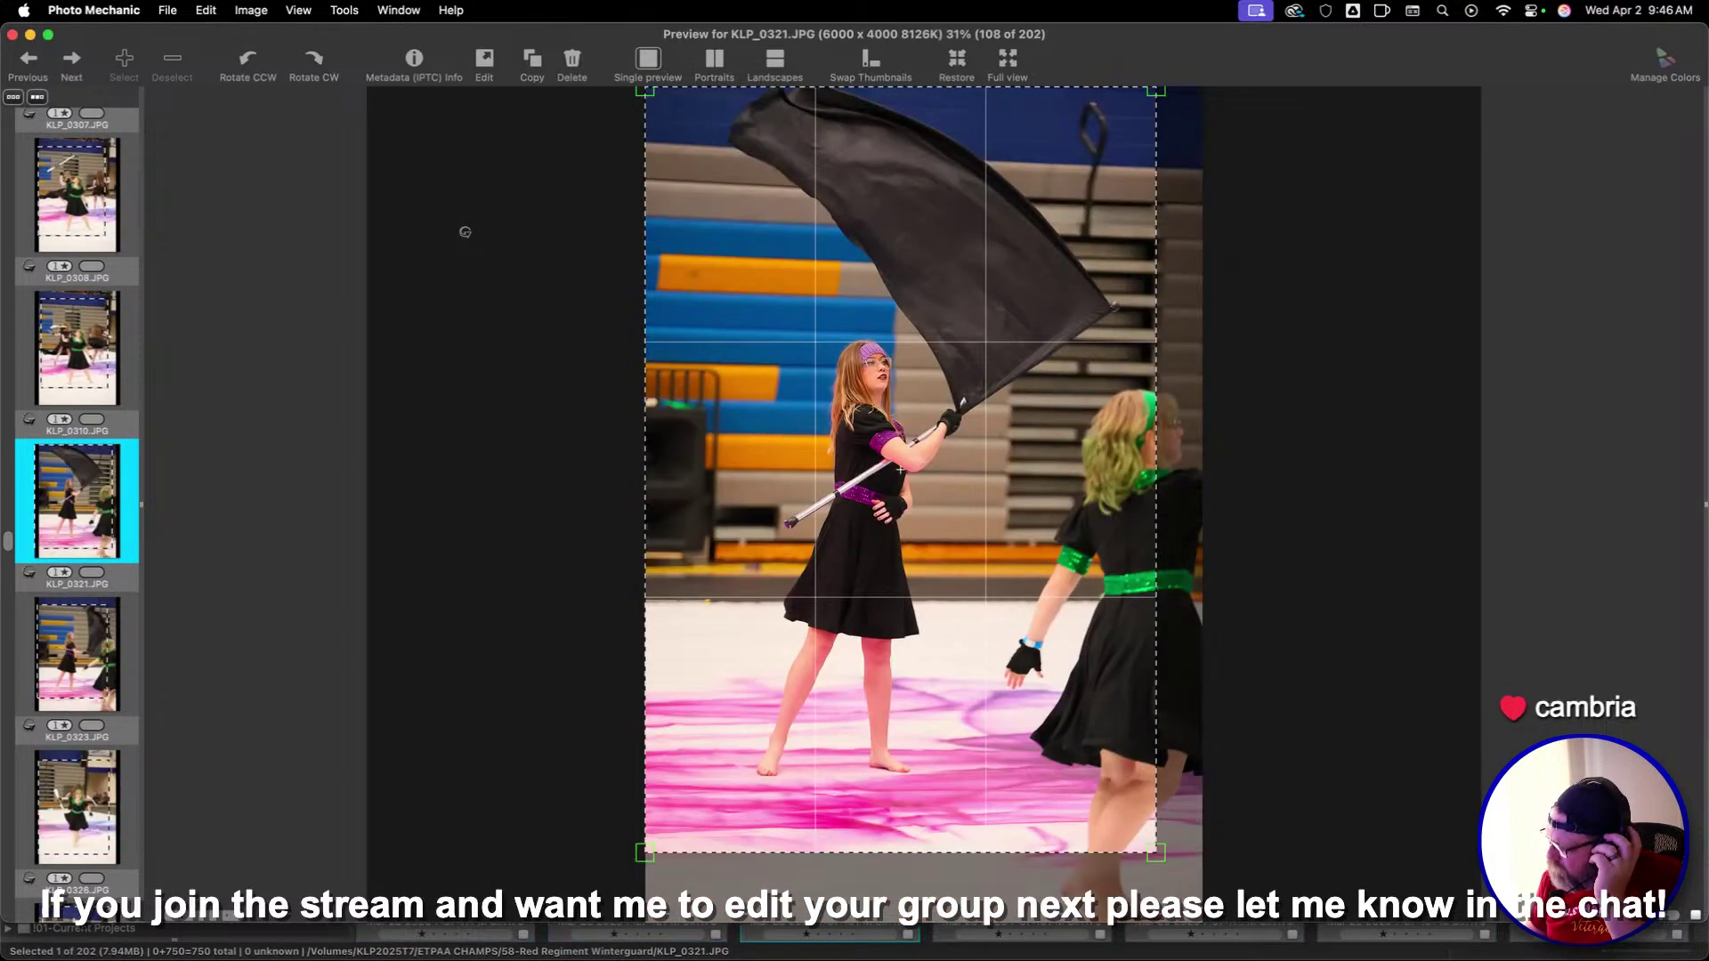
key("Right")
key("Right")
key("Right")
key("Right")
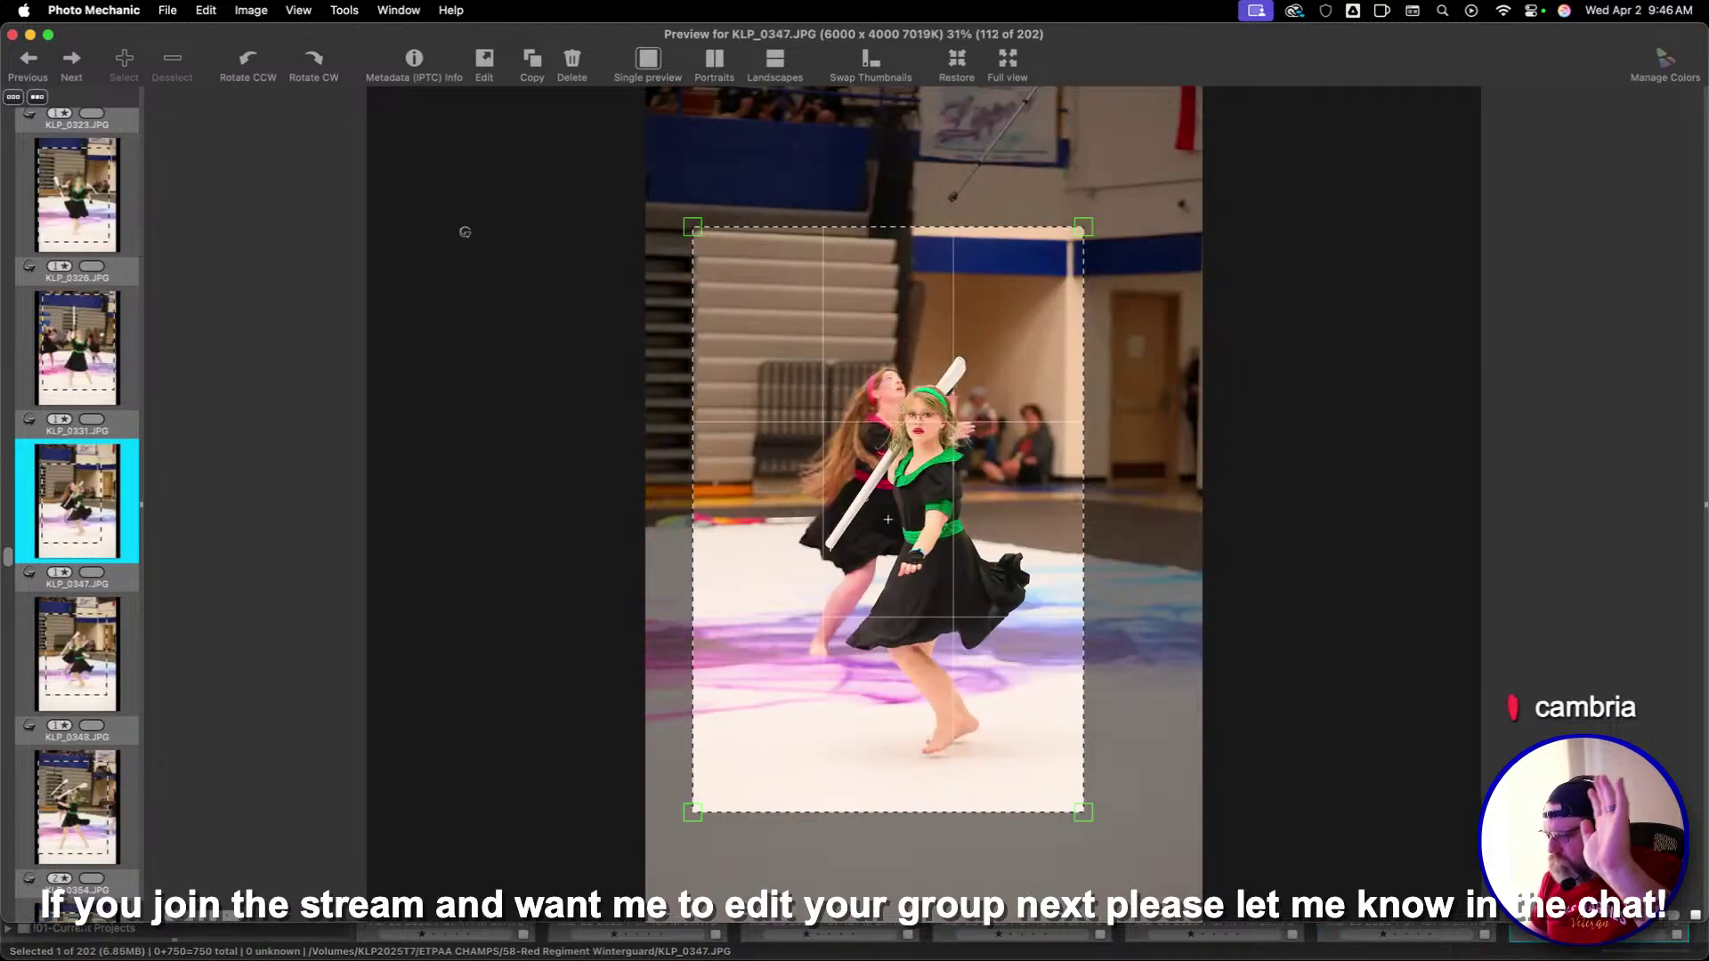
key("Right")
key("Right")
key("Right")
key("Right")
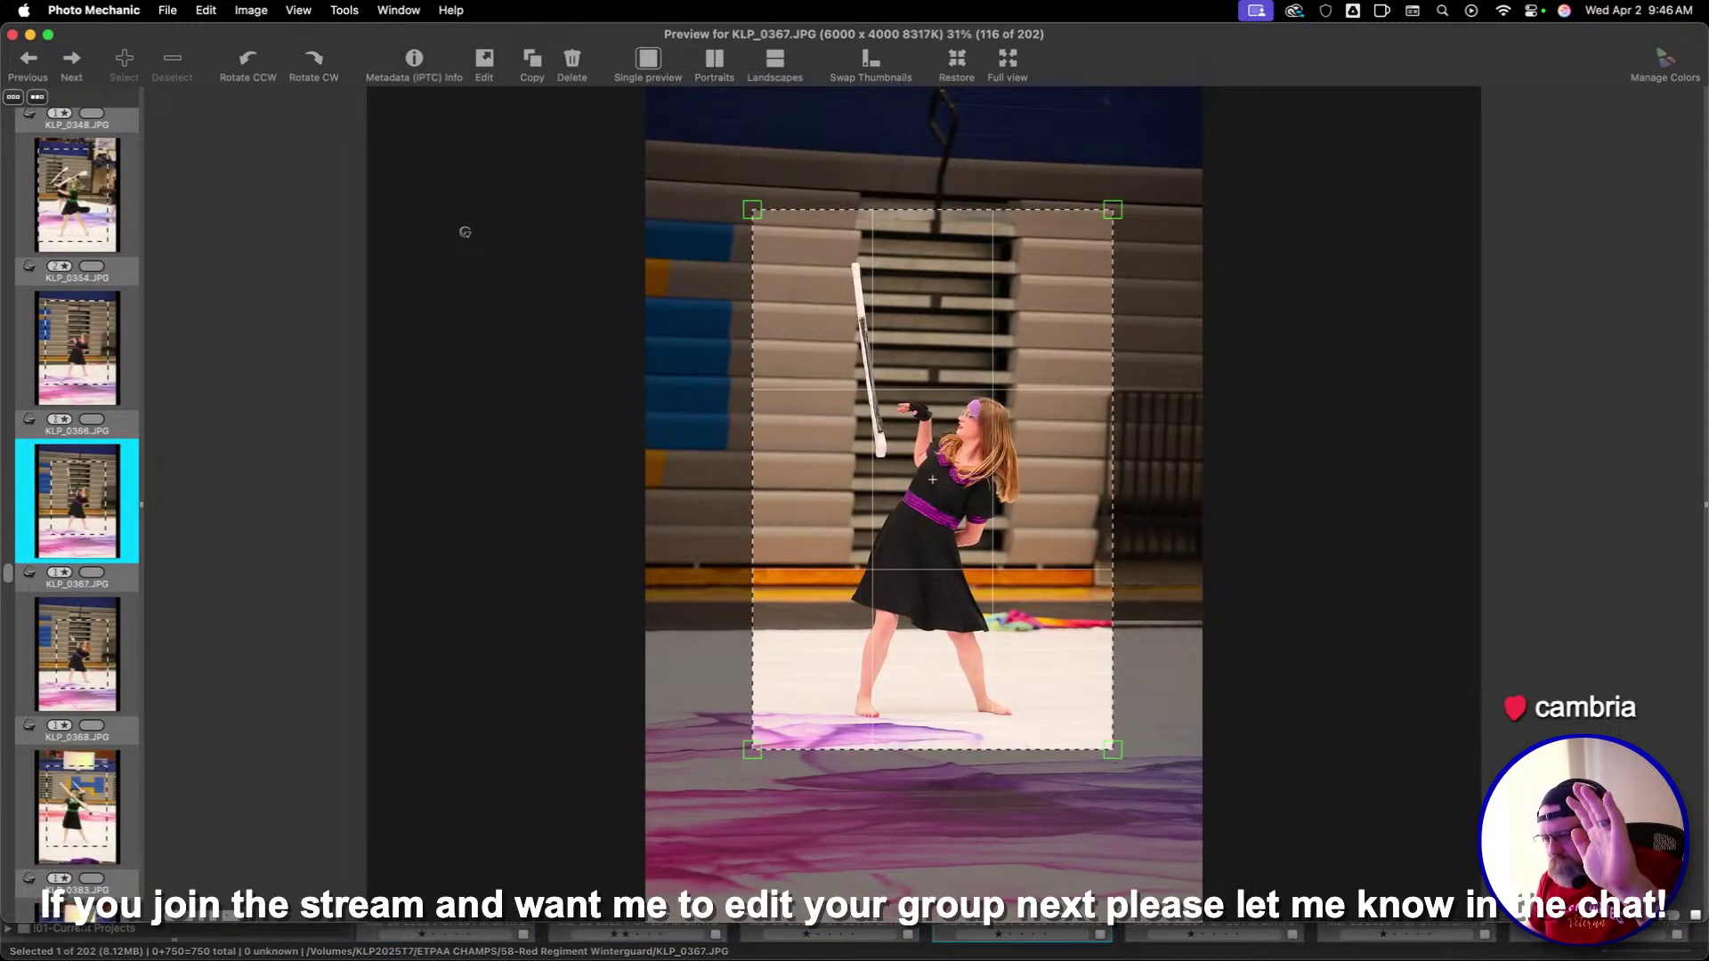
key("Right")
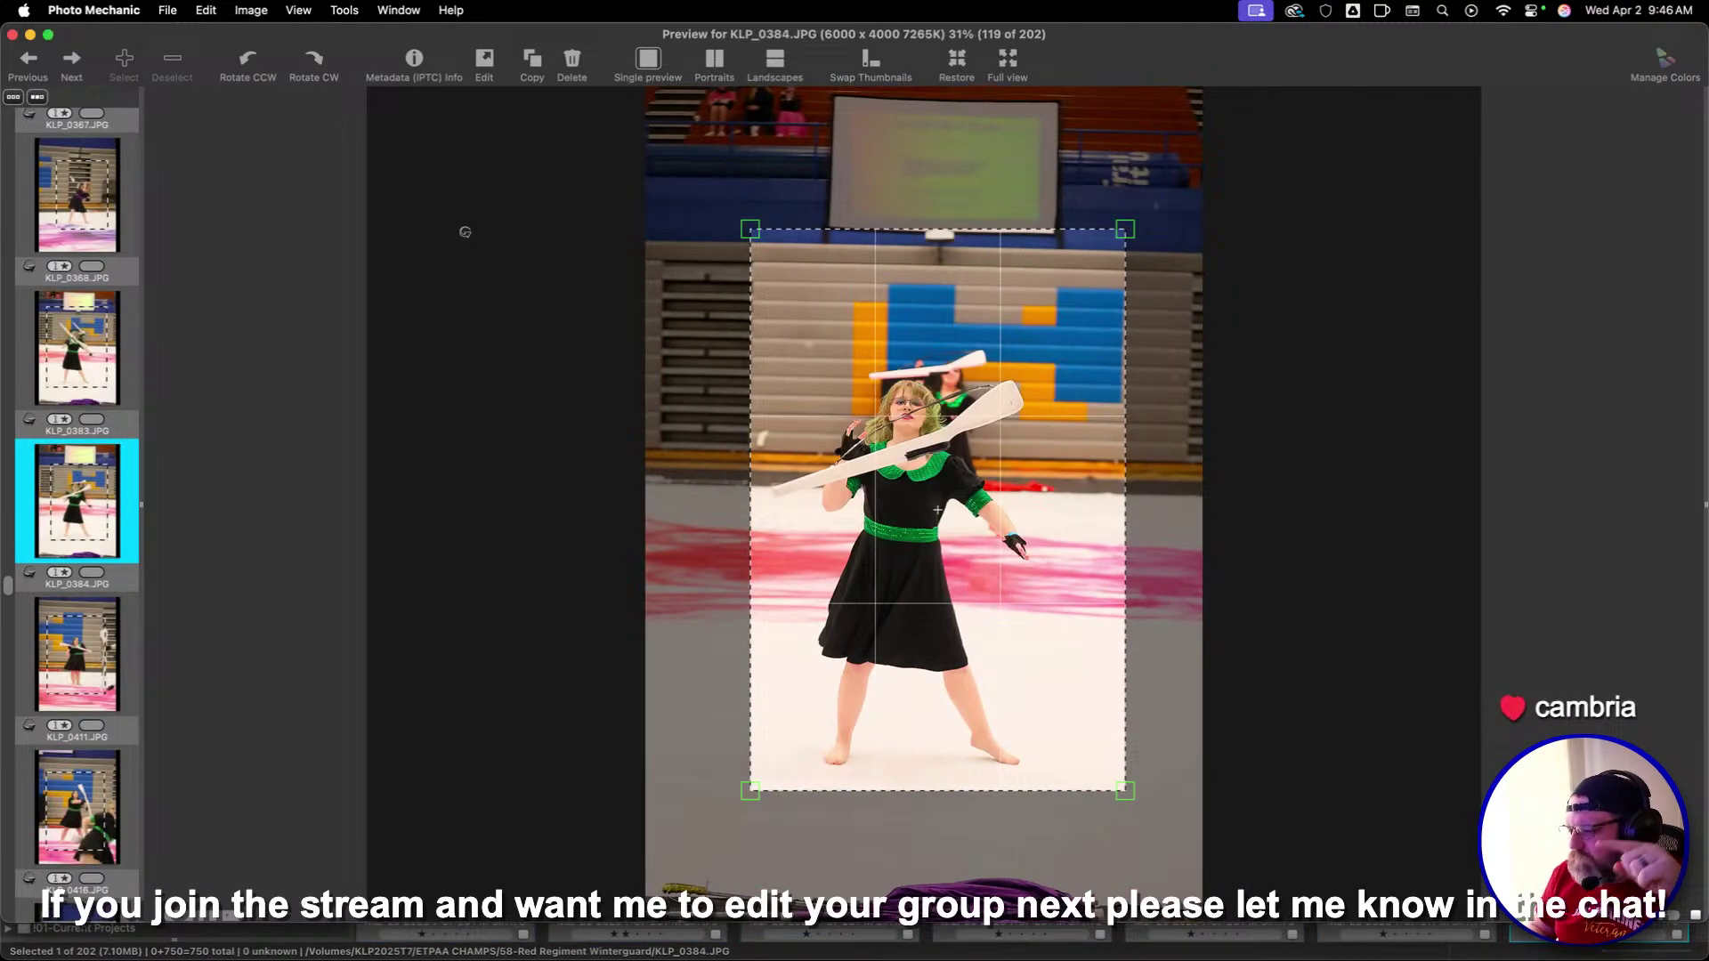
key("Right")
key("Right")
key("Right")
key("Right")
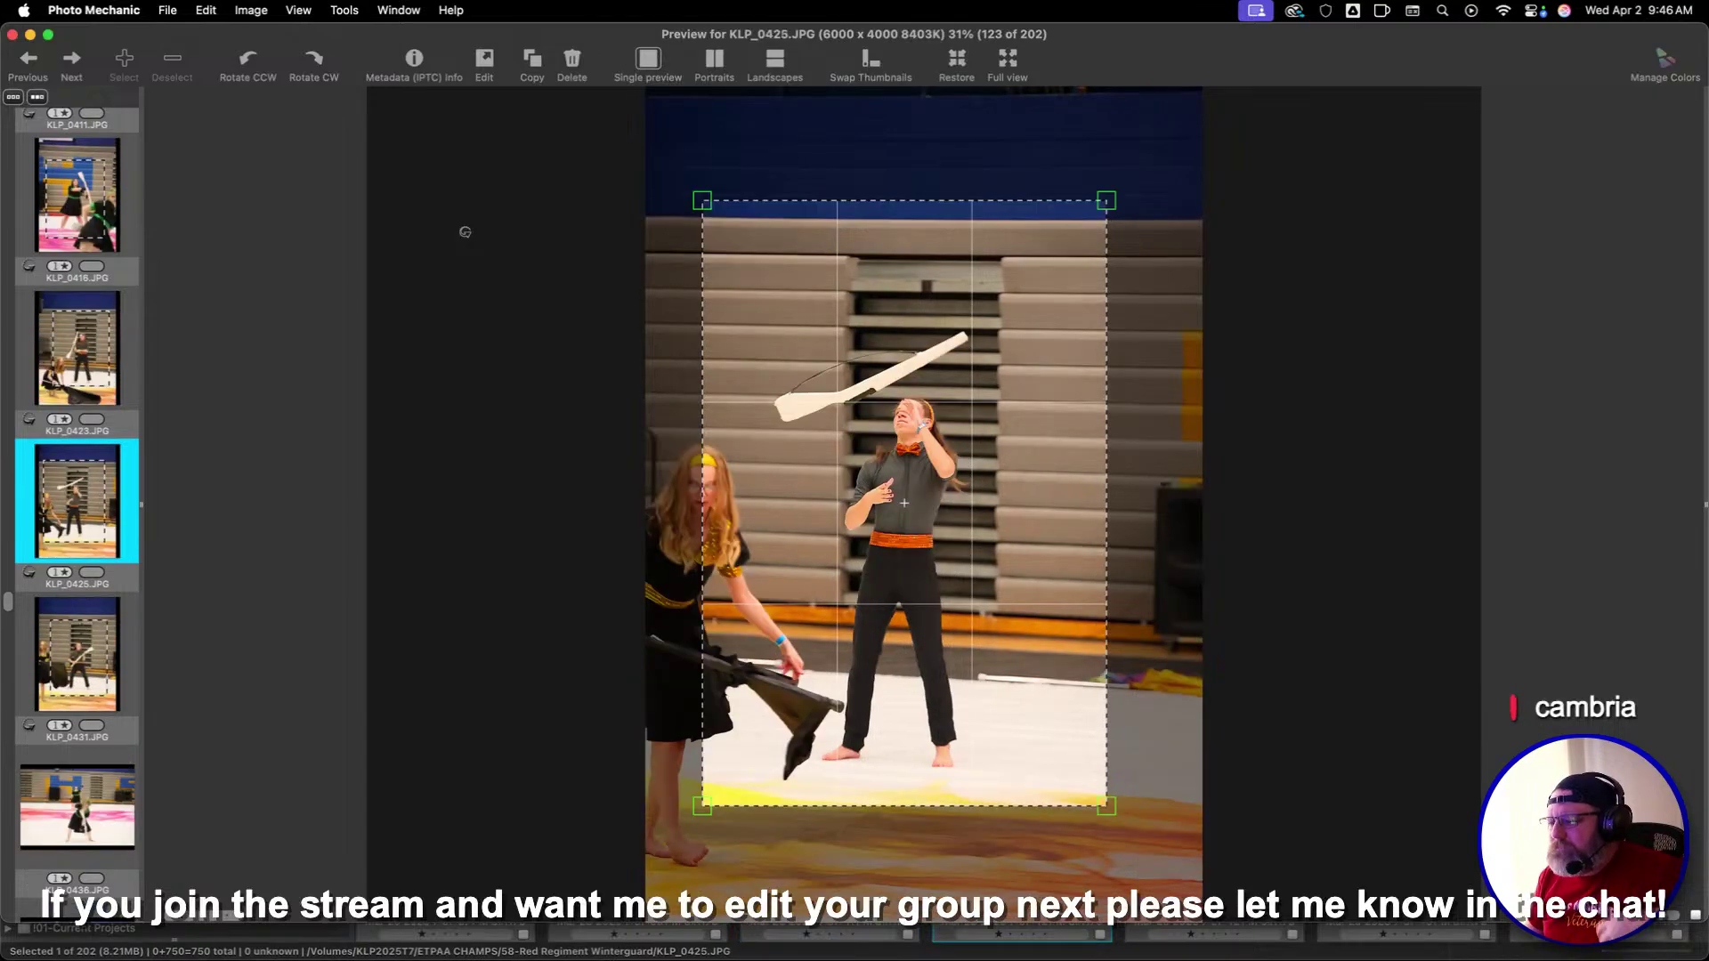
key("Right")
key("Right")
key("Right")
key("Right")
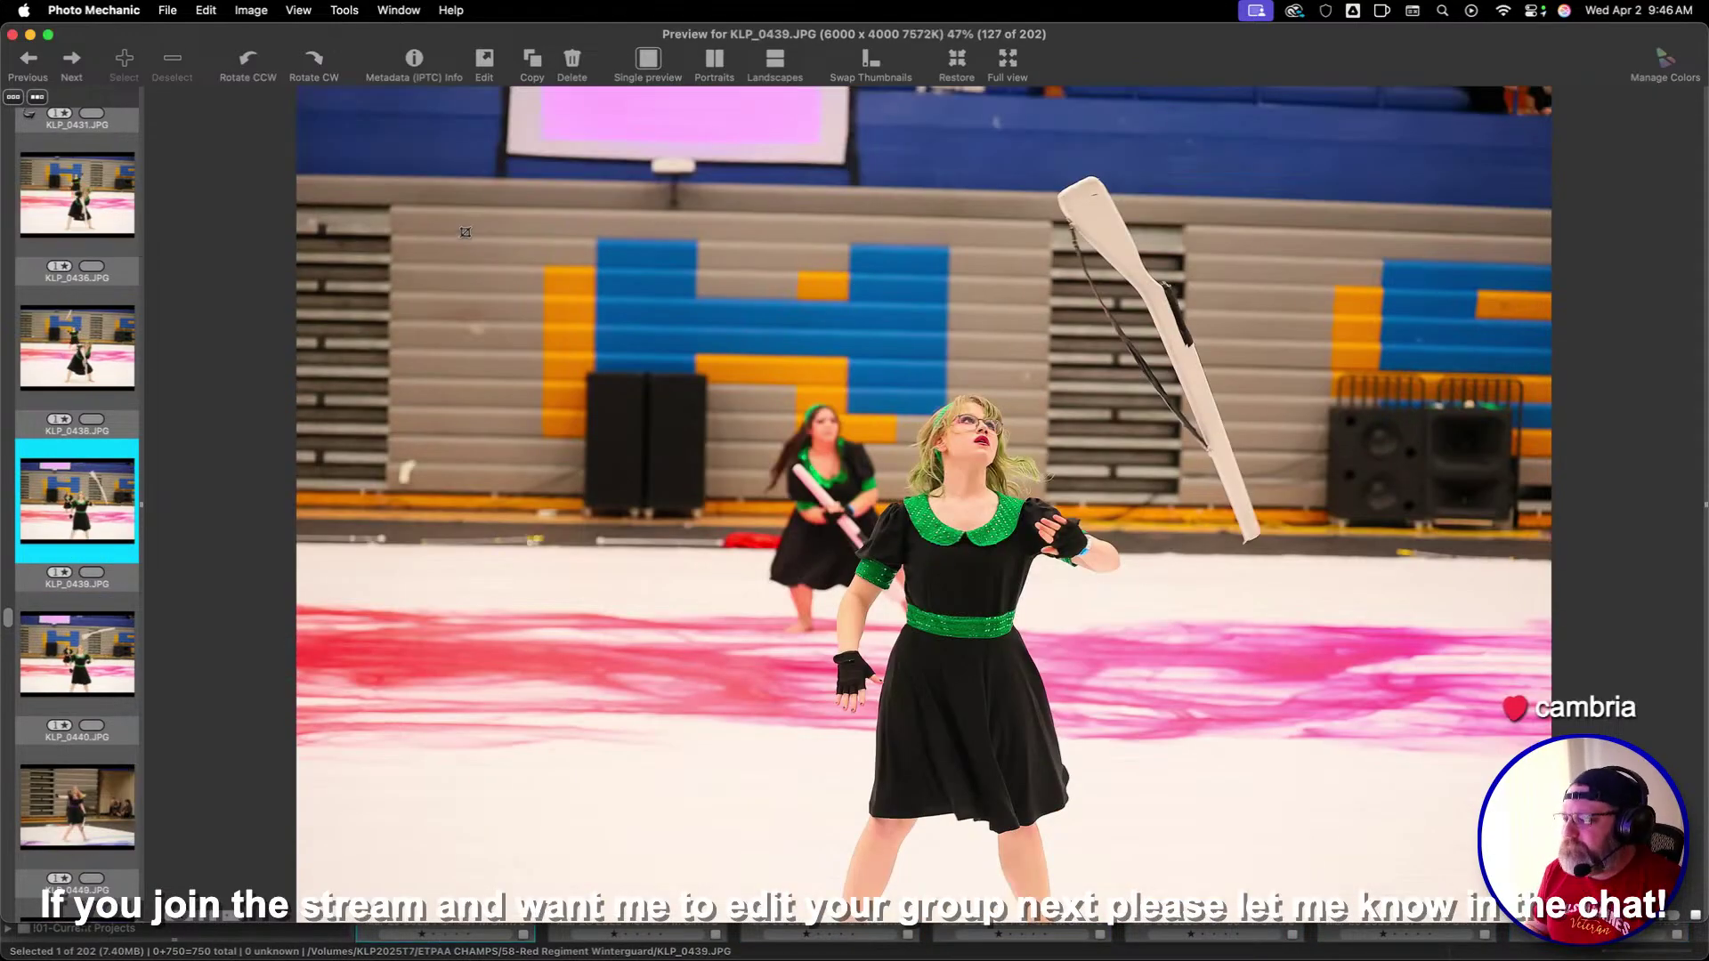
key("Right")
key("Right")
key("Right")
key("Right")
key("Right")
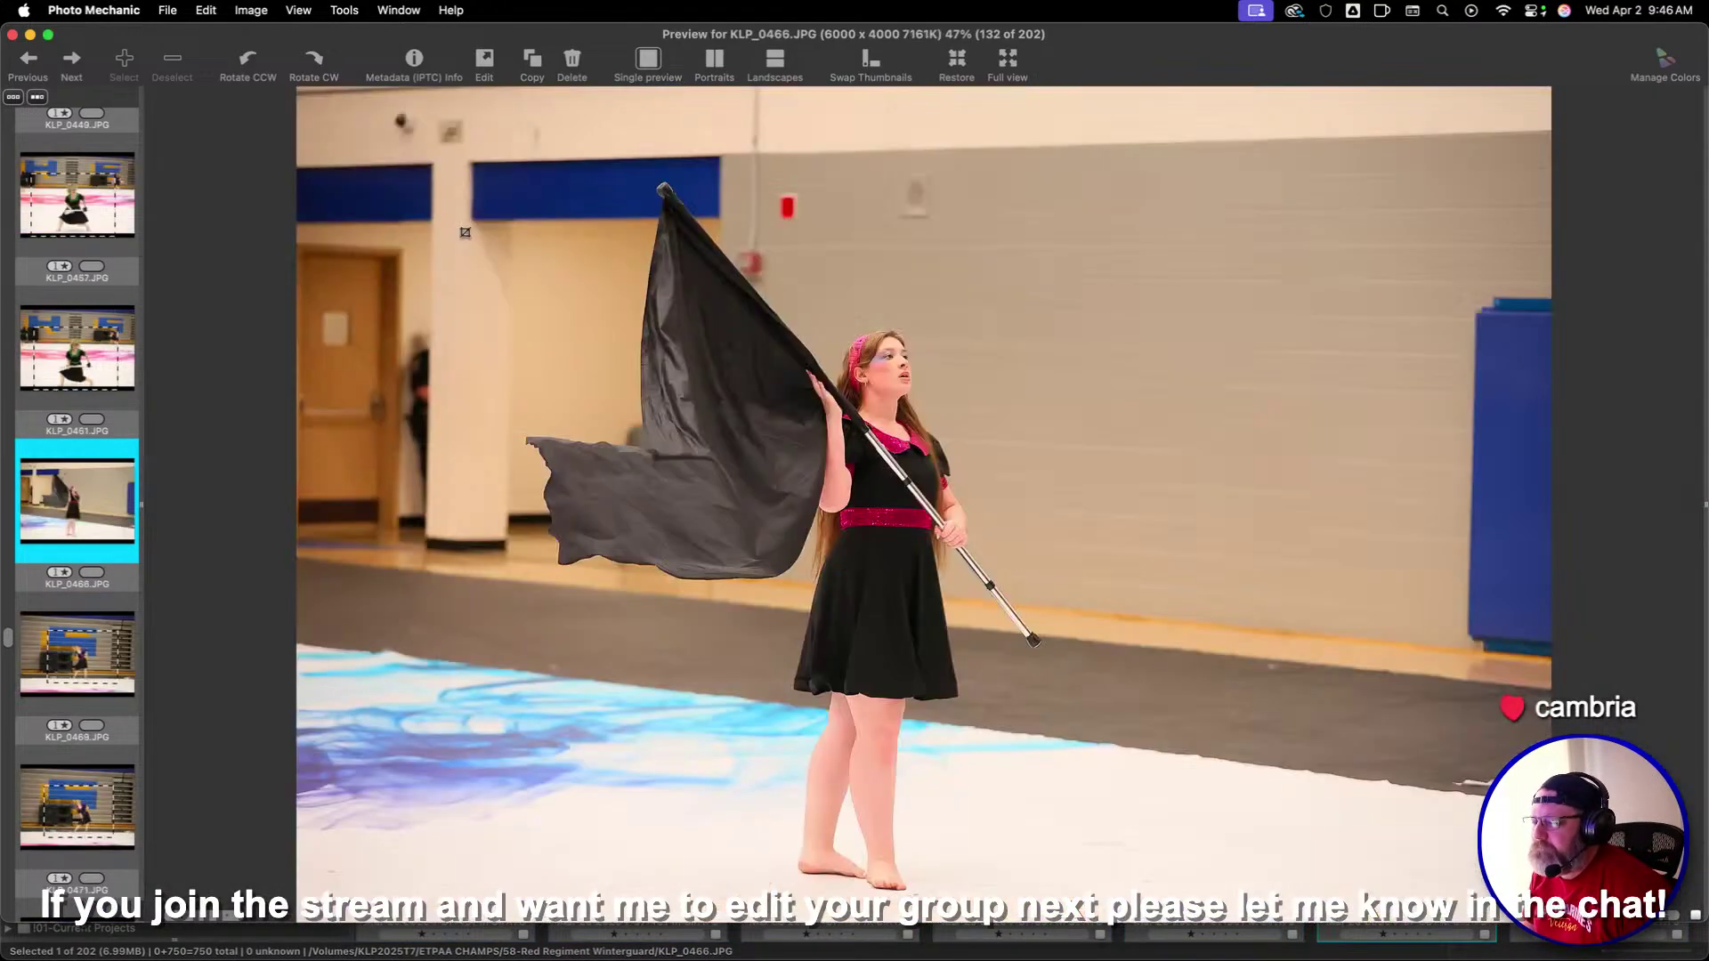
key("Right")
key("Right")
key("Right")
key("Right")
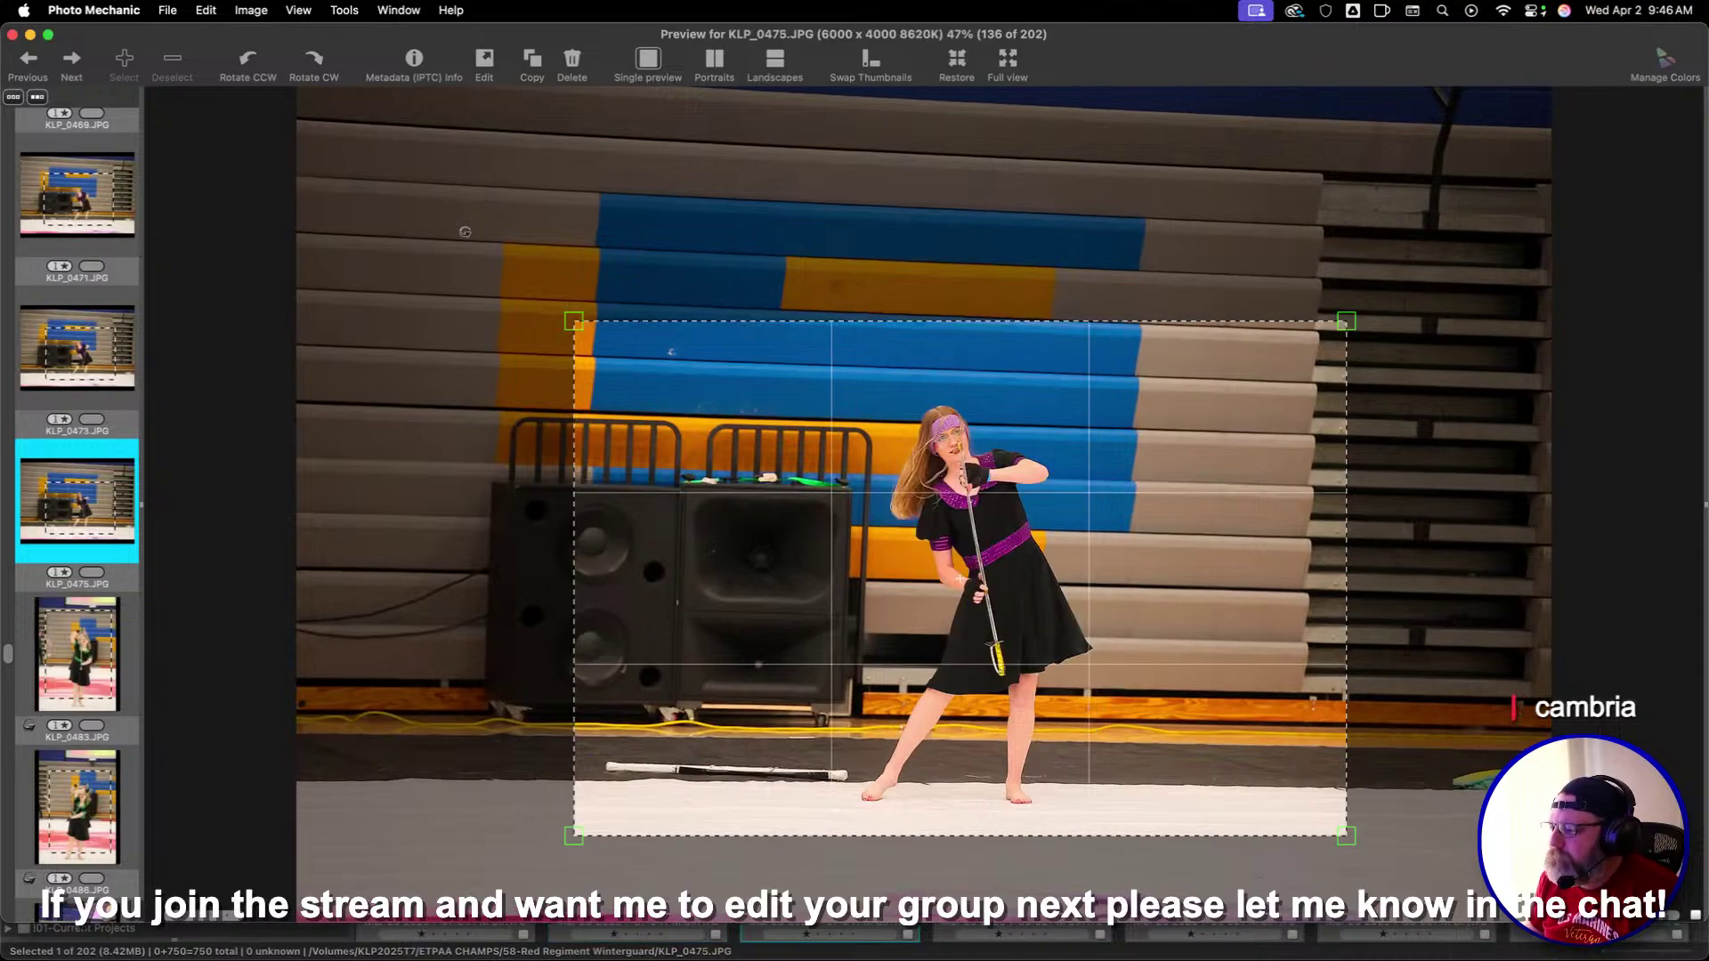
key("Right")
key("Right")
key("Right")
key("Right")
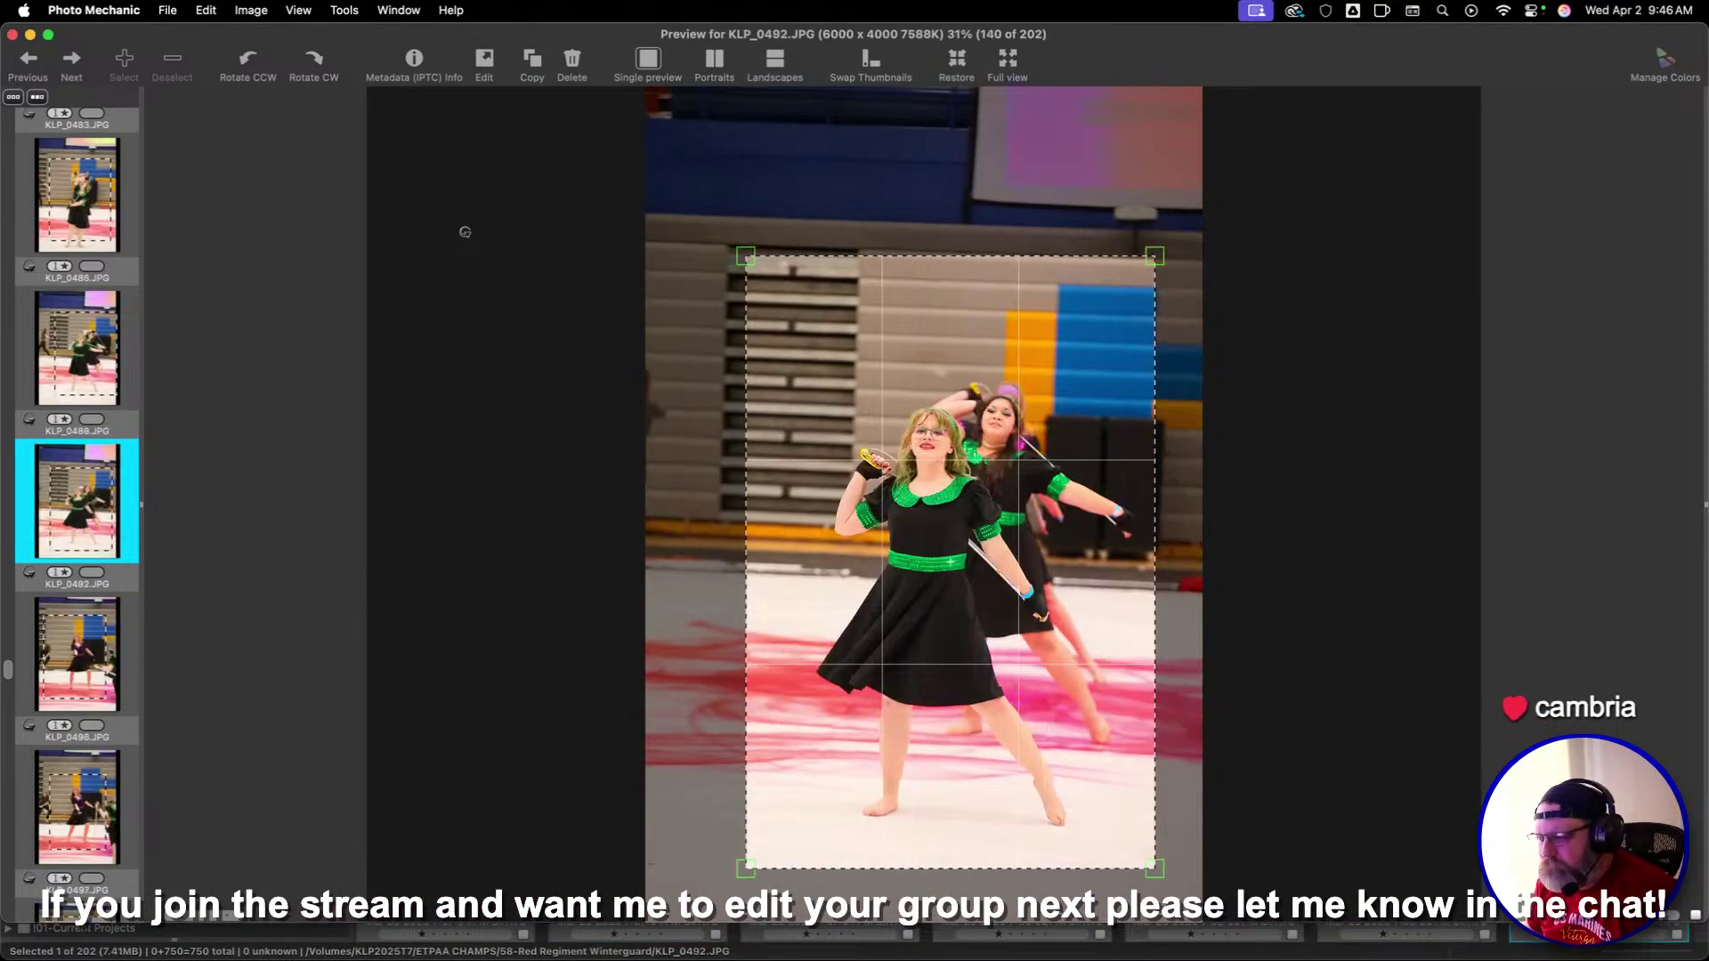
key("Right")
key("Right")
key("Right")
key("Right")
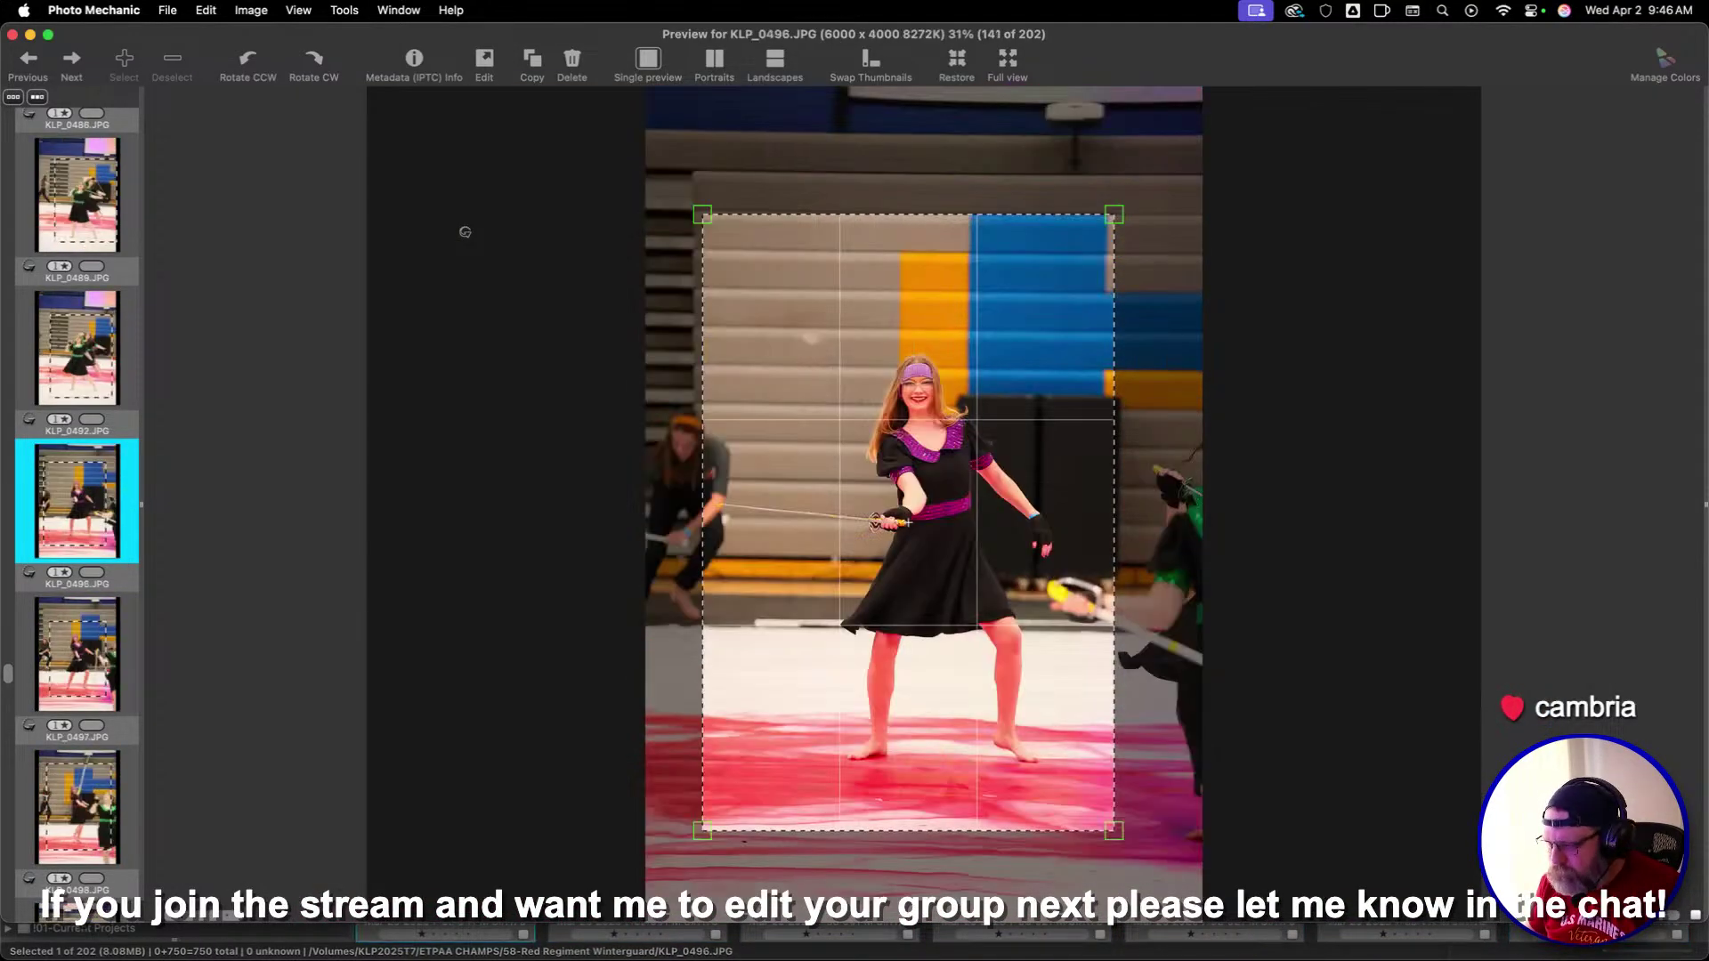
key("Right")
key("Right")
key("Right")
key("Right")
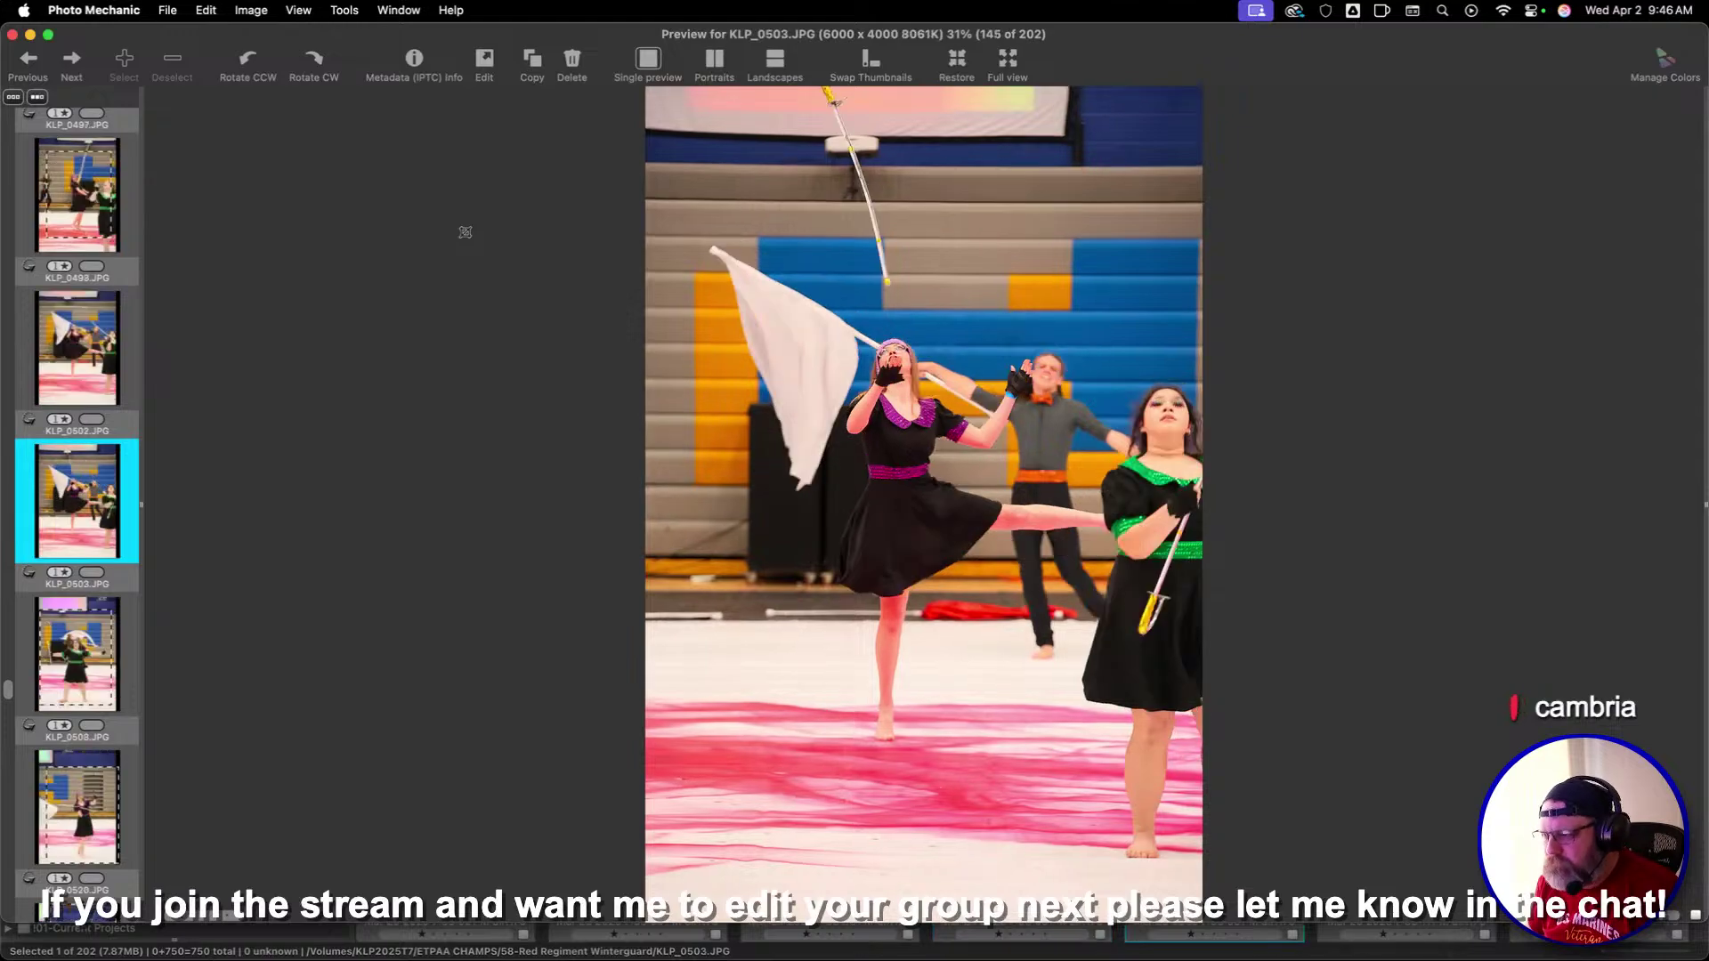
key("Right")
key("Right")
key("Right")
key("Right")
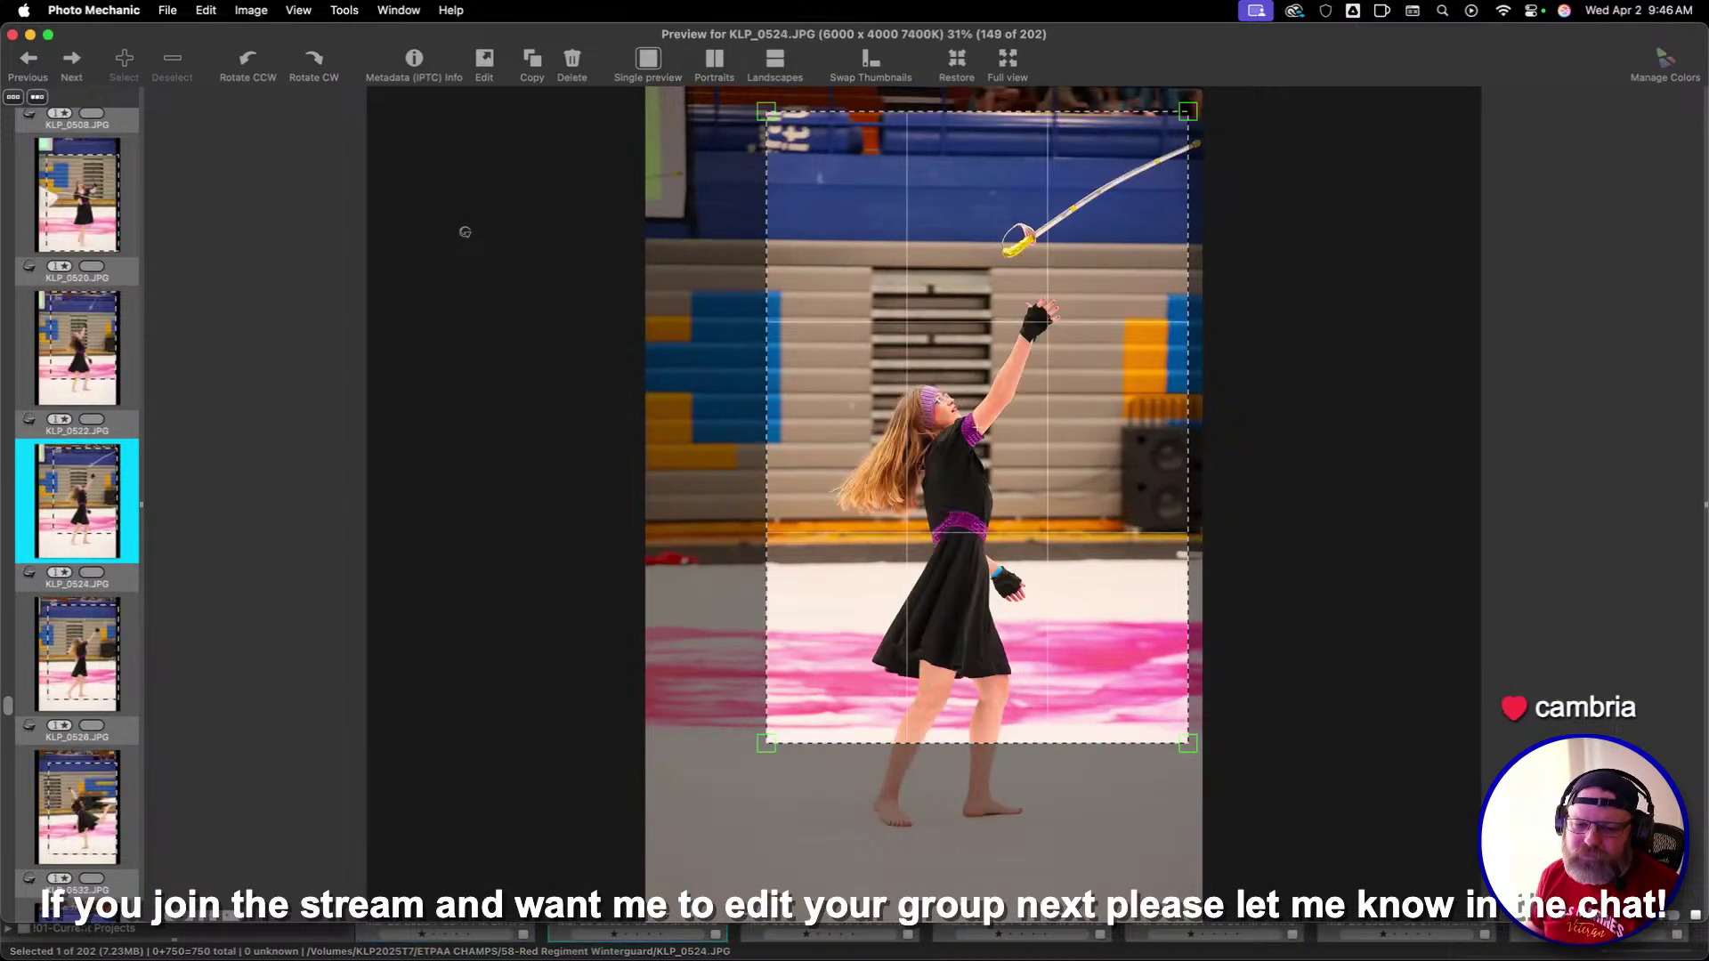
key("Right")
key("Right")
key("Right")
key("Right")
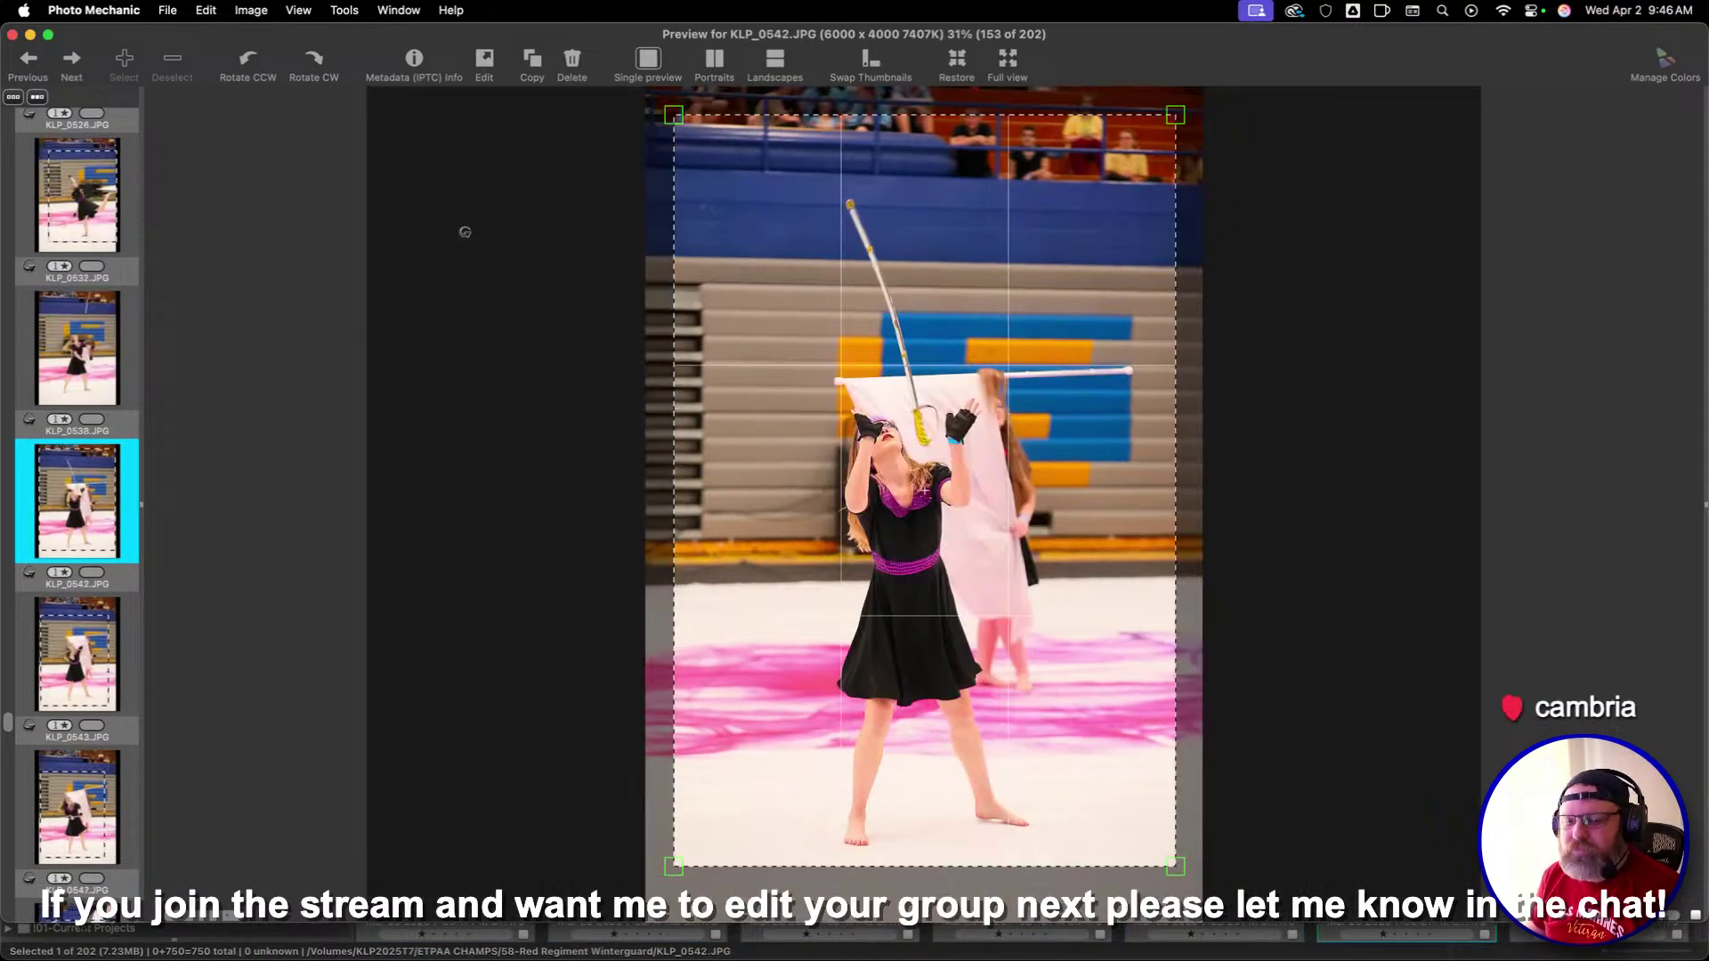
key("Right")
key("Right")
key("Right")
key("Right")
key("Right")
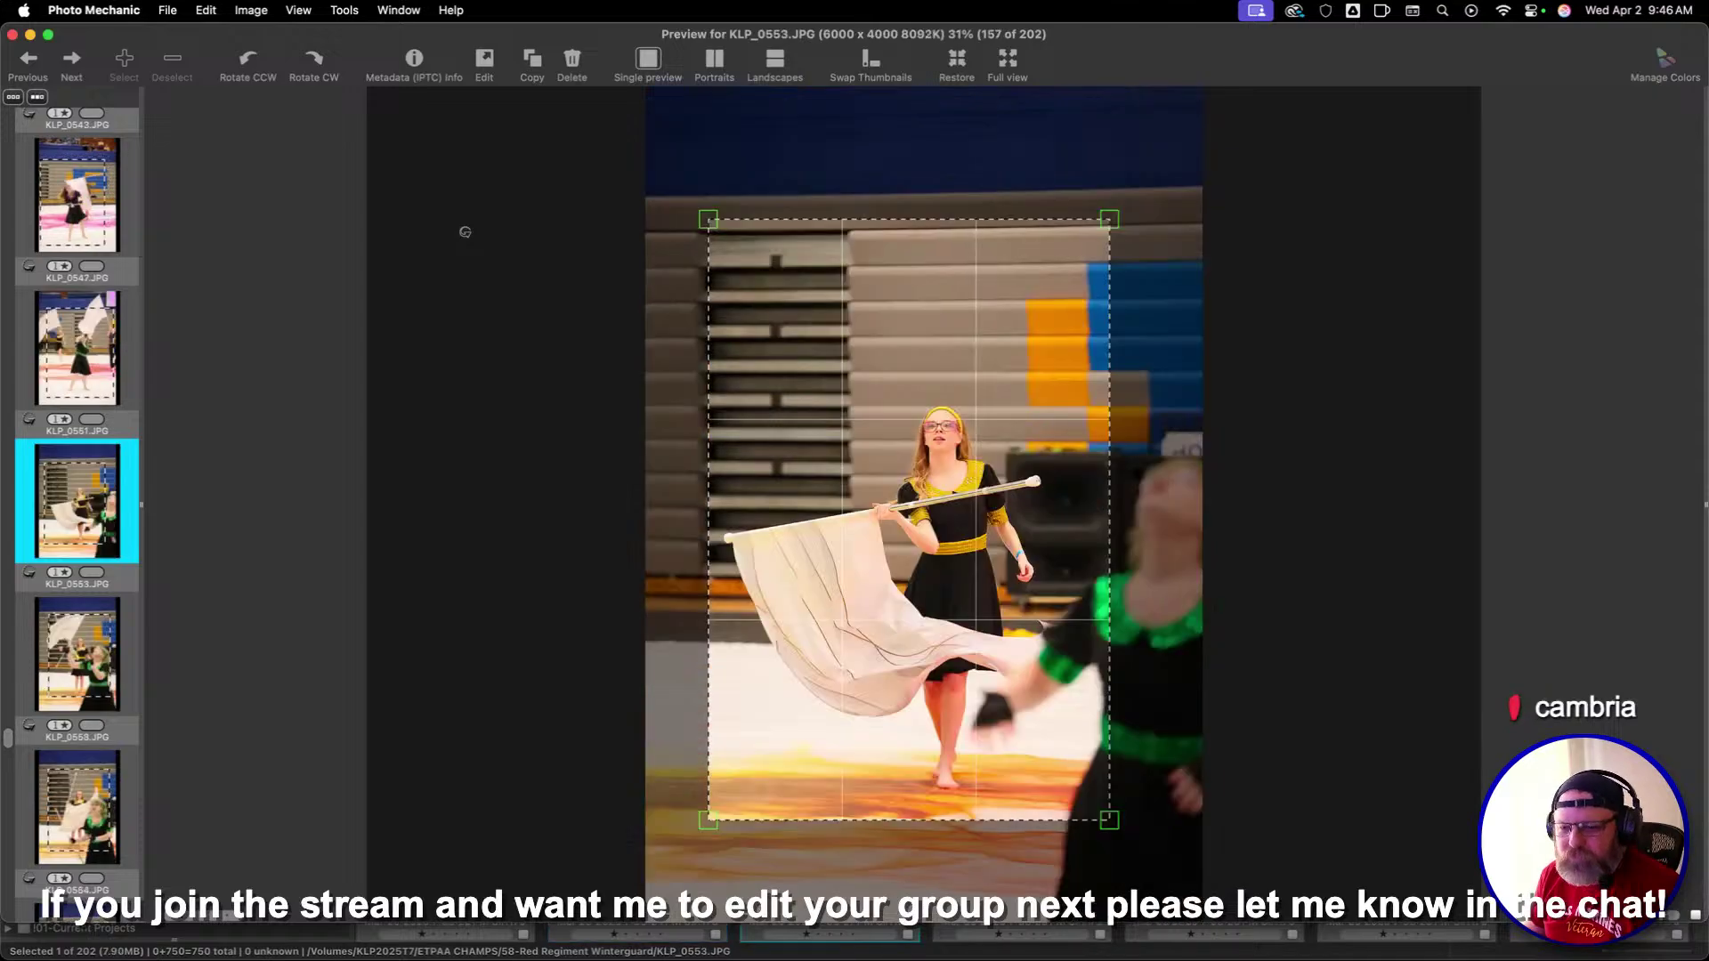
key("Right")
key("Right")
key("Right")
key("Right")
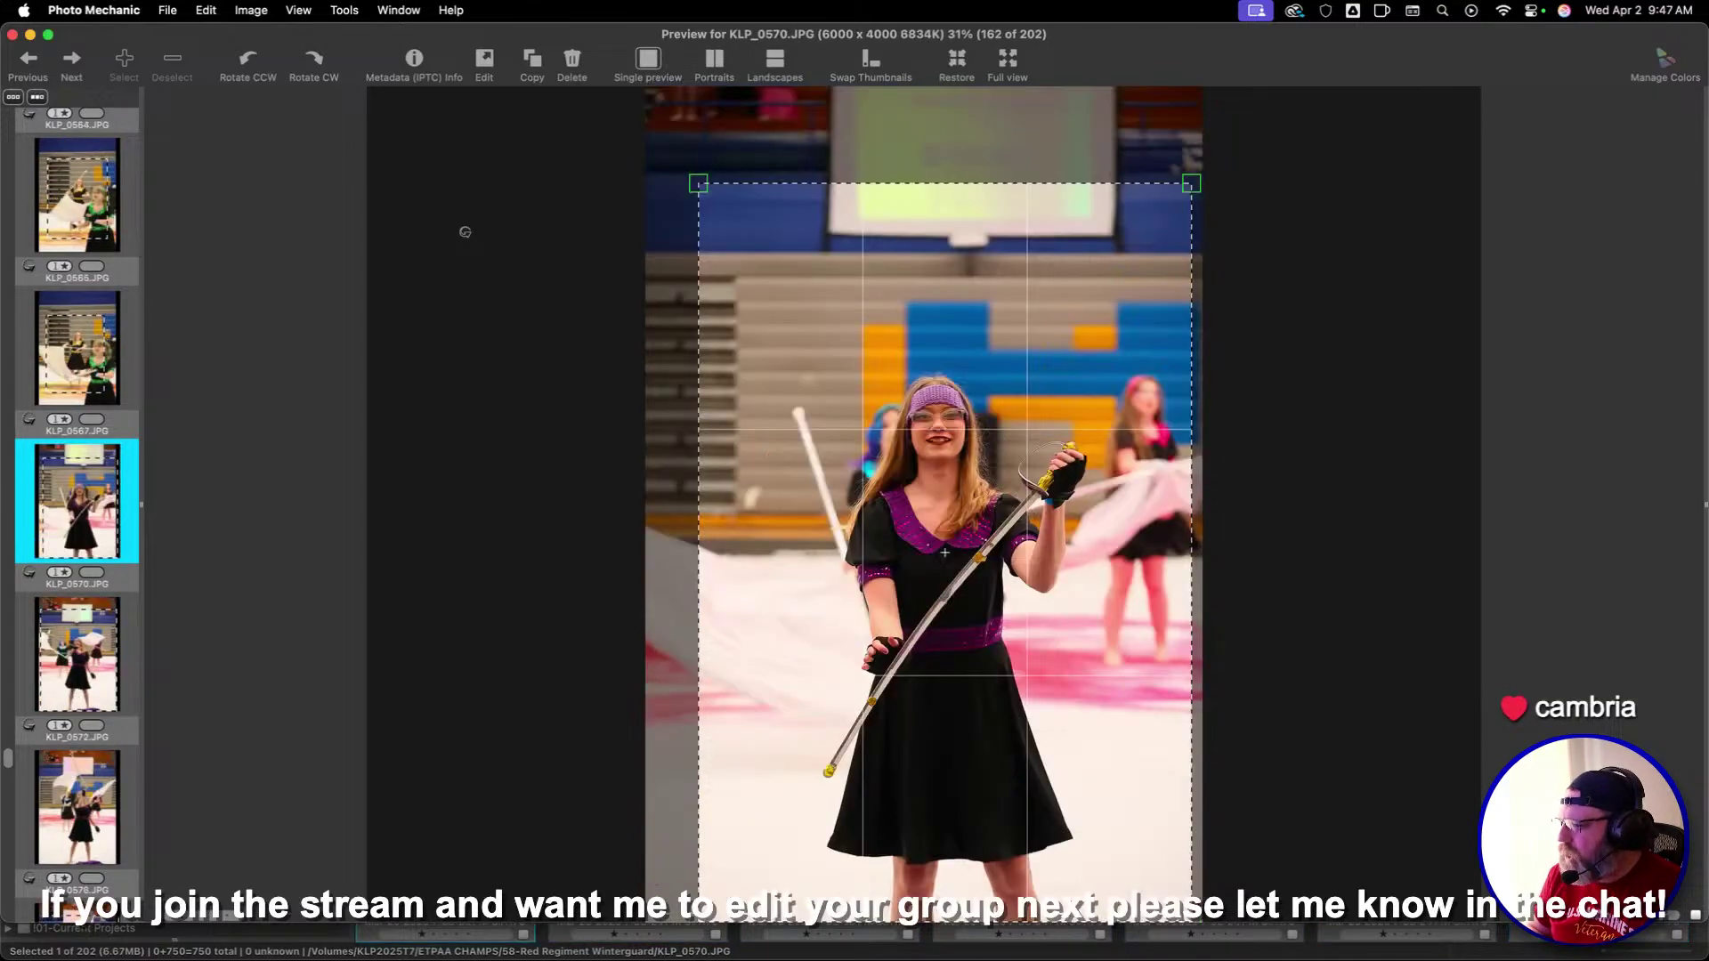
key("Right")
key("Right")
key("Right")
key("Right")
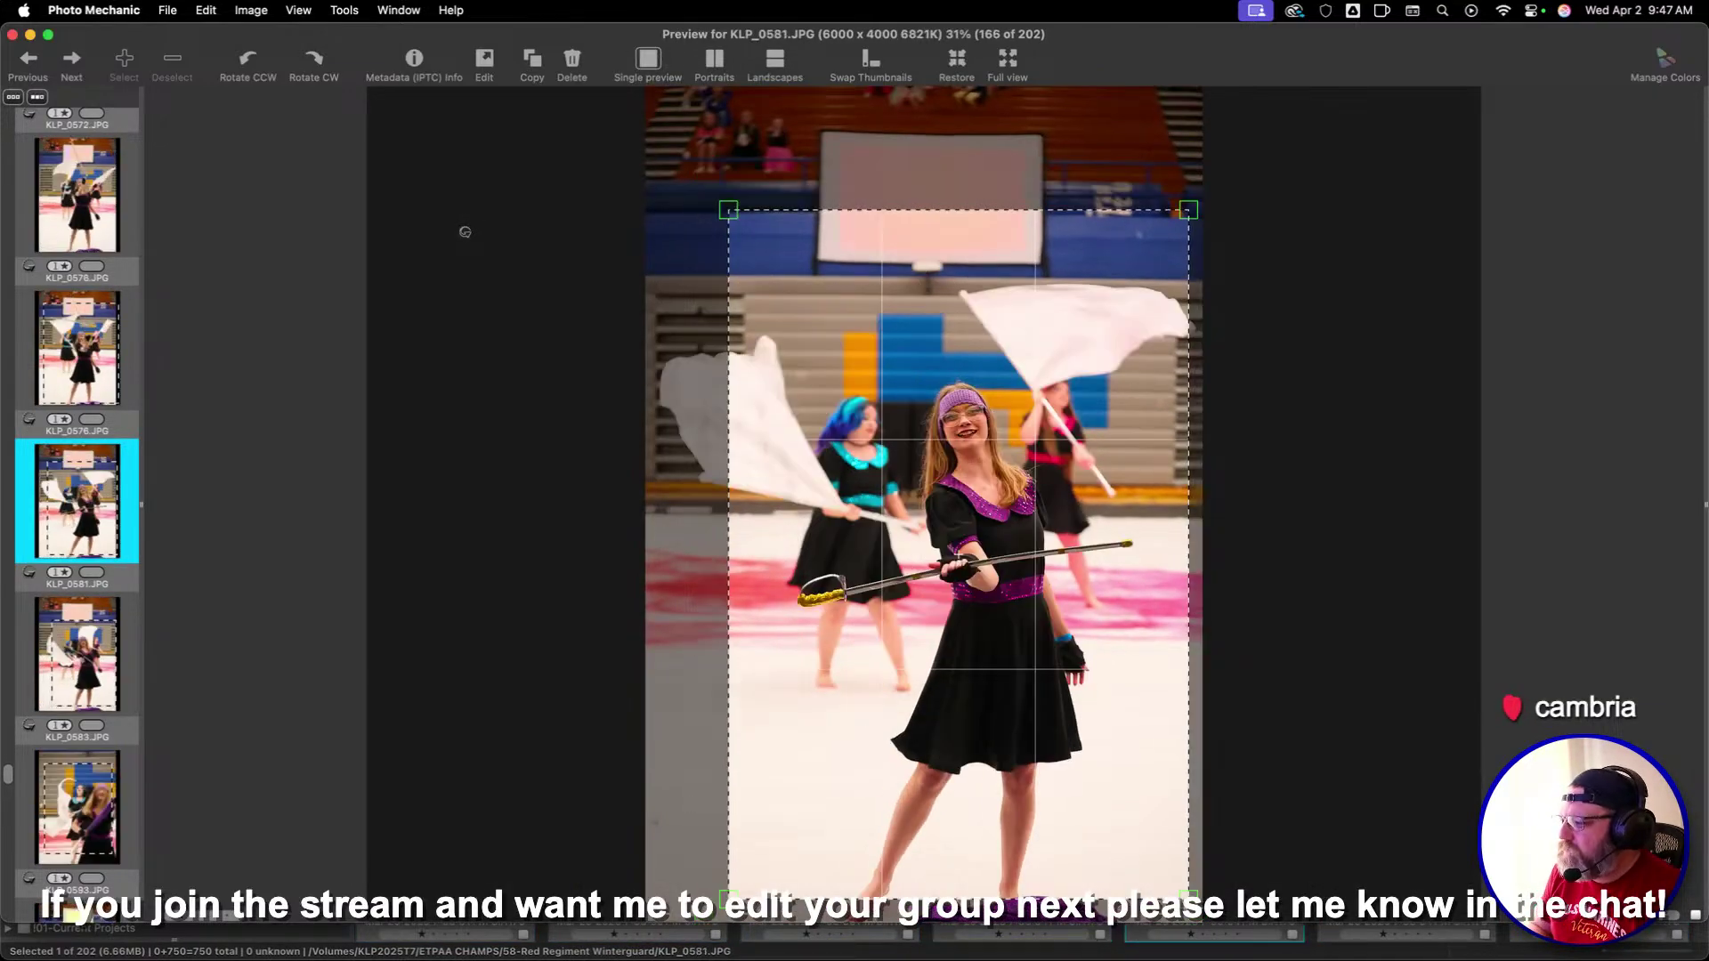
key("Right")
key("Right")
key("Right")
key("Right")
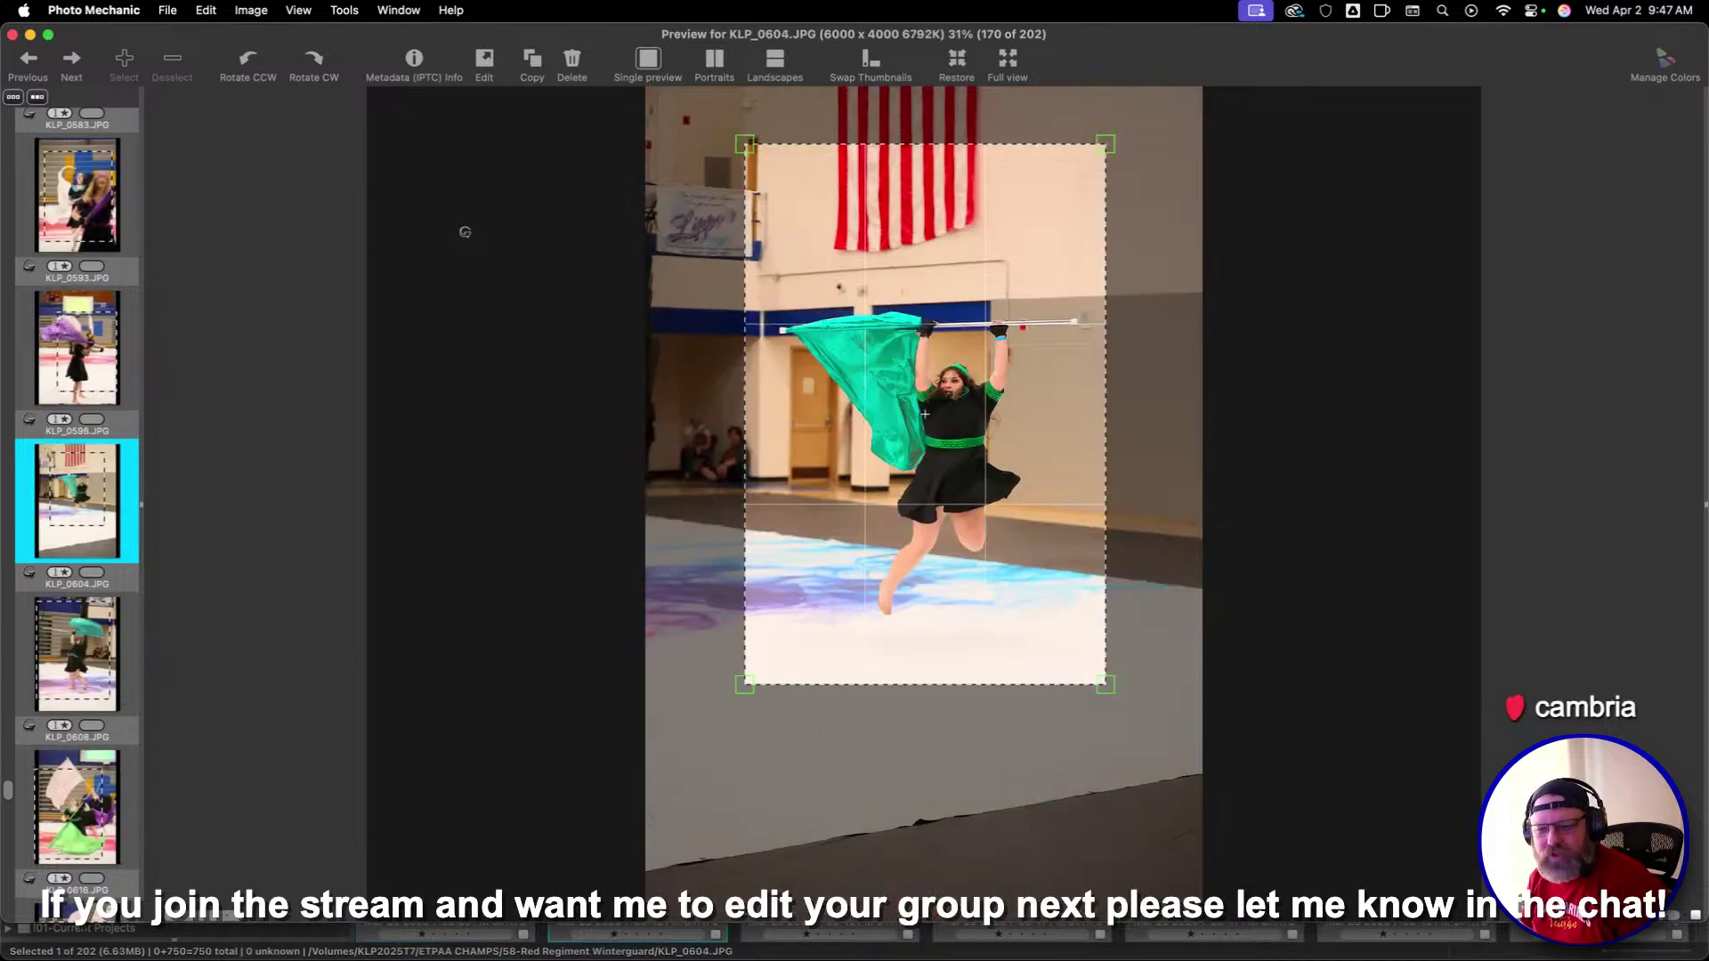
key("Right")
key("Right")
key("Right")
key("Right")
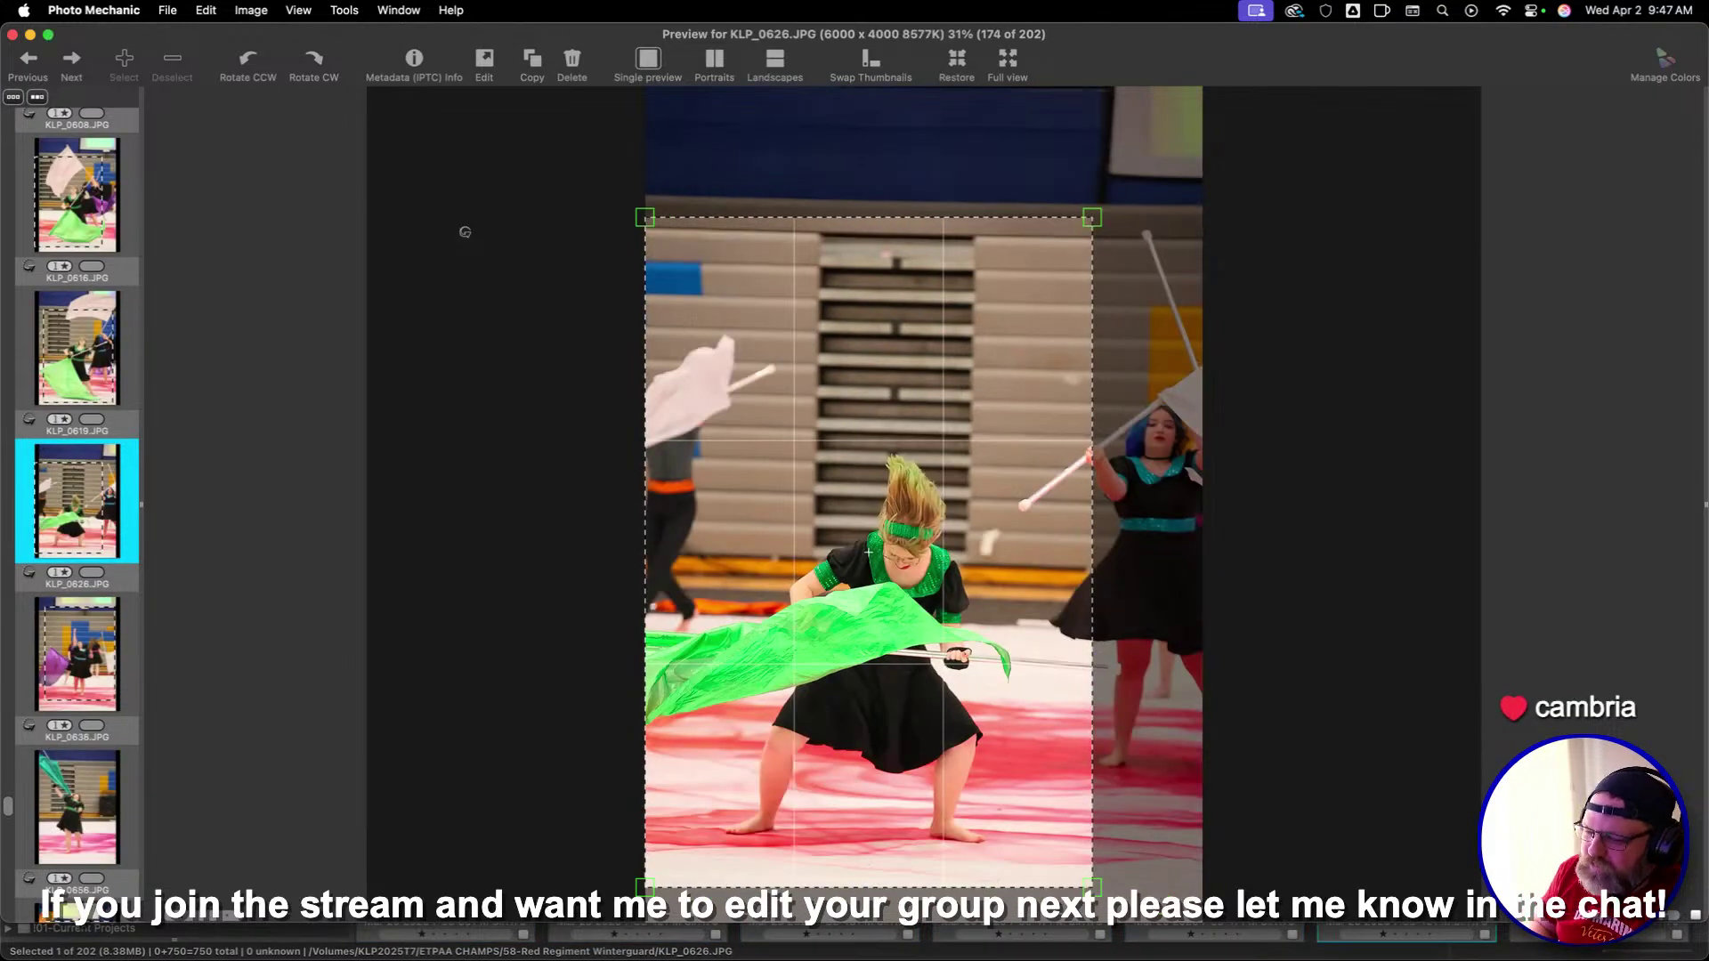
key("Right")
key("Right")
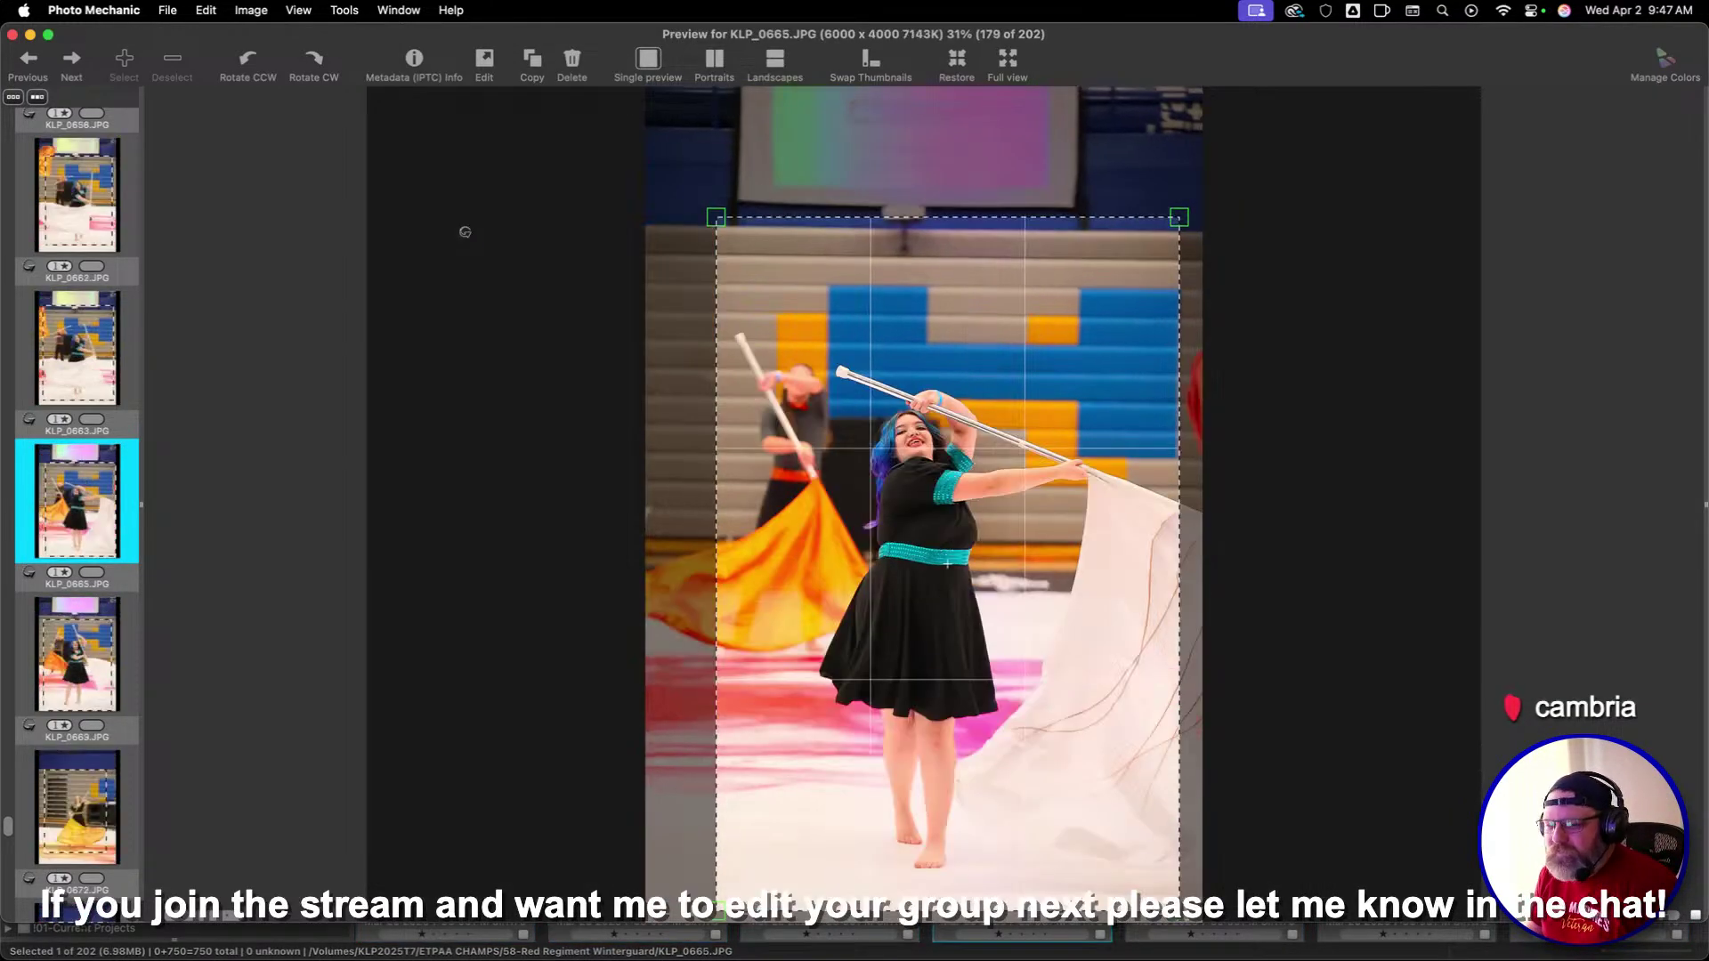
key("Right")
key("Right")
key("Right")
key("Right")
key("Right")
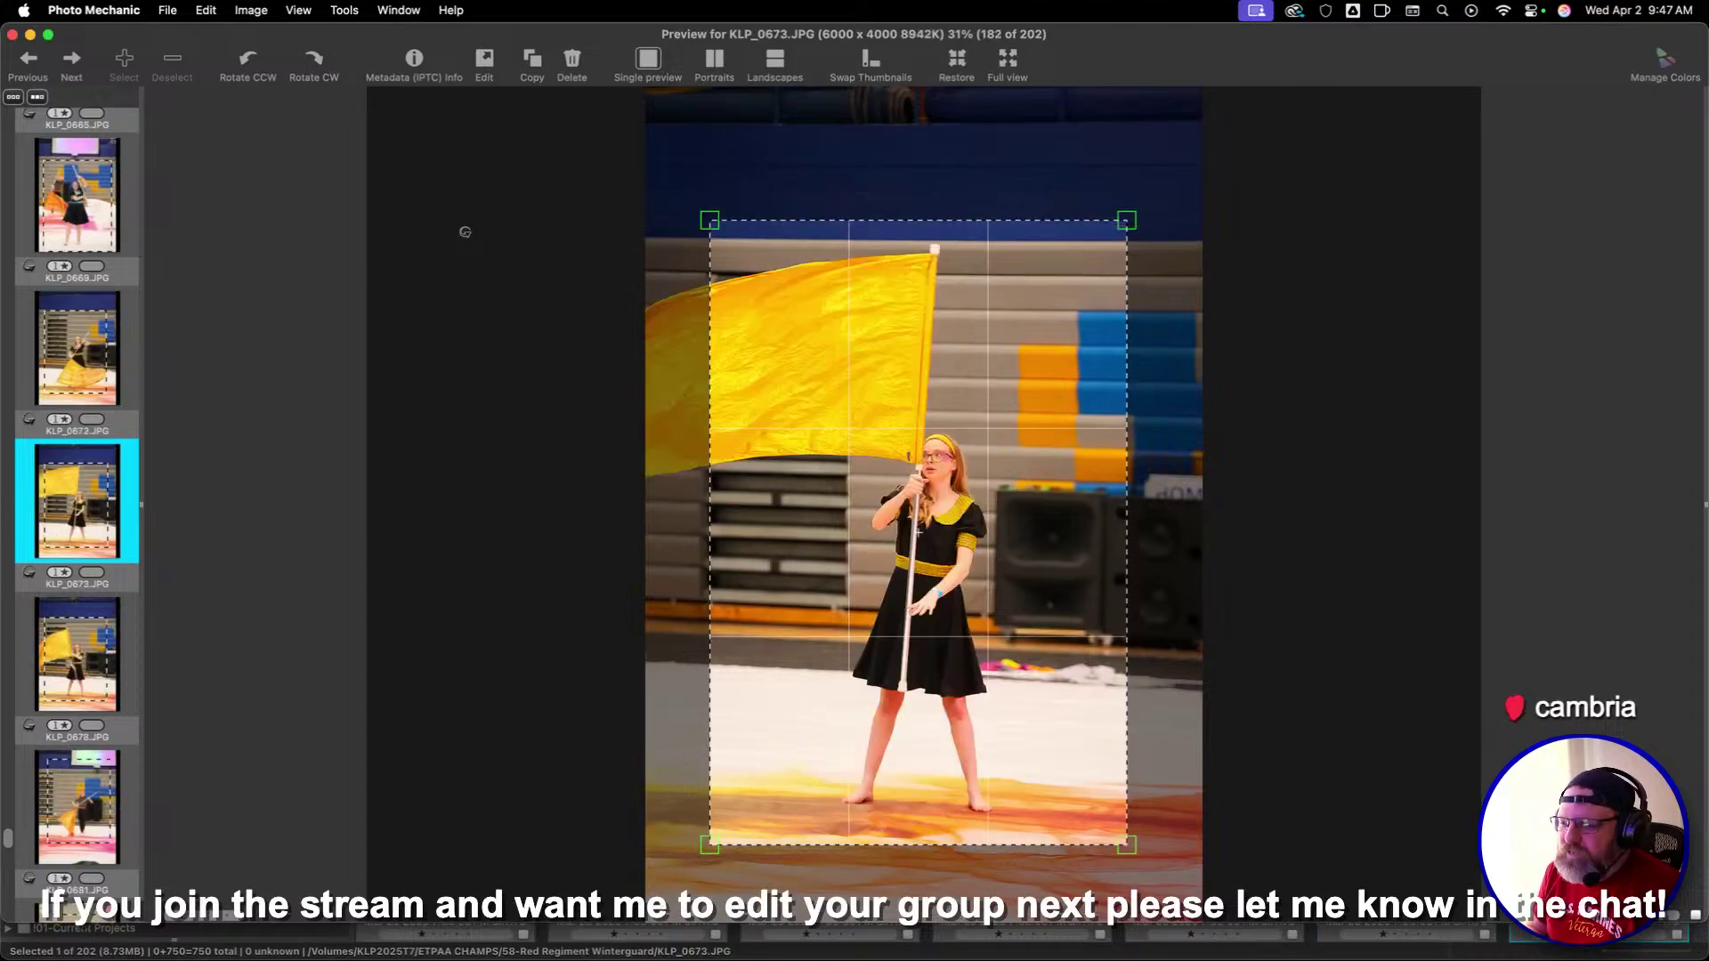
key("Right")
key("Right")
key("Right")
key("Right")
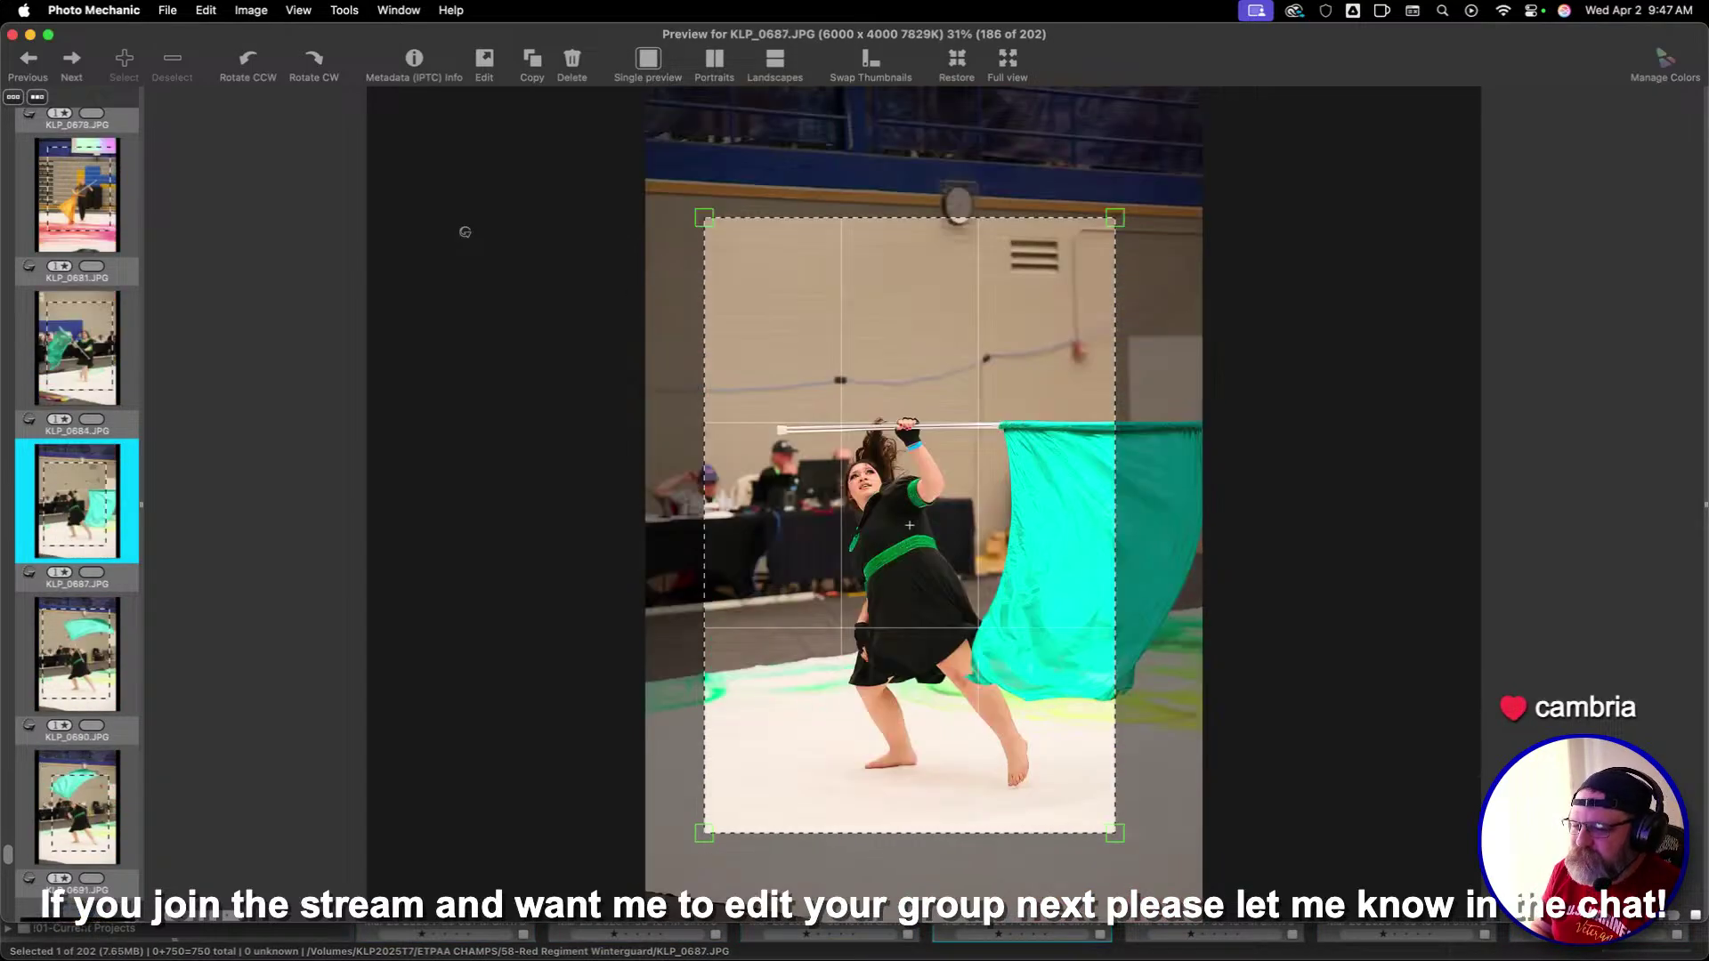
key("Right")
key("Right")
key("Right")
key("Right")
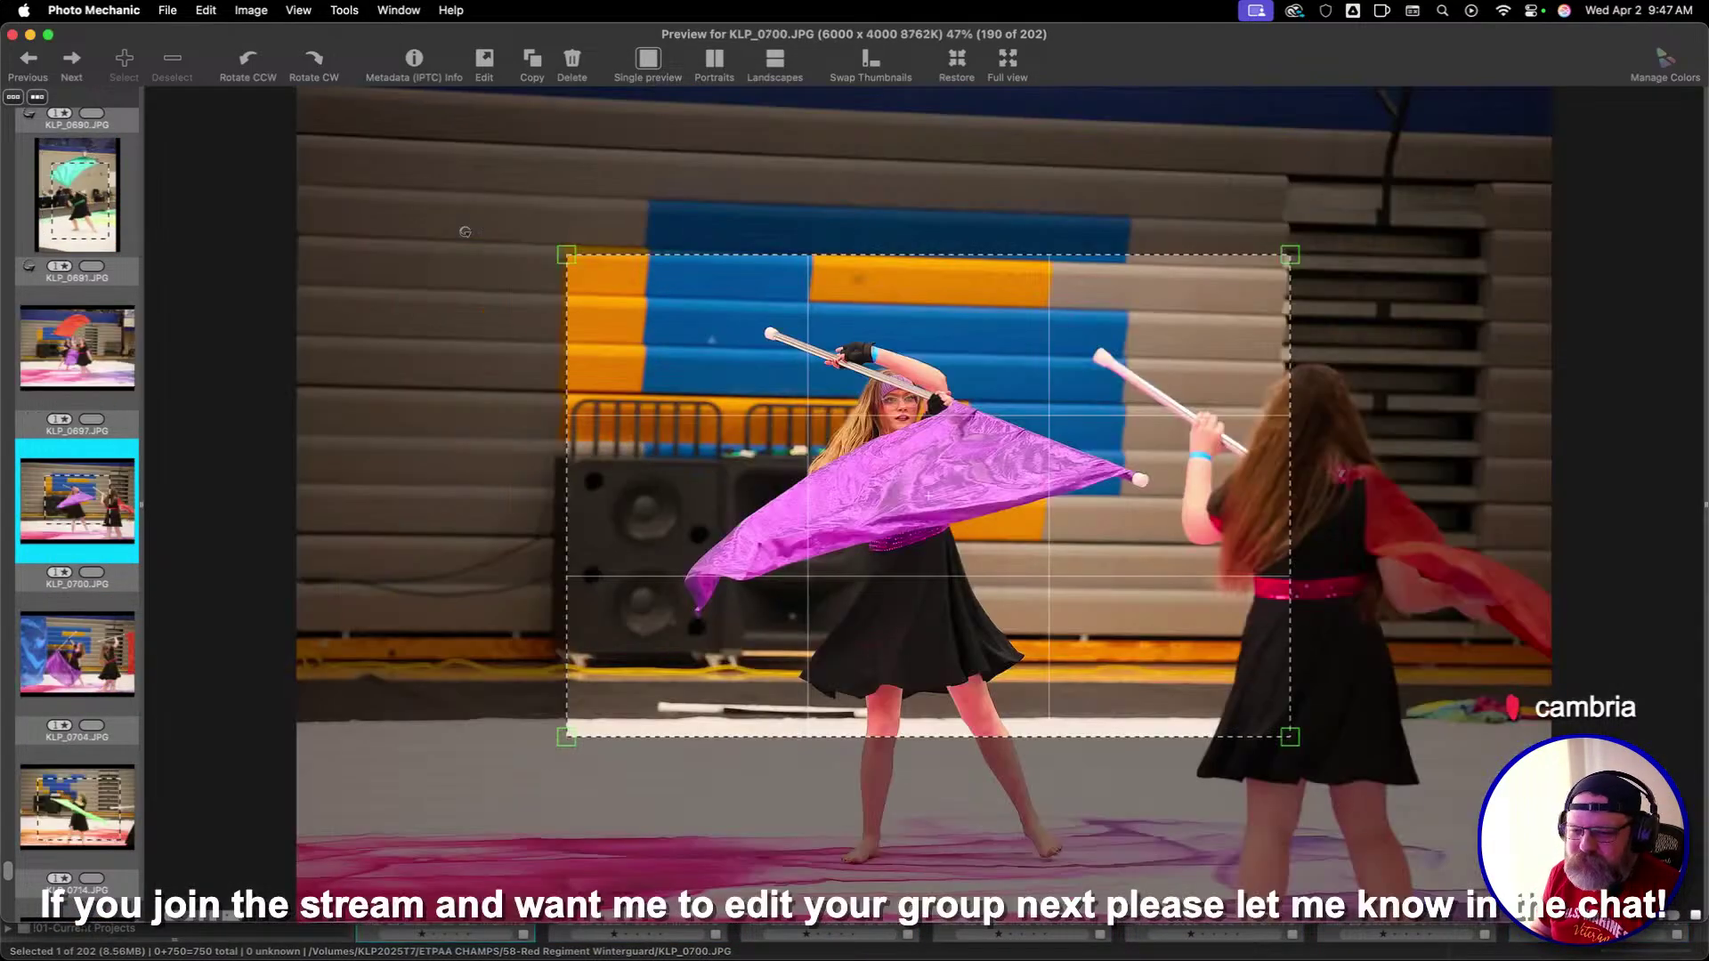
key("Right")
key("Right")
key("Right")
key("Right")
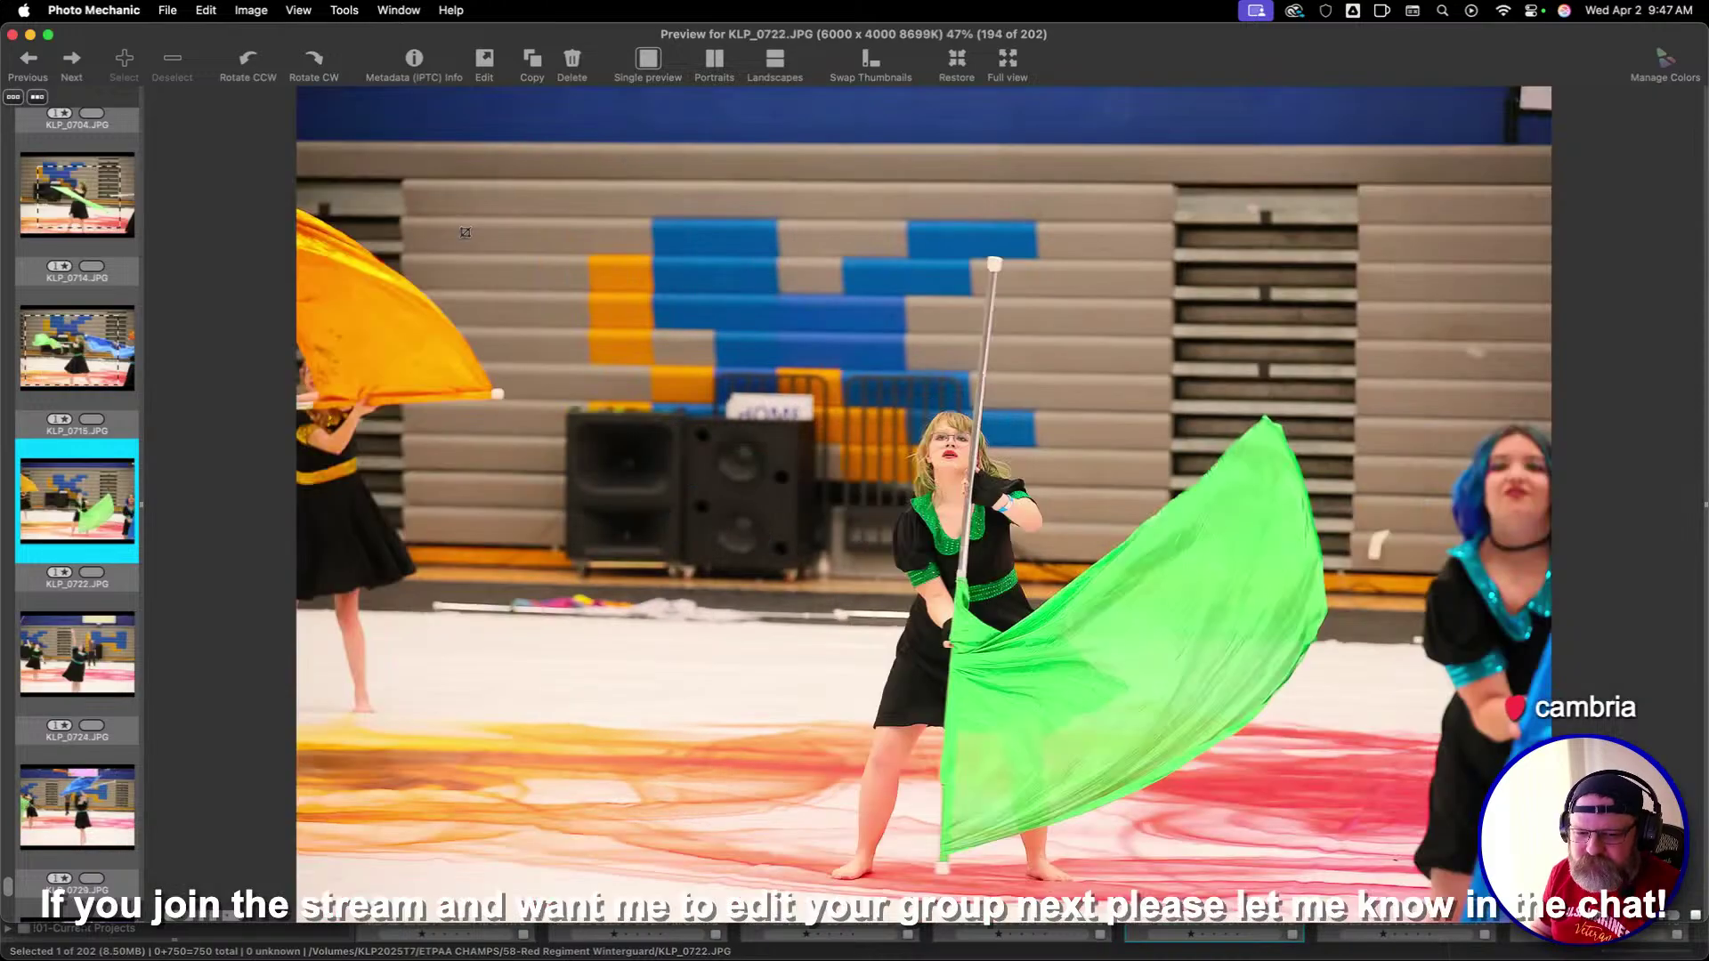
key("Right")
key("Right")
key("Right")
key("Right")
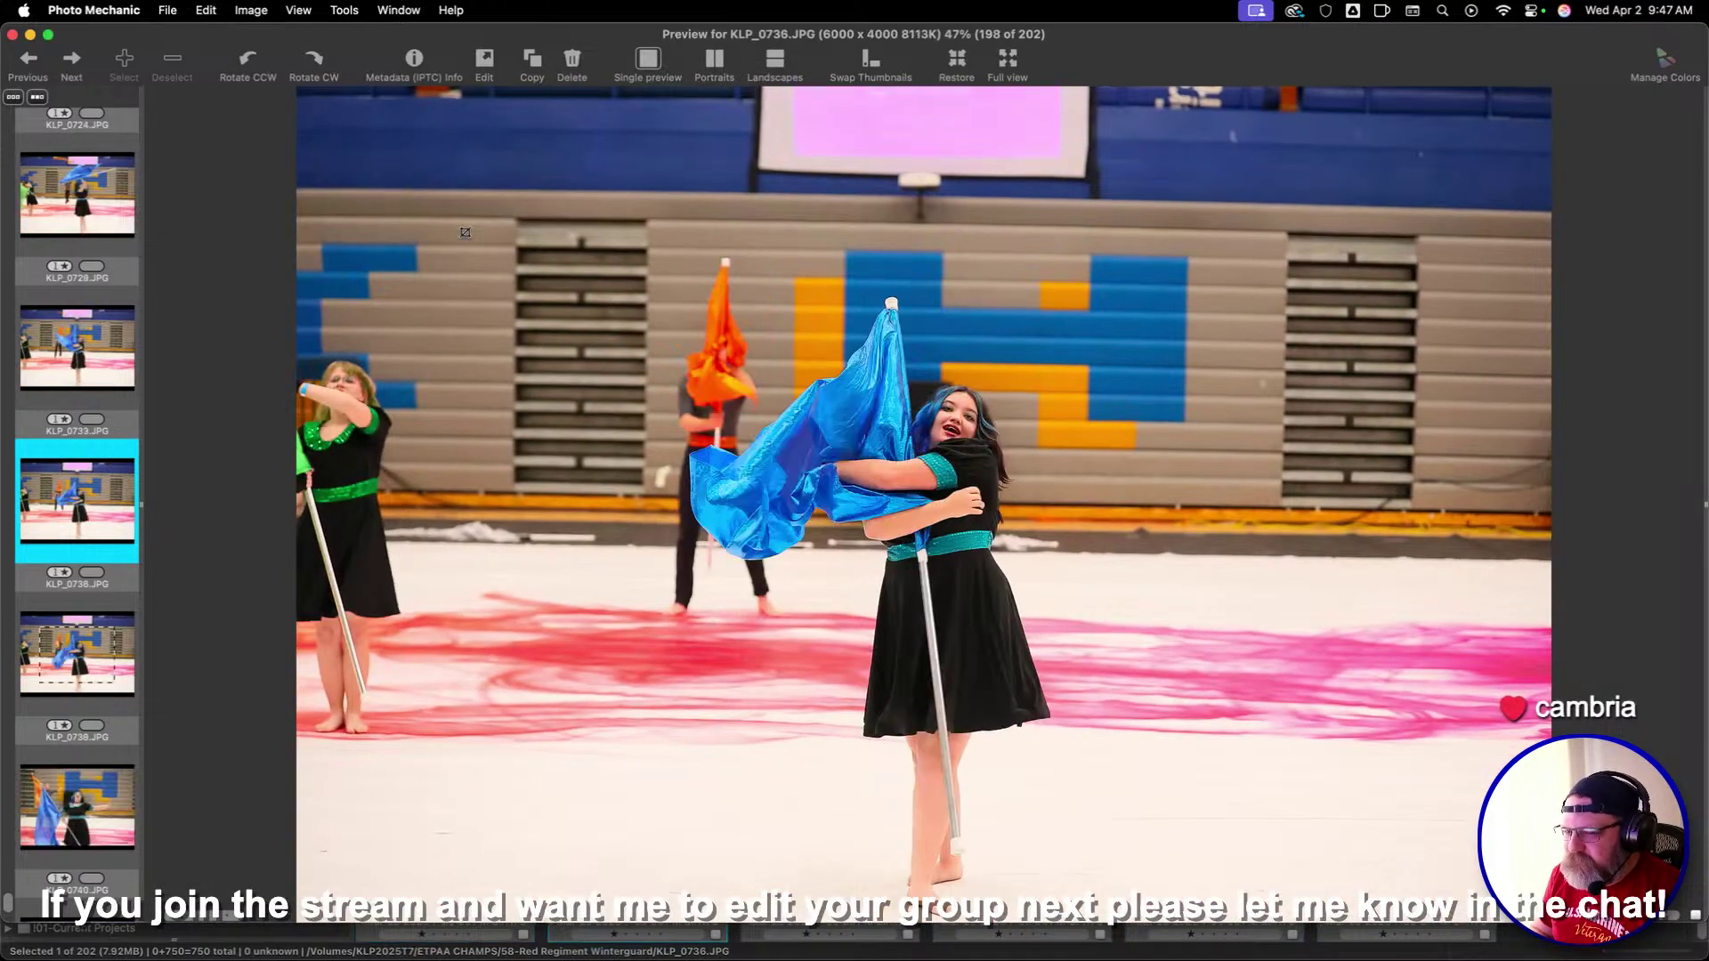
key("Right")
key("Right")
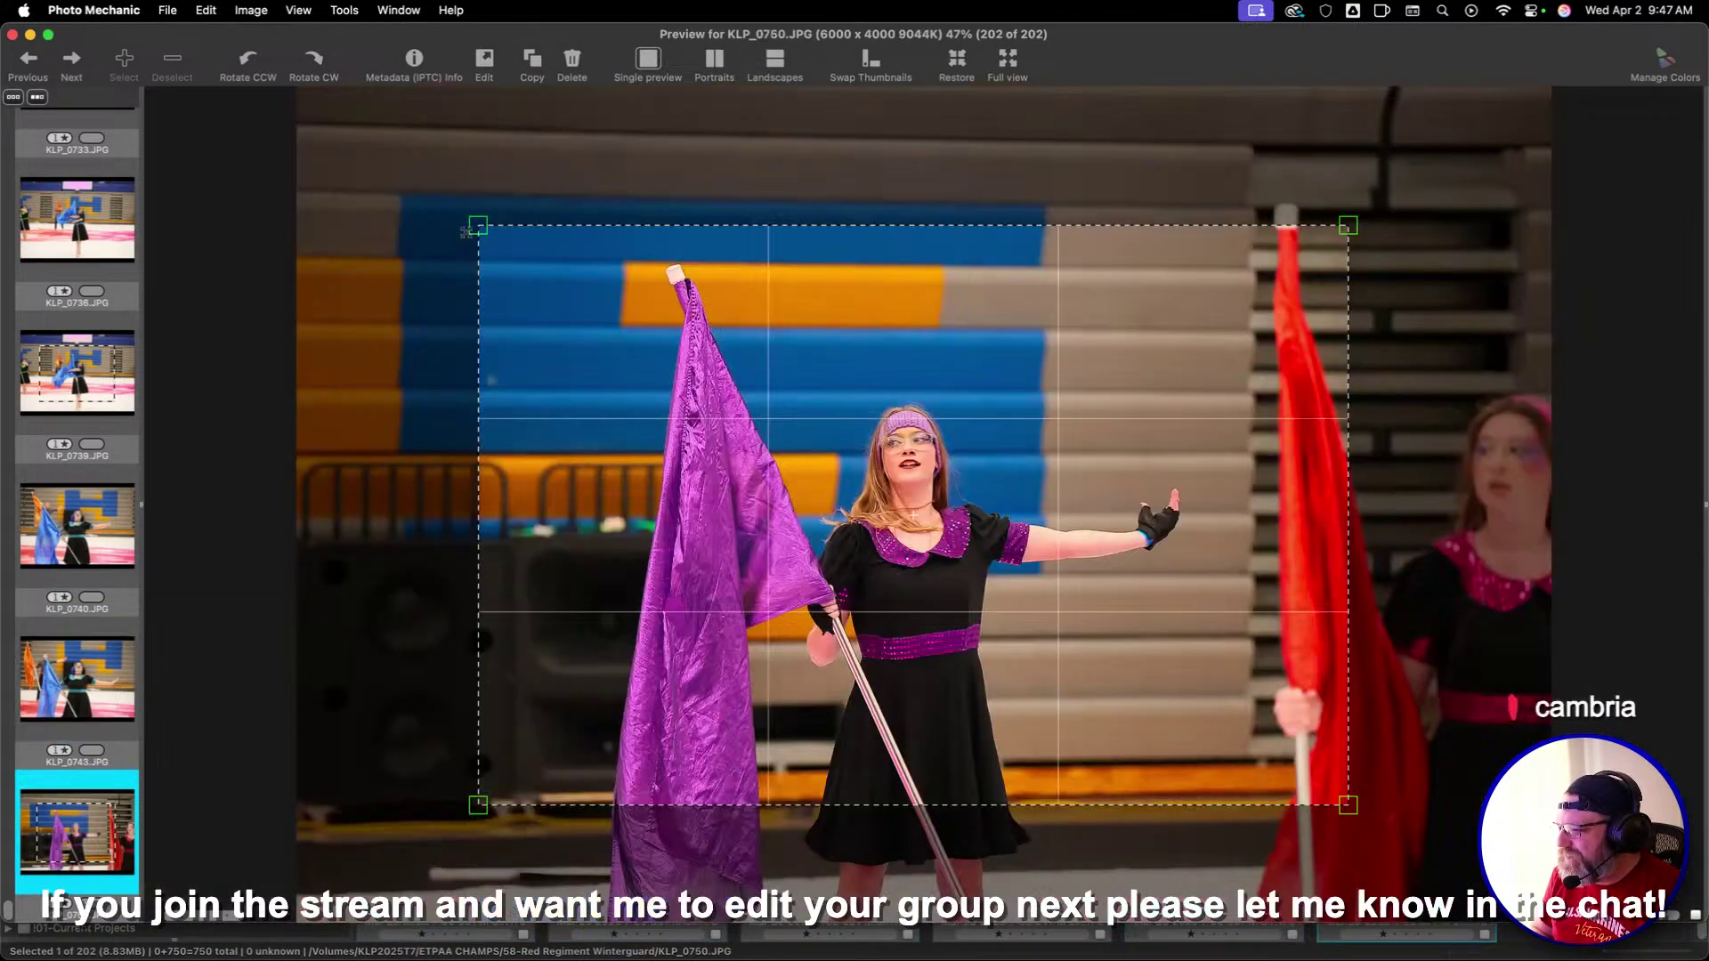
Close the Red Regiment Winterguard preview and contact sheet, and open the 59-East Hamilton Varsity Winter Guard folder
key("Escape")
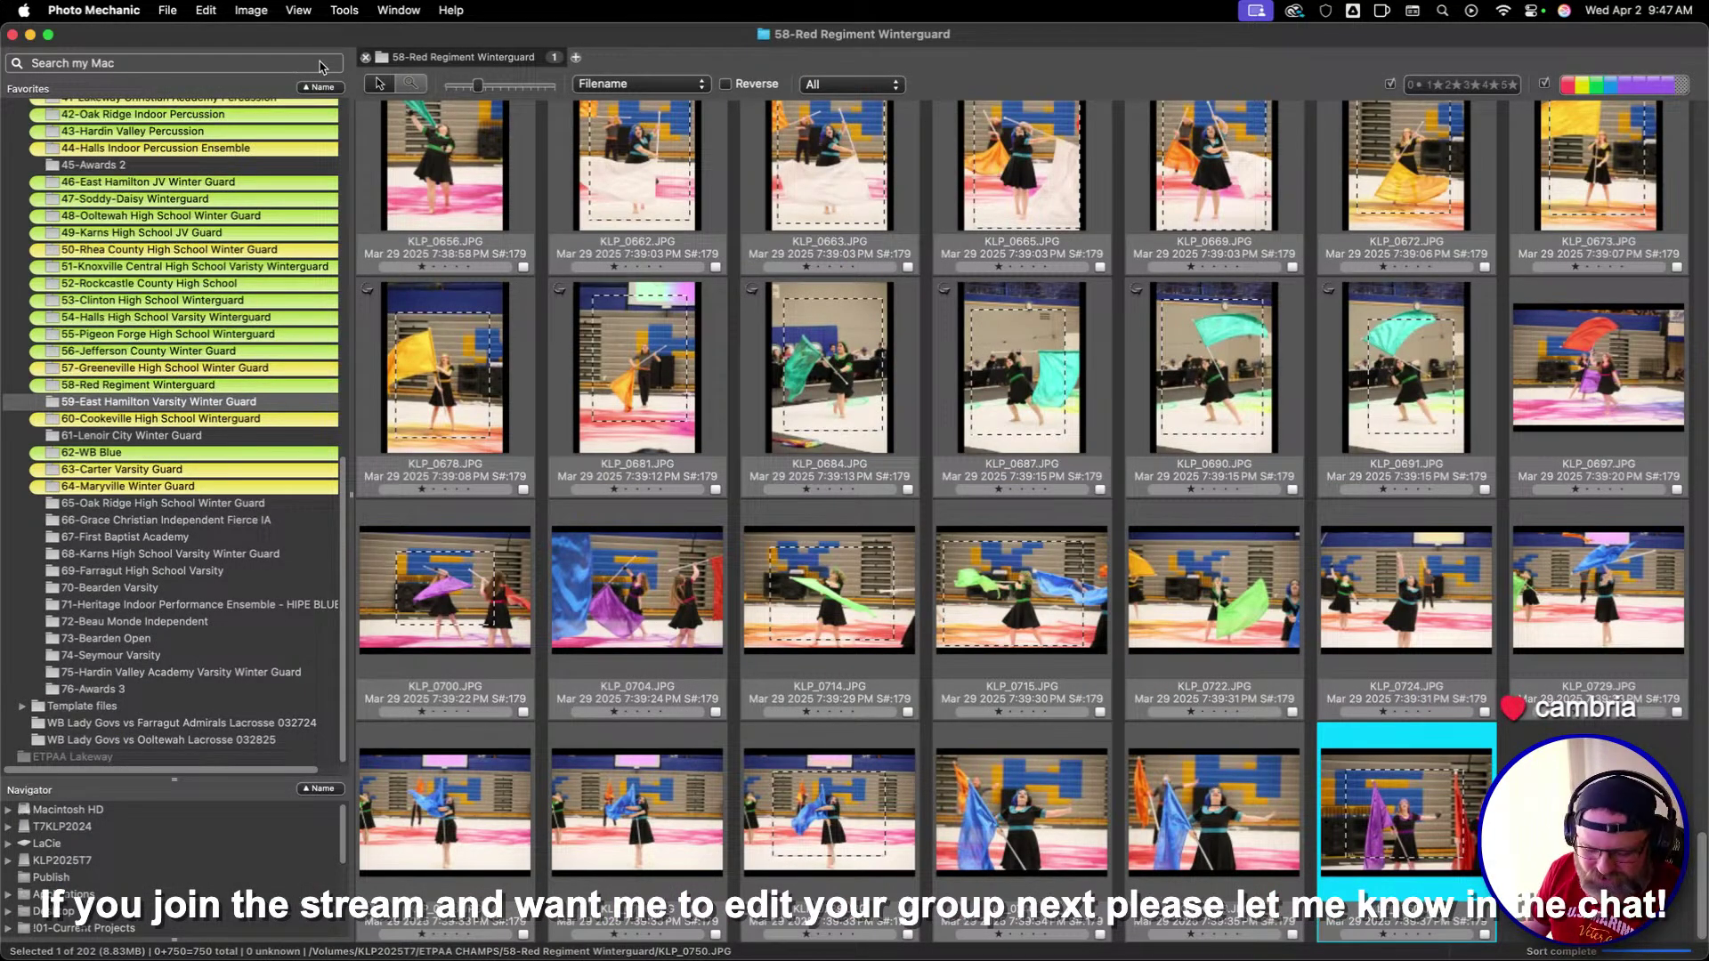
key("super+w")
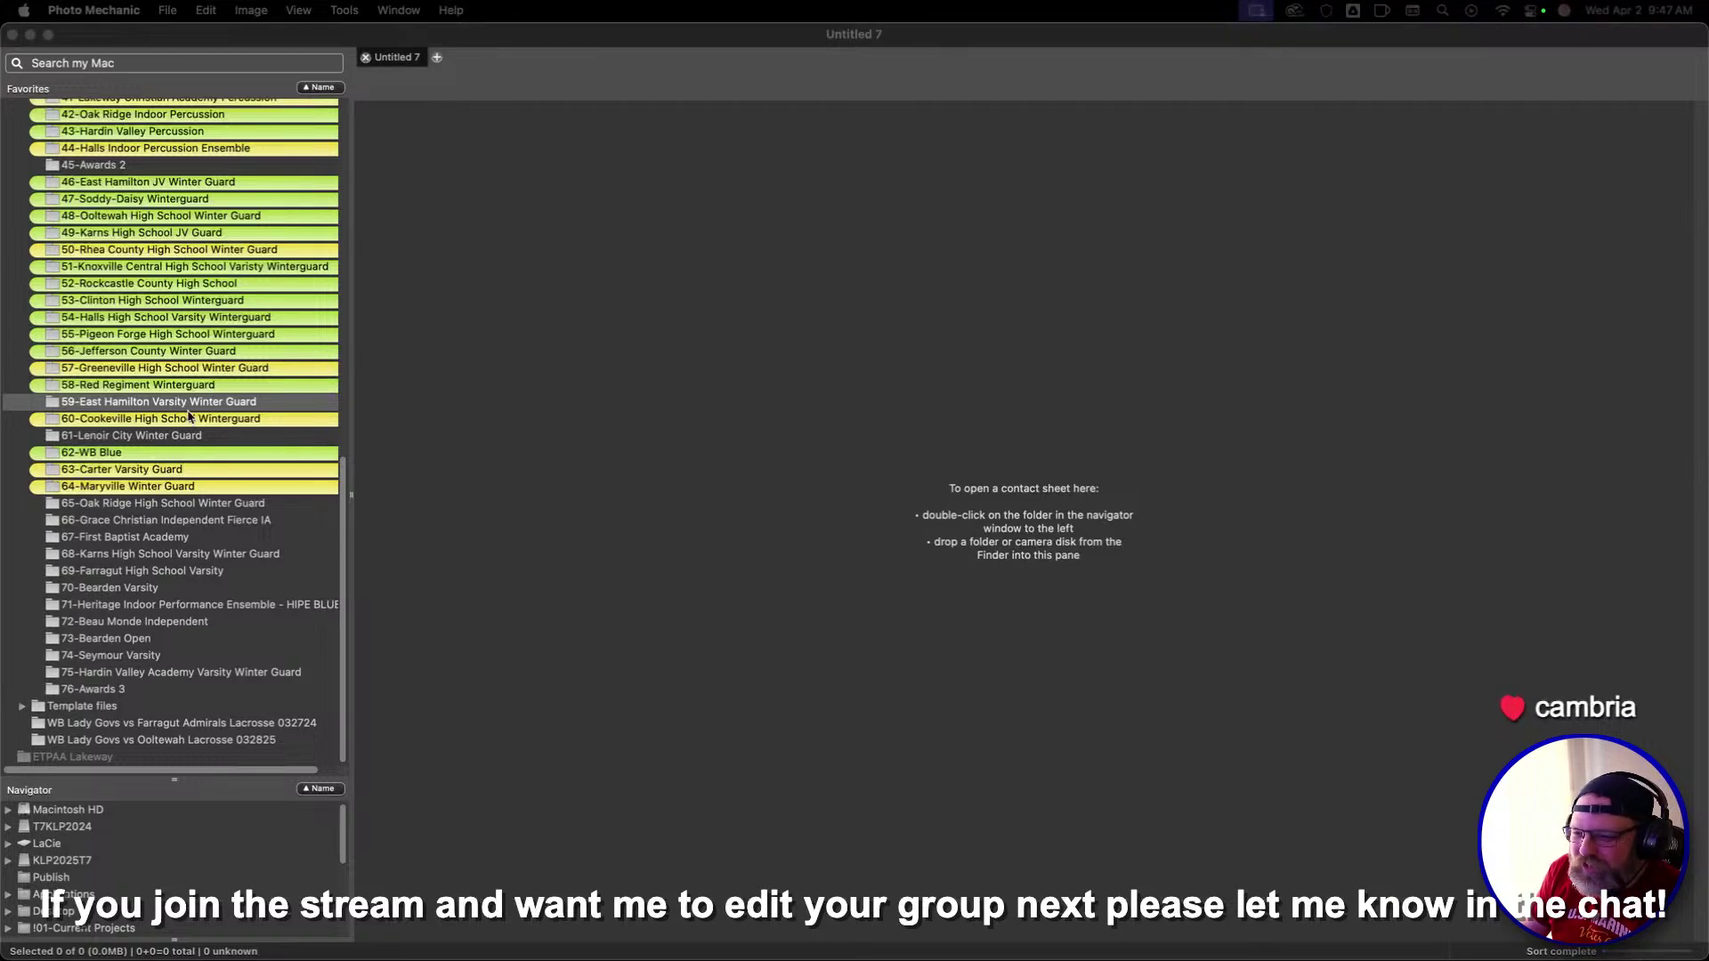
left_click(206, 439)
left_click(205, 437)
left_click(231, 402)
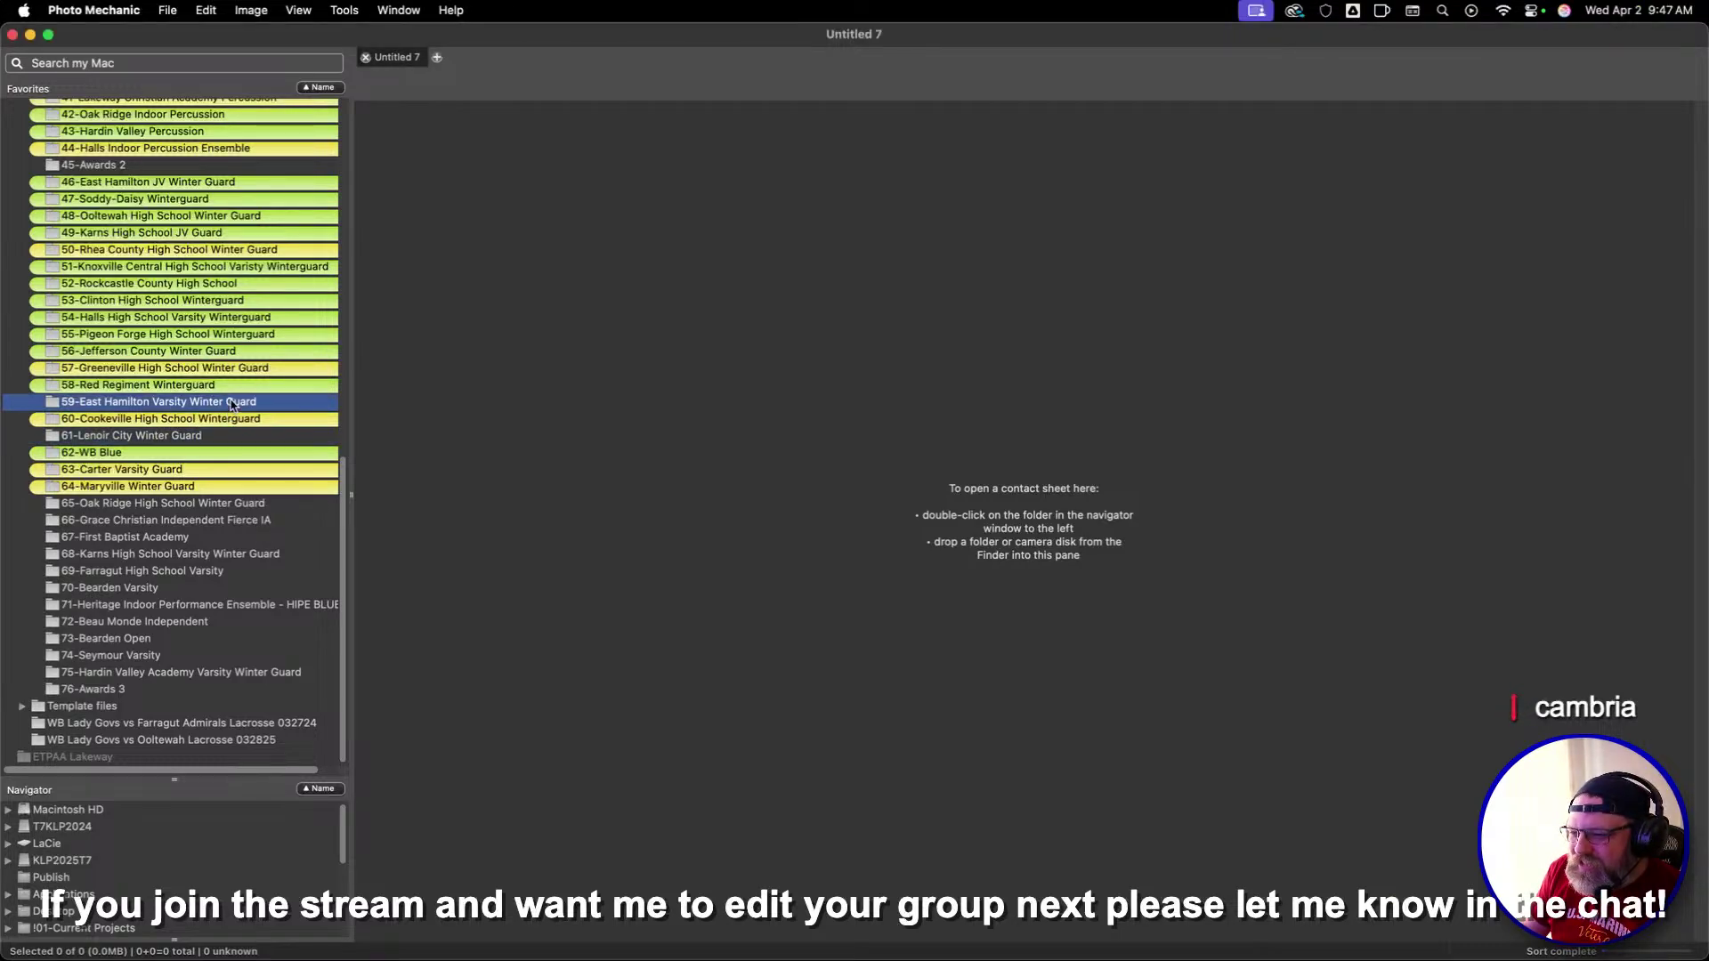
double_click(231, 402)
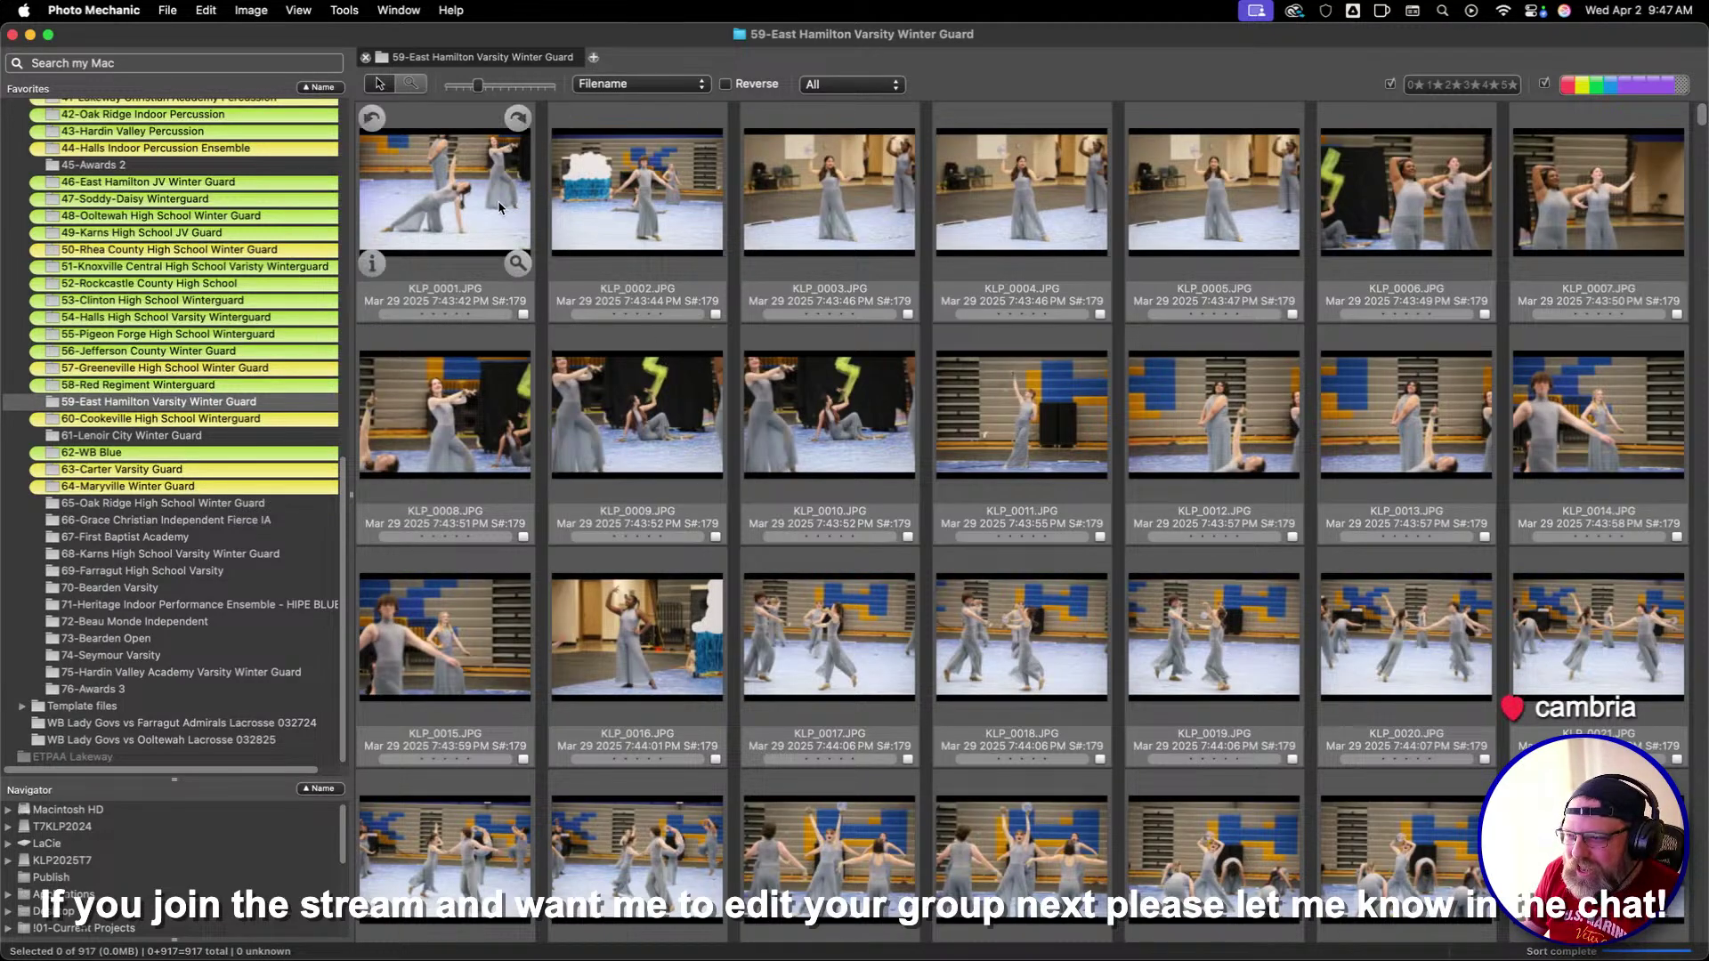
Preview the set from KLP_0001.JPG, rate KLP_0001.JPG and KLP_0002.JPG one star, and skip KLP_0003.JPG
double_click(478, 183)
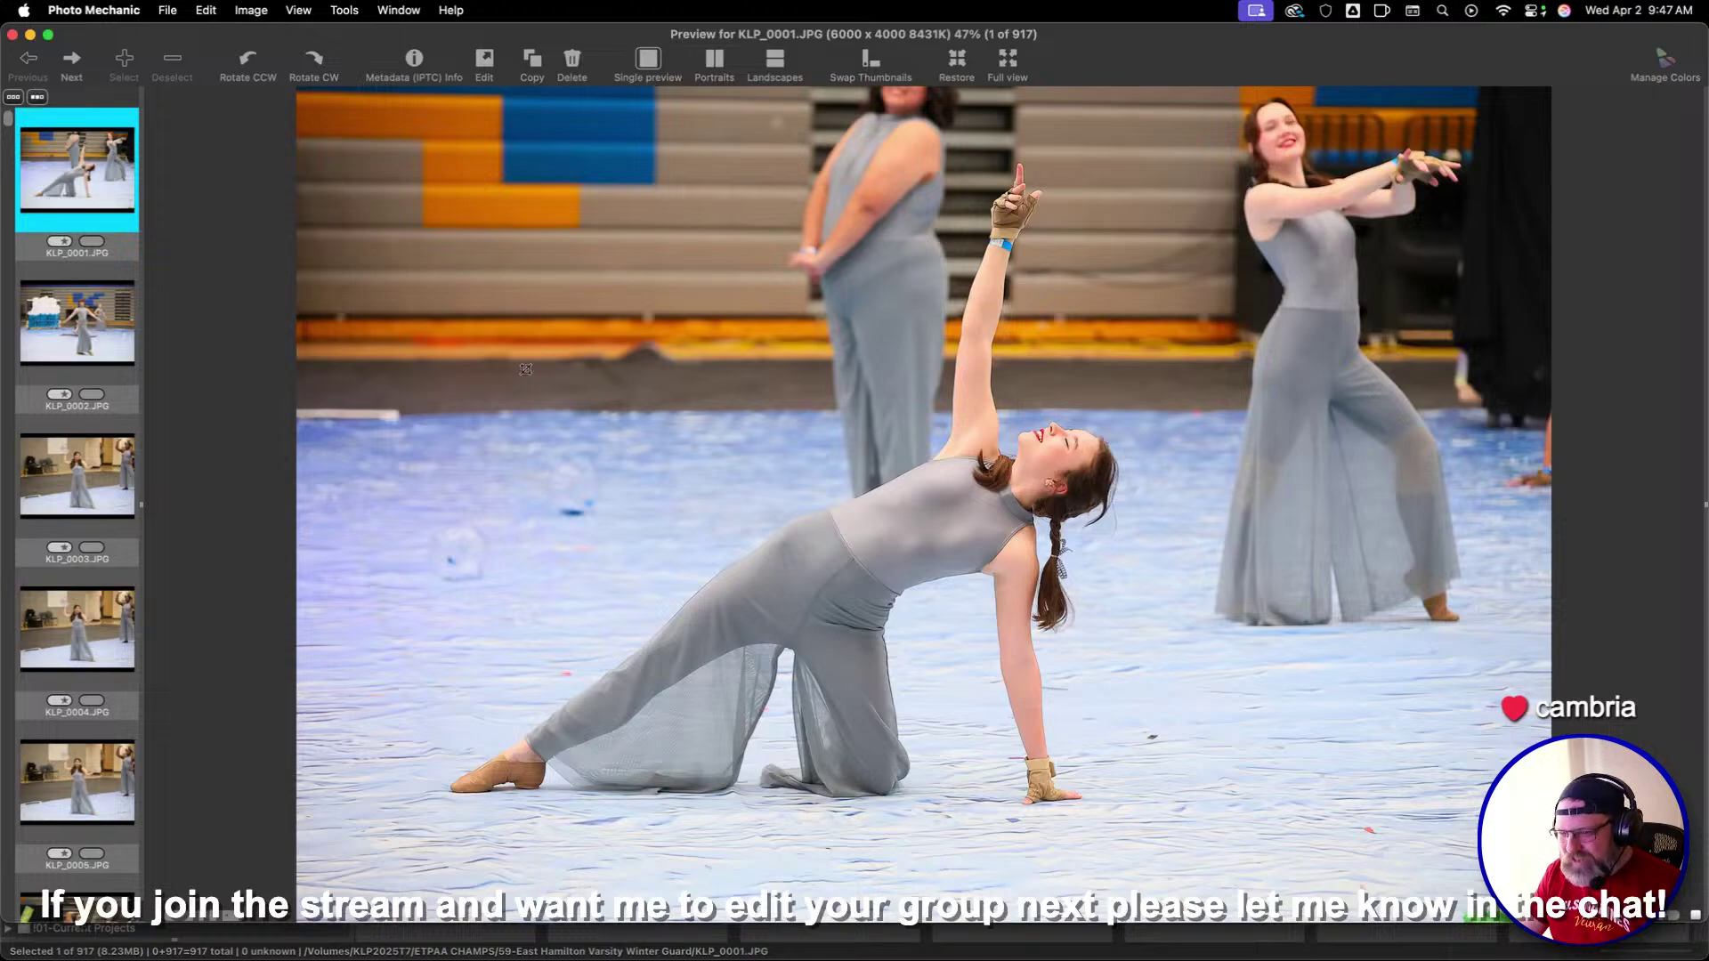
key("super+1")
key("super+1")
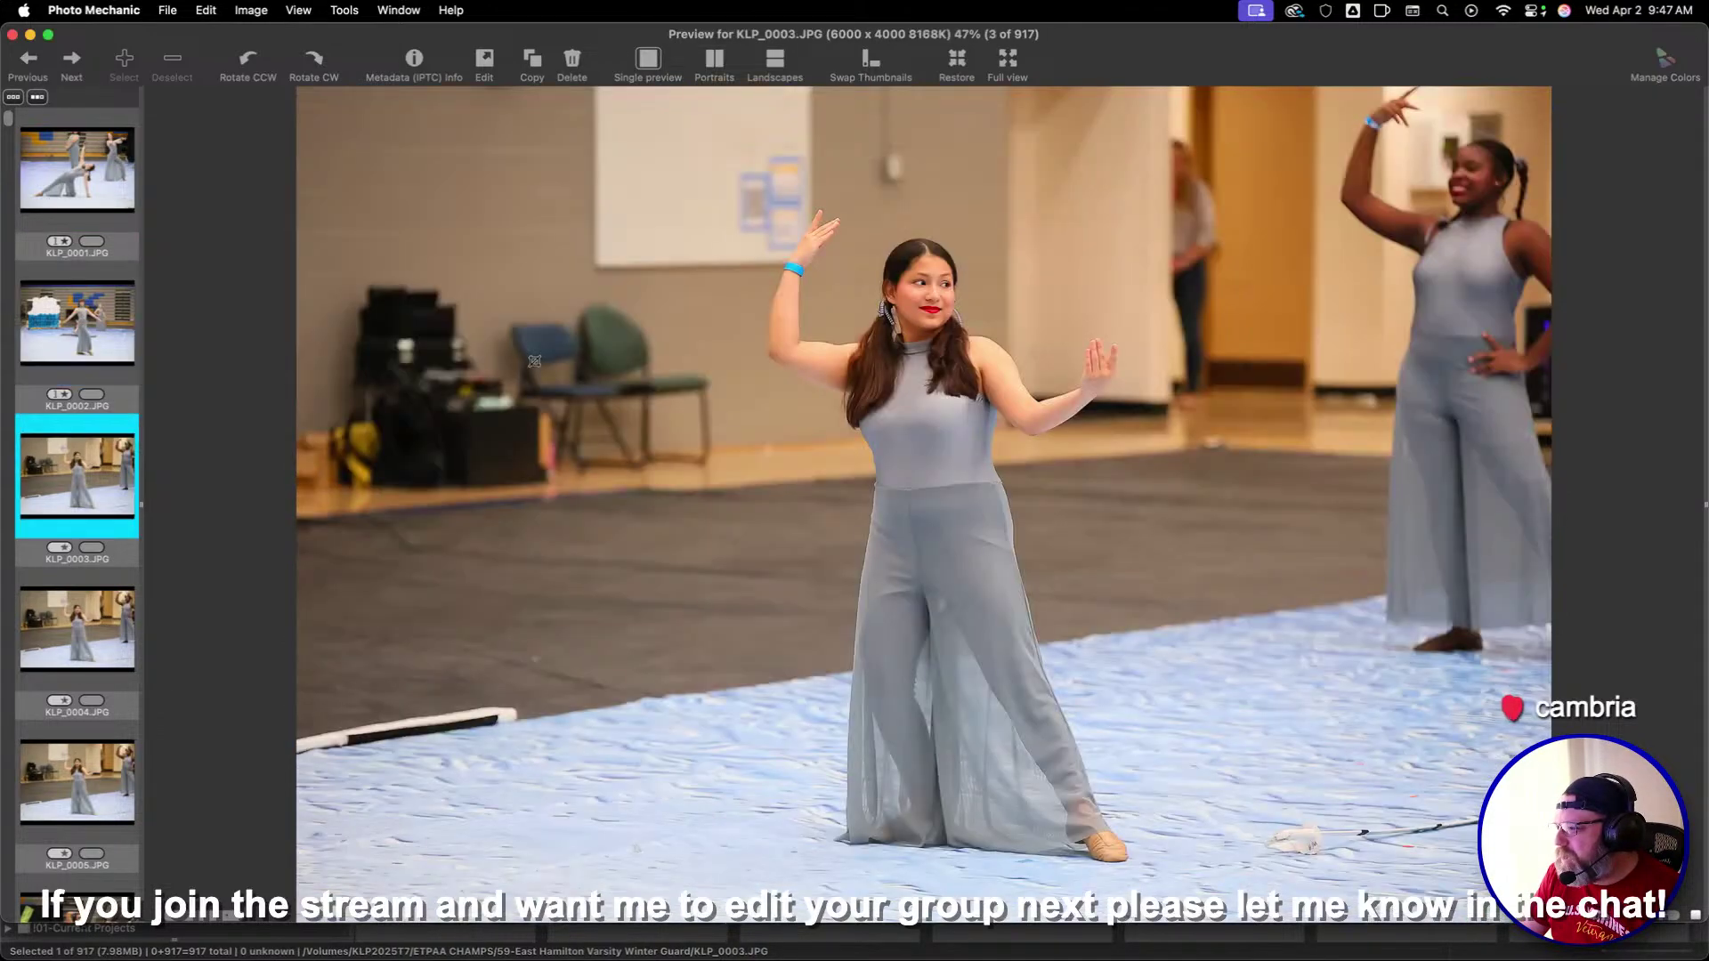
key("Right")
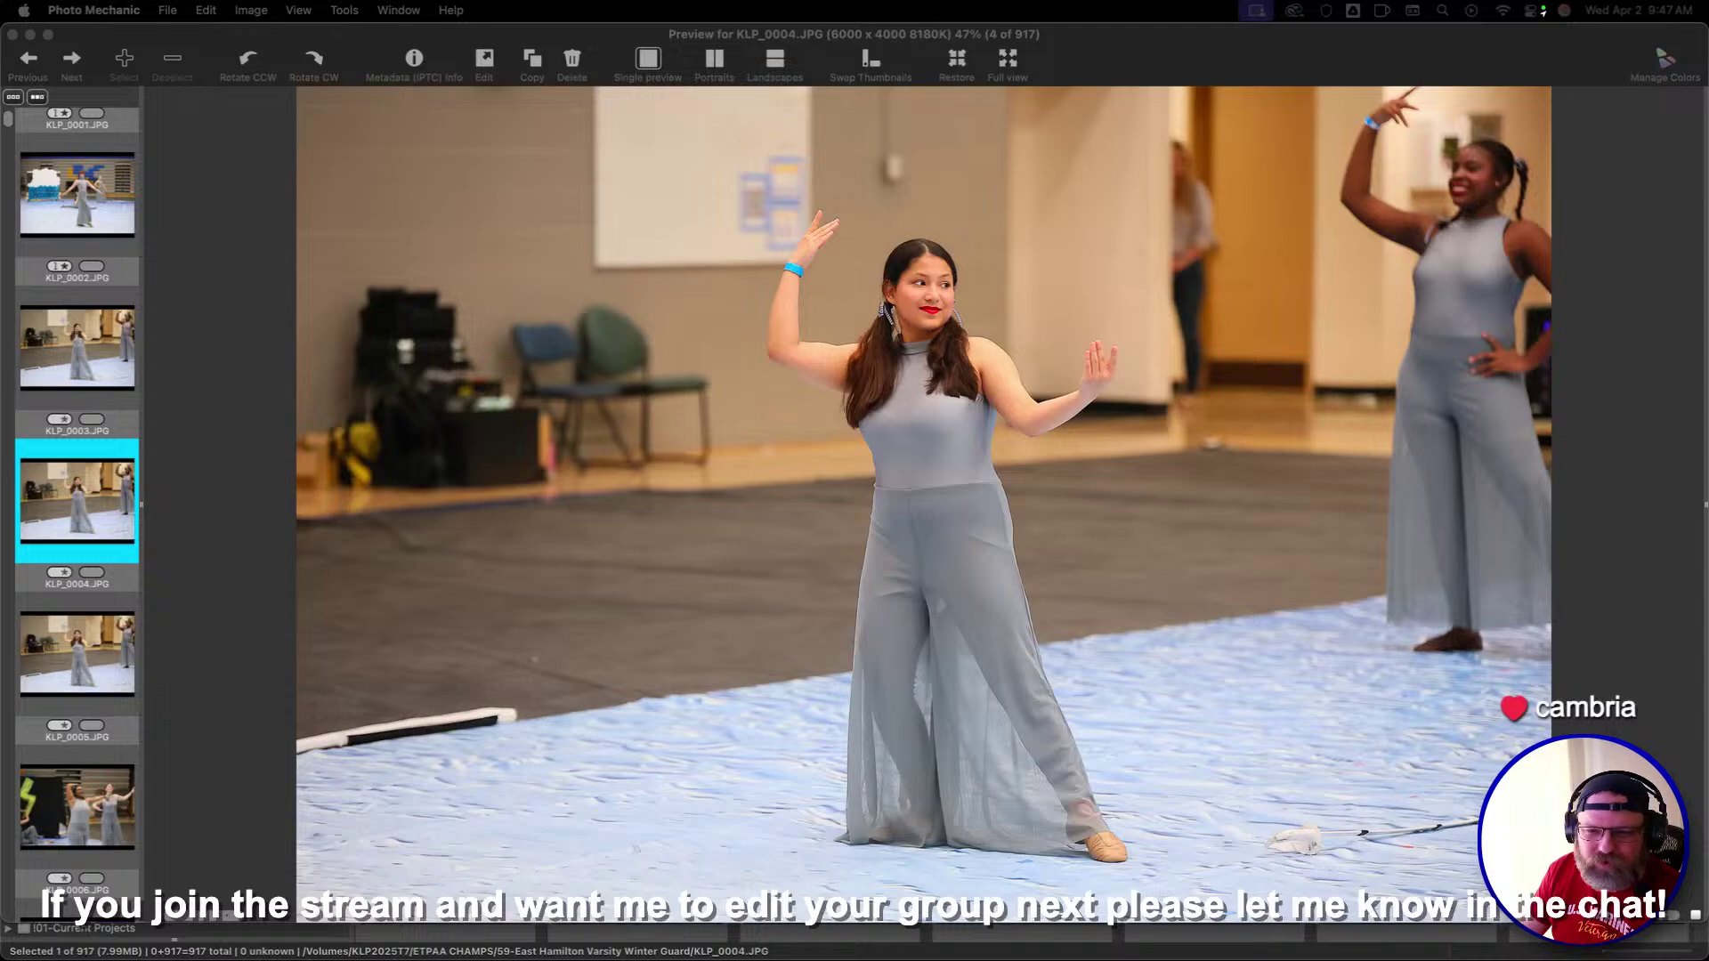
Rate the photos KLP_0004.JPG through KLP_0008.JPG one star each
left_click(647, 428)
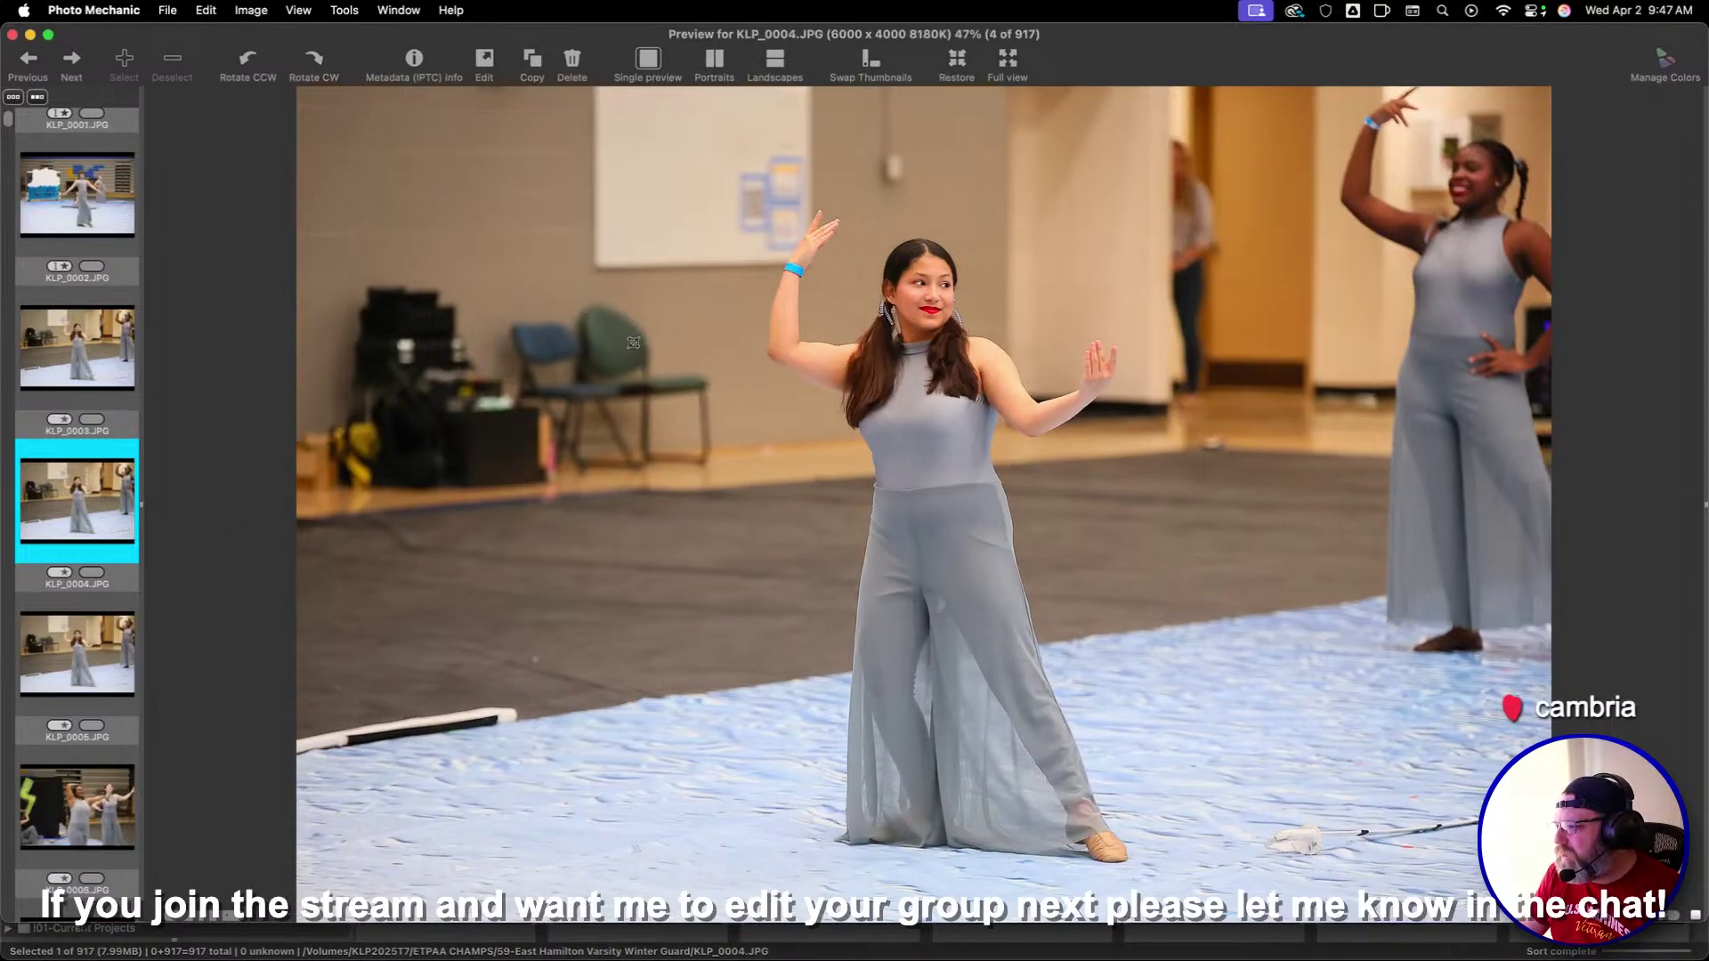
key("super+1")
key("super+1")
key("super+1")
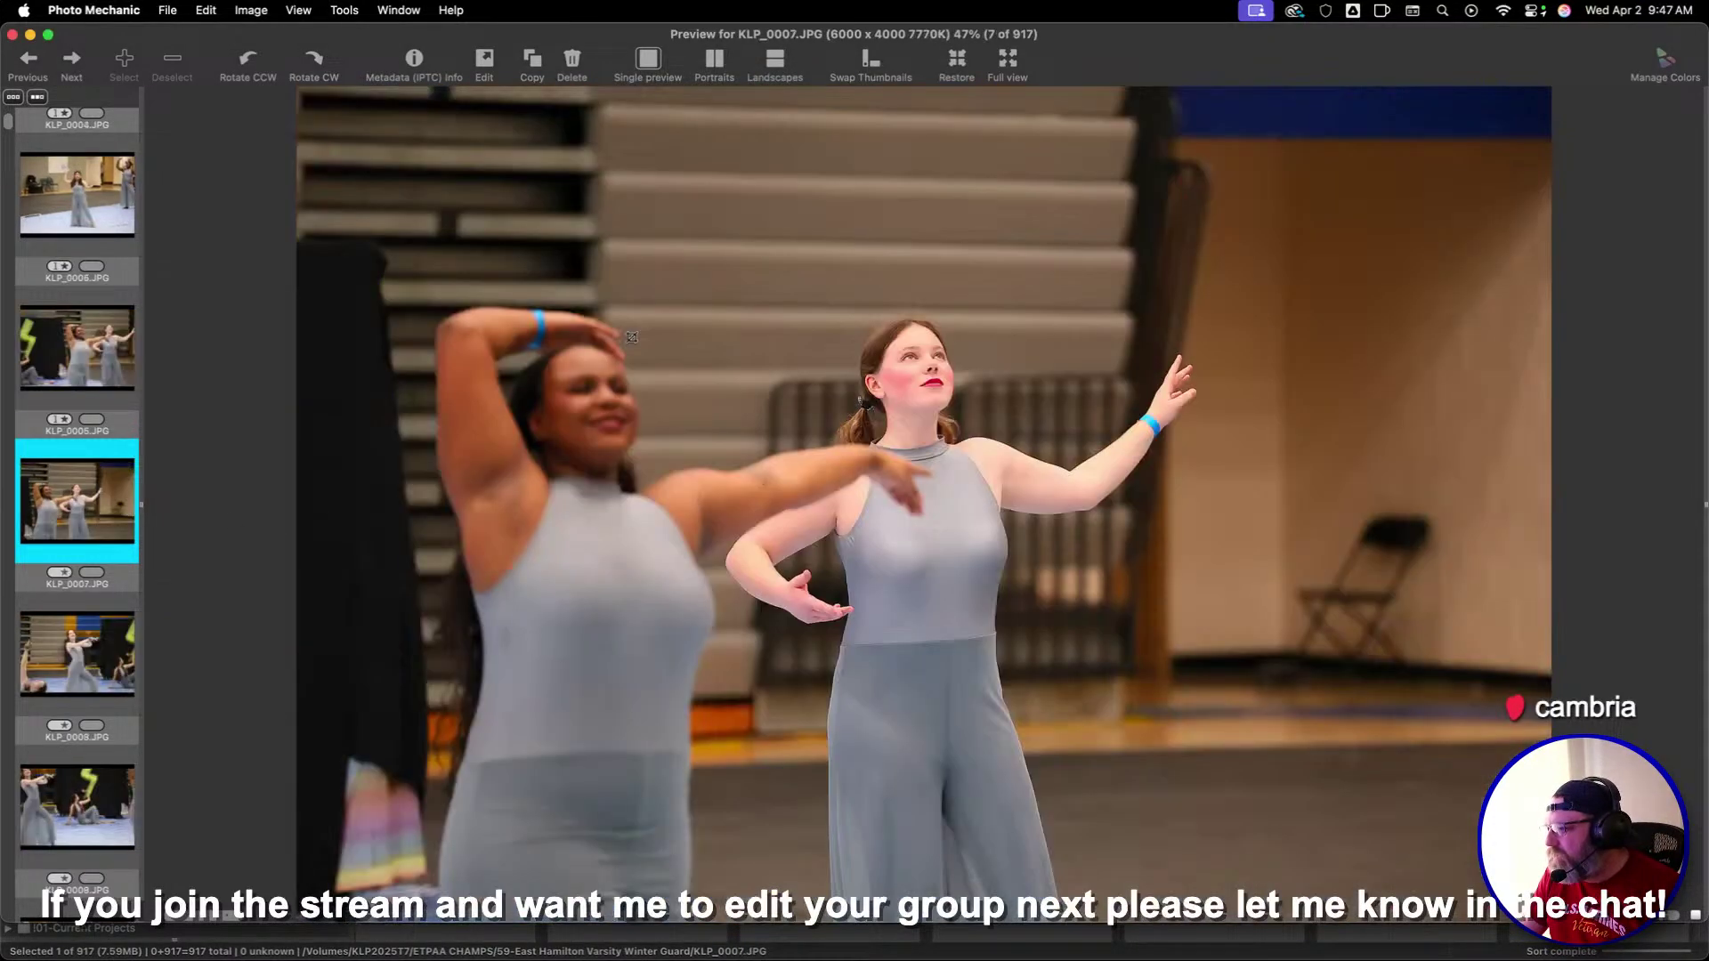
key("super+1")
key("super+1")
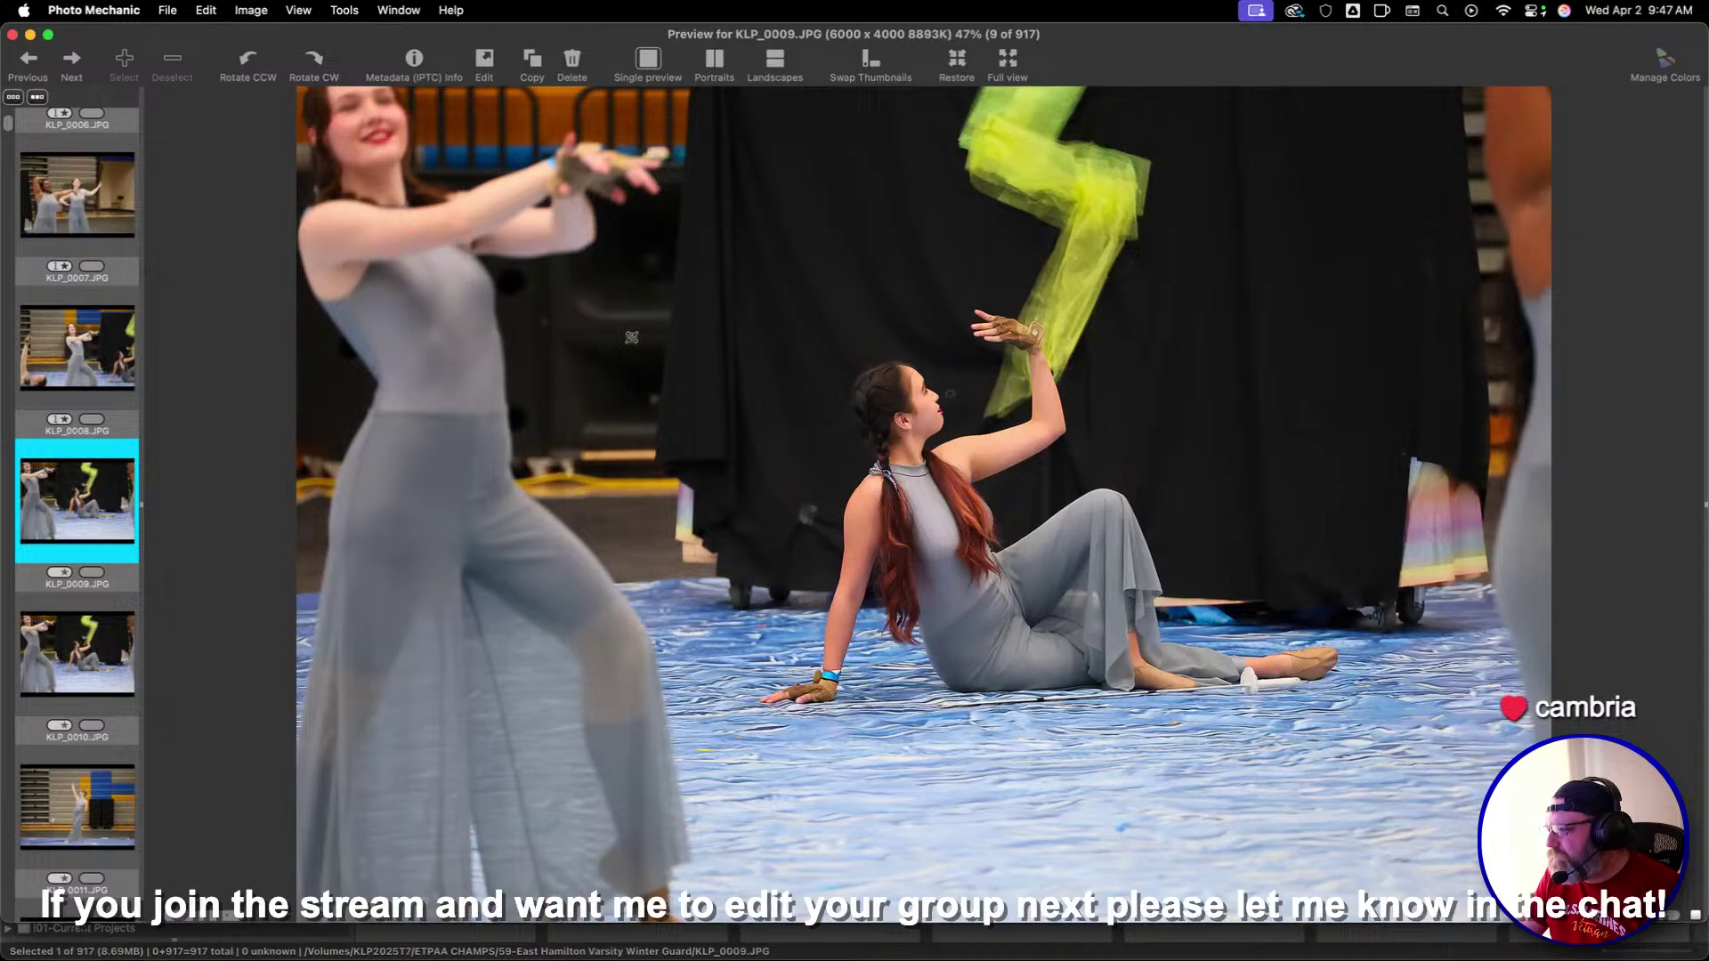
Skip KLP_0009.JPG, crop KLP_0010.JPG around the seated performer, and rate KLP_0010.JPG through KLP_0012.JPG one star
key("Right")
left_click_drag(599, 275, 1409, 732)
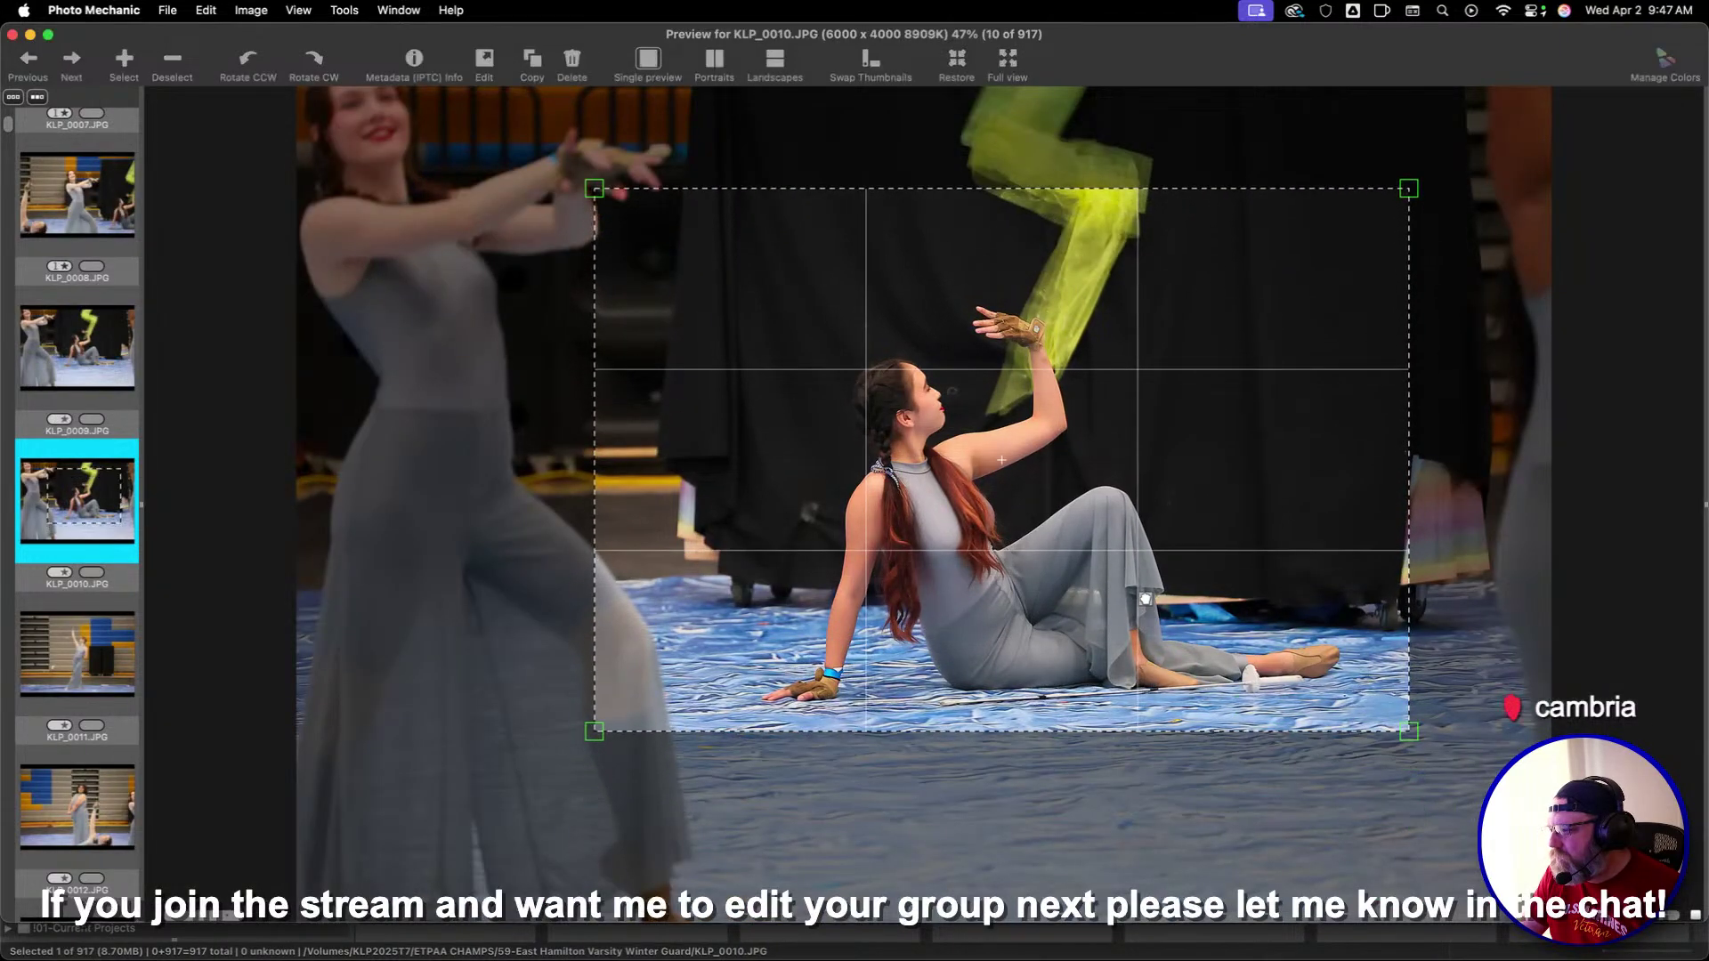
key("super+1")
key("super+1")
key("super+1")
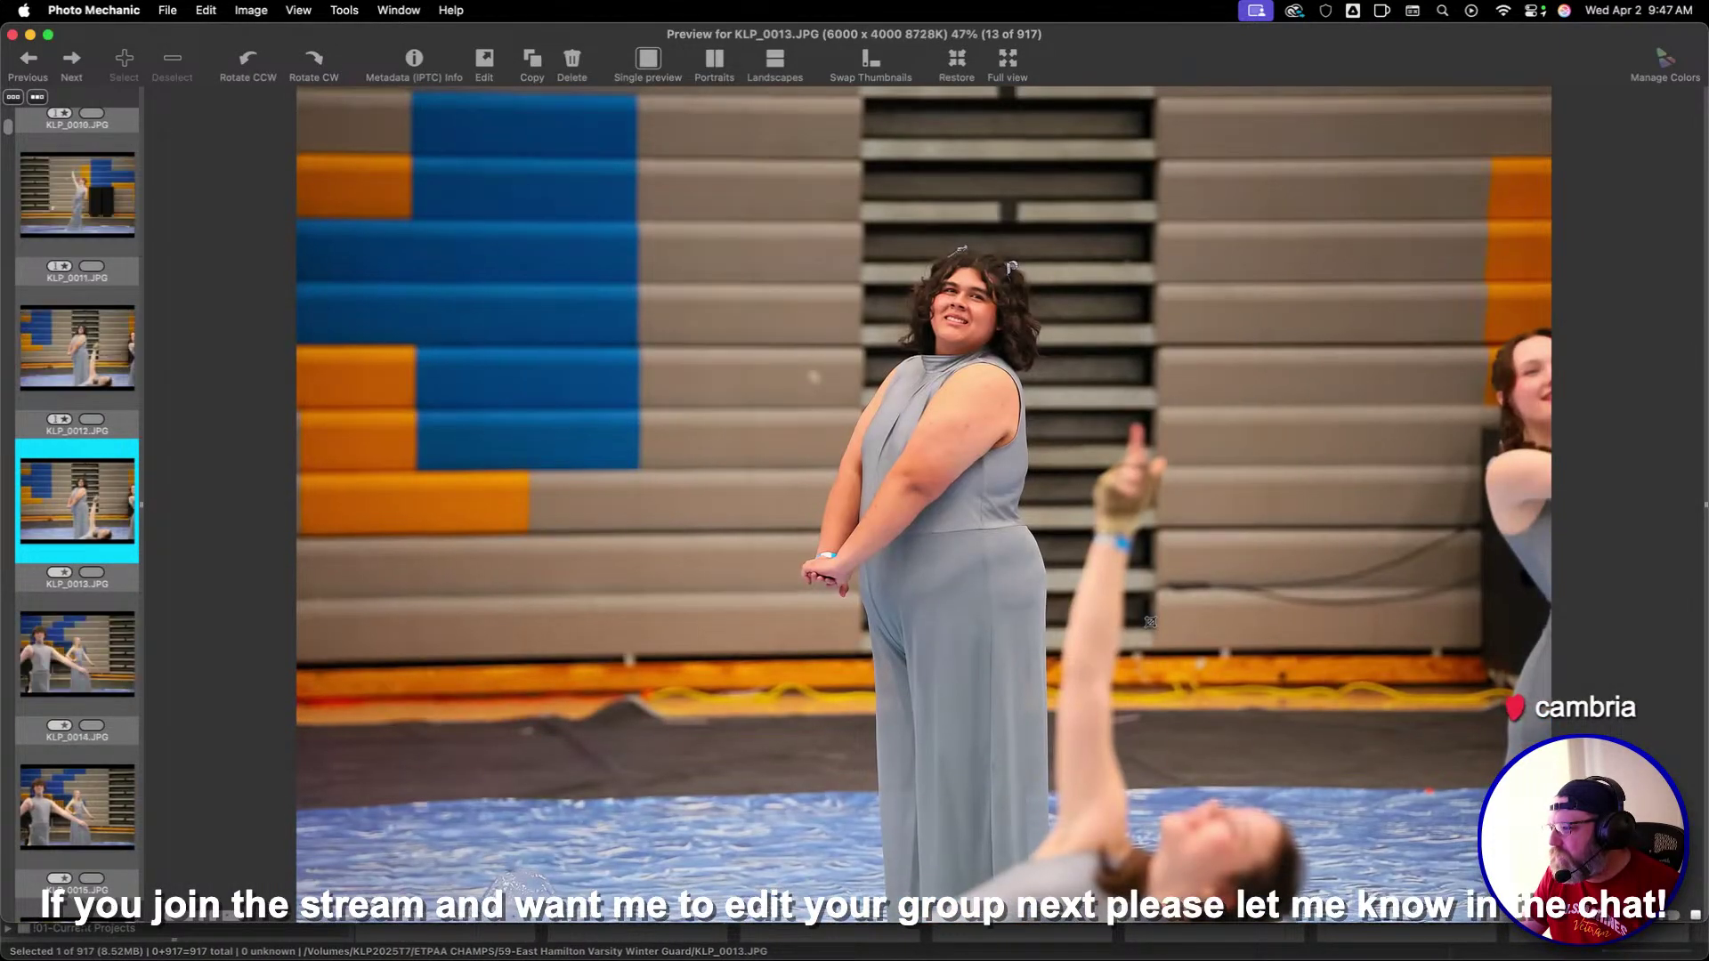
Skip KLP_0013.JPG and KLP_0014.JPG, crop KLP_0015.JPG to its central area, and rate KLP_0015.JPG through KLP_0017.JPG one star
key("Right")
key("Right")
left_click_drag(677, 237, 1375, 779)
key("super+1")
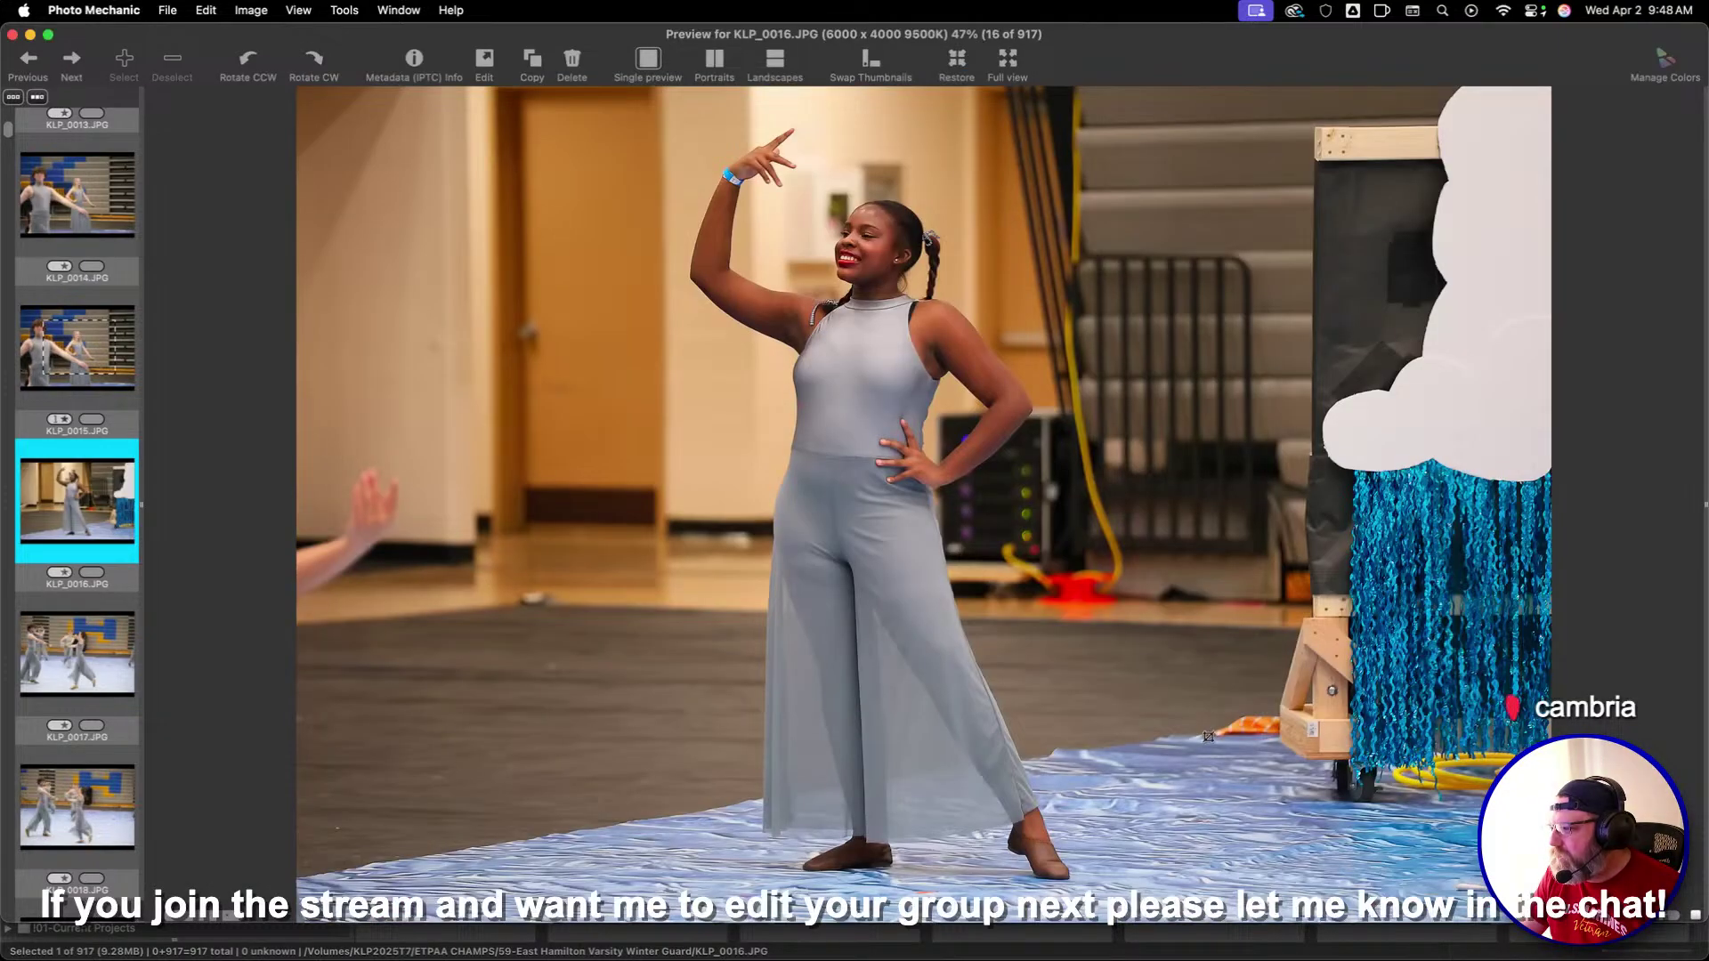
key("super+1")
key("super+1")
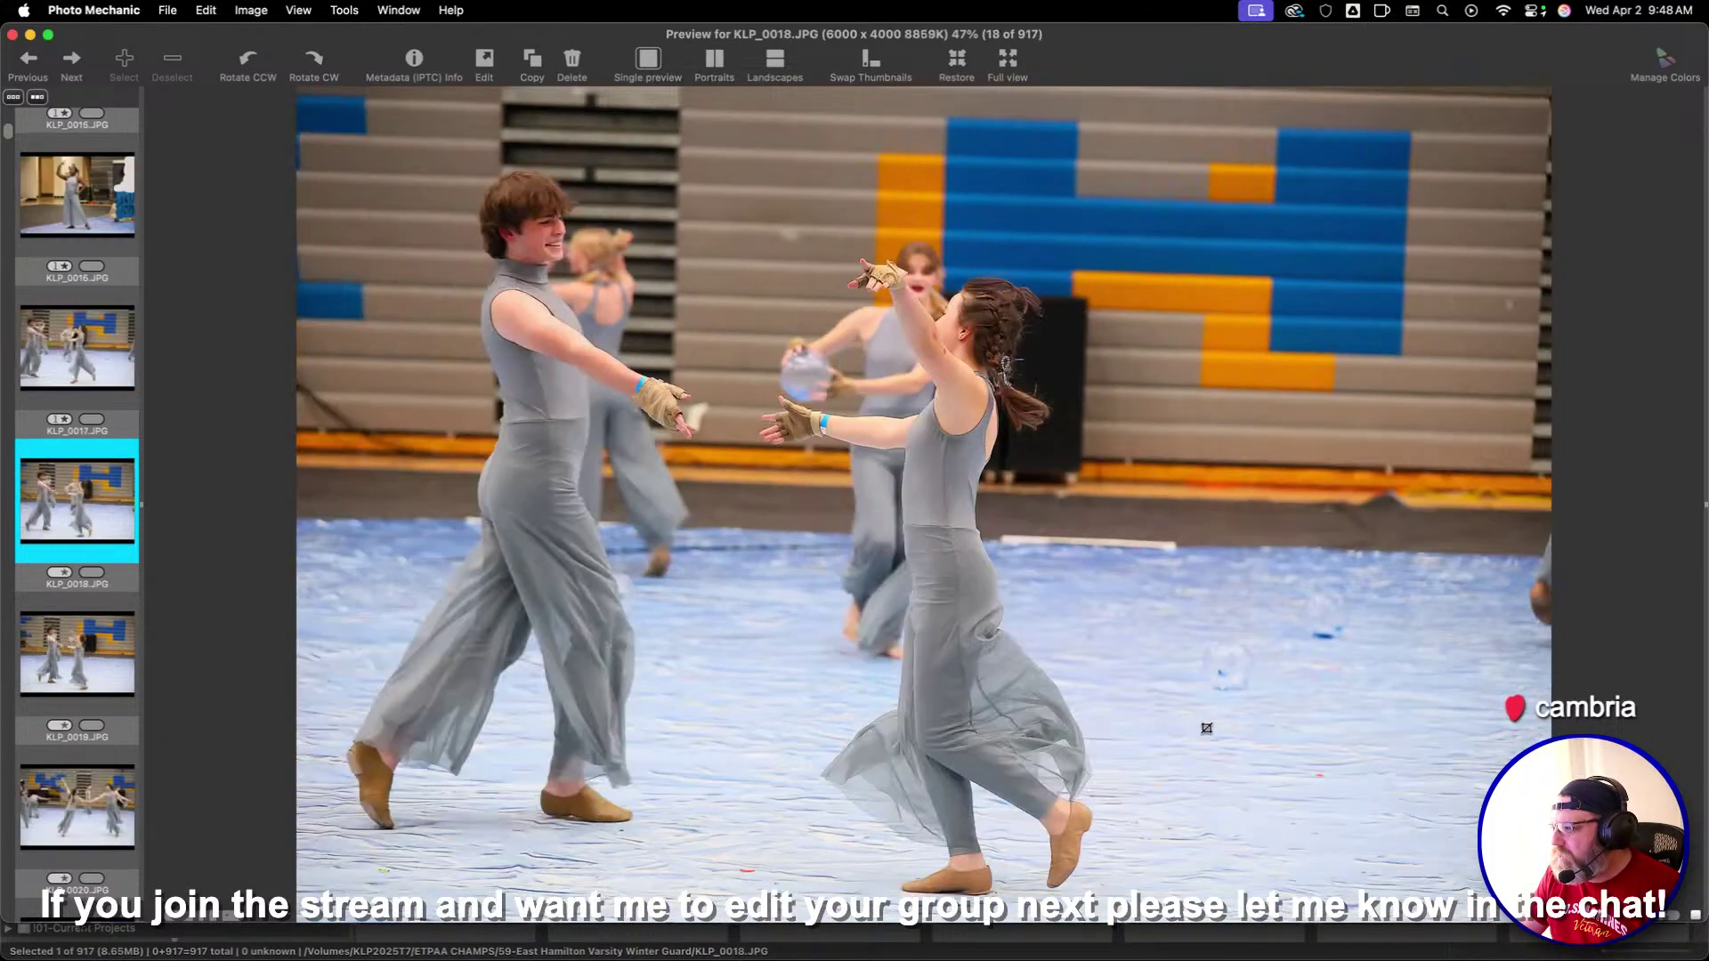
Skip KLP_0018.JPG and KLP_0019.JPG, and rate KLP_0020.JPG and KLP_0021.JPG one star, comparing the latter with the photo after it
key("Right")
key("Right")
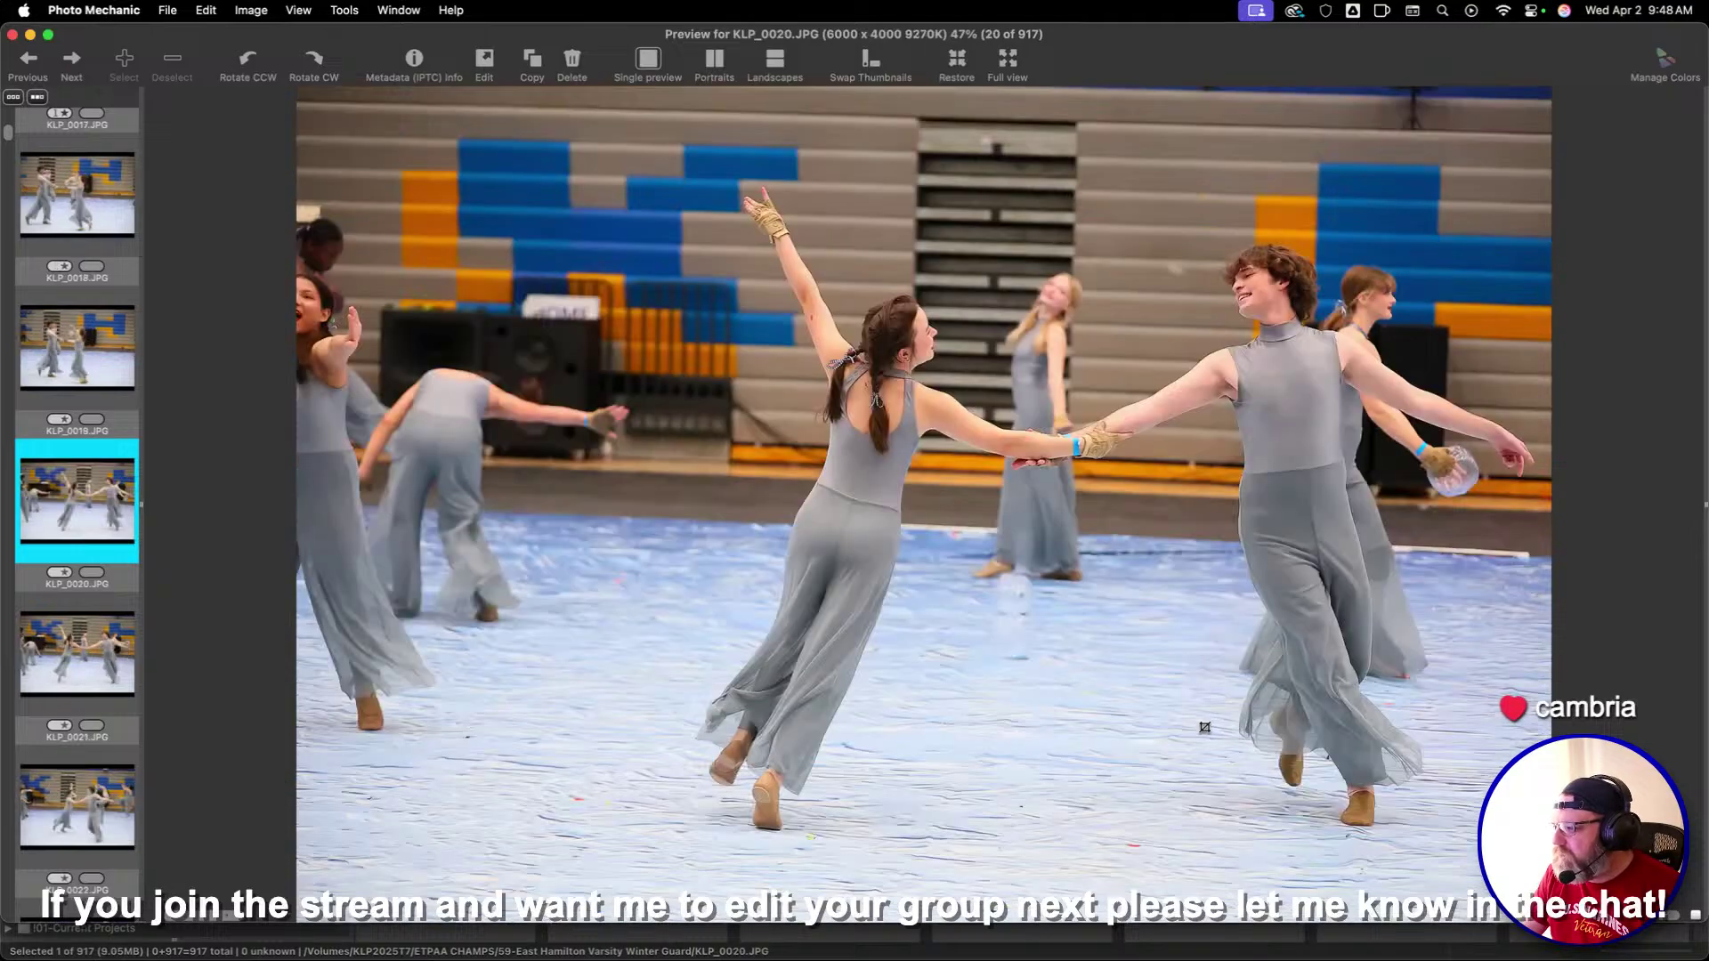
key("super+1")
key("Right")
key("Left")
key("super+1")
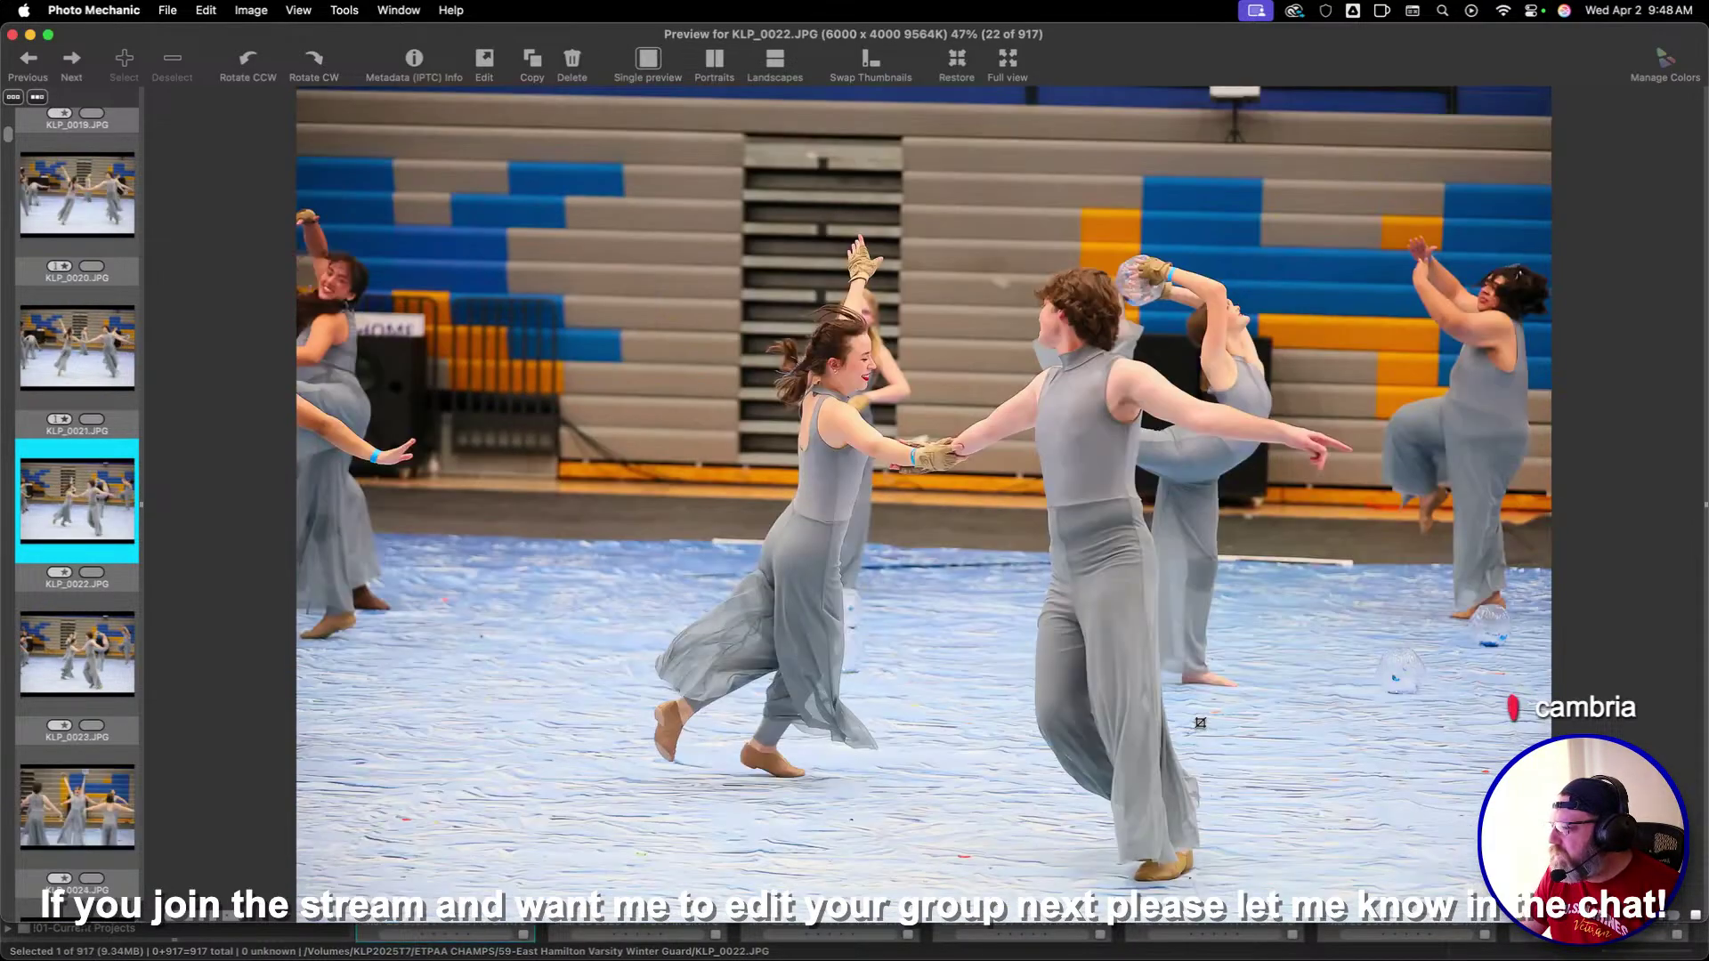
Skip KLP_0022.JPG, rate KLP_0023.JPG one star, and compare it with the photo that follows
key("Right")
key("super+1")
key("Left")
key("Right")
key("Right")
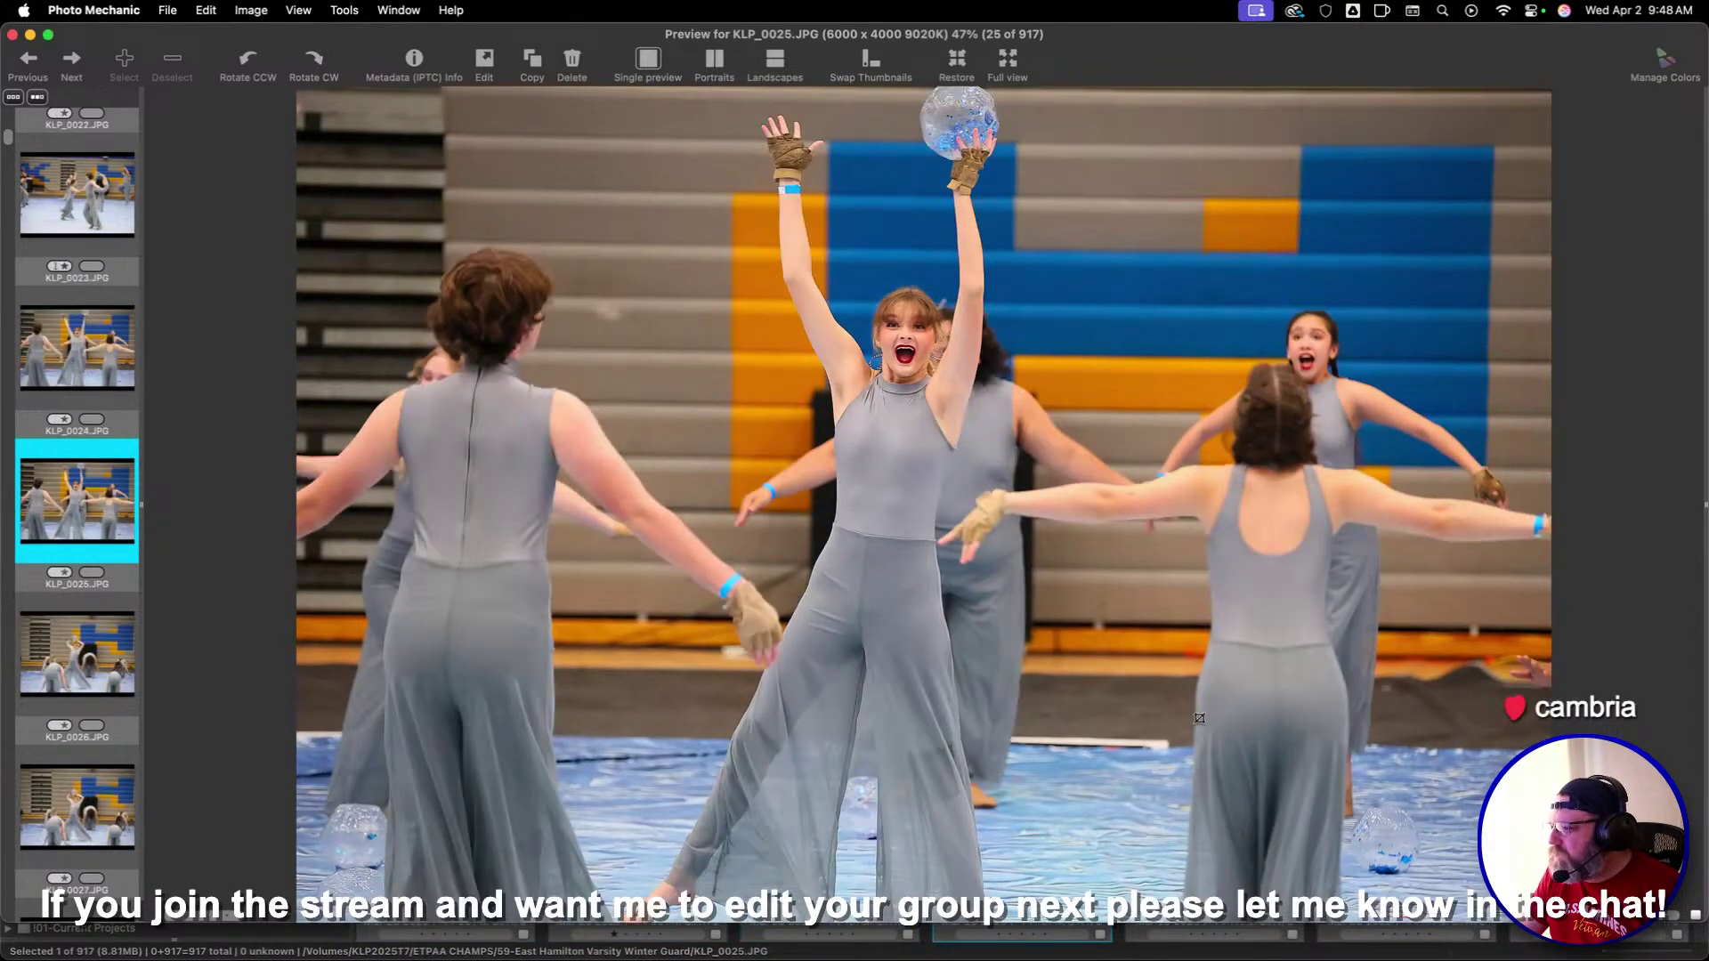
Rate KLP_0024.JPG one star and crop KLP_0026.JPG around the performer holding the ball and the dancers bending around her
key("Left")
key("super+1")
key("Right")
key("Right")
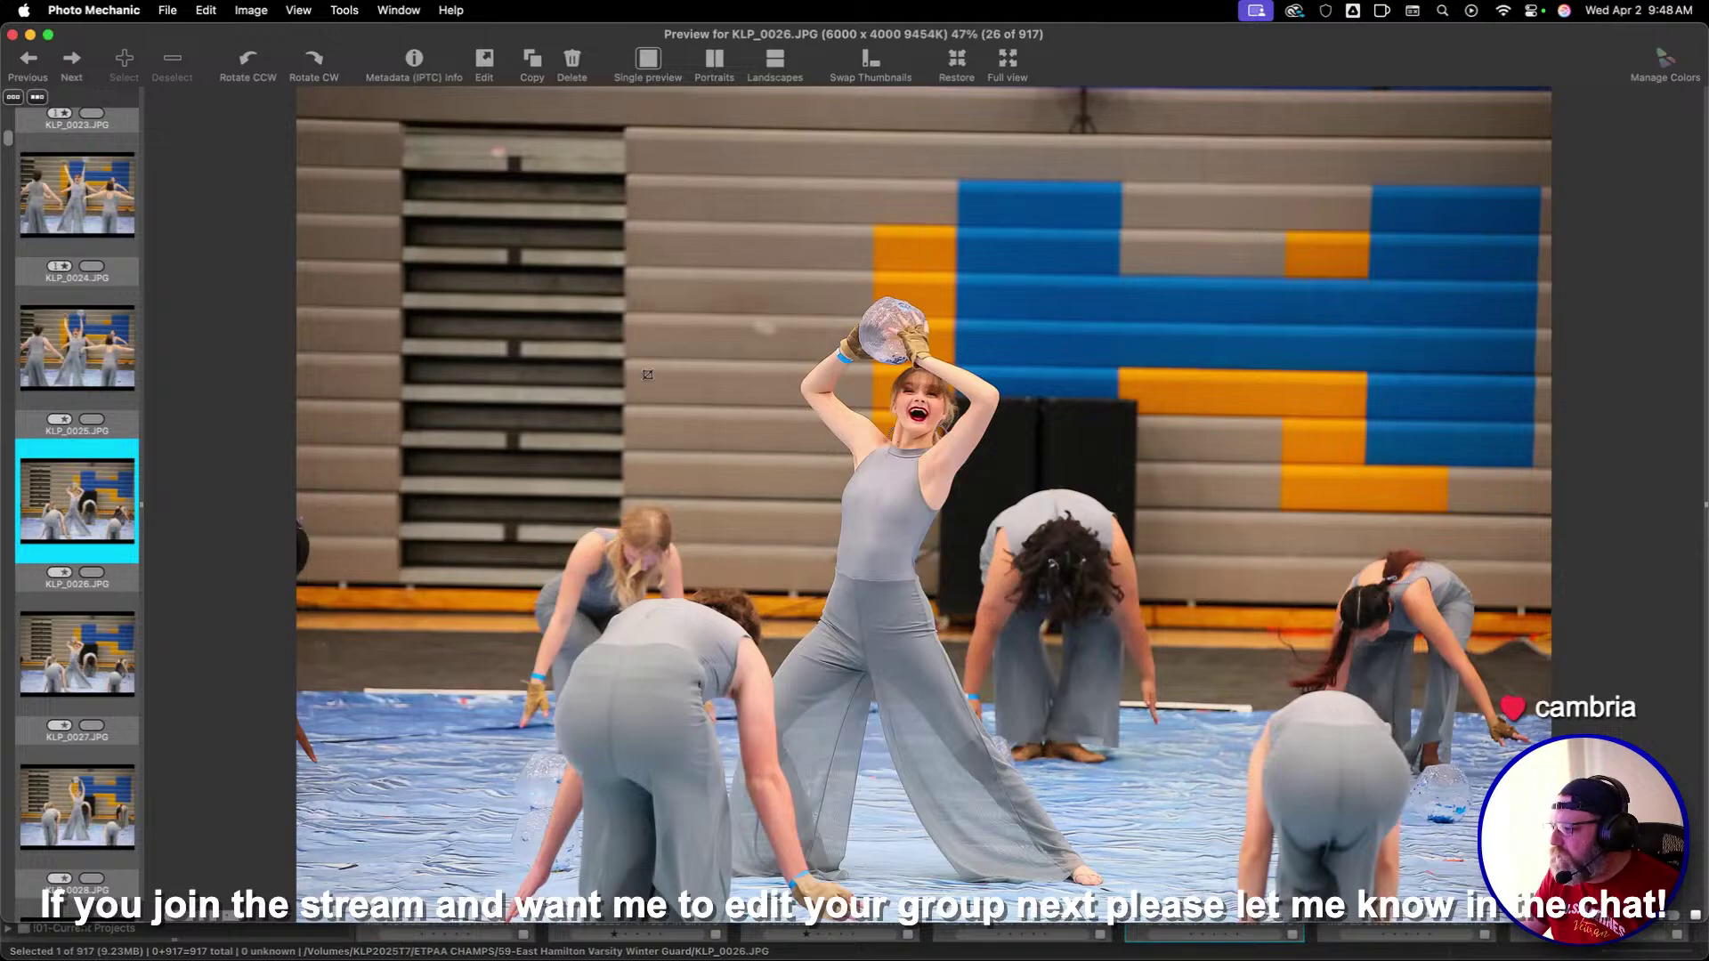
left_click_drag(374, 216, 1456, 890)
key("Return")
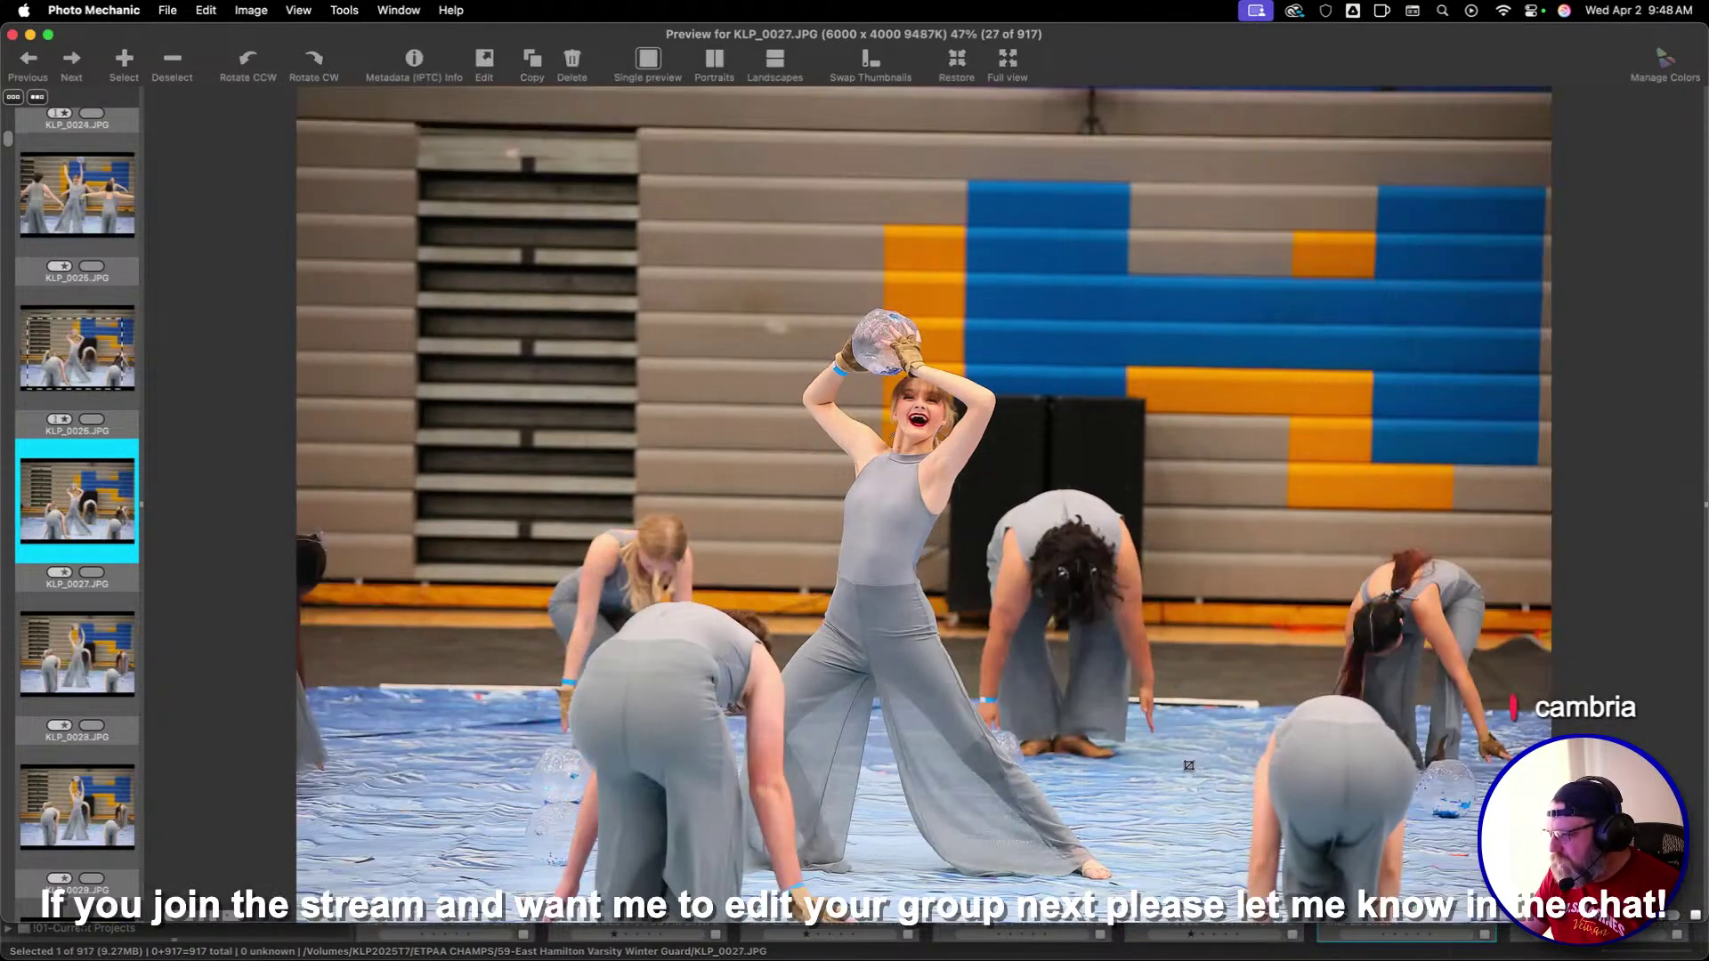
Review the photos of the ball performer from KLP_0027.JPG to KLP_0034.JPG for one worth keeping
key("Right")
key("Right")
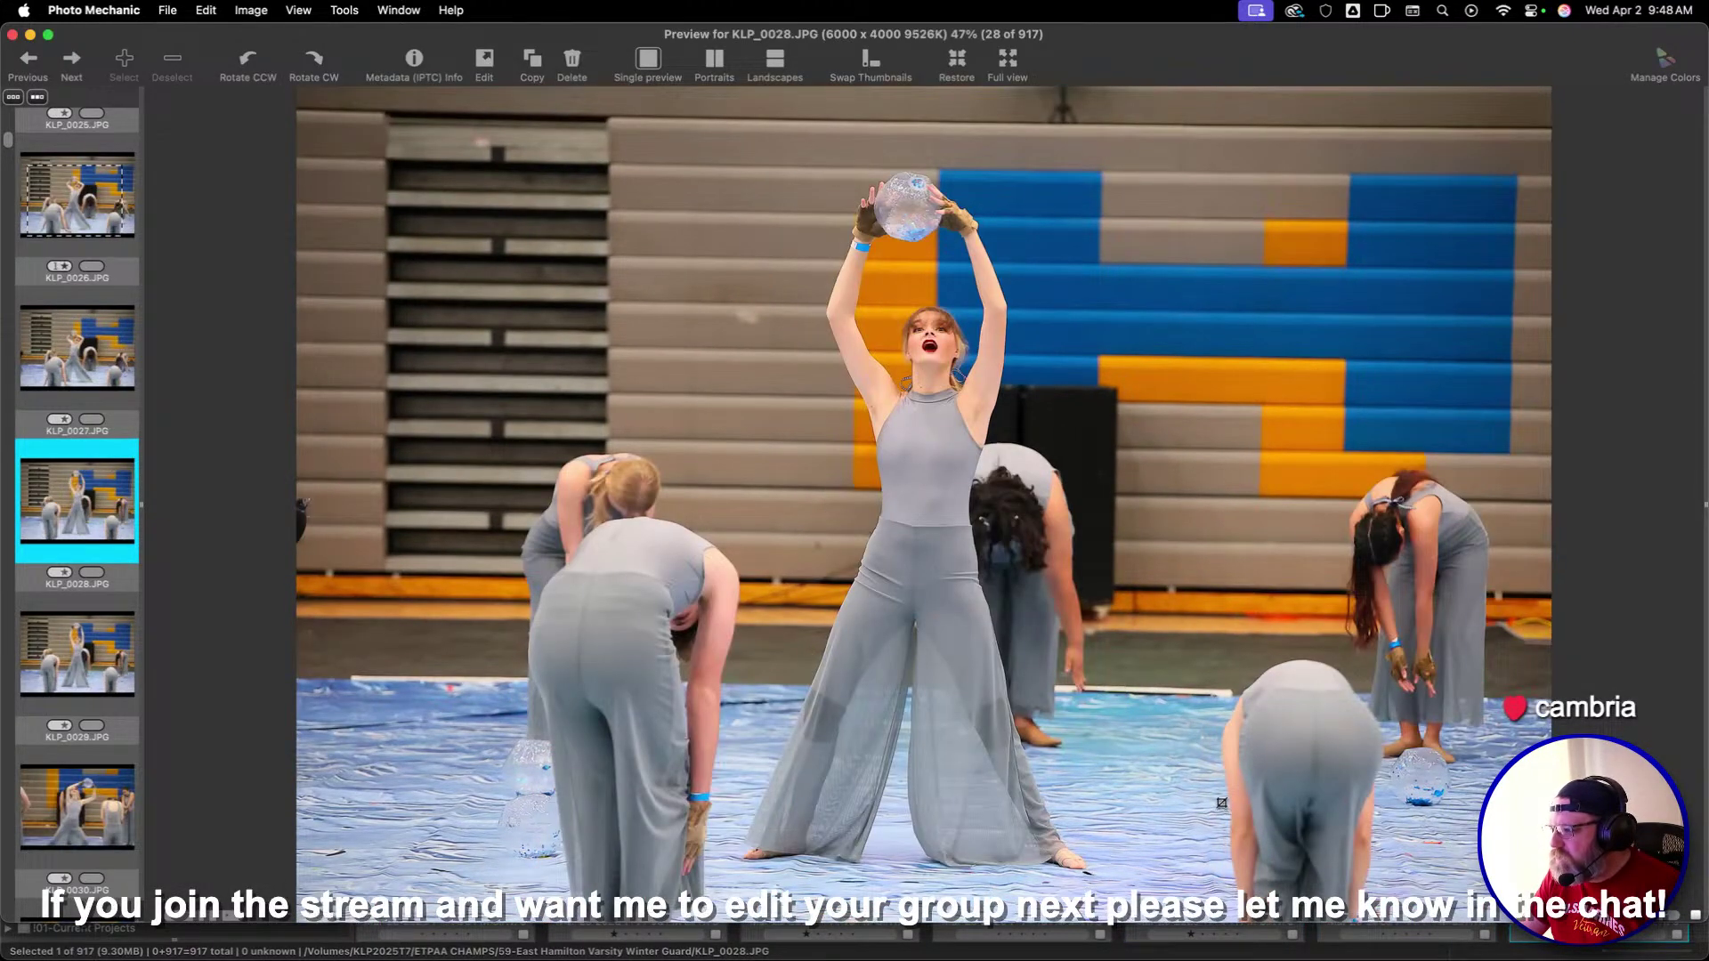
key("Right")
key("Right")
key("Right")
key("Right")
key("Right")
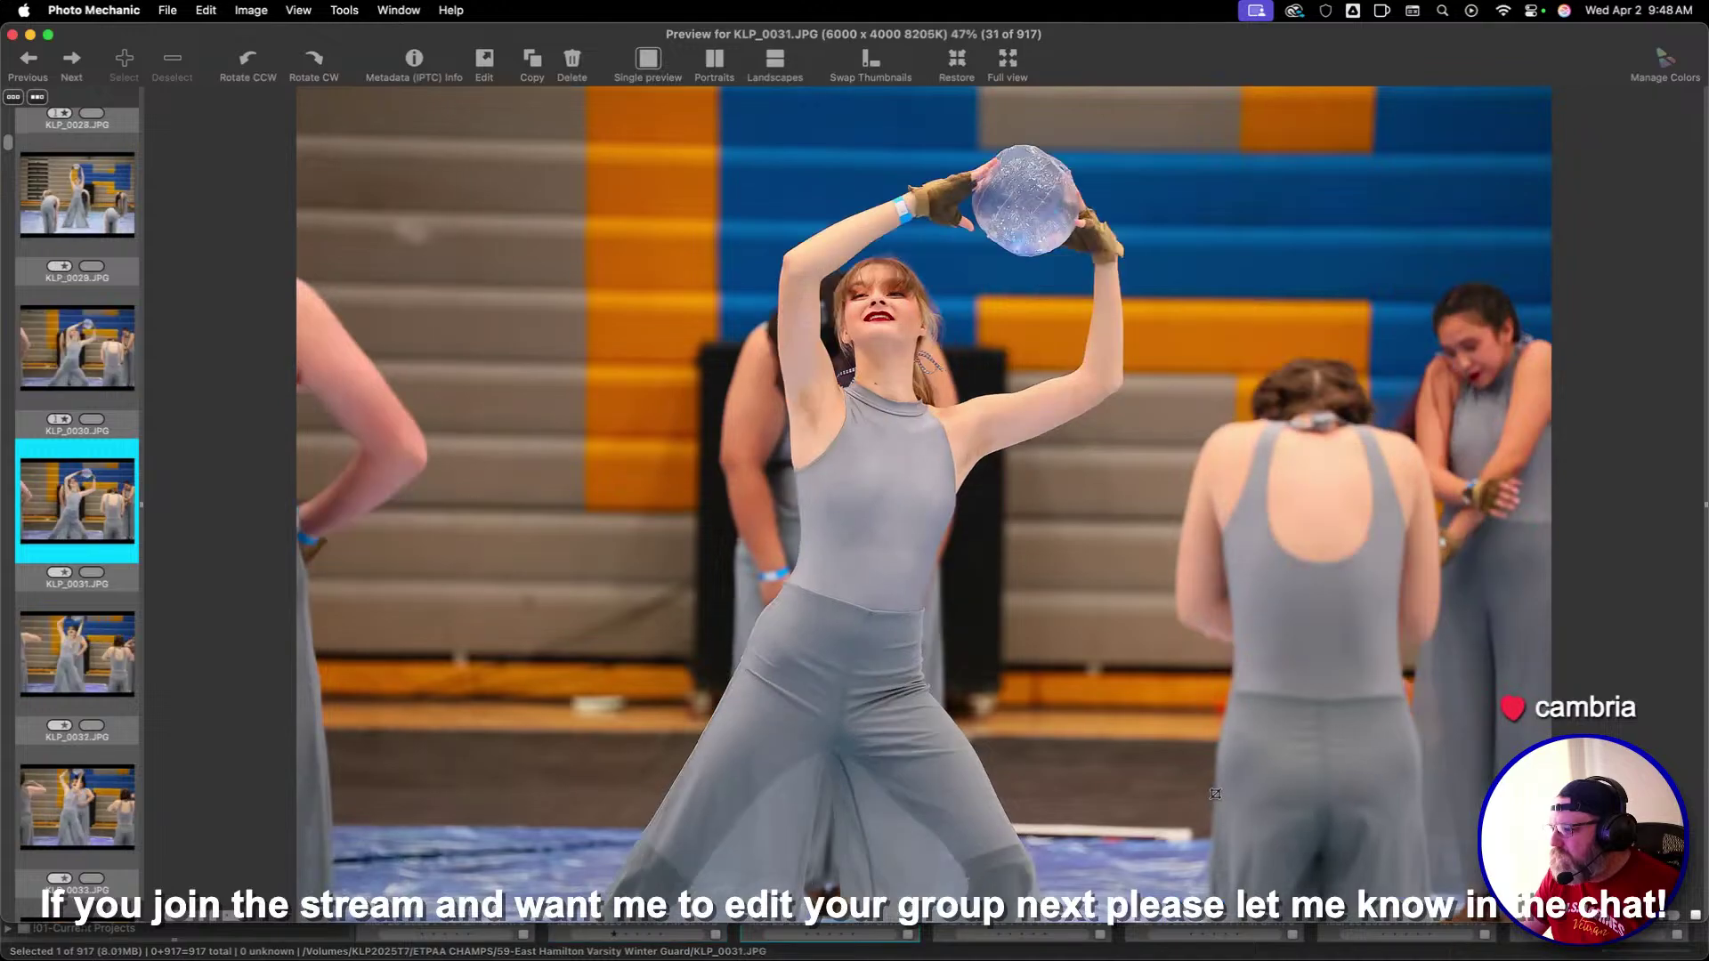
key("Right")
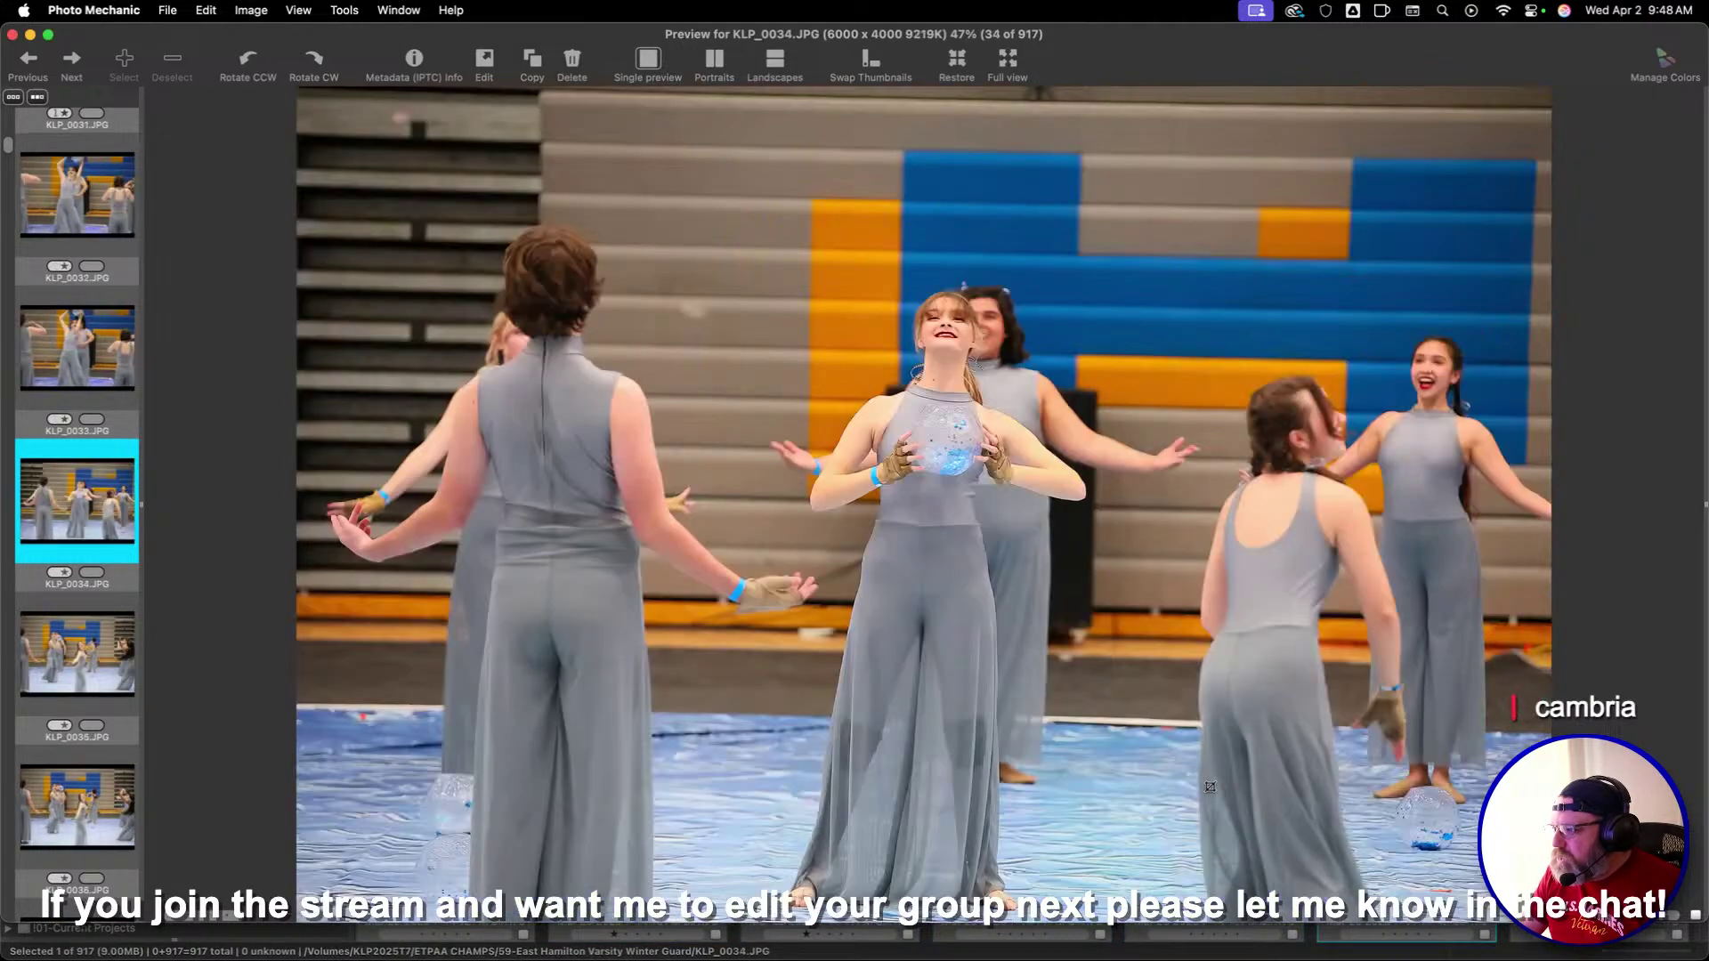
Crop KLP_0034.JPG around the ball performer and KLP_0035.JPG around the dancer with braids, rating both one star
key("Right")
key("Left")
left_click_drag(614, 181, 1199, 667)
key("1")
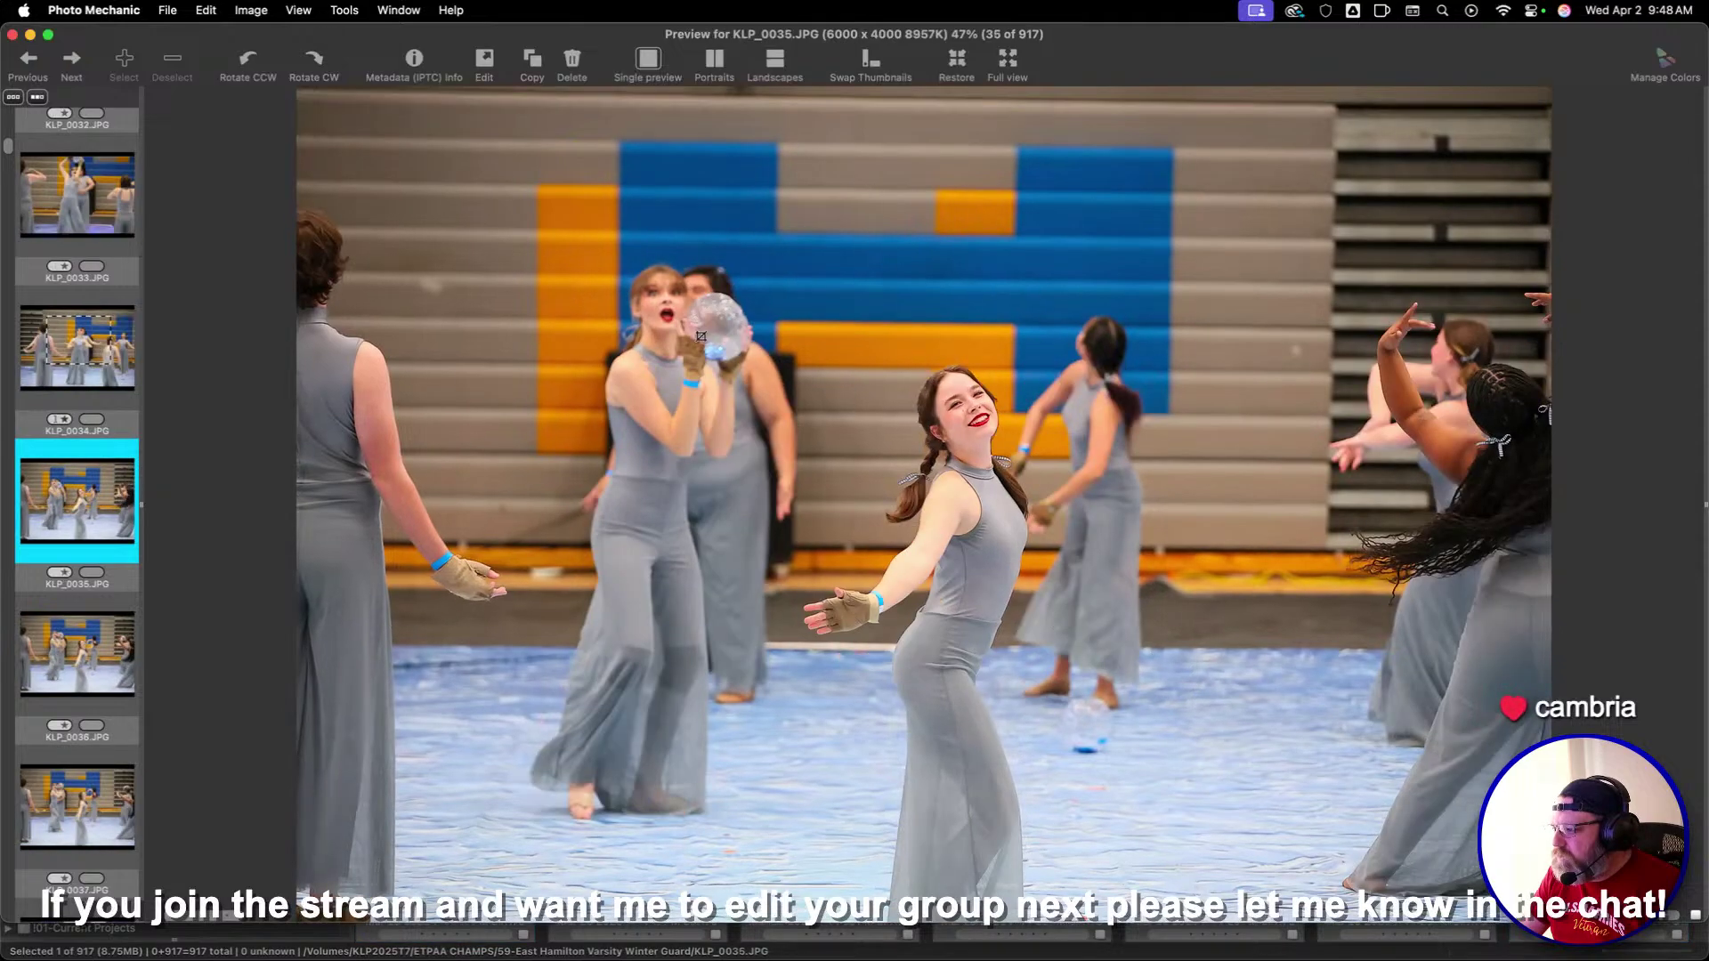
left_click_drag(627, 315, 1352, 797)
key("1")
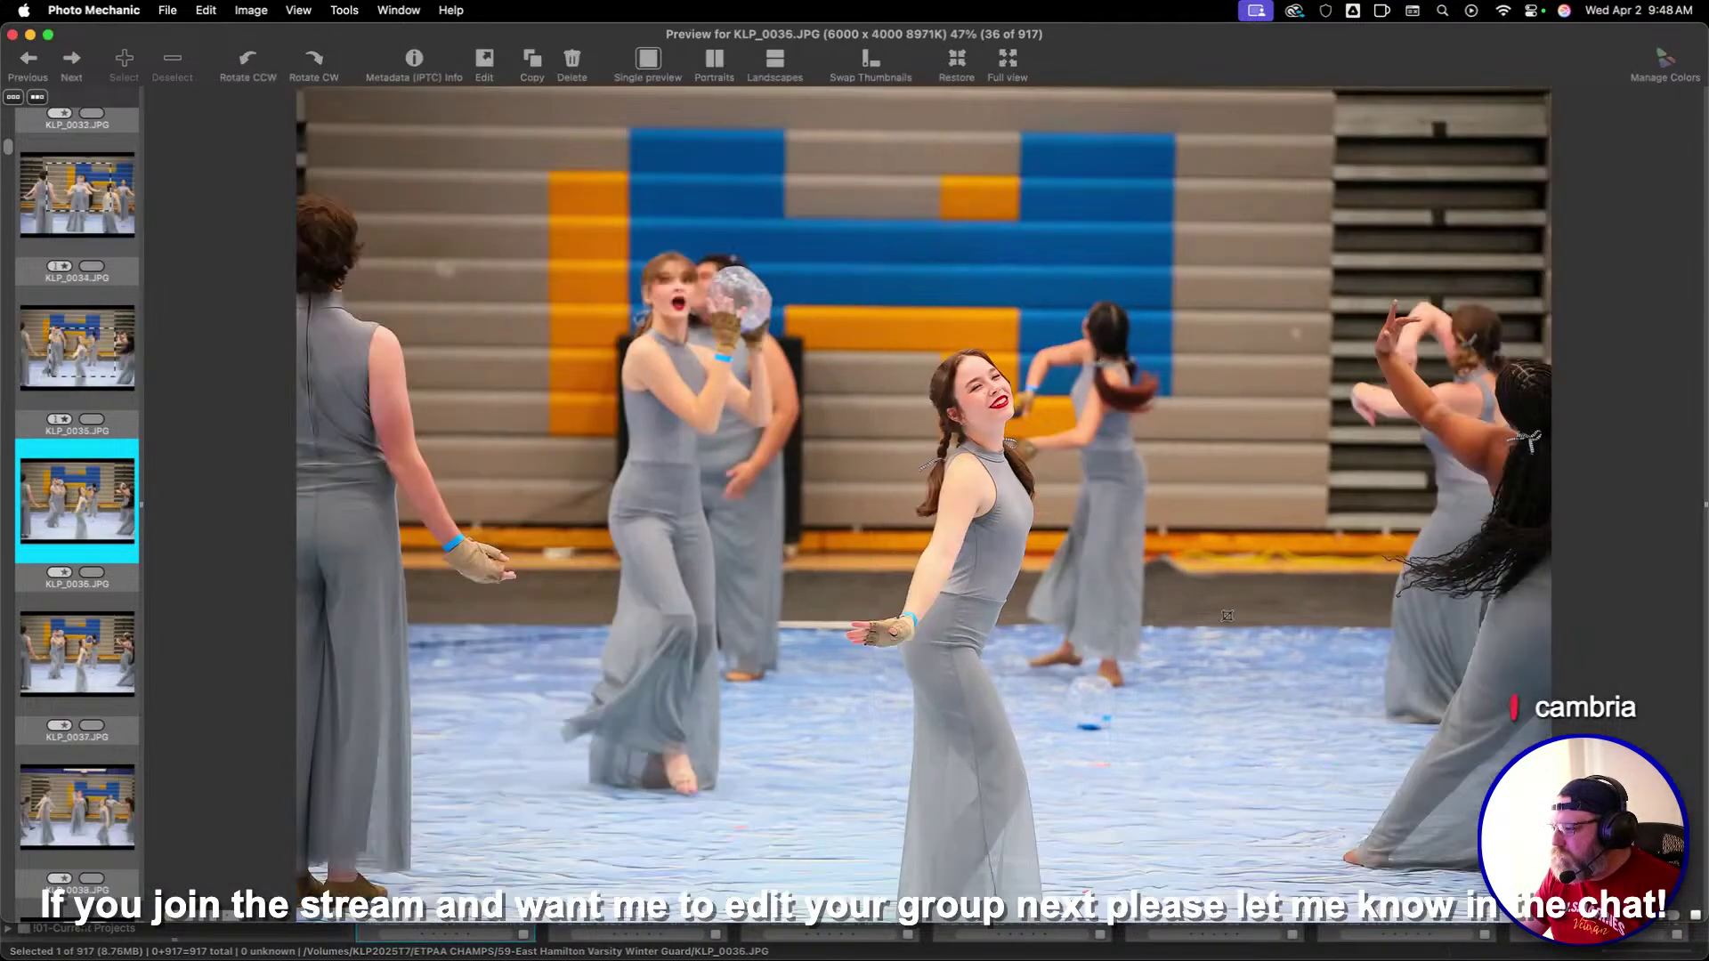
Skip the photos up to KLP_0041.JPG, crop KLP_0042.JPG around the whole group, and rate it one star
key("Right")
key("Right")
key("Right")
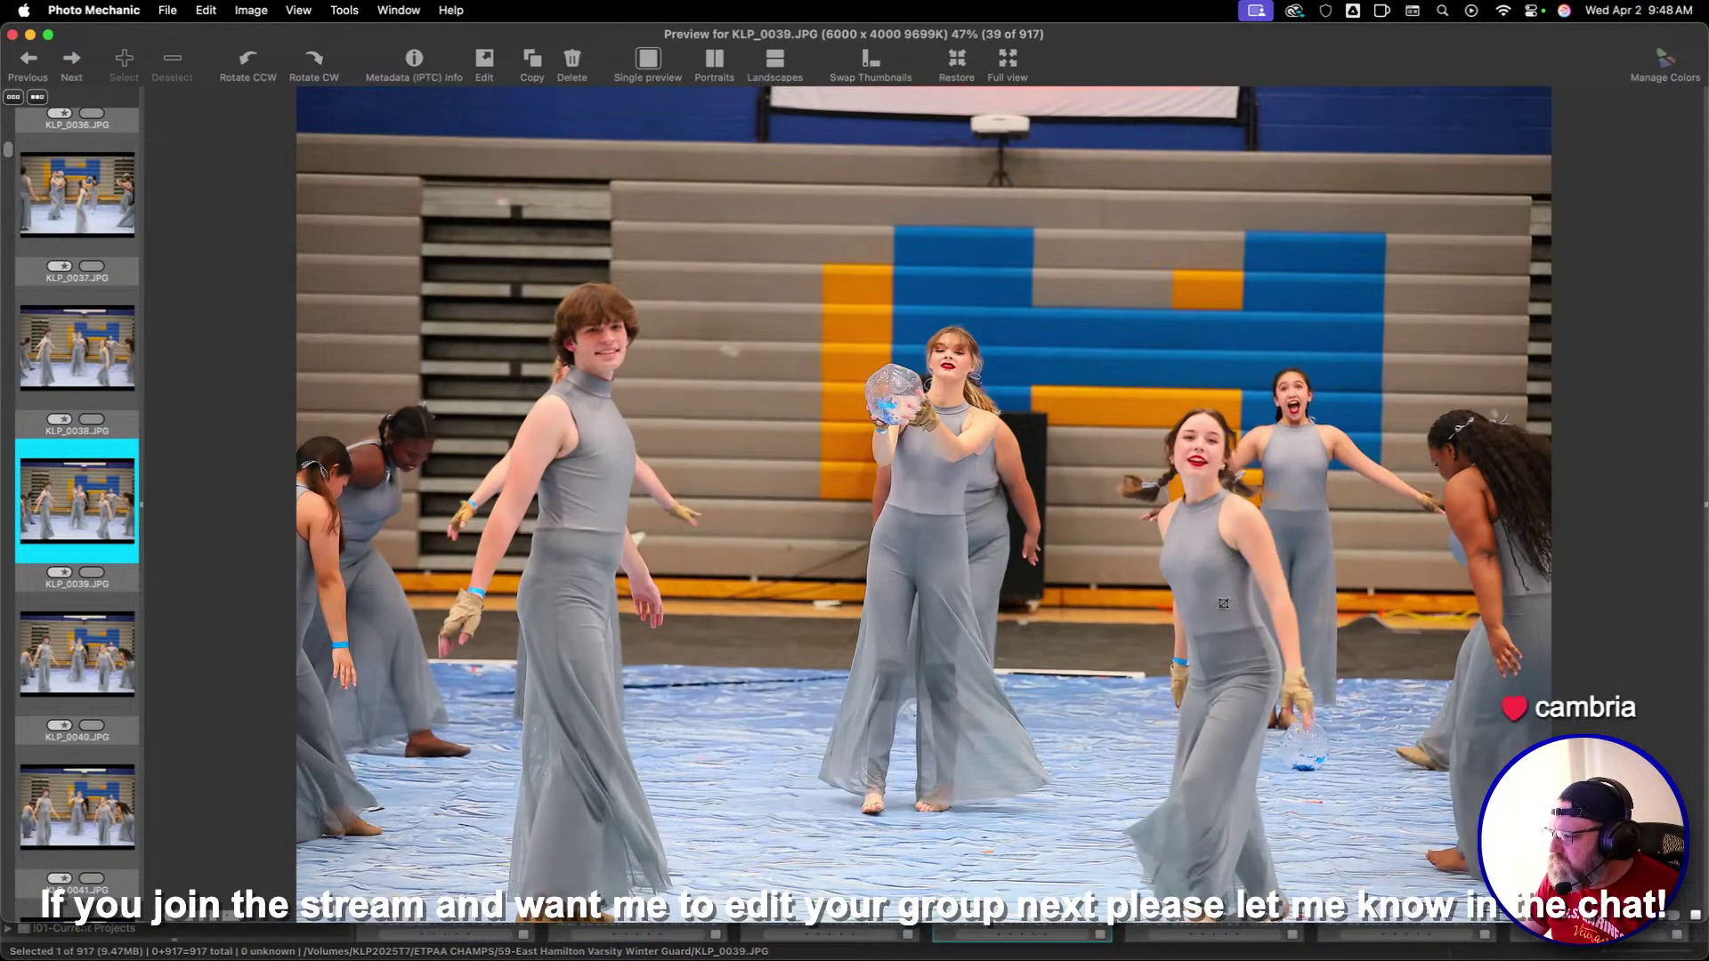
key("Right")
key("Right")
key("Right")
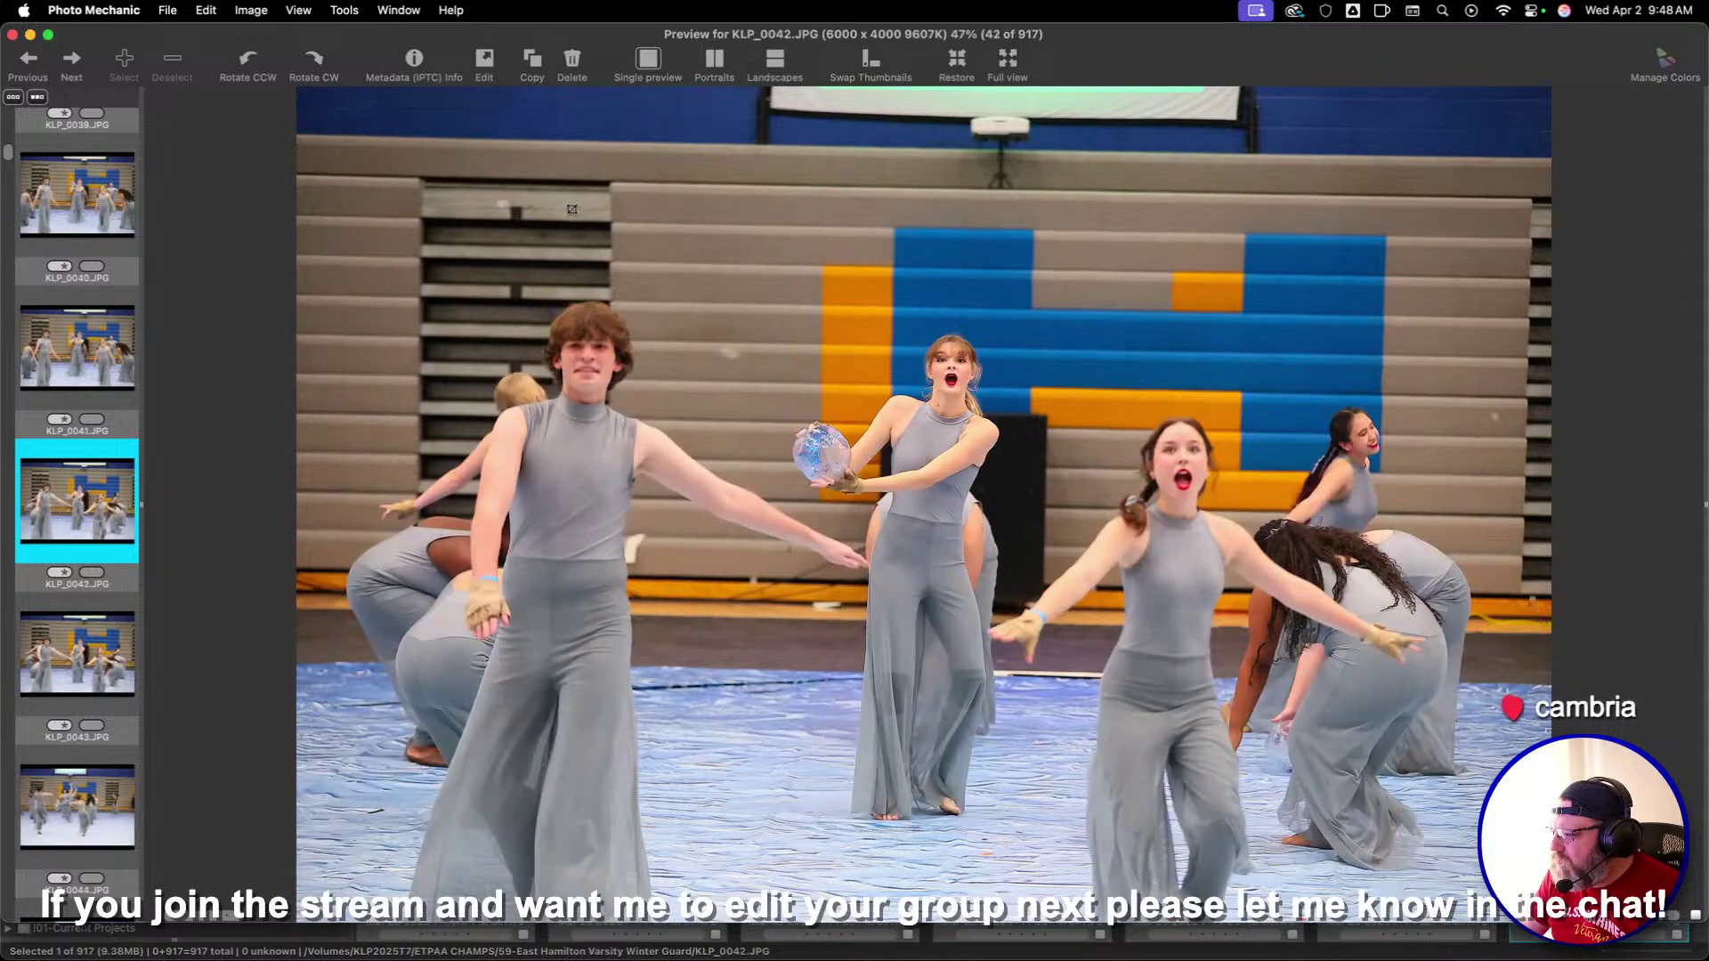
left_click_drag(498, 193, 1477, 845)
key("1")
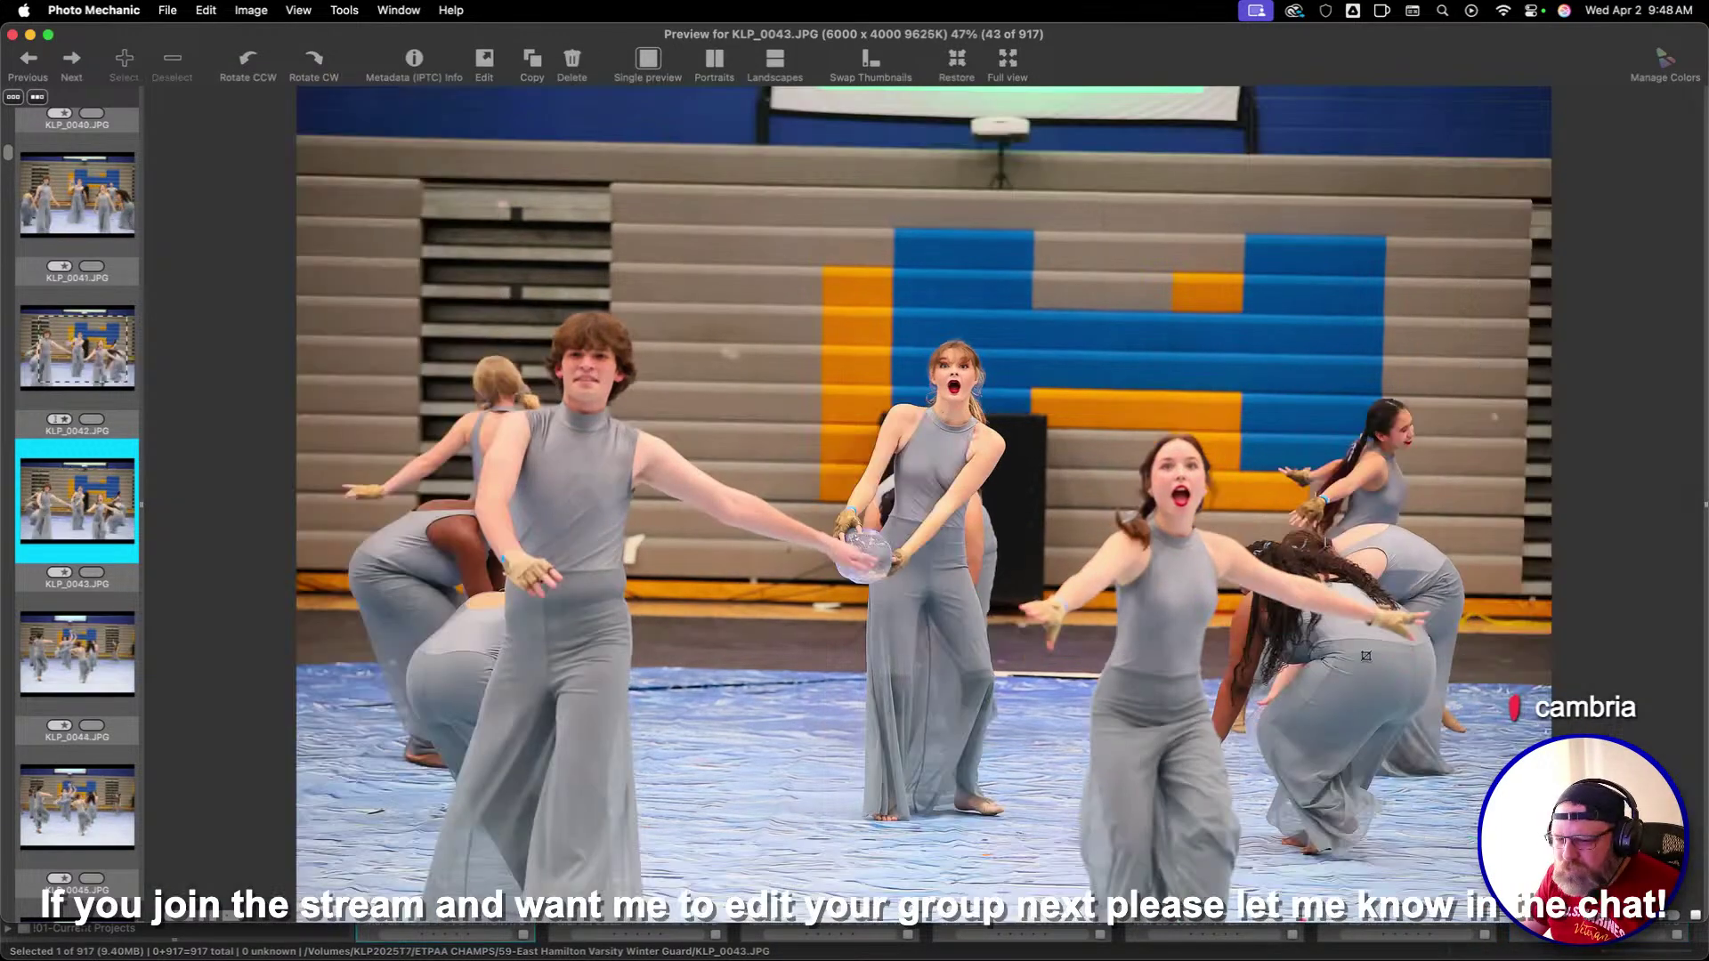
Skip to KLP_0045.JPG, crop it around the central group with the raised ball, and rate it one star
key("Right")
key("Right")
key("Right")
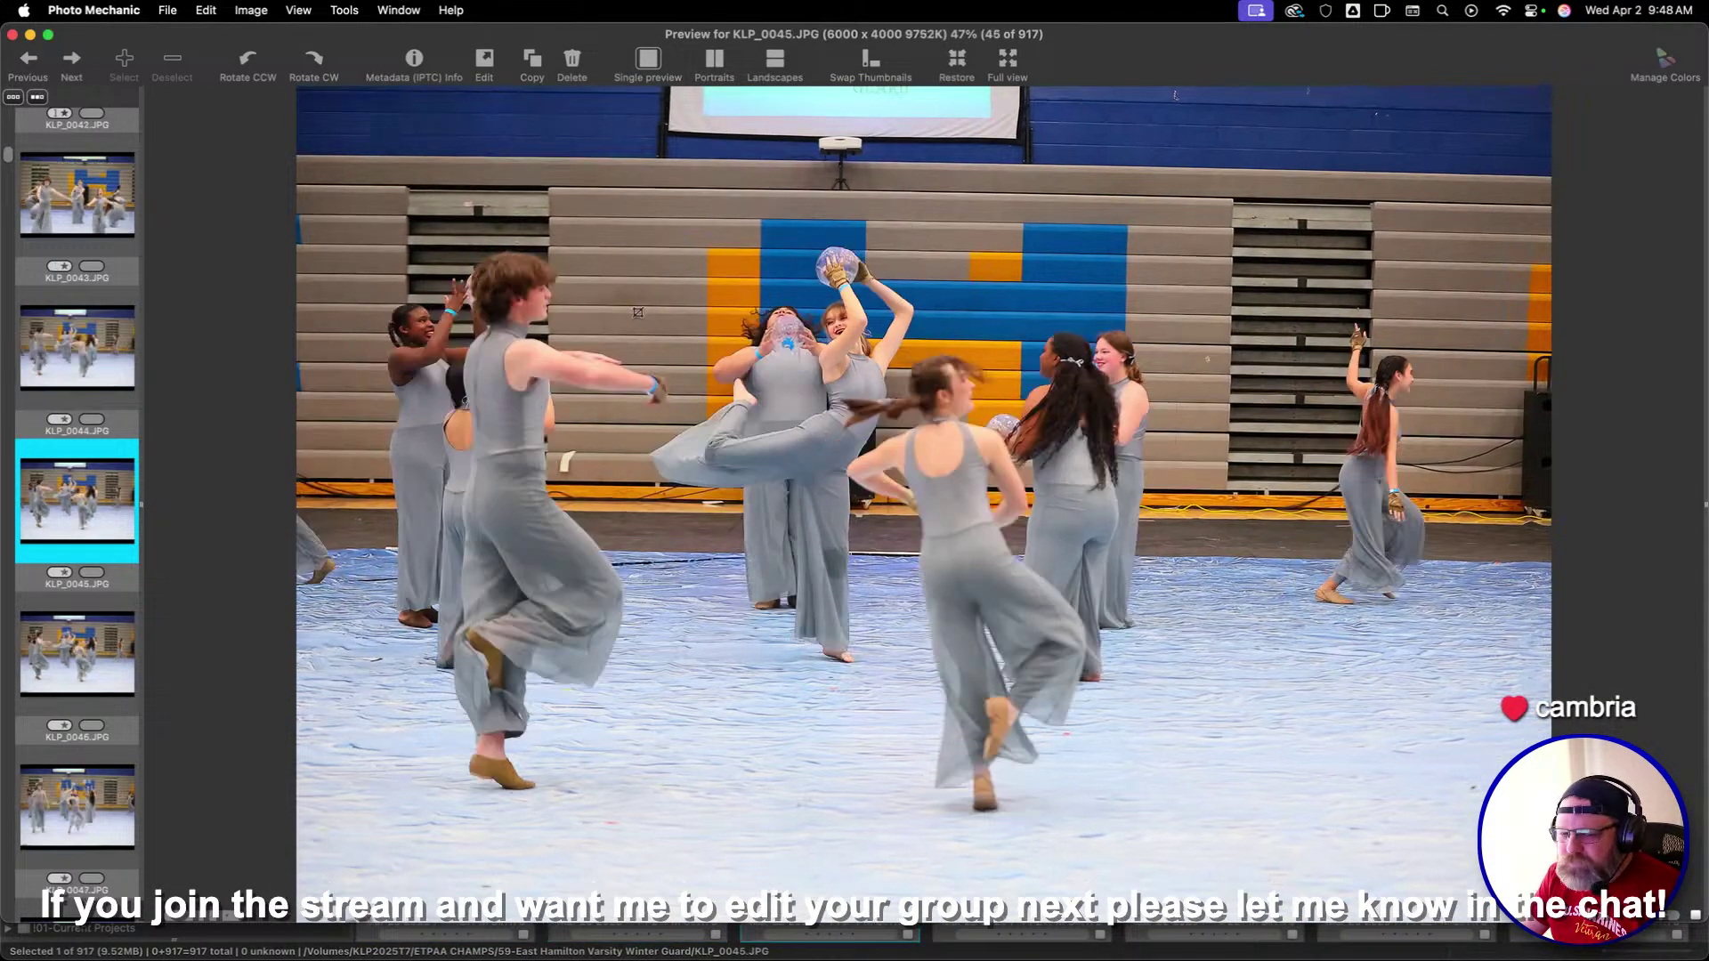
left_click_drag(489, 174, 1168, 662)
key("1")
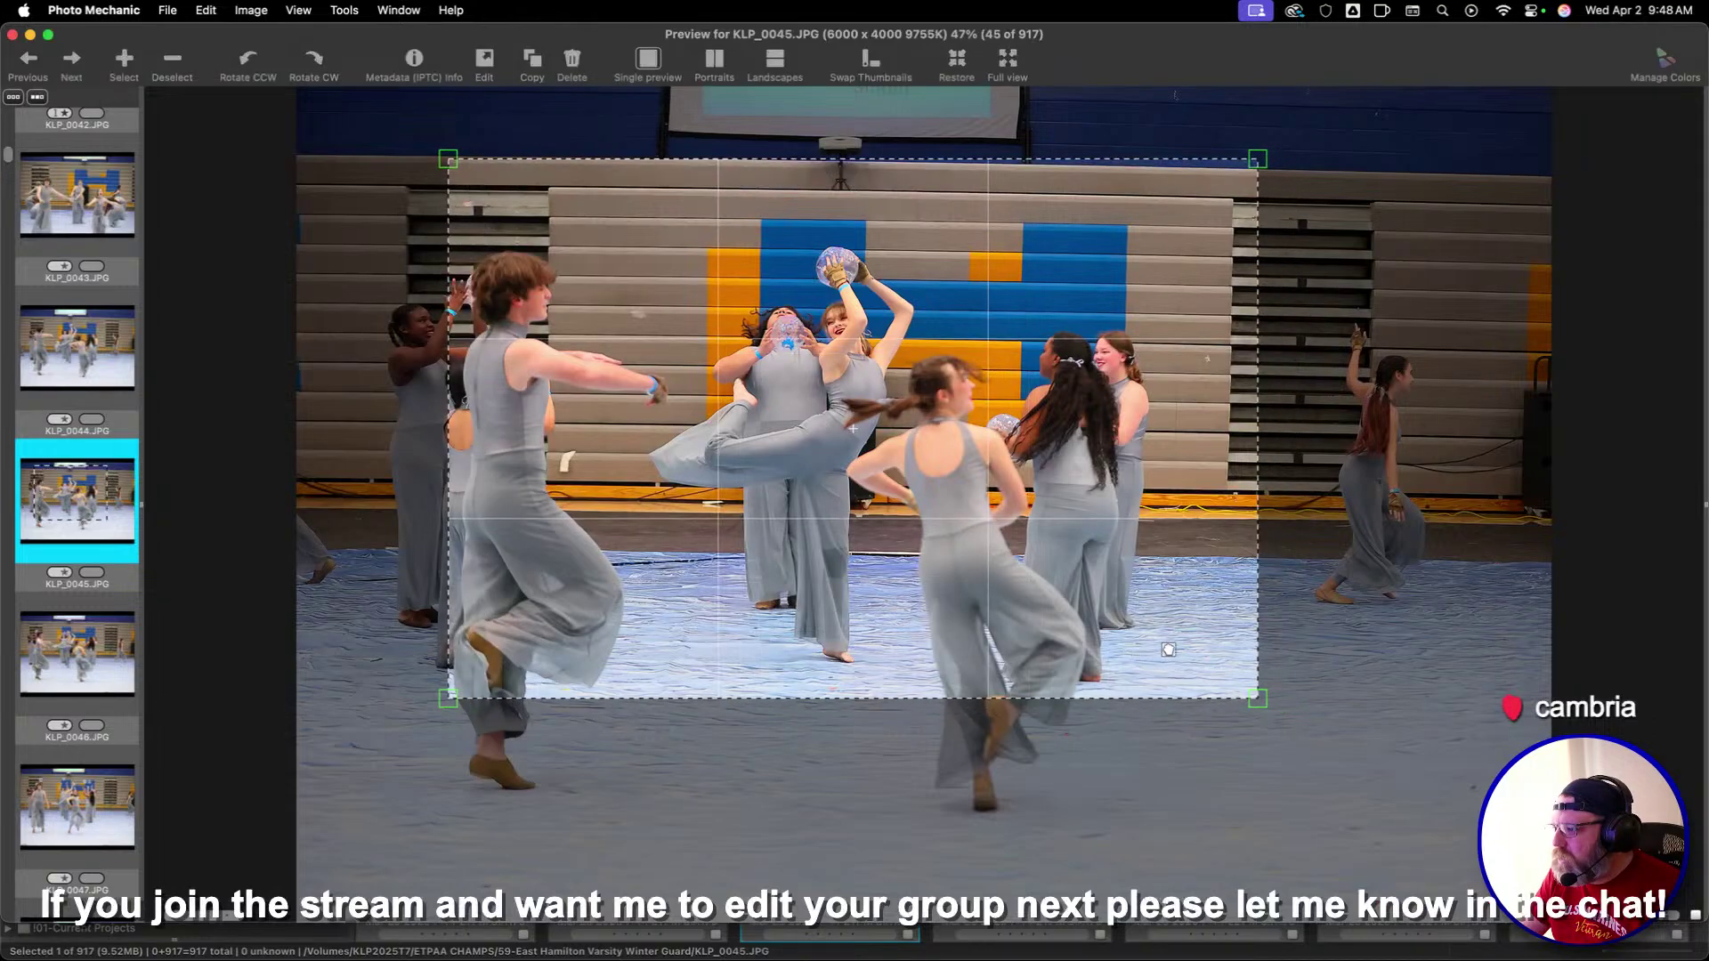
Review the group photos from KLP_0046.JPG to KLP_0054.JPG for one worth keeping
key("Right")
key("Right")
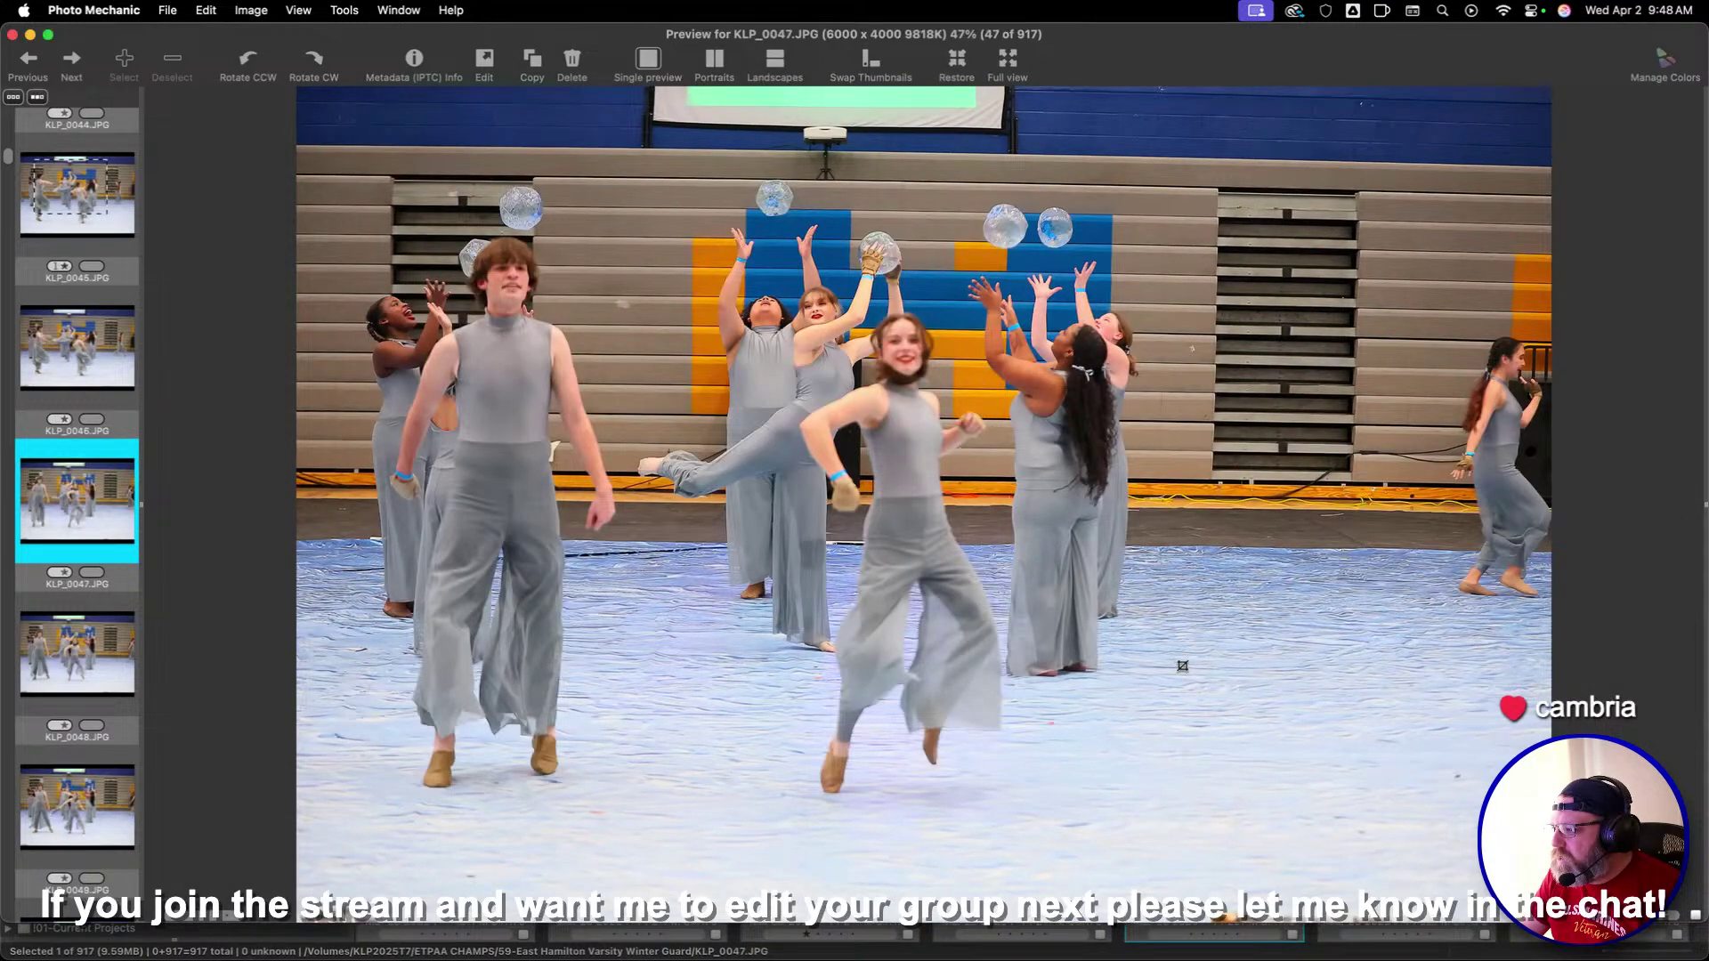
key("Right")
key("Right")
key("Right")
key("Right")
key("Right")
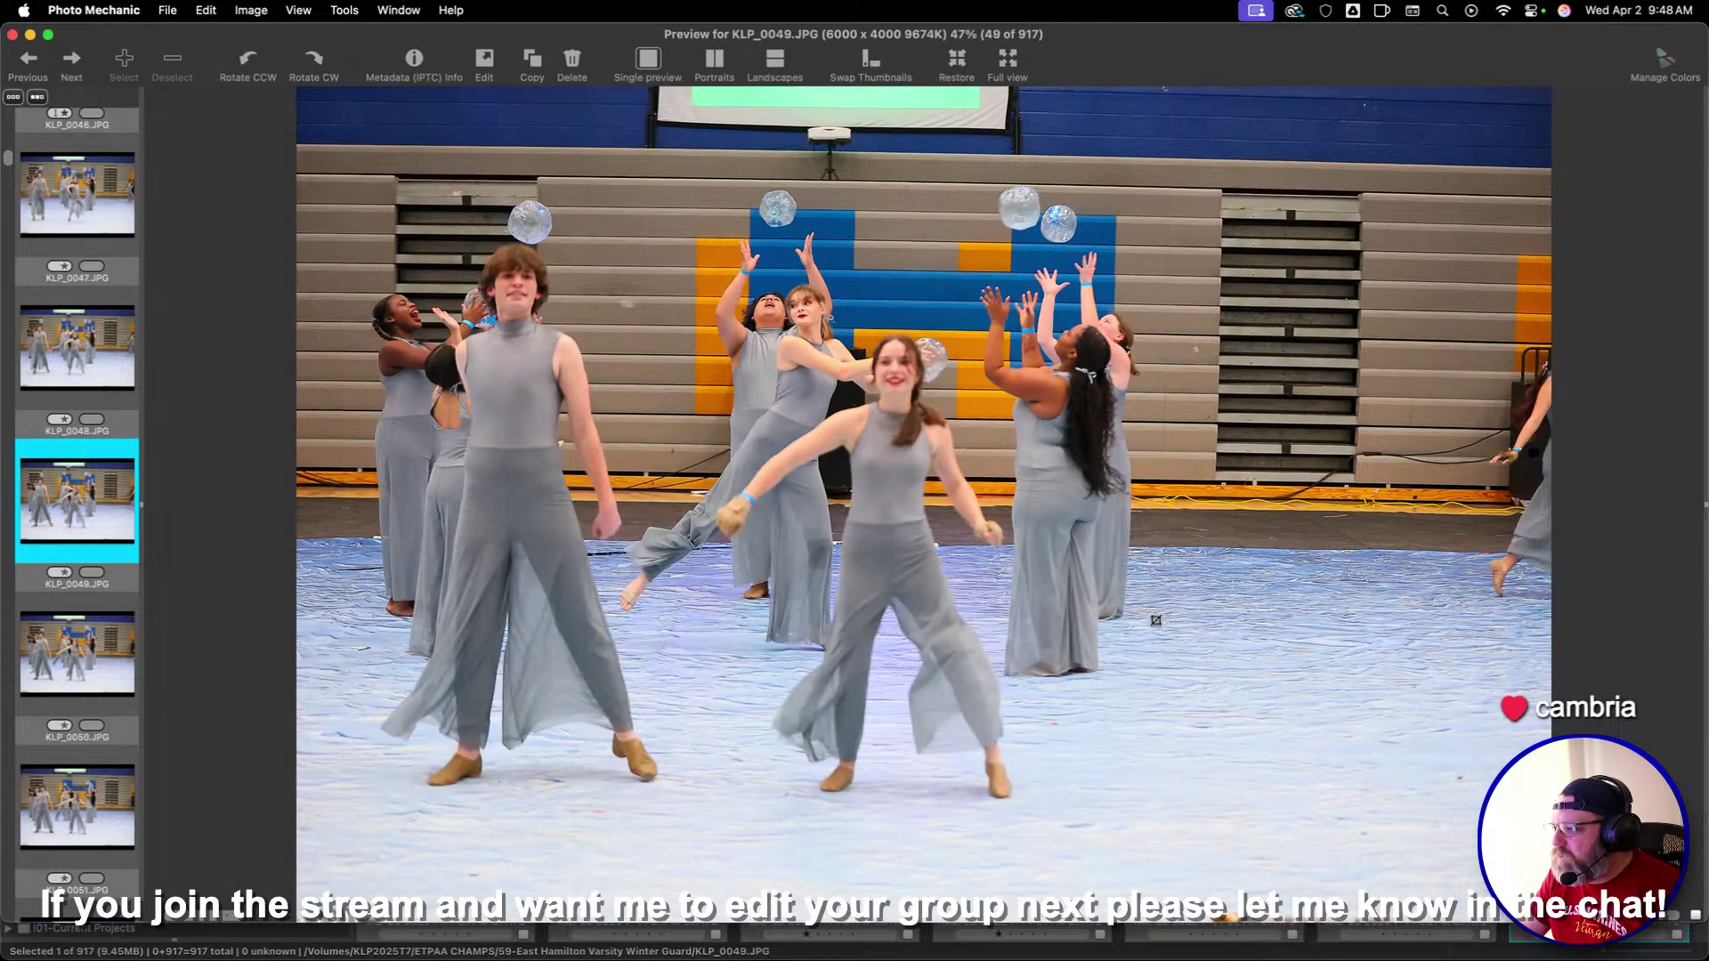
key("Right")
key("Right")
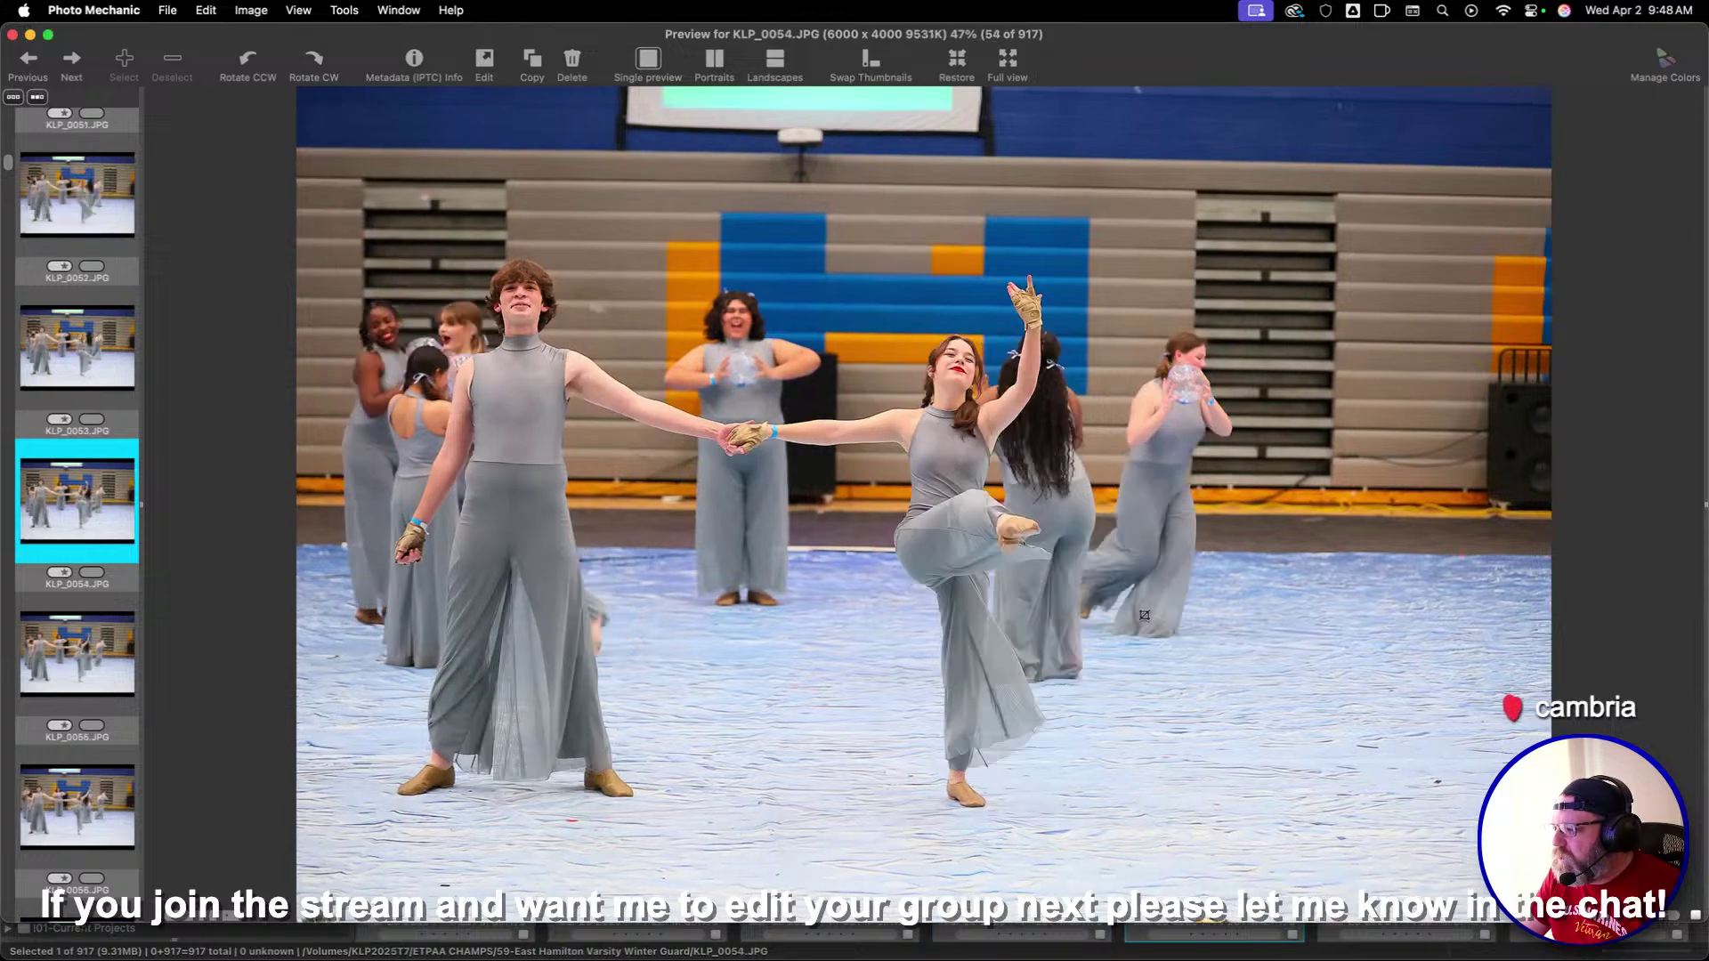
Go on to KLP_0058.JPG and crop it around the pair holding hands and the dancers behind them
key("Right")
key("Right")
key("Right")
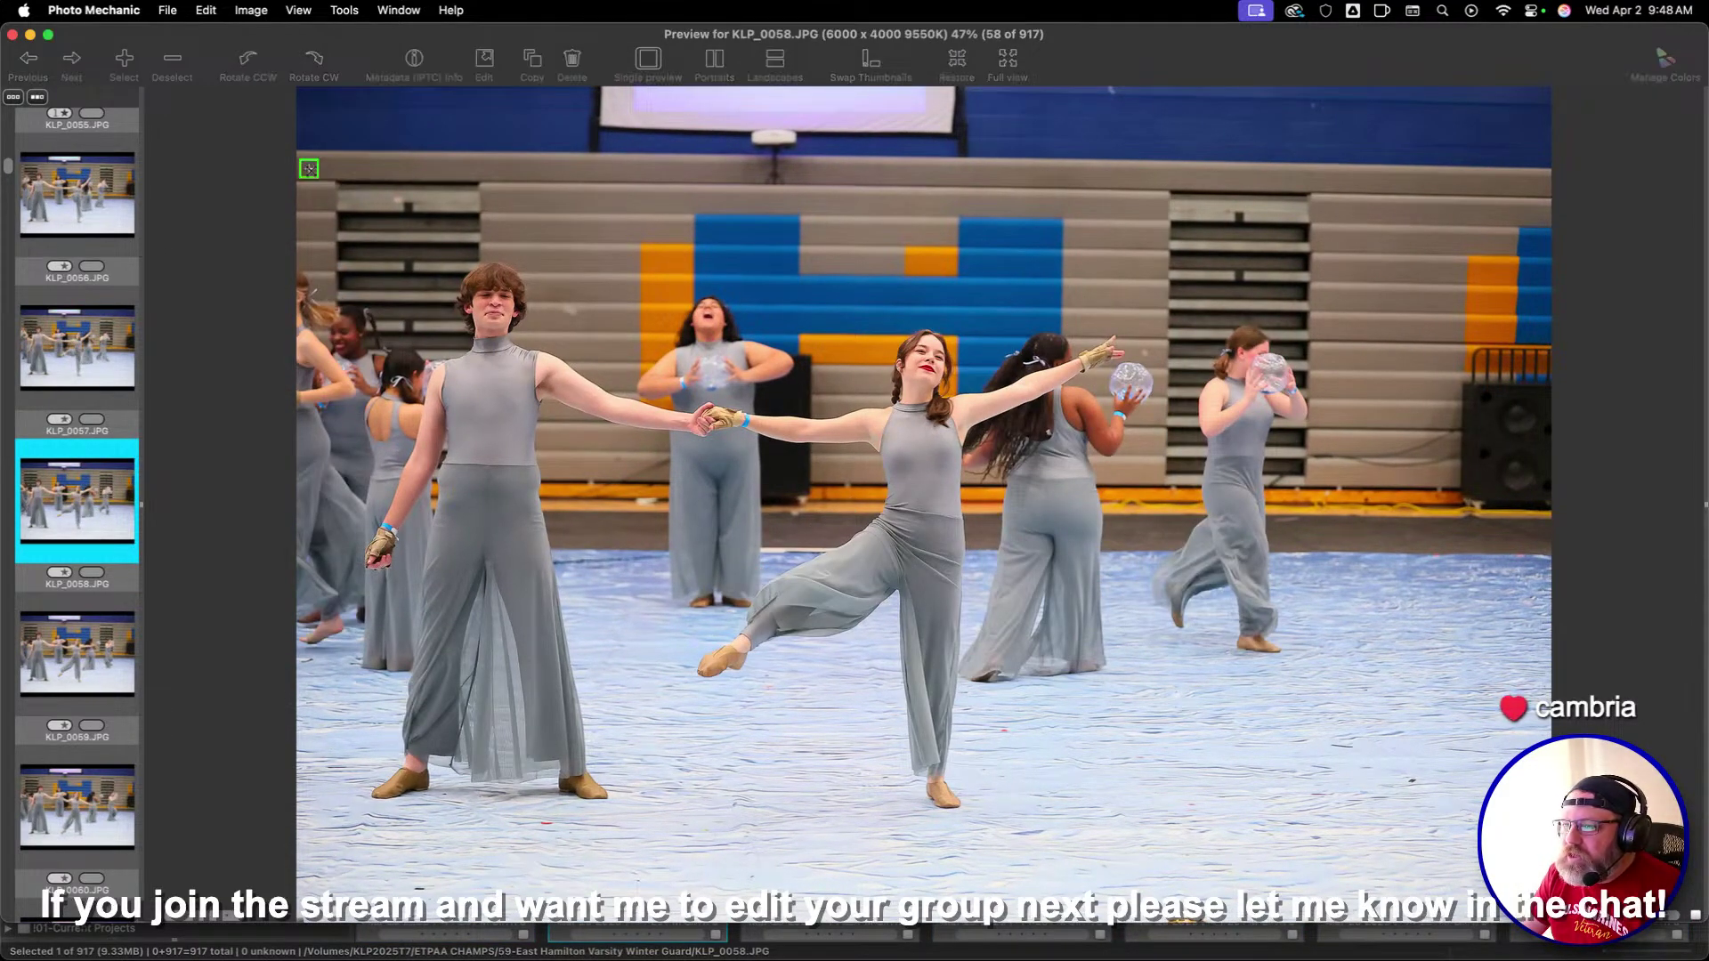
key("Return")
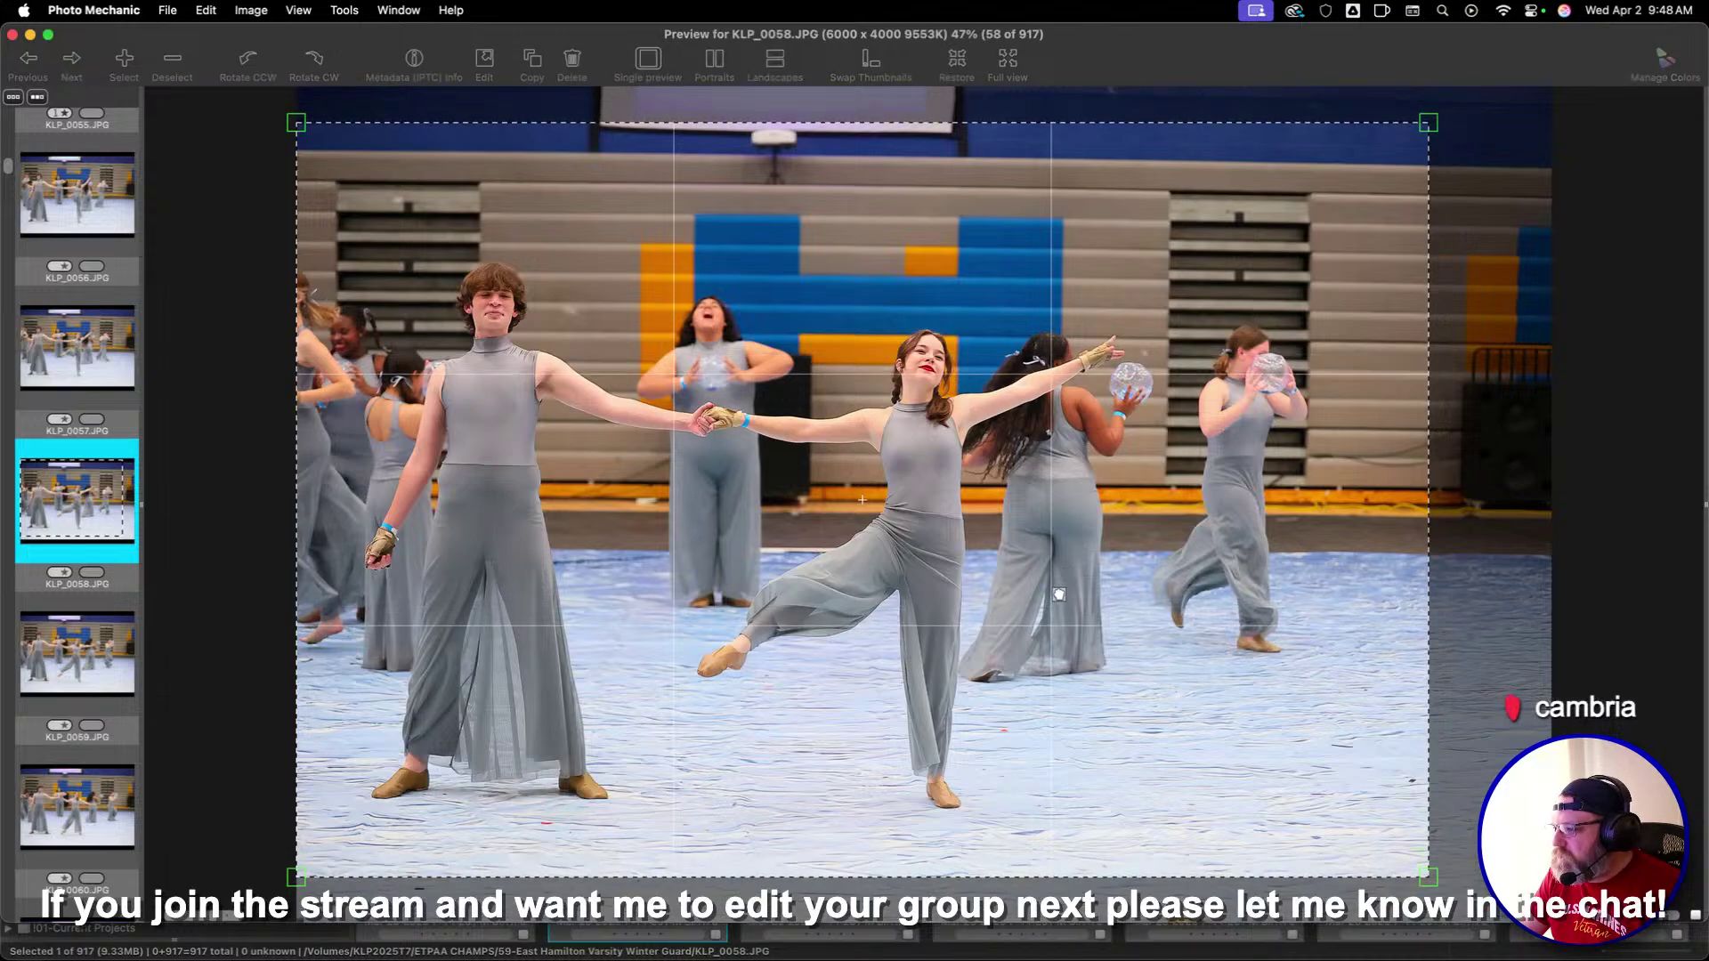
Review the photos that follow the cropped one, up to the lift in KLP_0063.JPG
key("Right")
key("Right")
key("Right")
key("Right")
key("Right")
key("Right")
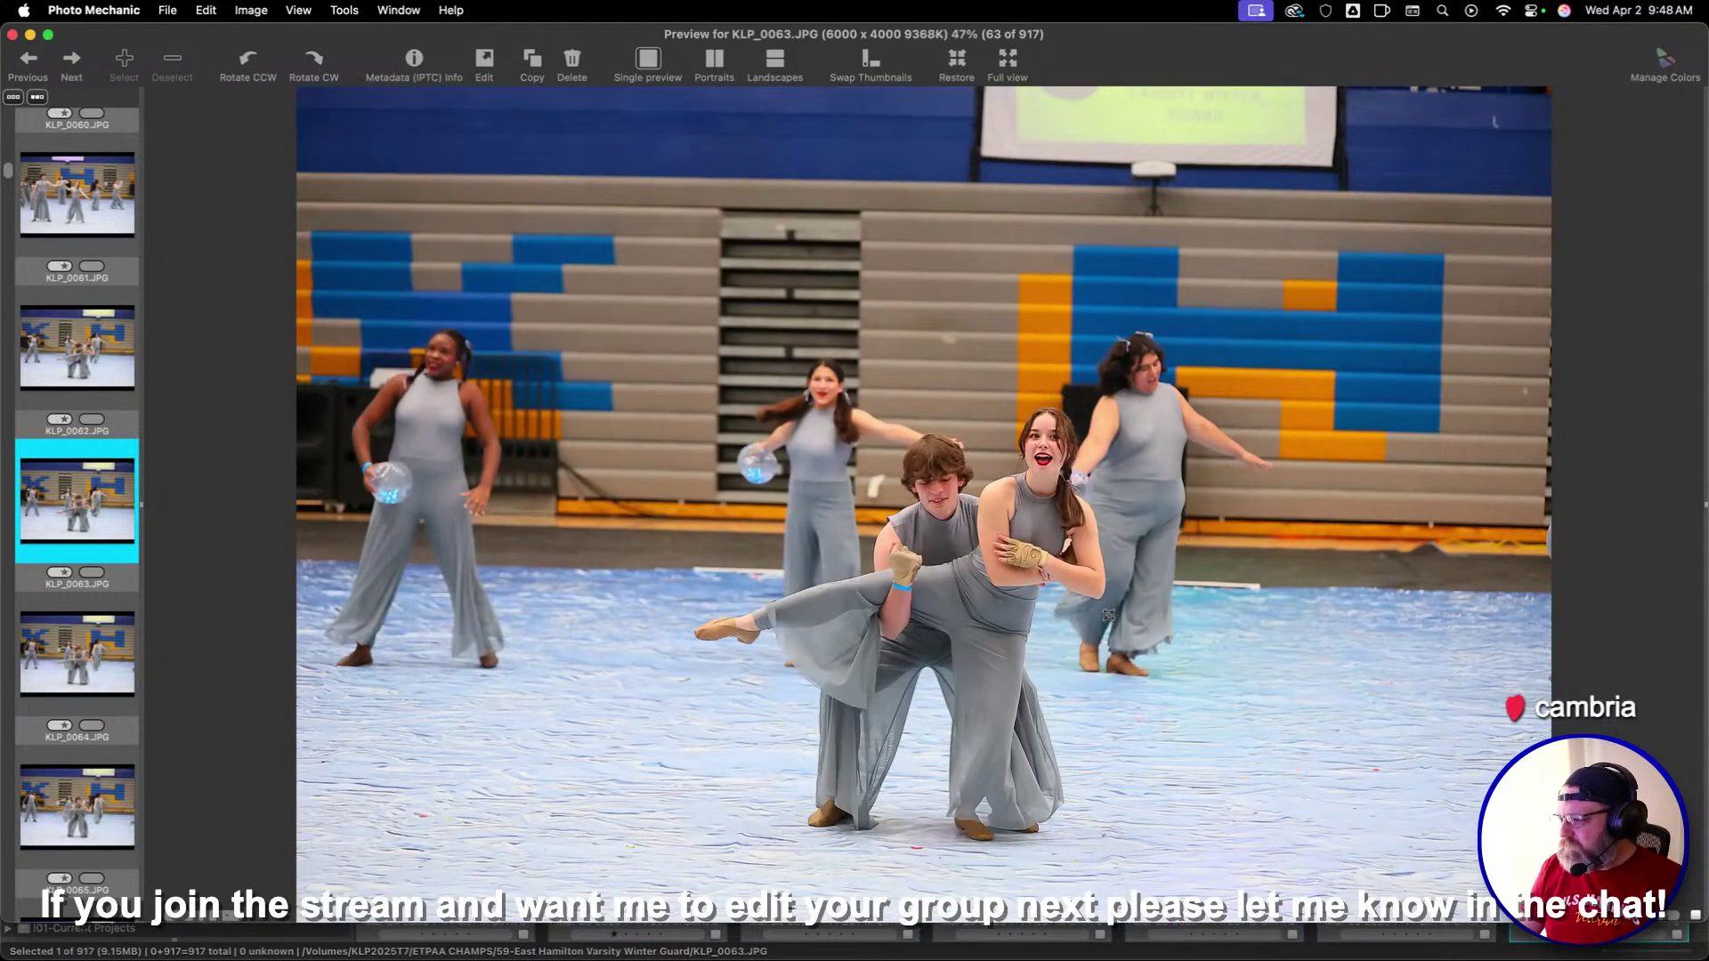
Compare the following lift photos, then crop KLP_0063.JPG around the lifted pair and the two dancers behind them
key("Right")
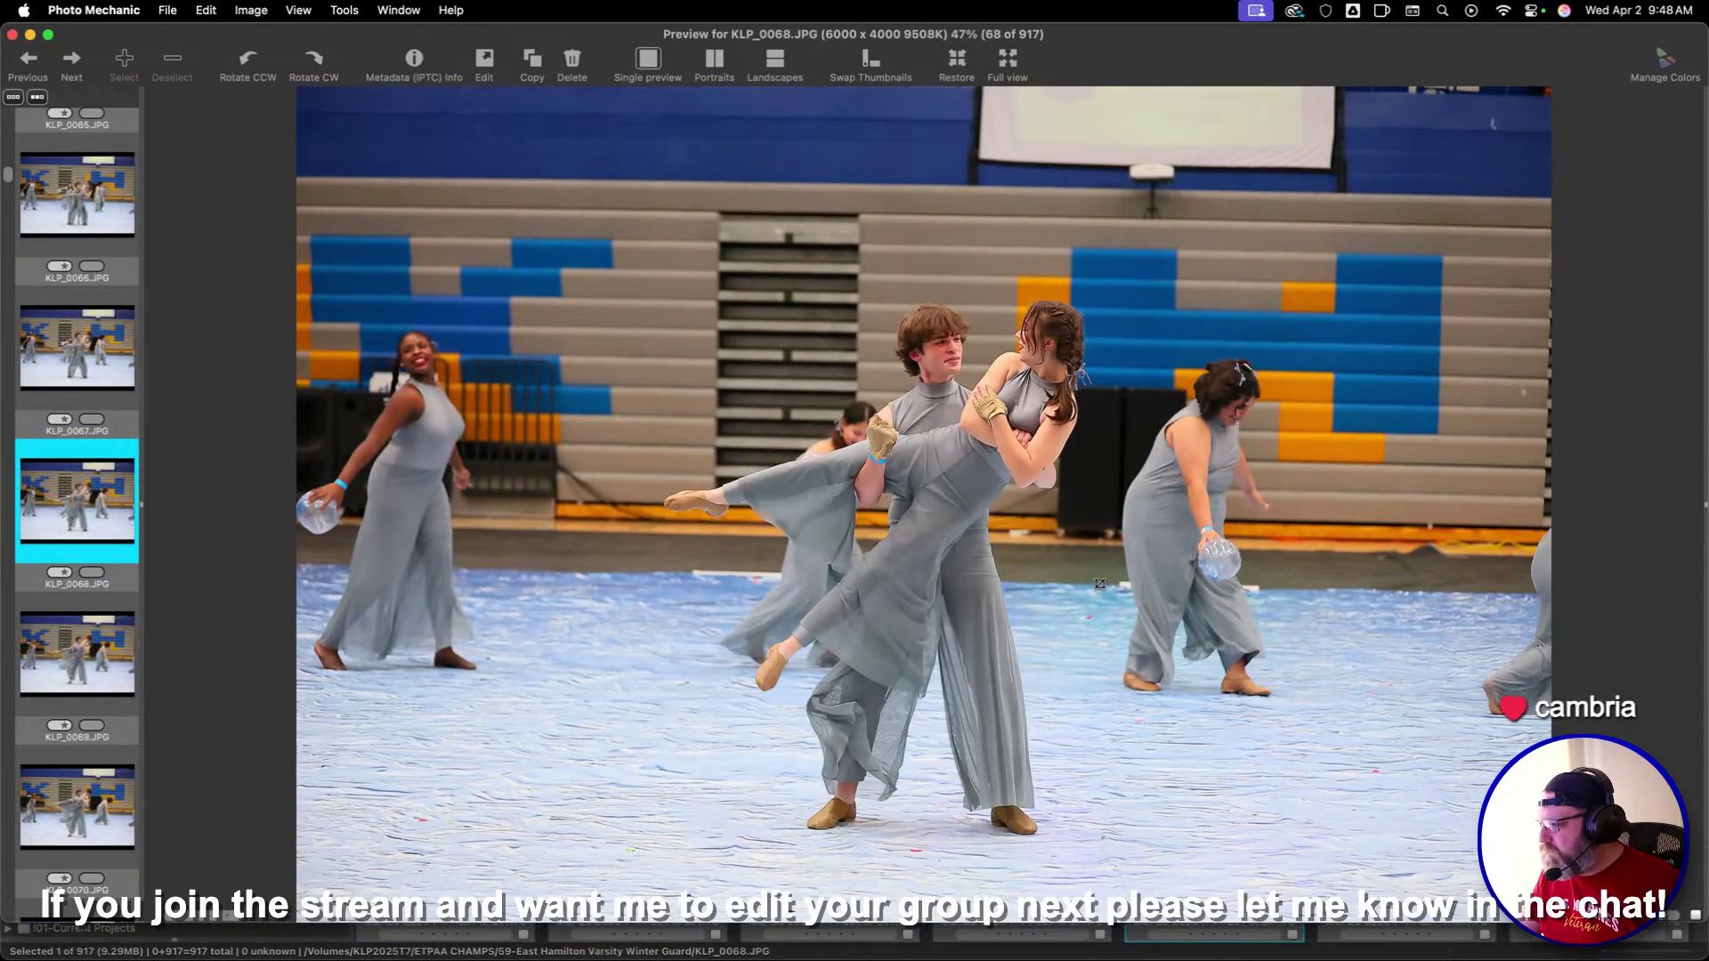
key("Left")
key("Left")
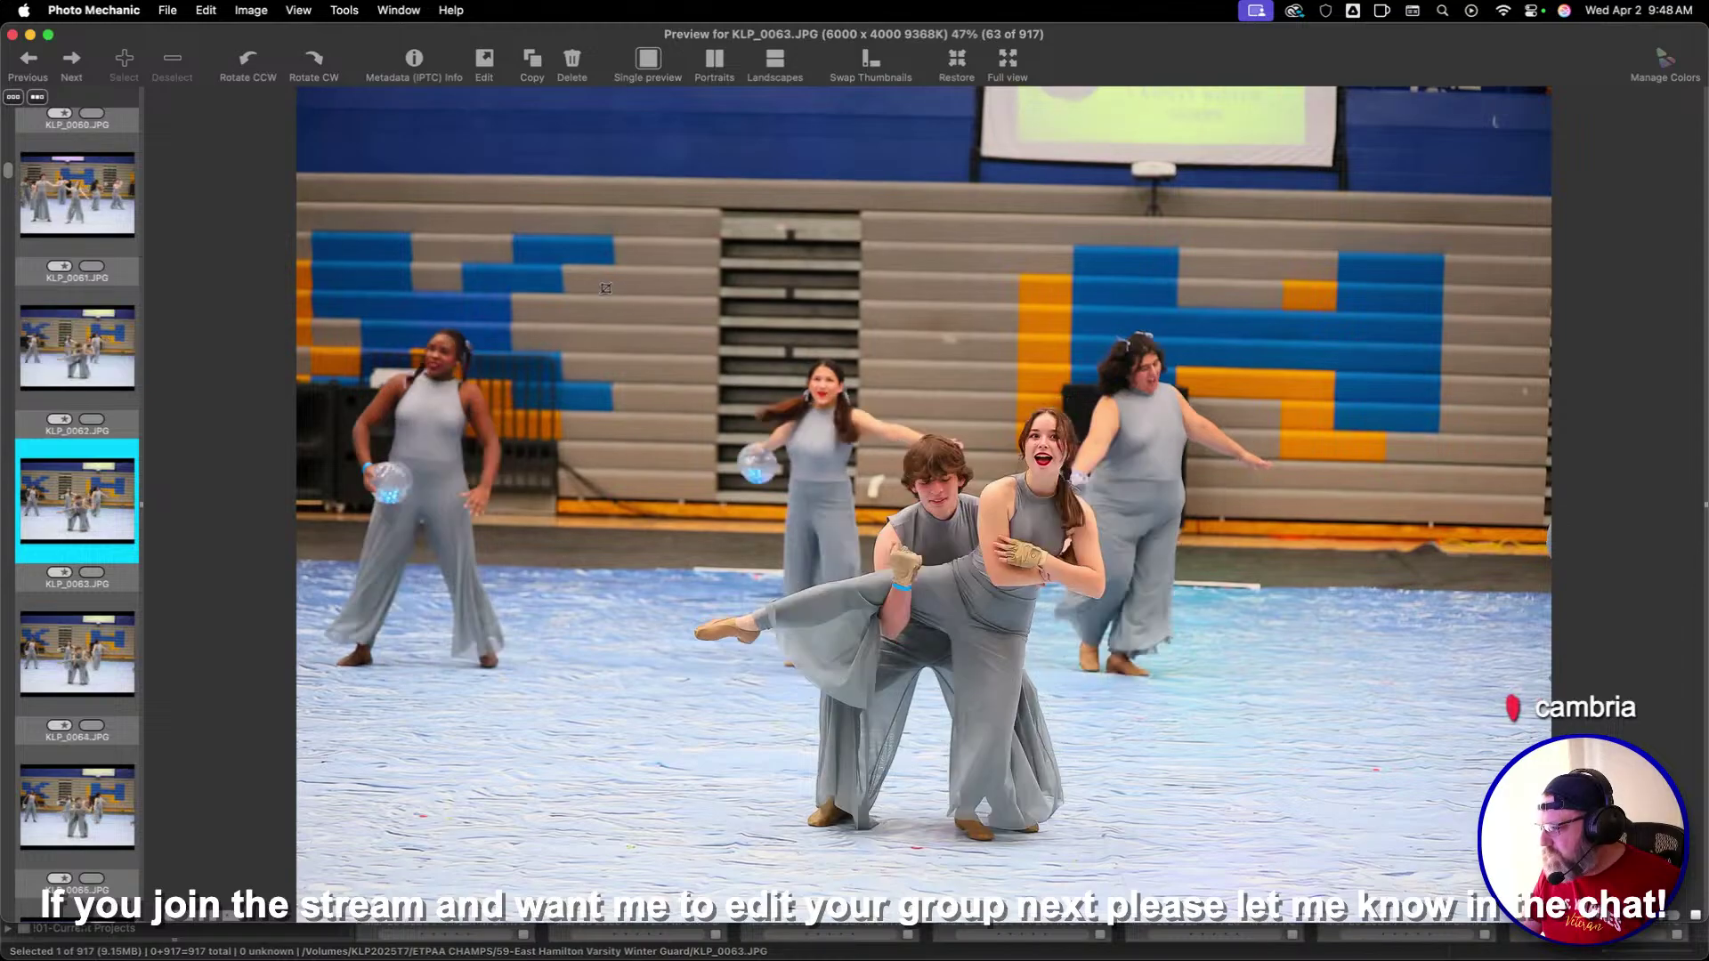
left_click_drag(1446, 855, 1335, 783)
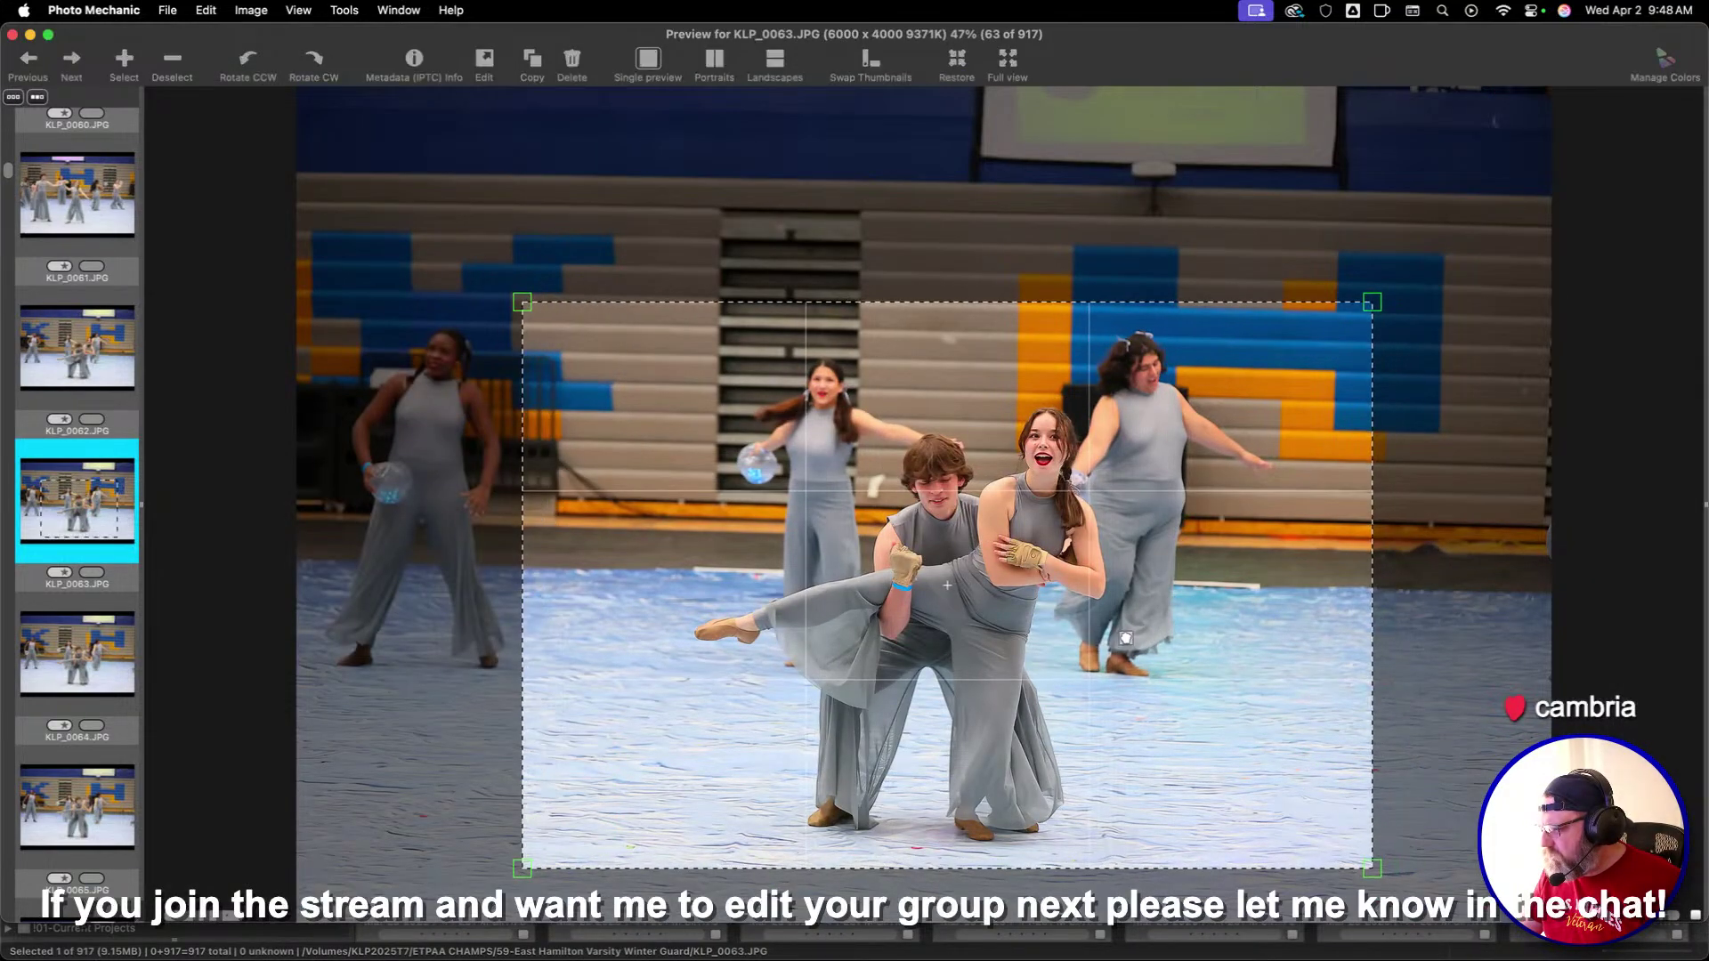
Go on to KLP_0067.JPG and crop it around the pair in the lift and the nearby dancers
key("Right")
key("Right")
key("Right")
key("Right")
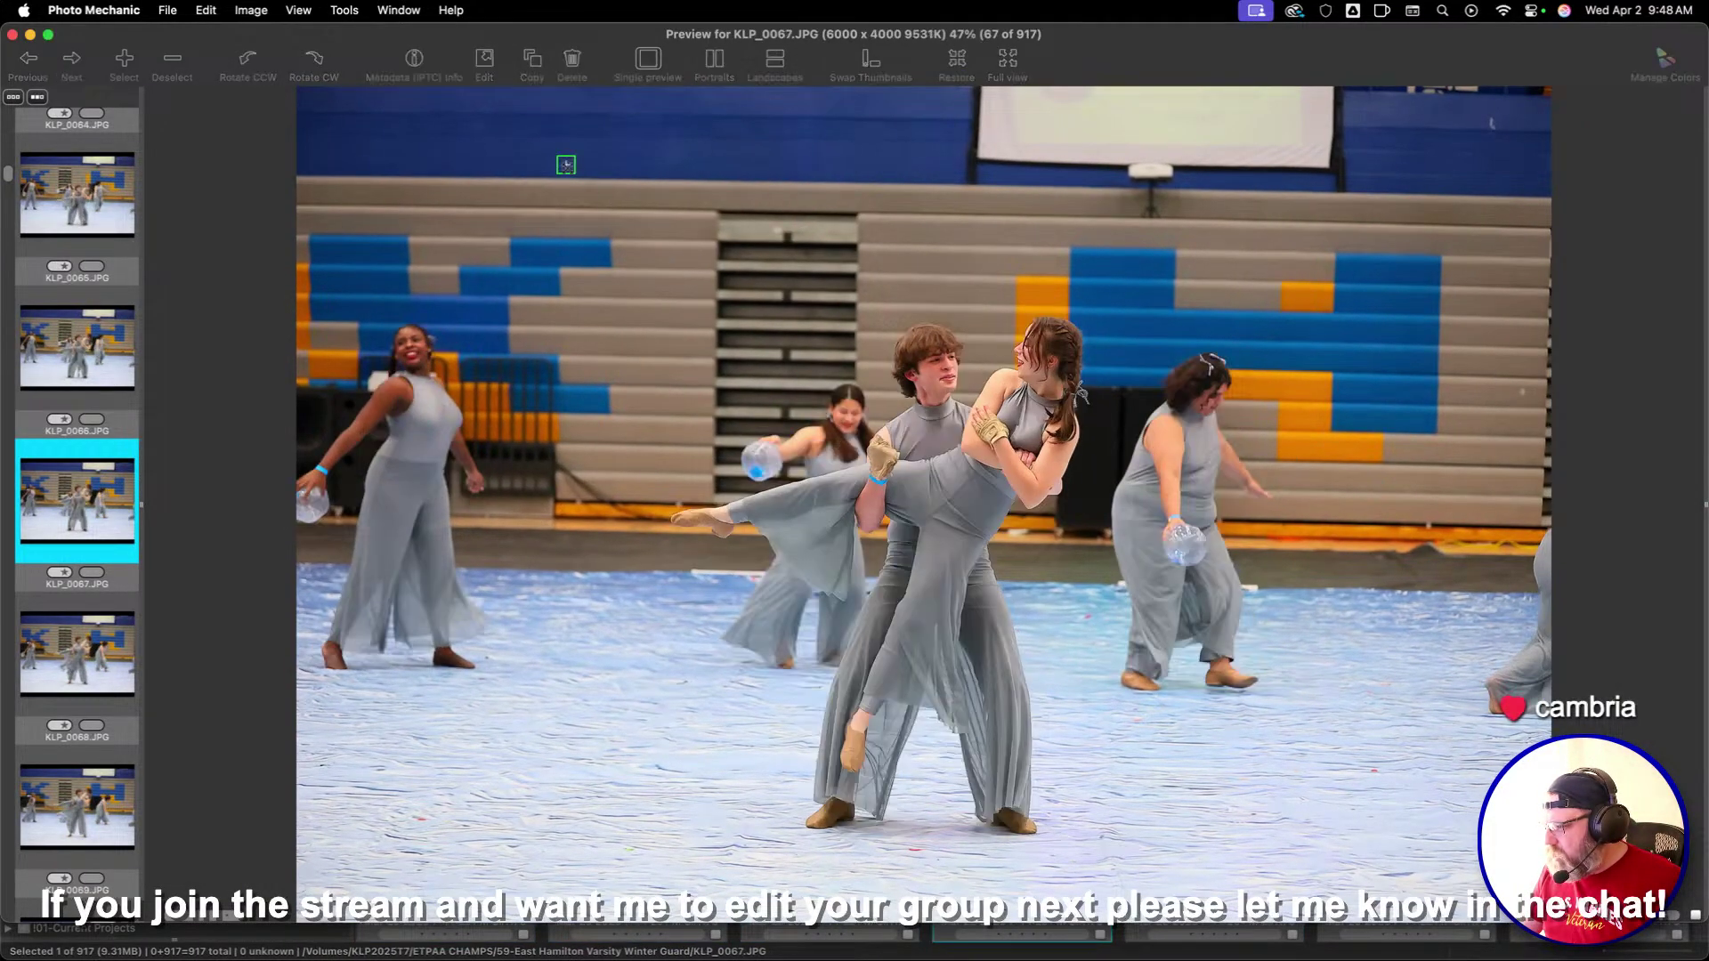
left_click_drag(1009, 460, 909, 524)
Go on to KLP_0075.JPG and crop it around the horizontal lift and the two nearest background dancers
key("Right")
key("Right")
key("Right")
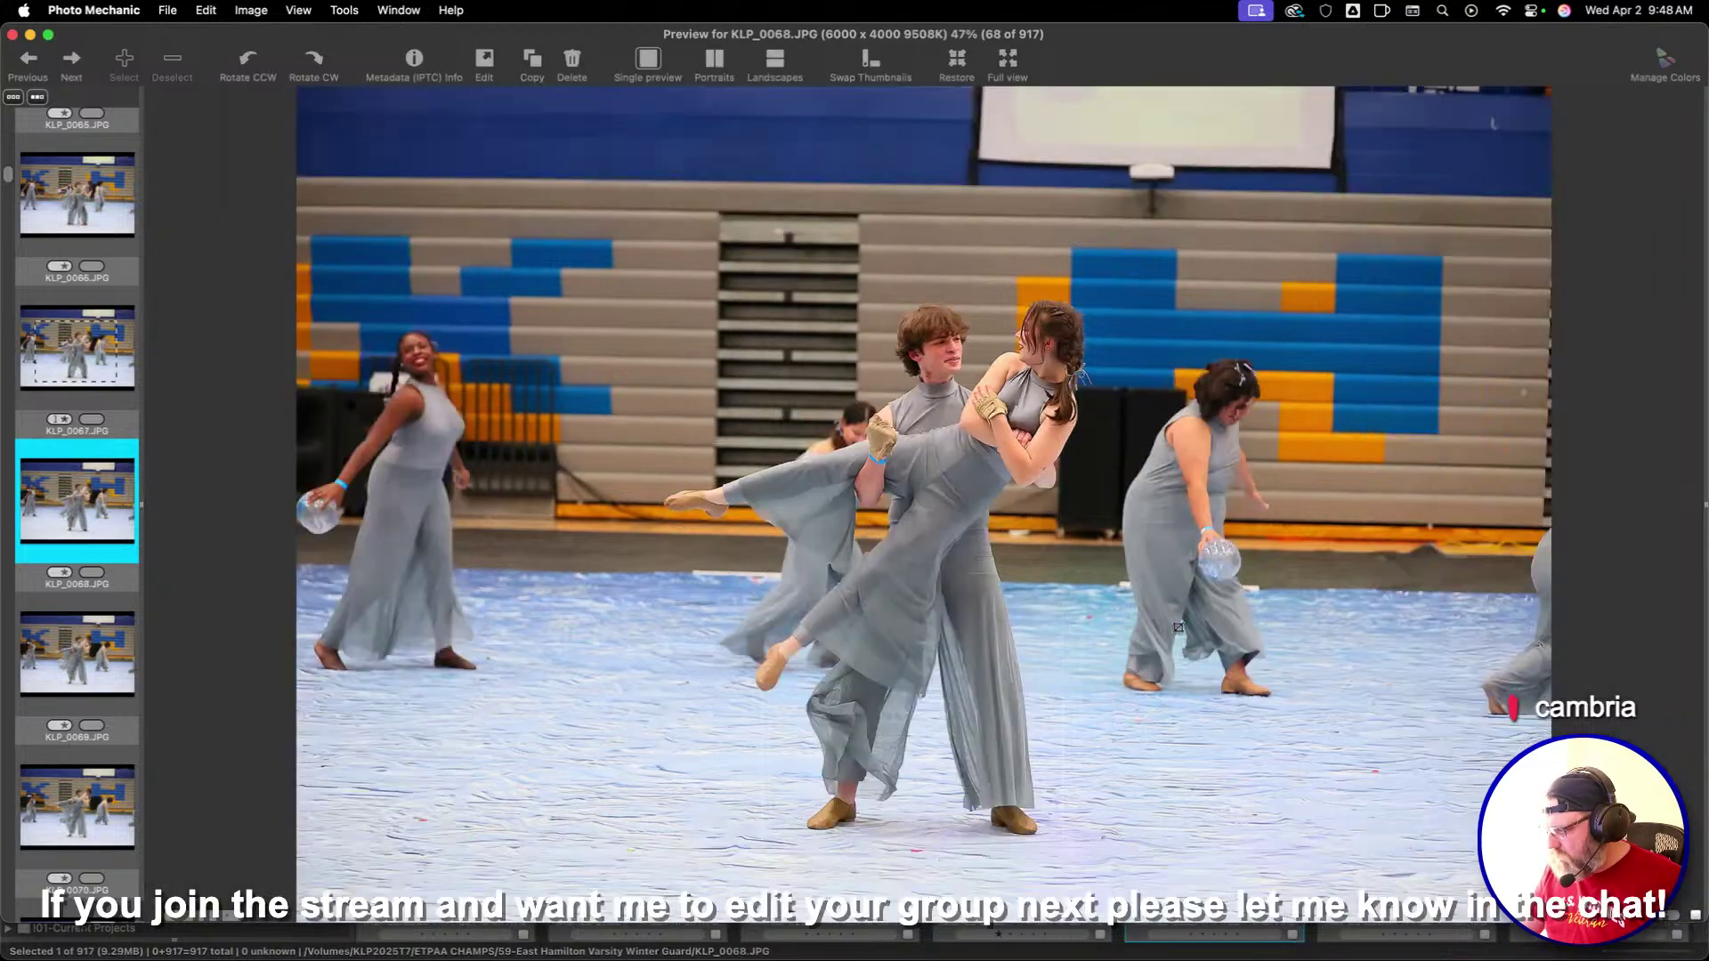
key("Right")
key("Right")
key("Right")
key("Right")
key("Right")
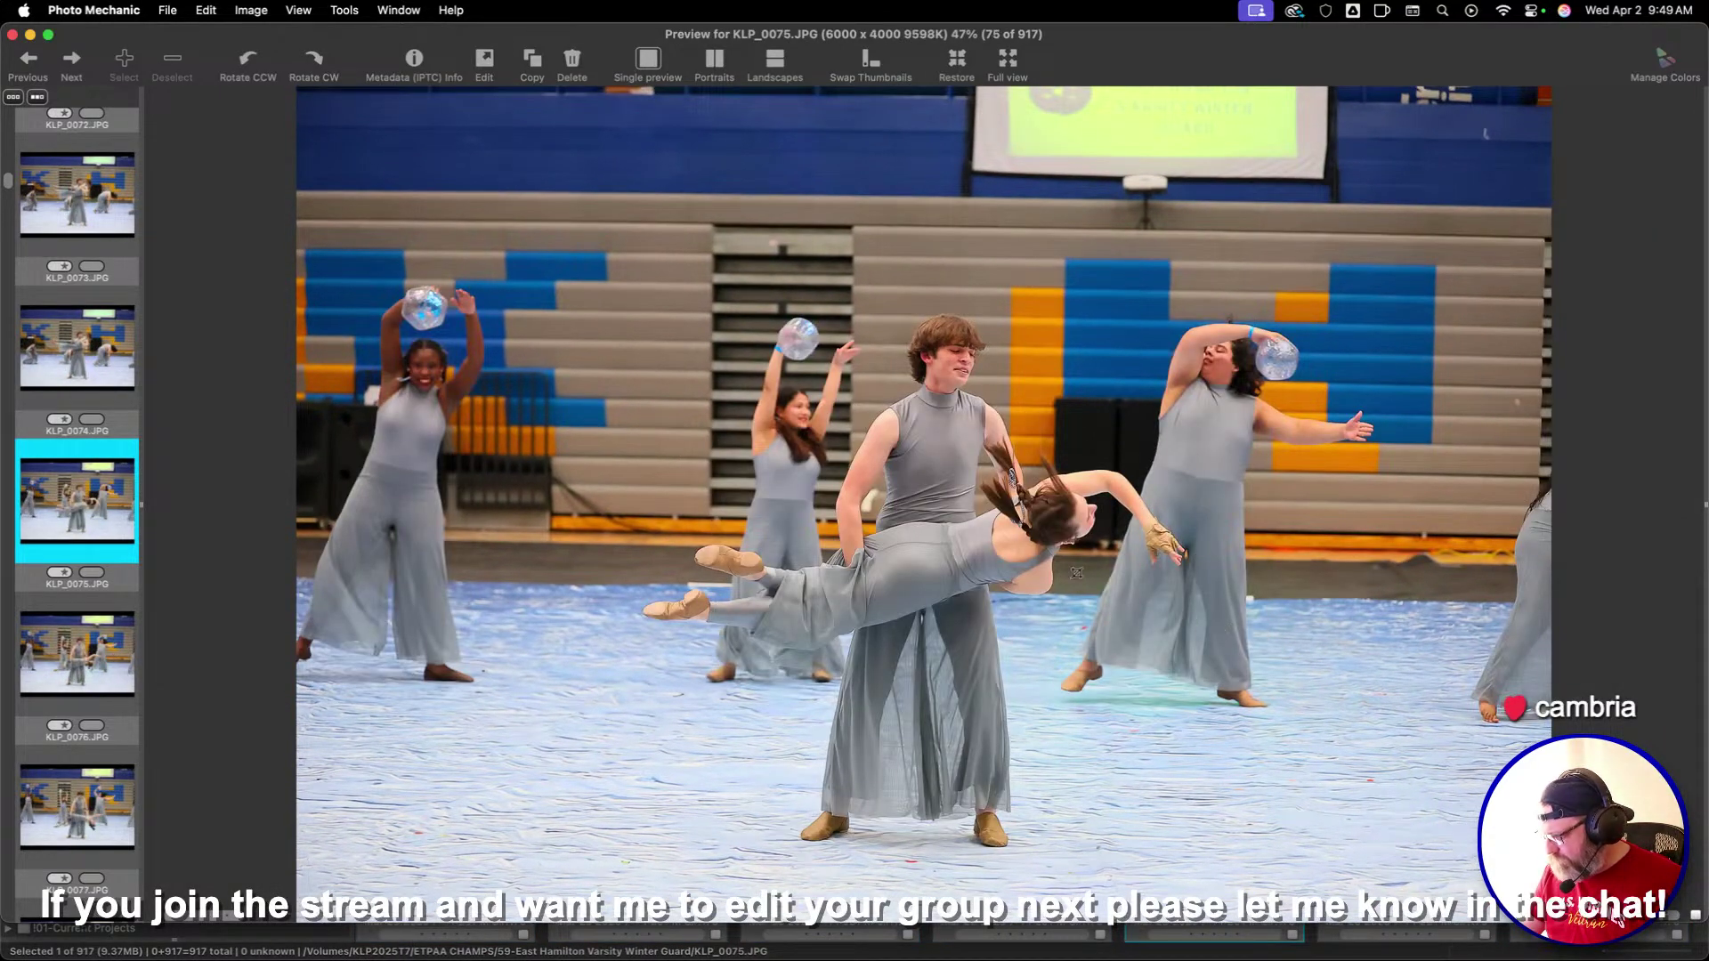
Go on to KLP_0082.JPG and crop it around the dipped dancer, the partner and the dancers behind them
key("Right")
key("Right")
key("Right")
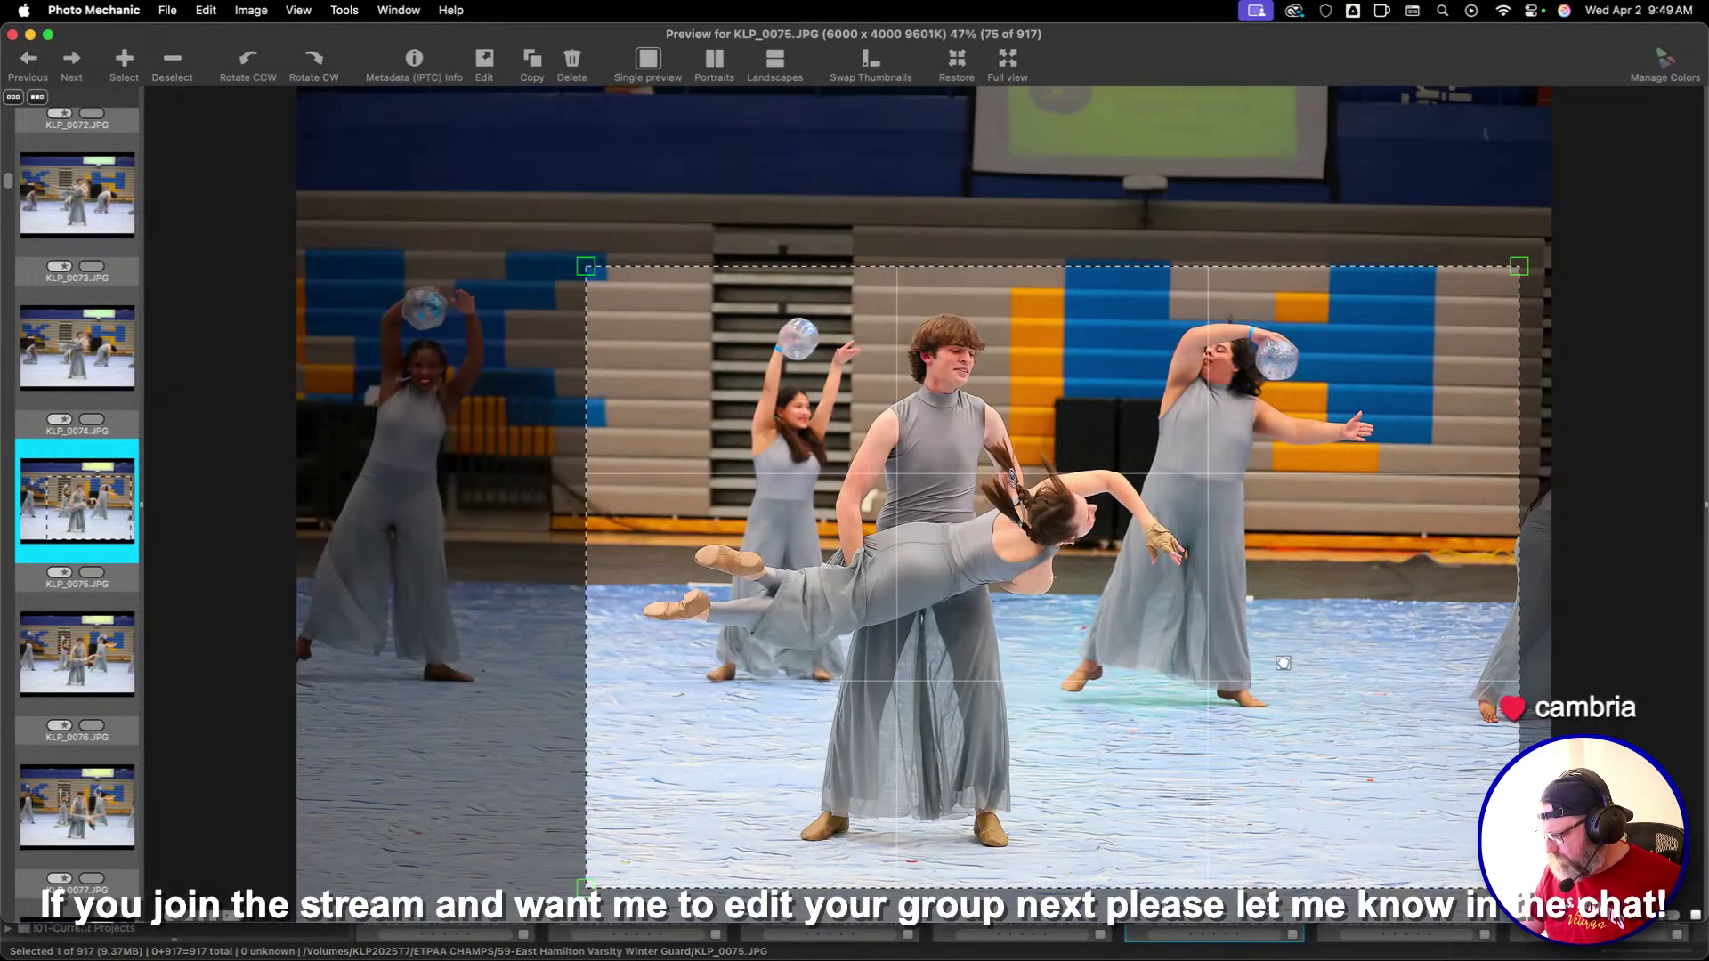
key("Right")
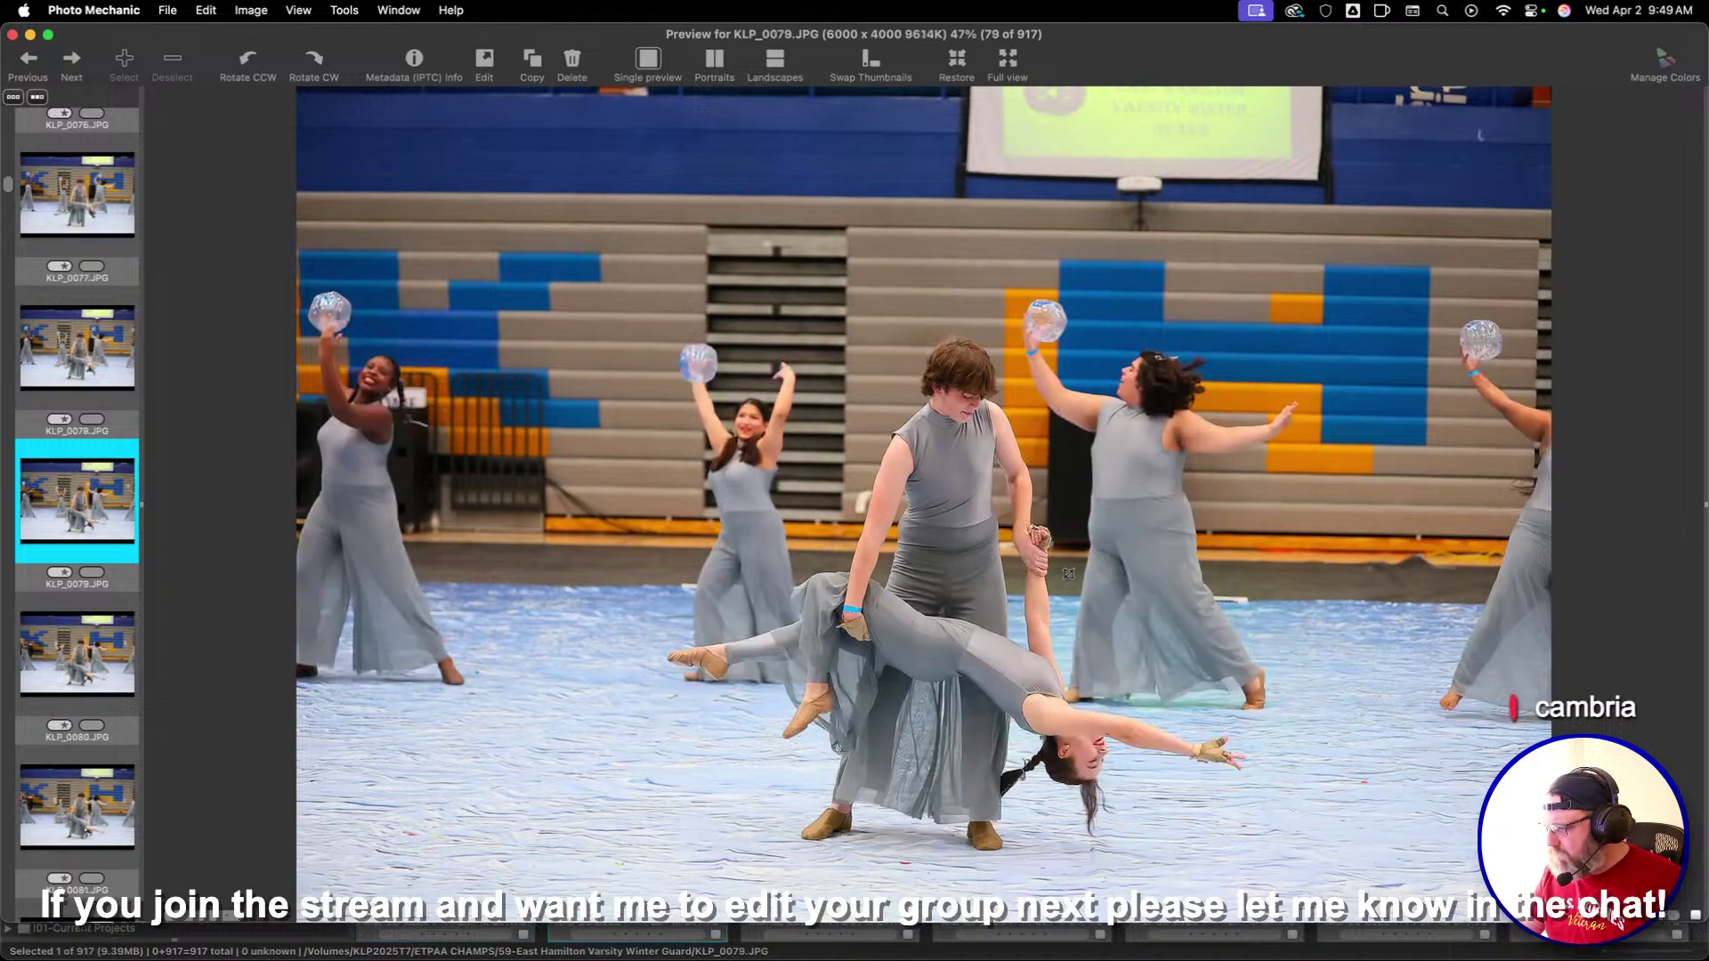
key("Right")
key("Right")
key("Right")
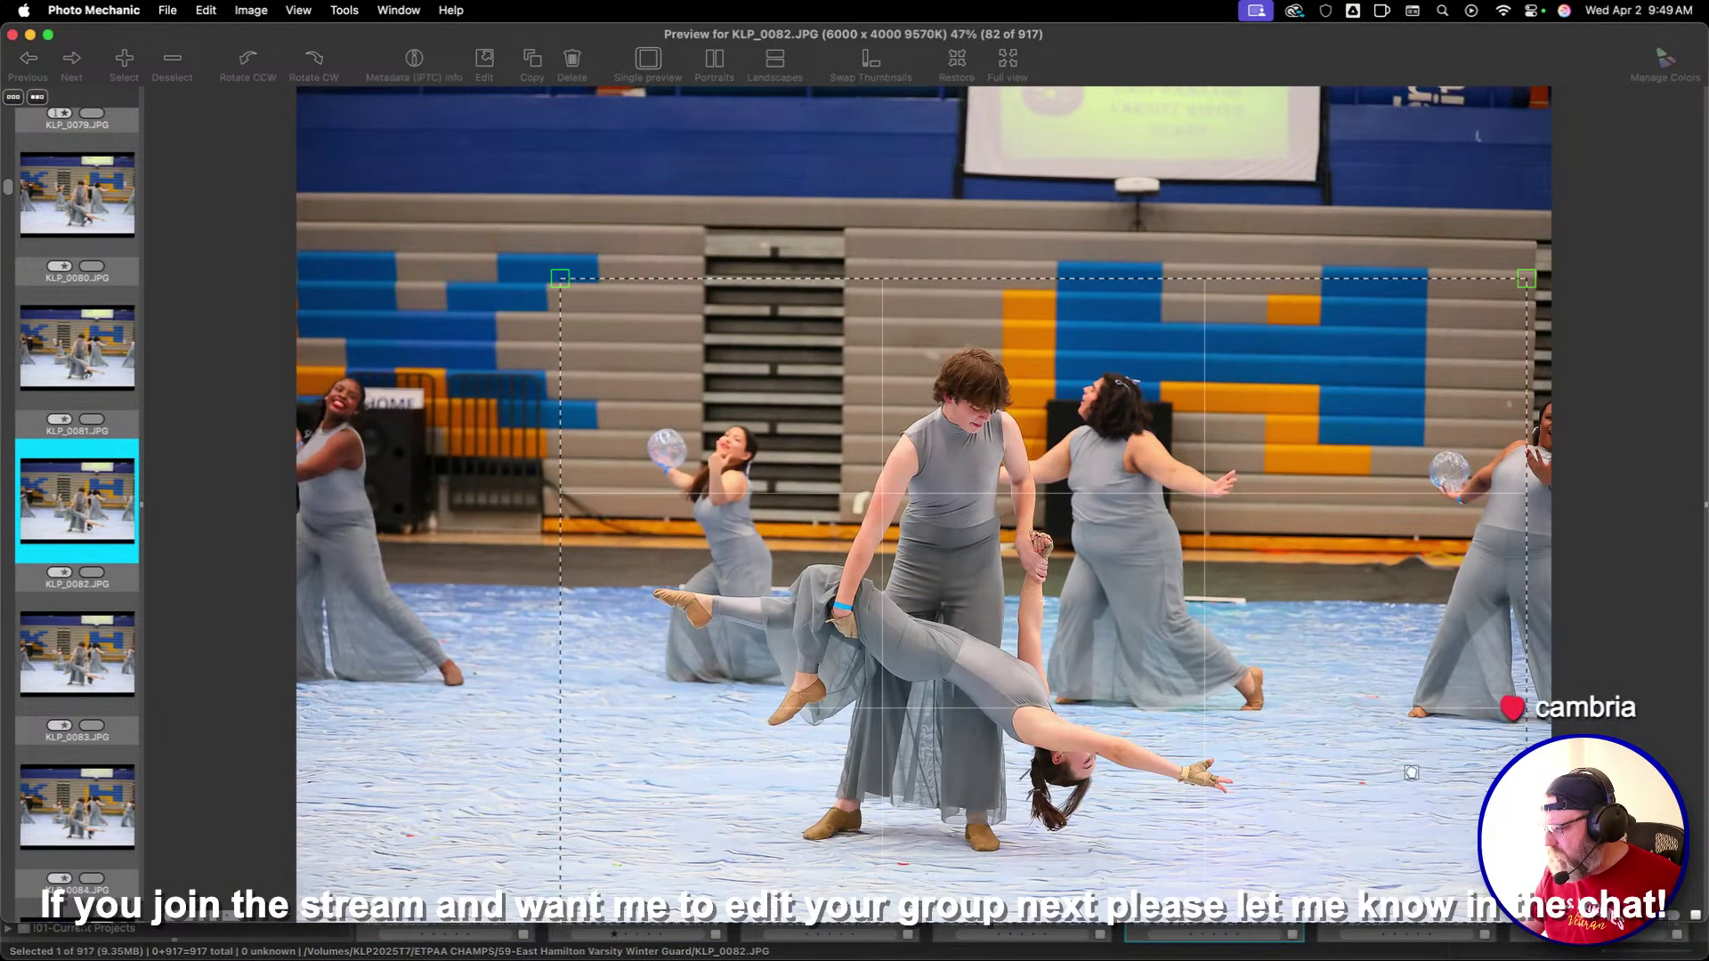
Move ahead to KLP_0090.JPG and crop it around the front sabre dancer and the seated dancer by the cloud prop
key("Right")
key("Right")
key("Right")
key("Right")
key("Right")
key("Right")
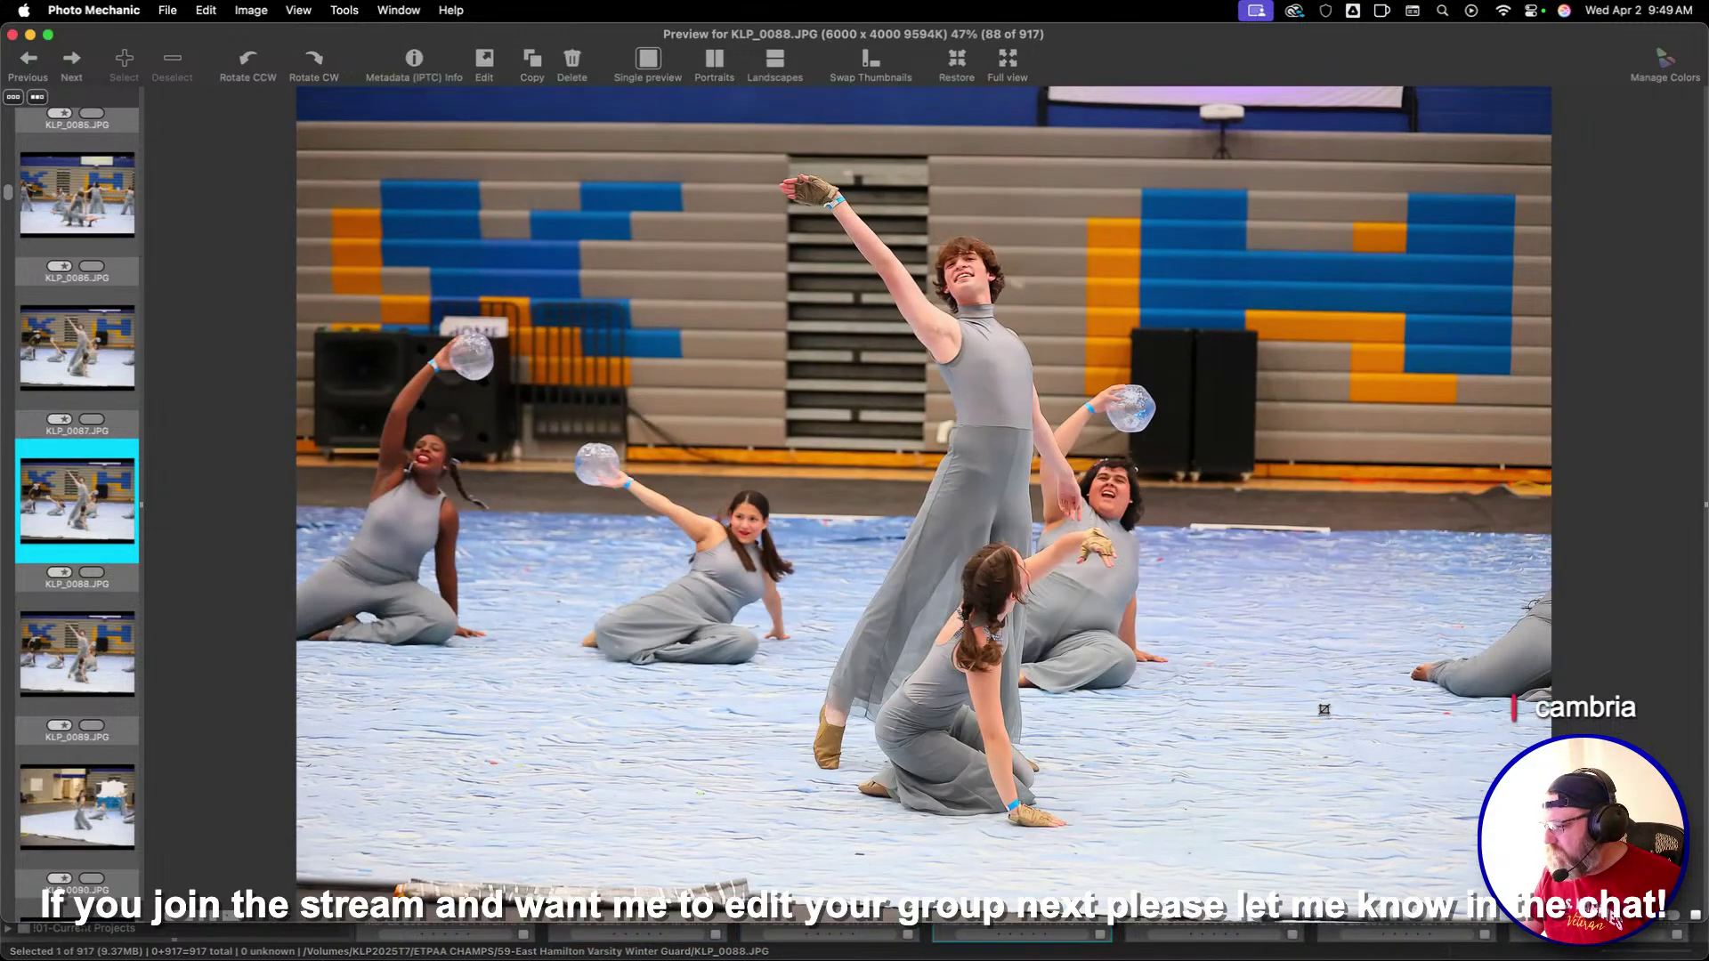
key("Right")
key("Right")
key("Right")
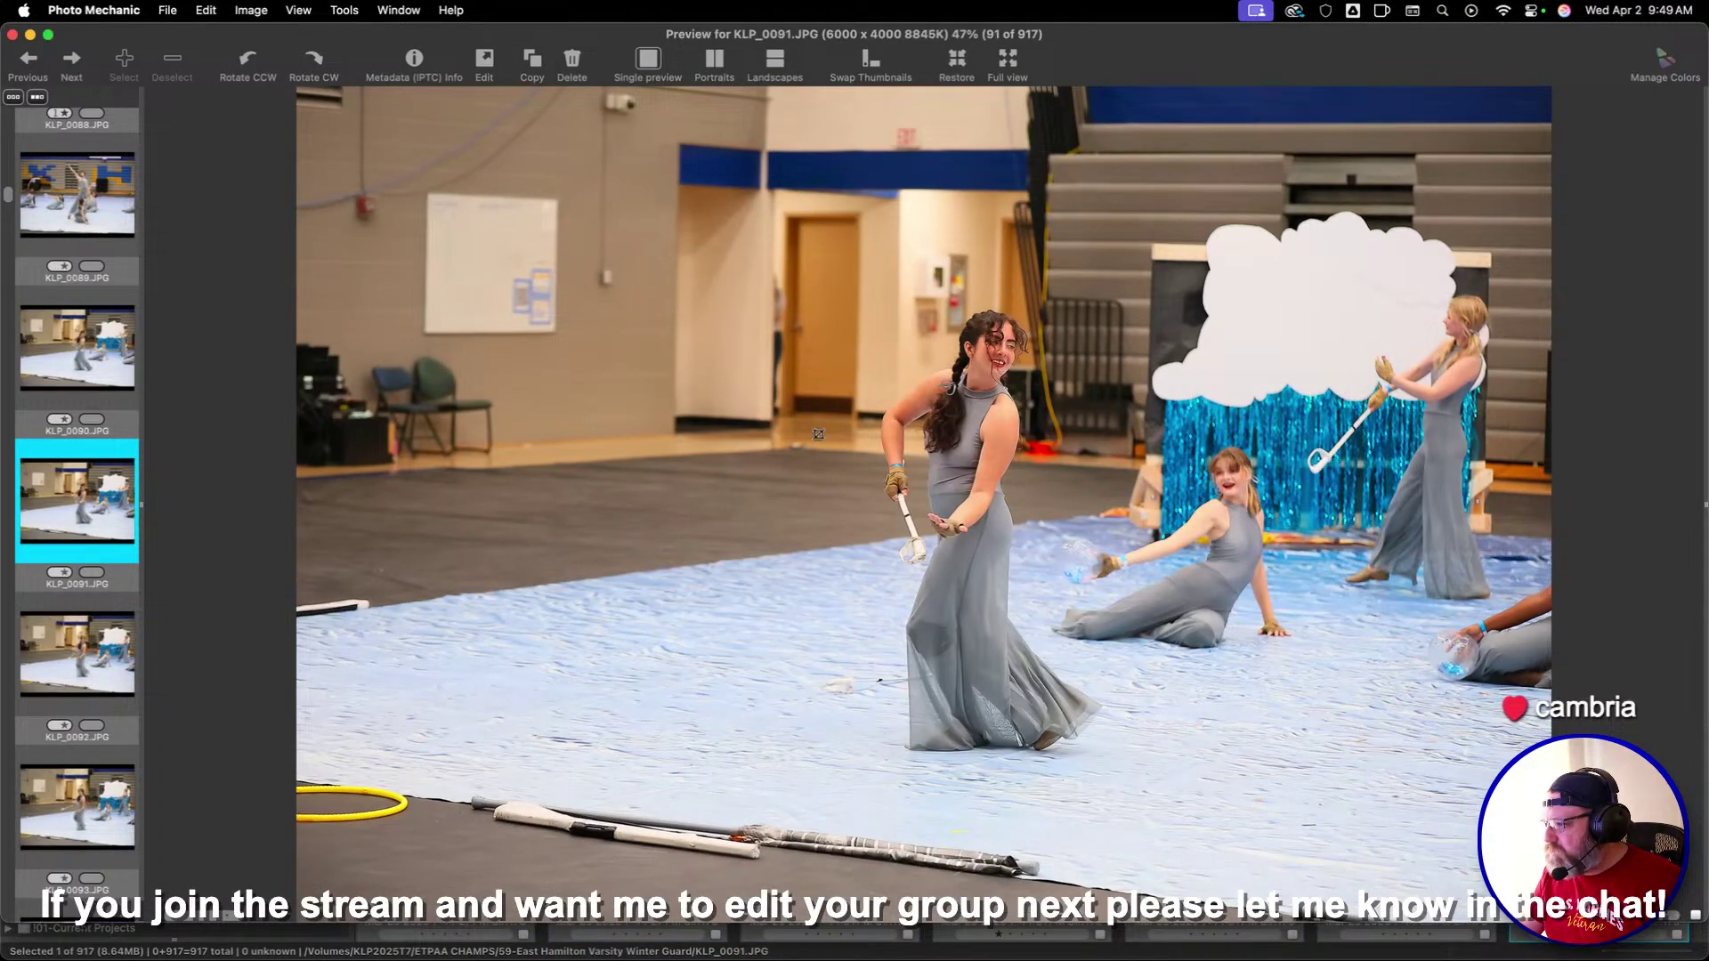
key("Left")
Review the sabre and ball photos that follow, up to KLP_0102.JPG, for one worth keeping
key("Right")
key("Right")
key("Right")
key("Right")
key("Right")
key("Right")
key("Right")
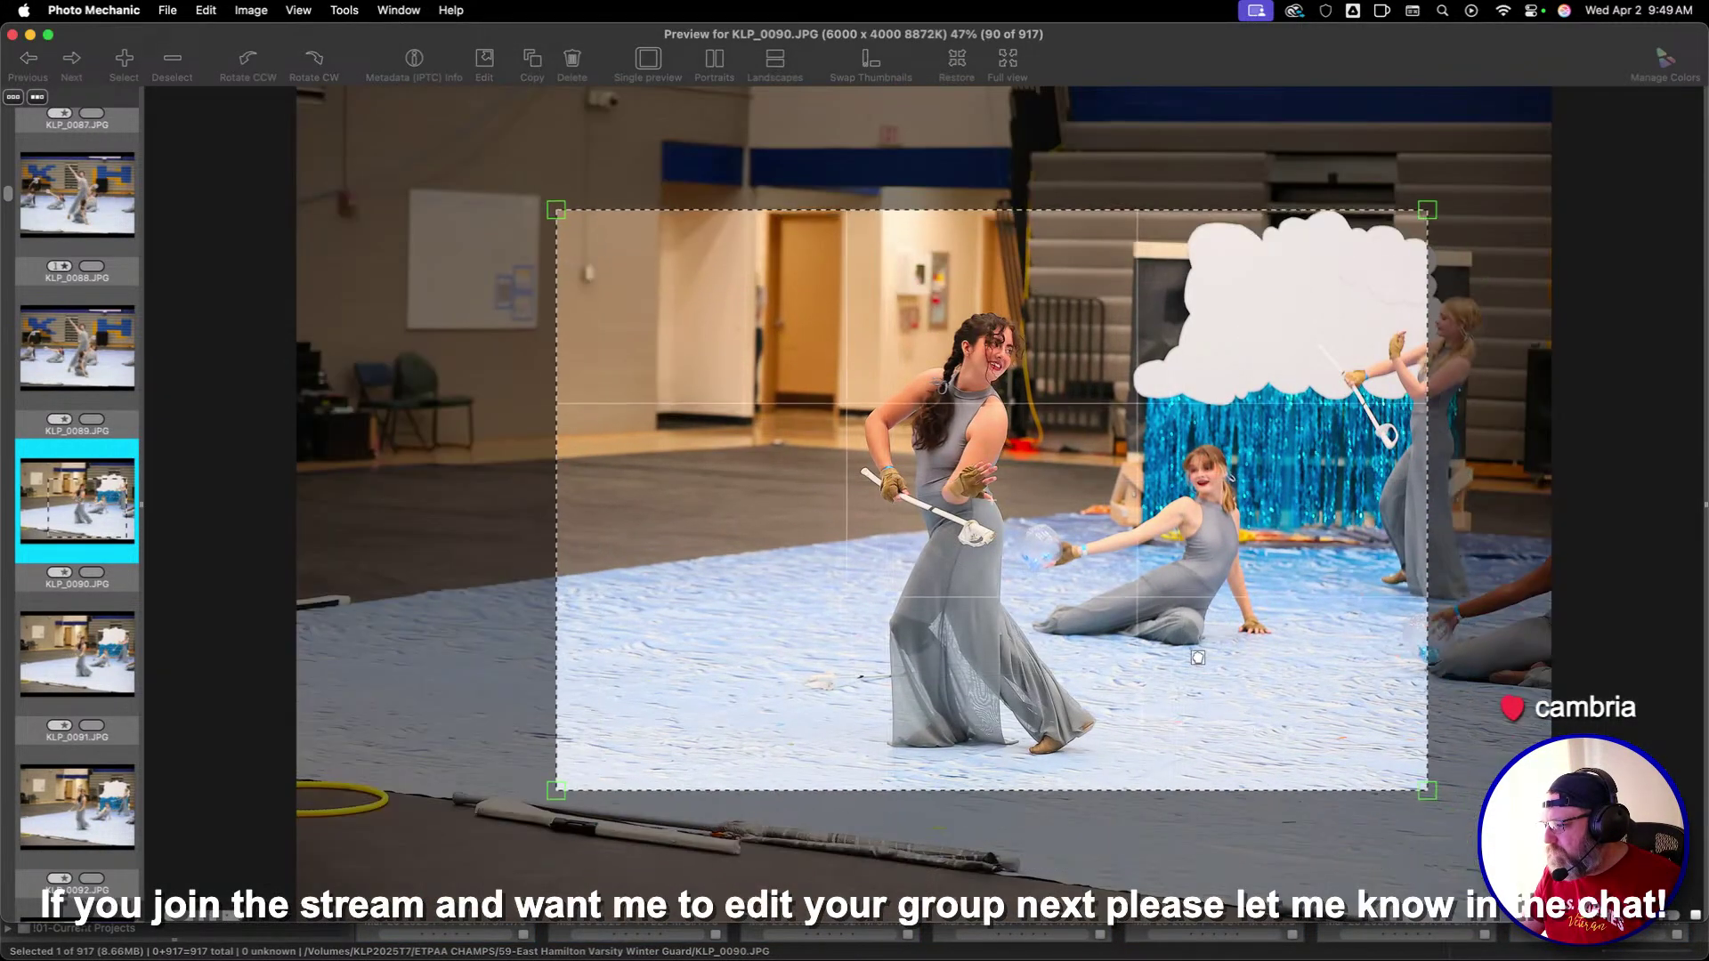
key("Right")
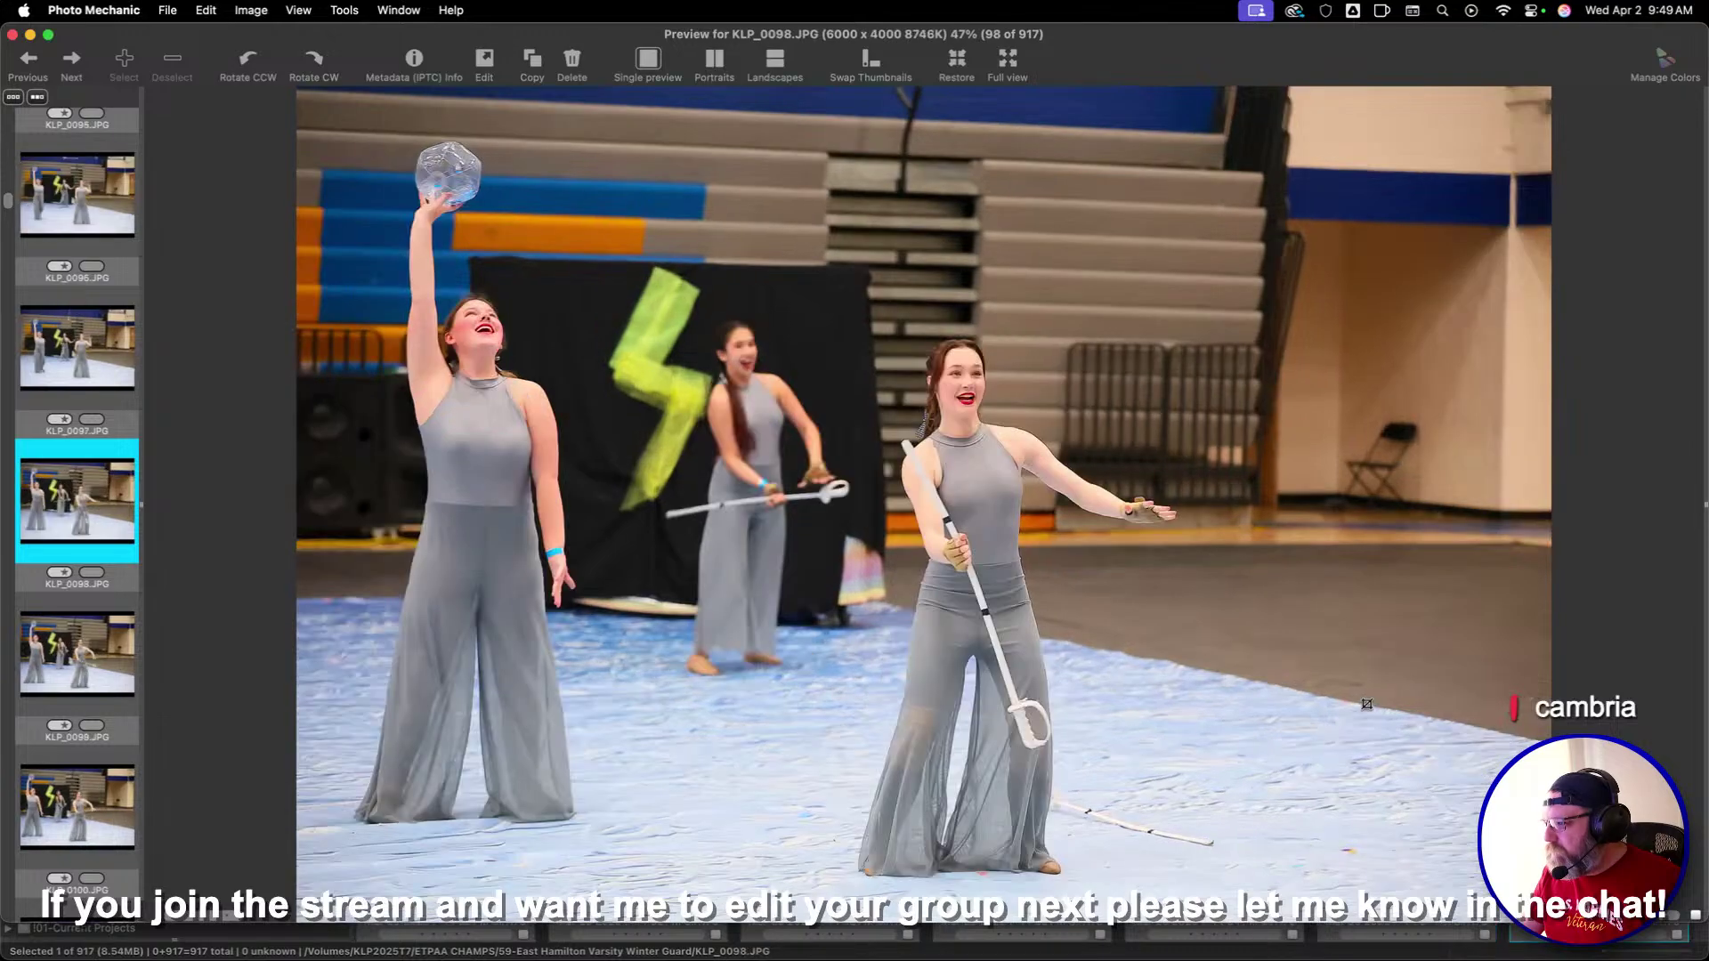
key("Left")
key("Right")
key("Right")
key("Right")
key("Right")
key("Right")
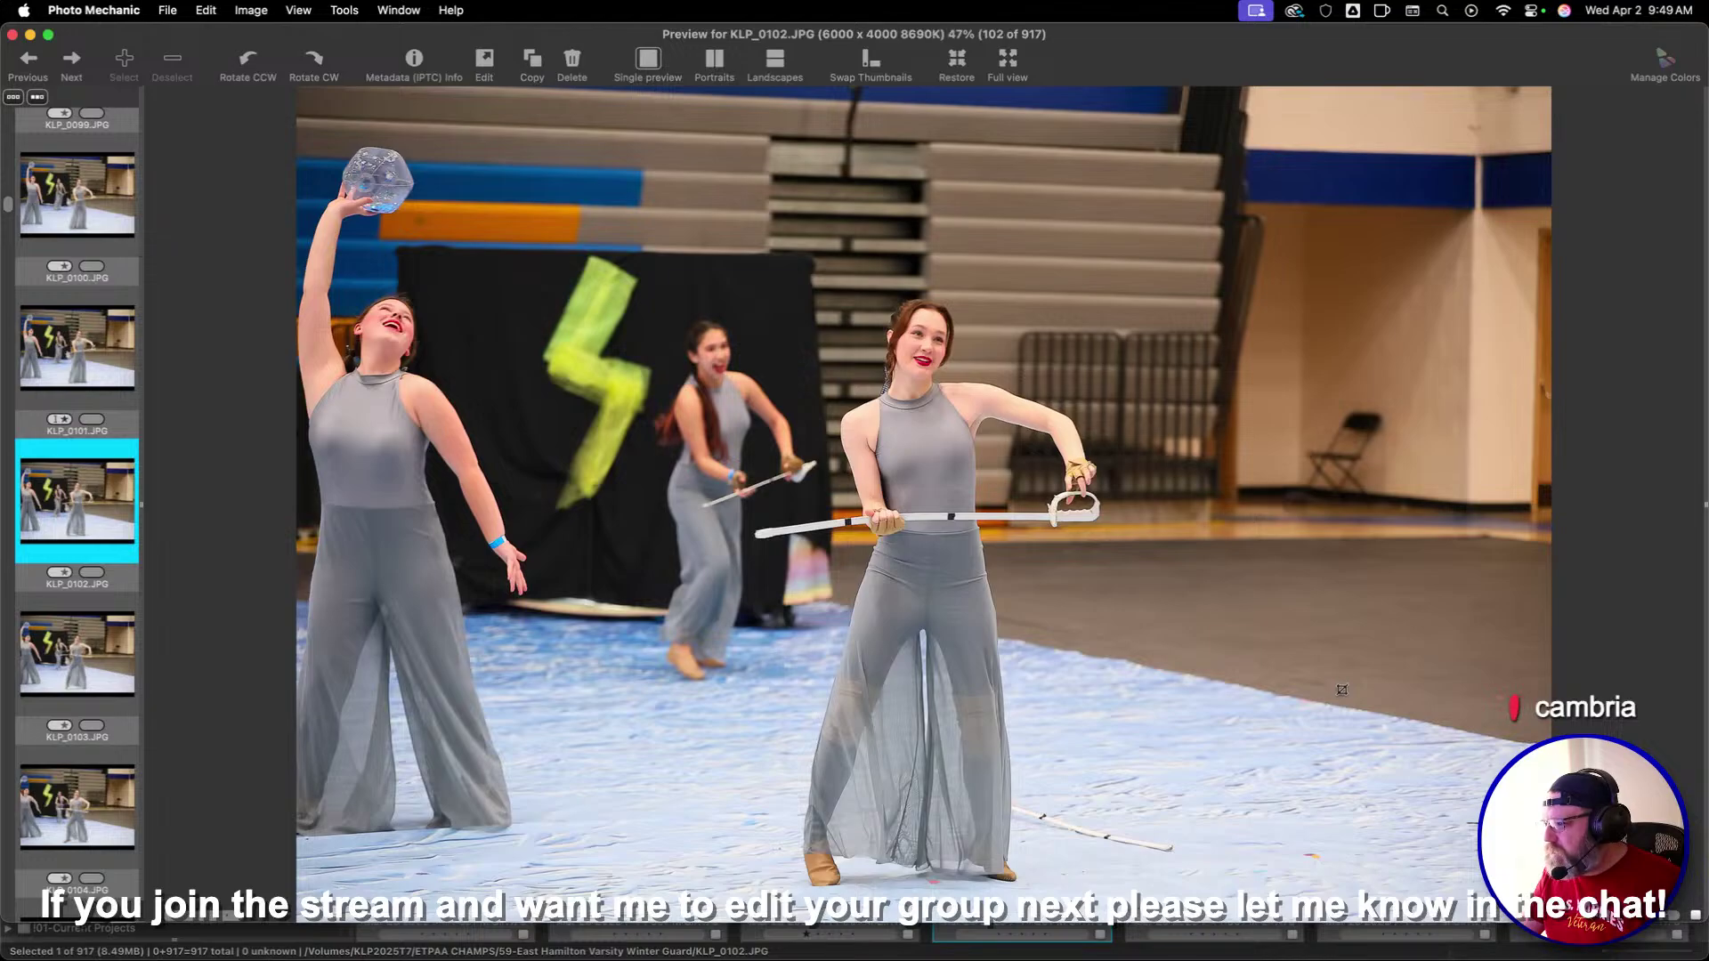
Compare the next sabre photos and crop KLP_0104.JPG around the front sabre dancer
key("Right")
key("Right")
key("Right")
key("Left")
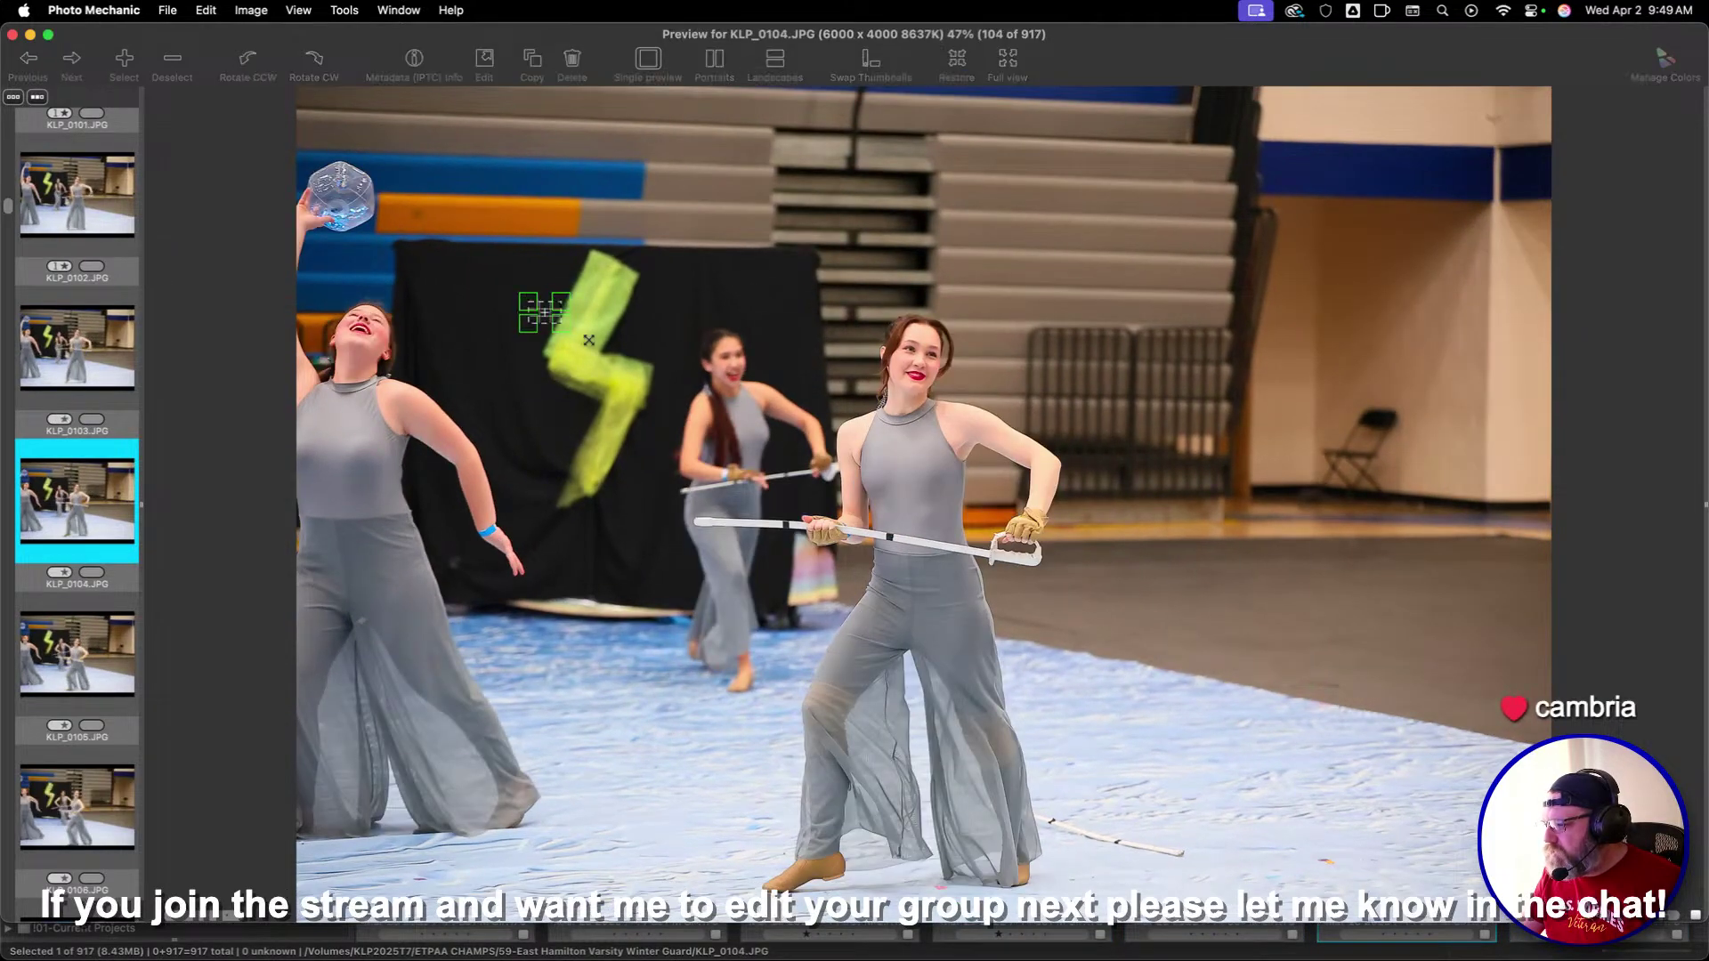
Go on to KLP_0107.JPG, rate it one star and crop it around the central sabre dancer and the one turning behind
key("Right")
key("Right")
key("Right")
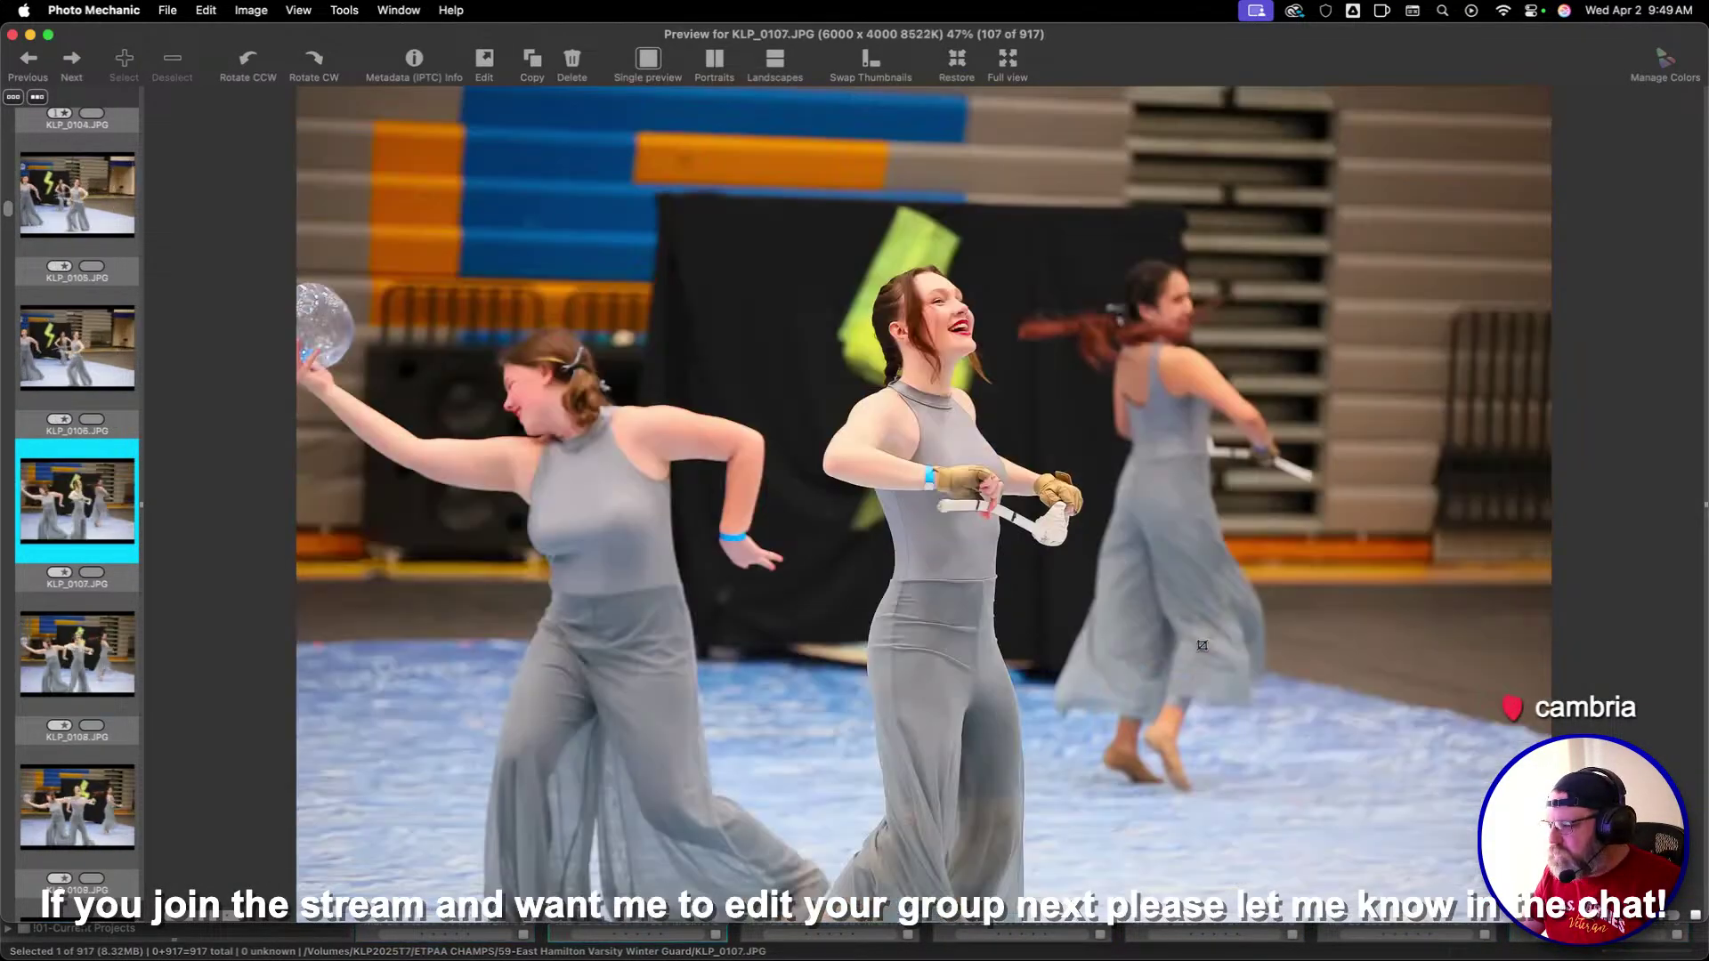
key("1")
key("Return")
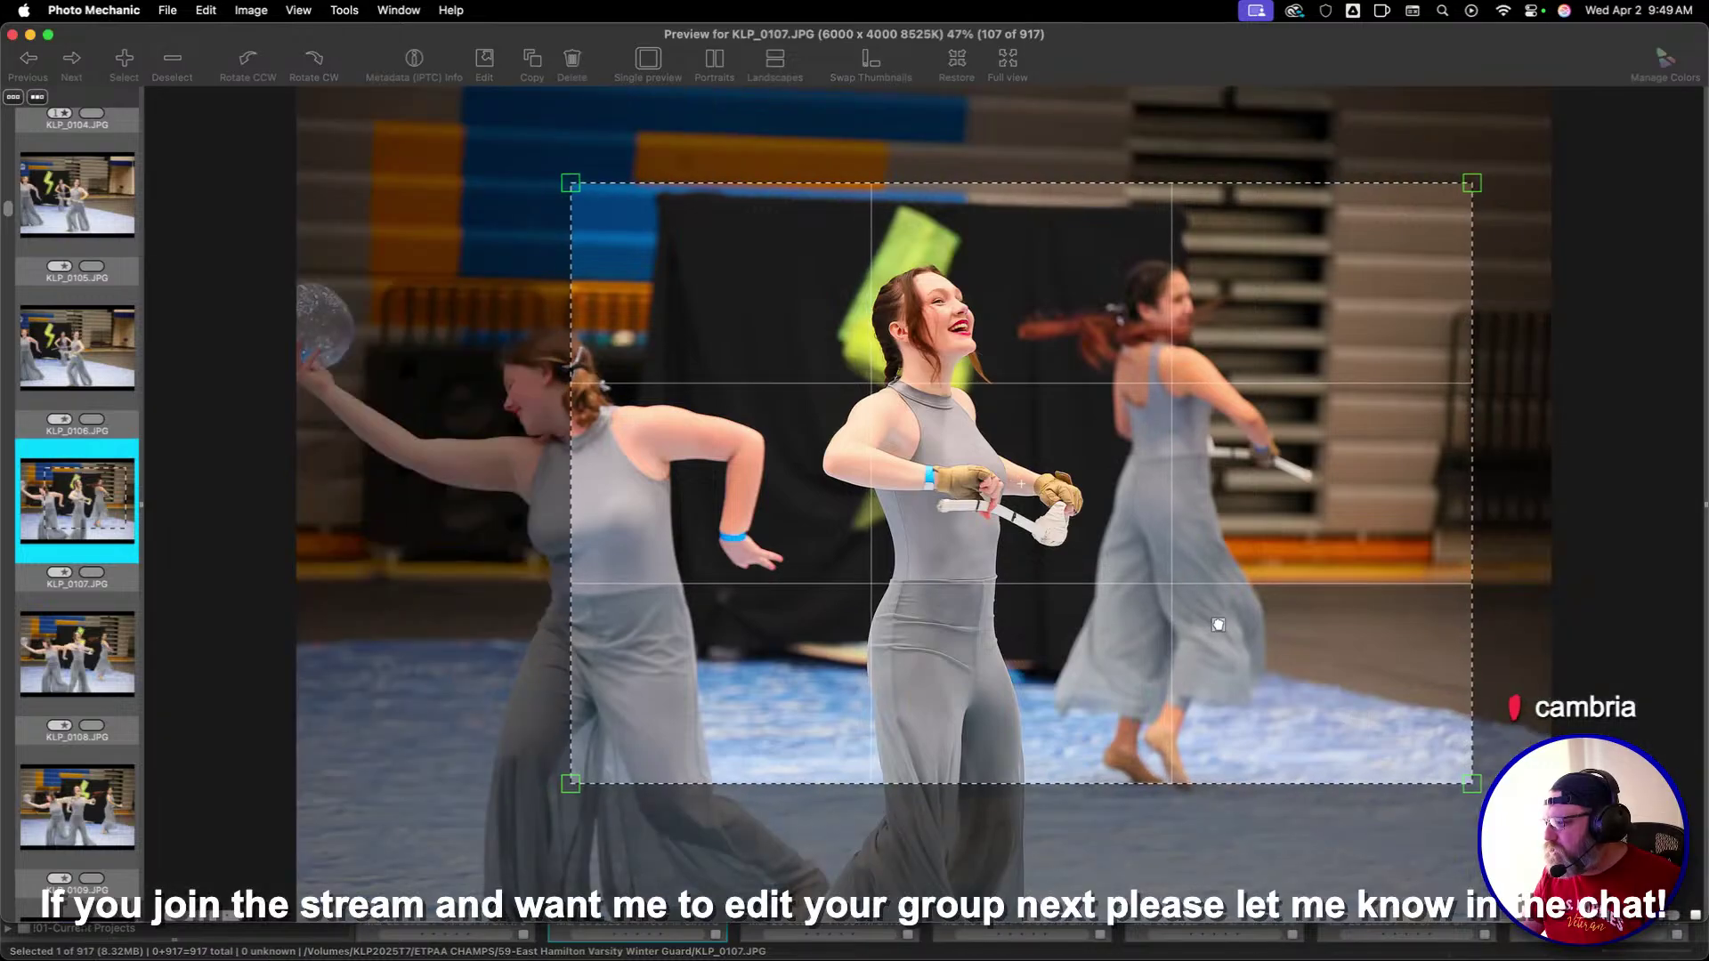
Crop the next photo, KLP_0108.JPG, around the central sabre dancer and rate it one star
key("Right")
left_click_drag(1048, 548, 1441, 804)
key("1")
key("Return")
Crop KLP_0109.JPG around the smiling sabre dancer in the middle and rate it one star
key("Right")
key("Right")
key("Left")
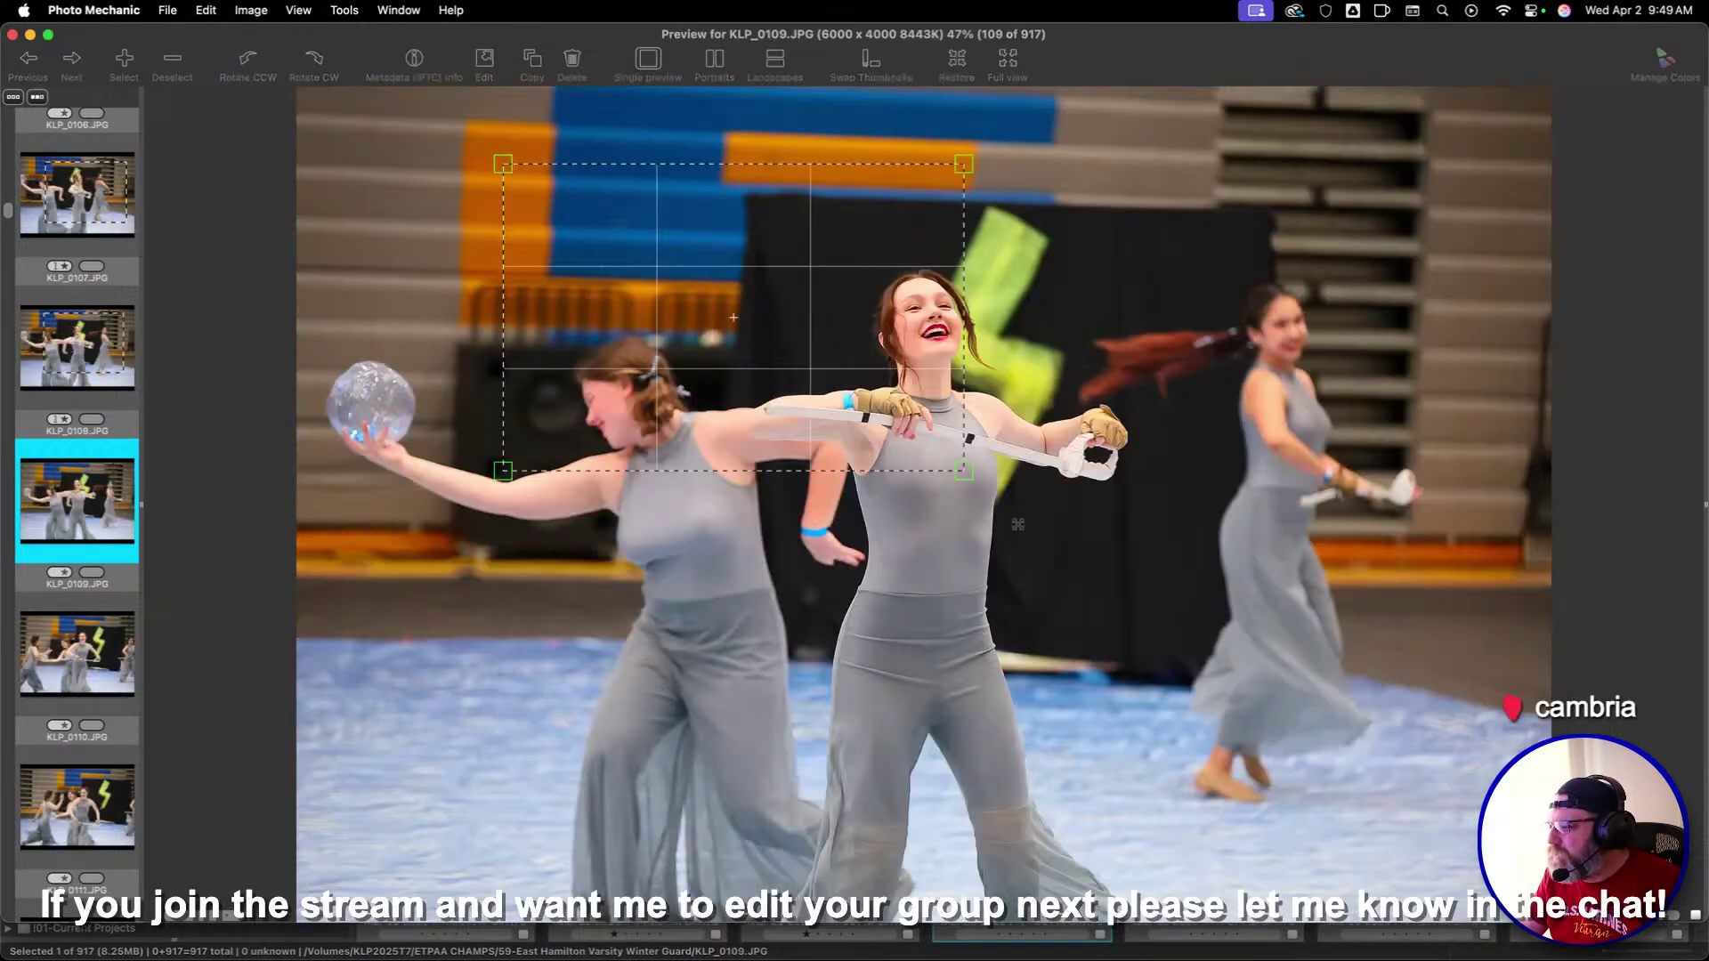
left_click_drag(954, 468, 1180, 600)
key("1")
key("Return")
Review the next photos and rate KLP_0114.JPG, with the sabre tossed in the air, one star
key("Right")
key("Right")
key("Right")
key("Right")
key("Right")
key("Right")
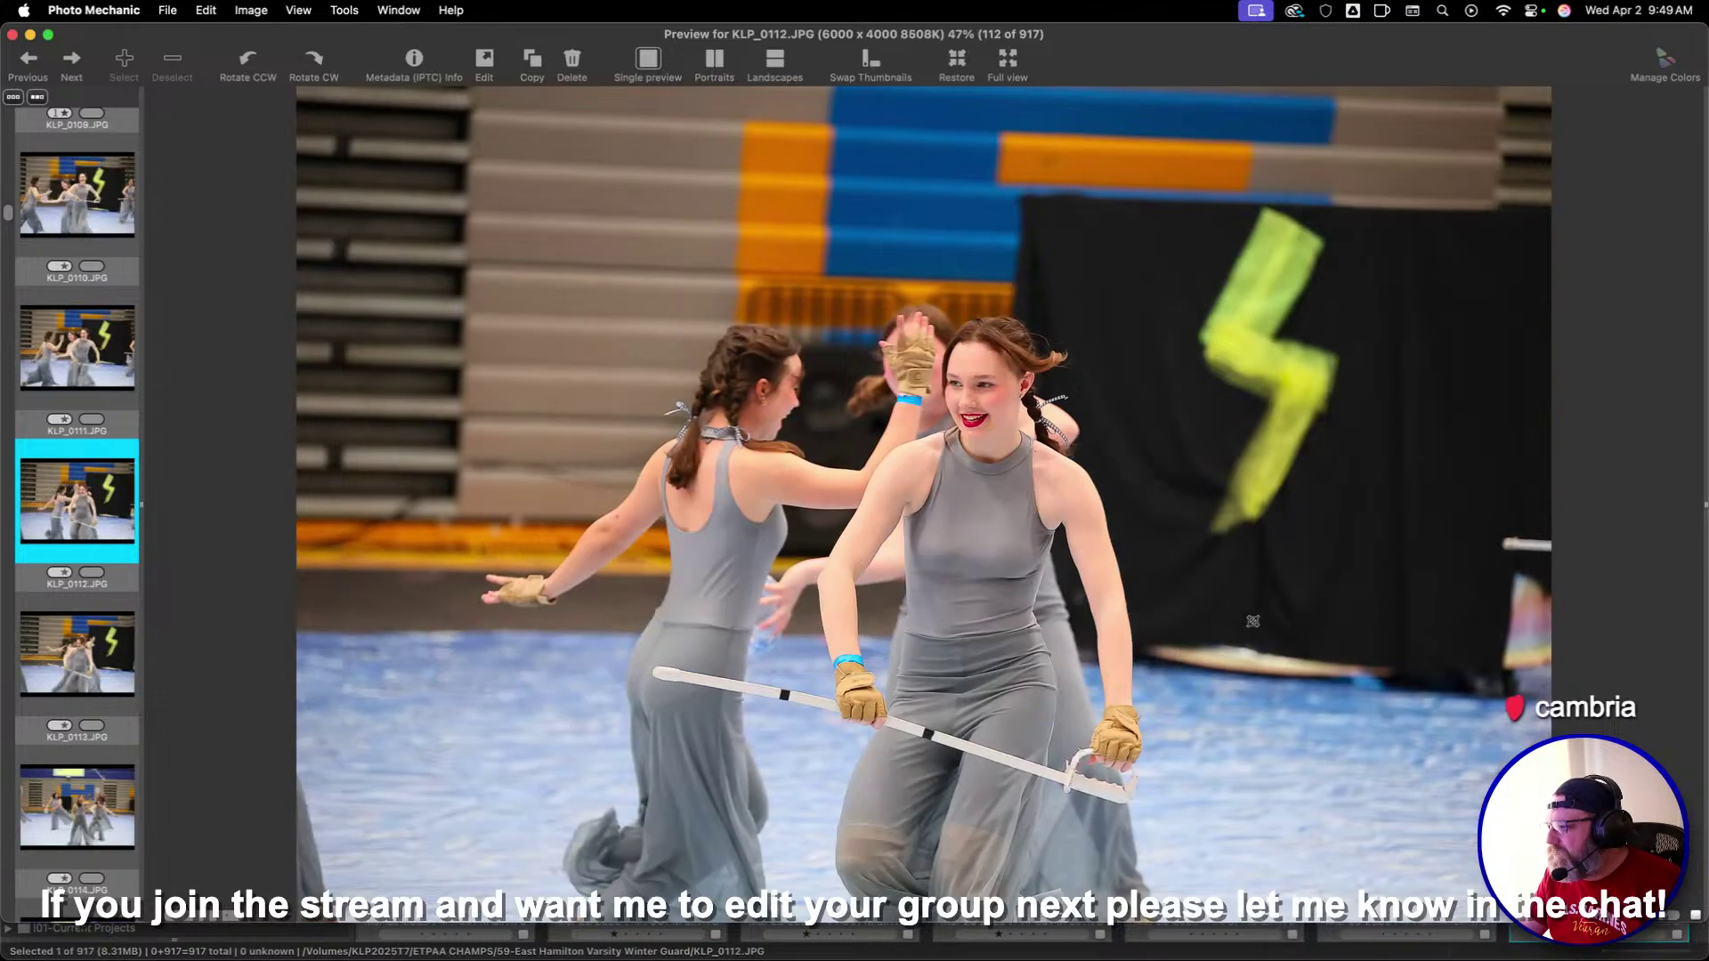
key("Left")
key("1")
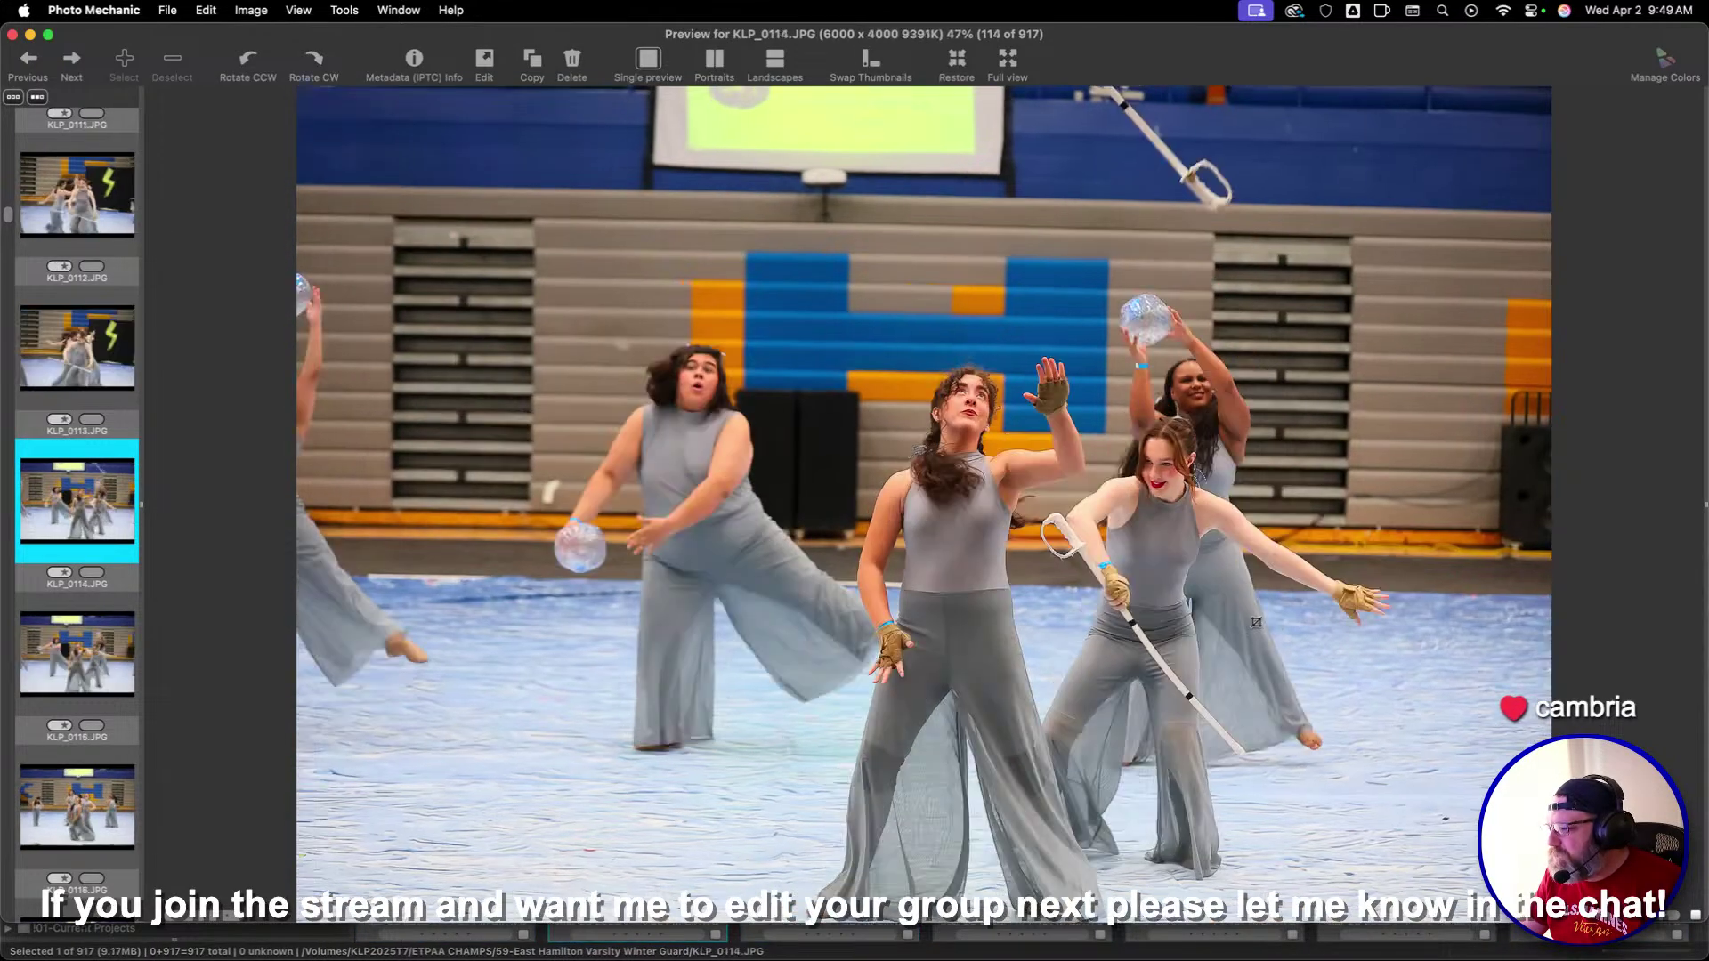
Review the group photos up to KLP_0124.JPG and rate KLP_0123.JPG one star
key("Right")
key("Right")
key("Right")
key("Right")
key("Right")
key("Right")
key("Right")
key("Right")
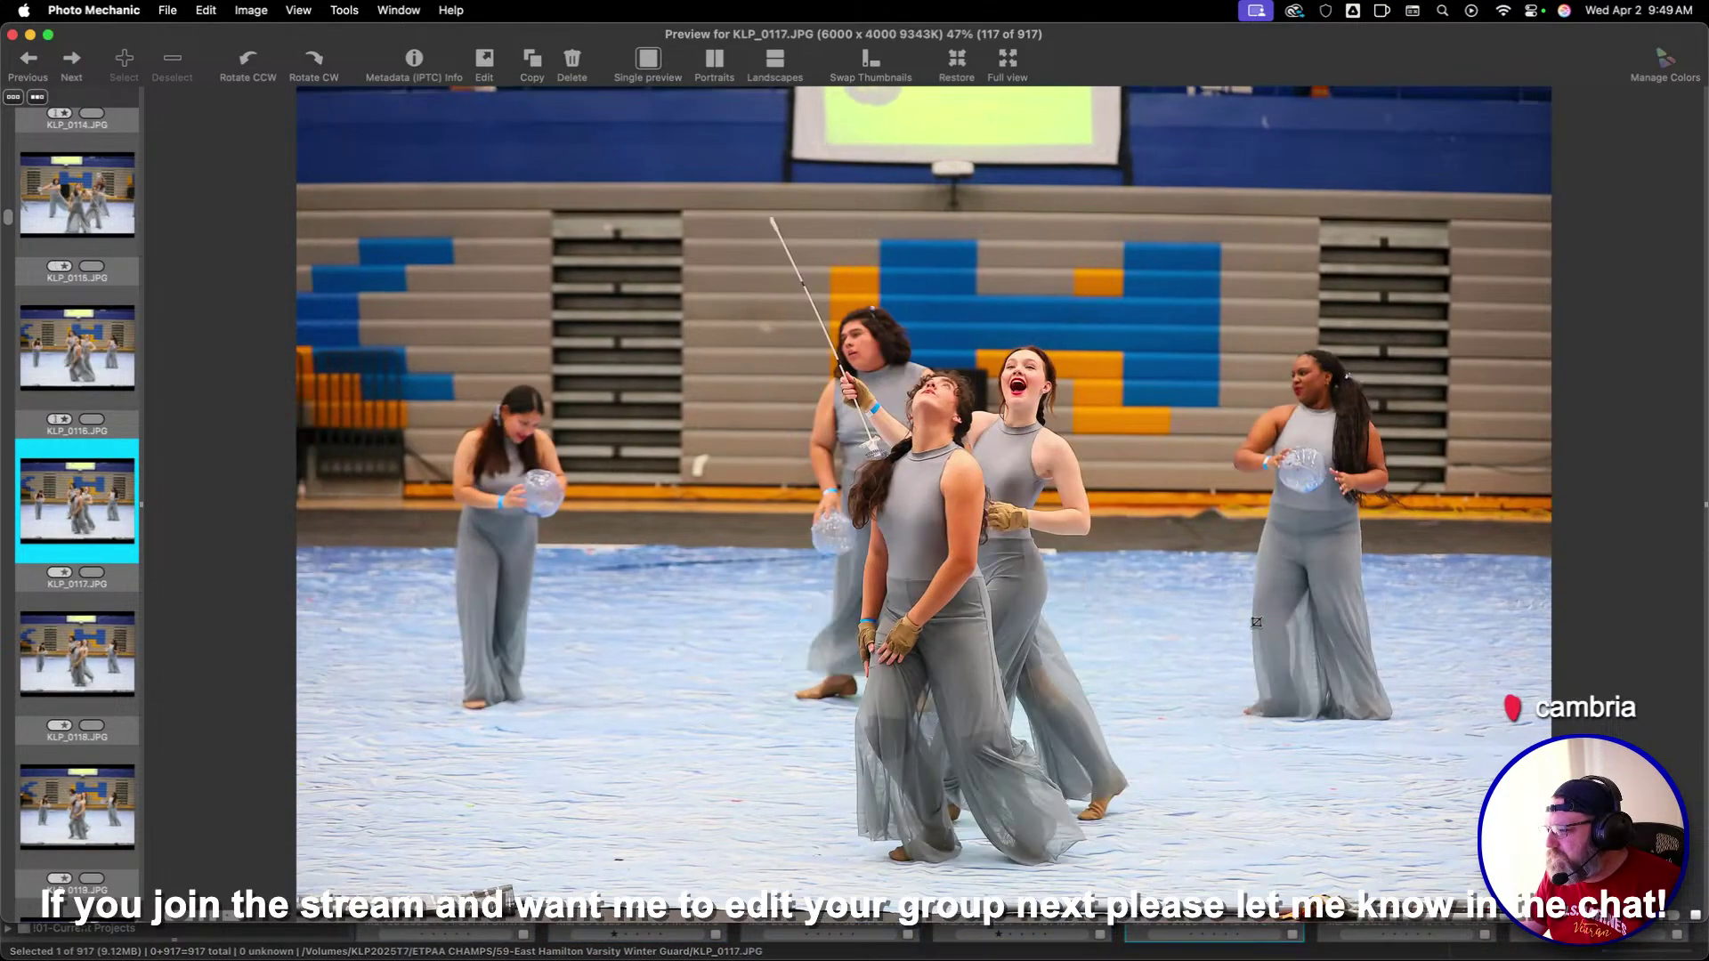
key("Right")
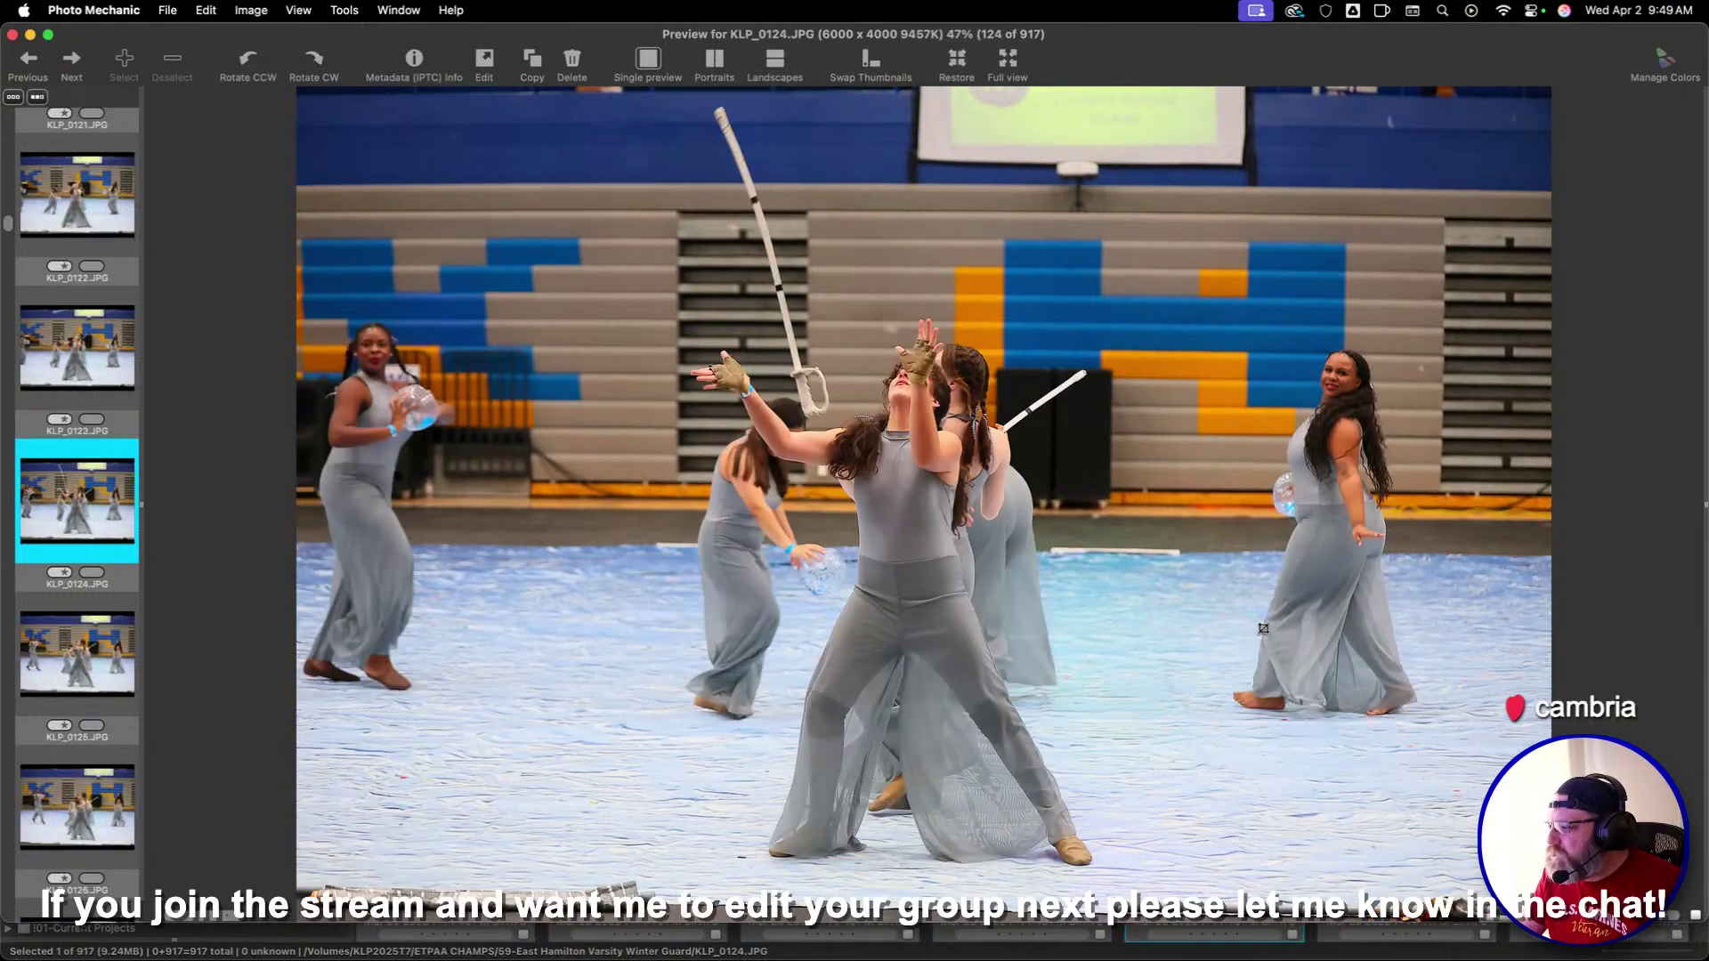
key("Right")
key("Left")
key("1")
Go on to KLP_0127.JPG and rate it one star
key("Right")
key("Right")
key("Right")
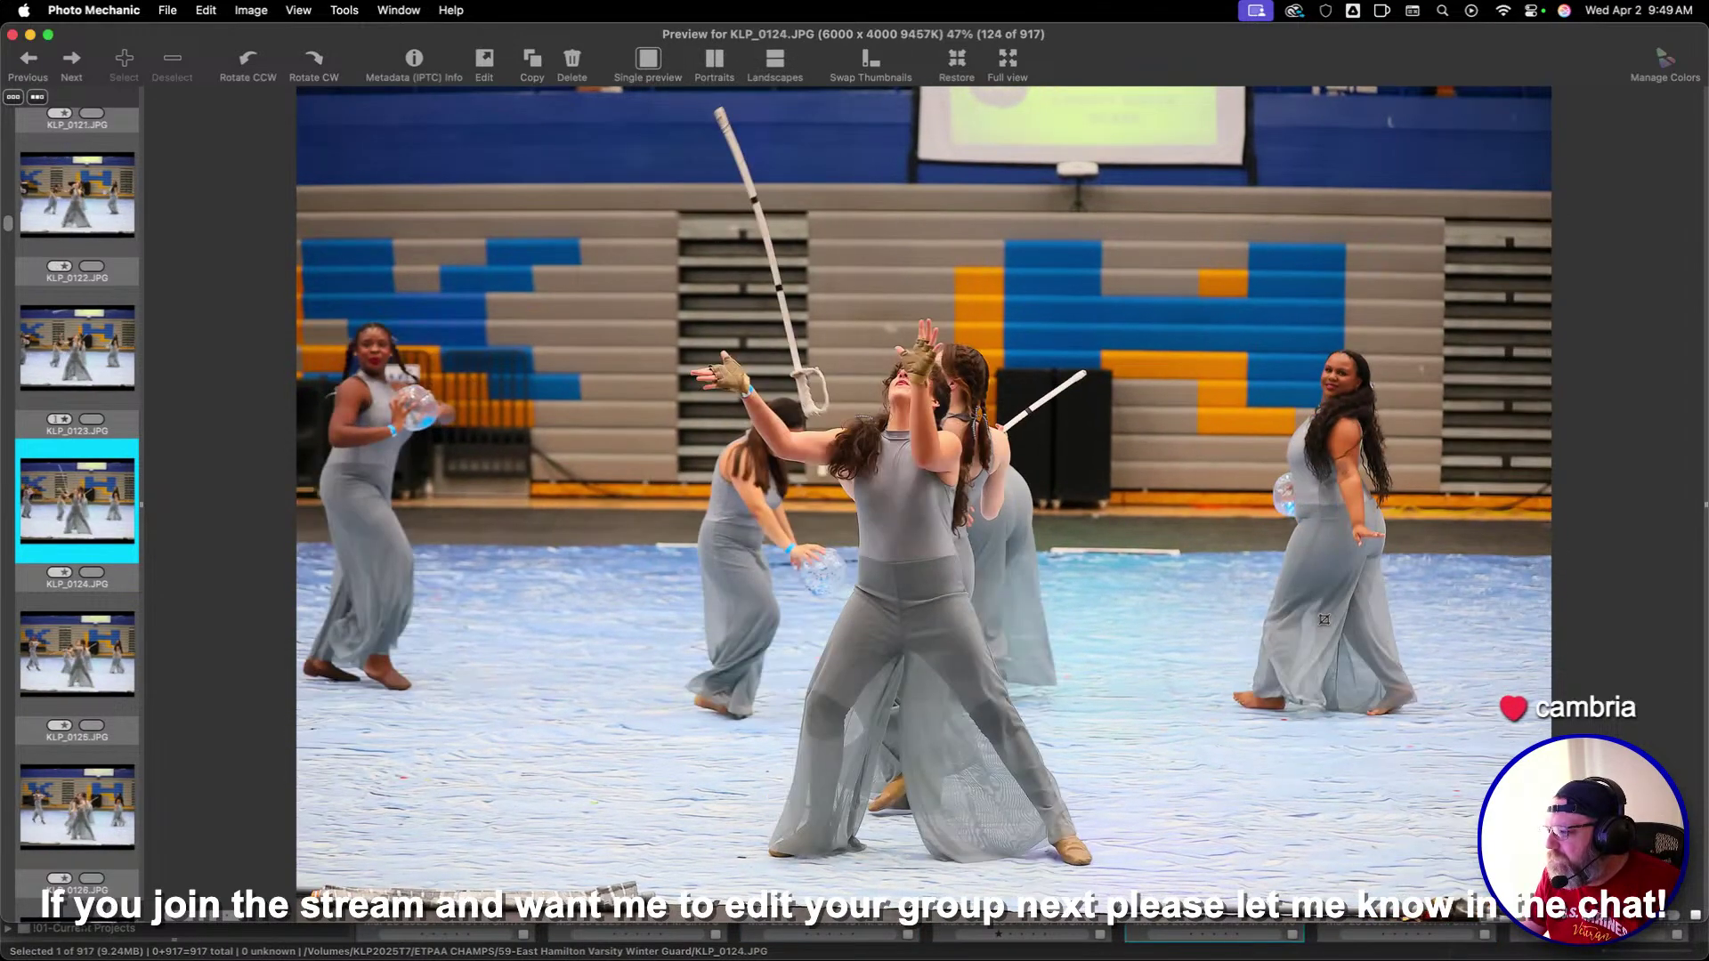
key("Right")
key("1")
Rate KLP_0130.JPG and KLP_0133.JPG one star each
key("Right")
key("Right")
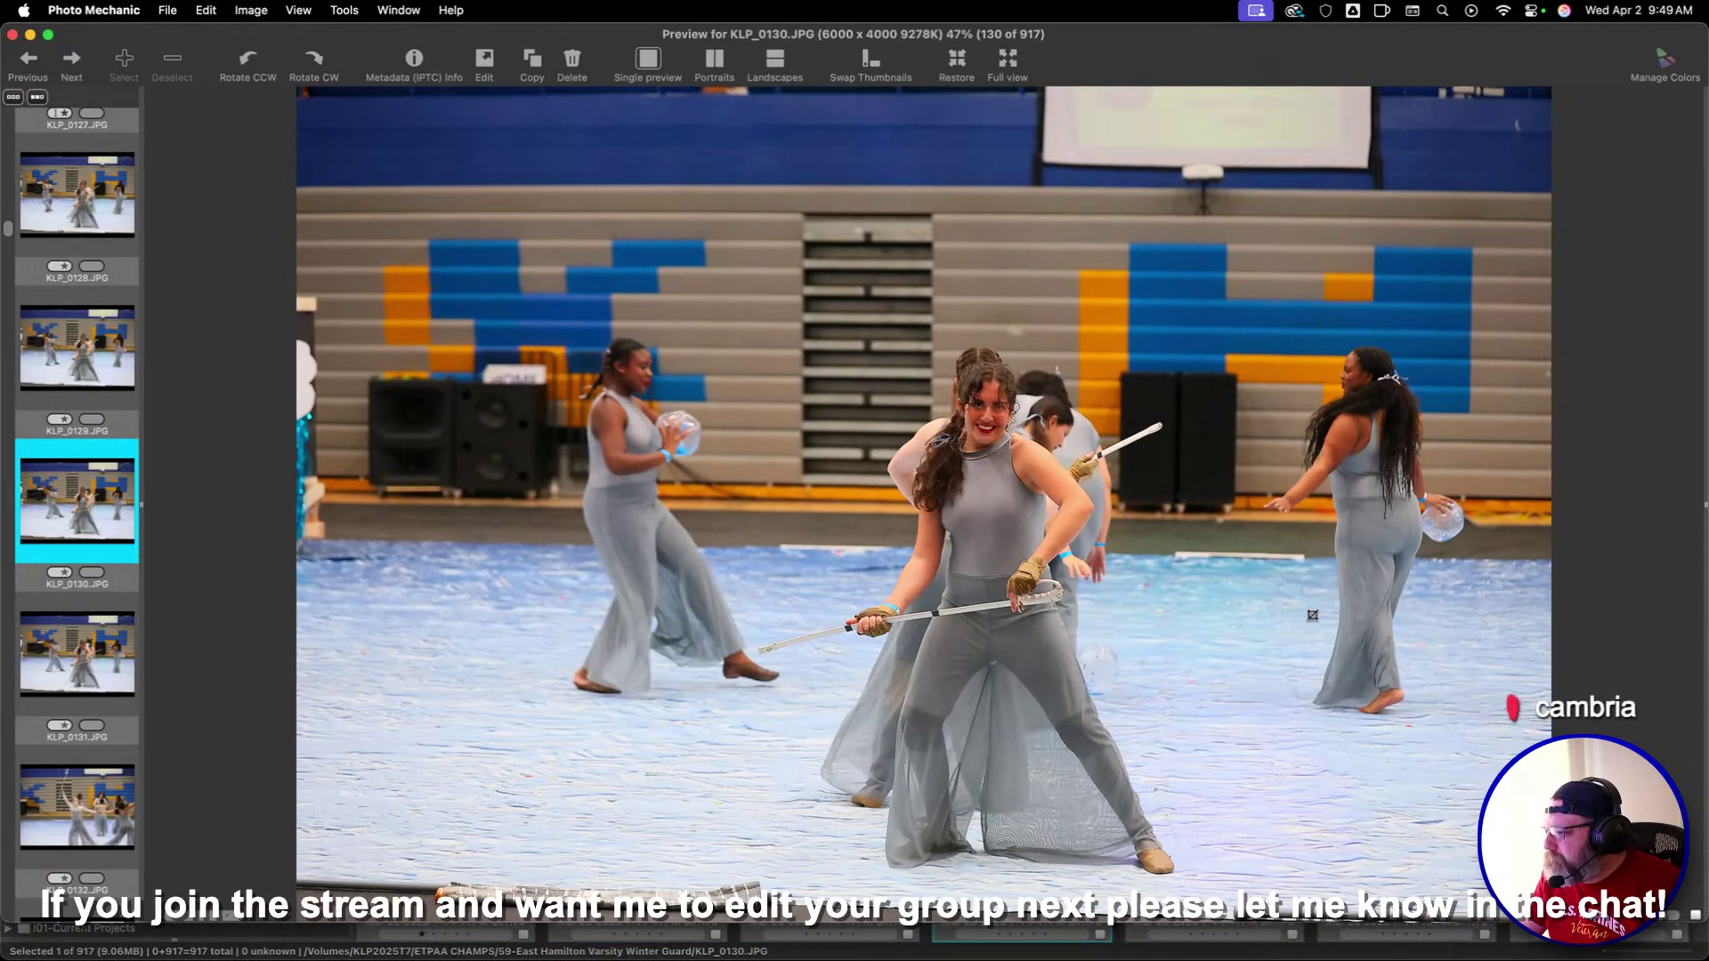
key("Right")
key("1")
key("Right")
key("Right")
key("Right")
key("1")
Rate KLP_0135.JPG, the dancer holding the sabre out with one arm raised, one star
key("Right")
key("Right")
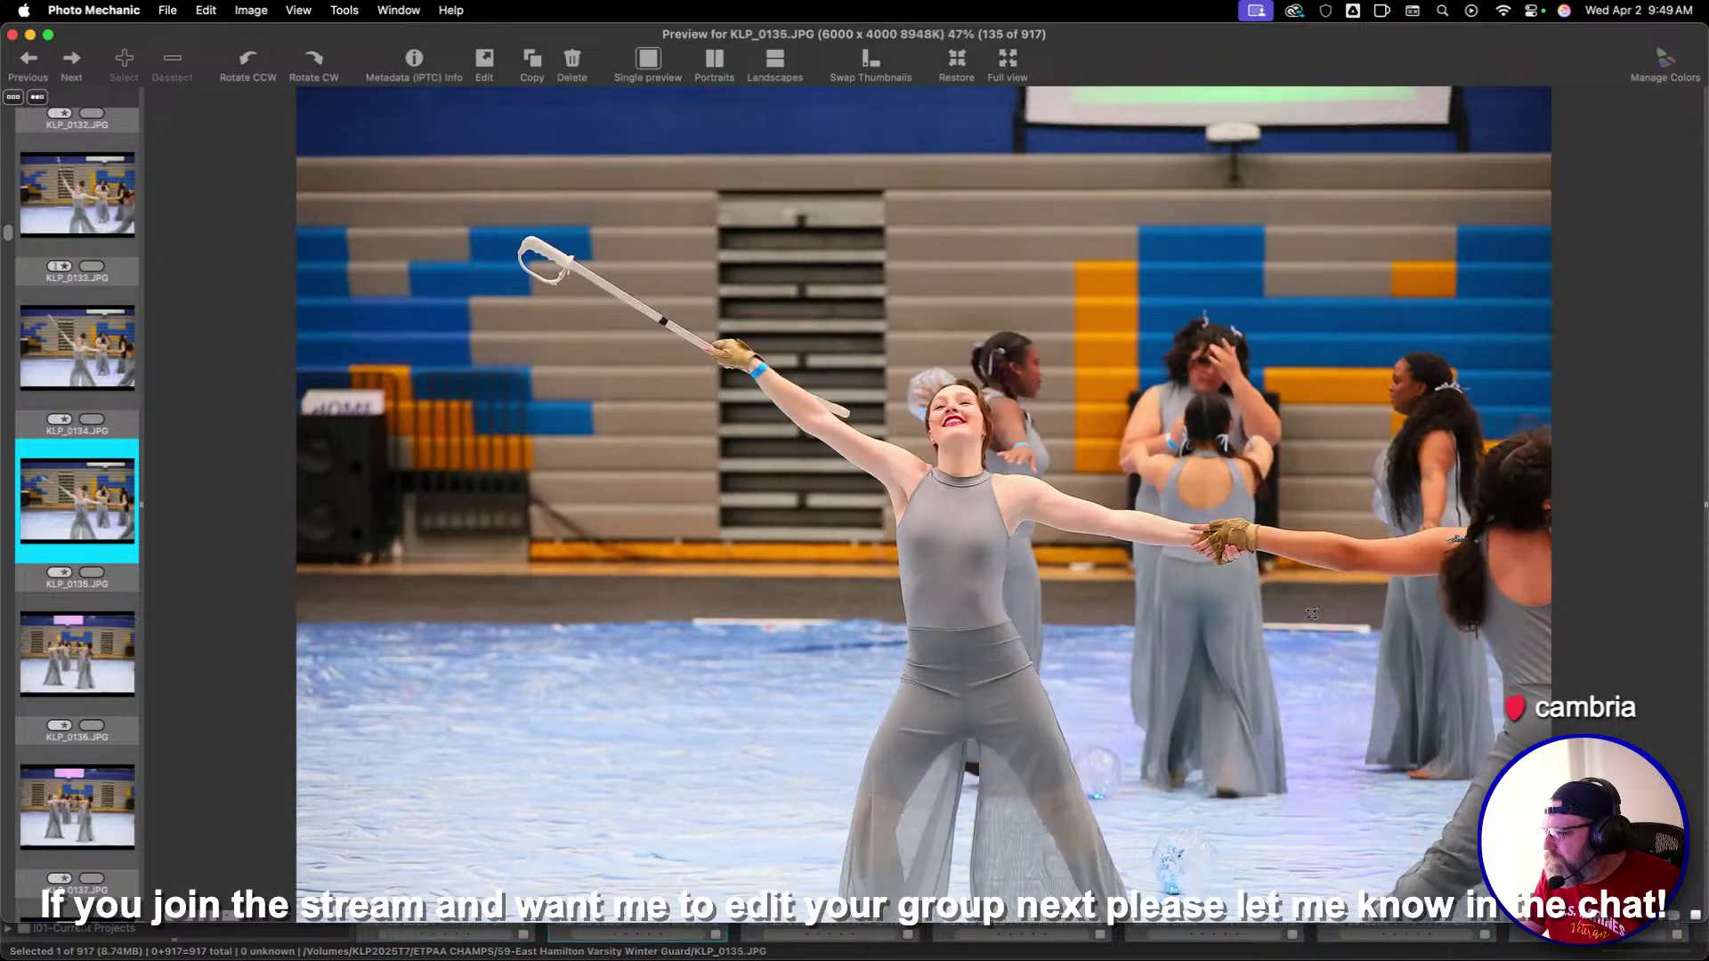
key("1")
Go on to KLP_0142.JPG, the pair holding hands with raised sabres, and rate it one star
key("Right")
key("Right")
key("Right")
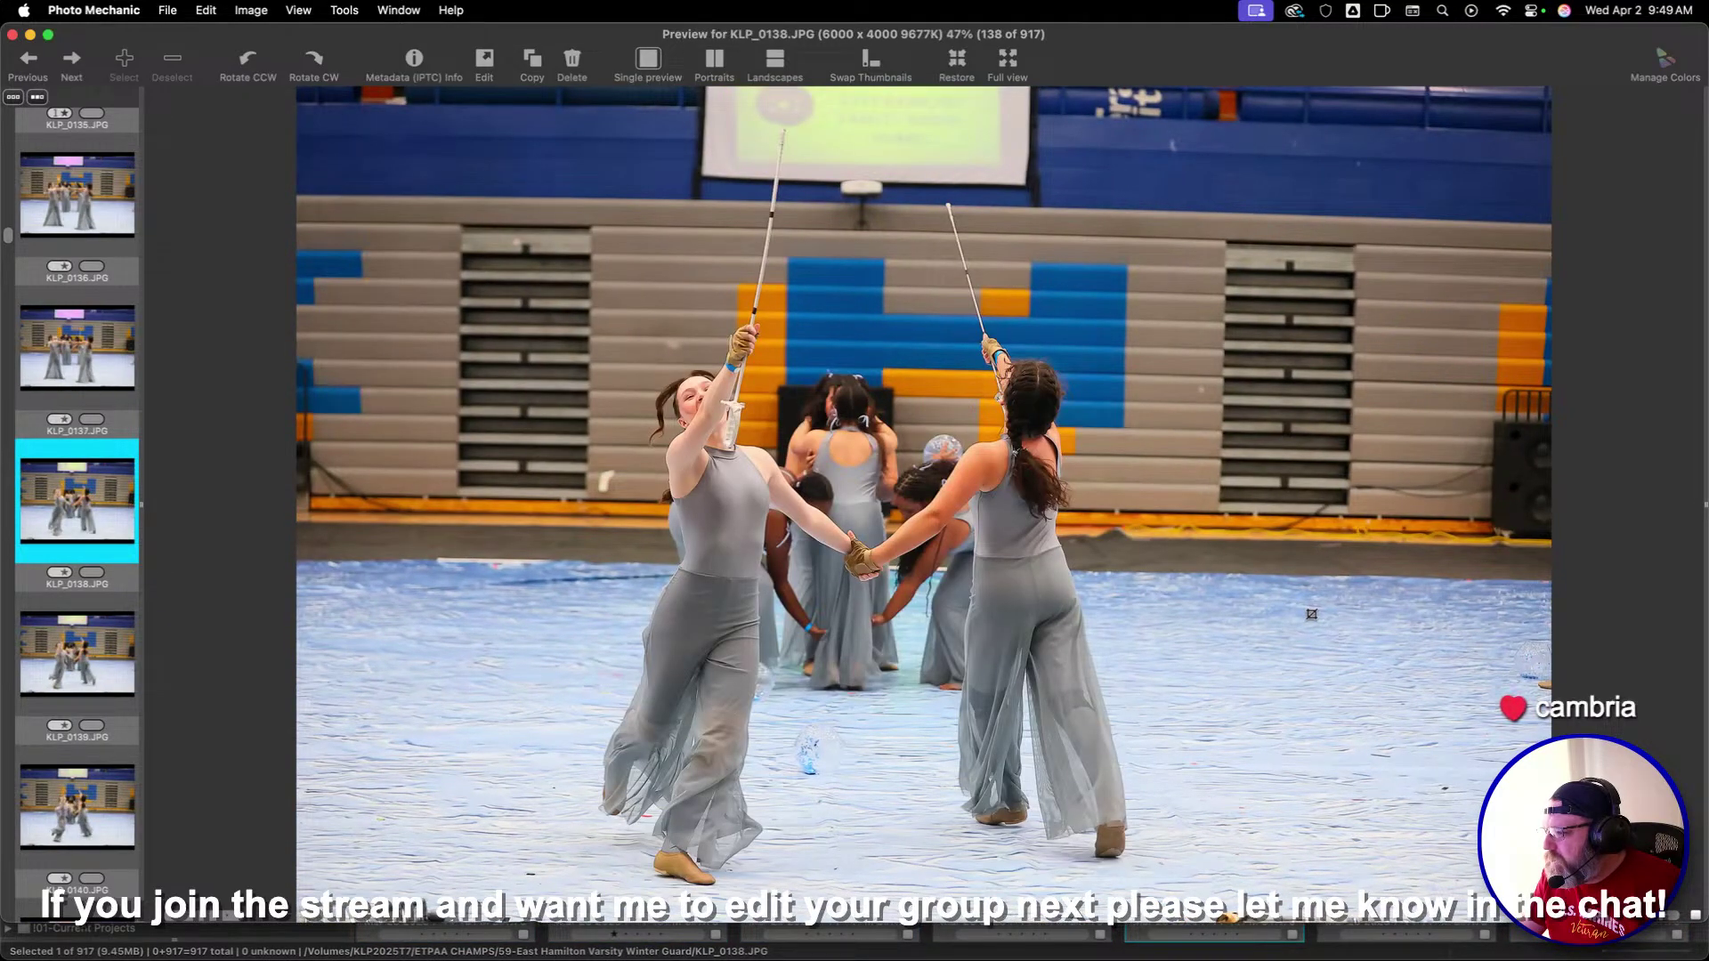
key("Right")
key("Right")
key("Right")
key("Right")
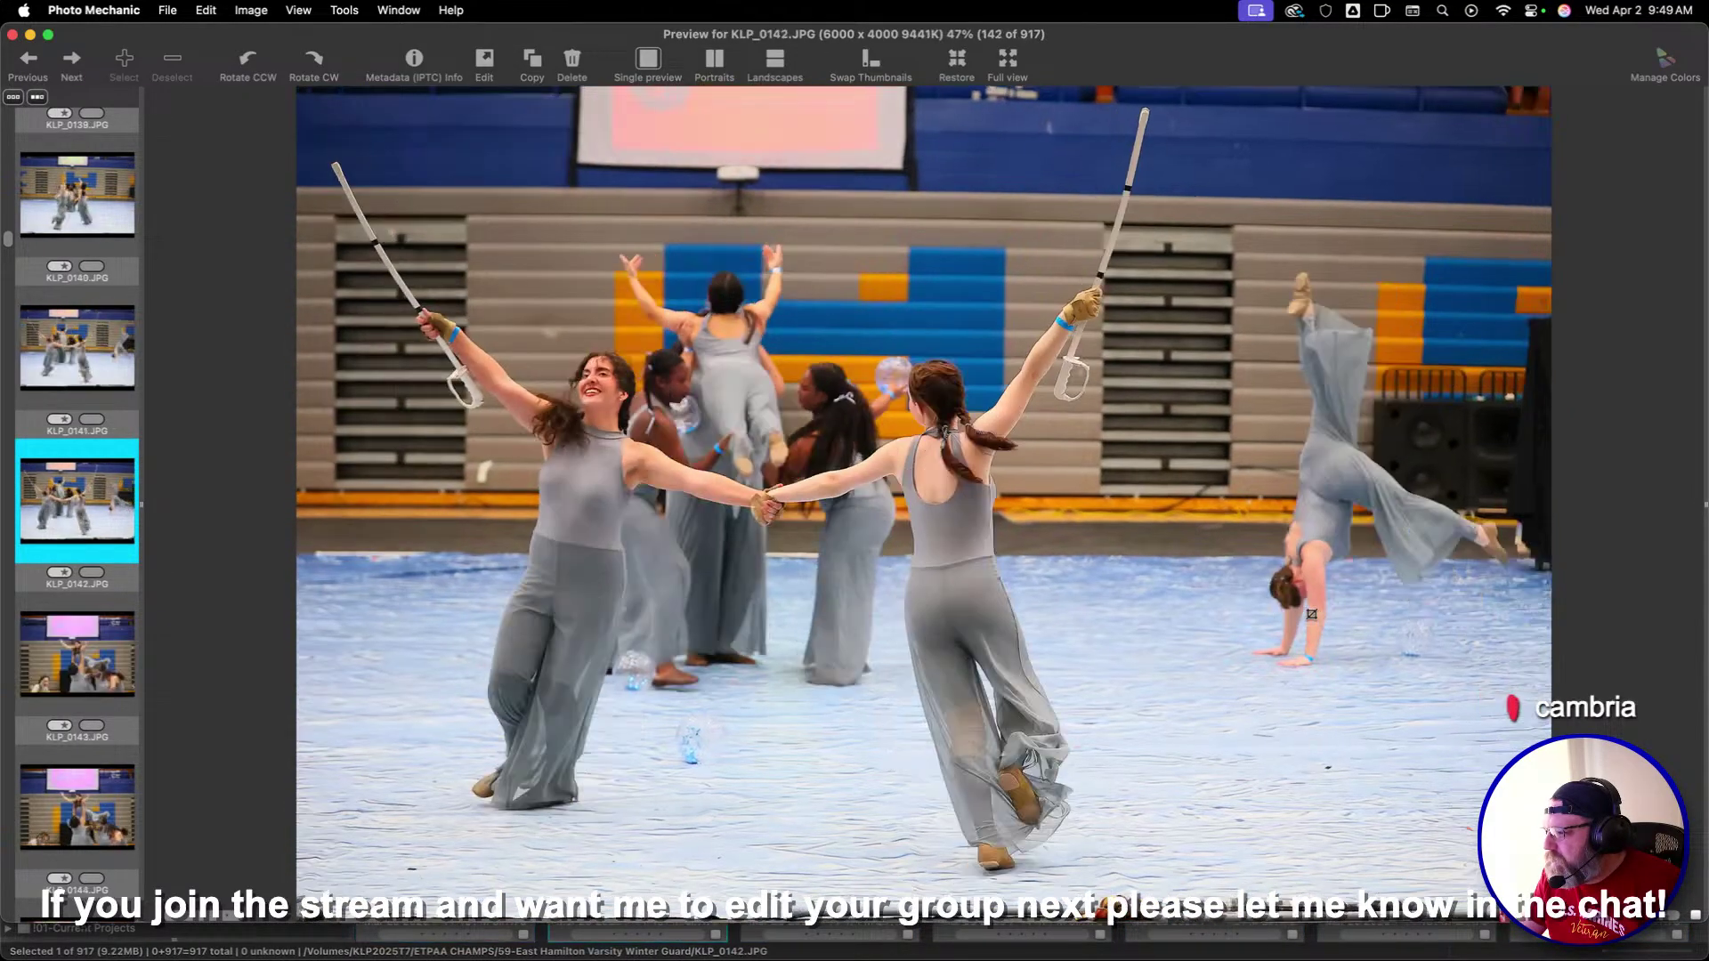
key("1")
Rate KLP_0144.JPG, the dancer lifted overhead with outstretched arms, one star
key("Right")
key("Right")
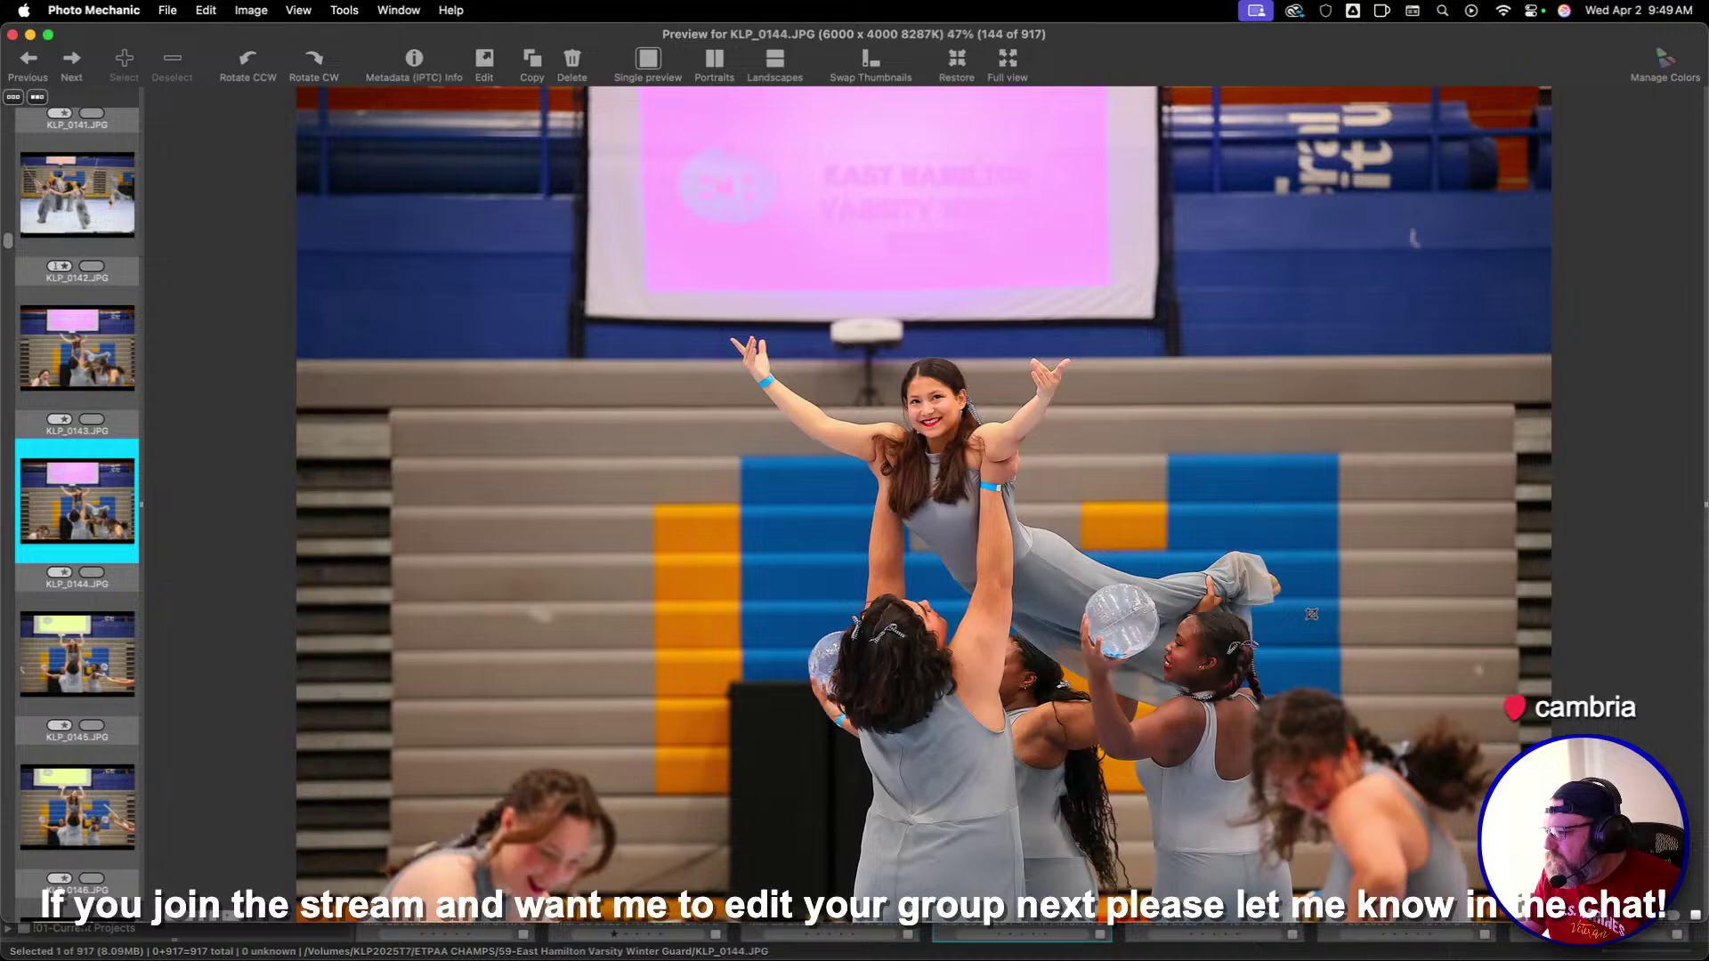
key("1")
Review the remaining overhead lift photos and rate KLP_0150.JPG one star
key("Right")
key("Right")
key("Right")
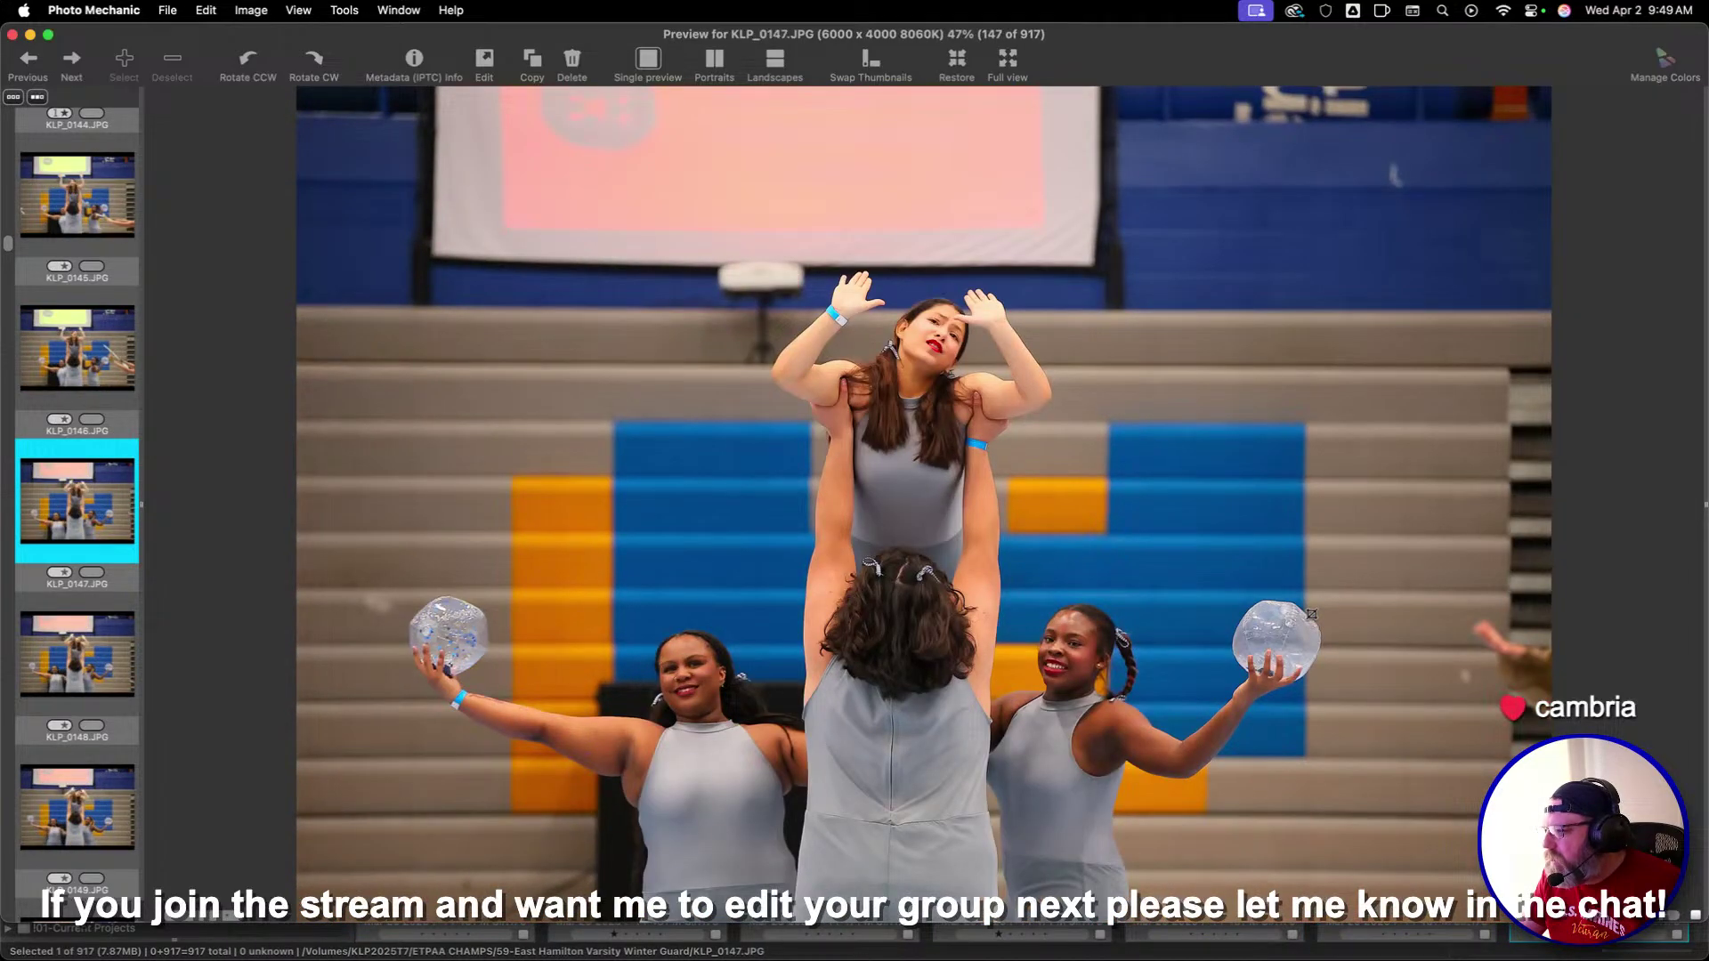
key("Right")
key("Right")
key("Right")
key("1")
Compare the photos from KLP_0151.JPG to KLP_0157.JPG and rate KLP_0156.JPG one star
key("Right")
key("Right")
key("Right")
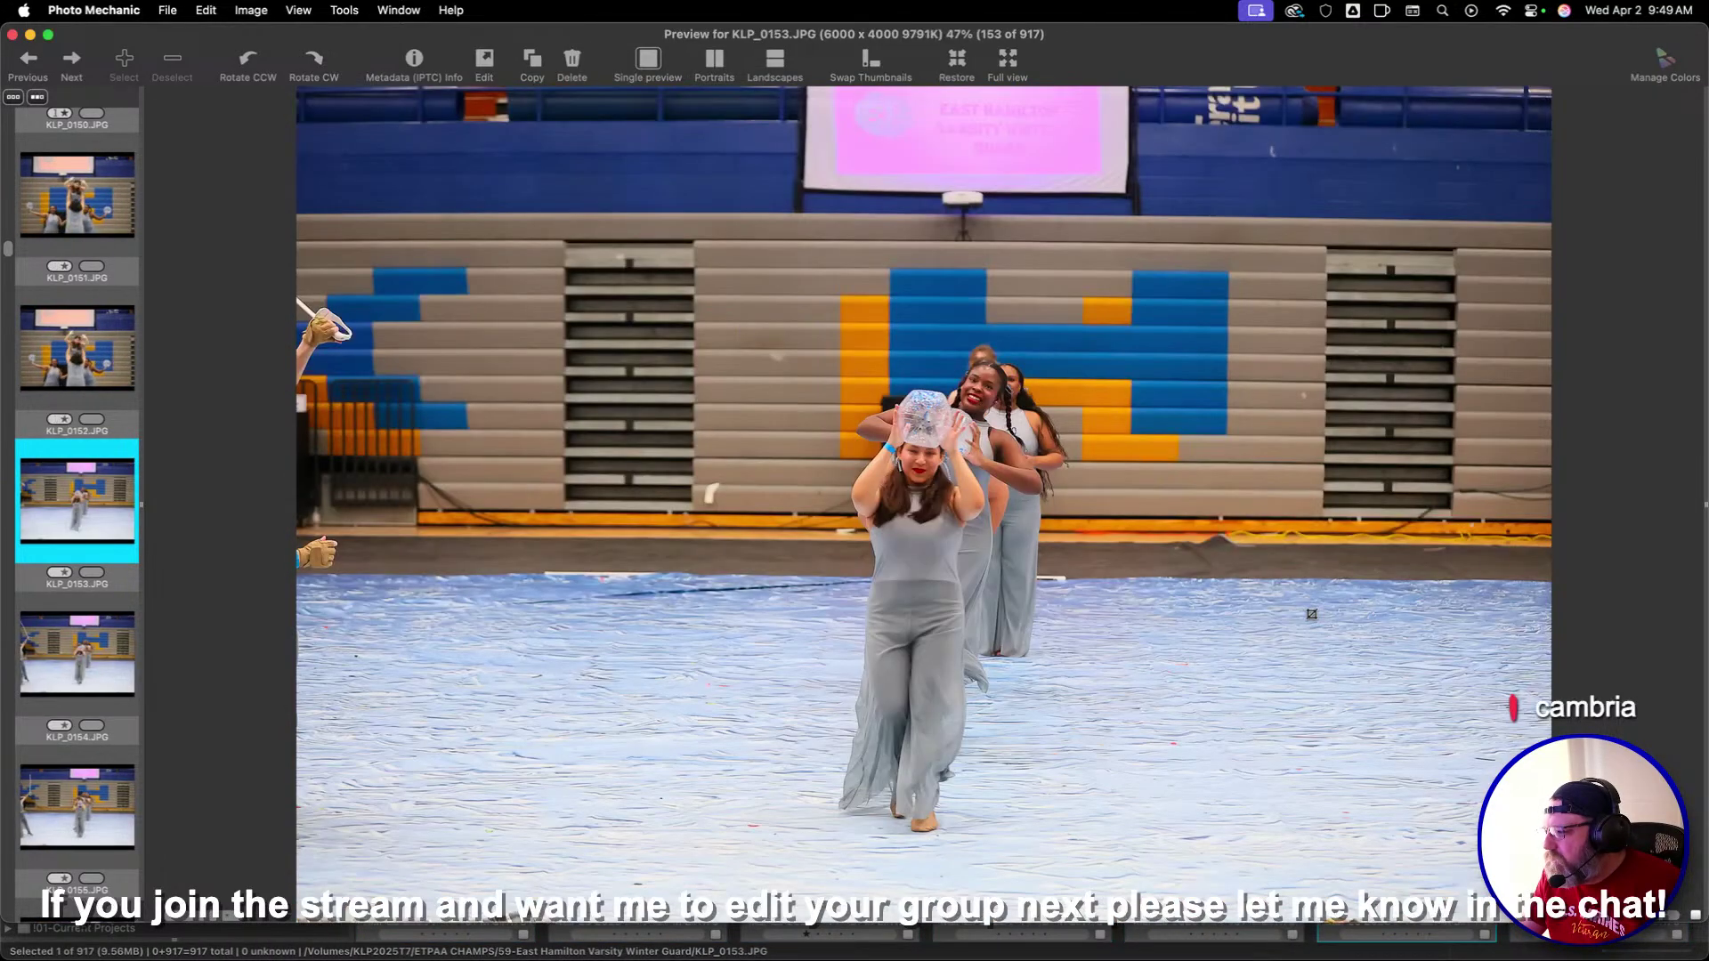
key("Left")
key("Left")
key("Right")
key("Right")
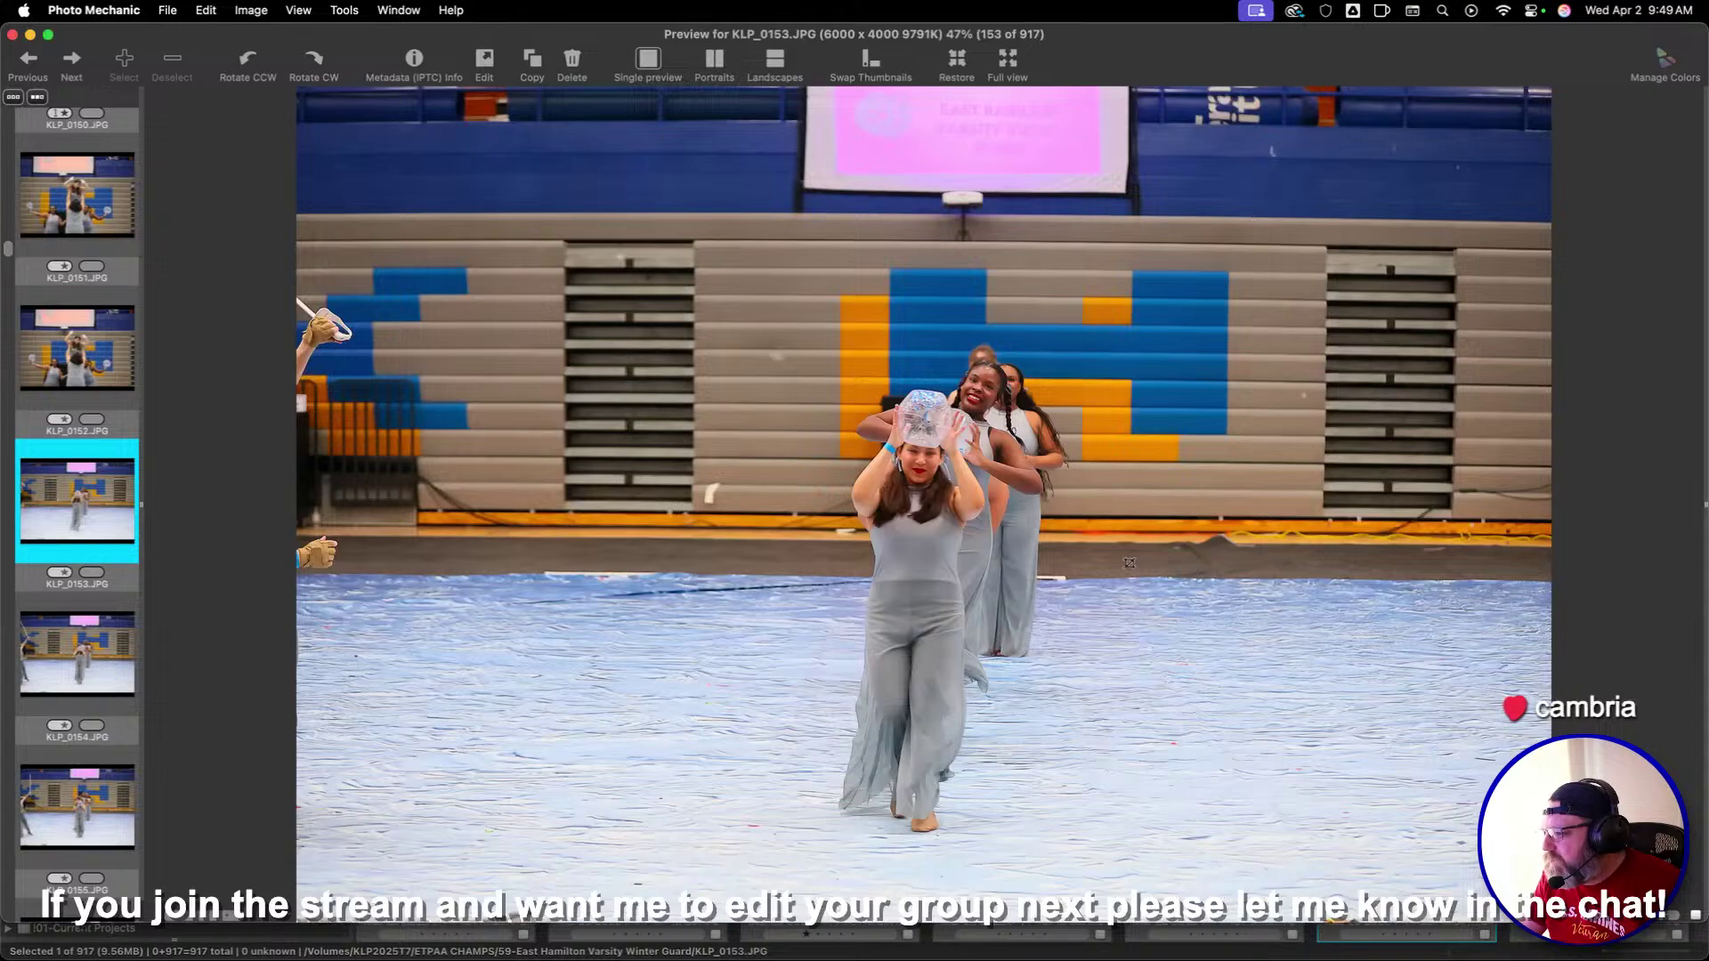
key("Right")
key("Right")
key("Right")
key("Right")
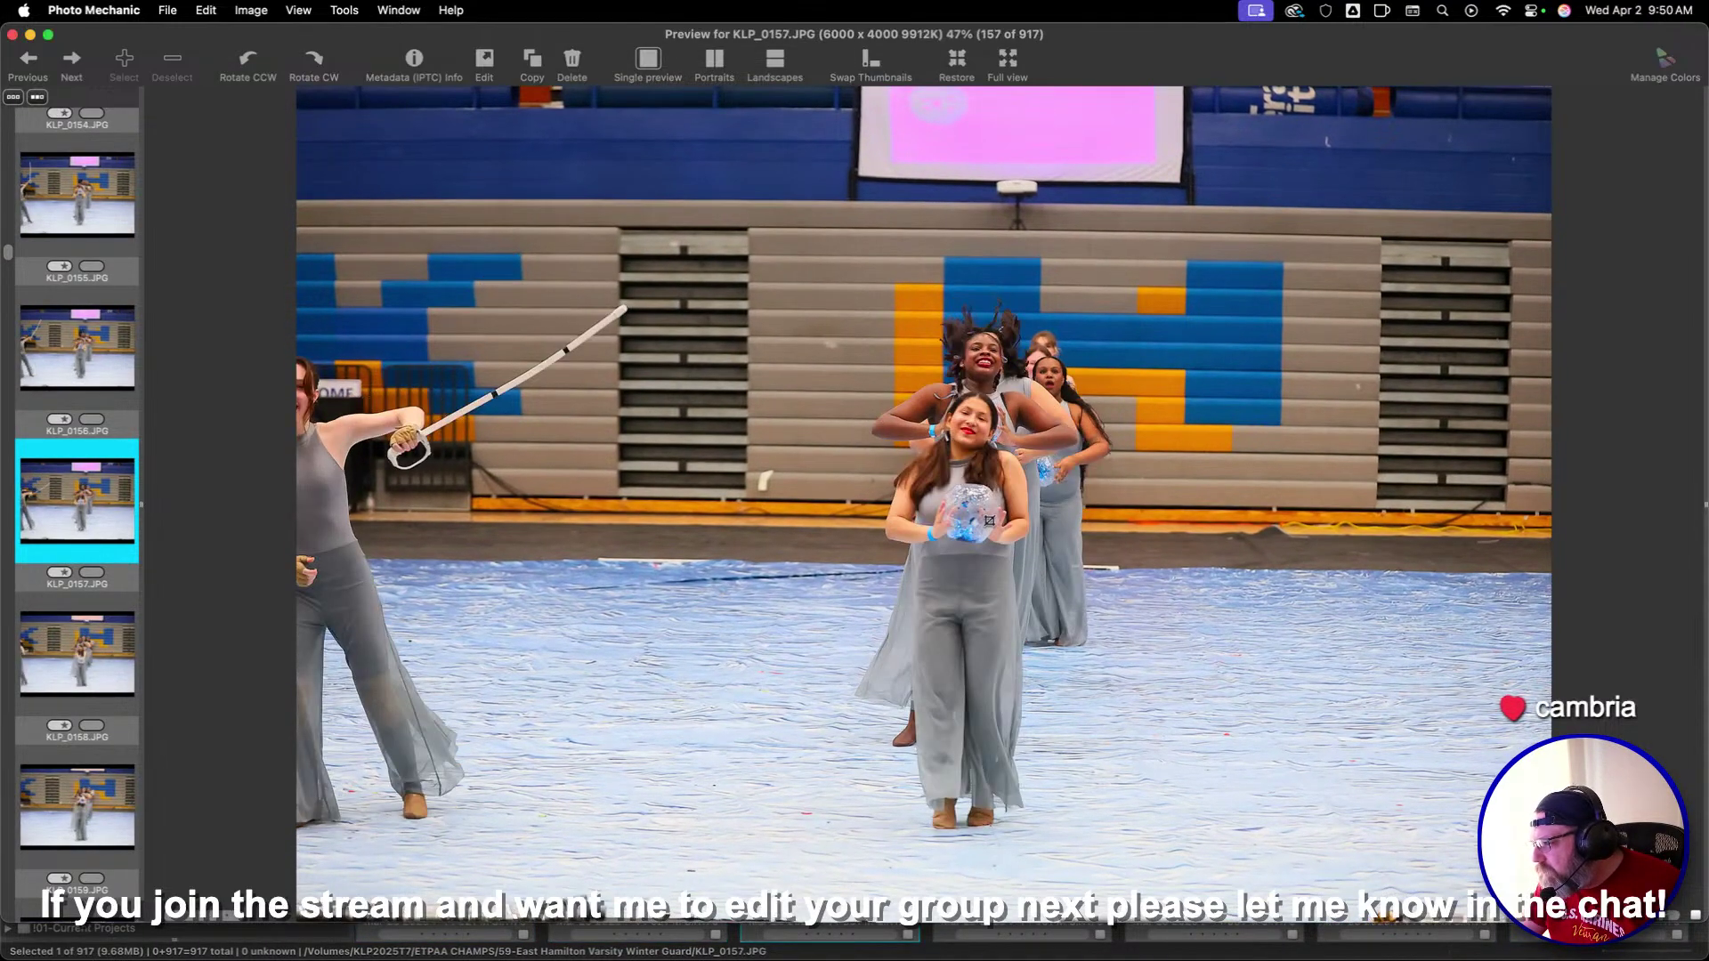
key("Left")
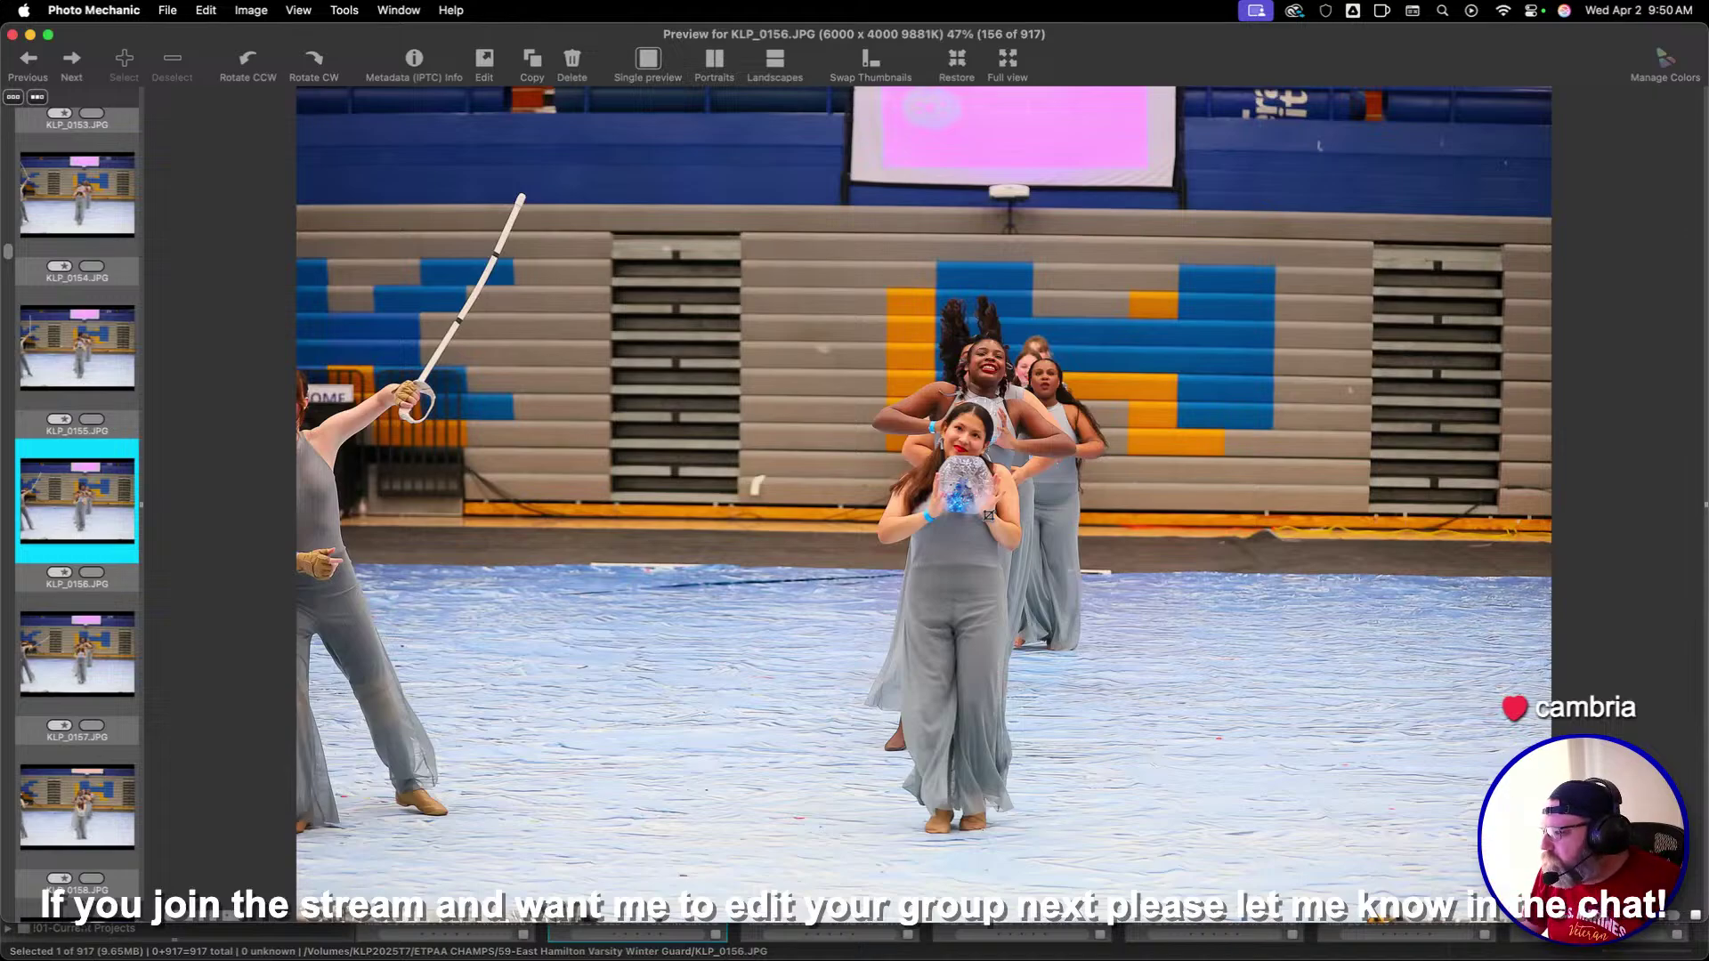
key("1")
Review the photos from KLP_0157.JPG to KLP_0170.JPG and rate KLP_0170.JPG, the line of dancers holding globes, one star
key("Right")
key("Right")
key("Right")
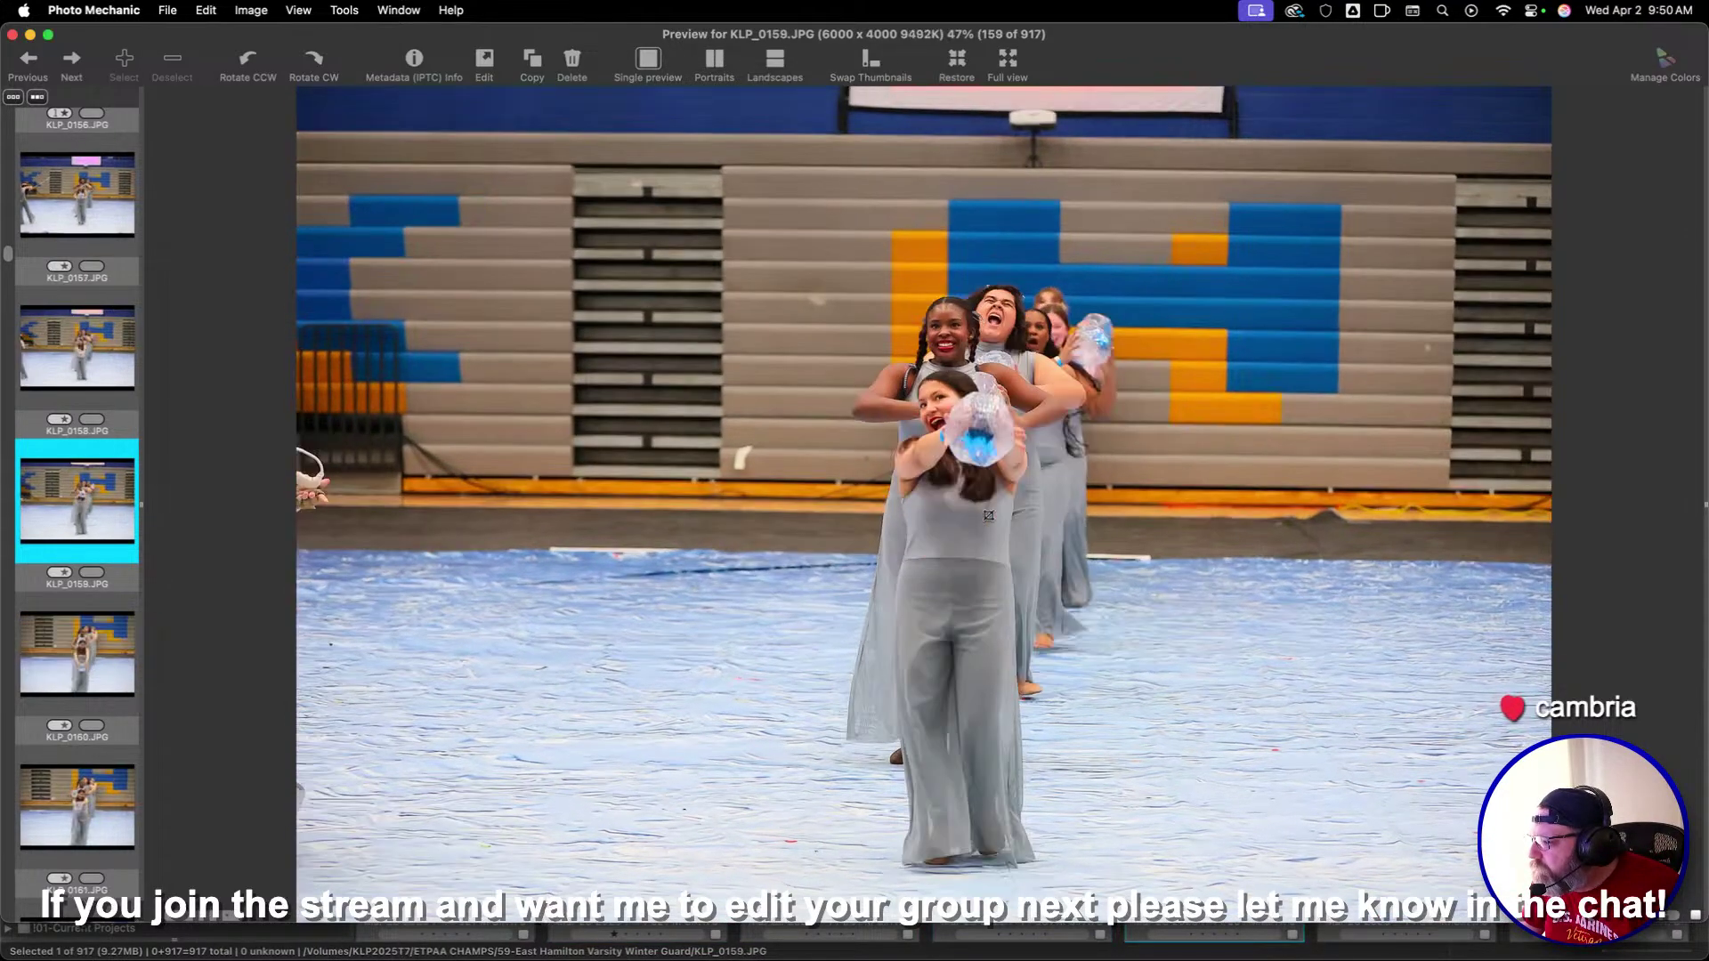
key("Right")
key("Right")
key("Right")
key("Right")
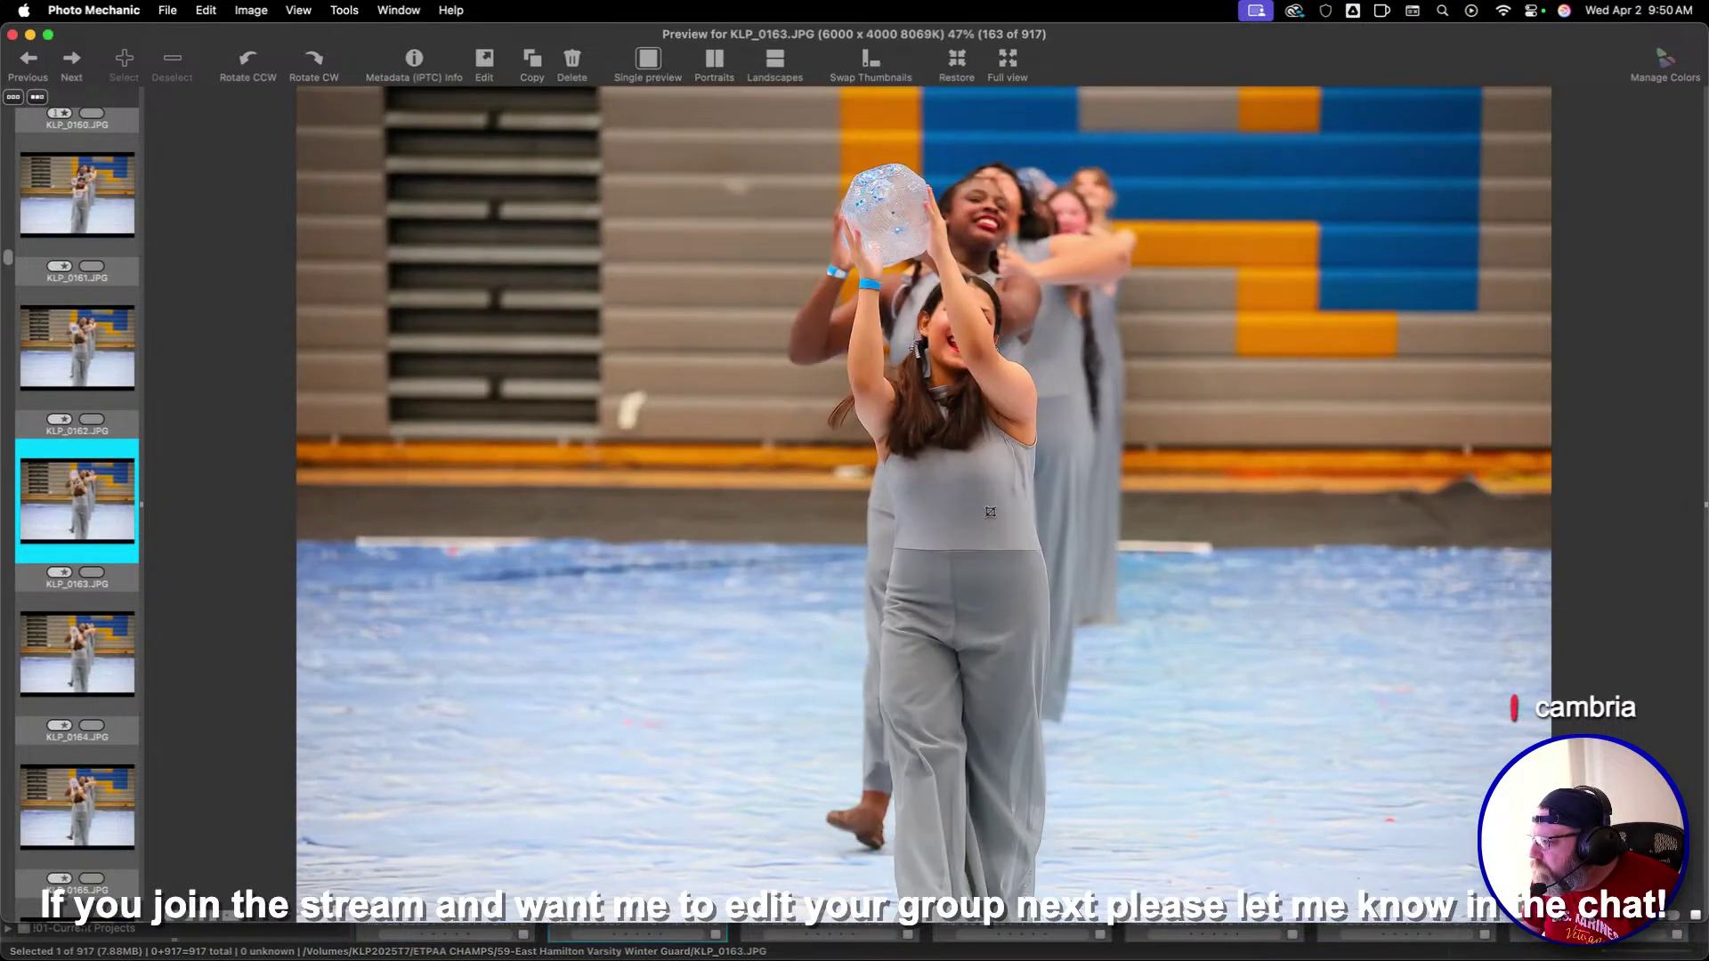
key("Right")
key("Right")
key("Right")
key("Right")
key("Right")
key("Right")
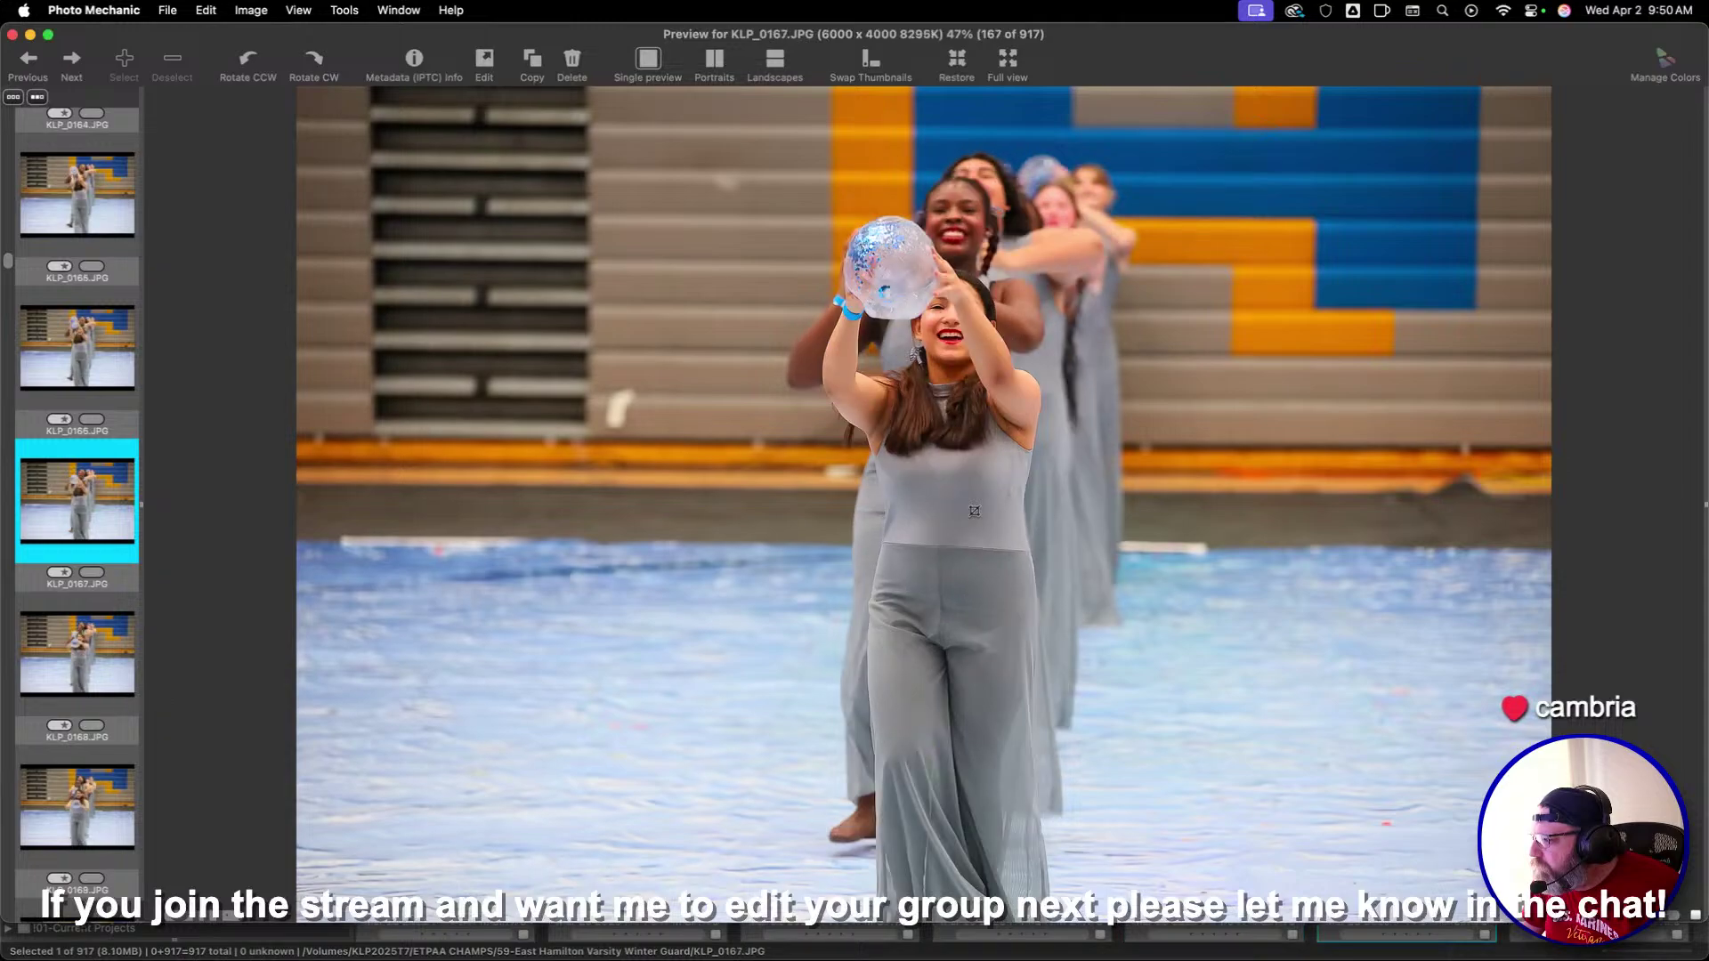
key("Right")
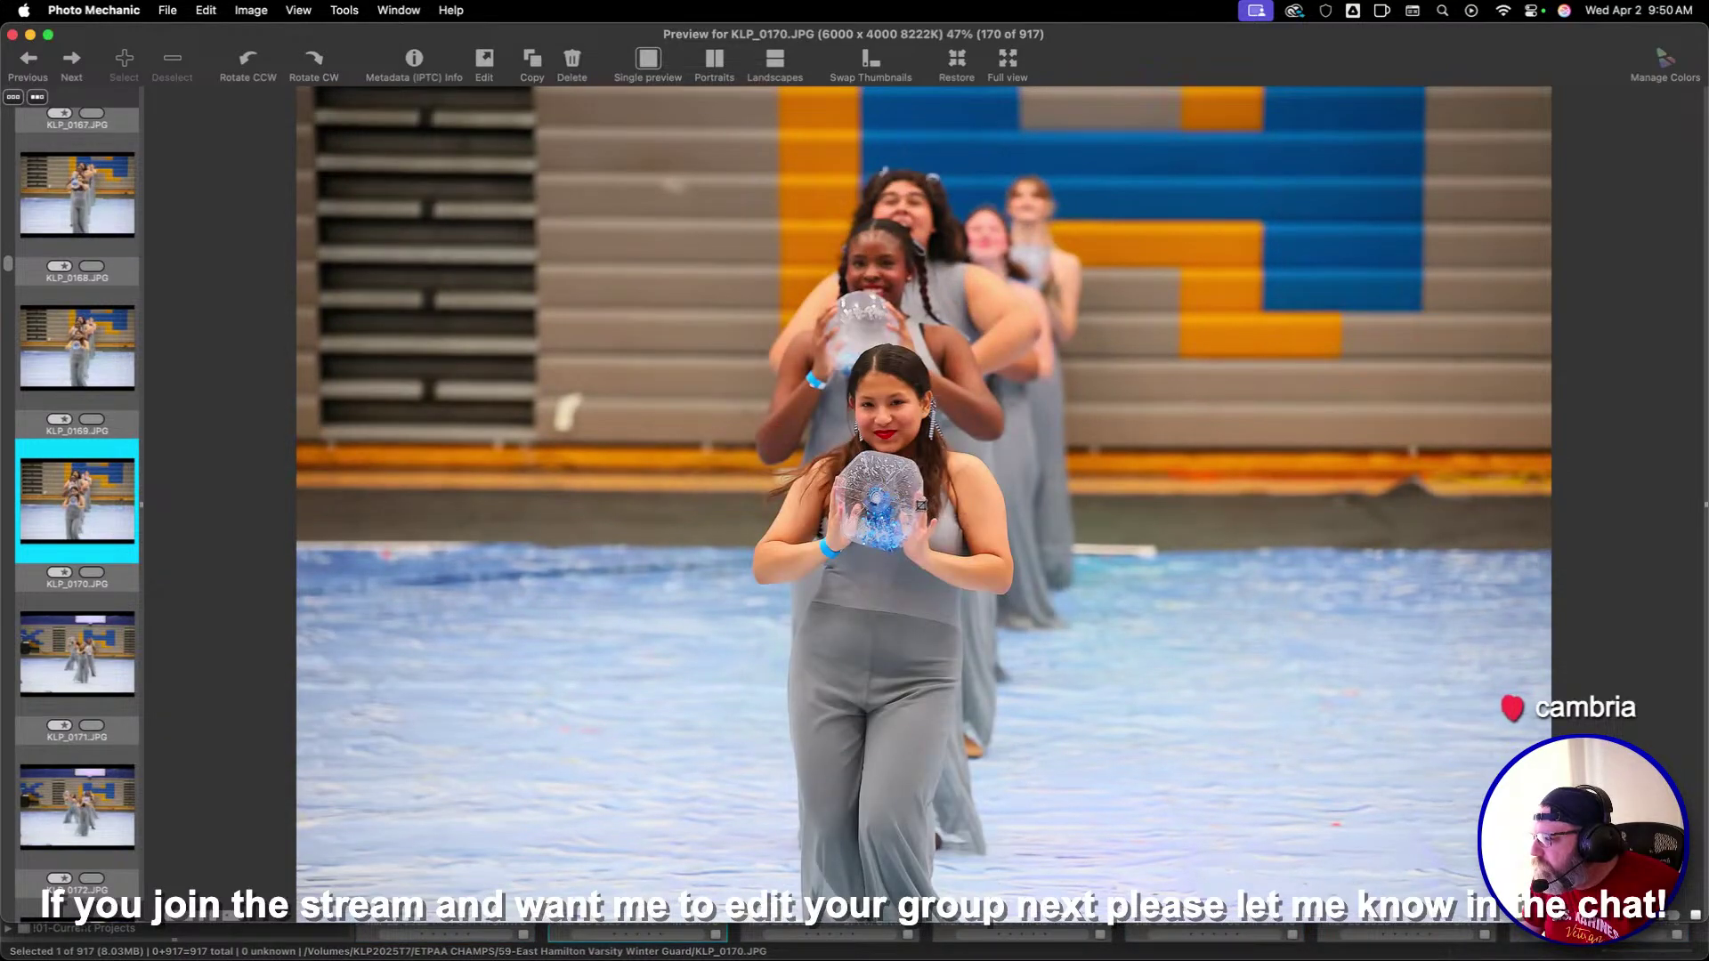
key("1")
Compare the globe group photos from KLP_0171.JPG onwards and rate KLP_0176.JPG one star
key("Right")
key("Left")
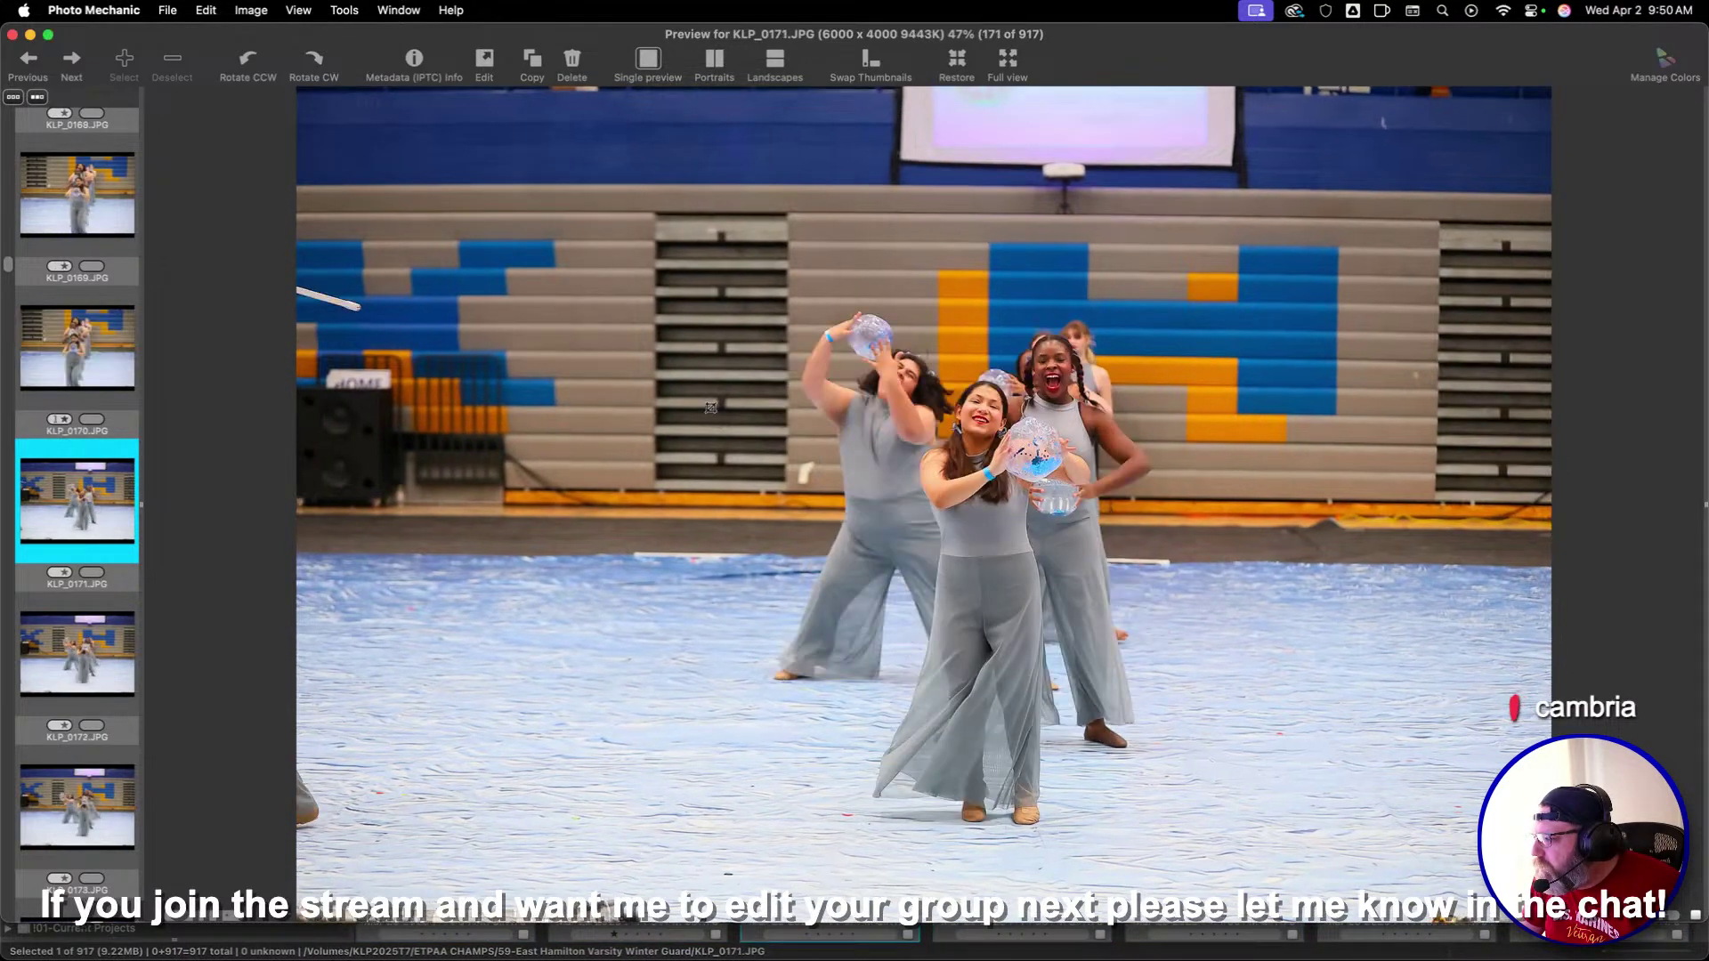
key("Right")
key("Right")
key("Right")
key("Right")
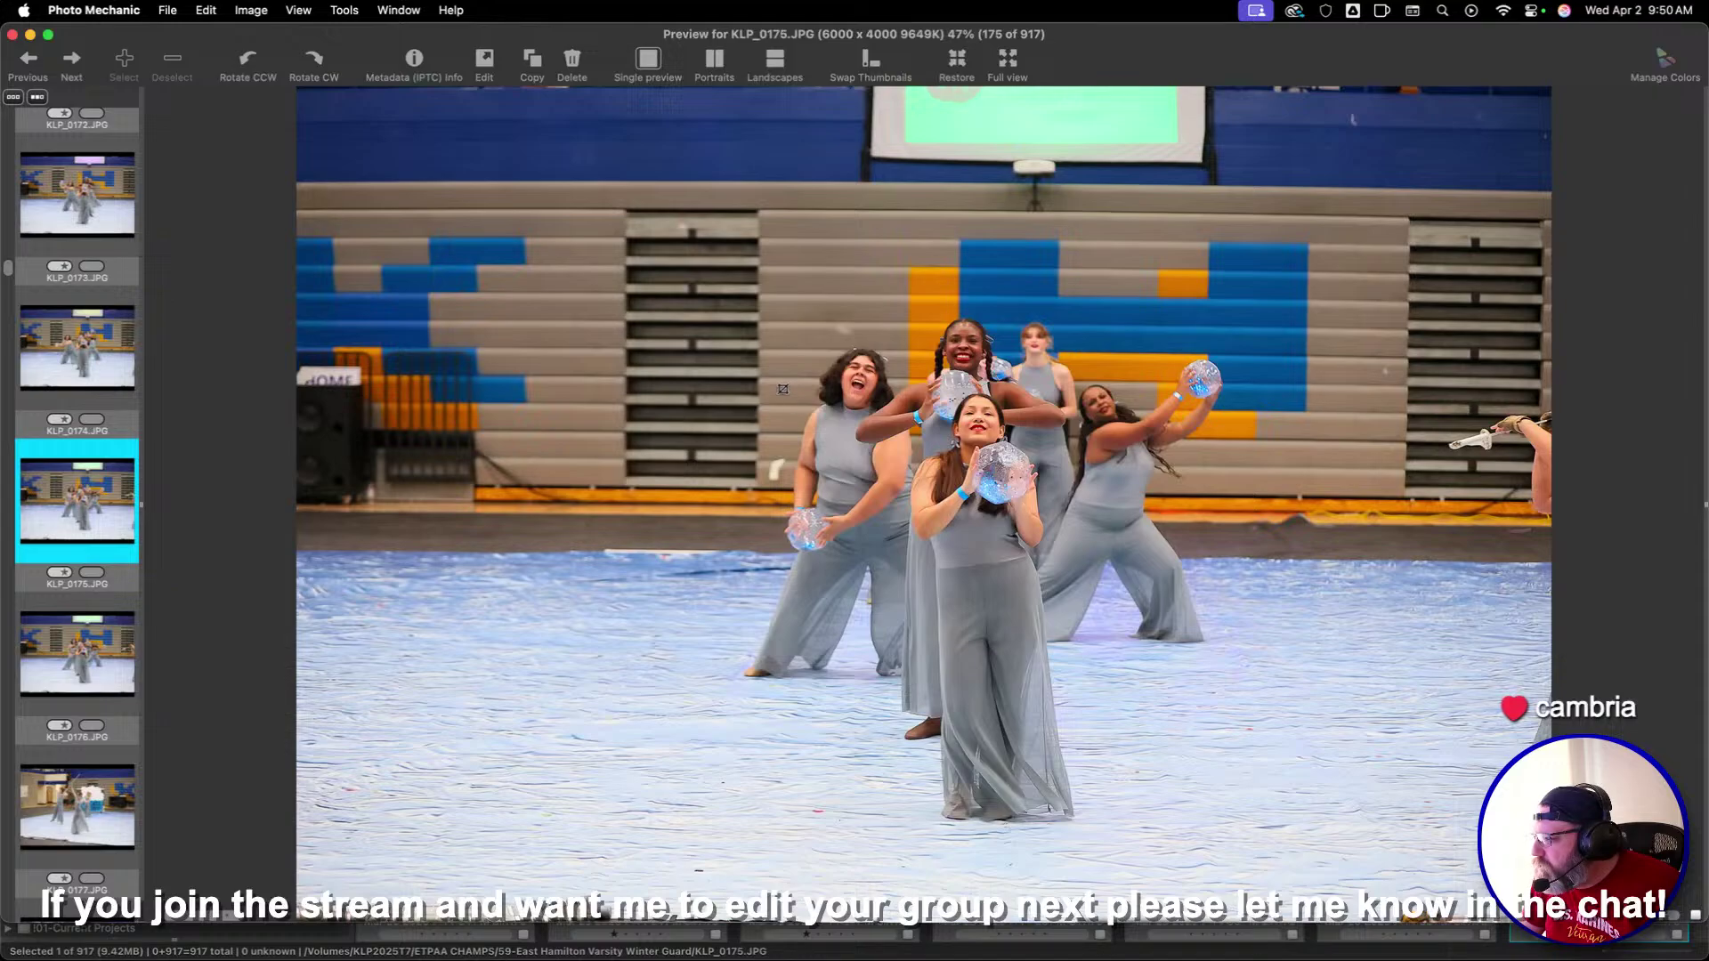
key("Right")
key("1")
Go on to the sabre dancers in front of the cloud prop and rate KLP_0179.JPG one star
key("Right")
key("Right")
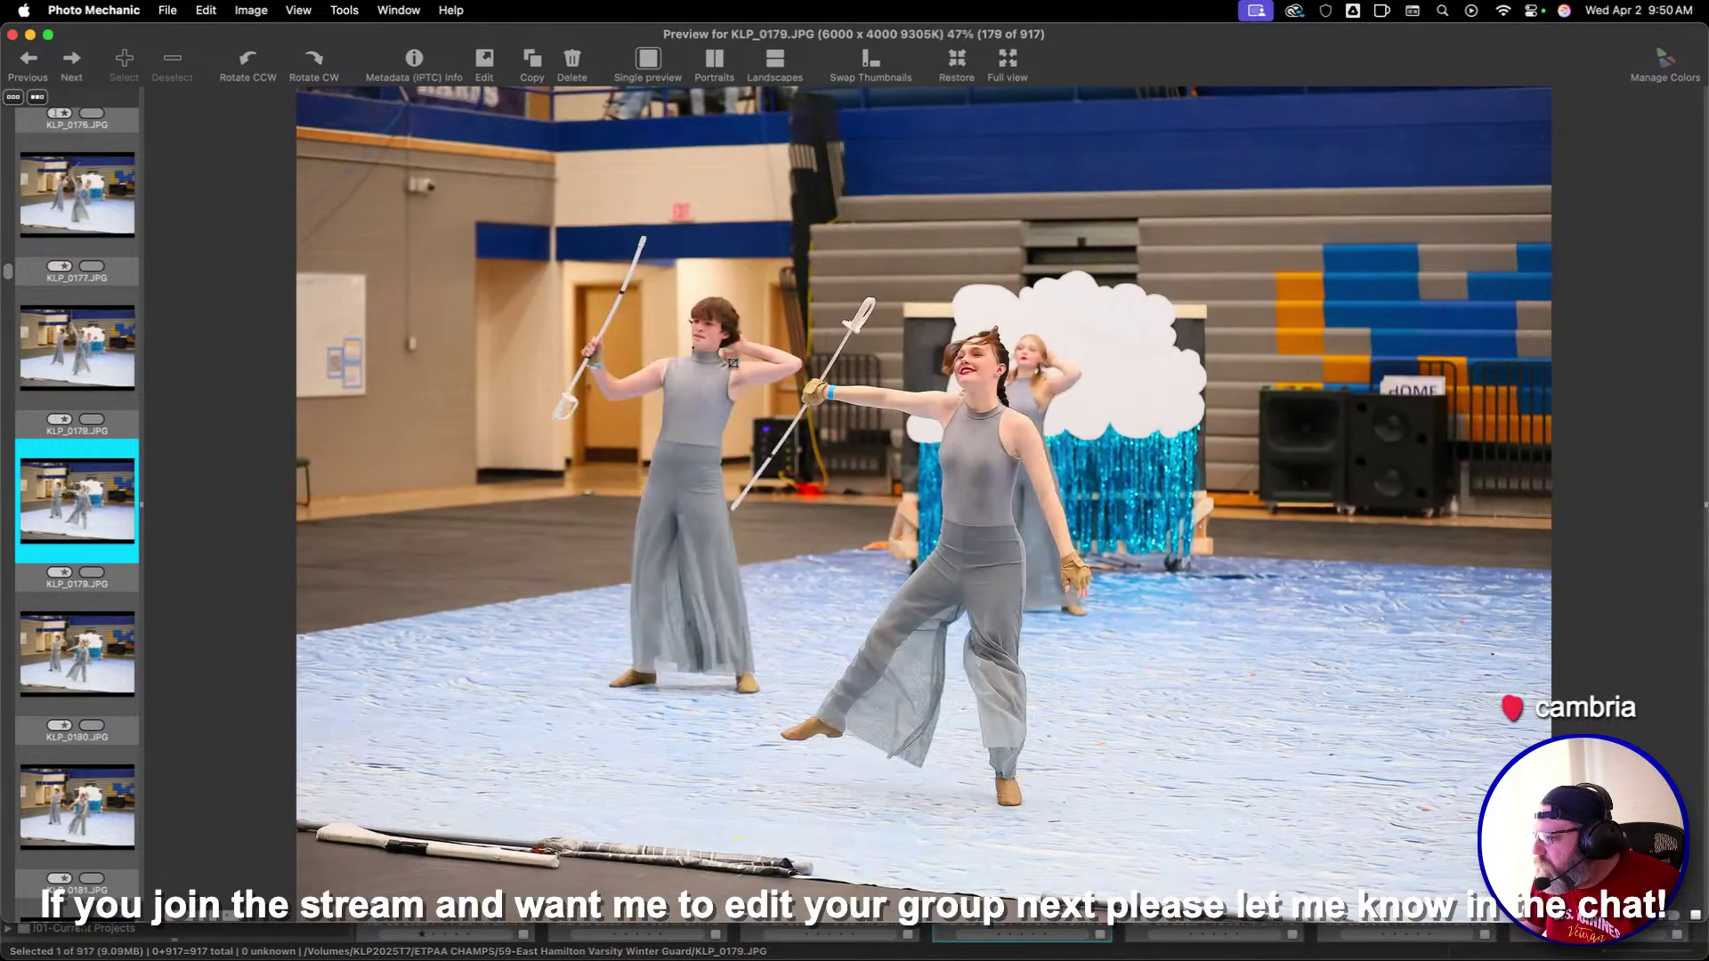
key("Left")
key("Right")
key("1")
Go on to KLP_0181.JPG, the dancers with lowered sabres by the cloud prop, and rate it one star
key("Right")
key("Right")
key("Right")
key("Right")
key("Right")
key("Right")
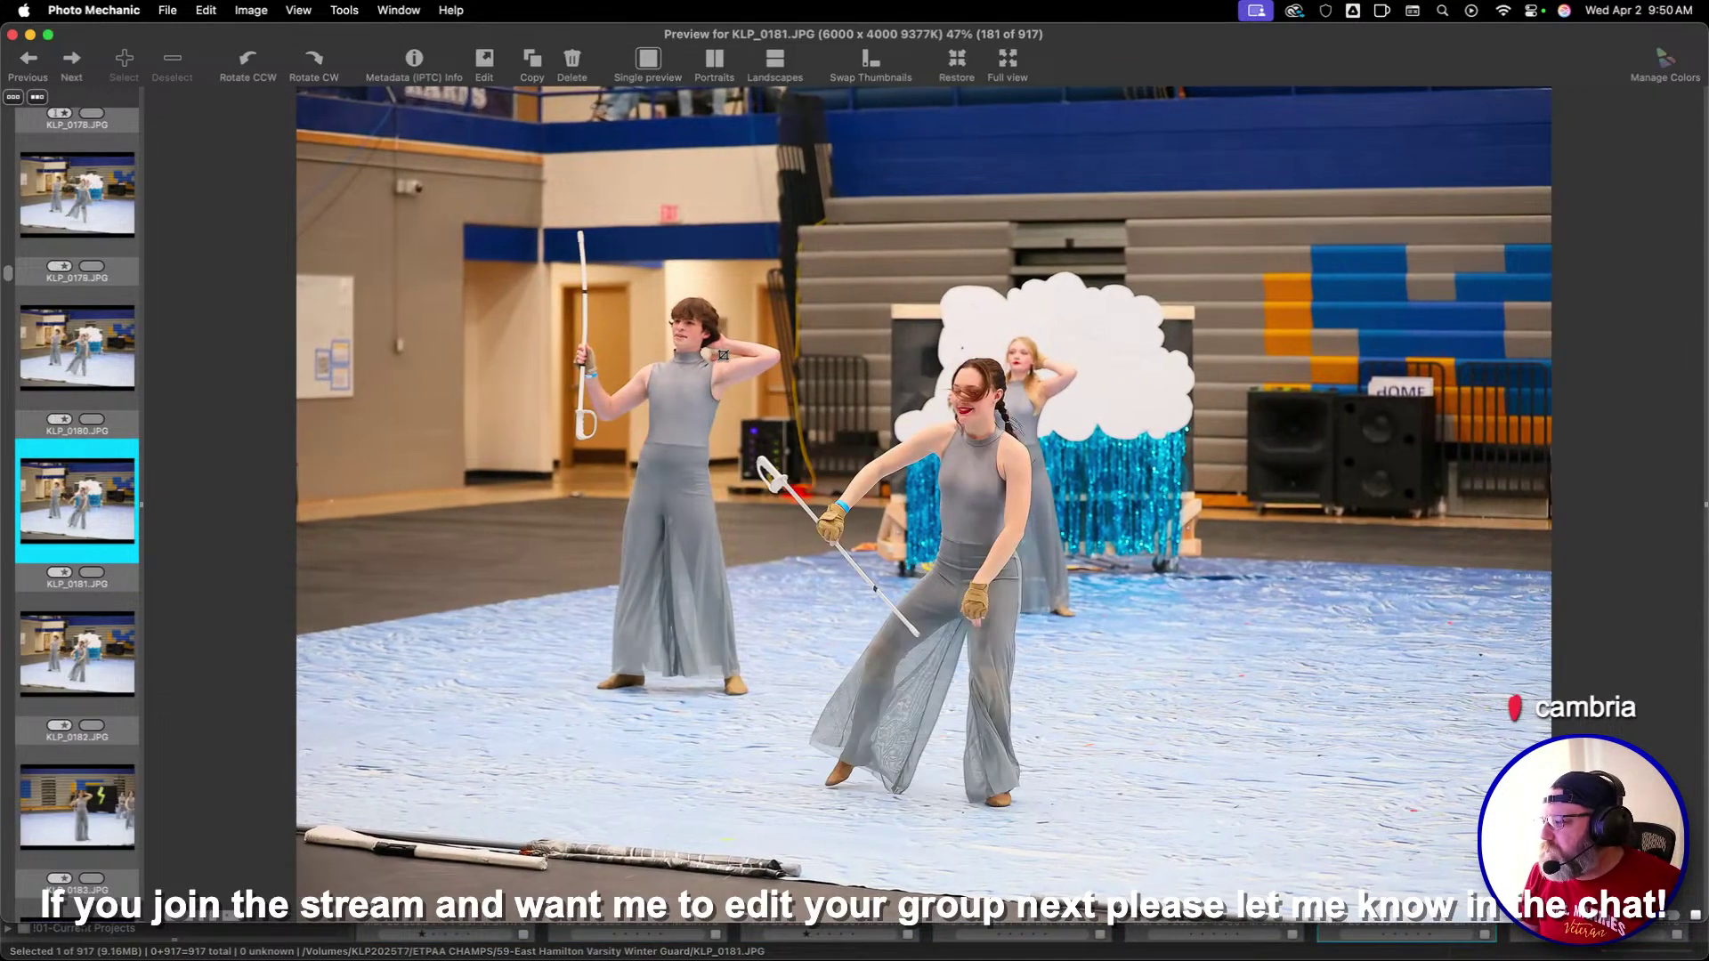
key("1")
Crop KLP_0187.JPG around the dancers under the tossed sabre, excluding the far-right dancer, and rate it one star
key("Right")
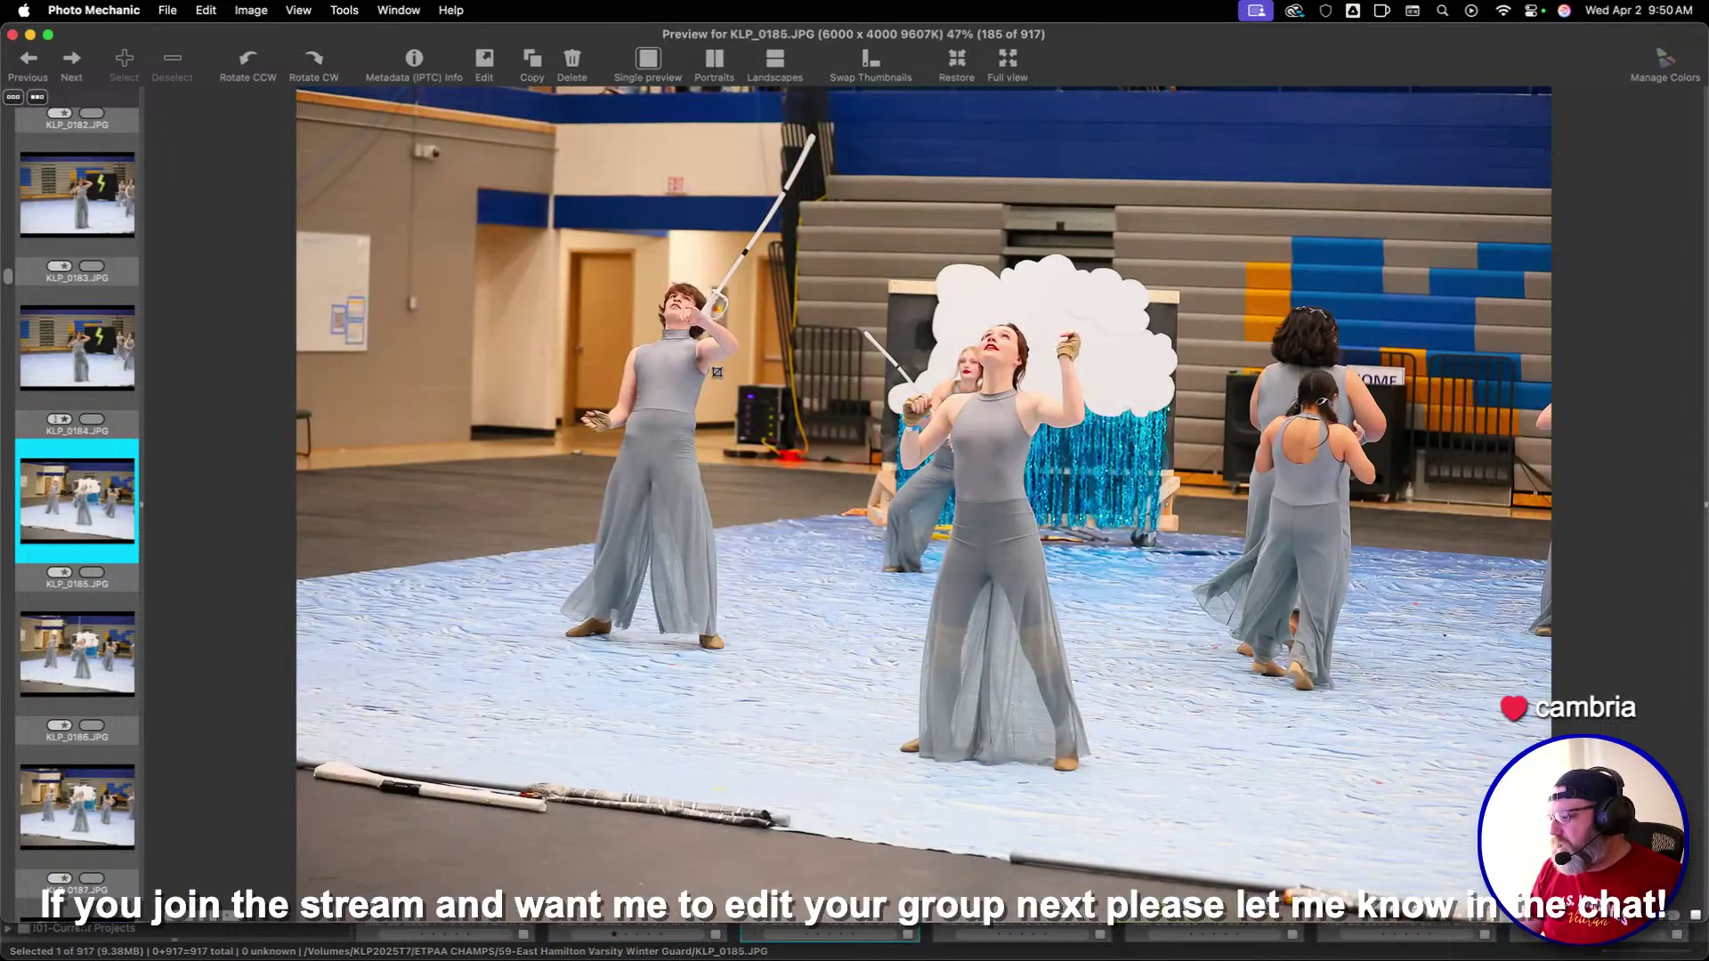
key("Right")
key("Right")
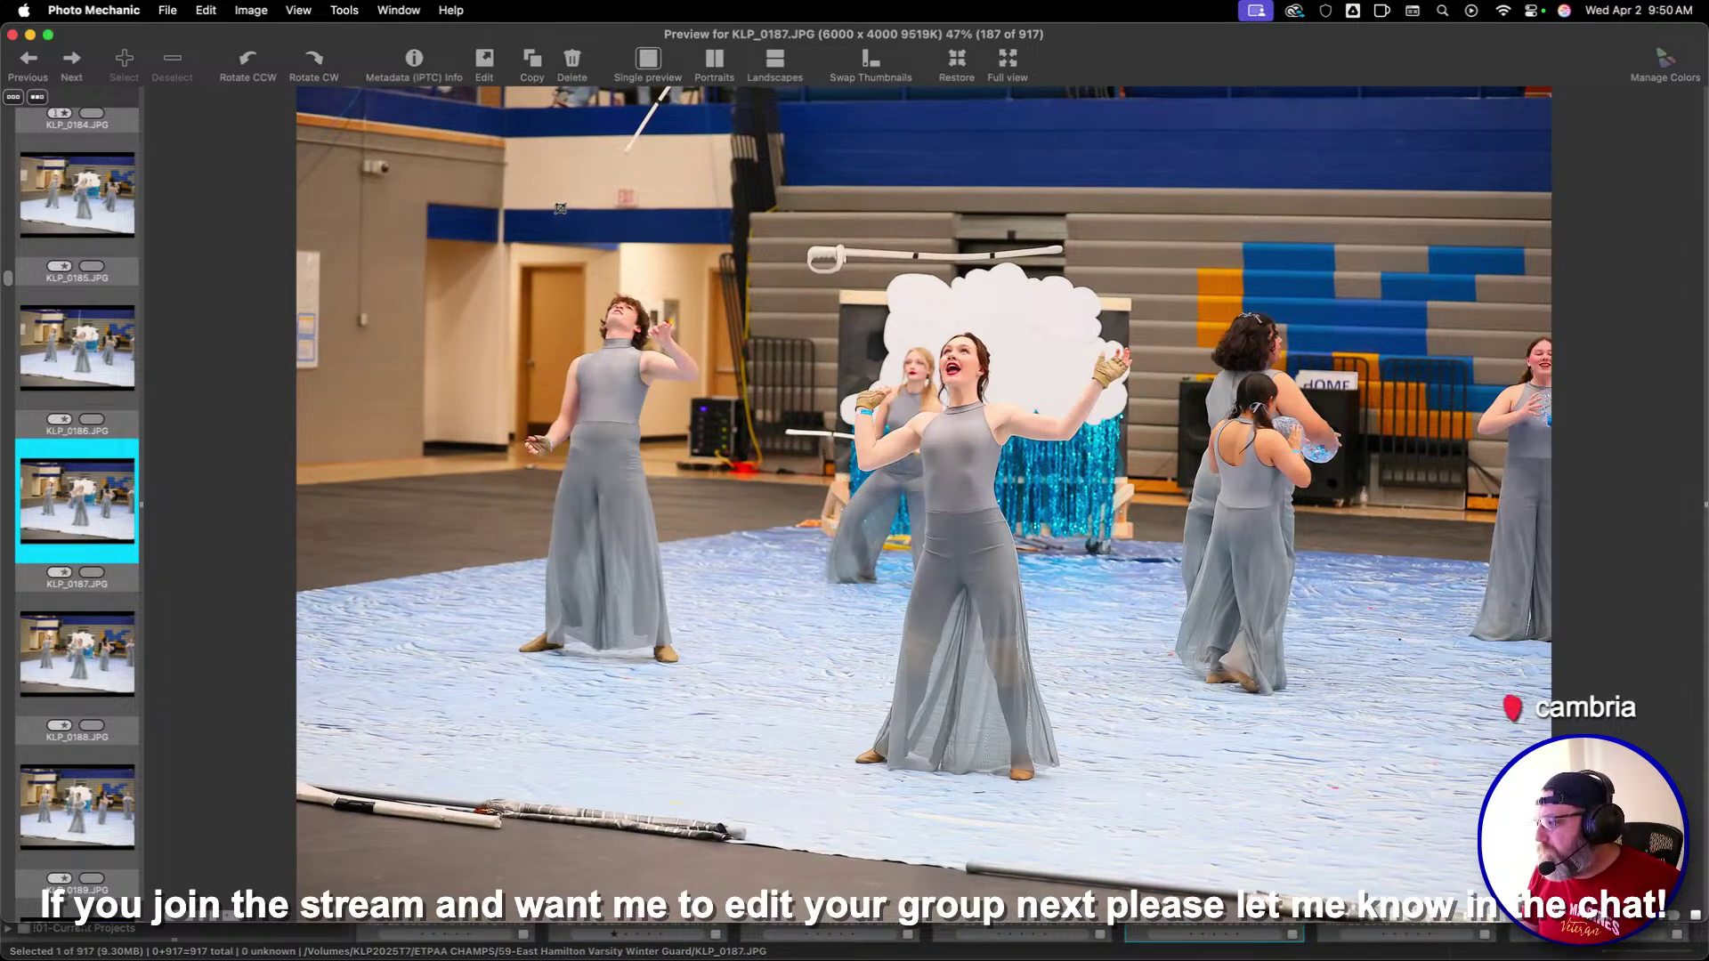
left_click_drag(1295, 743, 1195, 714)
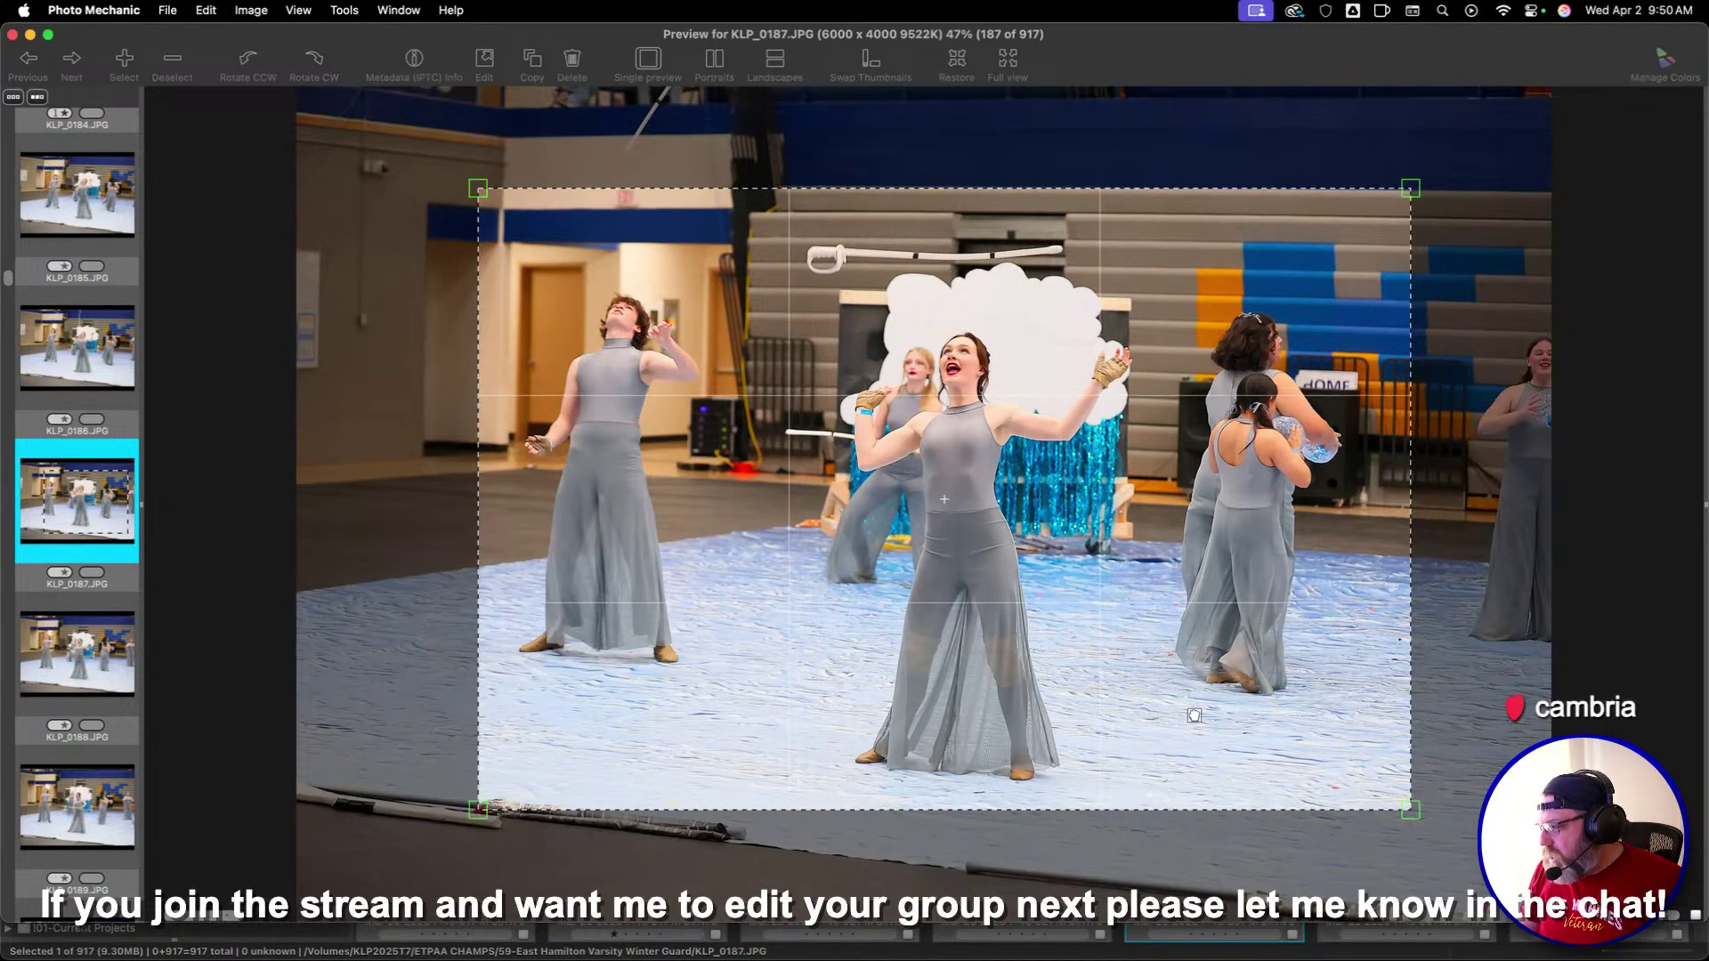
key("1")
Crop KLP_0188.JPG around the central dancer catching her sabre and rate it one star
key("Right")
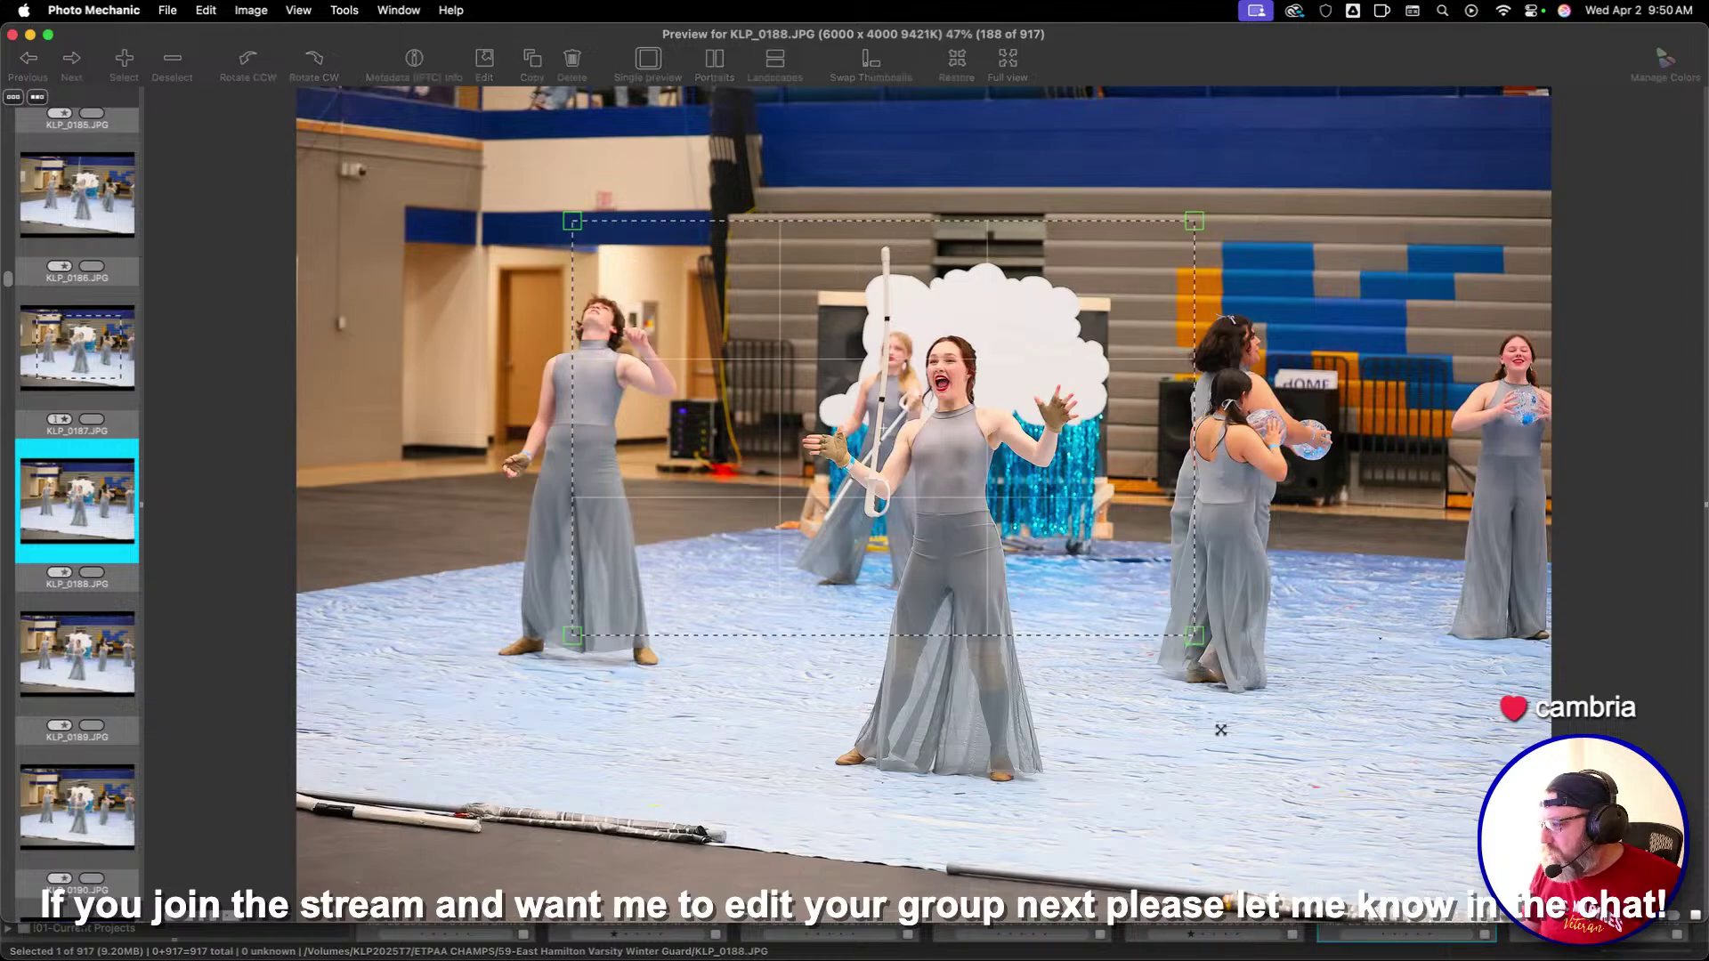
left_click_drag(1011, 513, 914, 514)
key("1")
Crop KLP_0189.JPG around the dancer holding her sabre level, excluding the far-right dancer, and rate it one star
key("Right")
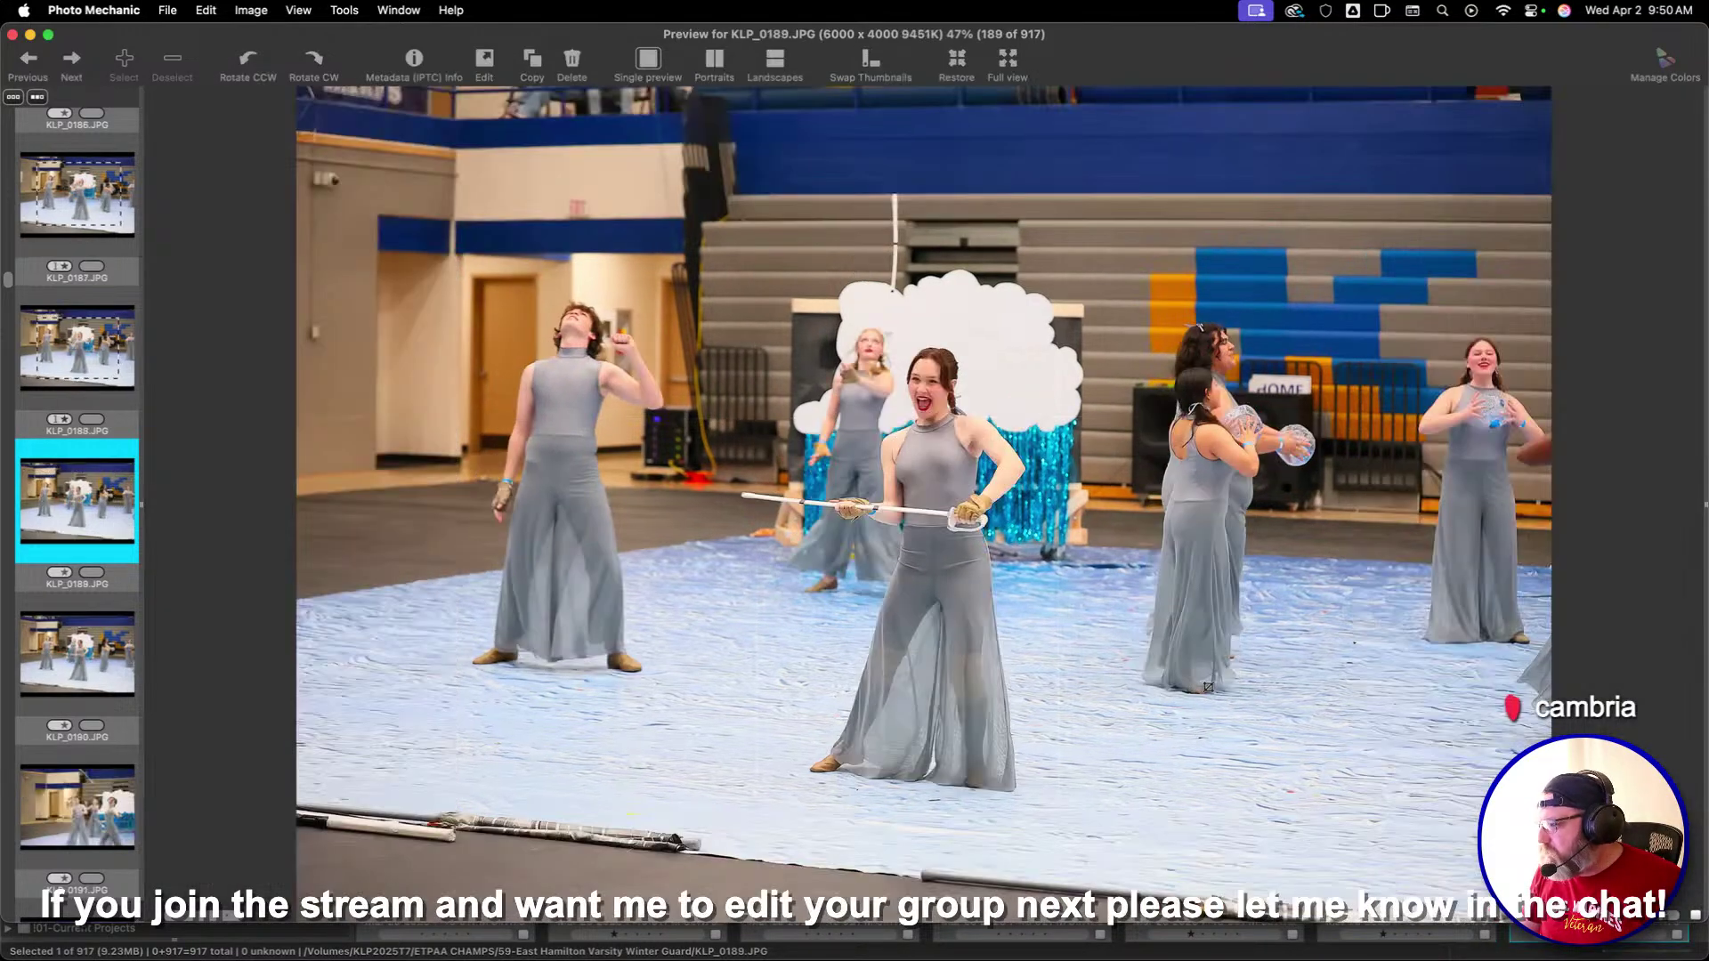
left_click_drag(493, 215, 1418, 831)
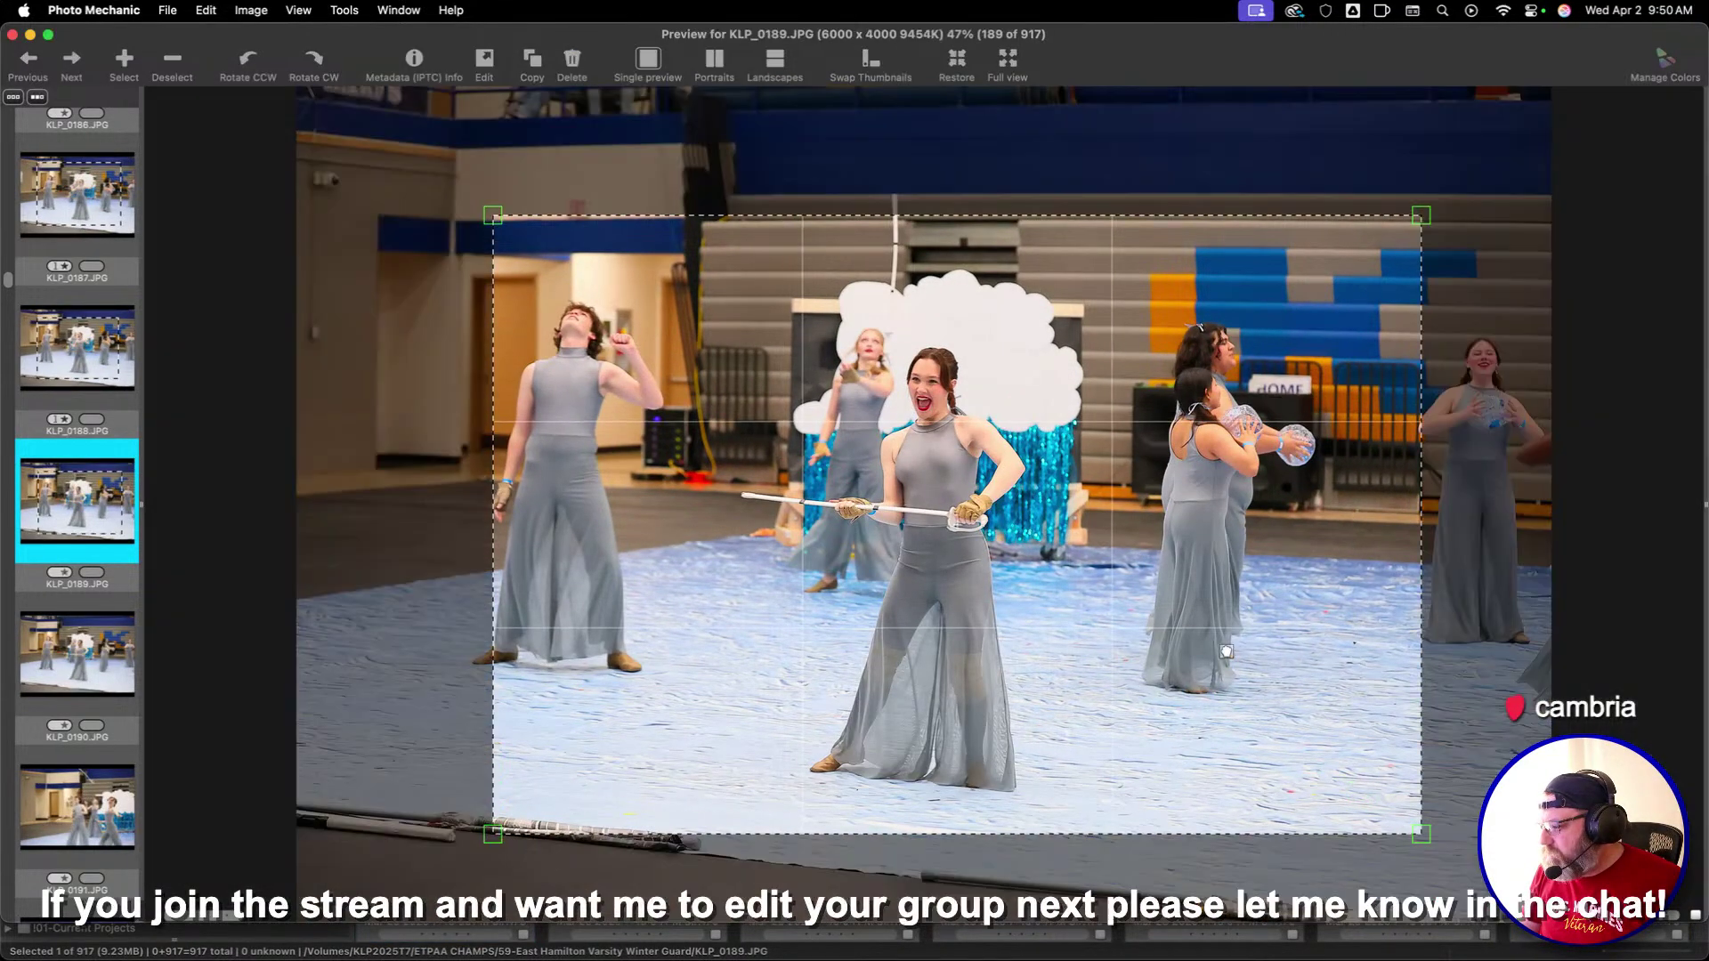
left_click_drag(1263, 660, 1217, 649)
key("1")
Crop KLP_0190.JPG to the same kind of framing around the central sabre dancer and rate it one star
key("Right")
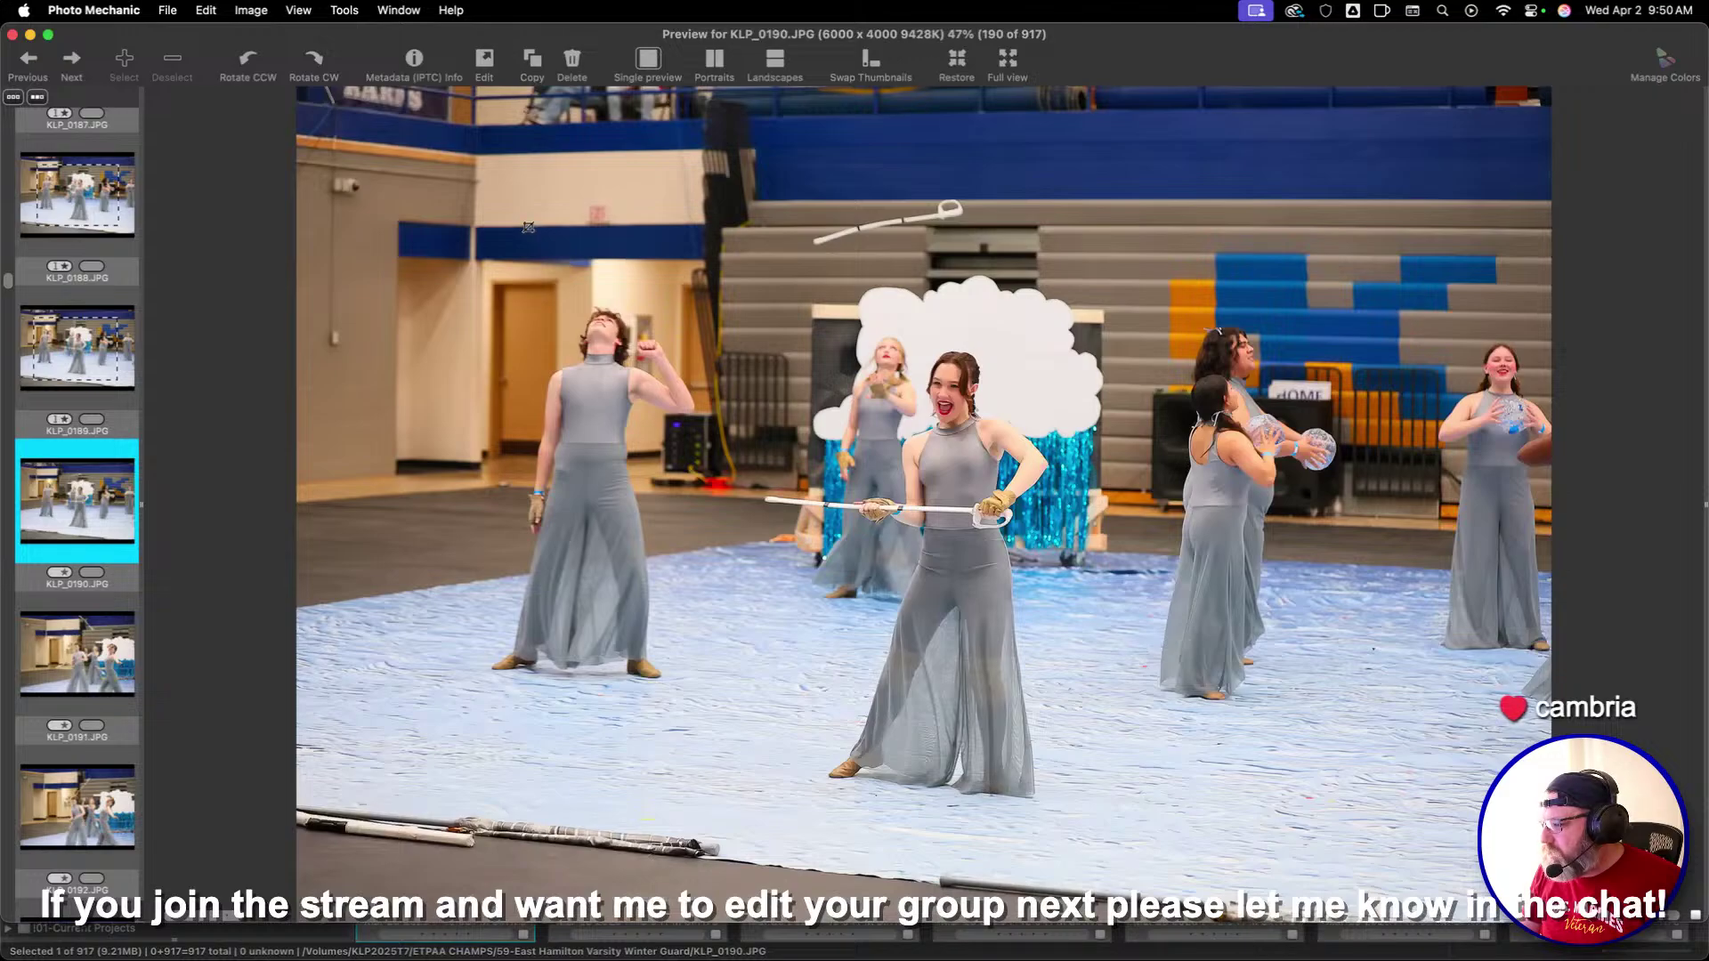
left_click_drag(528, 227, 1468, 839)
left_click_drag(1292, 685, 1235, 665)
key("1")
Crop KLP_0192.JPG closer around the smiling dancer with the sabre in the foreground and rate it one star
key("Right")
key("Right")
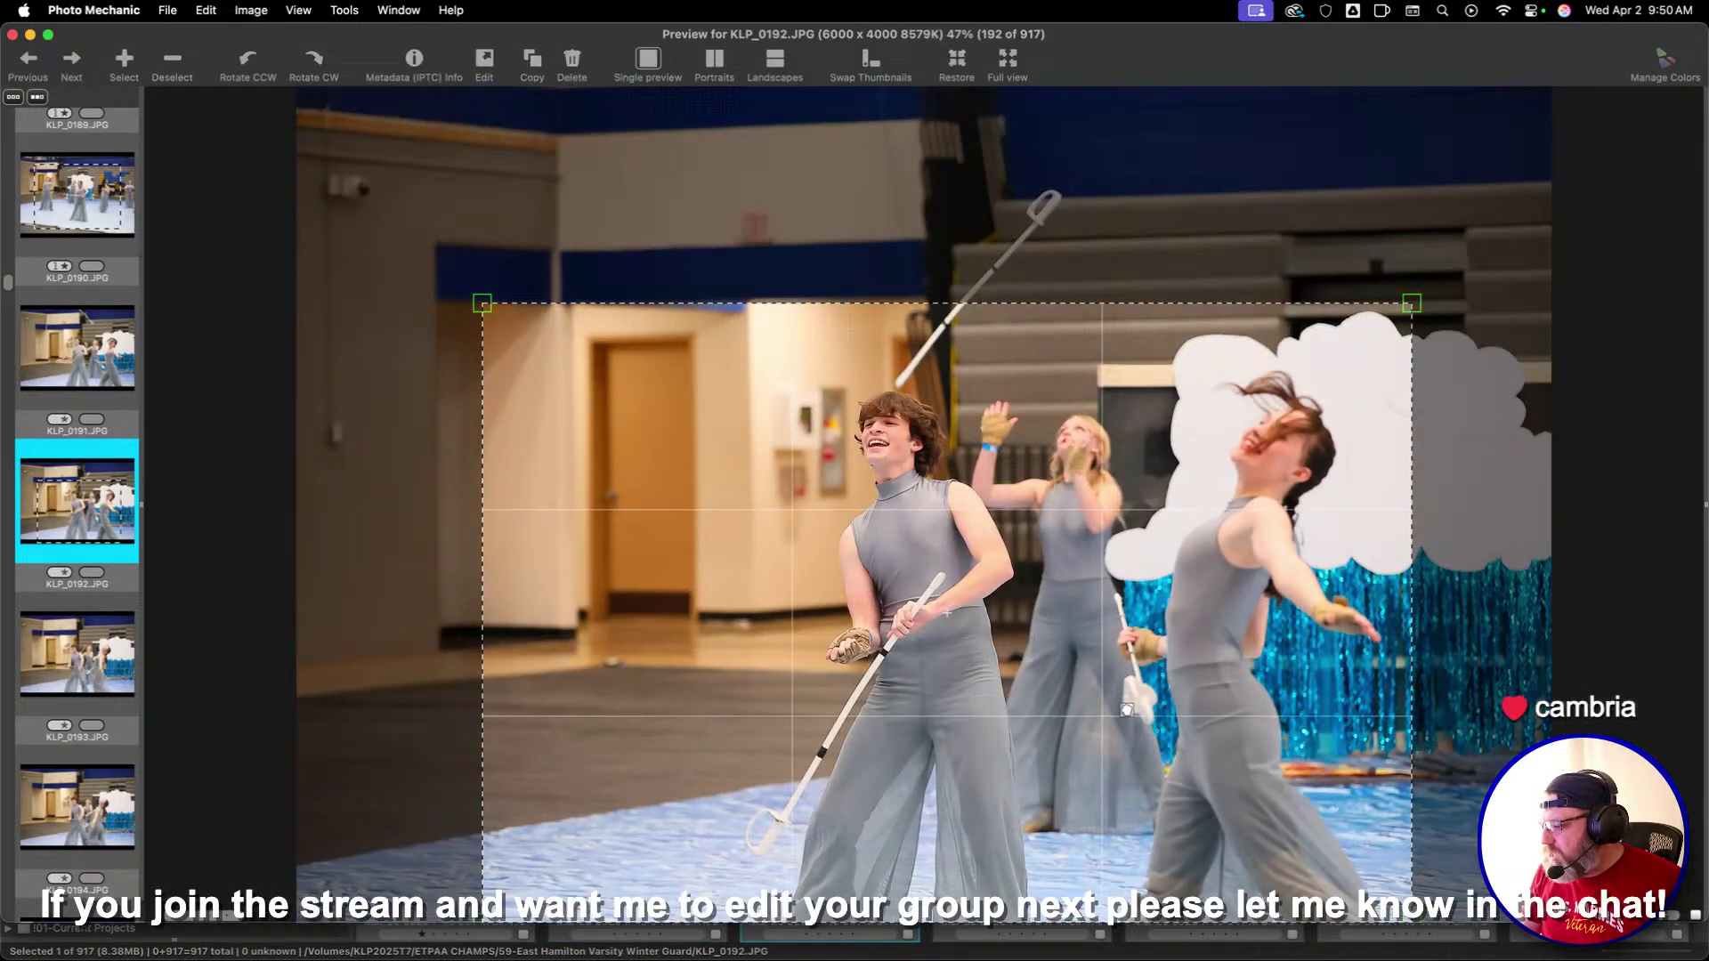
left_click_drag(392, 294, 1327, 915)
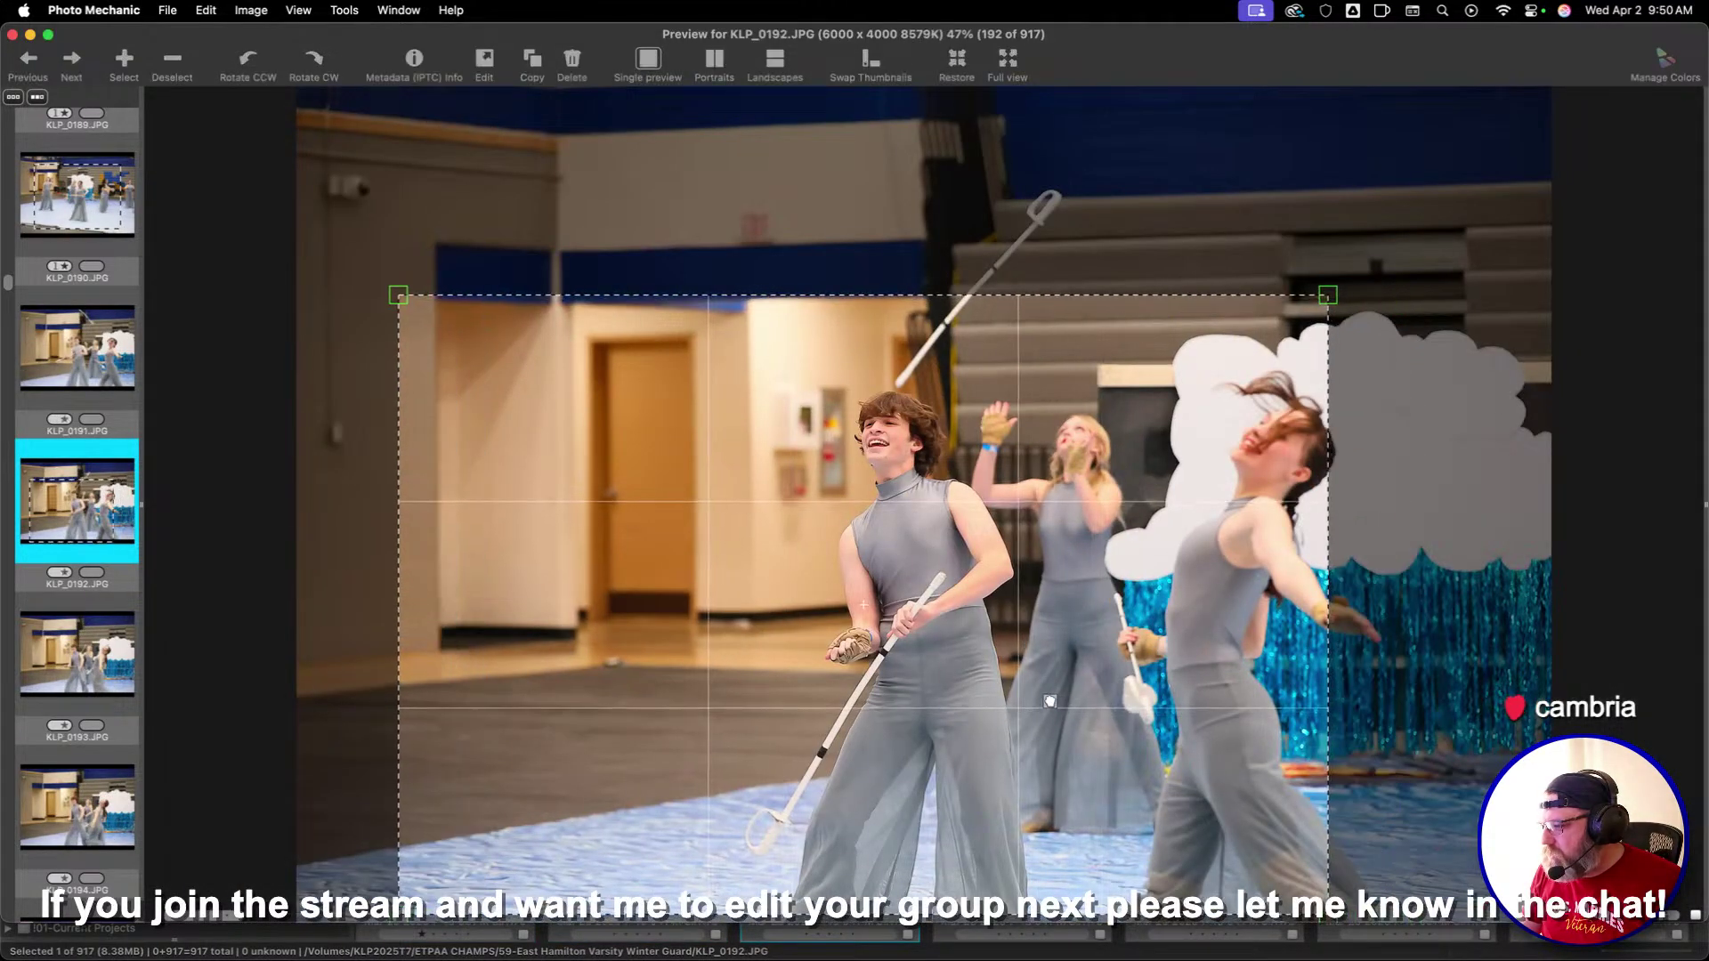
key("1")
Go on to KLP_0195.JPG, crop it around the dancer with the extended leg, and rate it one star
key("Right")
key("Right")
key("Right")
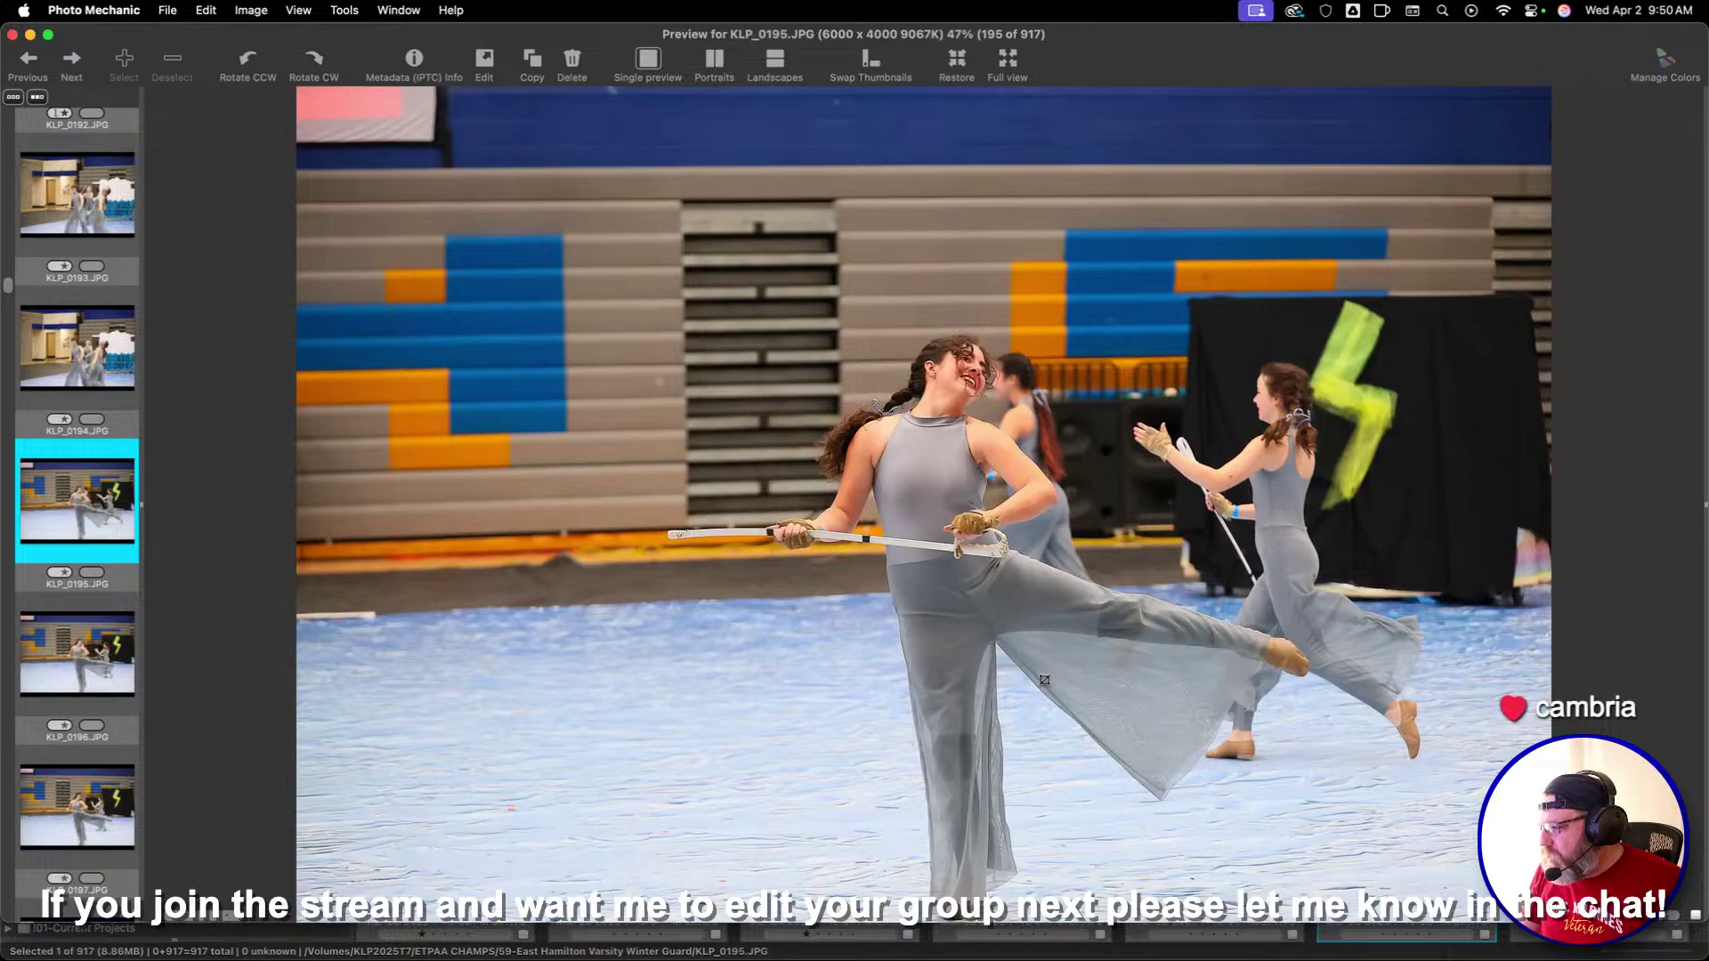
left_click_drag(455, 223, 1203, 658)
key("1")
Go on to KLP_0202.JPG, crop it around the sabre-tossing dancer, and rate it and KLP_0203.JPG one star
key("Right")
key("Right")
key("Right")
key("Right")
key("Right")
key("Right")
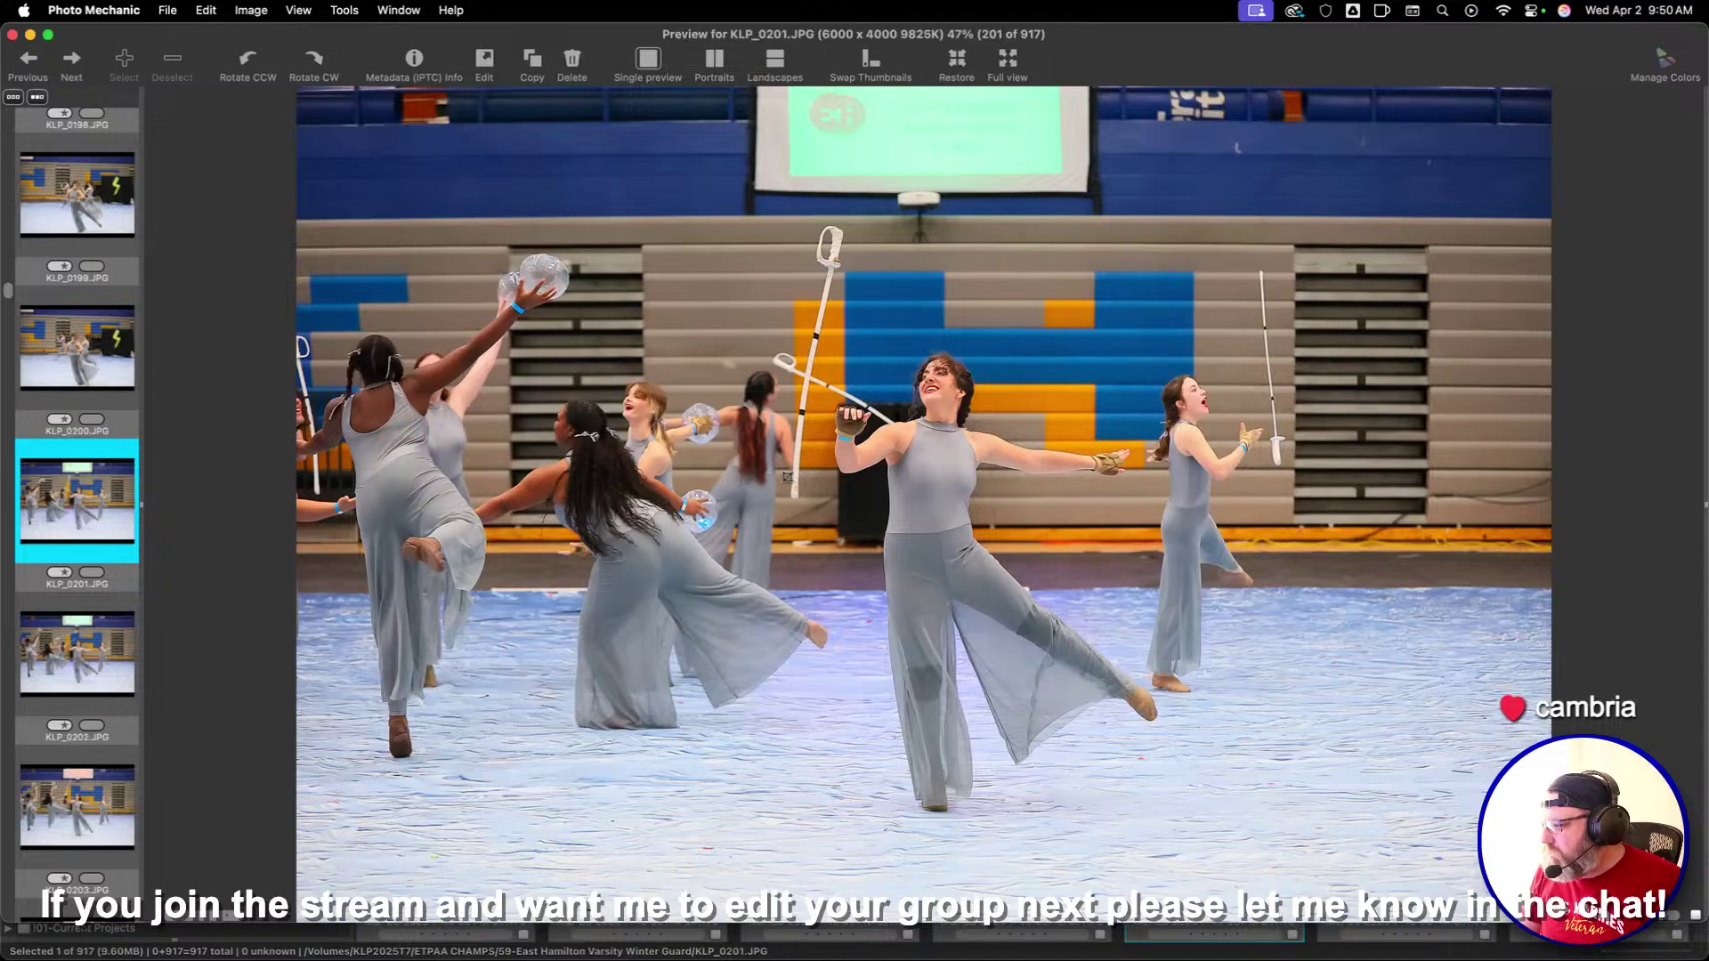
key("Right")
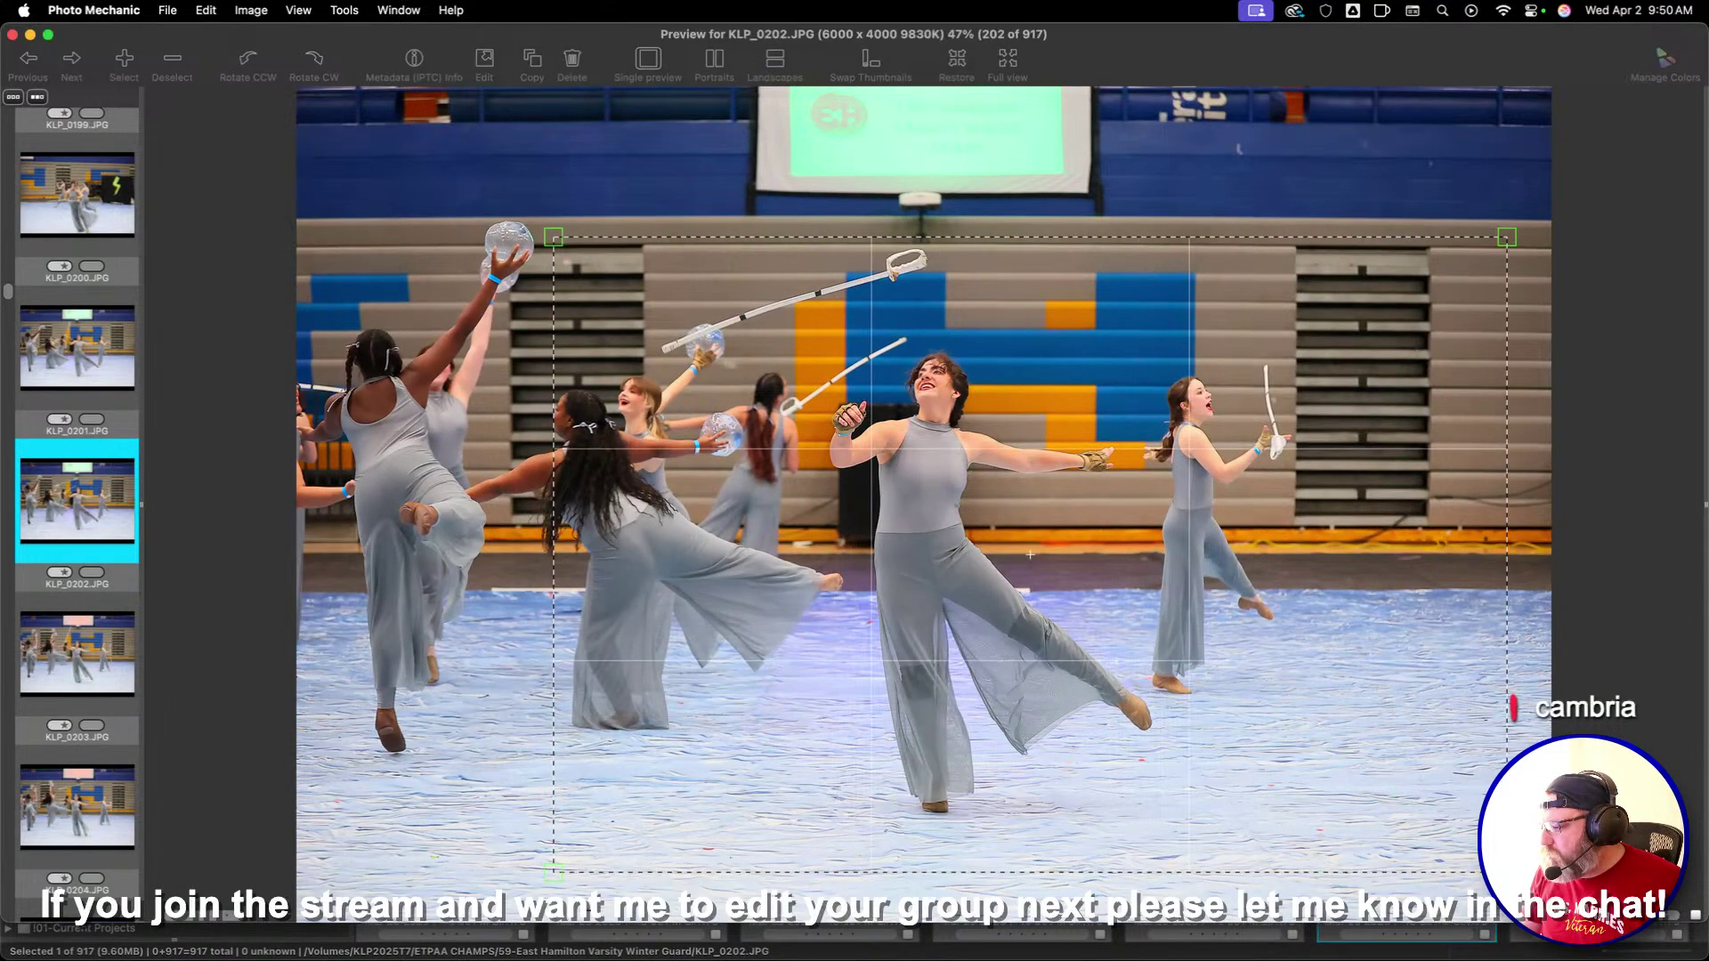
left_click_drag(467, 214, 1203, 744)
key("1")
key("Right")
key("1")
Crop KLP_0204.JPG around the dancer tossing the sabre and the dancers beside her, and rate it one star
key("Right")
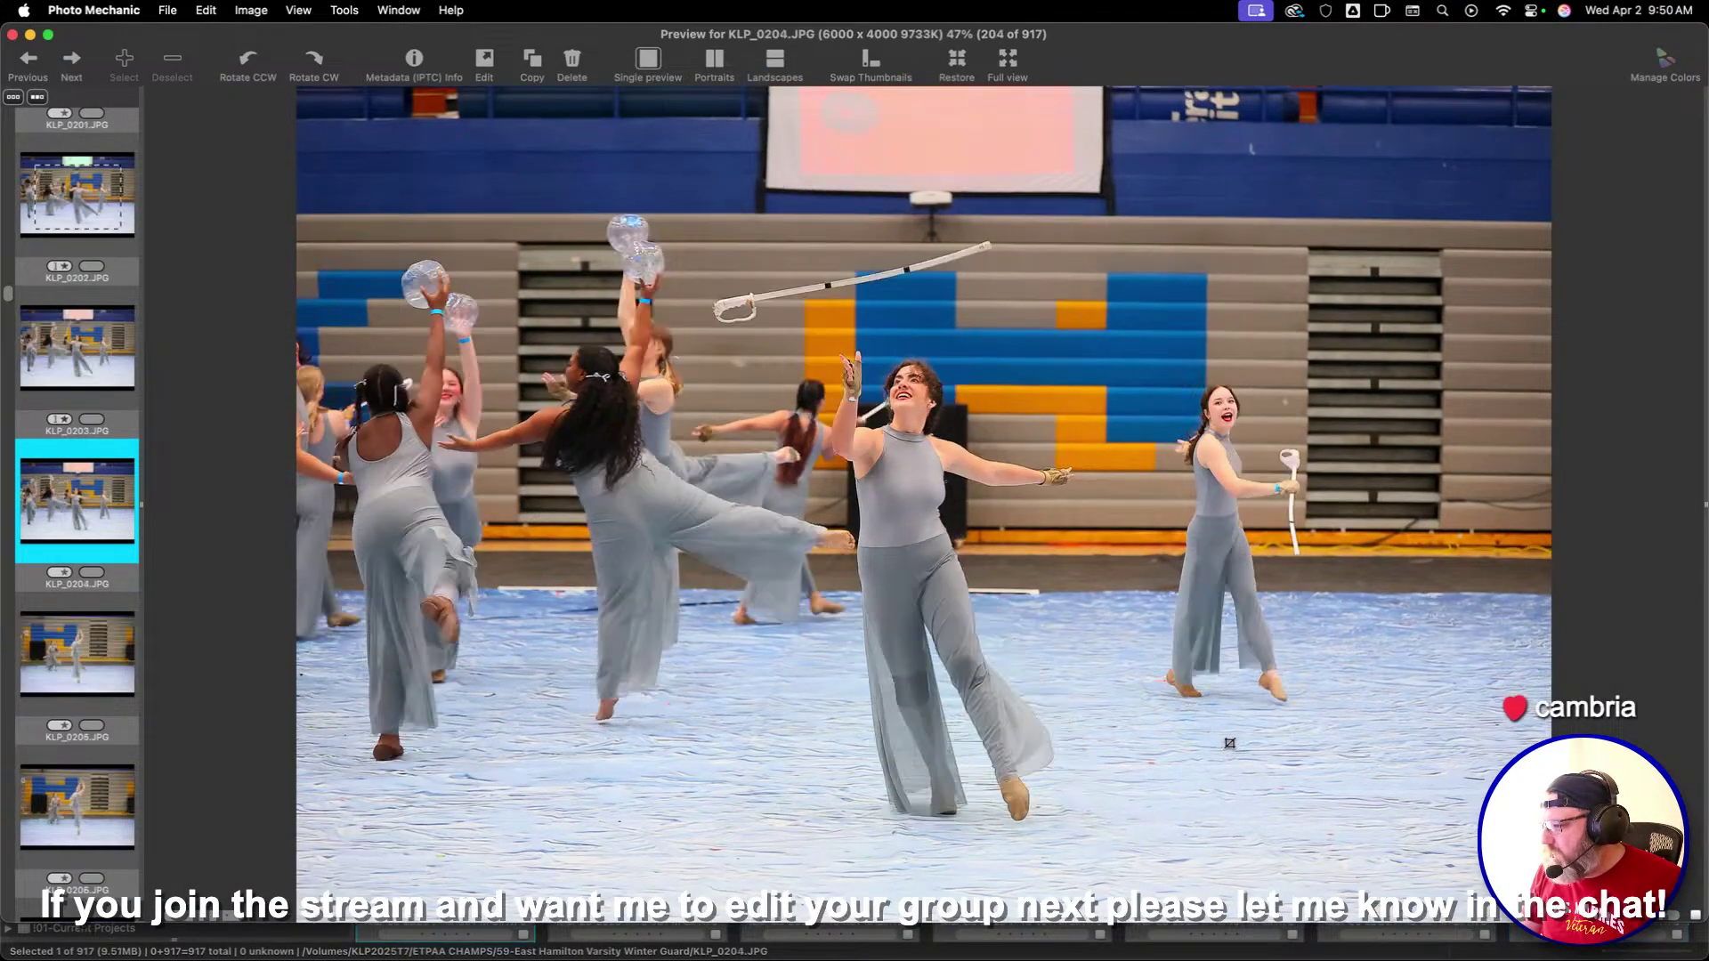
key("Right")
key("Left")
left_click_drag(518, 258, 828, 545)
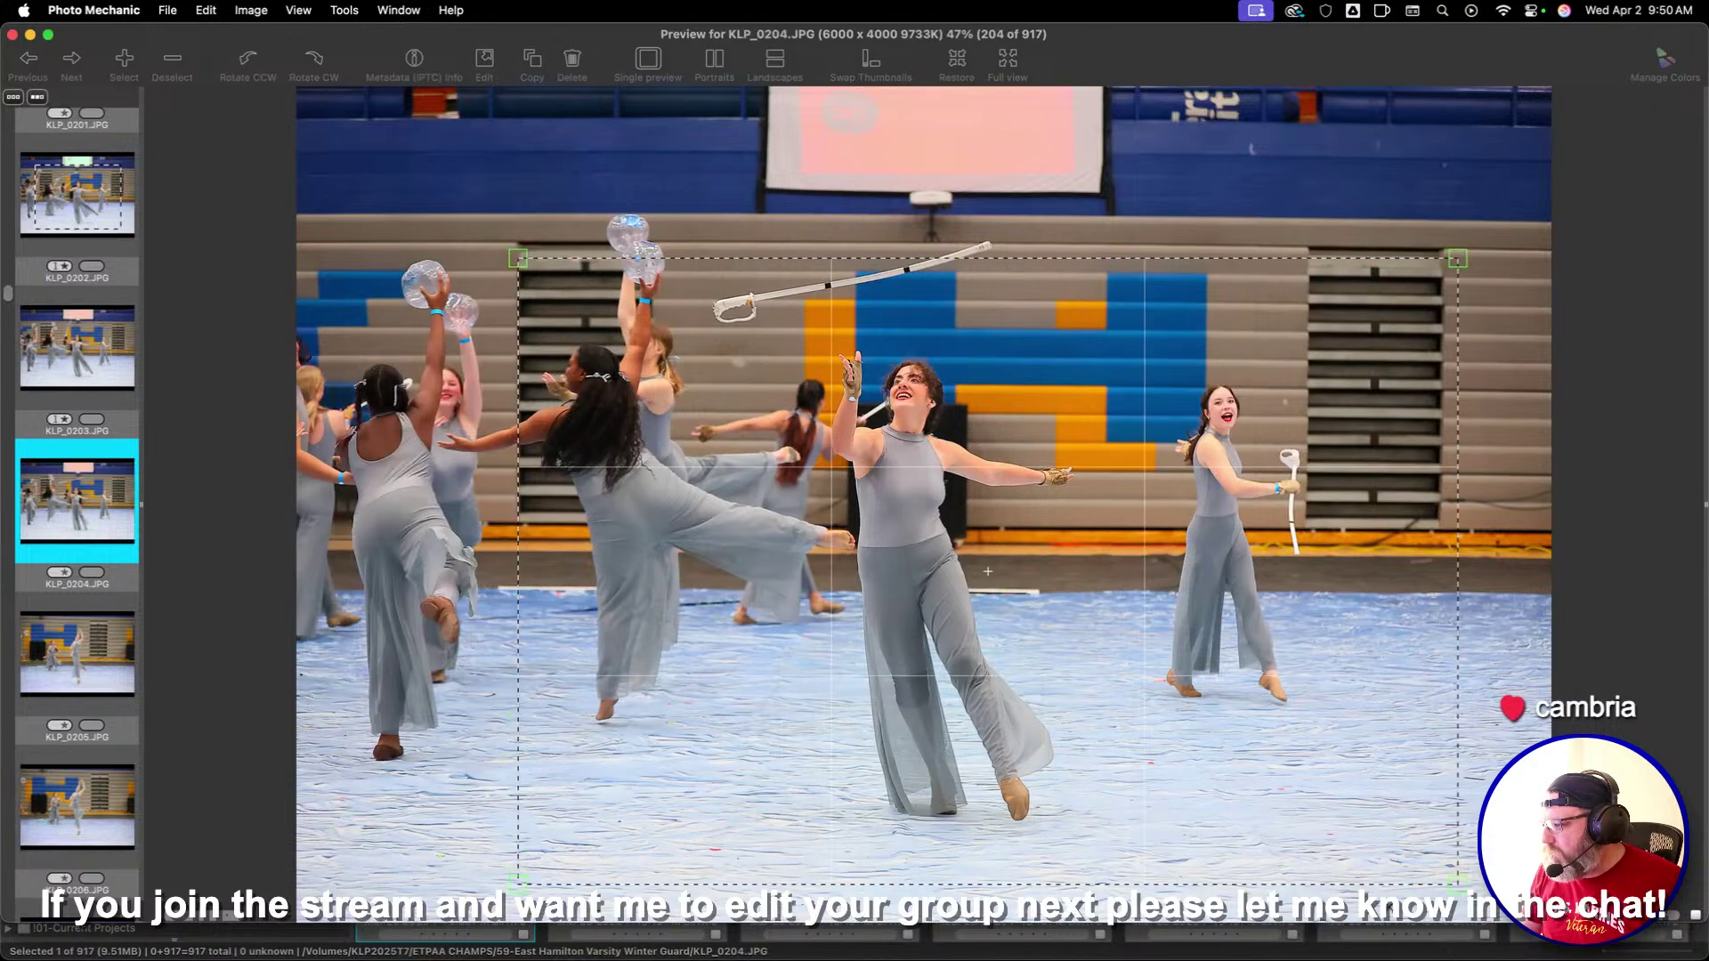
left_click_drag(438, 206, 1447, 879)
key("1")
Compare the leaping sabre dancer photos from KLP_0205.JPG to KLP_0208.JPG and rate KLP_0207.JPG one star
key("Right")
key("Right")
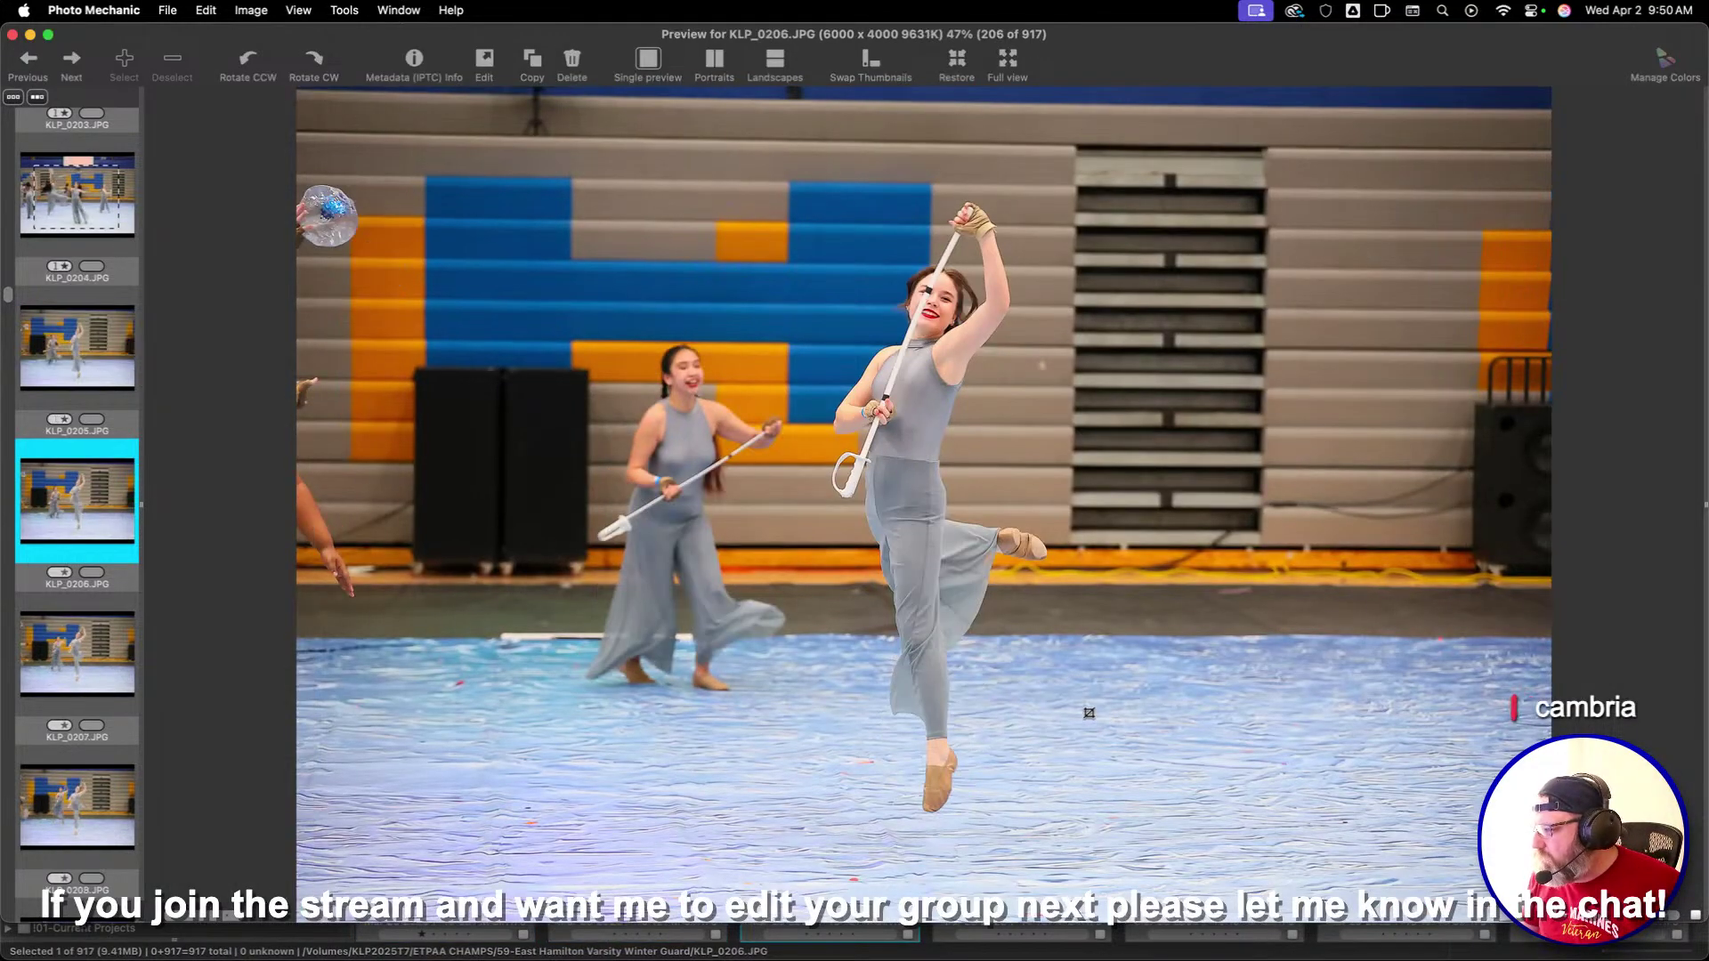
key("Right")
key("Right")
key("Left")
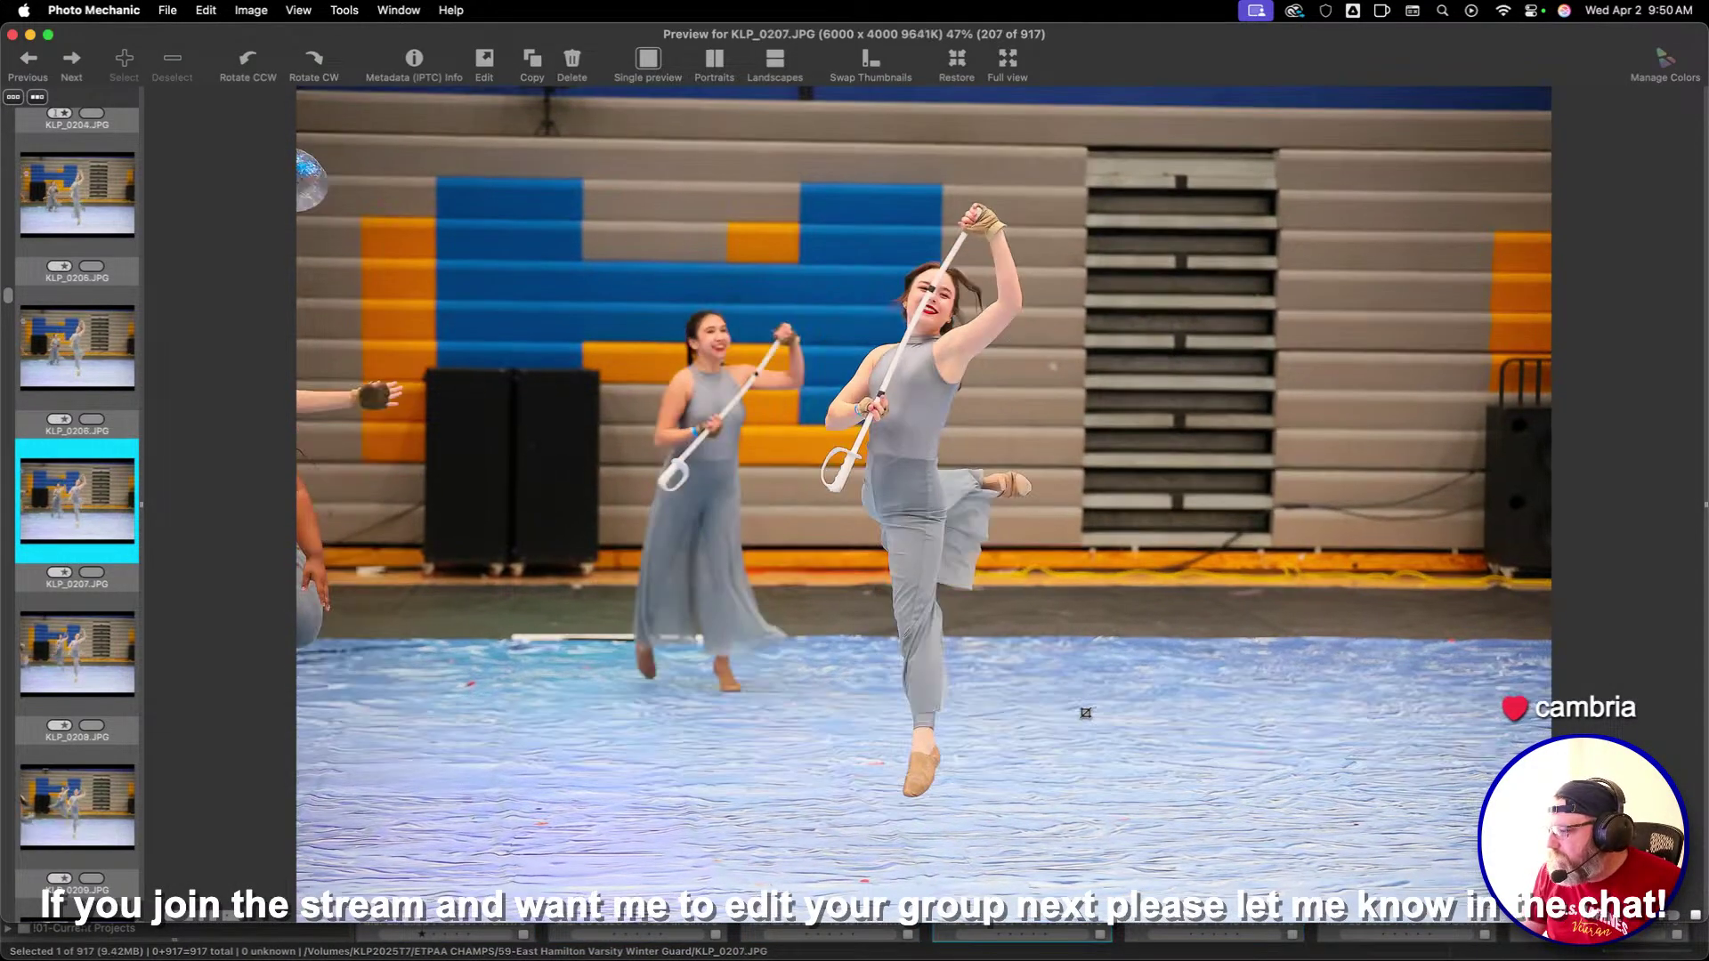
key("1")
Compare the following leap photos, rate KLP_0213.JPG one star, and crop away its top and the empty right side
key("Right")
key("Right")
key("Right")
key("Left")
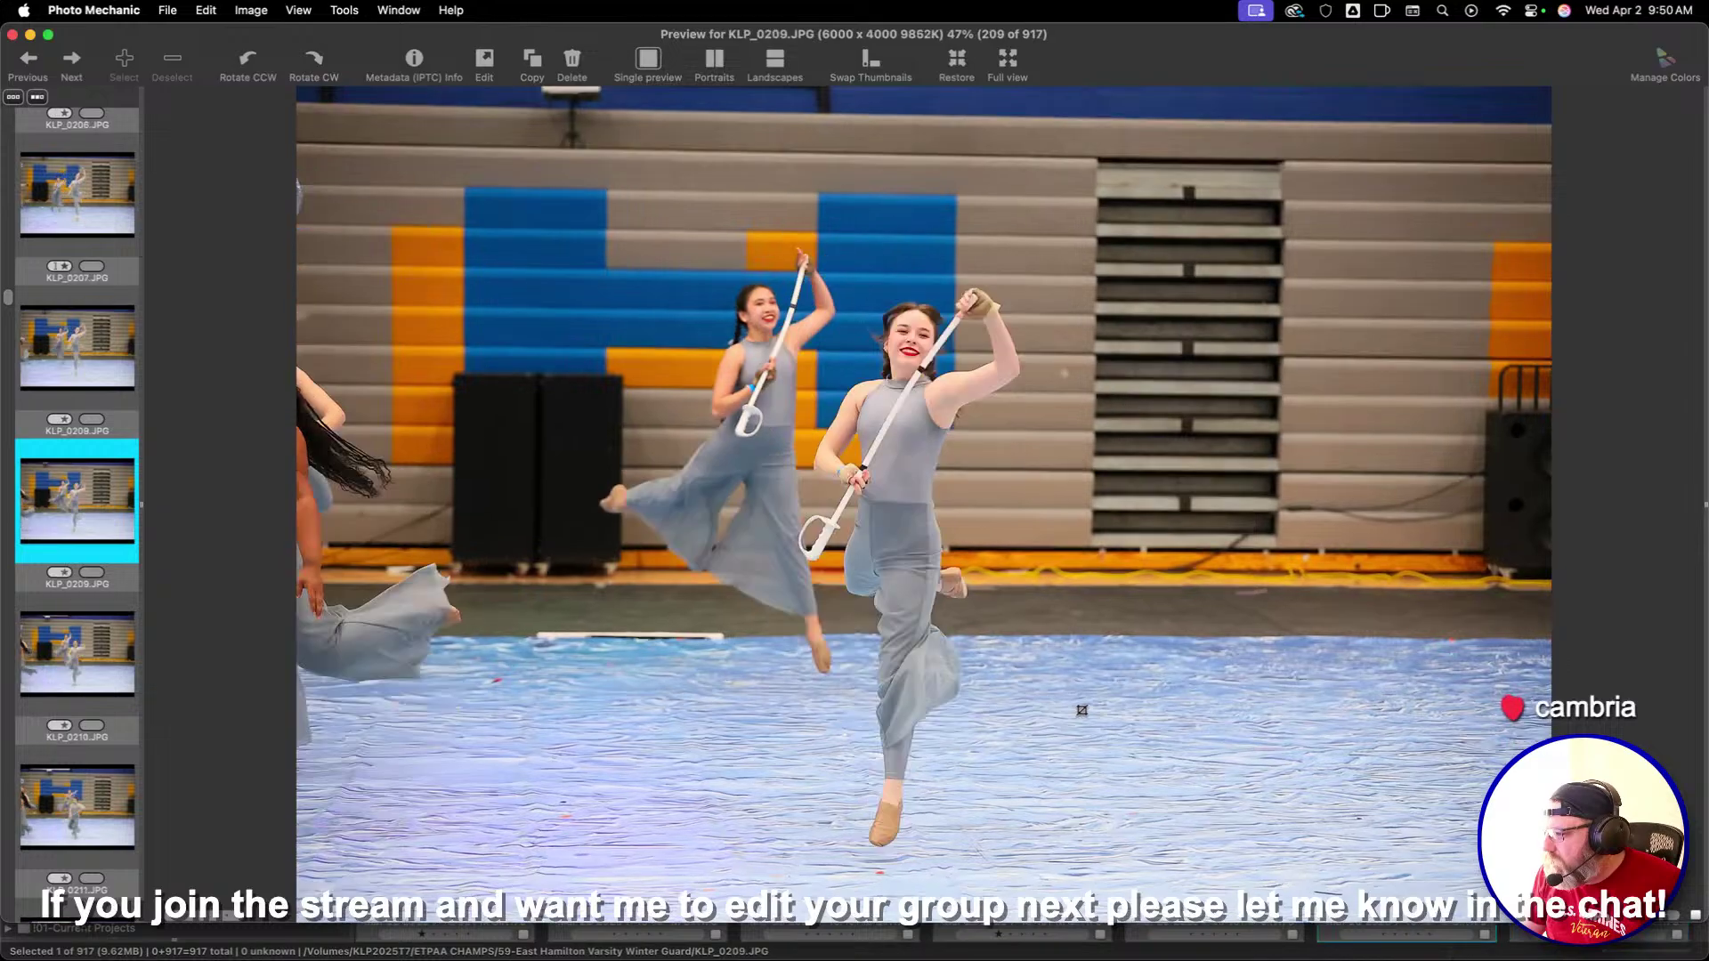
key("Right")
key("Right")
key("Right")
key("Right")
key("Right")
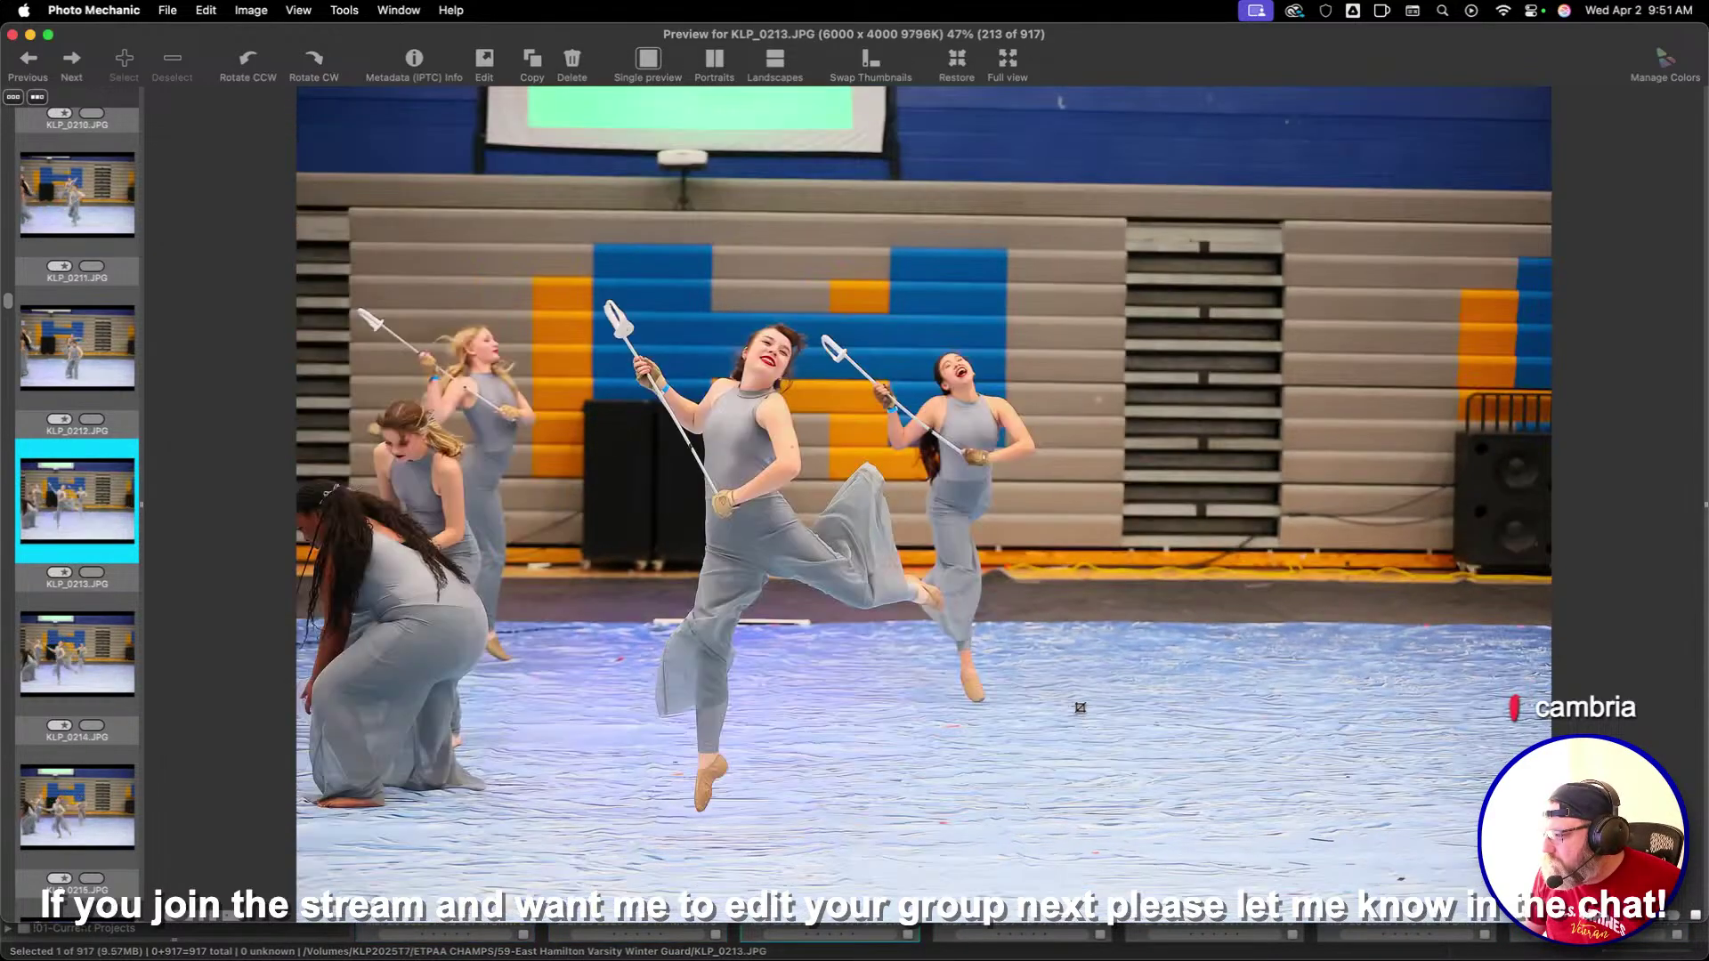
key("Left")
key("Right")
key("Left")
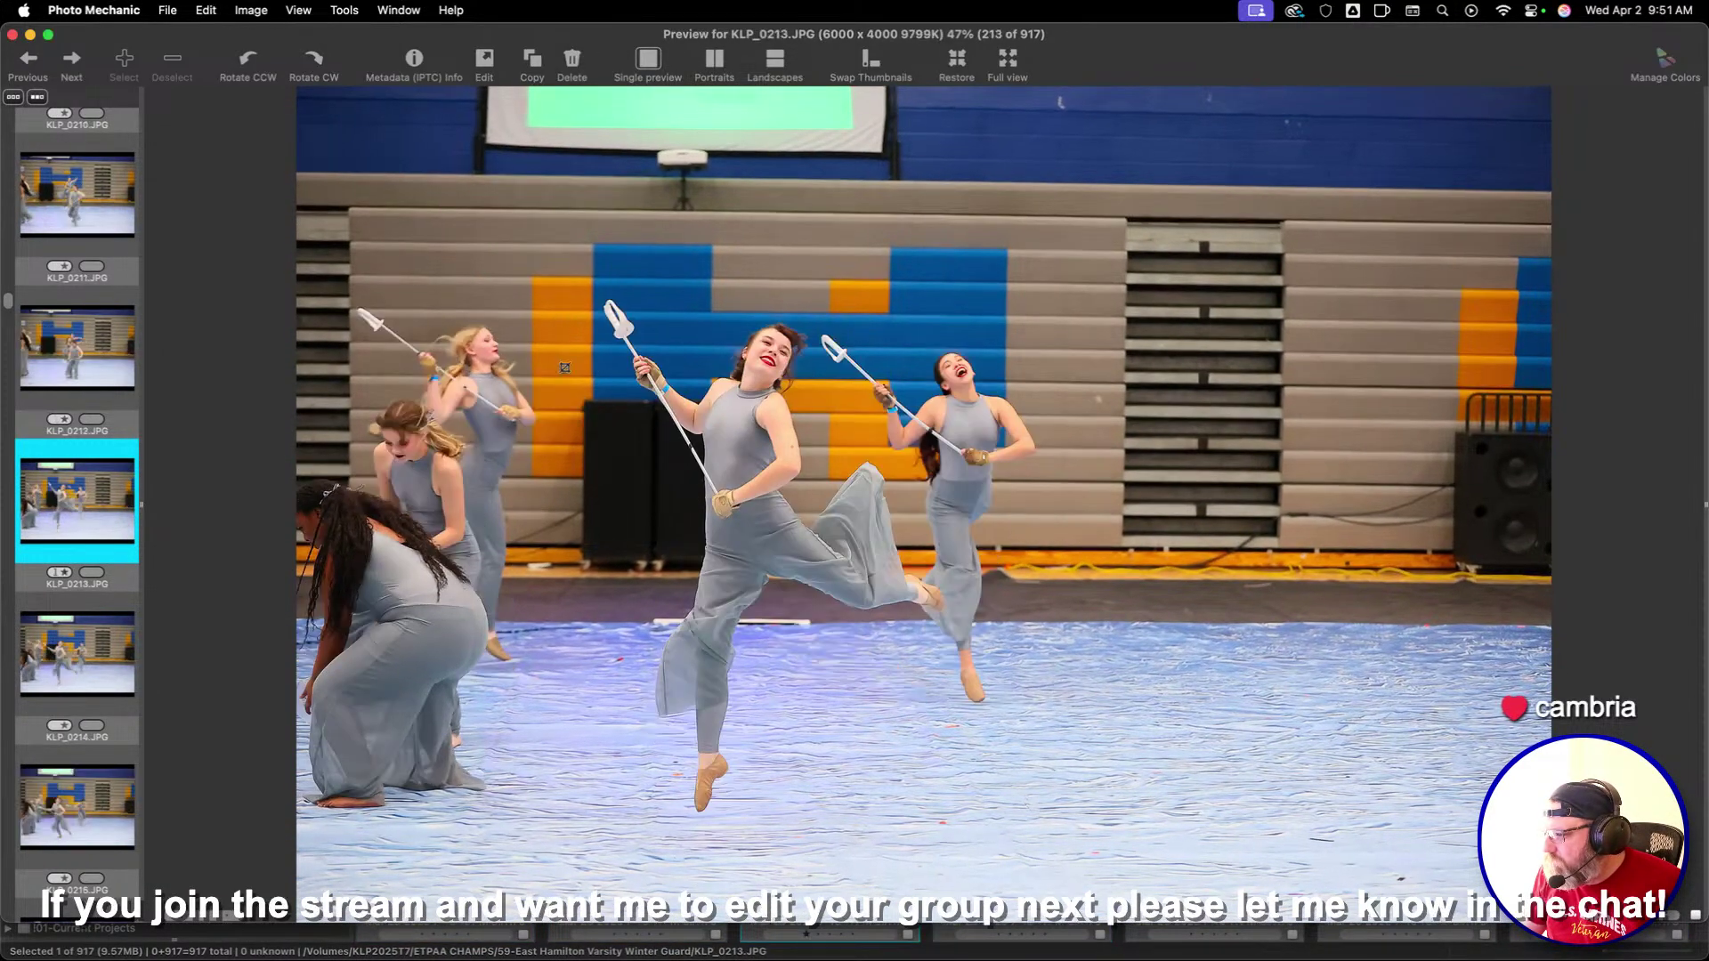
key("Right")
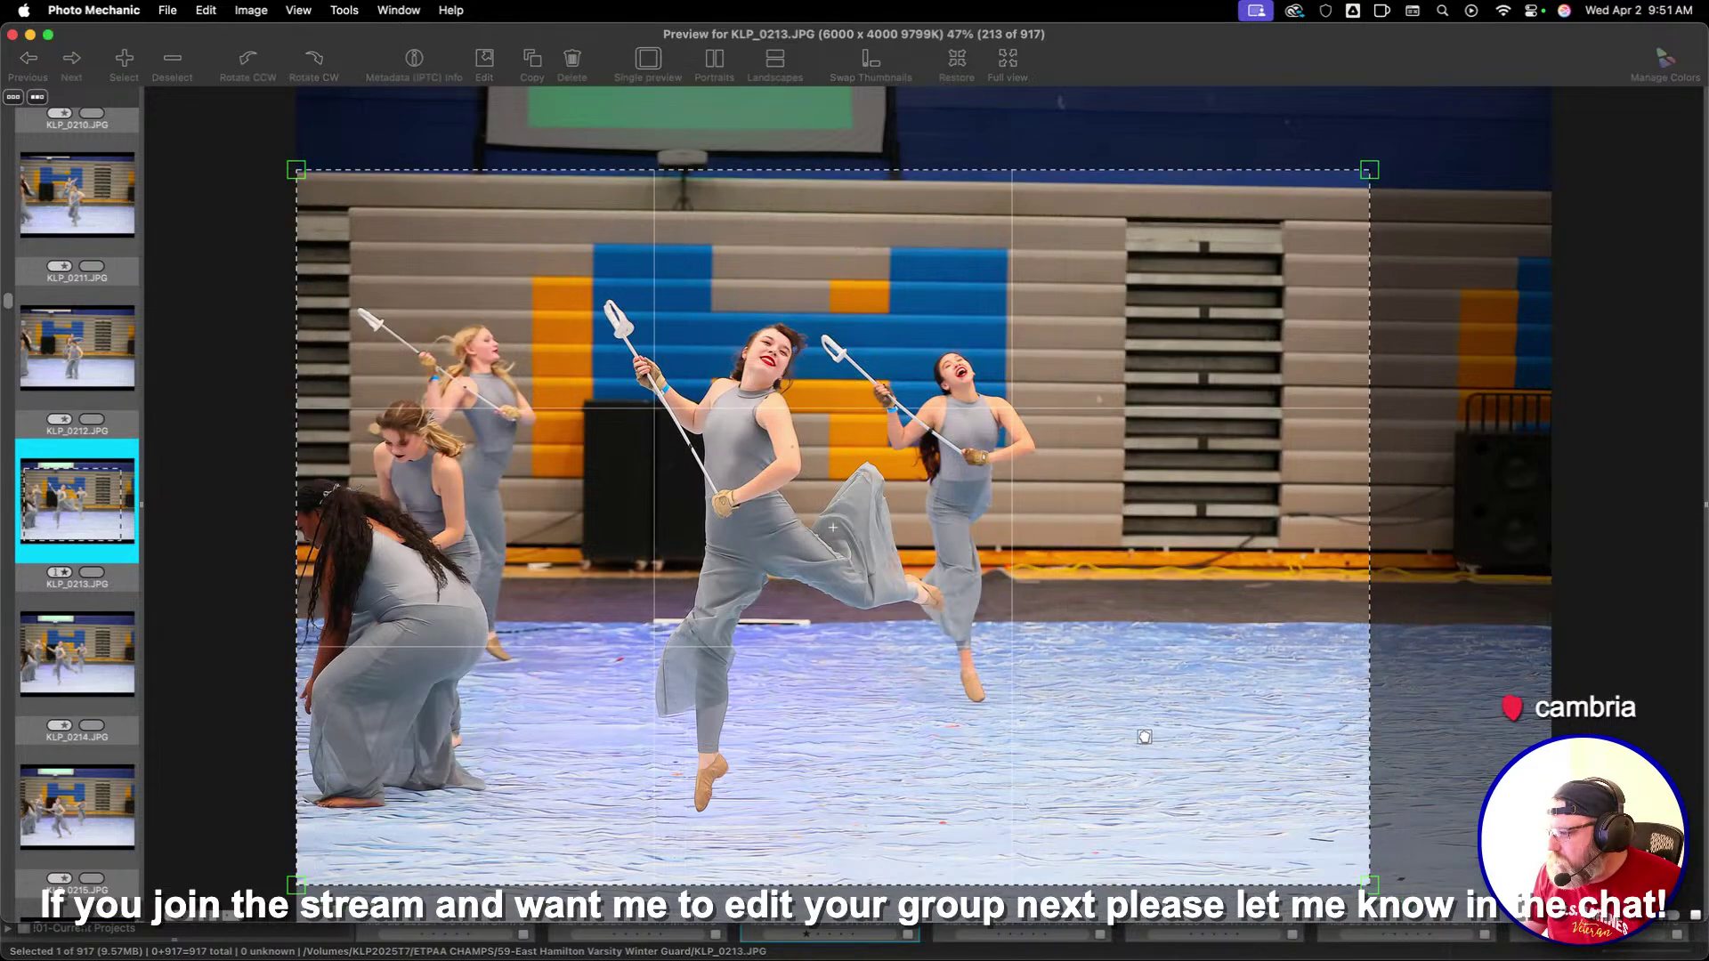
Compare the next photos and crop KLP_0216.JPG around the two dancers with raised sabres
key("Right")
key("Right")
key("Right")
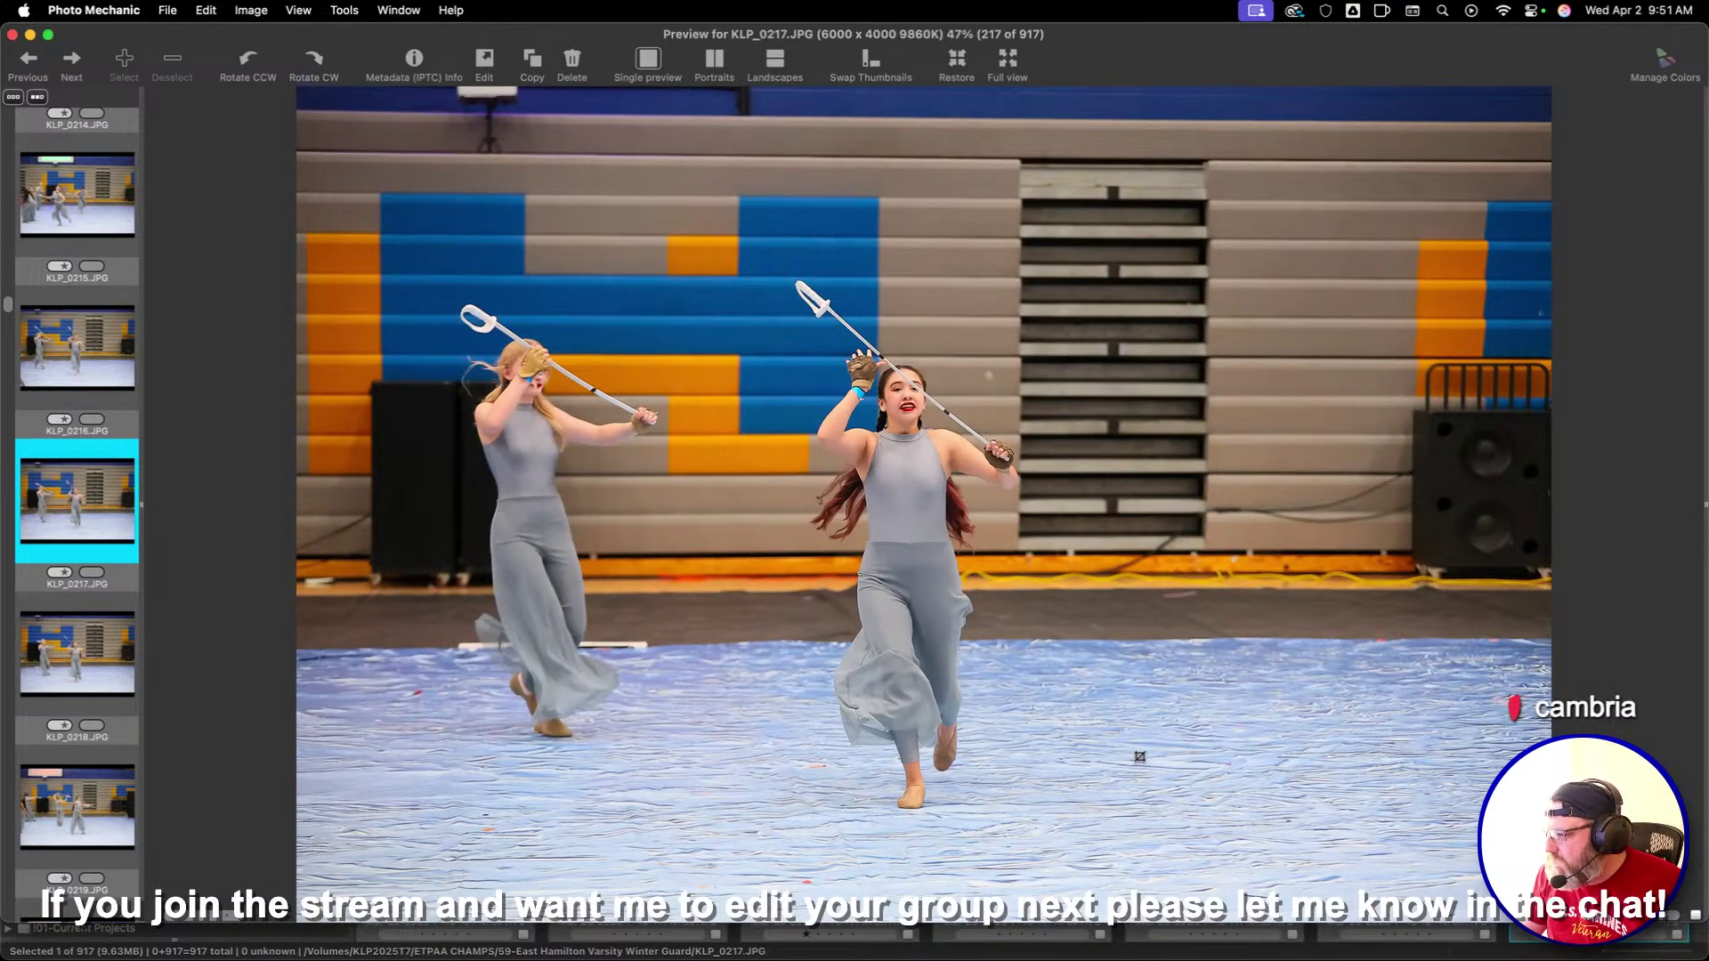
key("Left")
key("c")
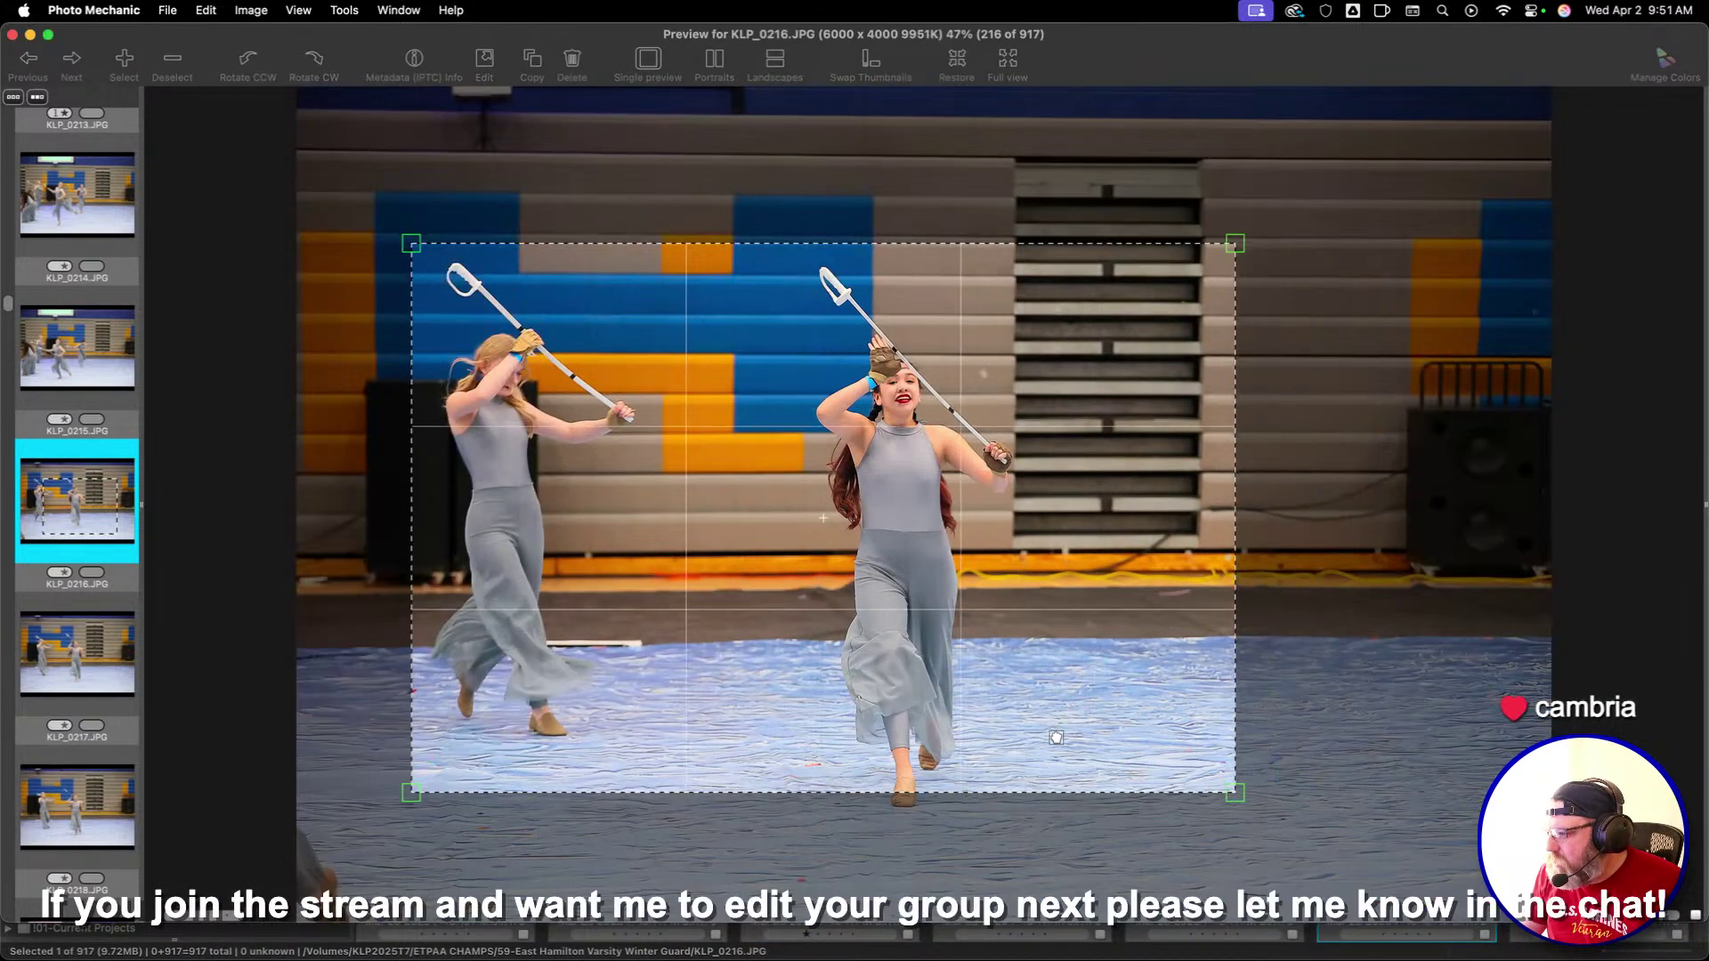
left_click_drag(1056, 736, 1073, 754)
key("Return")
Go on to KLP_0218.JPG and crop it around the two sabre dancers
key("Right")
key("Right")
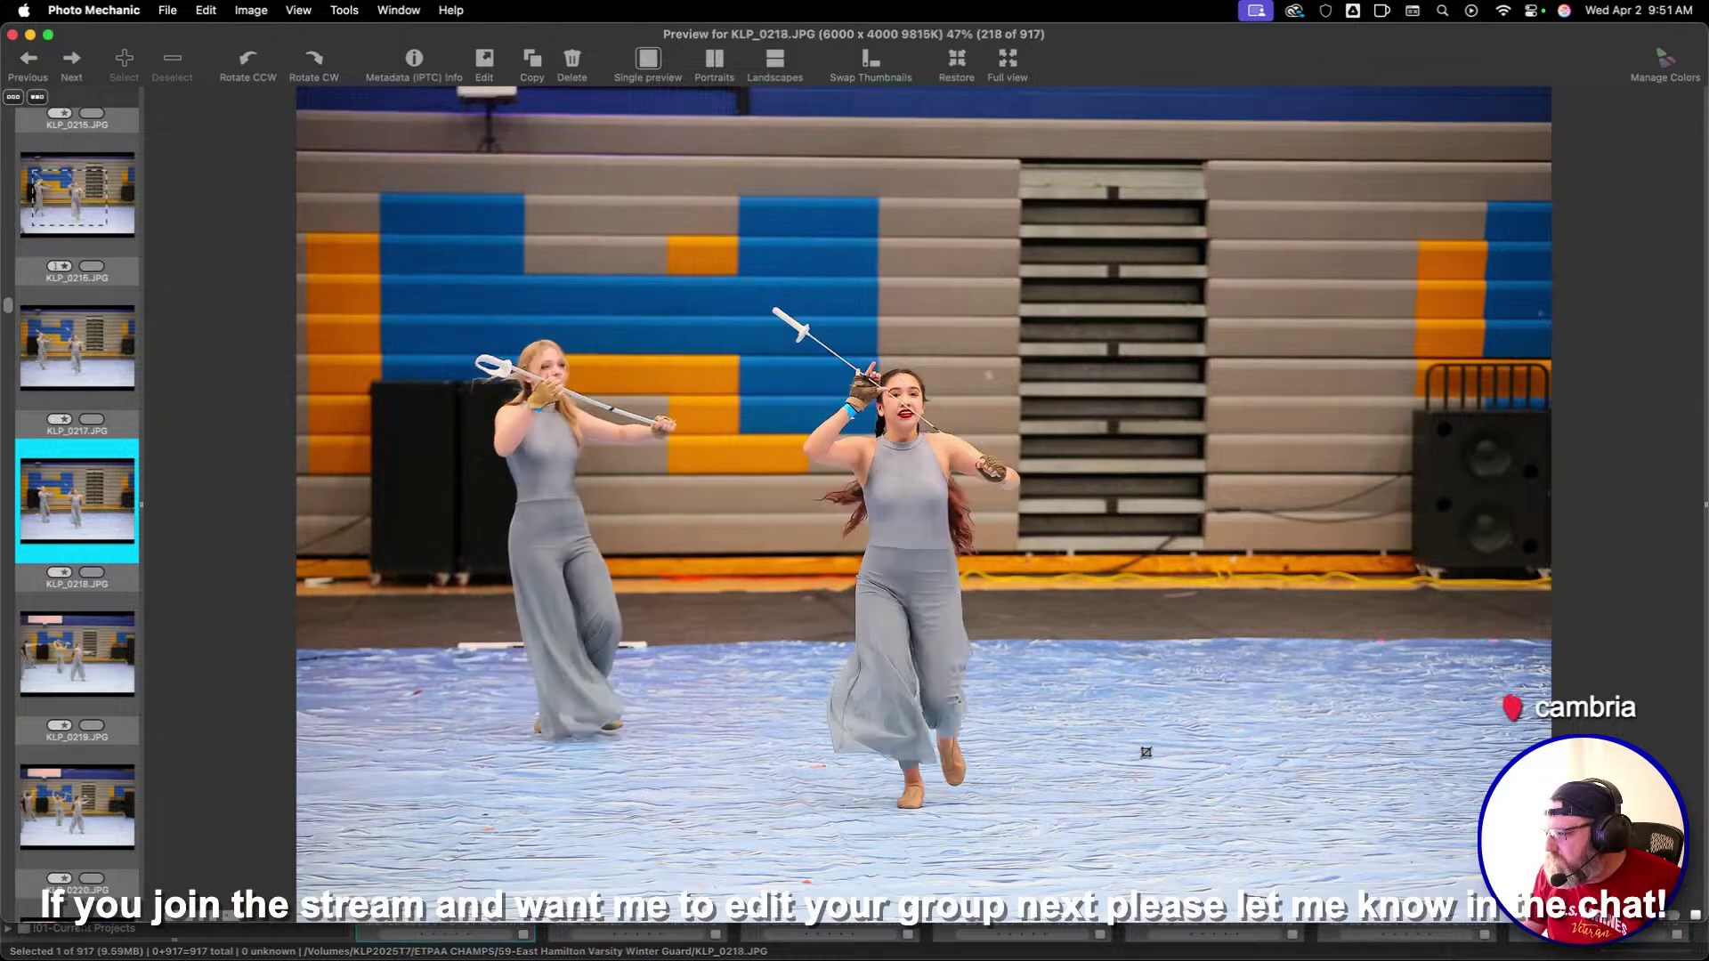
key("c")
left_click_drag(1188, 708, 1116, 696)
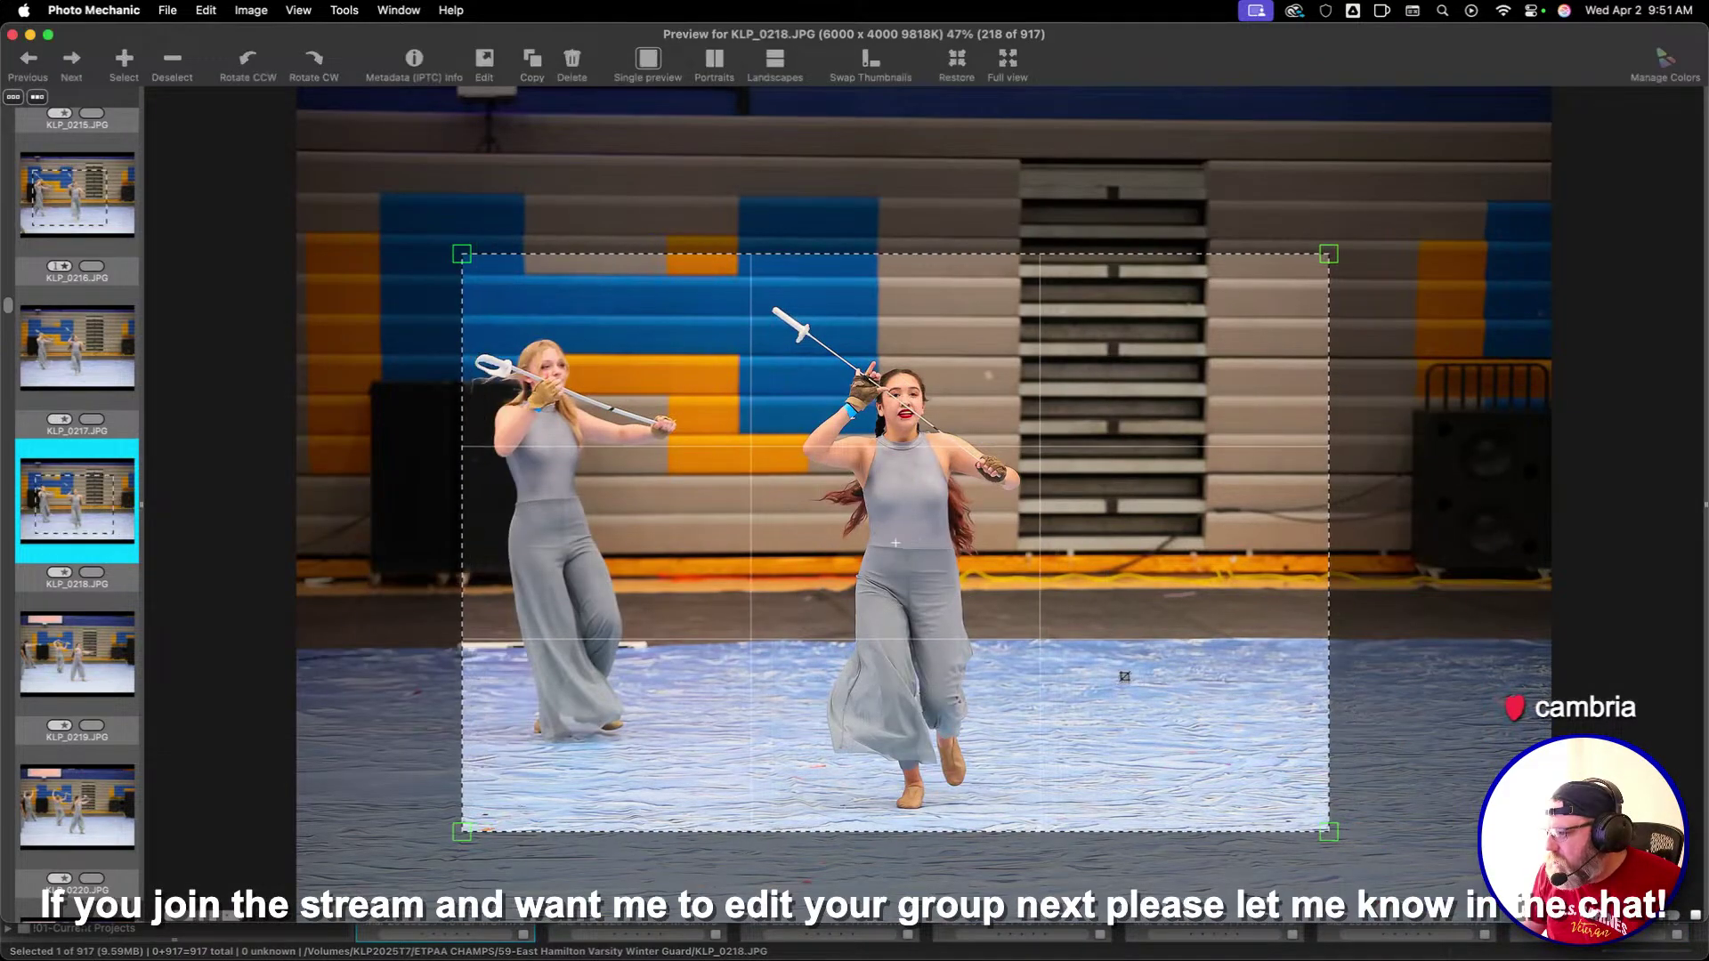
key("Return")
Look through the next photos up to KLP_0222.JPG and crop KLP_0221.JPG around the dancers
key("Right")
key("Right")
key("Right")
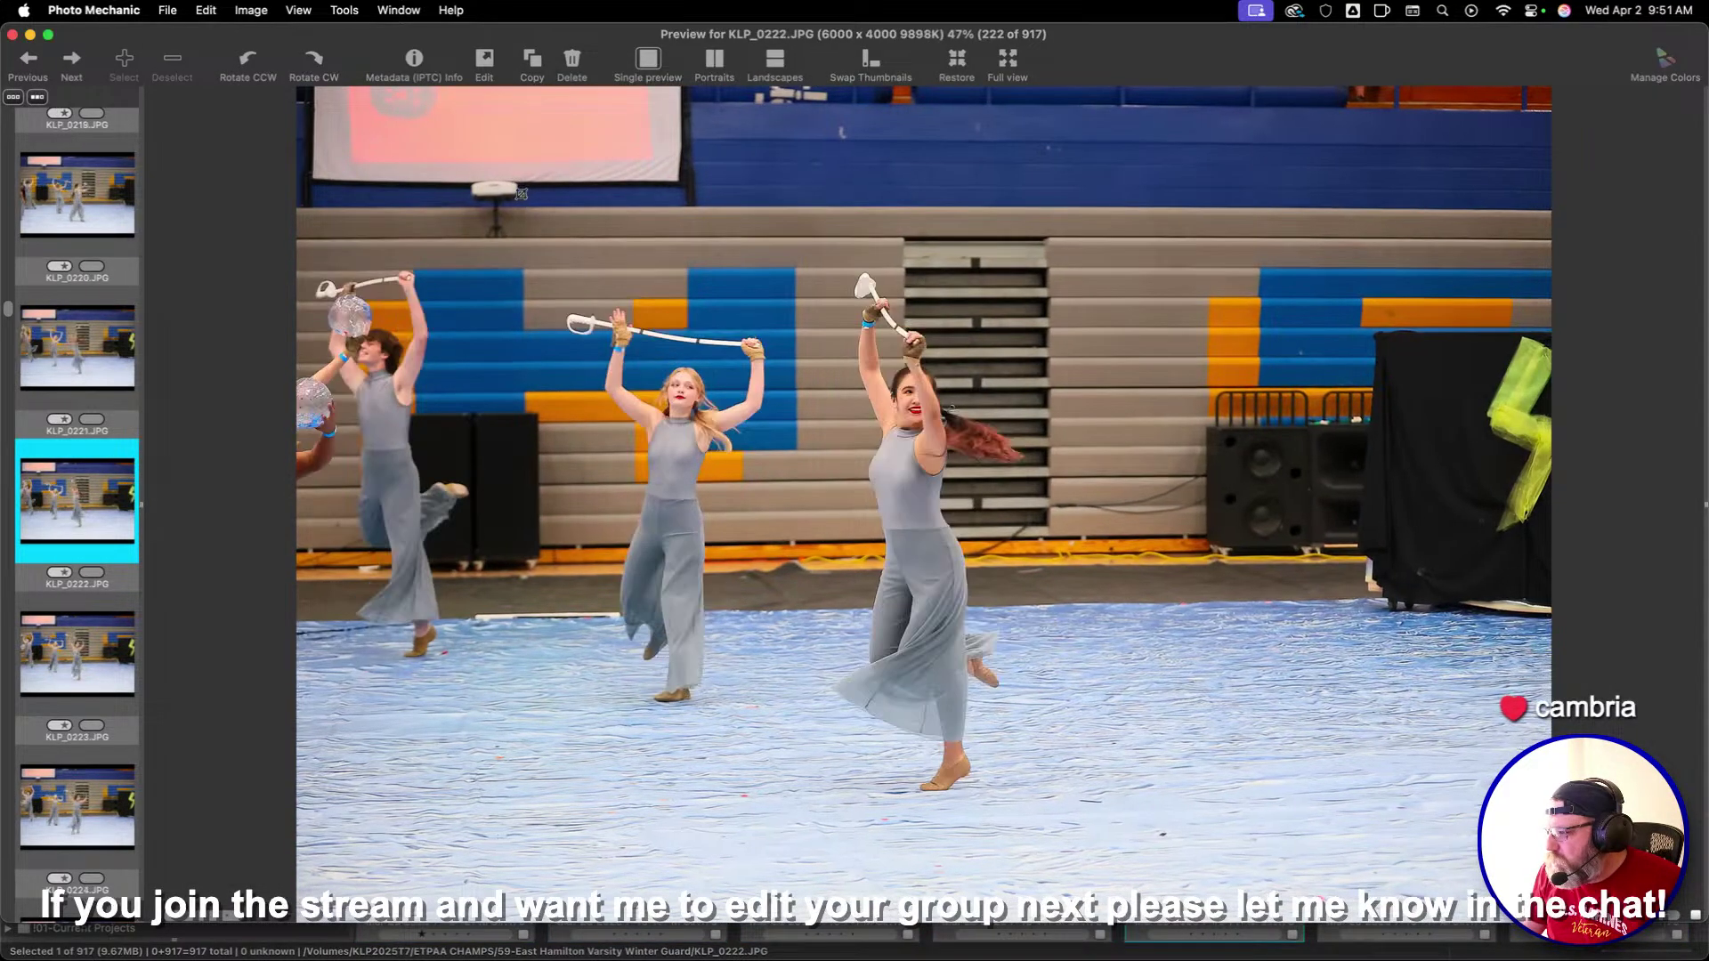
key("c")
key("Return")
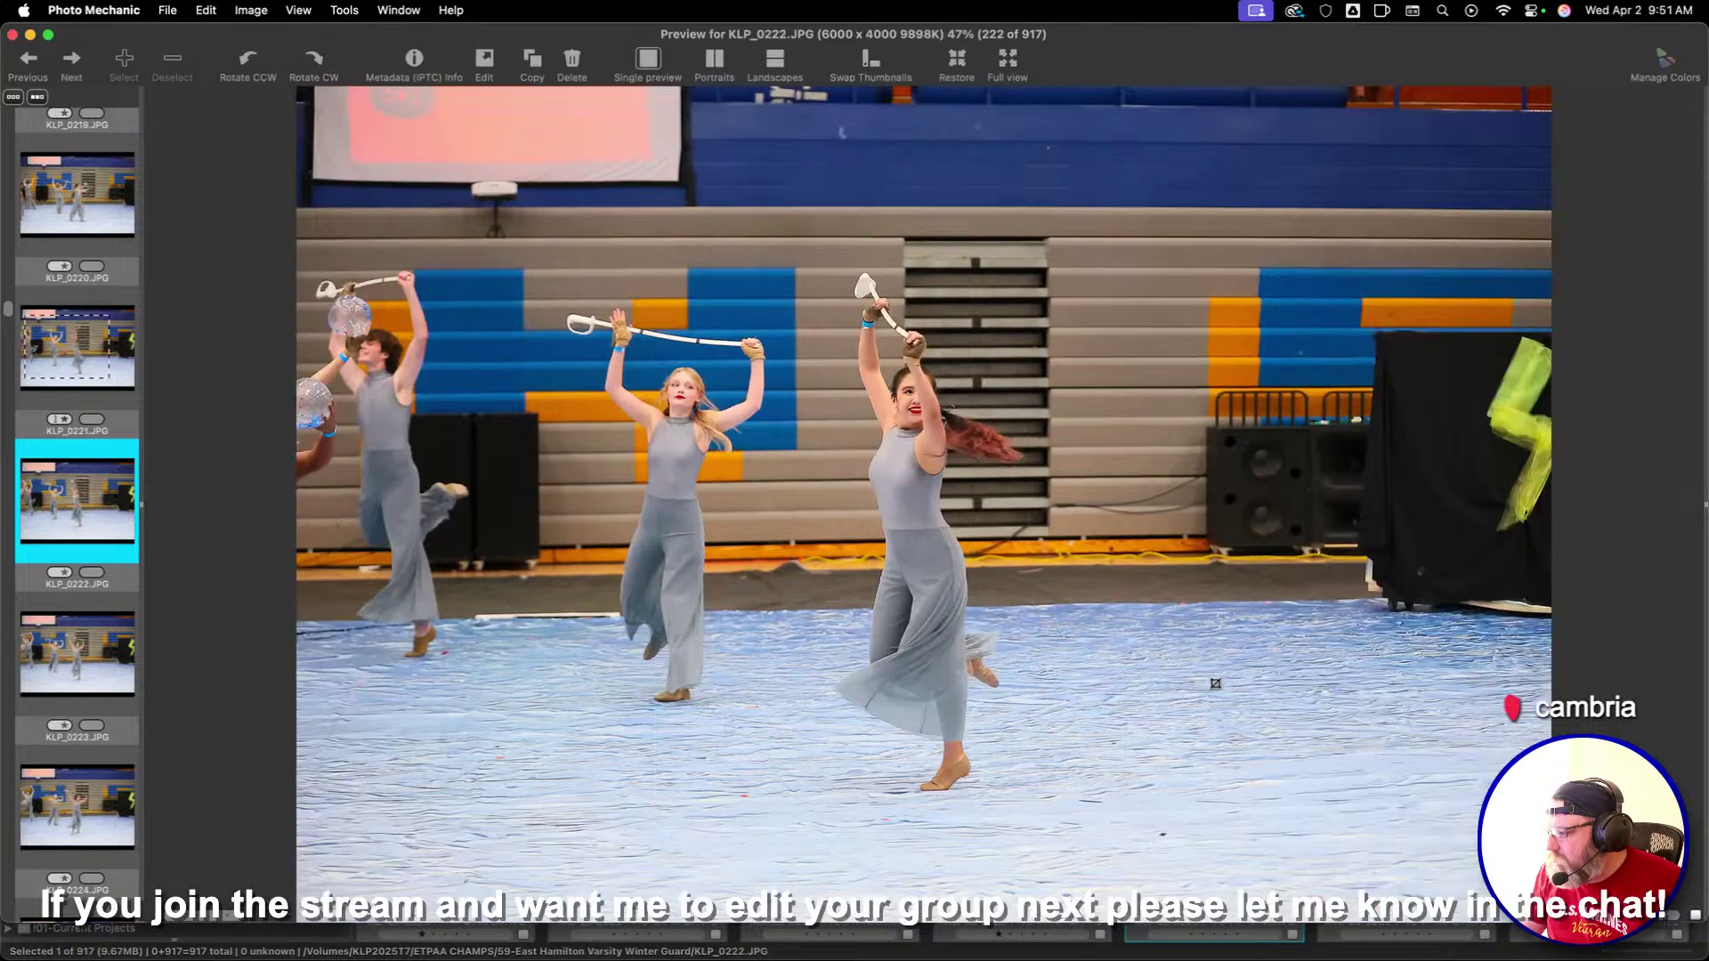
Look through the next photos up to KLP_0230.JPG and crop it around the dancers holding the clear balls
key("Right")
key("Right")
key("Right")
key("Right")
key("Right")
key("Right")
key("Right")
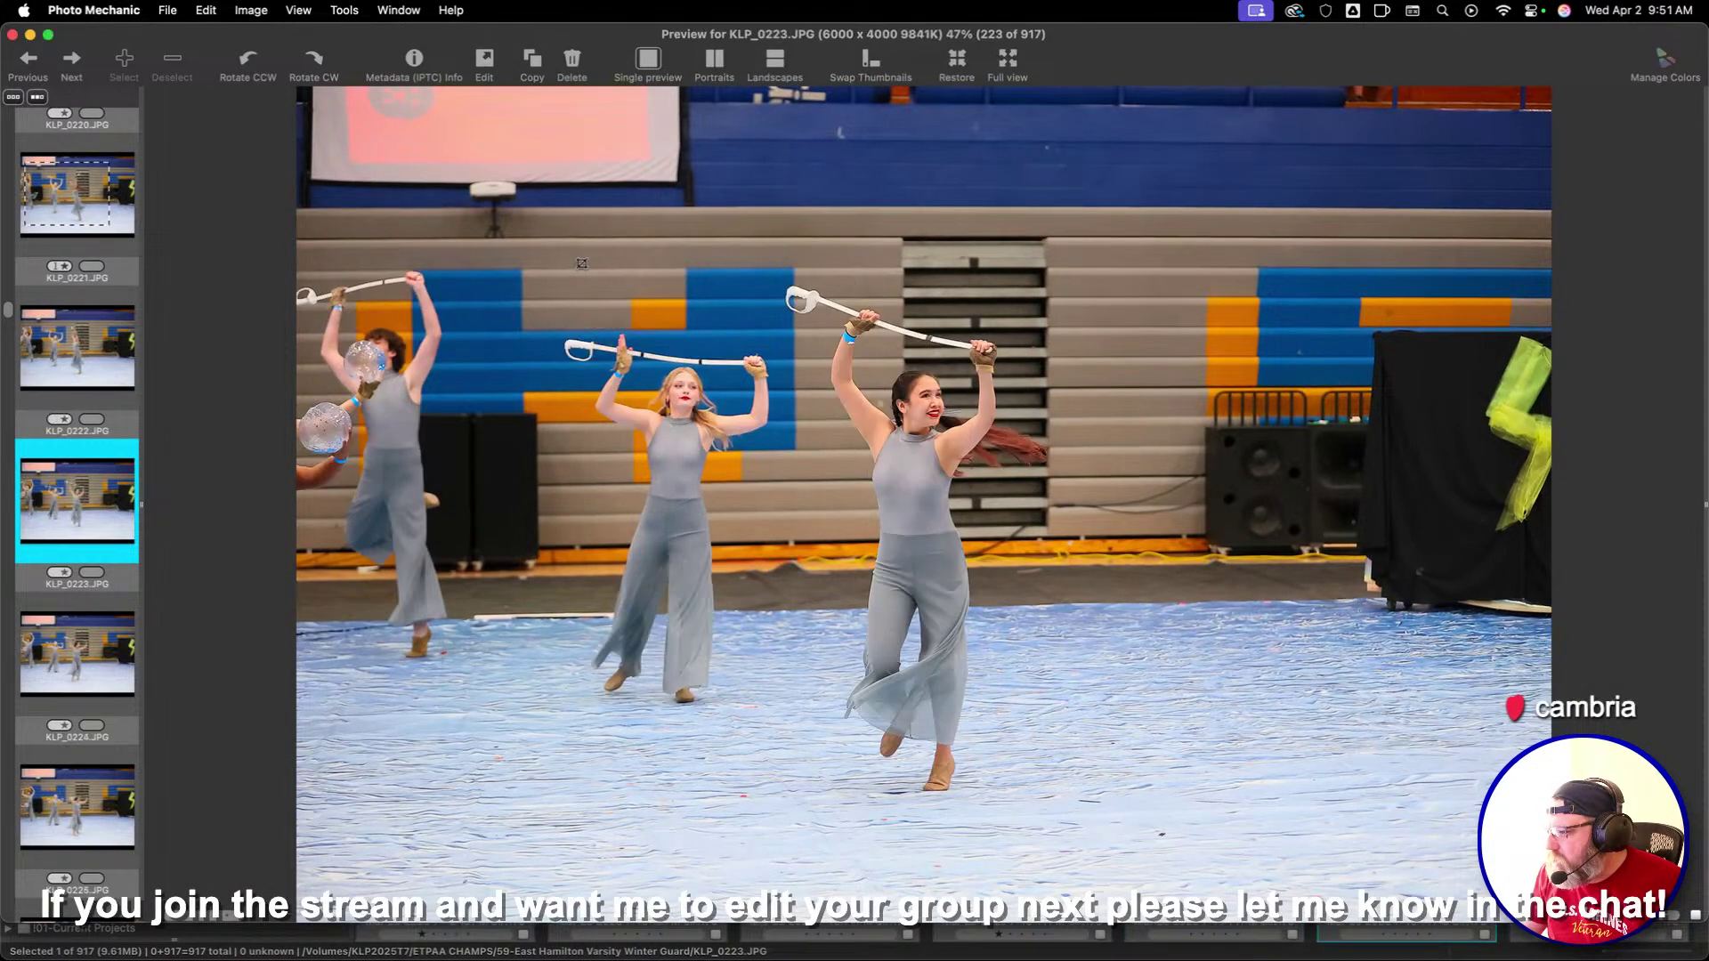
key("Right")
key("Right")
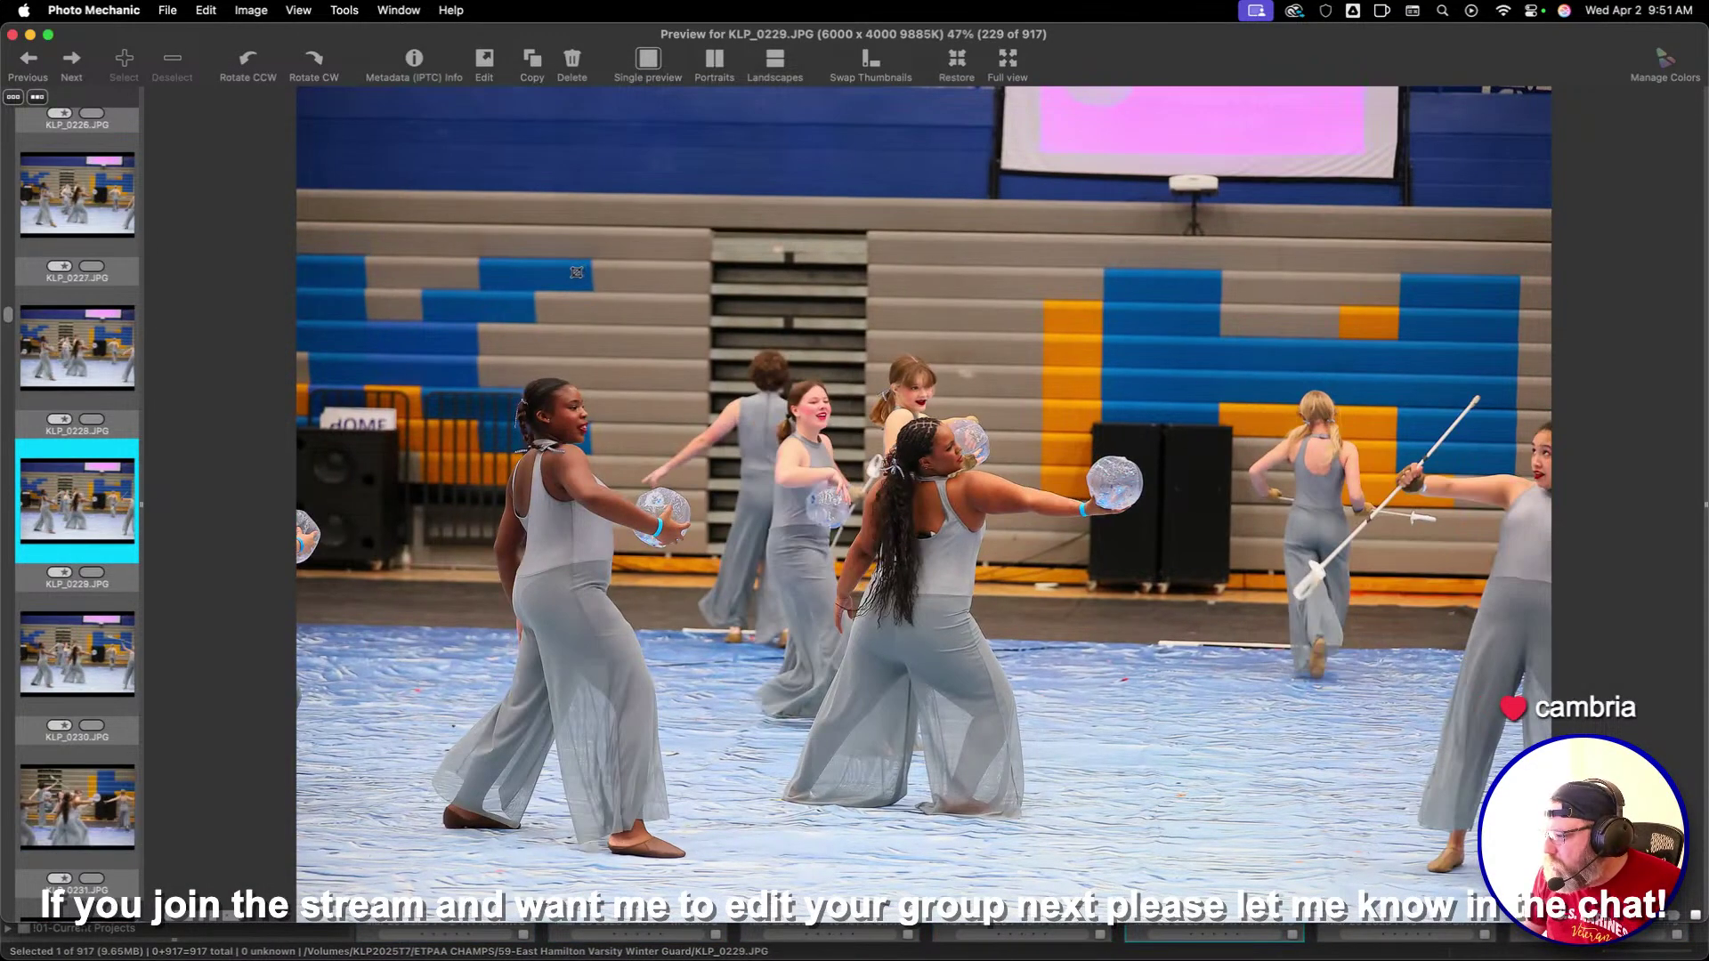
key("c")
left_click_drag(494, 264, 1430, 748)
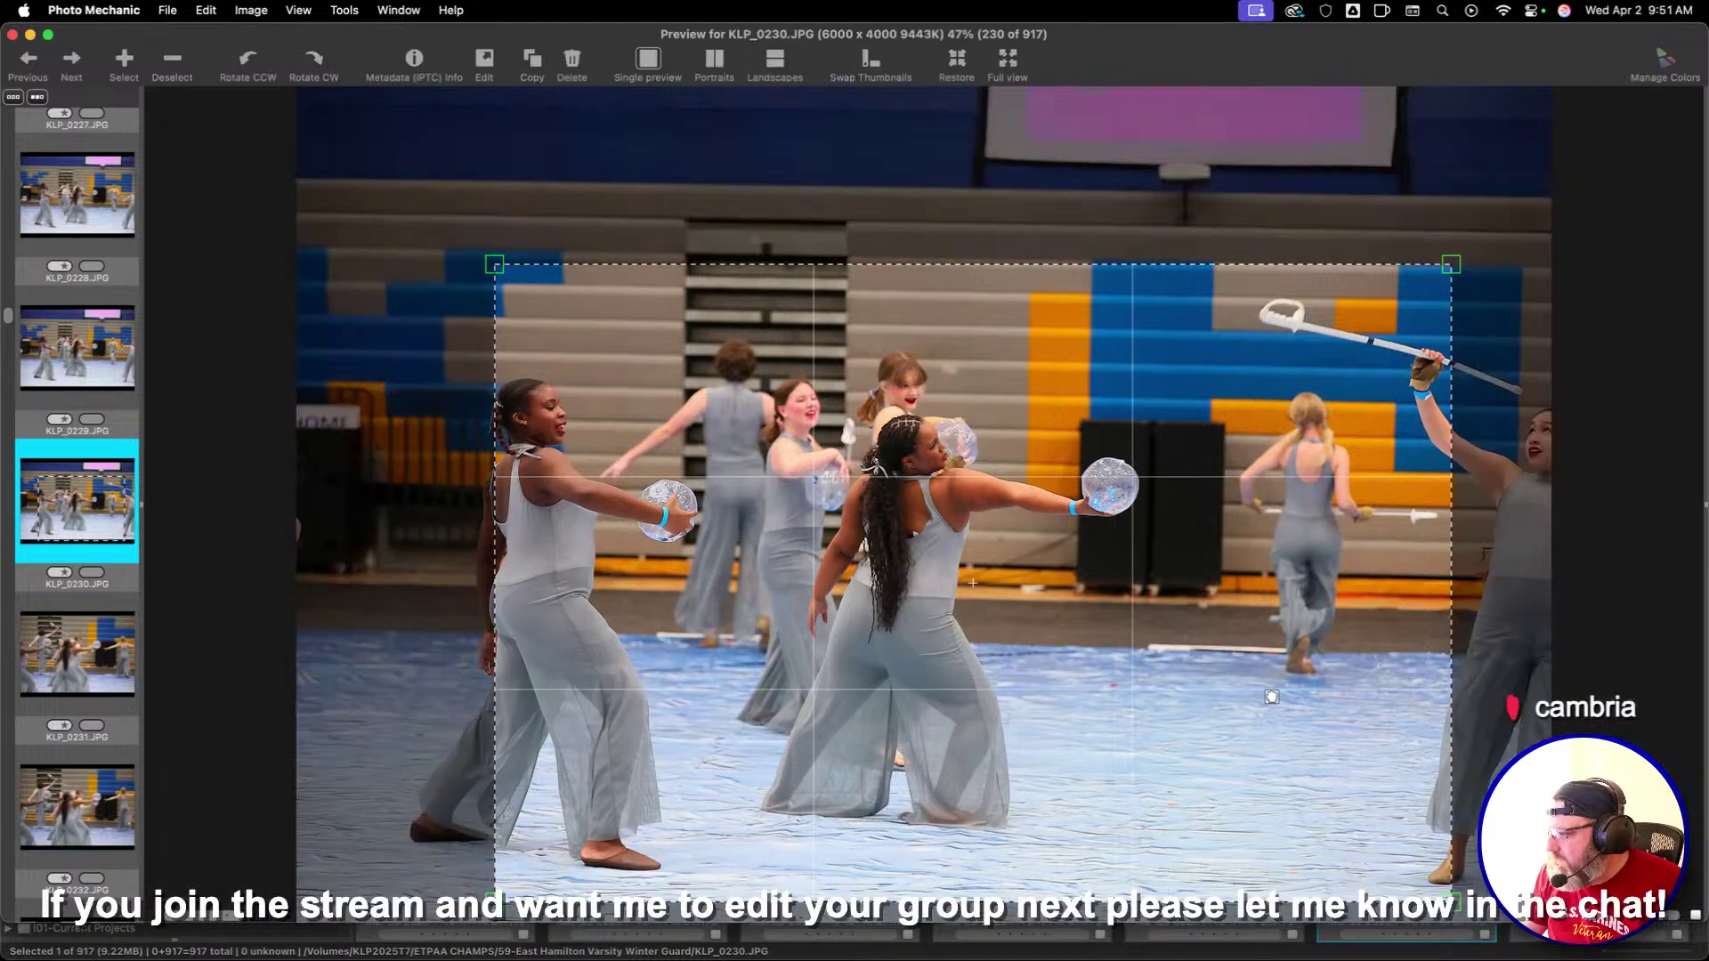
key("Return")
Compare the ball and sabre-toss photos from KLP_0231.JPG to KLP_0238.JPG
key("Right")
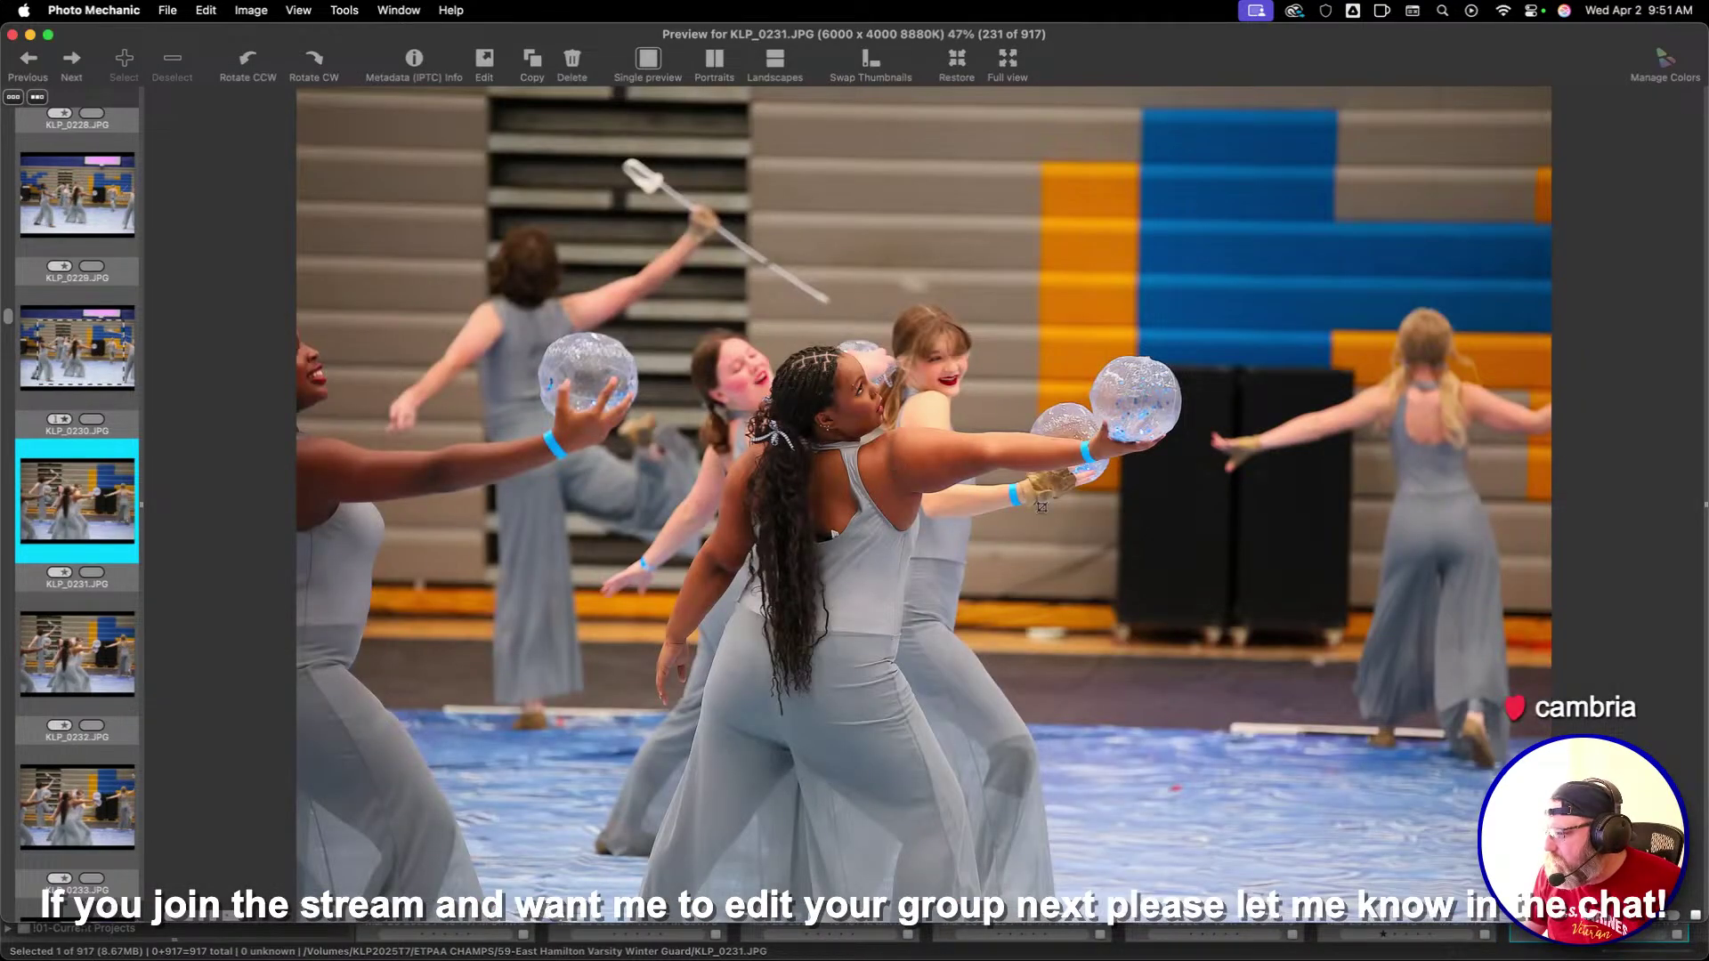
key("Right")
key("Right")
key("Right")
key("Right")
key("Right")
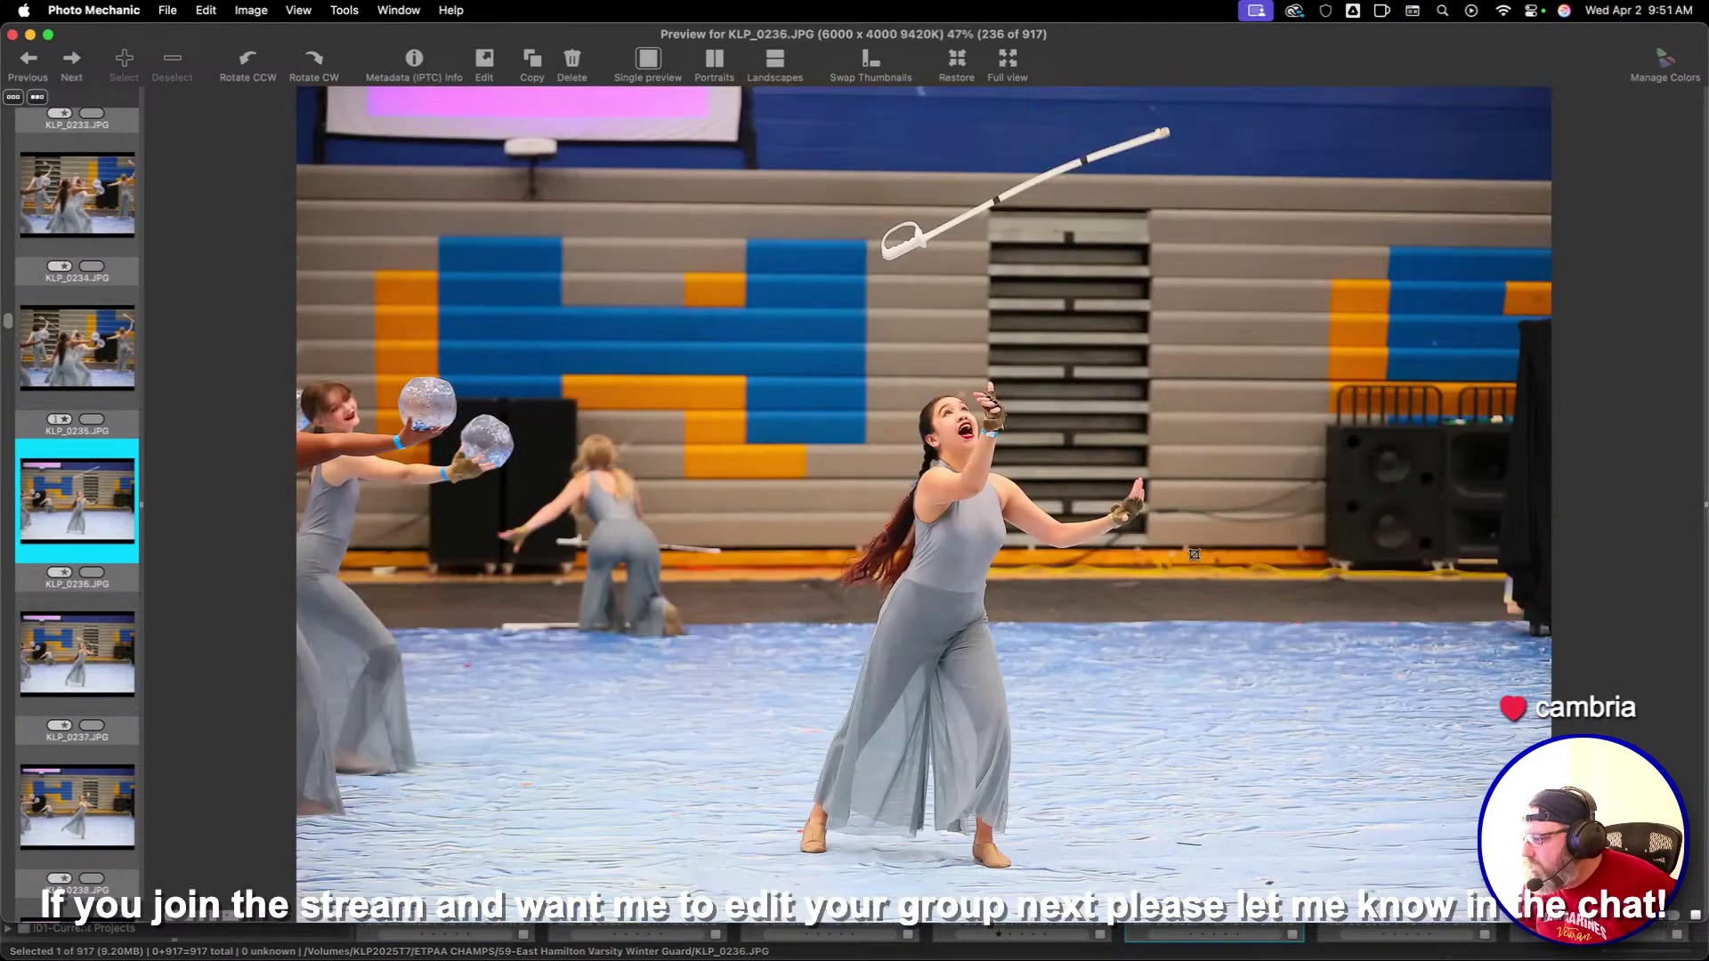
key("Right")
key("Left")
key("Right")
key("Right")
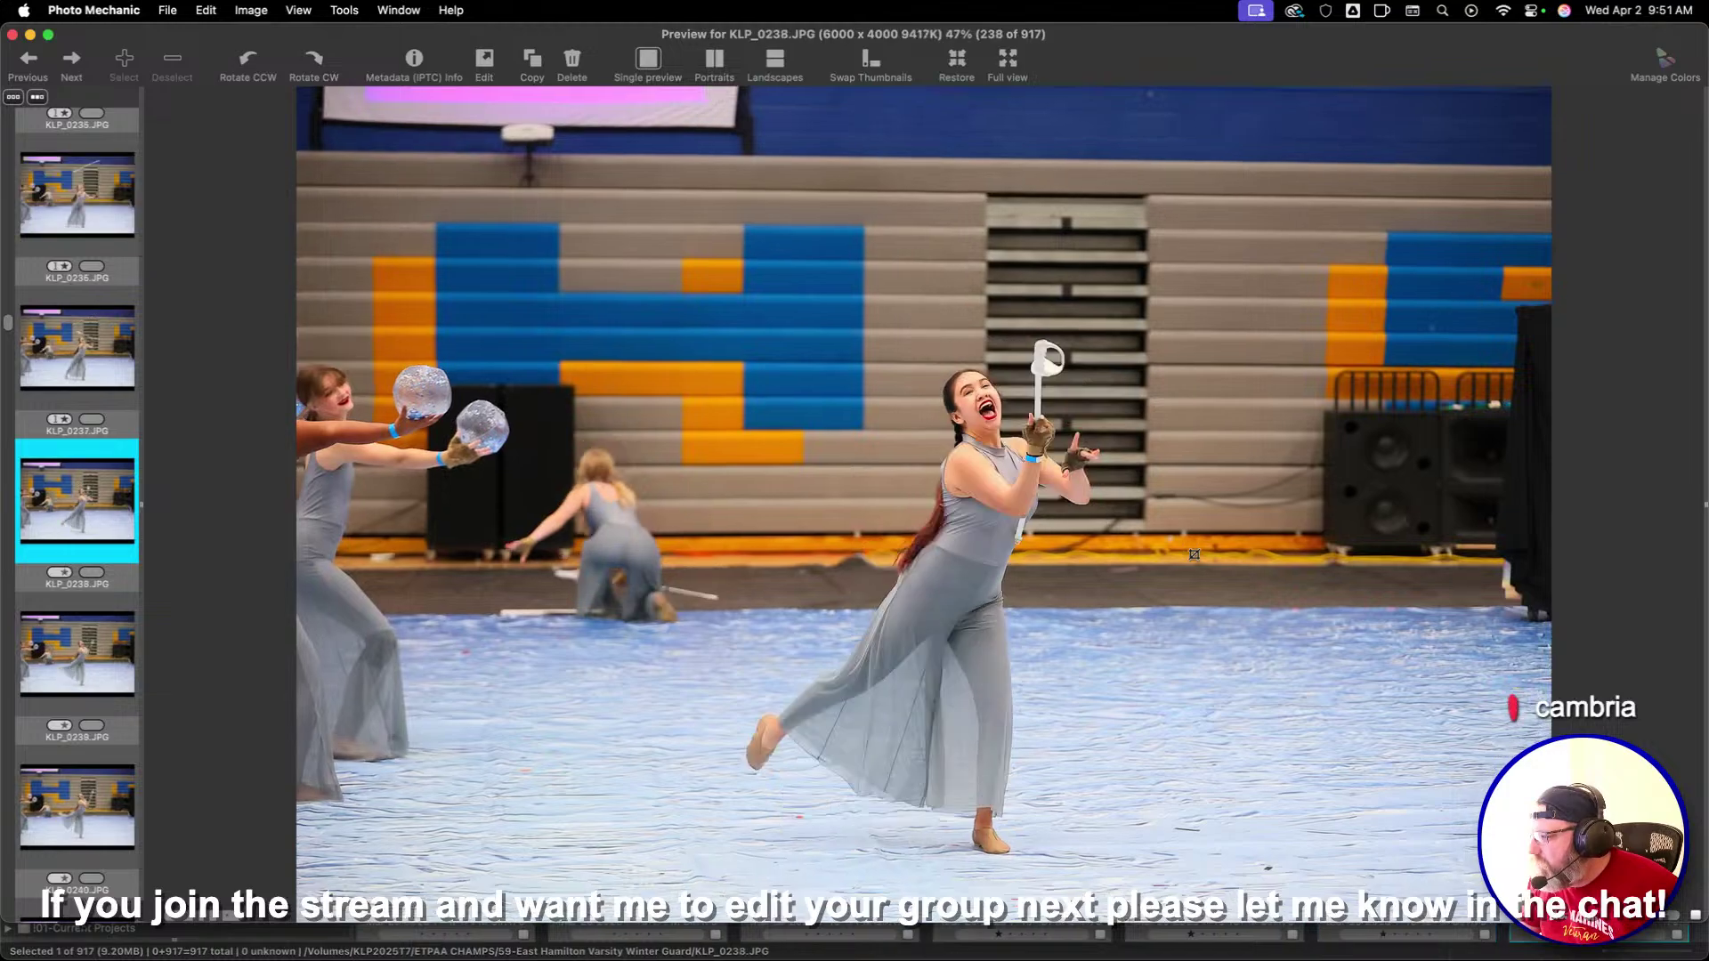
Compare the photos of the sabre dancer with a raised leg and crop KLP_0242.JPG around her
key("Right")
key("Right")
key("Right")
key("Right")
key("Right")
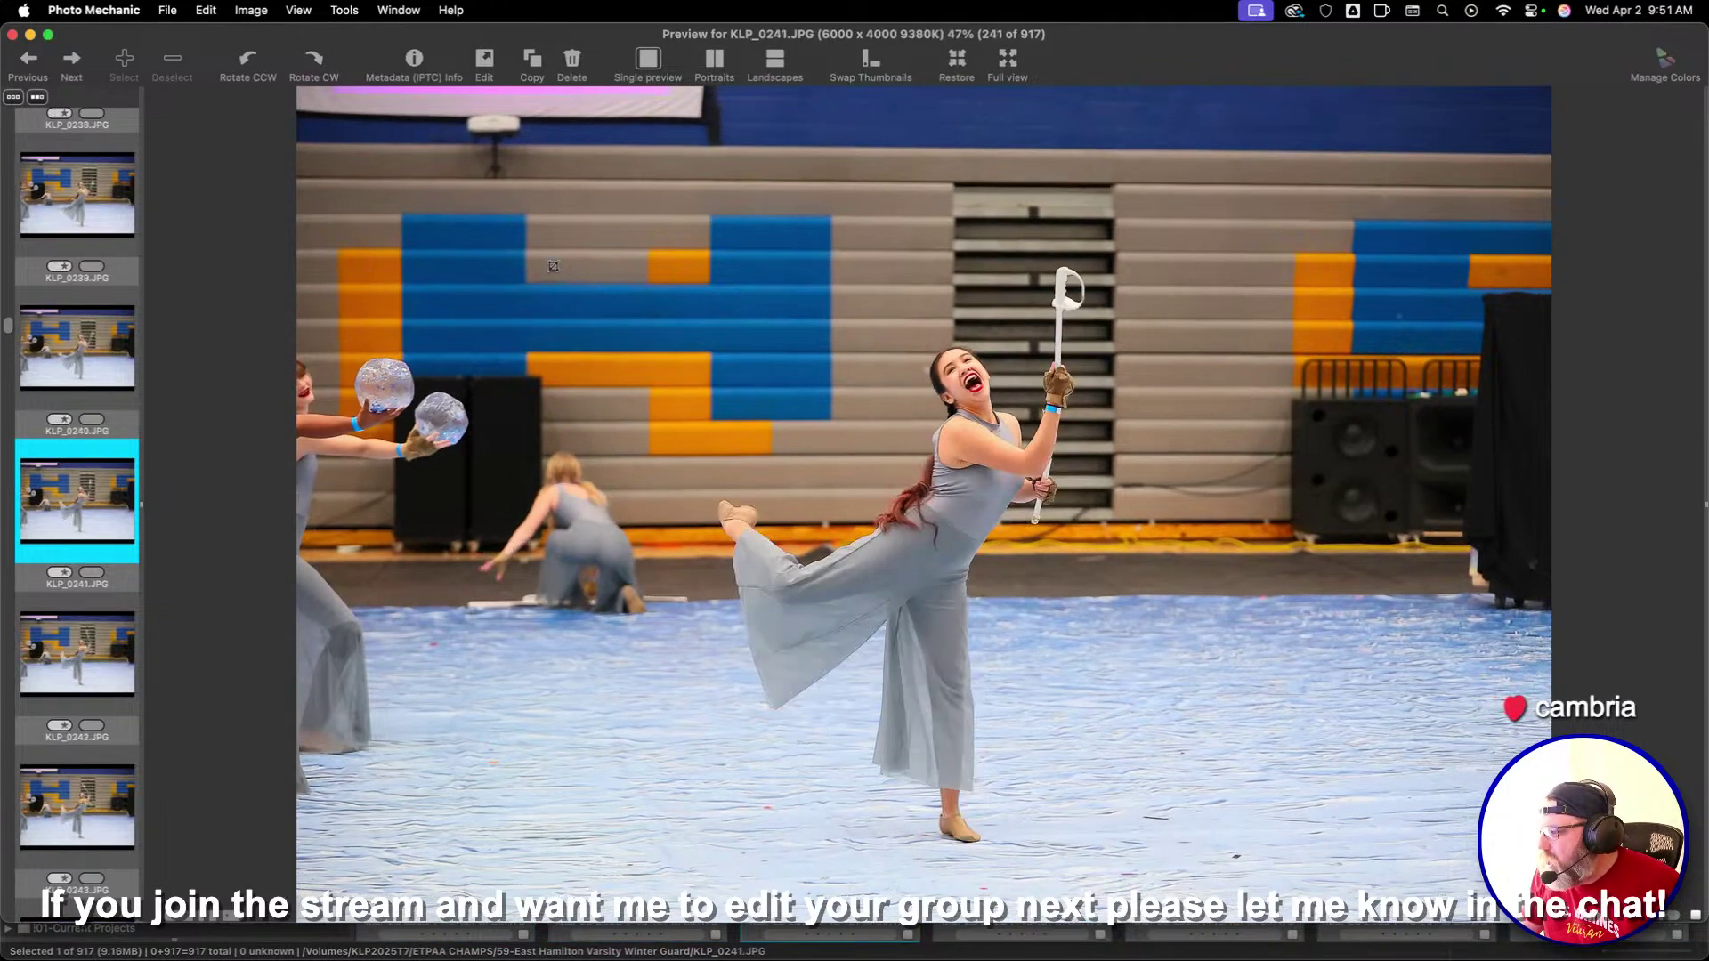
key("Left")
left_click_drag(536, 249, 1185, 733)
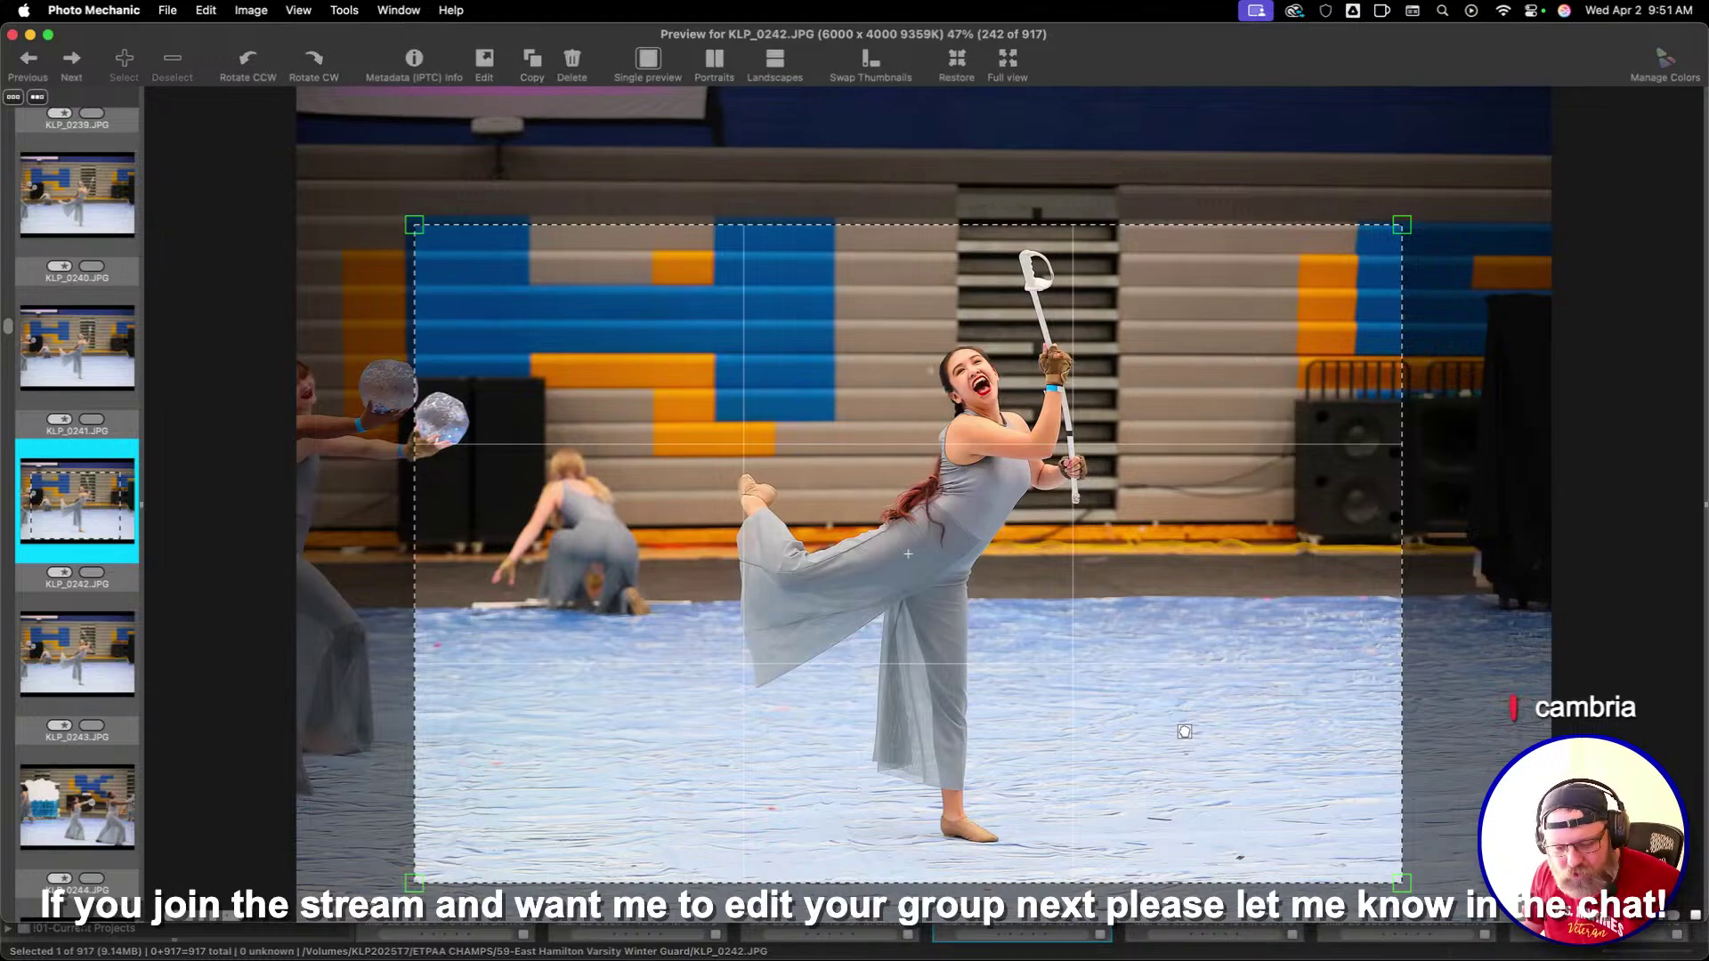
Go on to KLP_0247.JPG and crop it around the central dancer holding a clear ball
key("Right")
key("Right")
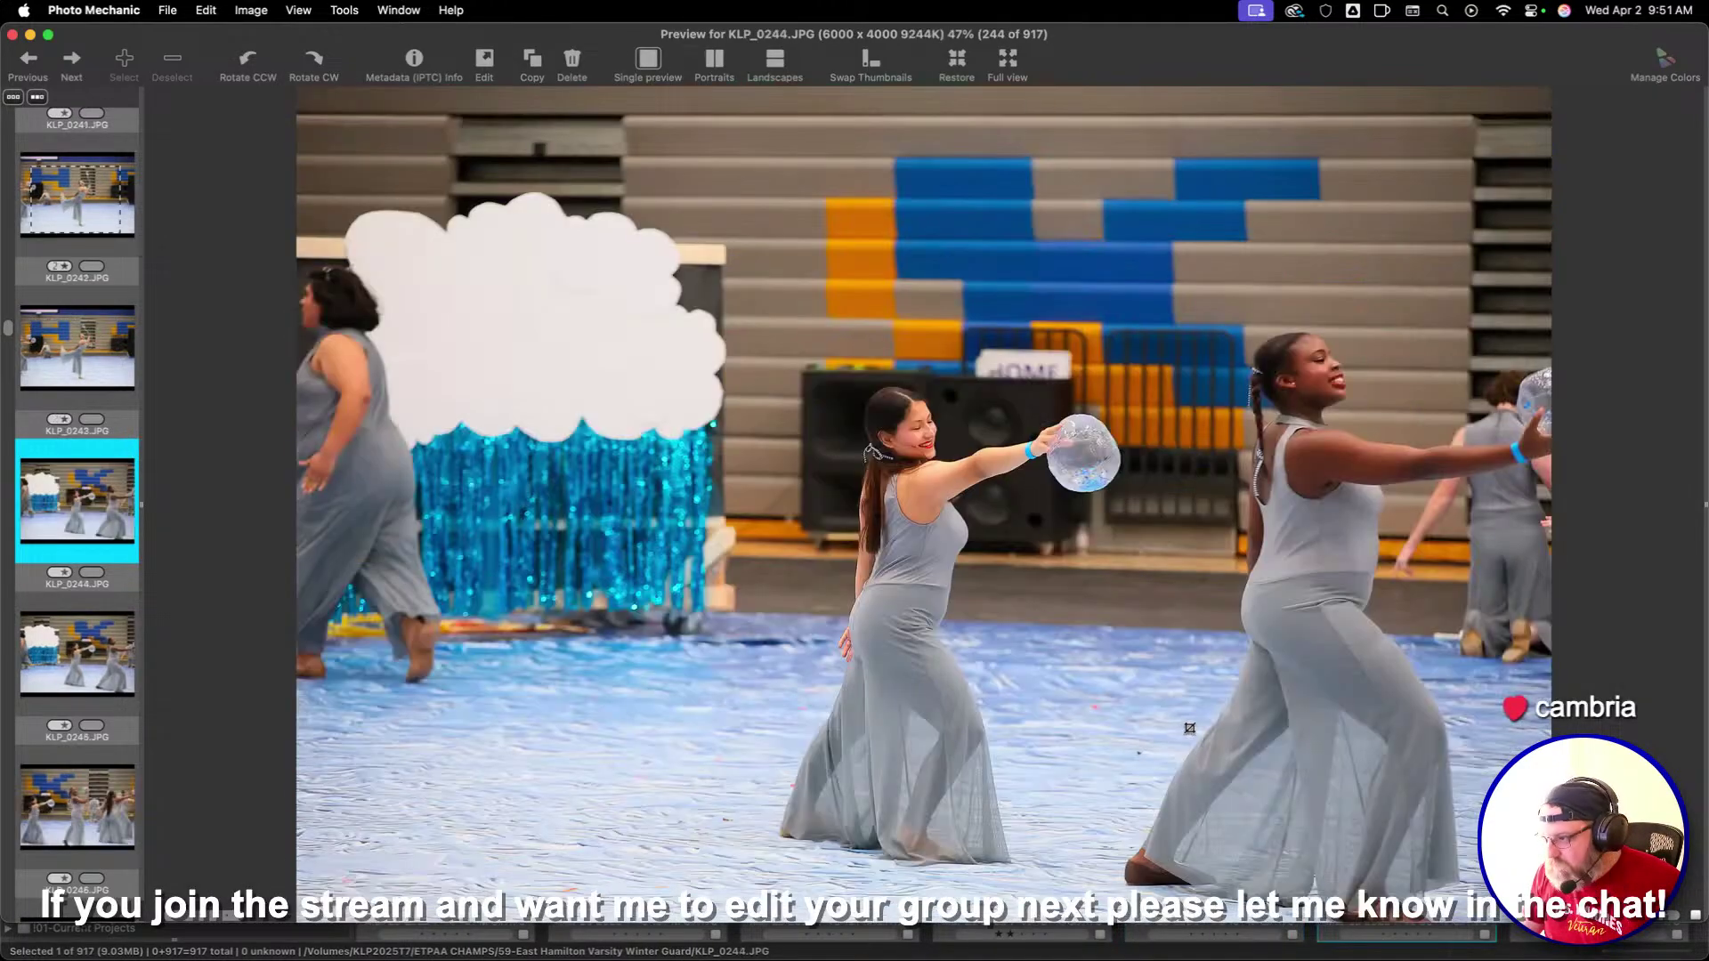
key("Right")
key("Right")
key("Right")
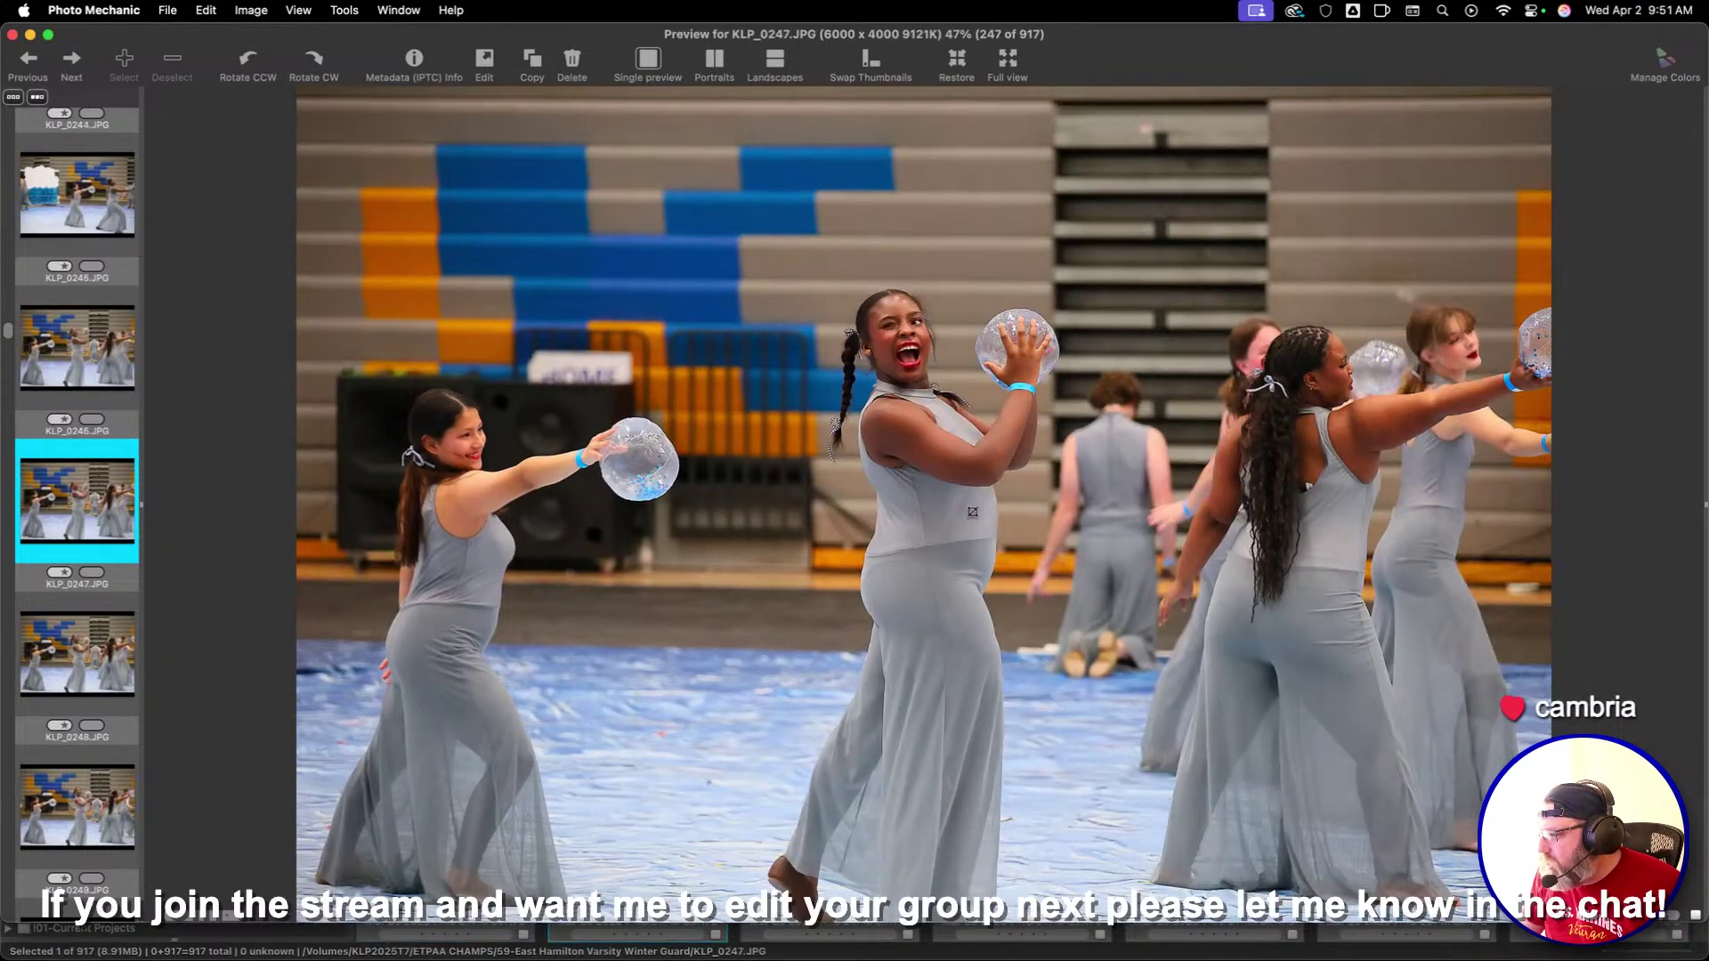
left_click_drag(639, 333, 1376, 793)
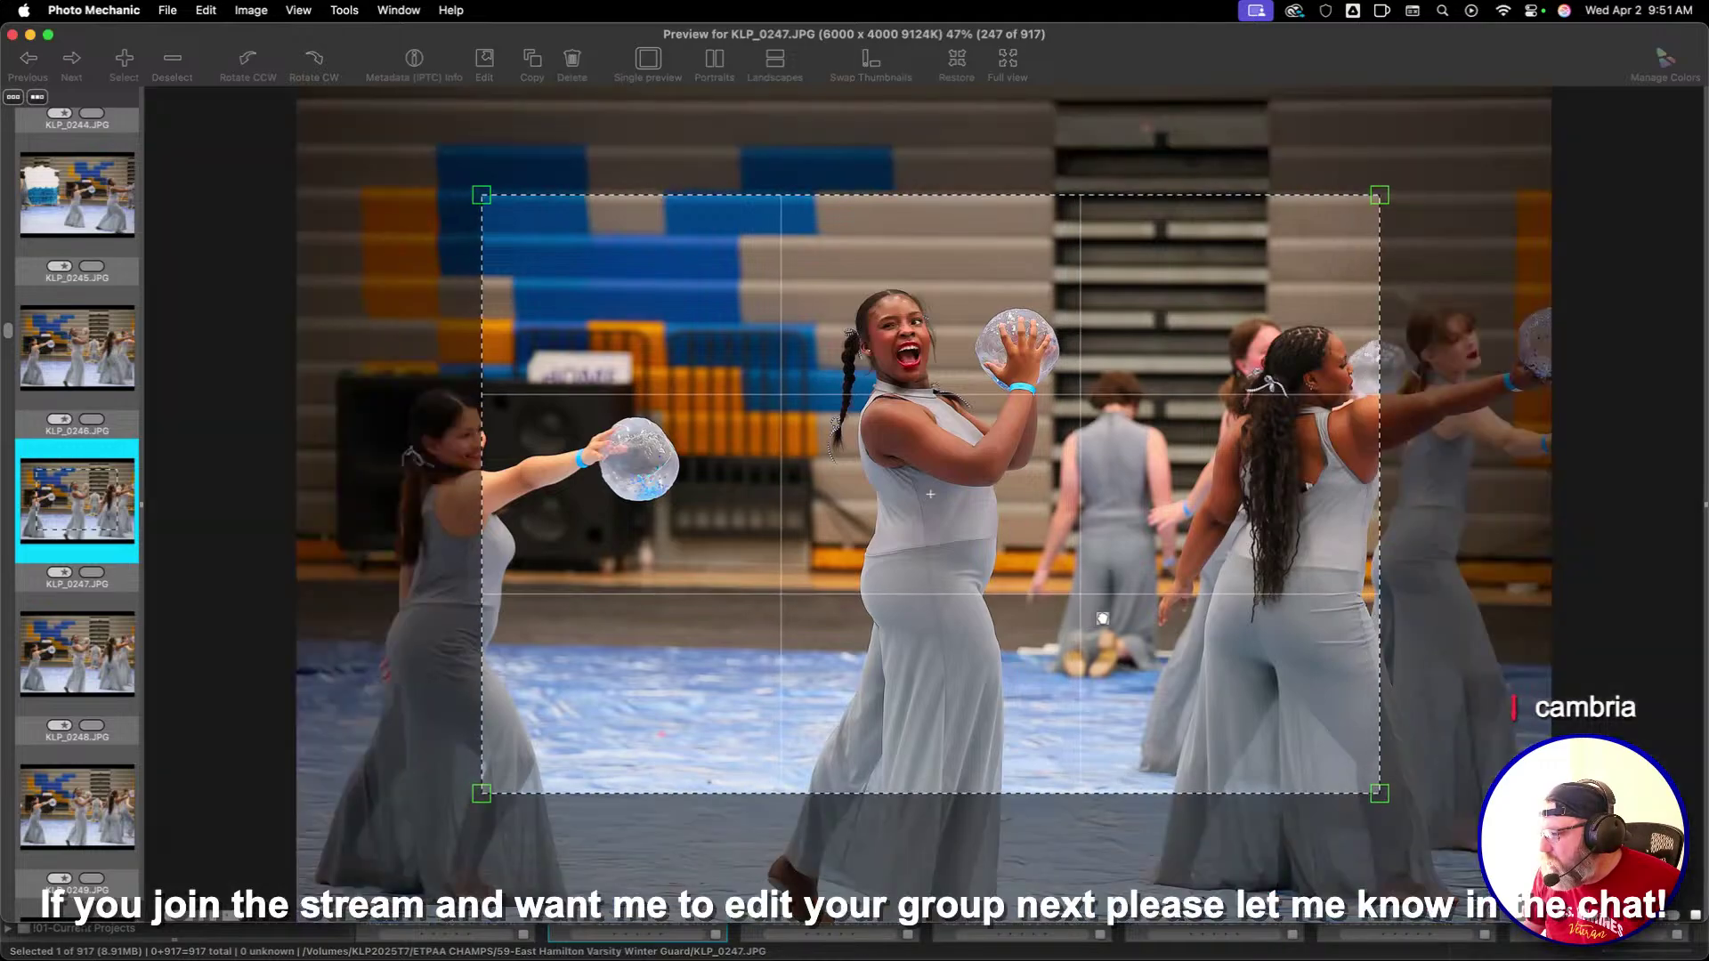
Go on to KLP_0251.JPG, crop it around the dancer with the rifle overhead, and shift the crop frame to the left
key("Right")
key("Right")
key("Right")
key("Right")
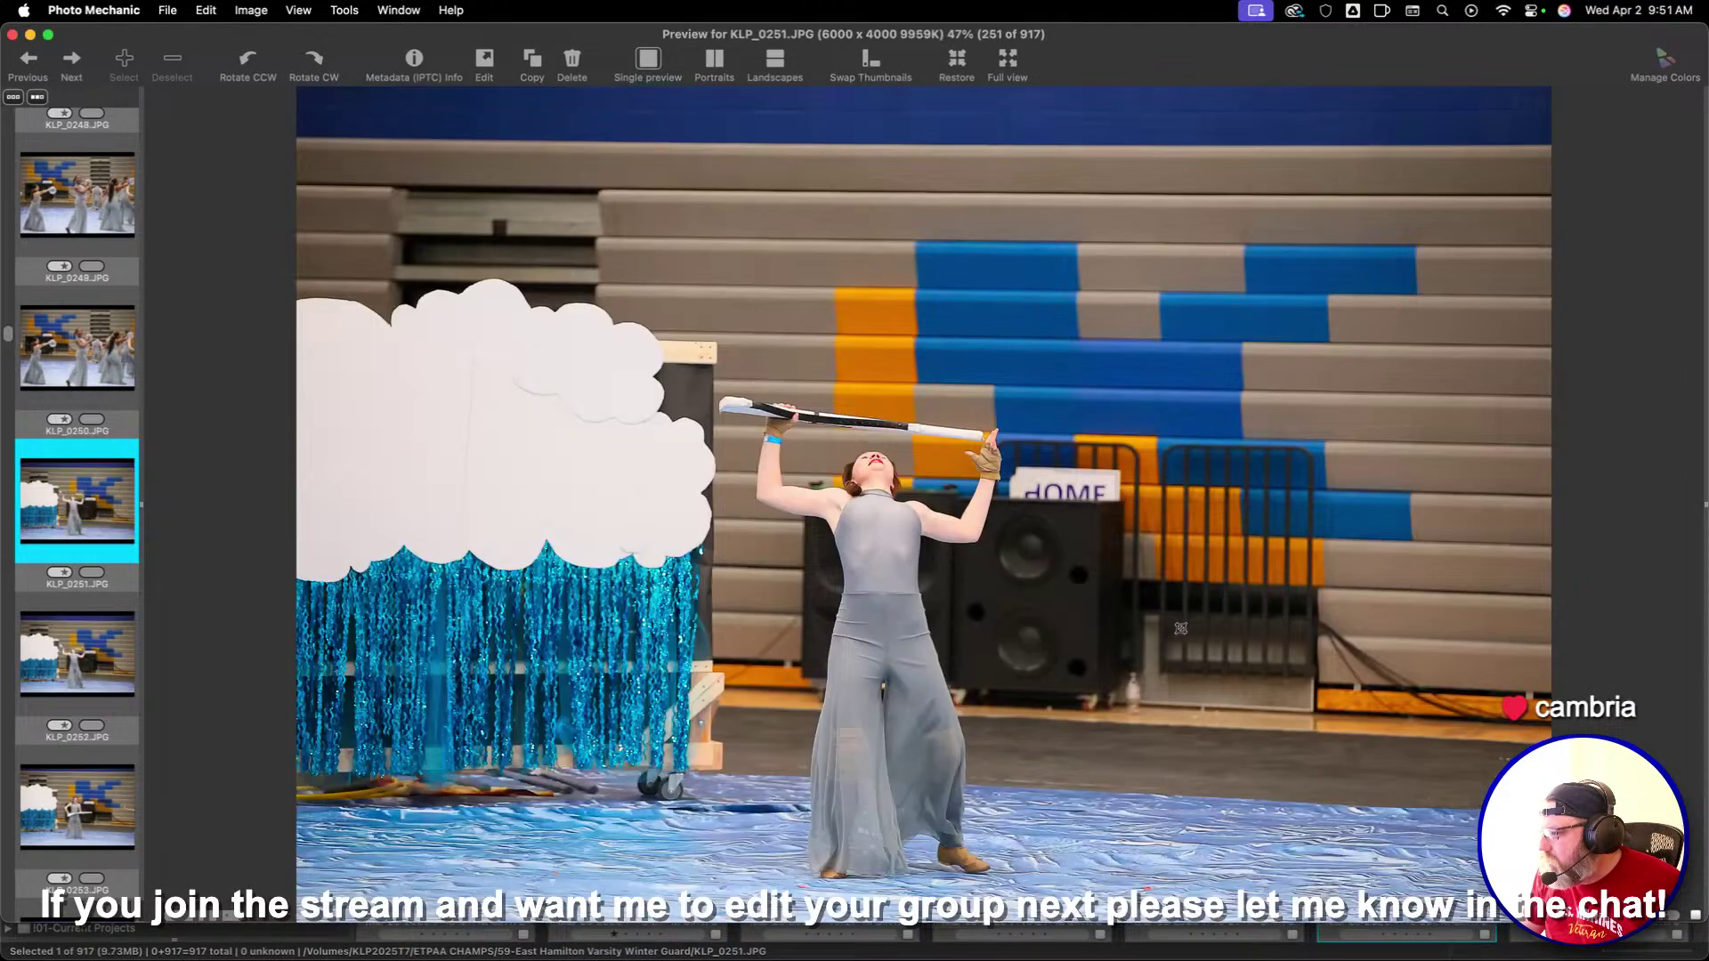
left_click_drag(487, 285, 1419, 894)
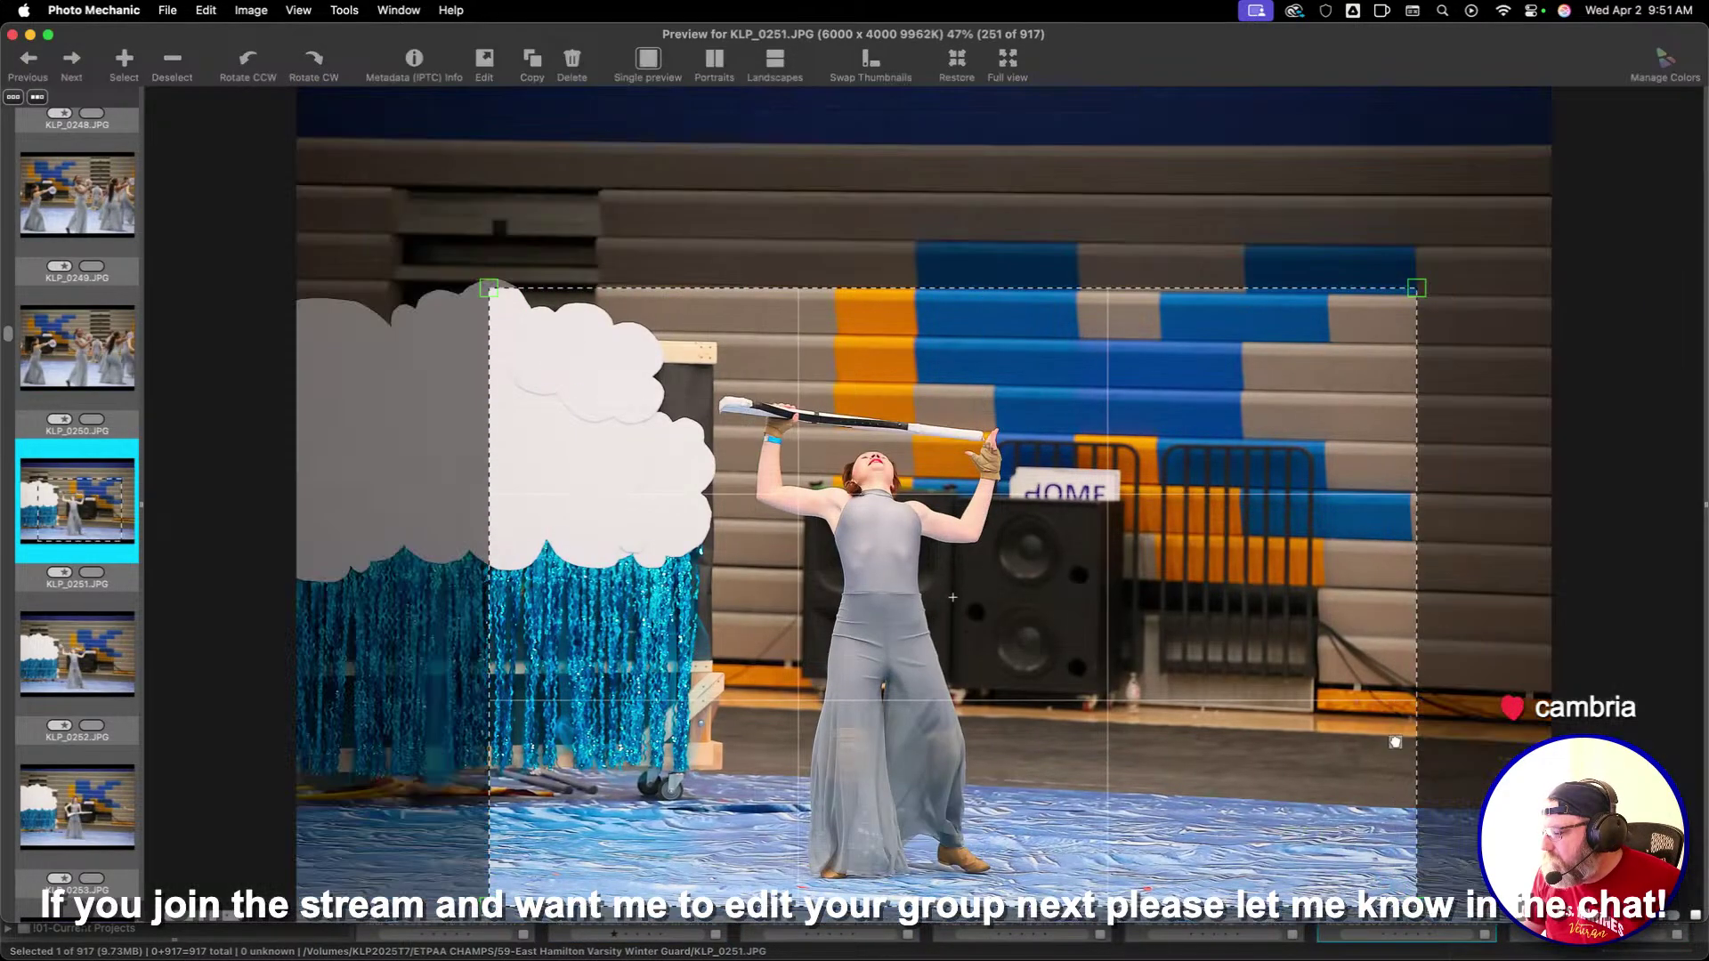
left_click_drag(1228, 659, 1147, 656)
Go on to KLP_0254.JPG and crop it around the dancer holding the rifle upright, adjusting the crop frame's position
key("Right")
key("Right")
key("Right")
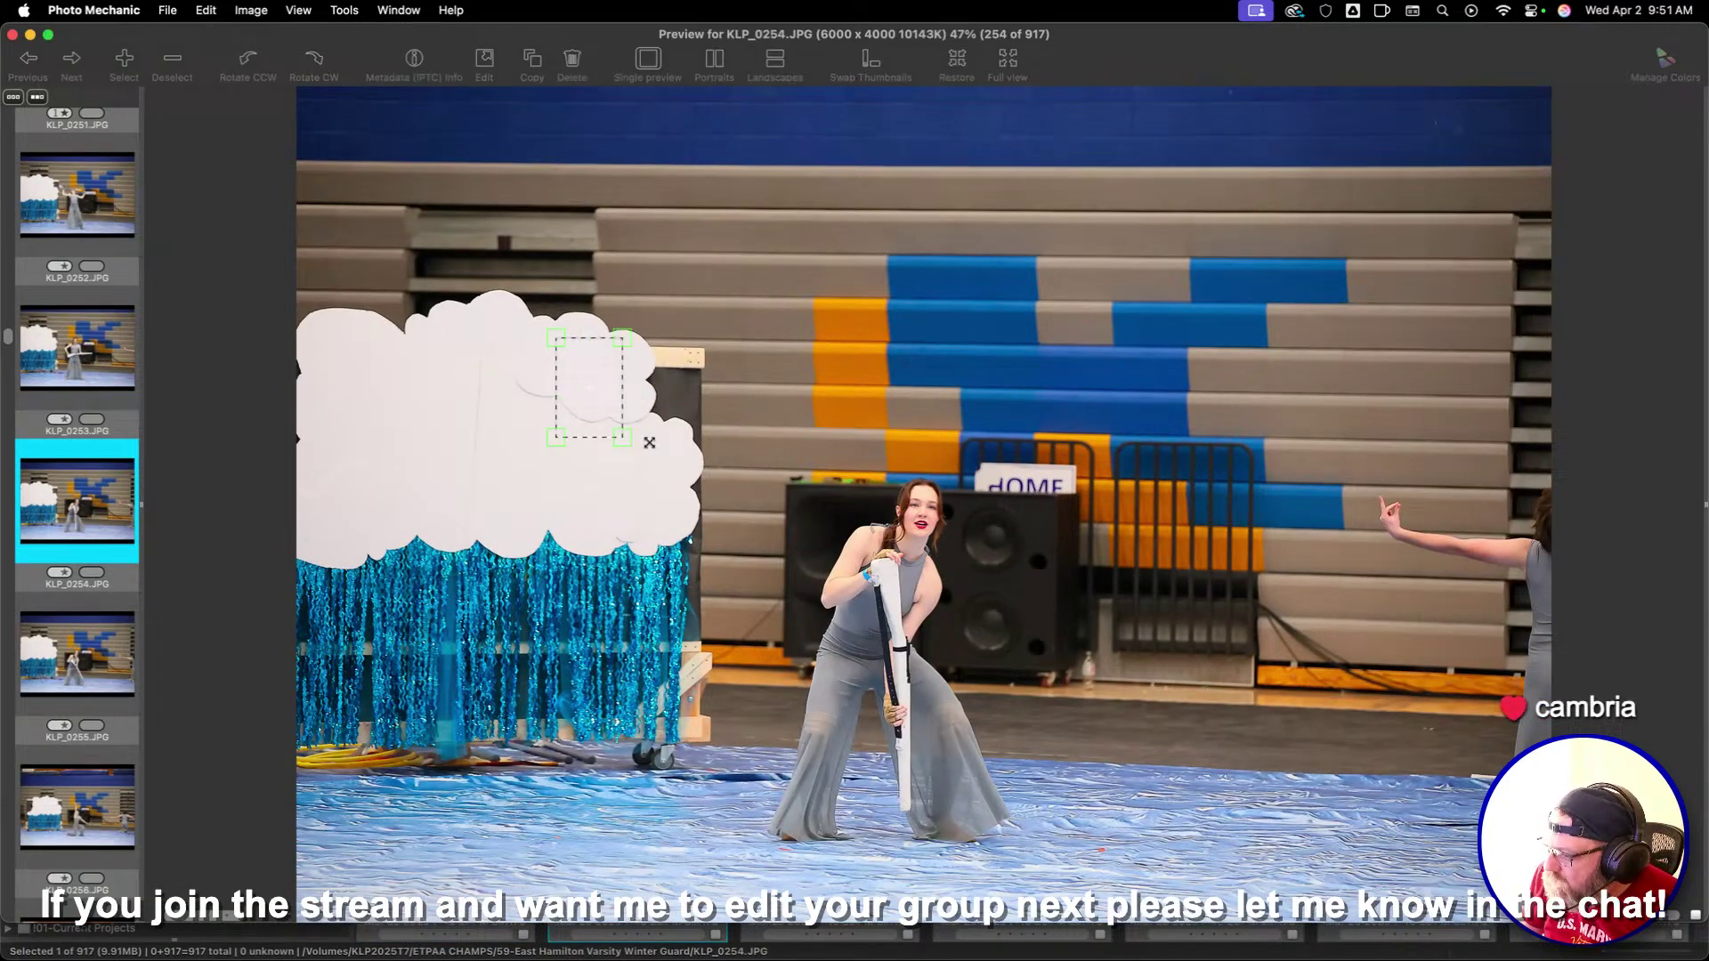
left_click_drag(649, 442, 1354, 846)
left_click_drag(1190, 648, 1156, 649)
Go on to KLP_0259.JPG, crop it around the dancer tossing the rifle, and rate it one star
key("Right")
key("Right")
key("Right")
key("Right")
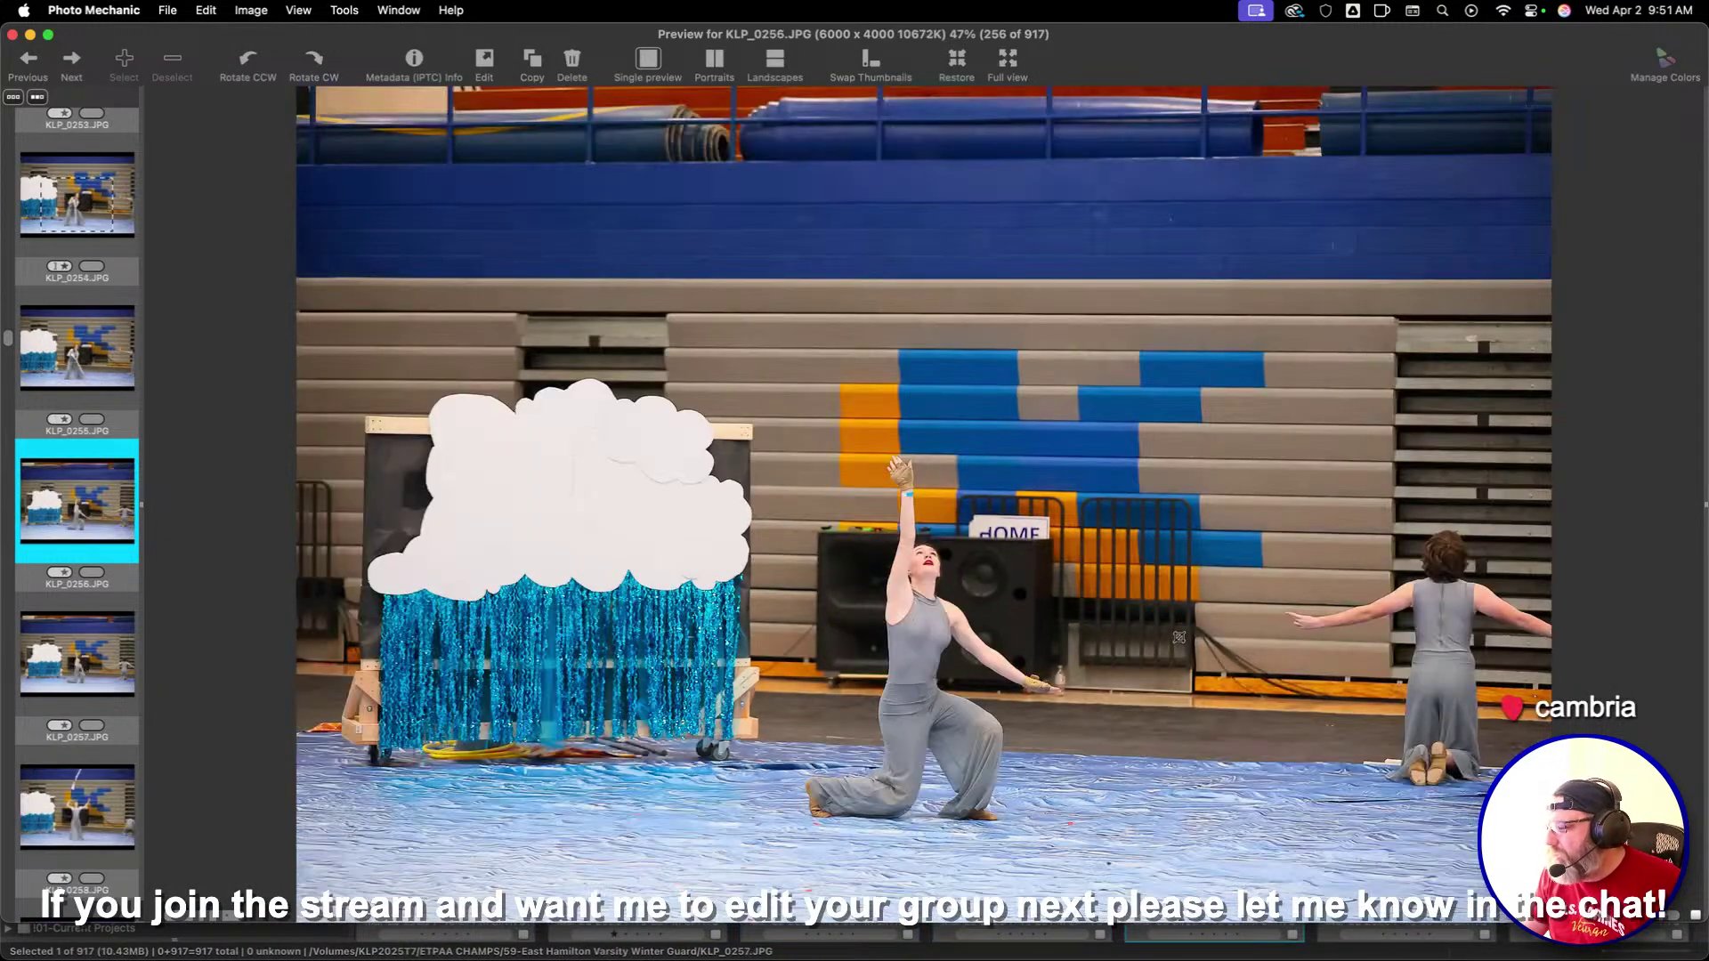
key("1")
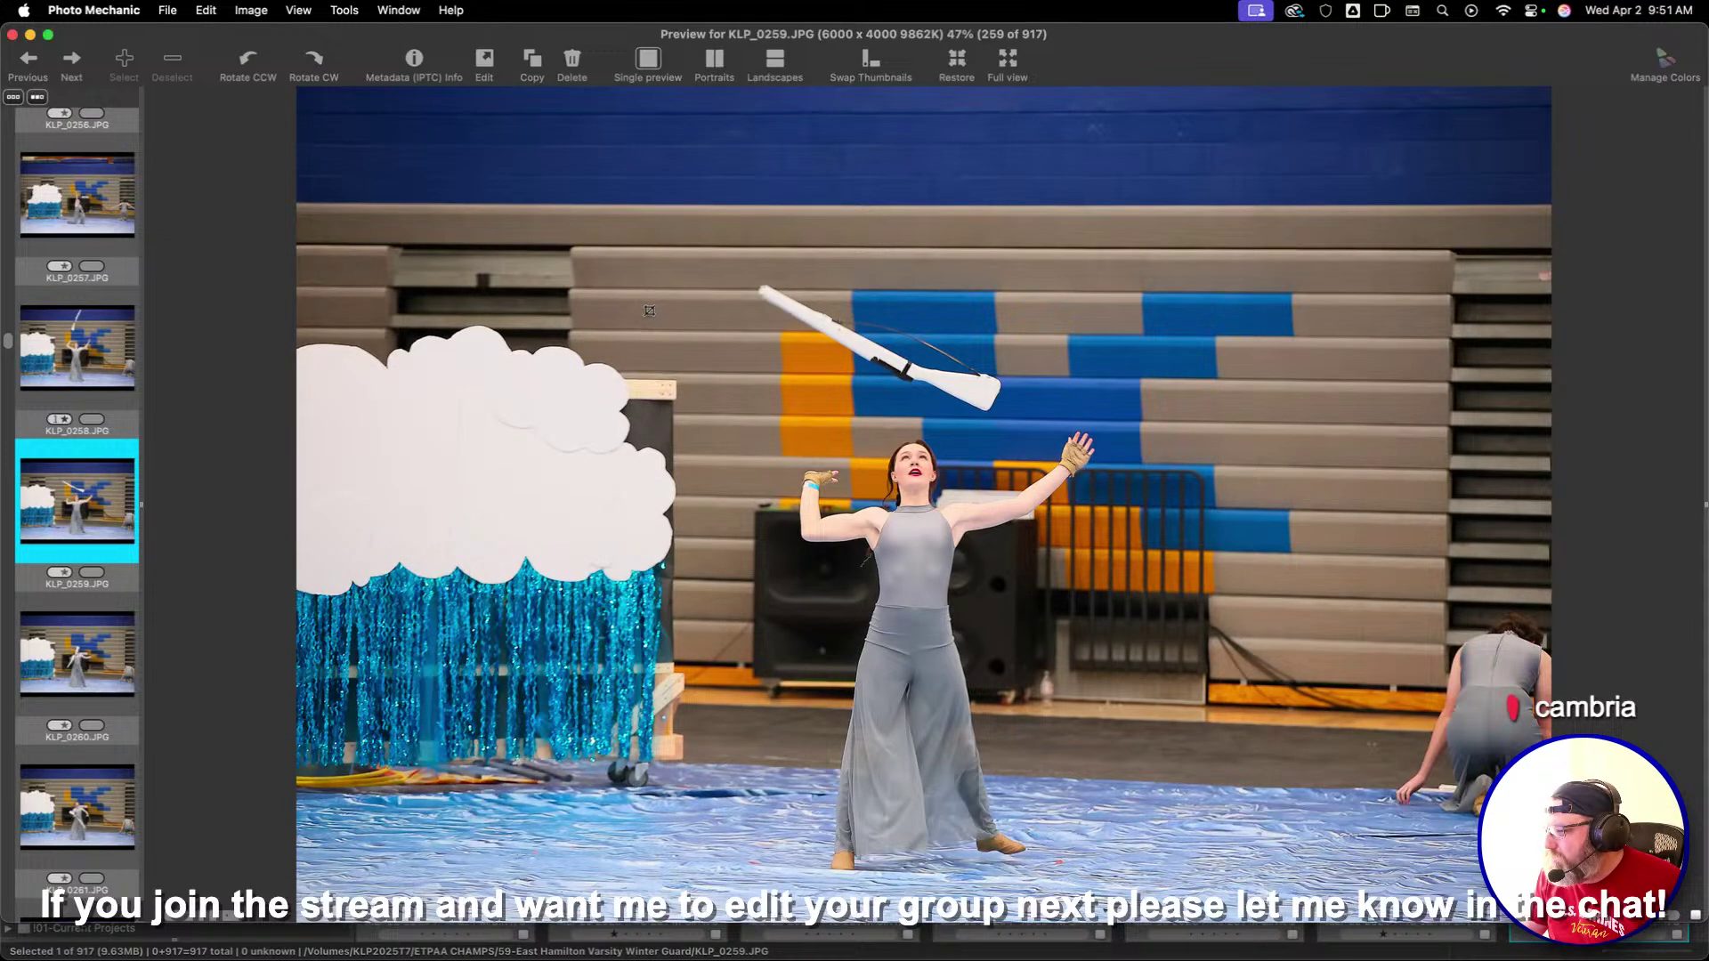
left_click_drag(450, 217, 1449, 881)
key("1")
Go on to KLP_0261.JPG and crop it around the rifle dancer, shifting the crop frame up and left
key("Right")
key("Right")
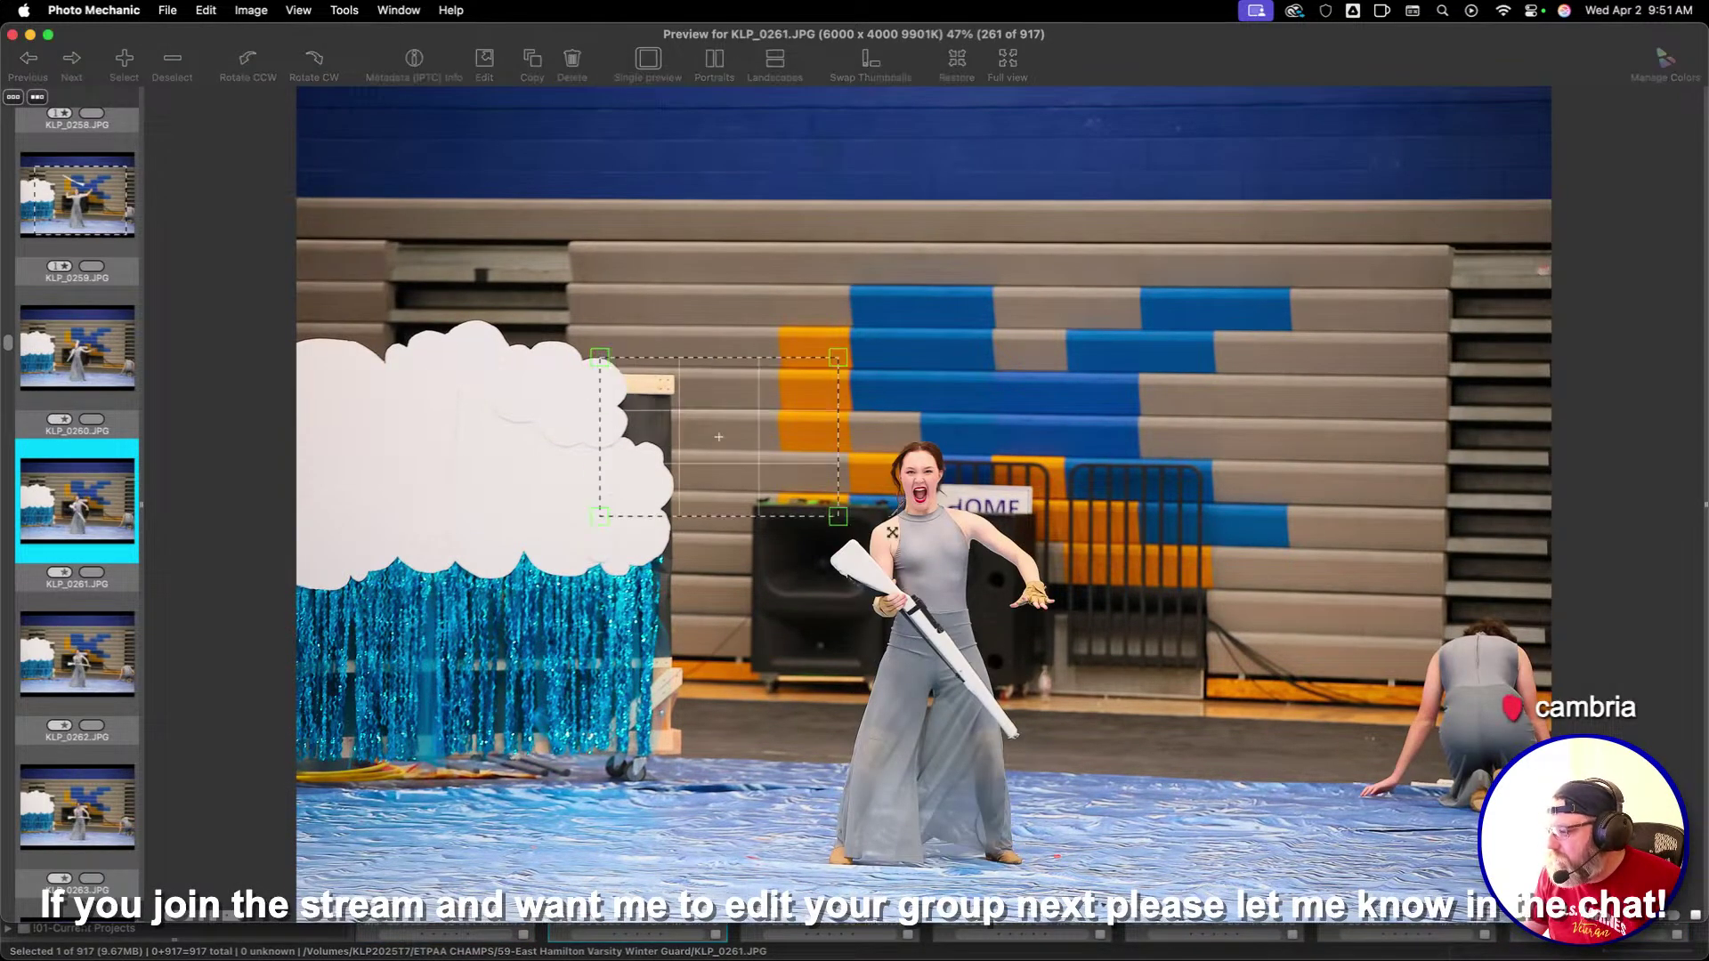
left_click_drag(892, 533, 1451, 917)
left_click_drag(1208, 683, 1131, 653)
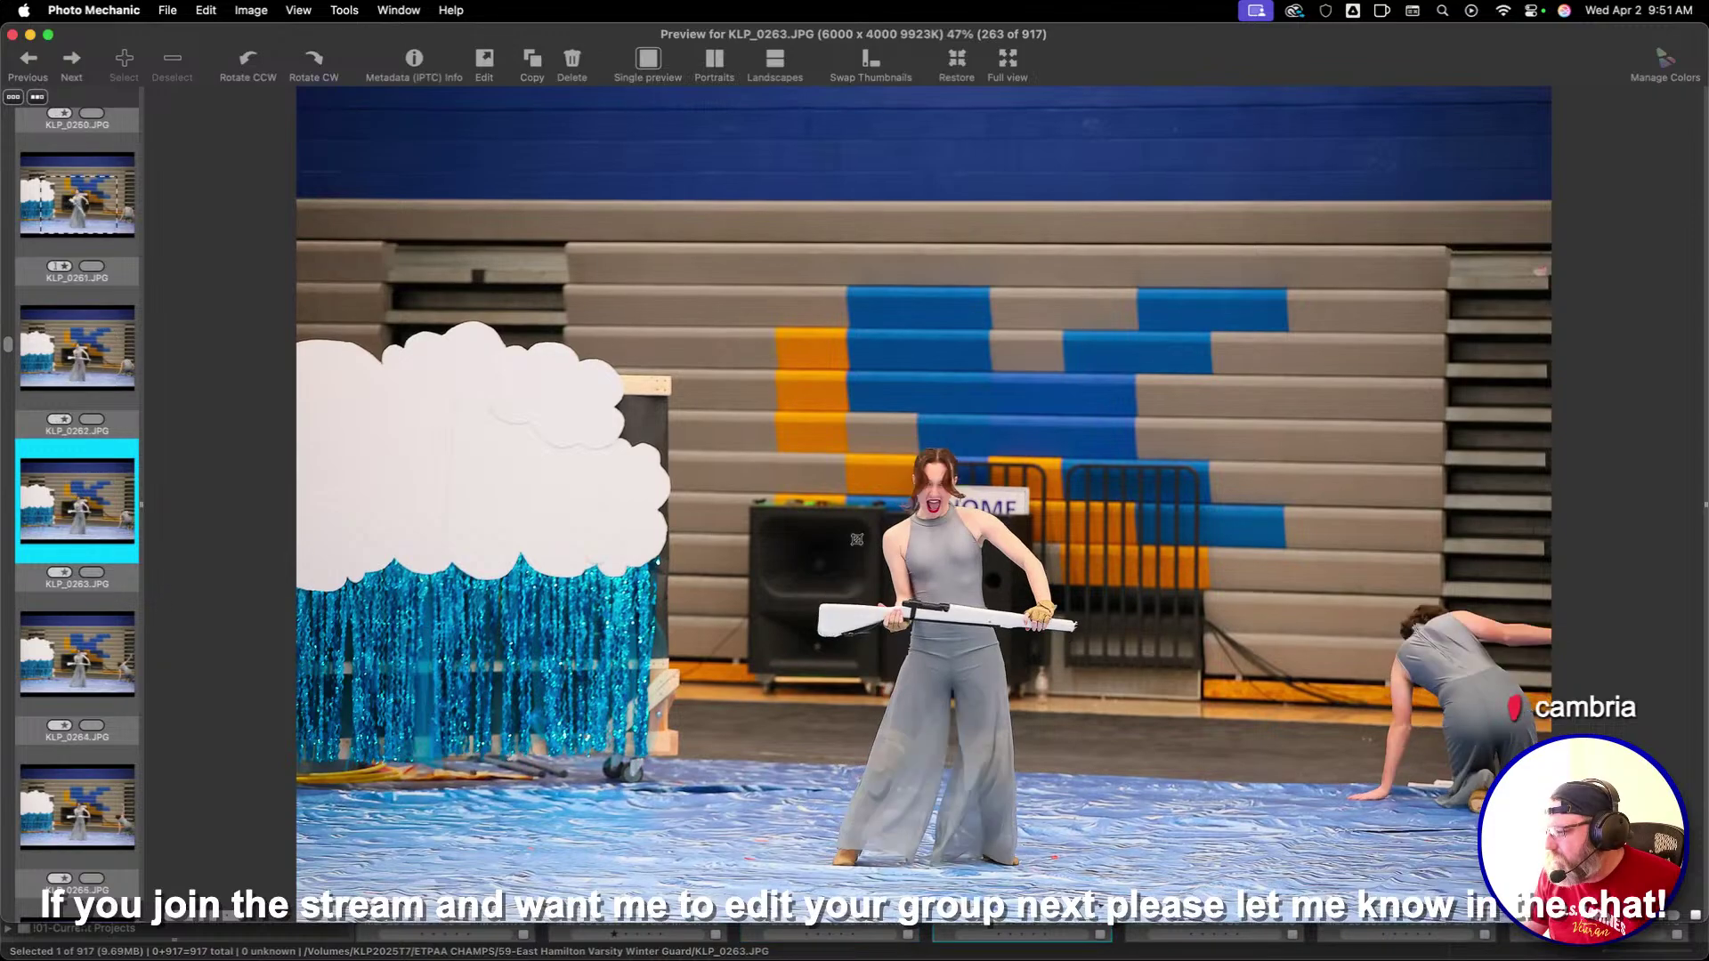
Compare the following photos of the rifle dancer beside the cloud backdrop, including KLP_0263.JPG and KLP_0265.JPG
left_click_drag(1408, 836, 1189, 705)
key("Right")
key("Right")
key("Right")
key("Right")
key("Right")
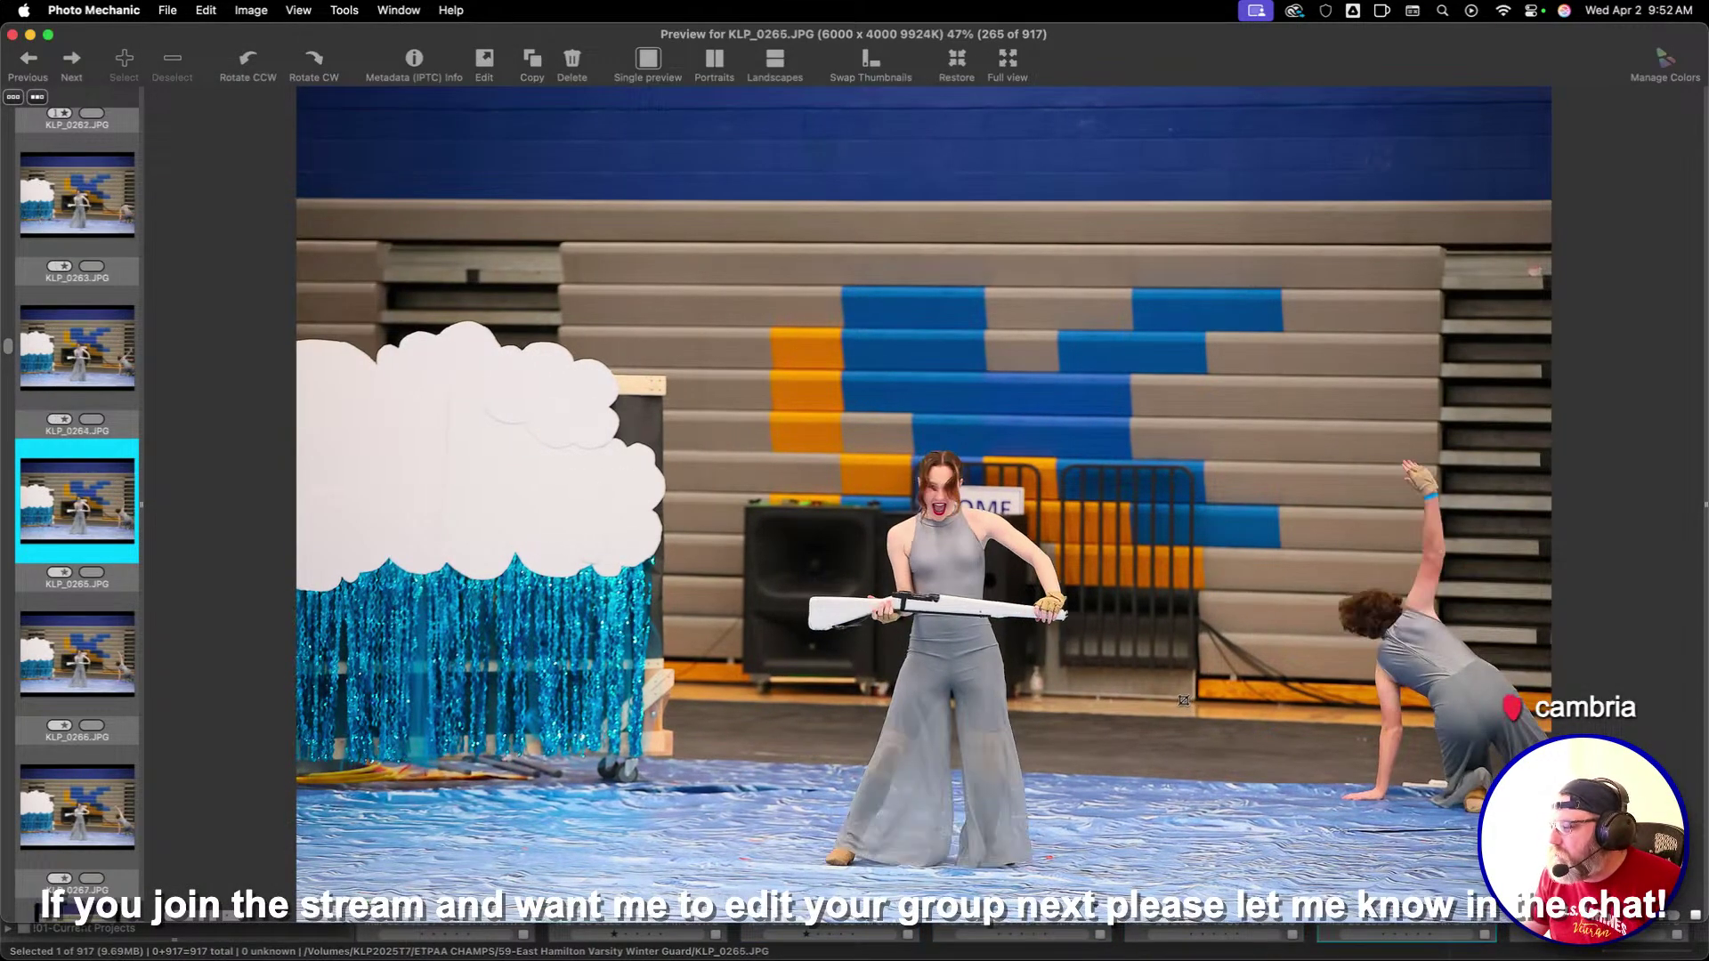
left_click_drag(1378, 858, 1339, 837)
Go on to the portrait photo KLP_0274.JPG, crop it around the dancer with the airborne rifle, and rate it one star
key("Right")
key("Right")
key("Right")
key("Right")
key("Right")
key("Right")
key("Right")
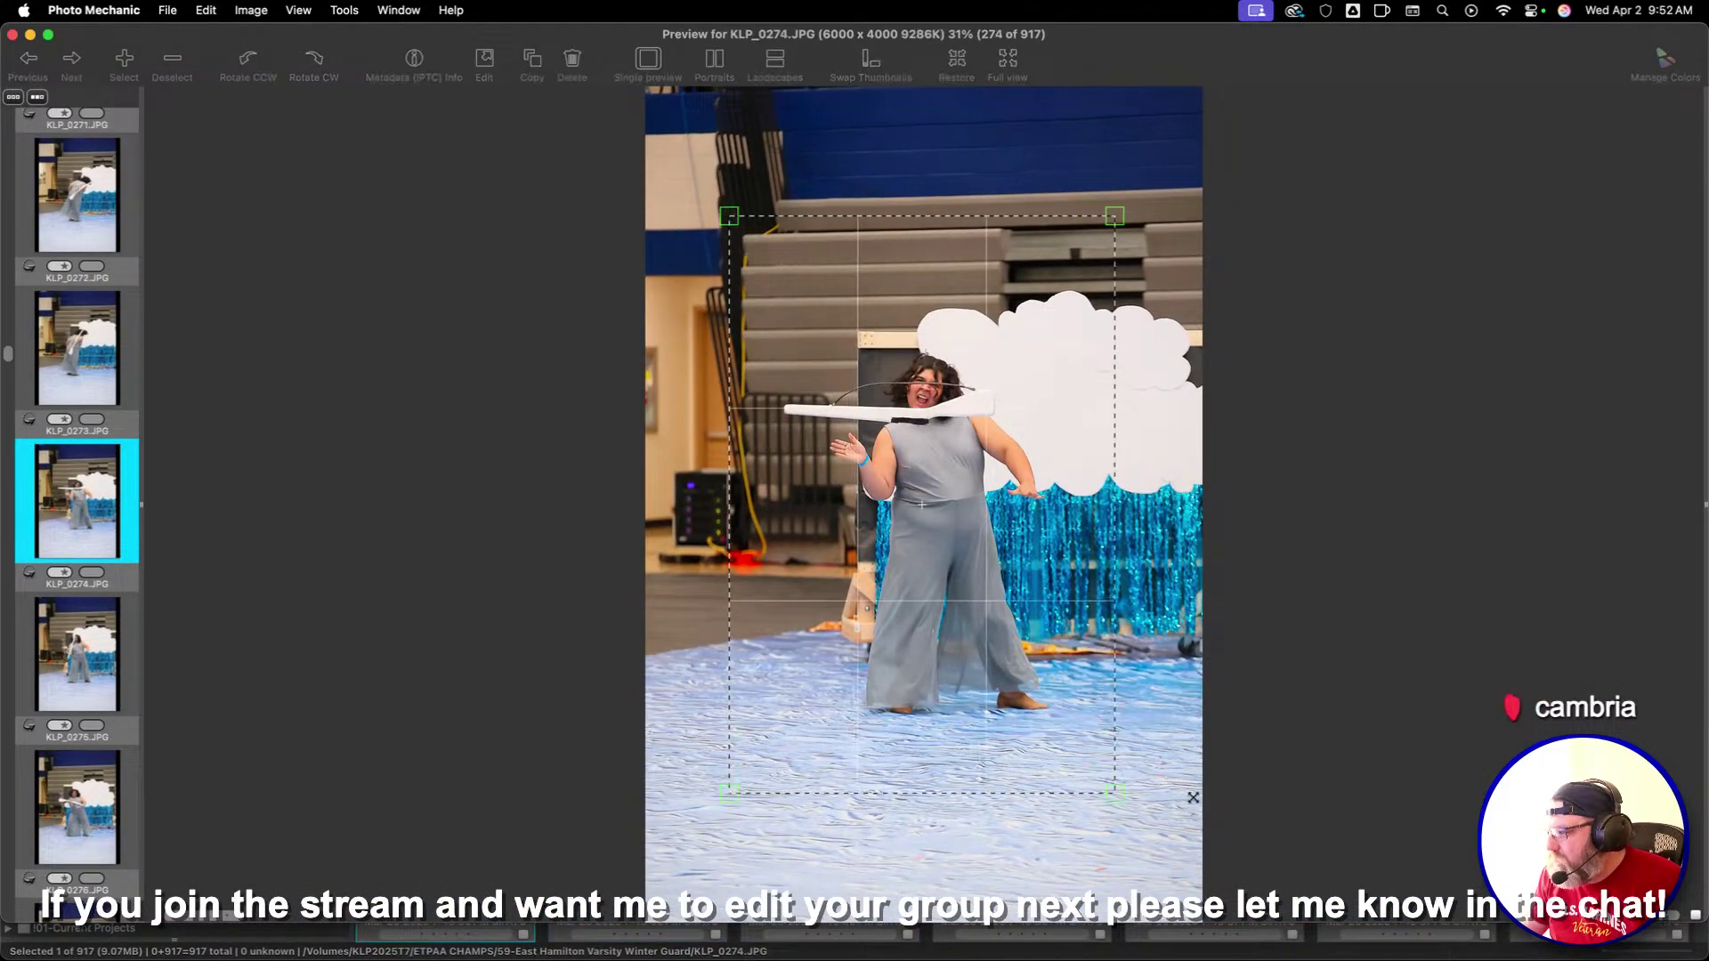
key("1")
Rate KLP_0276.JPG one star and crop KLP_0279.JPG around the standing rifle dancer
key("Right")
key("Right")
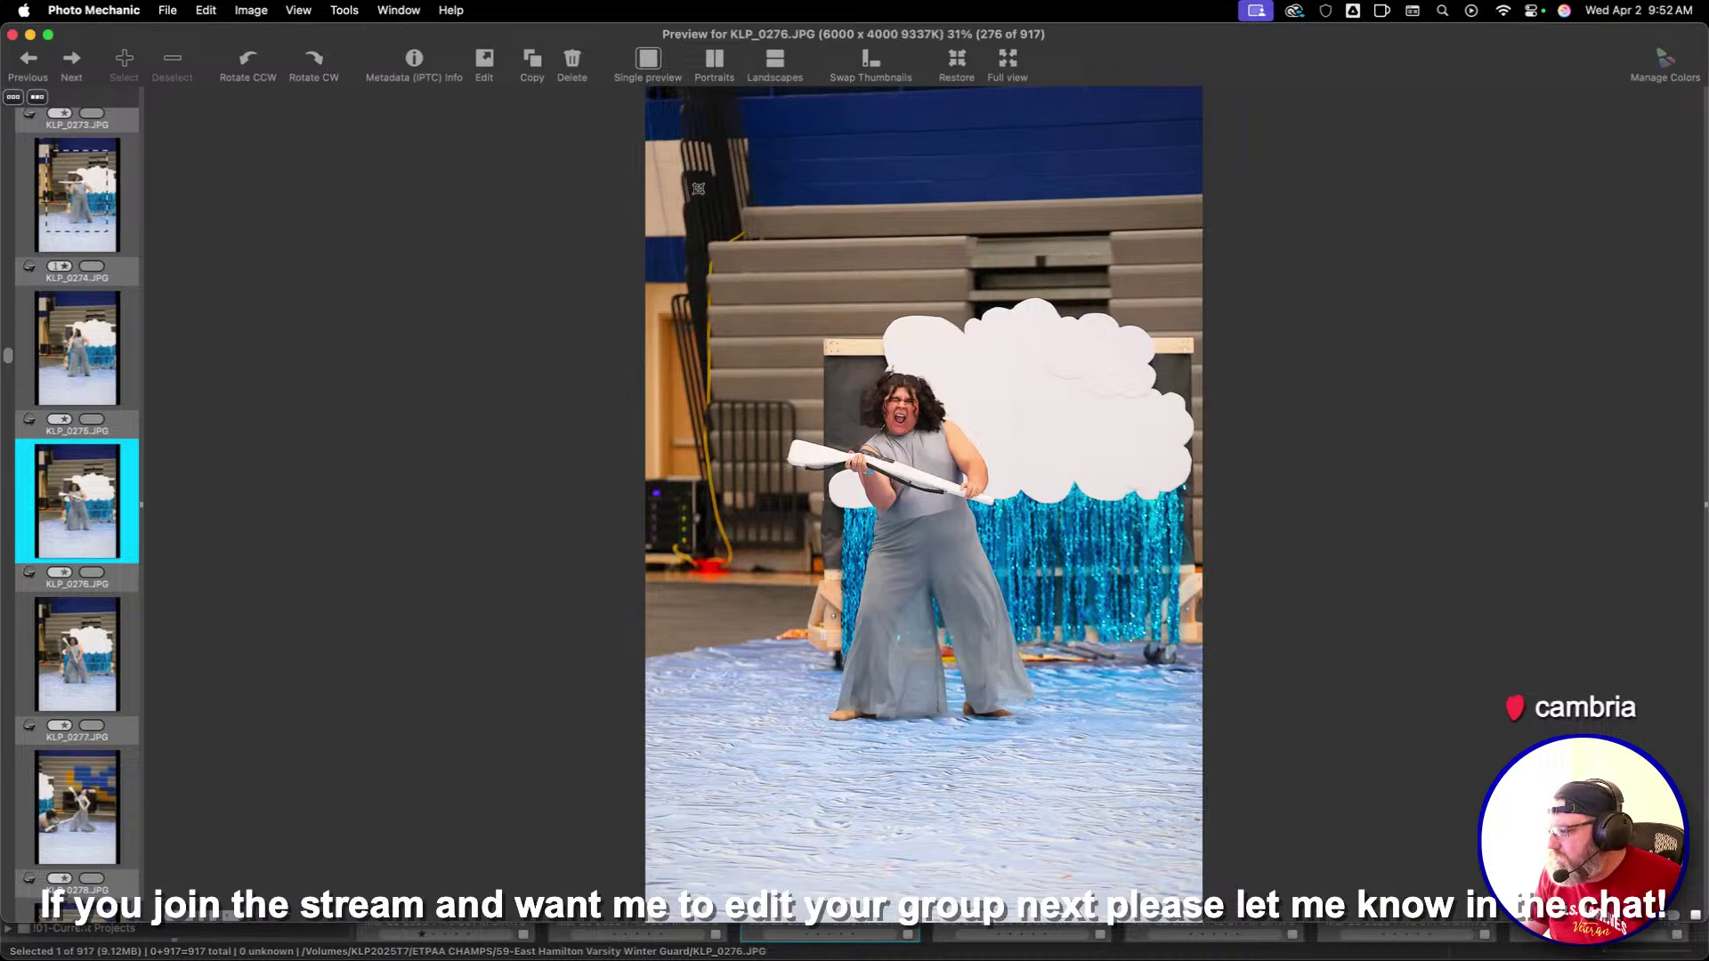
key("1")
key("Right")
key("Right")
key("Right")
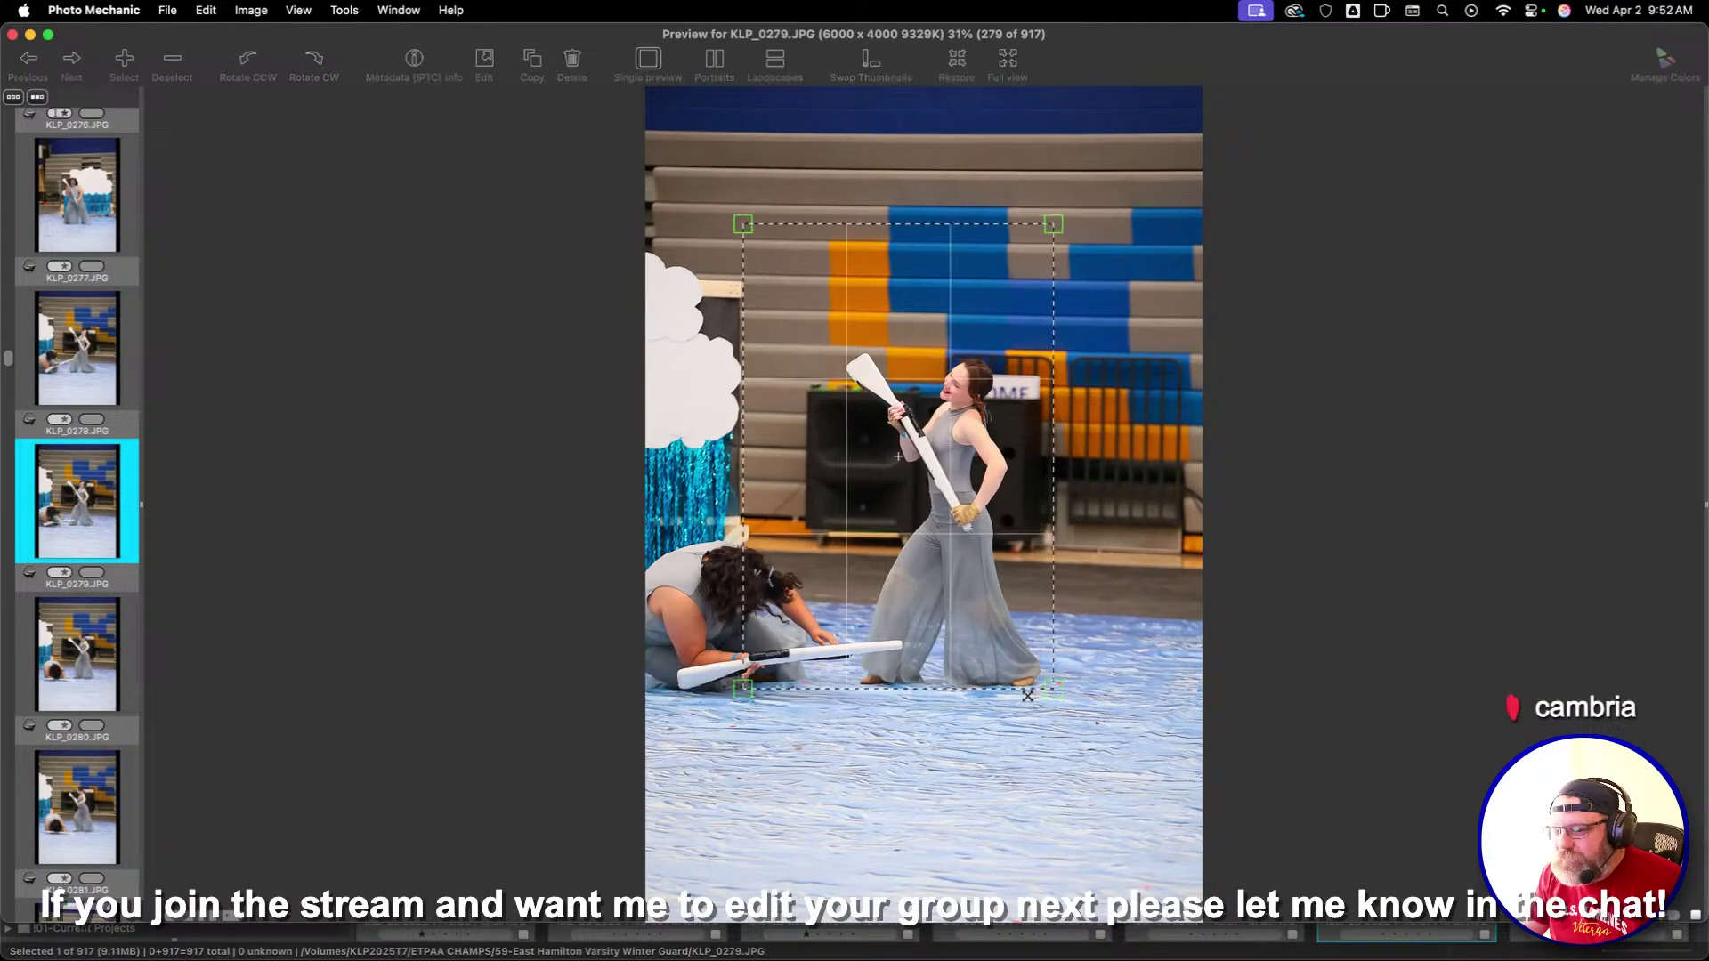
Compare the next photos and crop KLP_0283.JPG around the blonde rifle dancer
key("Right")
key("Right")
key("Right")
key("Right")
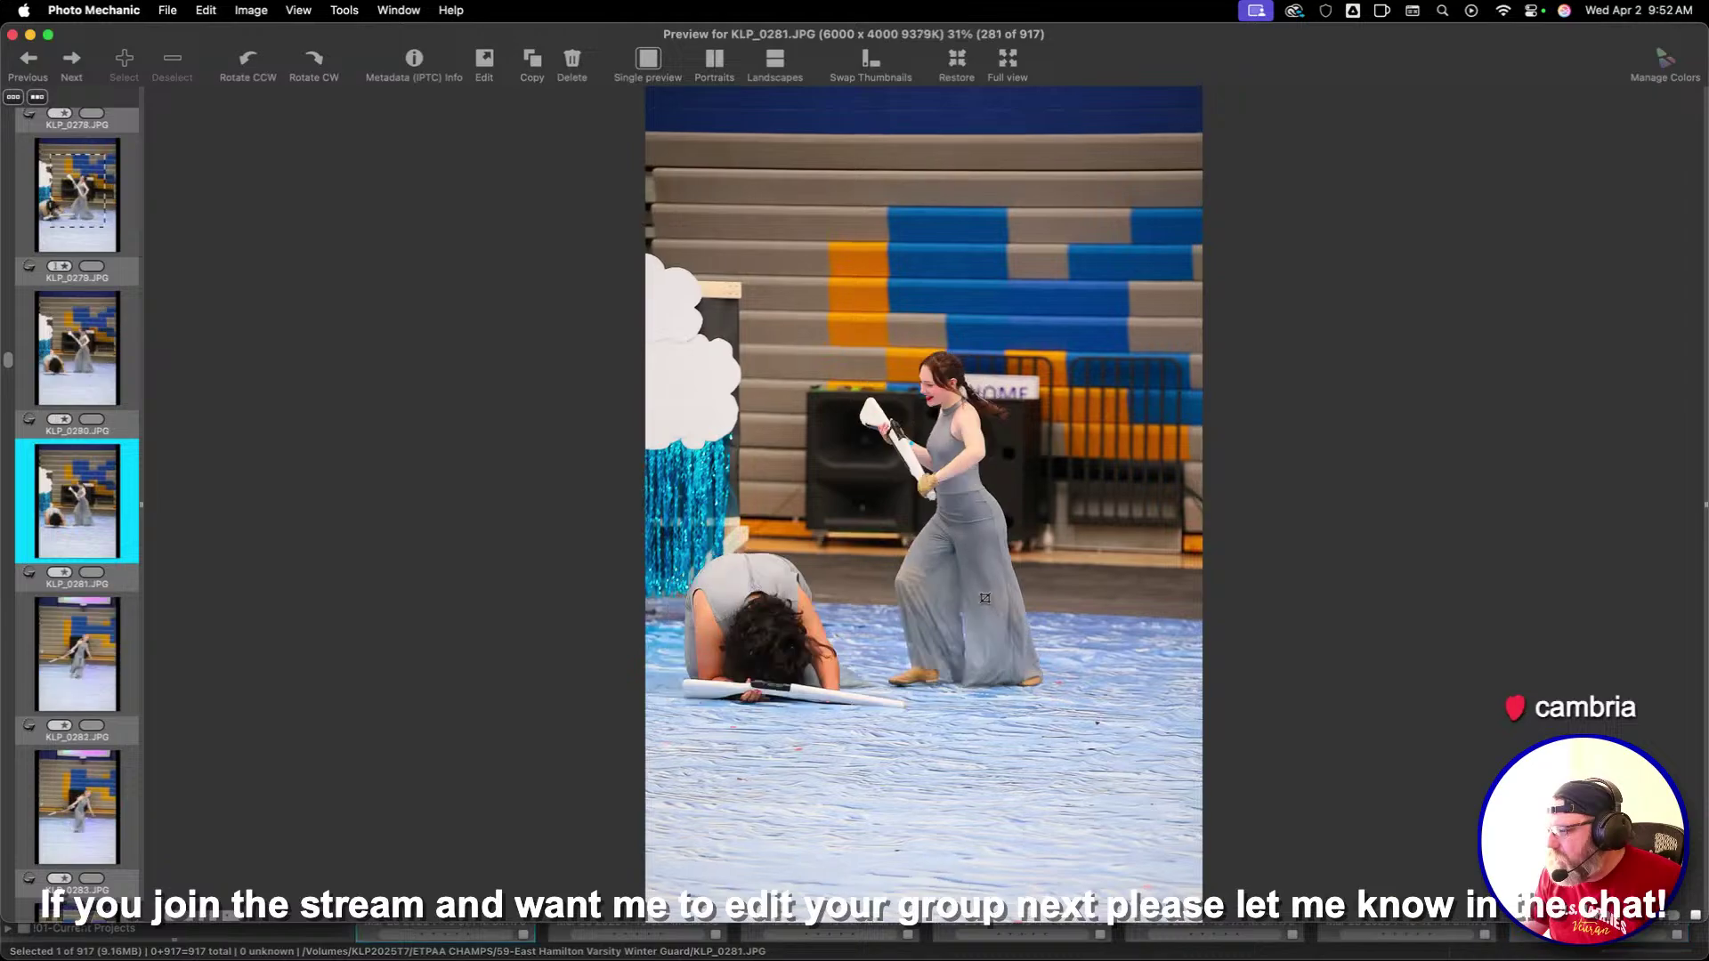
key("Right")
key("Left")
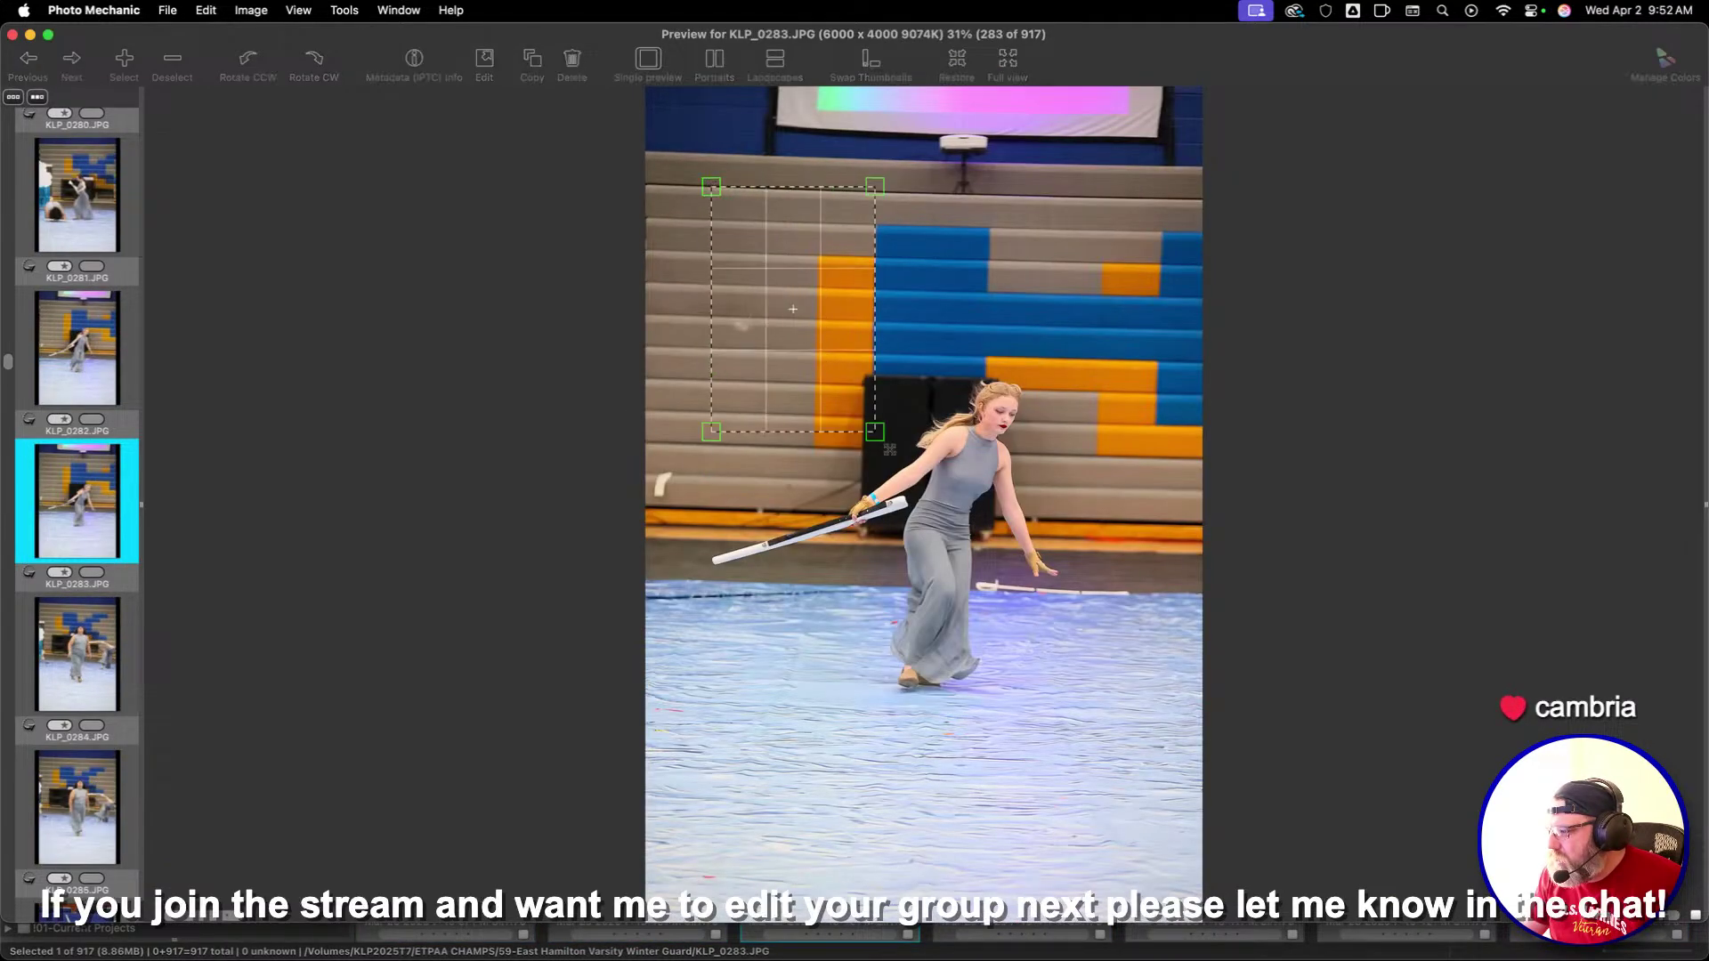
Compare the portrait photos of the walking rifle dancer up to KLP_0291.JPG
key("Right")
key("Right")
key("Right")
key("Right")
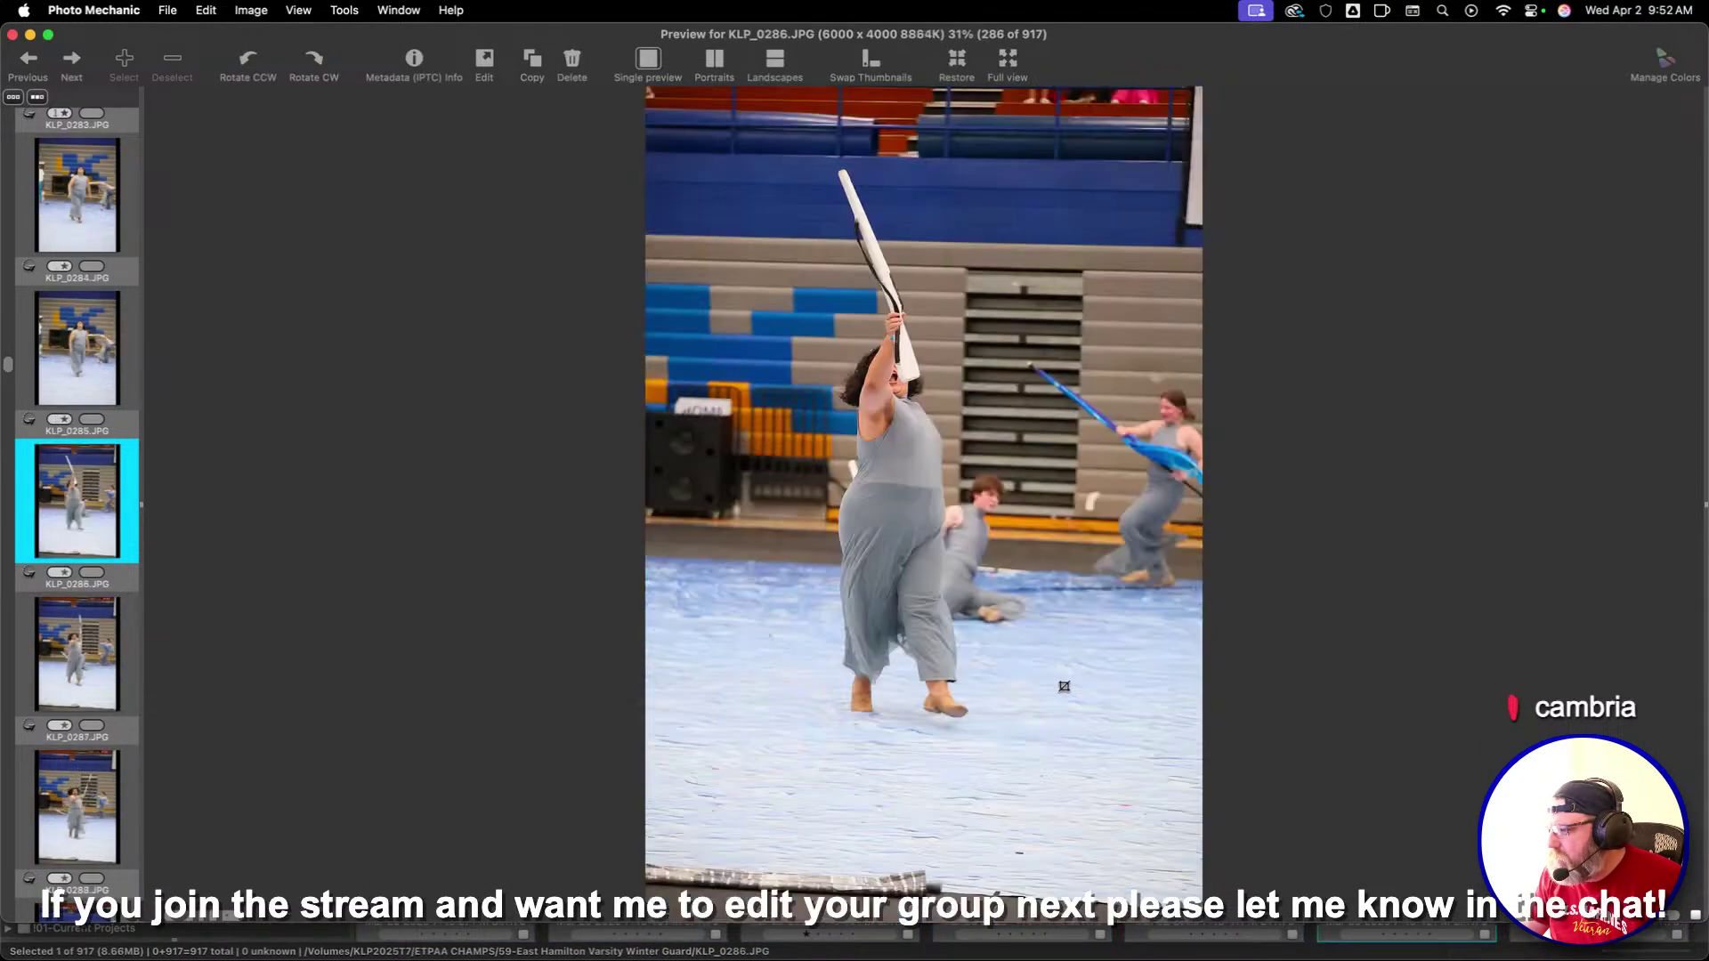
key("Right")
key("Left")
key("Right")
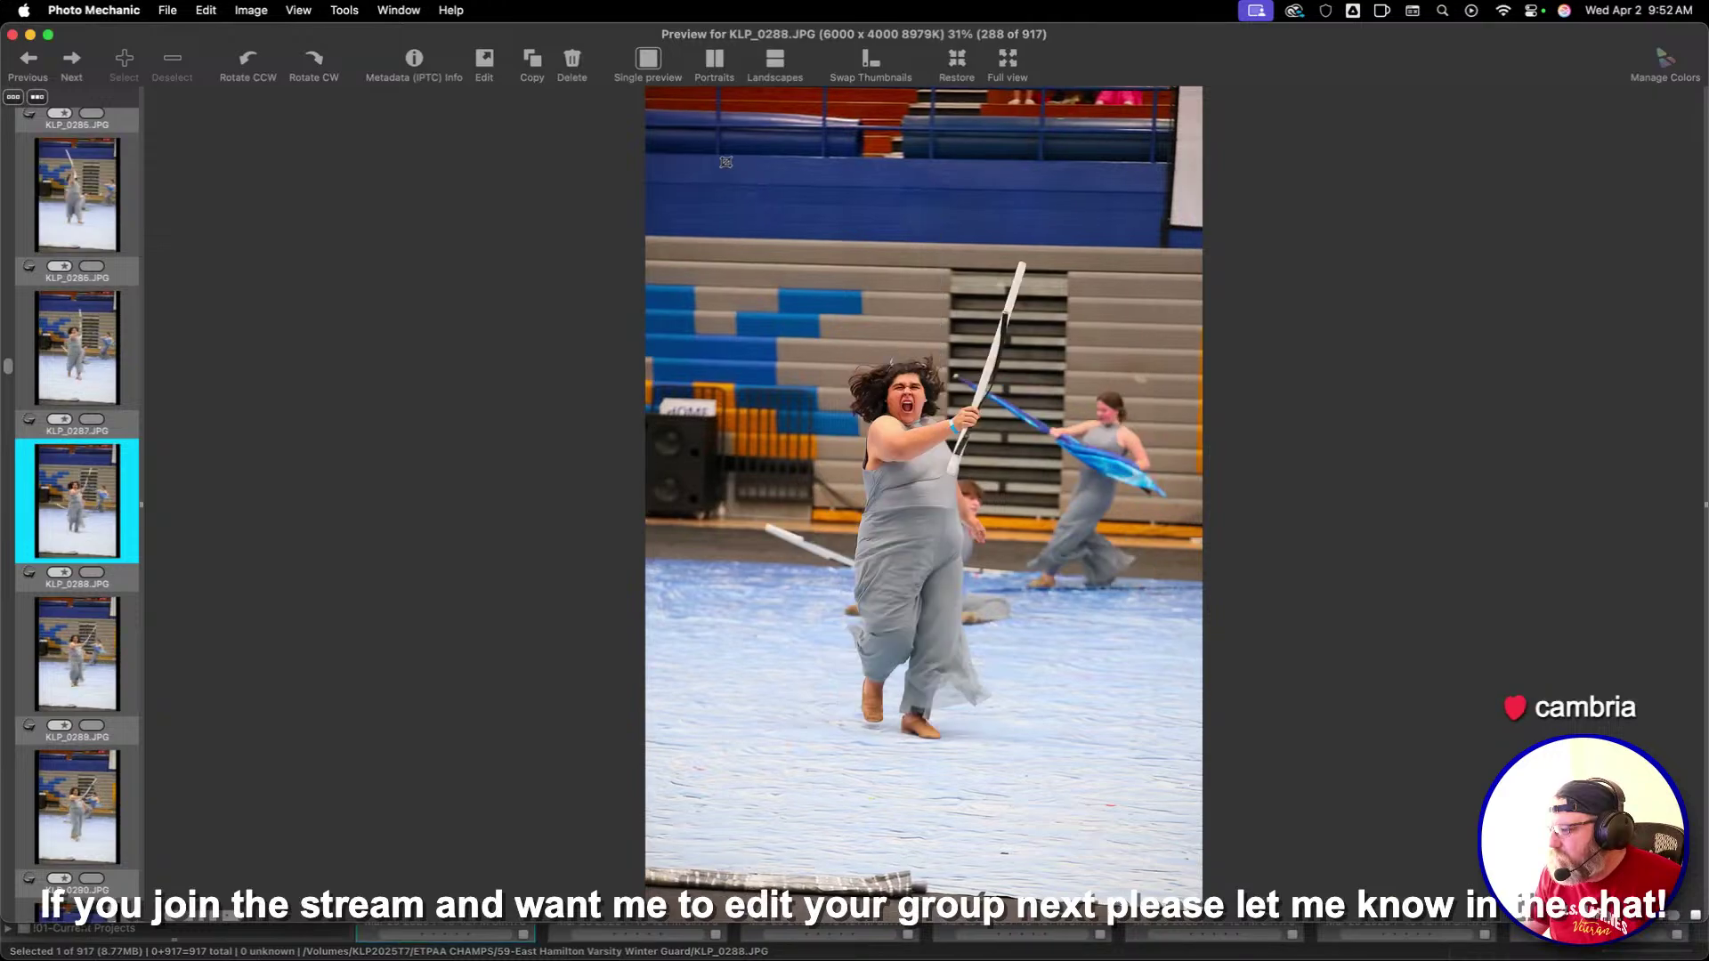
key("Right")
key("Right")
key("Right")
key("Right")
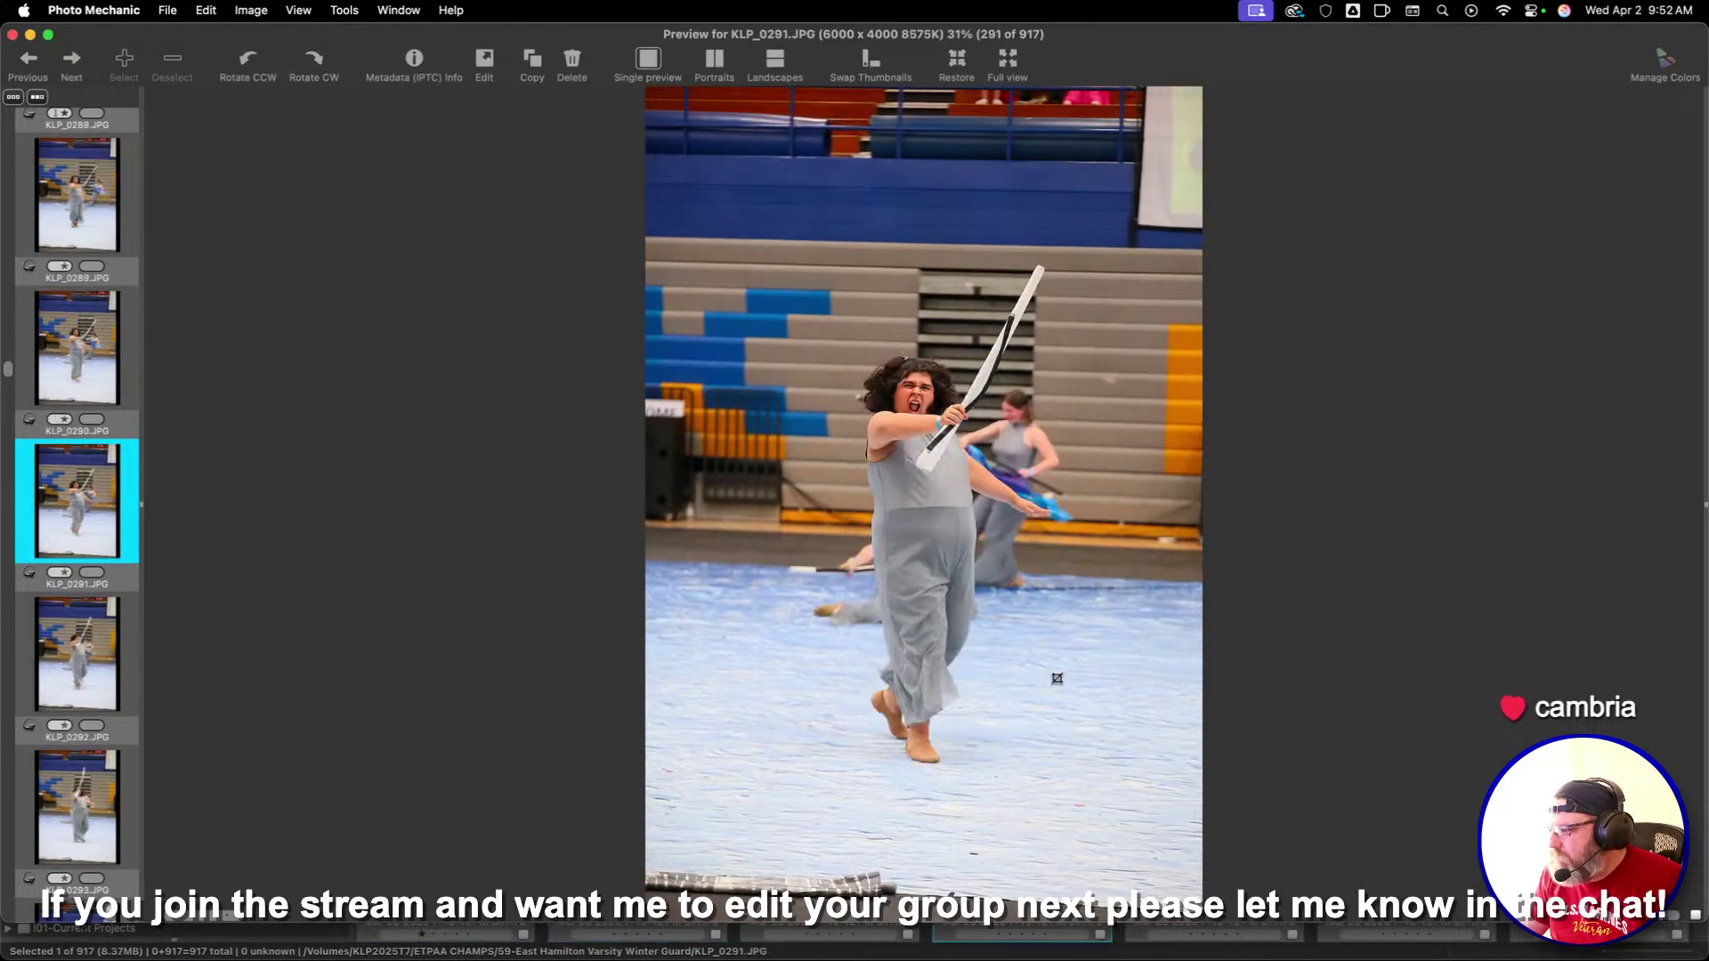
Crop KLP_0294.JPG and KLP_0295.JPG around the dancer raising the rifle and rate both one star
key("Right")
key("Right")
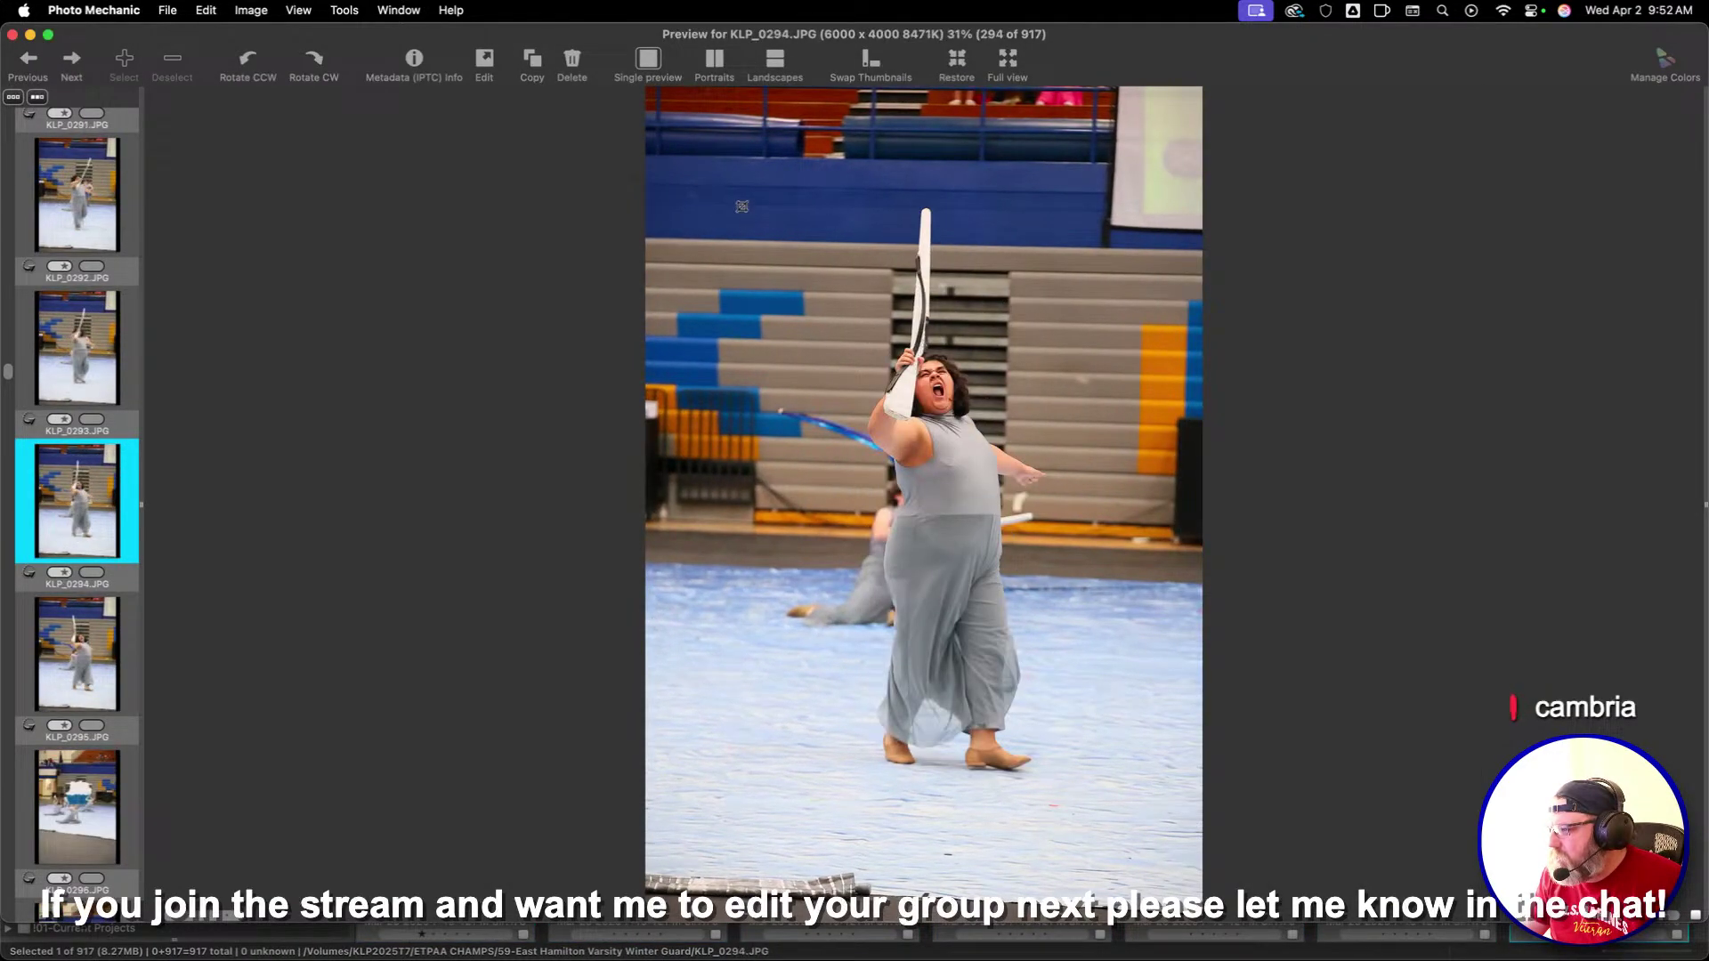
key("1")
key("Right")
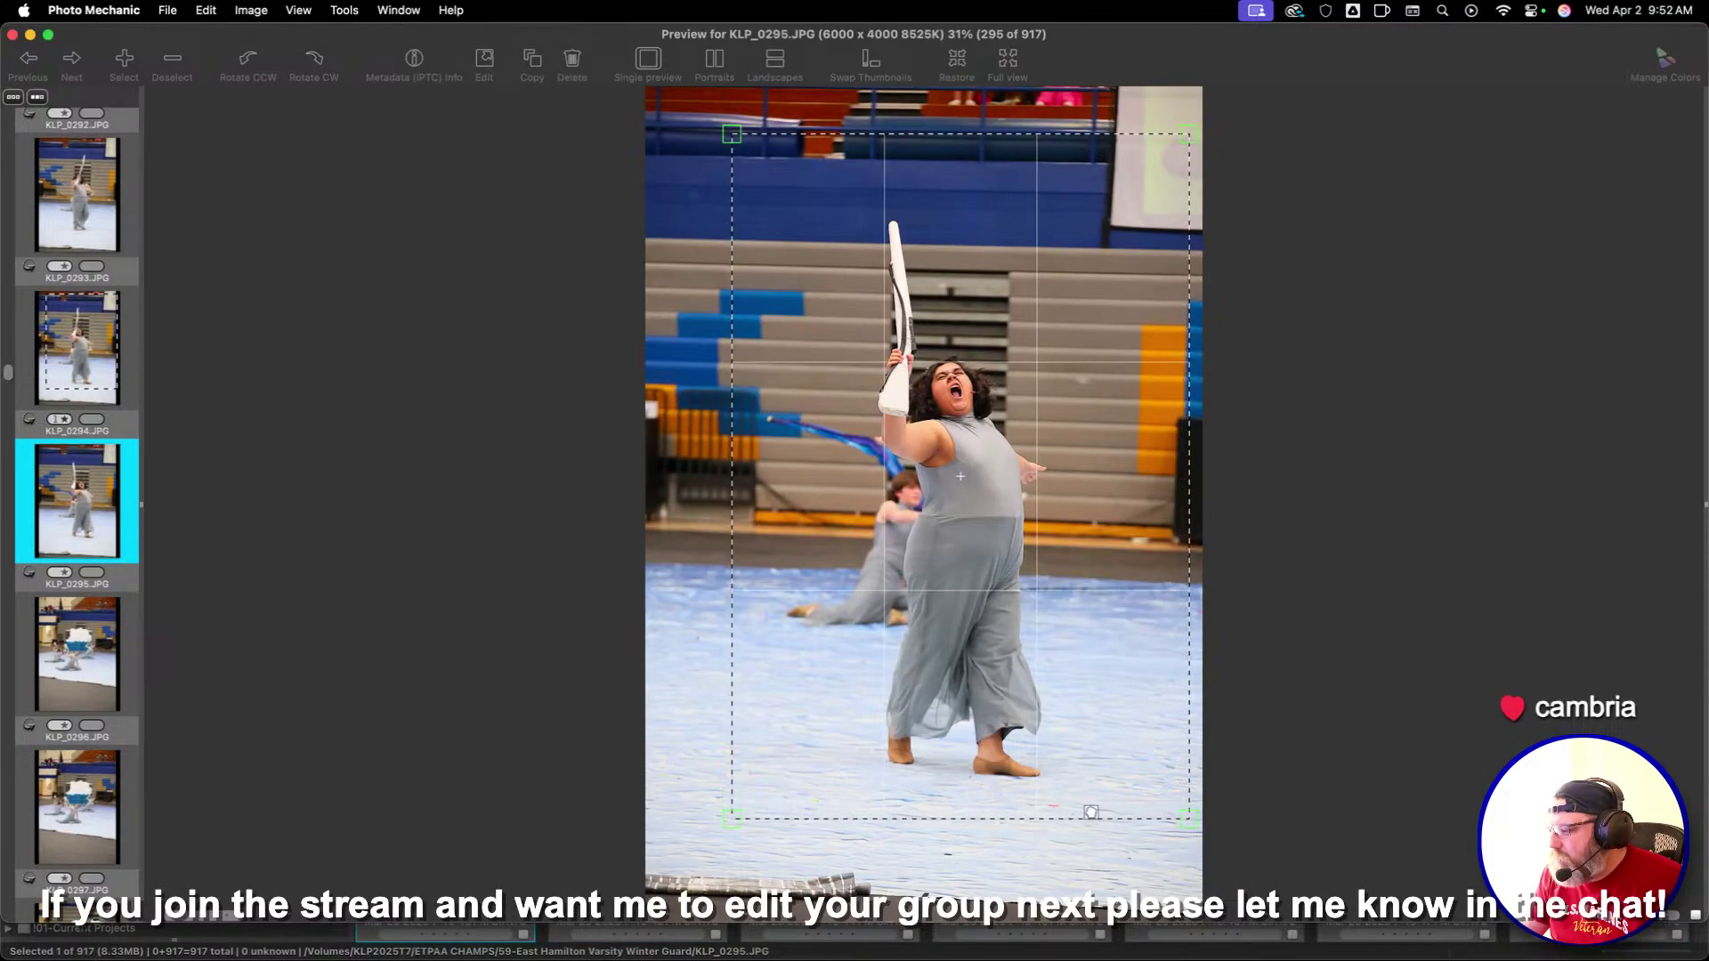
key("1")
Look through the kneeling rifle photos up to KLP_0304.JPG, crop it around the dancers, and rate it one star
key("Right")
key("Right")
key("Right")
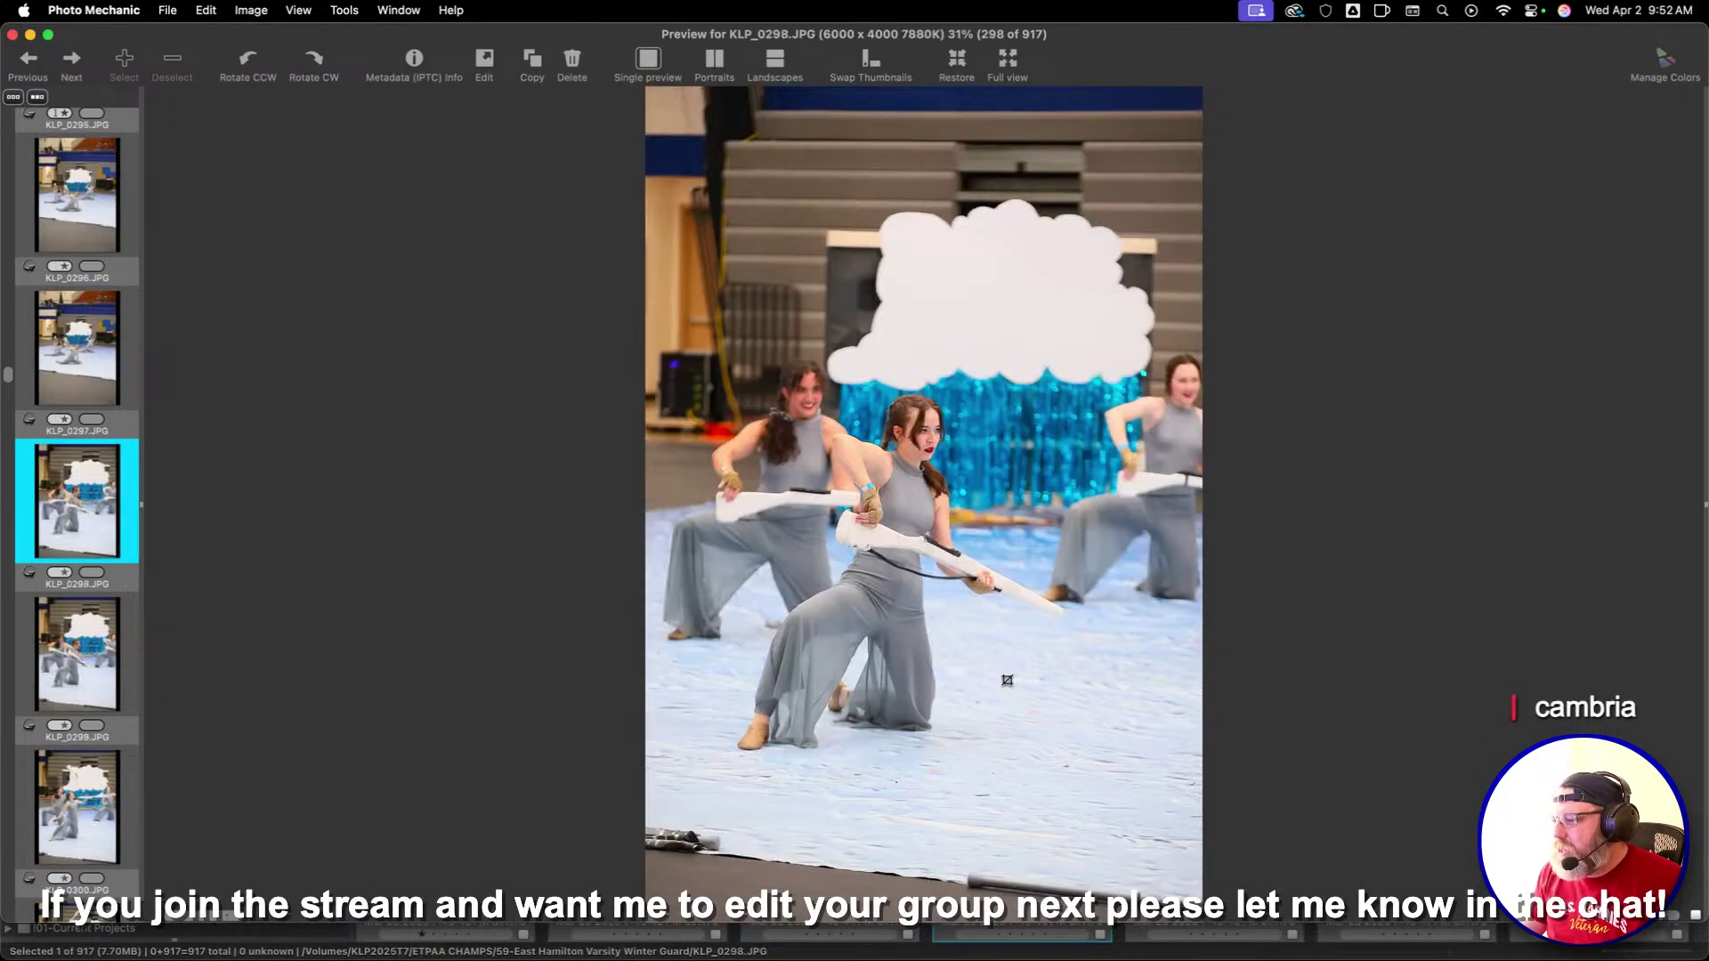
key("Right")
key("Right")
key("Right")
key("Right")
key("Right")
key("Right")
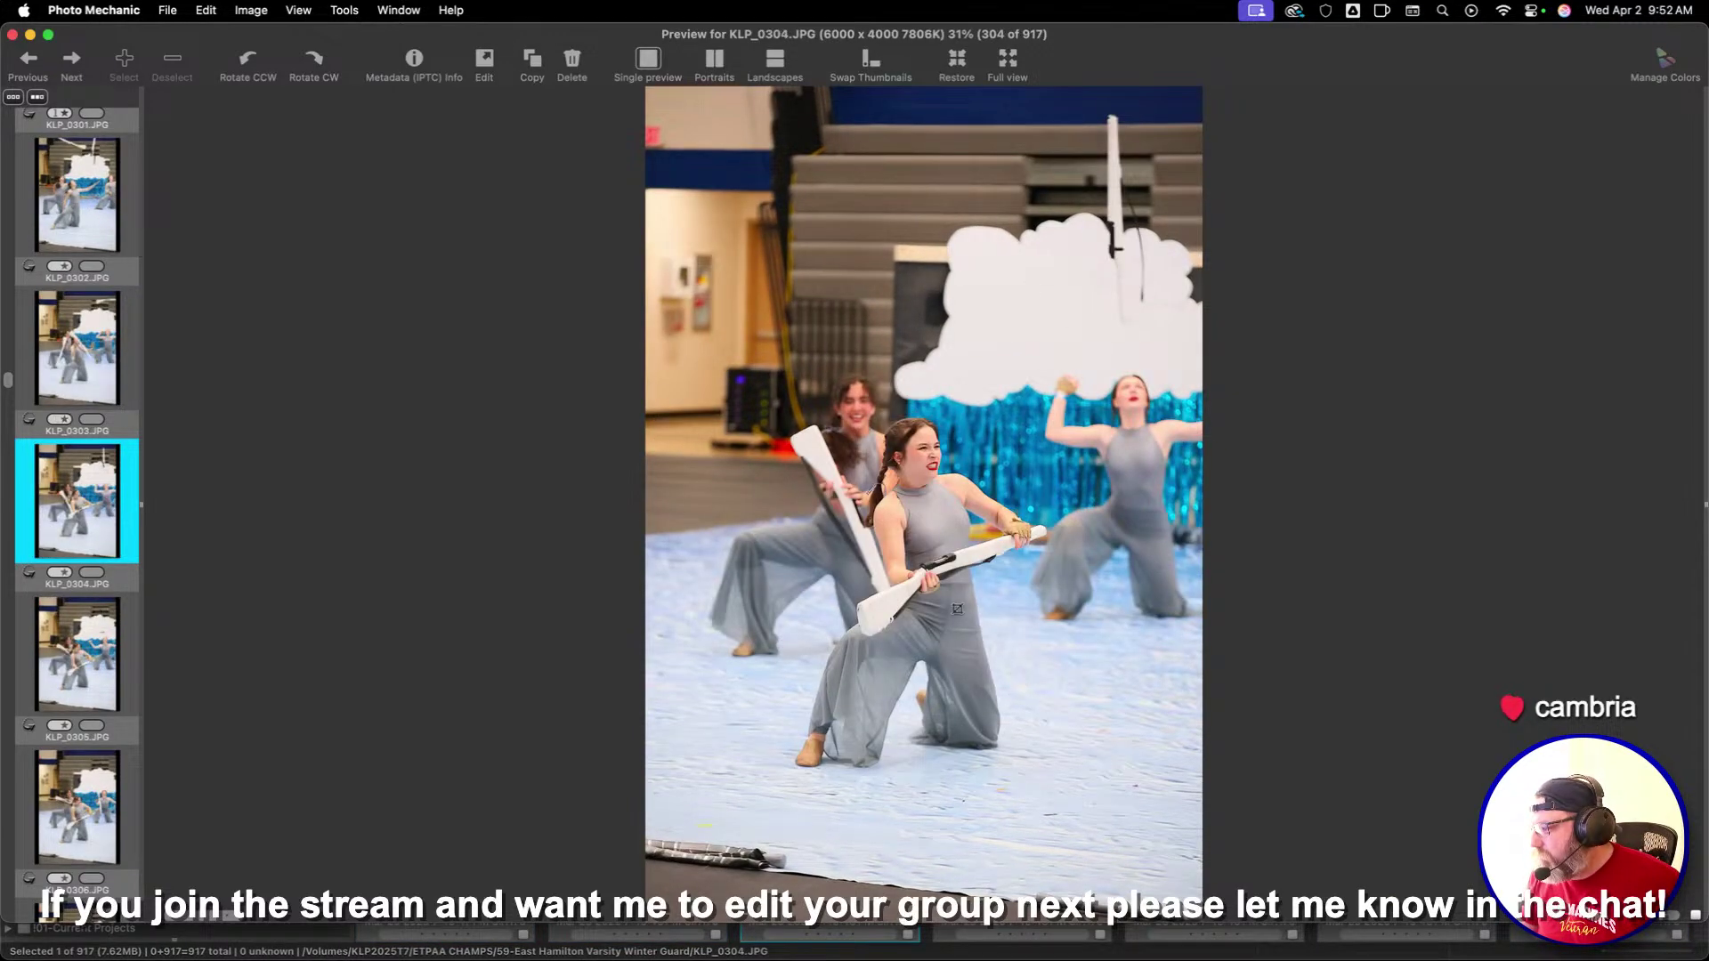
key("1")
Crop KLP_0306.JPG and KLP_0308.JPG around the kneeling rifle dancers and rate both one star
key("Right")
key("Right")
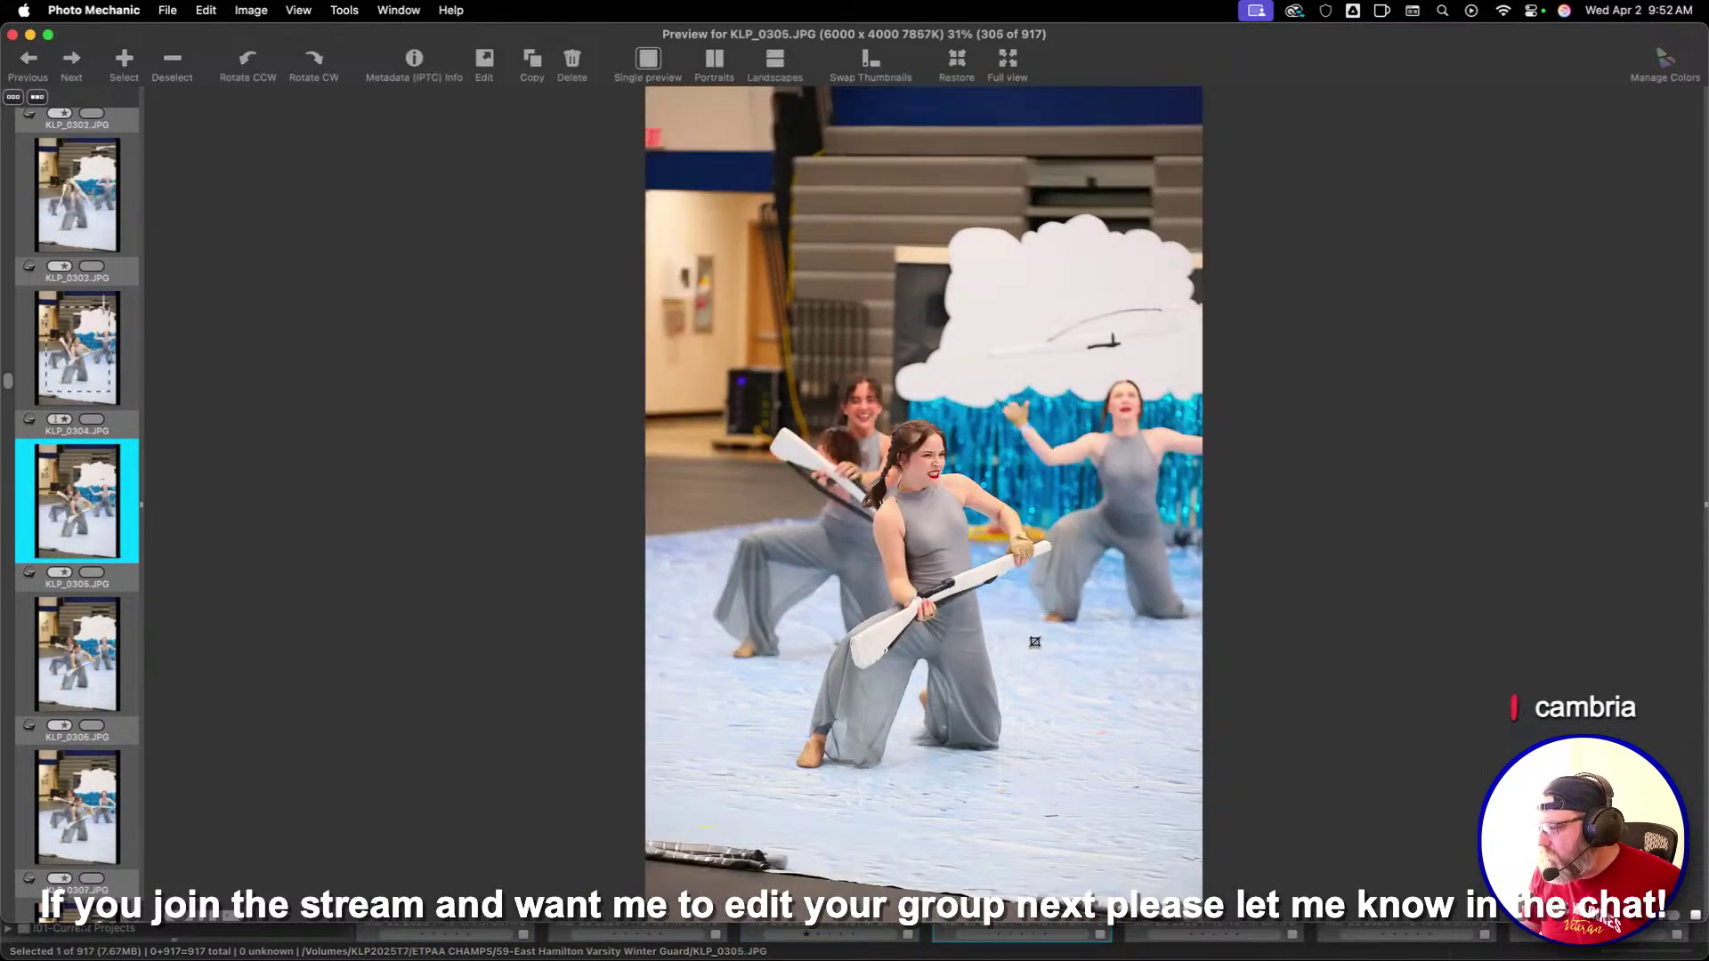
key("1")
key("Right")
key("Right")
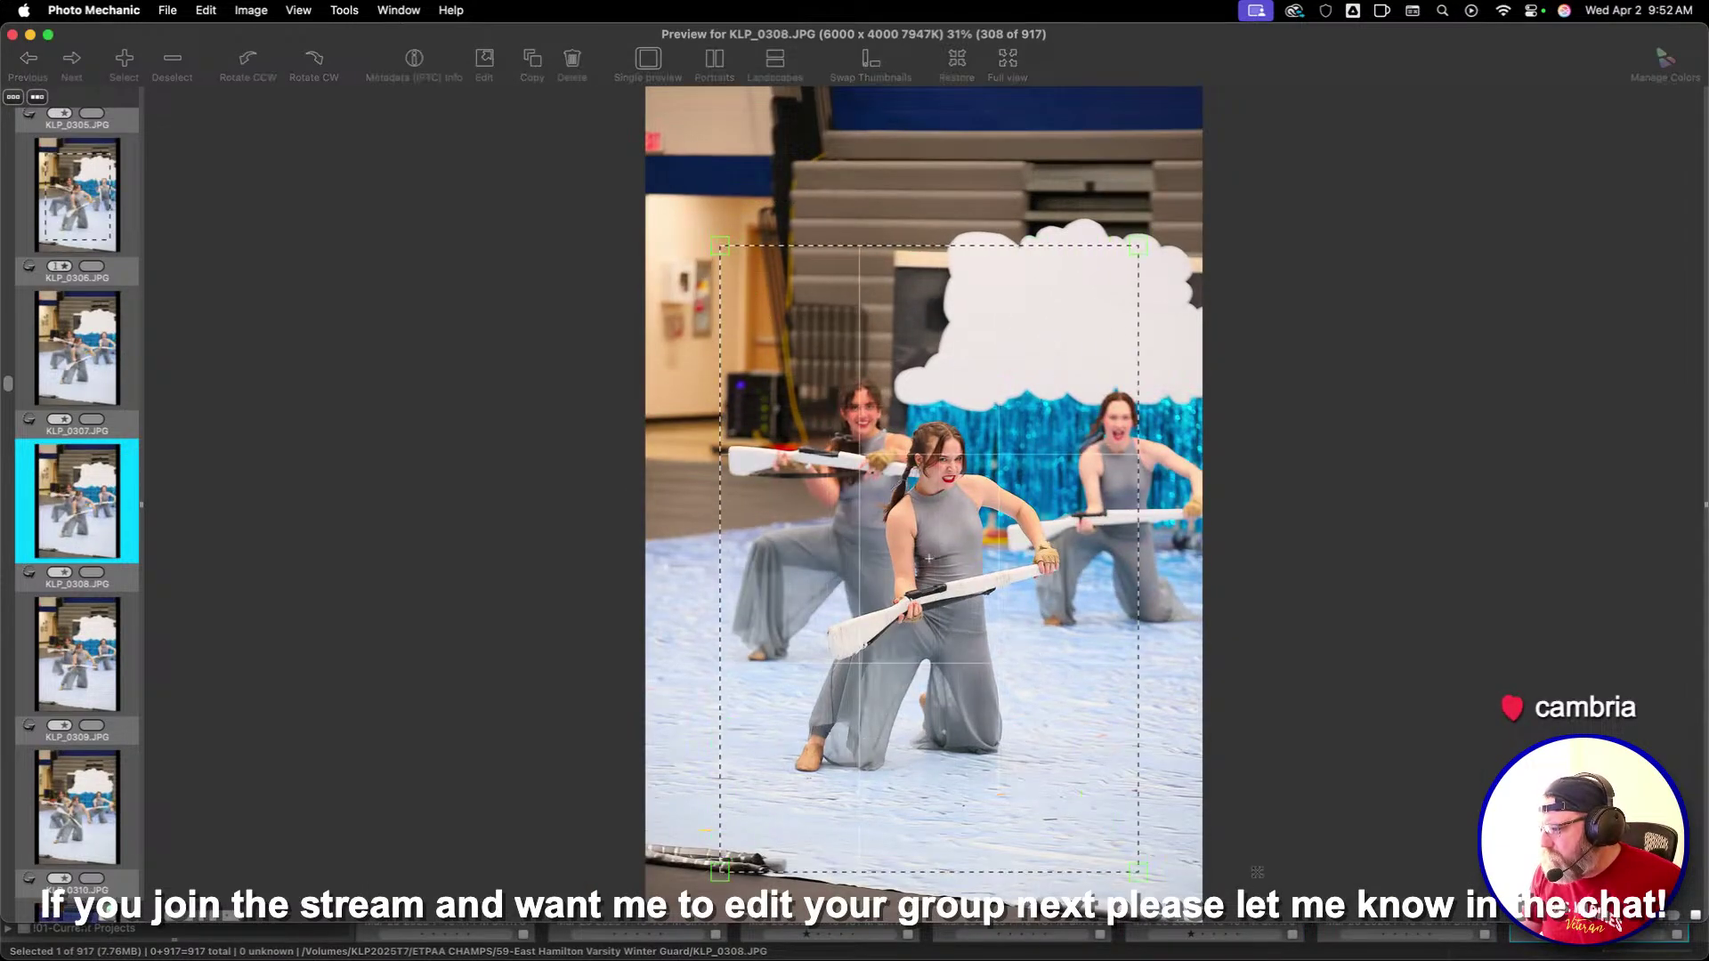
key("1")
Compare the kneeling rifle photos KLP_0309.JPG to KLP_0311.JPG, crop KLP_0310.JPG around the dancers, and rate it one star
key("Right")
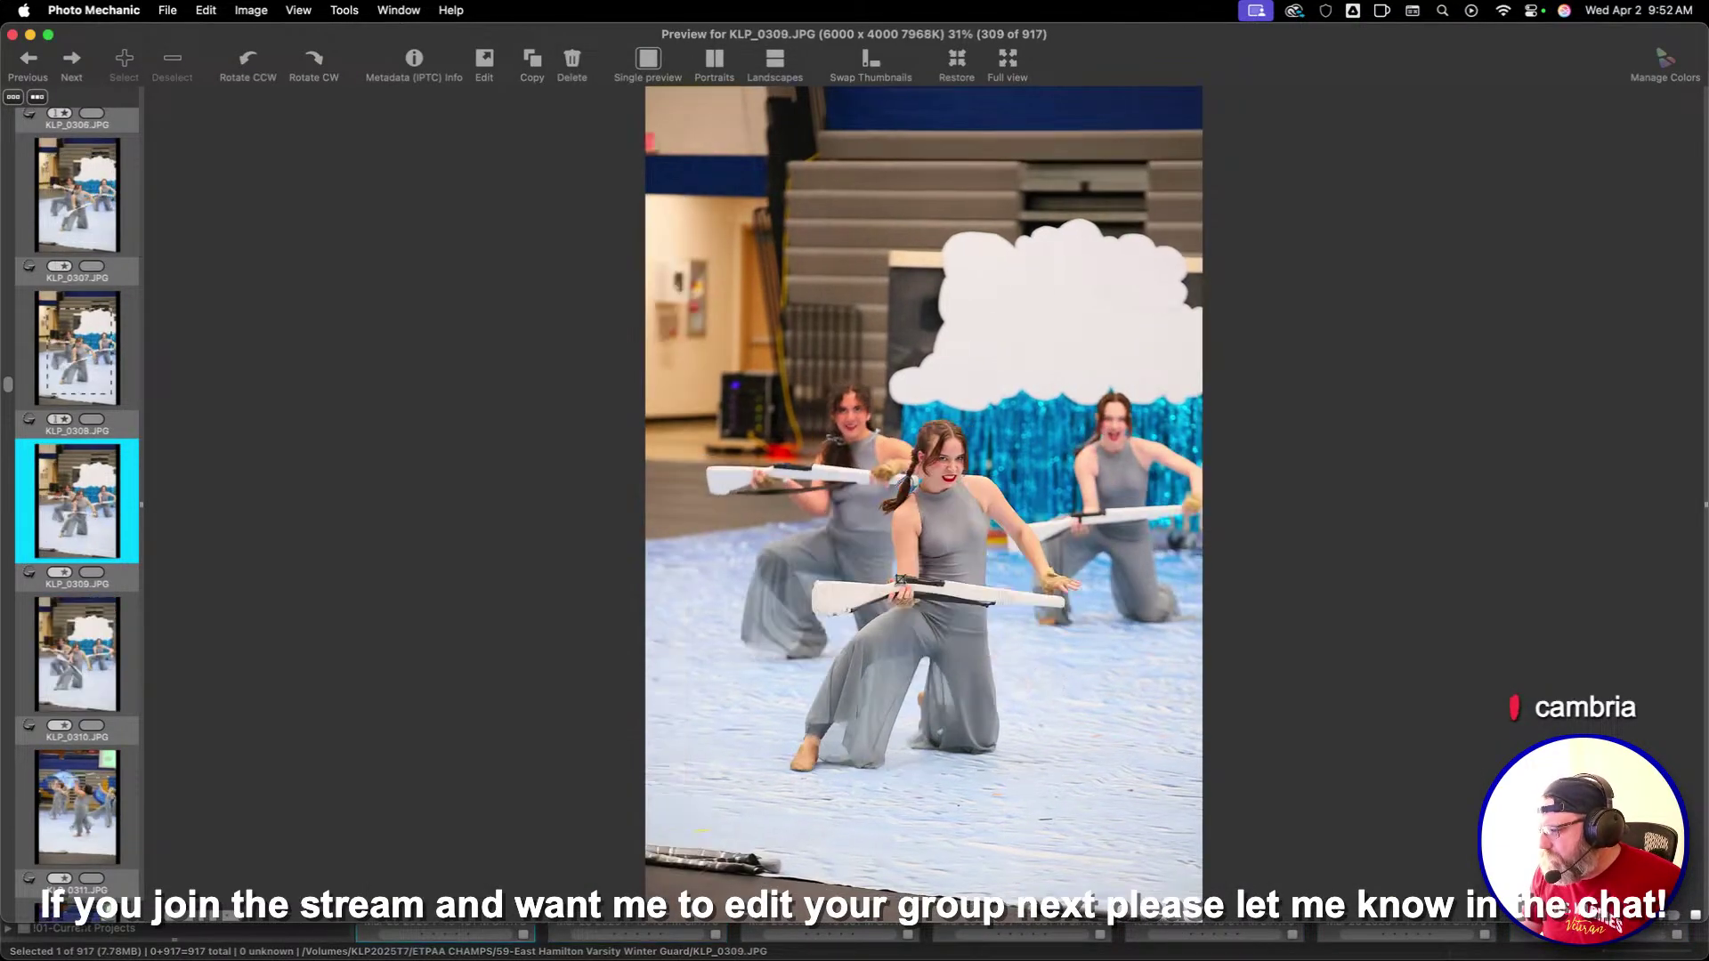
key("Right")
key("Right")
key("Left")
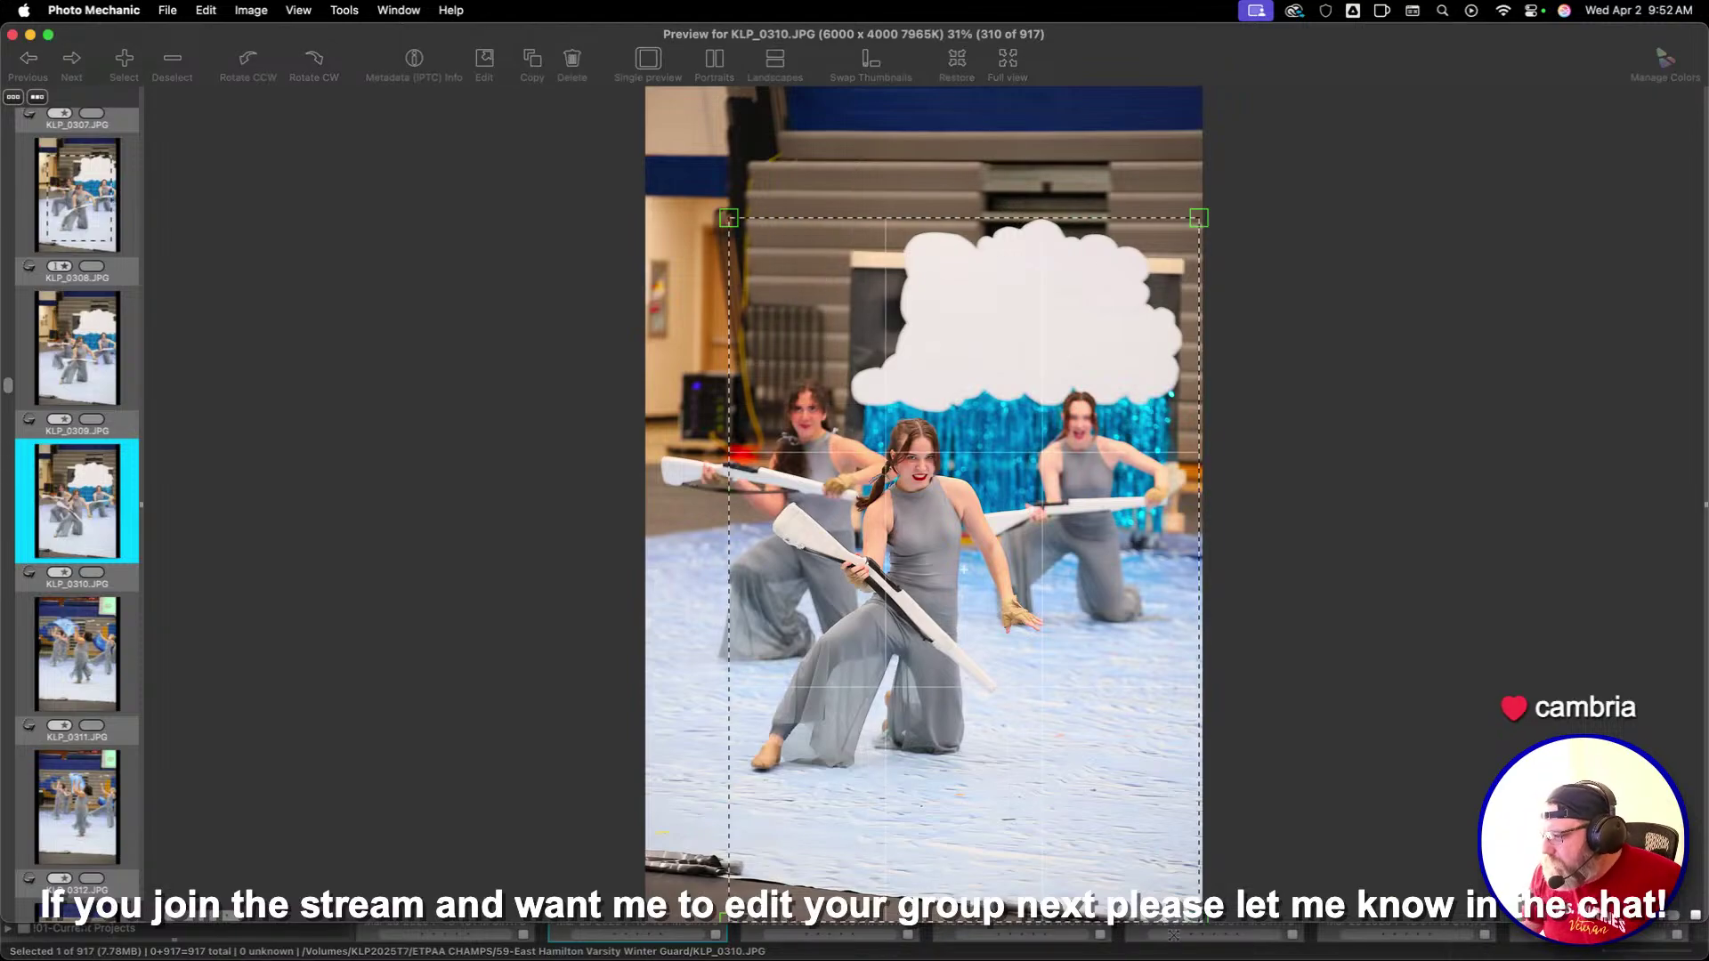
left_click_drag(1031, 713, 964, 635)
key("1")
key("Right")
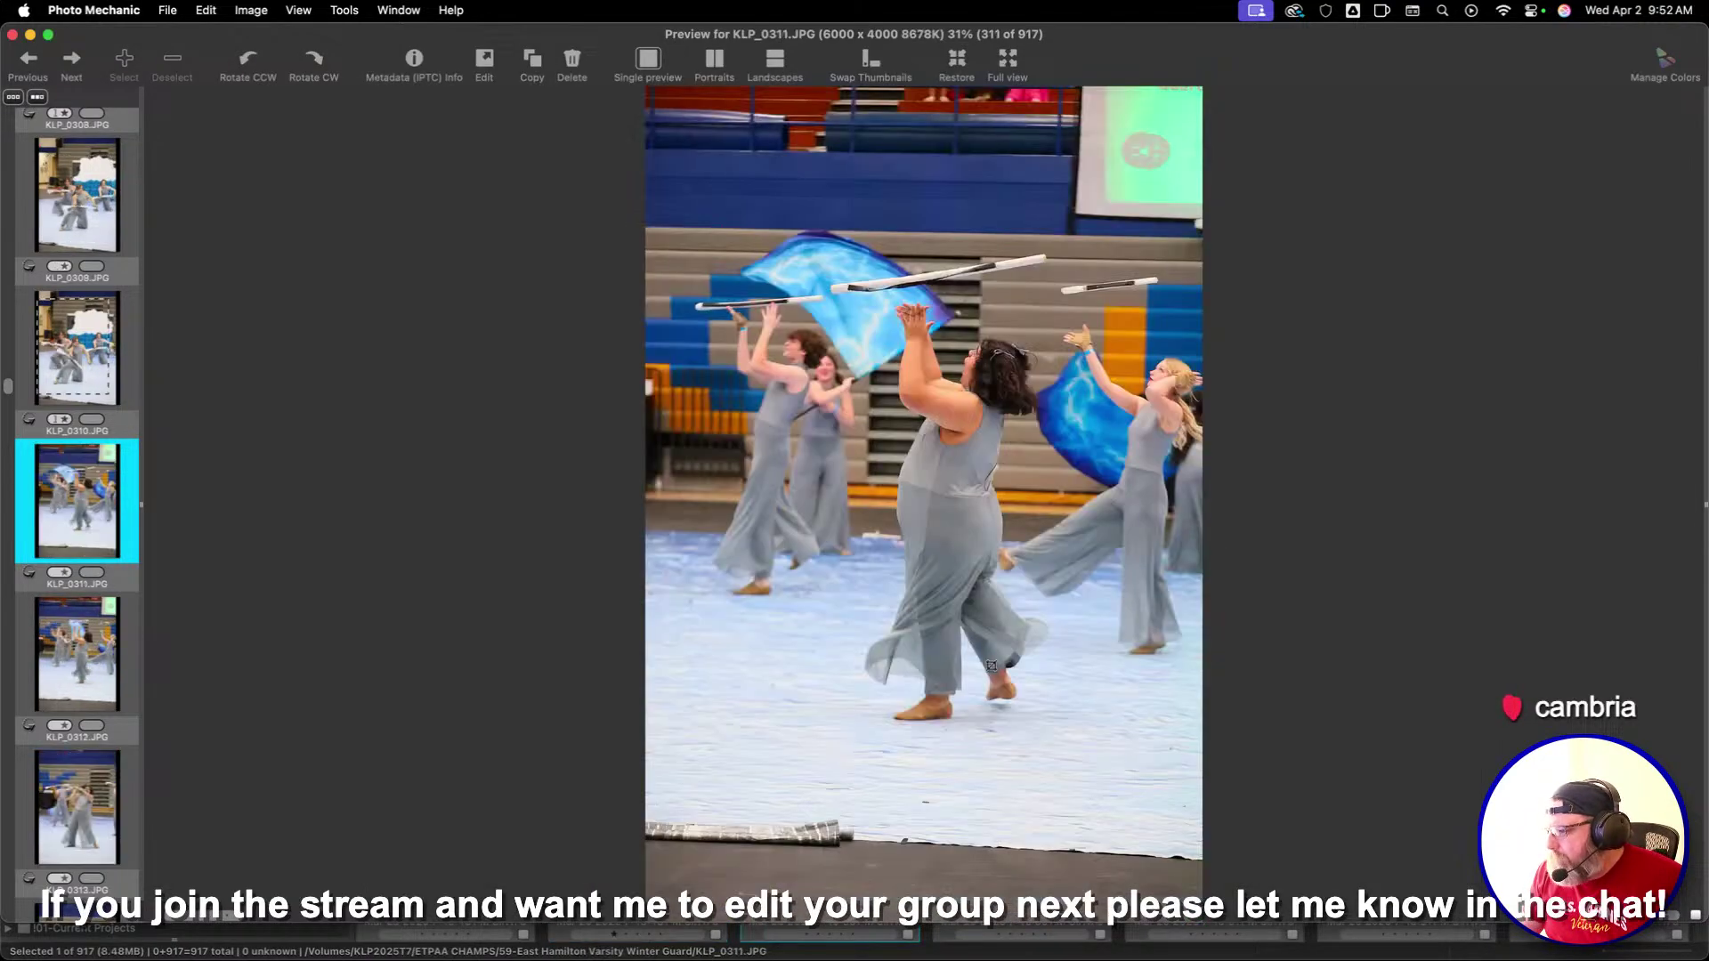
Crop KLP_0311.JPG around the dancers tossing their rifles and rate it one star
left_click_drag(763, 162, 1144, 820)
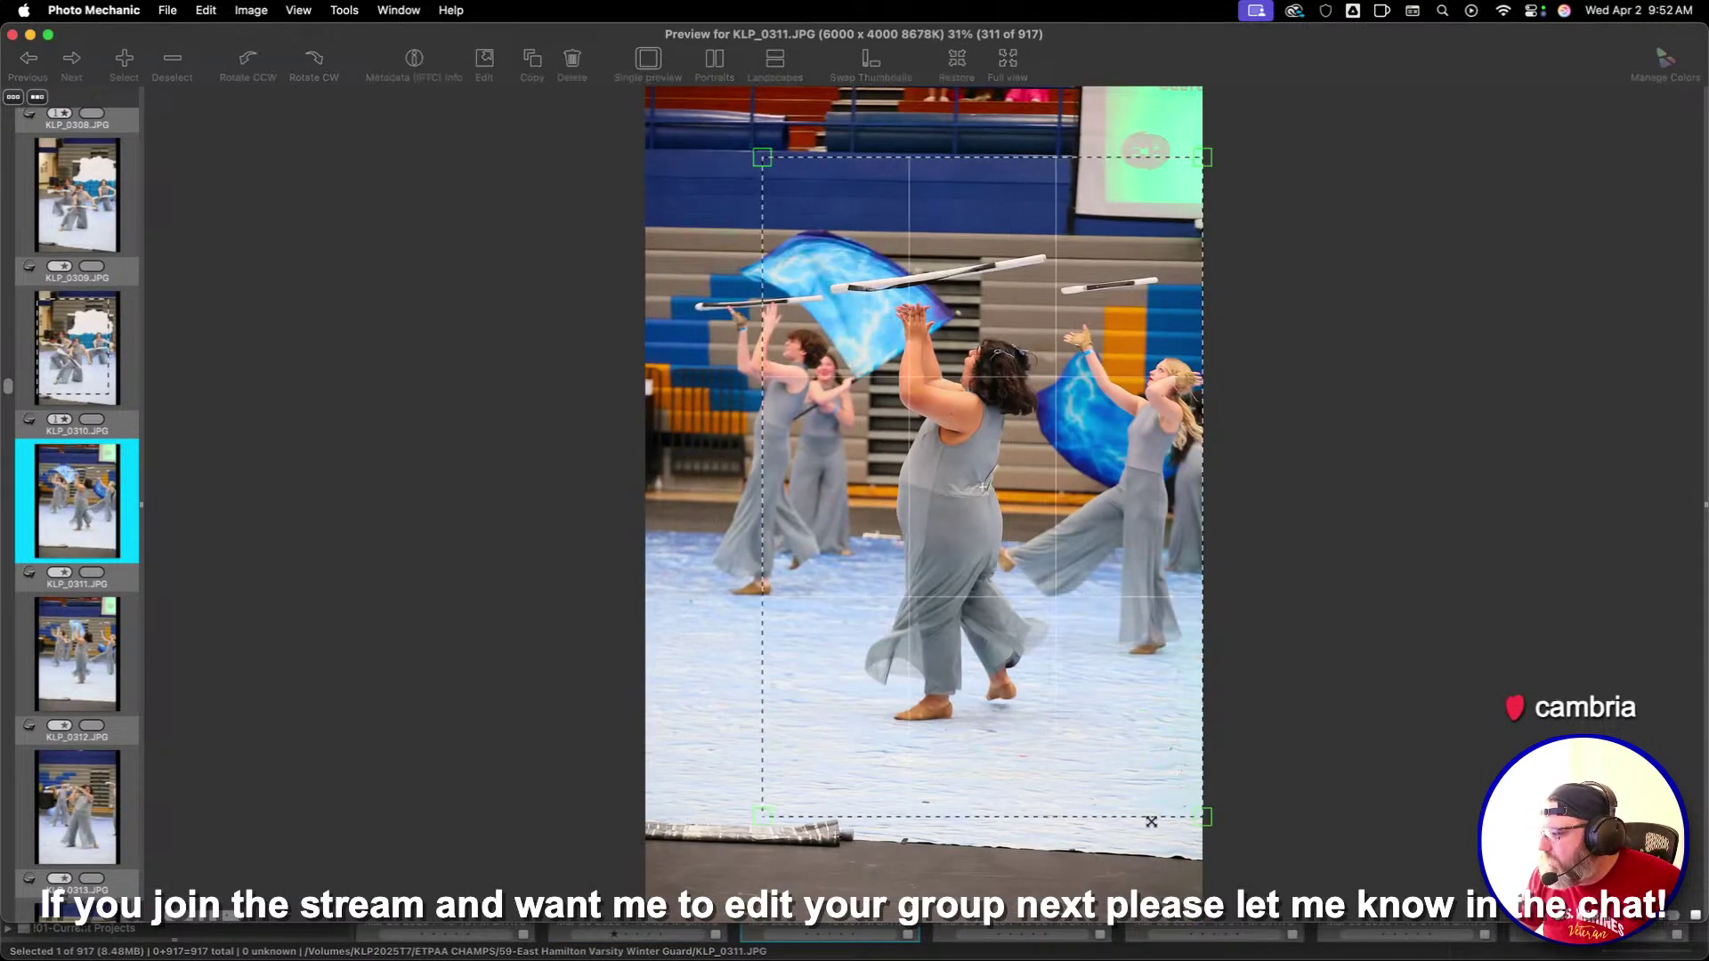
key("1")
key("Right")
Crop KLP_0313.JPG and KLP_0315.JPG around the front rifle dancer and rate both one star
key("Right")
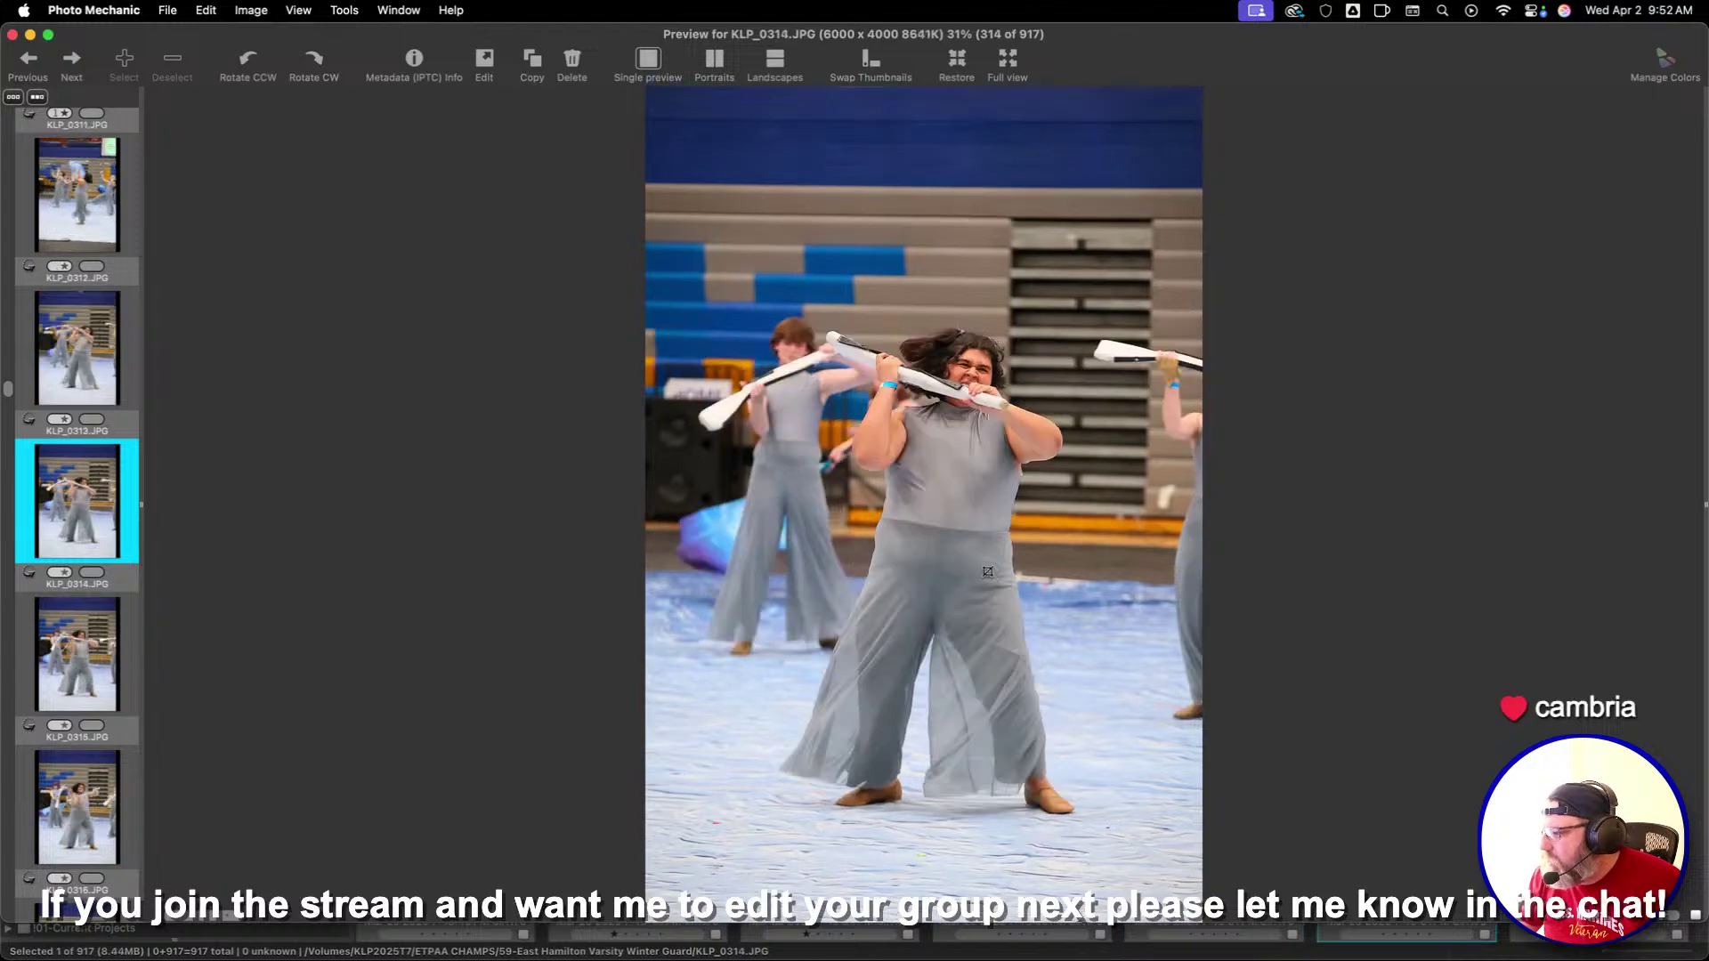
key("1")
key("Right")
key("Right")
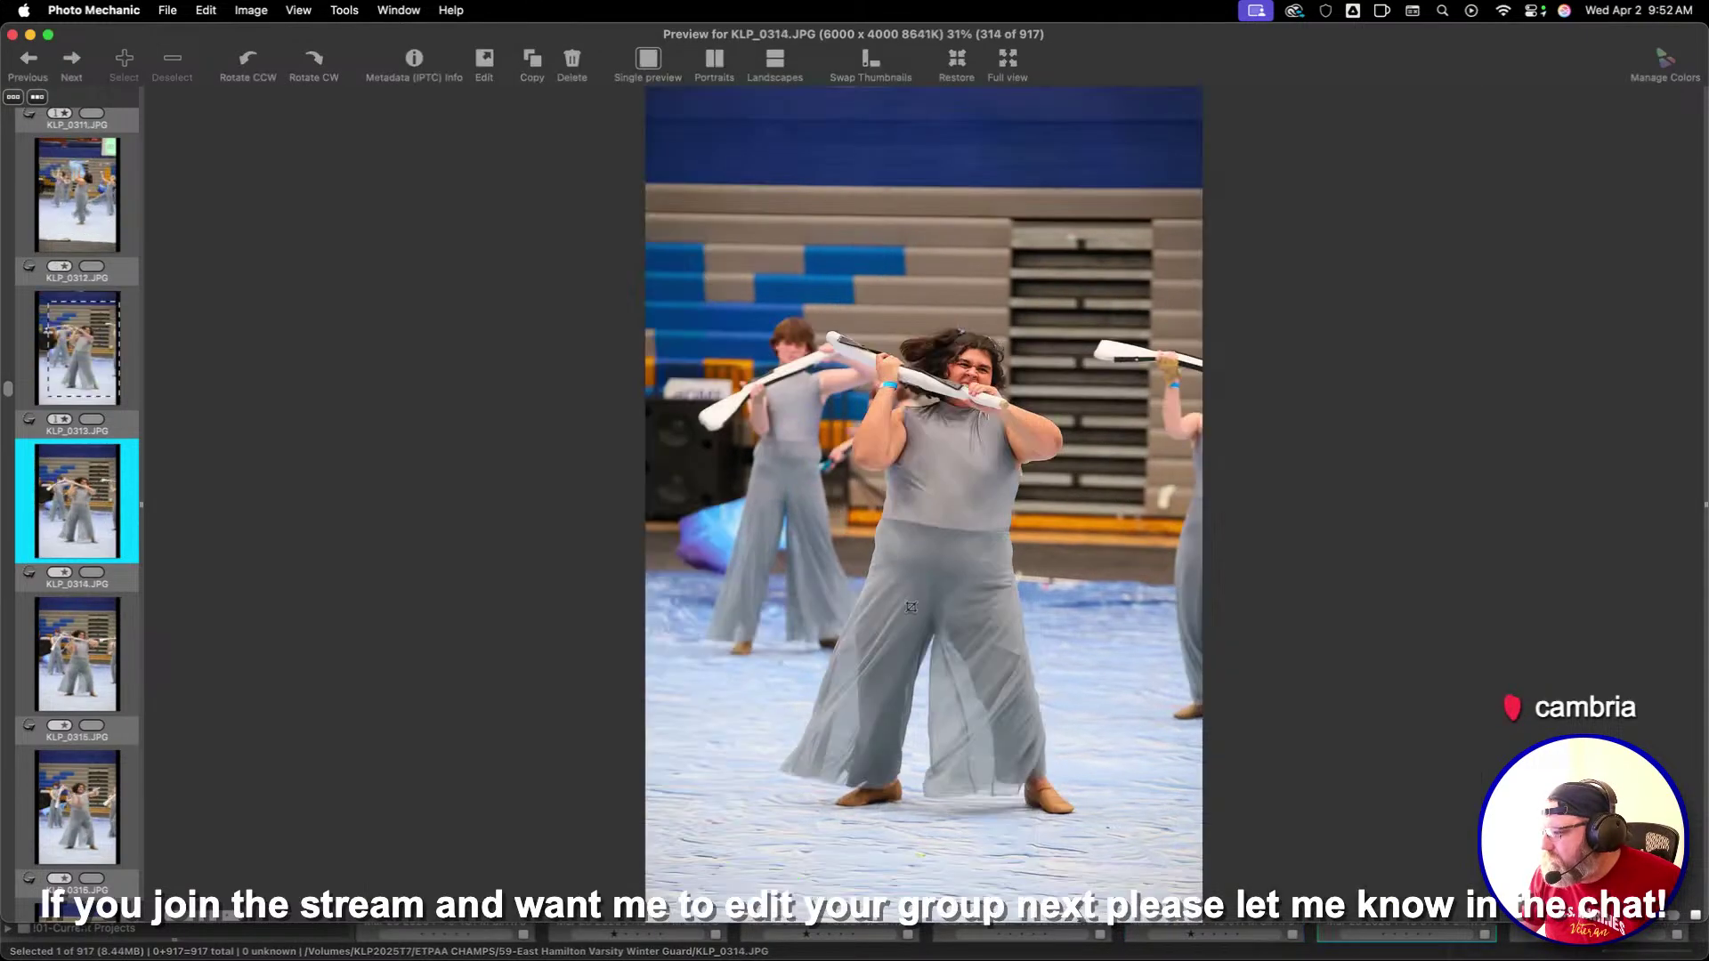
key("1")
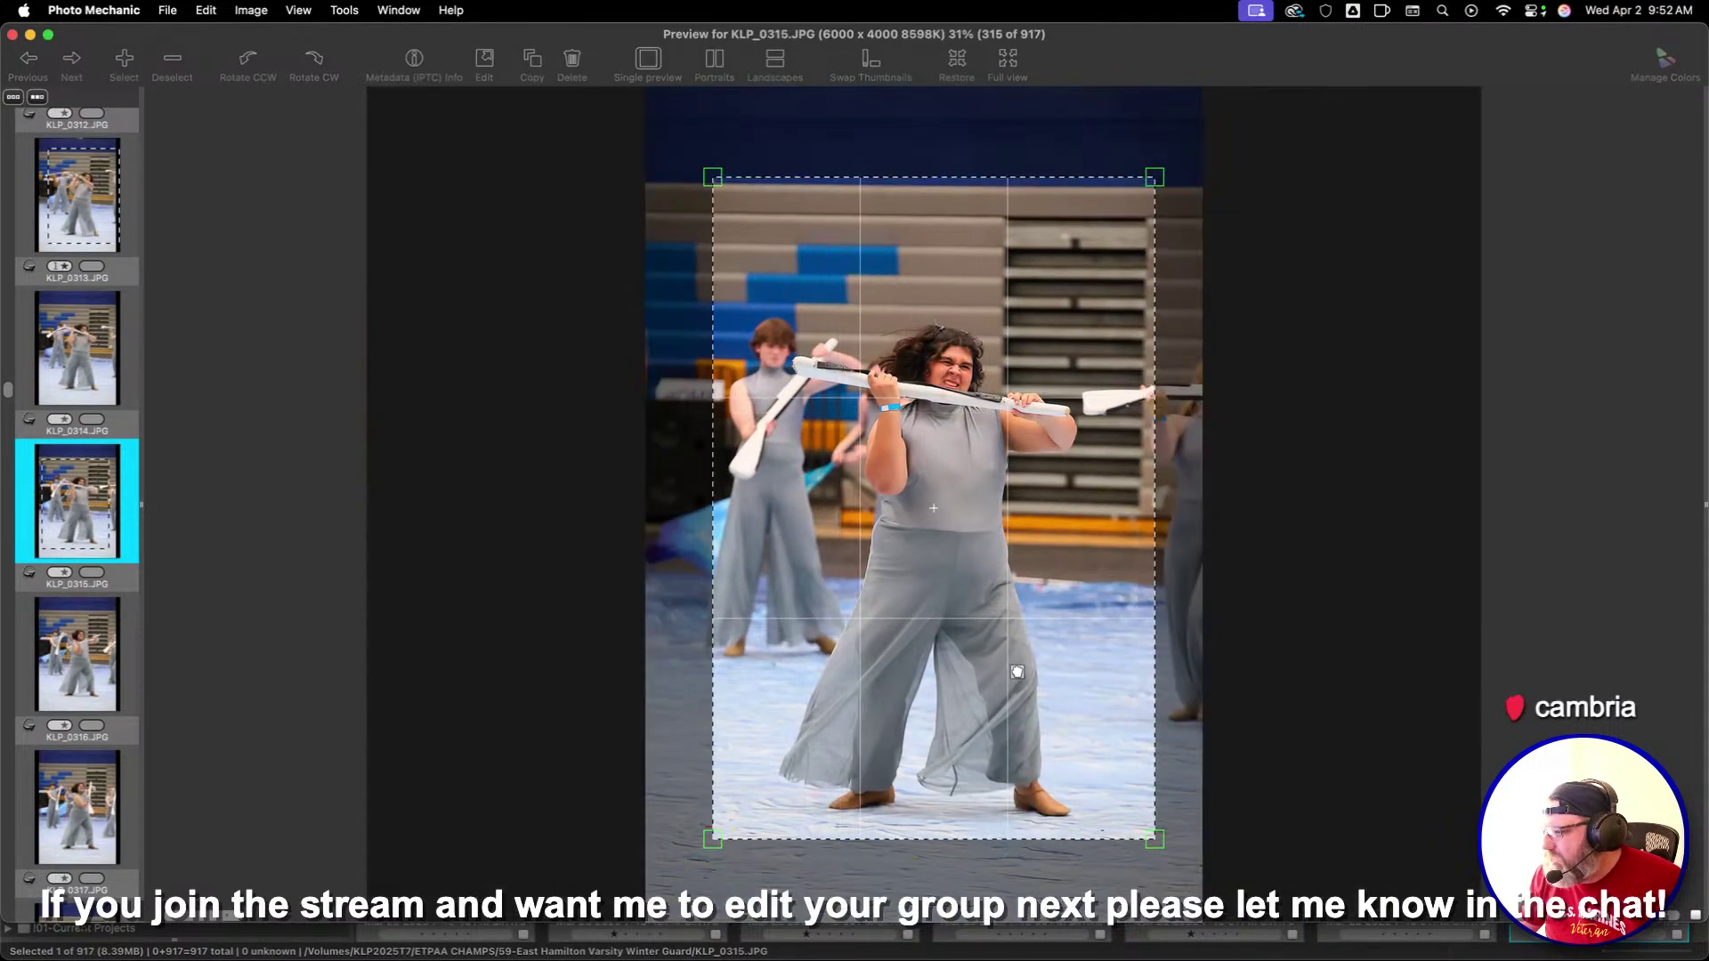
Crop KLP_0317.JPG and KLP_0318.JPG around the front rifle dancer, rating KLP_0317.JPG one star and KLP_0318.JPG two stars
key("Right")
key("Right")
key("1")
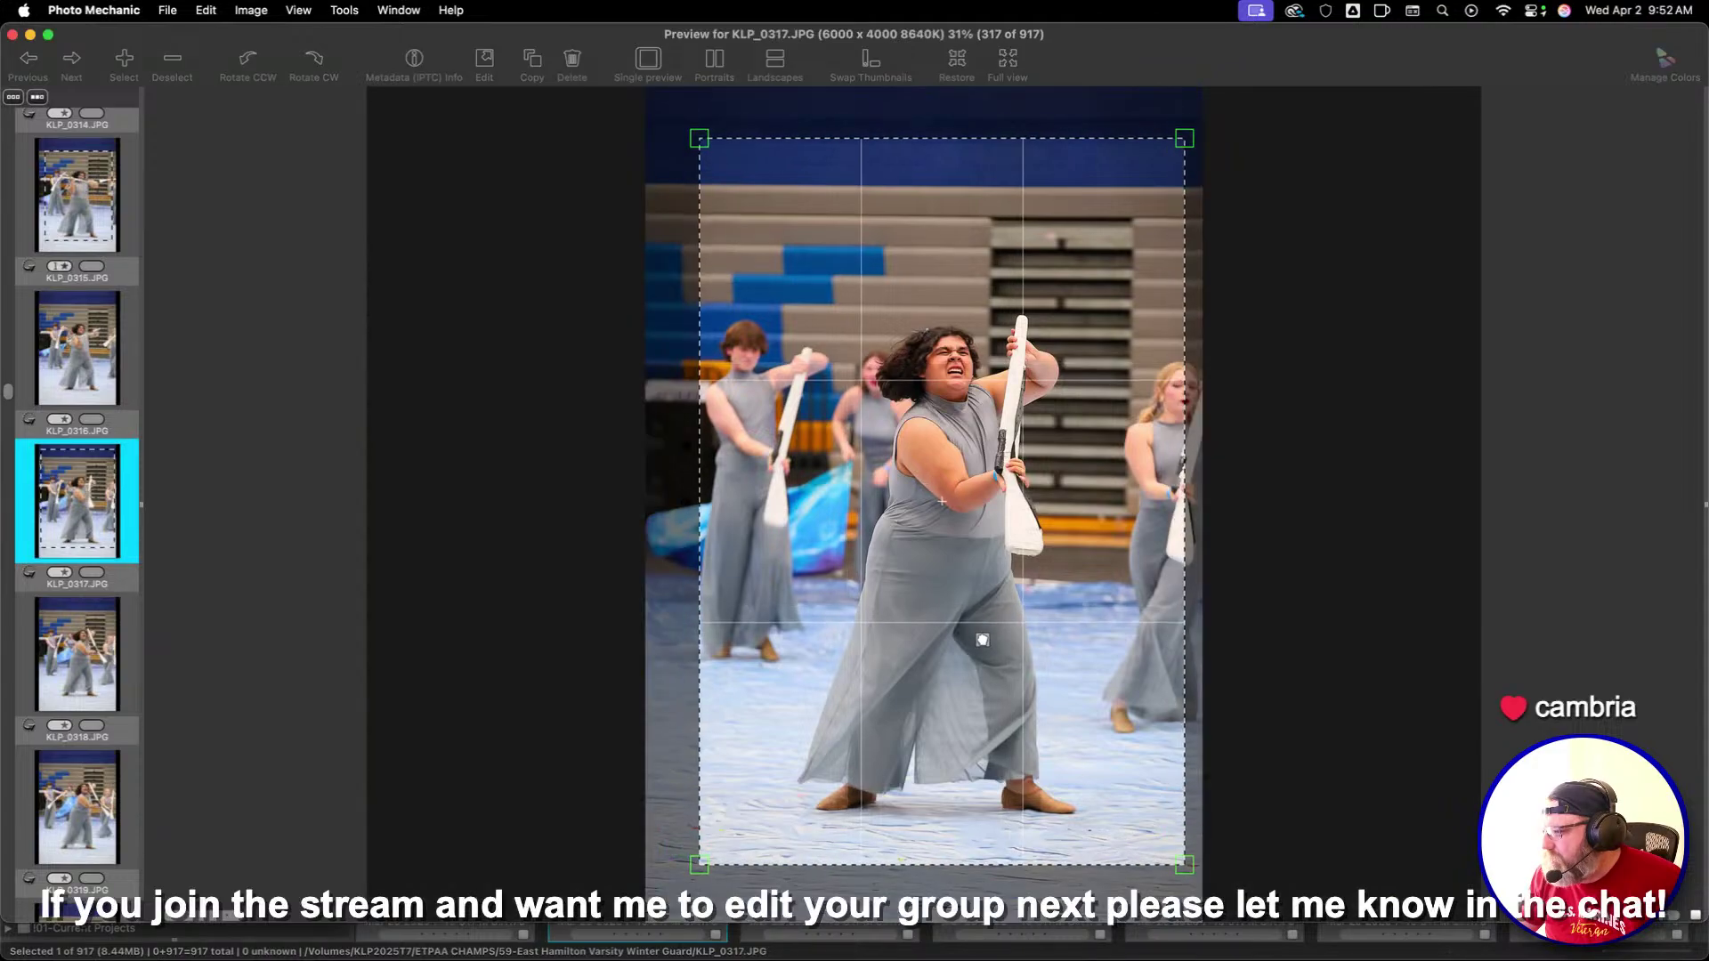
key("Right")
left_click_drag(863, 422, 1173, 838)
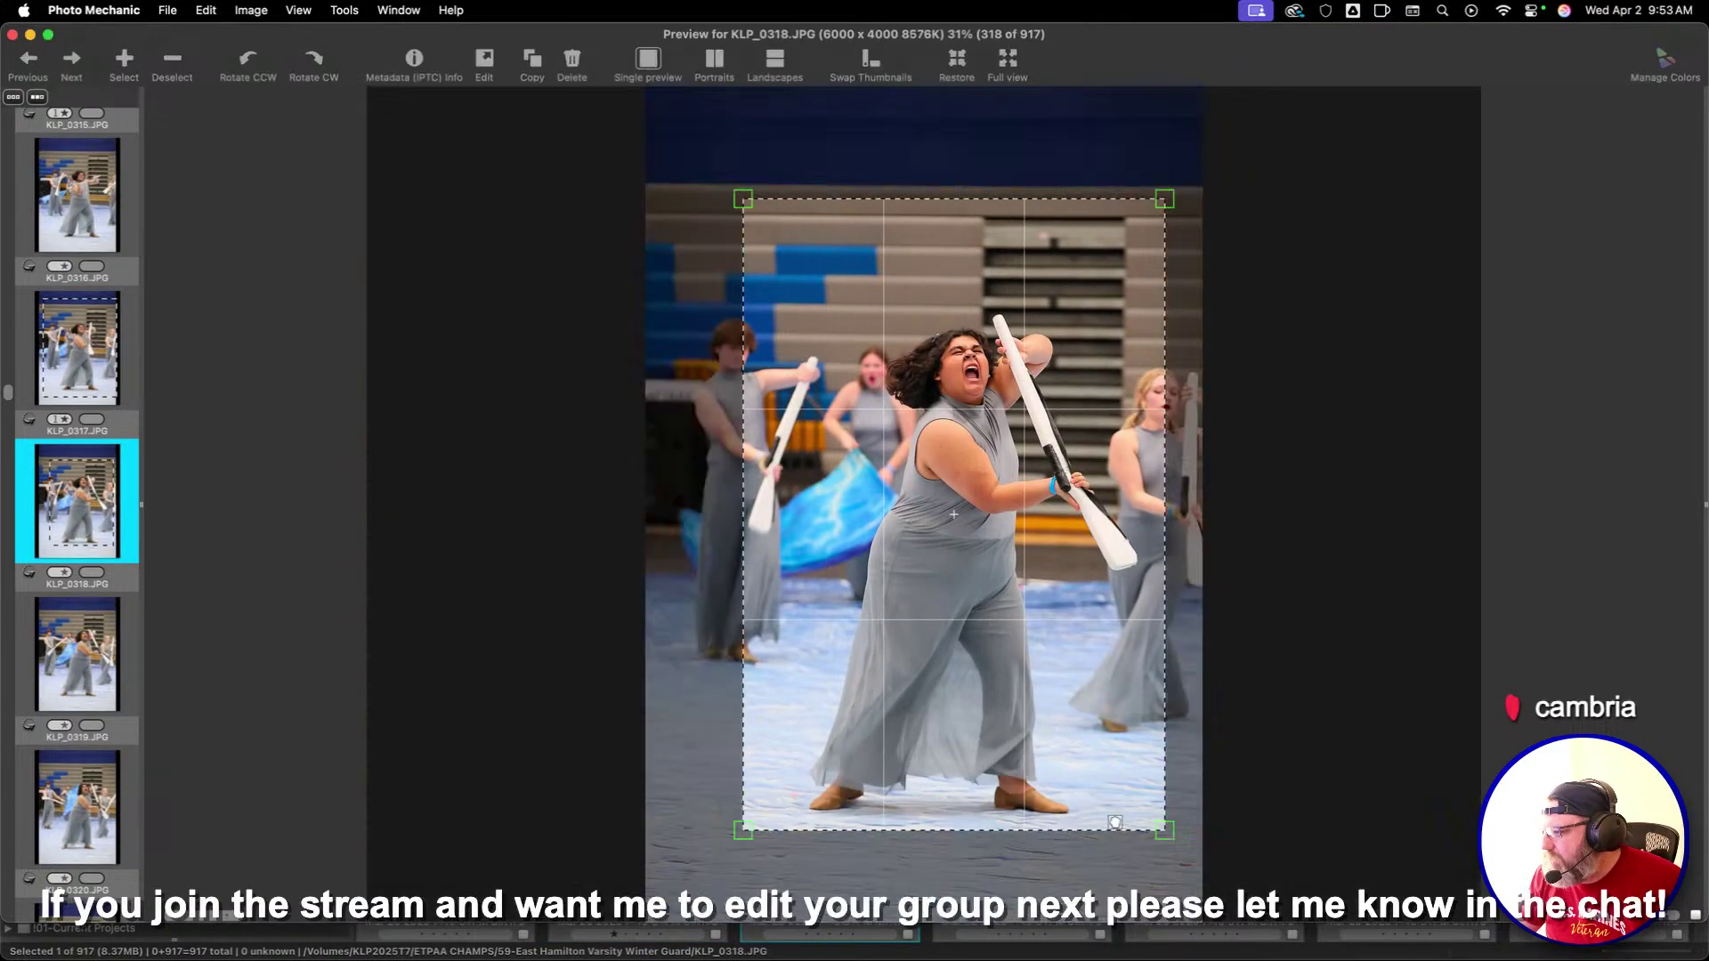
key("2")
key("Right")
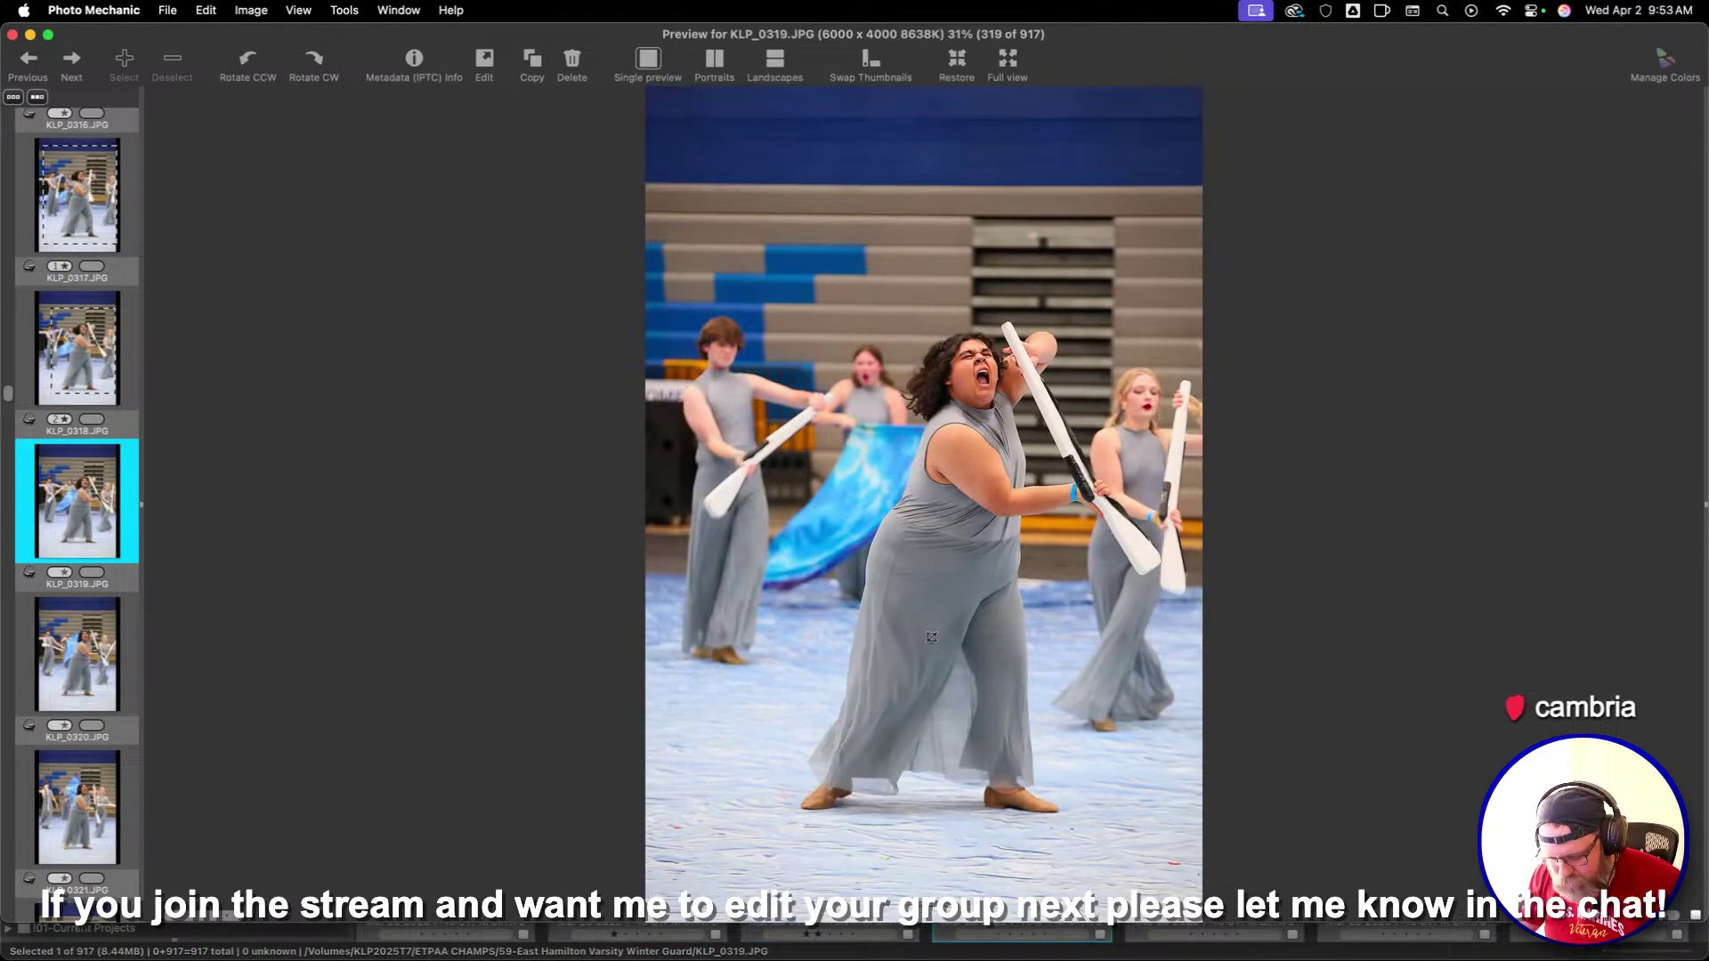
Crop KLP_0321.JPG around the front rifle dancer and rate it one star
key("Right")
key("Right")
left_click_drag(725, 207, 1182, 819)
key("1")
Compare the raised-rifle photos up to KLP_0325.JPG, crop KLP_0323.JPG around the front dancer, and rate it one star
key("Right")
key("Right")
key("Right")
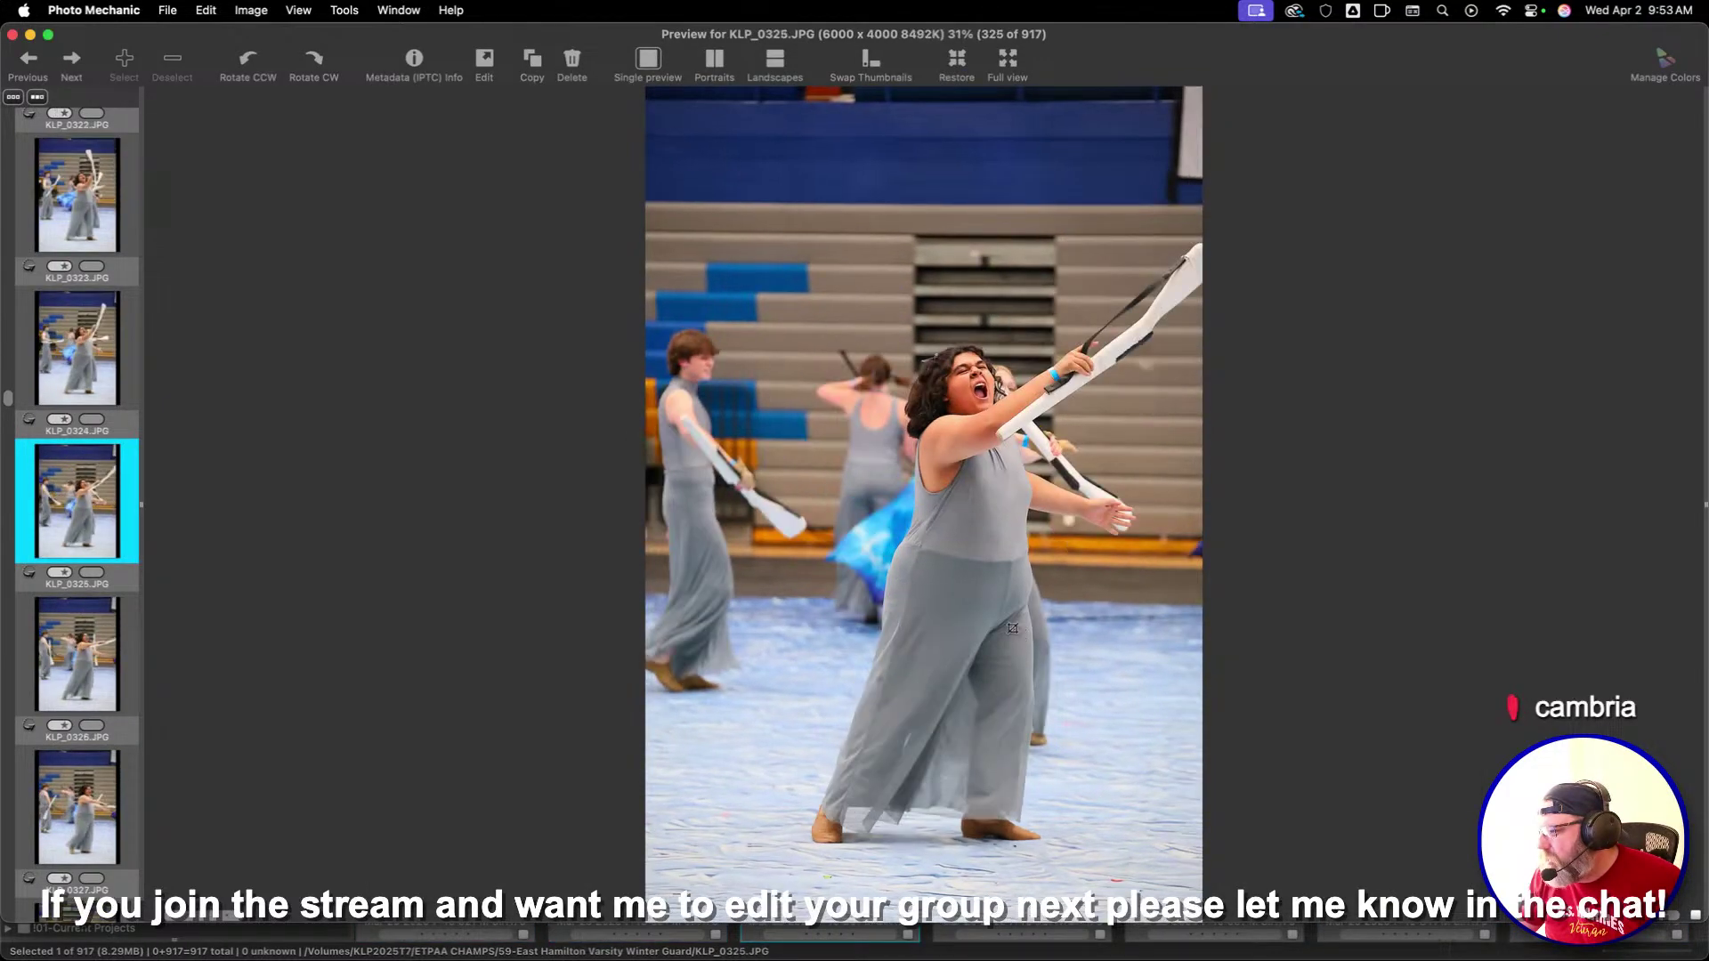
key("Left")
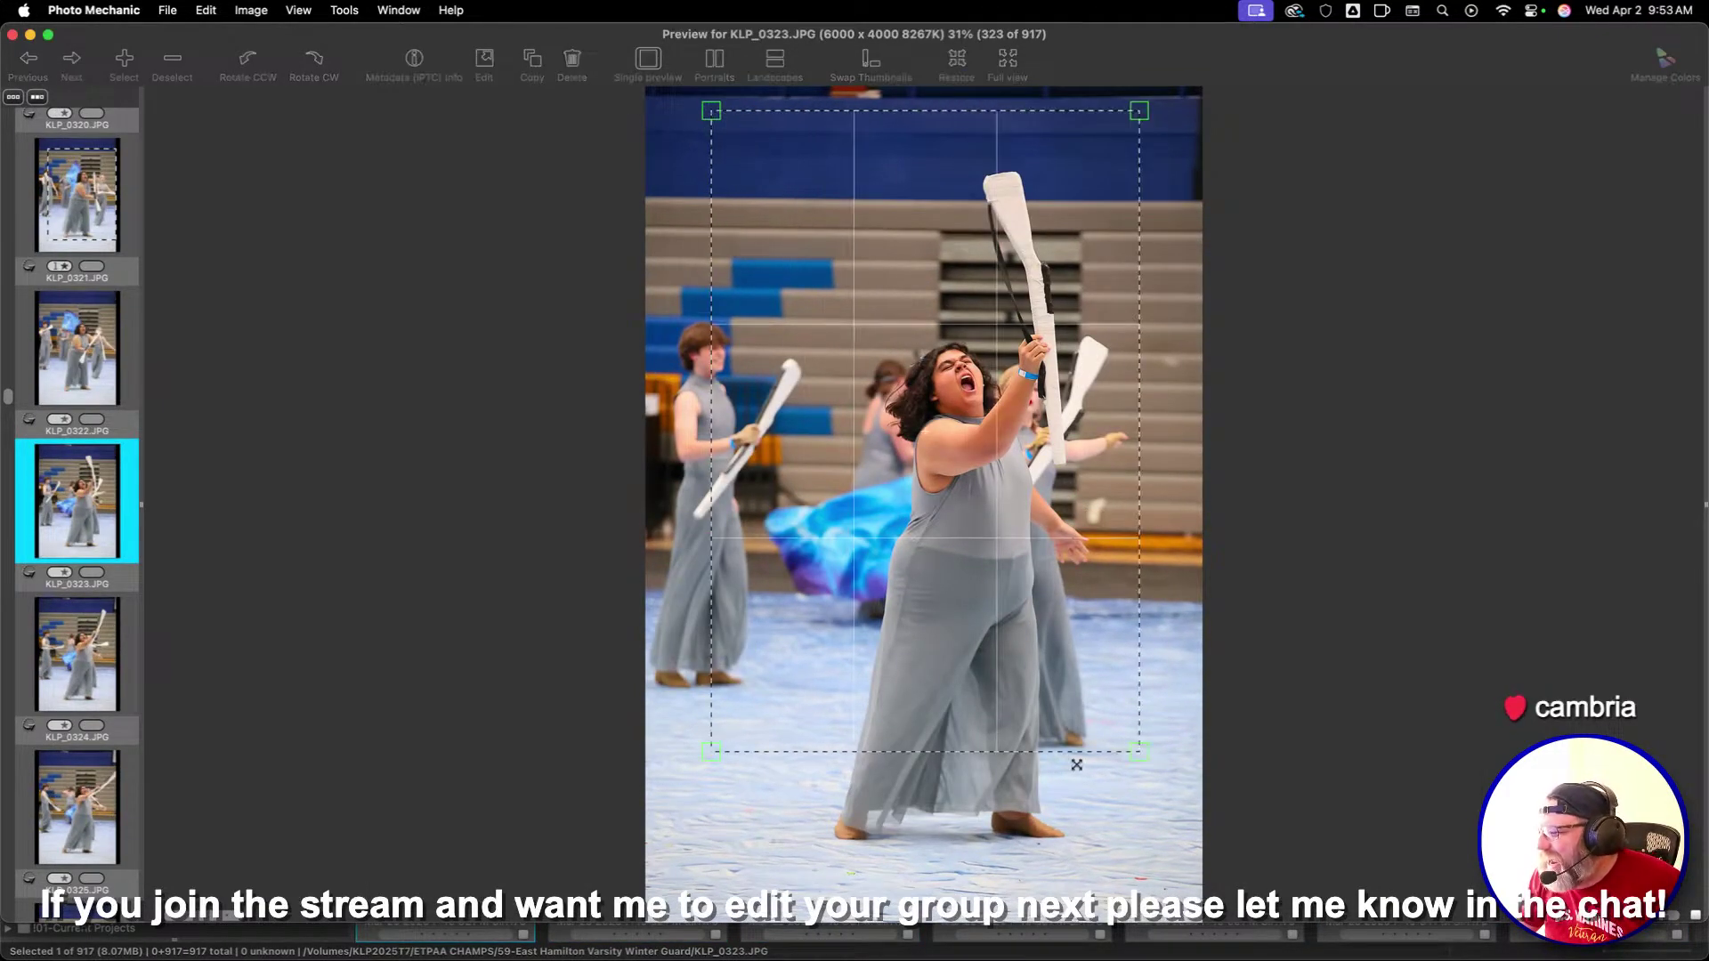
key("1")
Look through the remaining raised-rifle photos and crop KLP_0328.JPG around the dancer with the blue flag
key("Right")
key("Right")
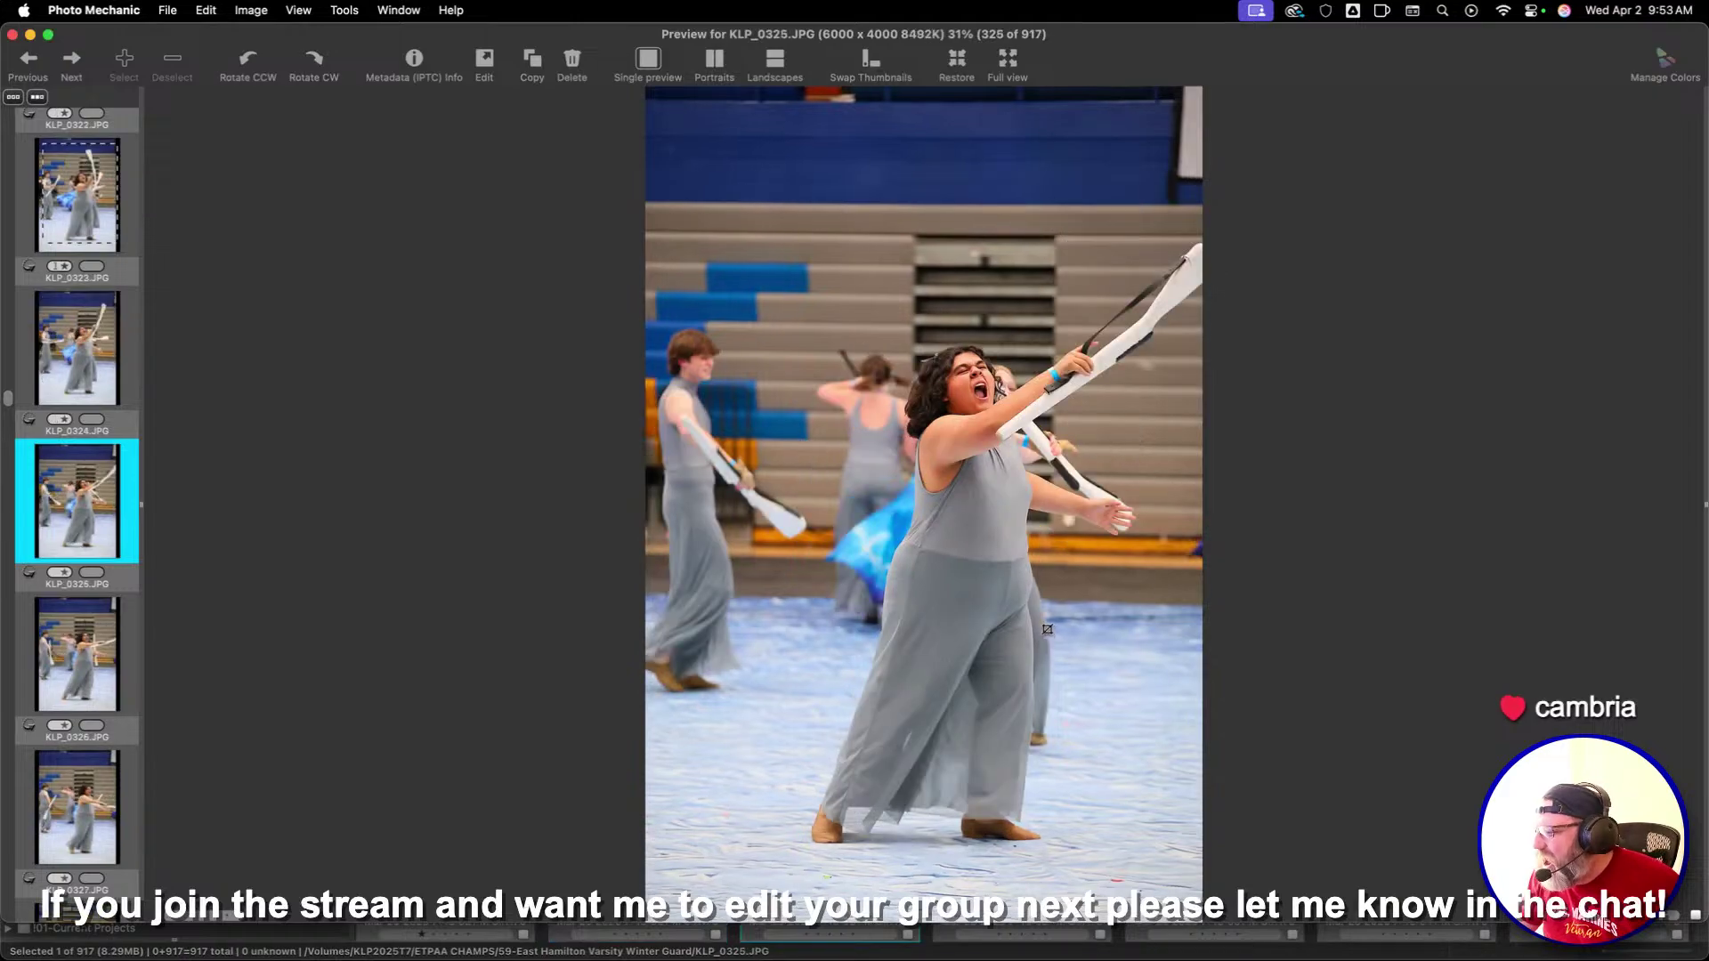
key("Right")
key("Right")
key("Right")
key("Right")
key("Left")
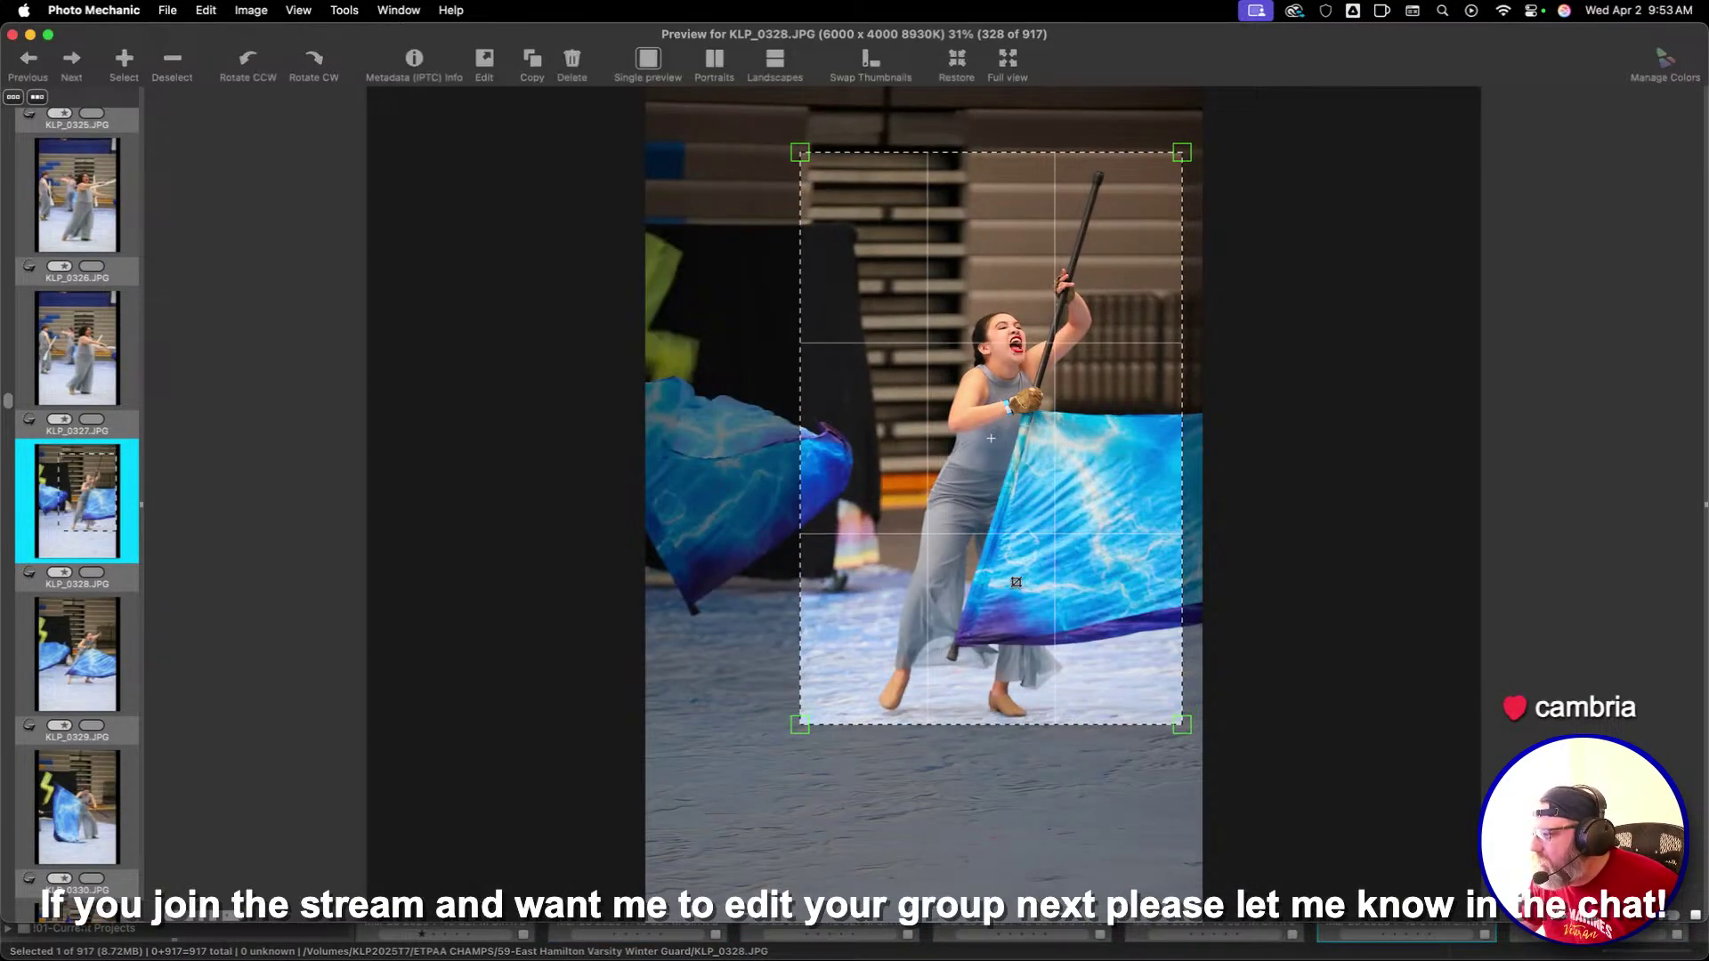
Rate the flag dancer photos KLP_0332.JPG through KLP_0336.JPG one star each
key("Right")
key("Right")
key("Right")
key("Right")
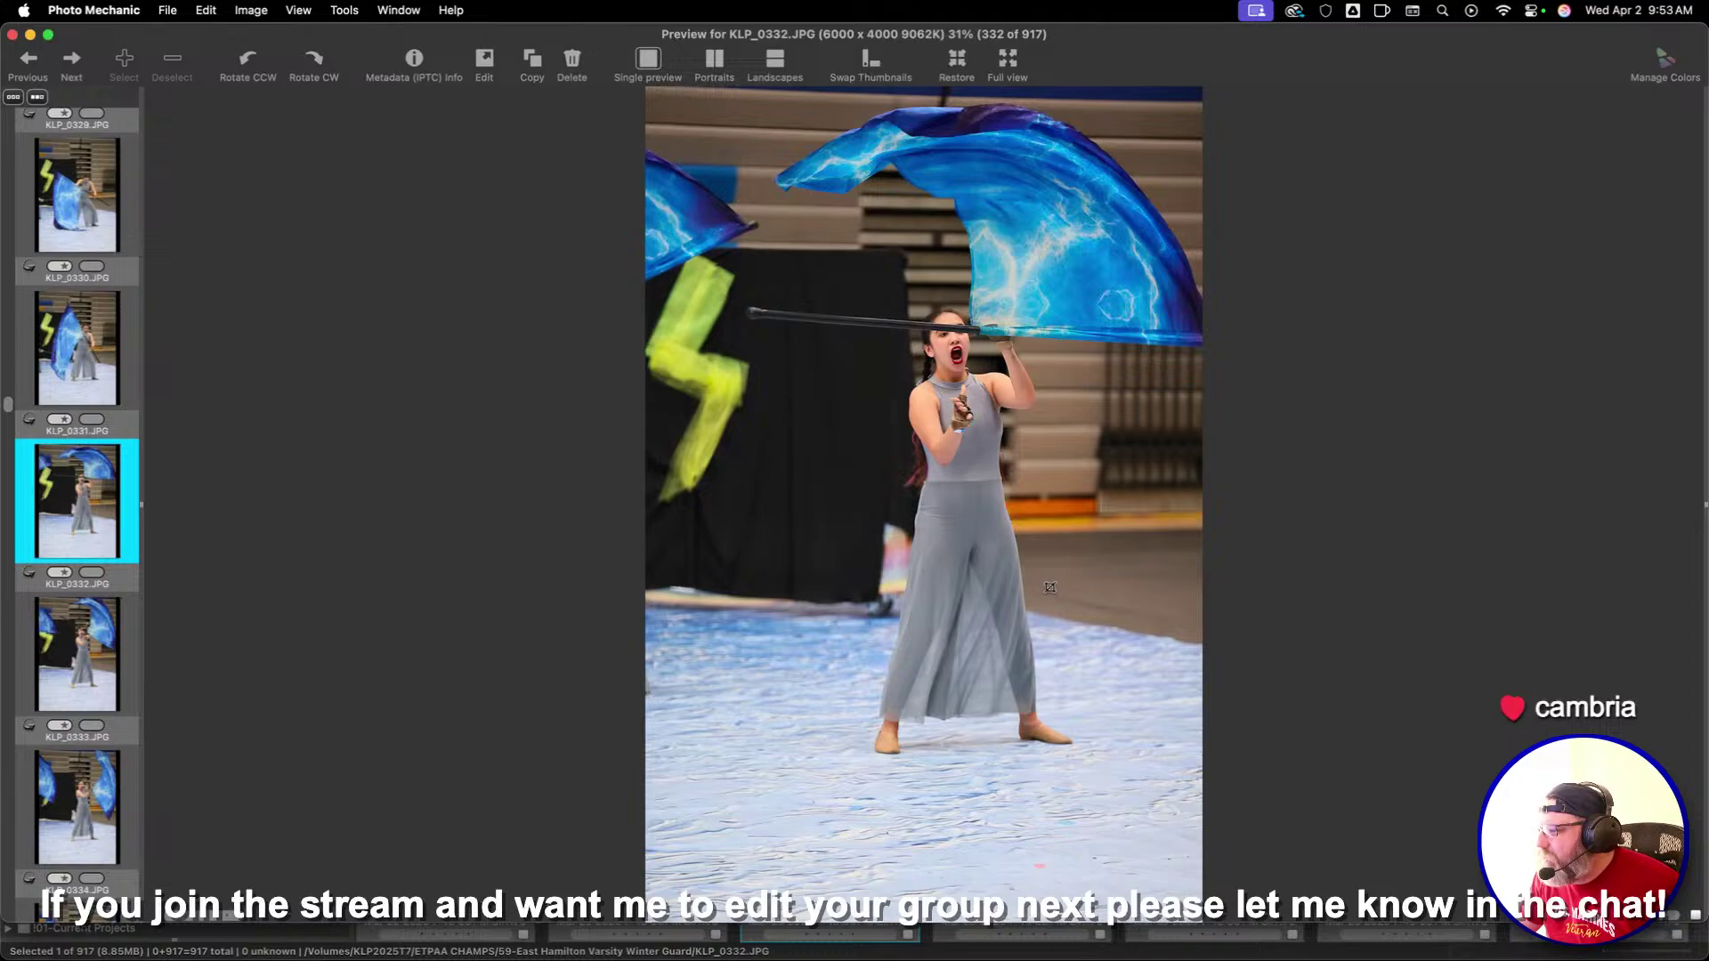
key("1")
key("1")
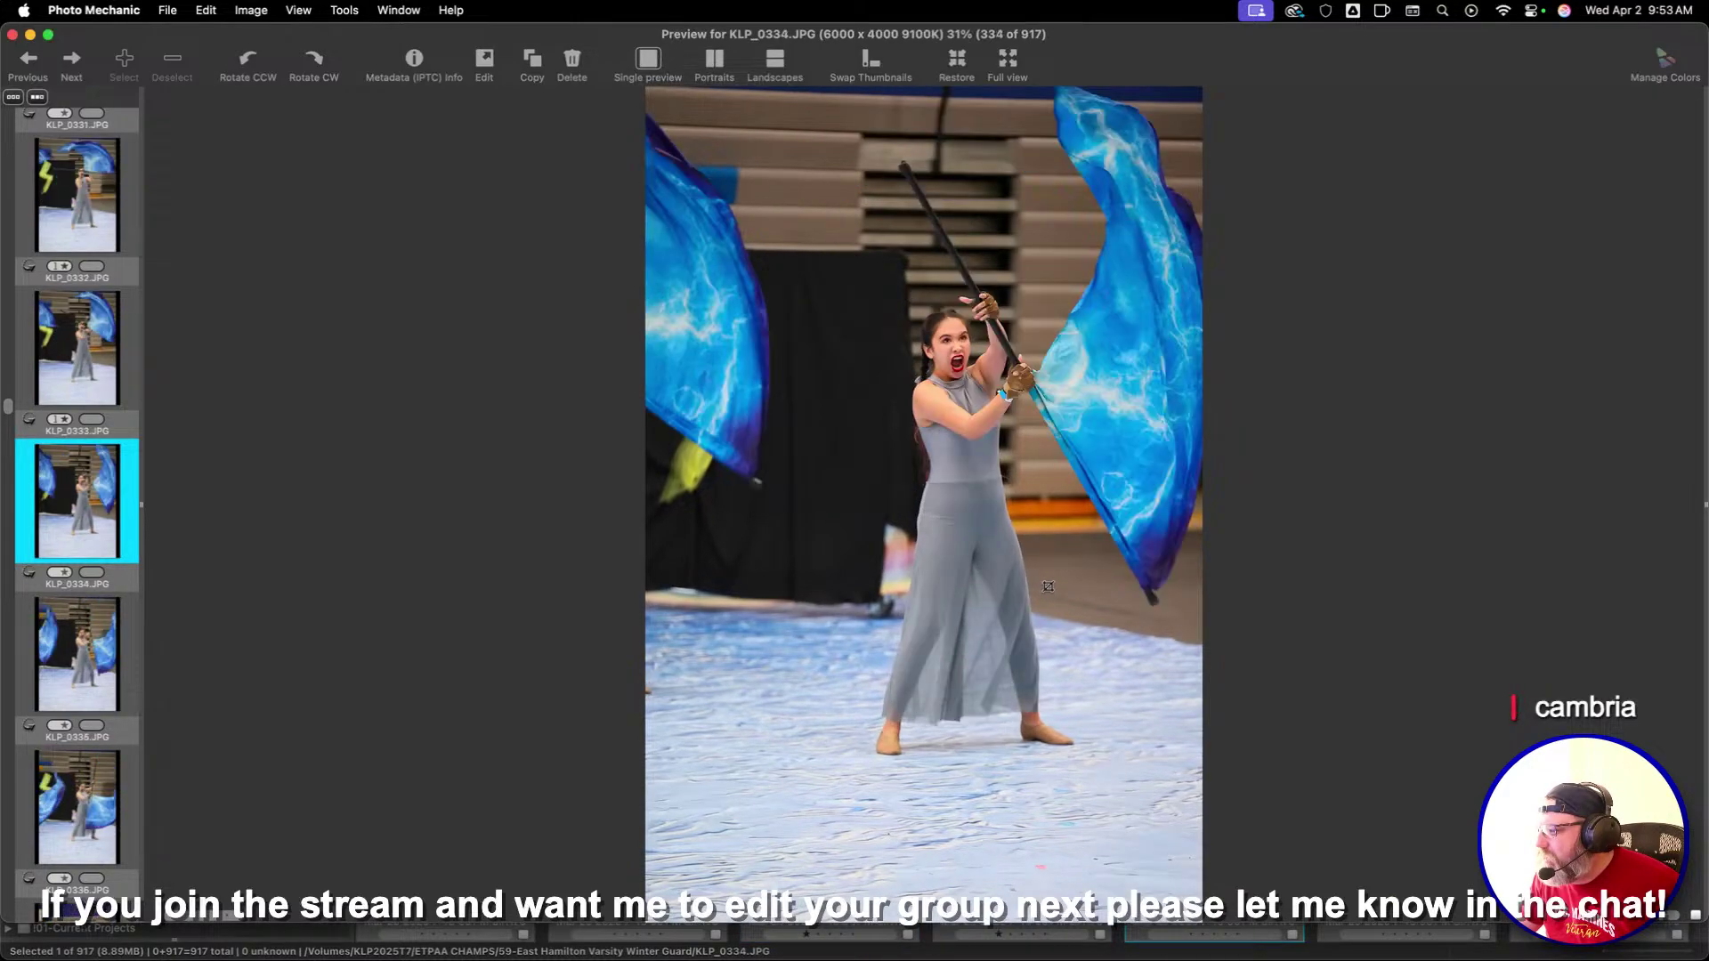
key("1")
key("1")
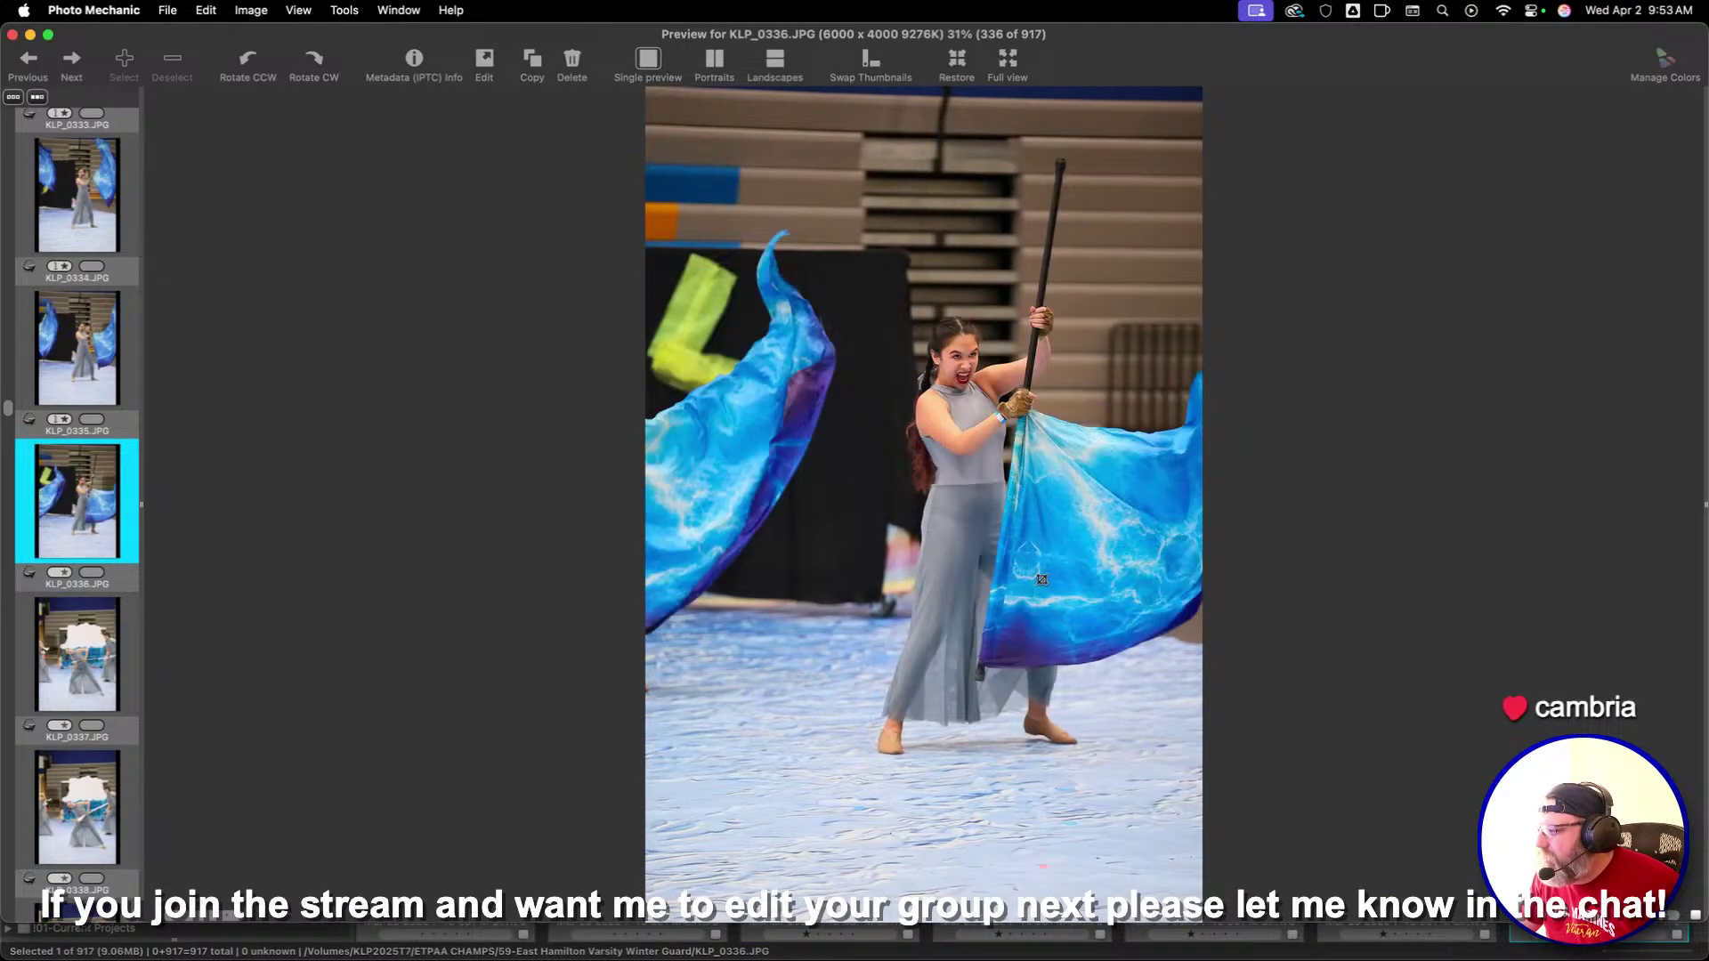
key("1")
Rate the leaning rifle dancer photos KLP_0337.JPG and KLP_0338.JPG one star each
key("1")
key("Right")
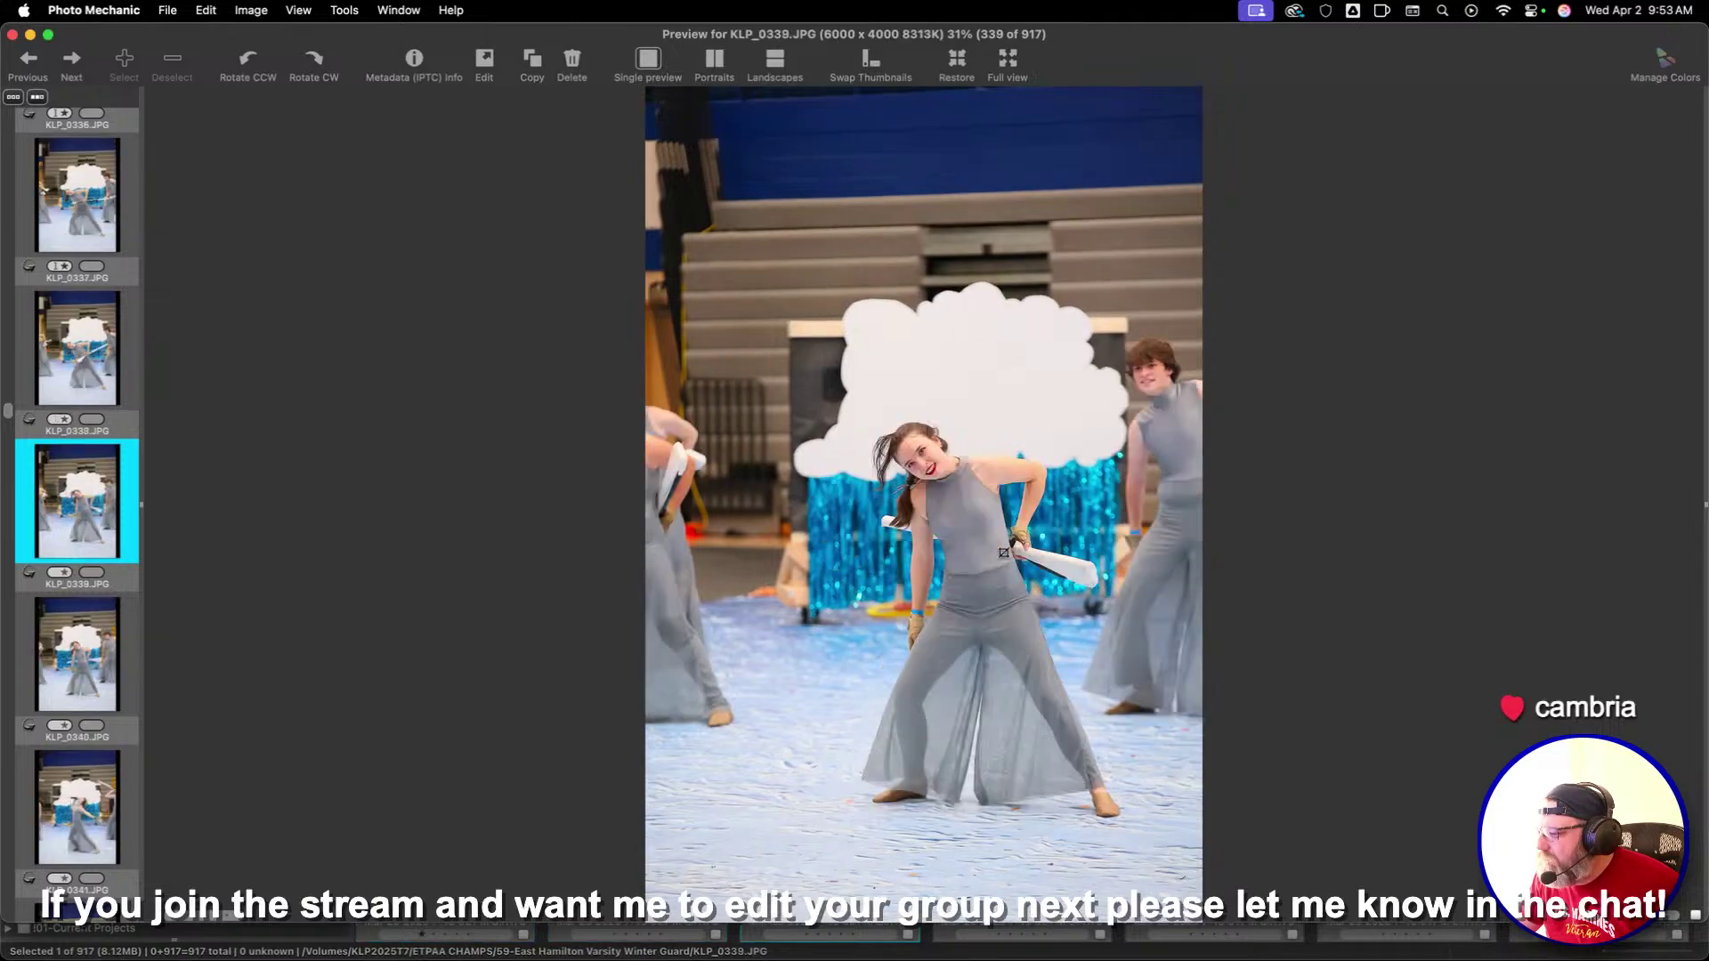
key("Left")
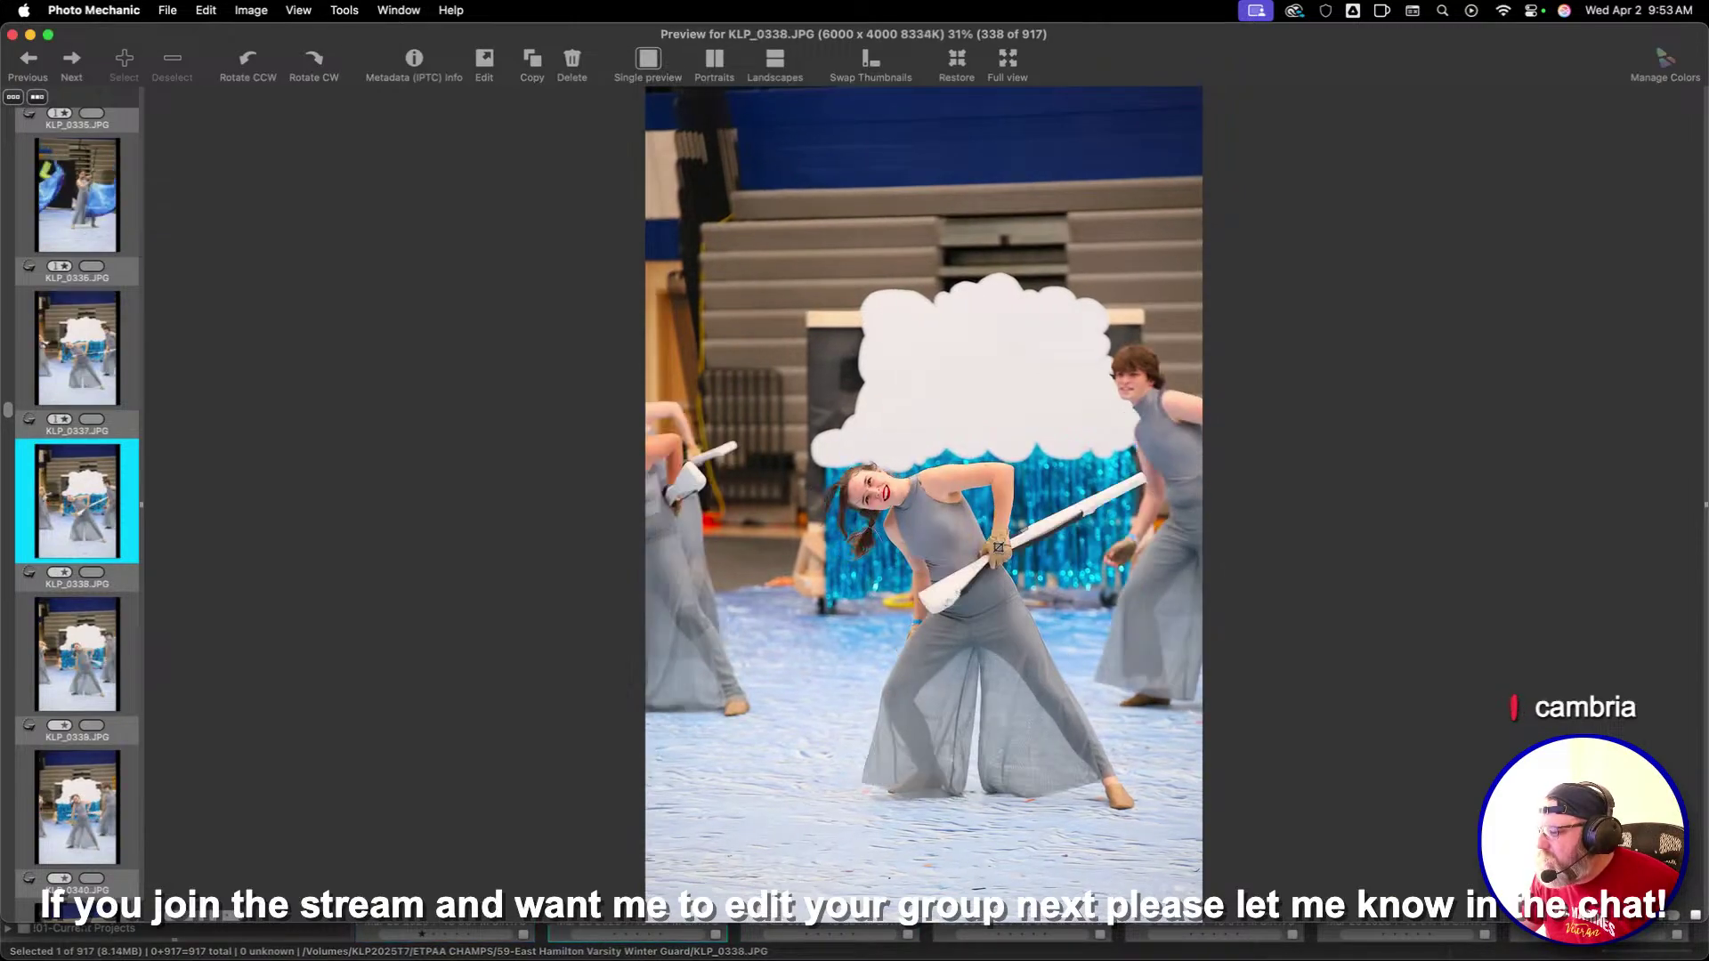
key("1")
Crop KLP_0341.JPG around the rifle dancer leaning back in front of the cloud prop
key("Right")
key("Right")
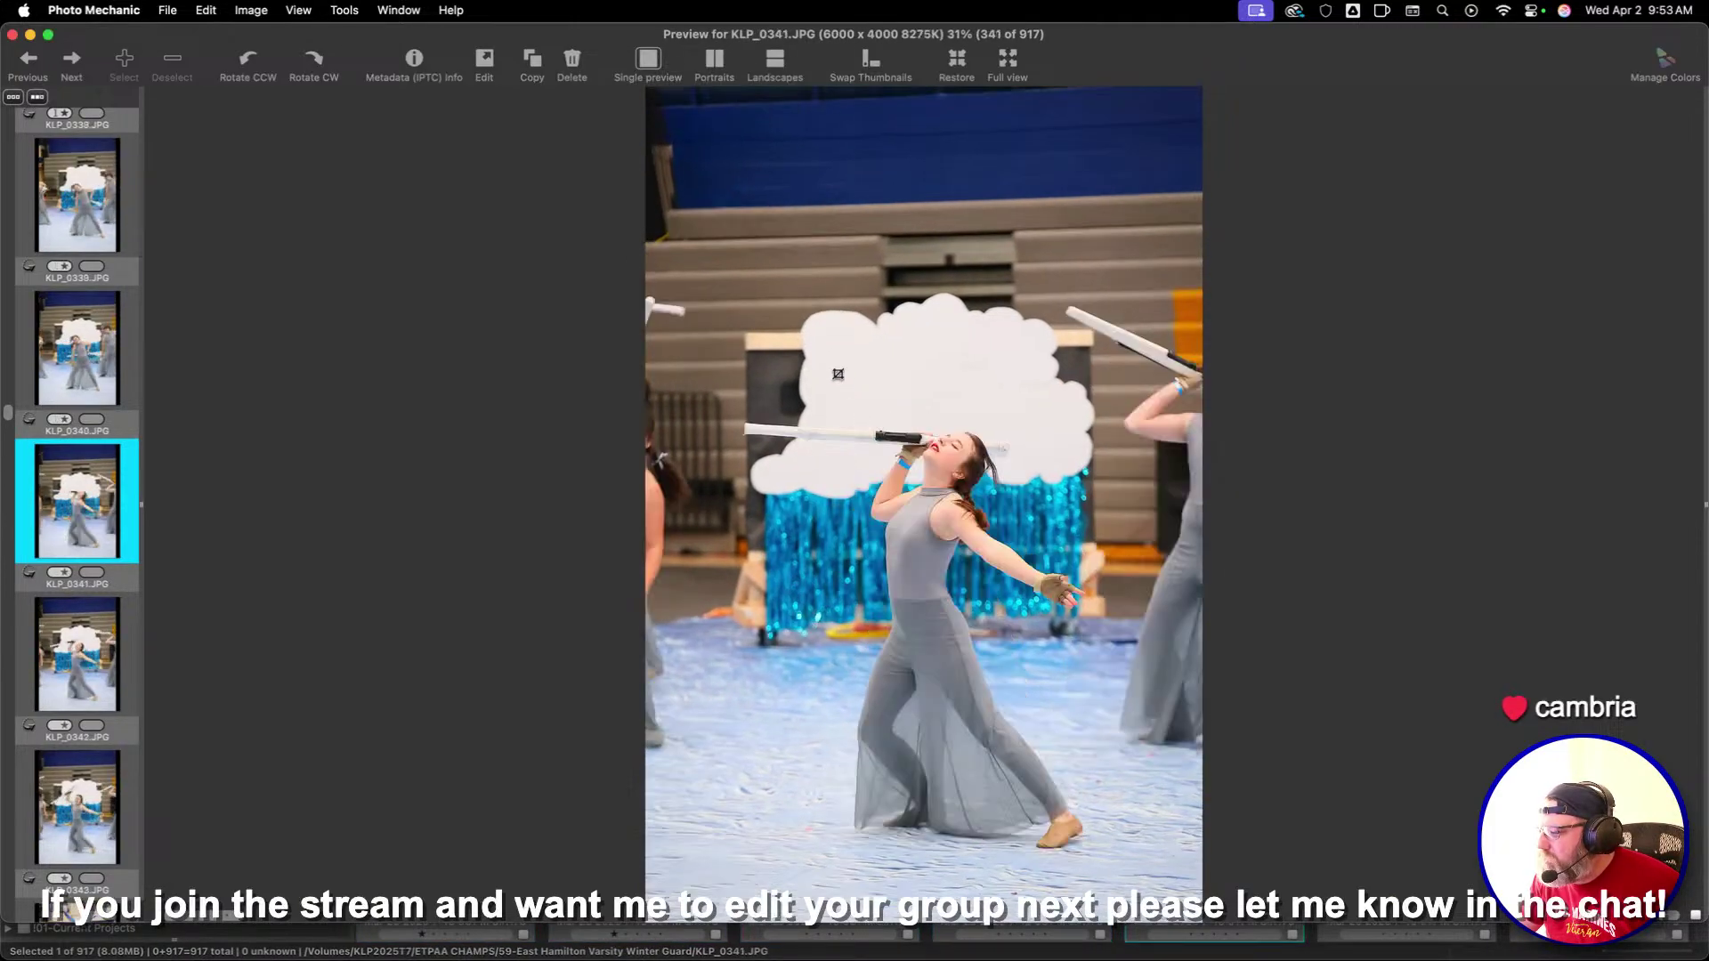
left_click_drag(702, 237, 850, 461)
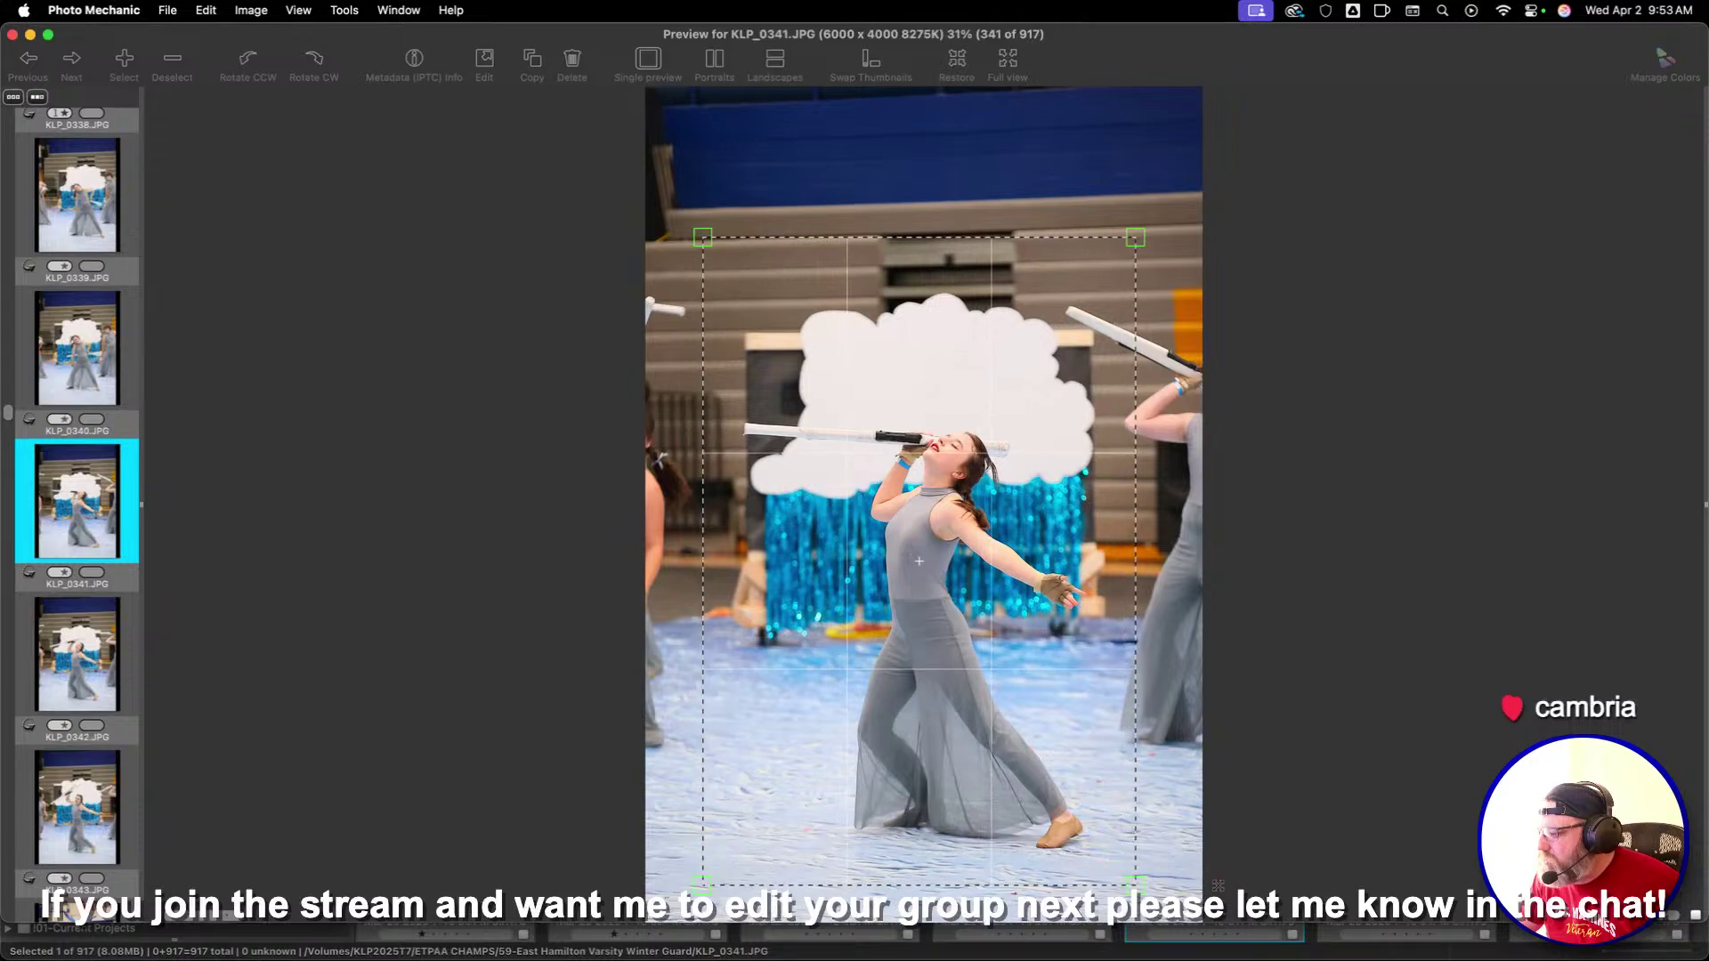
Compare the following photos up to KLP_0346.JPG and crop KLP_0345.JPG around the dancer holding the flag overhead
key("Right")
key("Right")
key("Right")
key("Right")
key("Right")
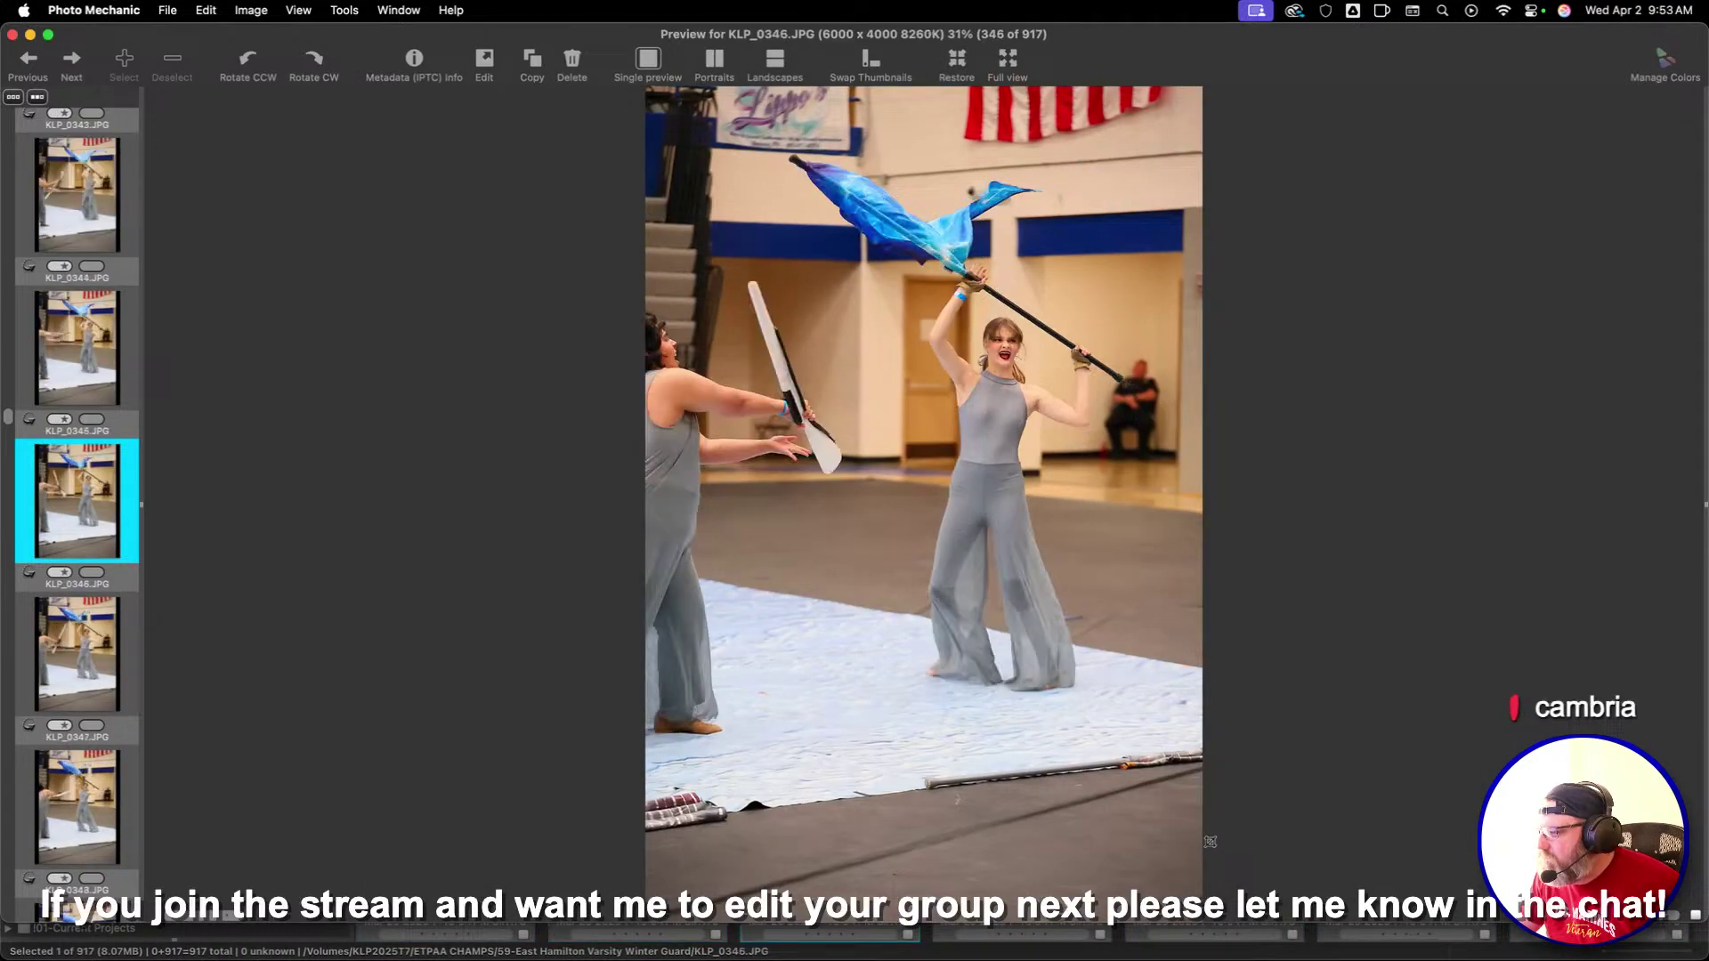
key("Left")
left_click_drag(831, 120, 1022, 452)
left_click_drag(1152, 706, 1148, 703)
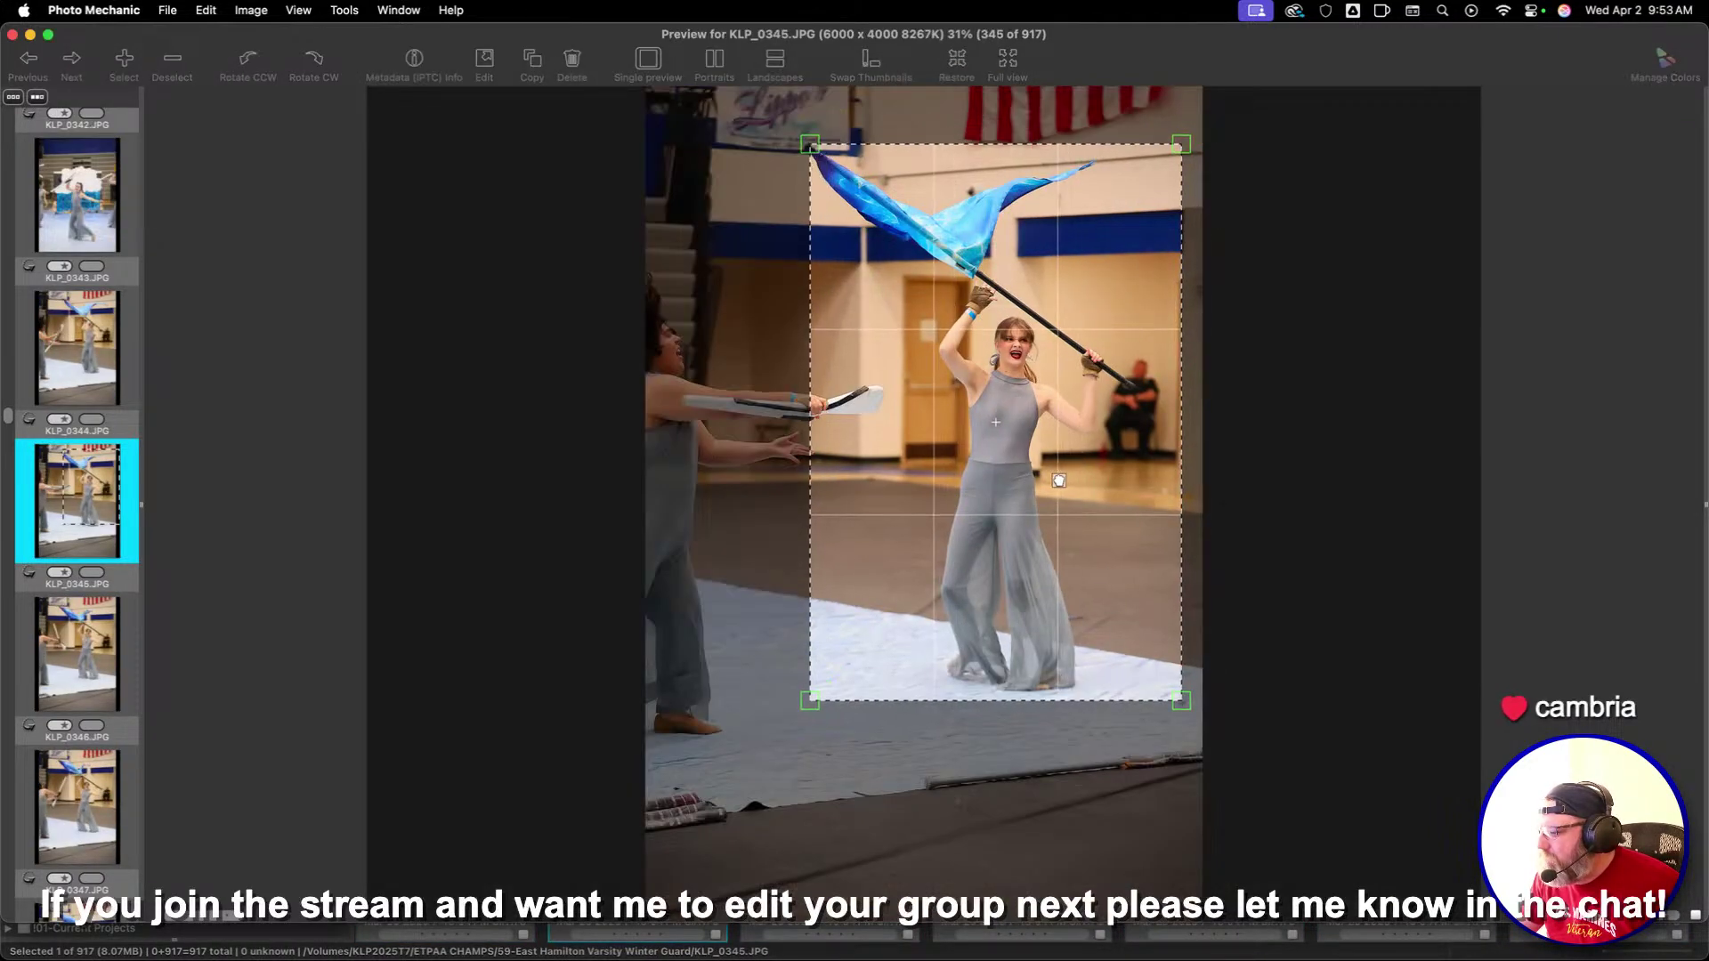
Crop KLP_0349.JPG and KLP_0351.JPG around the dancer holding the flag overhead and rate both one star
key("Right")
key("Right")
key("Right")
key("Right")
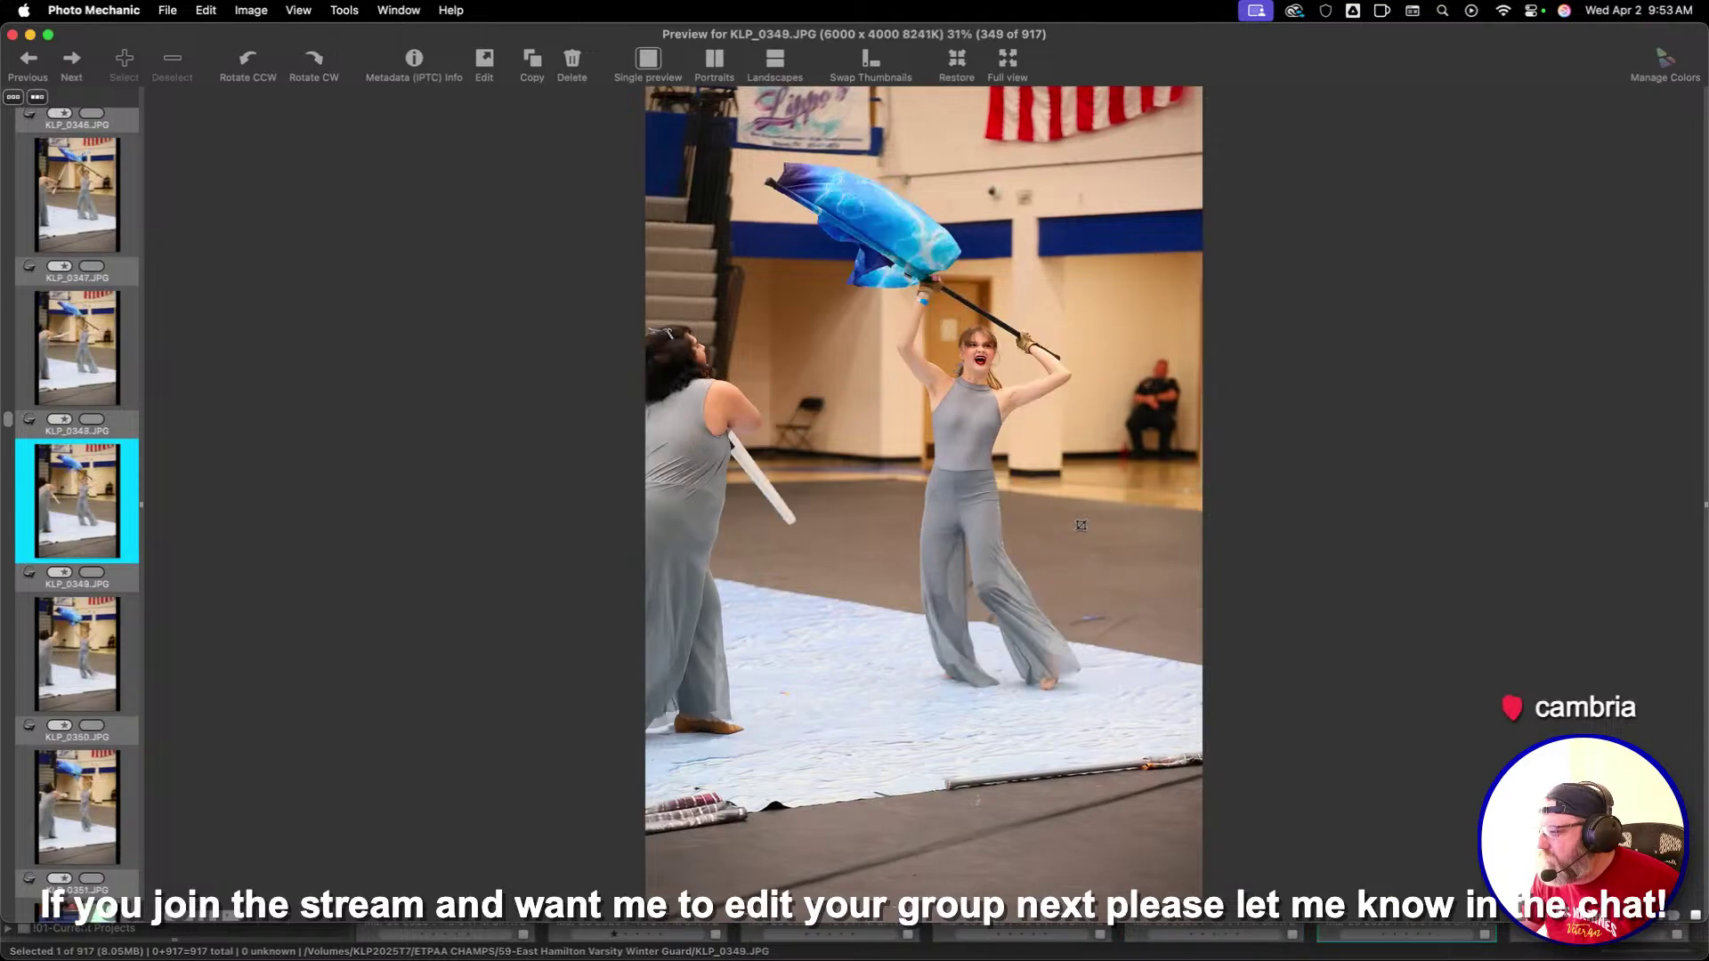
left_click_drag(783, 174, 1003, 612)
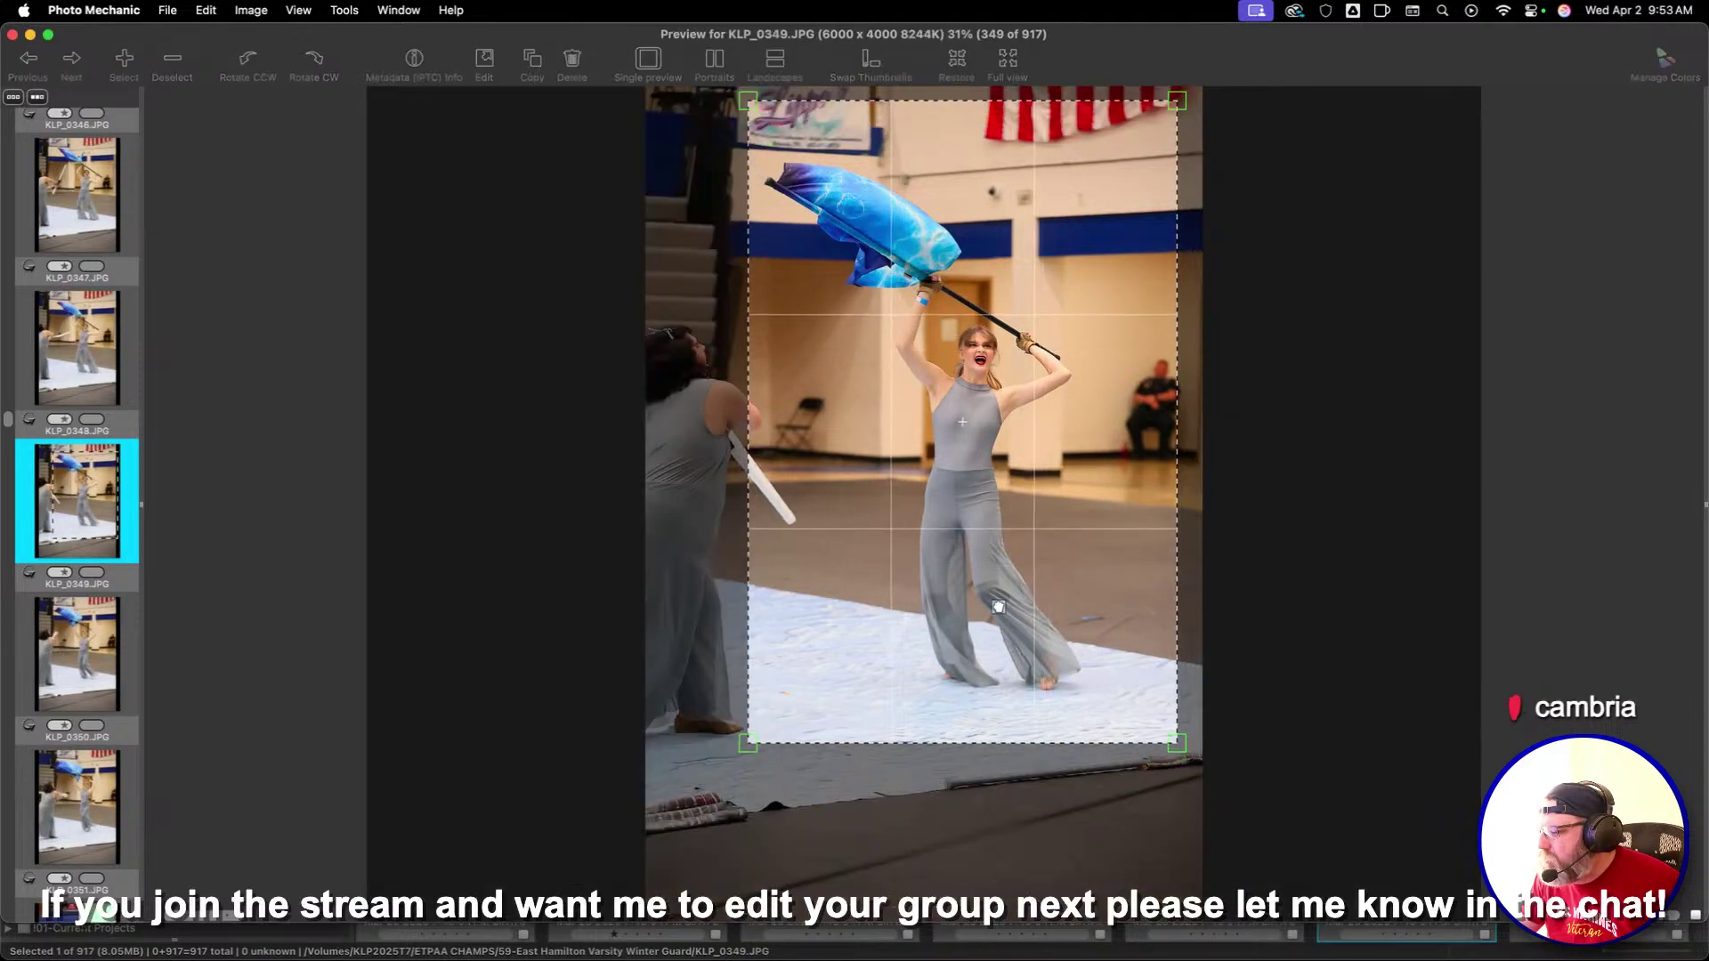
key("Right")
left_click_drag(696, 94, 1137, 668)
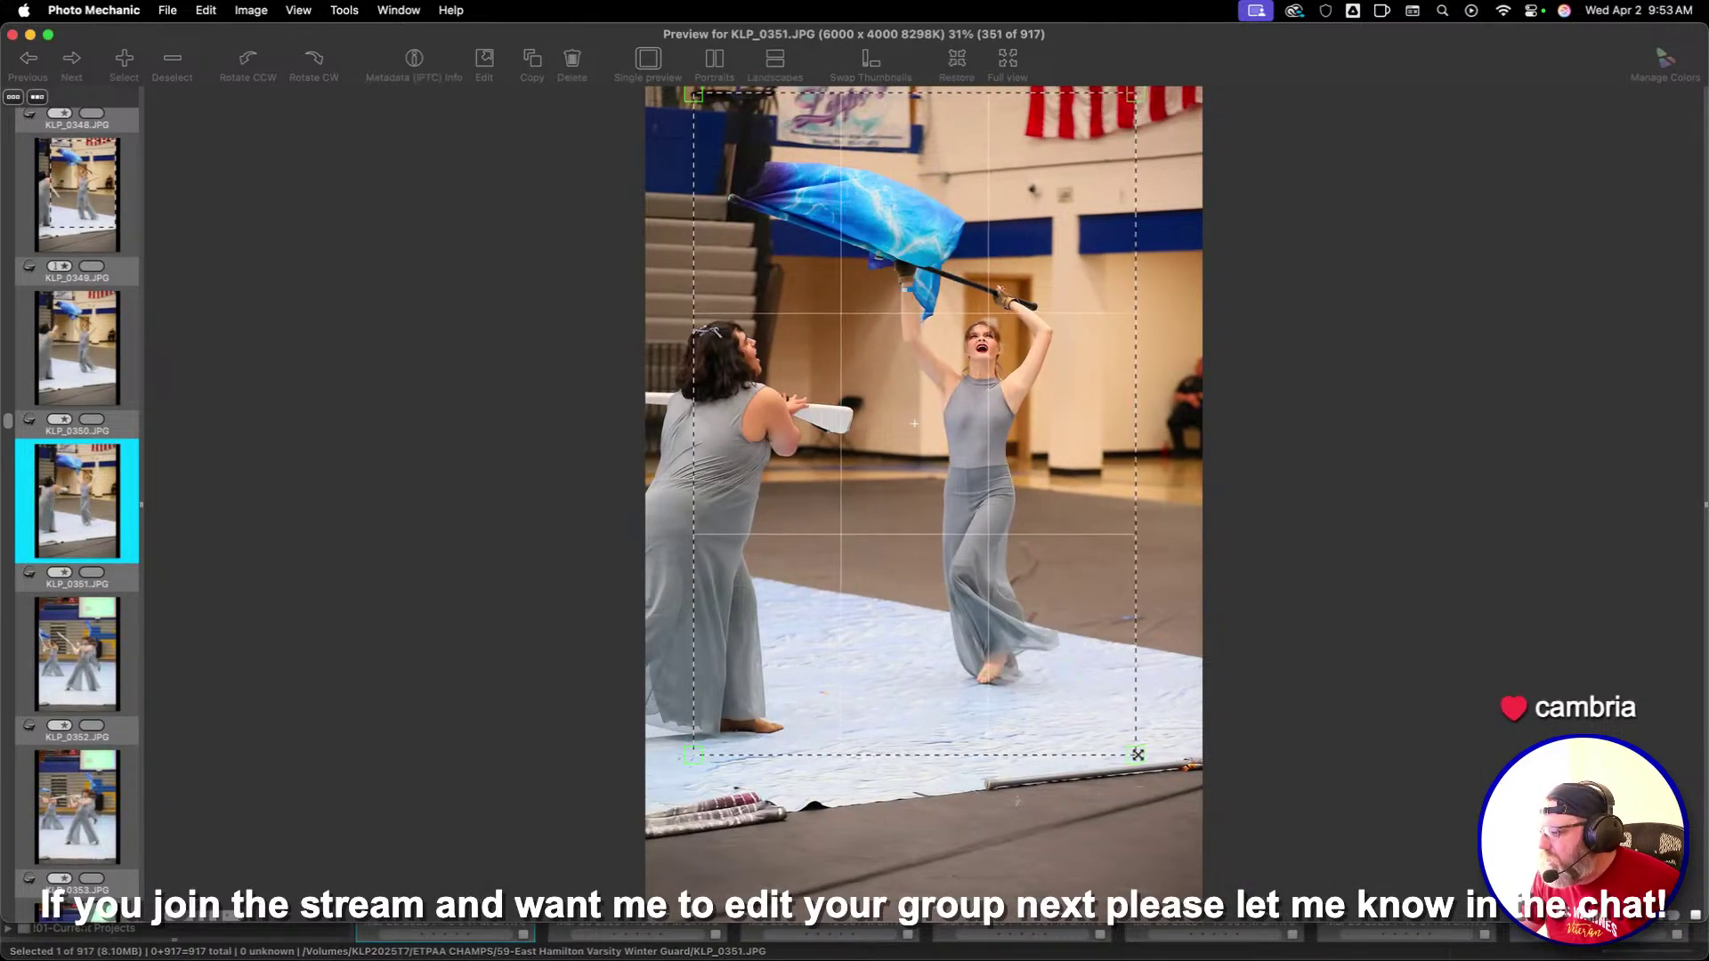
Crop KLP_0352.JPG and KLP_0354.JPG around the front rifle dancer and rate both one star
key("Right")
key("Right")
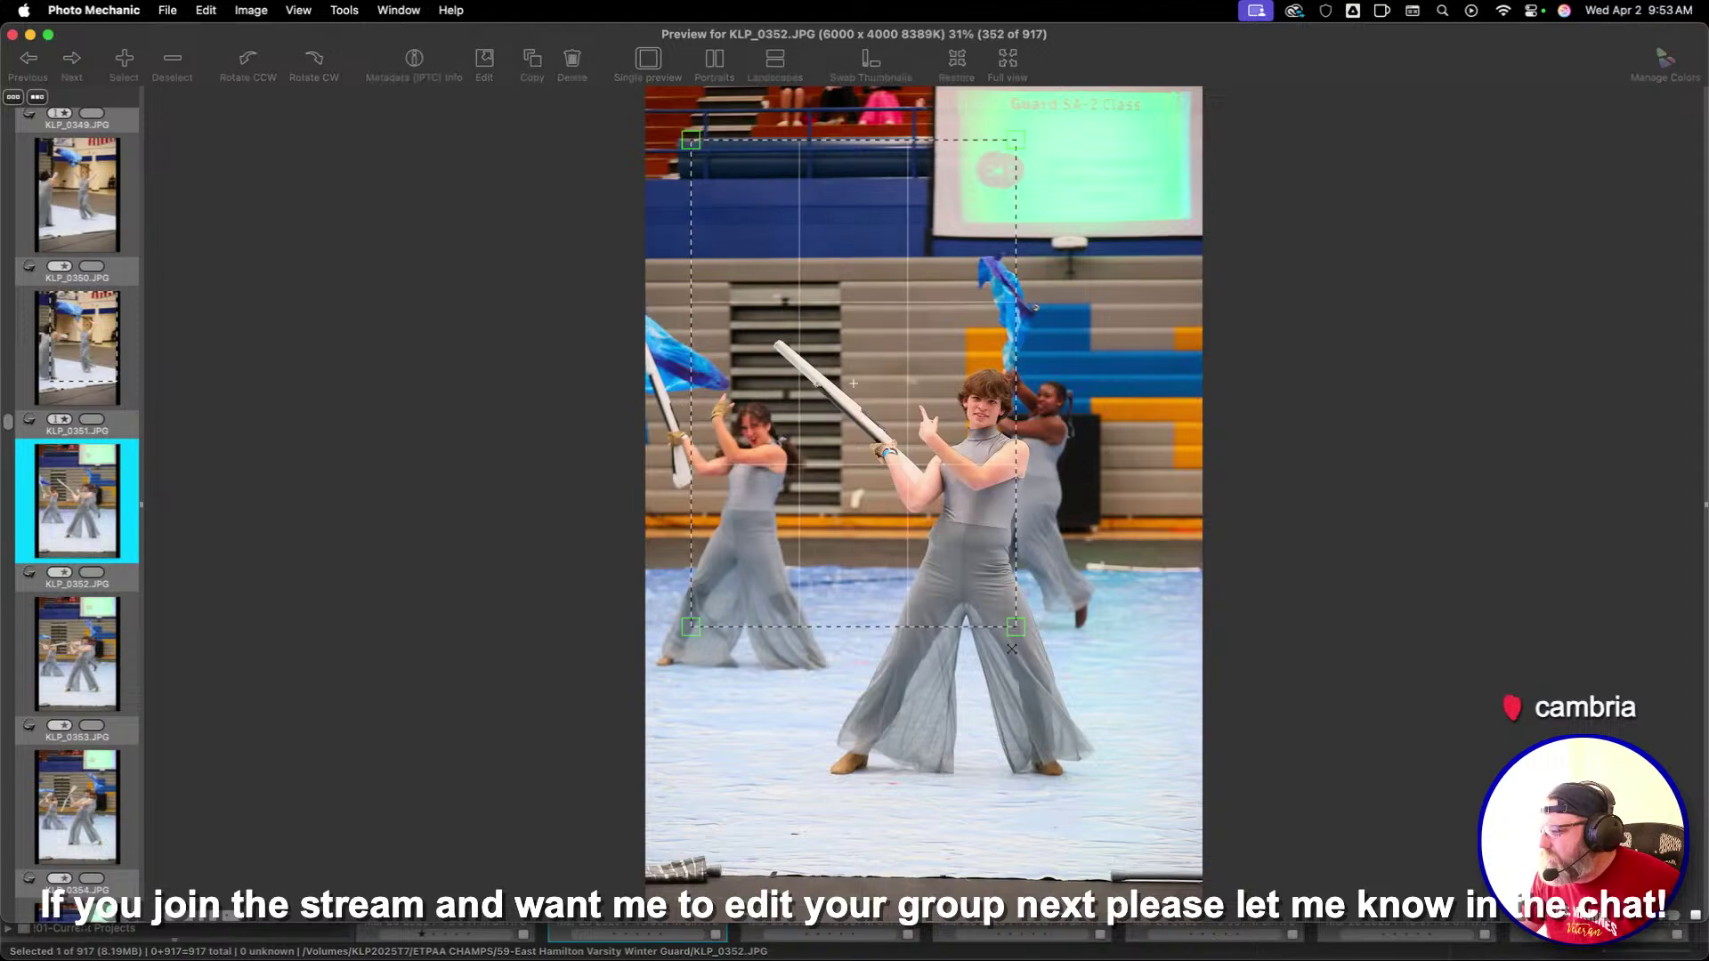
left_click_drag(690, 140, 1011, 793)
key("Right")
key("Right")
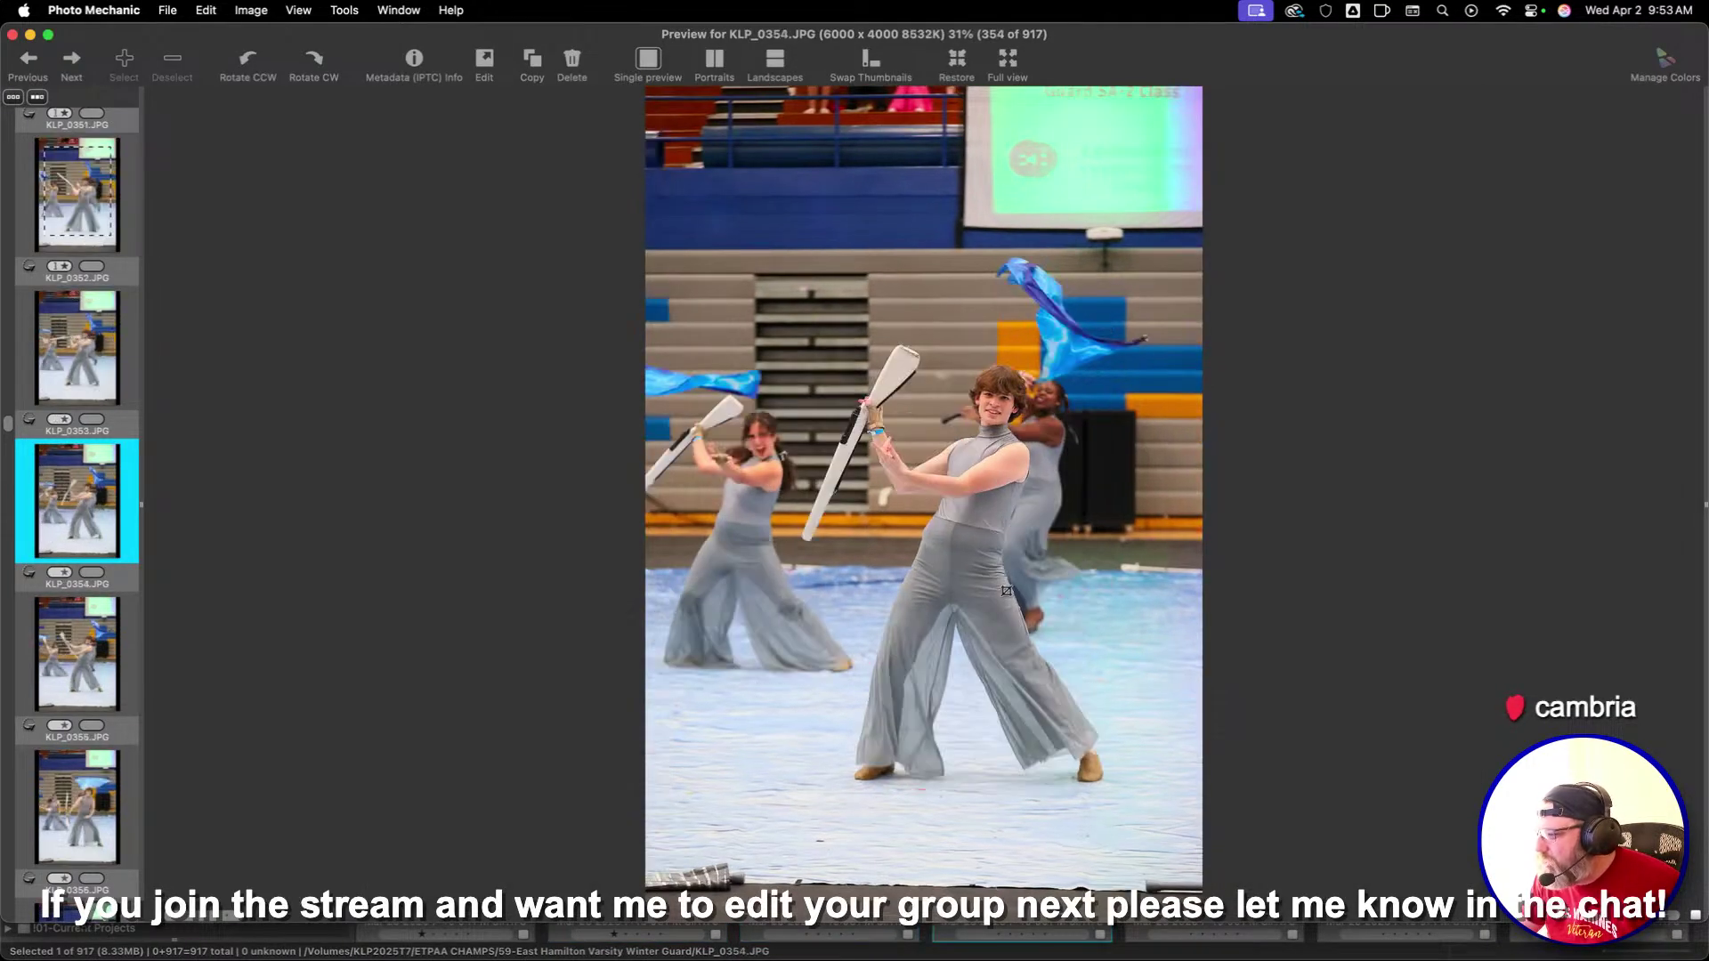
left_click_drag(754, 163, 1175, 792)
left_click_drag(1087, 602, 1084, 616)
Look through the rifle dancer photos up to KLP_0363.JPG, crop it around the lunging dancer, and rate it one star
key("Right")
key("Right")
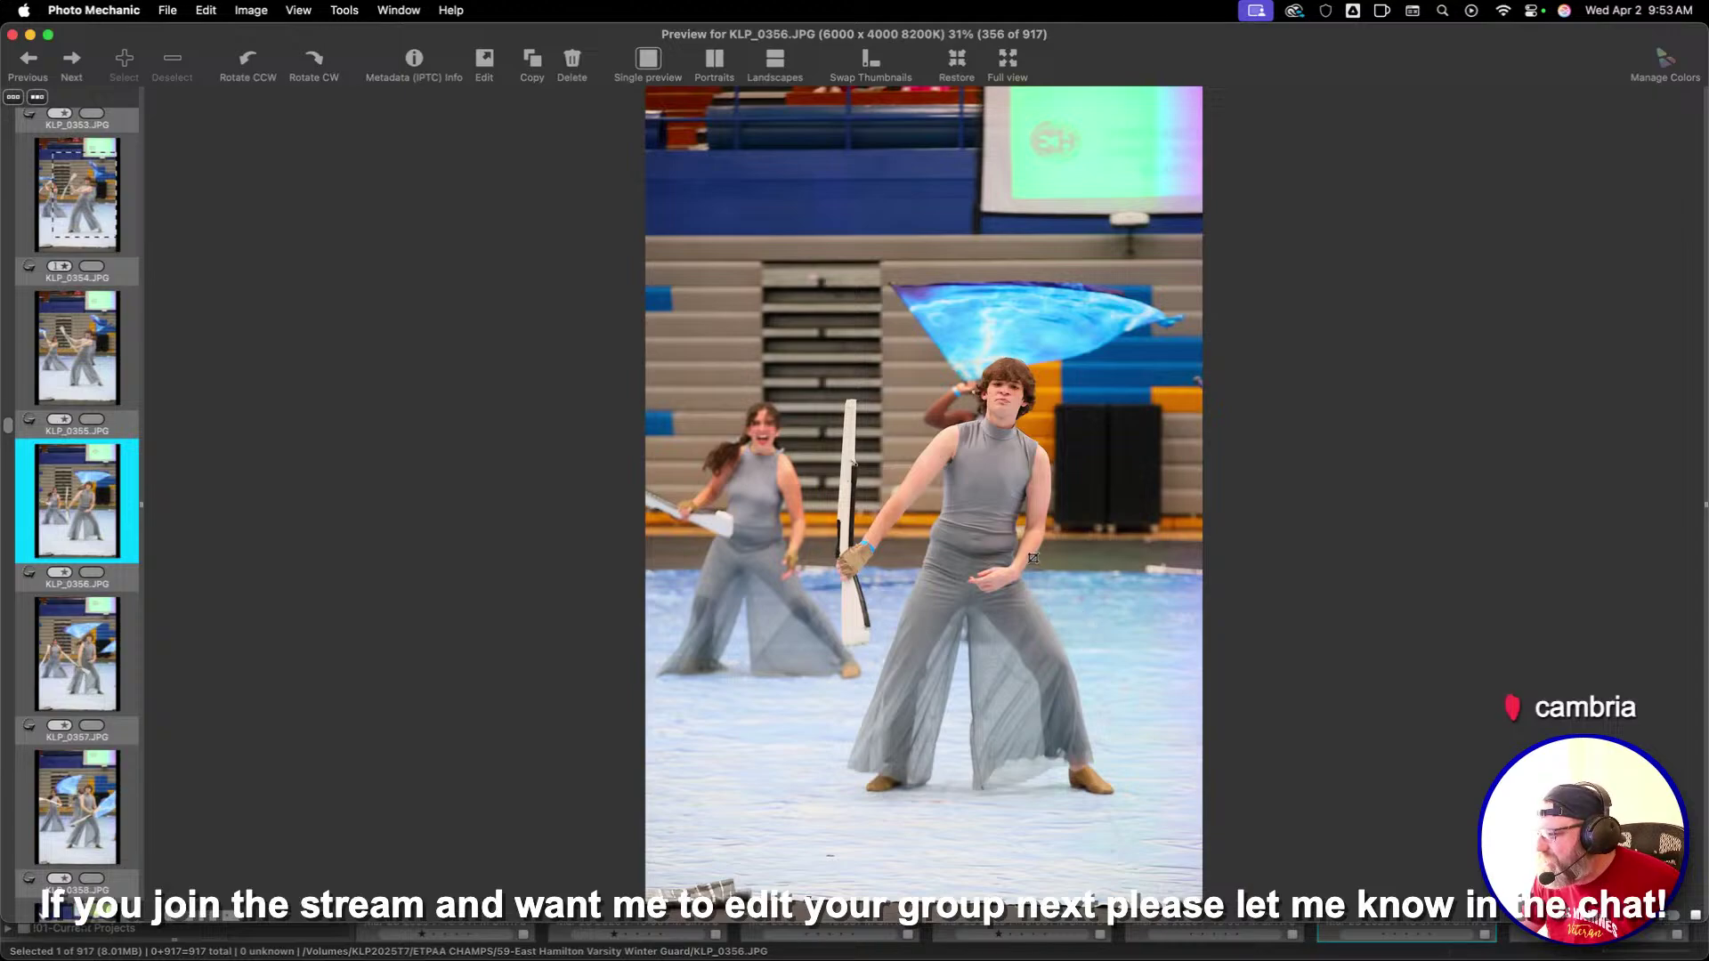
key("Right")
key("Right")
key("Right")
key("Right")
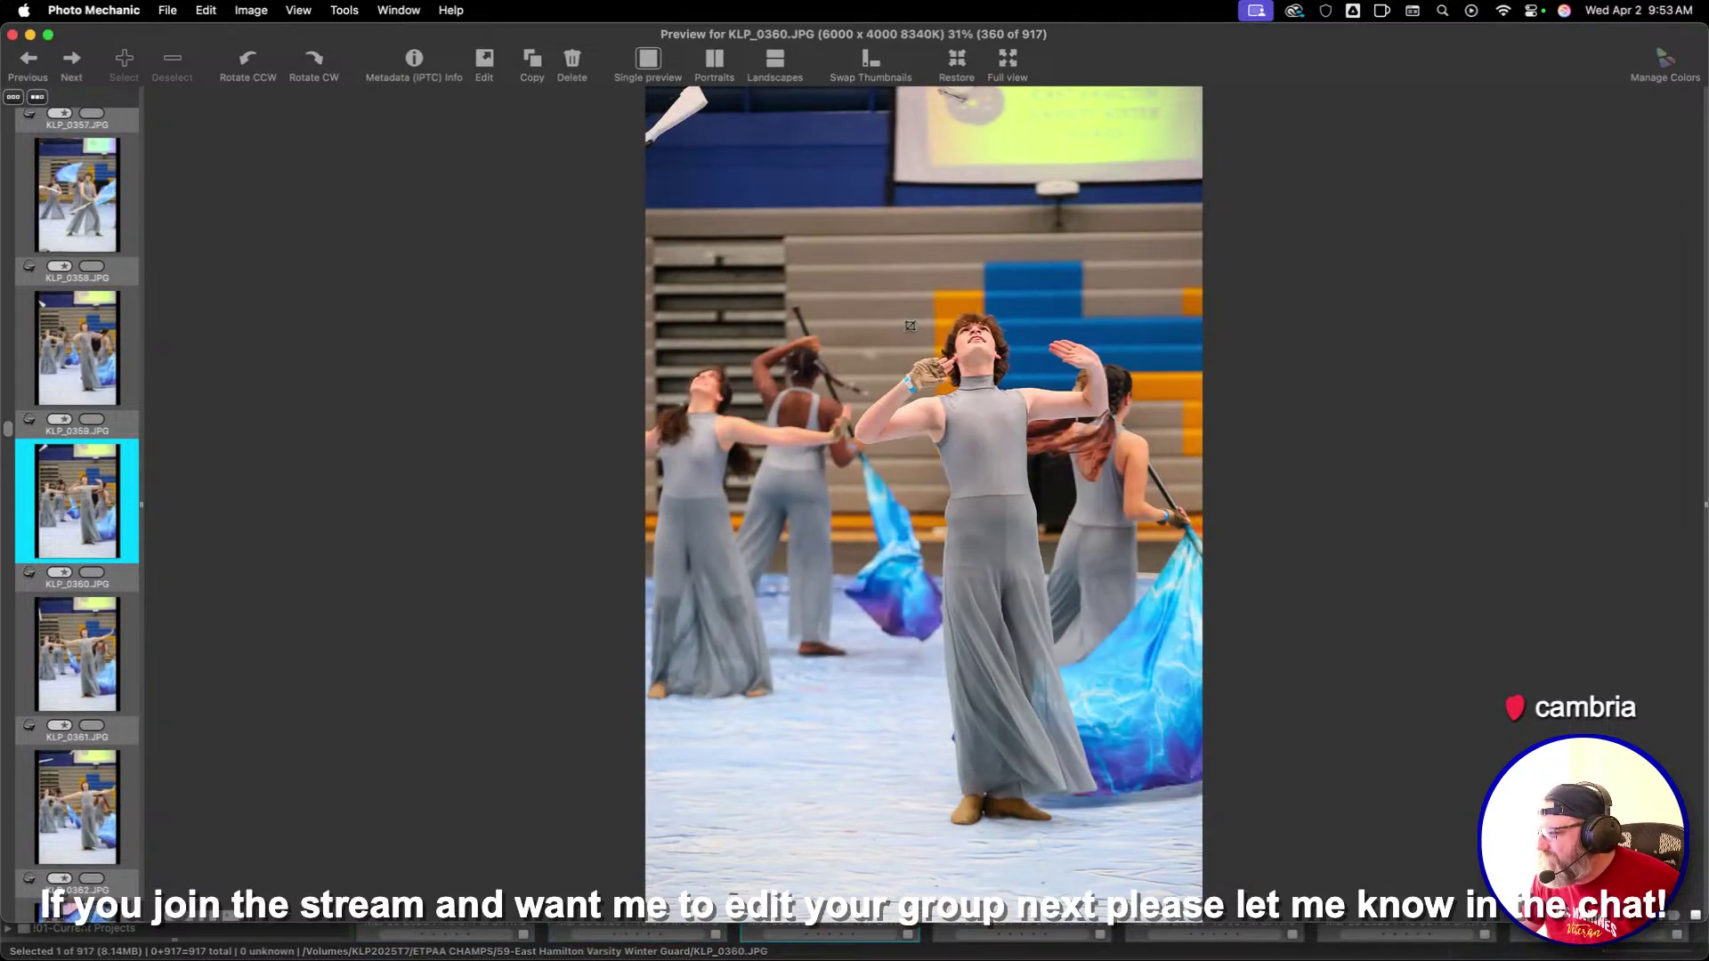
key("Right")
key("Right")
key("Right")
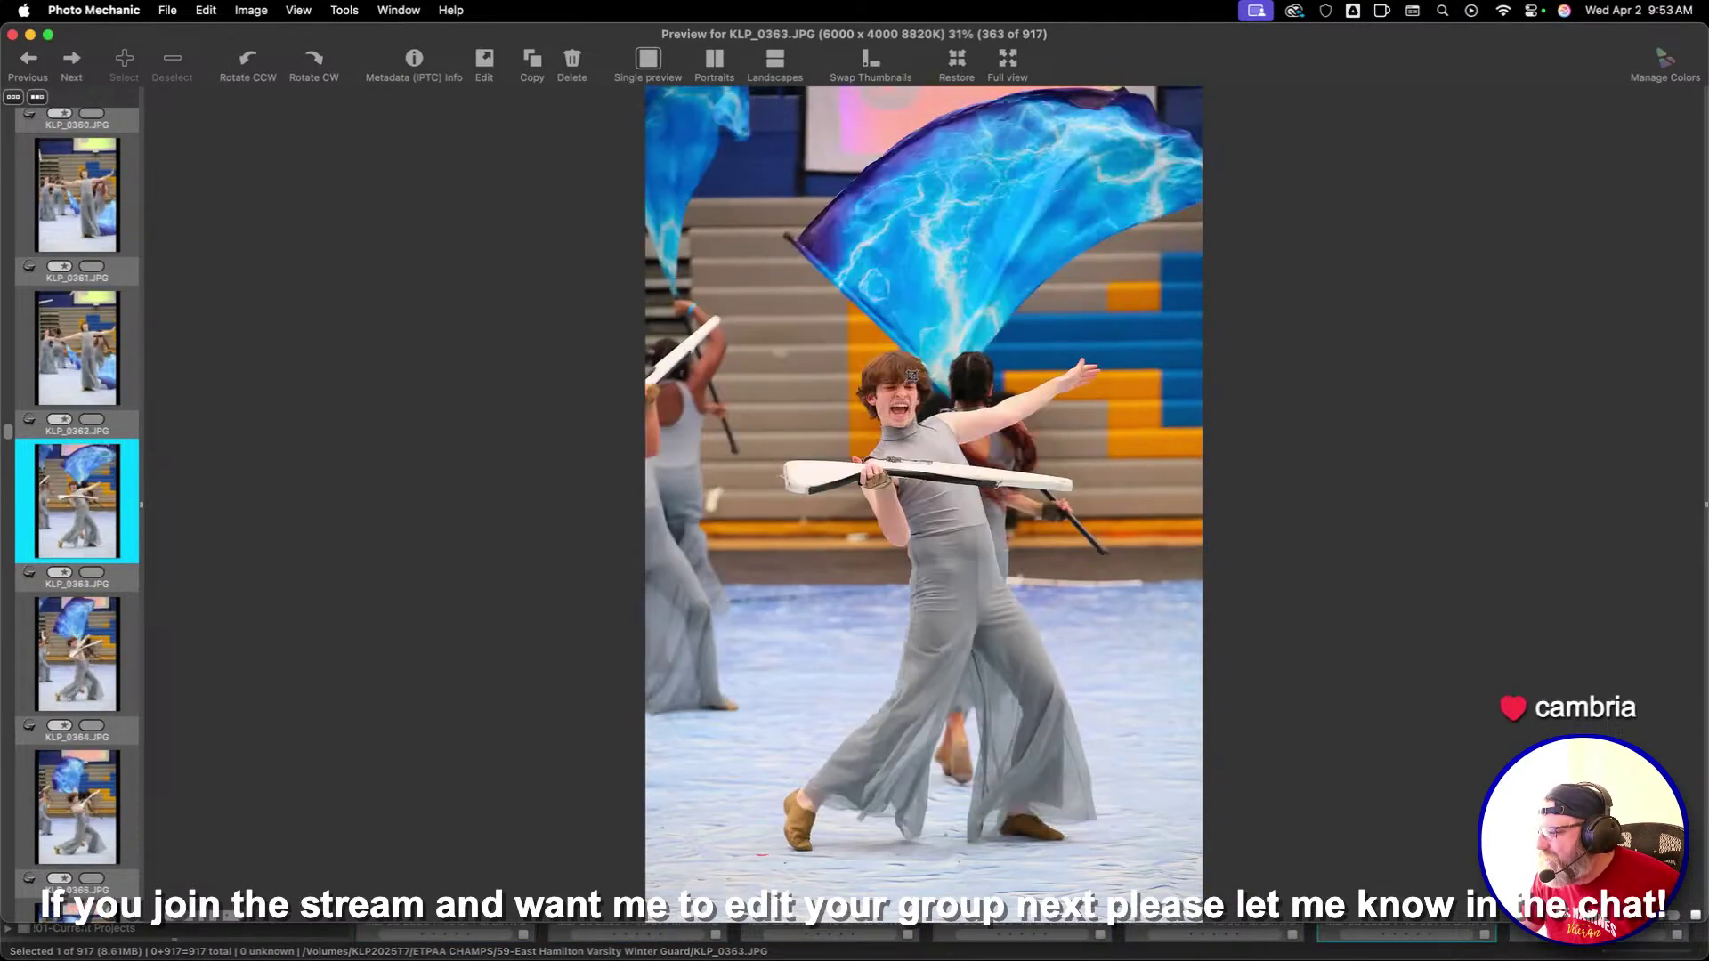
left_click_drag(708, 187, 1047, 714)
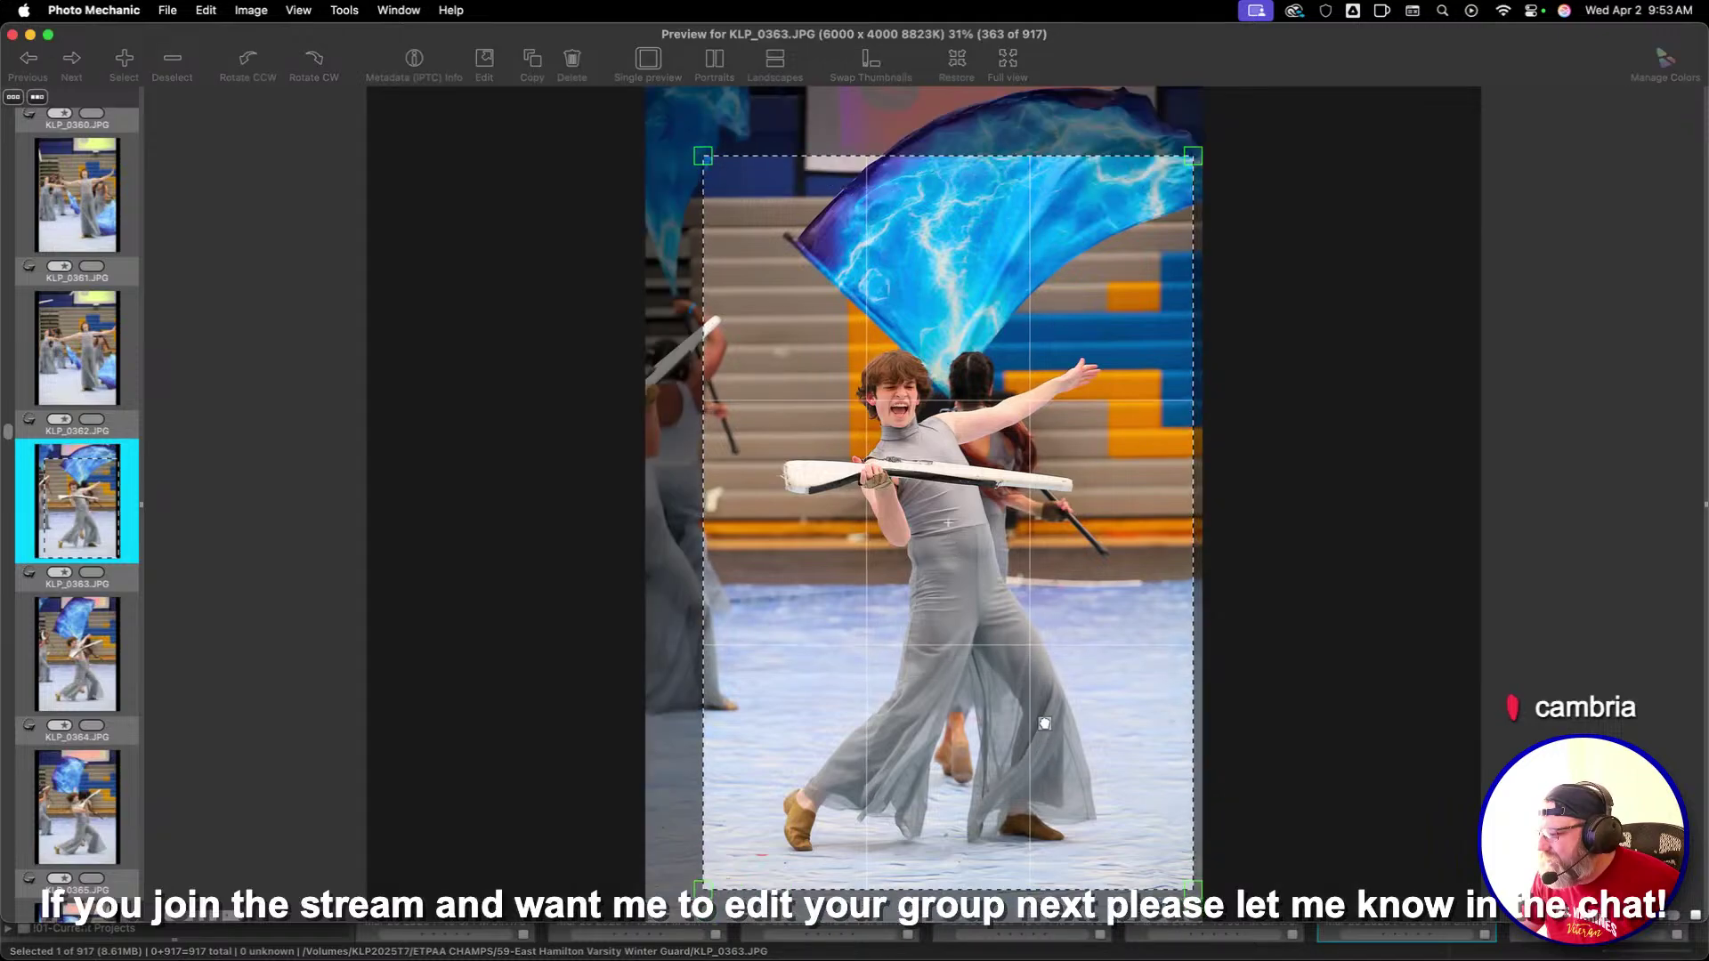
Crop KLP_0364.JPG and KLP_0365.JPG around the lunging rifle dancer and the blue flag, and rate both one star
key("Right")
left_click_drag(681, 183, 963, 683)
key("Right")
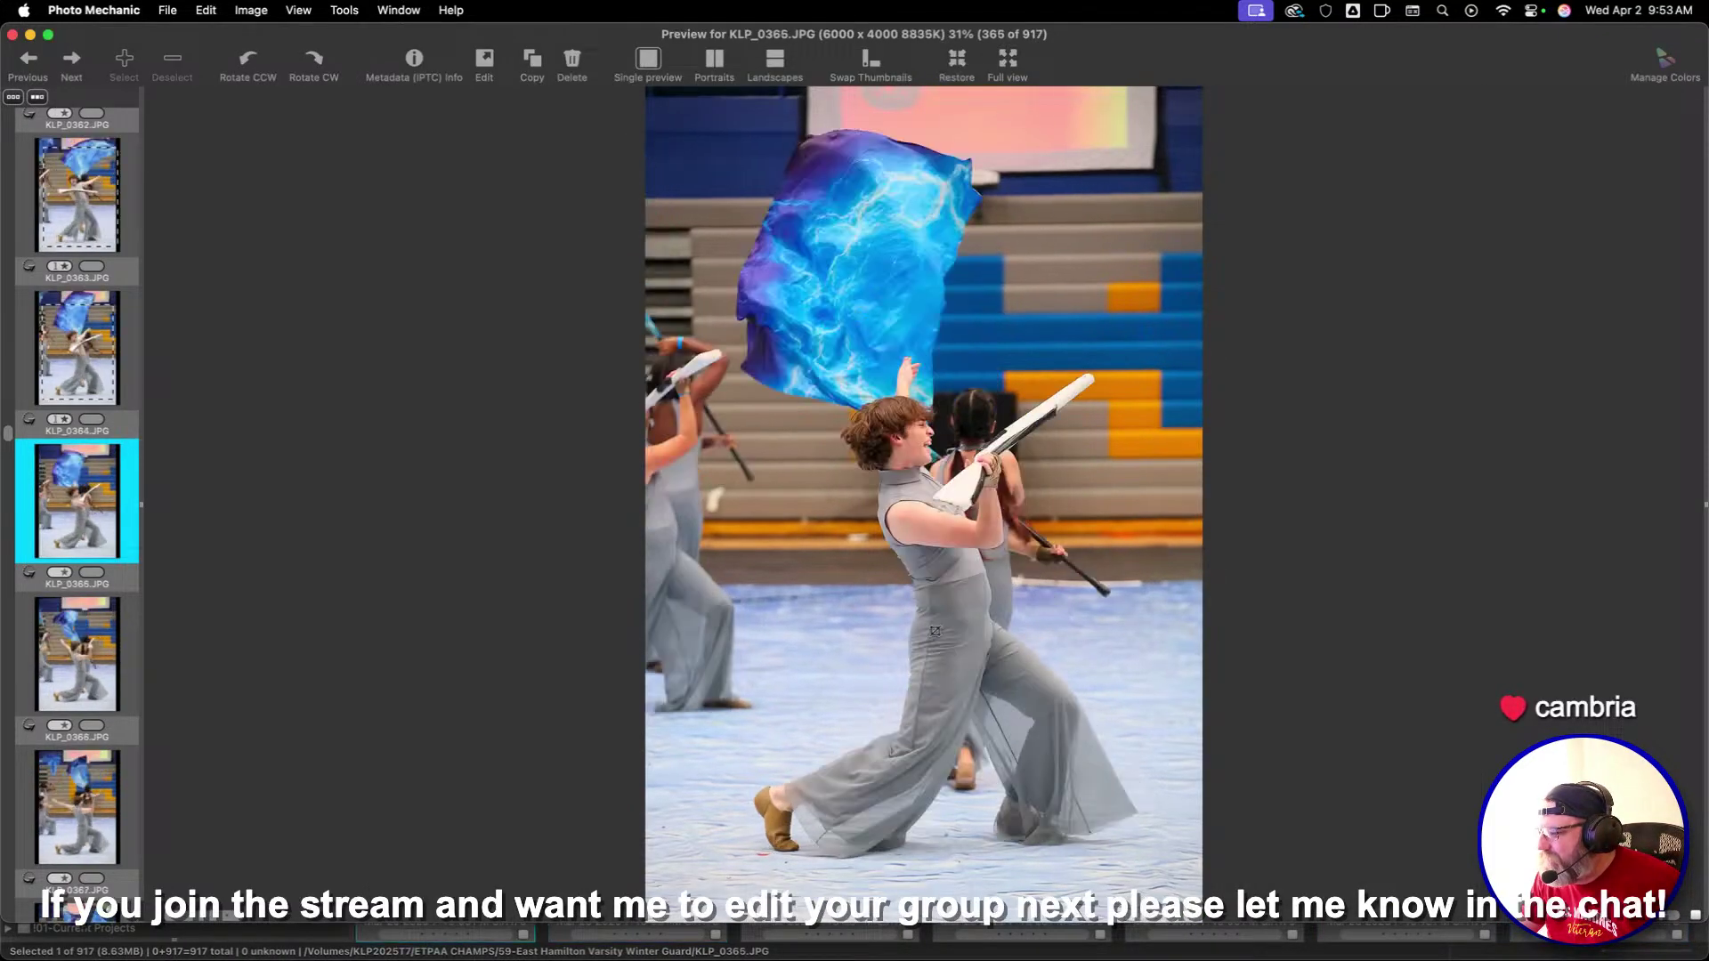
left_click_drag(681, 130, 1075, 771)
Look through the lunging rifle dancer photos up to KLP_0372.JPG and crop it around the rifle dancers and blue flag
key("Right")
key("Right")
key("Right")
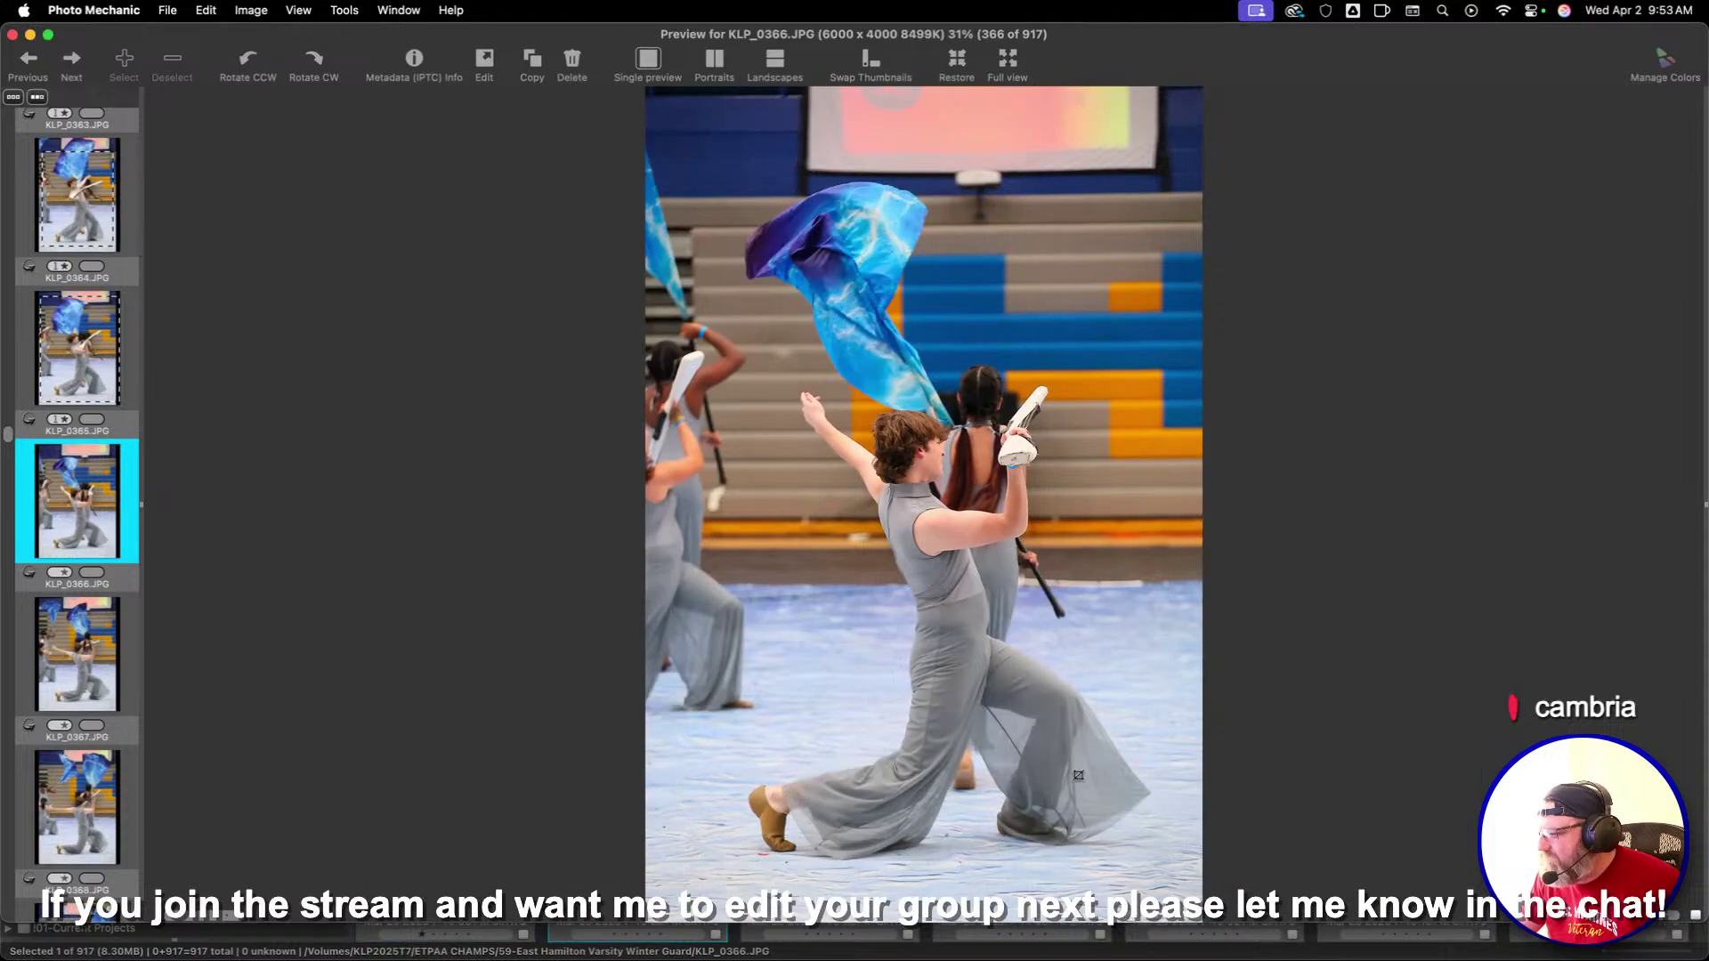
key("Right")
key("Right")
key("Right")
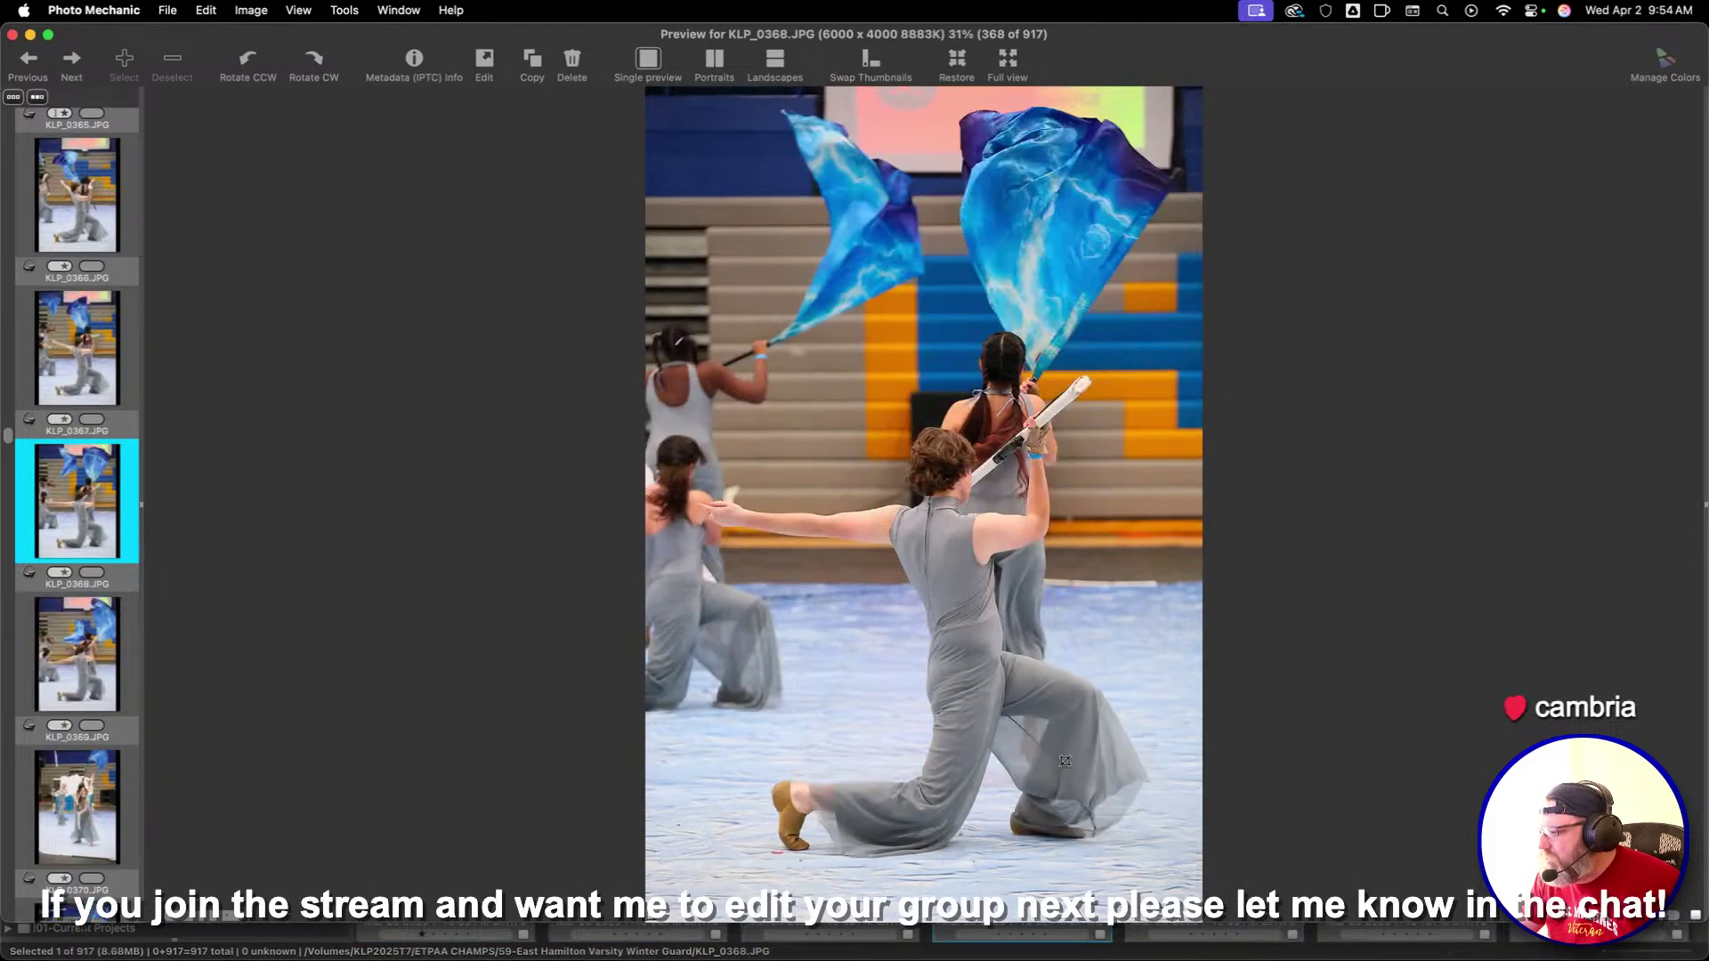
key("Right")
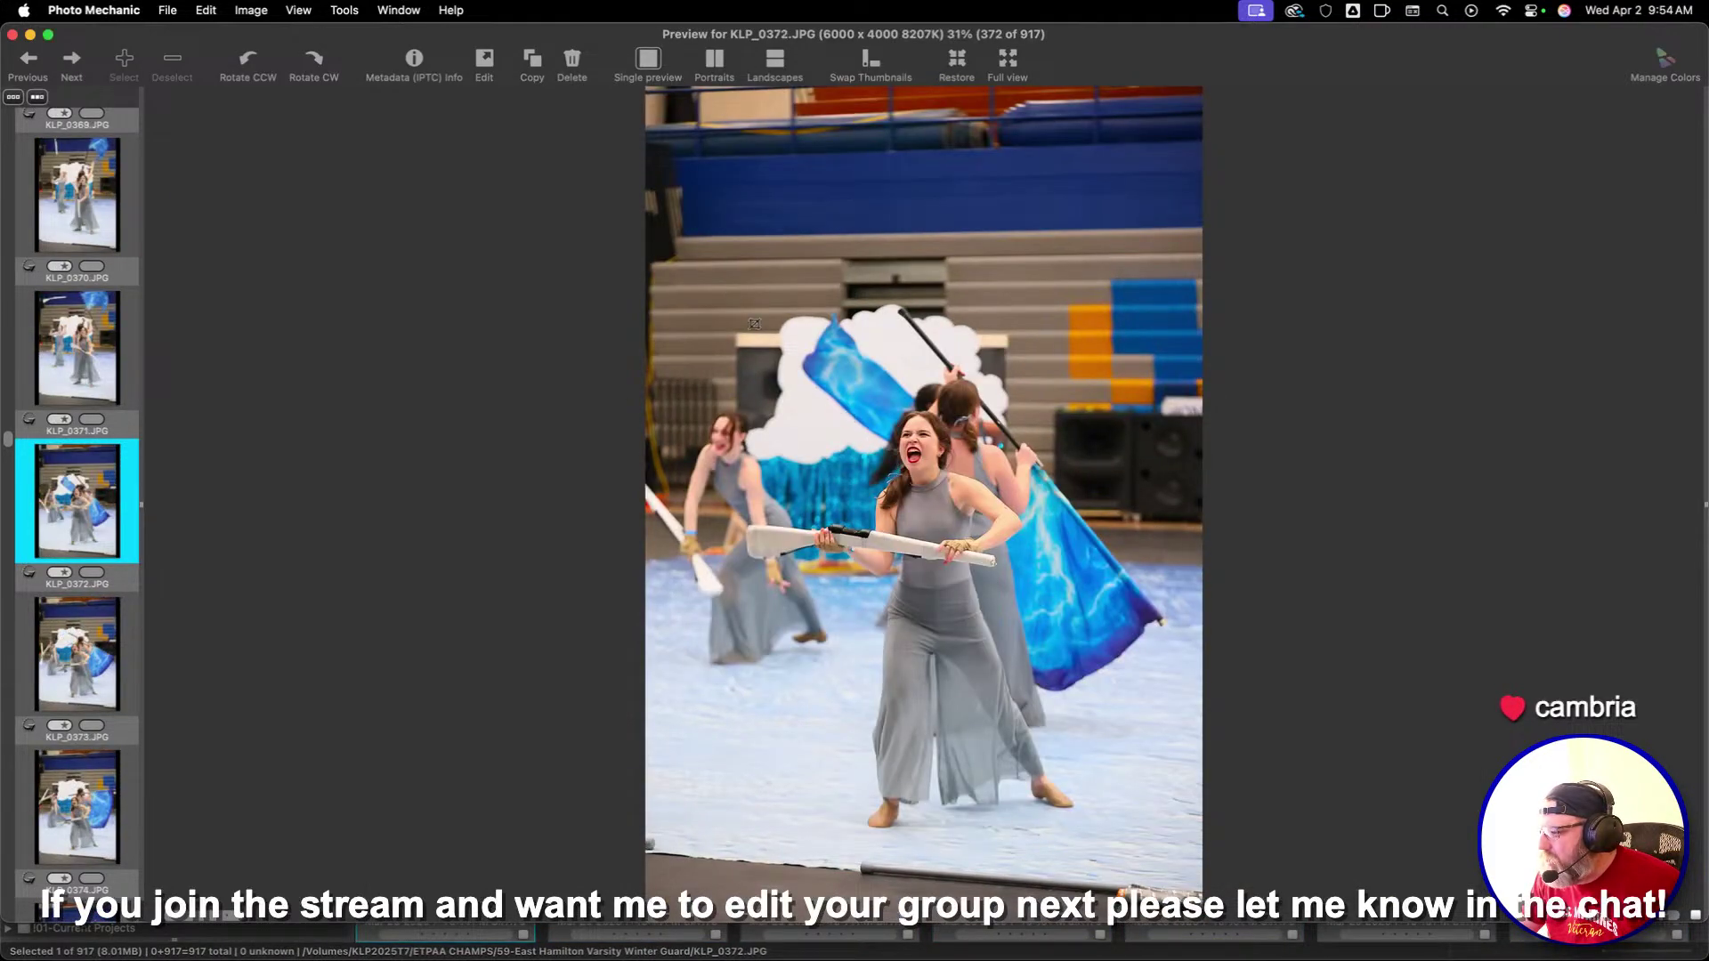
key("Right")
left_click_drag(1081, 795, 1063, 750)
key("Right")
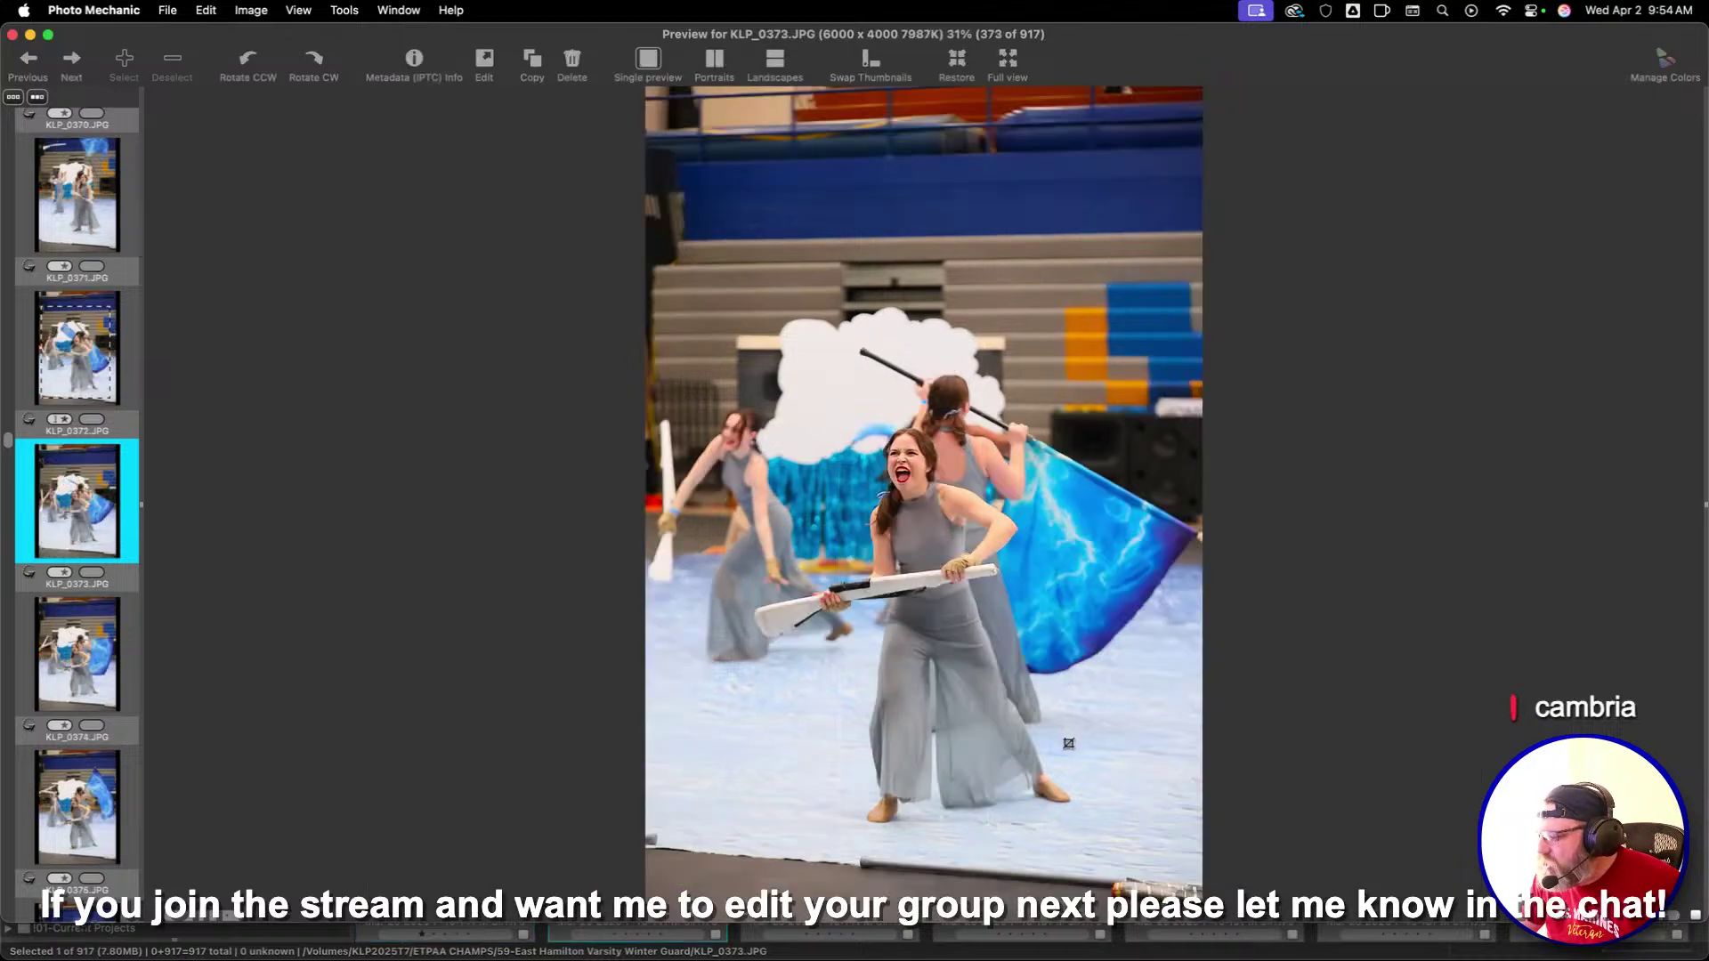
Crop KLP_0373.JPG and KLP_0376.JPG around the front rifle dancer and the flag behind her
key("Left")
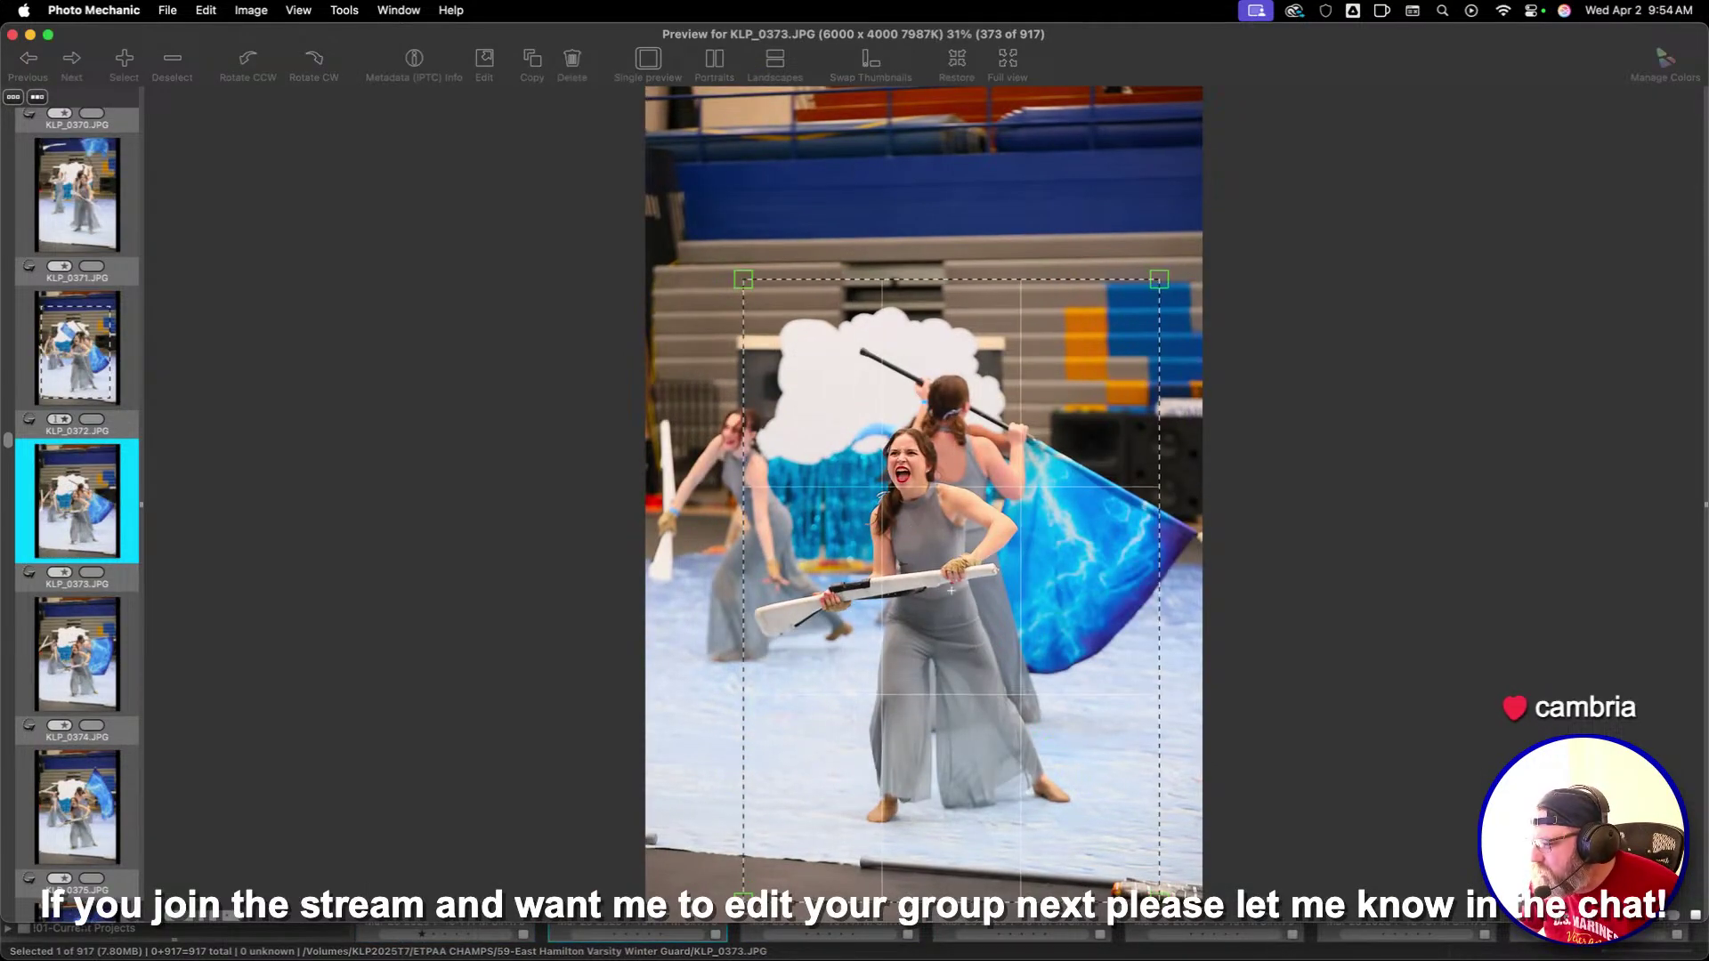
key("Right")
key("Right")
key("Right")
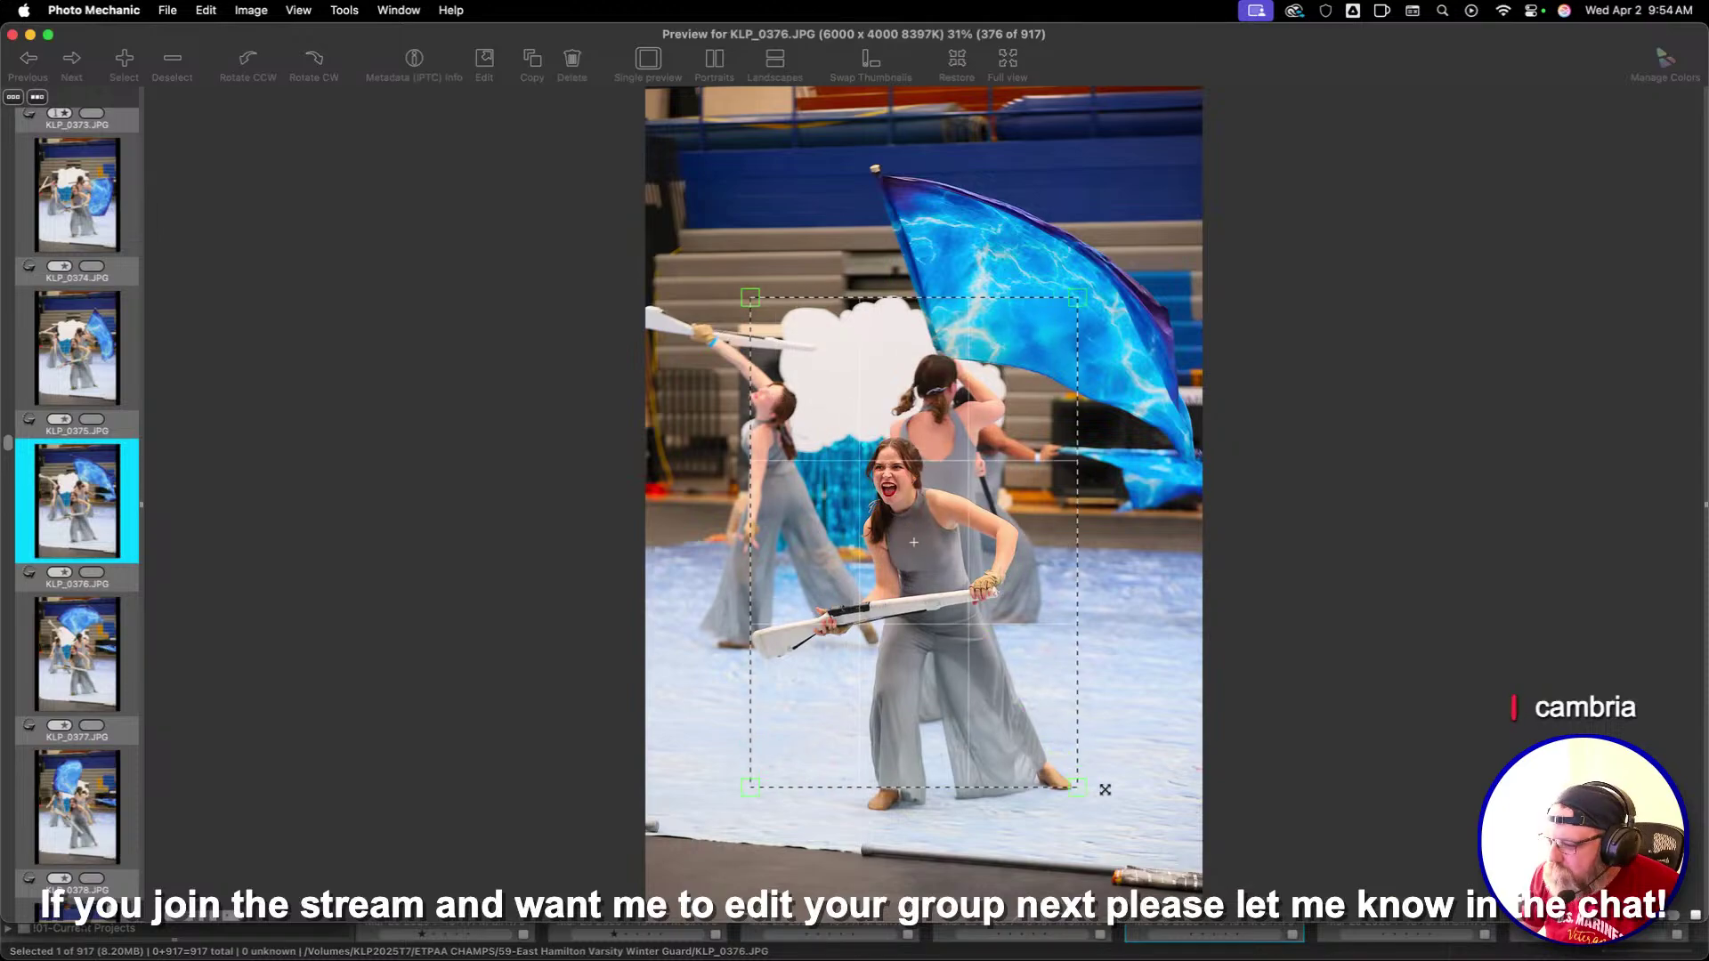
left_click_drag(1105, 790, 1148, 872)
Crop KLP_0378.JPG around the front rifle dancer, the dancers behind her and the raised blue flag
key("Right")
key("Right")
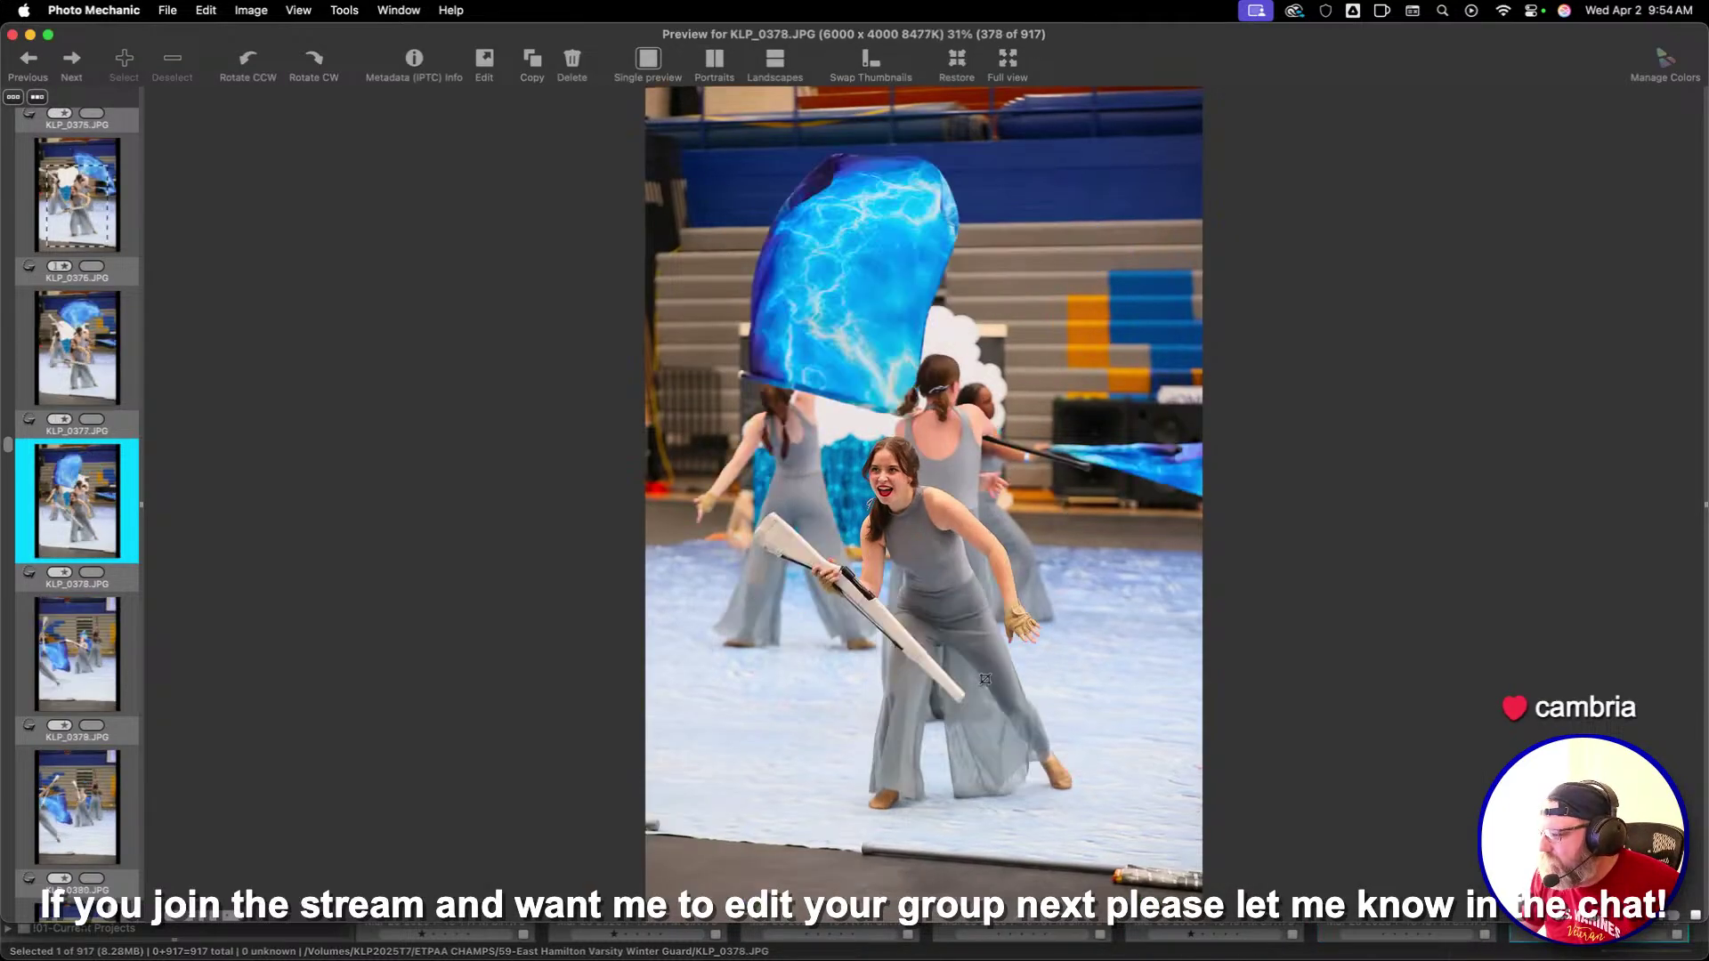
key("Right")
key("Left")
key("c")
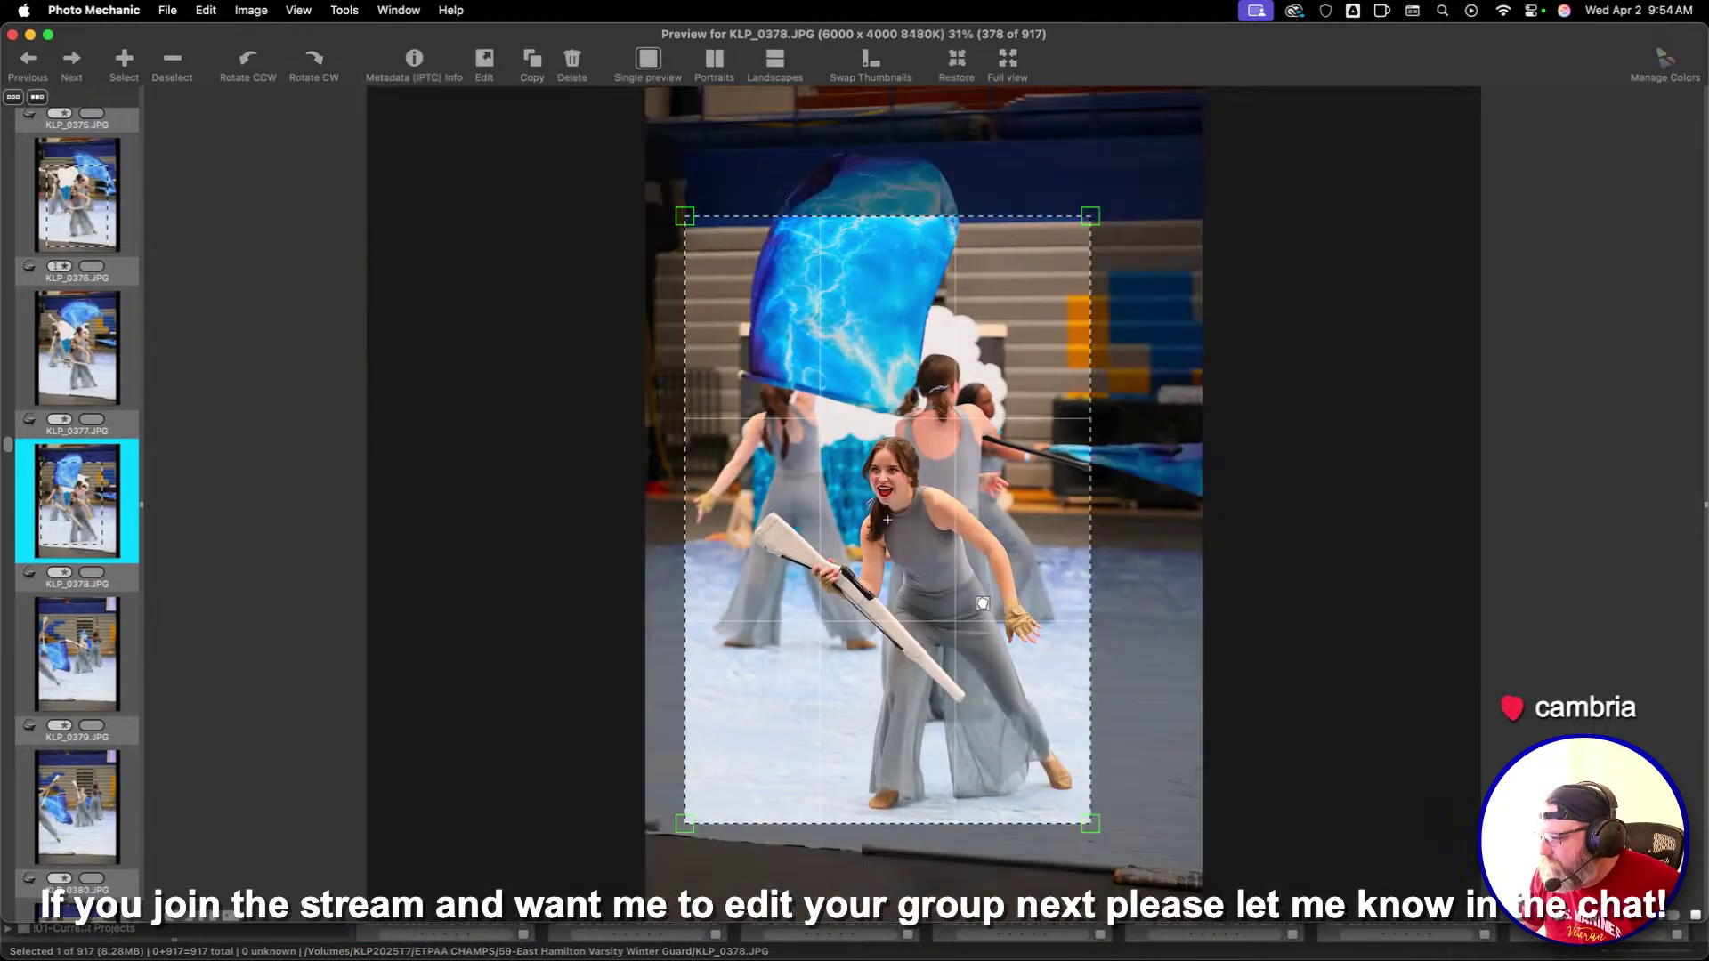
left_click_drag(983, 604, 998, 633)
Crop KLP_0380.JPG and KLP_0382.JPG around the center rifle dancer and the flag dancer behind
key("Right")
key("Right")
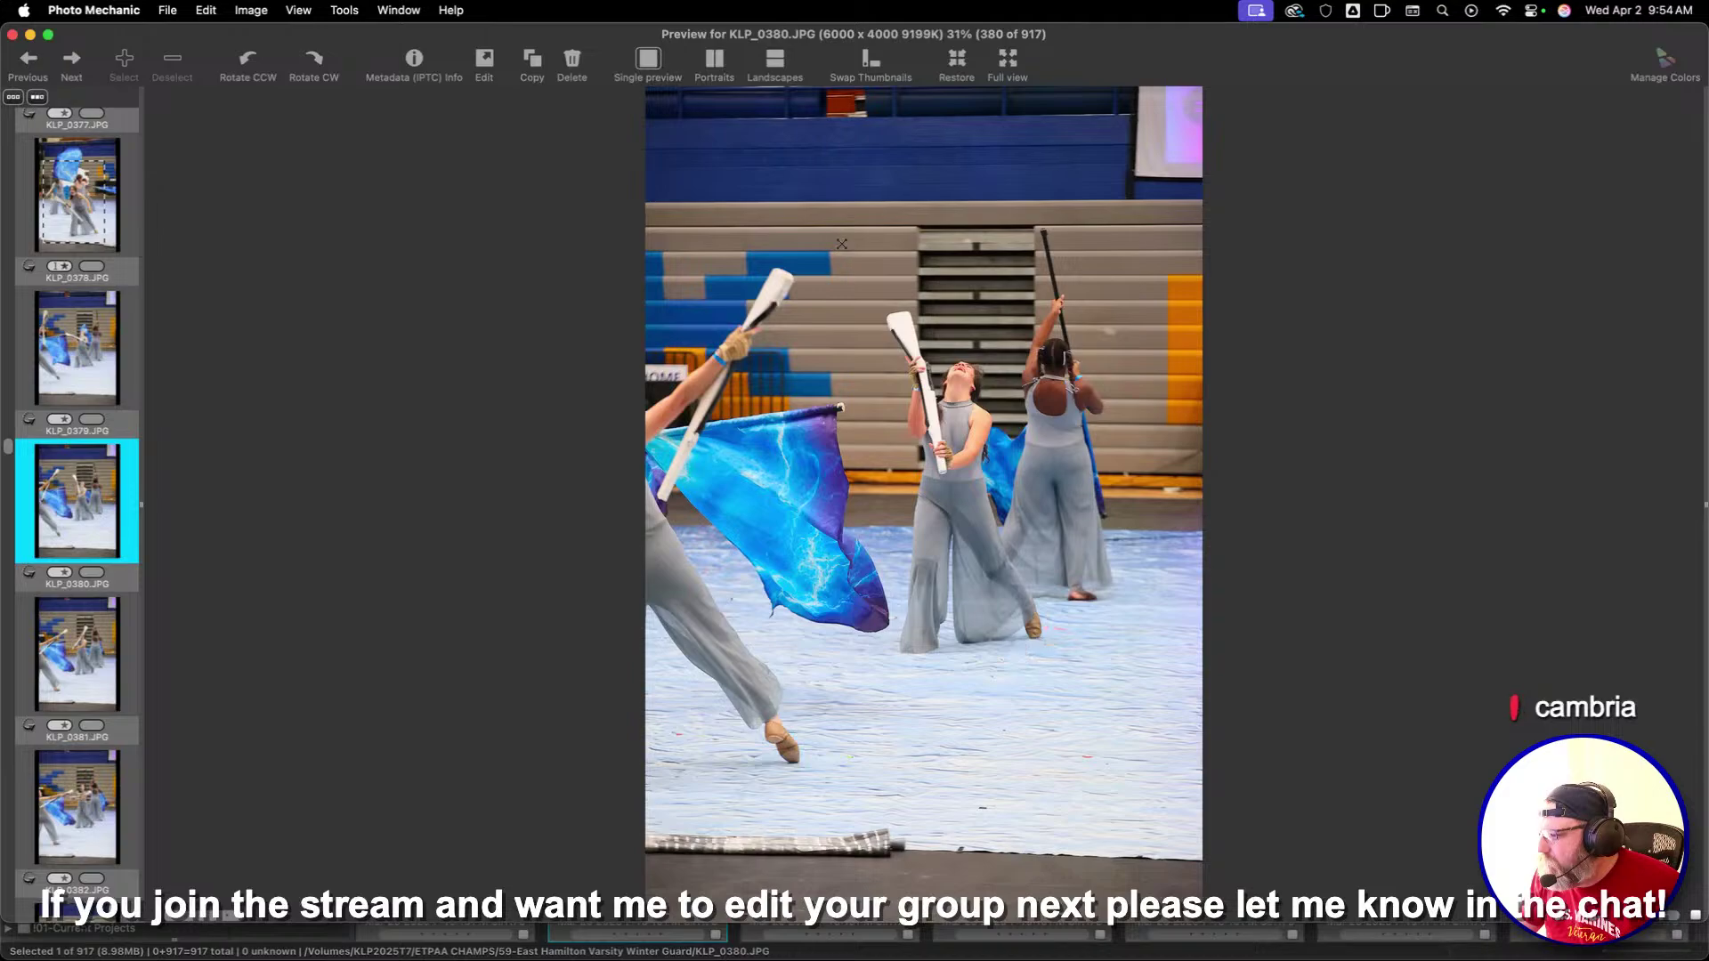
left_click_drag(841, 243, 1114, 687)
key("Right")
key("Right")
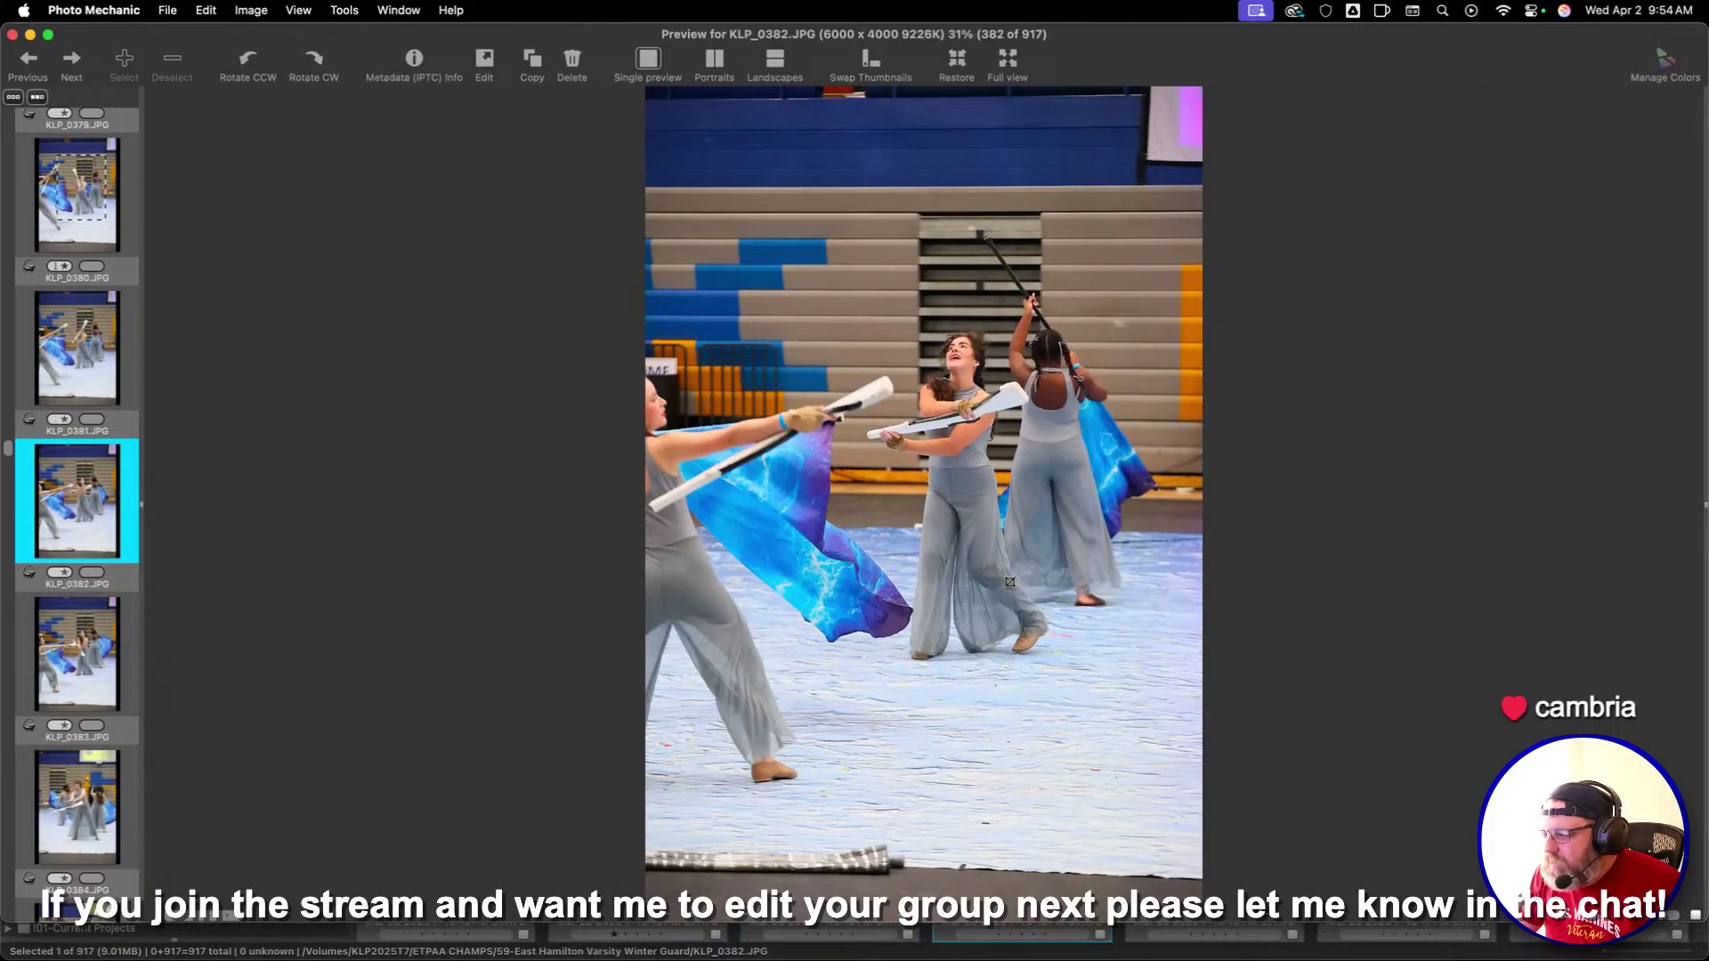
left_click_drag(778, 190, 1117, 698)
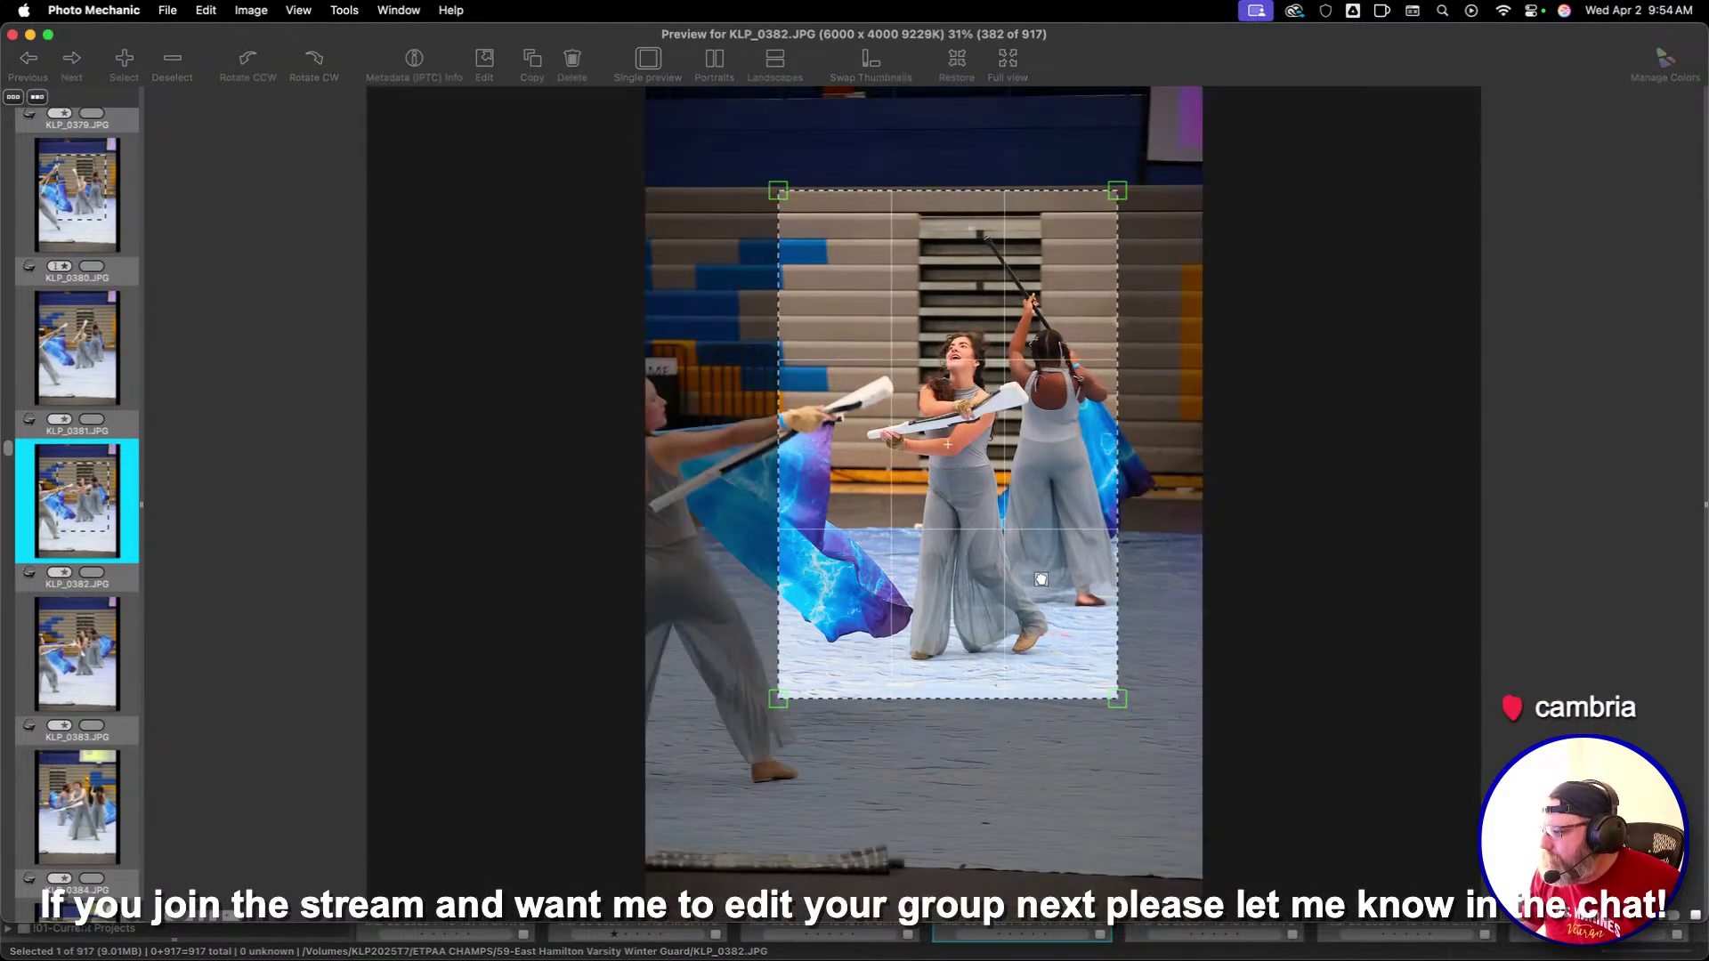
Look through the following rifle dancer photos and crop KLP_0387.JPG and KLP_0390.JPG around the front dancer in each
key("Right")
key("Right")
key("Right")
key("Right")
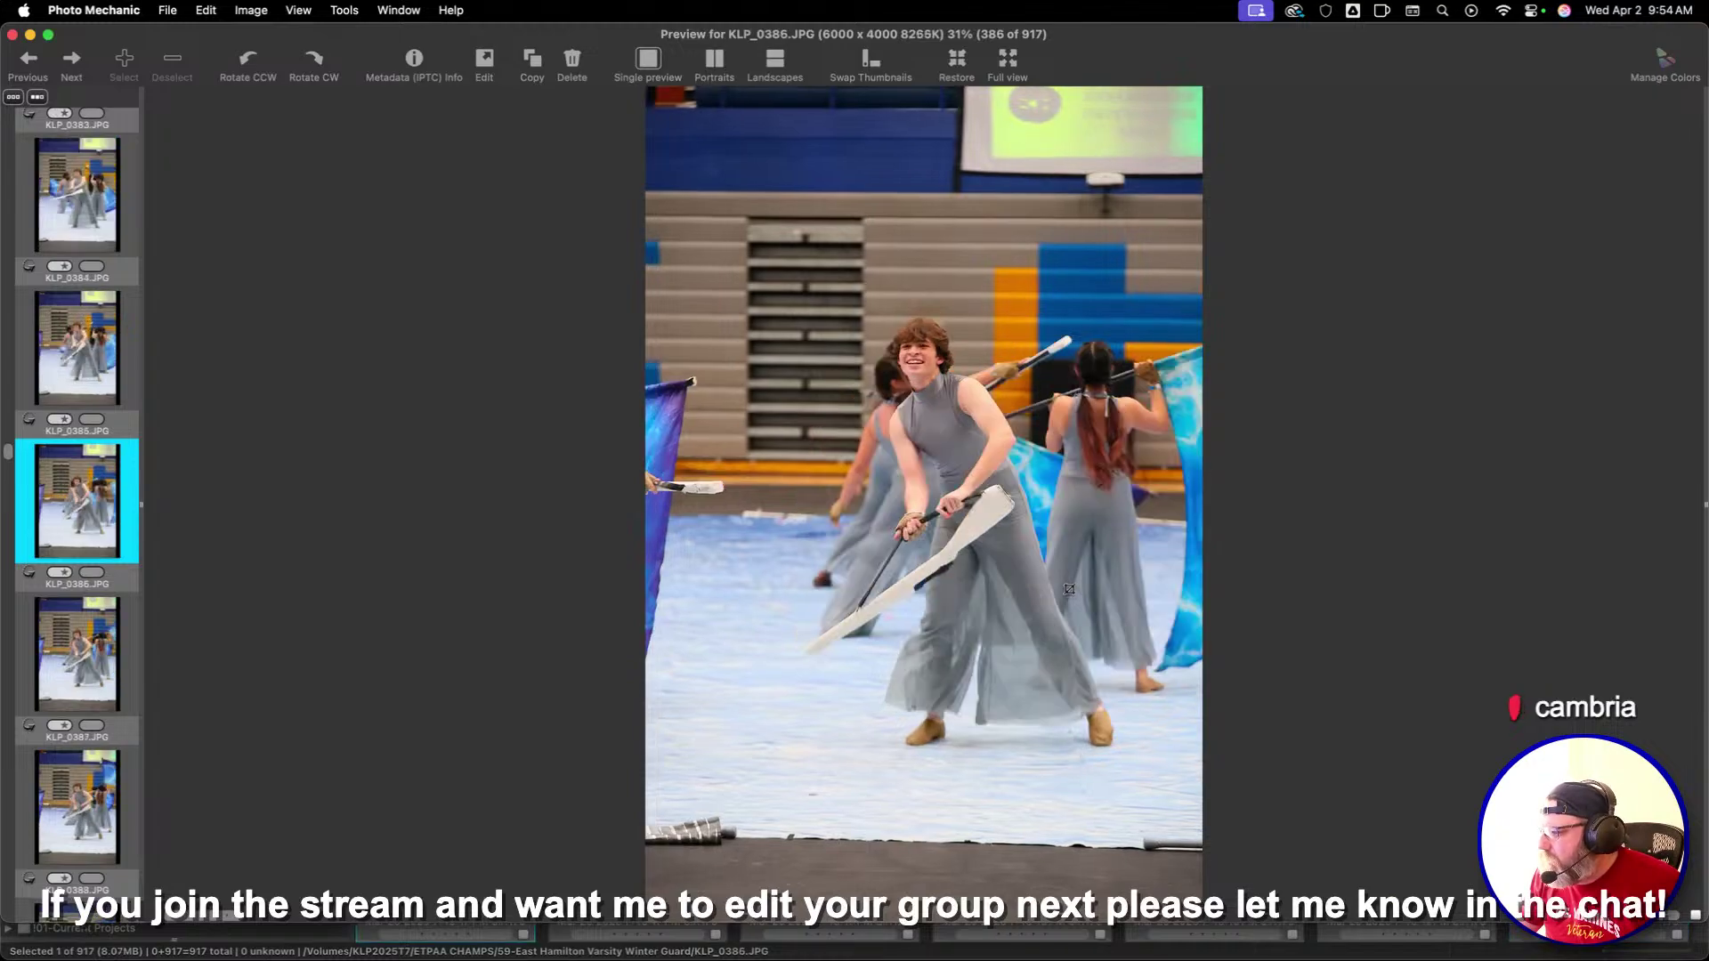
key("Right")
key("Right")
key("Right")
key("Right")
key("Right")
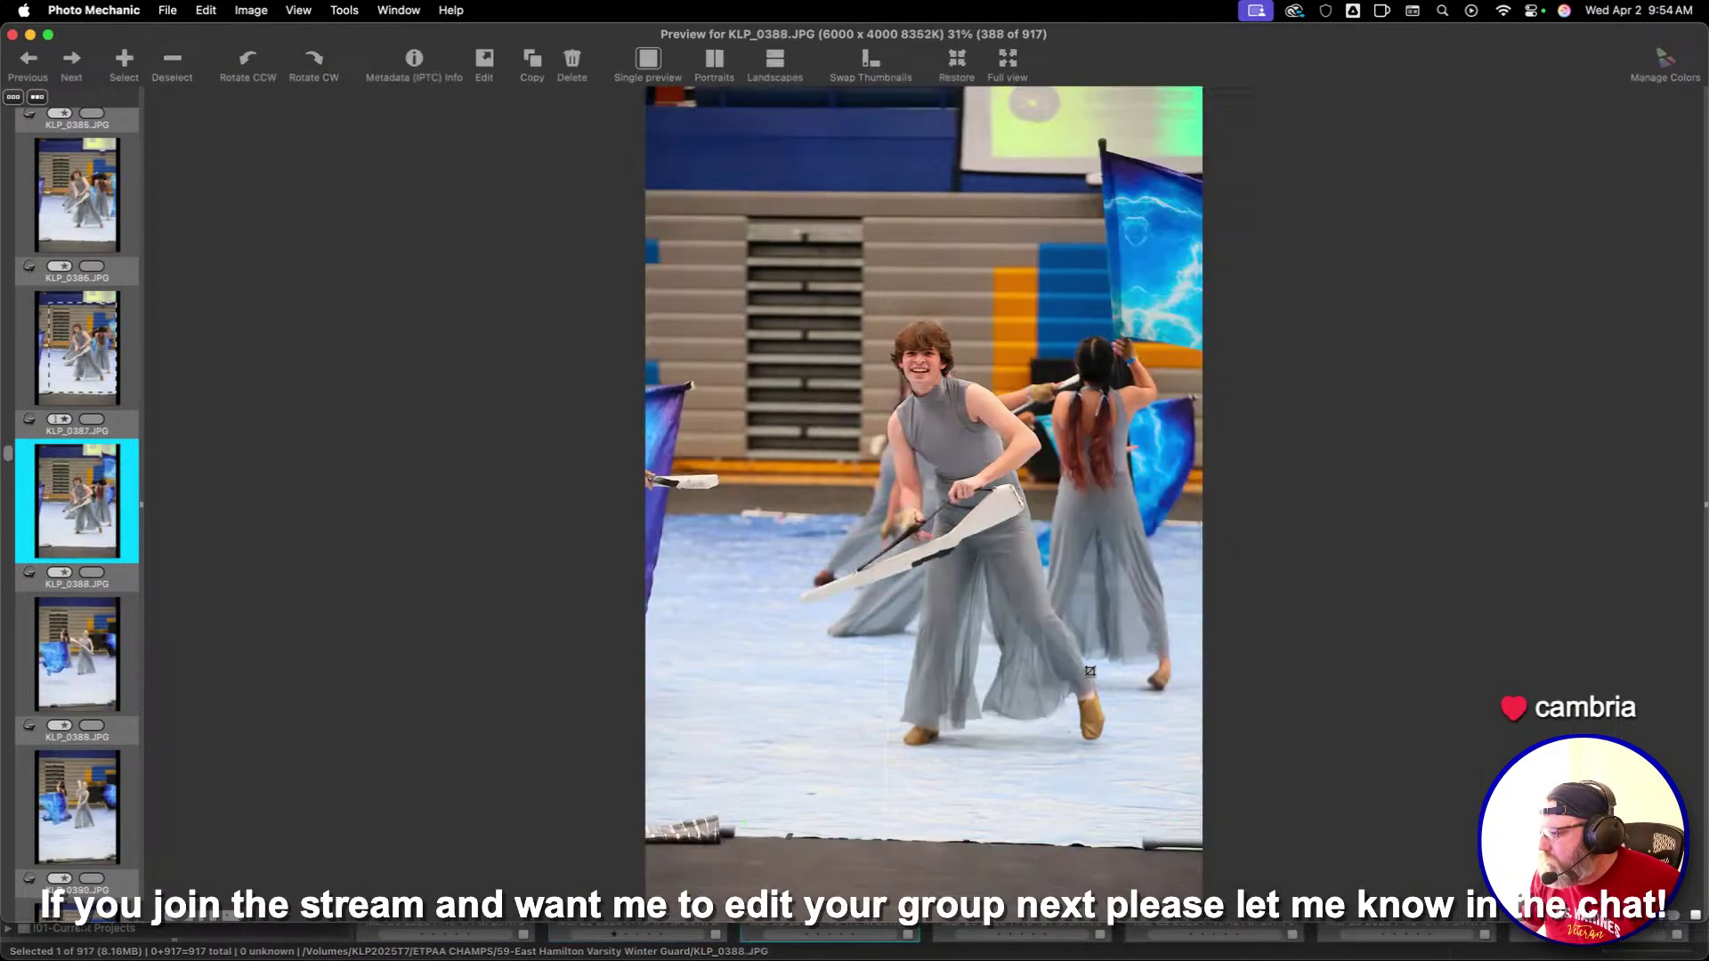
key("Left")
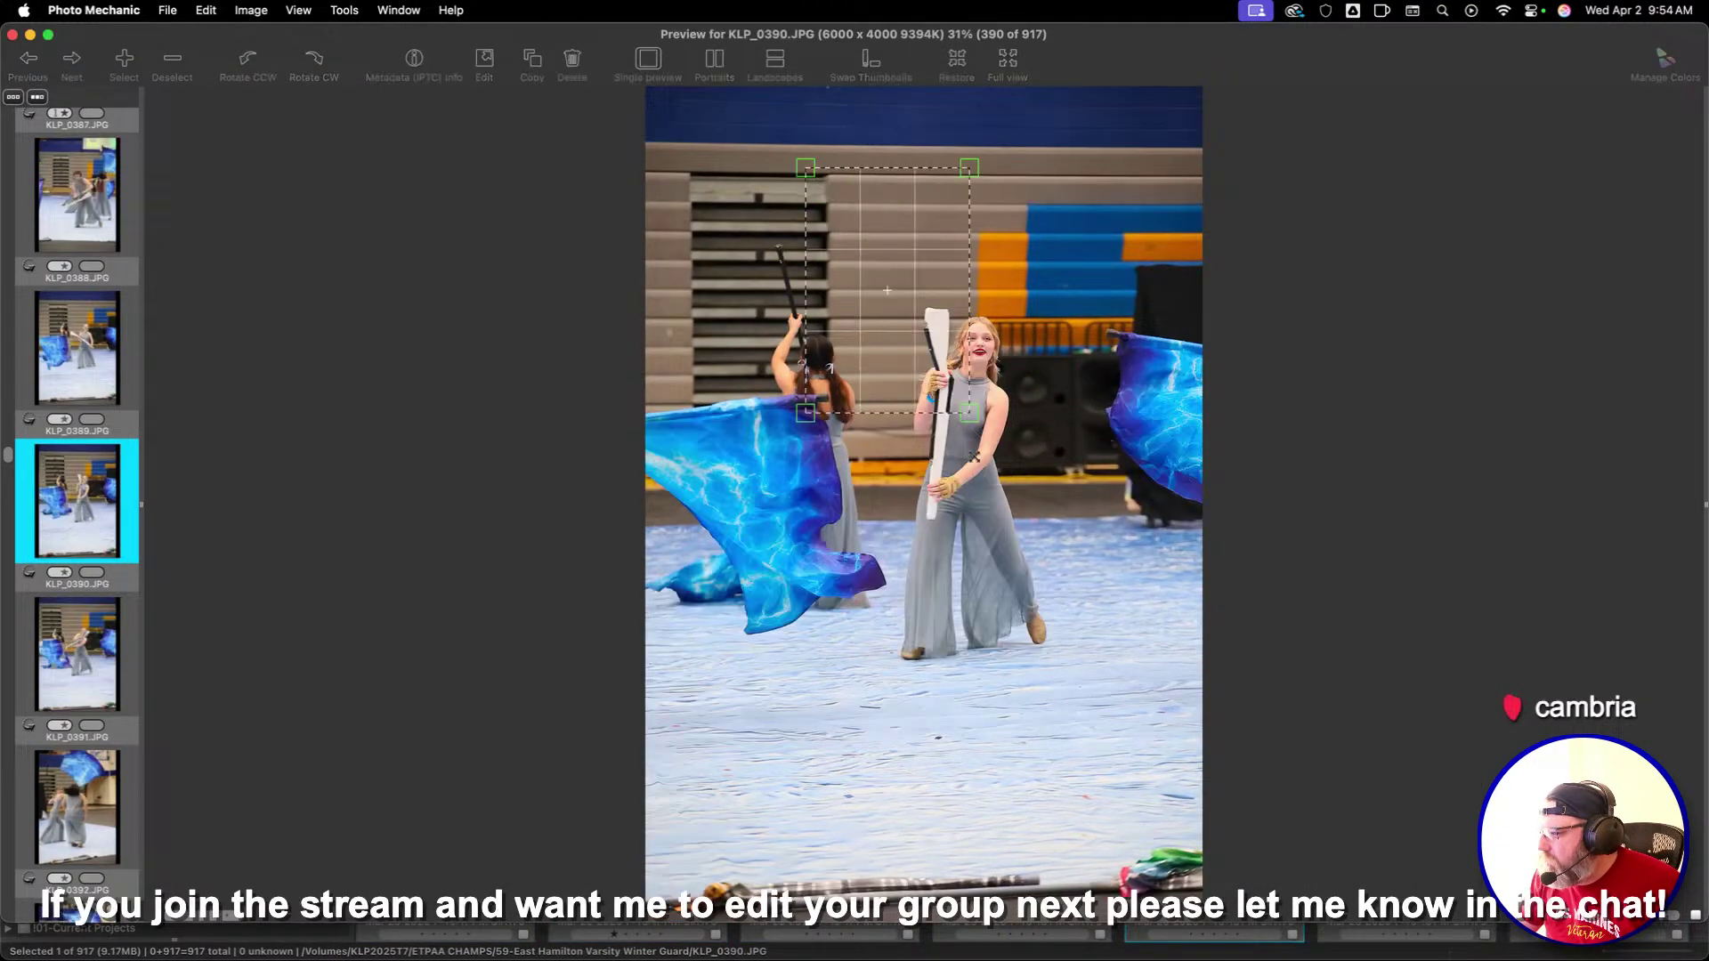
left_click_drag(974, 456, 1144, 694)
Look through the rifle toss photos up to KLP_0397.JPG and rate KLP_0396.JPG one star
key("Right")
key("Right")
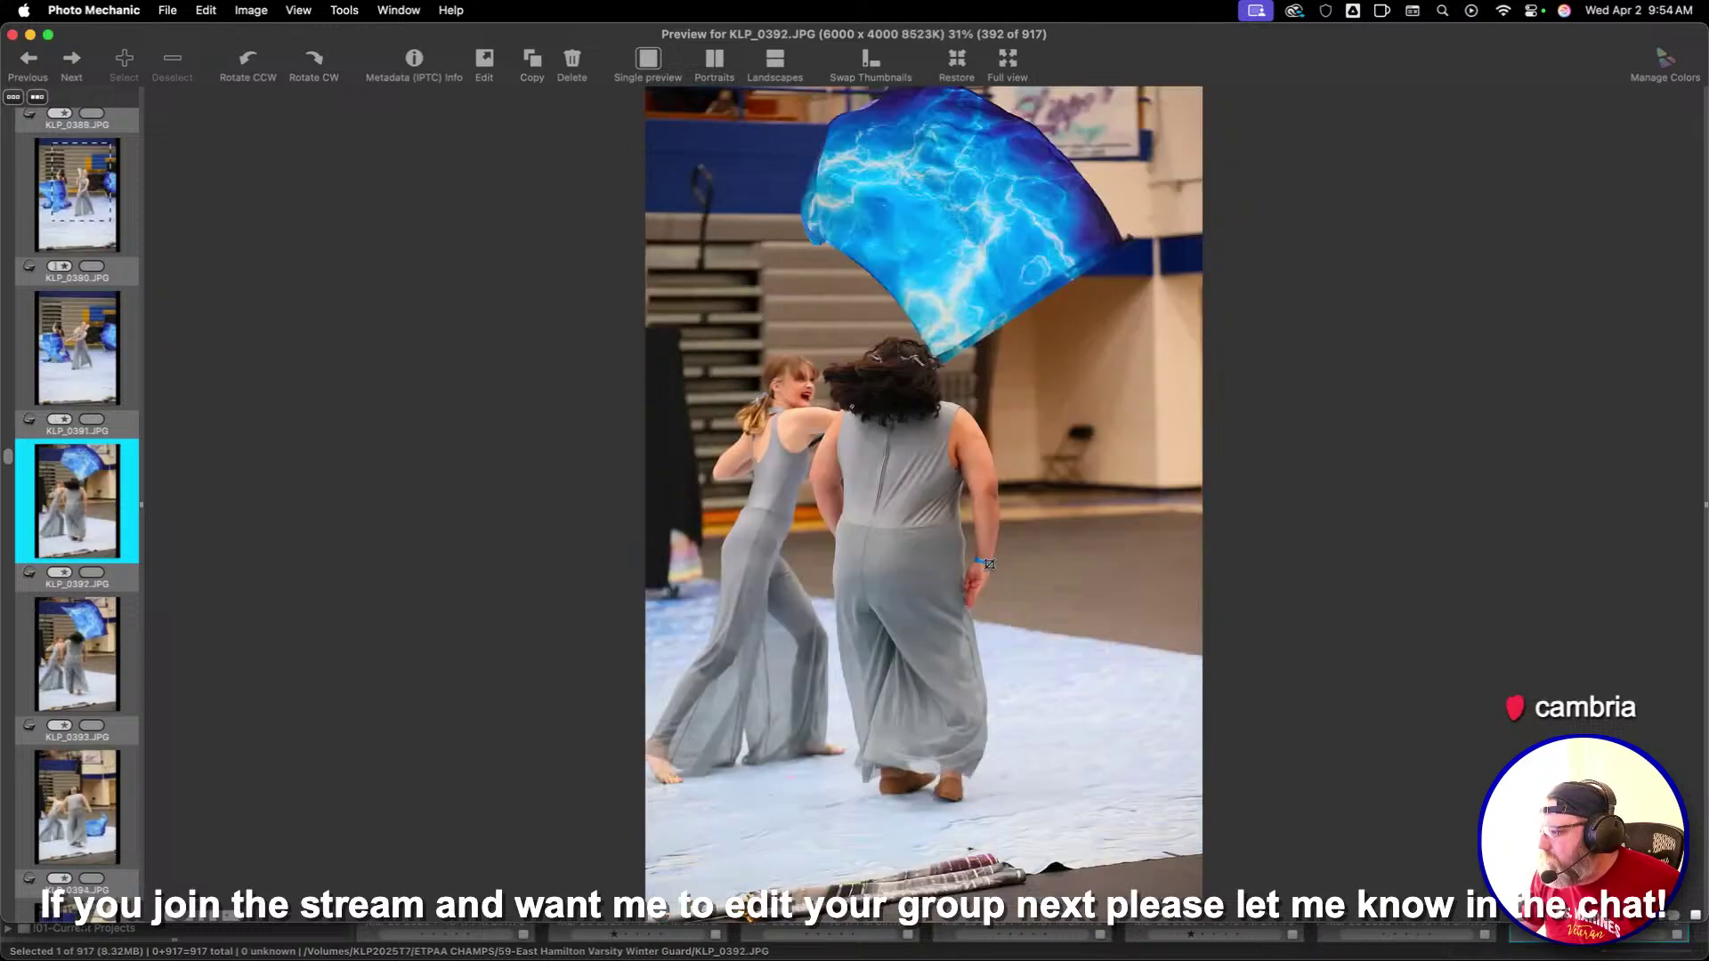
key("Right")
key("Right")
key("Right")
key("Right")
key("Right")
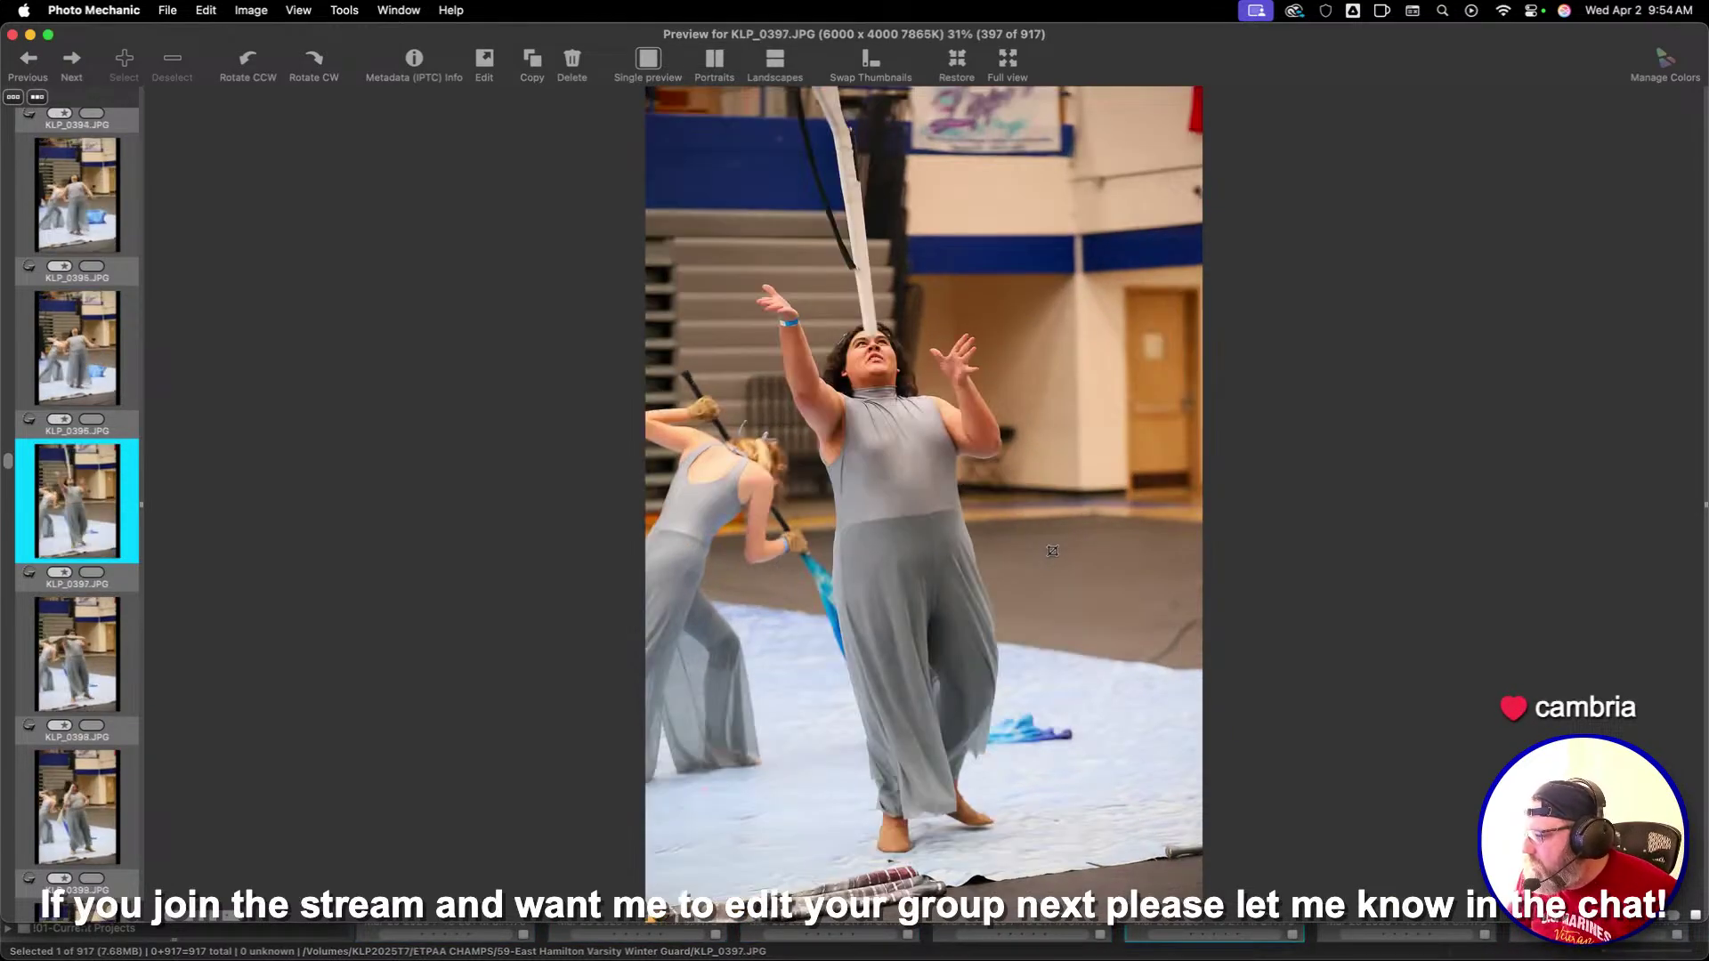
key("Left")
key("1")
Crop KLP_0399.JPG and KLP_0400.JPG around the shouting rifle dancer and rate KLP_0399.JPG one star
key("Right")
key("Right")
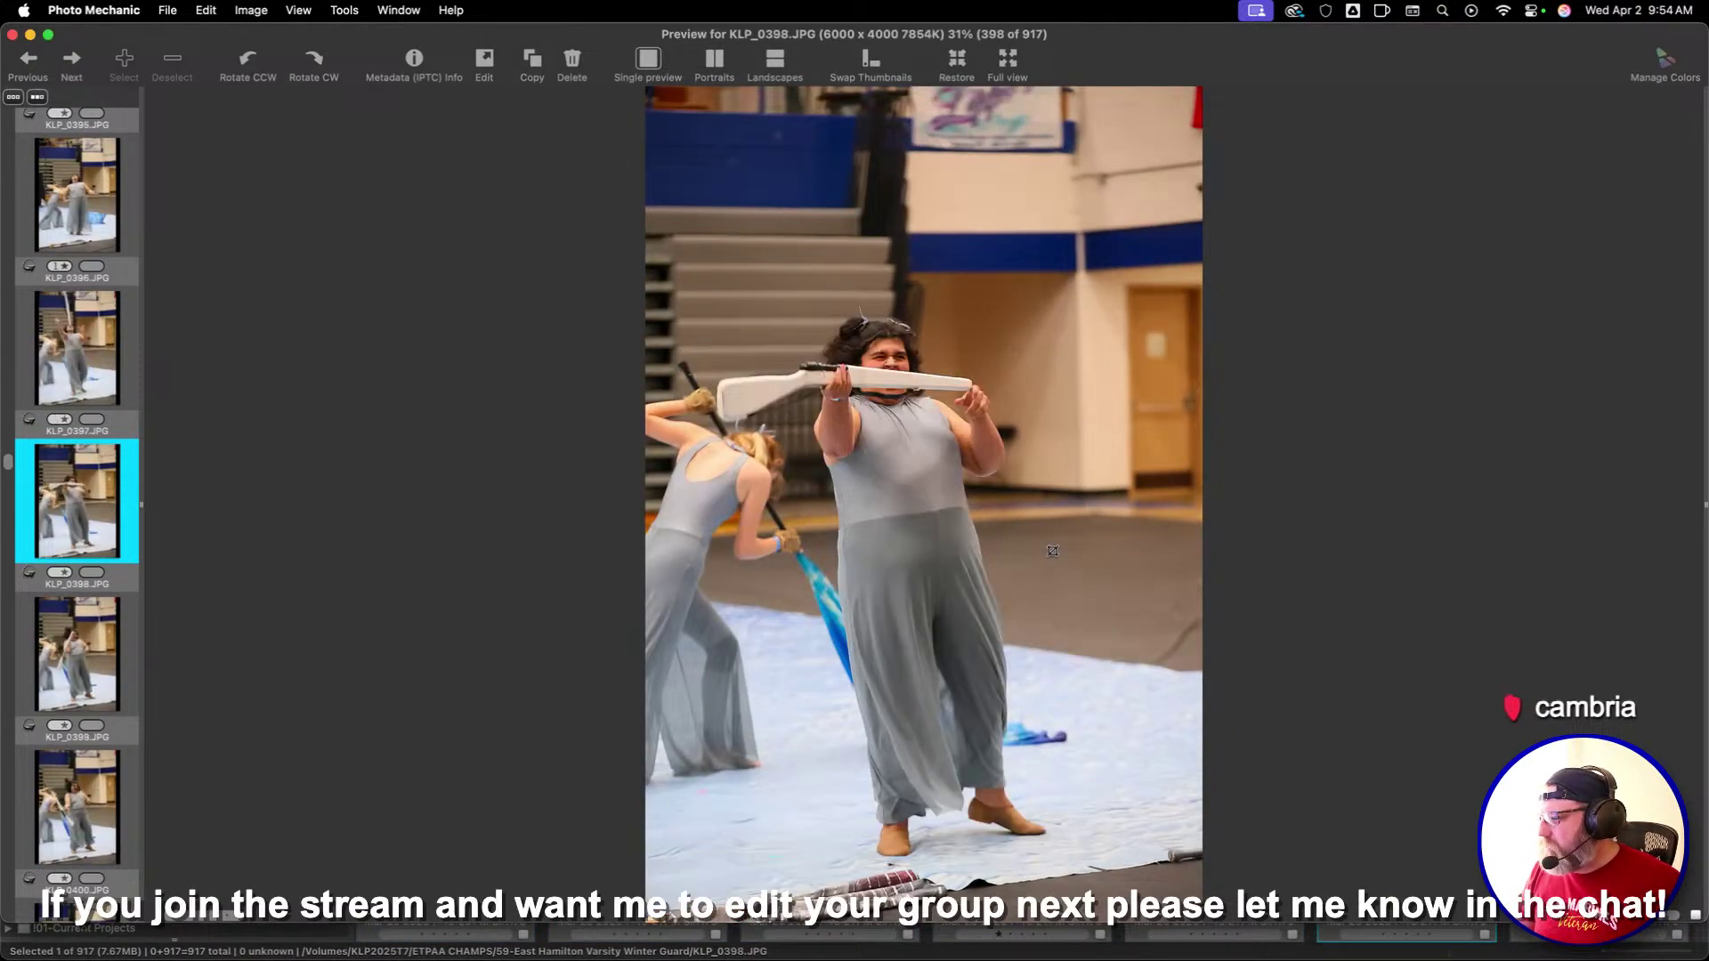
key("Right")
key("1")
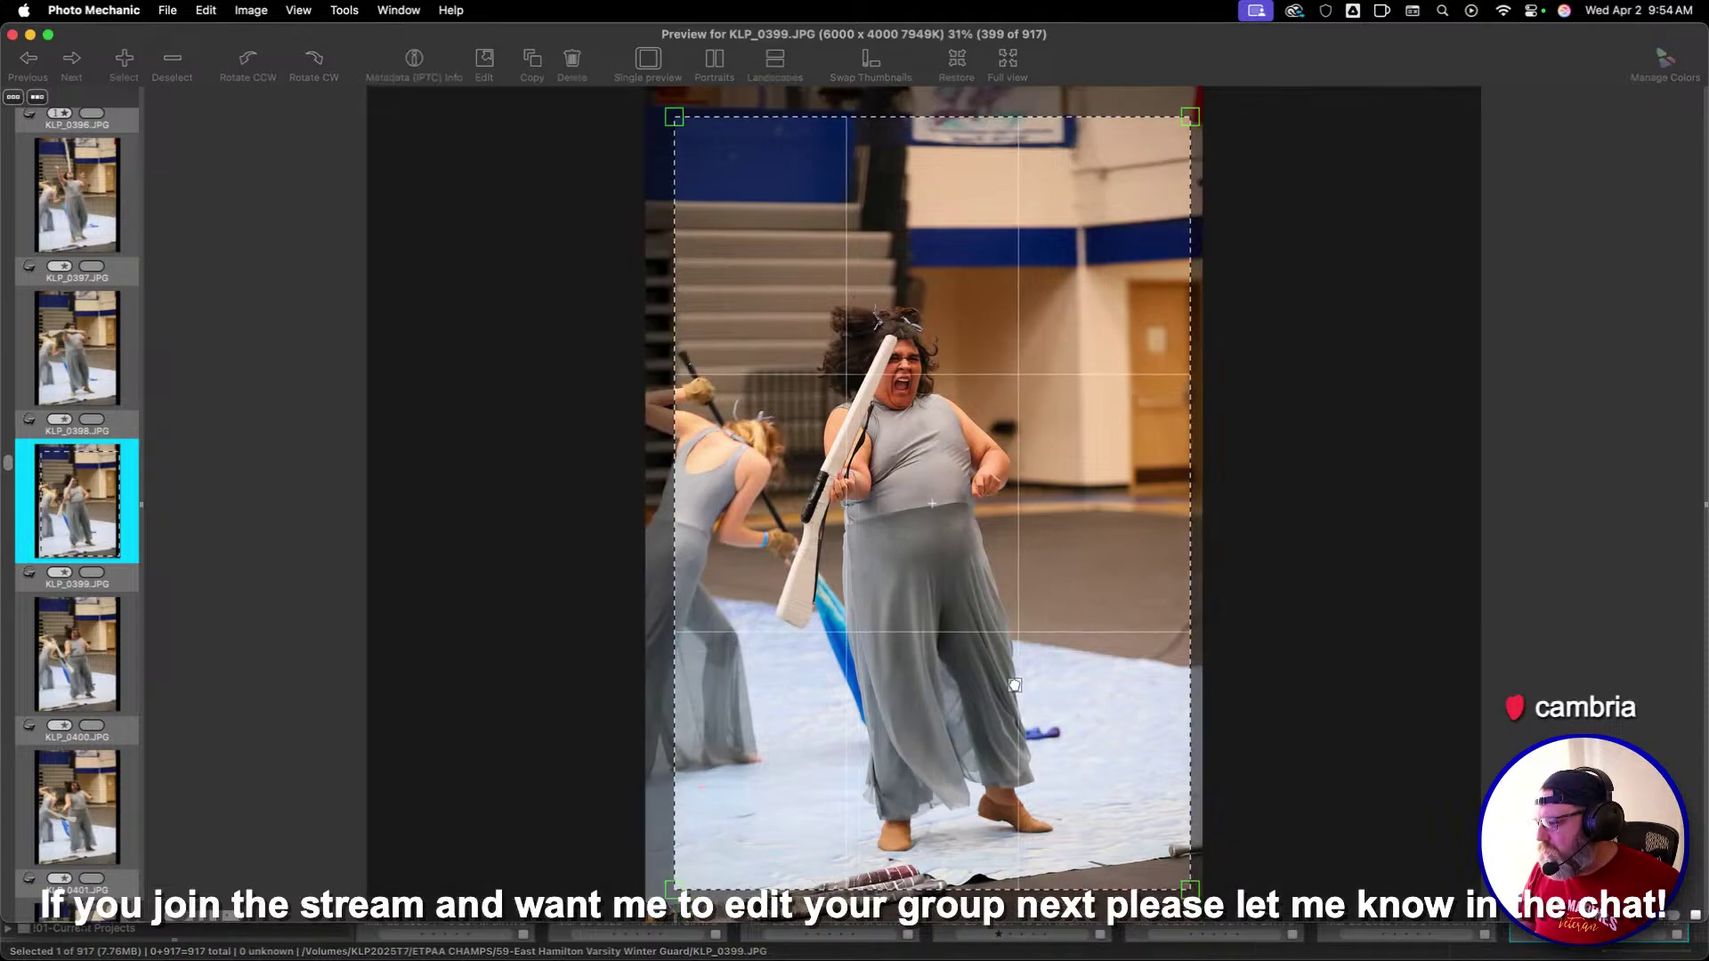
key("Right")
key("Right")
key("Right")
key("Right")
key("Right")
key("Right")
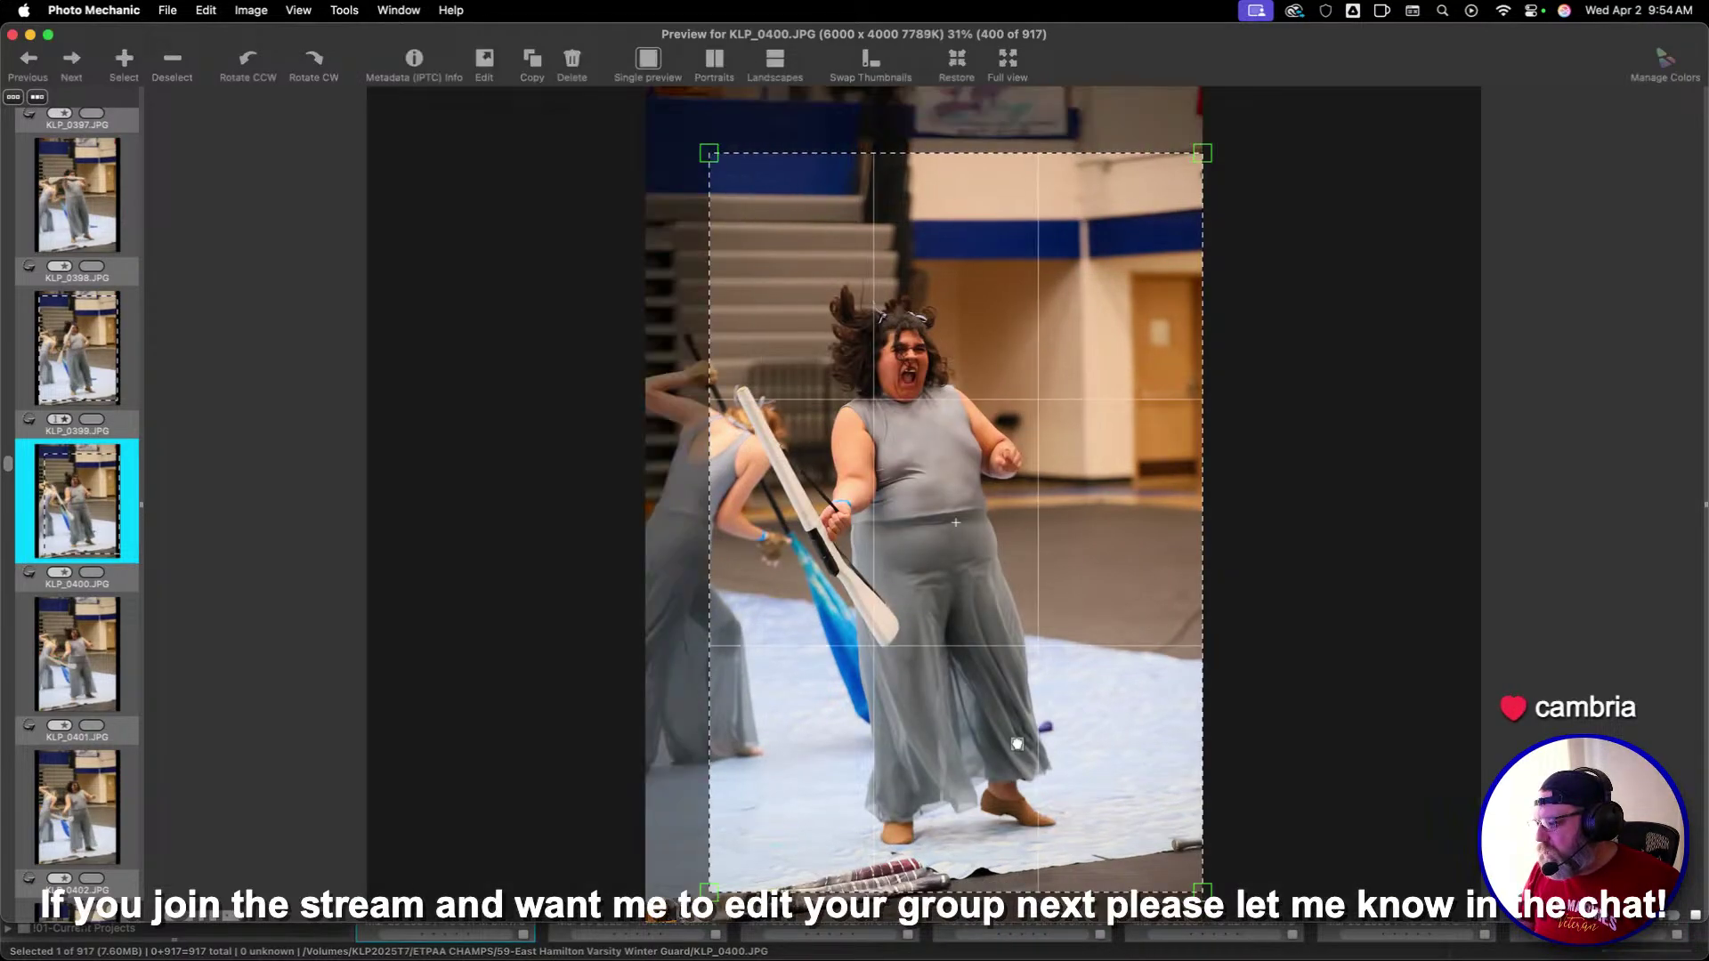
Look ahead to the landscape close-ups of the front rifle dancer and rate KLP_0412.JPG and KLP_0413.JPG one star
key("Right")
key("Right")
key("Right")
key("Right")
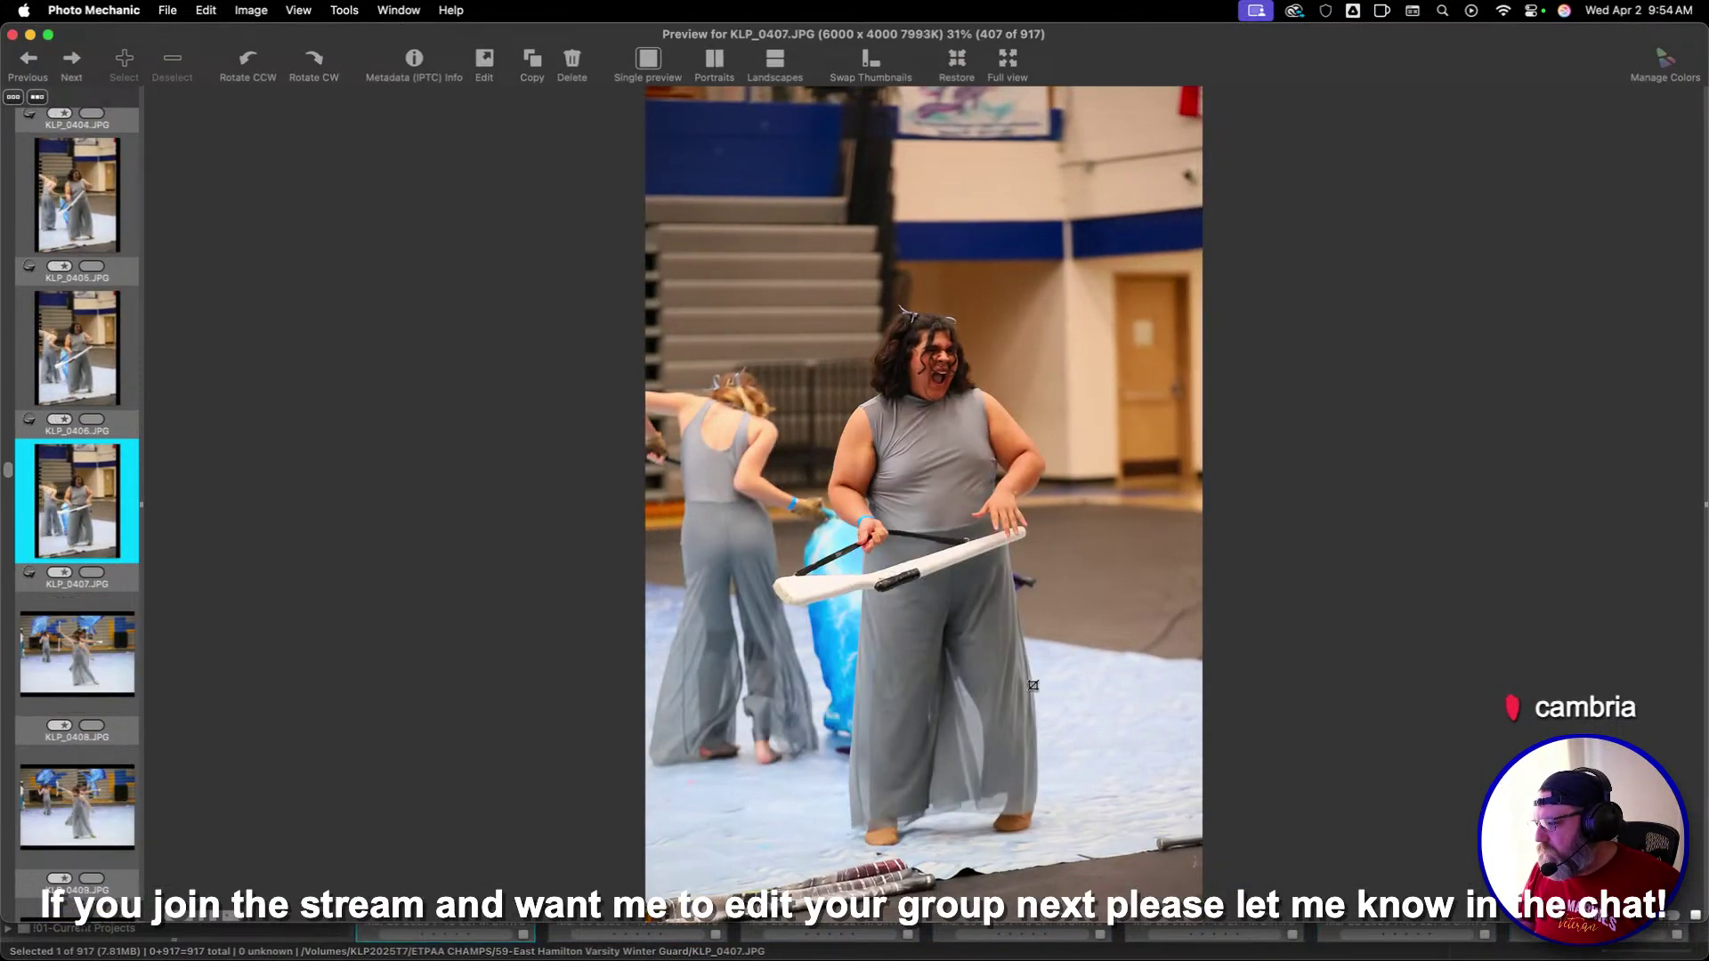
key("Right")
key("Right")
key("Right")
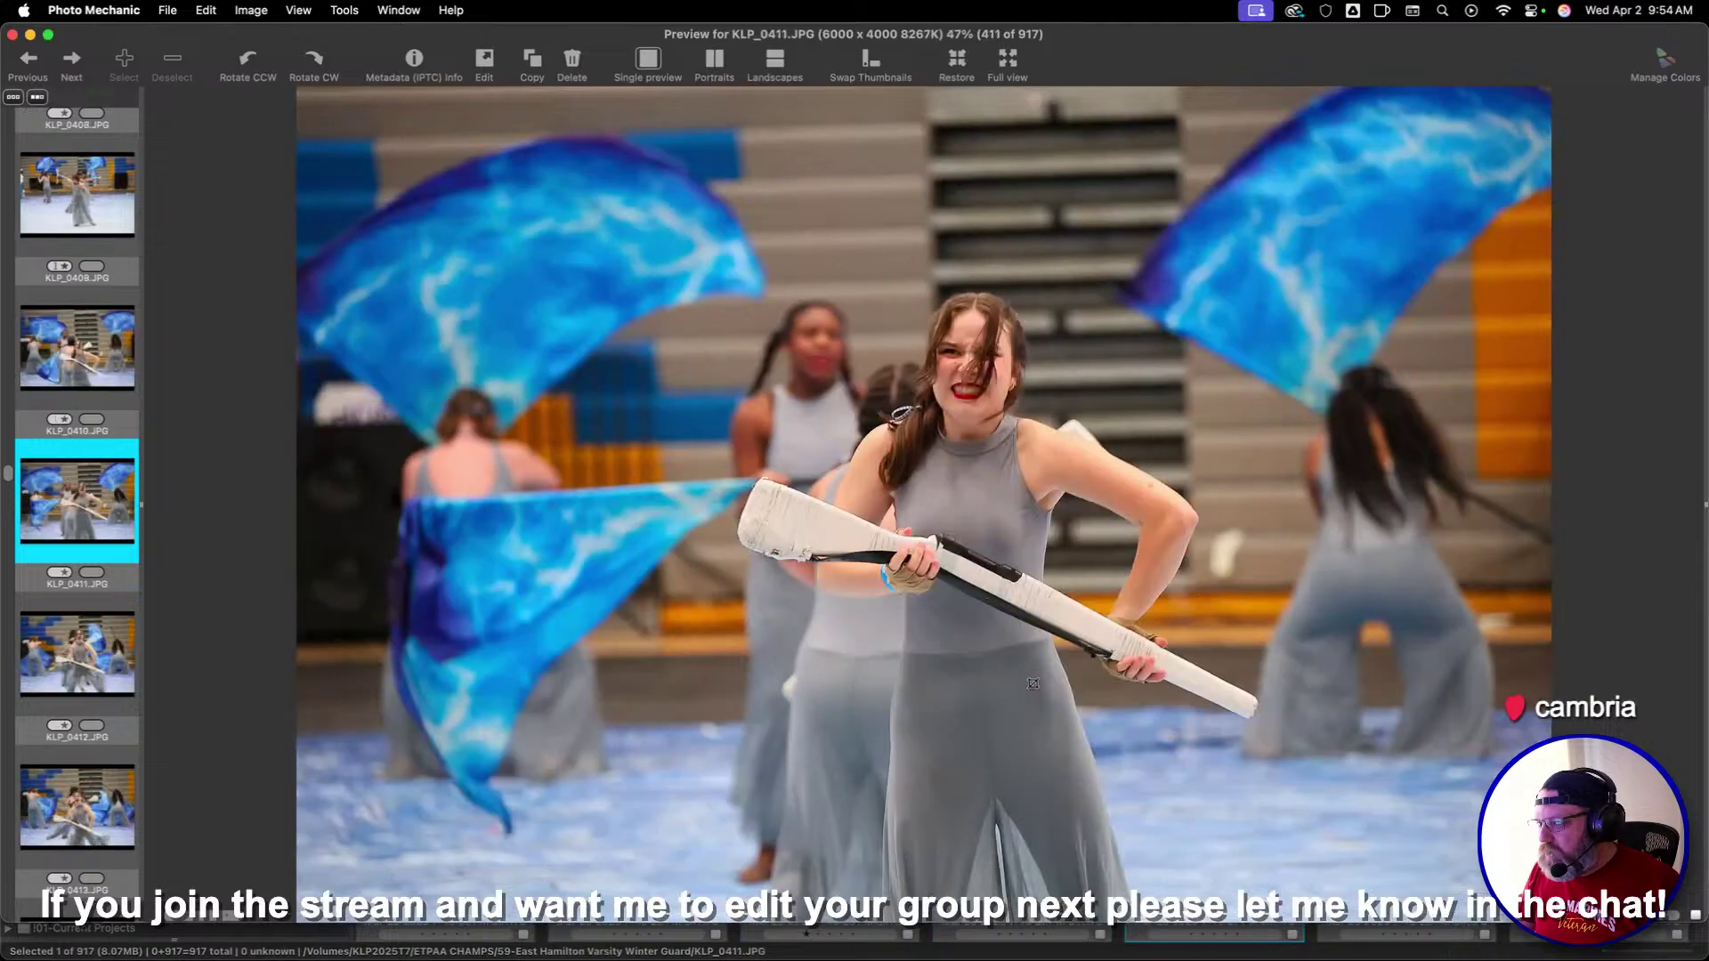
key("1")
key("Right")
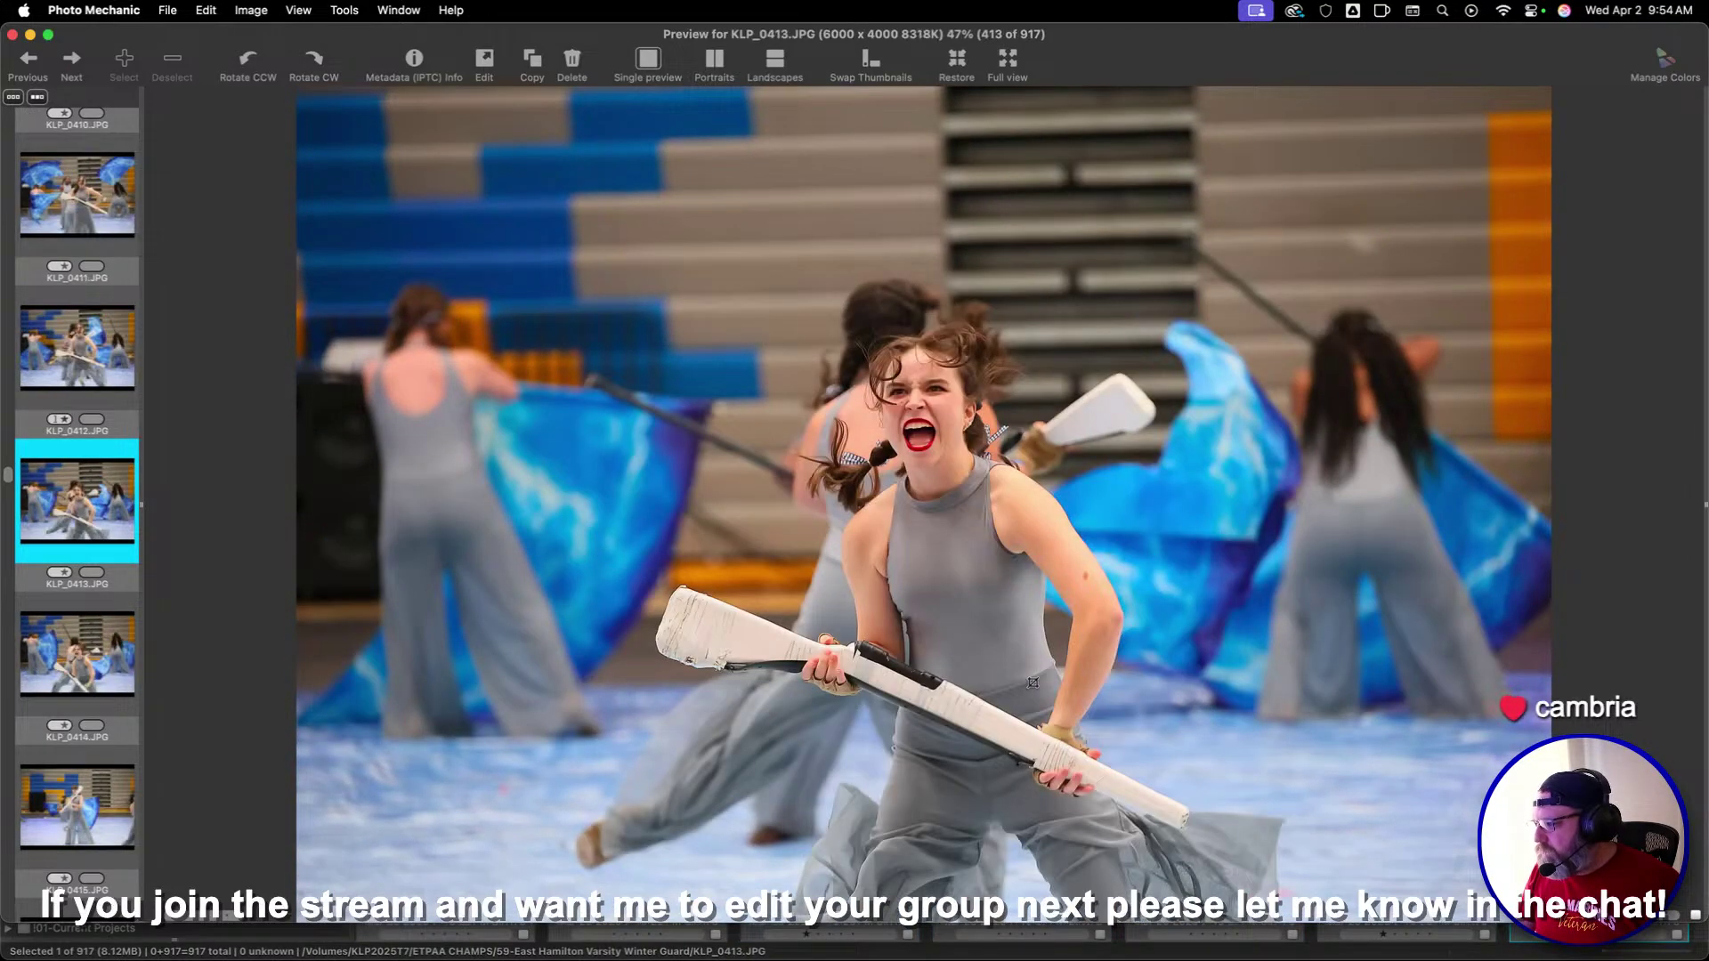
key("1")
Compare the next rifle dancer photos and rate KLP_0415.JPG through KLP_0417.JPG one star
key("Right")
key("Right")
key("Right")
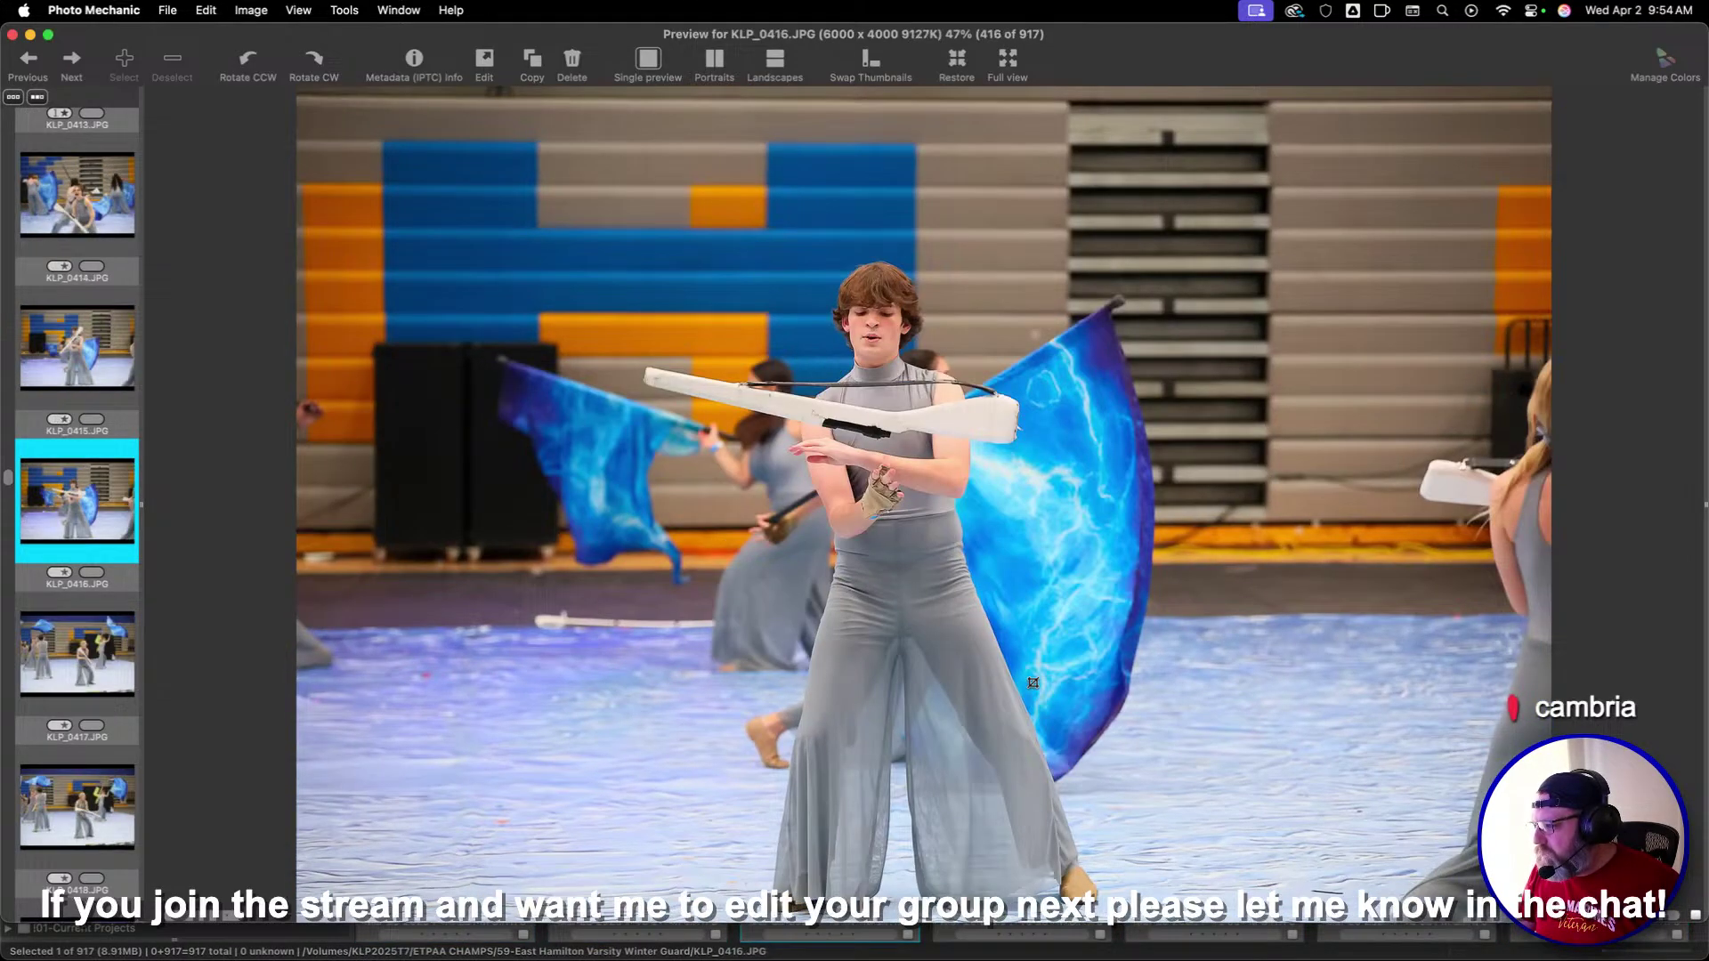
key("Left")
key("1")
key("Right")
key("1")
key("Right")
key("1")
key("Right")
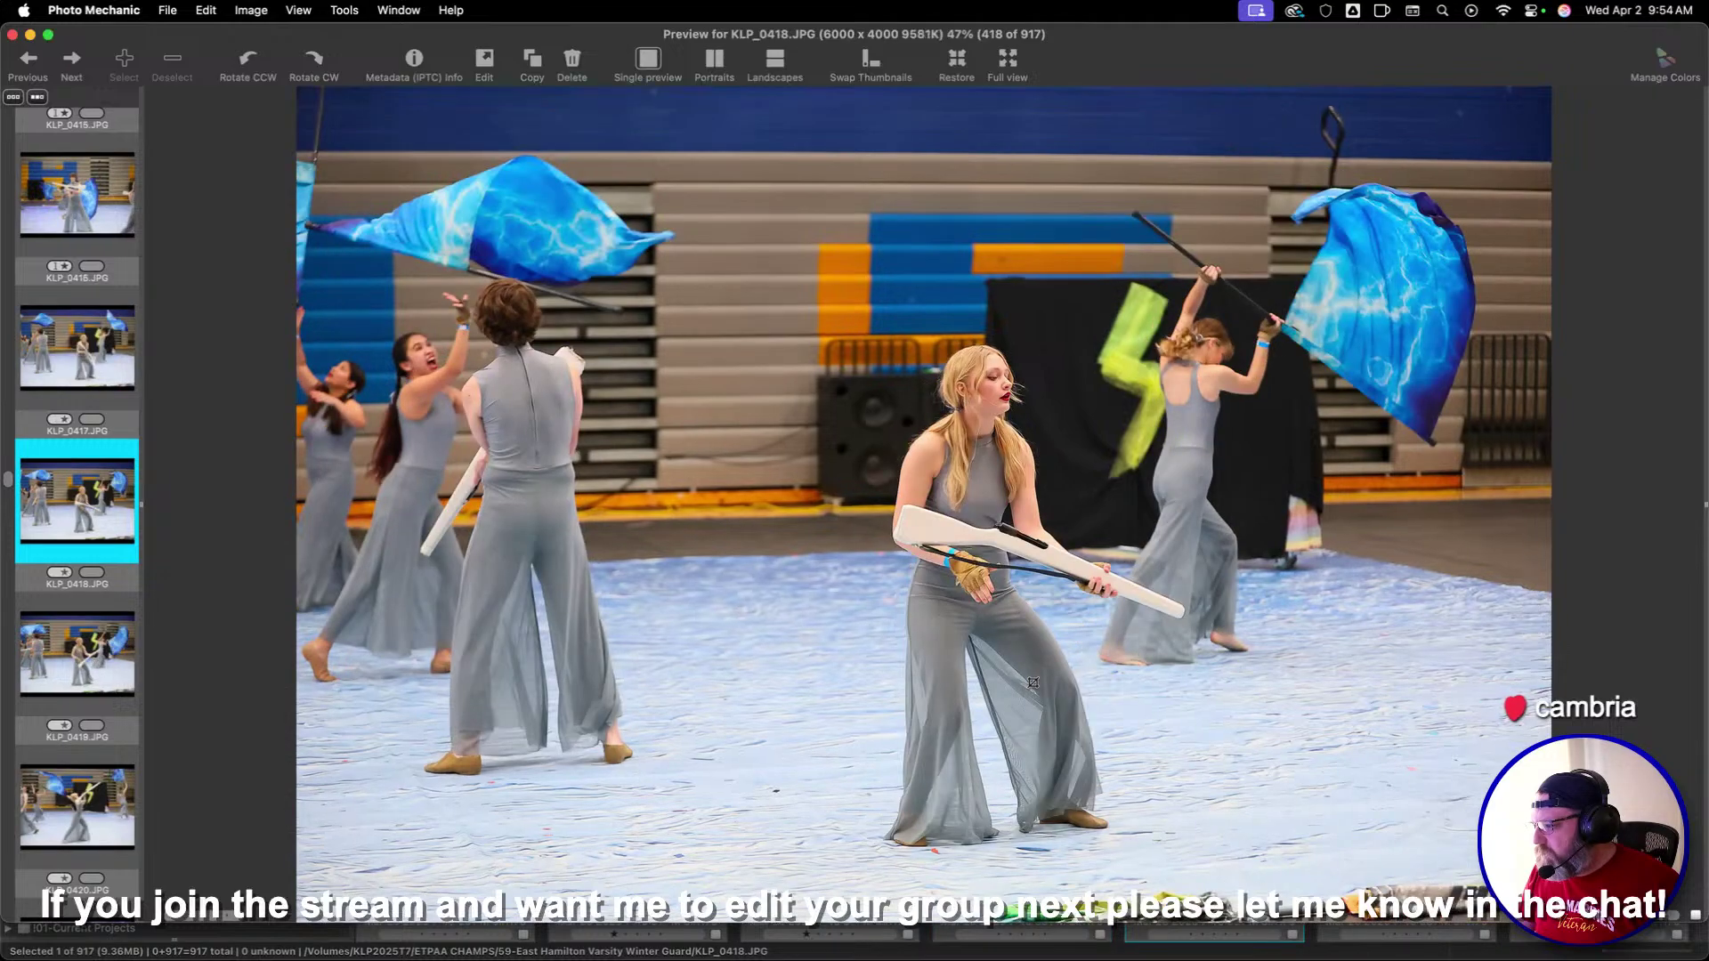
Rate the blonde rifle dancer photos KLP_0418.JPG, KLP_0419.JPG and KLP_0420.JPG one star
key("Right")
key("Left")
key("1")
key("Right")
key("1")
key("Right")
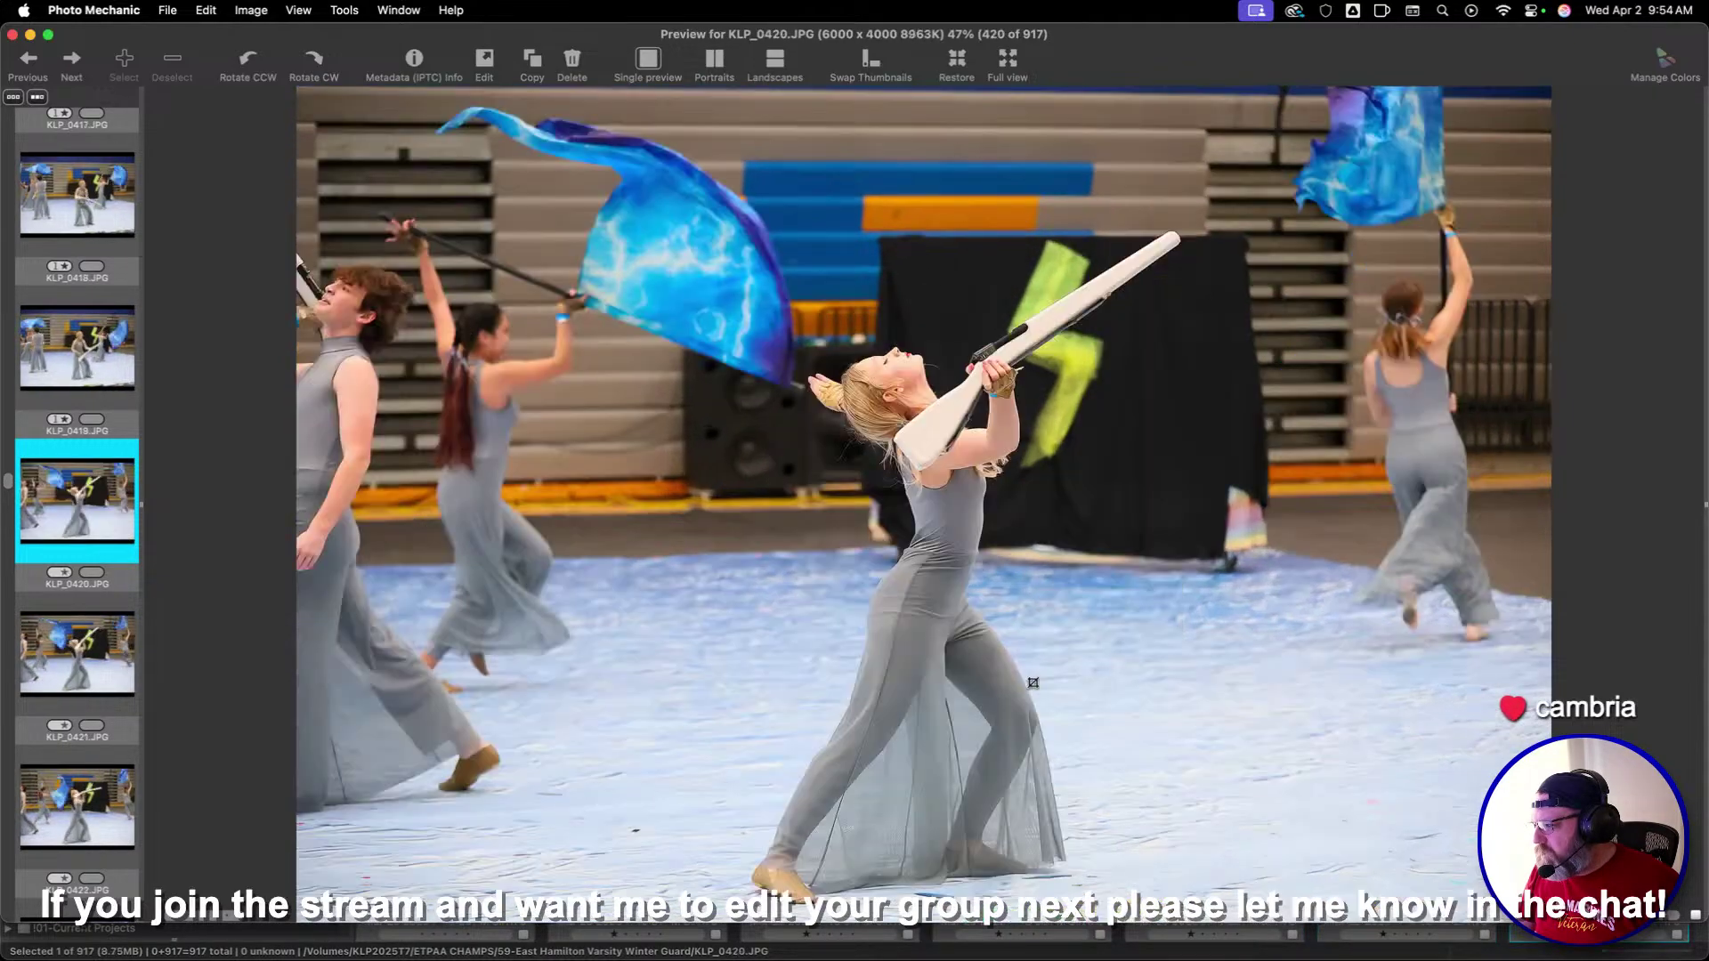
key("1")
Look through the blonde rifle dancer photos from KLP_0421.JPG to KLP_0429.JPG for keepers
key("Right")
key("Right")
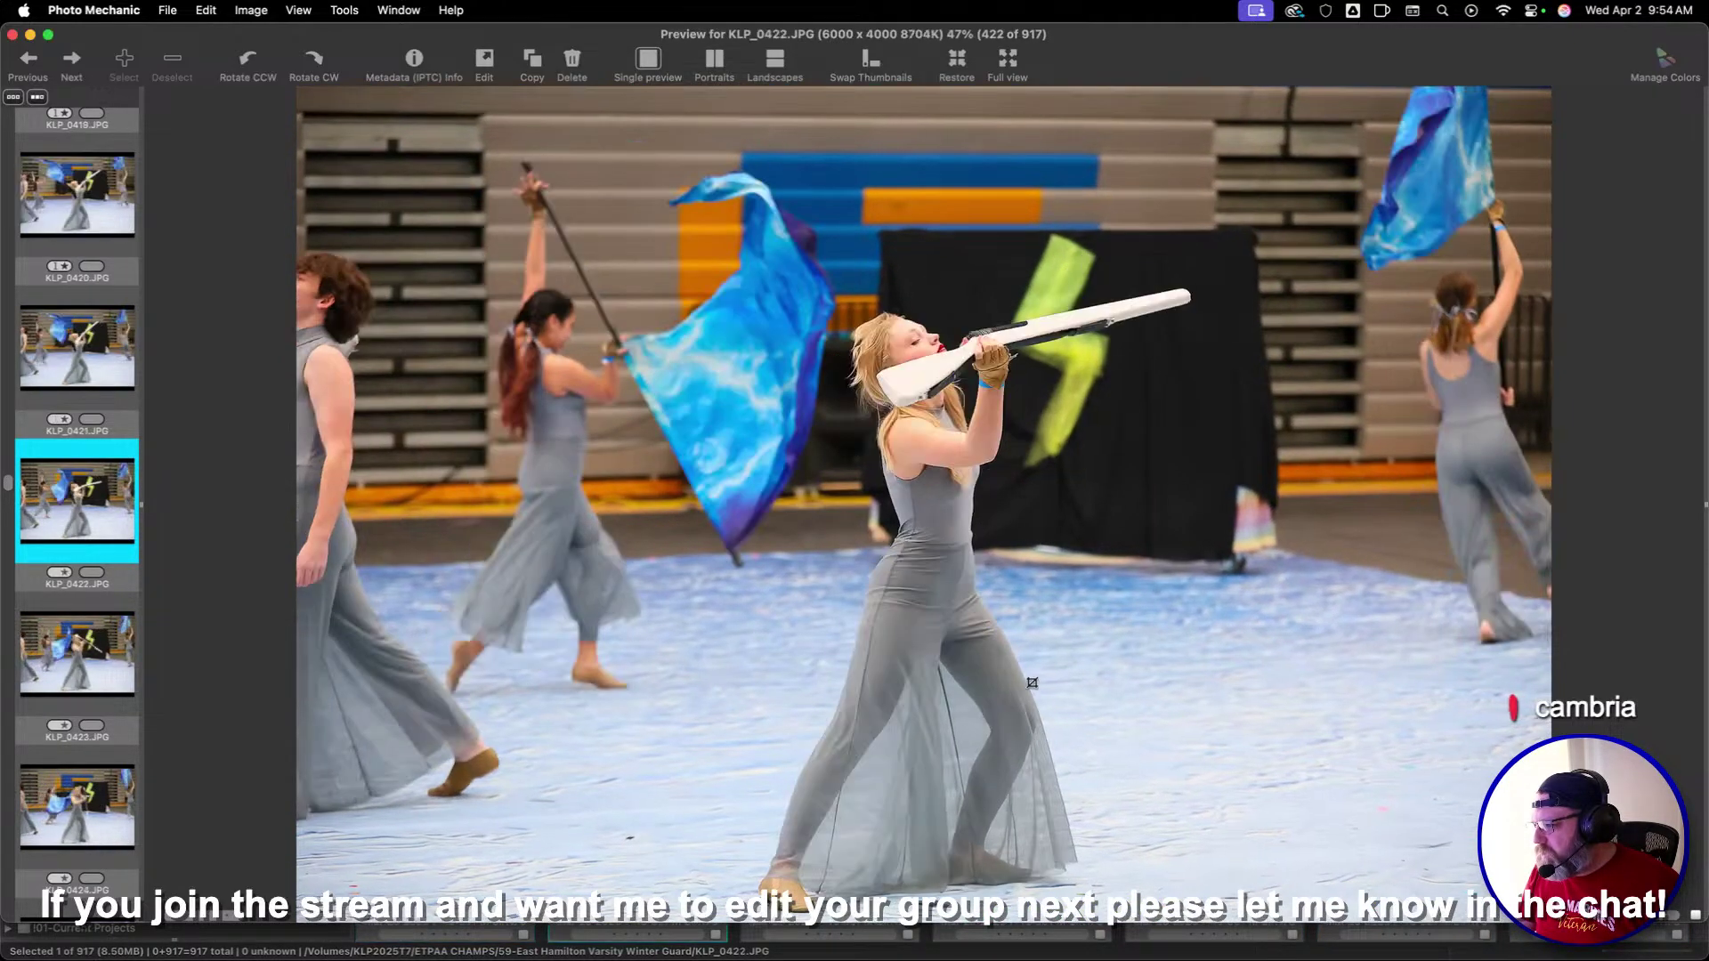
key("Right")
key("Right")
key("Right")
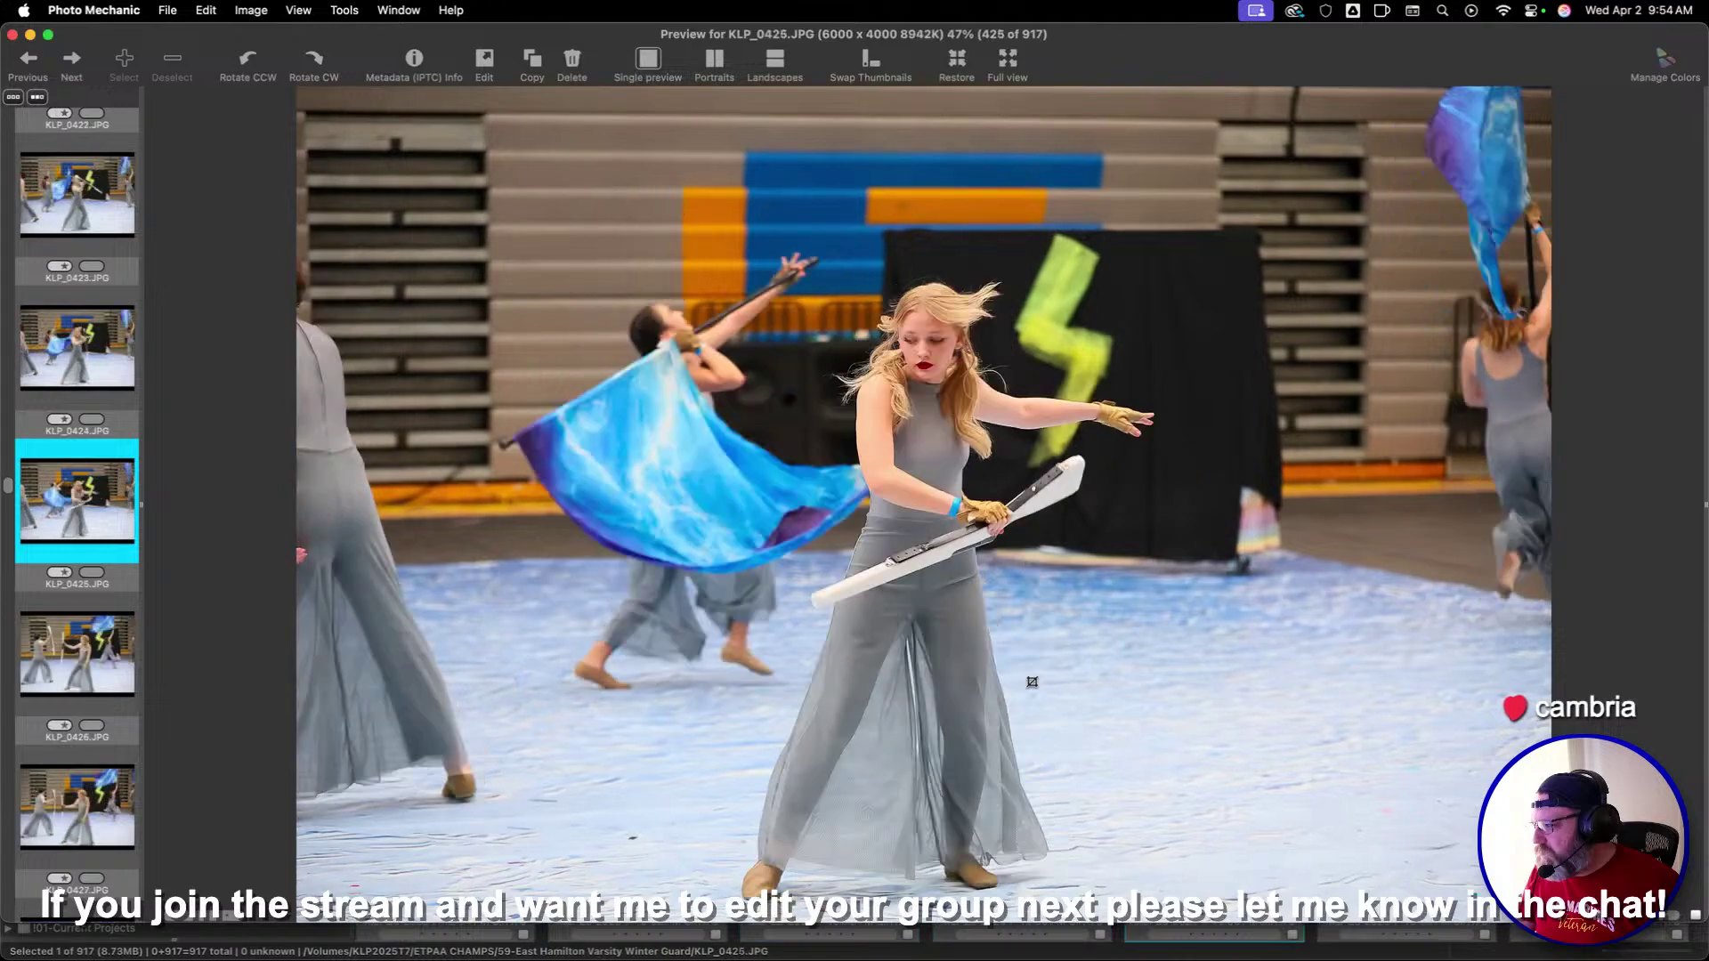
key("Right")
key("Right")
key("Right")
key("Right")
key("Right")
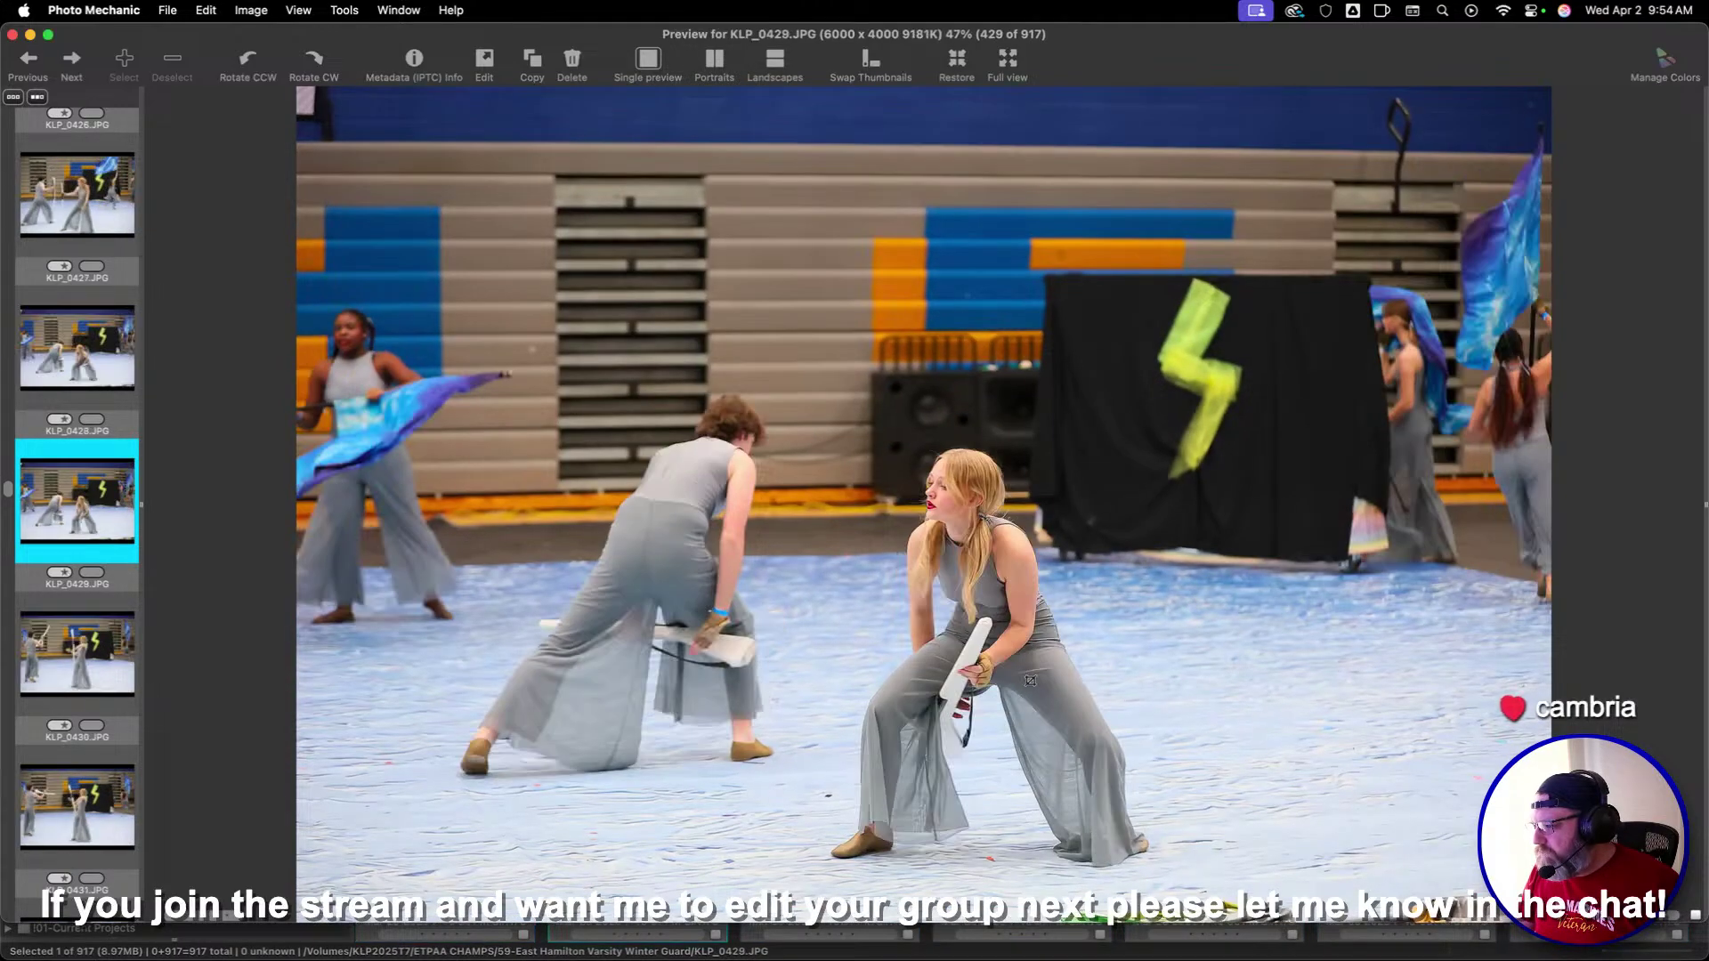
Rate KLP_0430.JPG and KLP_0431.JPG one star, and clear the star rating of KLP_0431.JPG
key("1")
key("Right")
key("1")
key("Right")
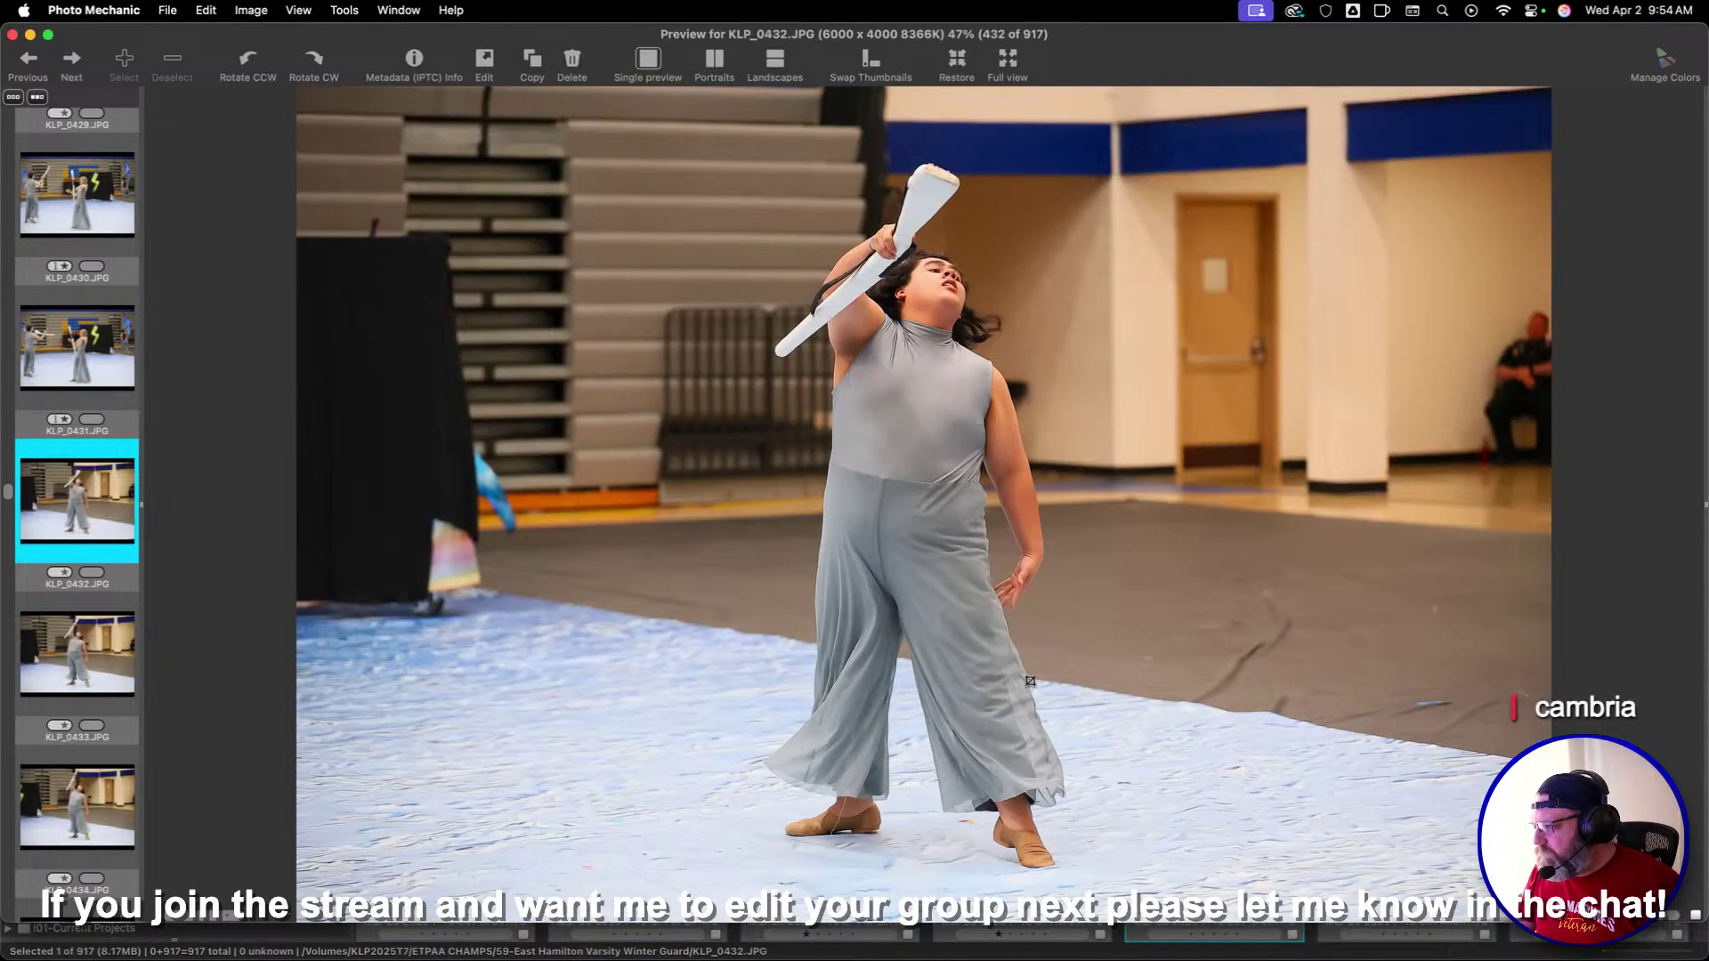
key("Left")
key("0")
Look through the solo dancer photos with the raised rifle up to KLP_0438.JPG and rate it one star
key("Right")
key("Right")
key("Right")
key("Right")
key("Right")
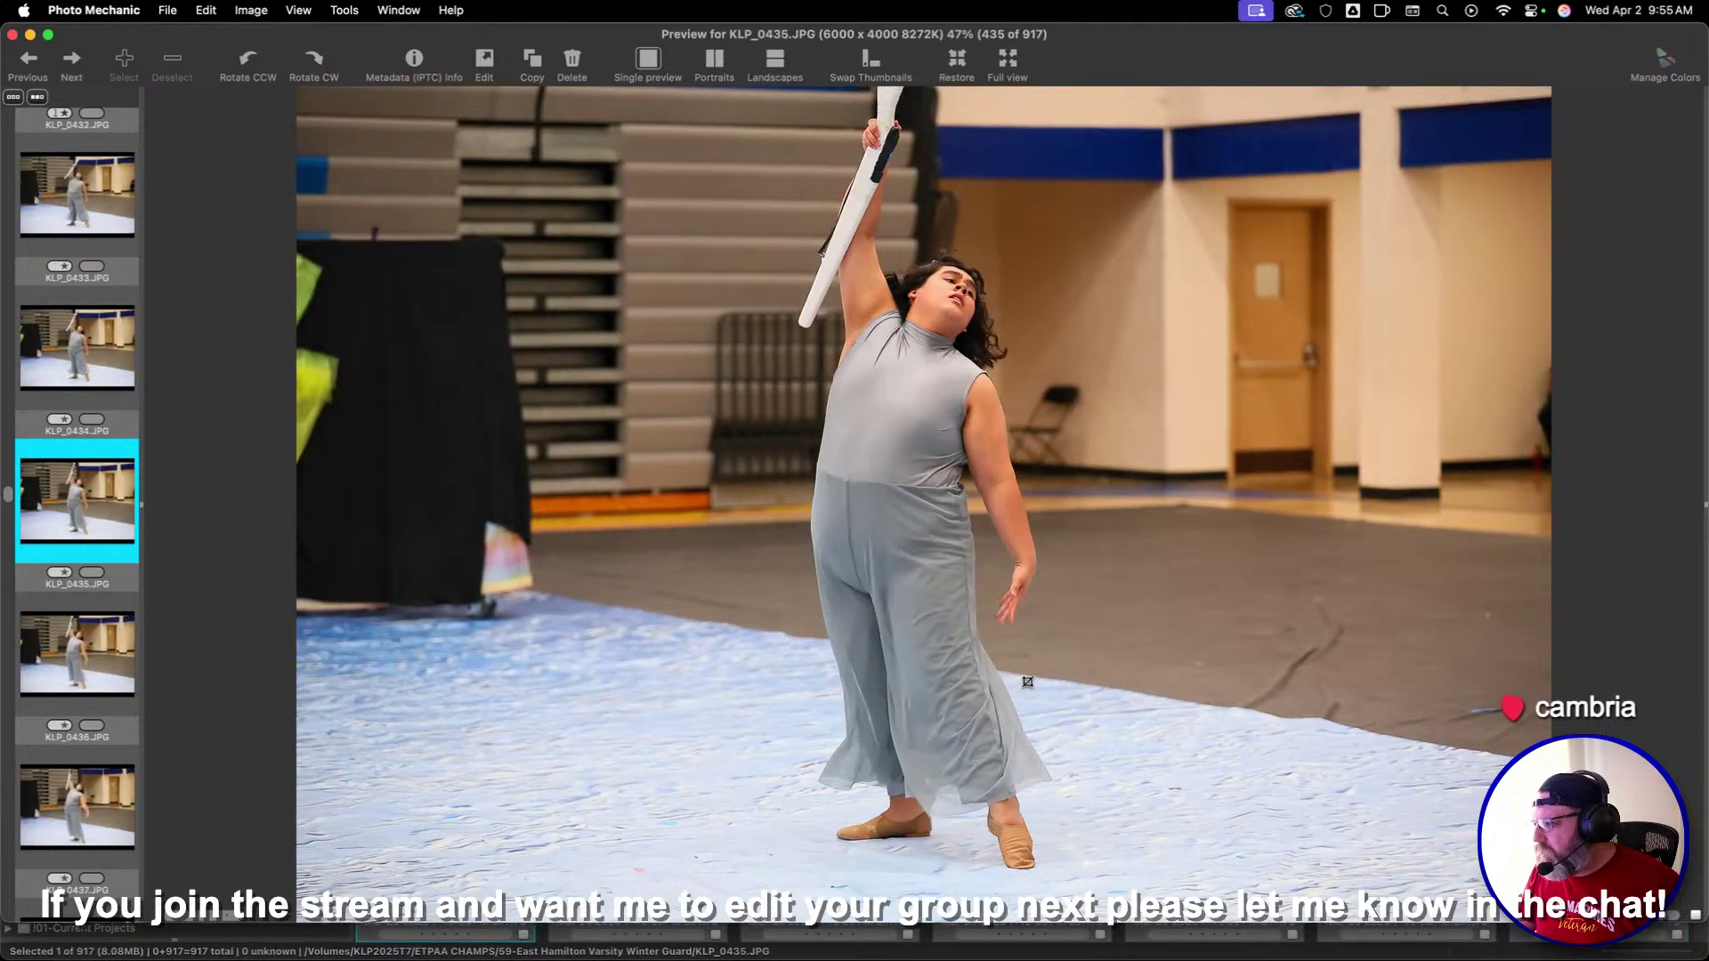
key("Right")
key("Right")
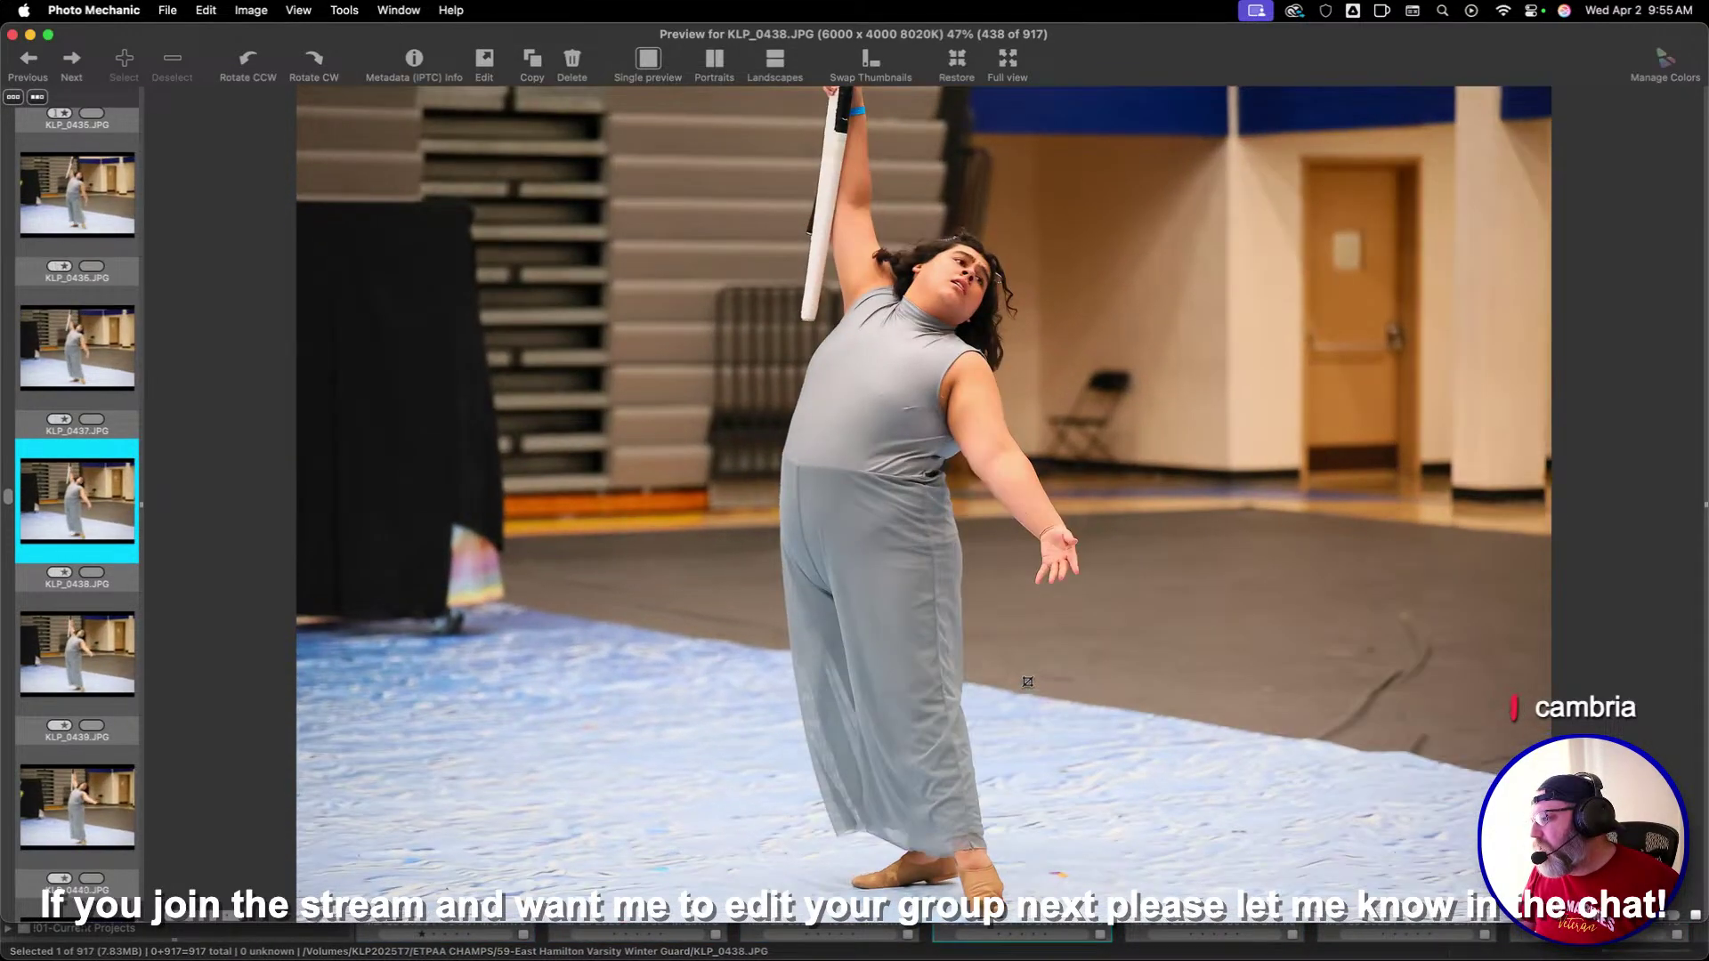
key("1")
Look through the photos up to KLP_0445.JPG and crop it to a portrait around the back-bending rifle dancer
key("Right")
key("Right")
key("Right")
key("Right")
key("Right")
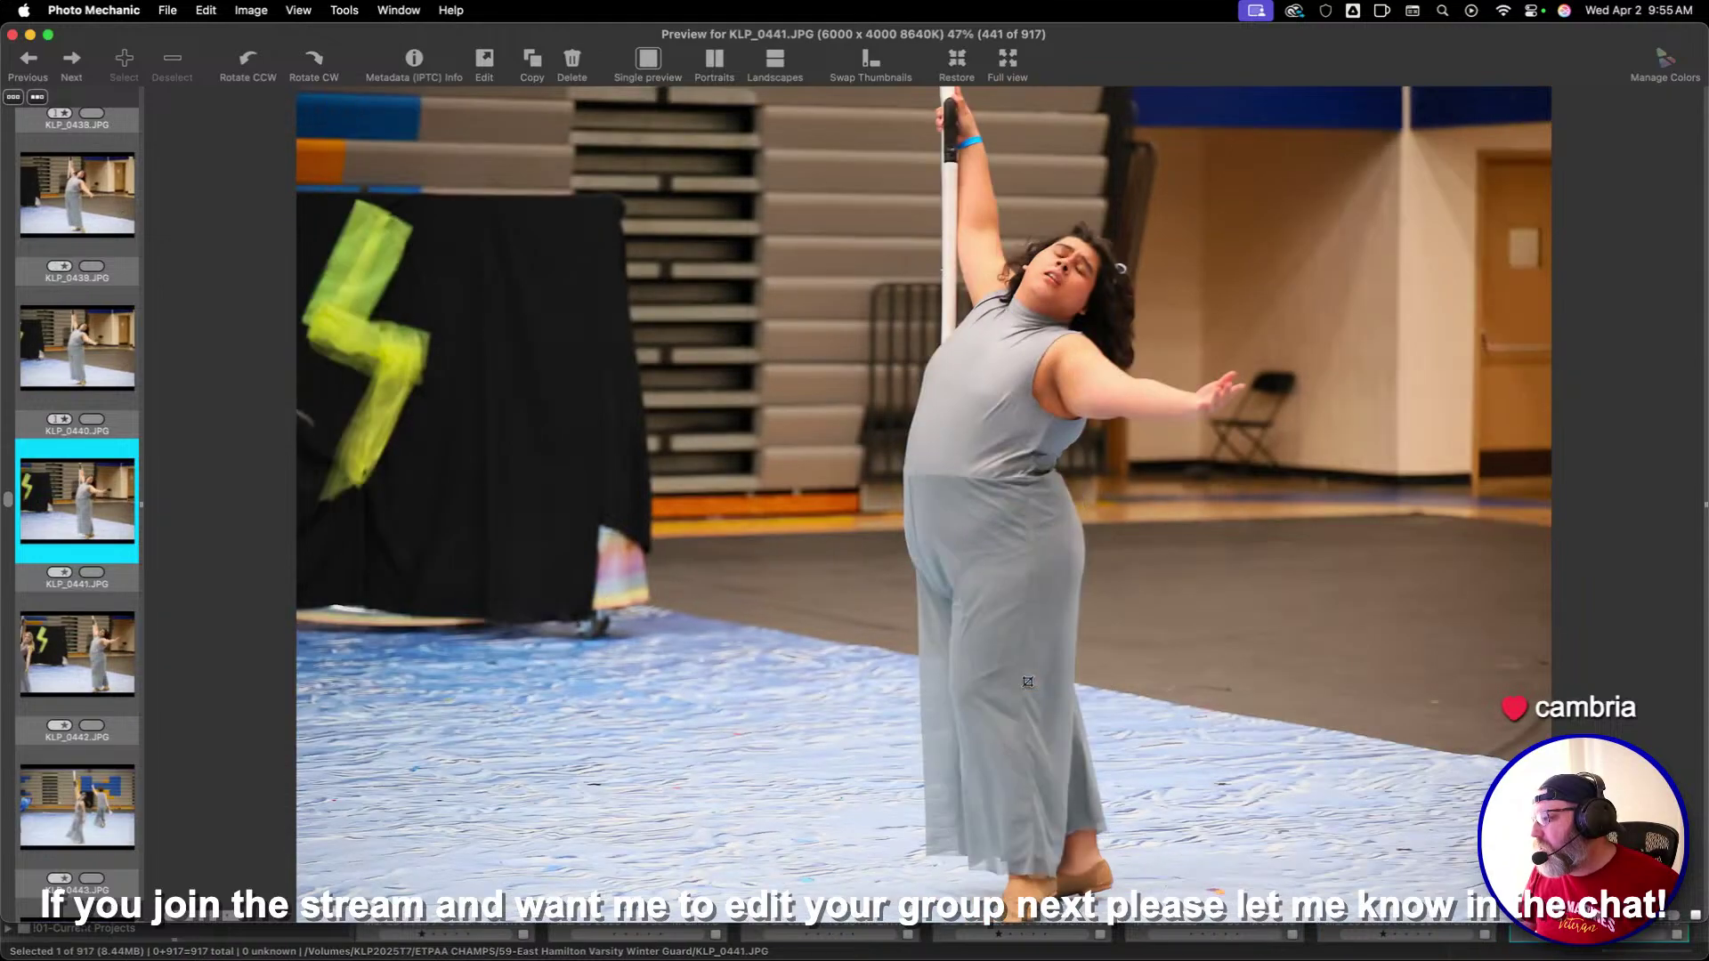
key("Right")
key("Right")
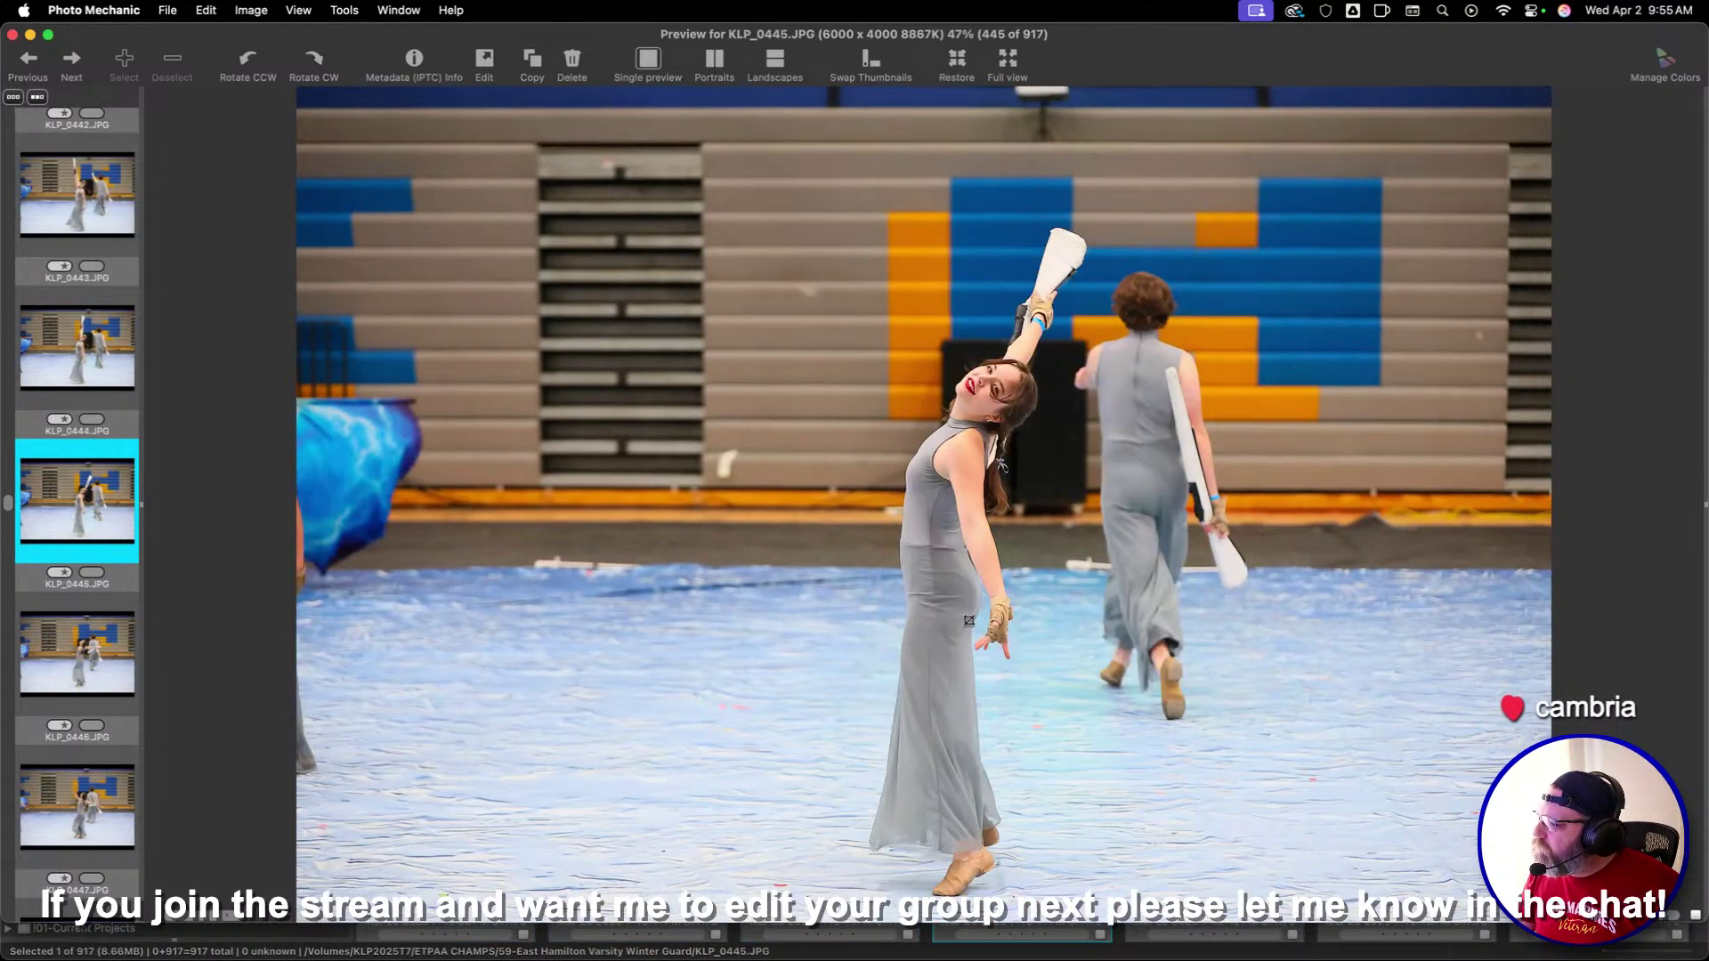
key("Right")
key("Left")
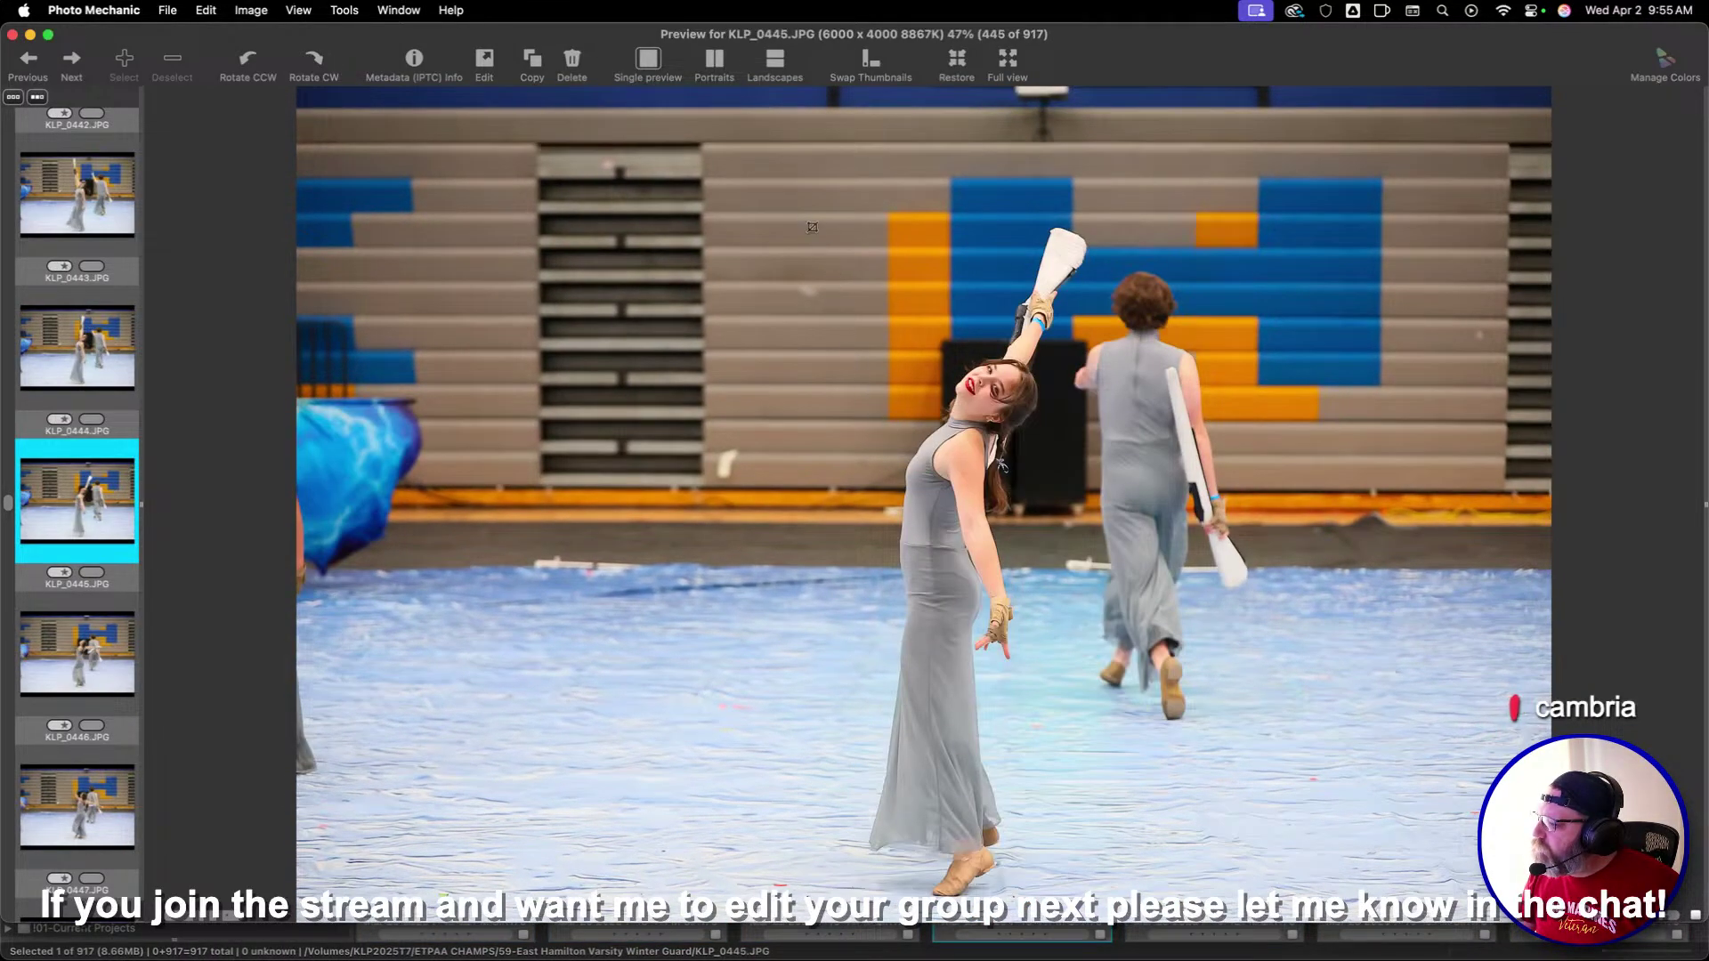
left_click_drag(755, 147, 1068, 736)
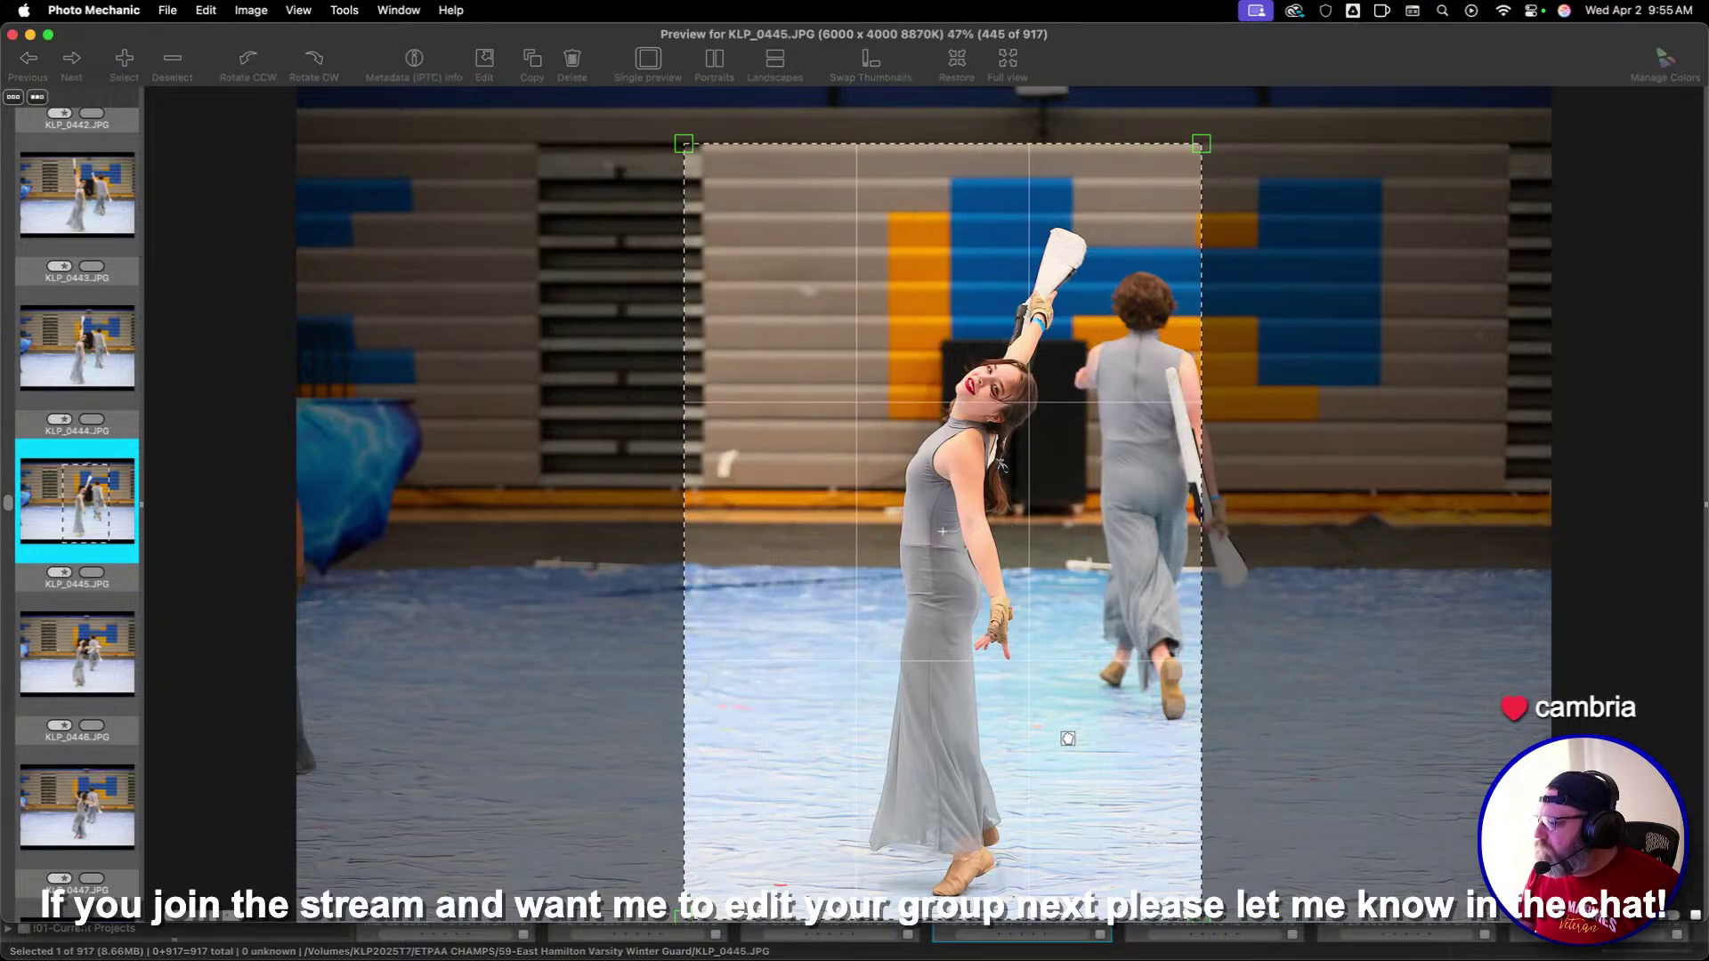
Look through the rifle dancer photos from KLP_0446.JPG to KLP_0461.JPG for keepers
key("Right")
key("Right")
key("Right")
key("Right")
key("Right")
key("Right")
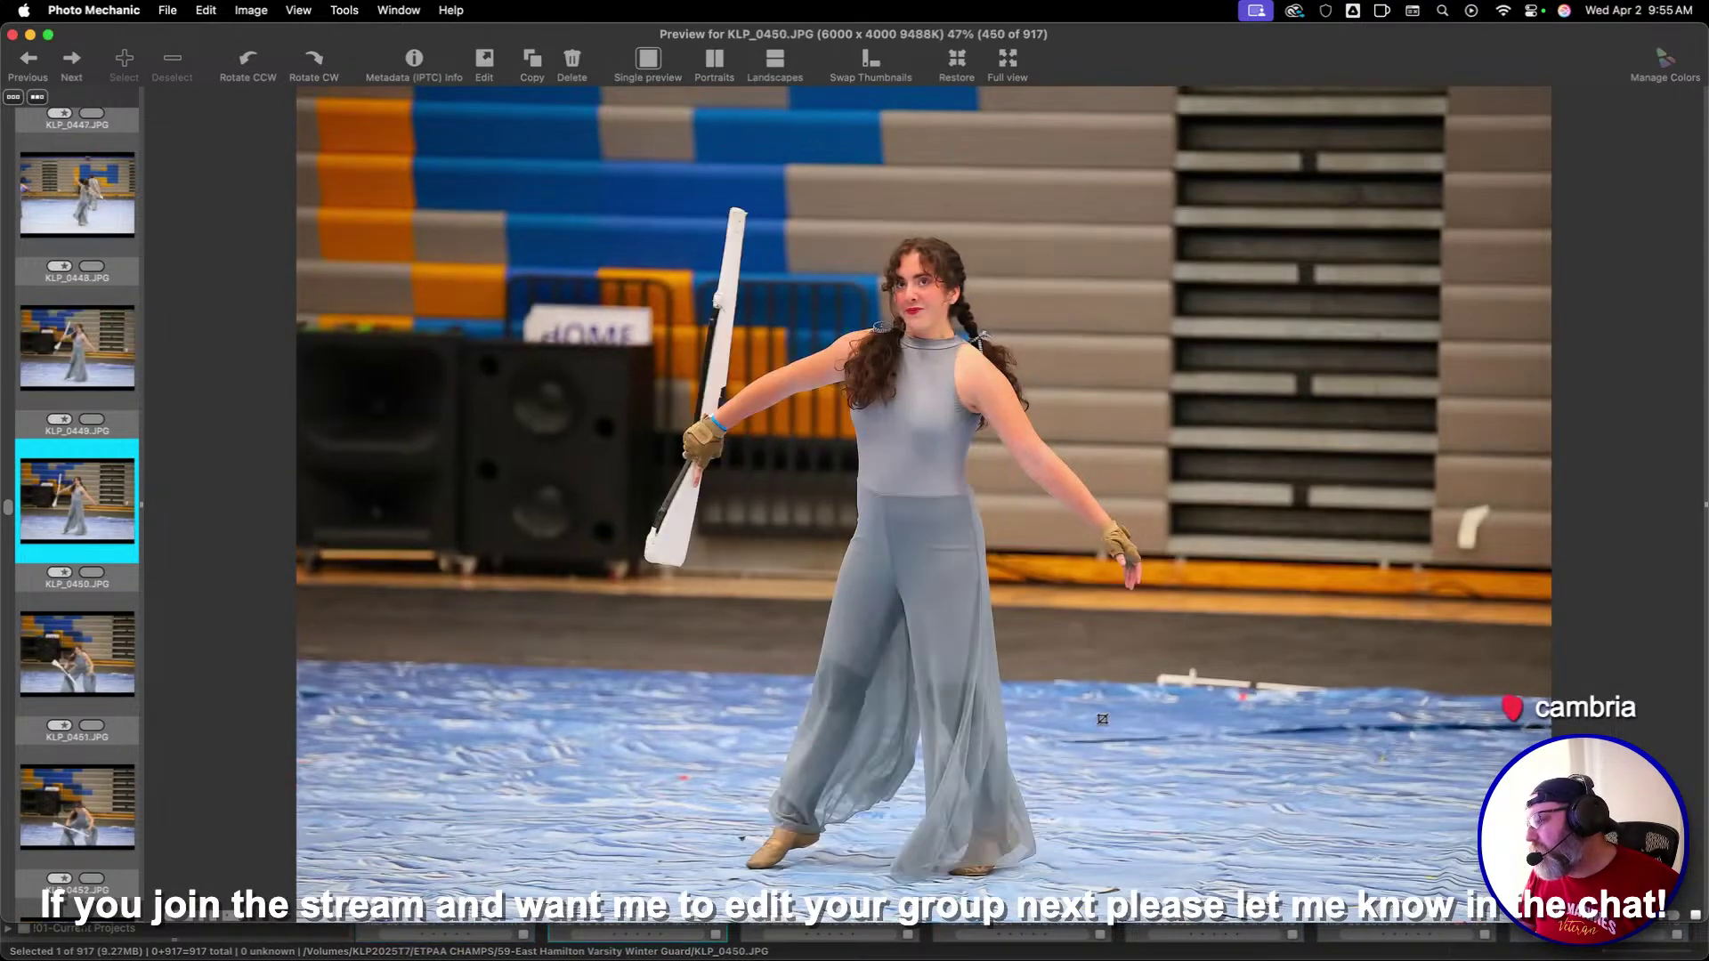
key("Right")
key("Right")
key("Right")
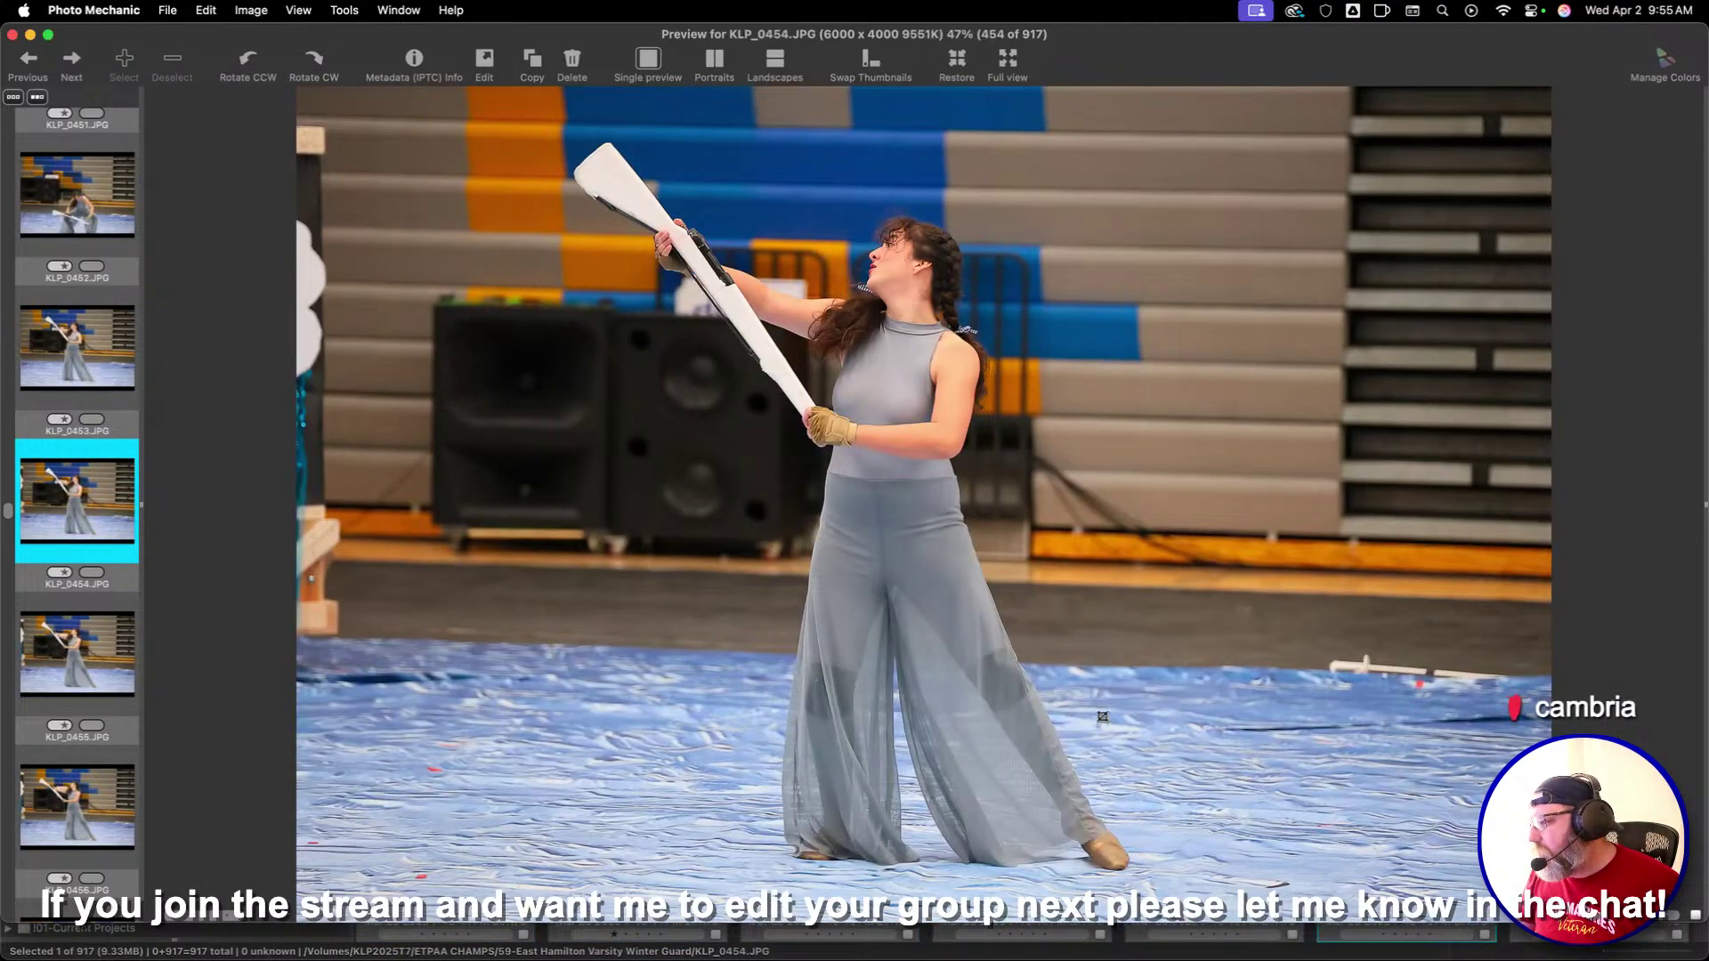
key("Right")
key("Right")
key("Right")
key("Right")
key("Right")
key("Right")
key("Right")
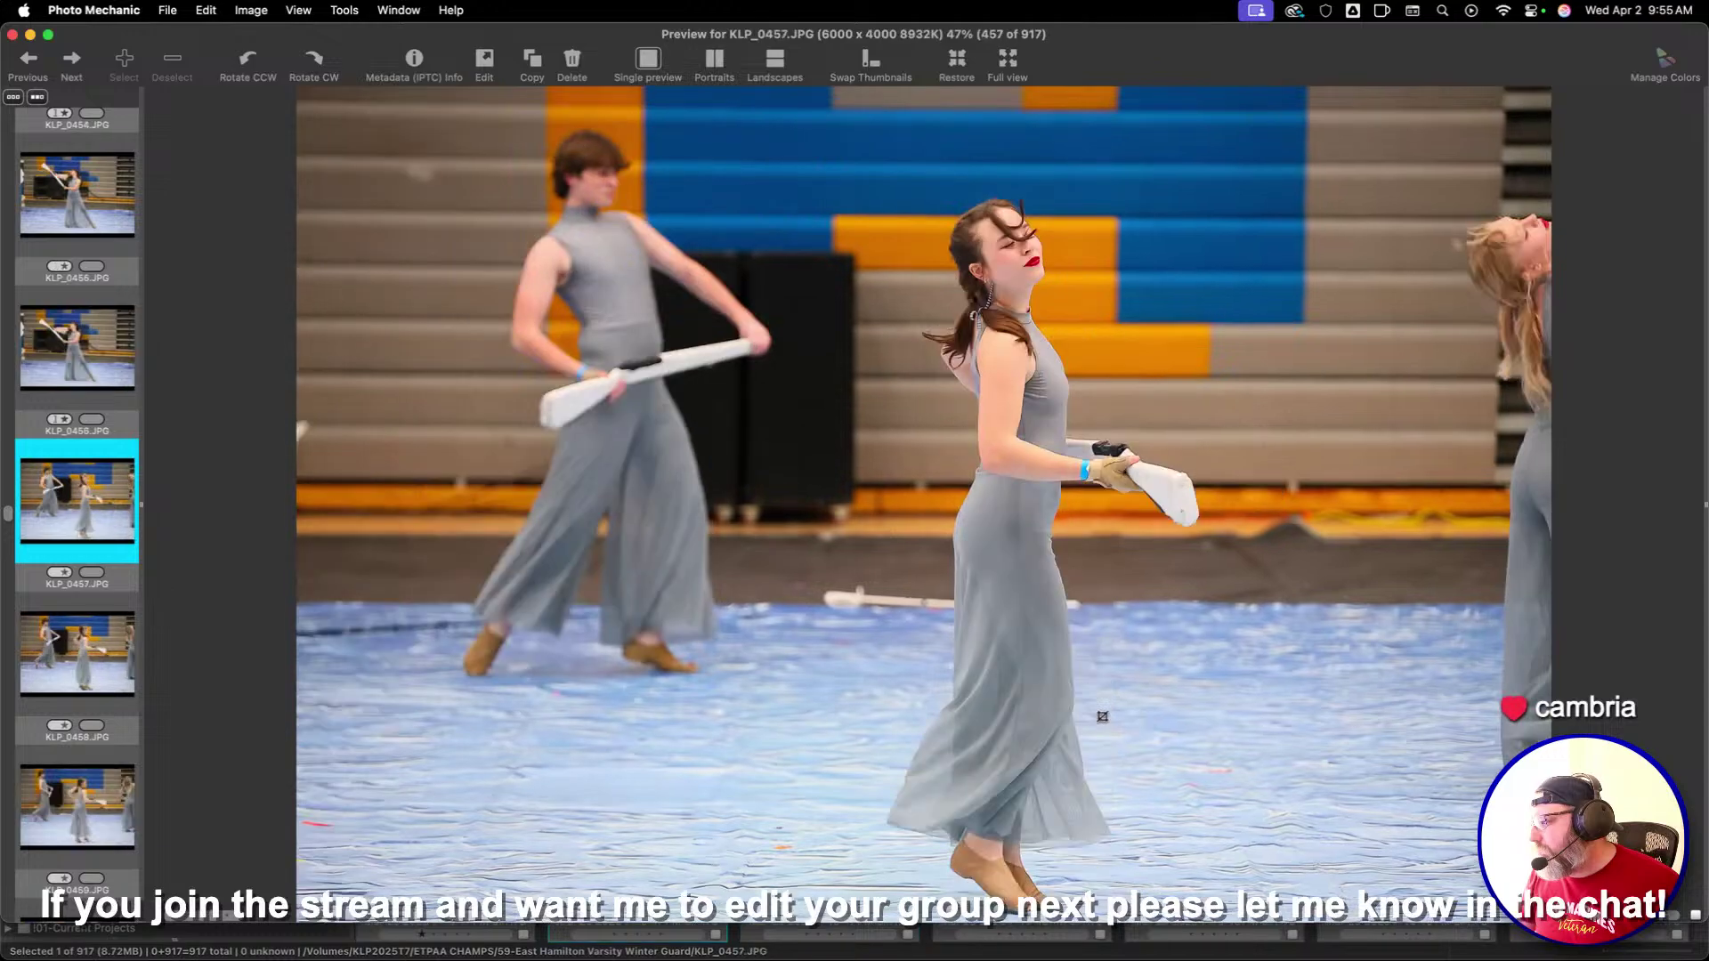
Rate KLP_0461.JPG and KLP_0468.JPG one star
key("1")
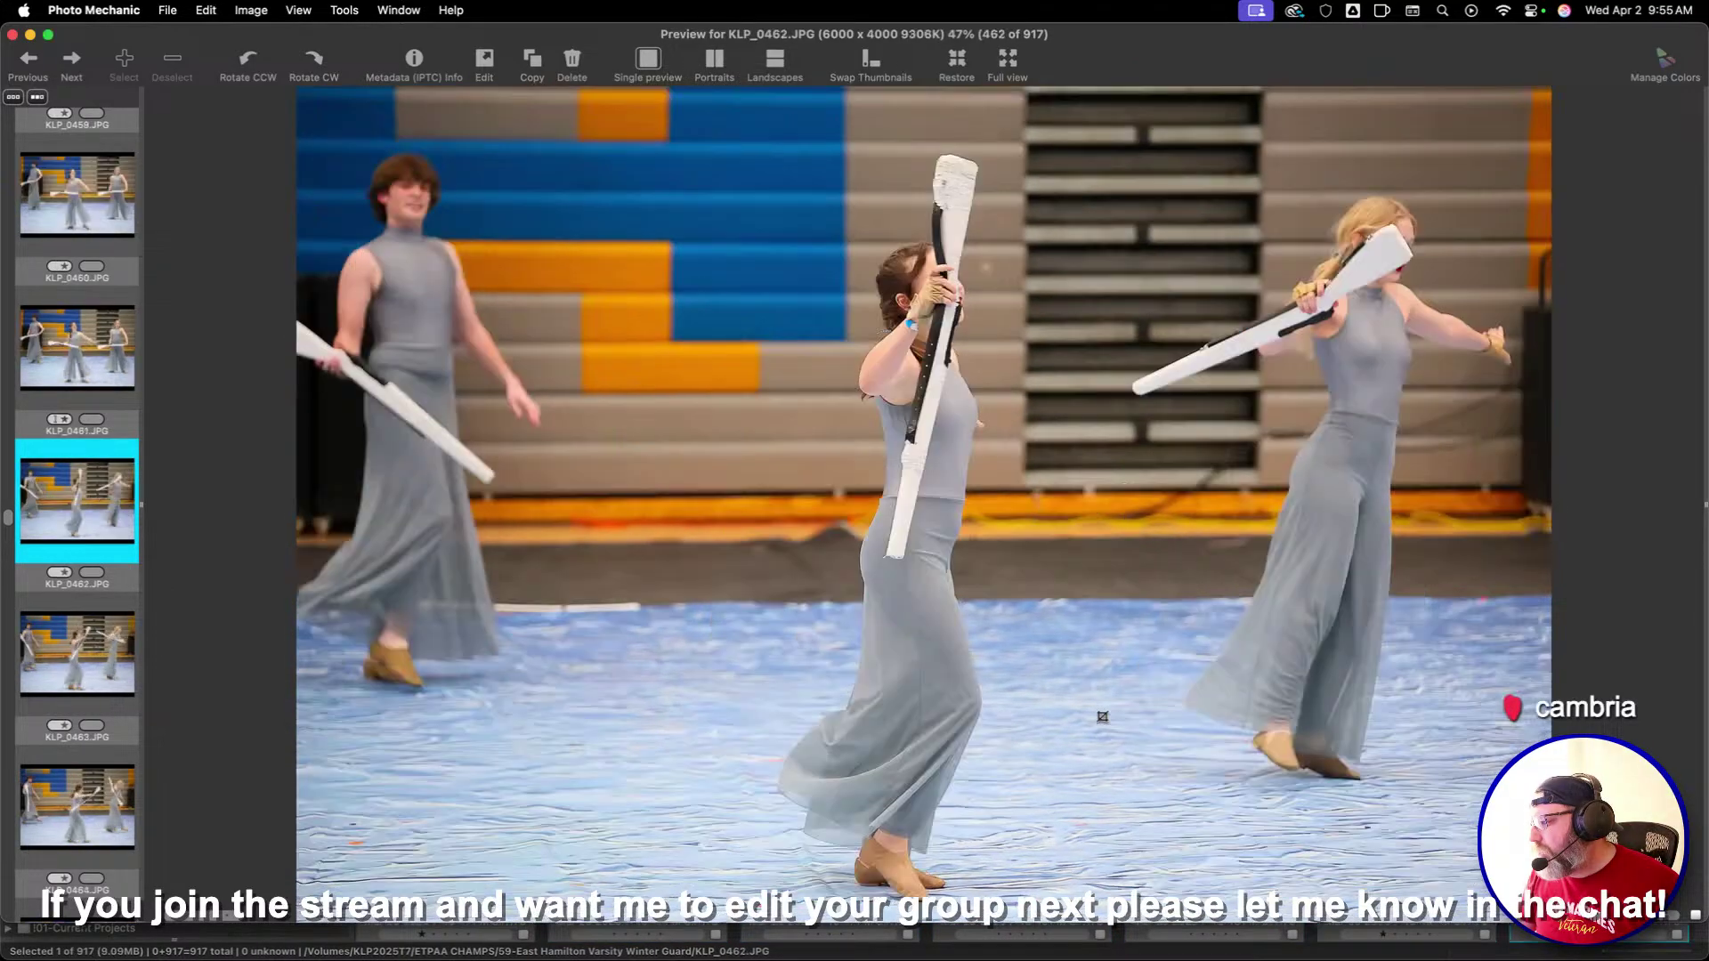
key("Right")
key("Right")
key("Right")
key("Right")
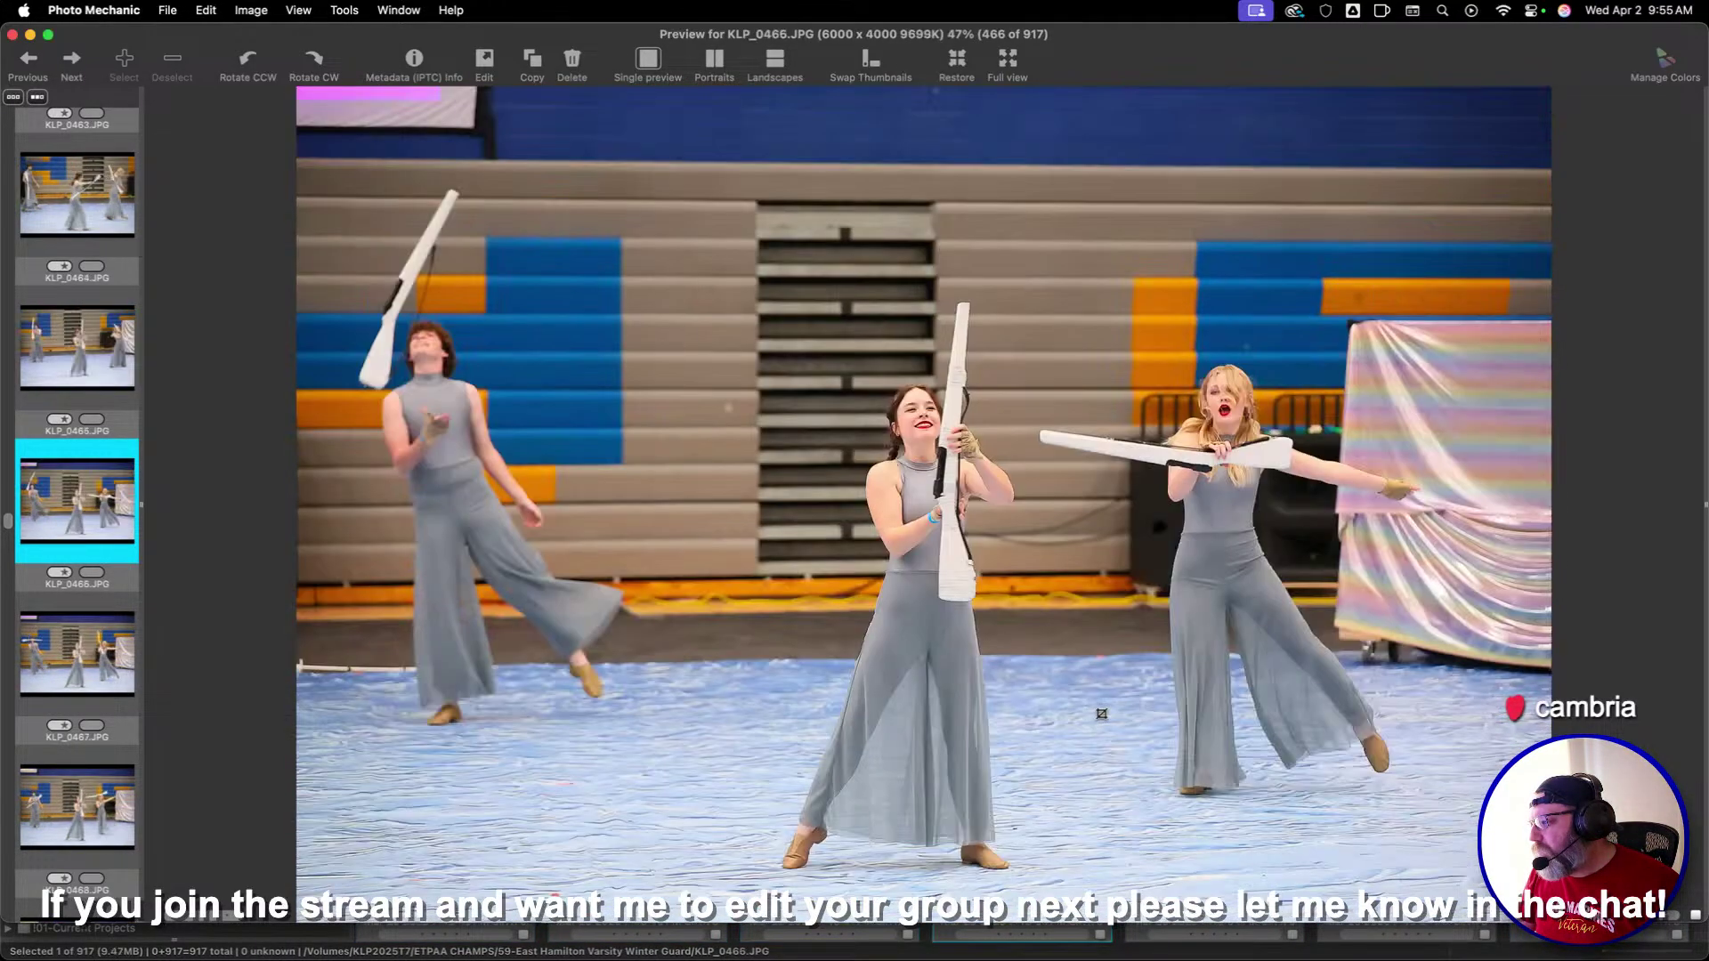
key("Right")
key("Right")
key("1")
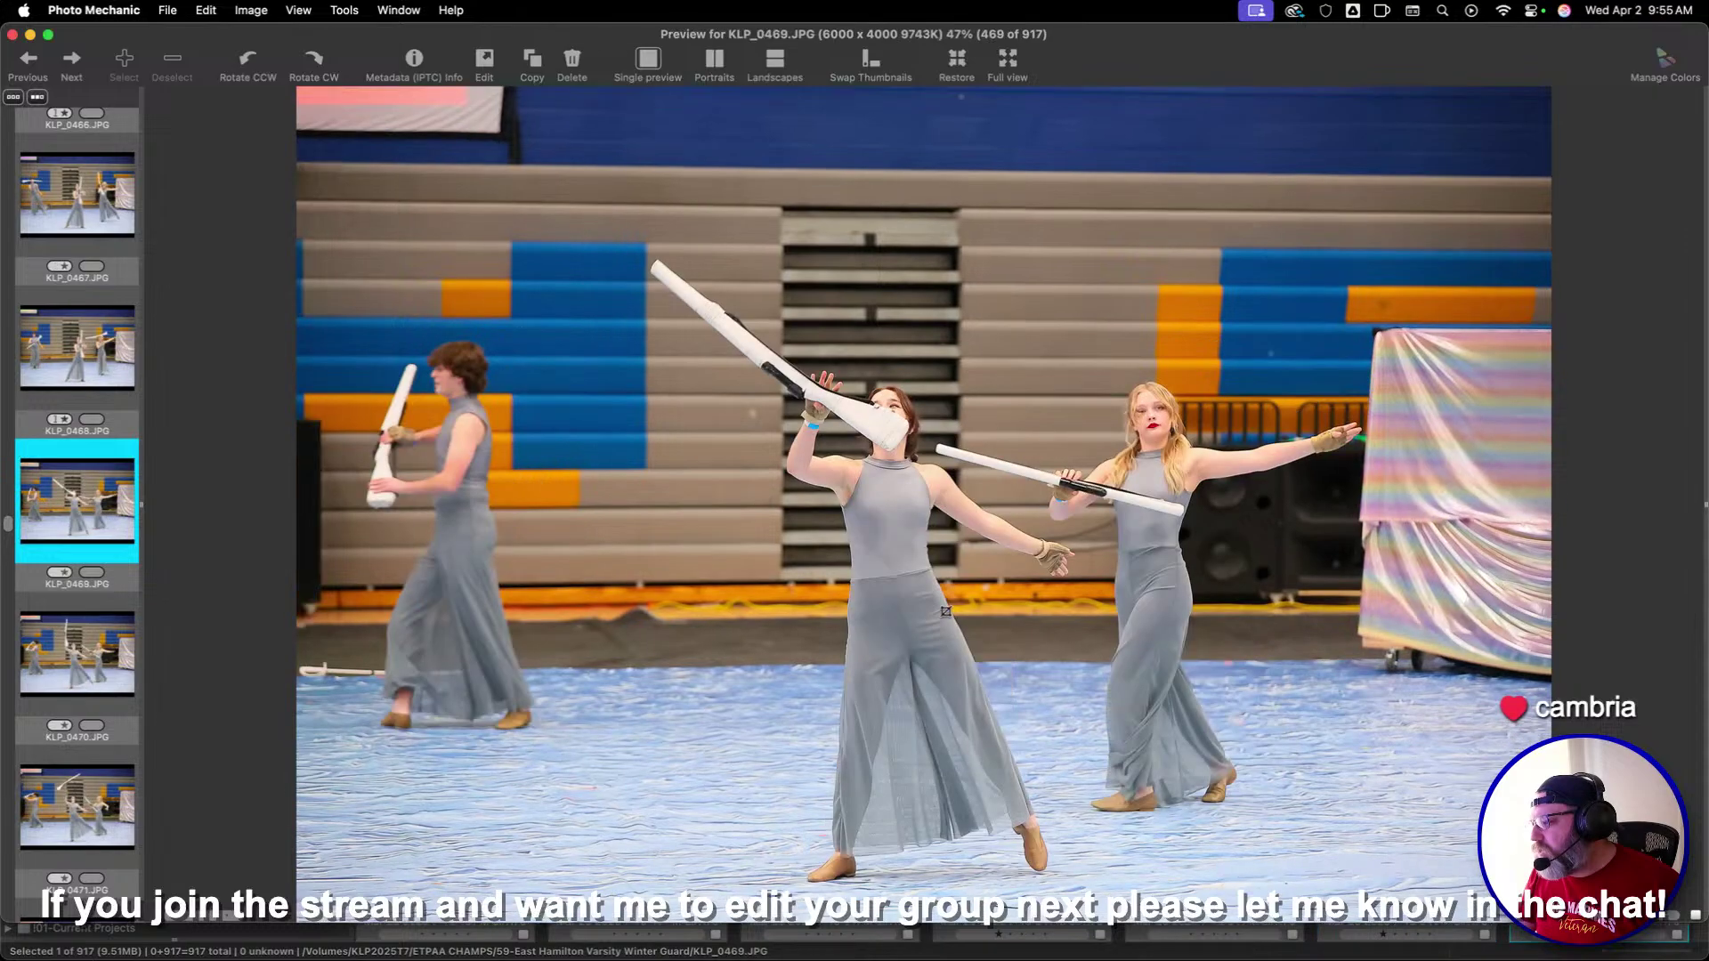
Rate the keepers among the rifle-toss photos from KLP_0469.JPG to KLP_0476.JPG one star
key("Right")
key("1")
key("1")
key("Left")
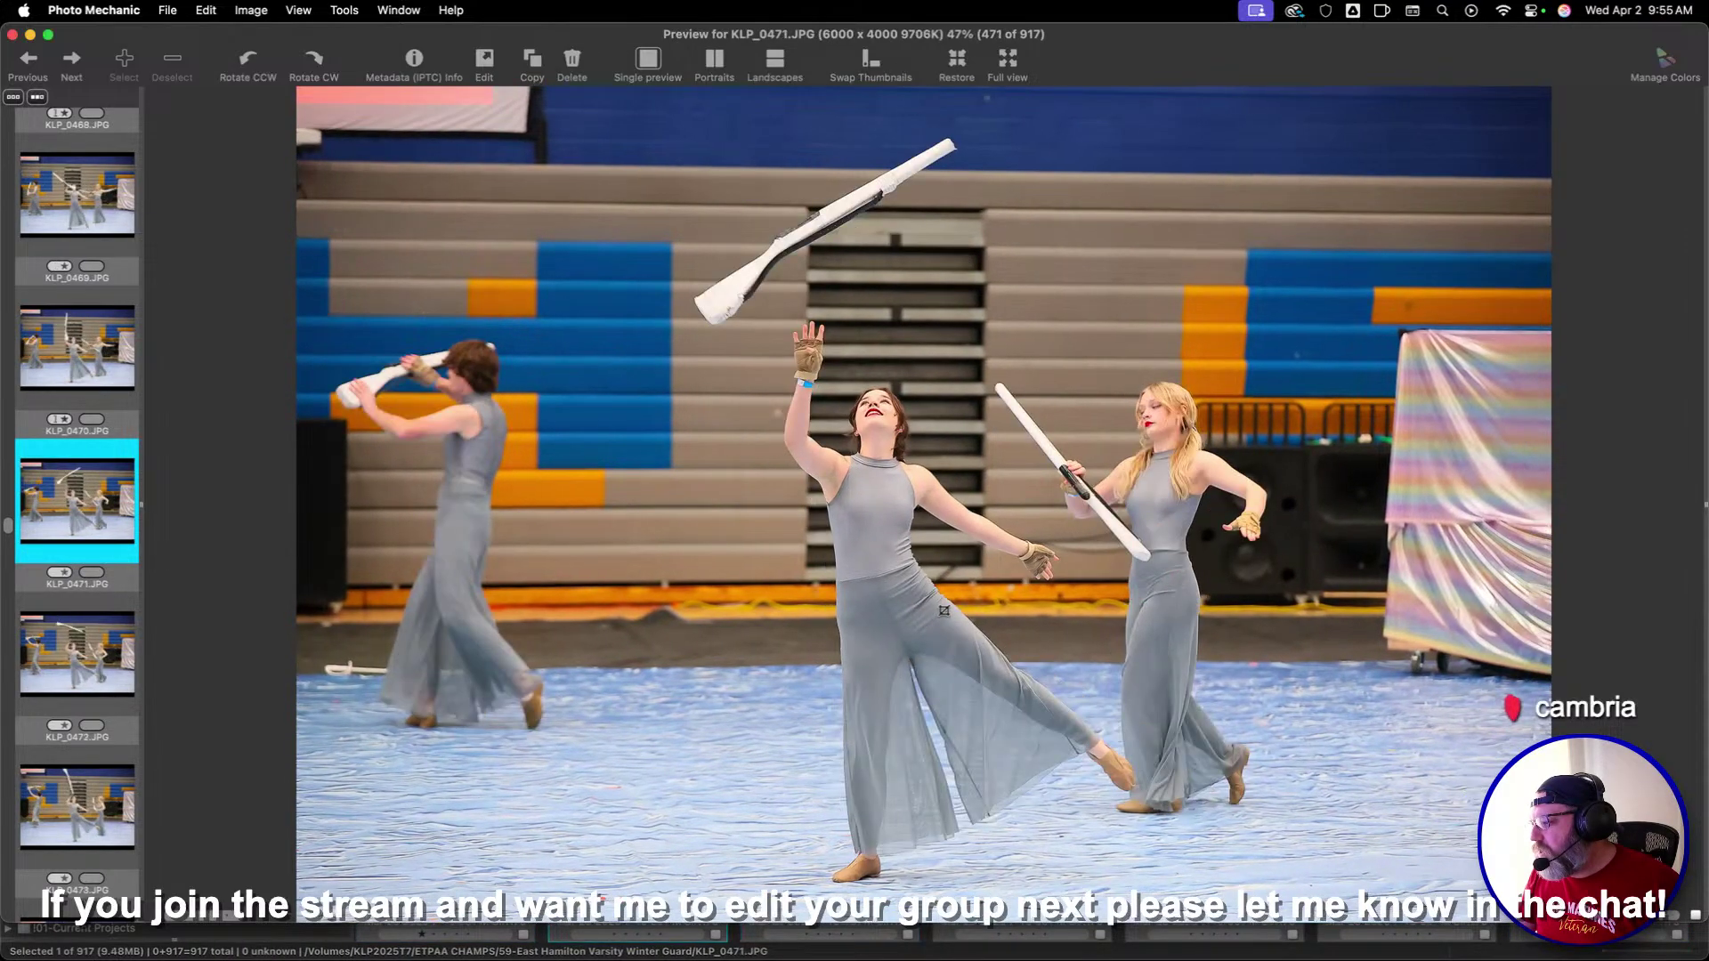
key("Right")
key("1")
key("Right")
key("1")
key("Right")
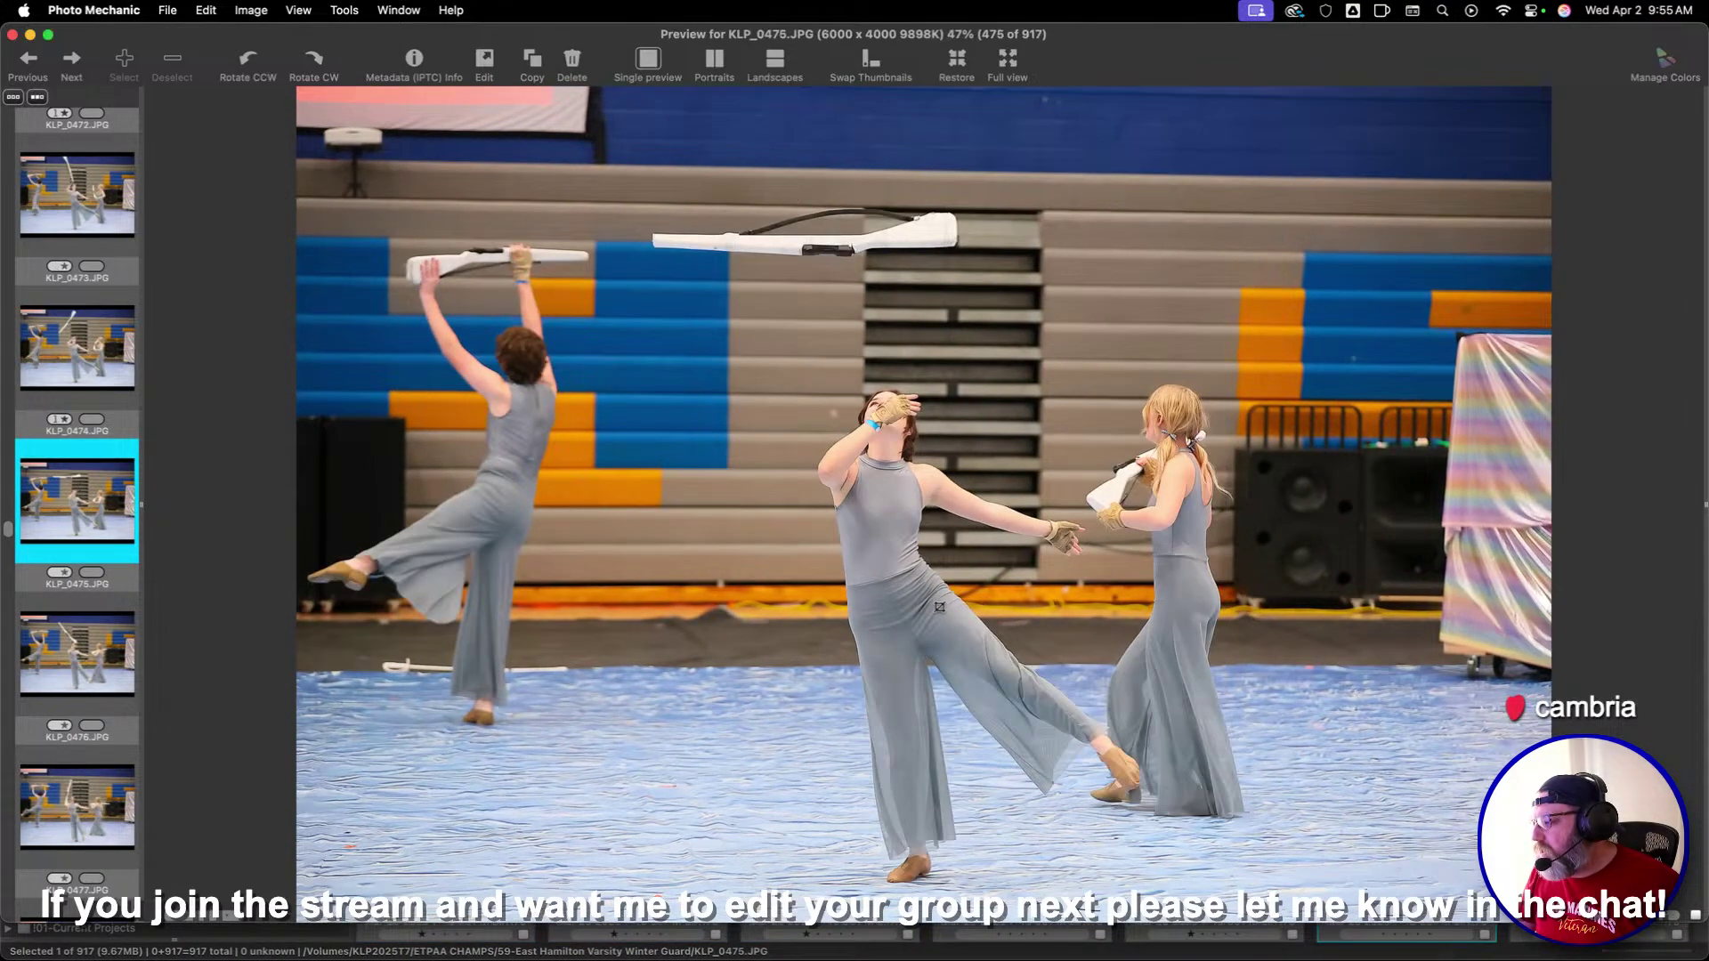
key("Right")
key("1")
Crop KLP_0479.JPG around the dancers and rate it one star
key("Right")
key("Right")
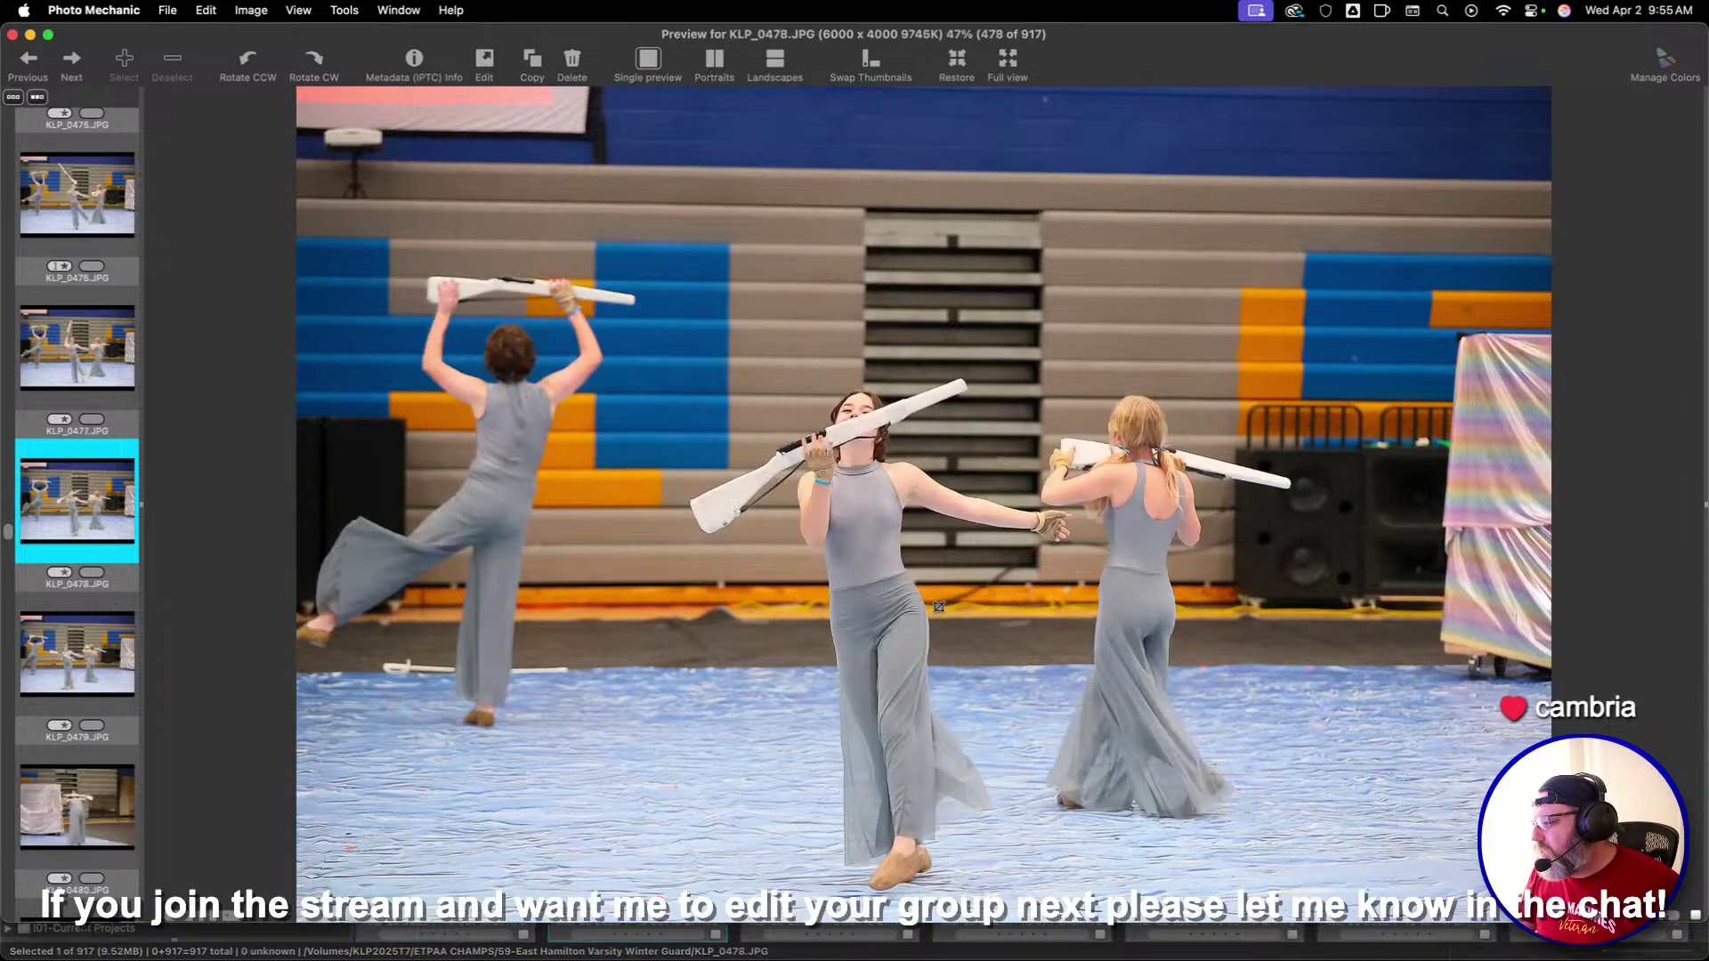
key("Right")
left_click_drag(433, 323, 1080, 764)
key("1")
Crop KLP_0481.JPG around the solo dancer beside the draped prop and rate it one star
key("Right")
key("Right")
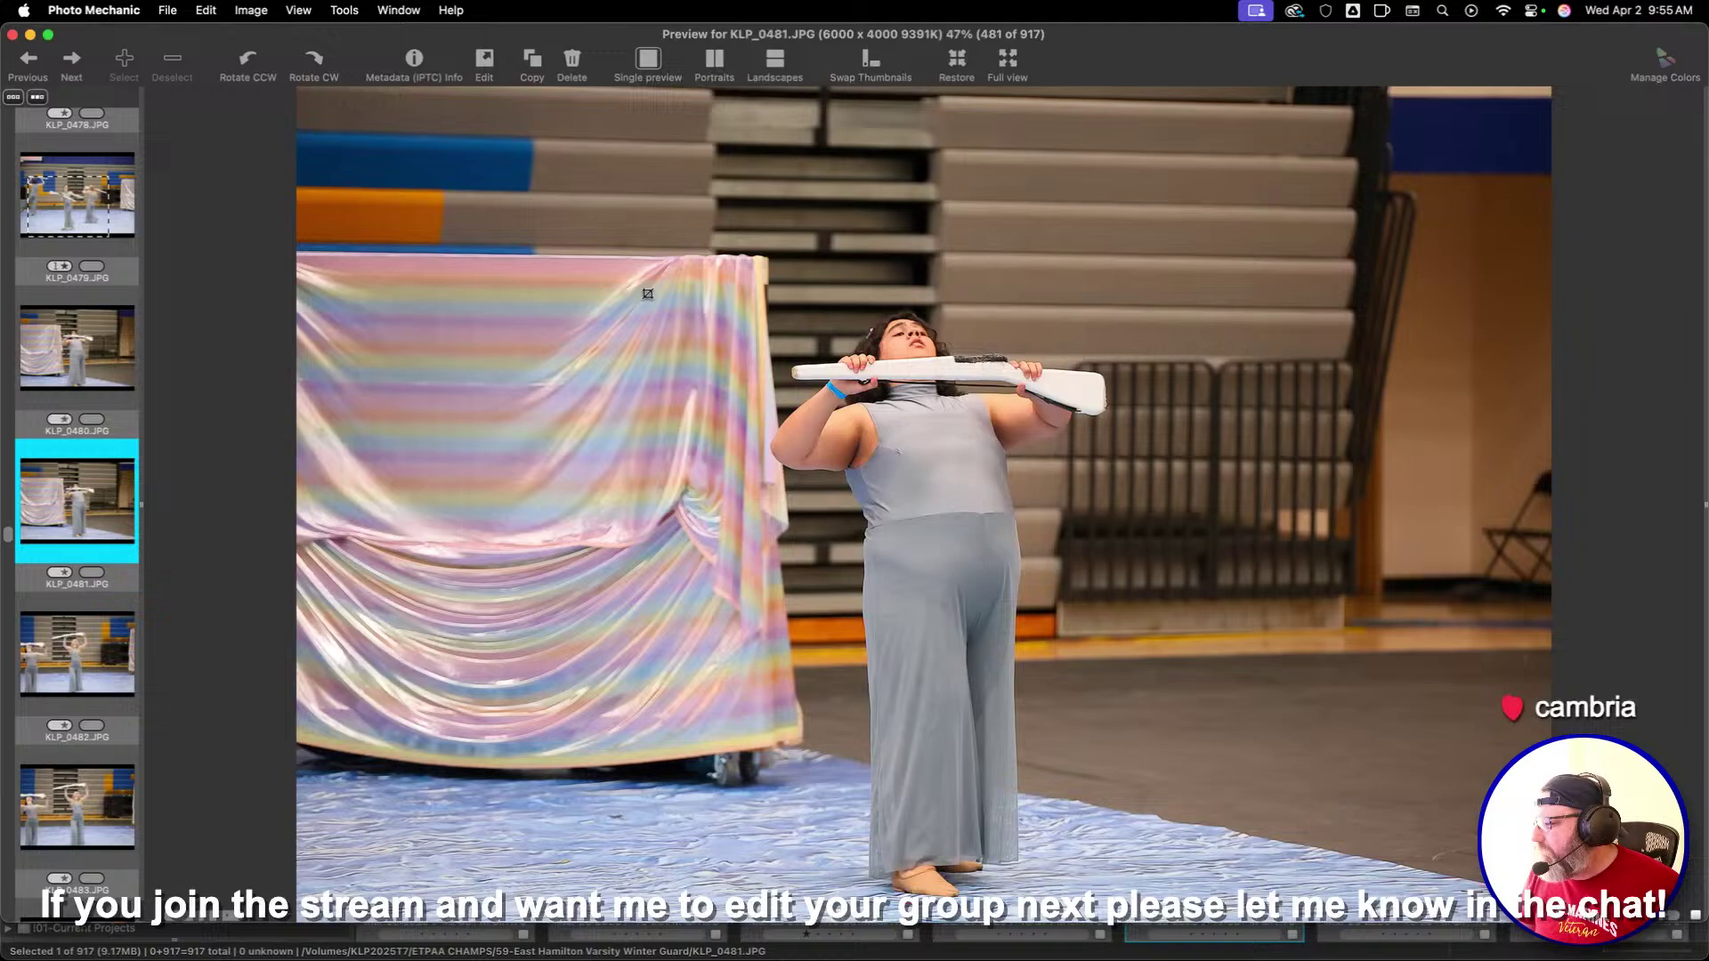
left_click_drag(591, 239, 1305, 713)
left_click_drag(1152, 583, 1113, 560)
key("1")
Rate the blonde dancer photos KLP_0484.JPG and KLP_0486.JPG one star
key("Right")
key("Right")
key("Right")
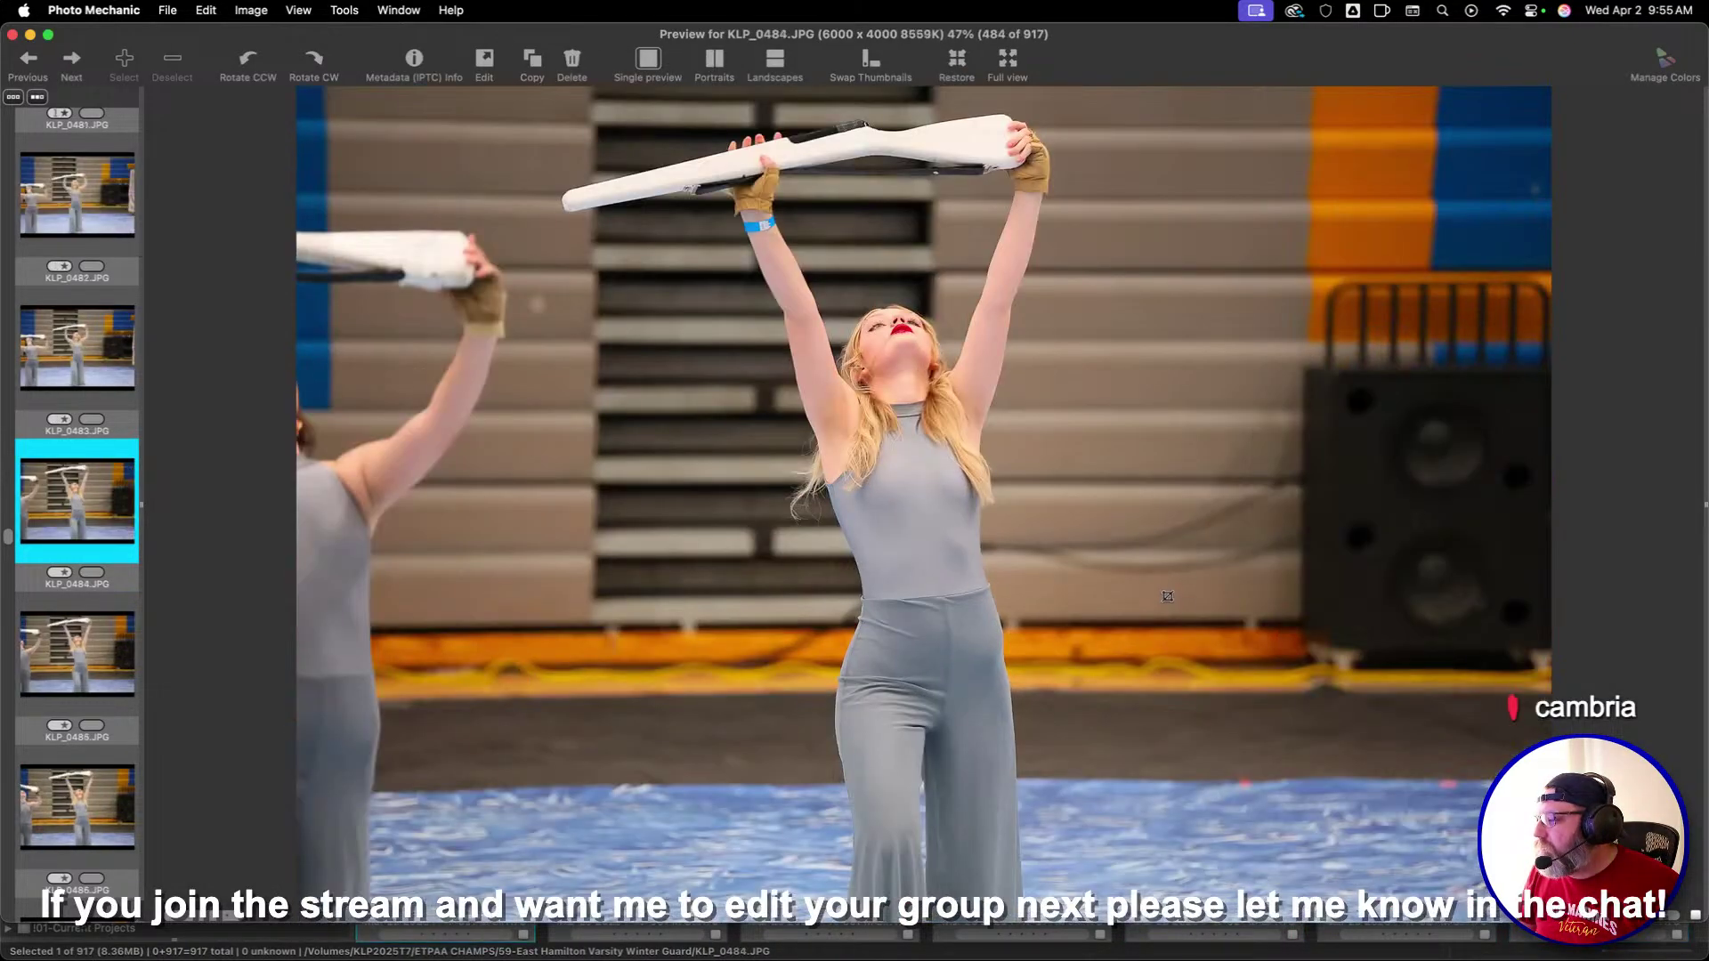
key("1")
key("Right")
key("Right")
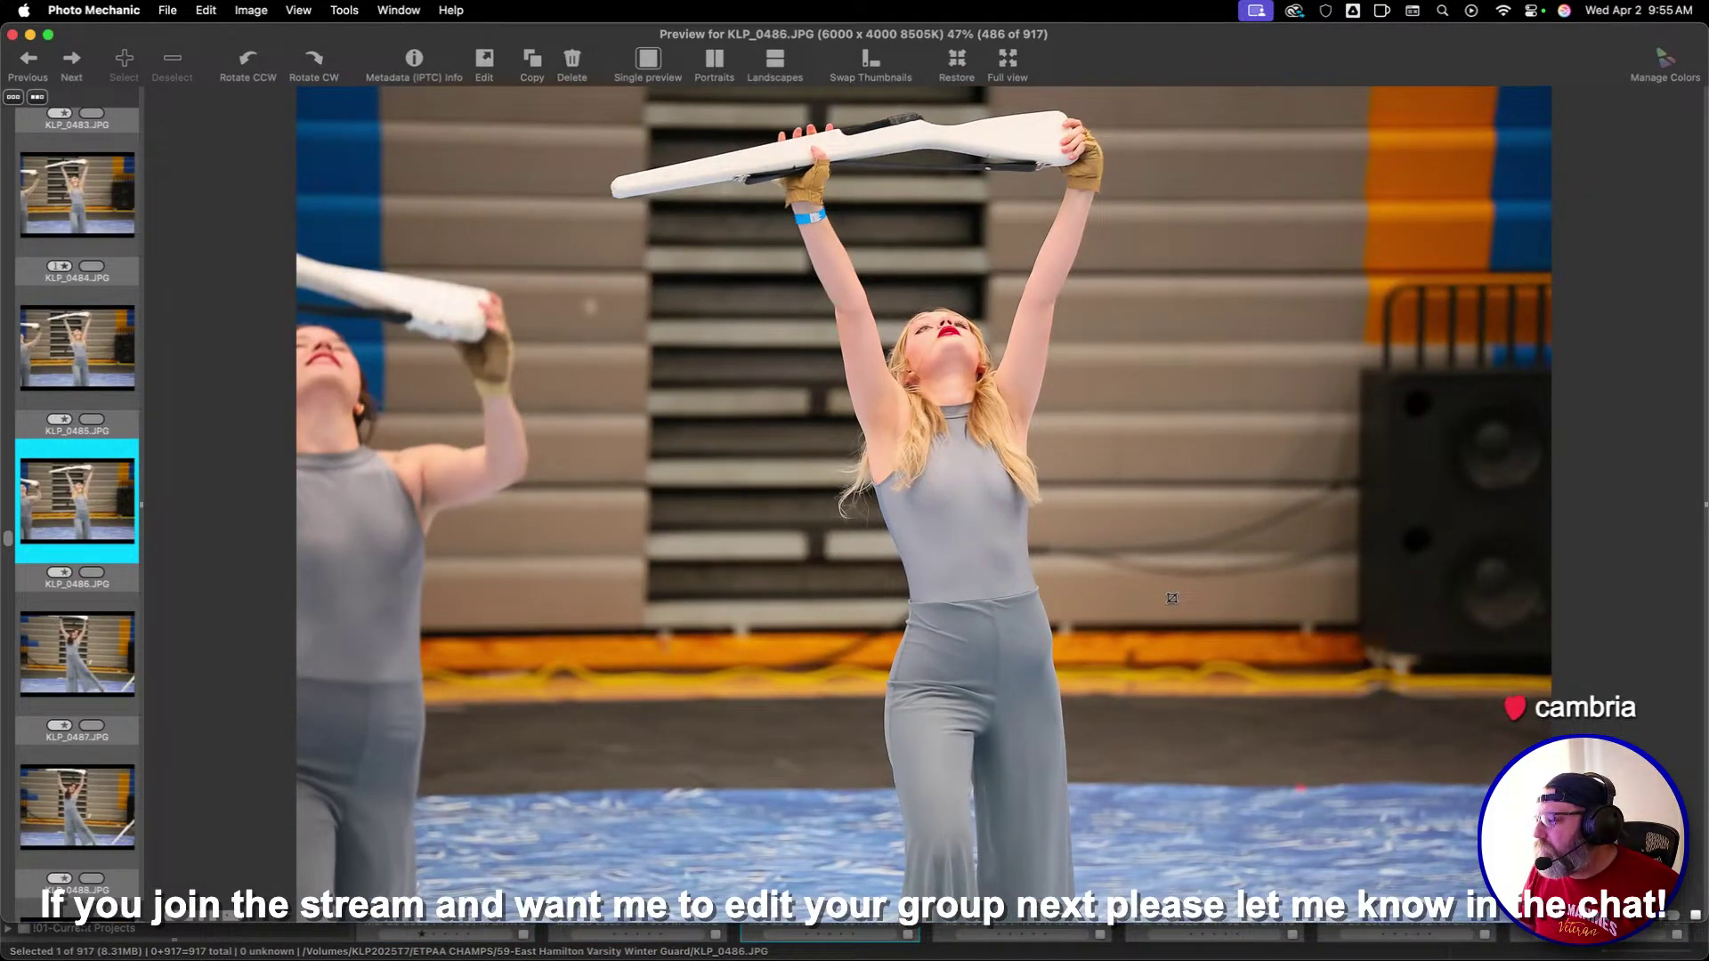
key("1")
Move on to KLP_0489.JPG and rate it one star
key("Right")
key("Right")
key("Right")
key("1")
Crop KLP_0492.JPG around the dancer with outstretched arms and rate it one star
key("Right")
key("Right")
key("Right")
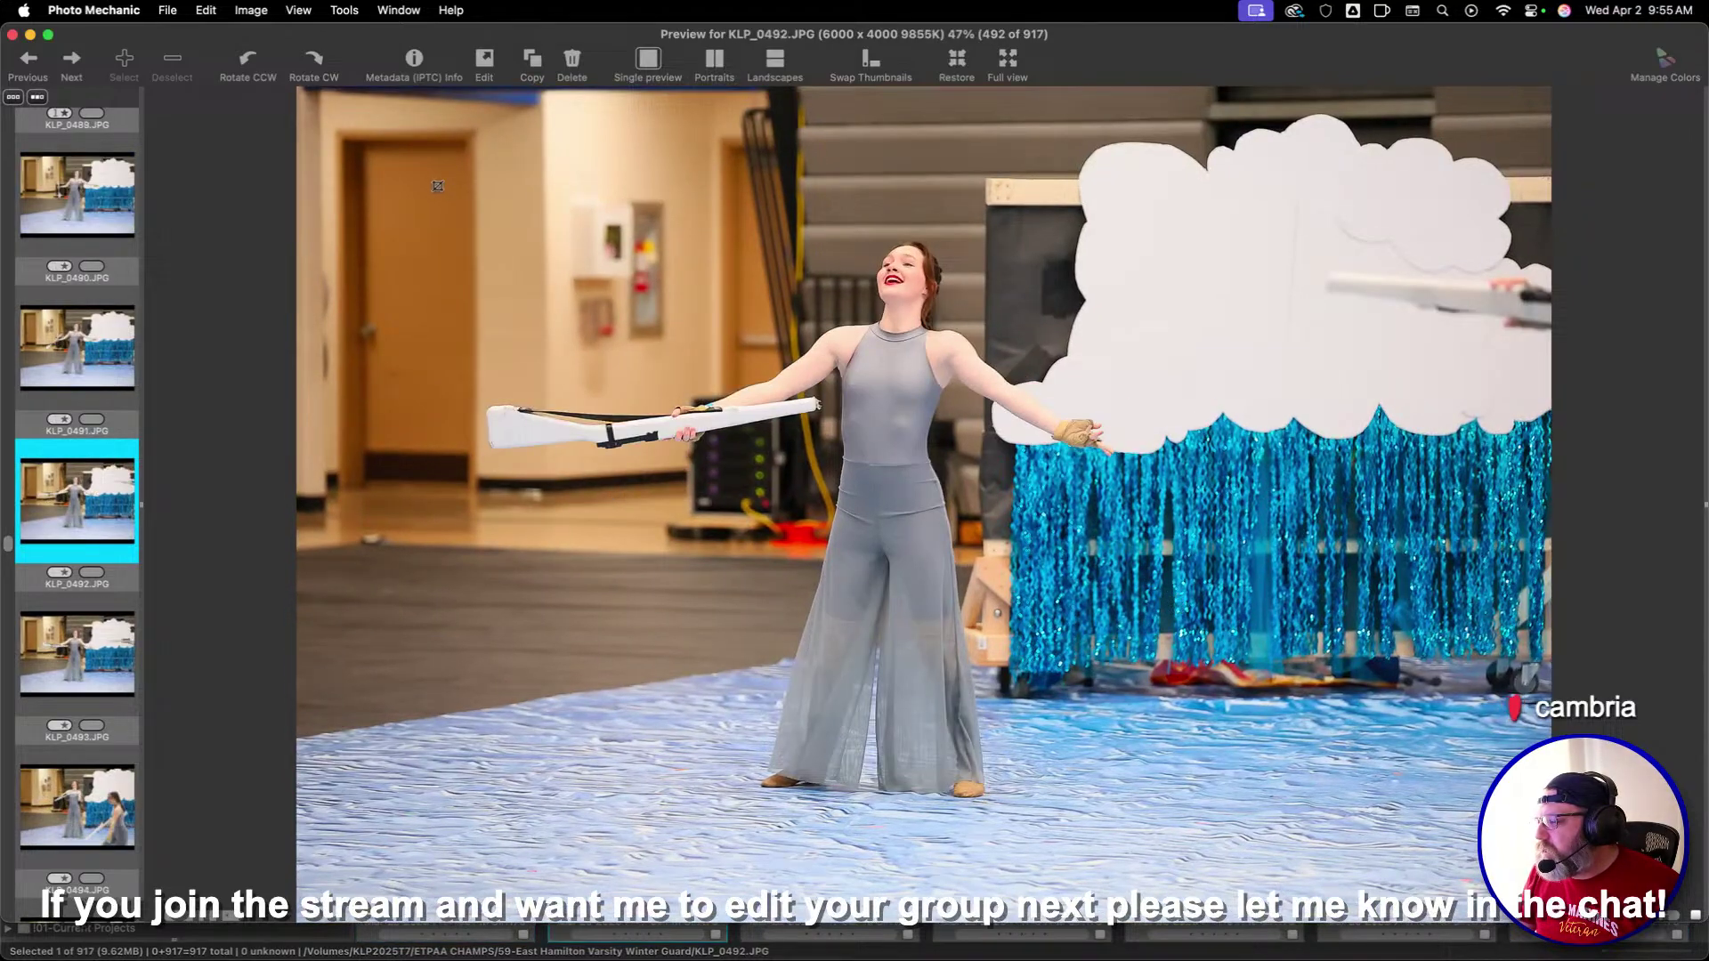
left_click_drag(373, 160, 1389, 823)
key("1")
Crop KLP_0495.JPG around the smiling dancer holding the rifle and rate it one star
key("Right")
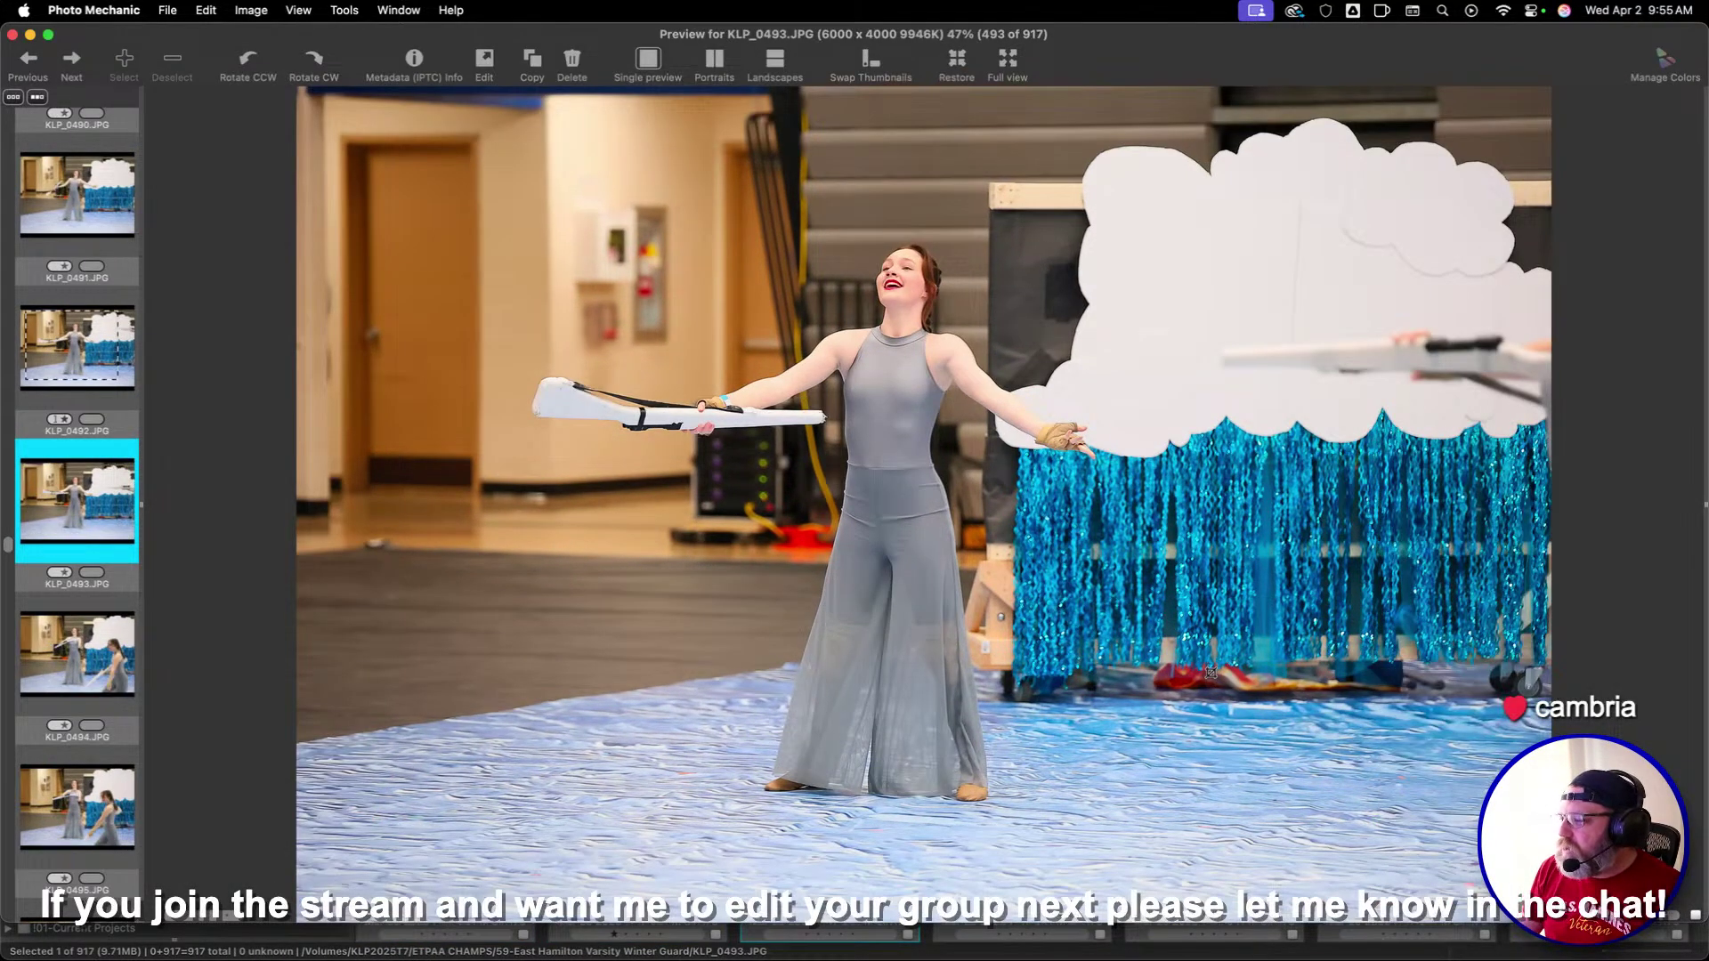
key("Right")
key("Right")
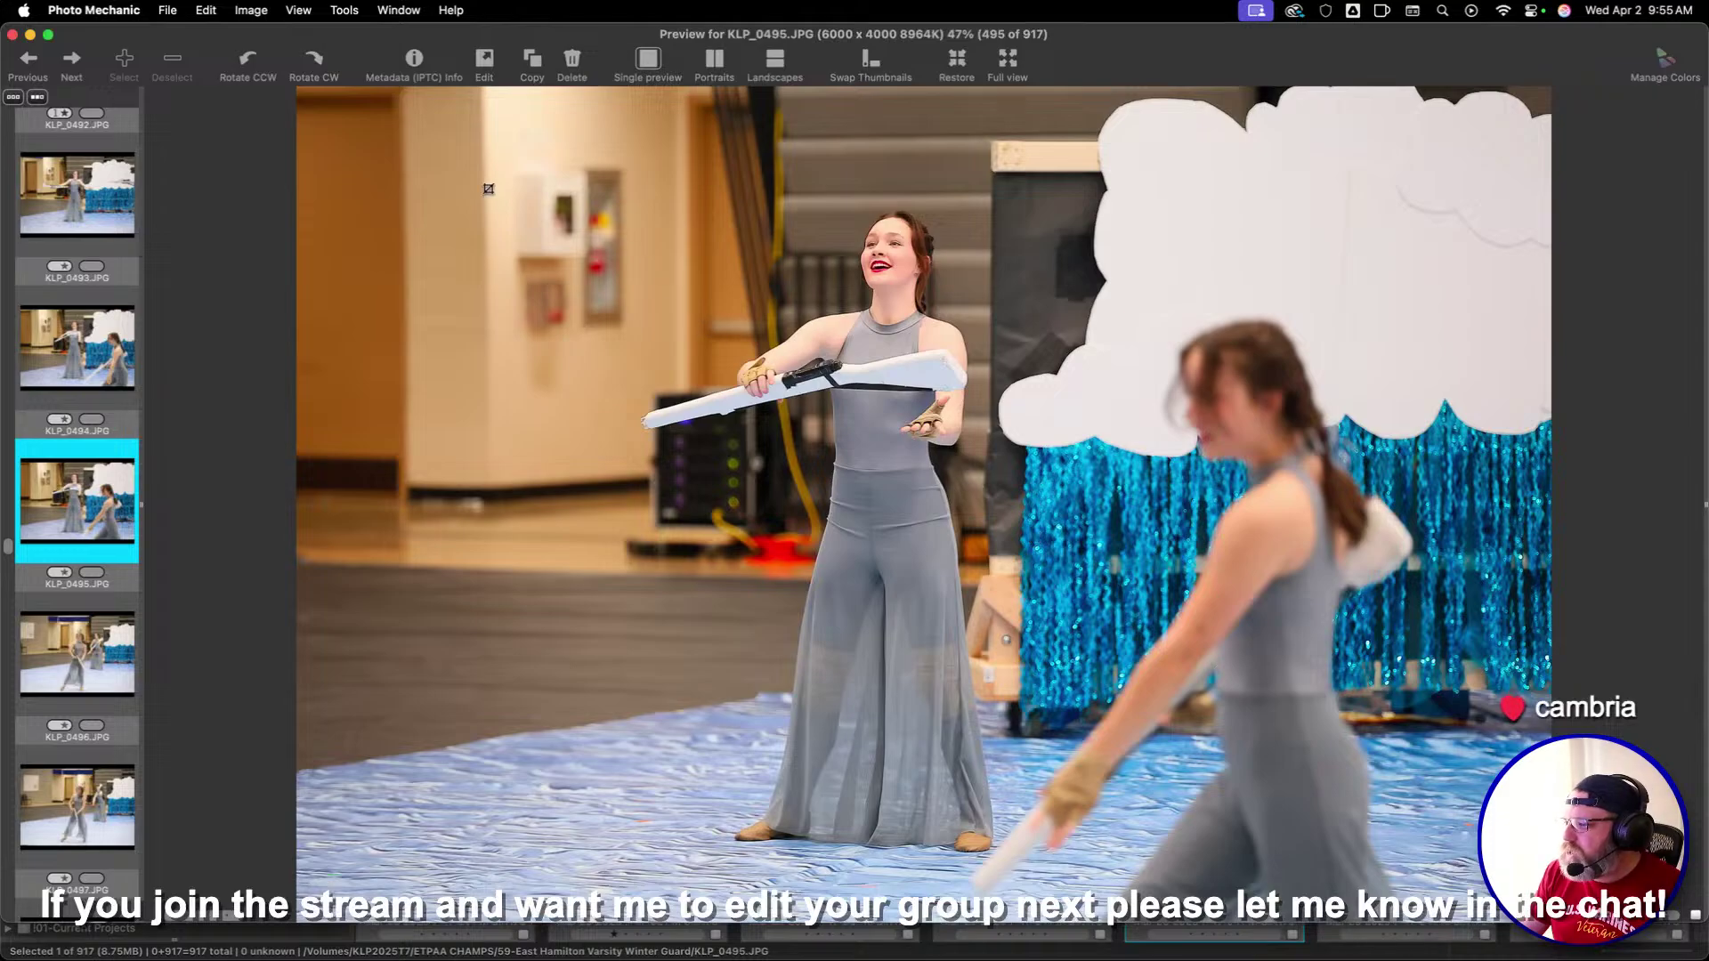
left_click_drag(489, 189, 1157, 601)
key("1")
Look through the photos up to KLP_0502.JPG, rating KLP_0500.JPG and KLP_0502.JPG one star
key("Right")
key("Right")
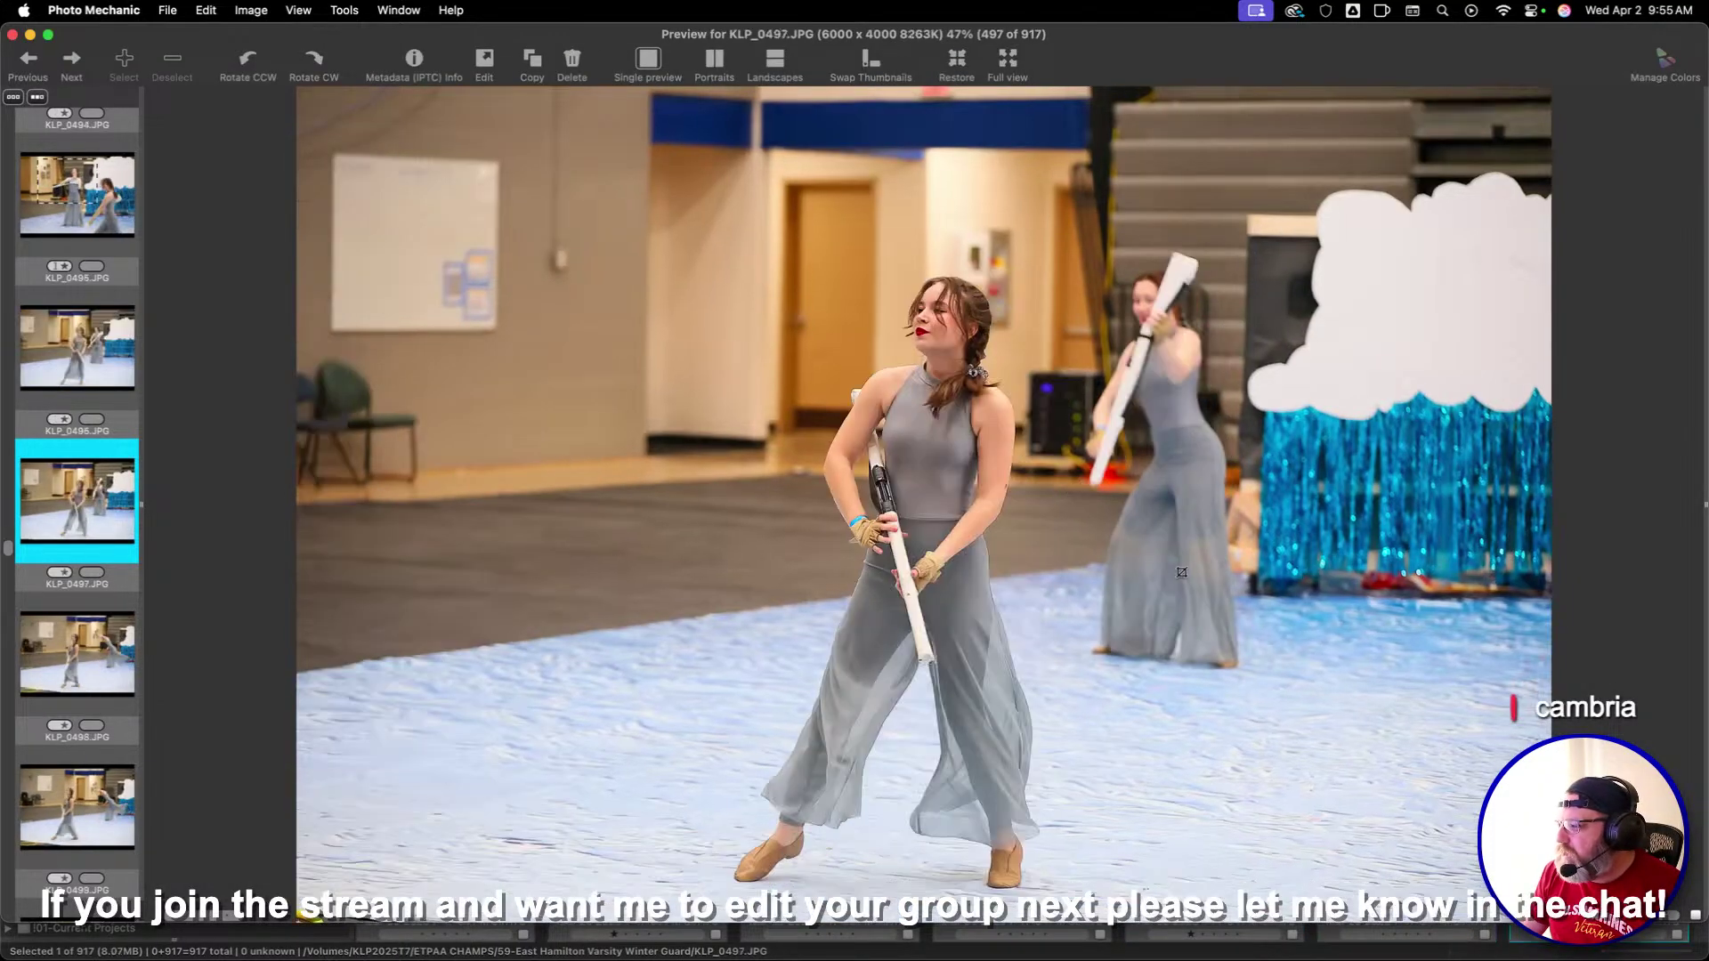
key("Right")
key("Right")
key("Right")
key("Right")
key("Left")
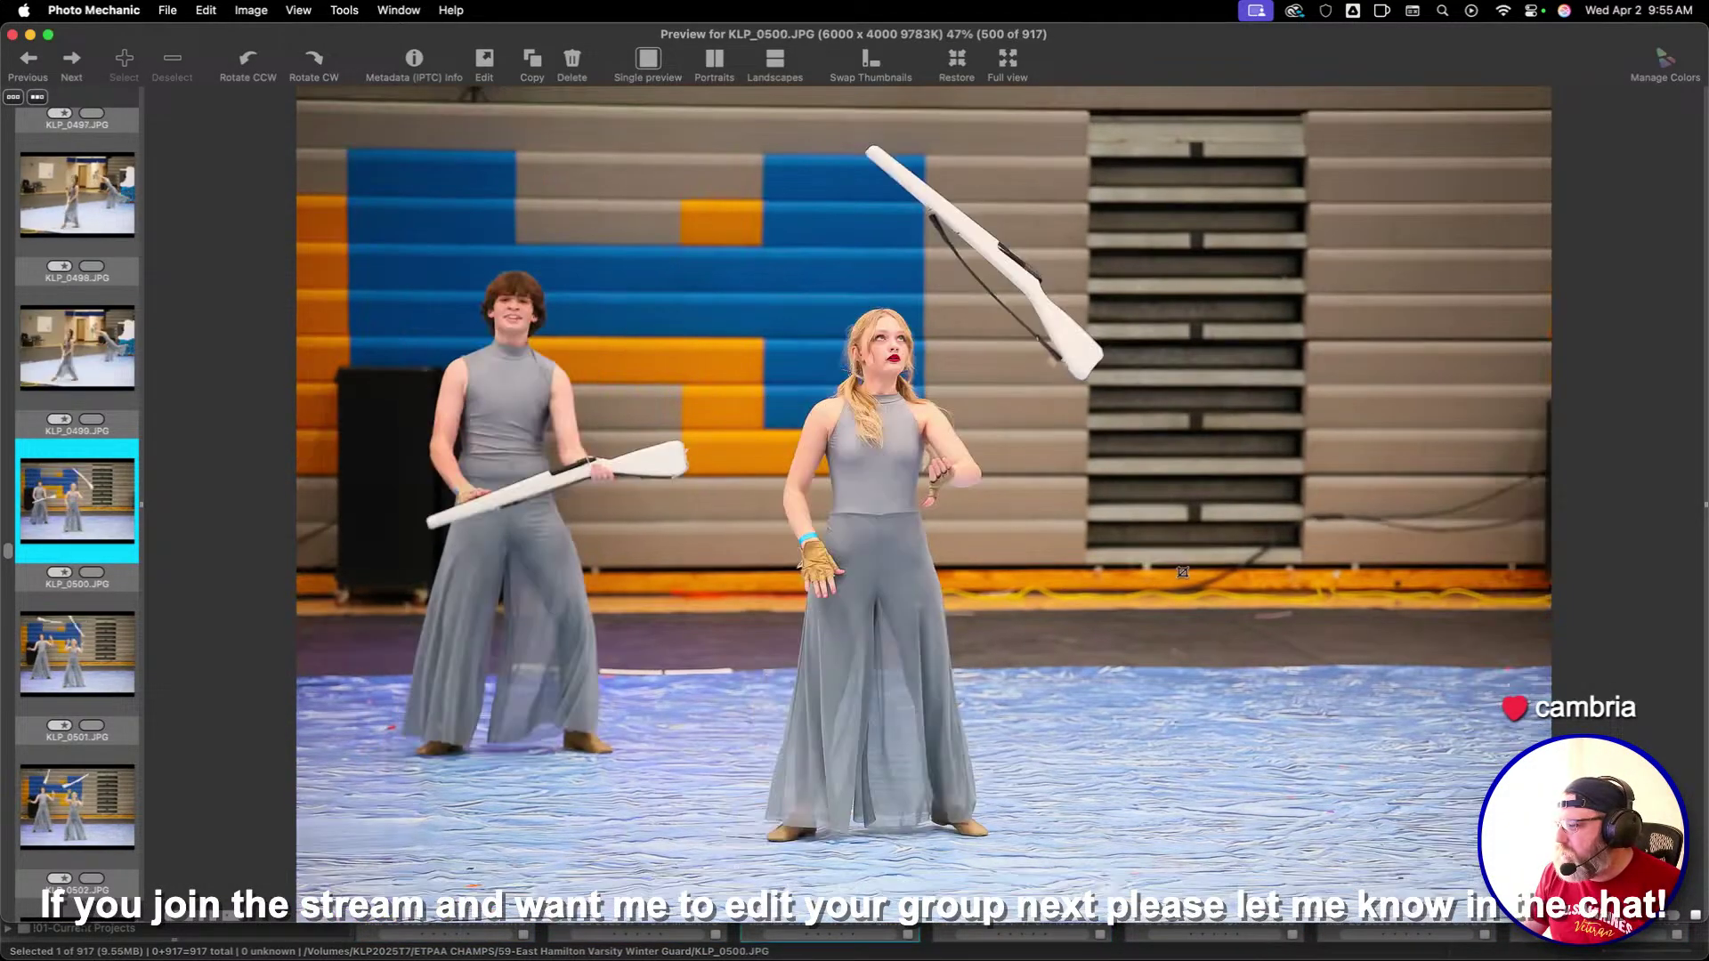
key("1")
key("Right")
key("Right")
key("1")
Crop KLP_0504.JPG around the upper bodies of the two dancers and compare it with KLP_0502.JPG
key("Right")
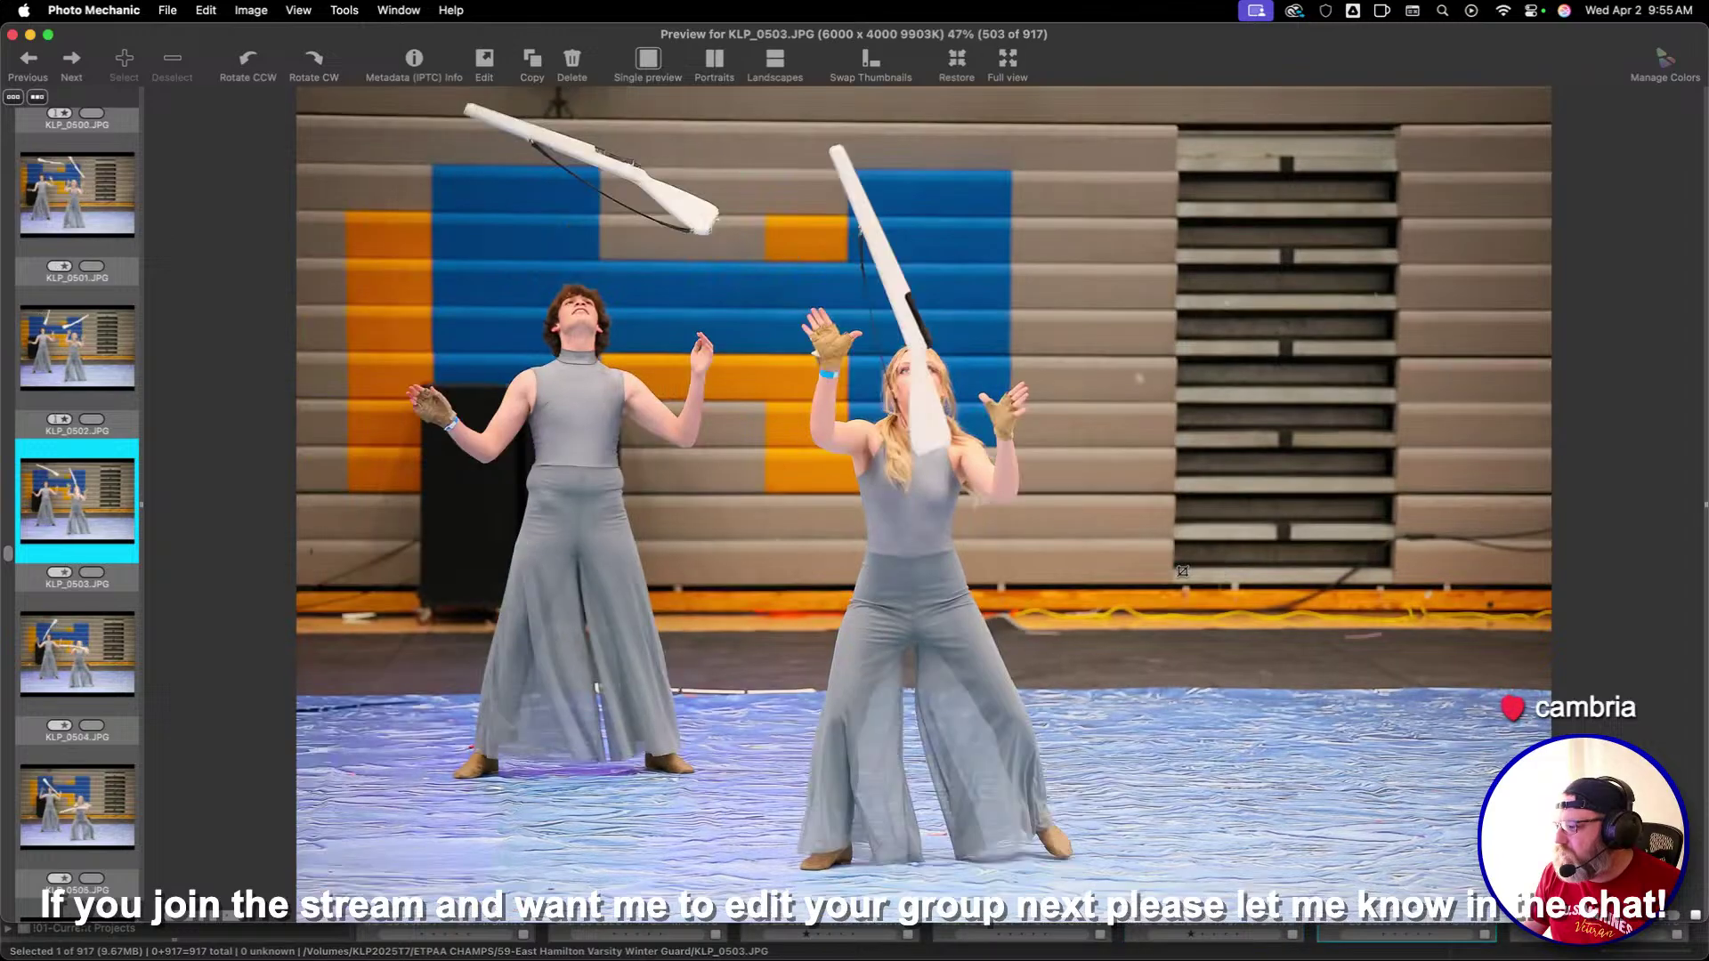
key("Right")
key("Right")
key("Right")
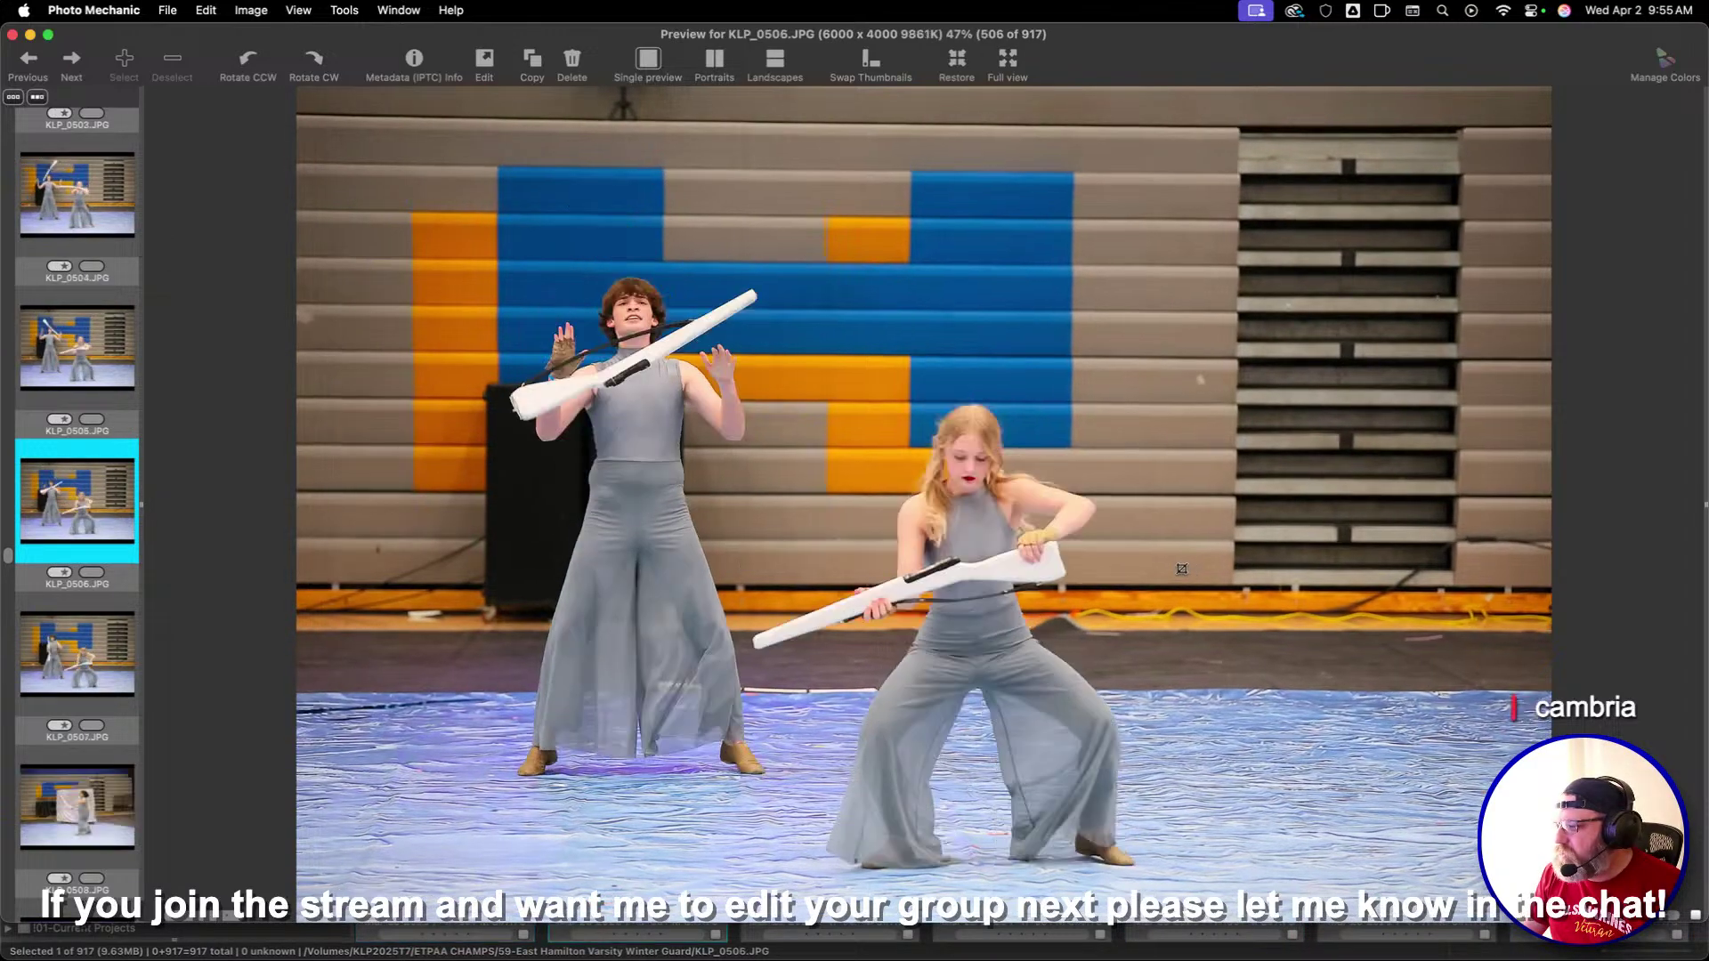
key("Left")
key("Right")
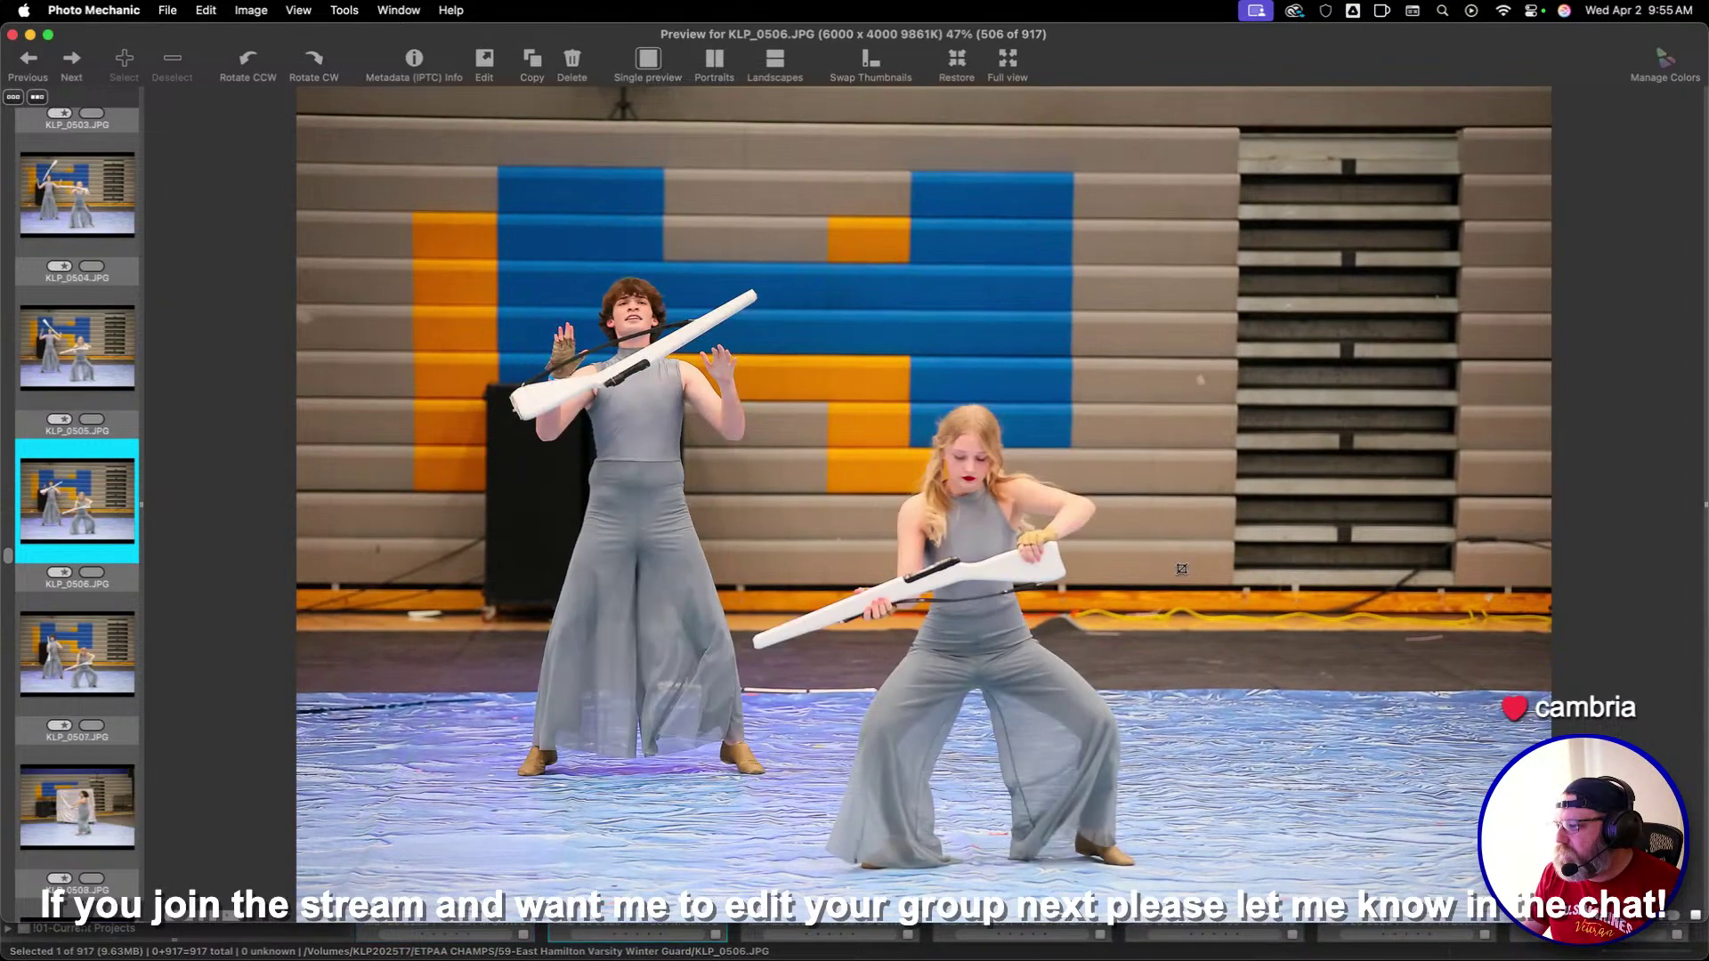
key("Left")
key("Left")
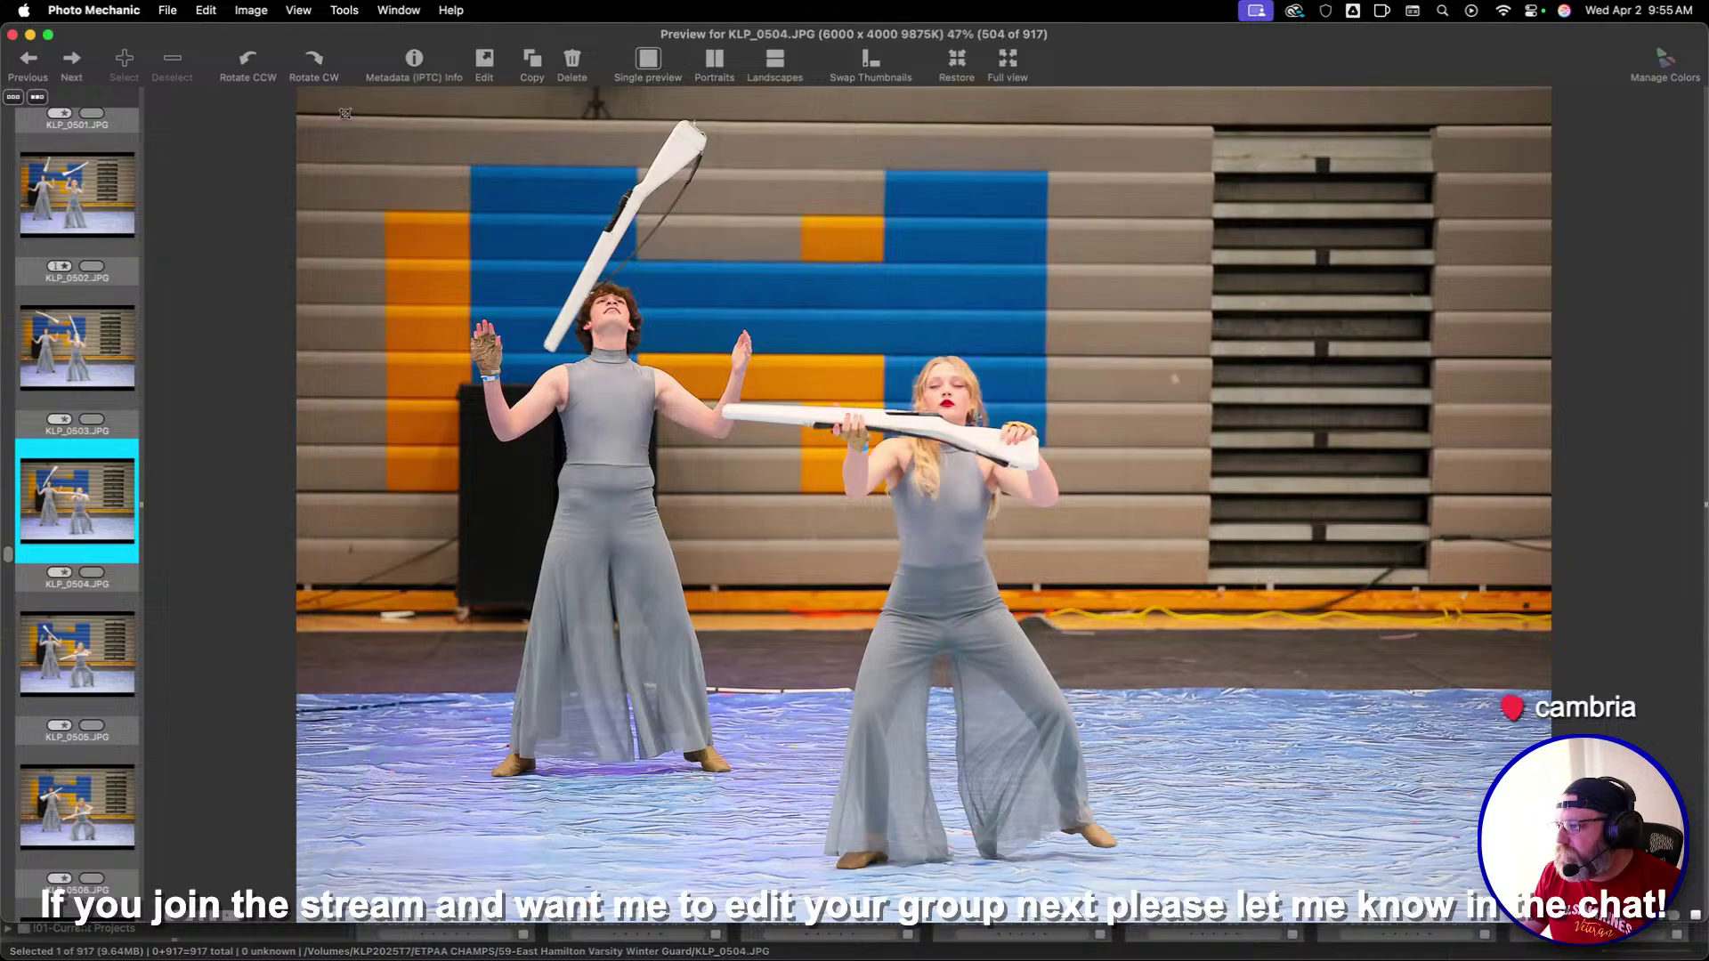
mouse_move(345, 113)
left_mouse_down()
mouse_move(625, 395)
mouse_move(1079, 608)
left_mouse_up()
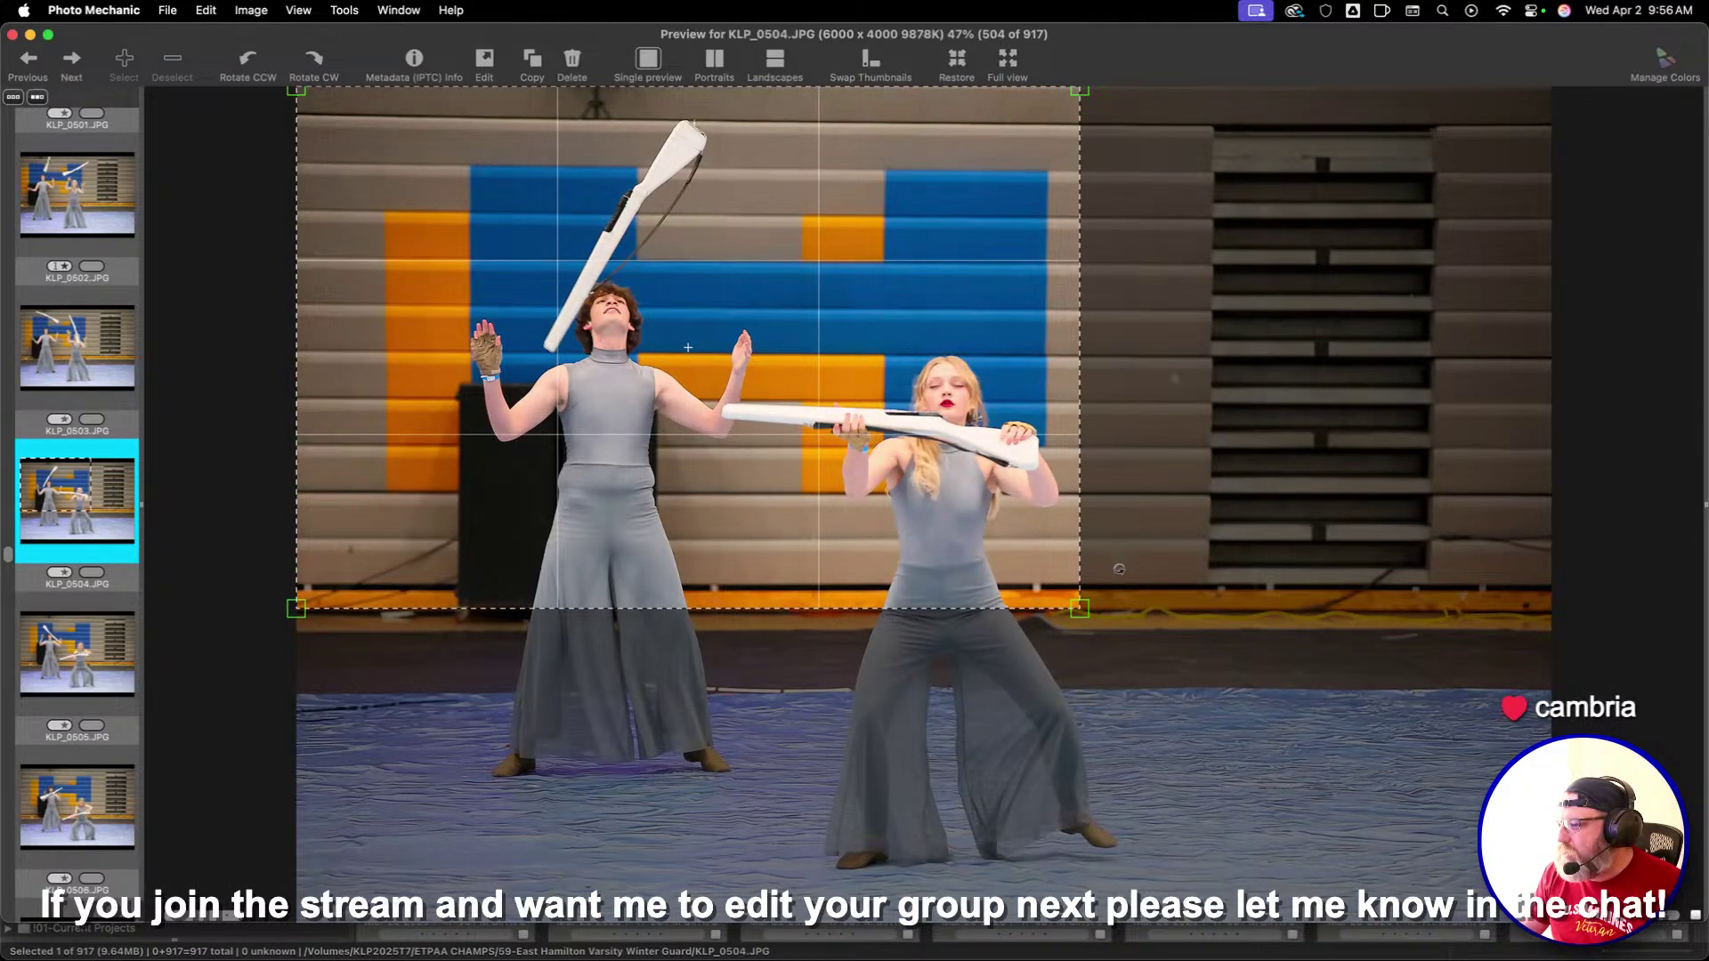
key("Left")
key("Left")
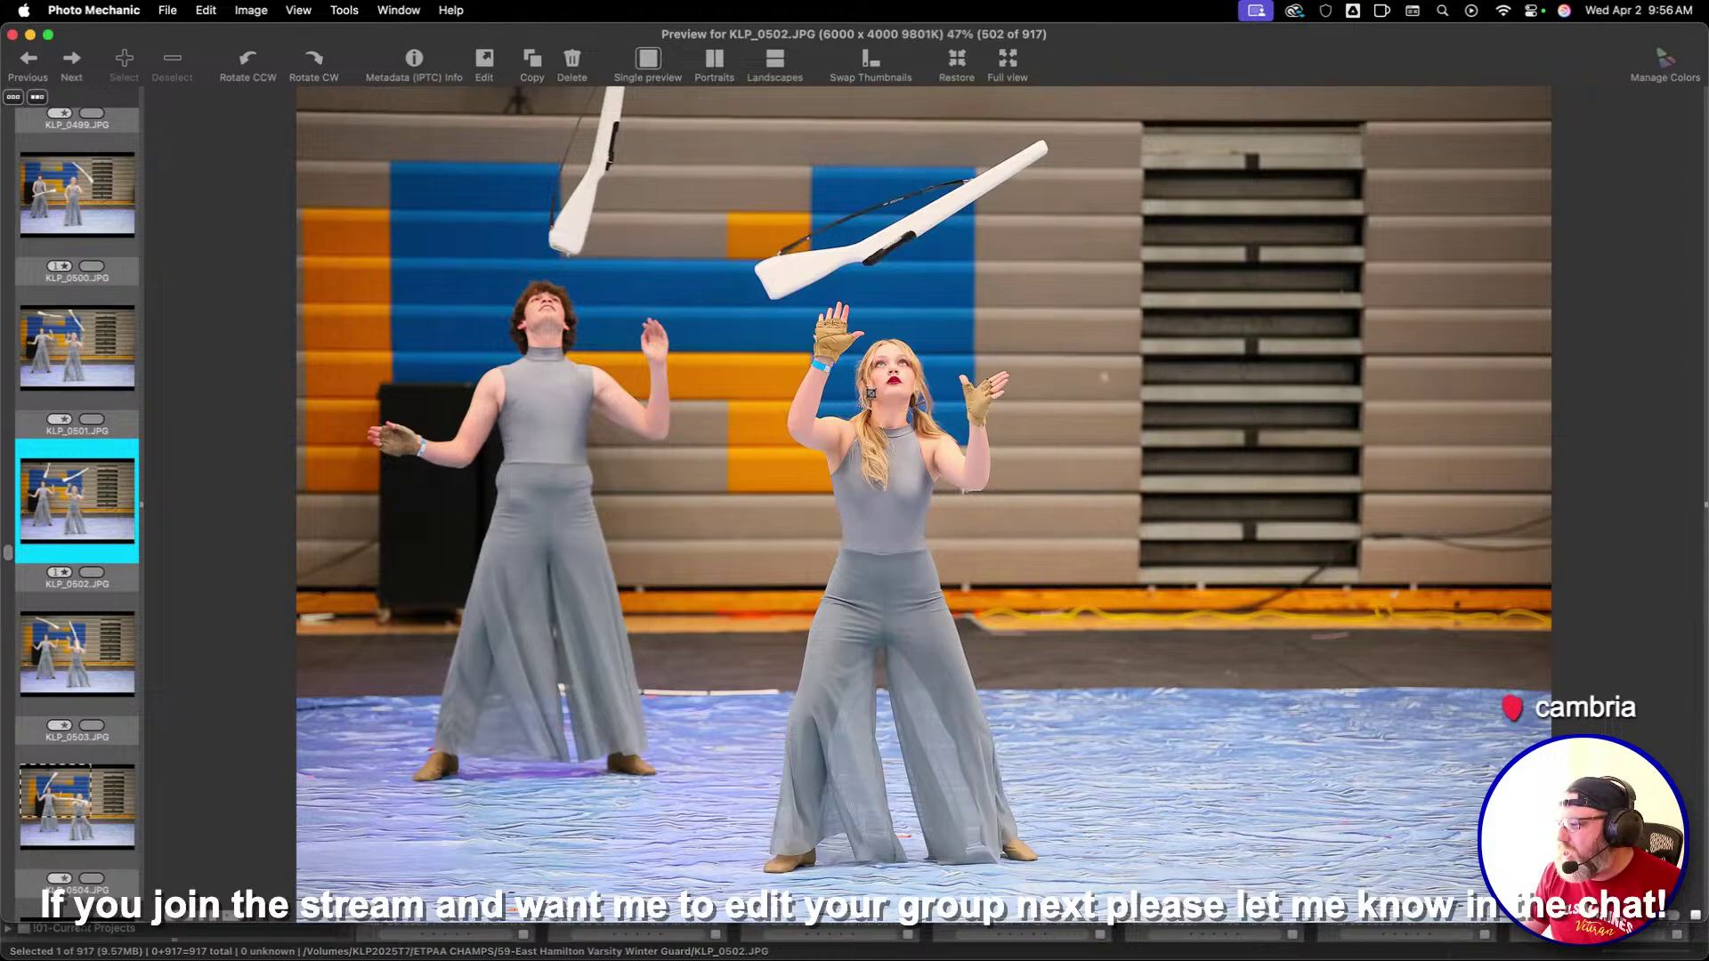
key("Right")
key("Right")
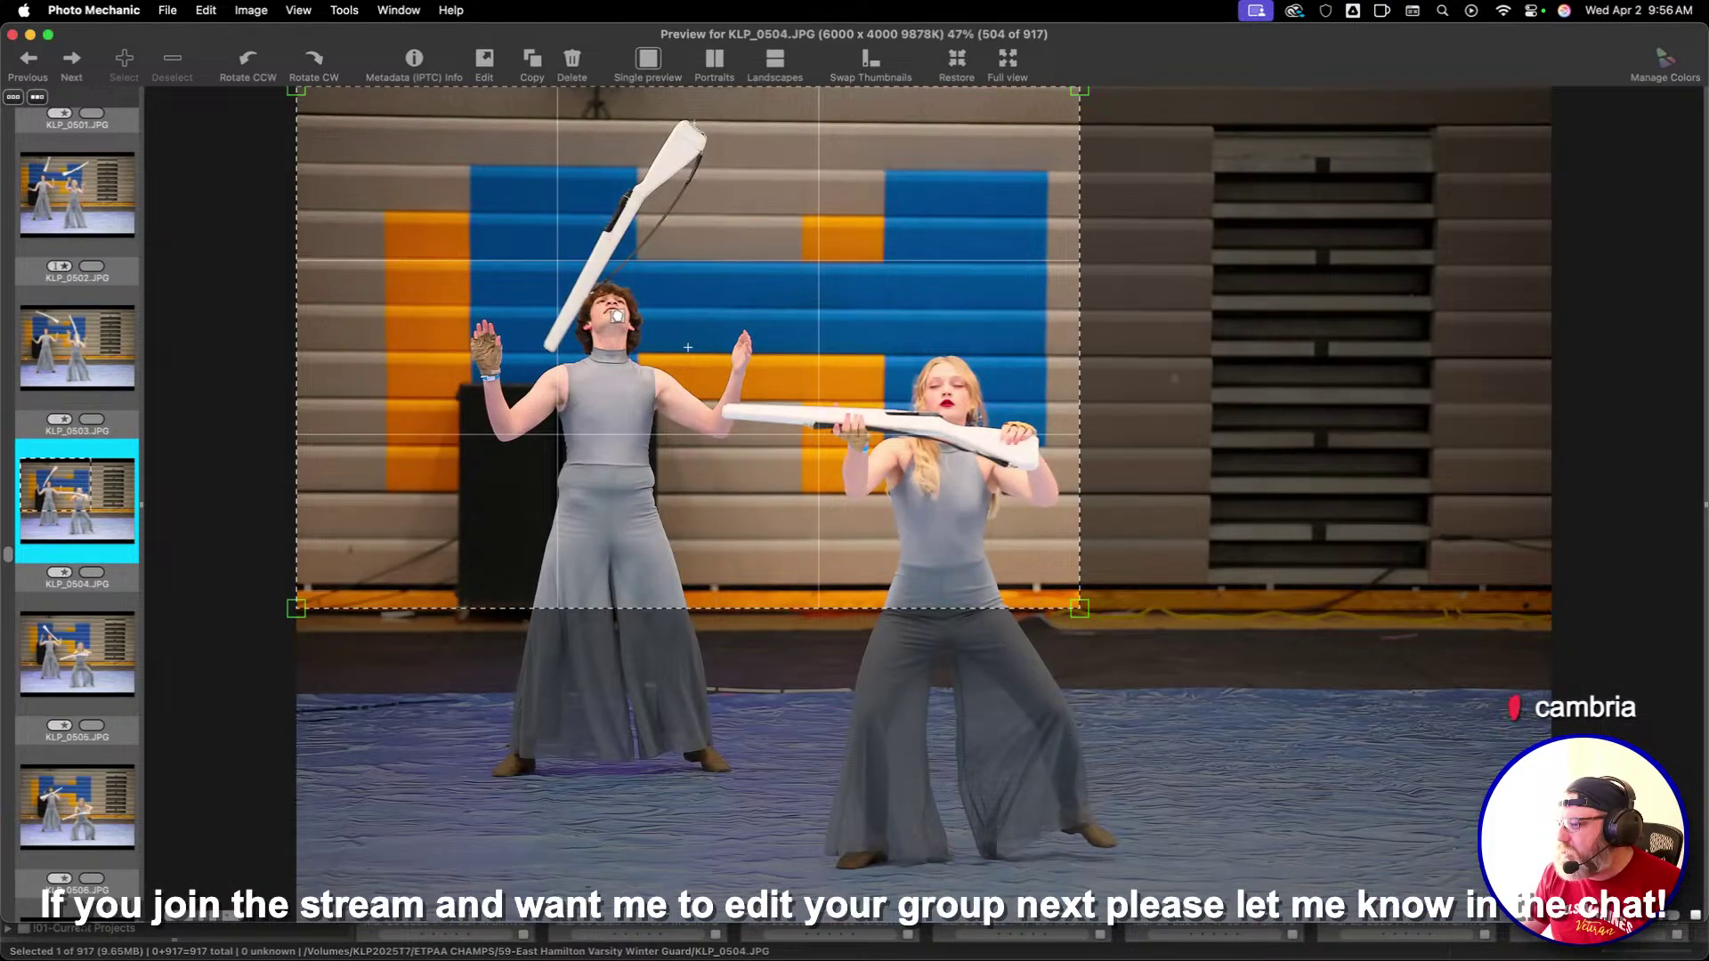
Look through the photos up to KLP_0510.JPG and draw a crop on it
key("Right")
key("Right")
key("Right")
key("Right")
key("Right")
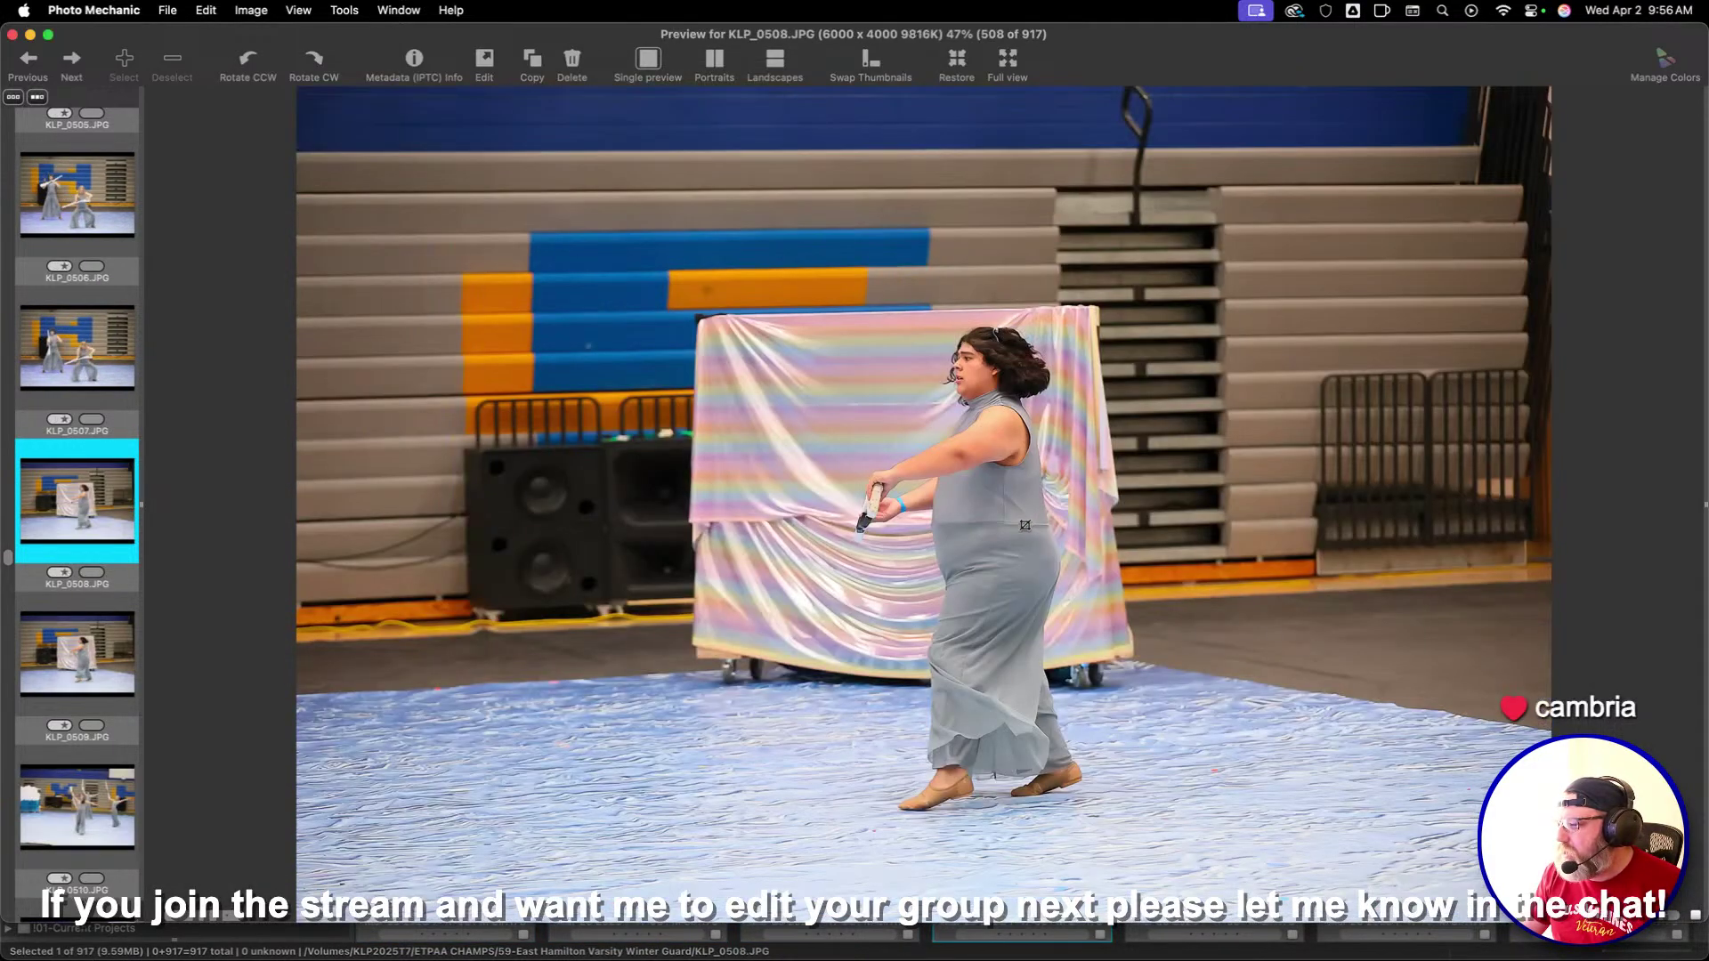
key("Right")
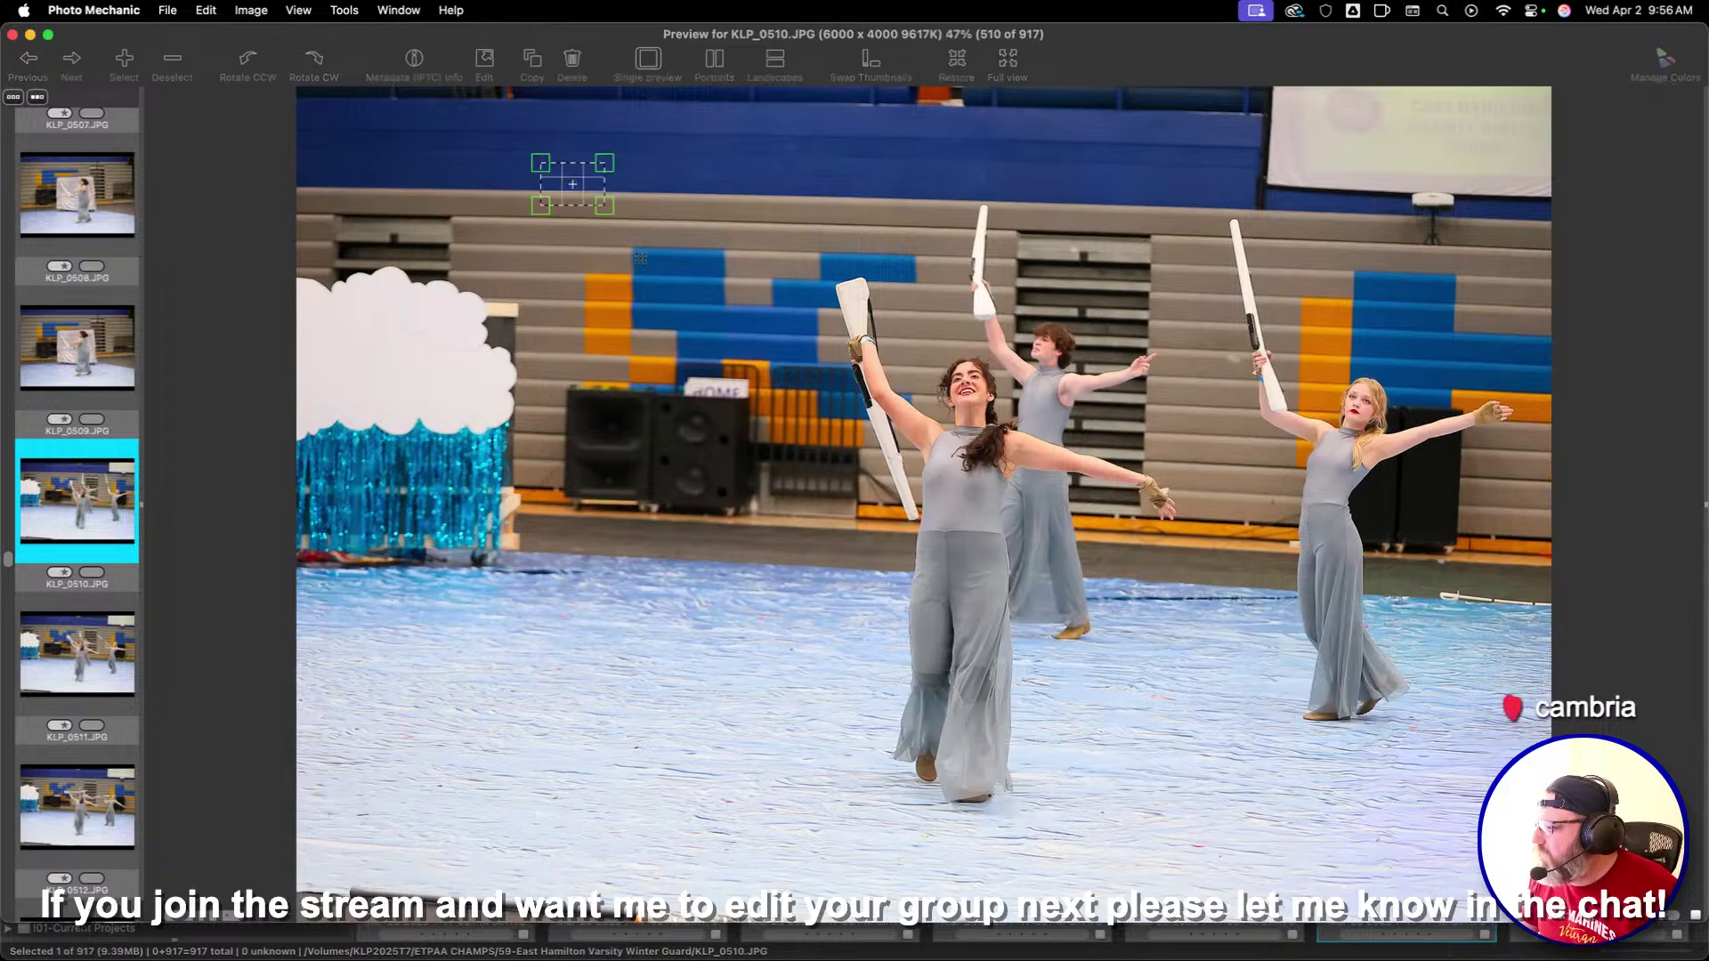
Crop KLP_0512.JPG around the dancers and rate it one star
key("Right")
key("Right")
key("Right")
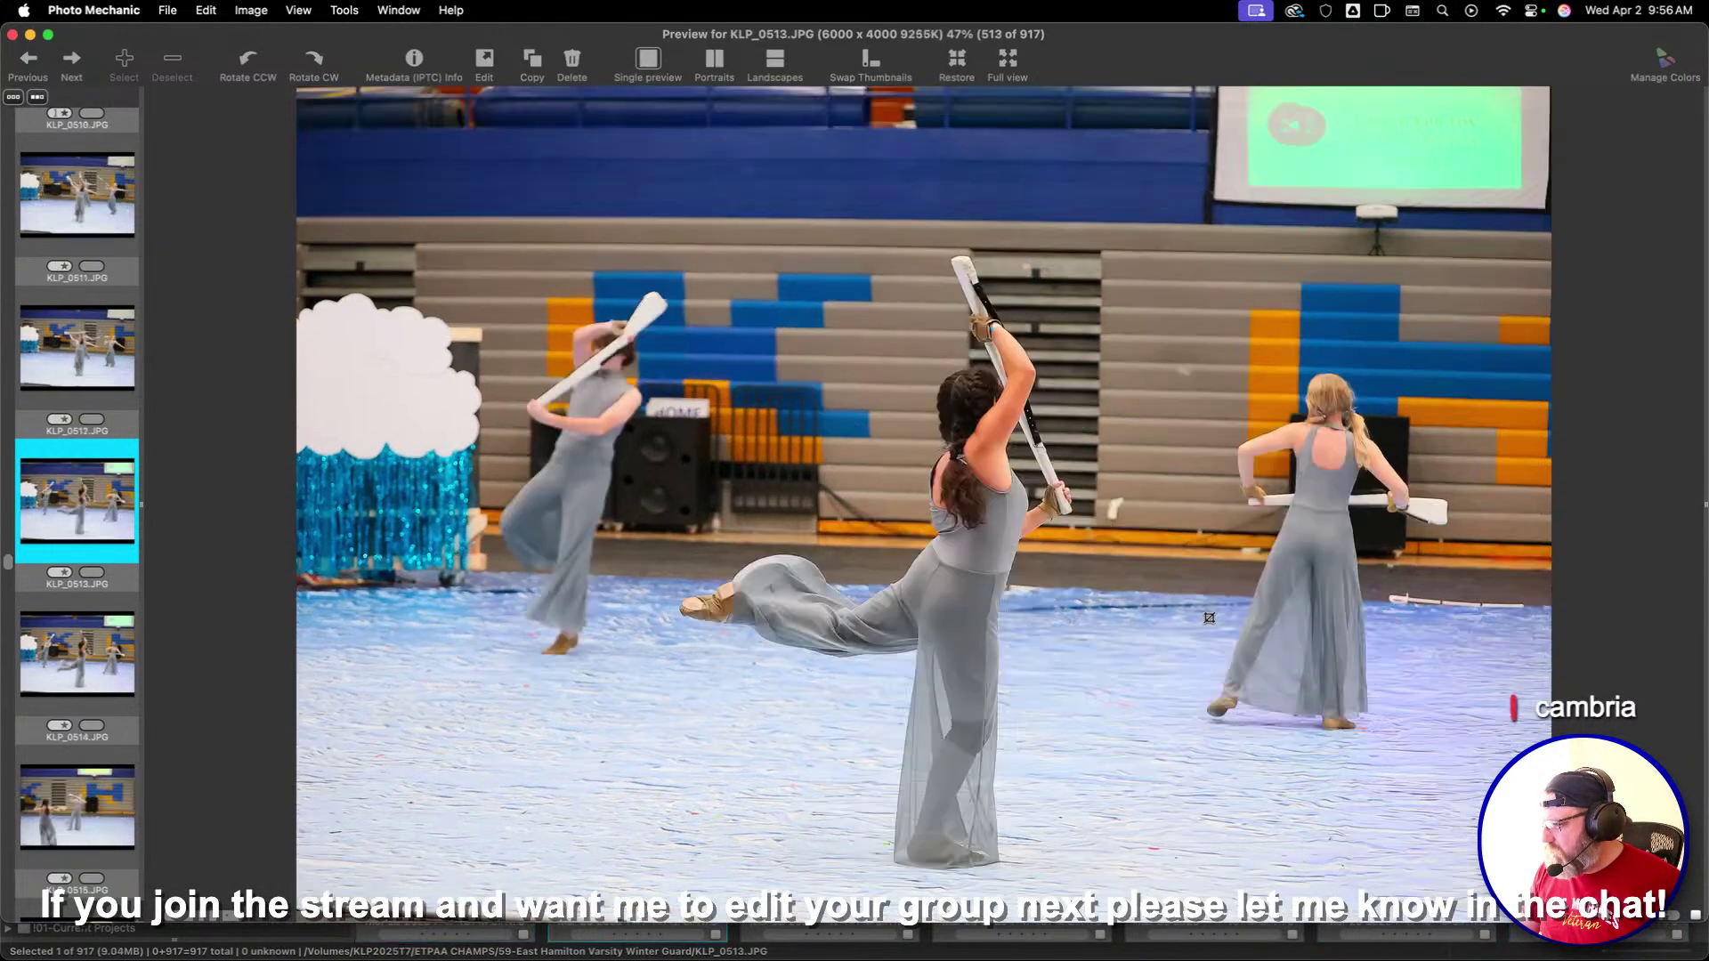
key("Left")
left_click_drag(581, 237, 1424, 835)
key("1")
Look through the photos up to KLP_0518.JPG and crop it around the hoop dancer and the rifle dancer behind her
key("Right")
key("Right")
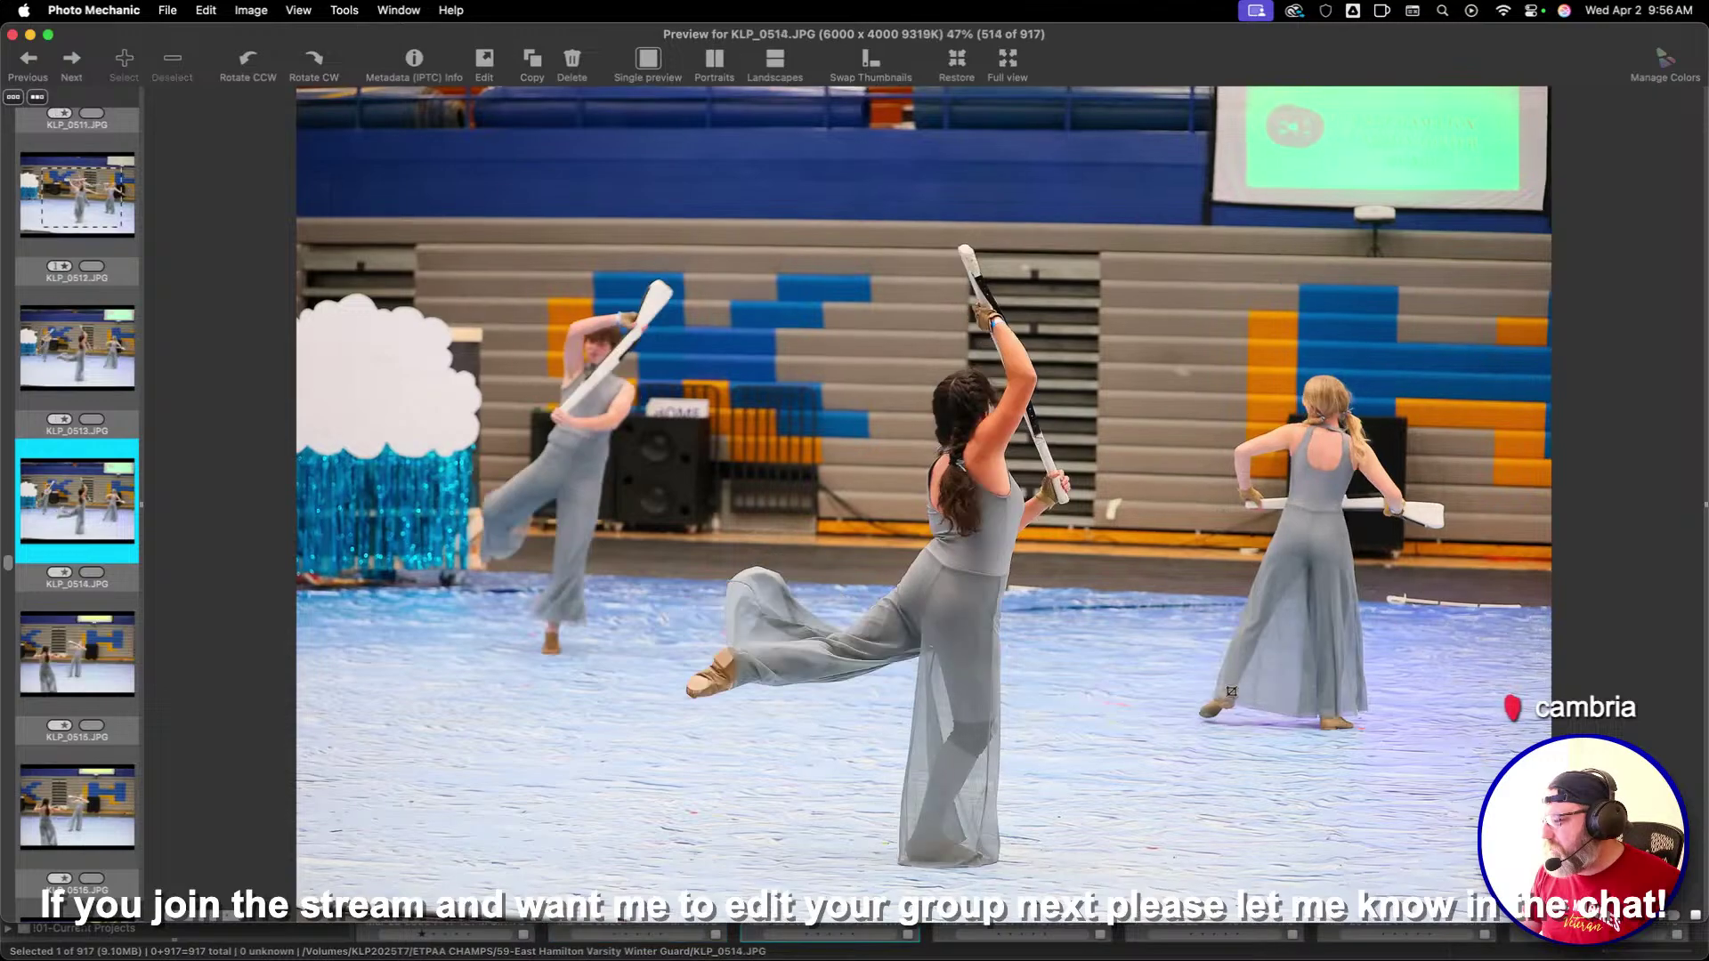
key("Right")
key("Right")
key("Right")
key("Right")
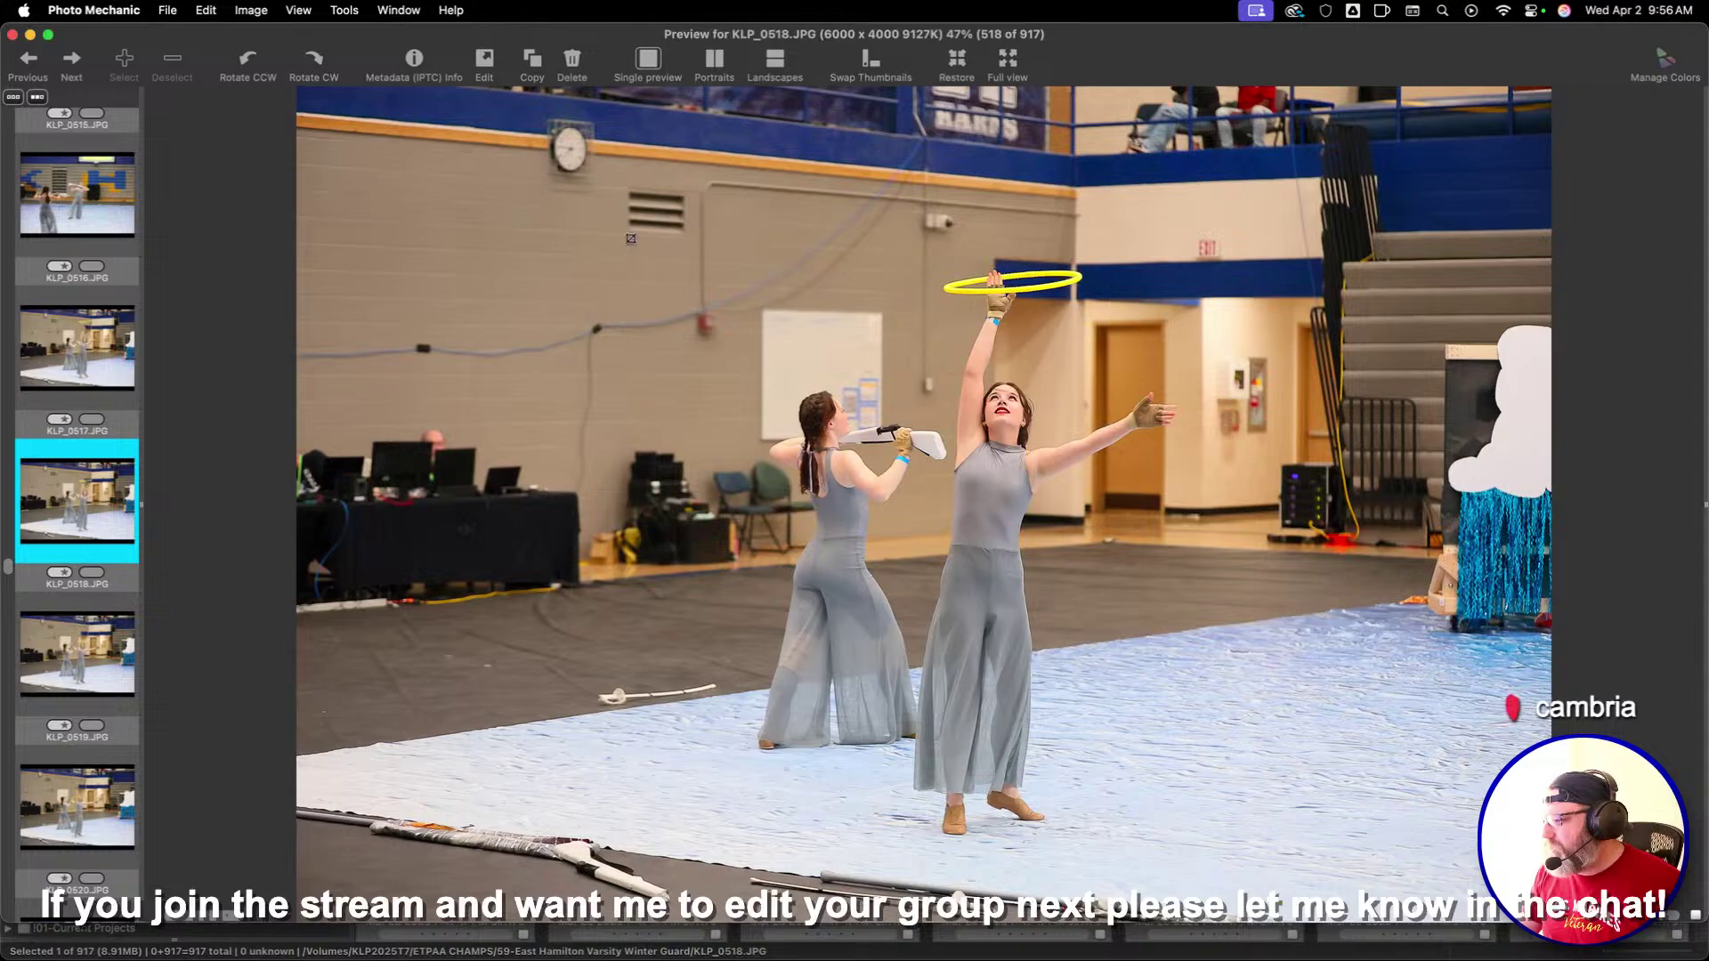
left_click_drag(598, 196, 1545, 847)
left_click_drag(1313, 680, 1256, 680)
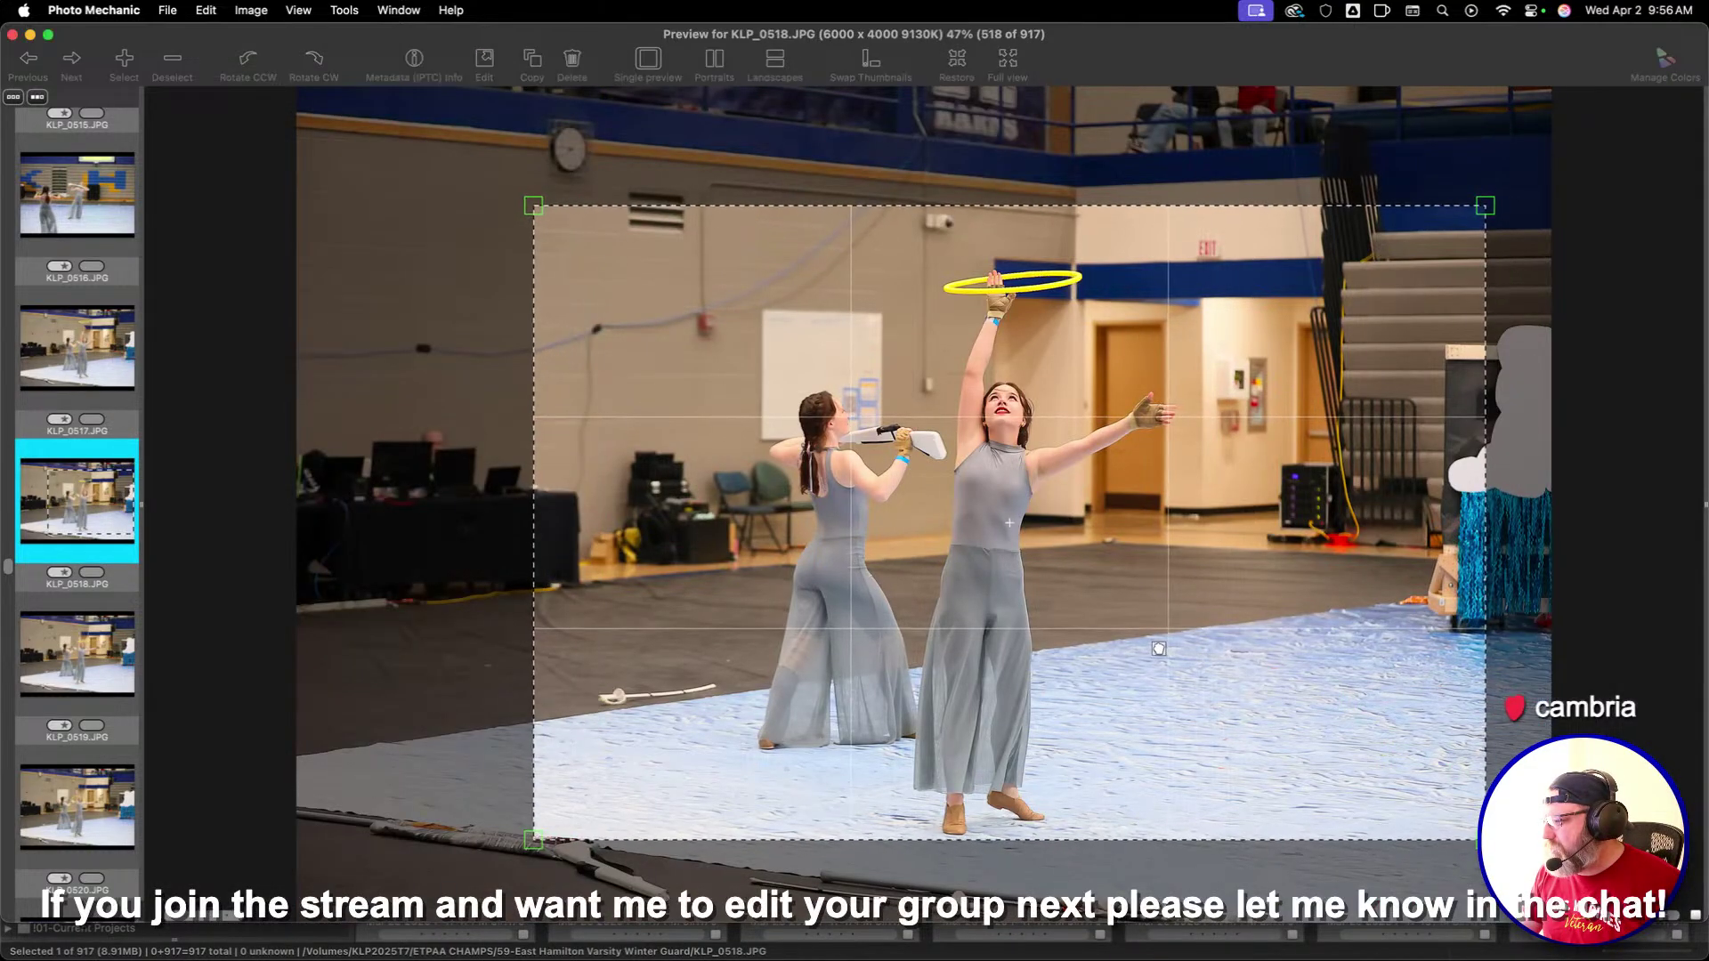
Crop KLP_0520.JPG around the hoop dancer and the rifle dancer, and adjust the crop's position
key("Right")
key("Right")
left_click_drag(434, 217, 1417, 890)
left_click_drag(1149, 687, 1220, 675)
Look through the hoop dancer photos up to KLP_0527.JPG and crop it around the two dancers
key("Right")
key("Right")
key("Right")
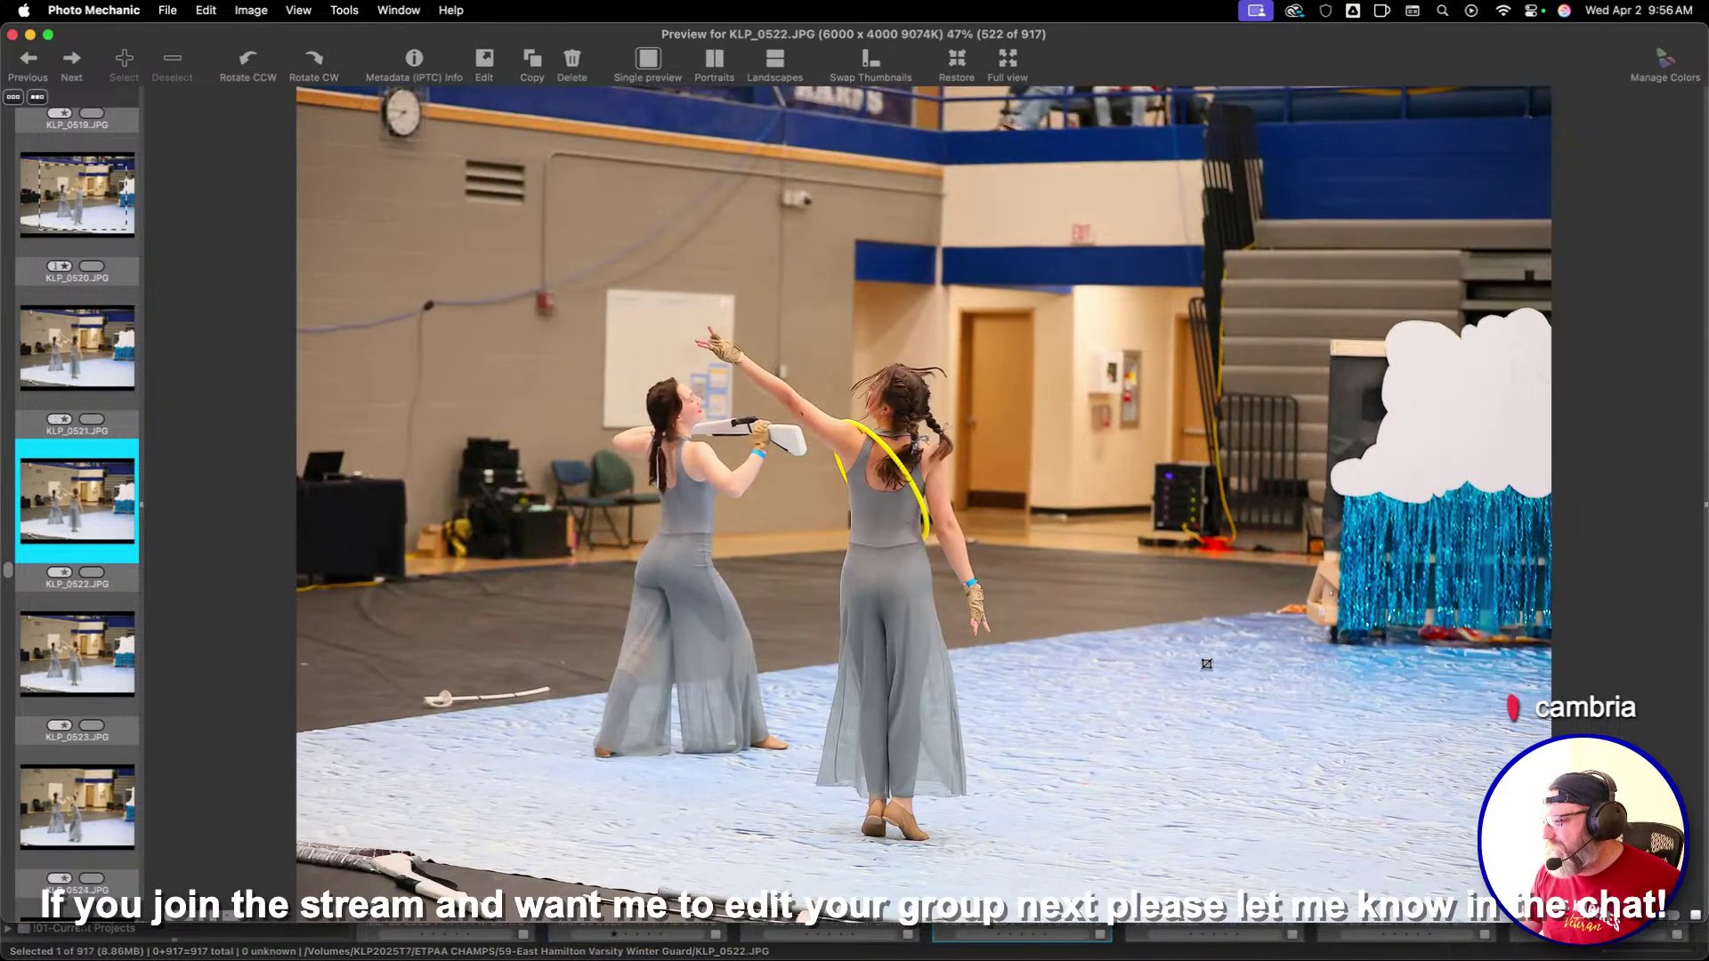
key("Right")
key("Right")
key("Right")
key("Right")
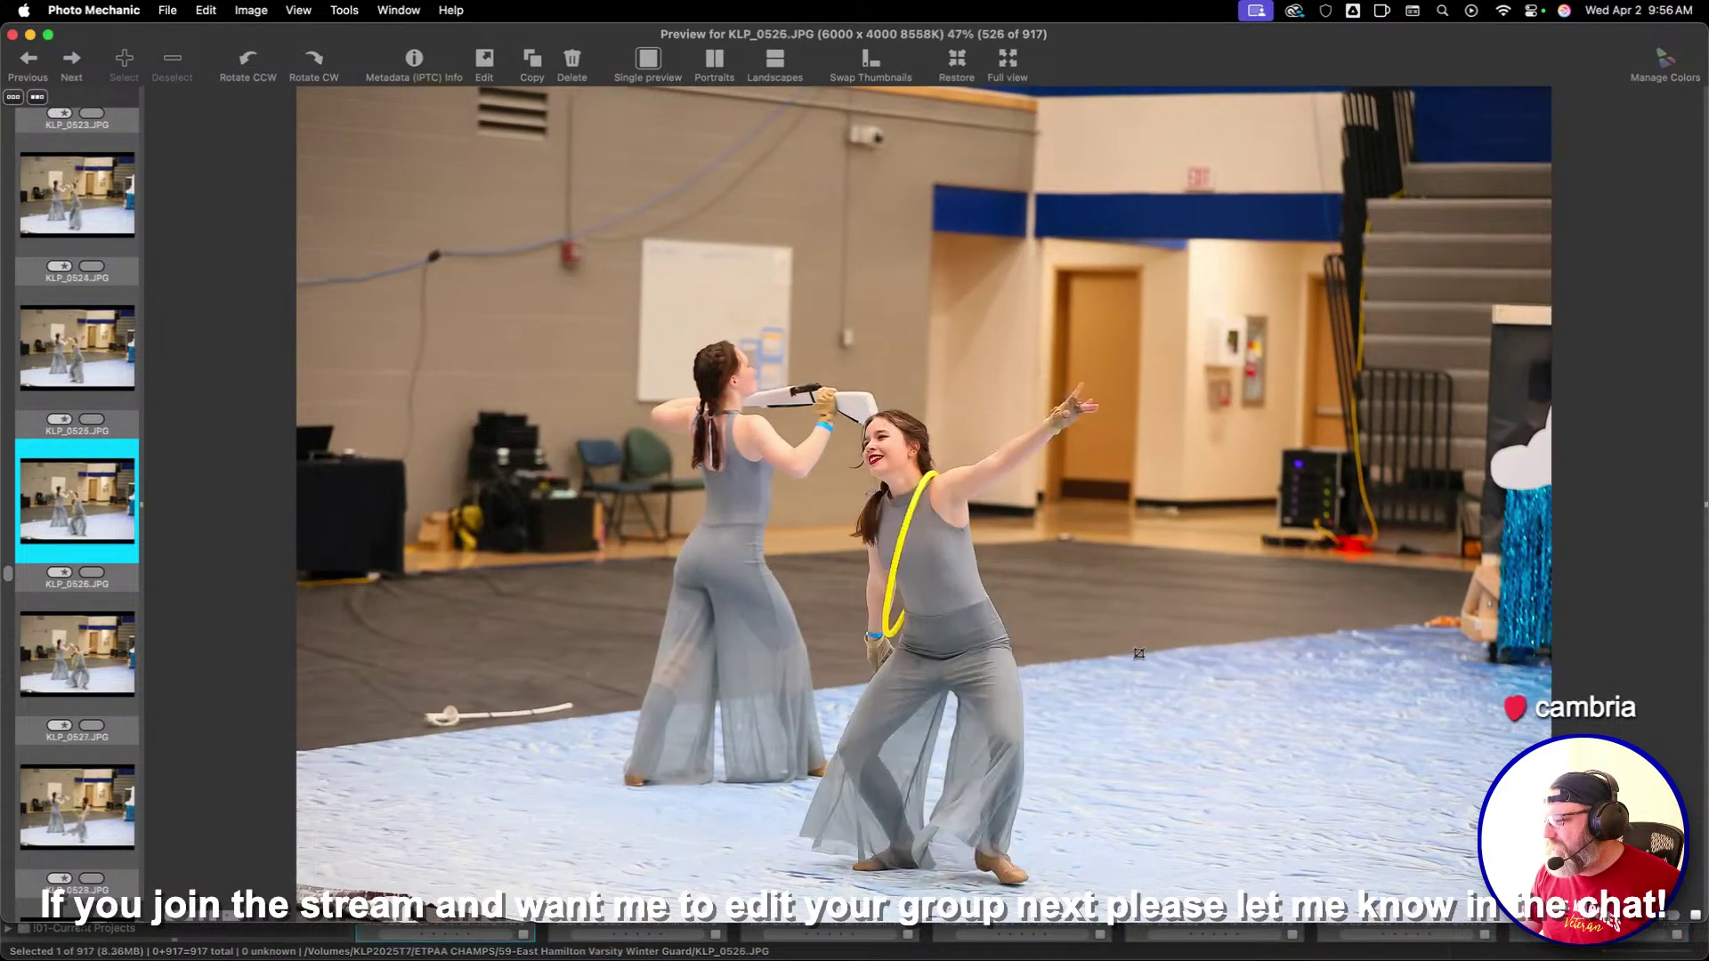
key("Right")
key("Left")
left_click_drag(632, 345, 1476, 904)
left_click_drag(1220, 744, 1193, 736)
Look through the photos up to KLP_0534.JPG and crop it around the hoop dancer and the second hoop dancer behind her
key("Right")
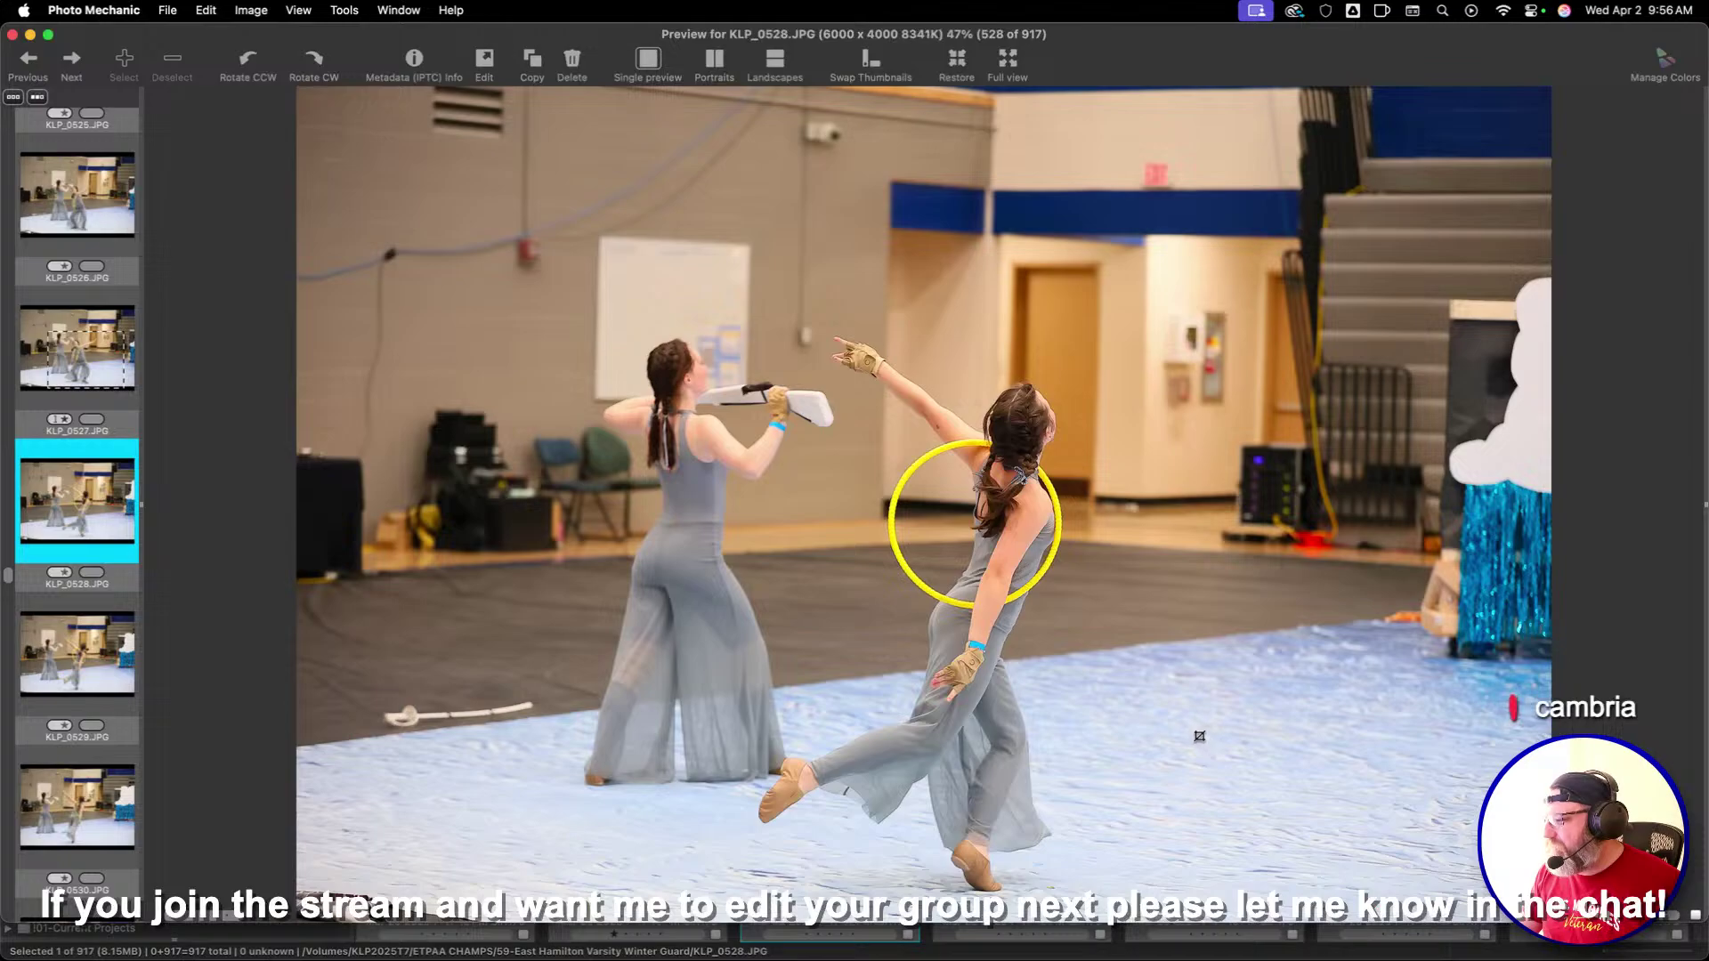
key("Right")
key("Right")
key("Right")
key("Right")
key("Right")
key("Right")
key("Right")
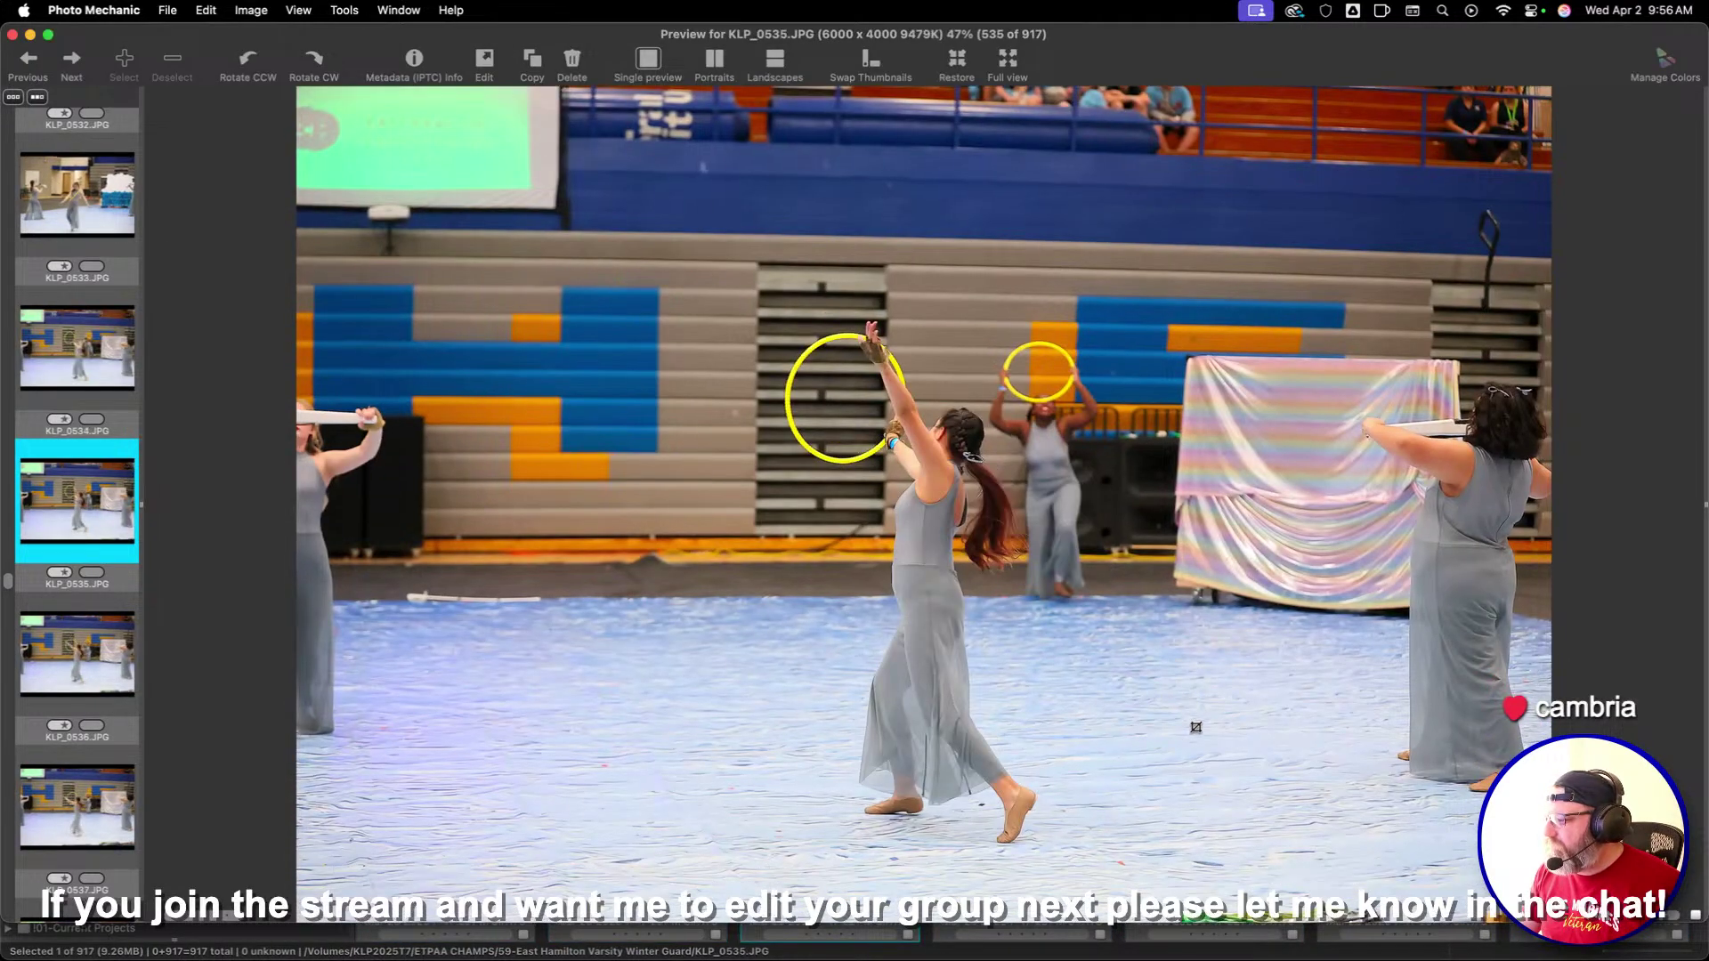
key("Left")
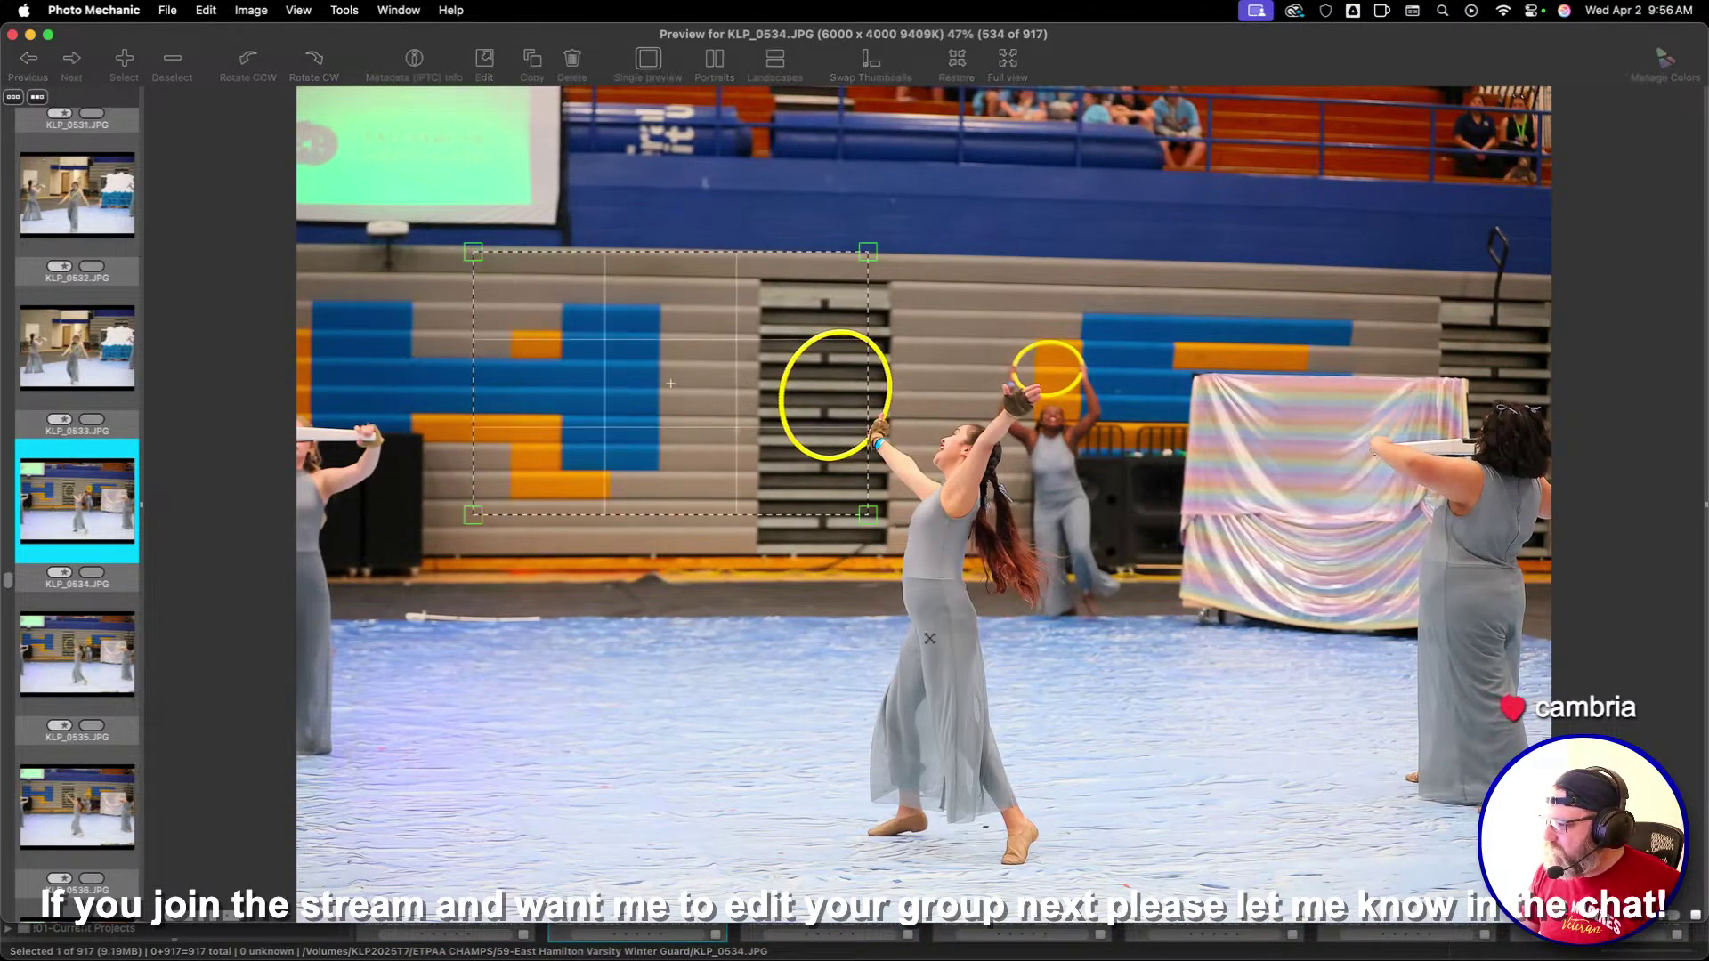
left_click_drag(474, 245, 1413, 878)
Look through the photos up to KLP_0542.JPG and crop it around the dancer holding up her hoop and the blonde dancer beside her
key("Right")
key("Right")
key("Right")
key("Right")
key("Right")
key("Right")
key("Right")
key("Right")
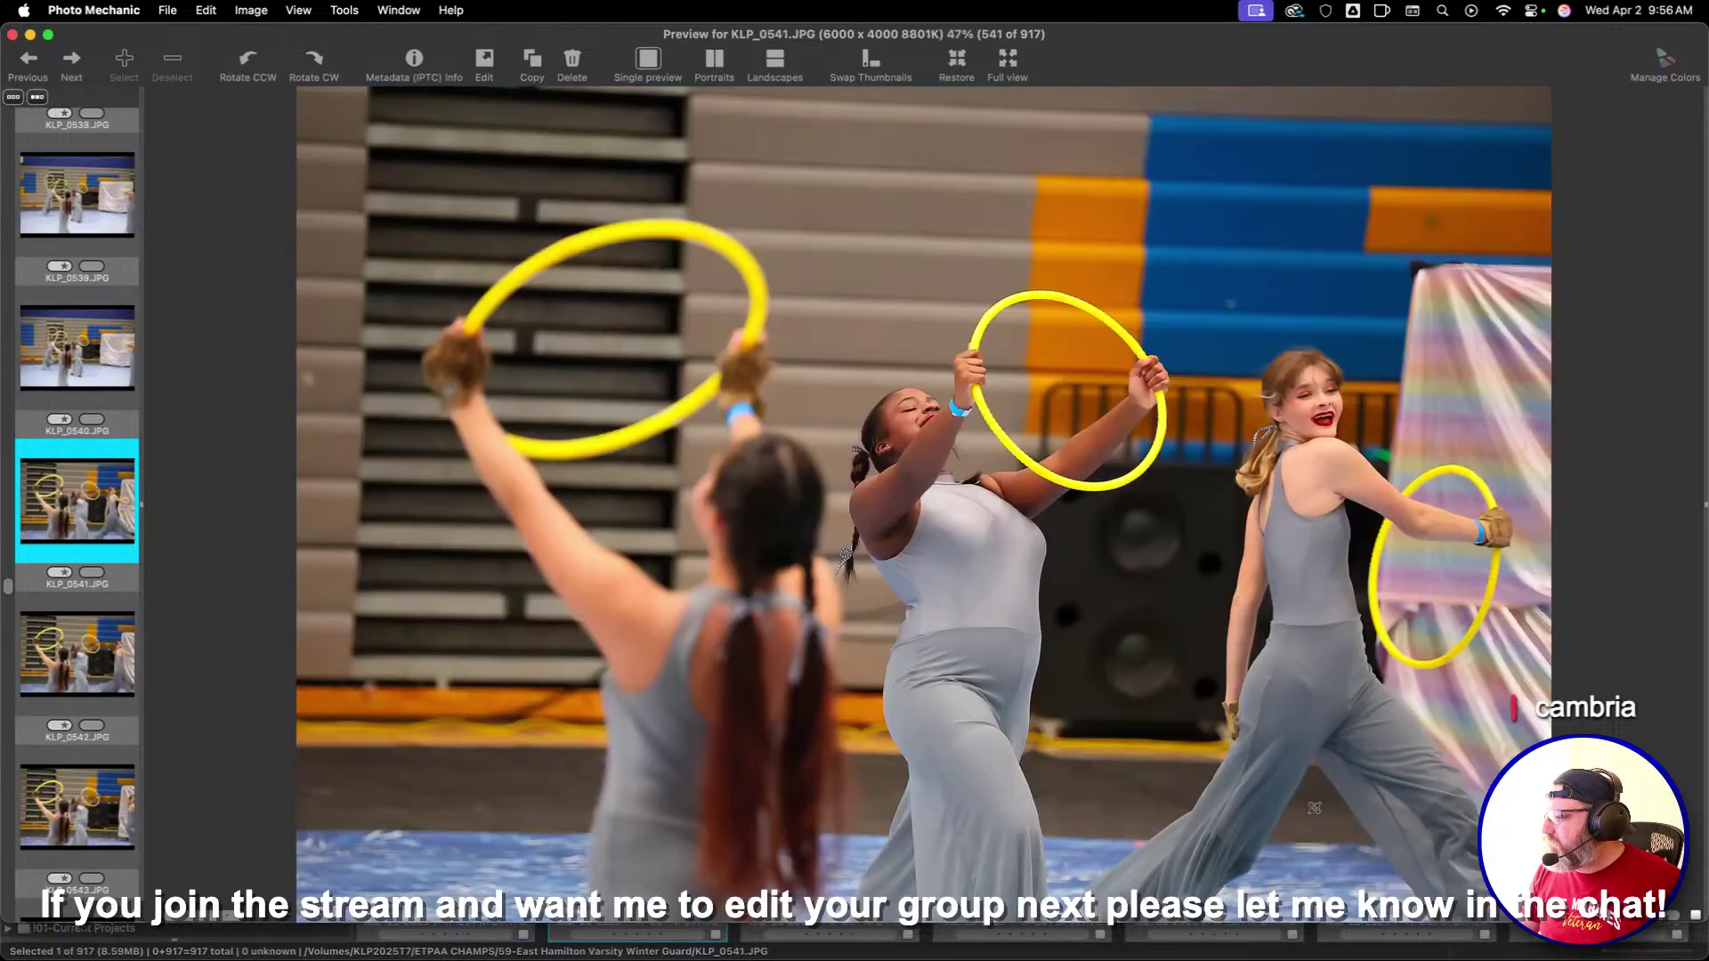
left_click_drag(608, 287, 1457, 819)
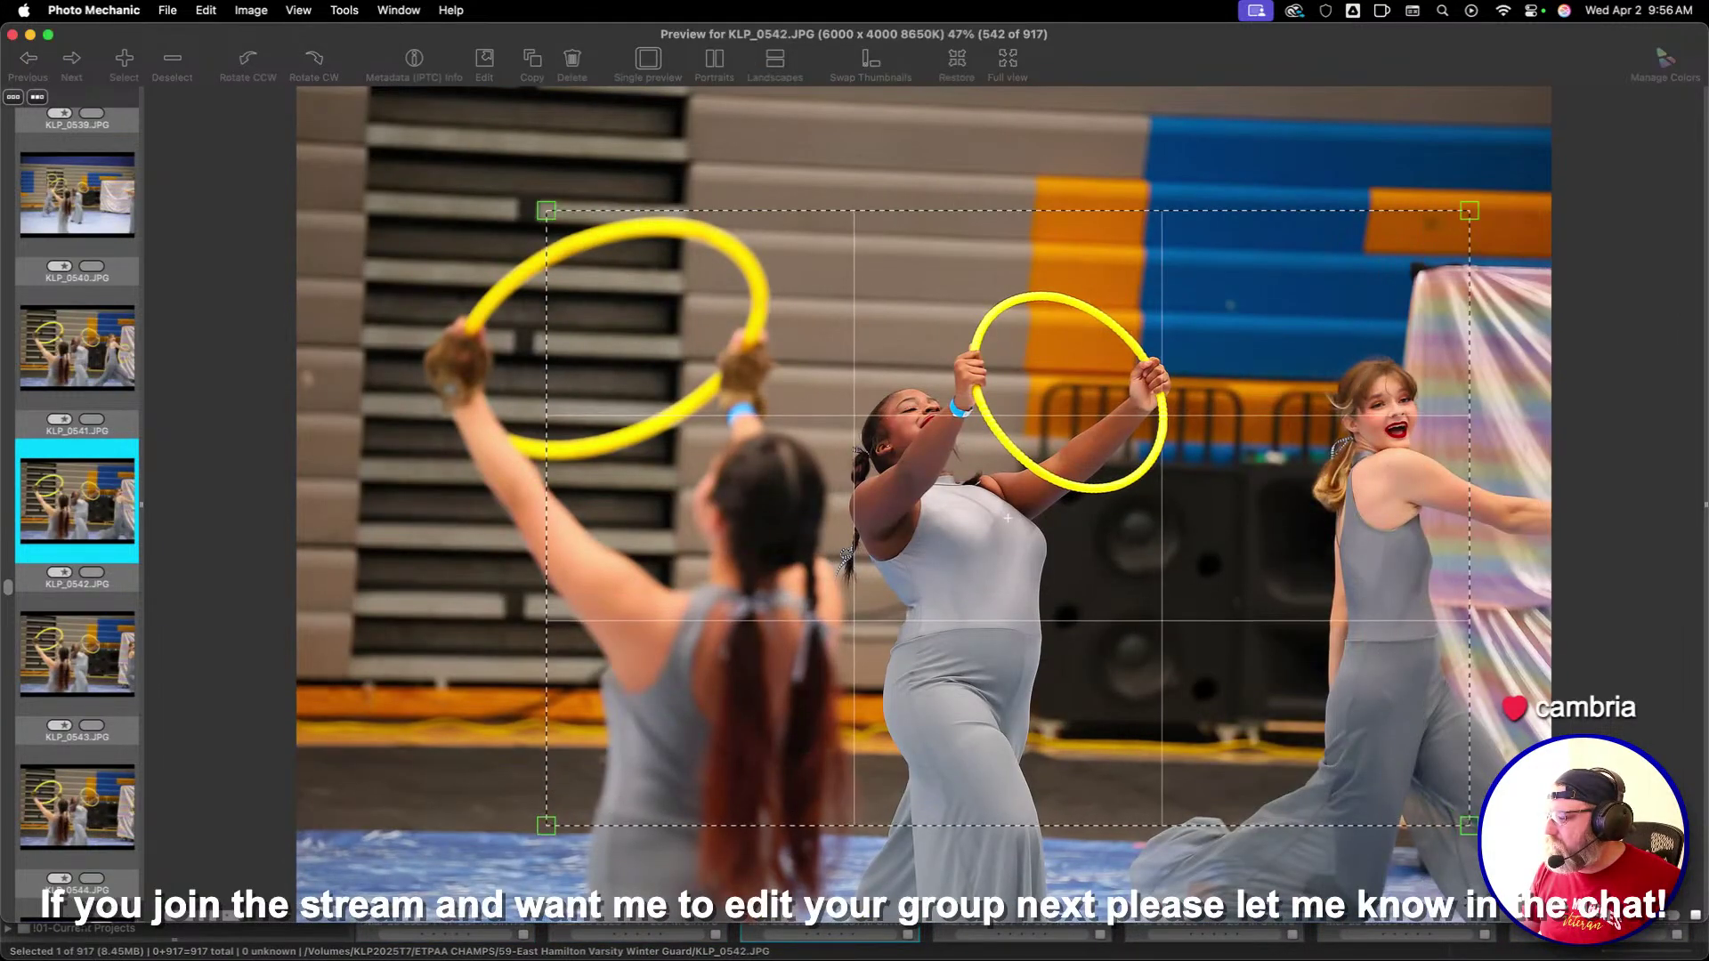
Look through the rifle and hoop dancer photos from KLP_0543.JPG to KLP_0559.JPG
key("Right")
key("Right")
key("Right")
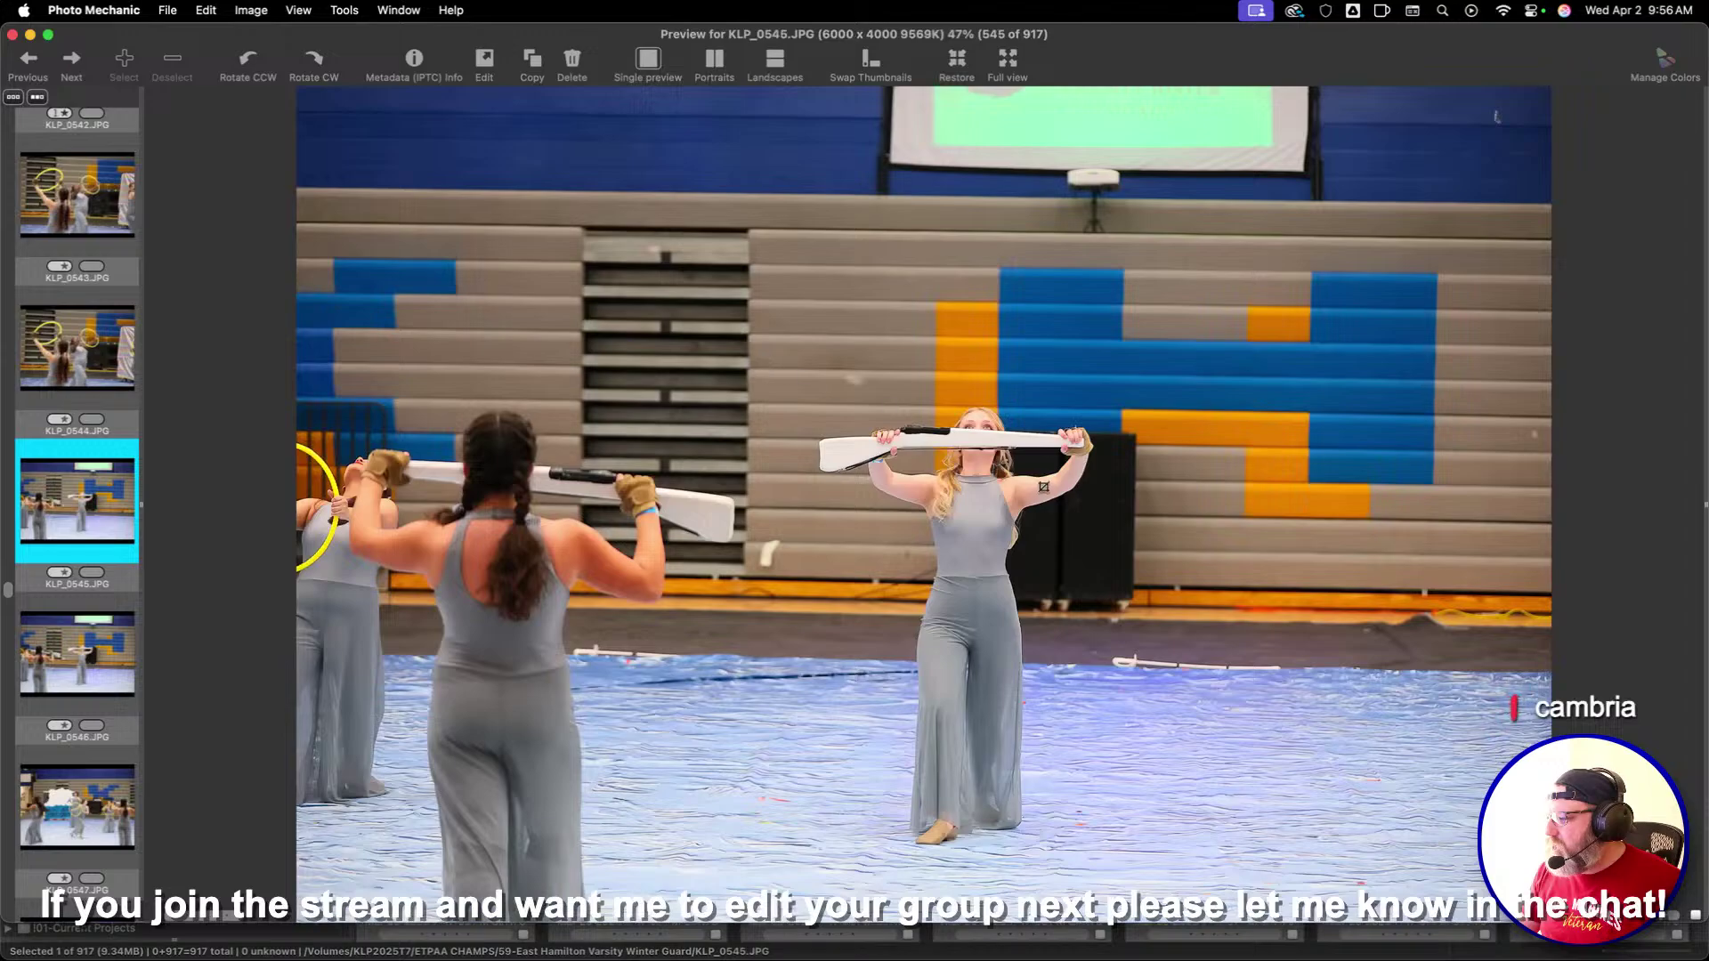
key("Right")
key("Right")
key("Right")
key("Right")
key("Right")
key("Right")
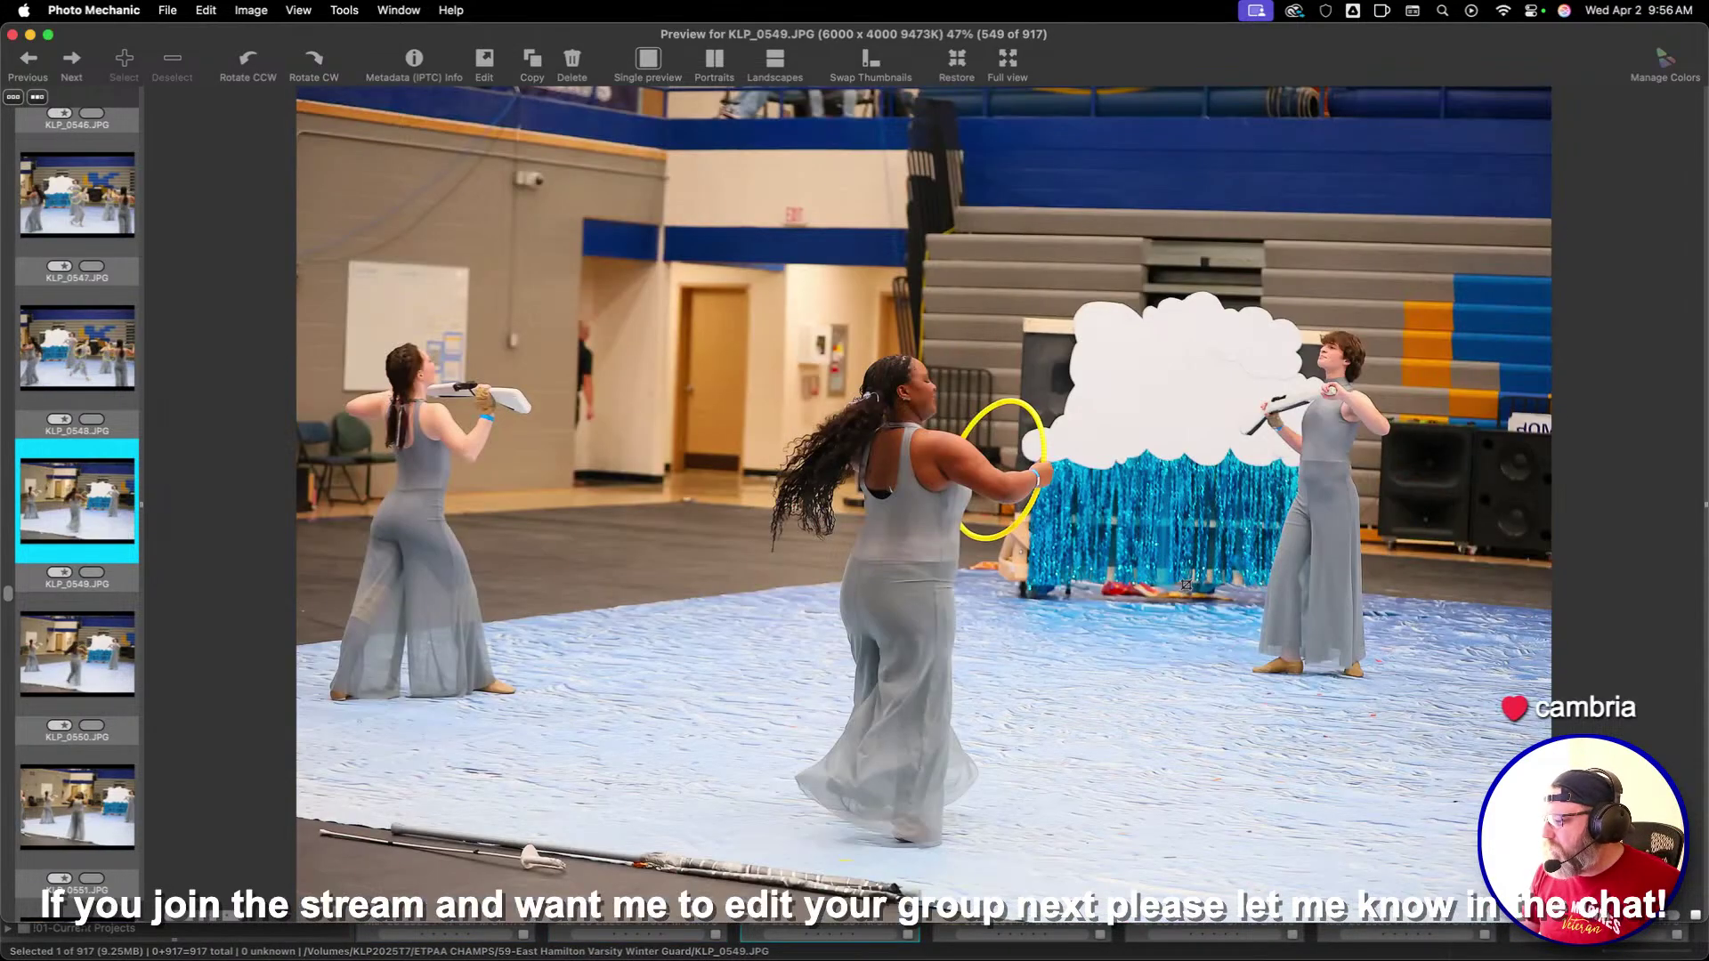
key("Right")
key("Right")
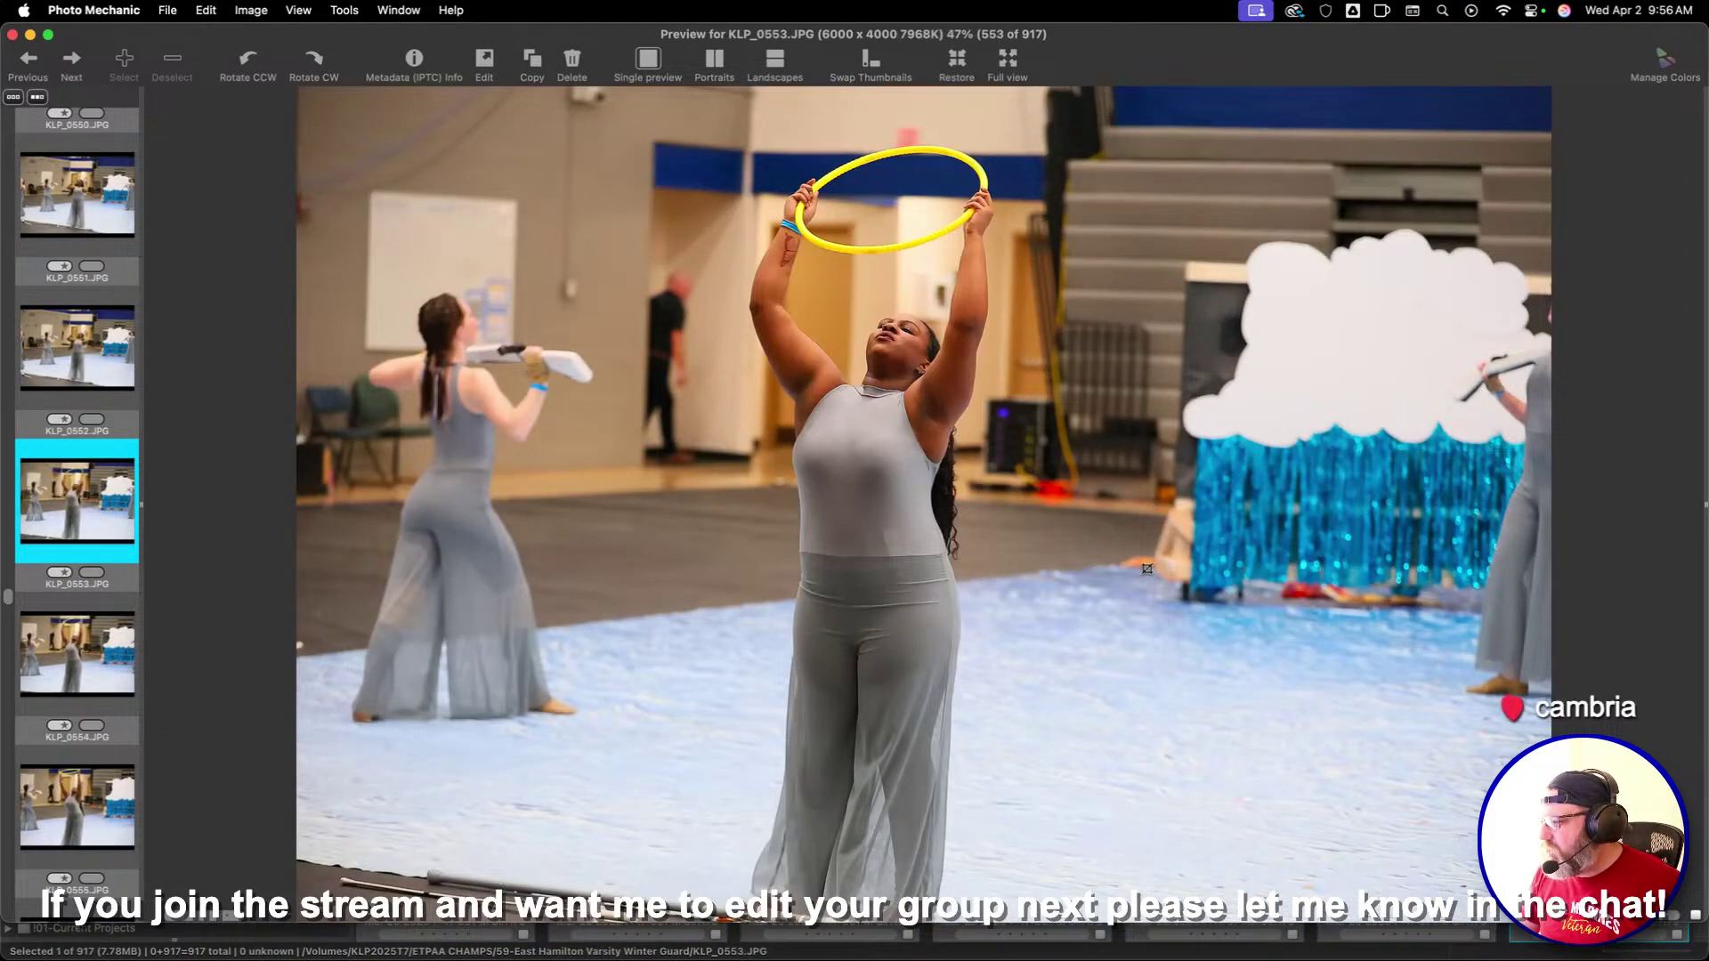
key("Right")
key("Right")
key("Right")
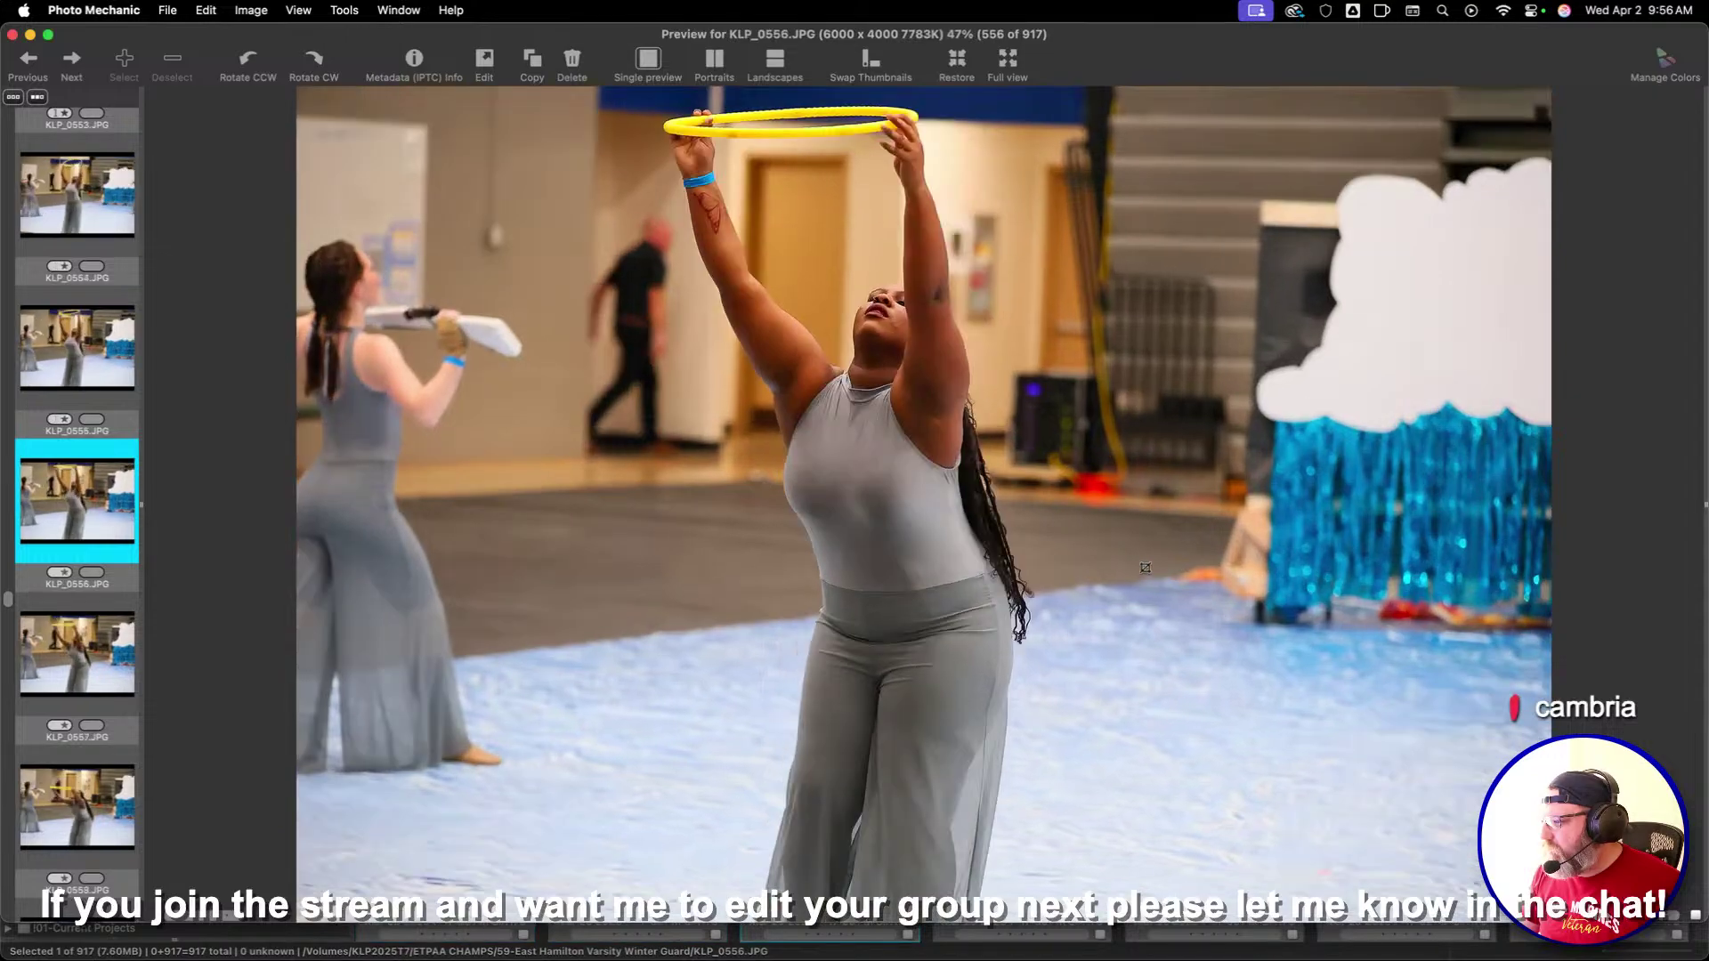
key("Right")
key("Right")
key("Right")
key("Right")
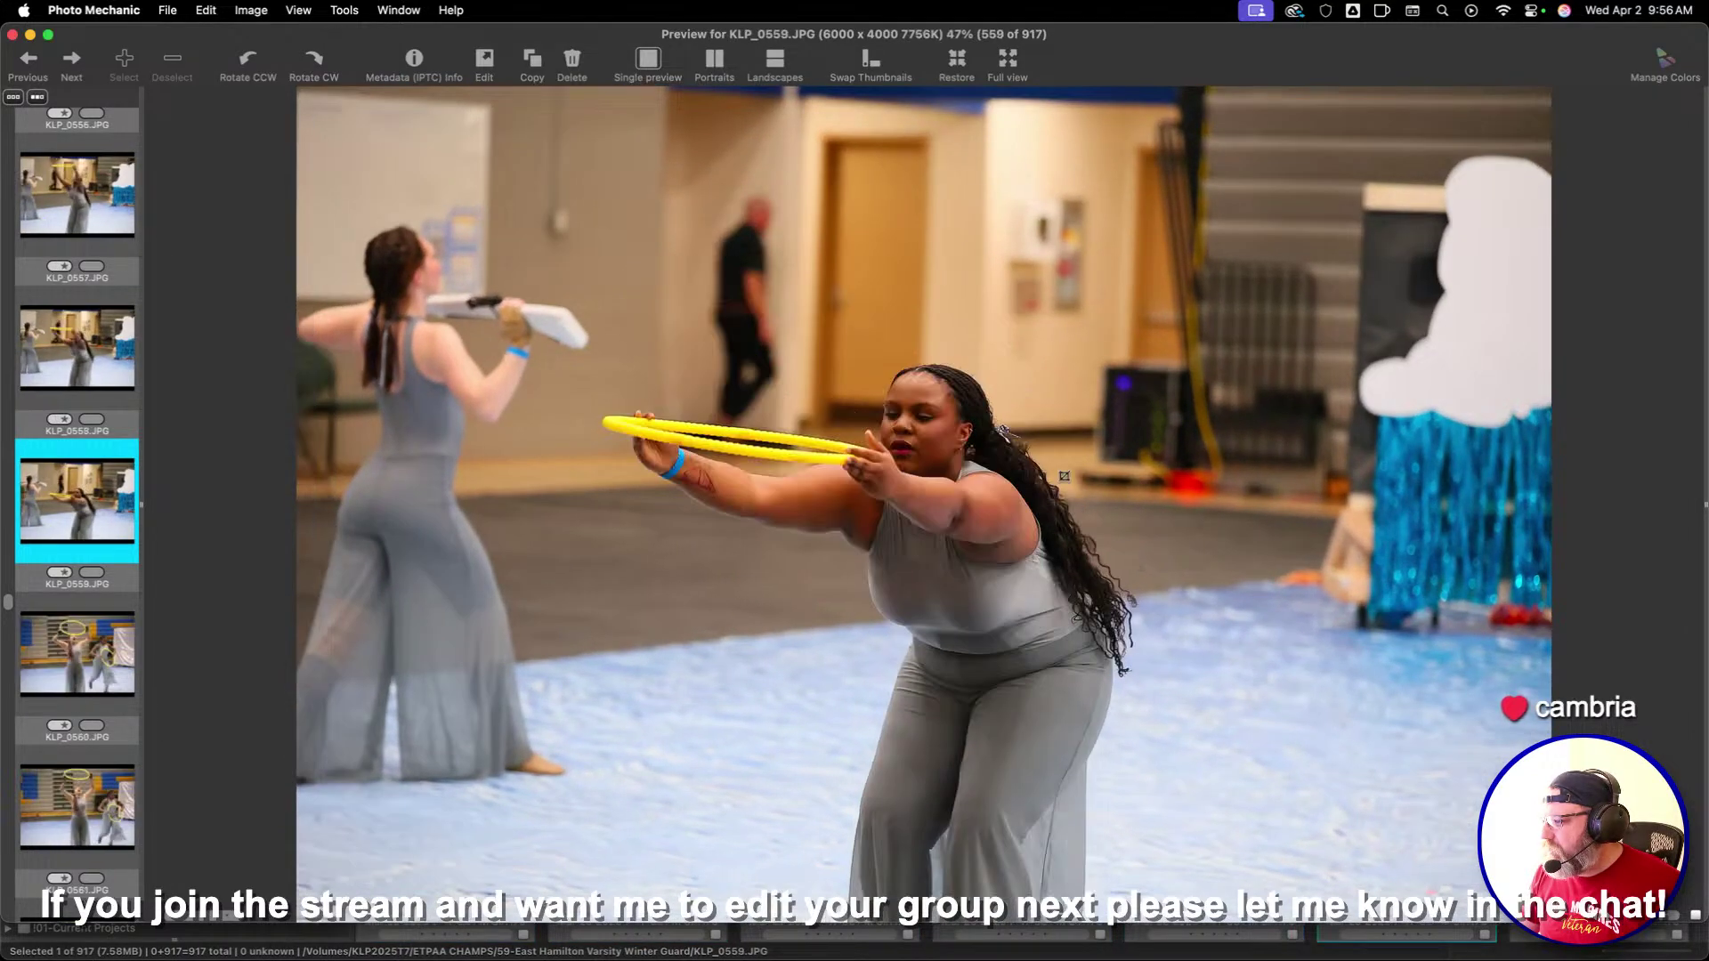
Go back to KLP_0554.JPG and compare the shots of the dancer with the raised hoop, continuing to KLP_0560.JPG
key("Left")
key("Left")
key("Left")
key("Left")
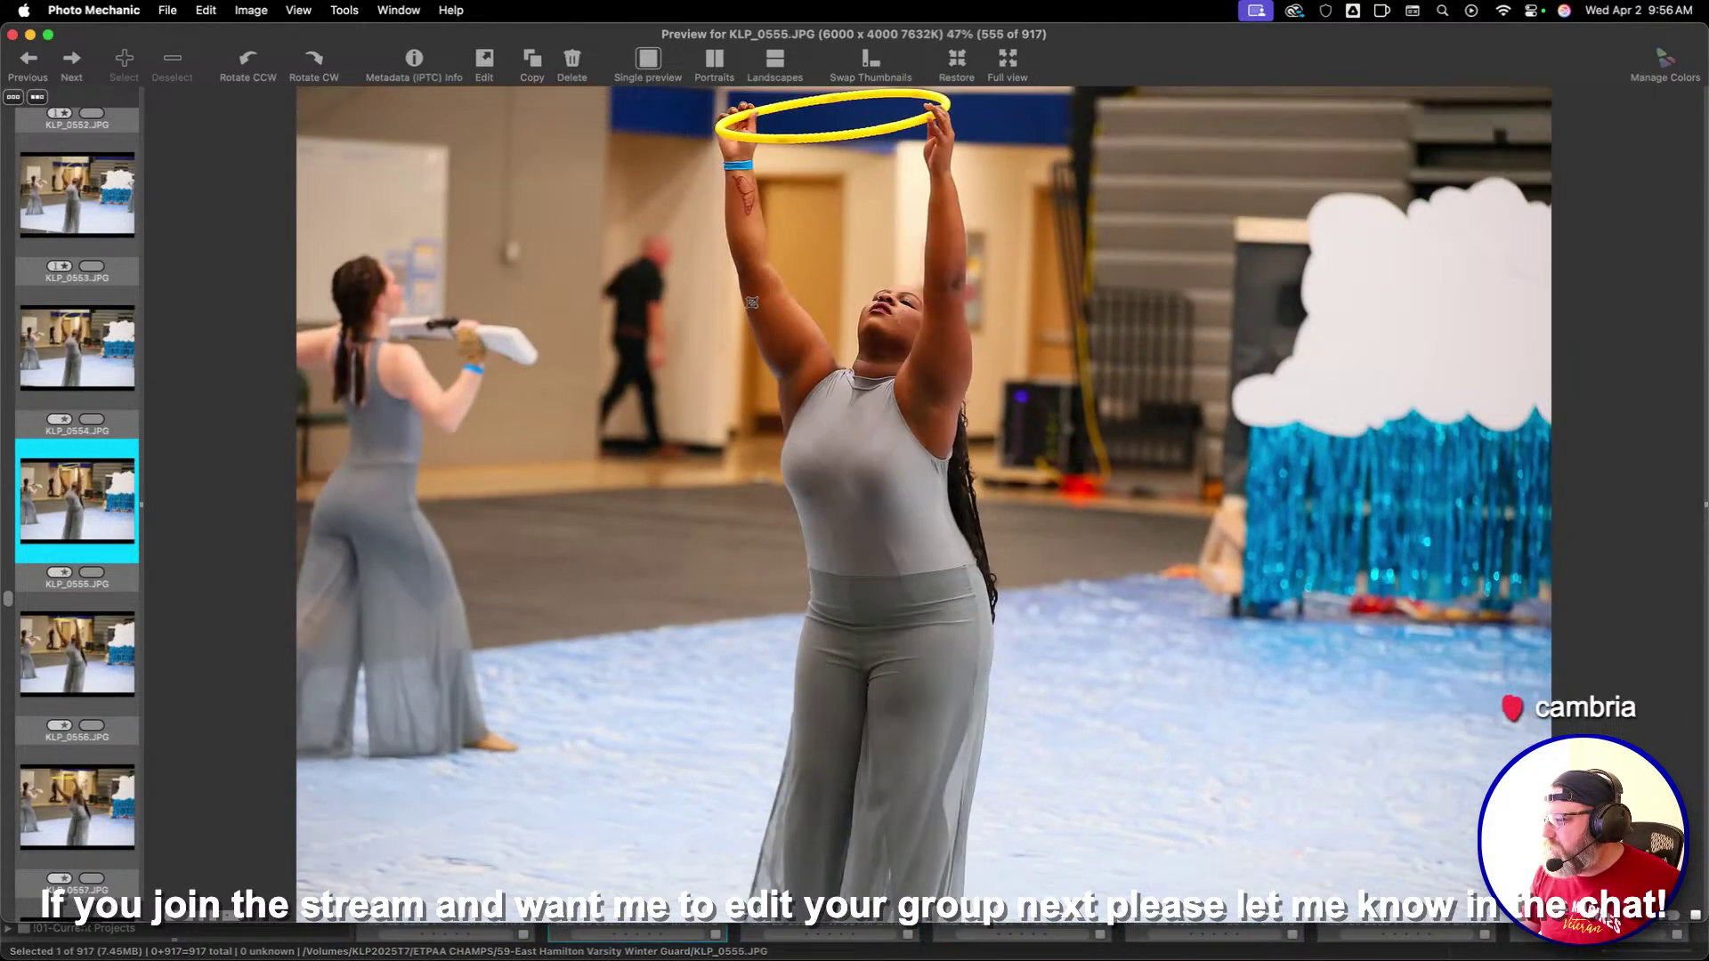
key("Left")
key("Left")
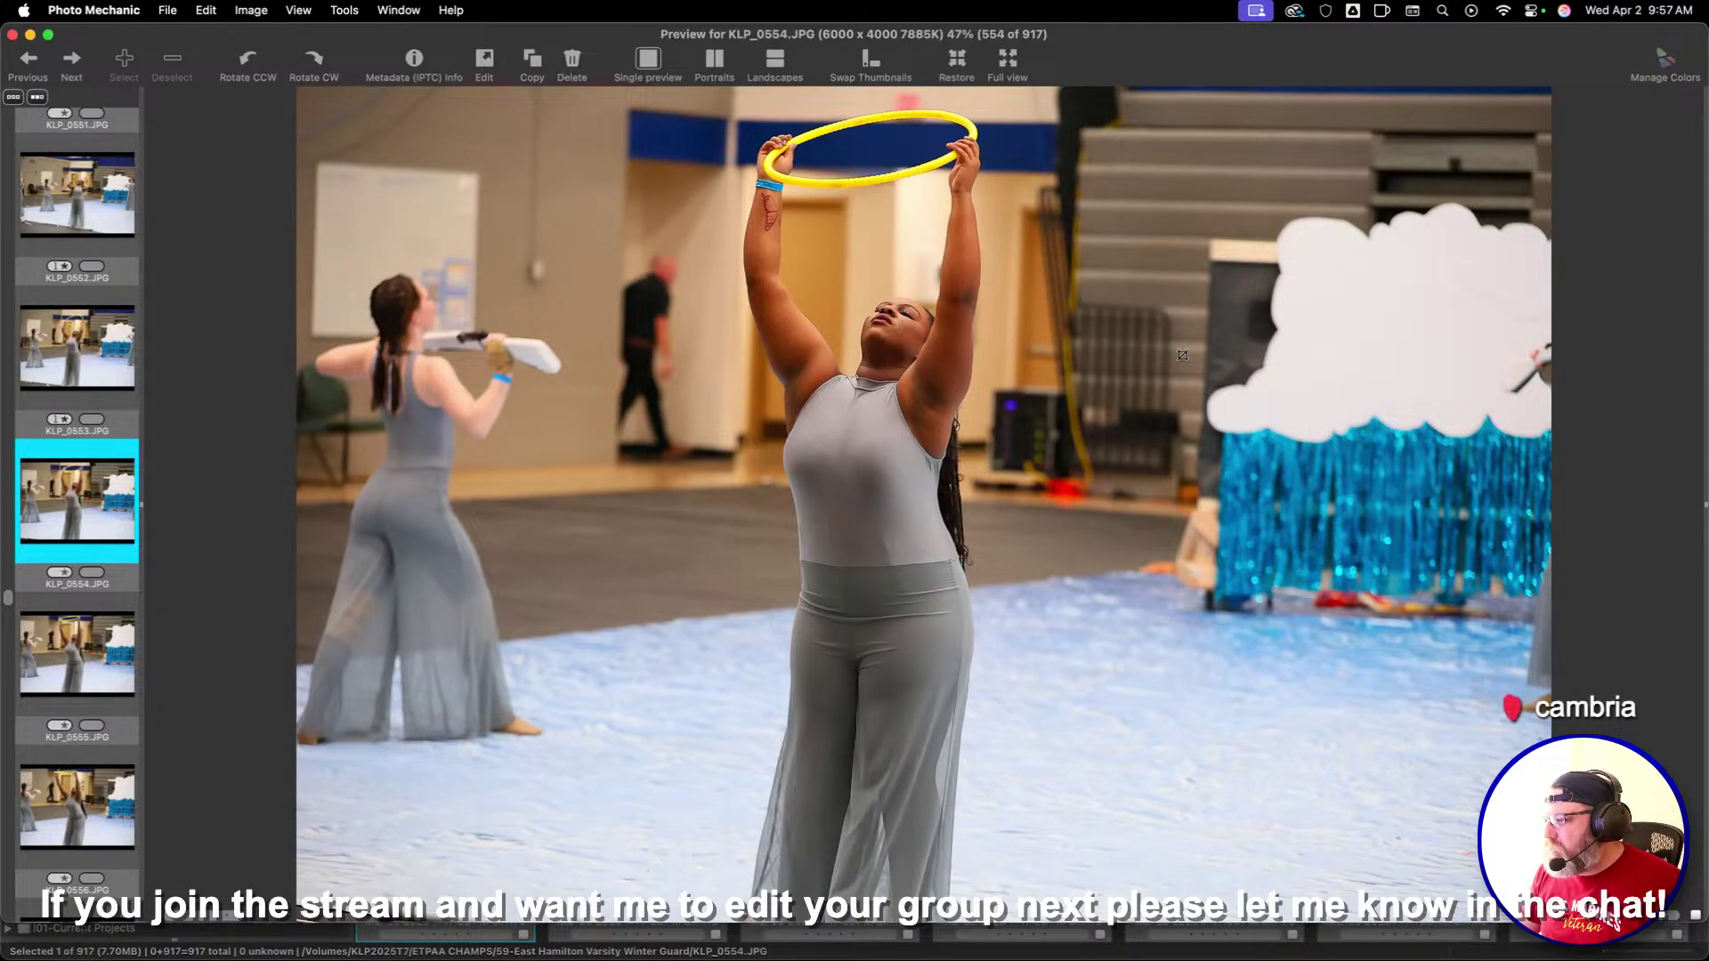
key("Right")
key("Right")
key("Right")
key("Right")
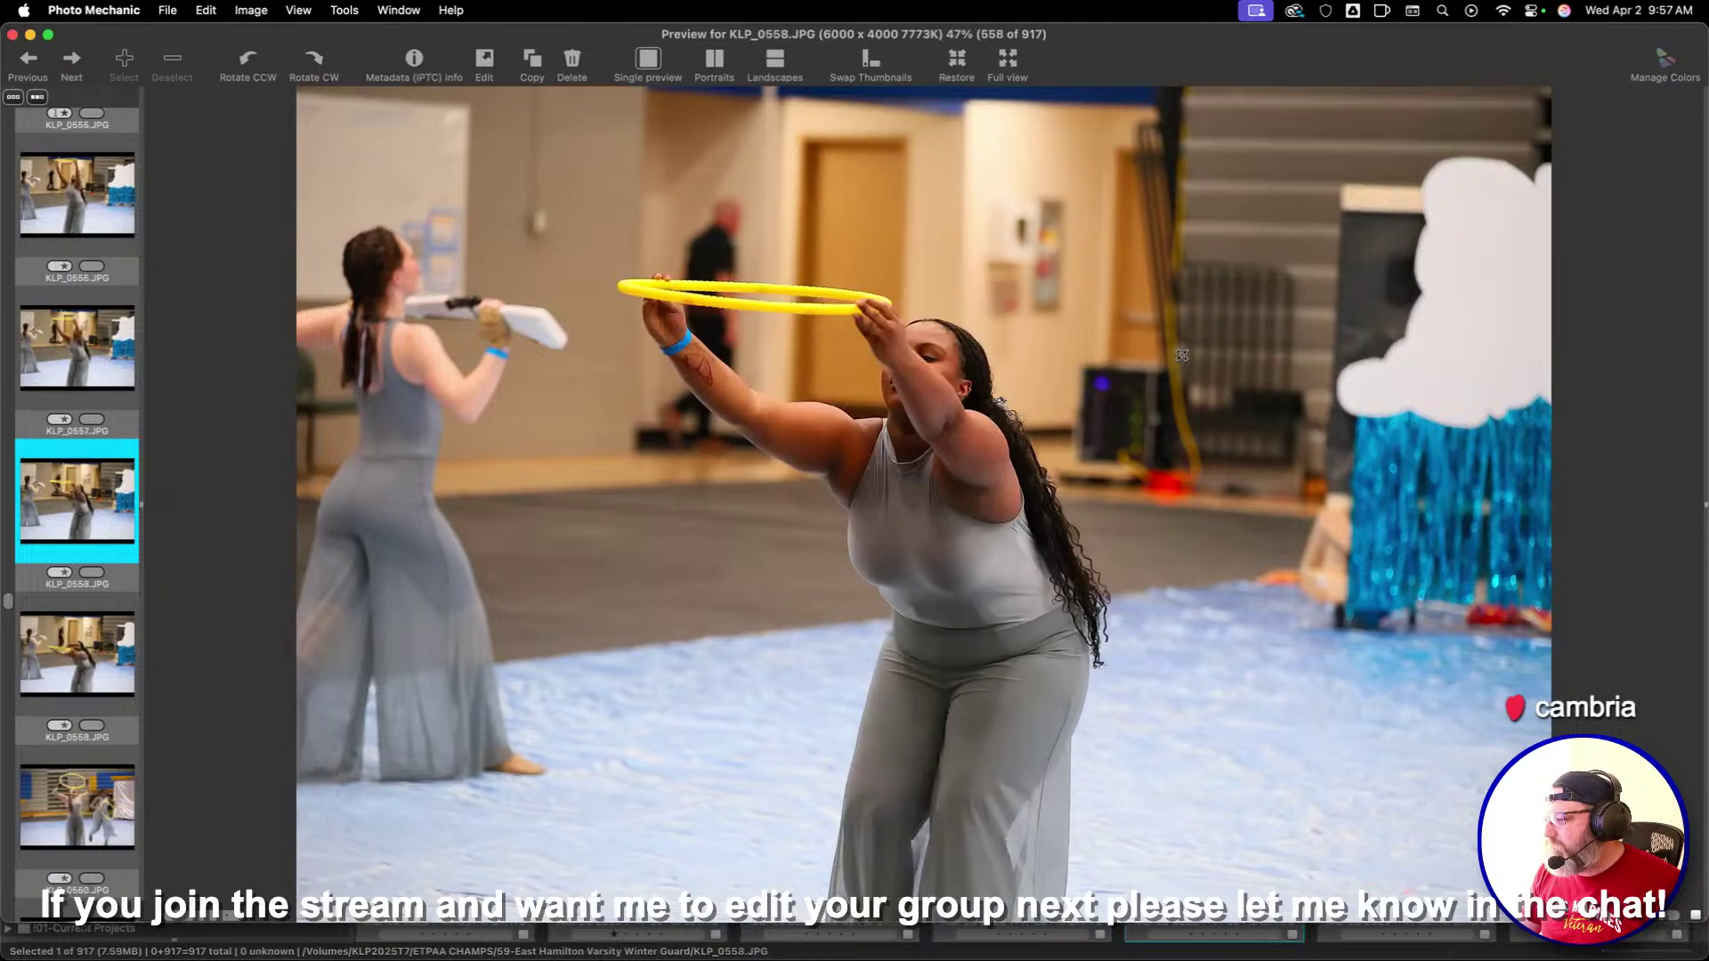
key("Left")
key("Right")
key("Right")
key("Right")
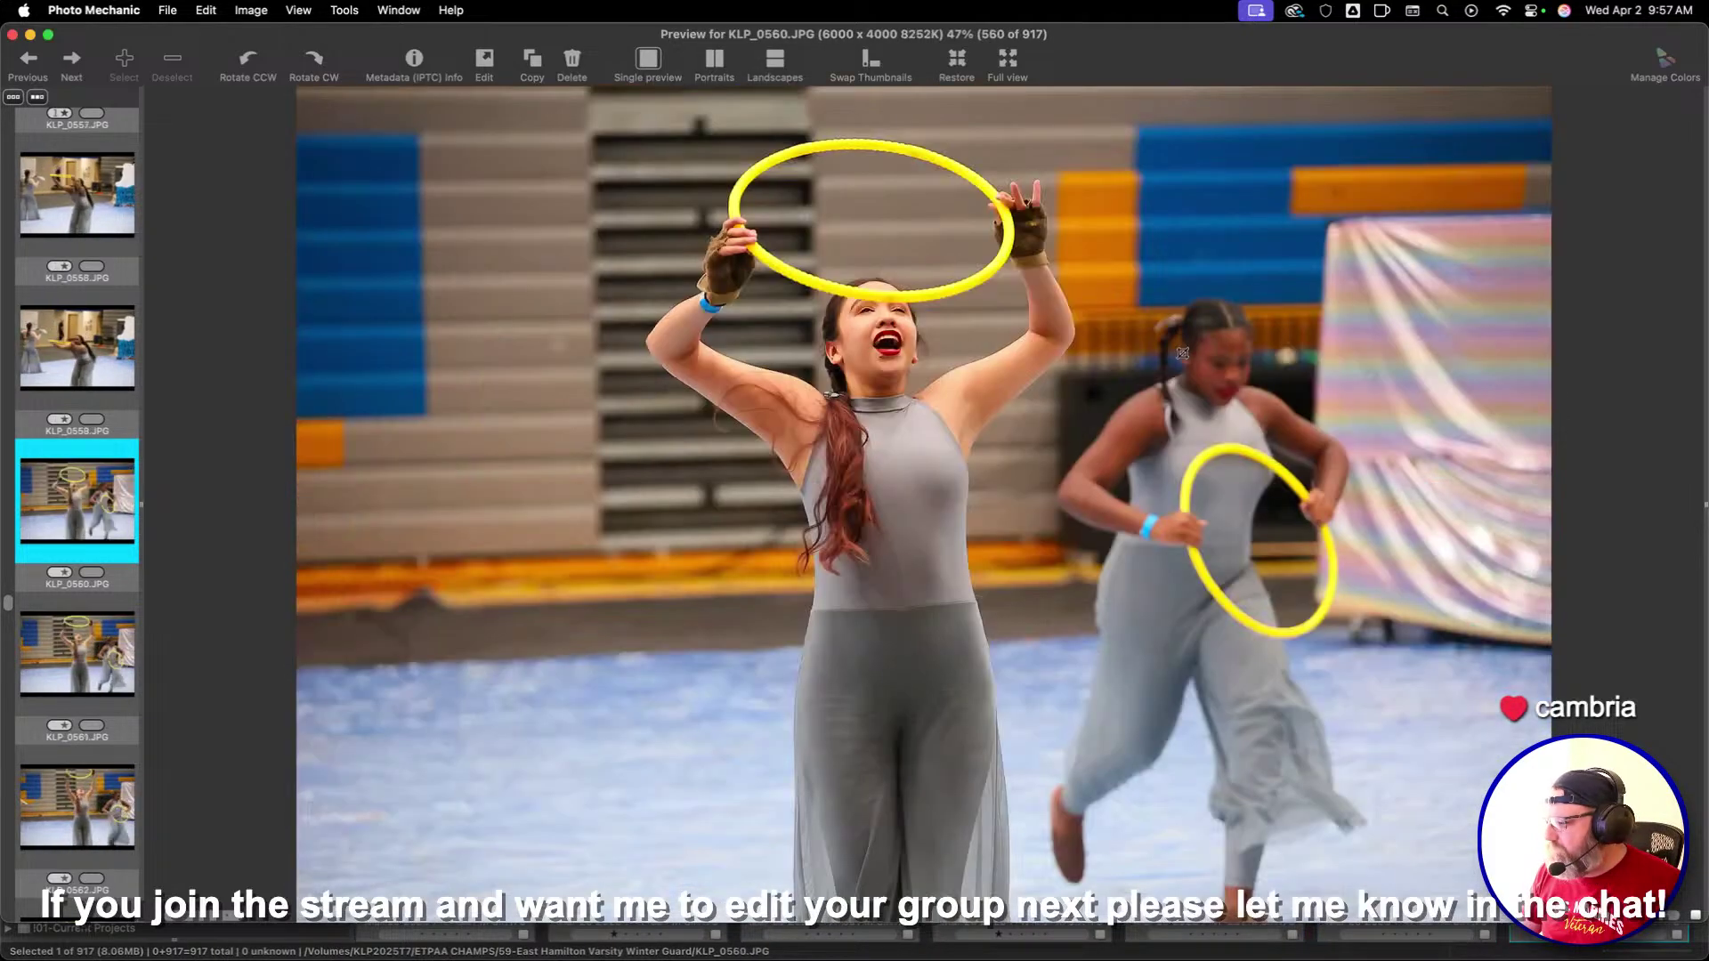
Review the hoop dancer photos from KLP_0561.JPG to KLP_0573.JPG
key("Right")
key("Right")
key("Right")
key("Right")
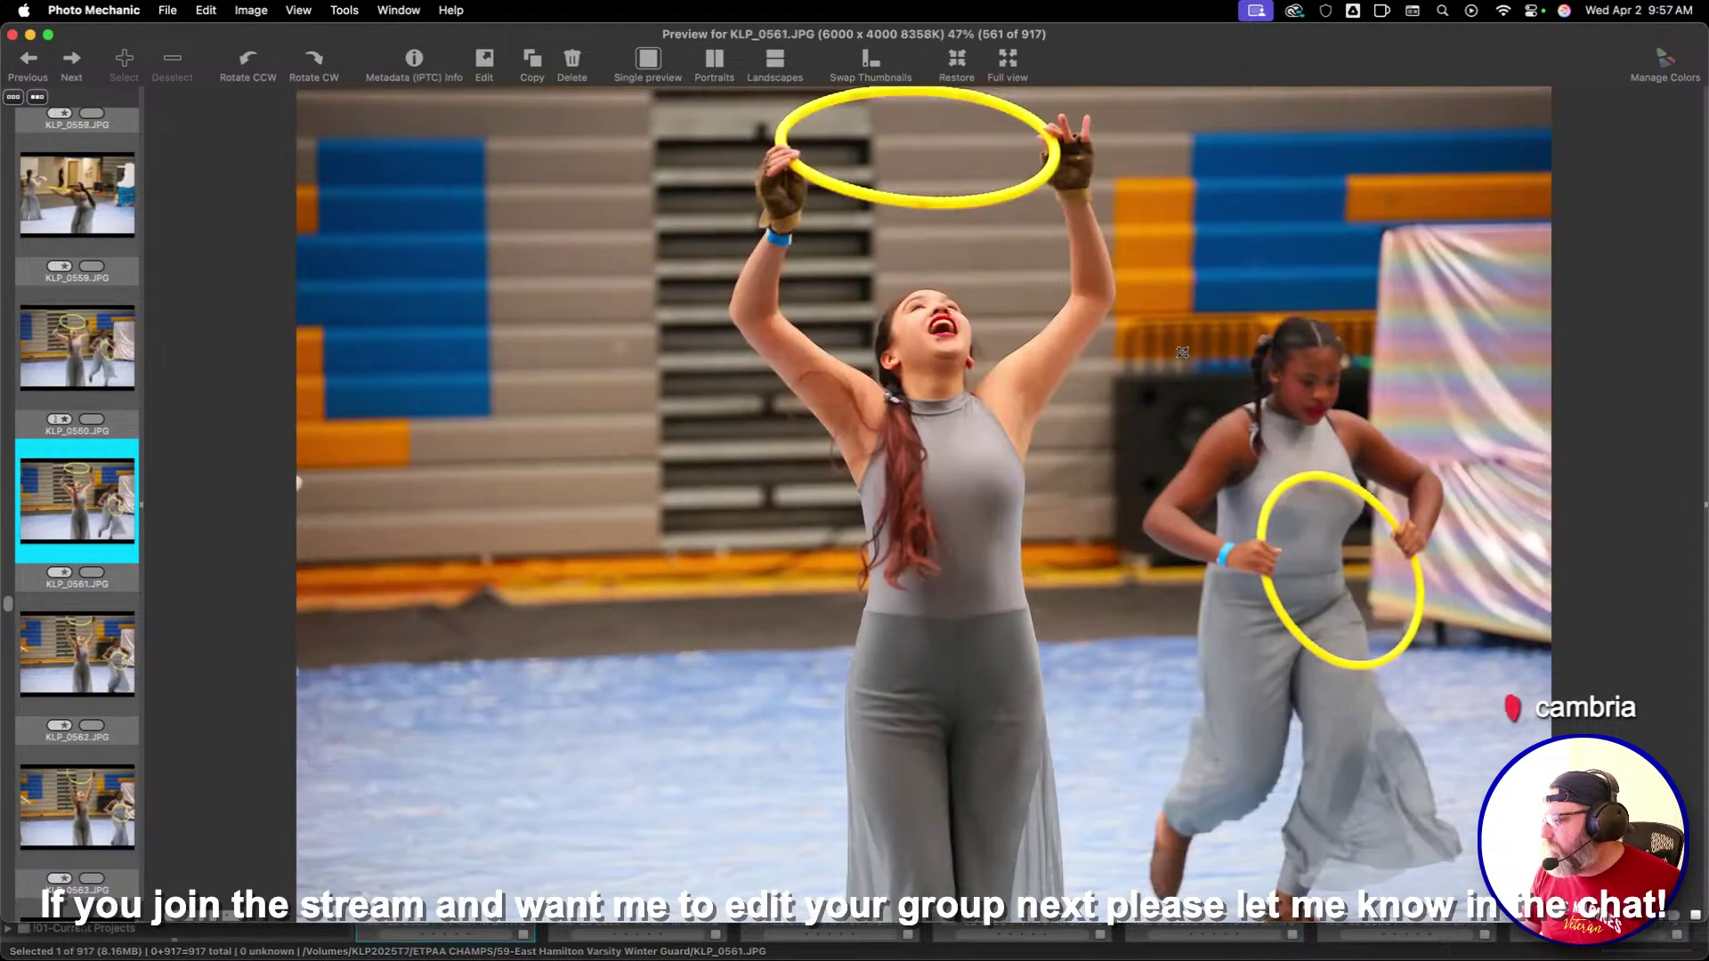
key("Right")
key("Right")
key("Right")
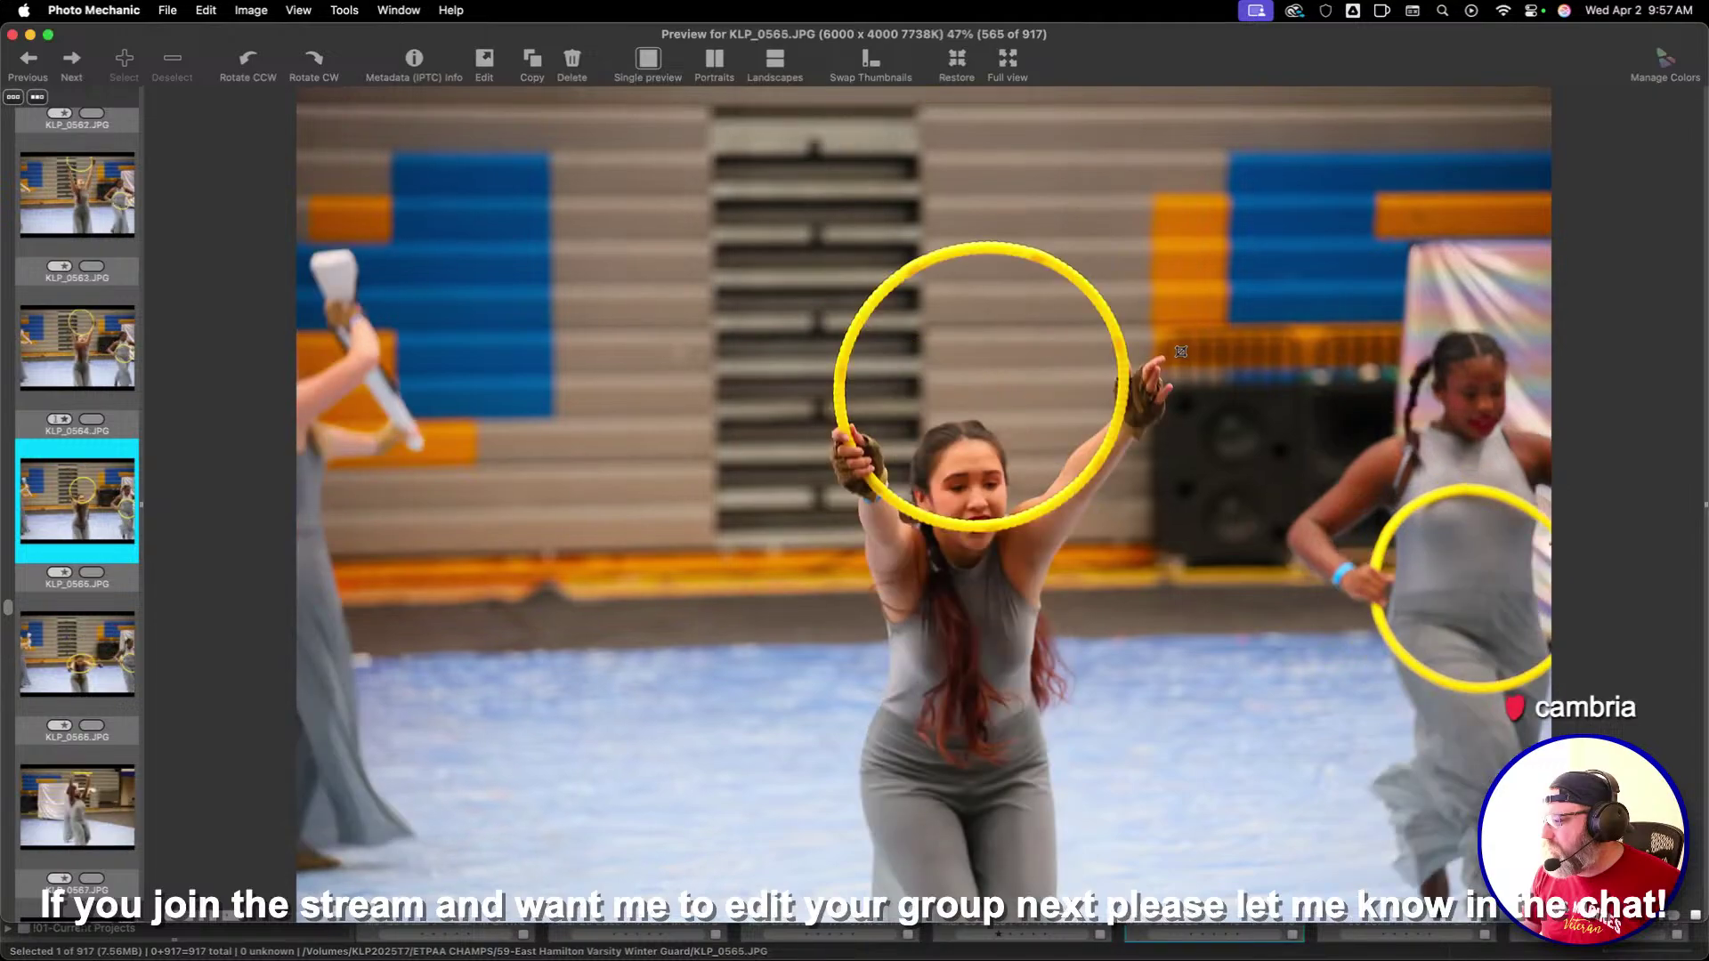
key("Right")
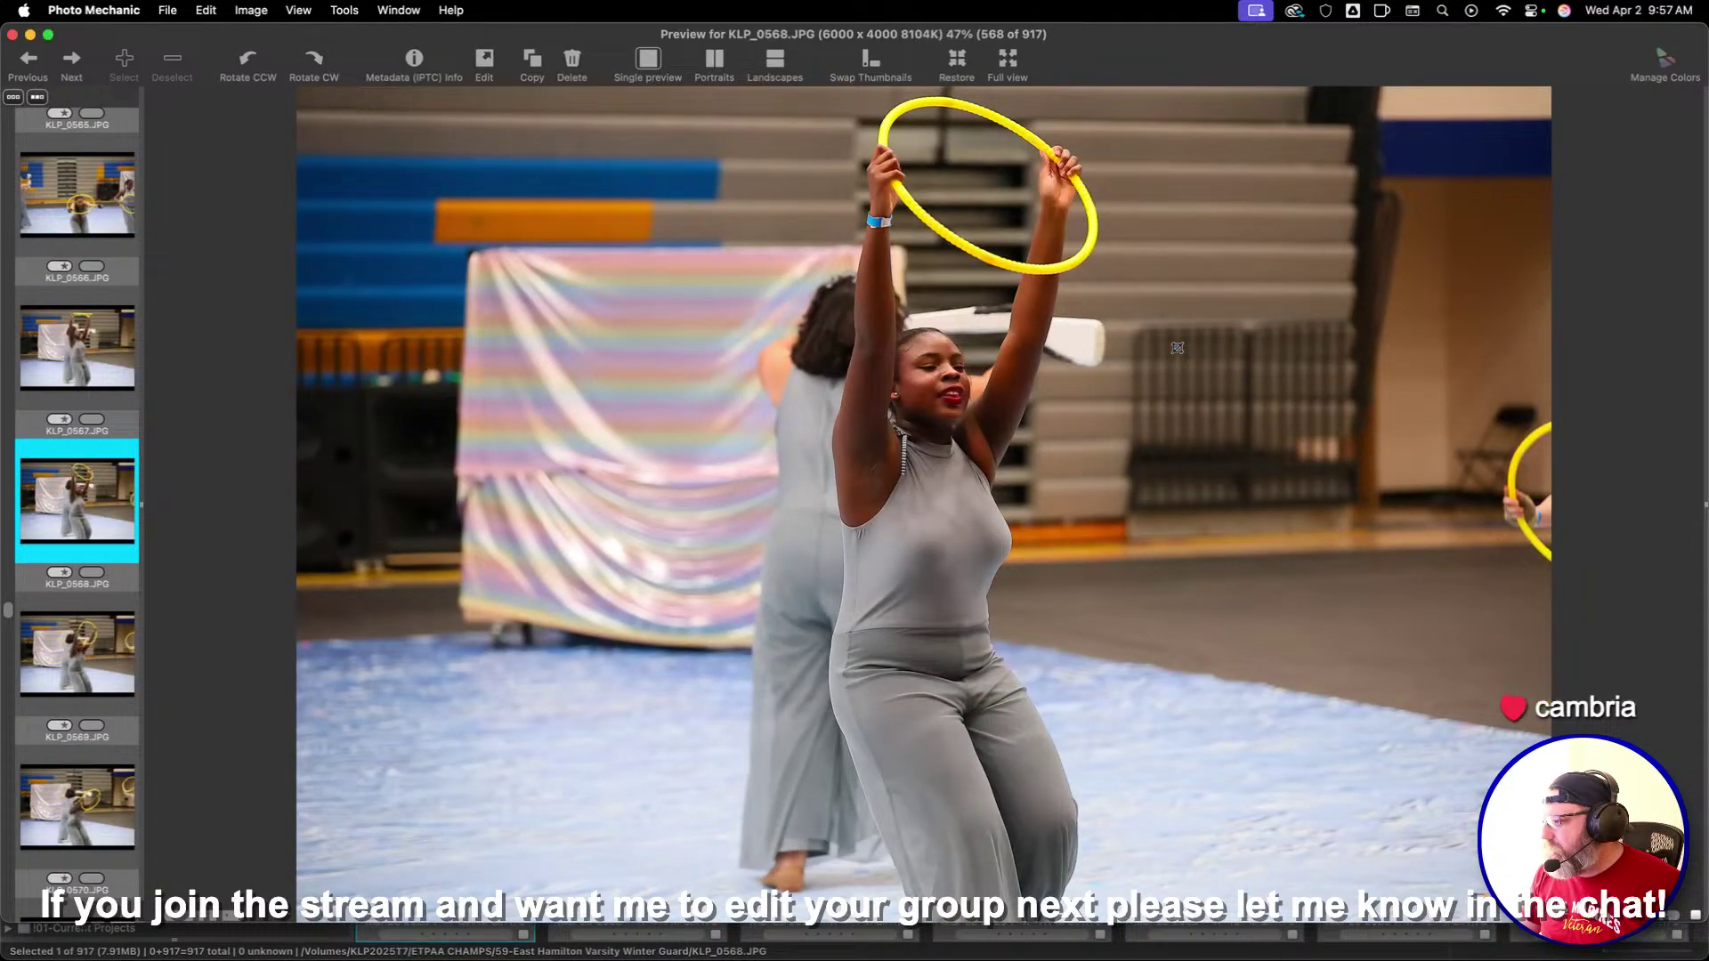
key("Right")
key("Right")
key("Right")
key("Right")
key("Right")
key("Right")
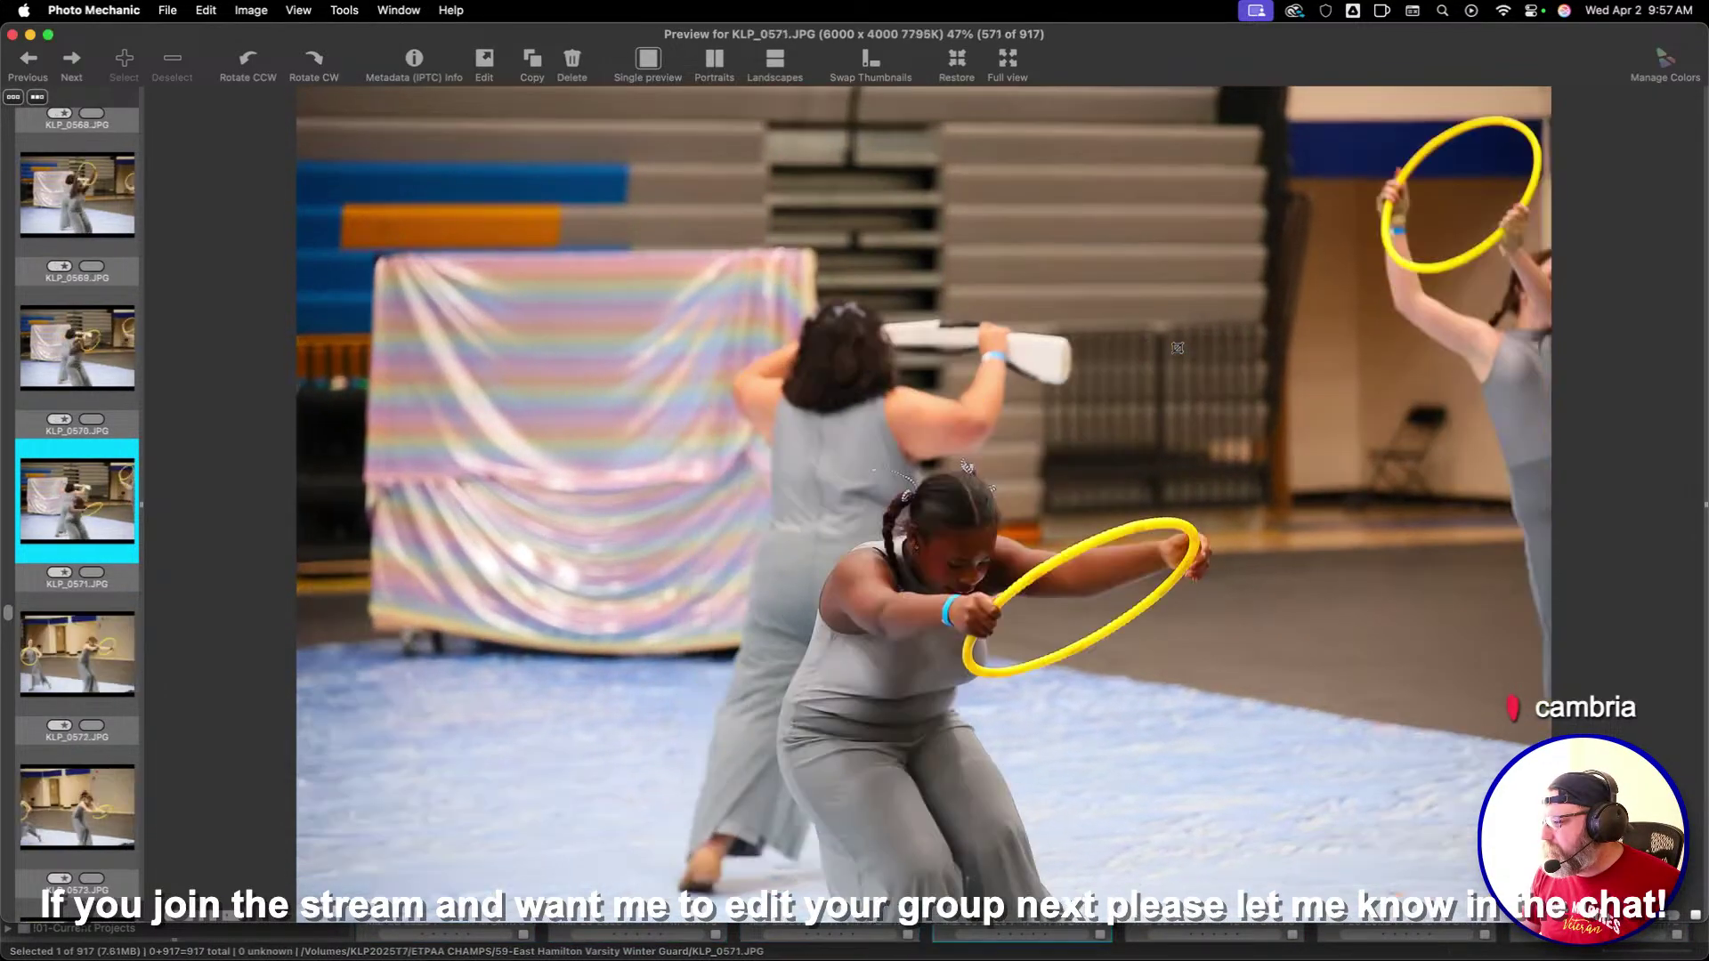
key("Left")
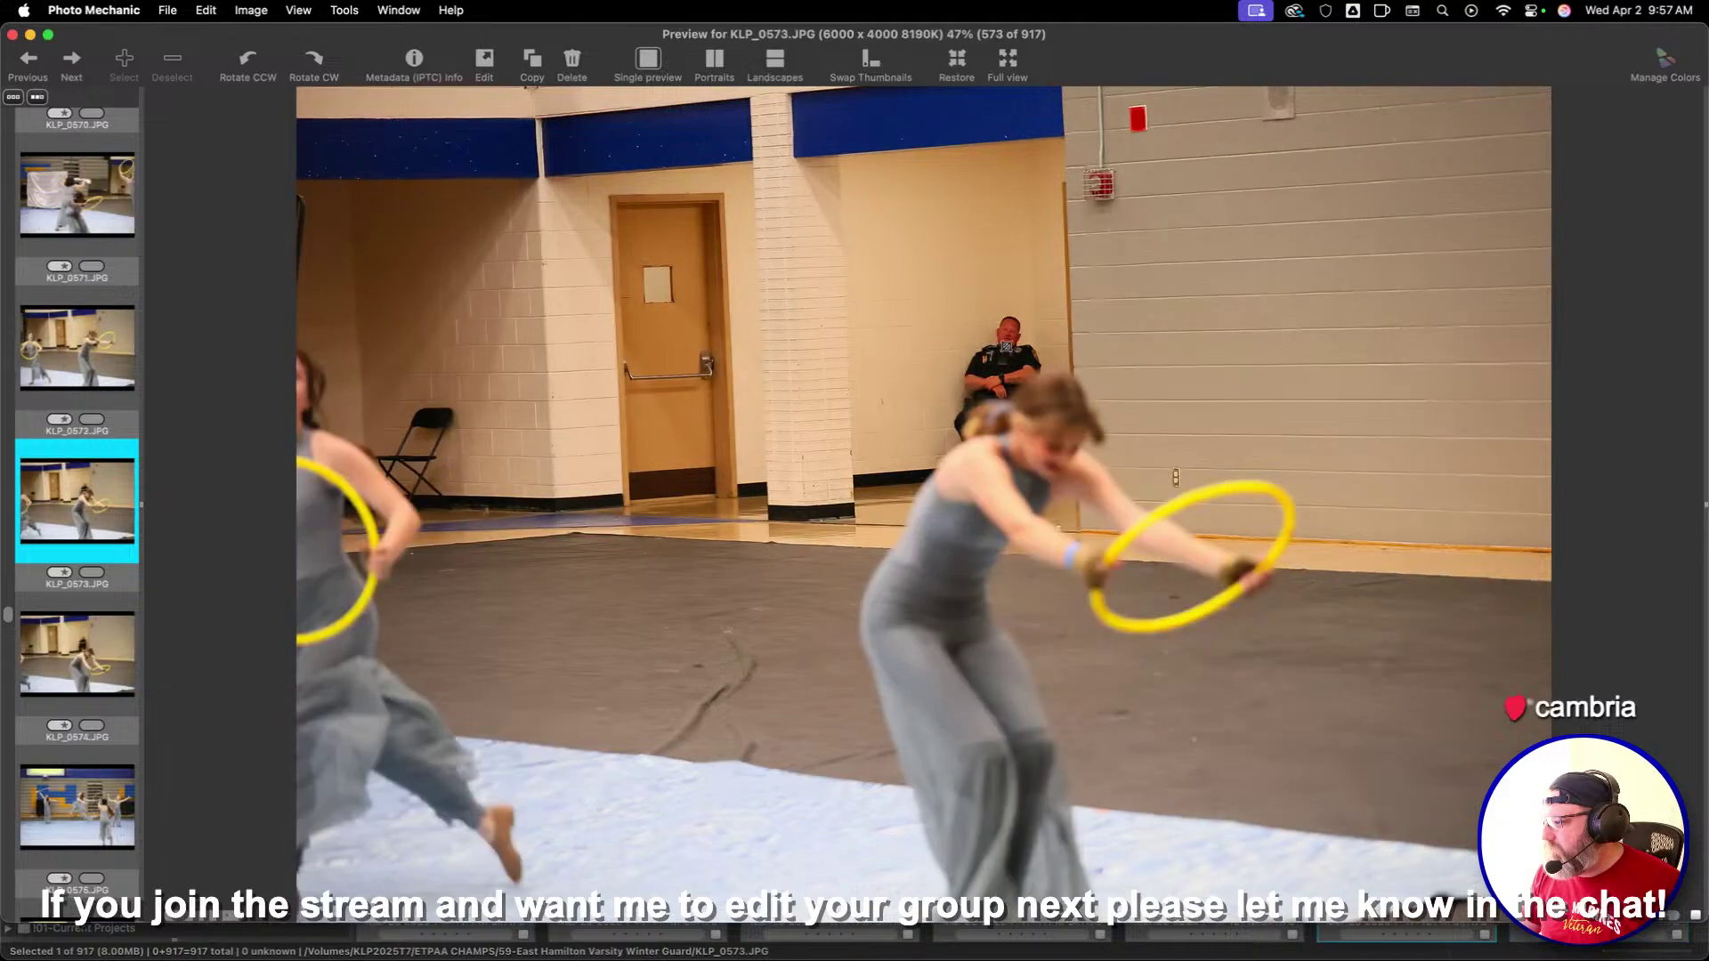
Crop KLP_0576.JPG and KLP_0577.JPG around the leaping hoop dancer and the surrounding performers, and rate them one star
key("Right")
key("Right")
key("Right")
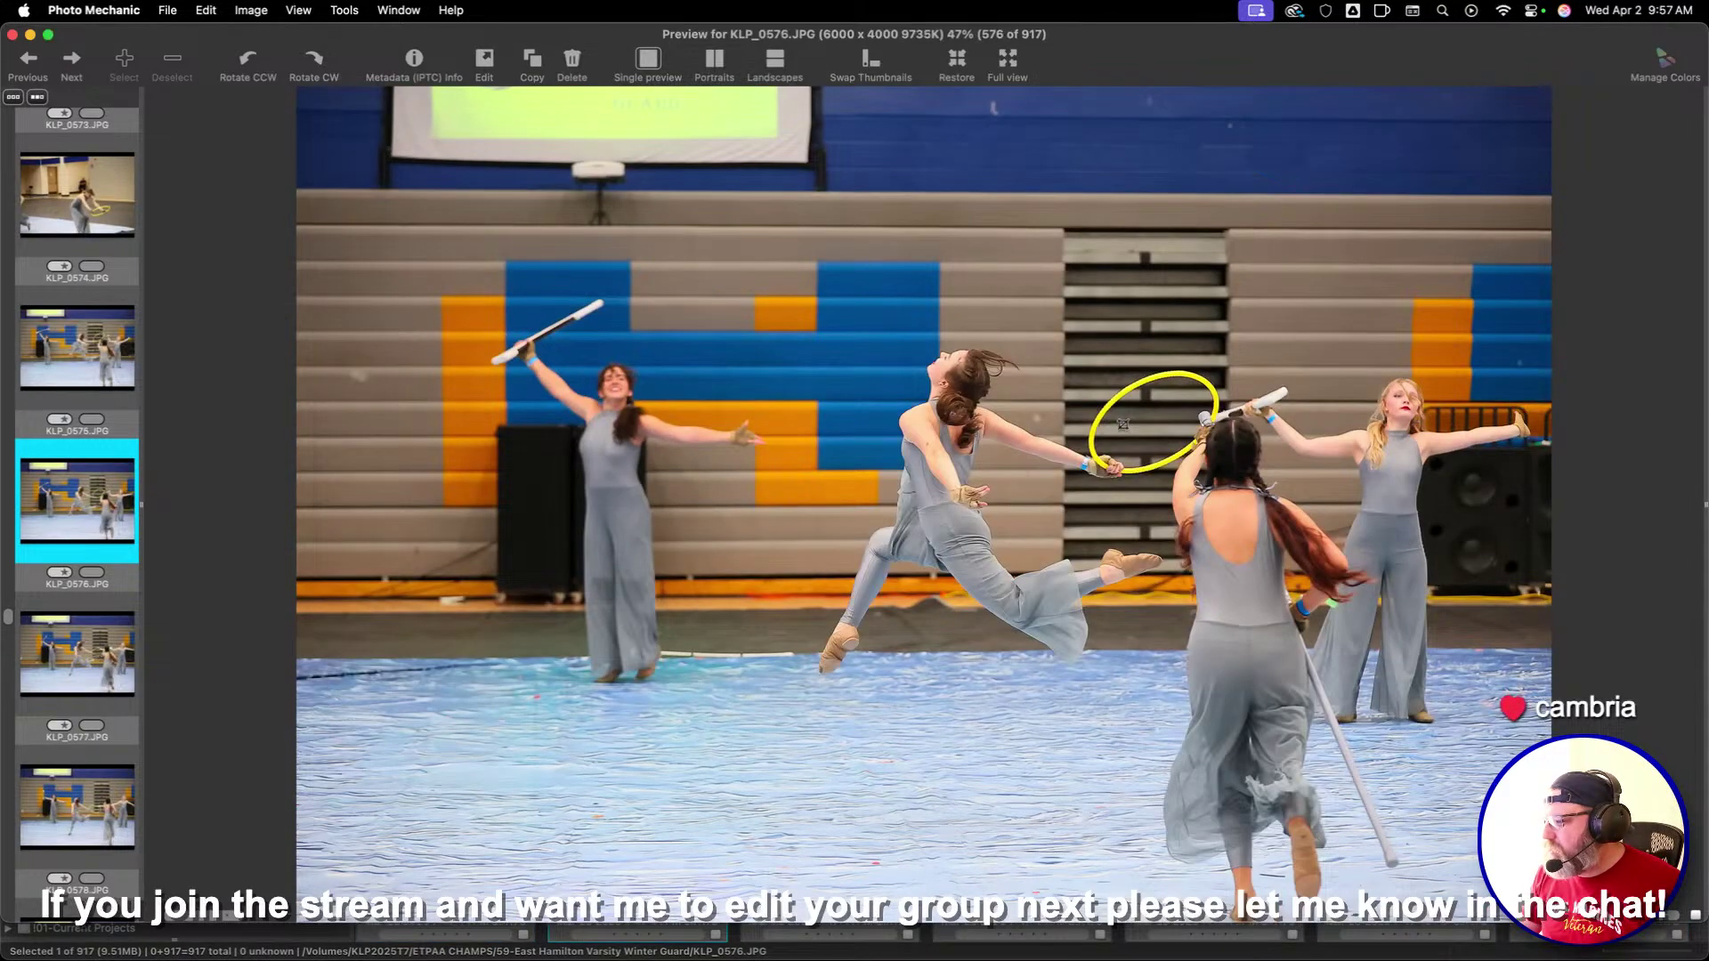
key("Left")
left_click_drag(671, 271, 523, 236)
key("1")
mouse_move(1384, 832)
left_mouse_down()
mouse_move(485, 248)
mouse_move(507, 229)
mouse_move(1172, 521)
mouse_move(1420, 878)
left_mouse_up()
key("1")
key("Right")
key("Left")
key("1")
key("Right")
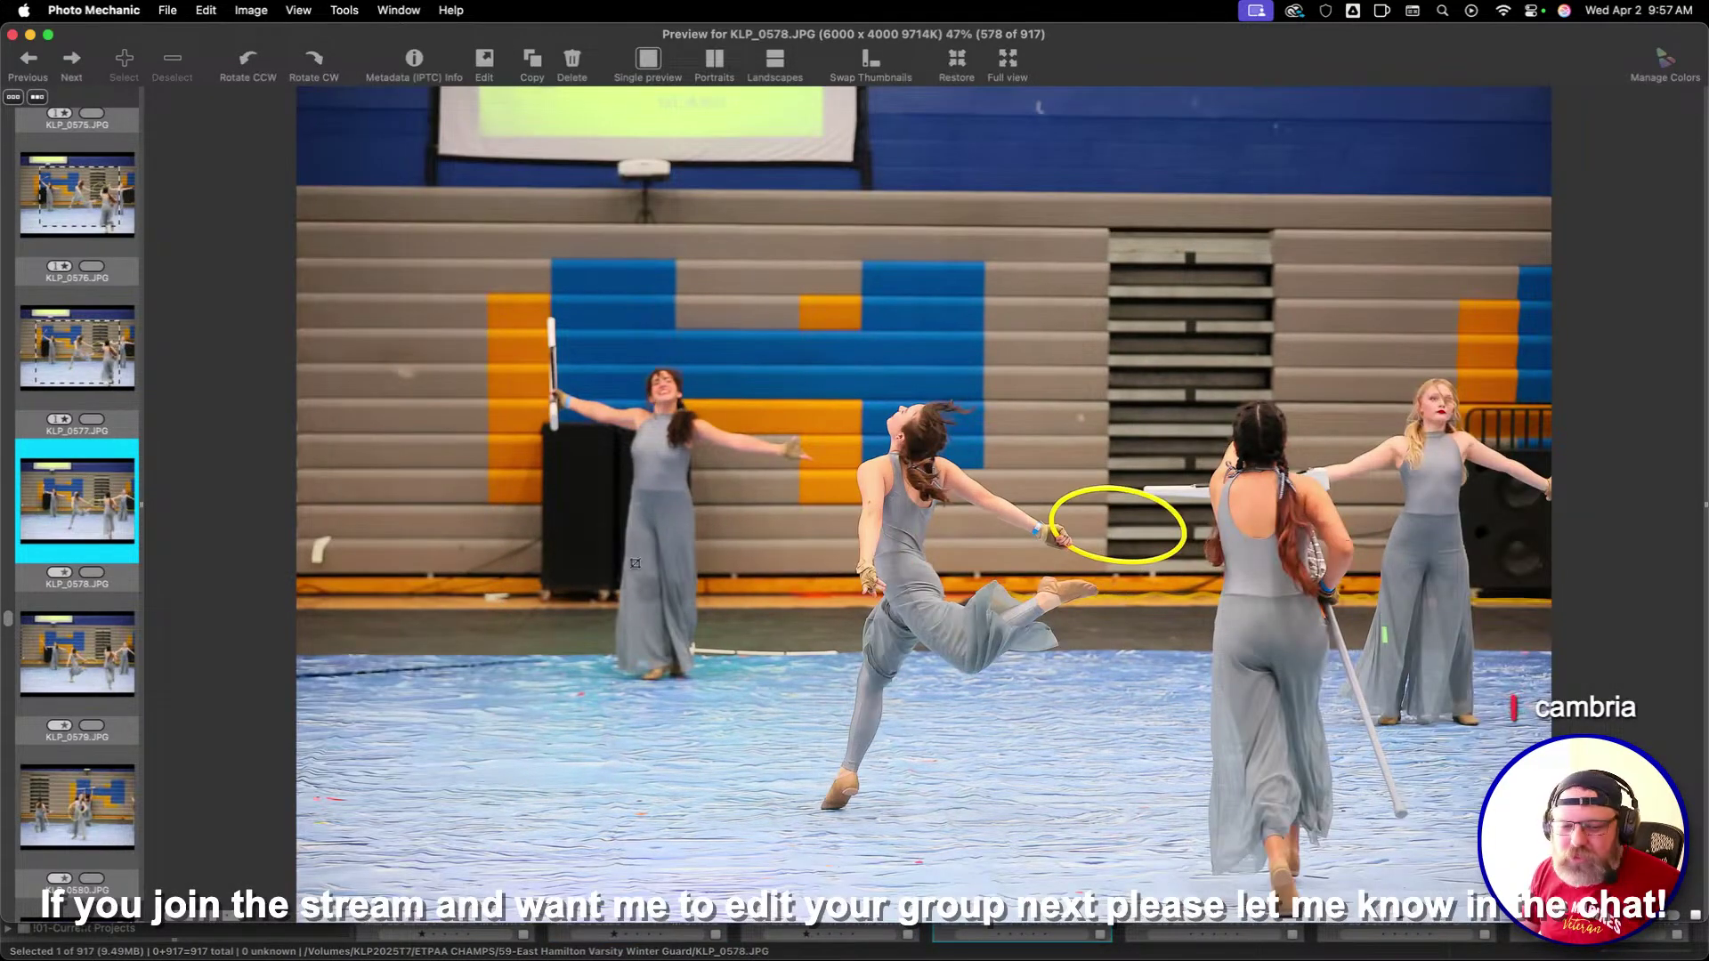
Look through the photos up to KLP_0586.JPG and crop it around the three dancers
key("Right")
key("Right")
key("Right")
key("Right")
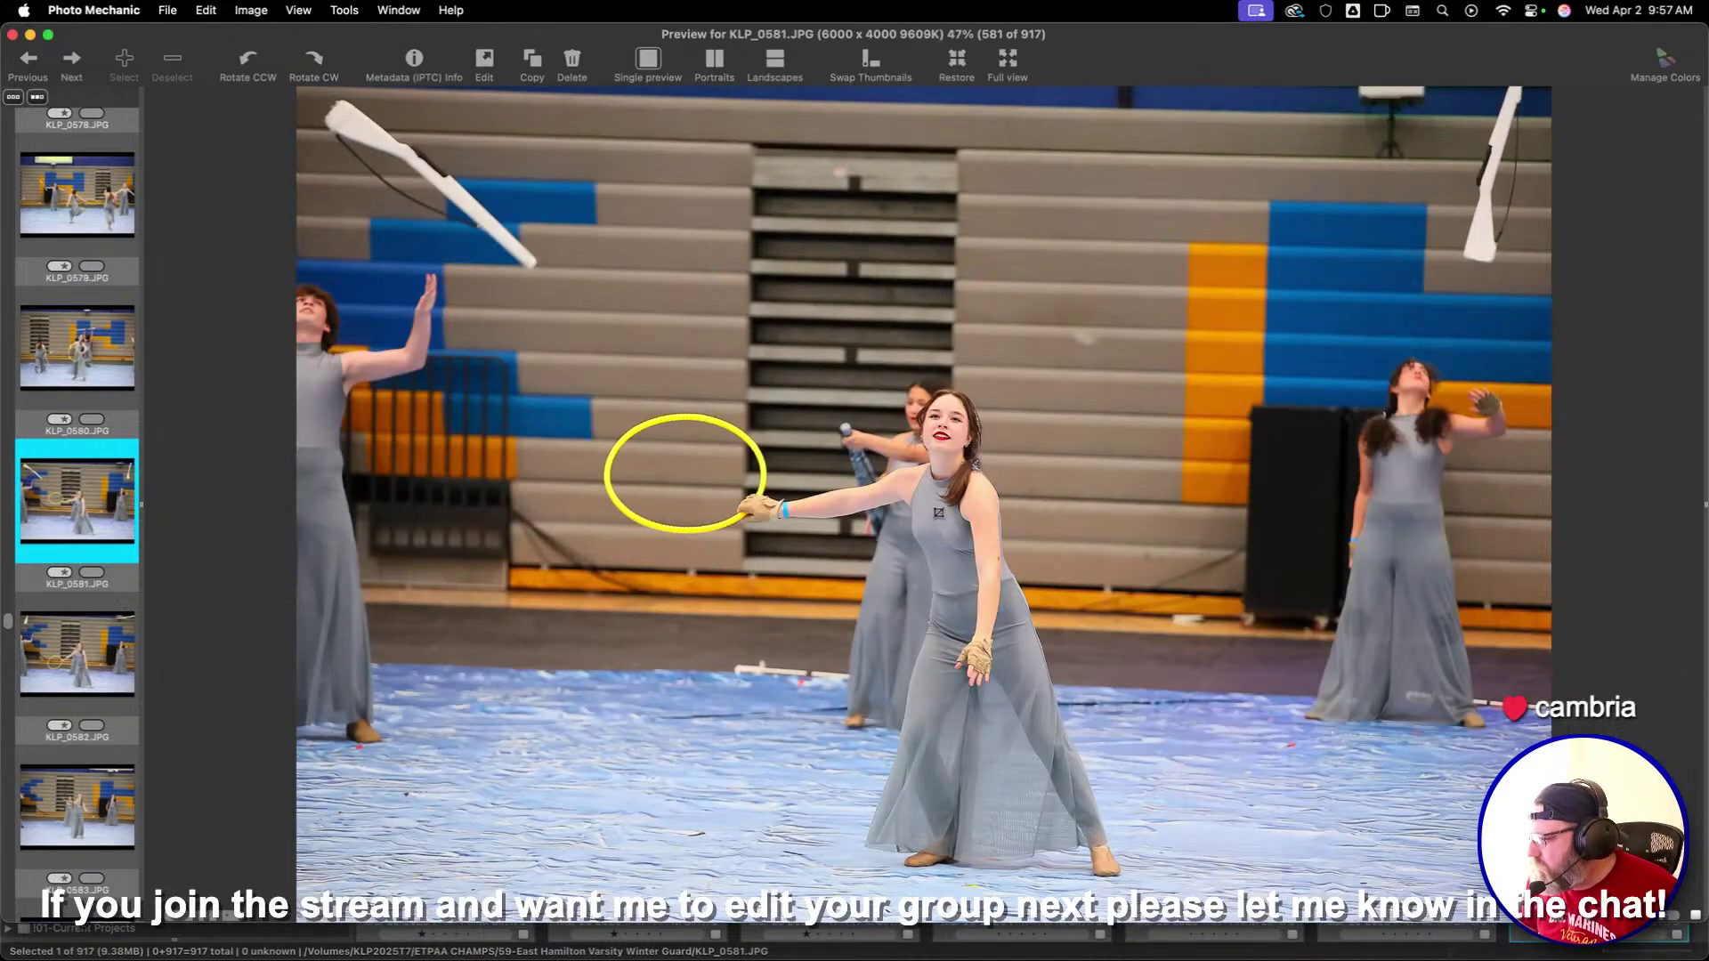
key("Right")
key("Right")
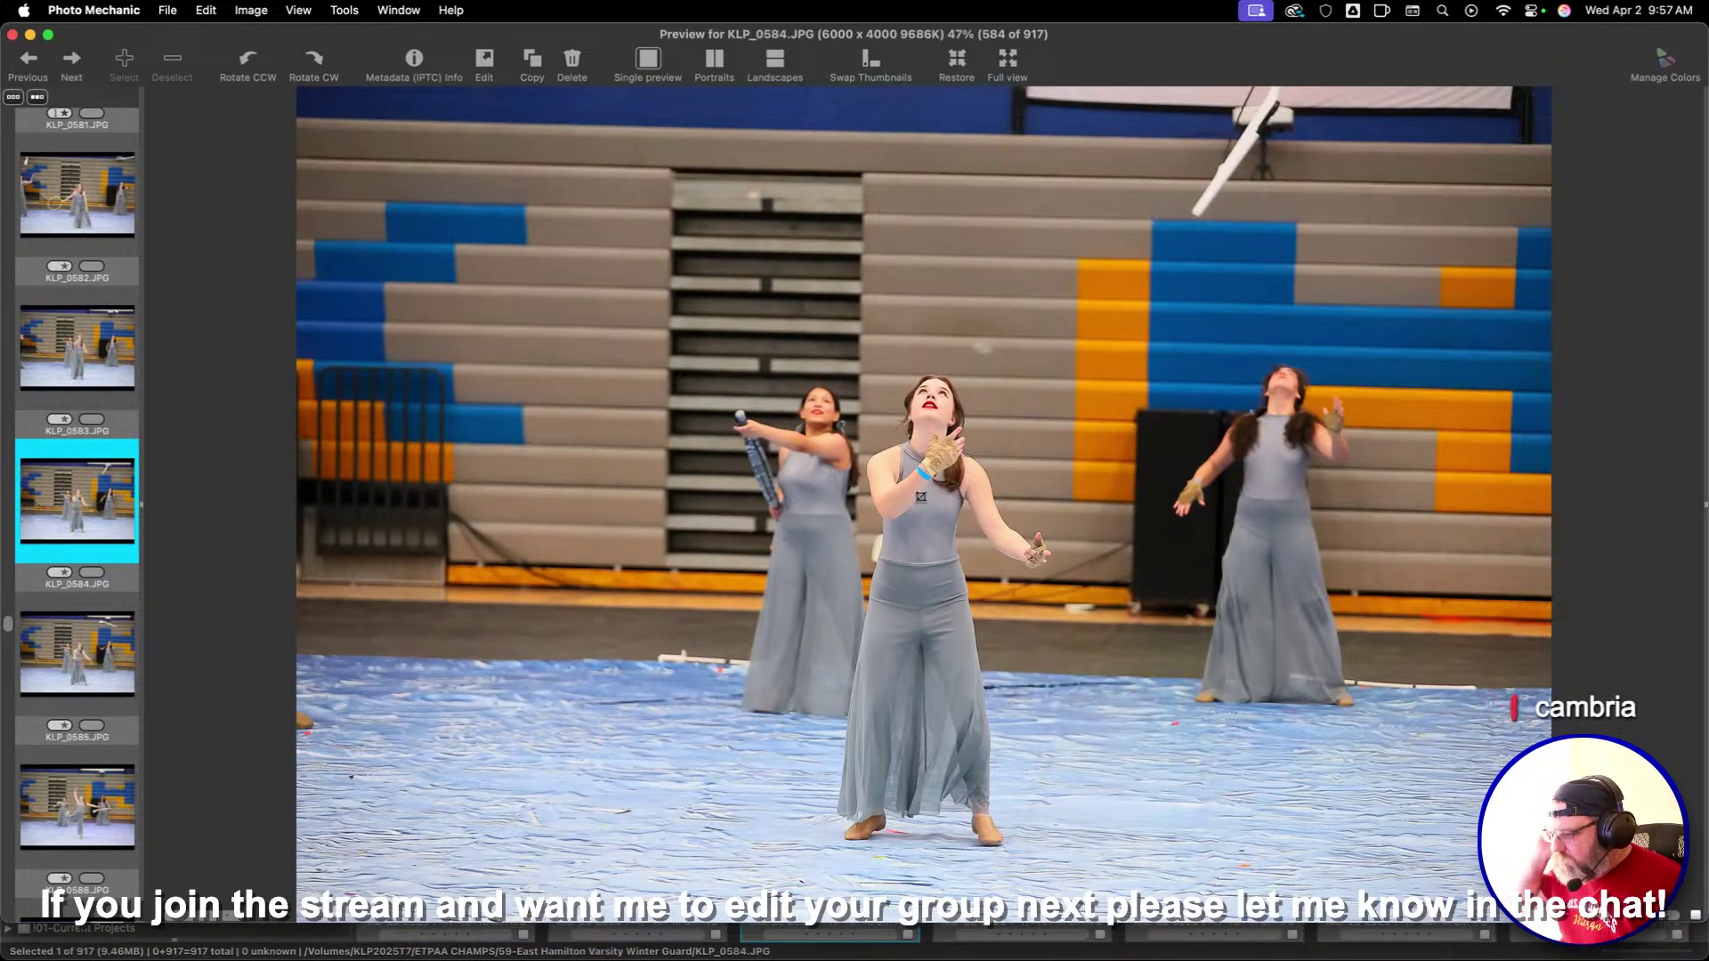
key("Right")
key("Right")
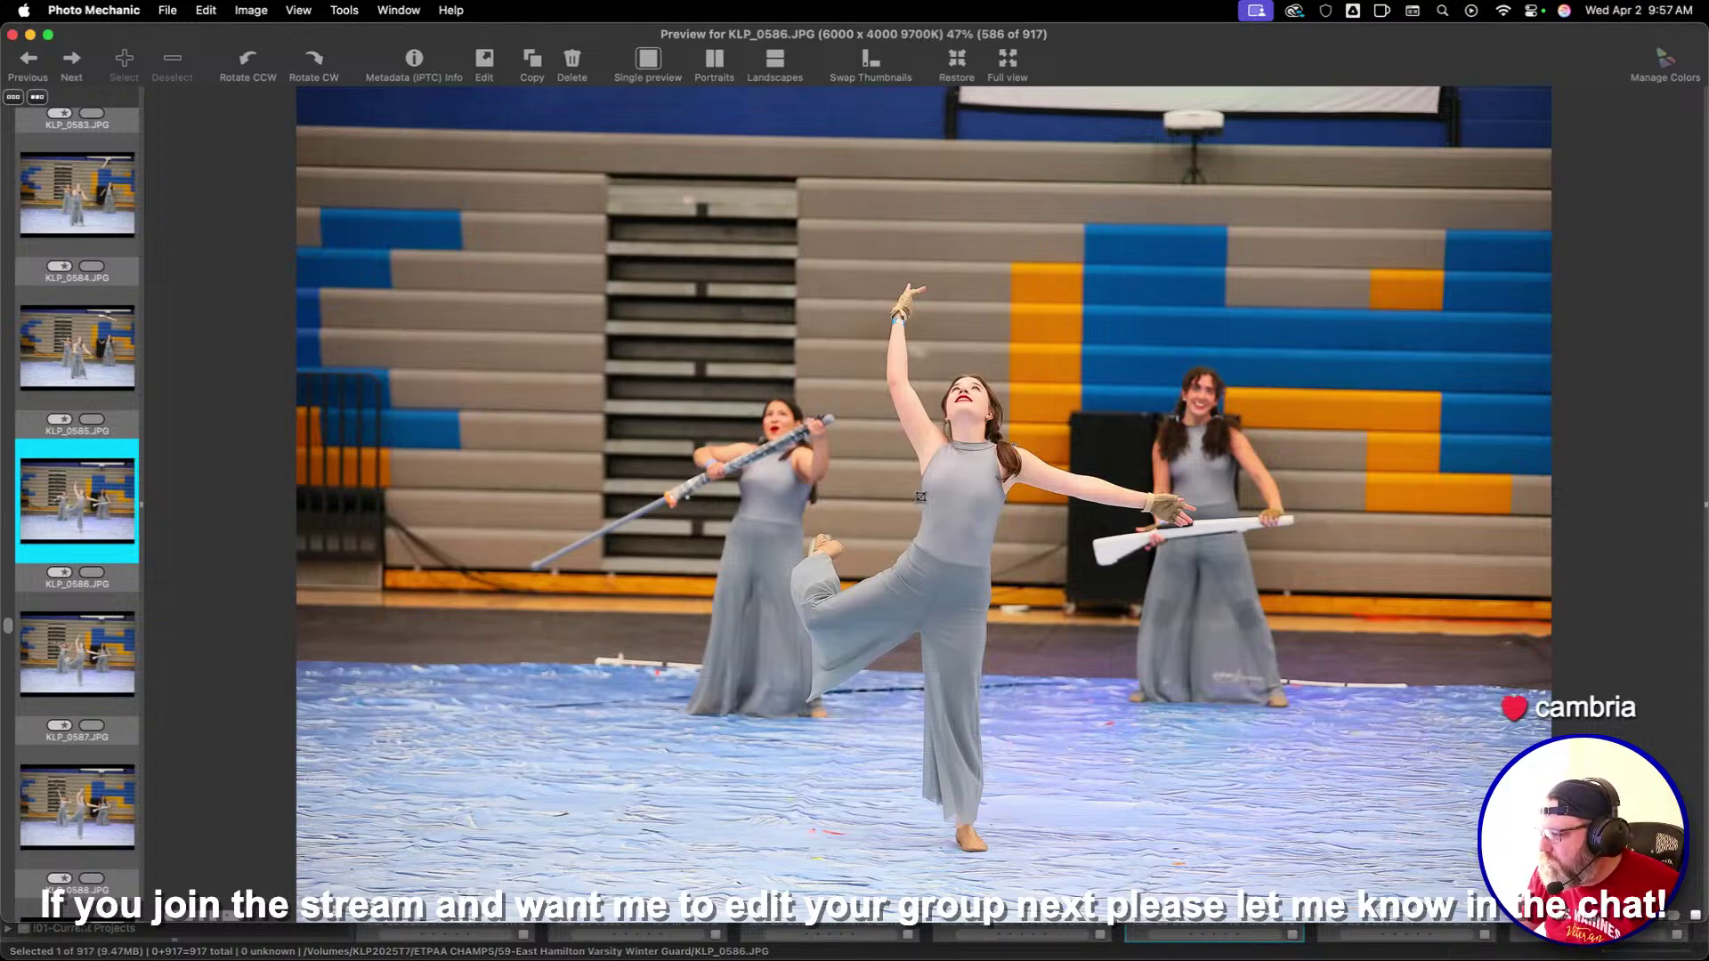
key("Right")
key("Left")
key("c")
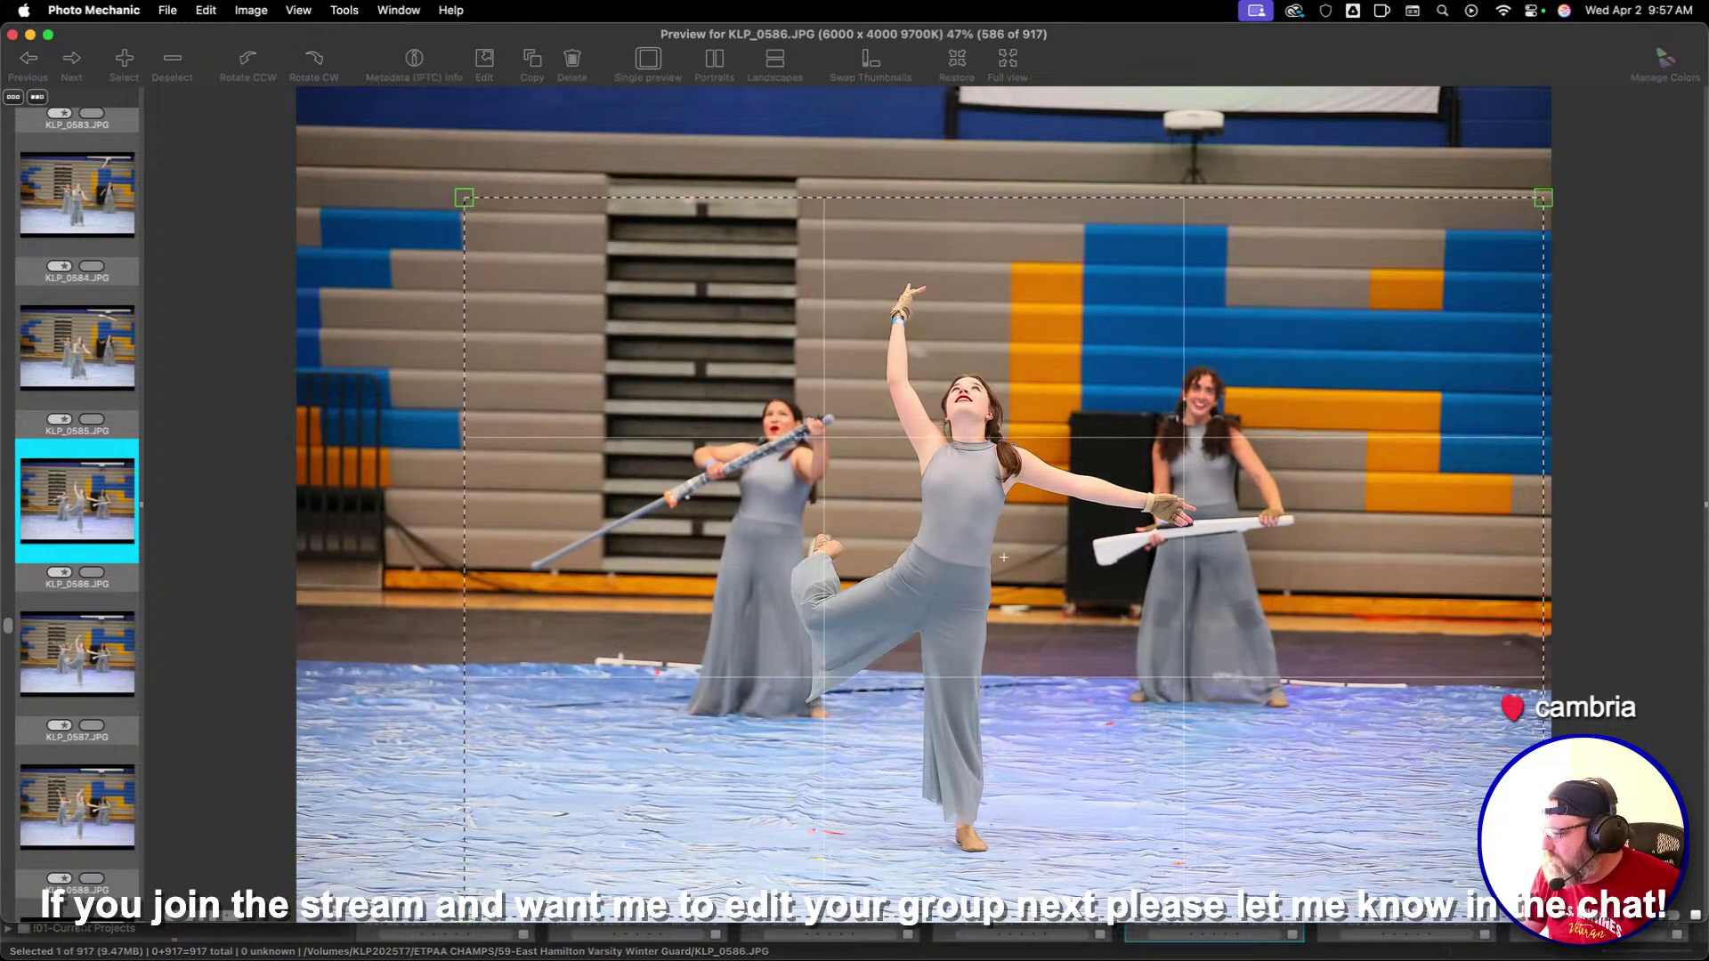
key("Return")
Look through the shots of the same three dancers from KLP_0587.JPG to KLP_0592.JPG
key("Right")
key("Right")
key("Left")
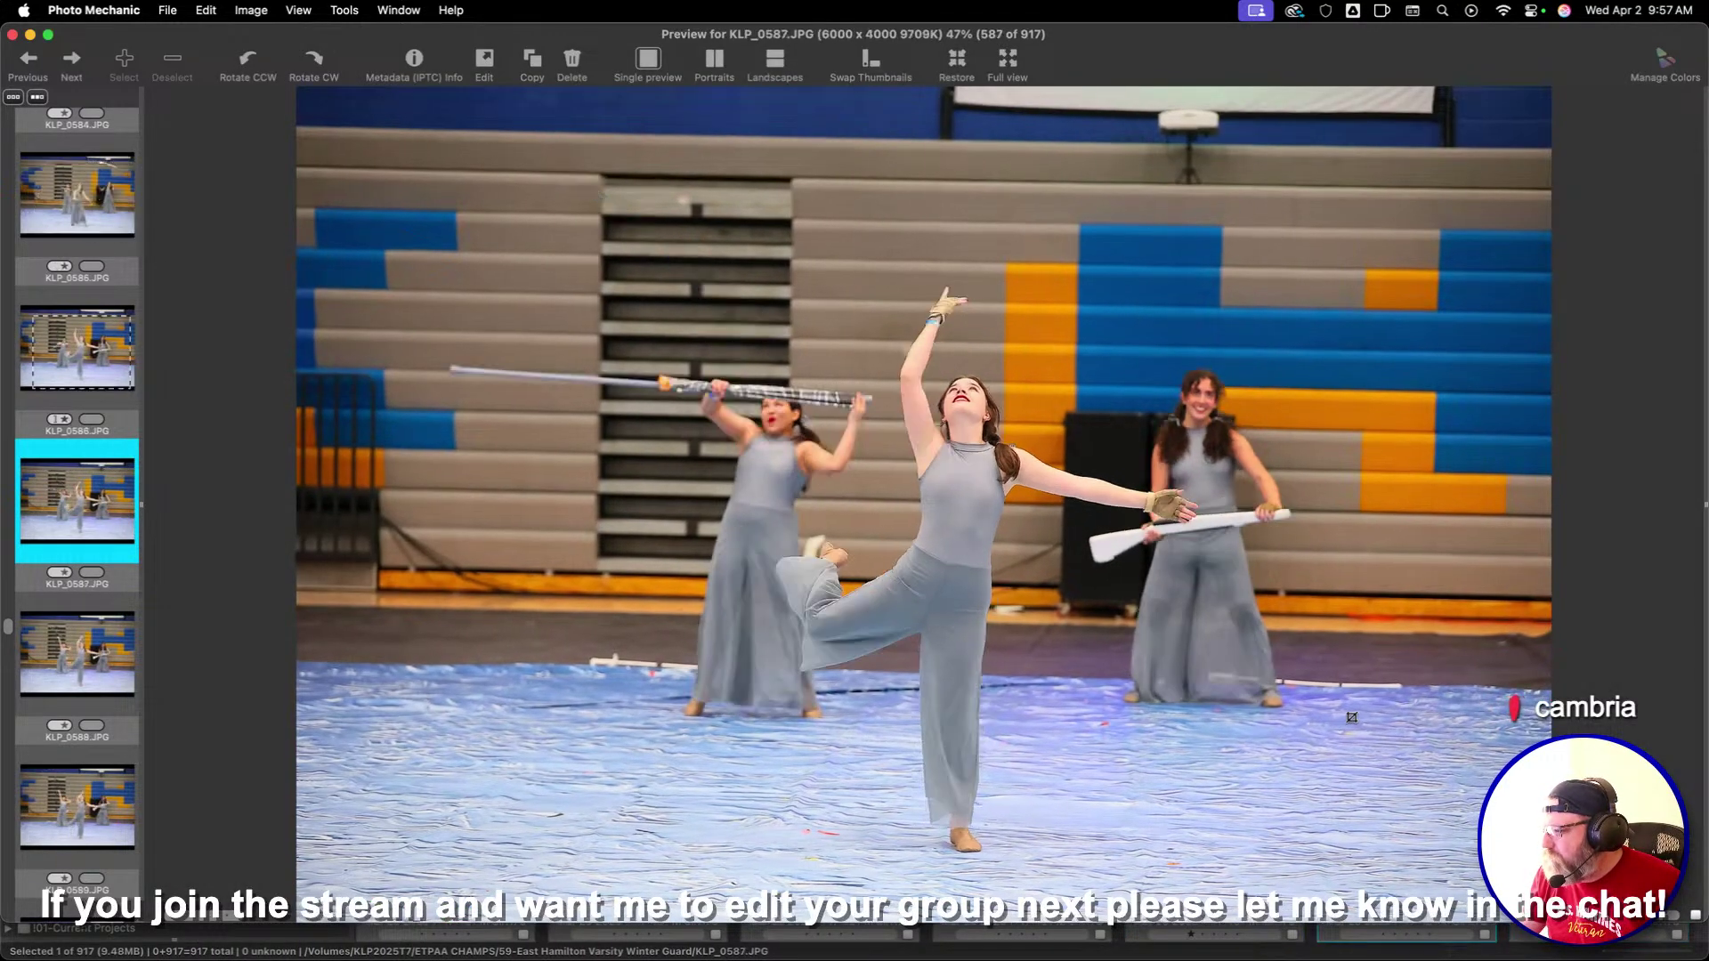
key("Right")
key("Right")
key("Right")
key("Right")
key("Right")
key("Right")
key("Right")
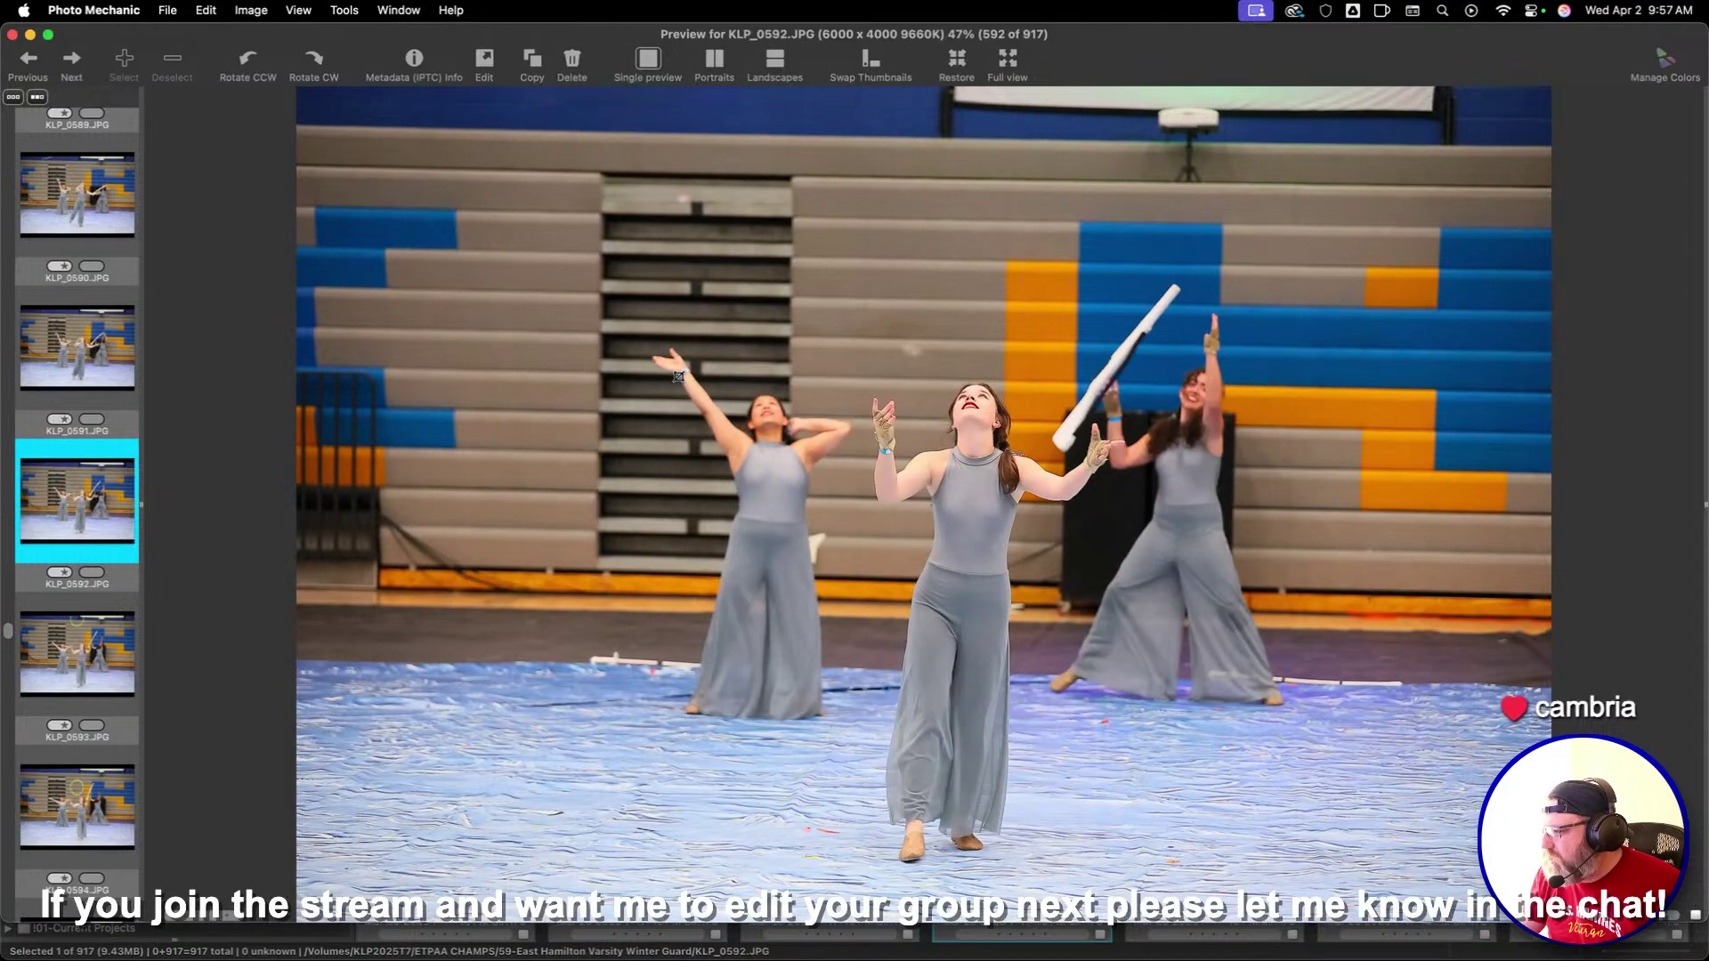
Rate KLP_0594.JPG one star and crop it around the three dancers and the tossed hoop
key("Right")
key("Left")
key("1")
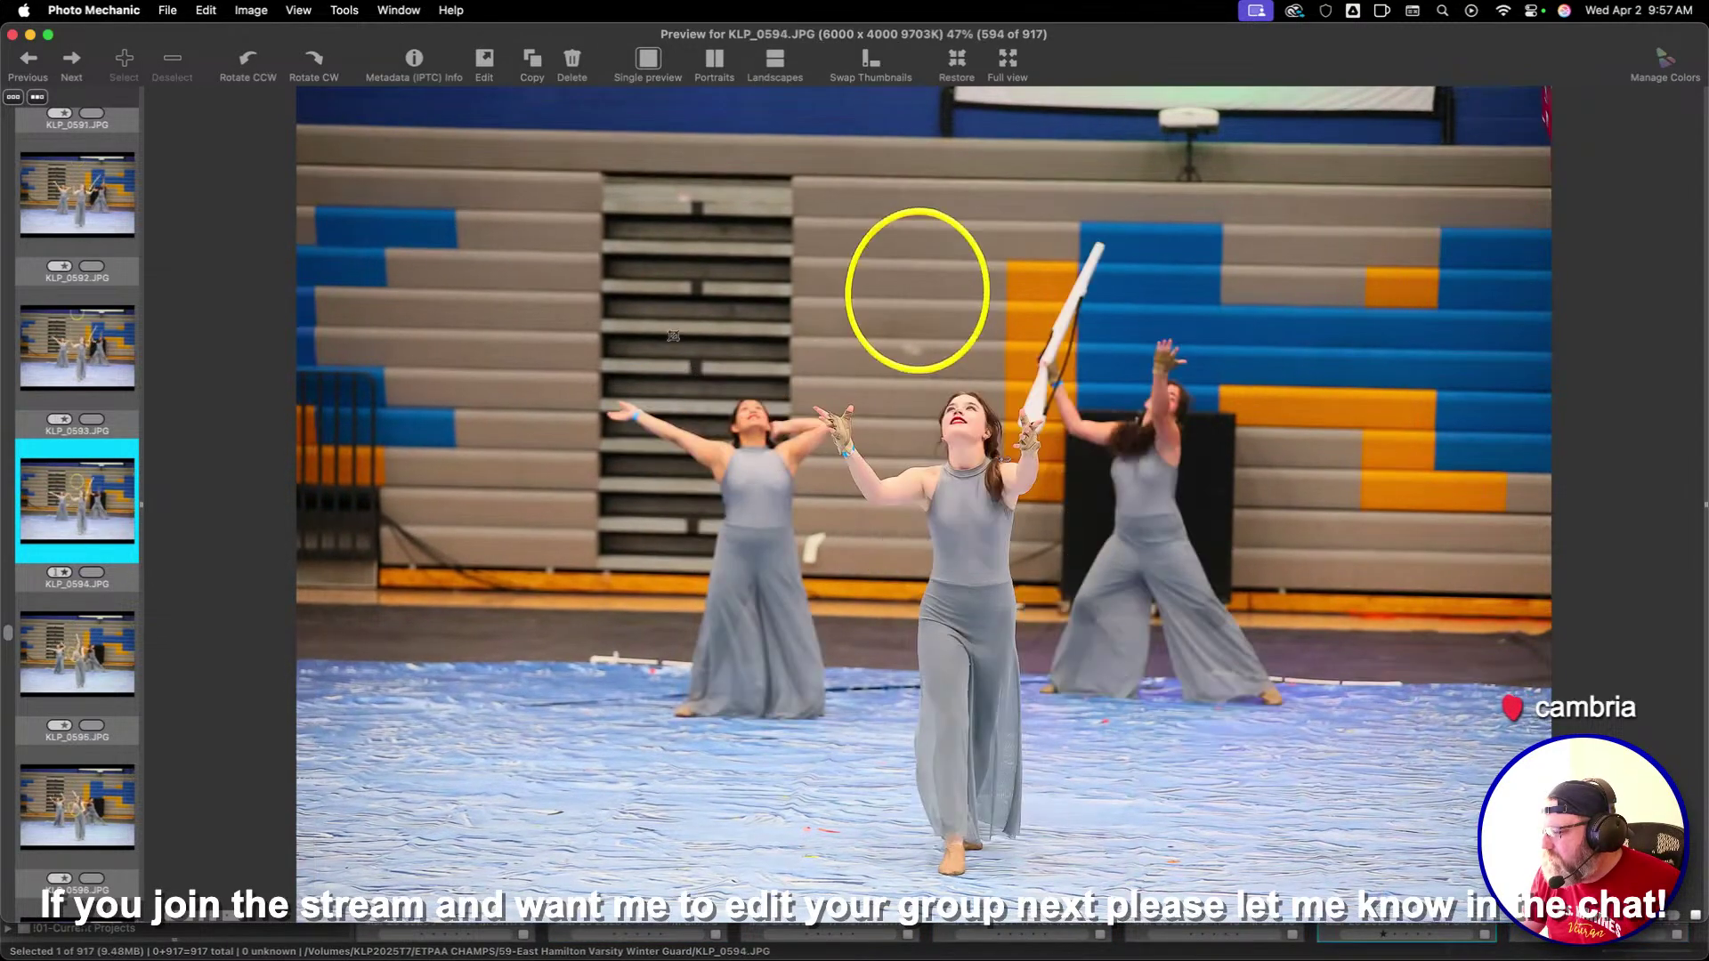
left_click_drag(595, 199, 1315, 656)
key("Return")
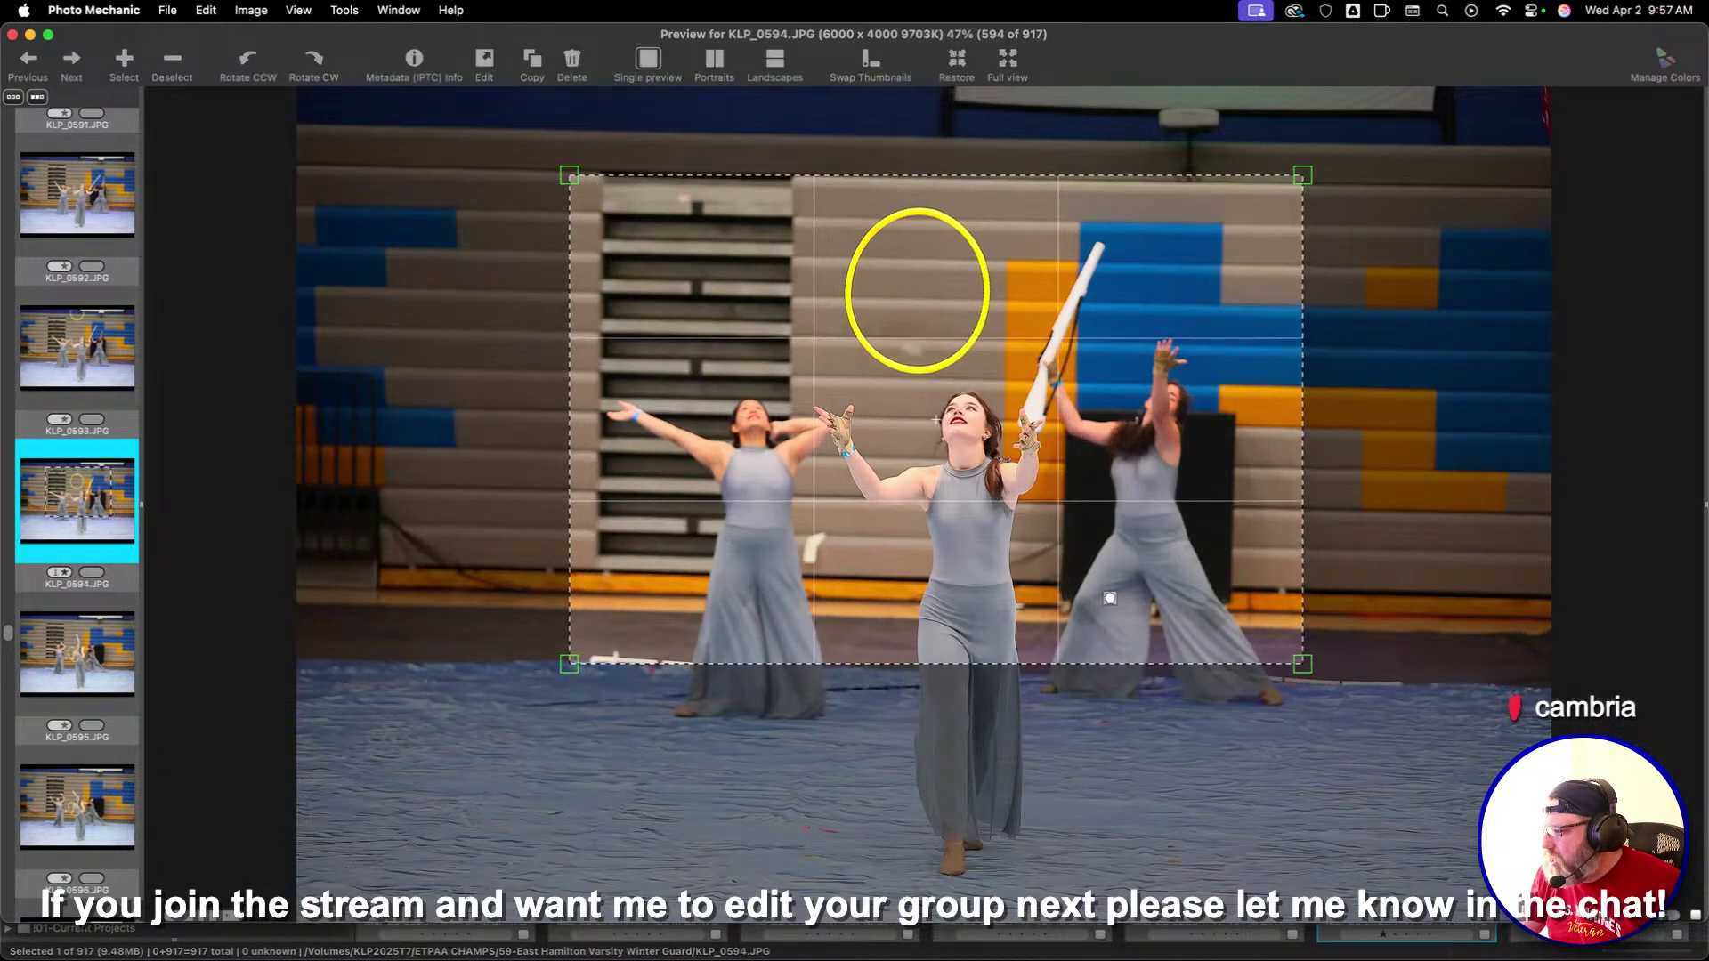
Look through the photos up to KLP_0600.JPG and crop it around the performers
key("Right")
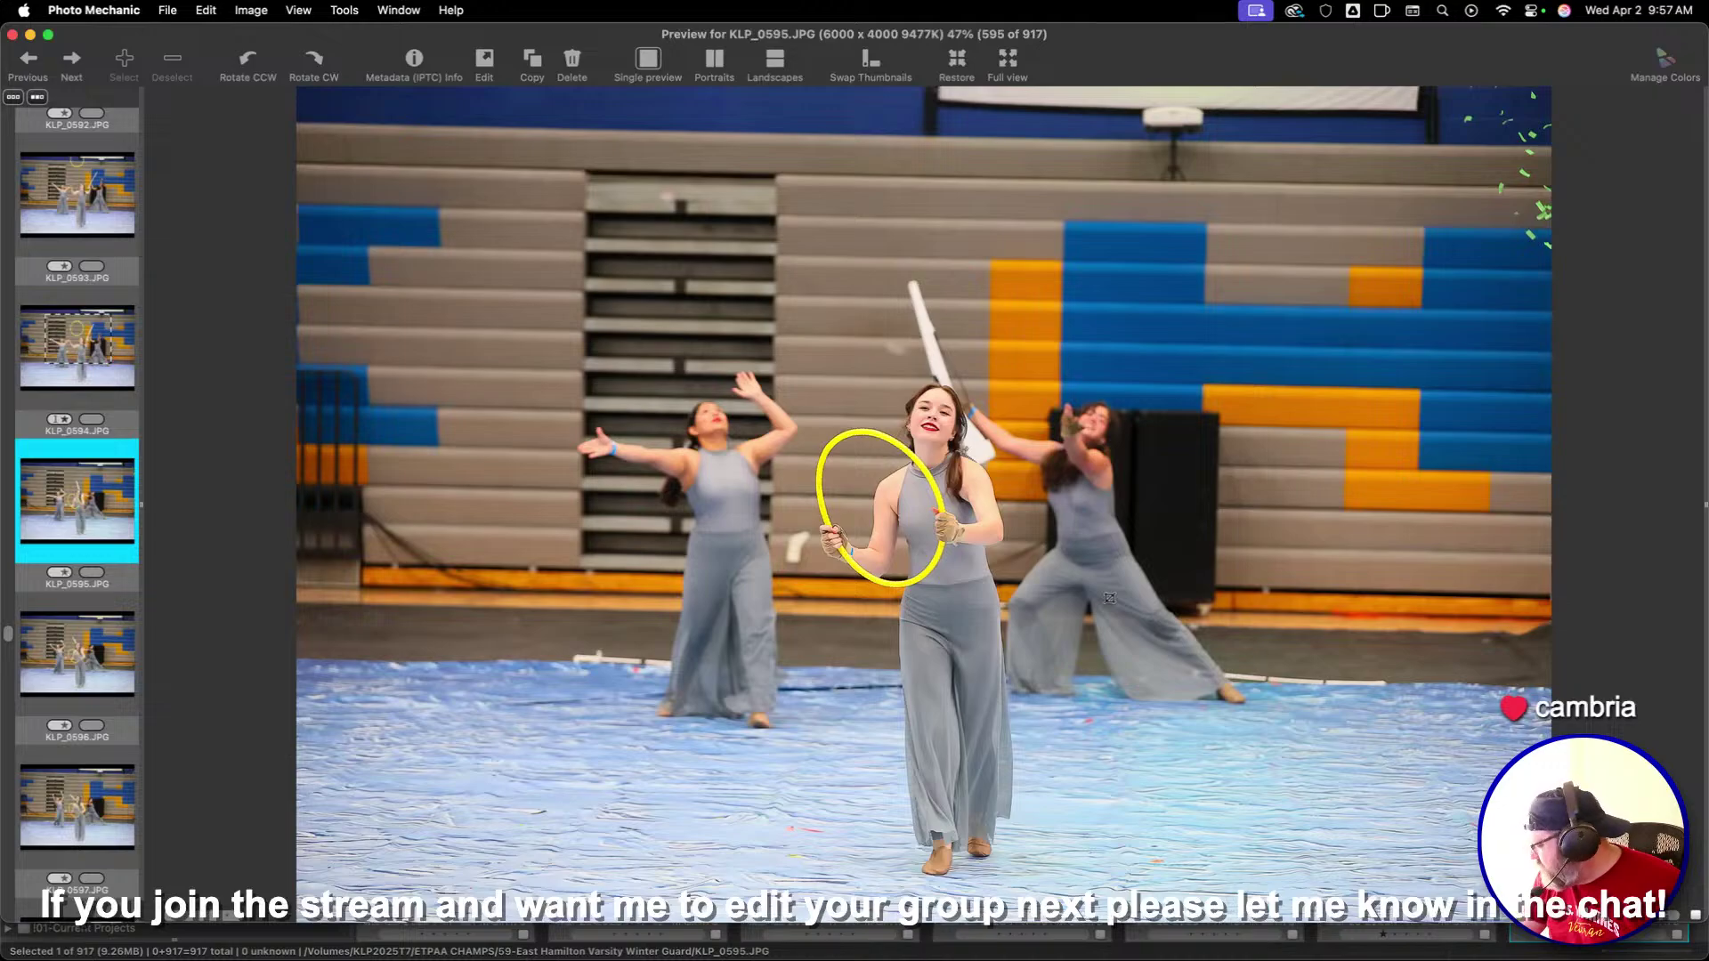
key("Right")
key("Right")
key("Right")
key("Right")
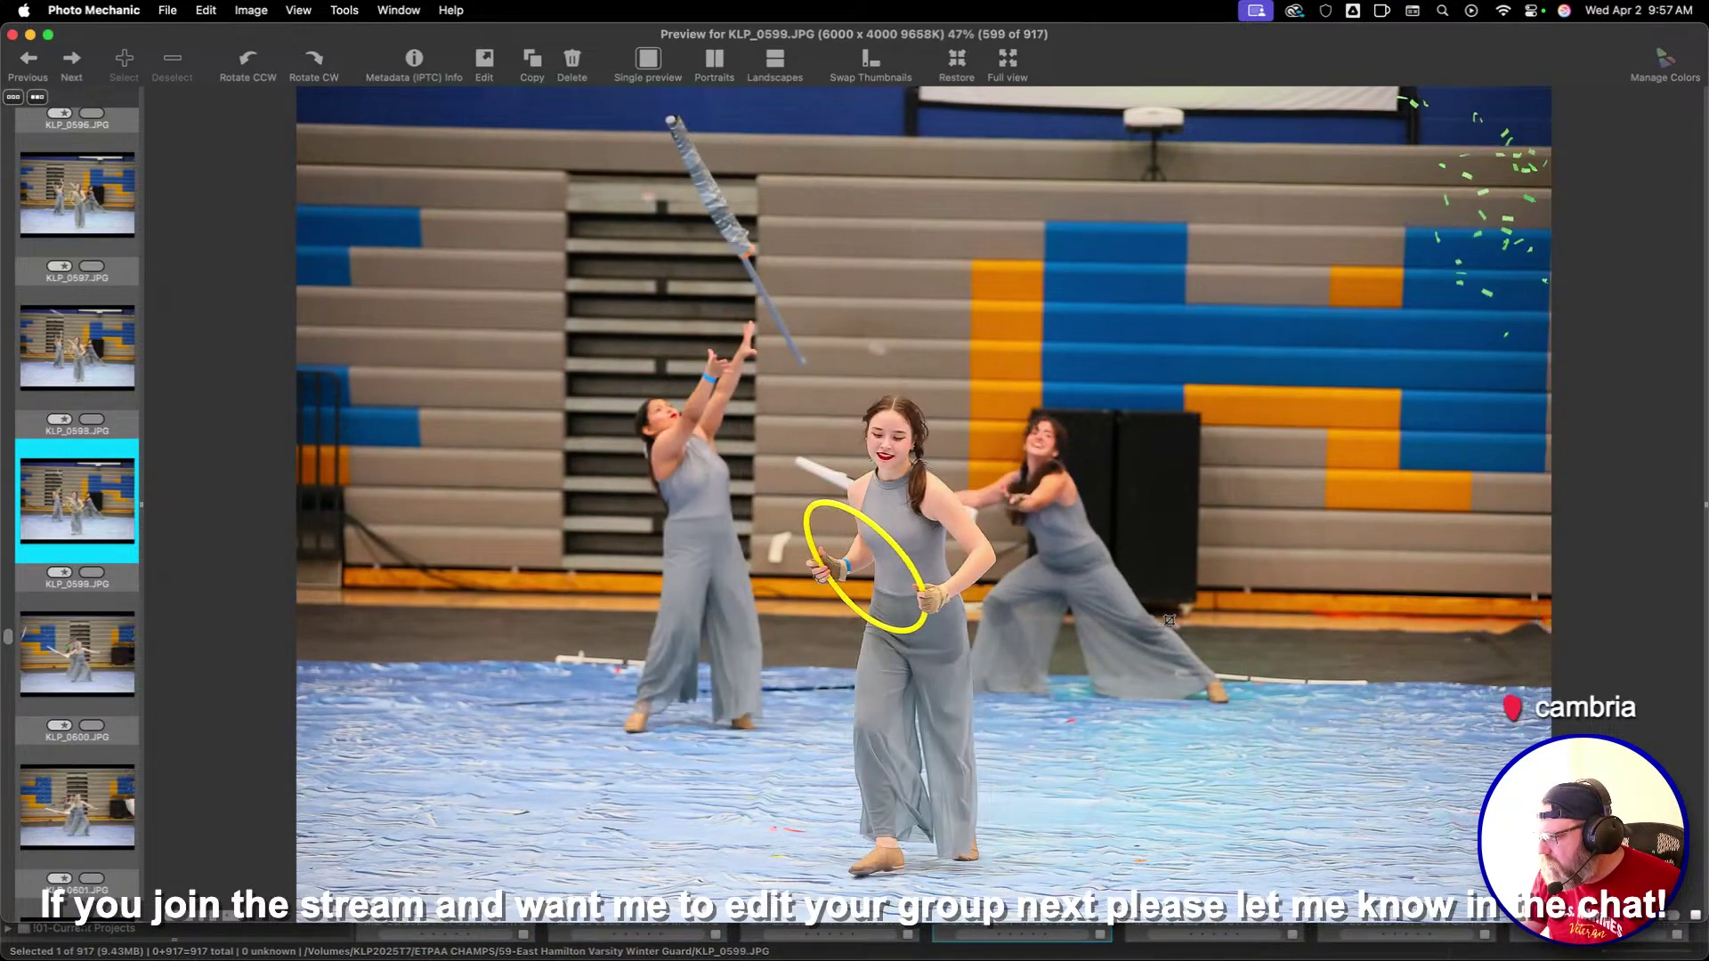
key("Right")
left_click_drag(540, 231, 1451, 703)
key("Return")
Check the next confetti photos and crop KLP_0602.JPG around the flag dancer and the blonde rifle dancer
key("Right")
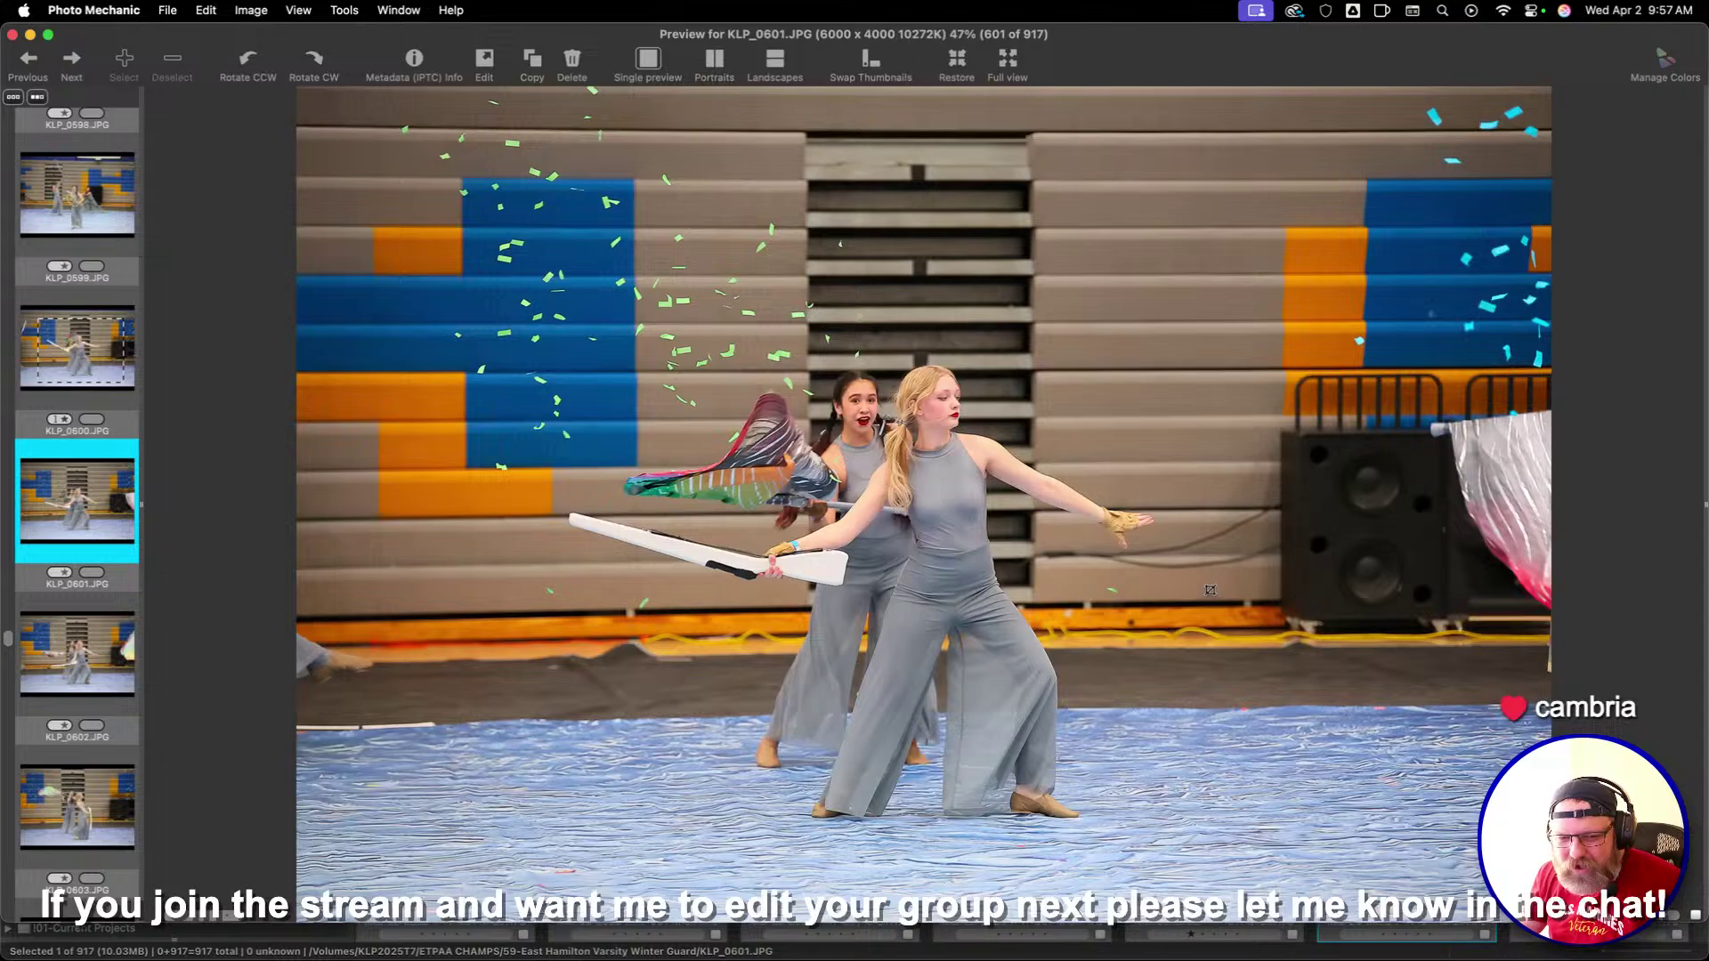
key("Right")
key("Right")
key("Left")
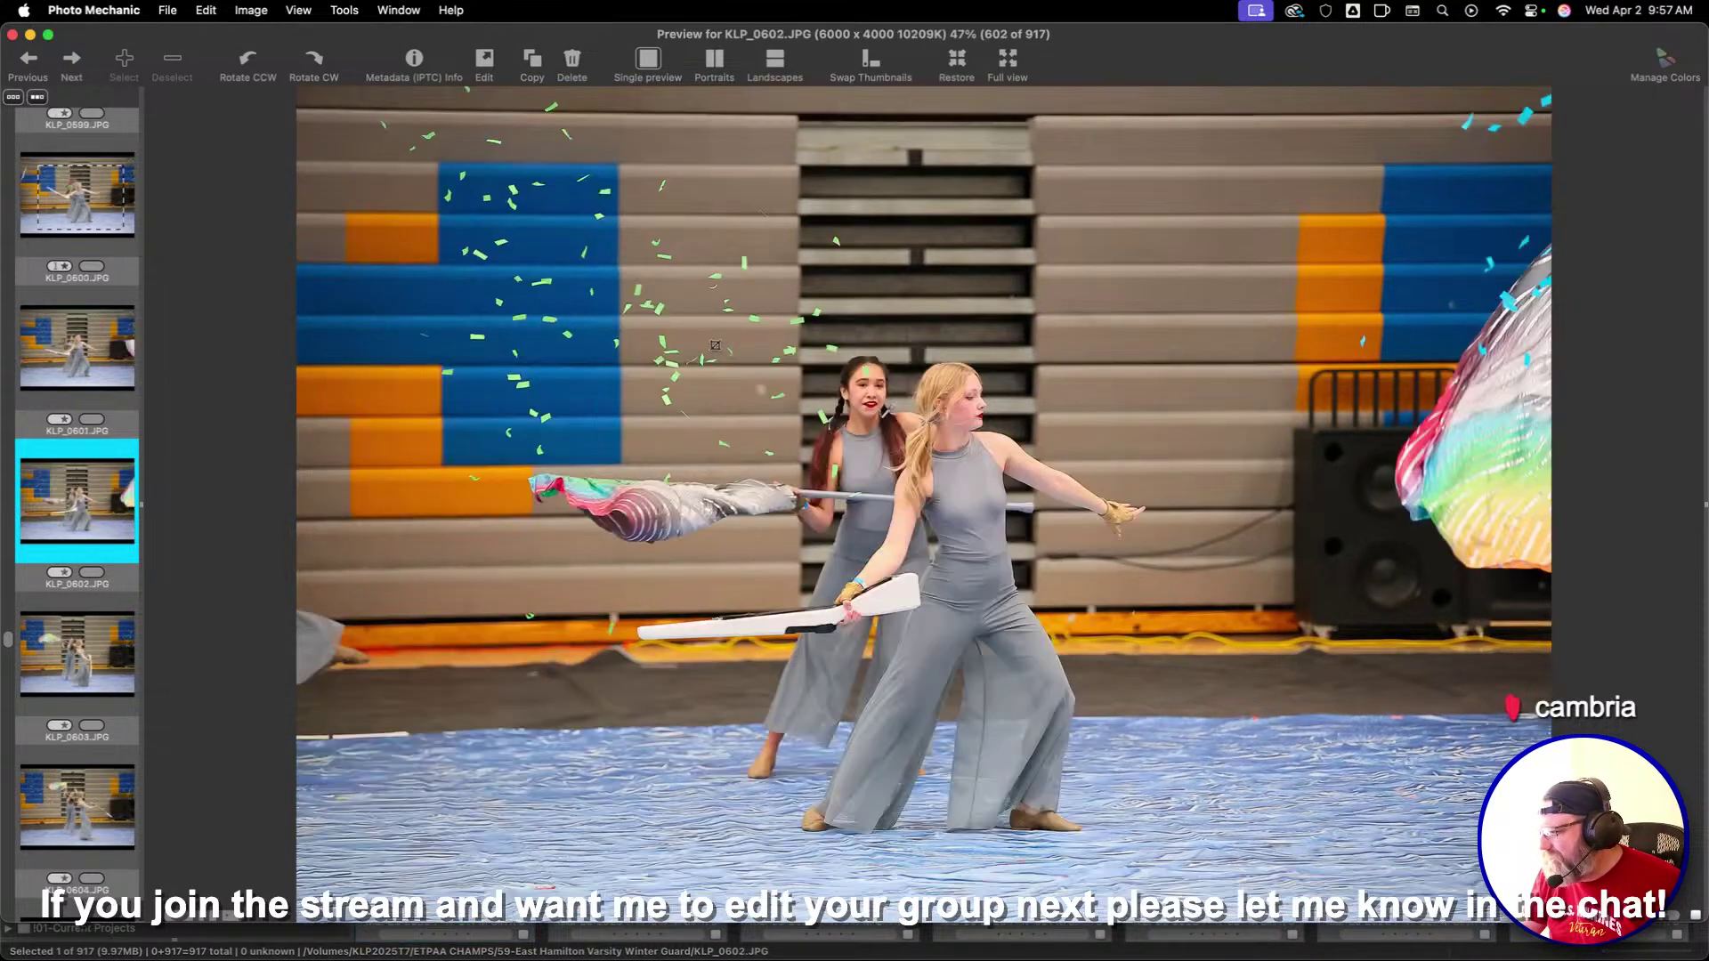
Look through the confetti photos up to KLP_0614.JPG and crop it around the flag dancer in the middle
key("Right")
key("Right")
key("Right")
key("Right")
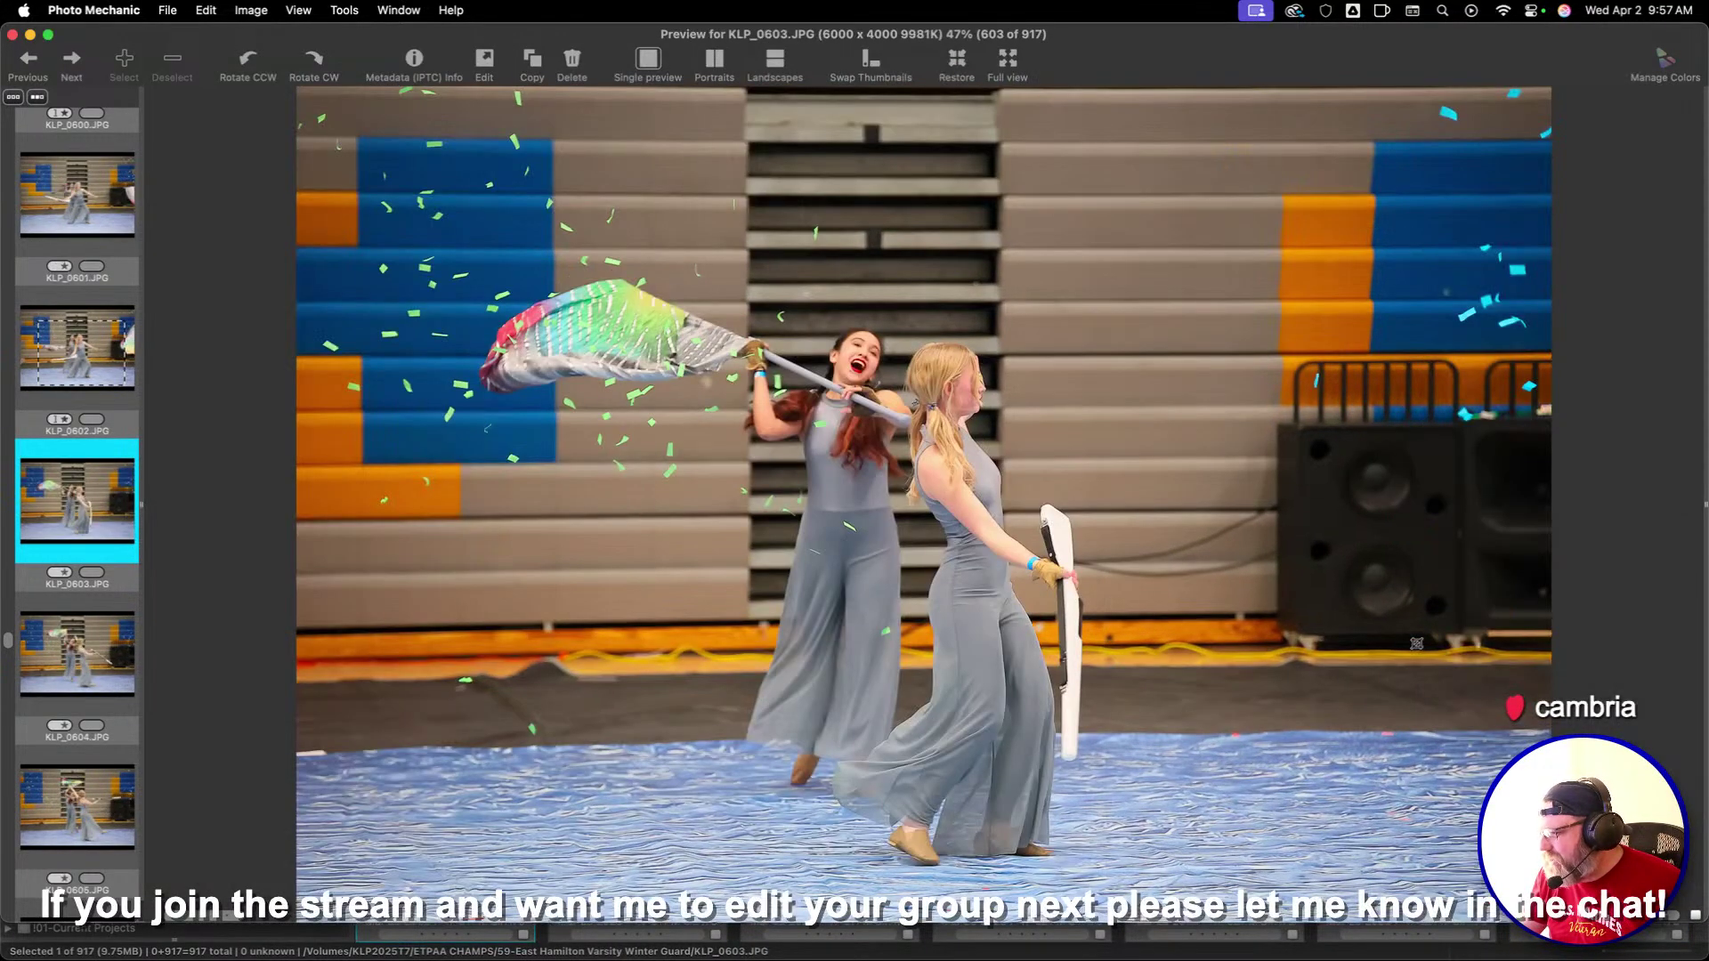
key("Right")
key("Right")
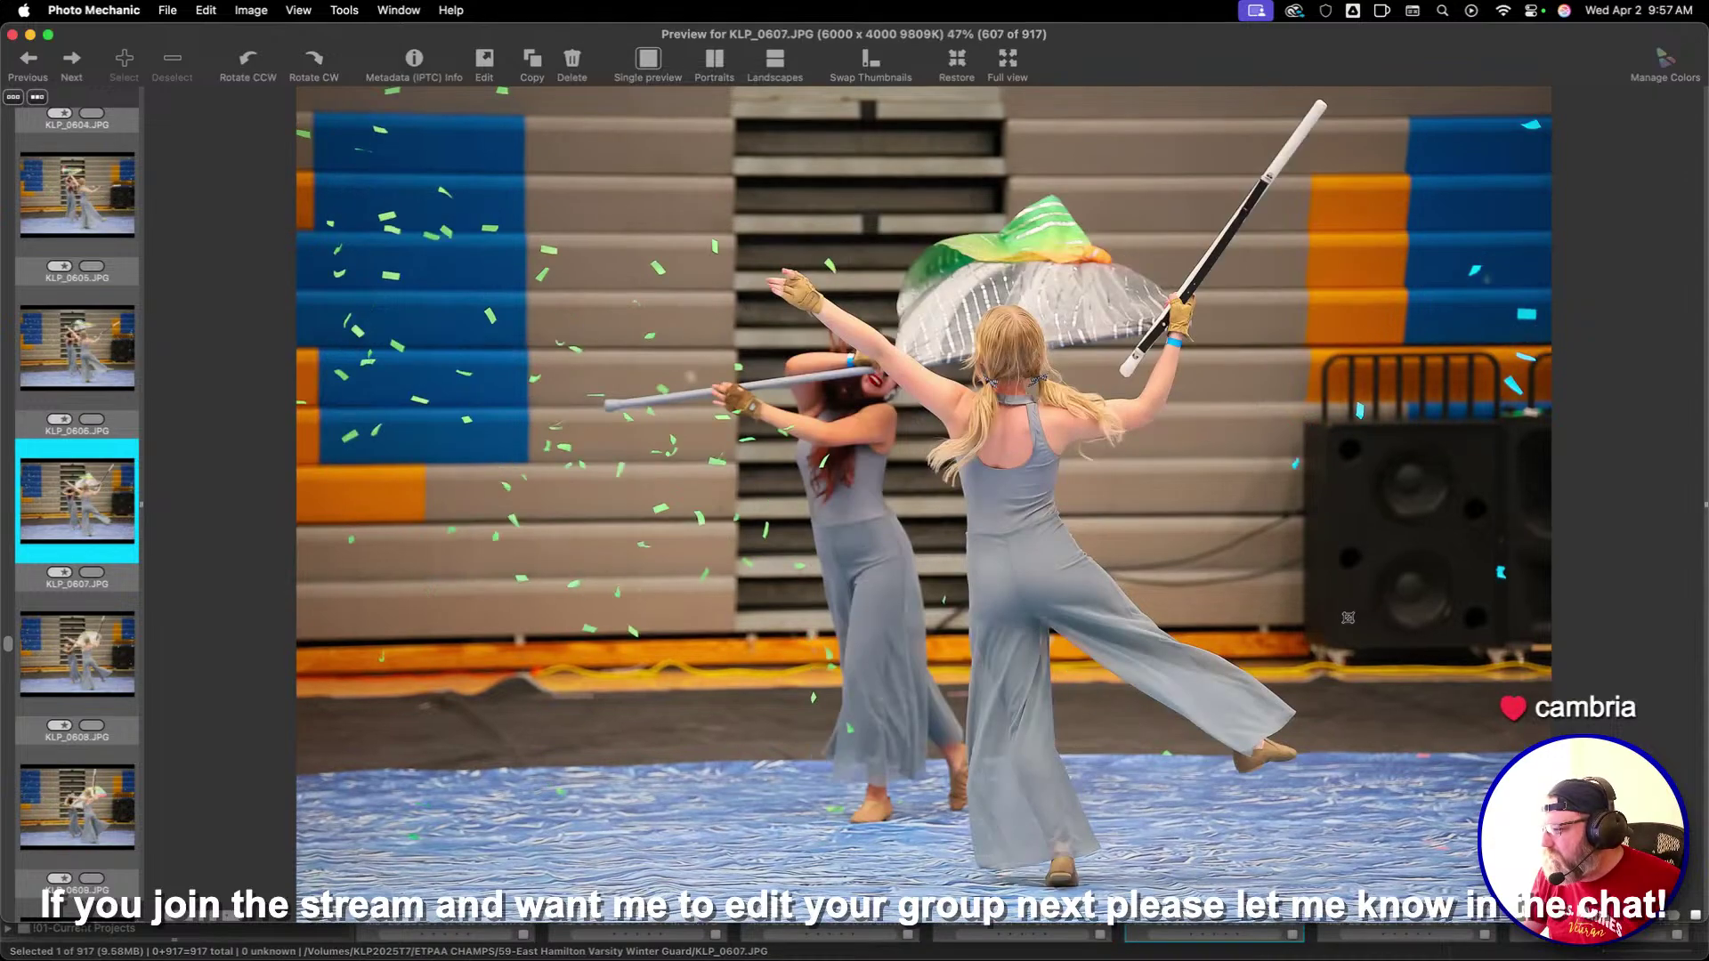
key("Right")
key("Right")
key("Right")
key("Right")
key("Right")
key("Right")
key("Right")
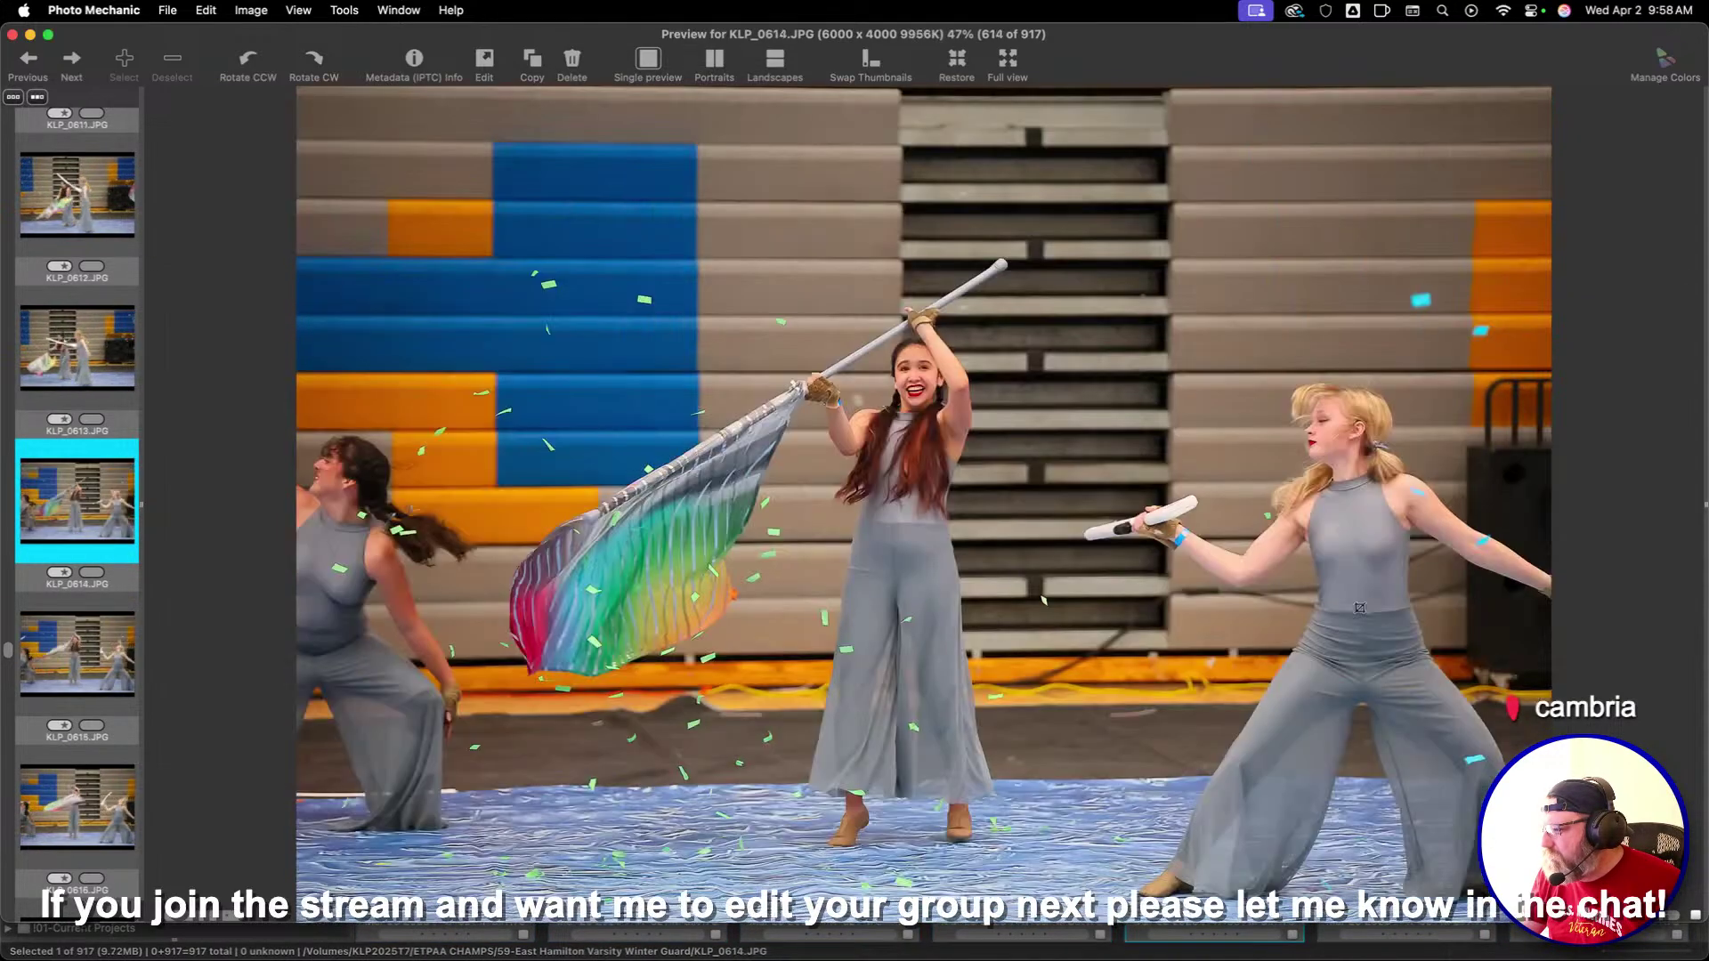
key("Left")
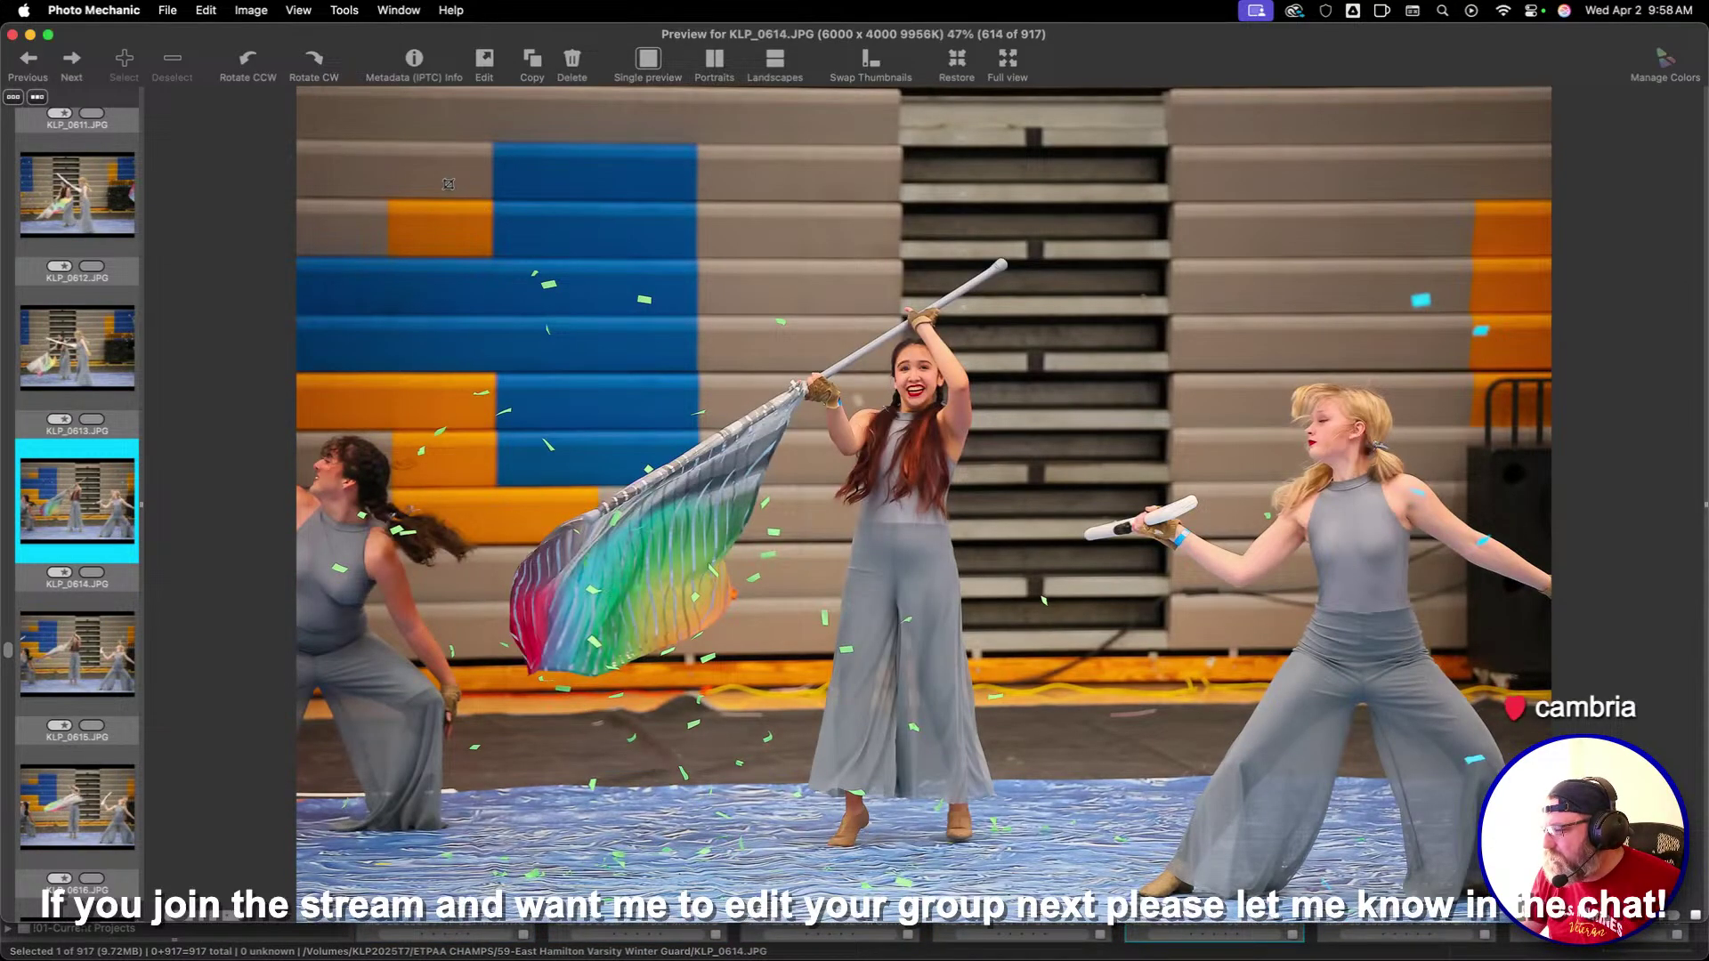
left_click_drag(448, 184, 1258, 726)
Check the next photos of the flag and rifle dancers and crop KLP_0619.JPG around the flag dancer and her flag
key("Right")
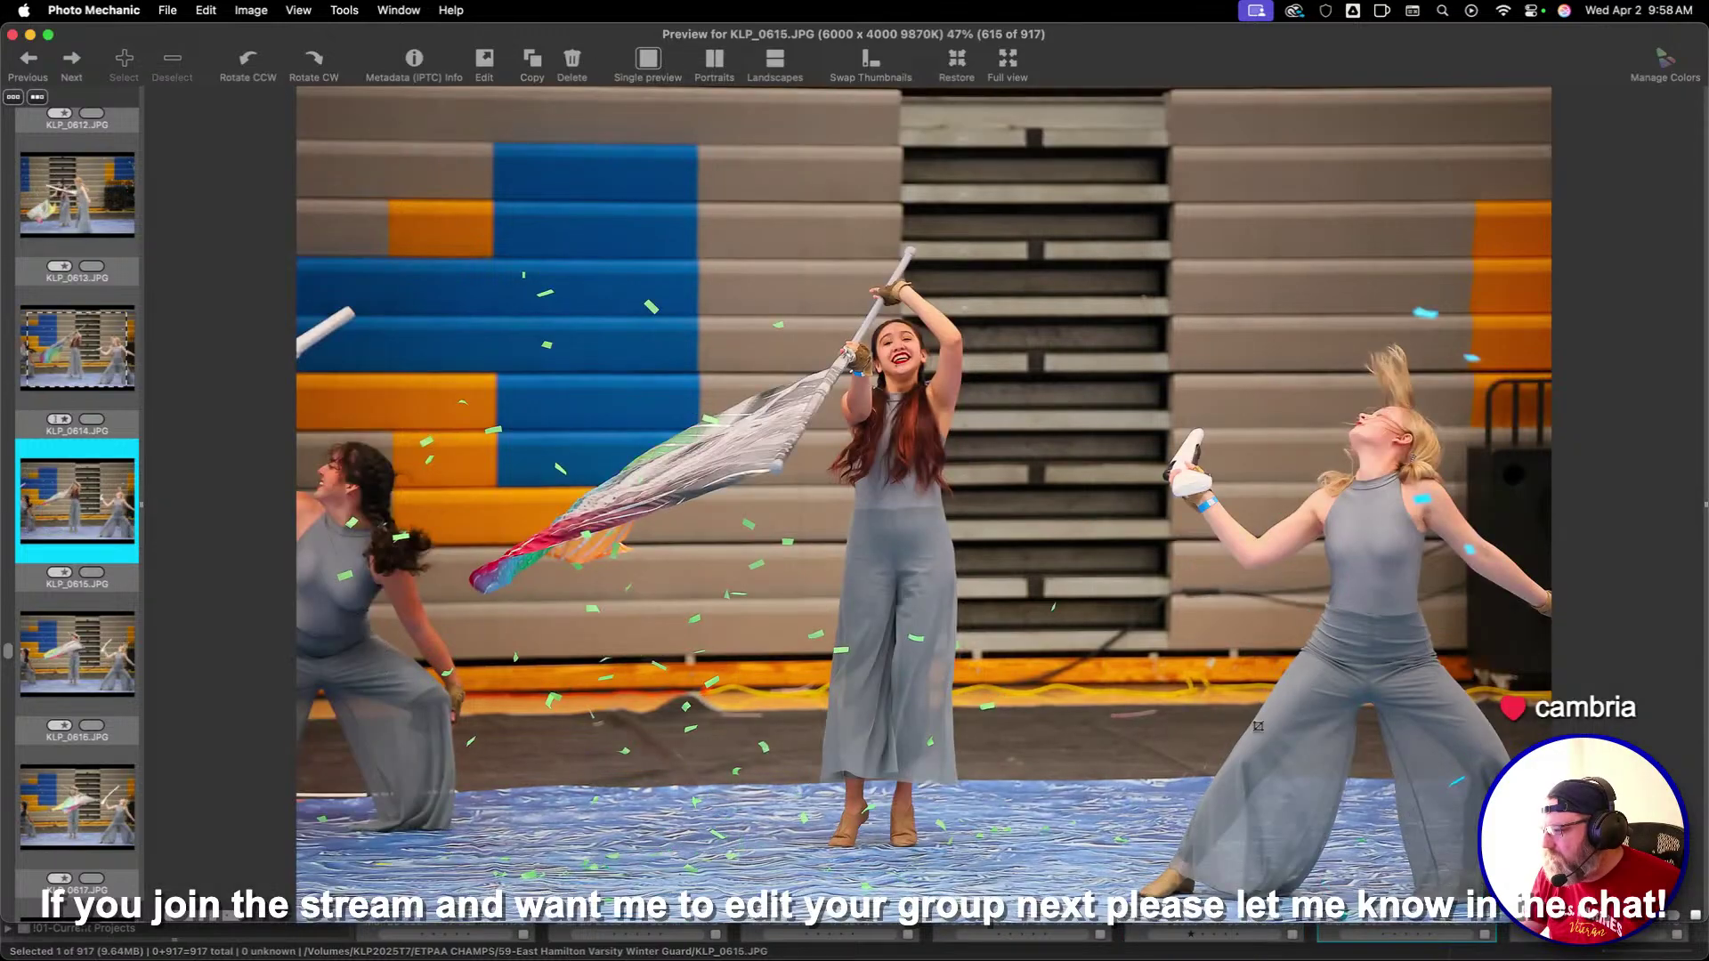
key("Right")
key("Right")
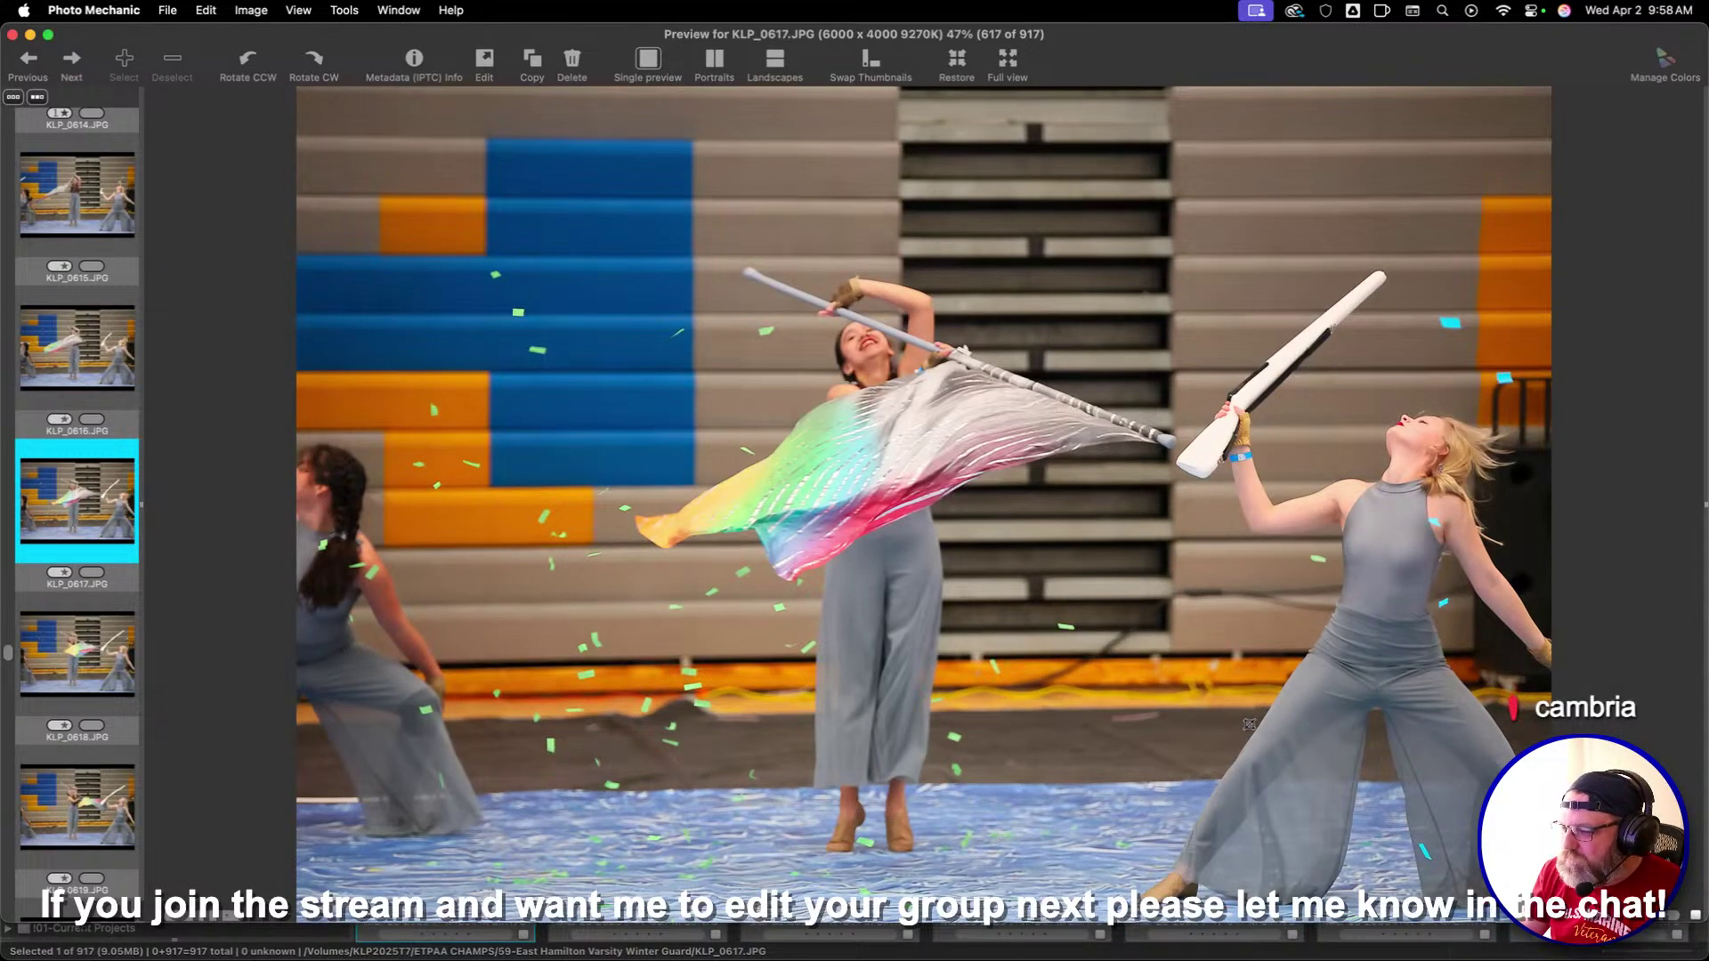
key("Right")
key("Right")
key("Left")
key("Right")
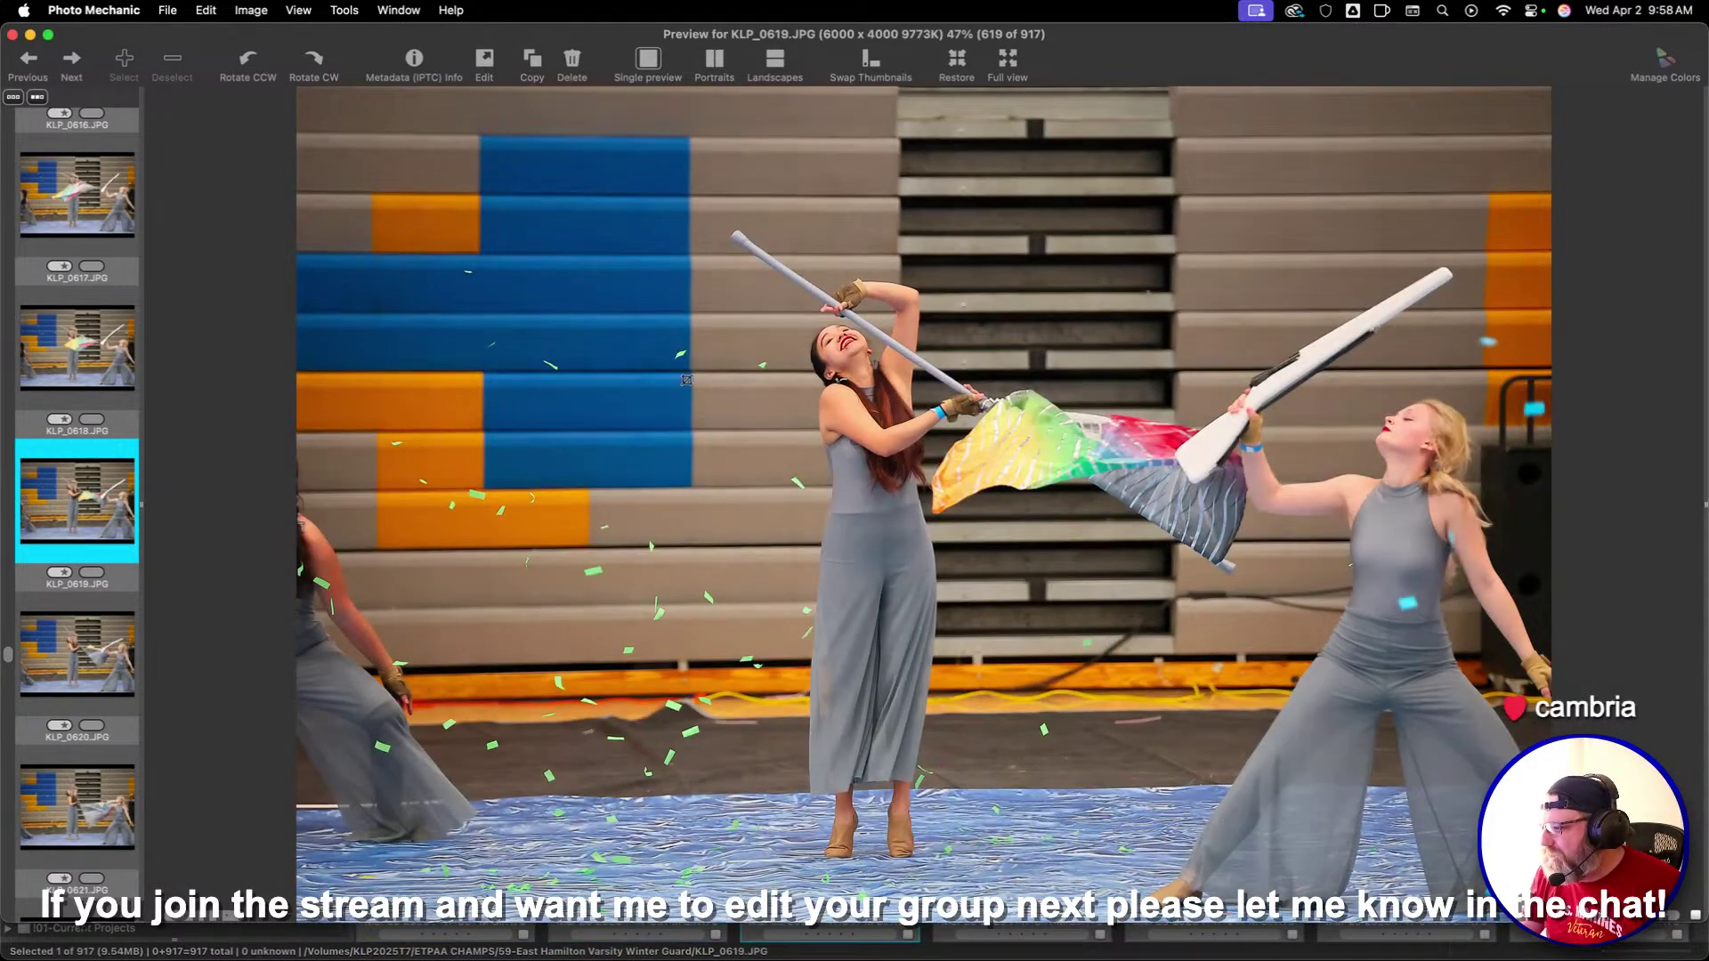
mouse_move(599, 229)
left_mouse_down()
mouse_move(769, 427)
mouse_move(1354, 732)
left_mouse_up()
left_click_drag(1206, 640, 1167, 624)
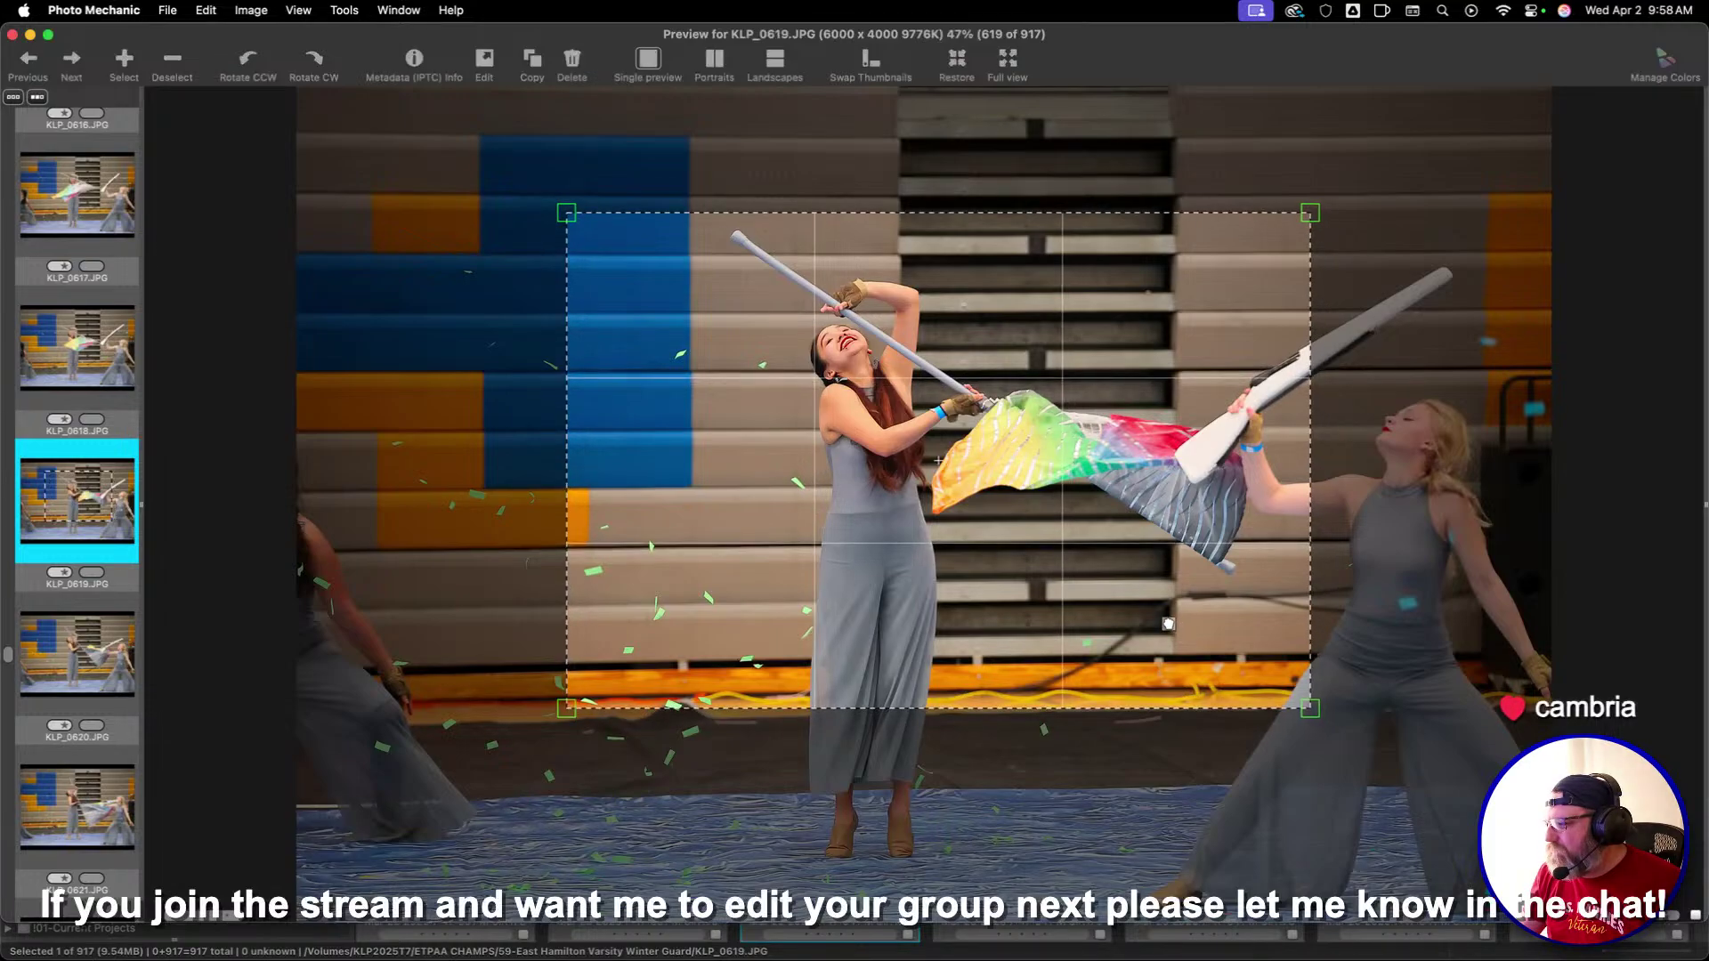
Go through the next photos to KLP_0624.JPG and rate it one star
key("Right")
key("Right")
key("Right")
key("Right")
key("Right")
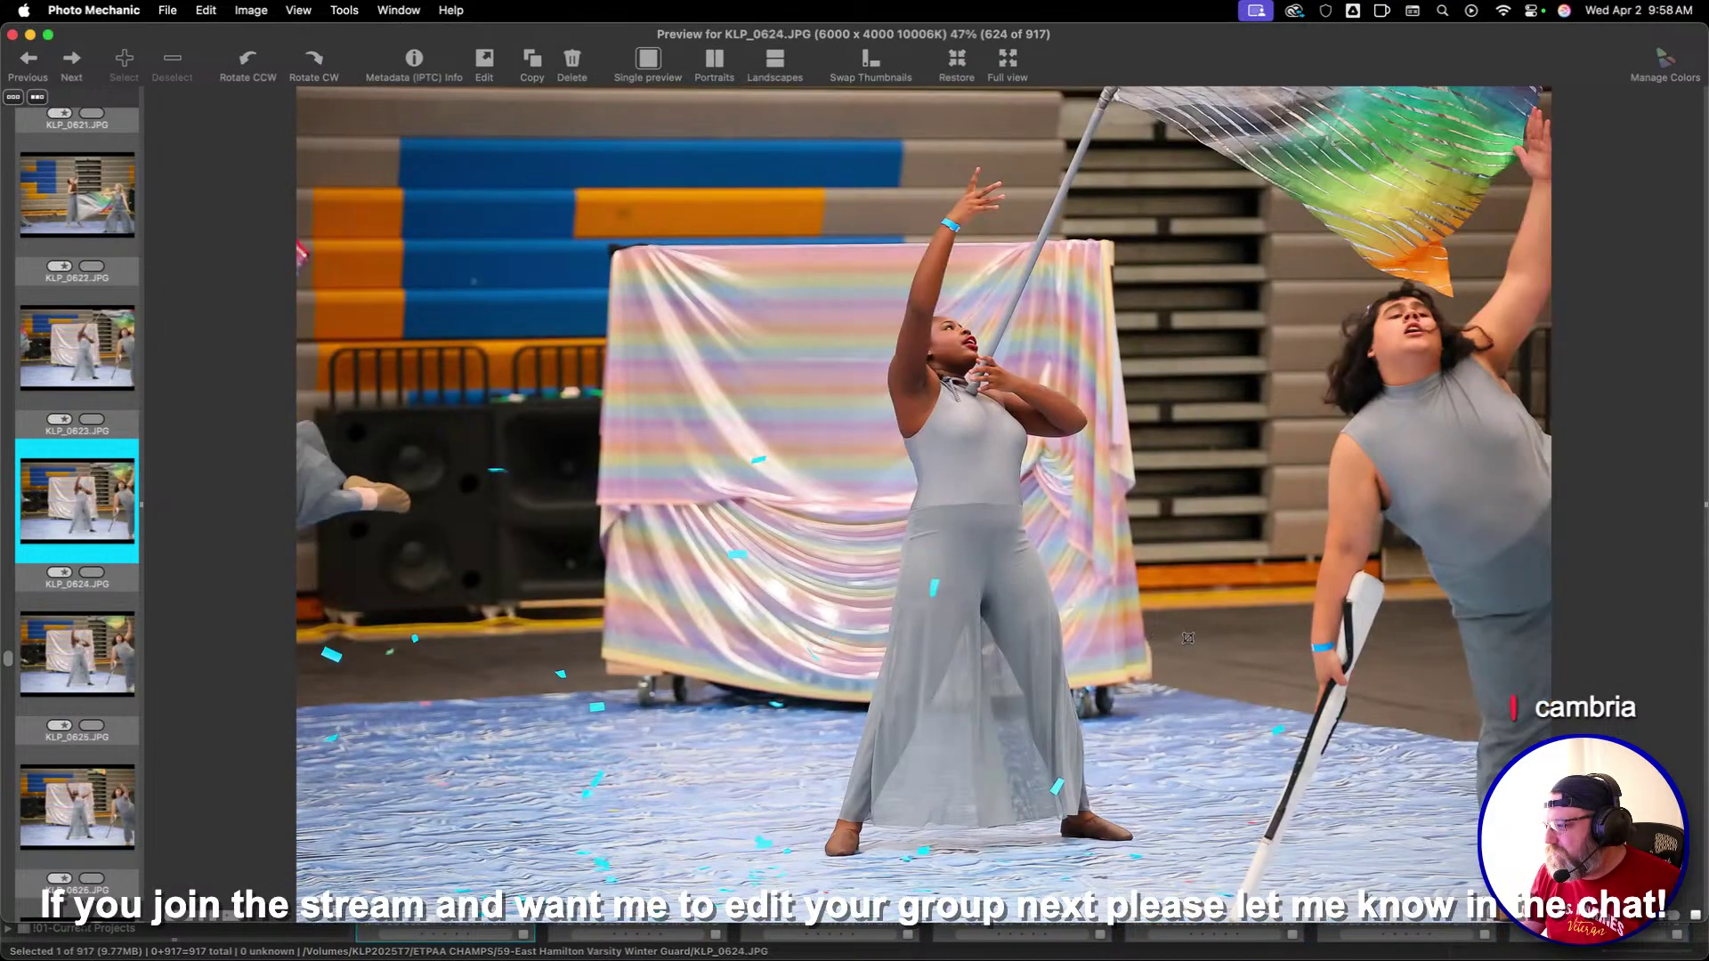
key("1")
Rate KLP_0626.JPG one star and crop it around the dancer with raised arms before the rainbow drape
key("Right")
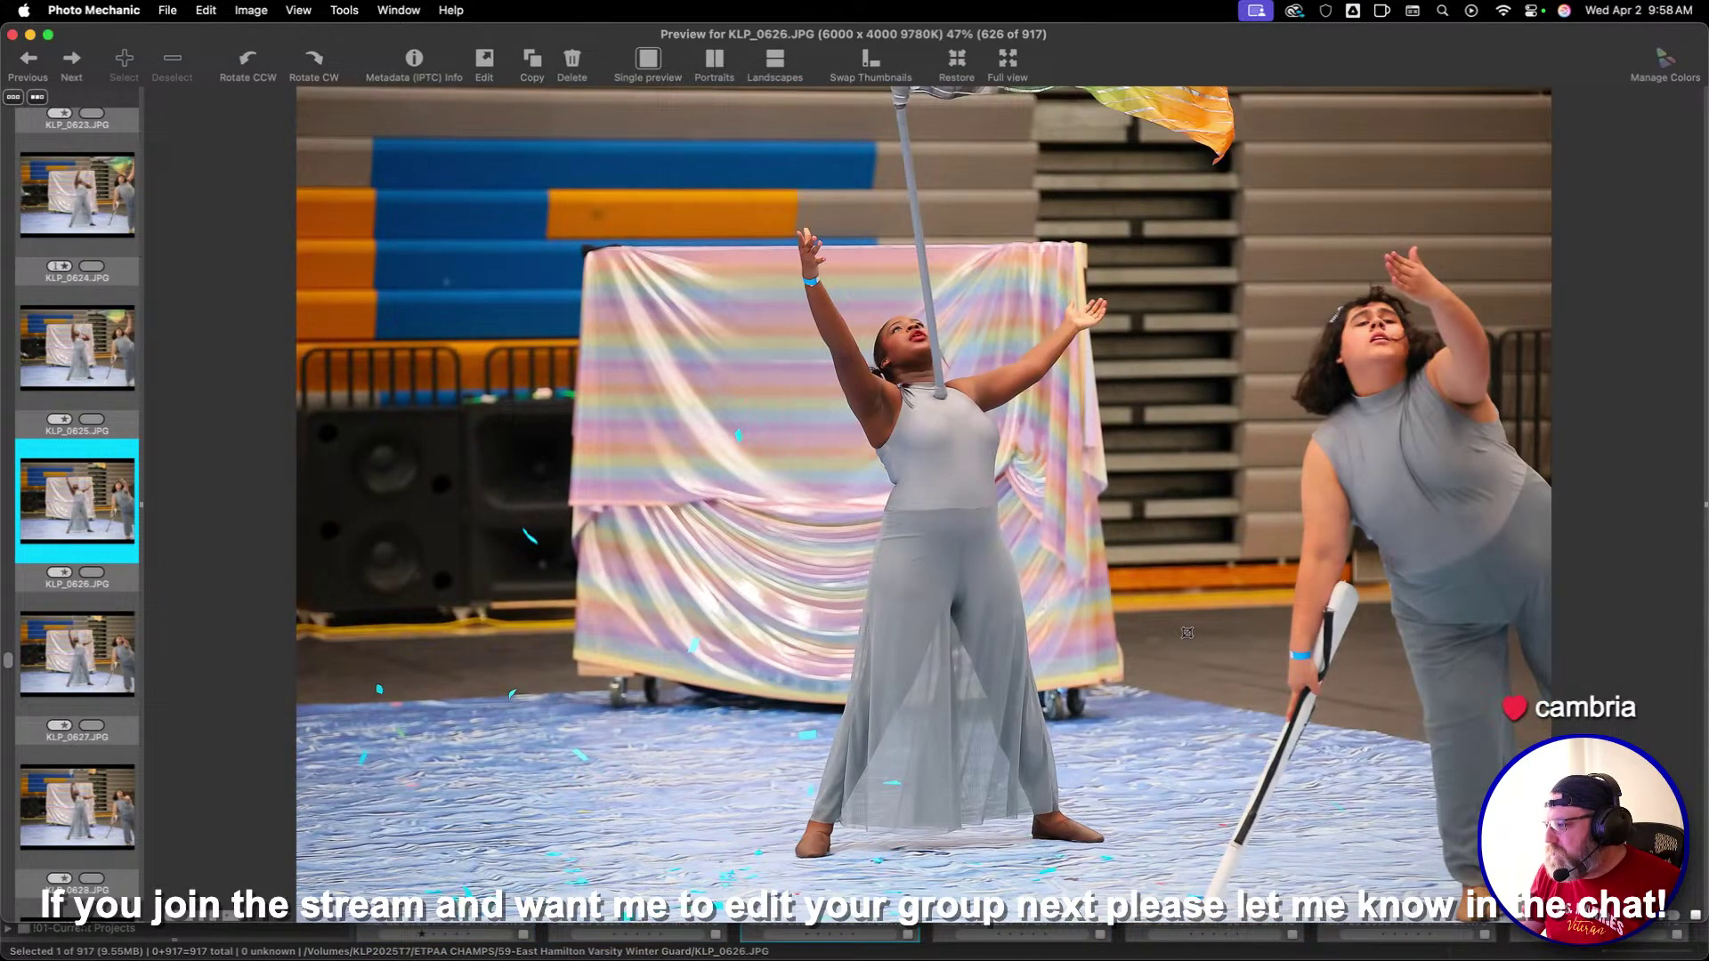
key("1")
left_click_drag(591, 129, 1312, 610)
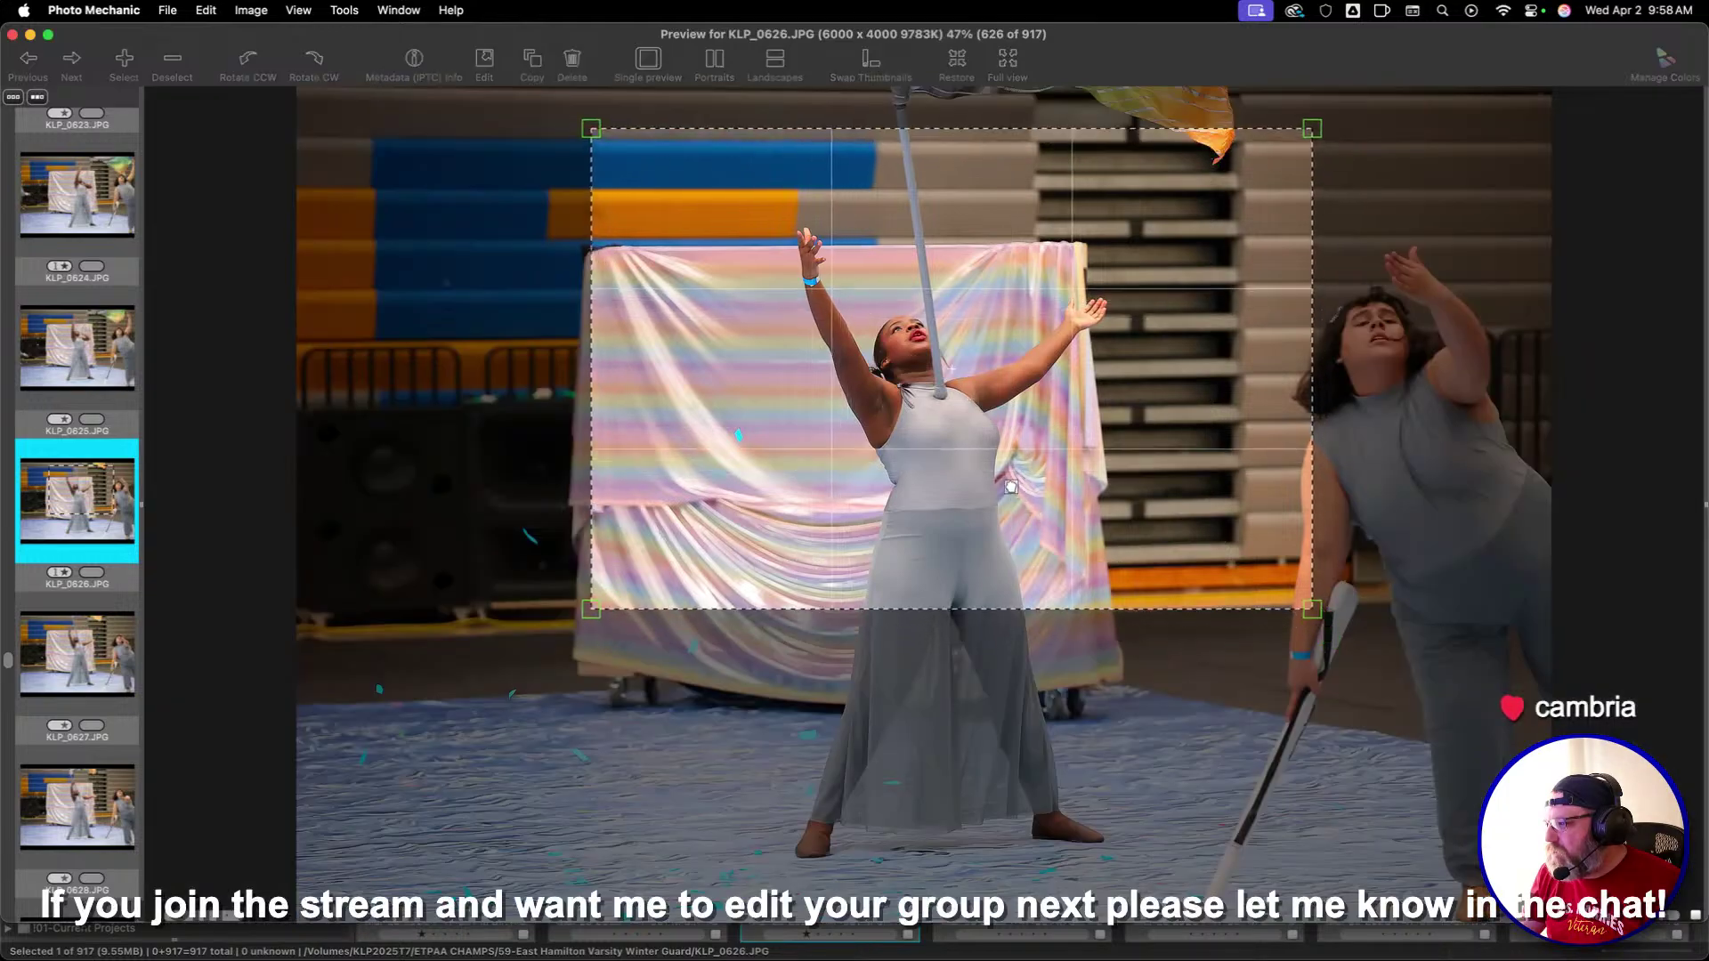
Look through the photos from KLP_0627.JPG to KLP_0638.JPG
key("Right")
key("Right")
key("Right")
key("Right")
key("Right")
key("Right")
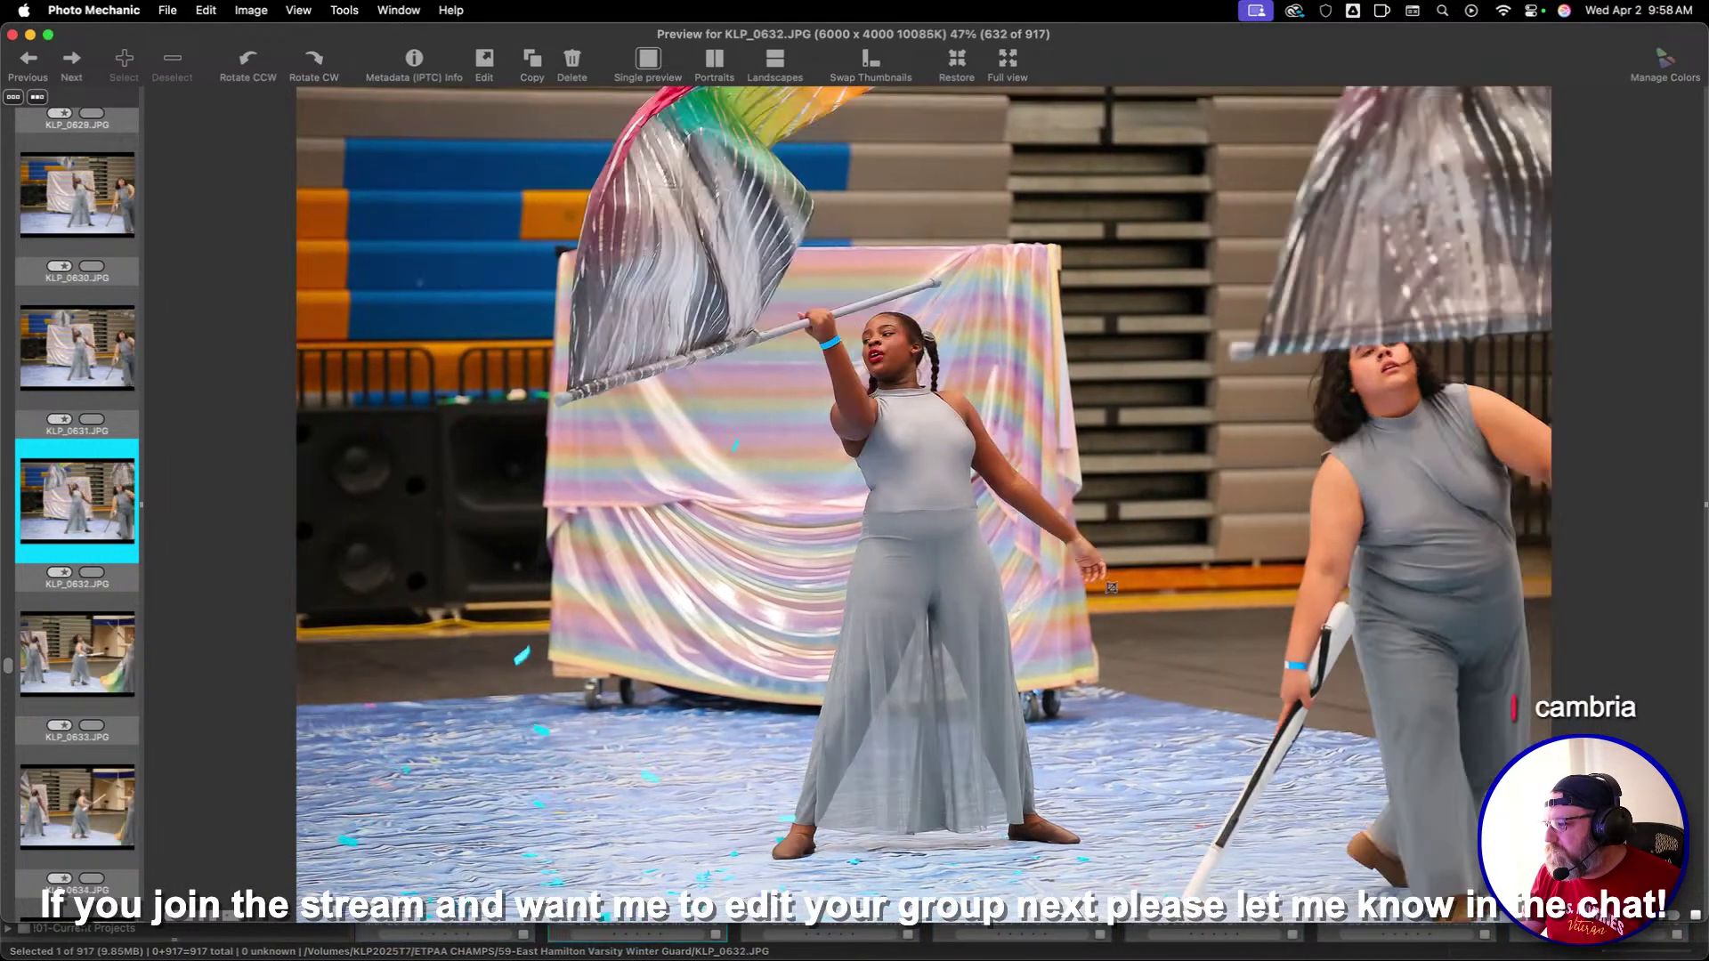
key("Right")
key("Right")
key("Right")
key("Right")
key("Right")
key("Right")
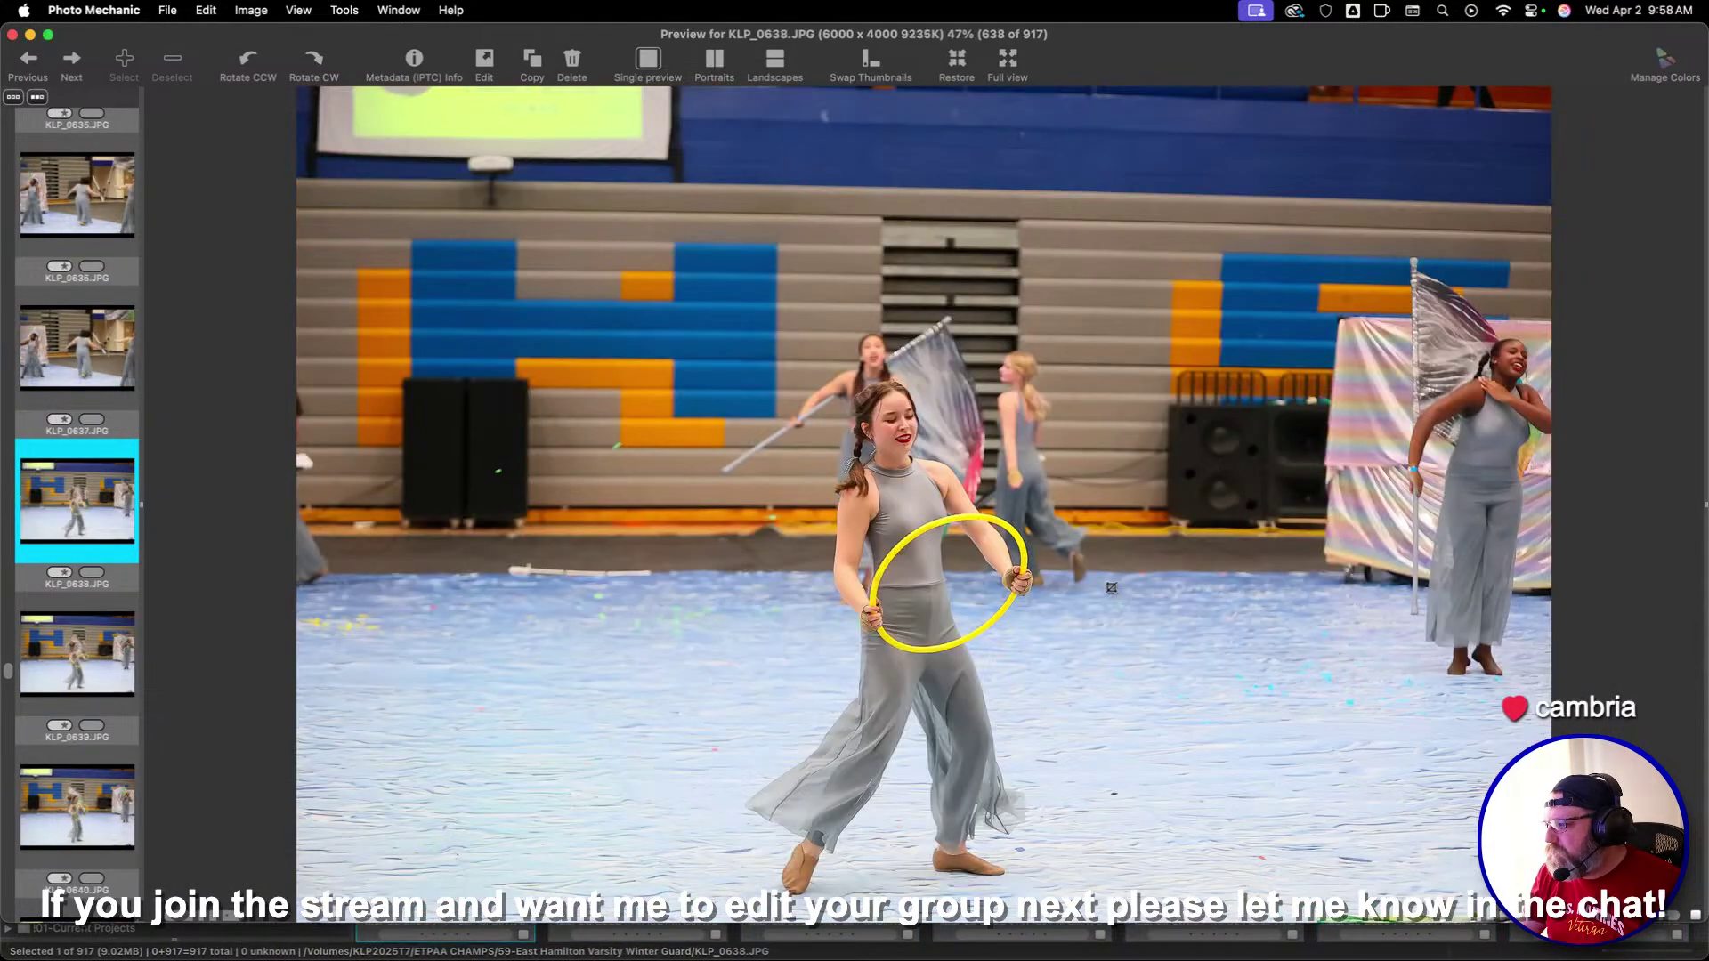
Compare the yellow hoop dancer photos up to KLP_0645.JPG and crop KLP_0644.JPG around the hoop dancer
key("Right")
key("Right")
key("Right")
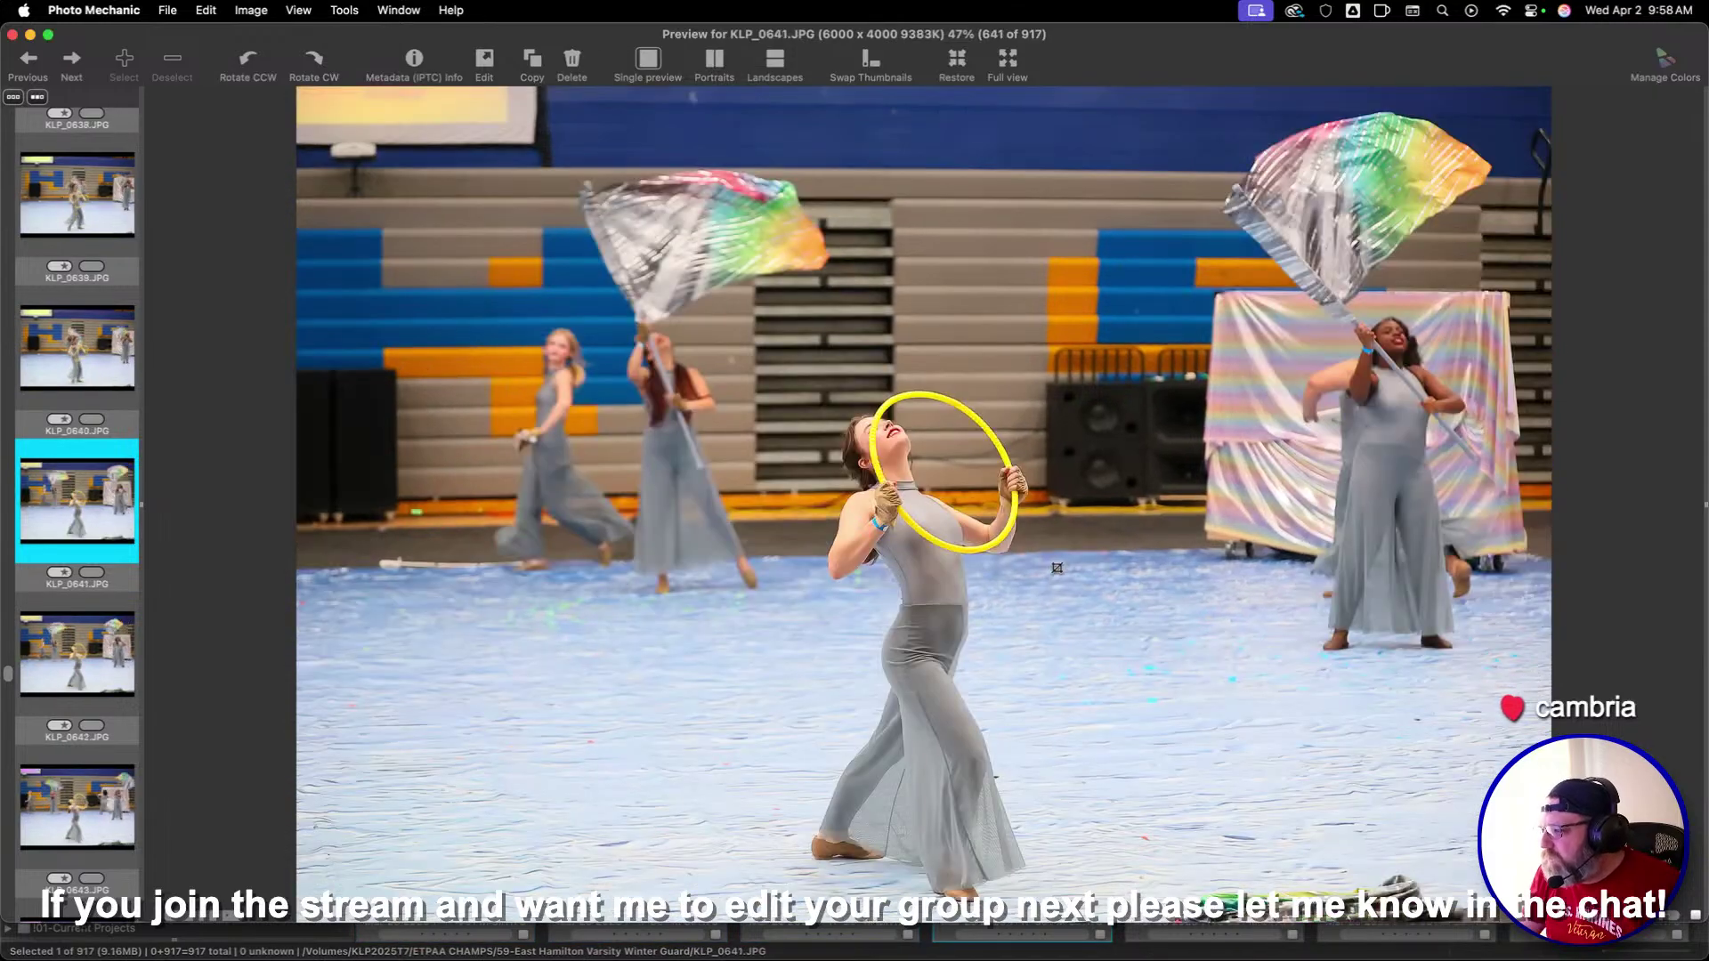
key("Right")
key("Right")
key("Right")
key("Right")
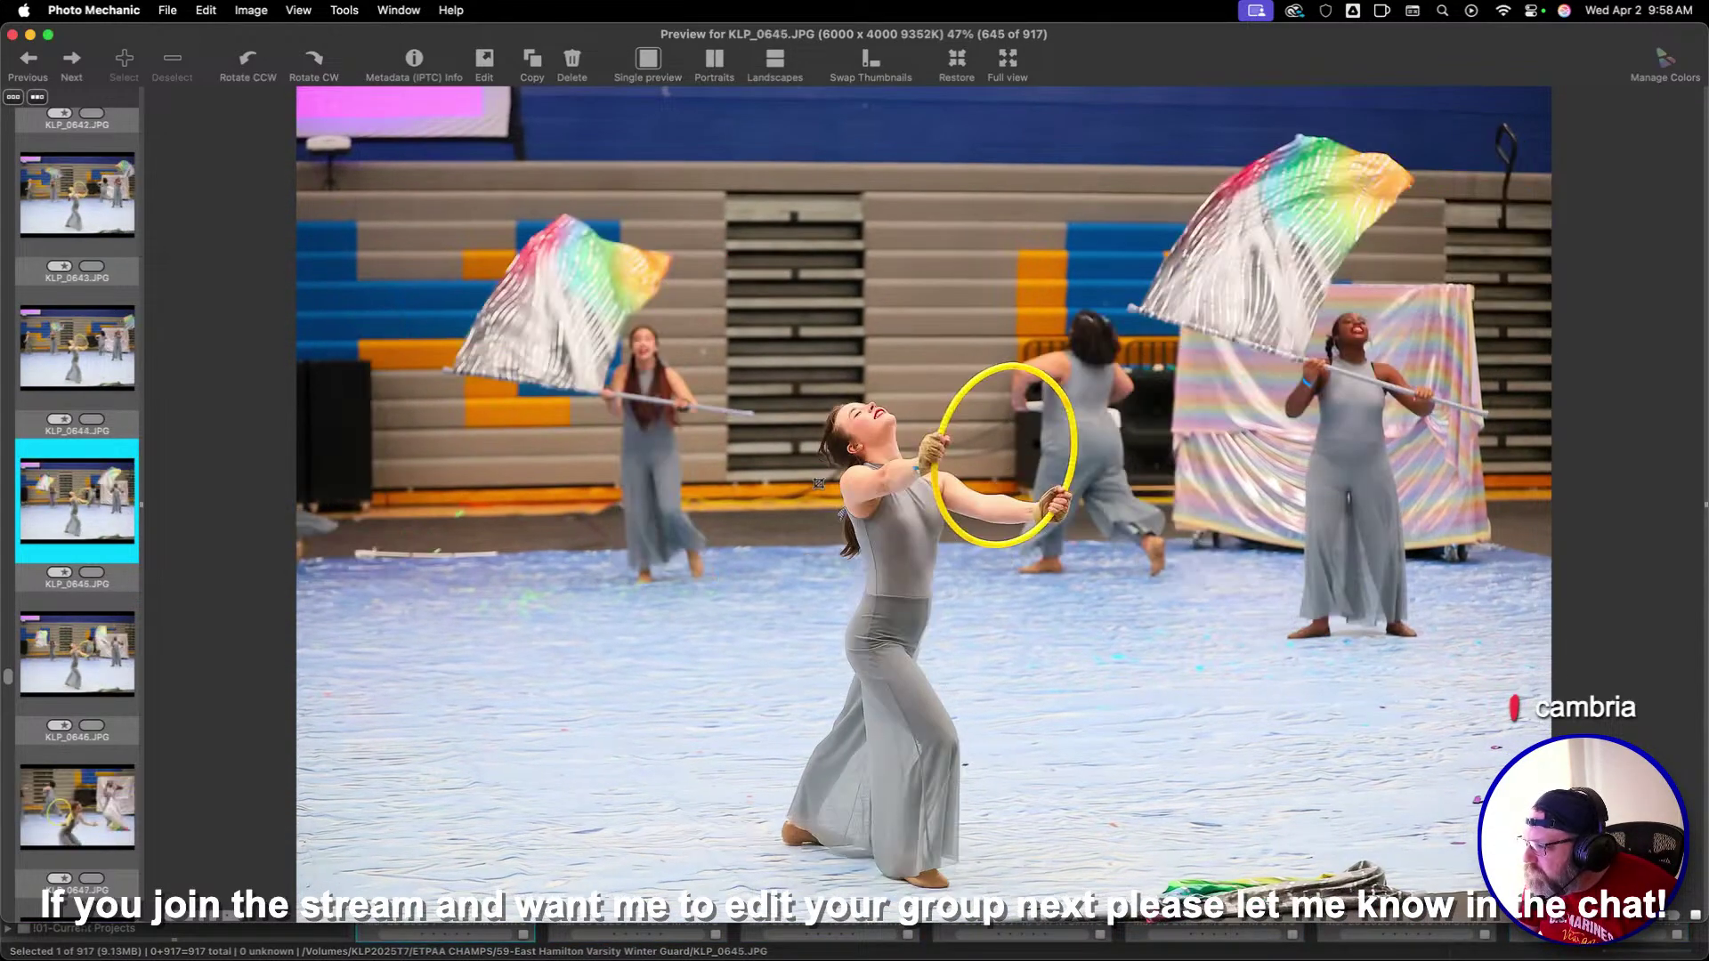
key("Left")
key("c")
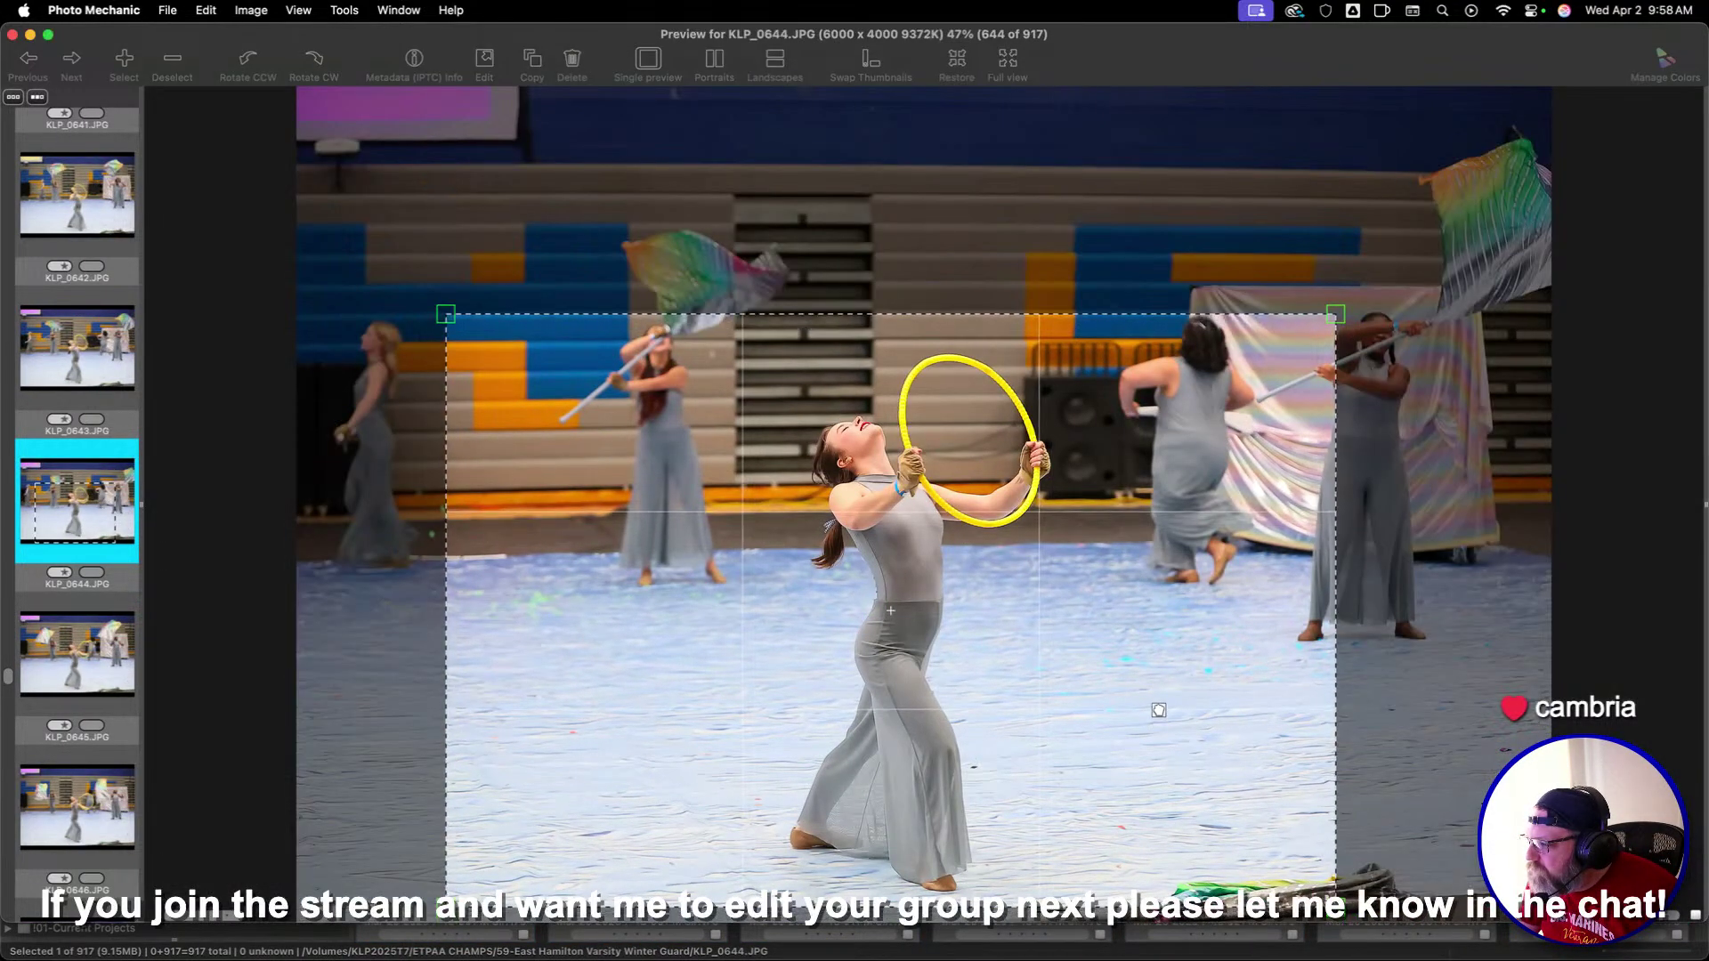
key("Return")
Look through the photos from KLP_0645.JPG to KLP_0655.JPG
key("Right")
key("Right")
key("Right")
key("Right")
key("Right")
key("Right")
key("Right")
key("Right")
key("Right")
key("Right")
key("Right")
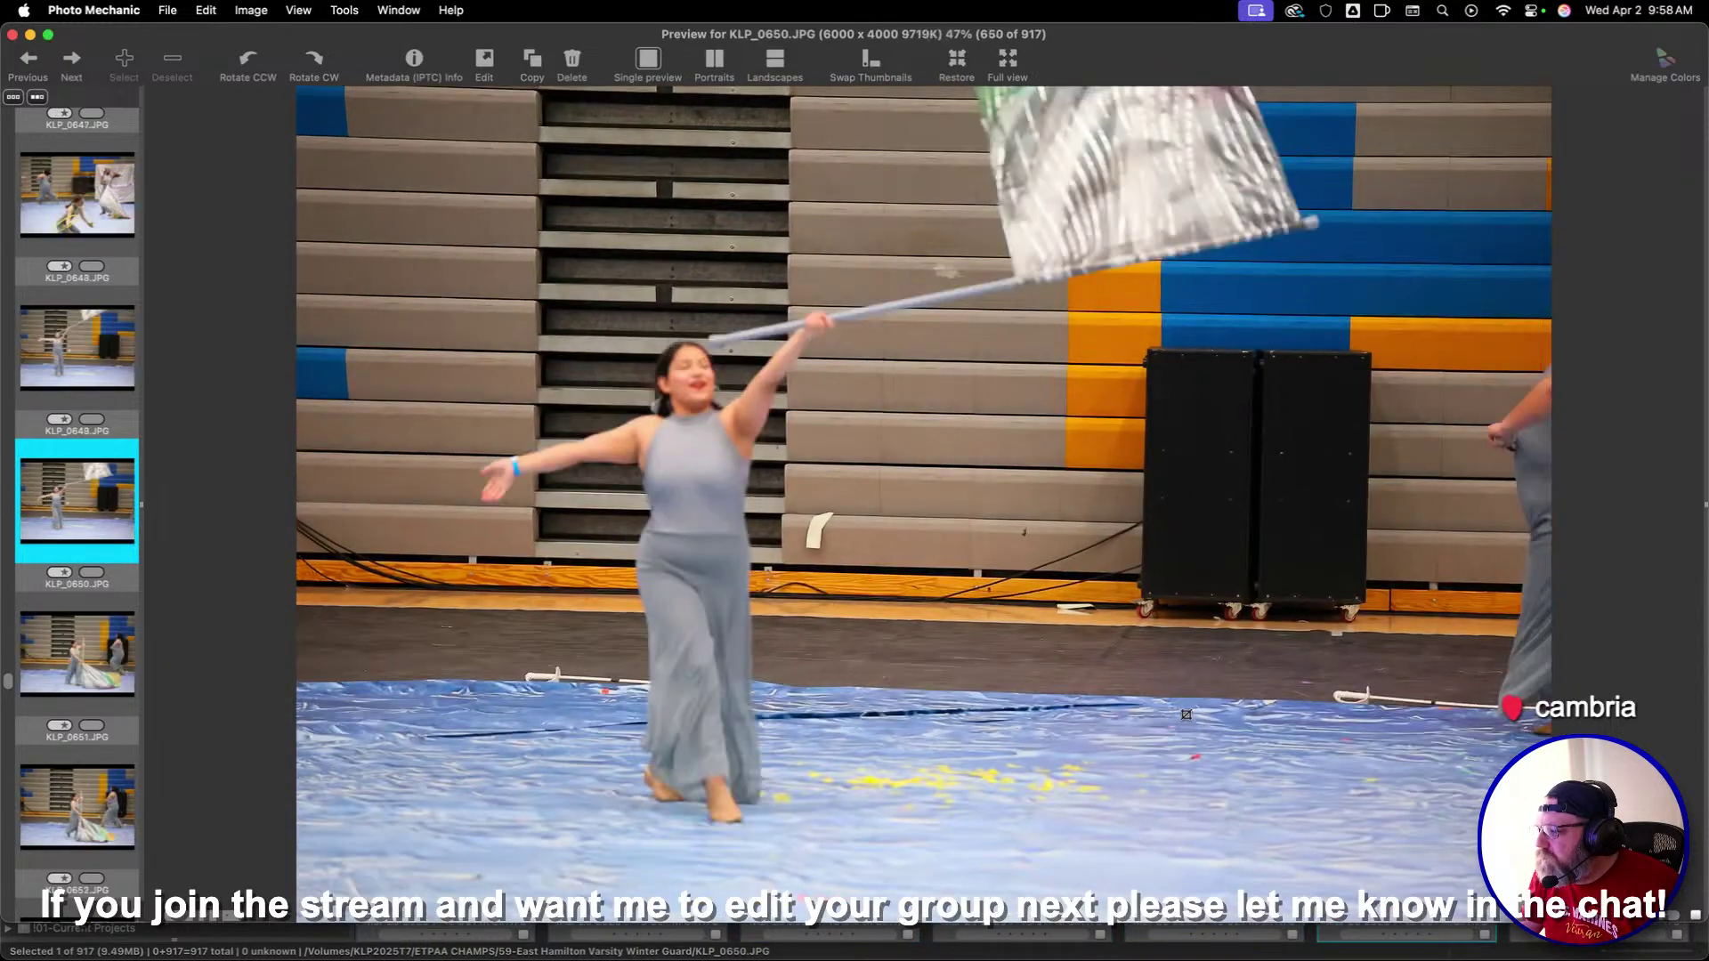
key("Right")
key("Left")
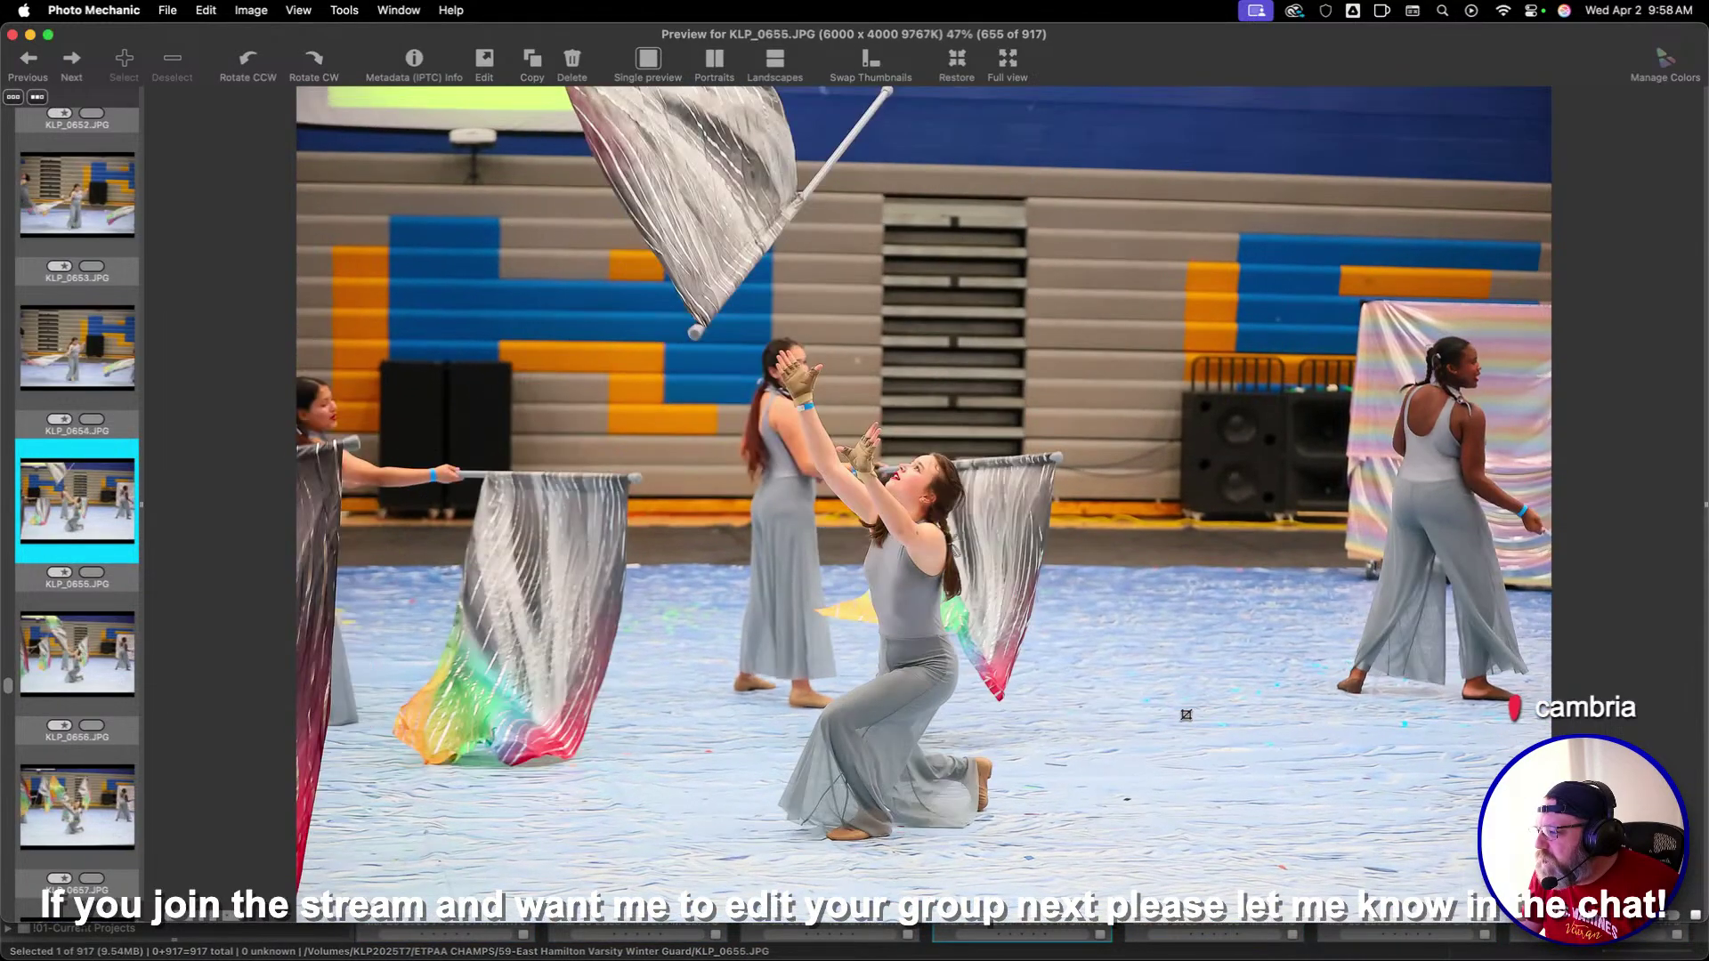
Check the next flag photos and crop KLP_0658.JPG around the kneeling flag dancer
key("Right")
key("Right")
key("Right")
key("Right")
key("Left")
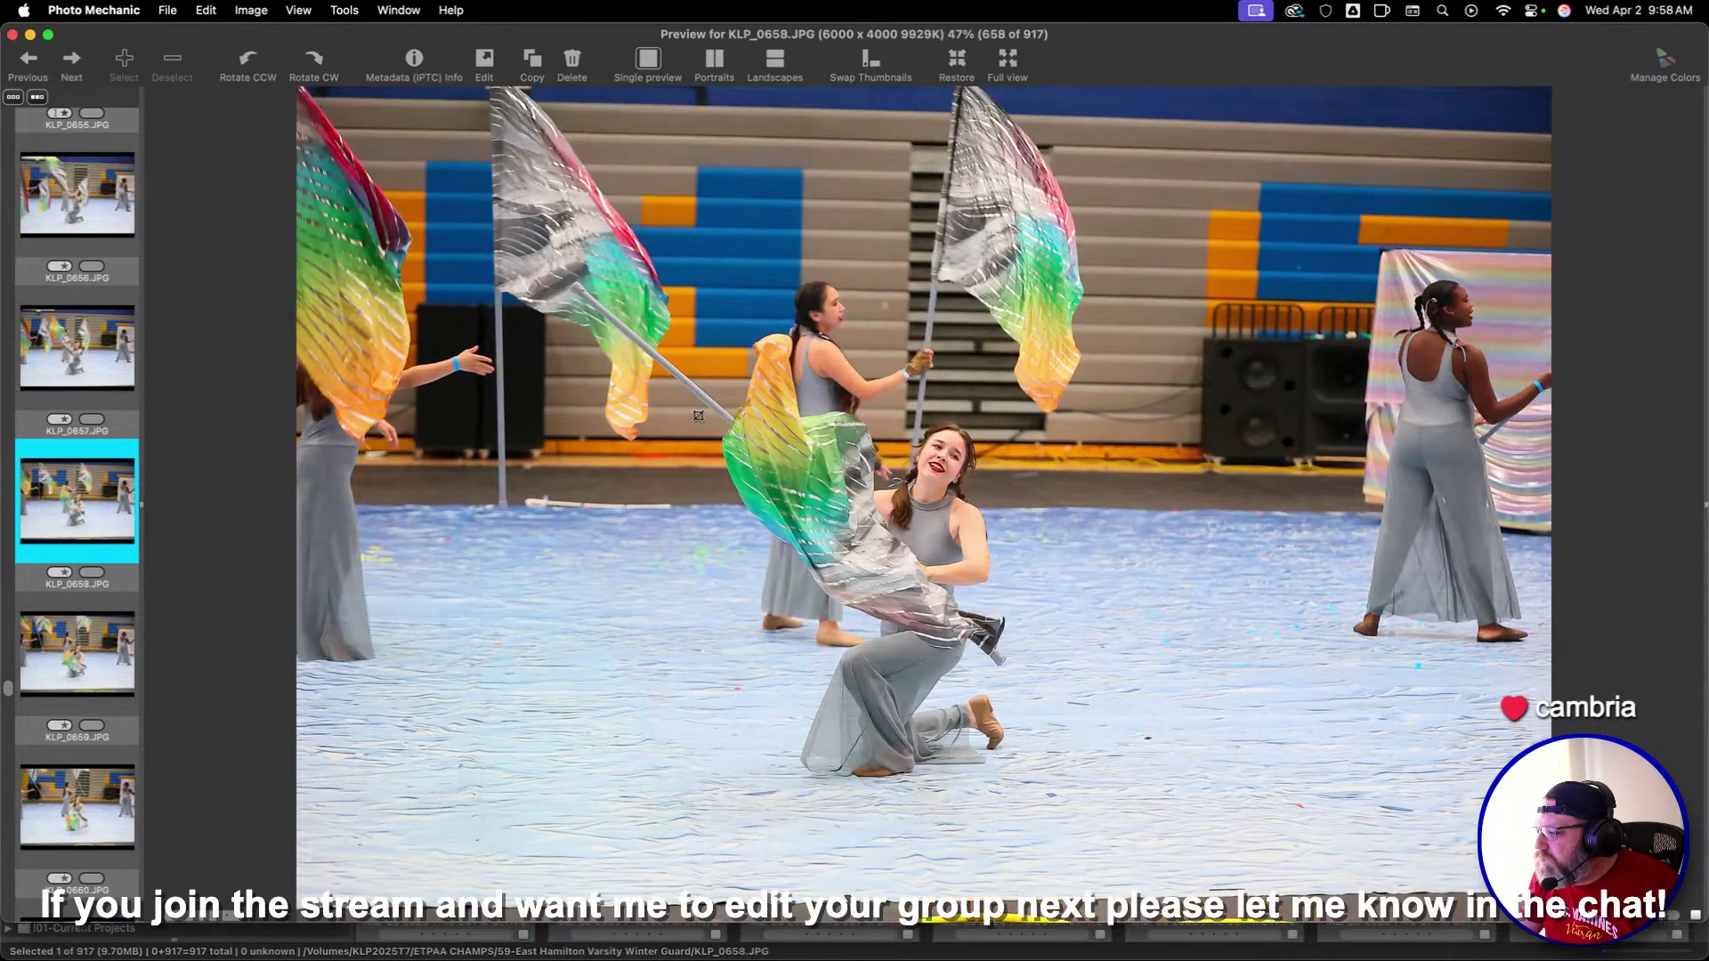
key("c")
key("Return")
Crop KLP_0659.JPG around the kneeling flag dancer and the dancer behind her
key("Right")
key("c")
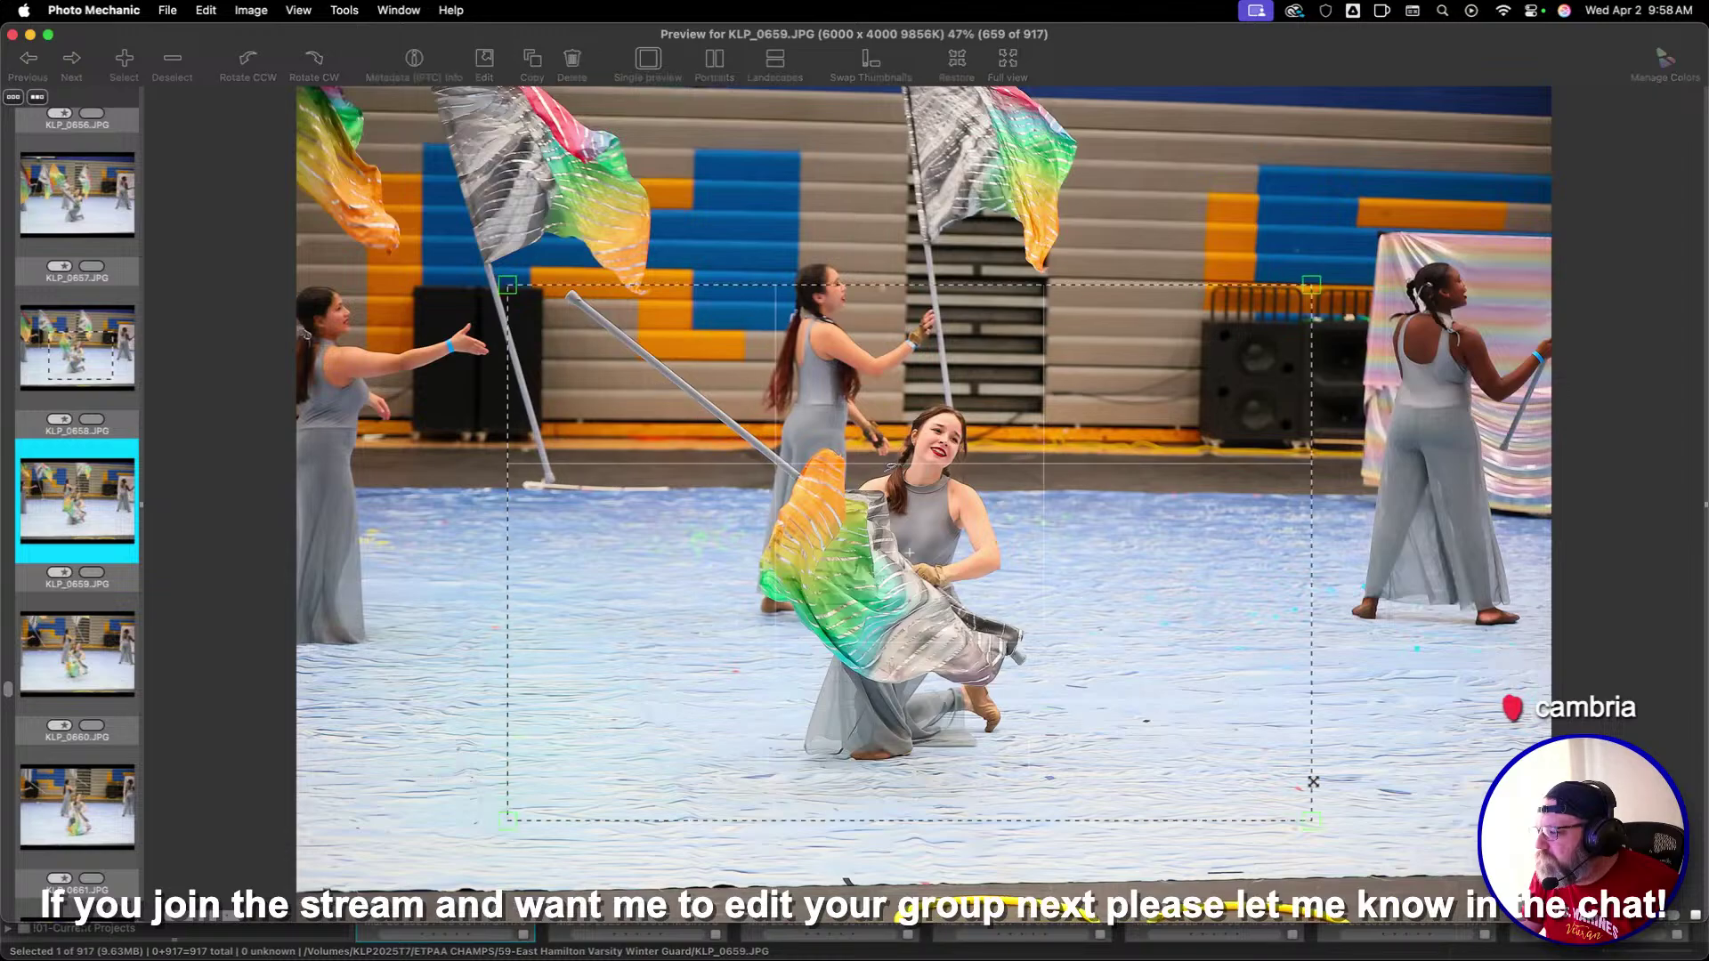
key("Return")
Move on to KLP_0662.JPG and crop it around the kneeling dancer with the lowered flag
key("Right")
key("Right")
key("Right")
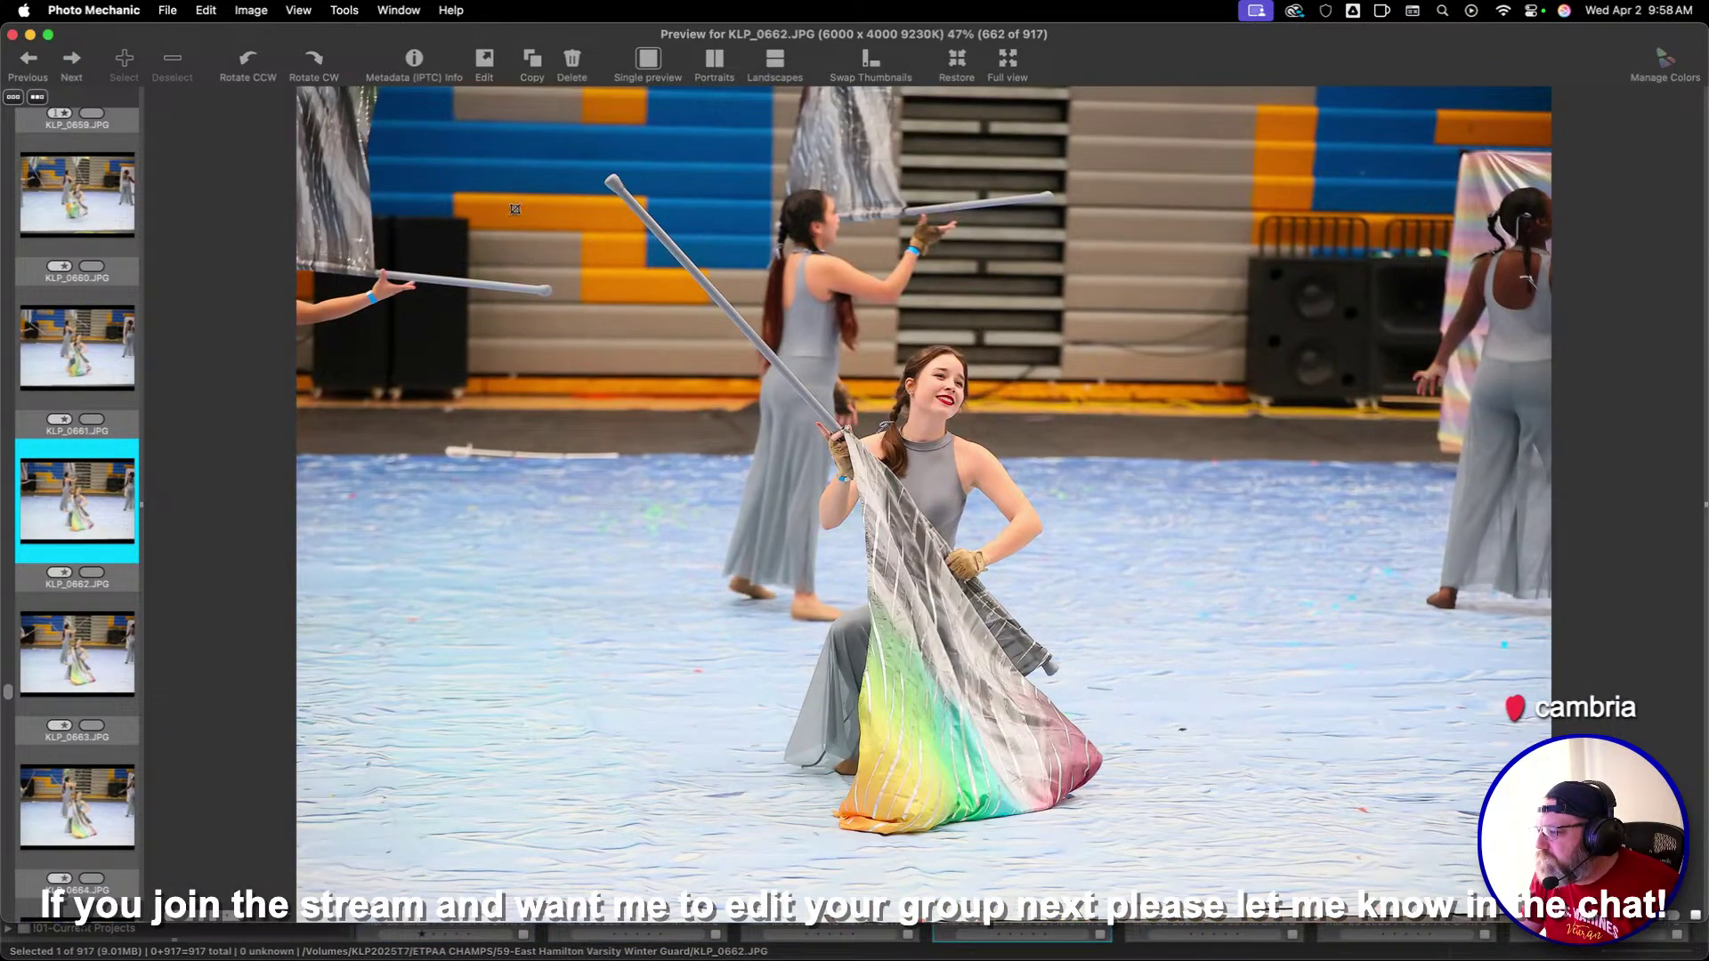
key("c")
Look through the photos from KLP_0663.JPG to KLP_0668.JPG
key("Right")
key("Right")
key("Right")
key("Right")
key("Right")
key("Right")
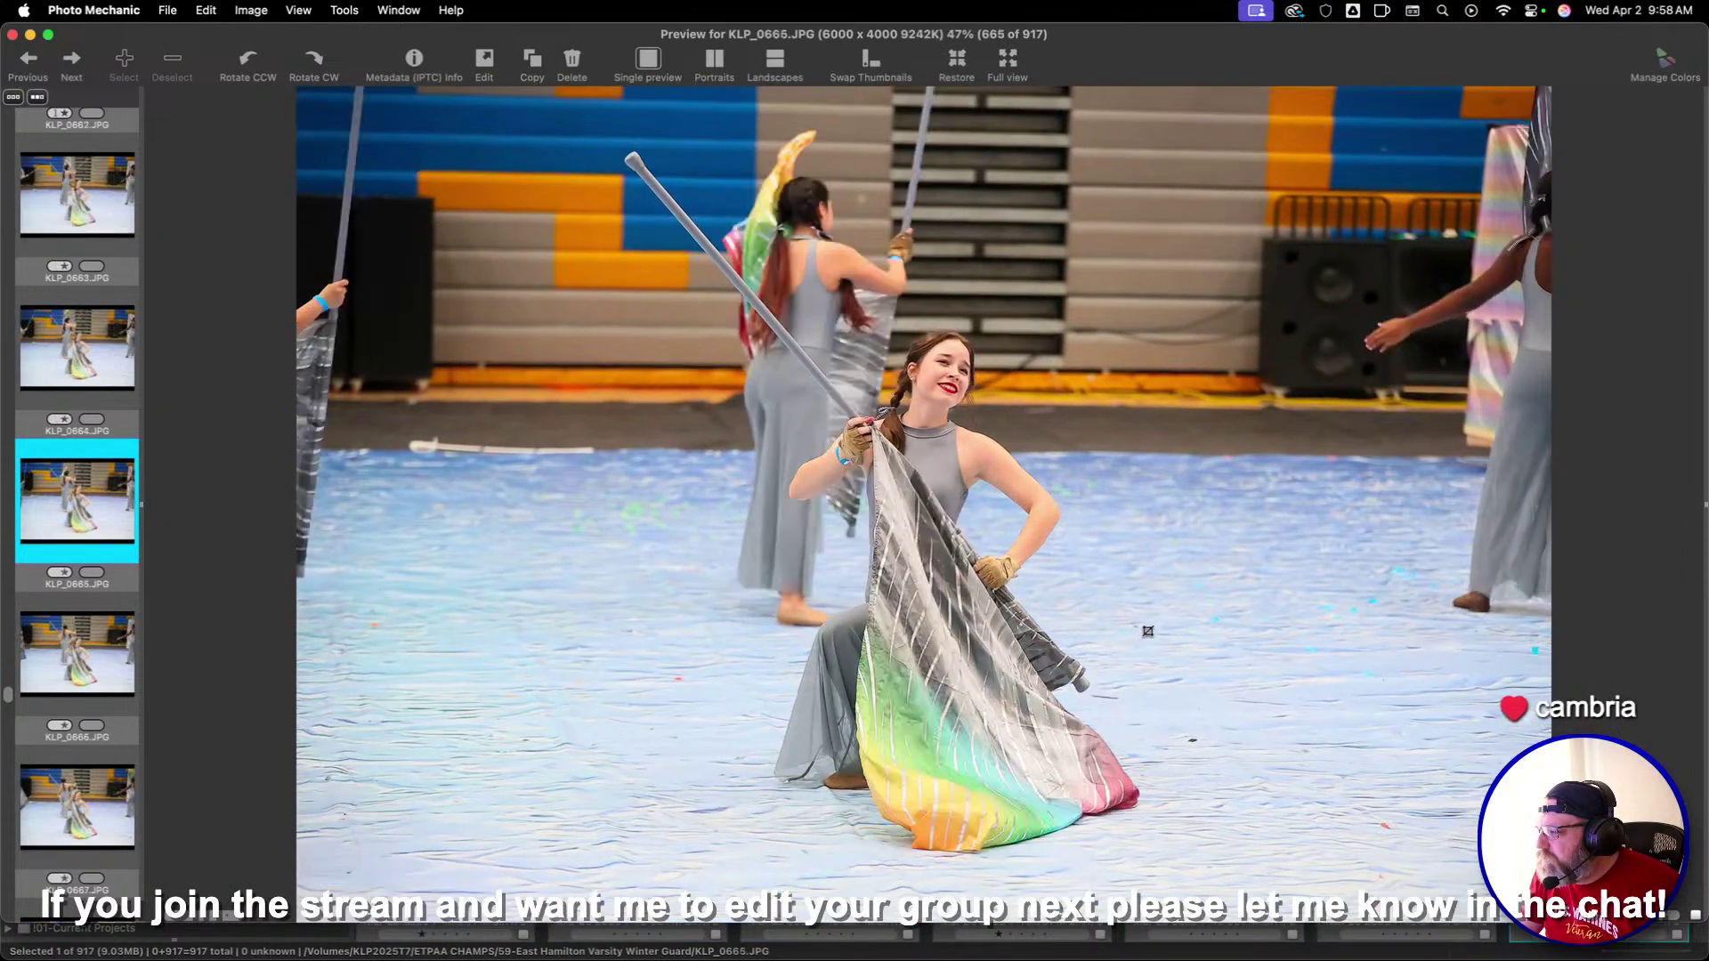
key("Left")
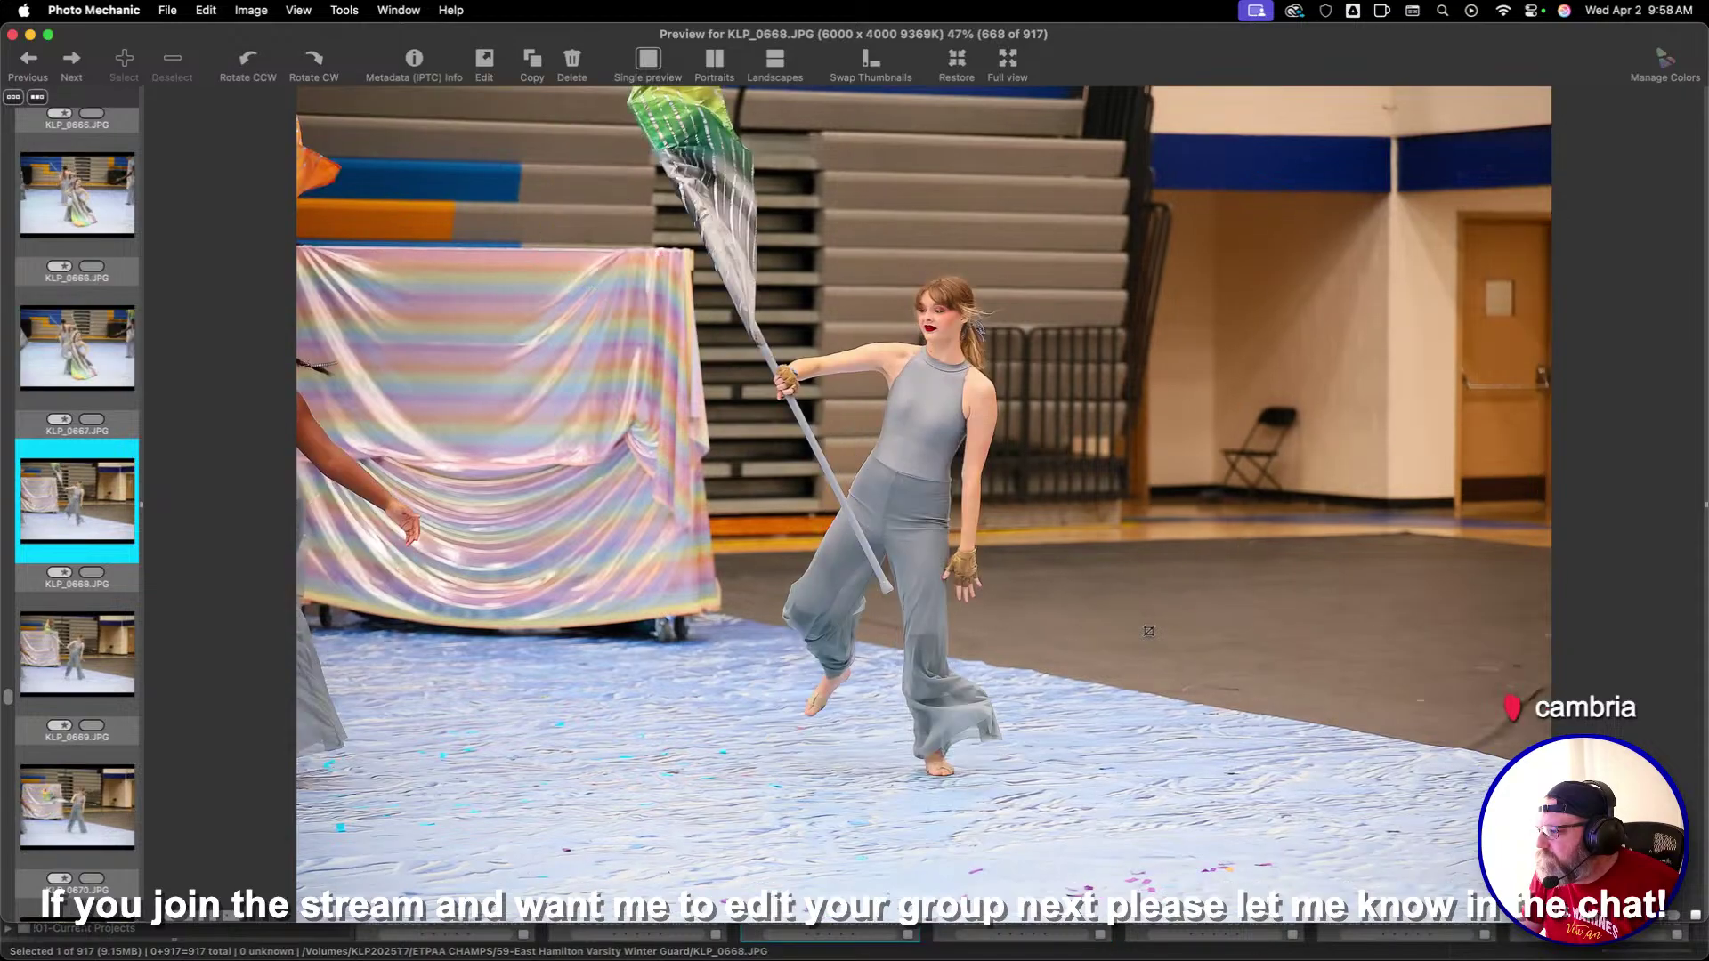
Look through the photos after KLP_0668.JPG and compare KLP_0673.JPG and KLP_0674.JPG of the smiling flag dancer
key("Right")
key("Right")
key("Right")
key("Right")
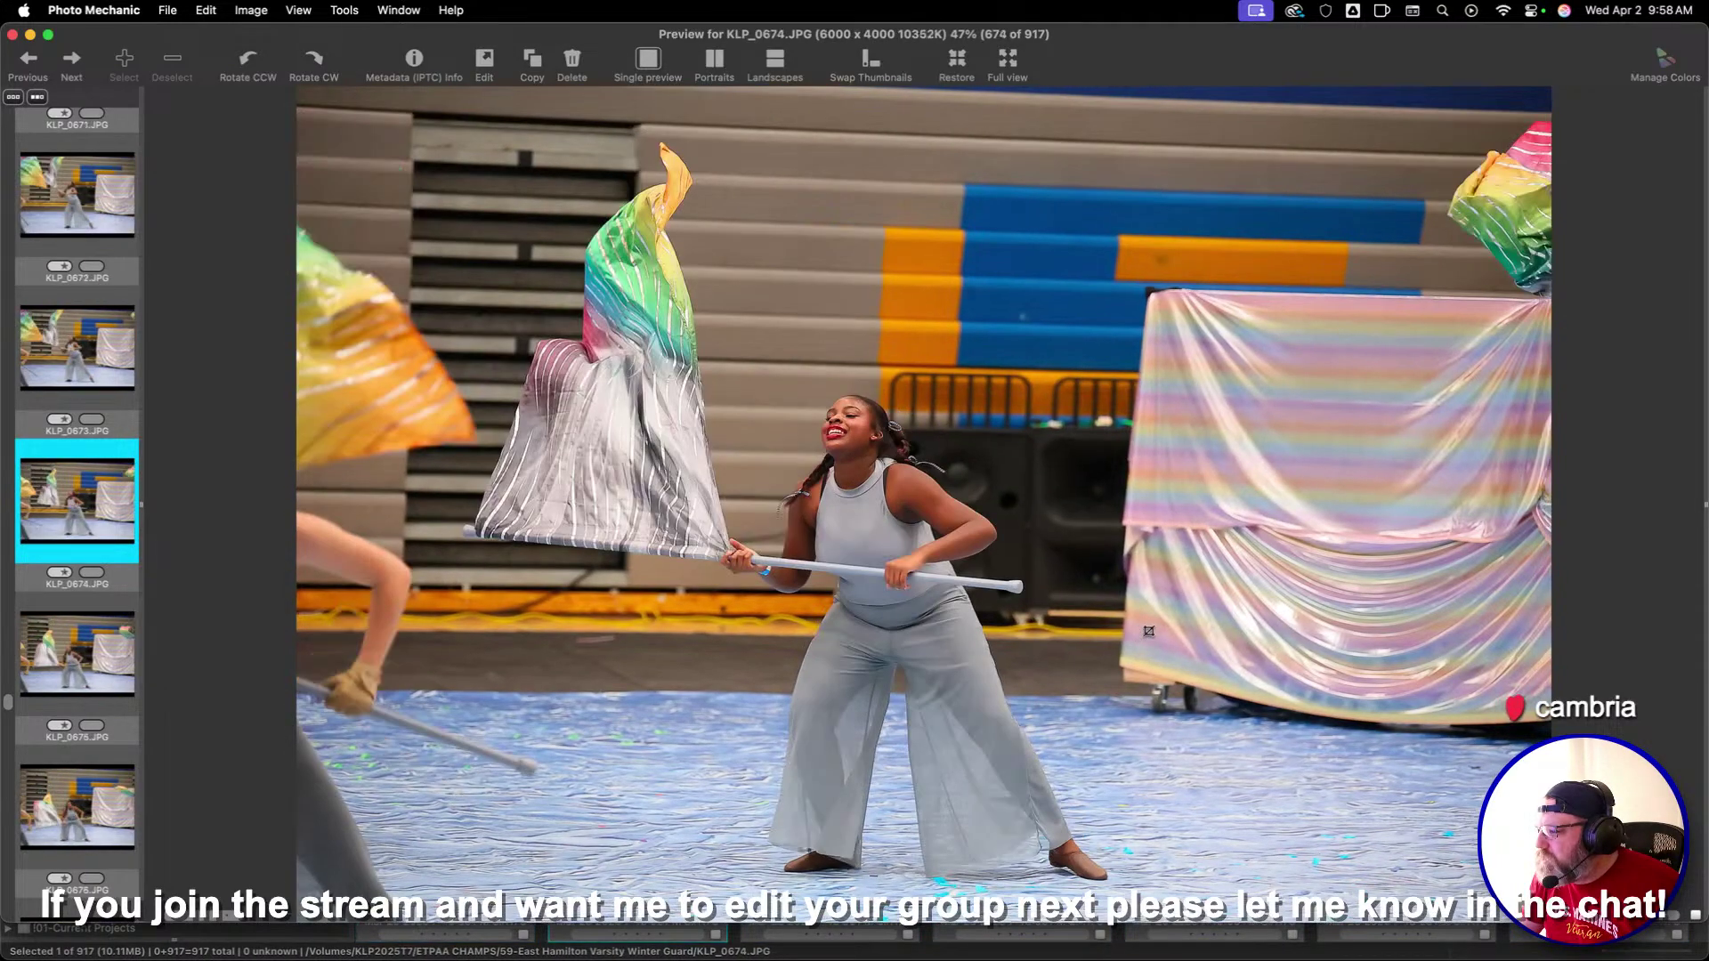
key("Right")
key("Right")
key("Right")
key("Right")
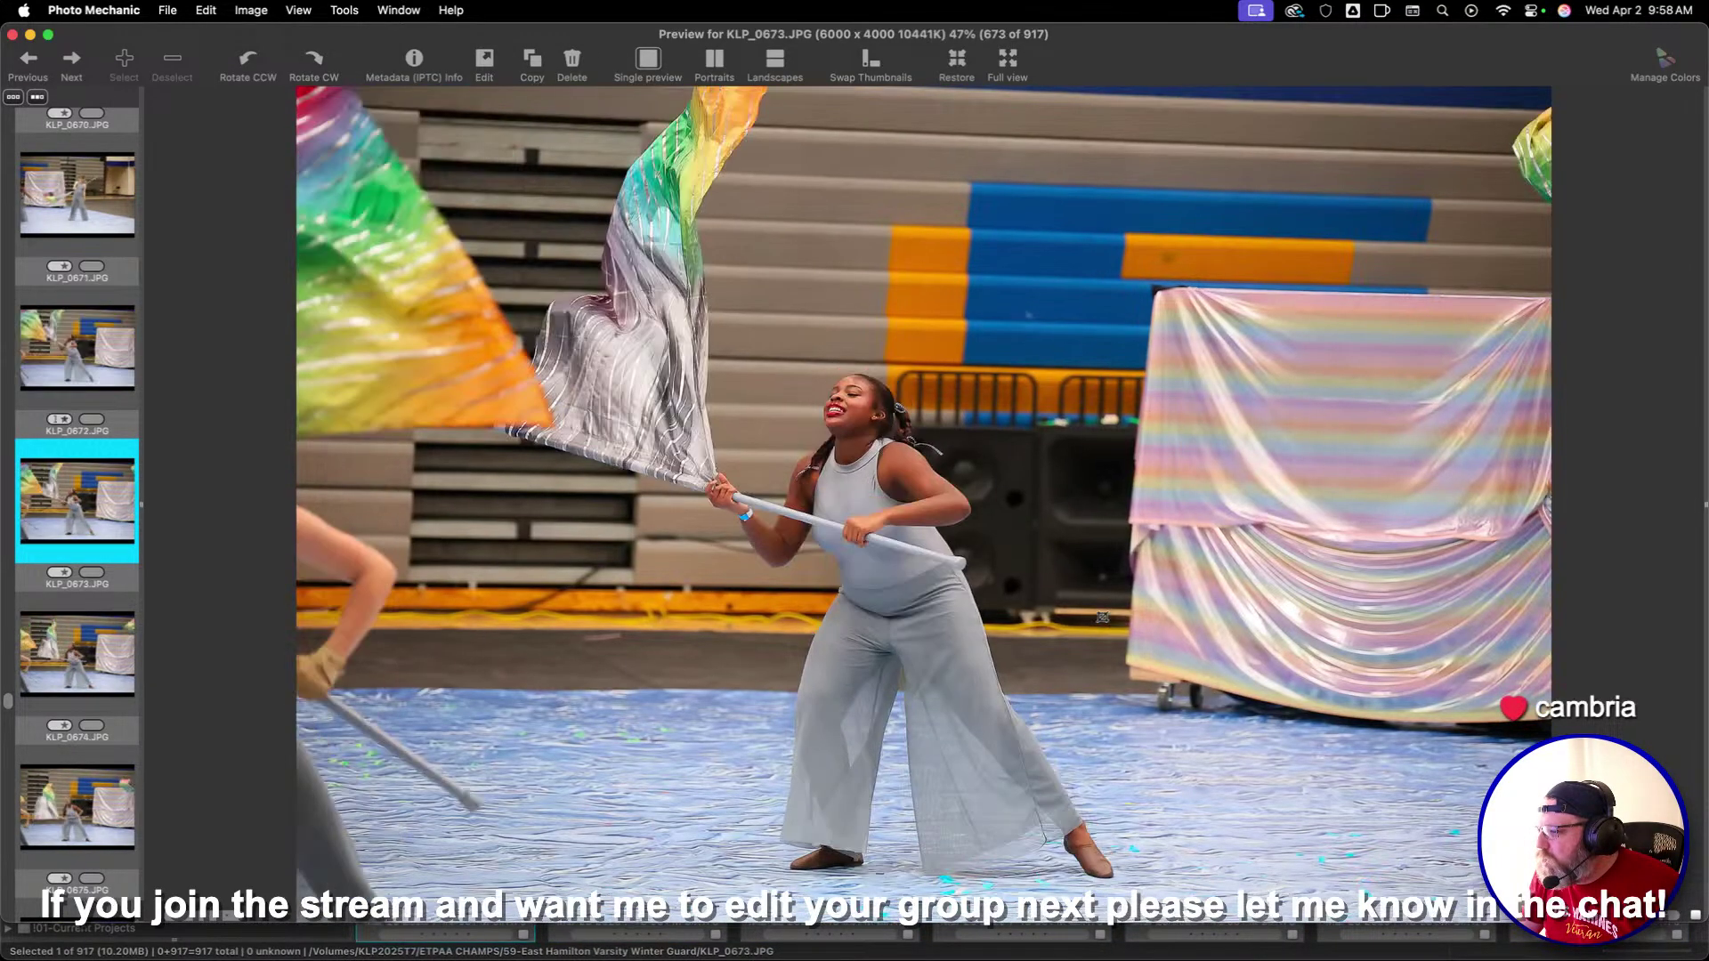
Look through the photos of the flag dancer beside the rainbow drape up to KLP_0688.JPG
key("Right")
key("Right")
key("Right")
key("Right")
key("Right")
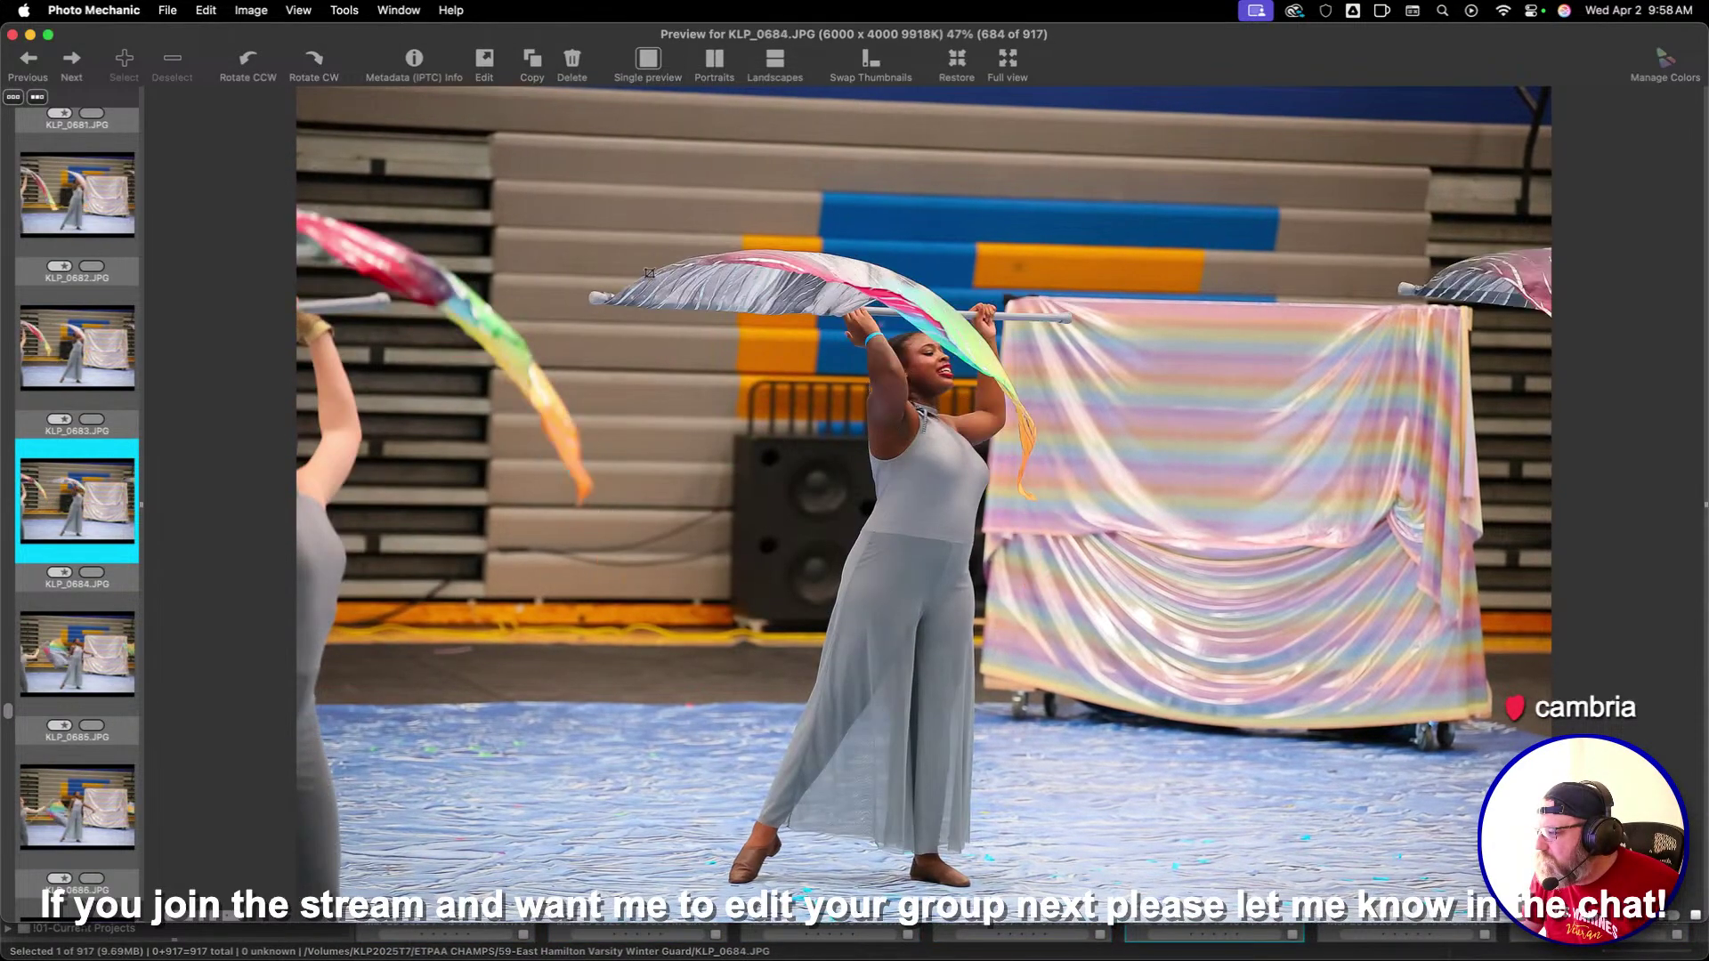
key("Right")
key("Right")
key("Right")
key("Right")
key("Right")
key("Right")
key("Right")
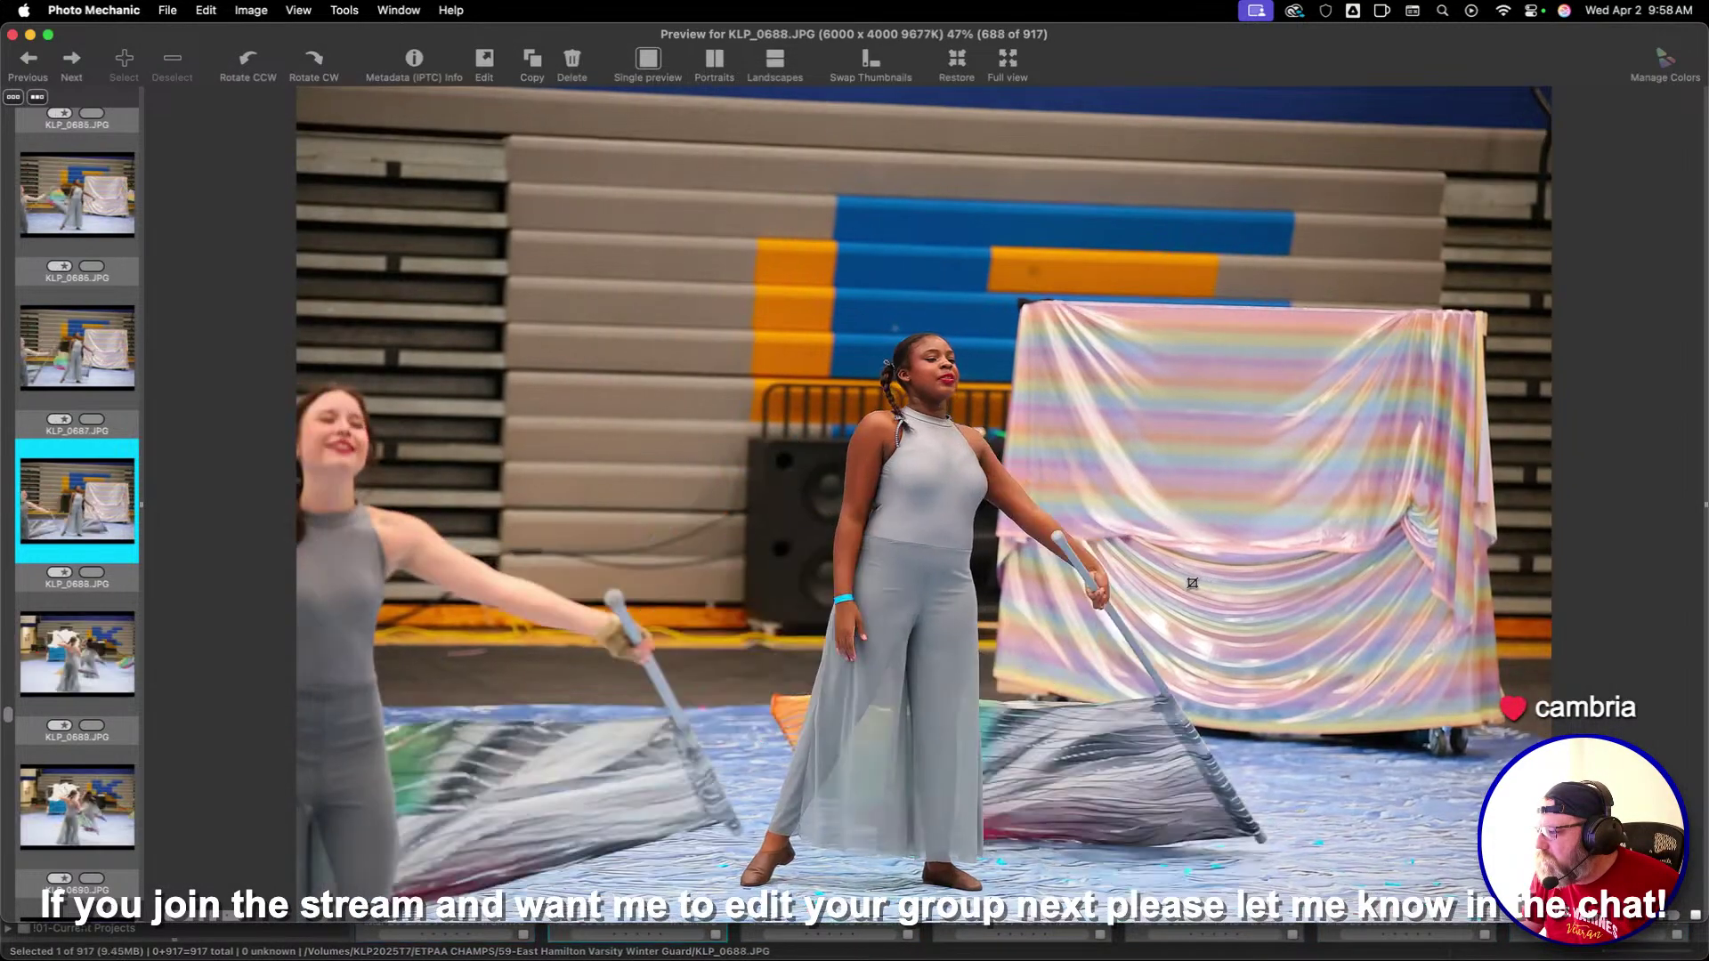
Look through the photos from KLP_0689.JPG to KLP_0699.JPG
key("Right")
key("Right")
key("Right")
key("Right")
key("Right")
key("Right")
key("Right")
key("Right")
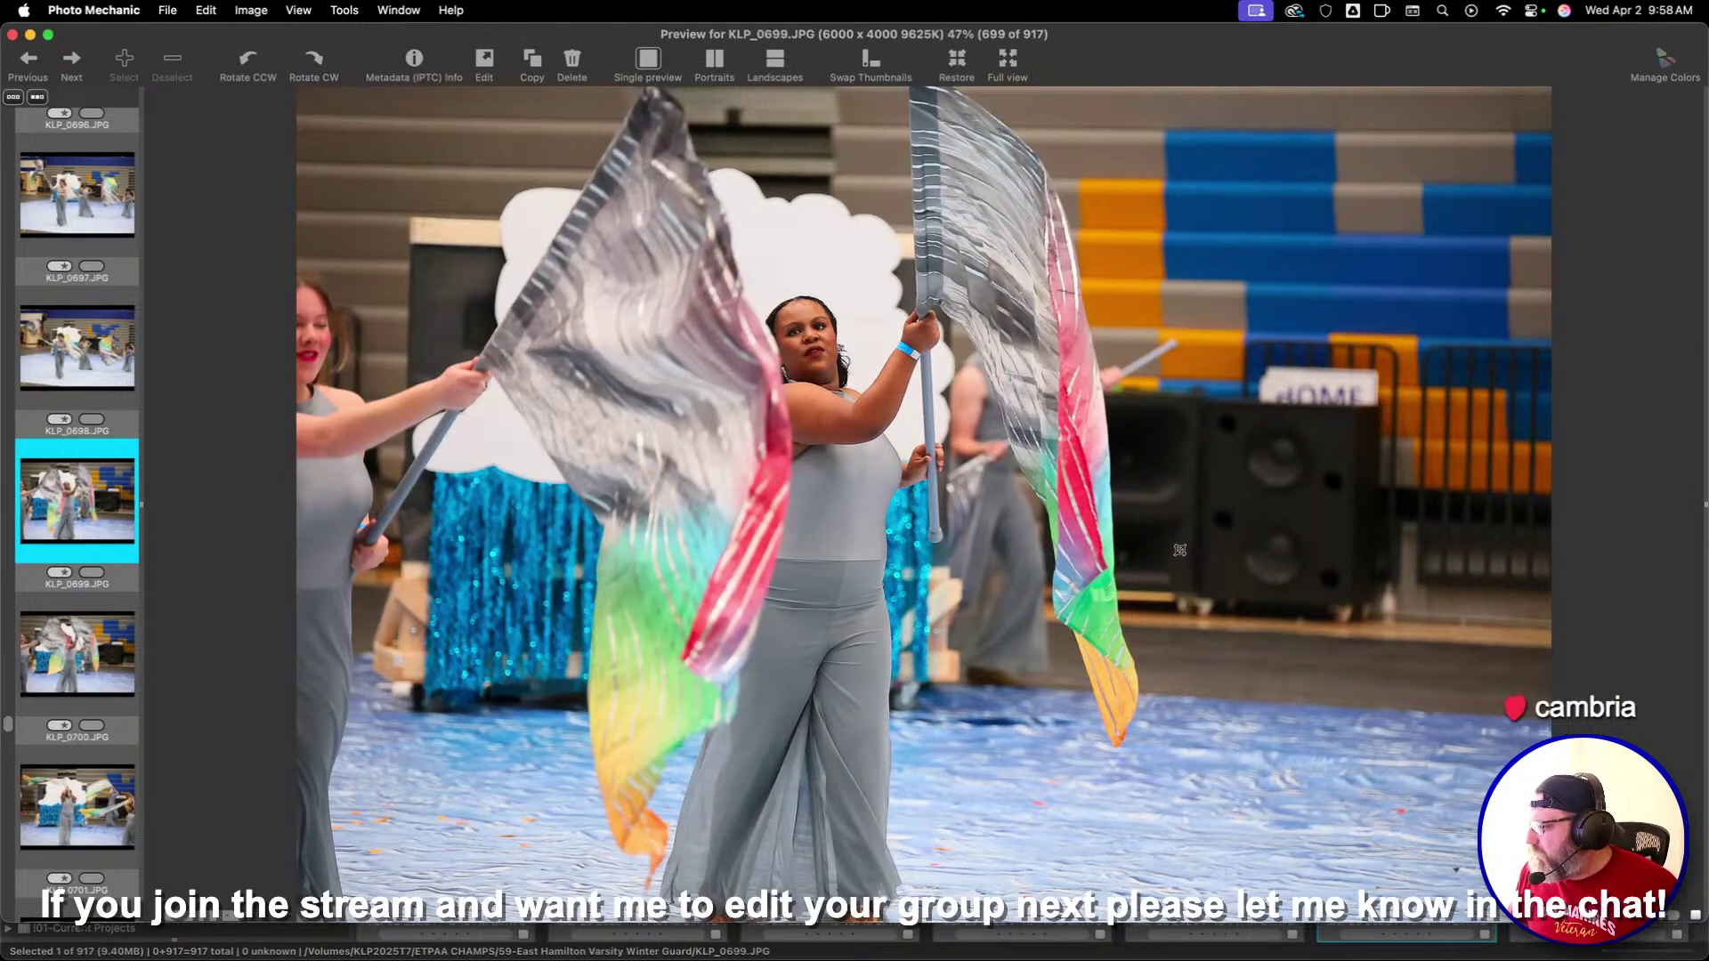
Look through the next shots of the flag dancer before the cloud backdrop and return to KLP_0703.JPG
key("Right")
key("Right")
key("Right")
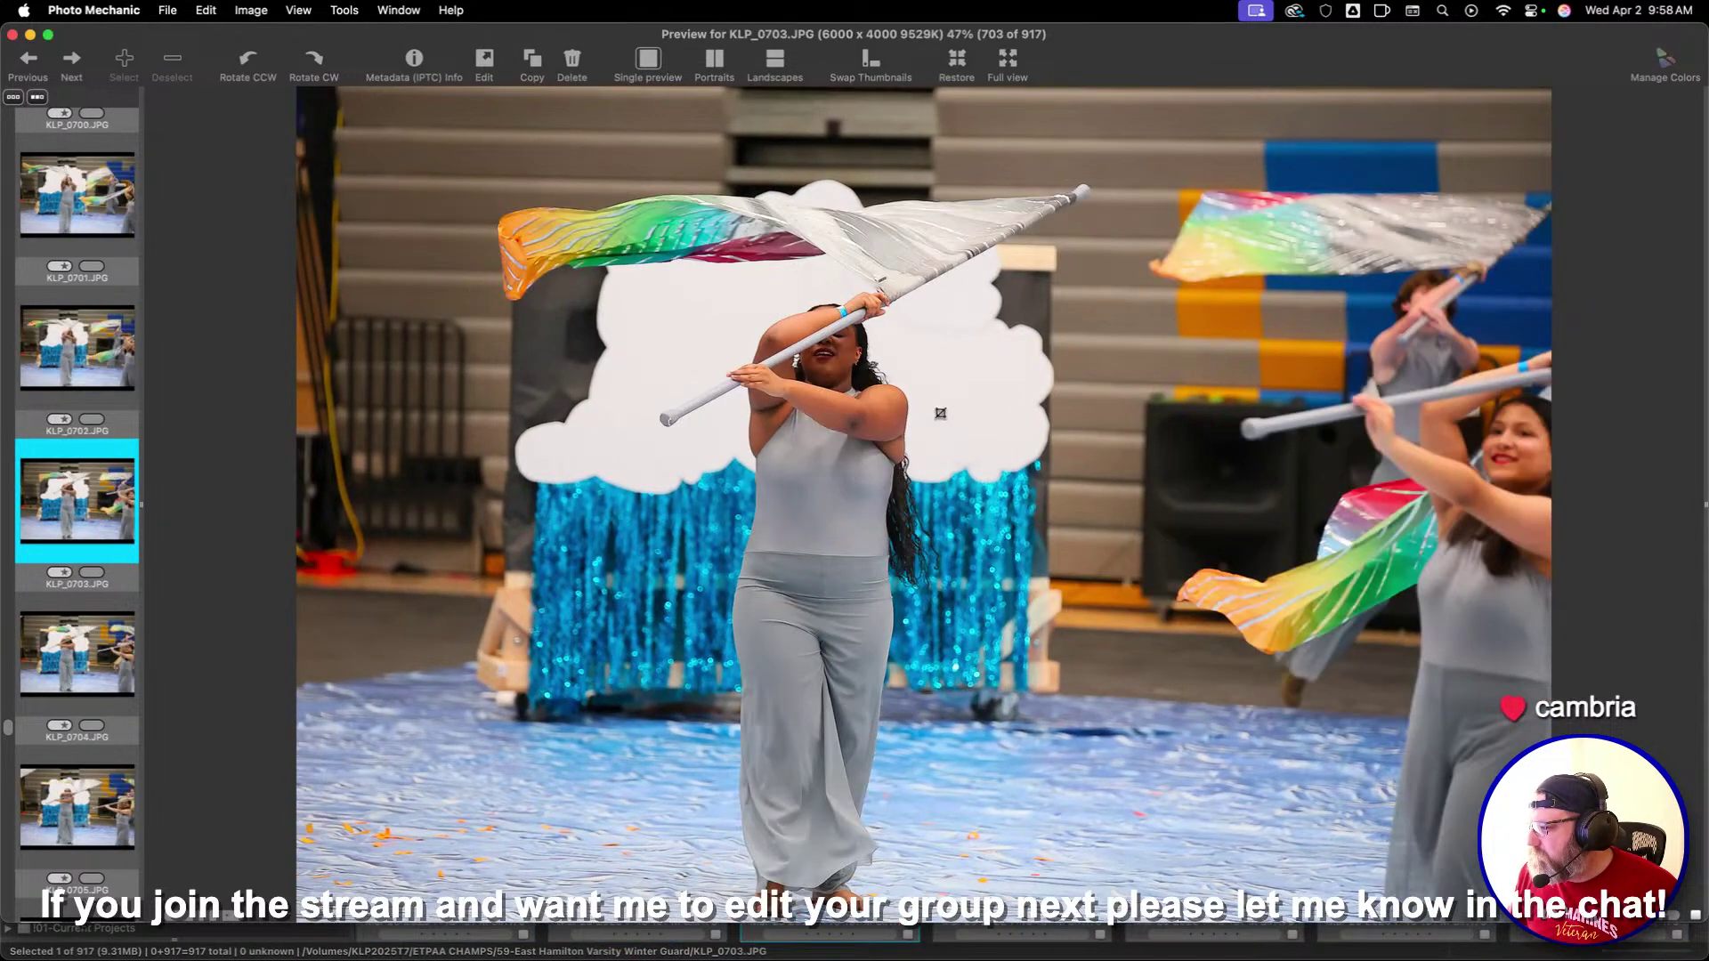
key("Right")
key("Right")
key("Right")
key("Right")
key("Right")
key("Right")
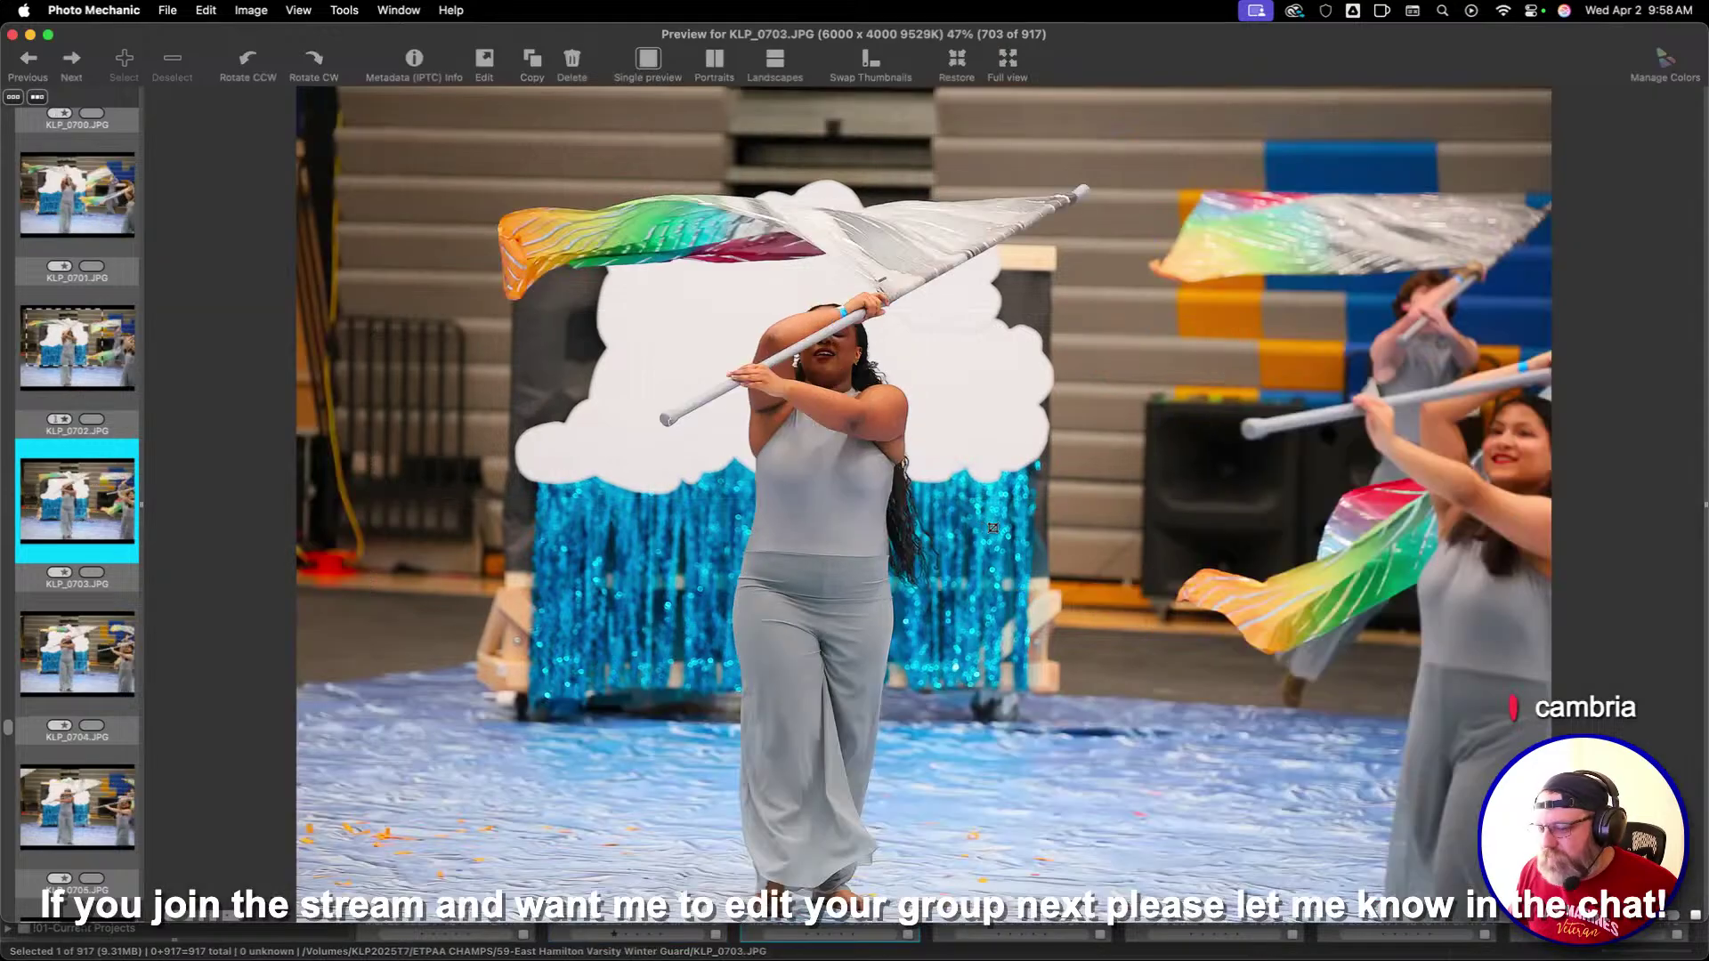
Compare KLP_0705.JPG, KLP_0706.JPG and KLP_0707.JPG of the cloud-backdrop flag dancer, and continue to KLP_0709.JPG
key("Left")
key("Left")
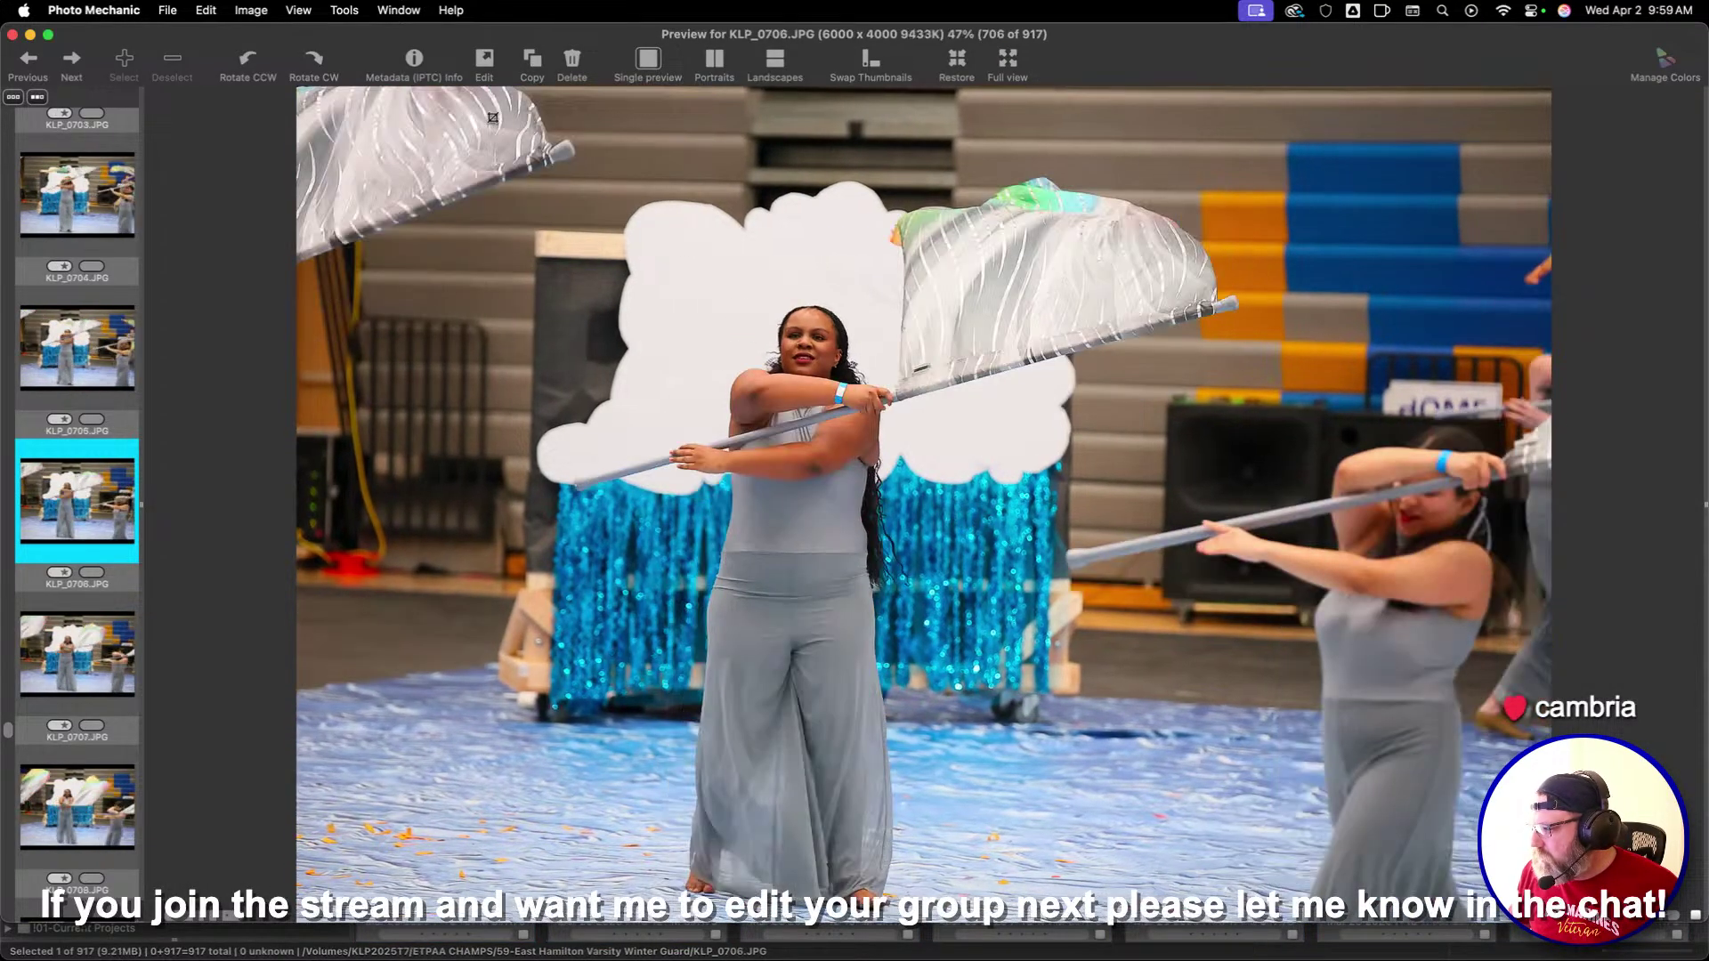
key("Right")
key("Right")
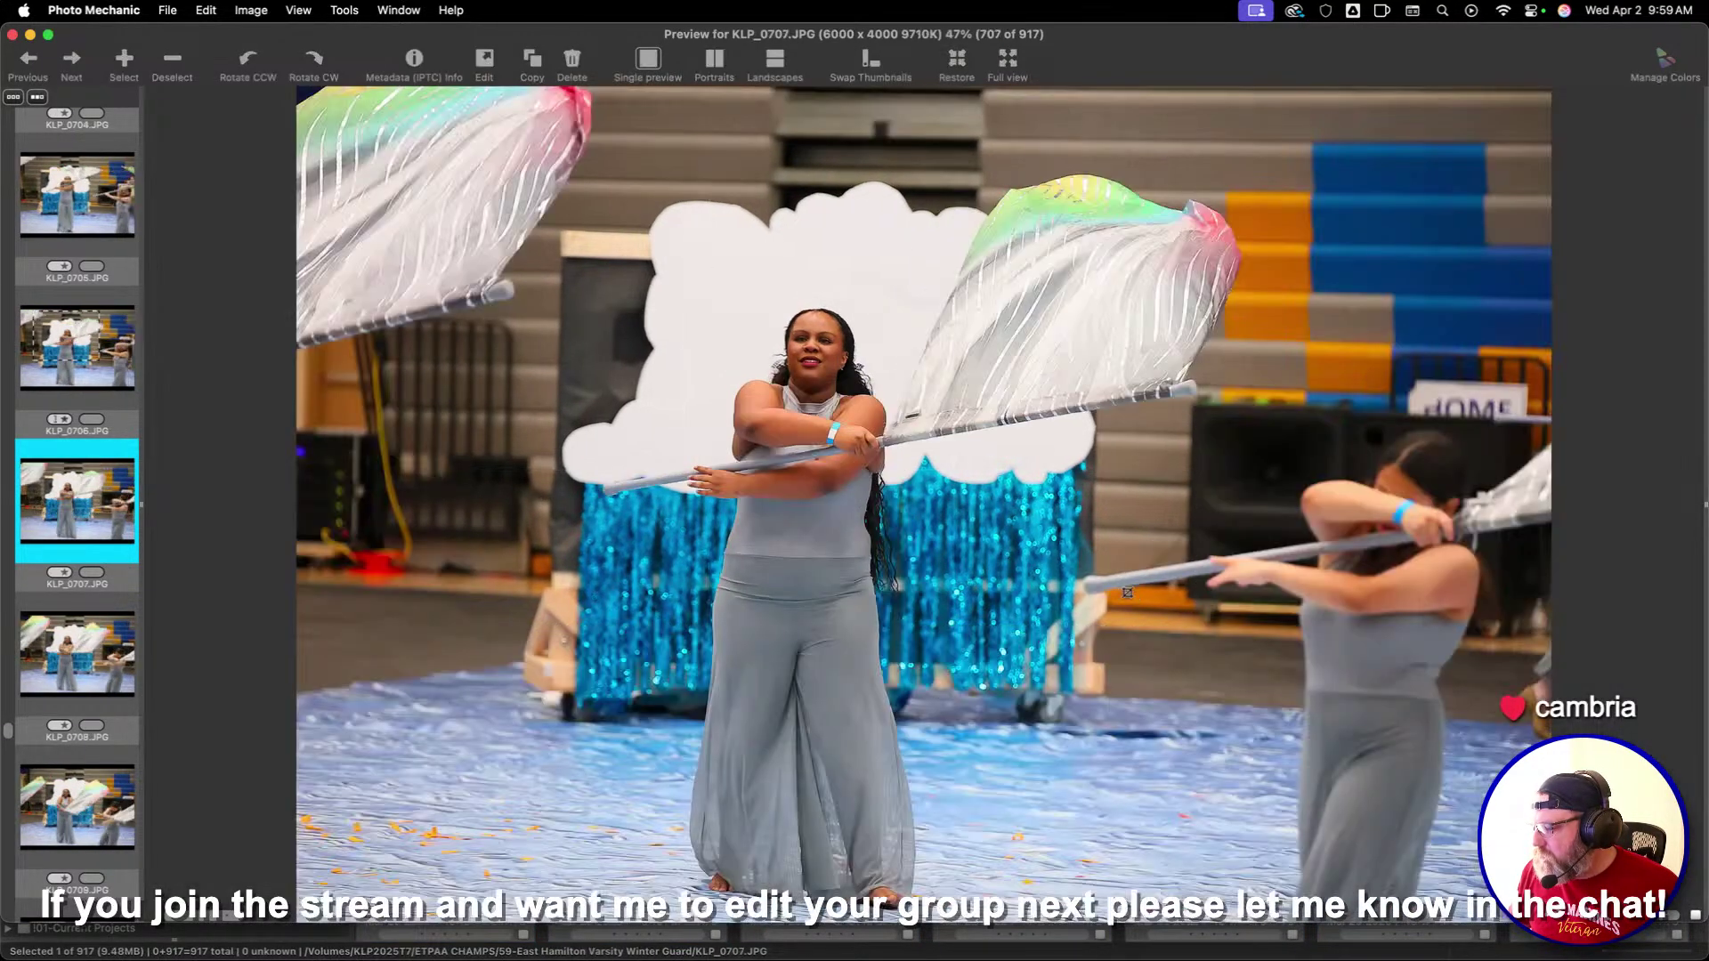
key("Left")
key("Left")
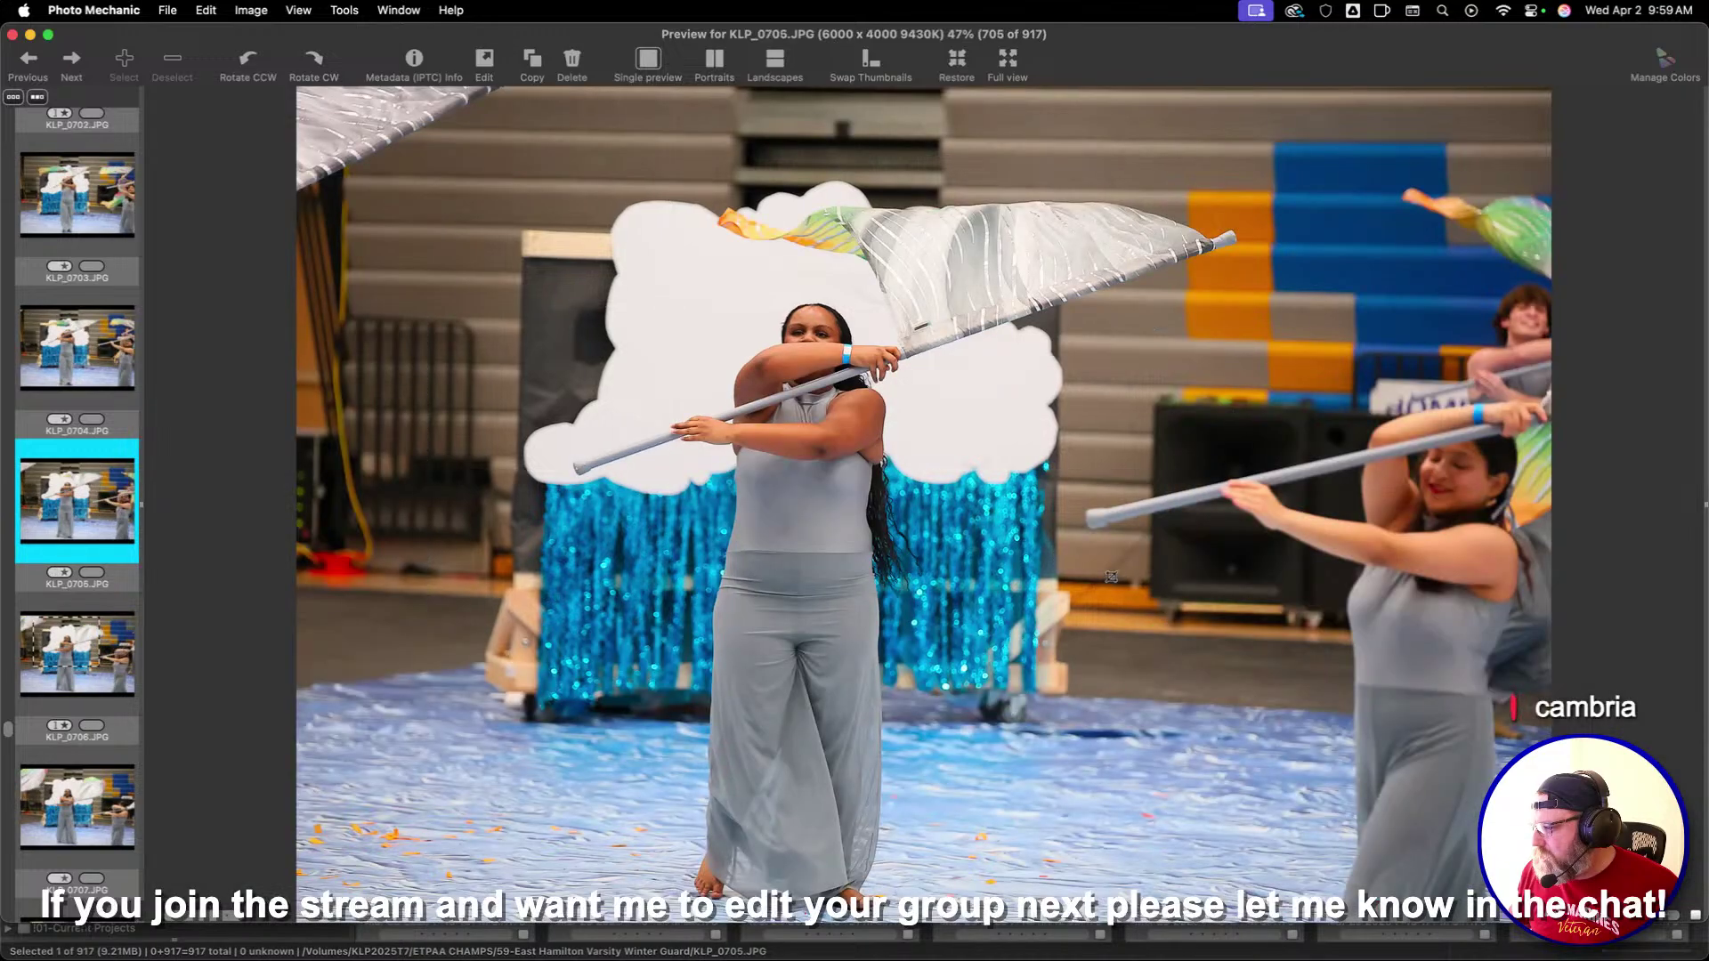
key("Right")
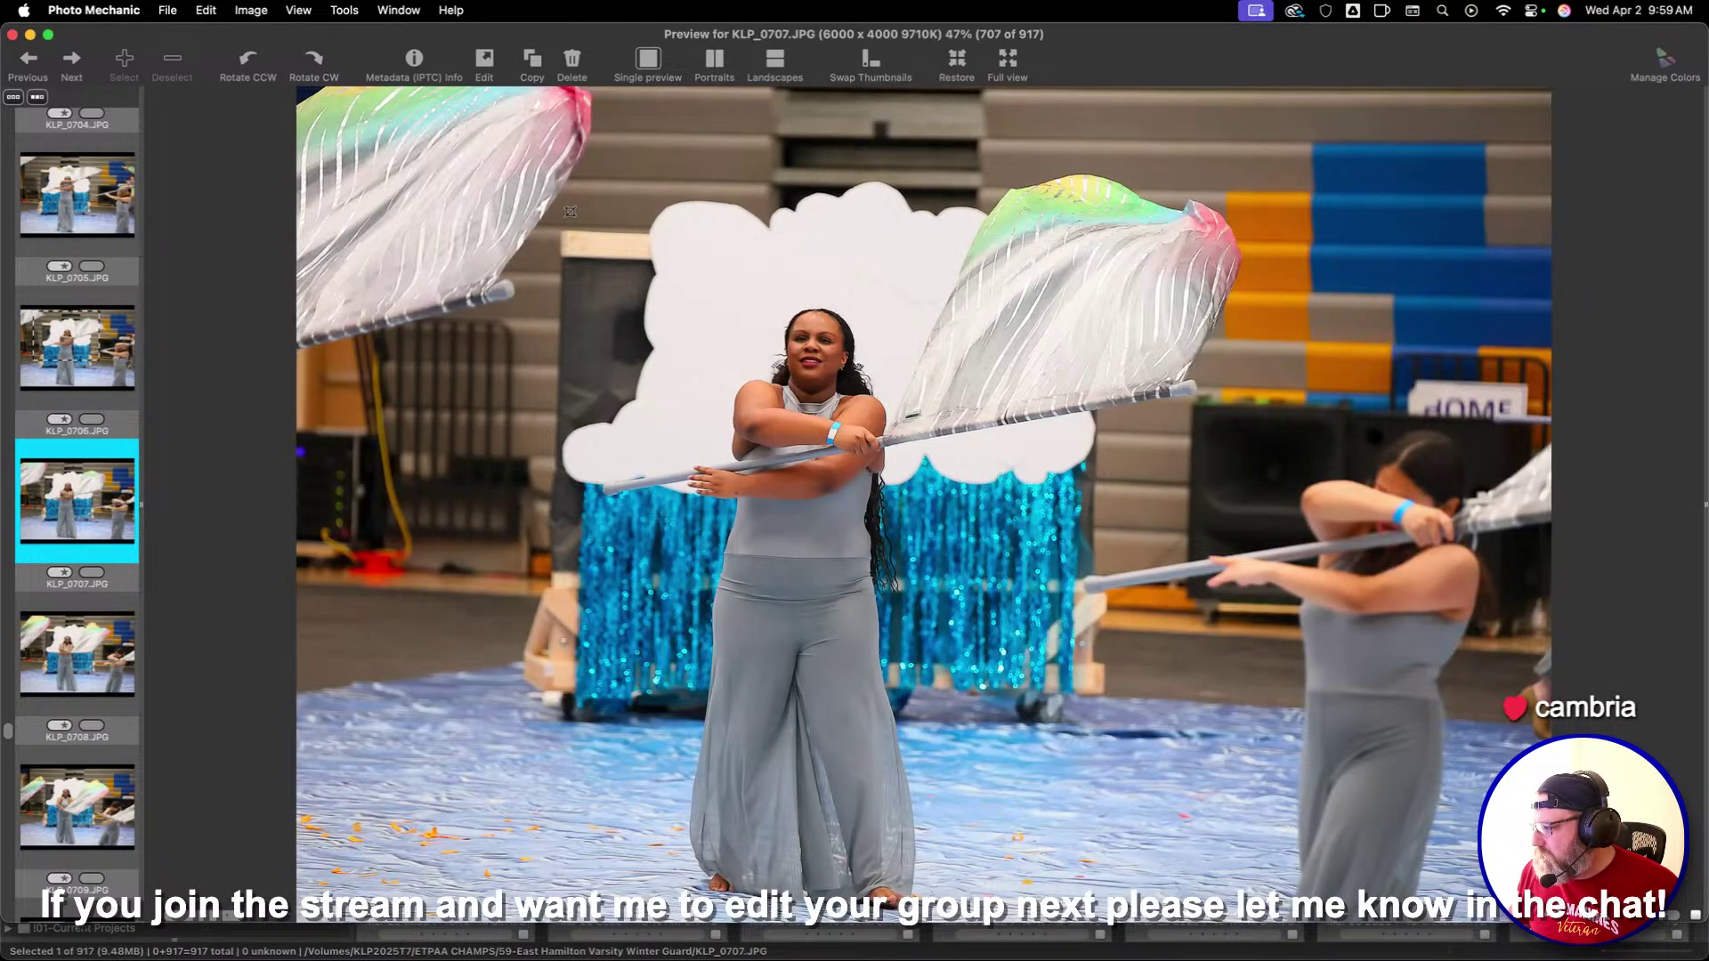
key("Right")
key("Right")
key("Right")
key("Right")
key("Right")
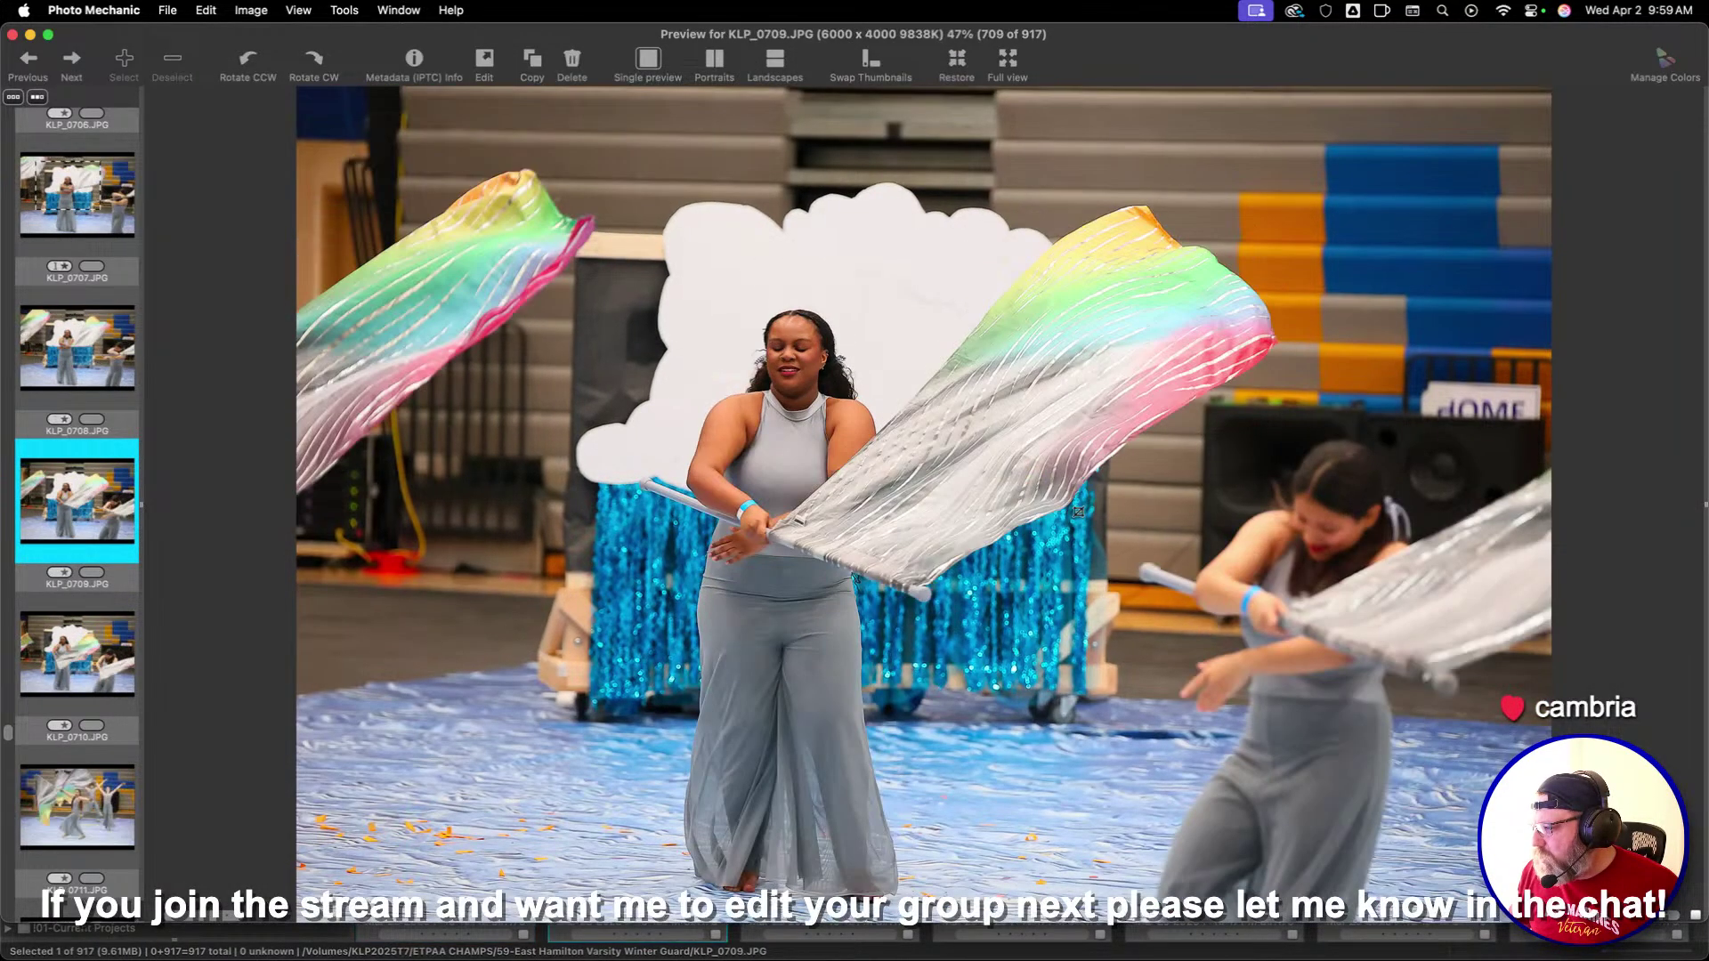
Compare the shots of the long-haired flag dancer and rate KLP_0712.JPG one star
key("Right")
key("Left")
key("Right")
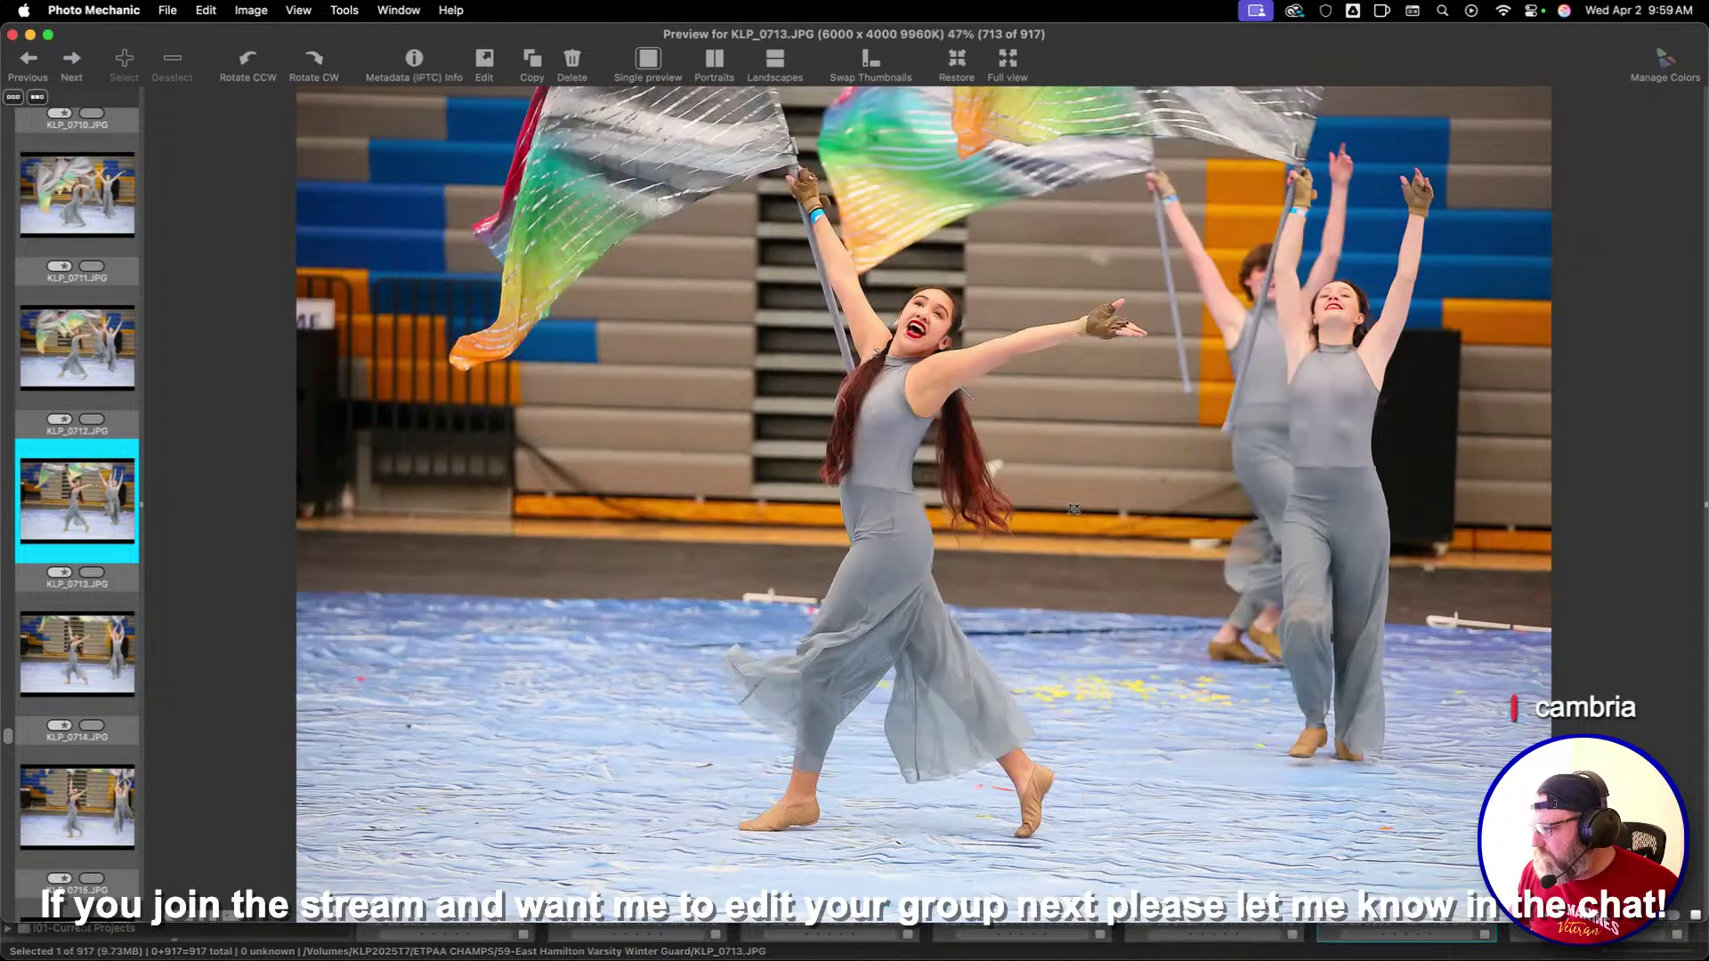
key("Left")
key("1")
key("Right")
key("Right")
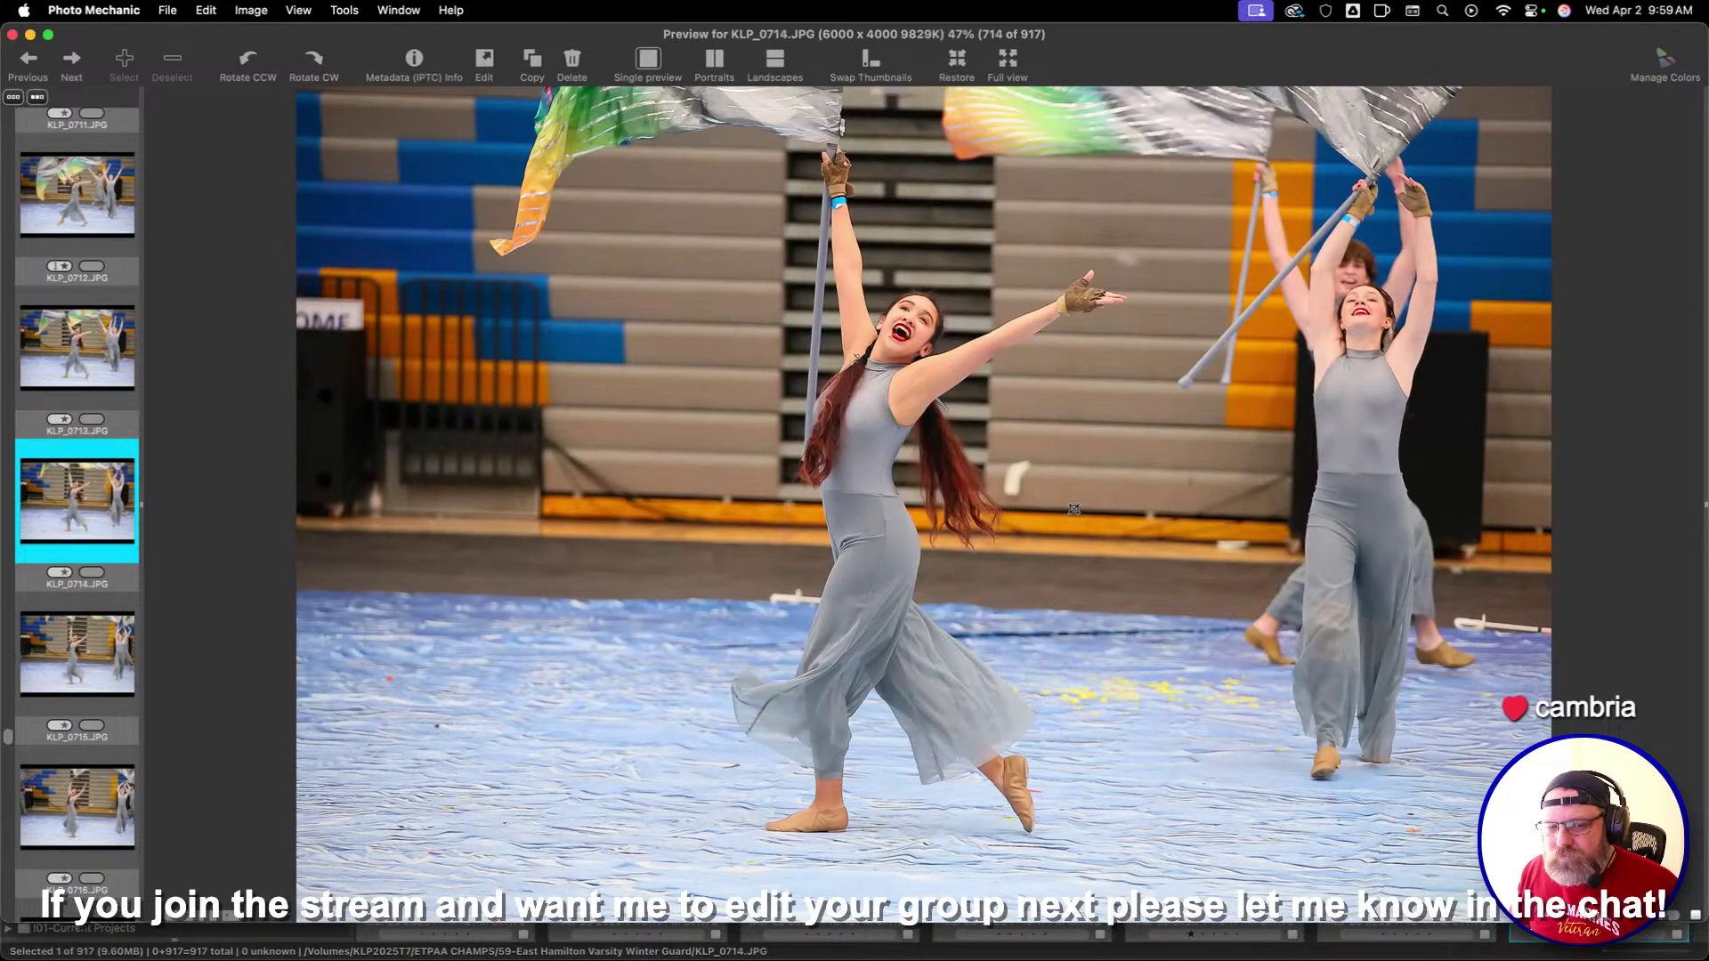
Go through the photos from KLP_0715.JPG and crop KLP_0722.JPG around the two dancers with lowered flags
key("Right")
key("Right")
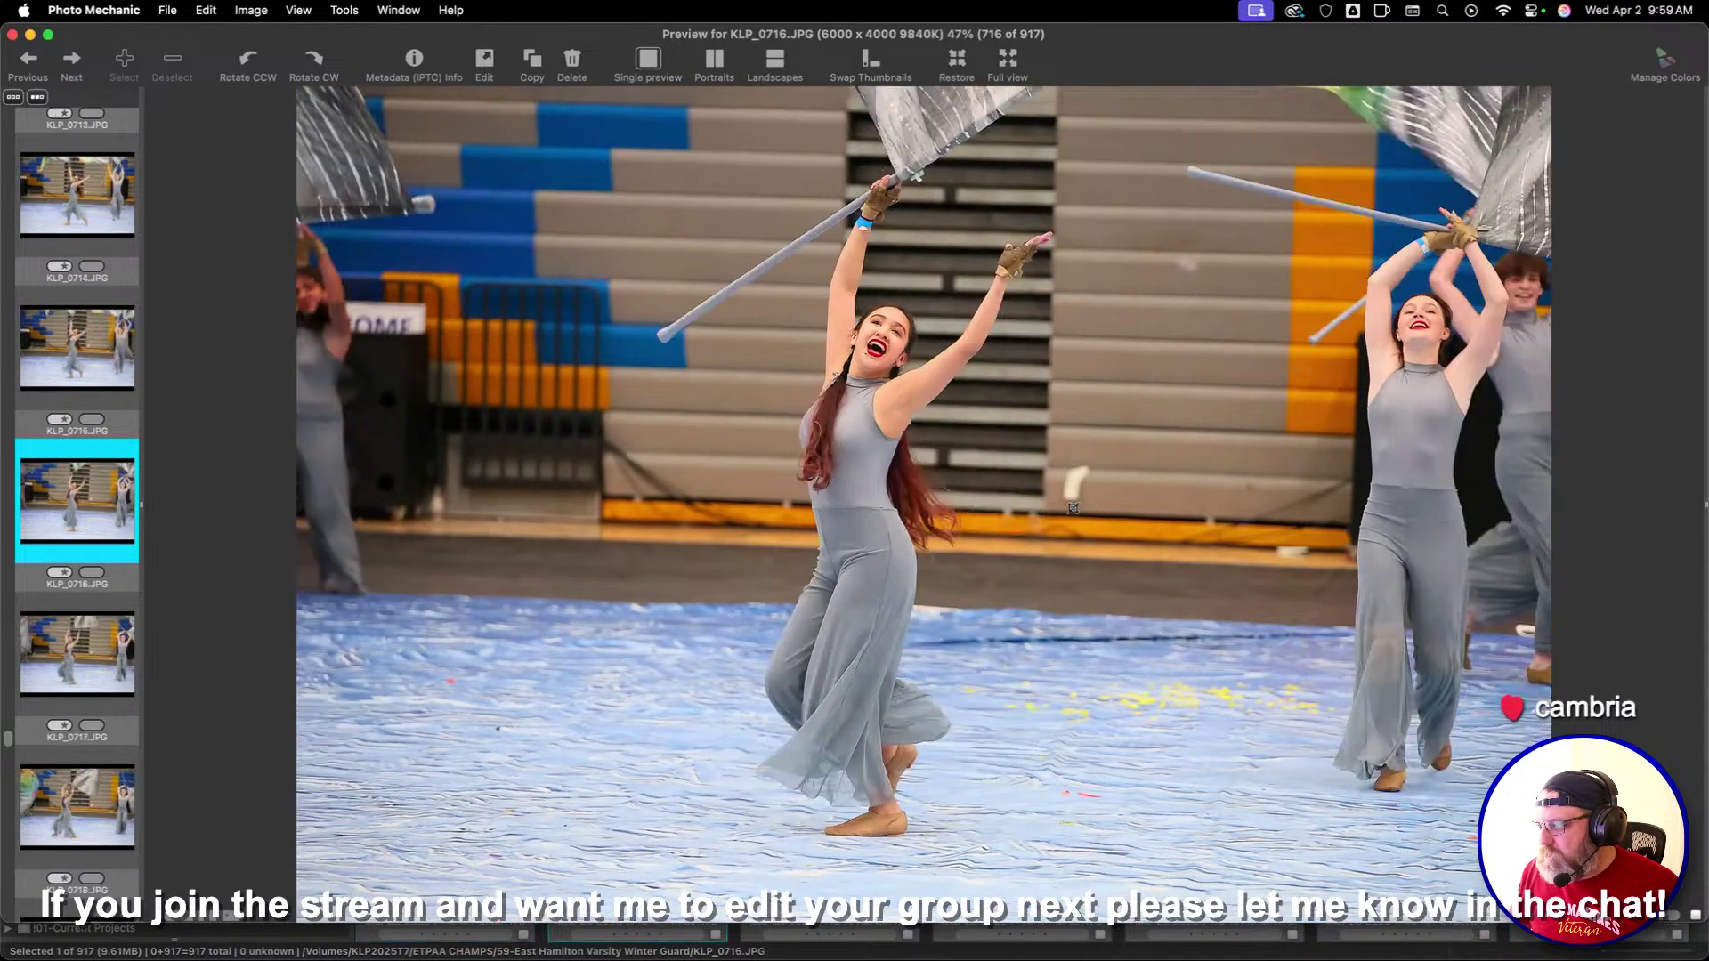
key("Right")
key("Right")
key("Right")
key("Right")
key("Right")
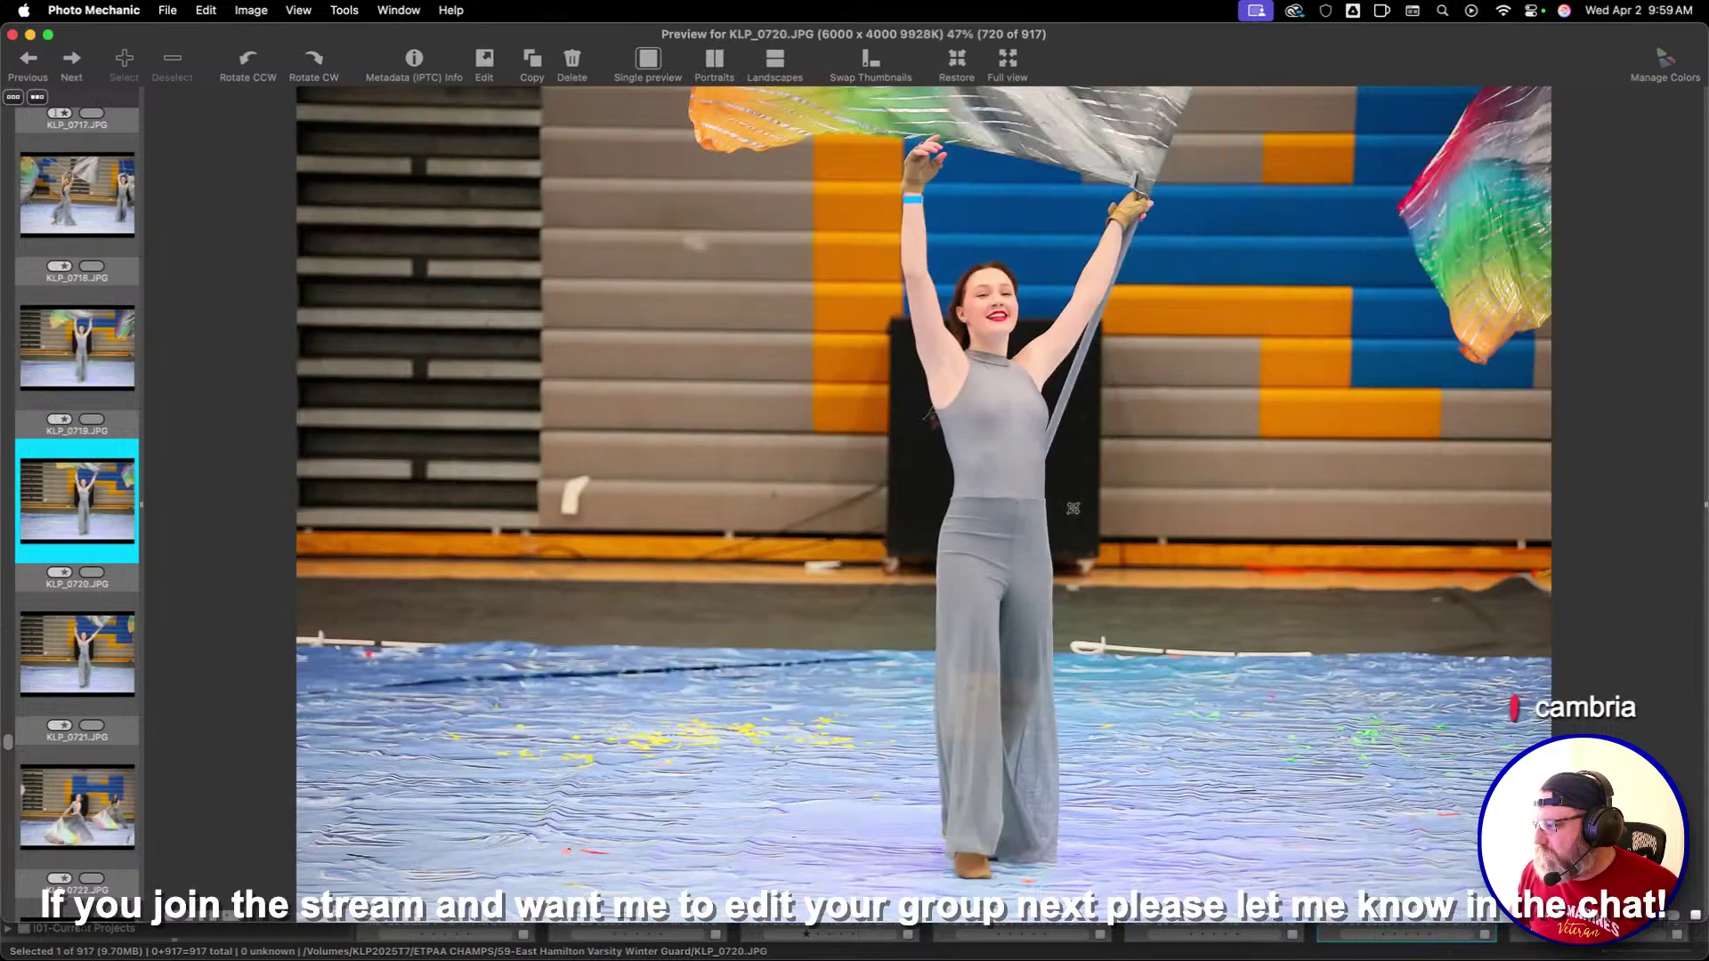
key("Right")
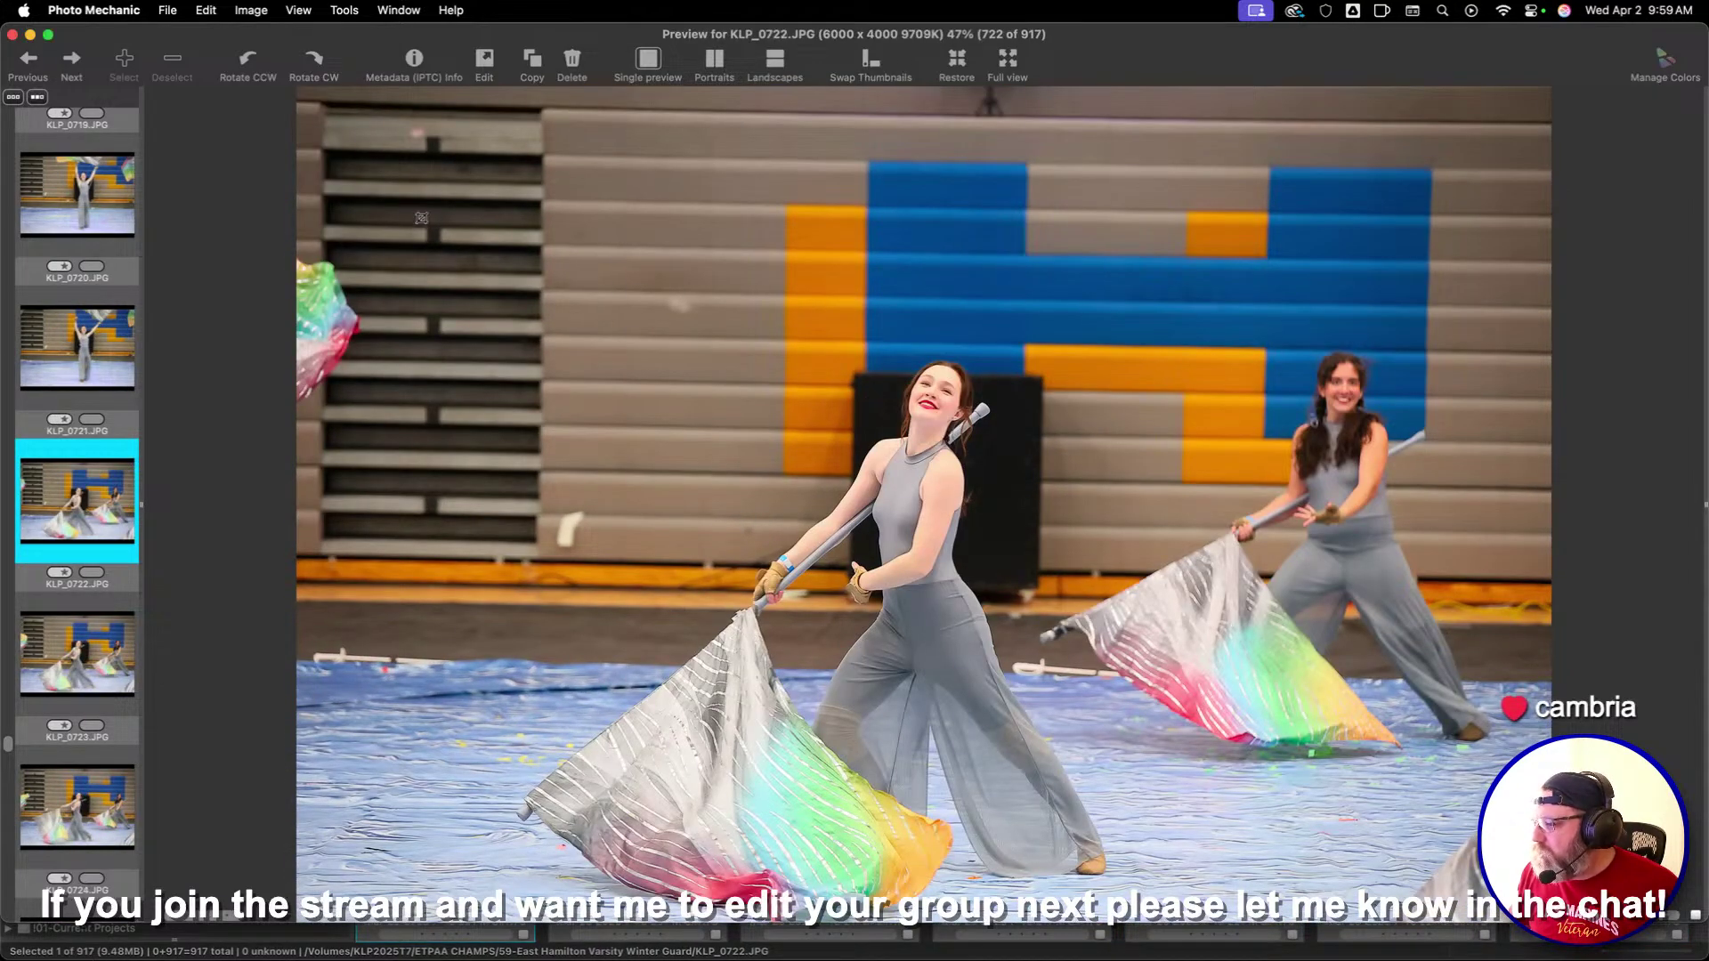
left_click_drag(421, 217, 1411, 885)
left_click_drag(1229, 674, 1164, 674)
Crop KLP_0727.JPG around the front dancer and KLP_0729.JPG around the dancer holding her flag spread open
key("Right")
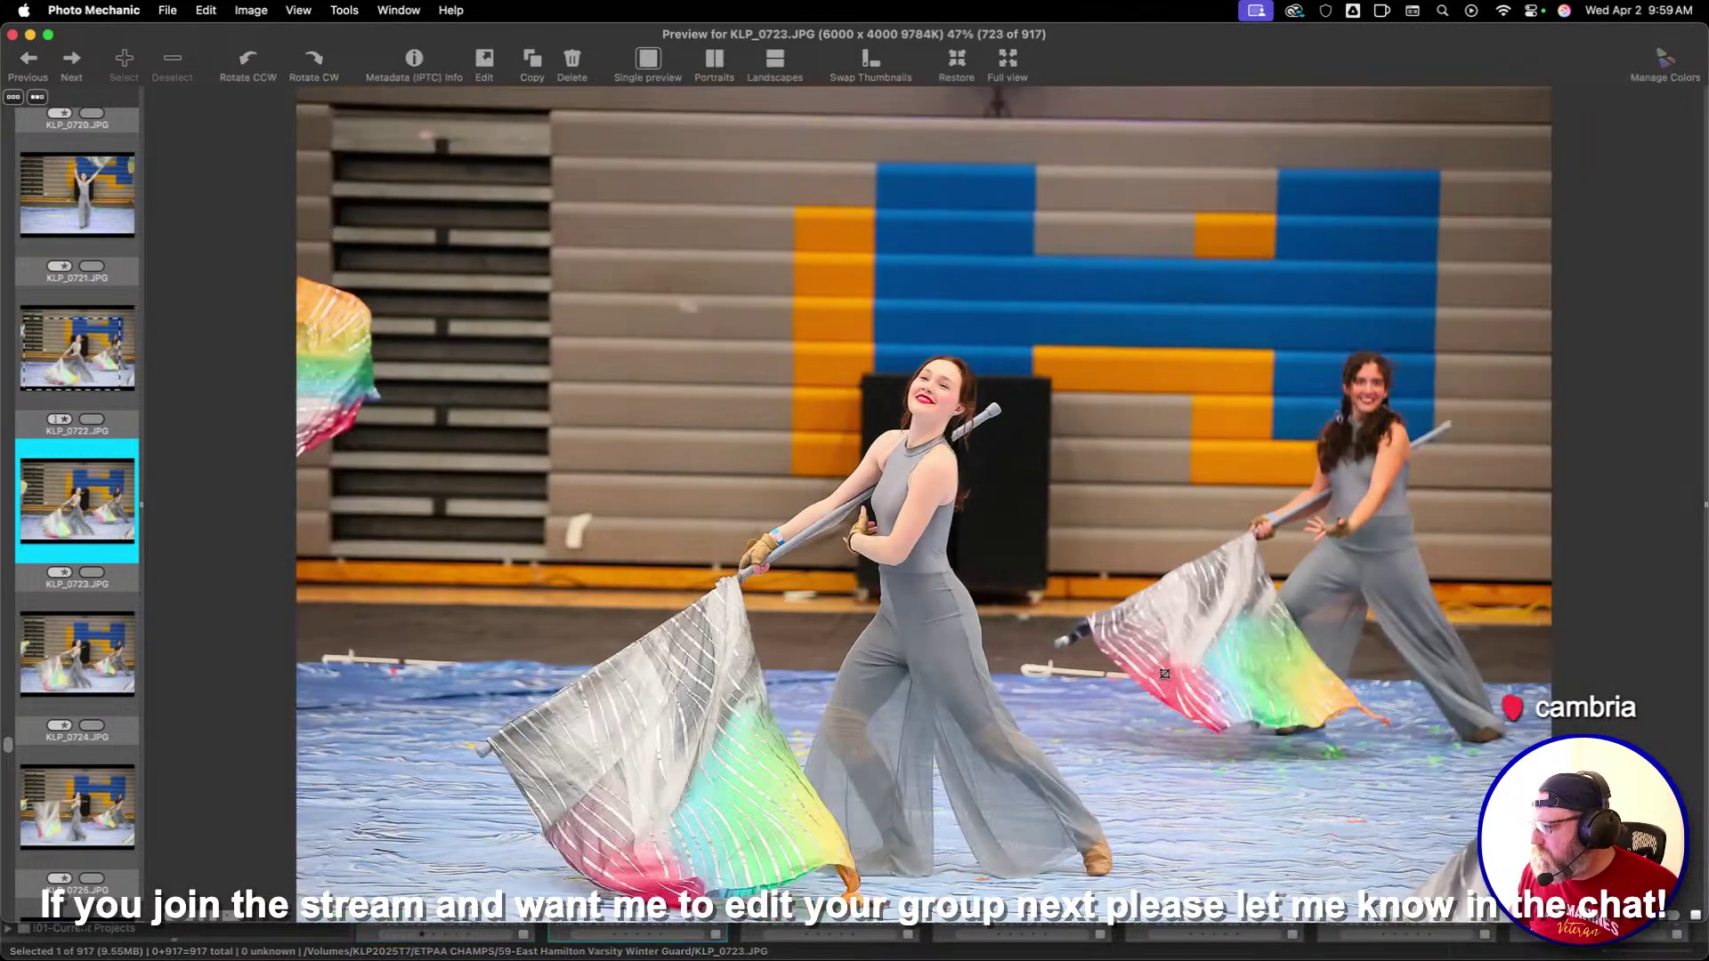
key("Right")
key("Right")
key("Right")
key("Right")
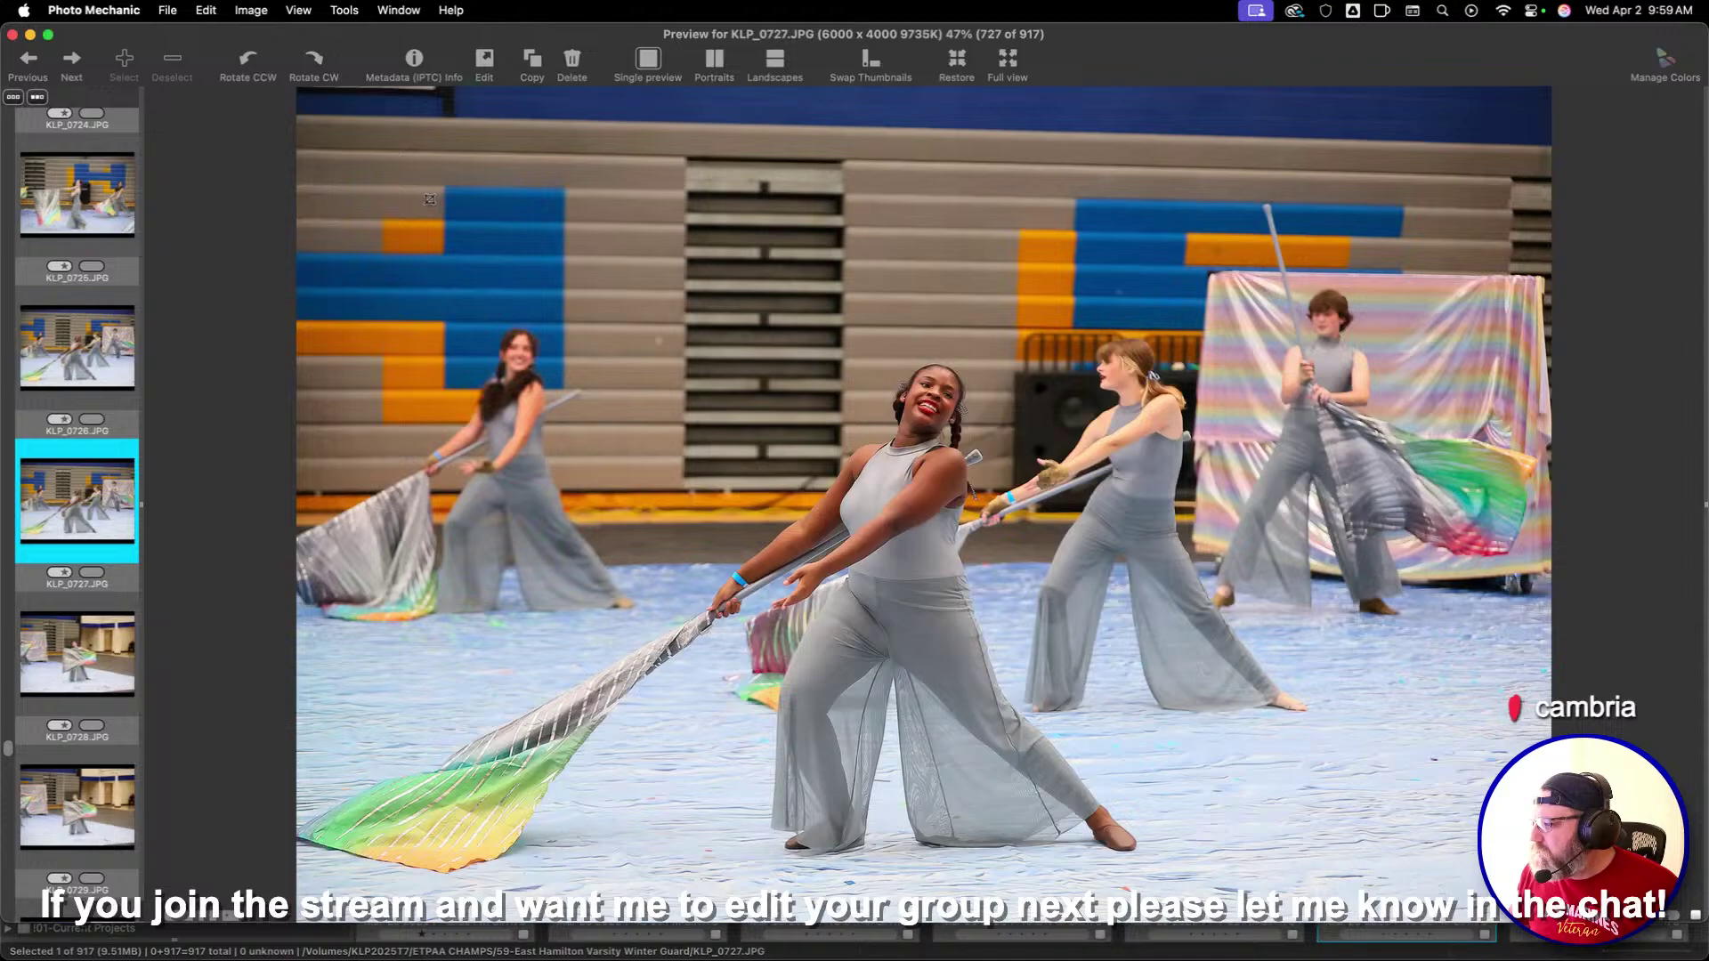
left_click_drag(429, 200, 1203, 745)
key("Right")
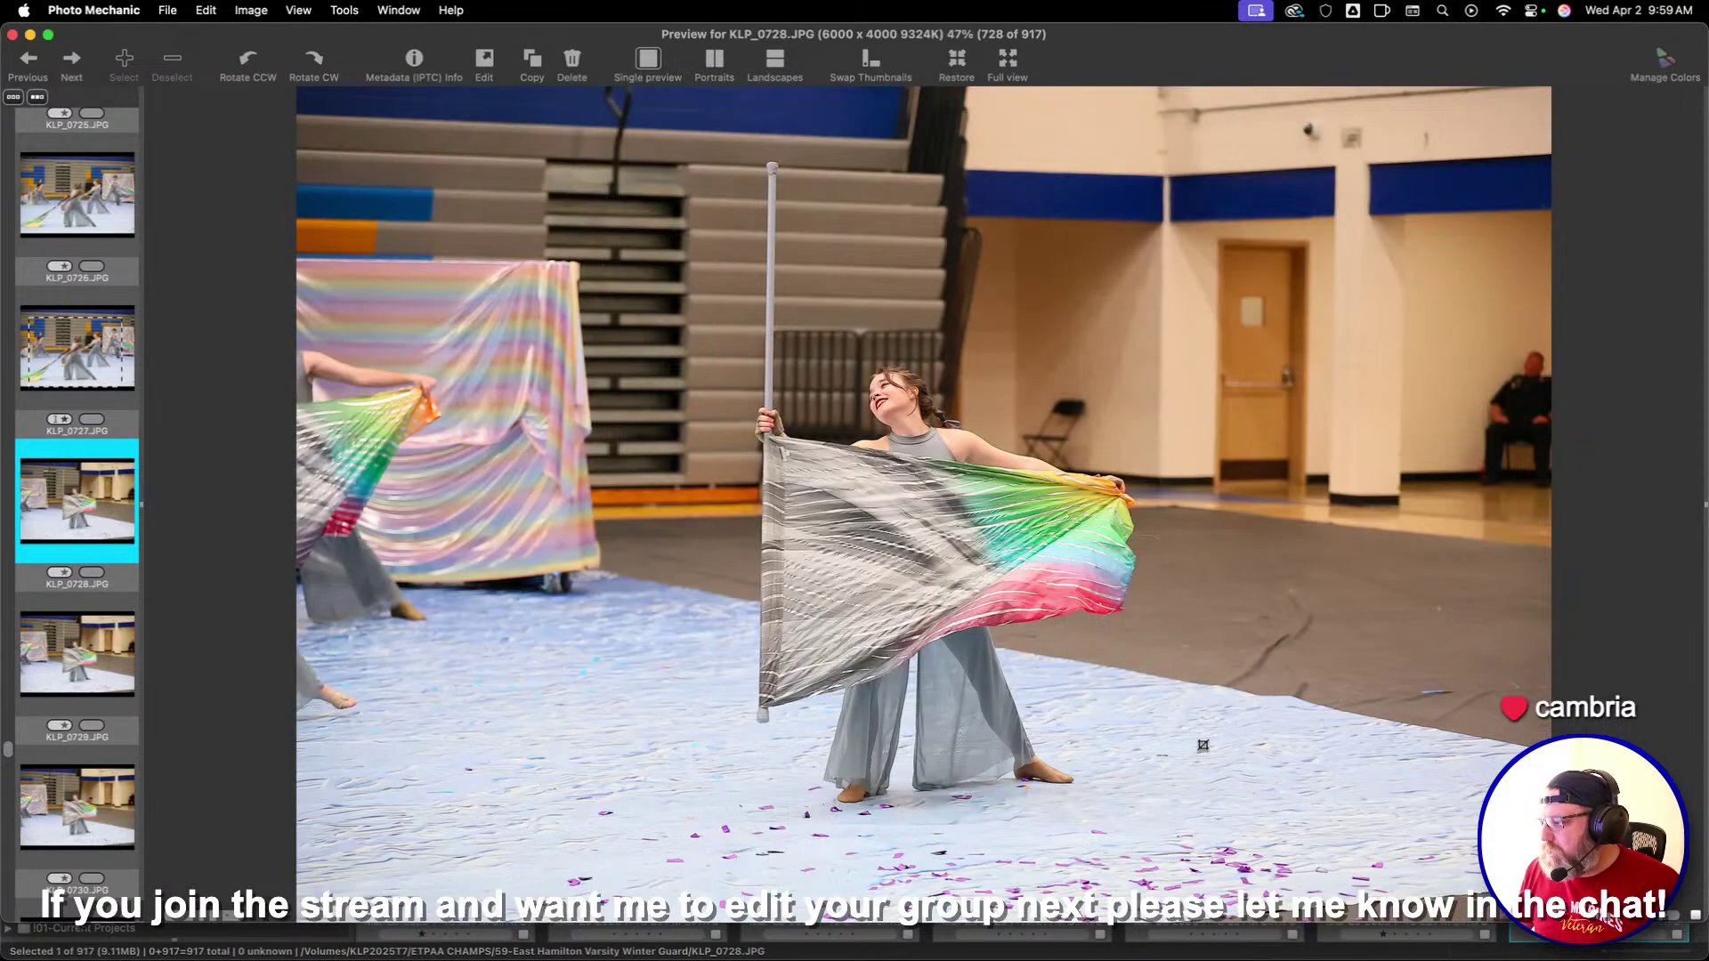
key("Right")
left_click_drag(459, 205, 1419, 831)
Crop the close shot of the front dancer holding her flag upright, and crop the wider group shot KLP_0736.JPG
key("Right")
key("Right")
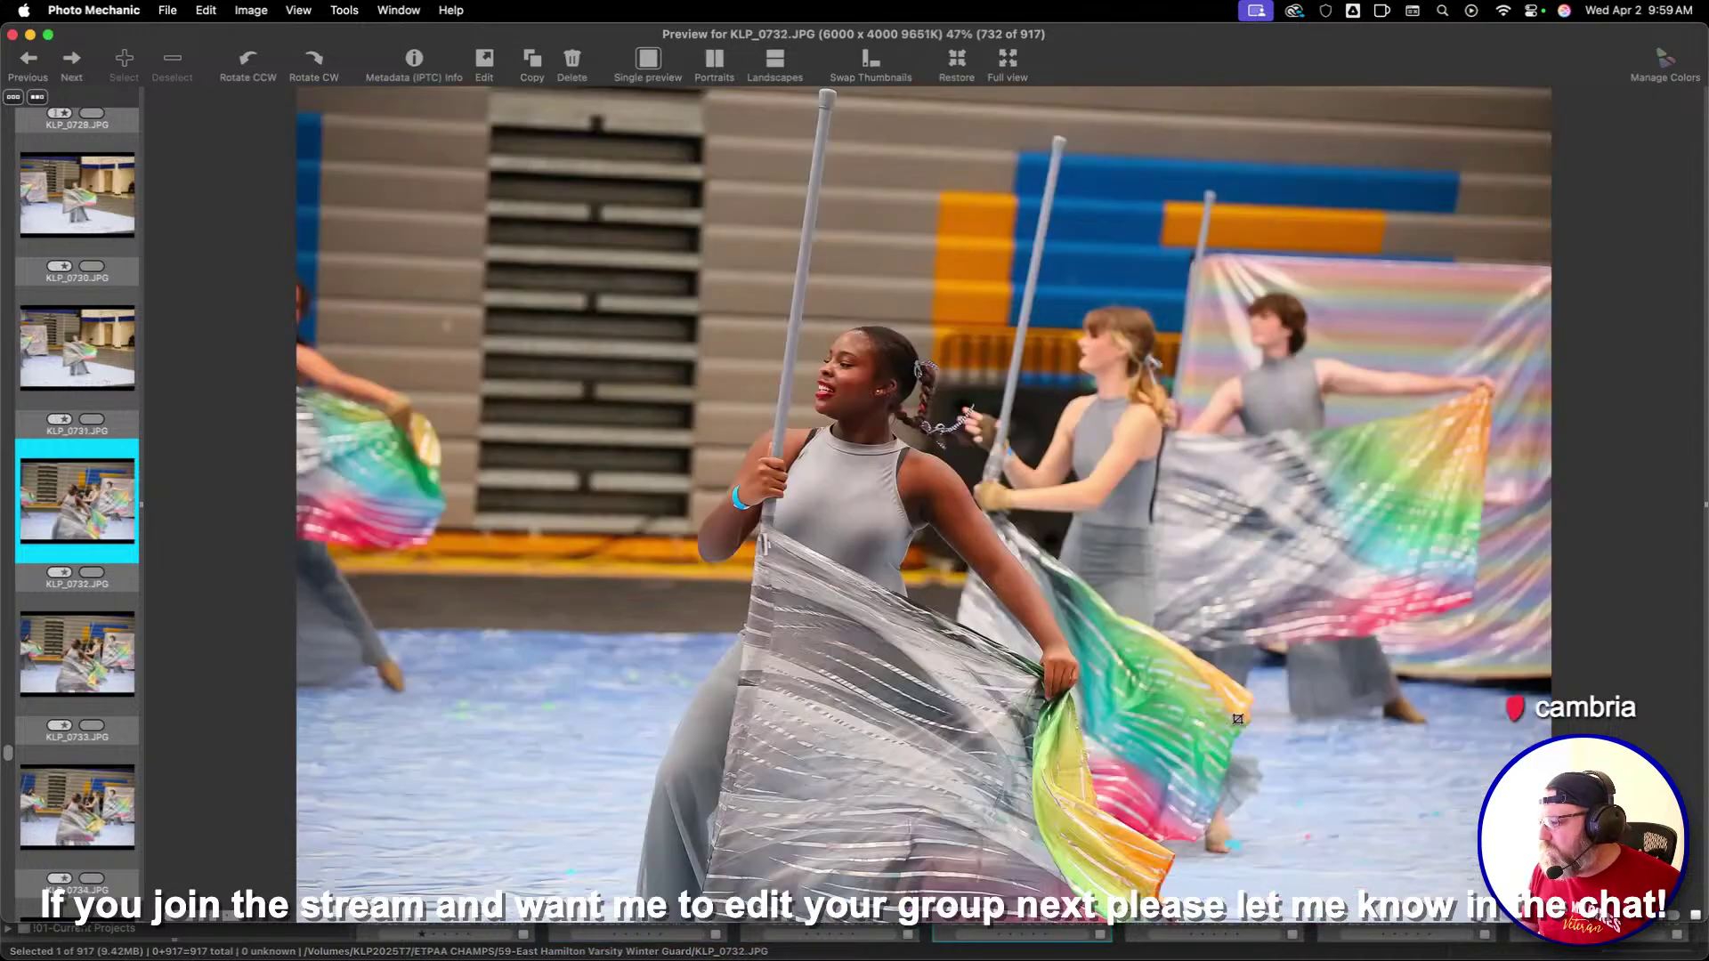
key("Right")
left_click_drag(548, 229, 1095, 634)
key("Right")
key("Right")
key("Right")
key("Right")
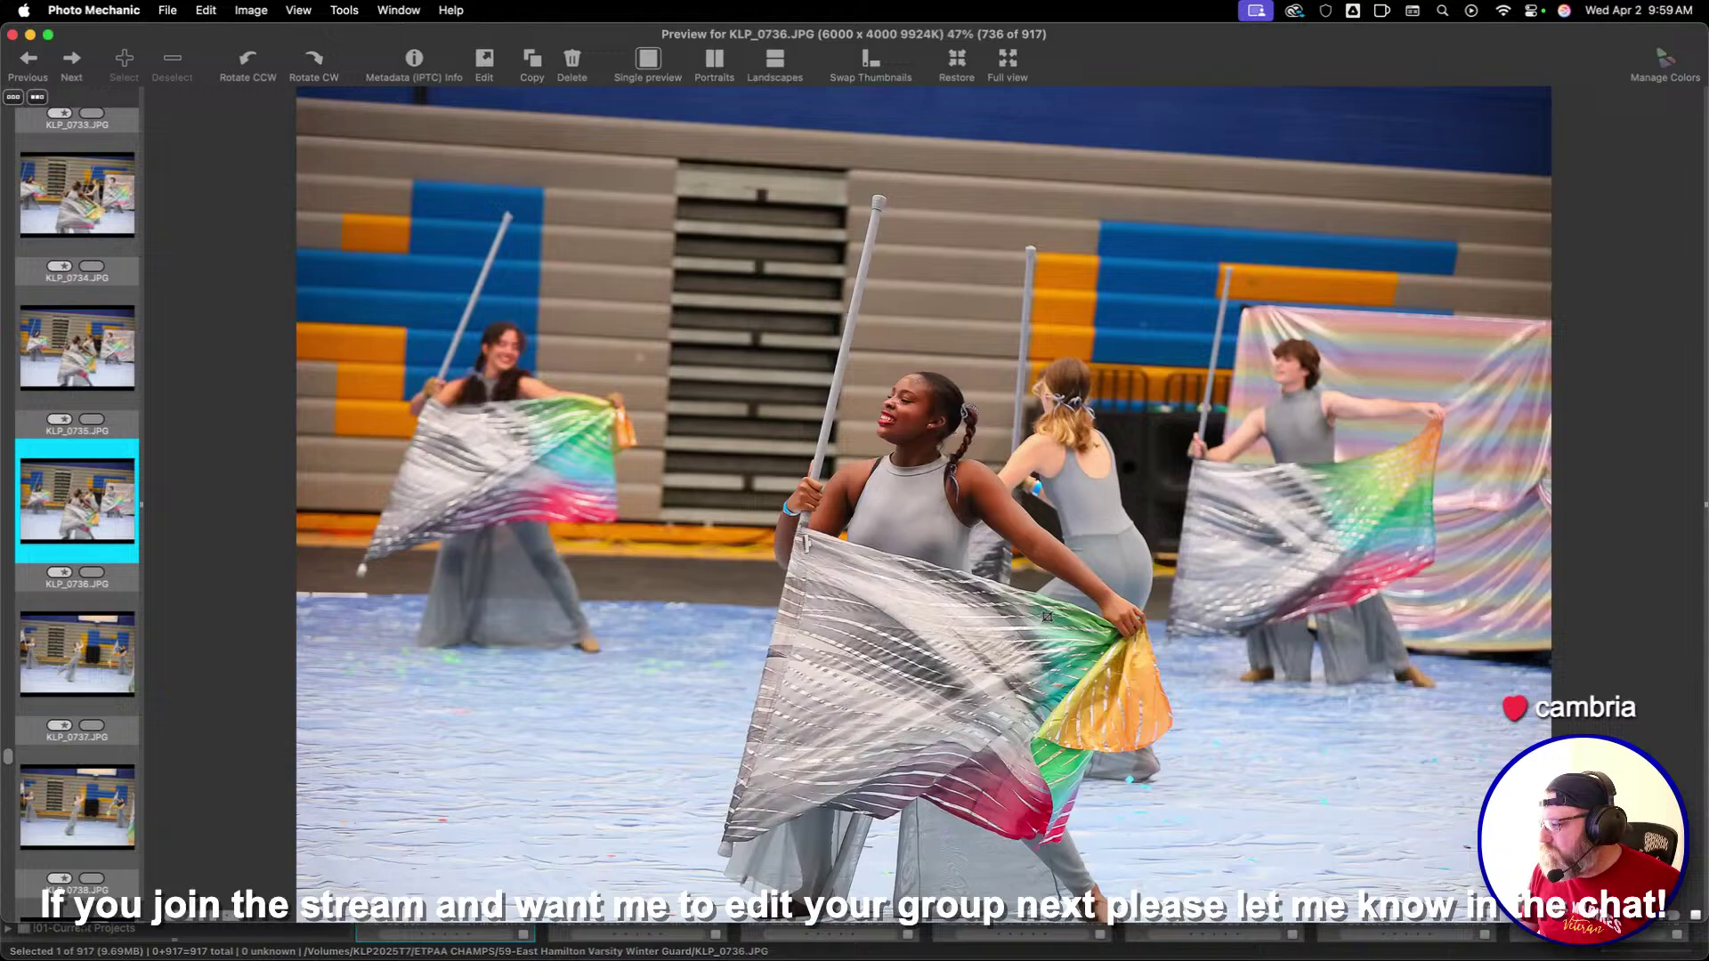
left_click_drag(476, 233, 1411, 908)
Crop KLP_0739.JPG around the lunging flag dancer and the dancer behind her
key("Right")
key("Right")
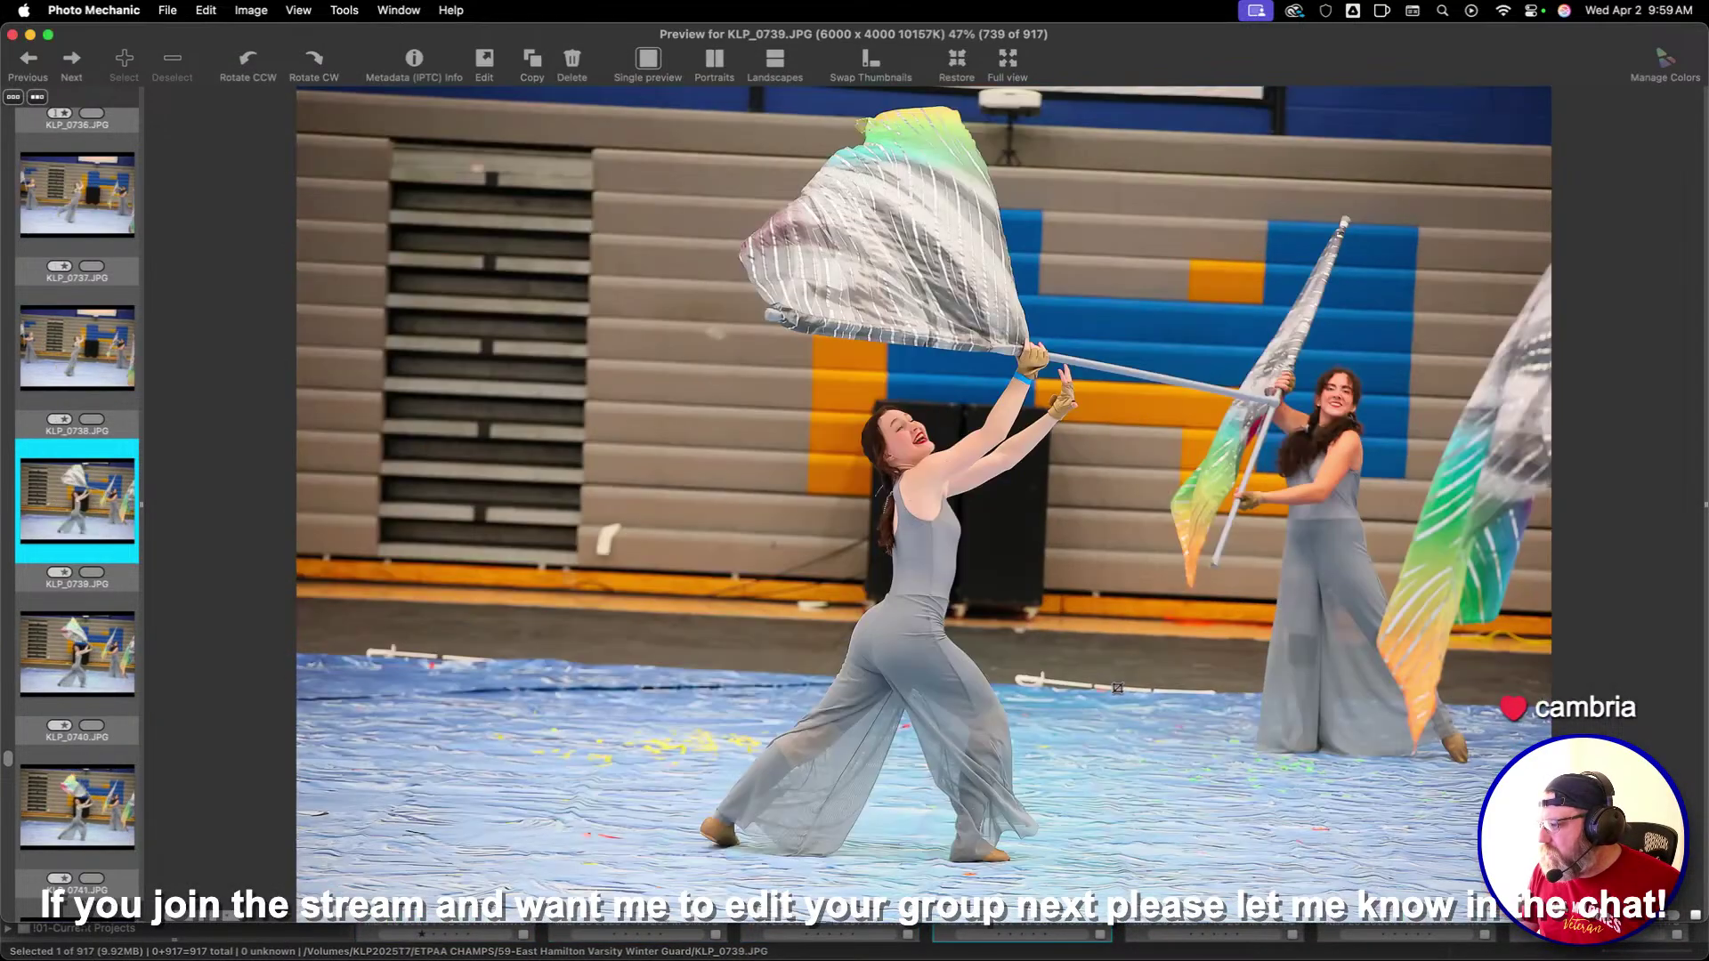
key("Right")
left_click_drag(509, 243, 1250, 699)
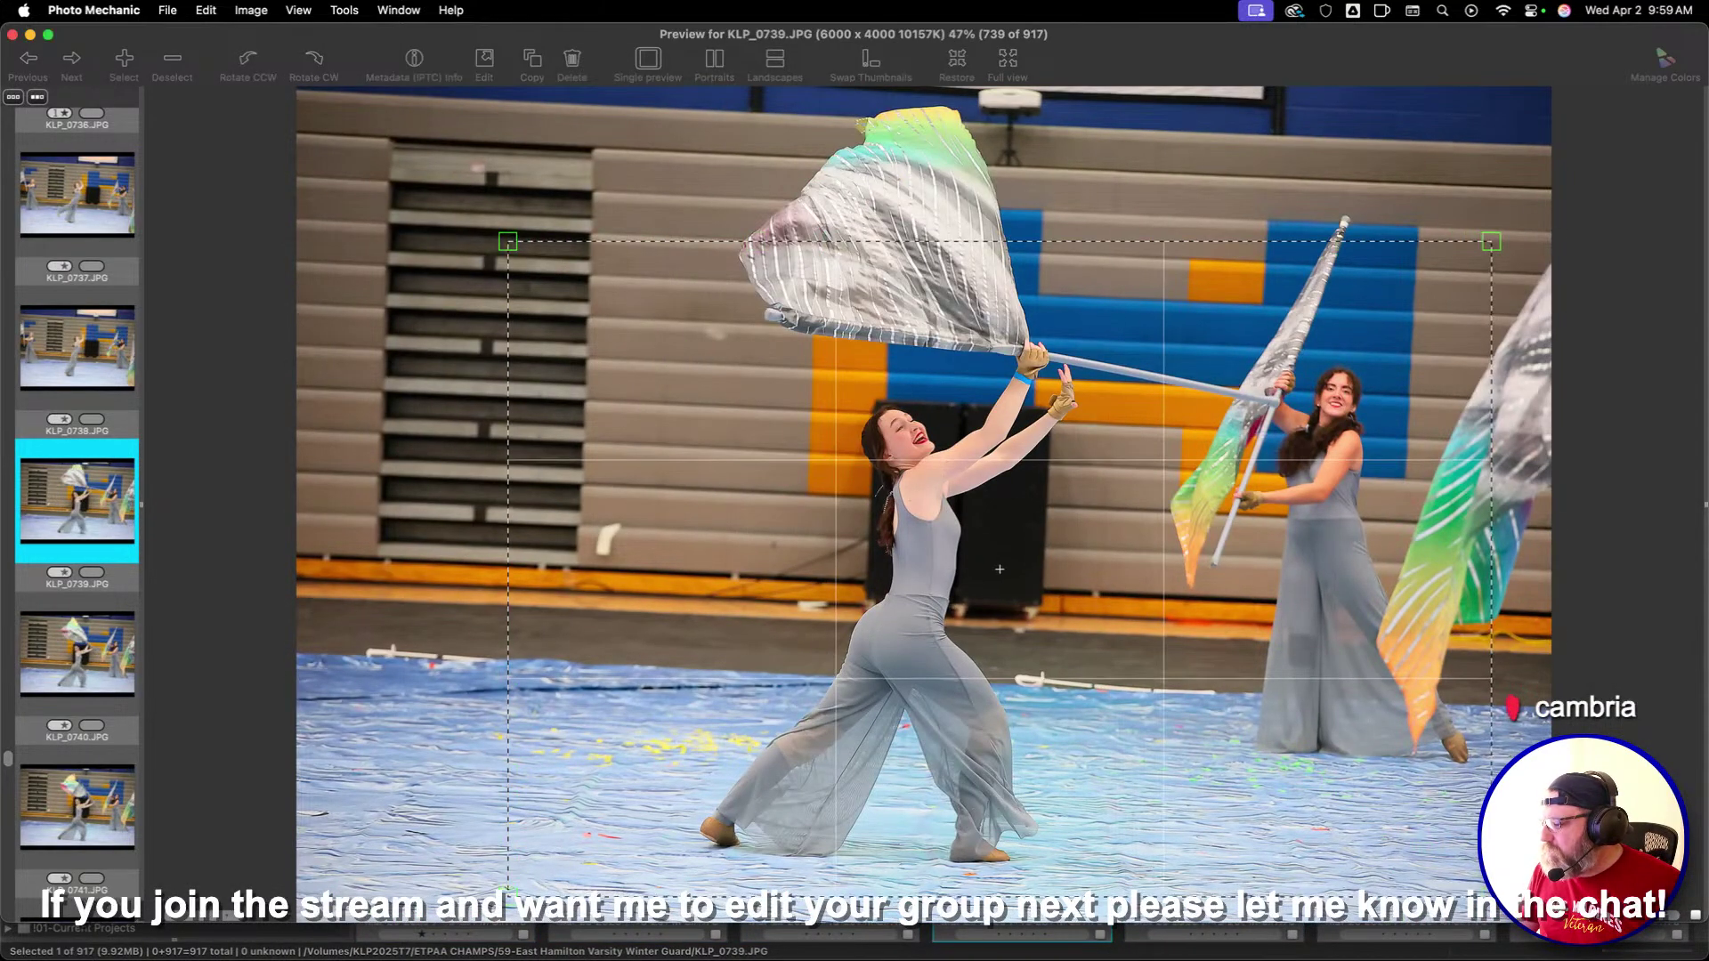
Crop KLP_0741.JPG and KLP_0742.JPG around the lunging dancer with the raised flag
key("Right")
key("Right")
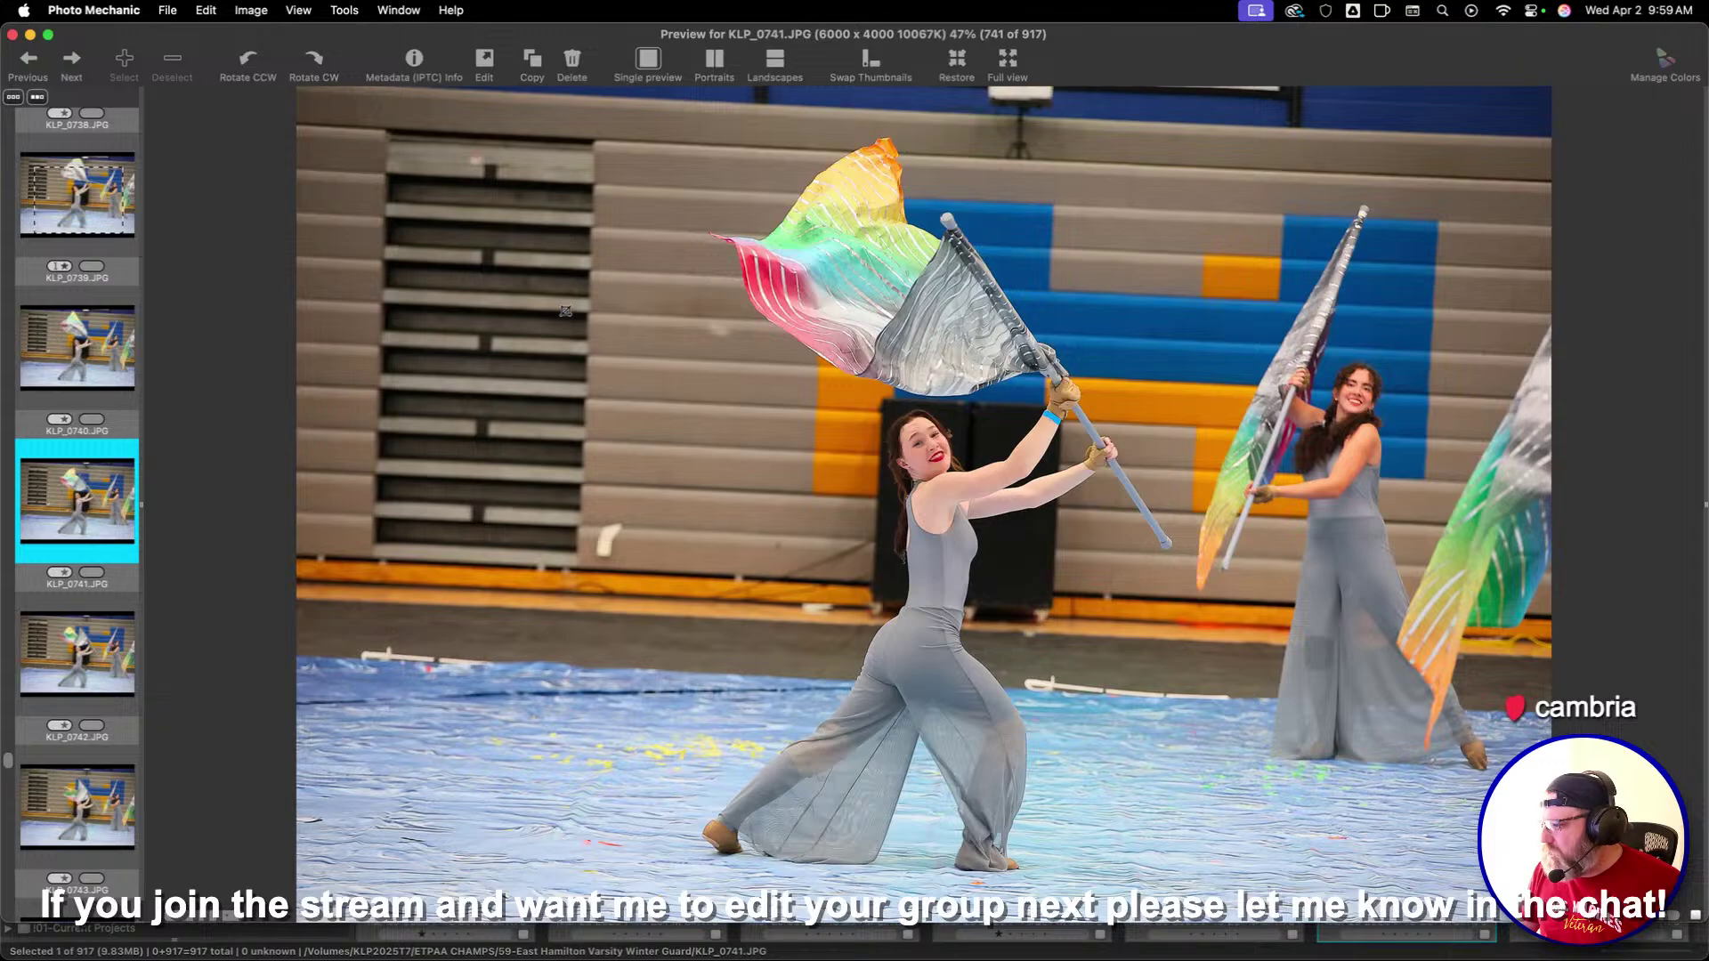
left_click_drag(445, 248, 1394, 895)
key("Right")
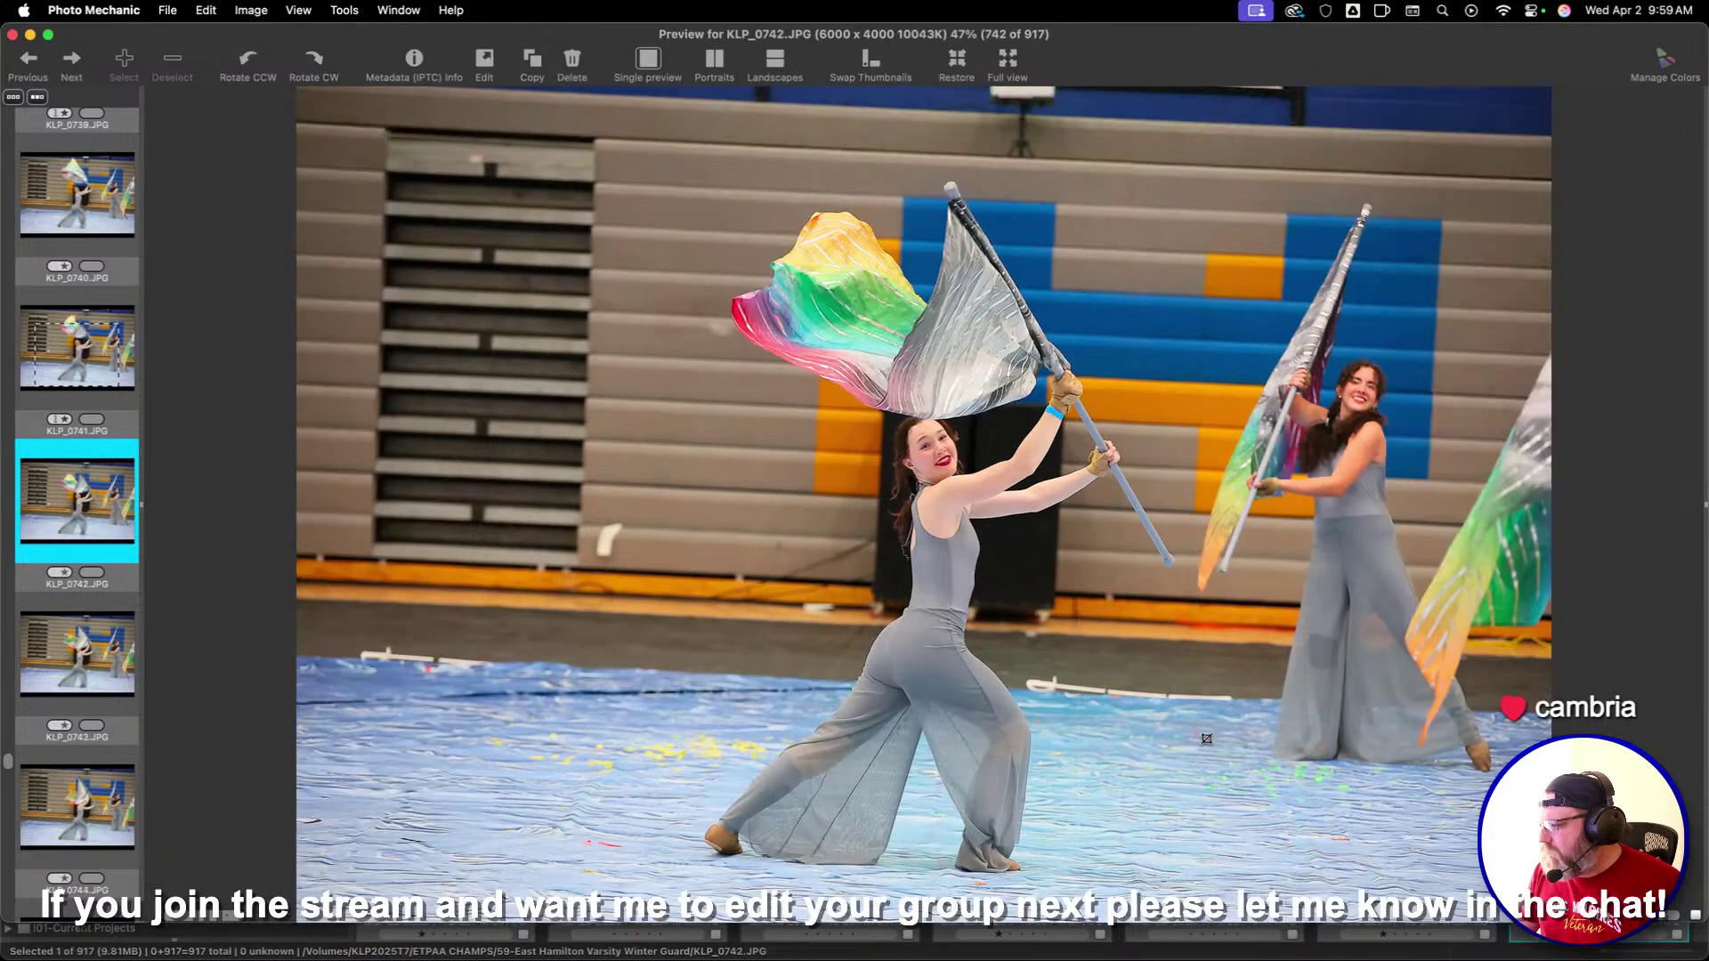
left_click_drag(520, 300, 1213, 766)
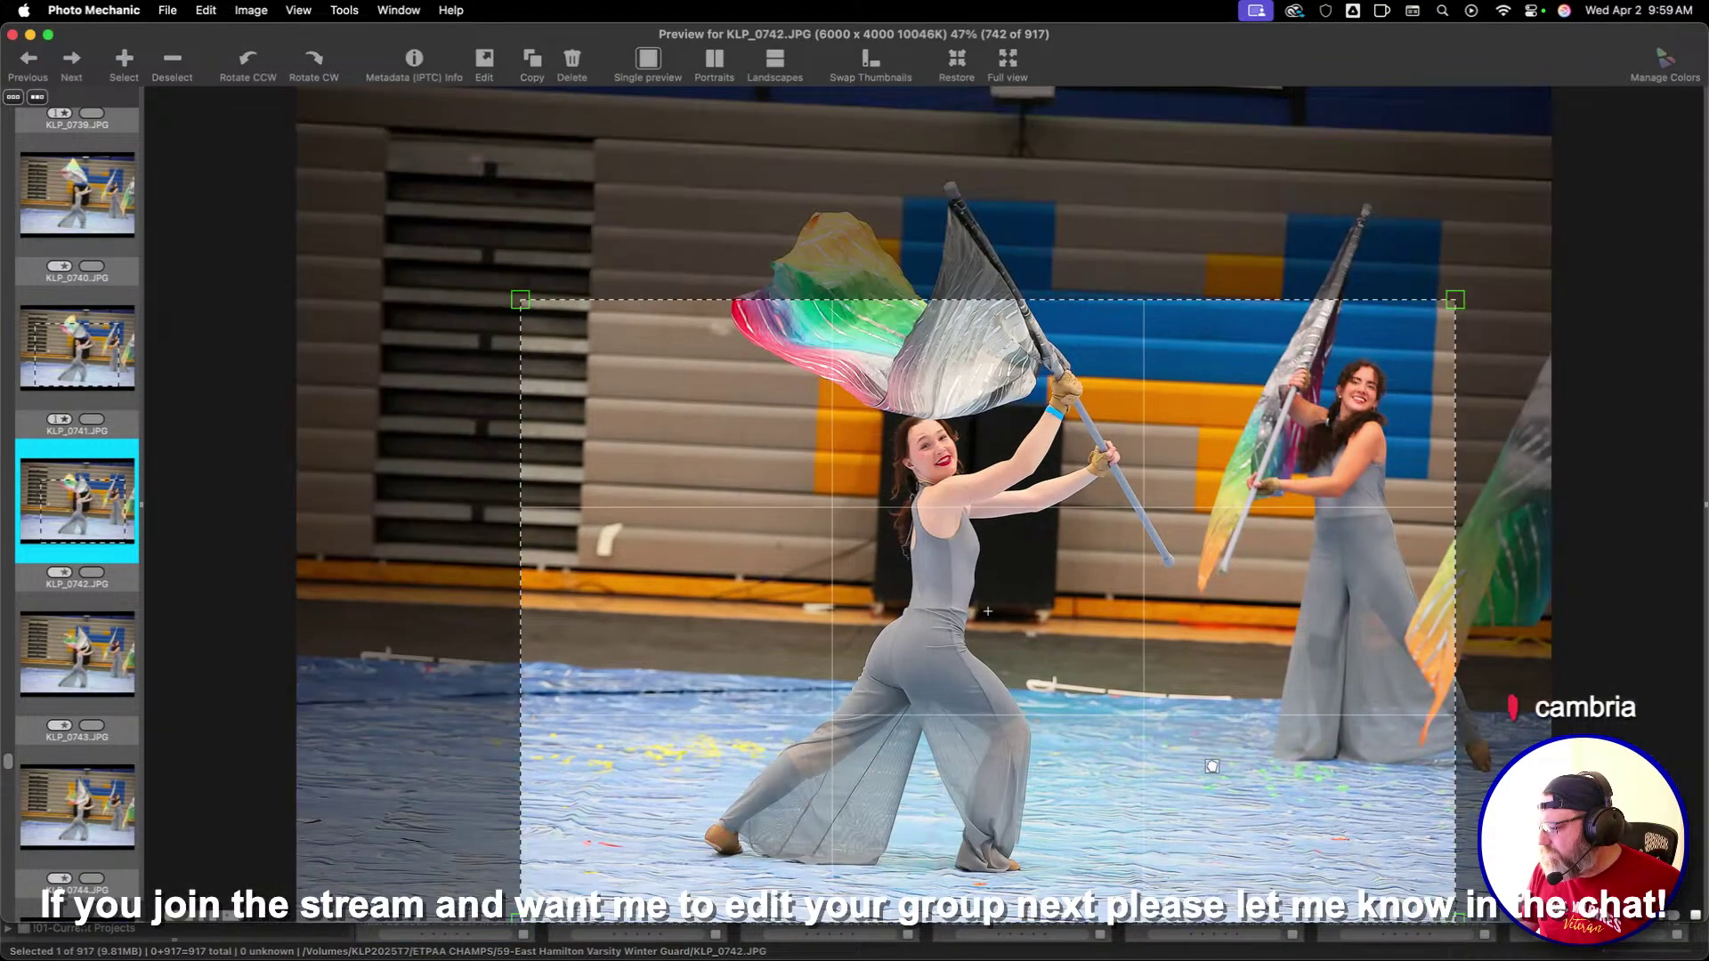
Go through the photos from KLP_0743.JPG and crop KLP_0753.JPG around the front dancer leaning back with her flag
key("Right")
key("Right")
key("Right")
key("Right")
key("Right")
key("Right")
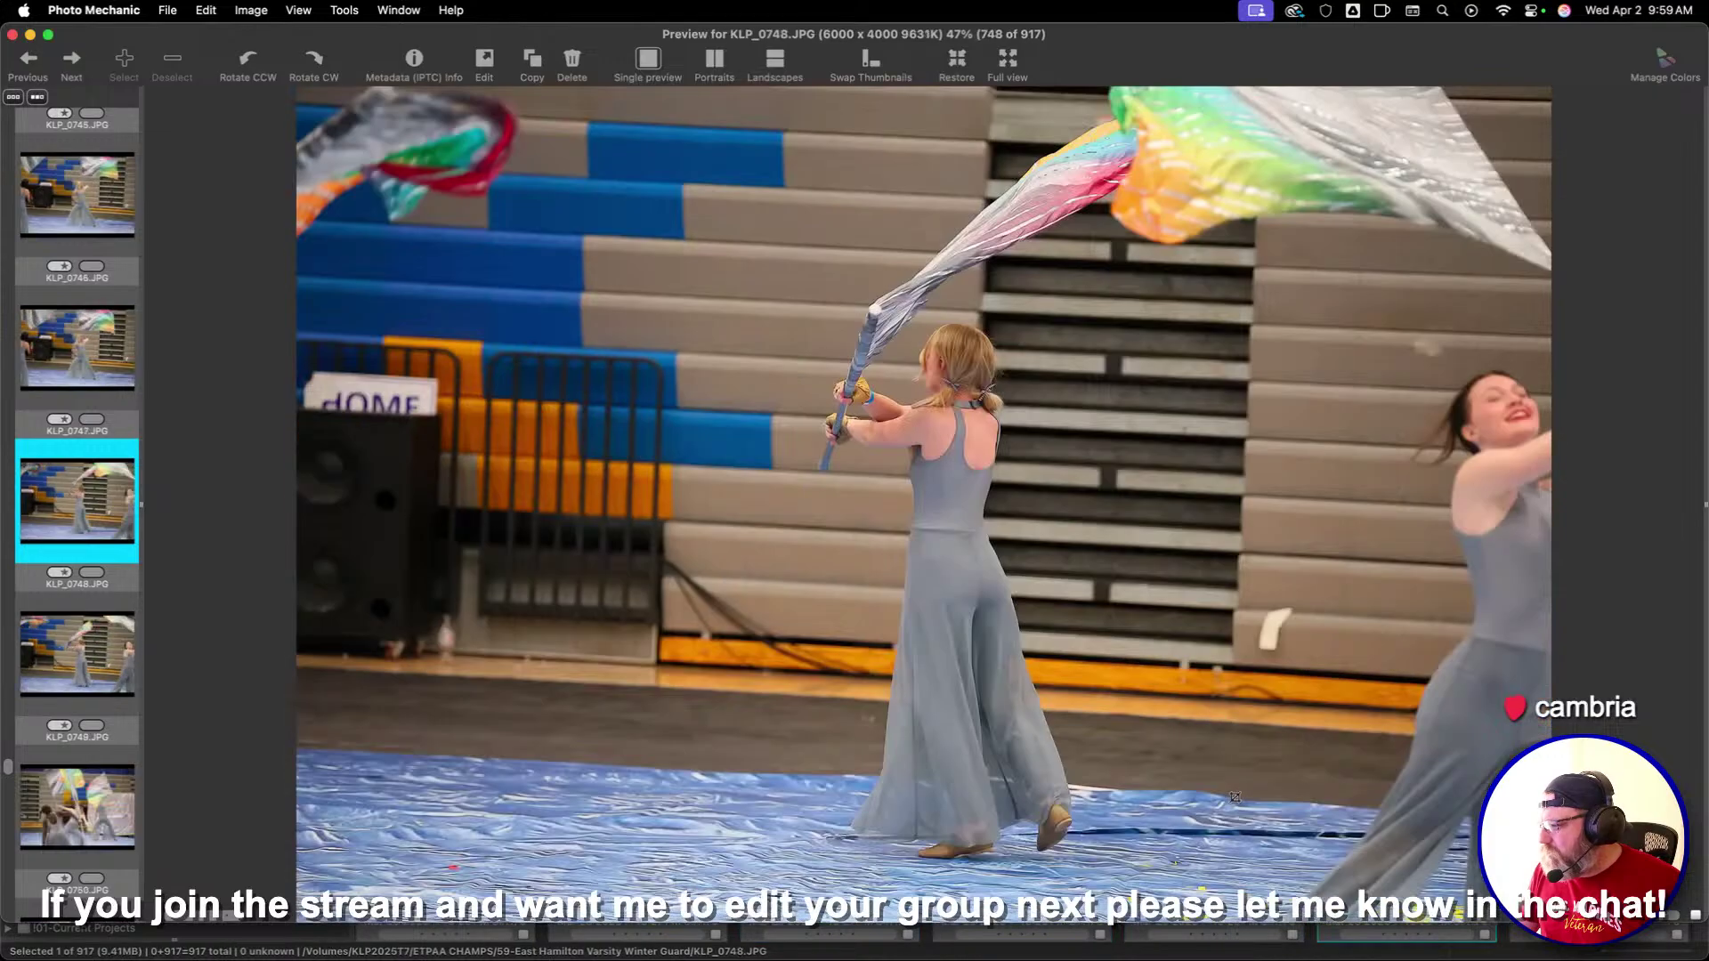
key("Right")
key("Right")
key("Right")
key("Right")
key("Right")
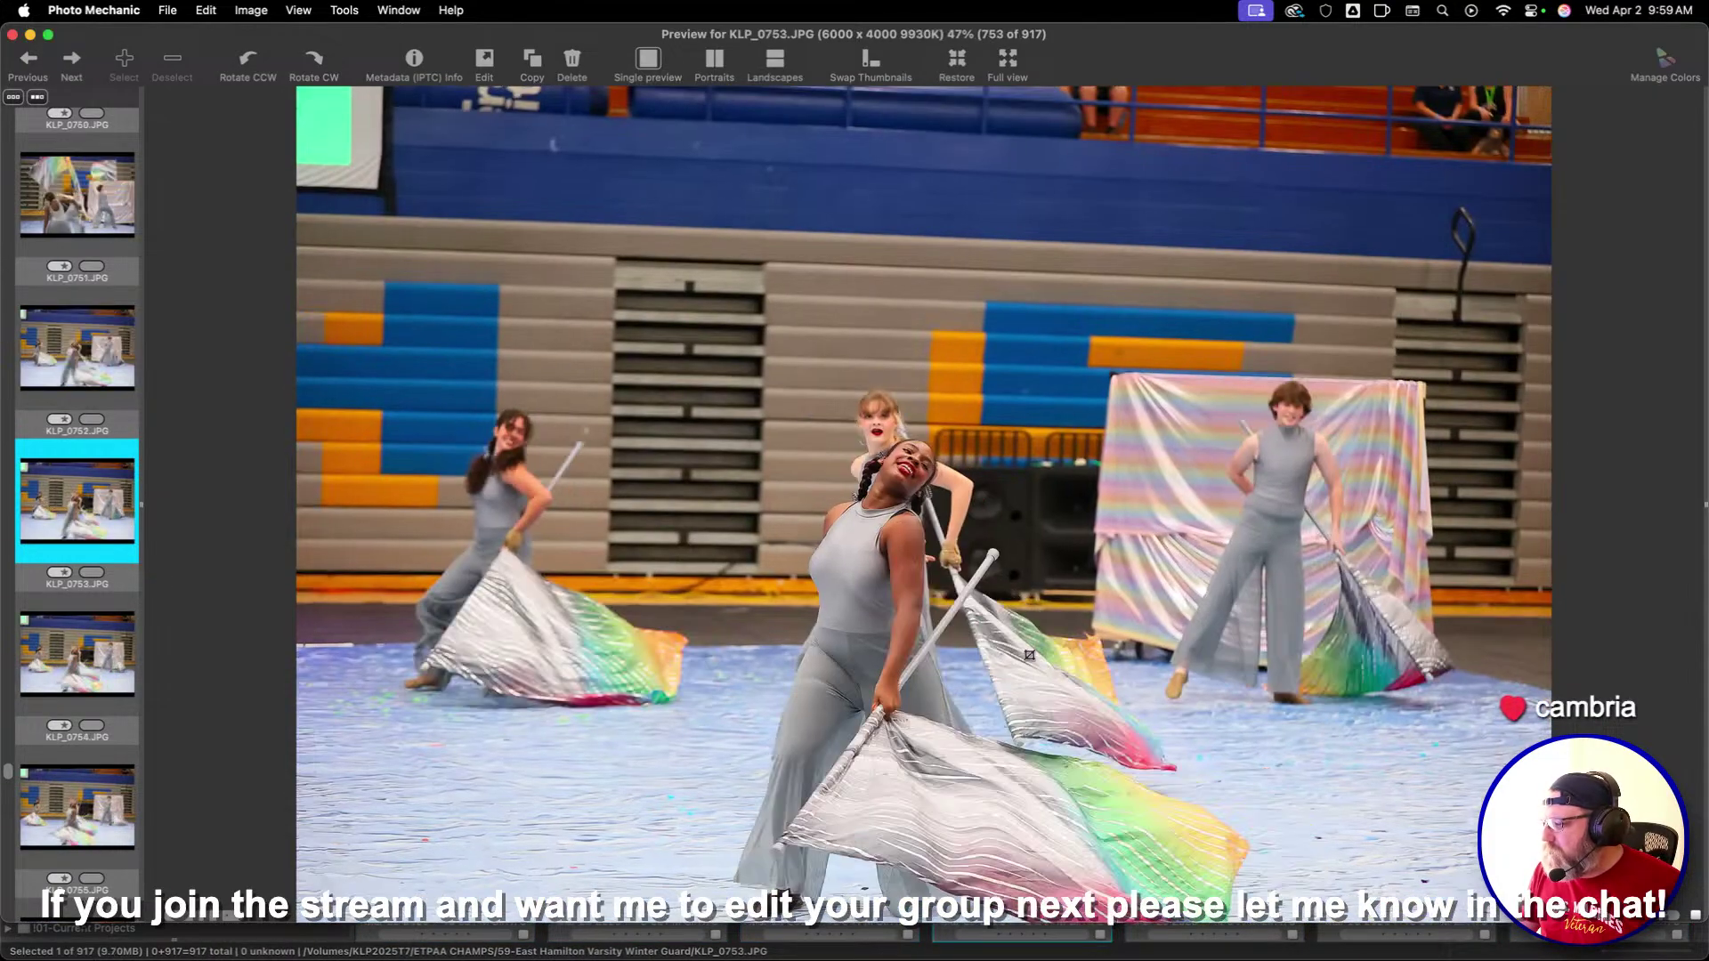
left_click_drag(509, 383, 1177, 808)
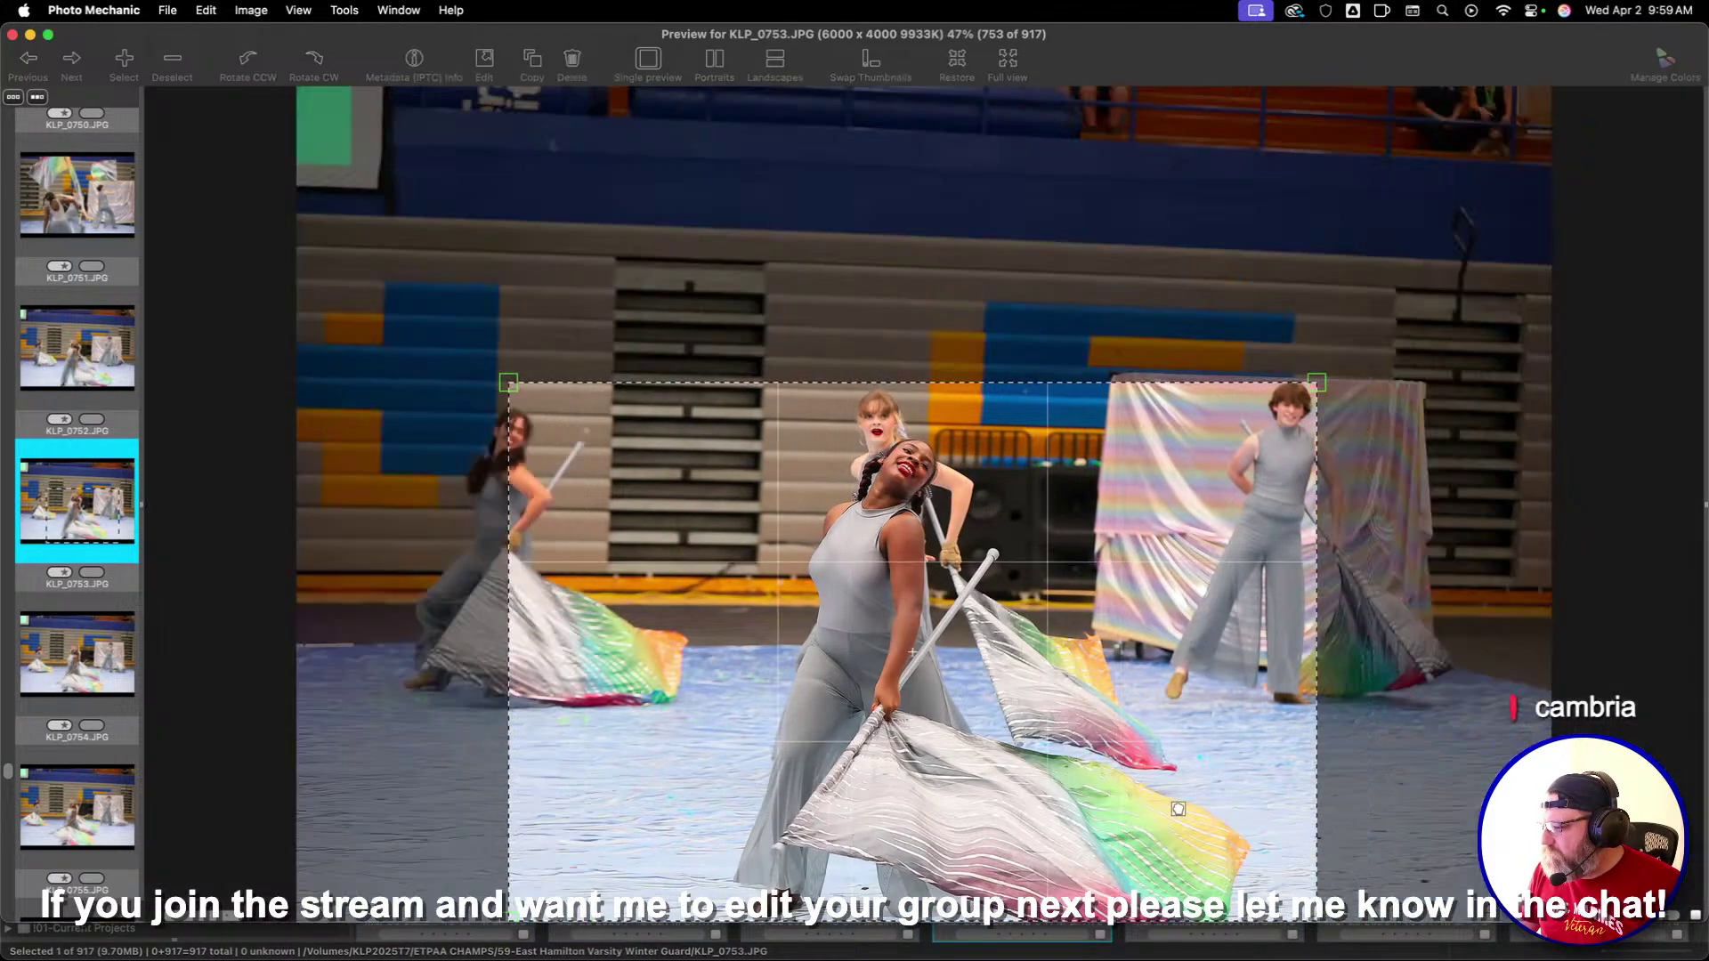
Look through the photos from KLP_0754.JPG to KLP_0762.JPG
key("Right")
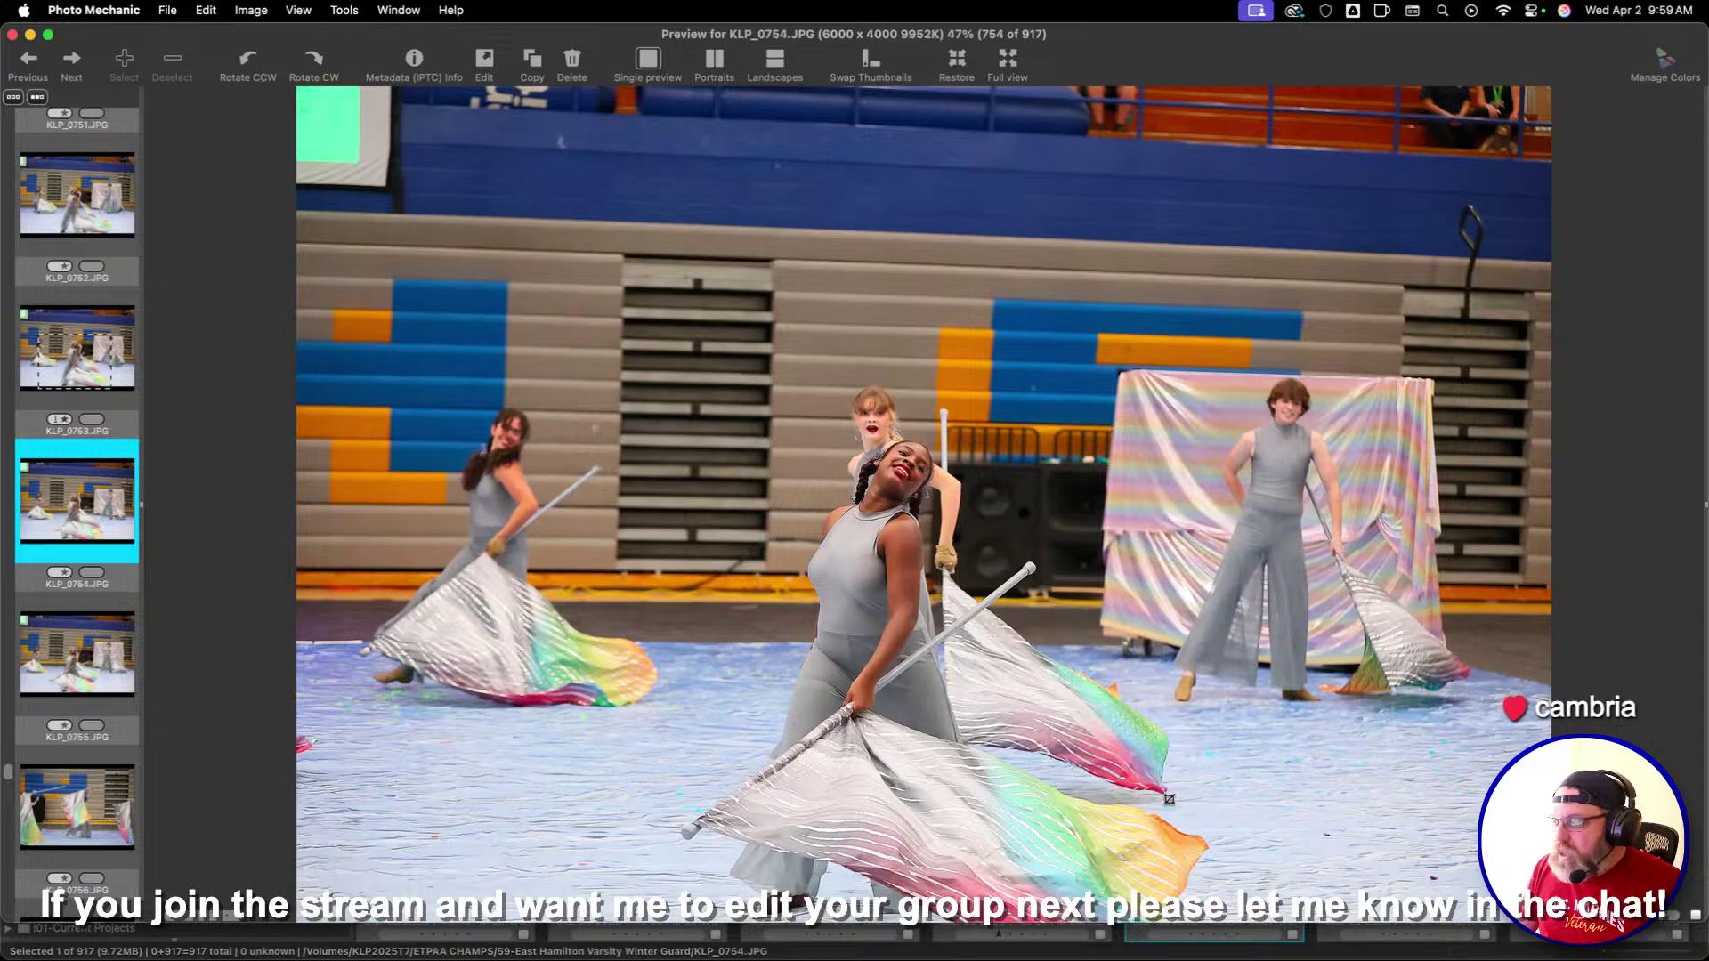
key("Right")
key("Right")
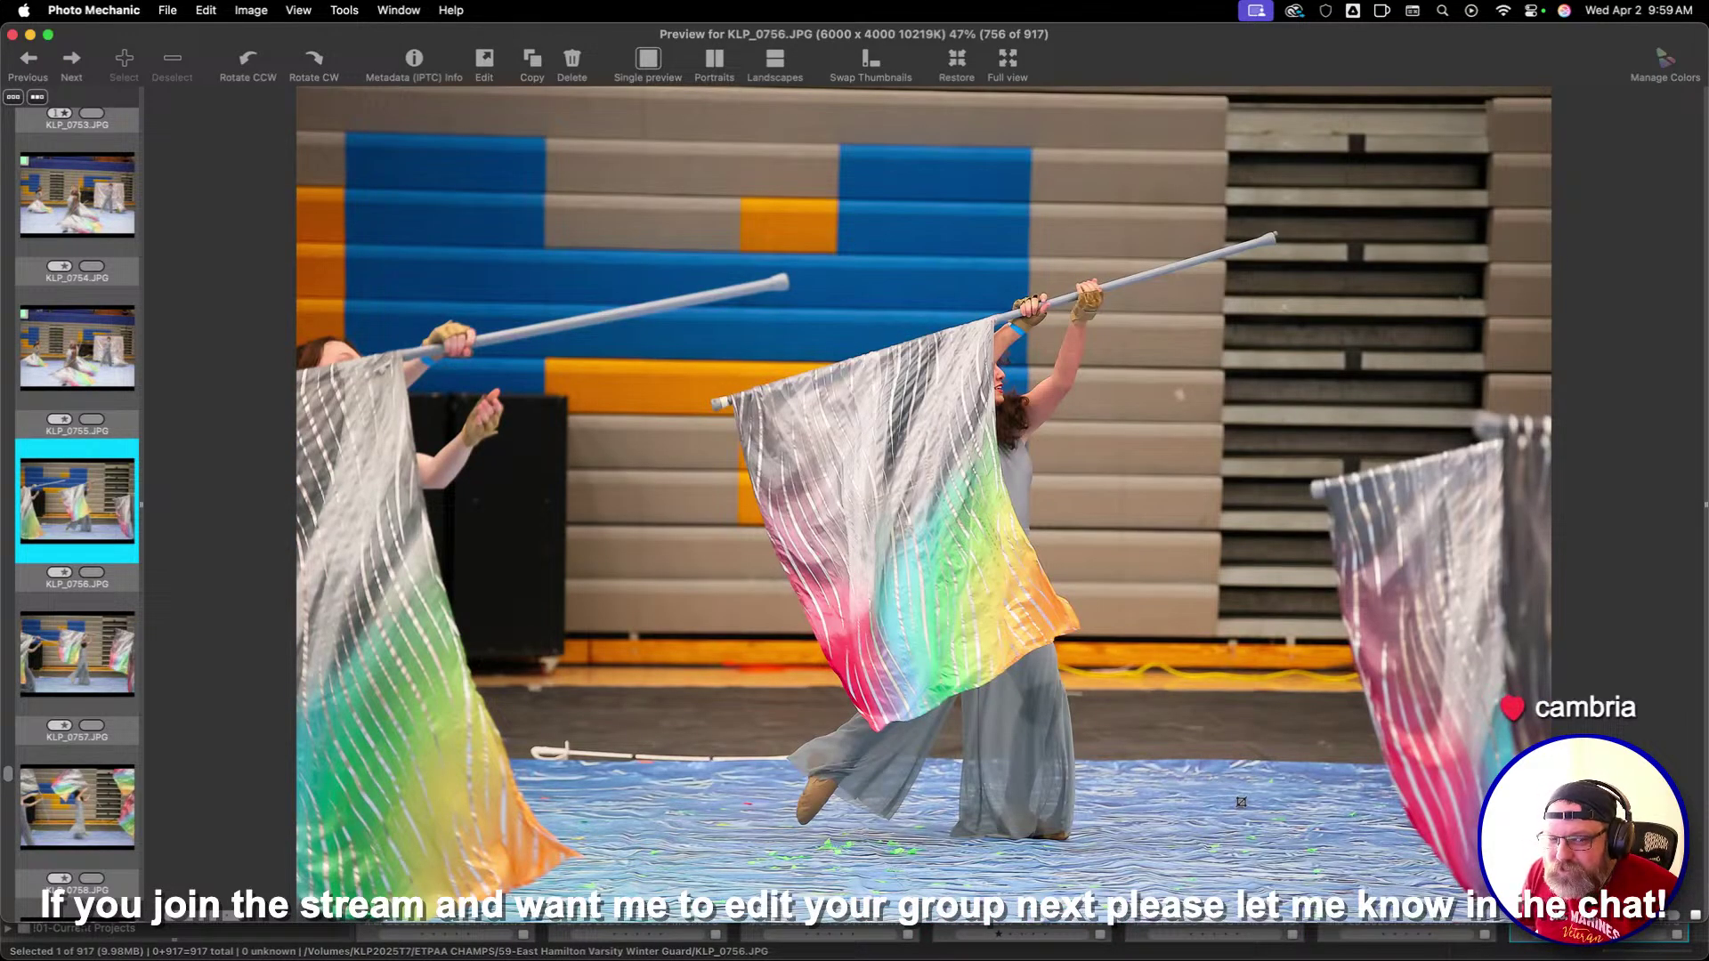
key("Right")
key("Right")
key("Right")
key("Right")
key("Right")
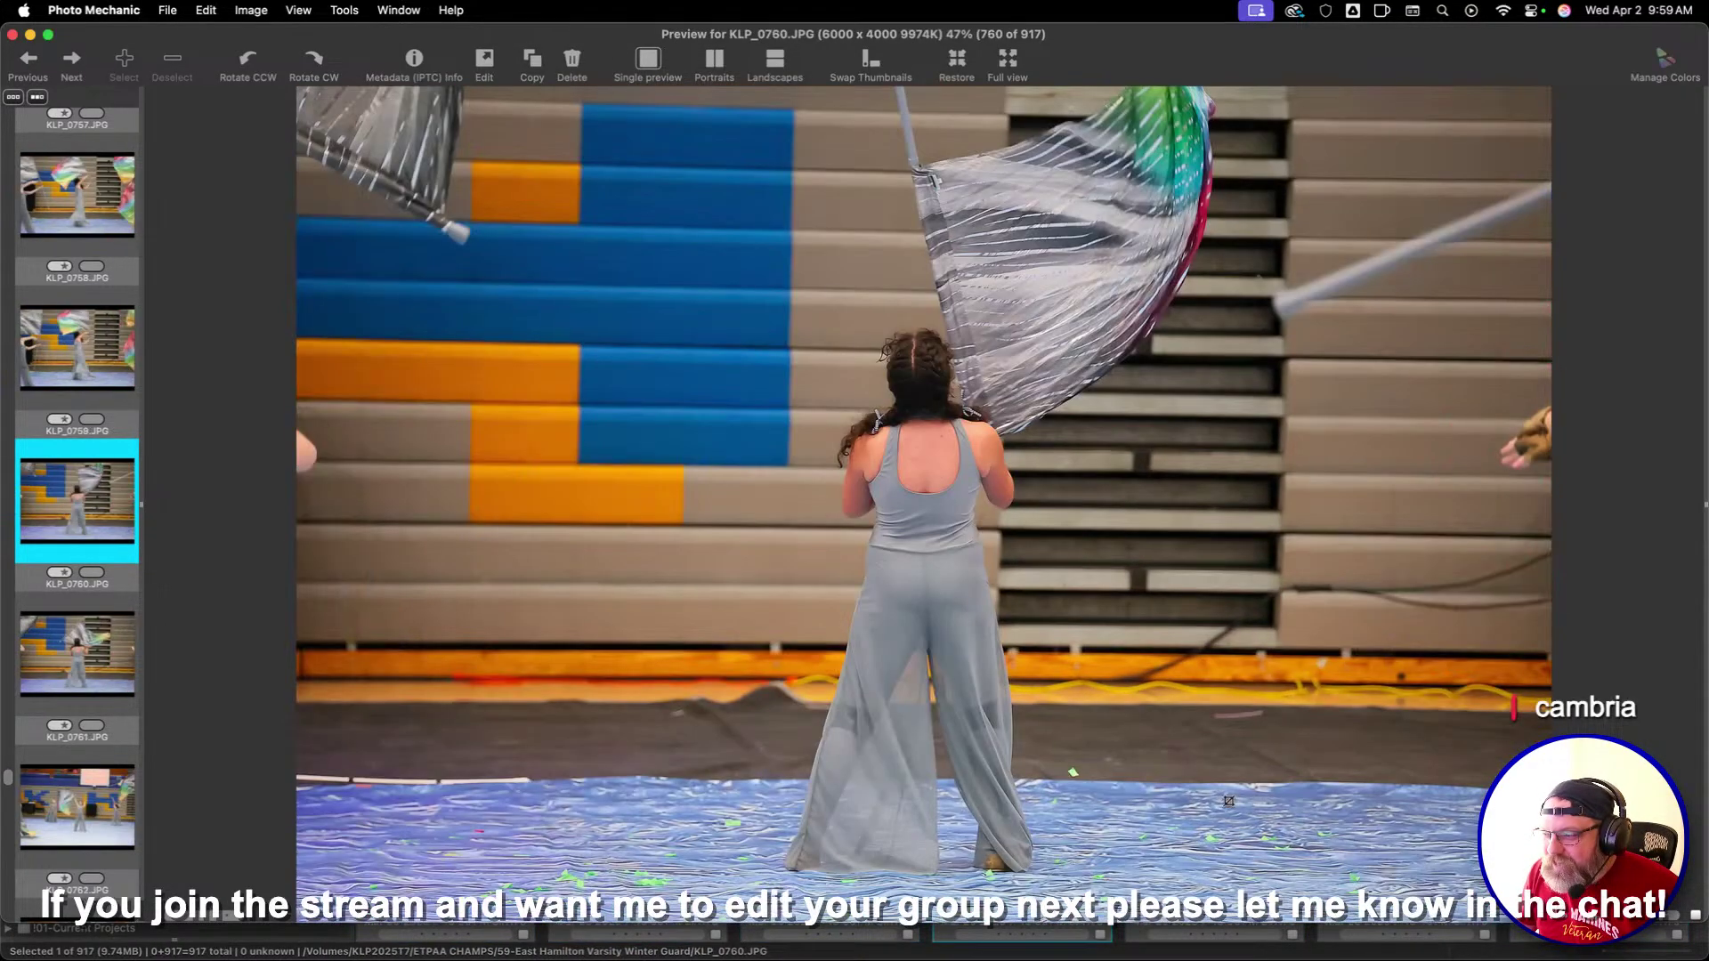
key("Right")
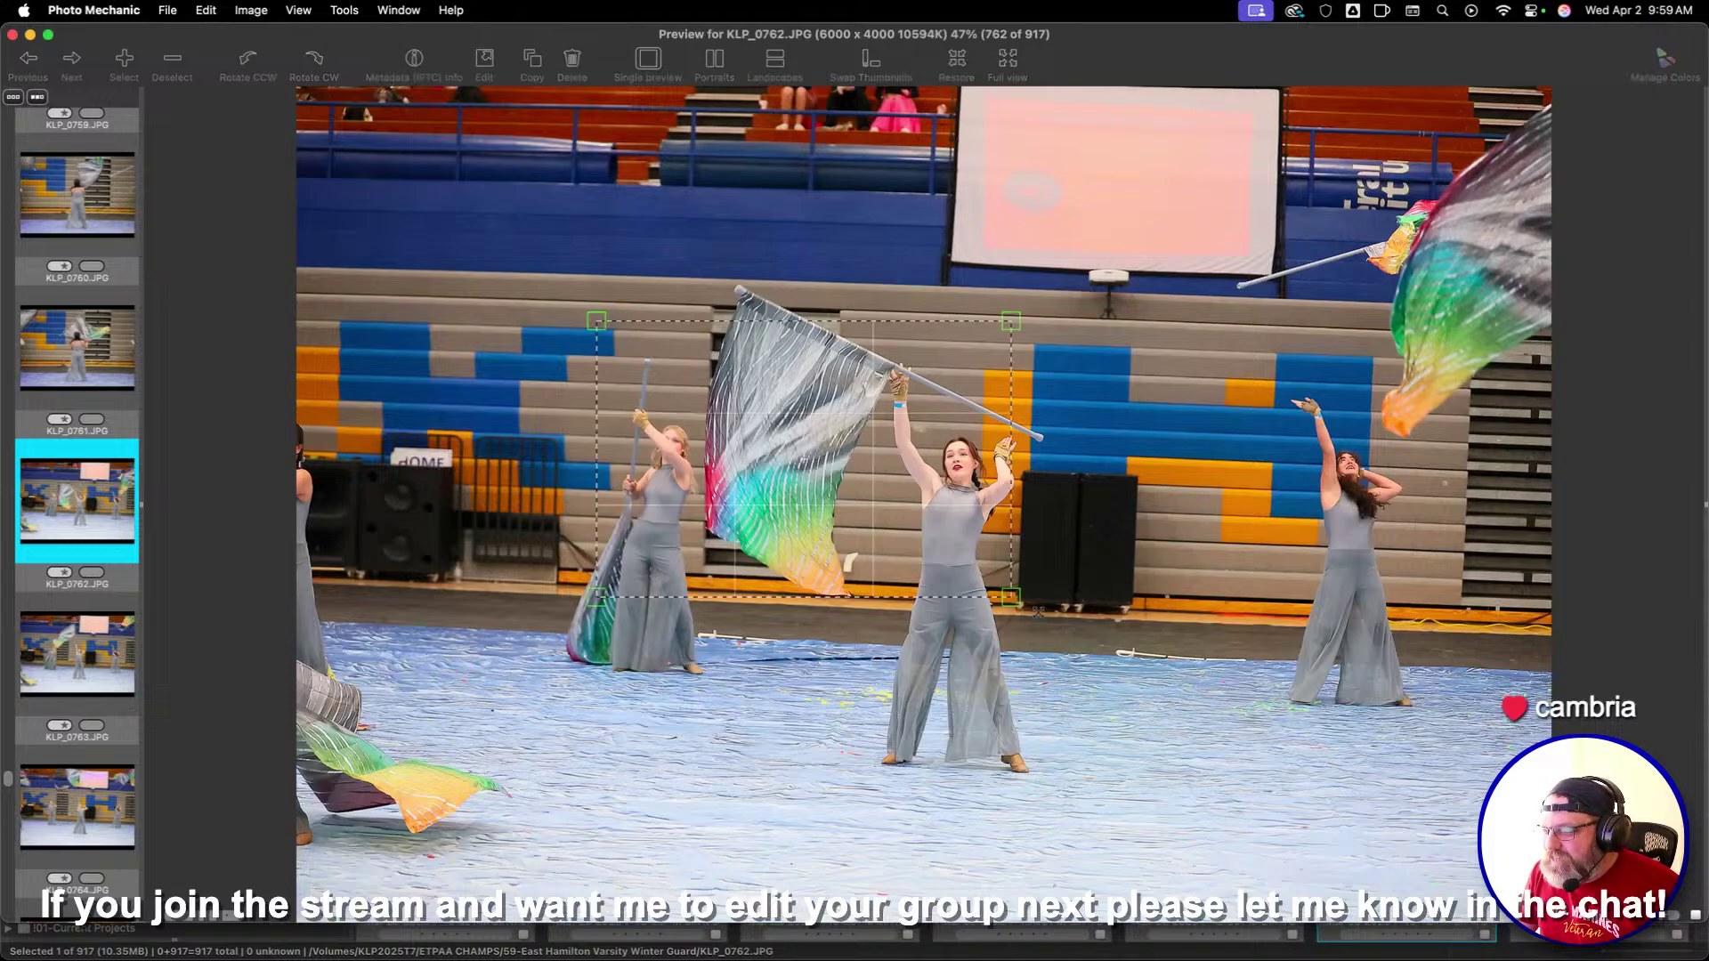
Crop KLP_0762.JPG around the flag dancers, and crop and straighten KLP_0763.JPG around the three dancers
key("c")
left_click_drag(1128, 699, 1078, 662)
key("Right")
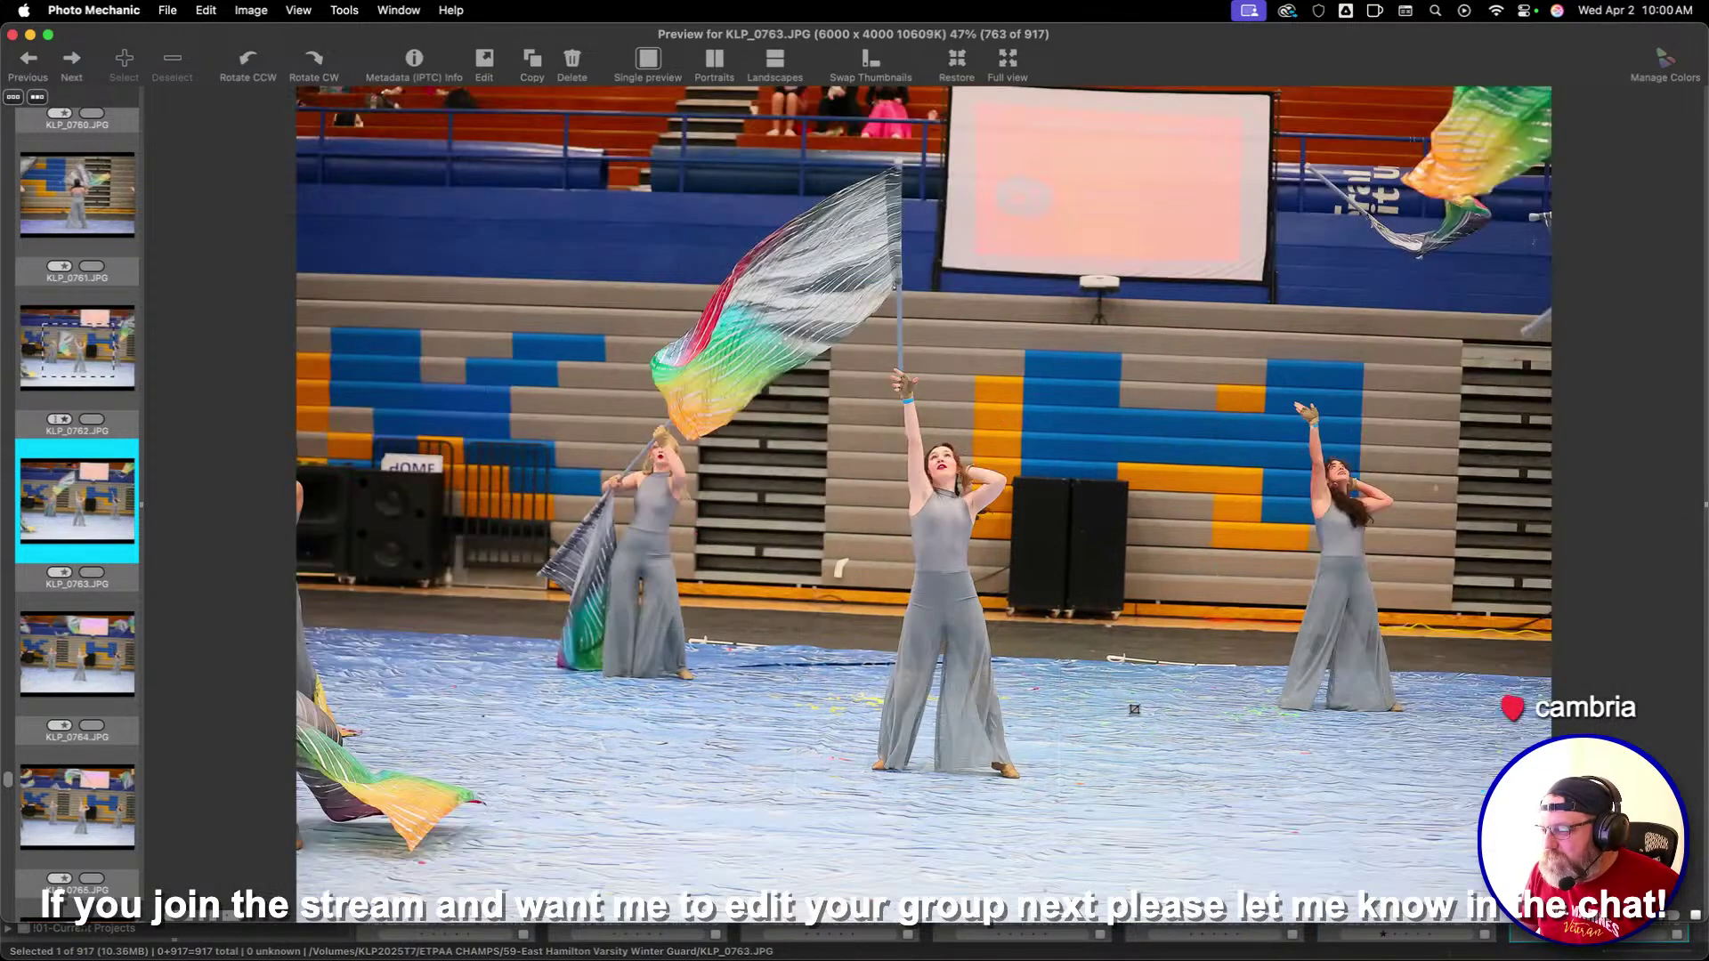
left_click_drag(495, 154, 1459, 687)
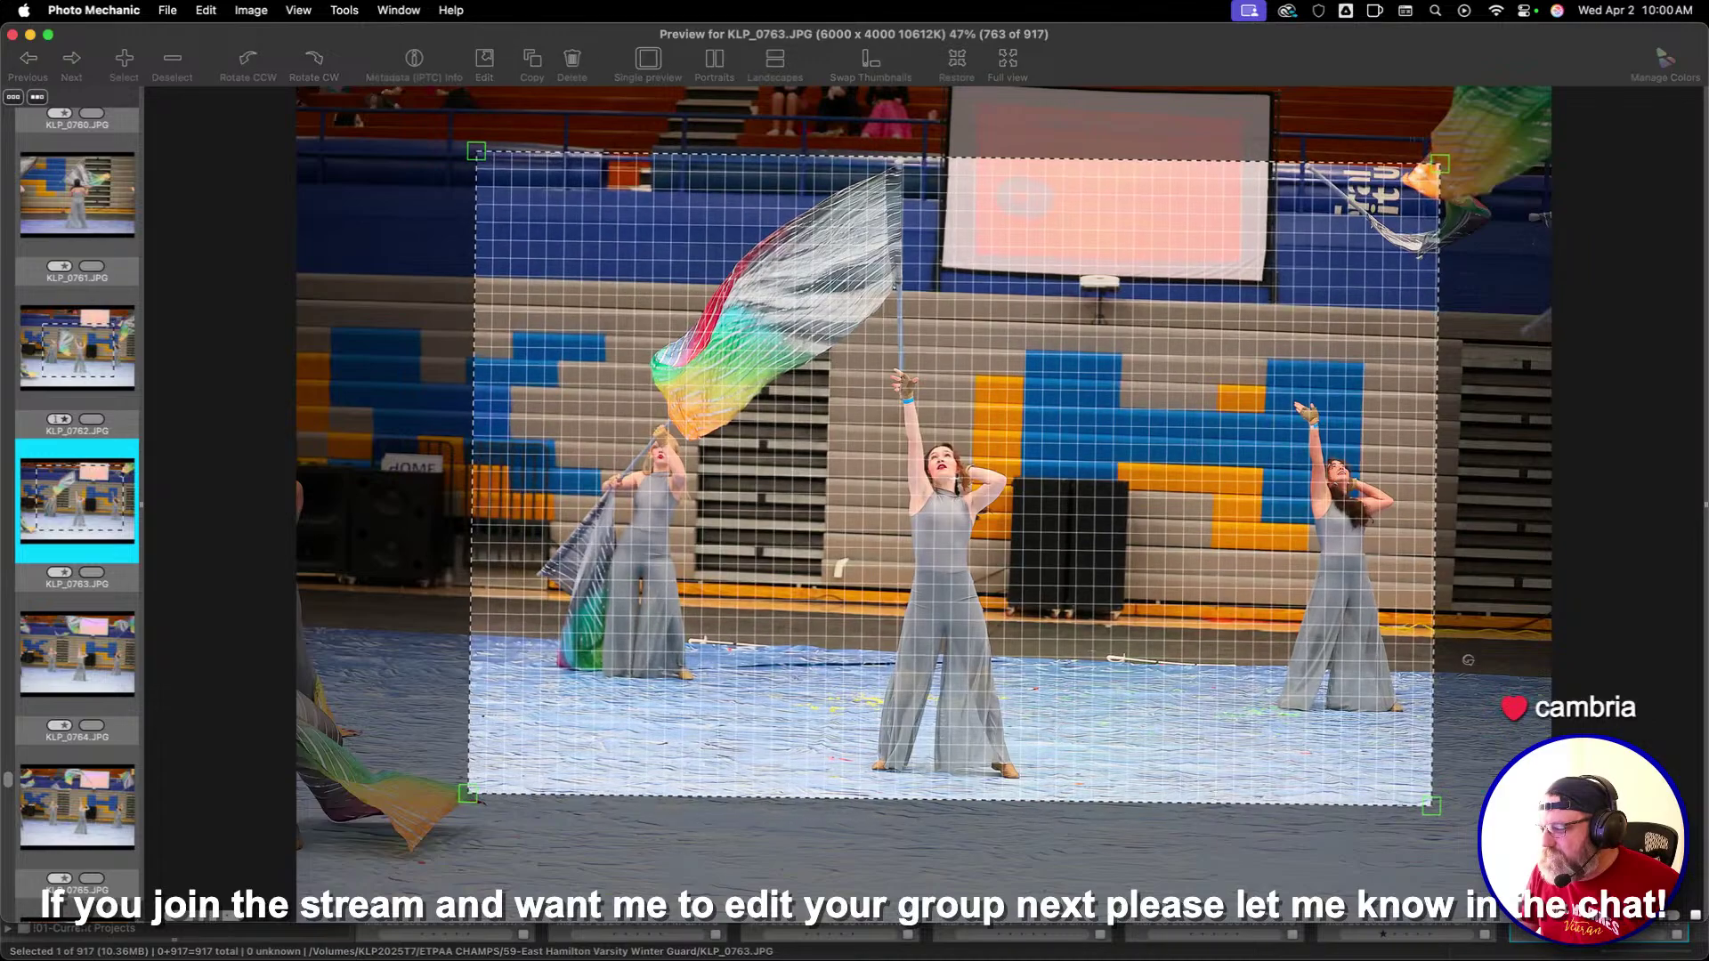
Compare the flag toss photos and crop KLP_0769.JPG around the central dancer and the cloud backdrop
key("Right")
key("Right")
key("Right")
key("Left")
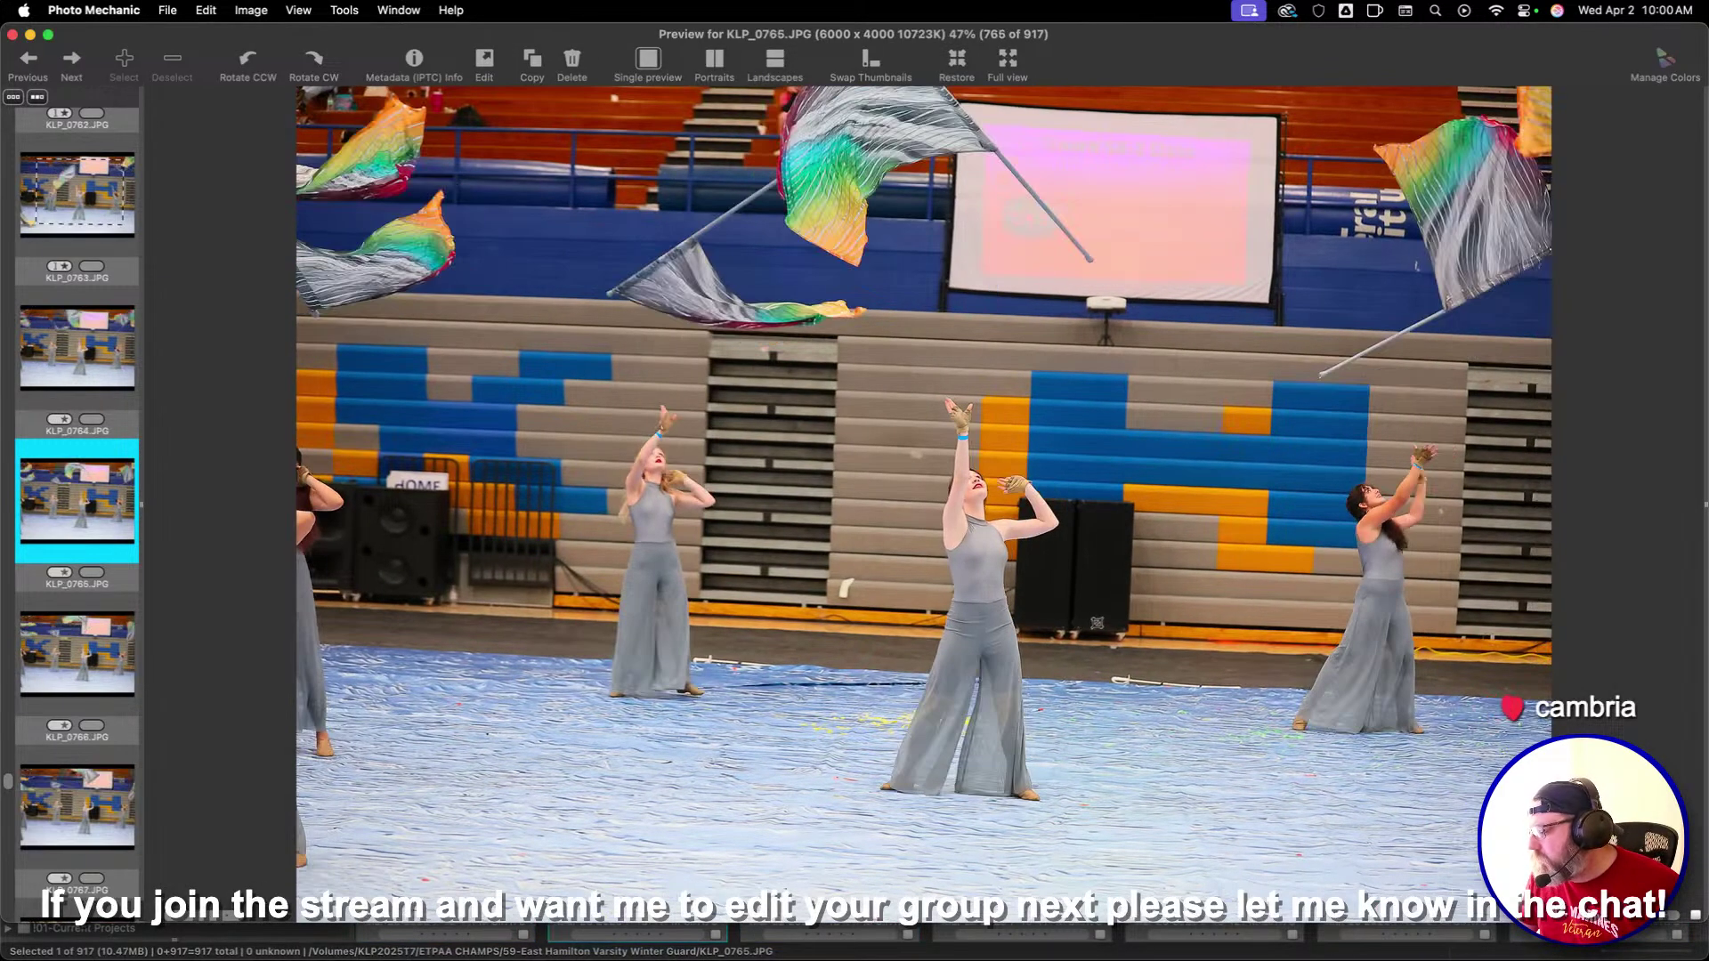
key("Right")
key("Right")
key("Right")
key("Right")
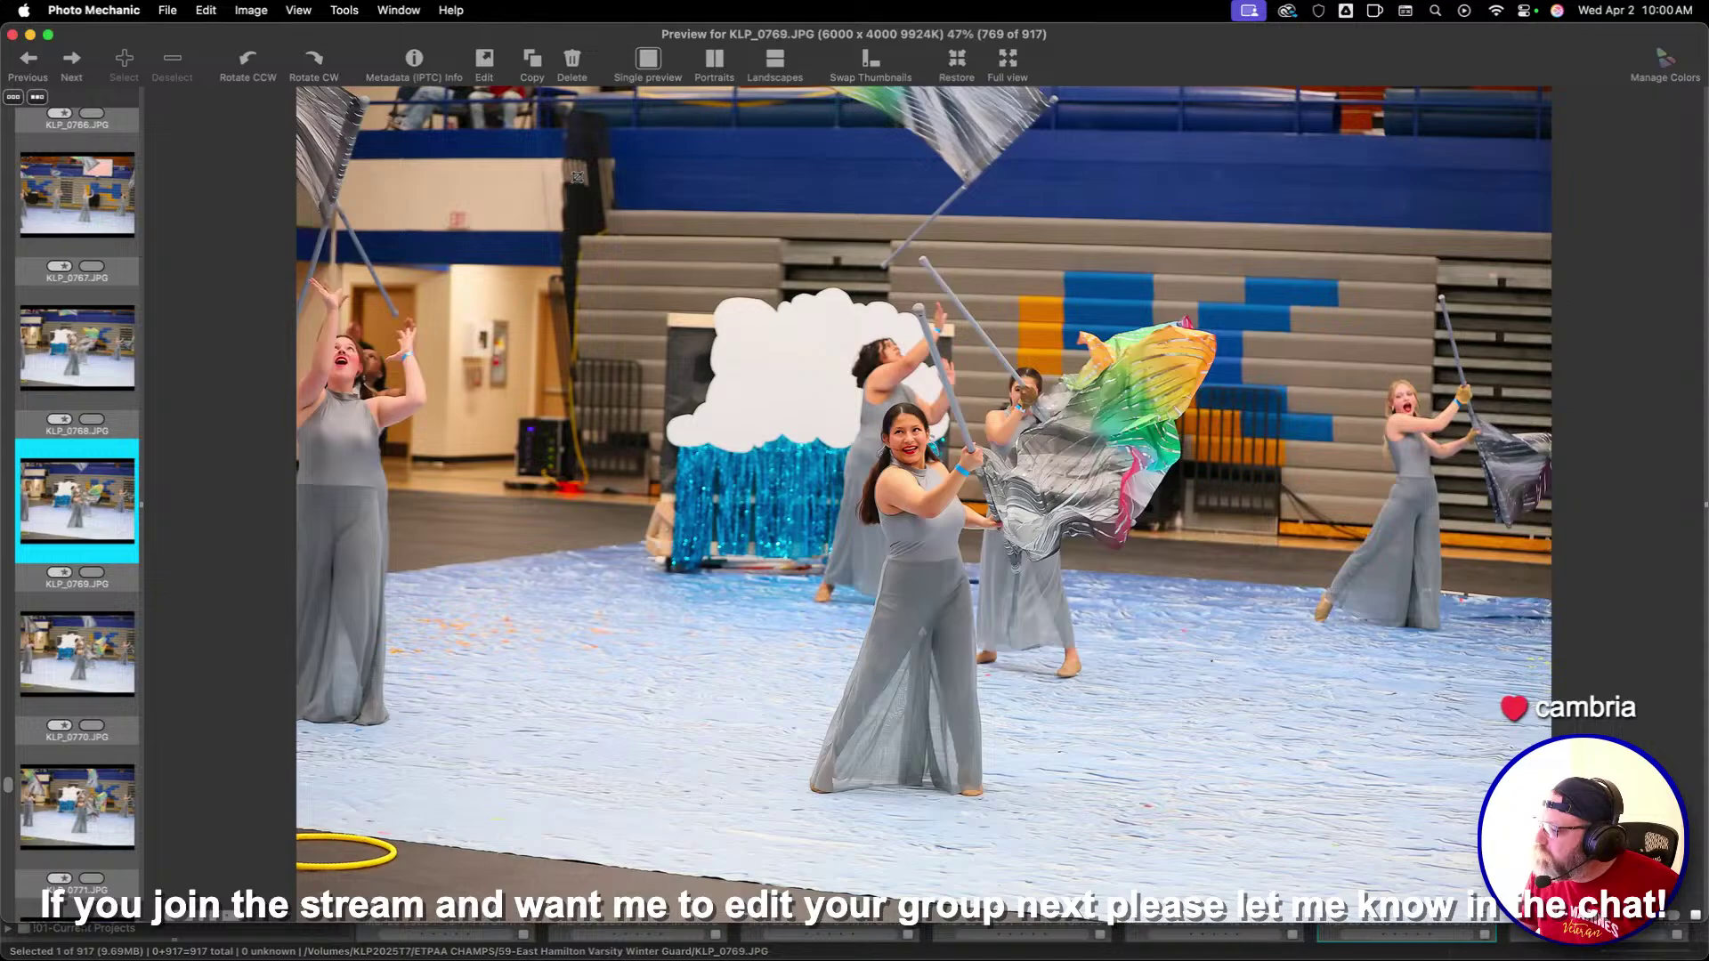
left_click_drag(576, 177, 1394, 827)
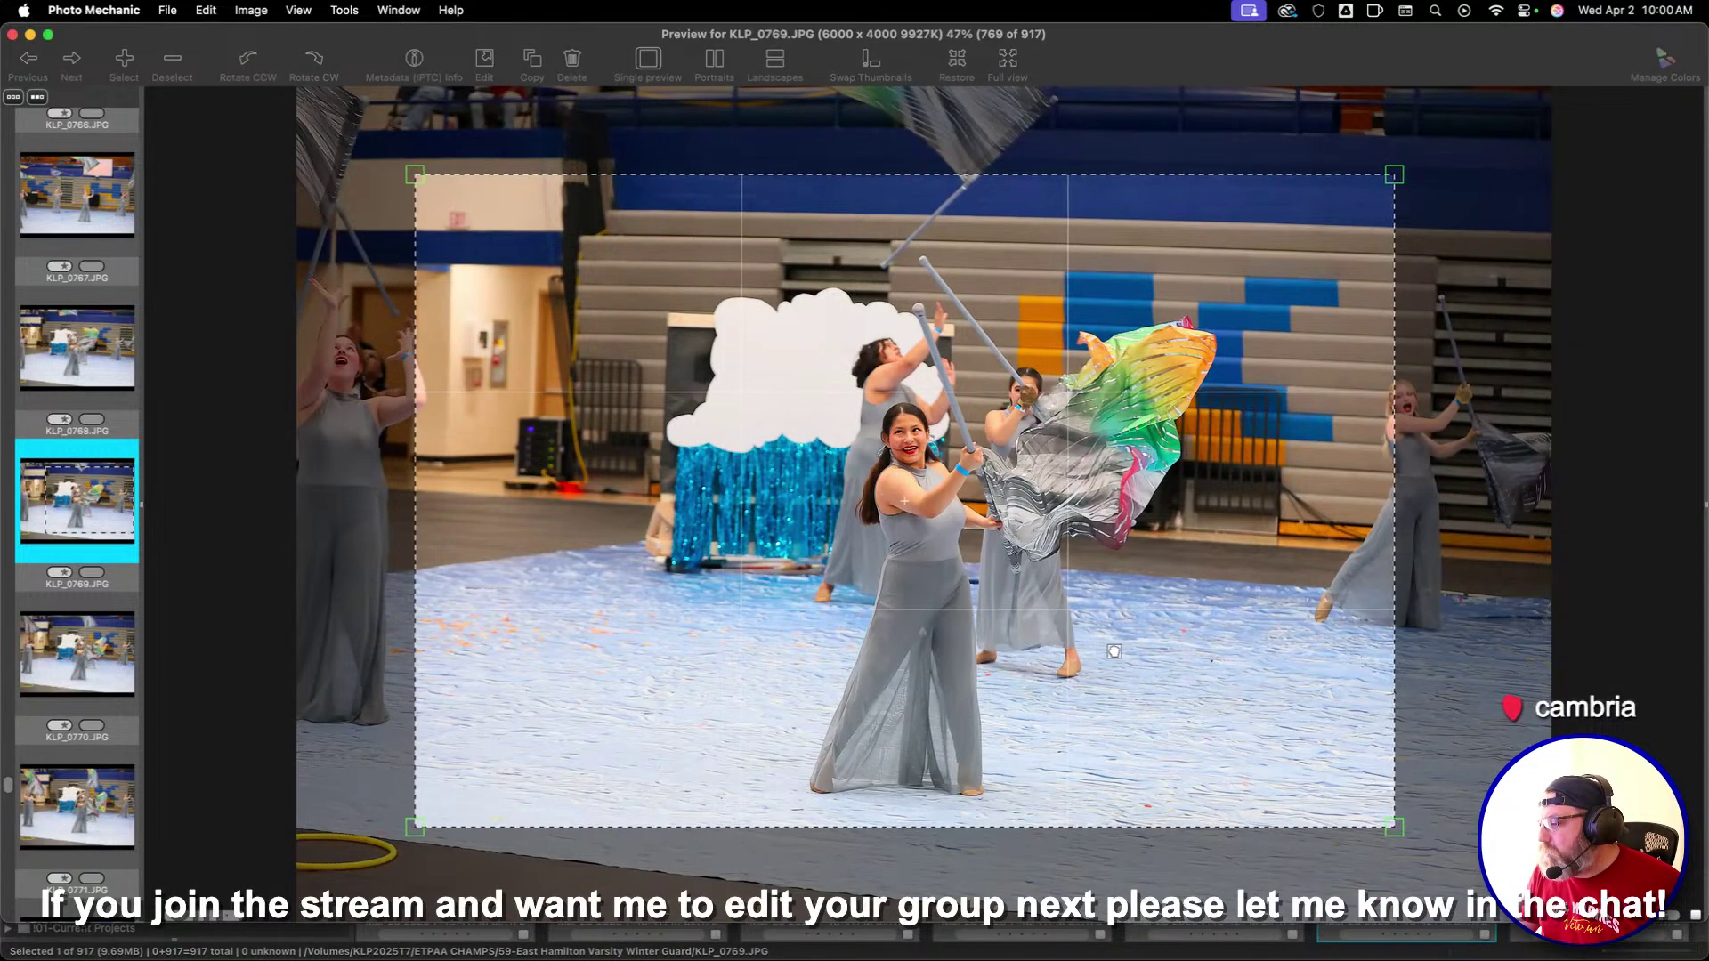
Crop KLP_0774.JPG around the pair of dancers holding their flags together
key("Right")
key("Right")
key("Right")
key("Right")
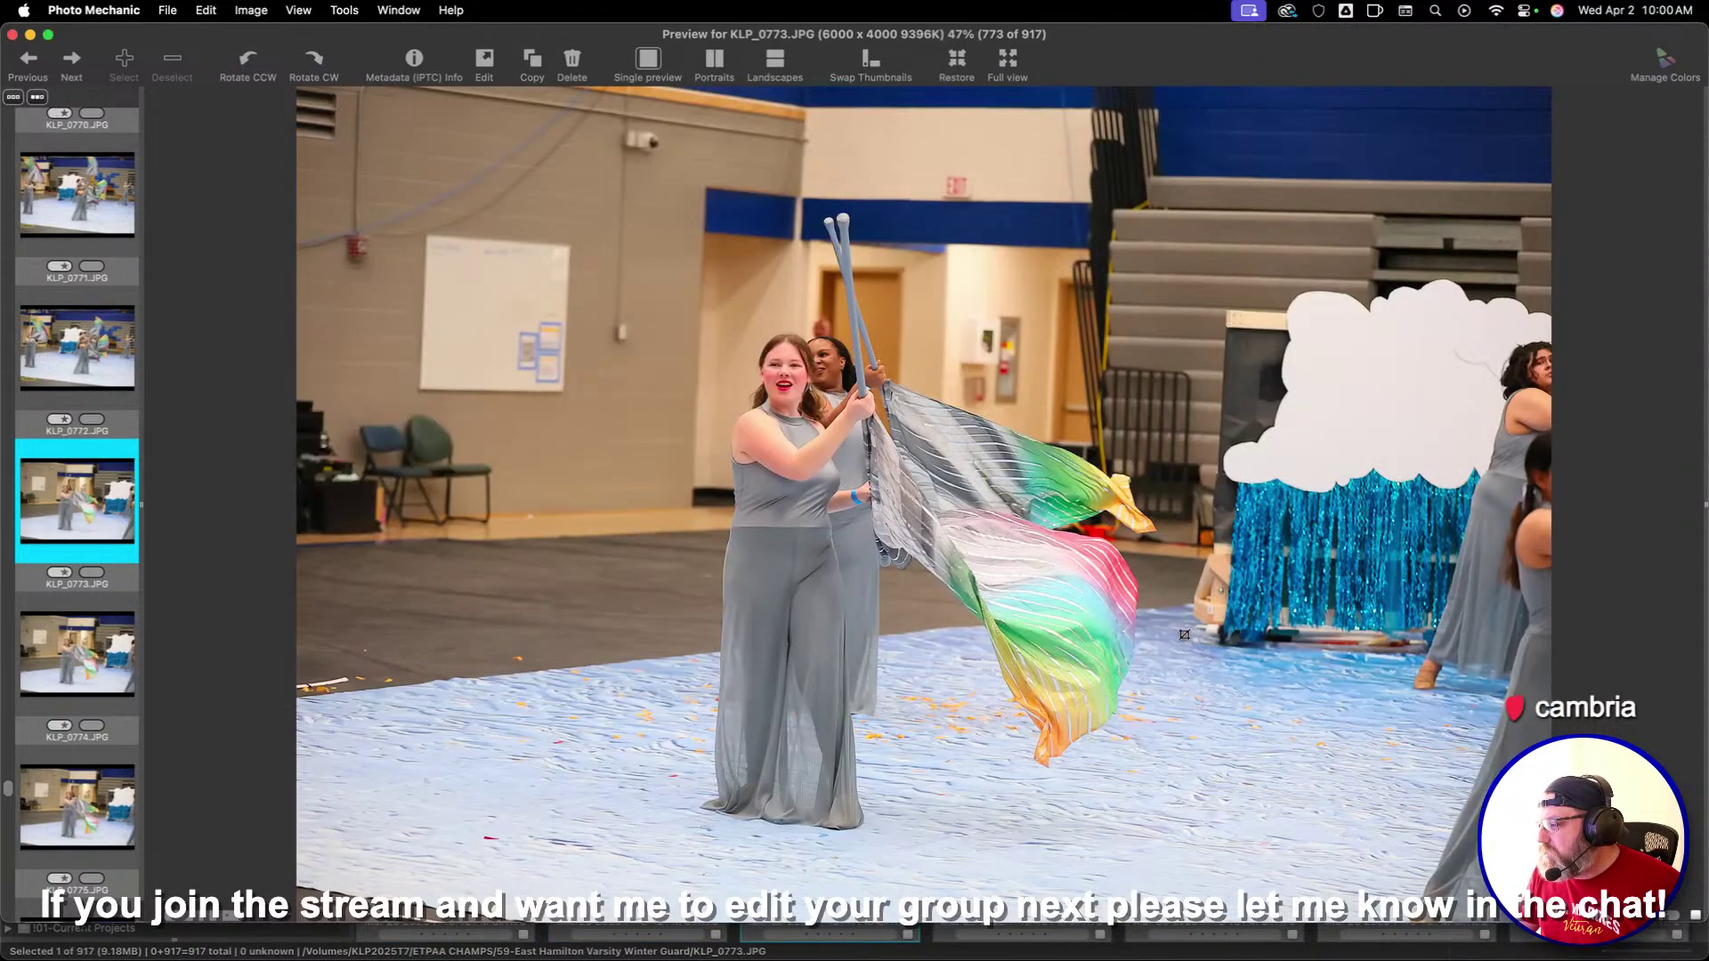
key("Right")
left_click_drag(477, 152, 1185, 688)
Crop KLP_0777.JPG around the flag pair and reposition the crop area over them
key("Right")
key("Right")
key("Right")
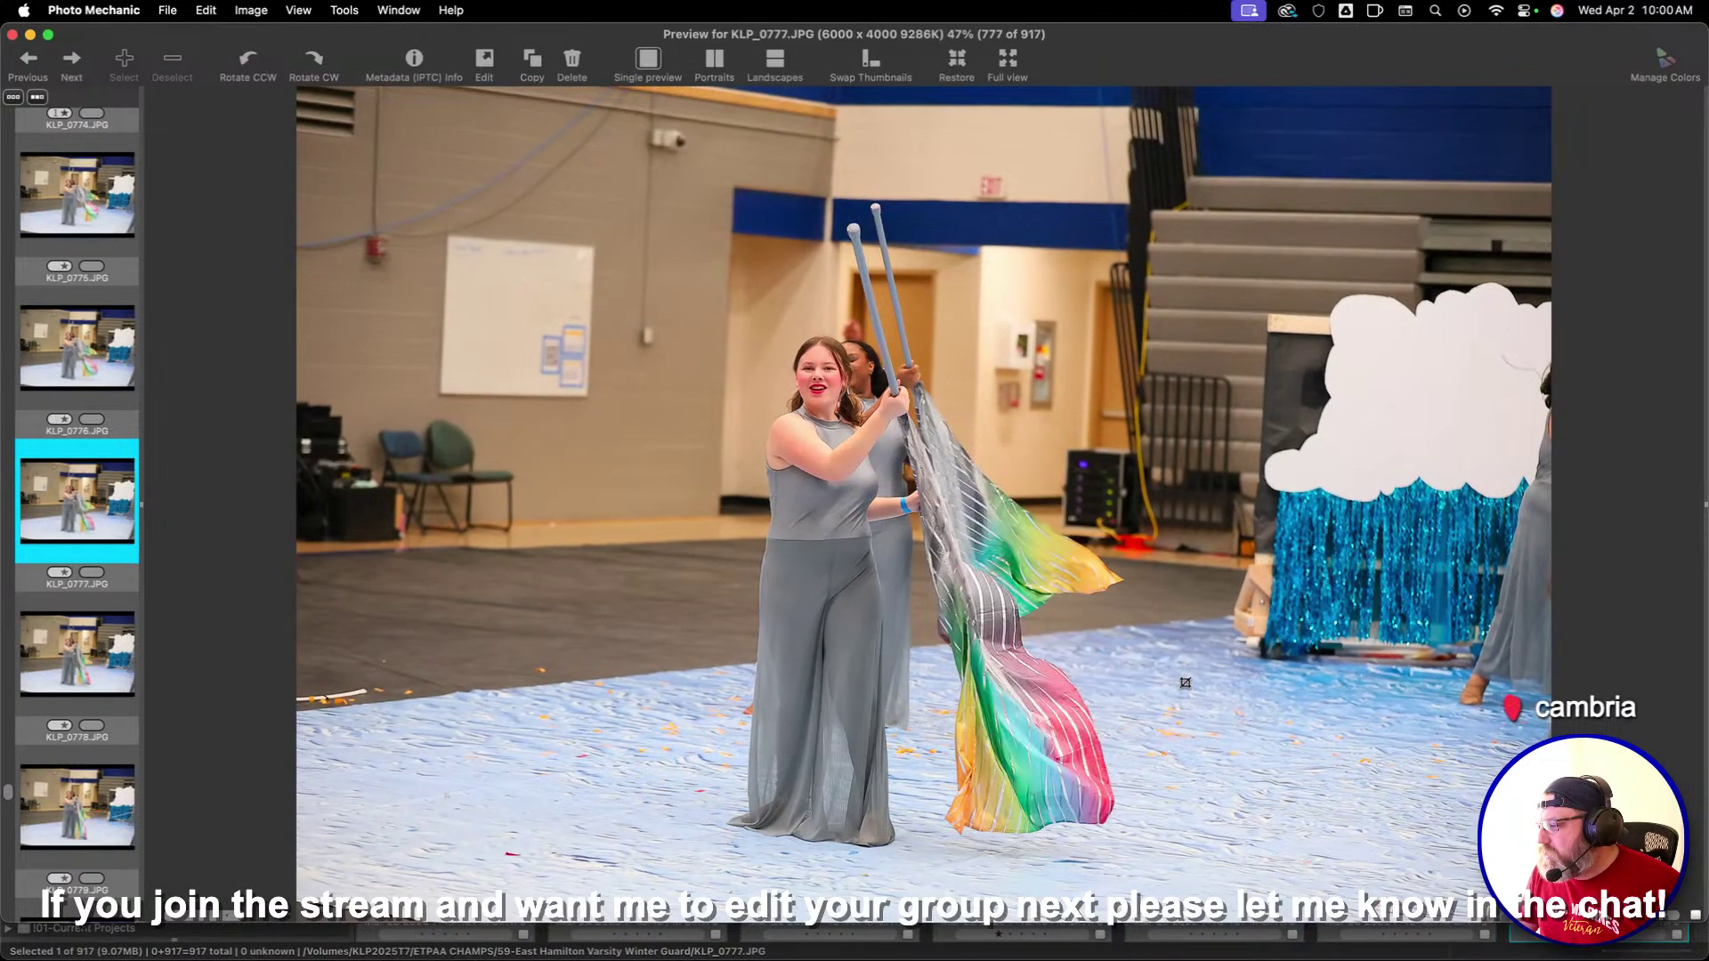
left_click_drag(540, 220, 1285, 725)
left_click_drag(1053, 596, 1015, 558)
Look through the photos of the flag pair from KLP_0778.JPG to KLP_0785.JPG
key("Right")
key("Right")
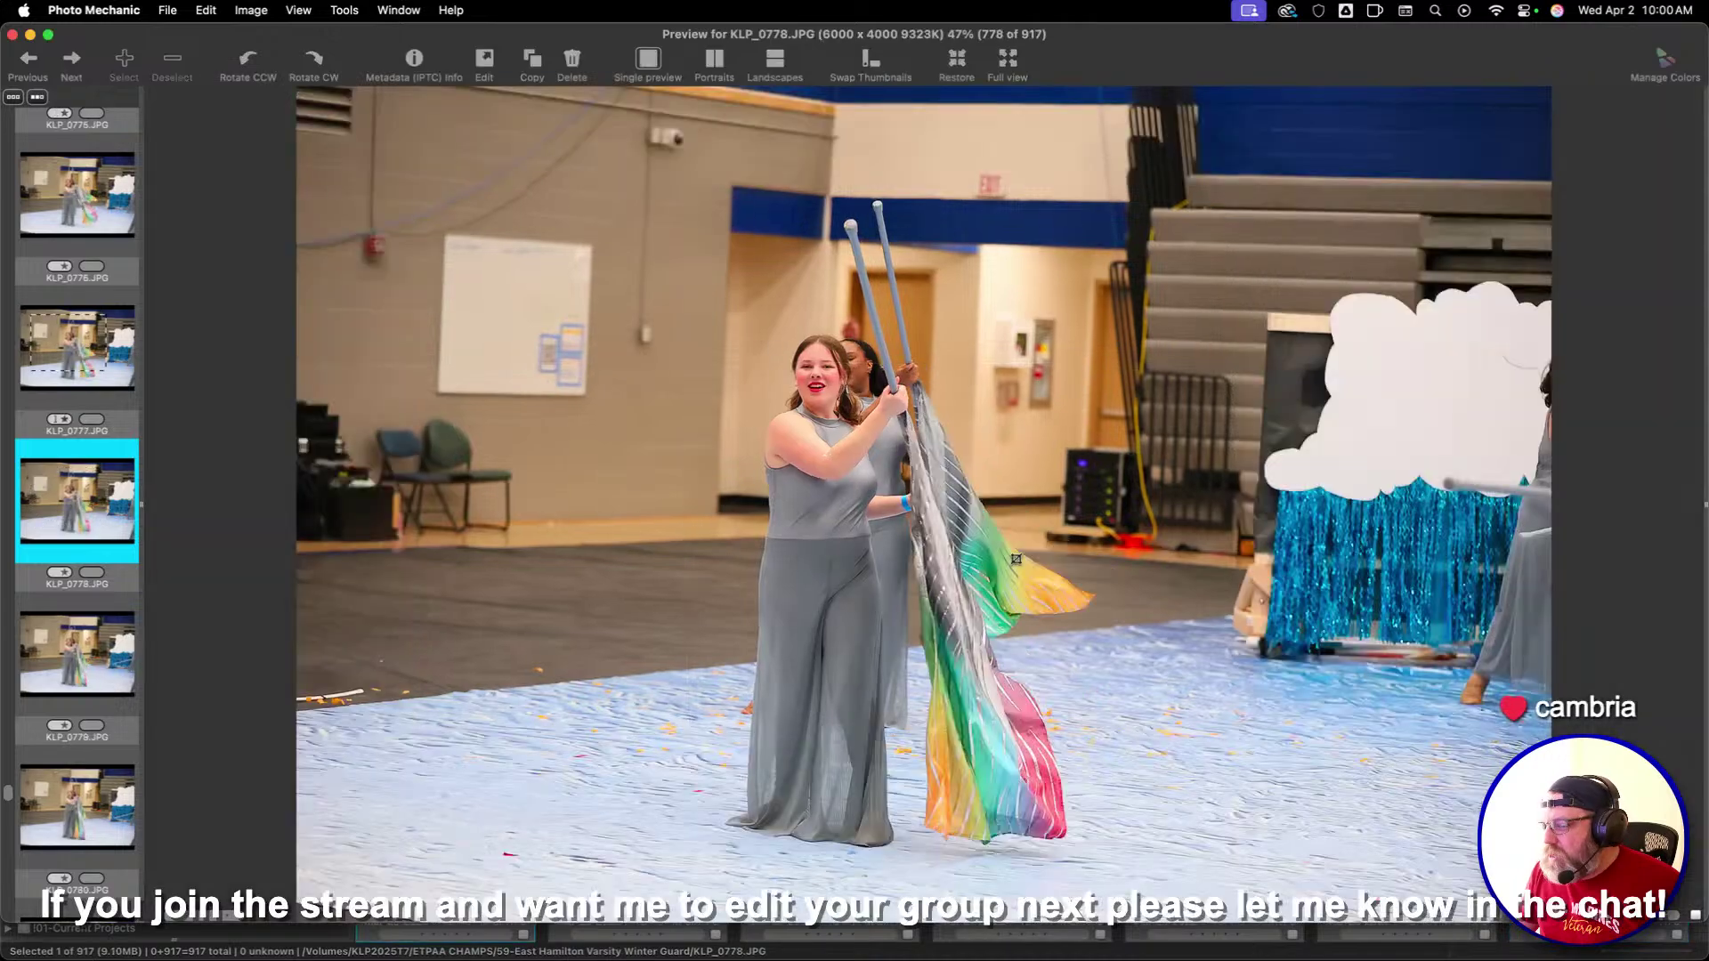
key("Right")
key("Right")
key("Right")
key("Right")
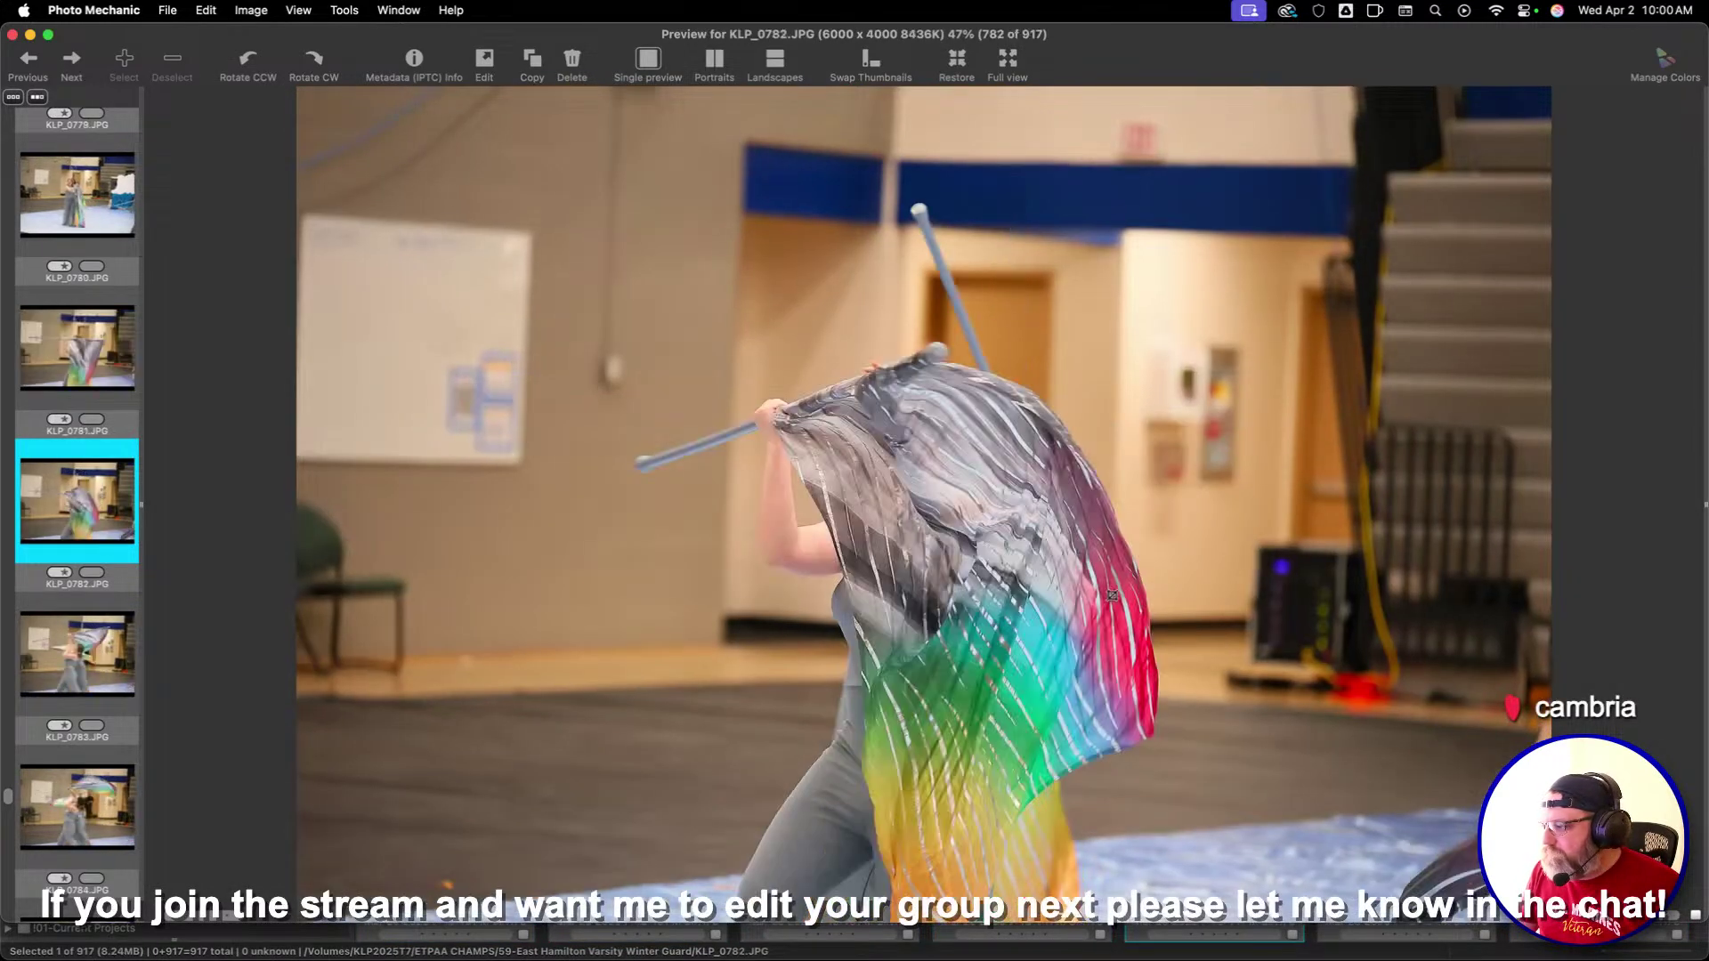
key("Right")
key("Right")
key("Right")
key("Right")
key("Right")
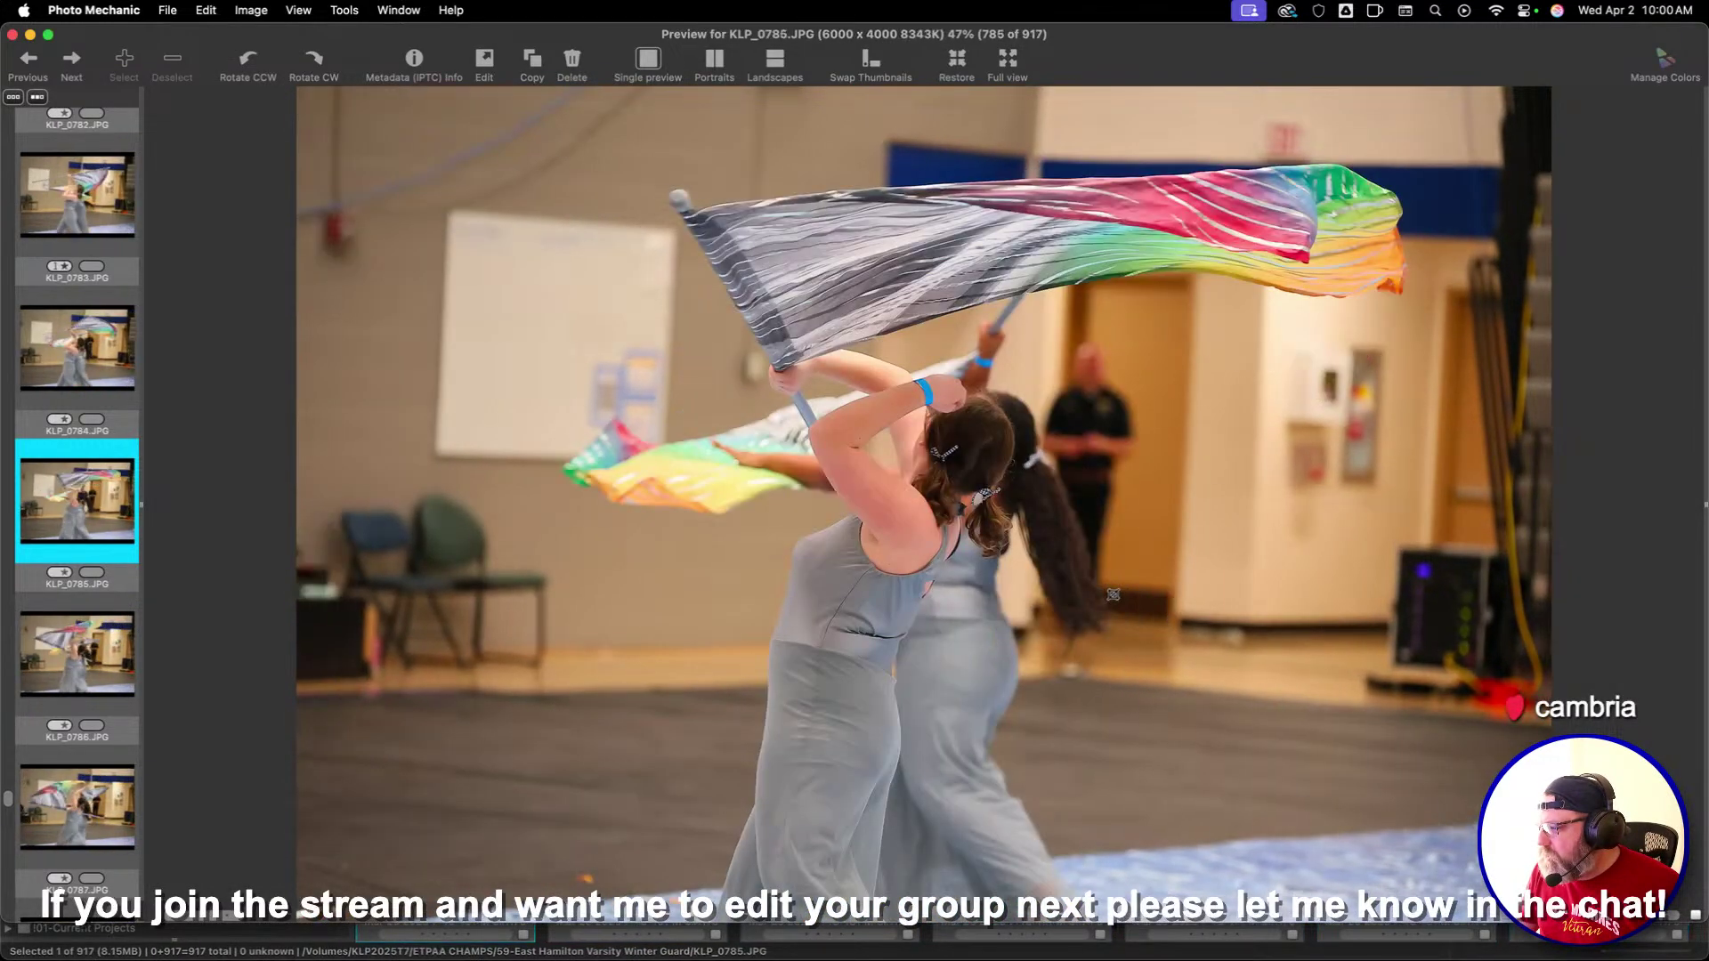
Look through the photos from KLP_0786.JPG to KLP_0797.JPG
key("Right")
key("Right")
key("Right")
key("Right")
key("Right")
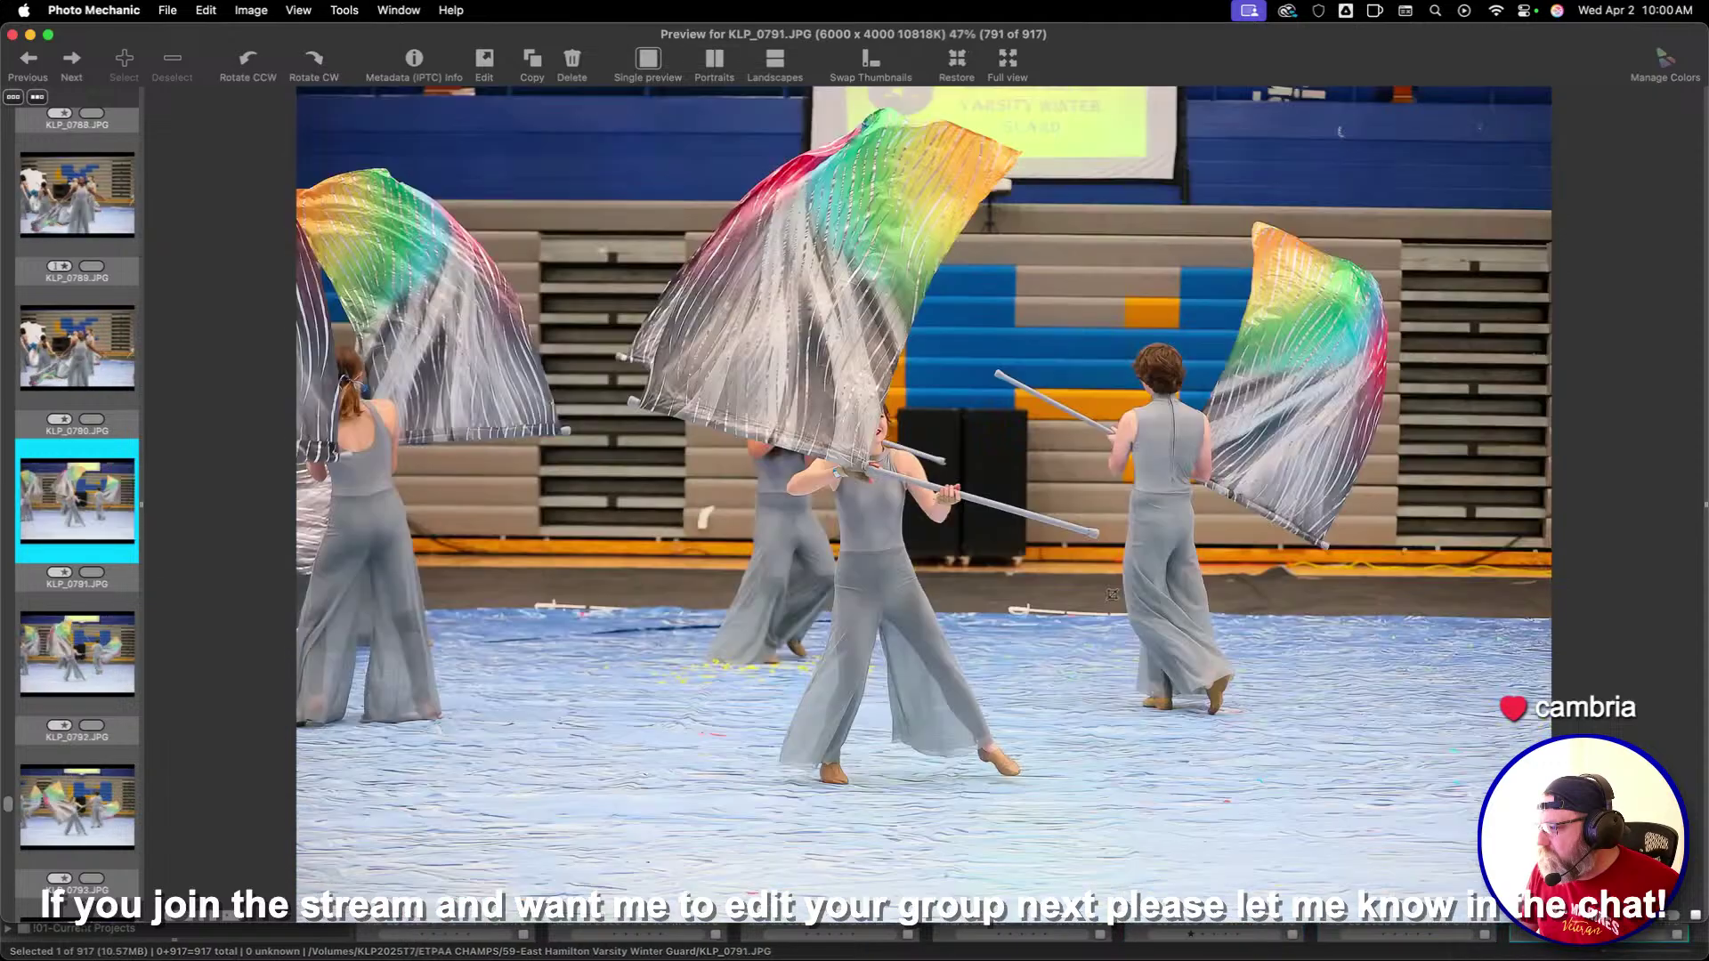
key("Right")
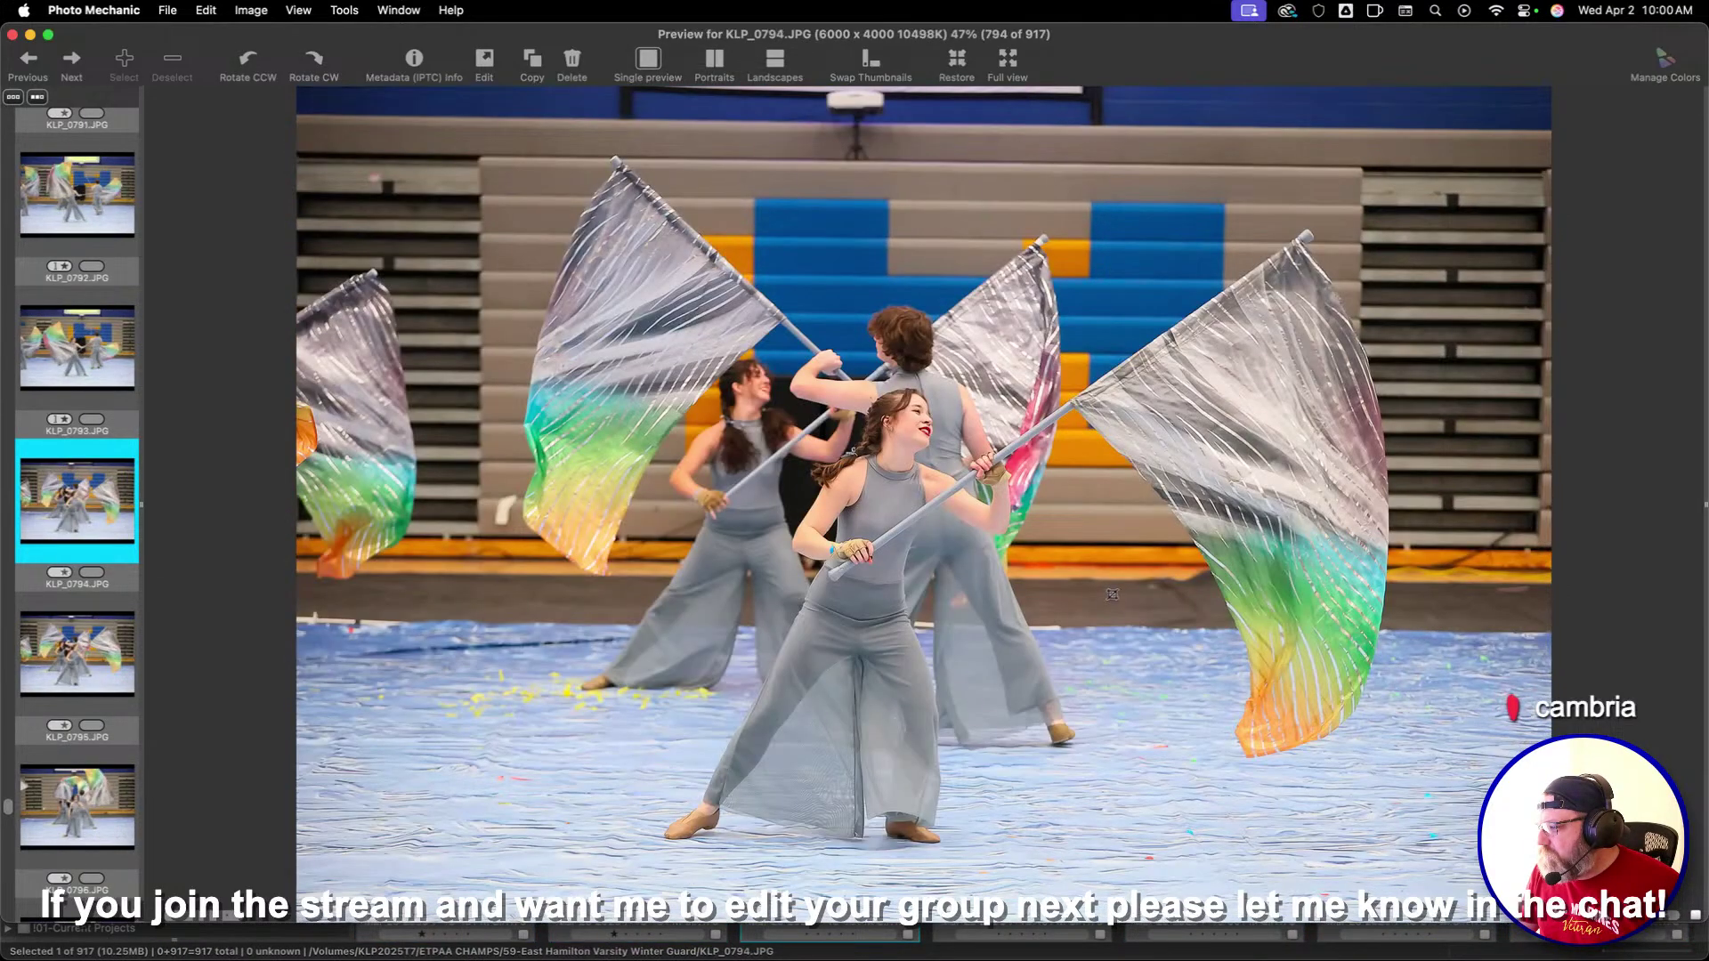
key("Right")
key("Right")
key("Right")
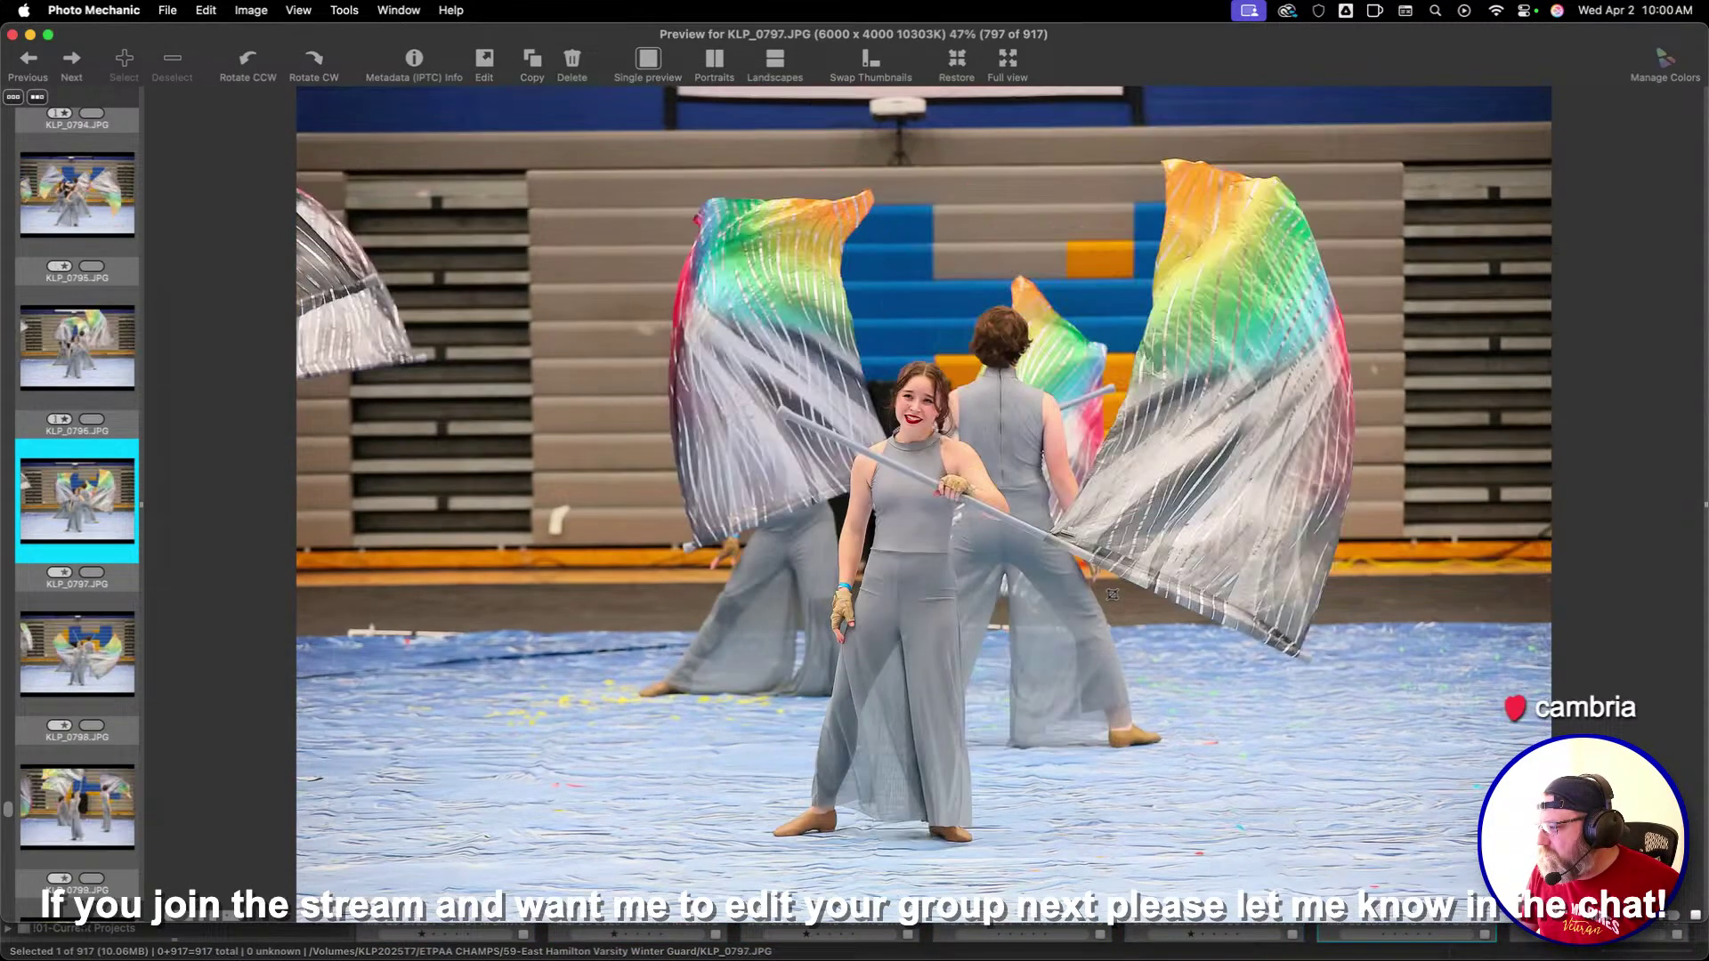
Look through the flag photos from KLP_0797.JPG to KLP_0806.JPG
key("Right")
key("Right")
key("Right")
key("Right")
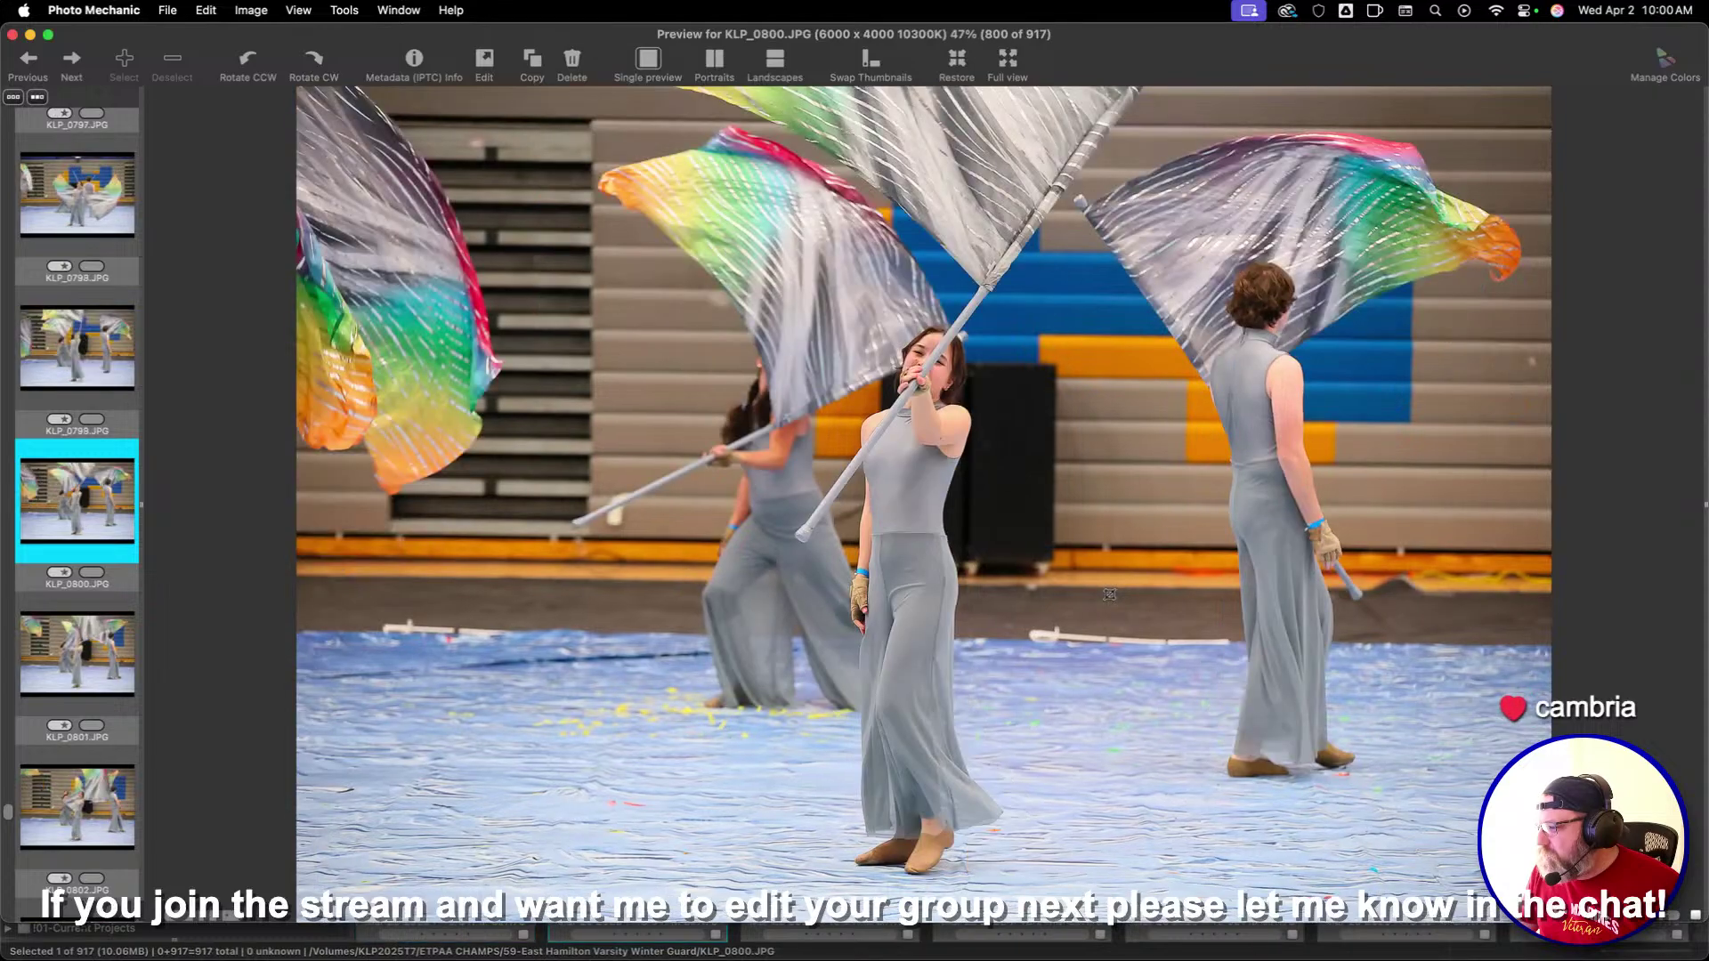
key("Right")
key("Right")
key("Right")
key("Right")
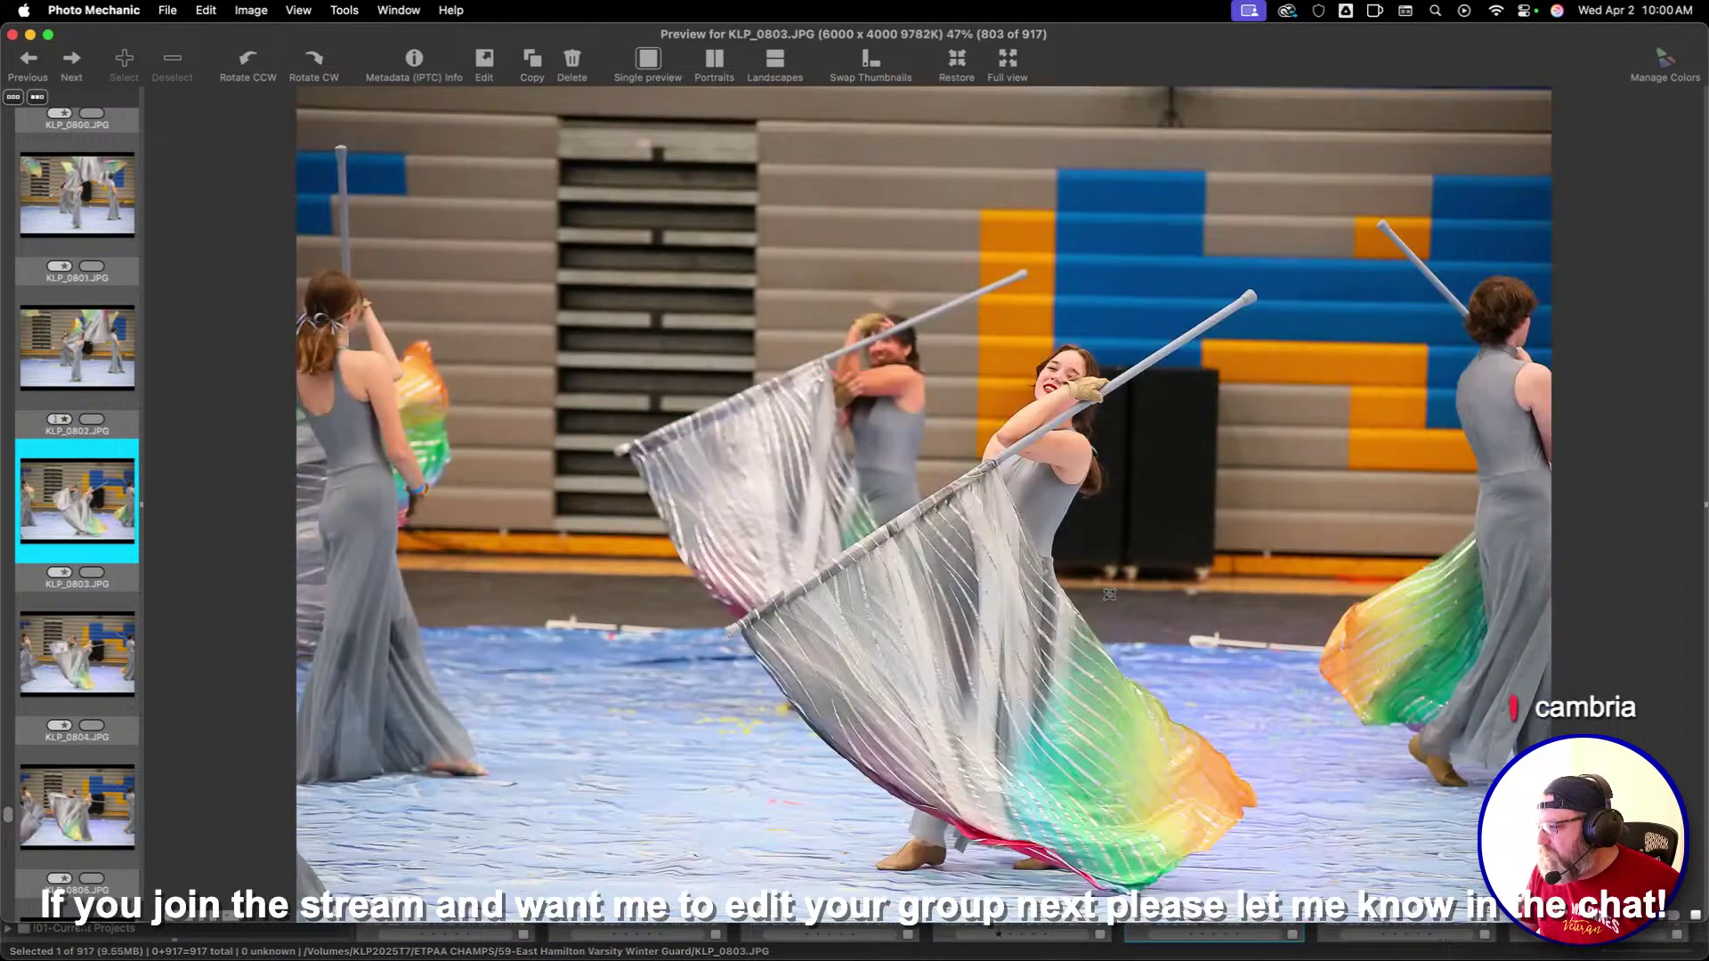
key("Right")
key("Right")
key("Right")
key("Right")
key("Right")
key("Right")
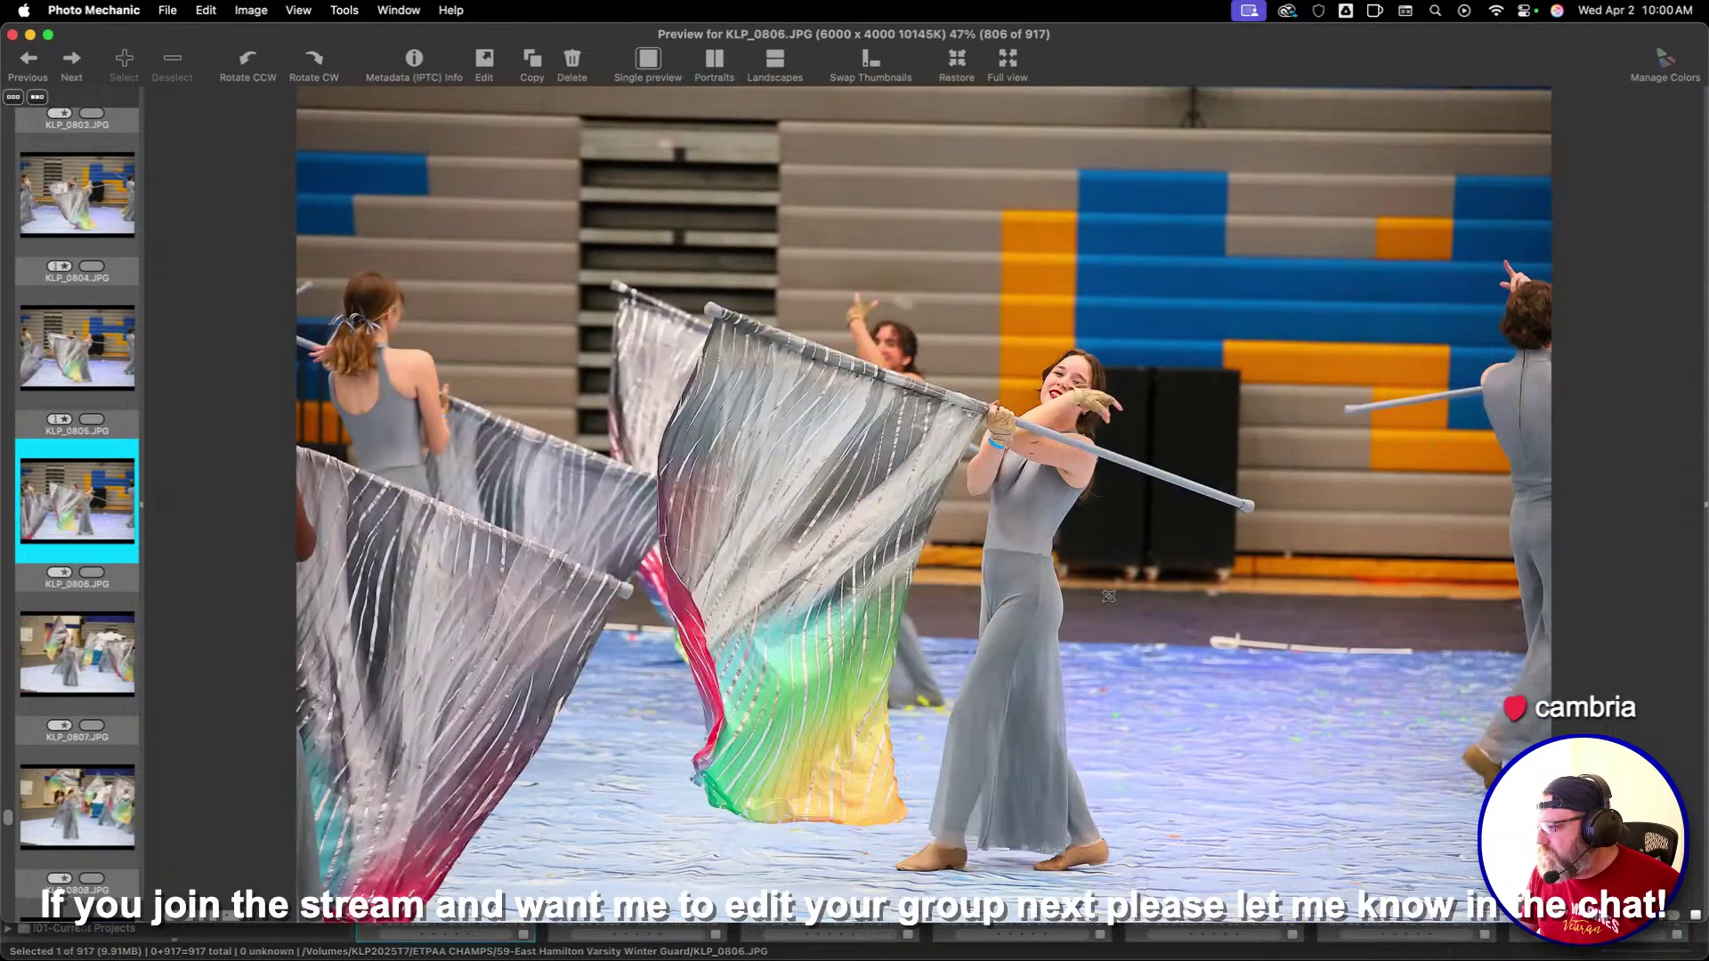
Look through the photos from KLP_0806.JPG to the group flag toss in KLP_0825.JPG
key("Right")
key("Right")
key("Right")
key("Right")
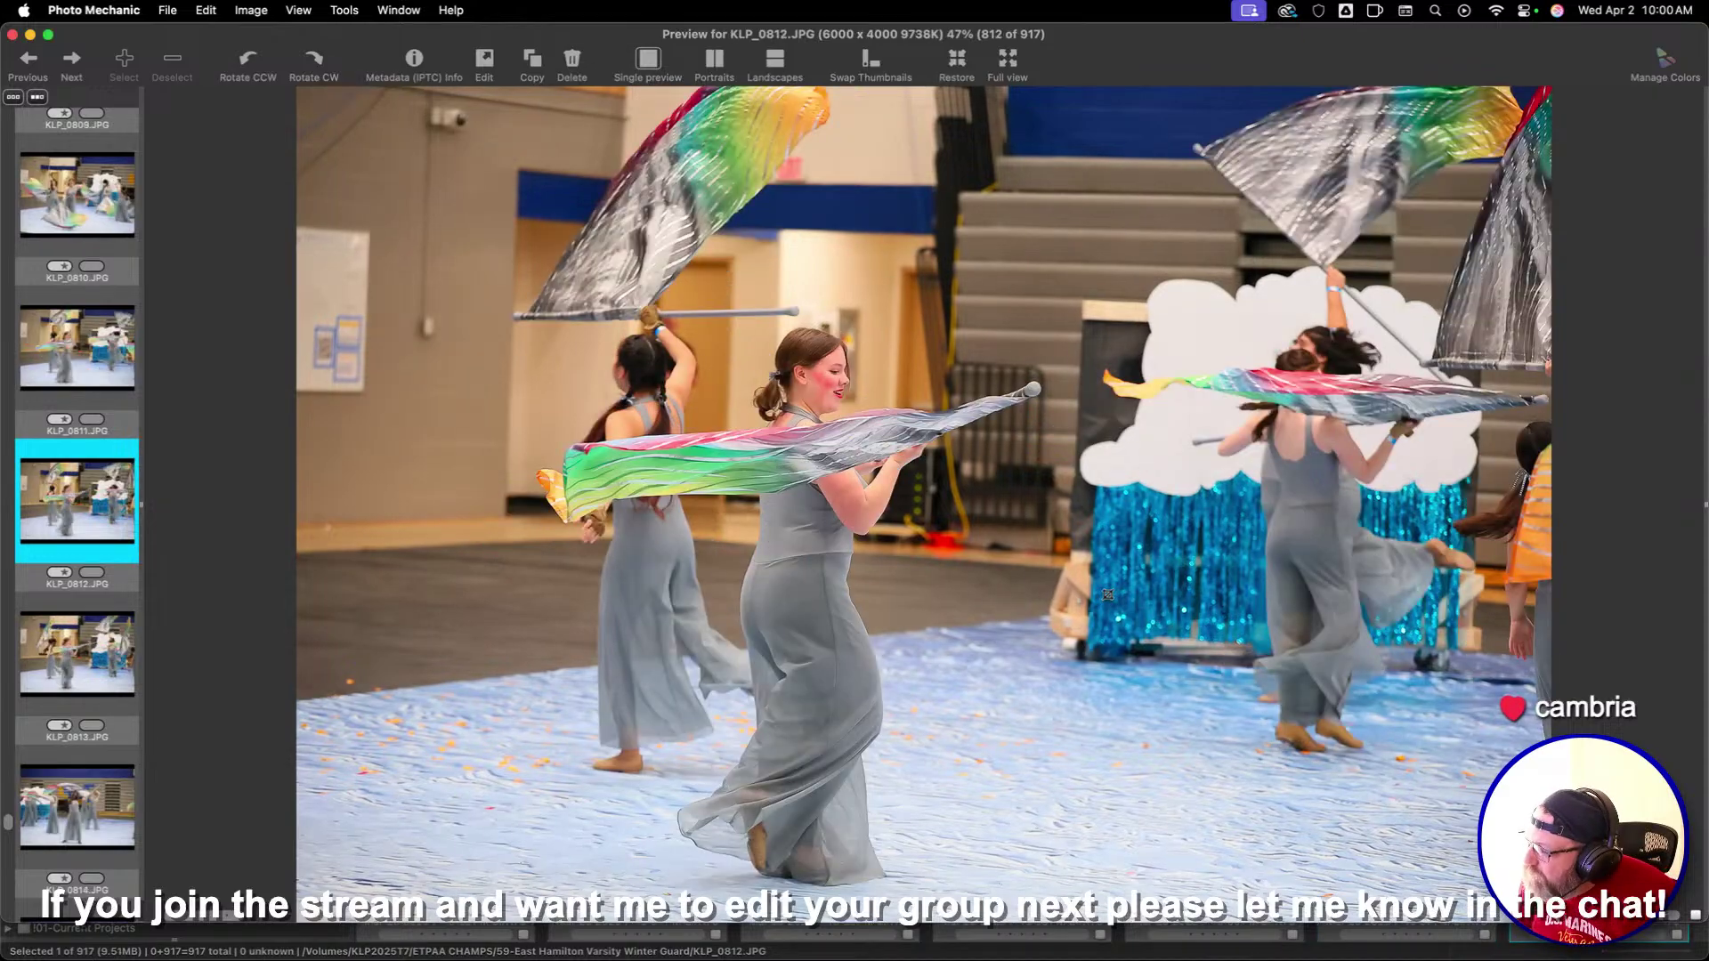
key("Right")
key("Right")
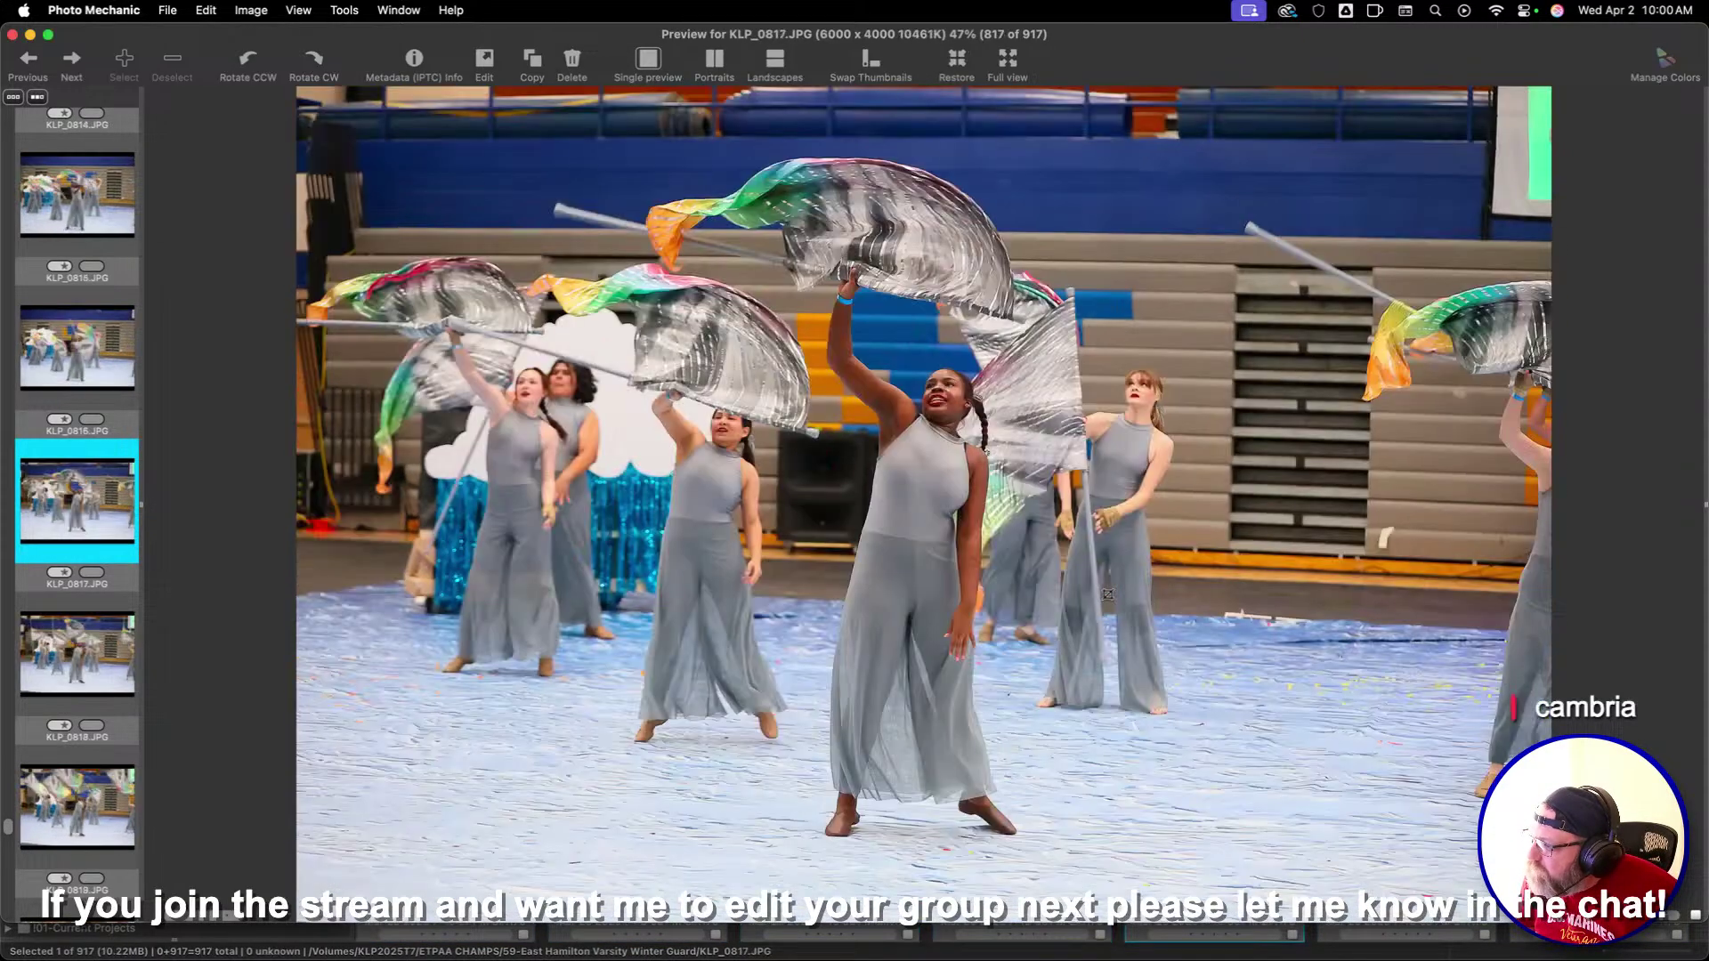
key("Right")
key("Right")
key("Right")
key("Right")
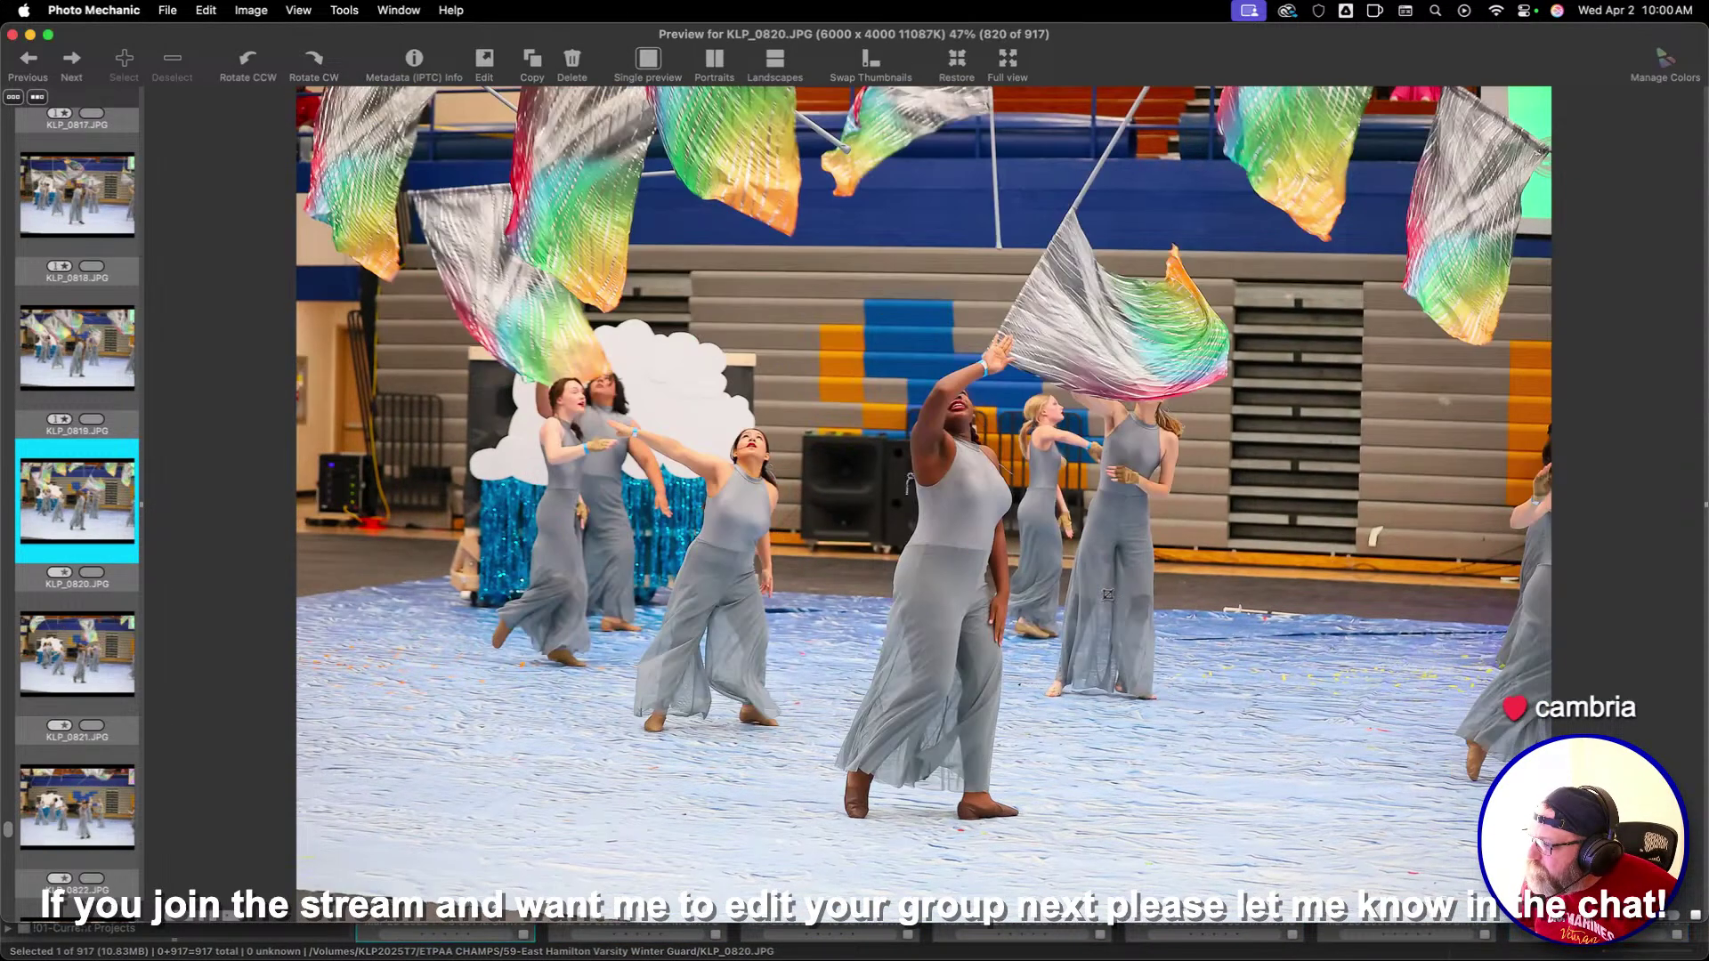
key("Right")
key("Right")
key("Right")
key("Right")
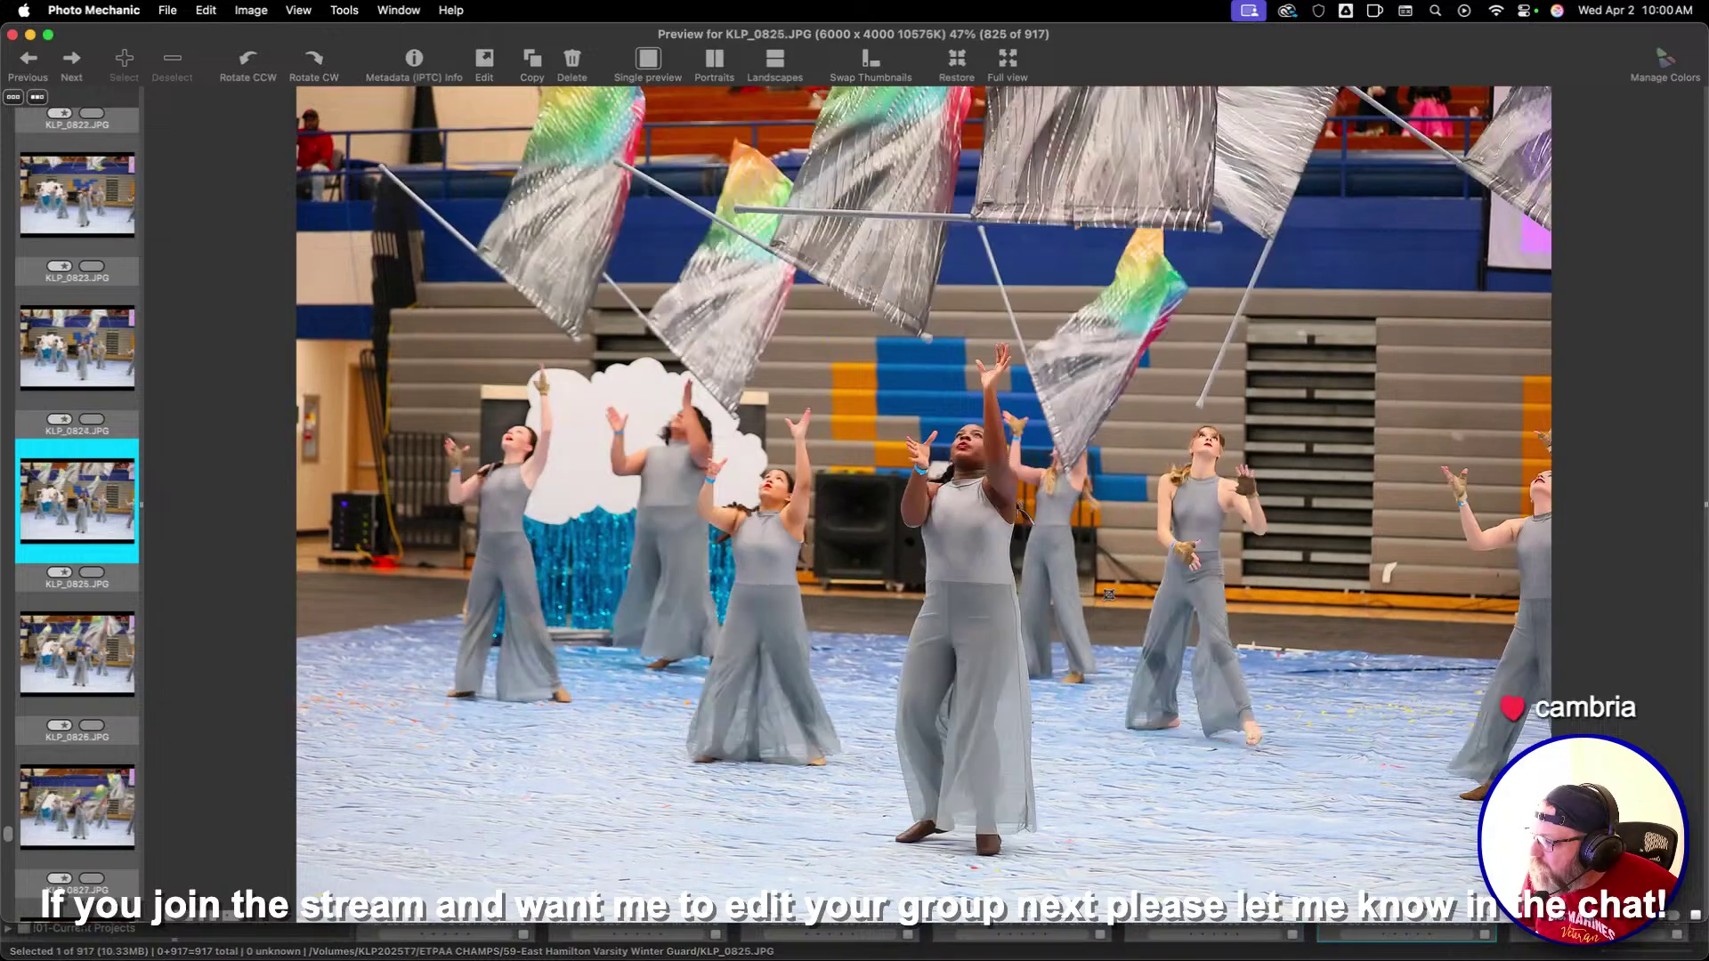
Rate the group flag-toss photo KLP_0826.JPG one star and continue to KLP_0828.JPG
key("1")
key("Right")
key("Right")
key("Right")
key("Right")
key("Right")
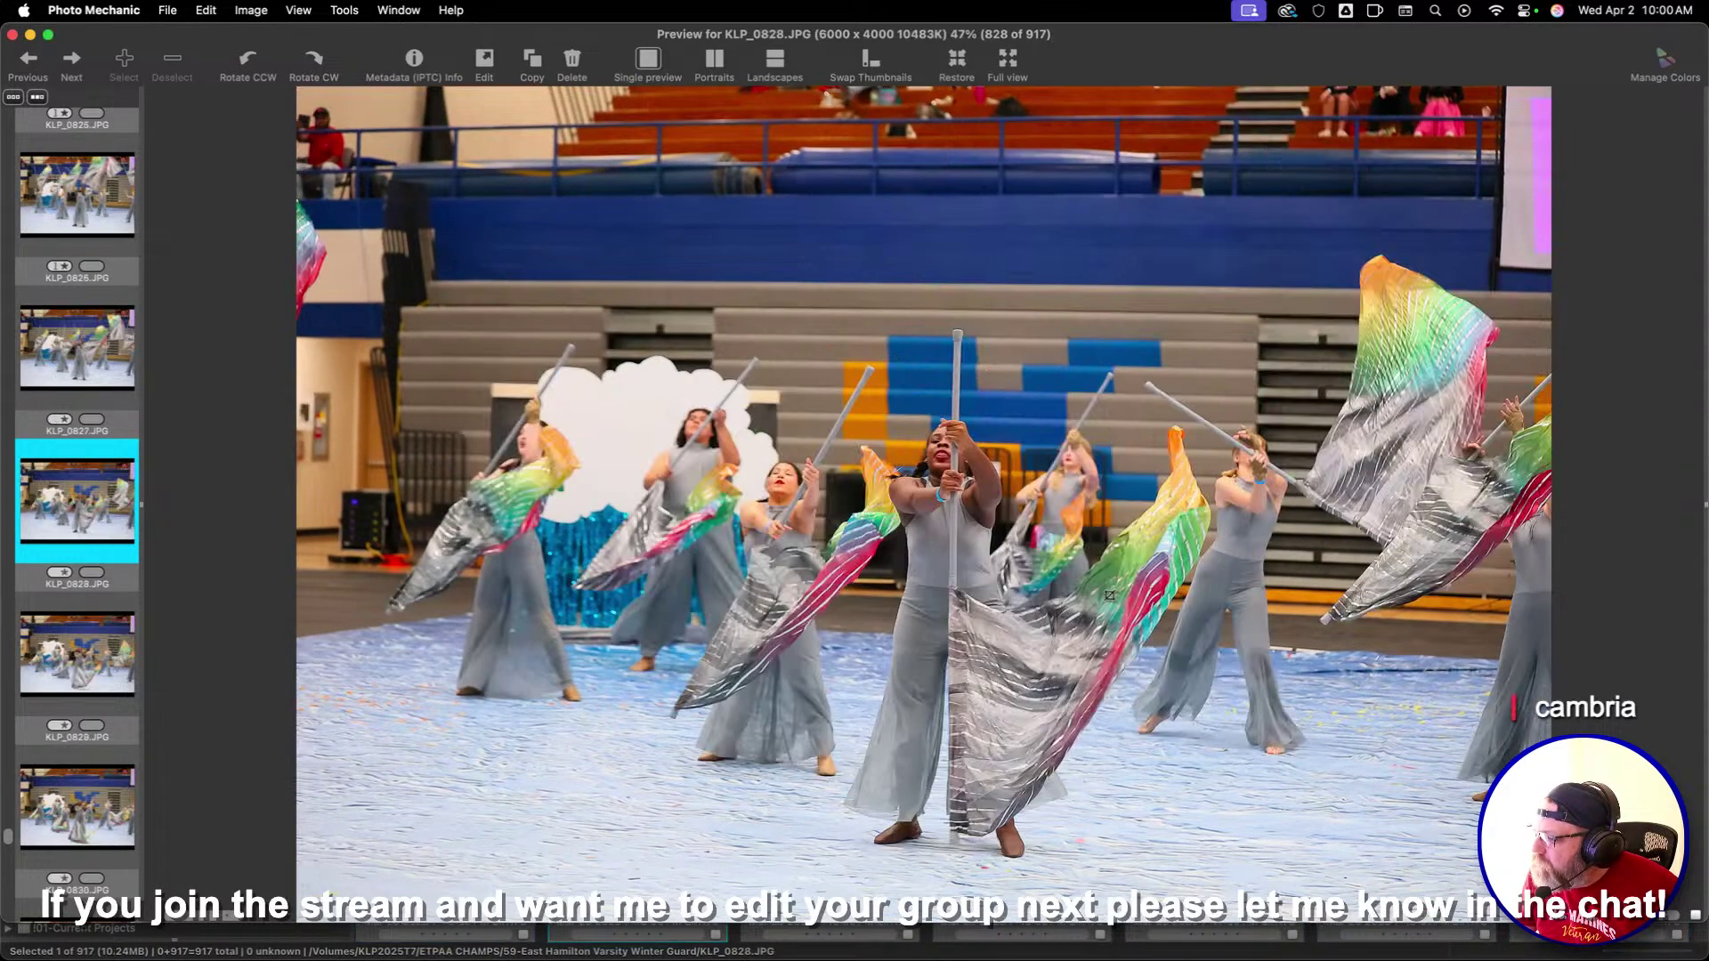
Rate the group flag photo KLP_0830.JPG one star and continue through the similar shots to KLP_0838.JPG
key("1")
key("Right")
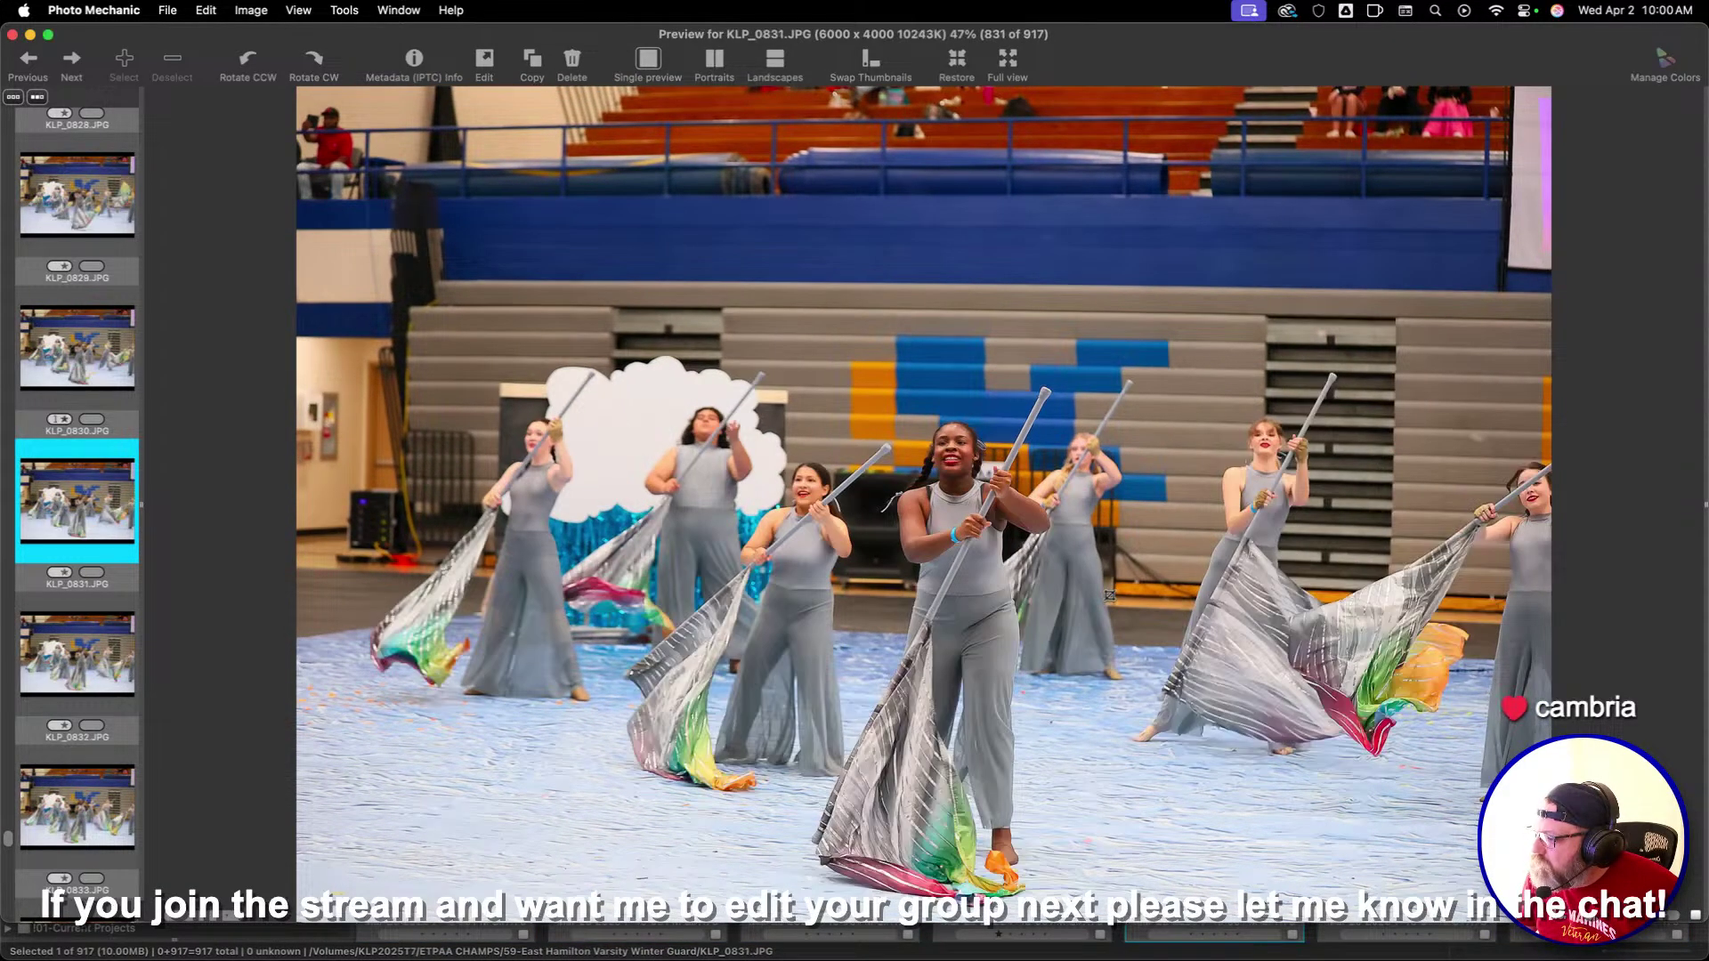
key("Right")
key("Right")
key("Right")
key("Right")
key("Right")
key("Right")
key("Right")
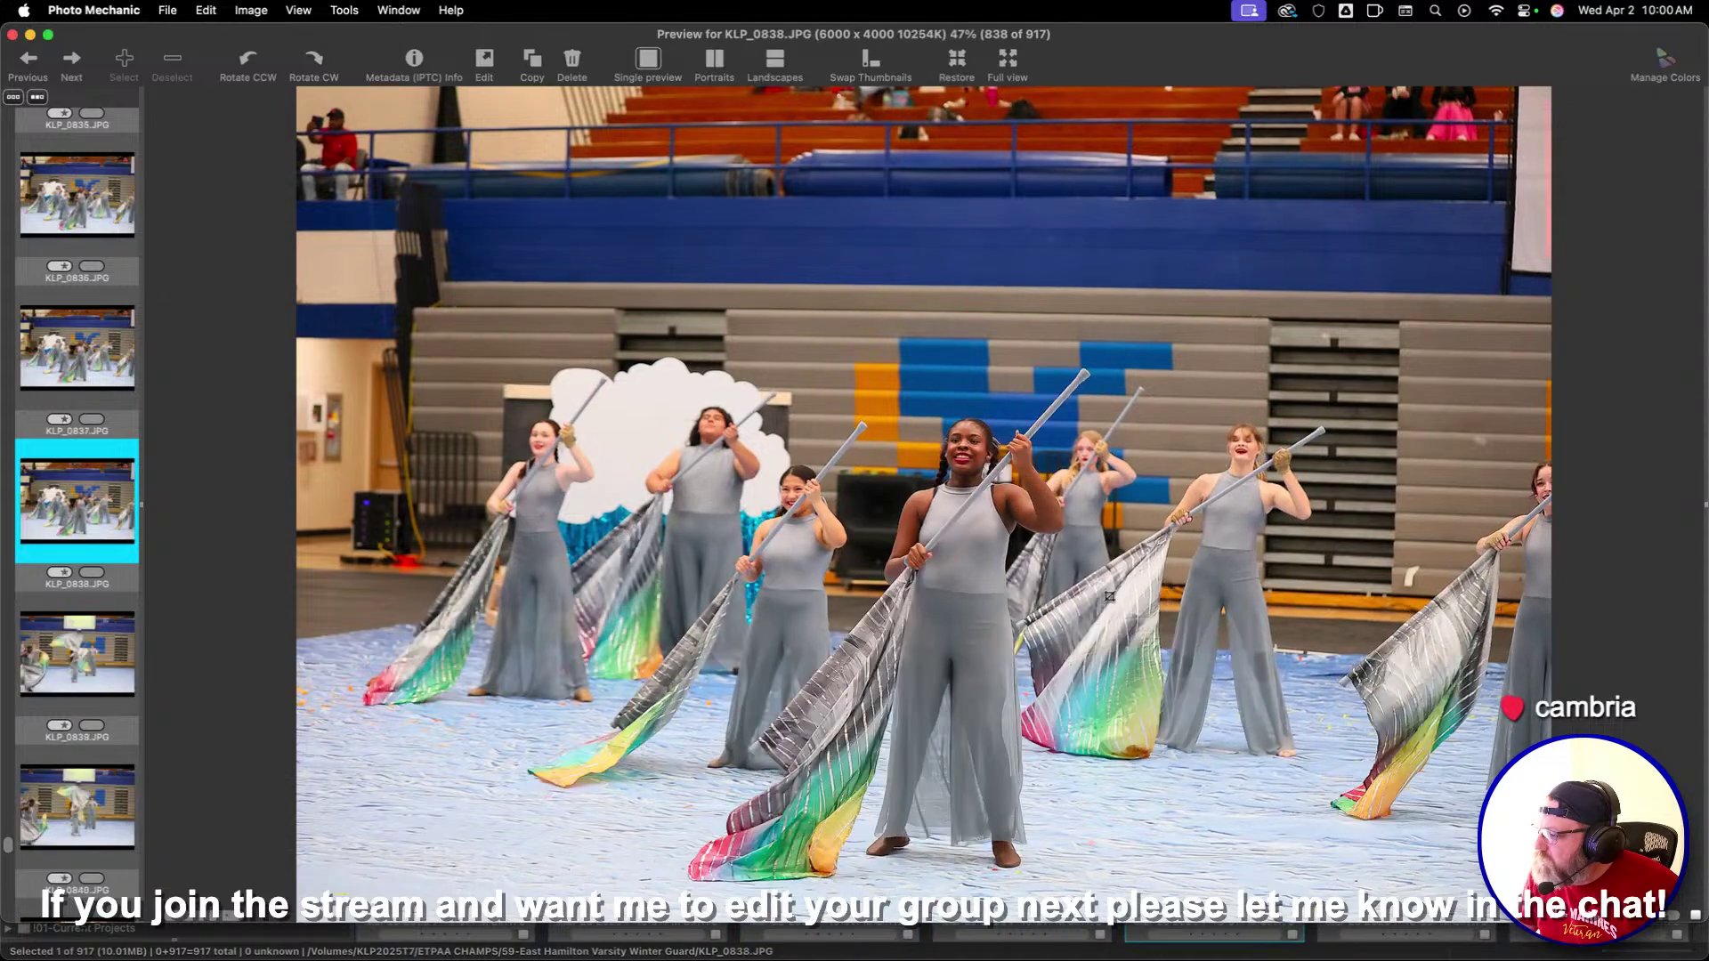
Crop KLP_0843.JPG around the center dancer and the large flag, excluding the foreground performer, and rate it one star
key("Right")
key("Right")
key("Right")
key("Right")
key("Right")
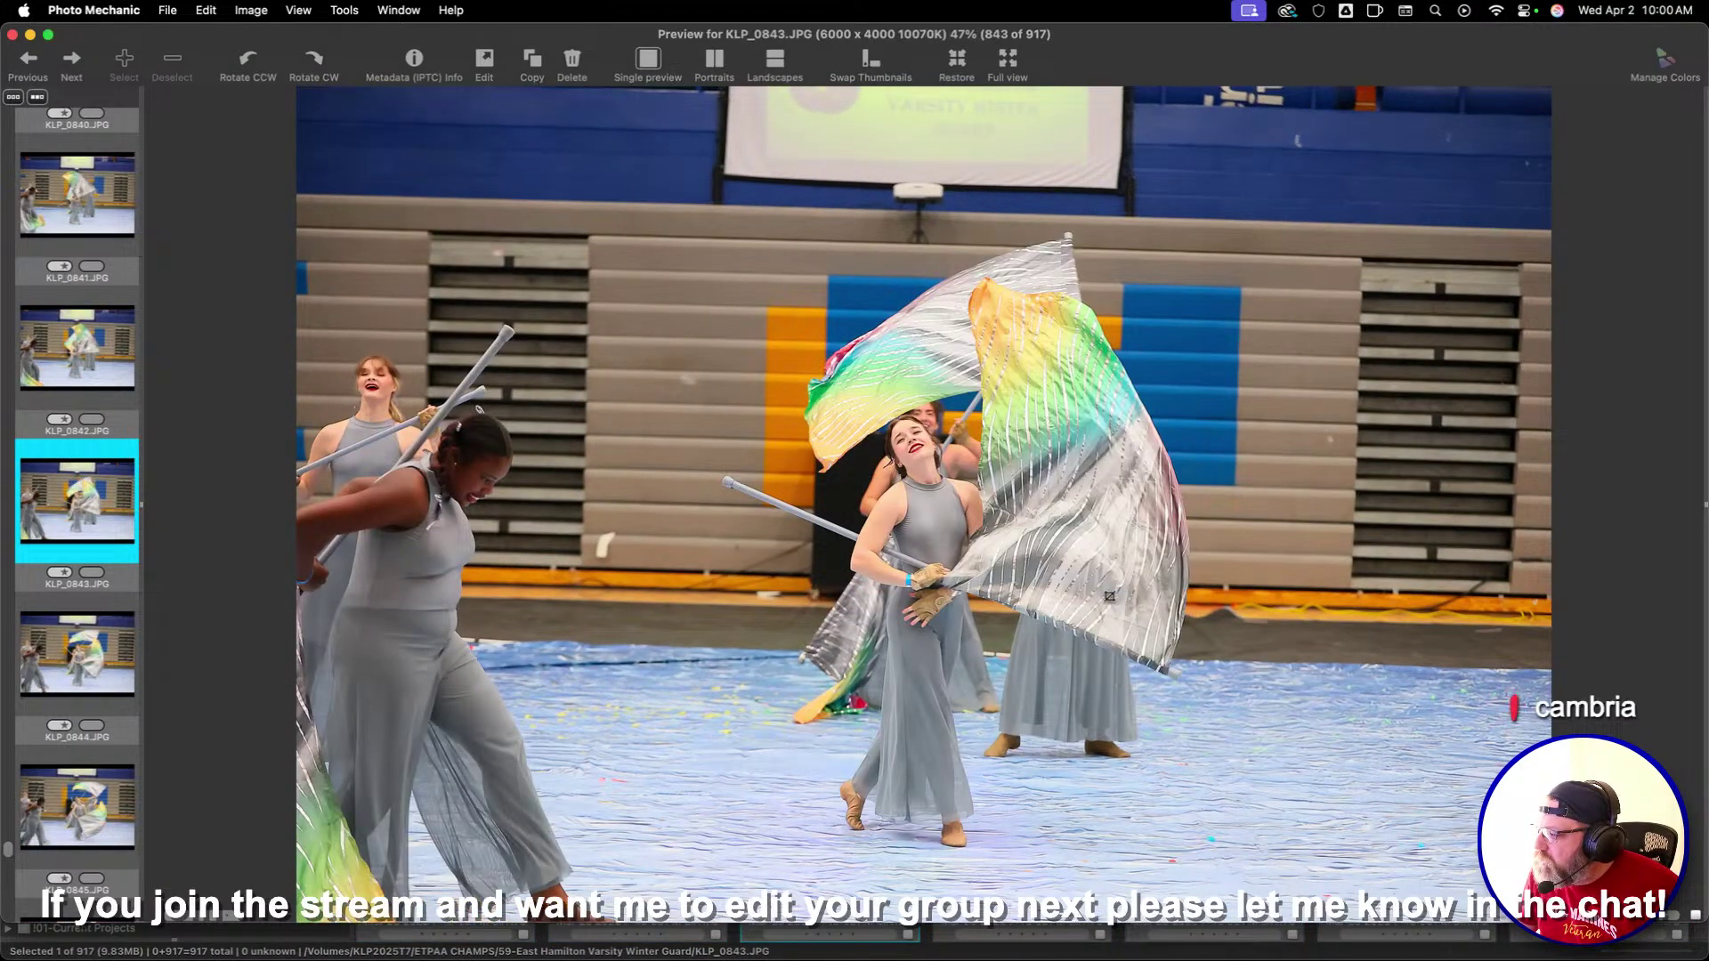
key("Right")
key("Left")
key("c")
key("1")
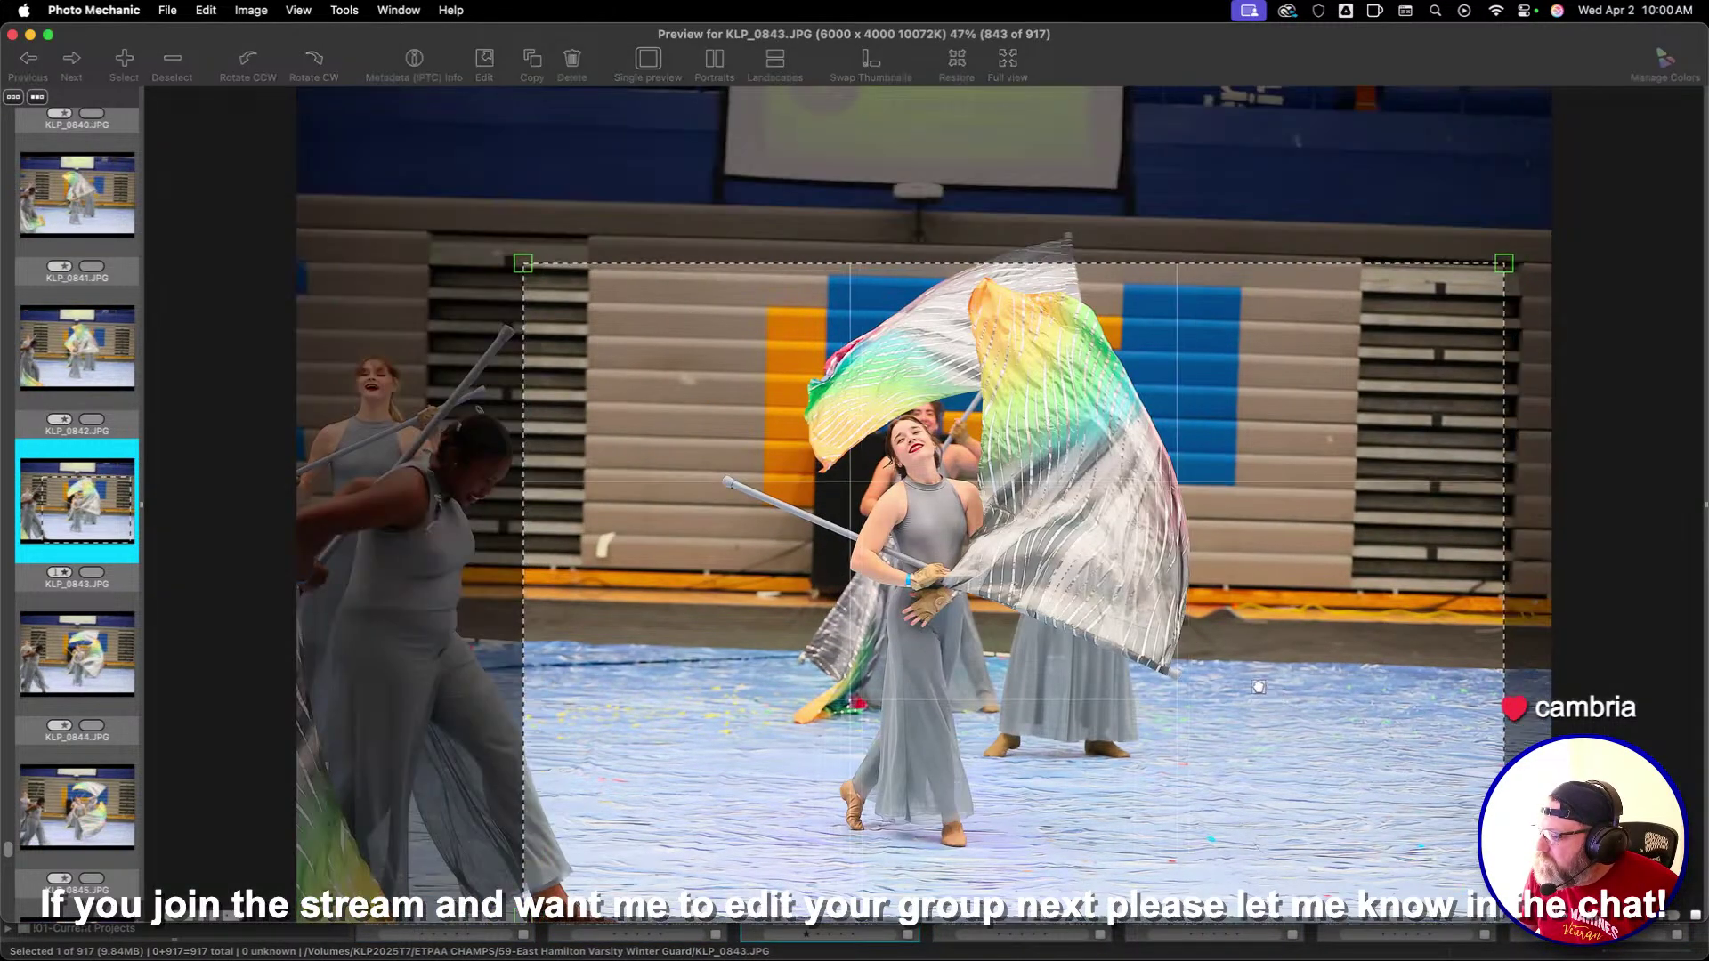
key("Return")
Crop KLP_0846.JPG around the center dancer with the flag and the two performers behind her
key("Right")
key("Right")
key("Right")
key("Right")
key("Left")
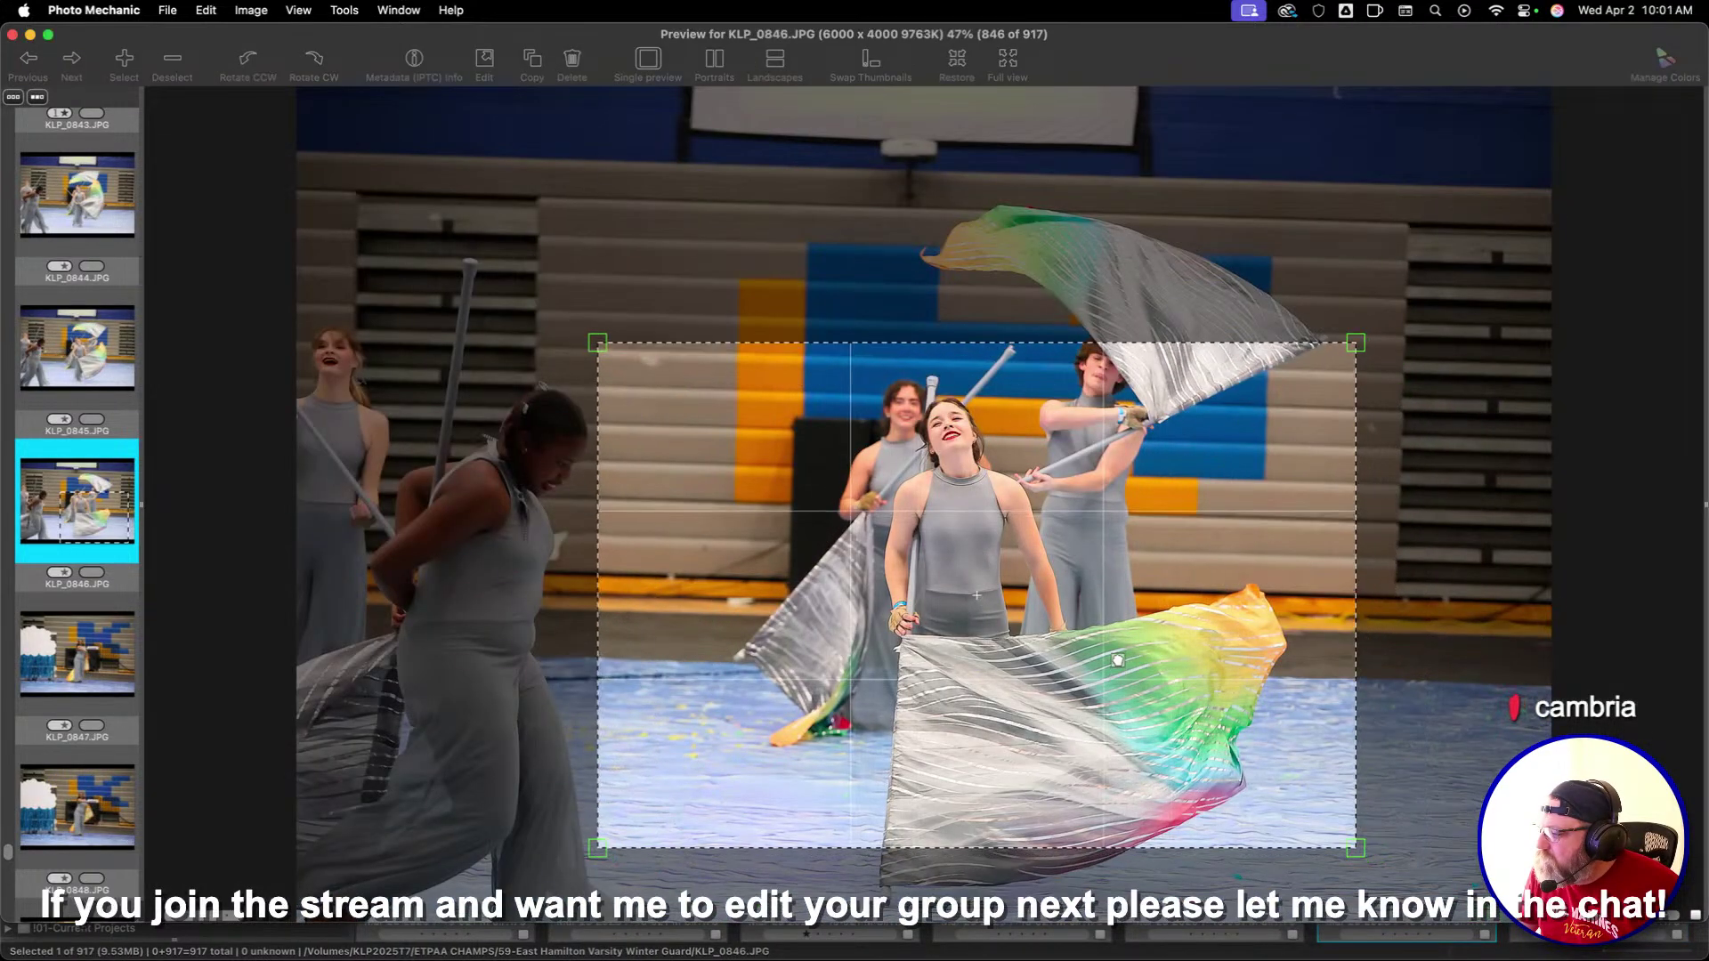
Give KLP_0846.JPG and KLP_0847.JPG one star, with KLP_0847.JPG cropped around the performer
key("1")
key("Return")
key("Right")
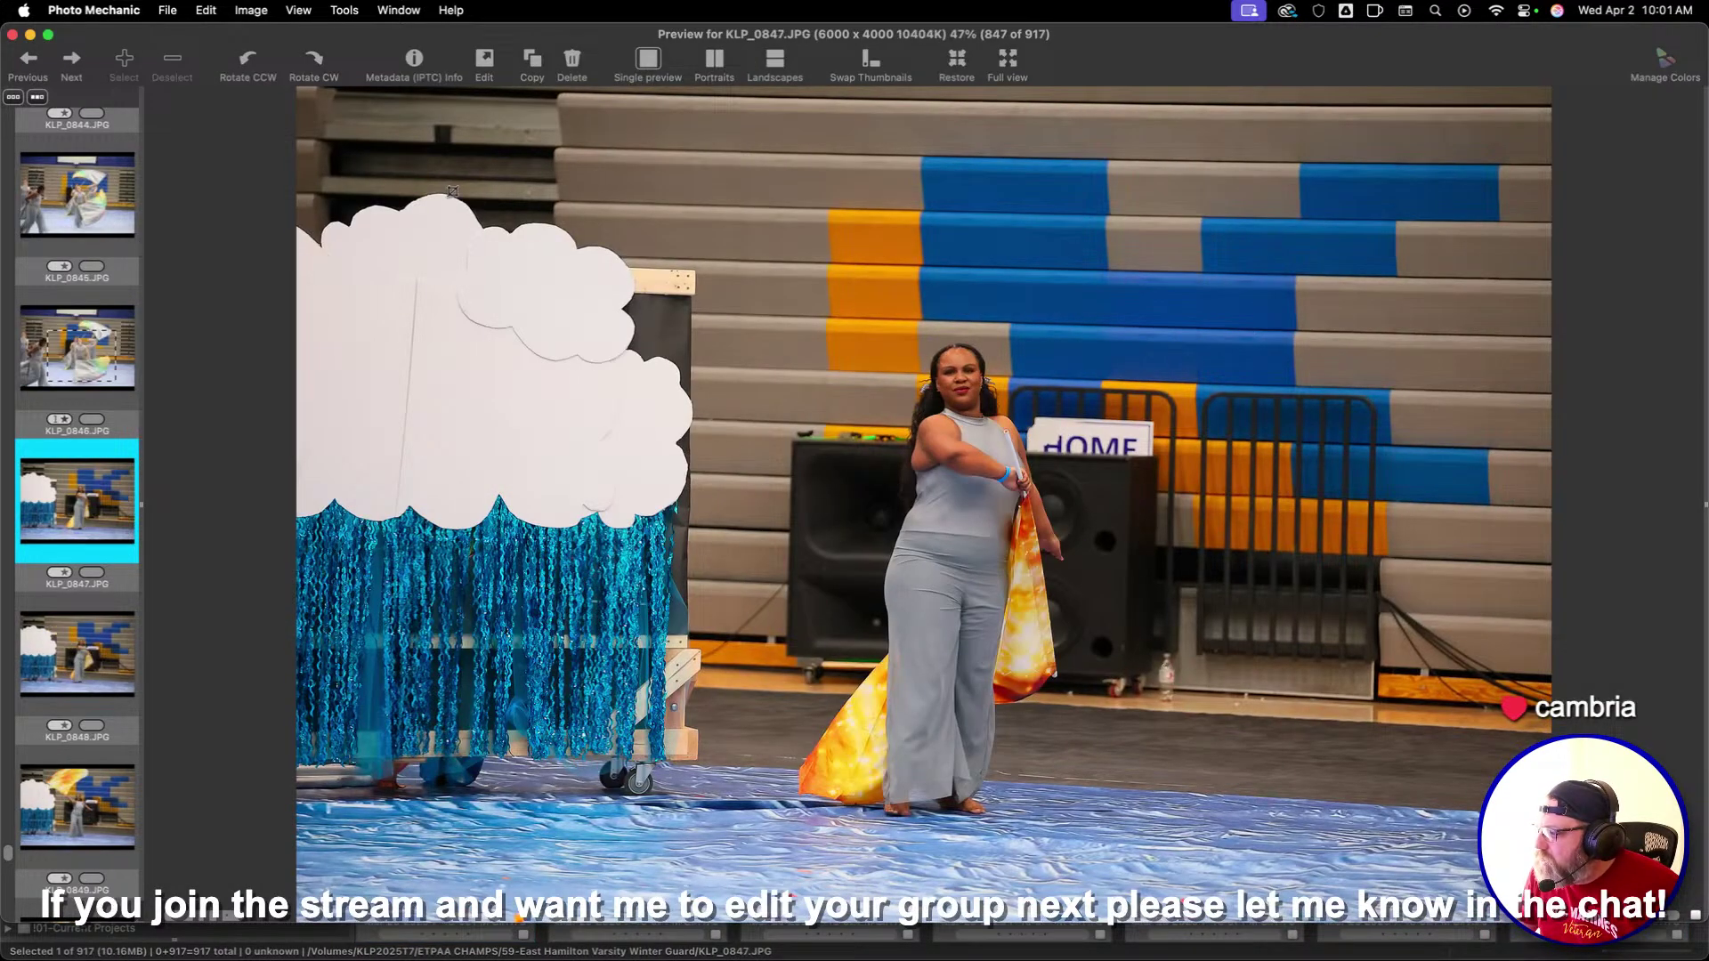
key("1")
key("Return")
key("Right")
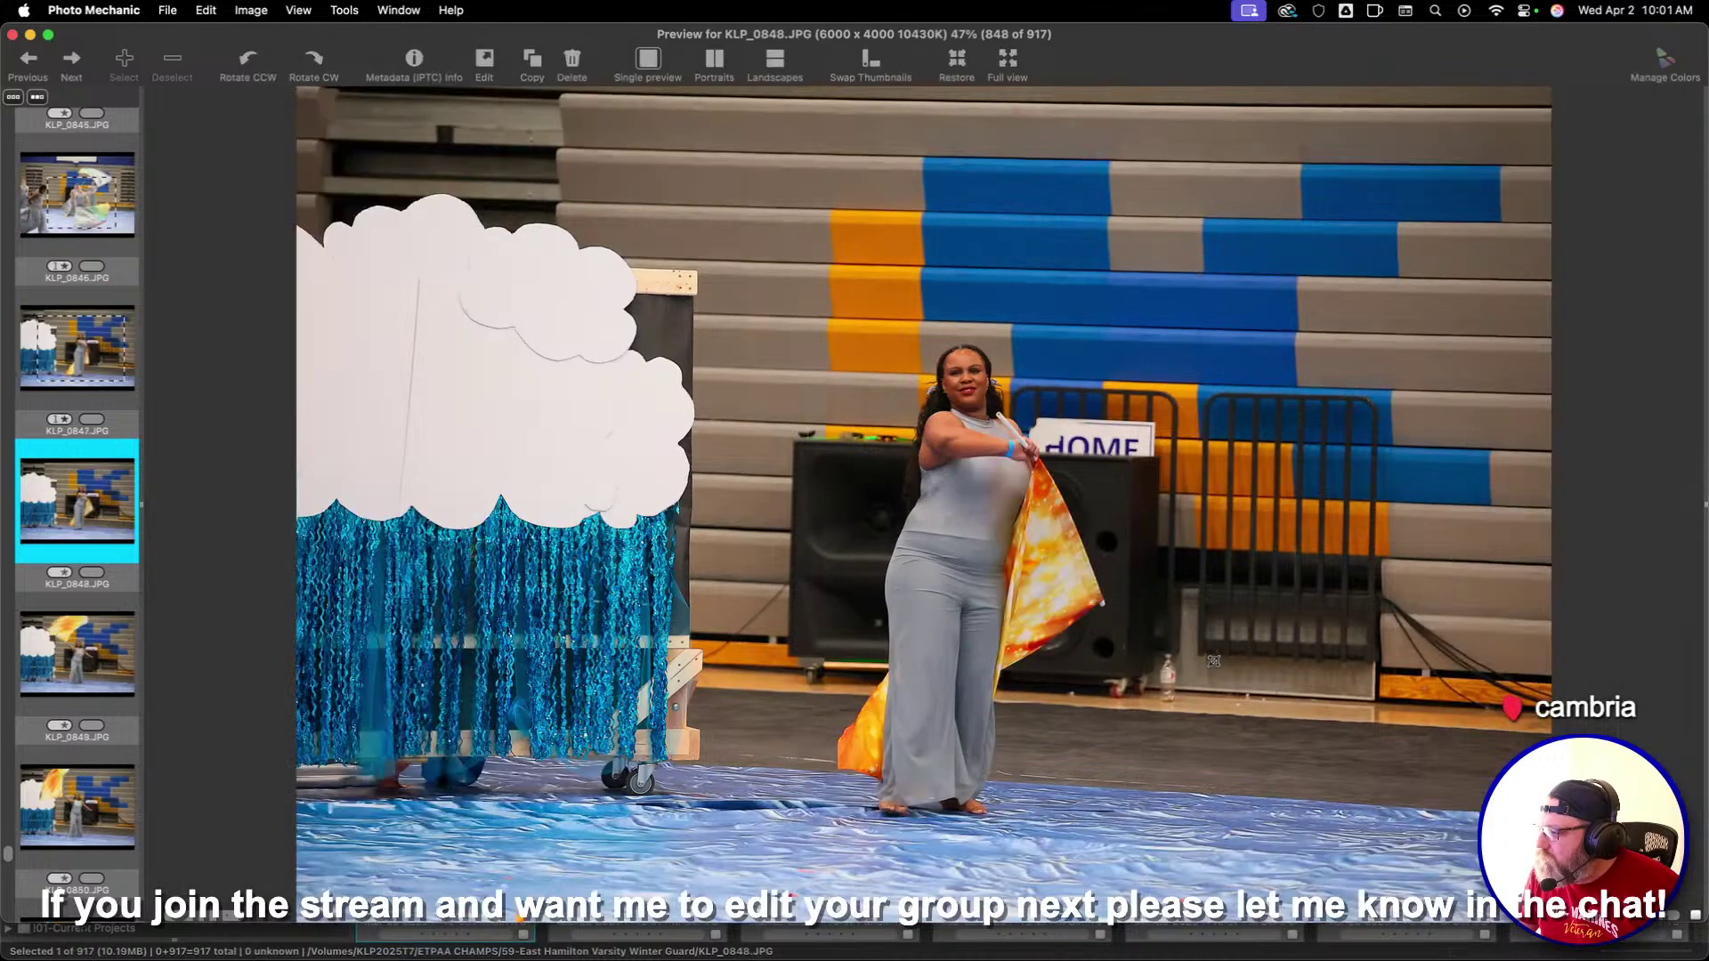
Go through the orange-flag shots from KLP_0848.JPG to KLP_0855.JPG and give the best raised-flag frame one star
key("Right")
key("Right")
key("Right")
key("Right")
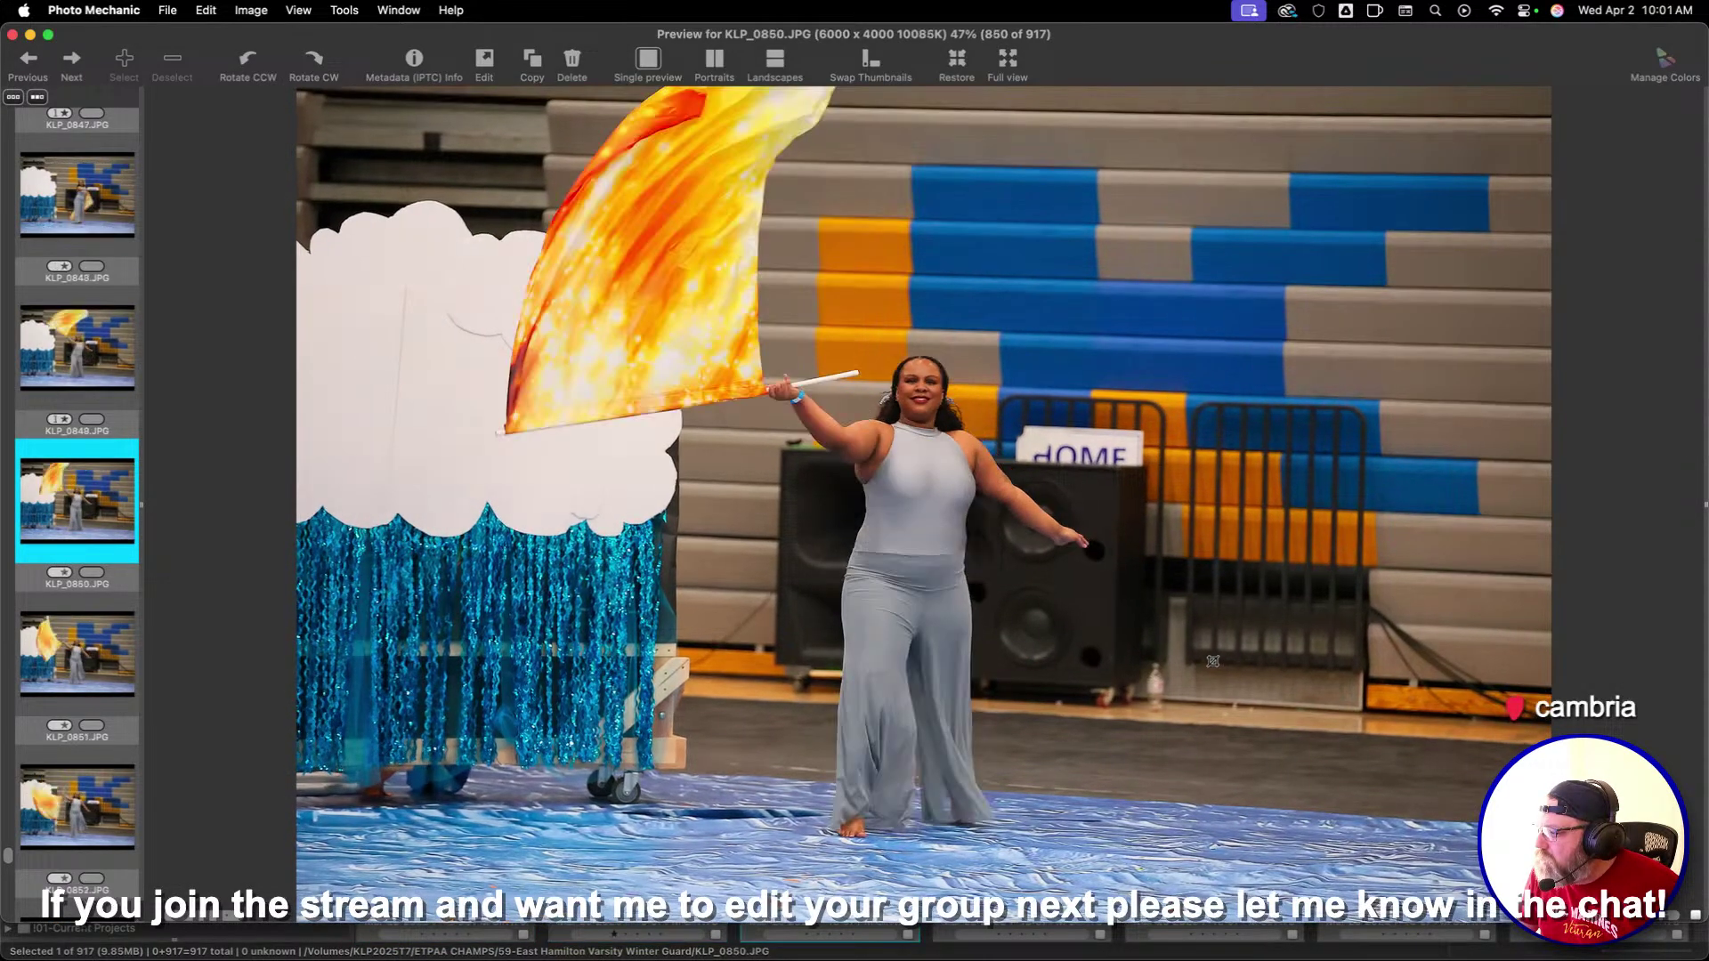
key("1")
key("Right")
key("Right")
key("Right")
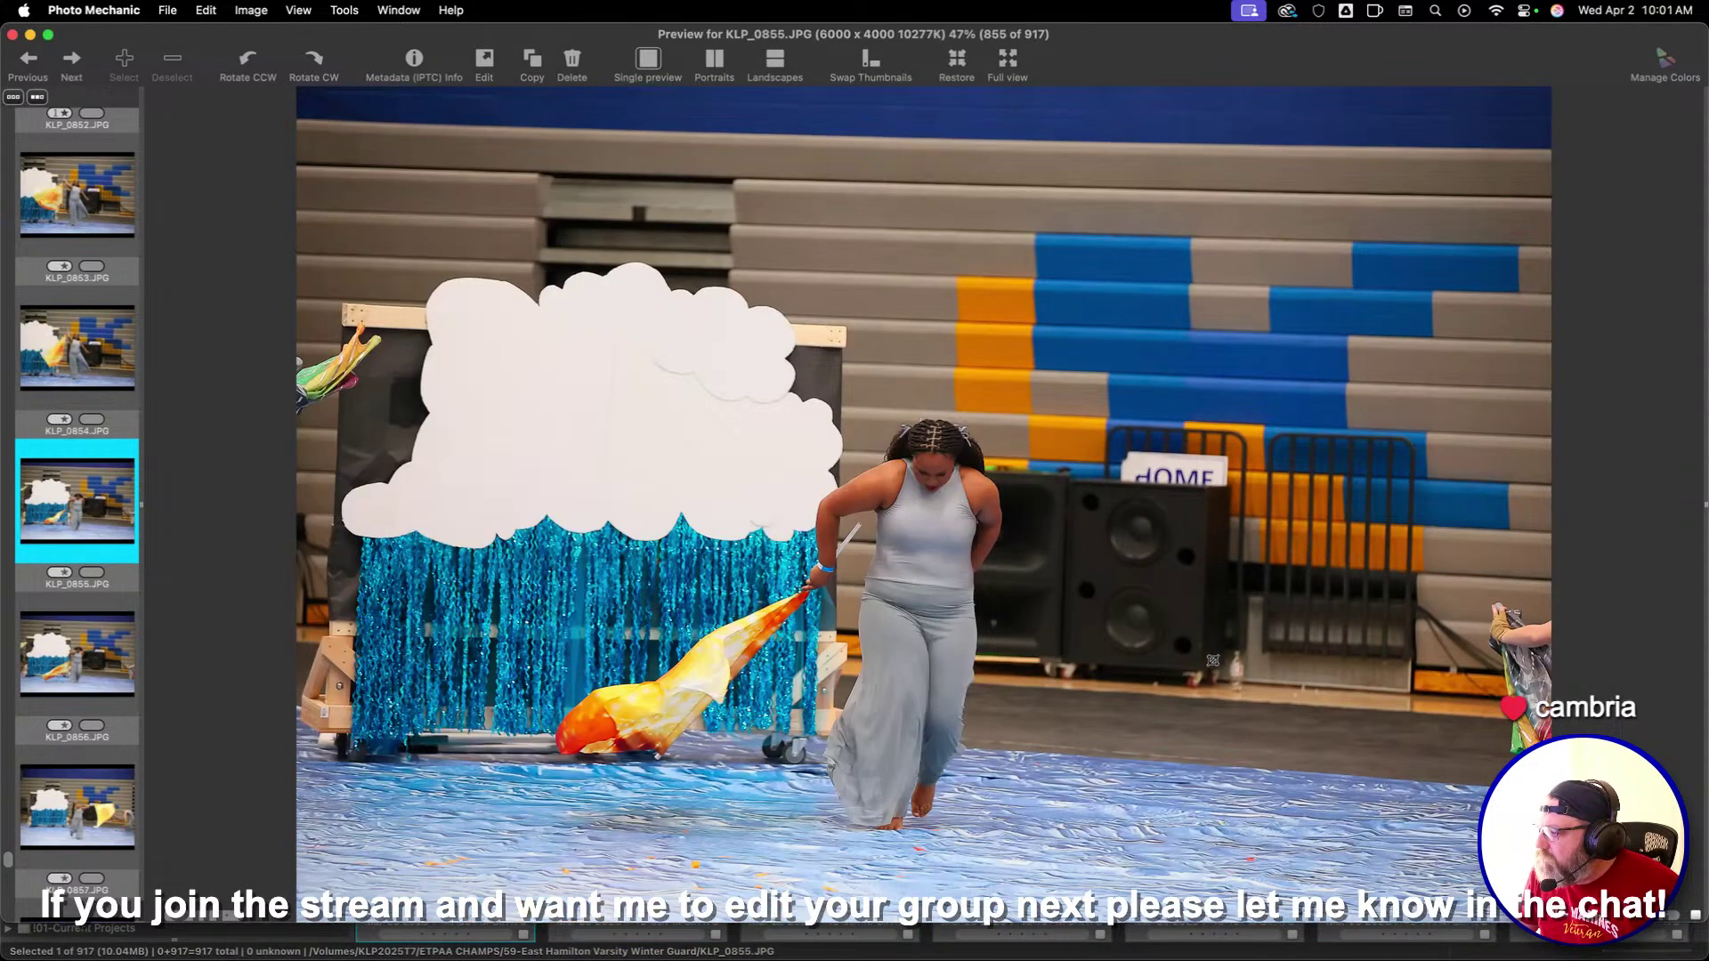
Compare the frames after KLP_0855.JPG and give KLP_0857.JPG one star
key("Right")
key("Right")
key("Right")
key("Left")
key("1")
key("Right")
key("Right")
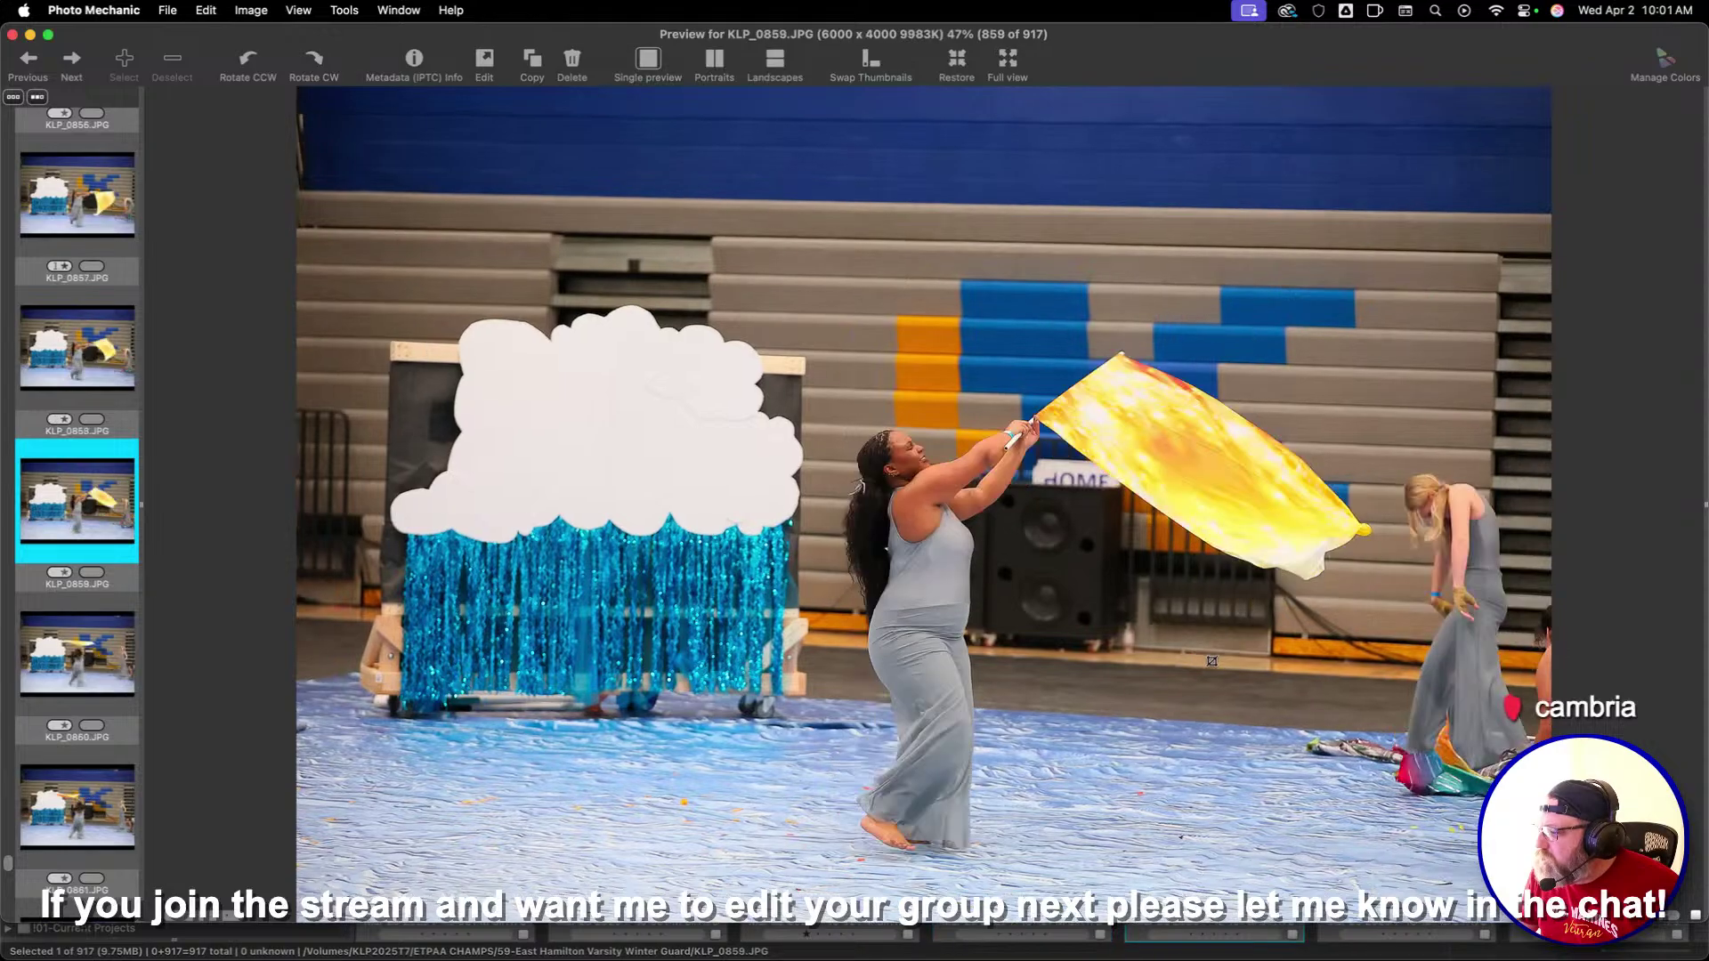
Review the flag soloist's photos from KLP_0860.JPG through KLP_0872.JPG for sharp, well-posed keepers
key("Right")
key("Right")
key("Right")
key("Right")
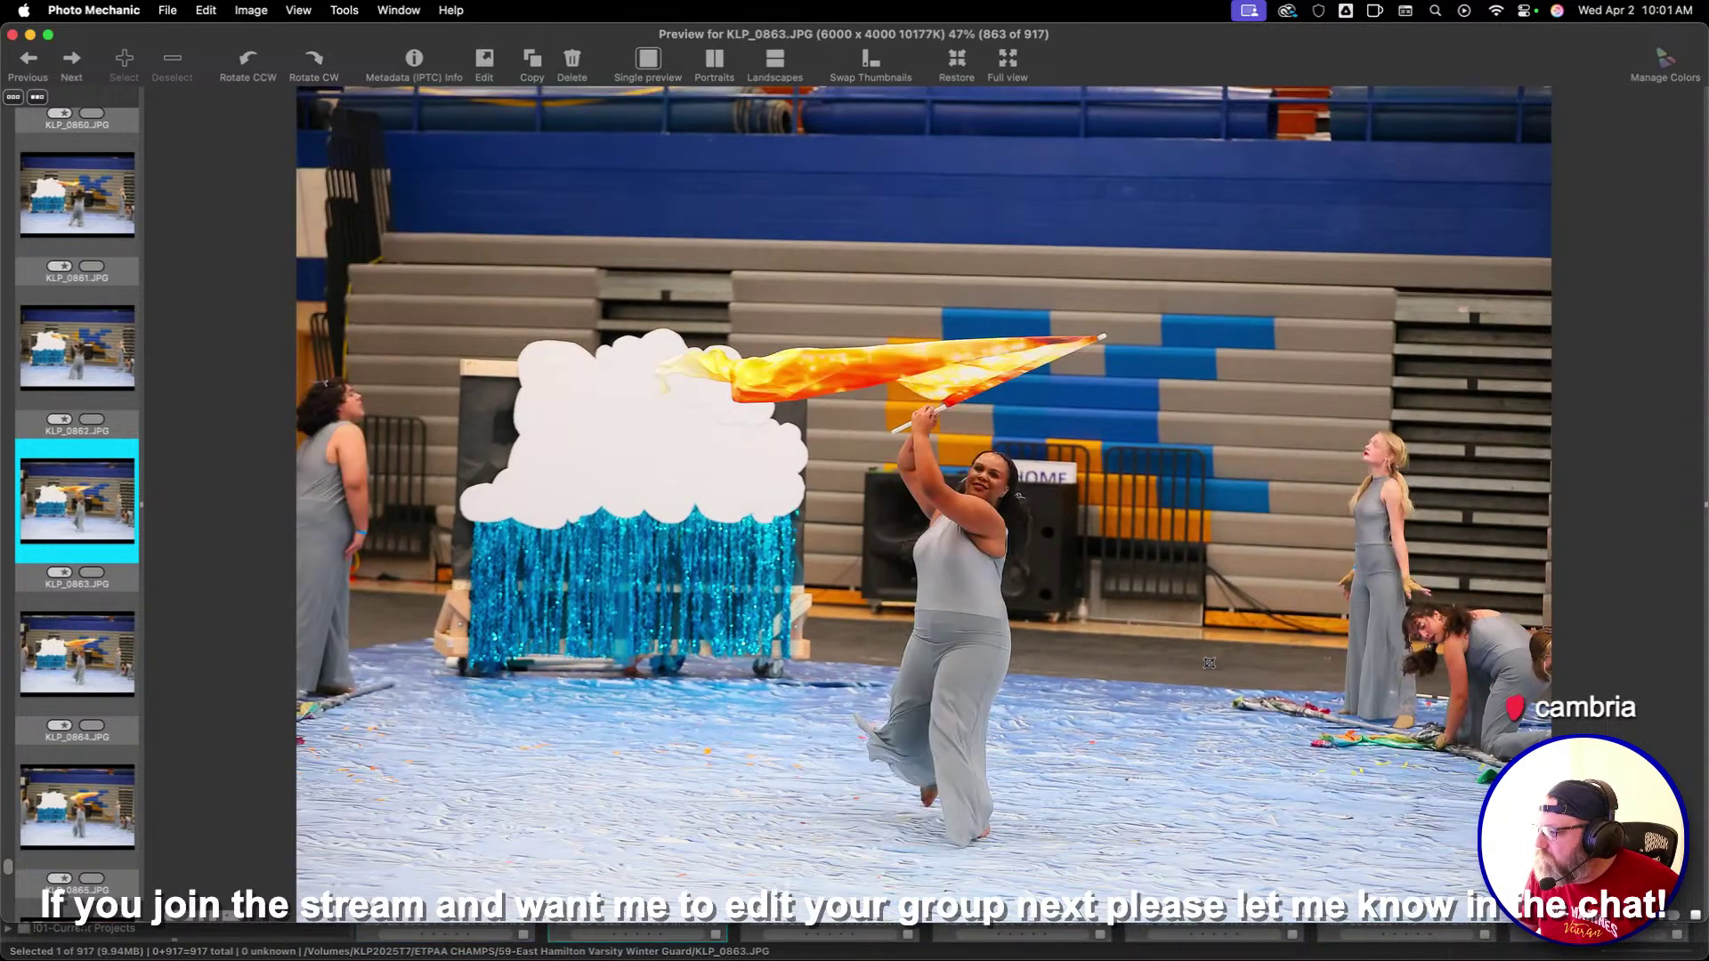
key("Right")
key("Right")
key("Right")
key("Right")
key("Right")
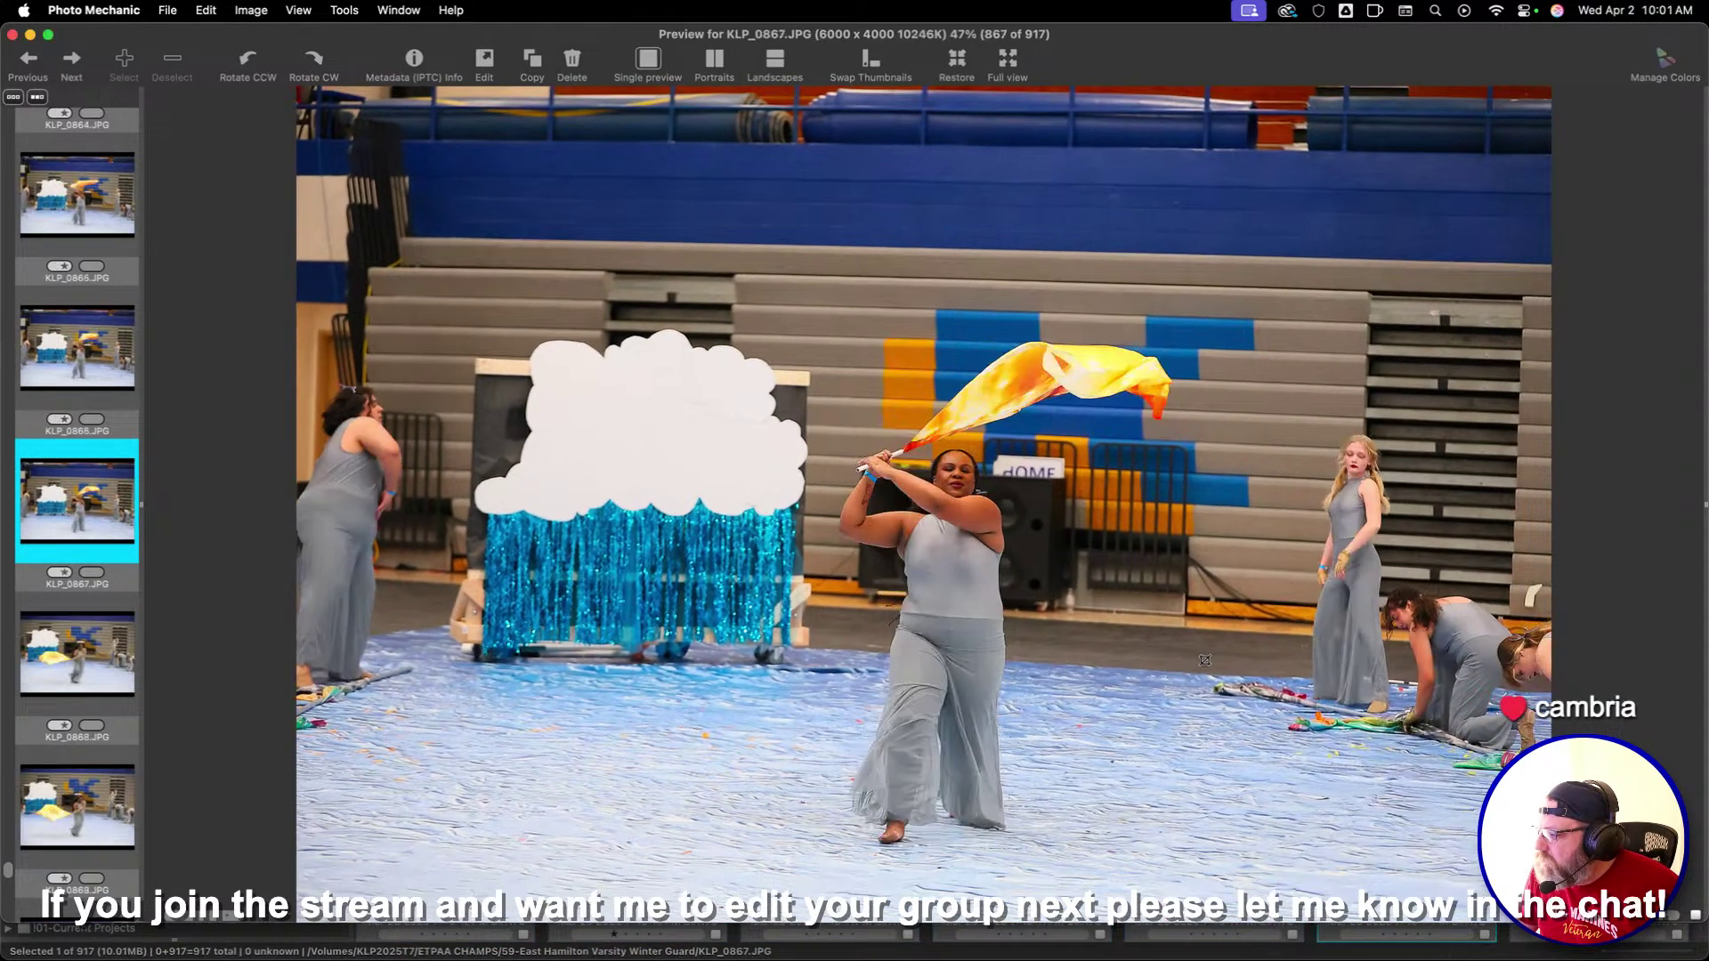
key("Right")
key("Right")
key("Right")
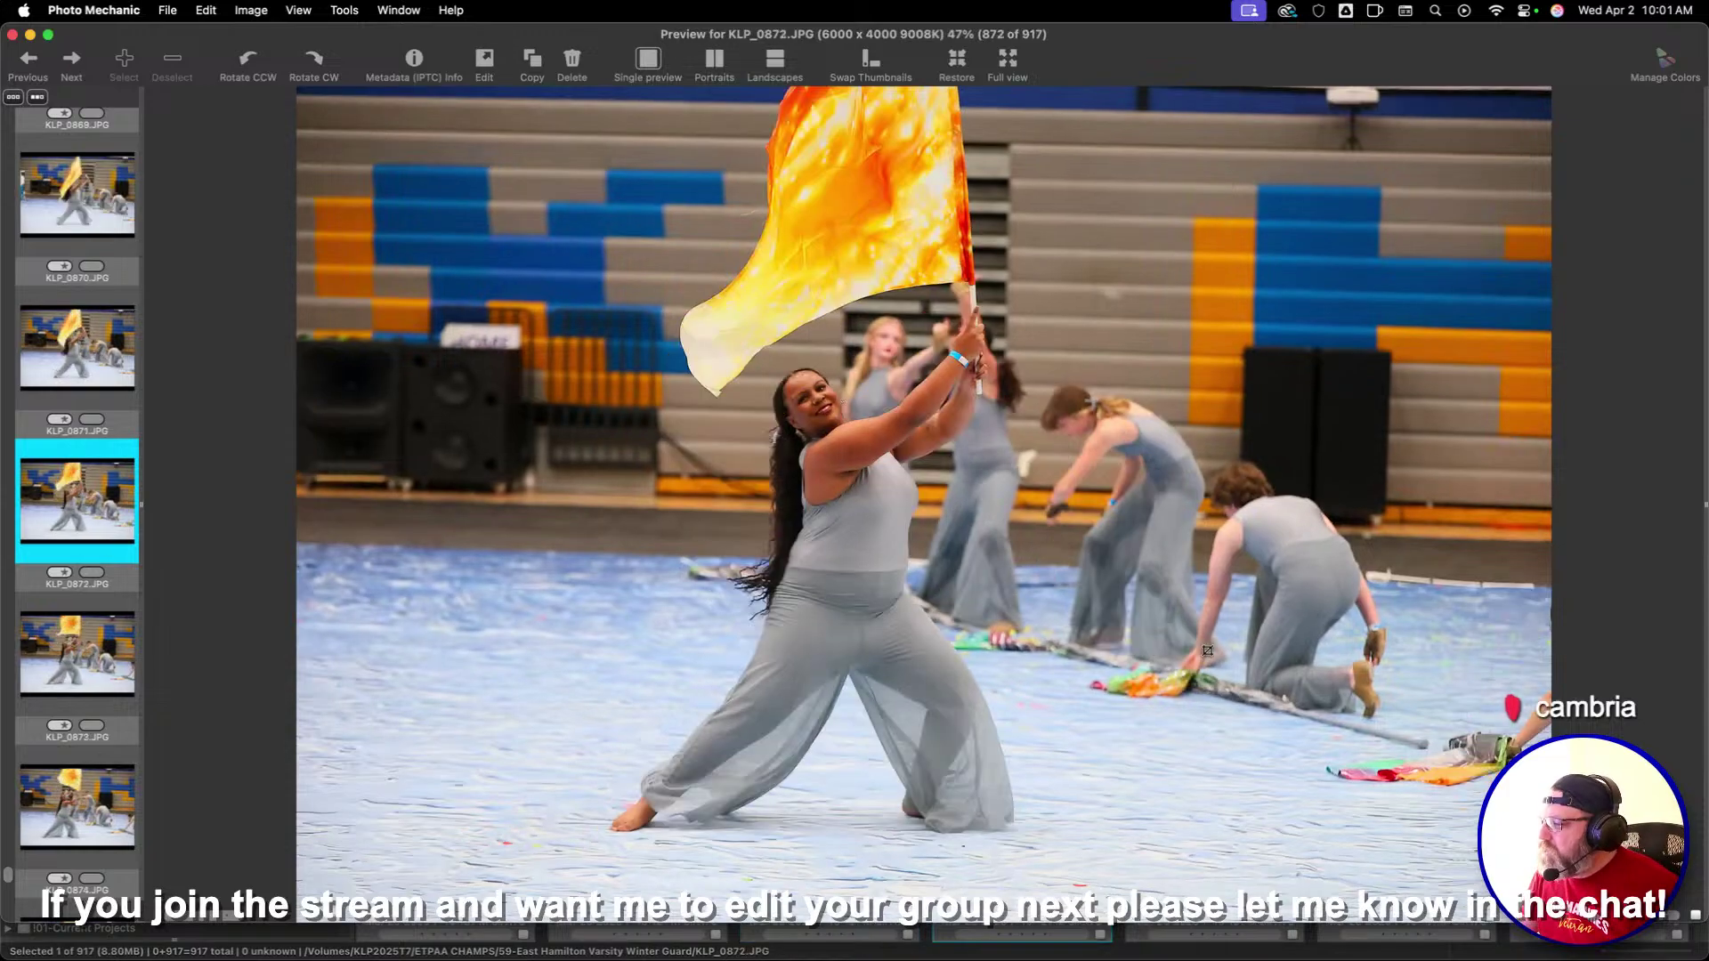
Examine the flag soloist's lunge sequence around KLP_0871.JPG and onward to KLP_0886.JPG for expression and flag position
key("Left")
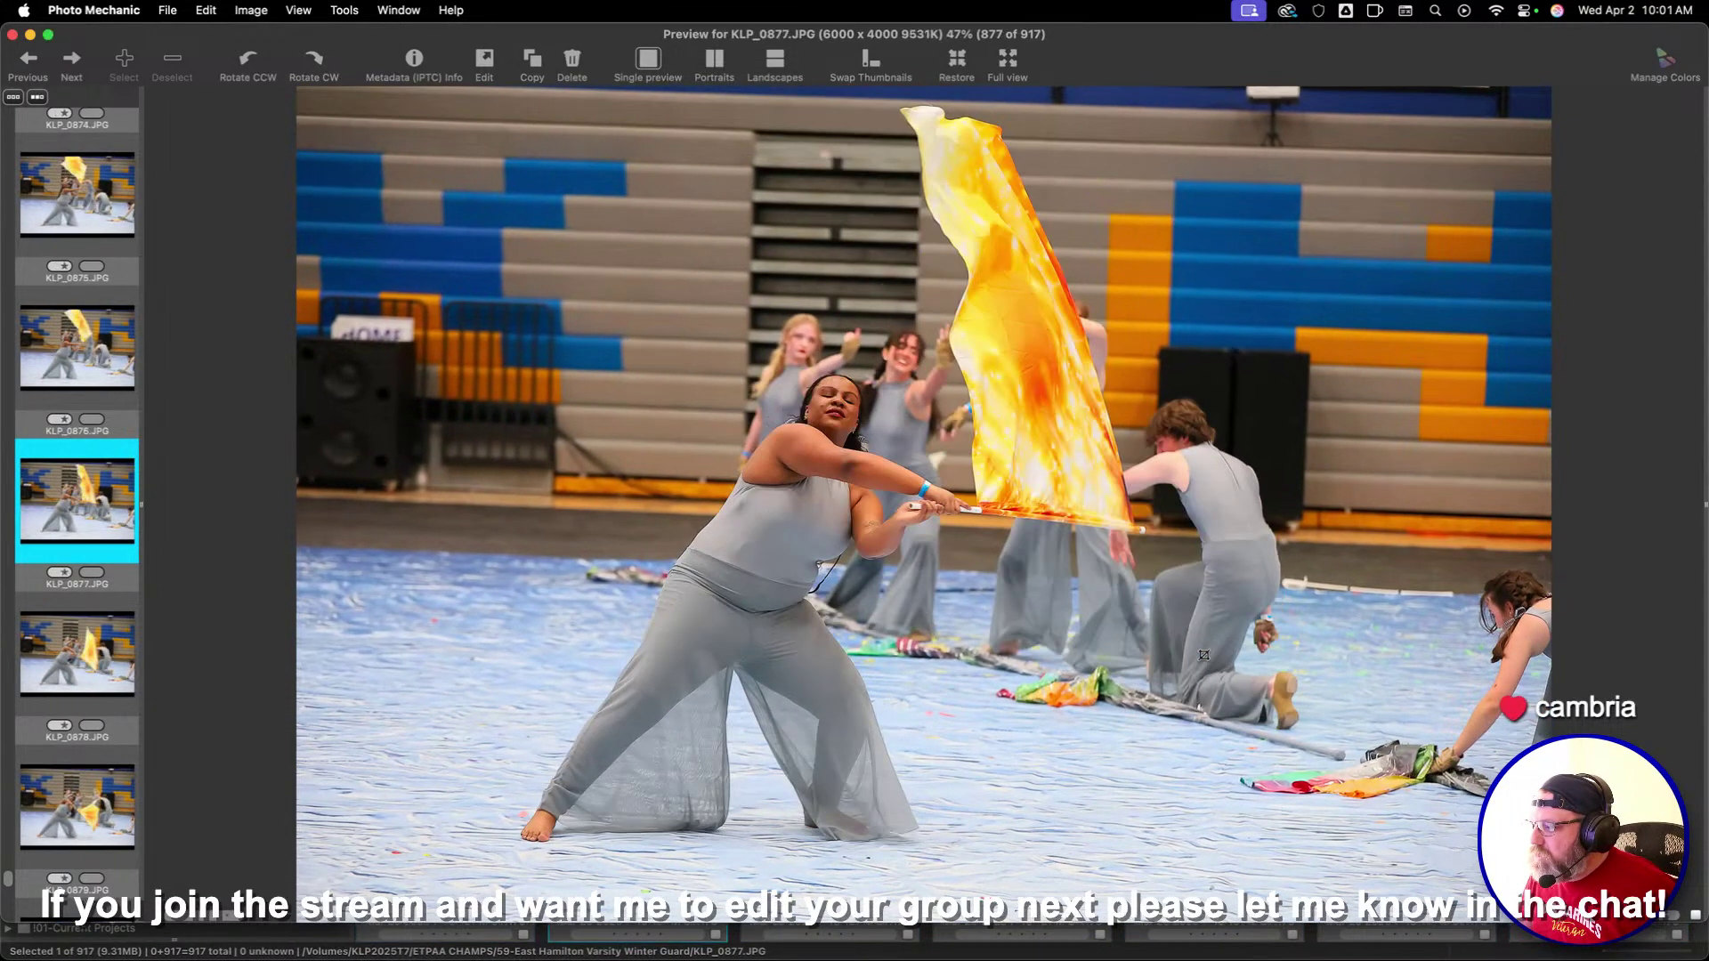
key("Right")
key("Right")
key("Right")
key("Right")
key("Right")
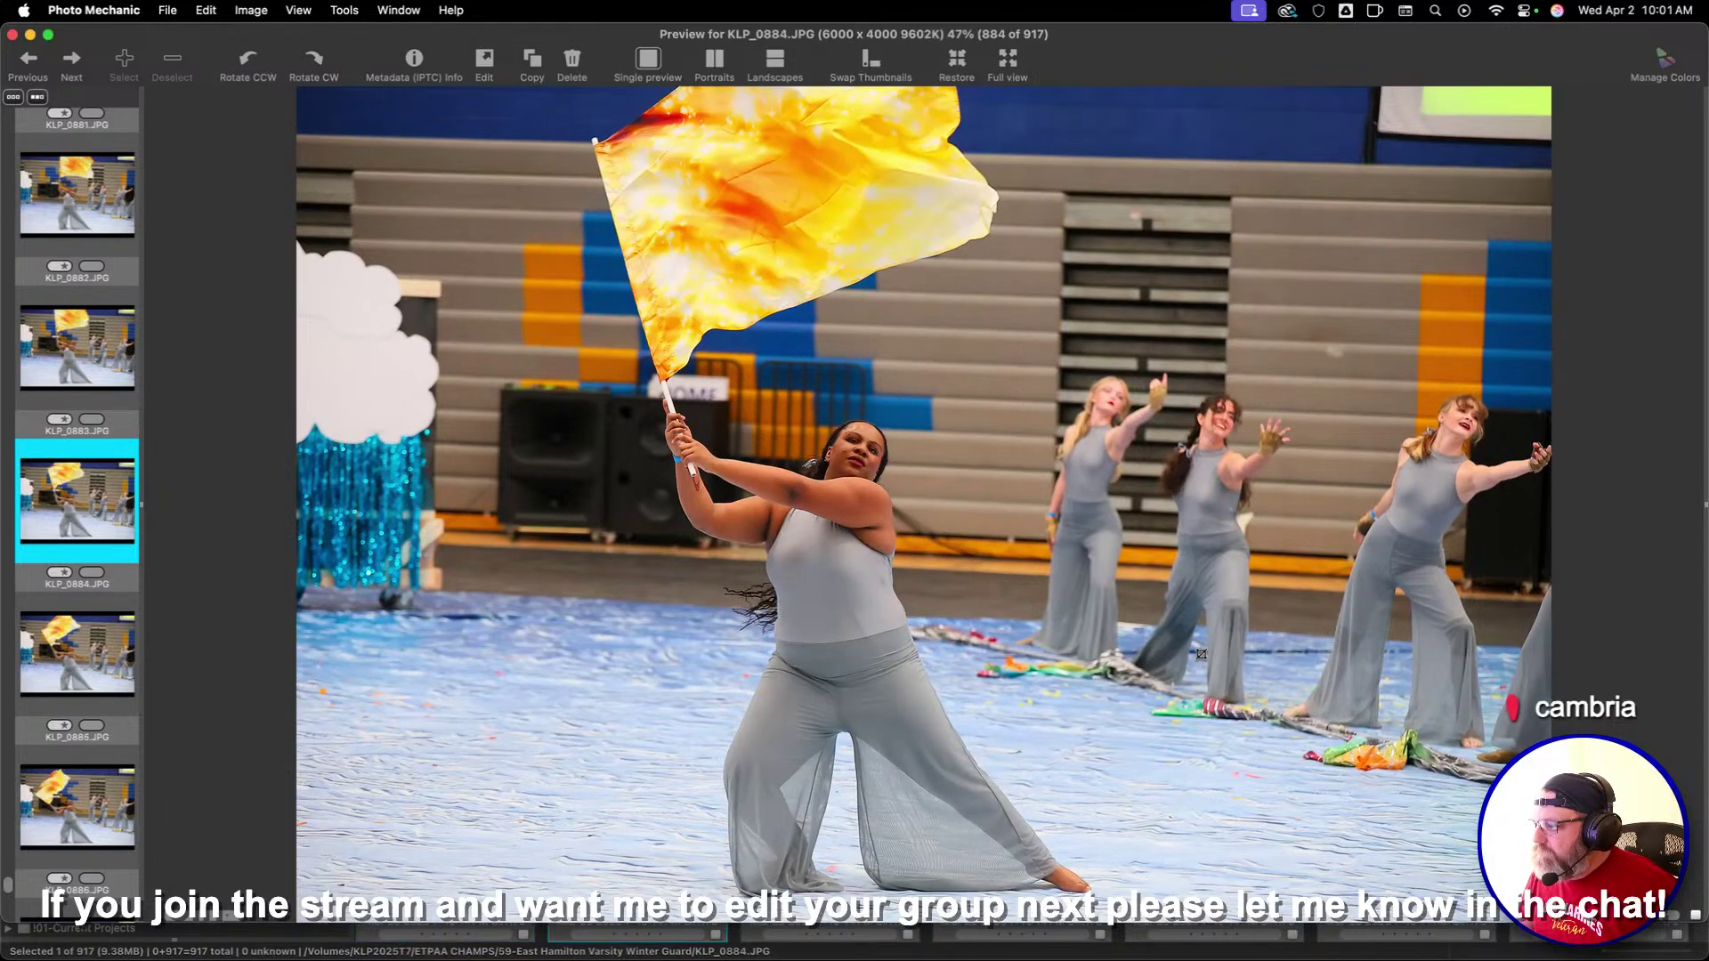
key("Right")
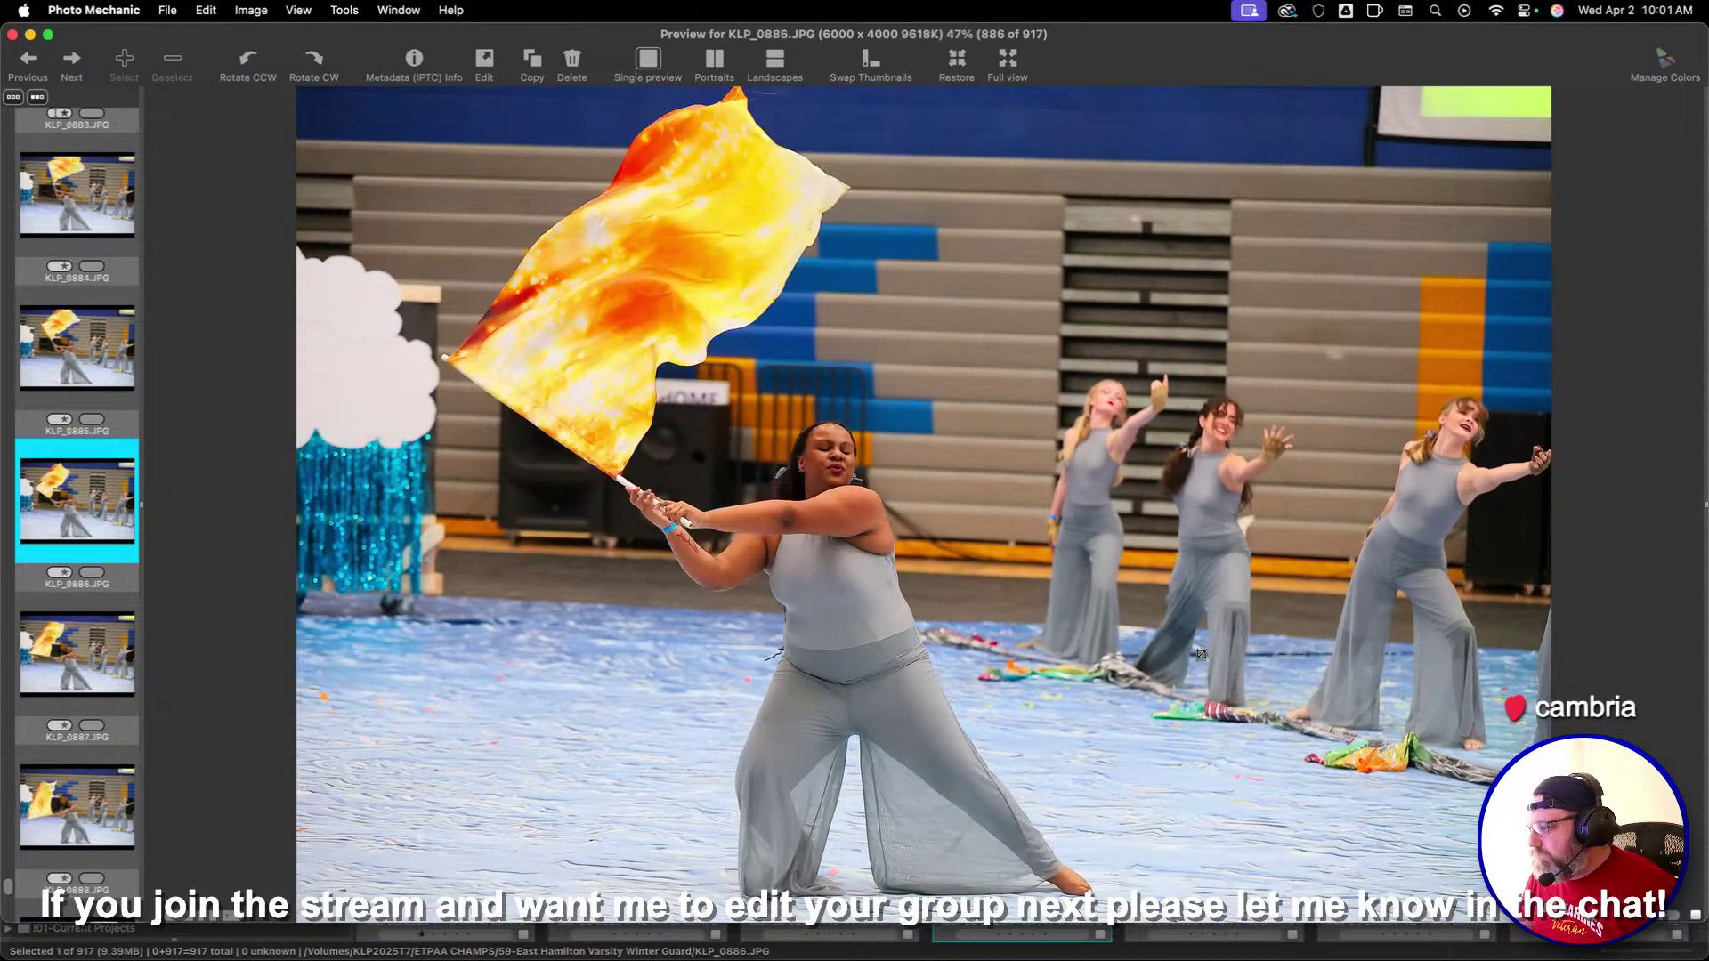
Compare the raised-flag frames after KLP_0886.JPG and give KLP_0892.JPG and KLP_0893.JPG one star
key("Right")
key("Right")
key("Right")
key("Right")
key("Right")
key("Right")
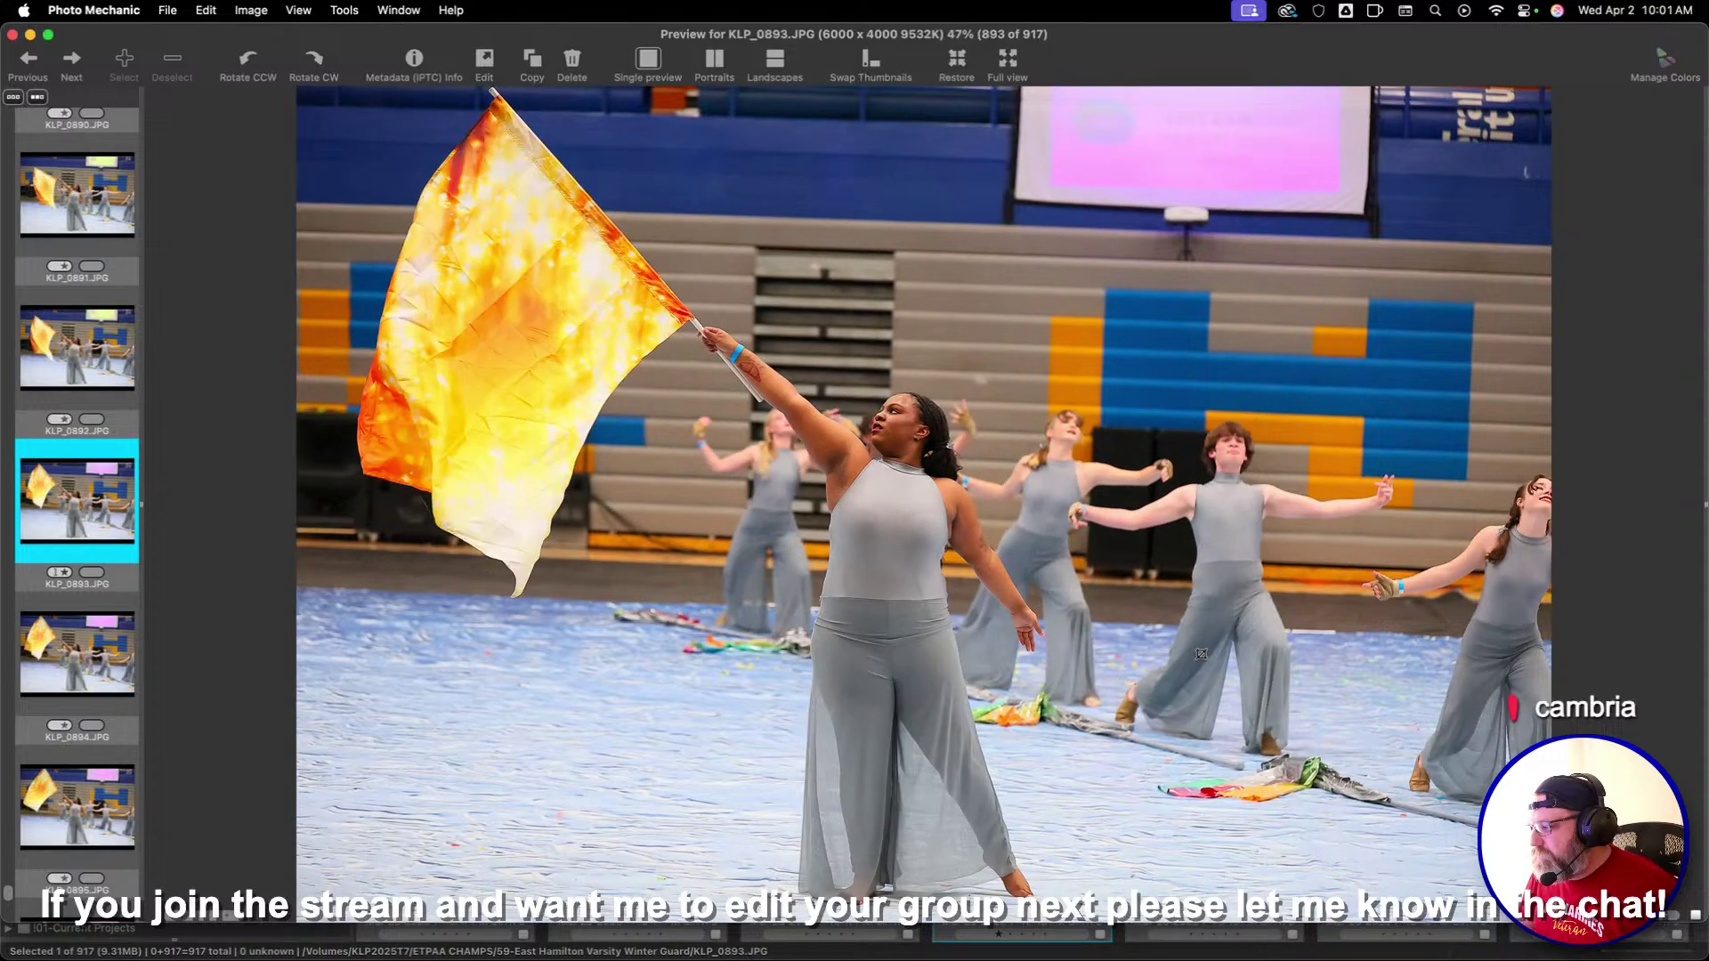
key("Left")
key("Right")
key("Right")
key("Right")
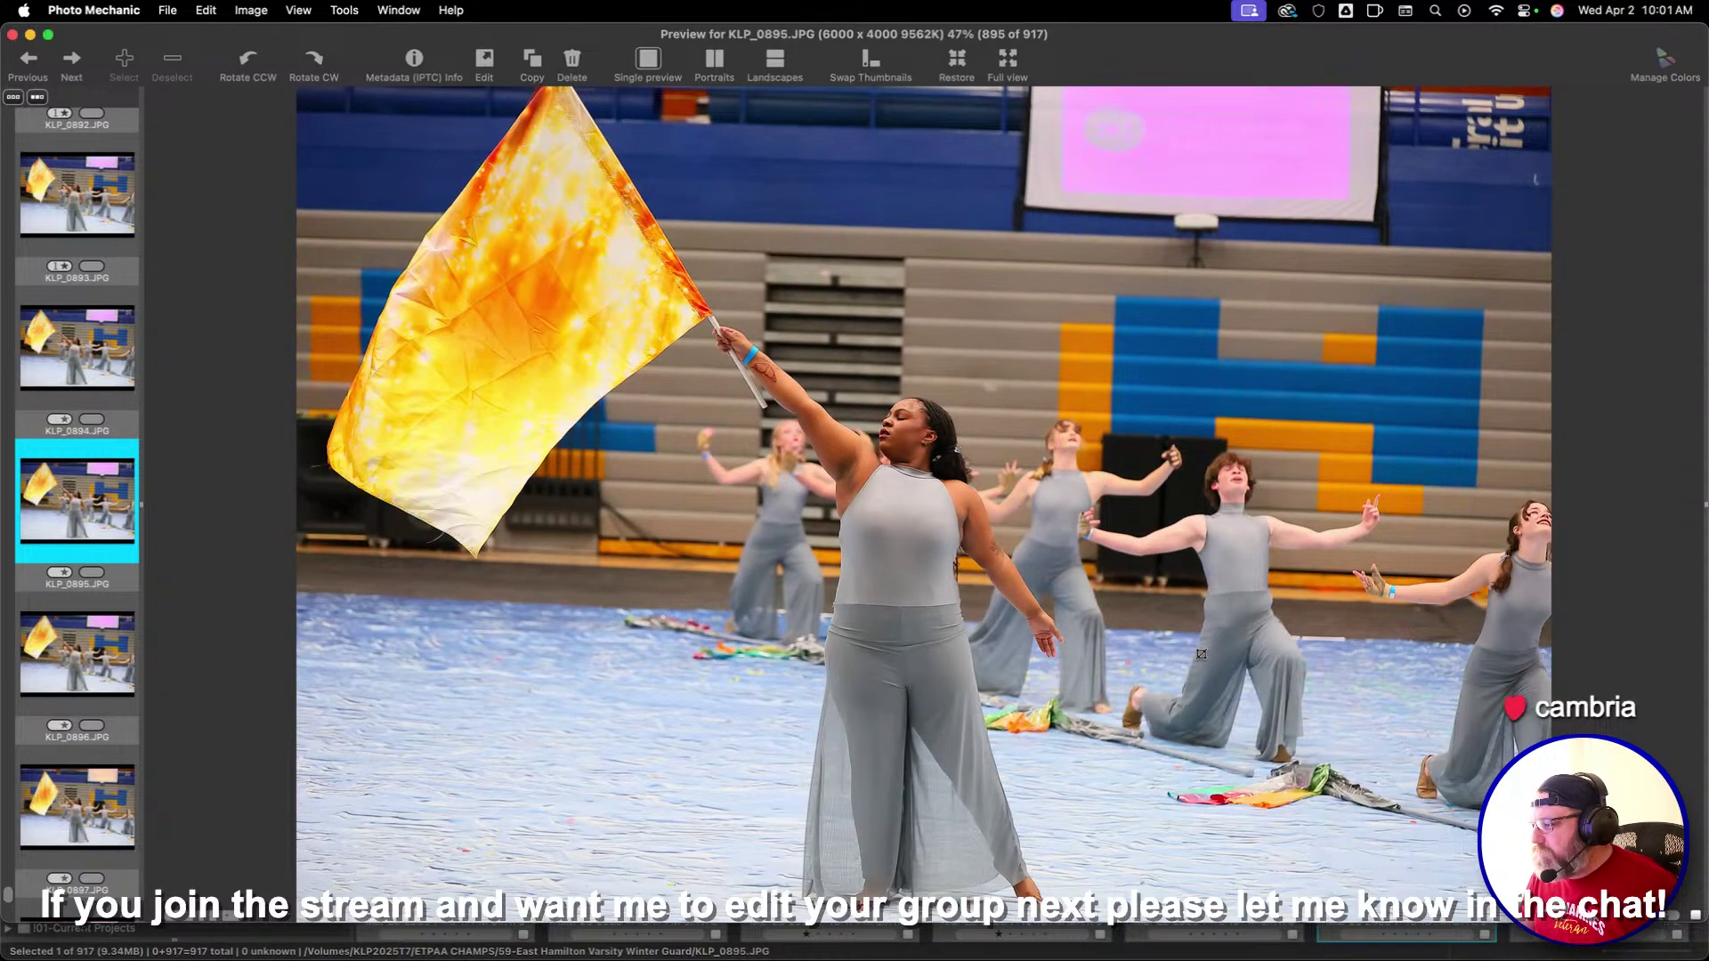
Give KLP_0895.JPG one star and skip ahead through the kneeling-line shots to KLP_0903.JPG
key("Right")
key("Right")
key("Right")
key("Right")
key("Right")
key("Right")
key("Right")
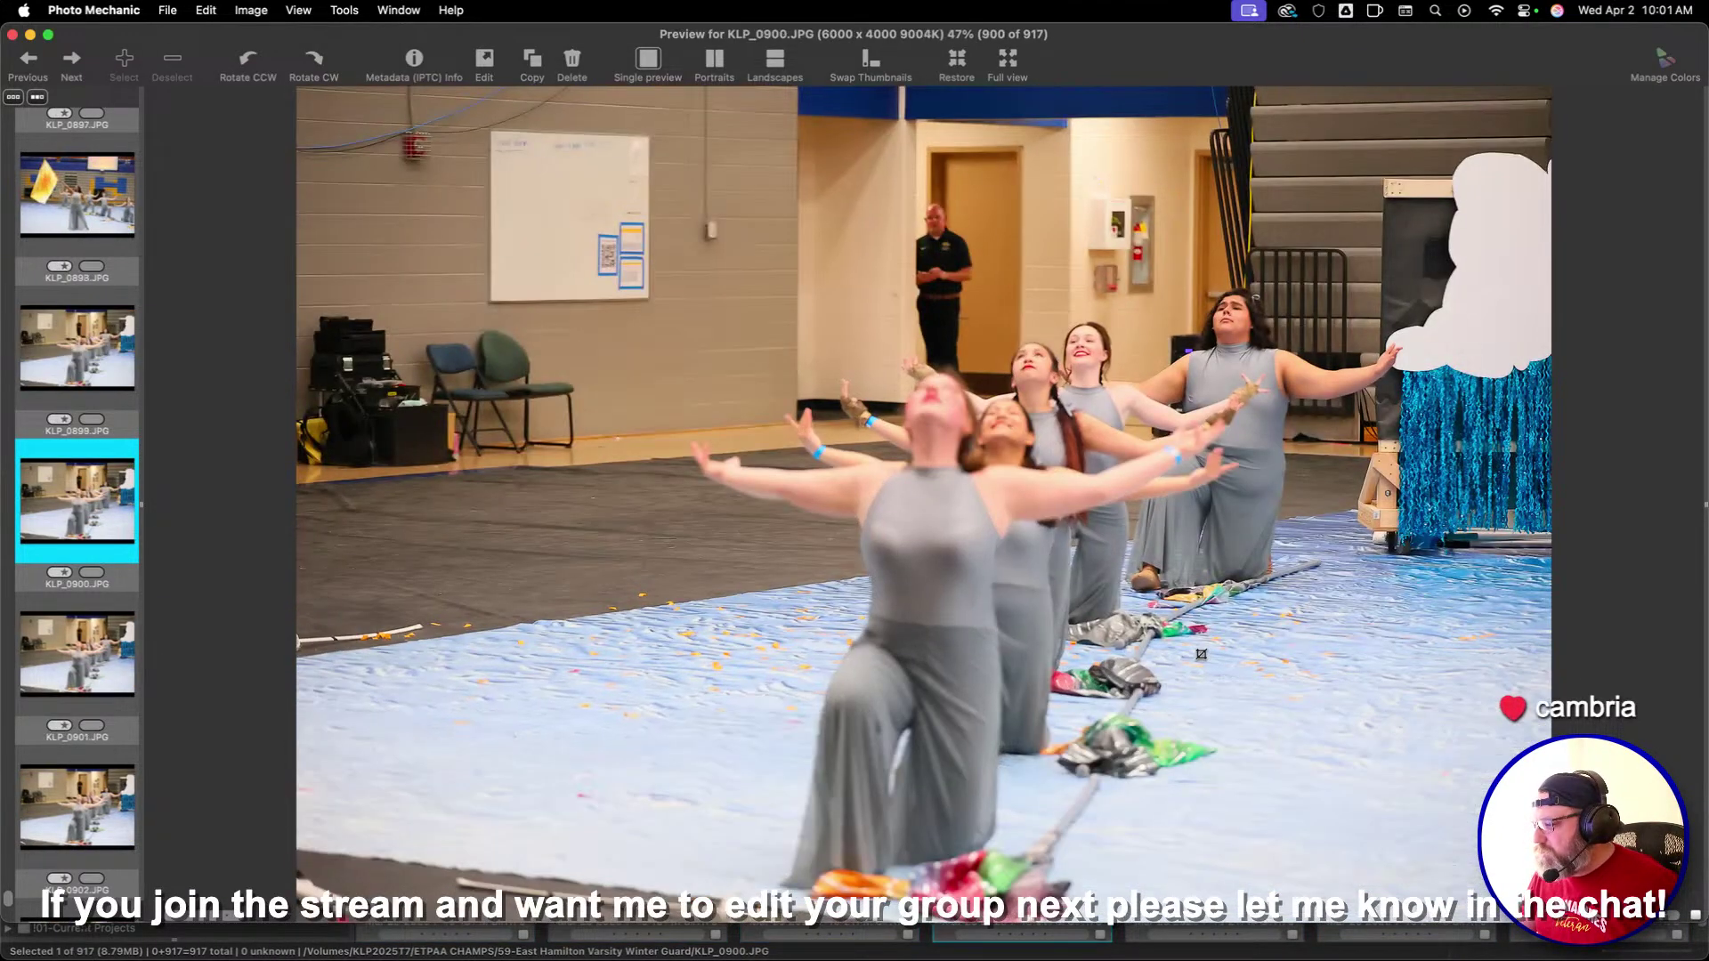
key("Right")
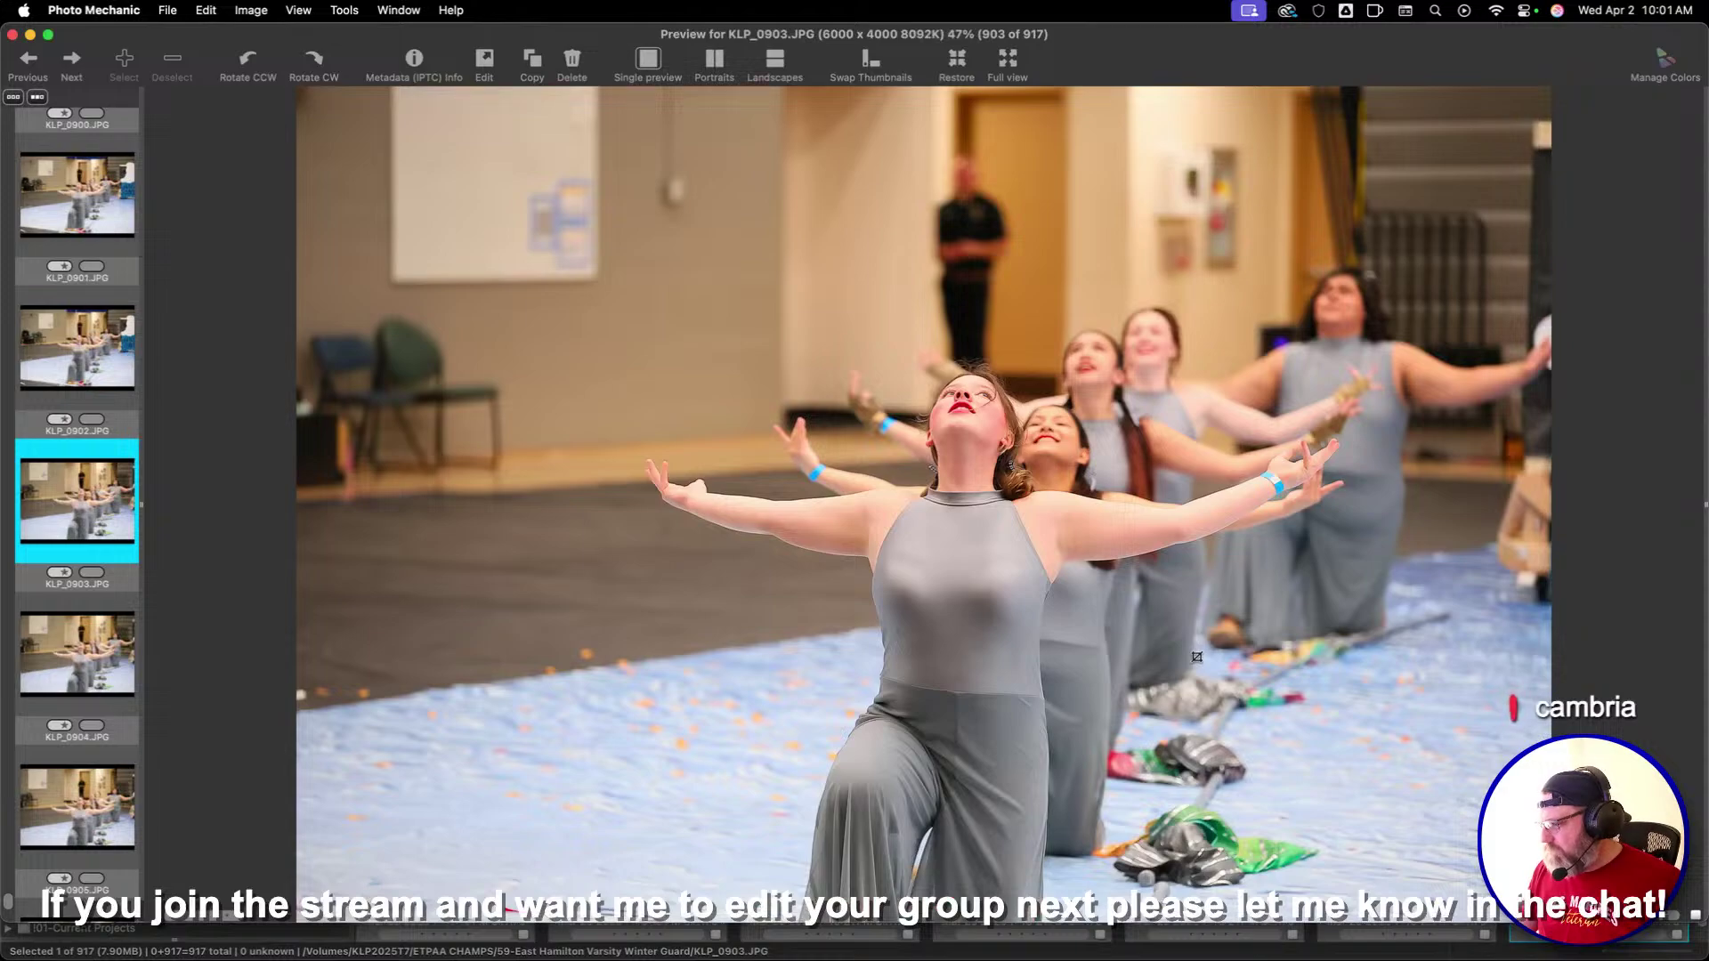
Give KLP_0903.JPG one star and move on to the kneeling pair in KLP_0908.JPG
key("Right")
key("Right")
key("Right")
key("Right")
key("Right")
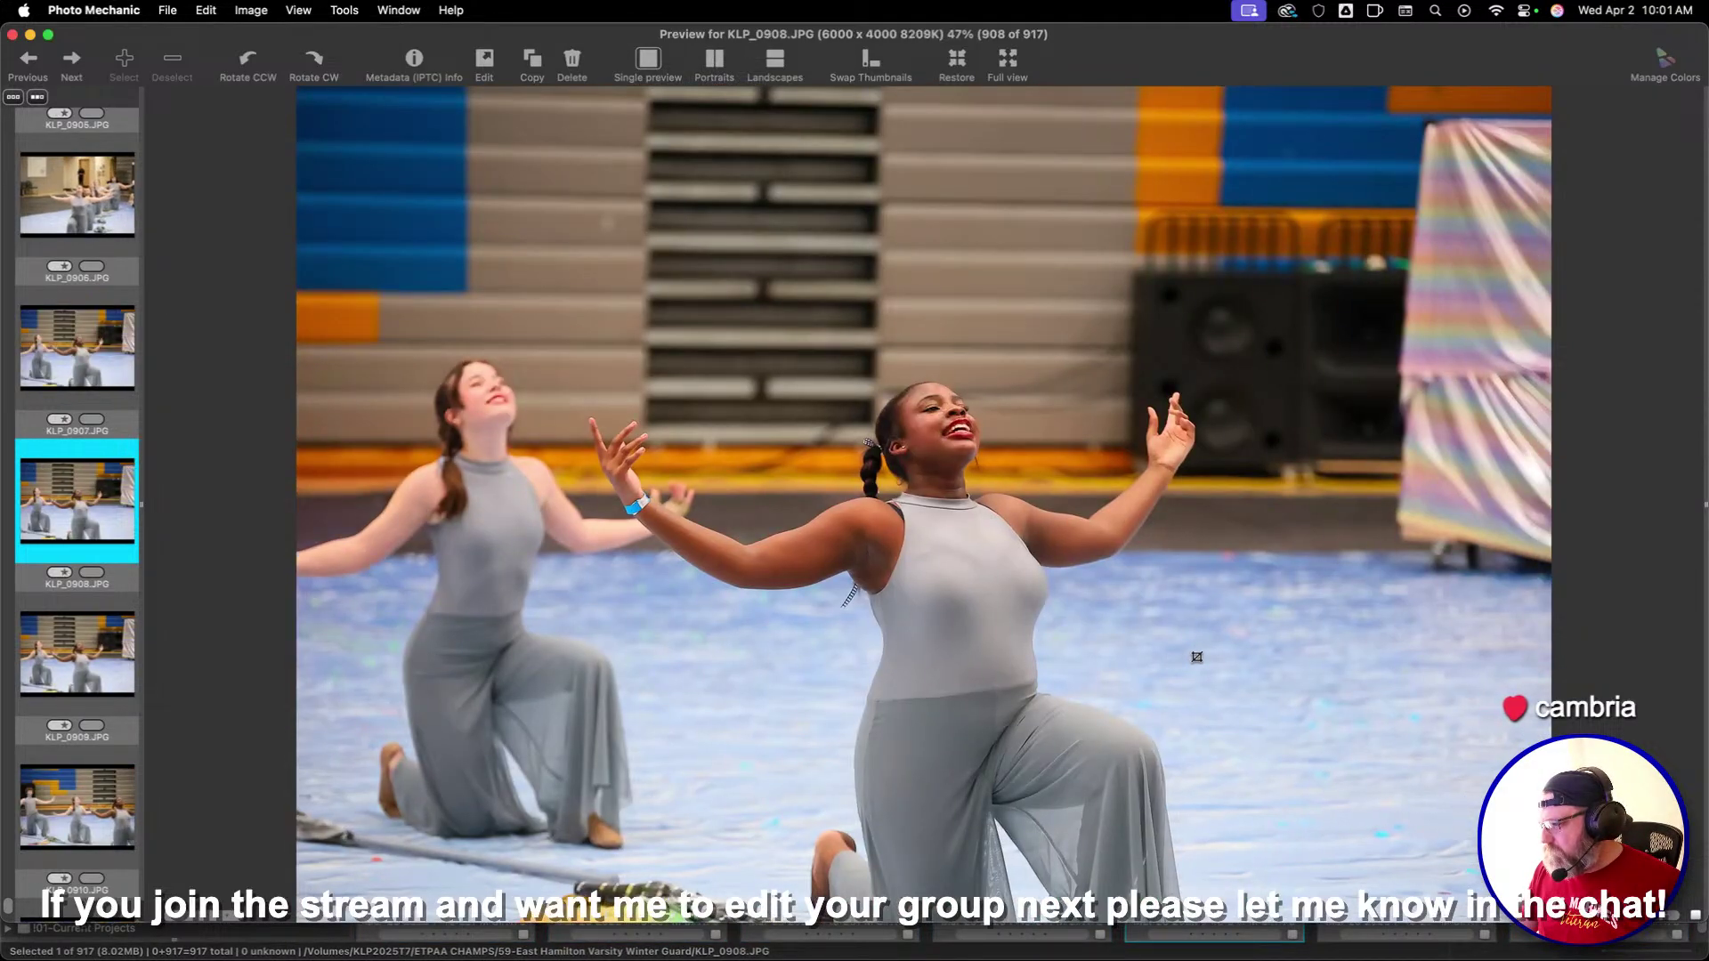
Try a crop on KLP_0908.JPG and compare that frame with KLP_0909.JPG
left_click_drag(431, 268, 481, 338)
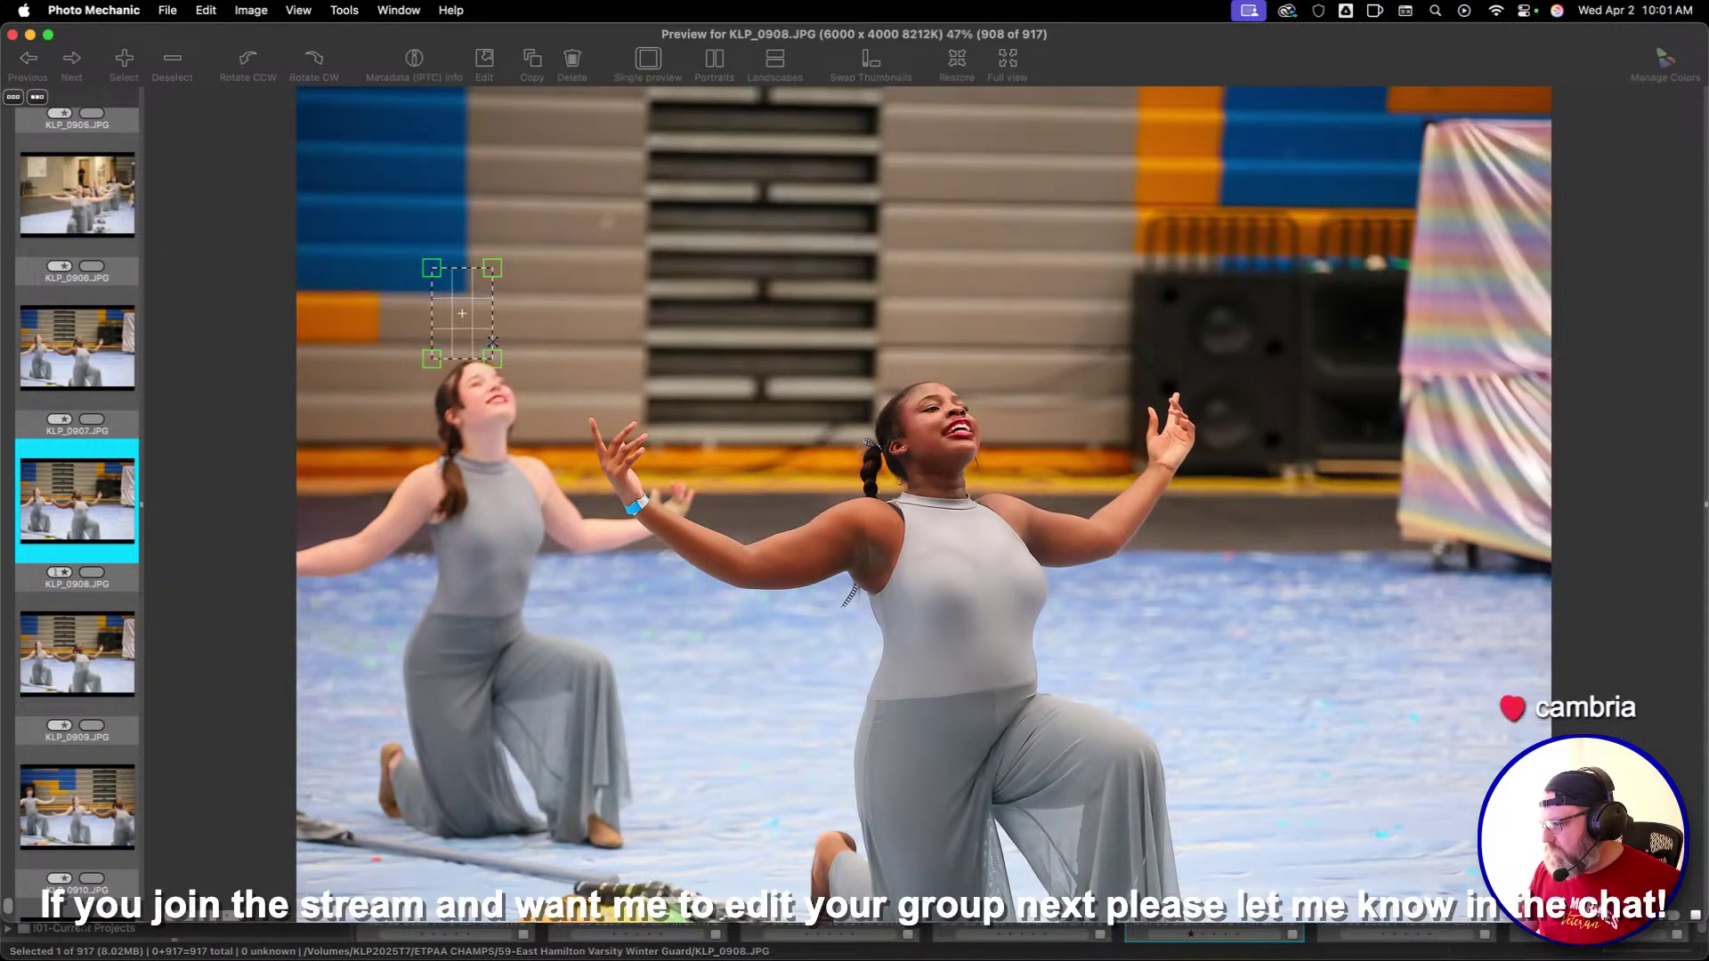
key("Right")
key("Left")
key("Right")
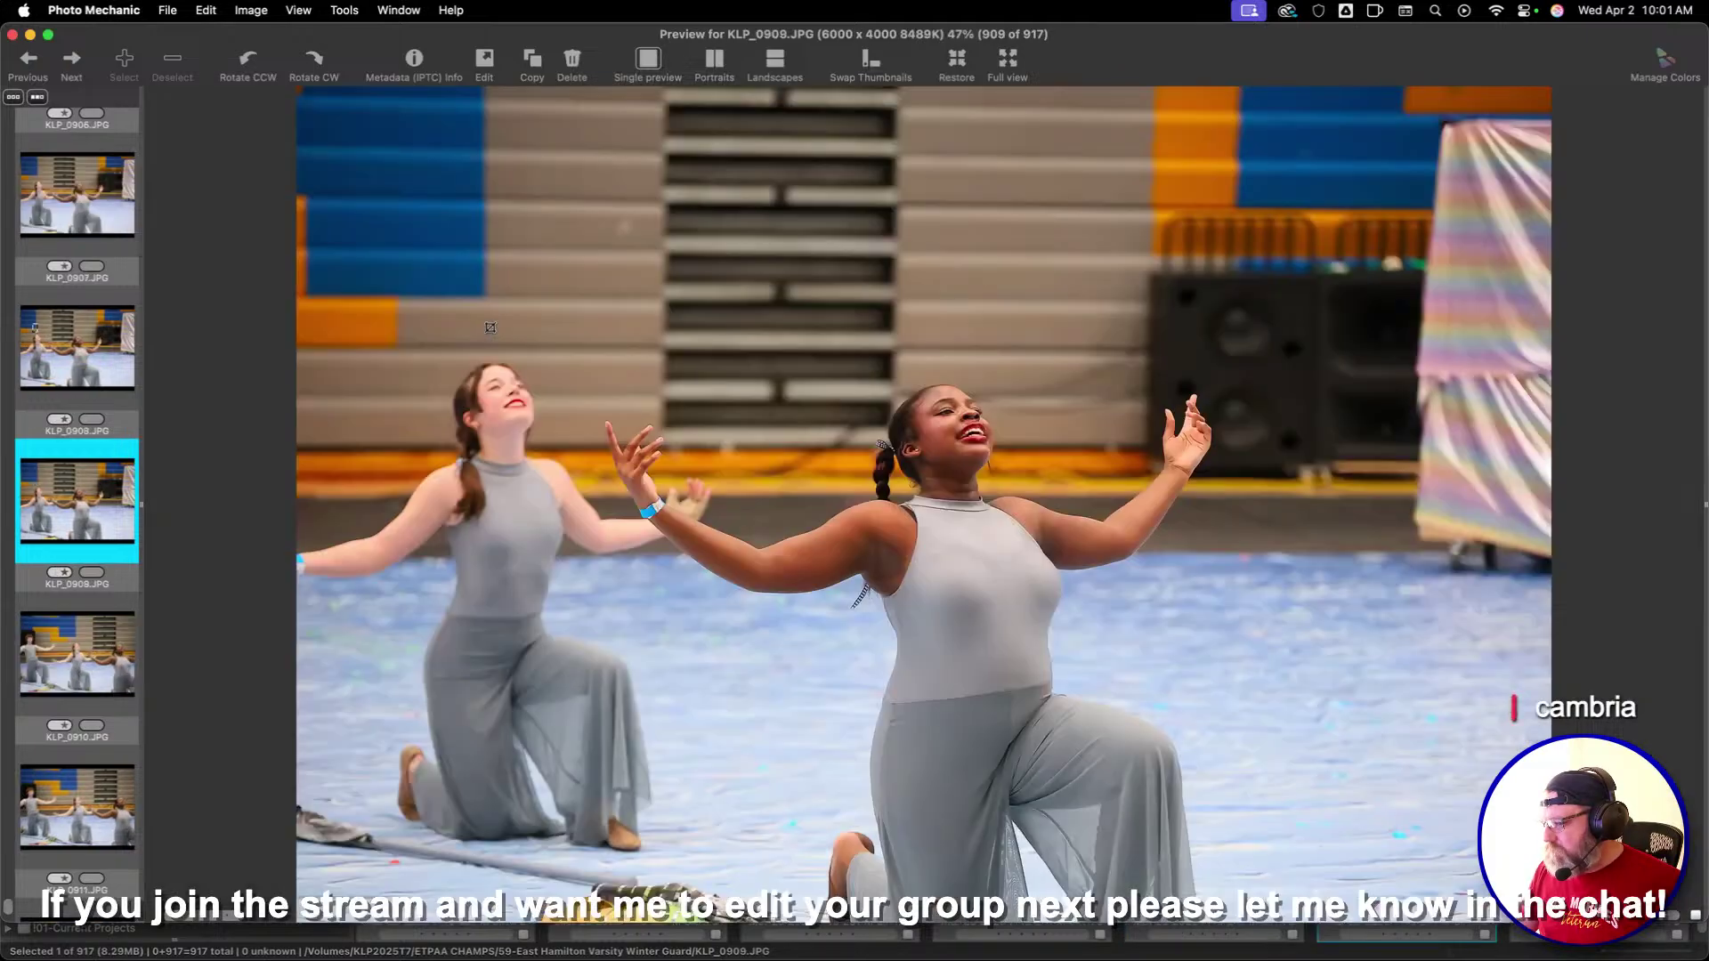
Crop KLP_0909.JPG around the two kneeling performers and KLP_0910.JPG around the center performer, giving both one star
left_click_drag(379, 278, 1029, 679)
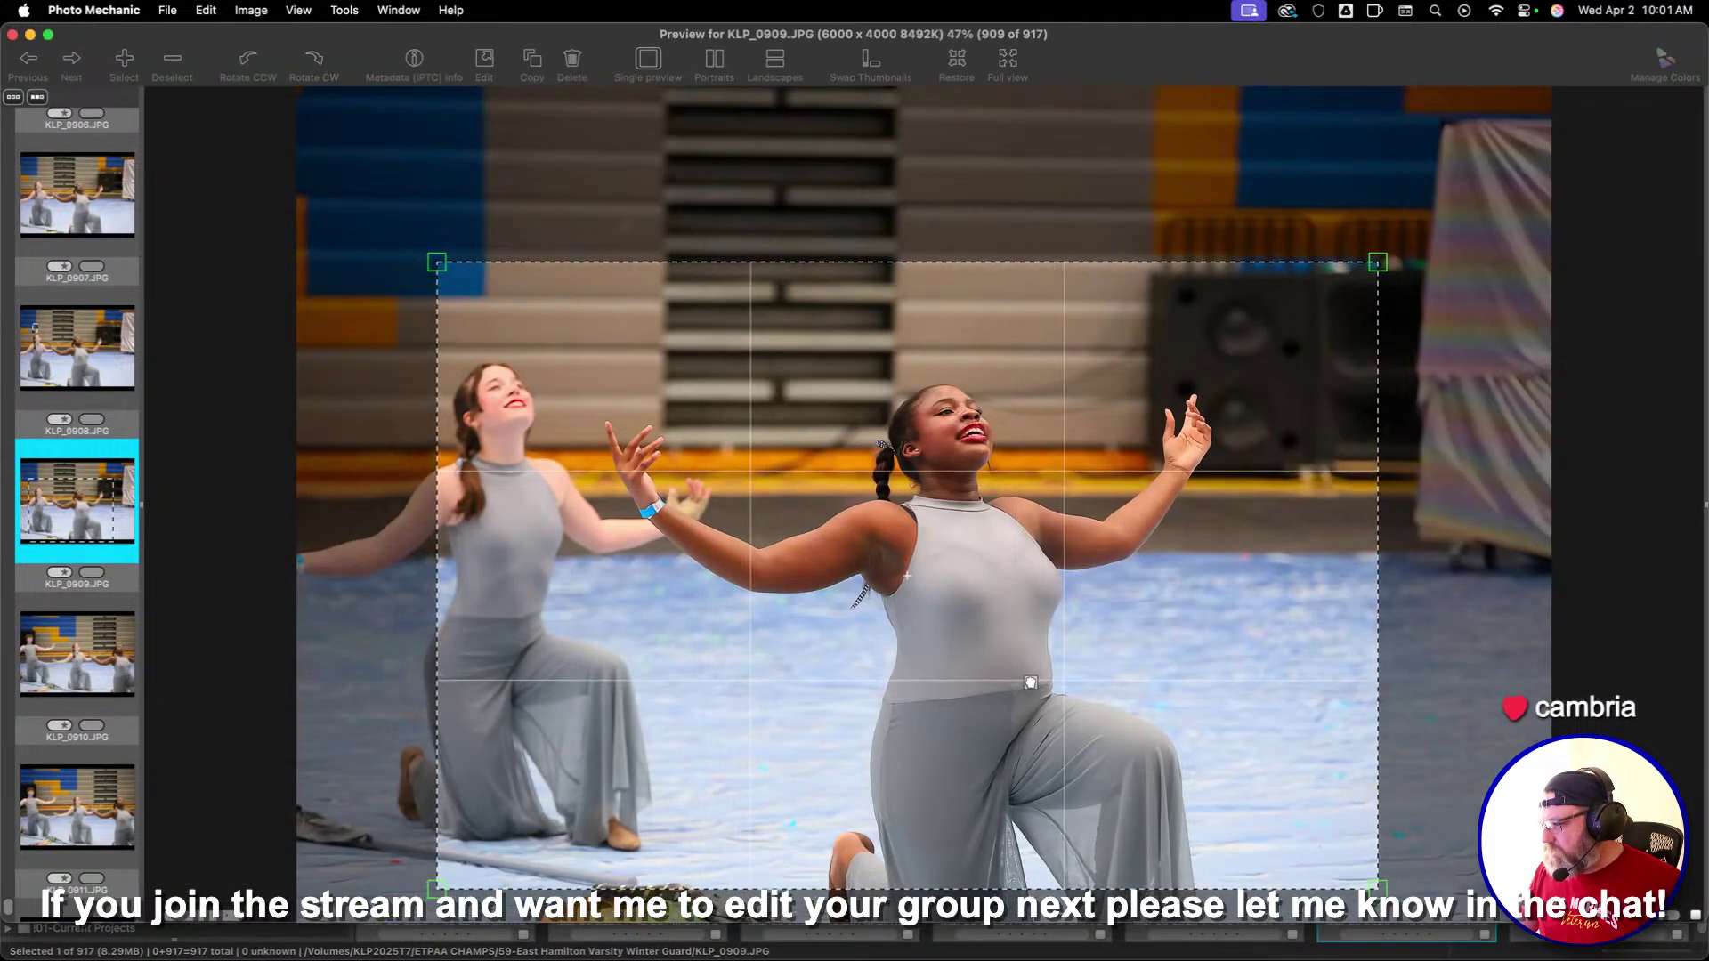
key("Right")
left_click(1179, 727)
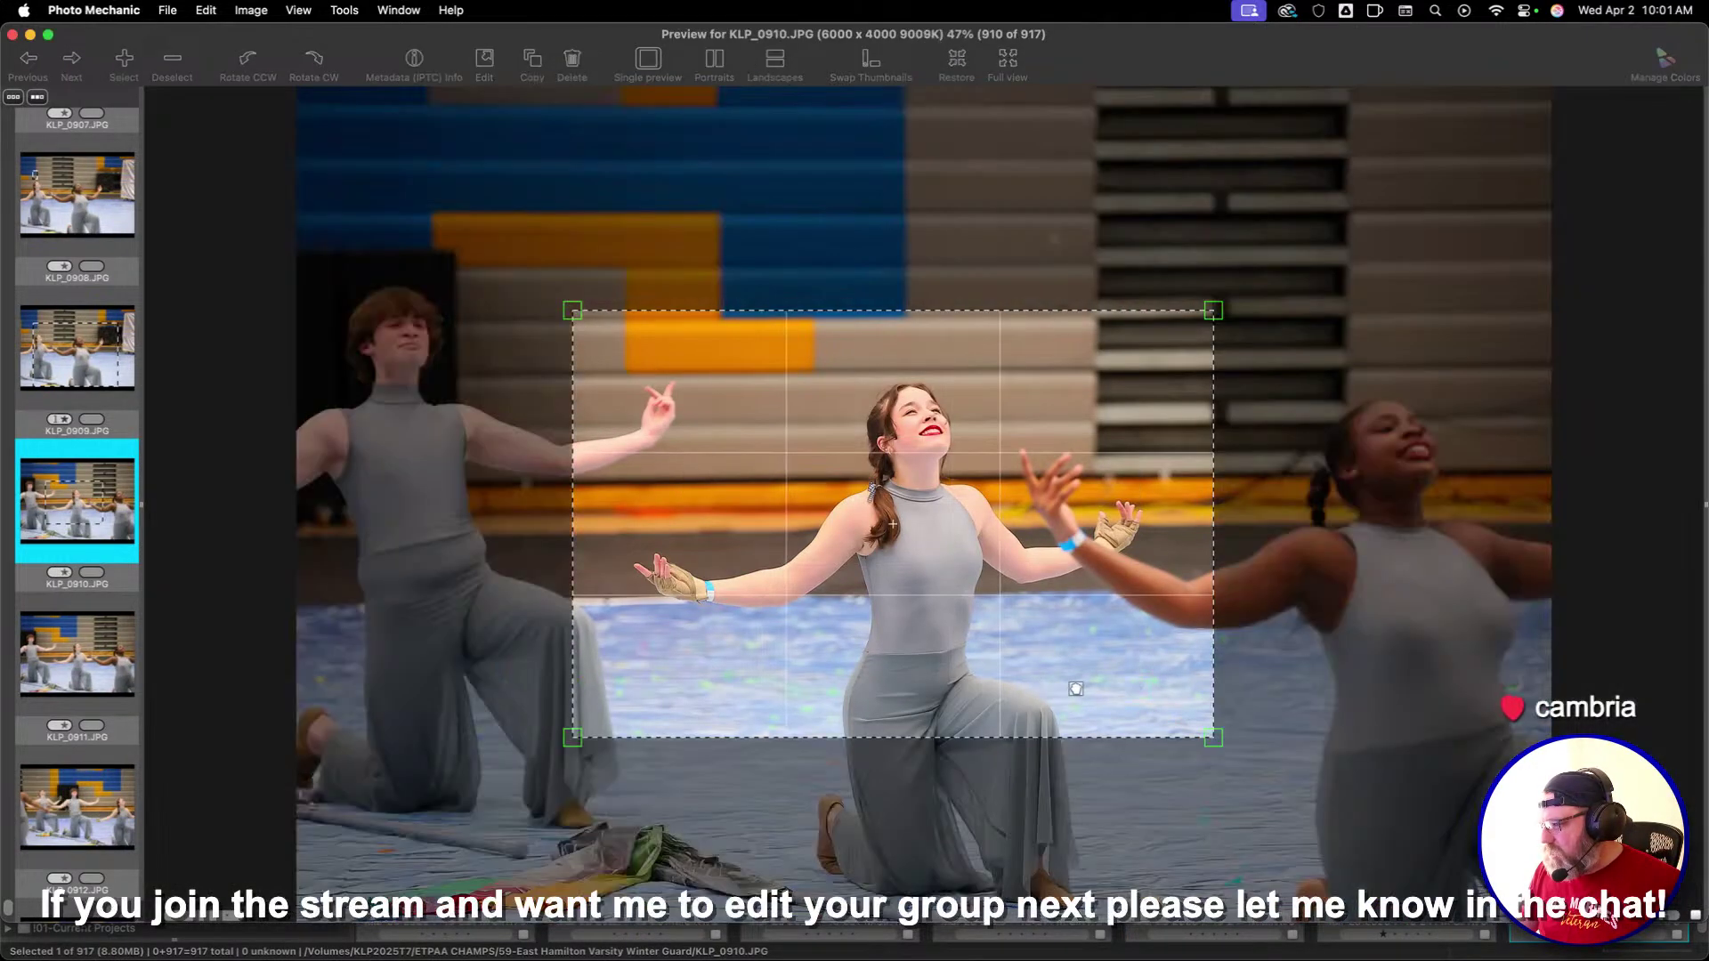
left_click_drag(1197, 746, 1278, 782)
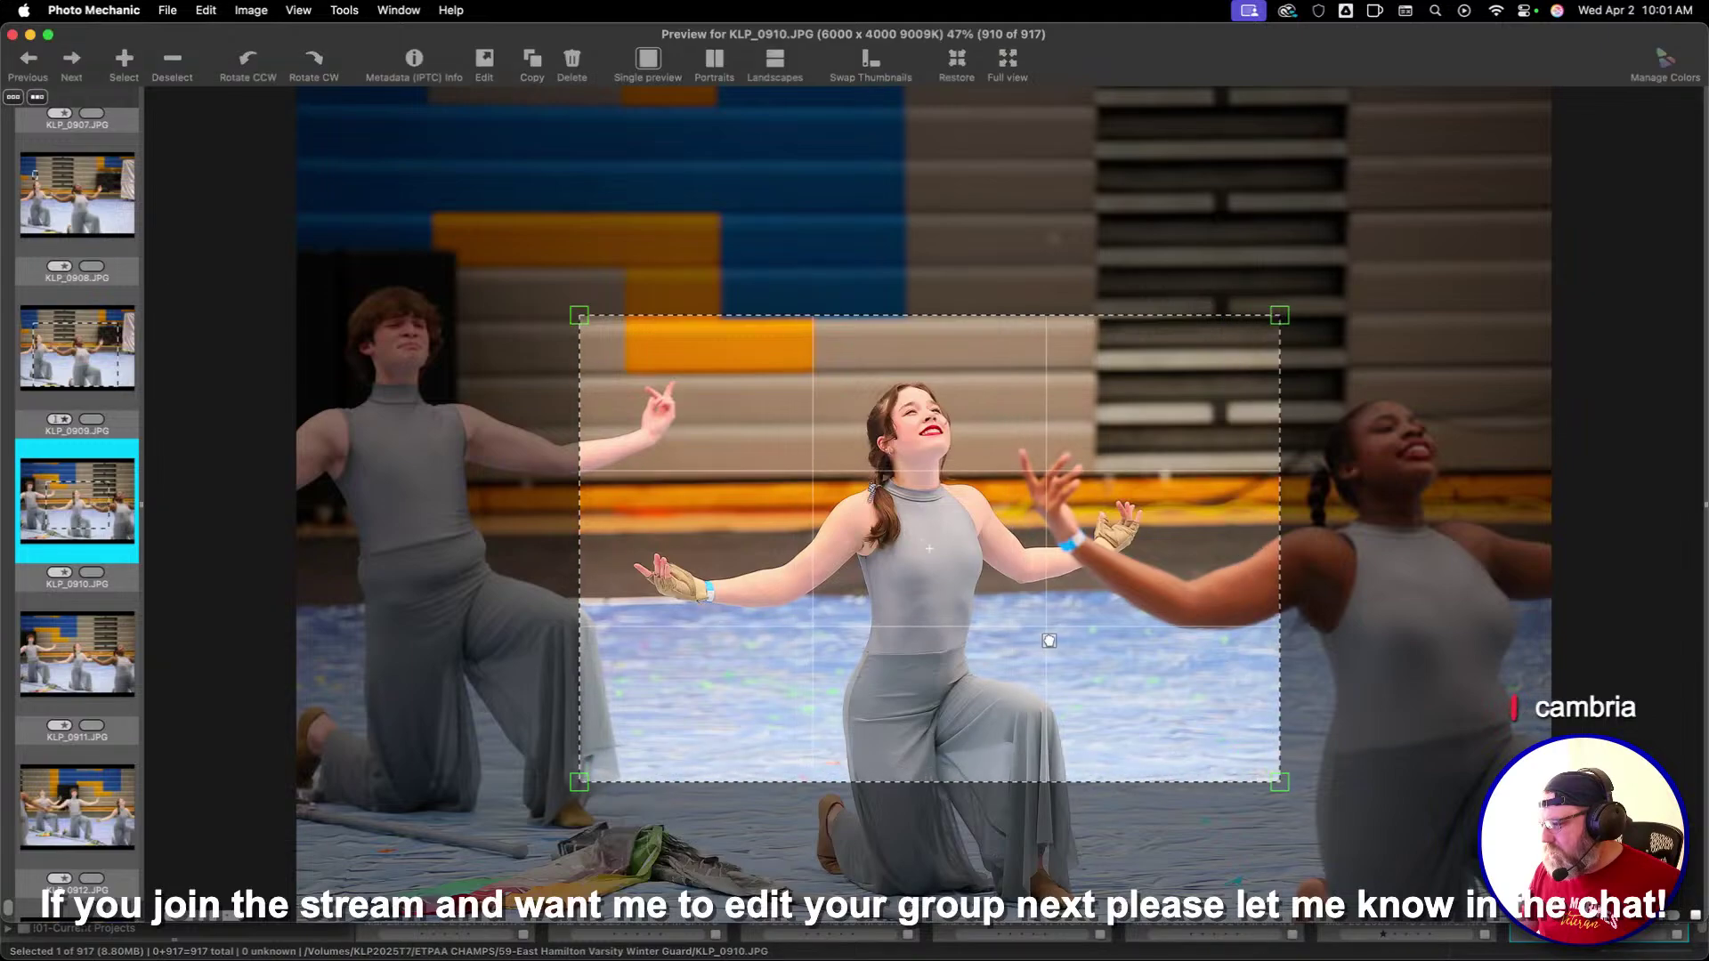
left_click_drag(1053, 633, 1023, 622)
Crop KLP_0912.JPG and KLP_0915.JPG around their kneeling performers, leaving out the blurred foreground performer, and give both one star
key("Right")
key("Right")
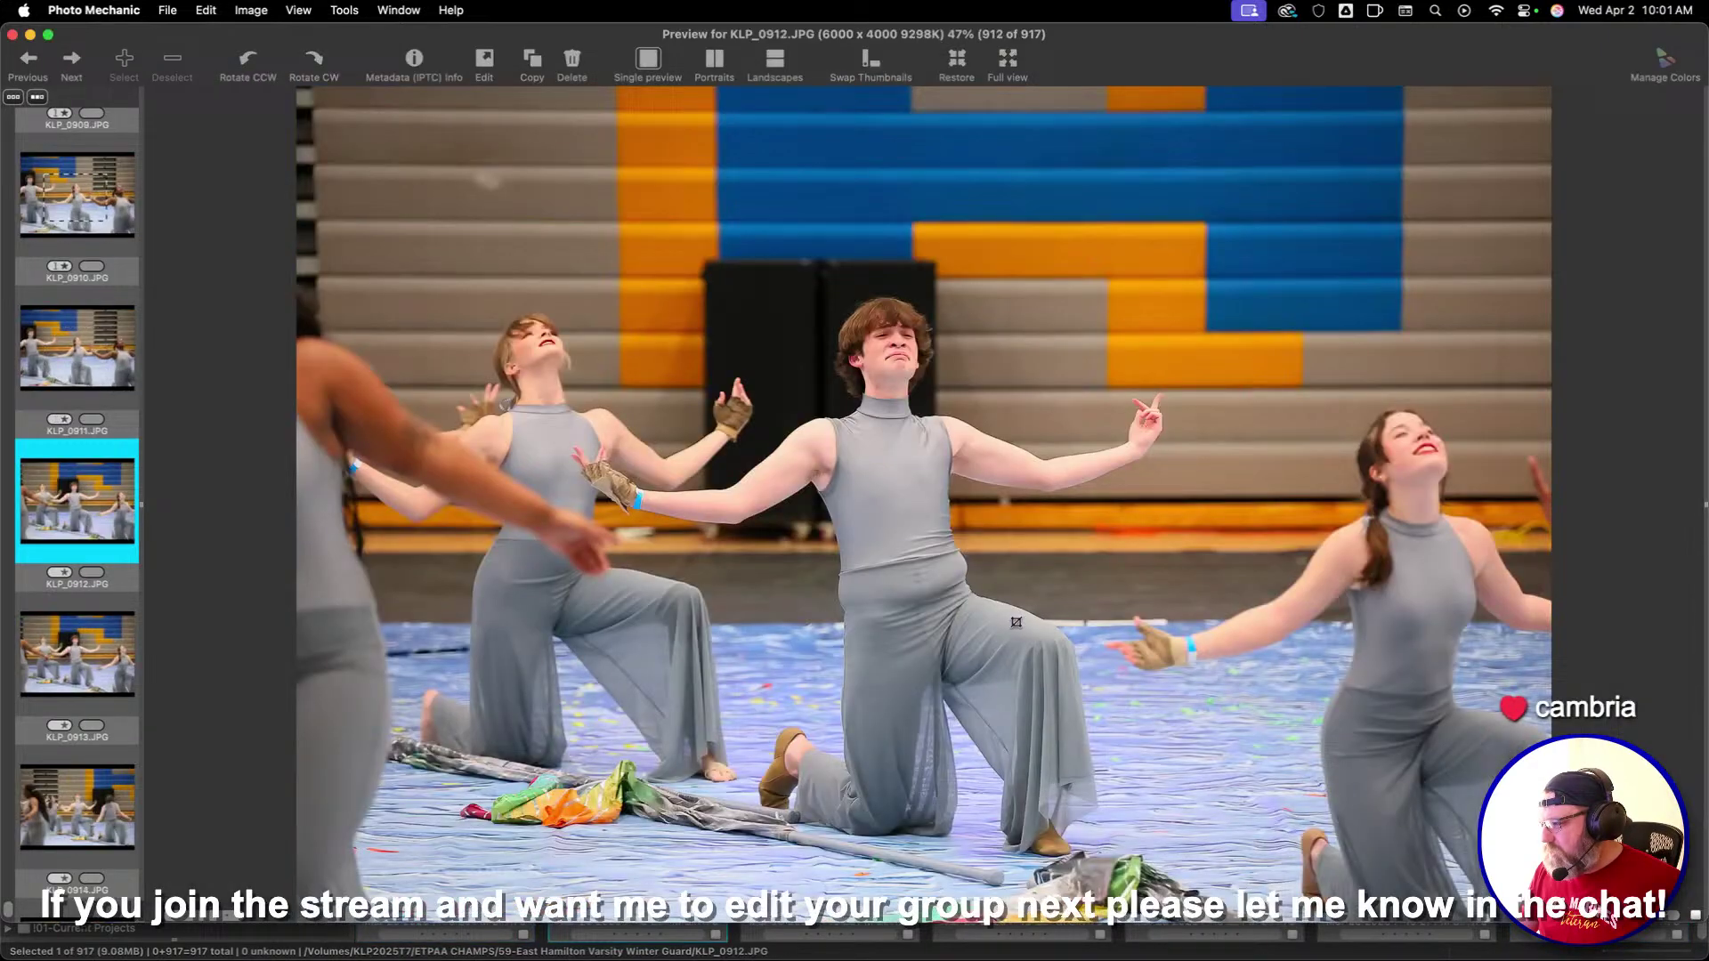
left_click(527, 250)
key("Right")
key("Right")
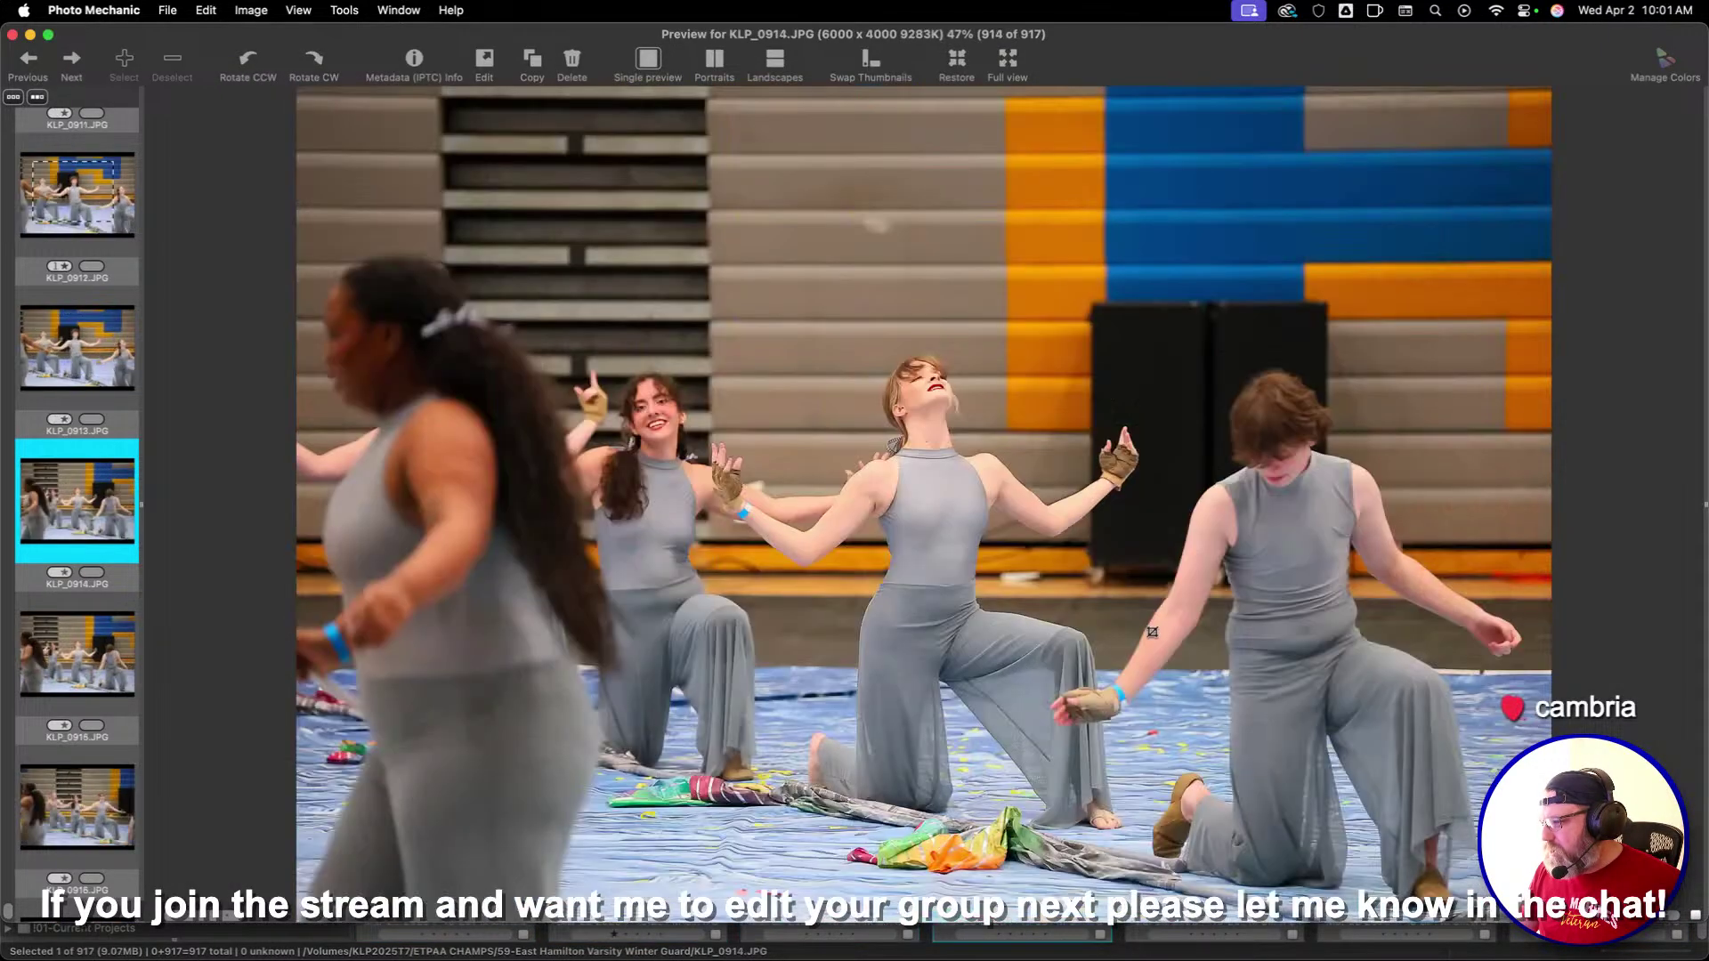
key("Right")
left_click_drag(526, 212, 1427, 820)
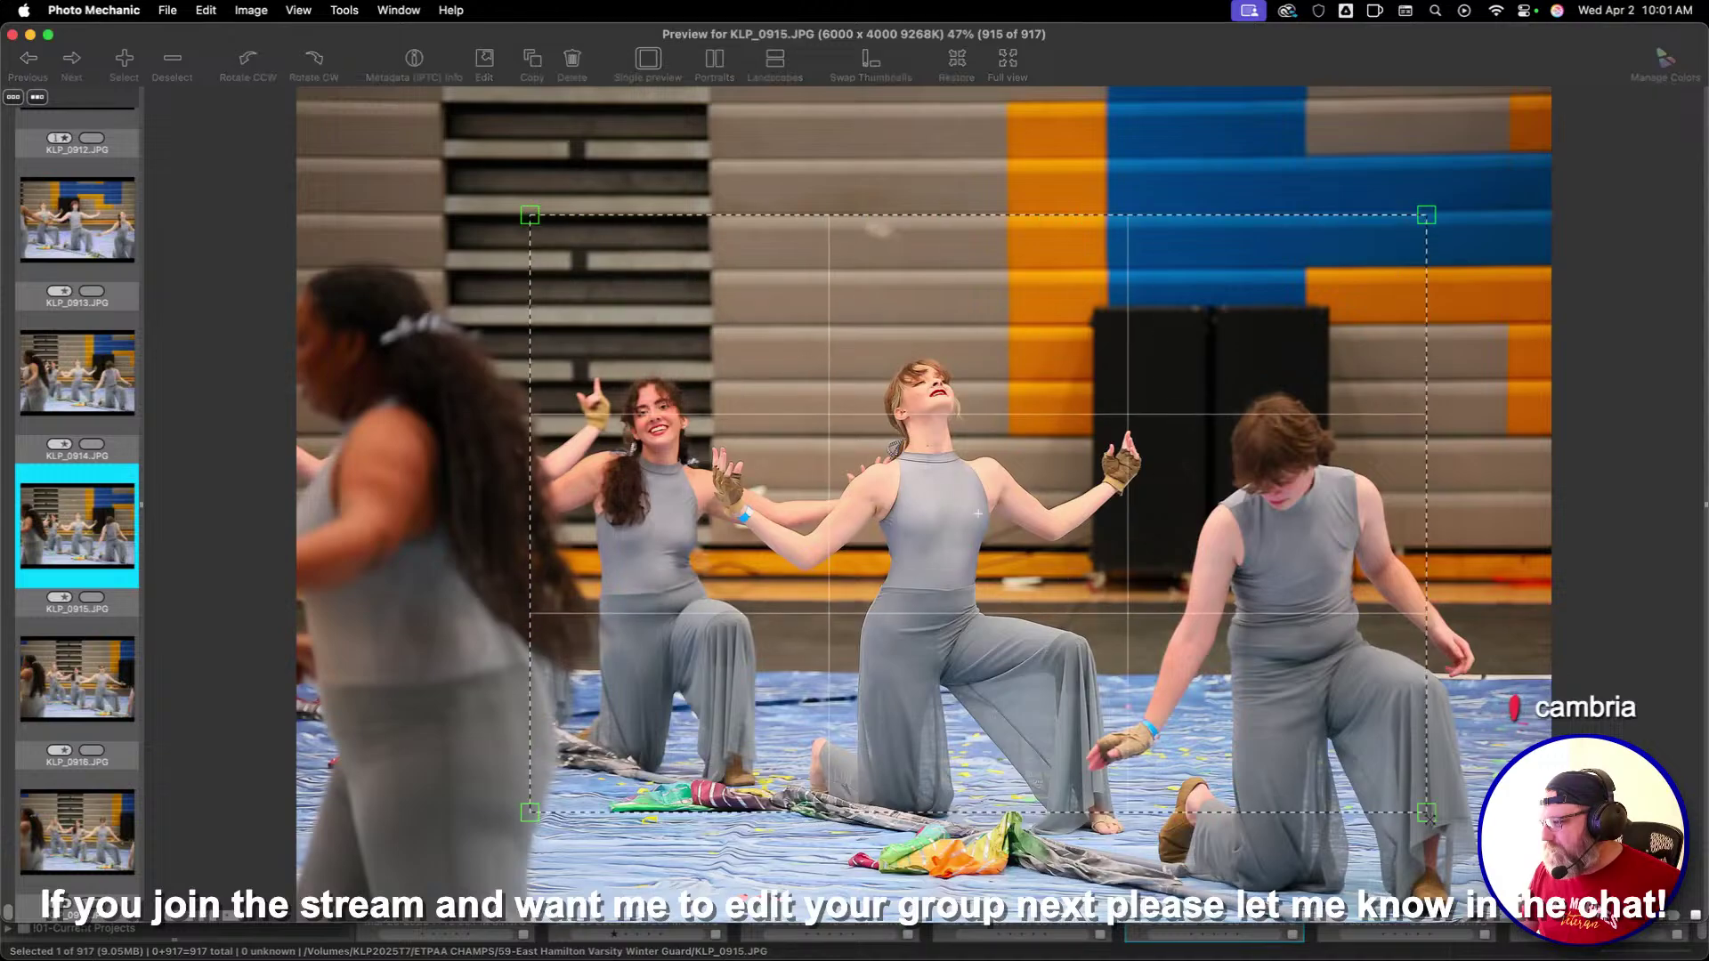
Crop KLP_0917.JPG around the three kneeling performers, then close the preview and the 59-East Hamilton Varsity Winter Guard contact sheet
key("Right")
key("Right")
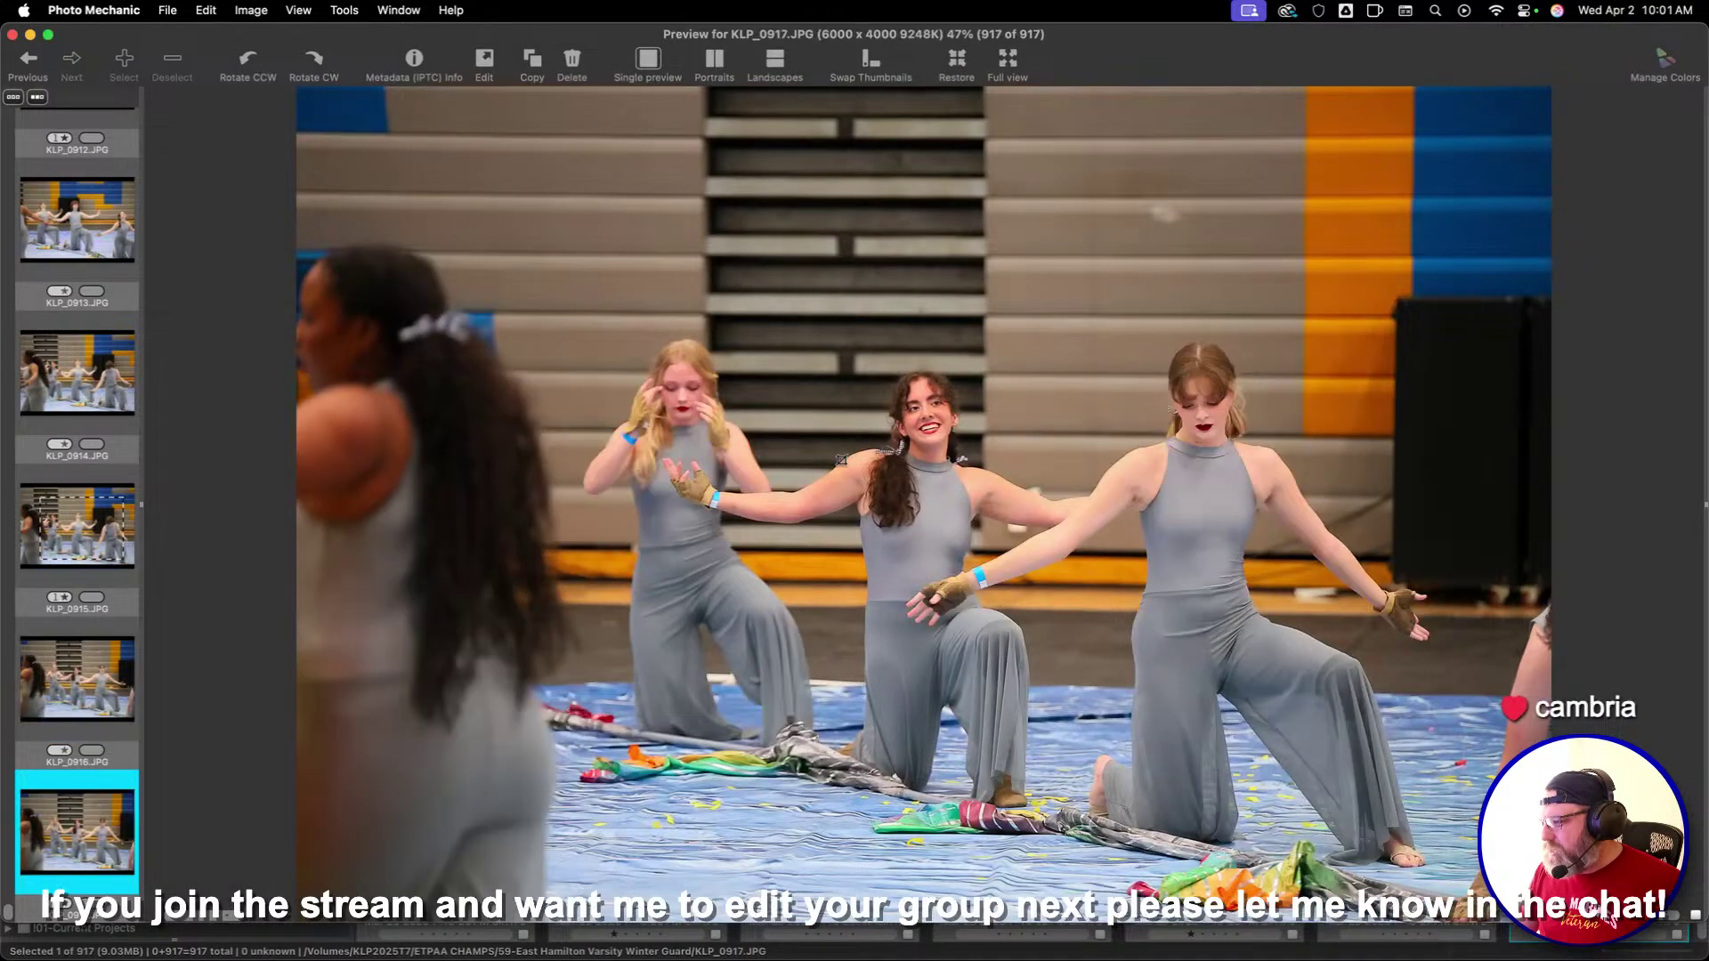
left_click_drag(530, 252, 1426, 837)
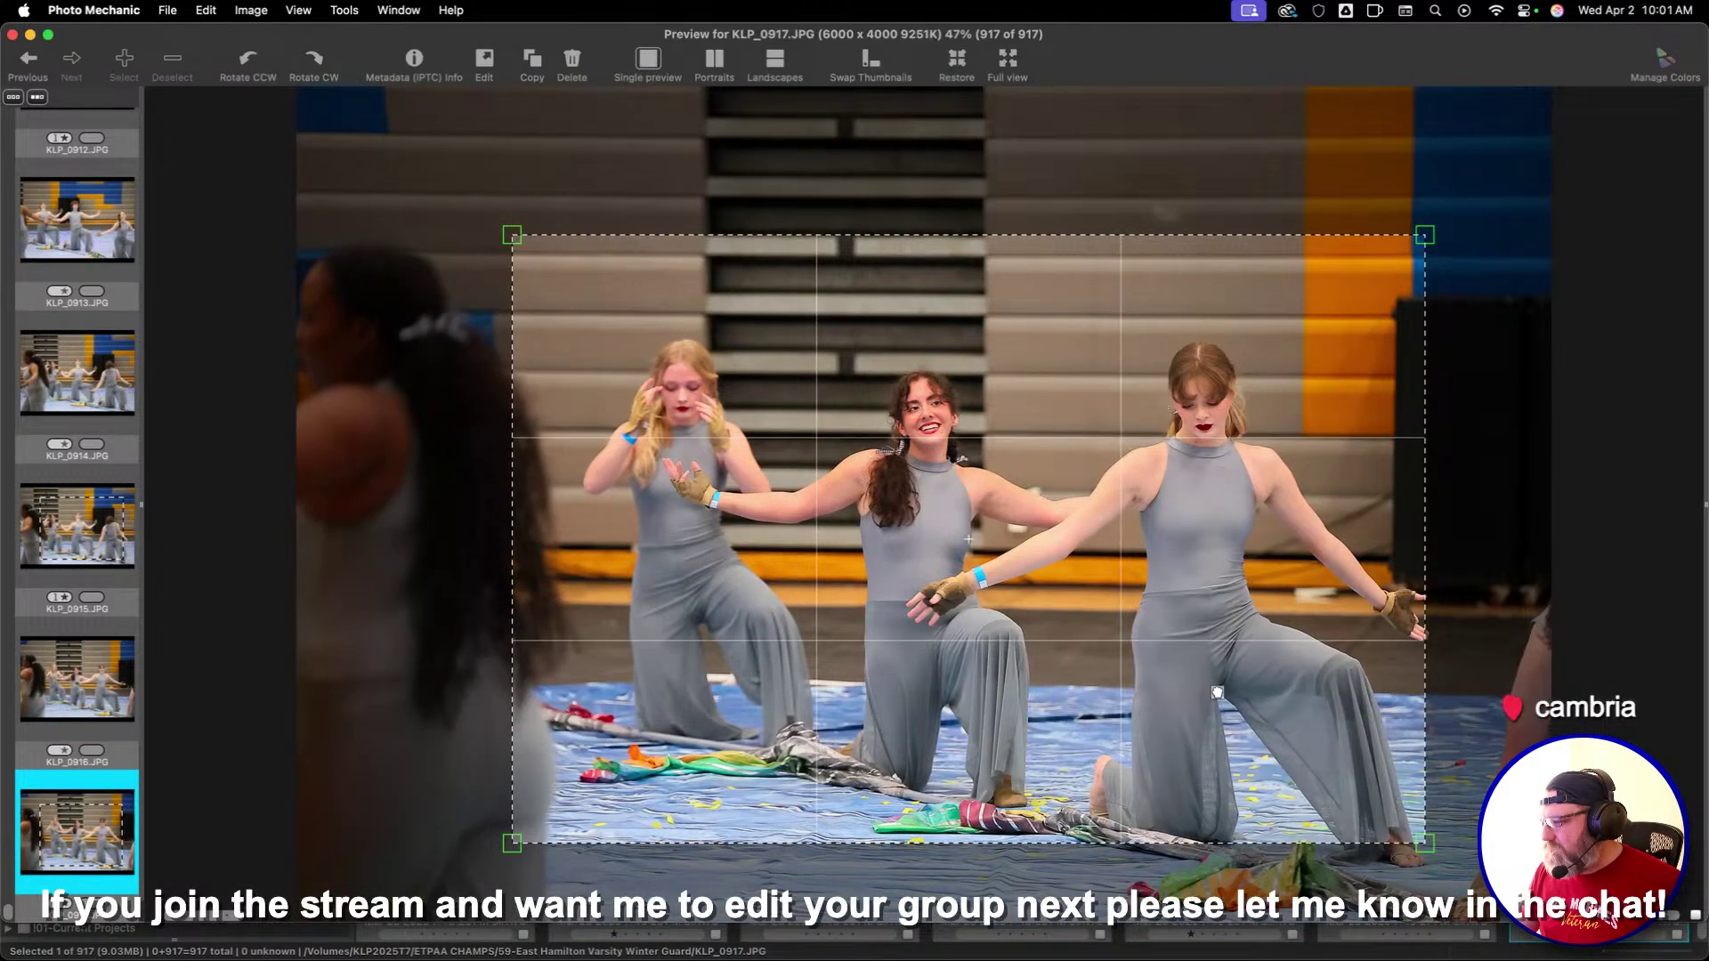
key("Escape")
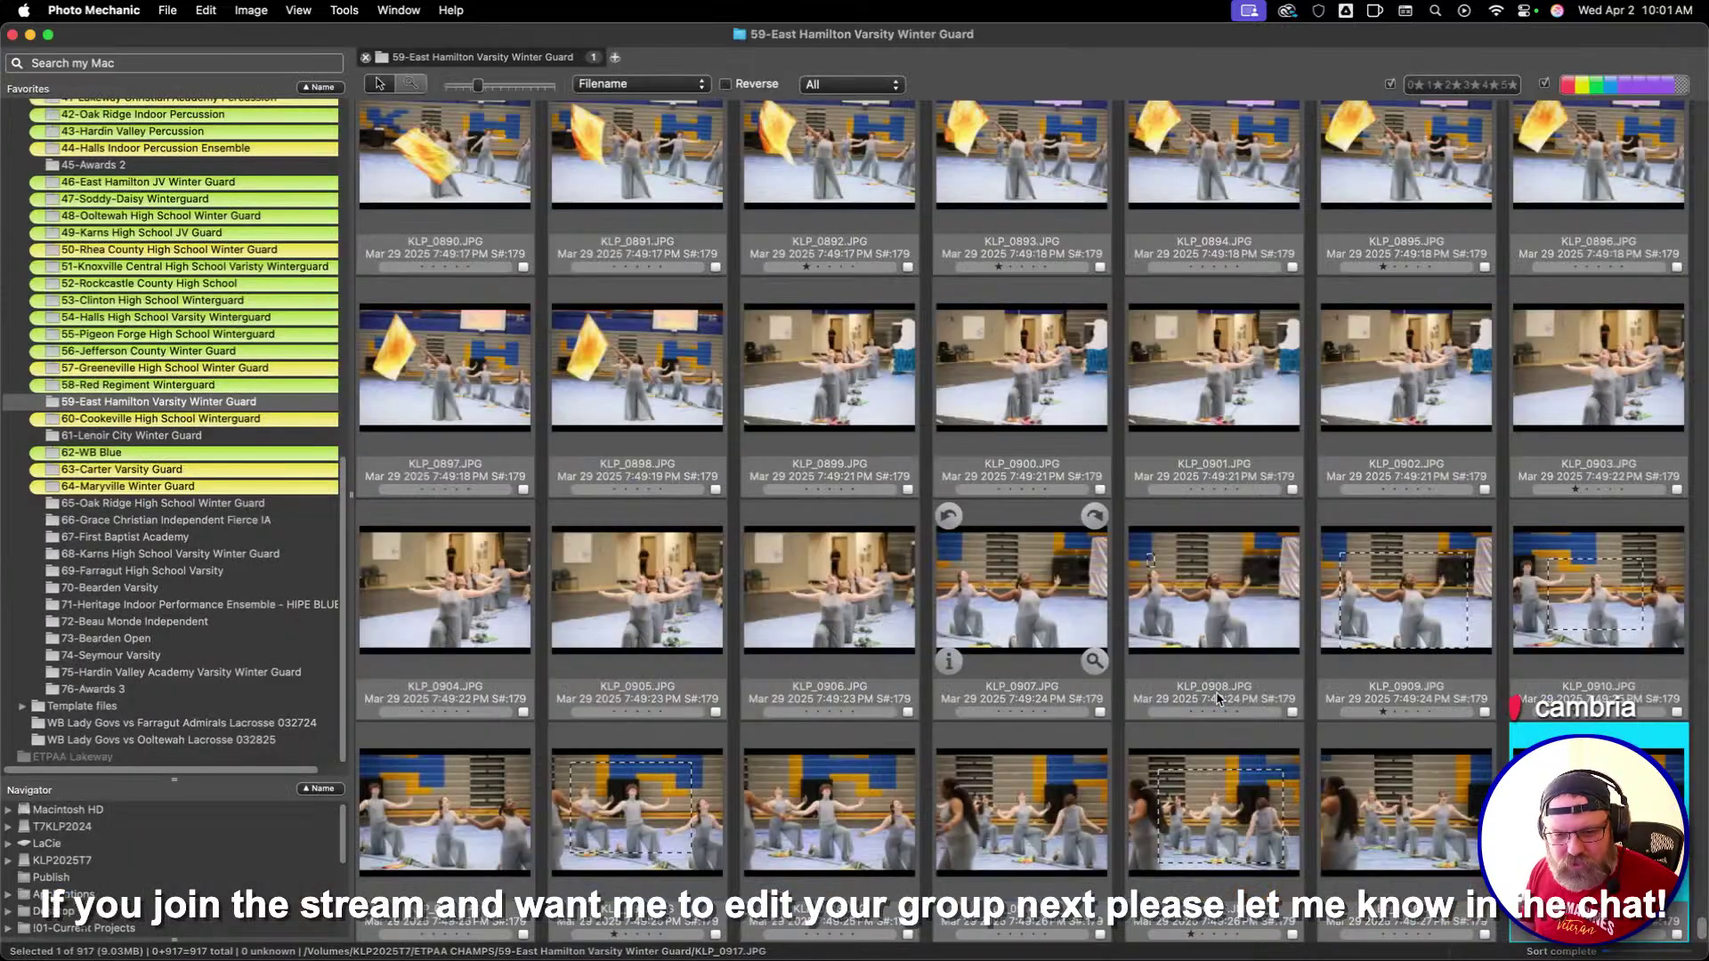
key("super+w")
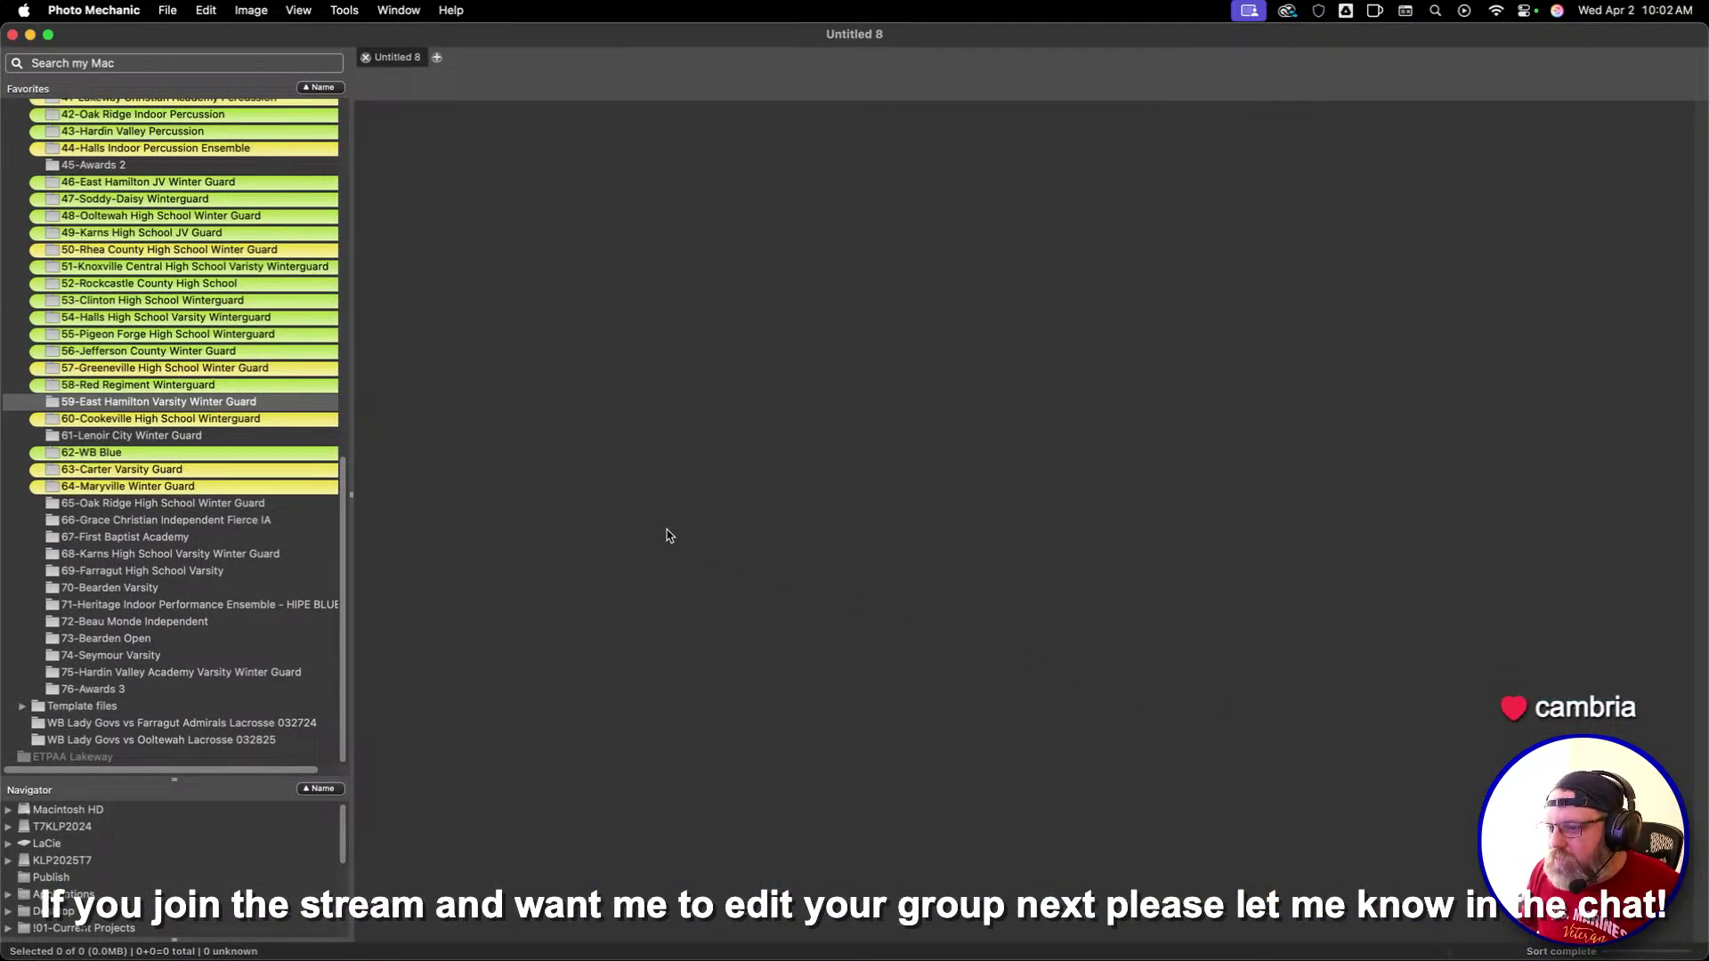
Mark the 59-East Hamilton Varsity Winter Guard folder with the Green color label
right_click(304, 410)
mouse_move(463, 419)
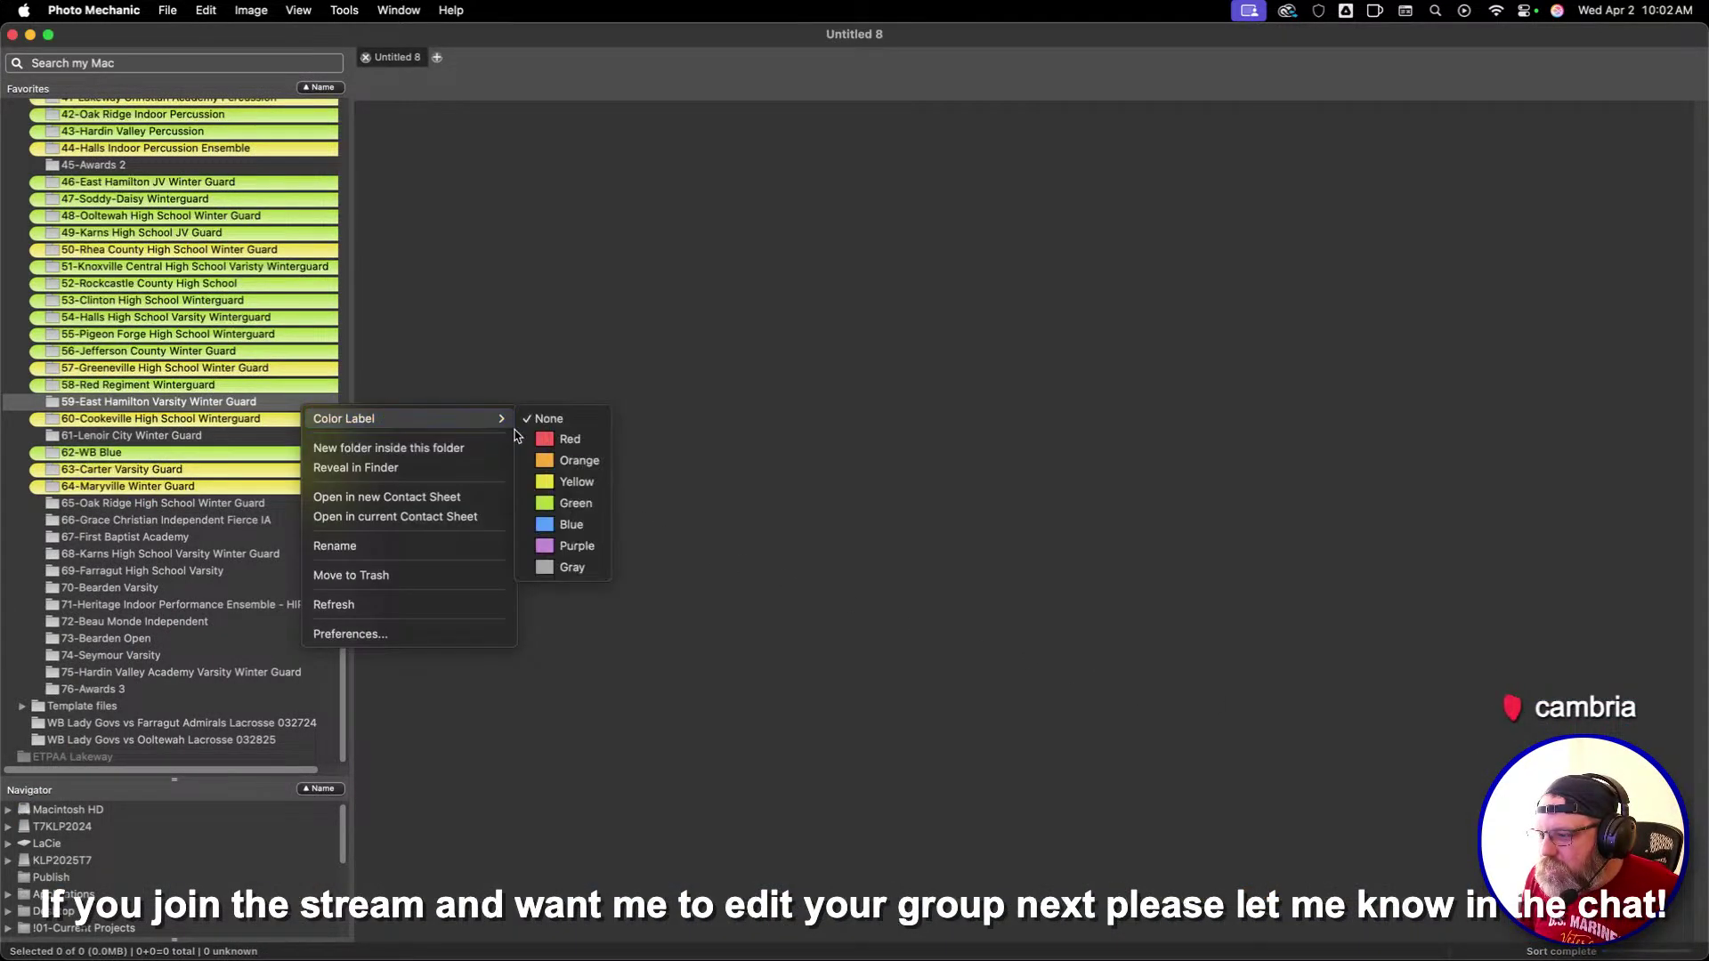
left_click(570, 483)
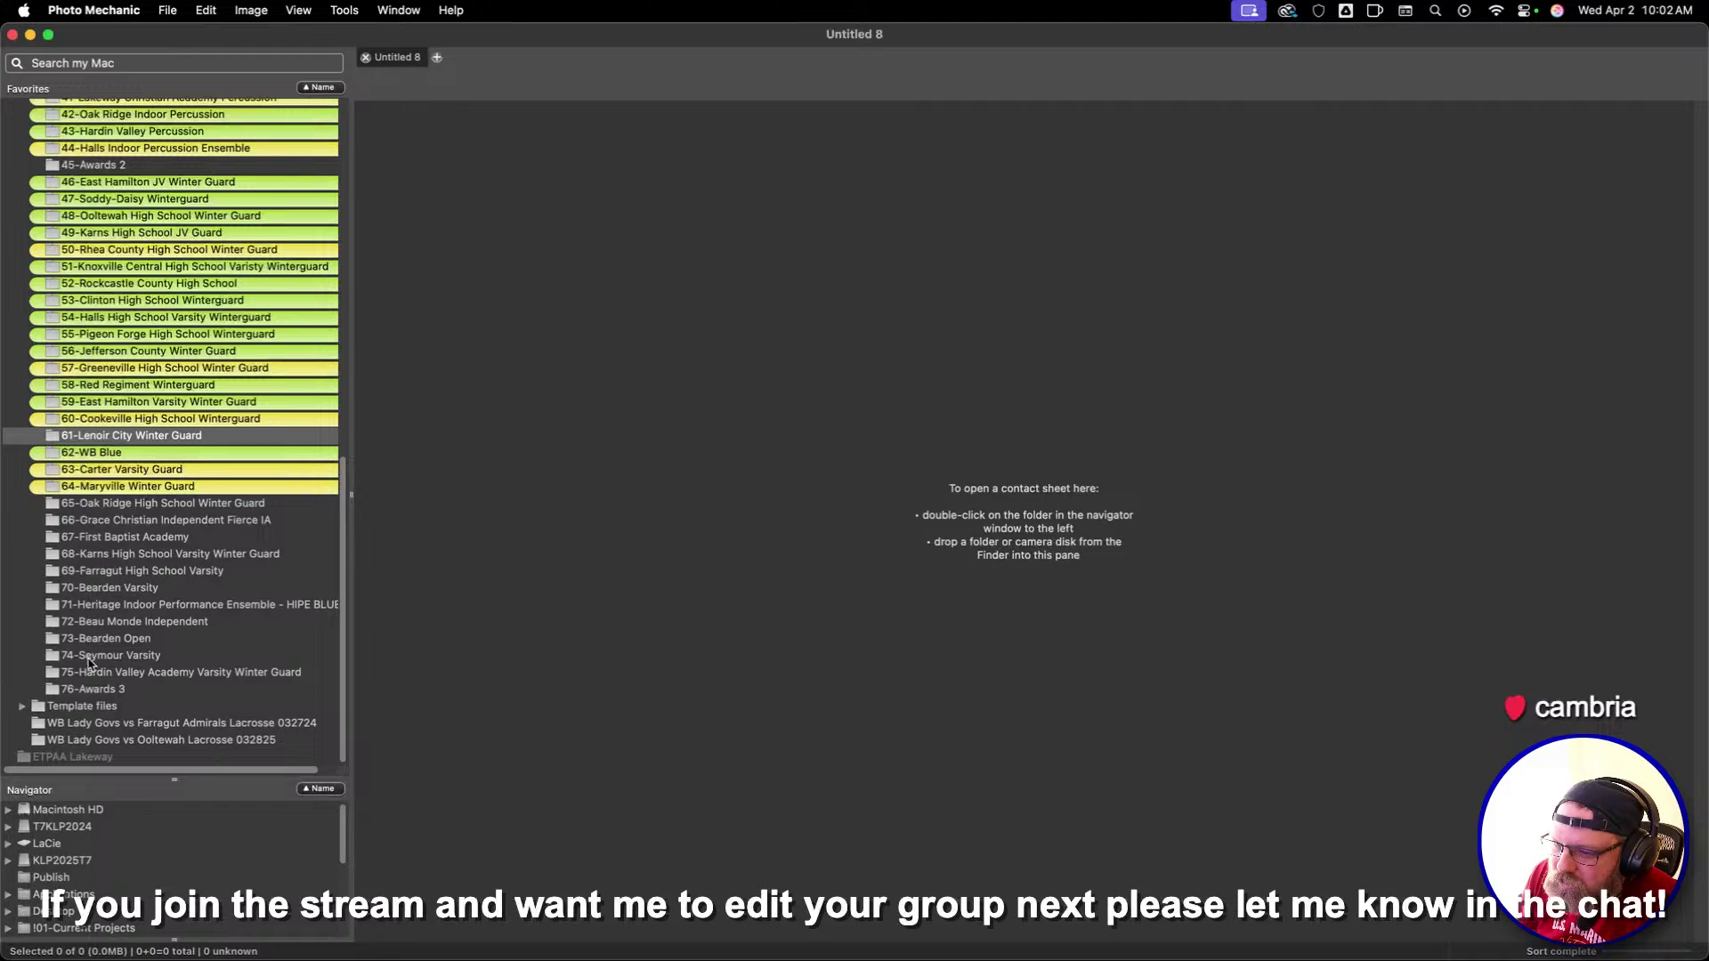
Open the 61-Lenoir City Winter Guard folder and preview its photos from KLP_0144.JPG on to KLP_0145.JPG
left_click(228, 438)
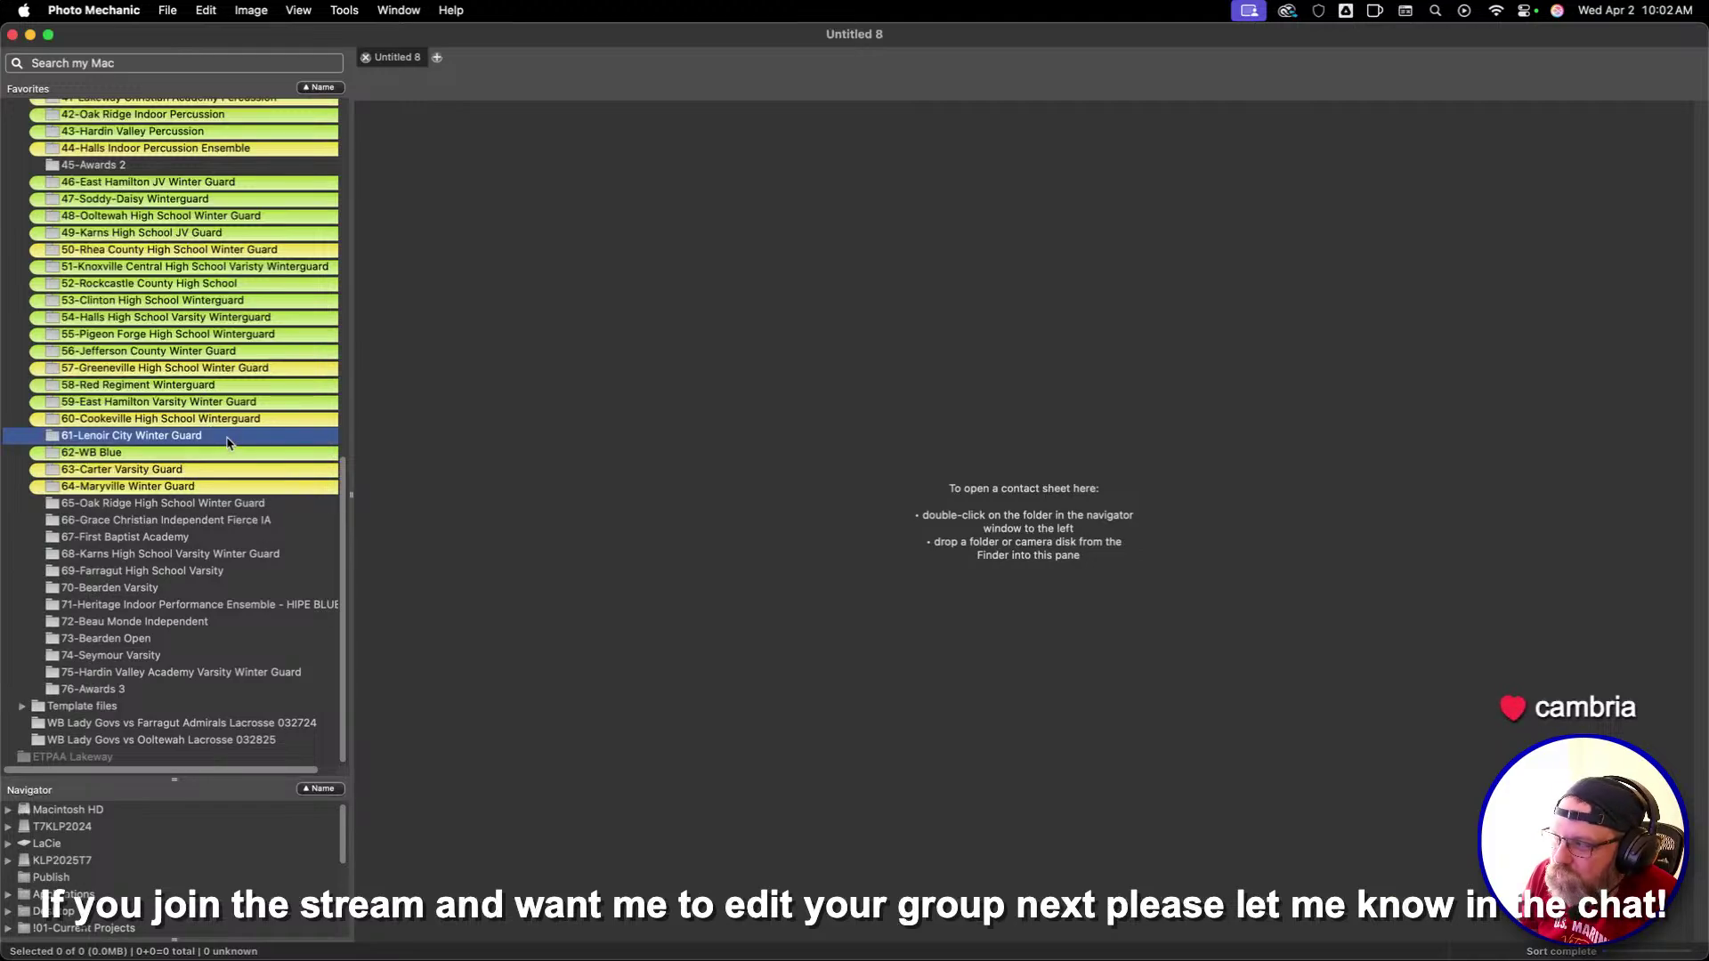
double_click(282, 442)
double_click(460, 233)
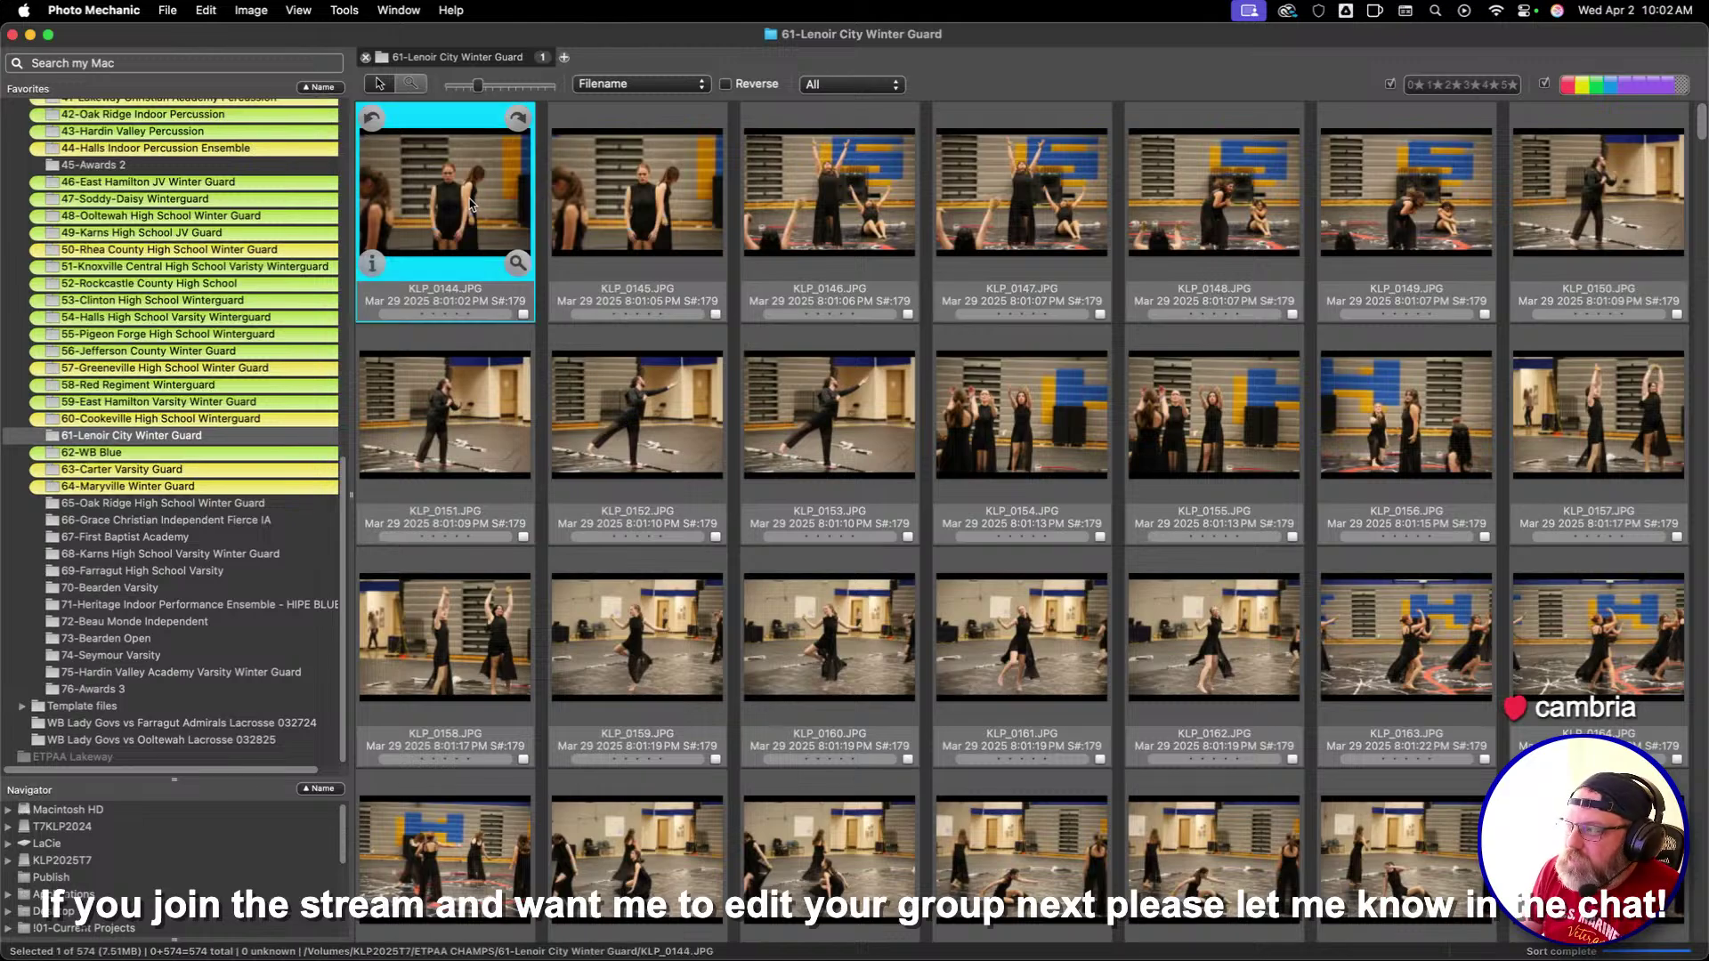
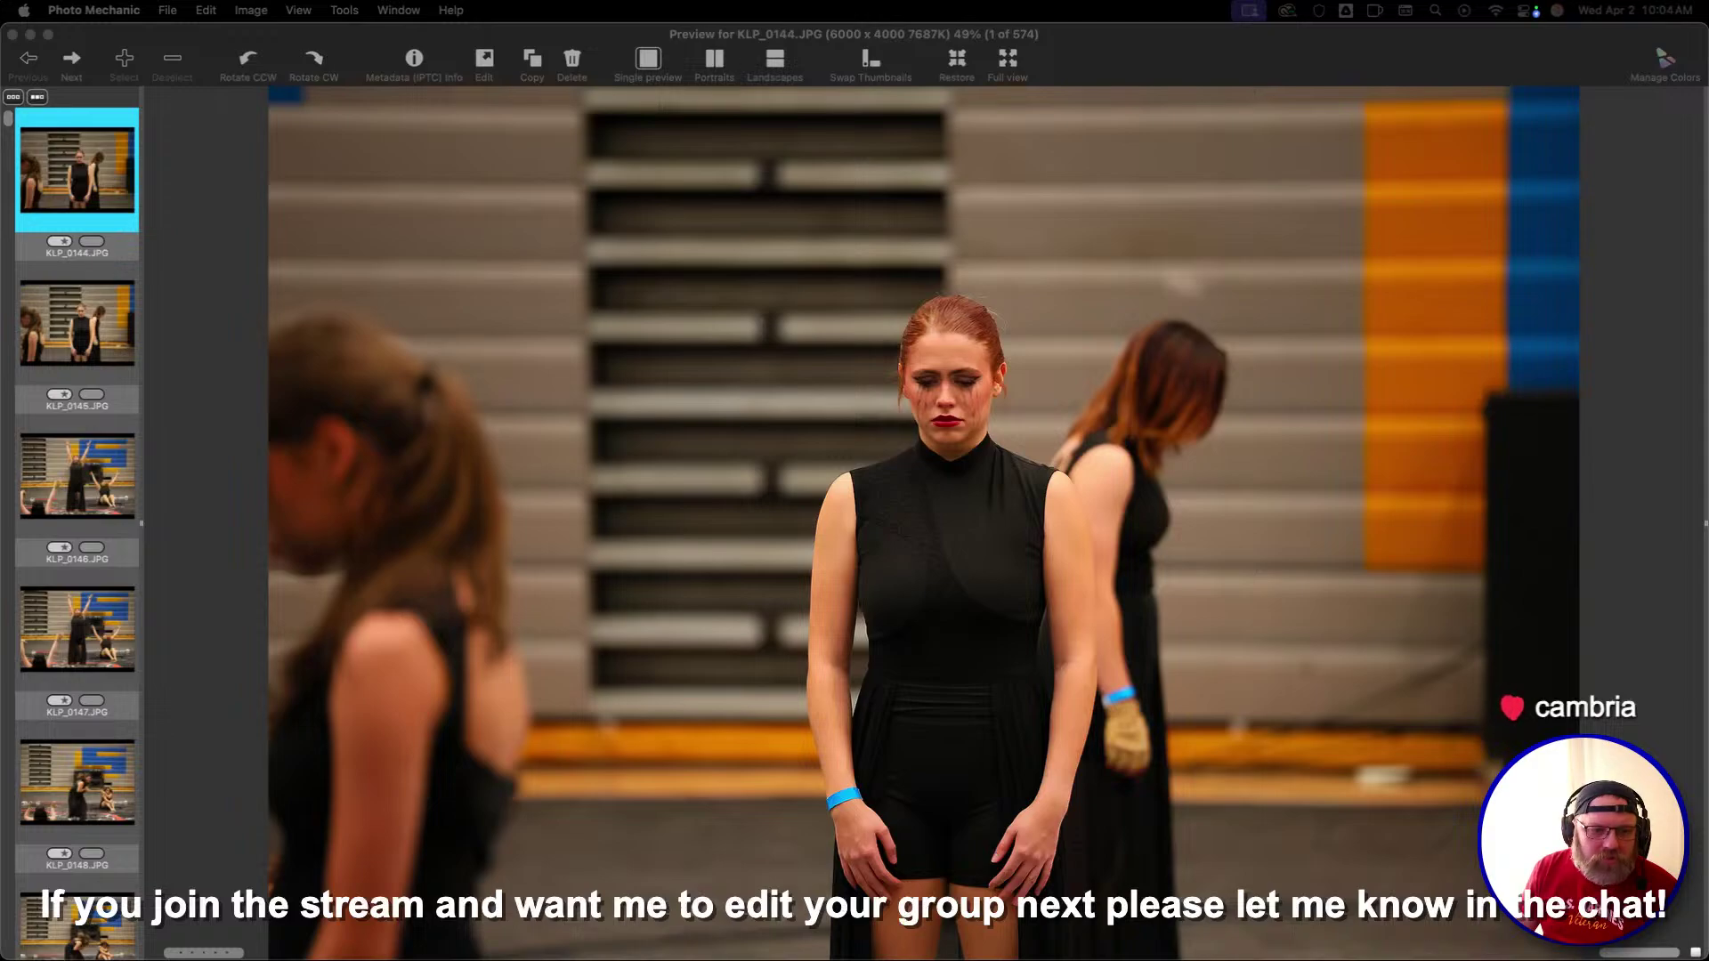
left_click(634, 403)
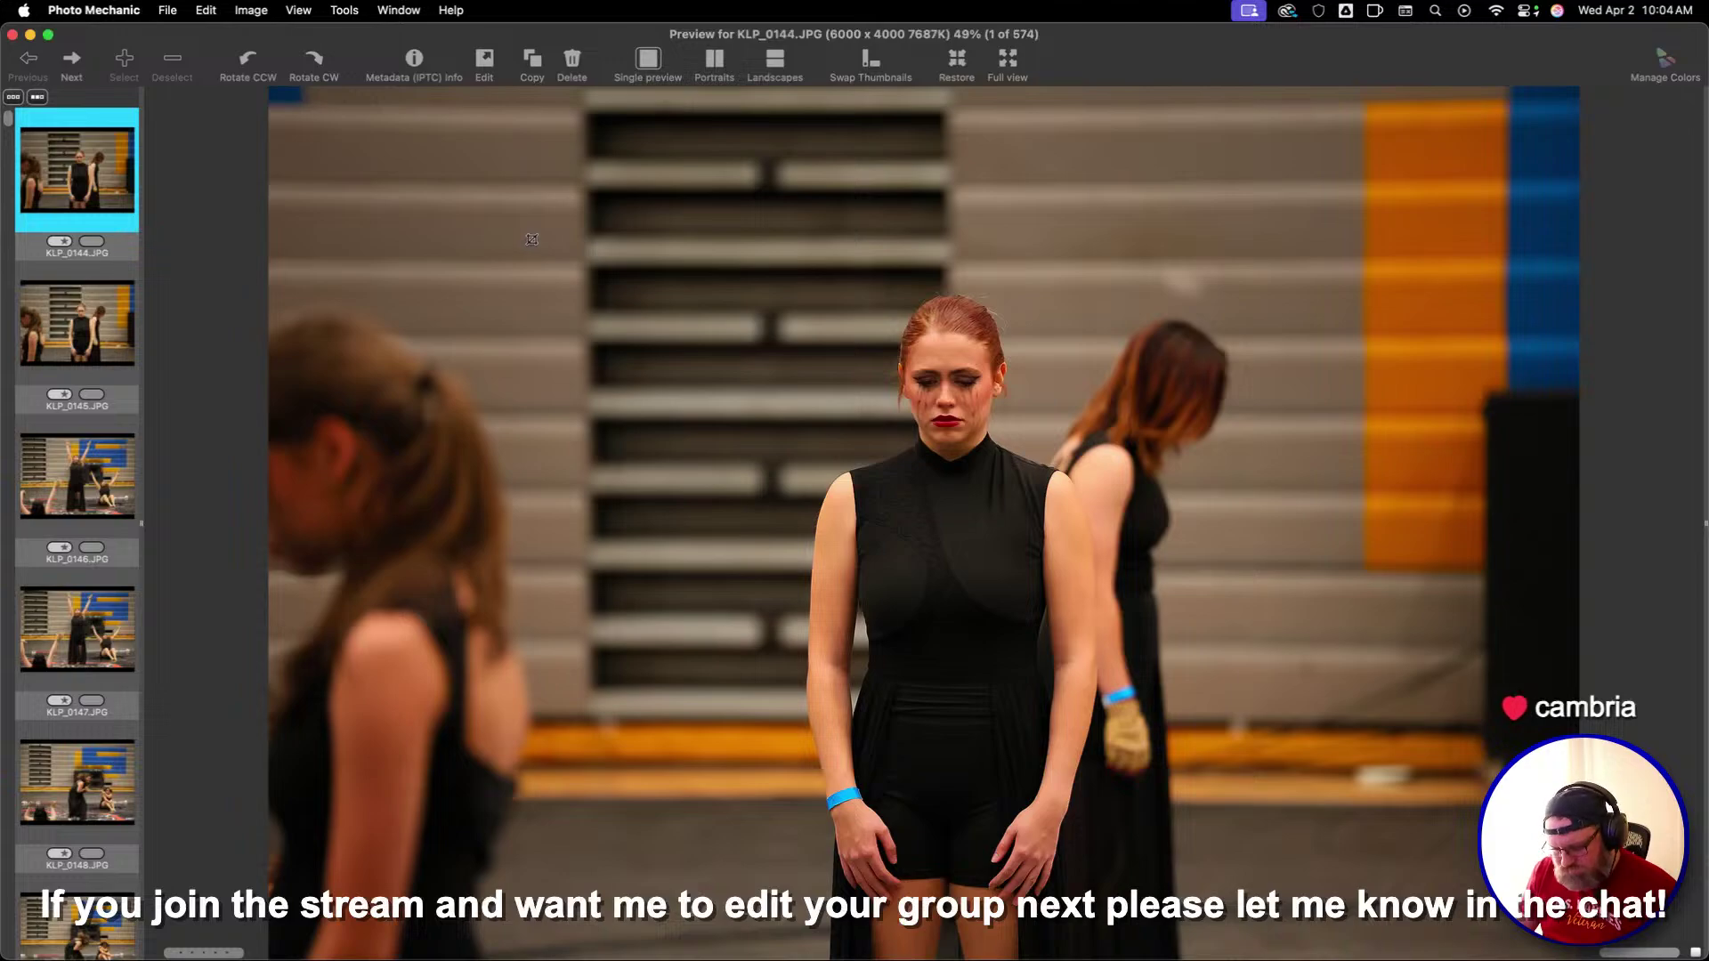
key("Right")
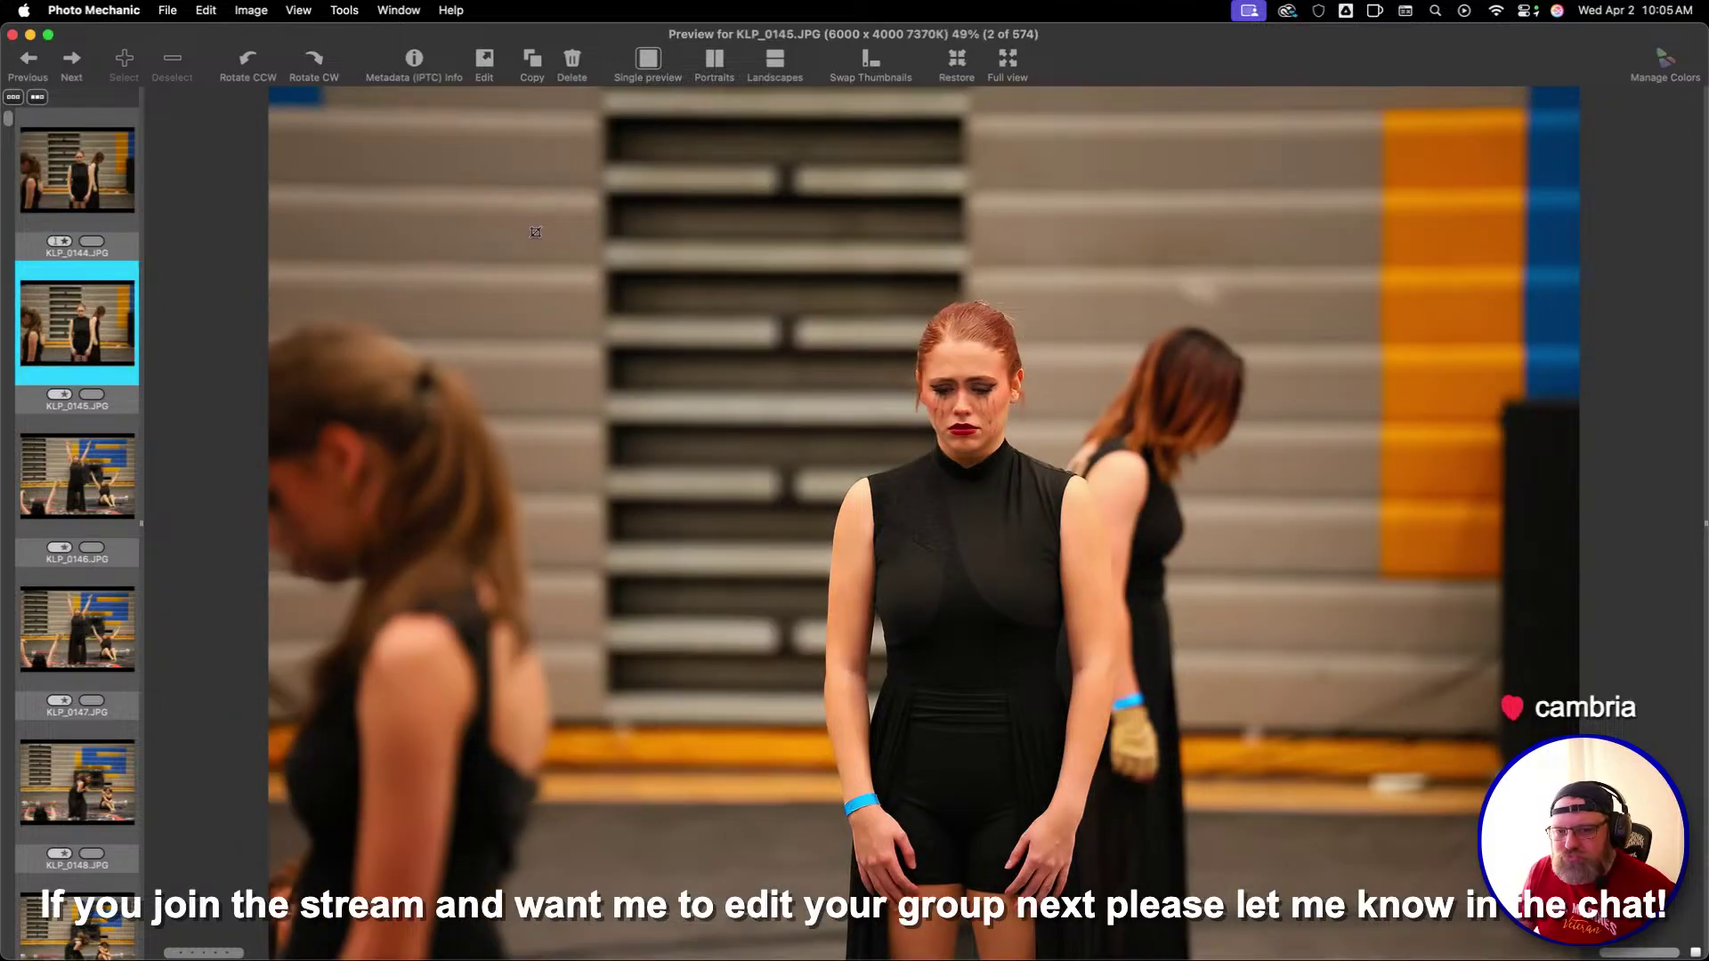
Review the full-size previews from KLP_0146.JPG on to KLP_0153.JPG, comparing neighbouring frames of the same poses
key("Right")
key("Right")
key("Right")
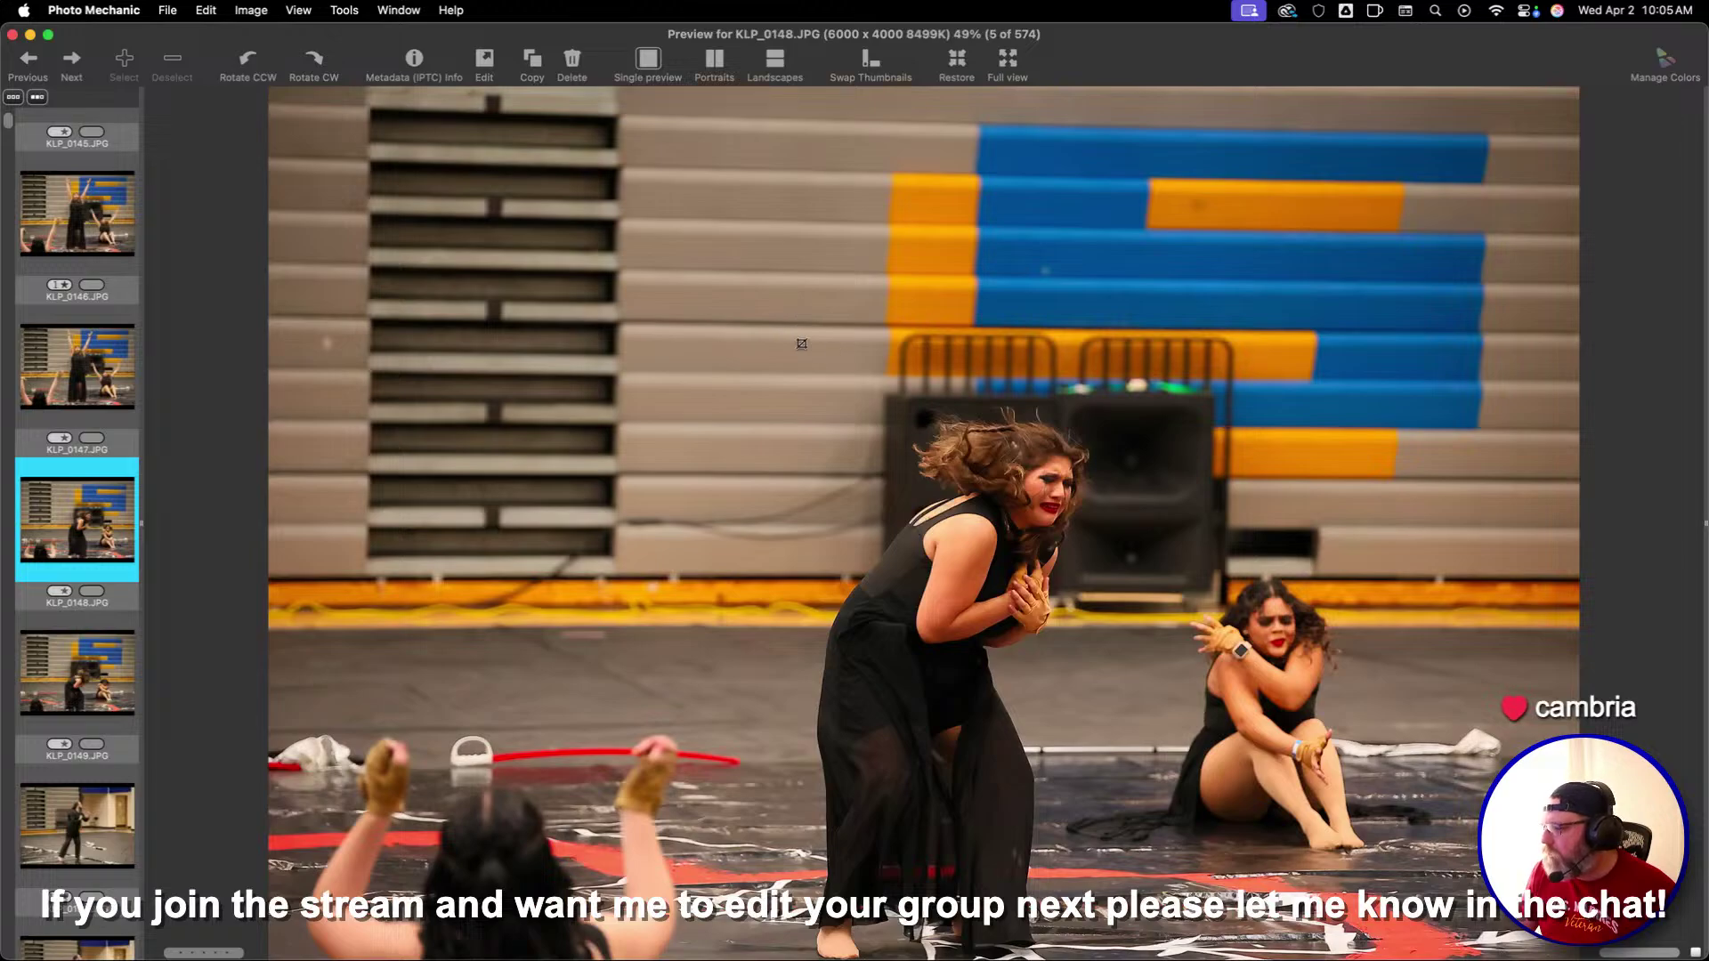
key("Right")
key("Left")
key("Right")
key("Right")
key("Right")
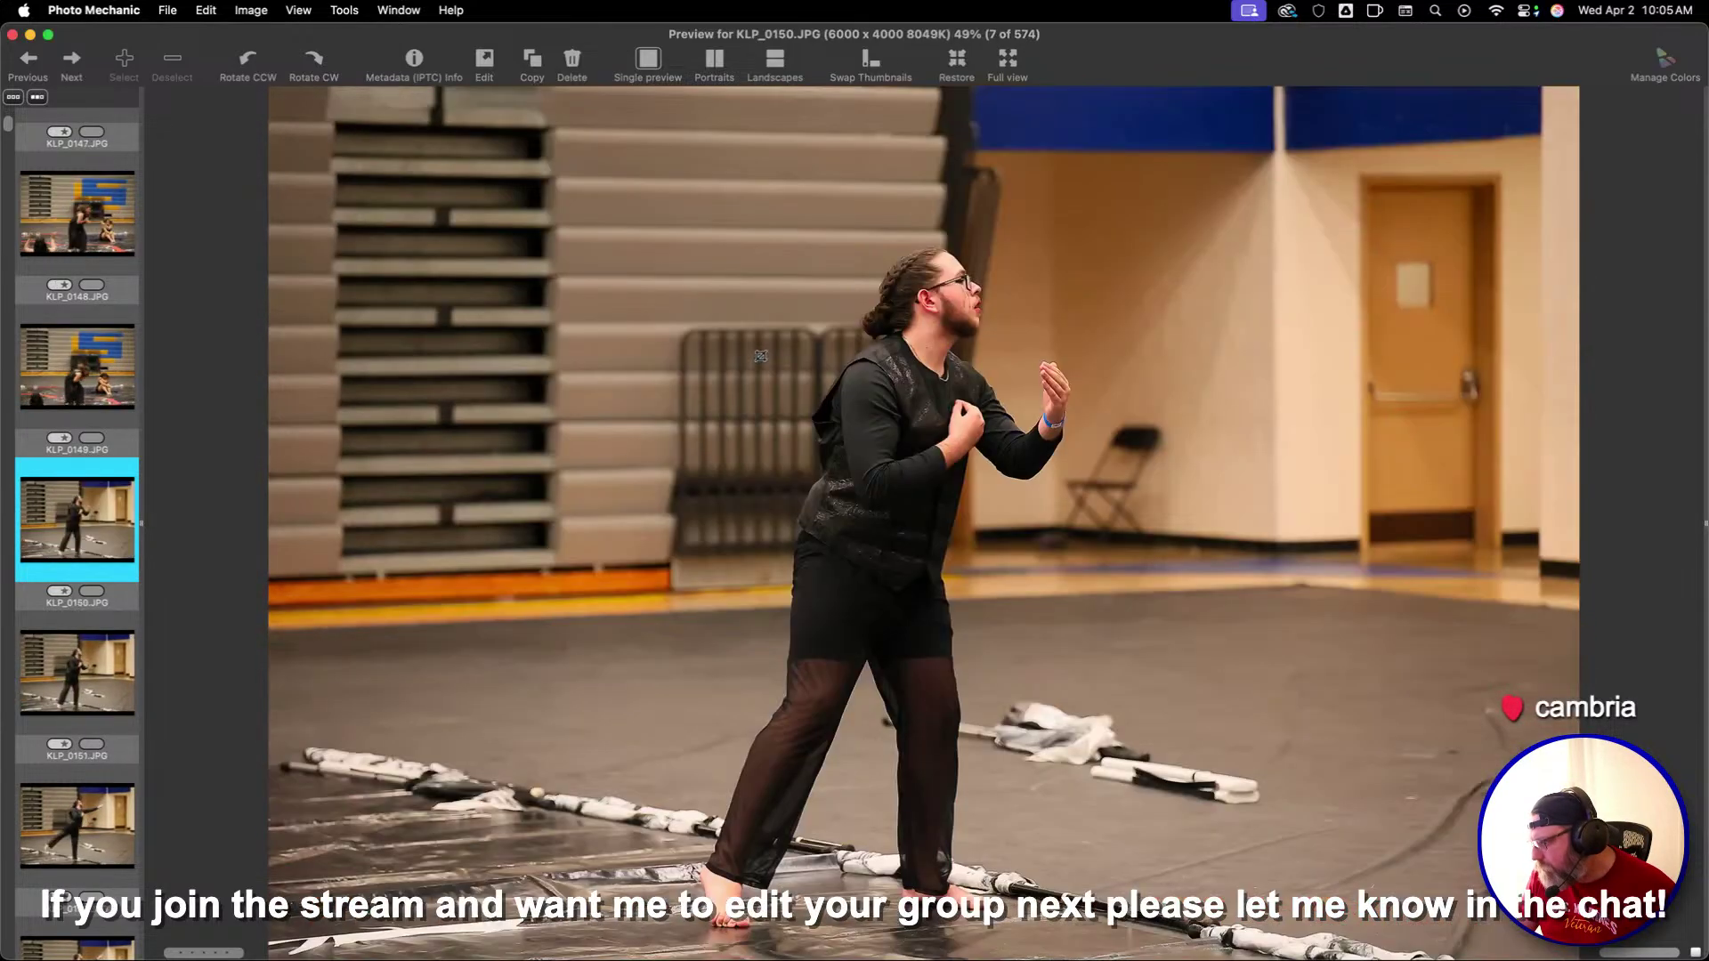
key("Right")
key("Right")
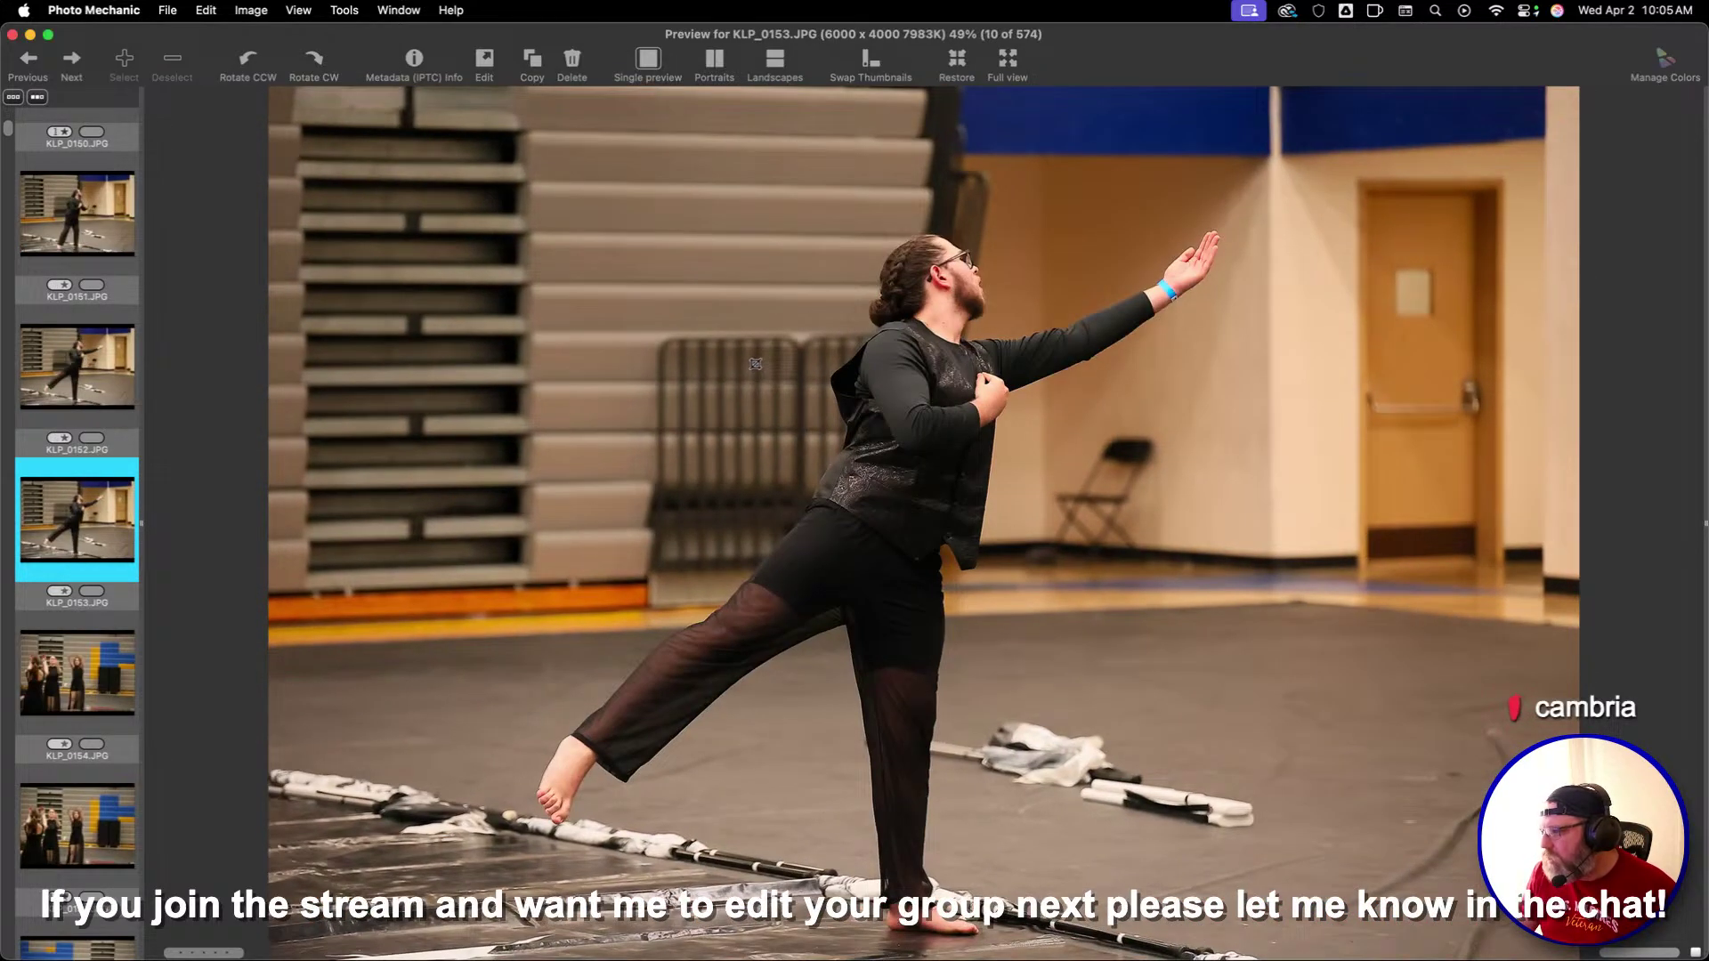
Compare KLP_0154.JPG with KLP_0155.JPG and crop KLP_0155.JPG around the two performers facing the camera, cutting off the blurred foreground performer
key("Right")
key("Right")
key("Left")
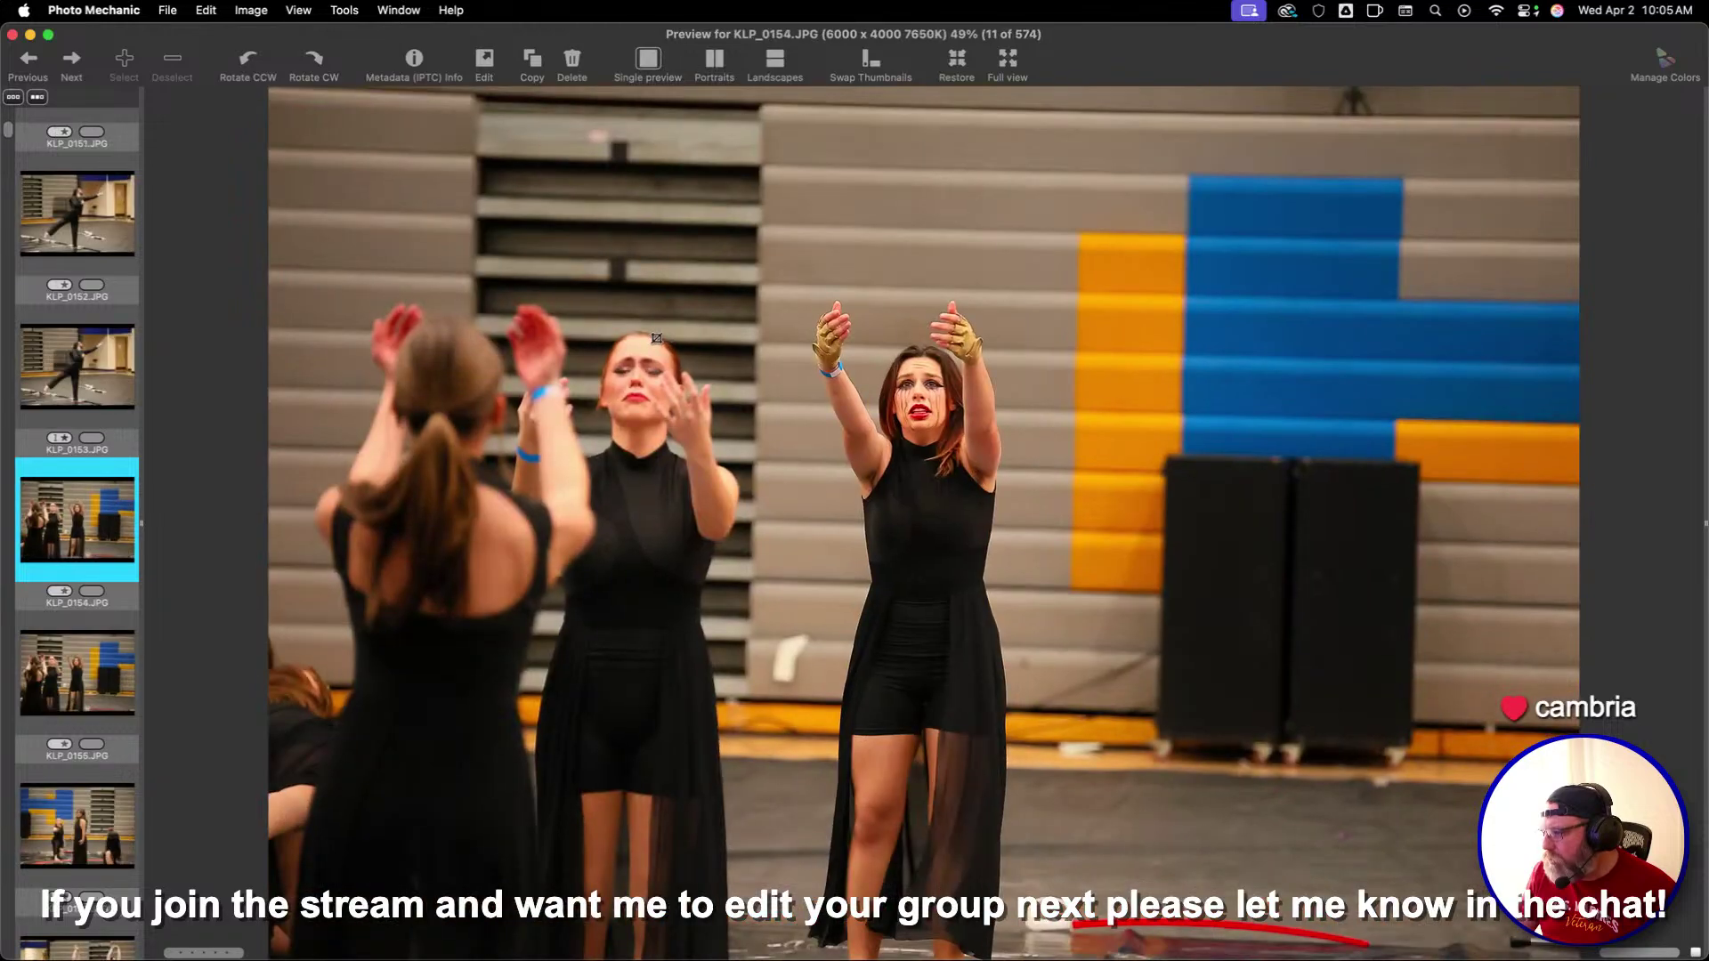
key("Right")
left_click_drag(506, 241, 1398, 836)
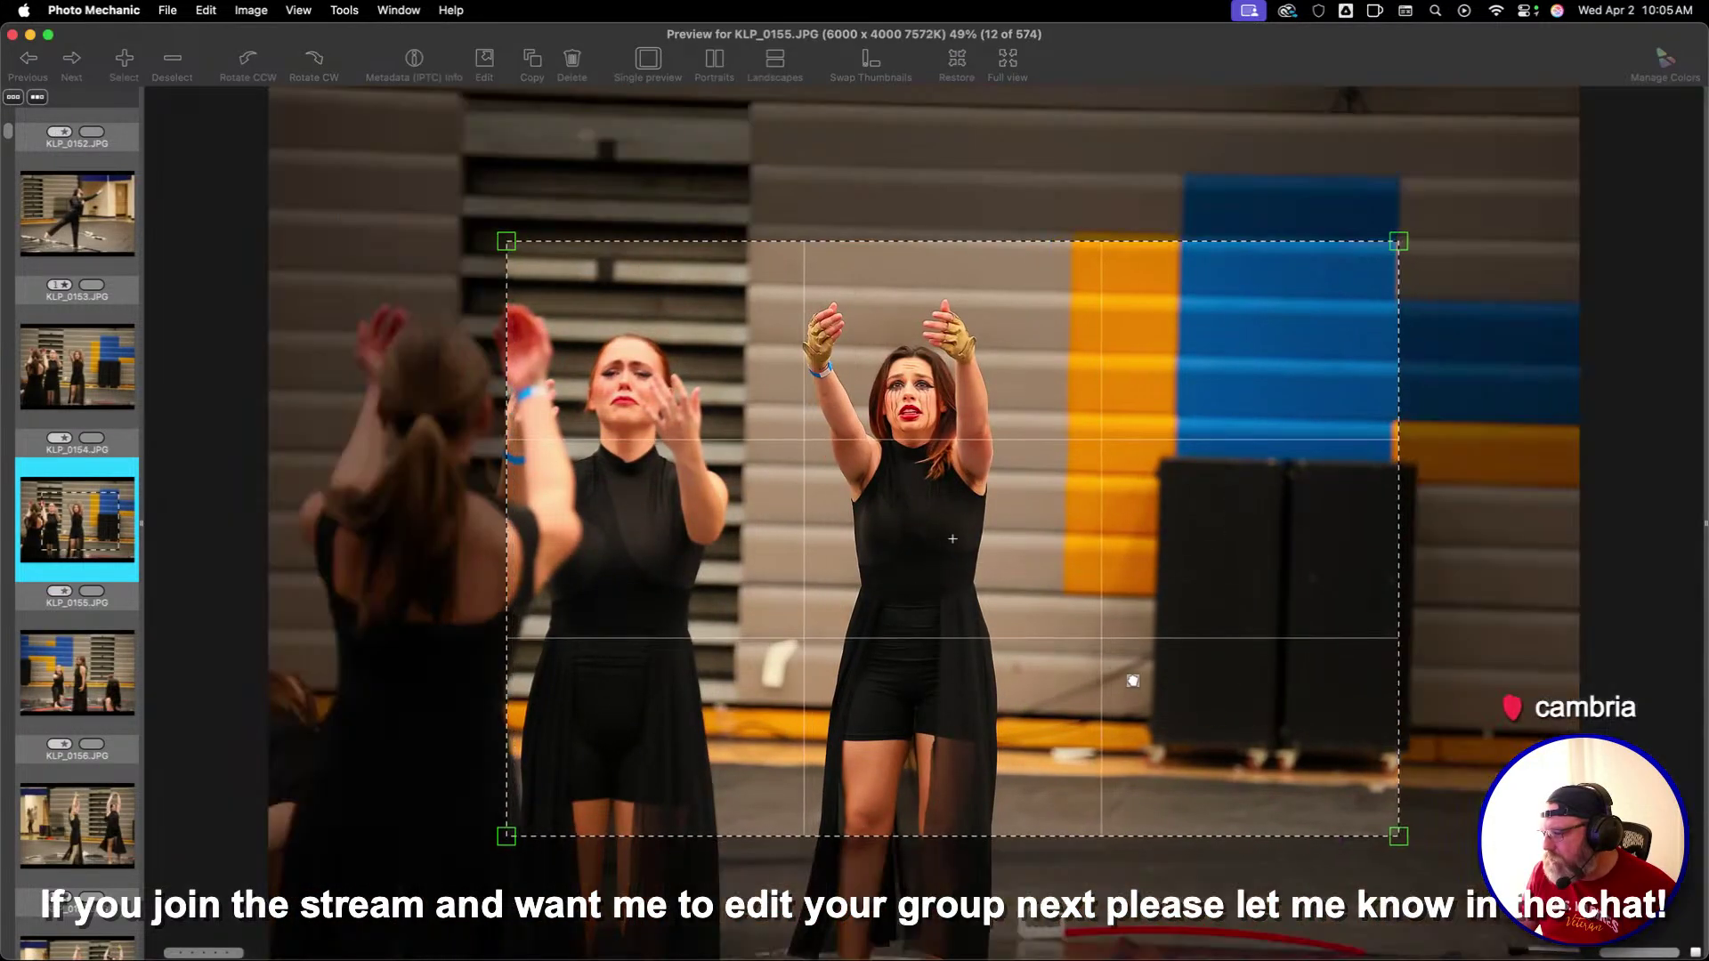
Review the previews from KLP_0156.JPG on to KLP_0172.JPG for sharp, expressive shots of the performers
key("Right")
key("Right")
key("Left")
key("Right")
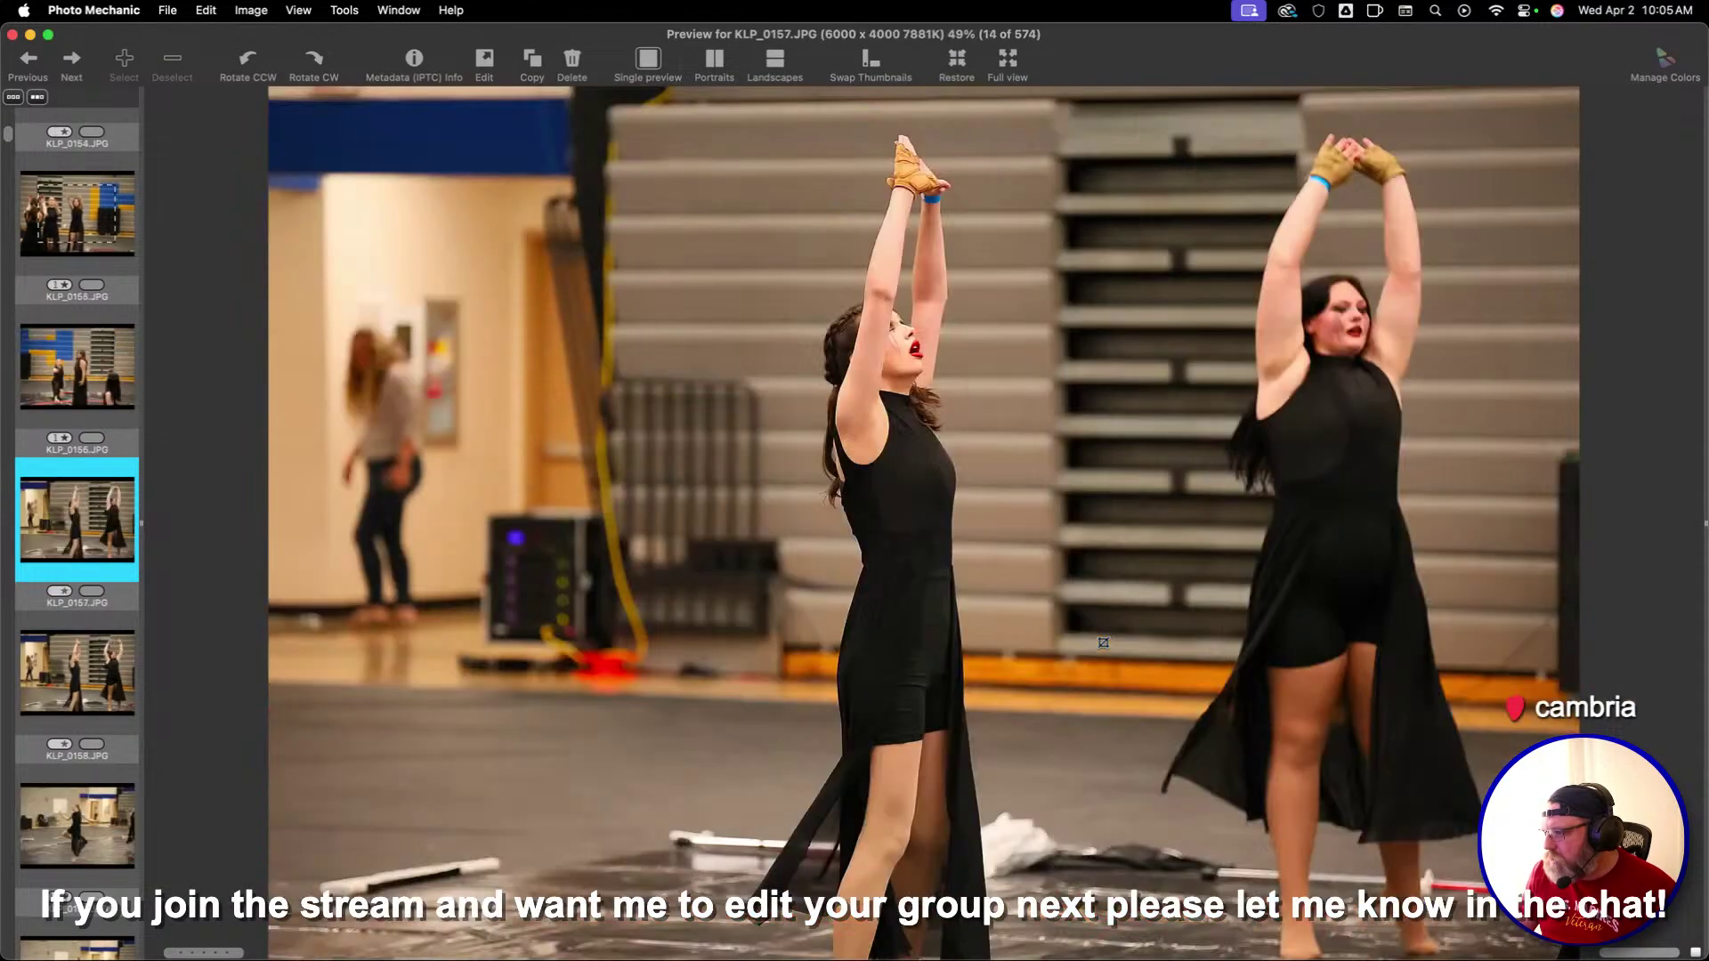
key("Right")
key("Right")
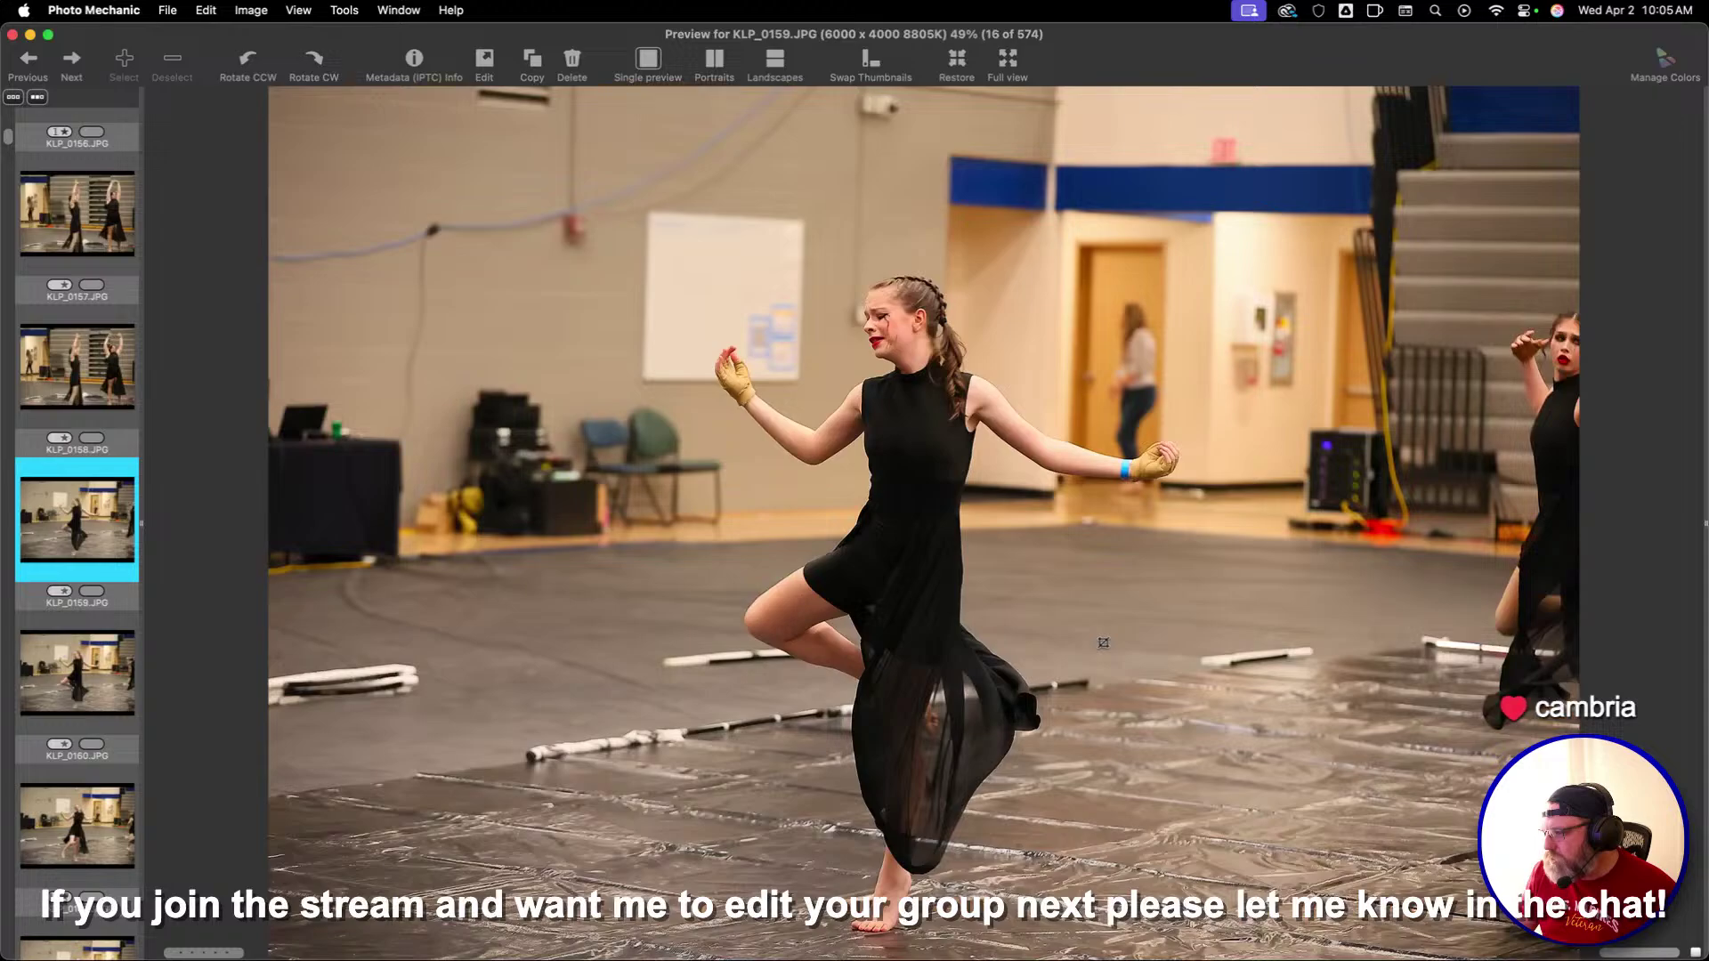
key("Right")
key("Right")
key("Right")
key("Right")
key("Right")
key("Right")
key("Right")
key("Right")
key("Right")
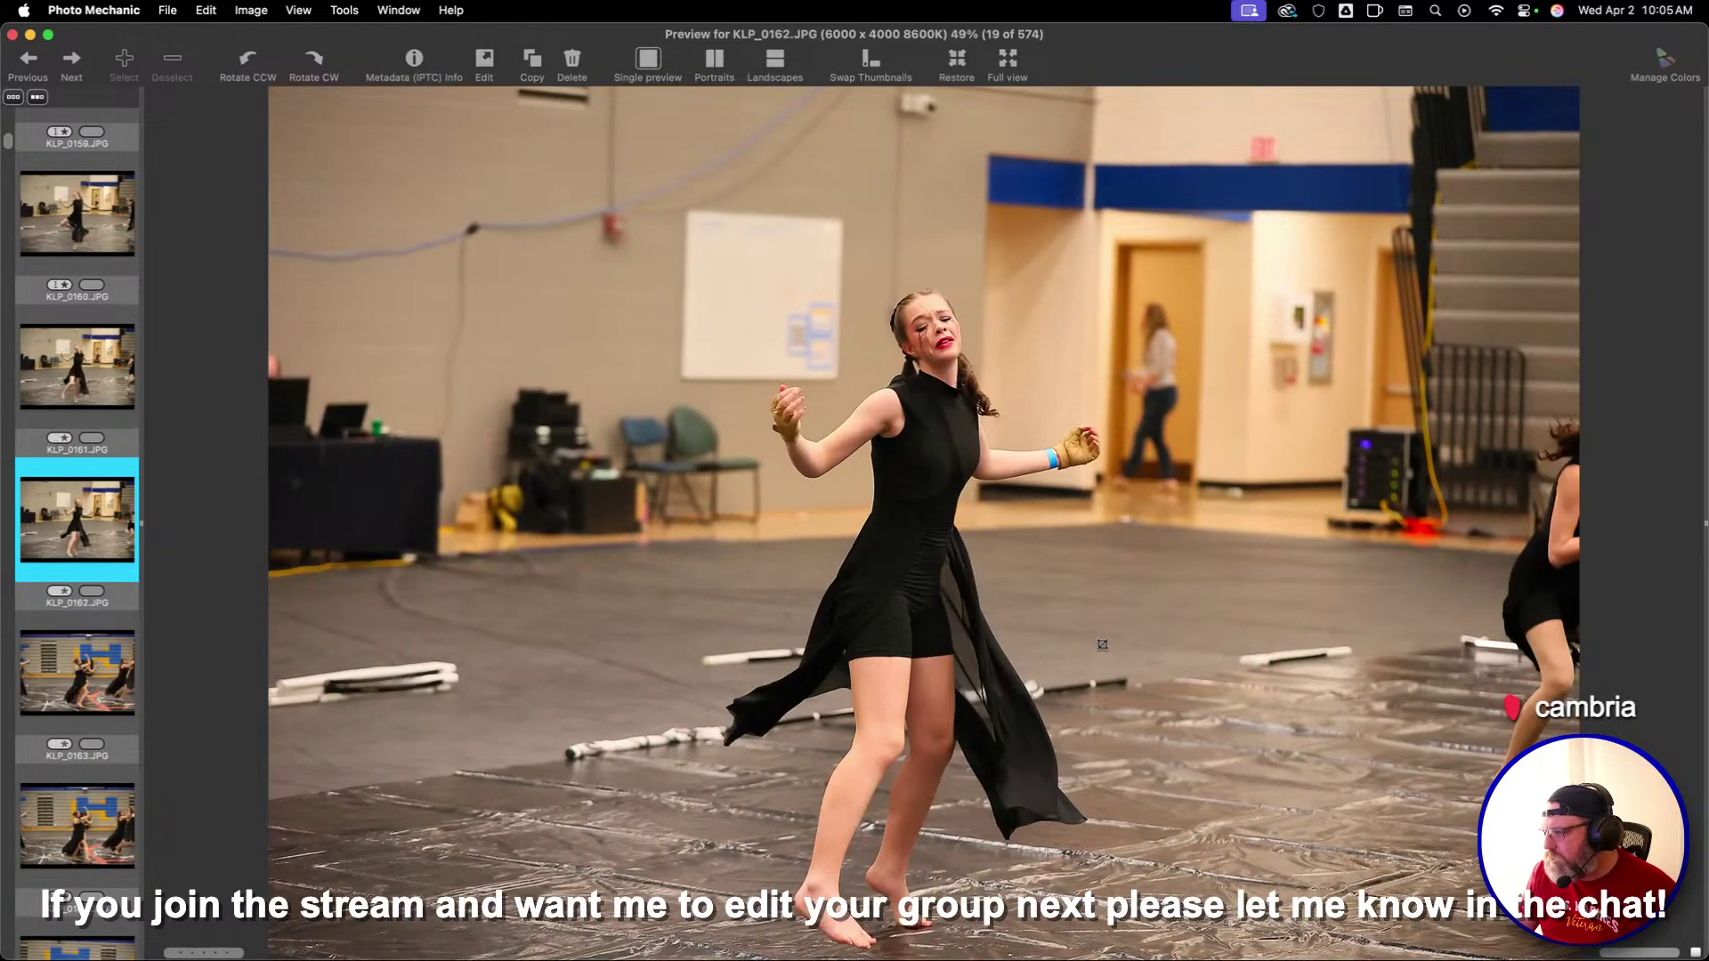
key("Right")
key("Right")
key("Right")
key("Right")
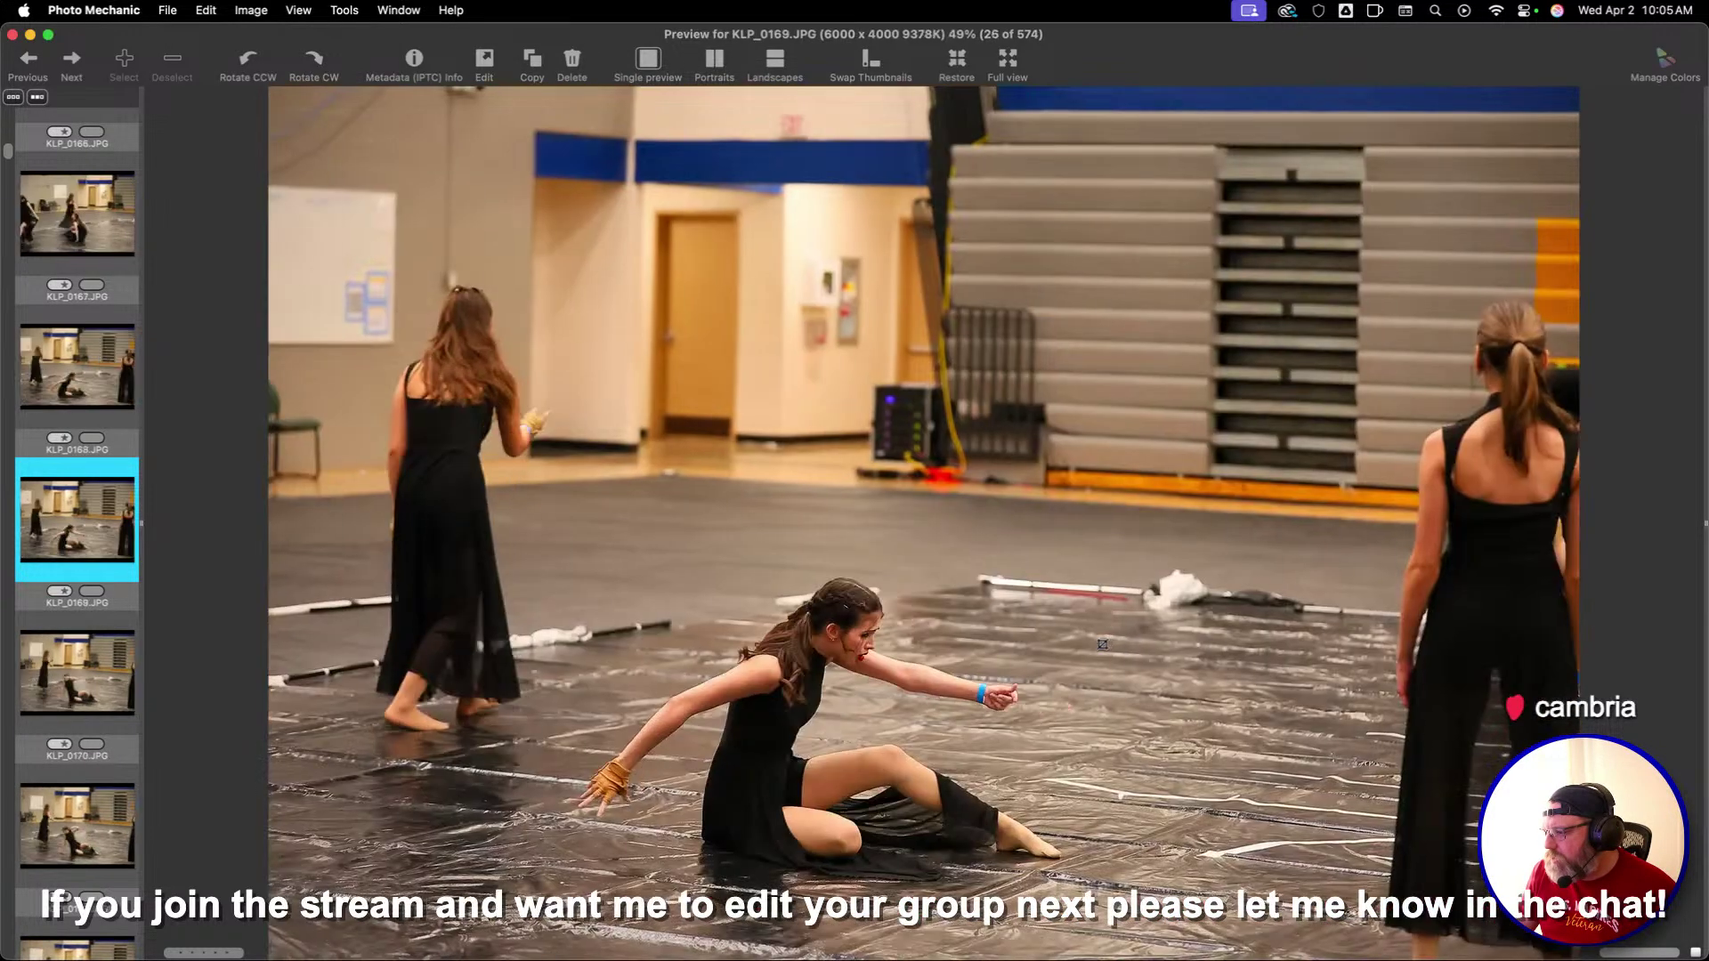
key("Right")
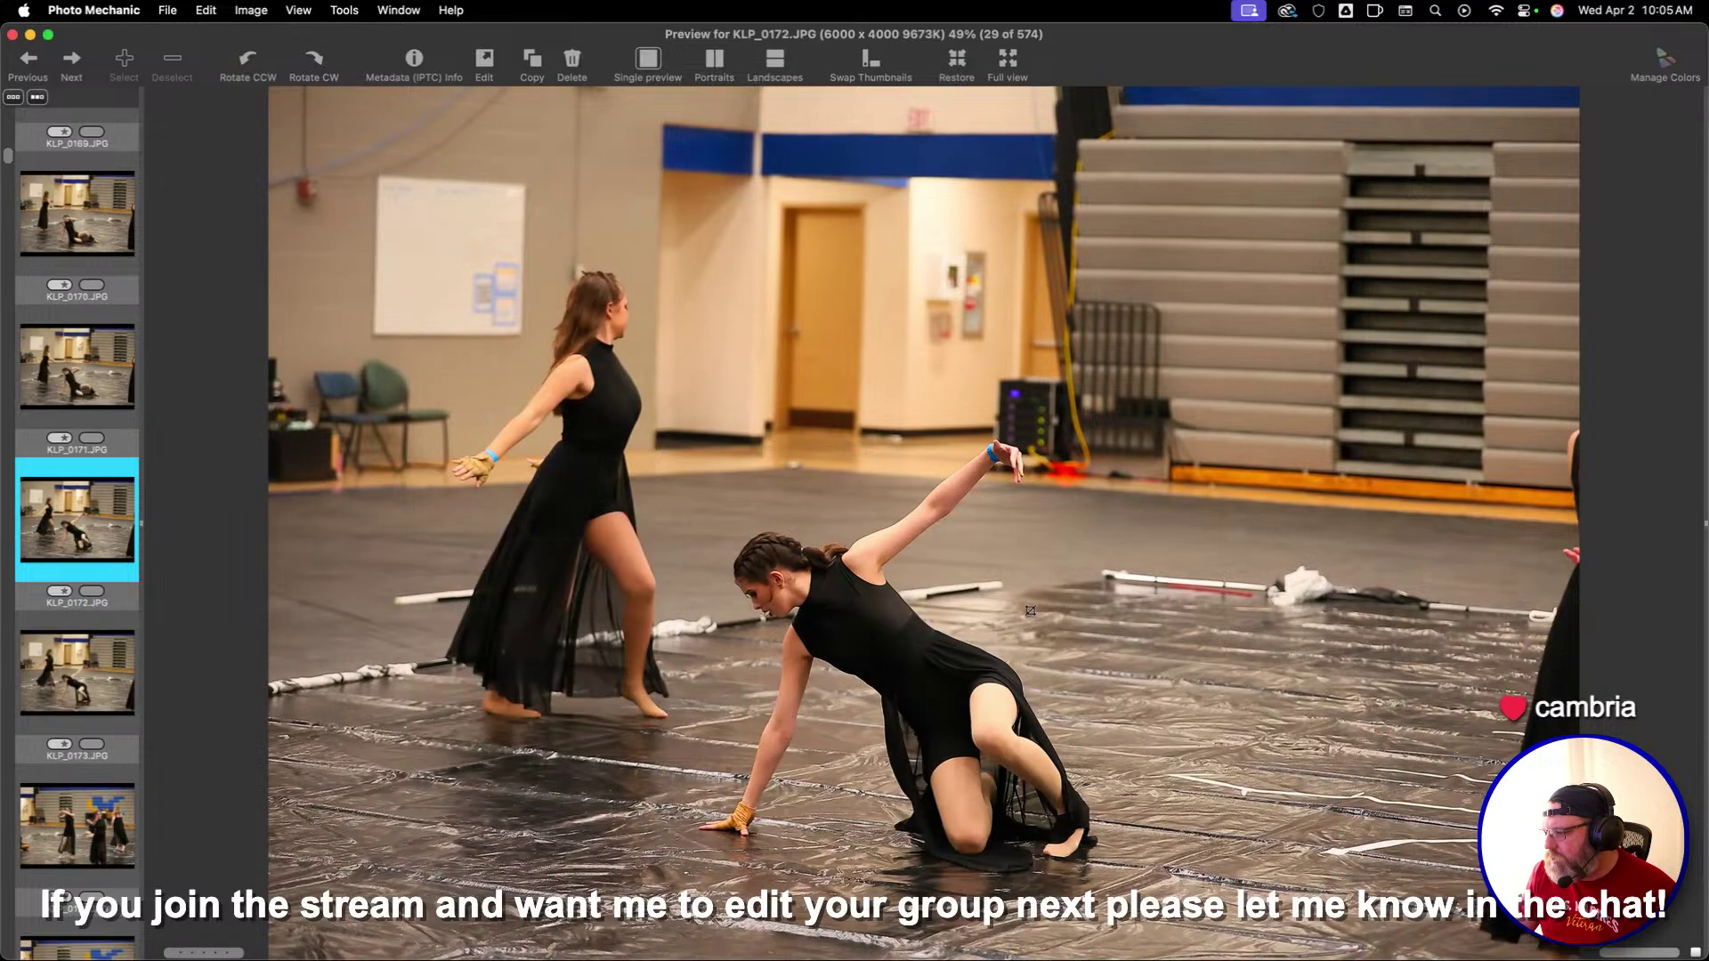
Return to KLP_0168.JPG and crop it around the seated performer with outstretched arms, leaving out the standing performers
key("Left")
key("Left")
key("Left")
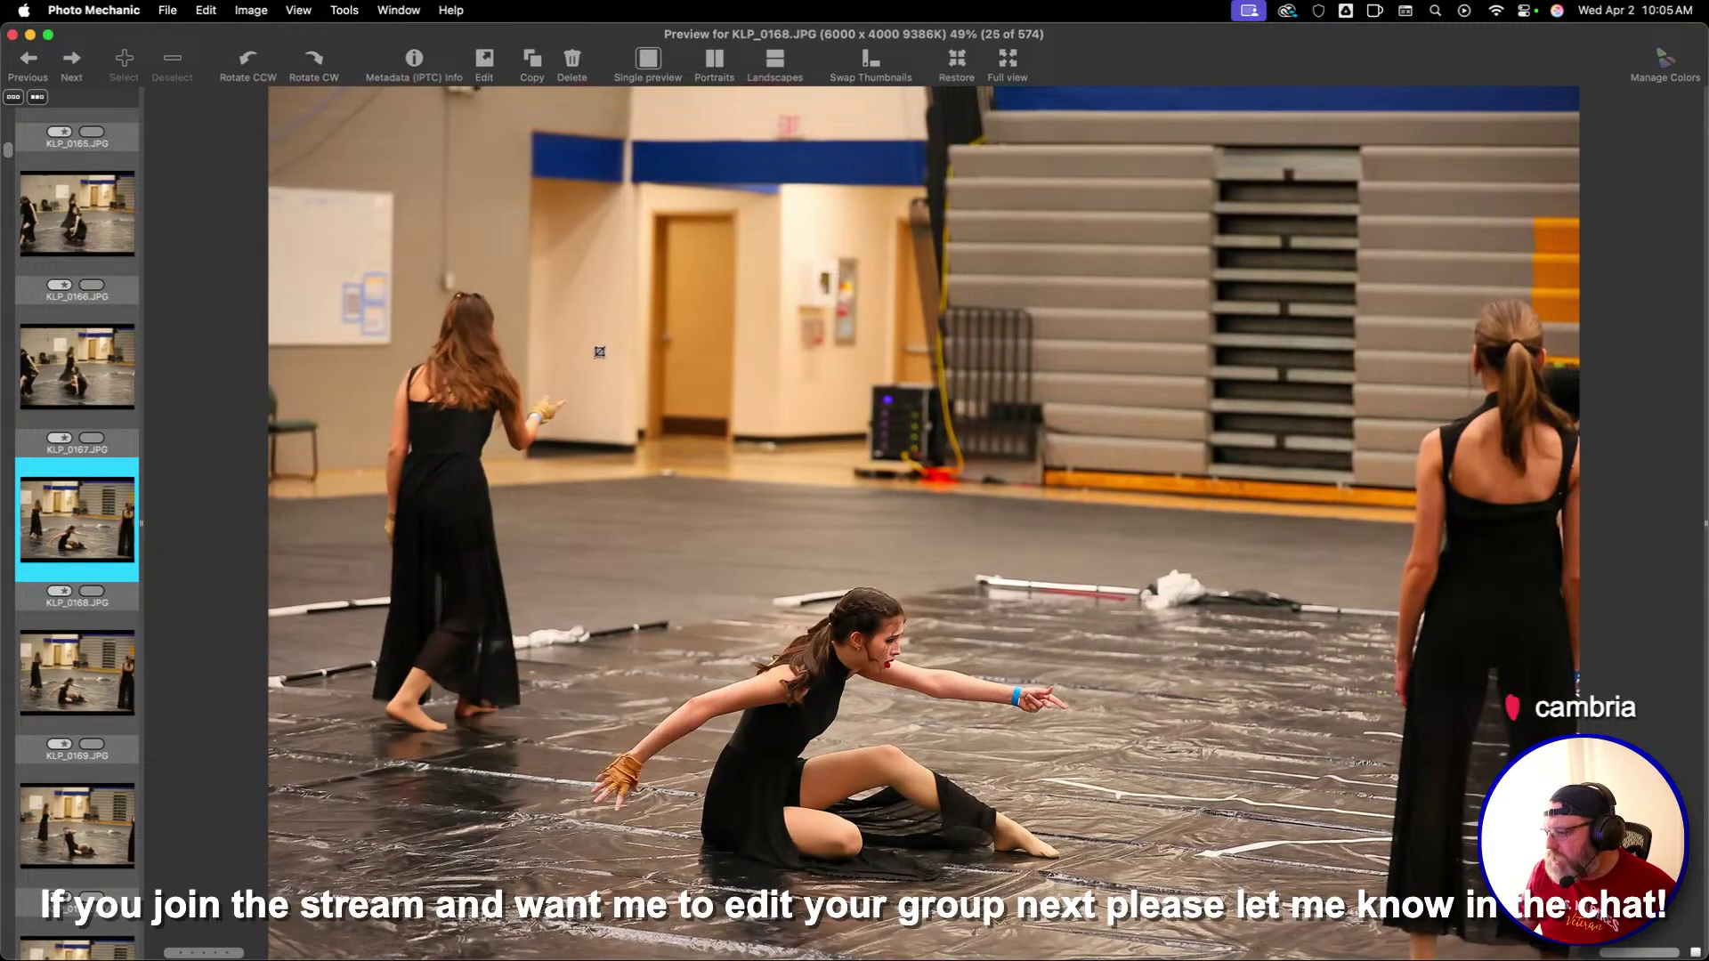
key("Left")
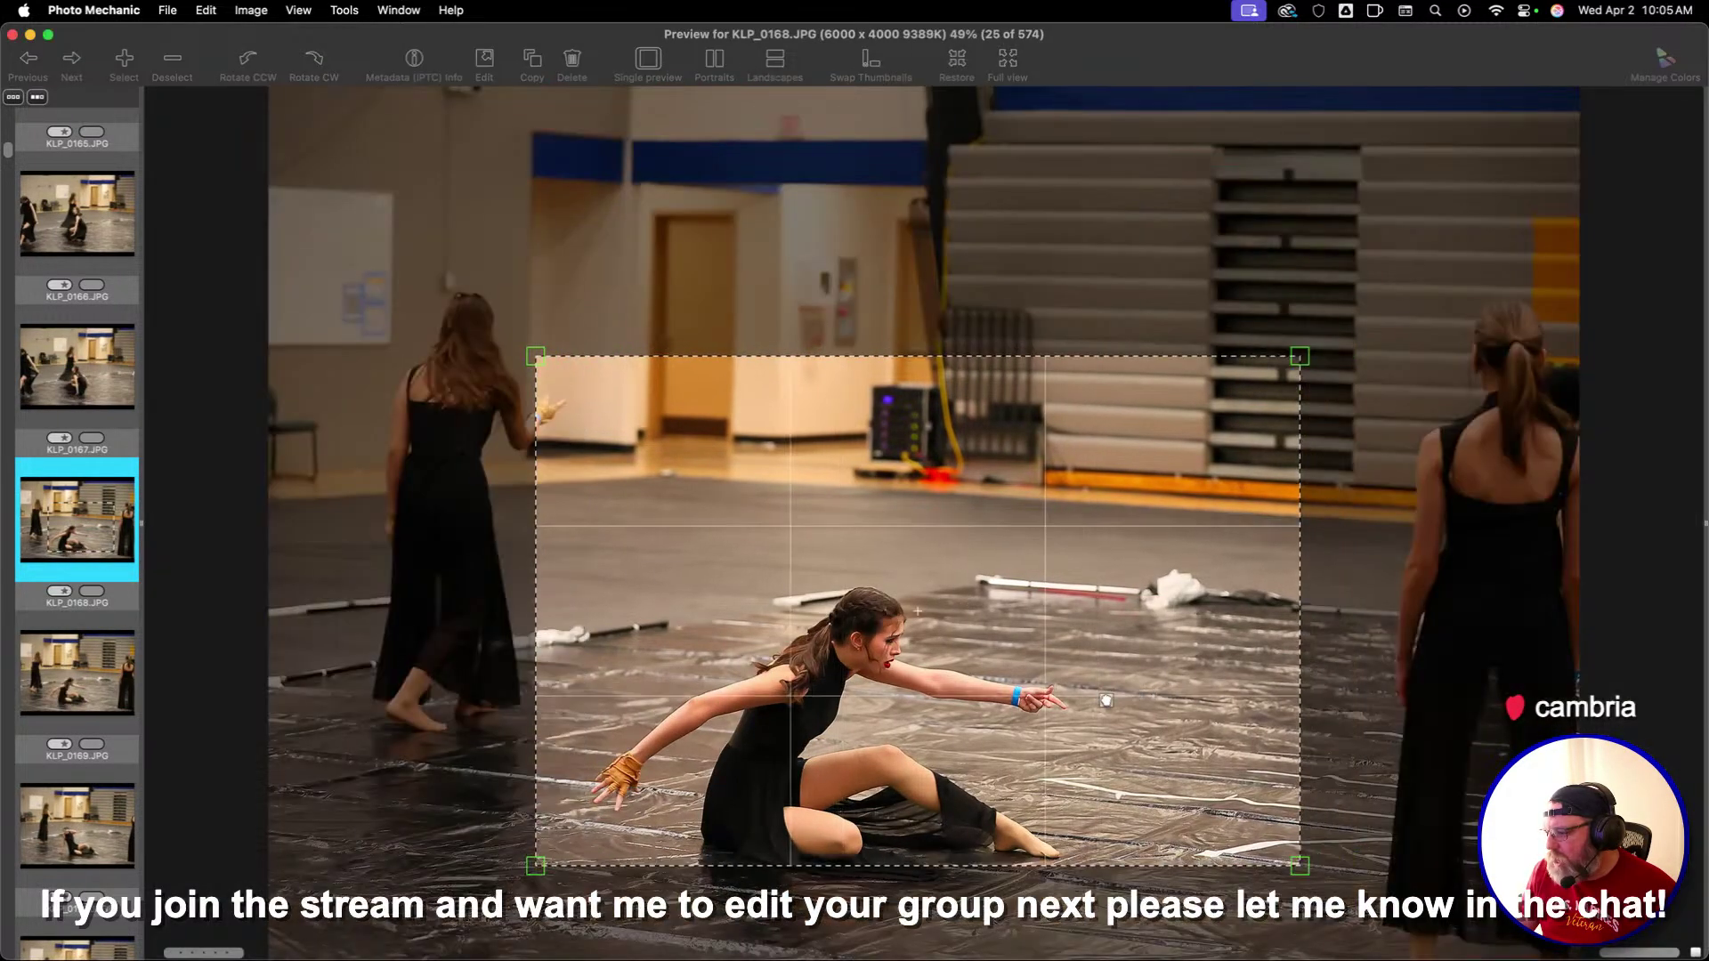
Review the previews from KLP_0169.JPG on to KLP_0181.JPG, checking the performers' faces and poses
key("Right")
key("Right")
key("Right")
key("Right")
key("Right")
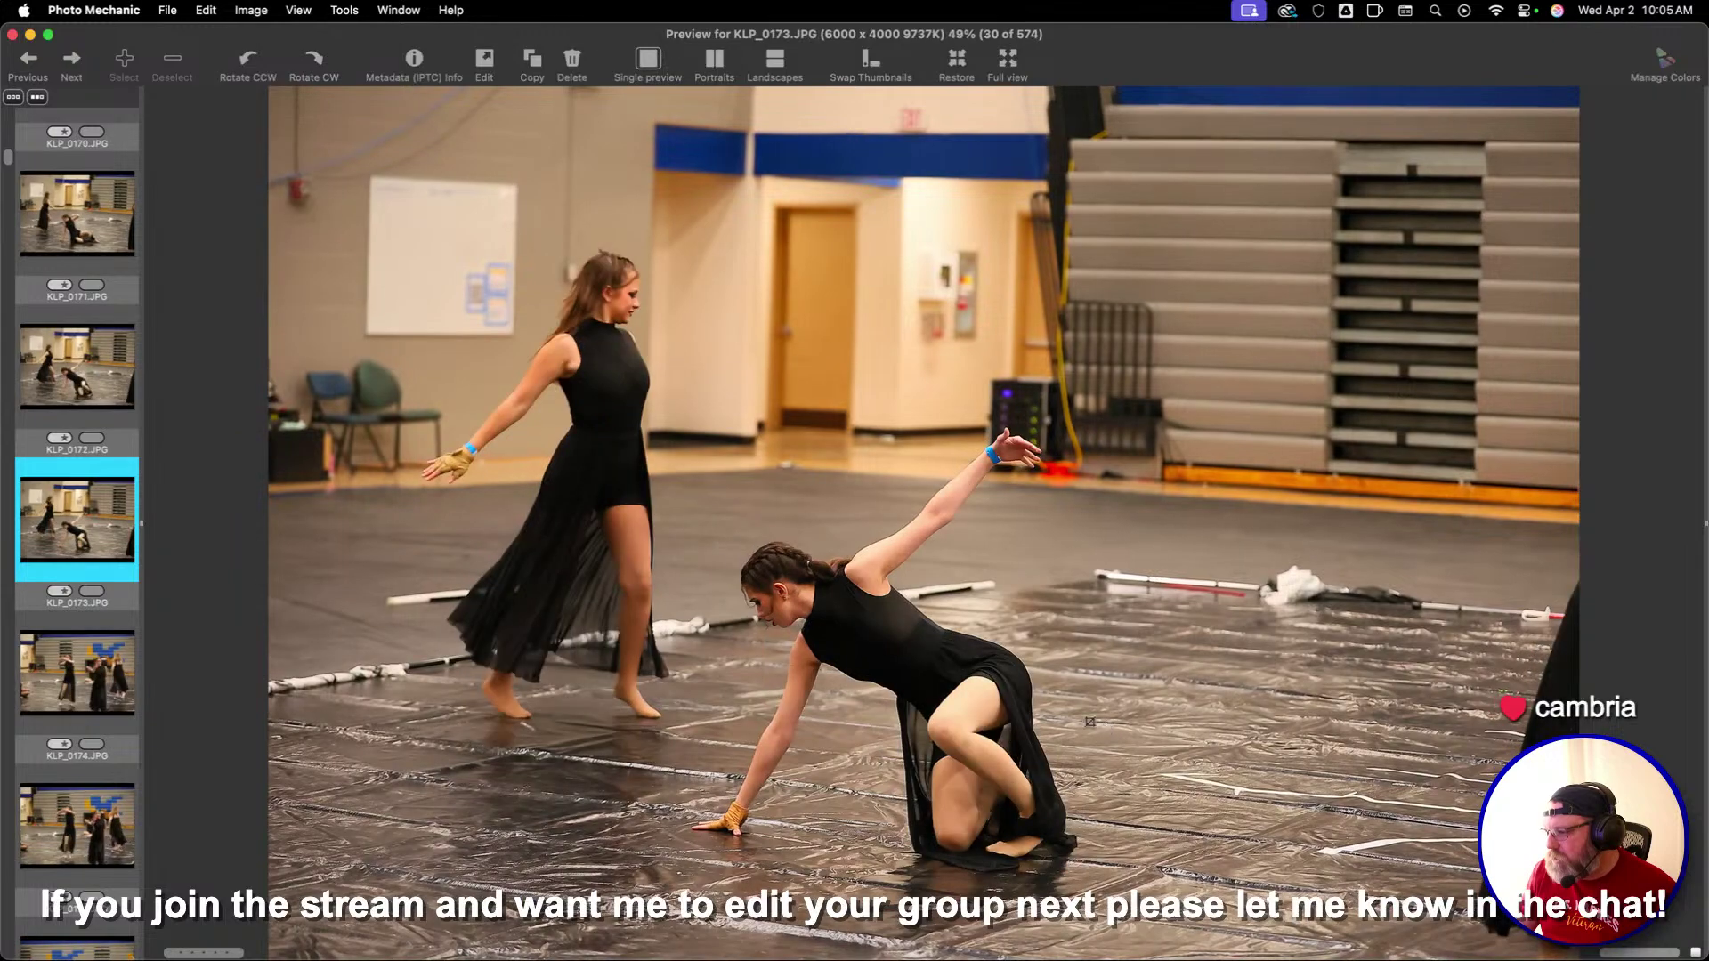
key("Right")
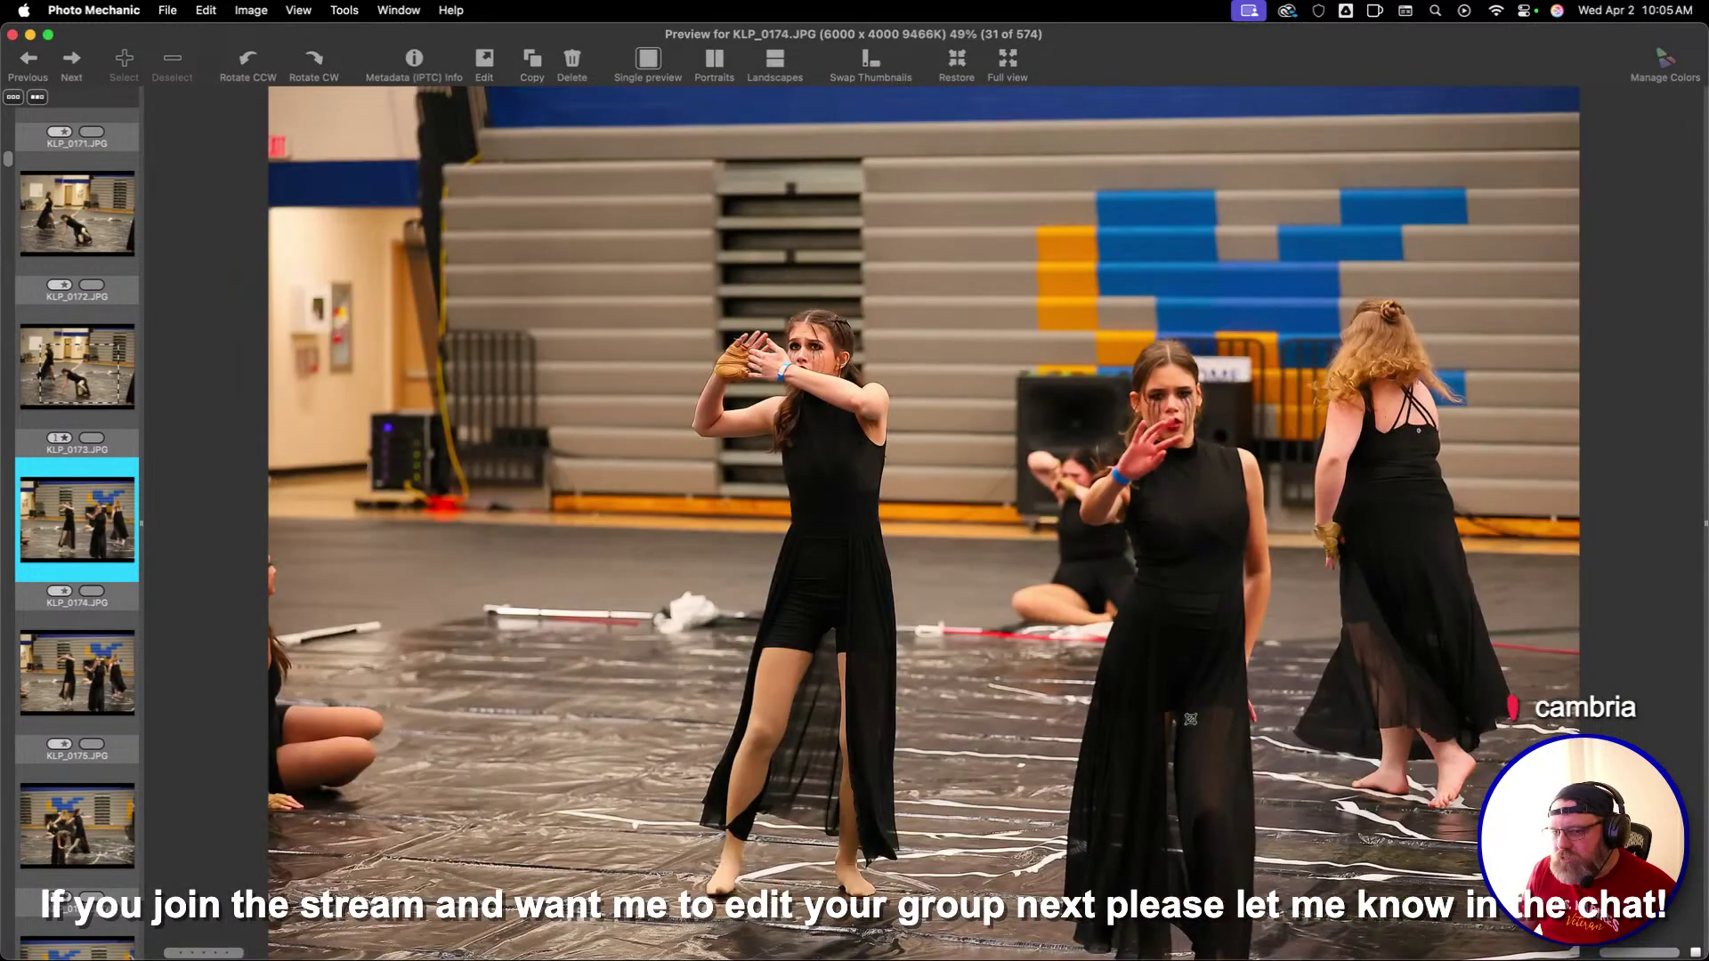
key("Right")
key("Right")
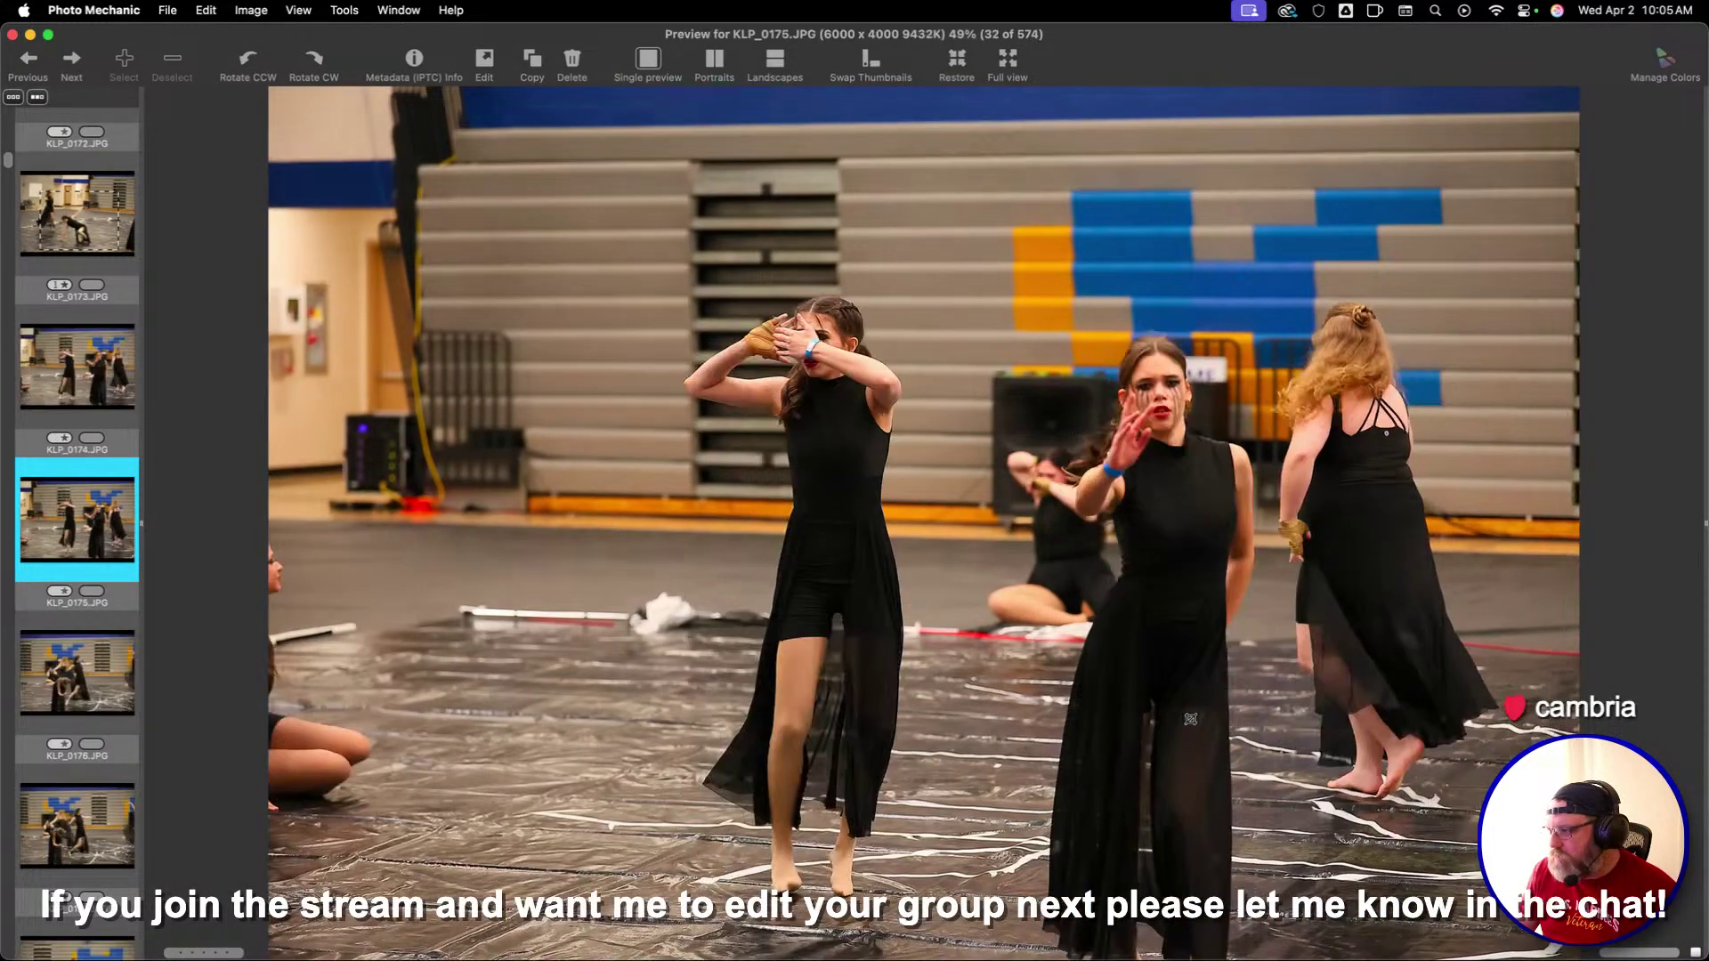
key("Right")
key("Right")
key("Right")
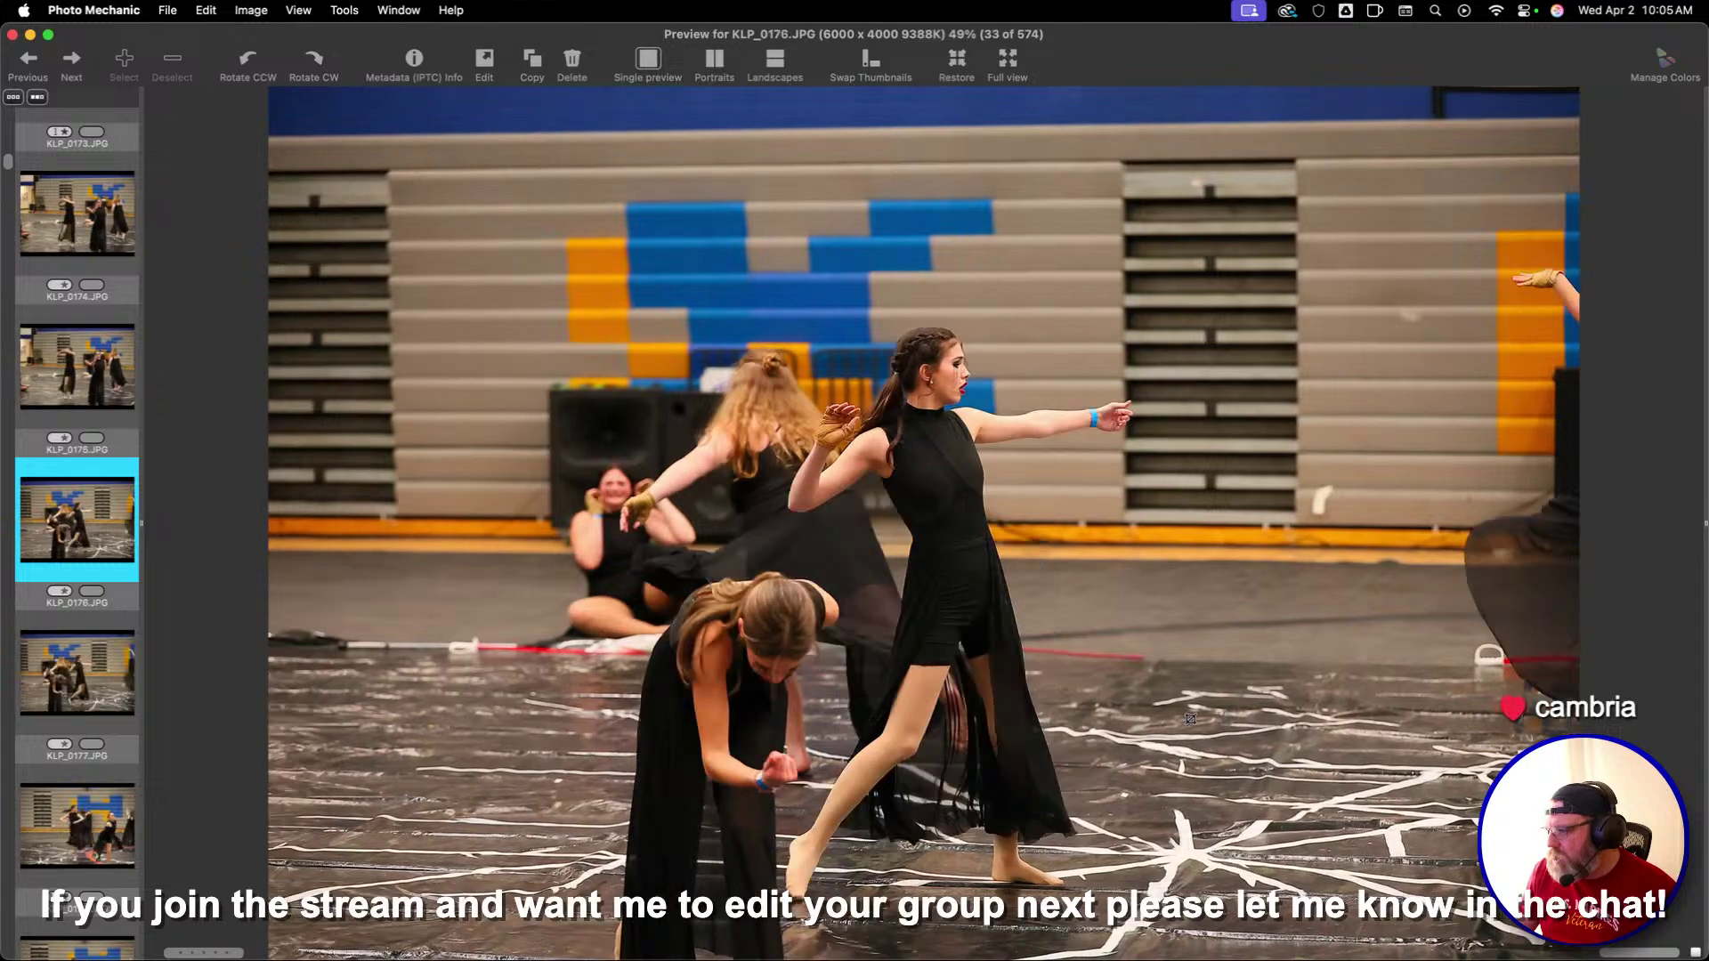
key("Right")
key("Right")
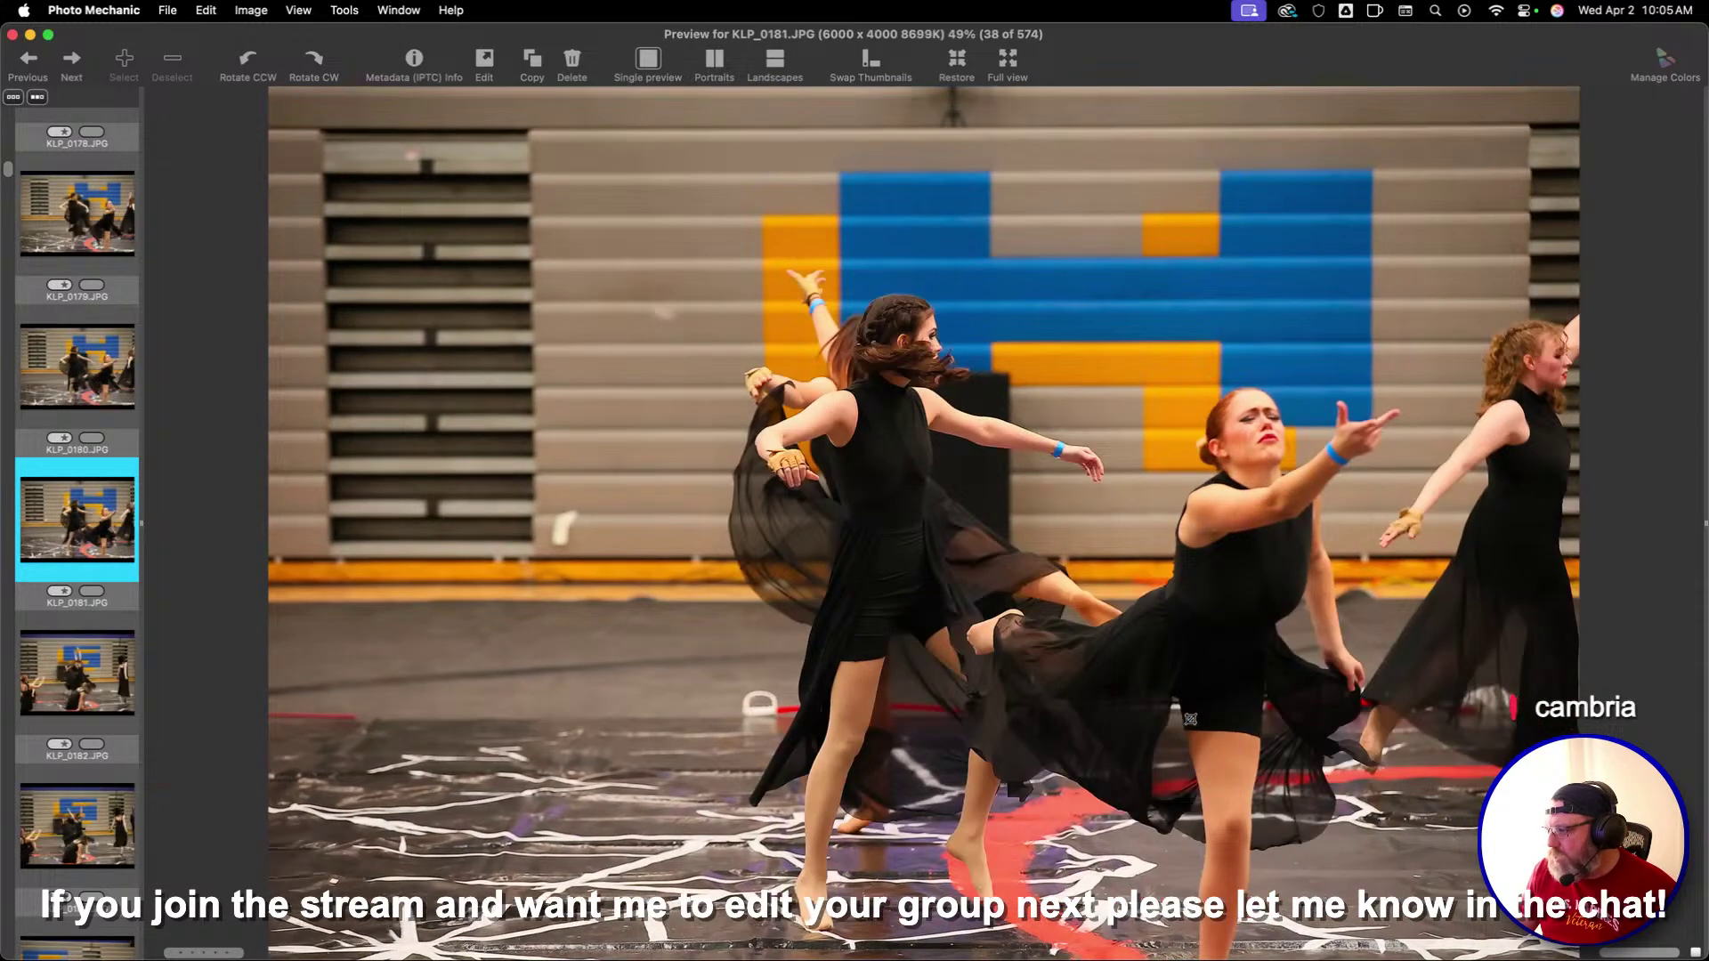
Compare KLP_0180.JPG with KLP_0181.JPG and give KLP_0180.JPG one star
key("Left")
key("Right")
key("Left")
key("1")
Review the previews from KLP_0181.JPG on to KLP_0200.JPG, covering the flag performer and the kneeling group
key("Right")
key("Right")
key("Right")
key("Right")
key("Right")
key("Right")
key("Right")
key("Right")
key("Right")
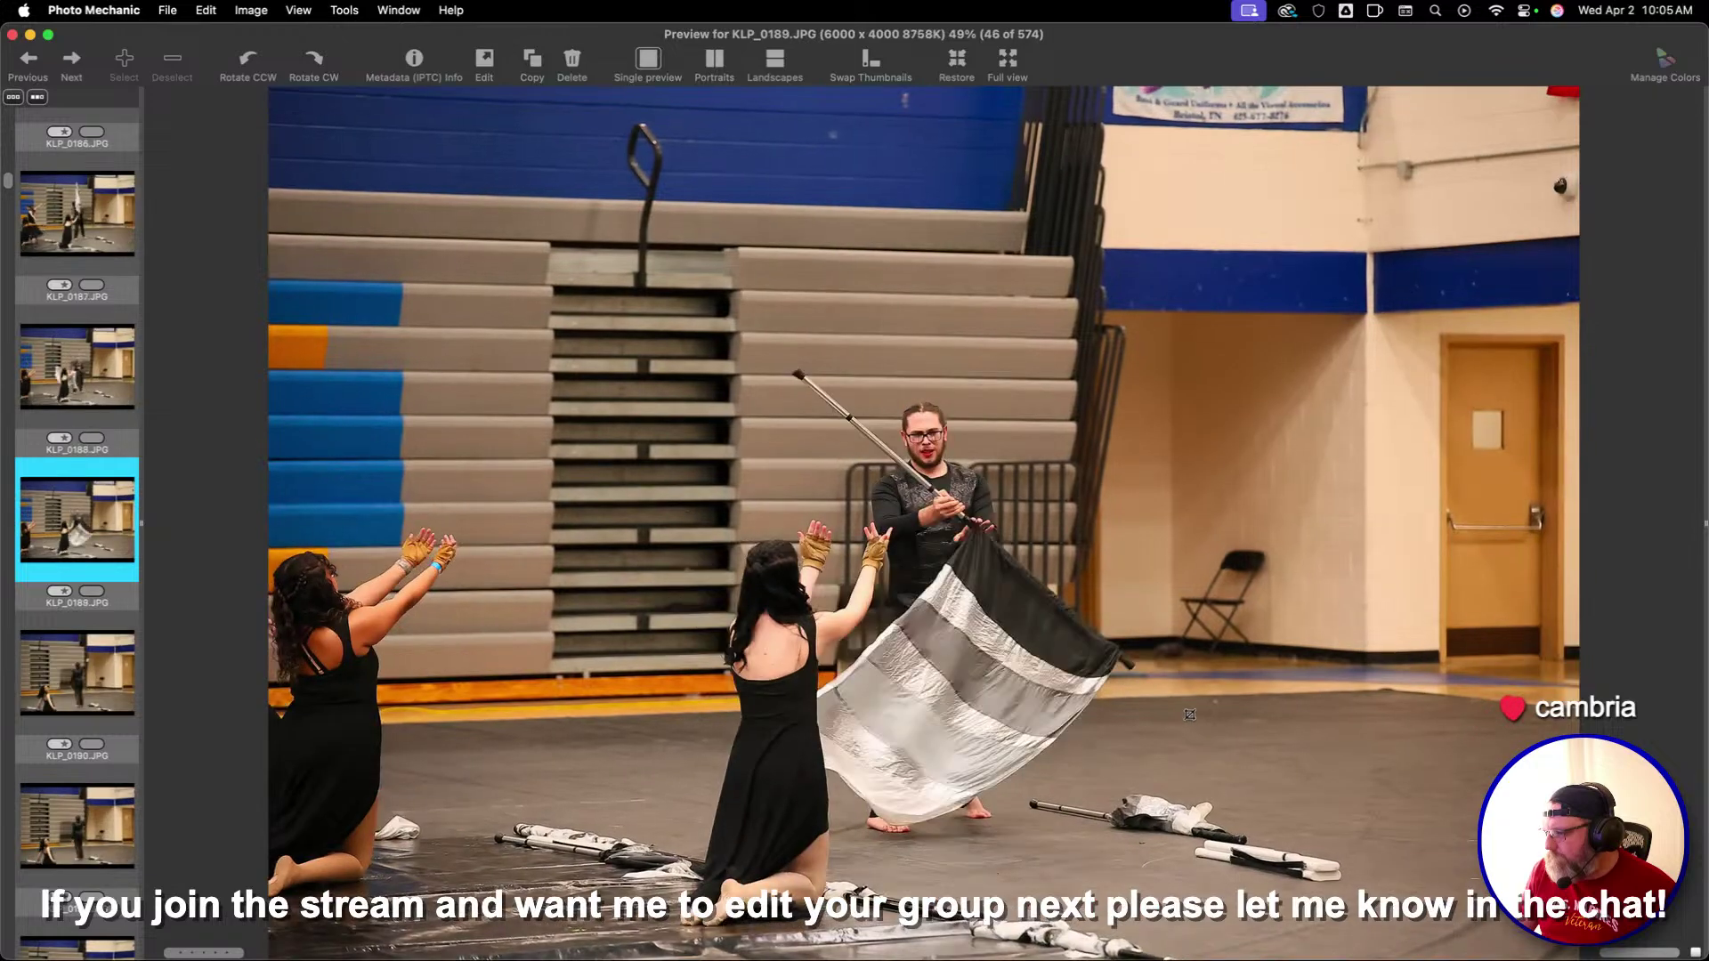
key("Right")
key("Right")
key("Right")
key("Right")
key("Right")
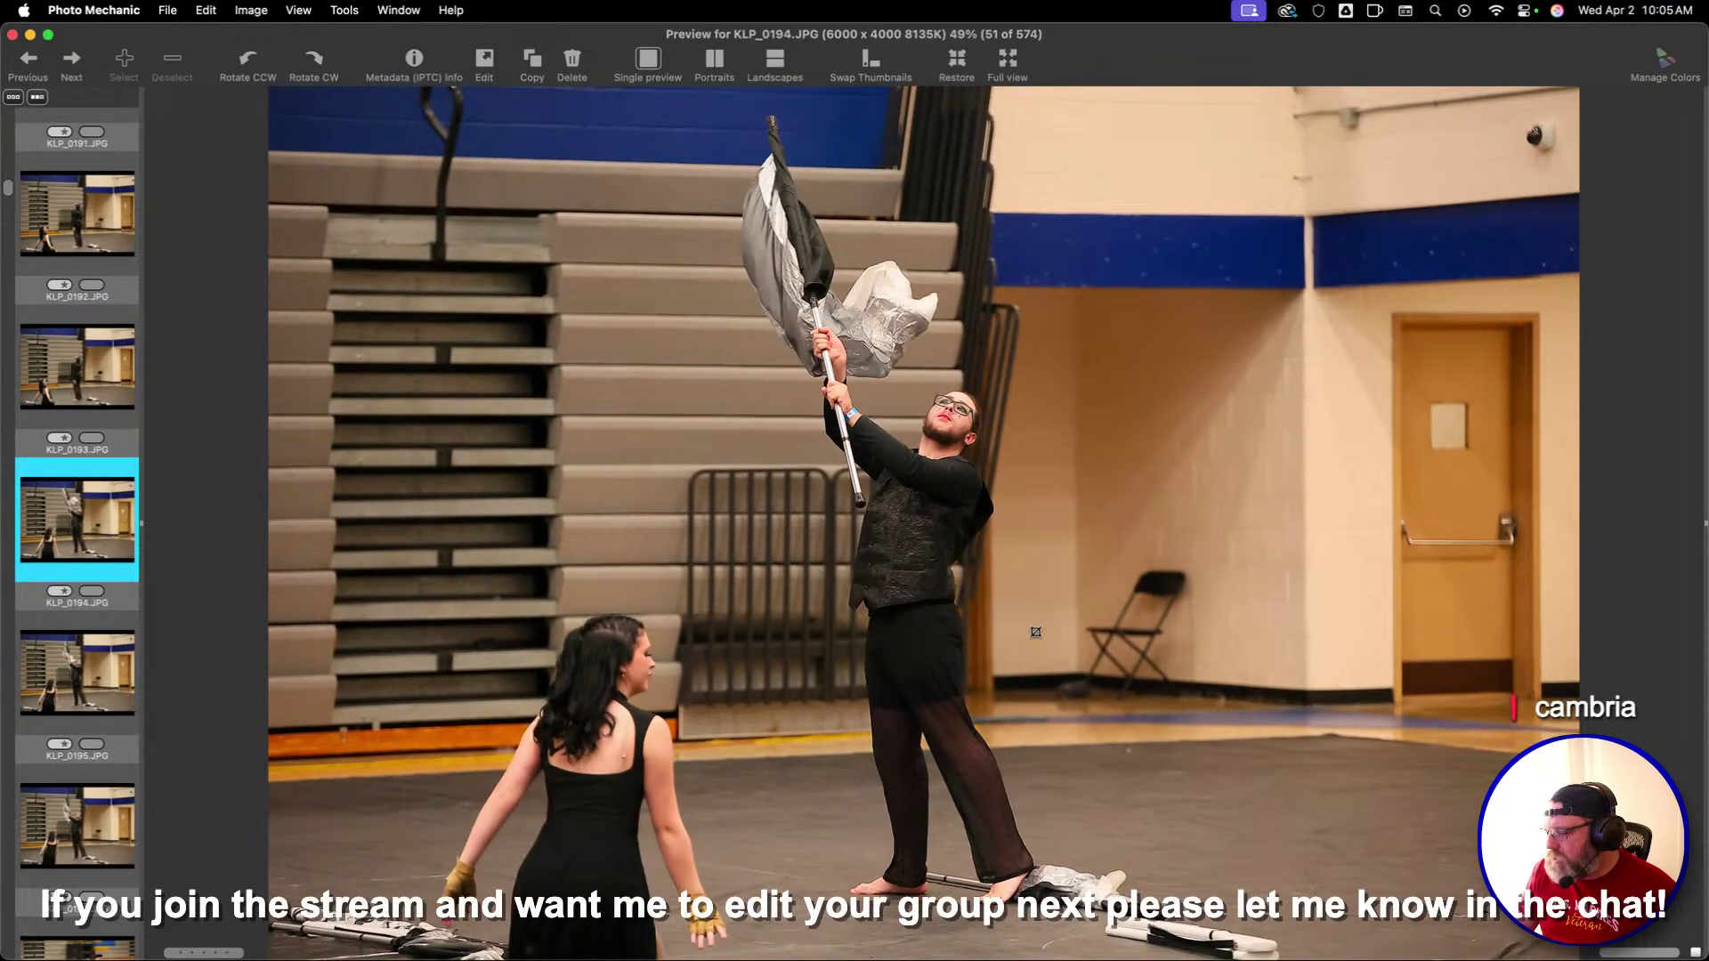
key("Right")
key("Right")
key("Right")
key("Right")
key("Right")
key("Right")
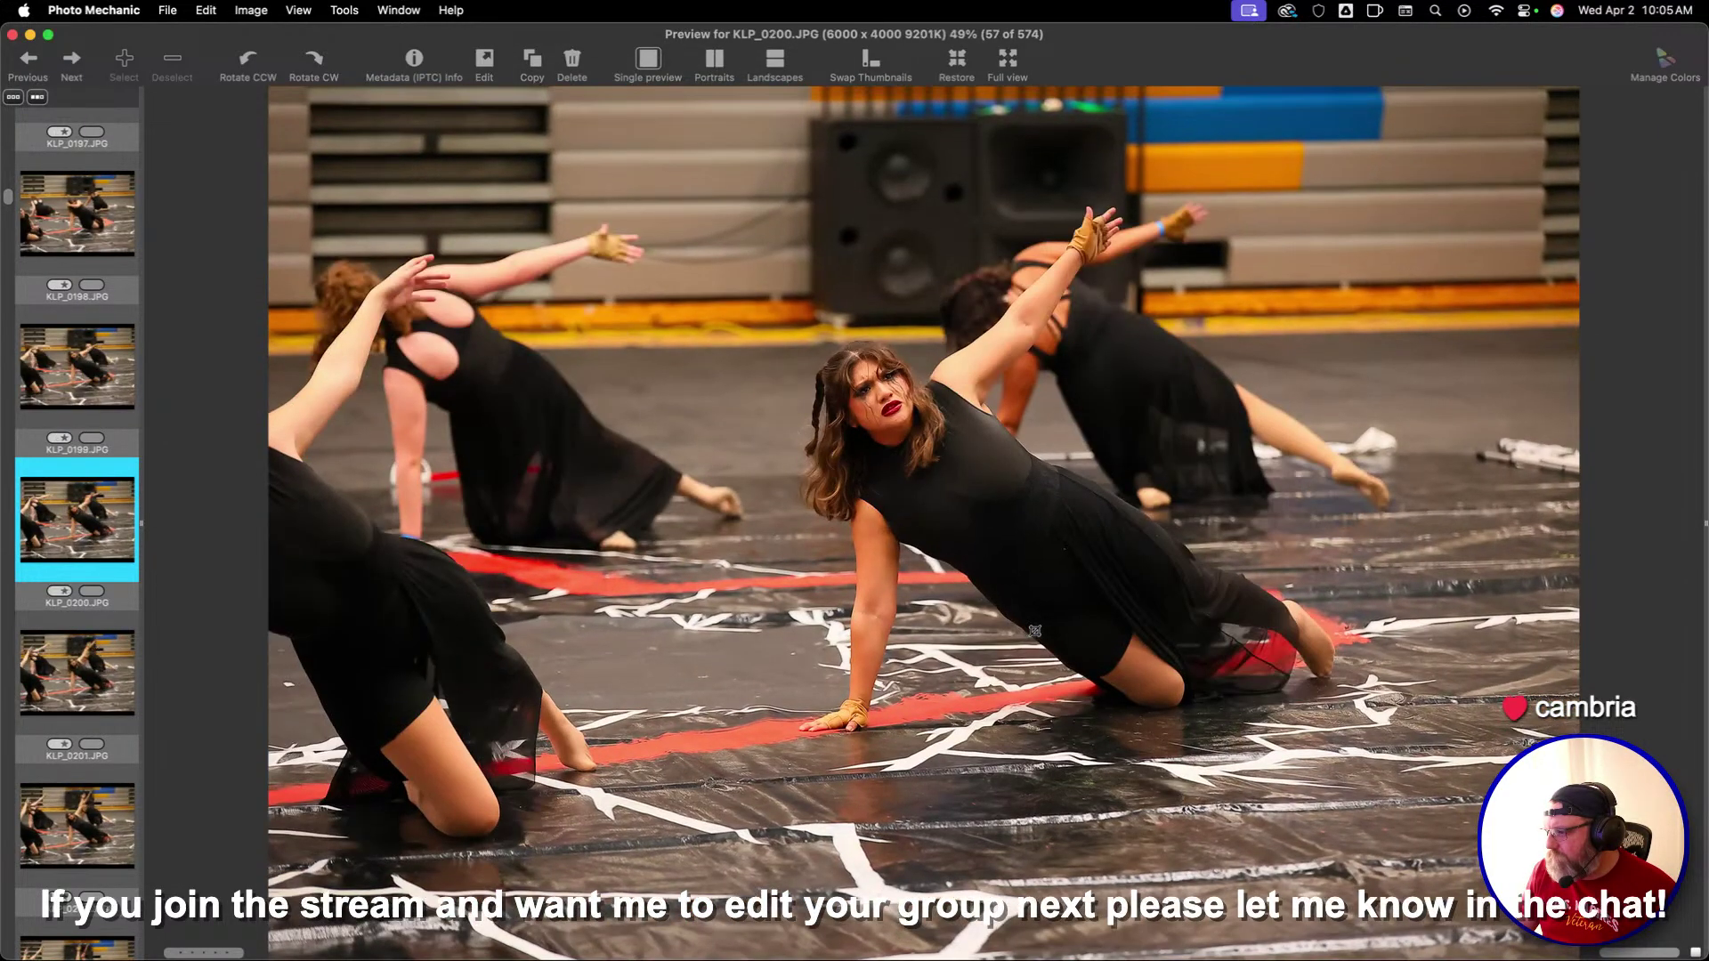
Give KLP_0200.JPG one star and crop it
key("1")
key("c")
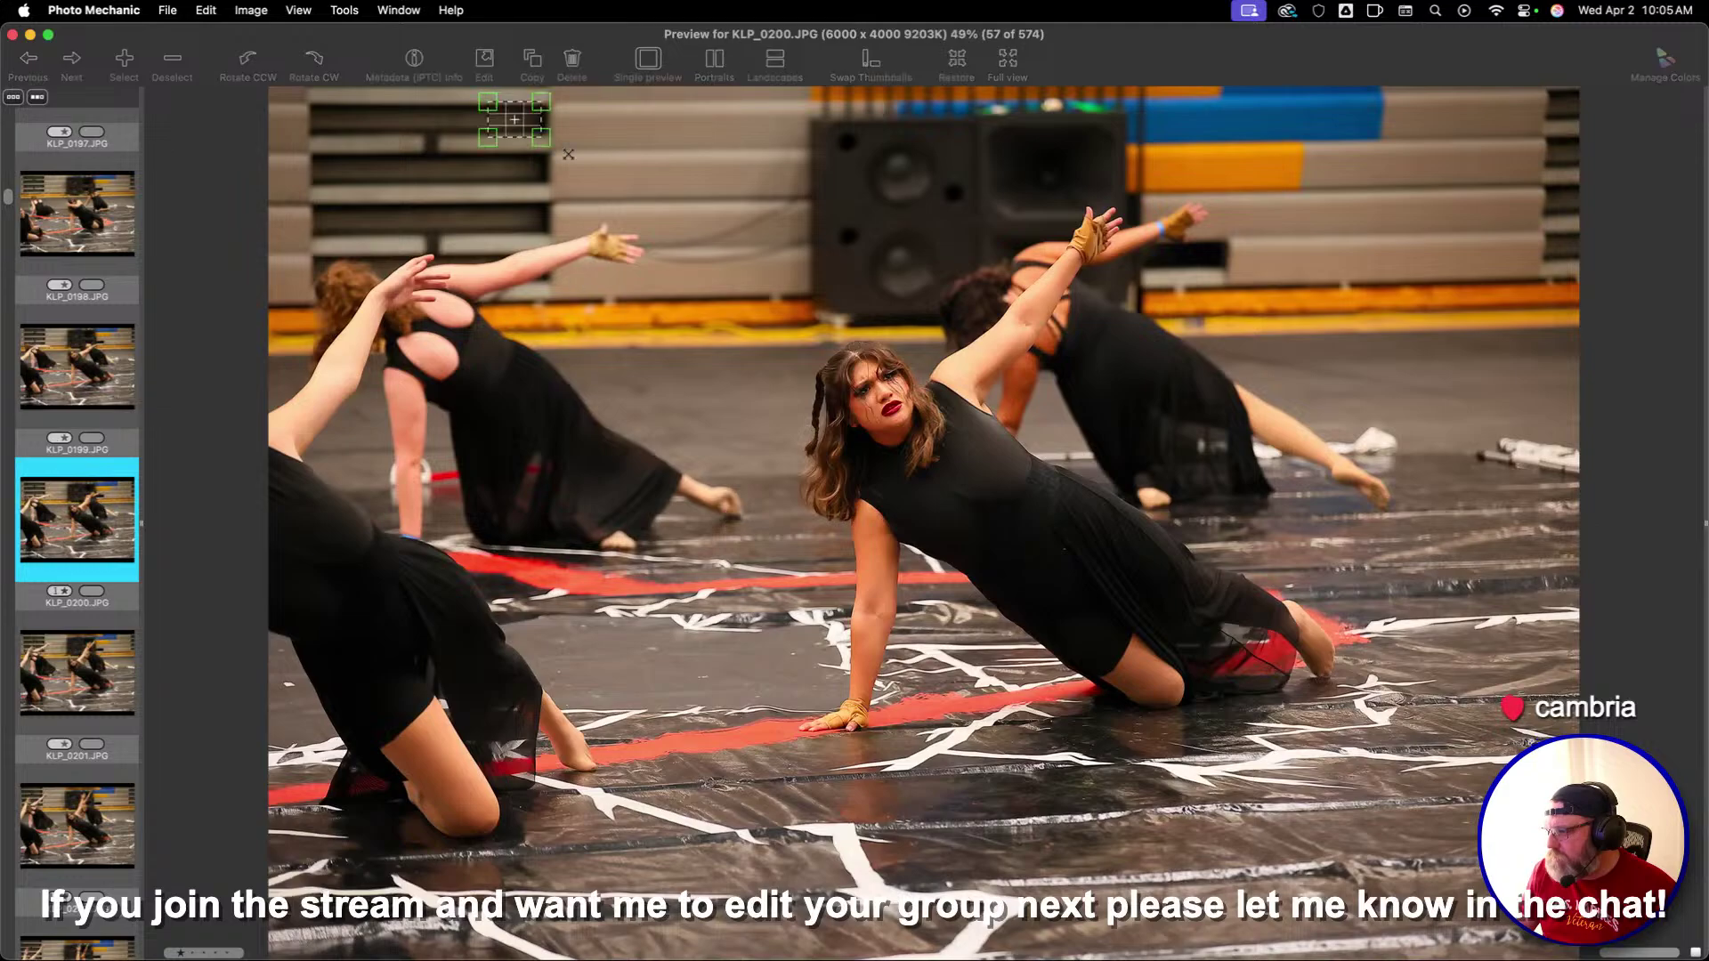
key("Return")
Give KLP_0202.JPG one star and crop it around the central kneeling performer, cutting off the blurred performer in the foreground
key("Right")
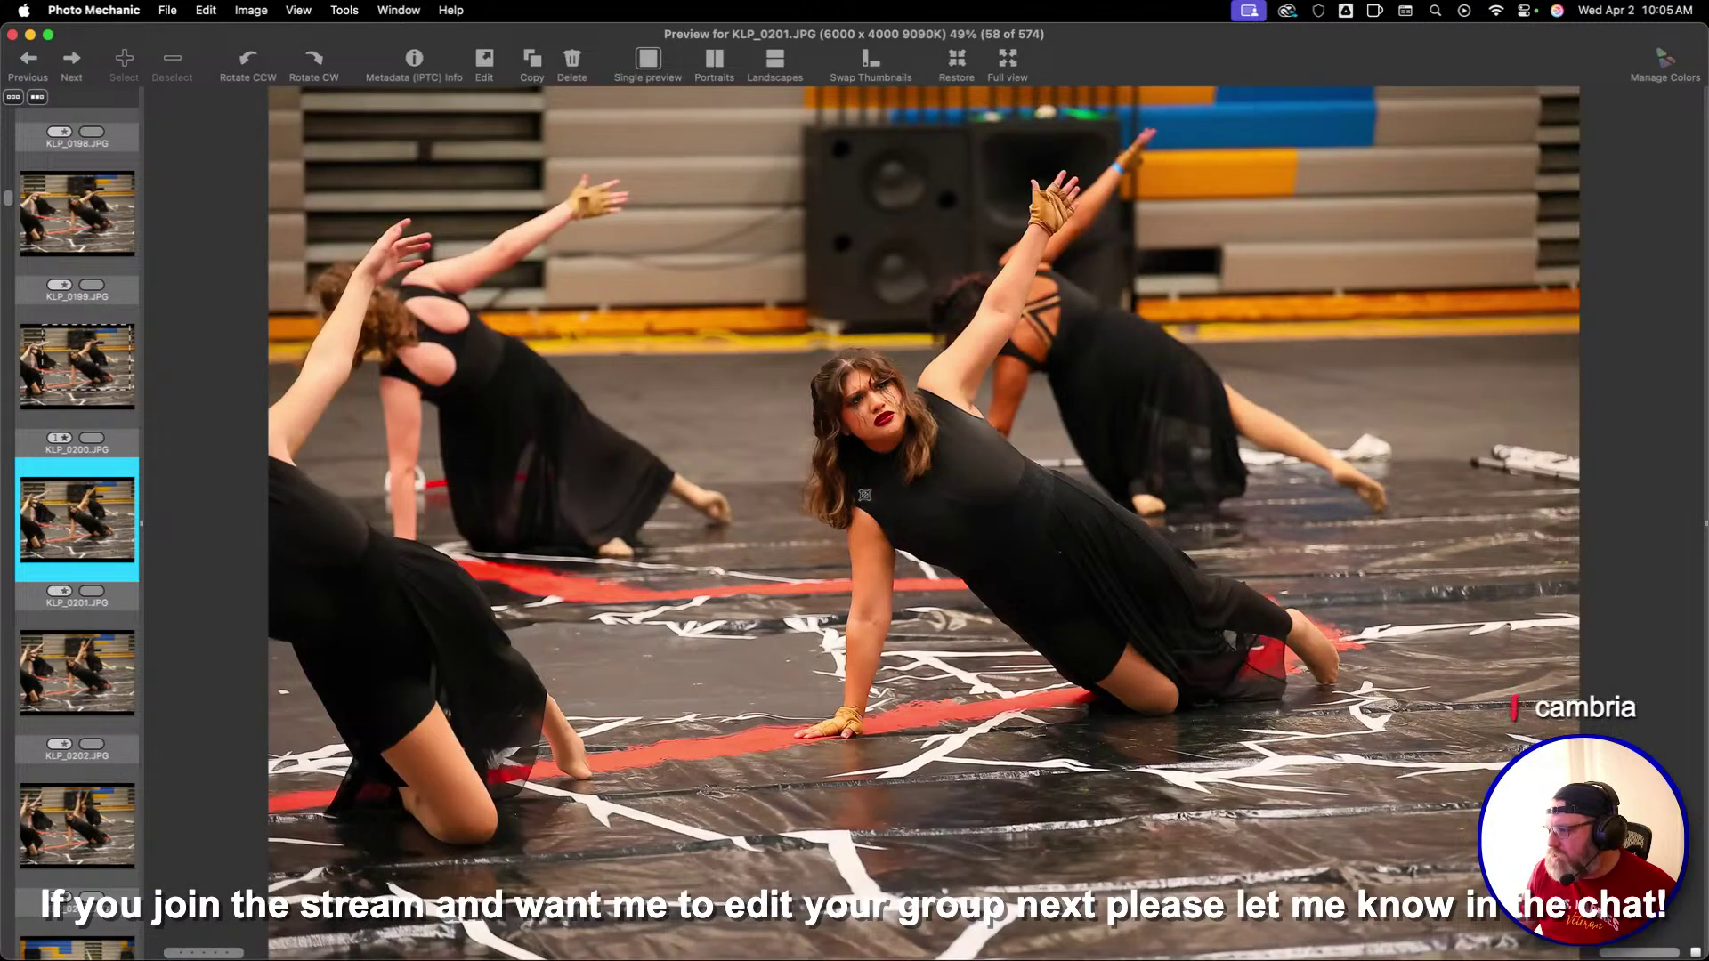
key("Right")
key("1")
key("c")
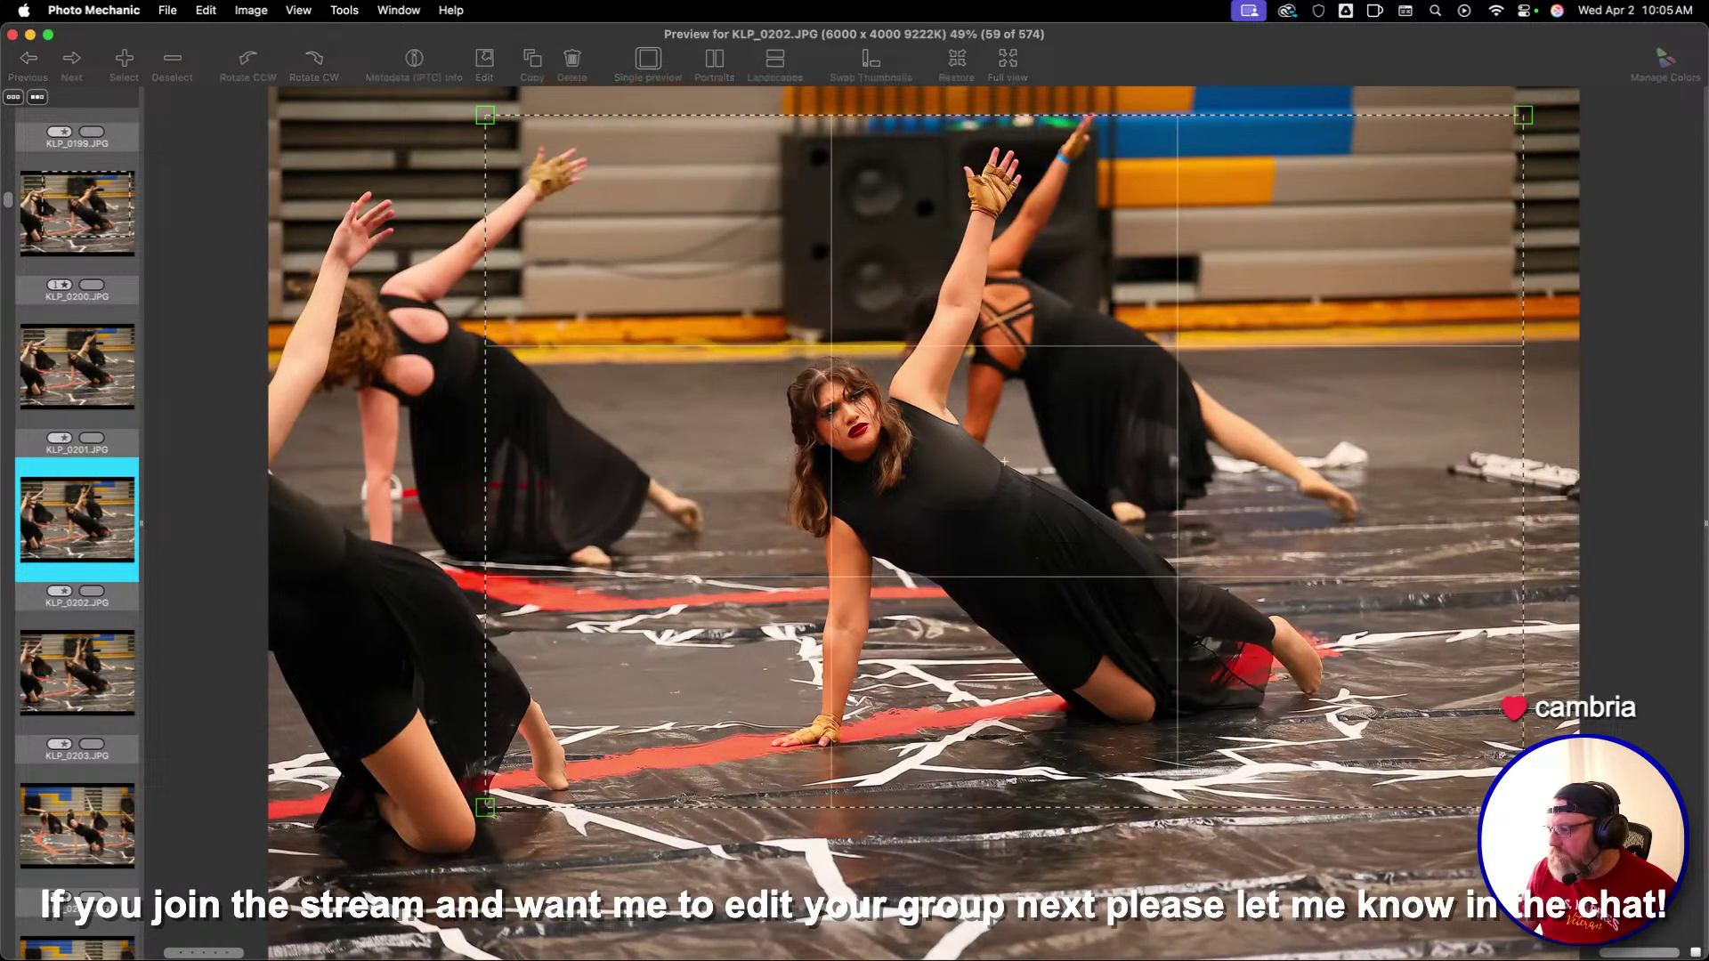
key("Return")
Crop KLP_0204.JPG around the red-haired kneeling performer and the dancers behind her, leaving out the dark-haired performer at the photo's edge
key("Right")
key("Right")
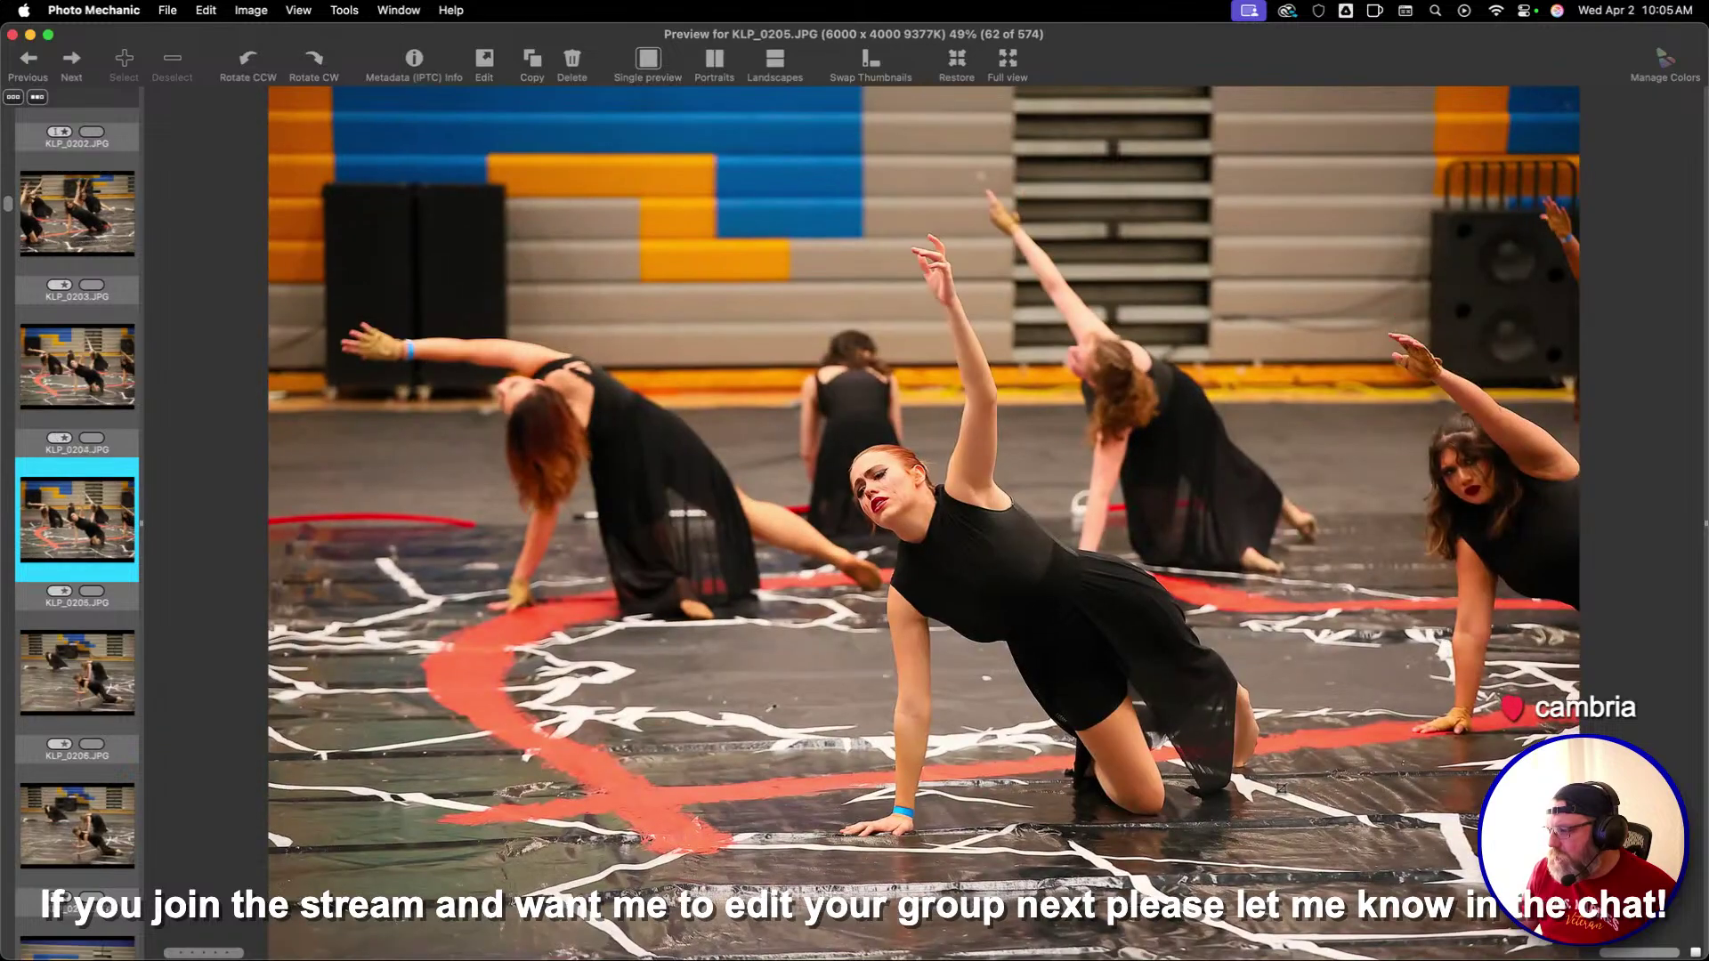
key("c")
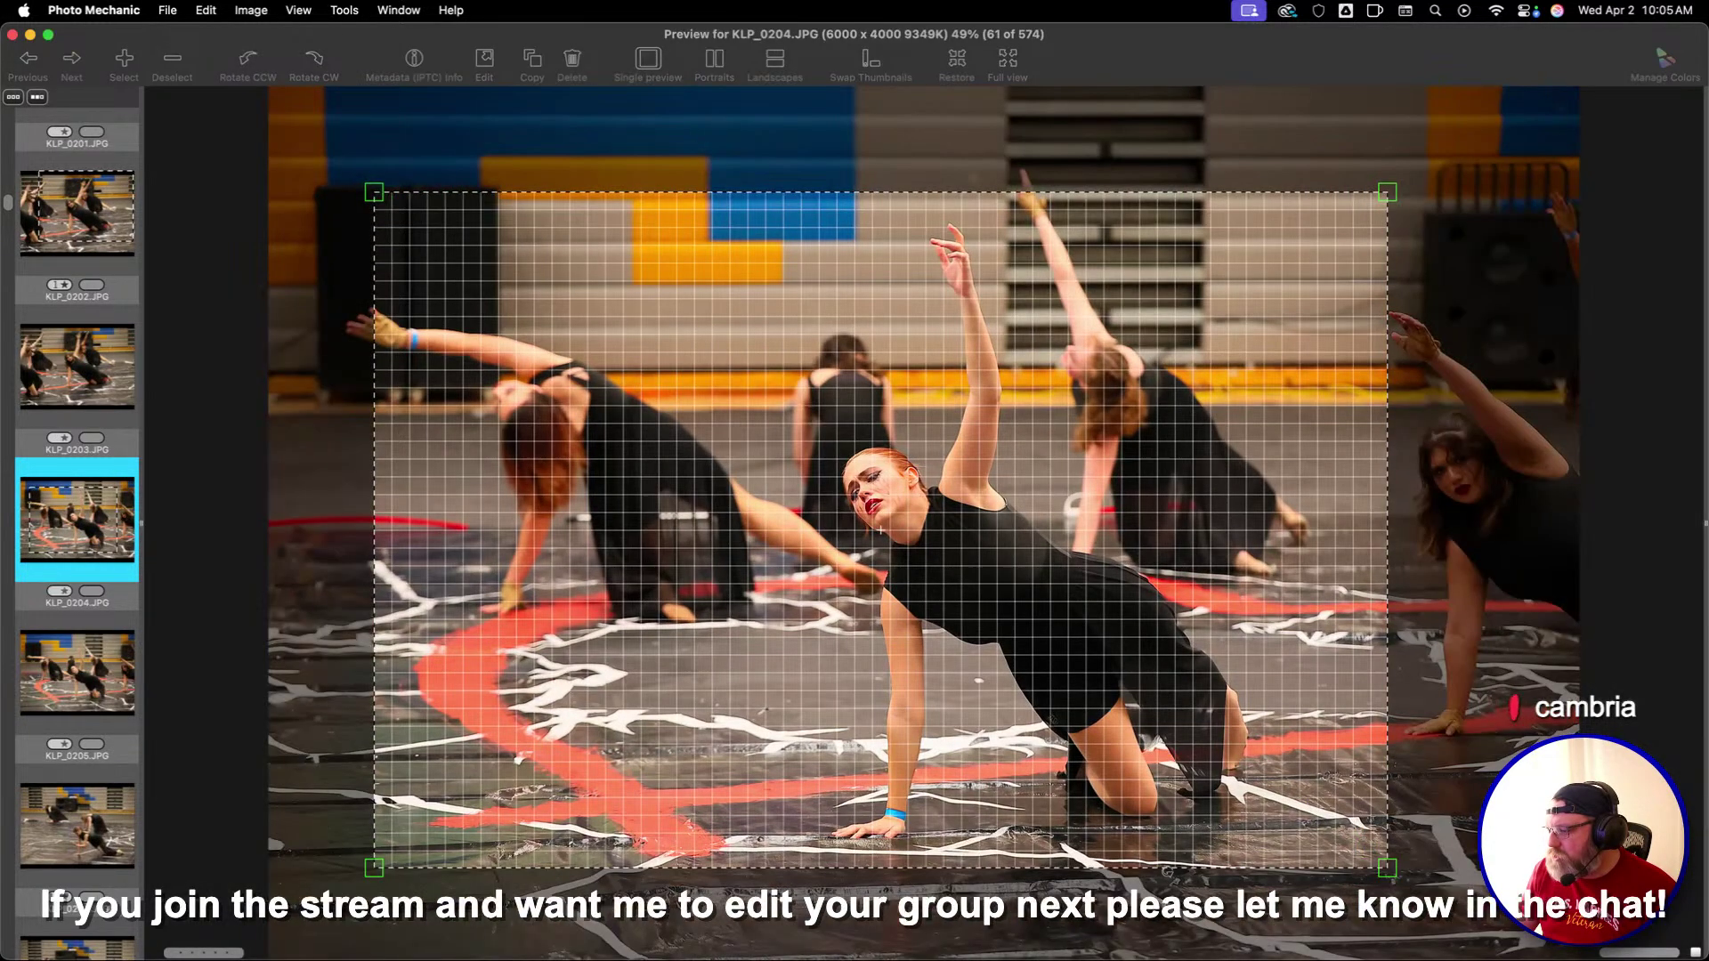
left_click_drag(373, 192, 879, 530)
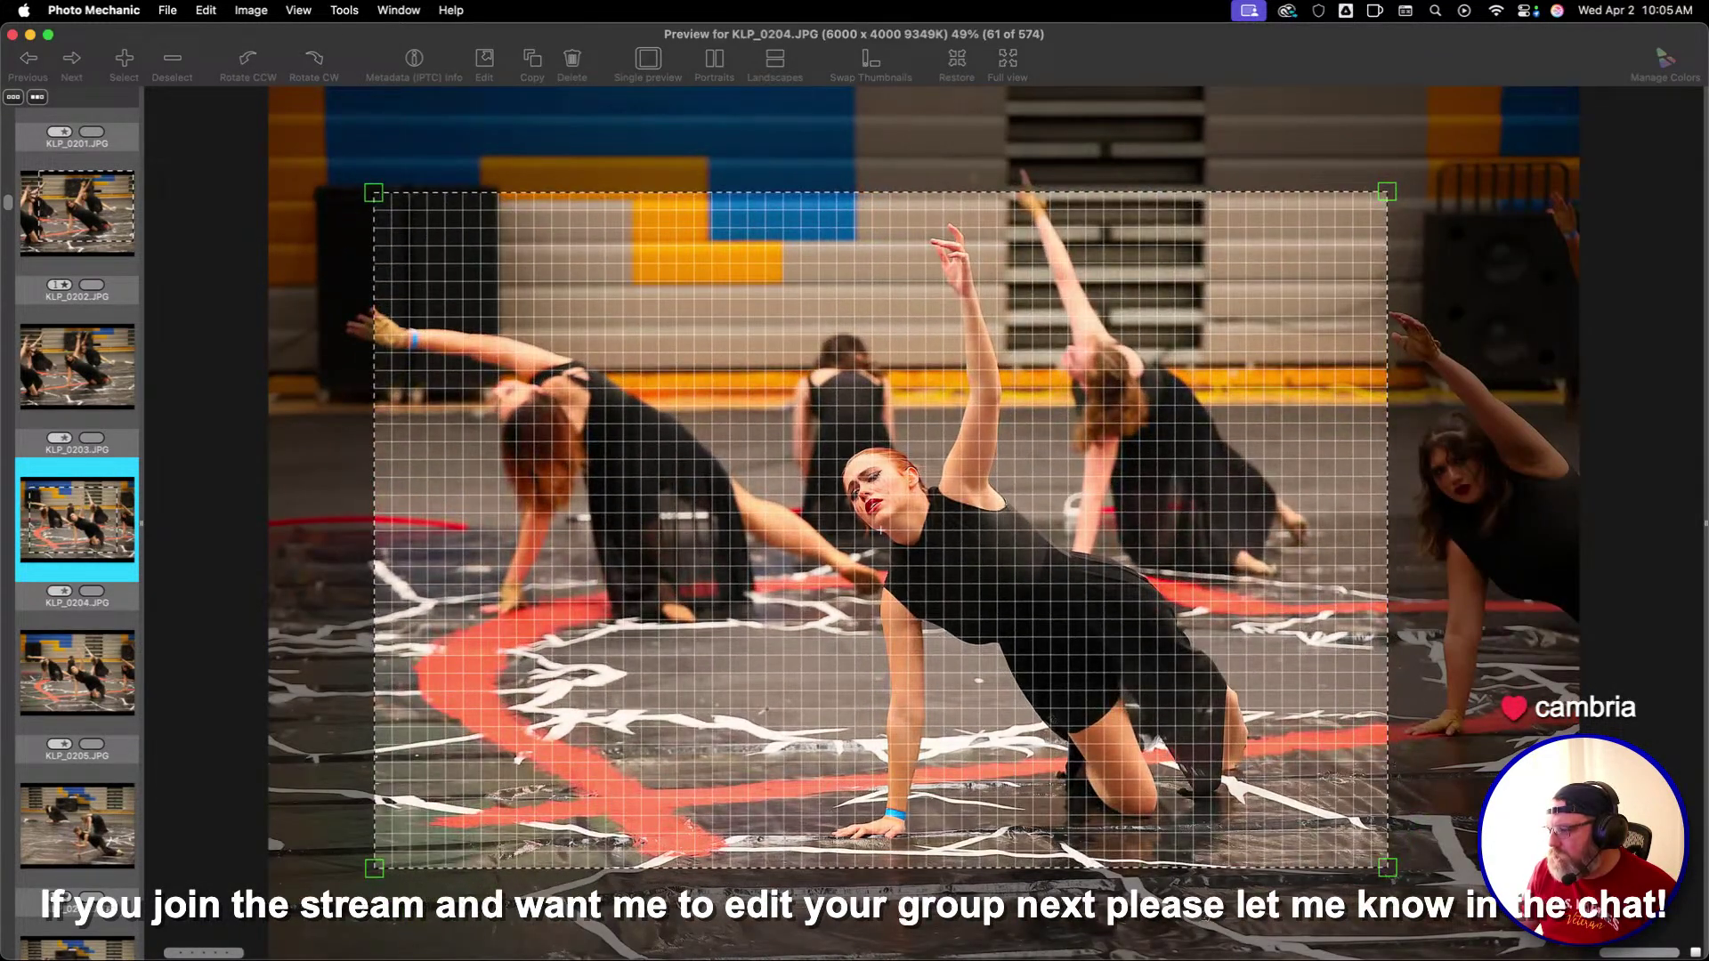
key("Escape")
Go through the photos from KLP_0205.JPG to KLP_0213.JPG and give the flag duo shots KLP_0211.JPG and KLP_0212.JPG one star
key("Right")
key("Right")
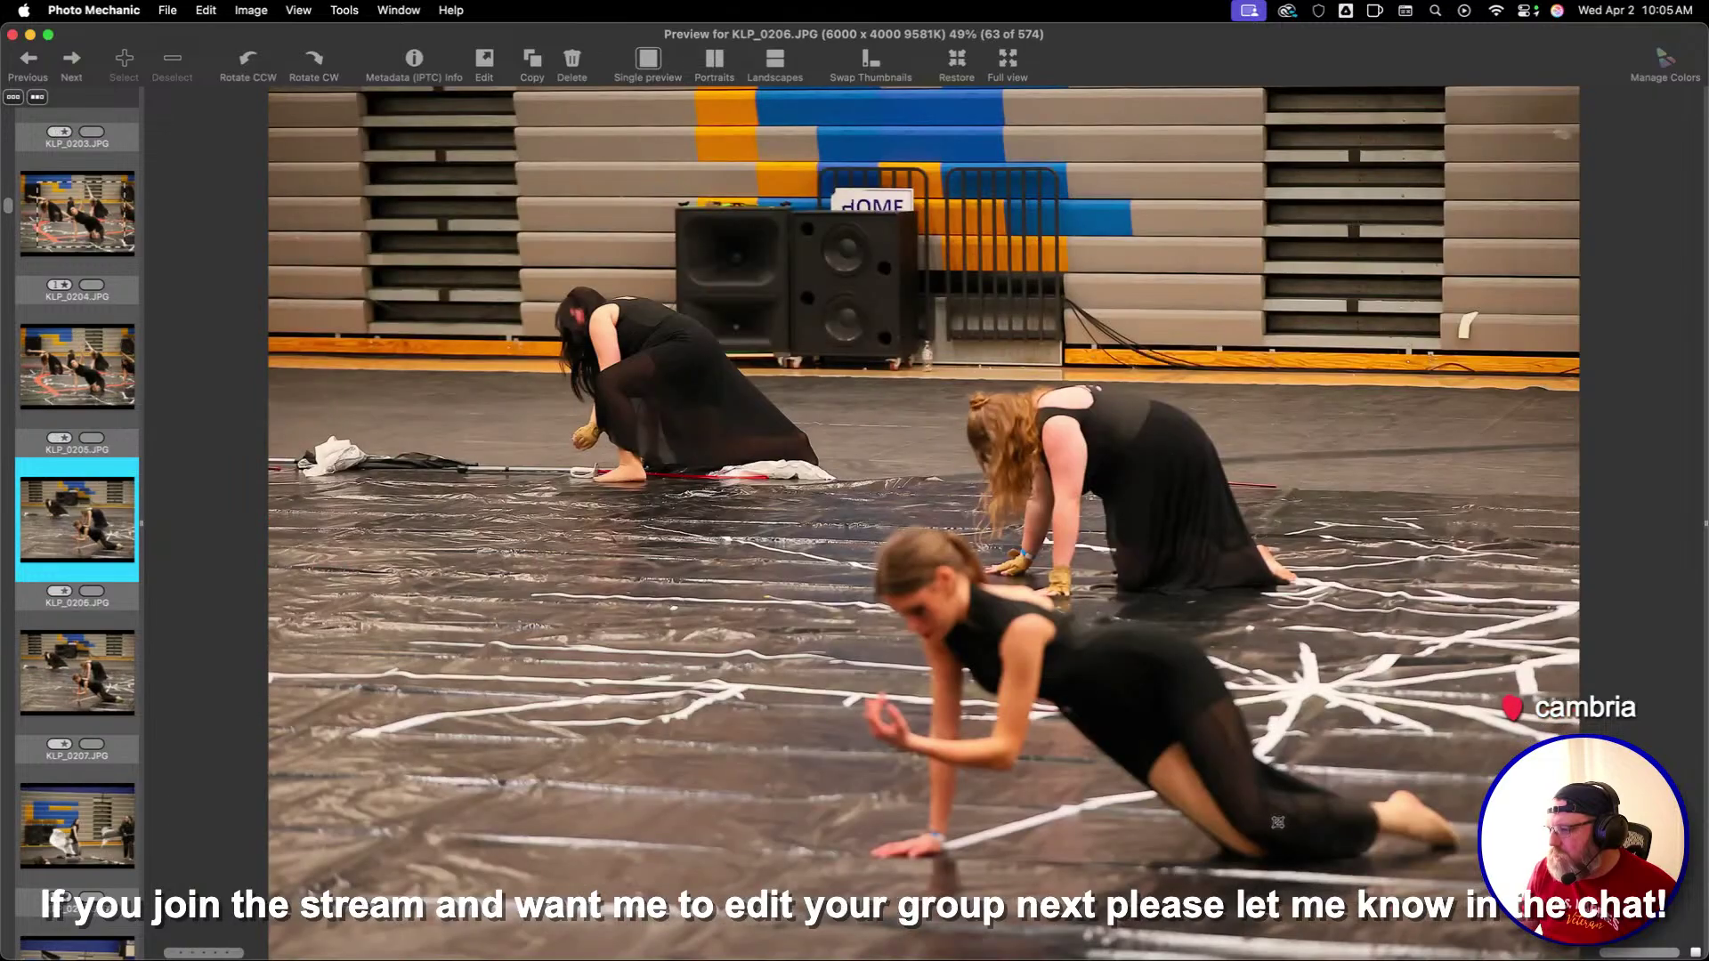
key("Right")
key("Right")
key("Right")
key("Right")
key("Right")
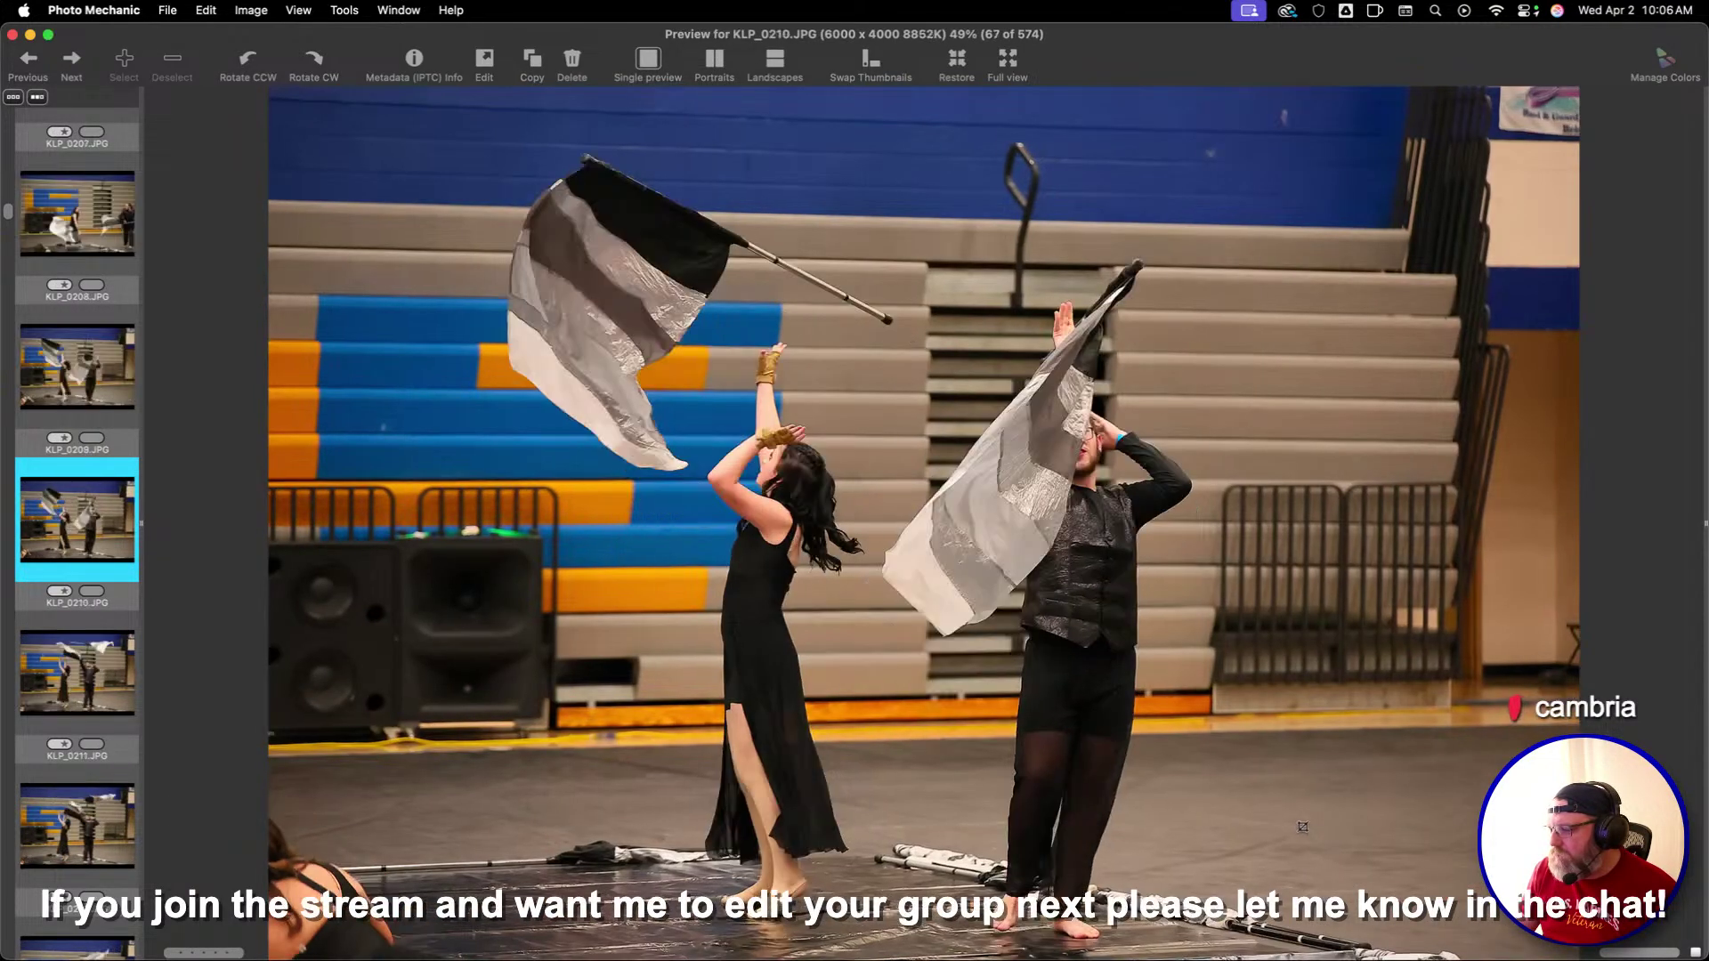
key("1")
key("Right")
key("Right")
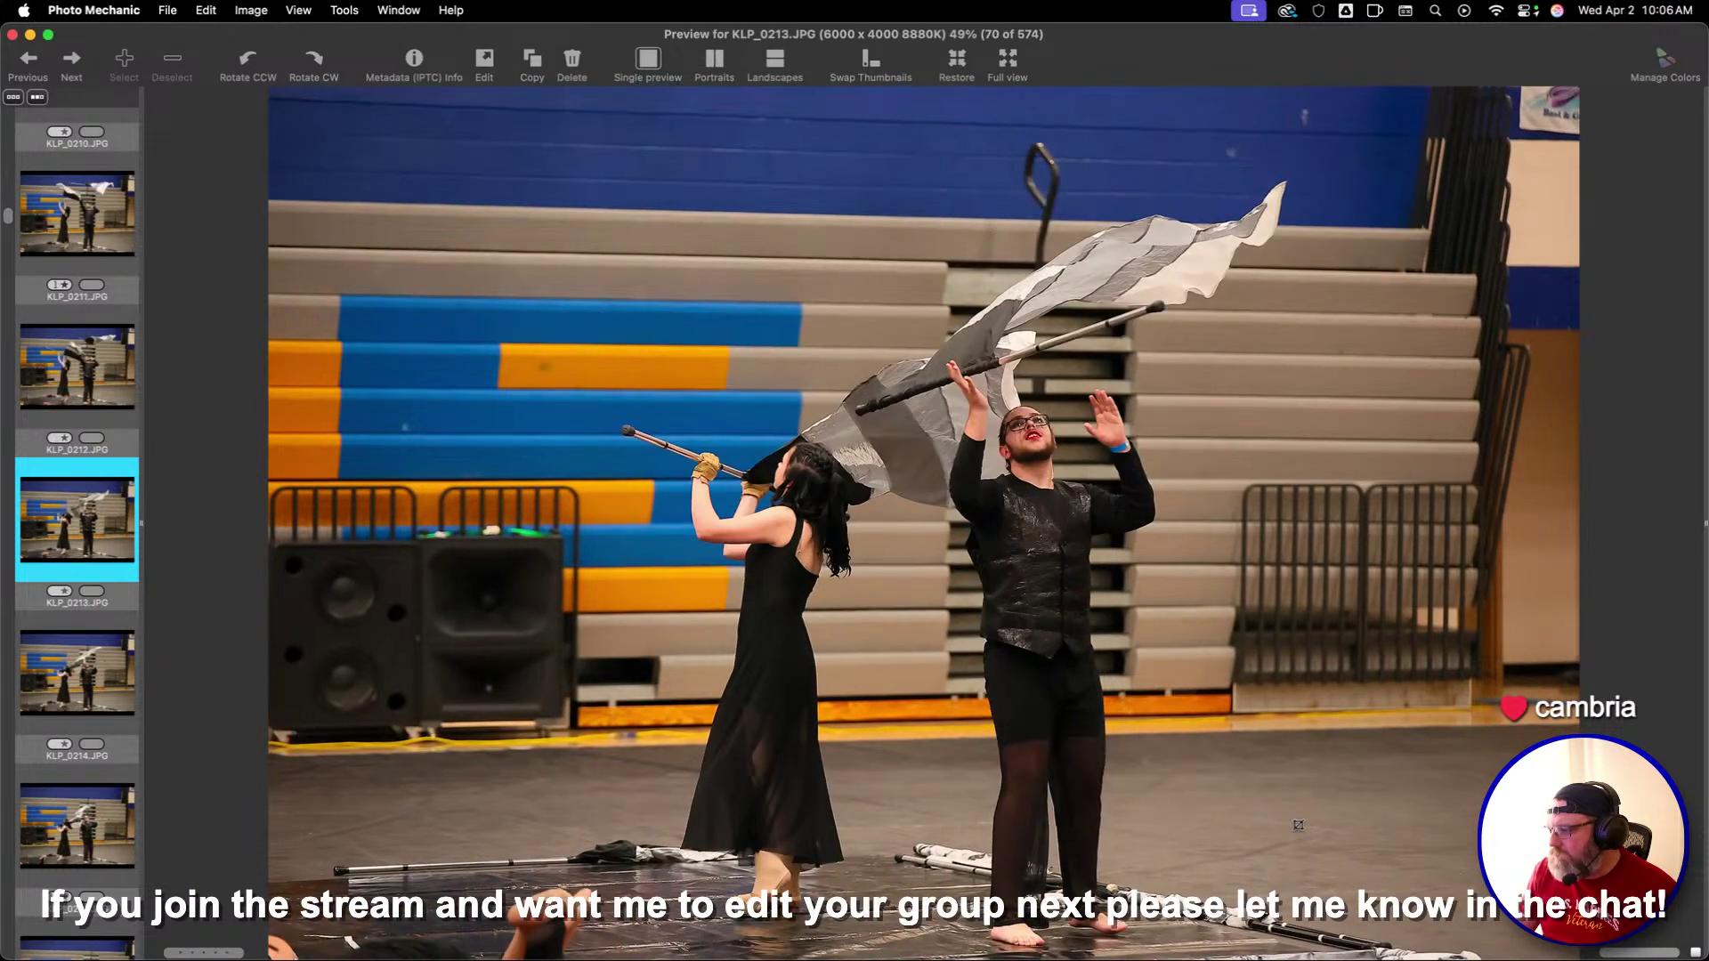
key("Left")
key("1")
Review the flag duo previews from KLP_0213.JPG on to KLP_0226.JPG
key("Right")
key("Right")
key("Right")
key("Right")
key("Right")
key("Right")
key("Right")
key("Right")
key("Right")
key("Right")
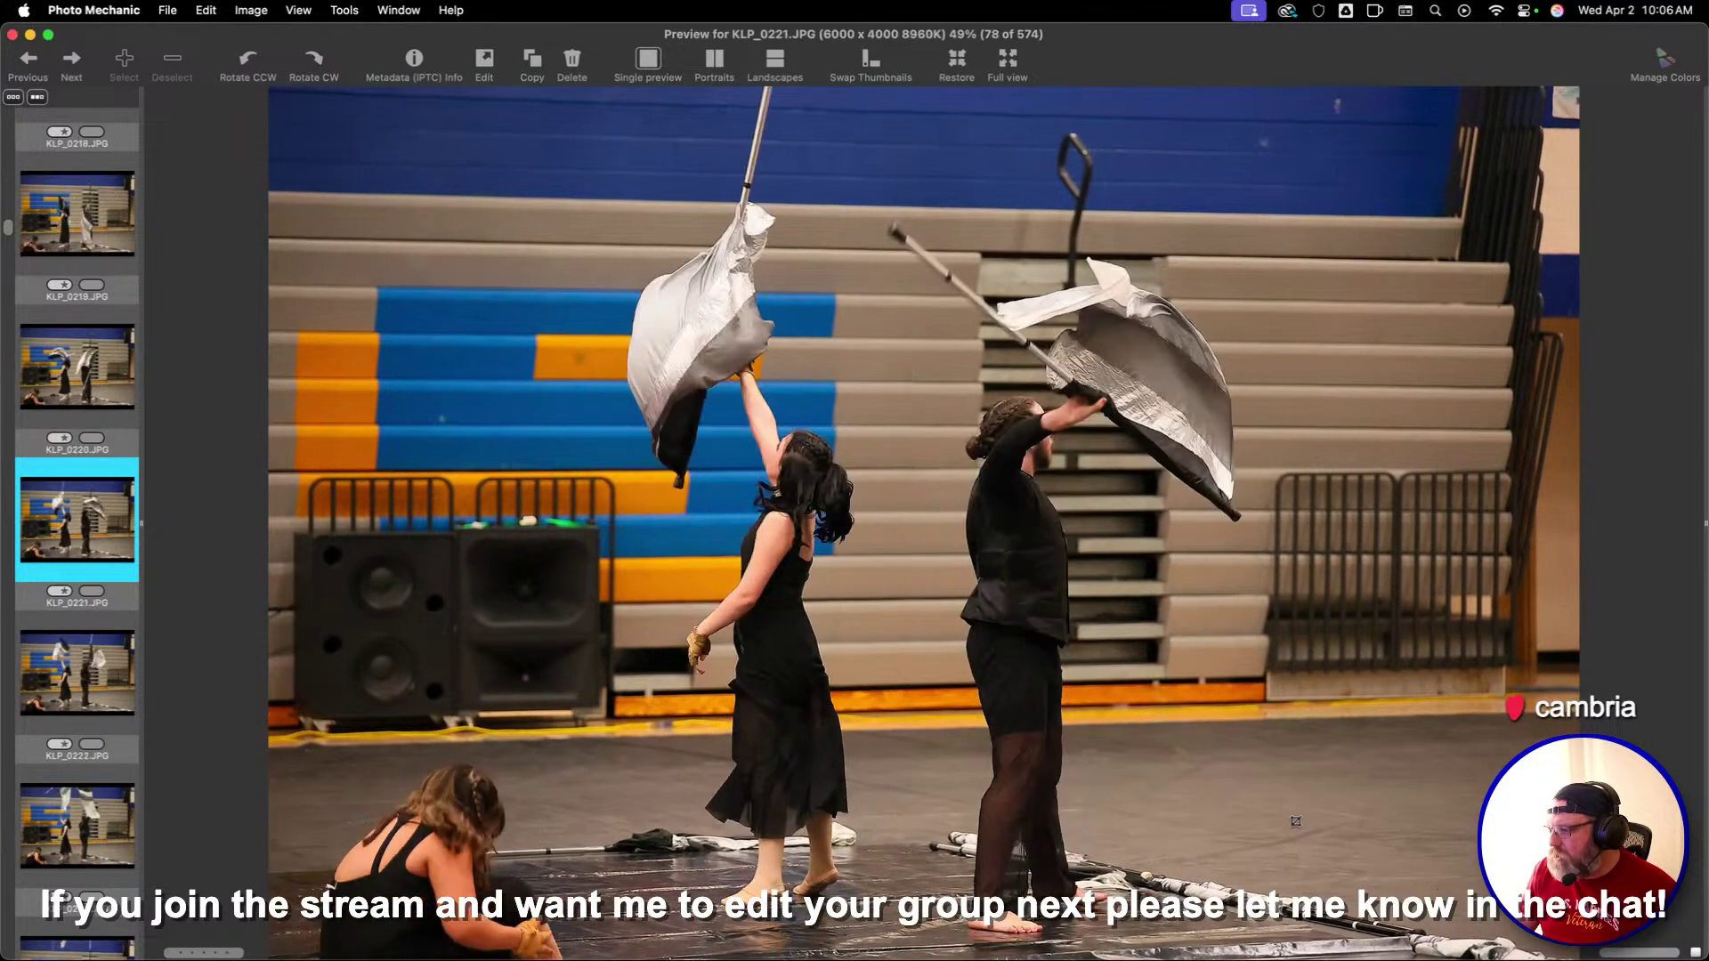
key("Right")
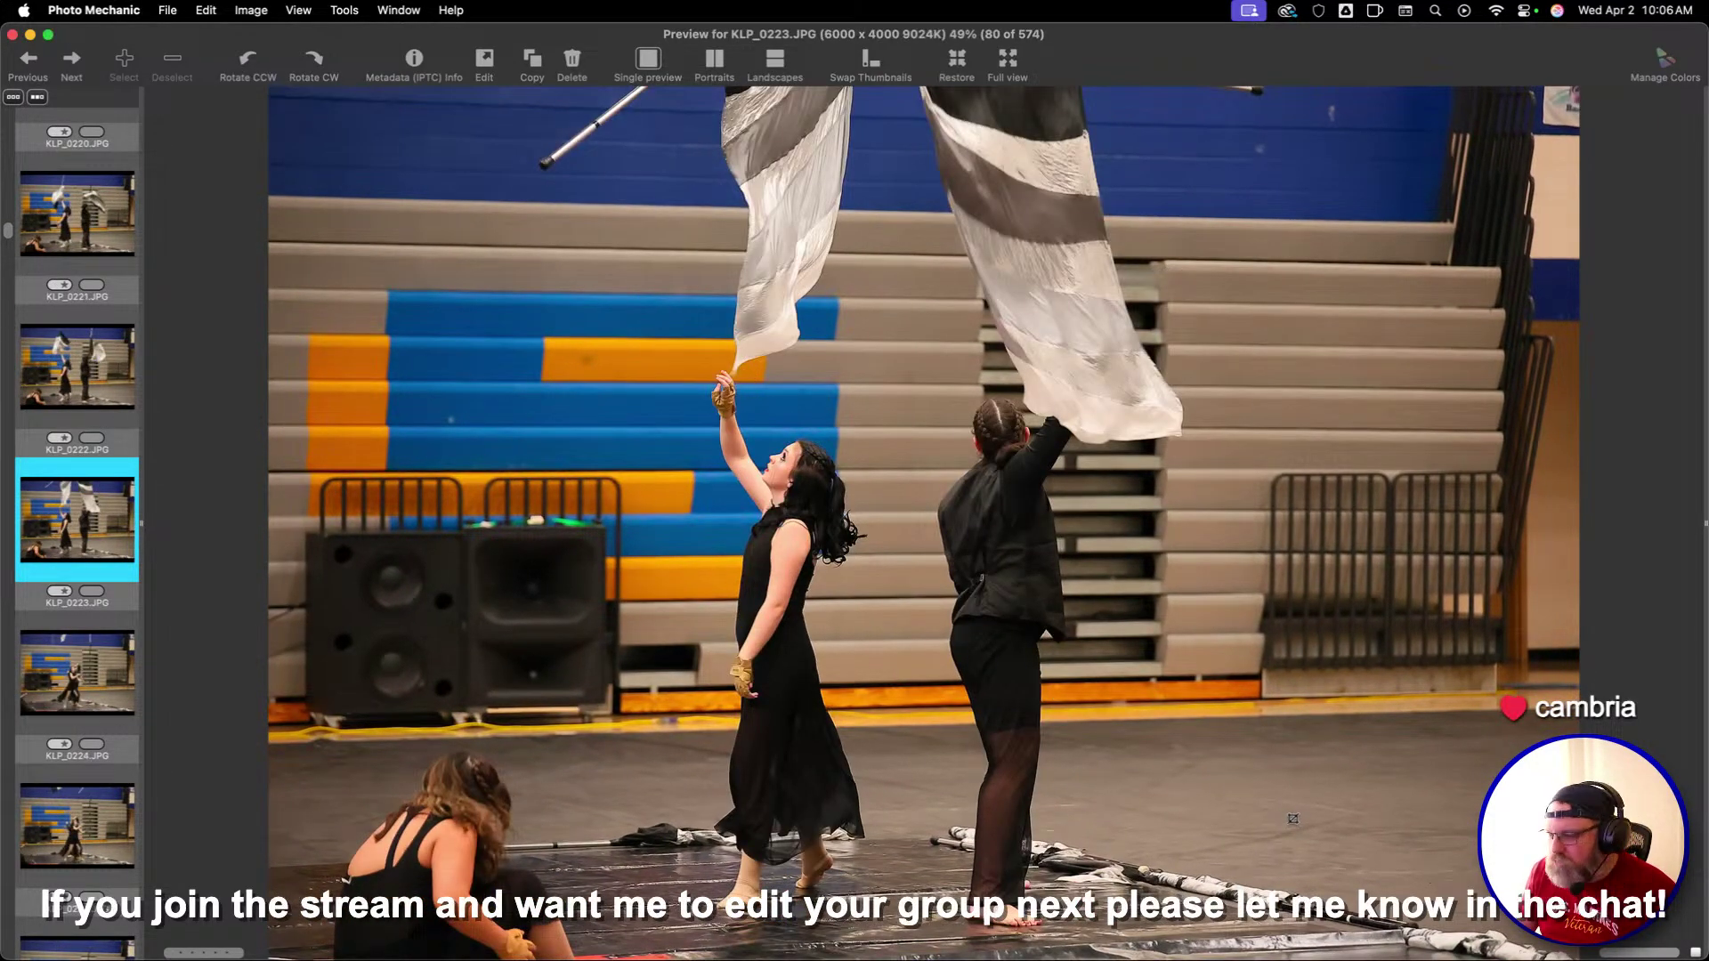
key("Right")
key("Right")
key("Right")
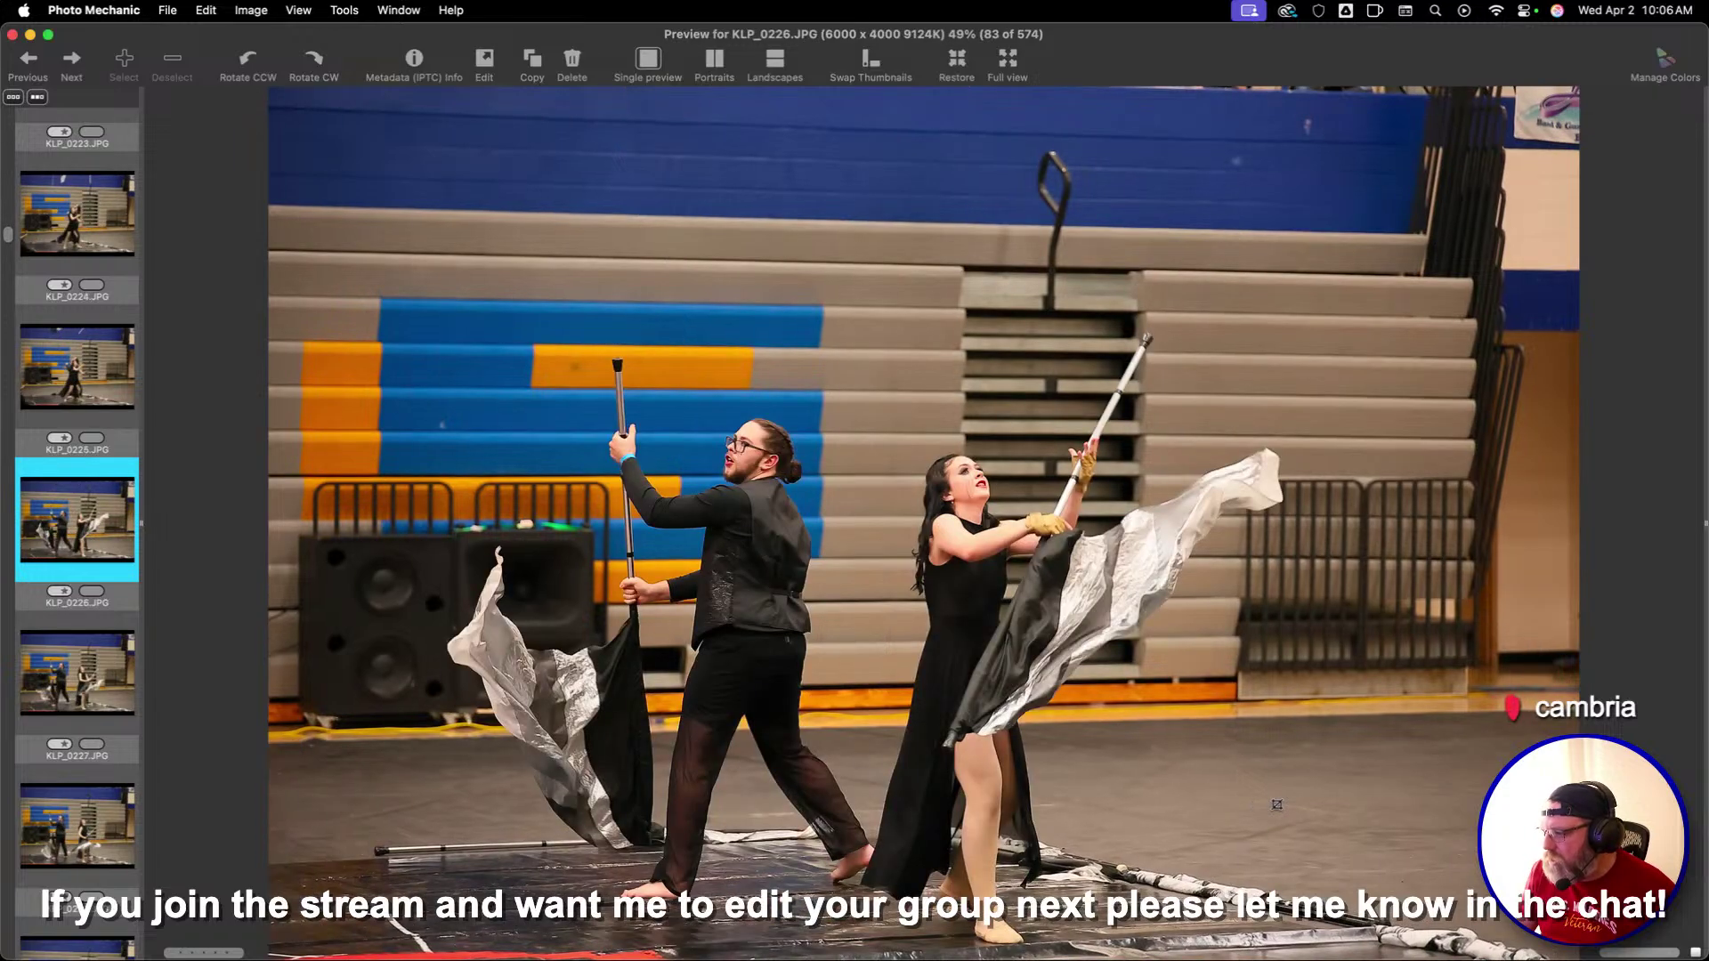
Compare KLP_0225.JPG with KLP_0226.JPG and crop KLP_0226.JPG around the two performers and their flags
key("Left")
key("Right")
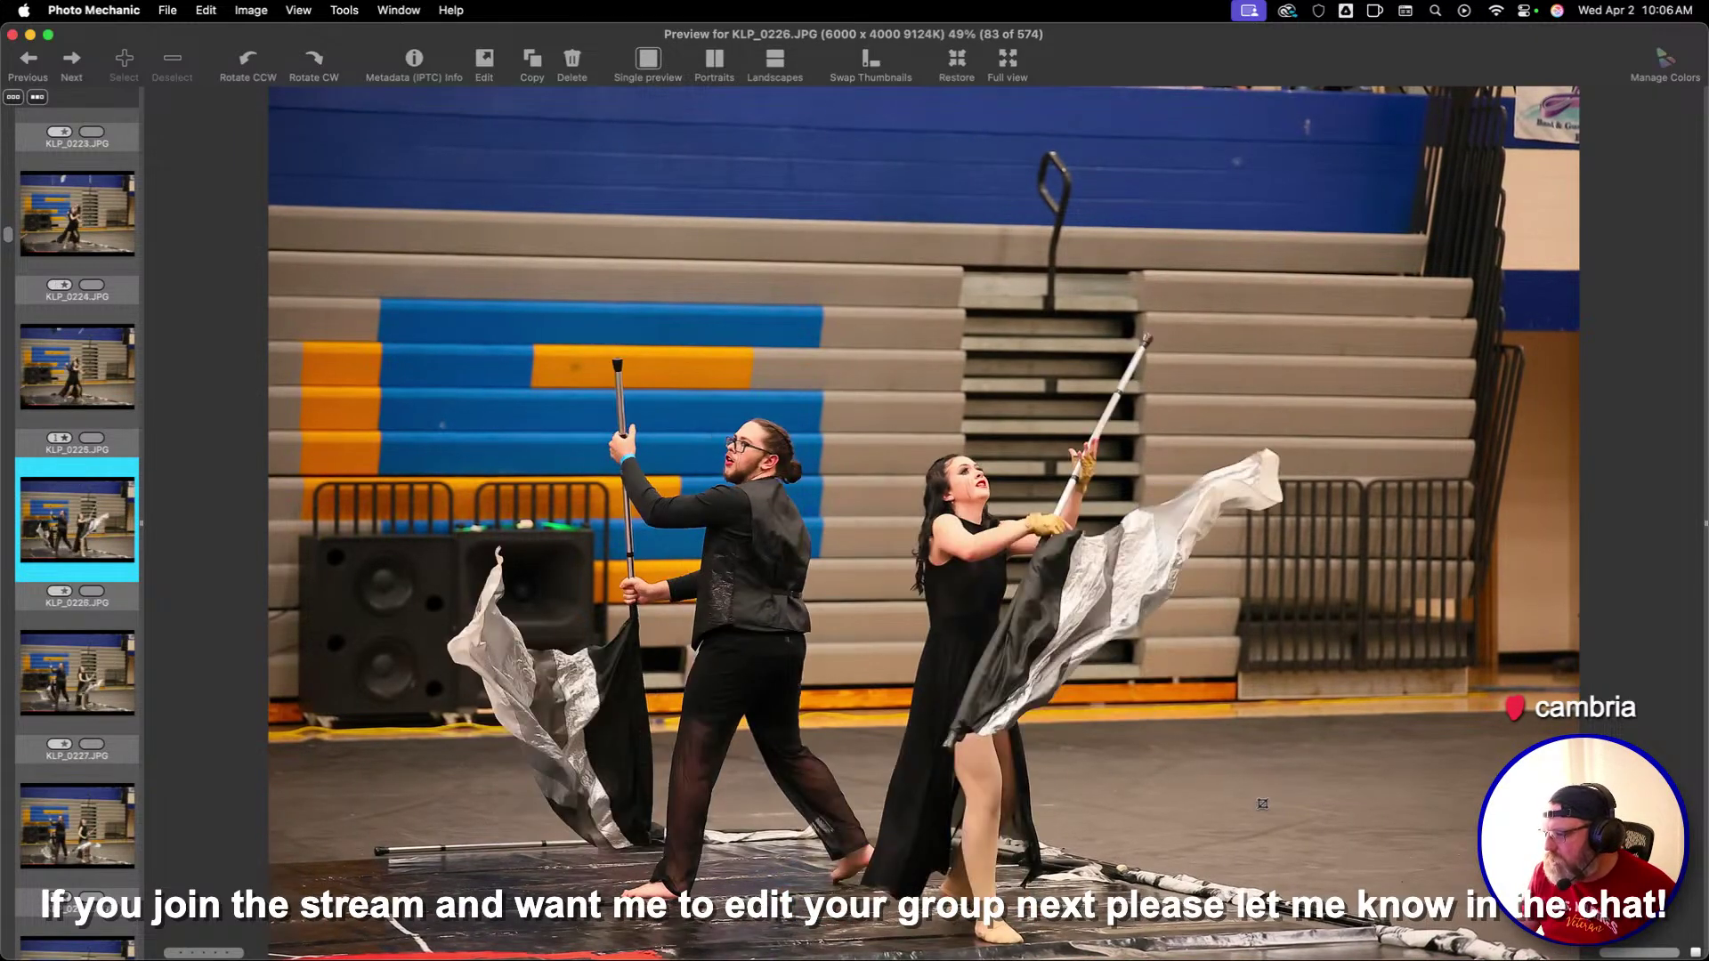
key("c")
left_click_drag(361, 275, 1308, 783)
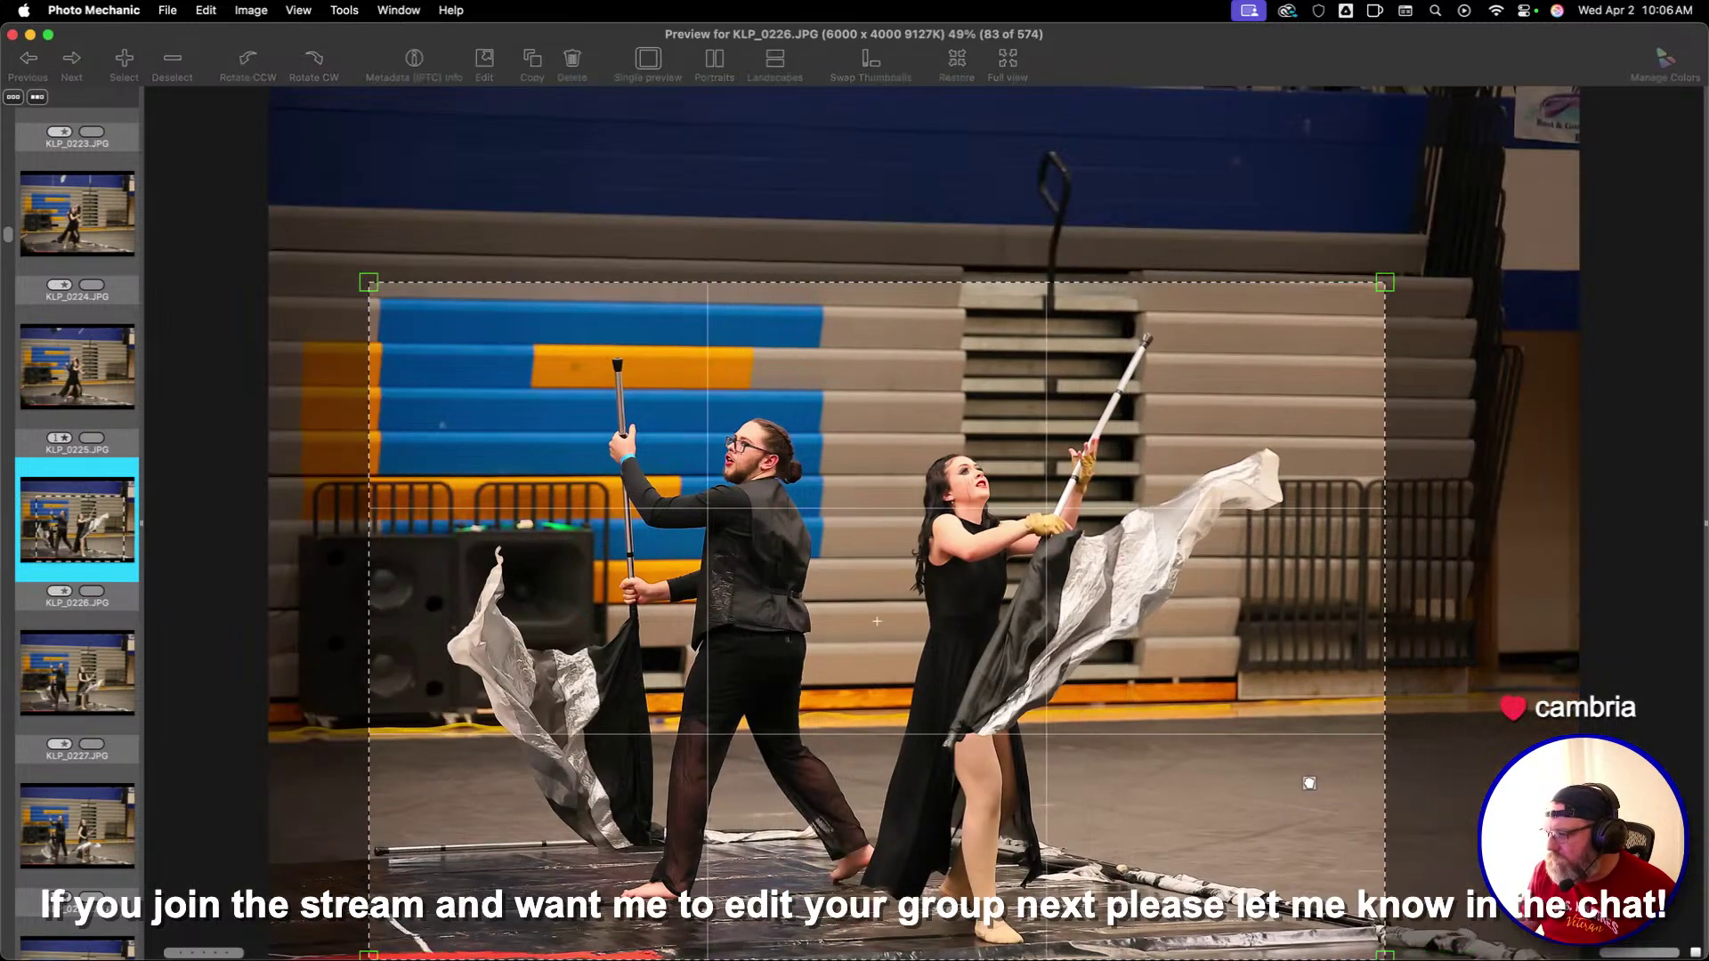
Go through the flag duo photos to KLP_0230.JPG and crop it around the two performers and their flags
key("Right")
key("Right")
key("Right")
key("Right")
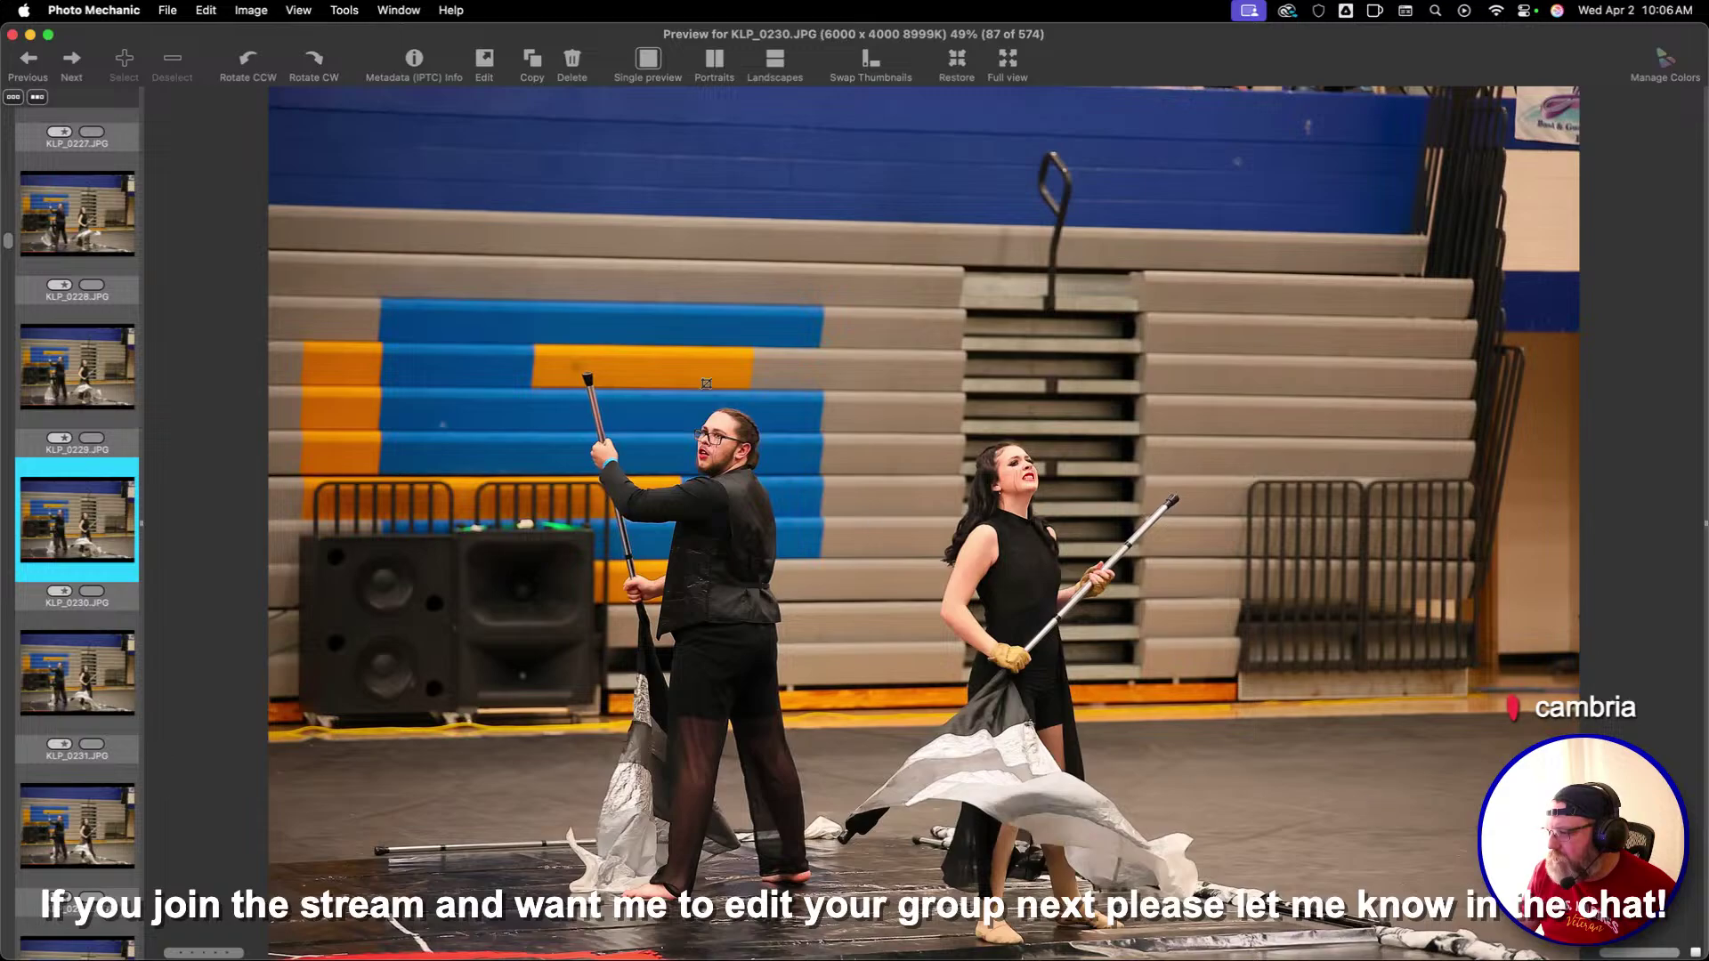
left_click_drag(435, 206, 1389, 855)
Compare KLP_0236.JPG with KLP_0237.JPG and crop KLP_0236.JPG around the woman holding the flag, keeping most of the man beside her
key("Right")
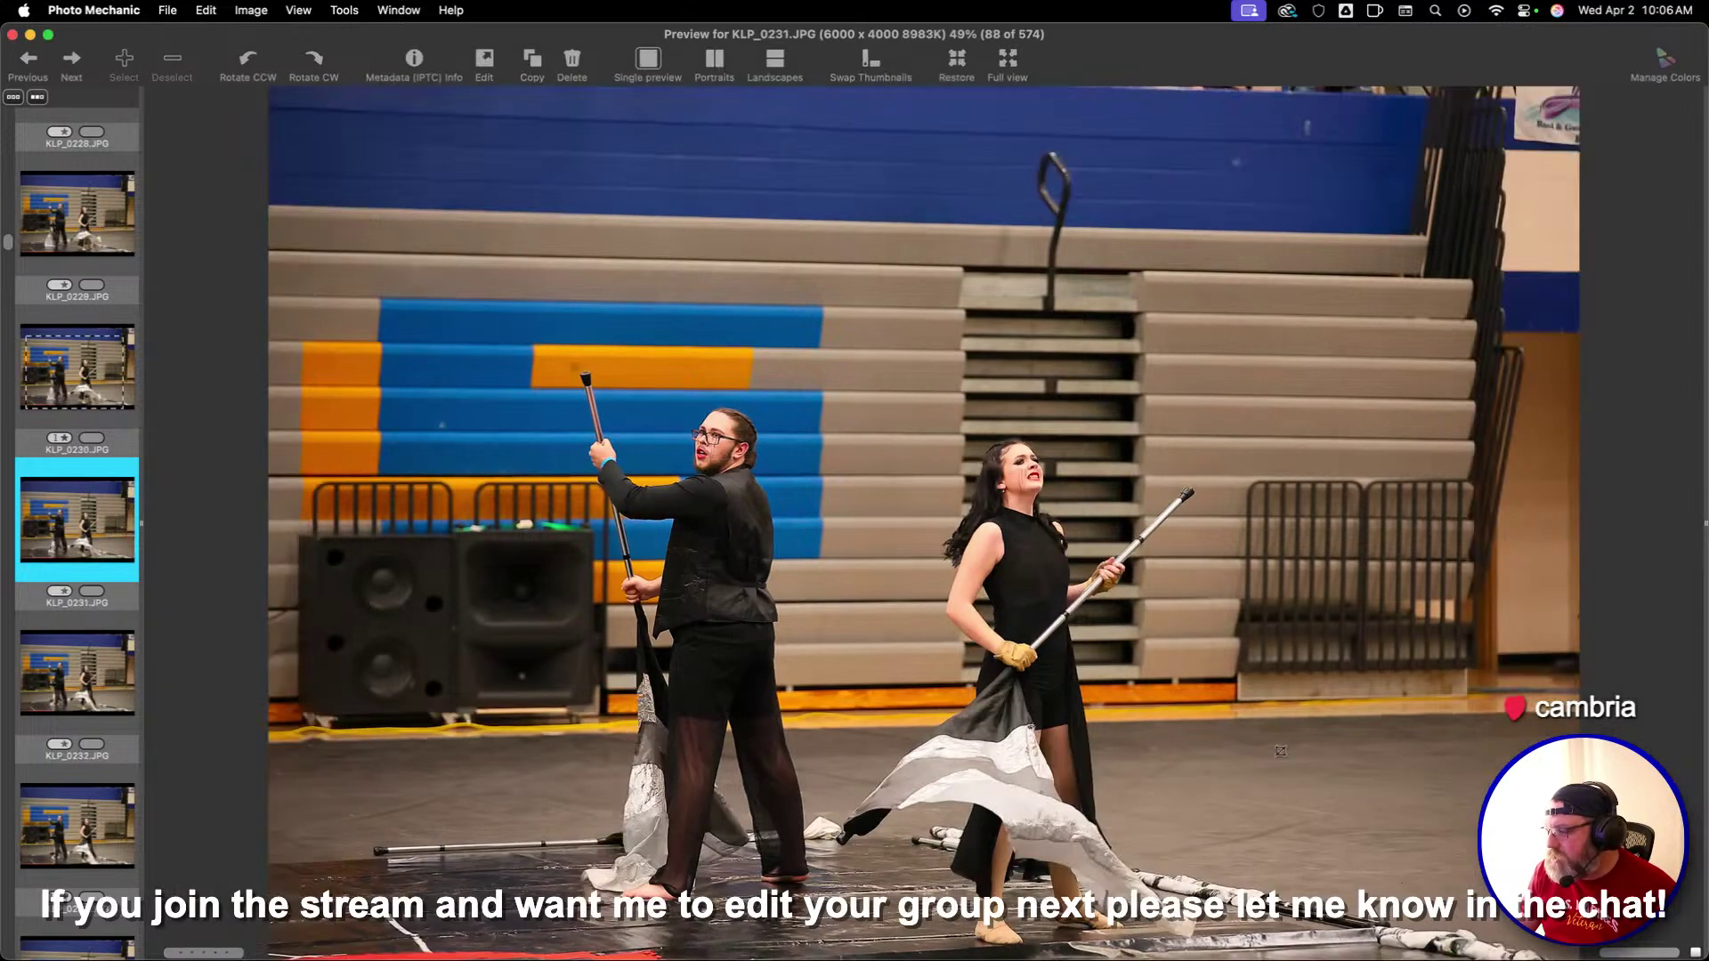
key("Right")
key("Right")
key("Right")
key("Right")
key("Right")
key("Right")
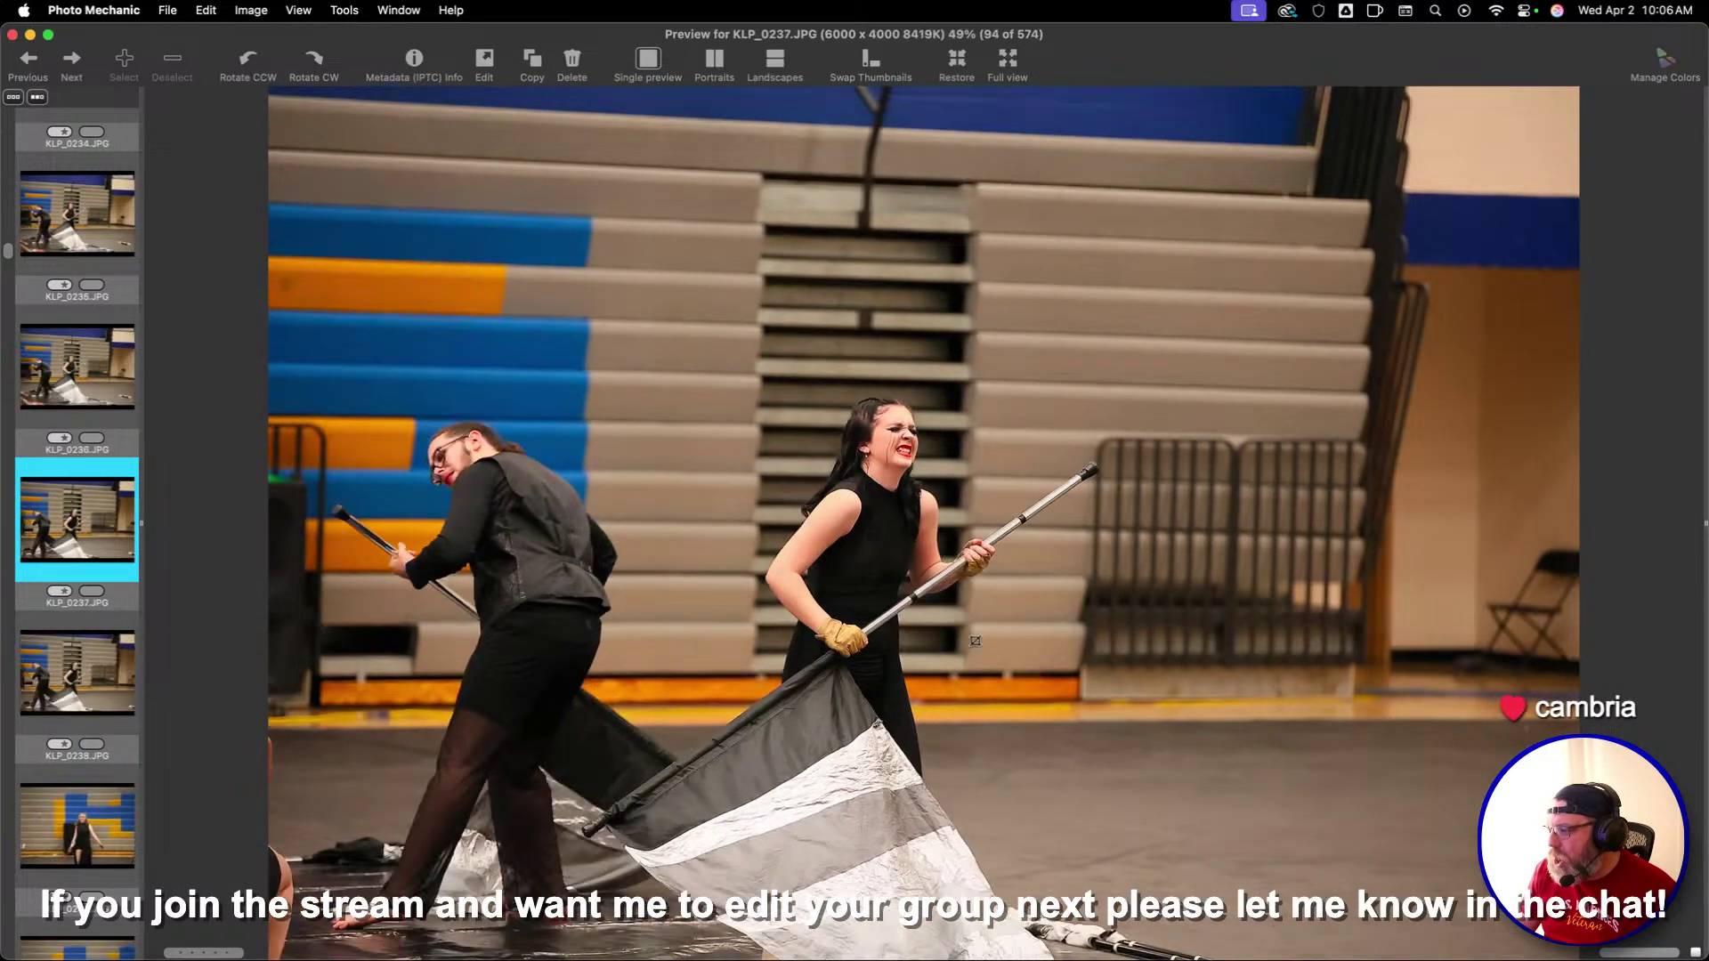
key("Left")
left_click_drag(494, 250, 1354, 820)
left_click_drag(1145, 732, 1083, 732)
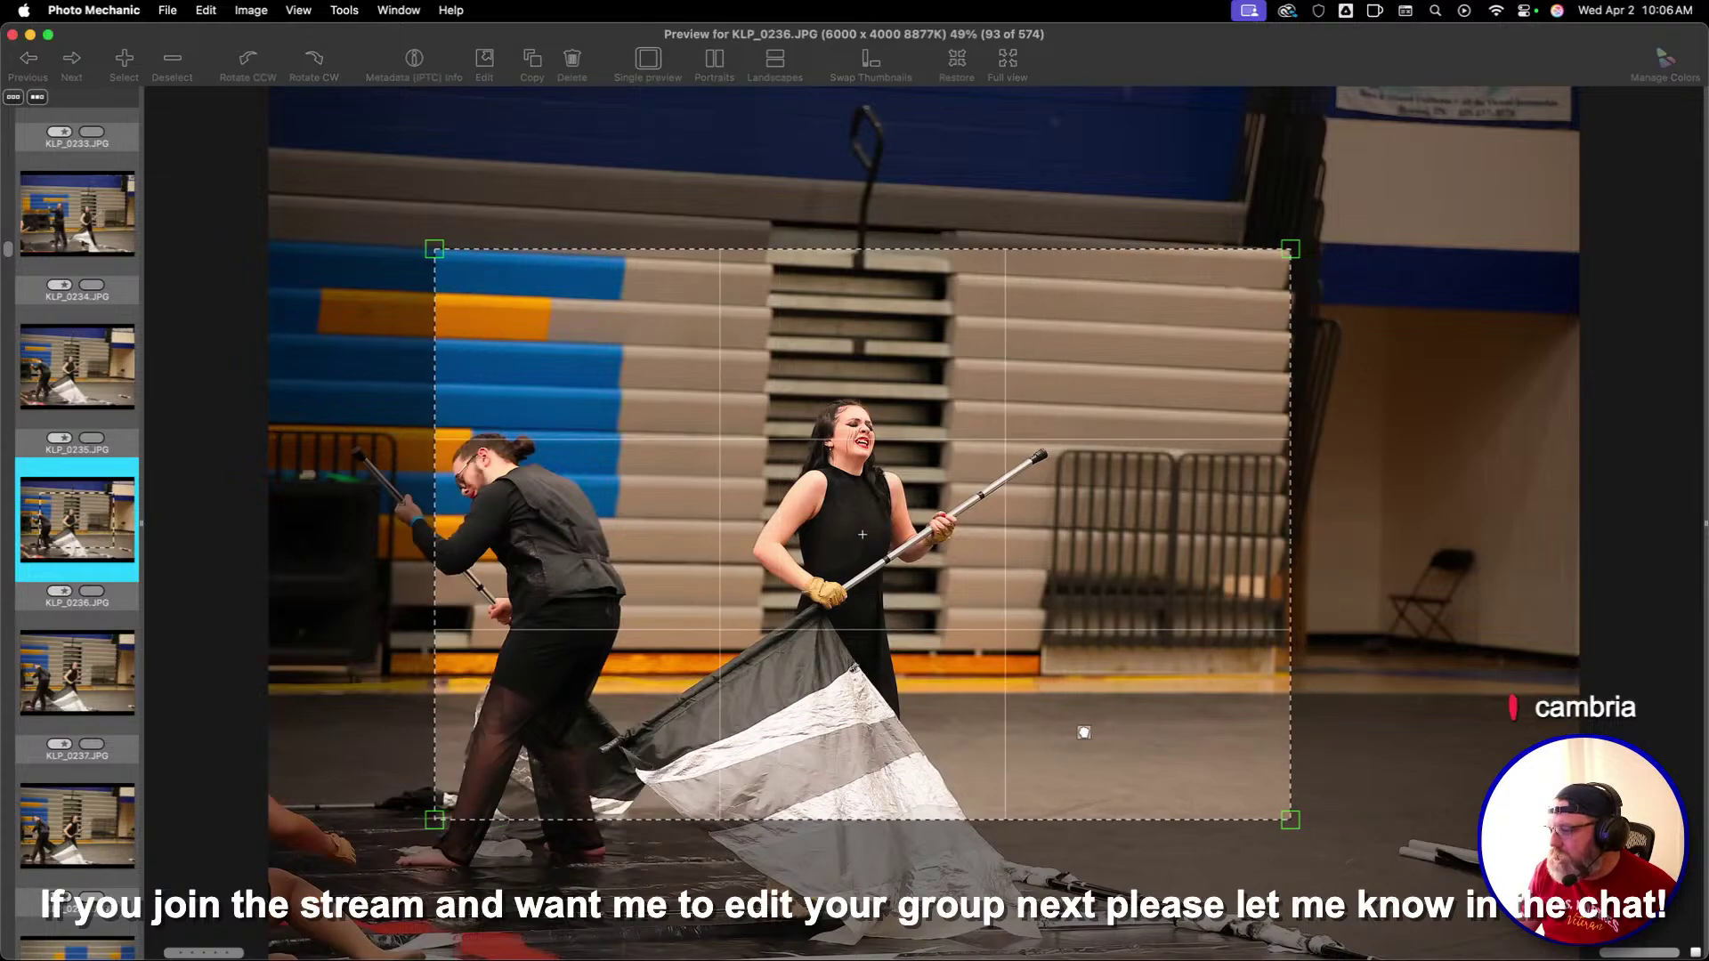
Compare KLP_0240.JPG with KLP_0241.JPG and crop KLP_0240.JPG around the curly-haired performer with the red sabre
key("Right")
key("Right")
key("Right")
key("Right")
key("Right")
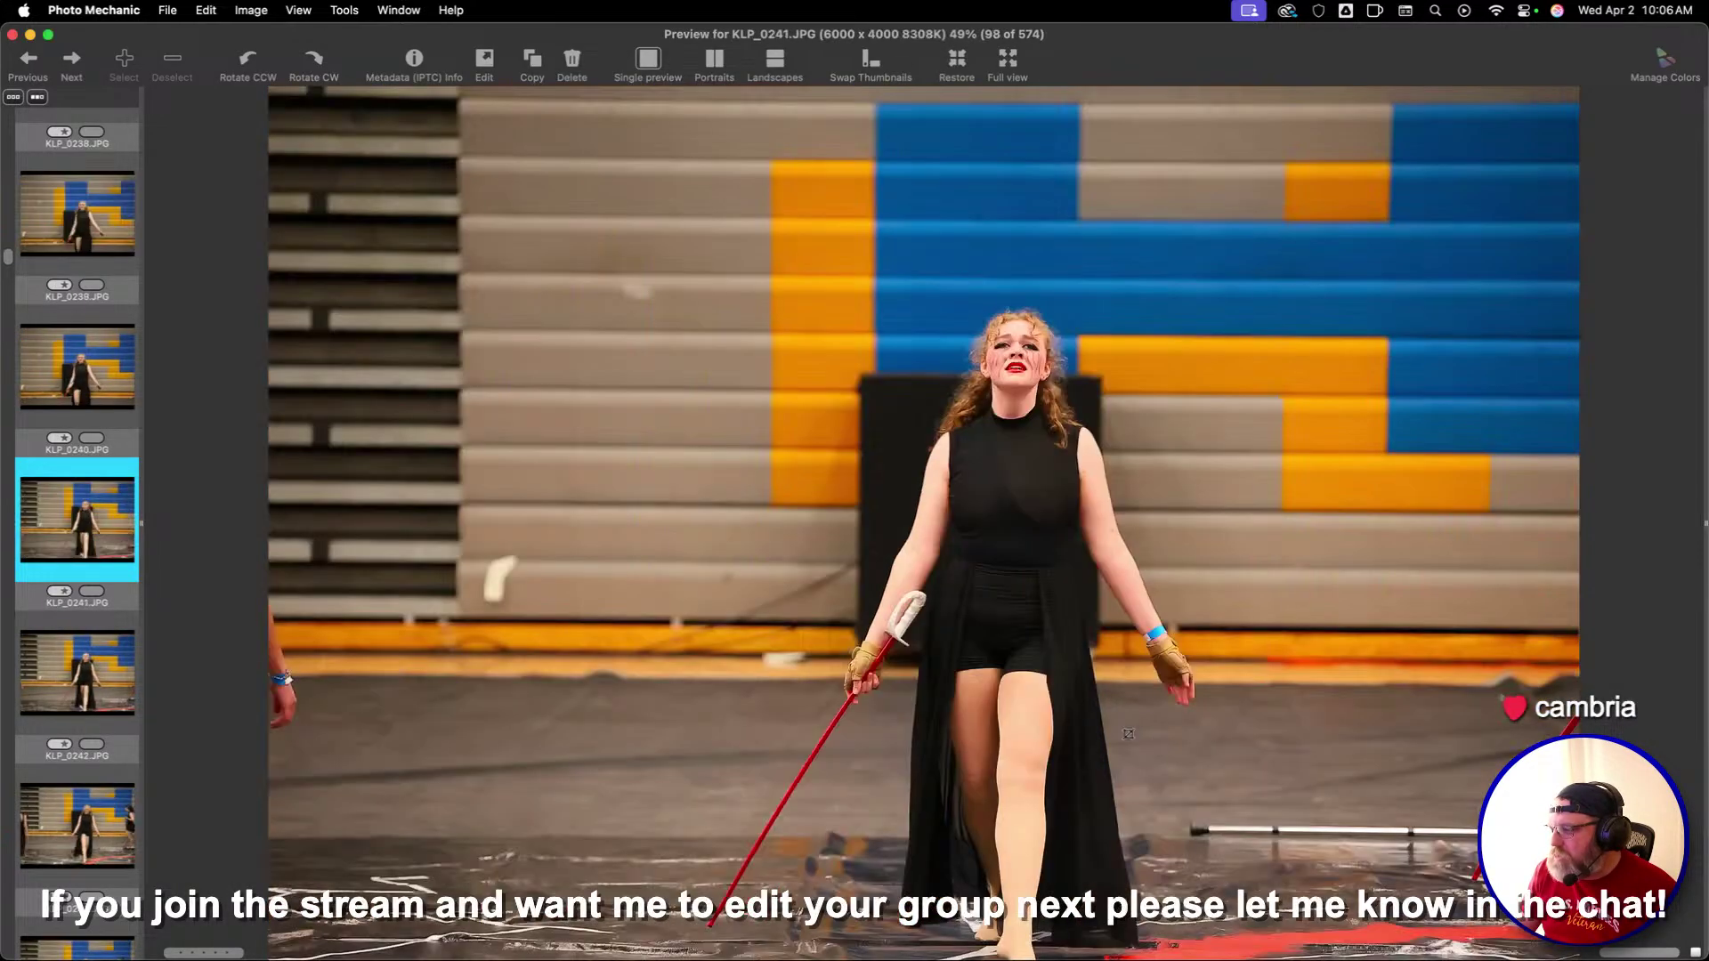
key("Left")
left_click_drag(475, 278, 1486, 945)
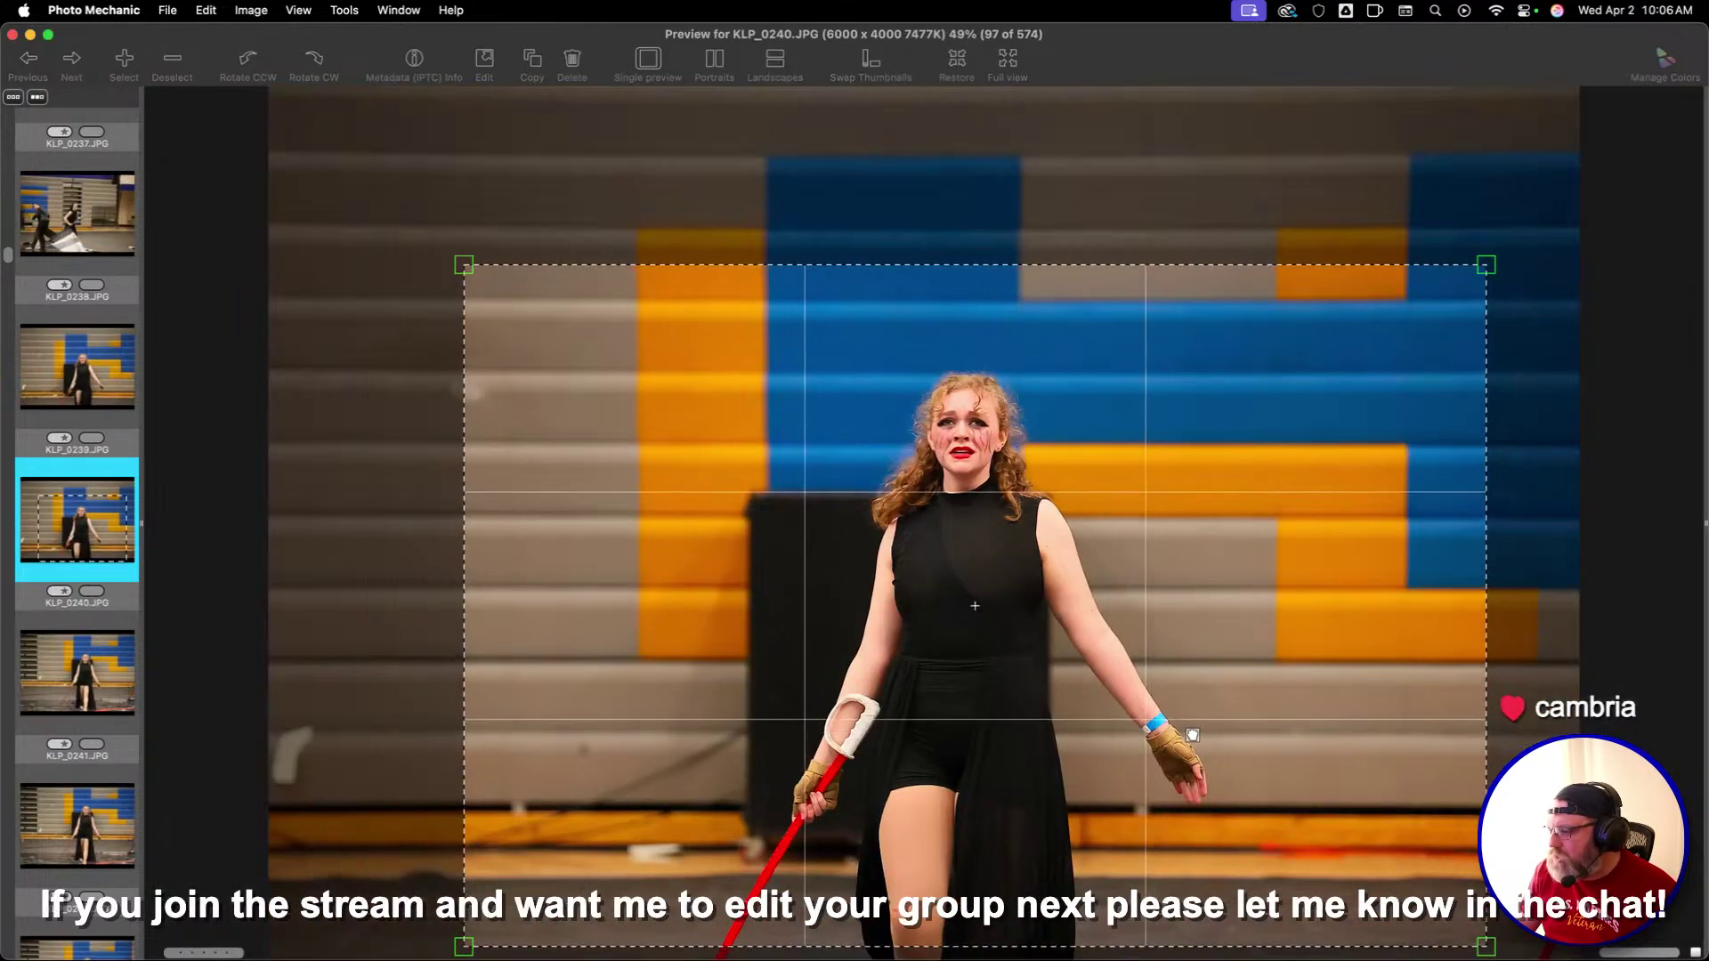
Crop KLP_0244.JPG around the curly-haired sabre performer and the dancer running behind her, and give it one star
key("Right")
key("Right")
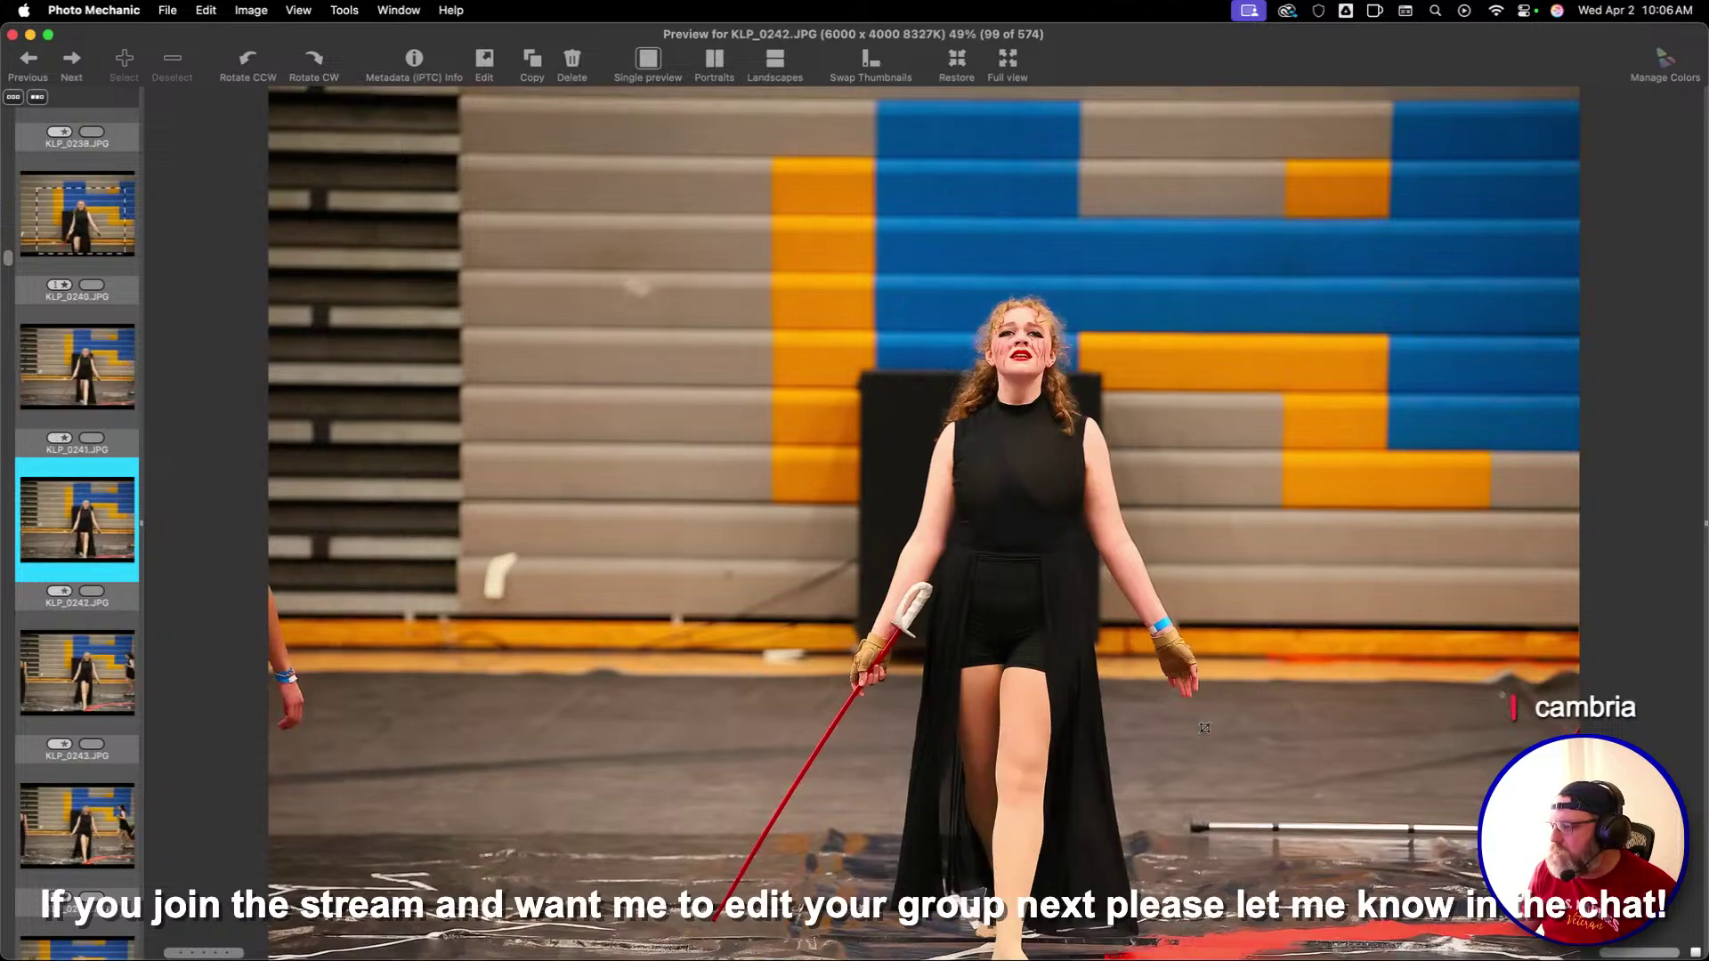
key("Right")
key("Right")
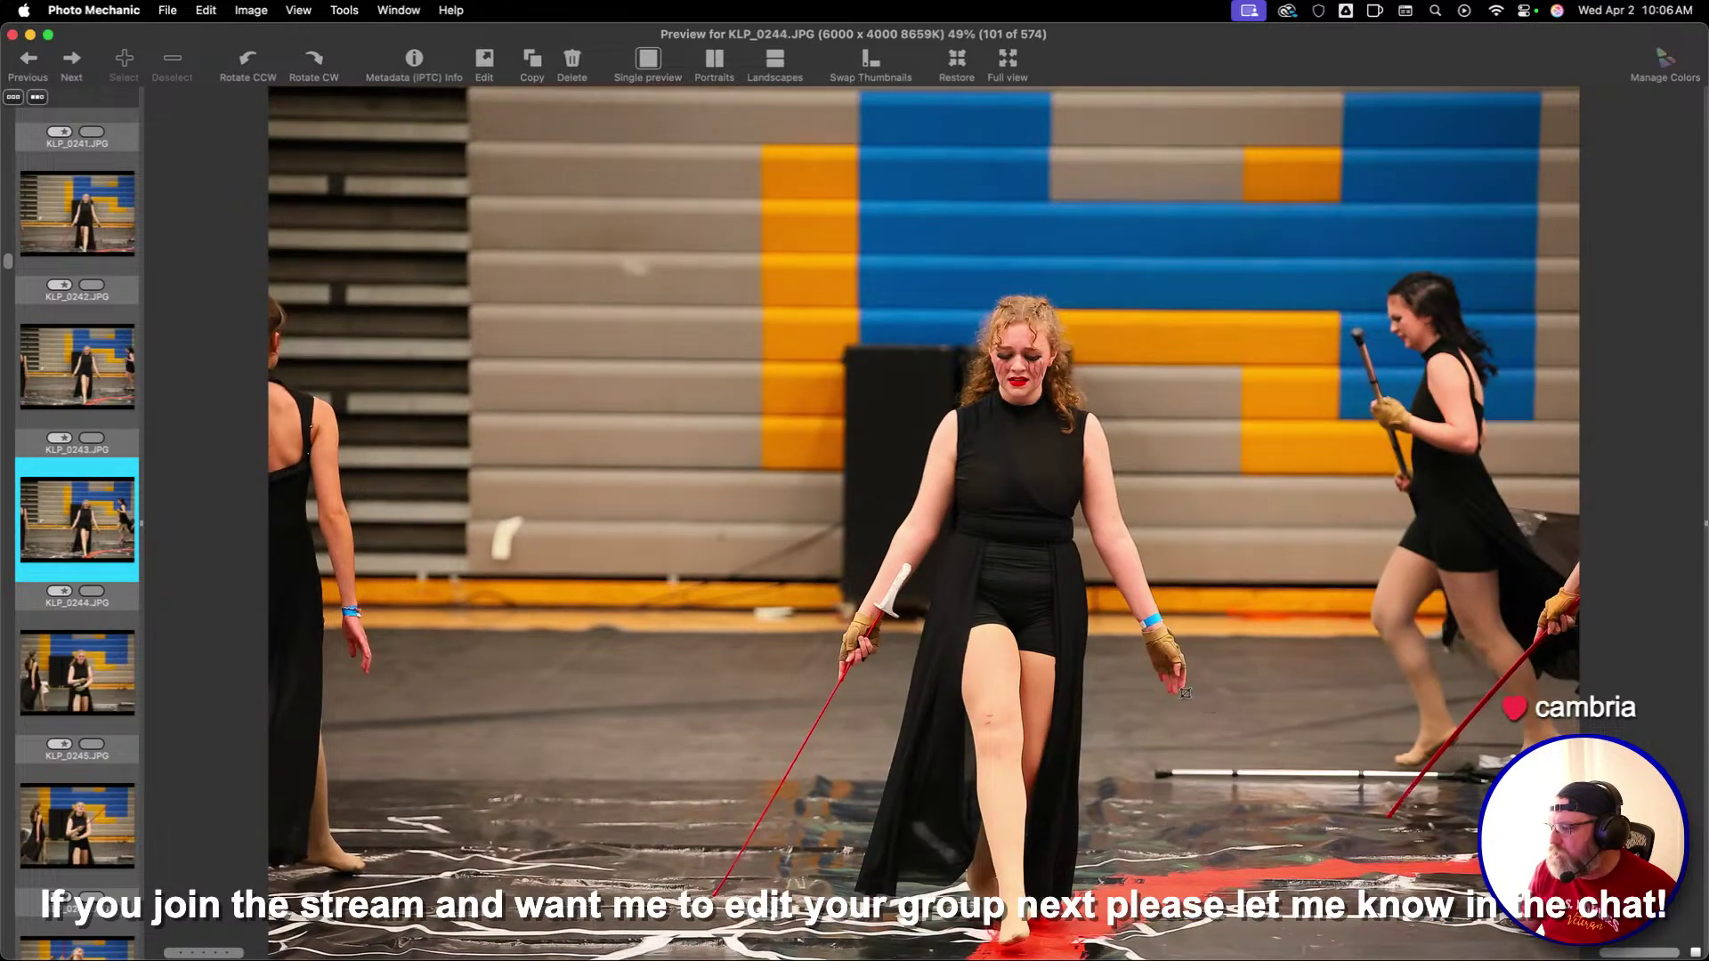
left_click_drag(414, 184, 1578, 954)
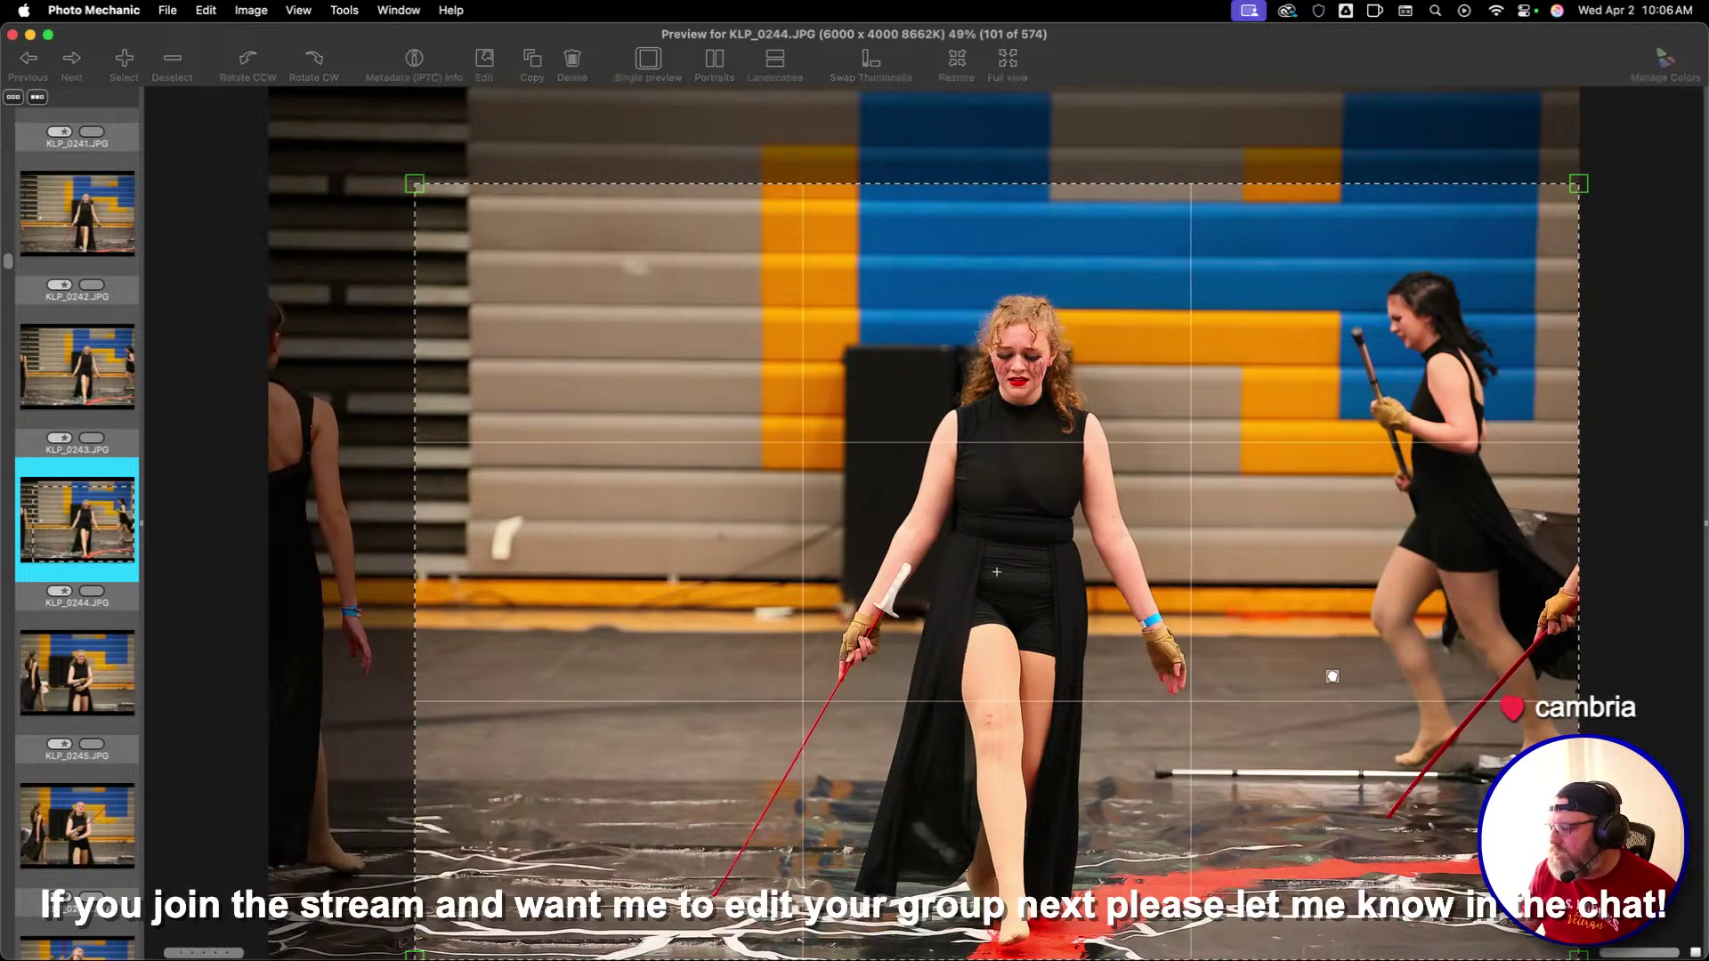
key("1")
Compare KLP_0246.JPG with KLP_0247.JPG and give KLP_0247.JPG, with the sabre held upright, one star
key("Right")
key("Right")
key("Right")
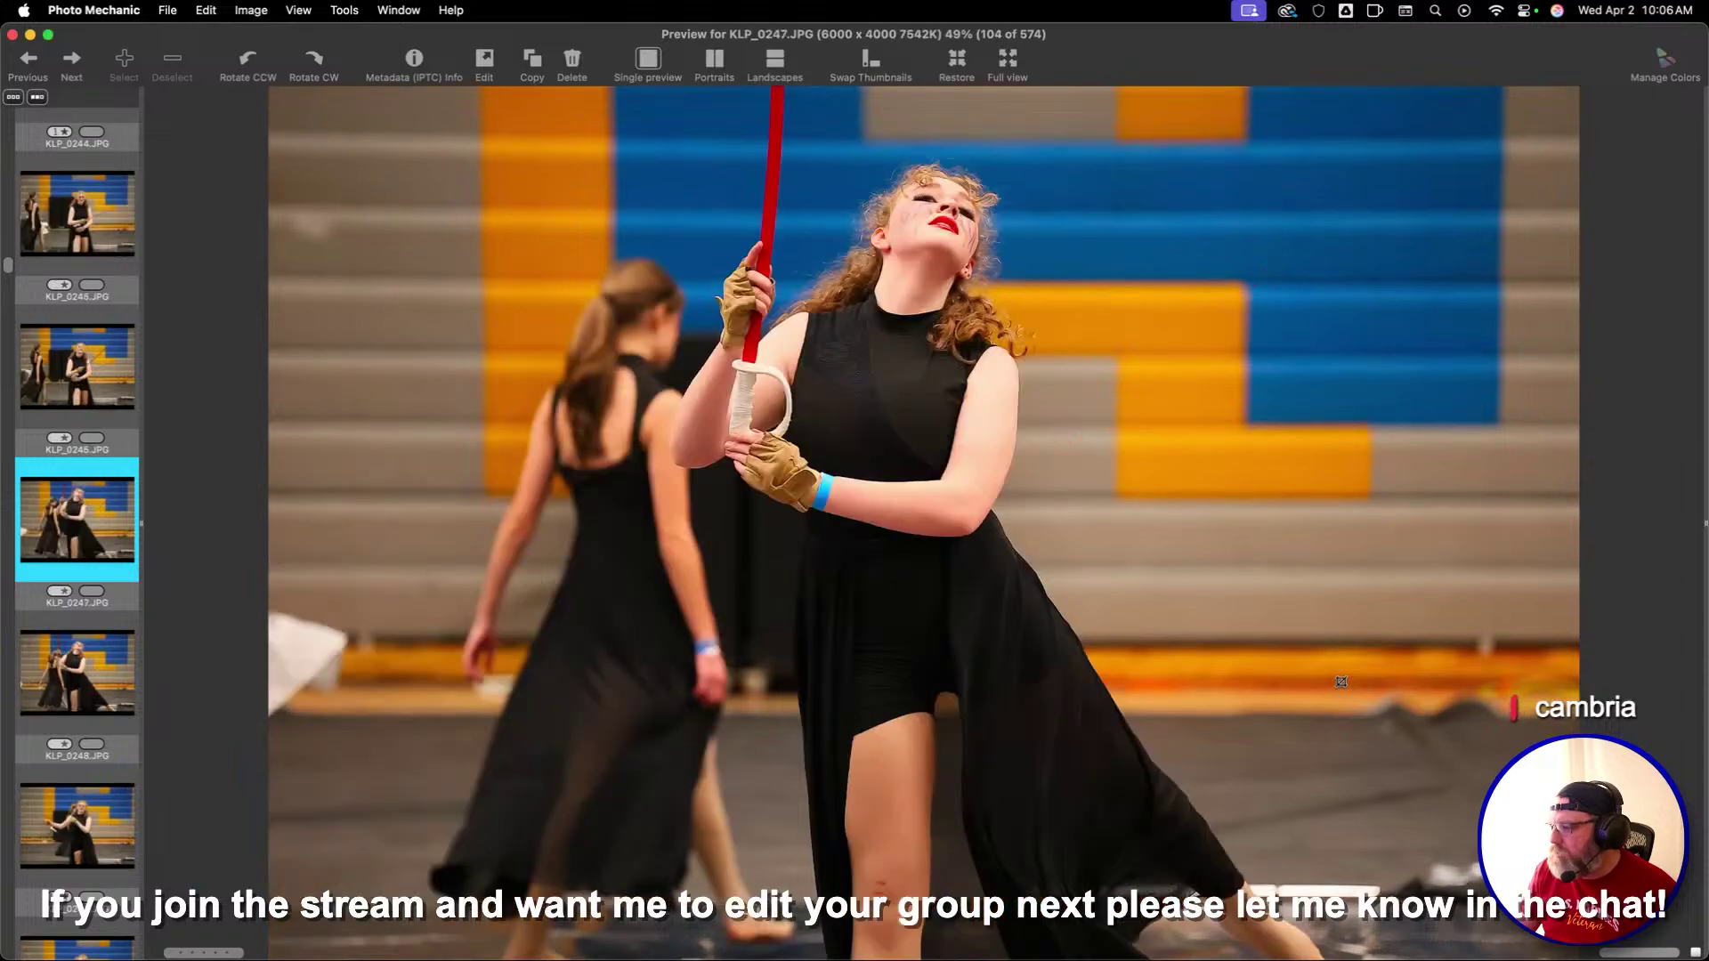
key("Left")
key("Right")
key("1")
Go through the photos from KLP_0248.JPG to KLP_0255.JPG and give KLP_0255.JPG one star
key("Right")
key("Right")
key("Right")
key("Right")
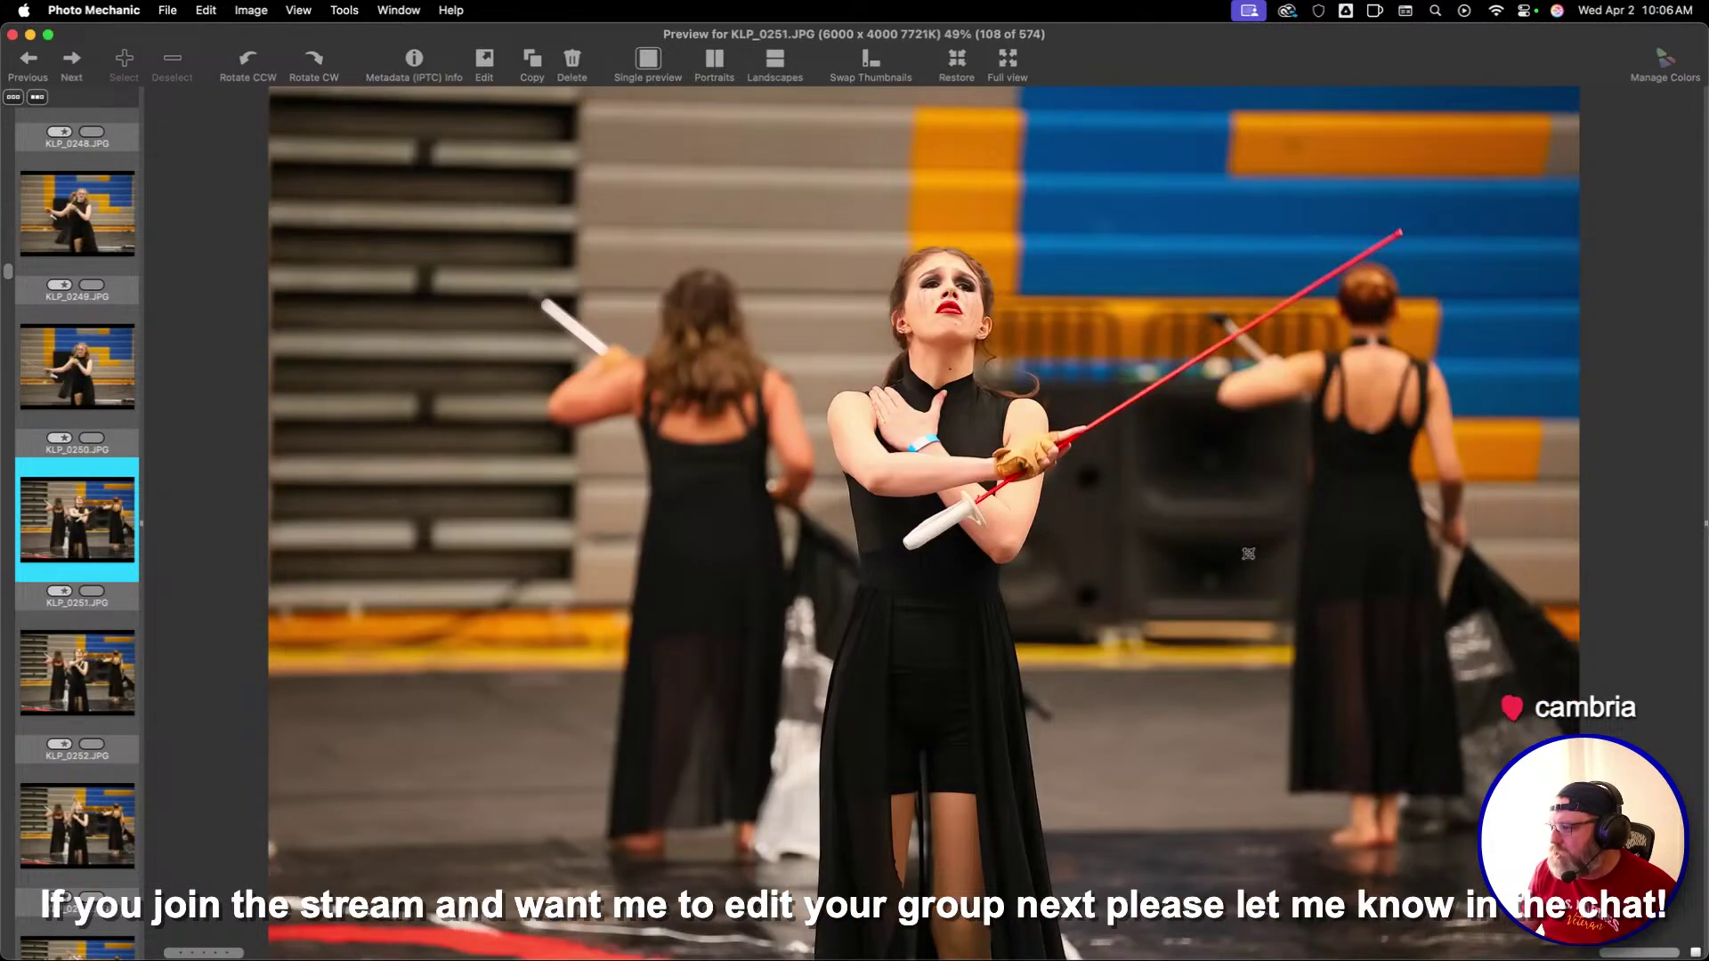
key("Right")
key("Right")
key("Right")
key("Right")
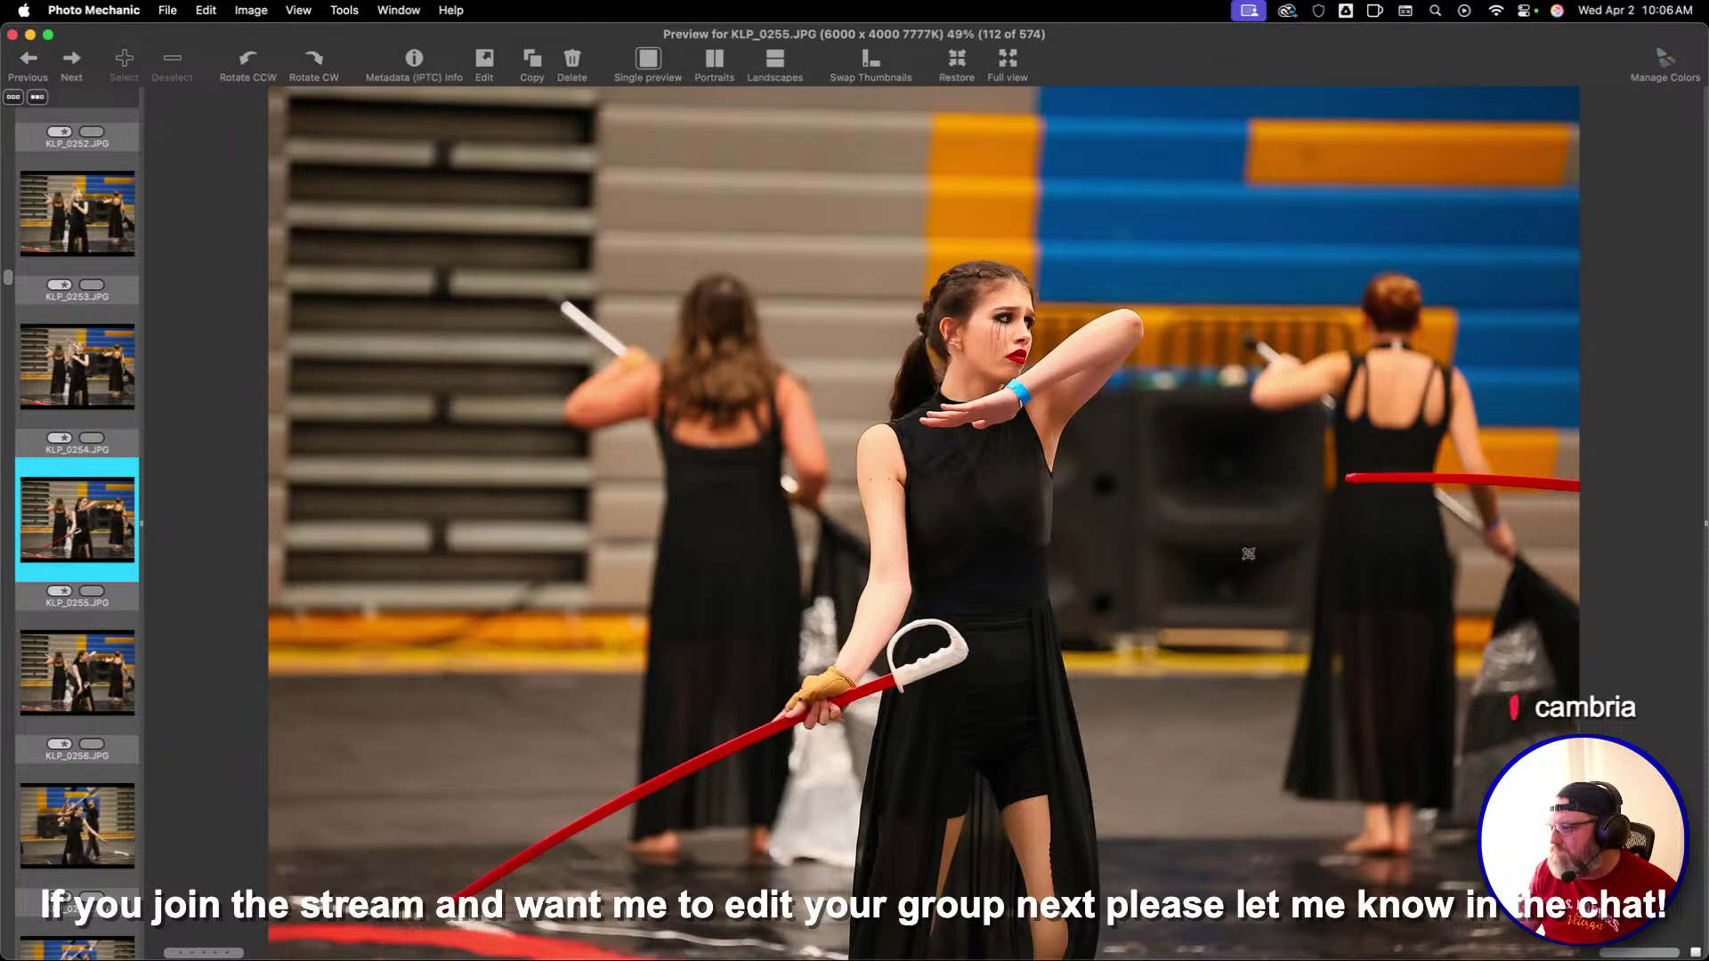
key("1")
Review the solo sabre previews from KLP_0256.JPG on to KLP_0271.JPG
key("Right")
key("Right")
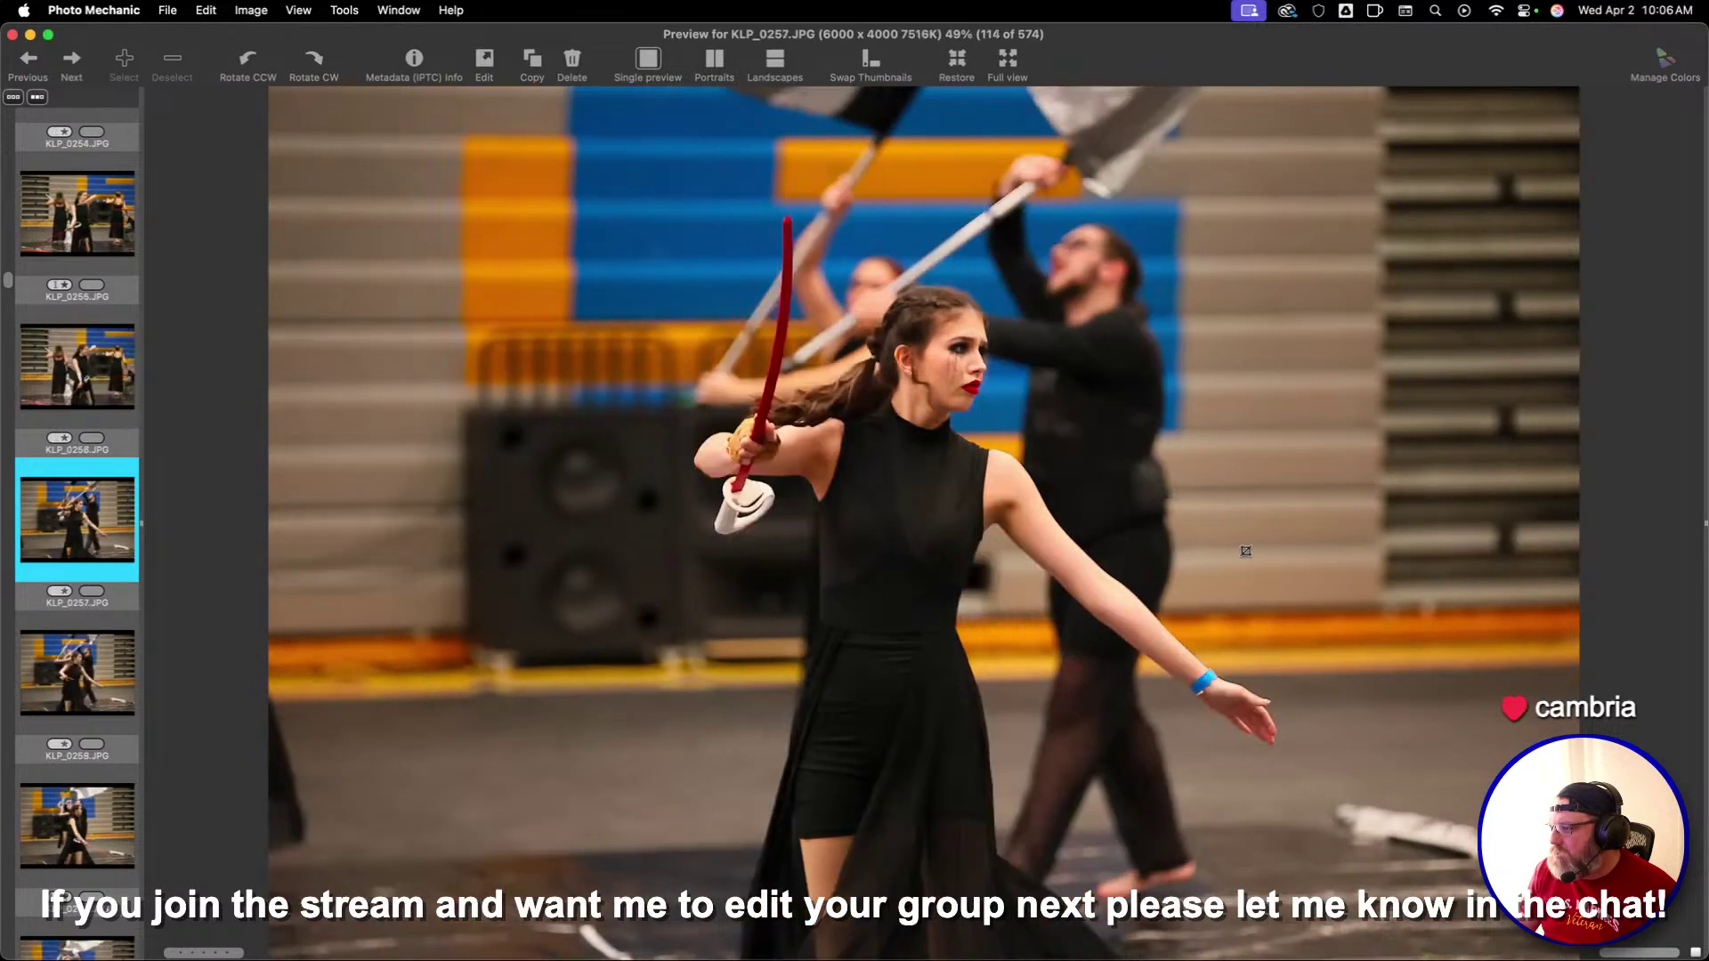
key("Right")
key("Right")
key("Right")
key("Right")
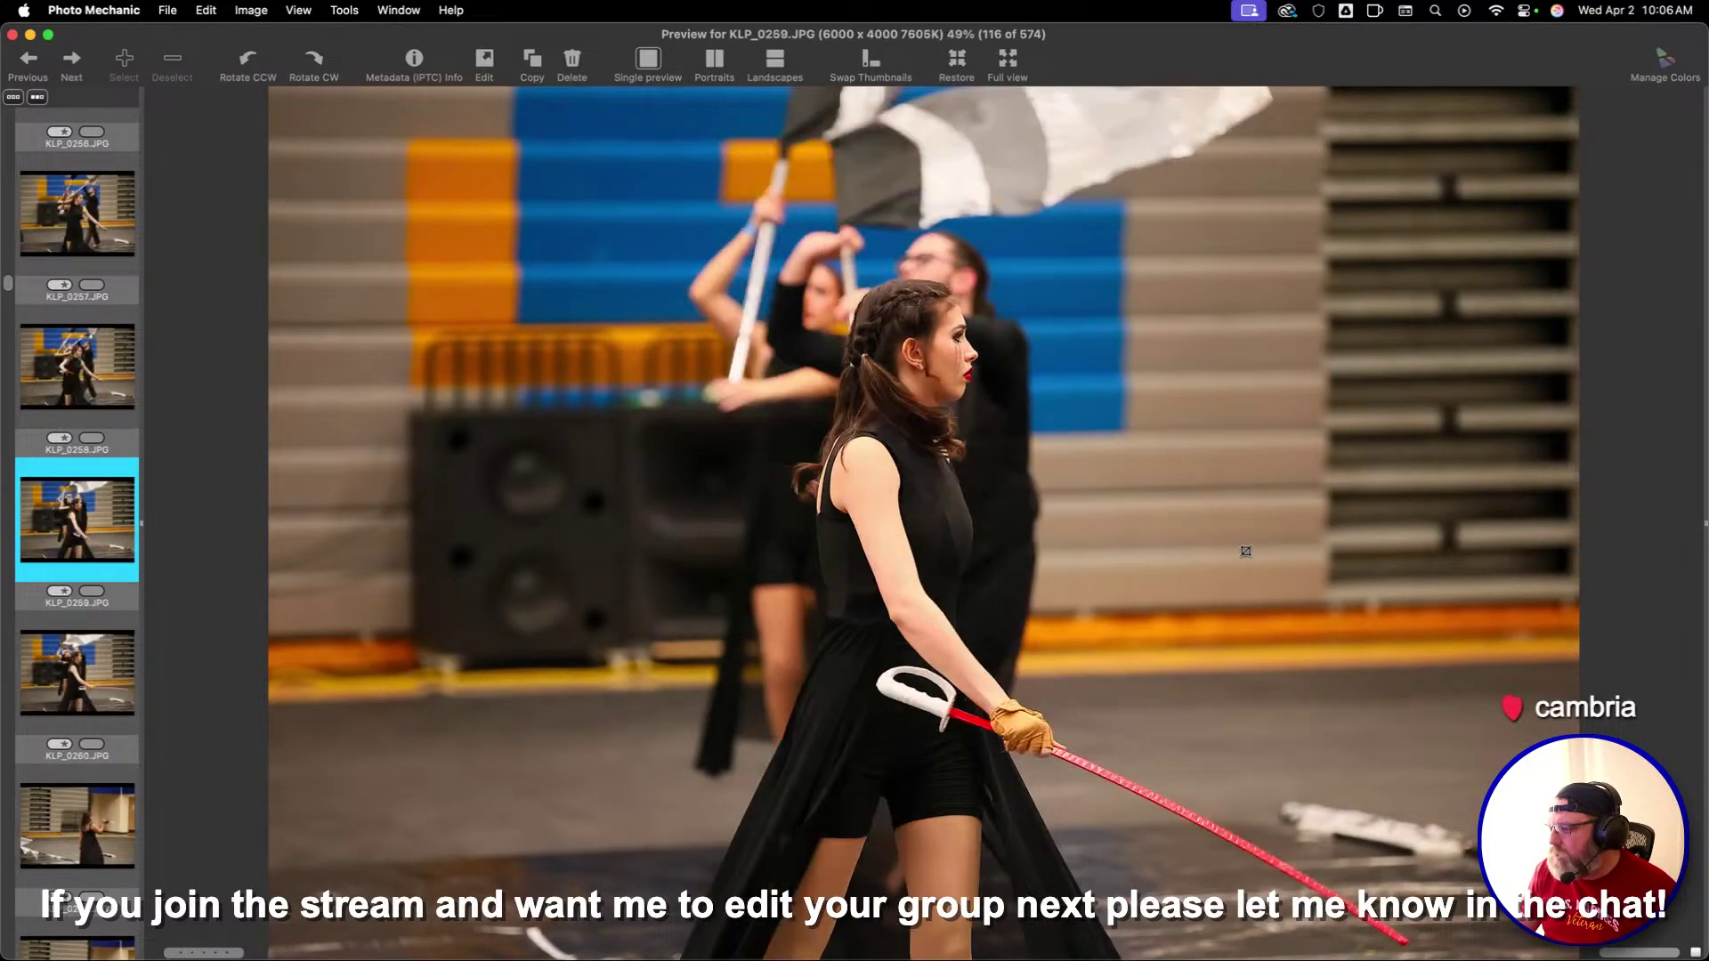
key("Right")
key("Right")
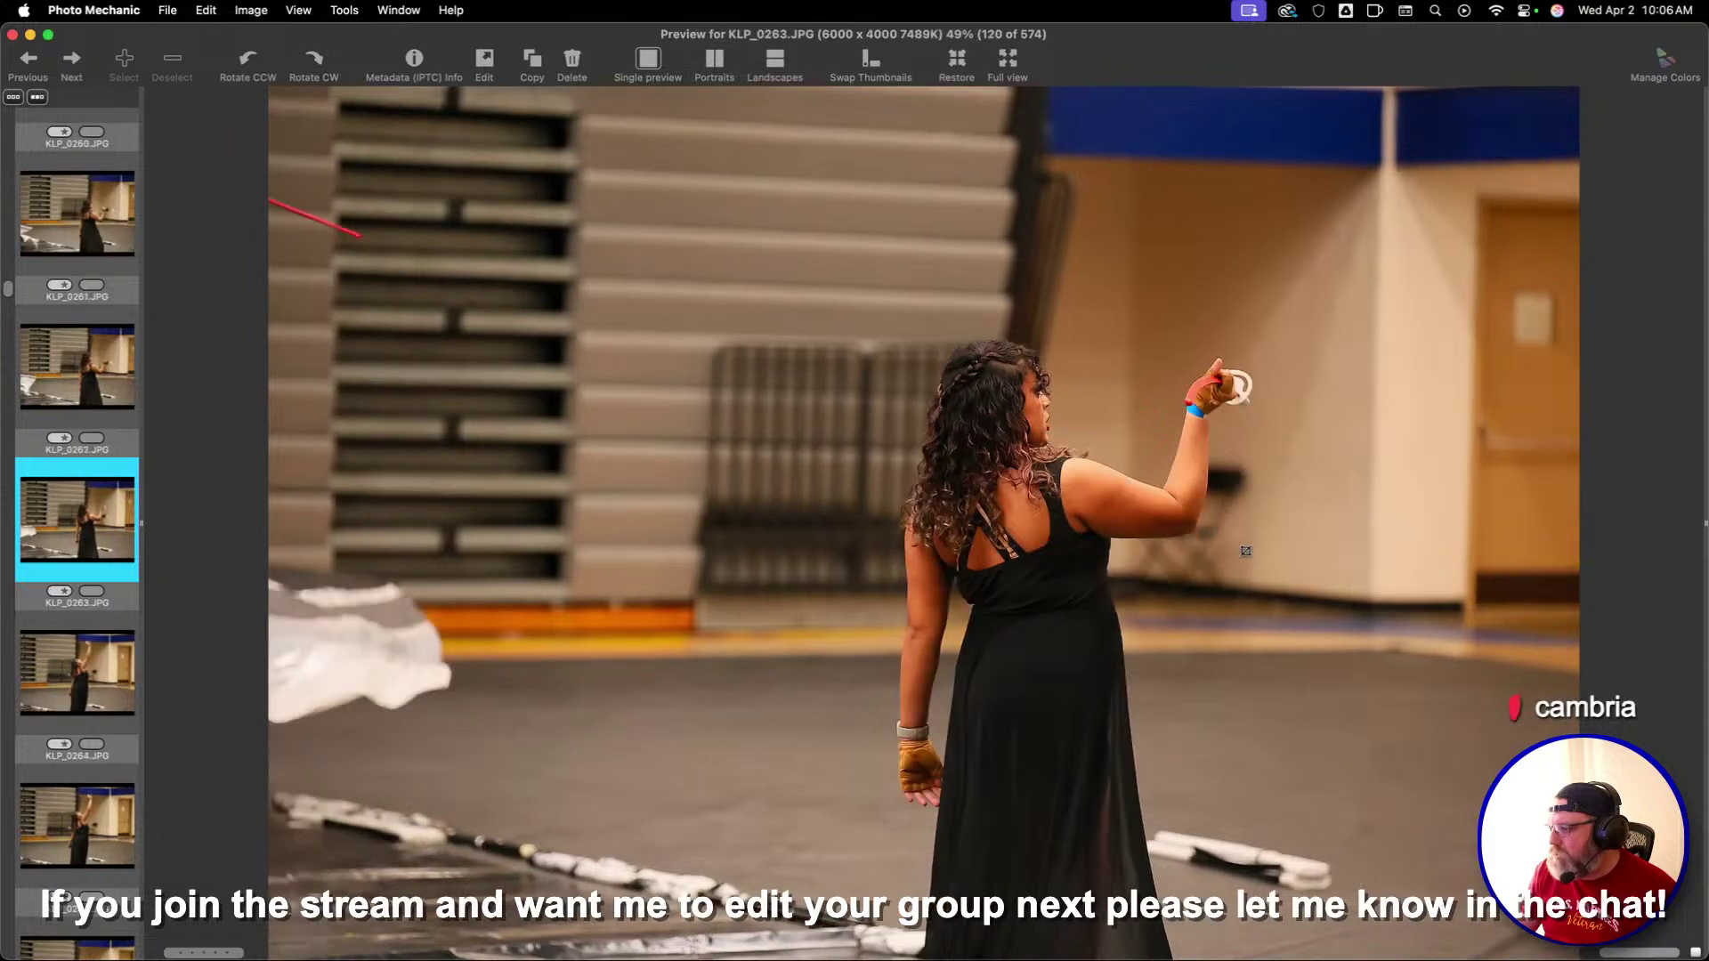
key("Right")
key("Right")
key("Right")
key("Right")
key("Right")
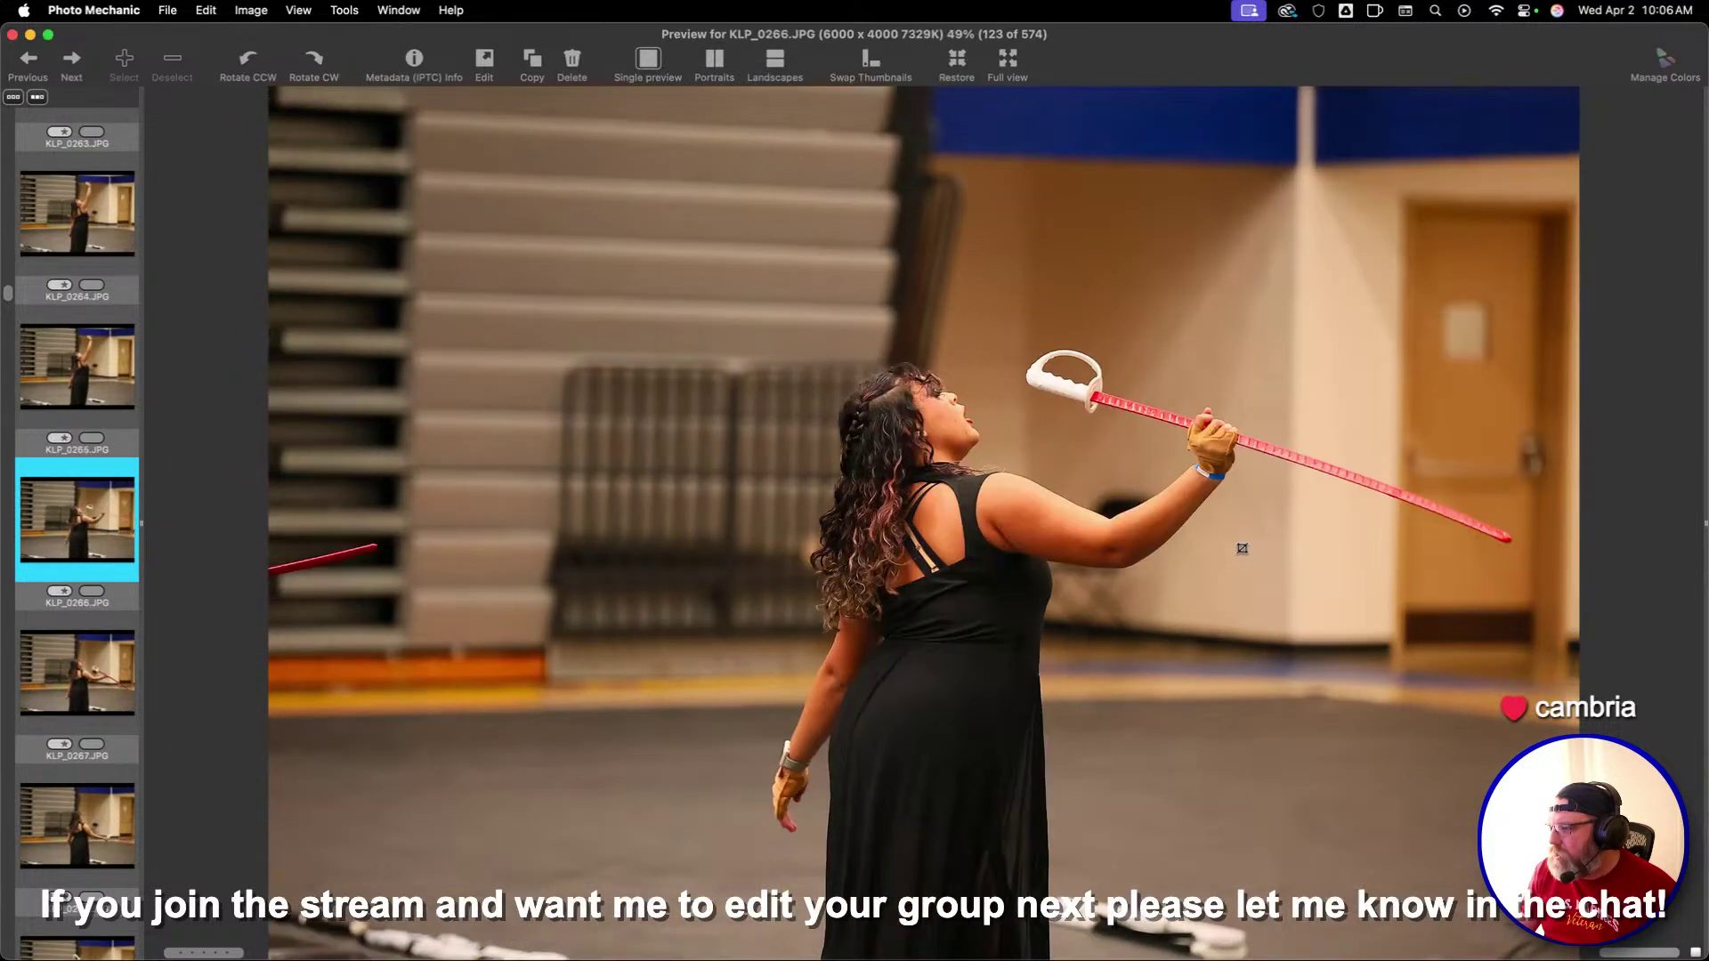
key("Right")
key("Right")
key("Right")
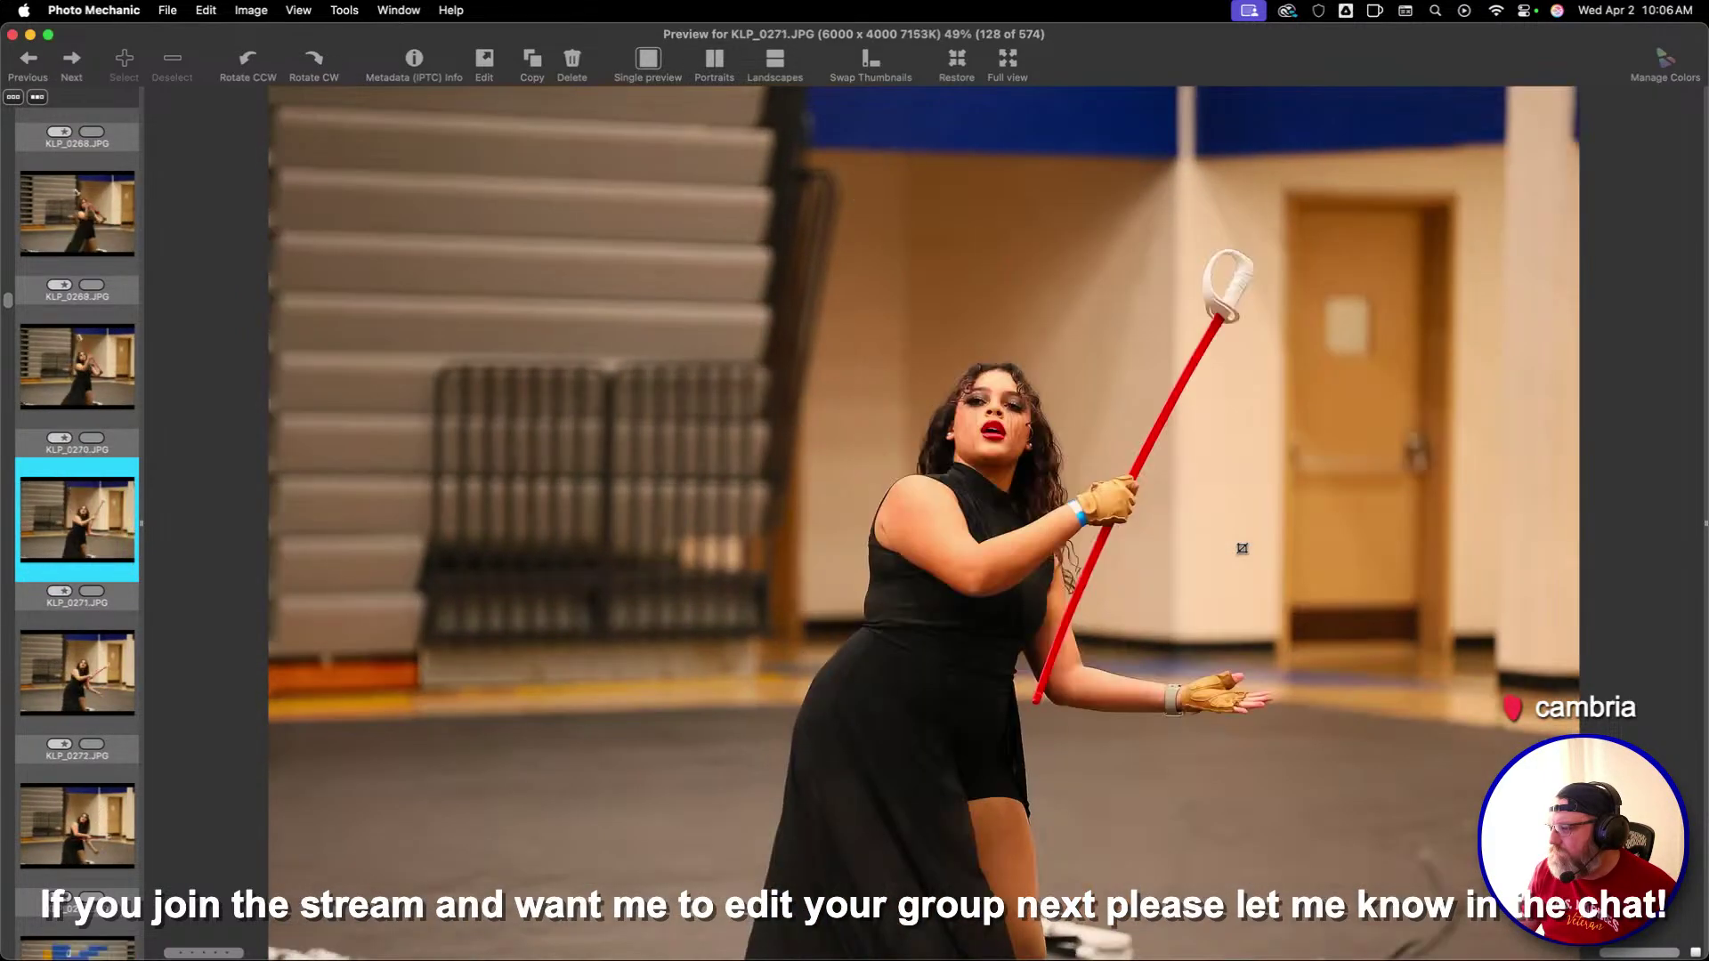
Go through the photos from KLP_0272.JPG to KLP_0277.JPG and give KLP_0275.JPG and KLP_0277.JPG one star
key("Right")
key("Right")
key("Right")
key("Right")
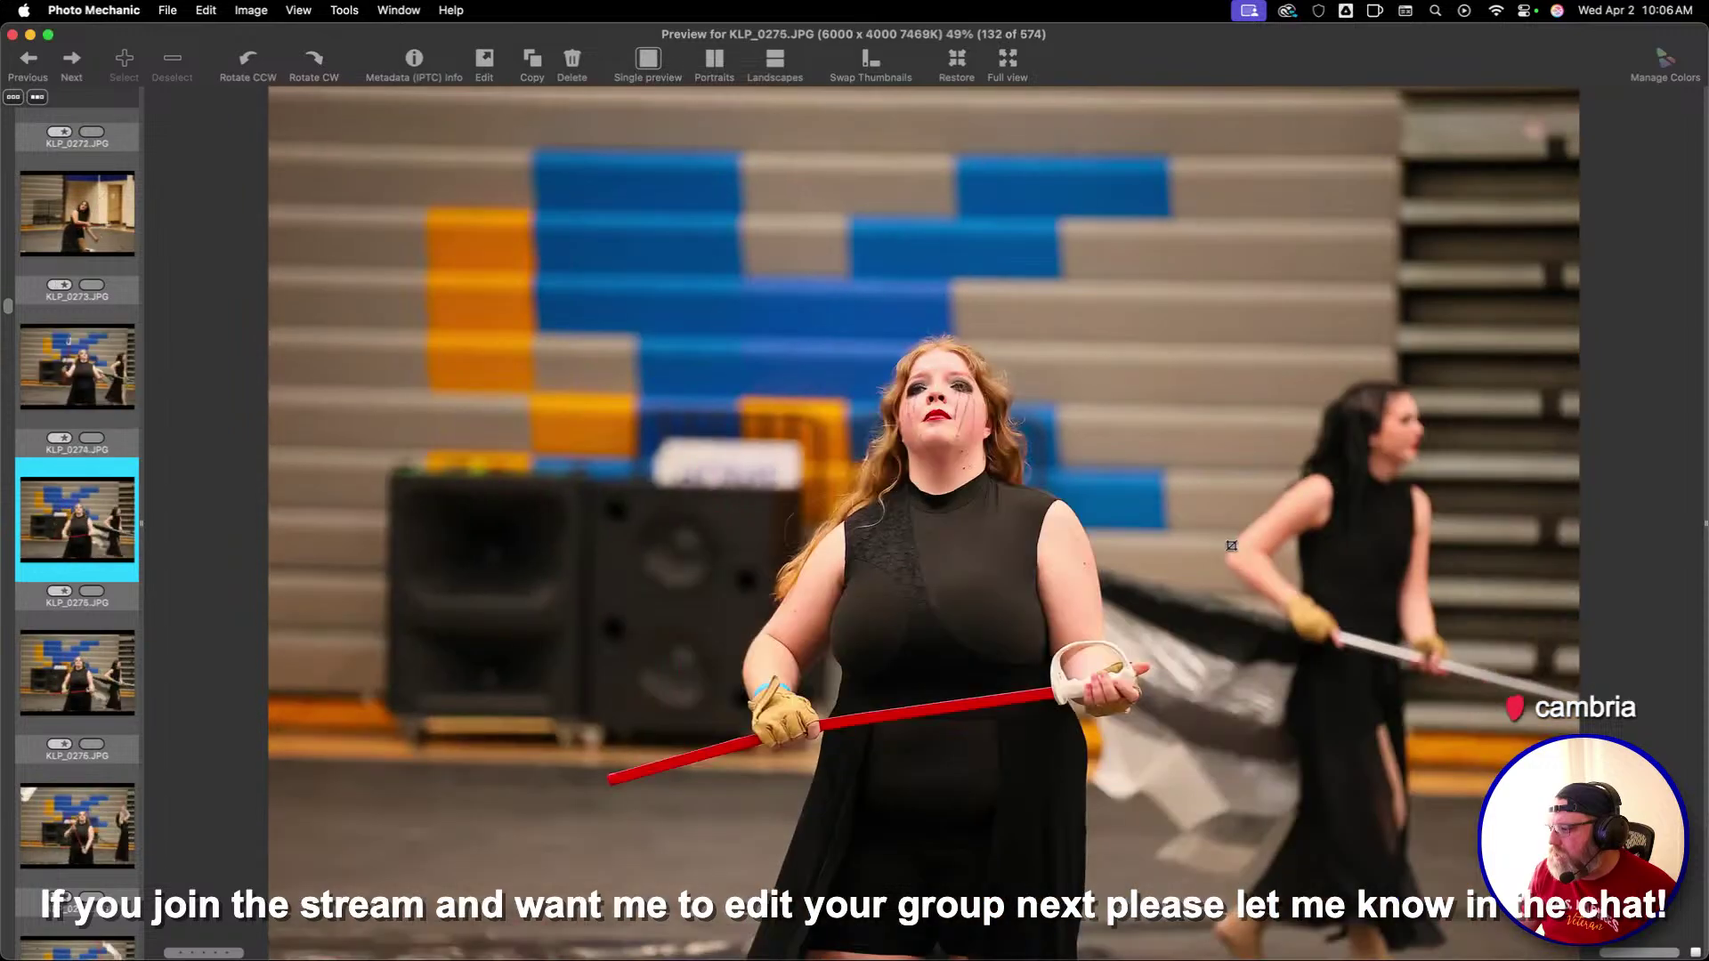
key("1")
key("Right")
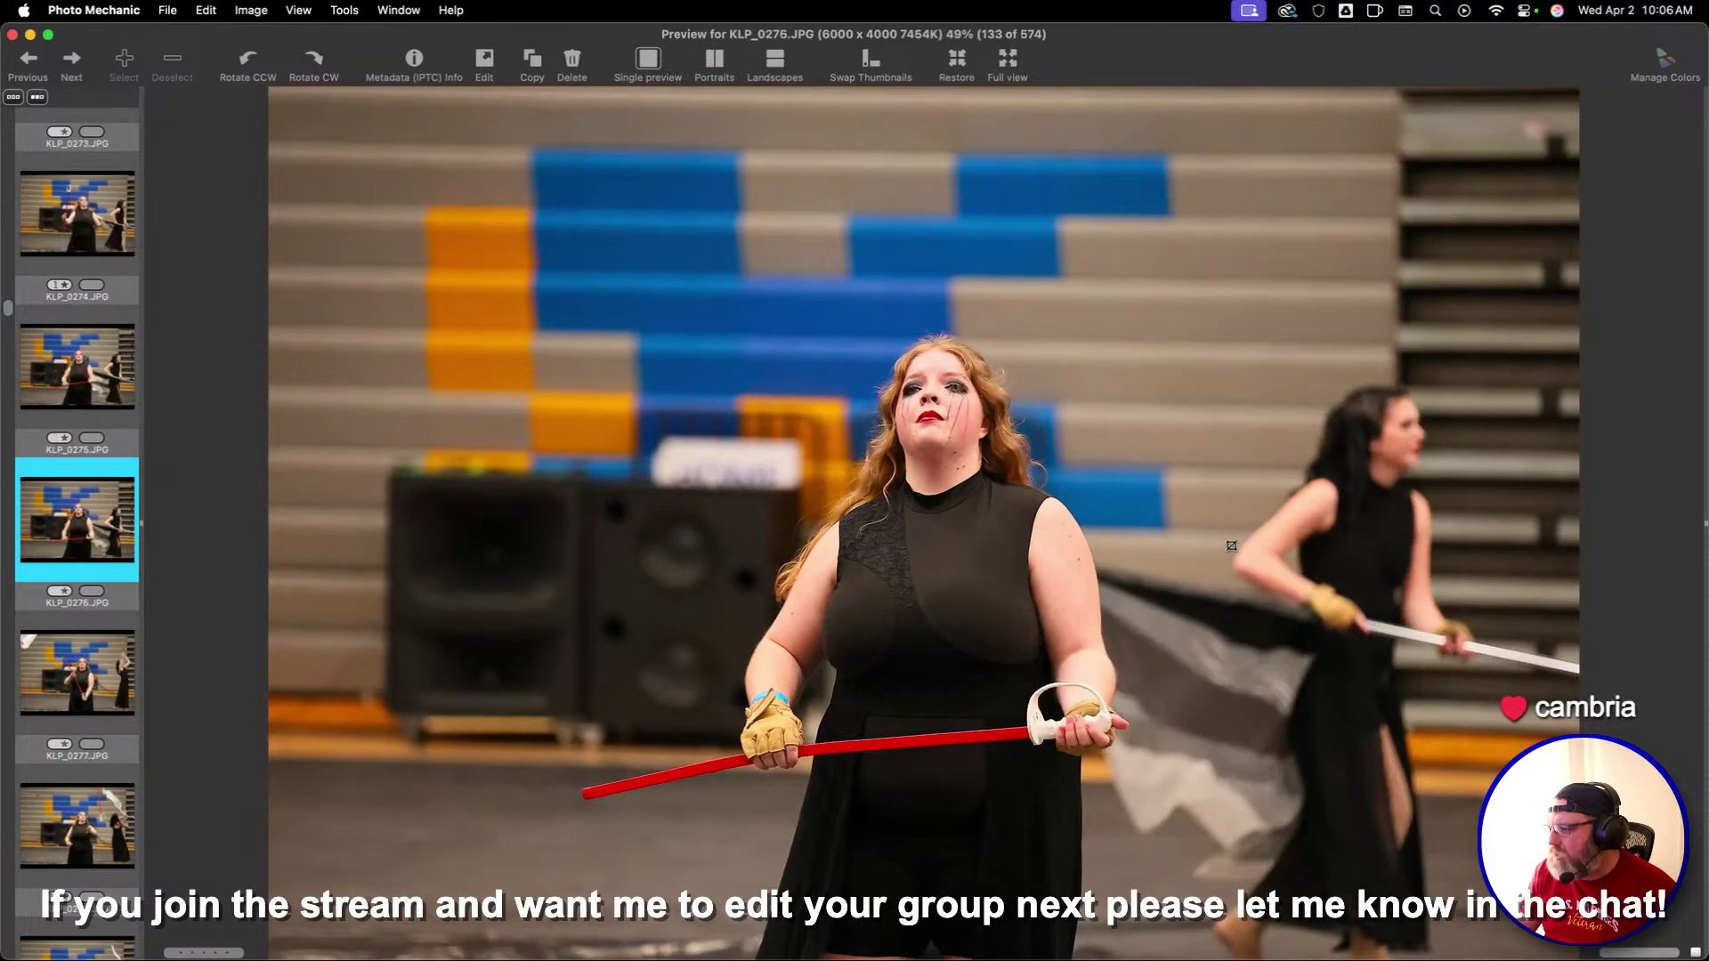
key("t")
key("Right")
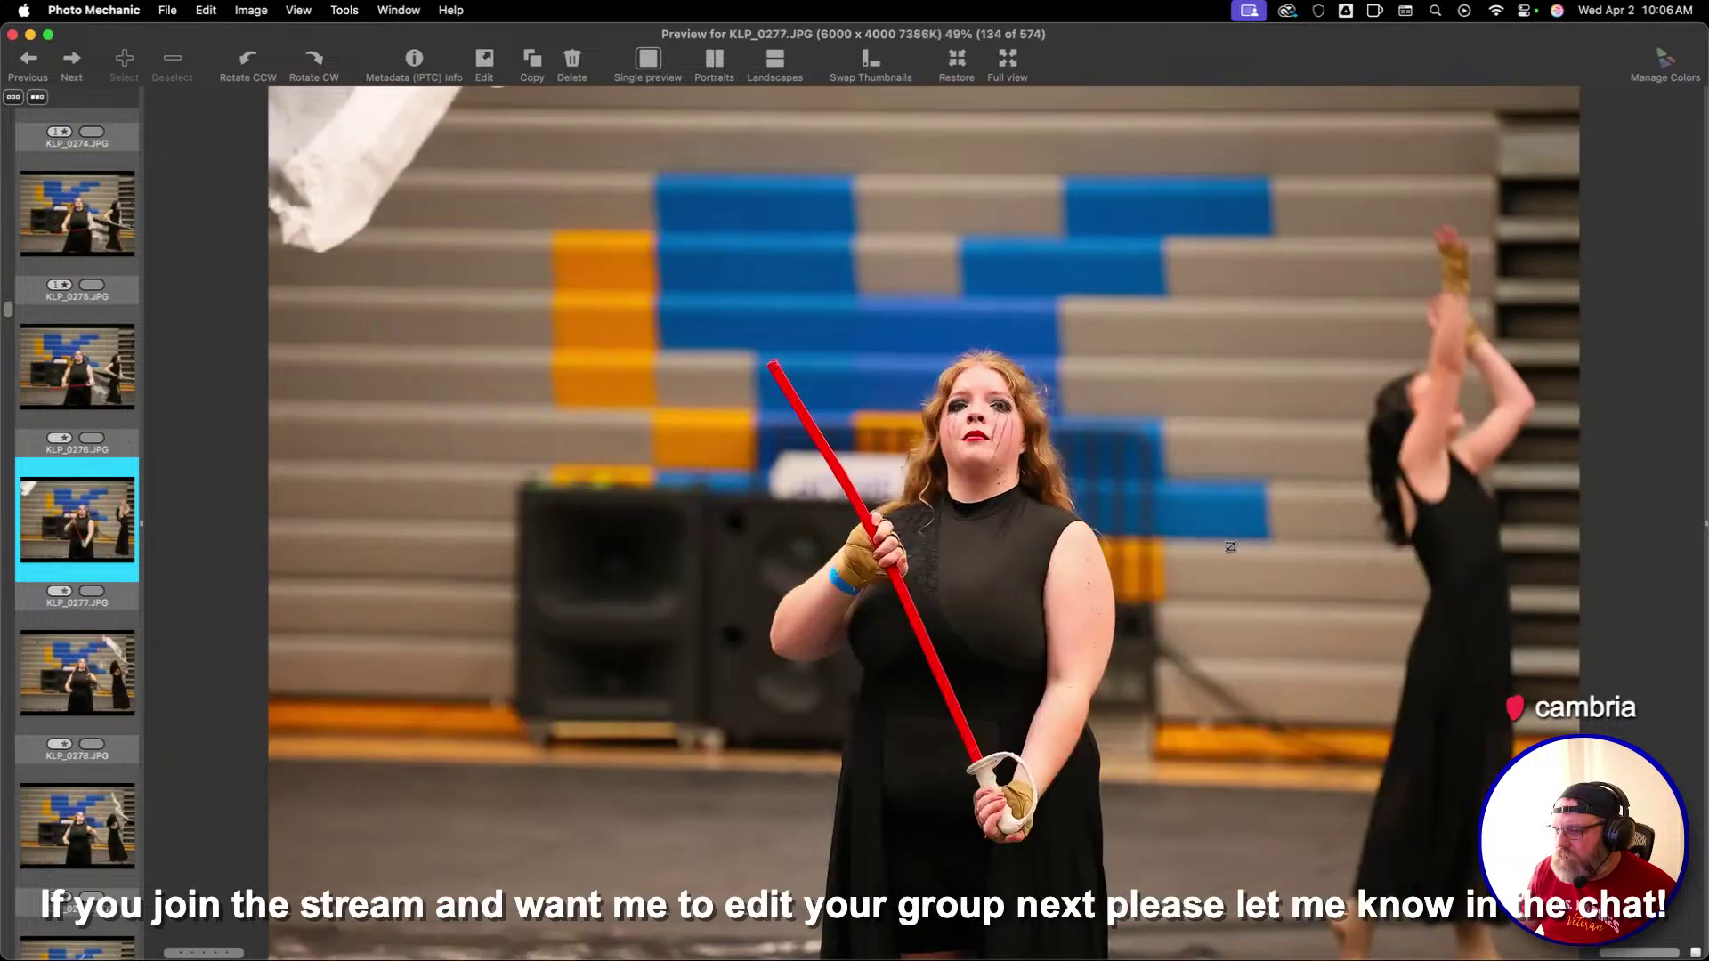
key("1")
Pass over KLP_0278.JPG and KLP_0279.JPG and give KLP_0280.JPG and KLP_0281.JPG one star each
key("Right")
key("Right")
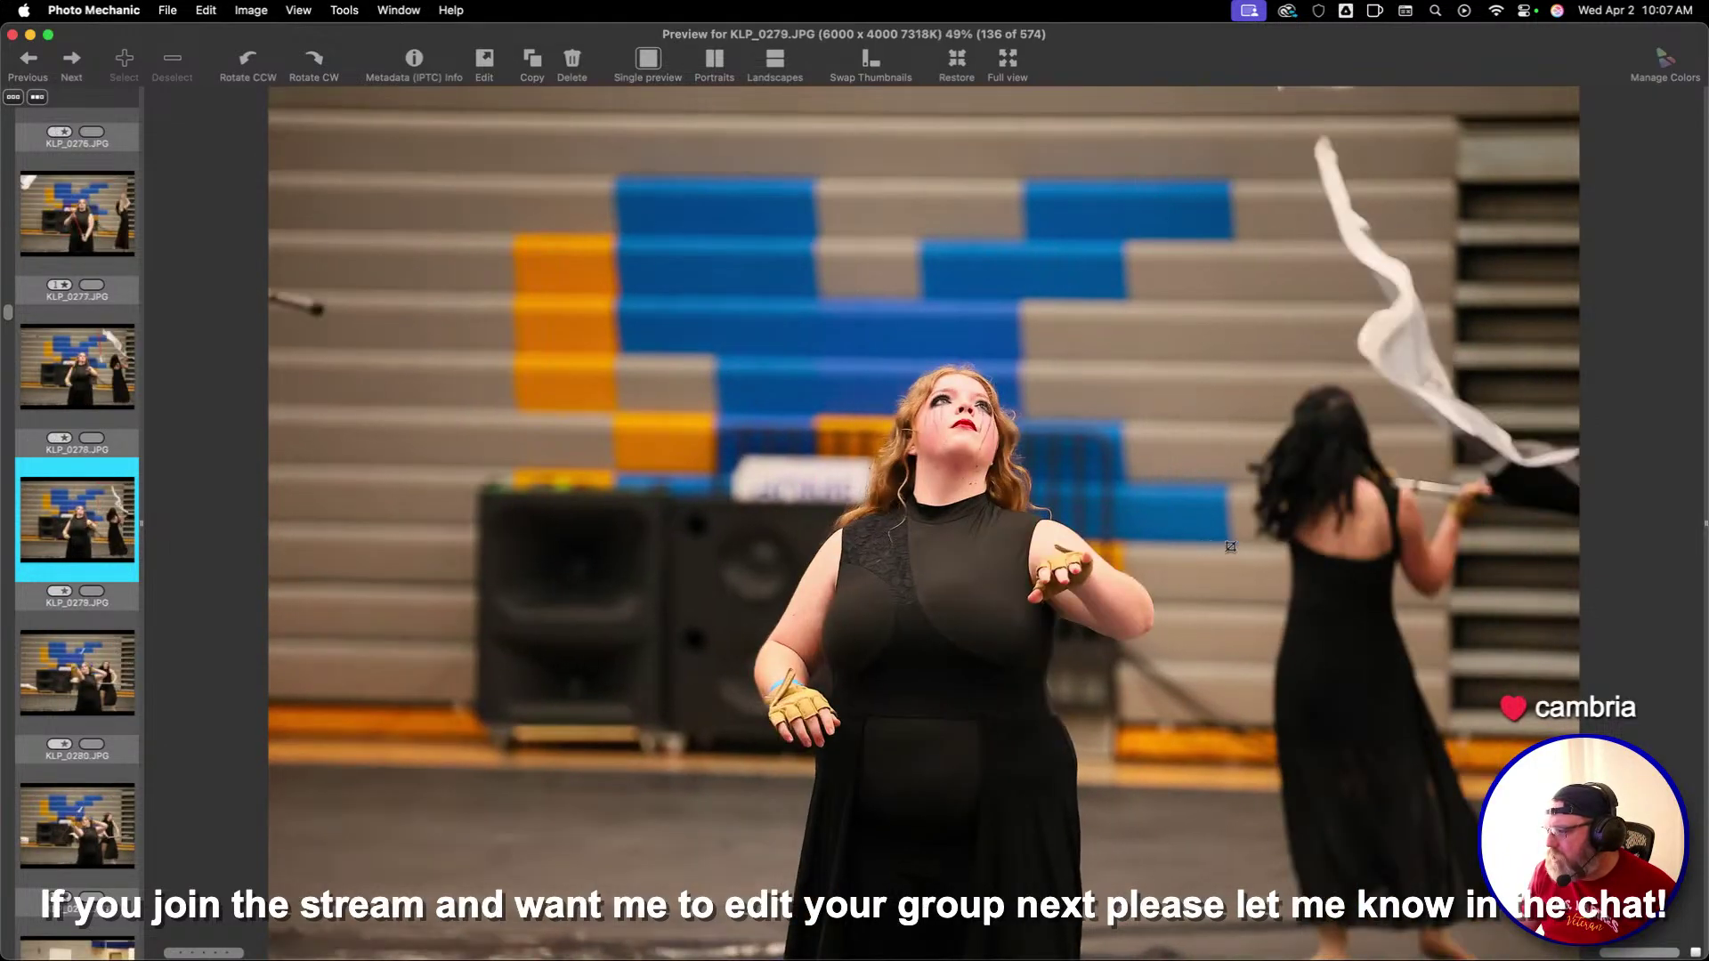
key("Right")
key("1")
key("Right")
key("1")
Crop KLP_0282.JPG around the lone sabre performer and KLP_0286.JPG around the central performer raising her sabre
key("Right")
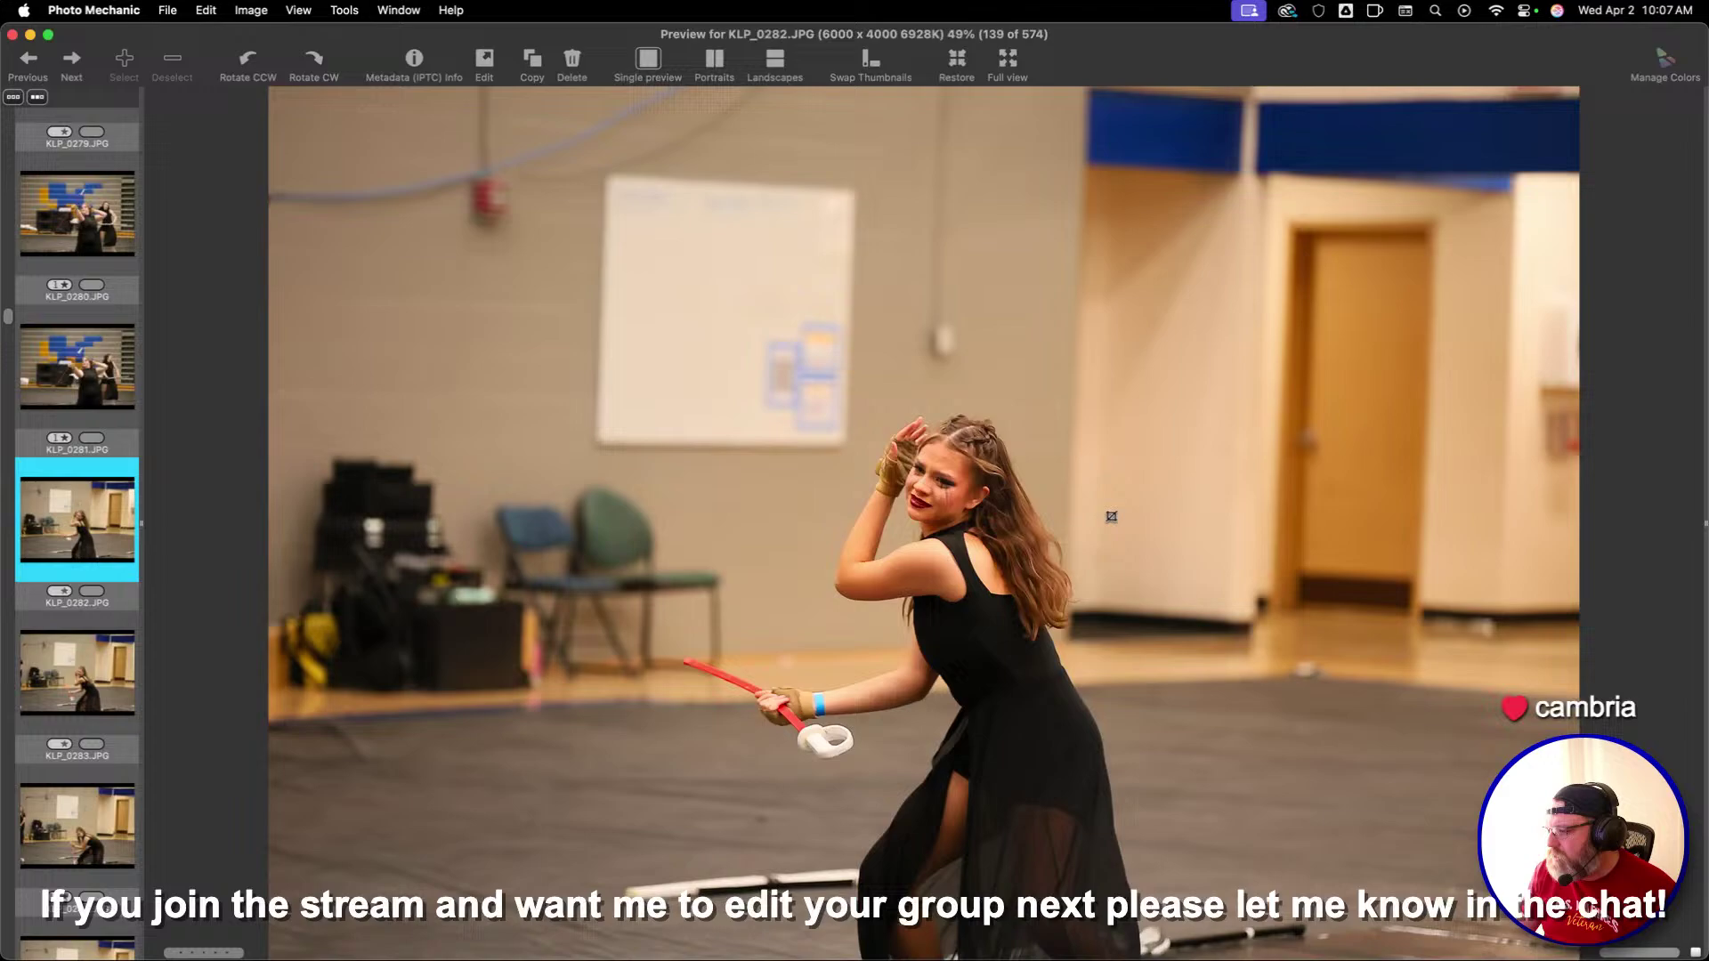
left_click_drag(607, 326, 1513, 930)
key("Right")
key("Right")
key("Right")
key("Right")
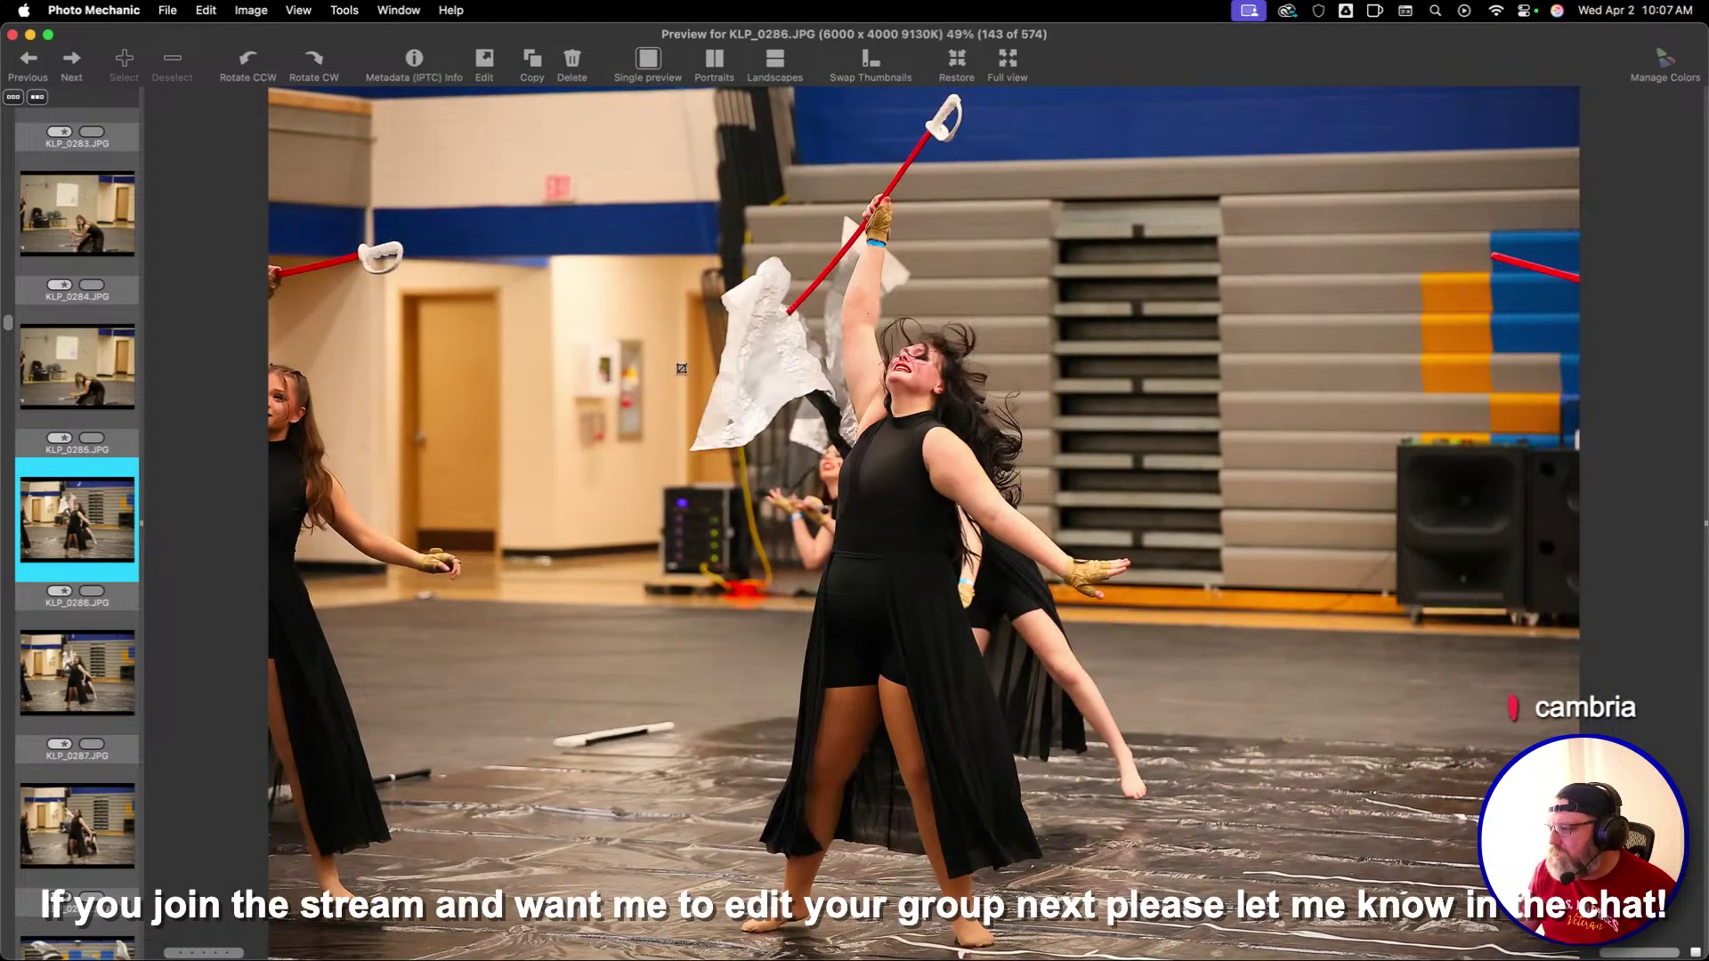
left_click_drag(533, 681, 1419, 98)
left_click_drag(1228, 462, 1179, 462)
Compare the photos from KLP_0287.JPG to KLP_0289.JPG and crop KLP_0288.JPG around the smiling performer with the raised sabre
key("Right")
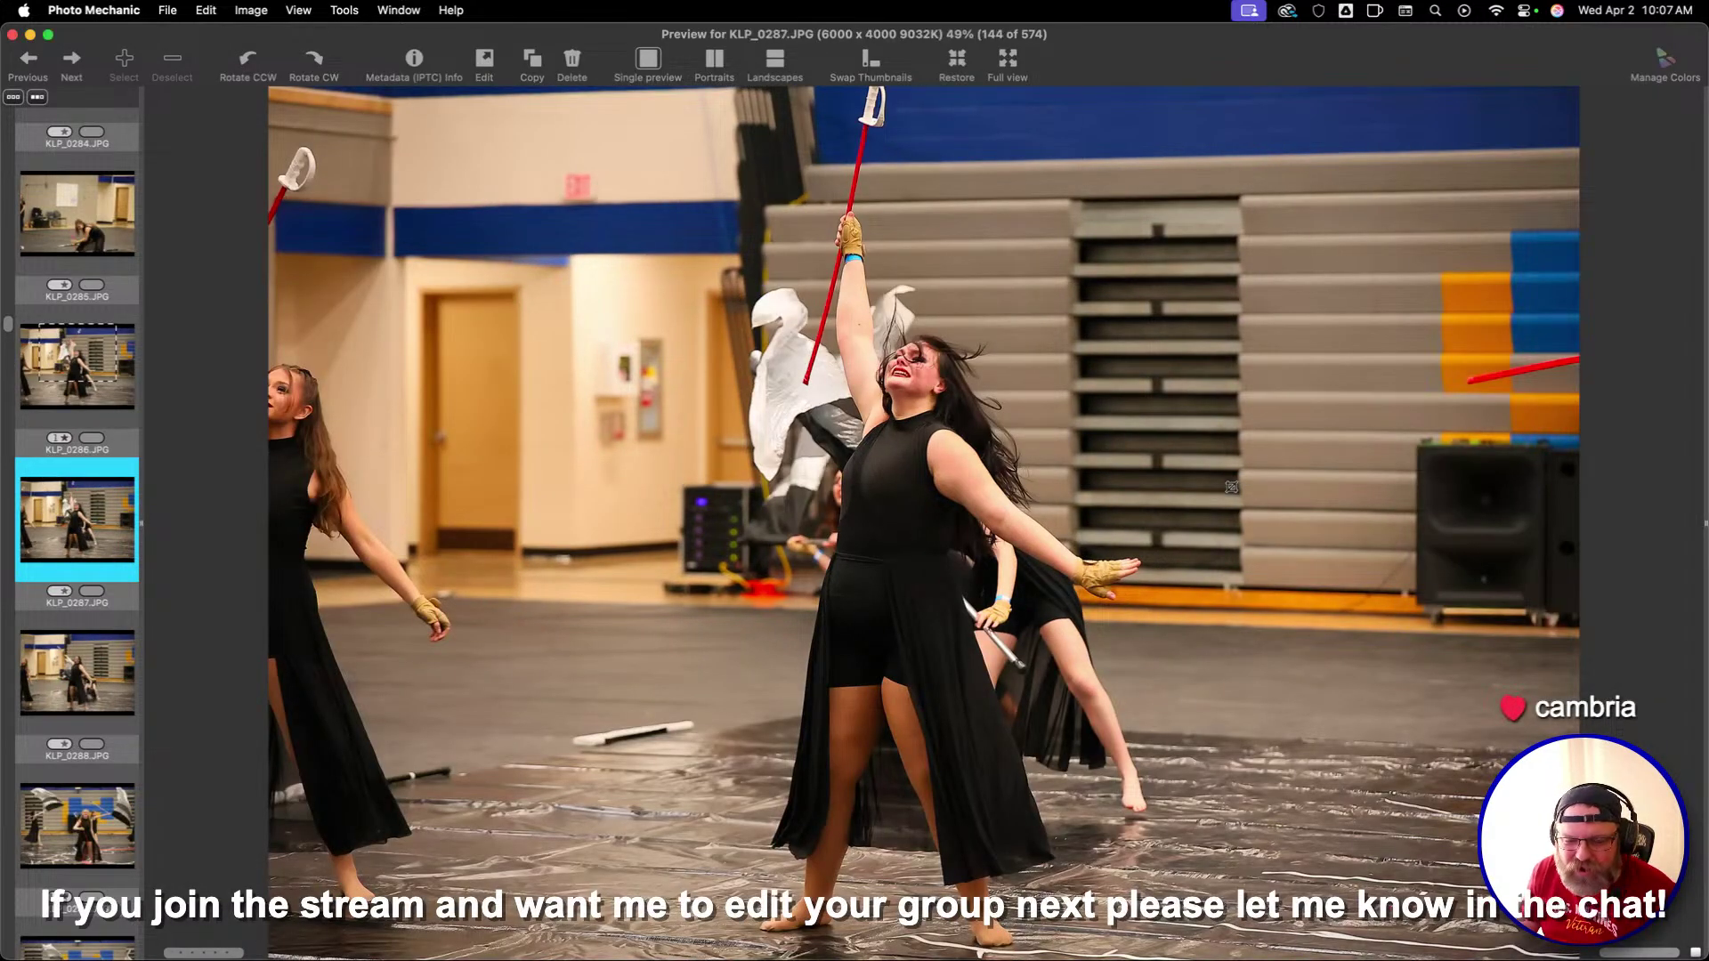
key("Right")
key("Right")
key("Left")
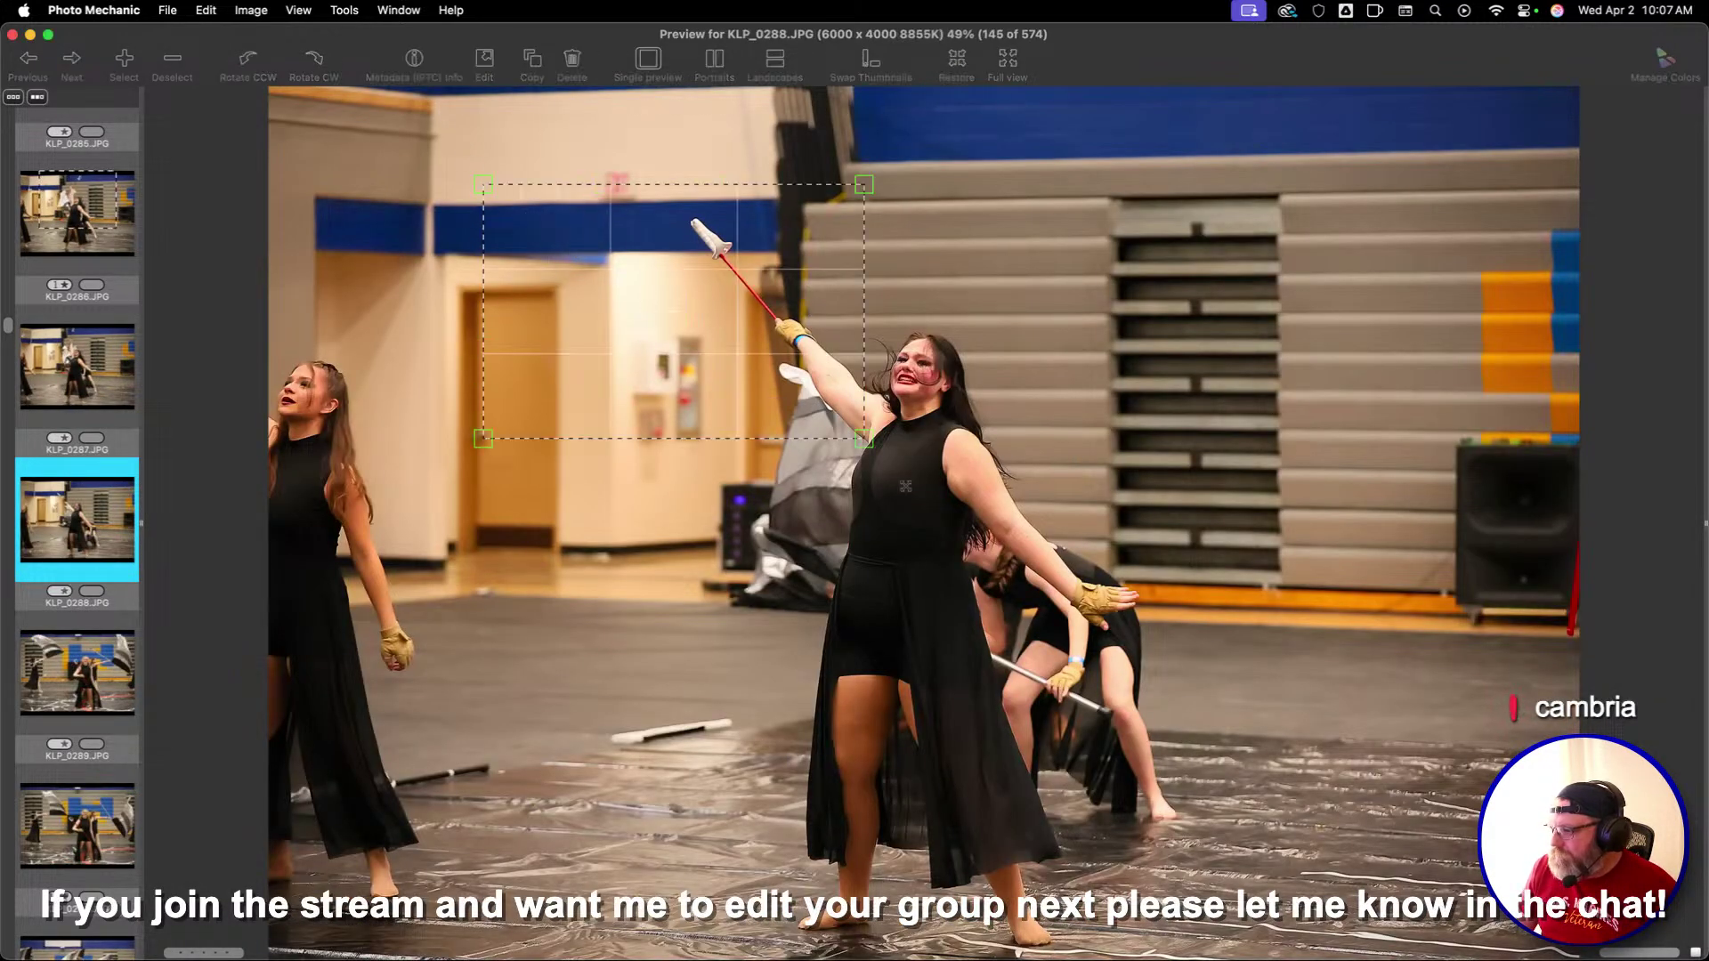
left_click_drag(469, 172, 1354, 763)
Compare KLP_0289.JPG with KLP_0290.JPG and crop KLP_0289.JPG around the curly-haired sabre performer and the flag dancer just behind her
key("Right")
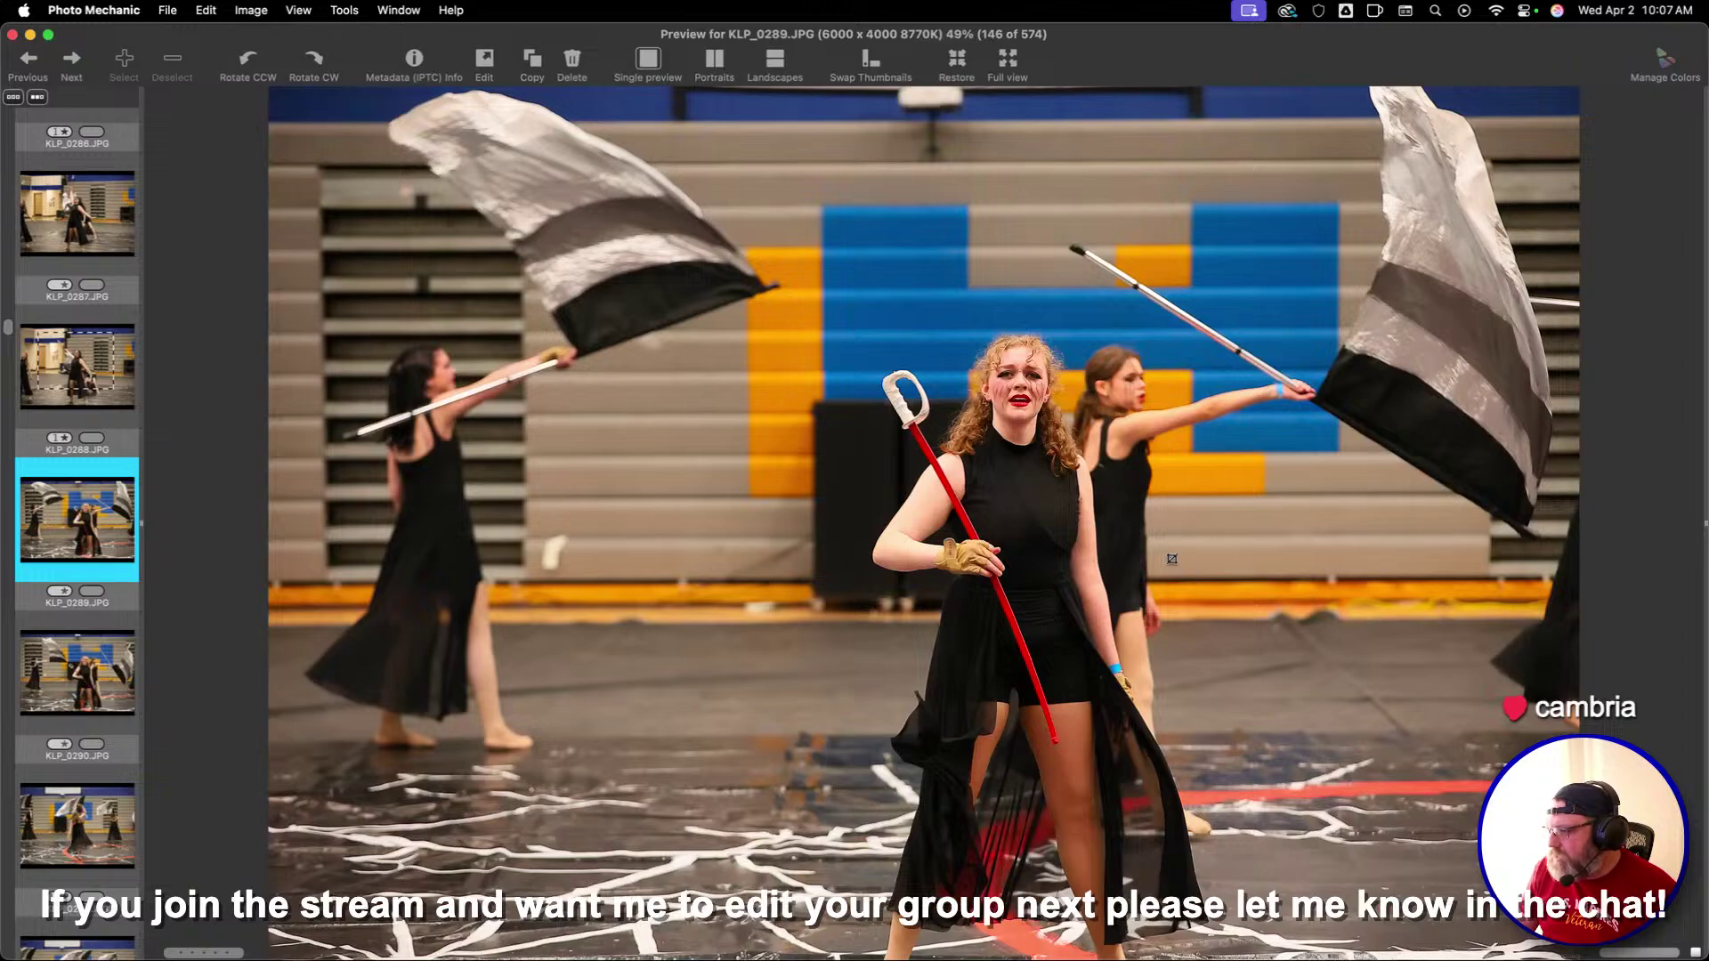
key("Right")
key("Left")
left_click_drag(601, 237, 1465, 813)
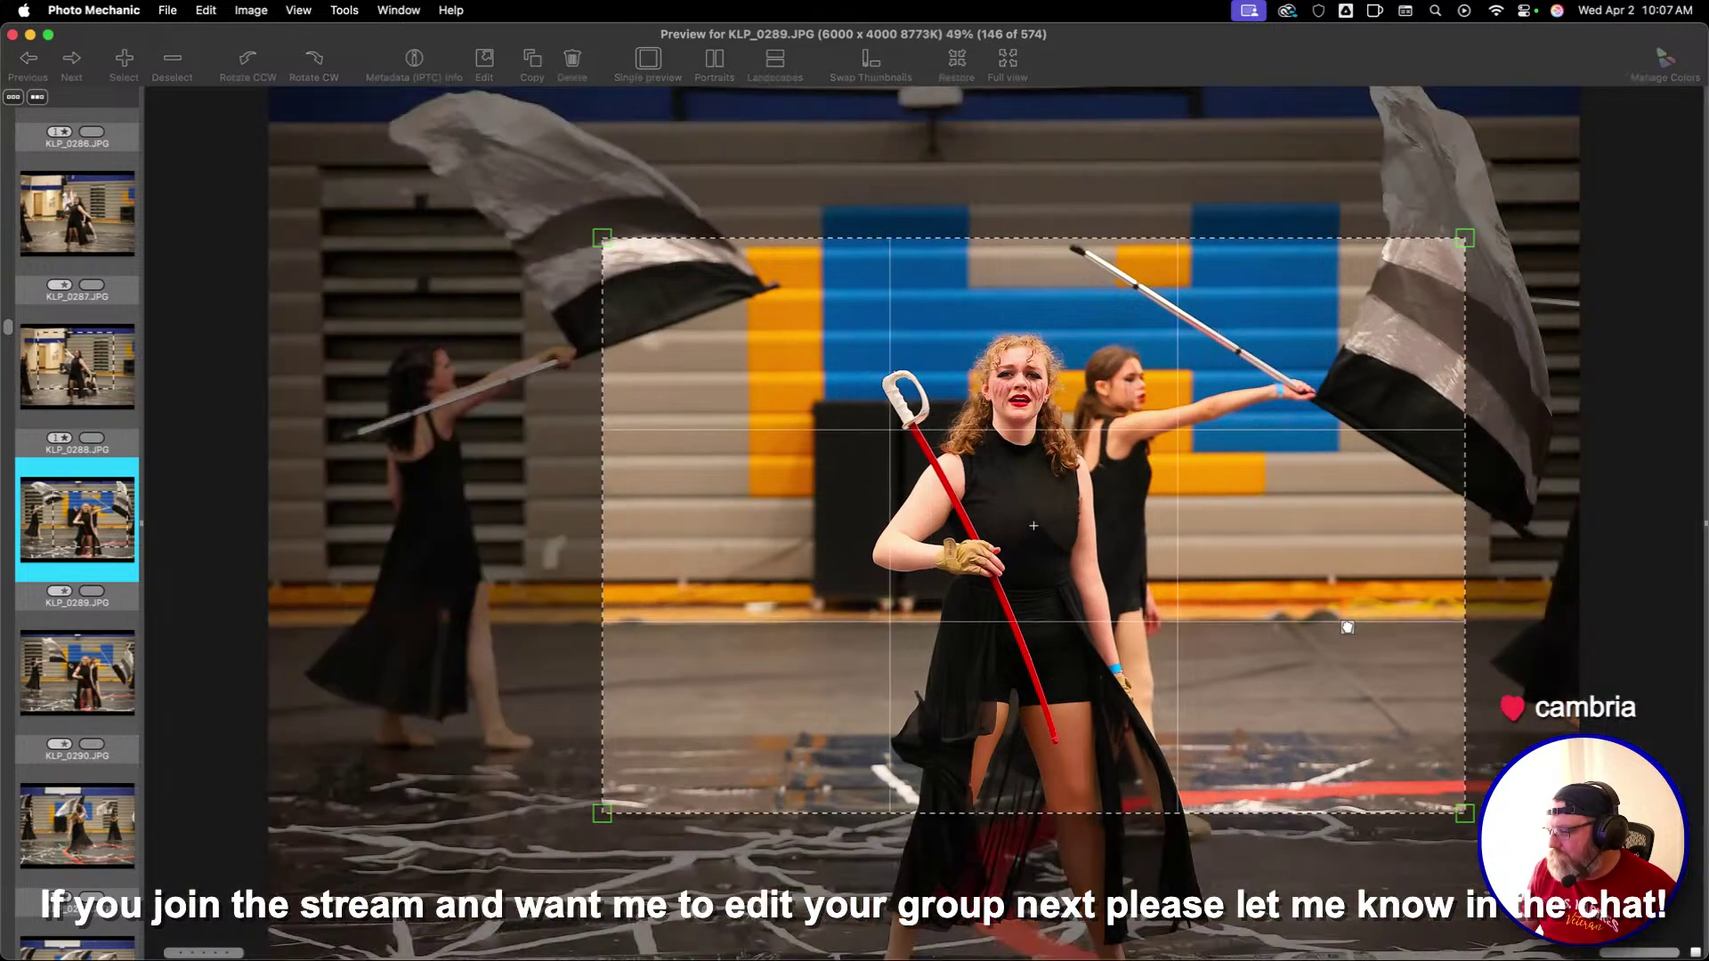
Go through the photos from KLP_0290.JPG to KLP_0298.JPG and give KLP_0297.JPG one star
key("Right")
key("Right")
key("Right")
key("Right")
key("Right")
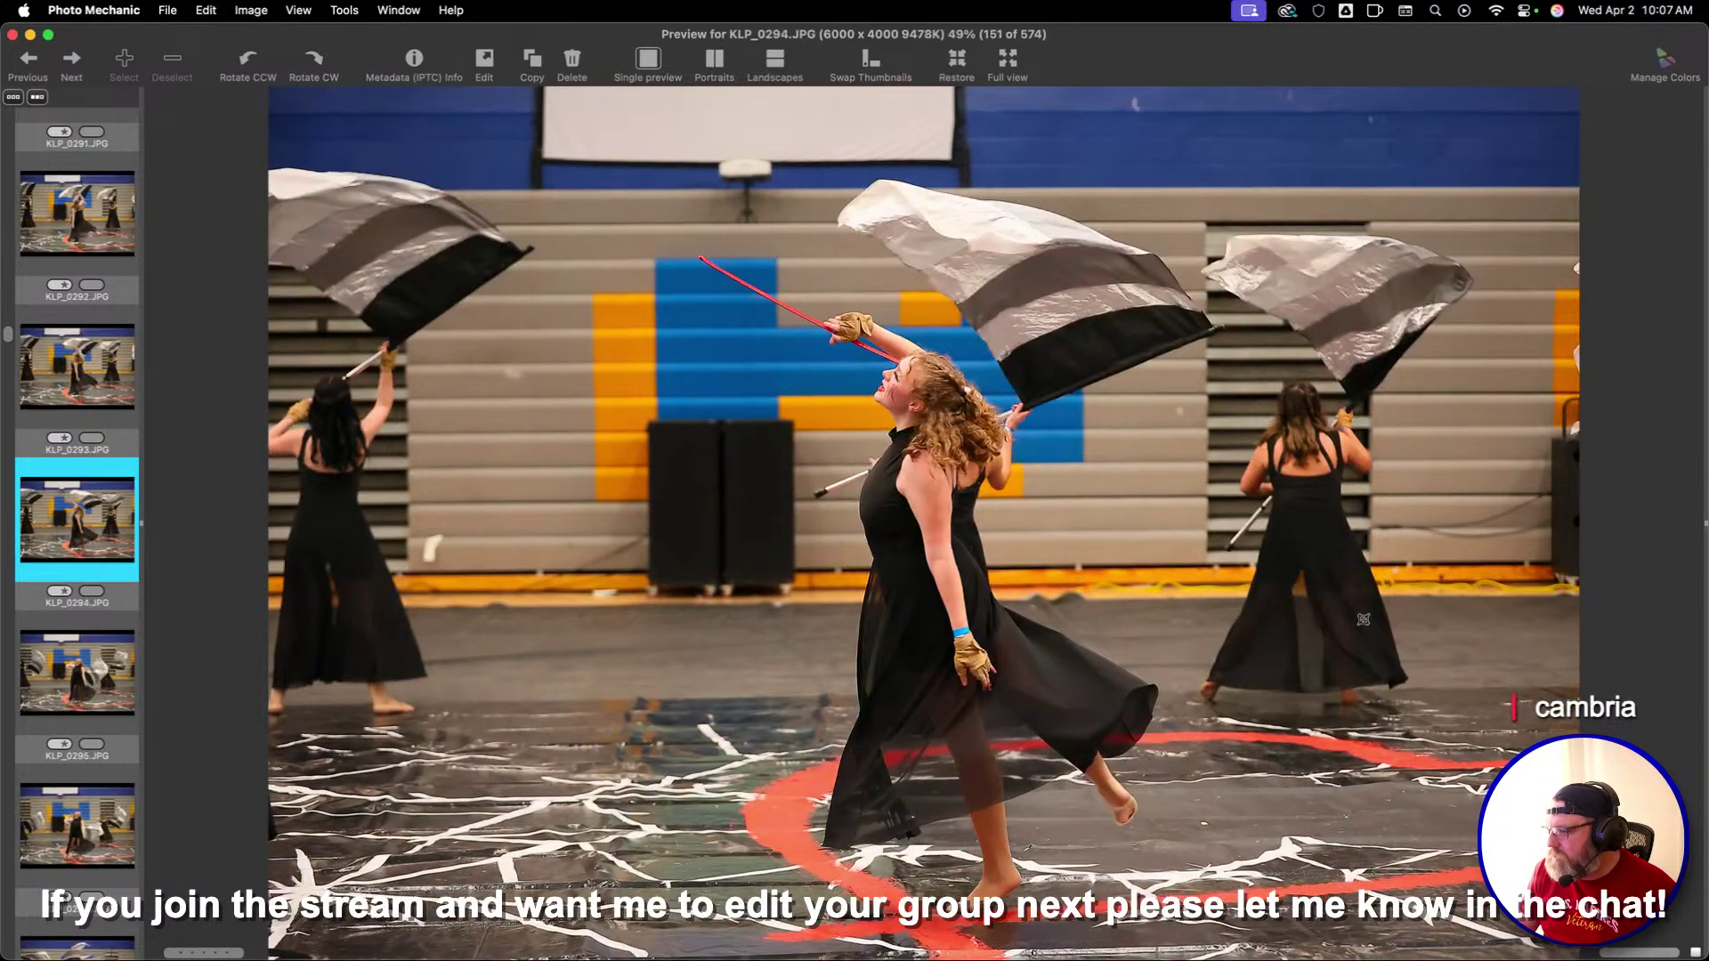
key("Right")
key("Right")
key("Right")
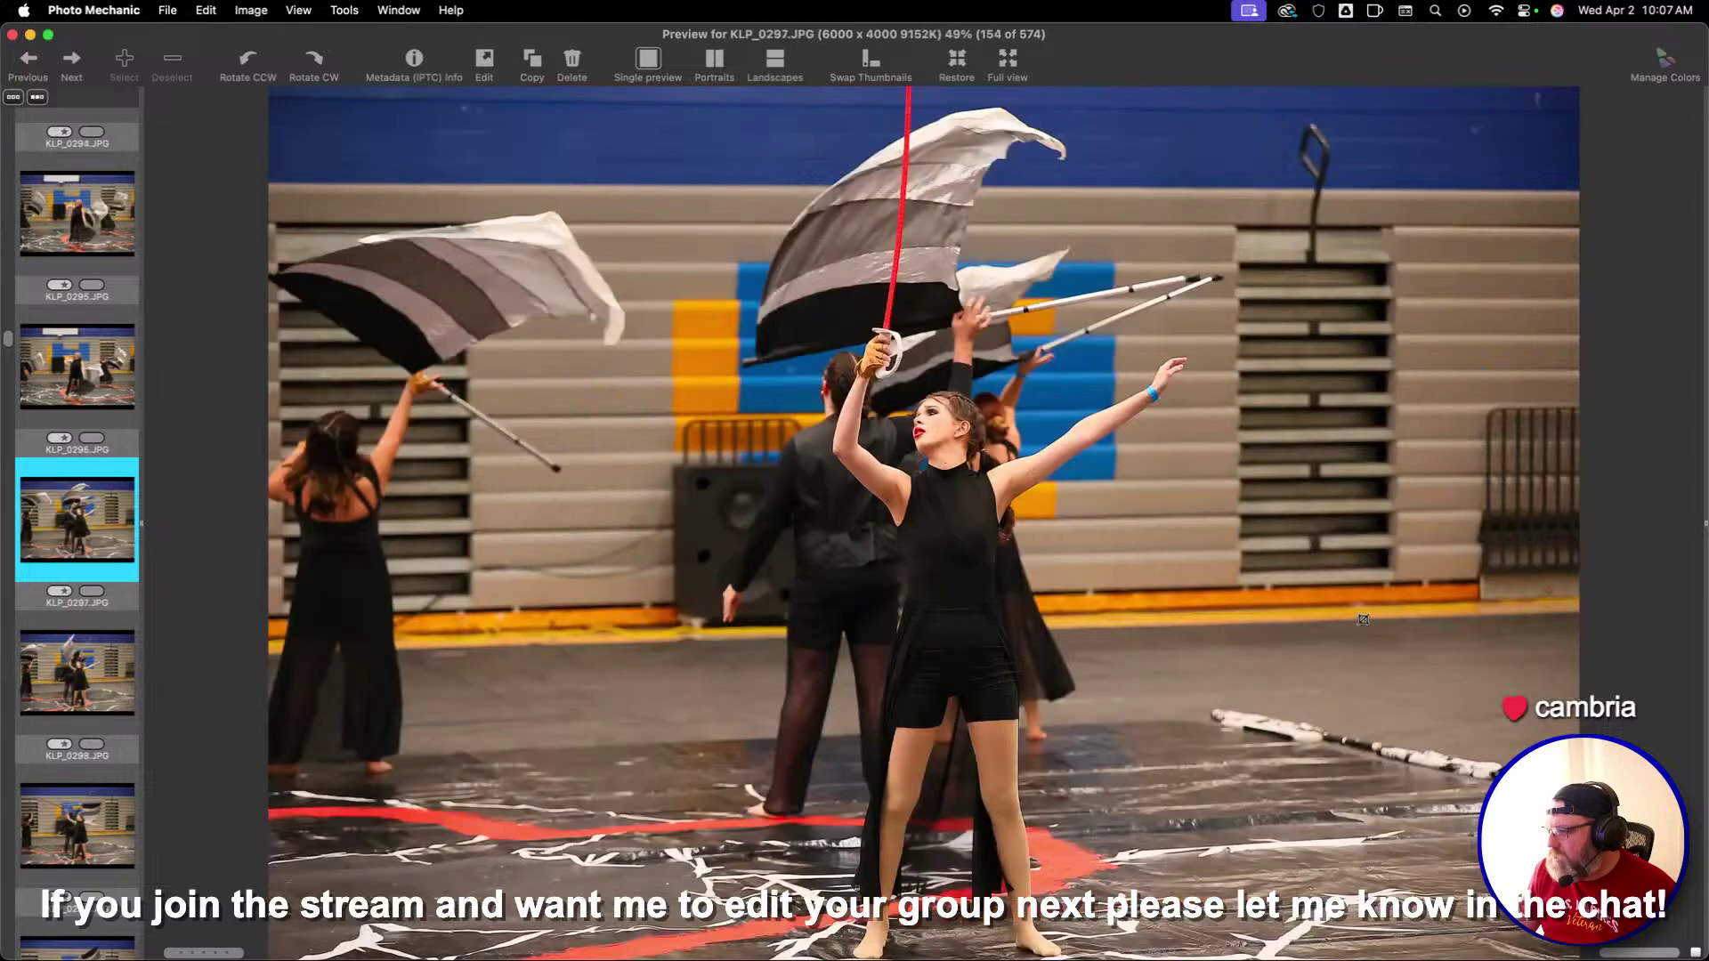
key("Right")
key("Left")
key("1")
Crop KLP_0299.JPG around the front sabre performer and the flag performers directly behind her, cutting off the dancer at the photo's edge
key("Right")
key("Right")
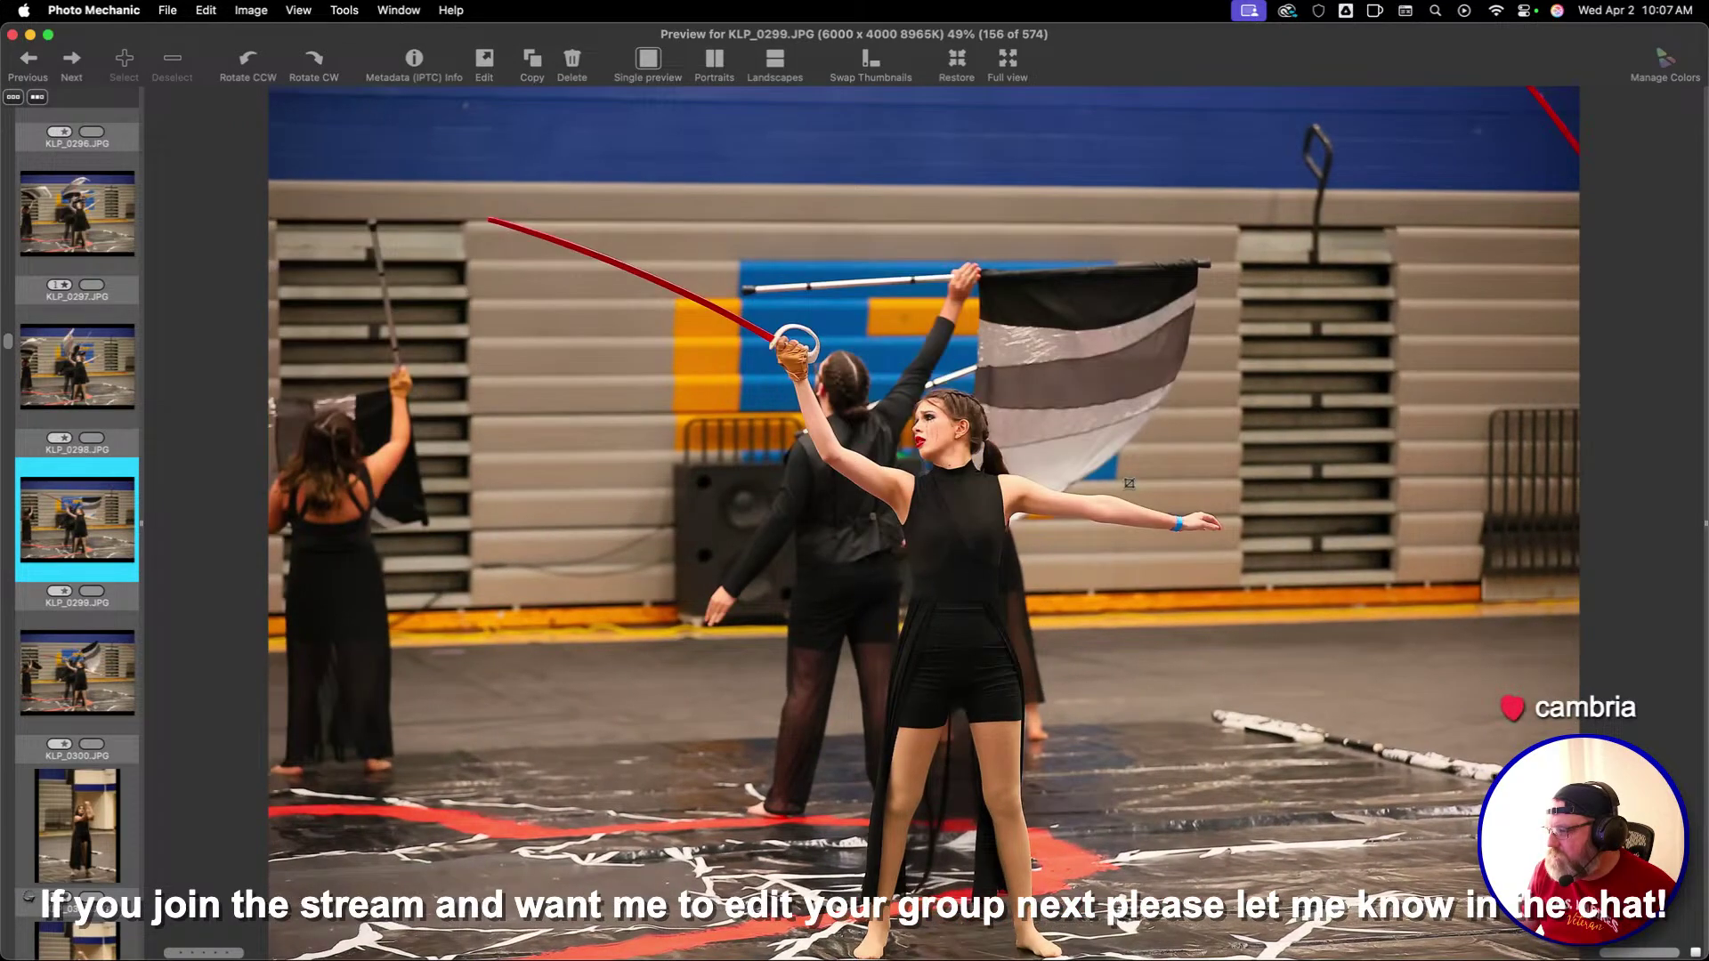
left_click_drag(385, 115, 1437, 662)
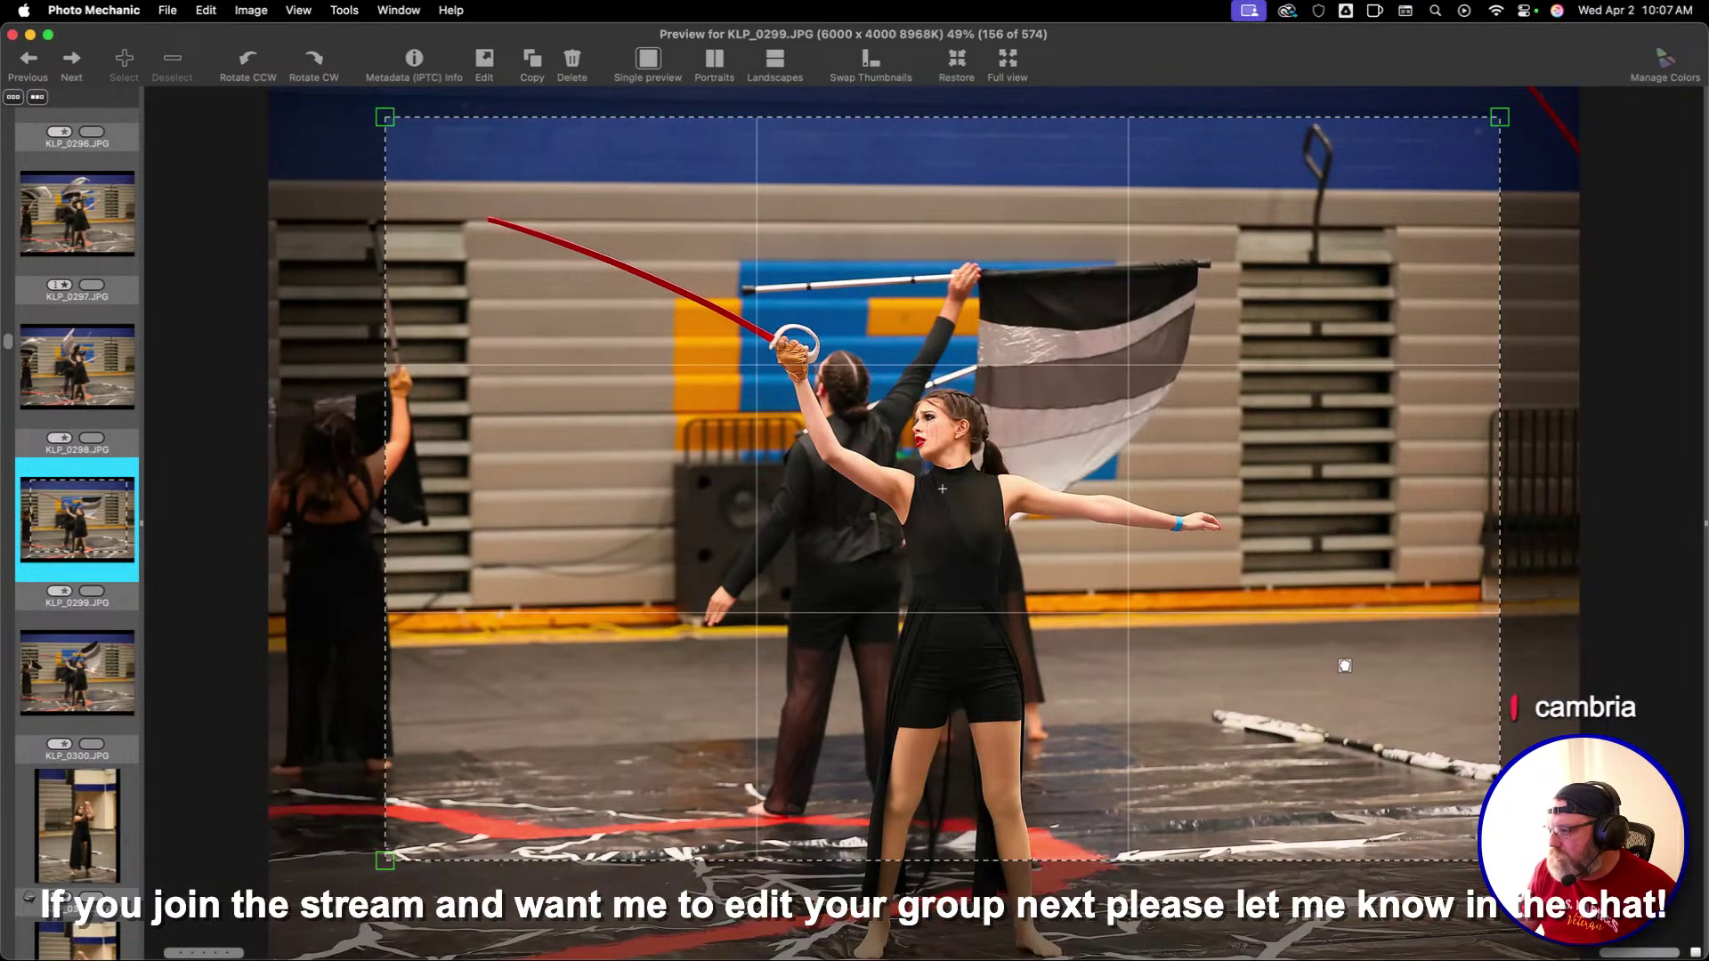
Crop the vertical photos KLP_0301.JPG and KLP_0302.JPG around the sabre performer and give each one star
key("Right")
key("Right")
left_click_drag(698, 151, 1374, 769)
key("1")
key("Right")
left_click_drag(694, 172, 1197, 823)
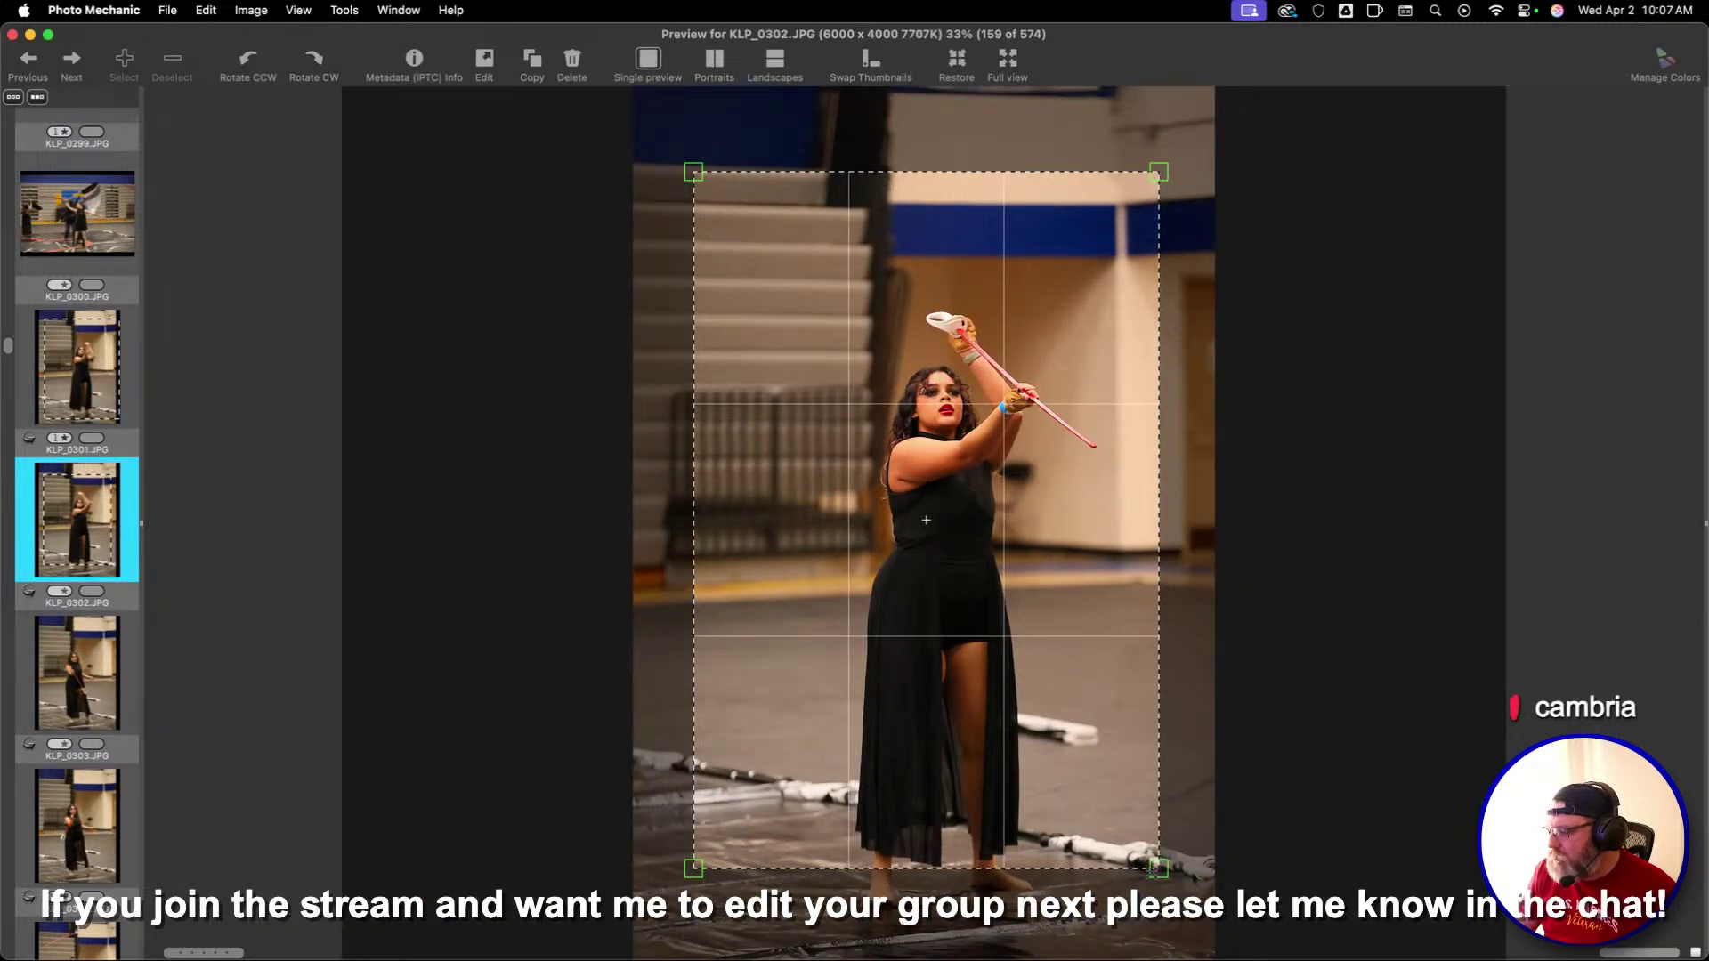
key("1")
Review the vertical sabre previews from KLP_0303.JPG on to KLP_0313.JPG
key("Right")
key("Right")
key("Right")
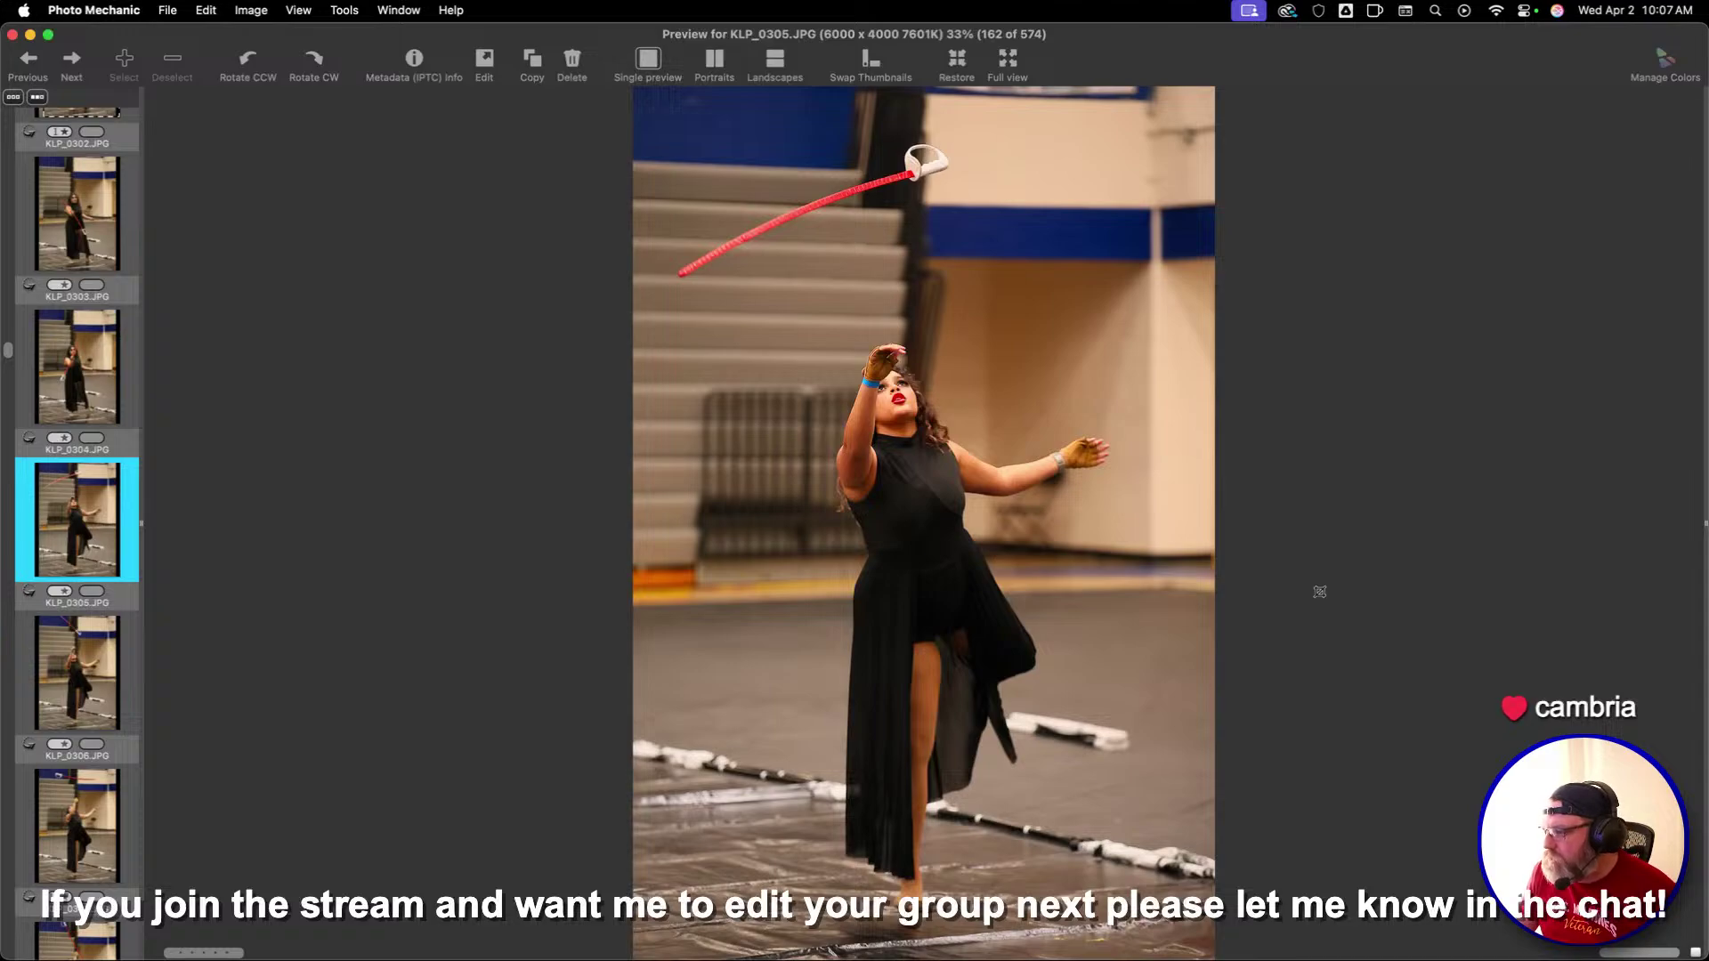
key("Right")
key("Right")
key("Right")
key("Right")
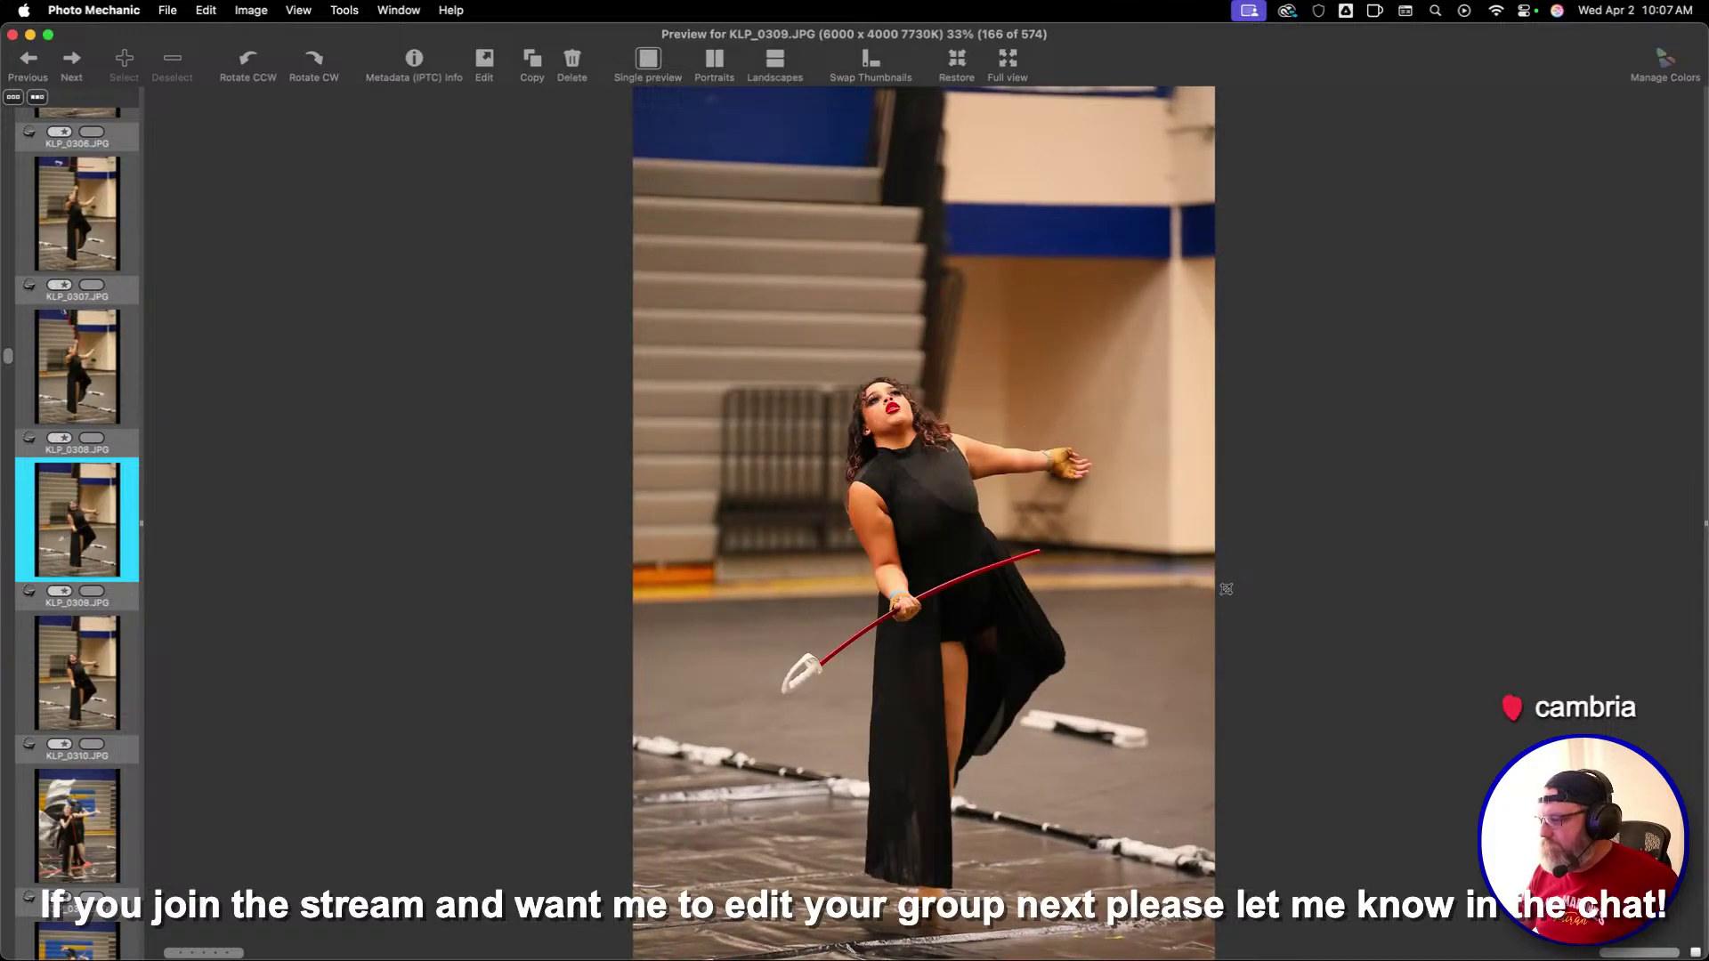
key("Right")
key("Right")
key("Right")
key("Right")
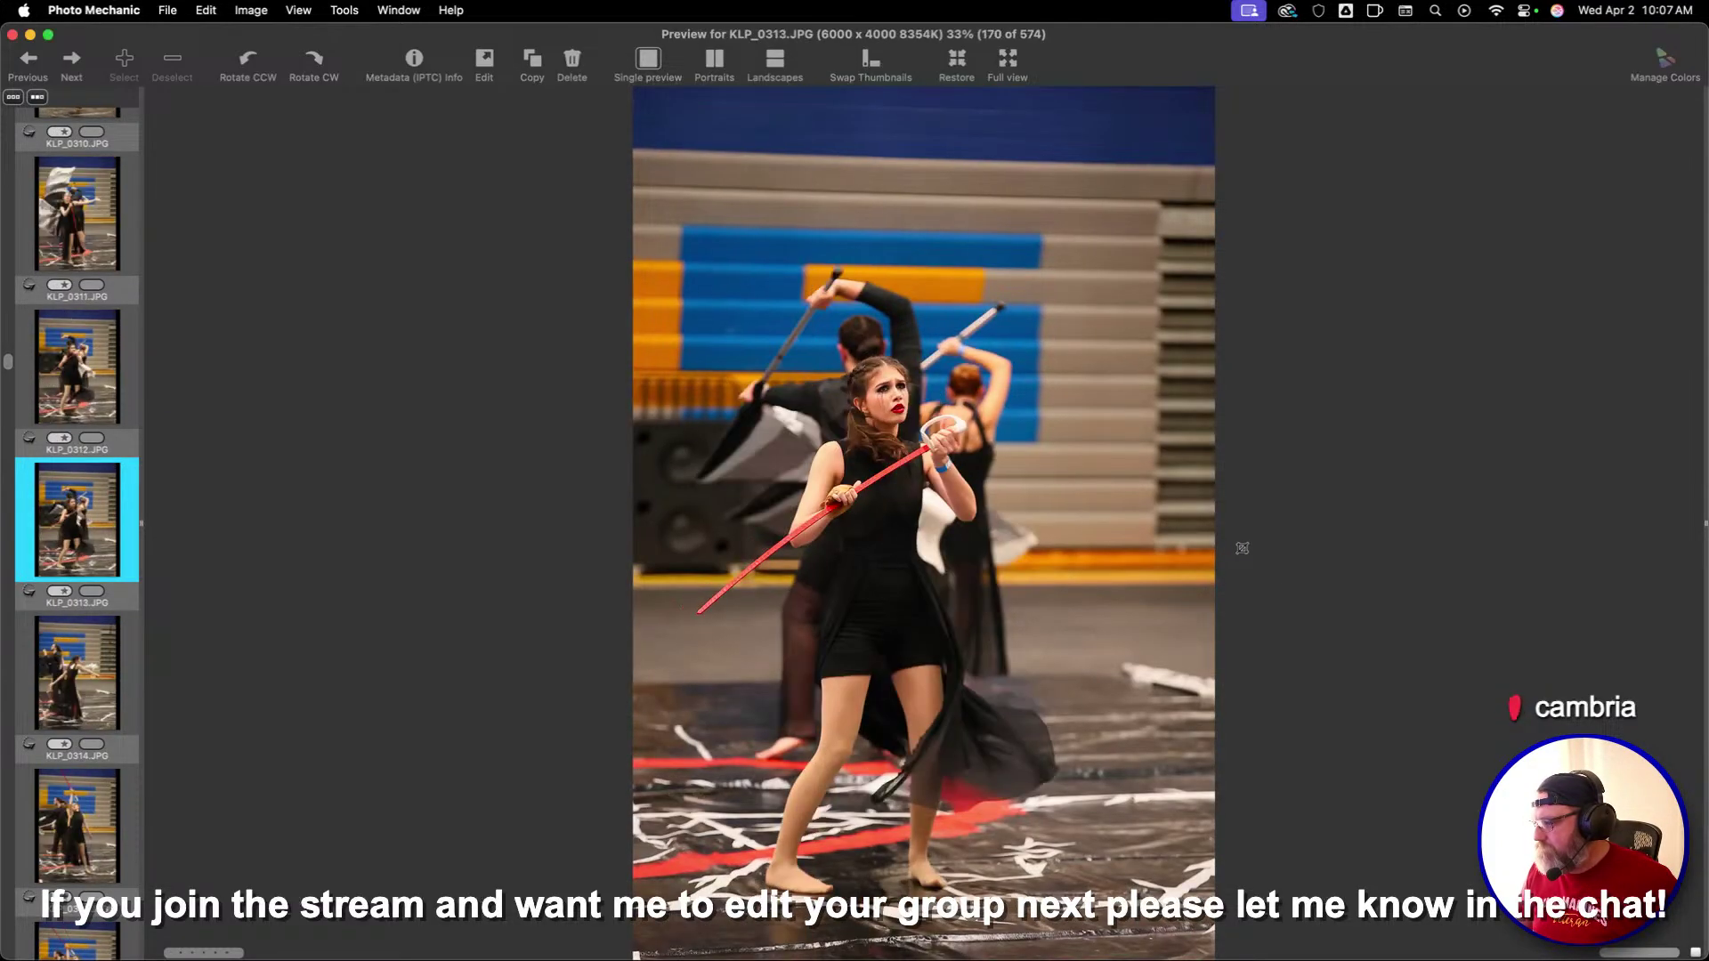
Crop KLP_0312.JPG around the front sabre performer and the two flag performers behind her, trimming the wall above and the photo's edge
key("Left")
left_click_drag(642, 196, 1029, 728)
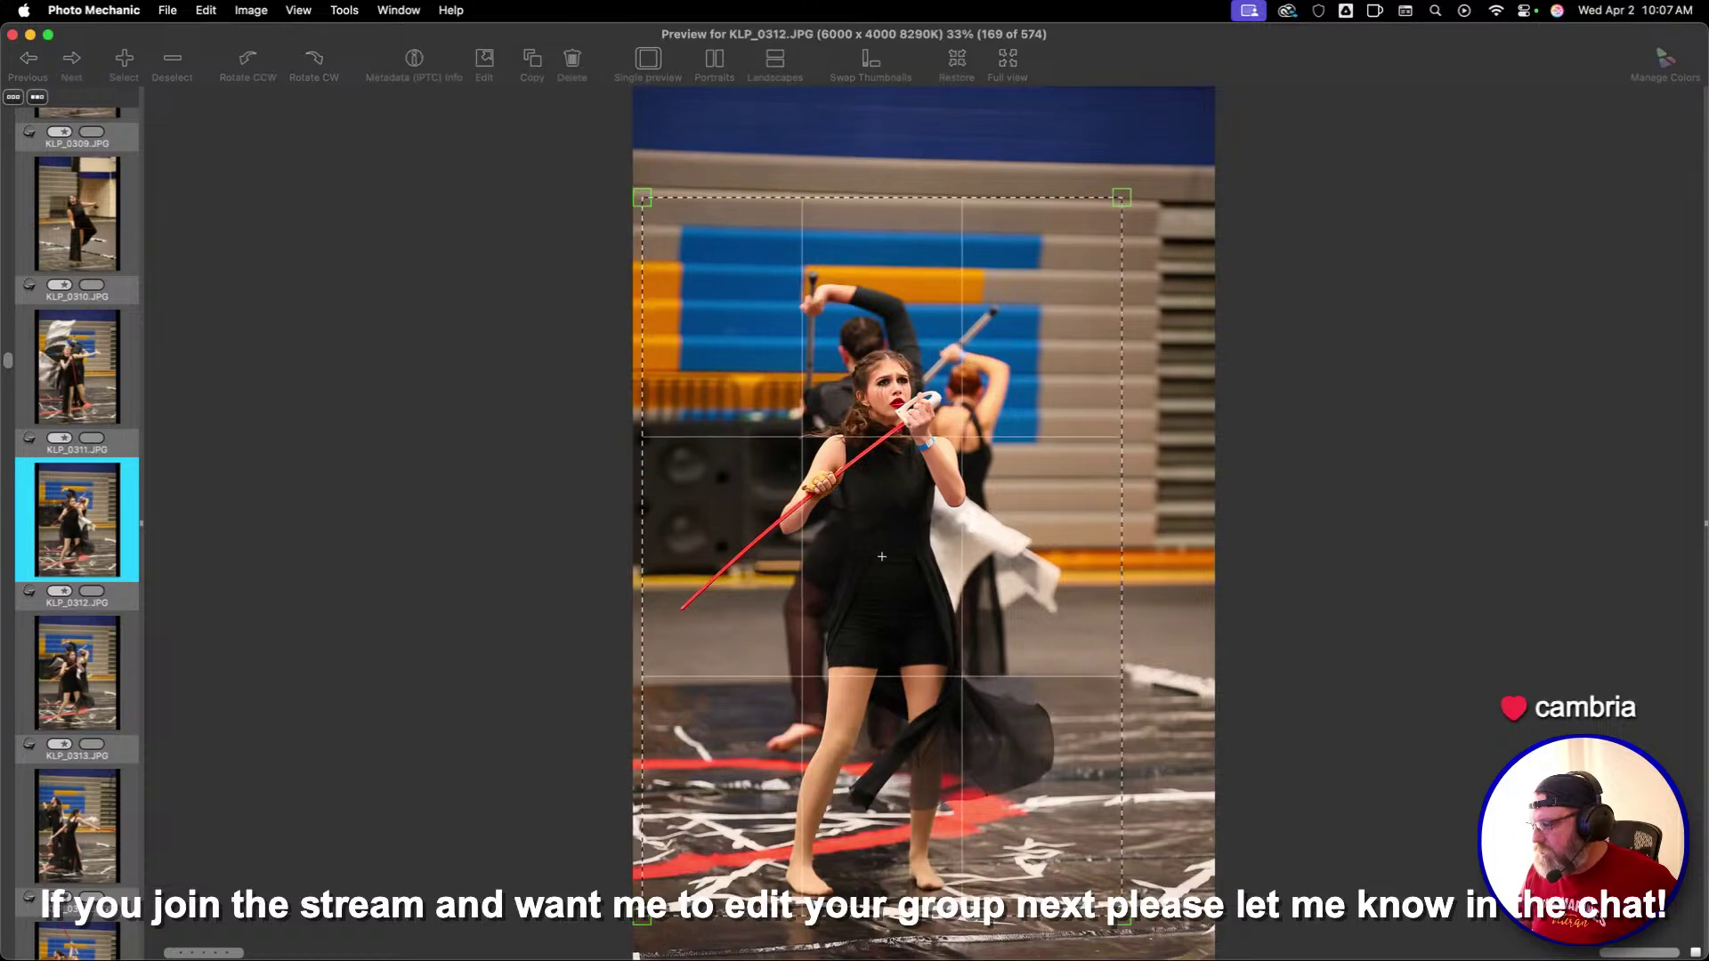
key("Right")
key("Right")
key("Right")
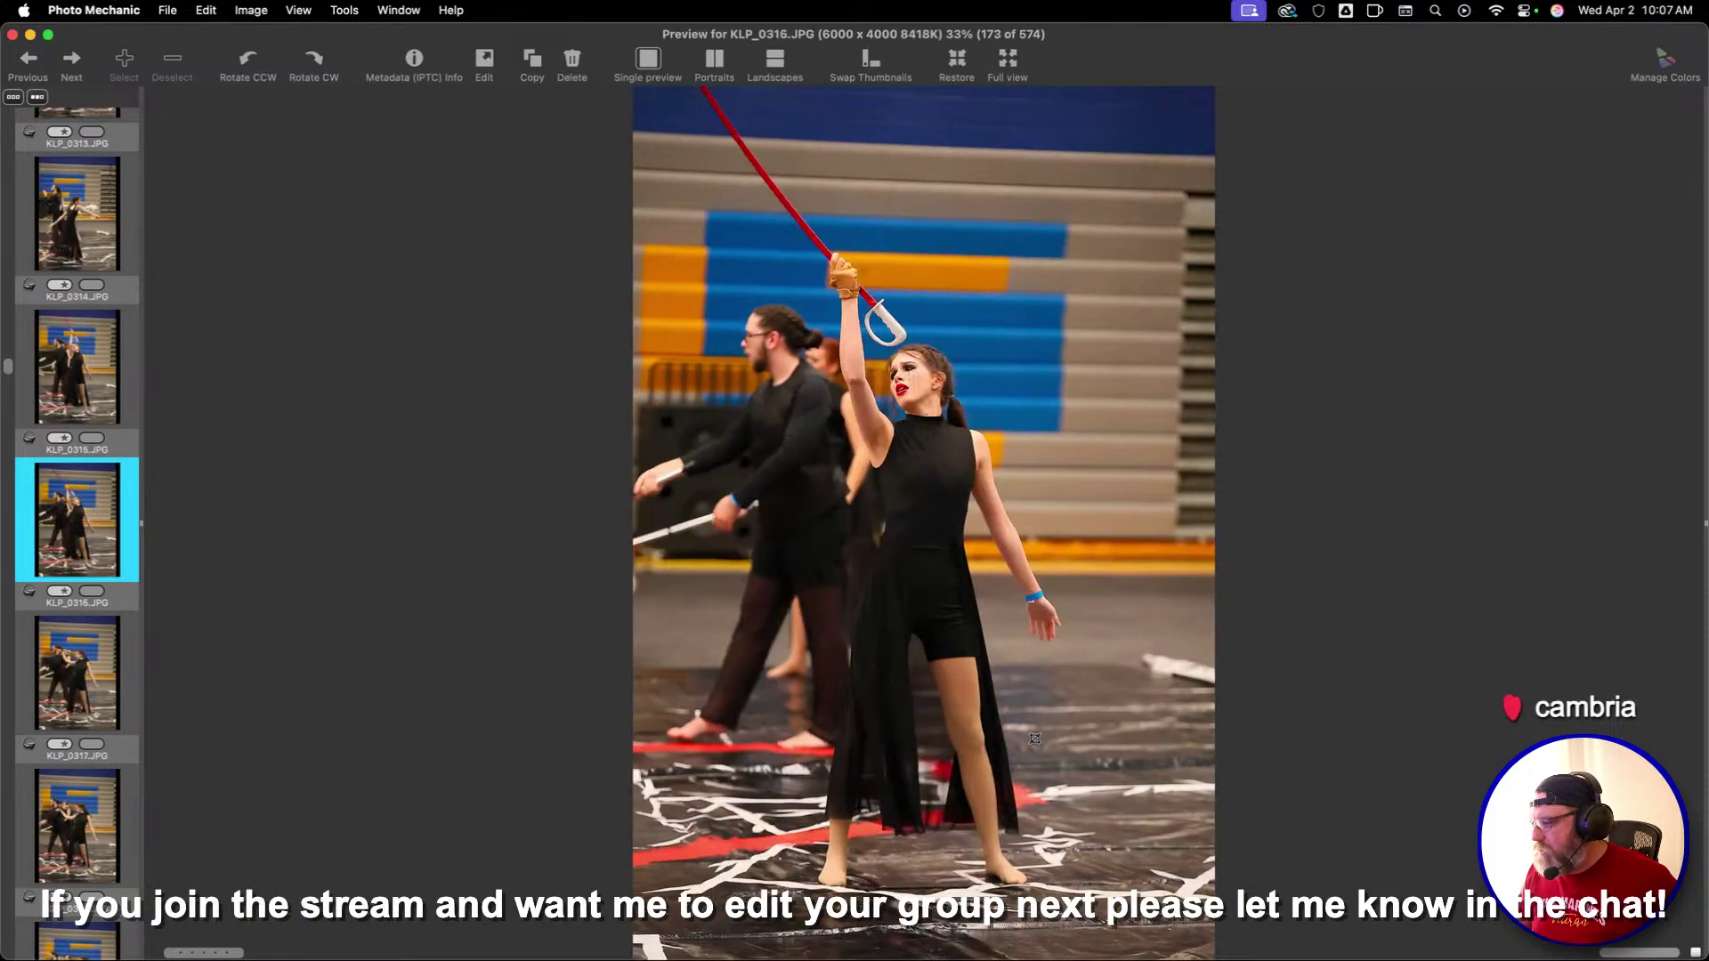
Go through the sabre photos from KLP_0316.JPG and crop KLP_0322.JPG around the performer standing alone with her sabre
key("Right")
key("Right")
key("Right")
key("Right")
key("Right")
key("Right")
key("Right")
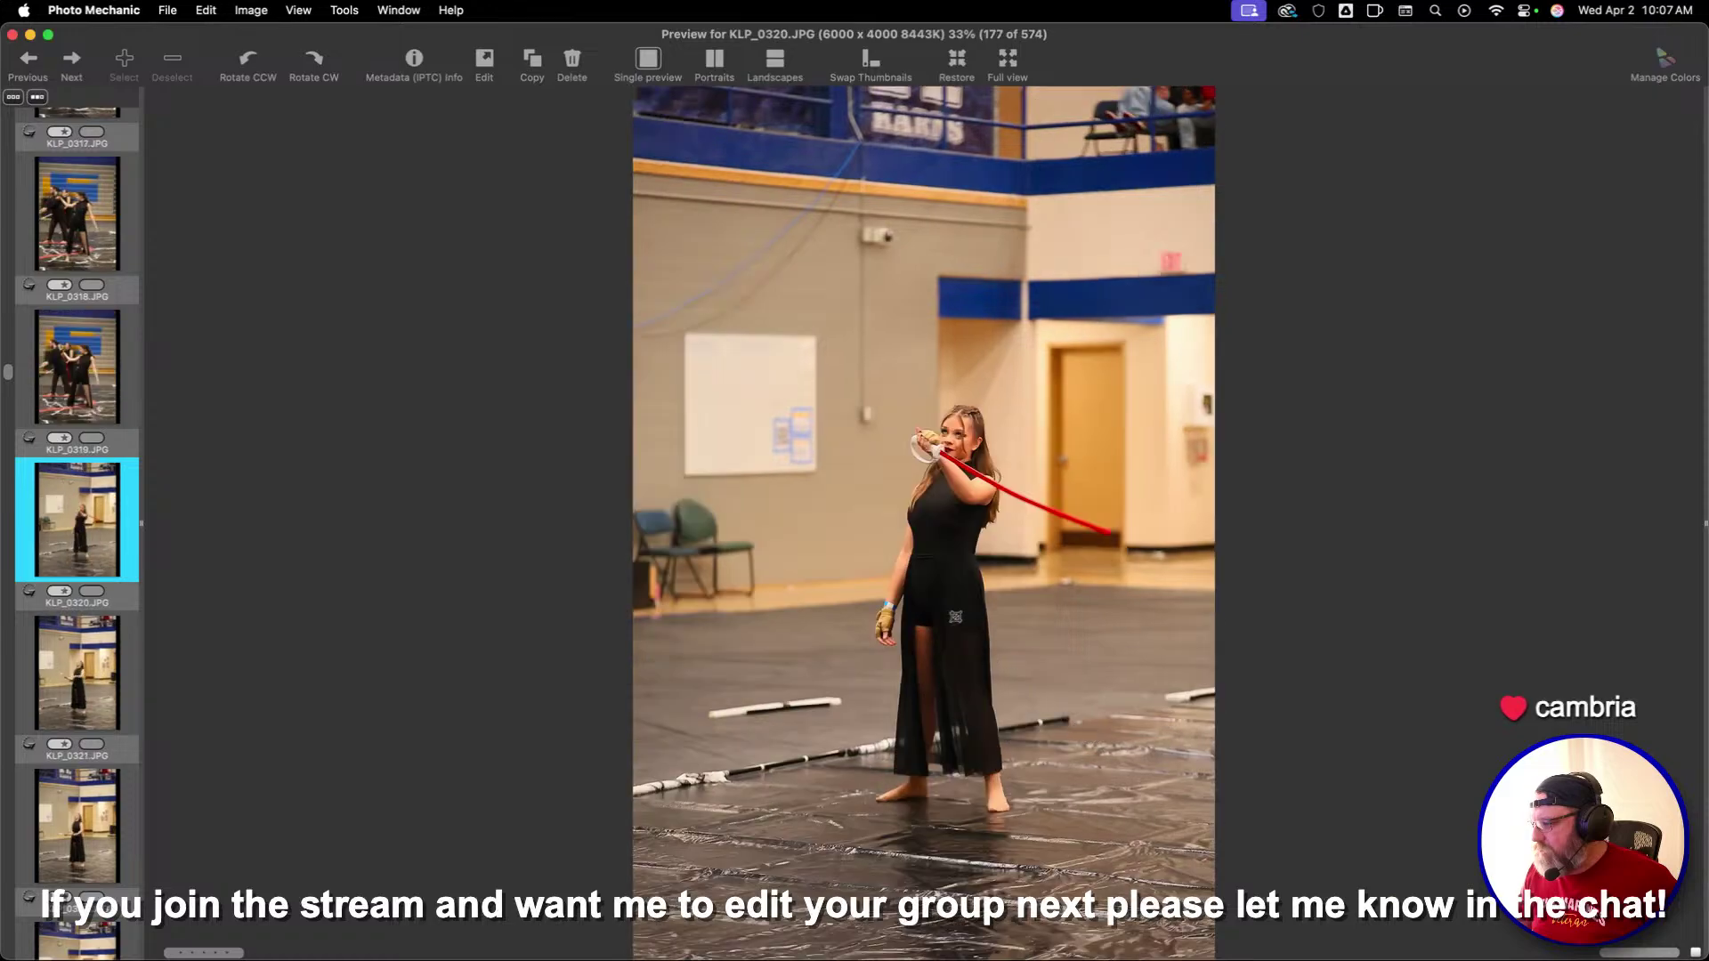
left_click_drag(765, 298, 1172, 906)
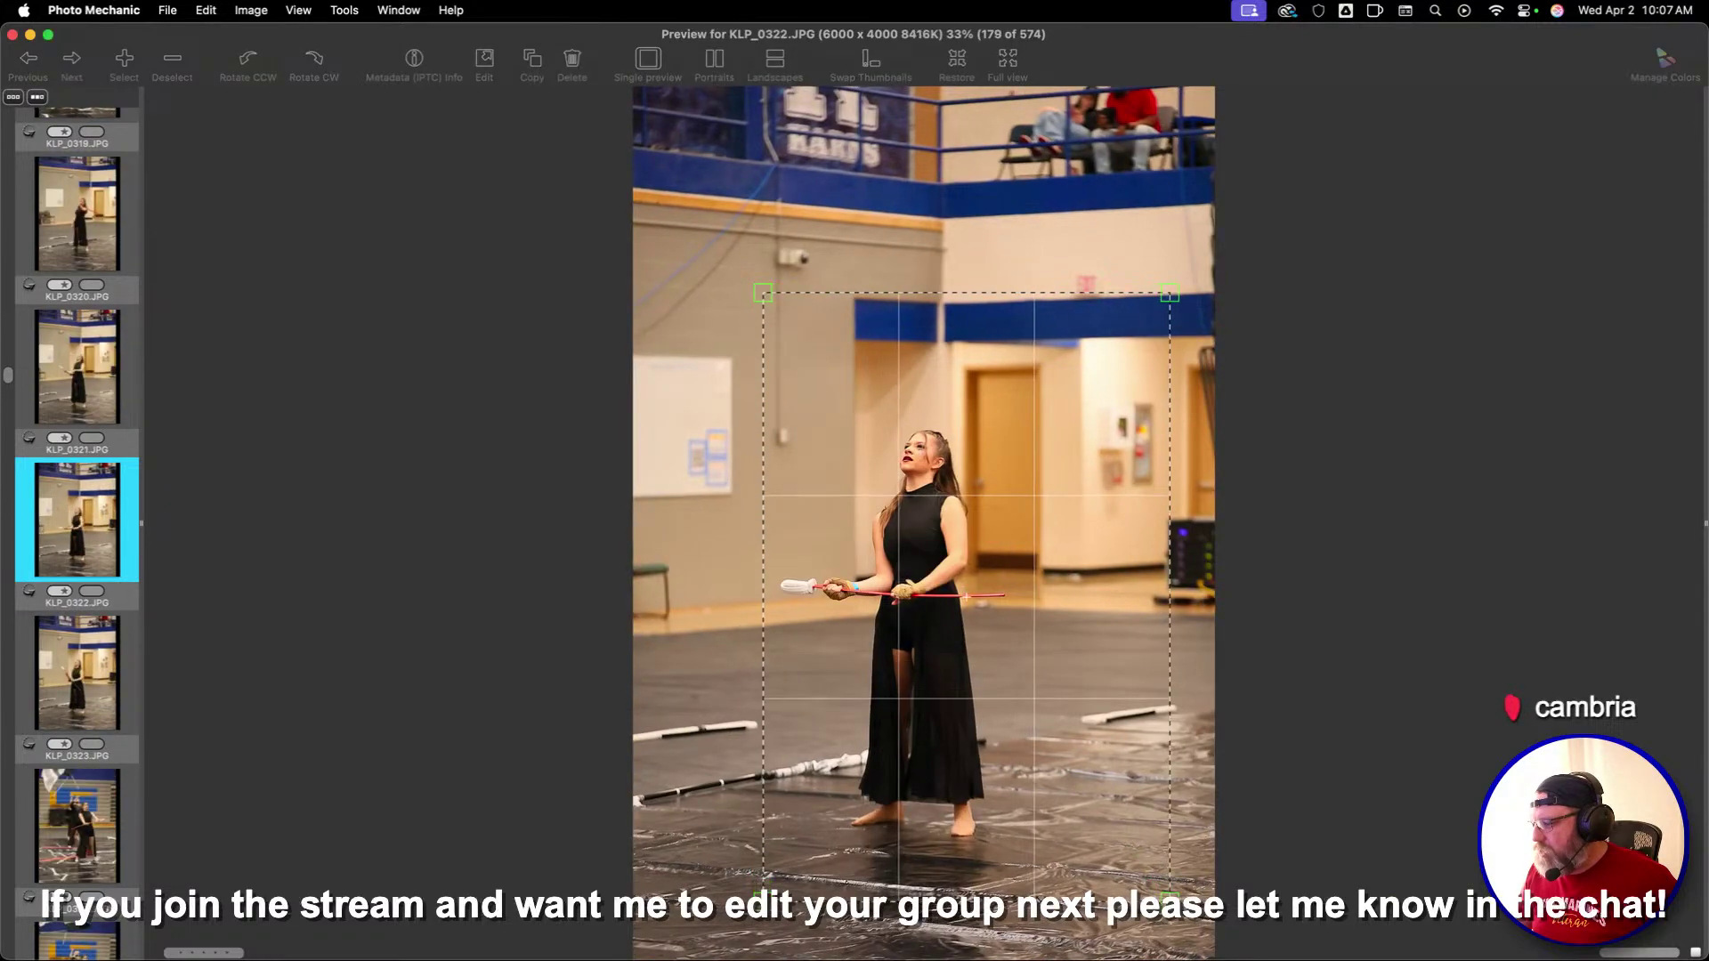
left_click_drag(1069, 764, 1018, 715)
Recheck the photos back to KLP_0319.JPG and crop another vertical shot on the way to KLP_0327.JPG
key("Left")
key("Left")
key("Left")
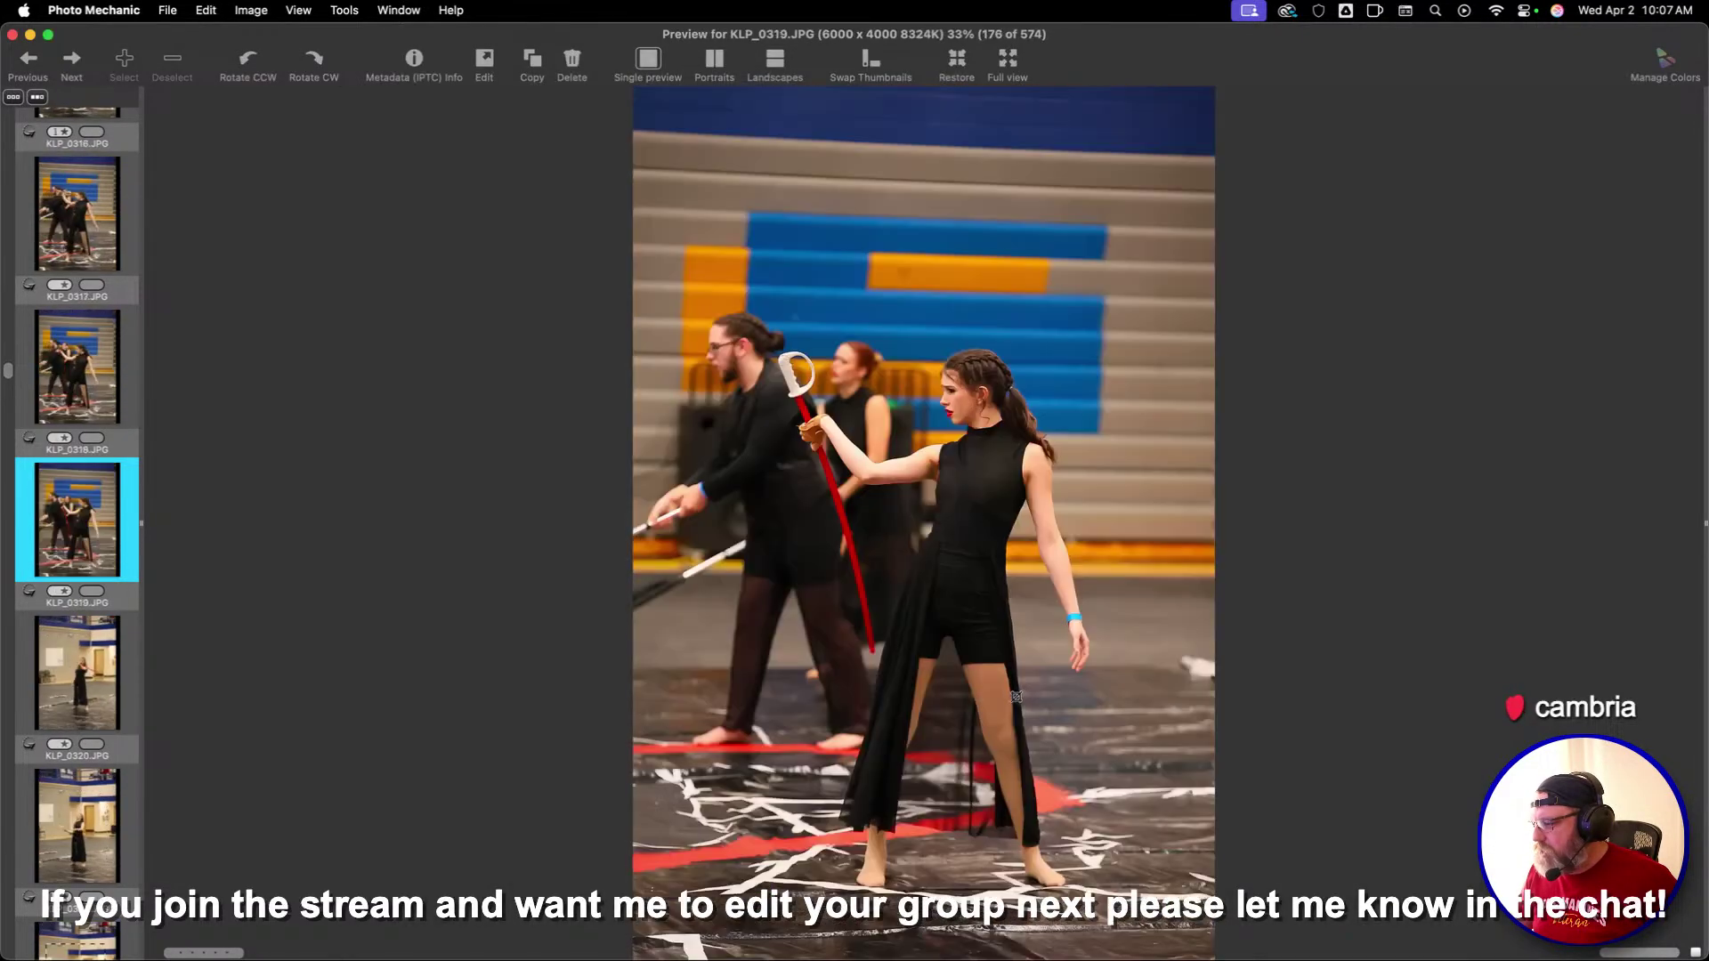
key("Right")
key("Right")
key("Right")
key("Right")
key("Right")
key("Right")
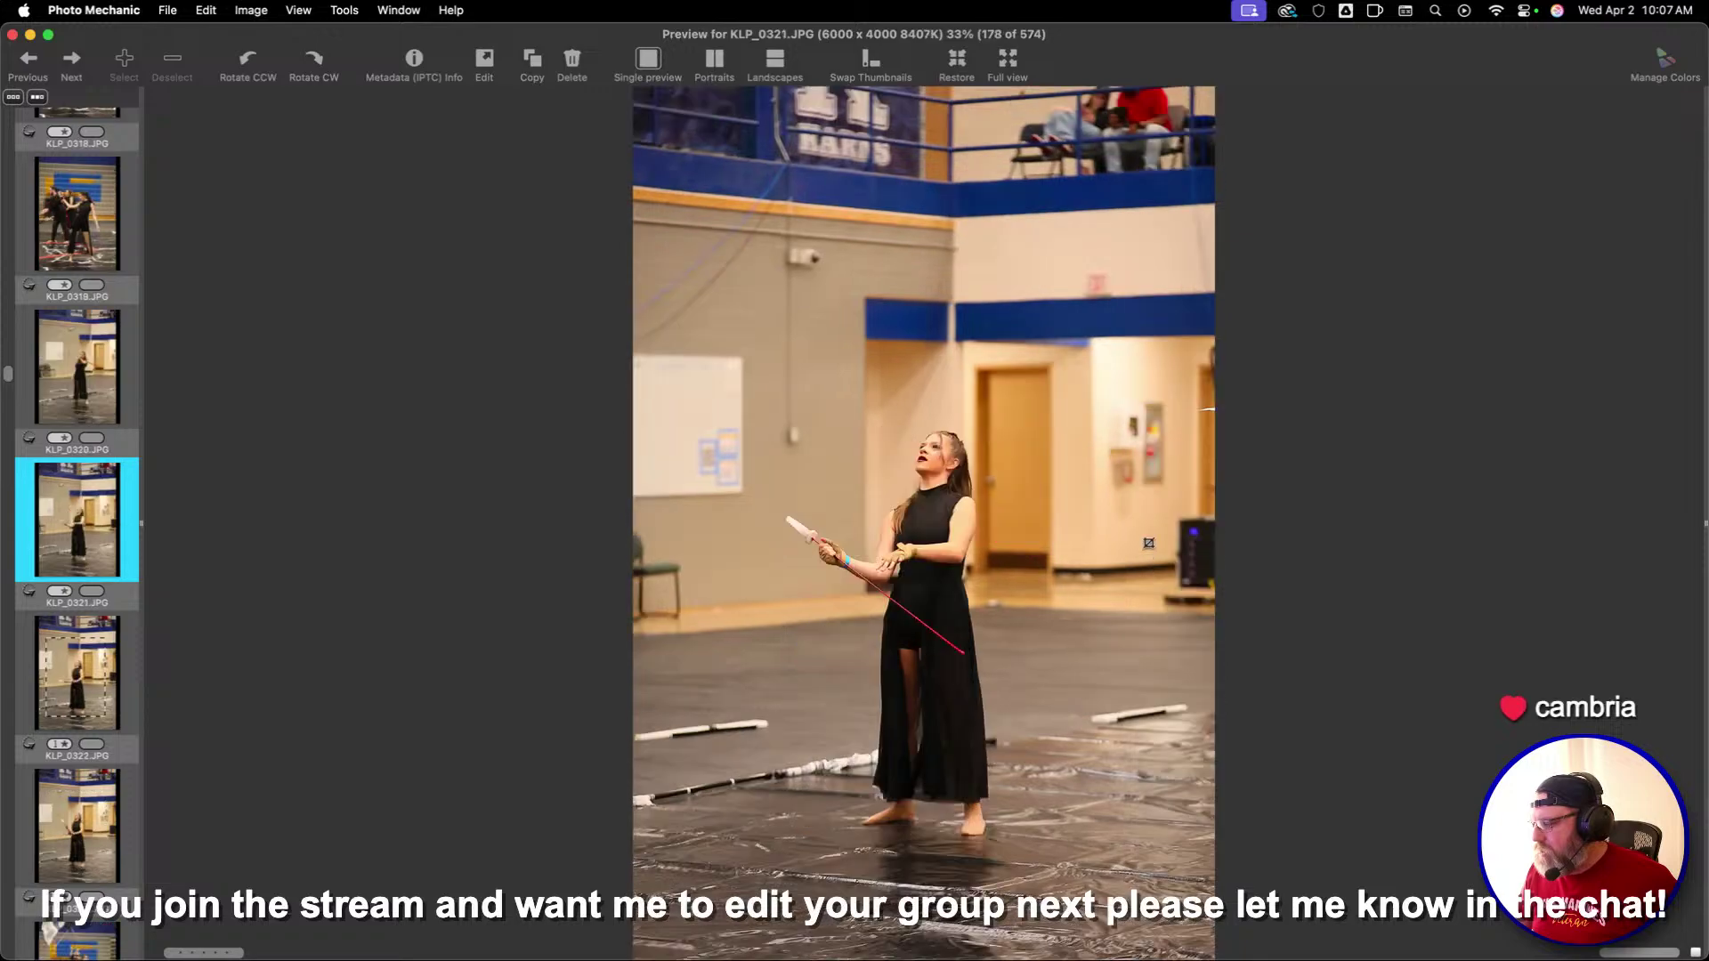
left_click_drag(761, 206, 1204, 852)
key("Right")
key("Right")
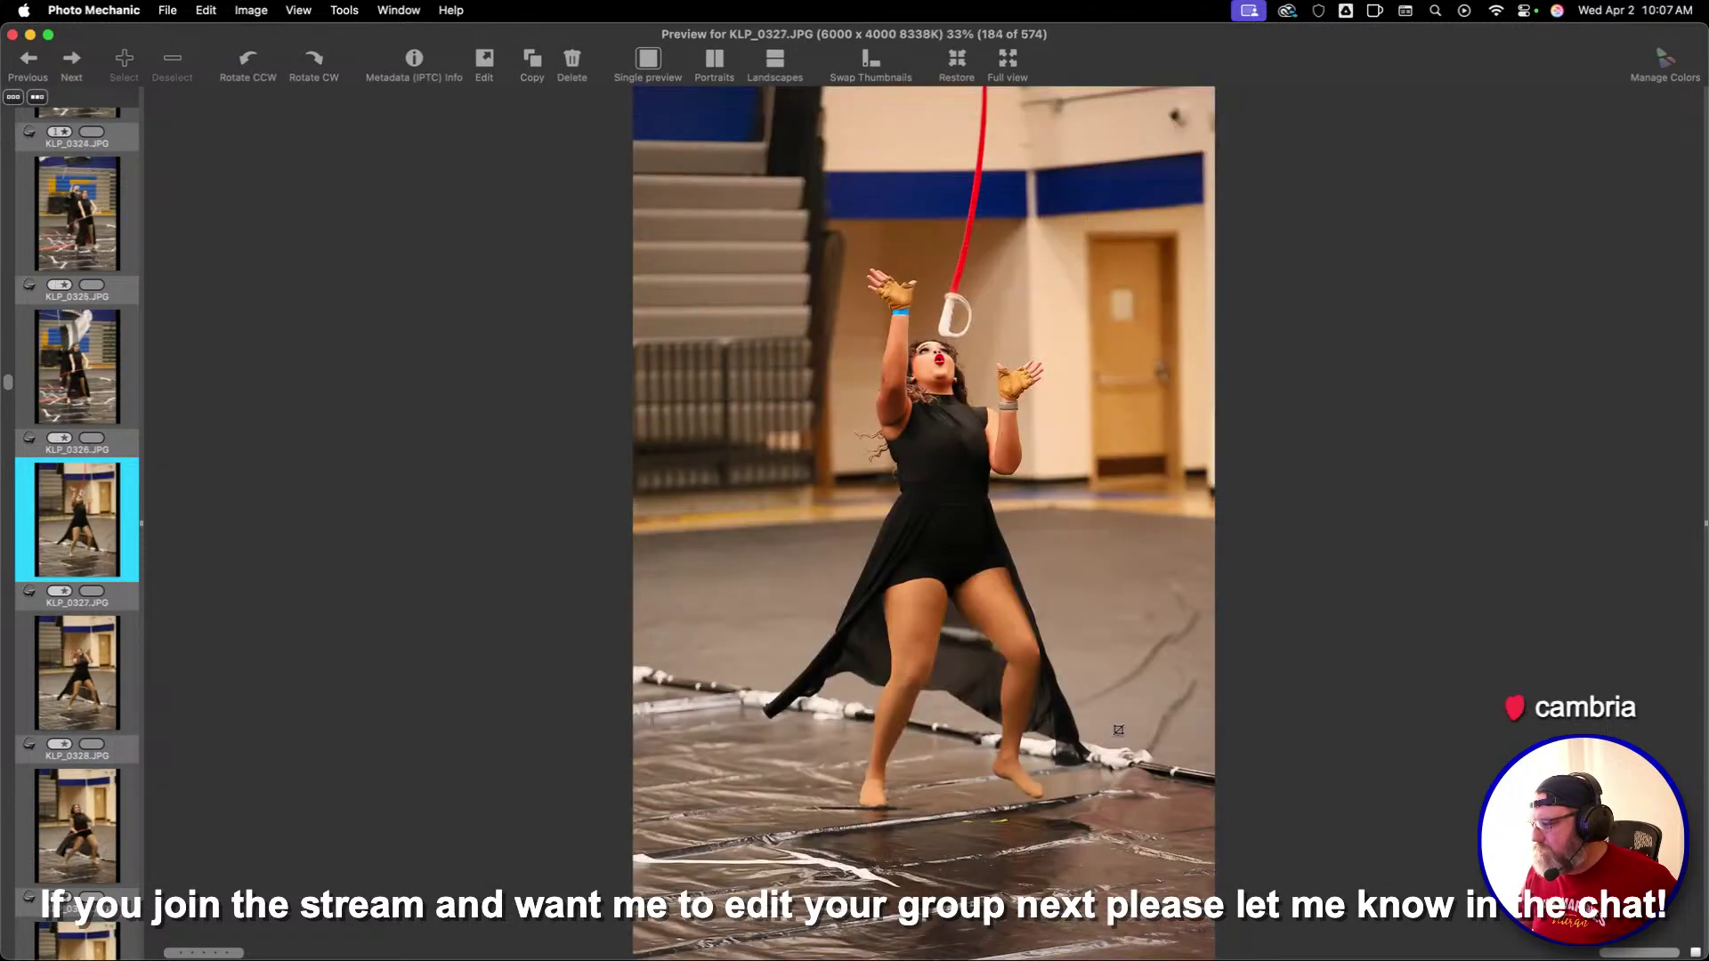
Crop KLP_0328.JPG around the performer tossing her sabre, cutting off most of the bleachers beside her
key("Right")
left_click_drag(727, 208, 1197, 881)
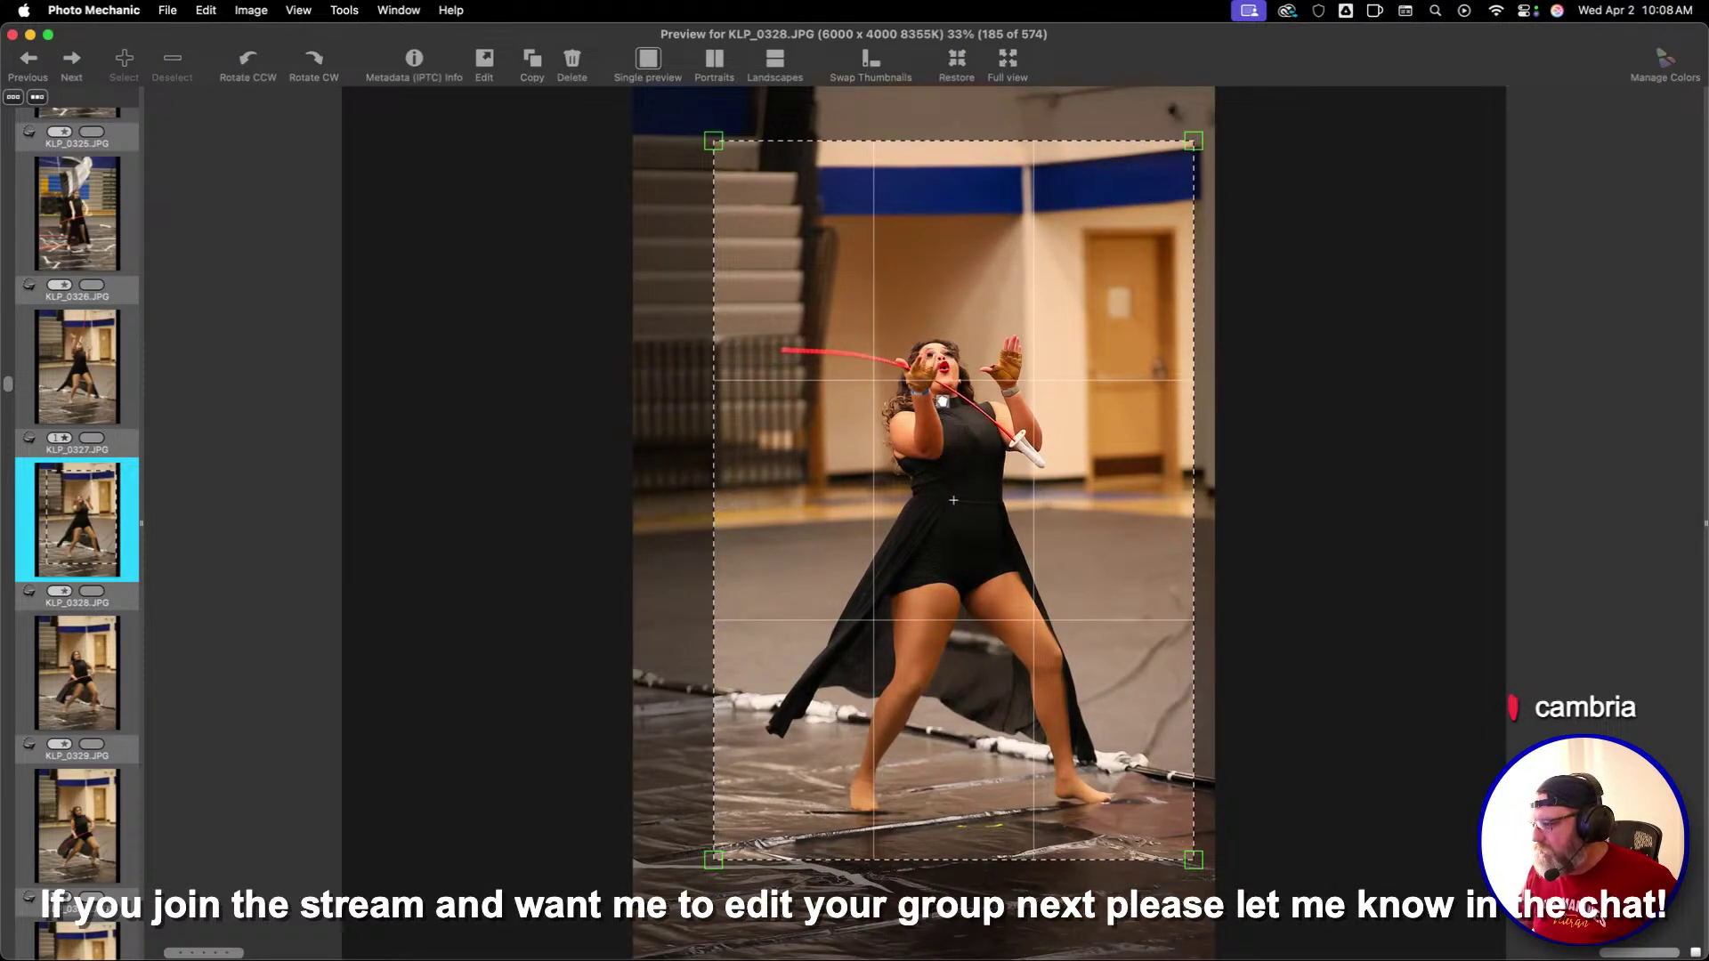
key("Right")
key("Right")
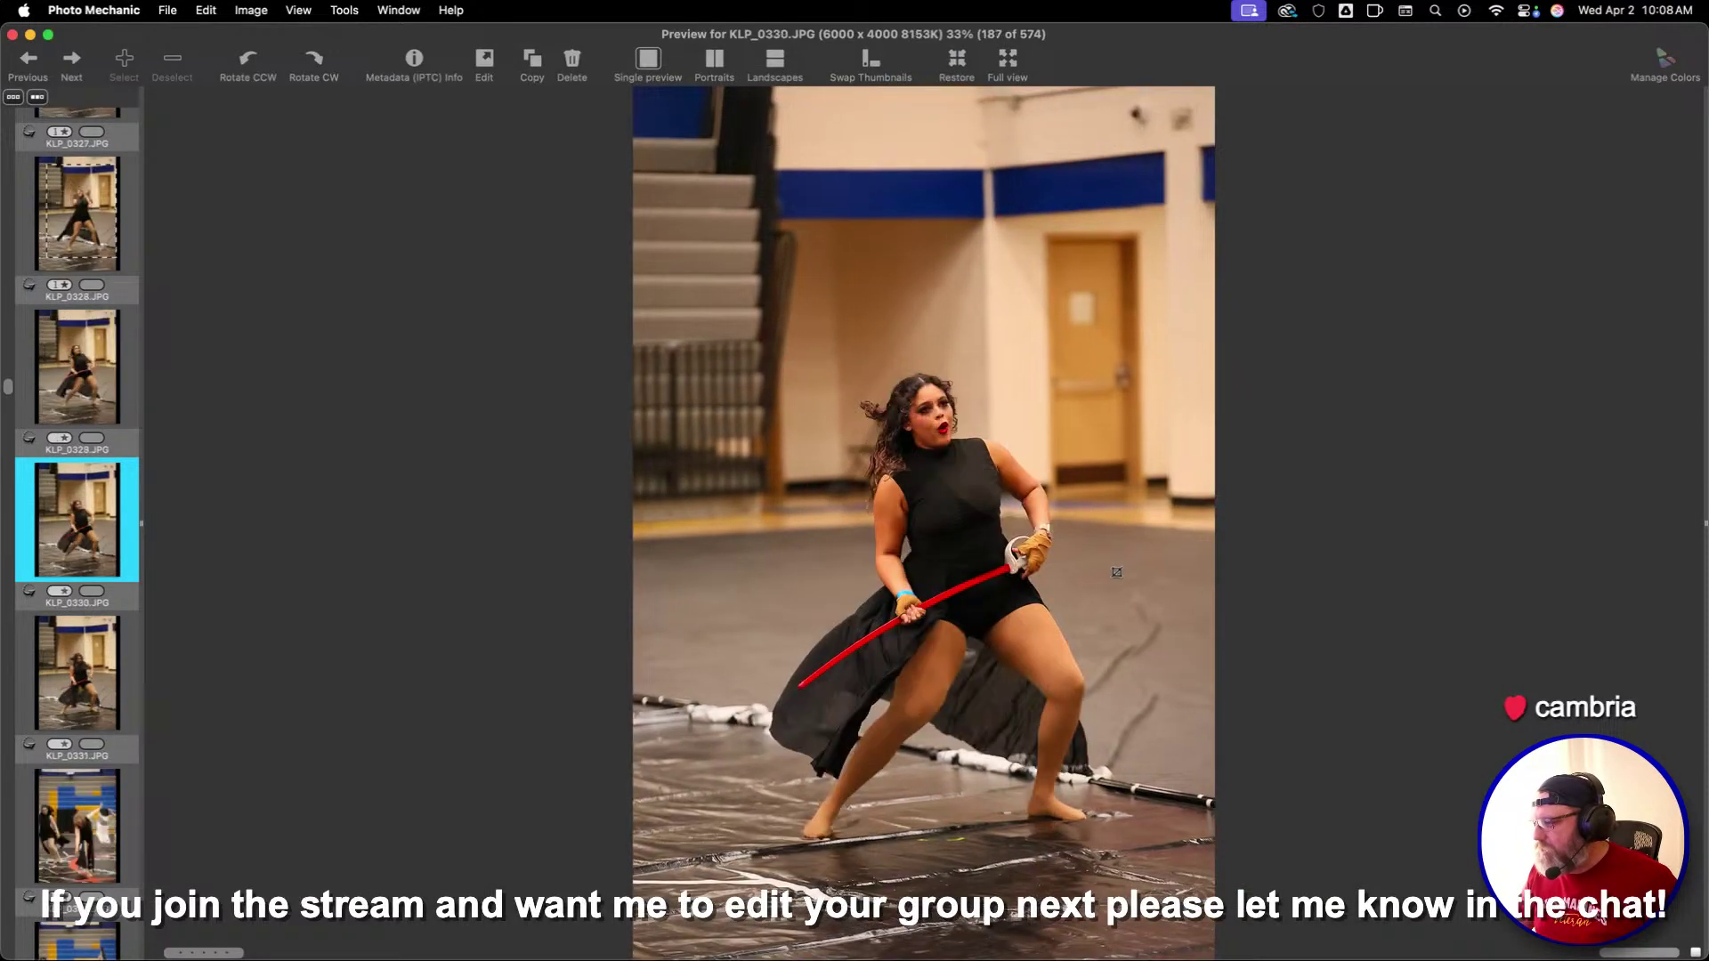
Compare KLP_0329.JPG with KLP_0330.JPG and crop KLP_0330.JPG around the lunging sabre performer
key("Left")
key("Right")
key("Left")
key("Right")
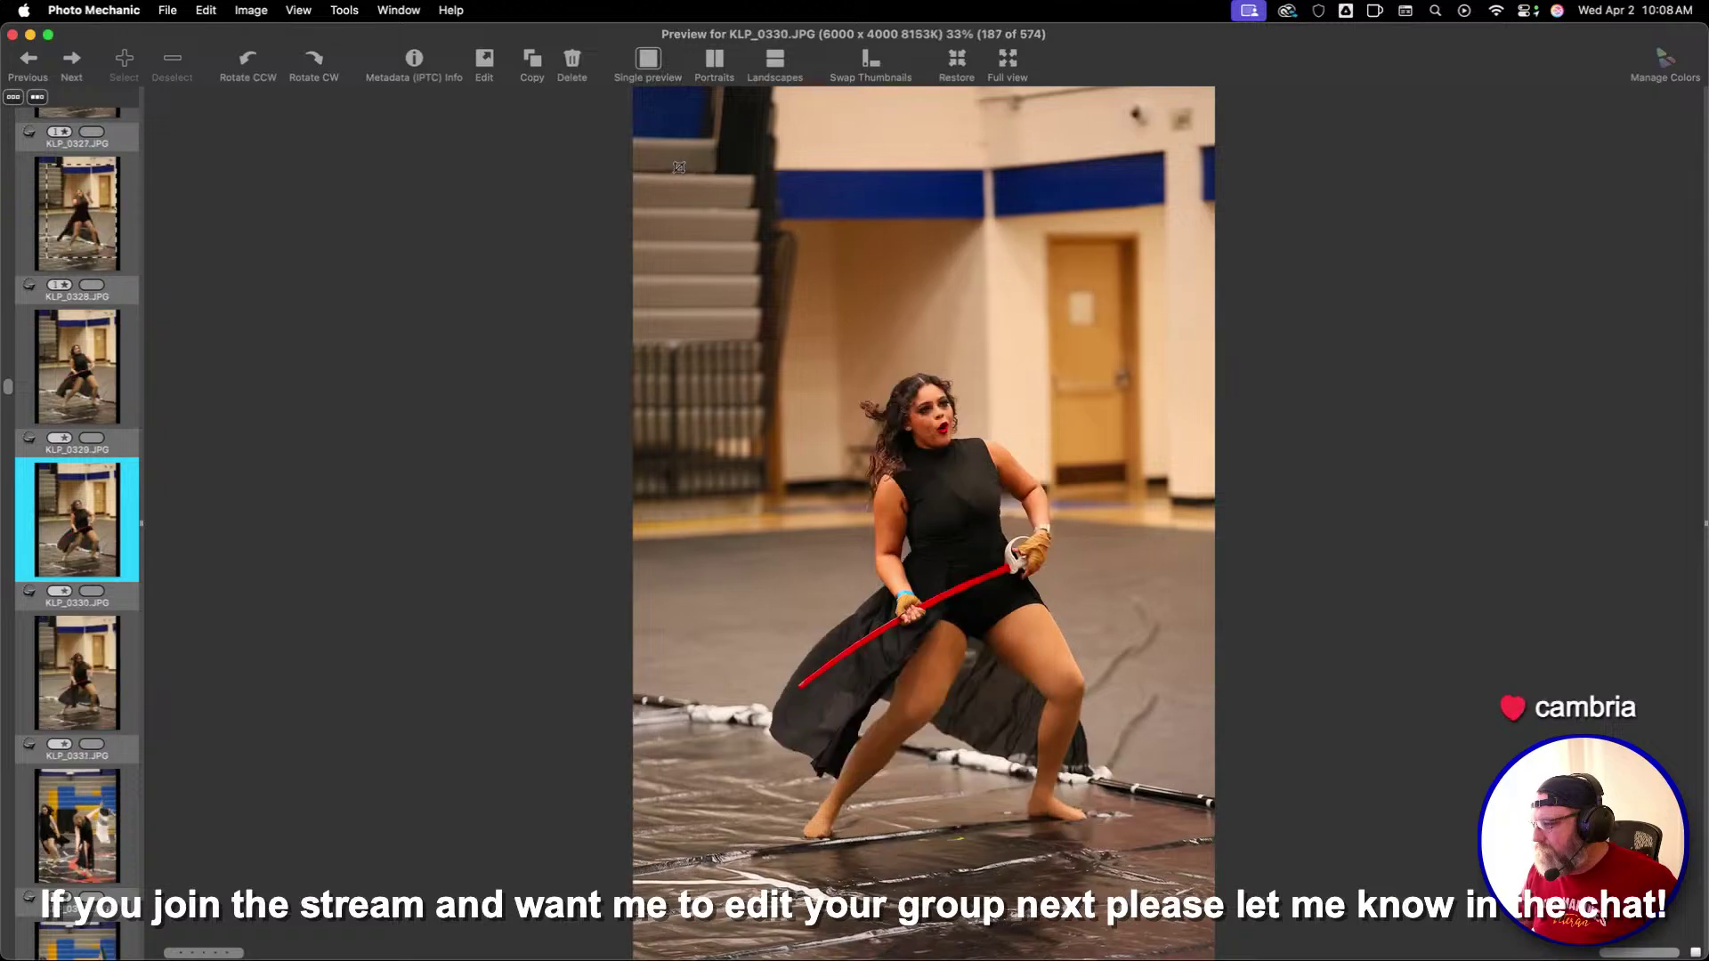
left_click_drag(681, 173, 1171, 890)
key("Right")
Compare the leaning sabre shots from KLP_0332.JPG on and give the flag photo KLP_0336.JPG one star
key("Right")
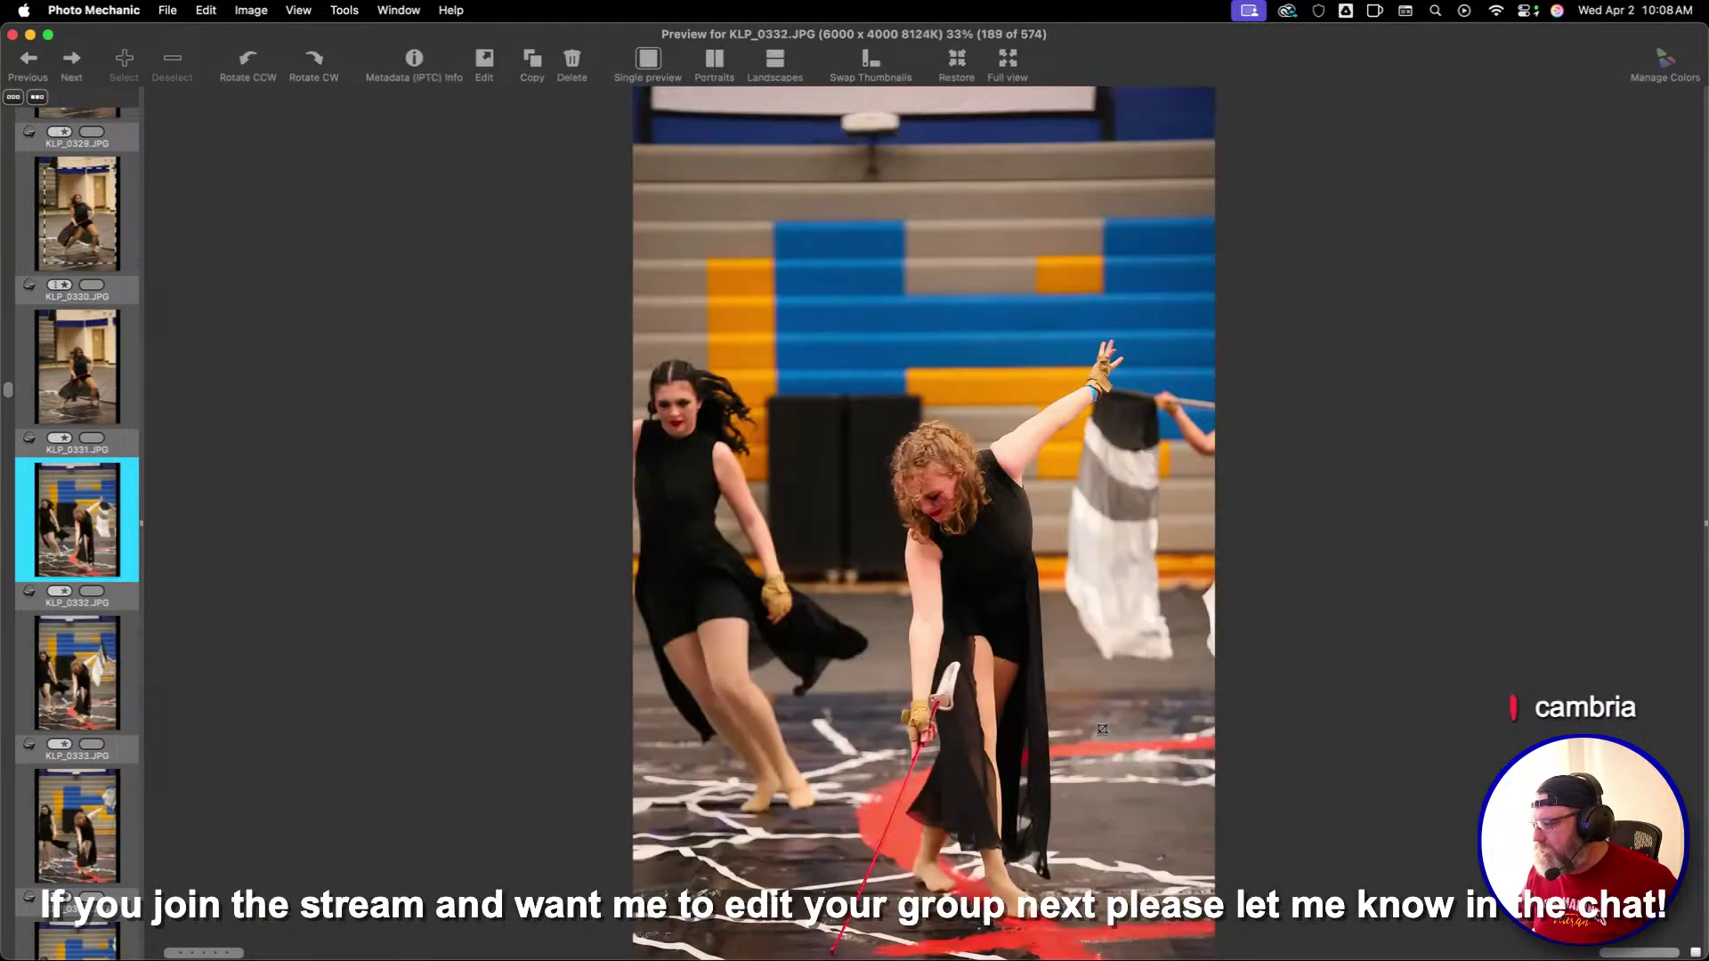
key("Right")
key("Right")
key("Left")
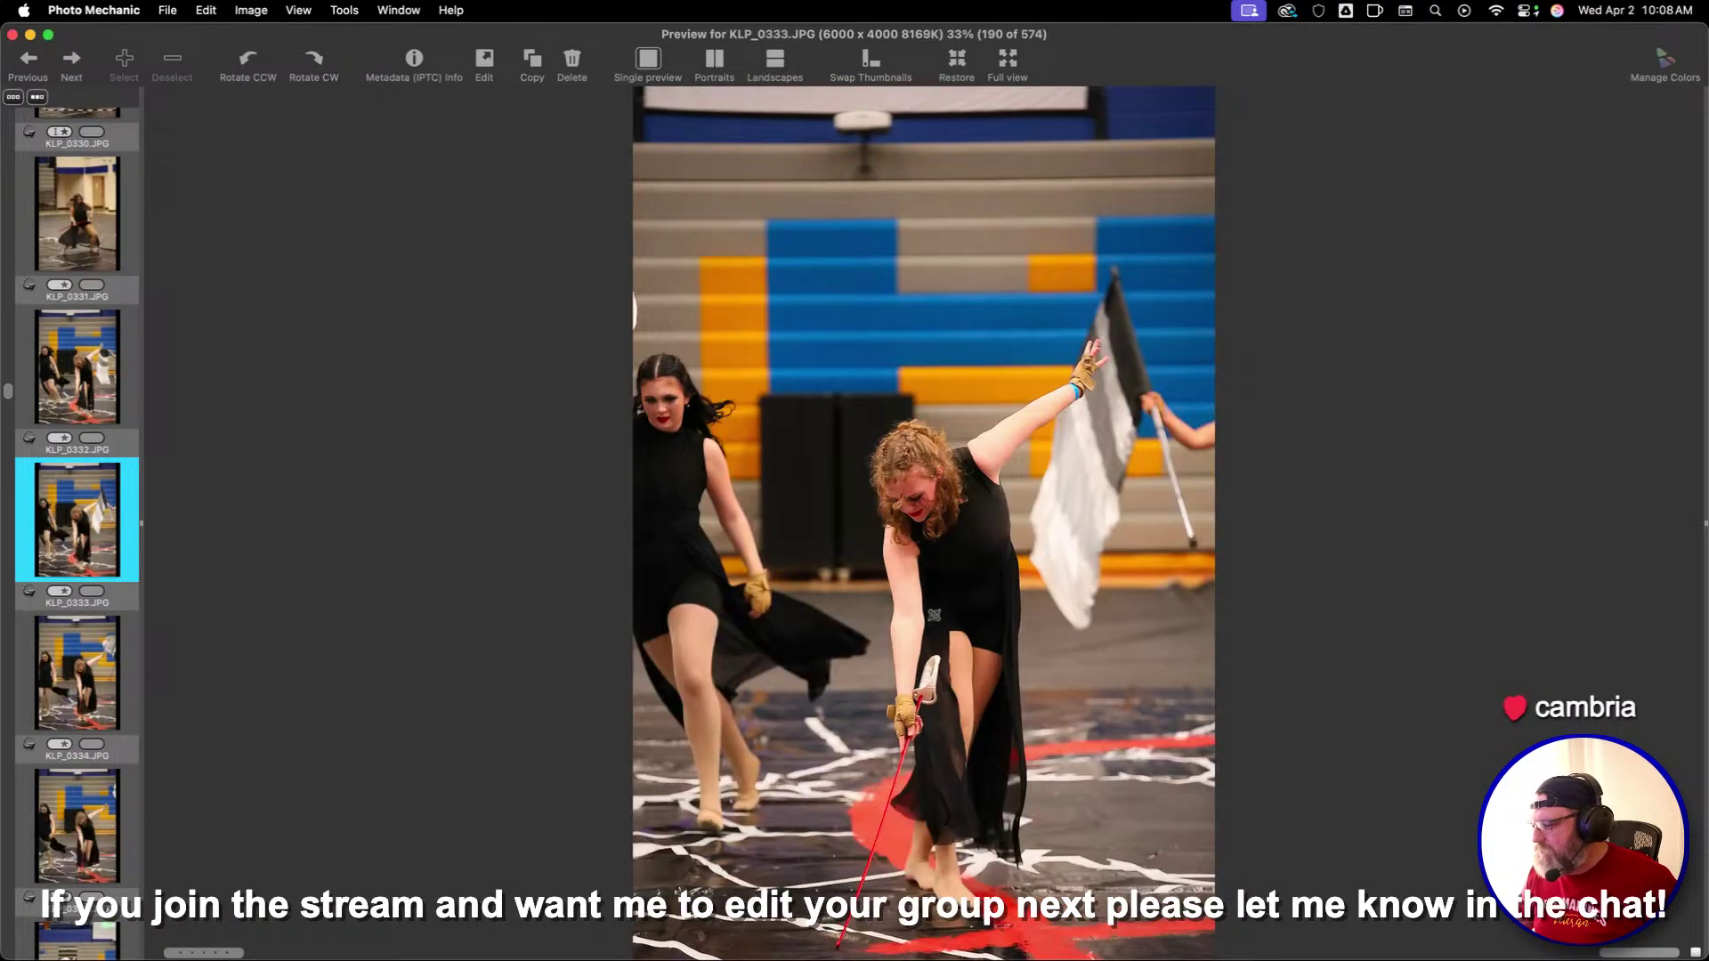
key("Right")
key("Right")
key("Right")
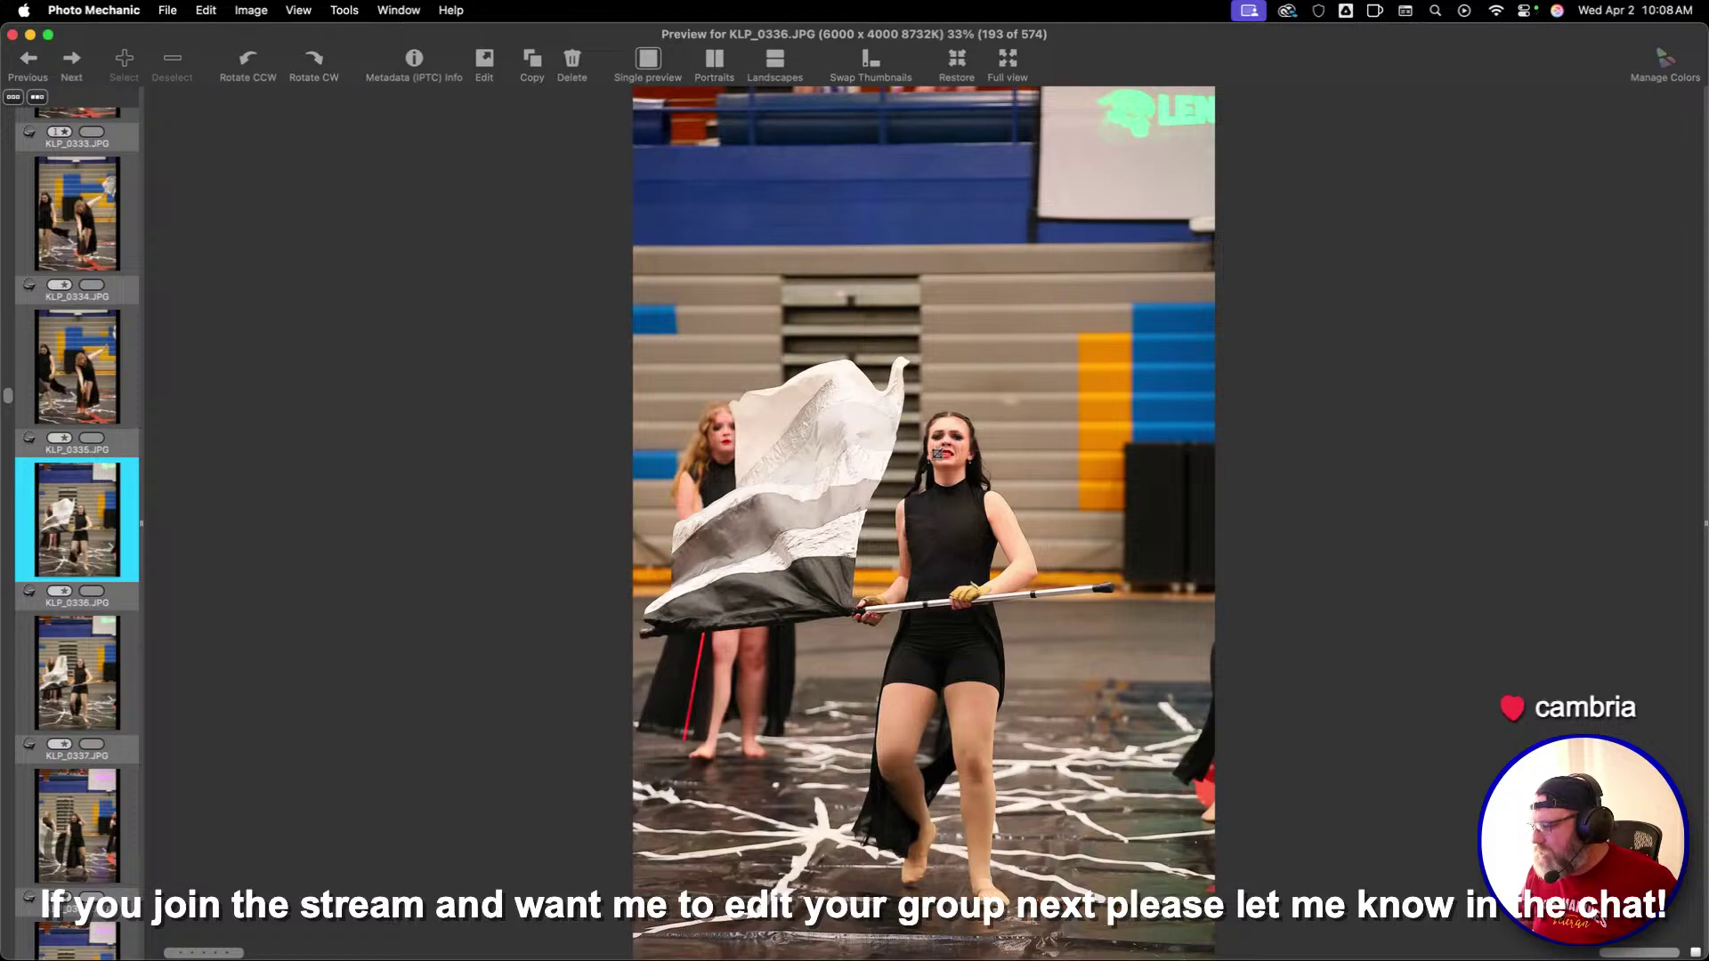
key("1")
key("Right")
Compare the neighbouring flag photos, crop KLP_0338.JPG around the performers and give it one star
key("Right")
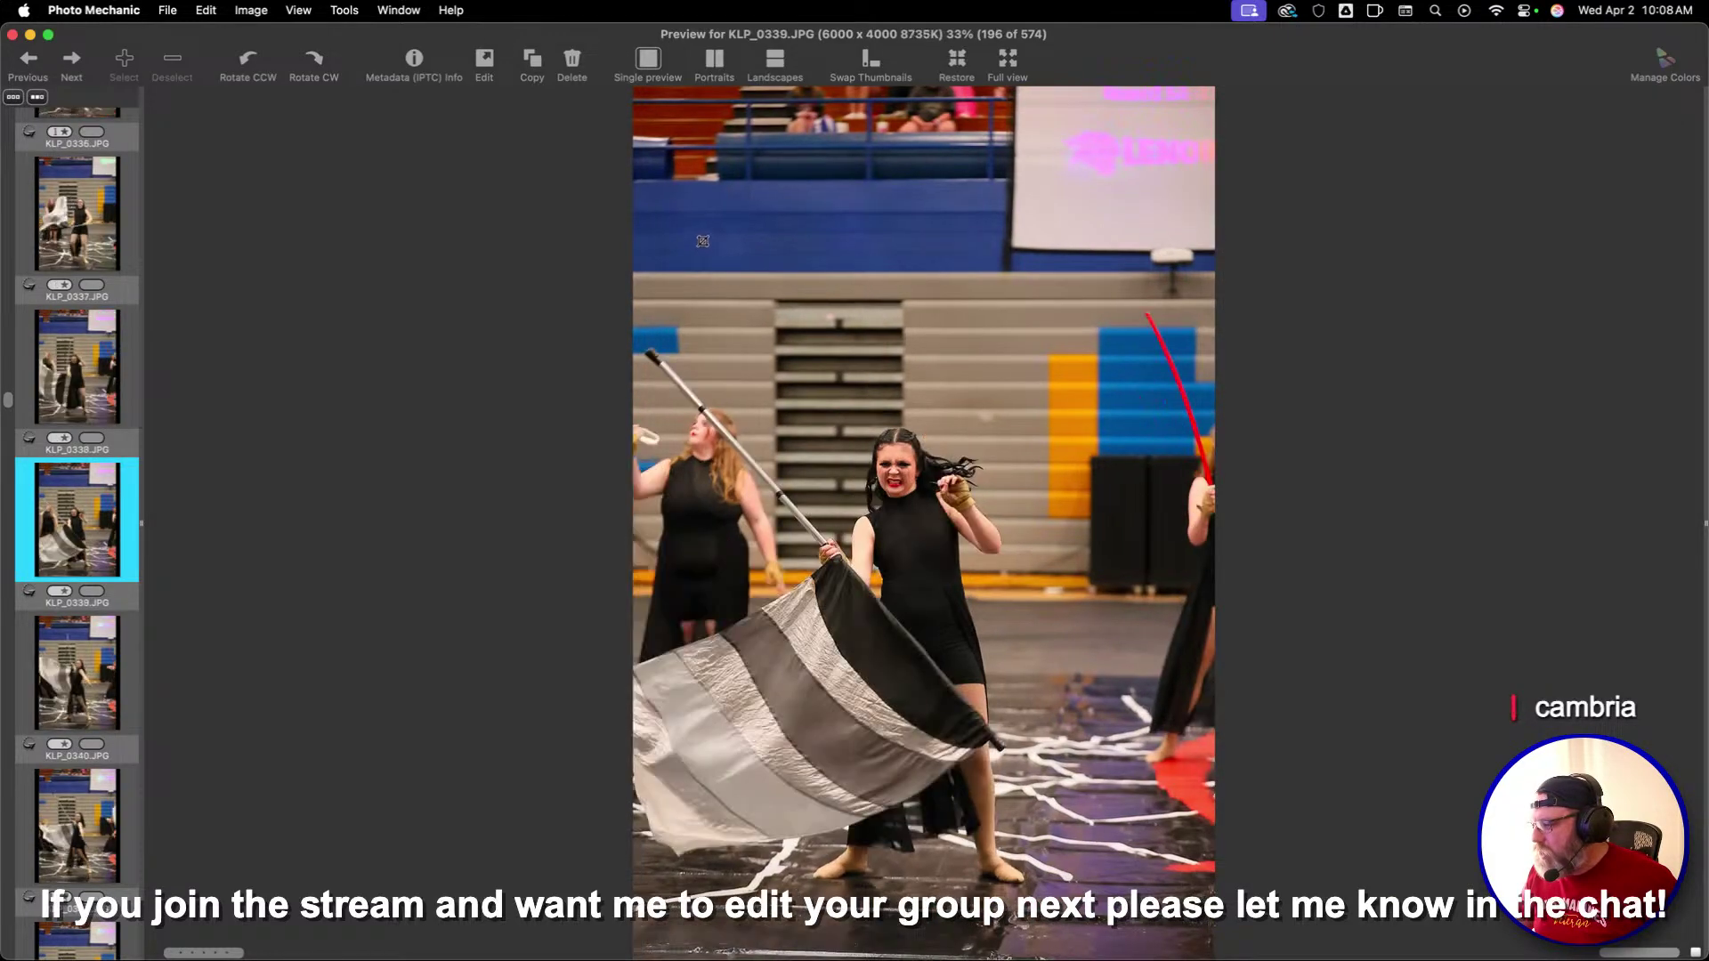
key("Right")
key("Left")
left_click_drag(680, 207, 823, 500)
key("1")
key("Right")
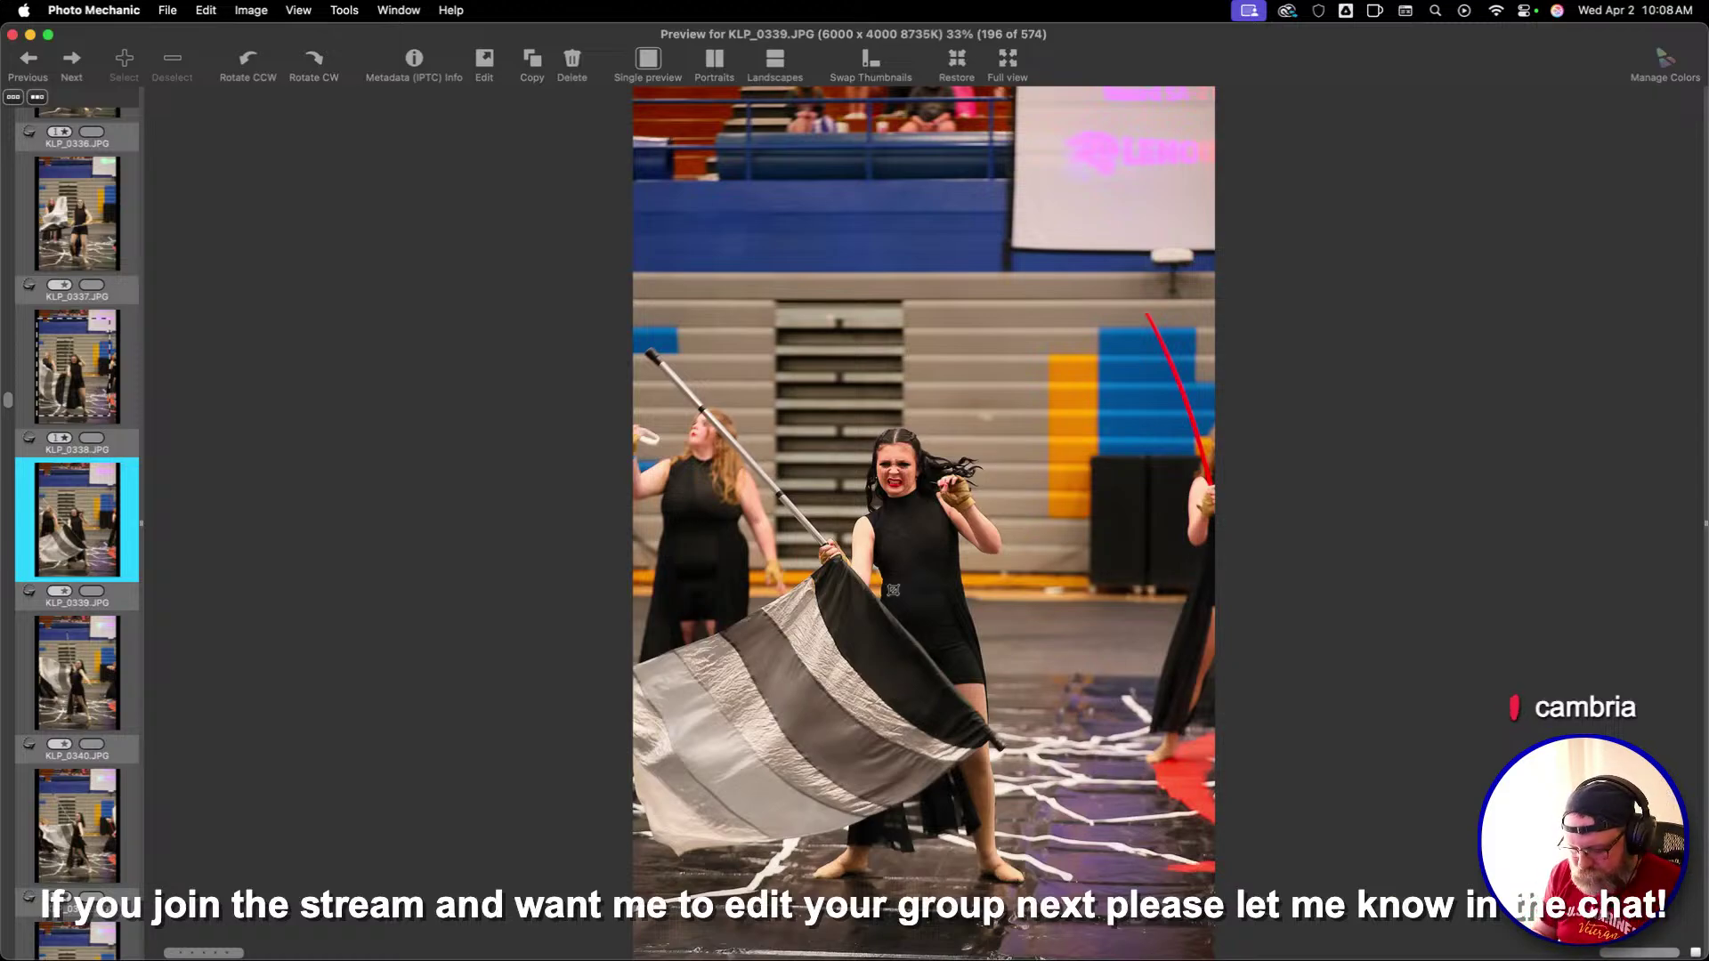
Crop KLP_0340.JPG slightly tighter around the flag performer with the raised pole
key("Right")
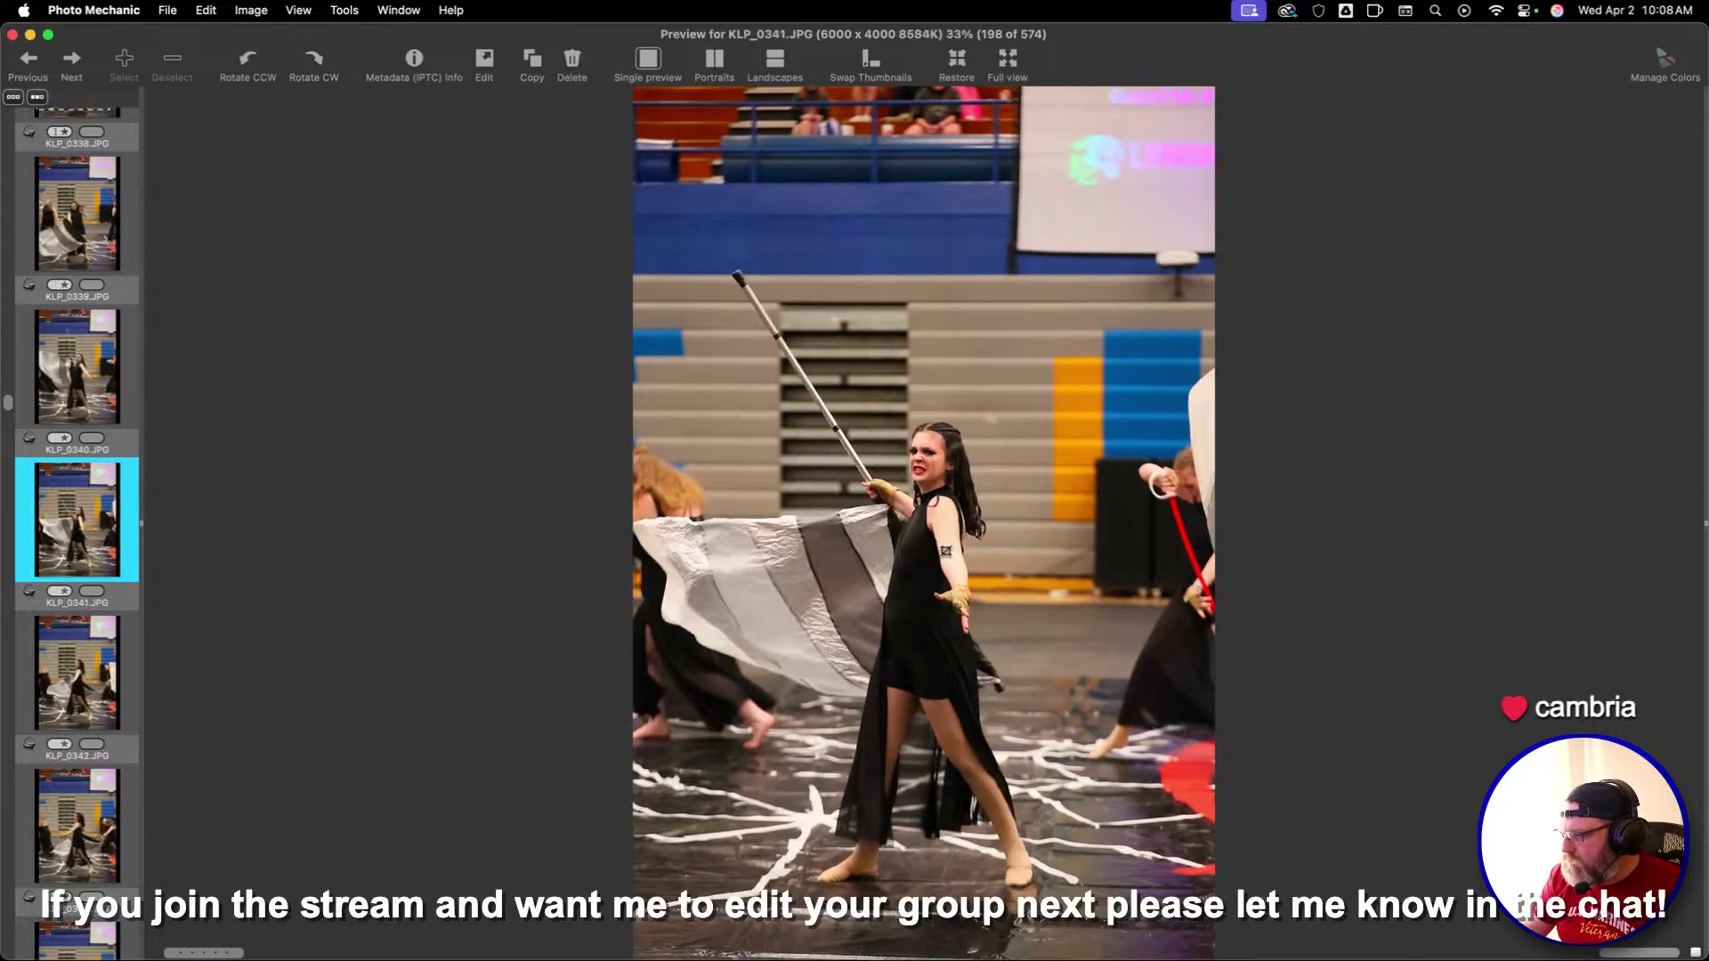
left_click_drag(667, 135, 1211, 835)
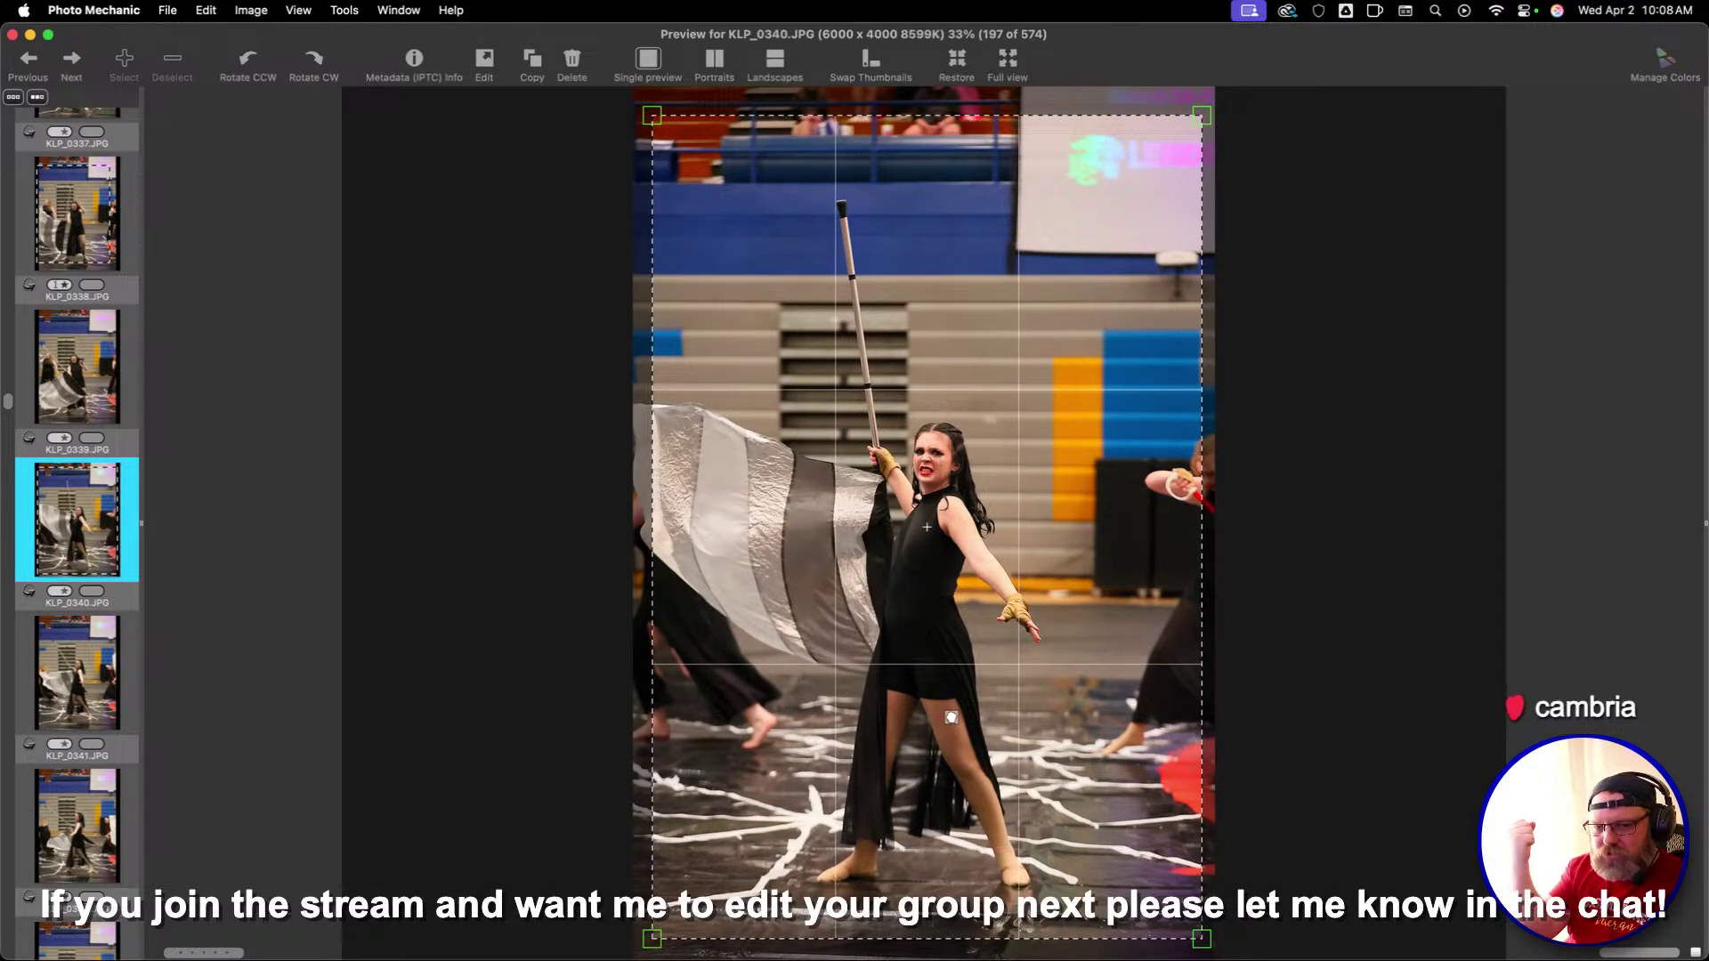
key("Right")
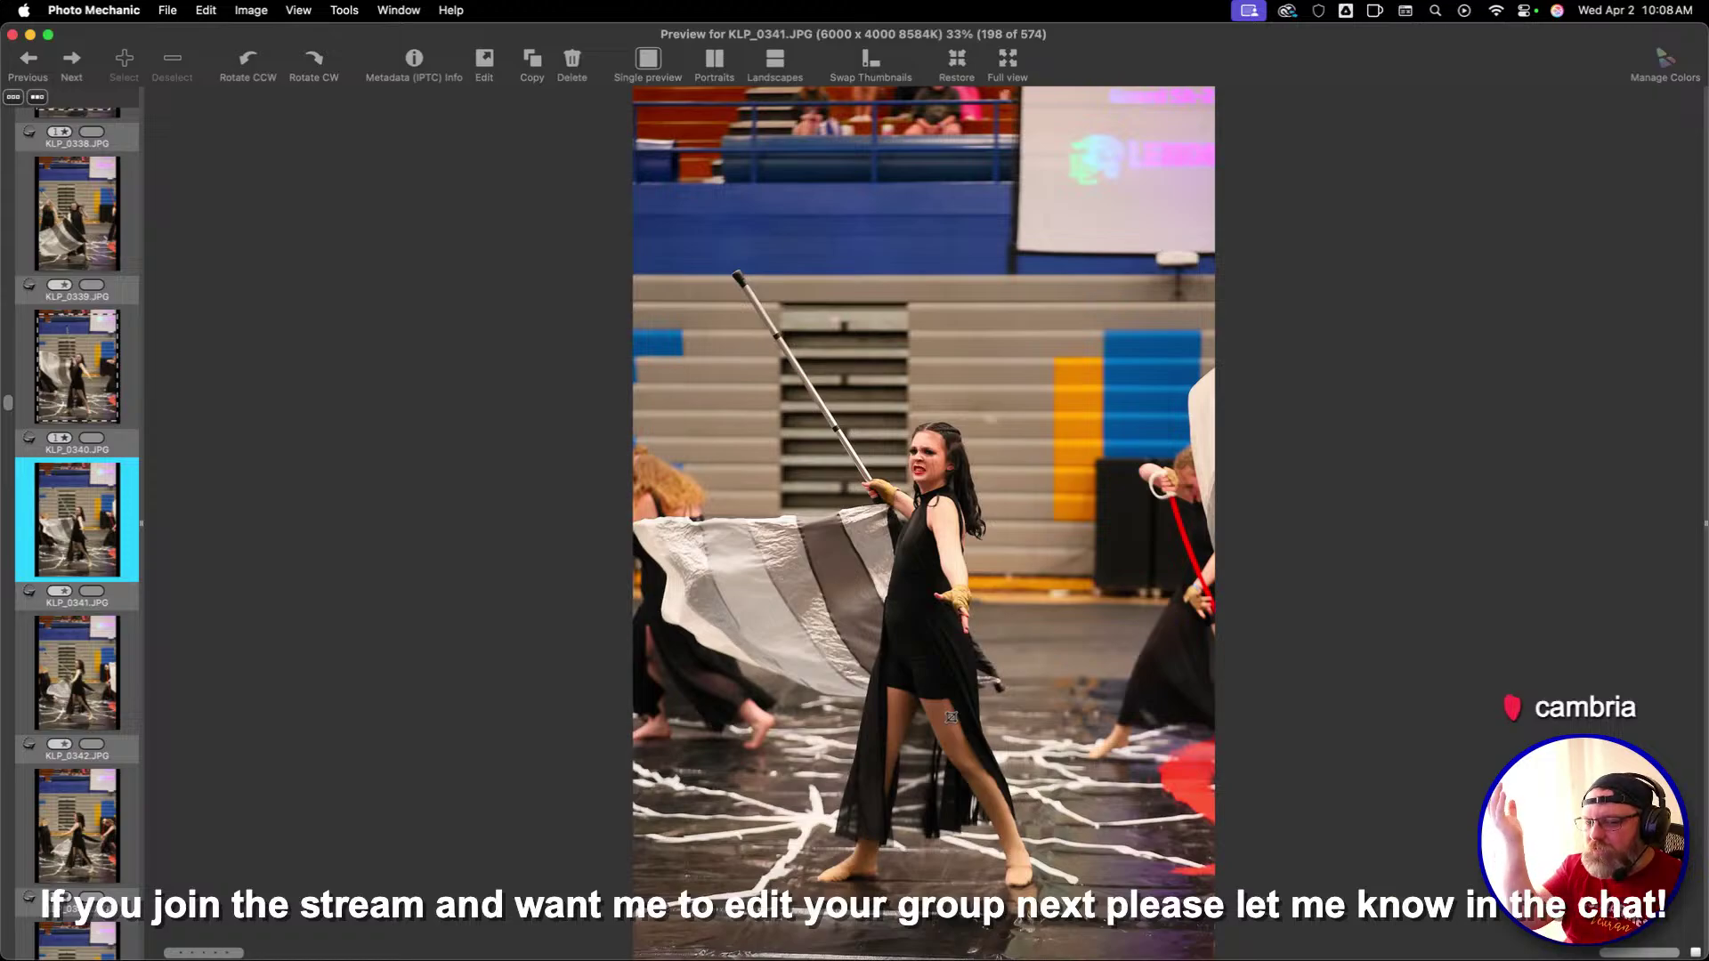
Review the vertical flag photos from KLP_0341.JPG to KLP_0350.JPG
key("Right")
key("Right")
key("Right")
key("Right")
key("Right")
key("Right")
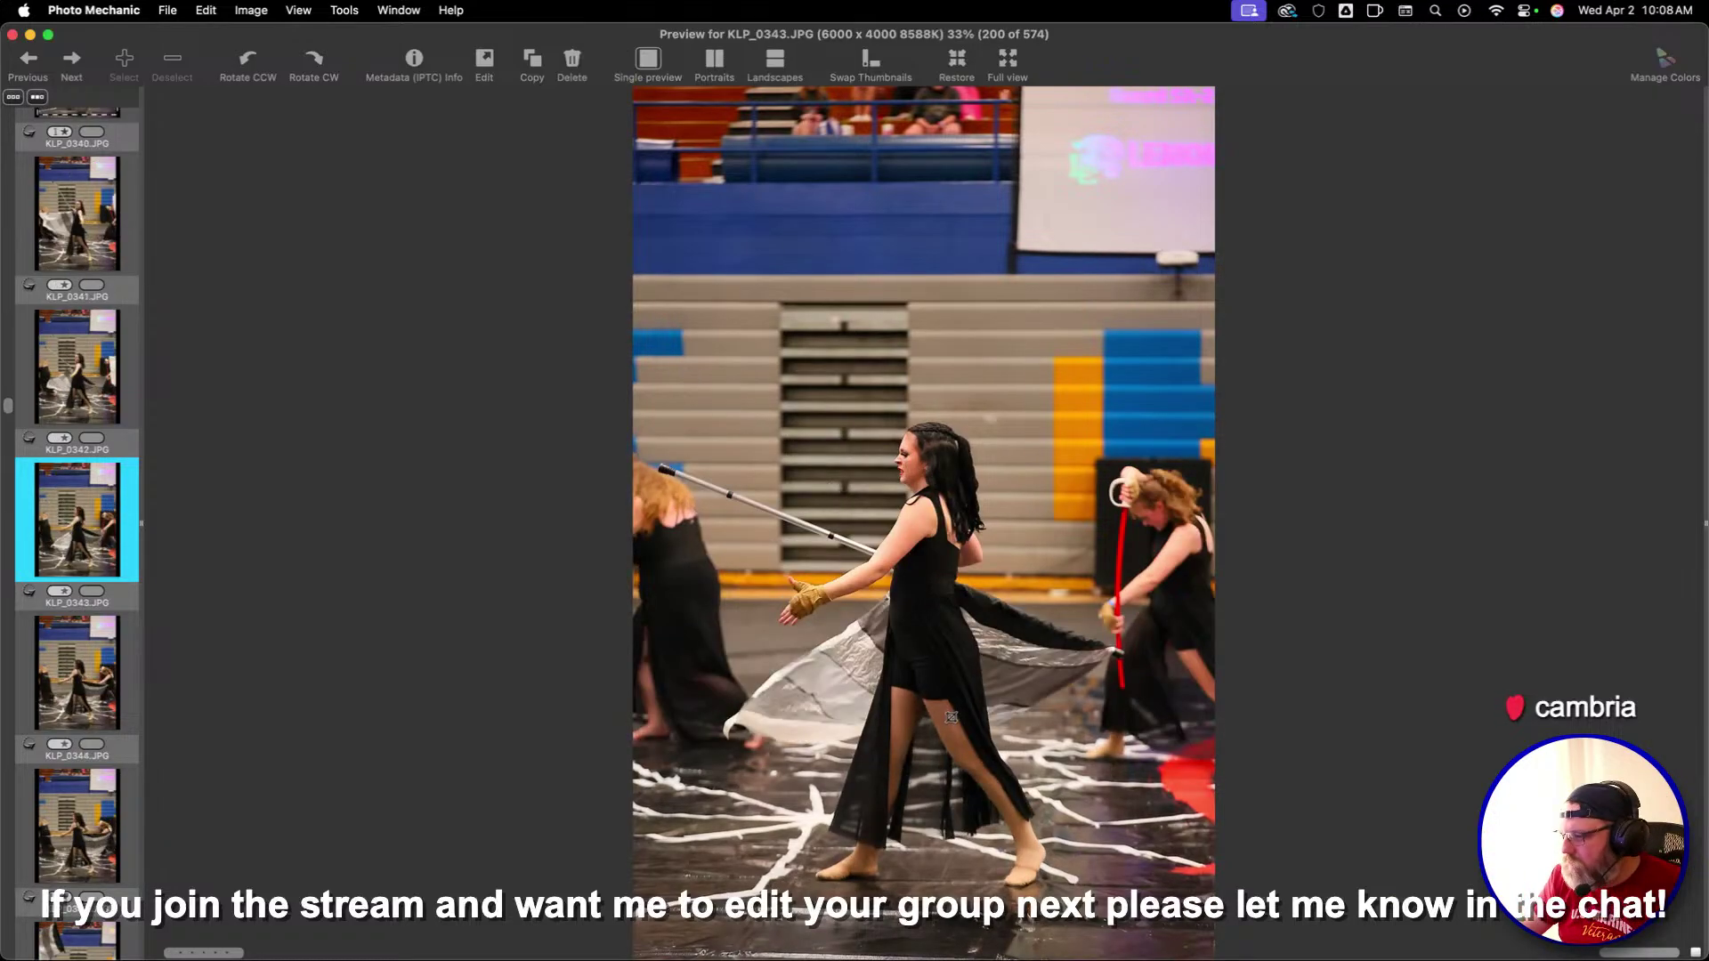
key("Right")
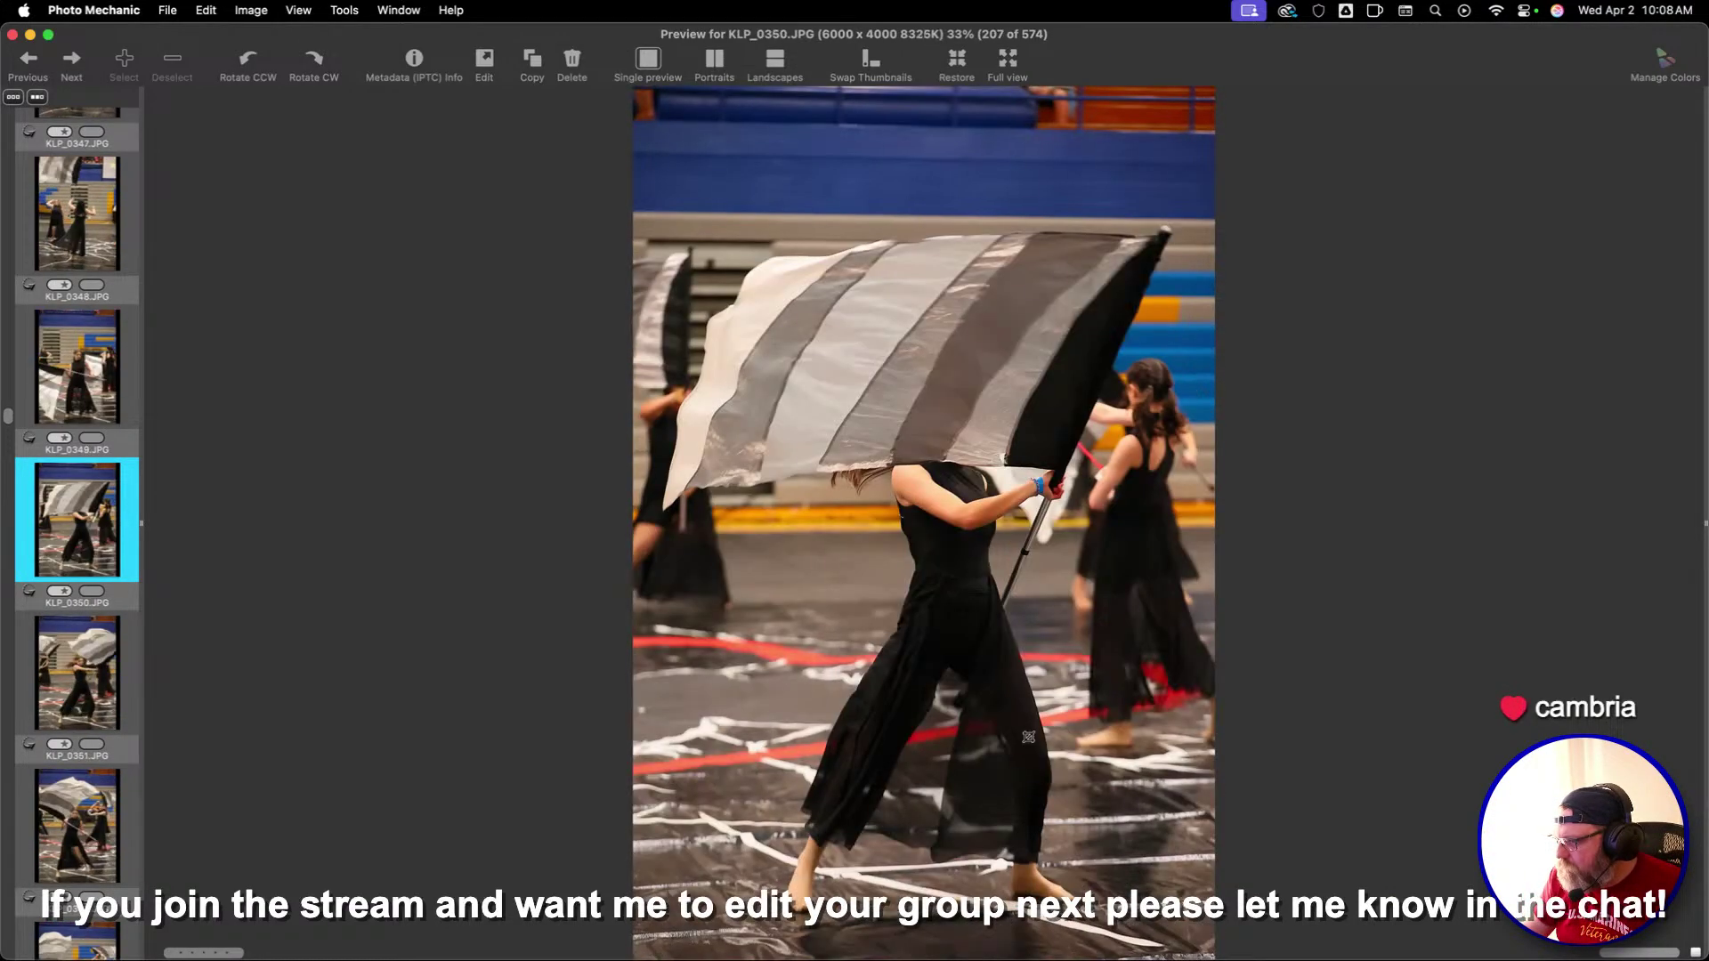
Give the keepers among the flag photos from KLP_0351.JPG to KLP_0357.JPG one star each
key("Right")
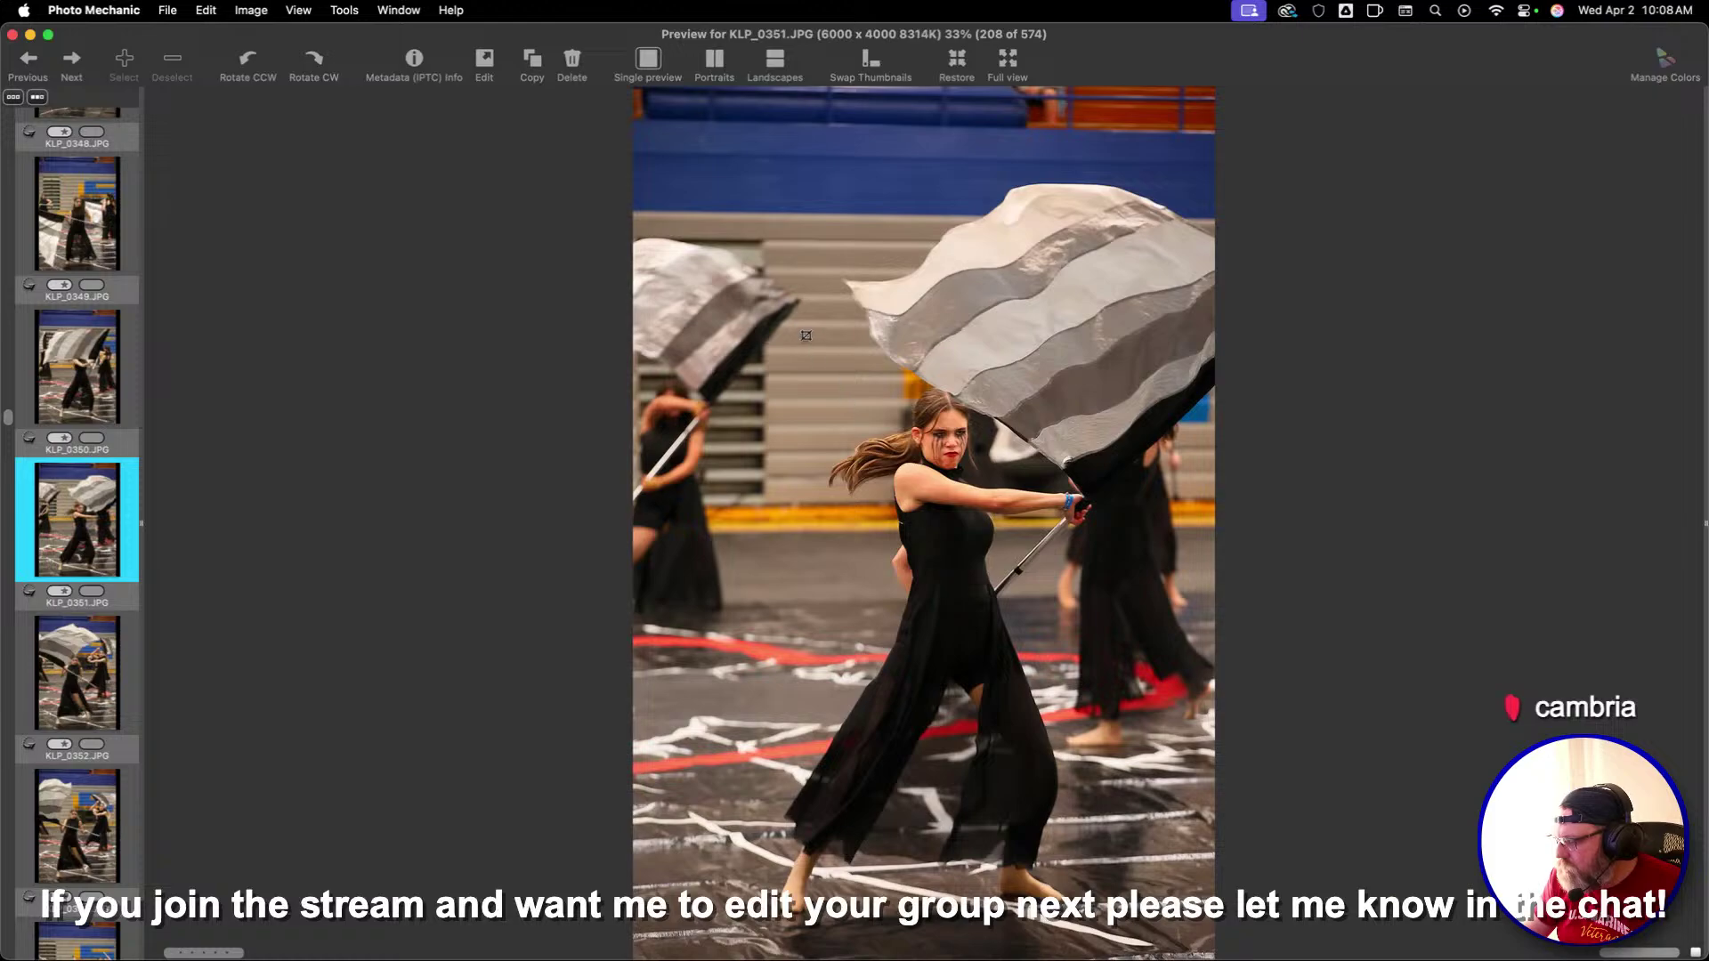
key("1")
key("Right")
key("1")
key("Right")
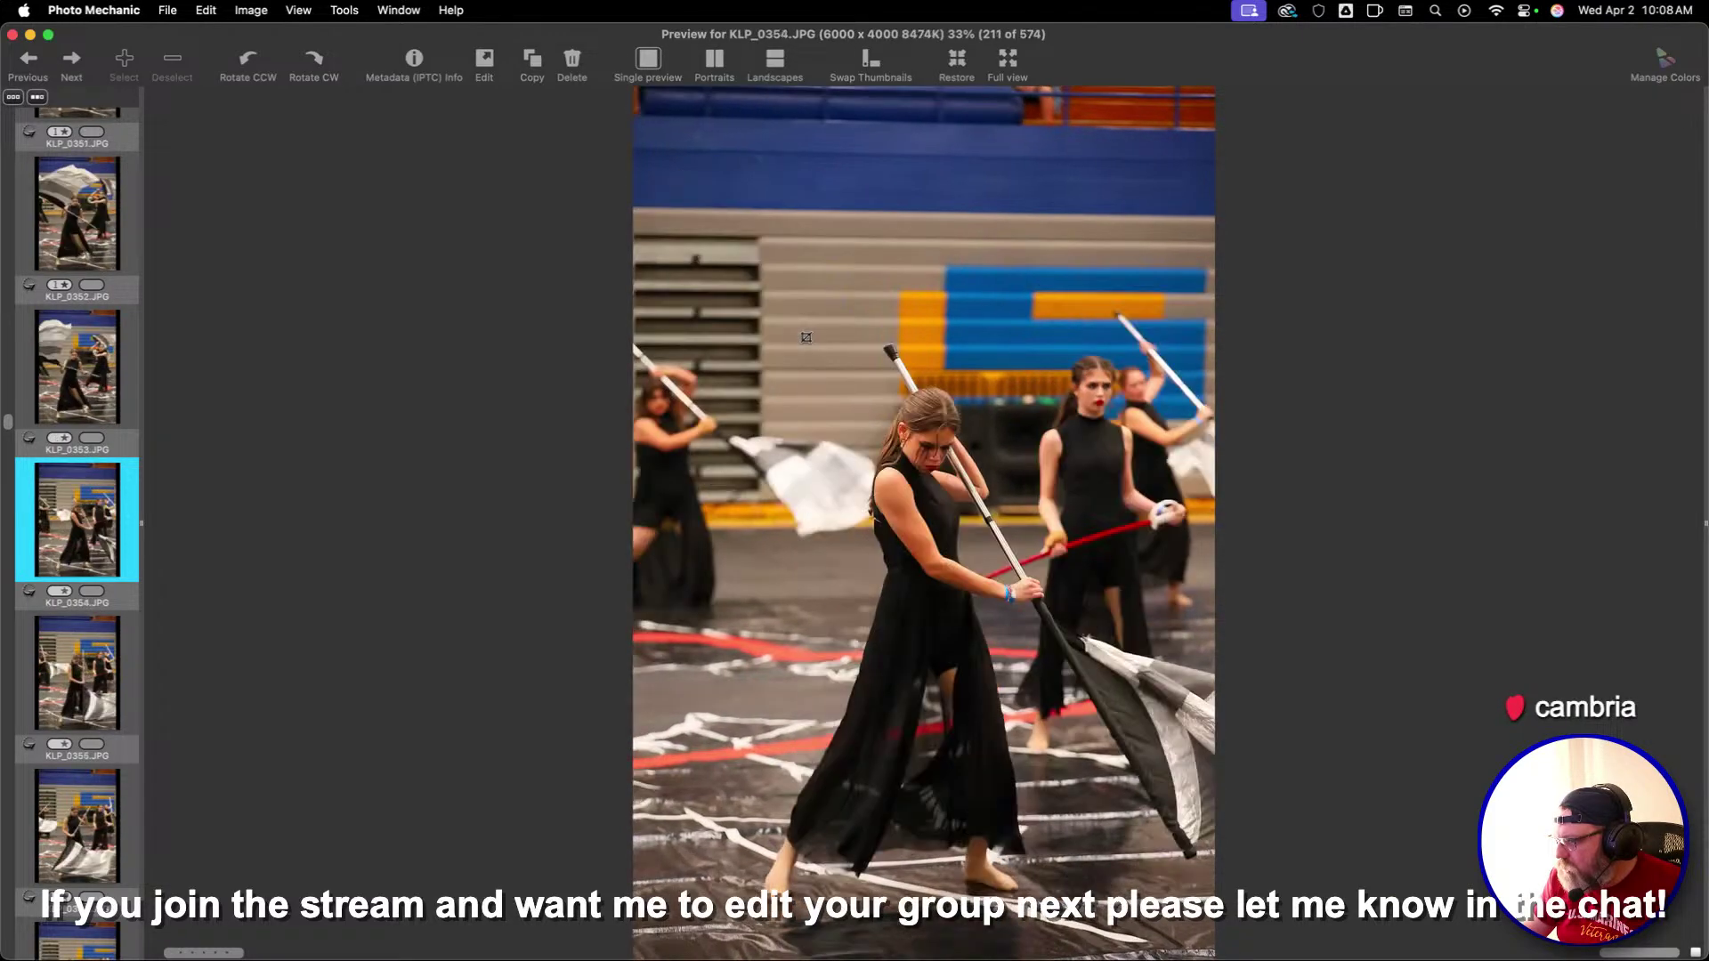
key("1")
key("Right")
key("Right")
key("Right")
key("Right")
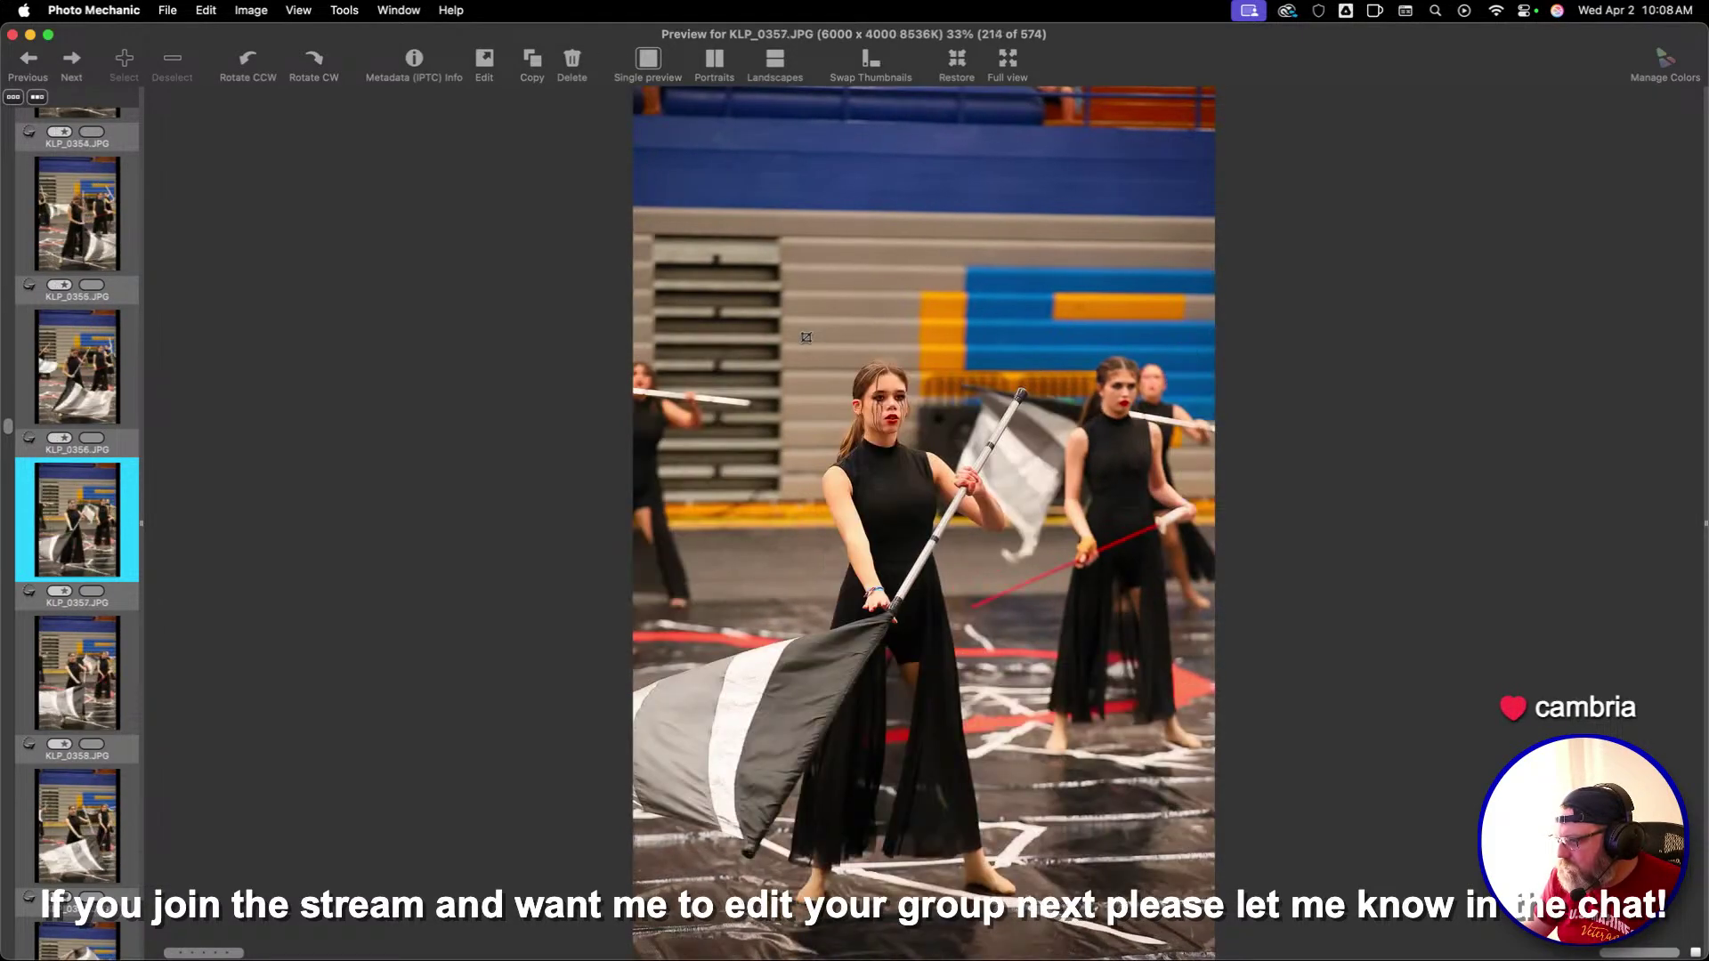
Give the flag photos KLP_0360.JPG and KLP_0361.JPG one star each
key("Right")
key("Right")
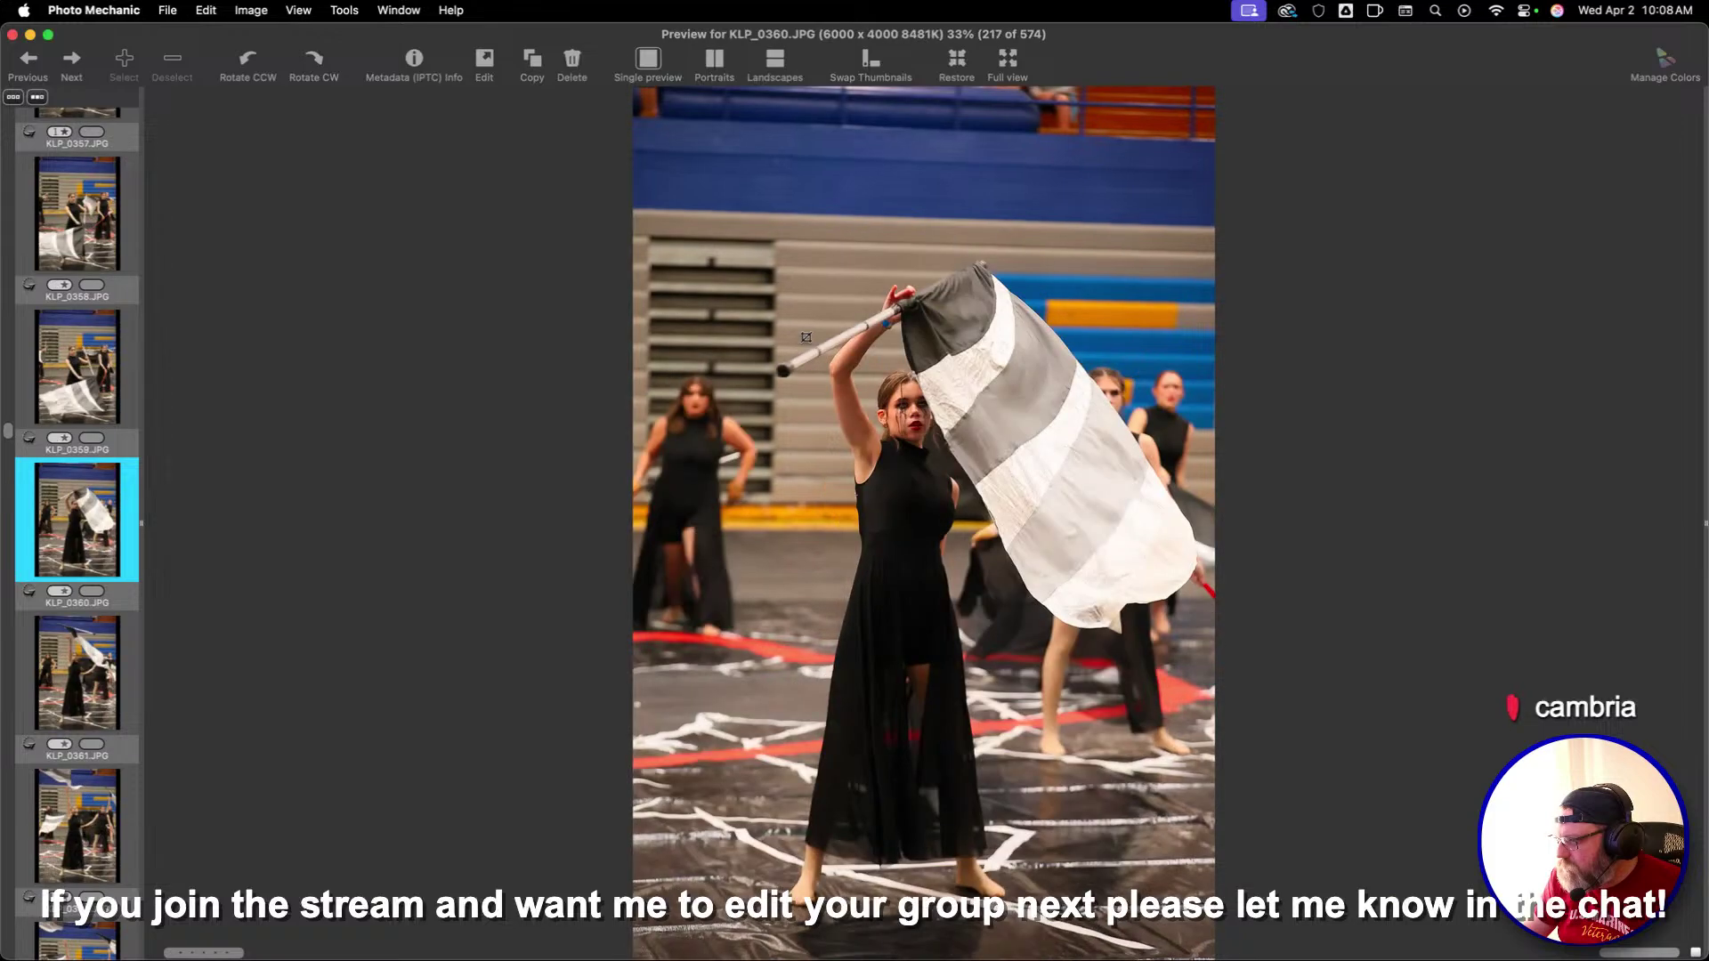
key("Right")
key("1")
key("Right")
key("1")
key("Right")
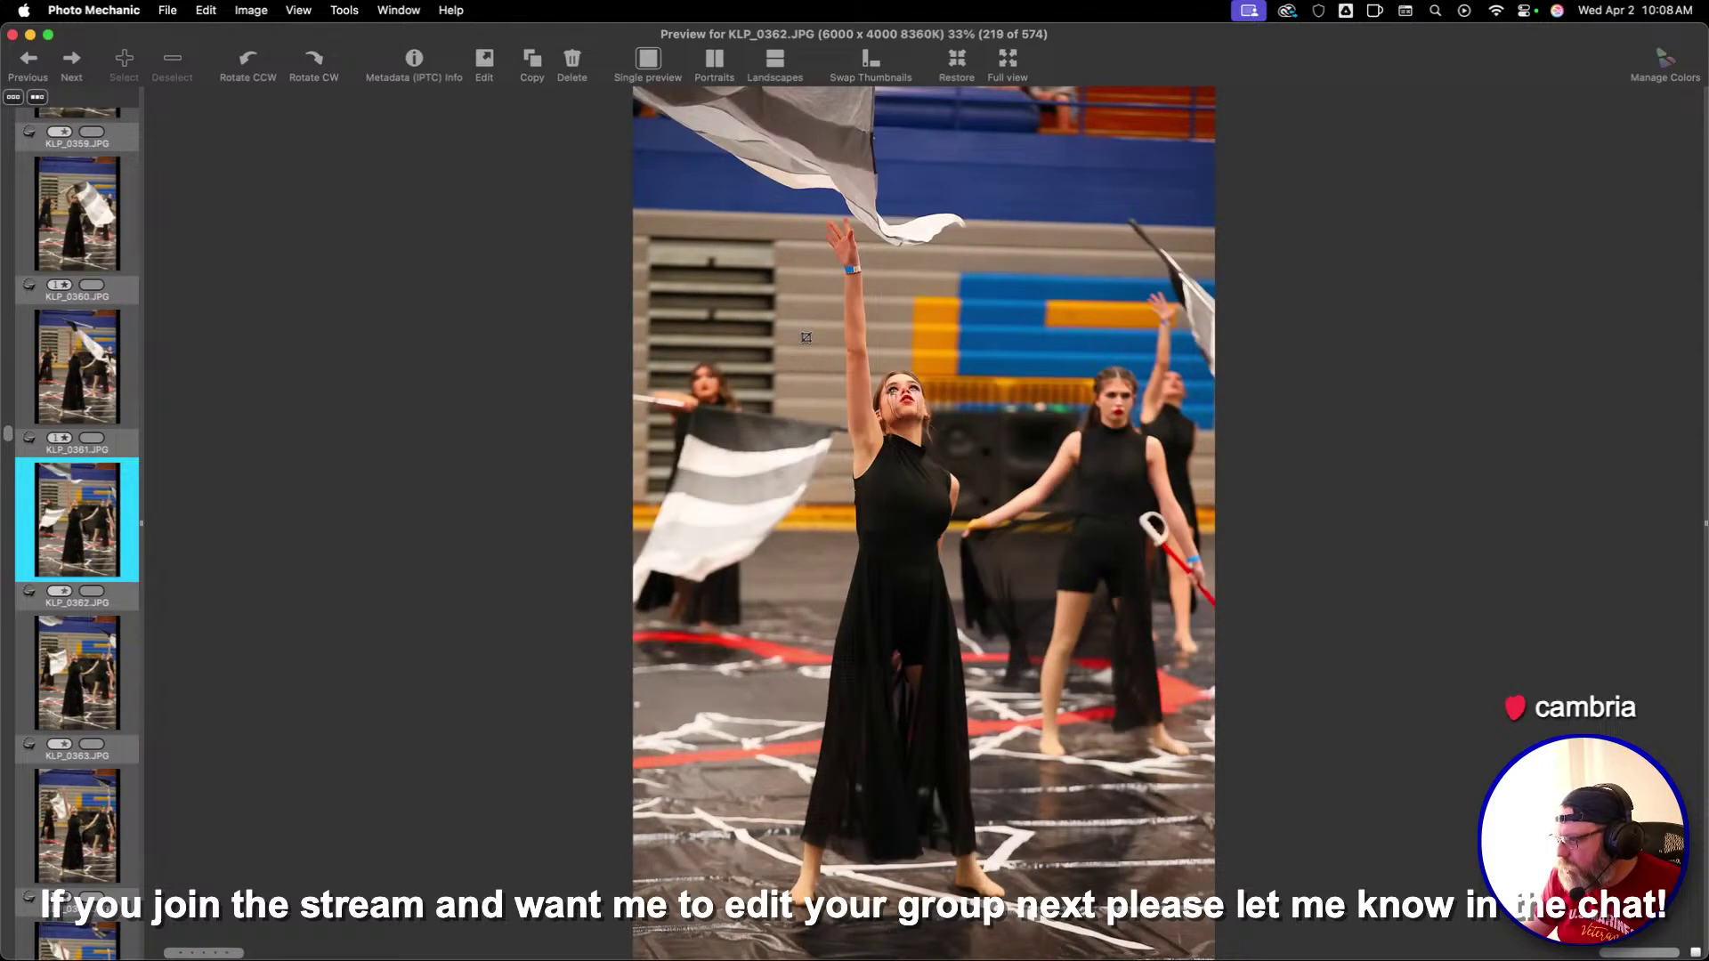
Go through the flag toss photos from KLP_0362.JPG and give KLP_0366.JPG one star
key("Right")
key("Right")
key("Right")
key("Right")
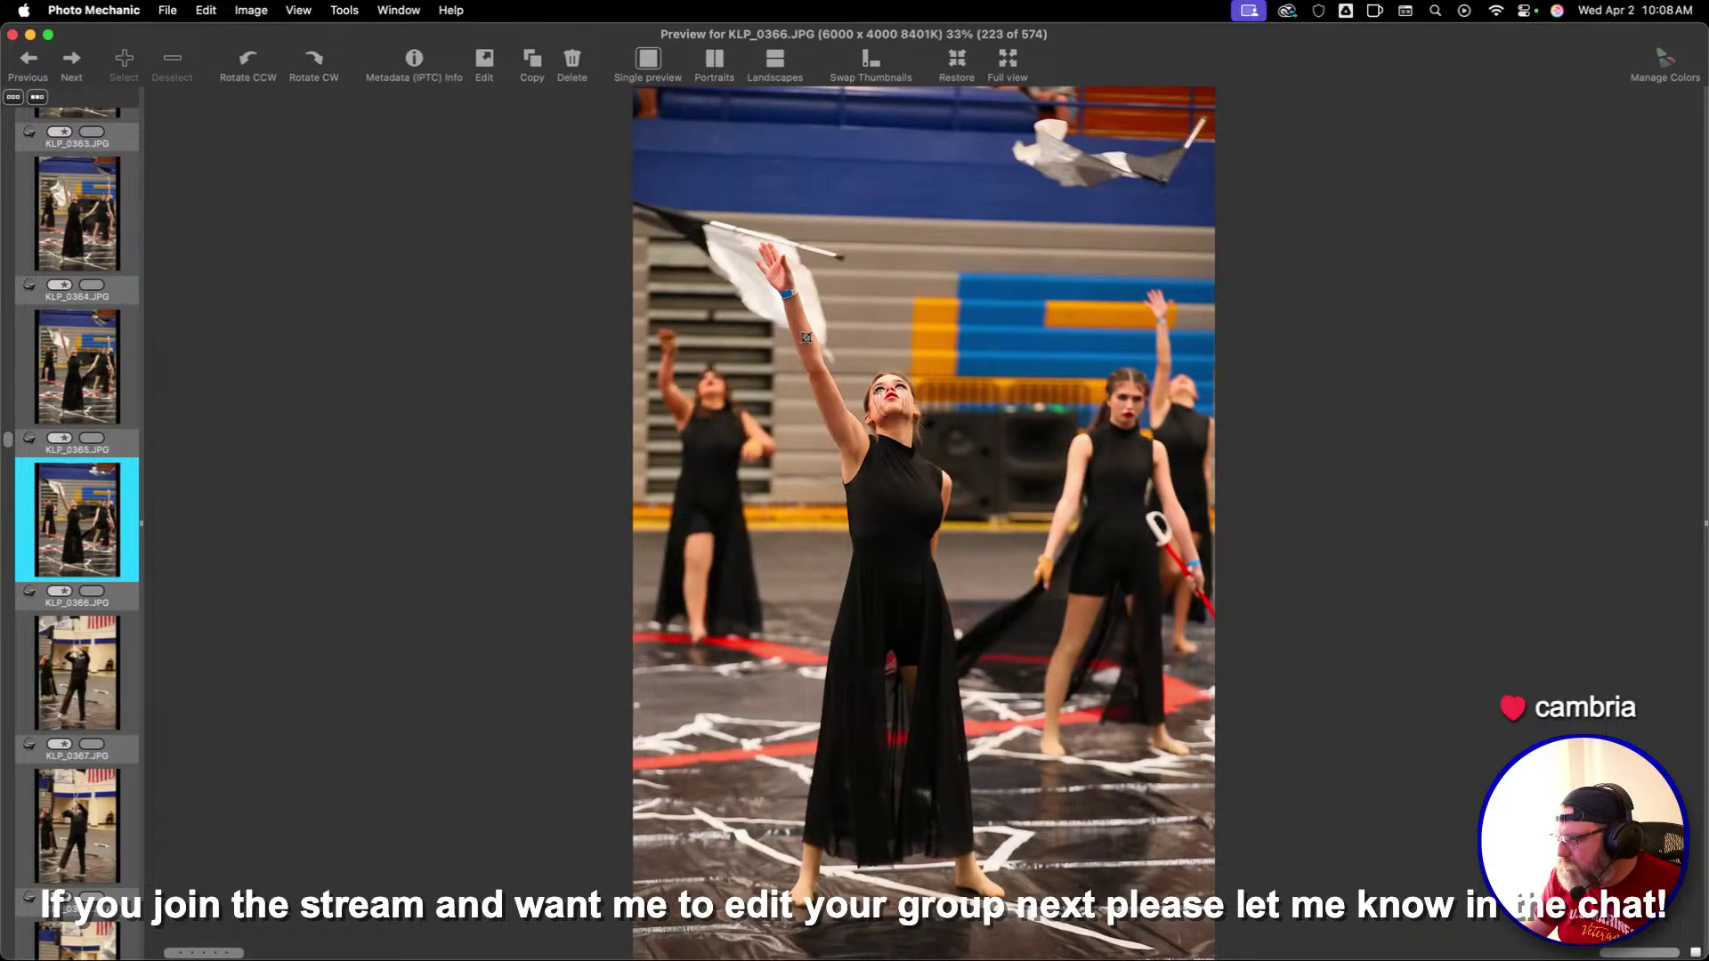
key("1")
key("Right")
key("Right")
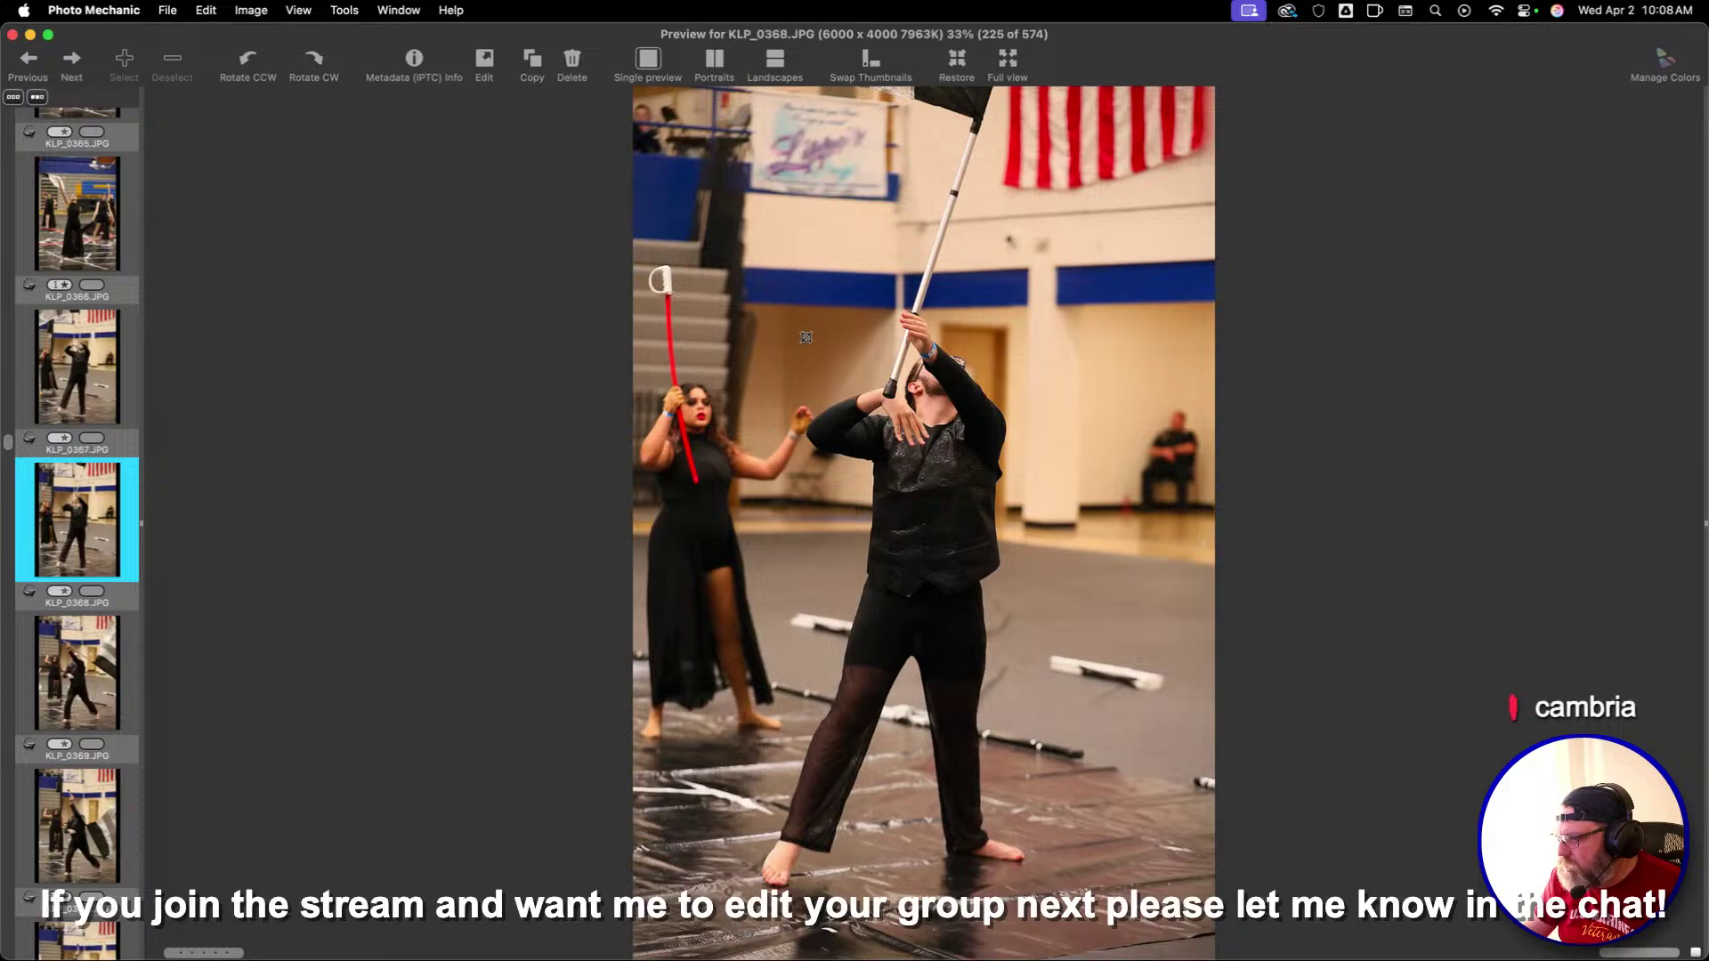
Review the photos of the flag performer in the black vest from KLP_0368.JPG to KLP_0373.JPG
key("Right")
key("Right")
key("Right")
key("Right")
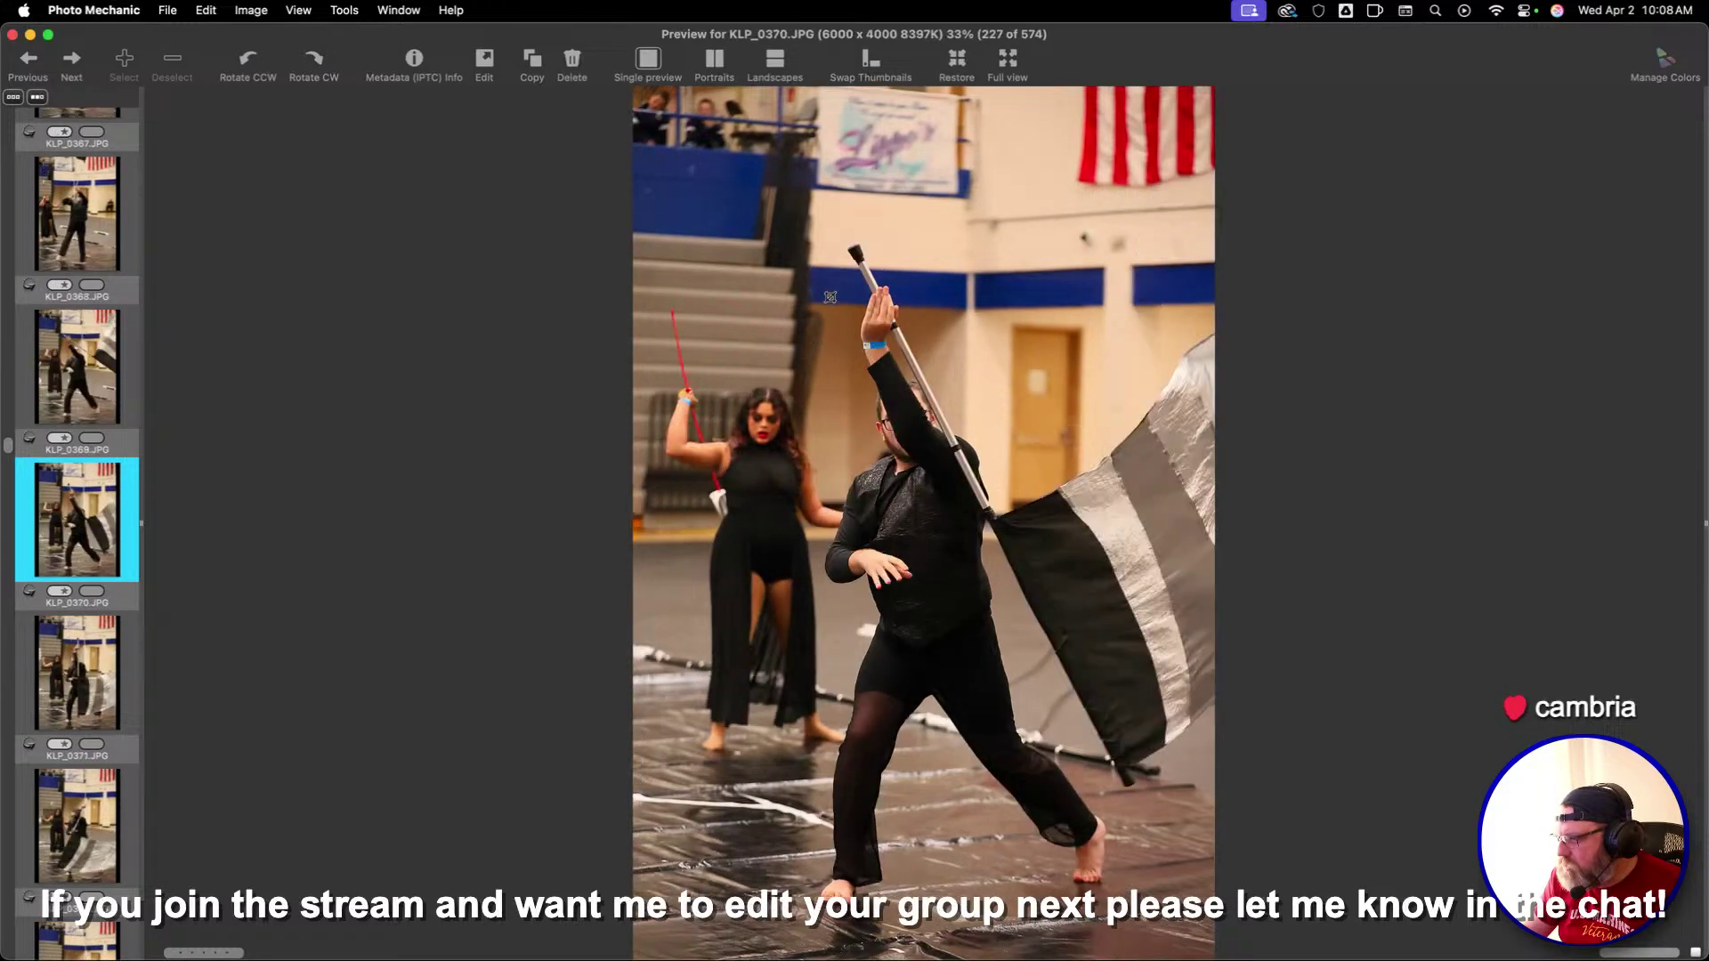
key("Right")
key("Right")
key("Right")
key("Right")
key("Right")
key("Right")
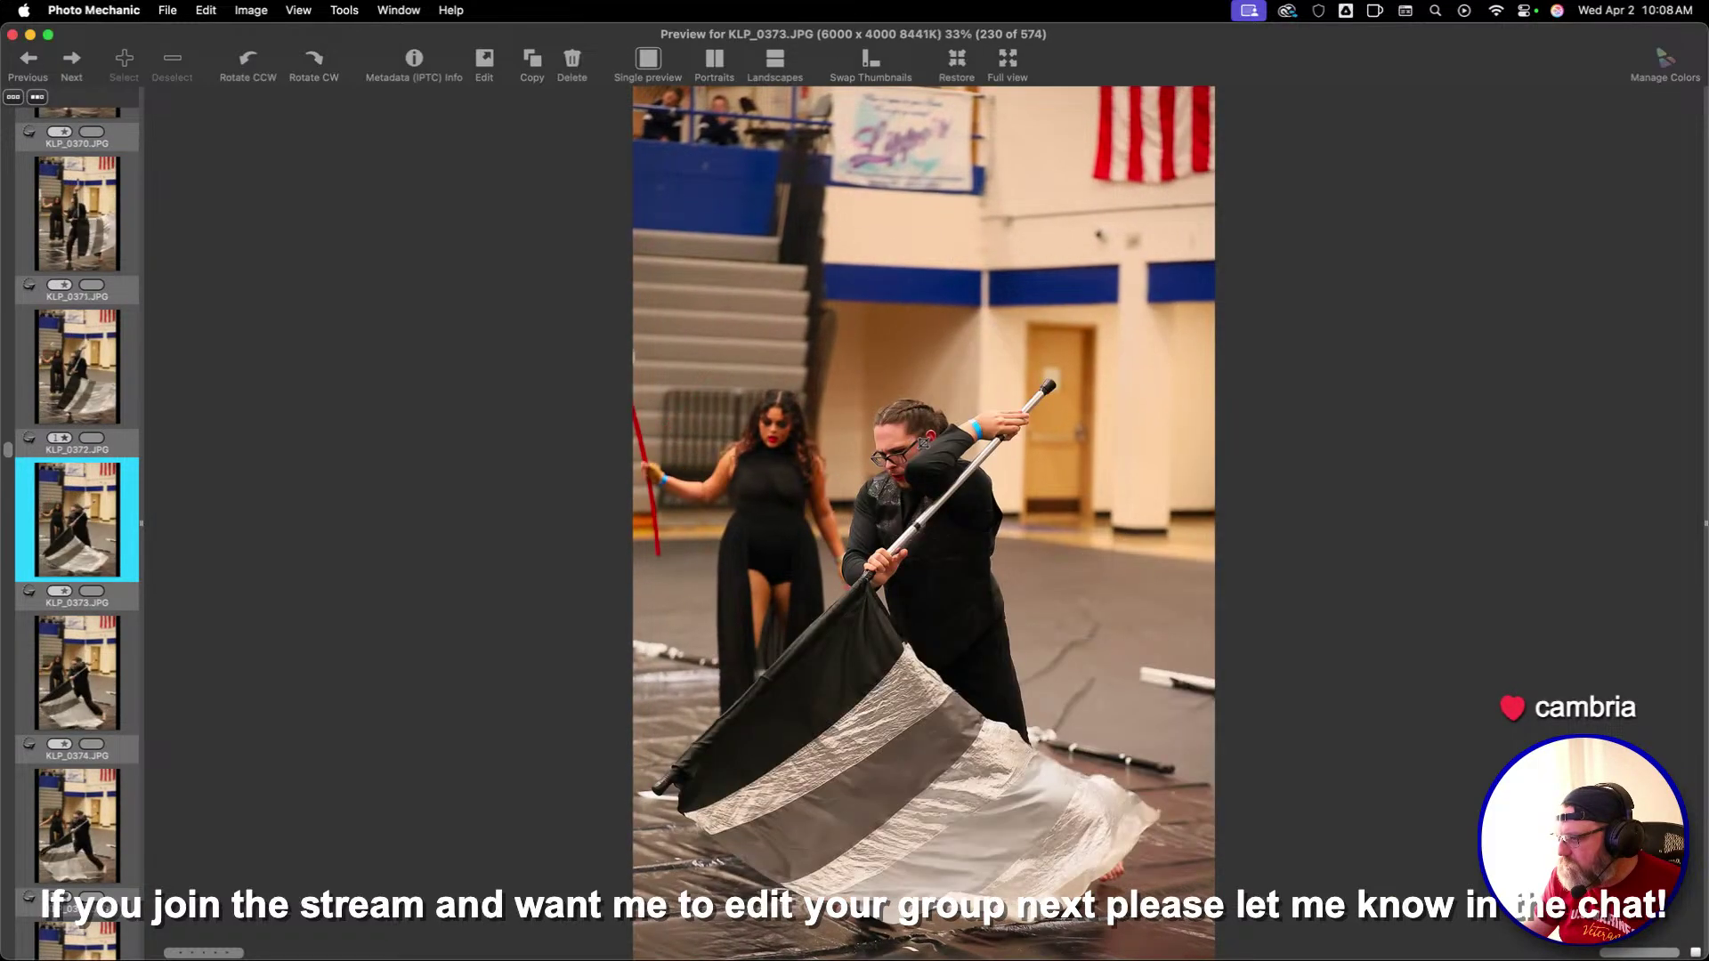
Go on to the overhead flag shots and give KLP_0380.JPG and KLP_0381.JPG one star each
key("Right")
key("Right")
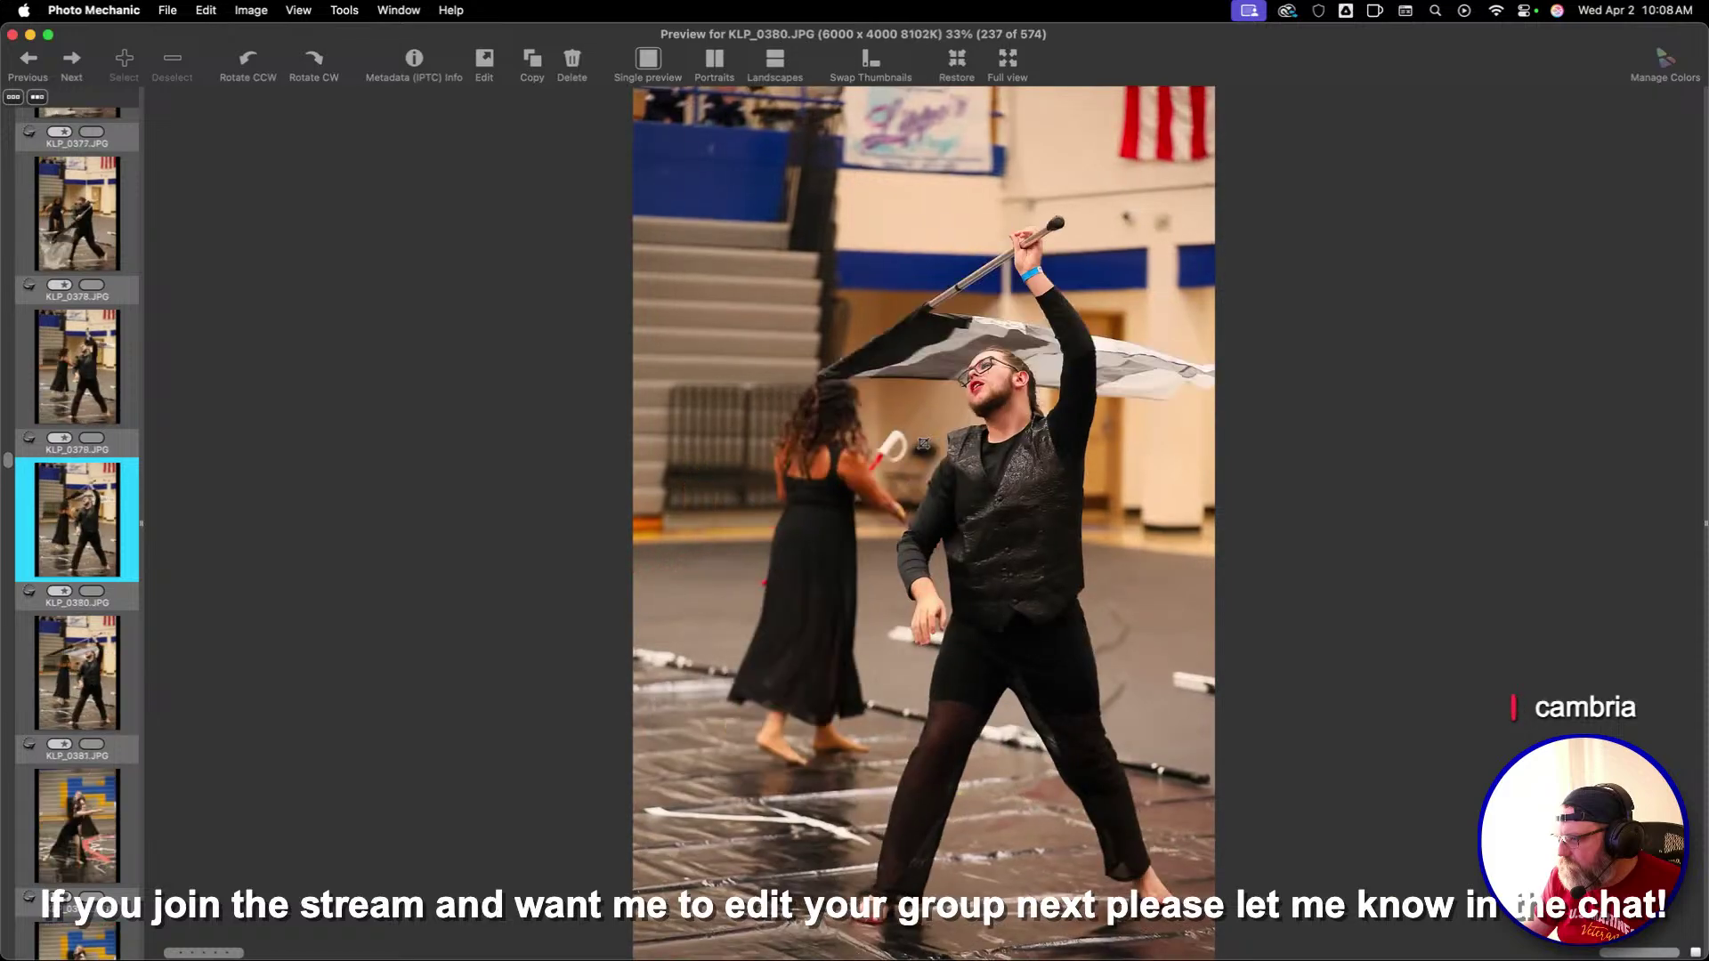
key("1")
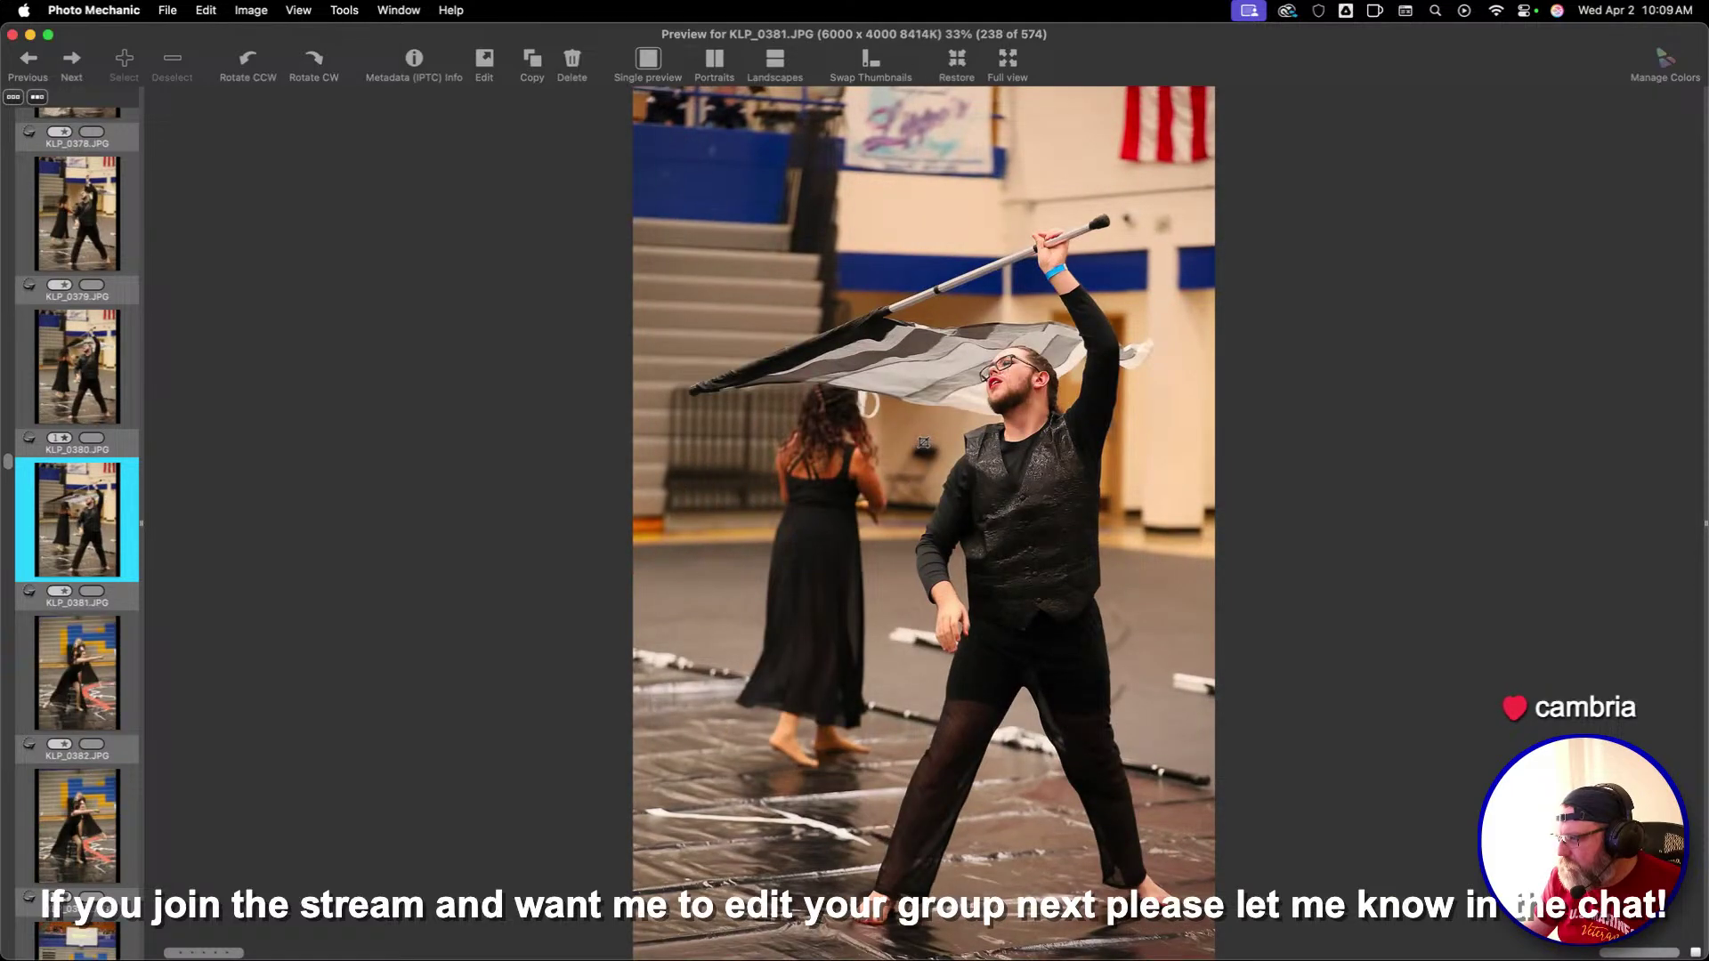
key("1")
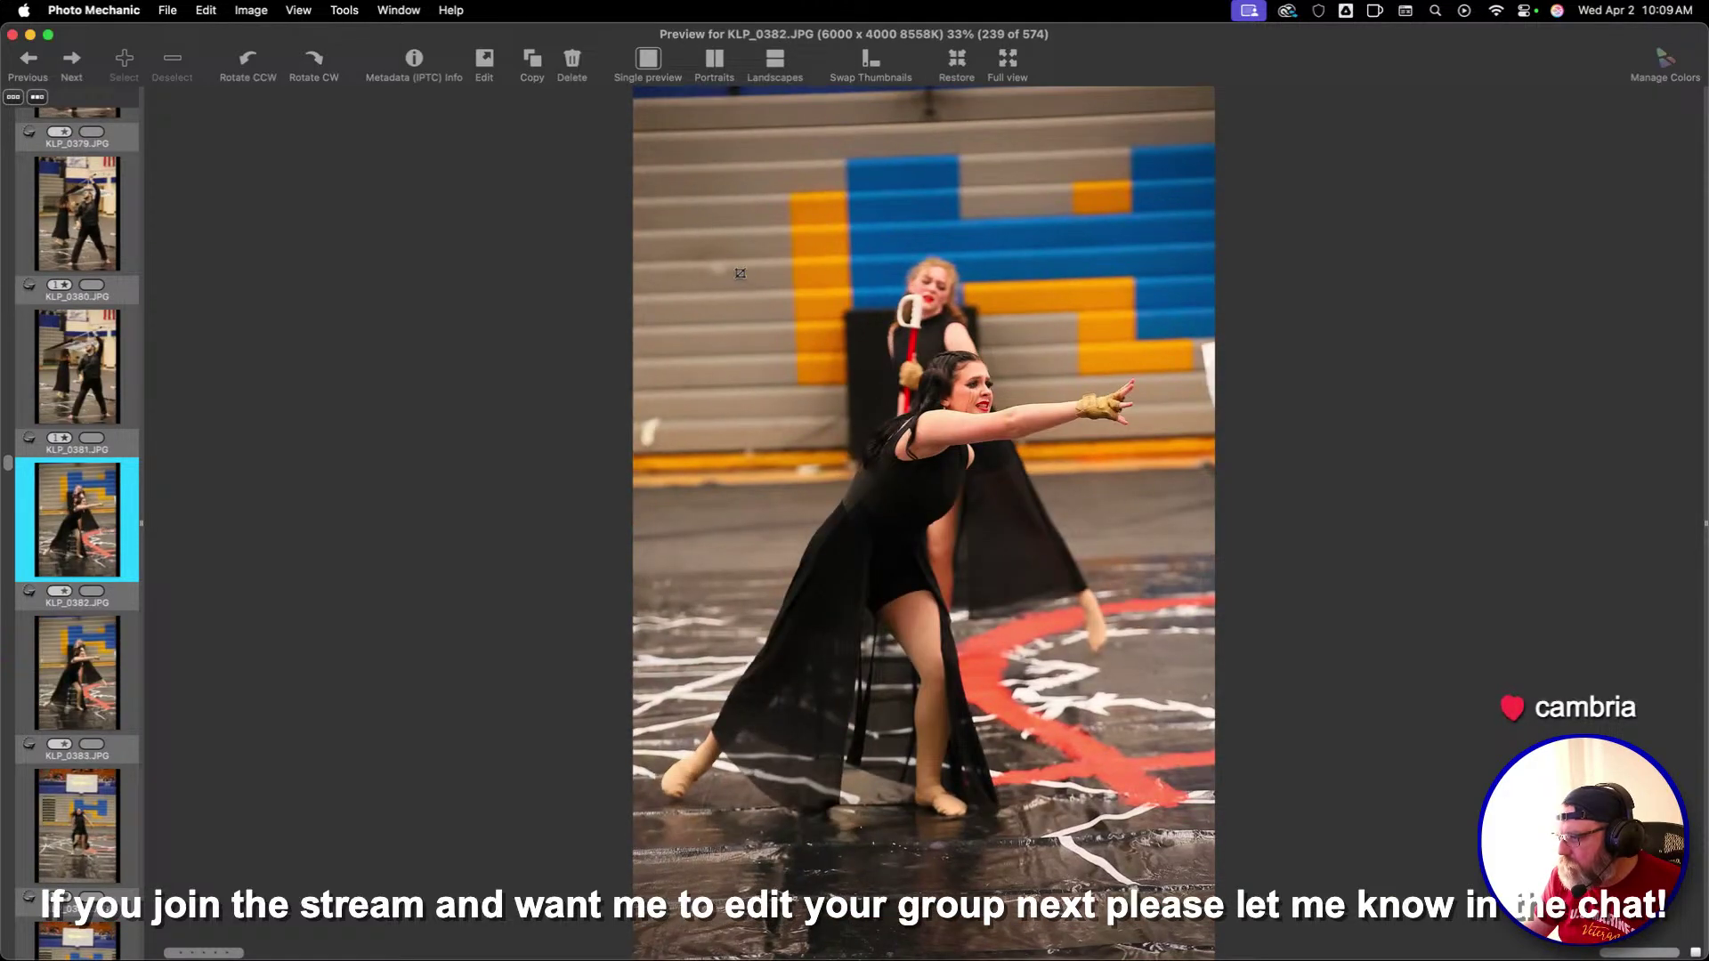
Go on to KLP_0387.JPG, crop it around the solo dancer with outstretched arms and give it one star
key("Right")
key("Right")
key("Right")
key("Right")
key("Right")
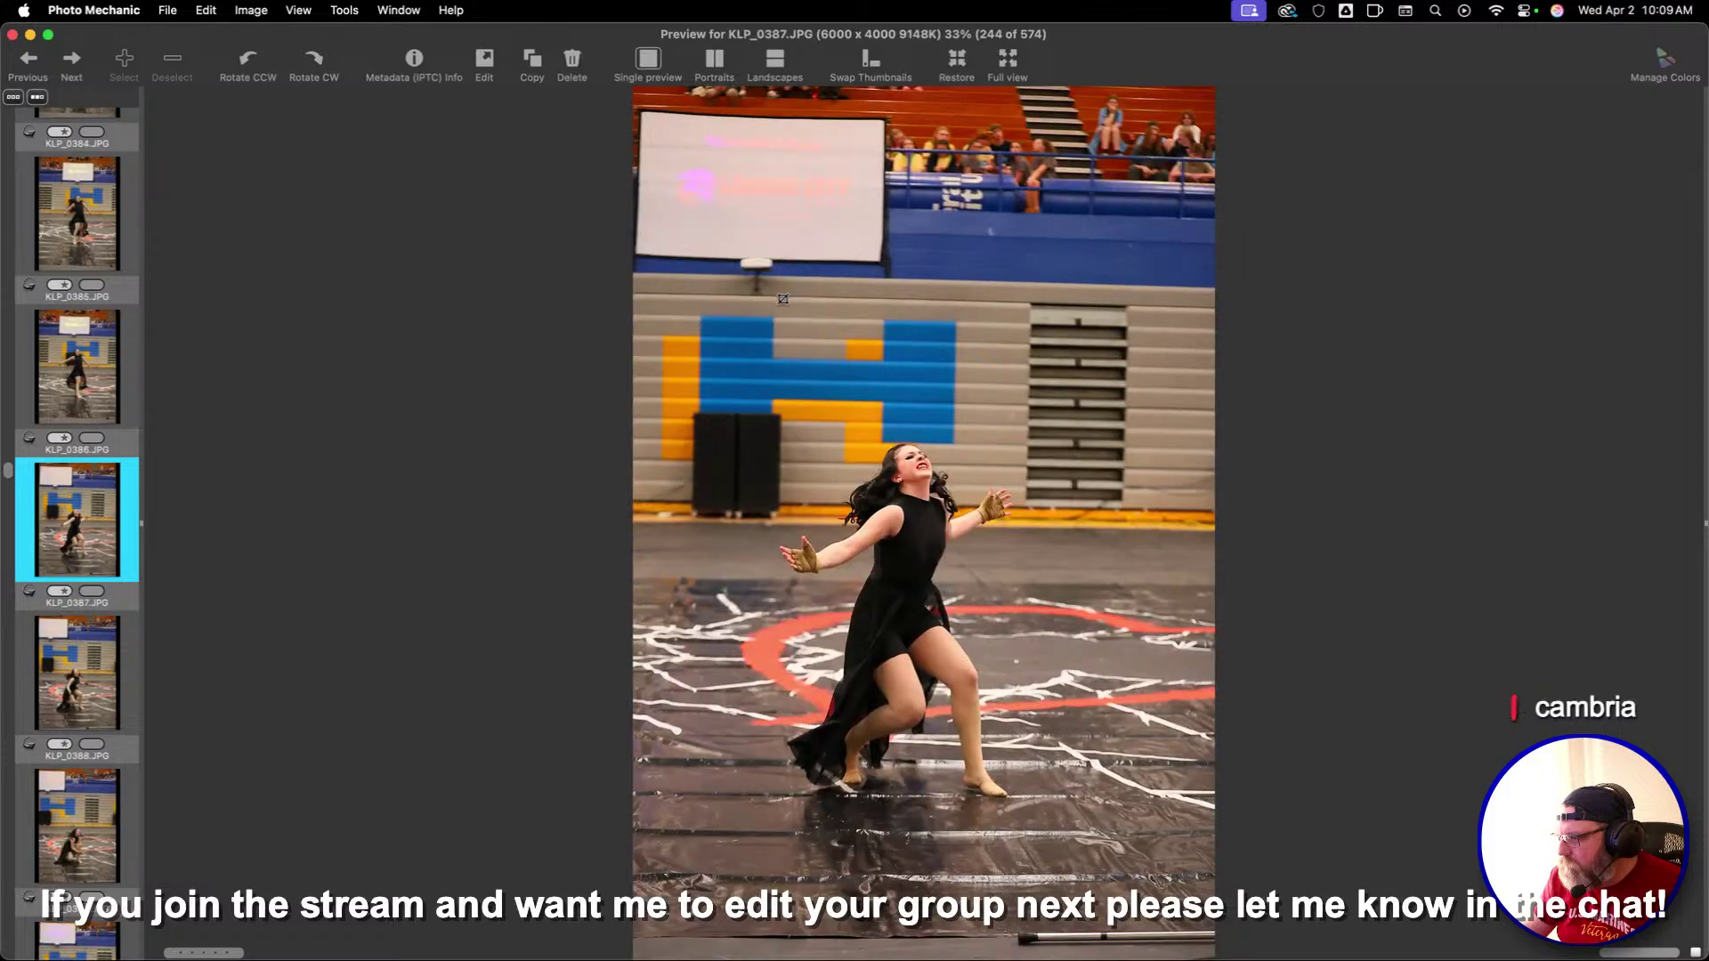
left_click_drag(712, 282, 724, 328)
left_click_drag(1084, 766, 1053, 765)
key("1")
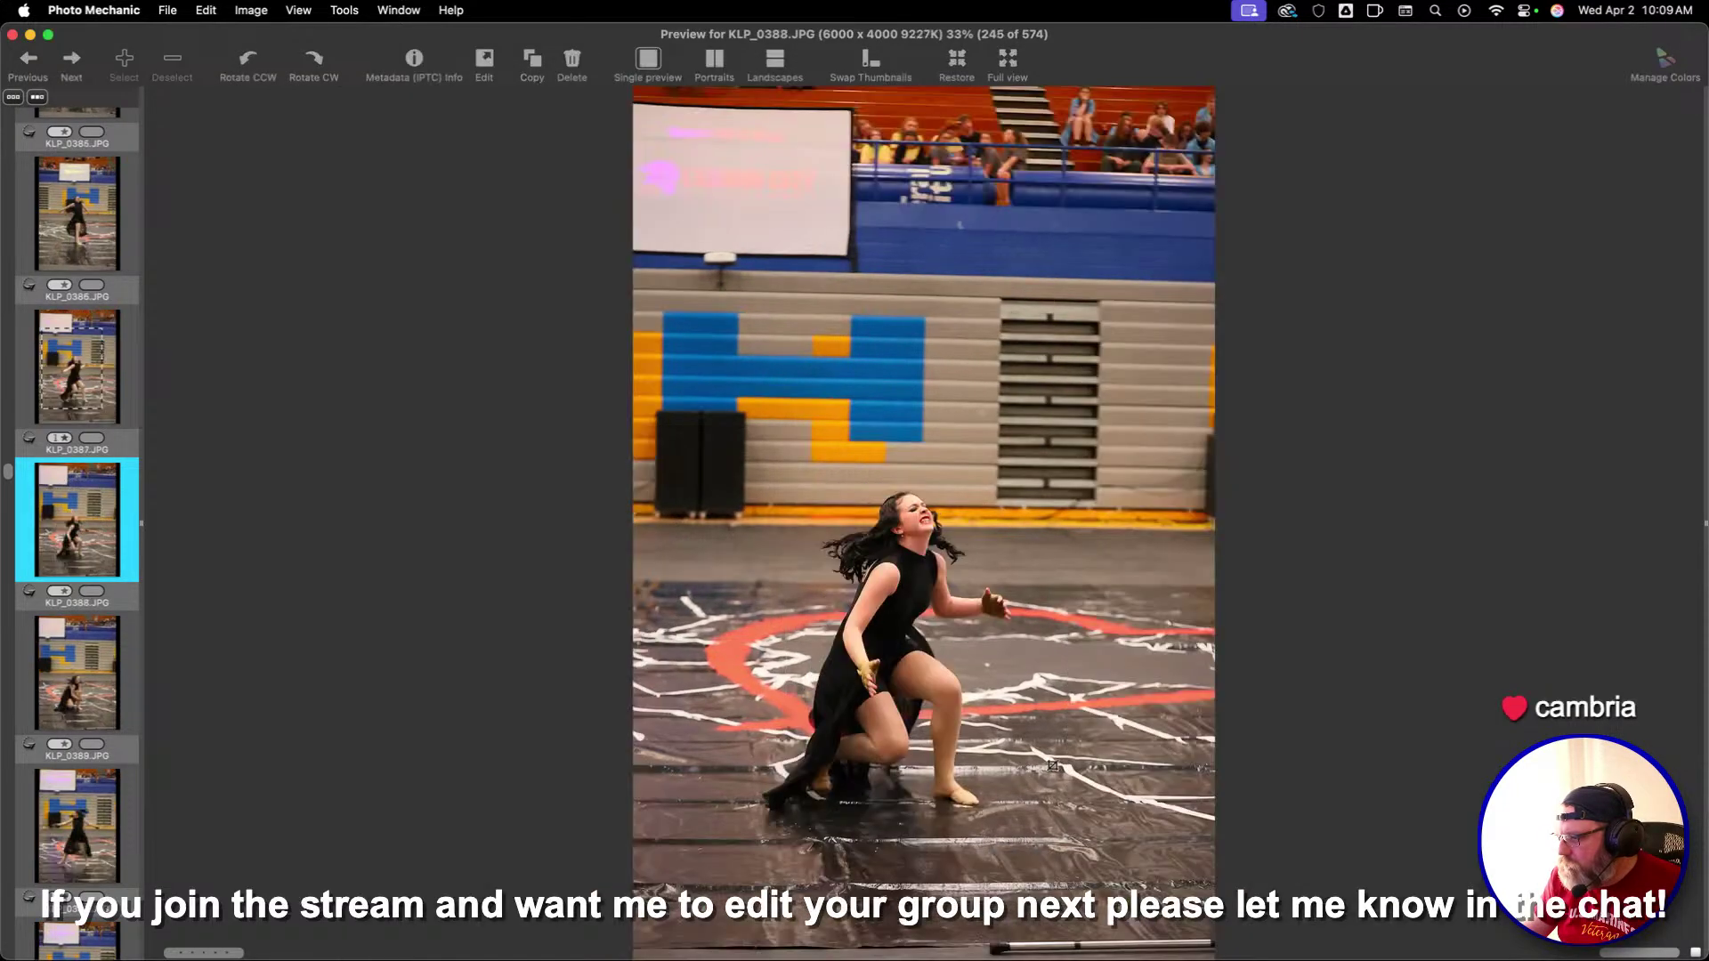
Review the solo dancer photos from KLP_0388.JPG to KLP_0392.JPG
key("Right")
key("Right")
key("Right")
key("Right")
key("Right")
key("Right")
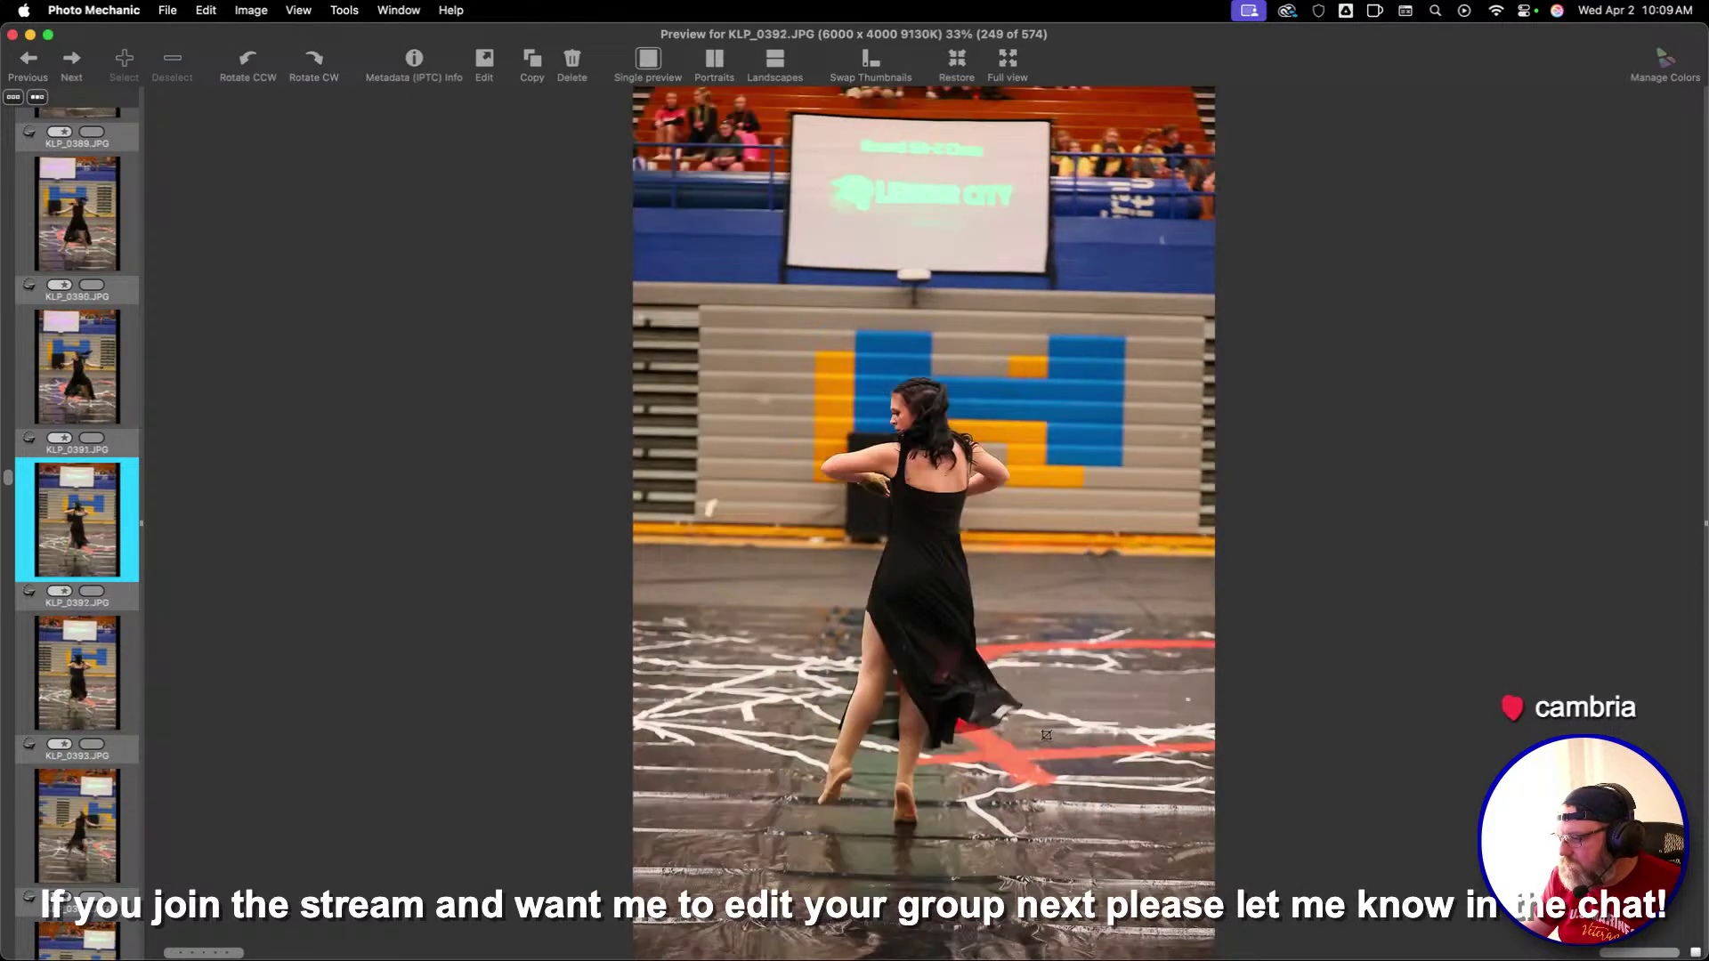
Review the photos of the solo dancer in black from KLP_0393.JPG to KLP_0399.JPG
key("Right")
key("Right")
key("Right")
key("Right")
key("Right")
key("Right")
key("Right")
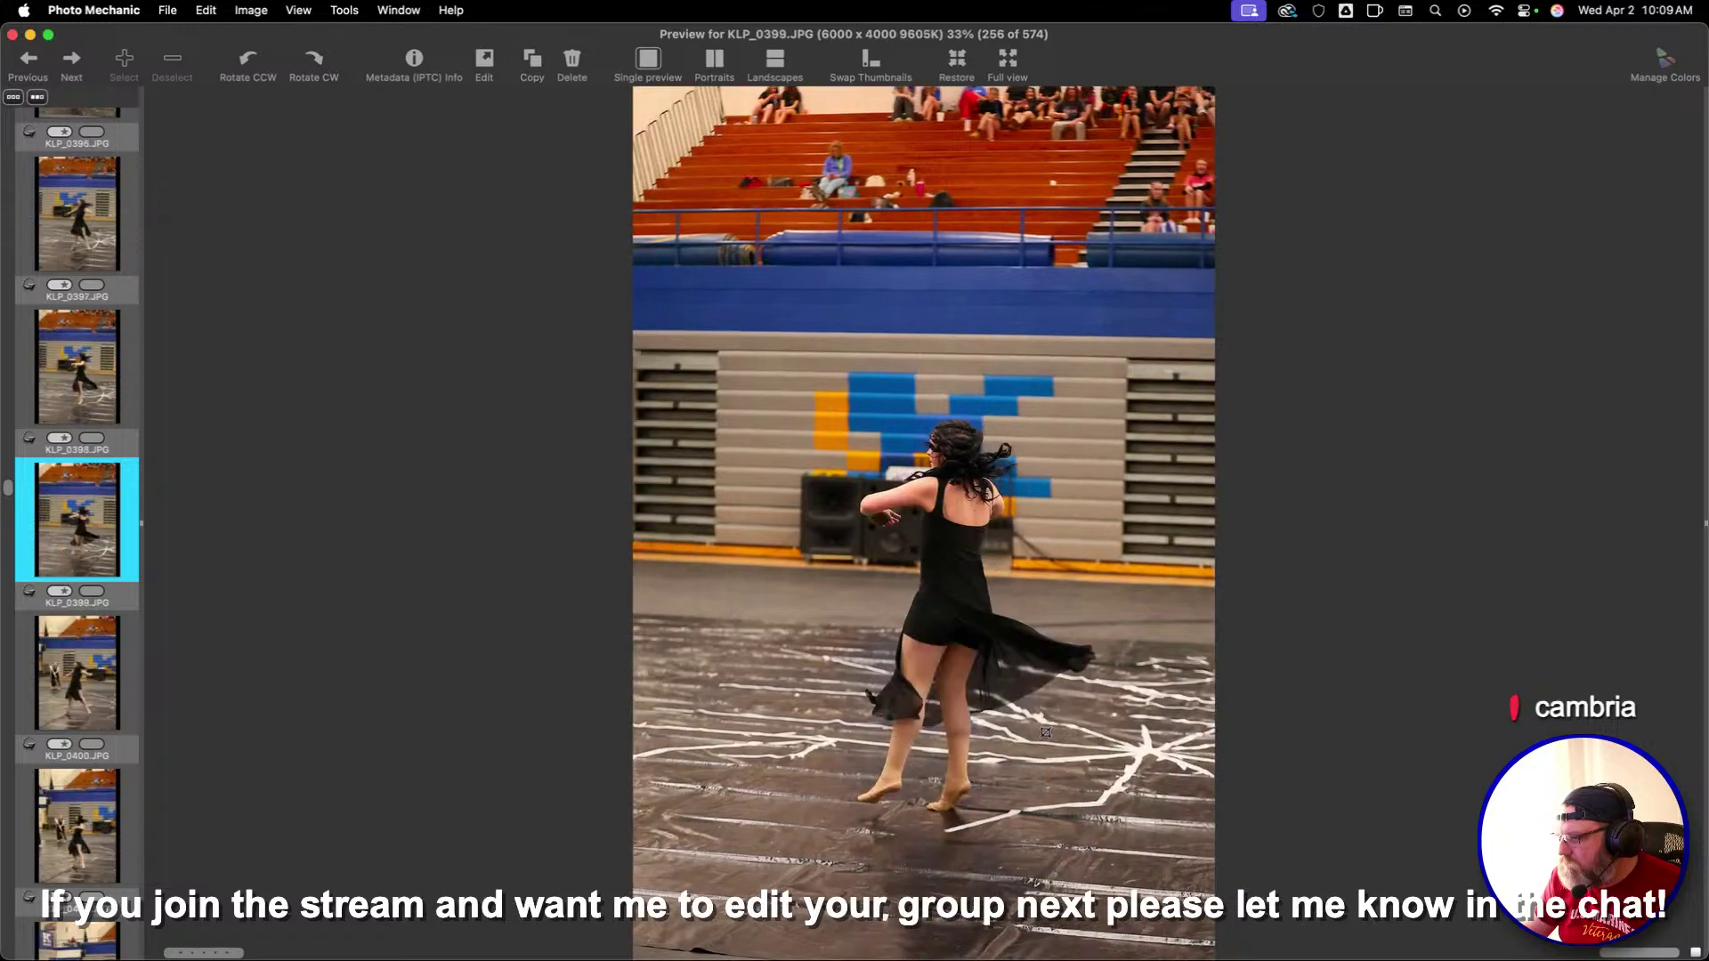
Continue reviewing the dancer's photos through KLP_0407.JPG and on to KLP_0414.JPG, where rifle spinners stand behind her
key("Right")
key("Right")
key("Right")
key("Right")
key("Right")
key("Right")
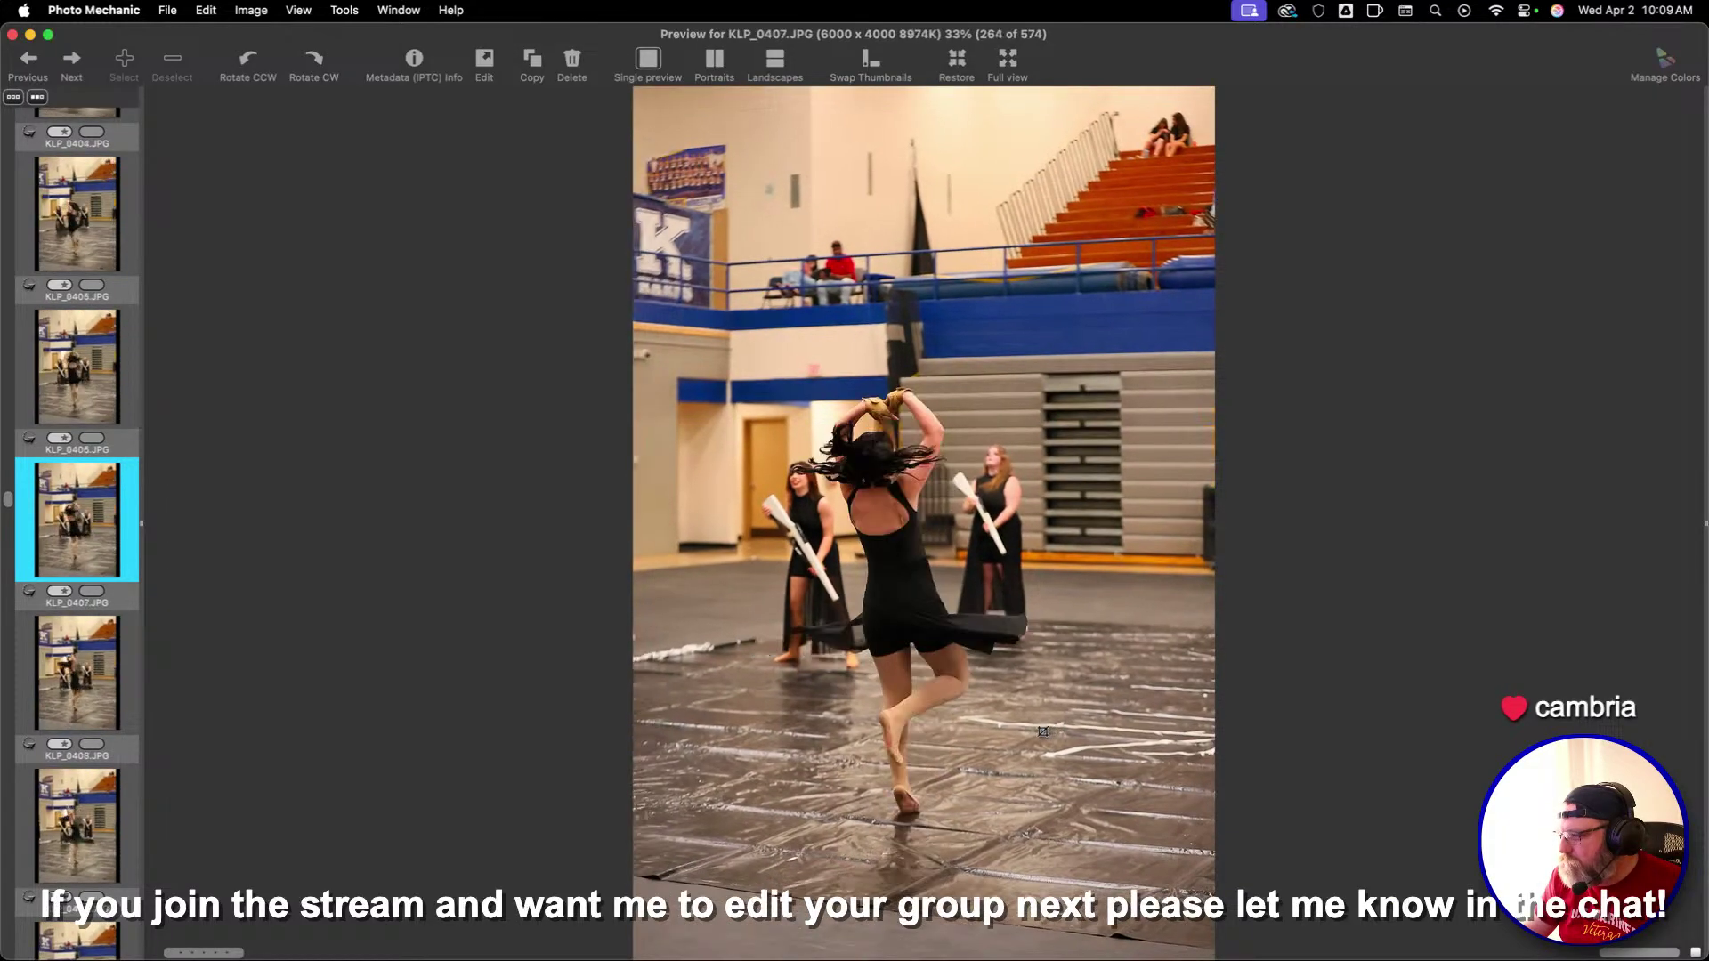
key("Left")
key("Right")
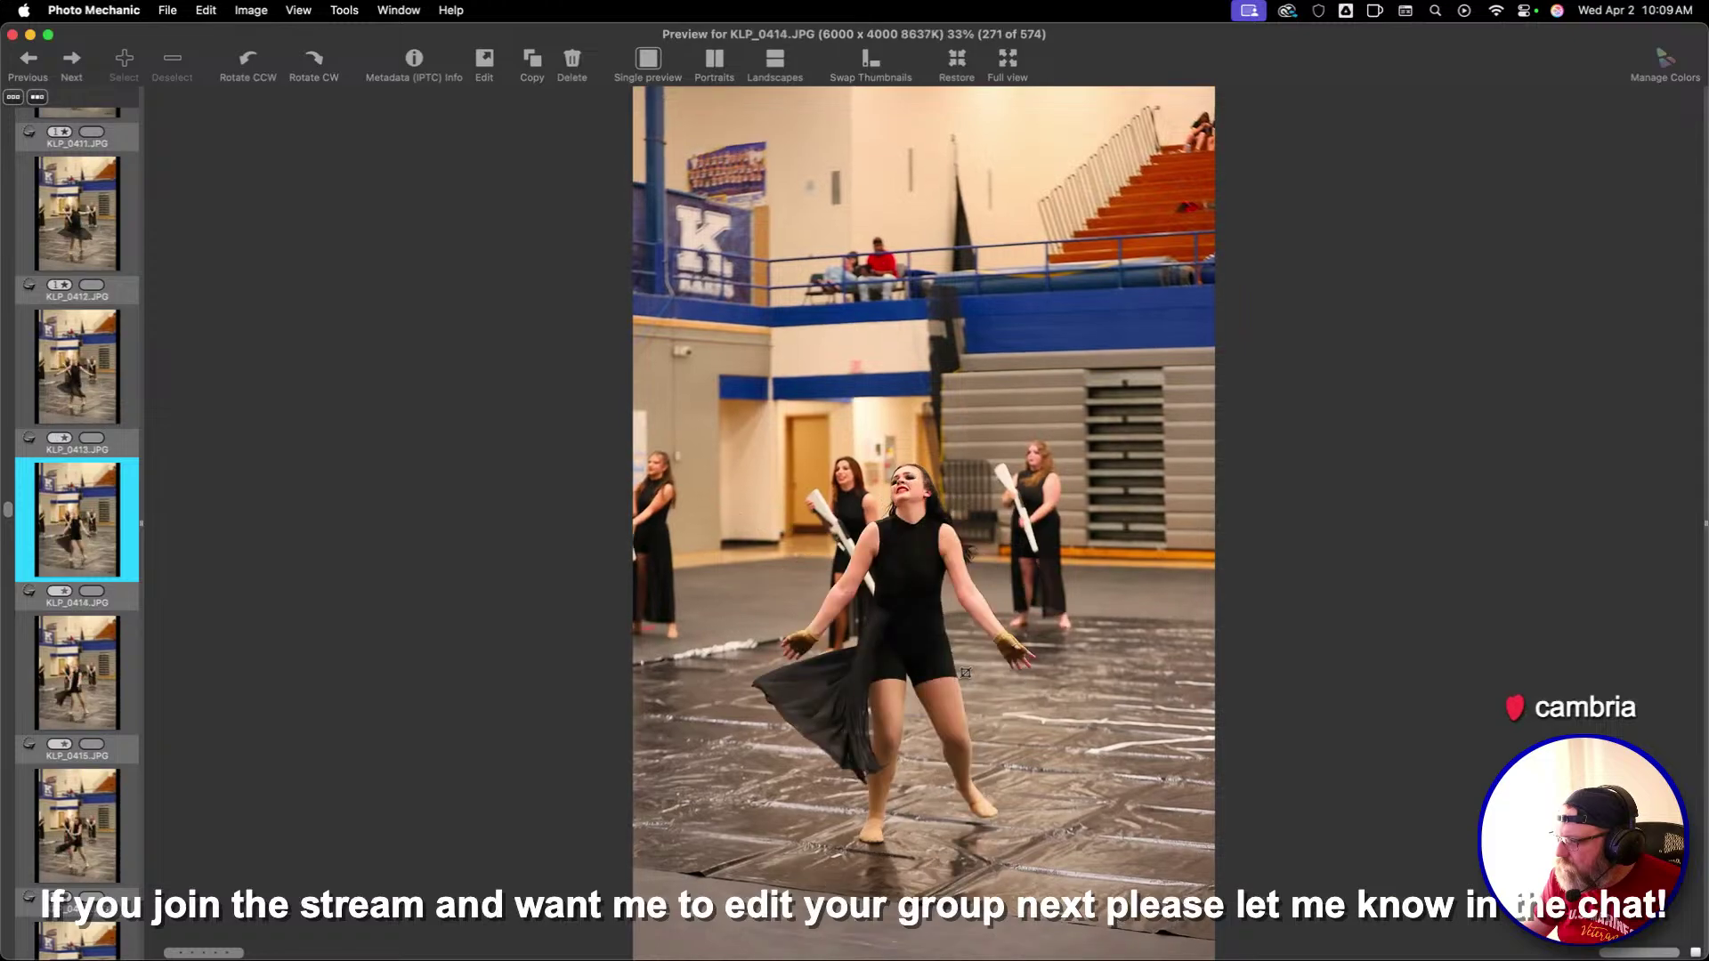
Go on to KLP_0418.JPG, crop it around the lunging dancer and the rifle spinners behind her, and give it one star
key("Right")
key("Right")
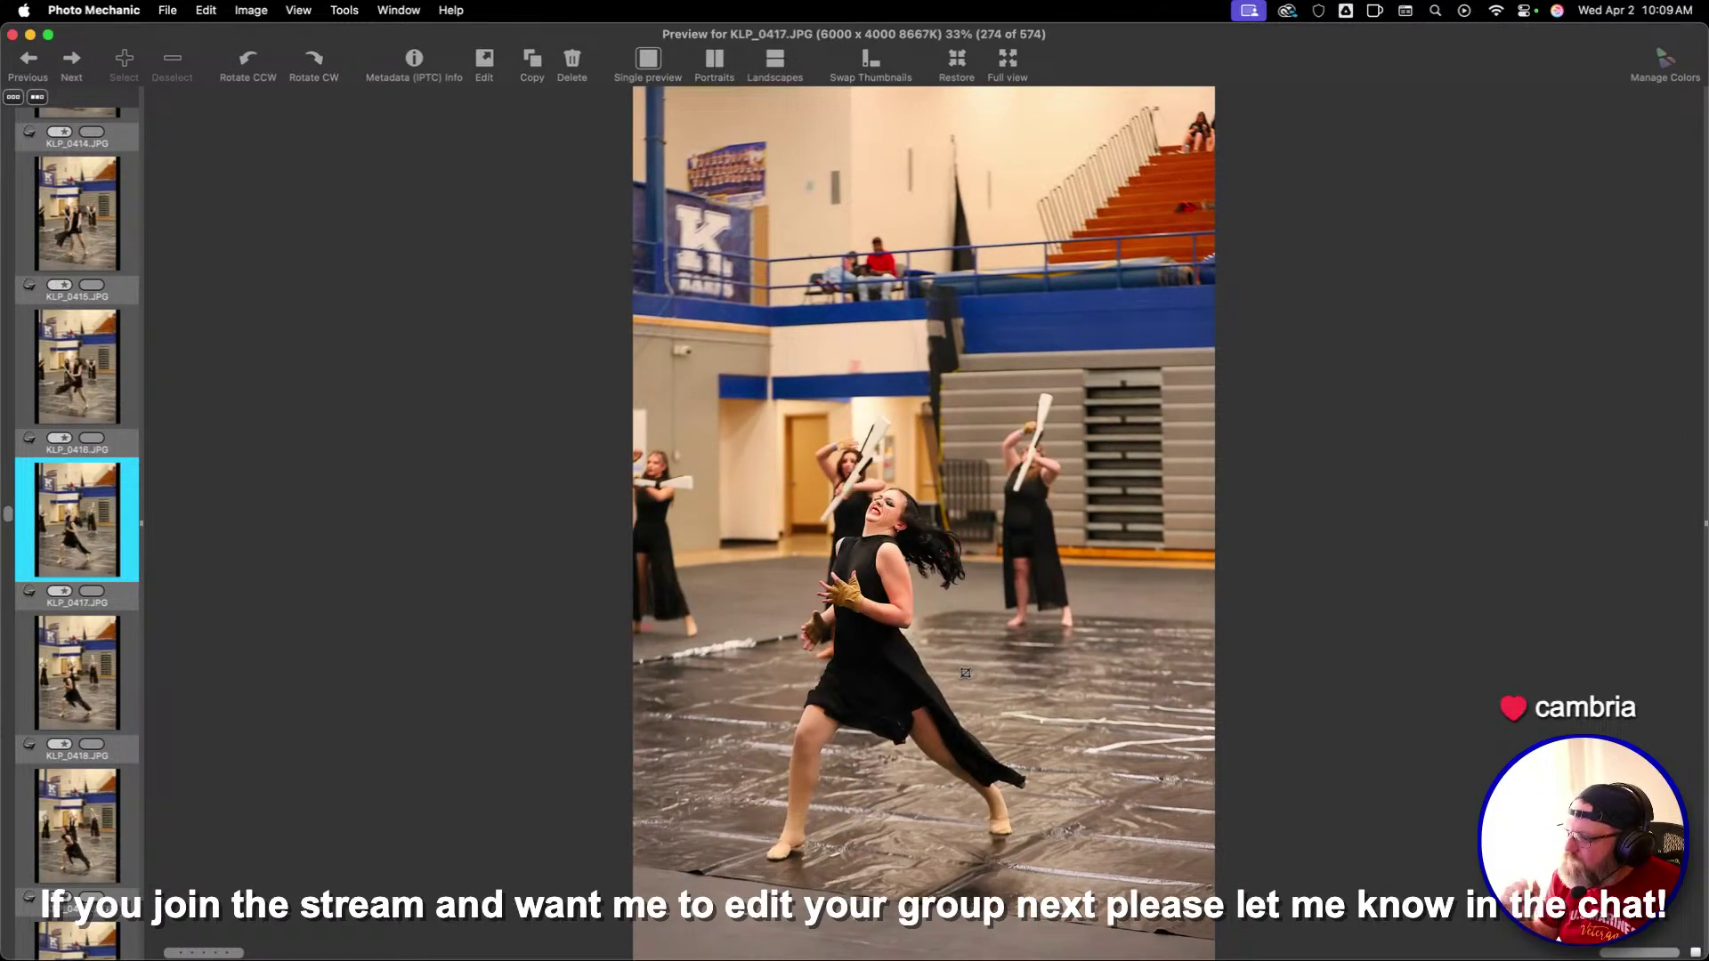
key("1")
key("Right")
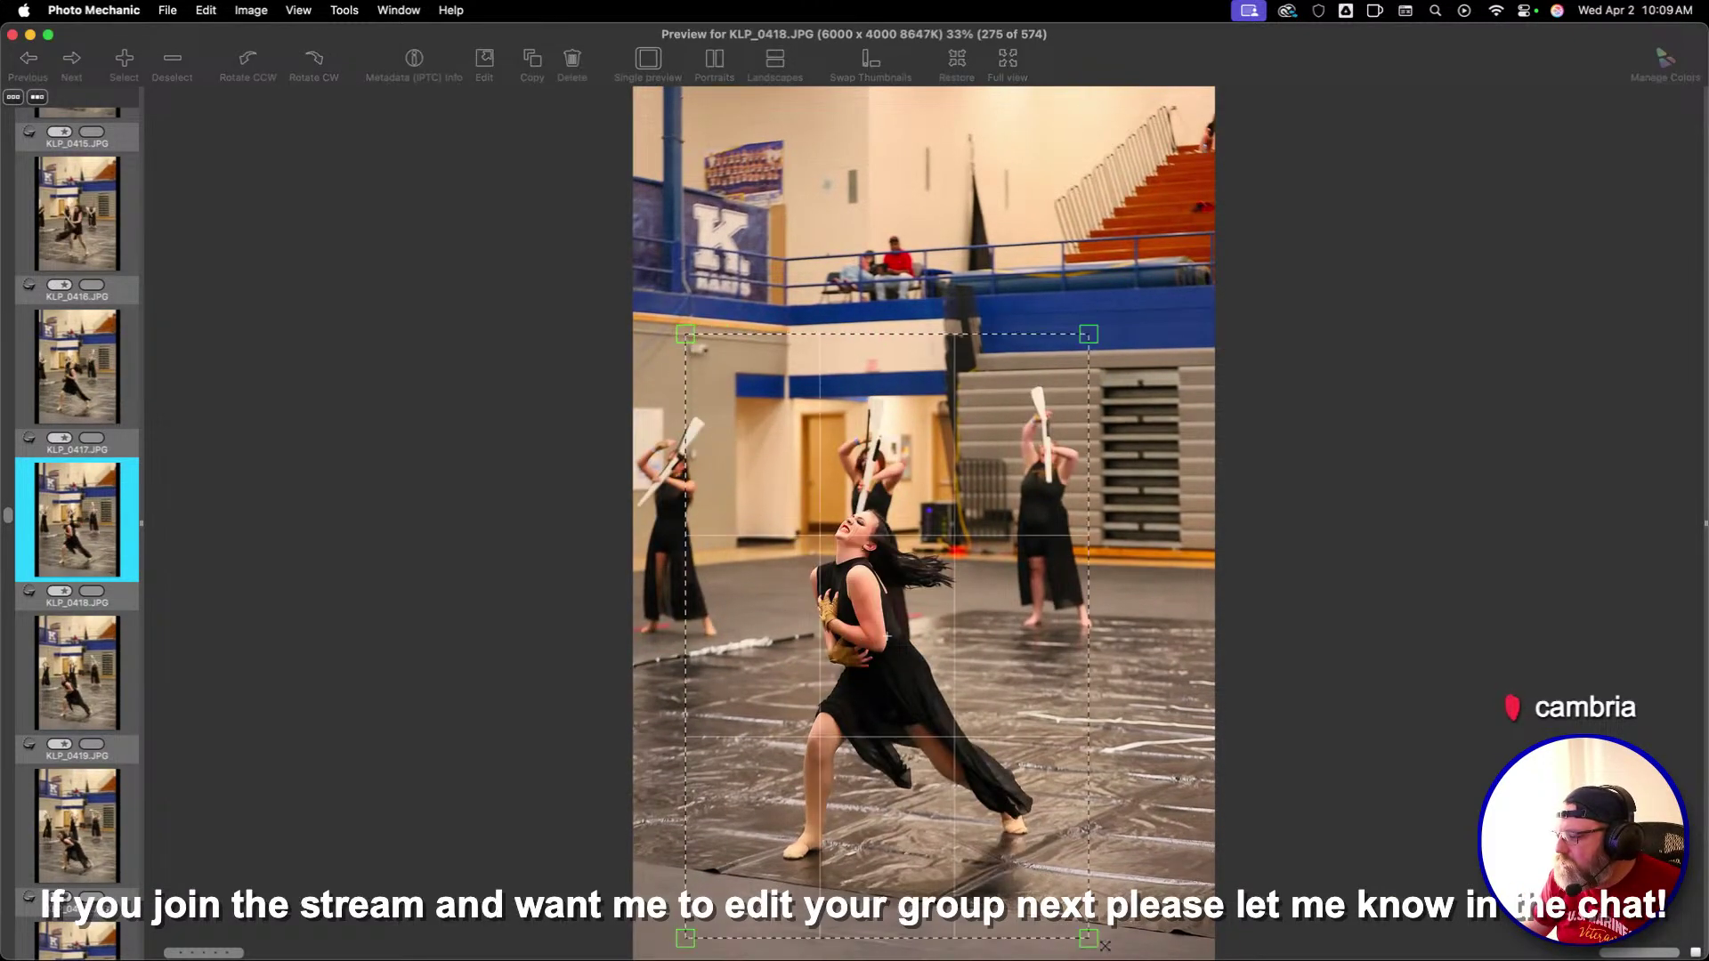
Review the dancer's photos from KLP_0419.JPG to the leap in KLP_0429.JPG
key("Right")
key("Right")
key("Right")
key("Right")
key("Right")
key("Right")
key("Right")
key("Right")
key("Right")
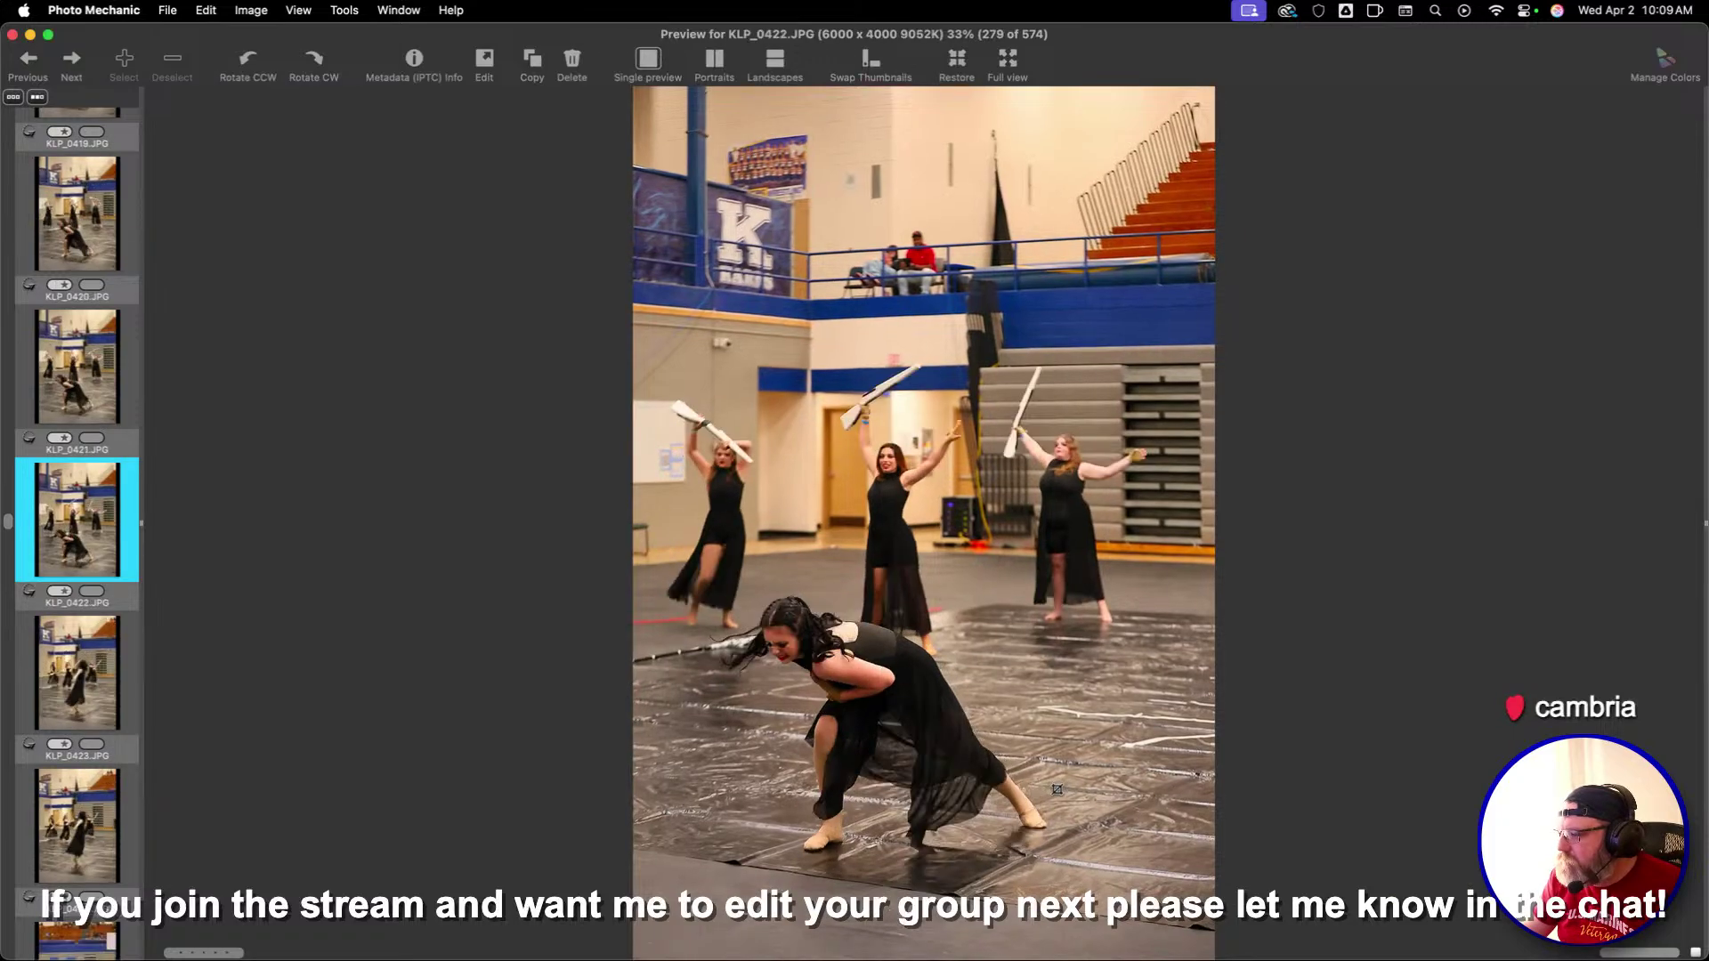
key("Right")
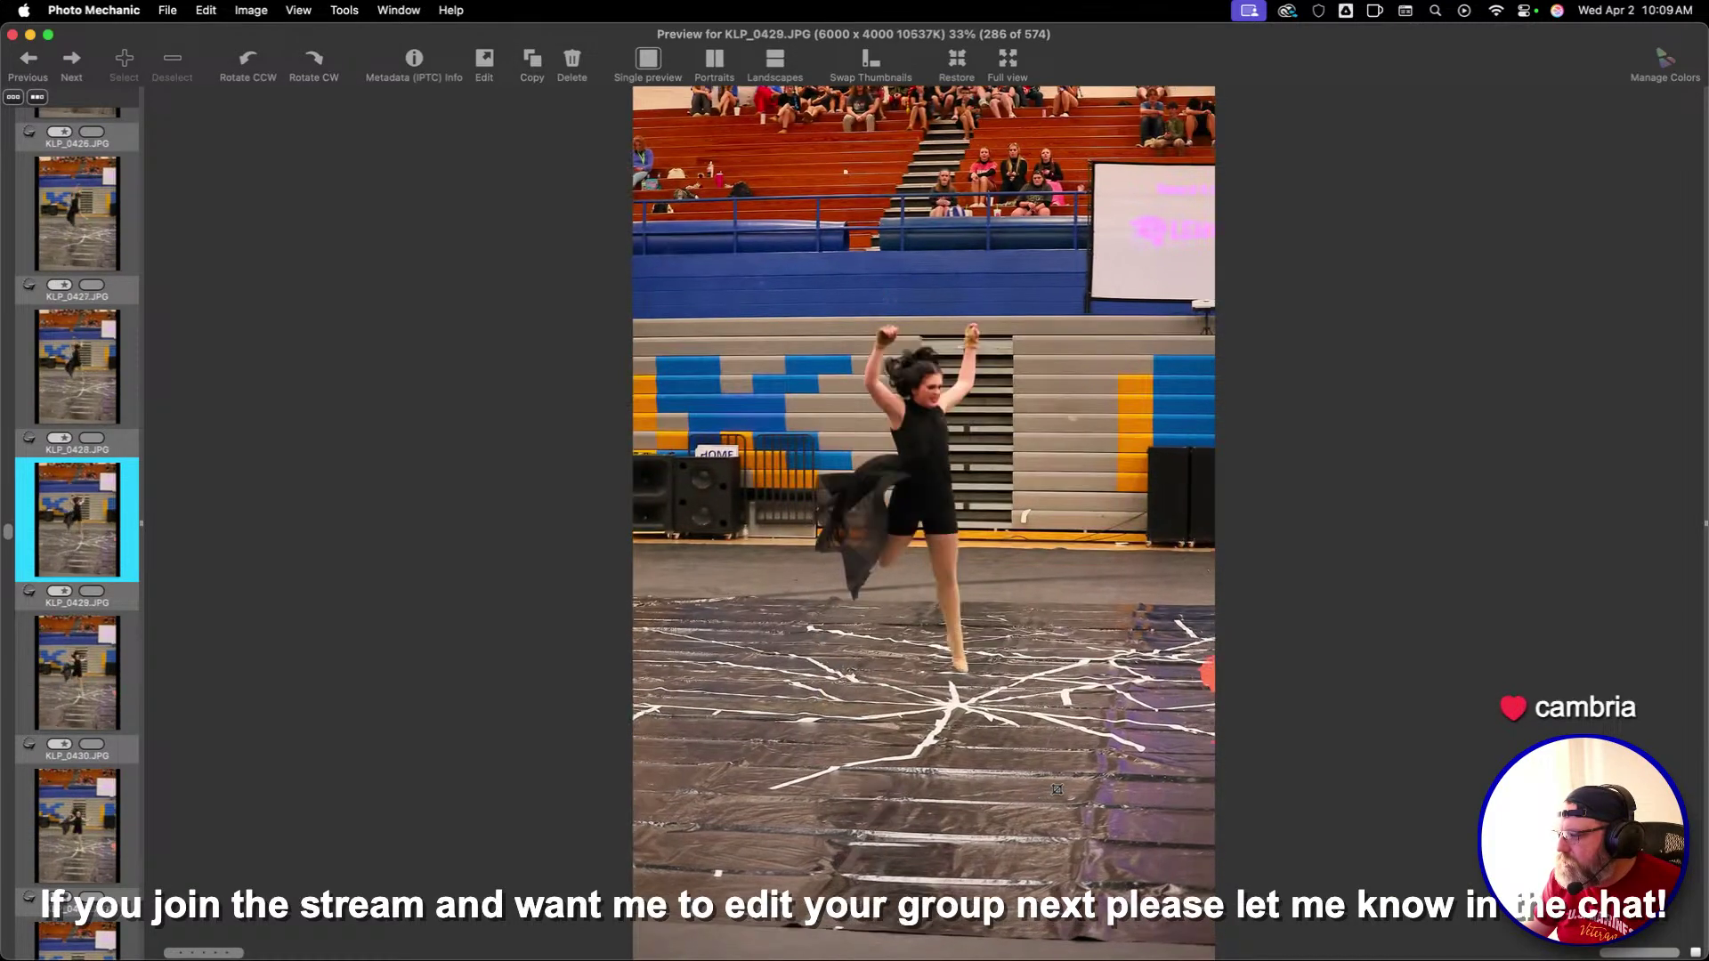
Compare the leap shots from KLP_0427.JPG to KLP_0430.JPG, give KLP_0427.JPG one star and crop KLP_0430.JPG
key("Right")
key("Left")
key("Left")
key("Left")
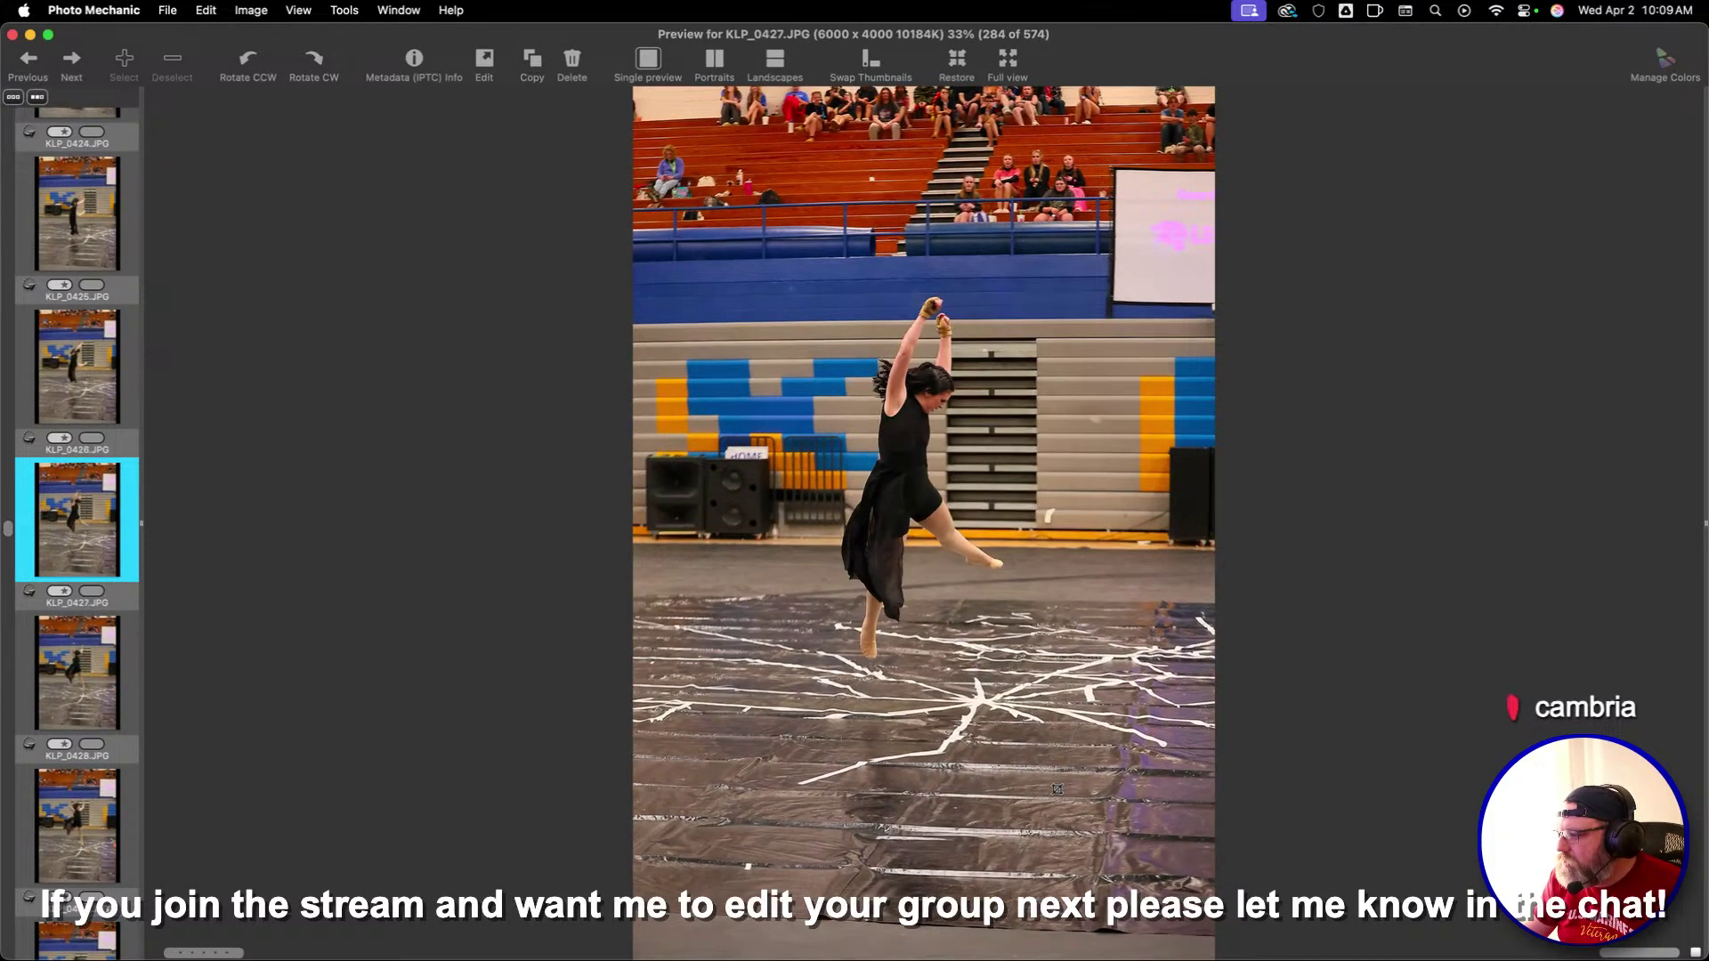
key("1")
key("Right")
key("Right")
key("Right")
key("Left")
key("Left")
key("Left")
key("c")
key("Return")
Review the solo dancer photos from KLP_0431.JPG to KLP_0440.JPG
key("Right")
key("Right")
key("Right")
key("Right")
key("Right")
key("Right")
key("Right")
key("Right")
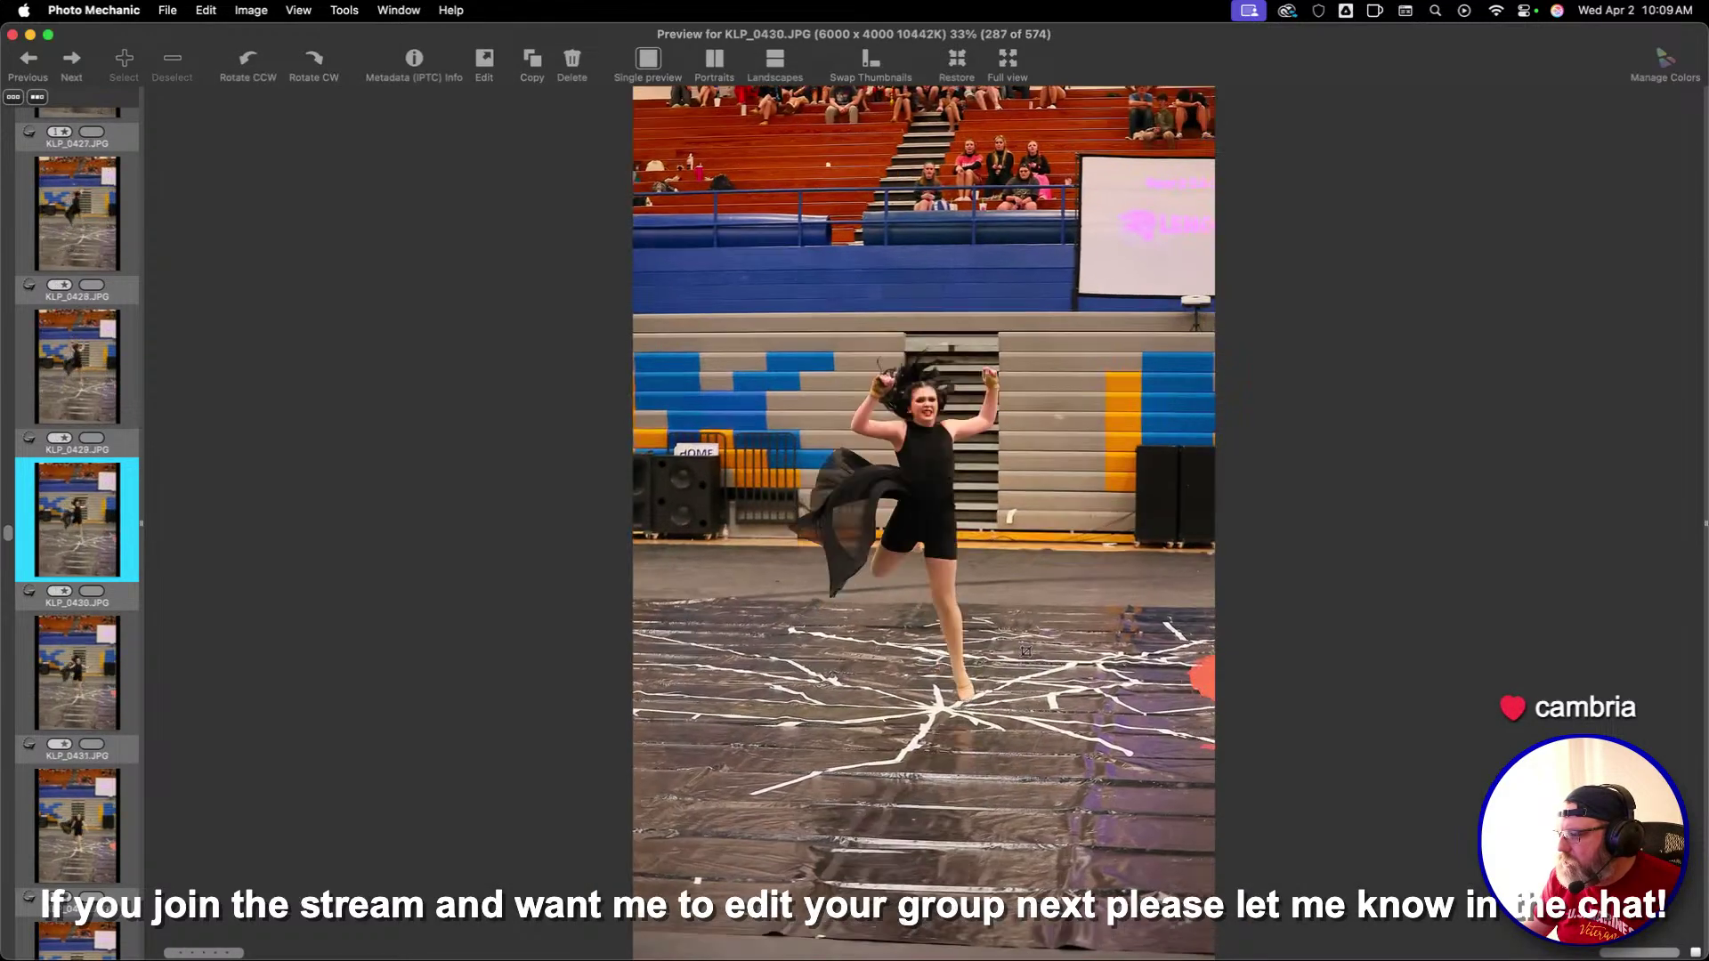
key("Right")
key("Right")
key("Right")
key("Right")
key("Right")
key("Right")
key("Right")
key("Right")
key("Right")
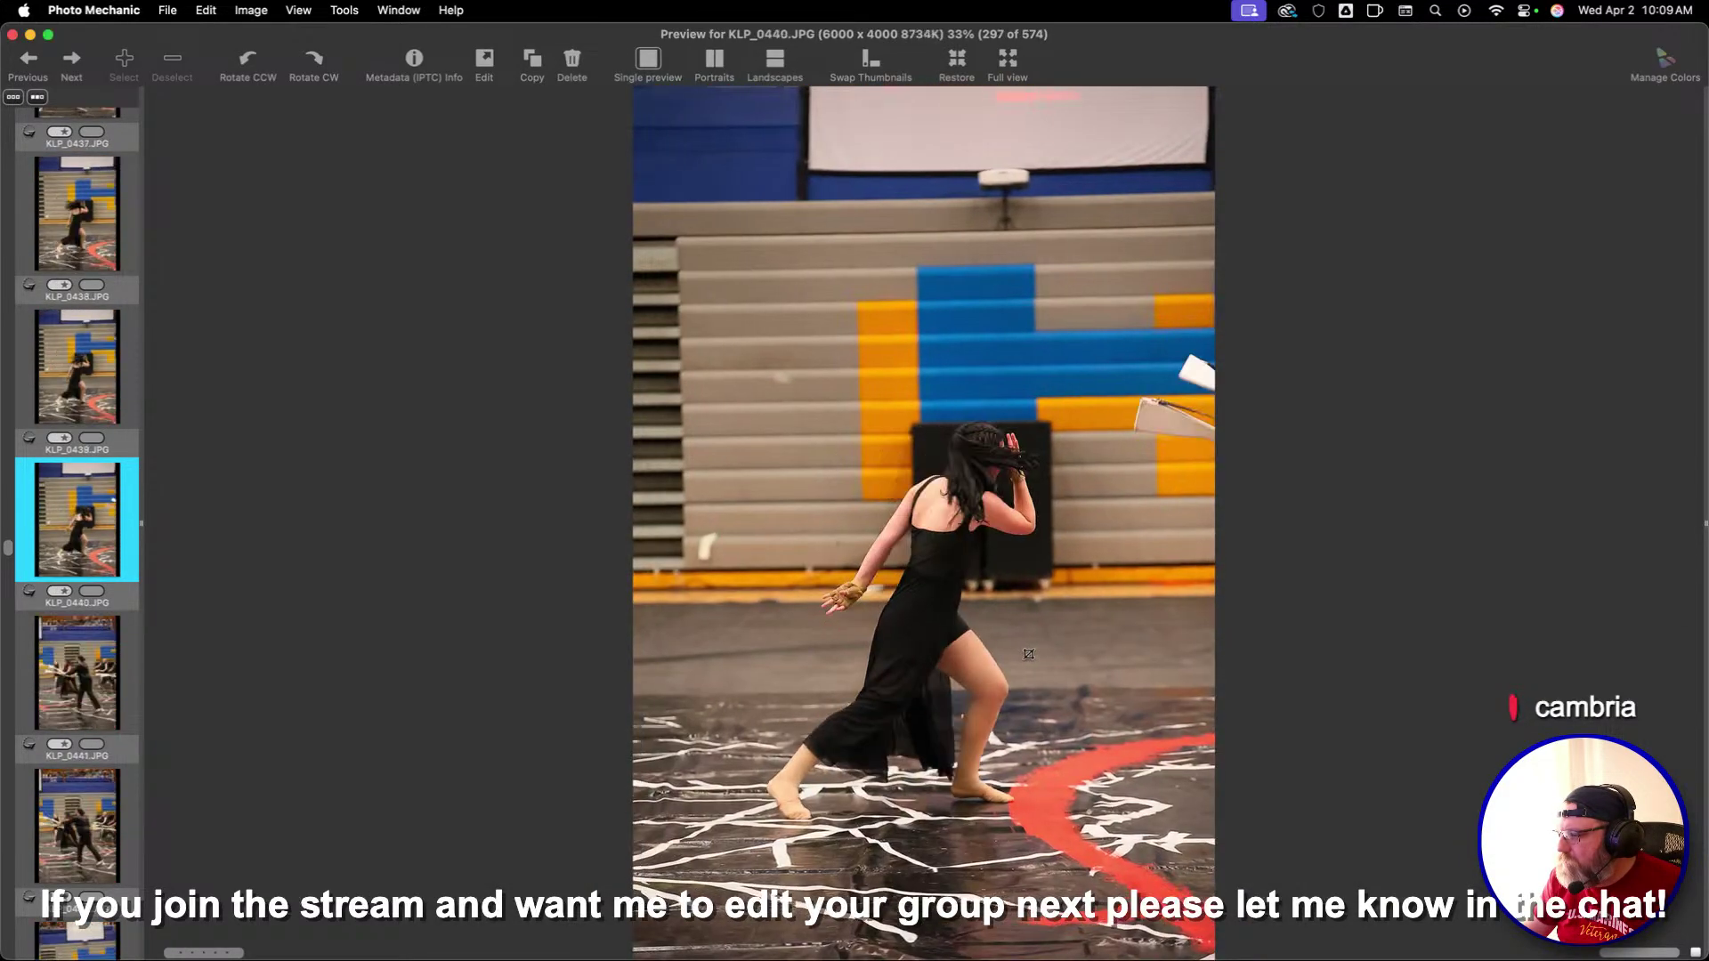
Review the rifle photos from KLP_0441.JPG to the group toss in KLP_0451.JPG
key("Right")
key("Right")
key("Right")
key("Right")
key("Right")
key("Right")
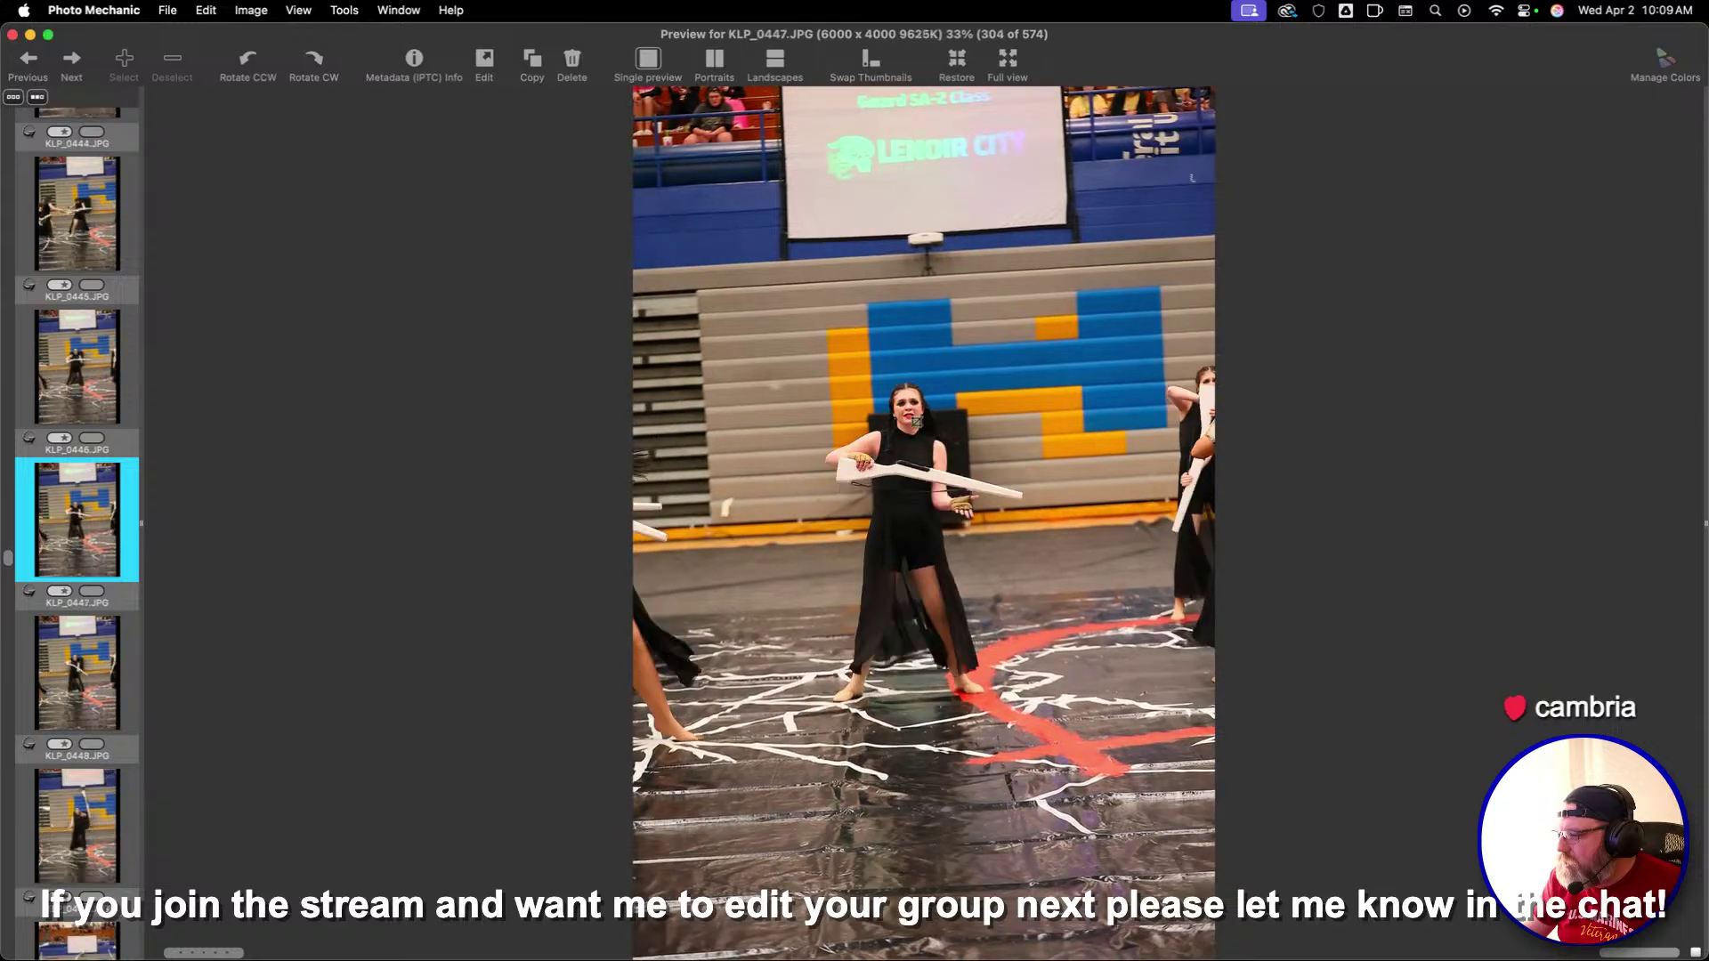
key("Left")
key("Left")
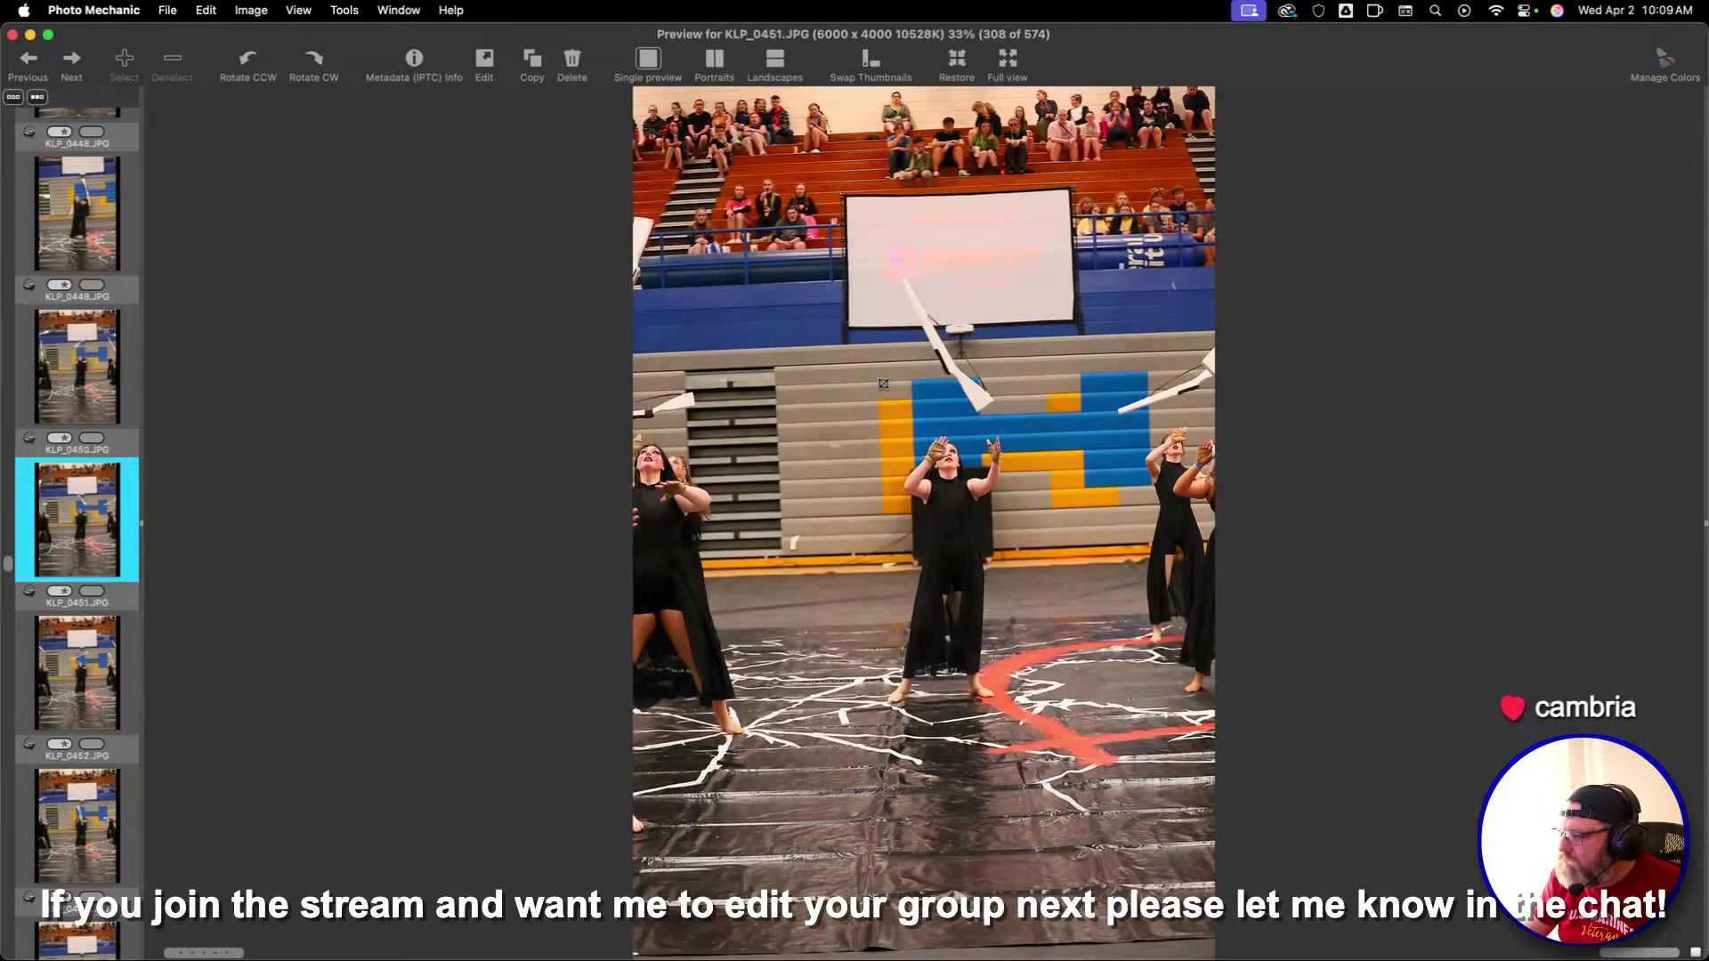
Crop KLP_0448.JPG around the center dancer holding the rifle and tilt the crop to straighten it
key("c")
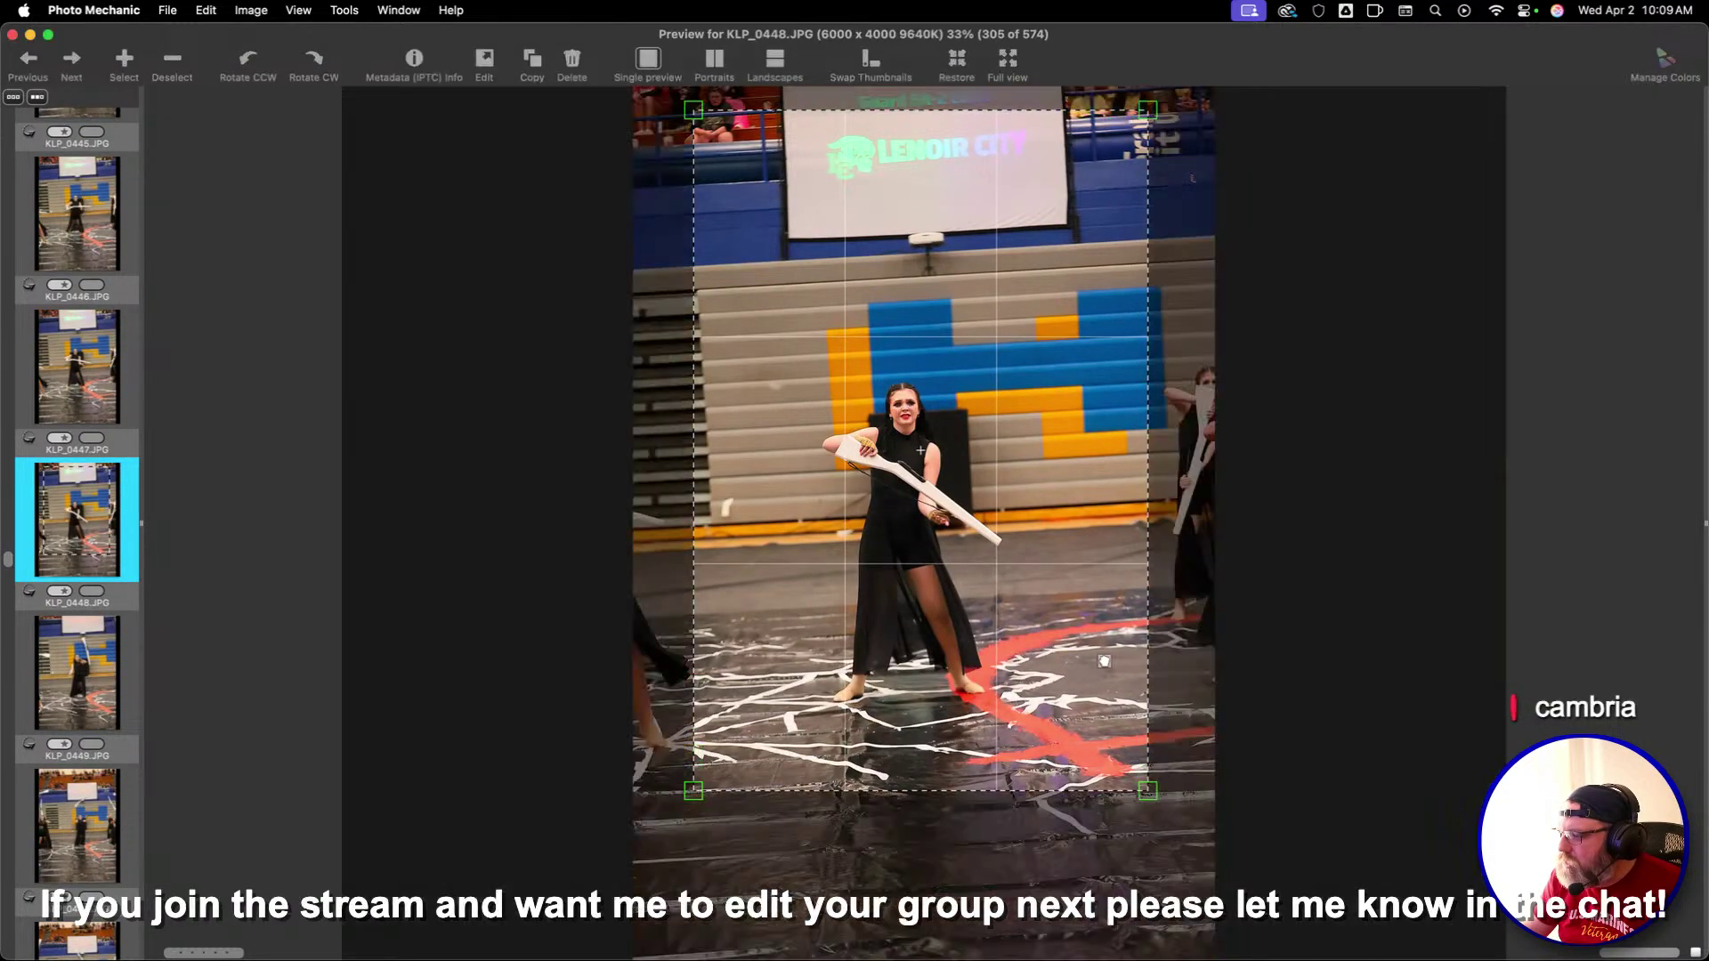
left_click_drag(1173, 599, 1184, 575)
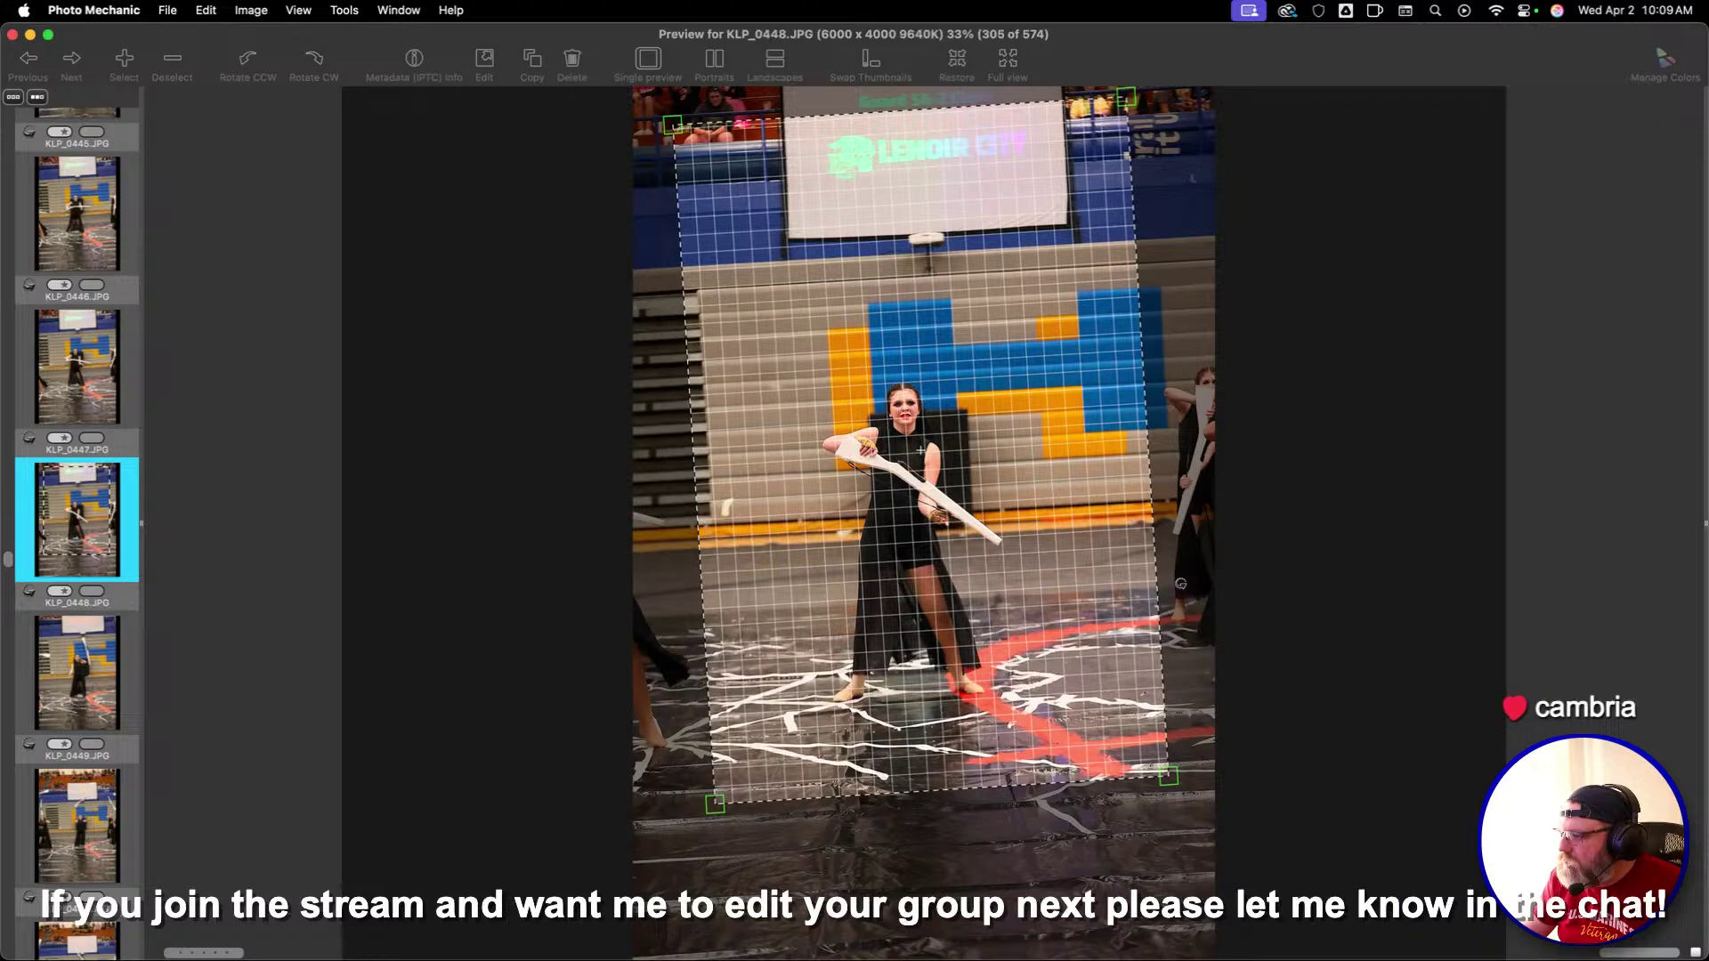
key("Return")
Crop KLP_0449.JPG around the dancer with the airborne rifle, tilting the crop to level the bleachers
key("Right")
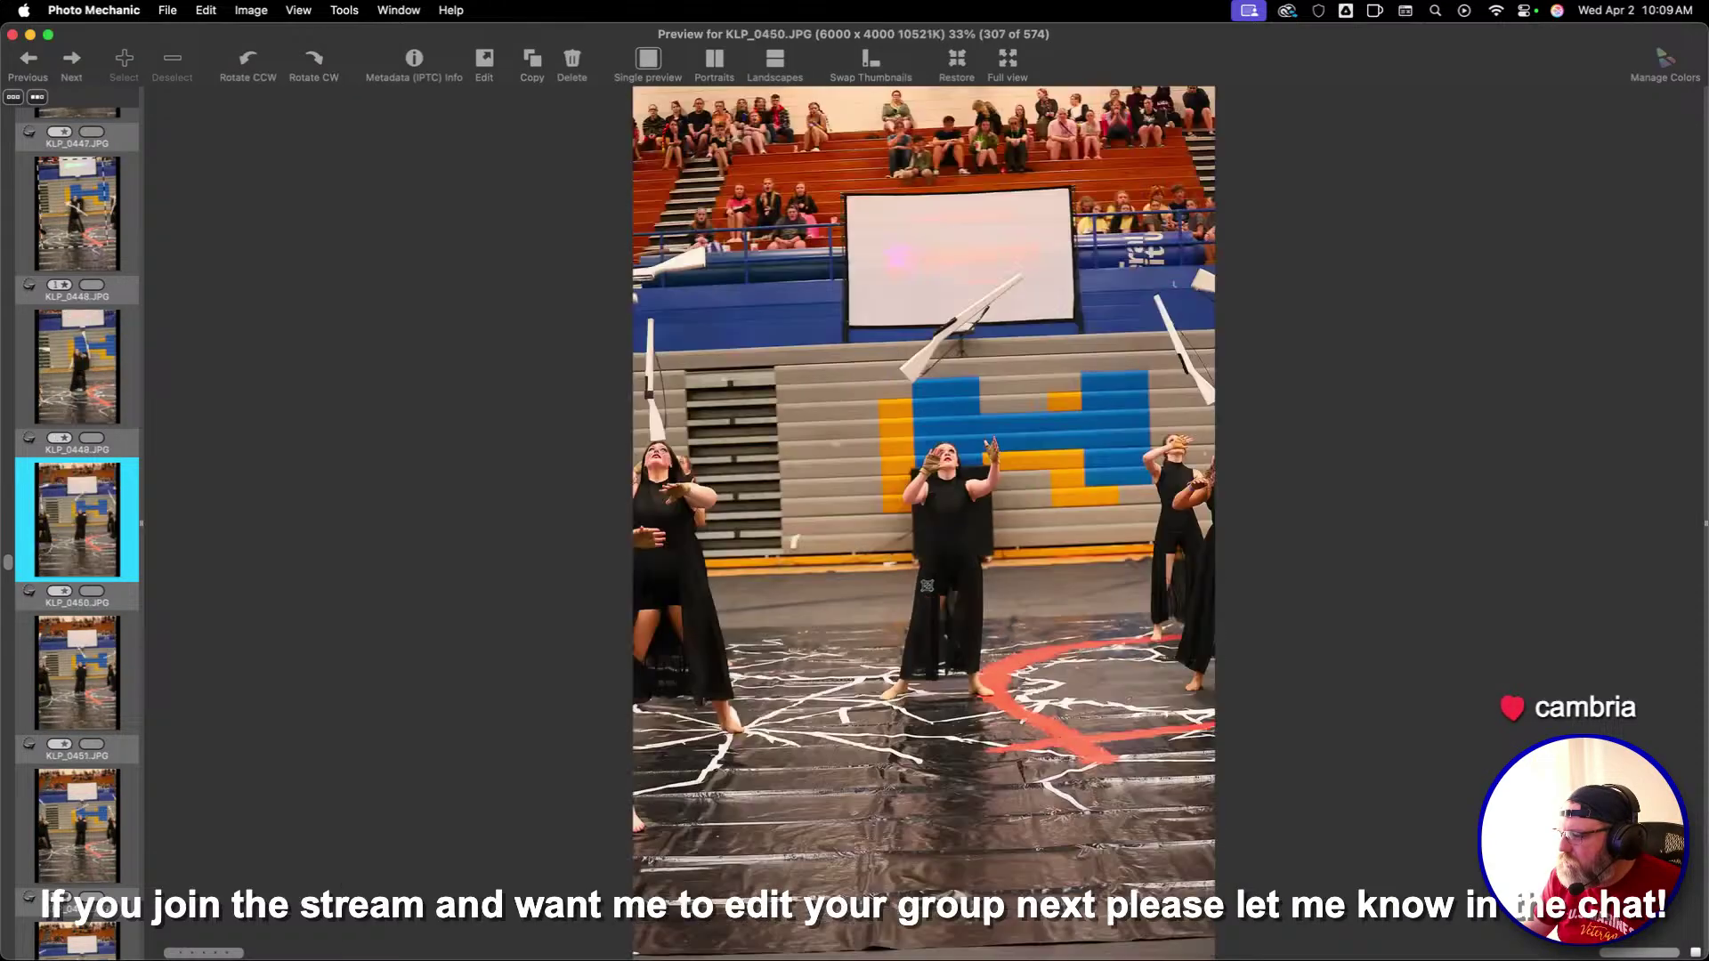
key("c")
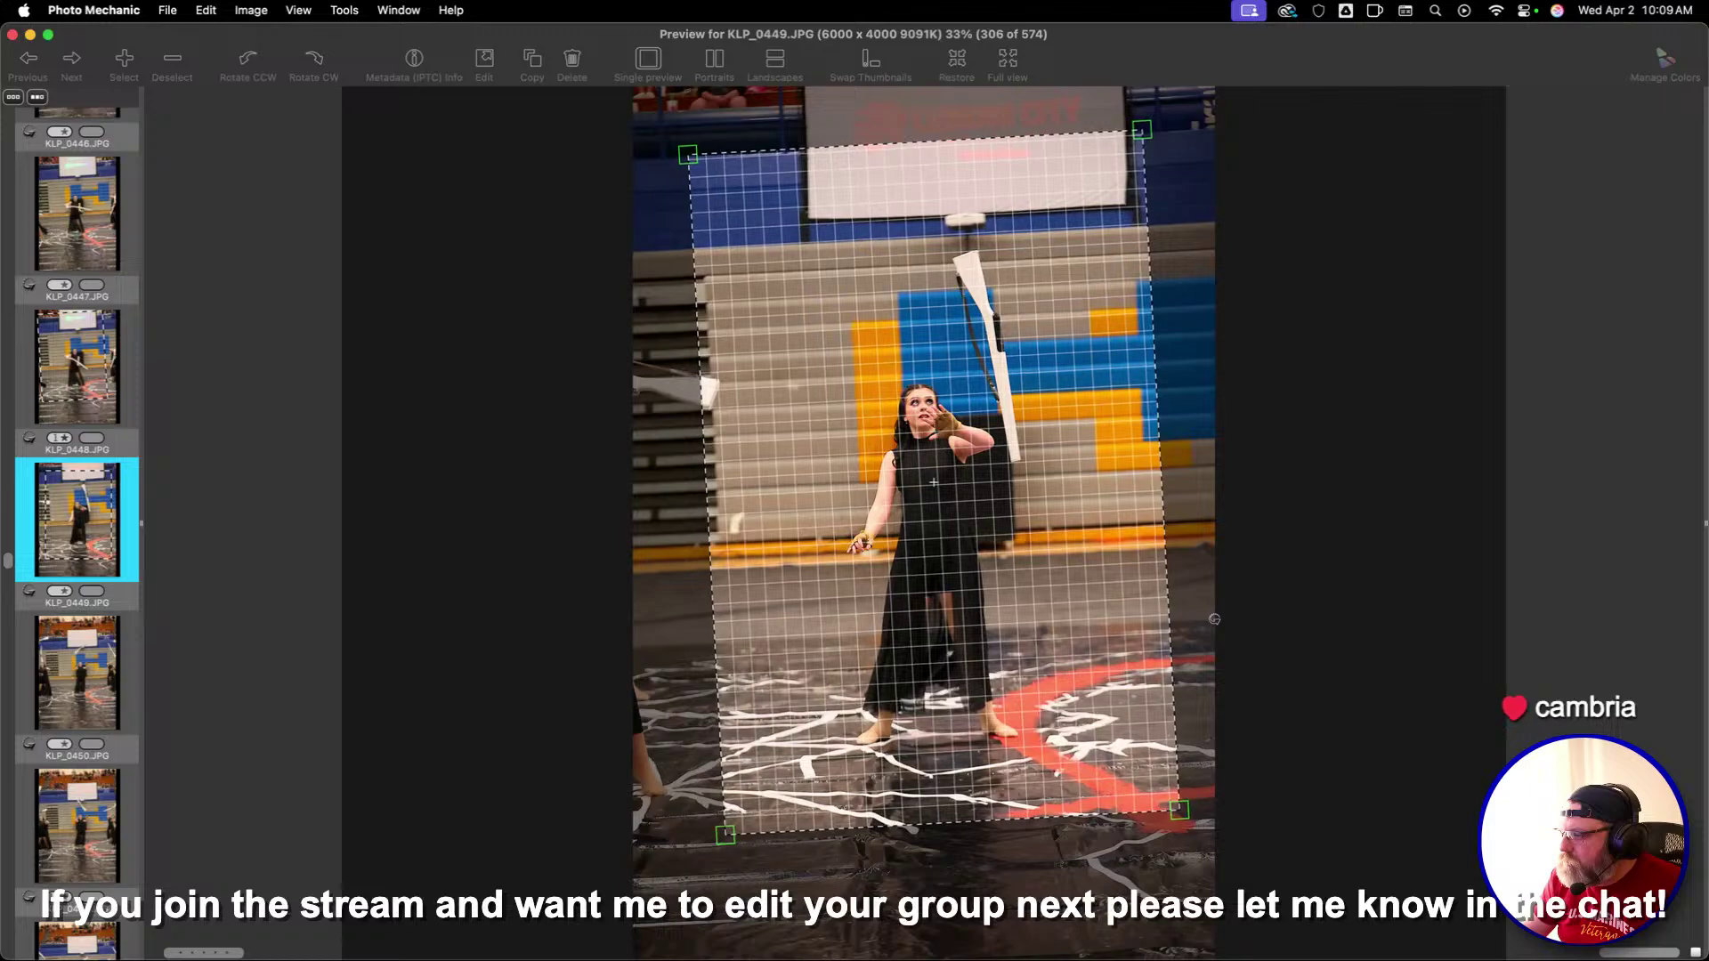
key("Return")
key("Right")
key("Right")
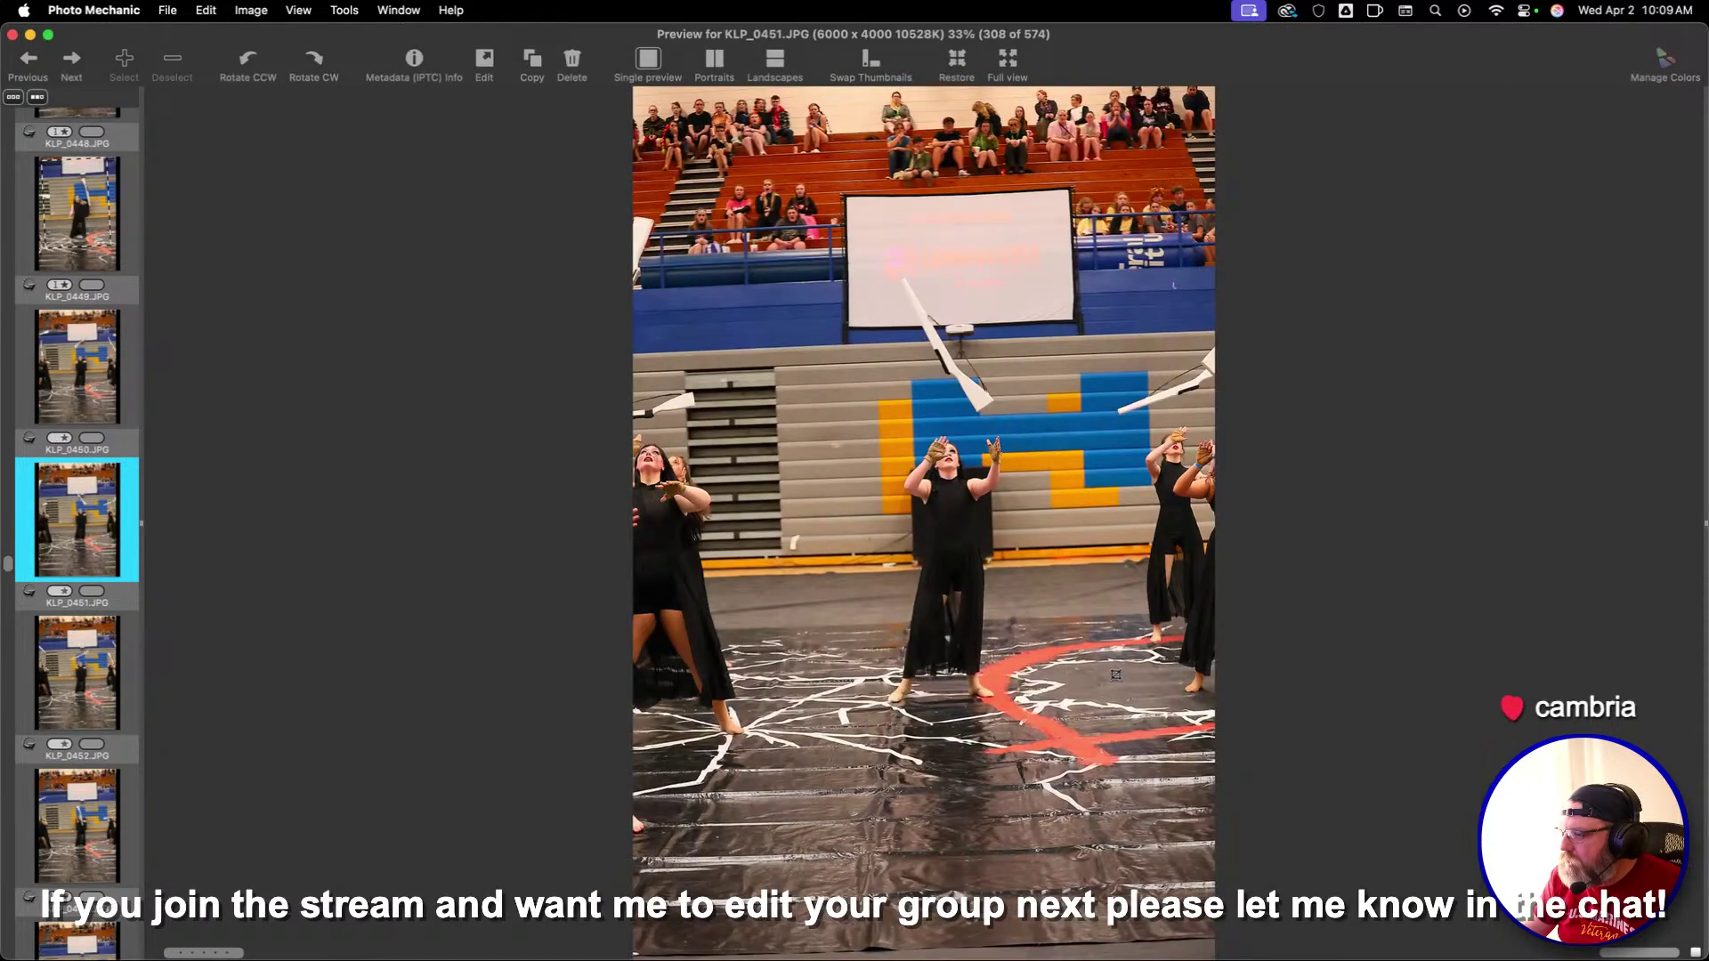
Go on to KLP_0454.JPG, crop it around the center dancer looking up with the rifle, and straighten the crop
key("Right")
key("Right")
key("Right")
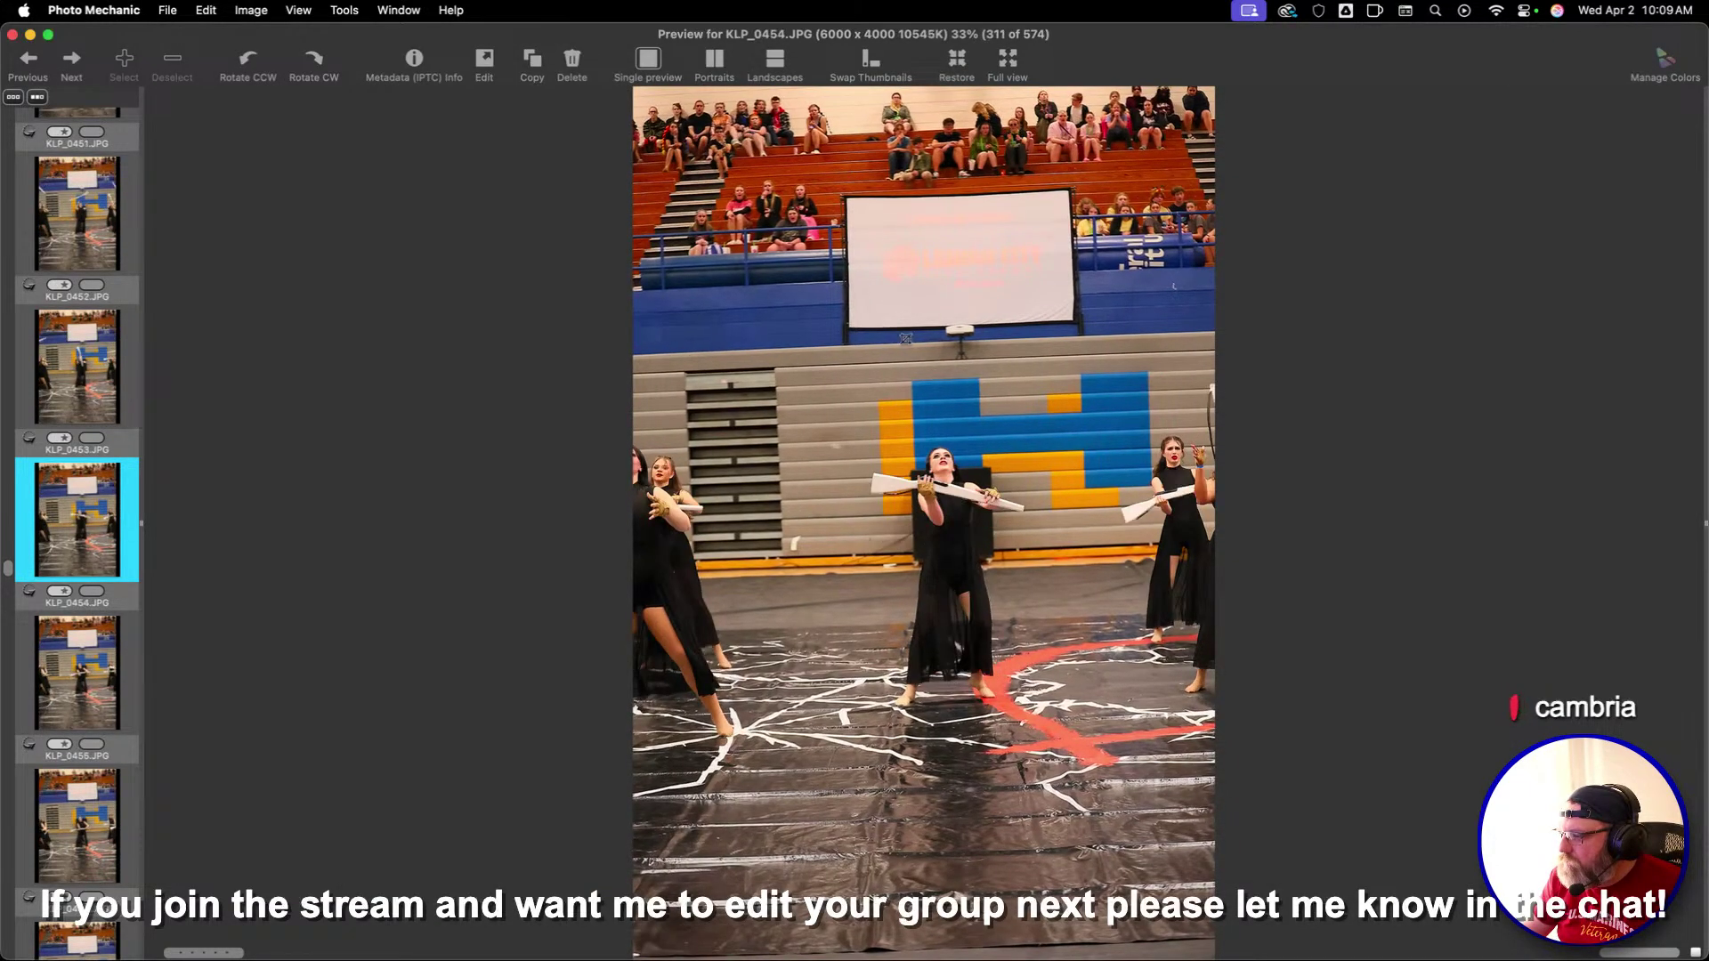
key("c")
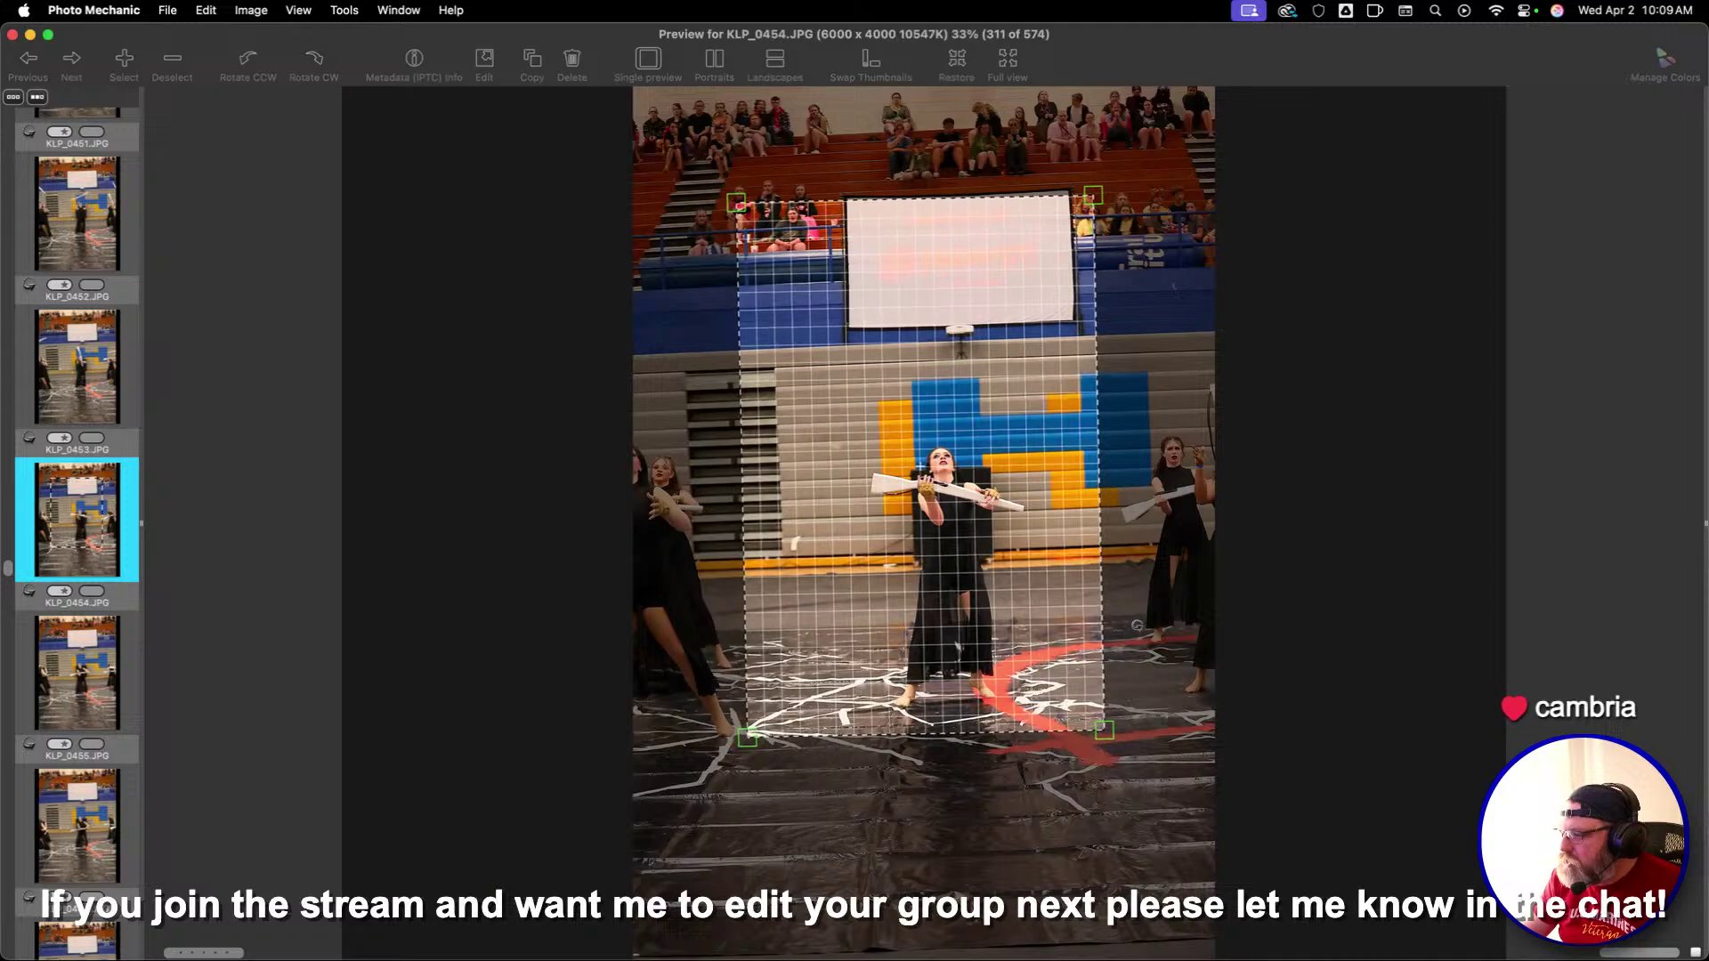
left_click_drag(1136, 626, 1141, 608)
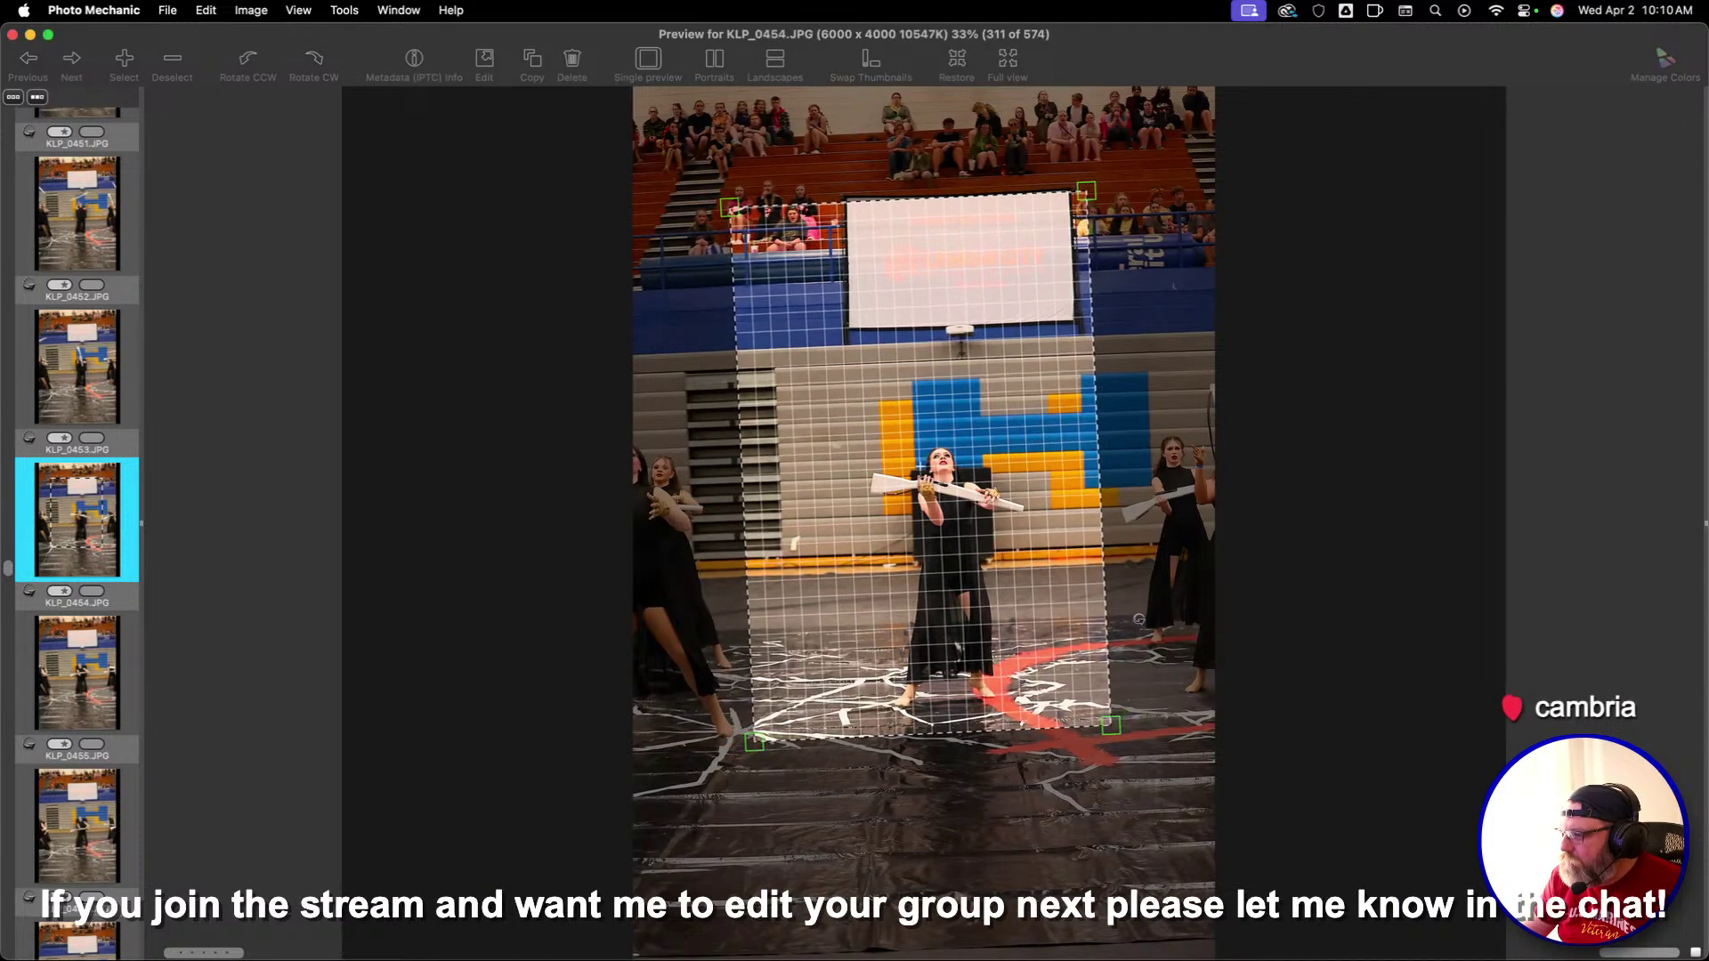
key("Return")
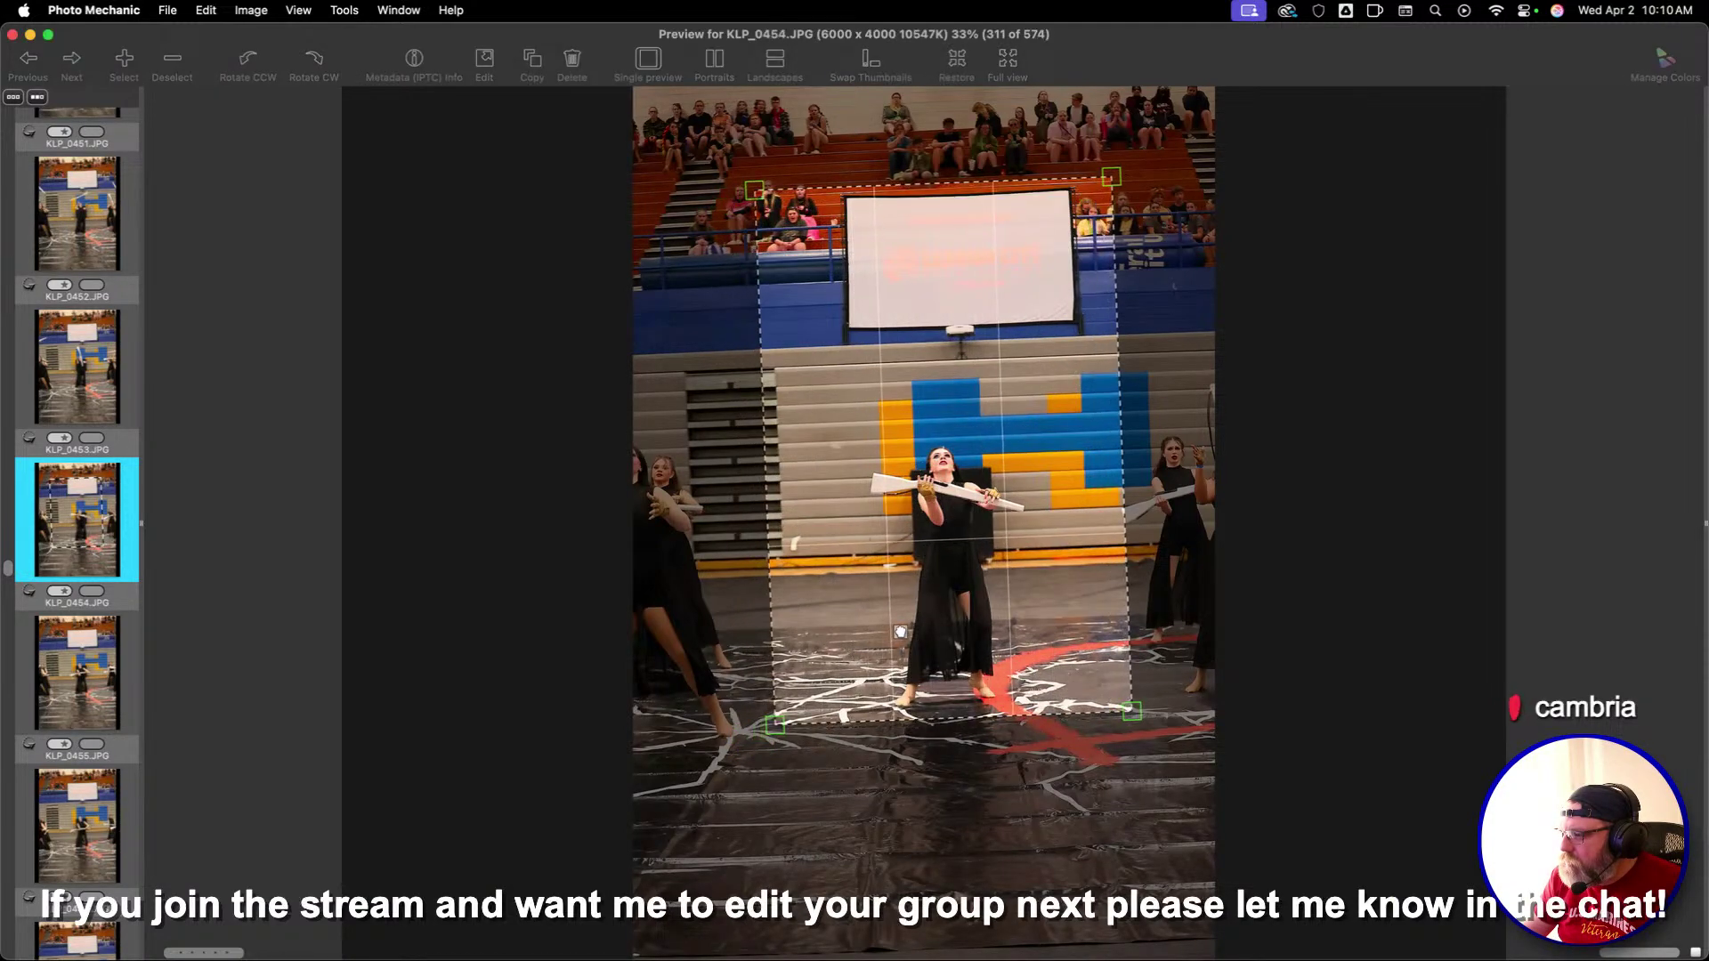
Go through the rifle group photos from KLP_0455.JPG to KLP_0461.JPG and give KLP_0460.JPG one star
key("Right")
key("Right")
key("Right")
key("Right")
key("Right")
key("Right")
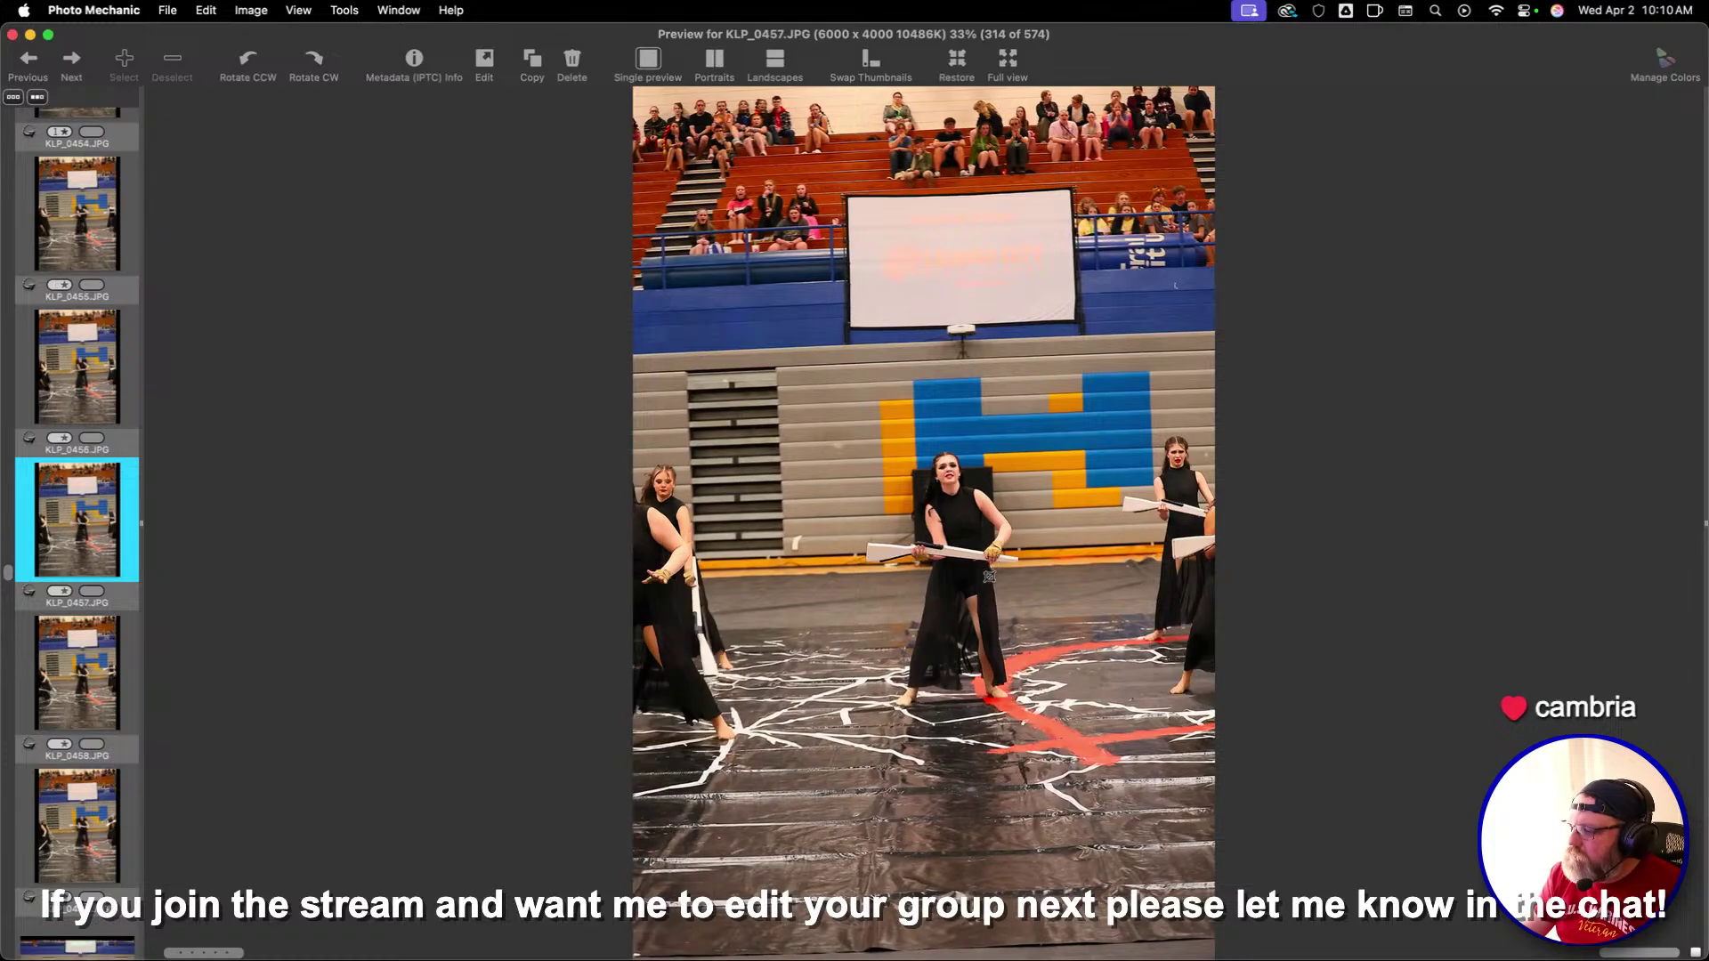
key("alt+1")
key("Right")
key("Right")
key("Right")
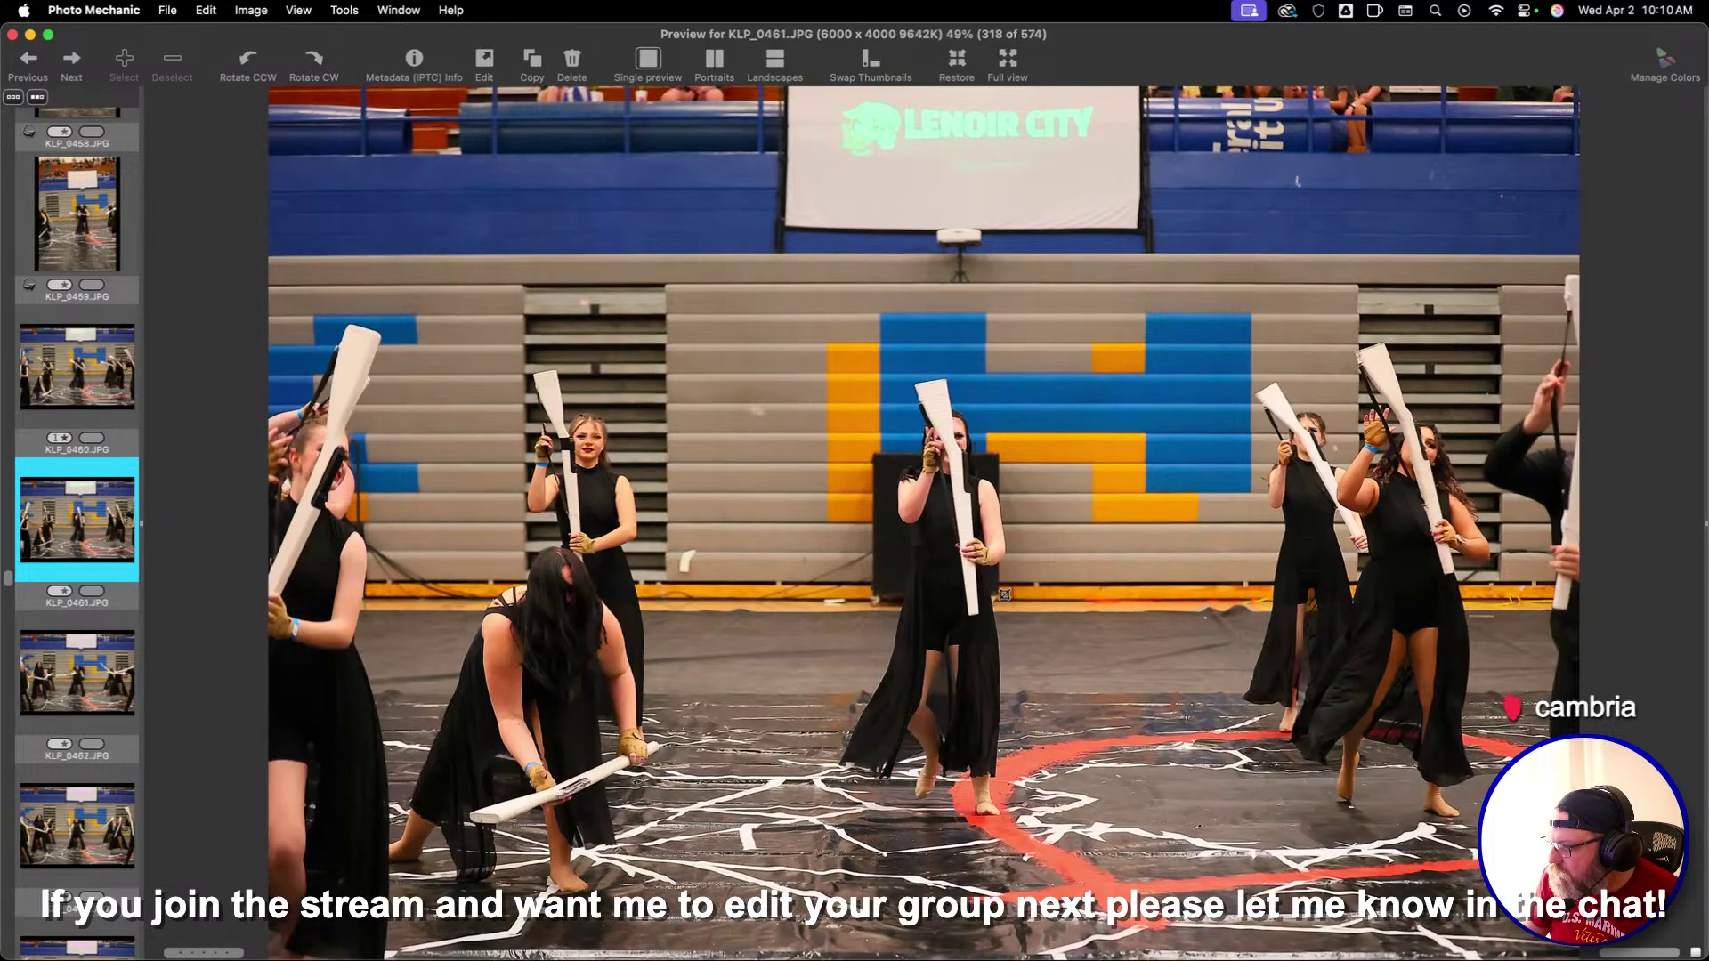
Go on through the wide rifle shots to KLP_0468.JPG and crop the photo of the vested performer leading the group
key("Right")
key("Right")
key("Right")
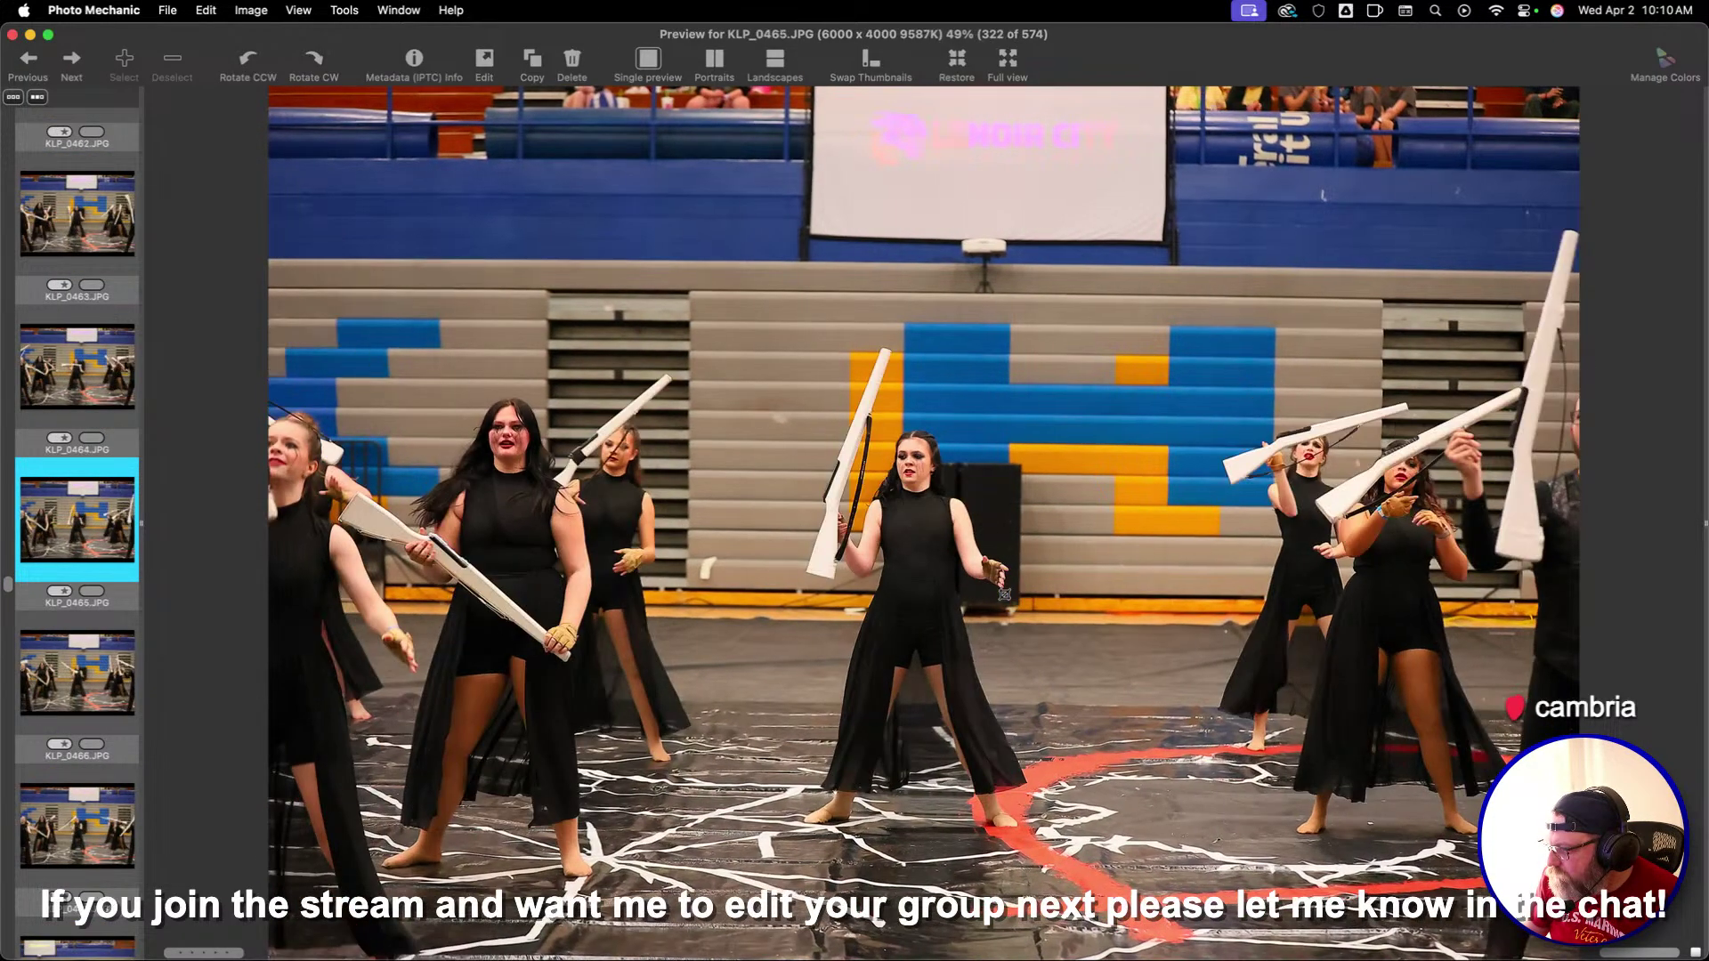
key("Right")
key("Right")
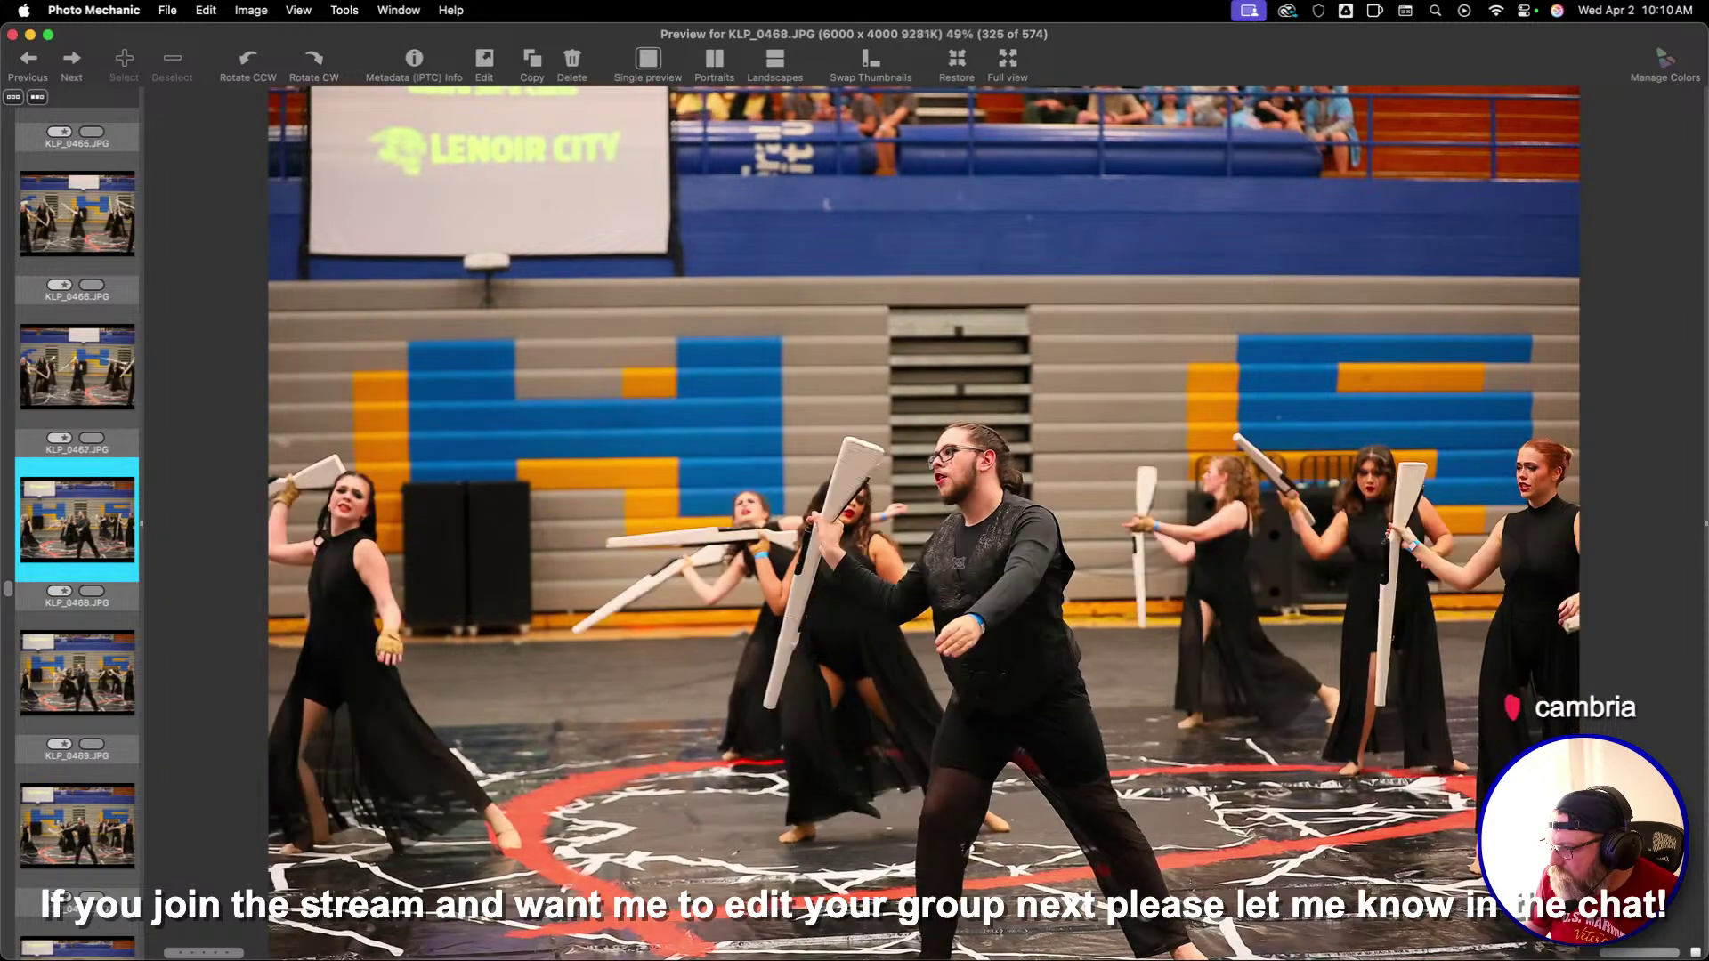
key("c")
key("Return")
Go on to KLP_0476.JPG and crop the photo of the vested performer with the rifle in the air
key("Right")
key("Right")
key("Right")
key("Right")
key("Right")
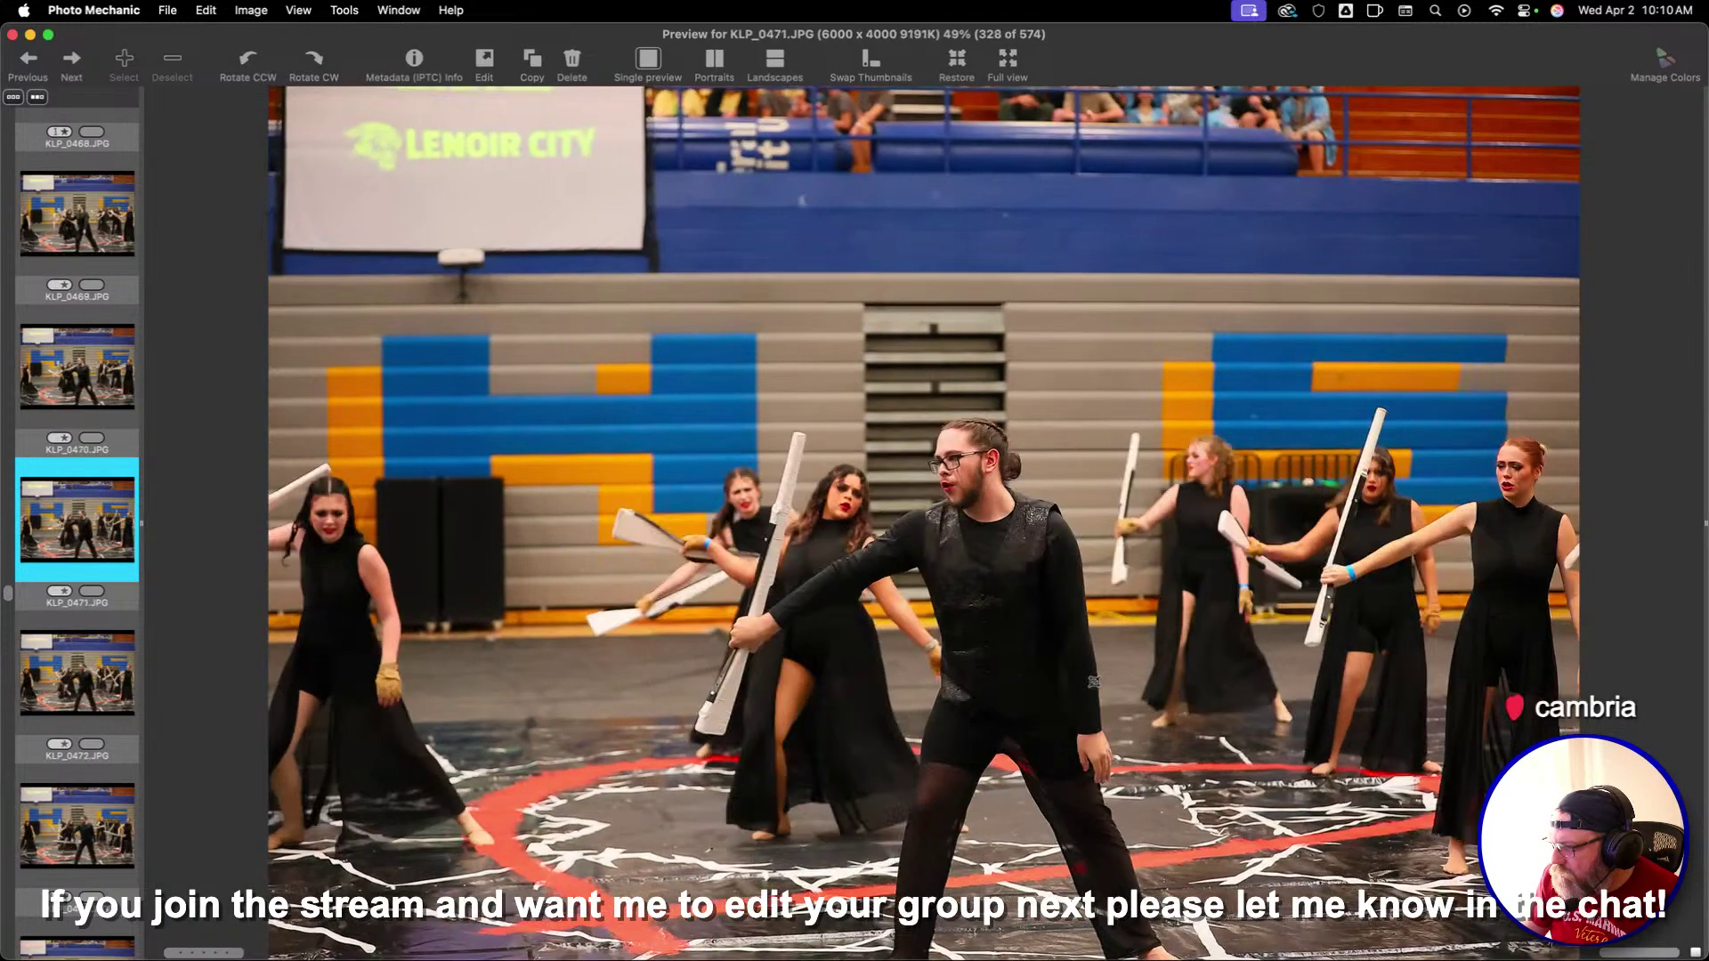
key("Right")
key("Right")
key("Right")
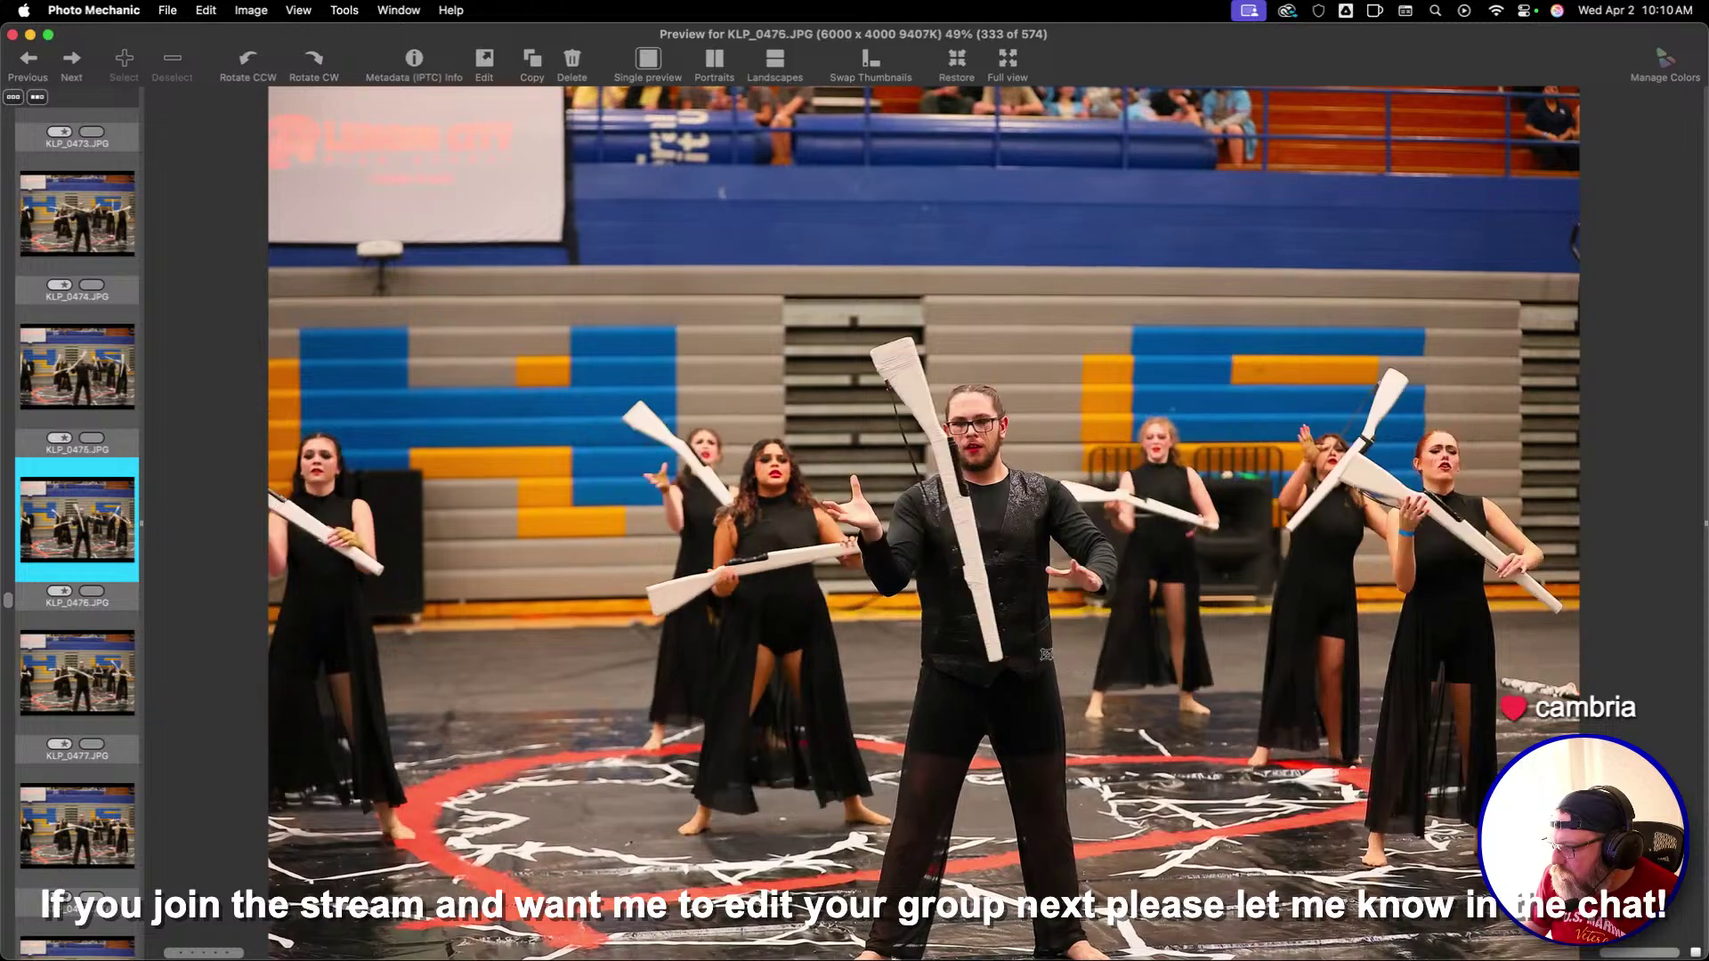
key("c")
key("Return")
Go on to KLP_0479.JPG and crop it around the vested performer and the rifle spinners beside him
key("Right")
key("Right")
key("Right")
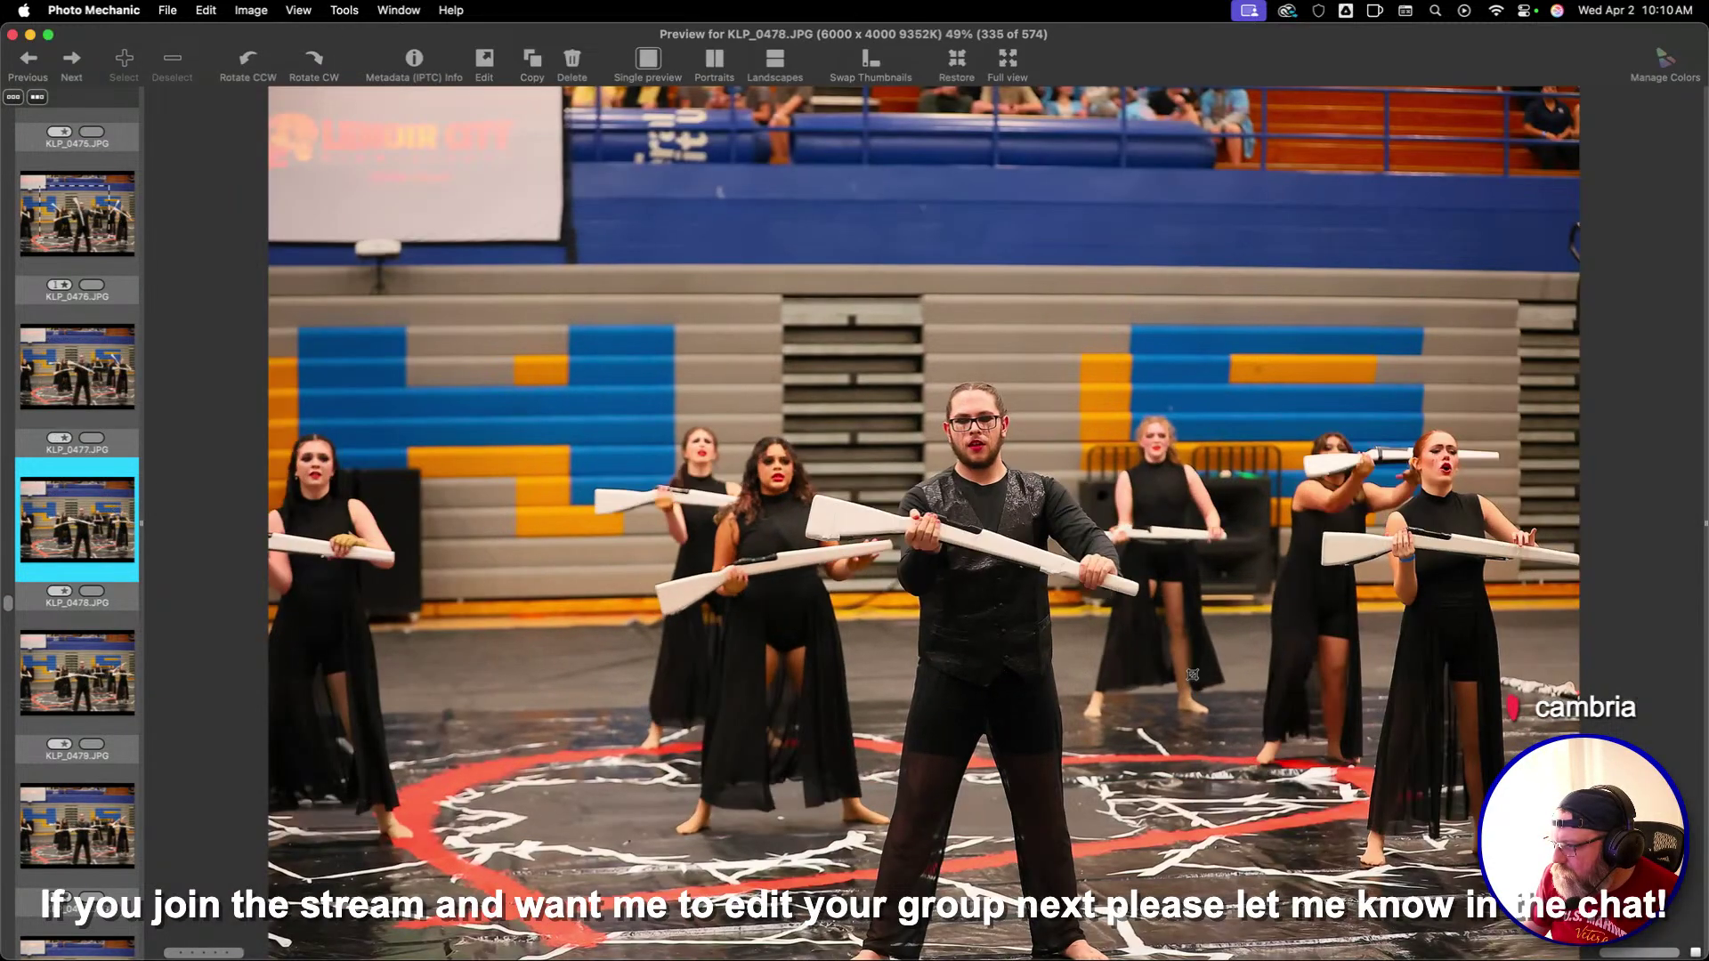
key("c")
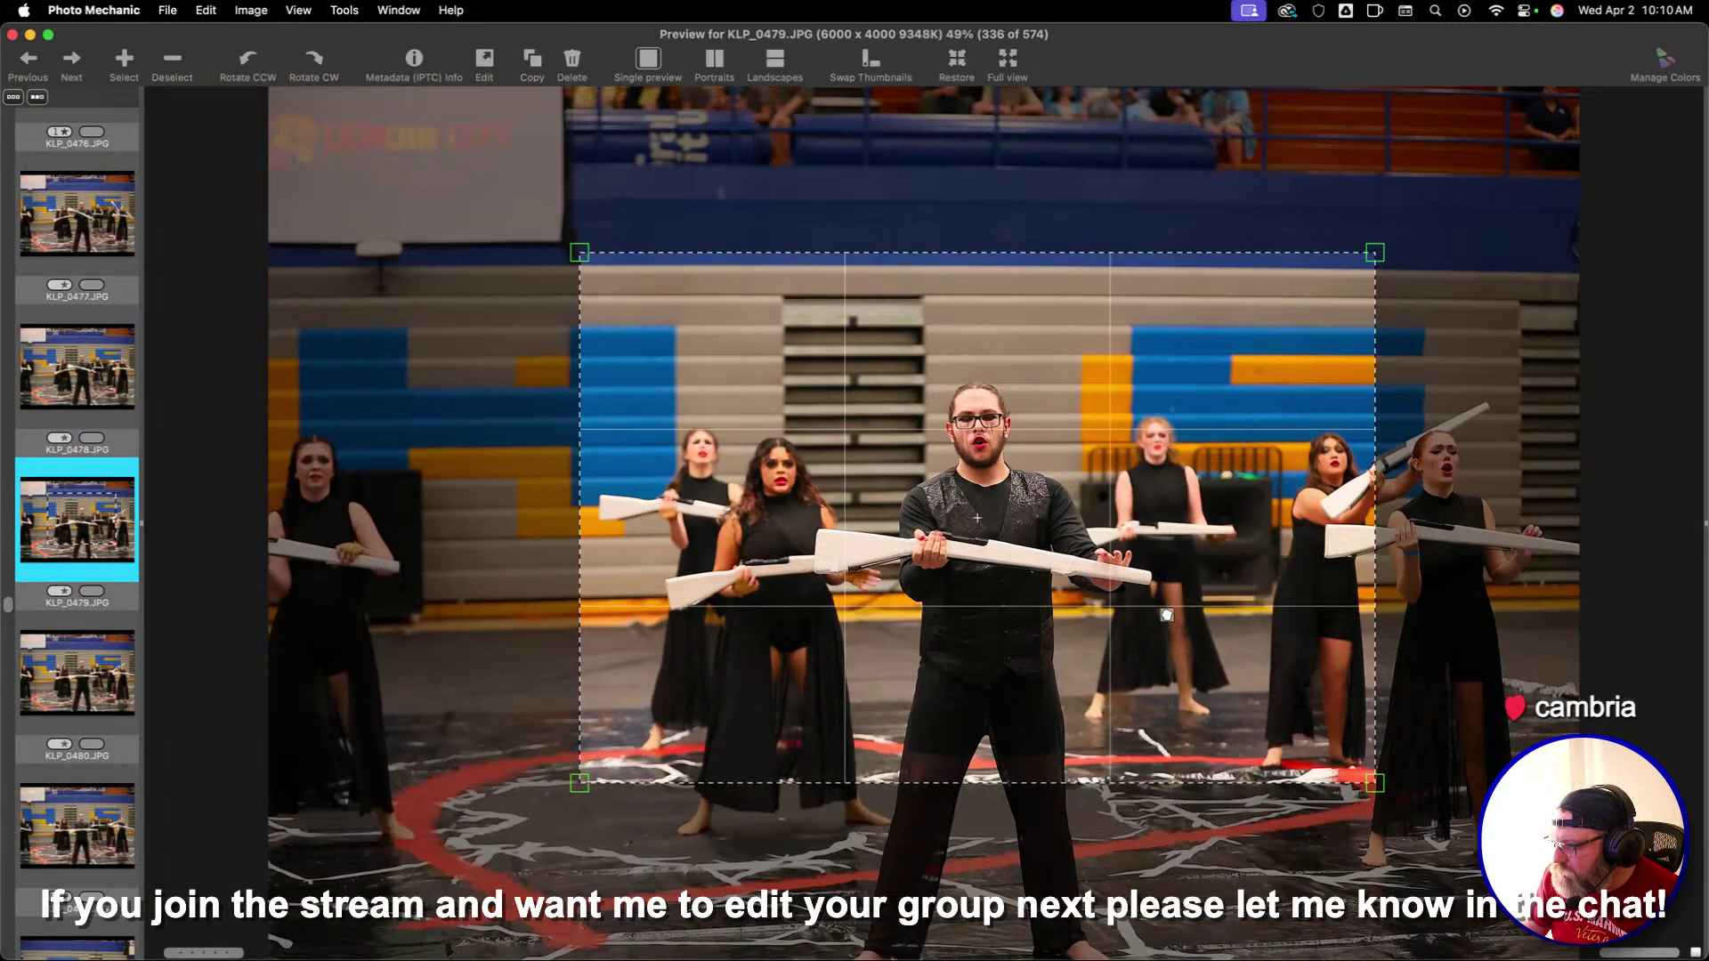
key("Return")
Go on to KLP_0483.JPG and crop the photo of the rifle line holding their rifles level
key("Right")
key("Right")
key("Right")
key("Right")
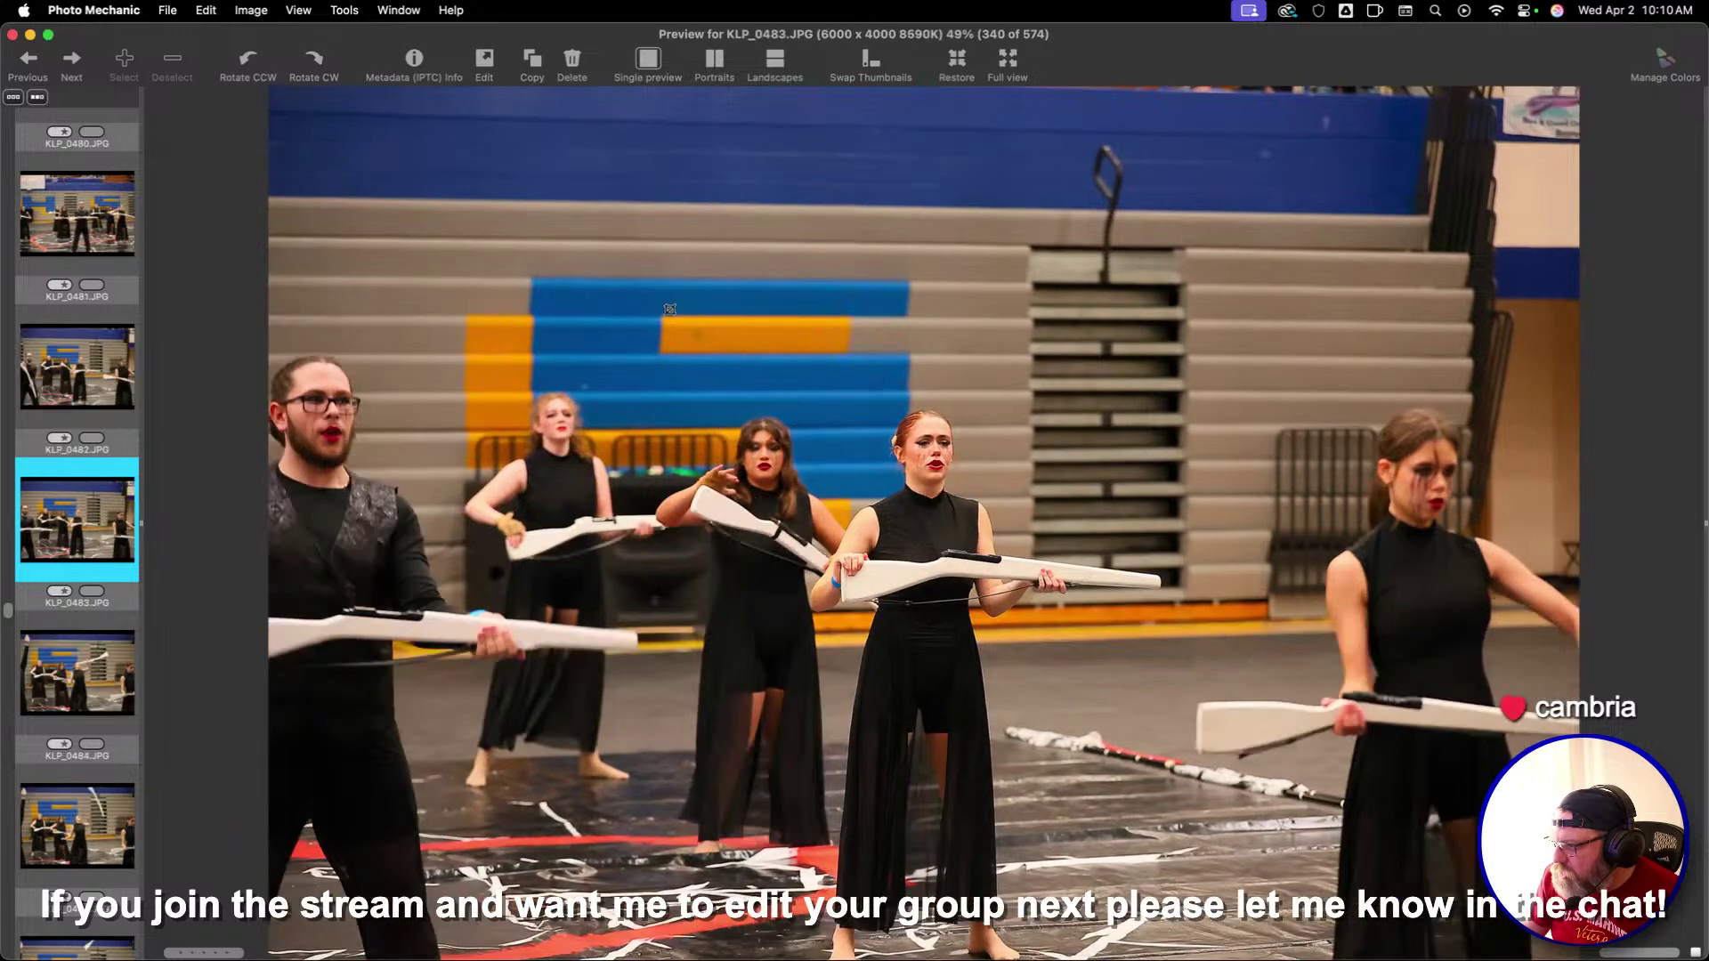
key("c")
key("Return")
Review the rifle line photos from KLP_0484.JPG to KLP_0494.JPG
key("Right")
key("Right")
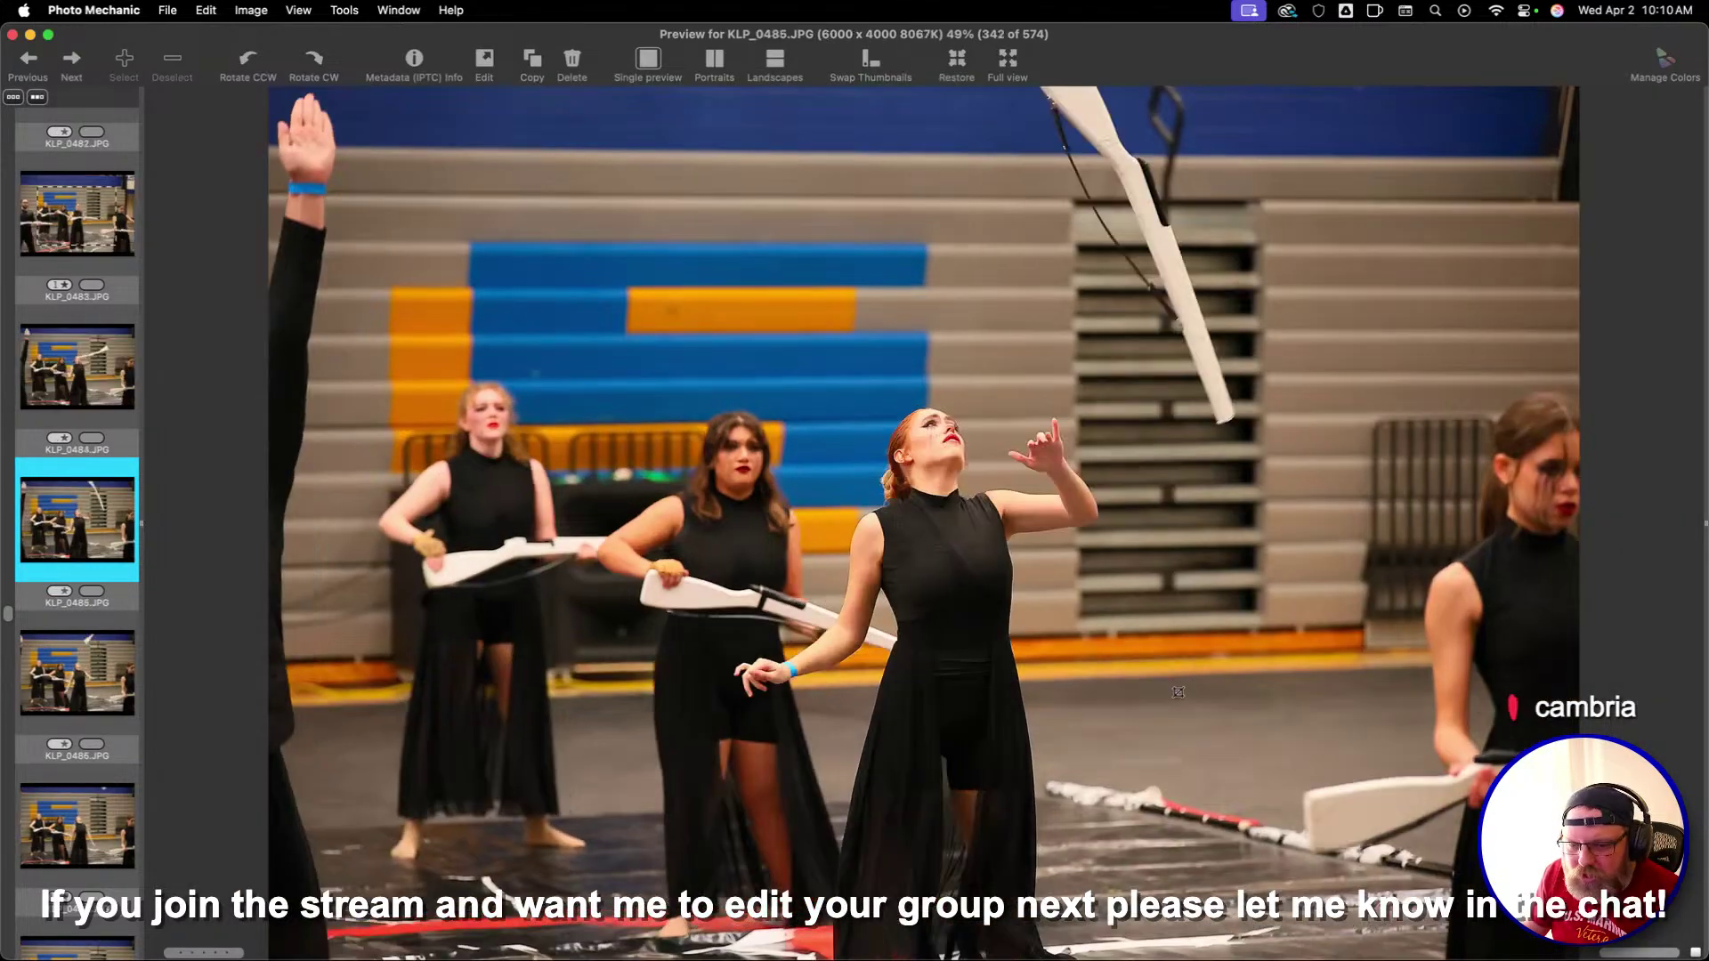
key("Right")
key("Right")
key("Right")
key("Right")
key("Right")
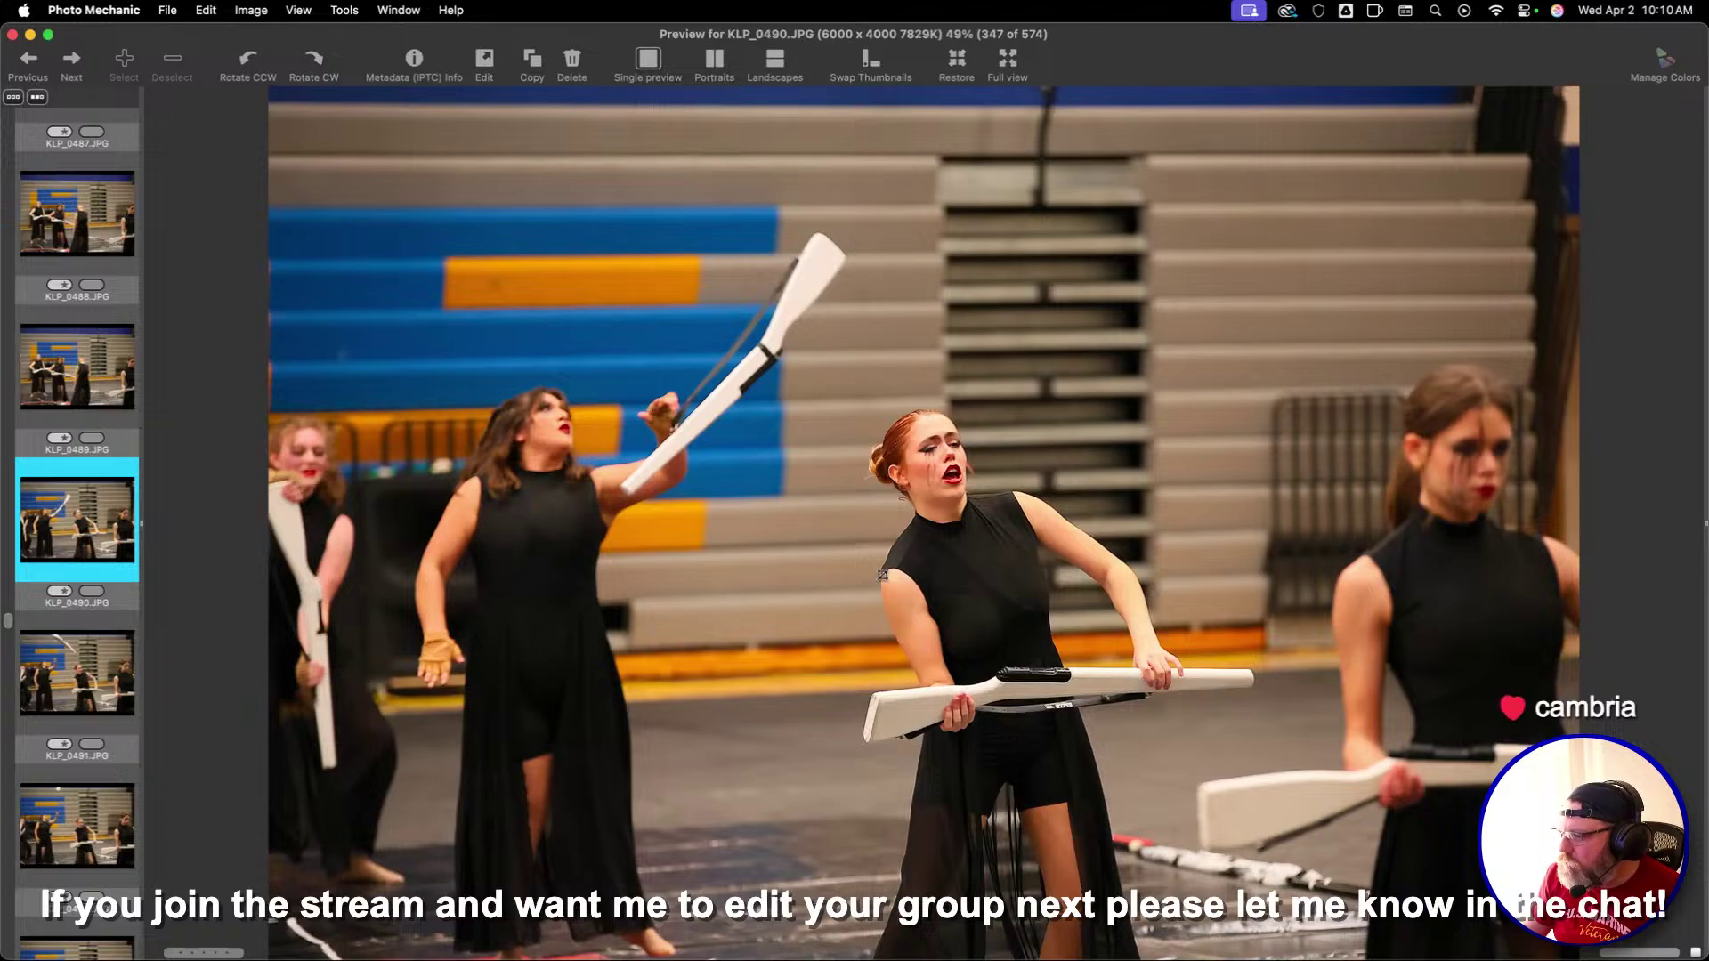
key("Right")
key("Right")
key("Right")
key("Right")
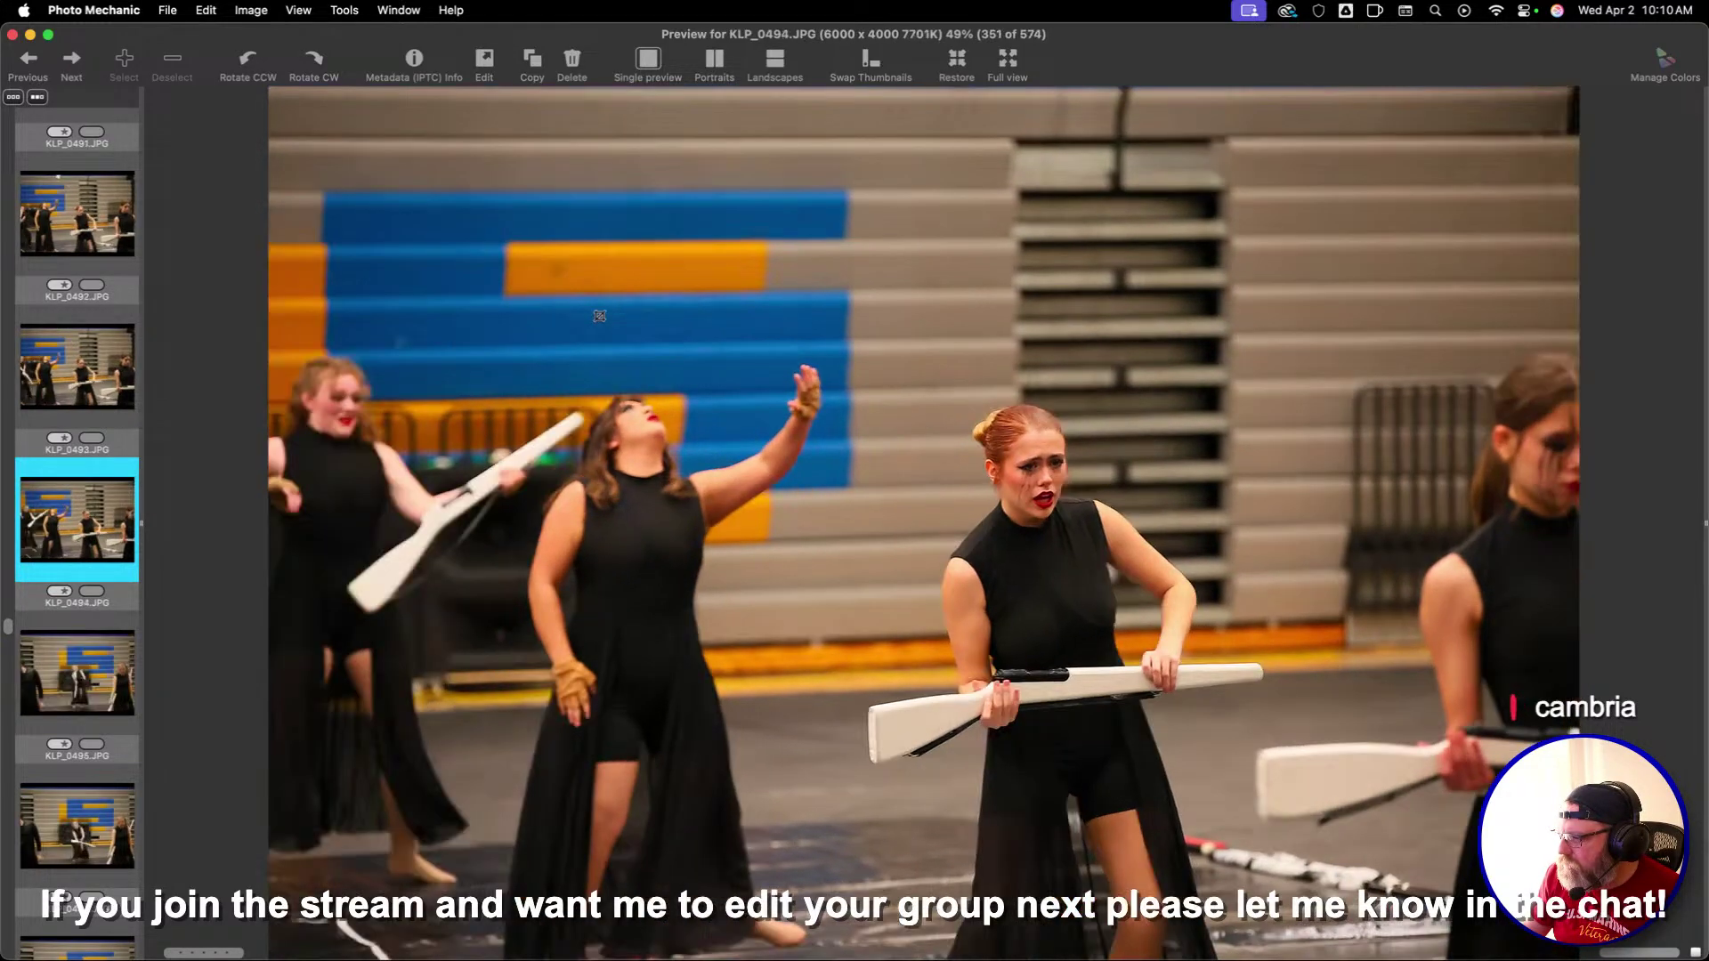
Check KLP_0495.JPG against its neighbours and crop it around the performer holding the rifle in front of the speakers
key("Right")
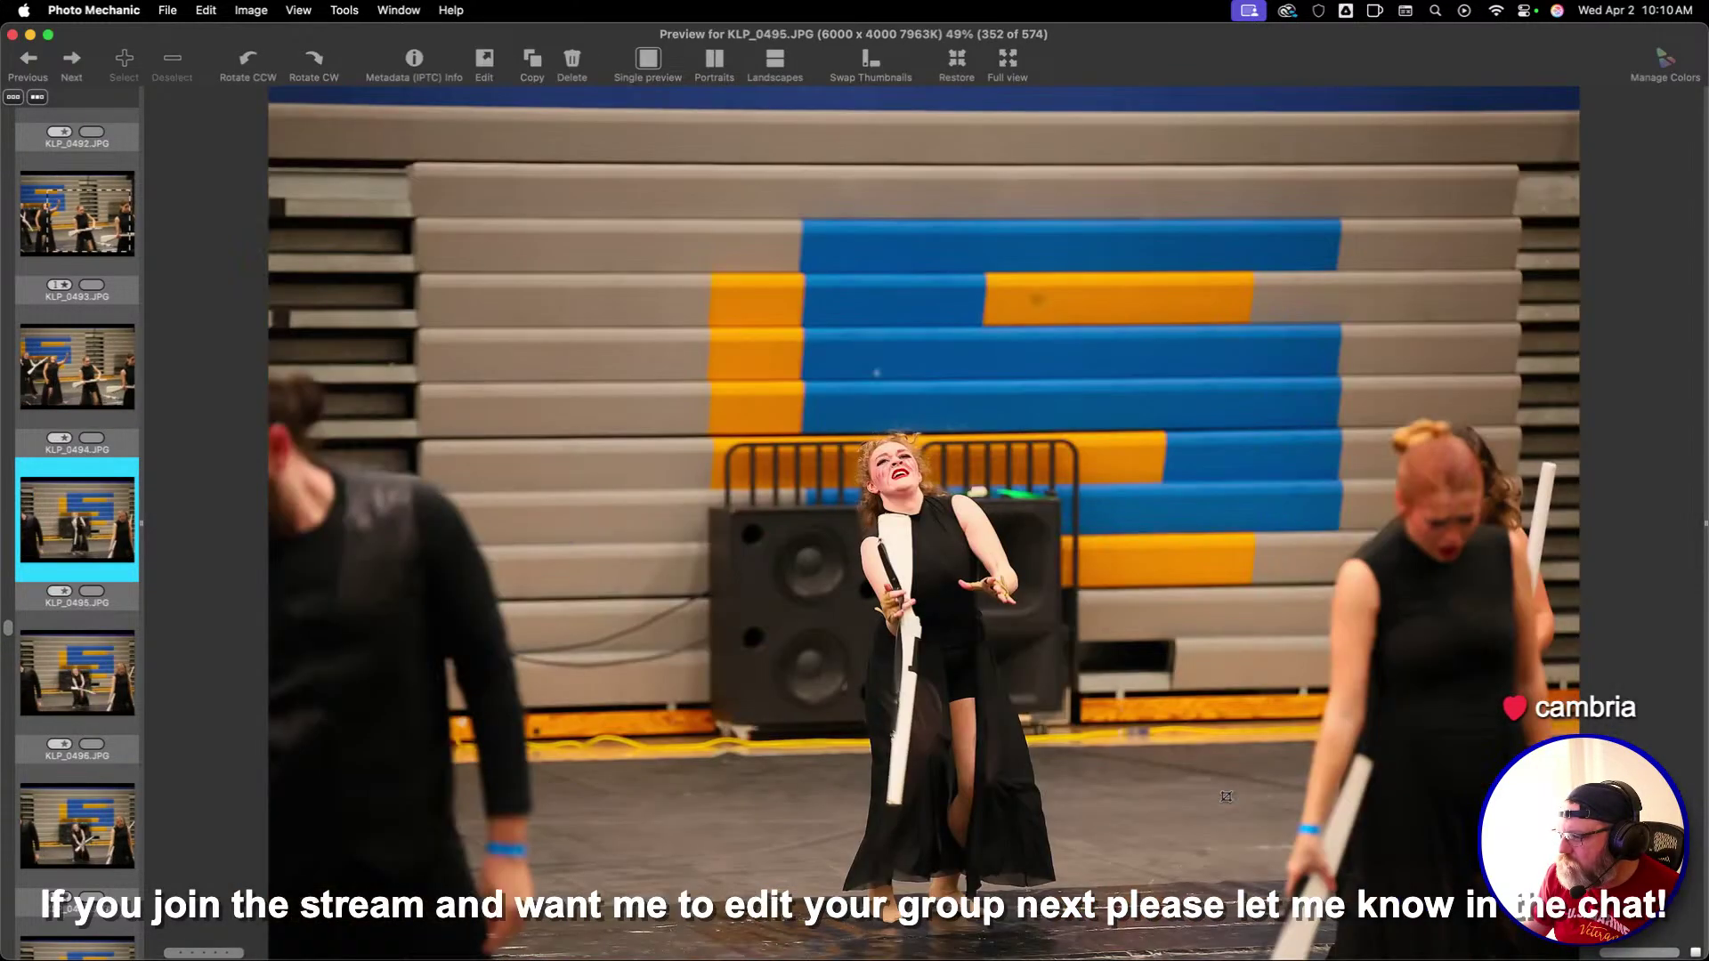
key("Left")
key("Left")
key("Right")
key("Right")
left_click_drag(565, 322, 1491, 946)
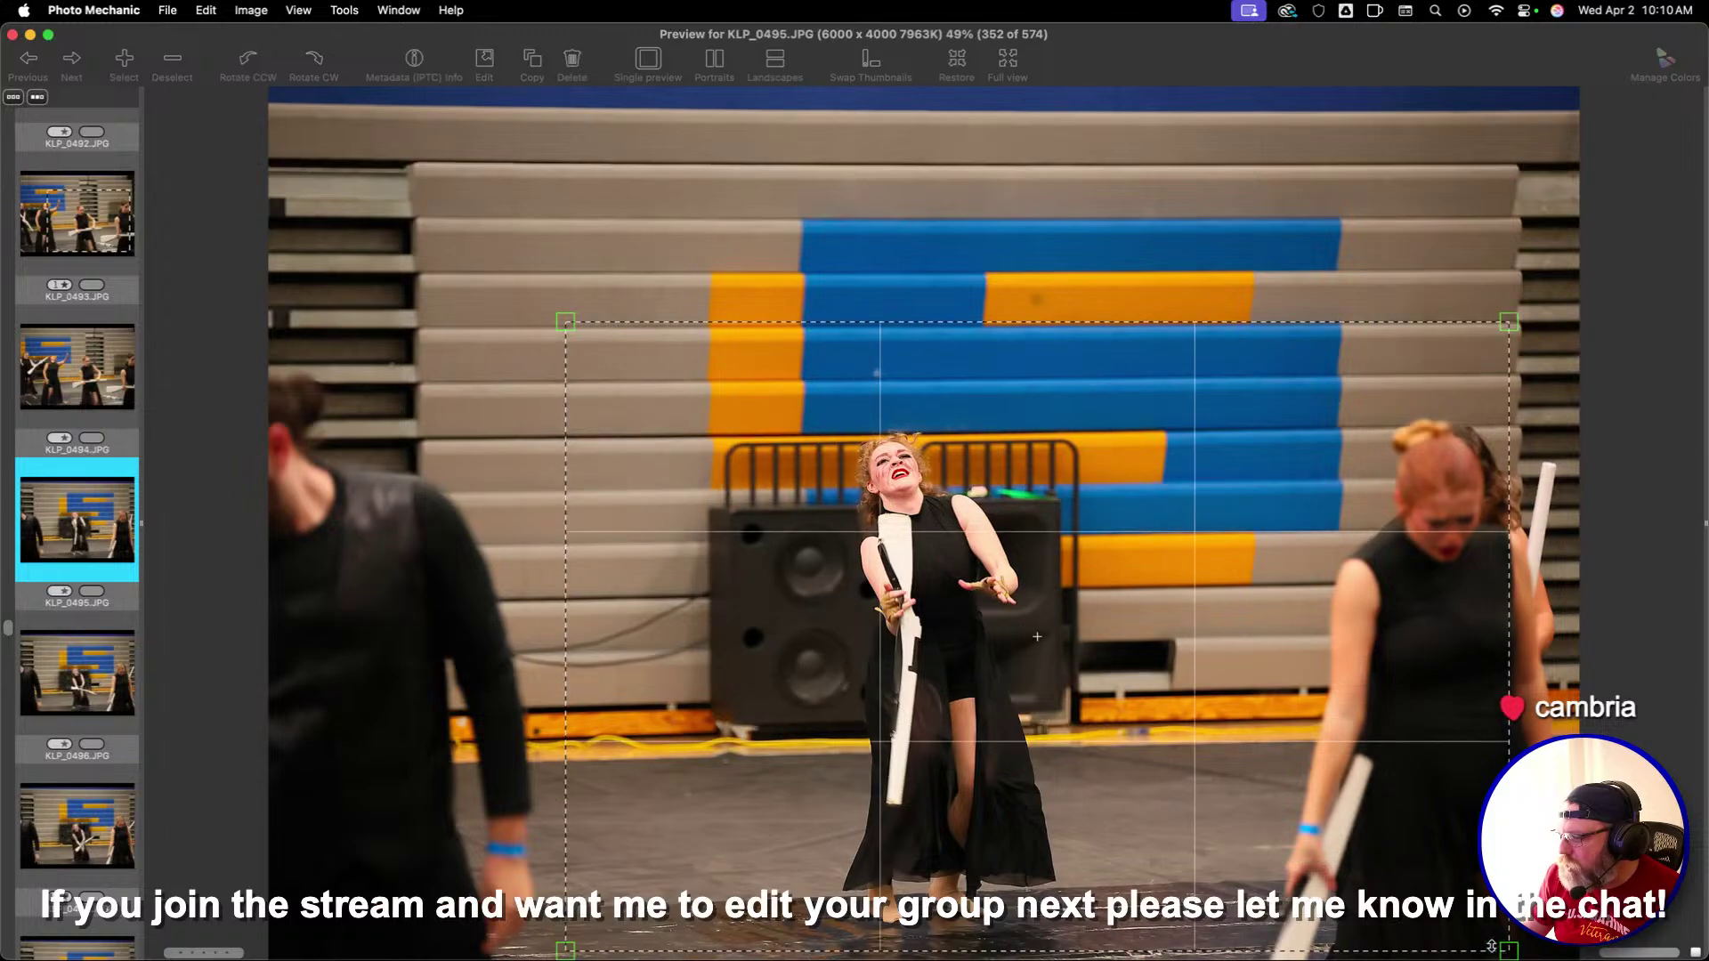
key("Return")
Go on to KLP_0497.JPG and crop it around the performer leaning with the rifle in front of the speakers
key("Right")
key("Right")
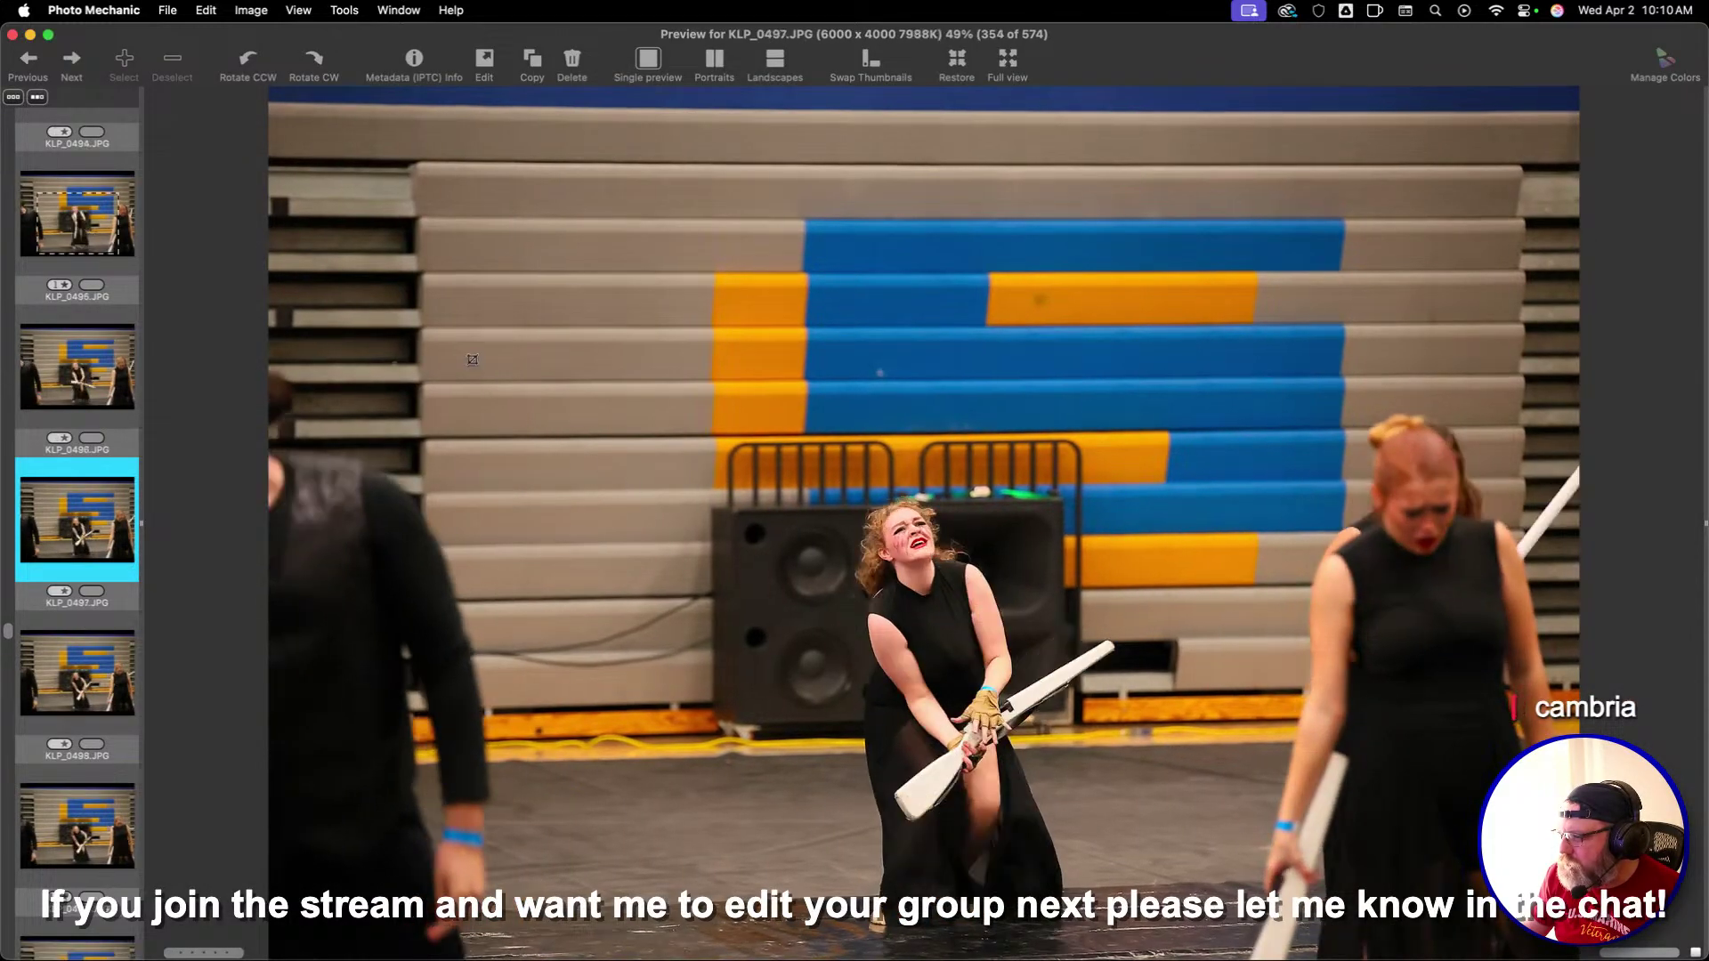
left_click_drag(472, 360, 1384, 957)
left_click_drag(1052, 774, 1079, 774)
key("Return")
Review the rifle performer photos from KLP_0498.JPG to KLP_0506.JPG
key("Right")
key("Right")
key("Right")
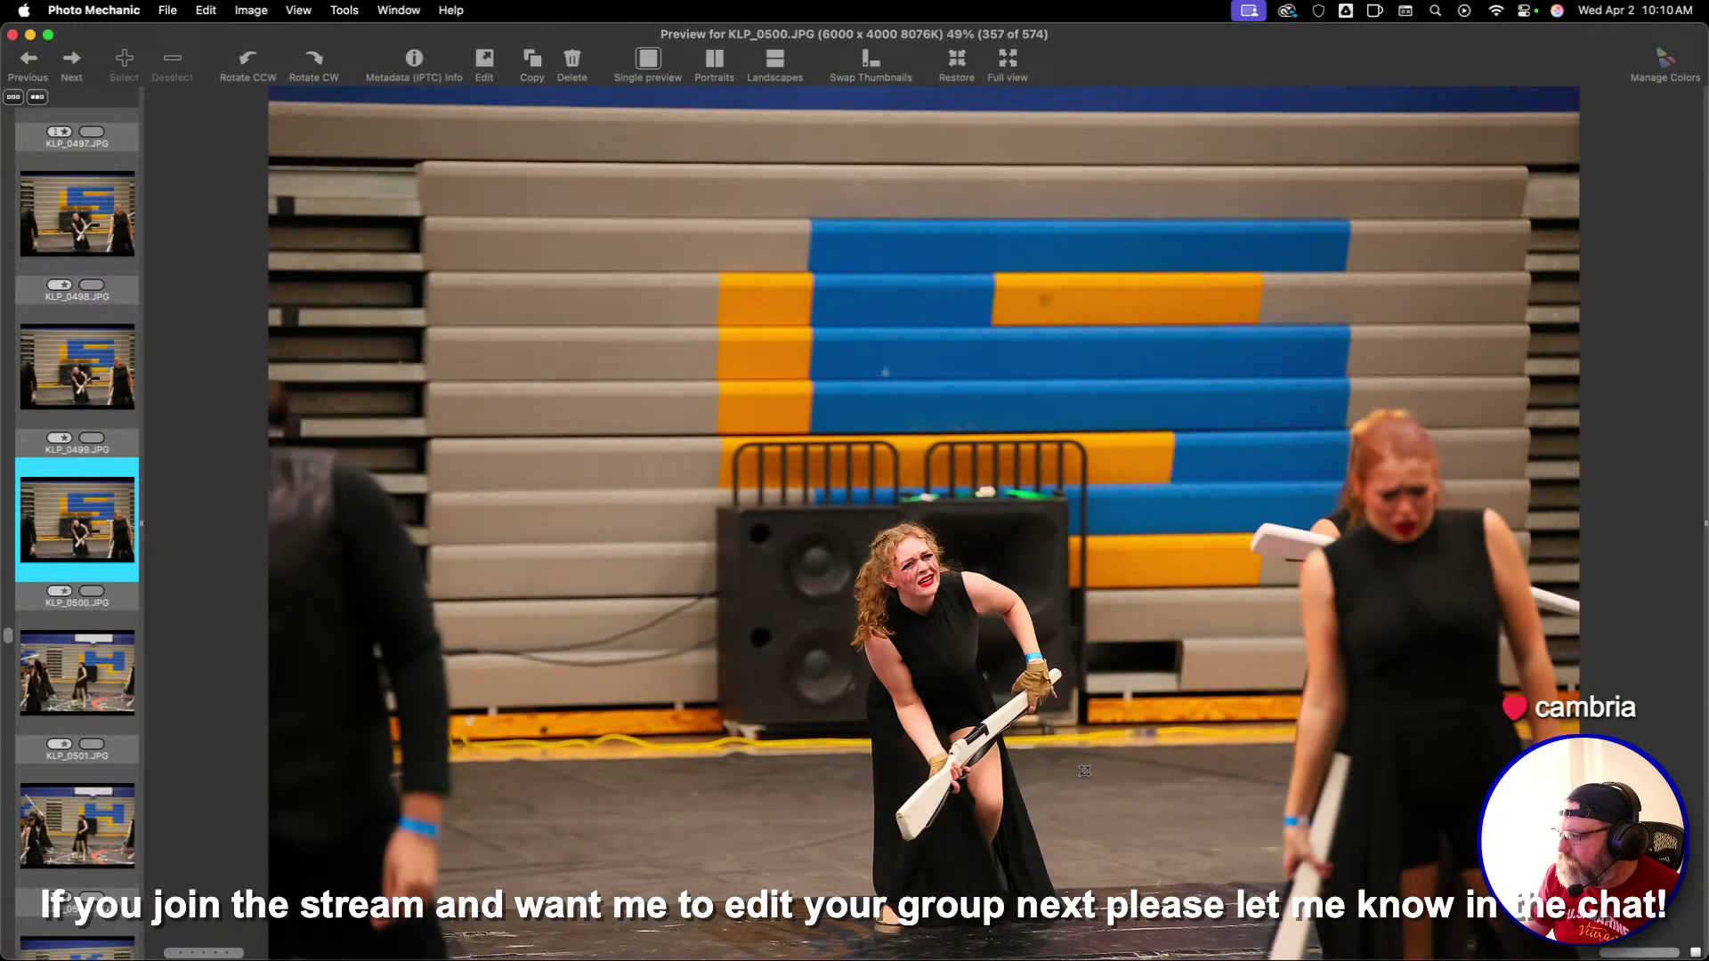
key("Right")
key("Right")
key("Right")
key("Right")
key("Right")
key("Right")
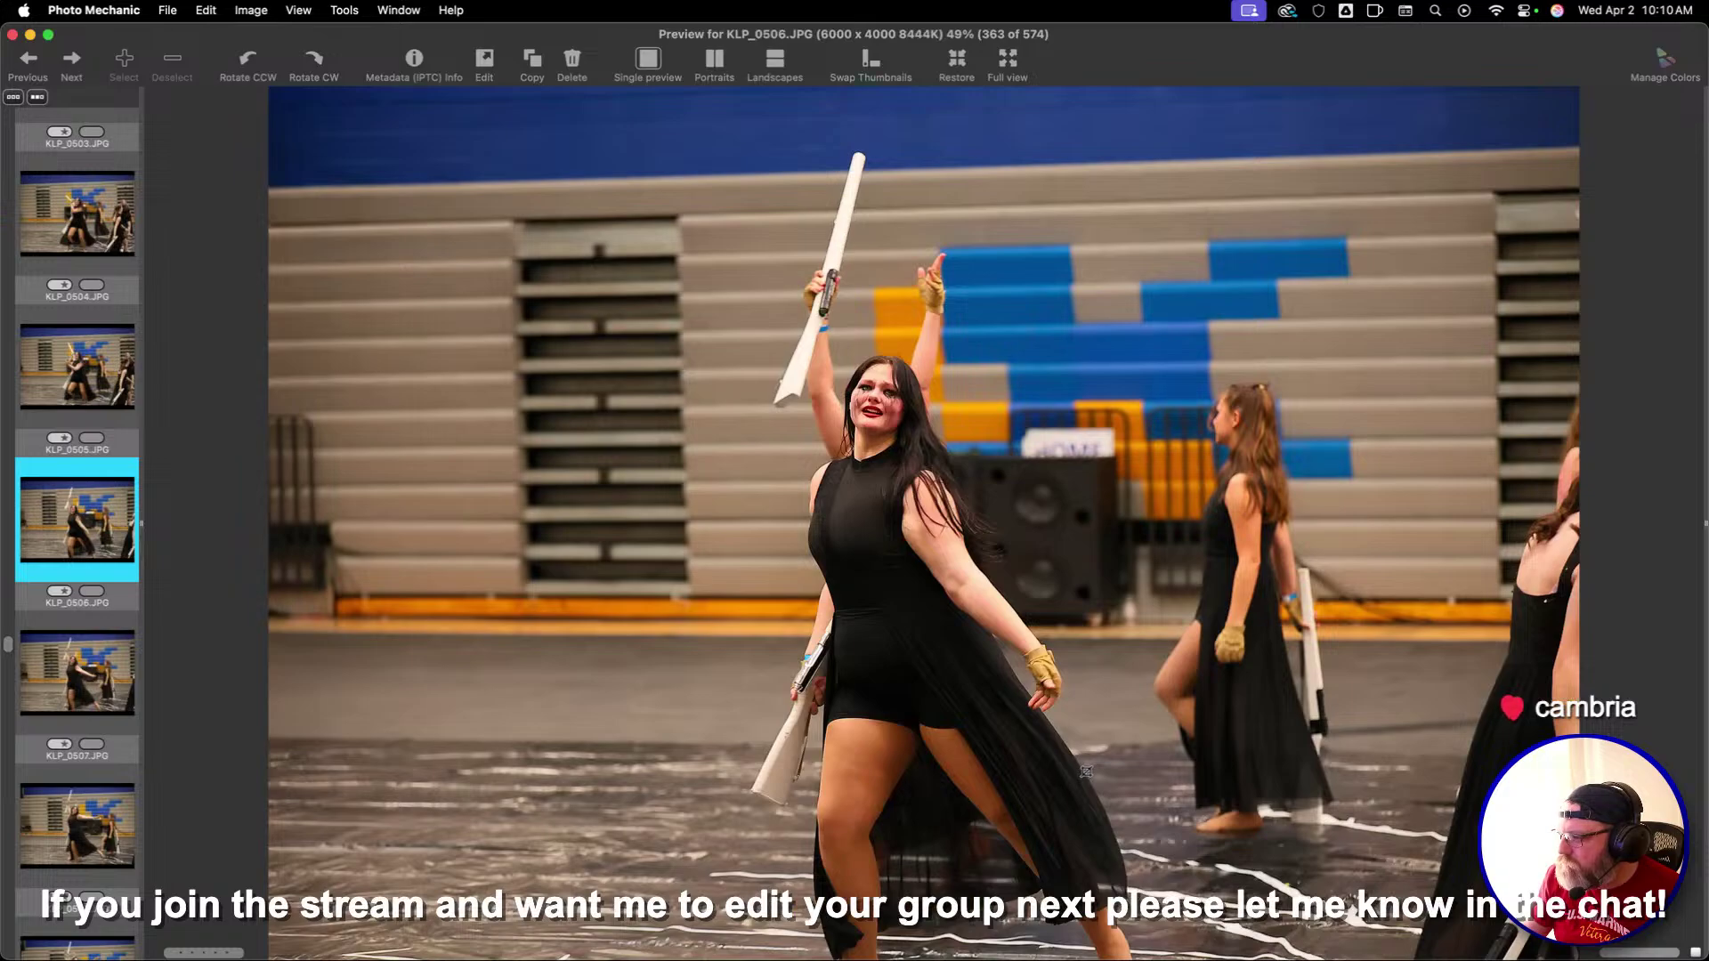
Go on to KLP_0509.JPG, compare it with the following shot and give KLP_0509.JPG one star
key("Right")
key("Right")
key("Right")
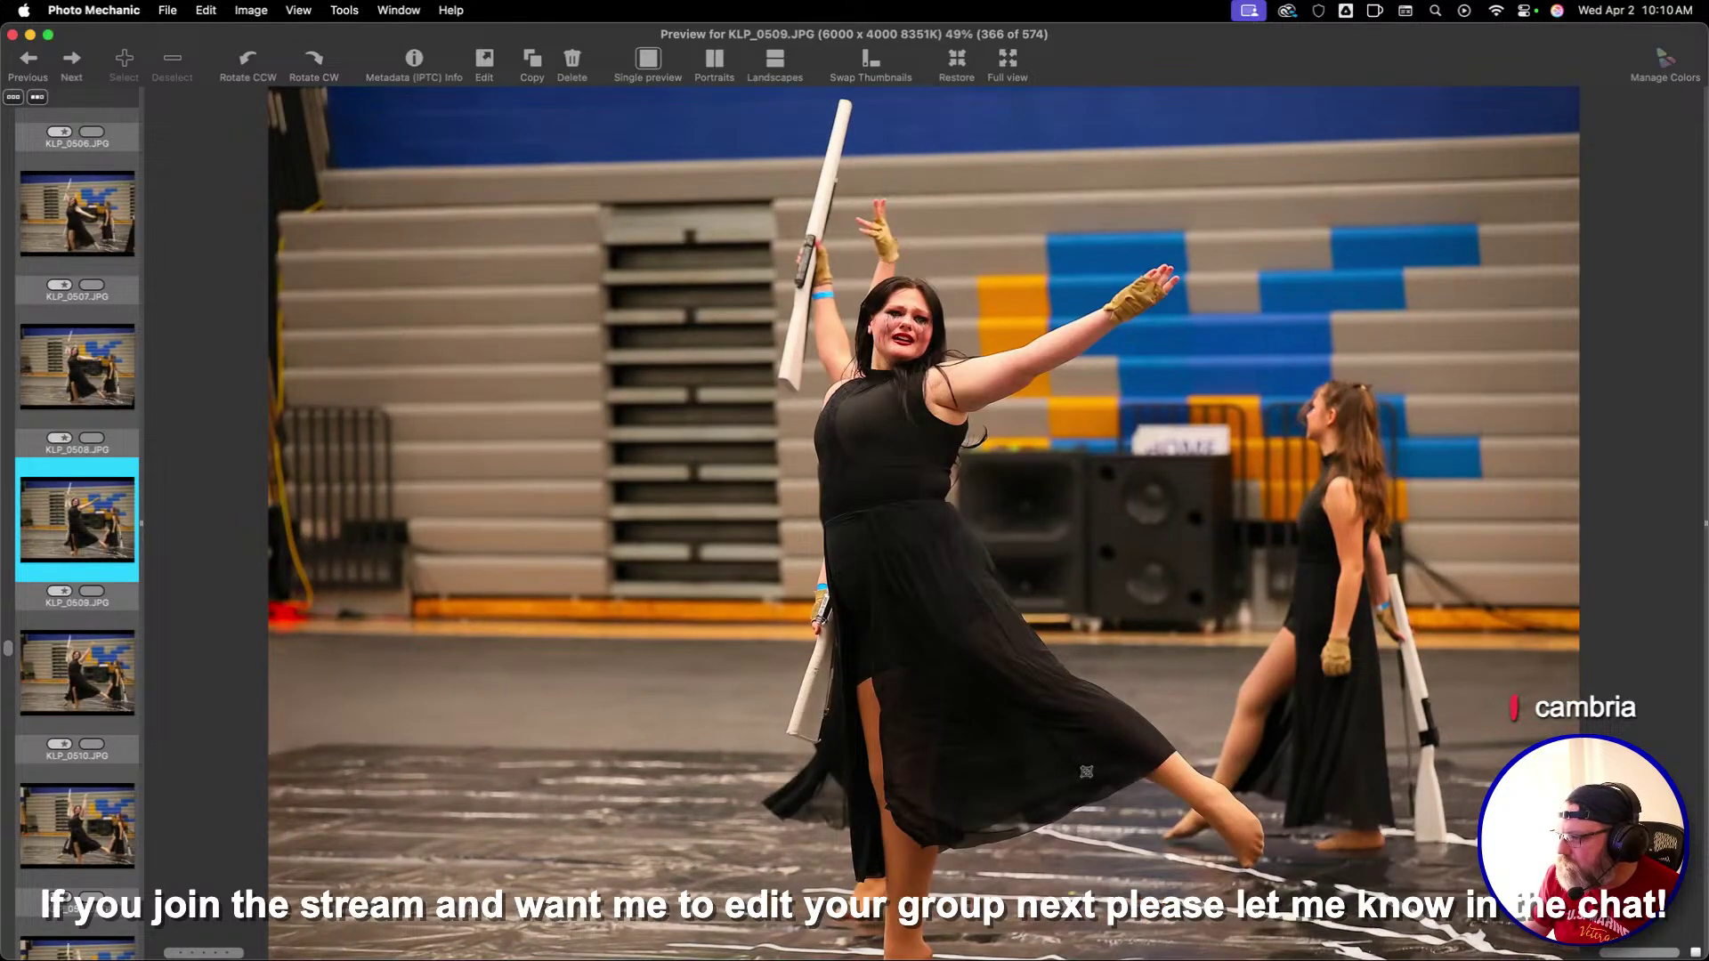
key("Right")
key("Left")
key("1")
Review the dark-haired rifle performer's photos from KLP_0510.JPG to KLP_0518.JPG
key("Right")
key("Right")
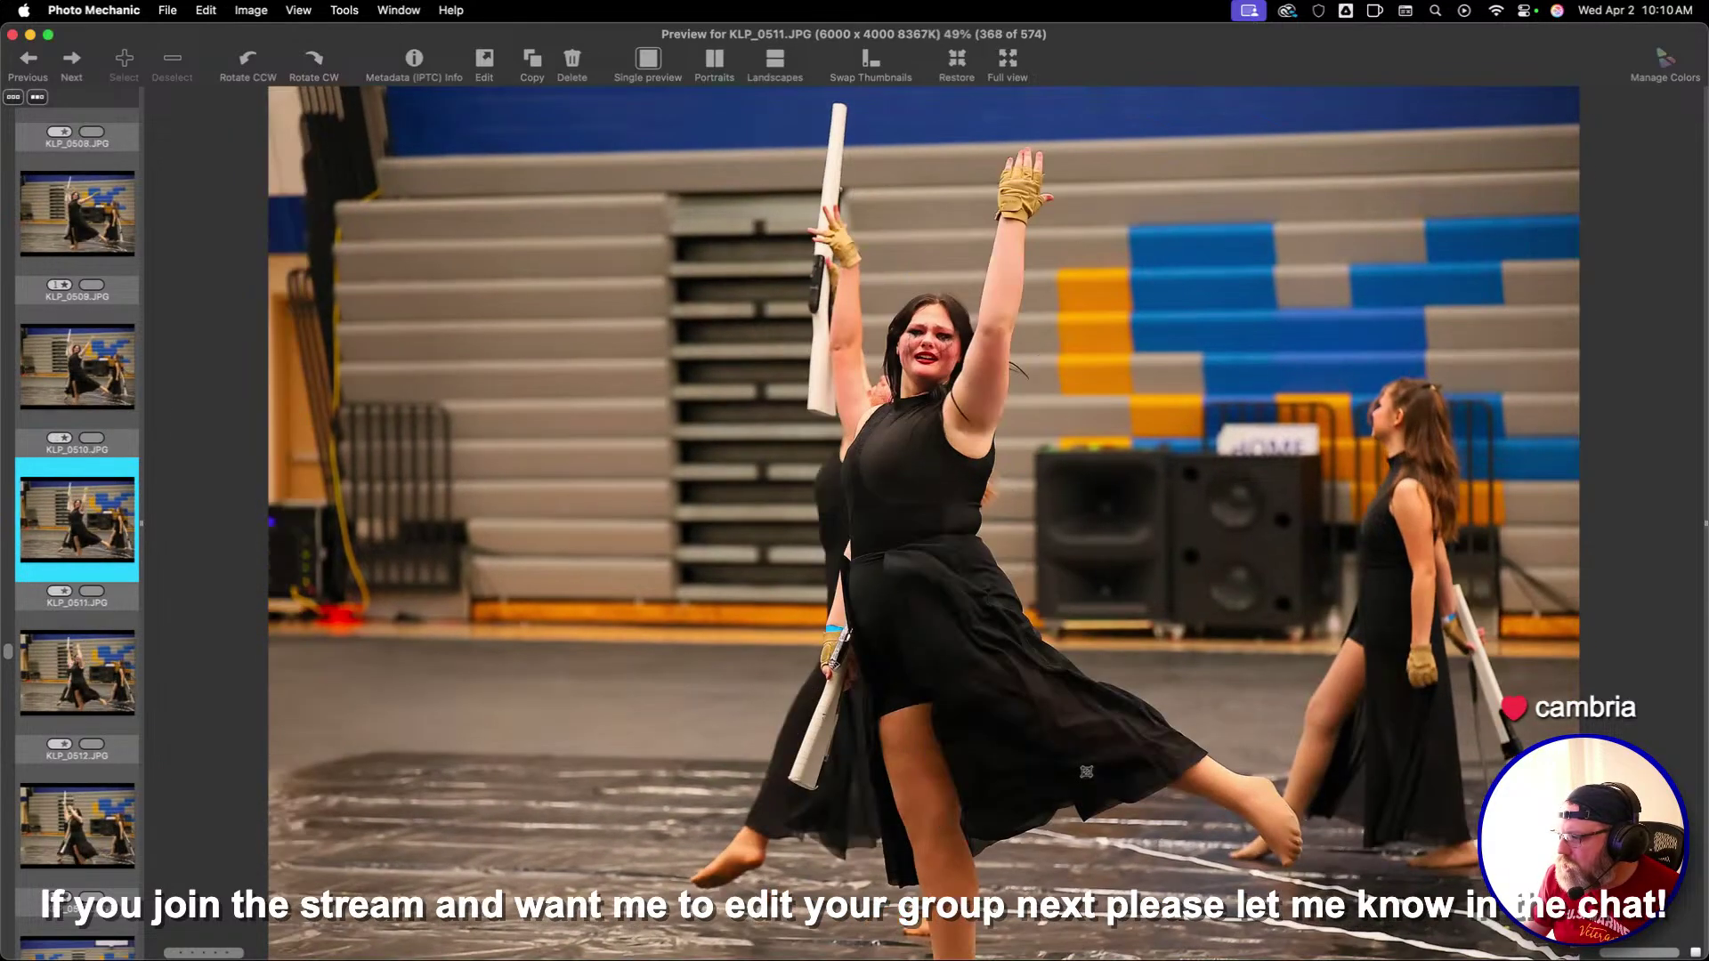
key("Right")
key("Right")
key("Right")
key("Right")
key("Right")
key("Right")
key("Right")
Go on to KLP_0519.JPG and crop it around the central performer holding the rifle
key("Right")
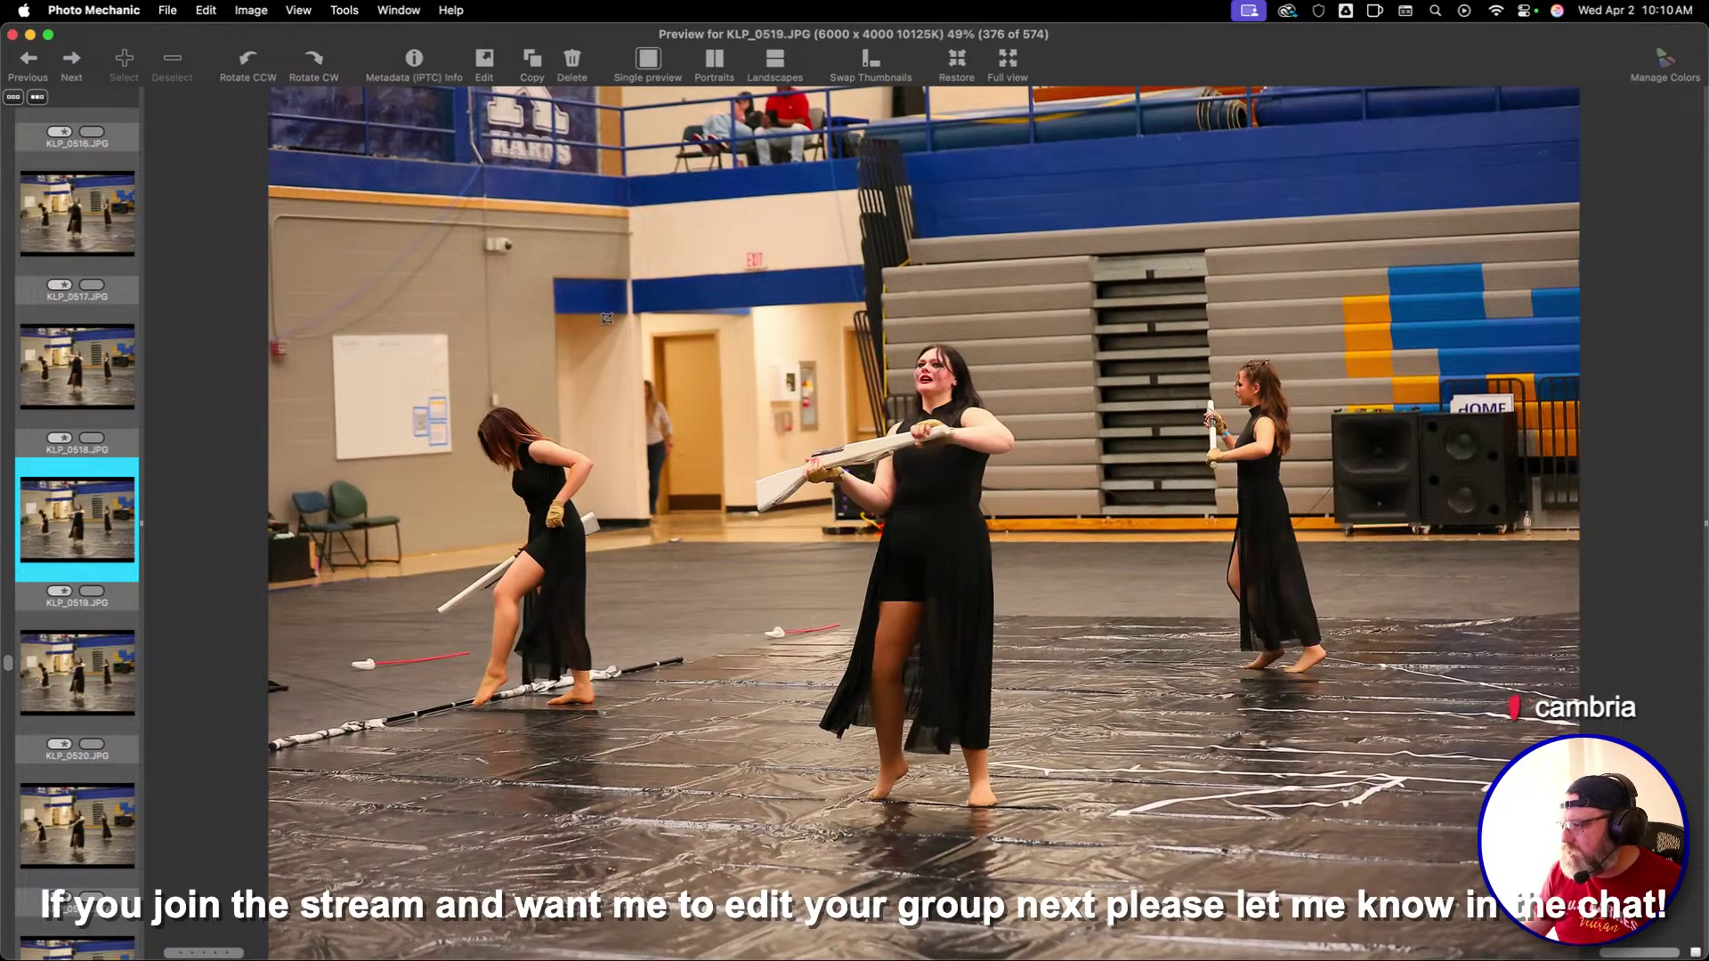
key("c")
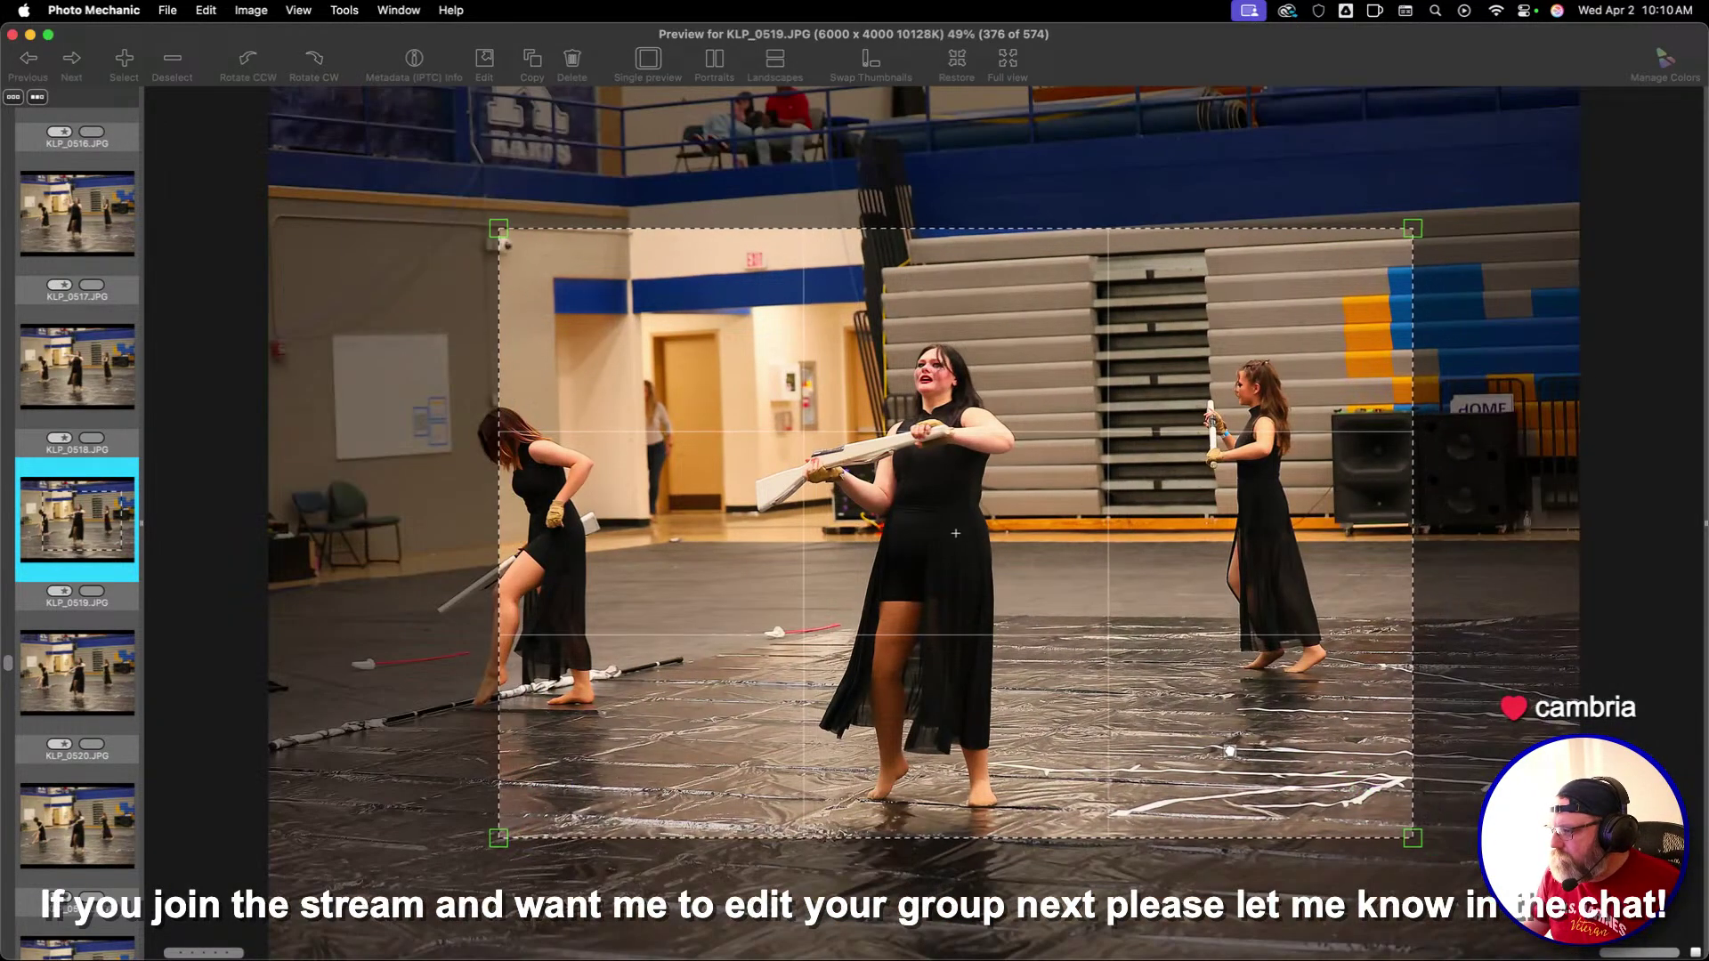
key("Return")
Go on to KLP_0523.JPG and crop the photo of the three rifle performers
key("Right")
key("Right")
key("Right")
key("Right")
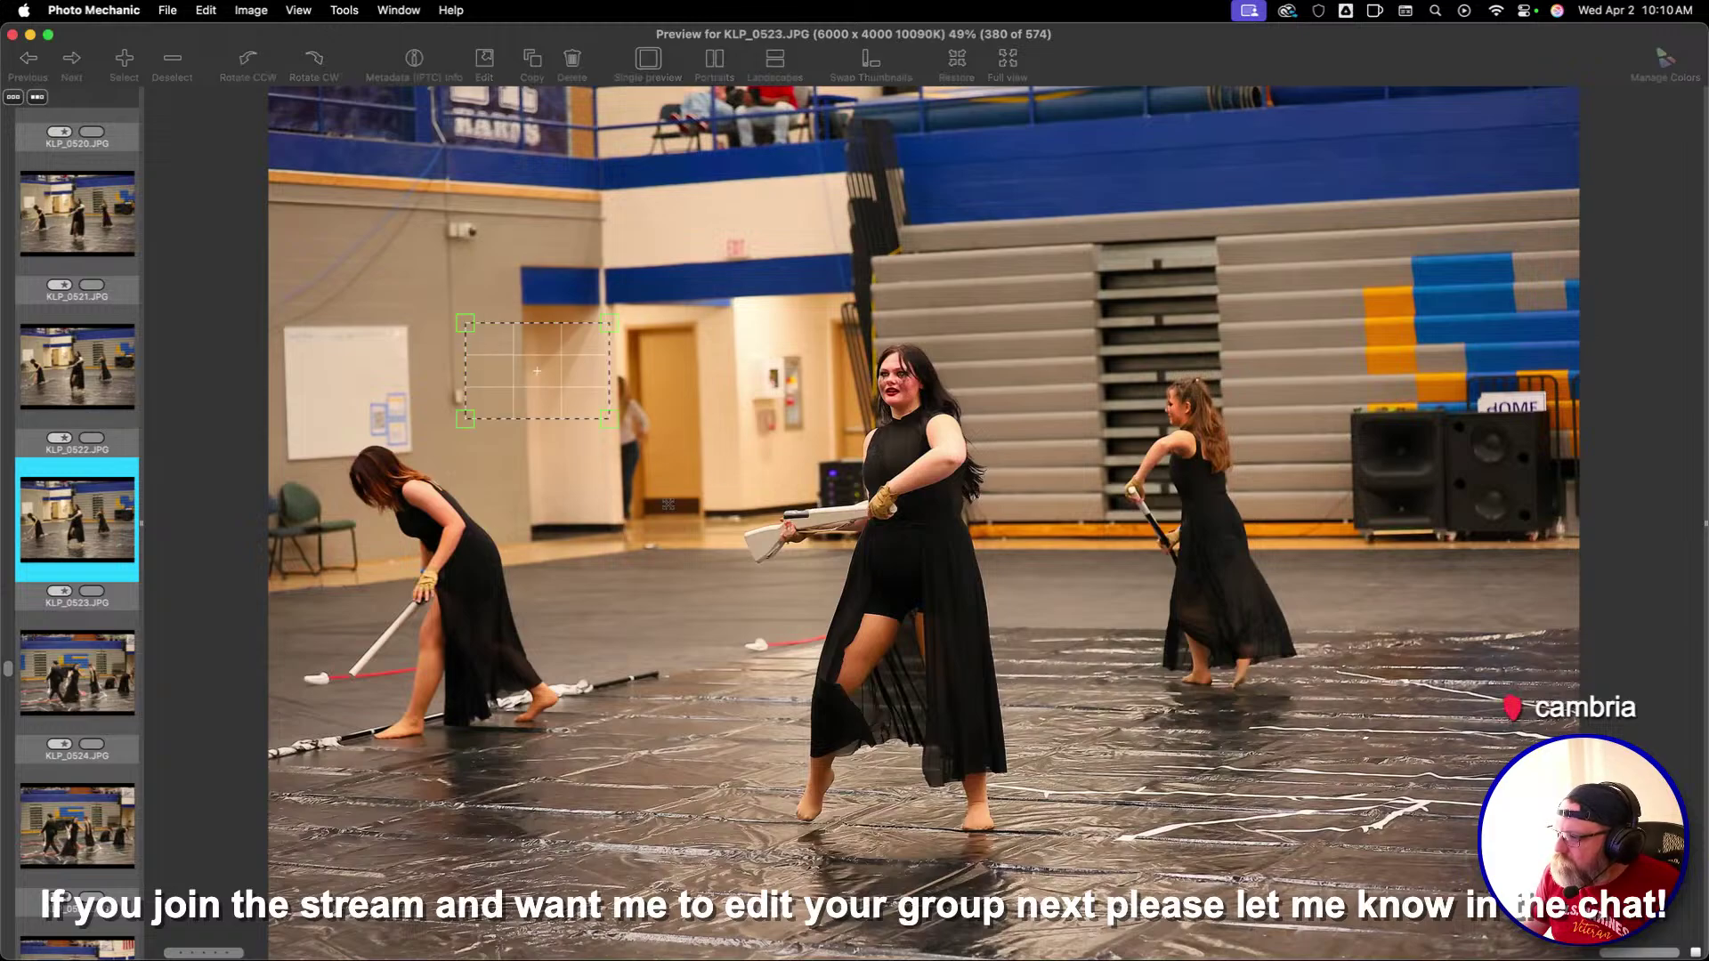
key("c")
key("Return")
Review the crossing and leaping rifle performer photos from KLP_0524.JPG to KLP_0531.JPG, rechecking the shots back to KLP_0526.JPG
key("Right")
key("Right")
key("Right")
key("Right")
key("Right")
key("Right")
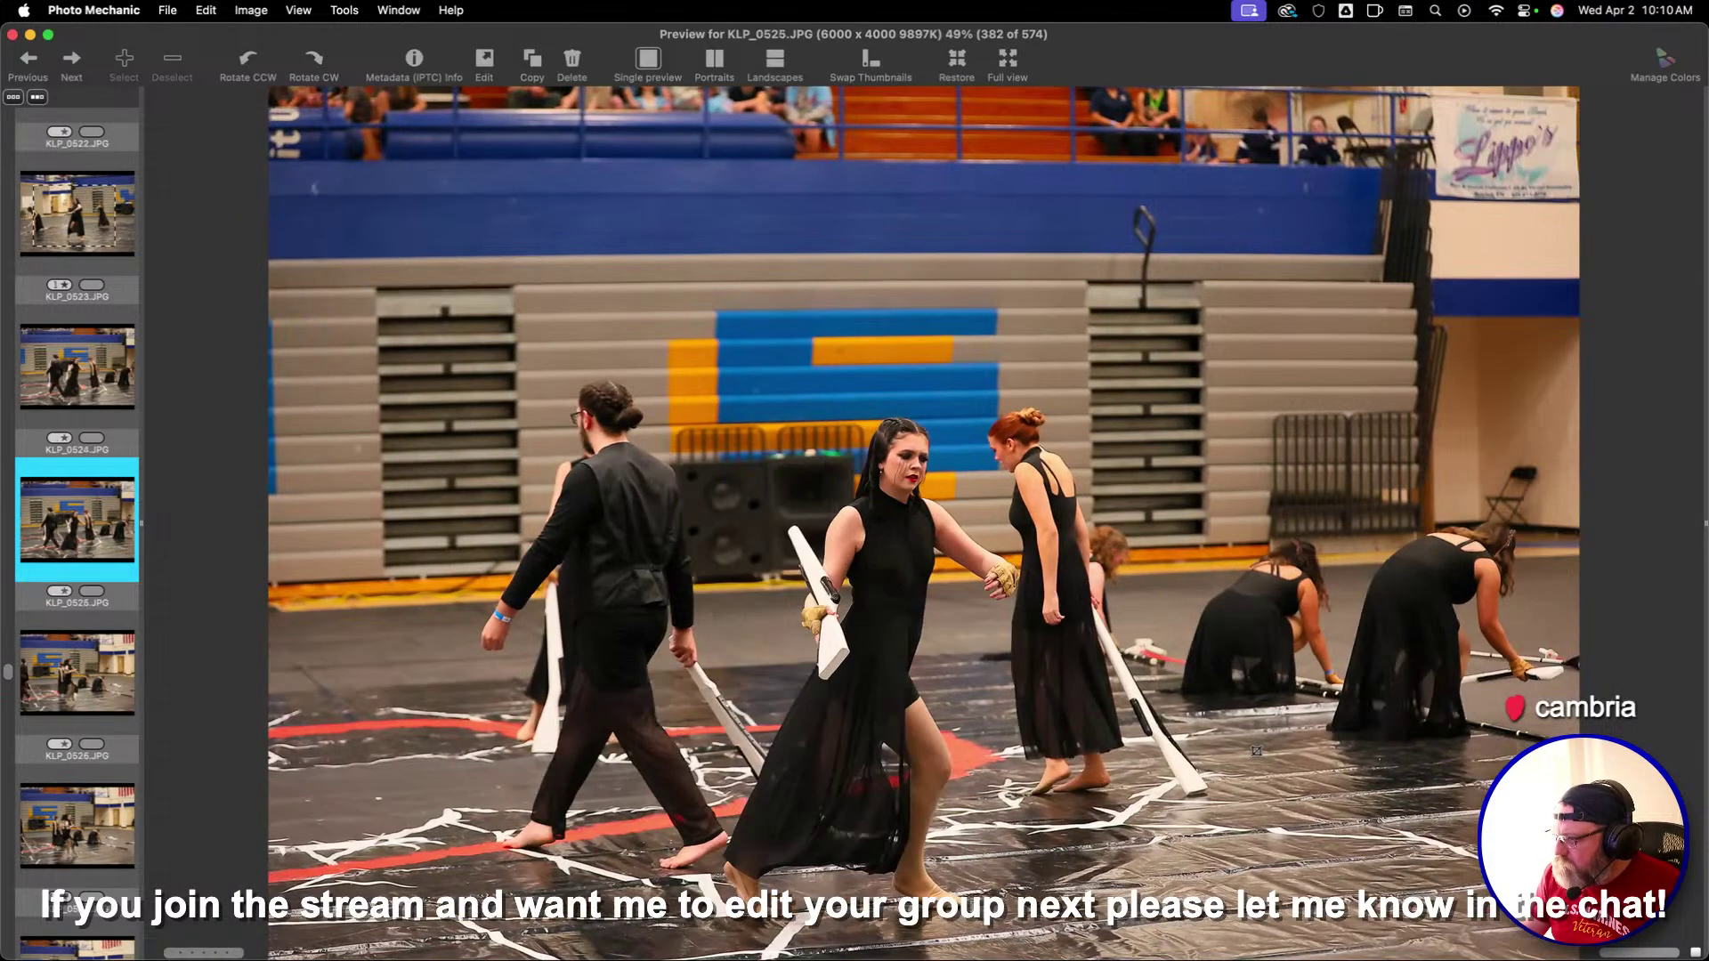
key("Right")
key("Right")
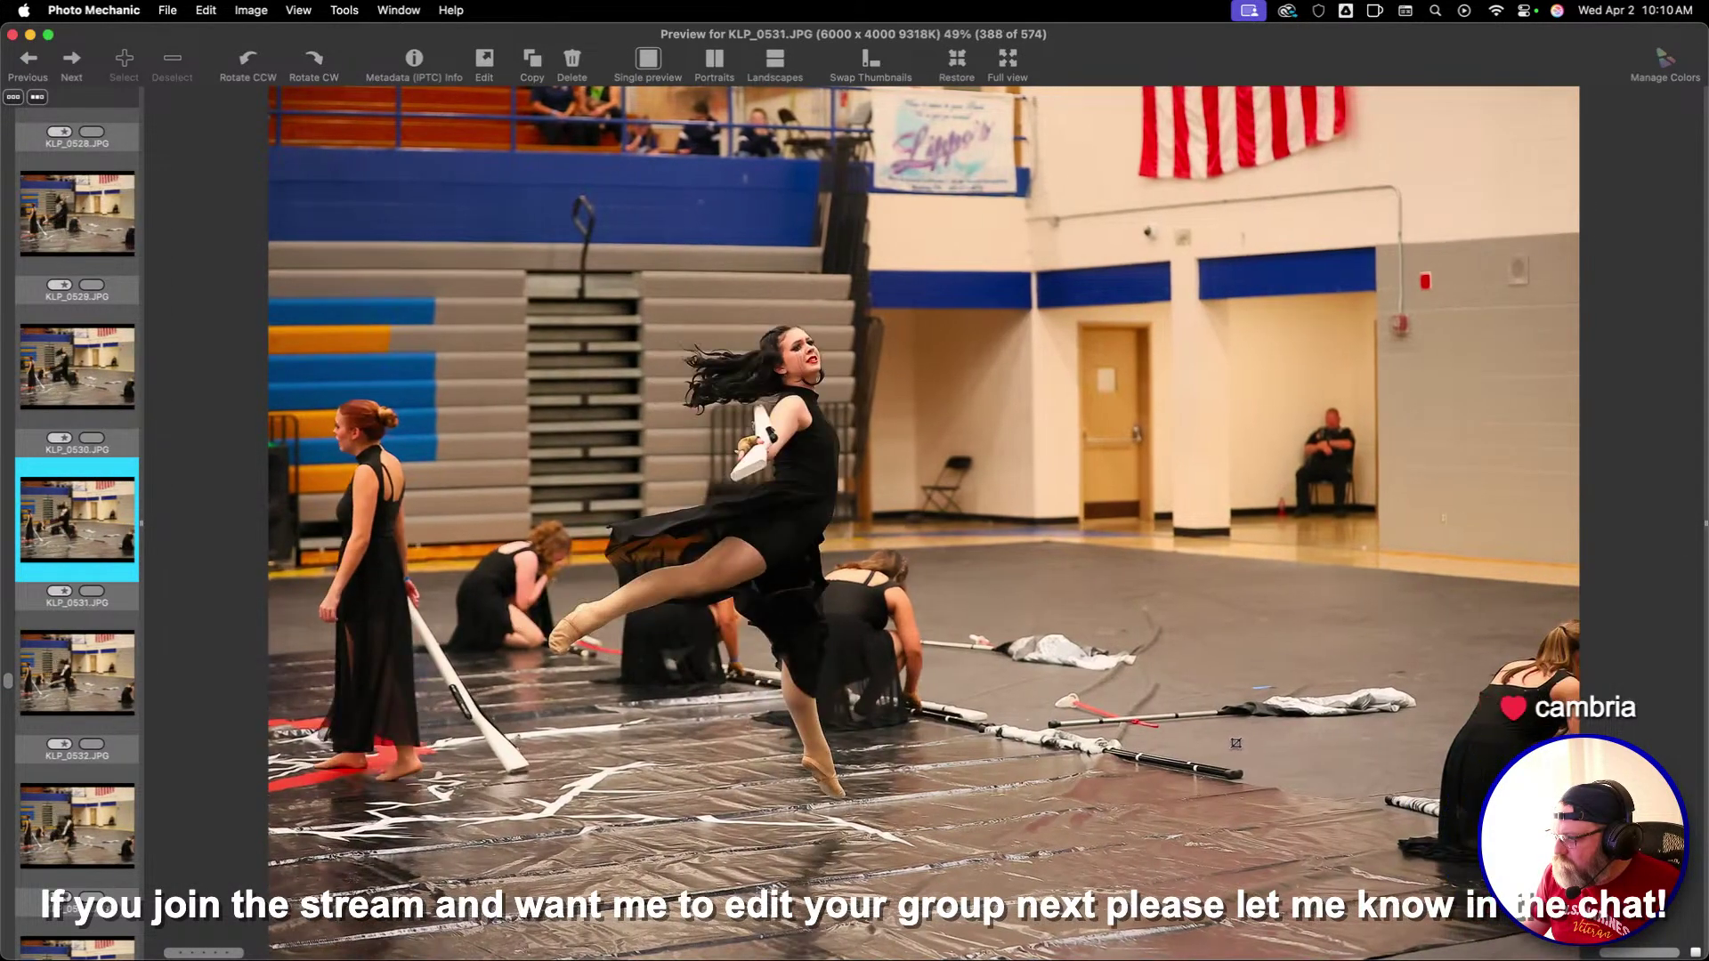
key("Left")
key("Left")
key("Left")
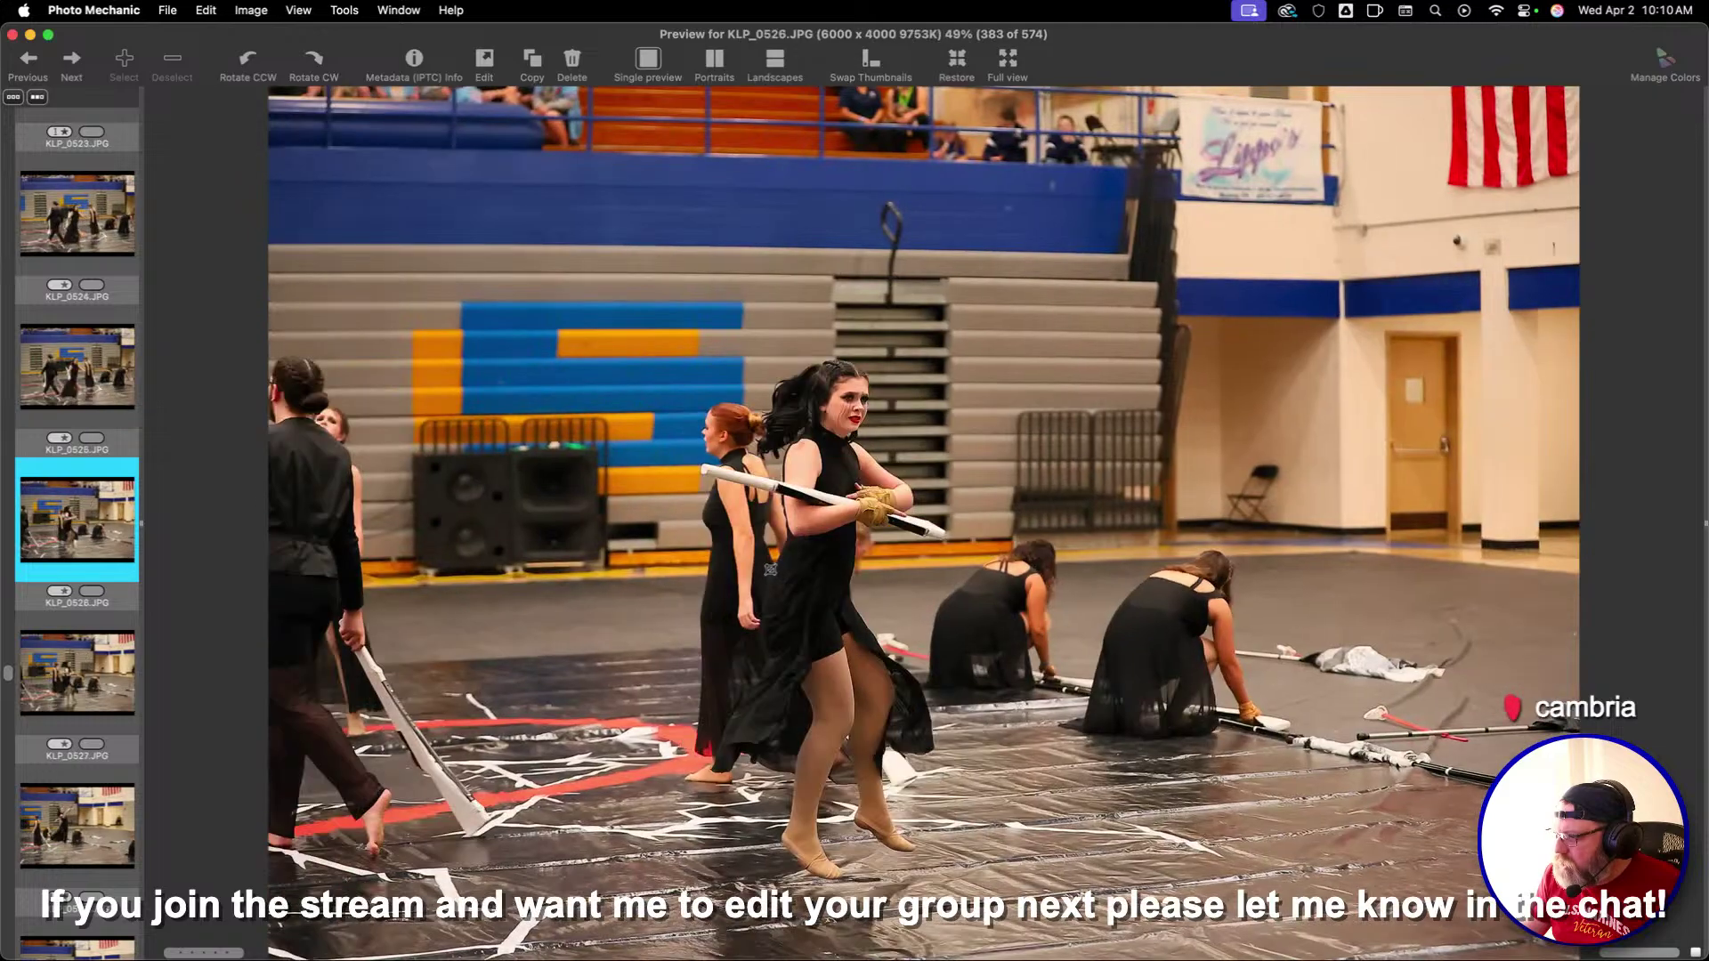
key("Right")
key("Right")
key("Right")
key("Right")
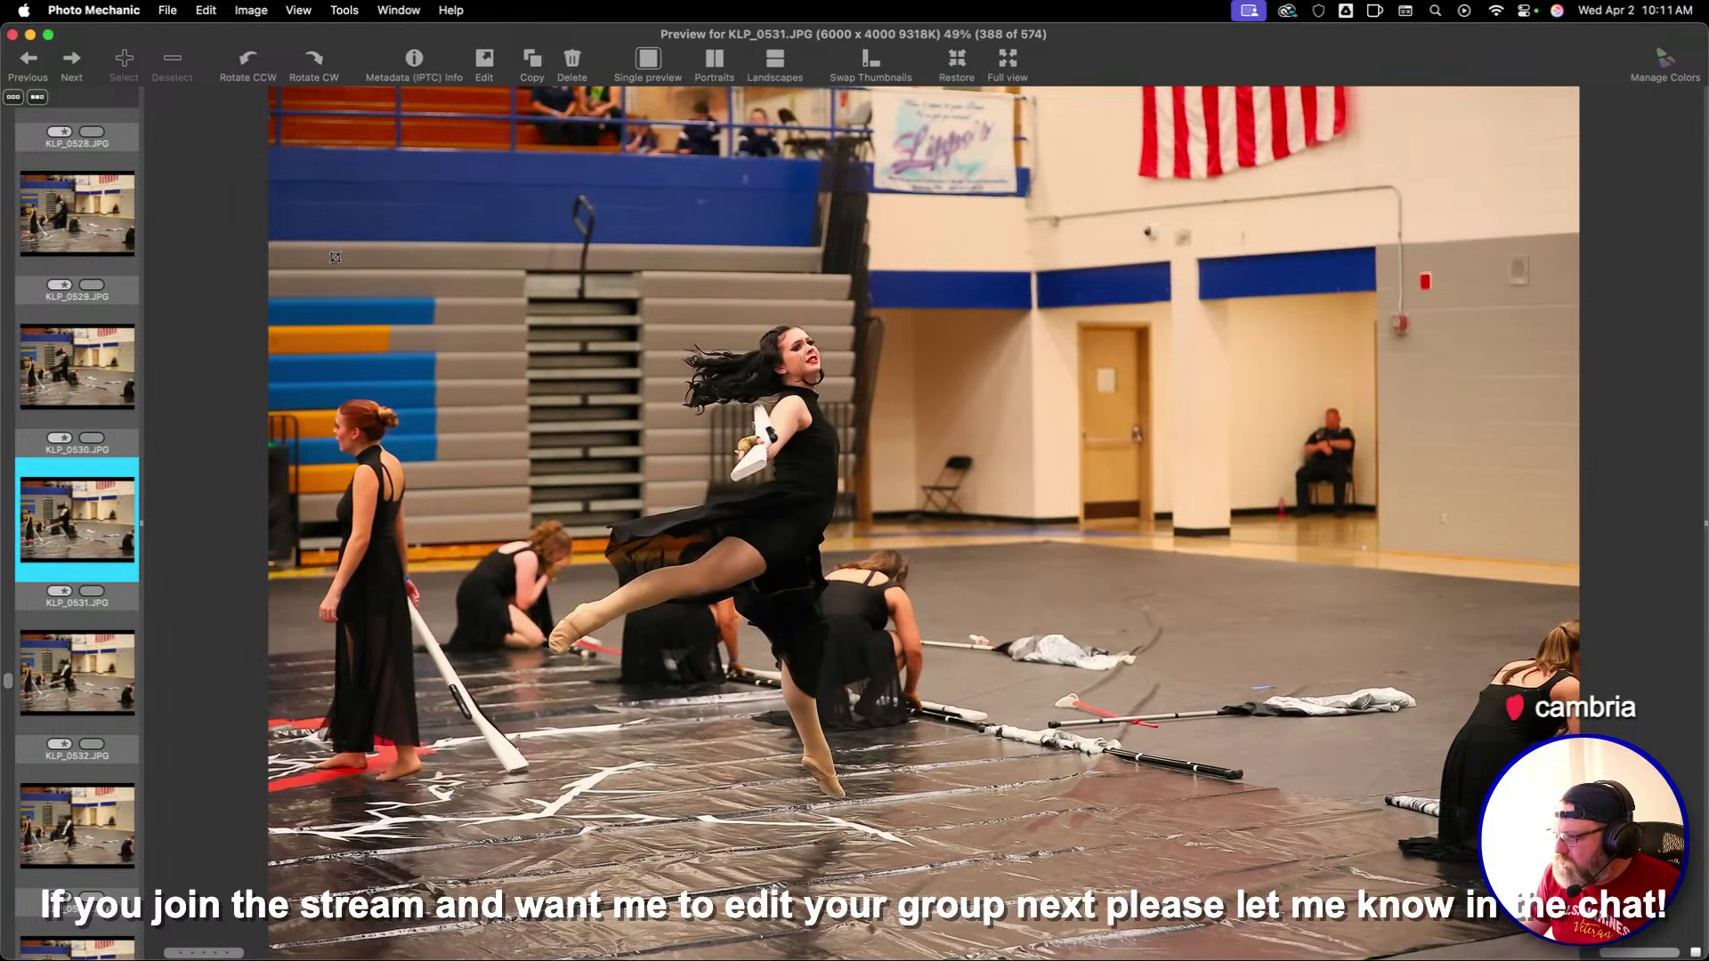
Compare the leap shots KLP_0529.JPG to KLP_0531.JPG and crop KLP_0530.JPG around the leaping and standing performers
key("Left")
key("Left")
key("Left")
key("Left")
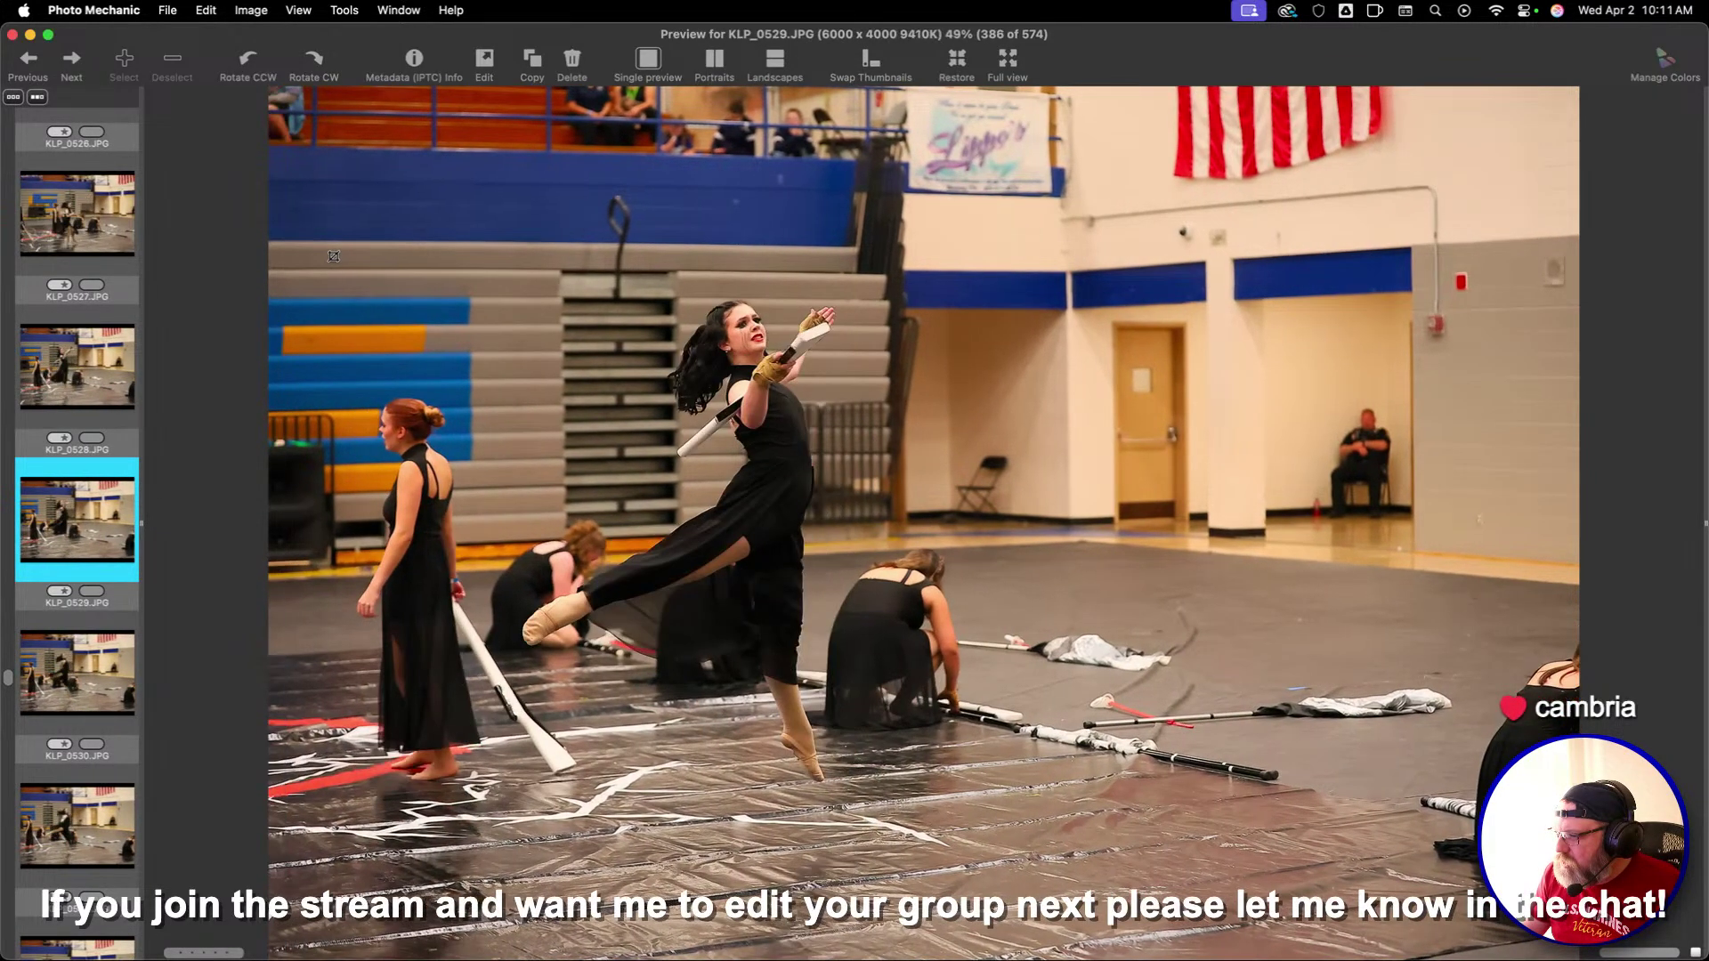
key("Right")
key("Right")
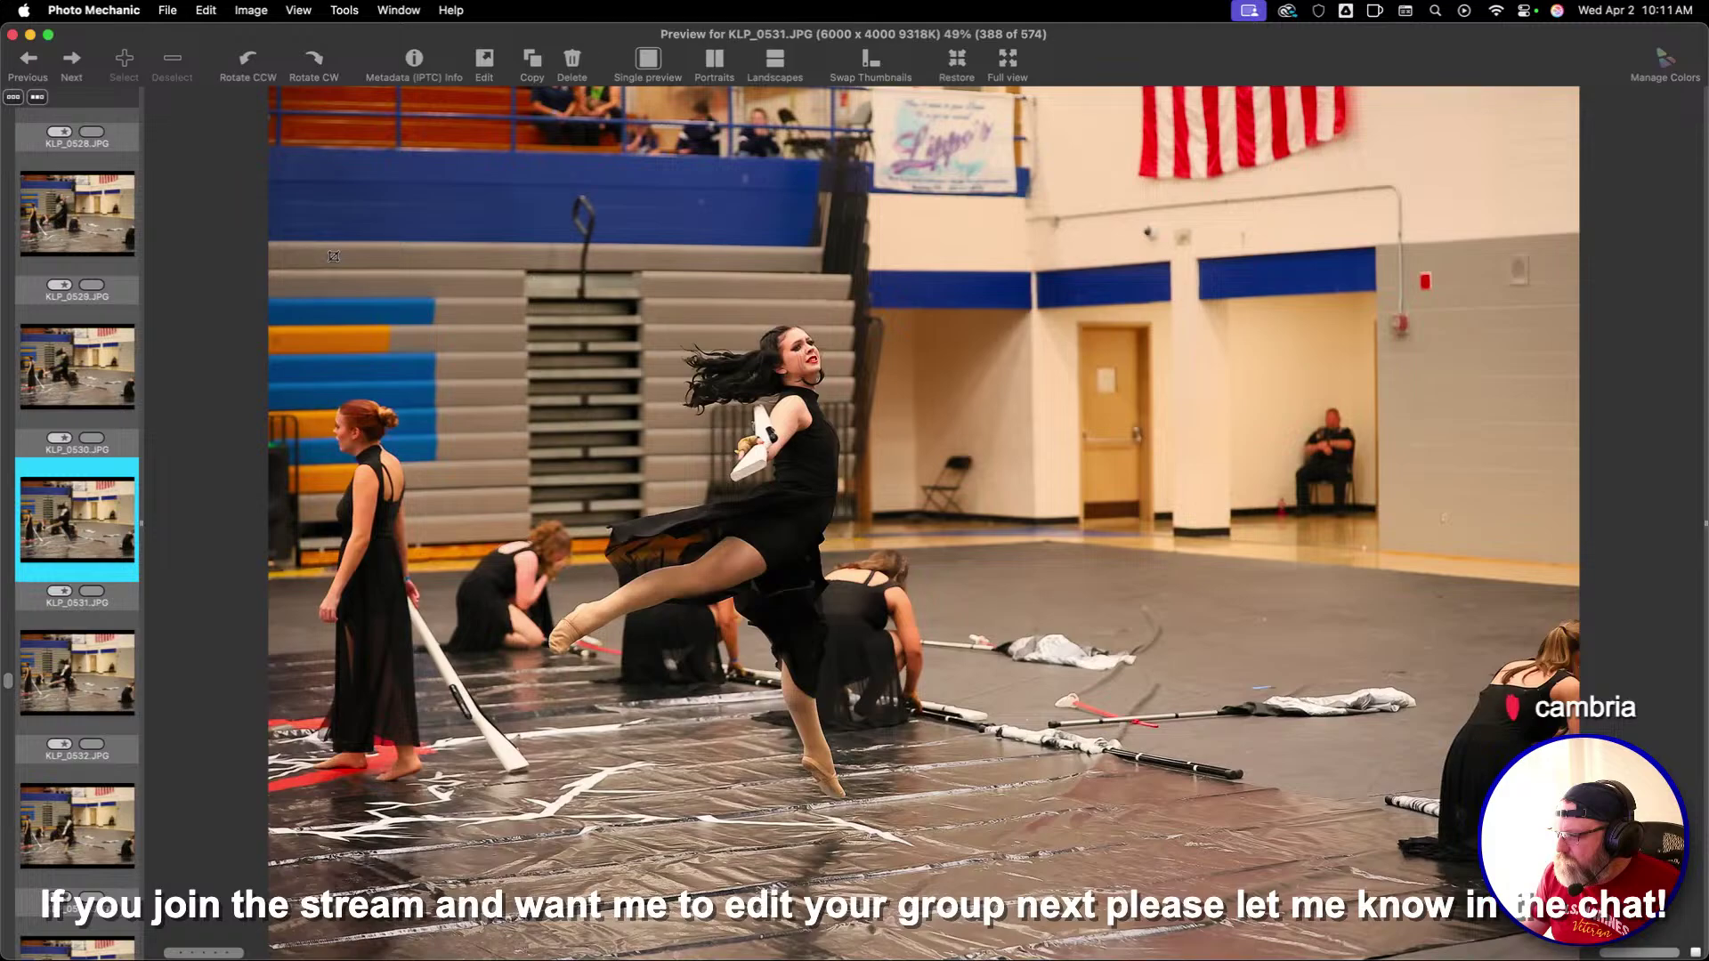
left_click_drag(269, 204, 1232, 846)
Compare the leap photos KLP_0530.JPG, KLP_0531.JPG and KLP_0532.JPG with each other
key("Right")
key("Right")
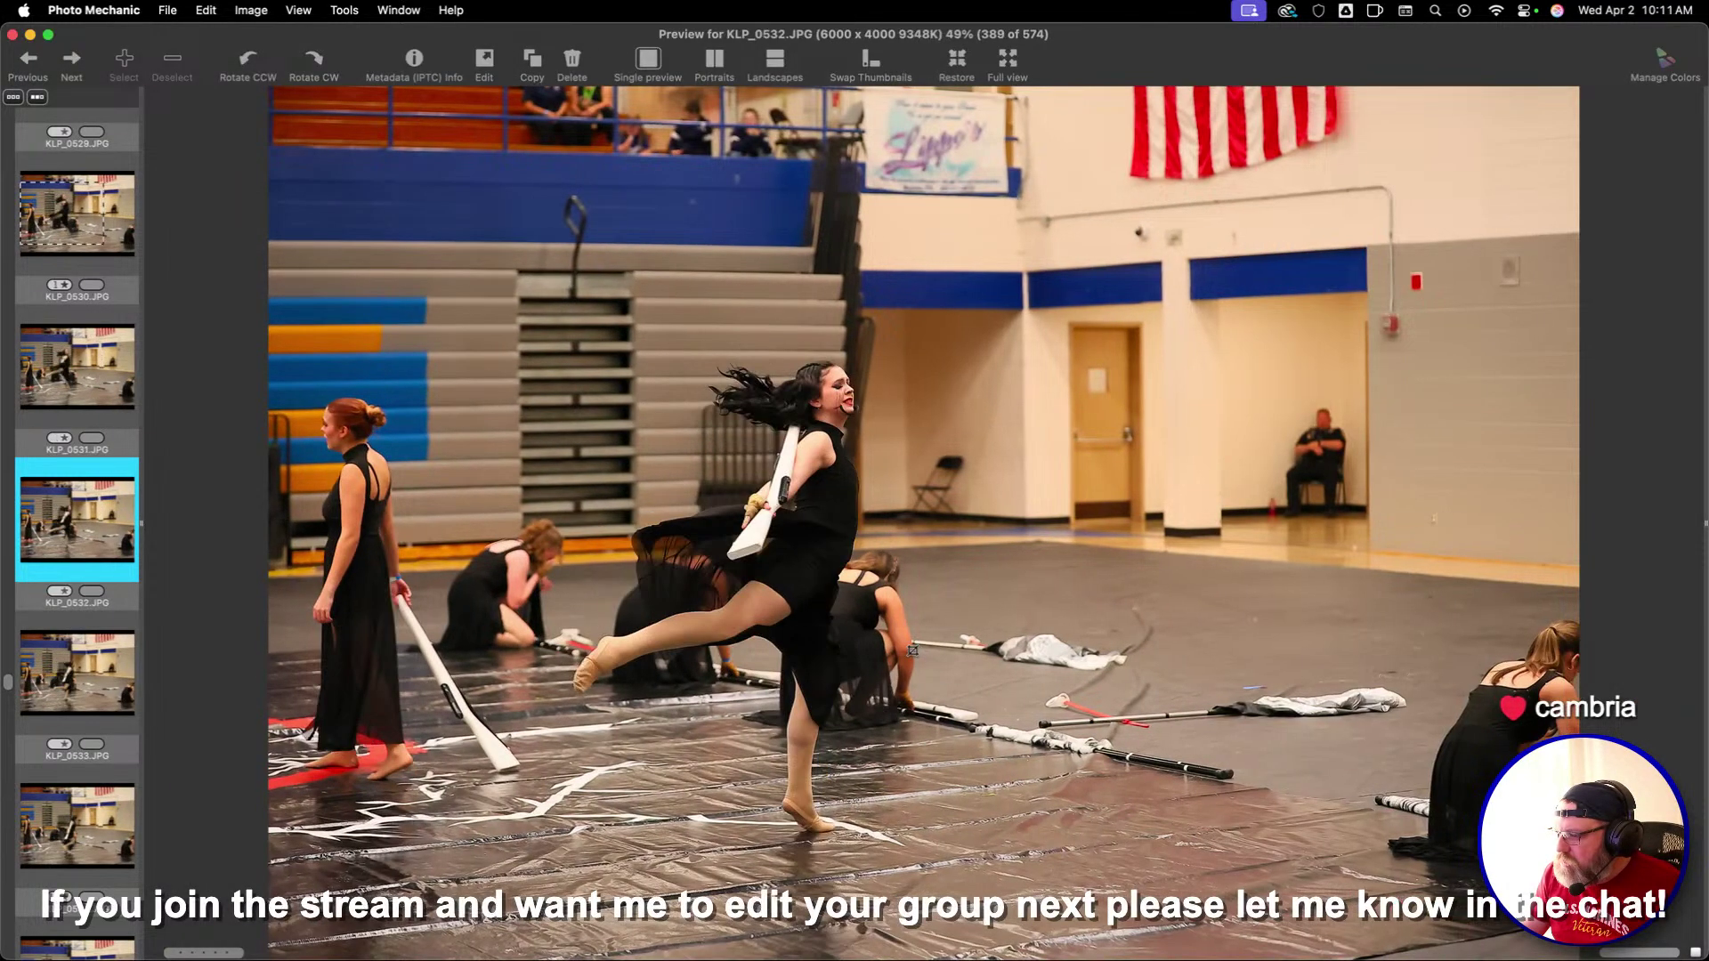
key("Left")
key("Left")
key("Right")
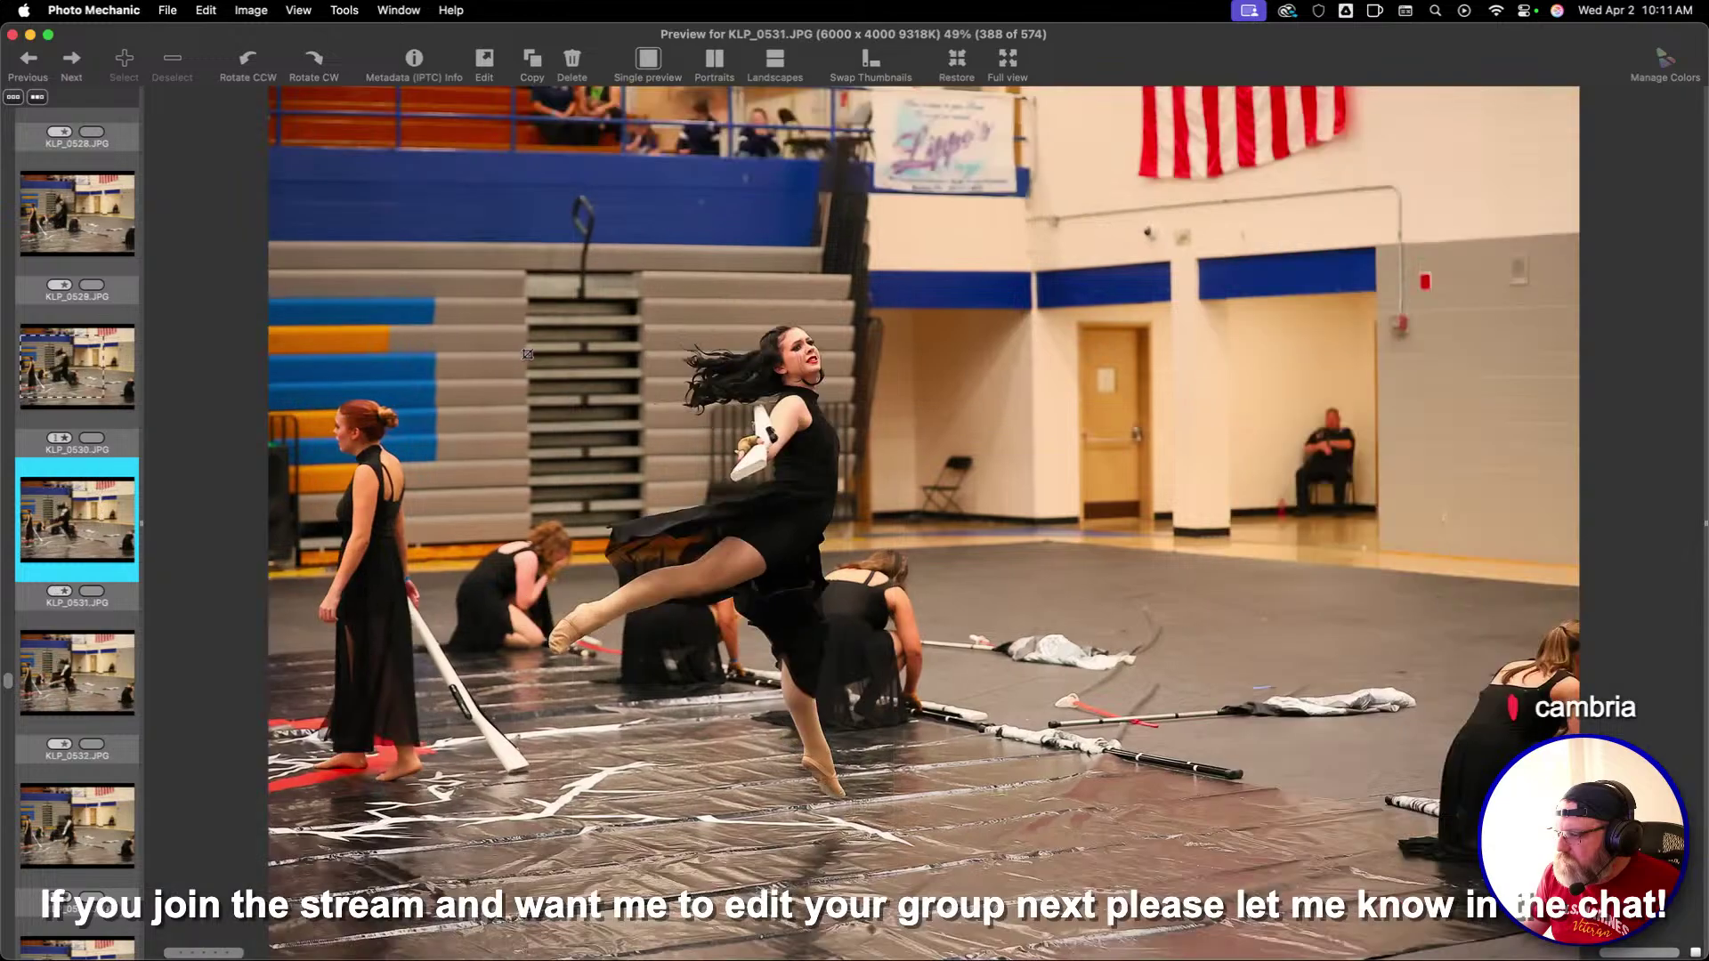
key("Left")
key("Right")
key("Left")
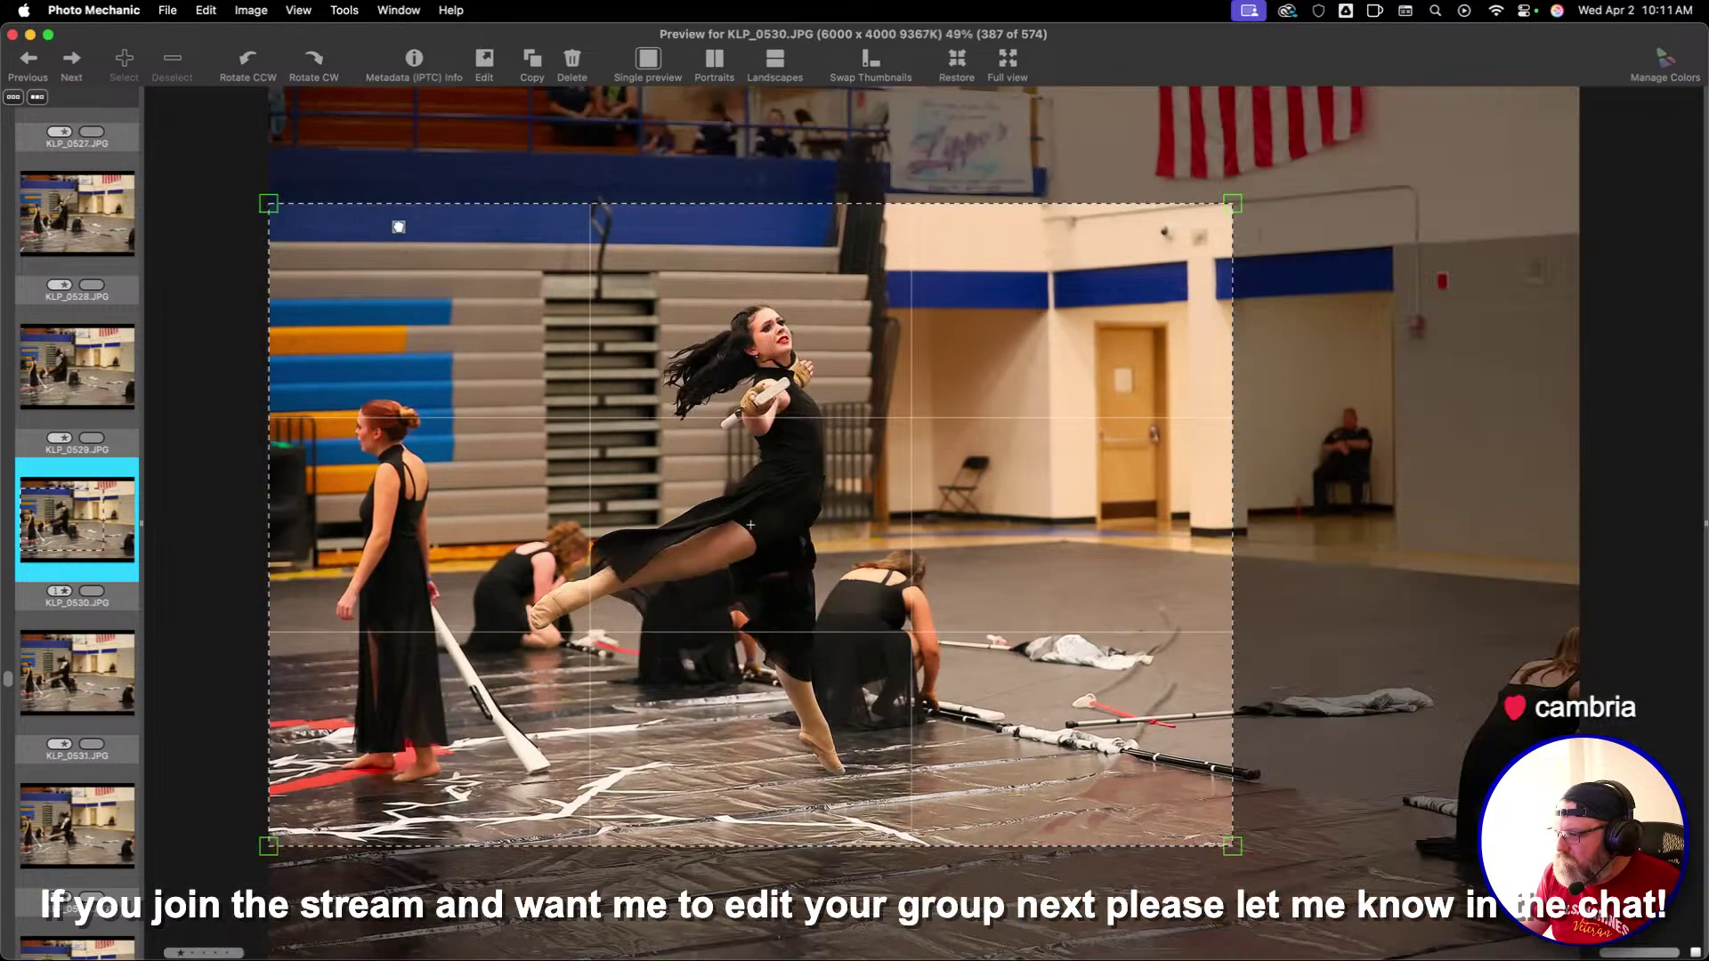
Crop KLP_0531.JPG around the leaping and standing performers and check it against KLP_0532.JPG
key("Right")
left_click_drag(381, 206, 1184, 837)
key("Right")
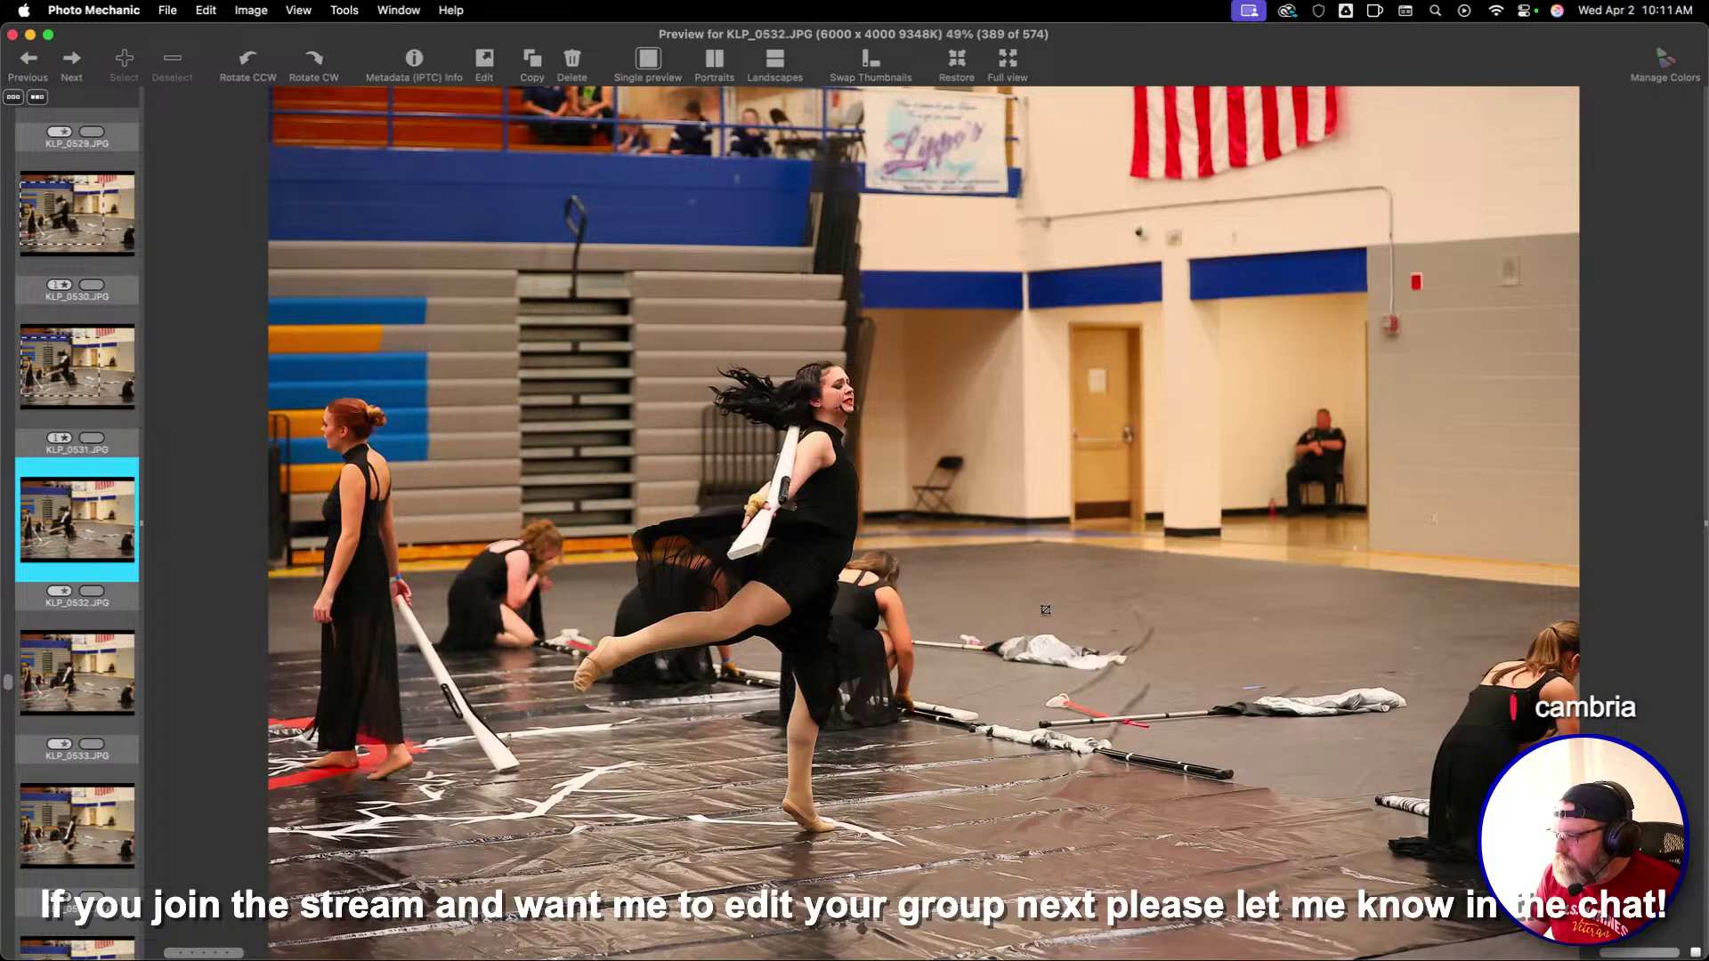
key("Left")
key("Right")
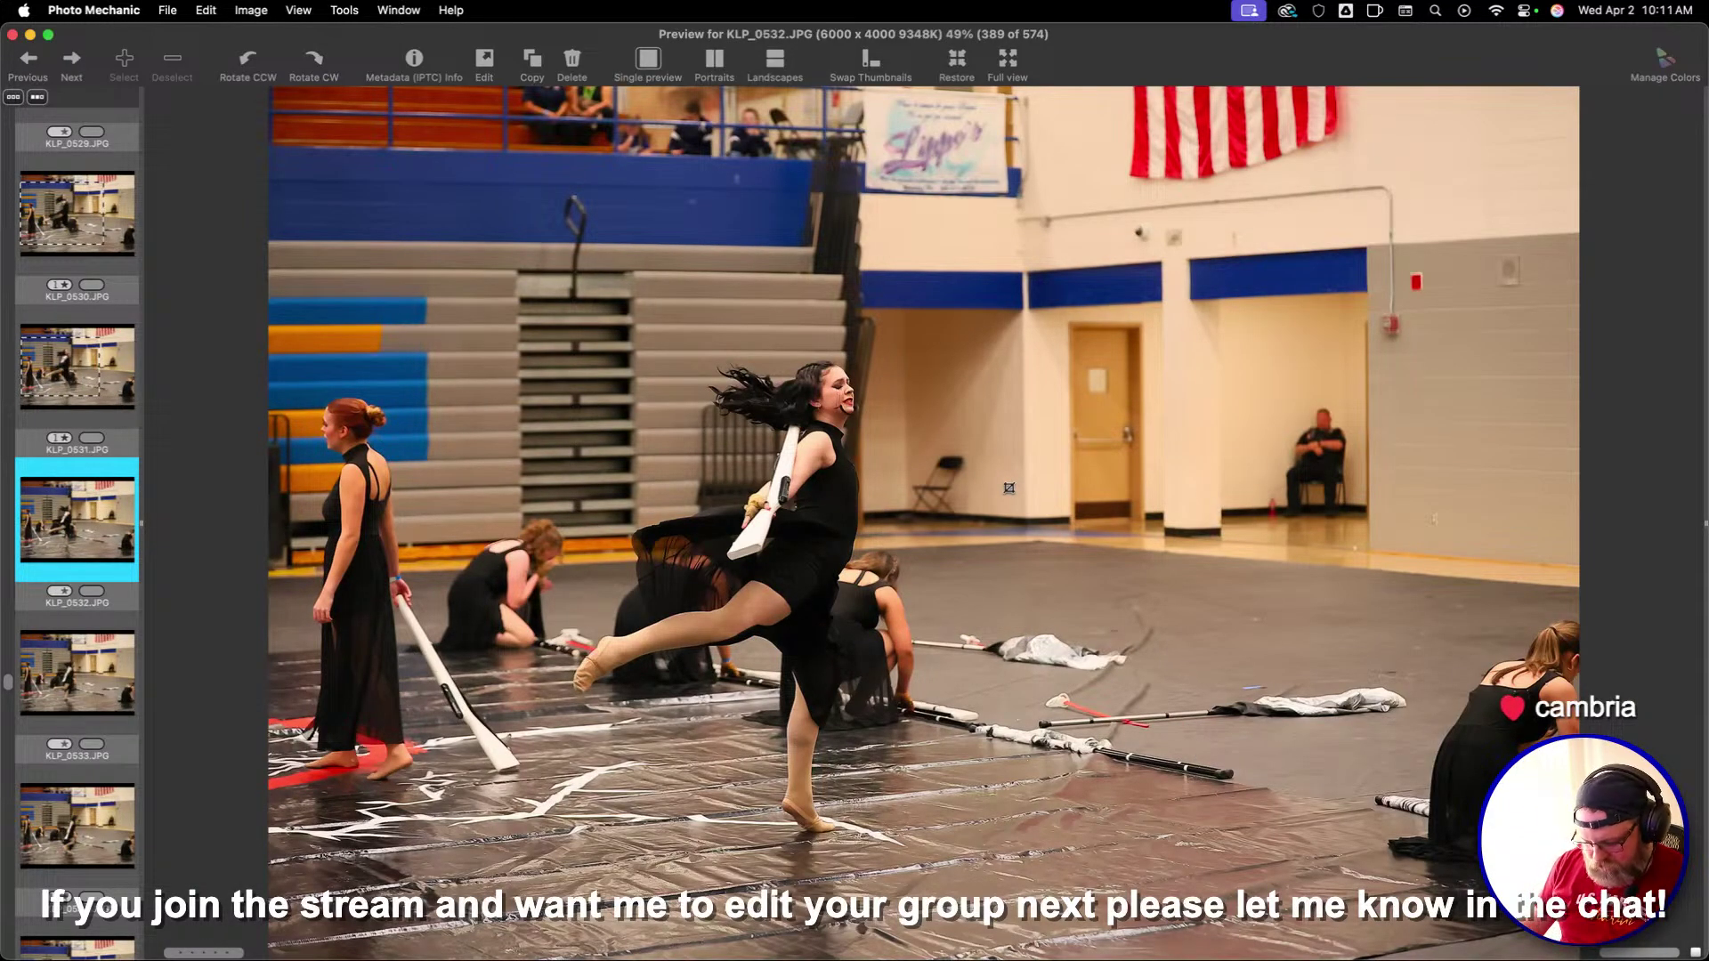
key("Left")
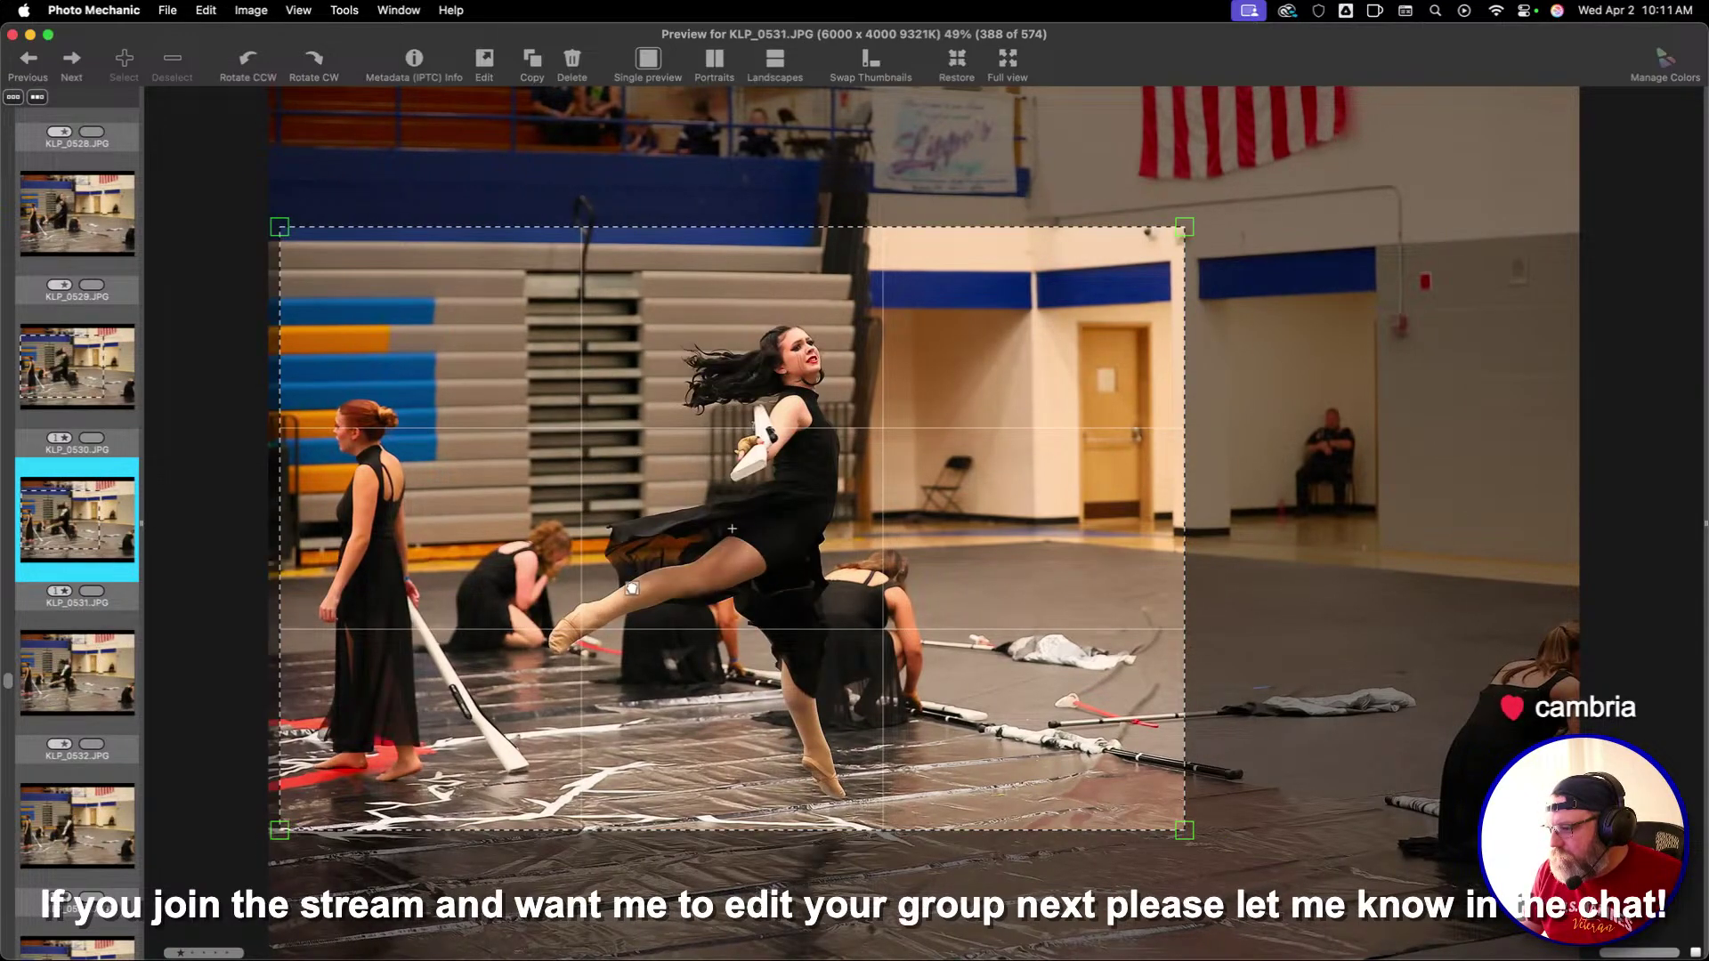
Review the rifle soloist photos from KLP_0532.JPG to KLP_0545.JPG
key("Right")
key("Right")
key("Right")
key("Right")
key("Right")
key("Right")
key("Right")
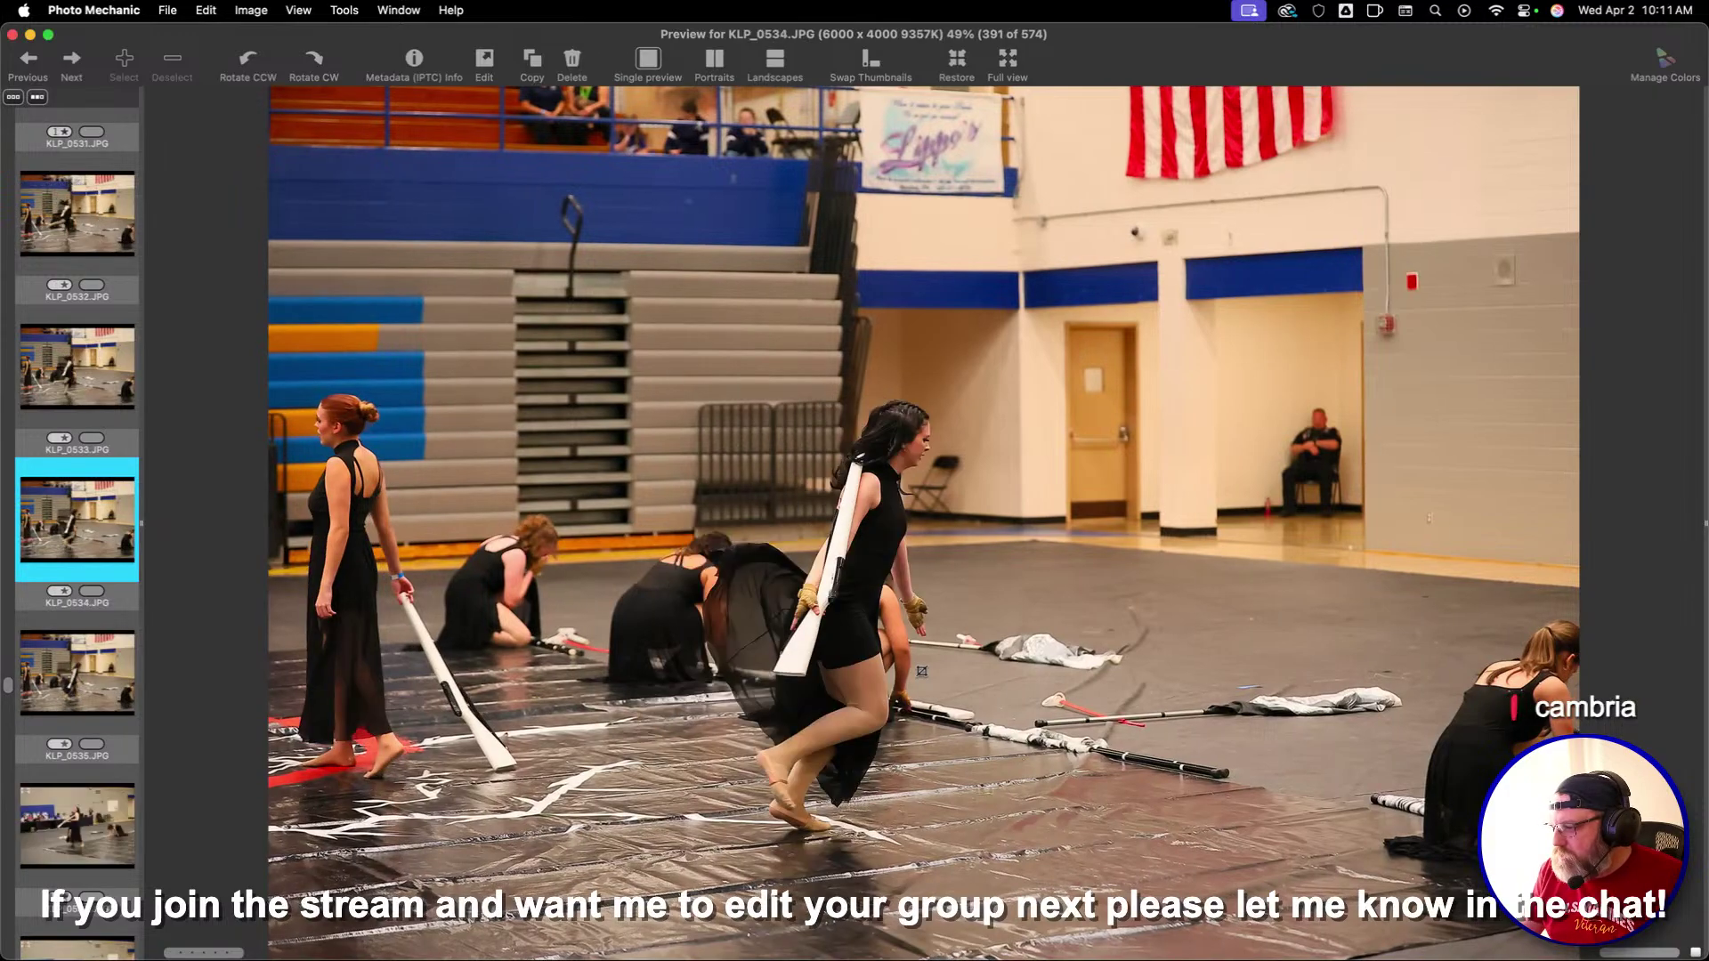
key("Right")
key("Right")
key("Right")
key("Right")
key("Right")
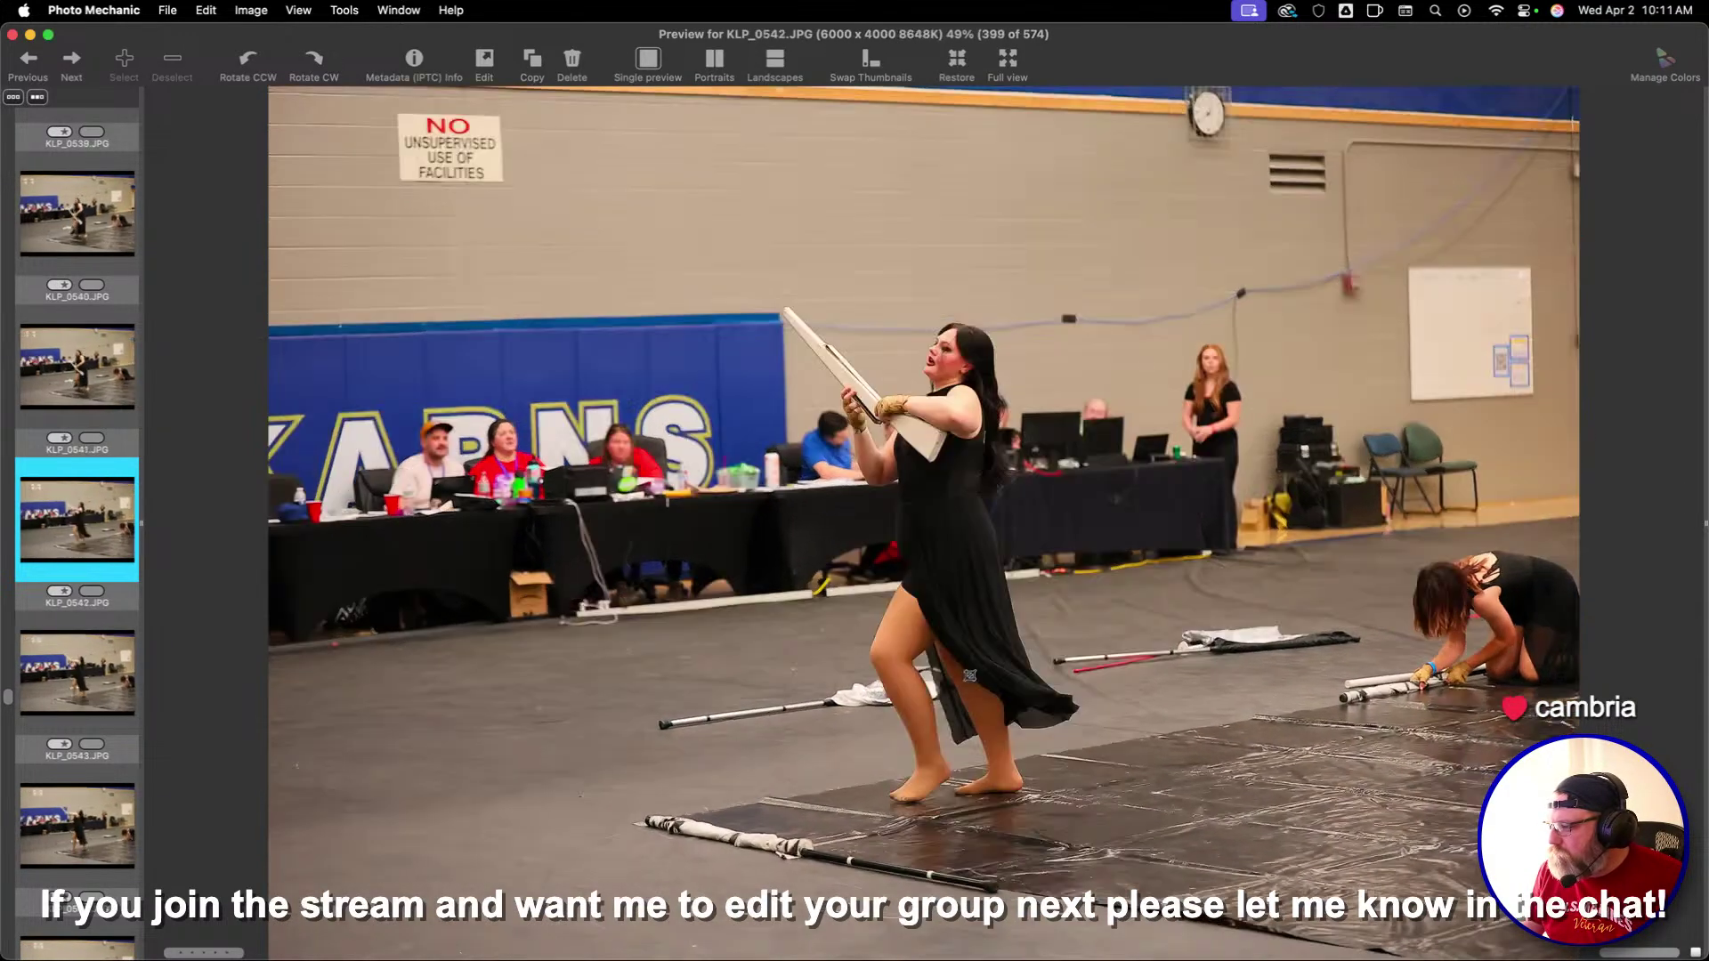
key("Right")
key("Right")
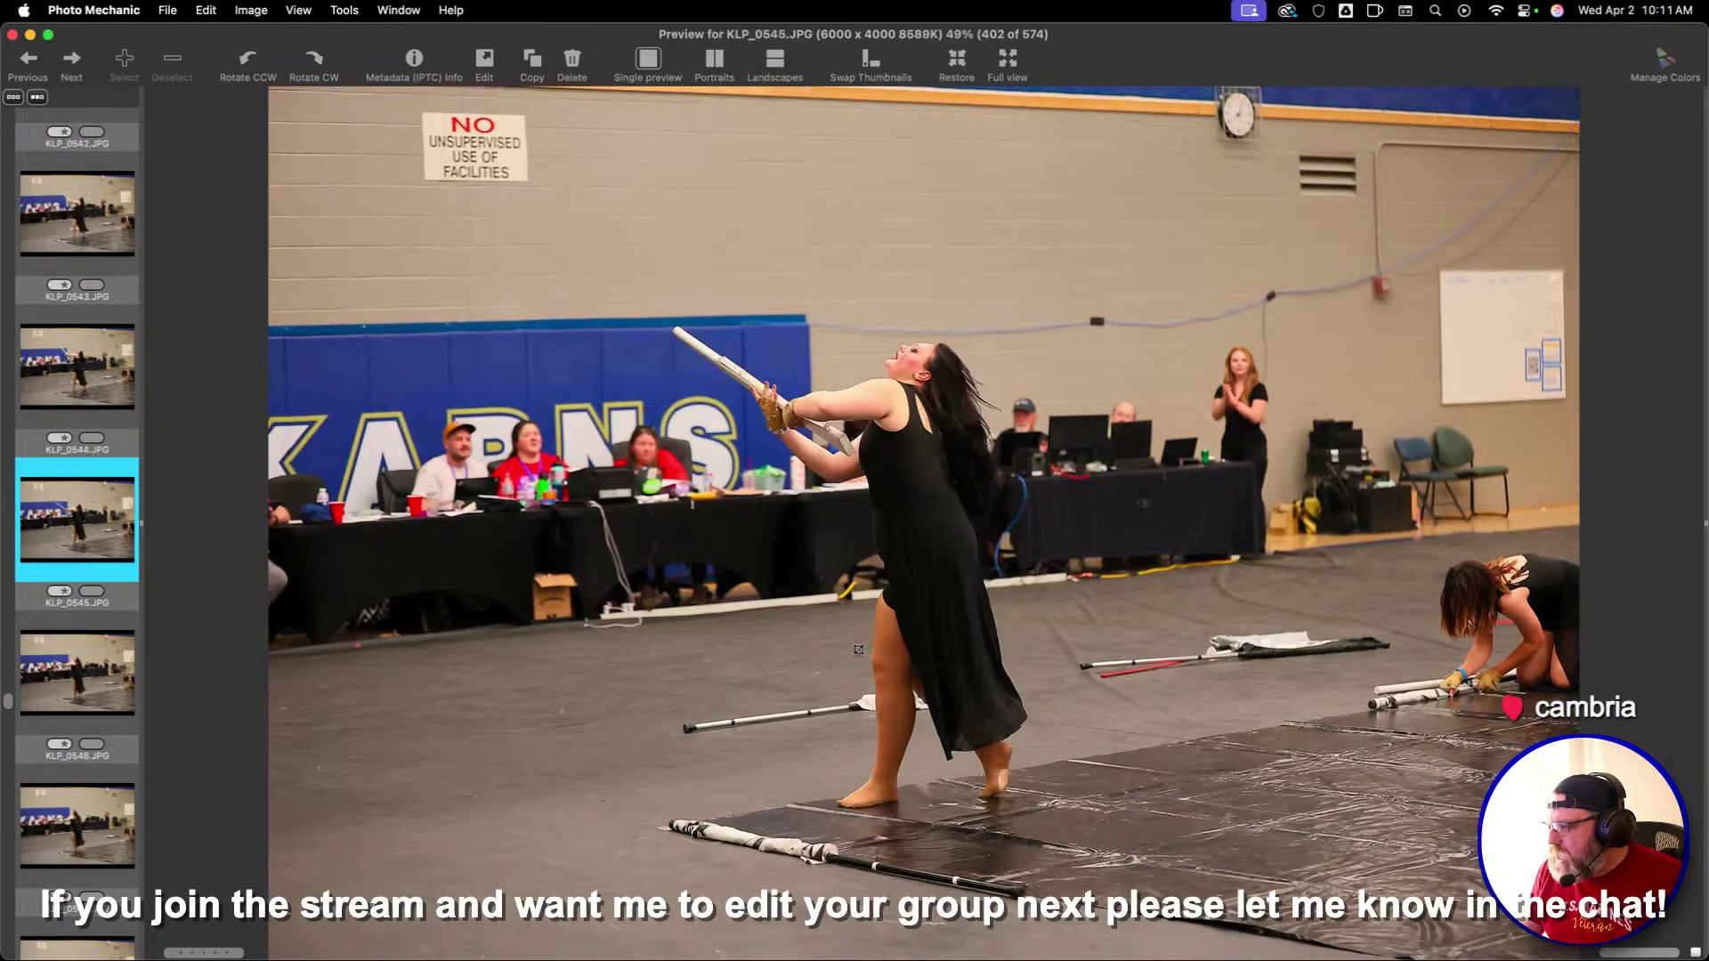
Go back to KLP_0544.JPG and crop it around the soloist catching the rifle
key("Left")
left_click_drag(567, 242, 1572, 712)
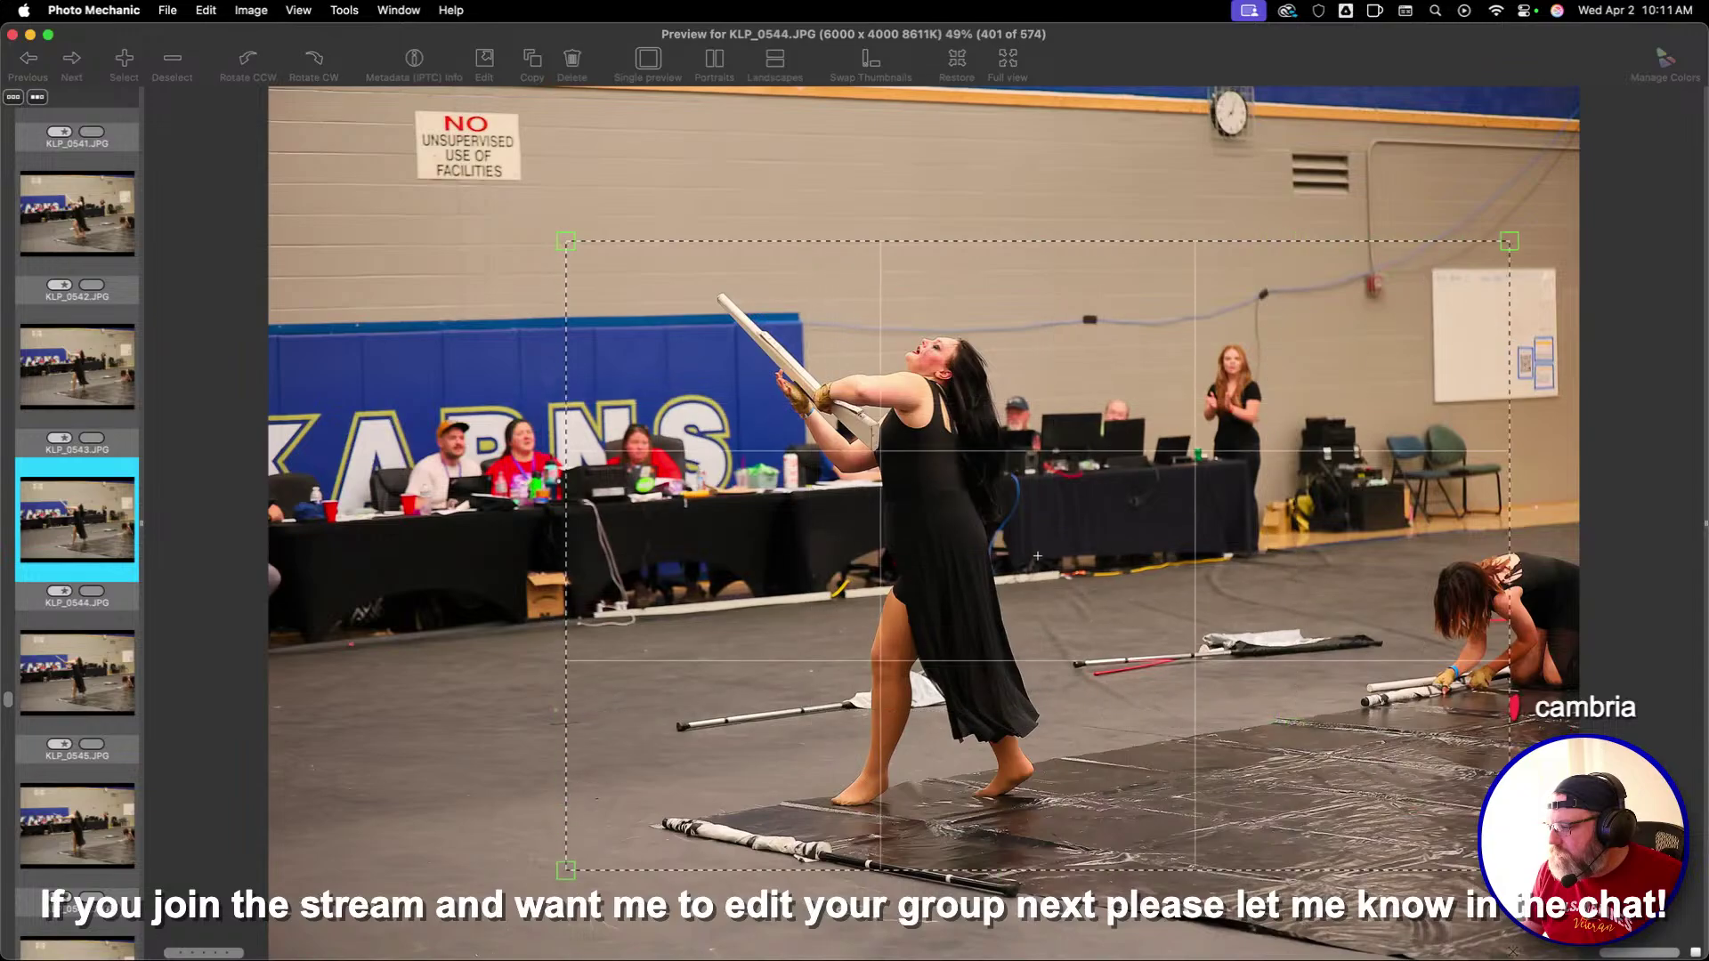
left_click_drag(1148, 730, 1071, 707)
Review the soloist and group rifle toss photos from KLP_0545.JPG to KLP_0555.JPG
key("Right")
key("Right")
key("Right")
key("Right")
key("Right")
key("Right")
key("Right")
key("Right")
key("Right")
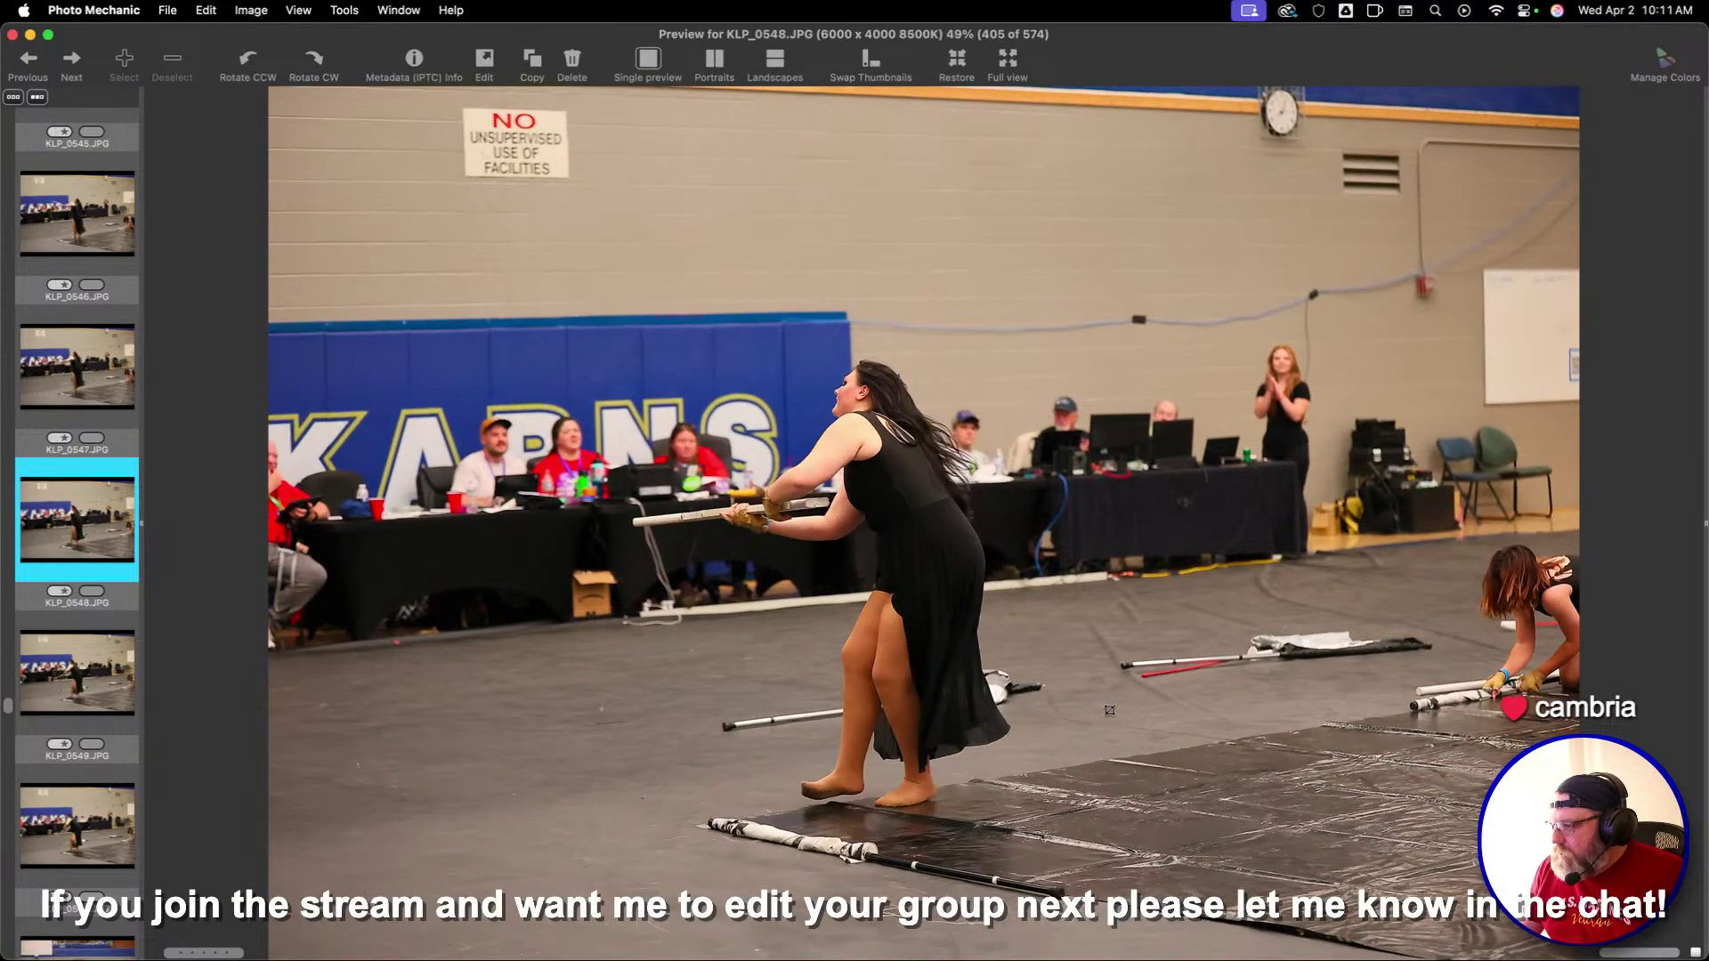
key("Right")
key("Right")
key("Right")
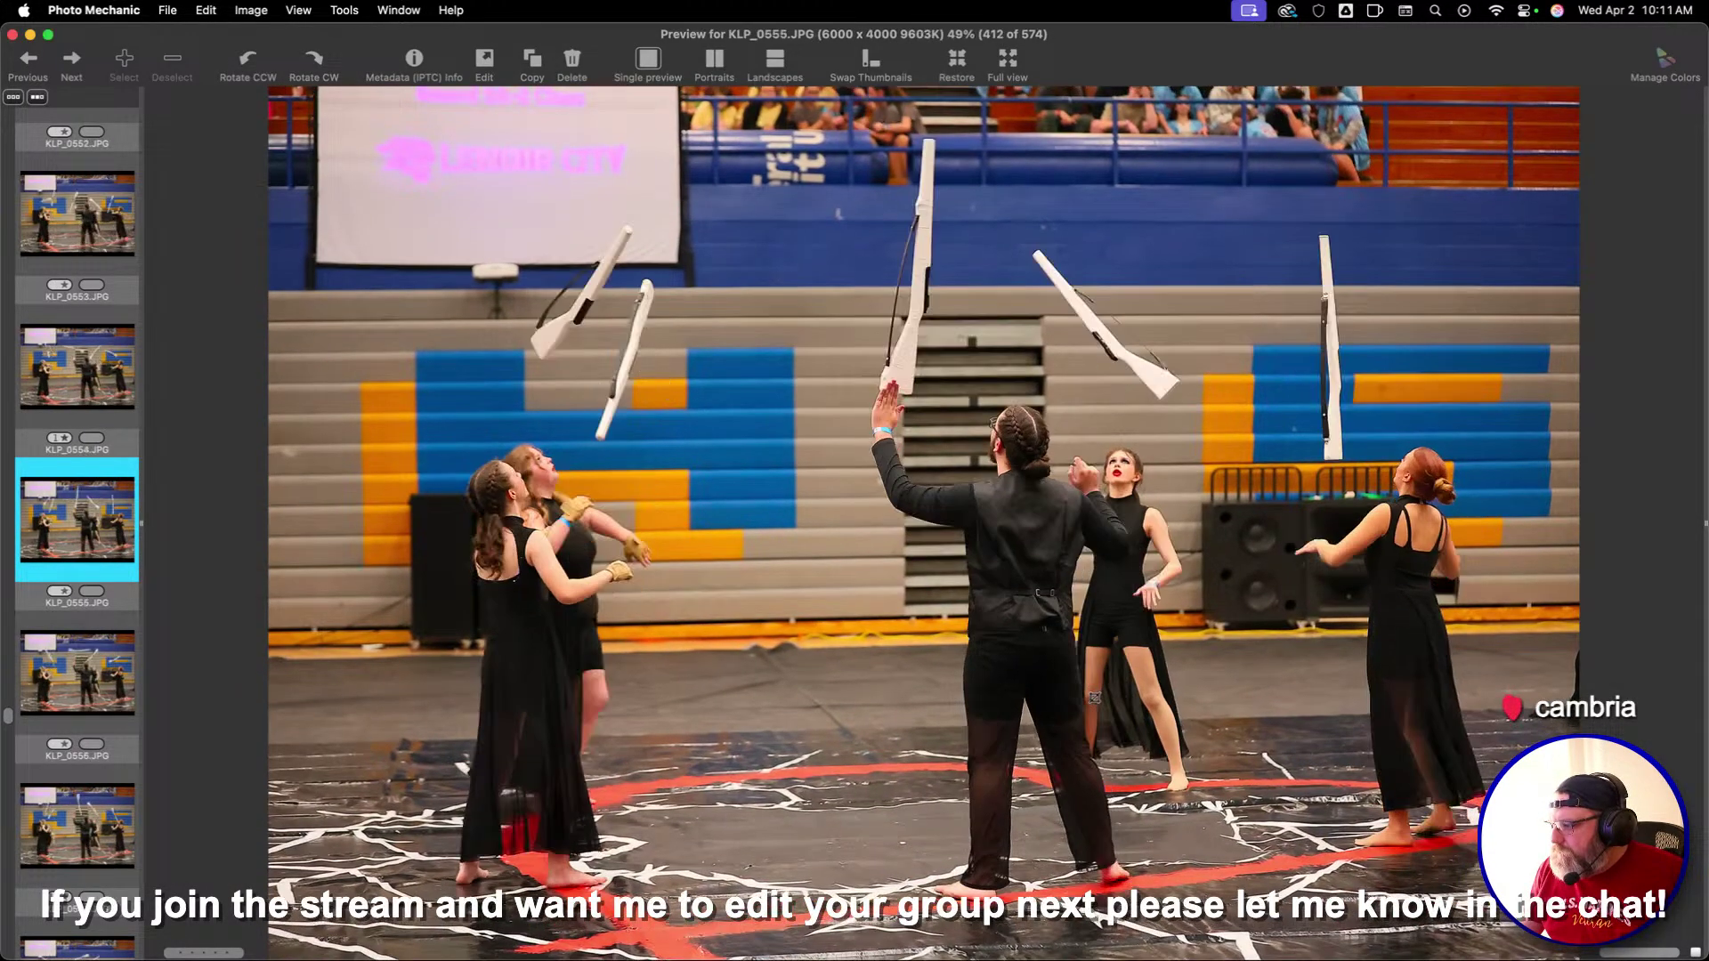
Review the group's rifle toss and leg kick photos from KLP_0556.JPG to KLP_0568.JPG
key("Right")
key("Right")
key("Right")
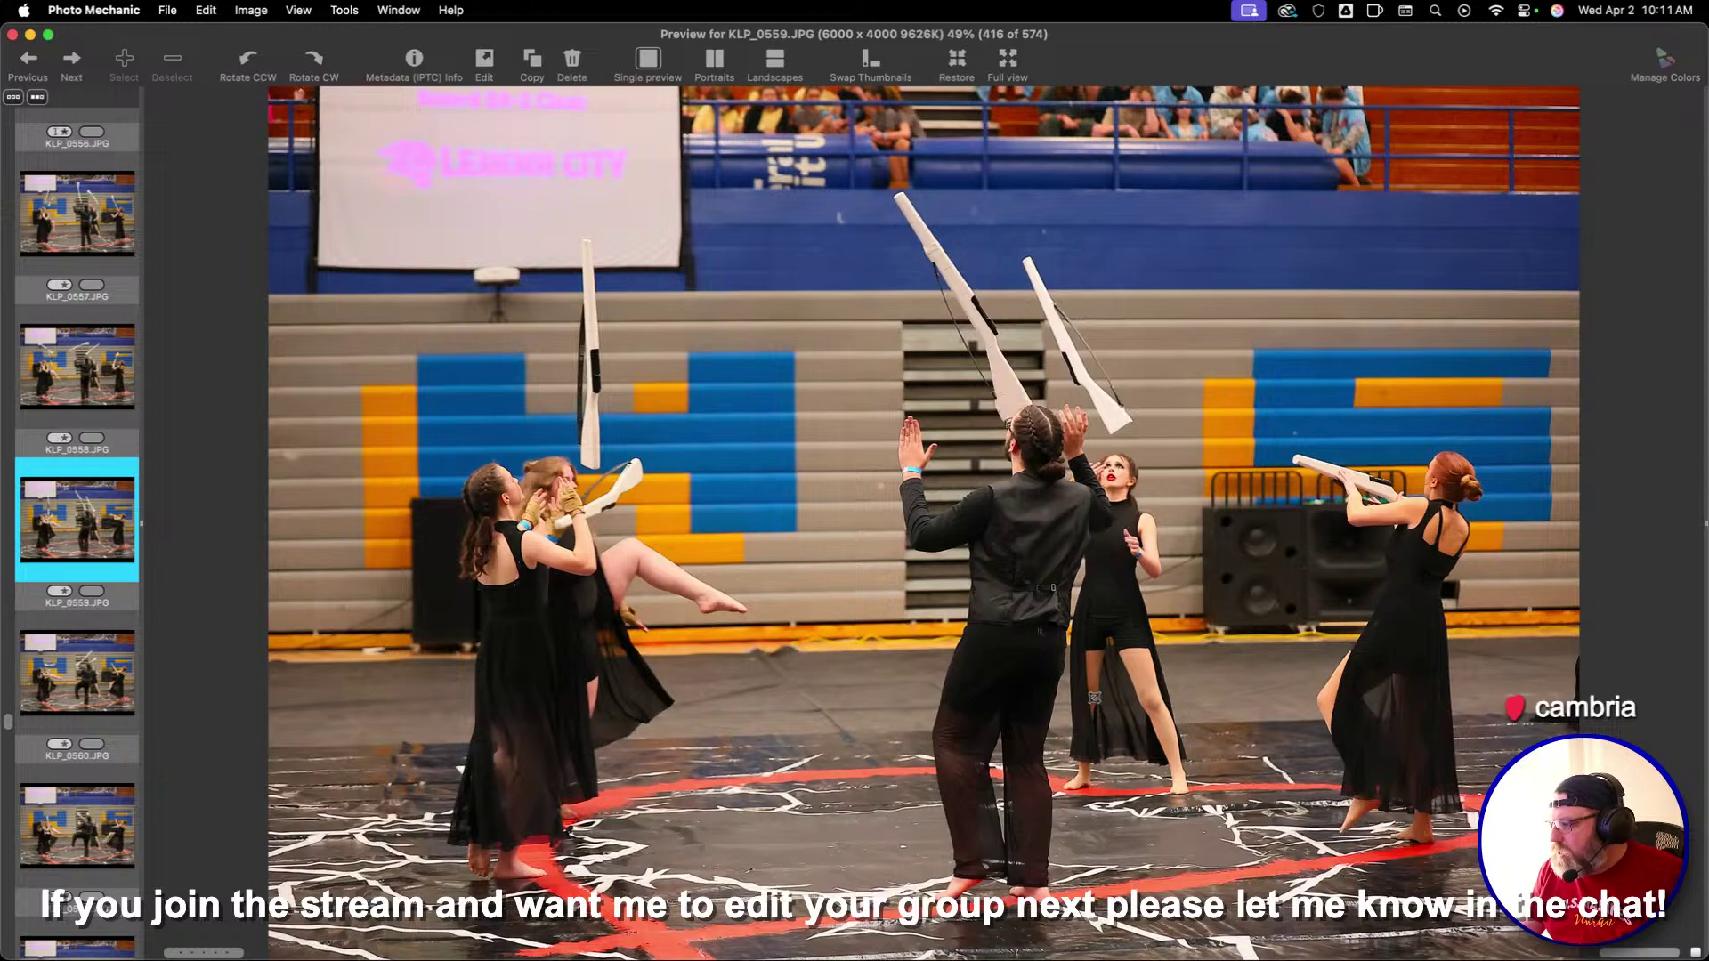
key("Right")
key("Right")
key("Right")
key("Right")
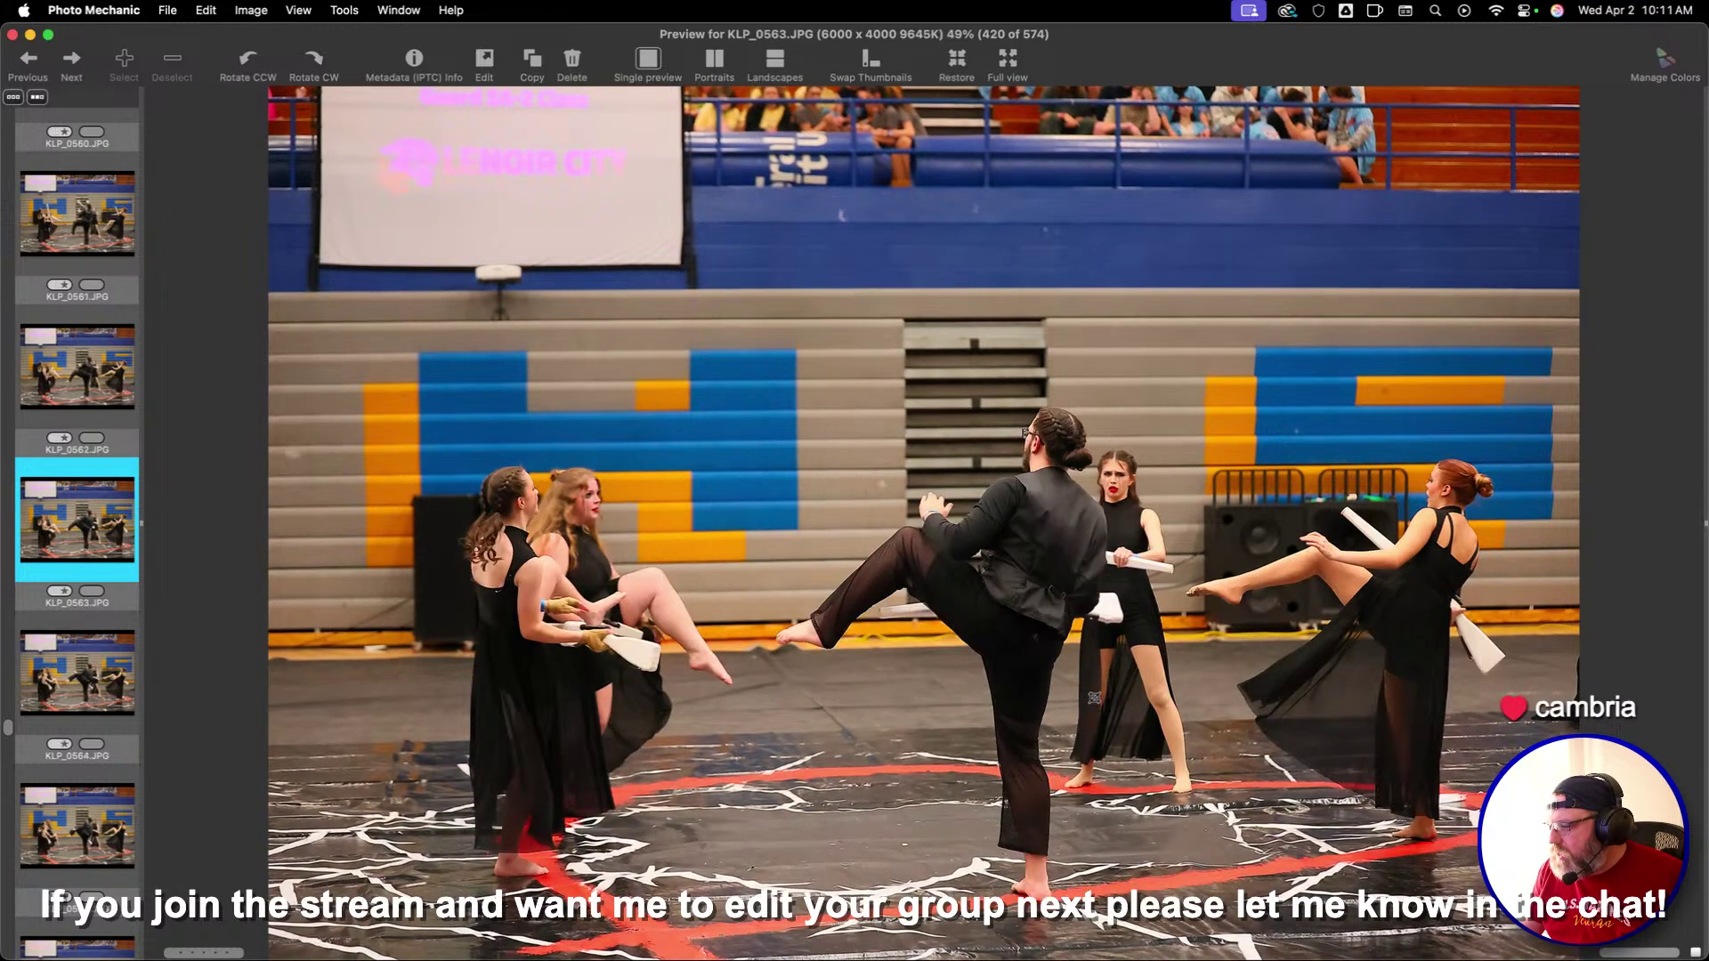
key("Right")
key("Right")
key("Right")
key("Right")
key("Right")
key("Right")
key("Right")
key("Right")
key("Right")
key("Right")
key("Right")
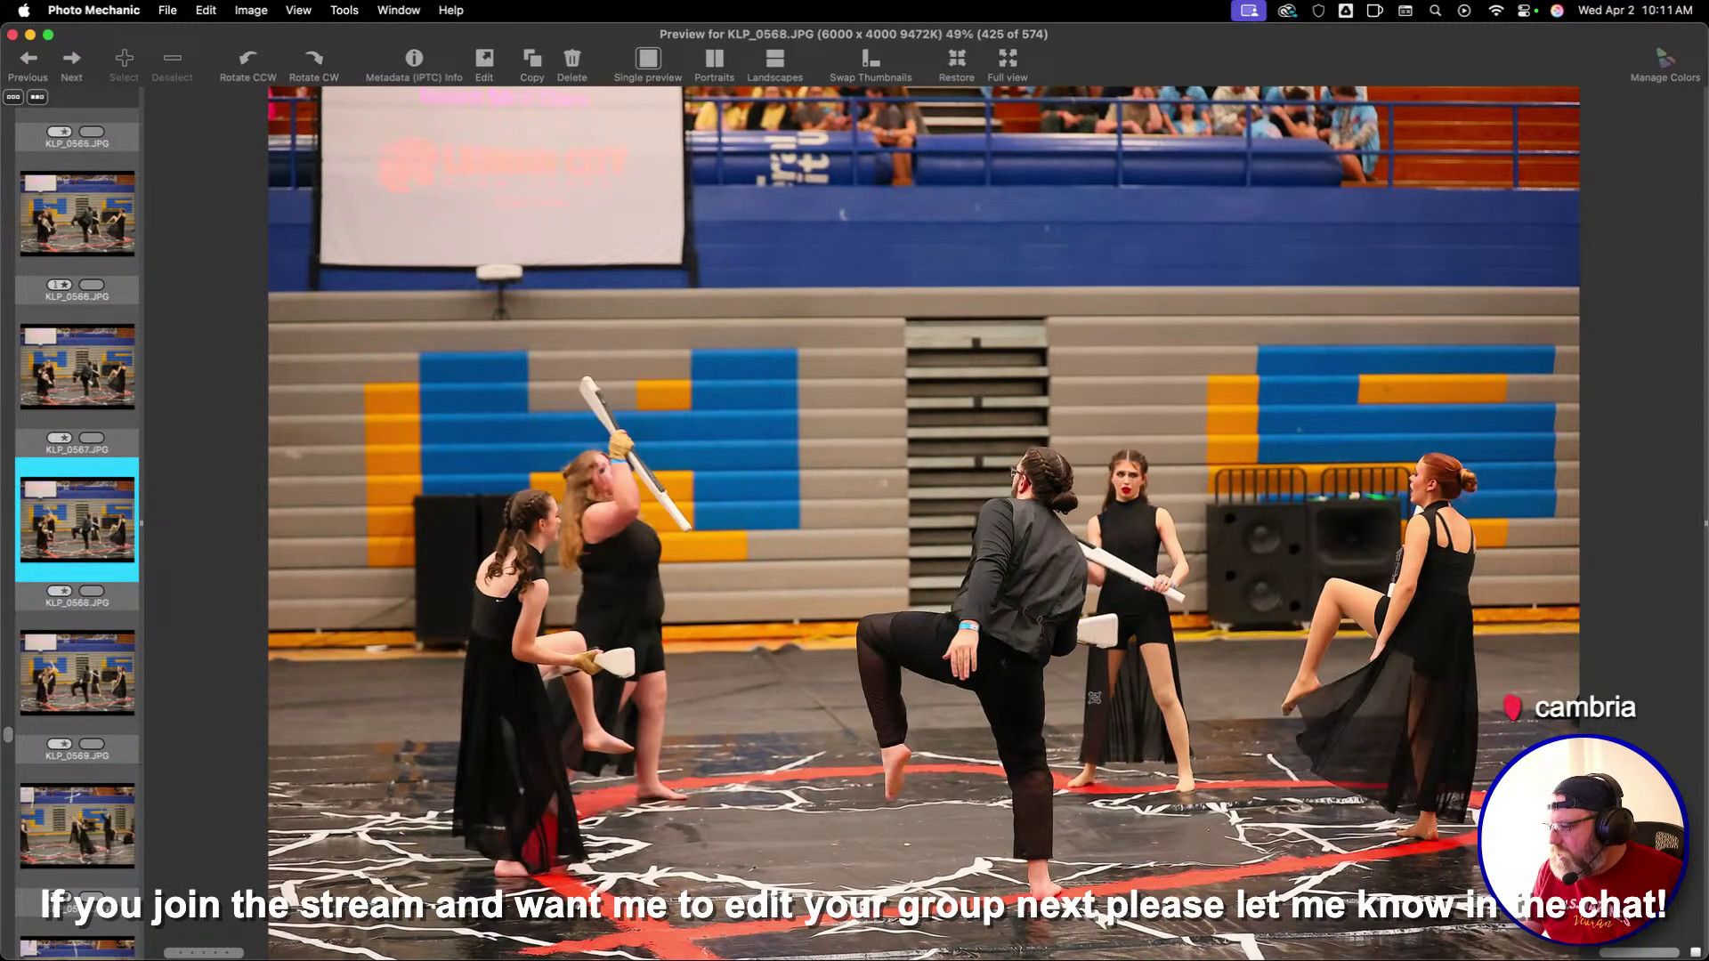
Review the group's rifle toss and catch photos from KLP_0569.JPG to KLP_0581.JPG
key("Right")
key("Right")
key("Right")
key("Right")
key("Right")
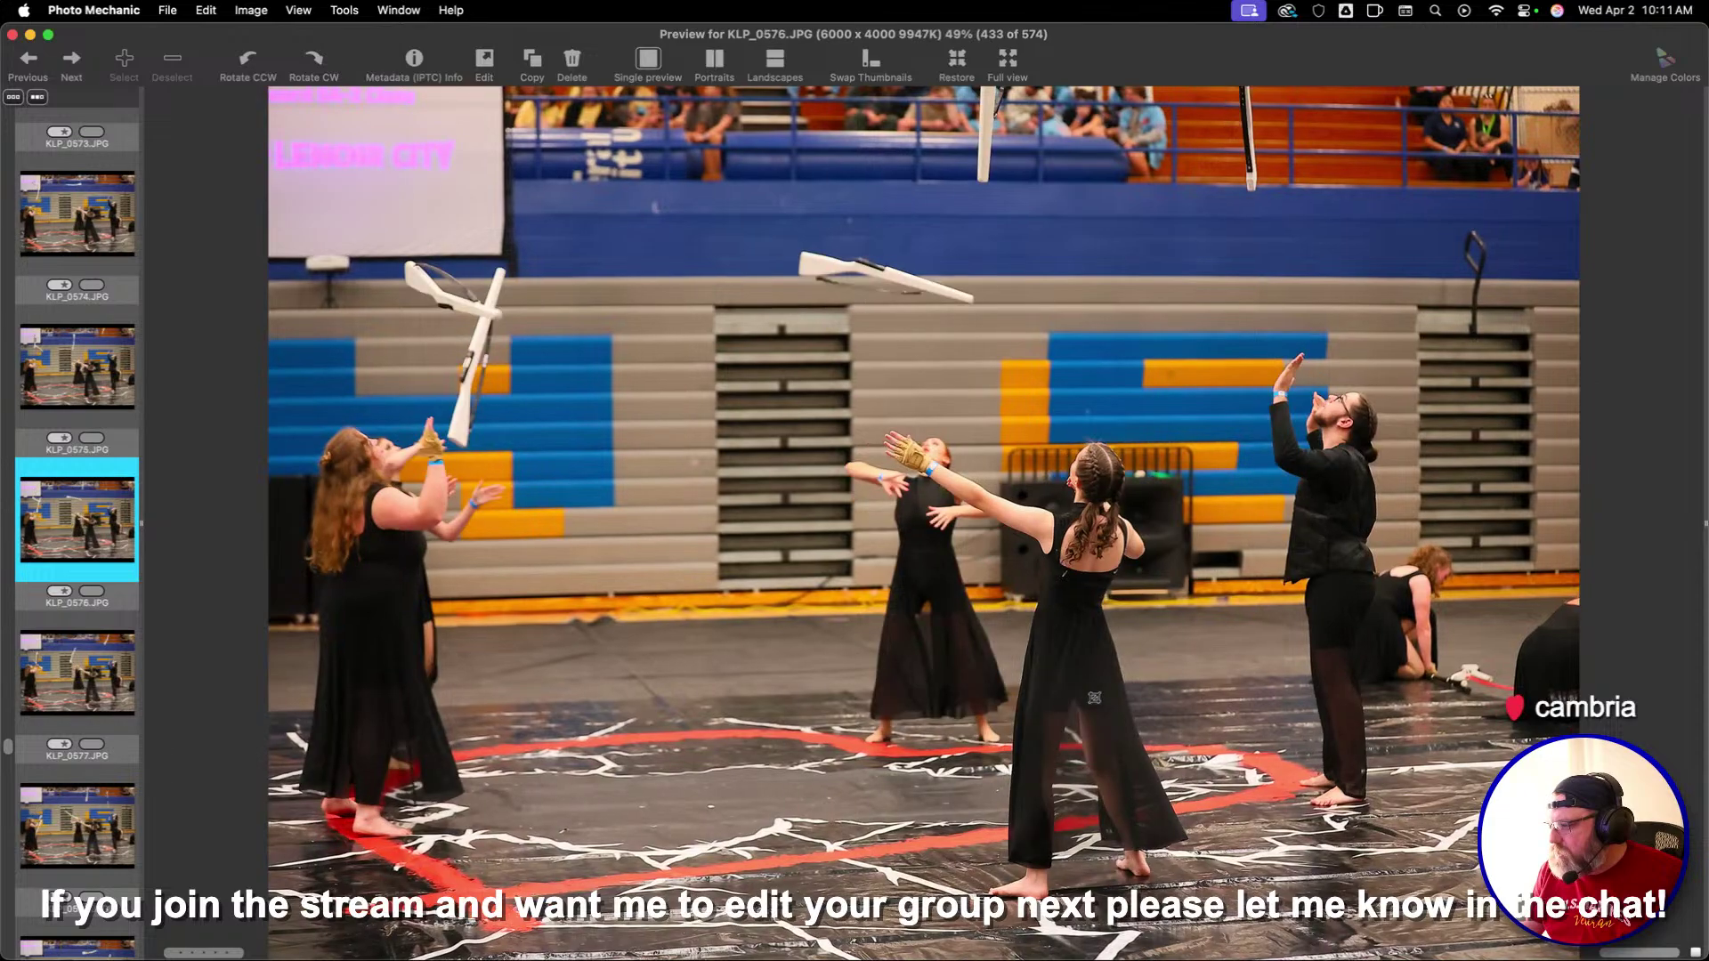
key("Right")
key("Right")
key("Right")
key("Right")
key("Right")
key("Right")
key("Right")
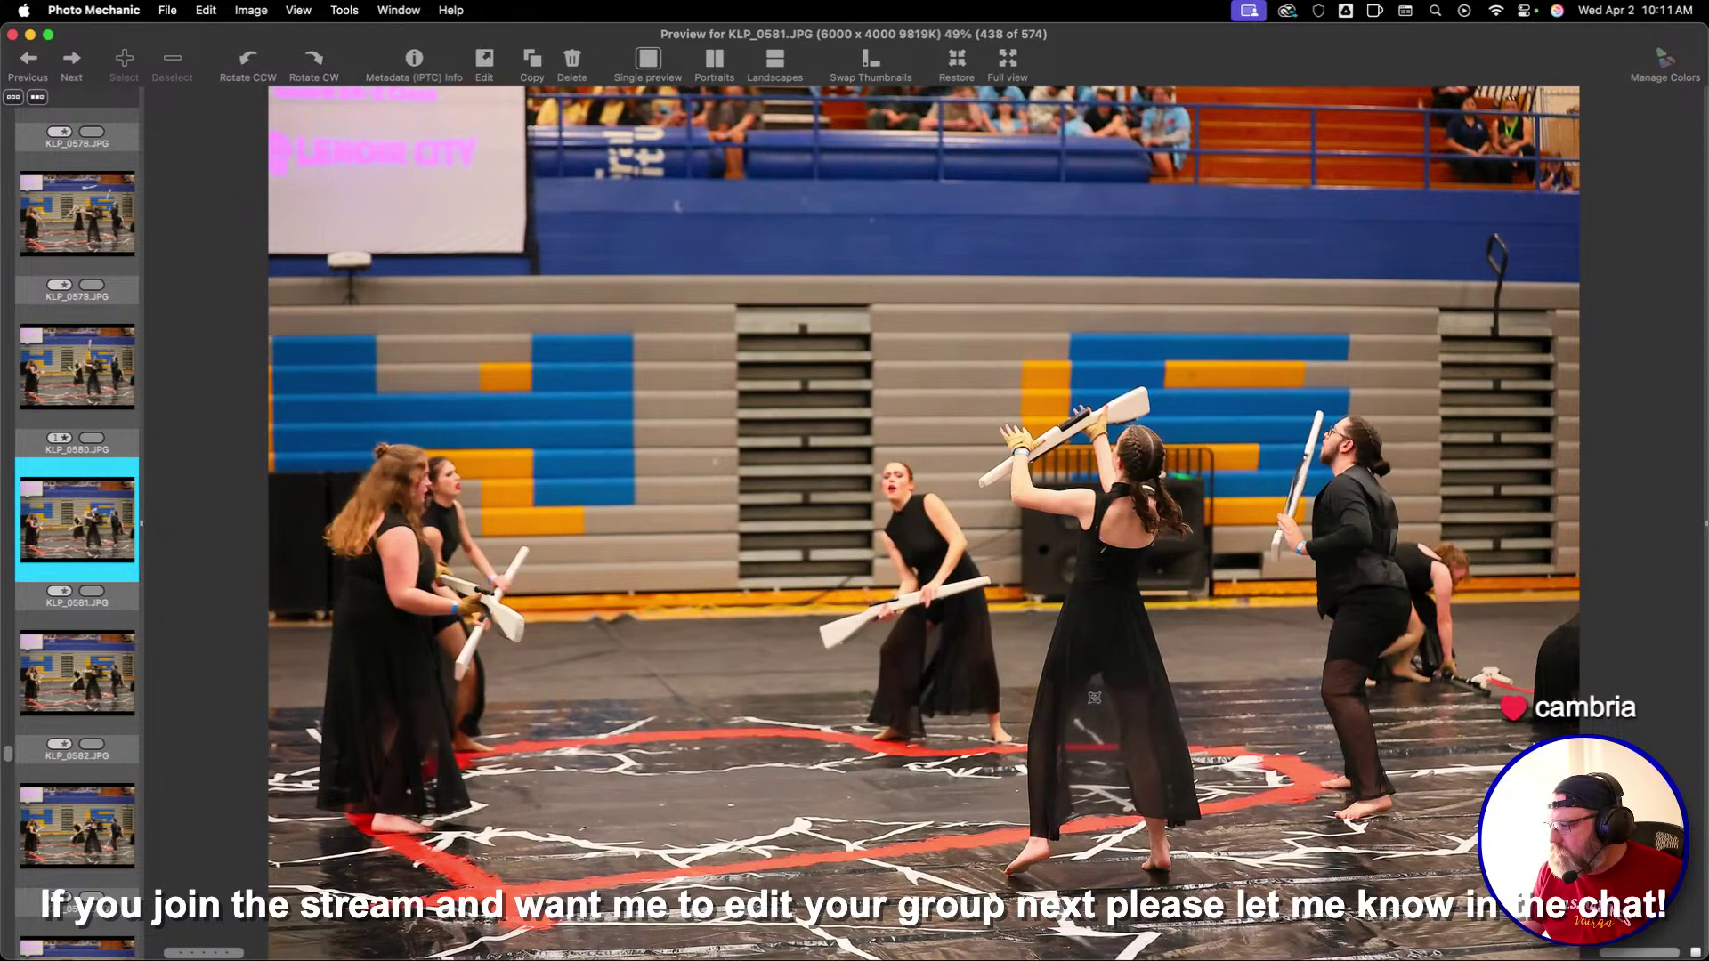
Review the photos from KLP_0582.JPG onward, comparing KLP_0590.JPG of the two pole performers with its neighbours
key("Right")
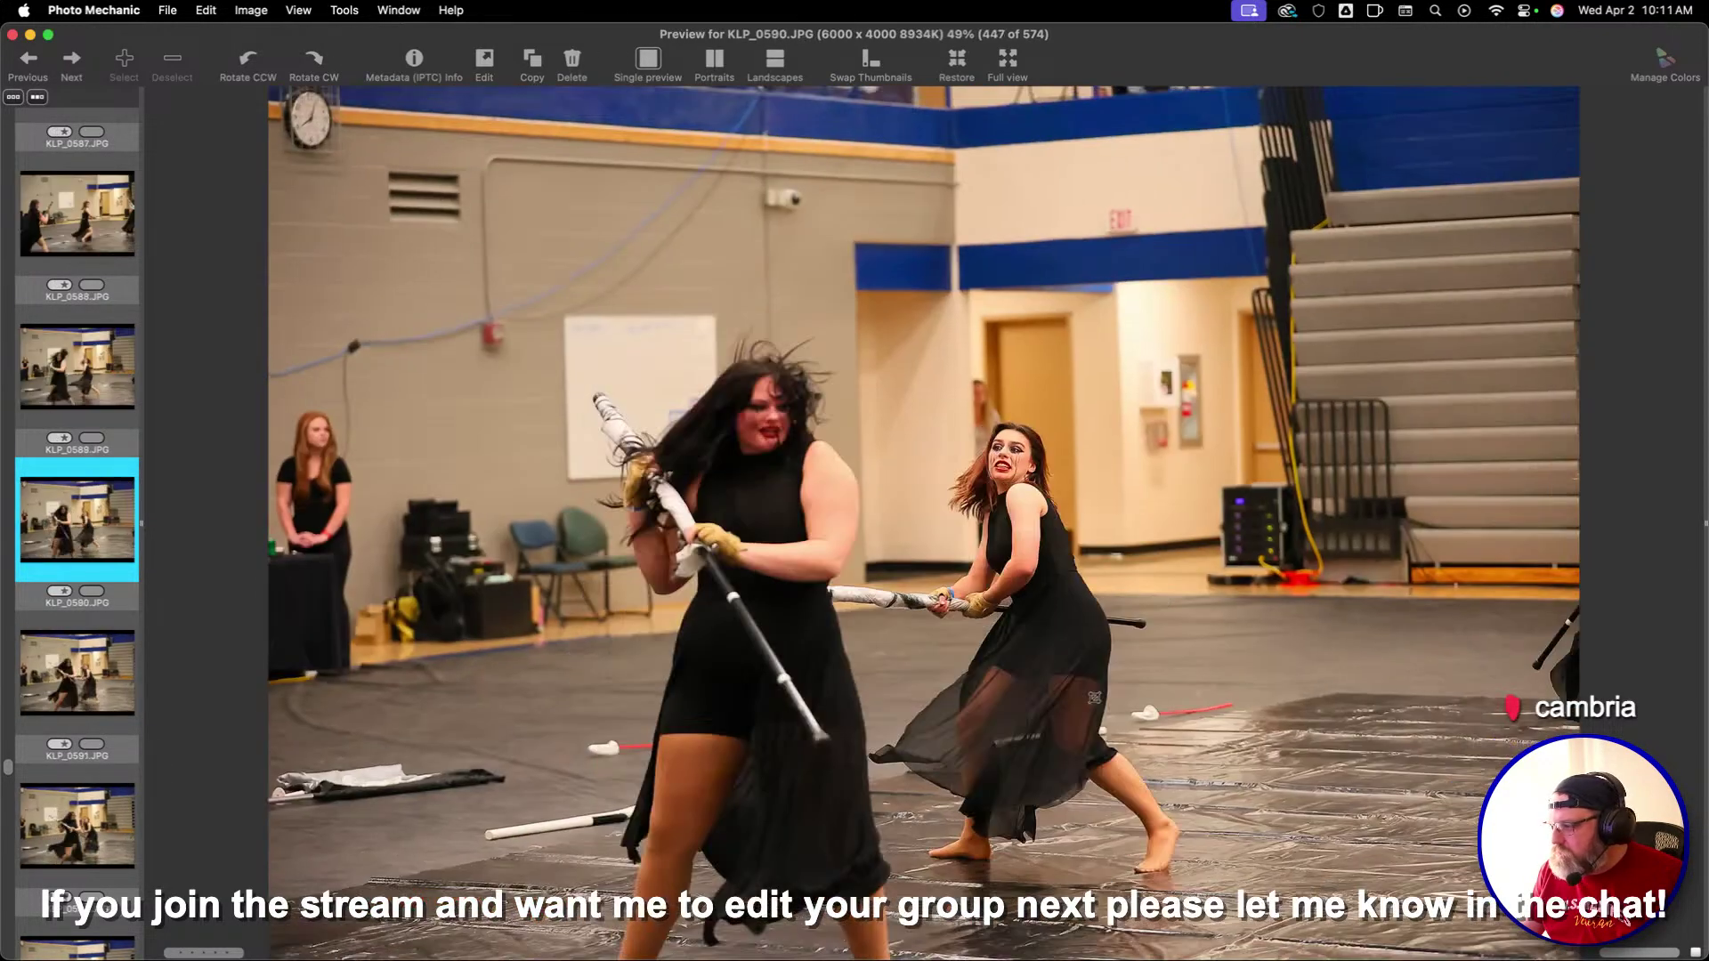
key("Right")
key("Right")
key("Left")
key("Right")
key("Right")
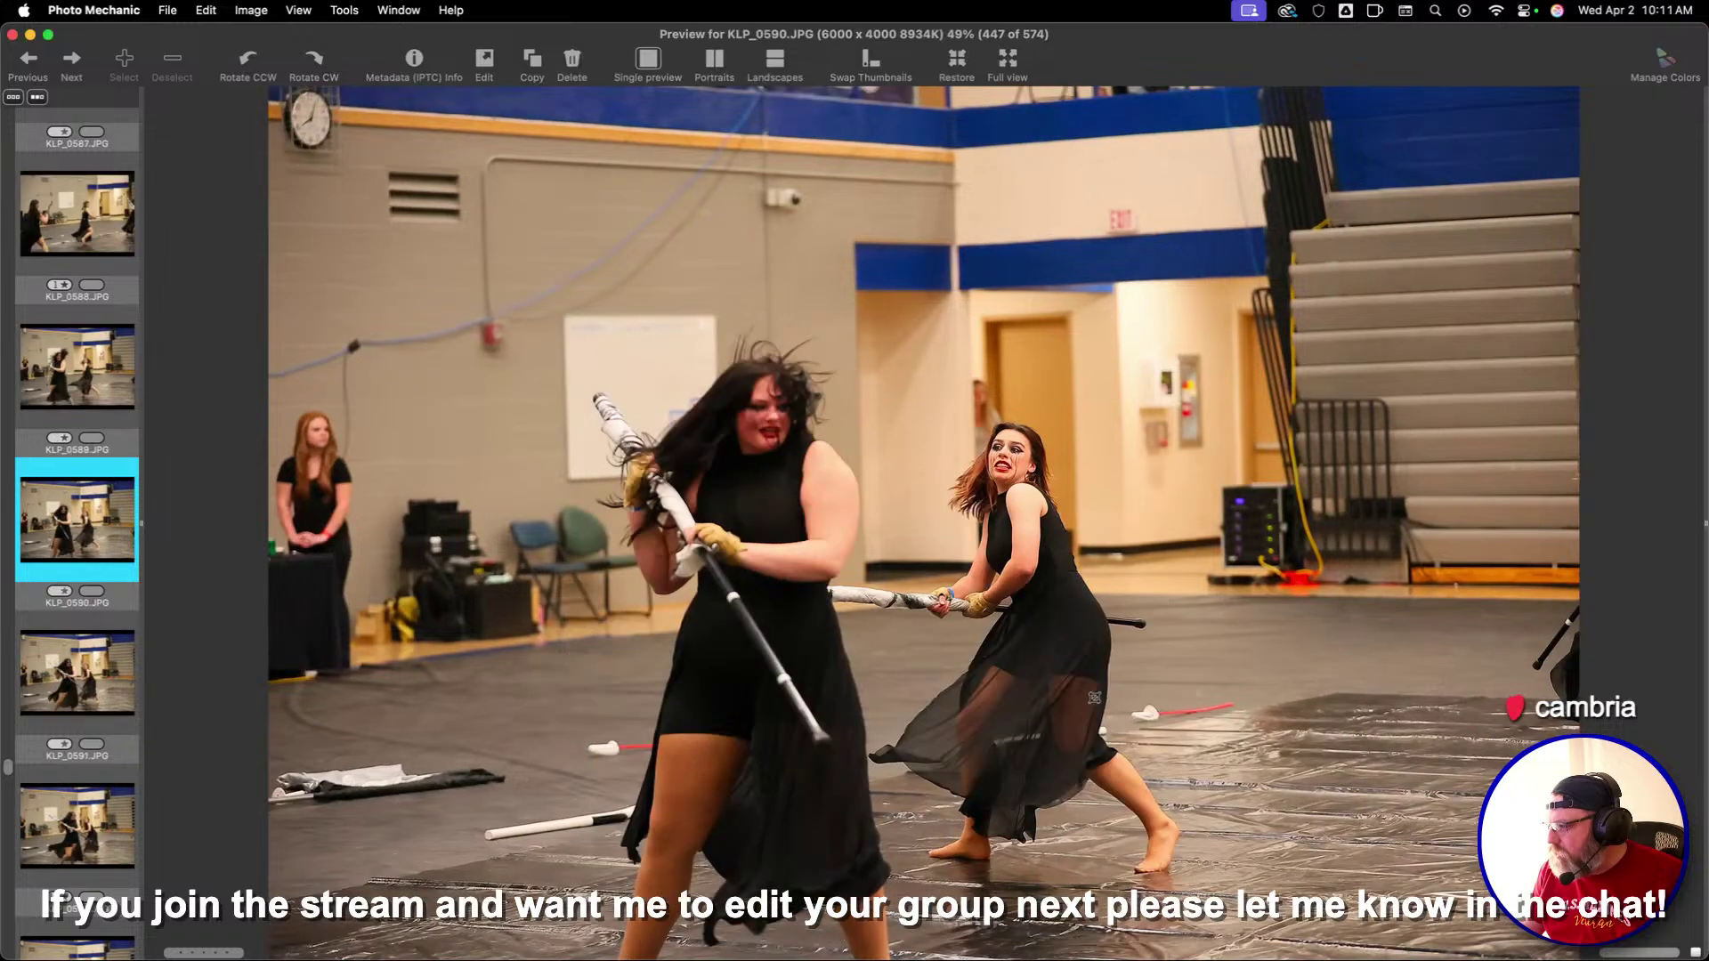
Review the pole performer and group photos from KLP_0590.JPG to KLP_0595.JPG
key("Left")
key("Right")
key("Right")
key("Right")
key("Right")
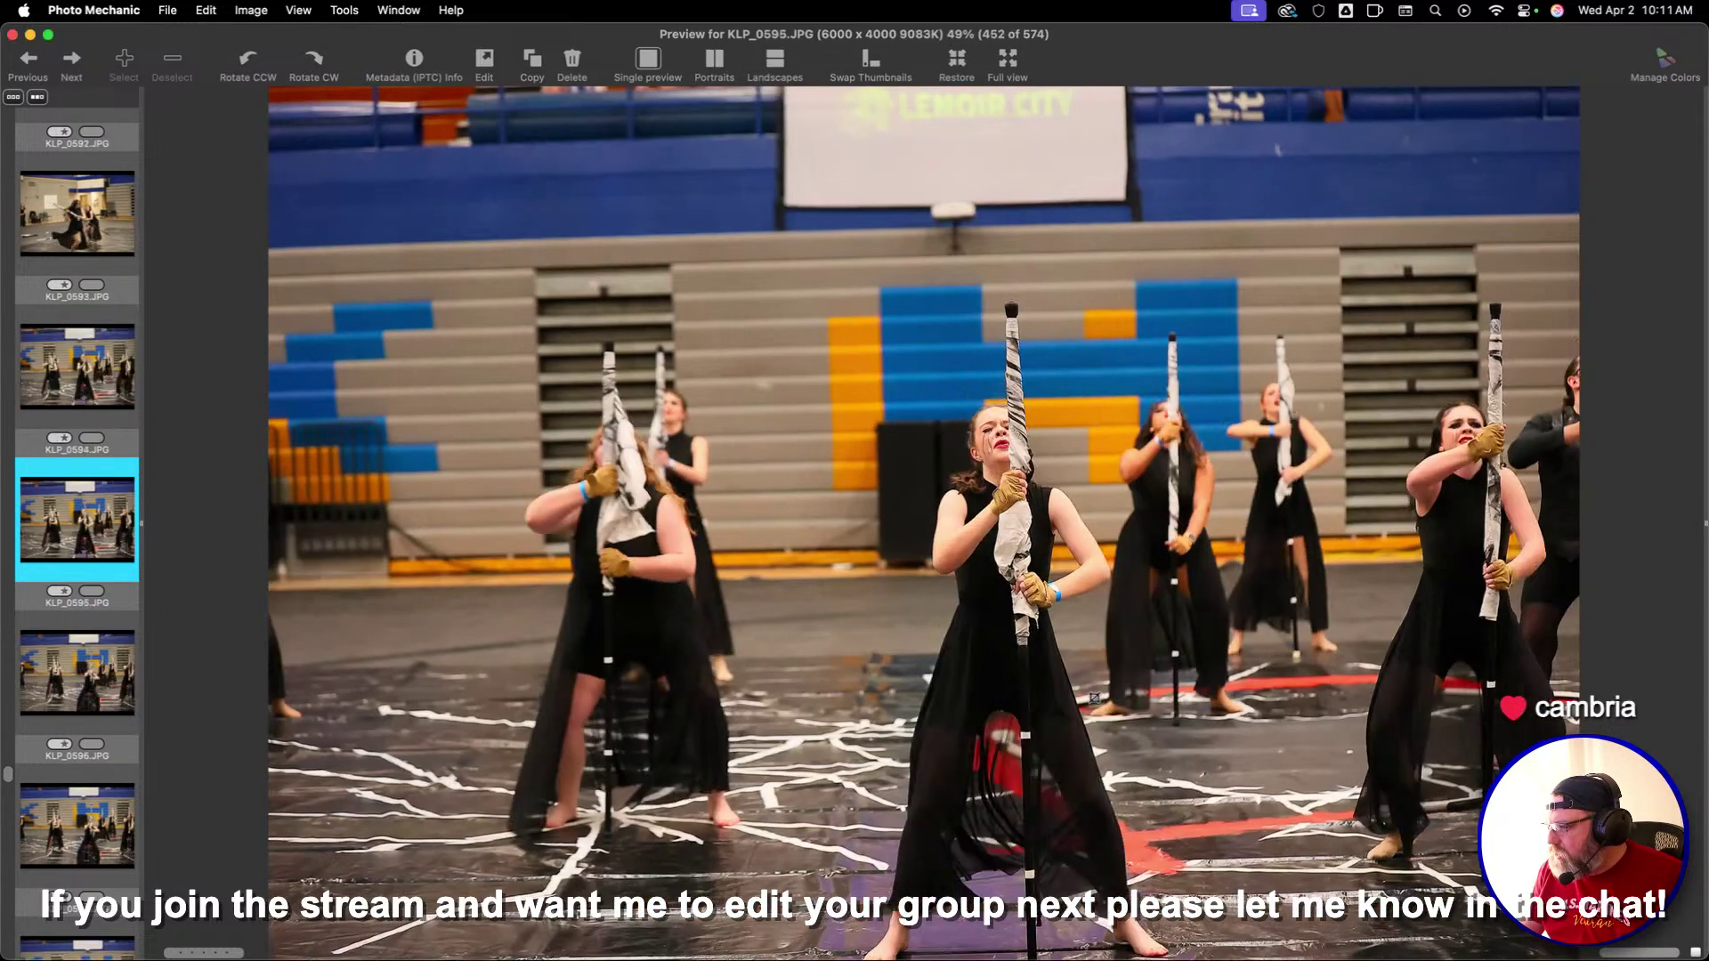
Compare the group pole photos up to KLP_0598.JPG and give KLP_0598.JPG one star
key("Right")
key("Left")
key("Right")
key("Right")
key("Right")
key("Right")
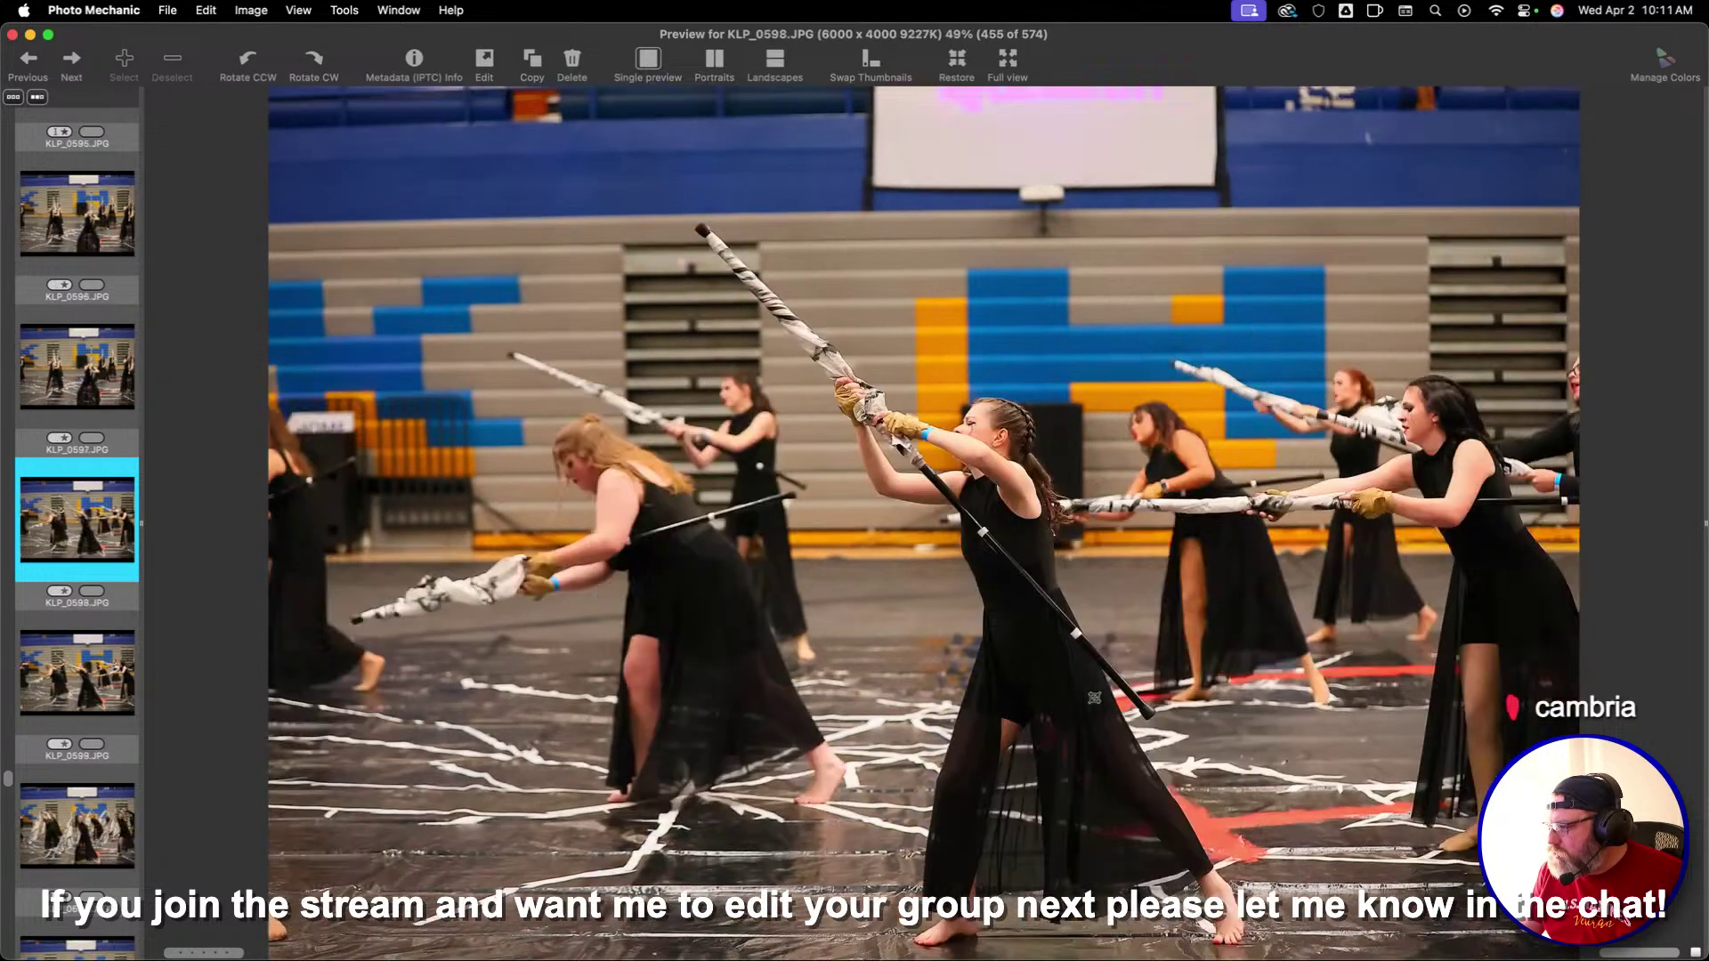
key("1")
key("Right")
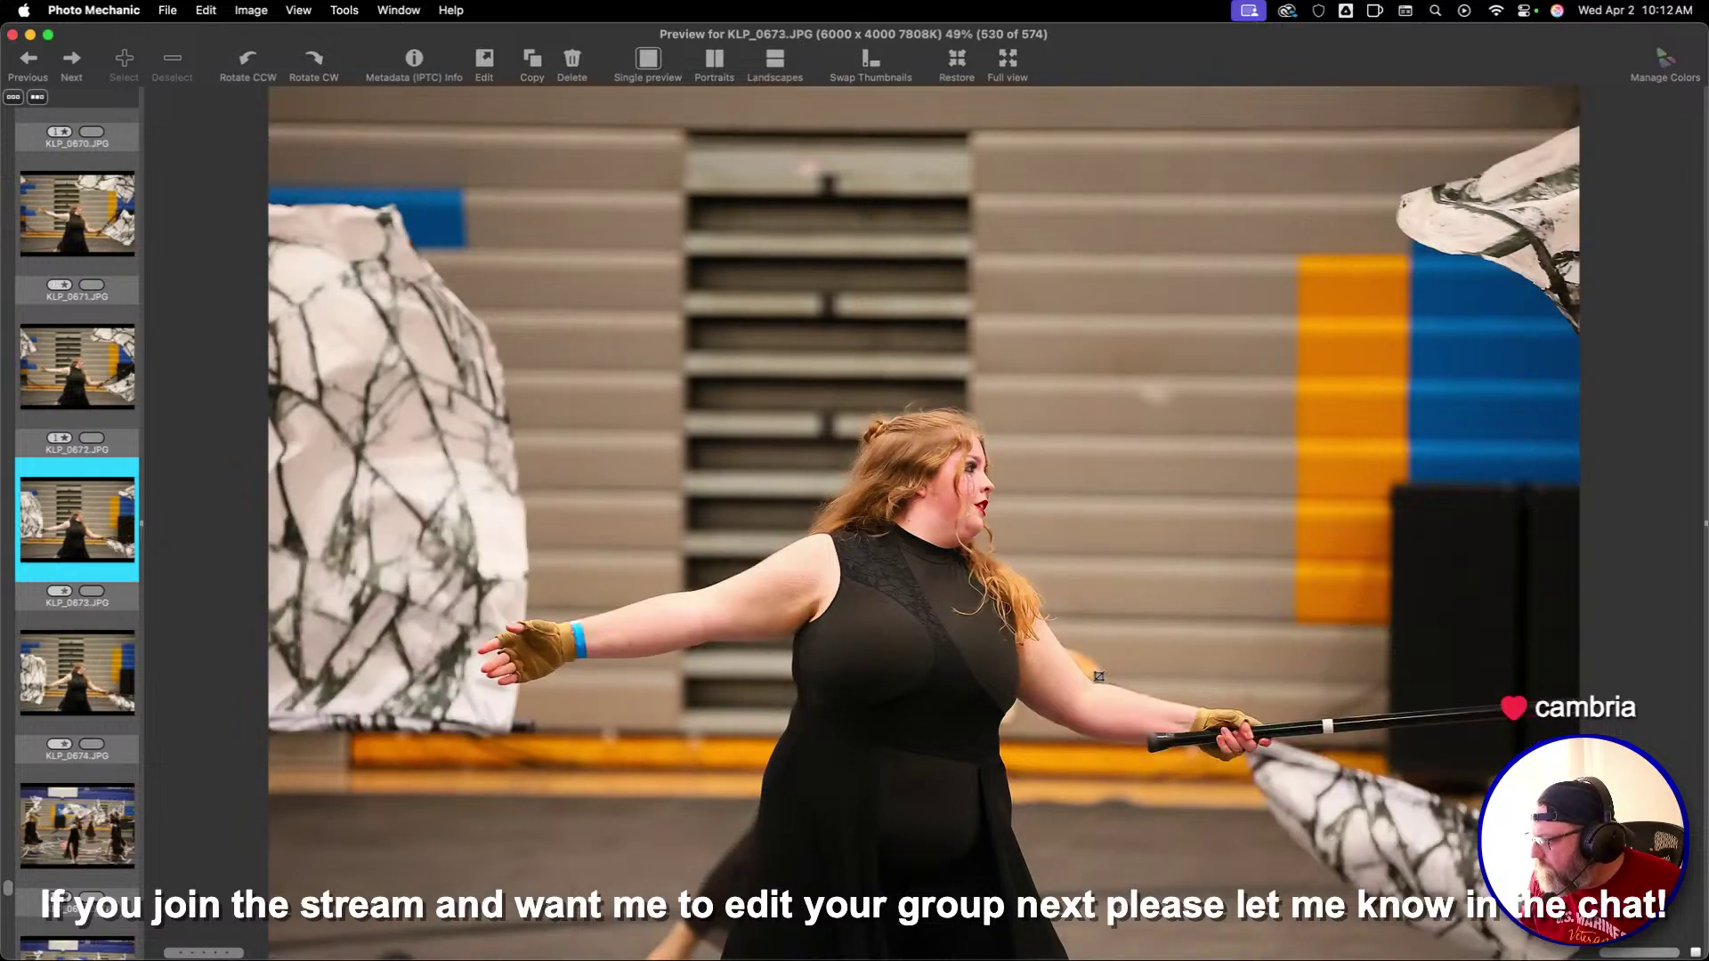
Review the white flag photos from KLP_0673.JPG to KLP_0680.JPG
key("Right")
key("Right")
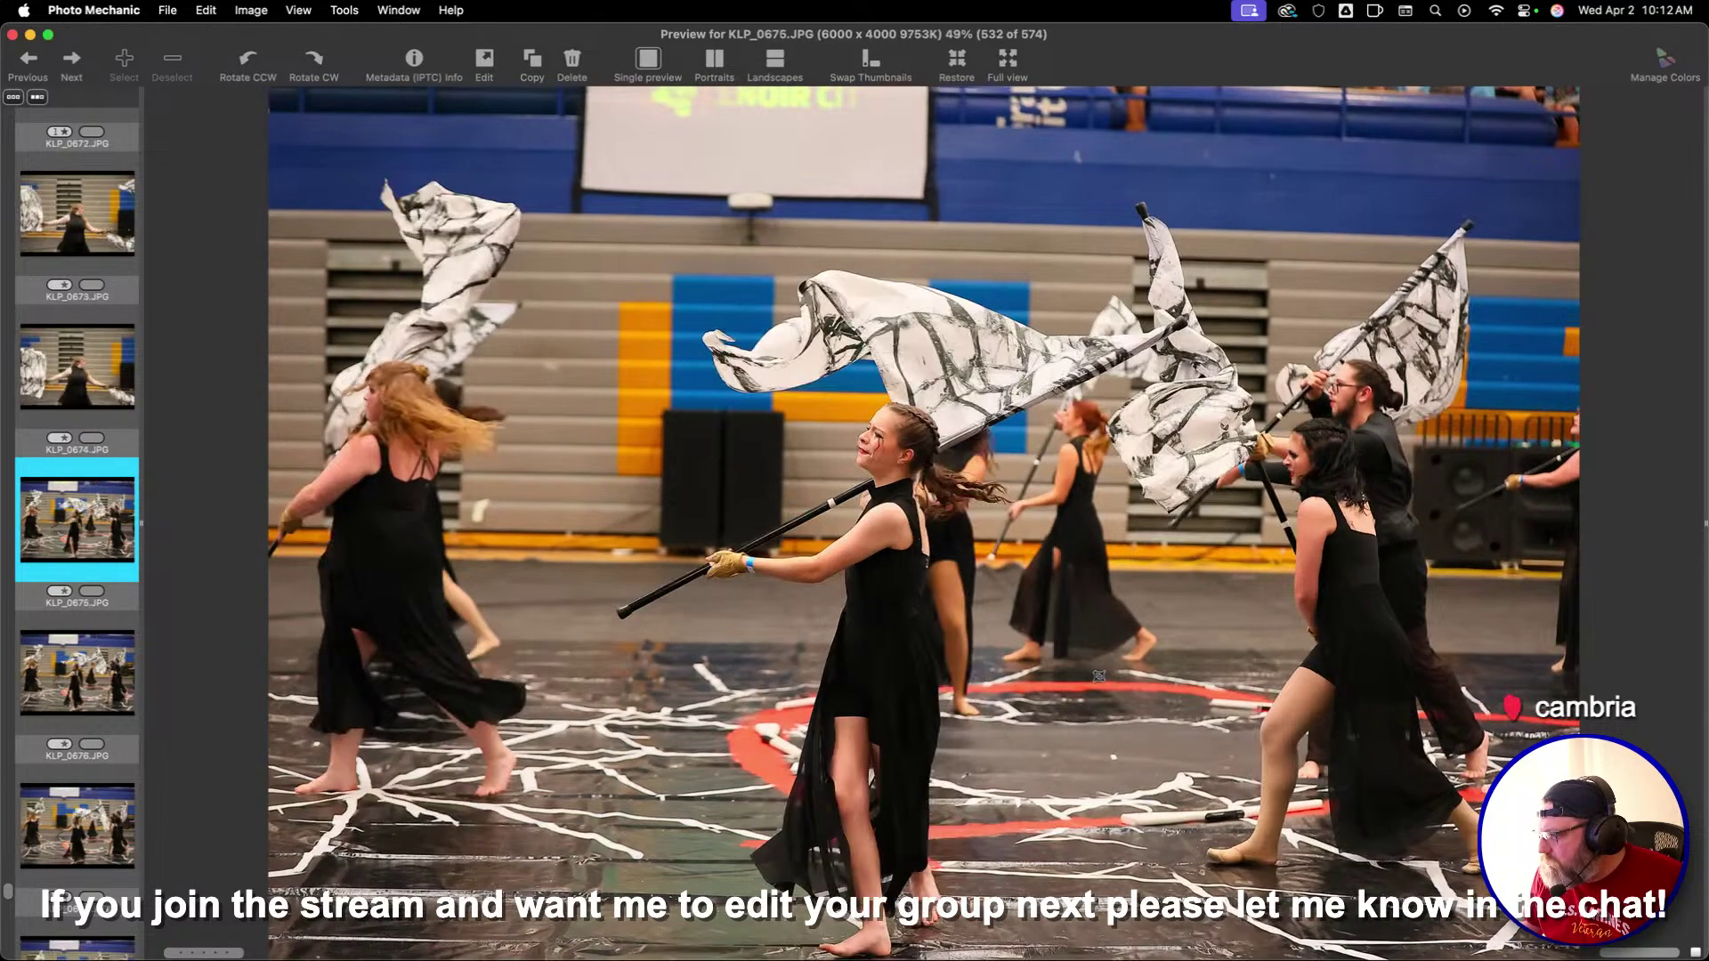
key("Right")
key("Right")
key("Right")
key("Right")
key("Right")
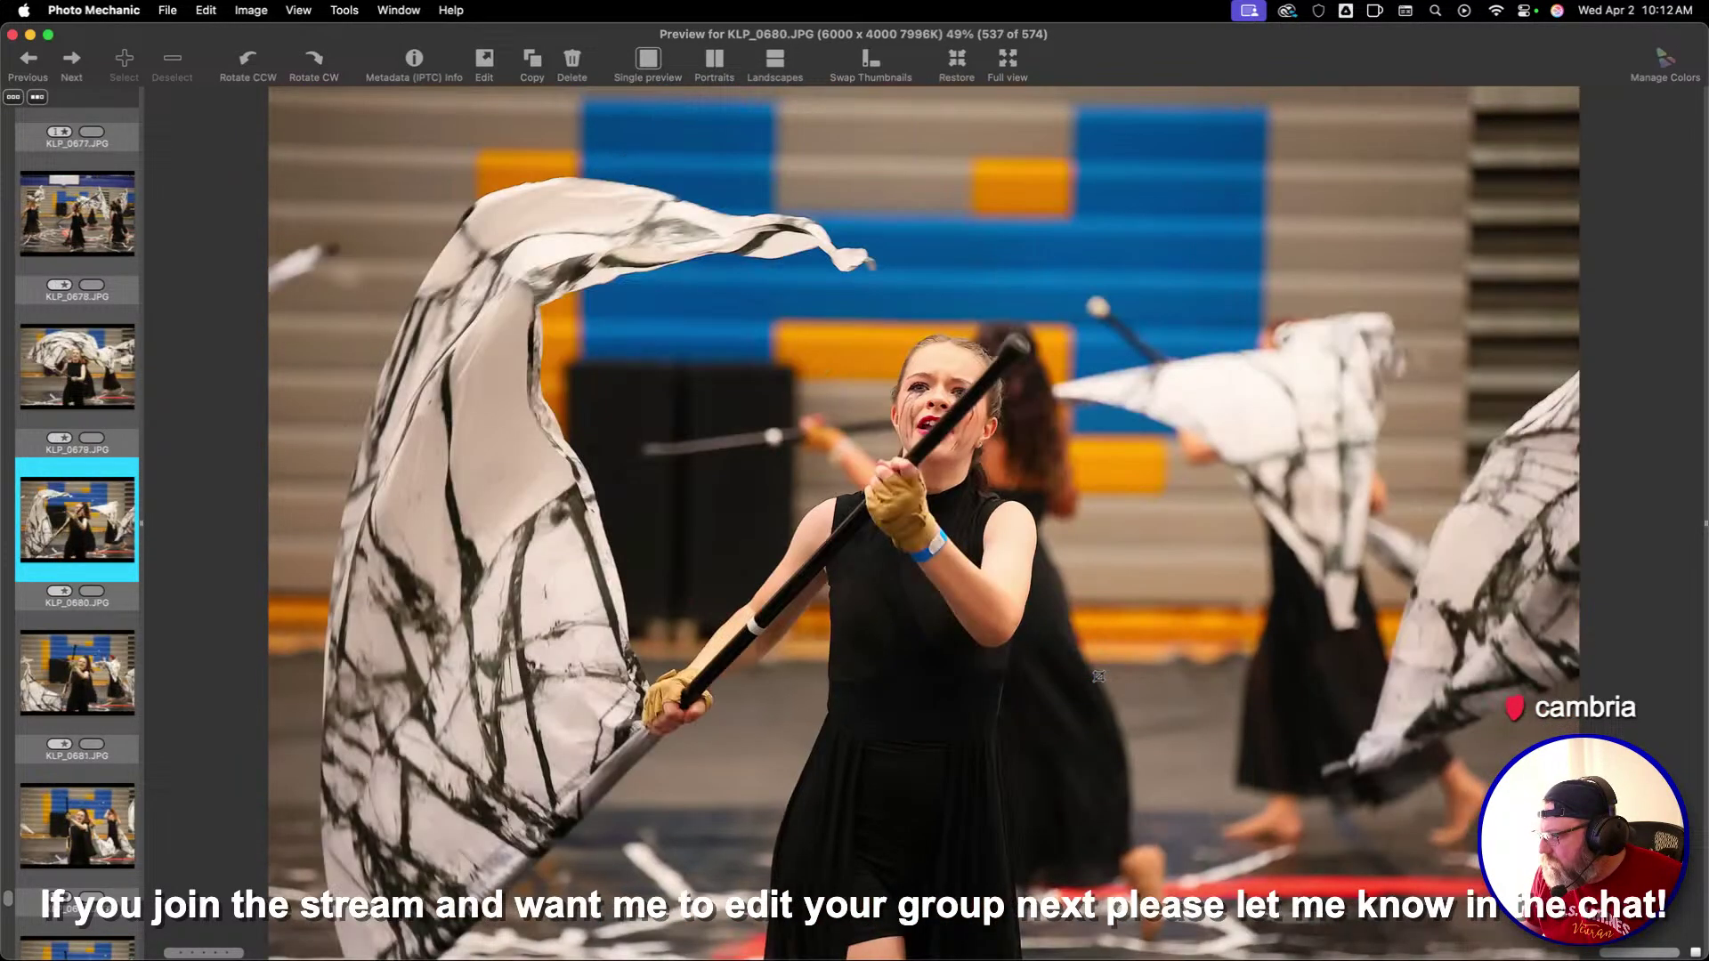
Review the flag soloist and group photos from KLP_0680.JPG to KLP_0688.JPG
key("Right")
key("Right")
key("Right")
key("Right")
key("Right")
key("Right")
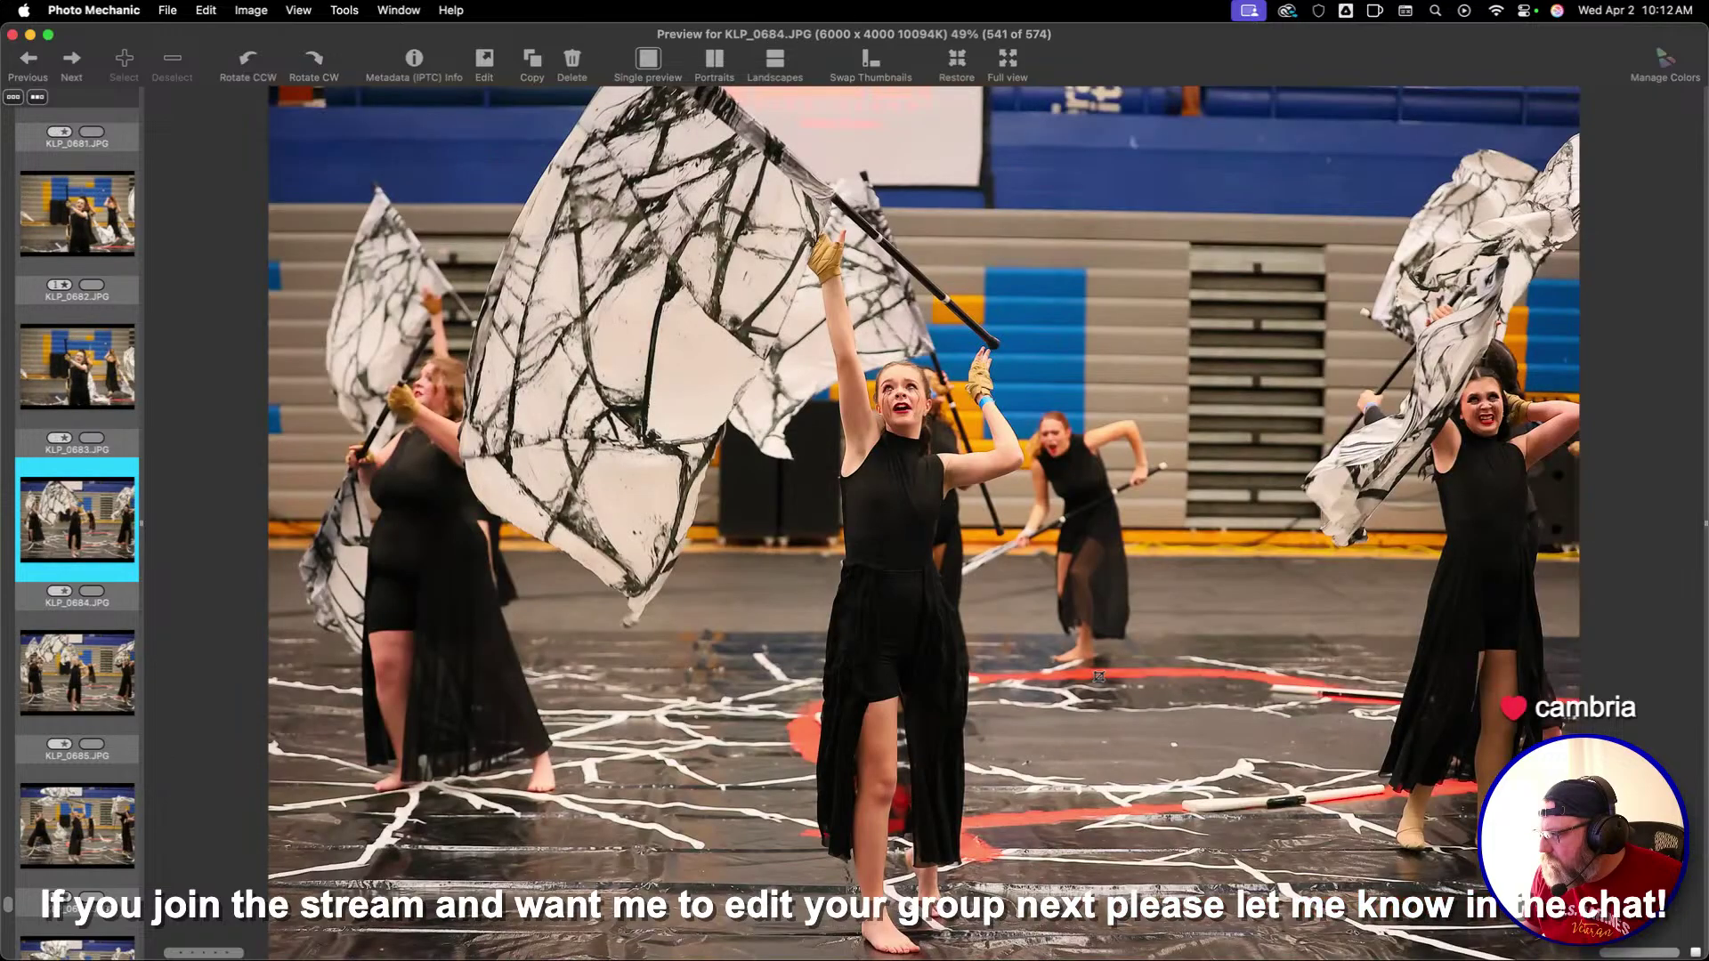
key("Right")
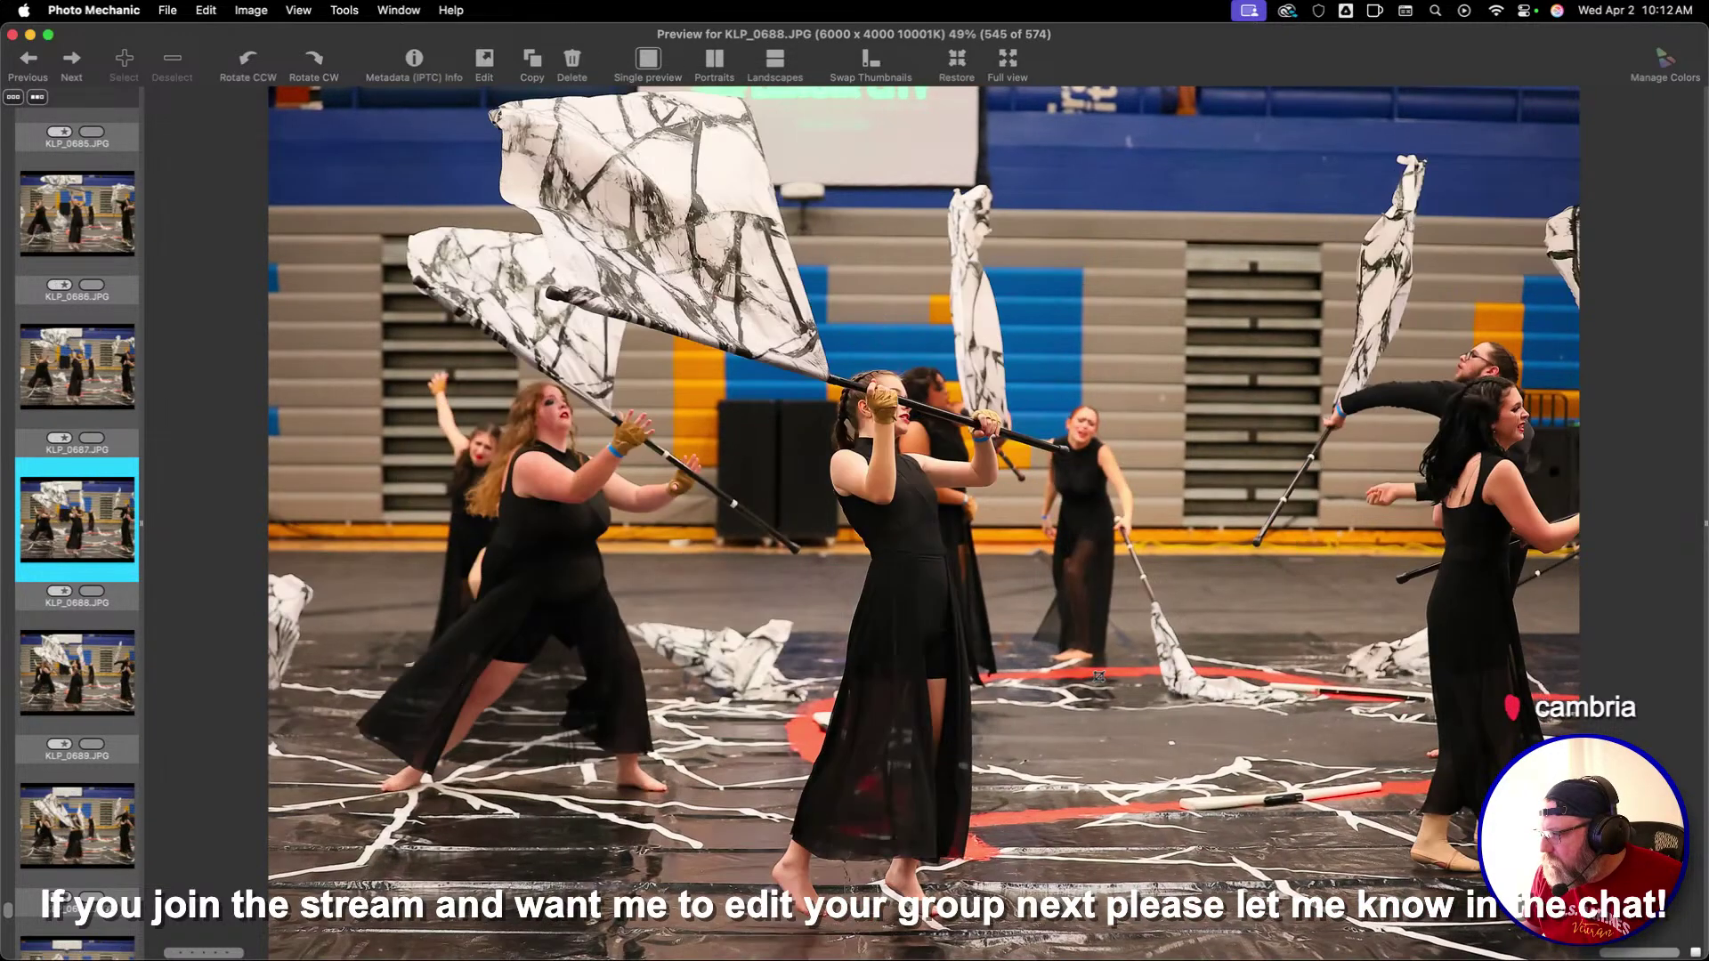
Compare the group flag photos KLP_0688.JPG and KLP_0689.JPG and review the following shots up to KLP_0695.JPG
key("Right")
key("Right")
key("Right")
key("Right")
key("Right")
key("Right")
key("Right")
key("Right")
key("Right")
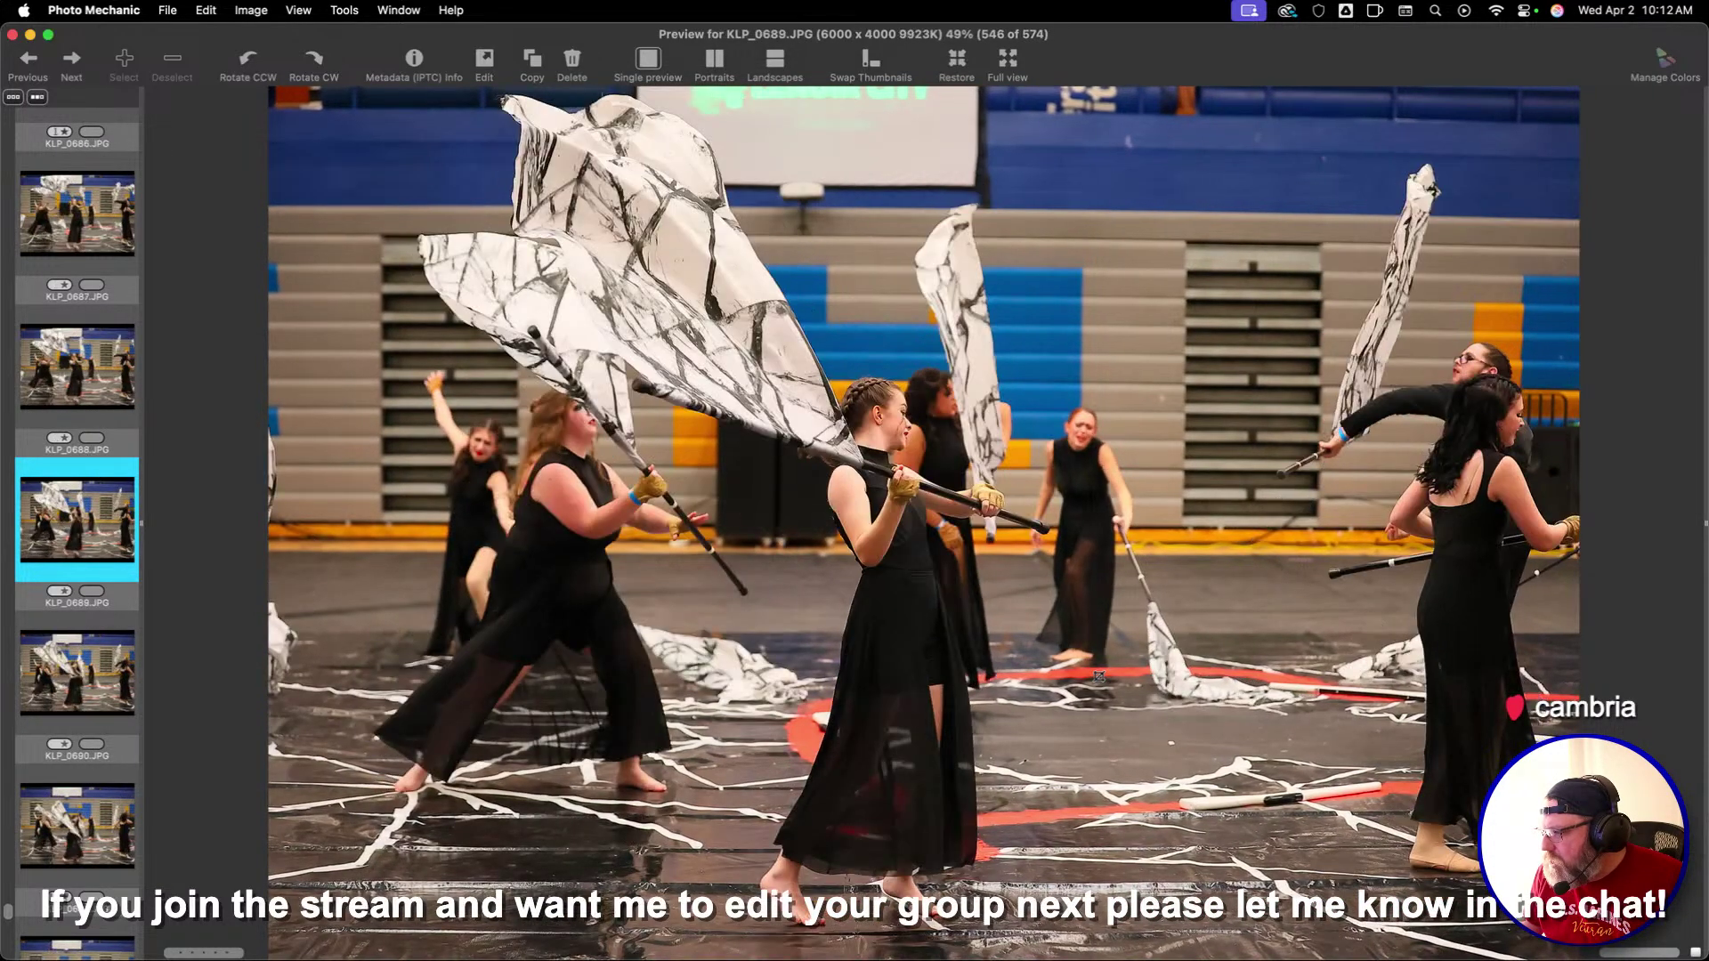
key("Left")
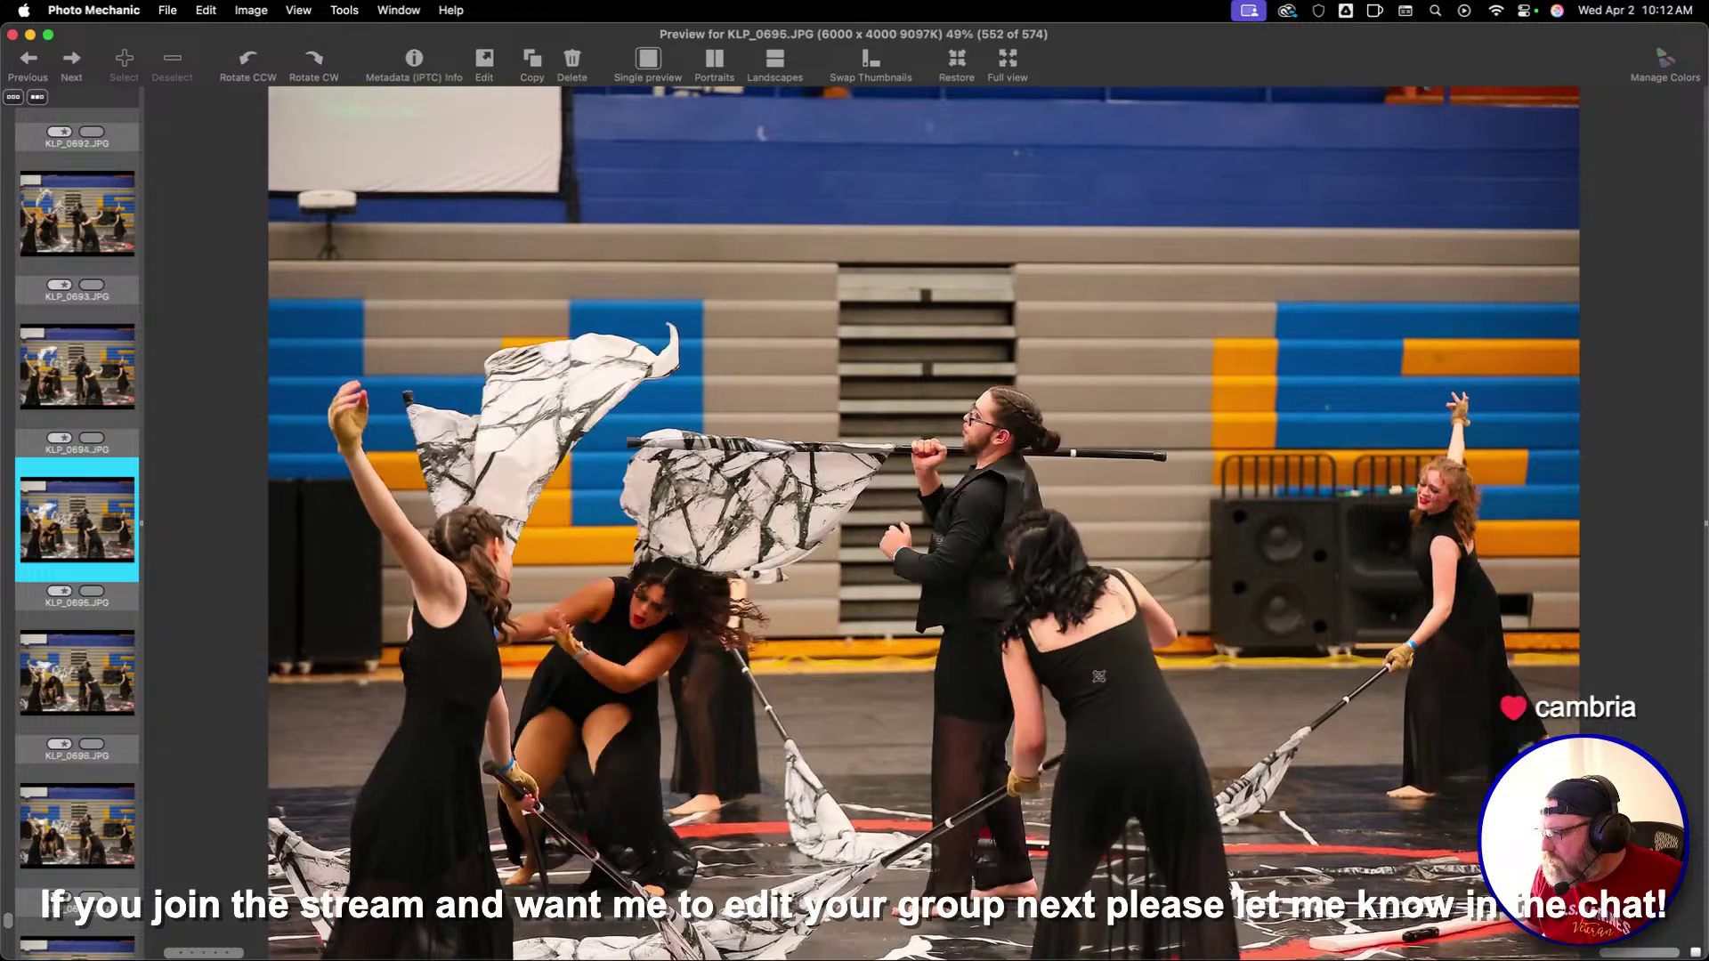
Give KLP_0695.JPG one star and review the group photos that follow up to KLP_0705.JPG
key("Right")
key("Right")
key("Right")
key("Right")
key("Right")
key("Right")
key("Right")
key("Right")
key("Right")
key("Right")
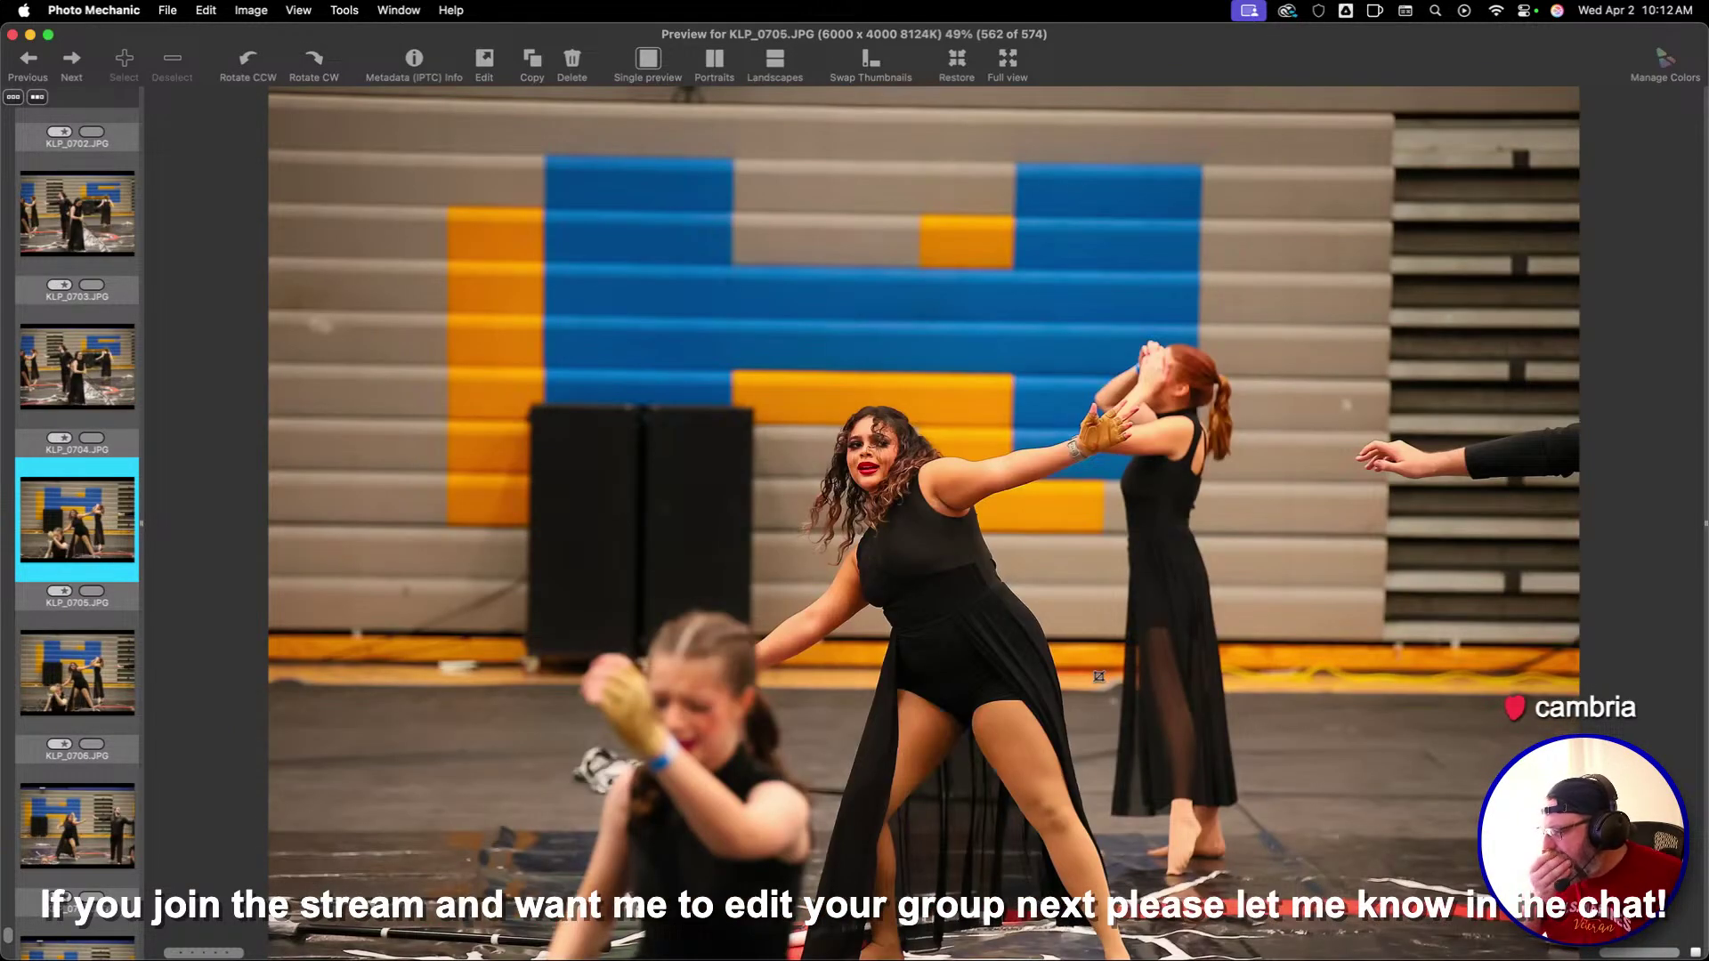
Give KLP_0704.JPG, KLP_0706.JPG and KLP_0708.JPG one star each
key("Left")
key("1")
key("Right")
key("Right")
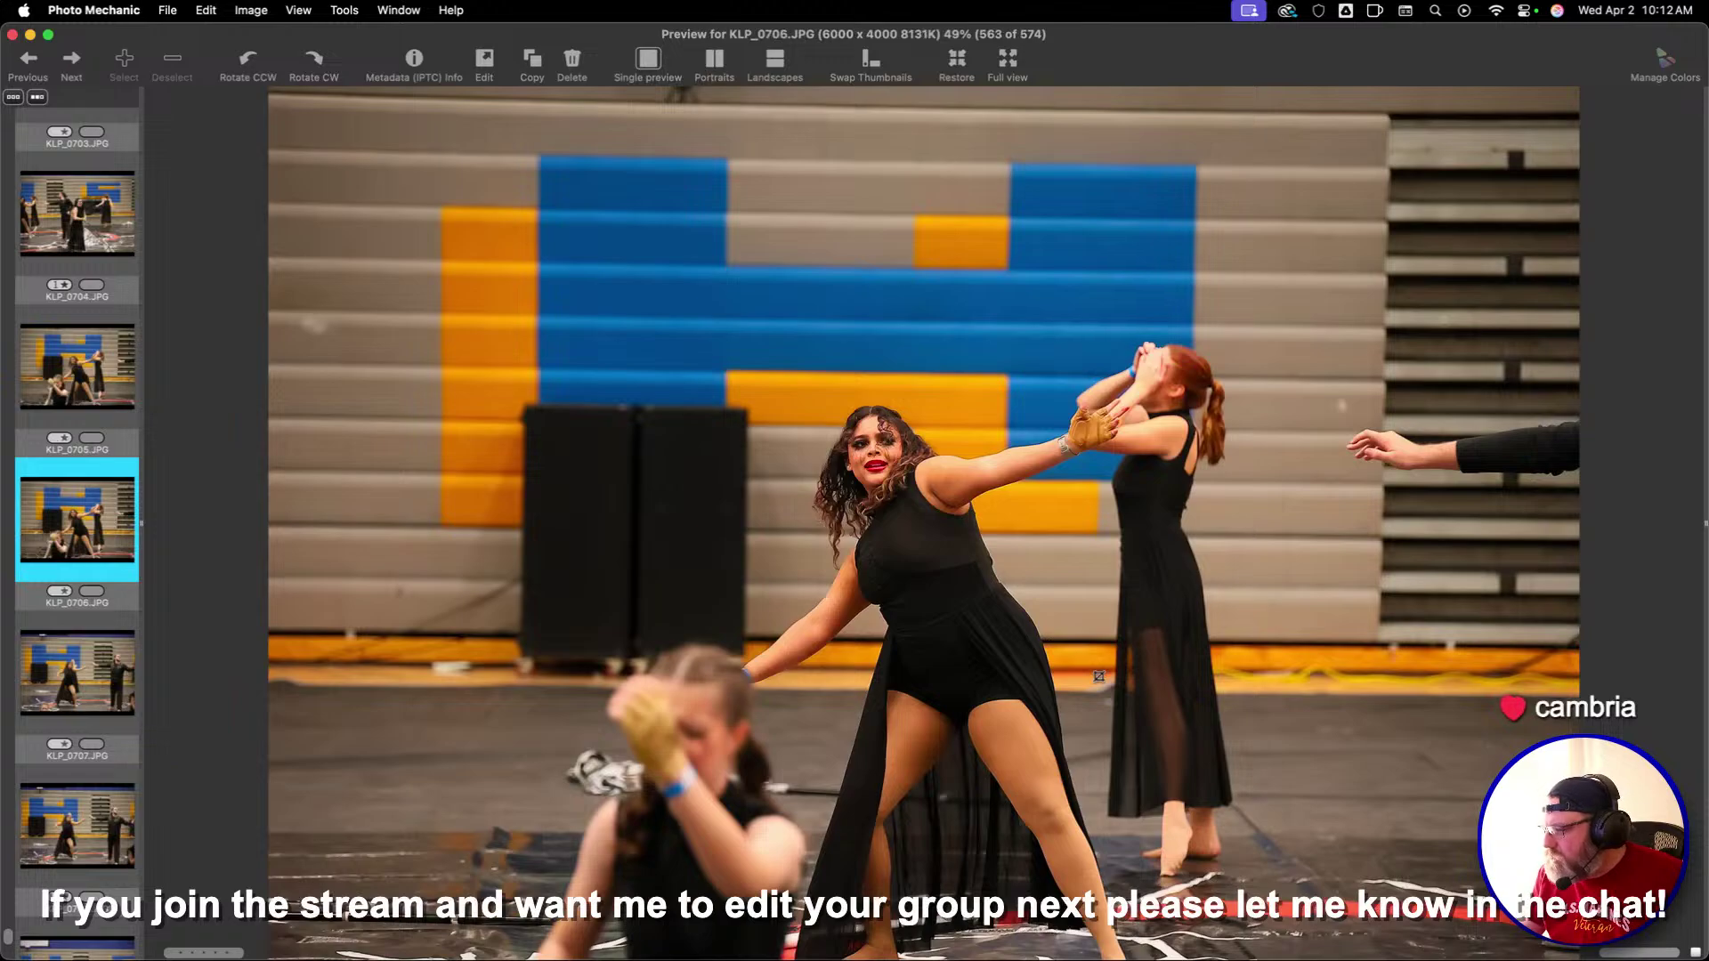
key("Right")
key("Right")
key("Right")
key("Right")
key("Left")
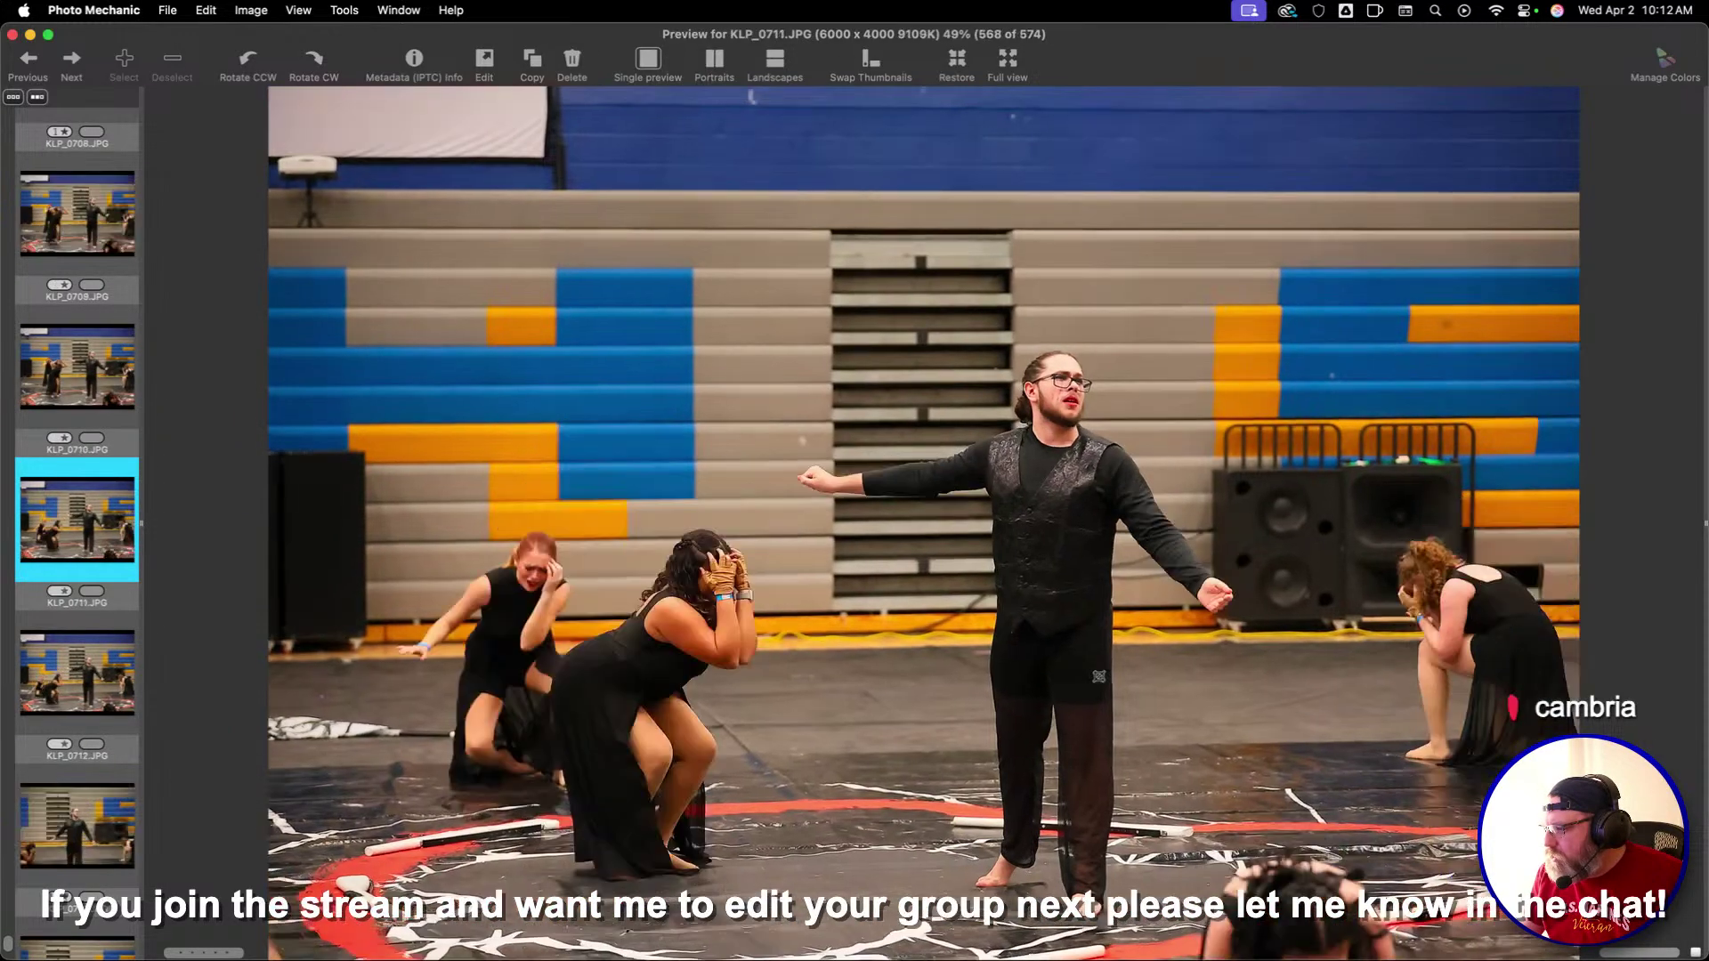
Give KLP_0714.JPG of the male performer one star and review the remaining photos through KLP_0717.JPG
key("Right")
key("Right")
key("Right")
key("Right")
key("Right")
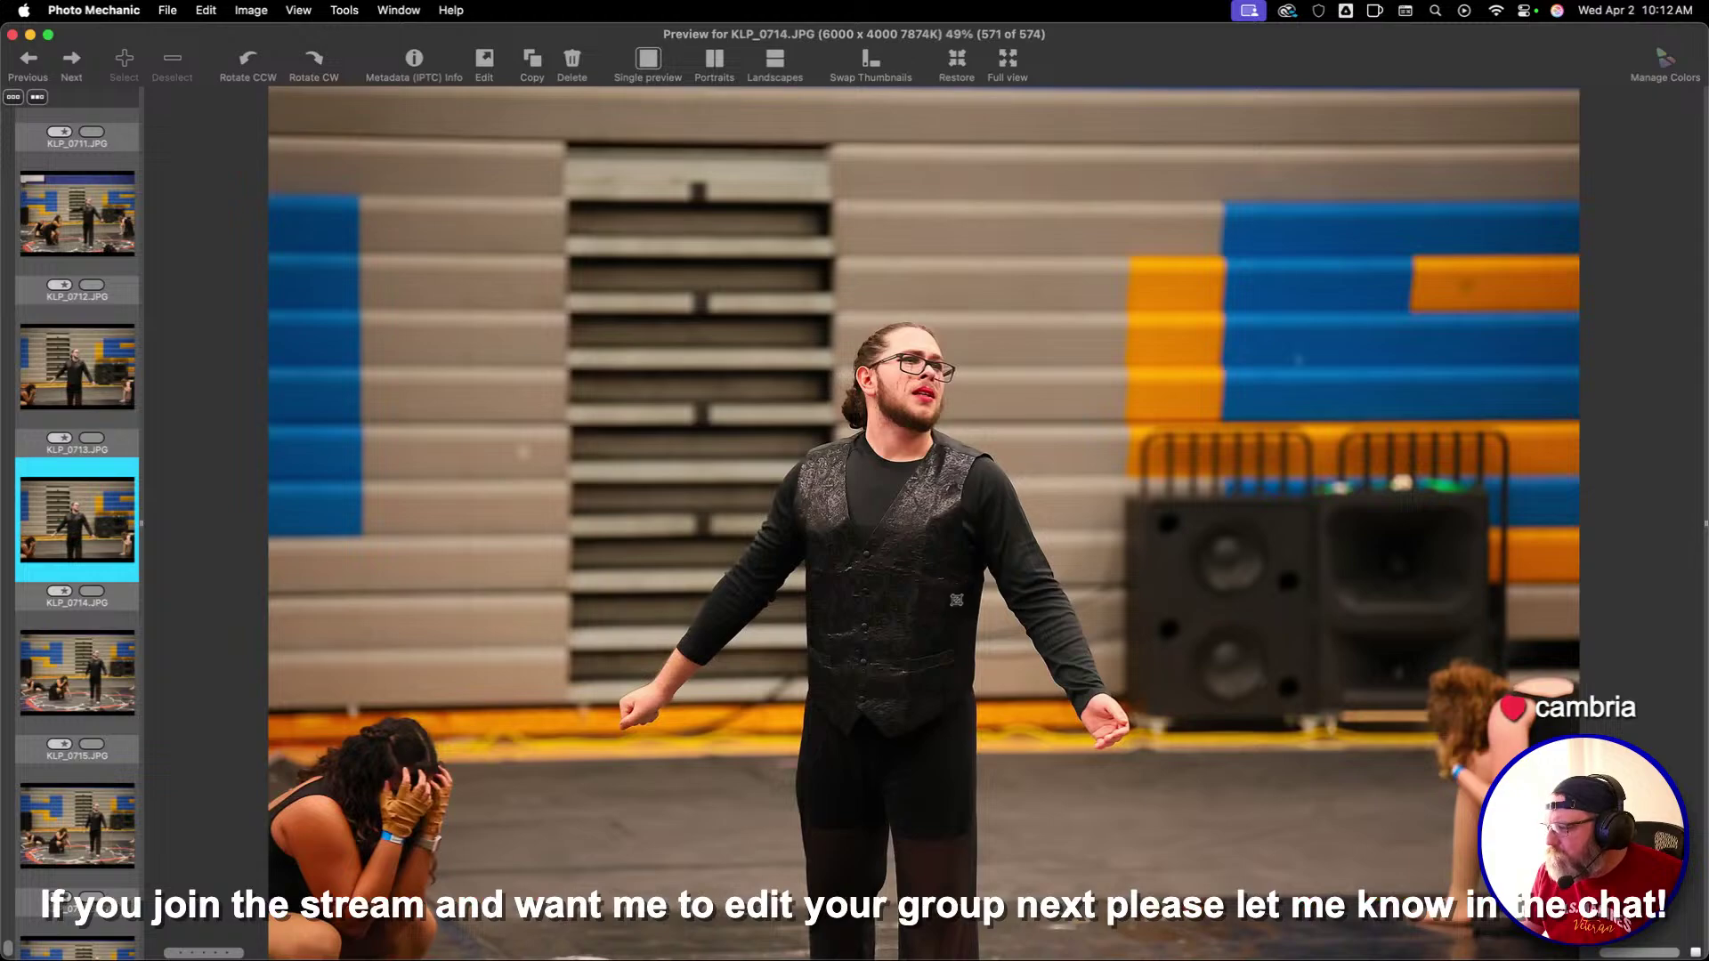
key("1")
key("Right")
key("Right")
key("Right")
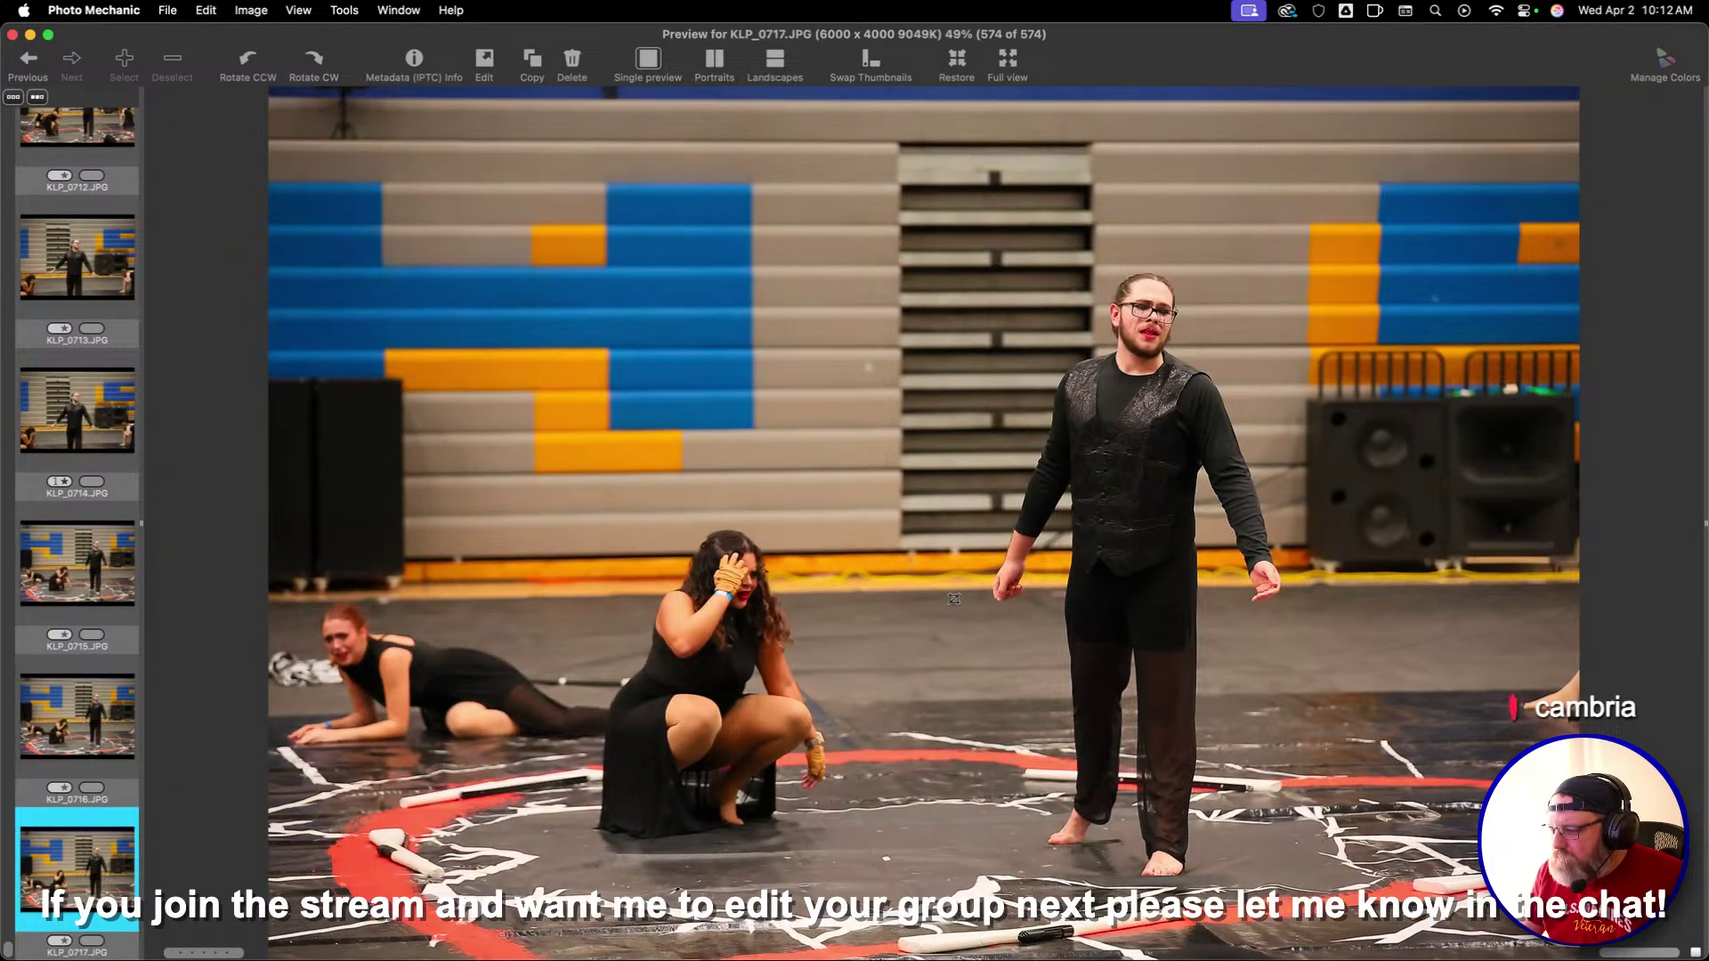
Close the finished contact sheet and color-label the 61-Lenoir City Winter Guard folder green
key("Escape")
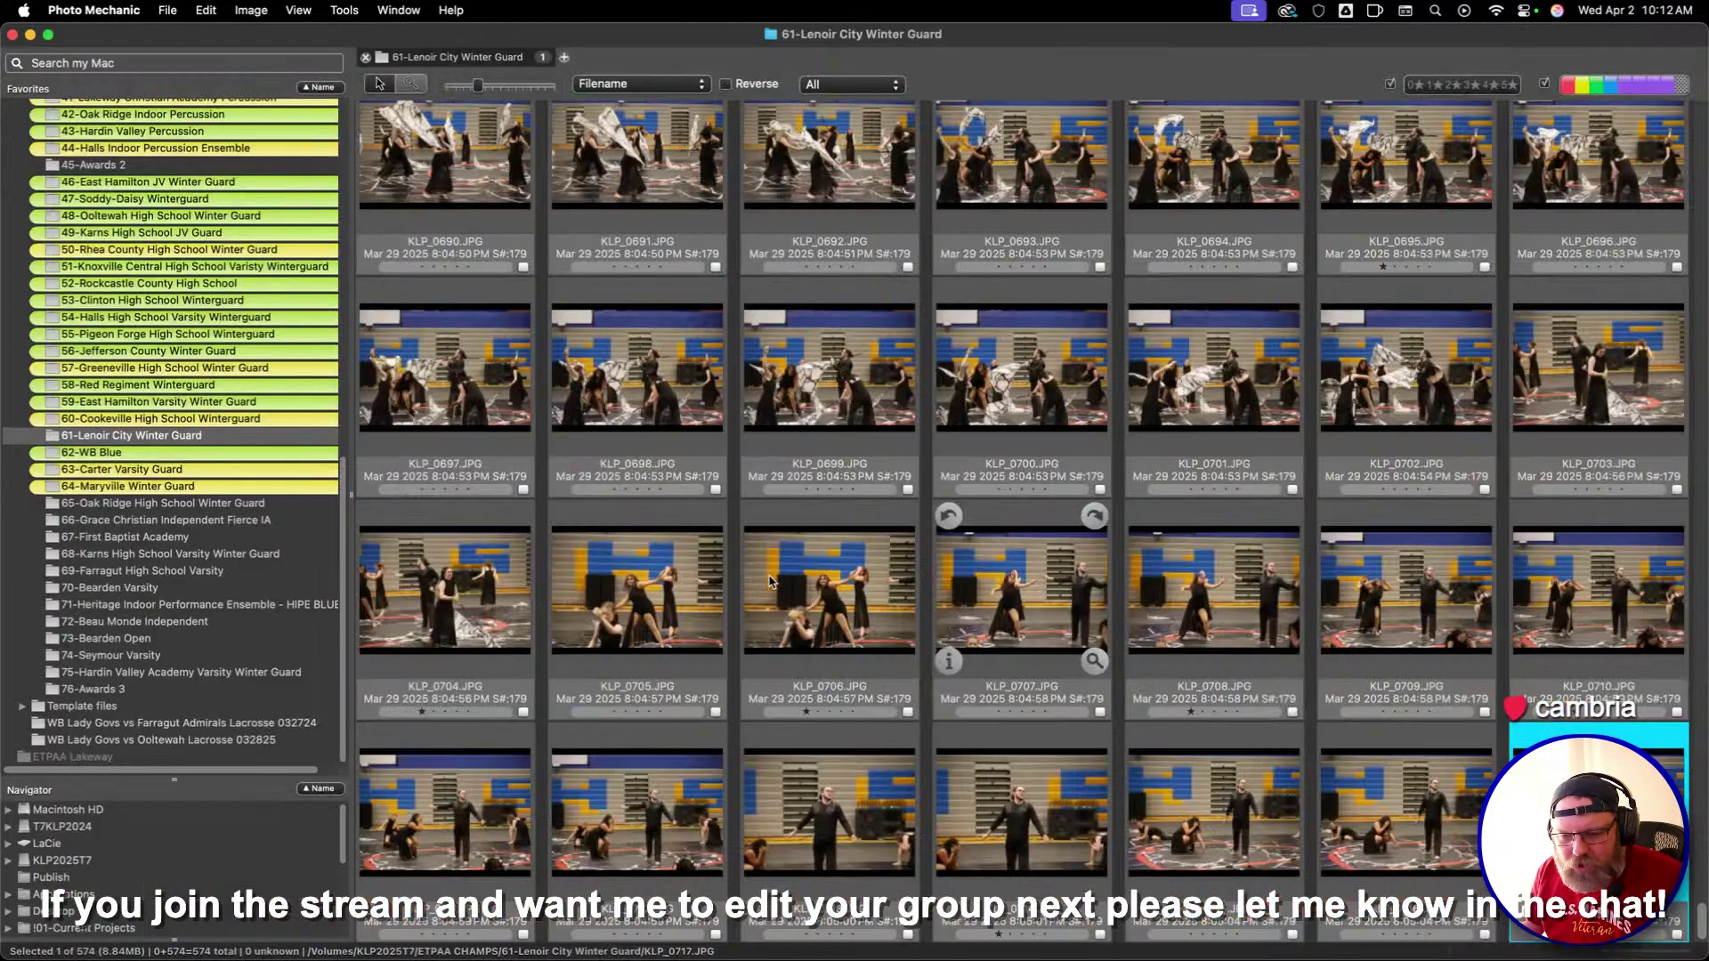
key("super+w")
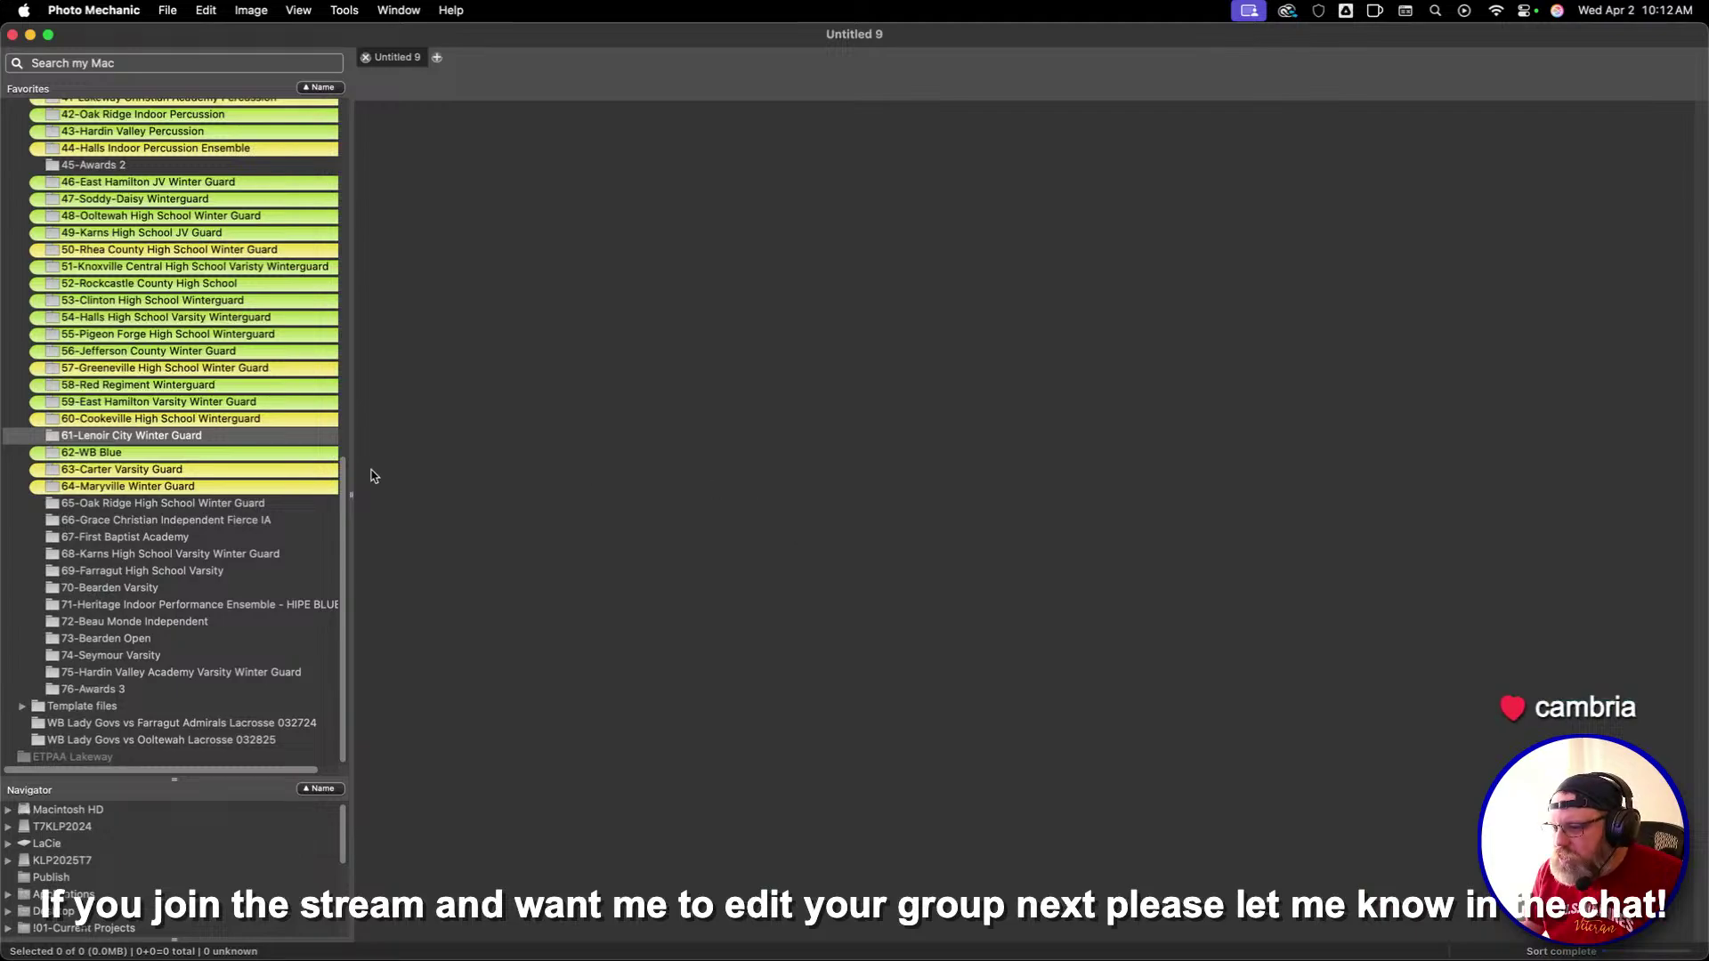
right_click(300, 442)
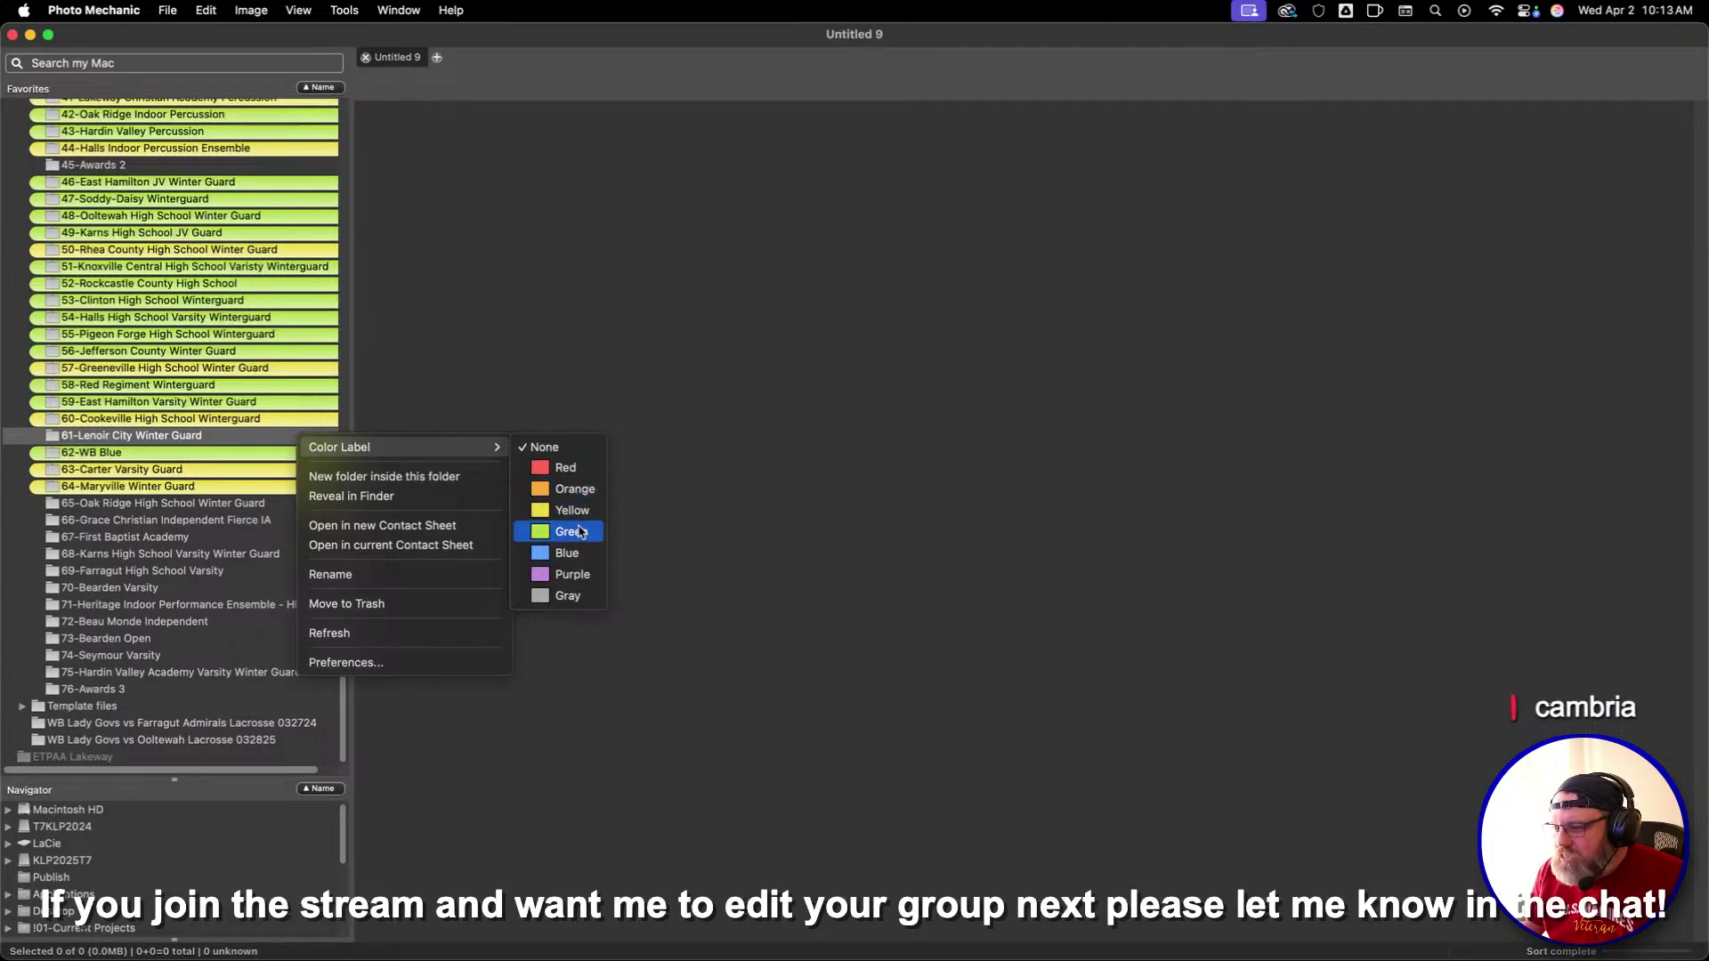
left_click(580, 530)
Open the 65-Oak Ridge High School Winter Guard folder and preview KLP_0001.JPG
left_click(283, 504)
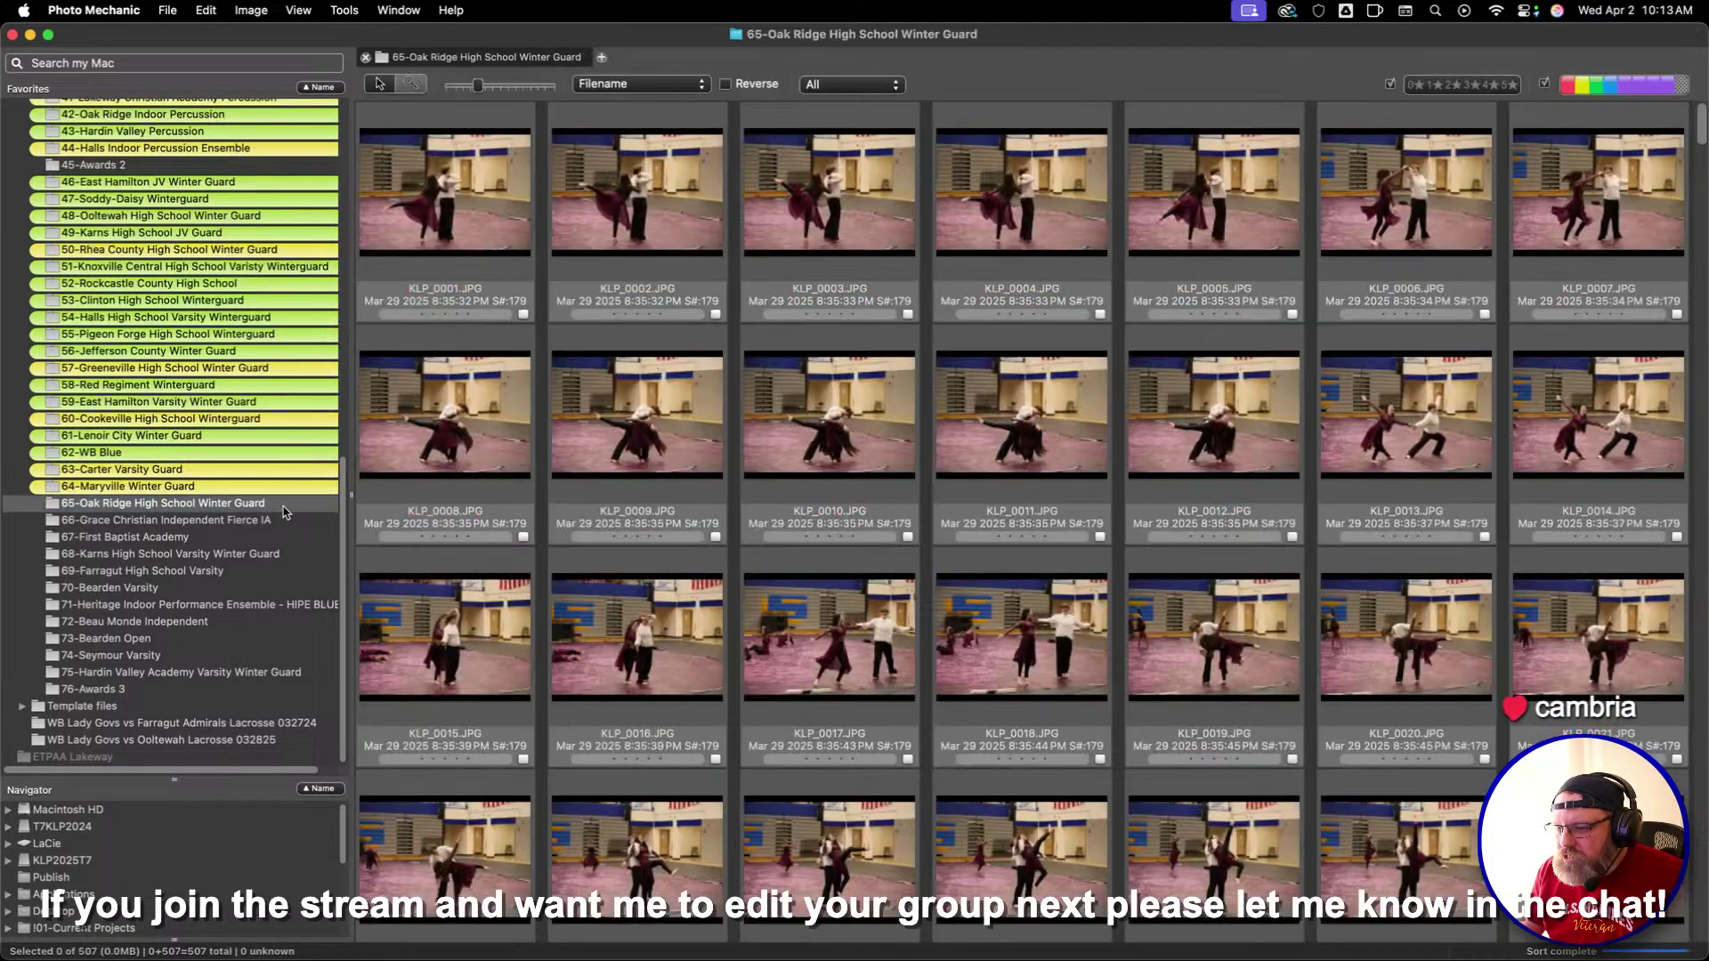
left_click(499, 188)
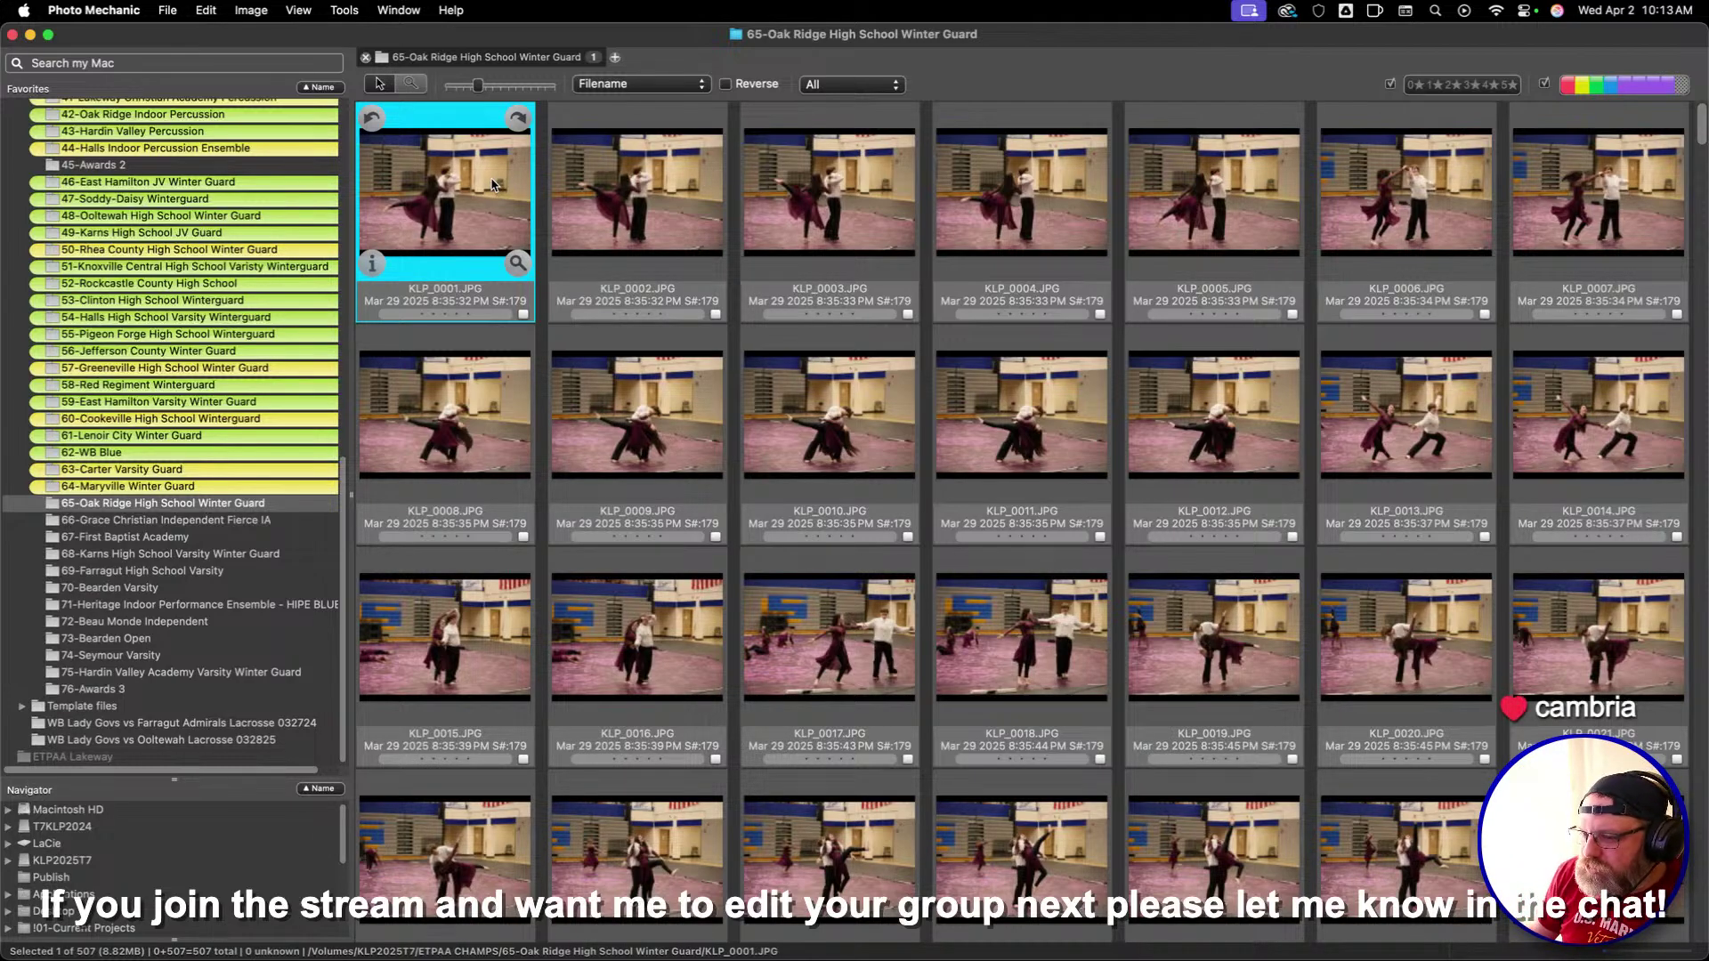
double_click(492, 184)
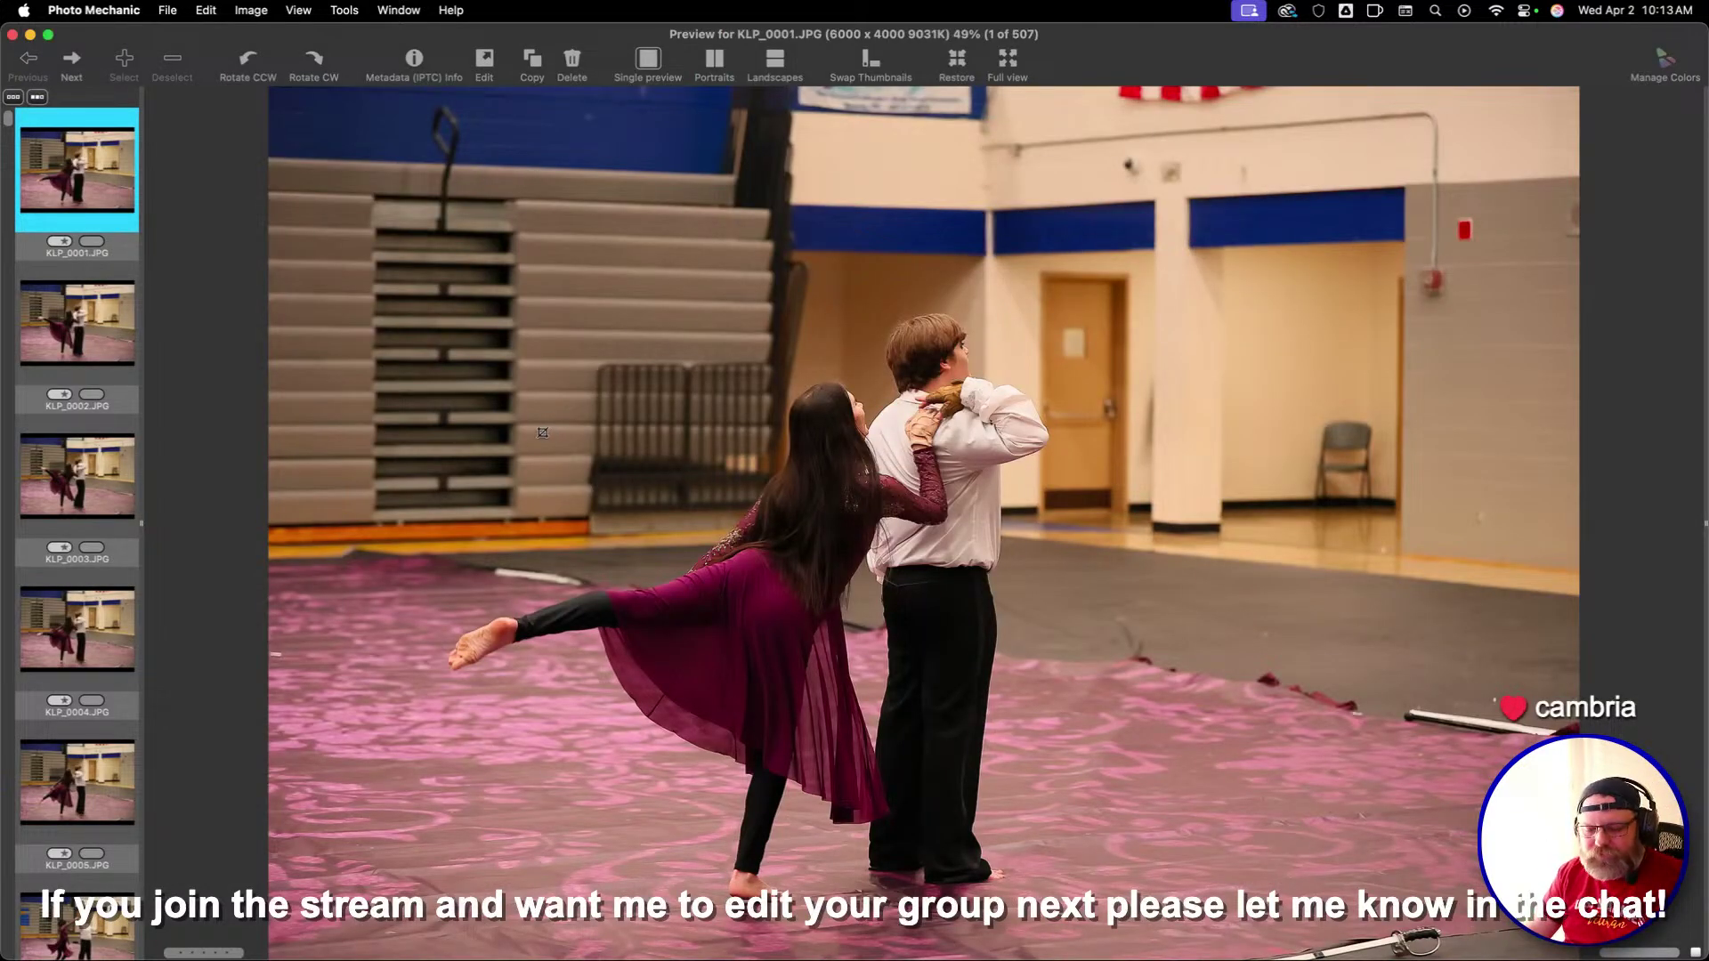
Compare the opening photos of the dancing couple and give KLP_0002.JPG and KLP_0003.JPG one star each
key("Right")
key("Right")
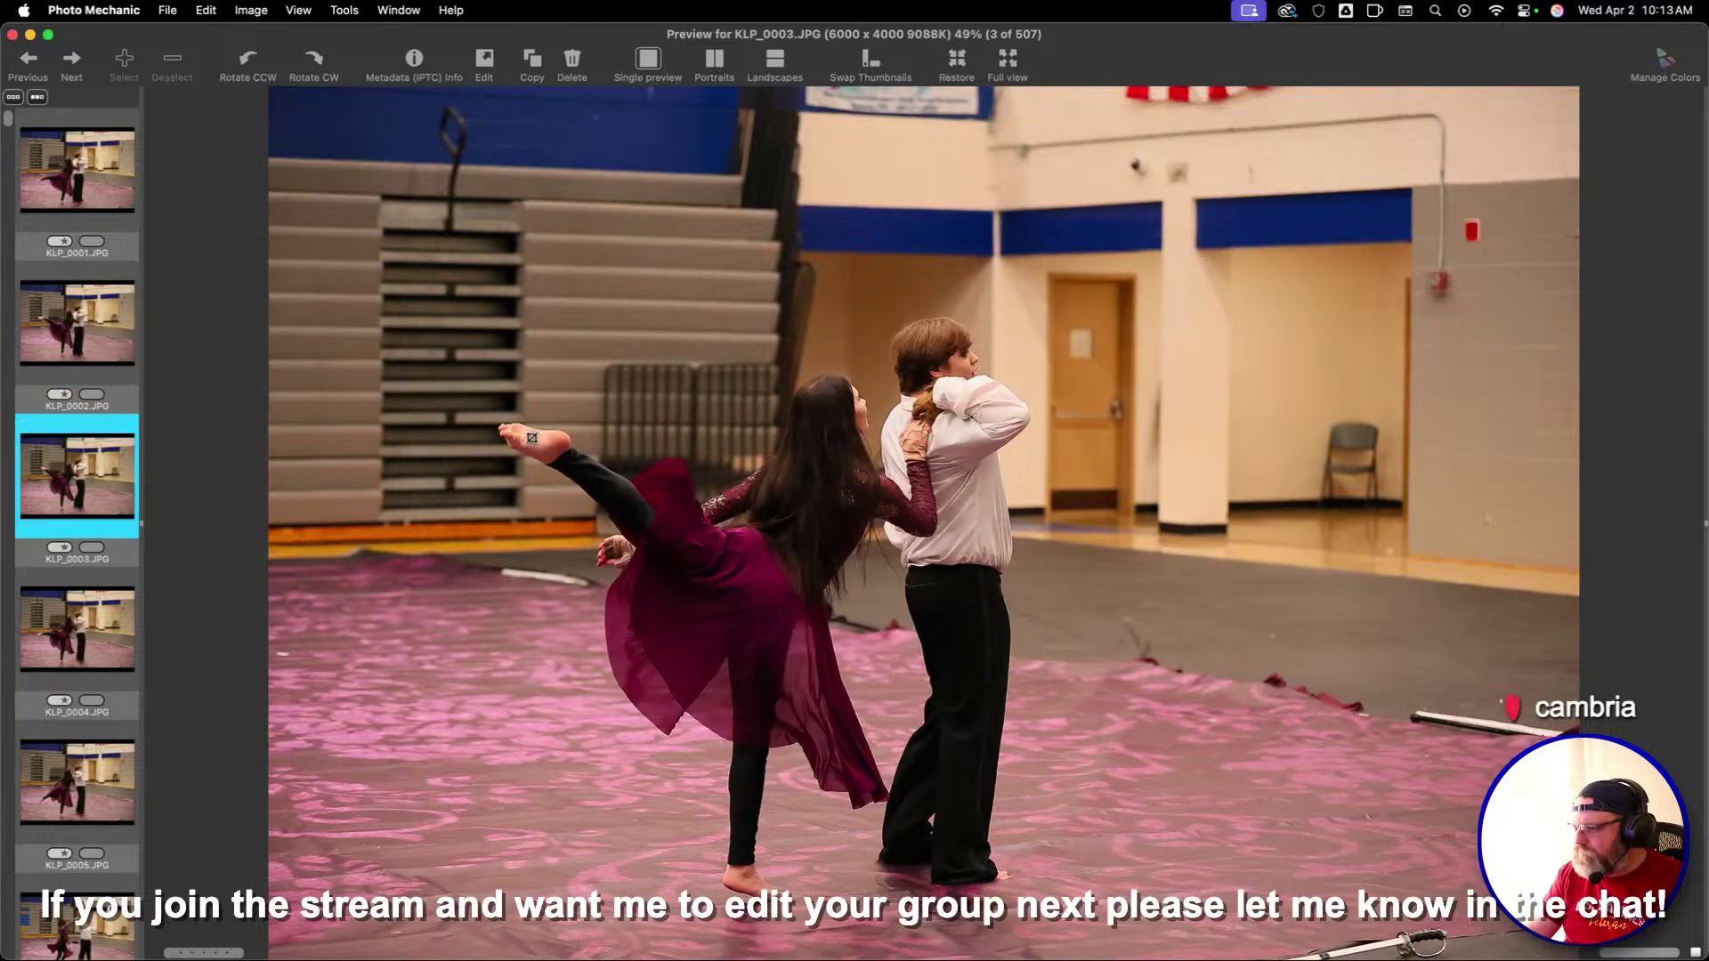
key("Left")
key("1")
key("Right")
key("Right")
key("Left")
key("1")
key("Right")
key("Right")
key("Right")
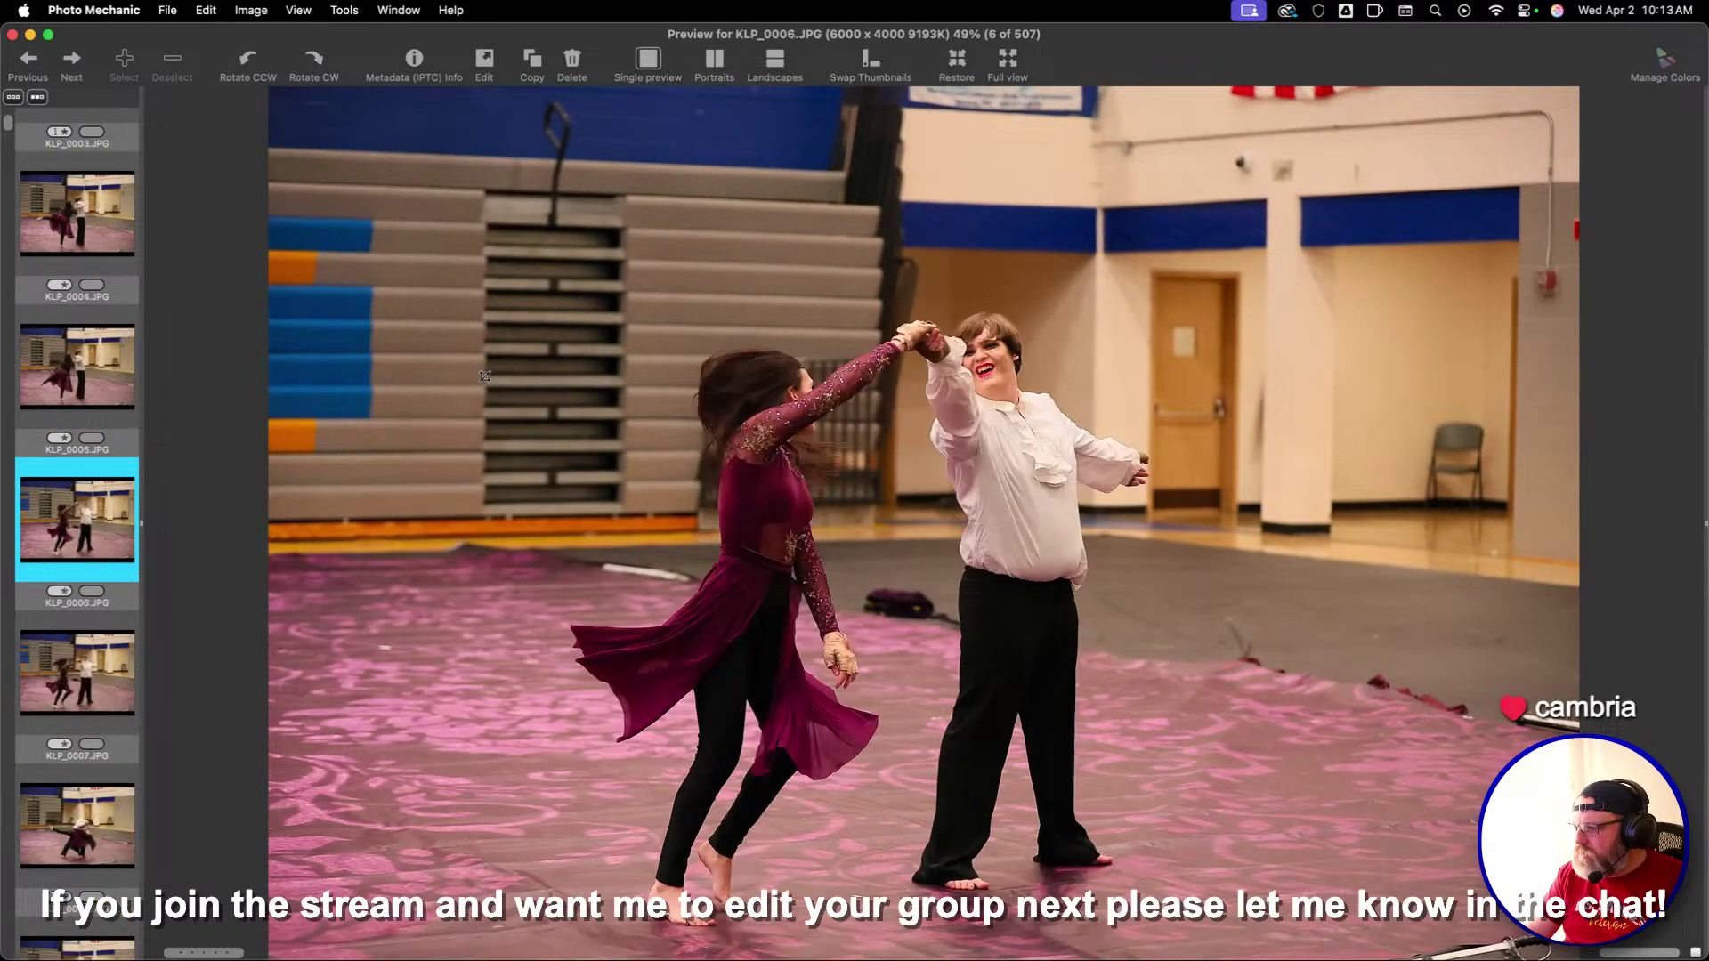
Give the couple's photos KLP_0007.JPG and KLP_0008.JPG one star each
key("Right")
key("Right")
key("Left")
key("1")
key("Right")
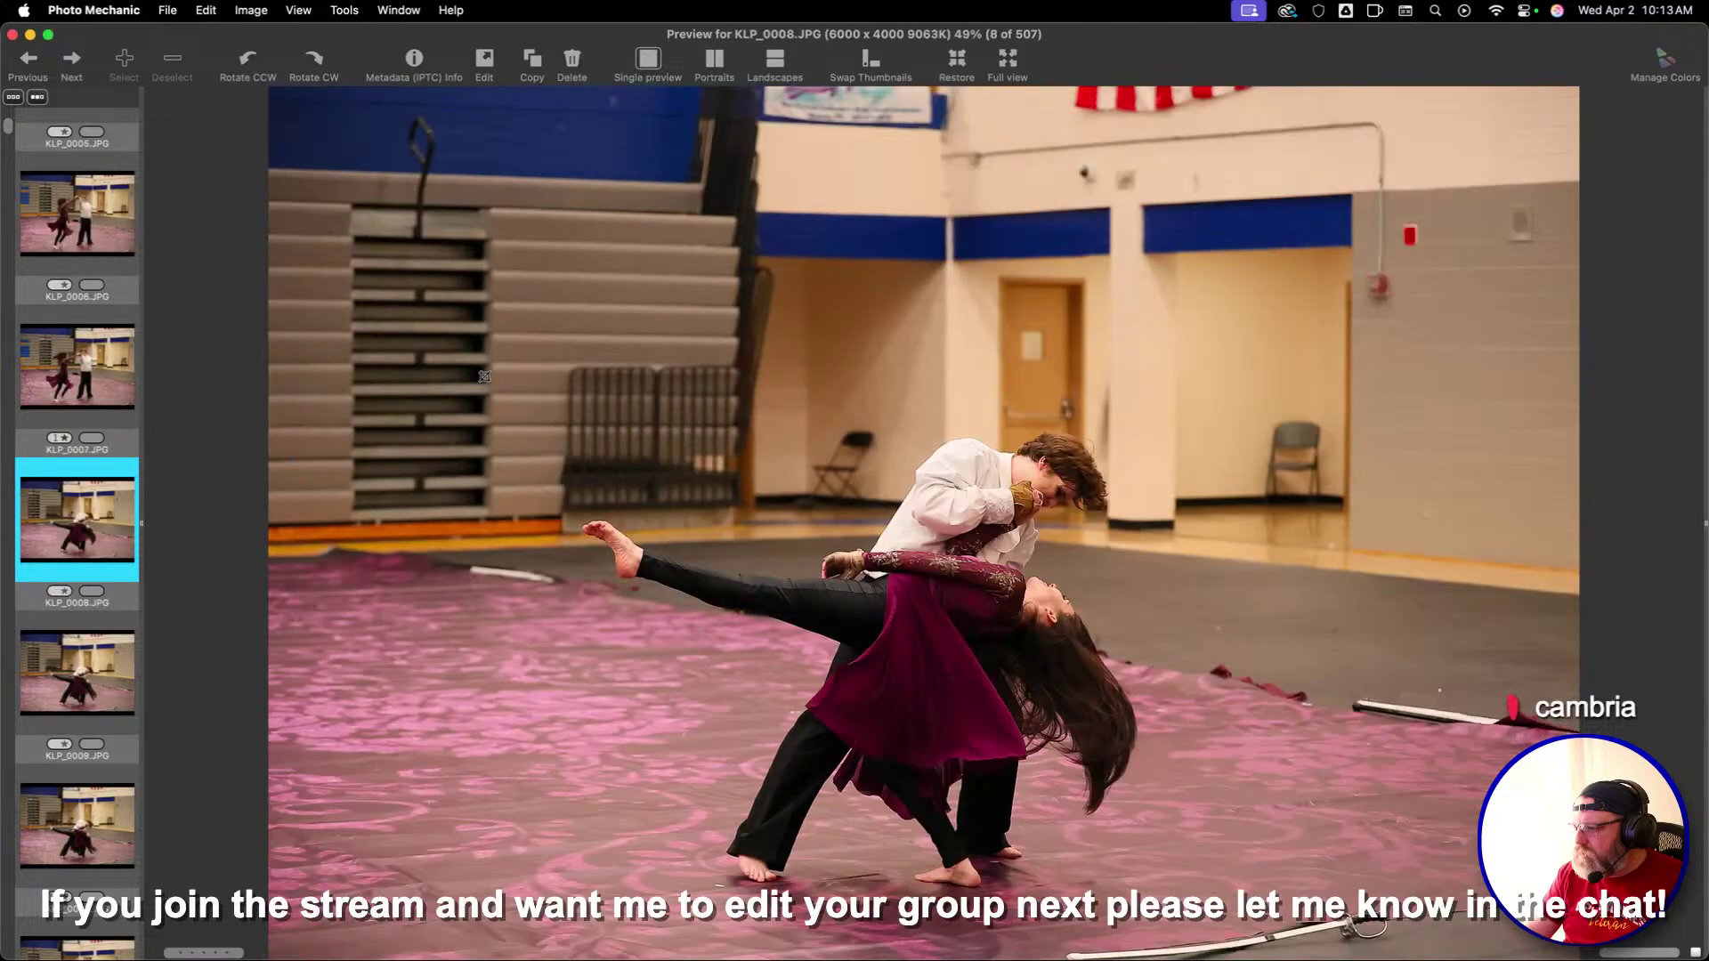
key("1")
Compare the couple's dip photos KLP_0009.JPG to KLP_0012.JPG and view the following shots up to KLP_0015.JPG
key("Right")
key("Right")
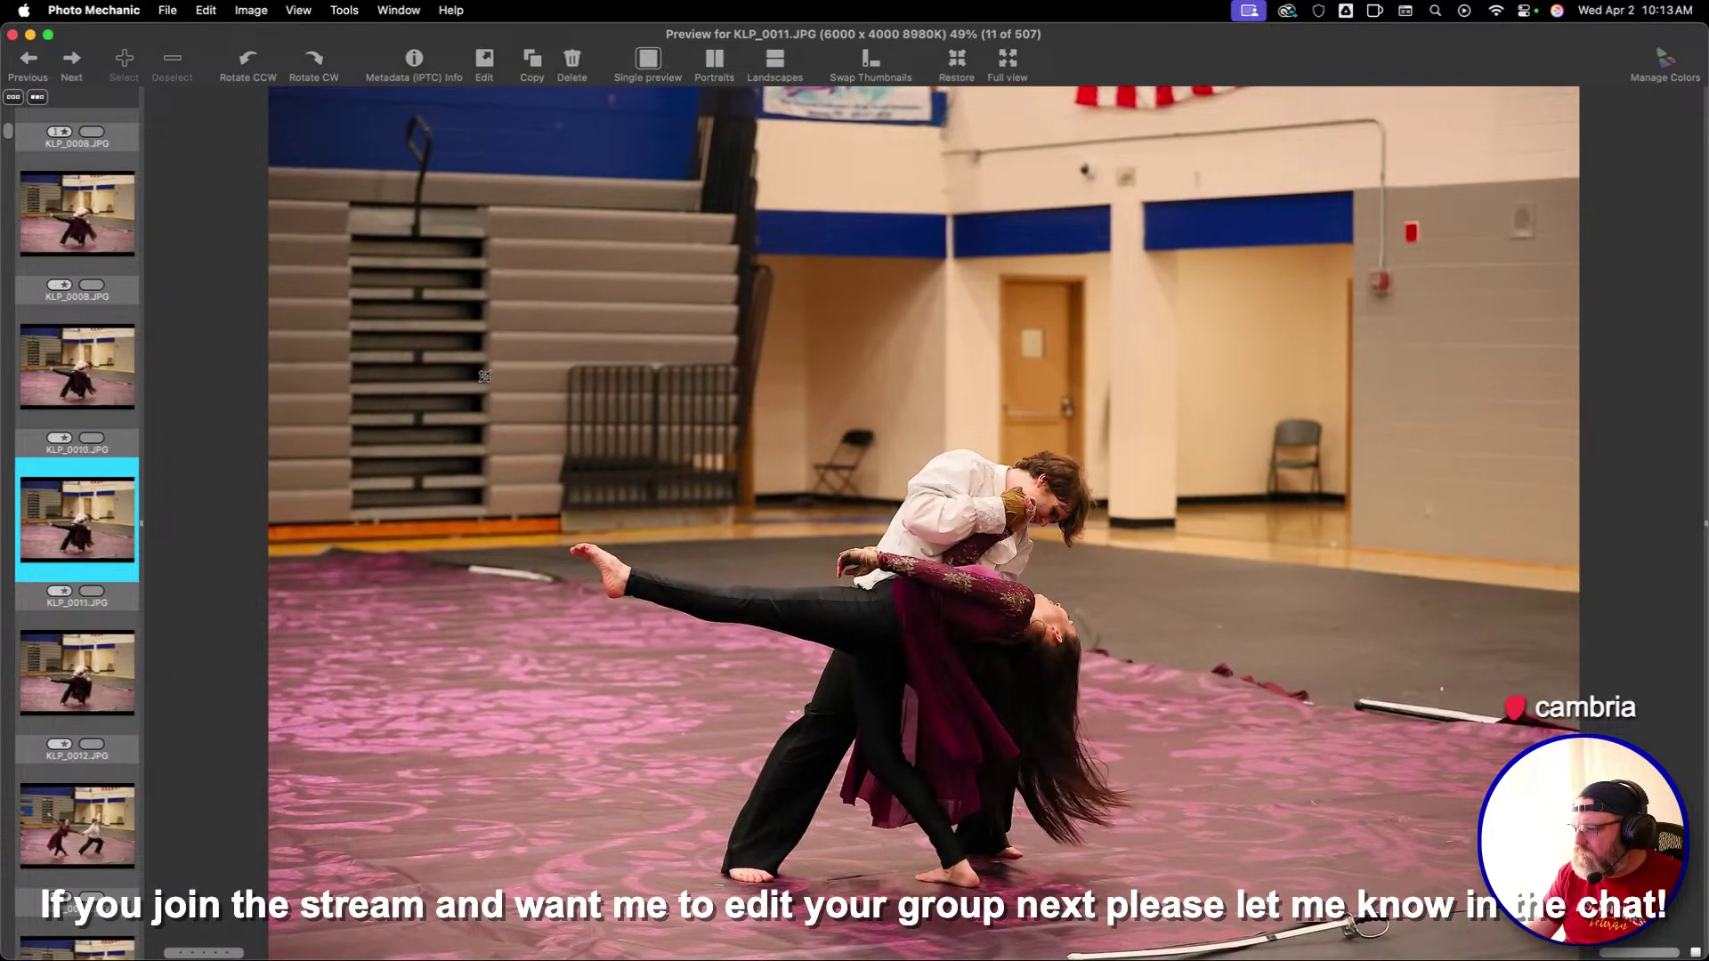
key("Right")
key("Right")
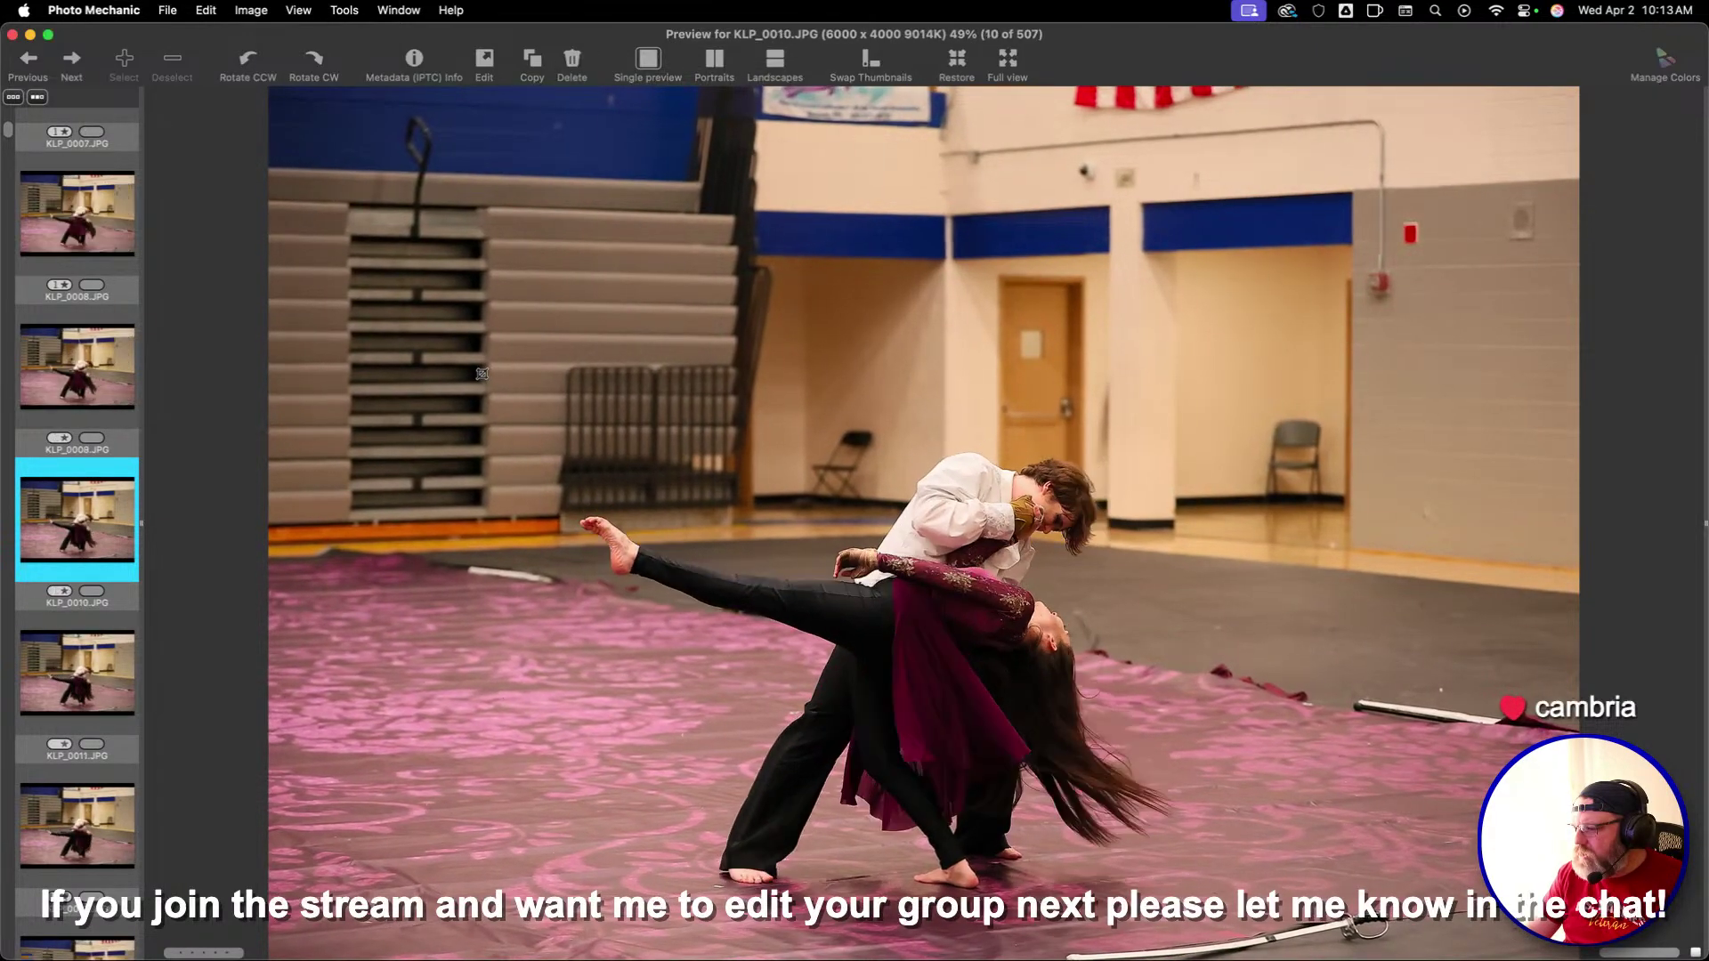
key("Right")
key("Right")
key("Right")
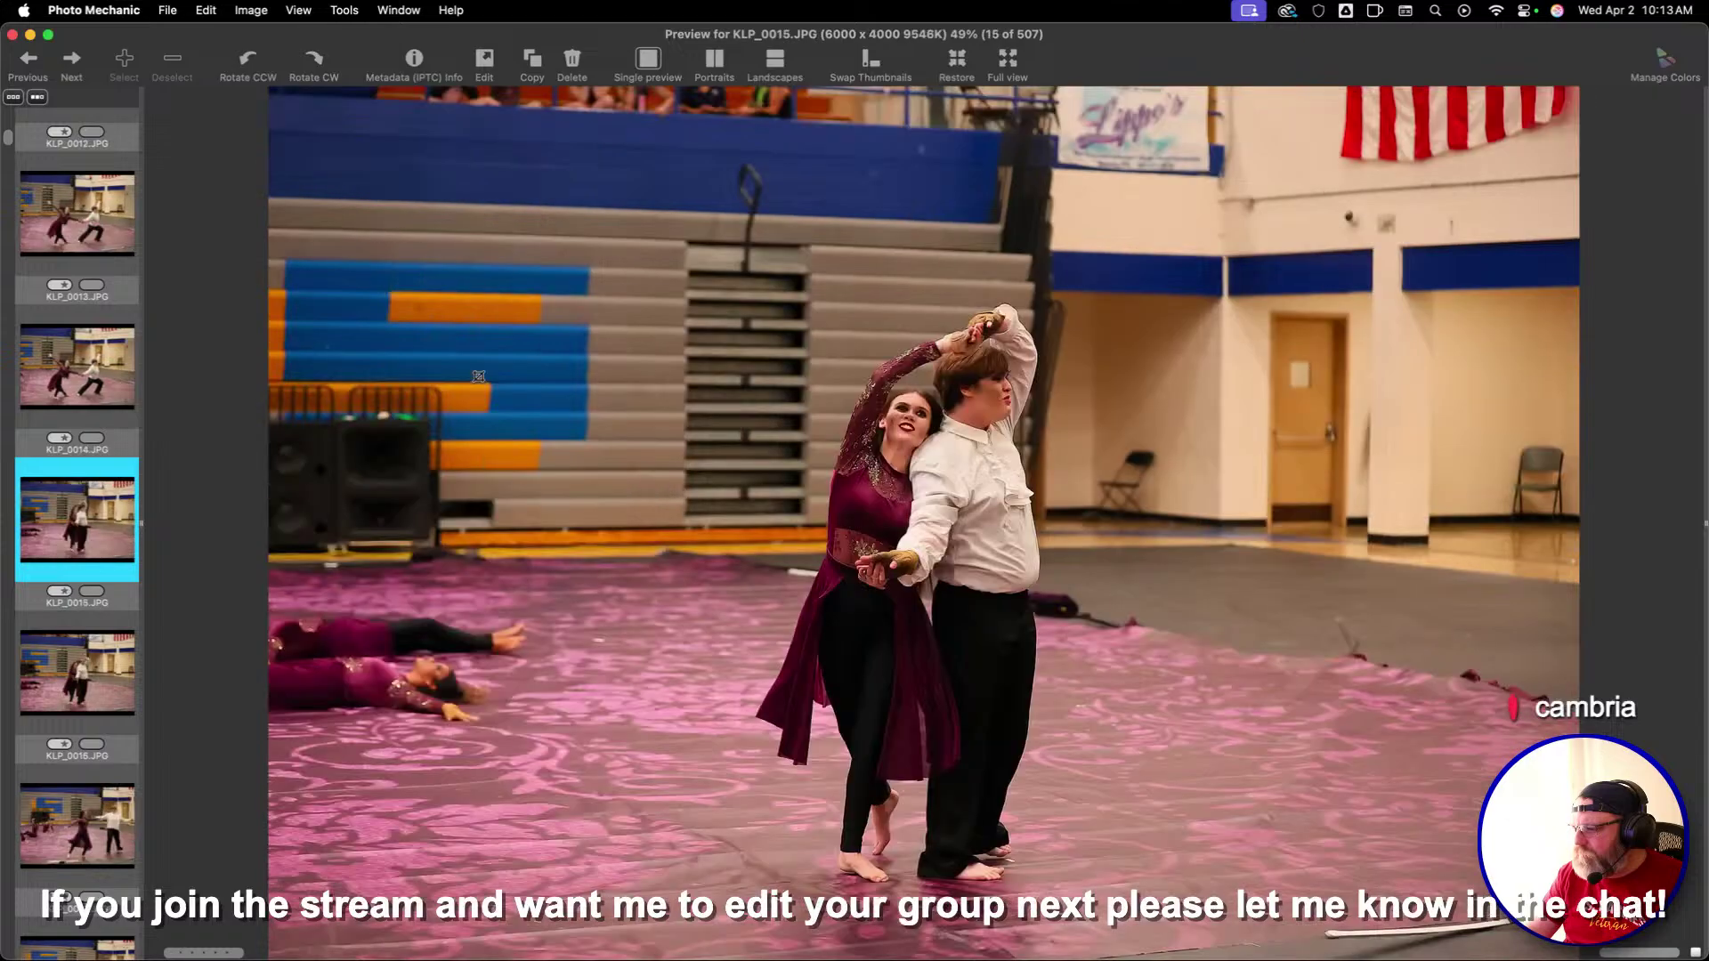
Star KLP_0013.JPG of the couple's hand-in-hand lunge and crop it around the two dancers
key("Left")
key("Left")
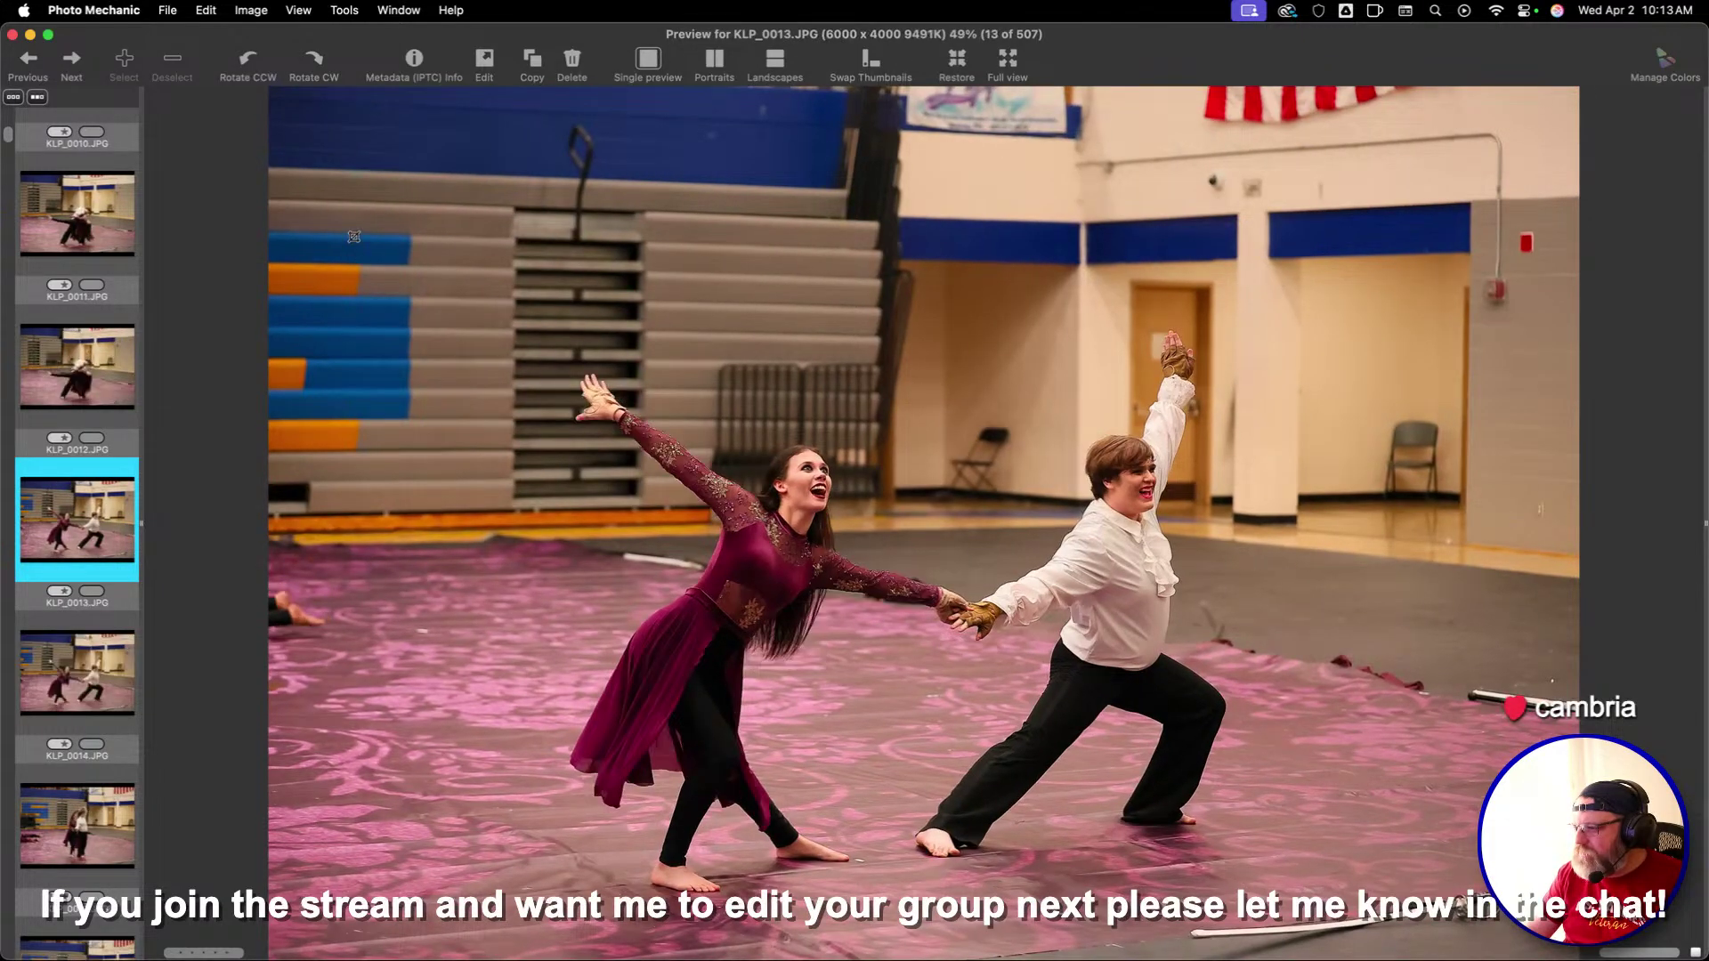
key("c")
key("Return")
key("Right")
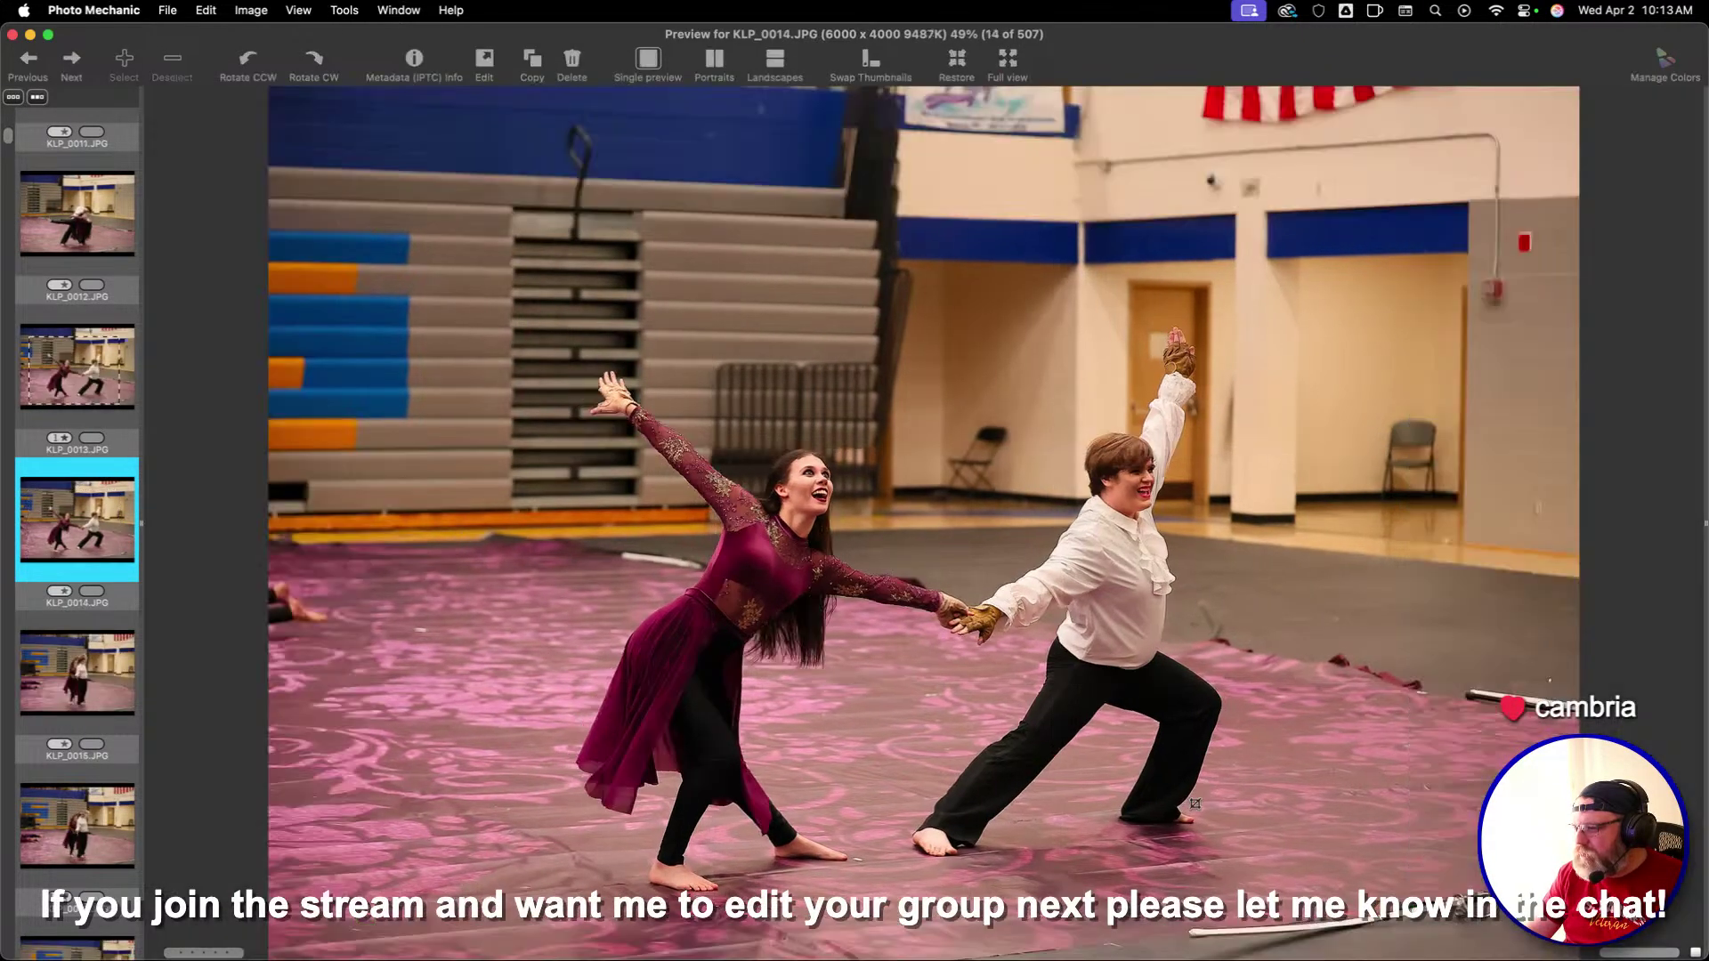
Star KLP_0015.JPG of the couple standing back to back and crop it around them
key("Right")
key("Right")
key("Left")
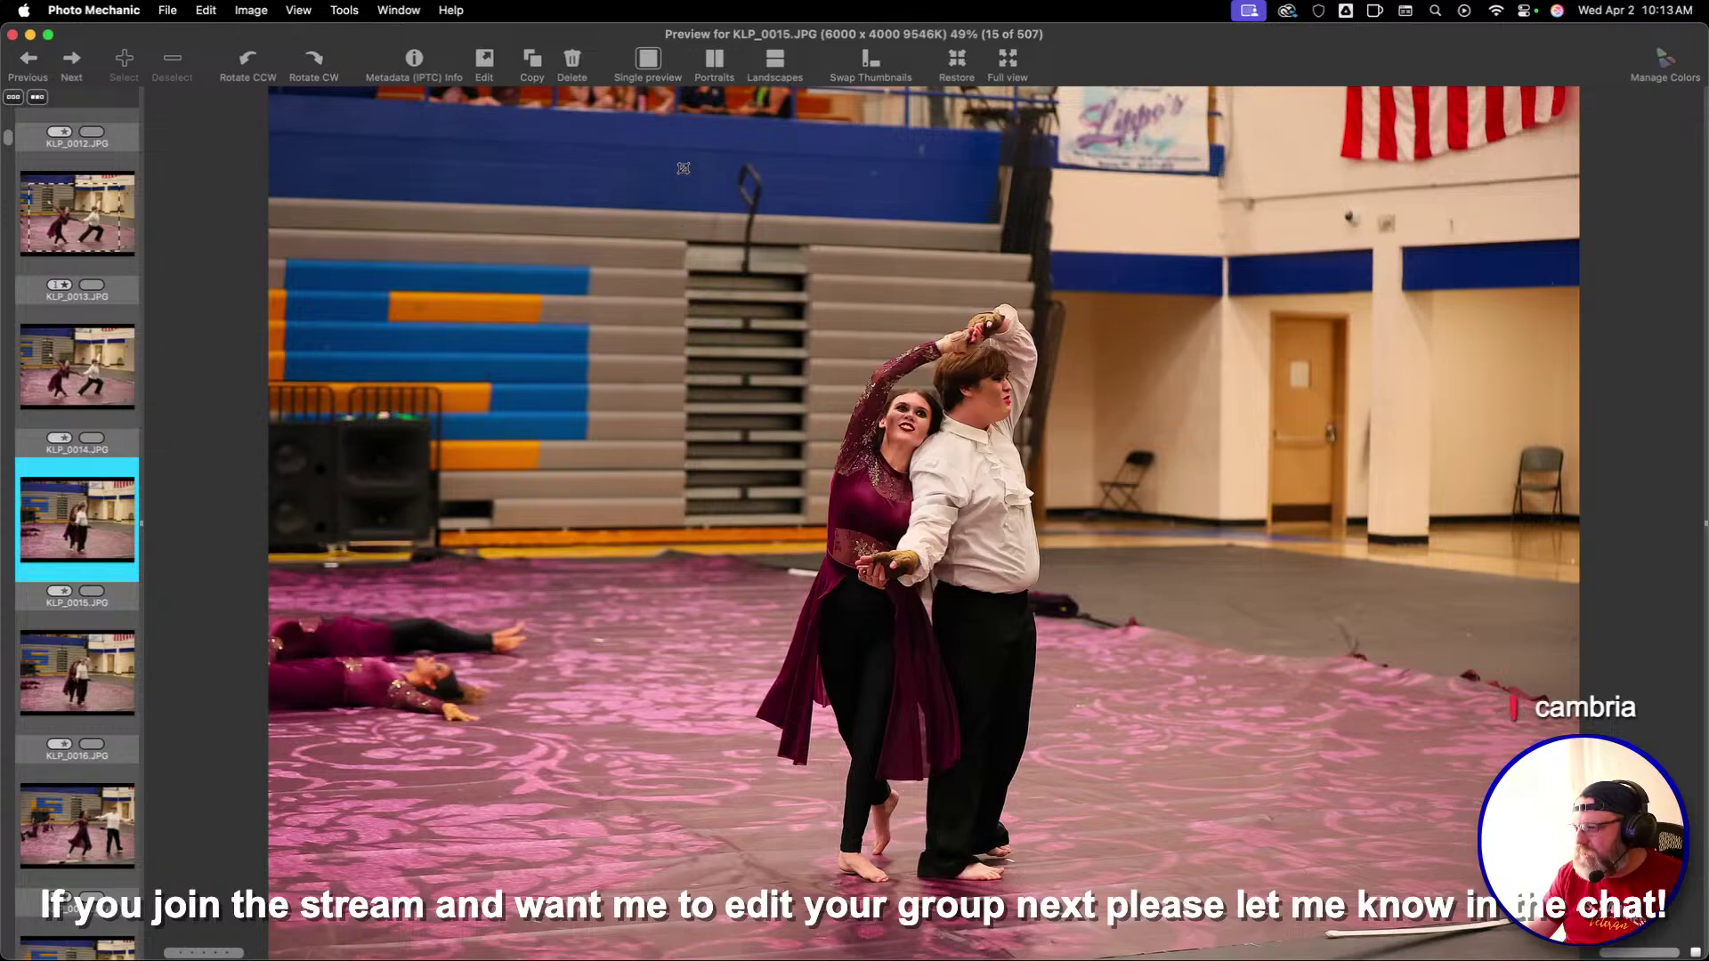
key("c")
left_click_drag(905, 501, 1002, 632)
key("Return")
Give KLP_0017.JPG of the couple with outstretched arms one star and continue to KLP_0020.JPG
key("Right")
key("Right")
key("Right")
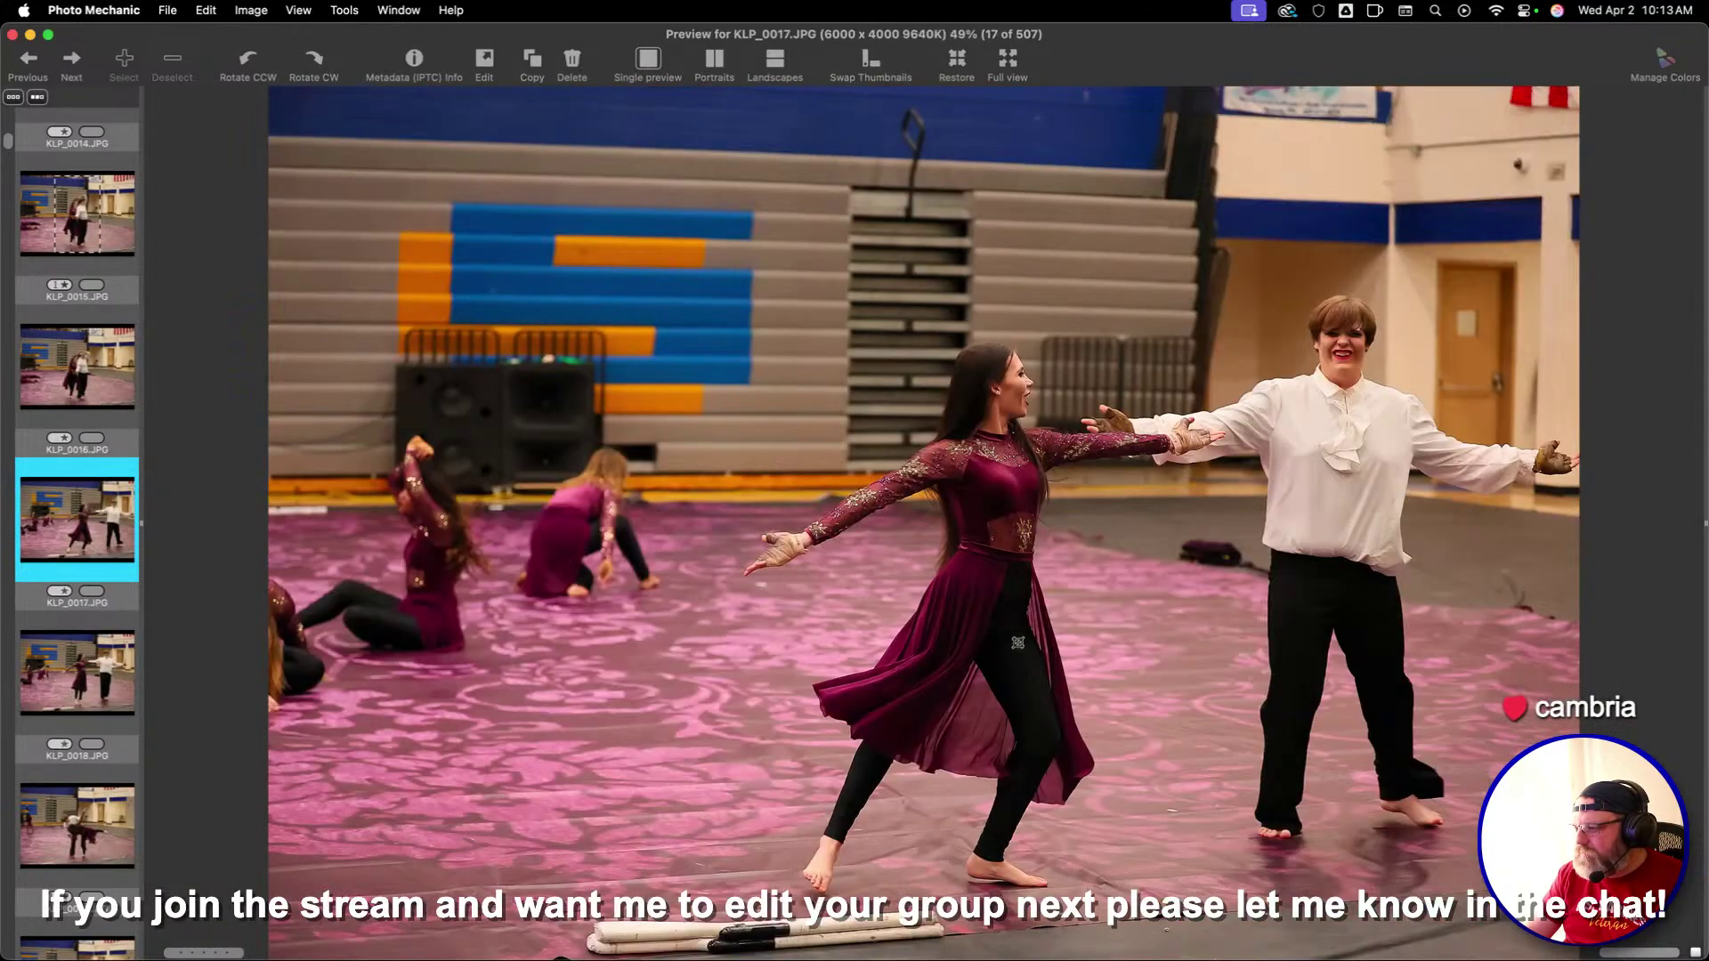
key("Right")
key("Right")
key("Right")
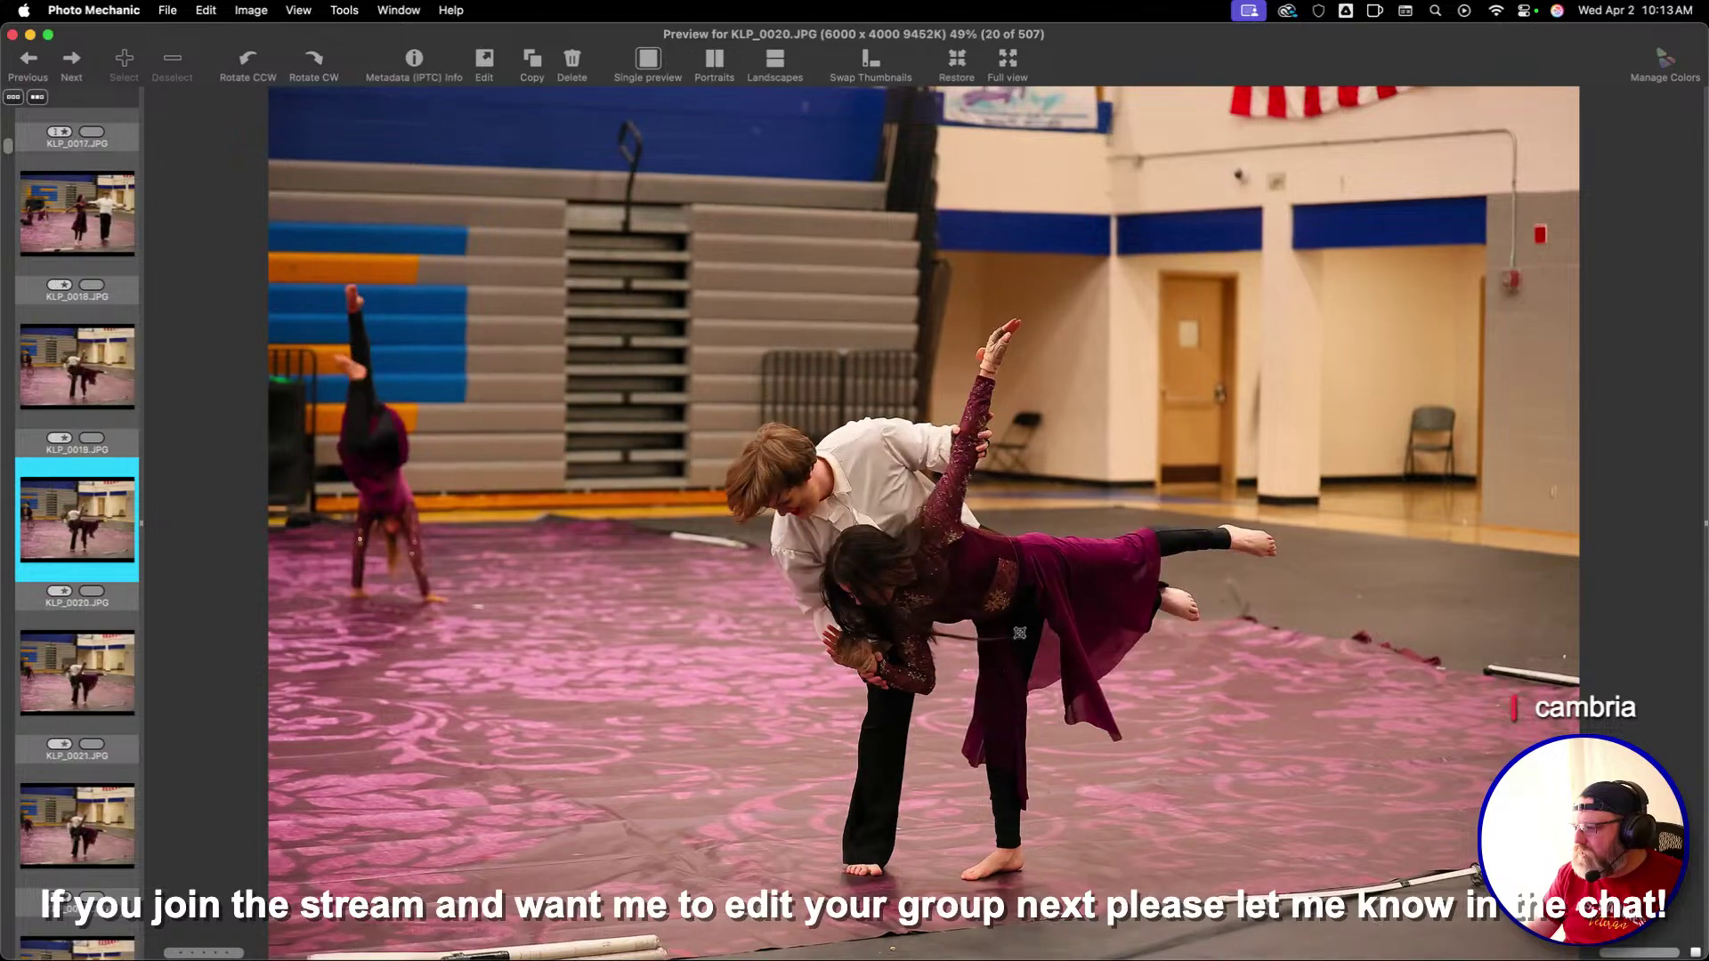
Give KLP_0020.JPG of the couple's leaning pose one star and compare it with the shots up to KLP_0024.JPG
key("Right")
key("Right")
key("Right")
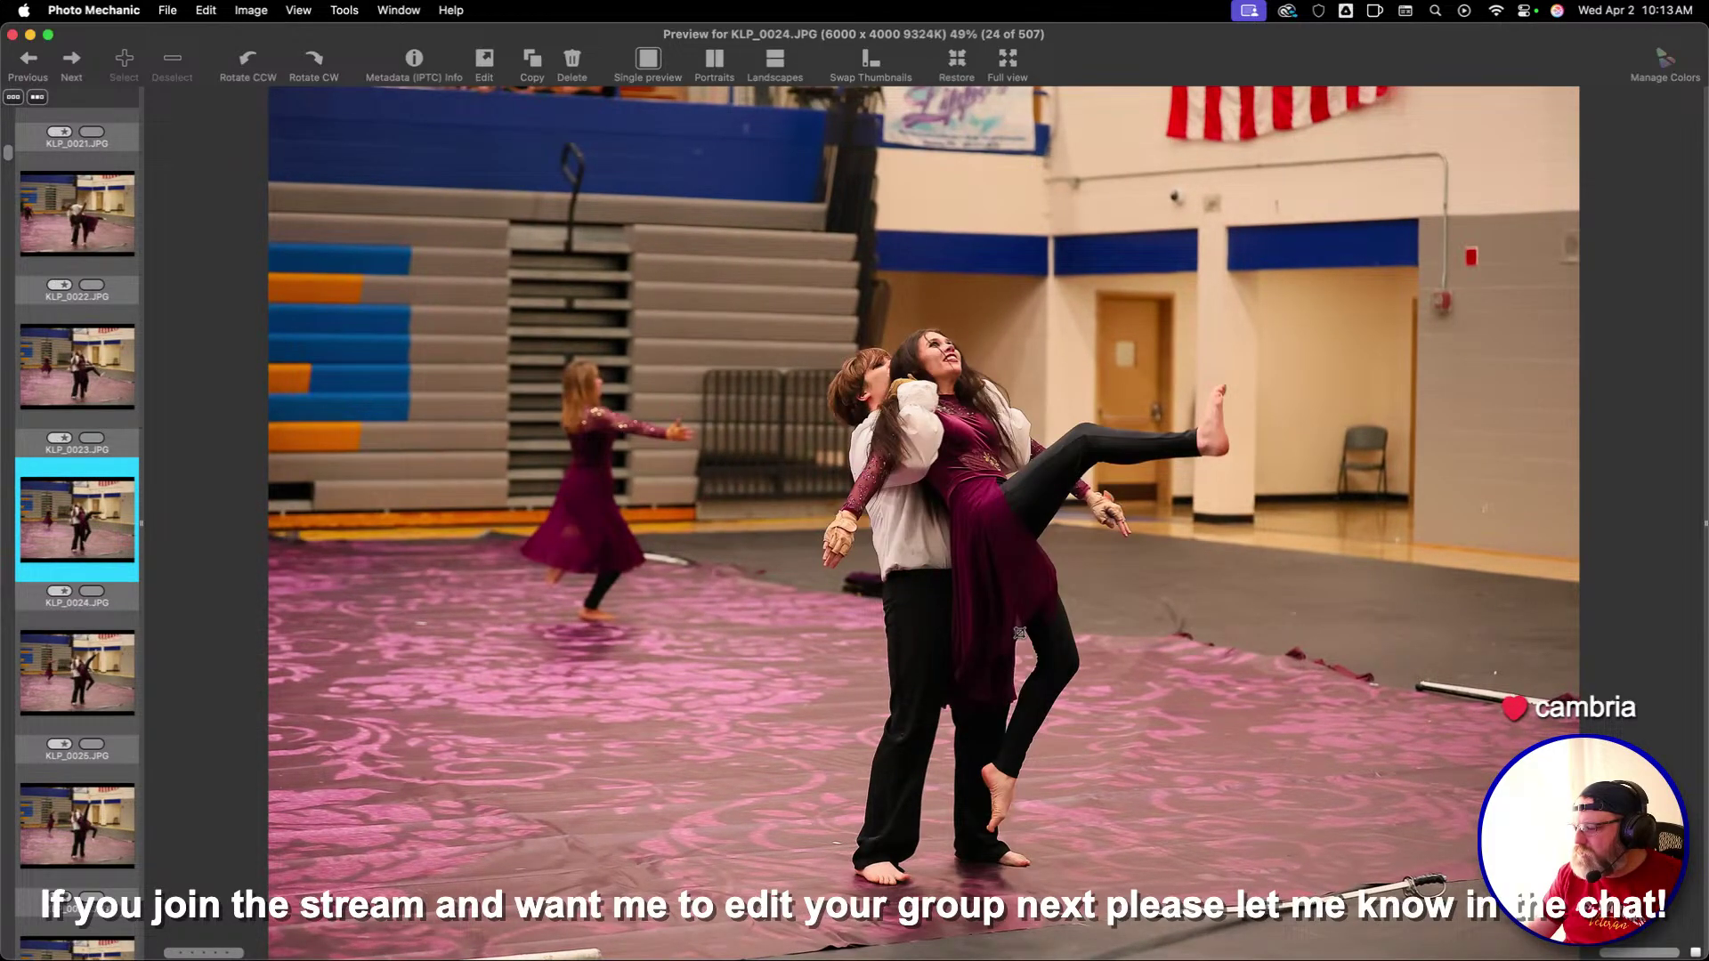
key("Left")
key("Left")
key("Left")
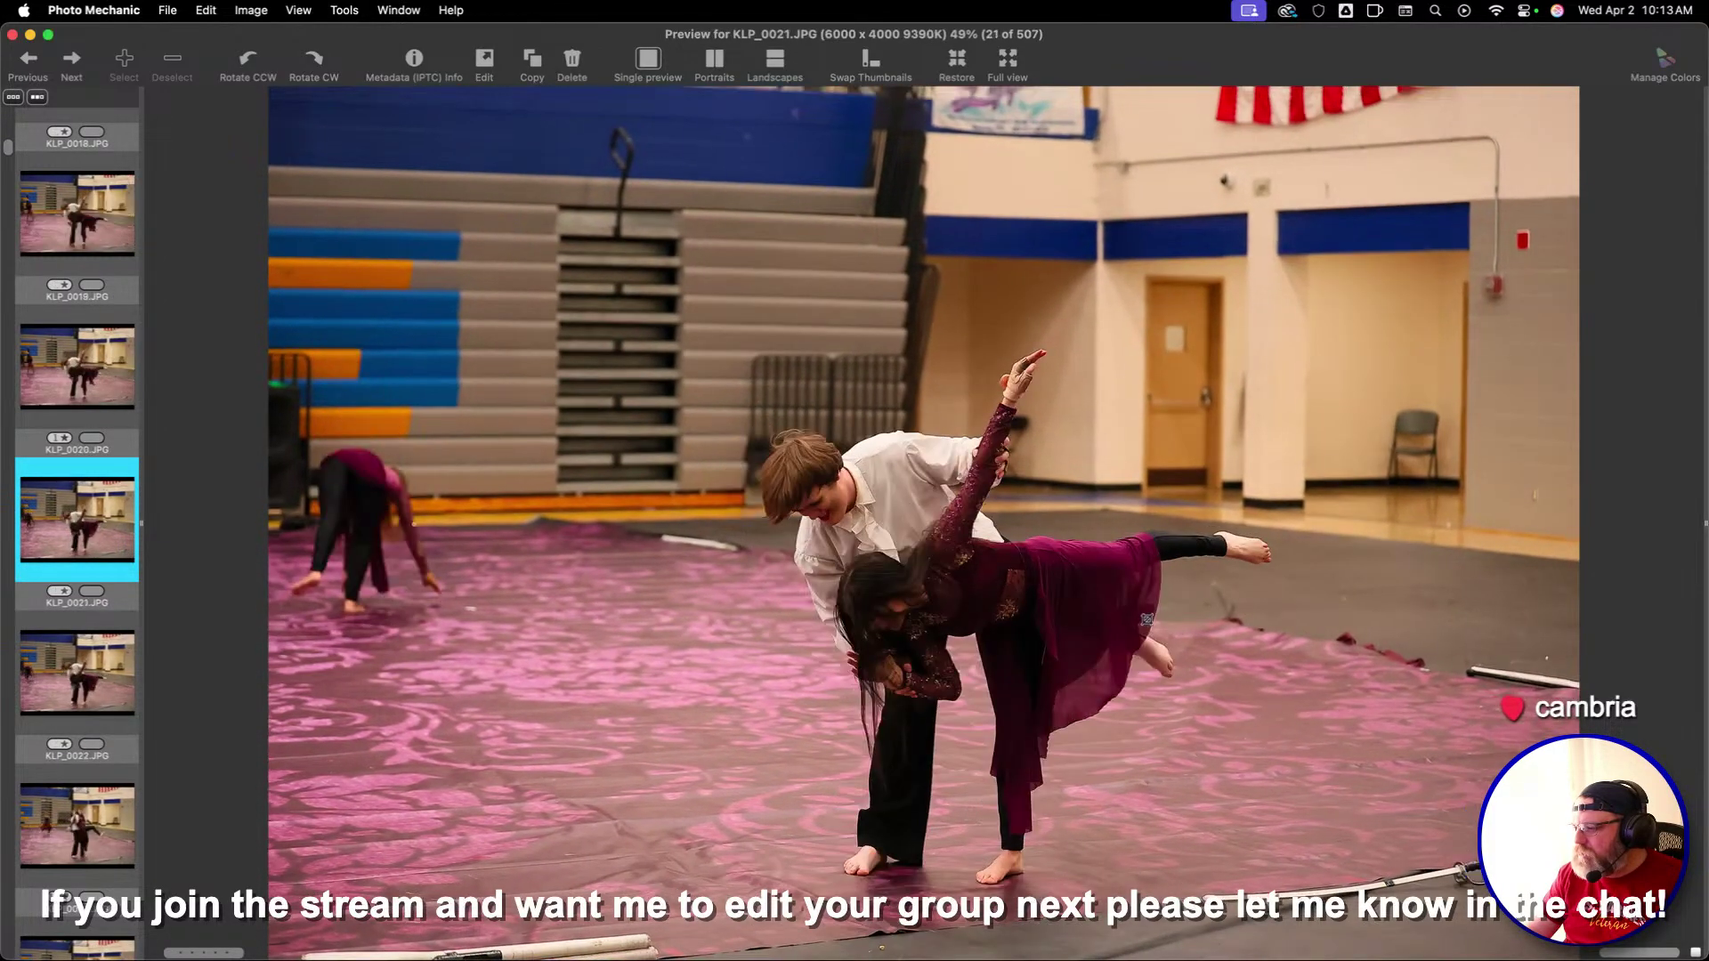
Compare the couple's leg lift photos up to KLP_0026.JPG
key("Right")
key("Right")
key("Right")
key("Right")
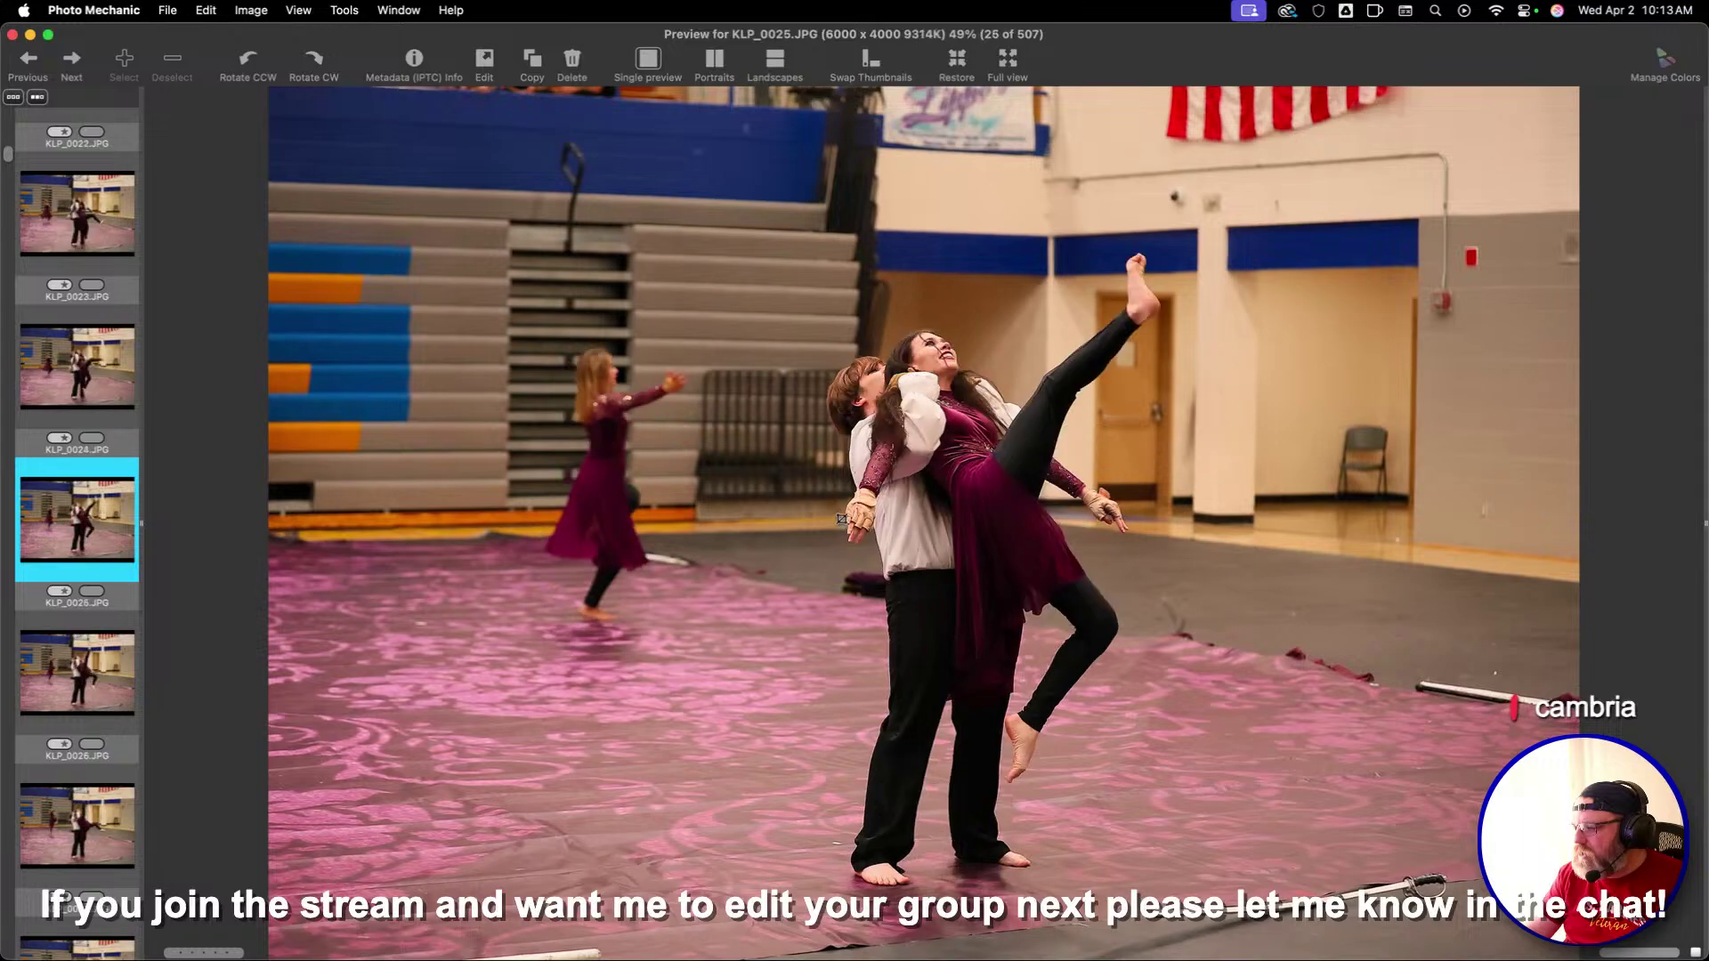
key("Right")
key("Left")
key("Right")
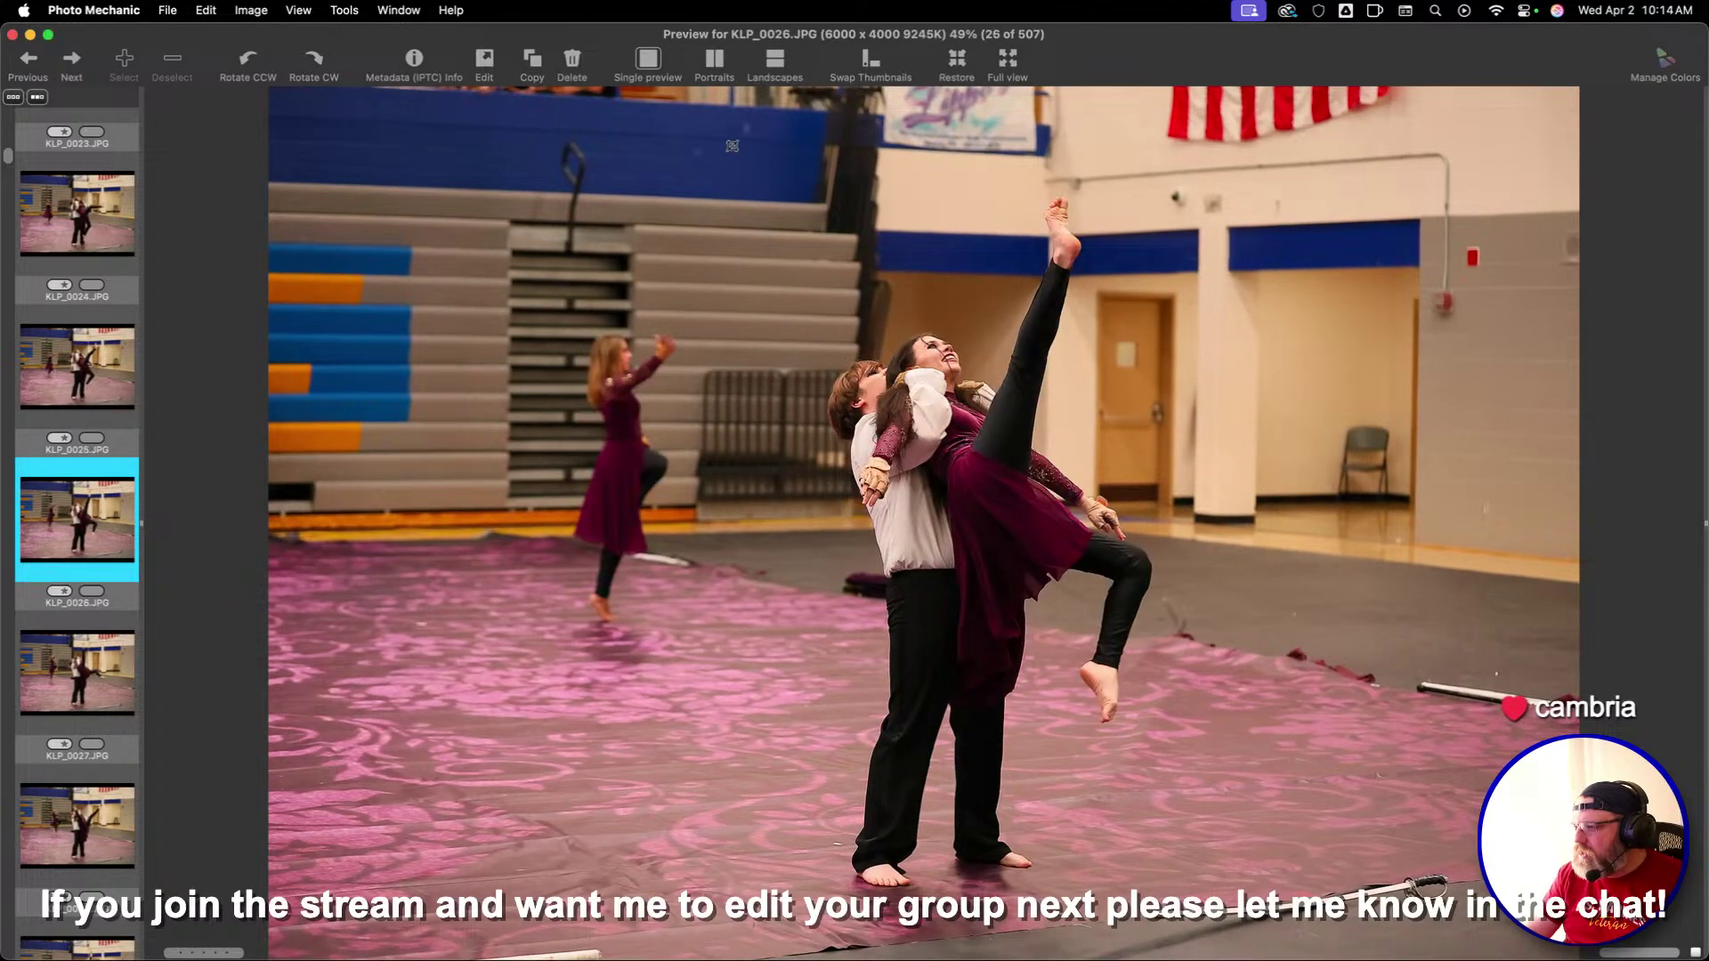
Crop KLP_0026.JPG to a vertical frame around the couple's leg lift and continue to KLP_0031.JPG
left_click_drag(712, 91, 1288, 897)
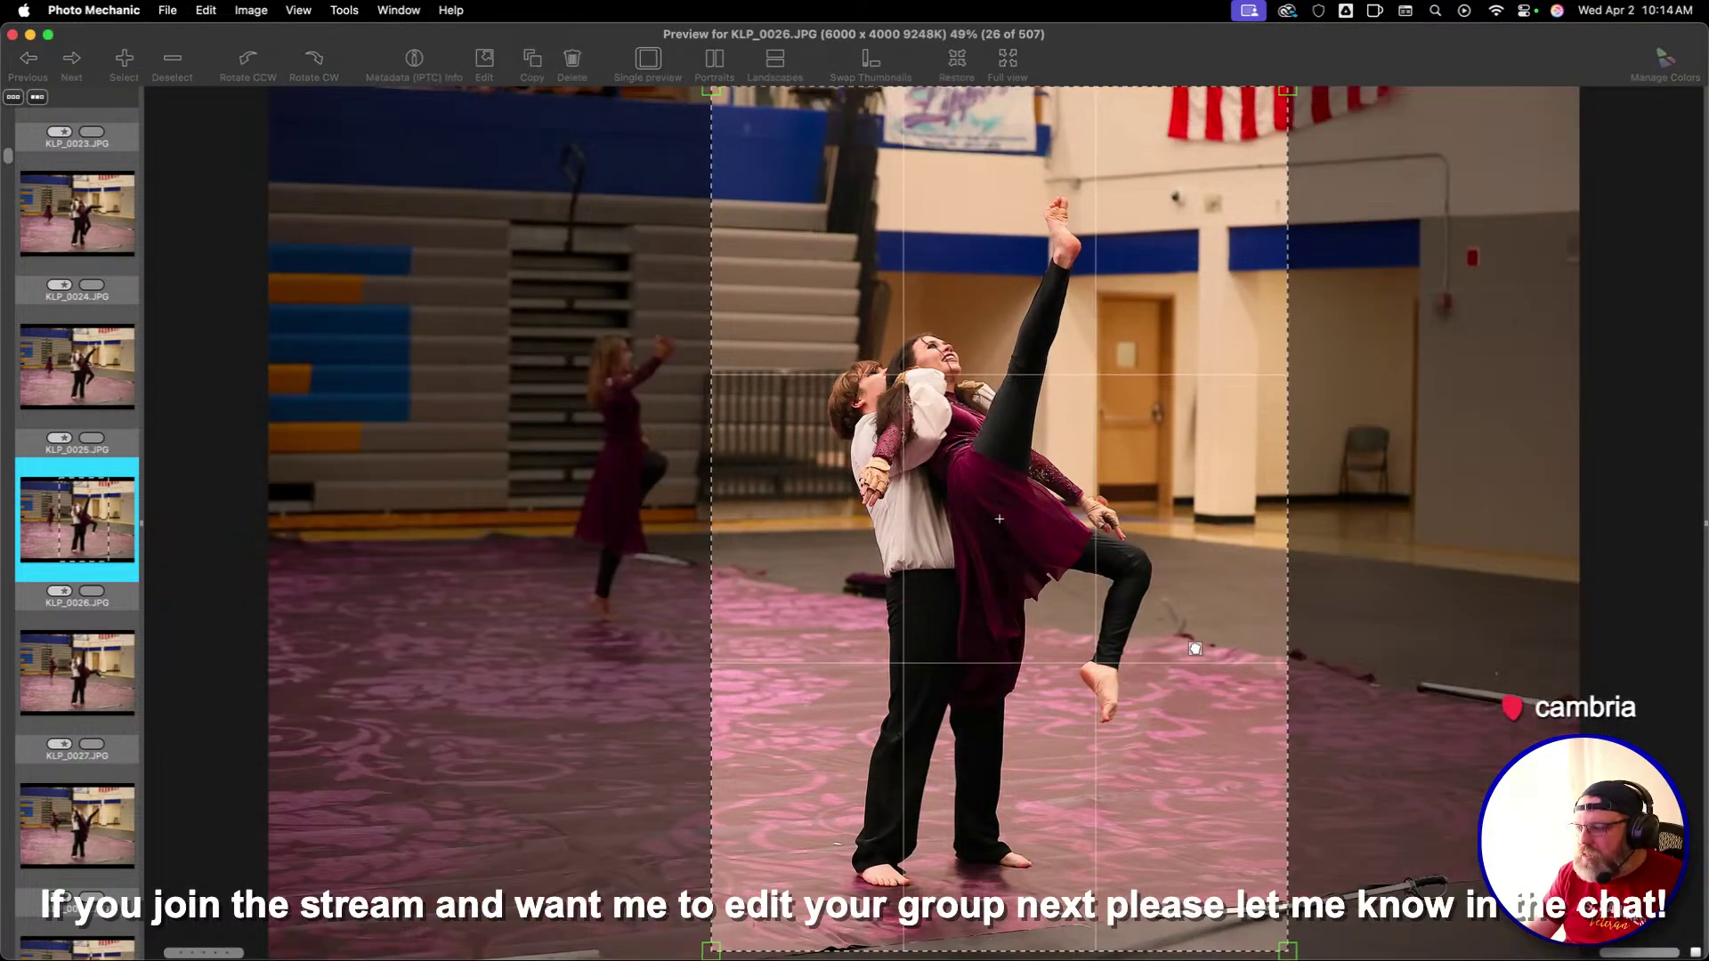
key("Right")
key("Right")
key("Right")
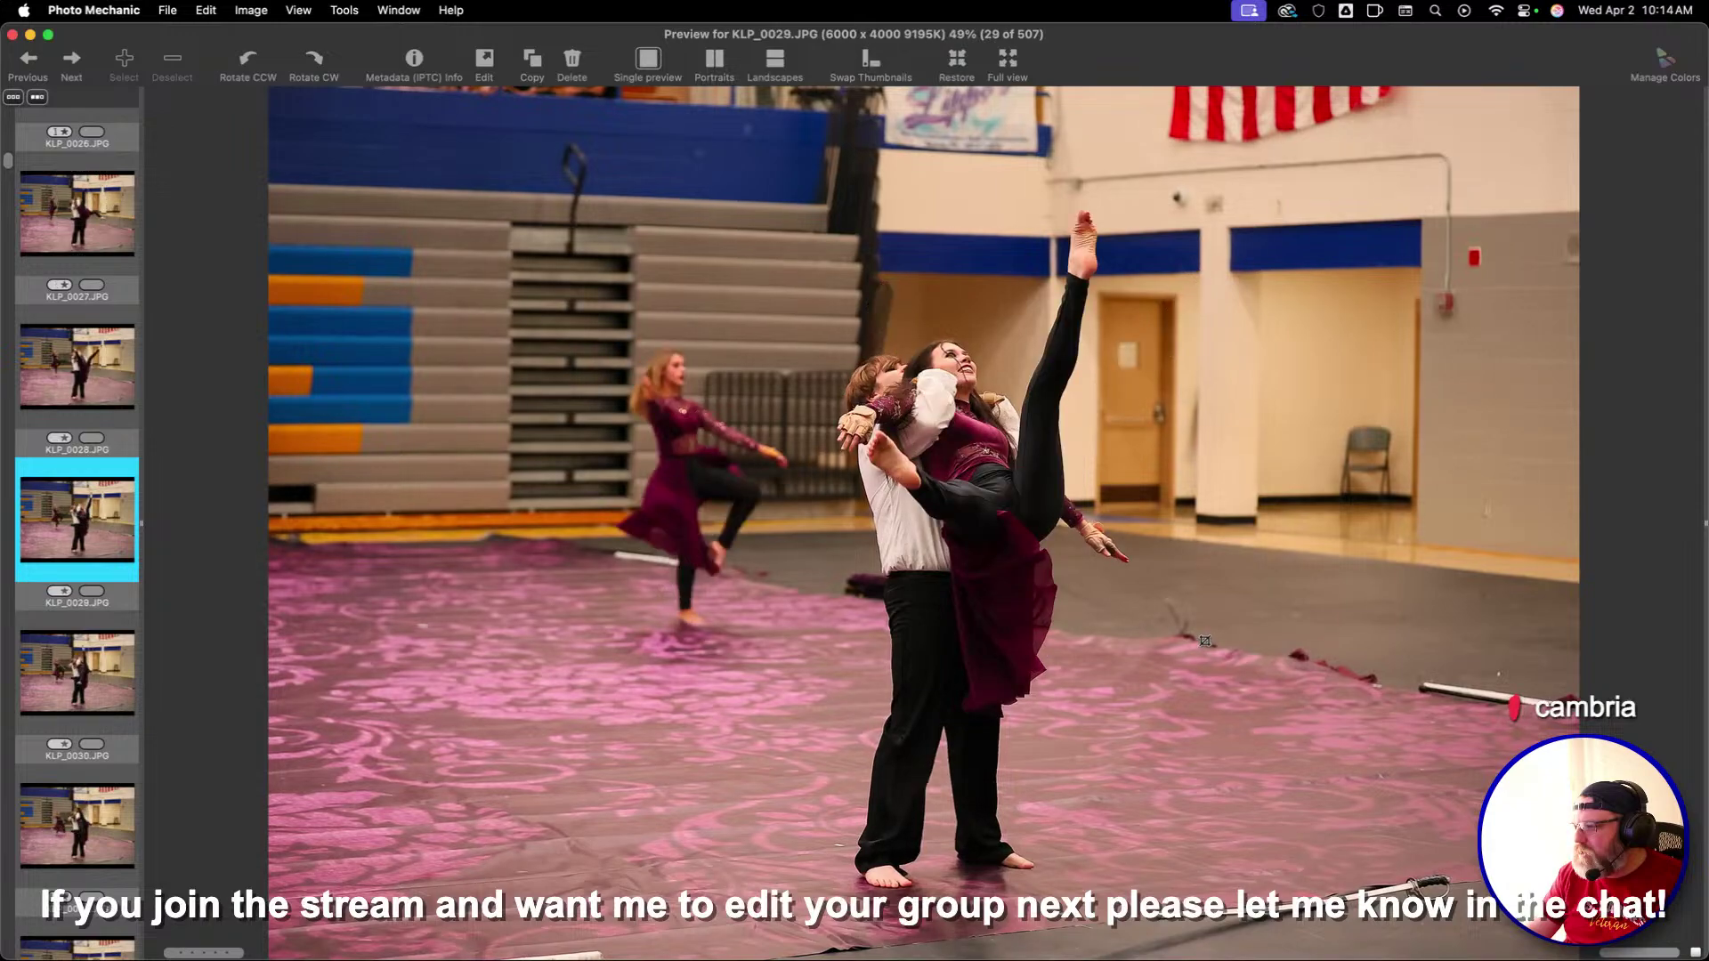
key("Right")
key("Right")
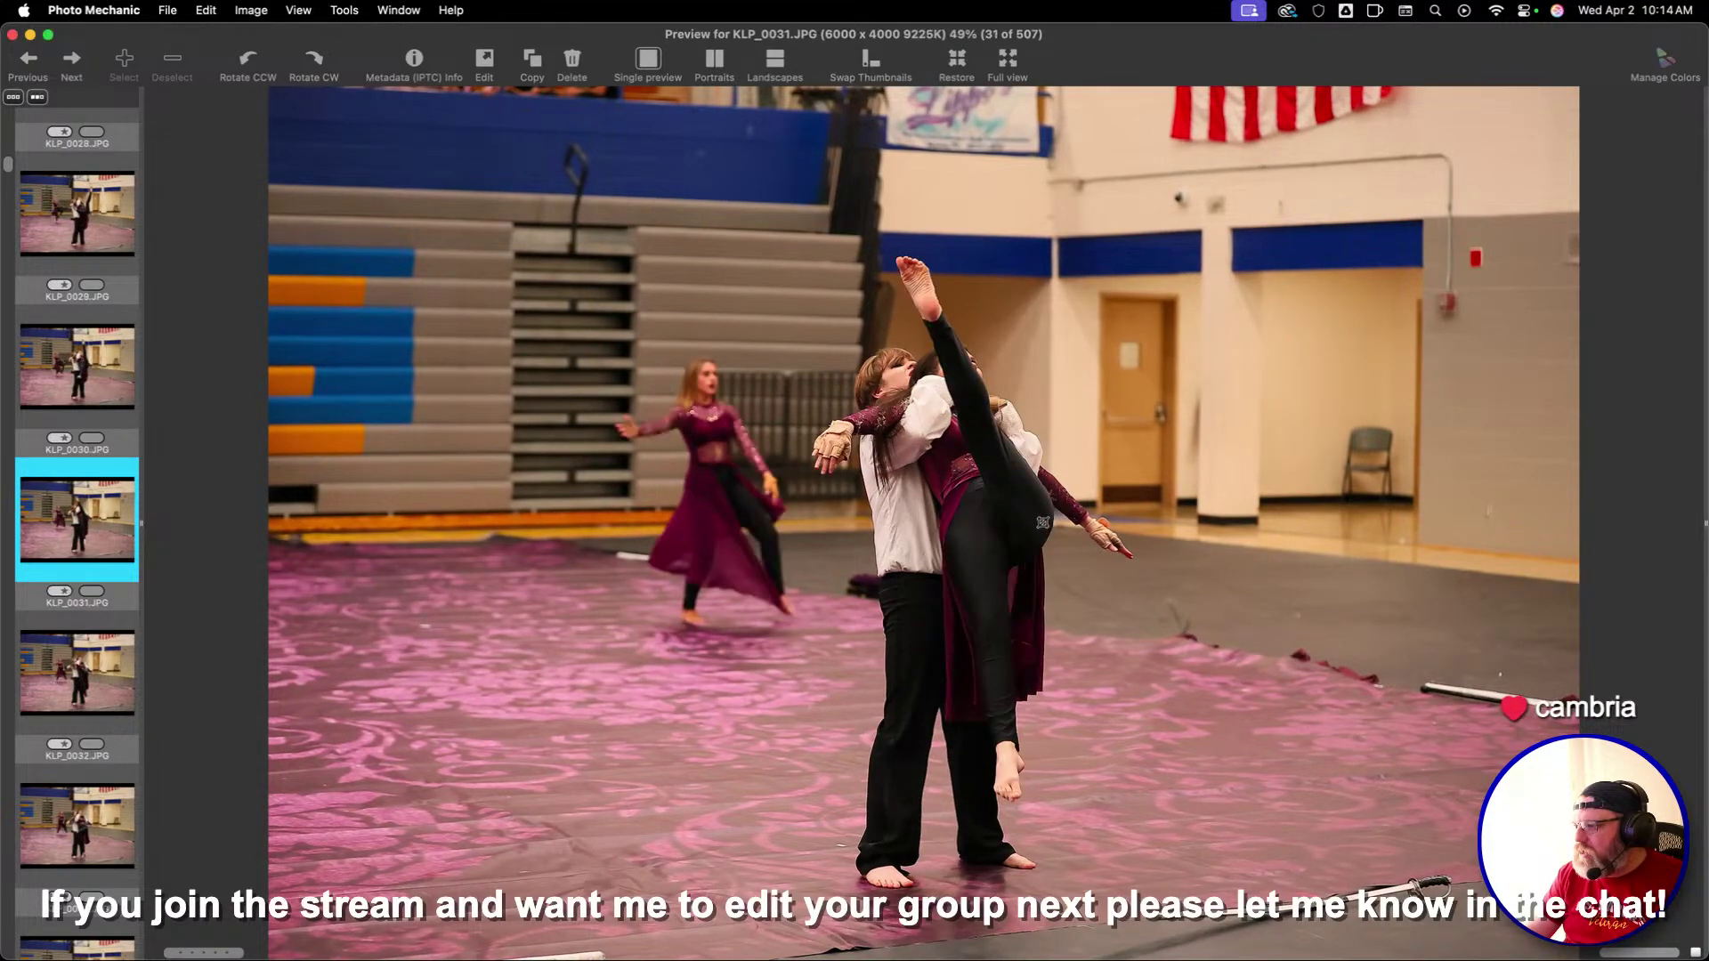
Return to KLP_0030.JPG, crop it to a vertical frame around the couple and continue to KLP_0032.JPG
key("Left")
left_click_drag(713, 91, 1287, 960)
left_click_drag(1143, 634, 1077, 634)
key("Right")
key("Right")
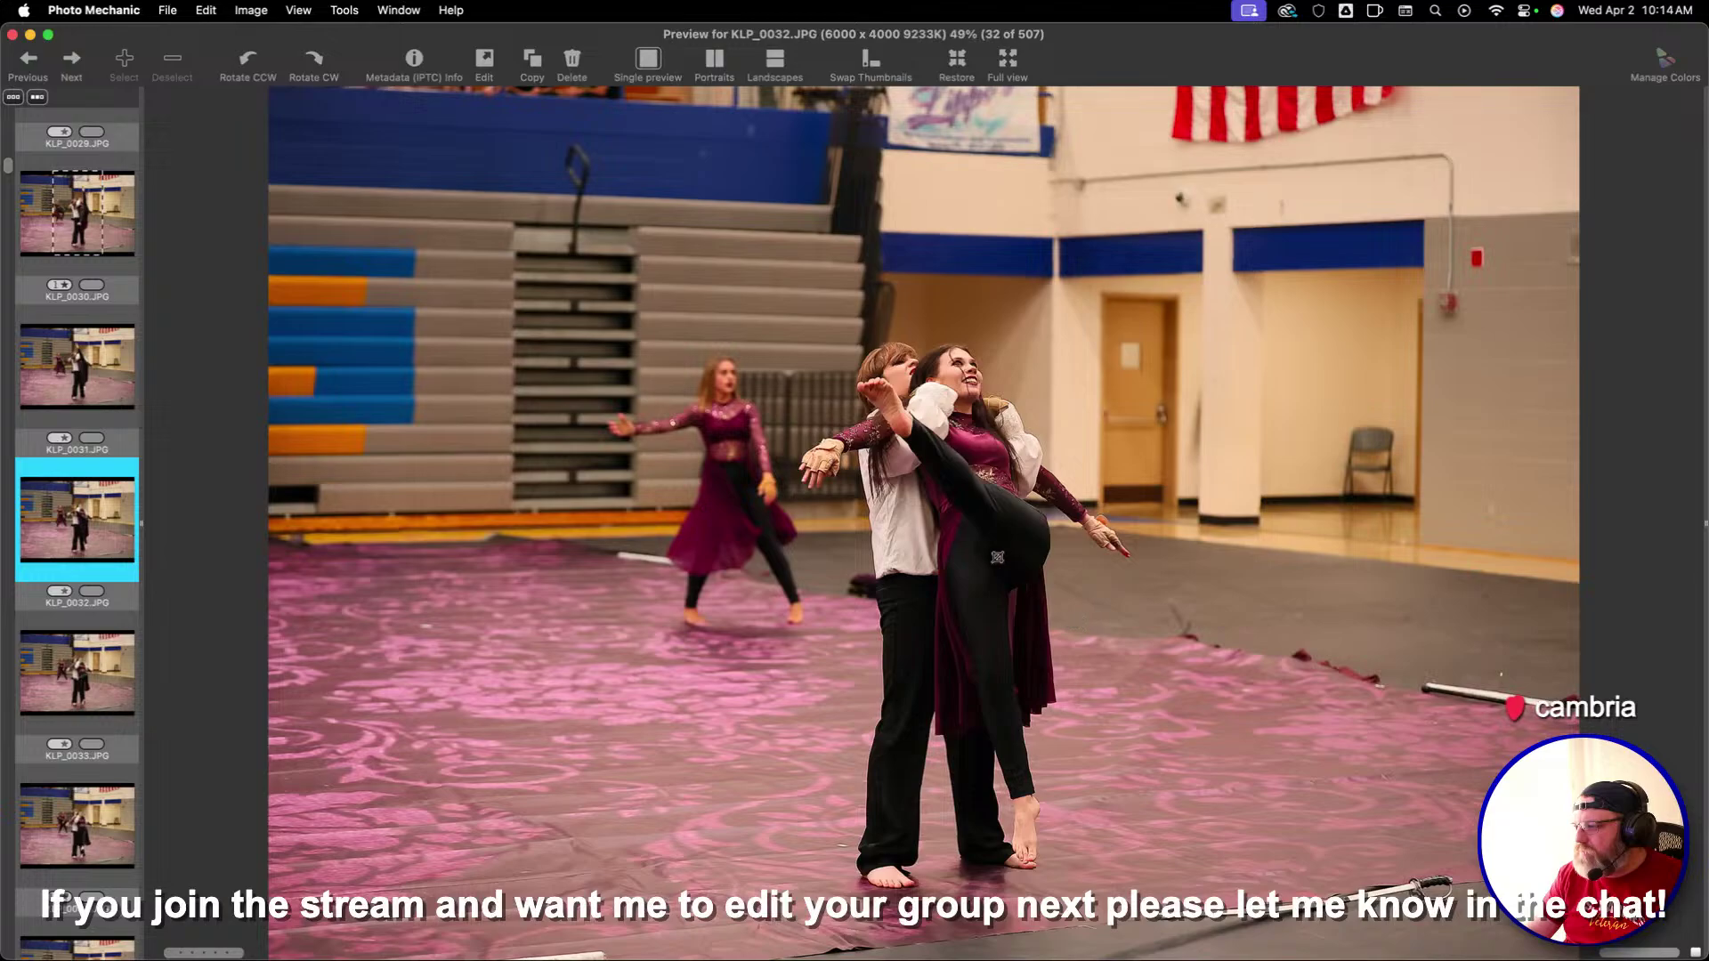
Go on to KLP_0038.JPG of the dancer with a raised leg, give it one star and continue to KLP_0040.JPG
key("Right")
key("Right")
key("Right")
key("Right")
key("Right")
key("Right")
key("Right")
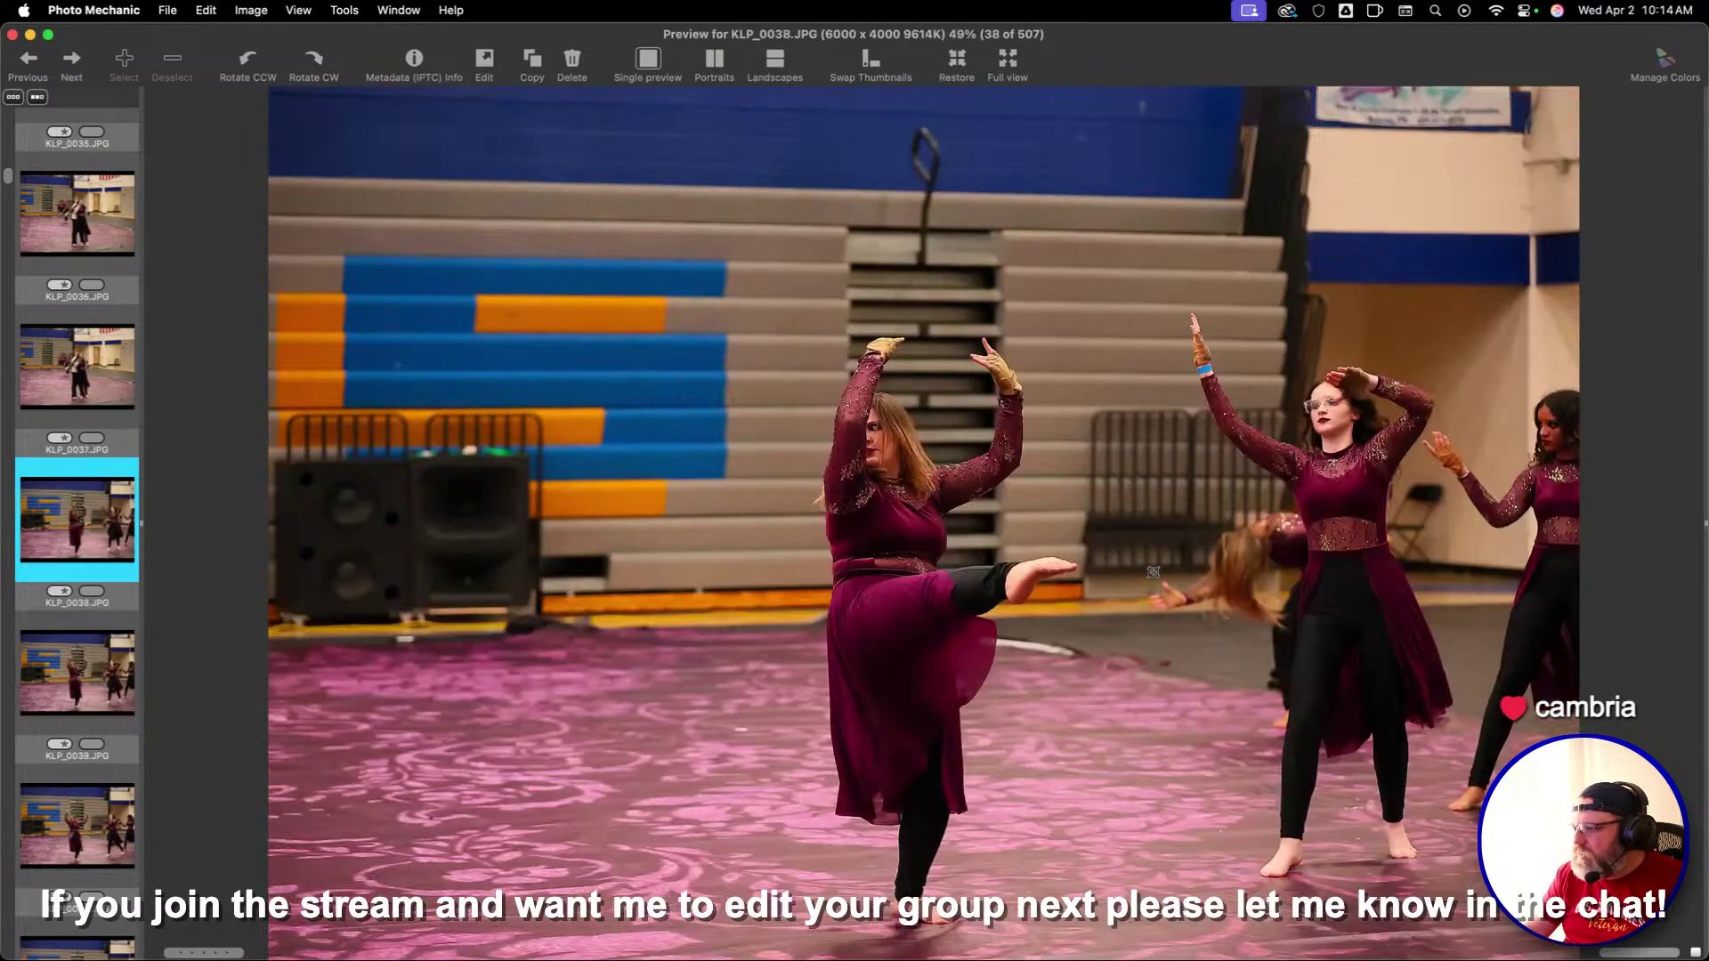
key("alt+1")
key("Right")
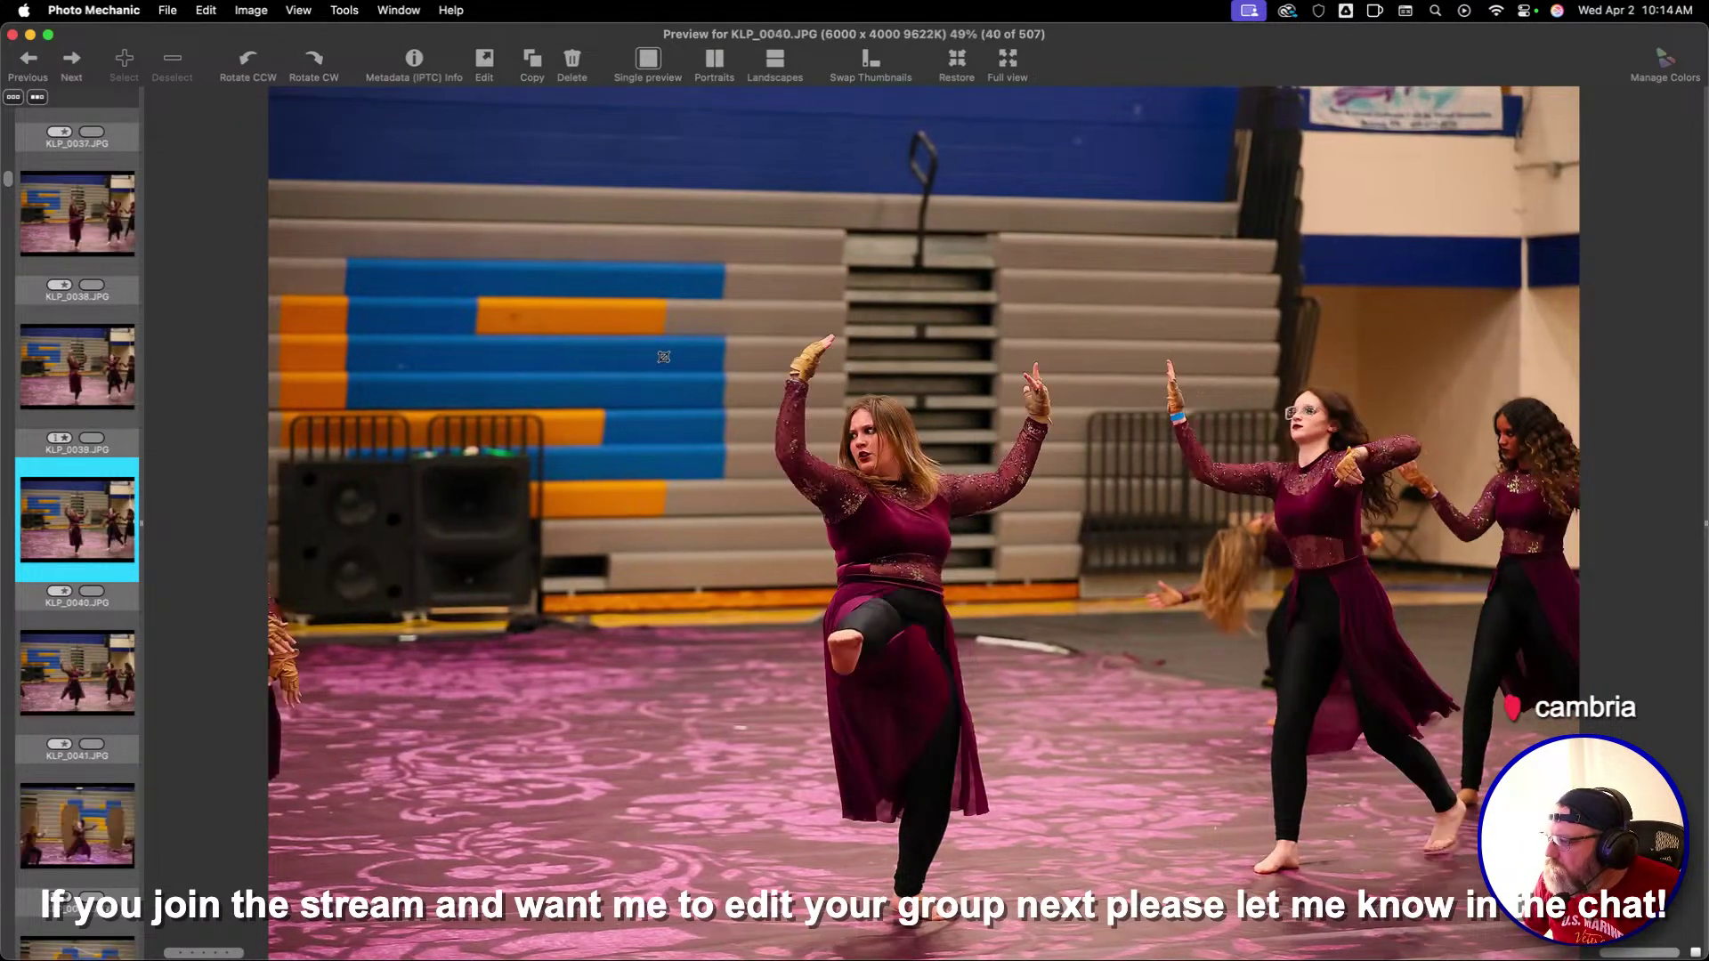
Give KLP_0042.JPG of the sabre dancer in front of the coffin one star and continue to KLP_0044.JPG
key("Right")
key("Right")
key("alt+1")
key("Right")
key("Right")
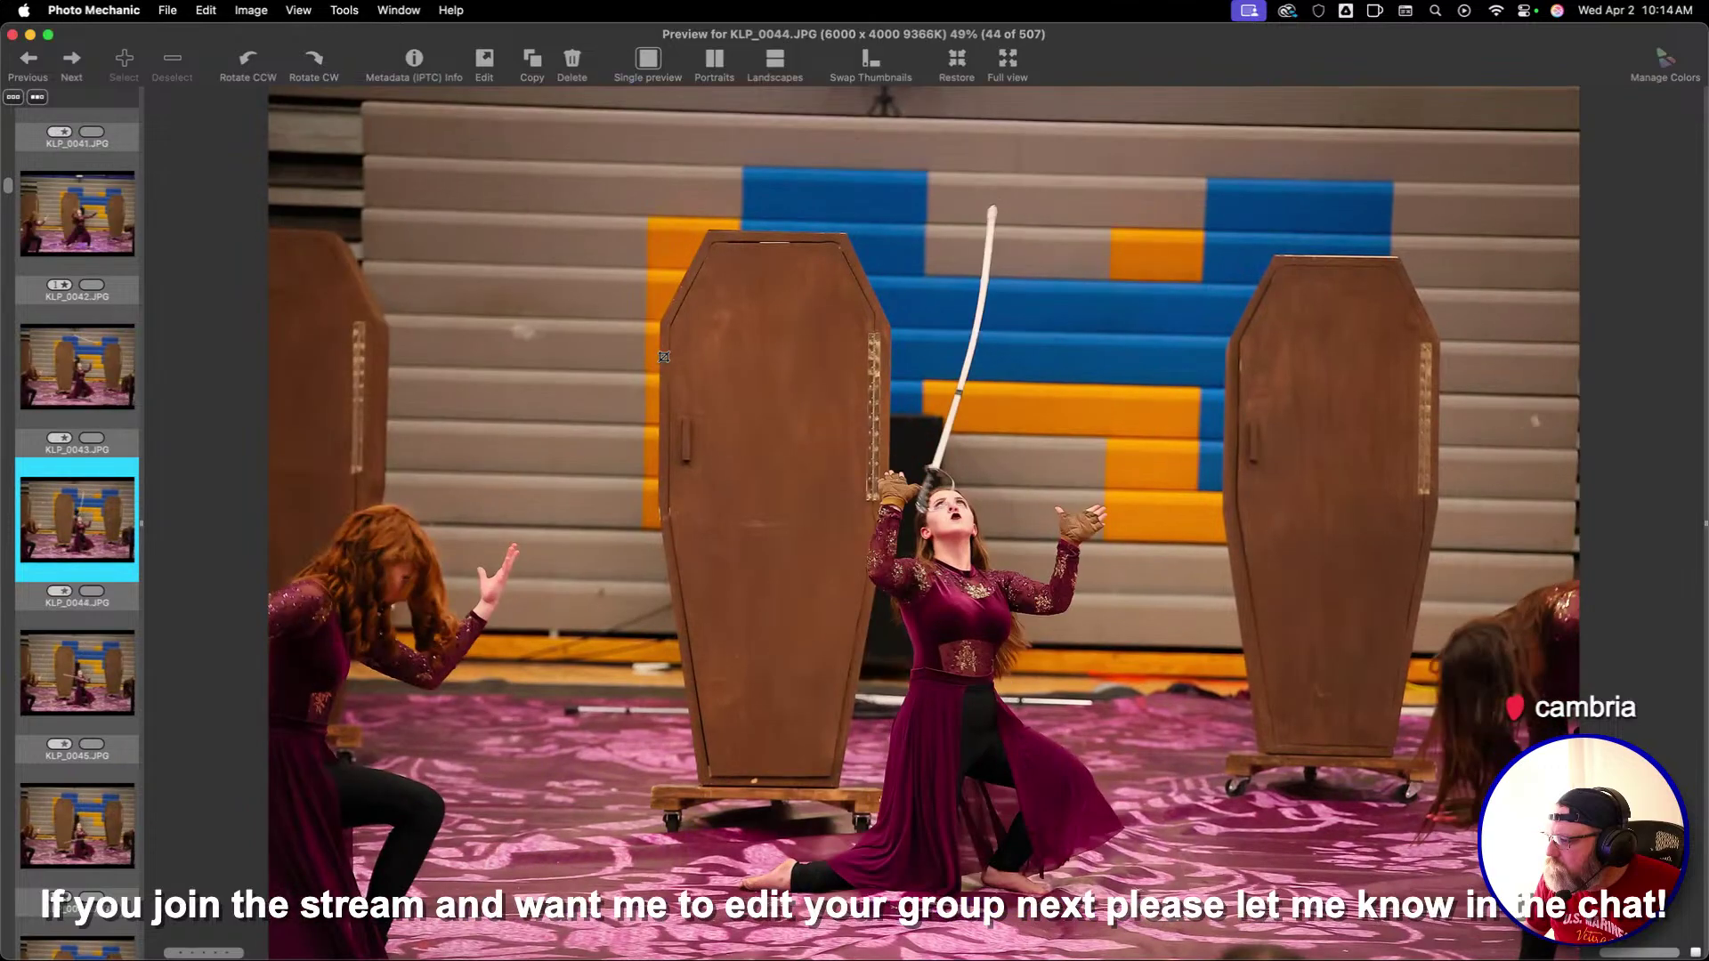
Give KLP_0044.JPG one star, then crop KLP_0045.JPG around the kneeling sabre dancer and star it too
key("alt+1")
key("Right")
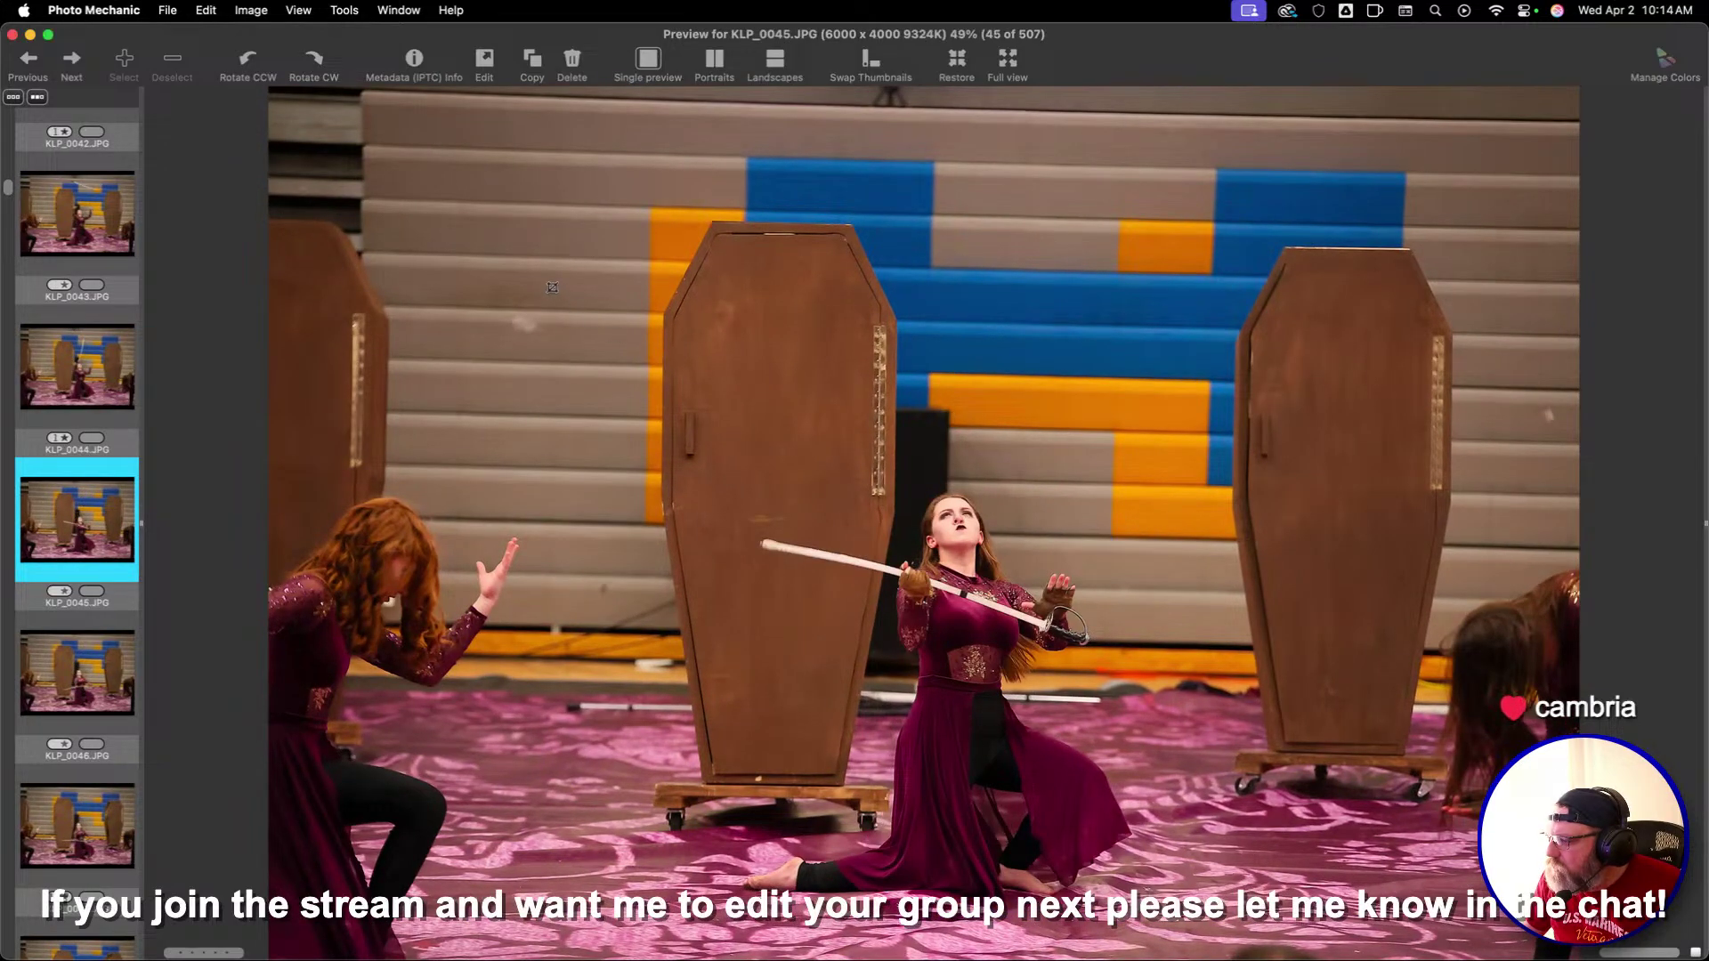
left_click_drag(499, 271, 1330, 827)
key("alt+1")
key("Right")
key("Right")
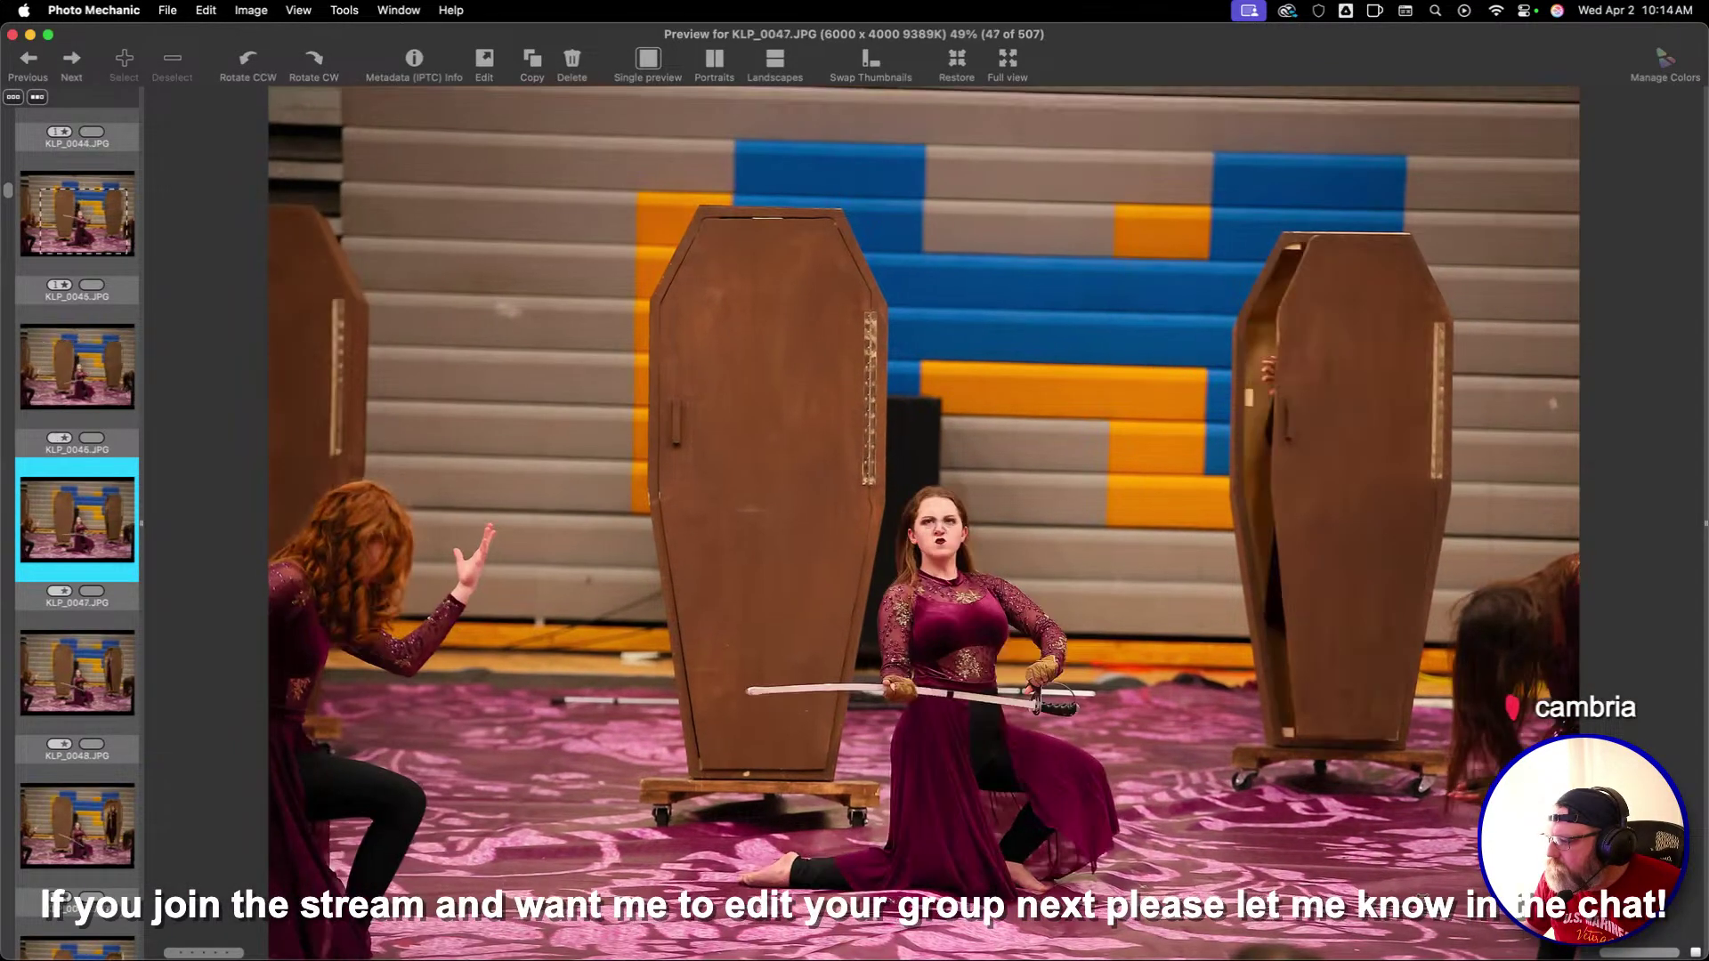
Crop KLP_0047.JPG around the kneeling dancer holding the sabre level, give it one star and continue to KLP_0050.JPG
left_click_drag(574, 360, 1468, 899)
left_click_drag(1238, 743, 1166, 740)
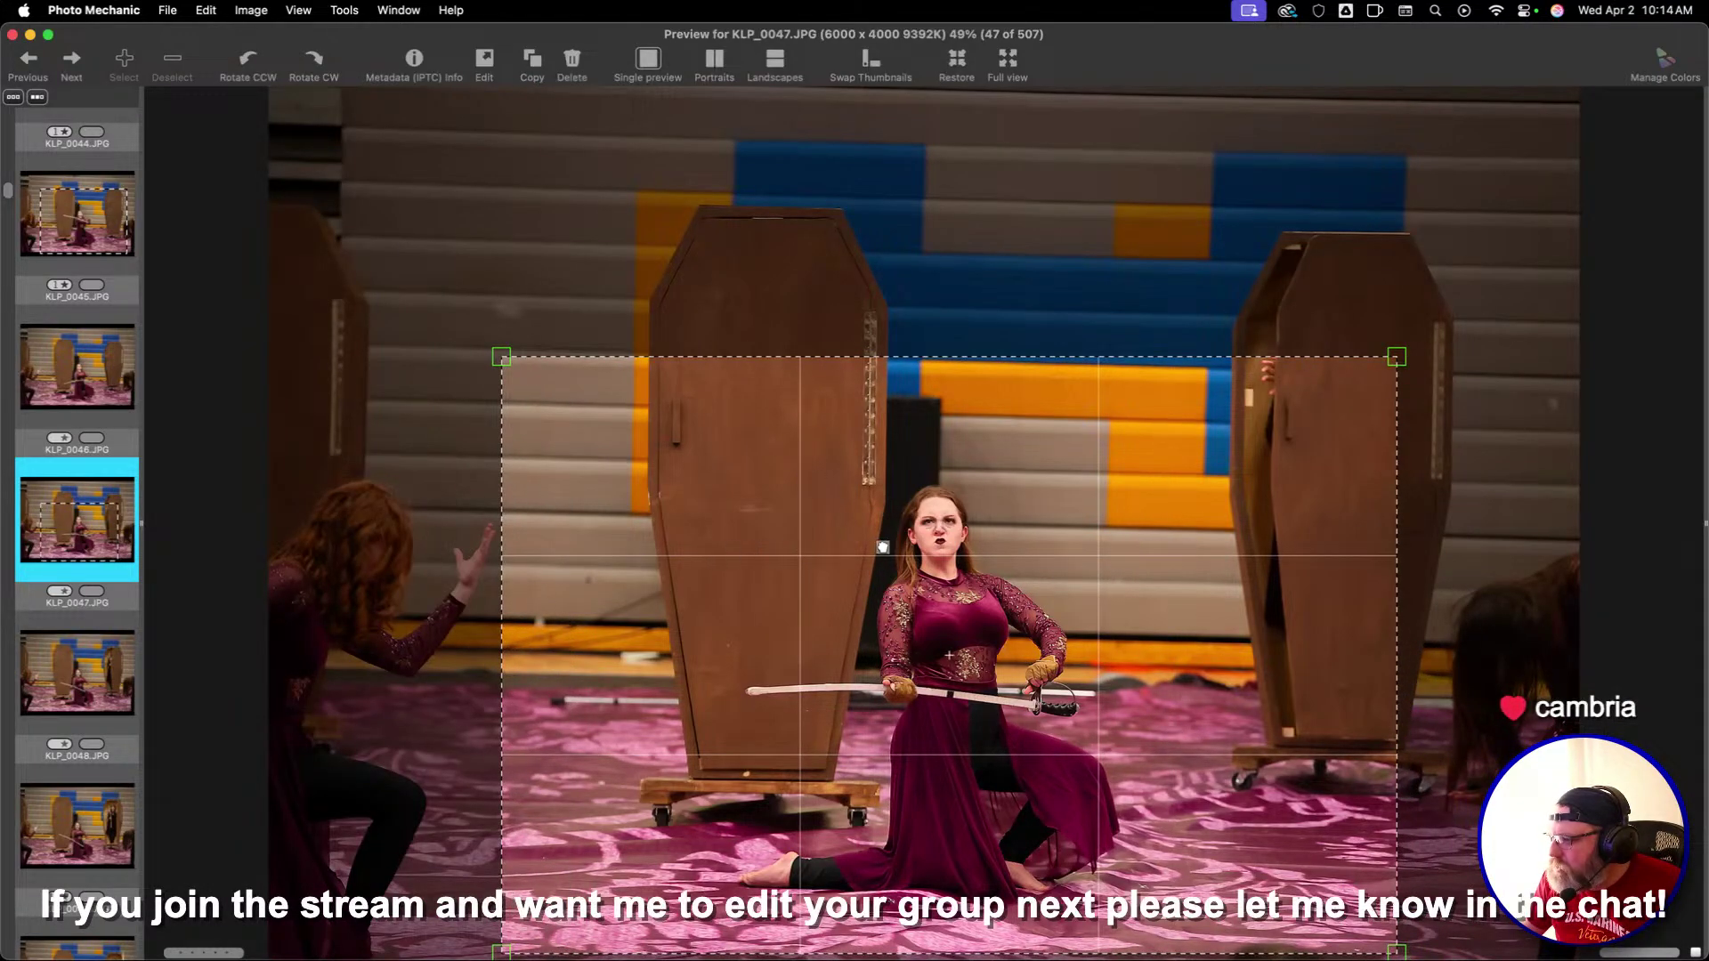
key("alt+1")
key("Right")
key("Right")
key("Right")
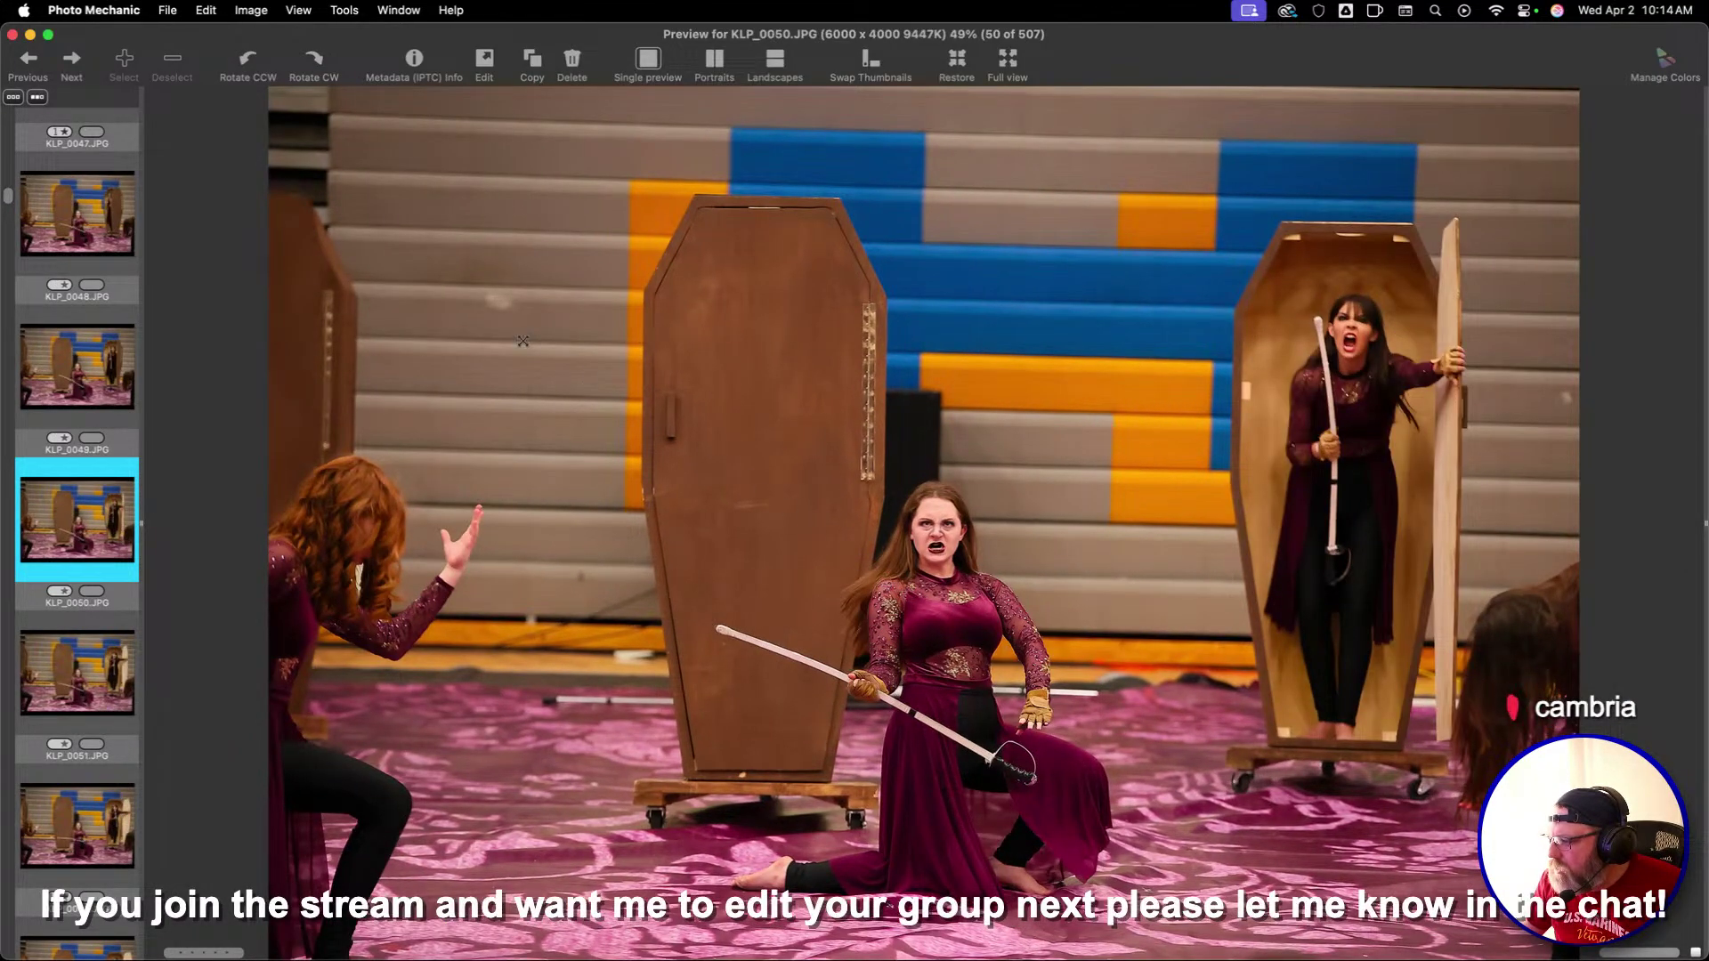
Crop KLP_0050.JPG around the kneeling sabre dancer, give it one star and continue to KLP_0052.JPG
left_click_drag(523, 341, 1451, 954)
left_click_drag(1253, 633, 1191, 633)
key("alt+1")
key("Right")
key("Right")
key("Right")
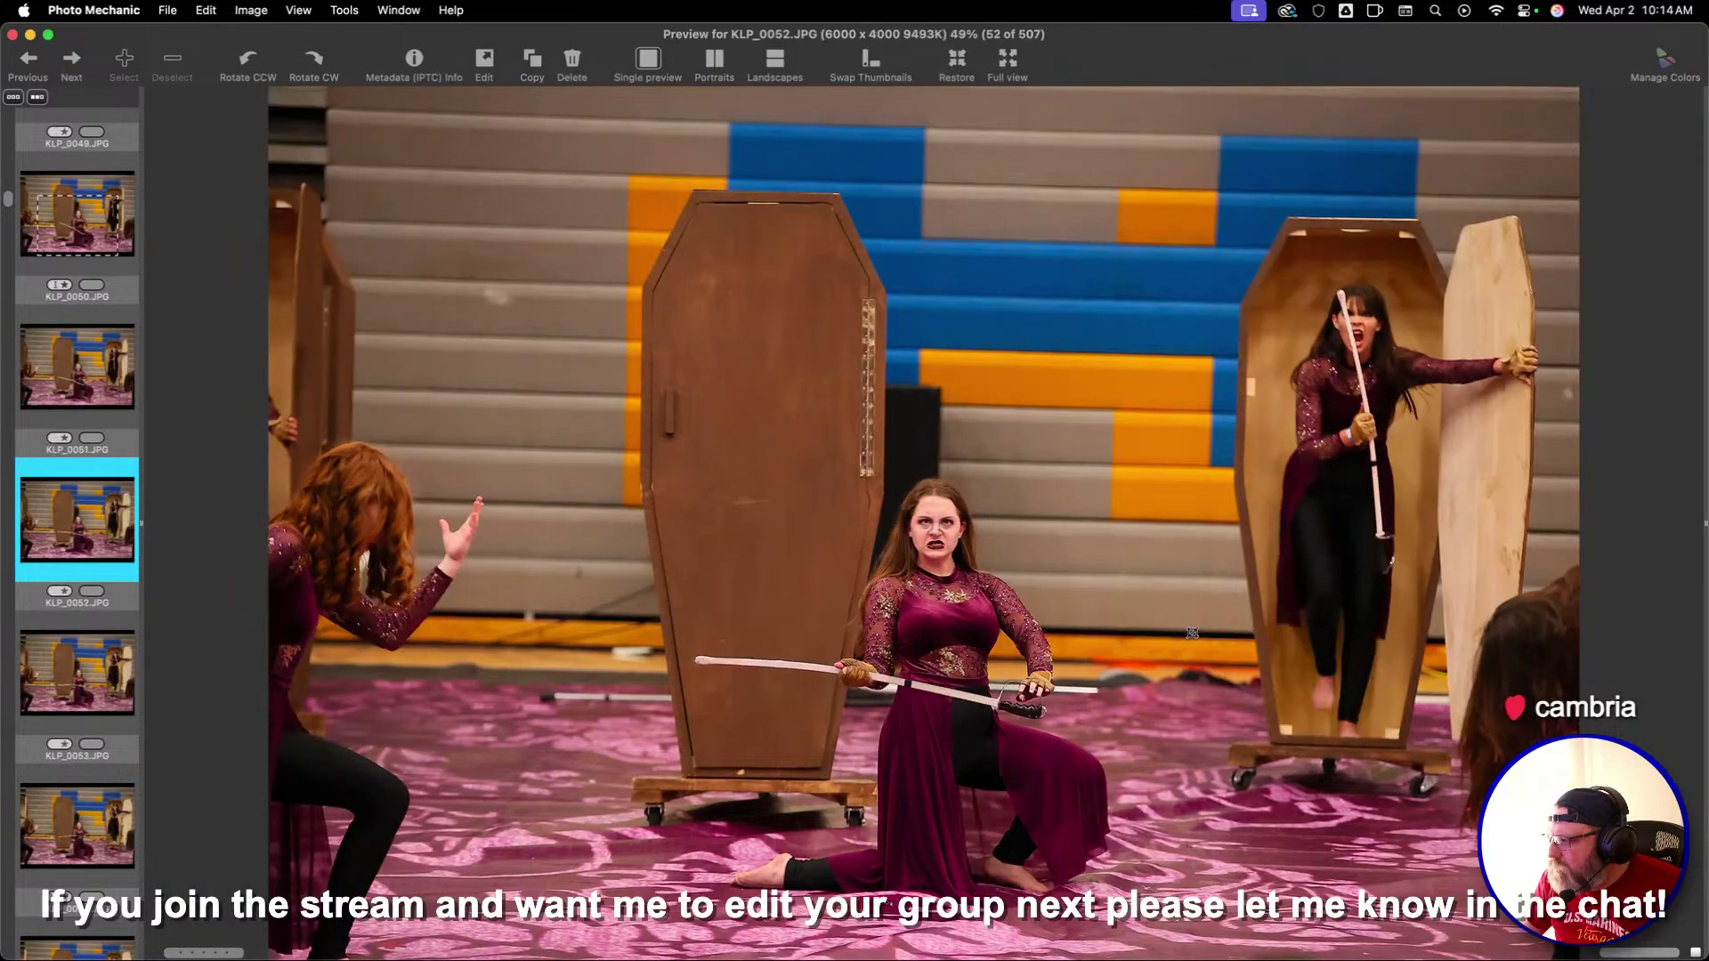
Compare the coffin scene photos between KLP_0053.JPG and KLP_0059.JPG
key("Right")
key("Right")
key("Right")
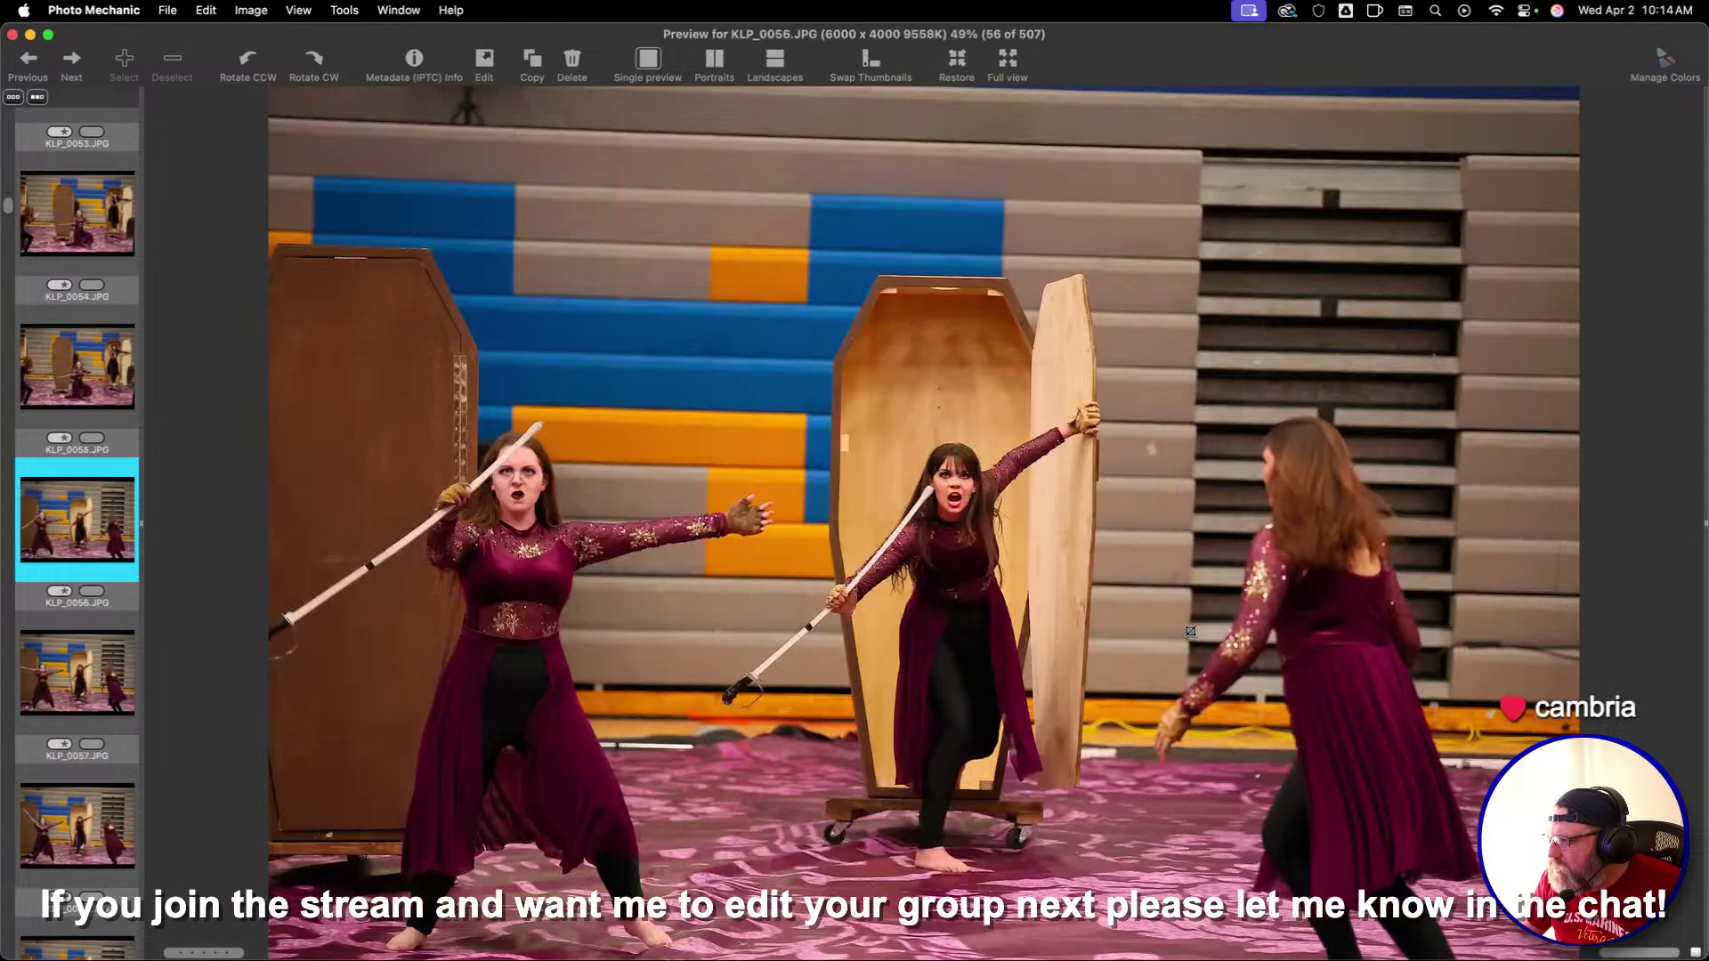
key("Right")
key("Right")
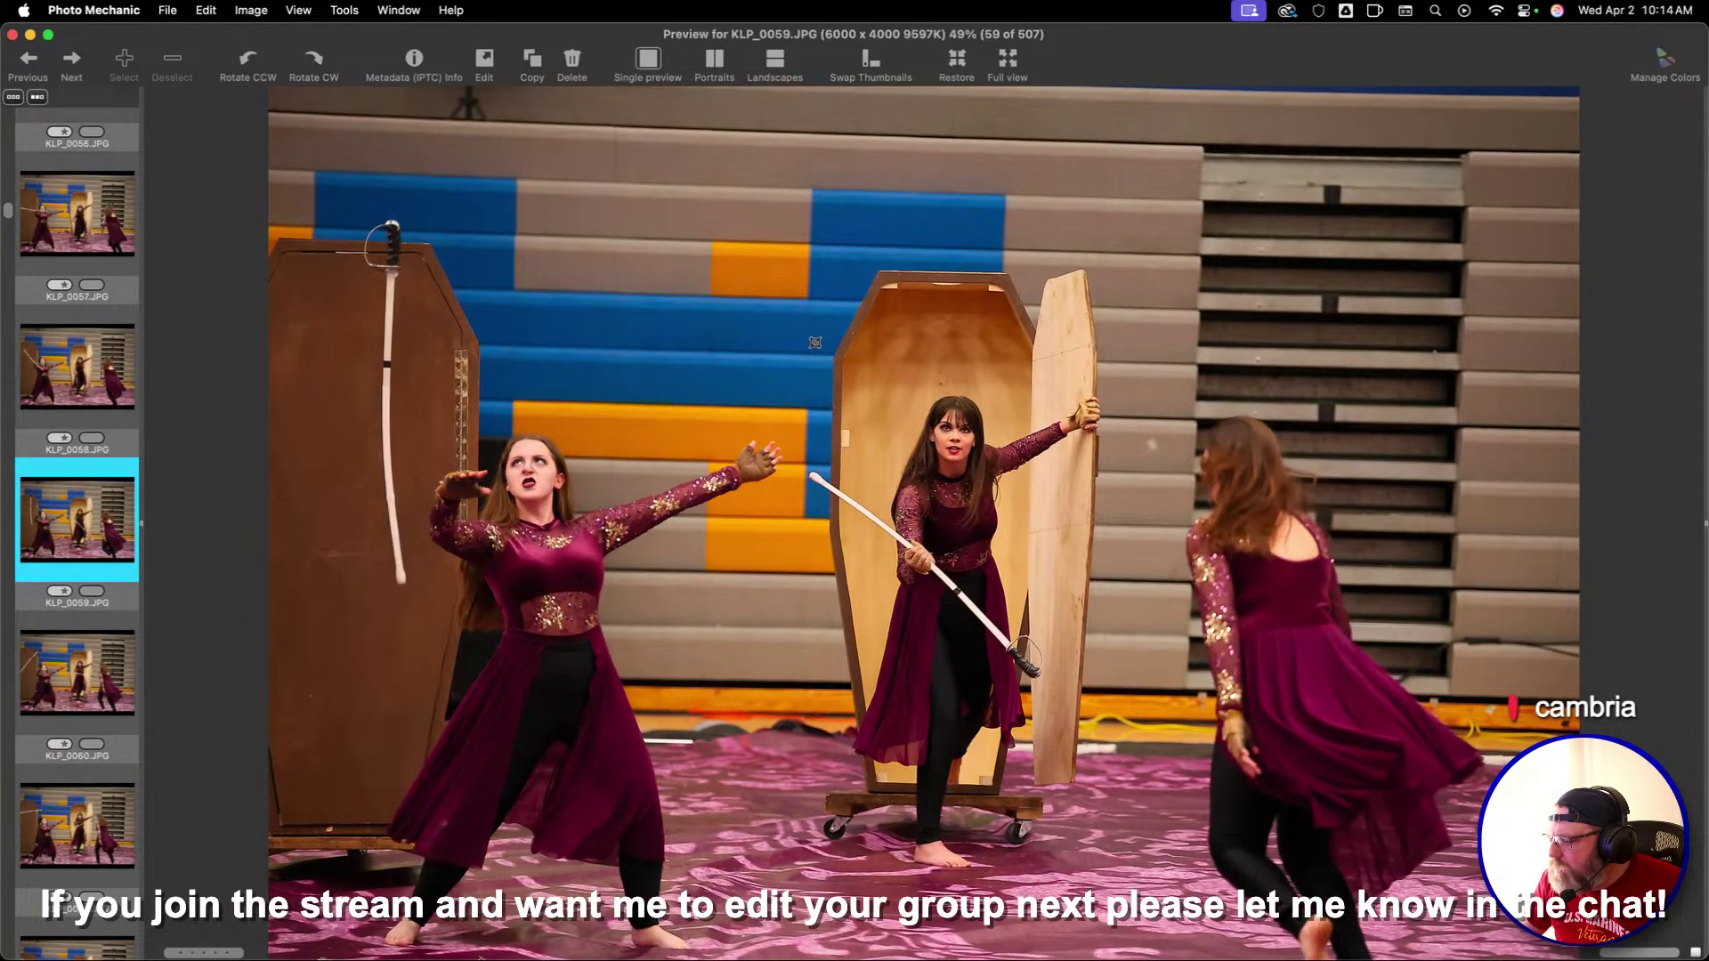
key("Left")
key("Left")
key("Left")
key("Left")
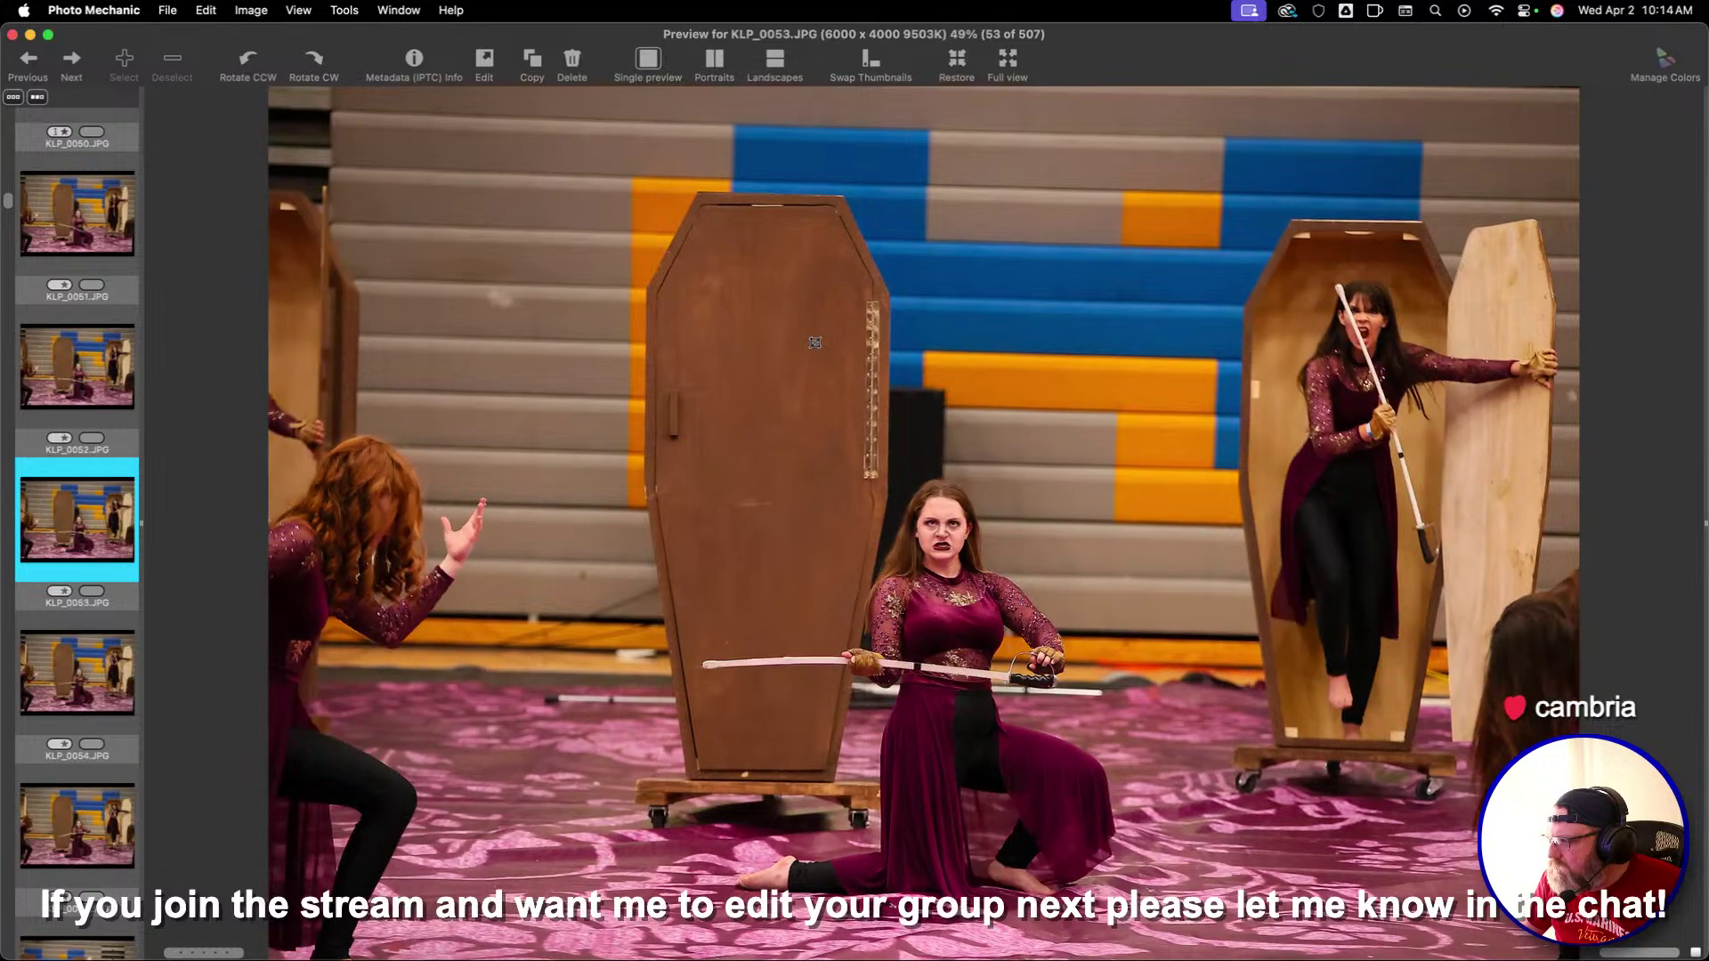
Examine the three dancers' expressions and sabres at the open coffin from KLP_0056.JPG onward
key("Right")
key("Right")
key("Right")
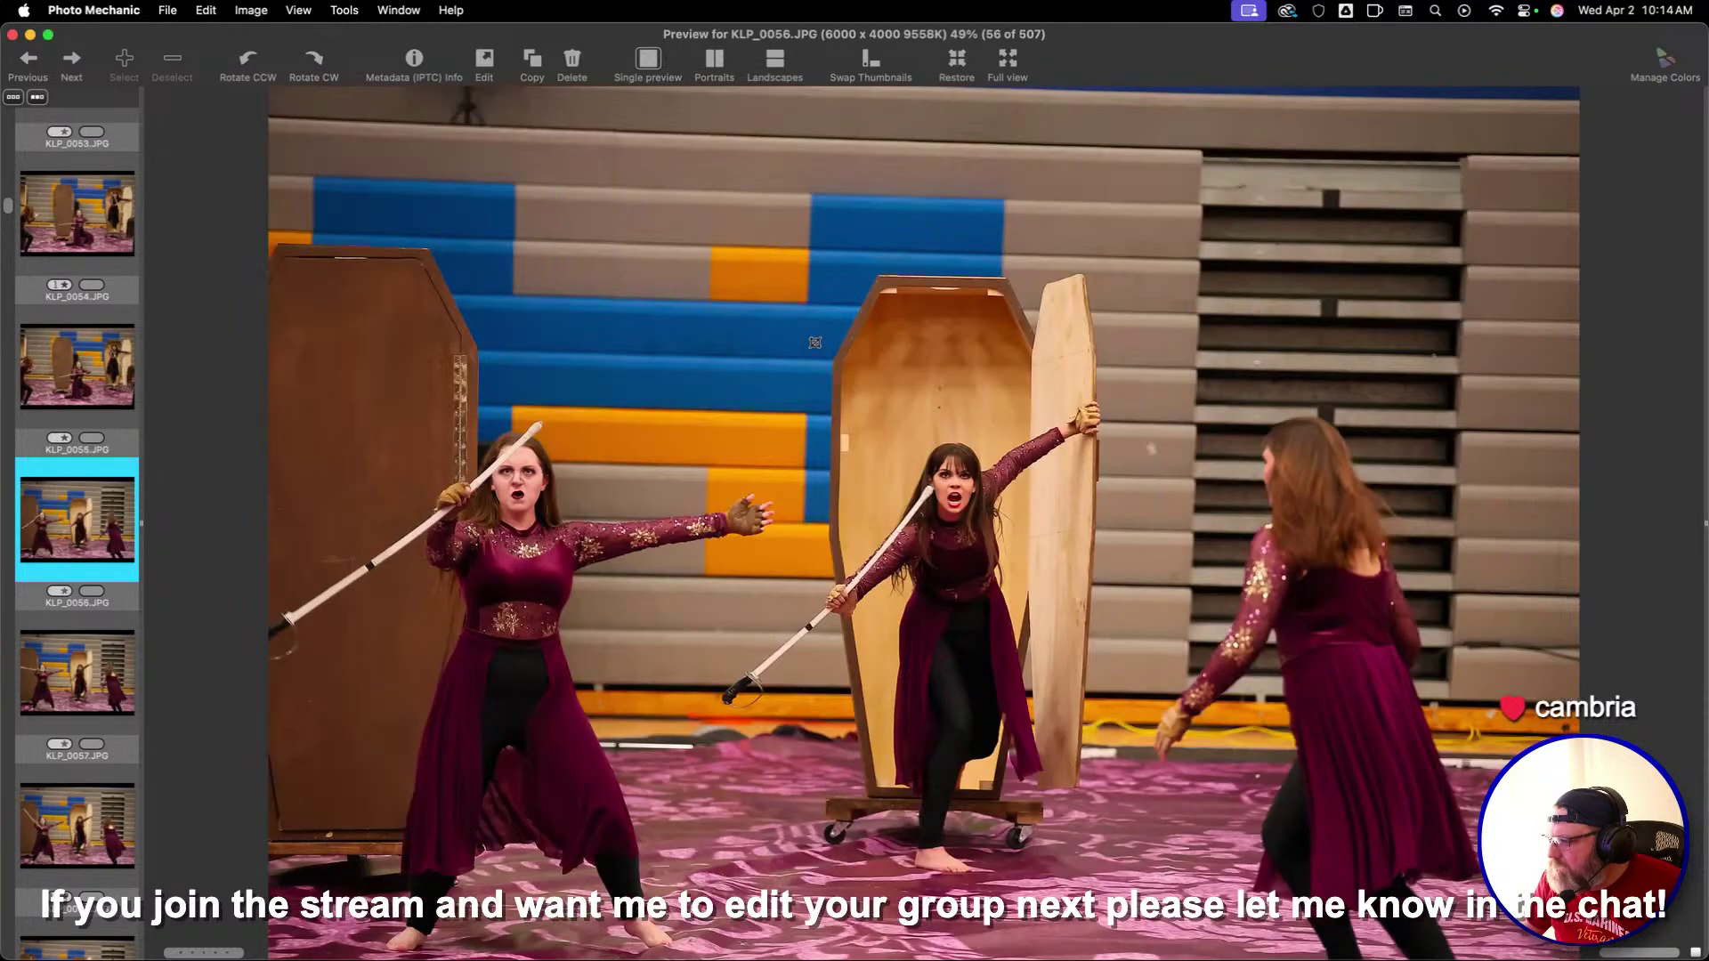
key("Right")
key("Right")
key("Right")
key("Right")
key("Right")
key("Right")
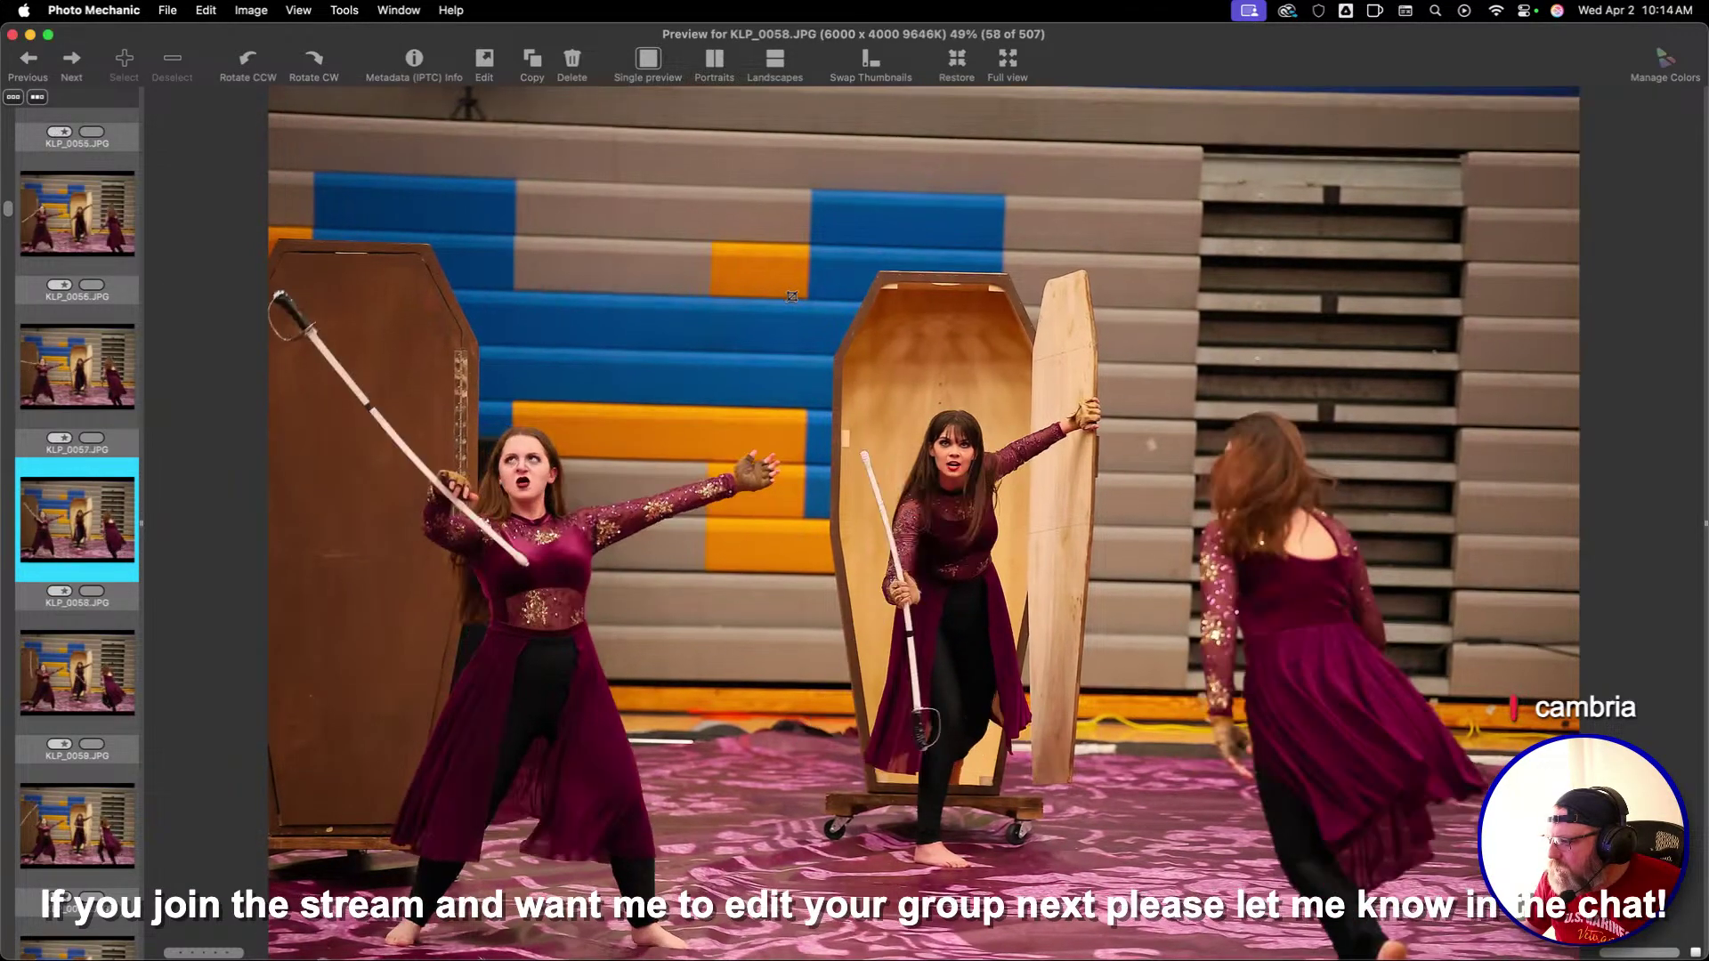
Compare the sabre toss at the open coffin in KLP_0058.JPG with KLP_0061.JPG
key("Left")
key("Left")
key("Left")
key("Left")
key("Left")
key("Left")
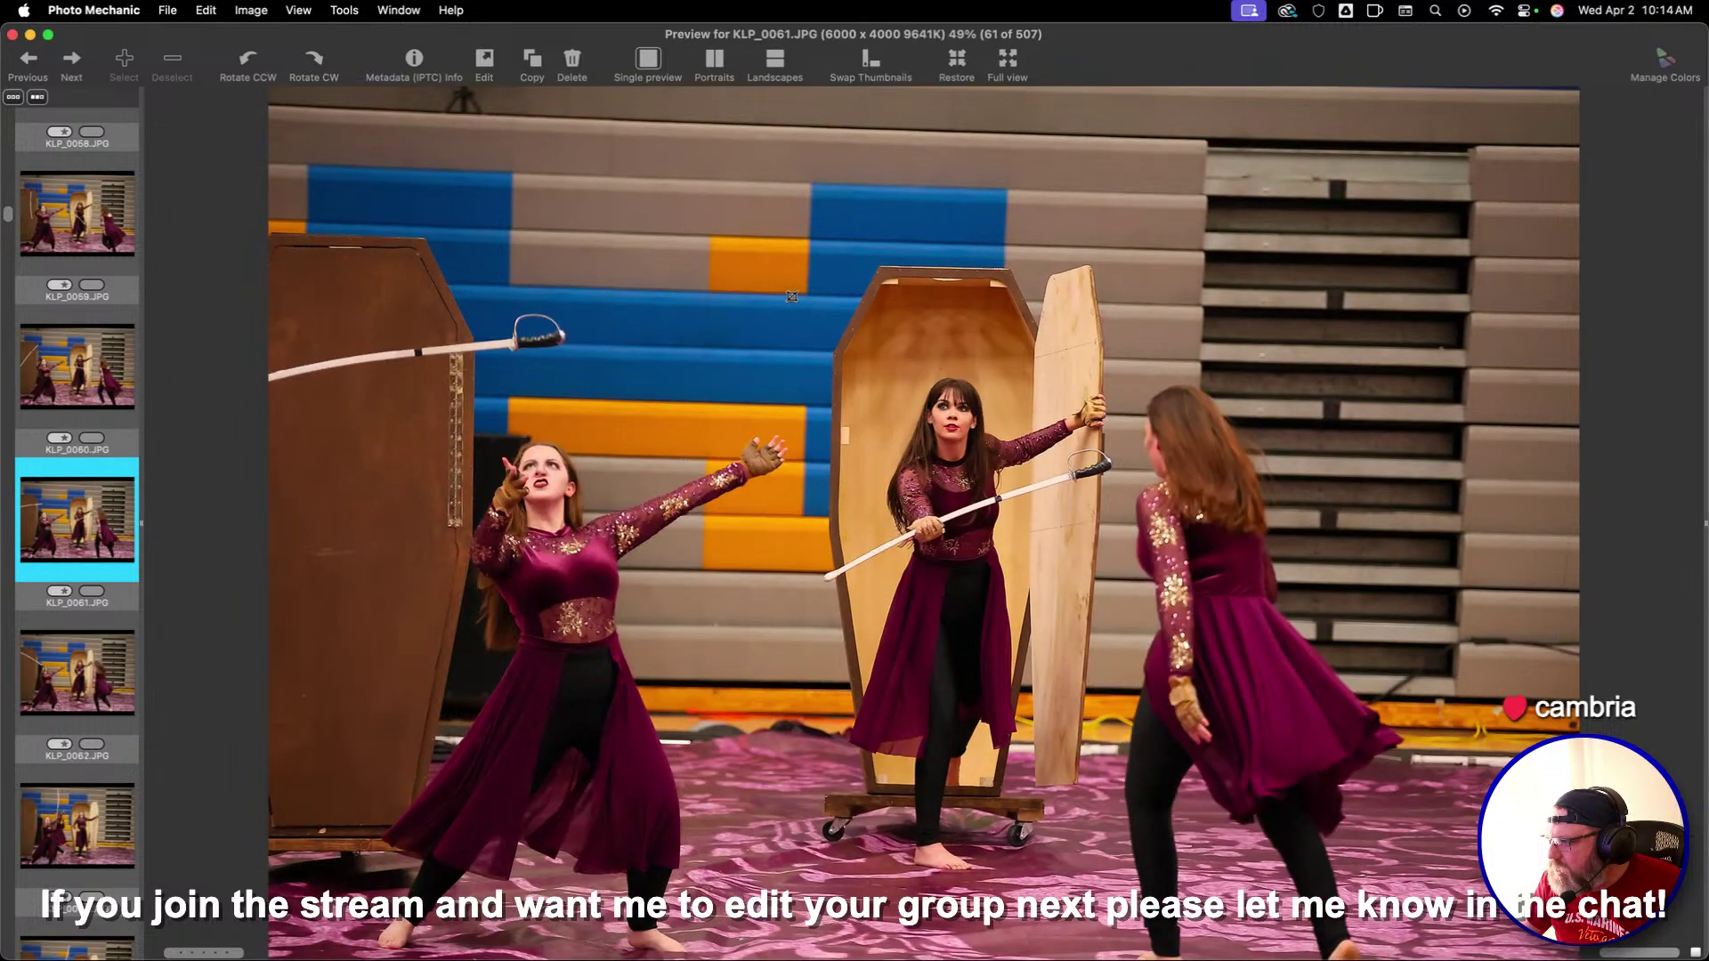
key("Right")
key("Right")
key("Right")
key("Right")
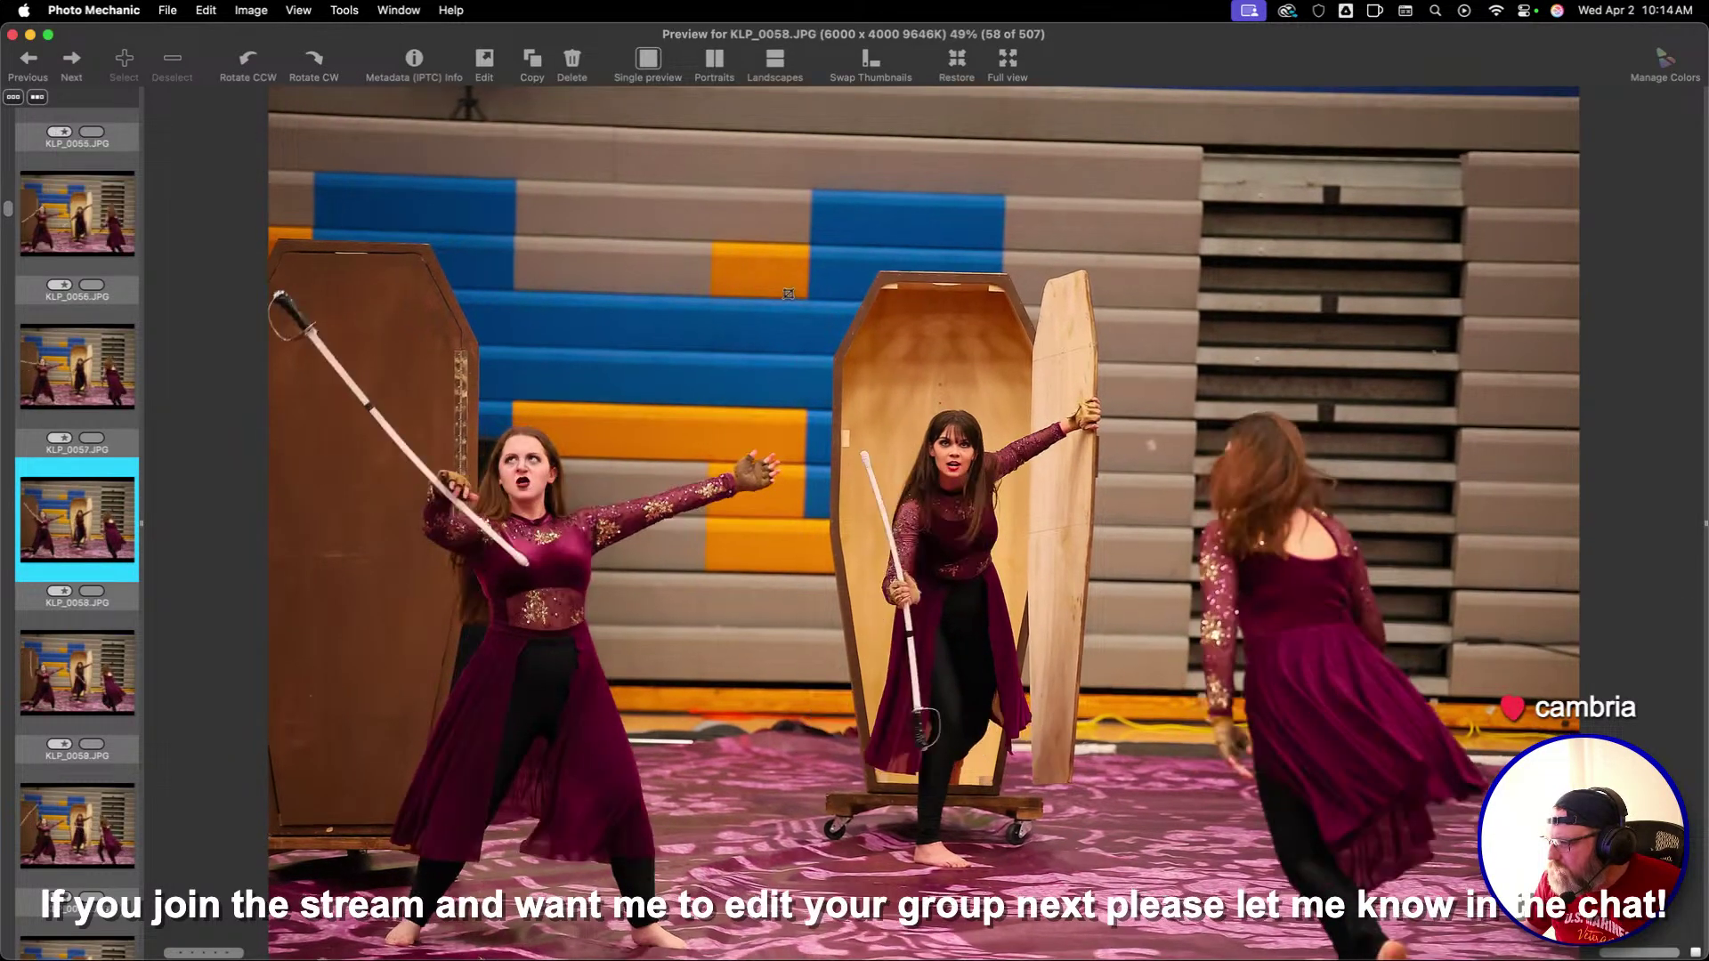
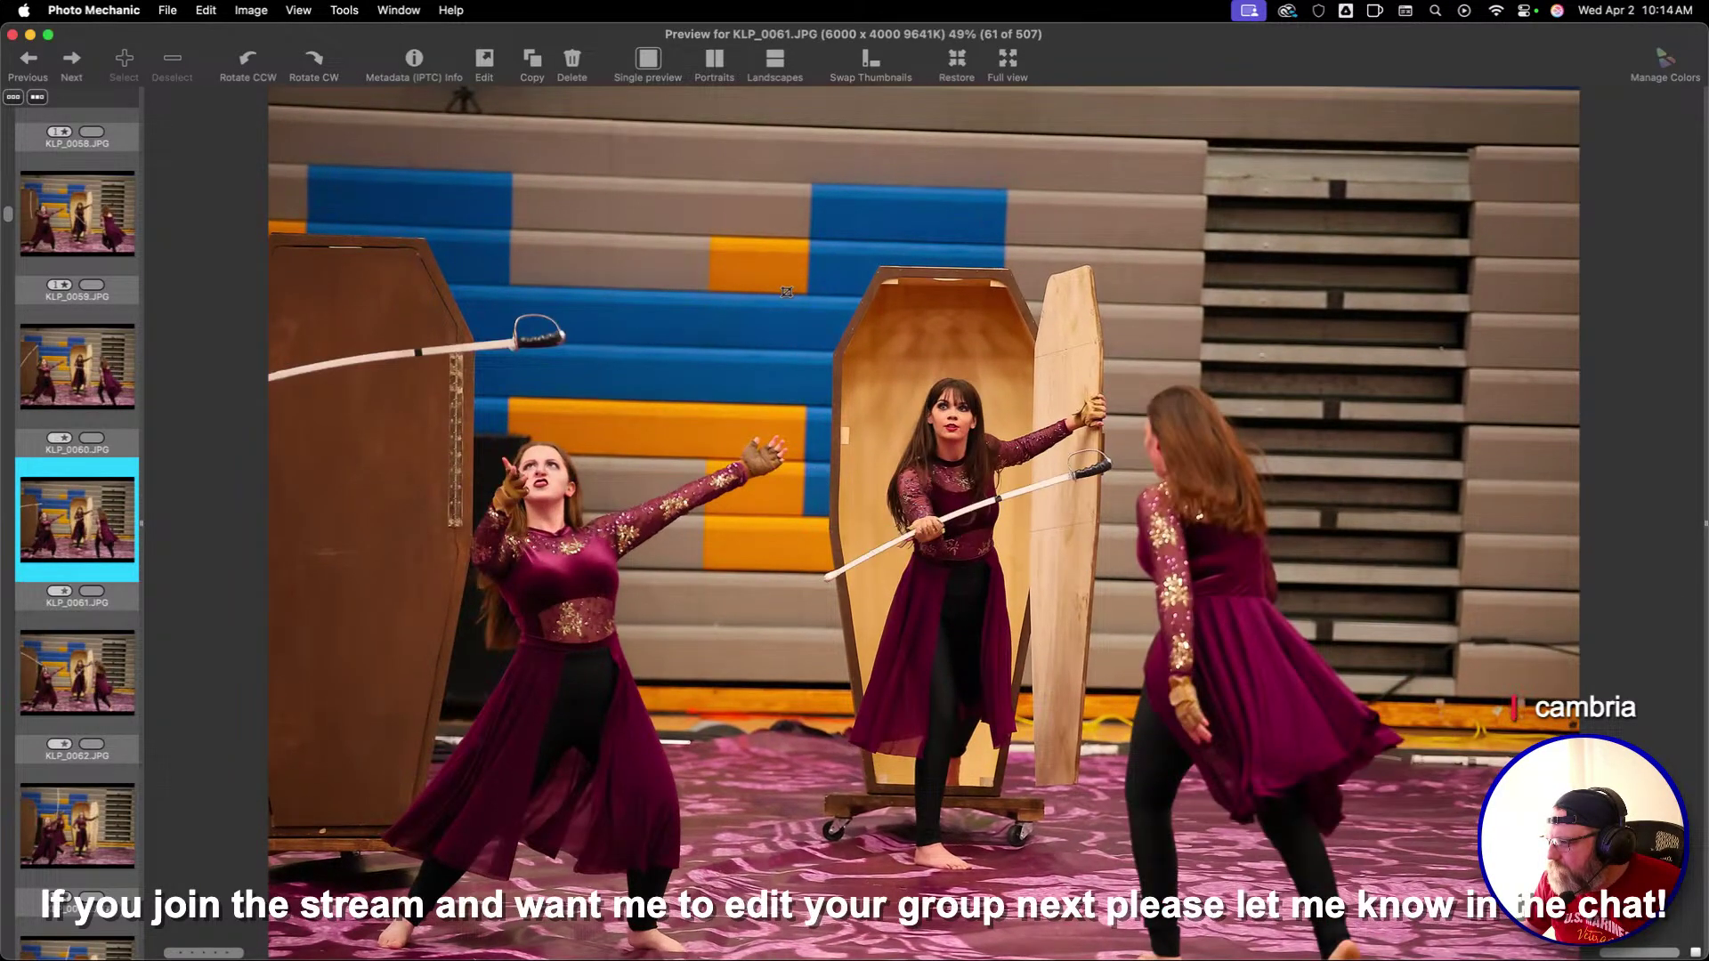
Review the sabre and coffin photos up to KLP_0073.JPG of the two leaping dancers
key("Right")
key("Right")
key("Right")
key("Right")
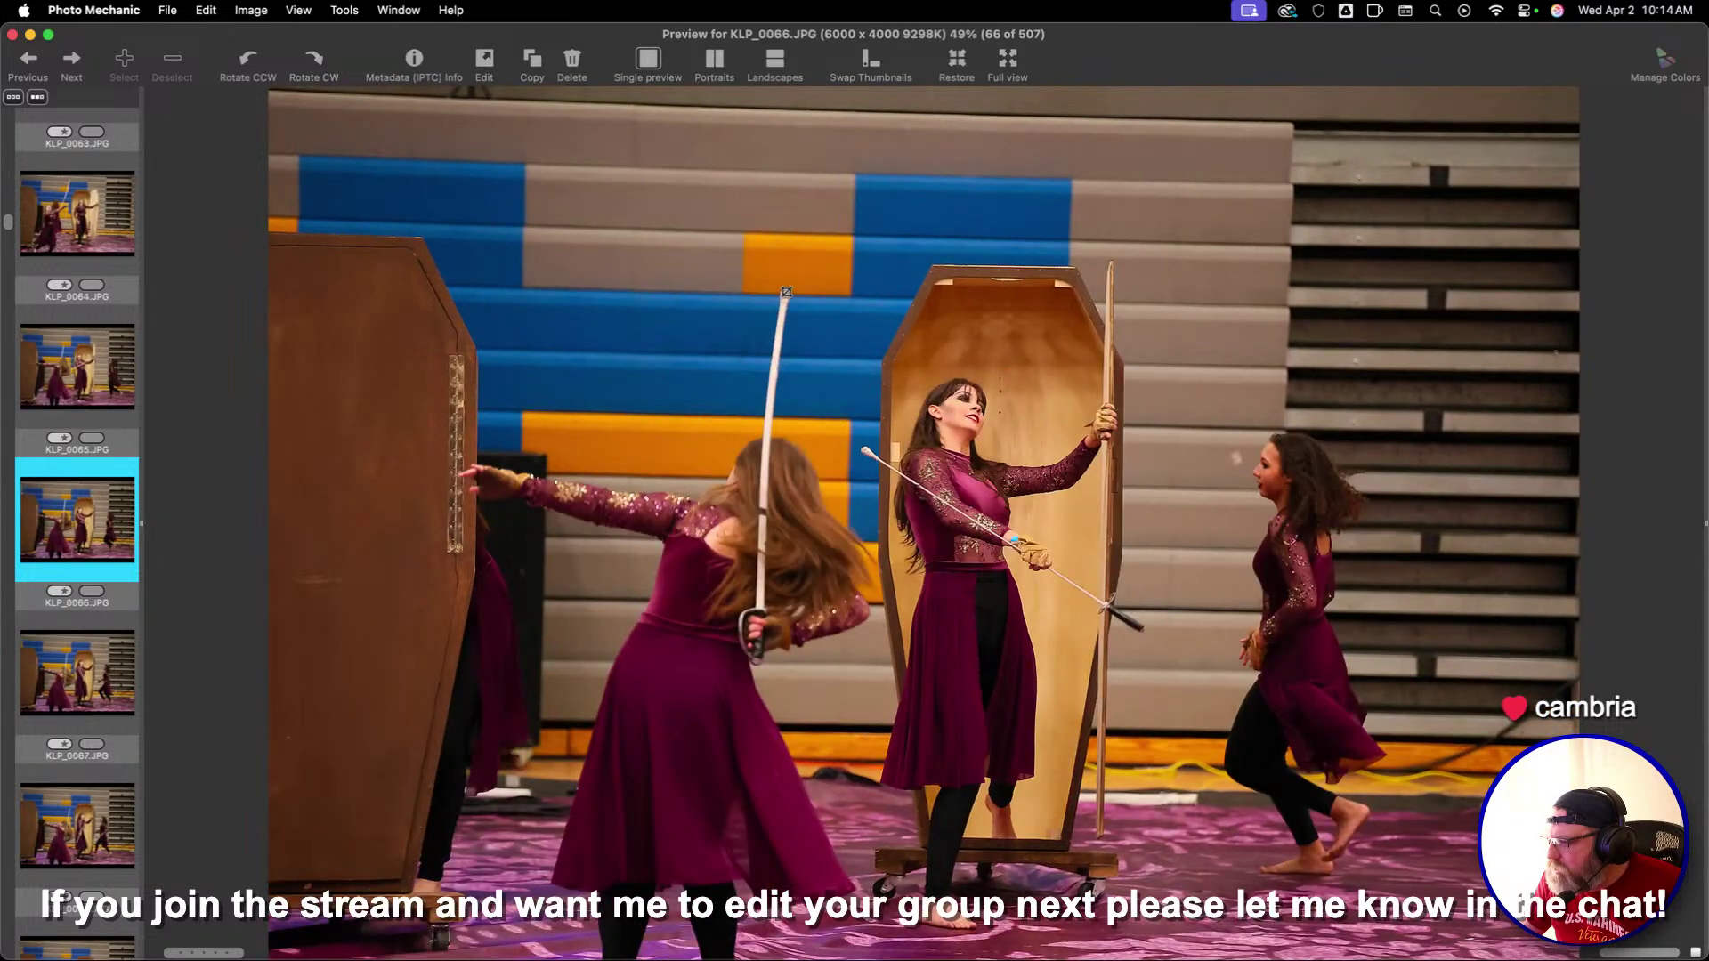
key("Right")
key("Right")
key("Right")
key("Right")
key("Right")
key("Right")
key("Right")
key("Right")
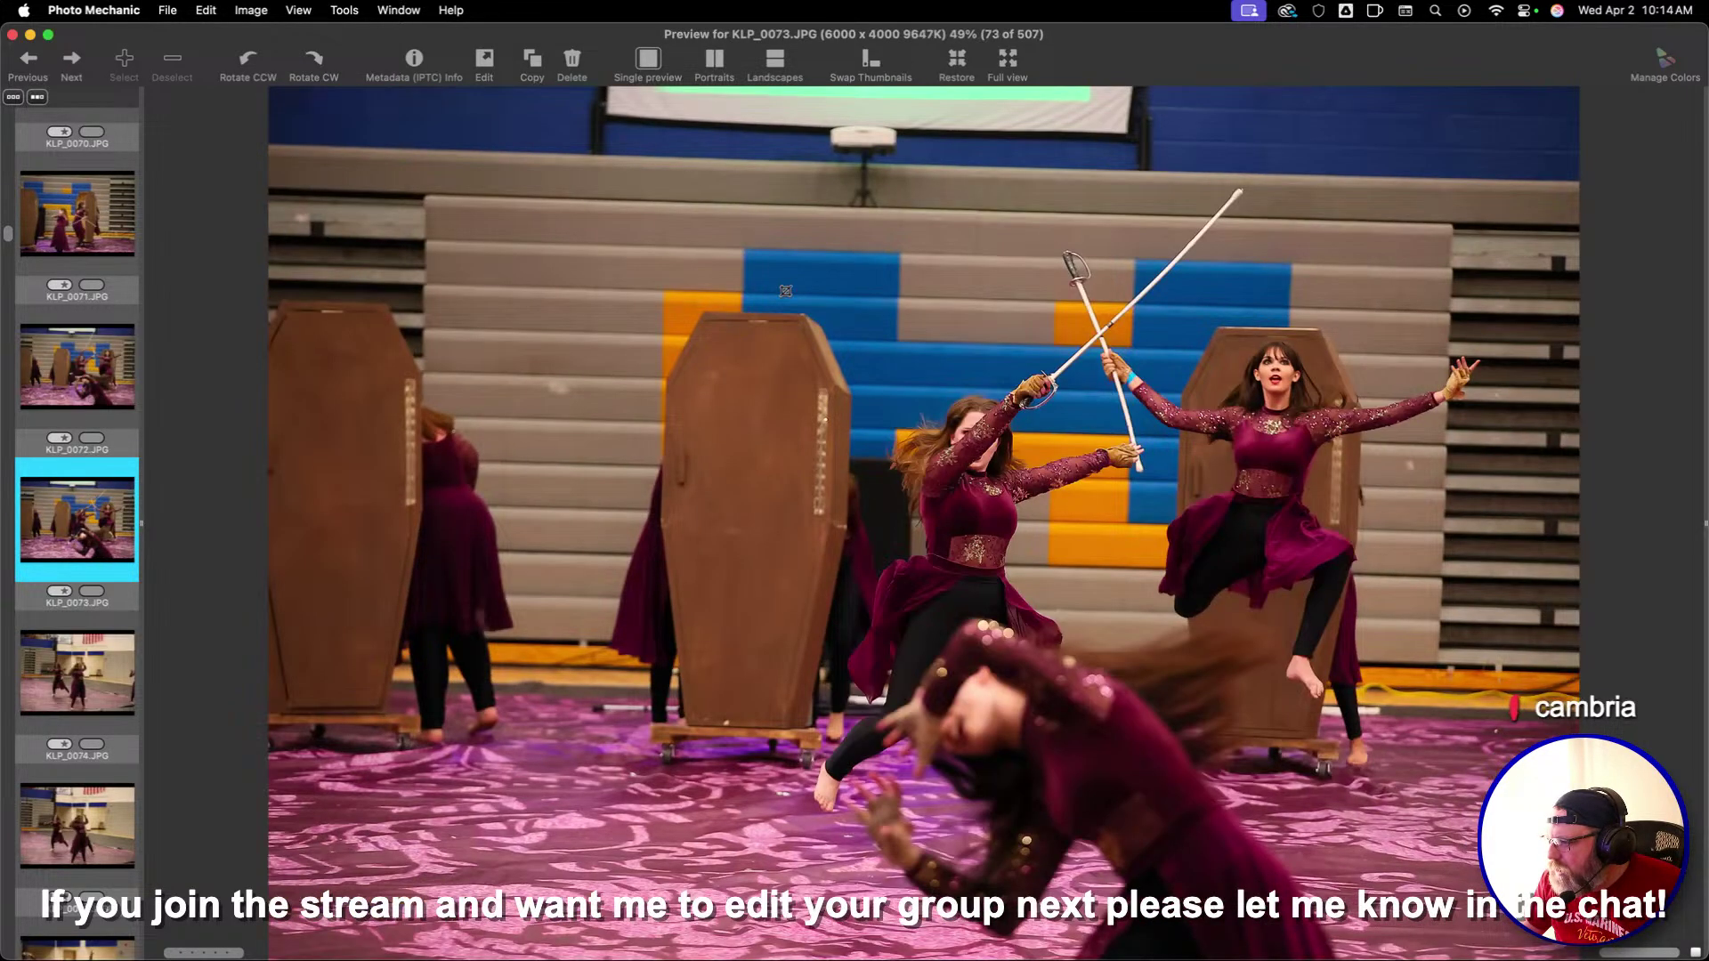
Compare the leaping dancers in KLP_0072.JPG and KLP_0073.JPG and continue to KLP_0075.JPG
key("Left")
key("Left")
key("Right")
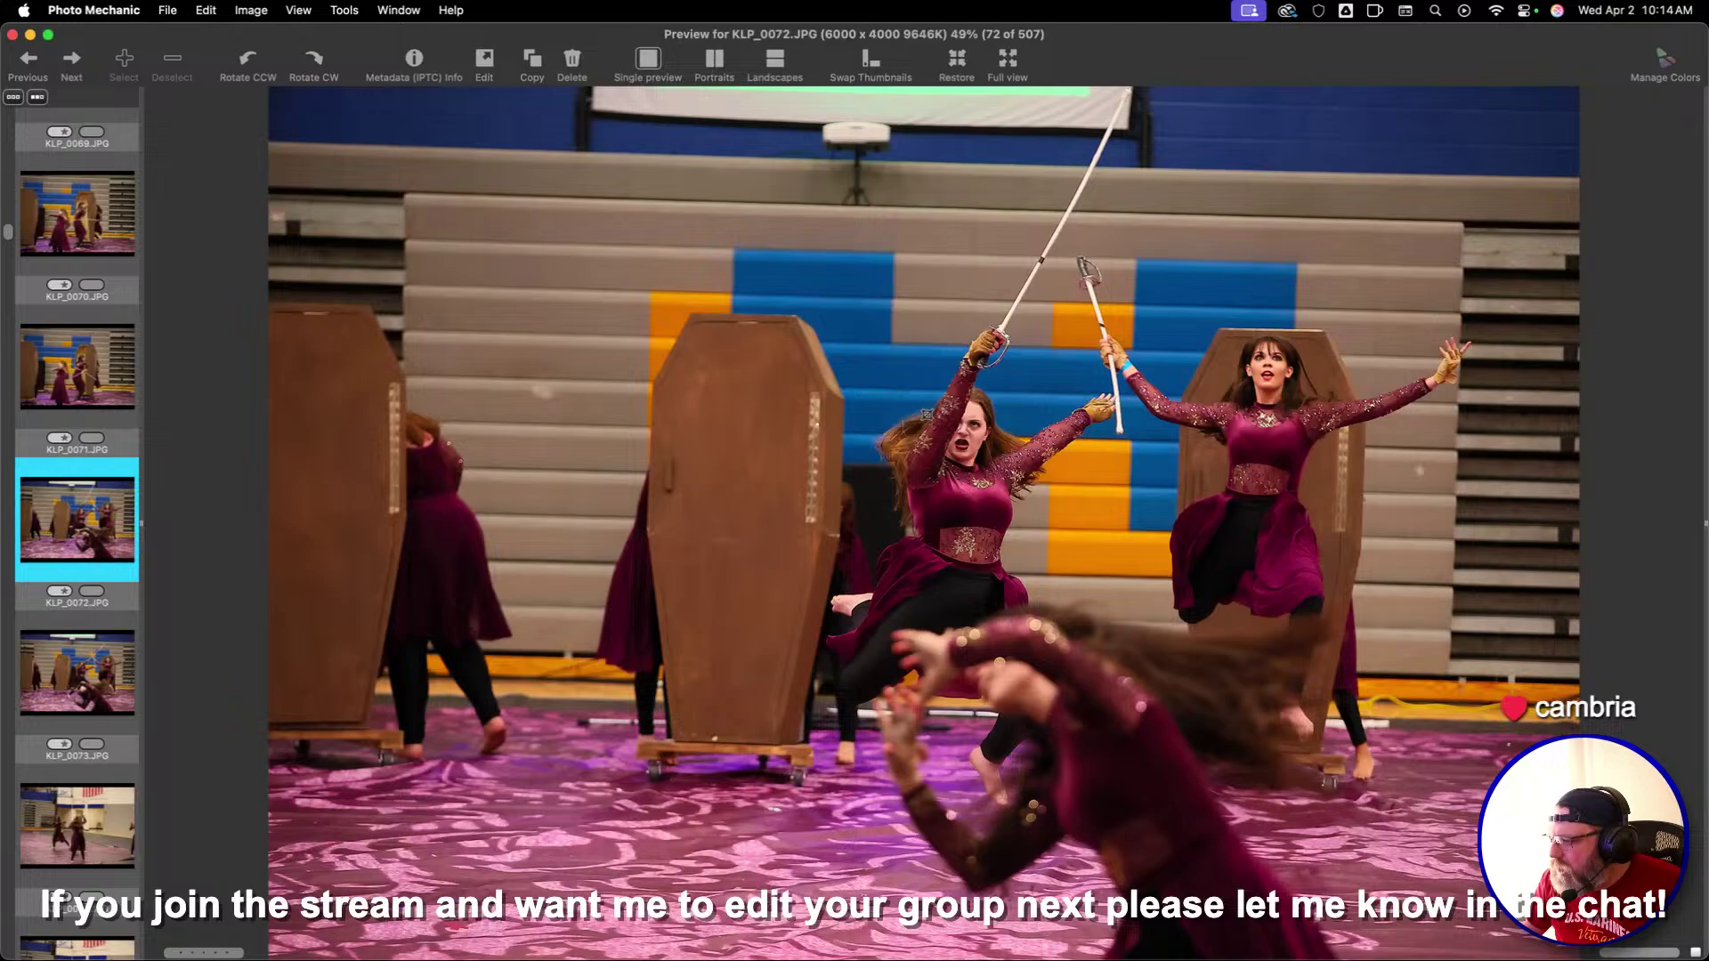
key("Right")
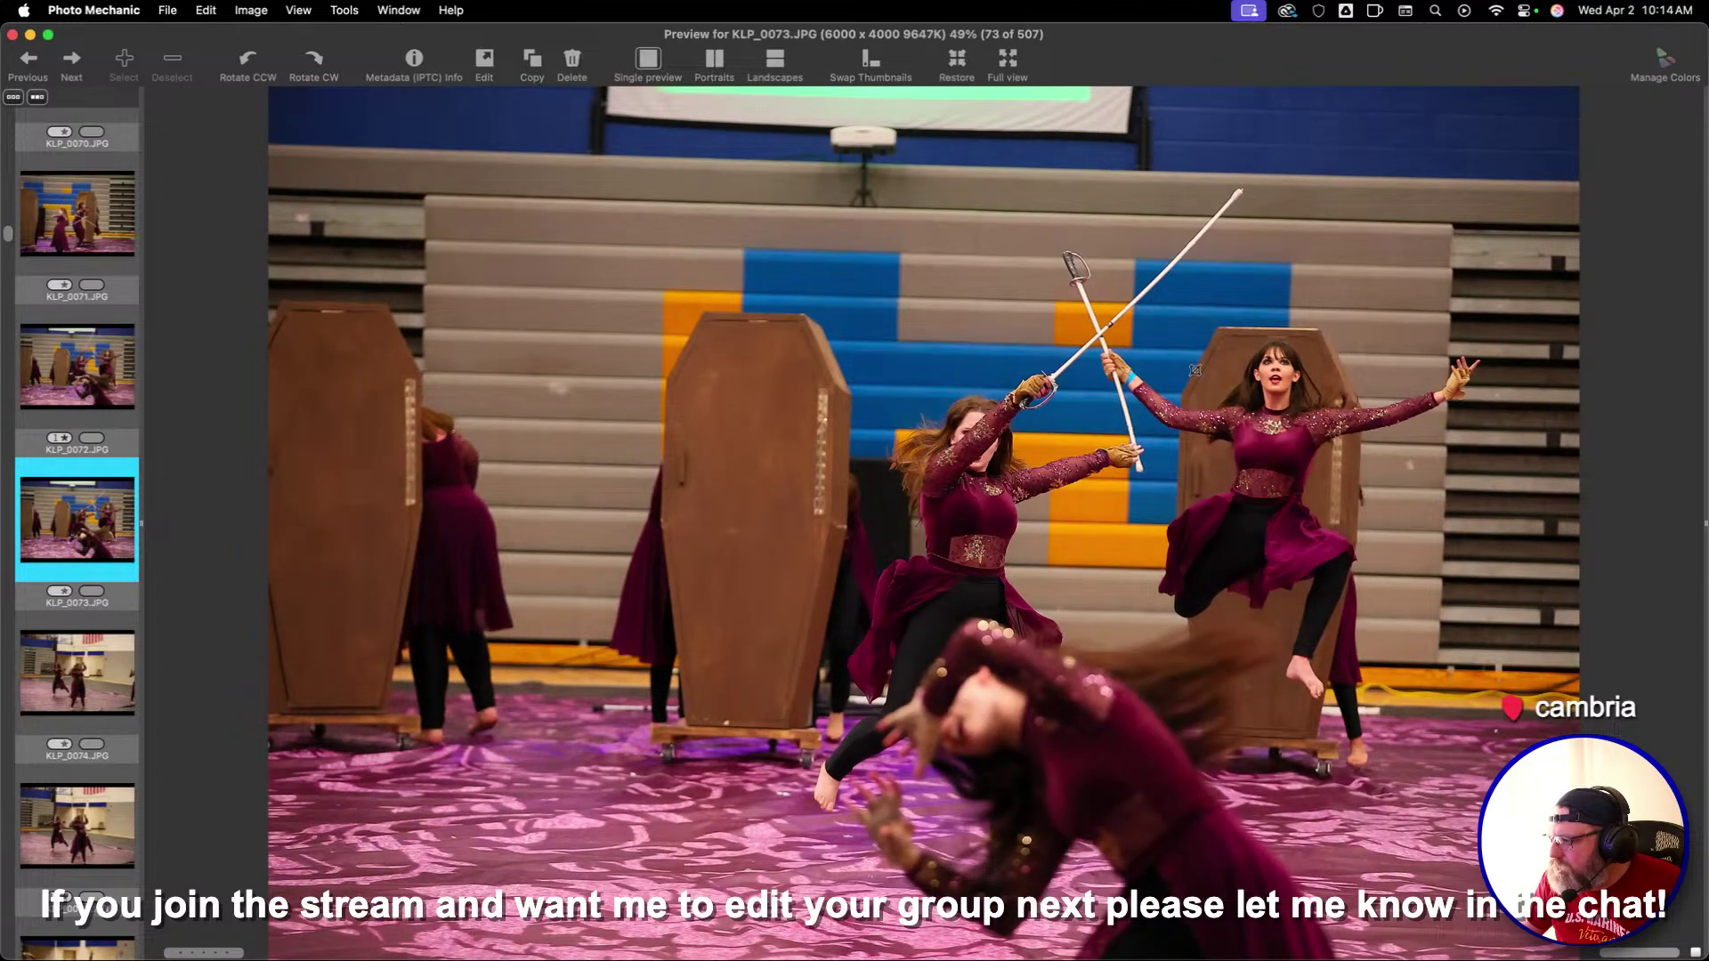
key("Right")
key("Left")
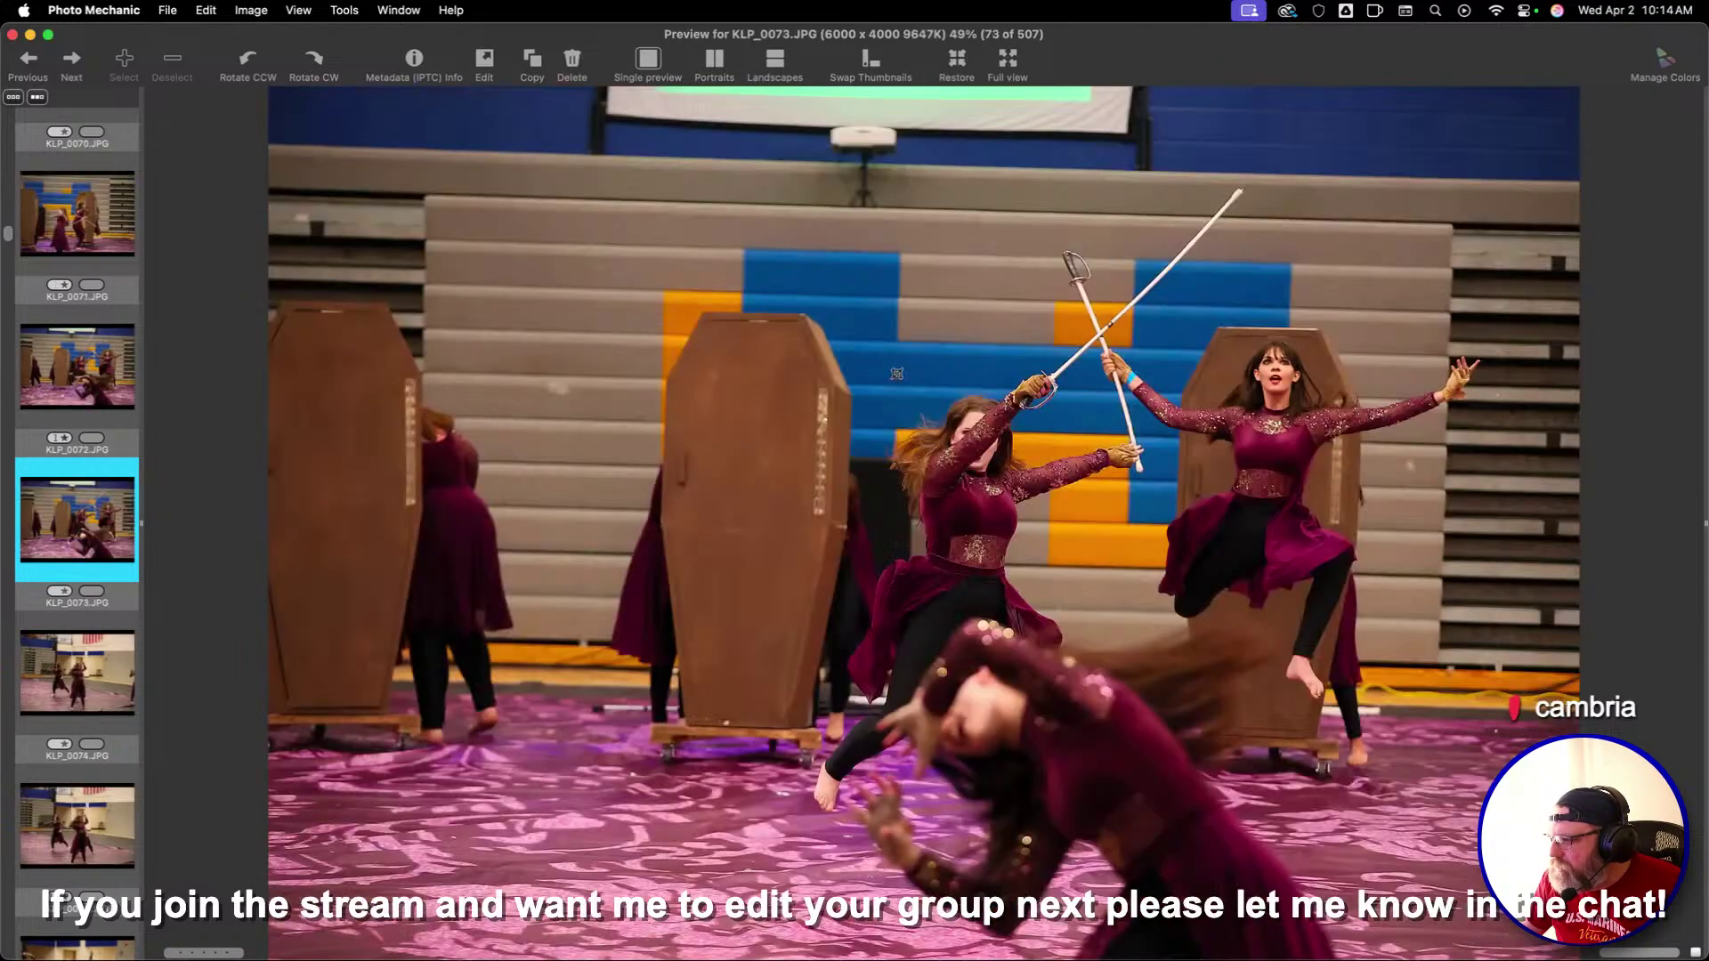
key("Right")
key("Right")
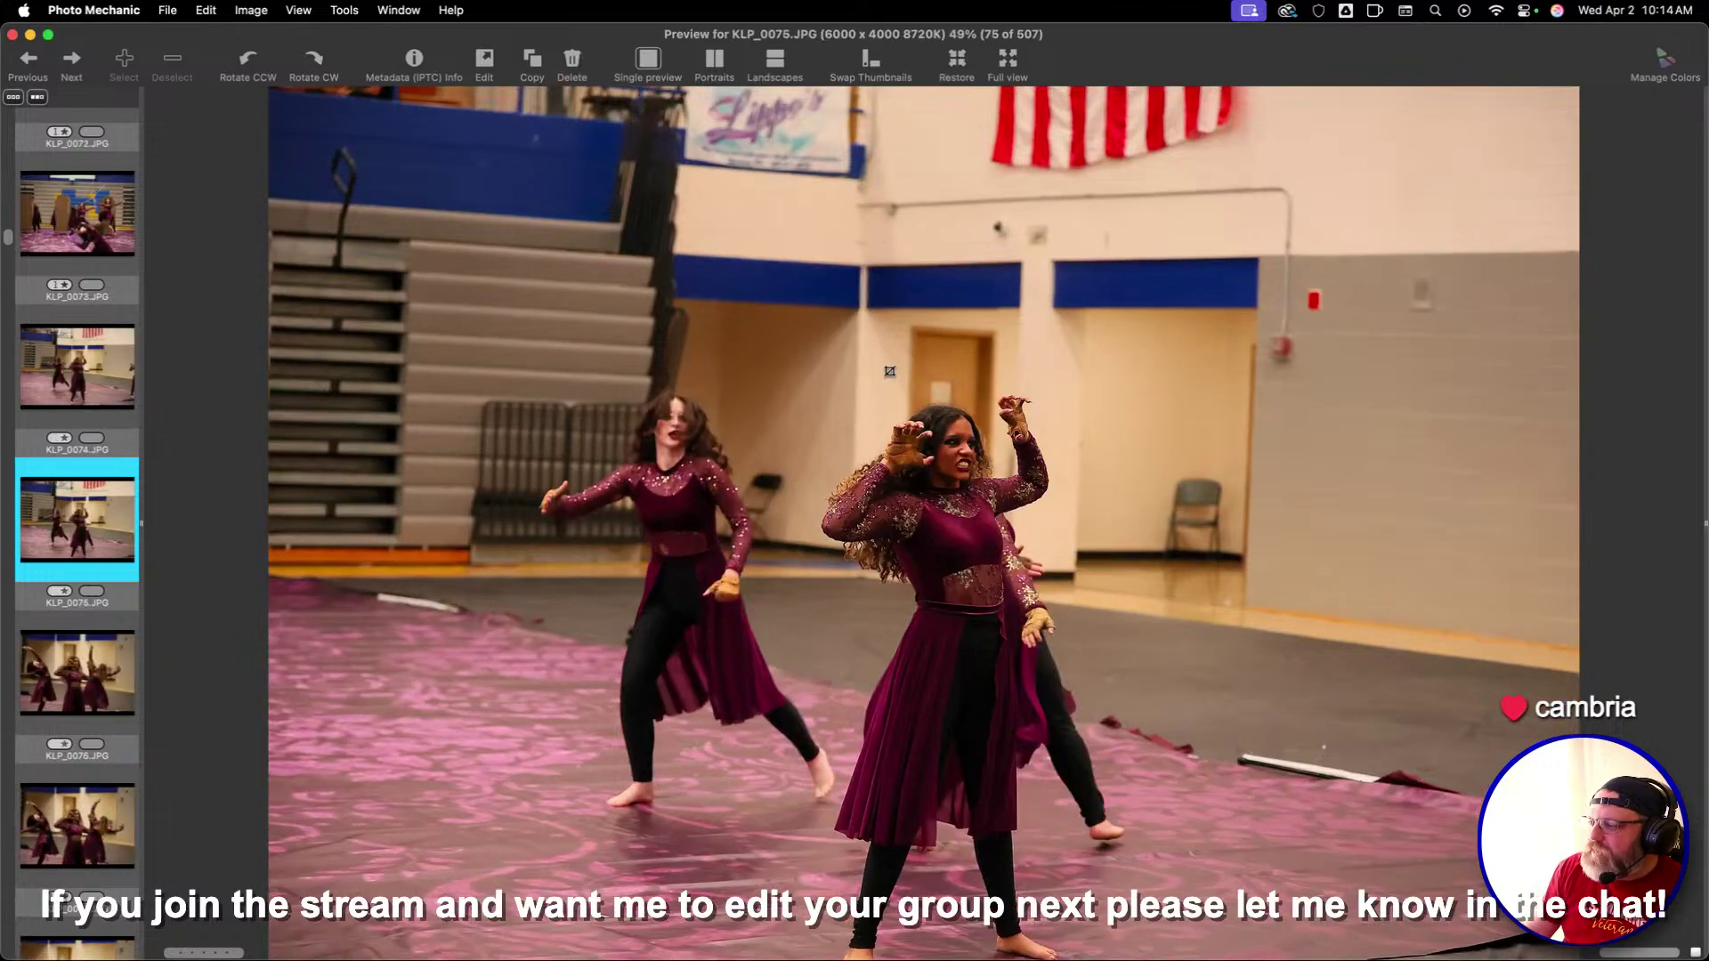
Crop KLP_0075.JPG around the front dancer with raised, clawed hands and continue to KLP_0076.JPG
key("Right")
key("Left")
left_click_drag(630, 307, 1538, 900)
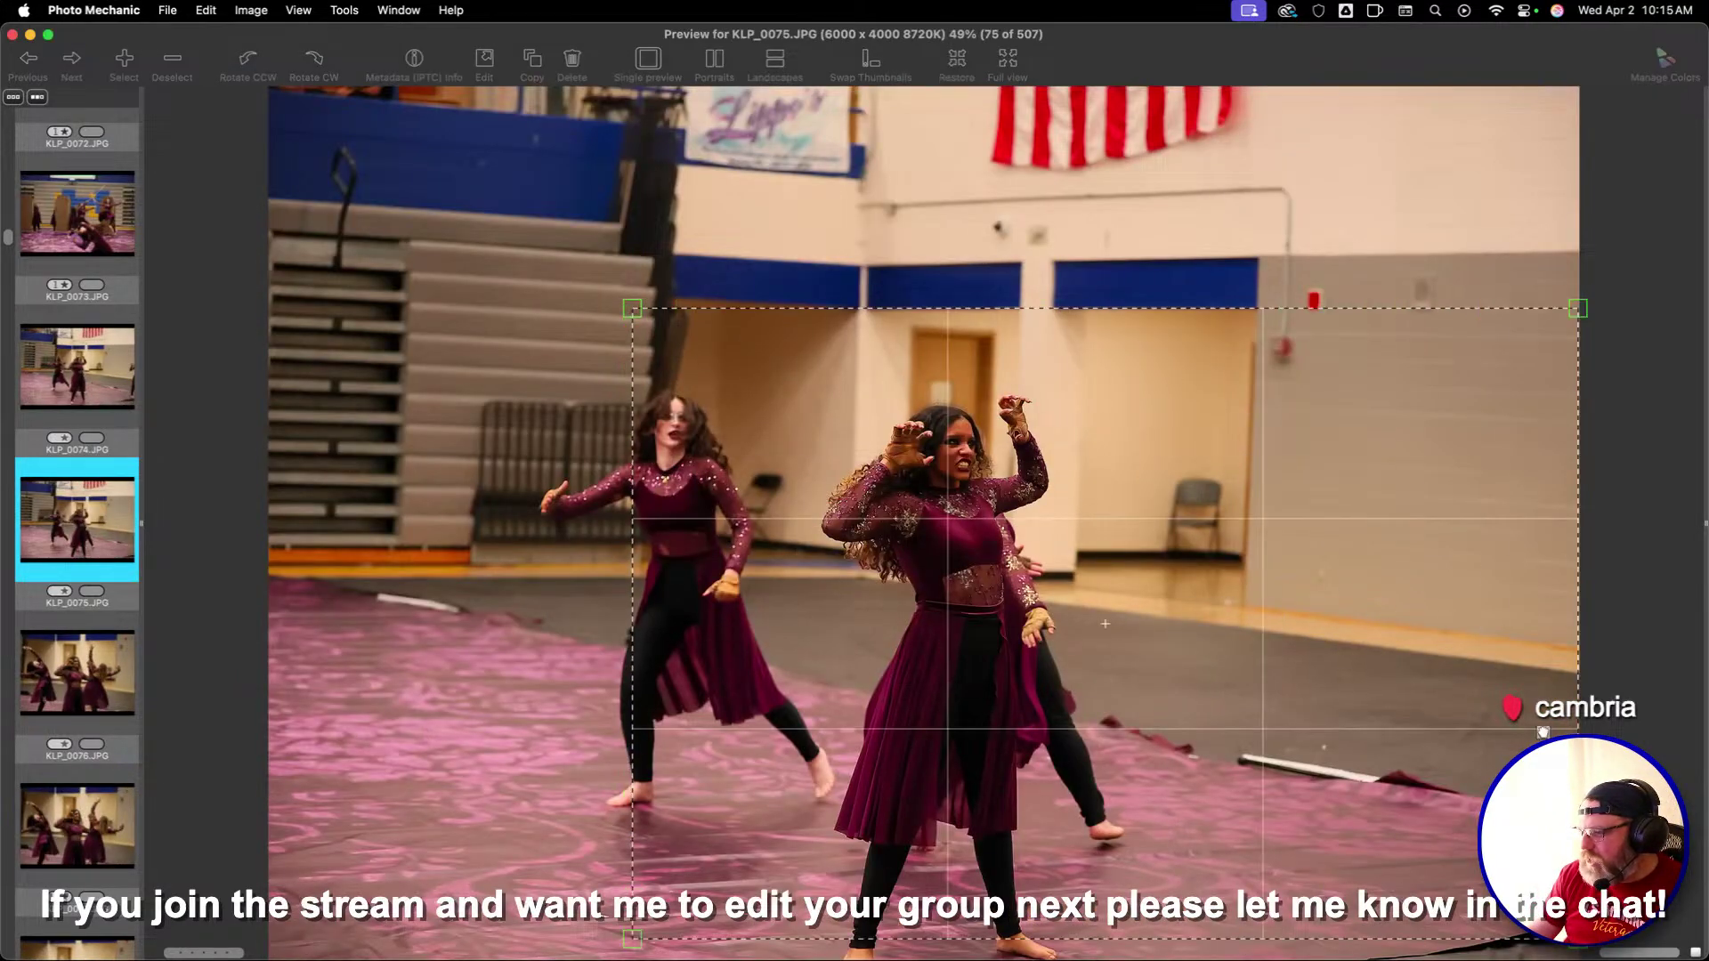
key("Right")
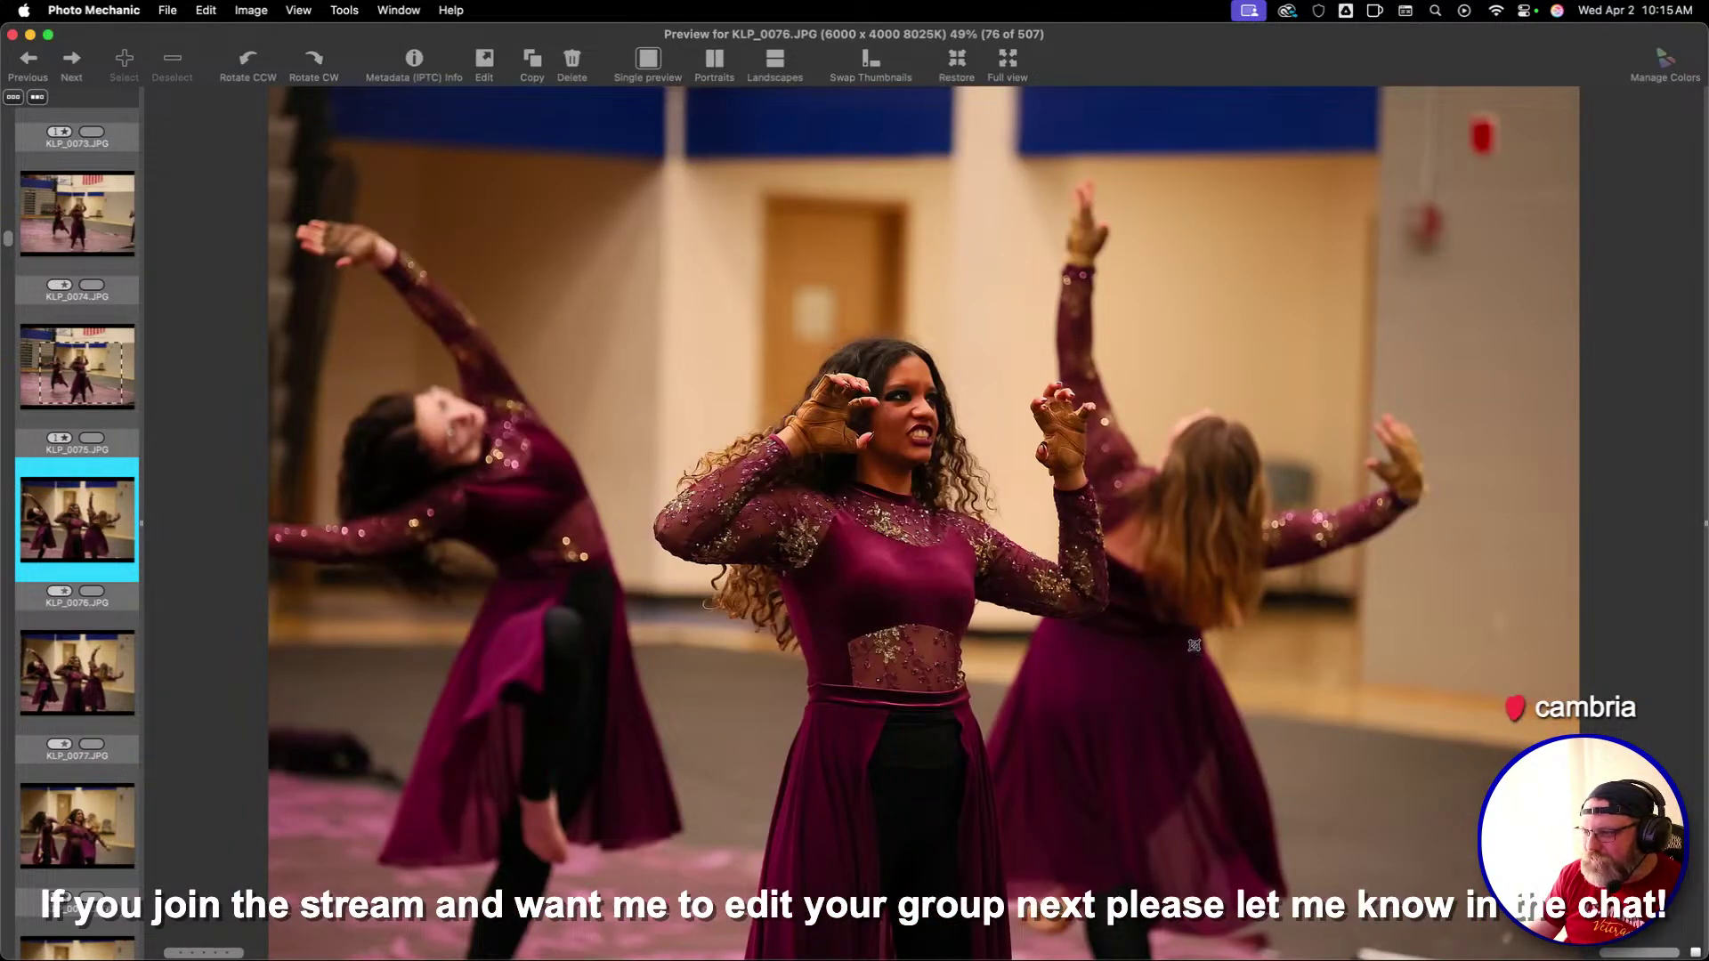
Review the close-ups of the curly-haired dancer up to KLP_0083.JPG
key("Right")
key("Right")
key("Right")
key("Right")
key("Right")
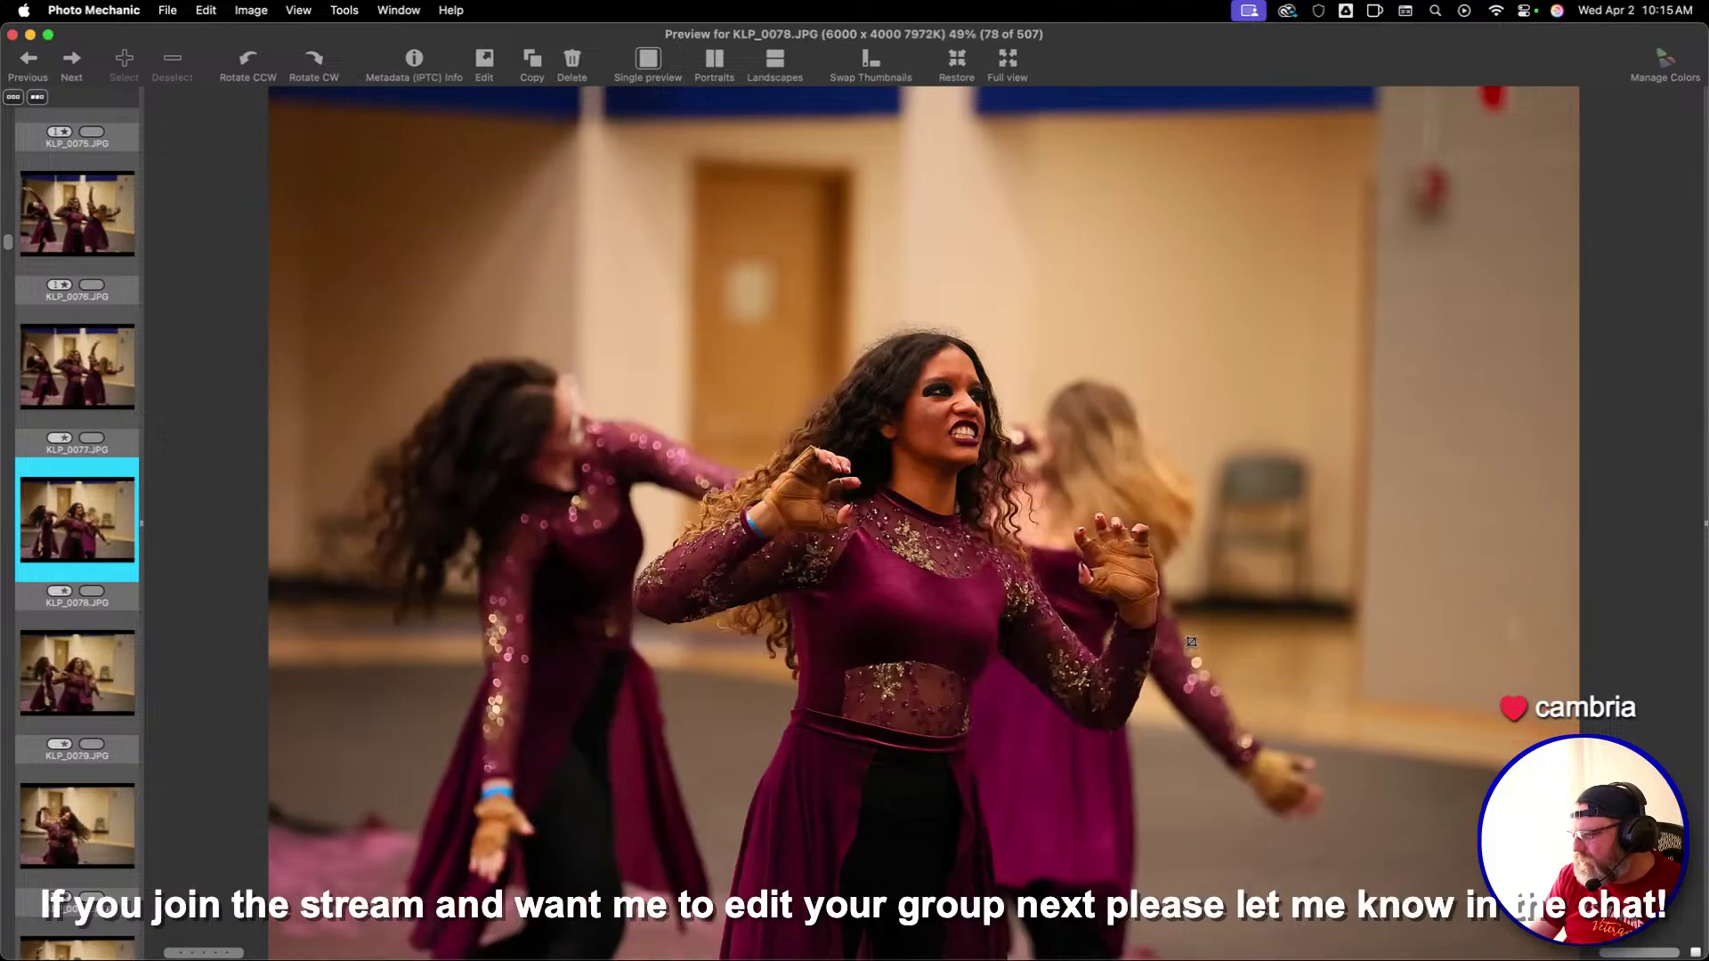
key("Right")
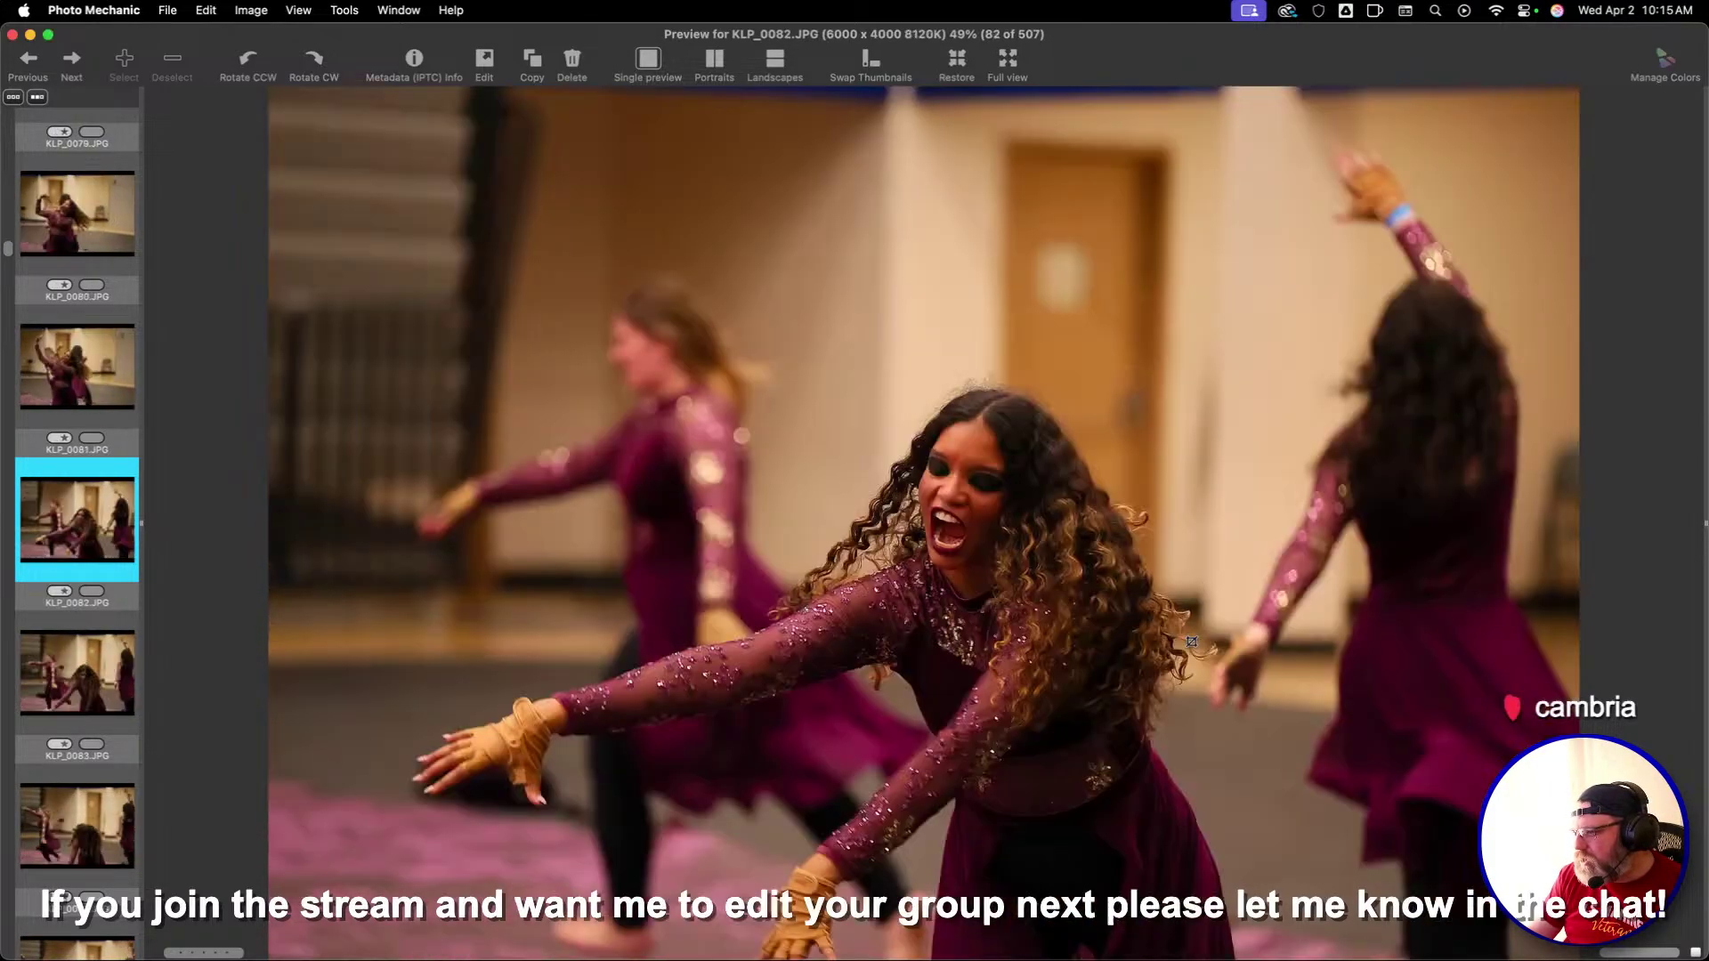
key("Right")
key("Right")
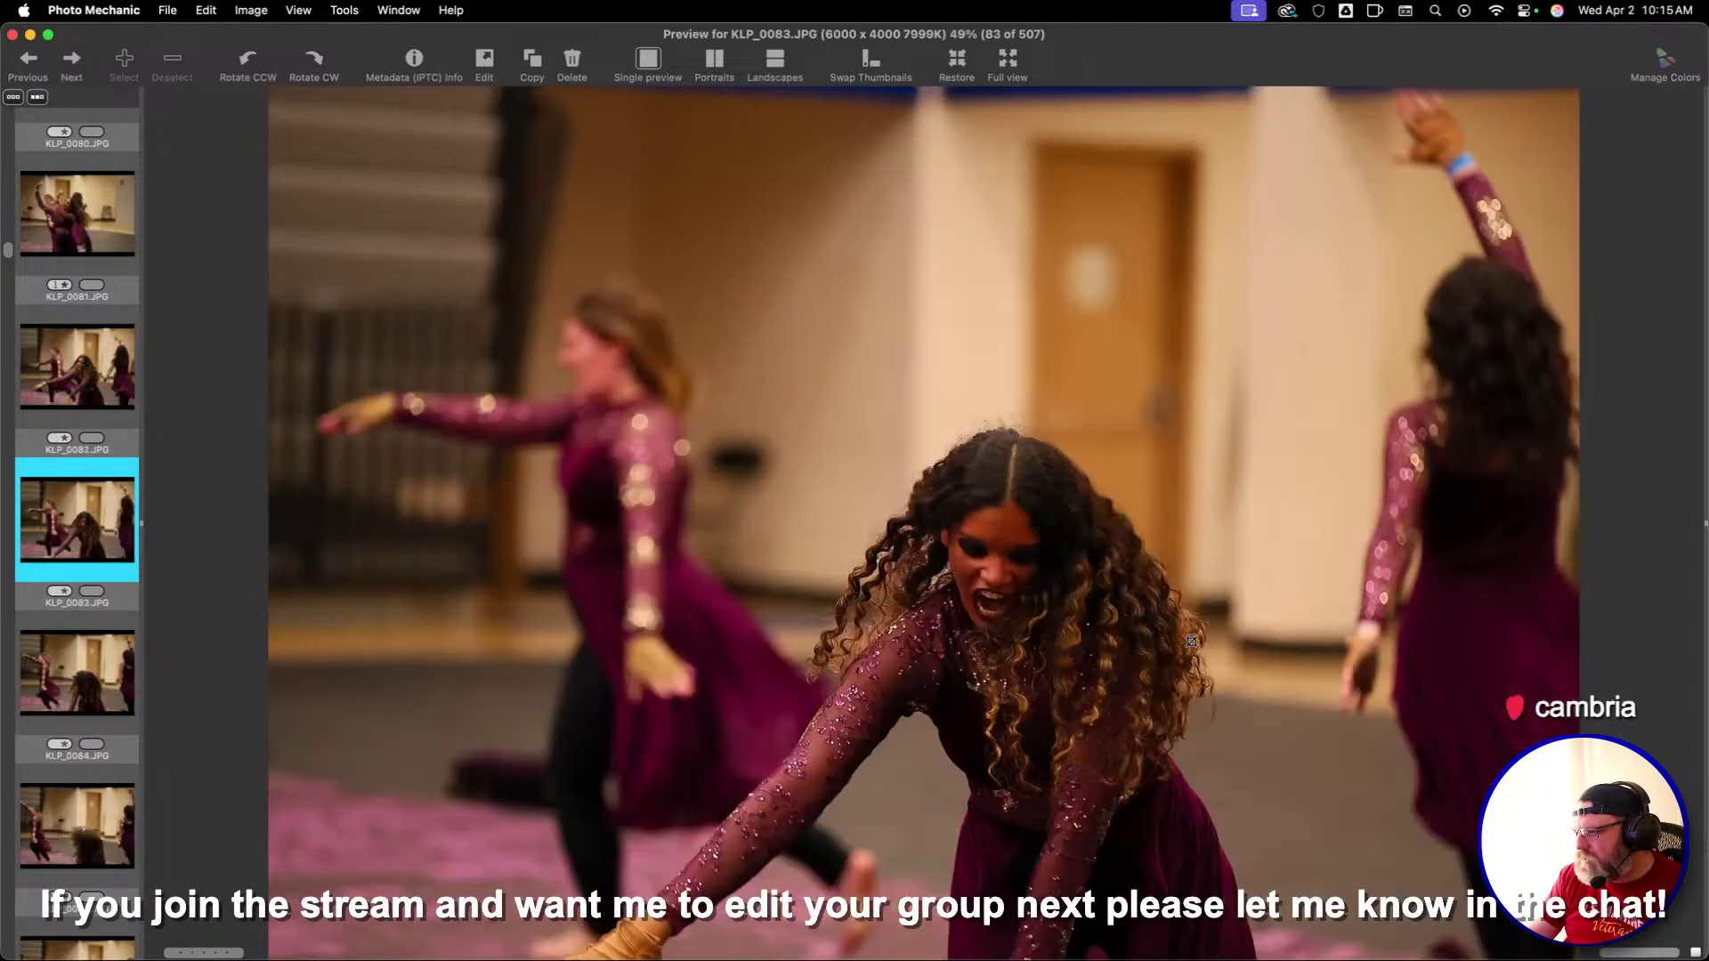
Review the photos of the sabre dancer in front of the bleachers up to KLP_0092.JPG
key("Right")
key("Right")
key("Right")
key("Right")
key("Right")
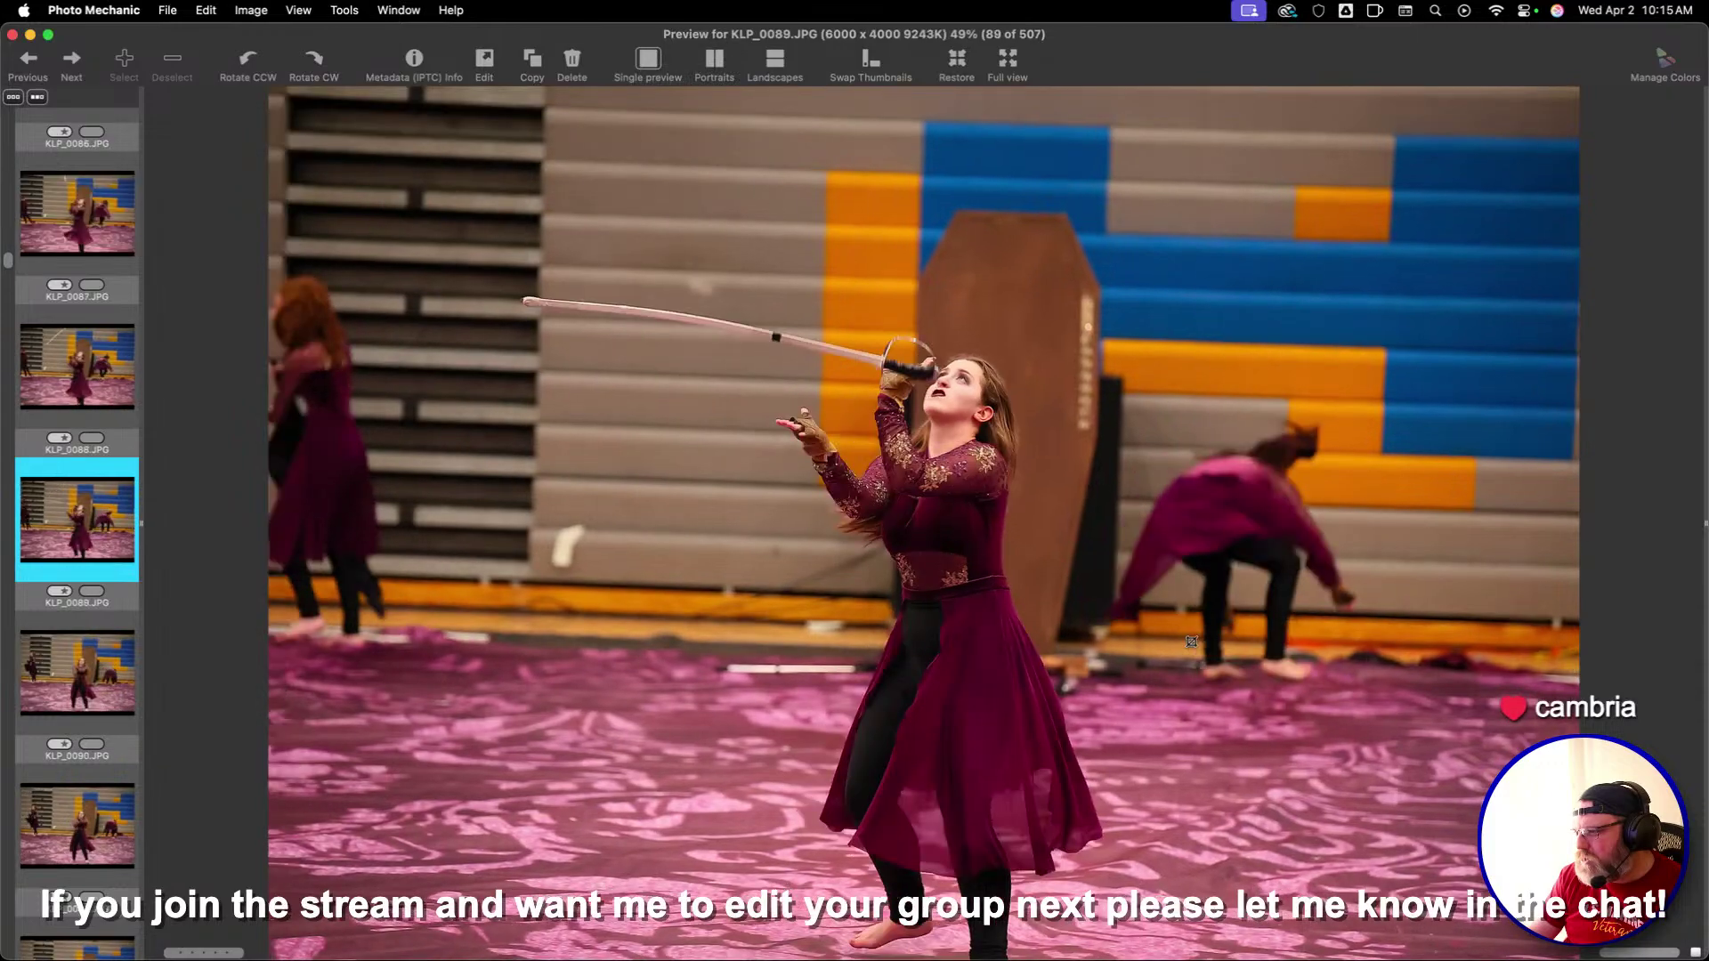
key("Right")
key("Right")
key("Right")
key("Right")
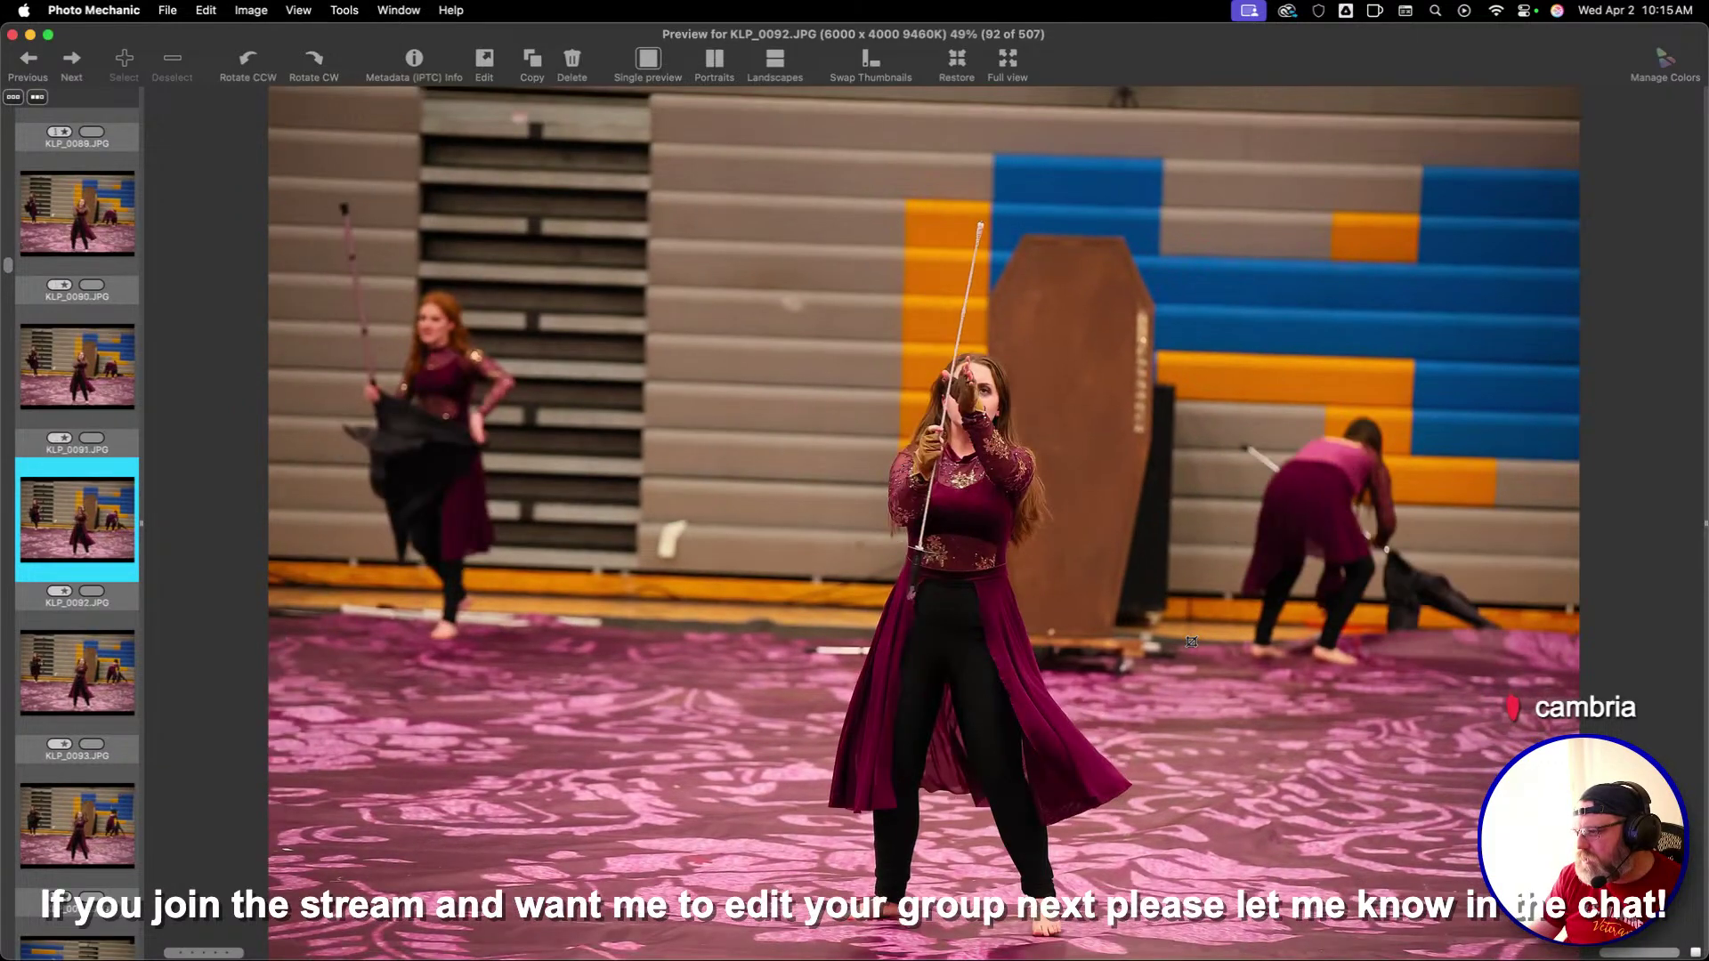
Compare the sabre poses around KLP_0094.JPG and continue to KLP_0097.JPG of the wide-stance dancer
key("Right")
key("Right")
key("Right")
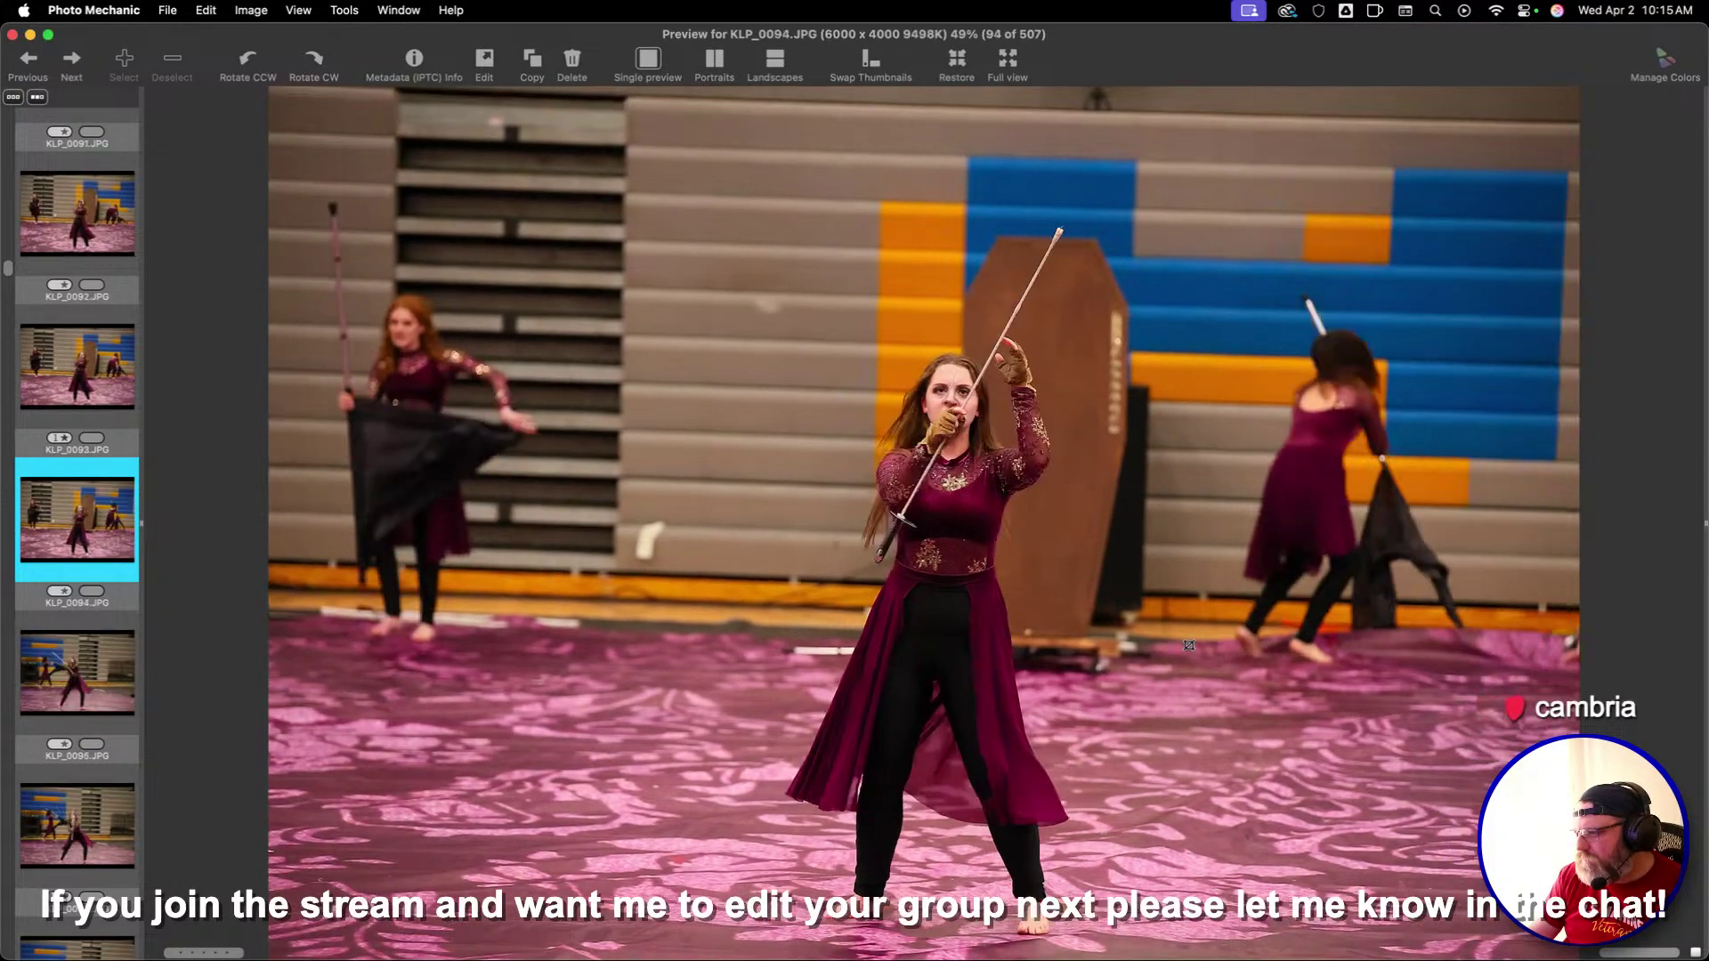
key("Left")
key("Right")
key("Right")
key("Right")
key("Right")
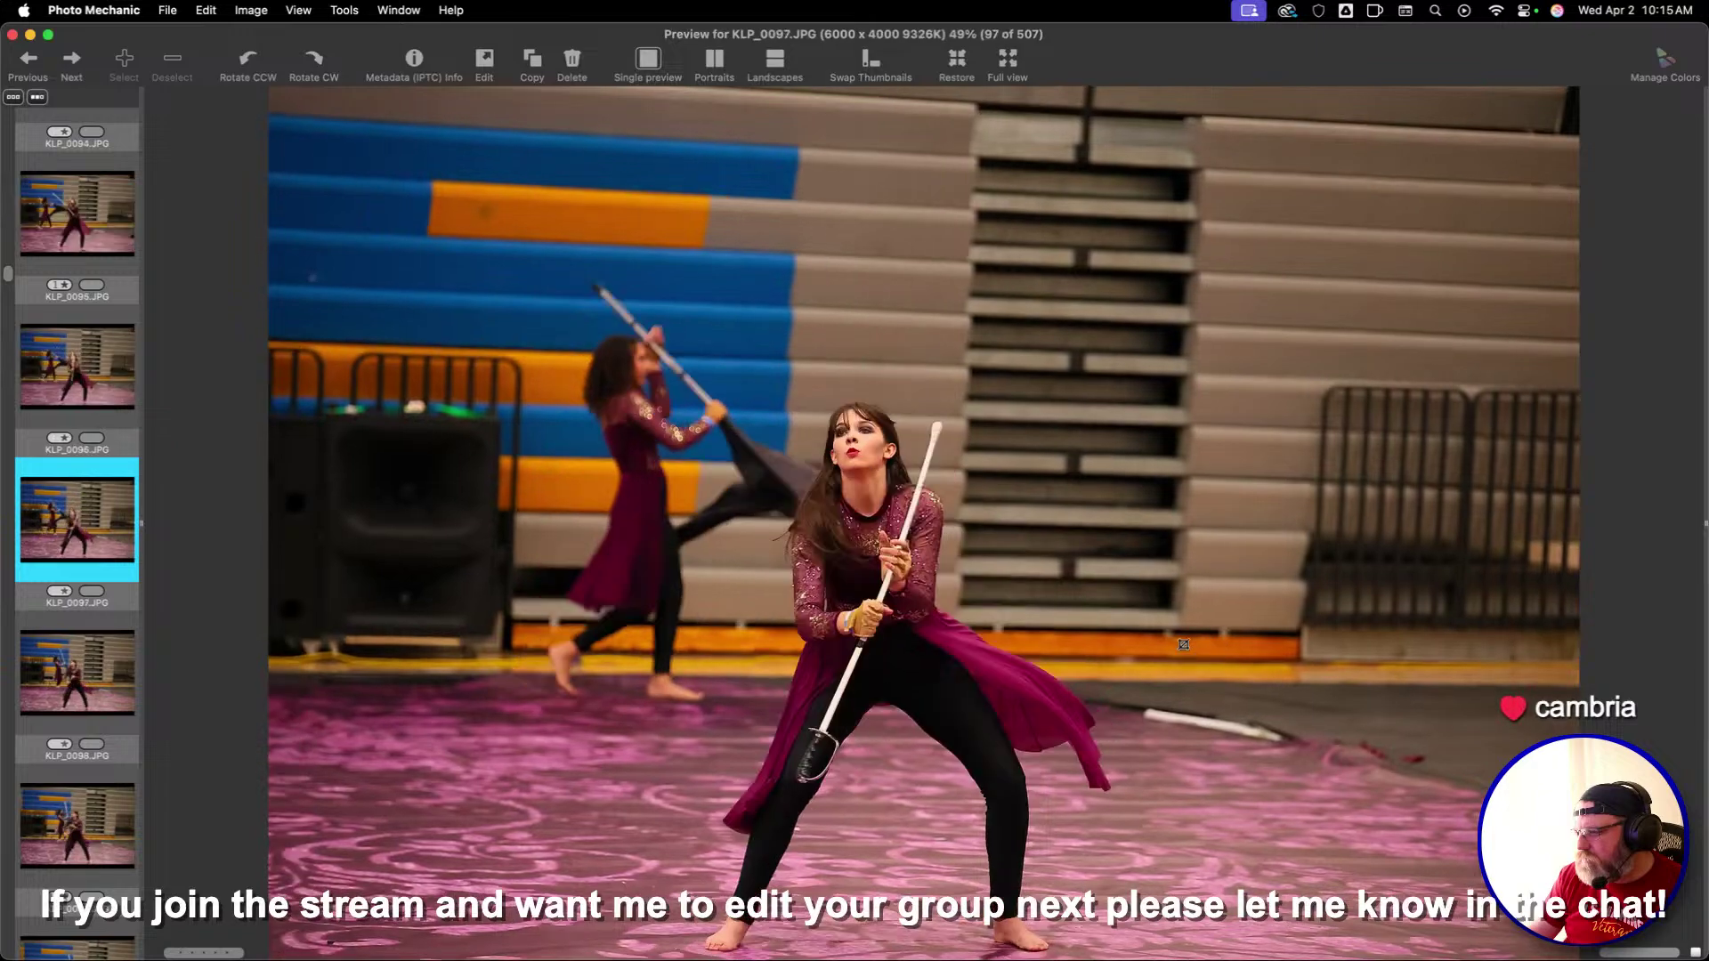
Review the sabre photos up to KLP_0104.JPG, crop that one around the curly-haired dancer, and continue to KLP_0105.JPG
key("Right")
key("Right")
key("Right")
key("Right")
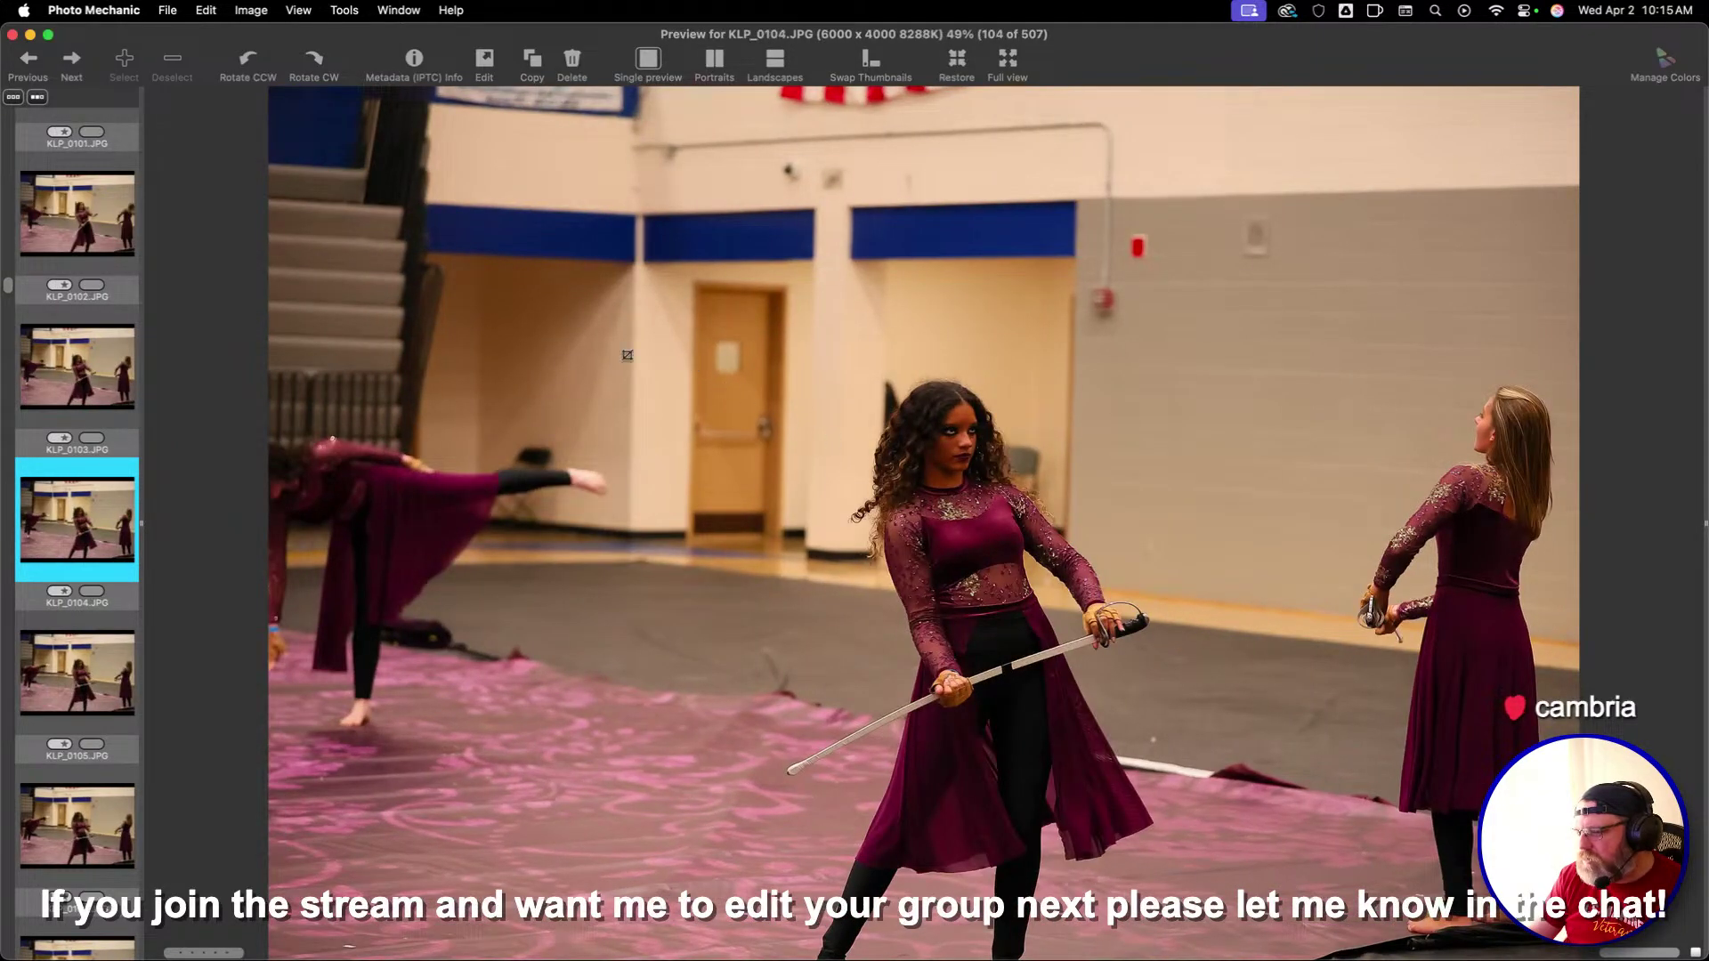
left_click_drag(628, 355, 1332, 659)
key("Right")
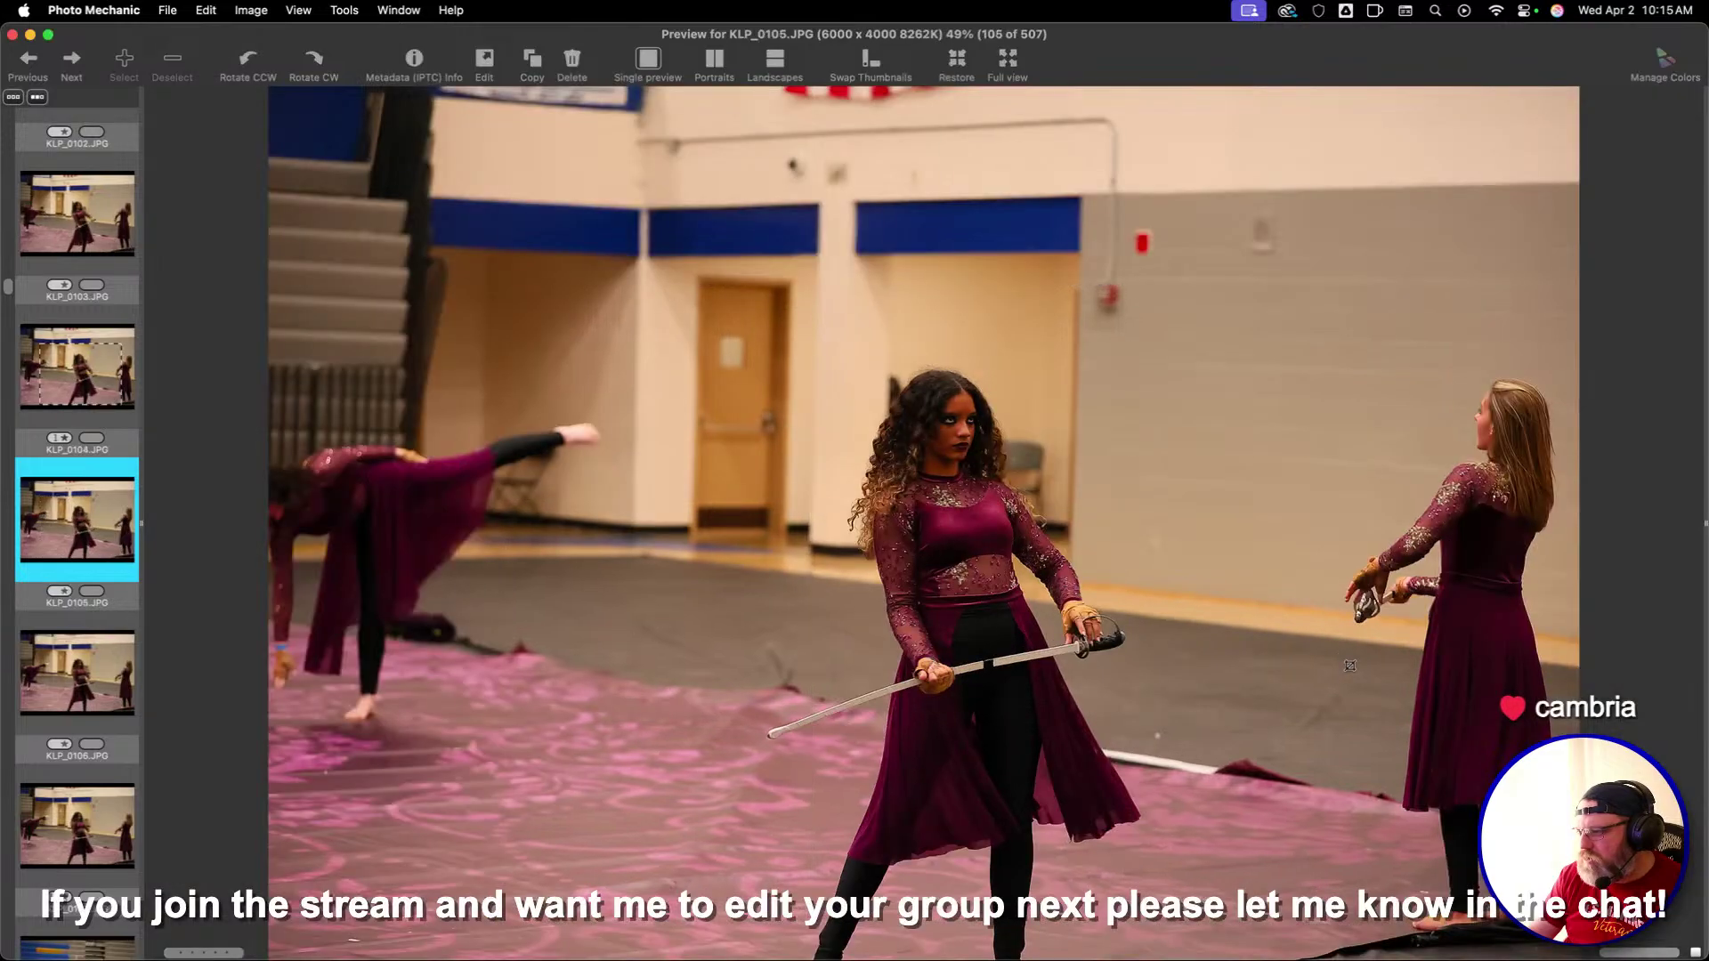
Star KLP_0108.JPG and compare the neighbouring shots up to KLP_0110.JPG of the white-shirted performer
key("Right")
key("Right")
key("Right")
key("1")
key("Right")
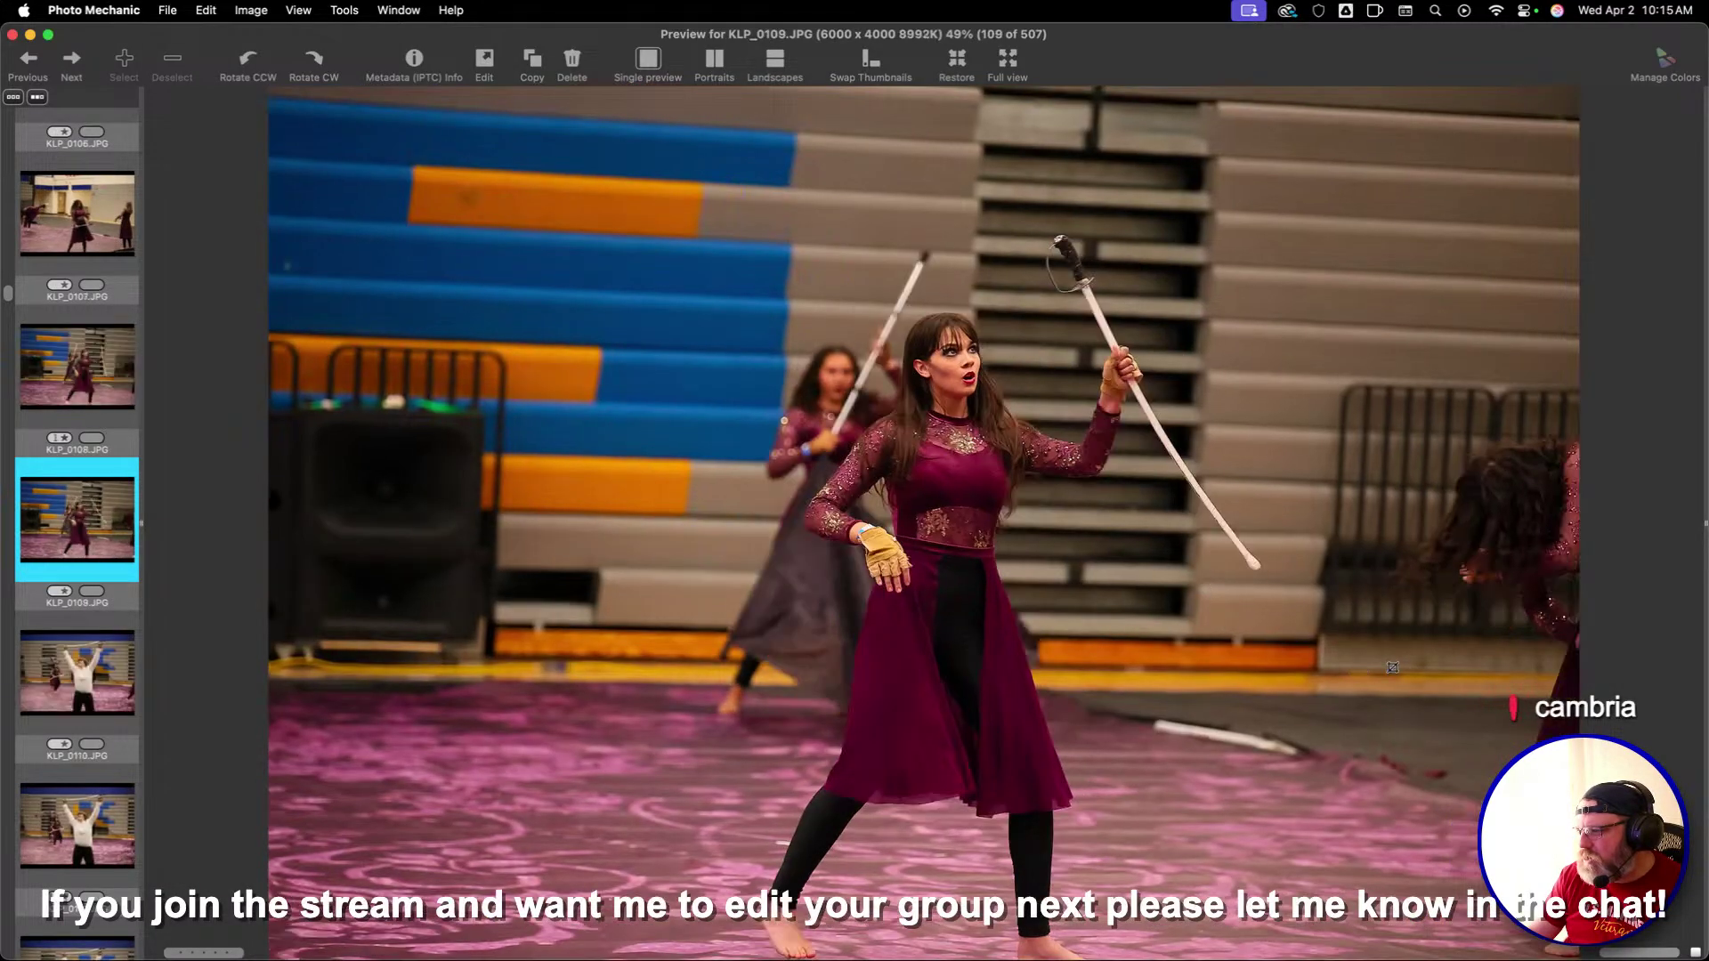
key("Right")
key("Left")
key("Right")
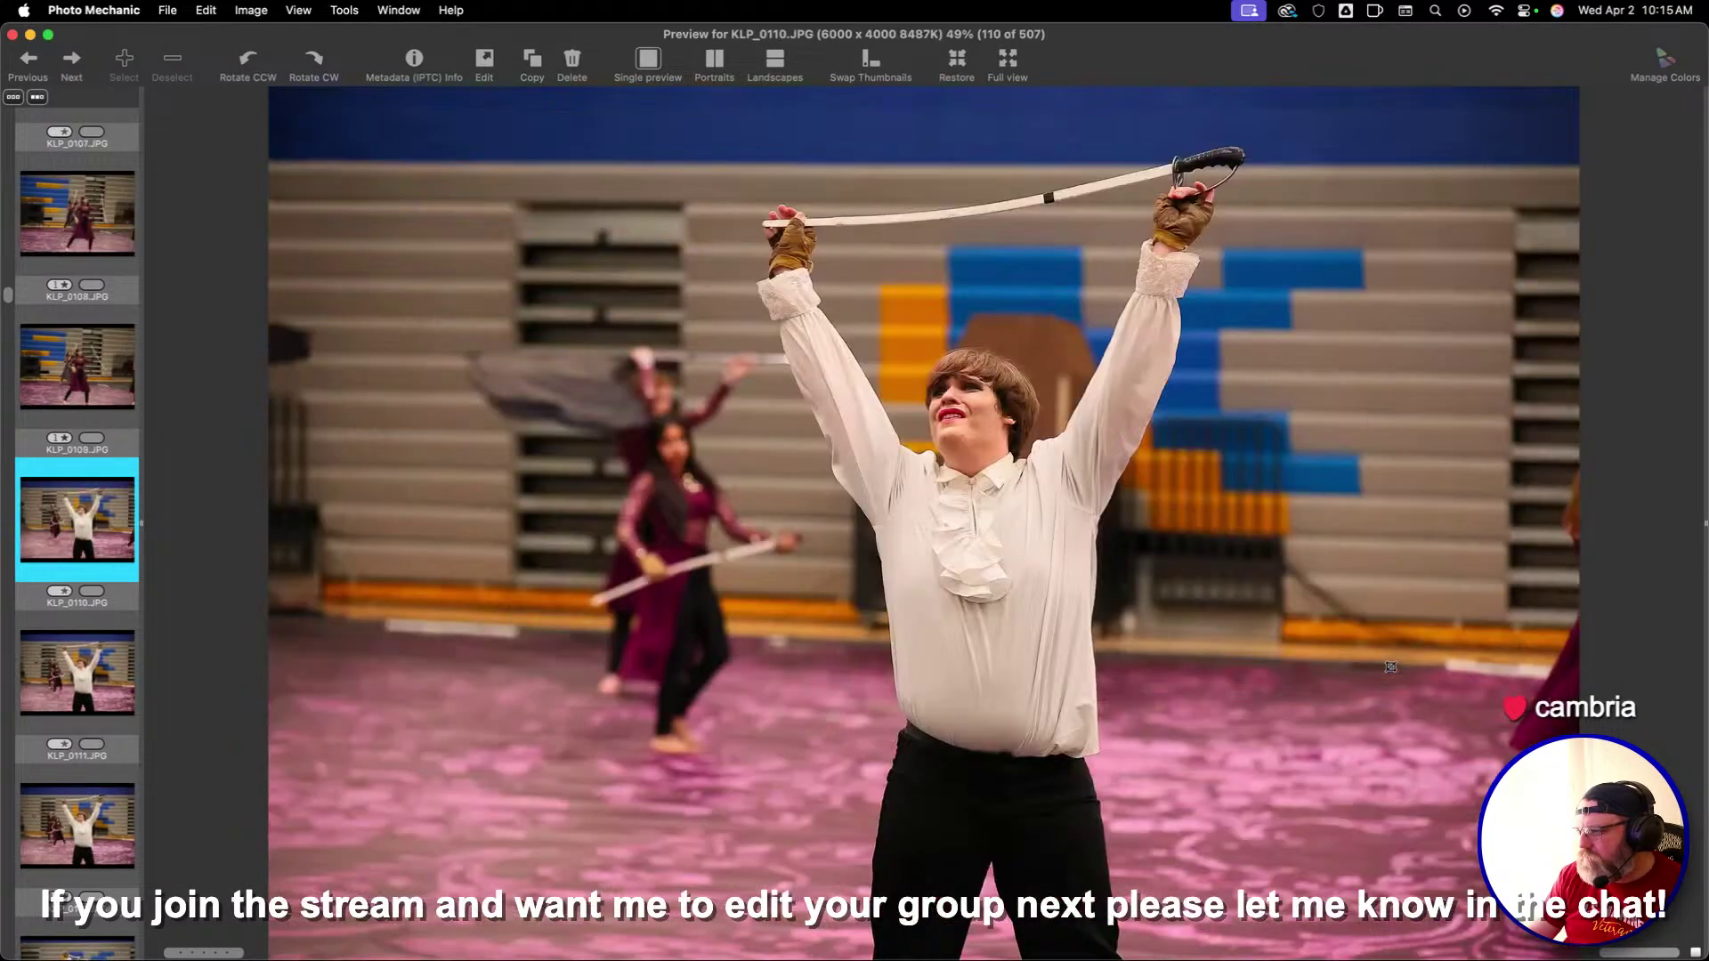
Star KLP_0111.JPG and KLP_0113.JPG of the white-shirted performer with the raised sabre and continue to KLP_0115.JPG
key("Right")
key("1")
key("Right")
key("Right")
key("1")
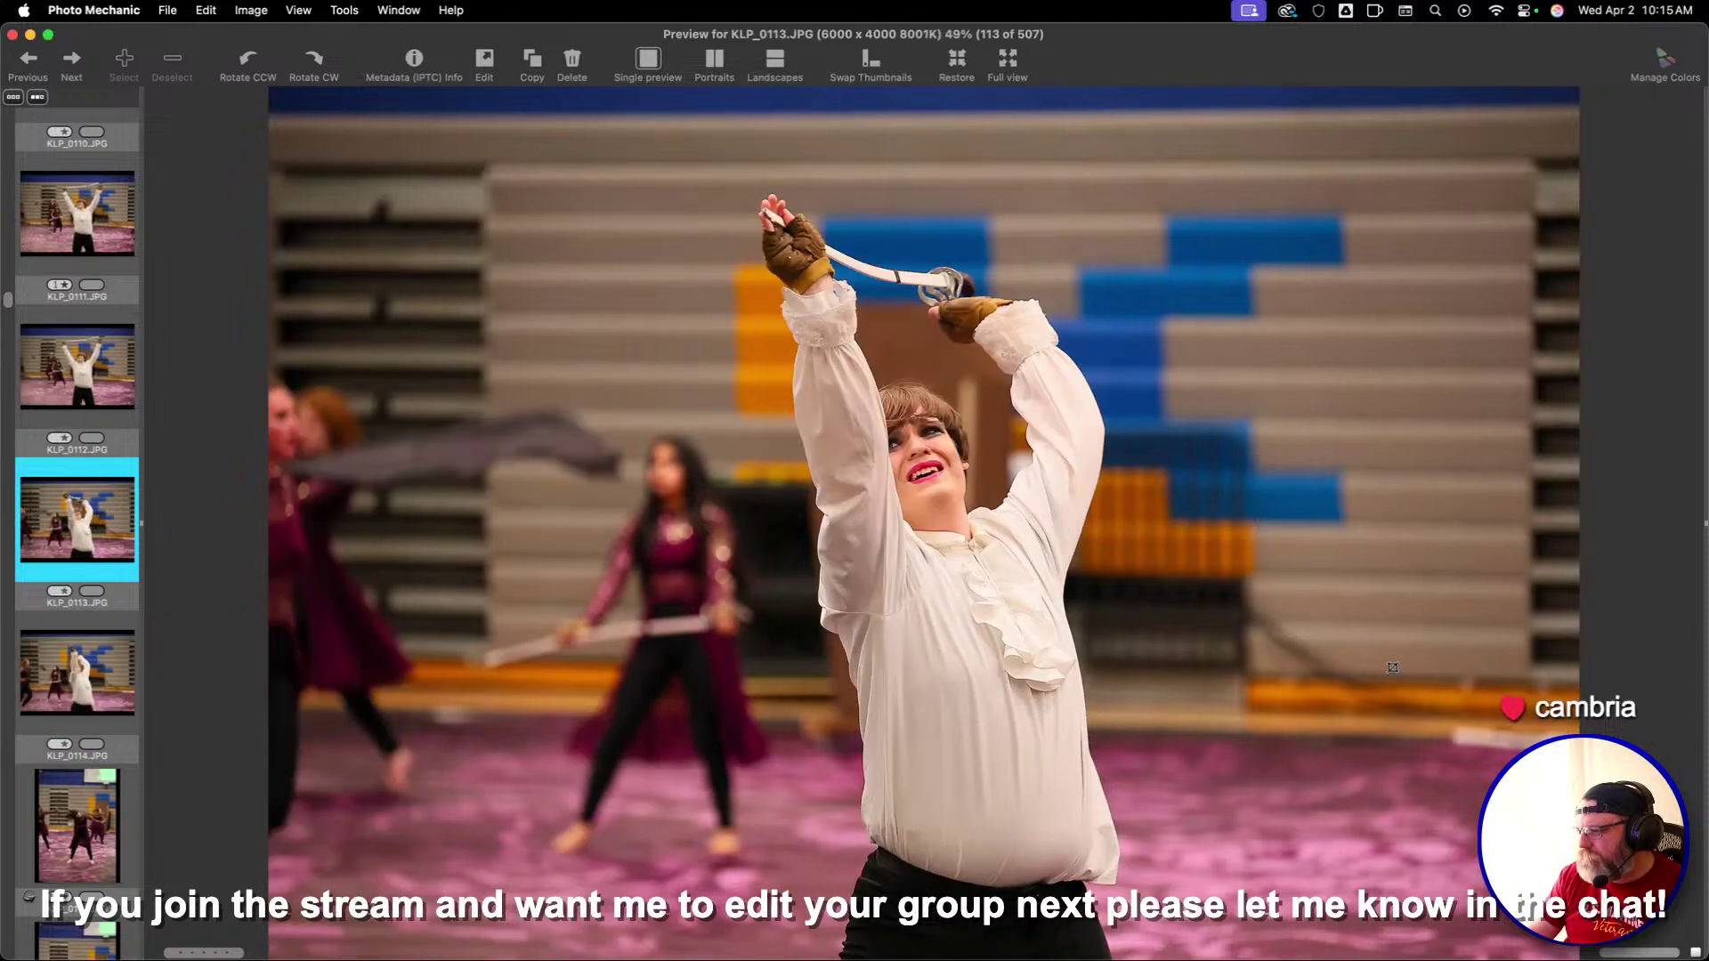
key("Right")
key("Right")
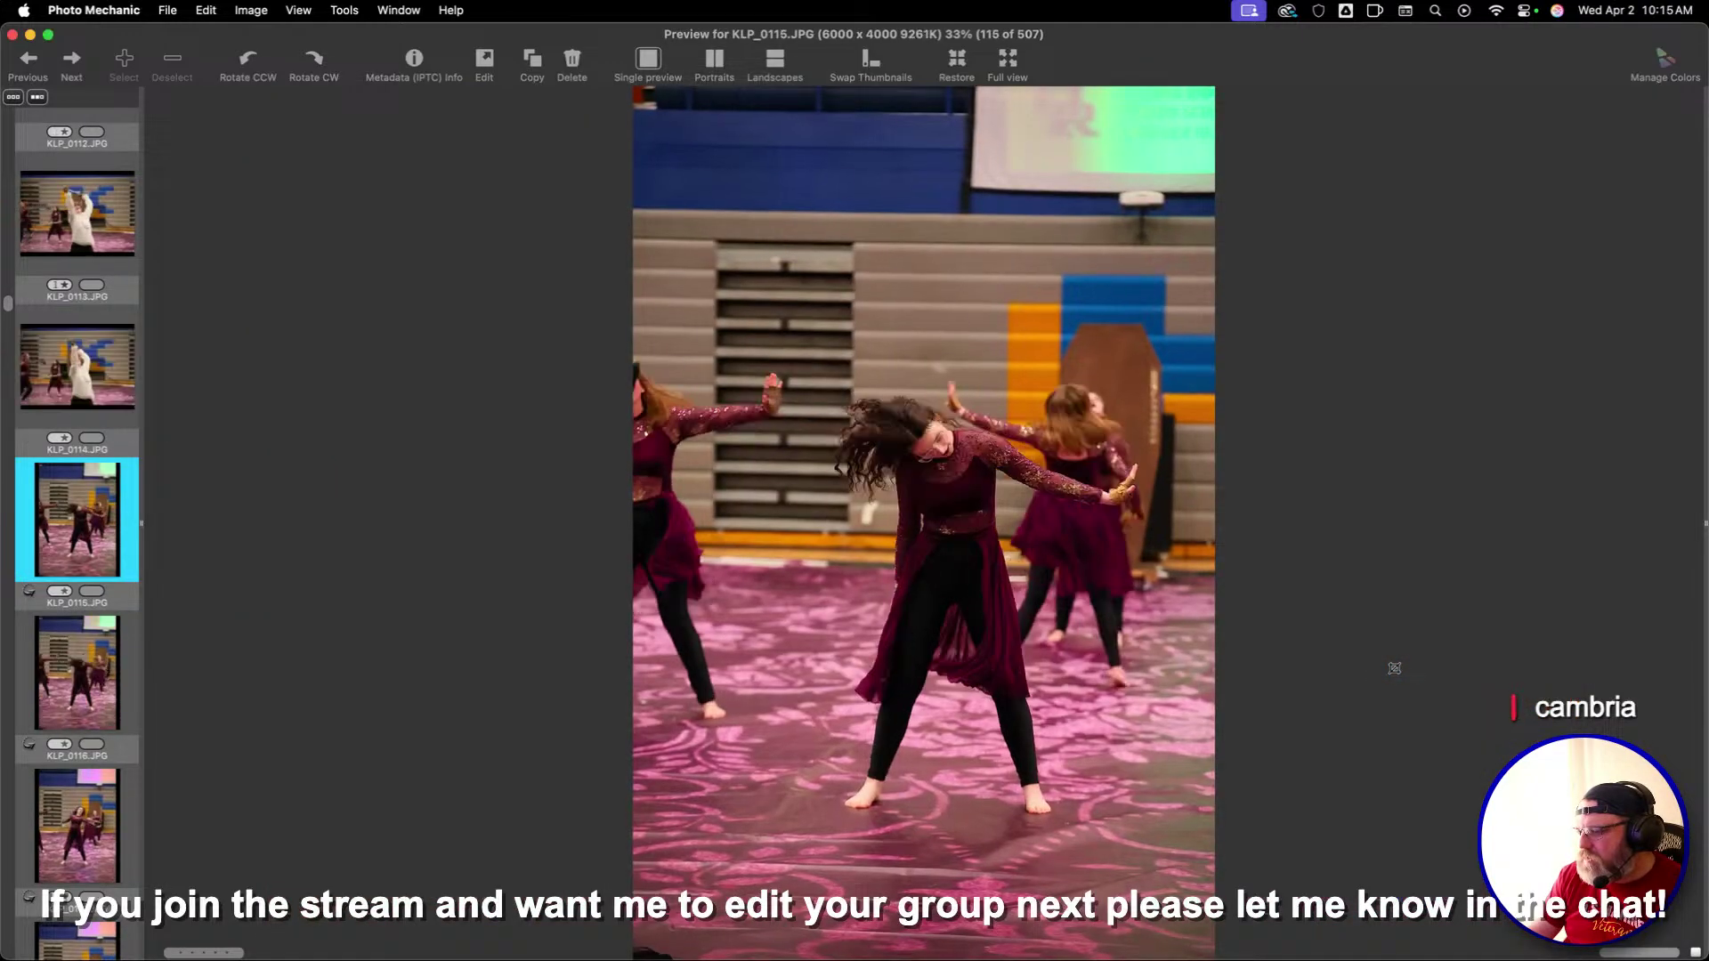
Crop KLP_0115.JPG around the central dancer with swinging hair, star it, and continue to KLP_0118.JPG
left_click_drag(795, 255, 1157, 750)
key("1")
key("Right")
key("Right")
key("Right")
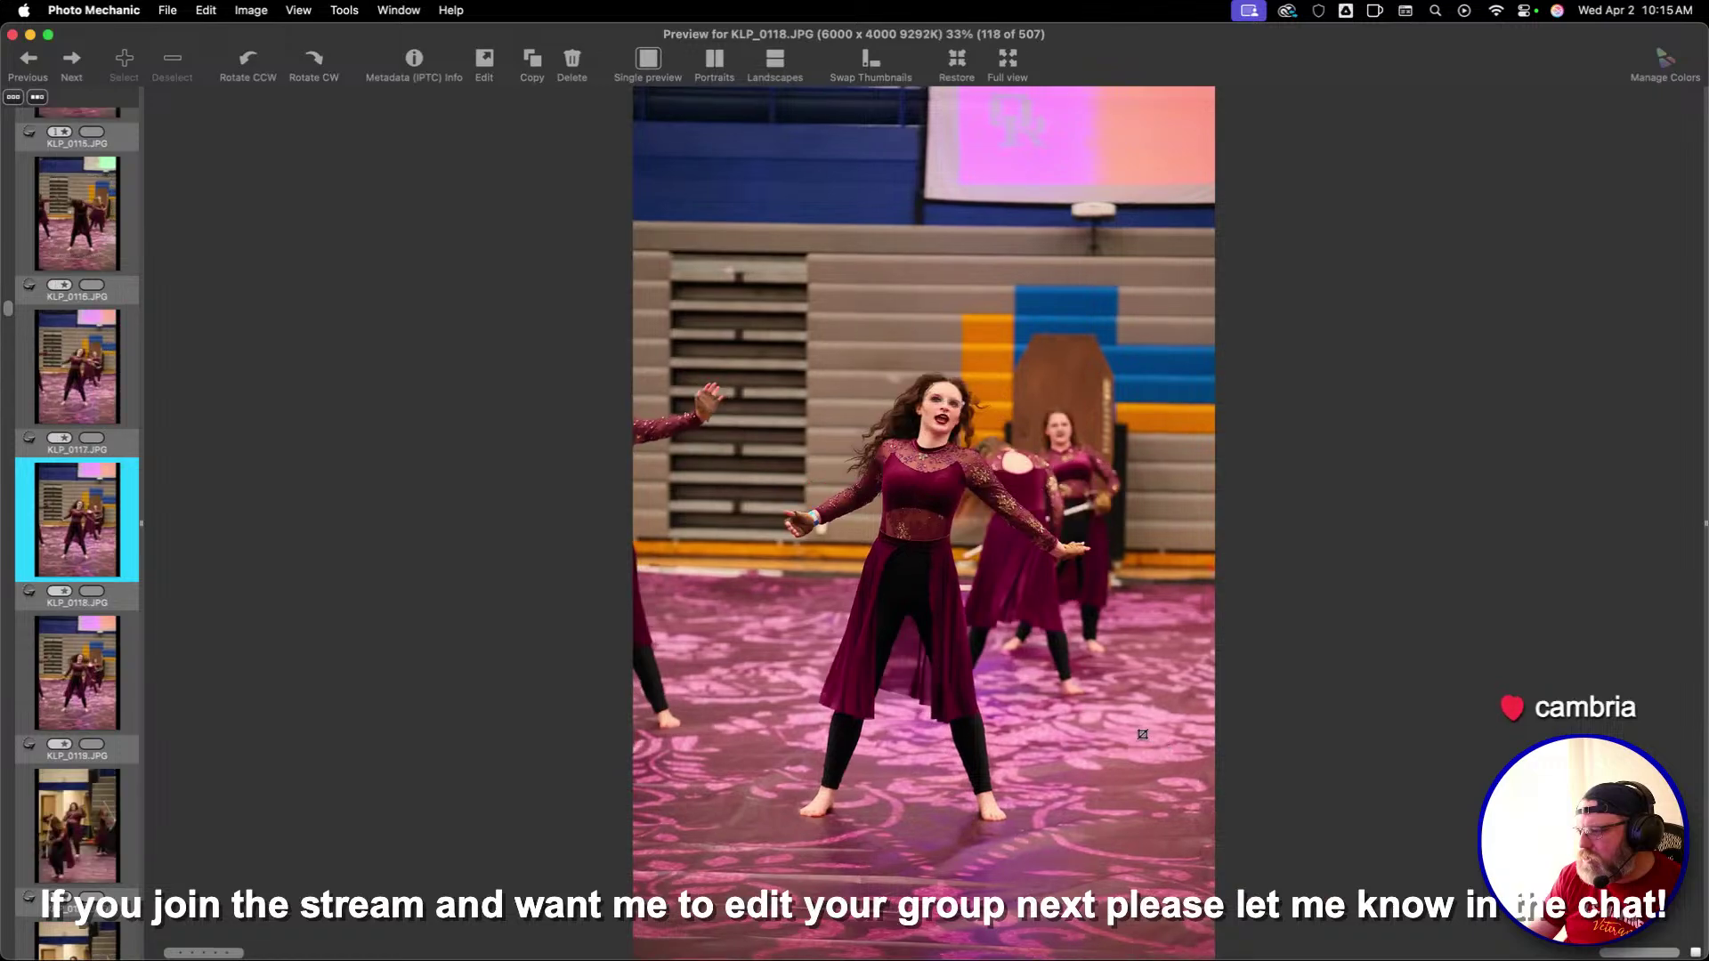
Compare KLP_0118.JPG with the previous shot, crop it around the central dancer, star it, and continue to KLP_0120.JPG
key("Left")
key("Right")
left_click_drag(693, 243, 1063, 734)
key("1")
key("Right")
key("Right")
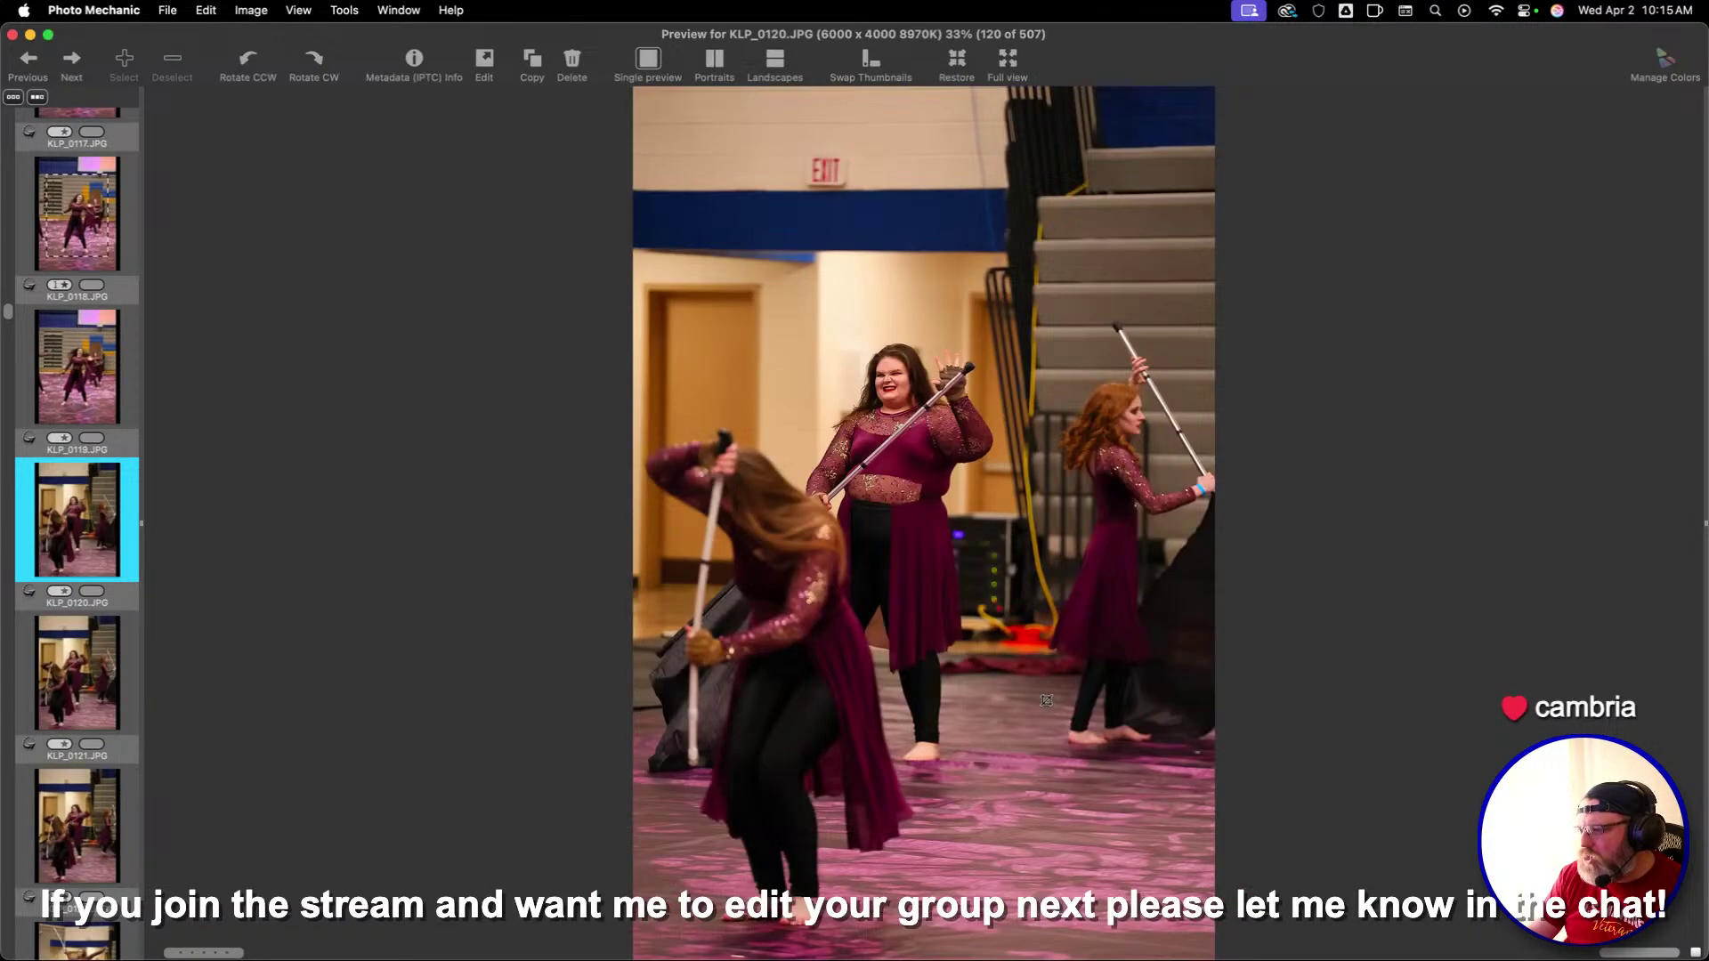
Crop KLP_0122.JPG around the dancers with the poles, star it, and continue to KLP_0123.JPG
key("Right")
key("Right")
left_click_drag(620, 161, 1095, 820)
key("1")
key("Right")
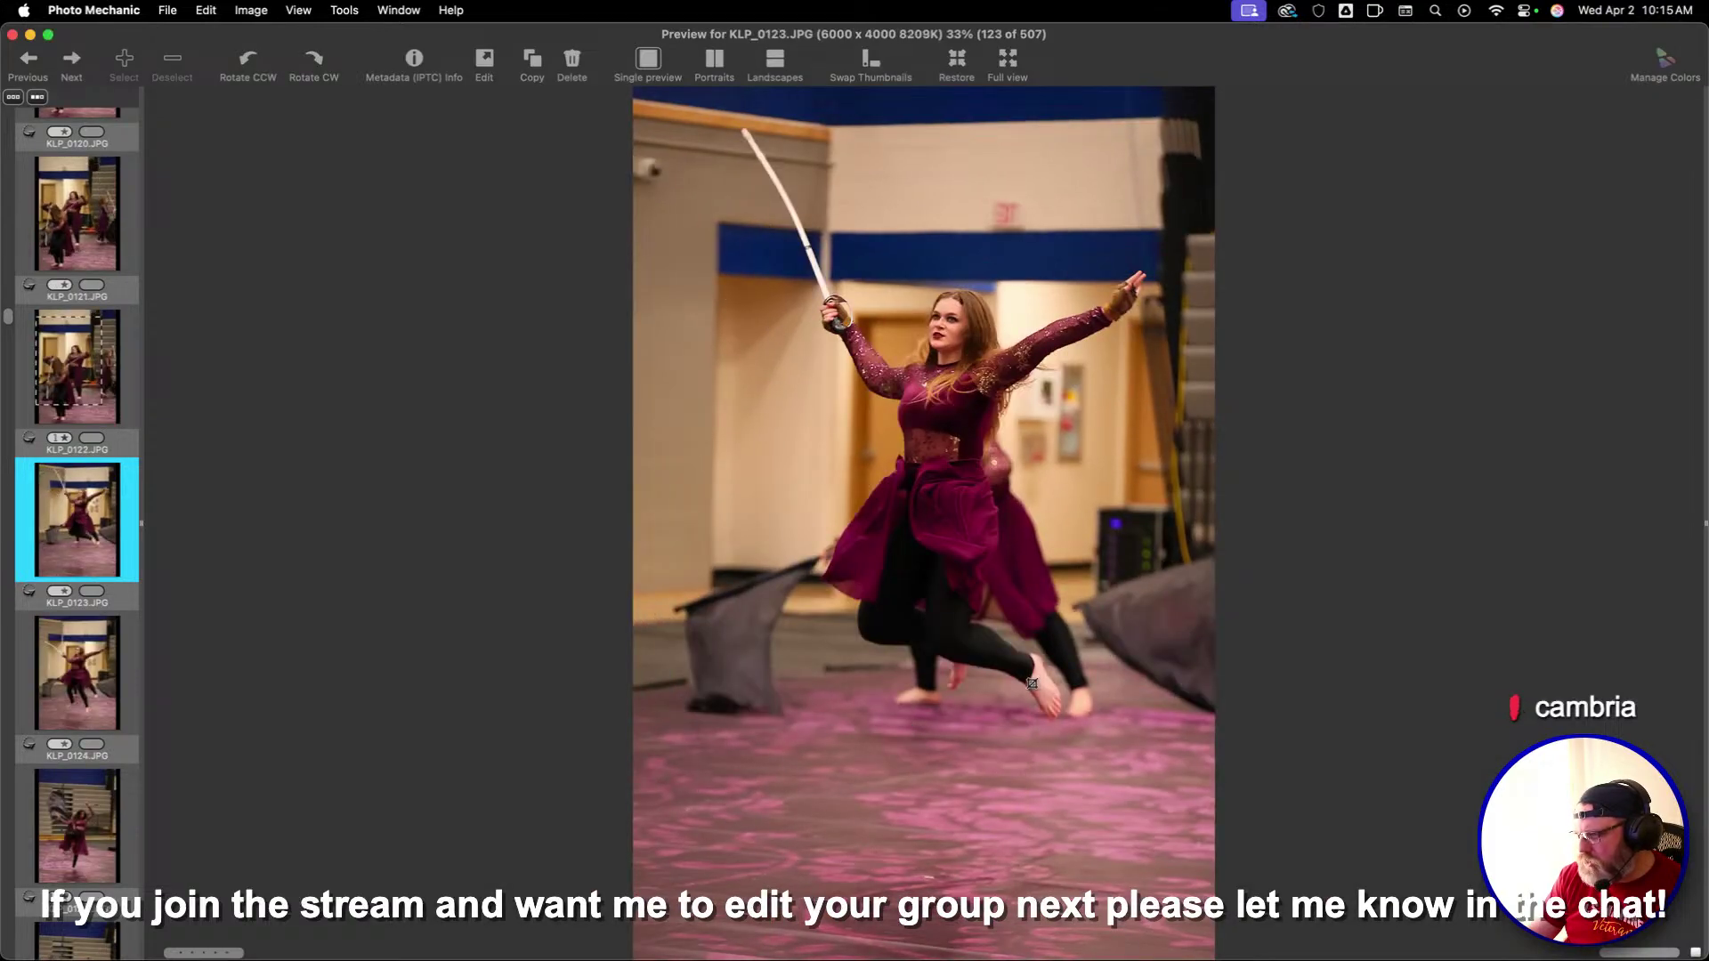
Star the keepers among the sabre dancer photos starting at KLP_0123.JPG and continue to KLP_0127.JPG
key("1")
key("Right")
key("Right")
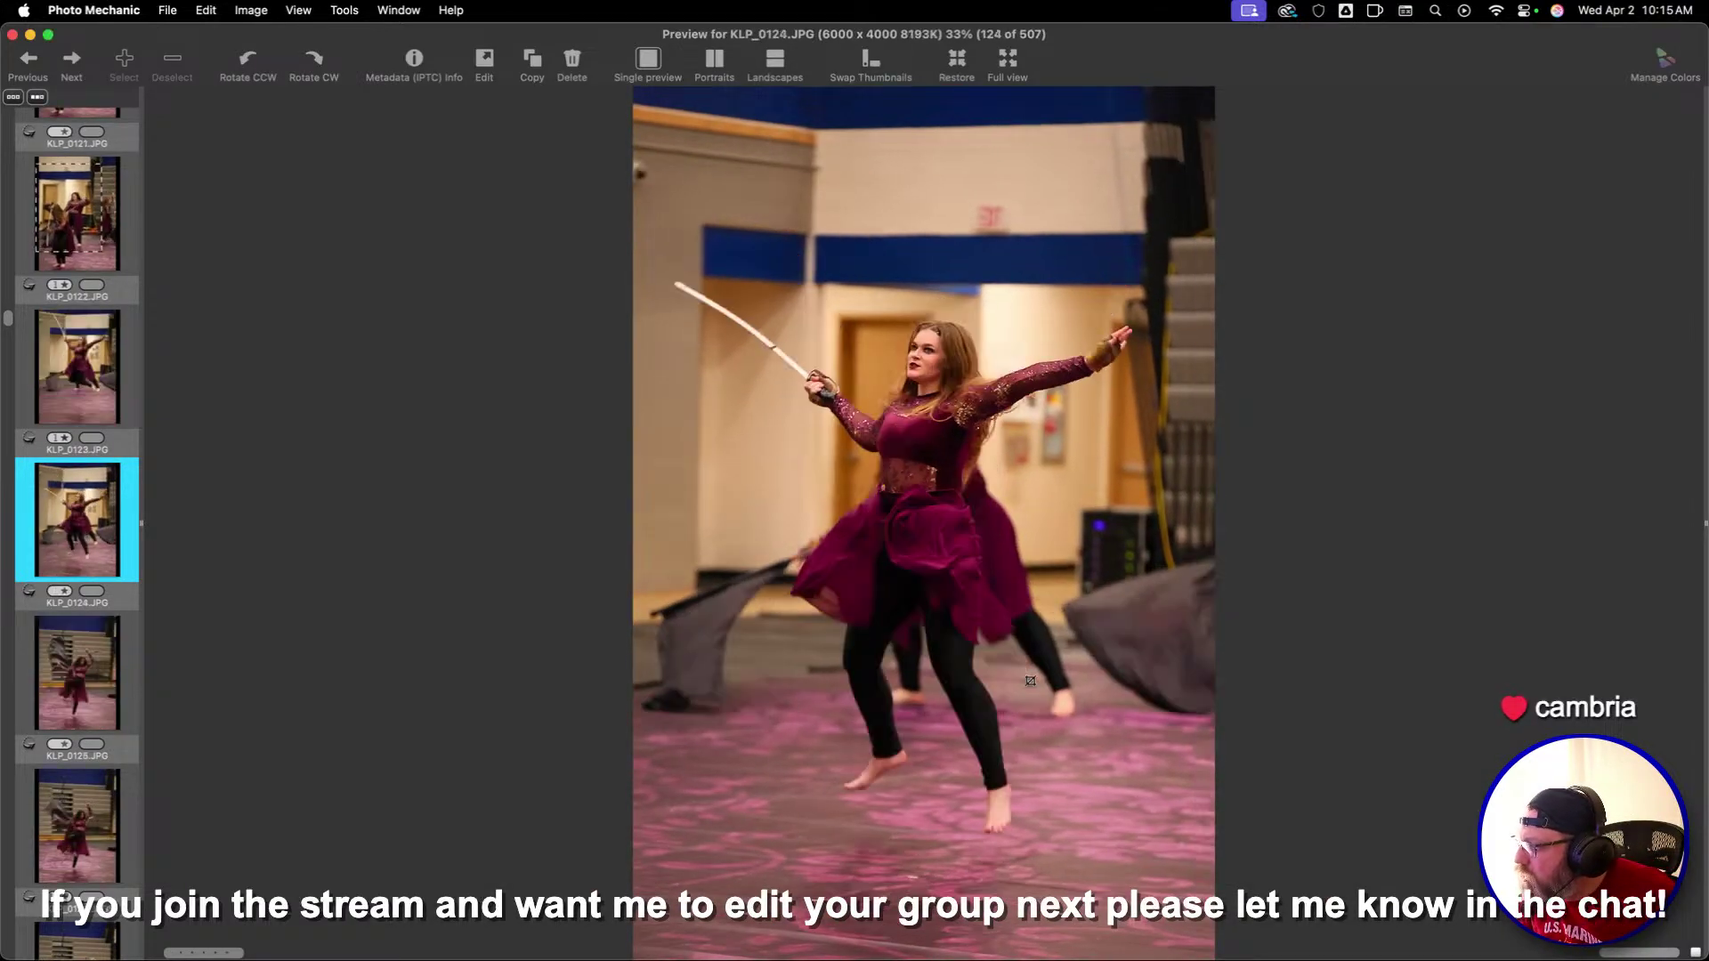
key("1")
key("Right")
key("Right")
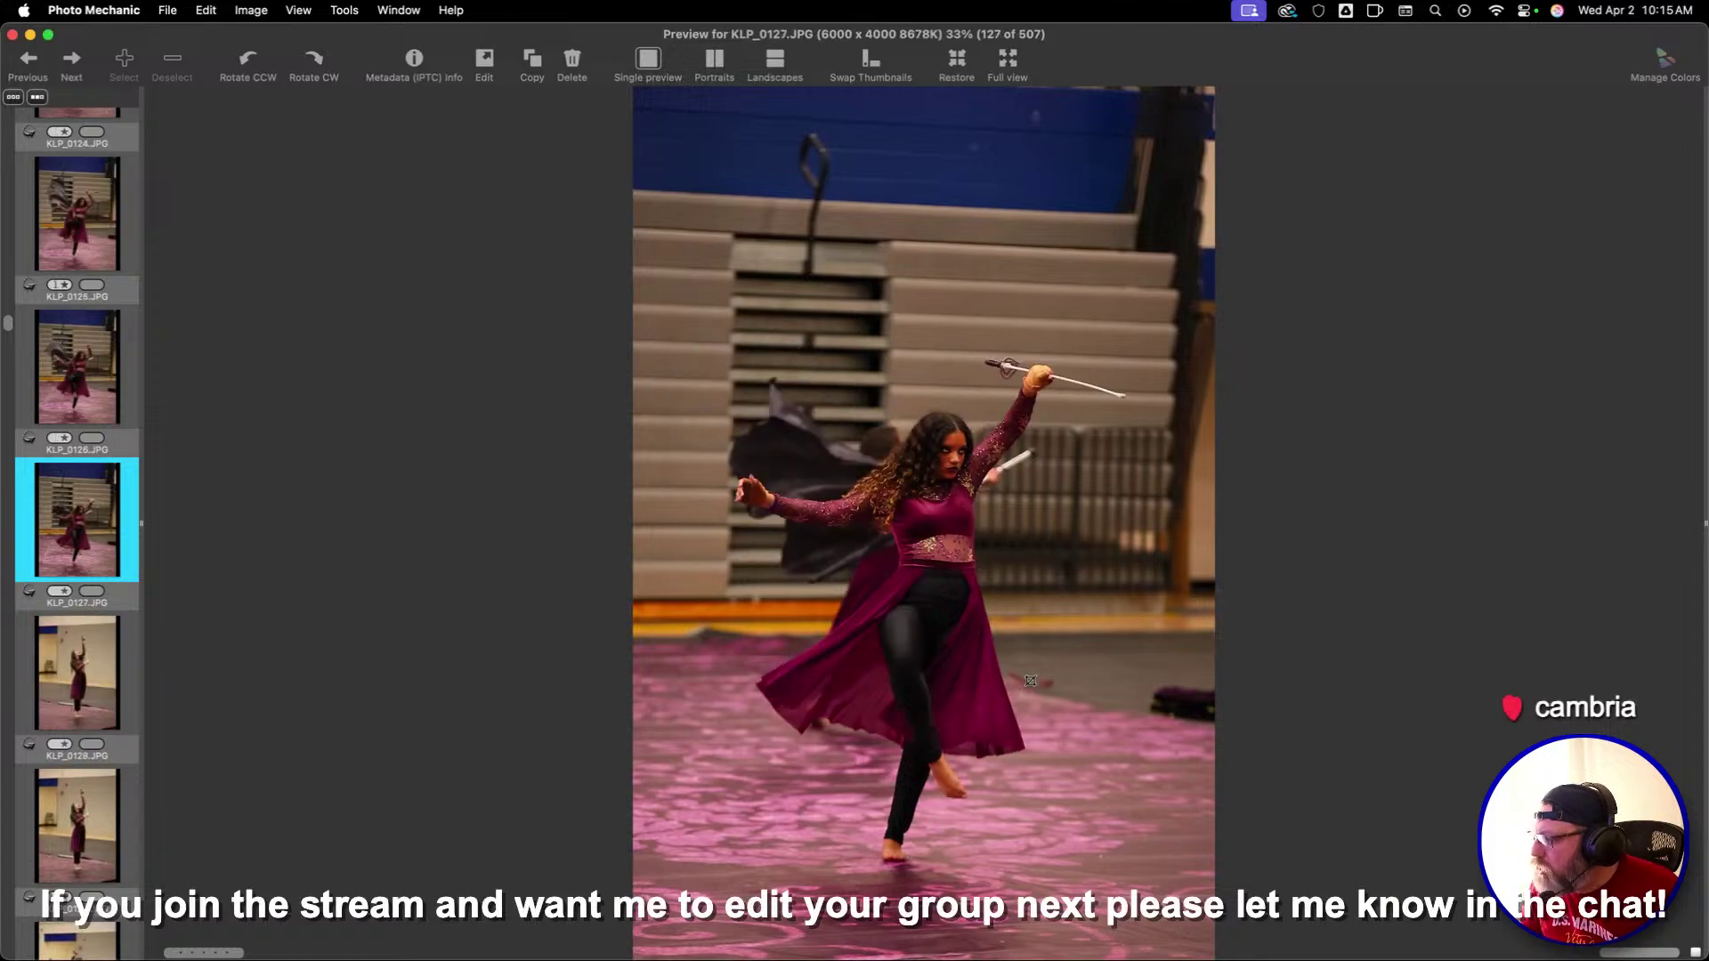
Return to KLP_0126.JPG, crop it around the curly-haired dancer with the raised knee, and star it
key("Right")
key("Left")
key("Left")
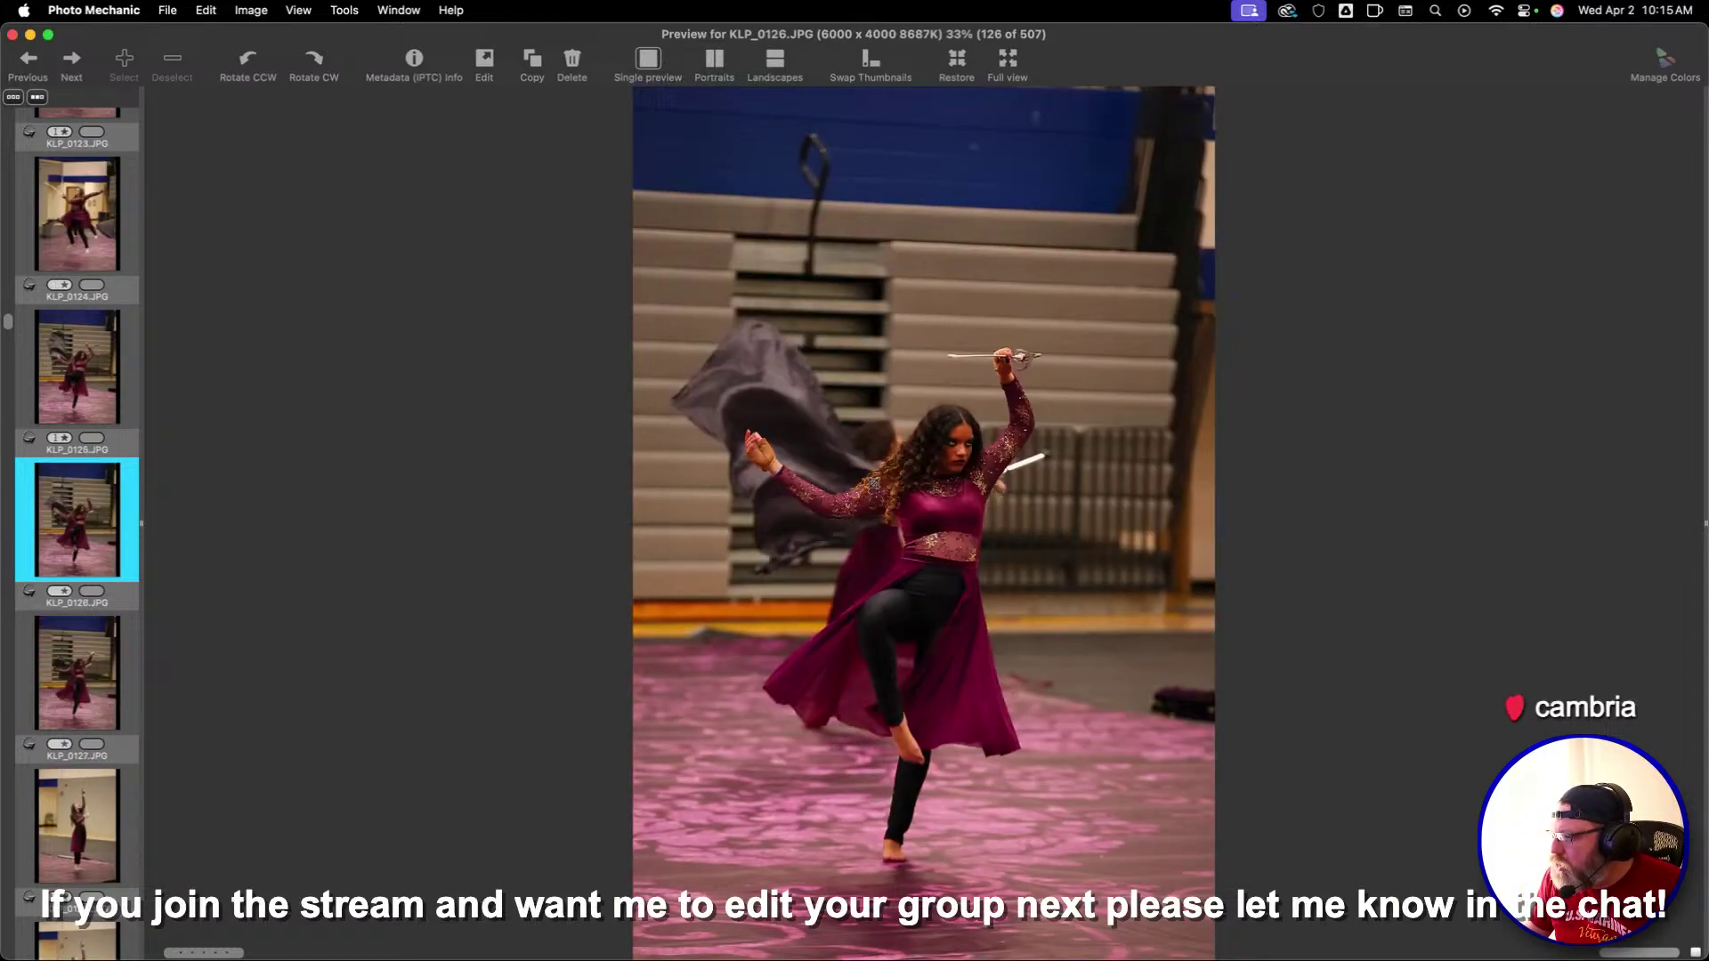
left_click_drag(655, 191, 1148, 926)
key("1")
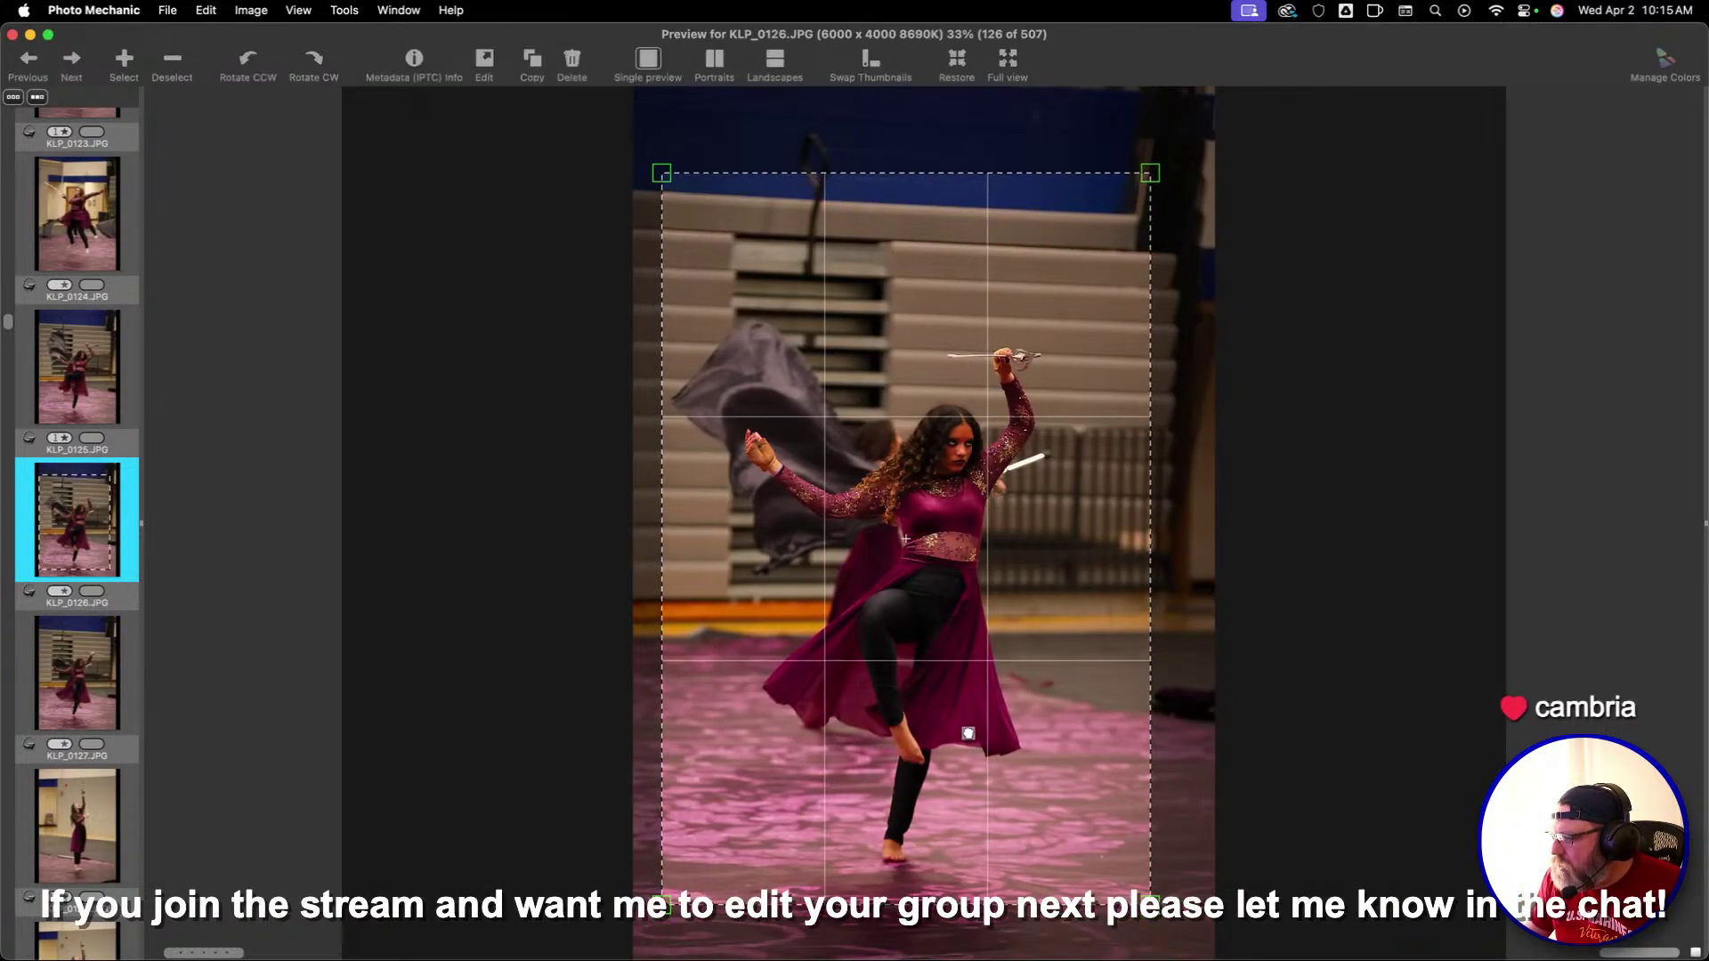
Review and compare the photos of the long-haired sabre dancer up to KLP_0133.JPG
key("Right")
key("Right")
key("Right")
key("Right")
key("Left")
key("Left")
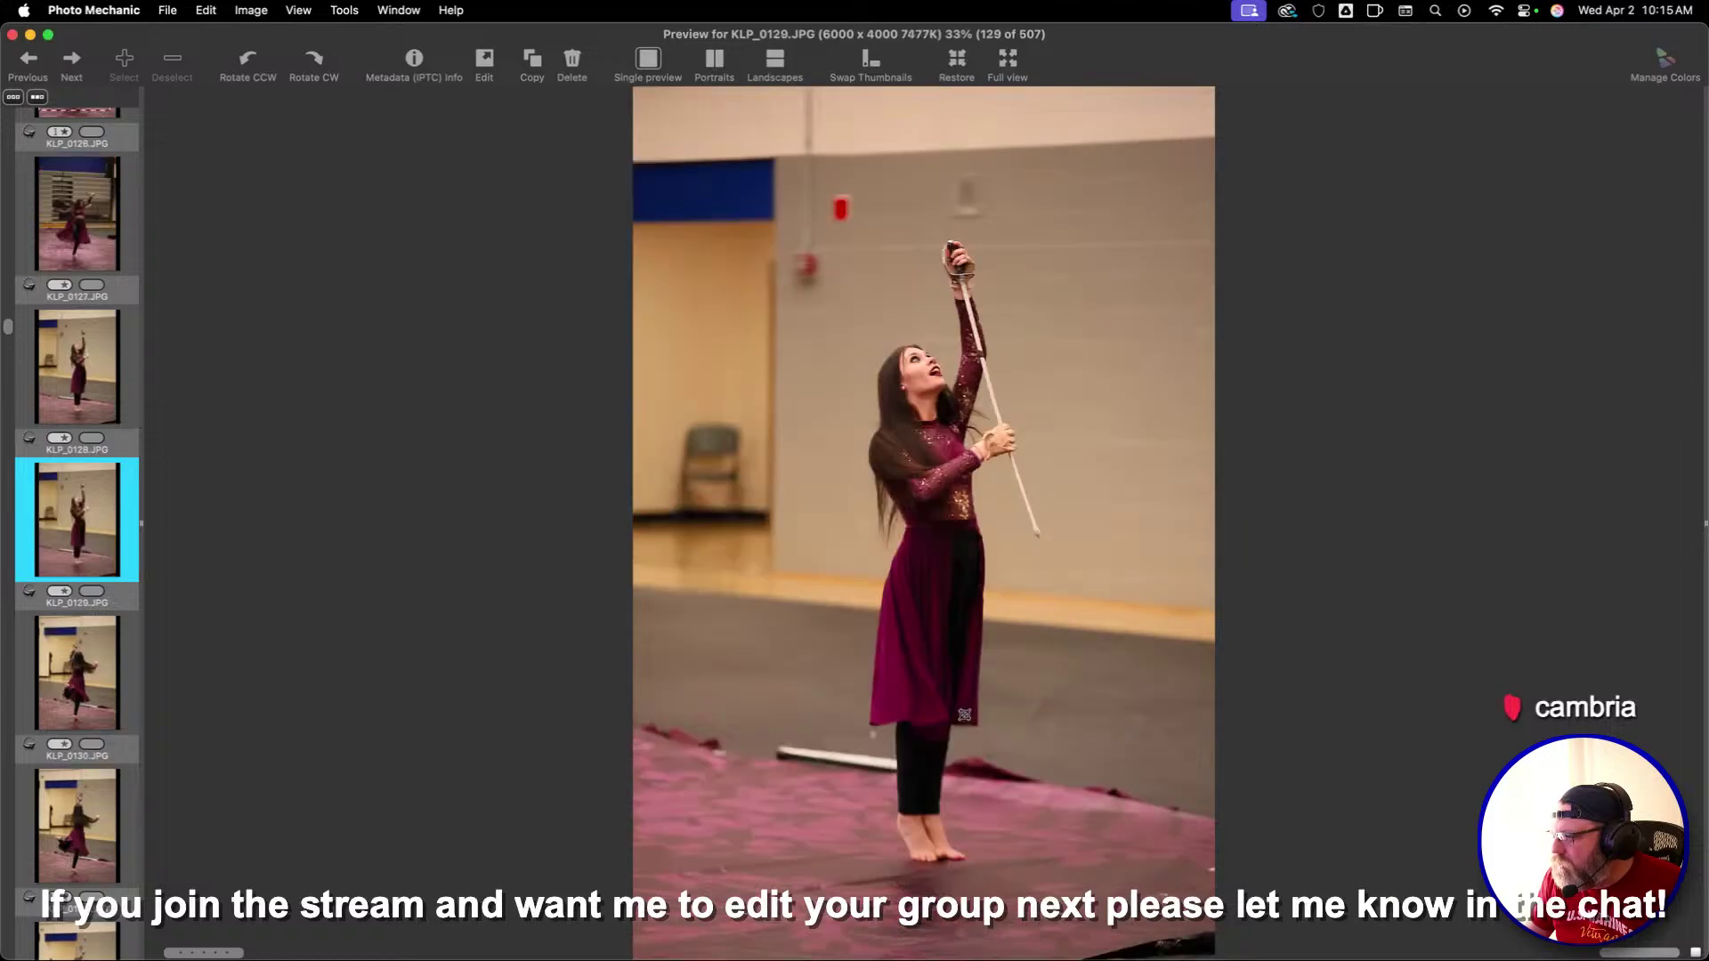
key("Right")
key("Right")
key("Right")
key("Right")
key("Right")
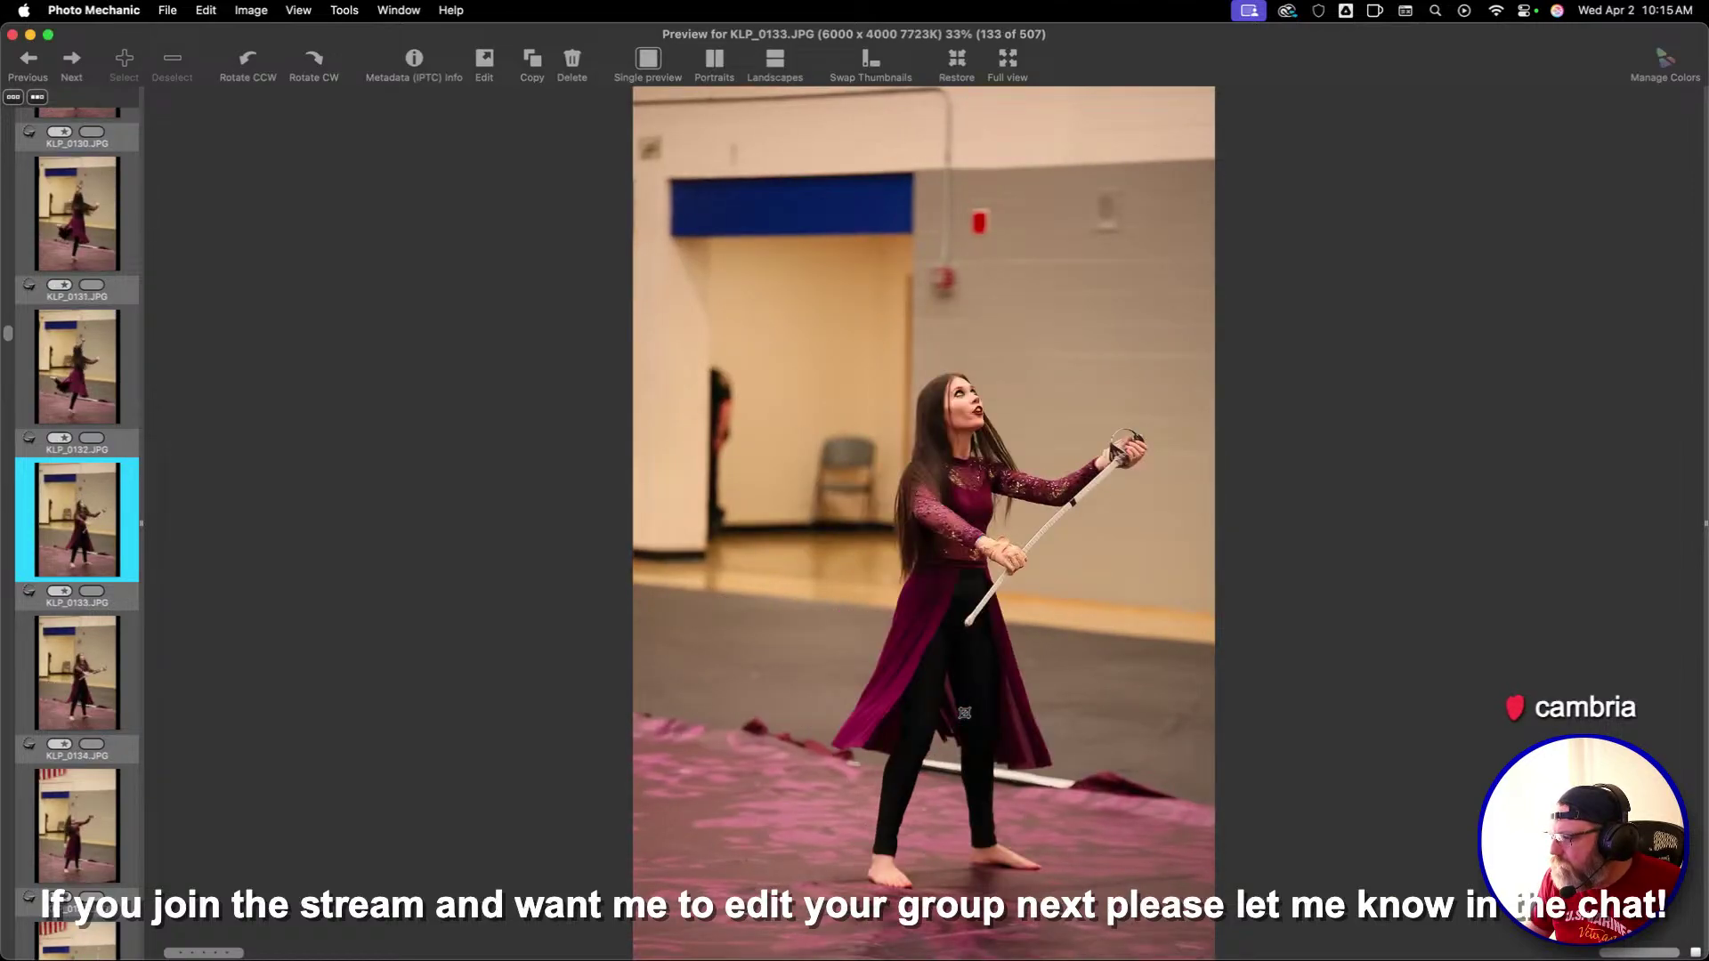
Star KLP_0133.JPG and KLP_0135.JPG of the long-haired sabre dancer and continue to KLP_0136.JPG
key("1")
key("Right")
key("Right")
key("1")
key("Right")
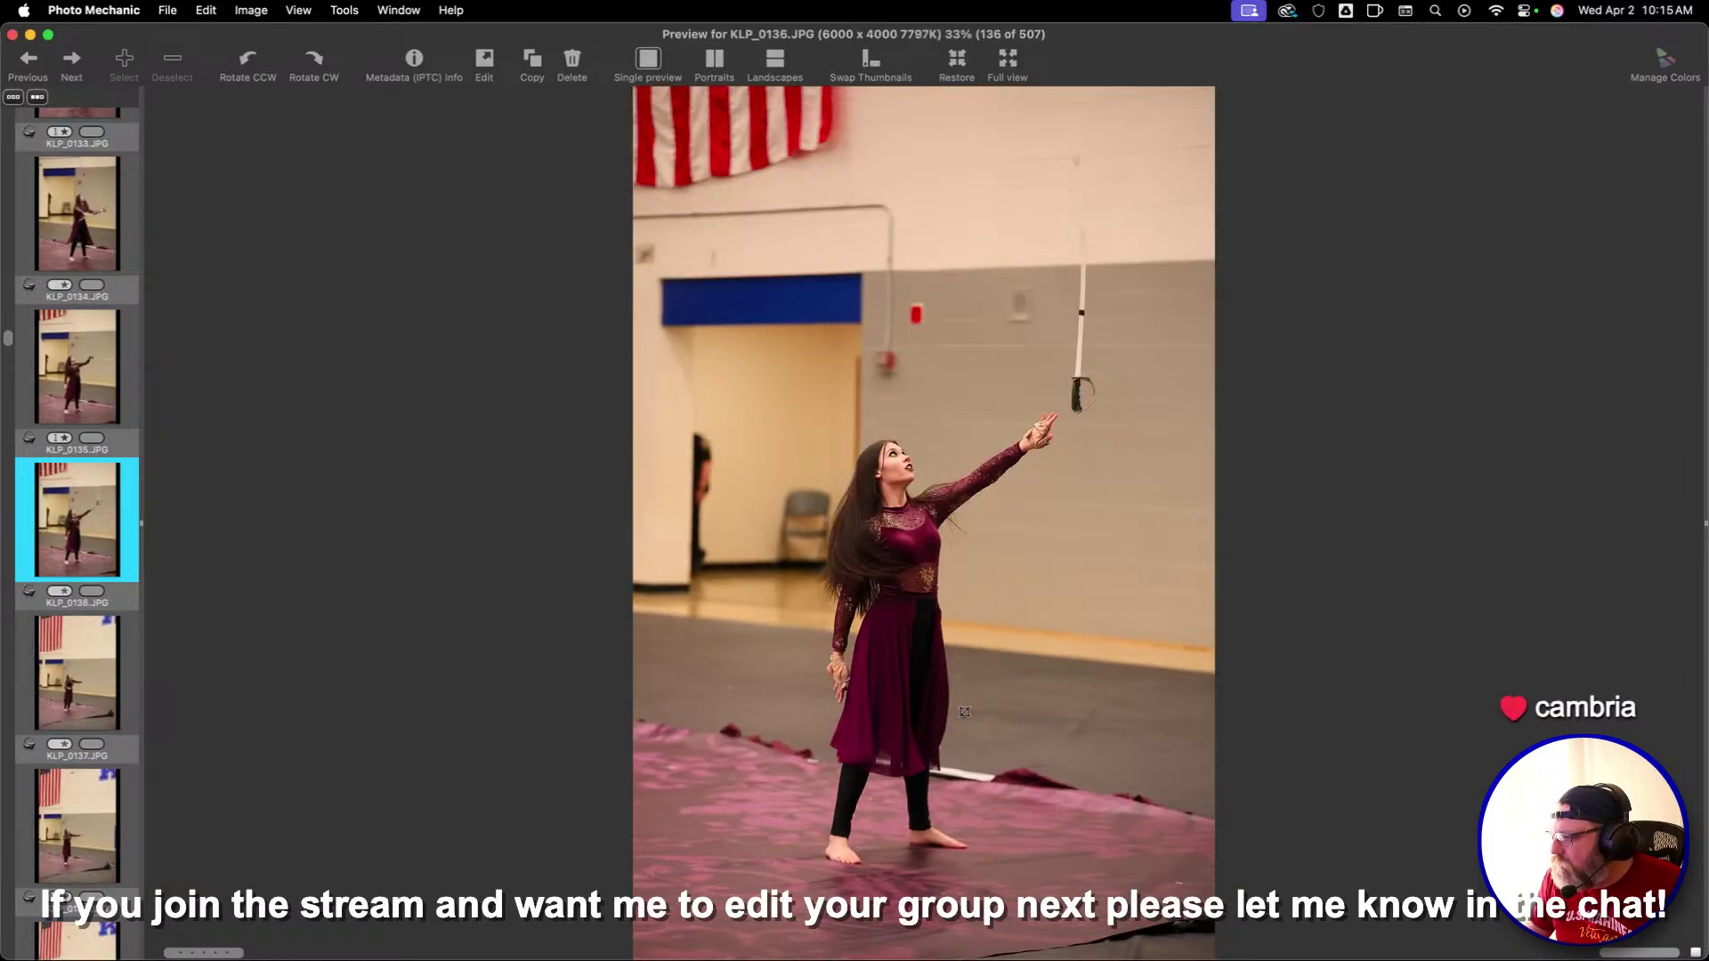
Star the sabre toss photos KLP_0136.JPG and KLP_0139.JPG and continue to KLP_0141.JPG
key("1")
key("Right")
key("Right")
key("Right")
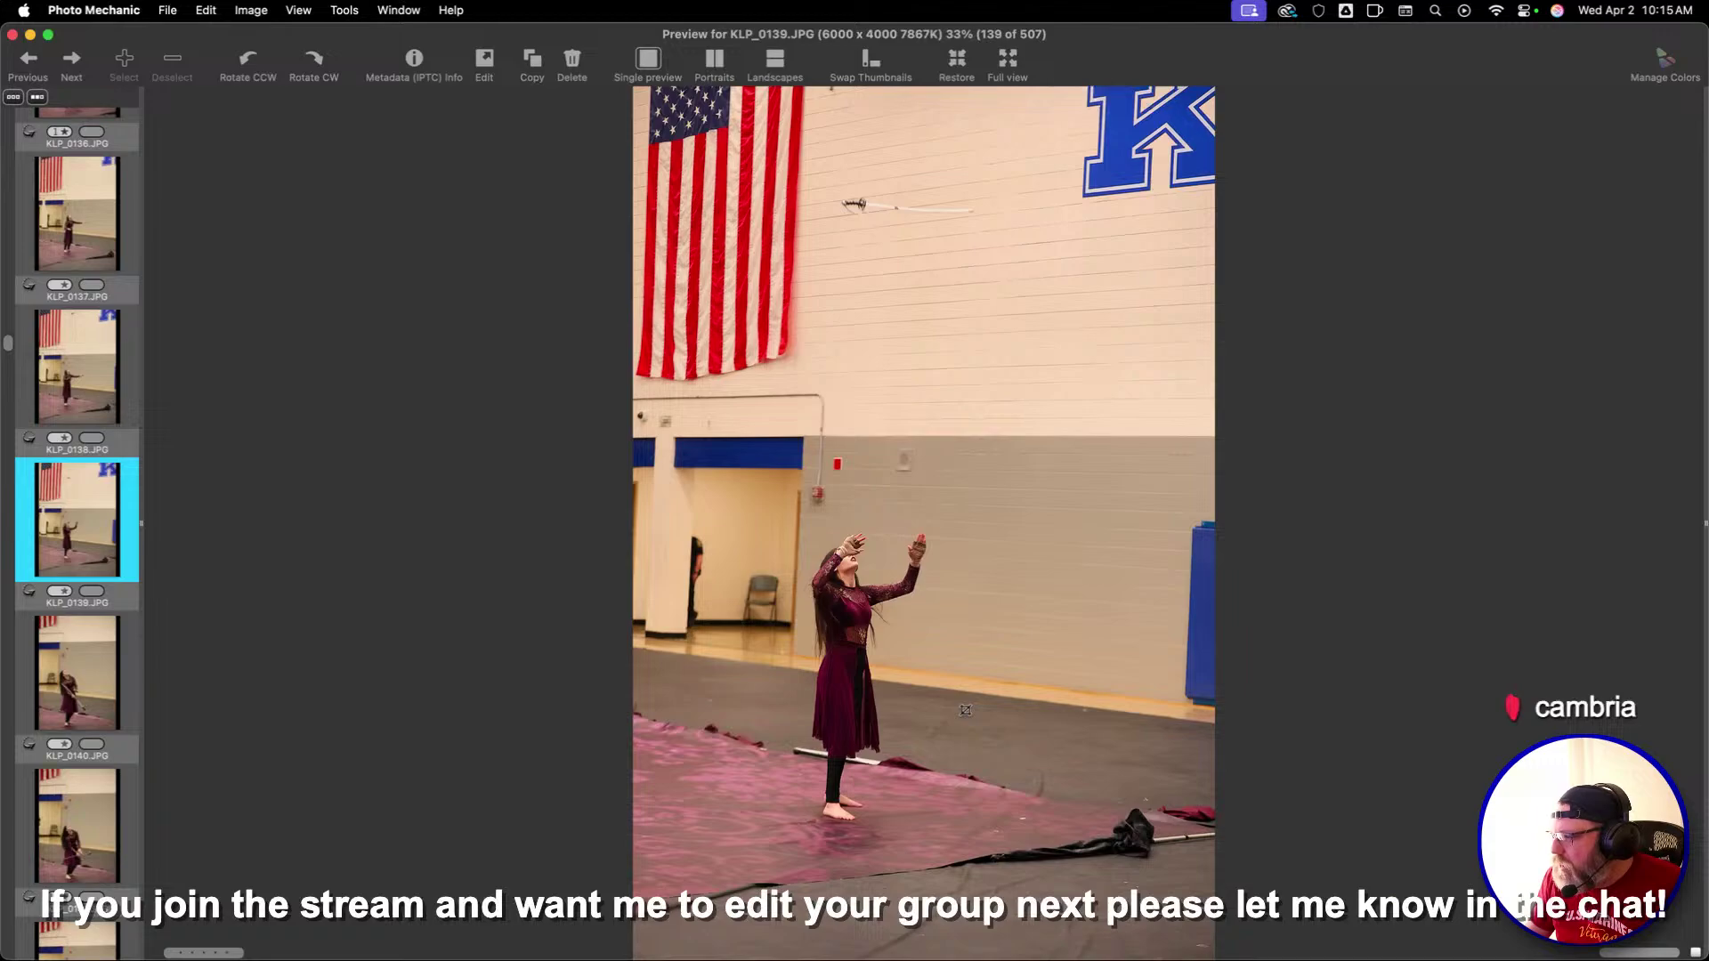
key("1")
key("Right")
key("Right")
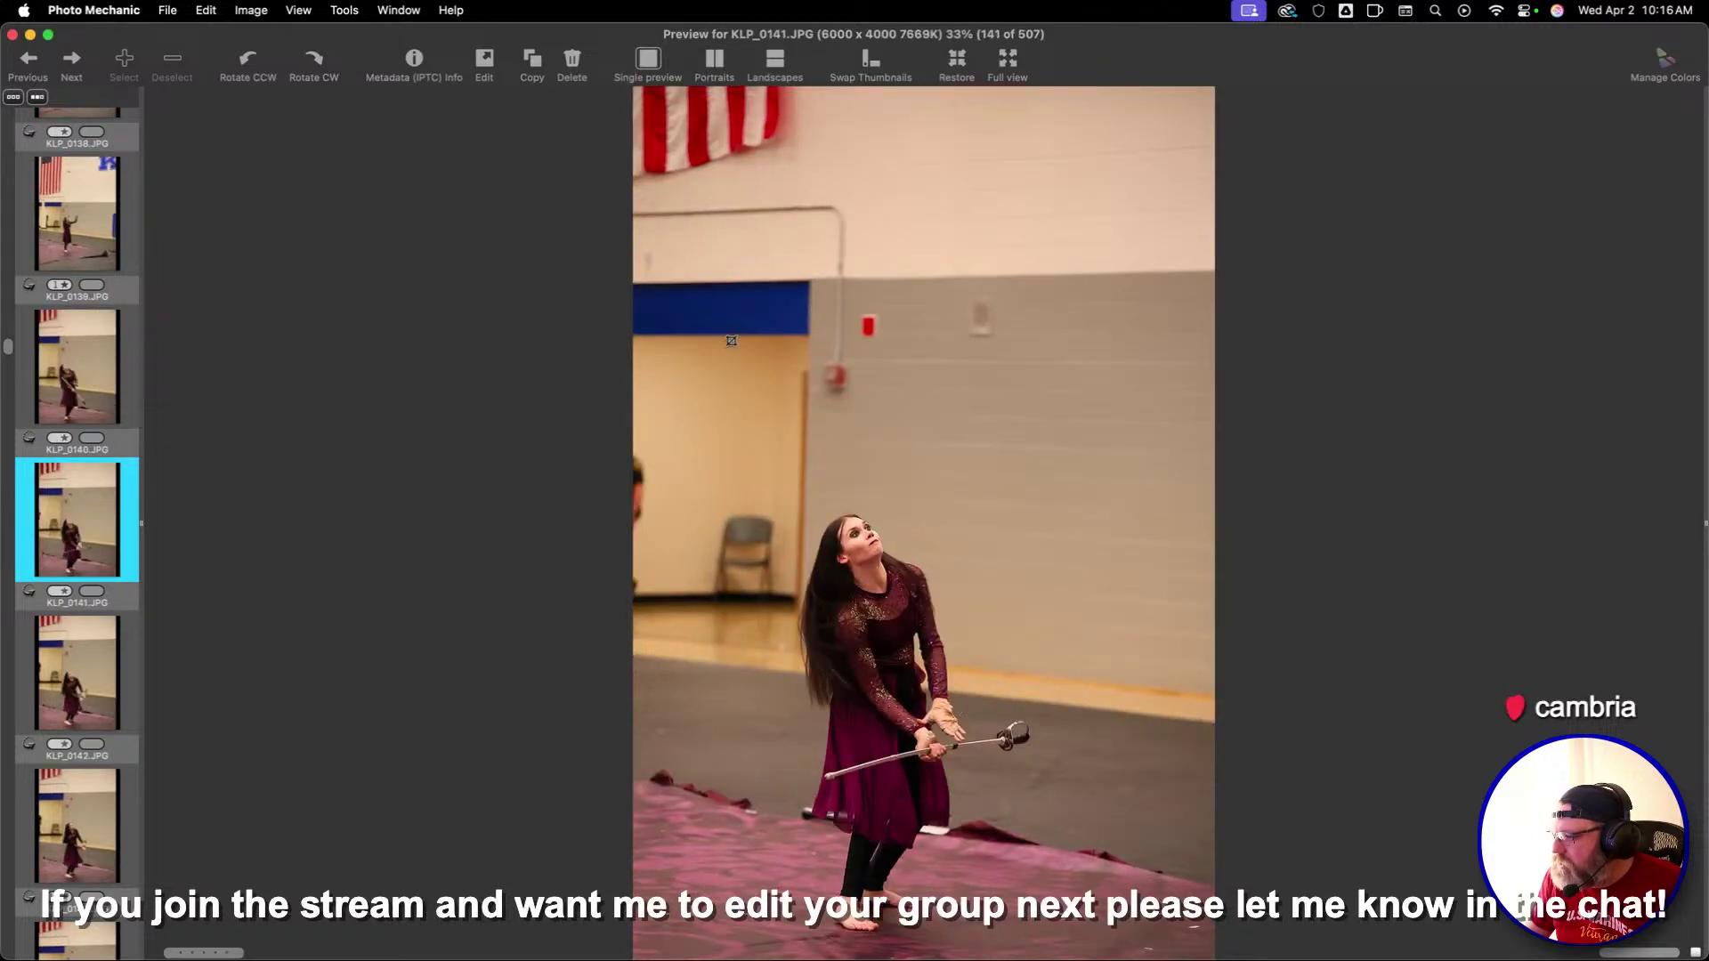
Crop KLP_0141.JPG around the dancer catching the sabre, star it, and continue to KLP_0142.JPG
left_click_drag(731, 340, 923, 815)
key("1")
key("Right")
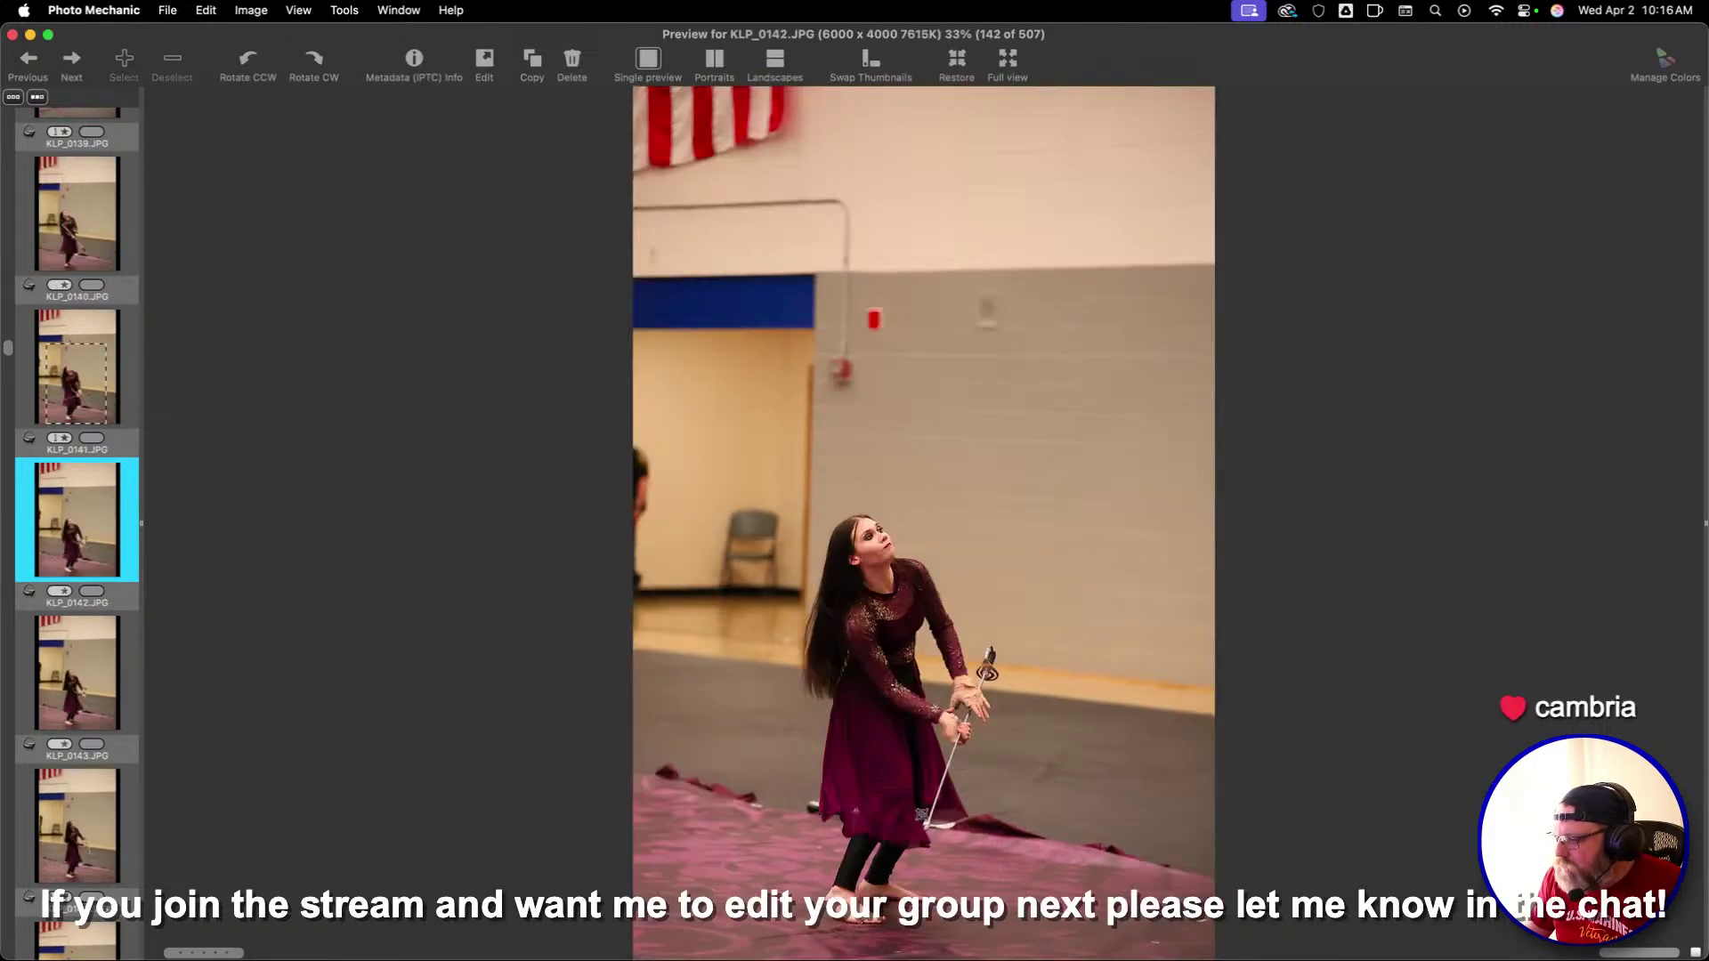
Review the photos from KLP_0143.JPG through the white-shirted performer's leap and the flag dancers up to KLP_0157.JPG
key("Right")
key("Right")
key("Right")
key("Right")
key("Right")
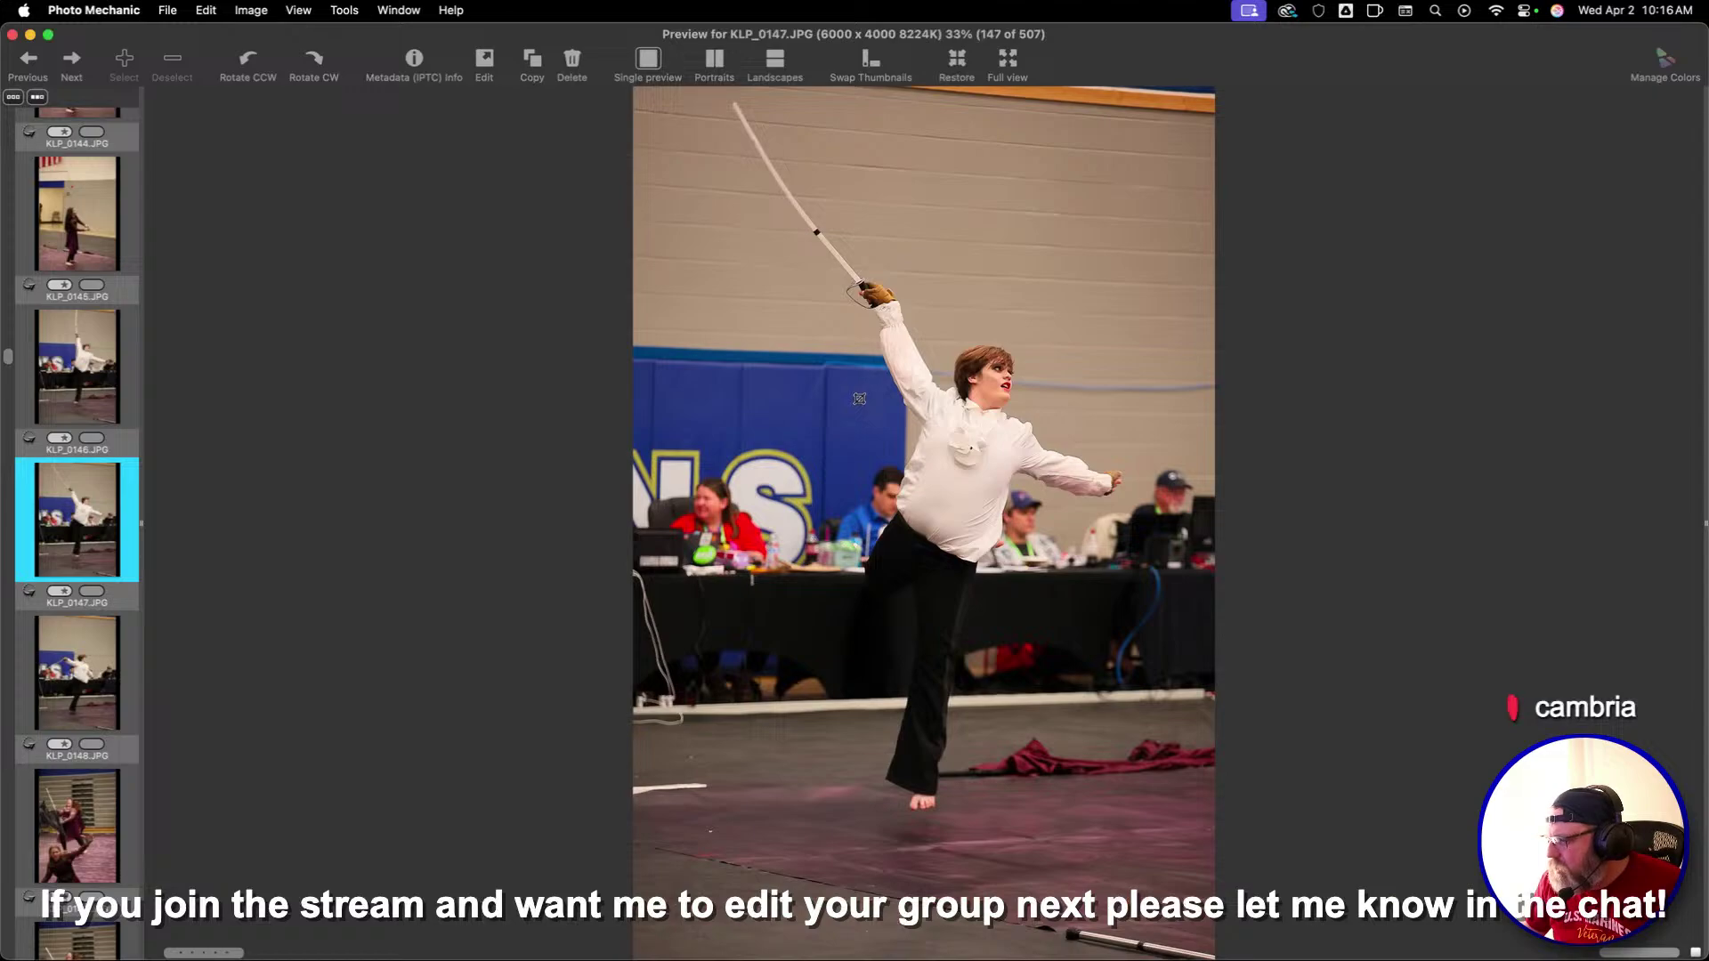
key("Right")
key("Right")
key("Right")
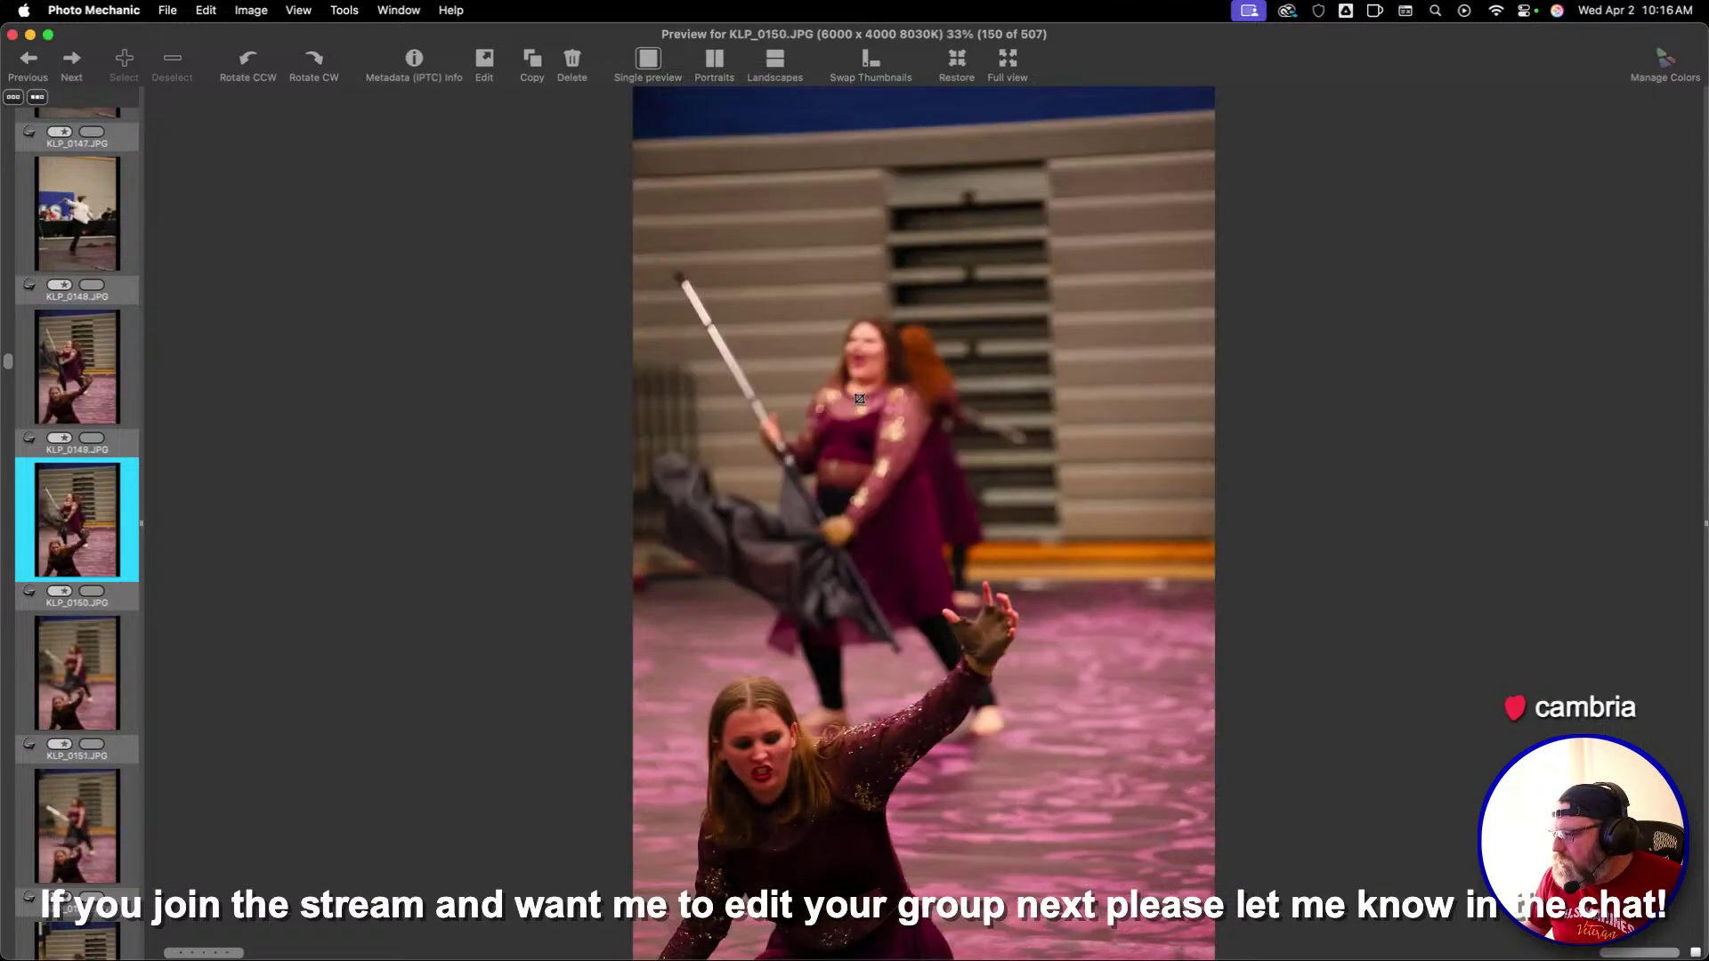
key("Right")
key("Right")
key("Right")
key("Right")
key("Right")
key("Right")
key("Right")
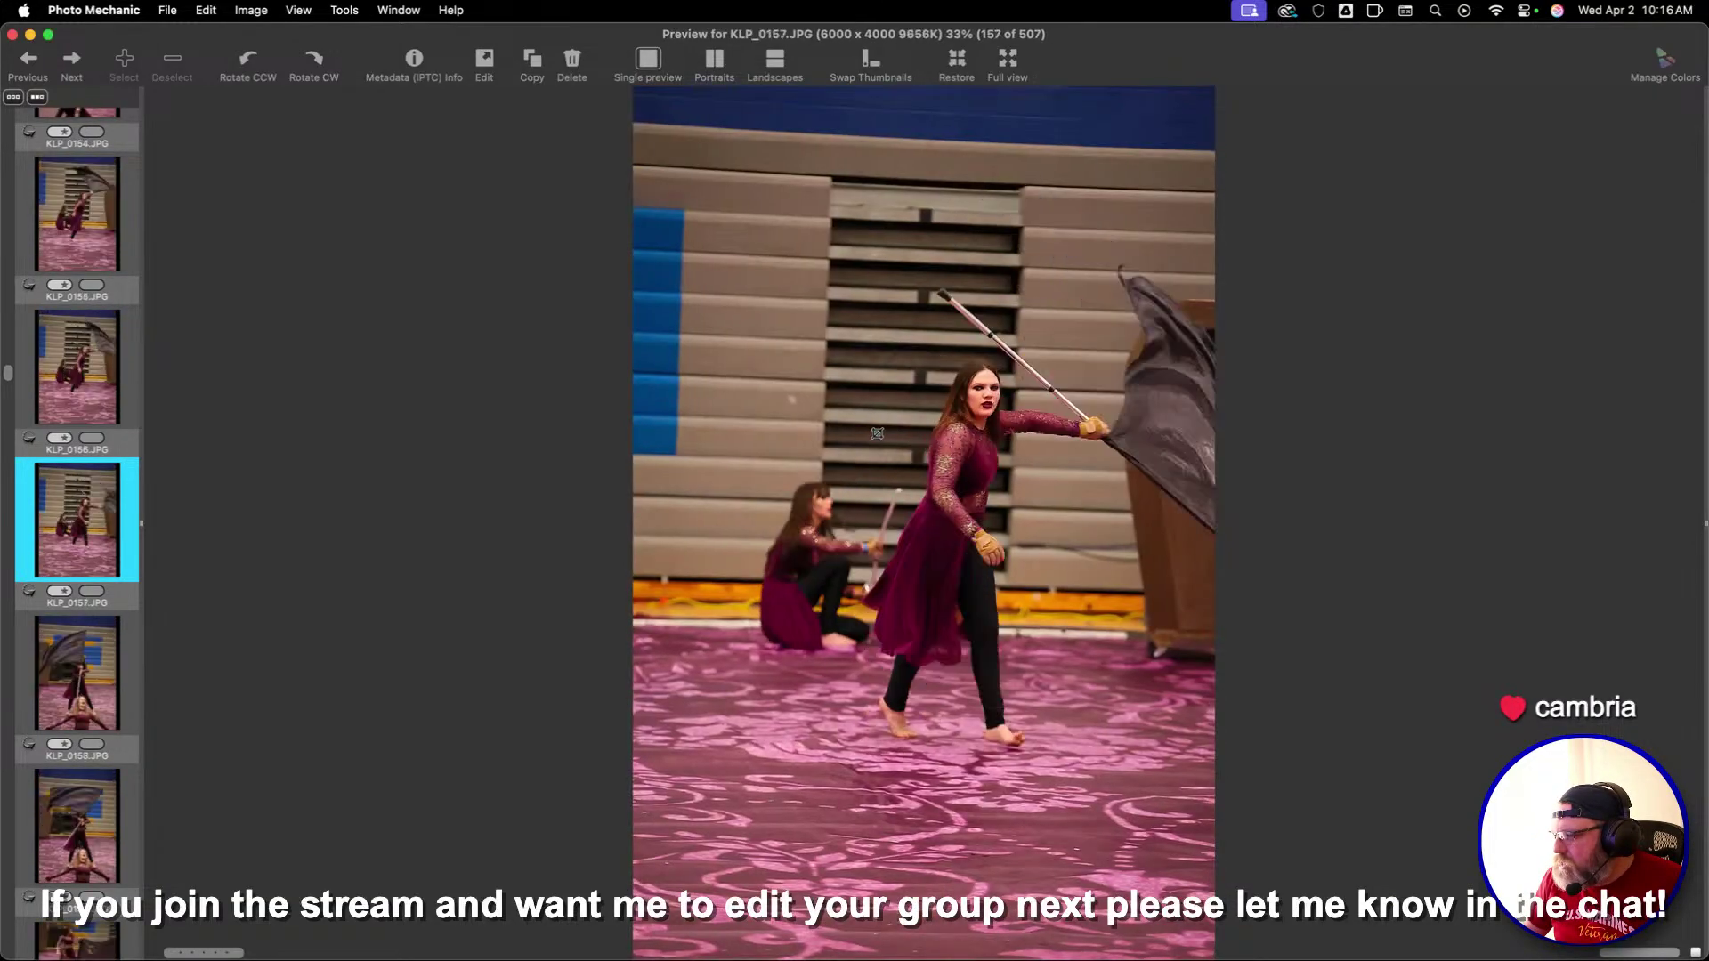
Return to KLP_0155.JPG, crop it around the flag dancer, star it, and continue to KLP_0160.JPG
key("Left")
key("Left")
left_click_drag(727, 179, 1196, 854)
key("1")
key("Right")
key("Right")
key("Right")
key("Right")
key("Right")
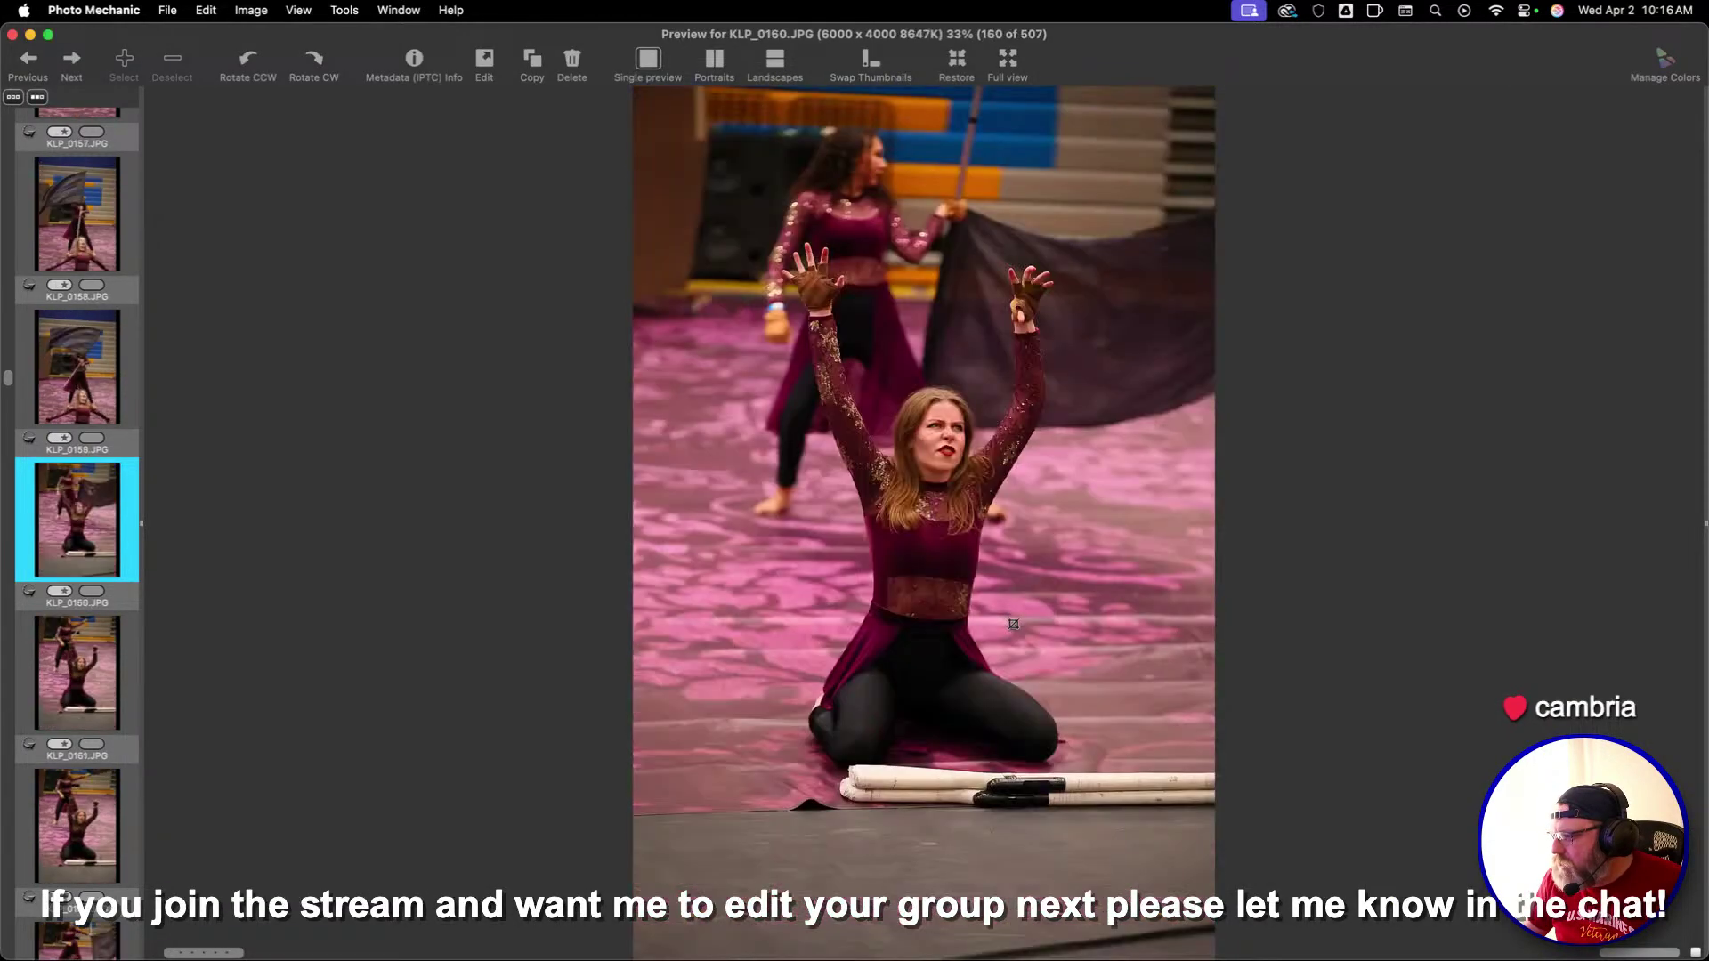
Crop KLP_0161.JPG around the kneeling dancer with raised hands, star it, and continue to KLP_0162.JPG
key("Right")
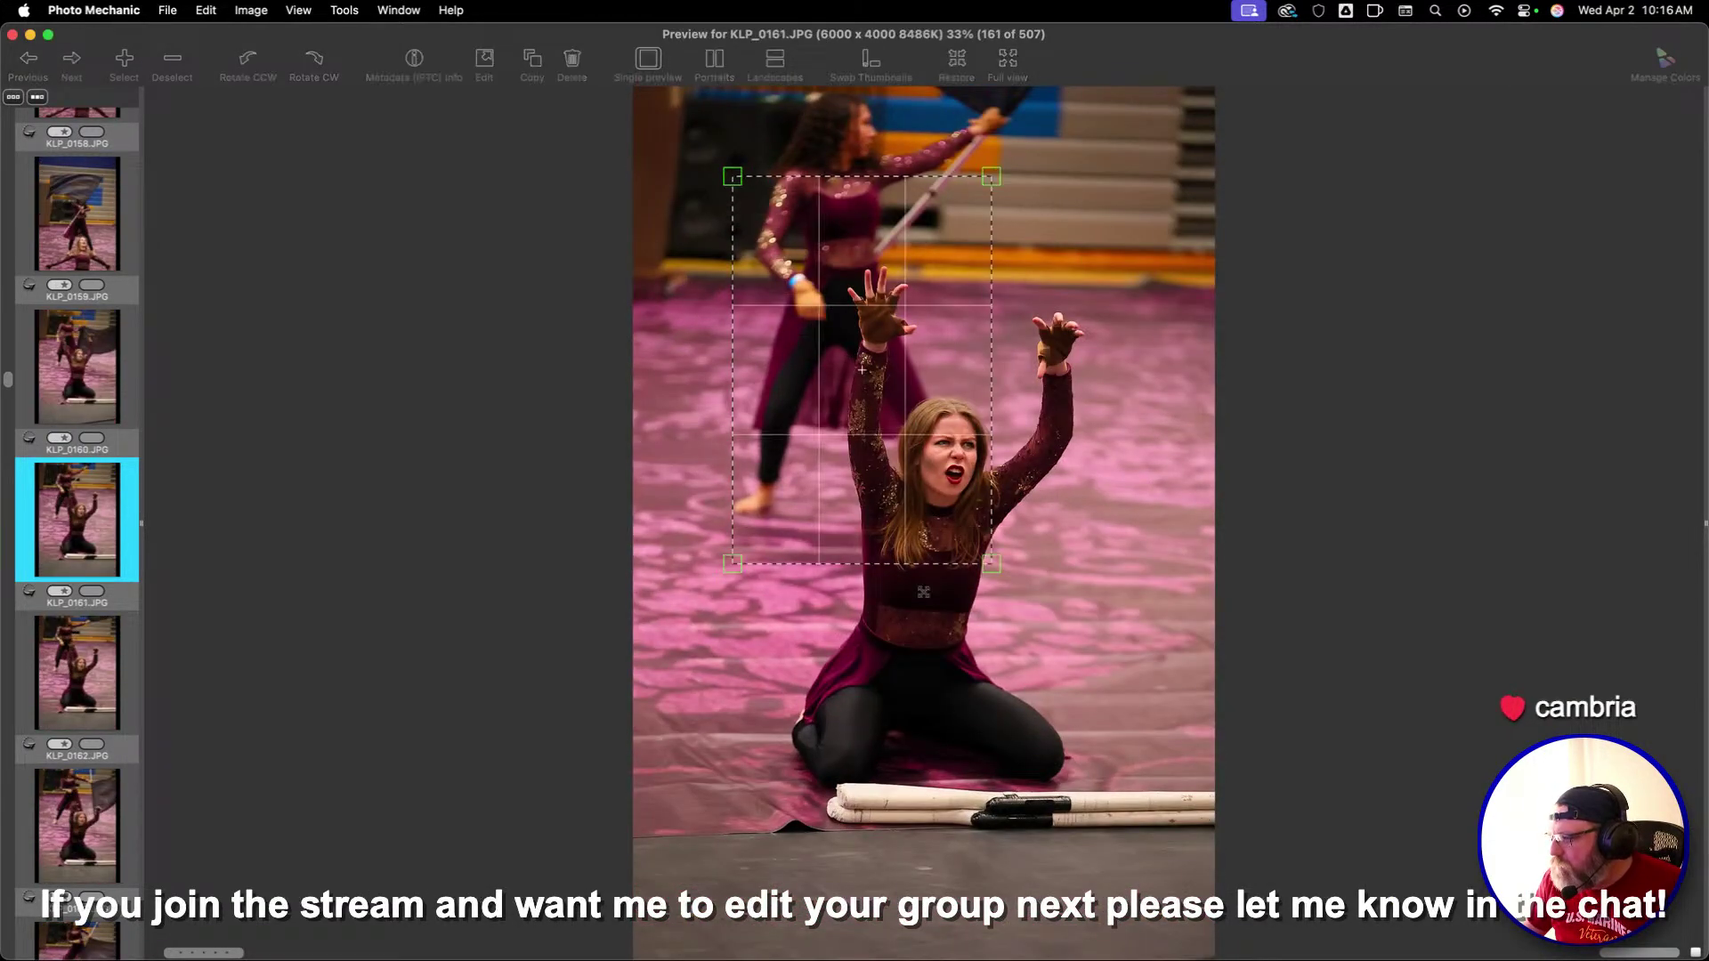
left_click_drag(923, 591, 946, 706)
key("1")
key("Right")
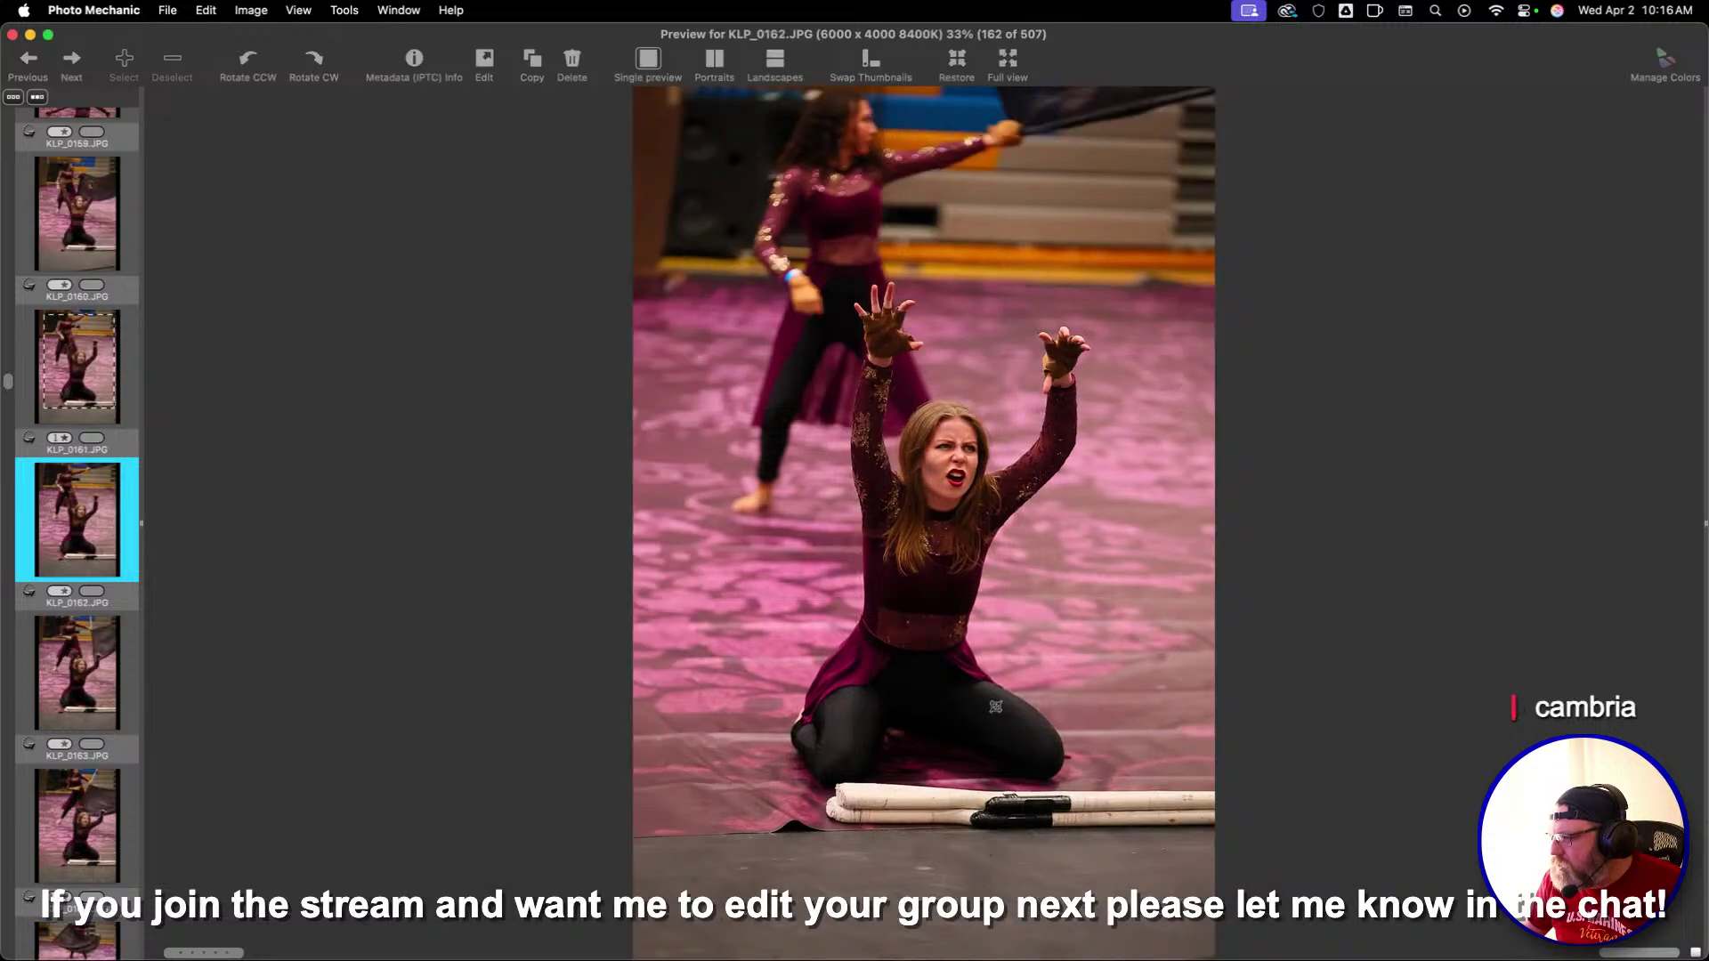
Crop KLP_0163.JPG around the kneeling dancer, star it, and continue to KLP_0167.JPG
key("Right")
left_click_drag(760, 177, 984, 698)
key("1")
key("Right")
key("Right")
key("Right")
key("Right")
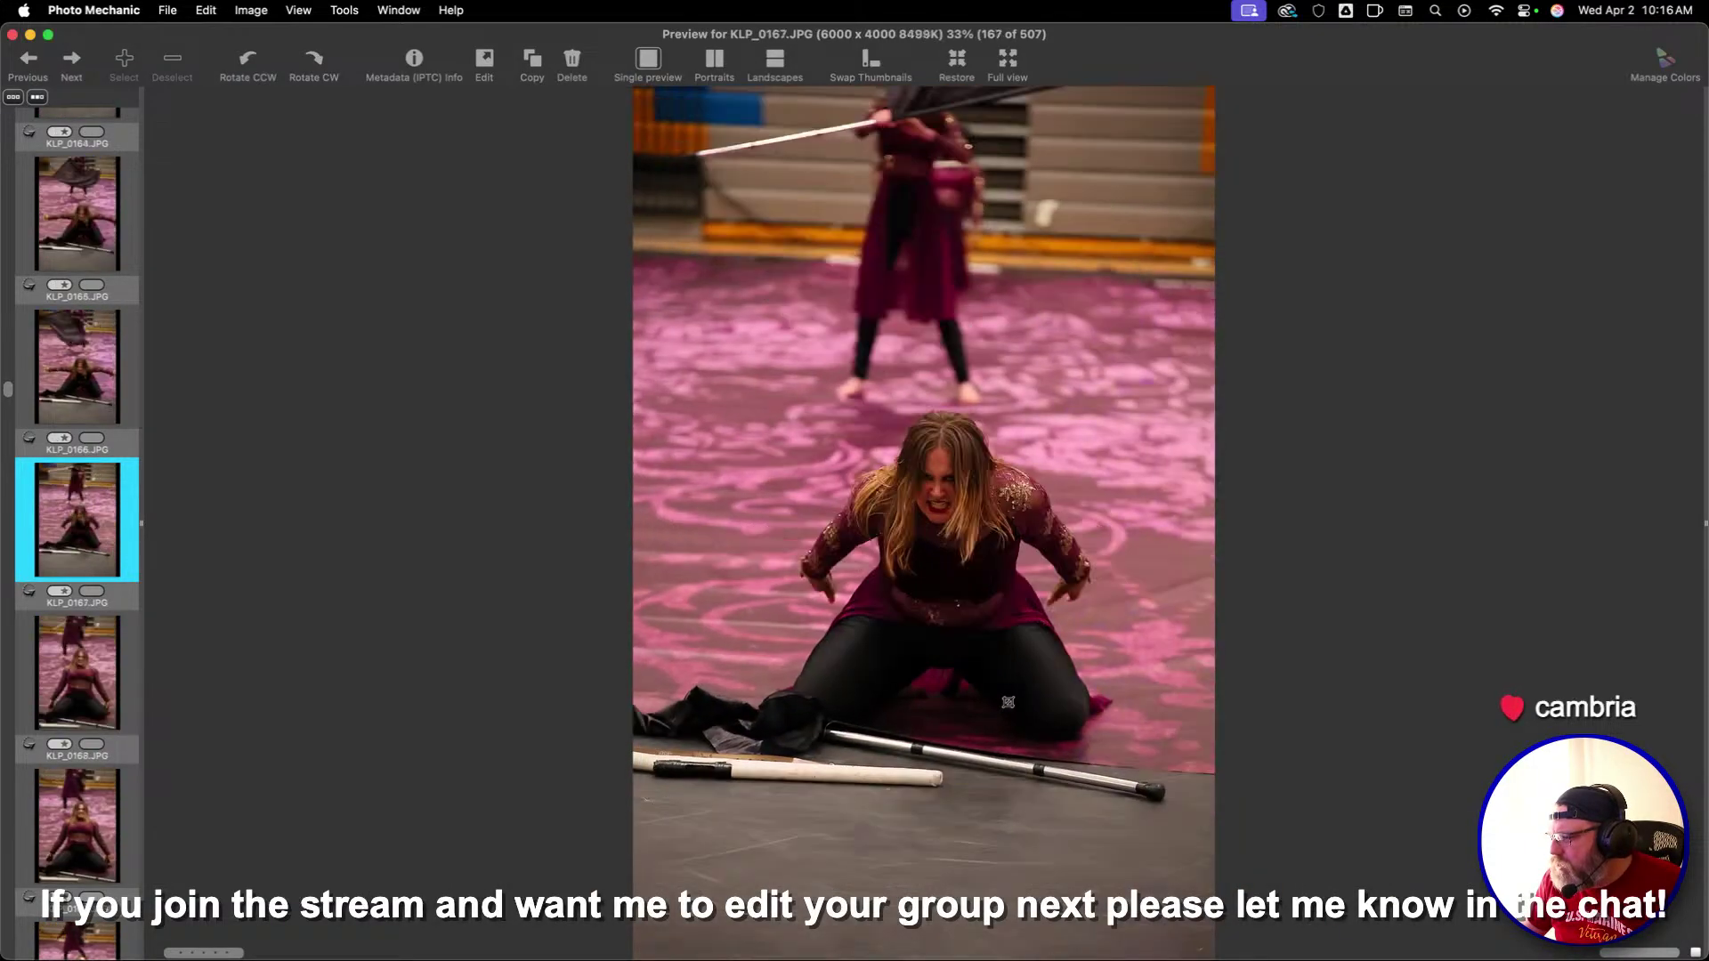
Star KLP_0168.JPG and KLP_0170.JPG of the kneeling dancer leaning back and continue to KLP_0173.JPG
key("Right")
key("1")
key("Right")
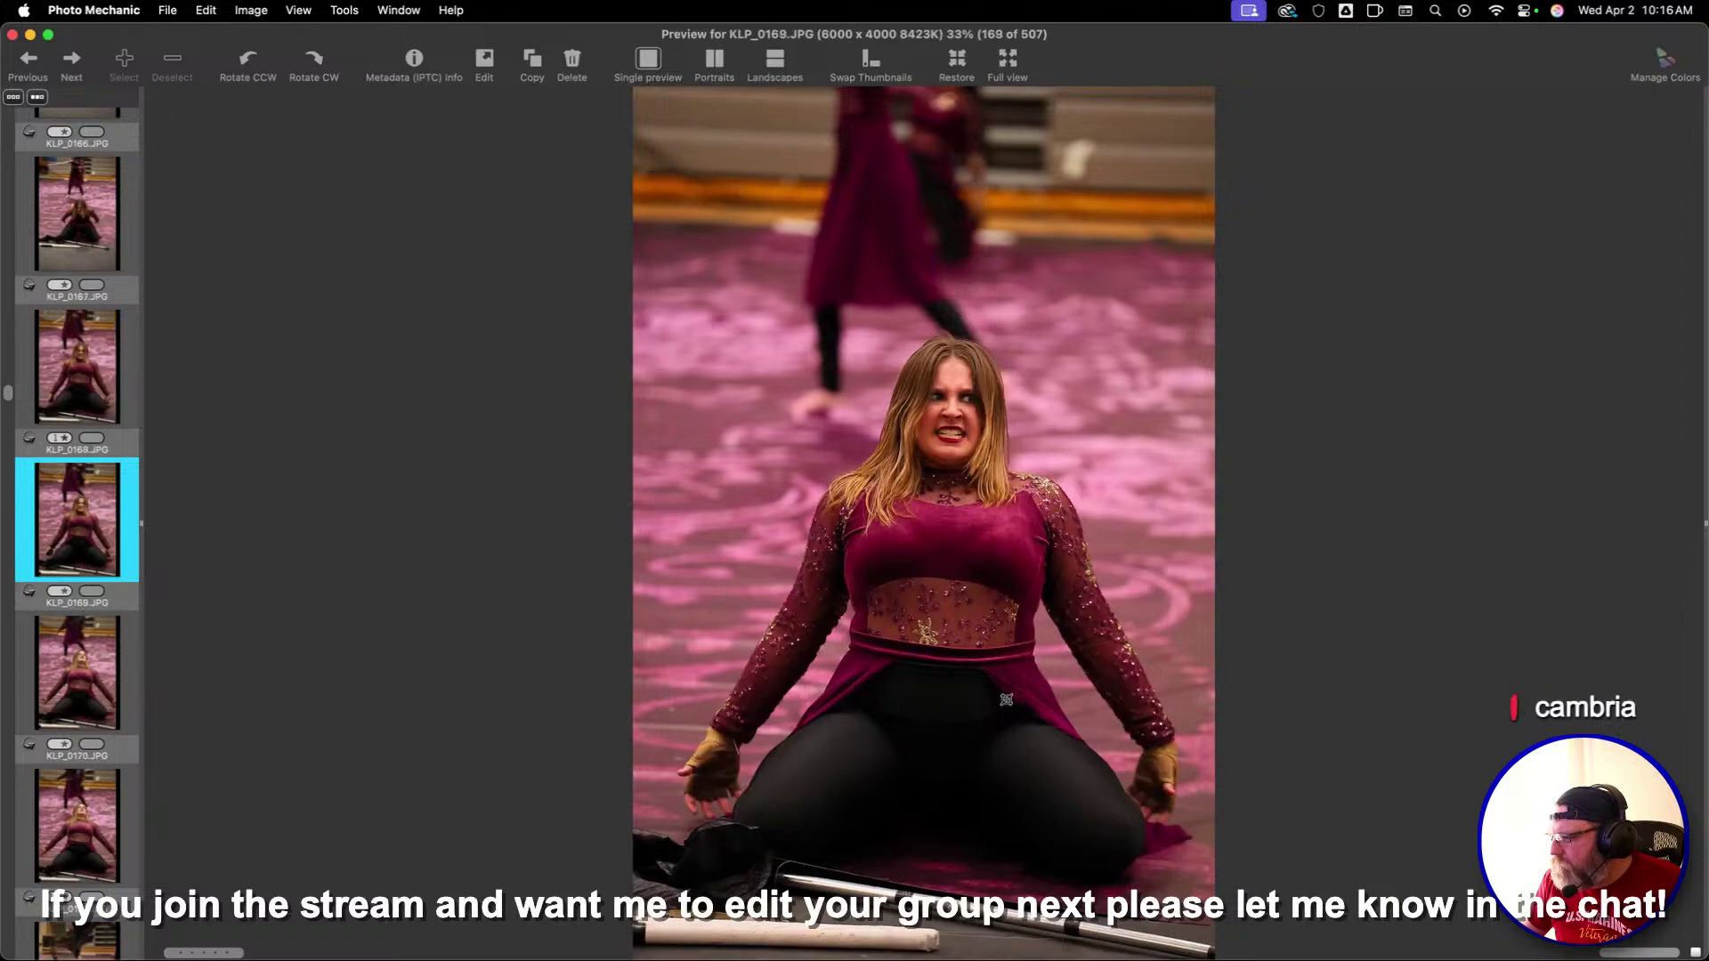
key("Right")
key("1")
key("Right")
key("Right")
key("Right")
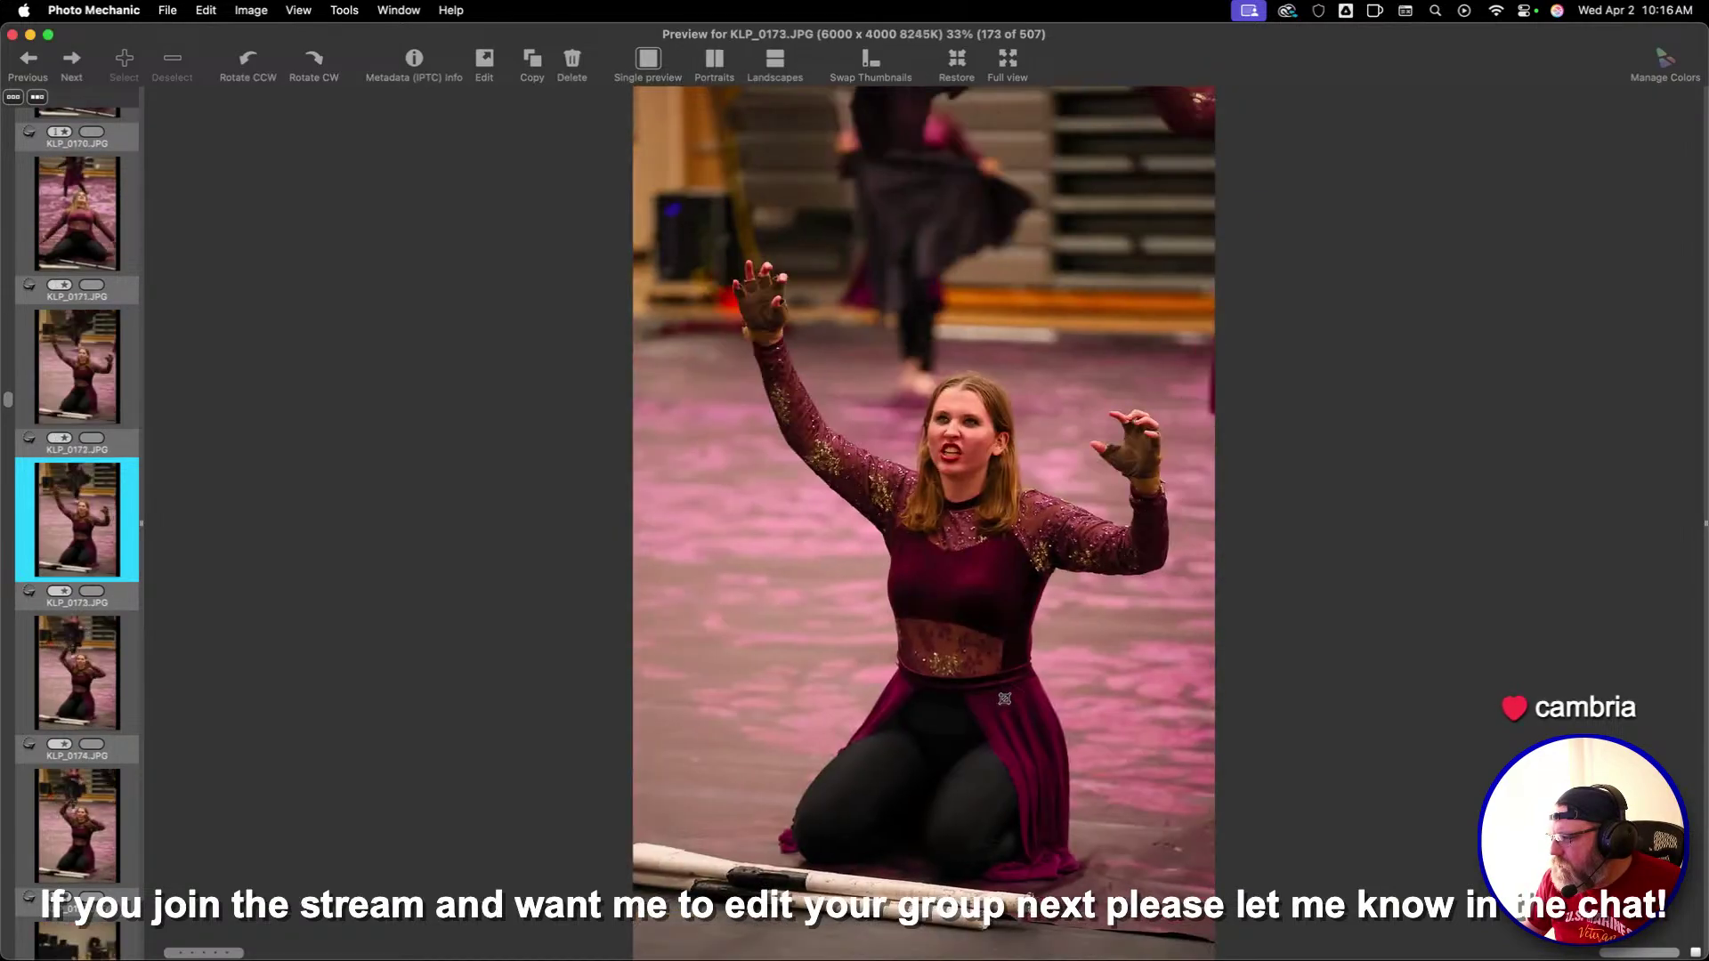
Crop KLP_0177.JPG around the kneeling dancer with glasses, star it, and continue to KLP_0180.JPG
key("Right")
key("Right")
key("Right")
key("Right")
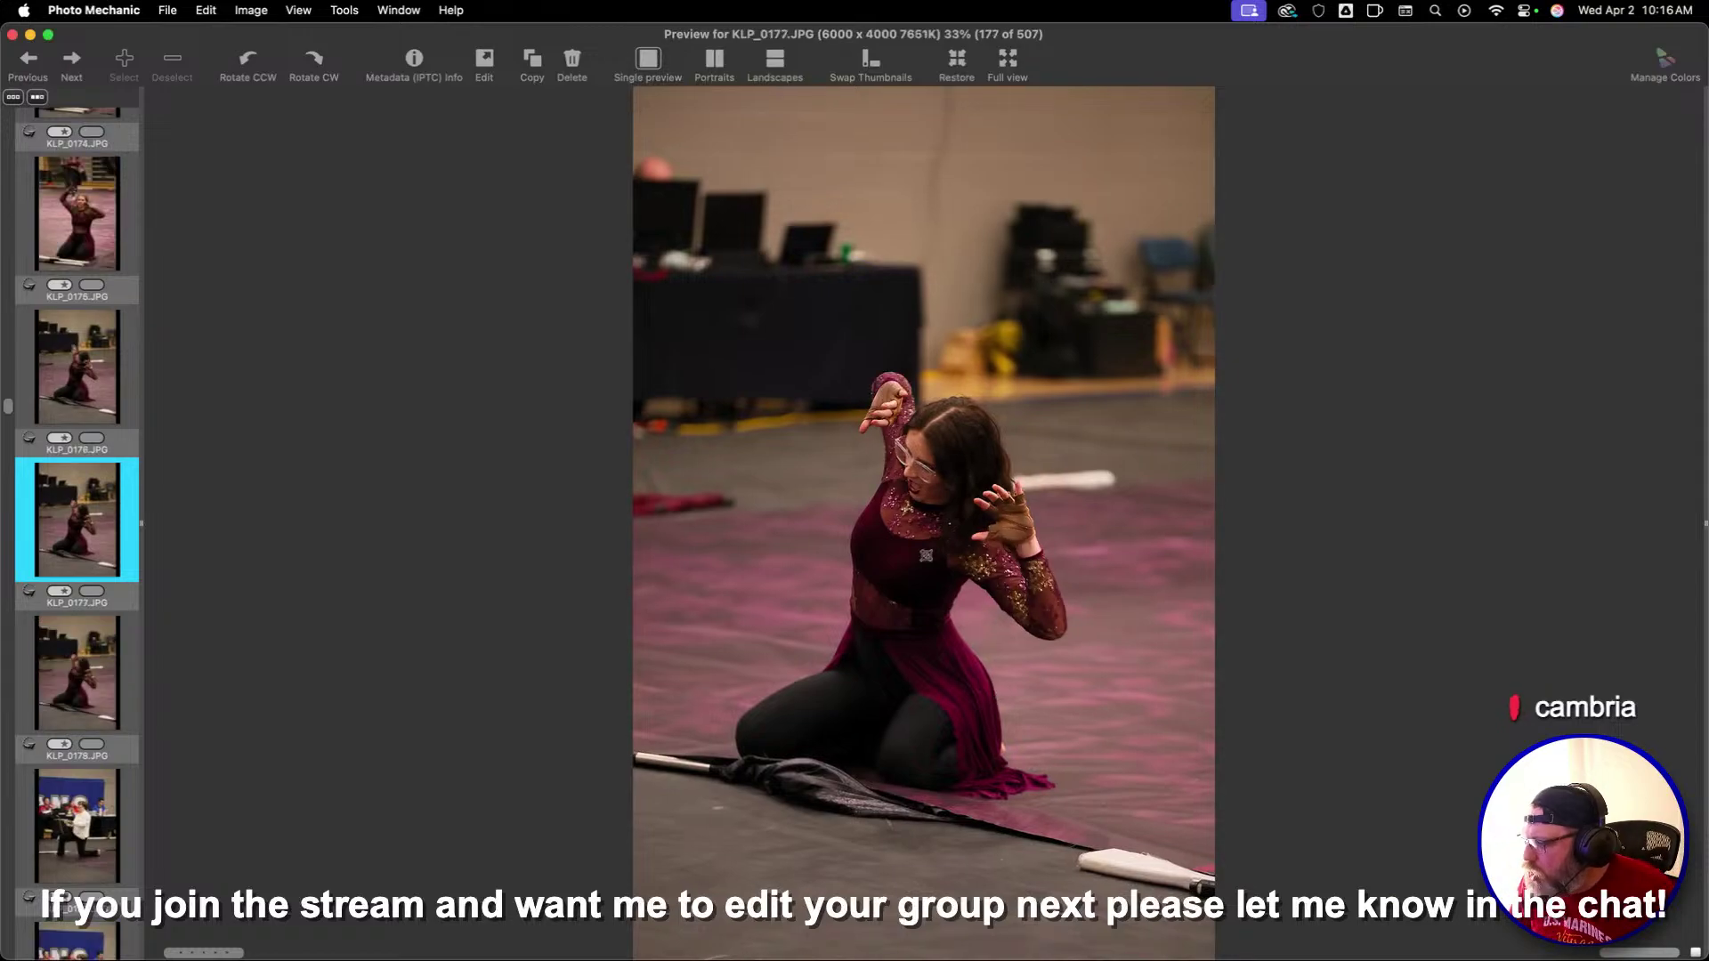
key("1")
key("Right")
key("Right")
key("Right")
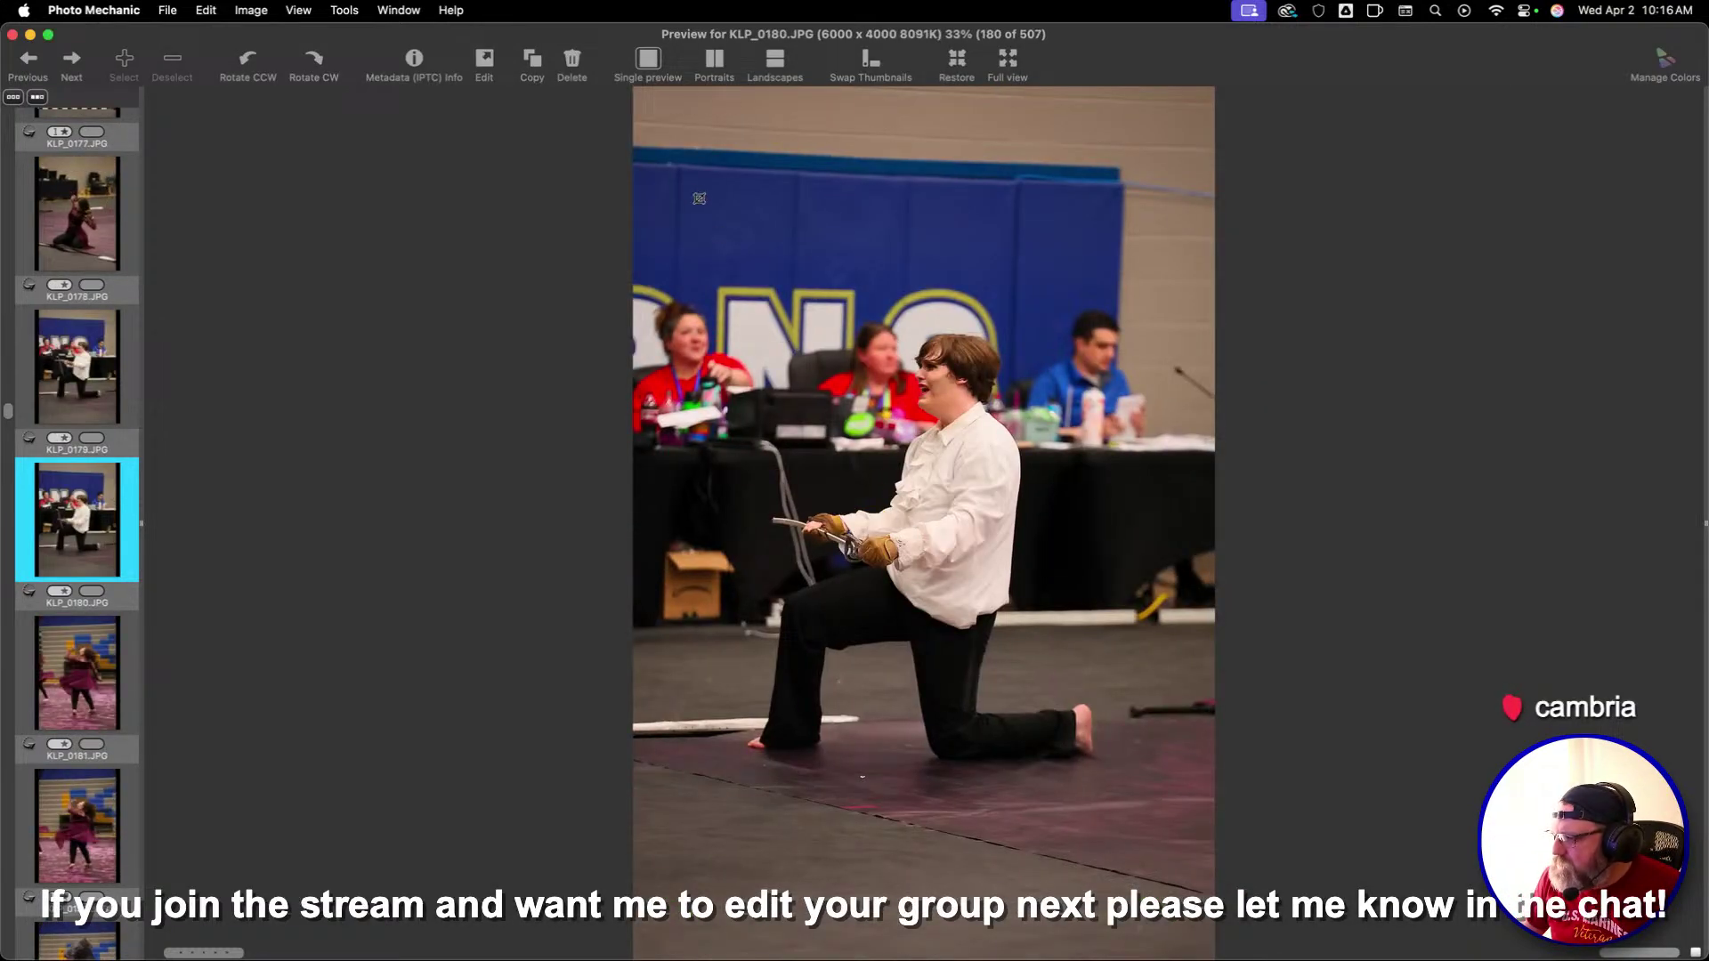
Crop KLP_0180.JPG around the kneeling white-shirted performer, star it, and continue to KLP_0181.JPG
key("1")
key("Right")
key("Right")
key("Right")
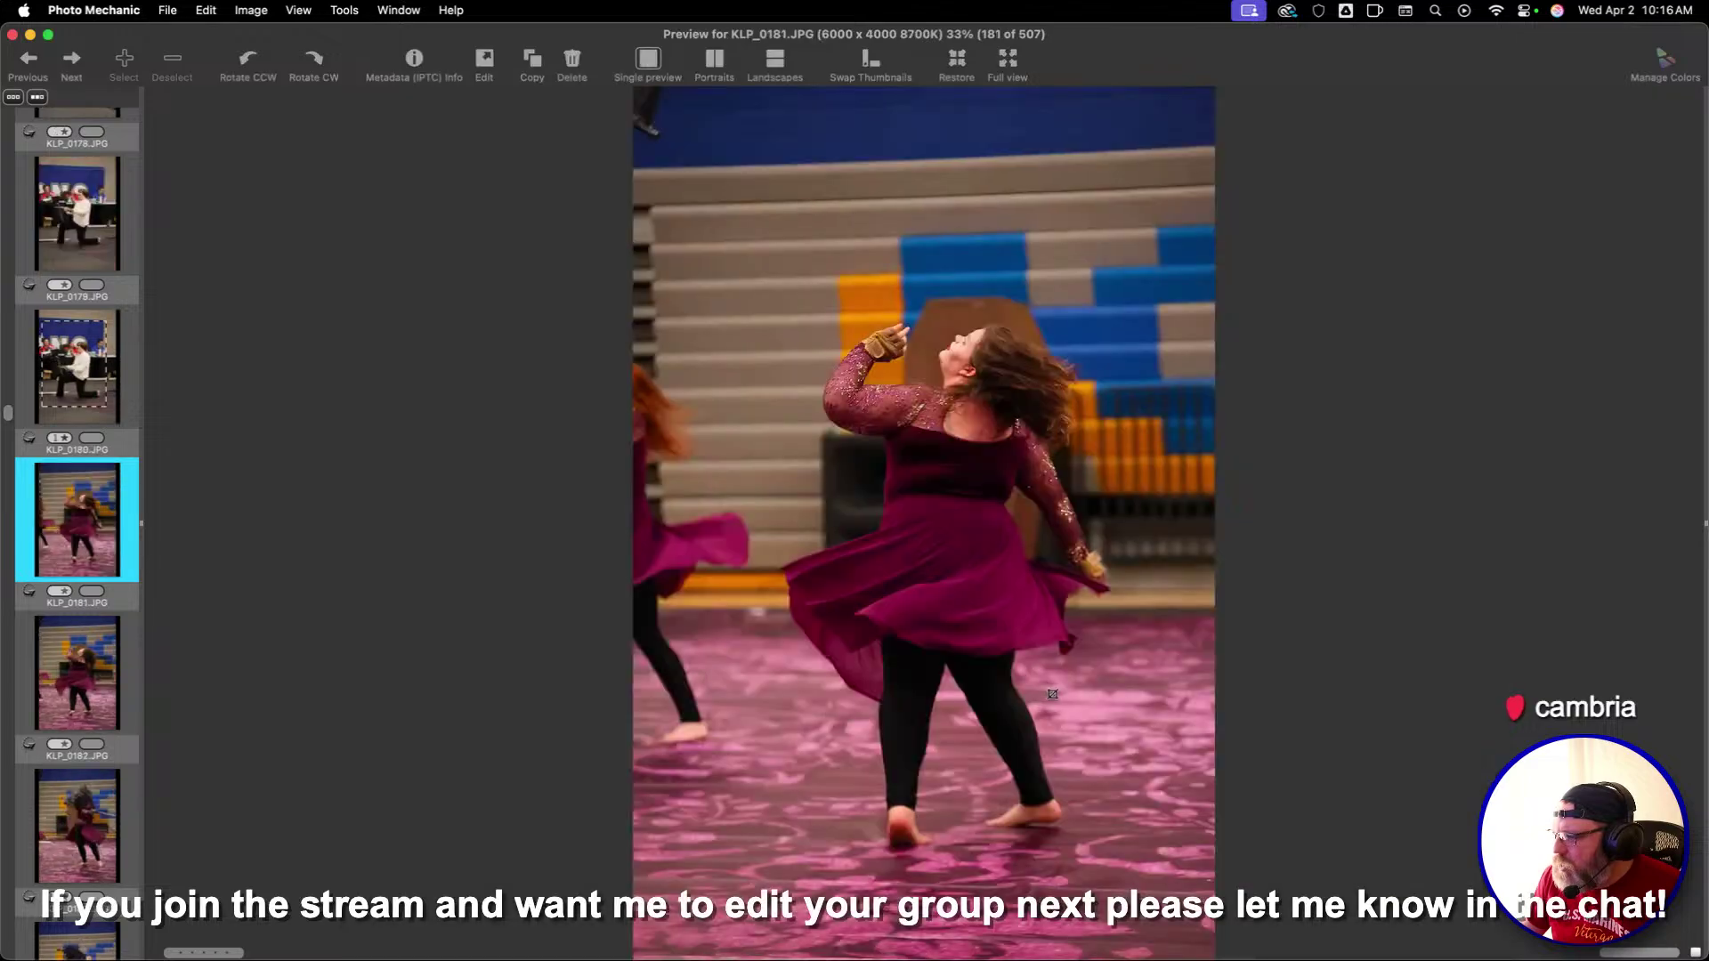
Compare the photos of the dancer in front of the coffin prop around KLP_0186.JPG
key("Right")
key("Right")
key("Right")
key("Right")
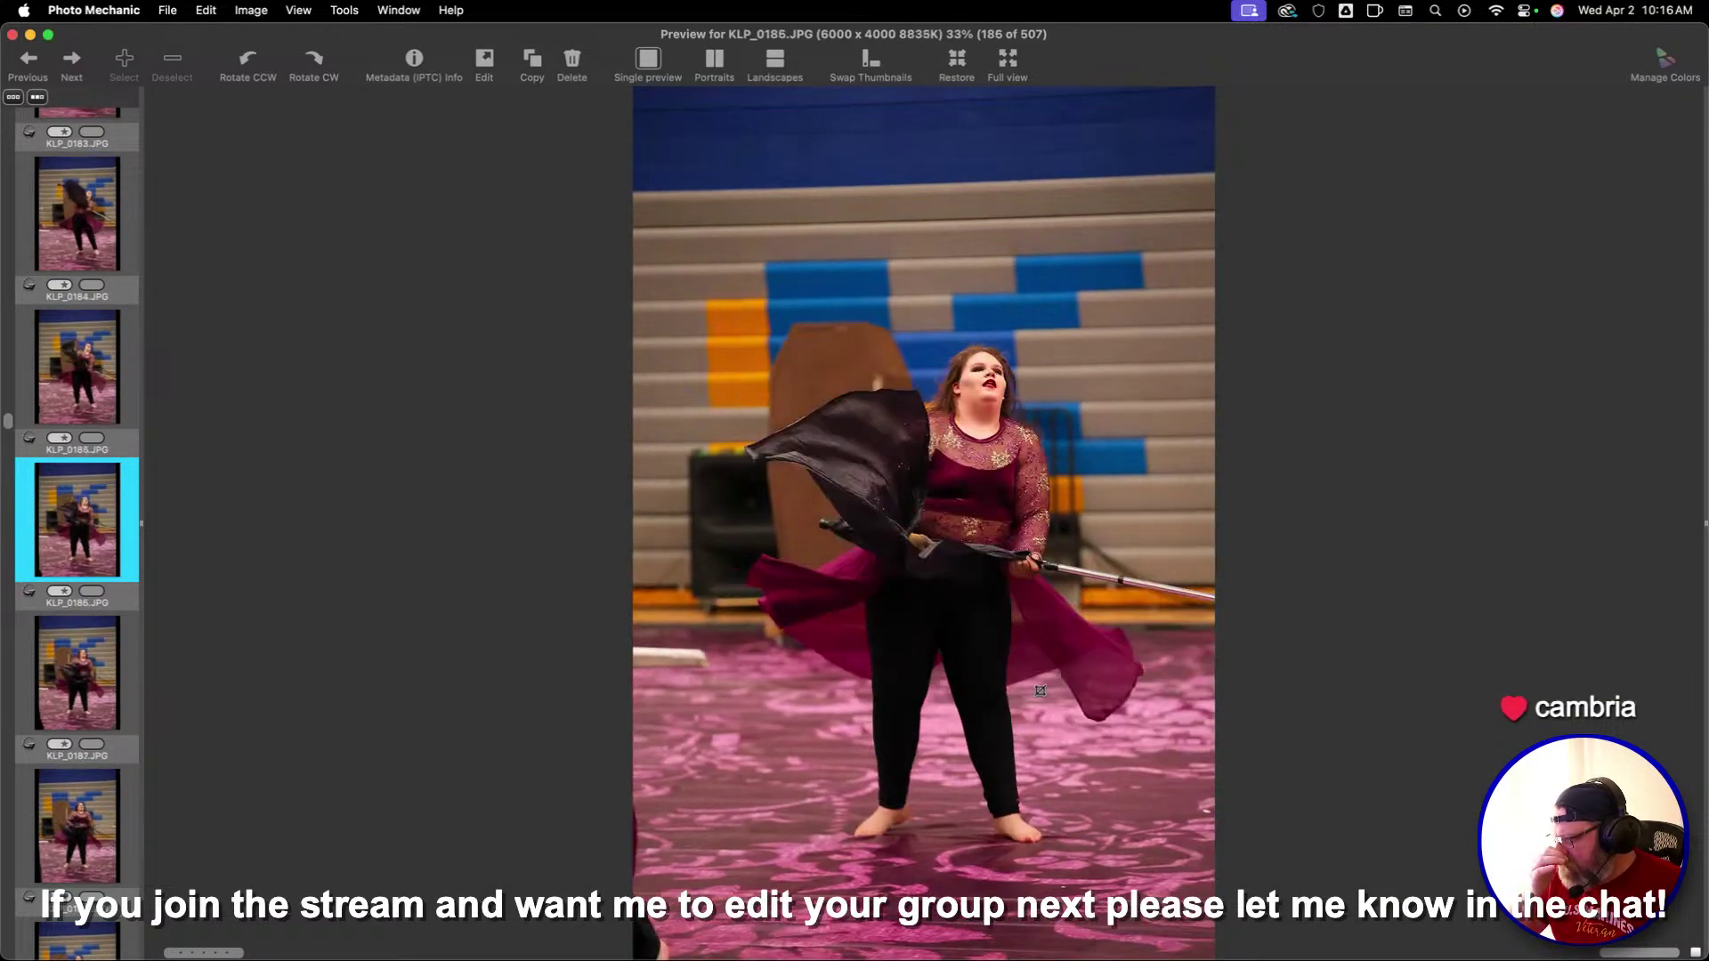
key("Left")
key("Left")
key("Left")
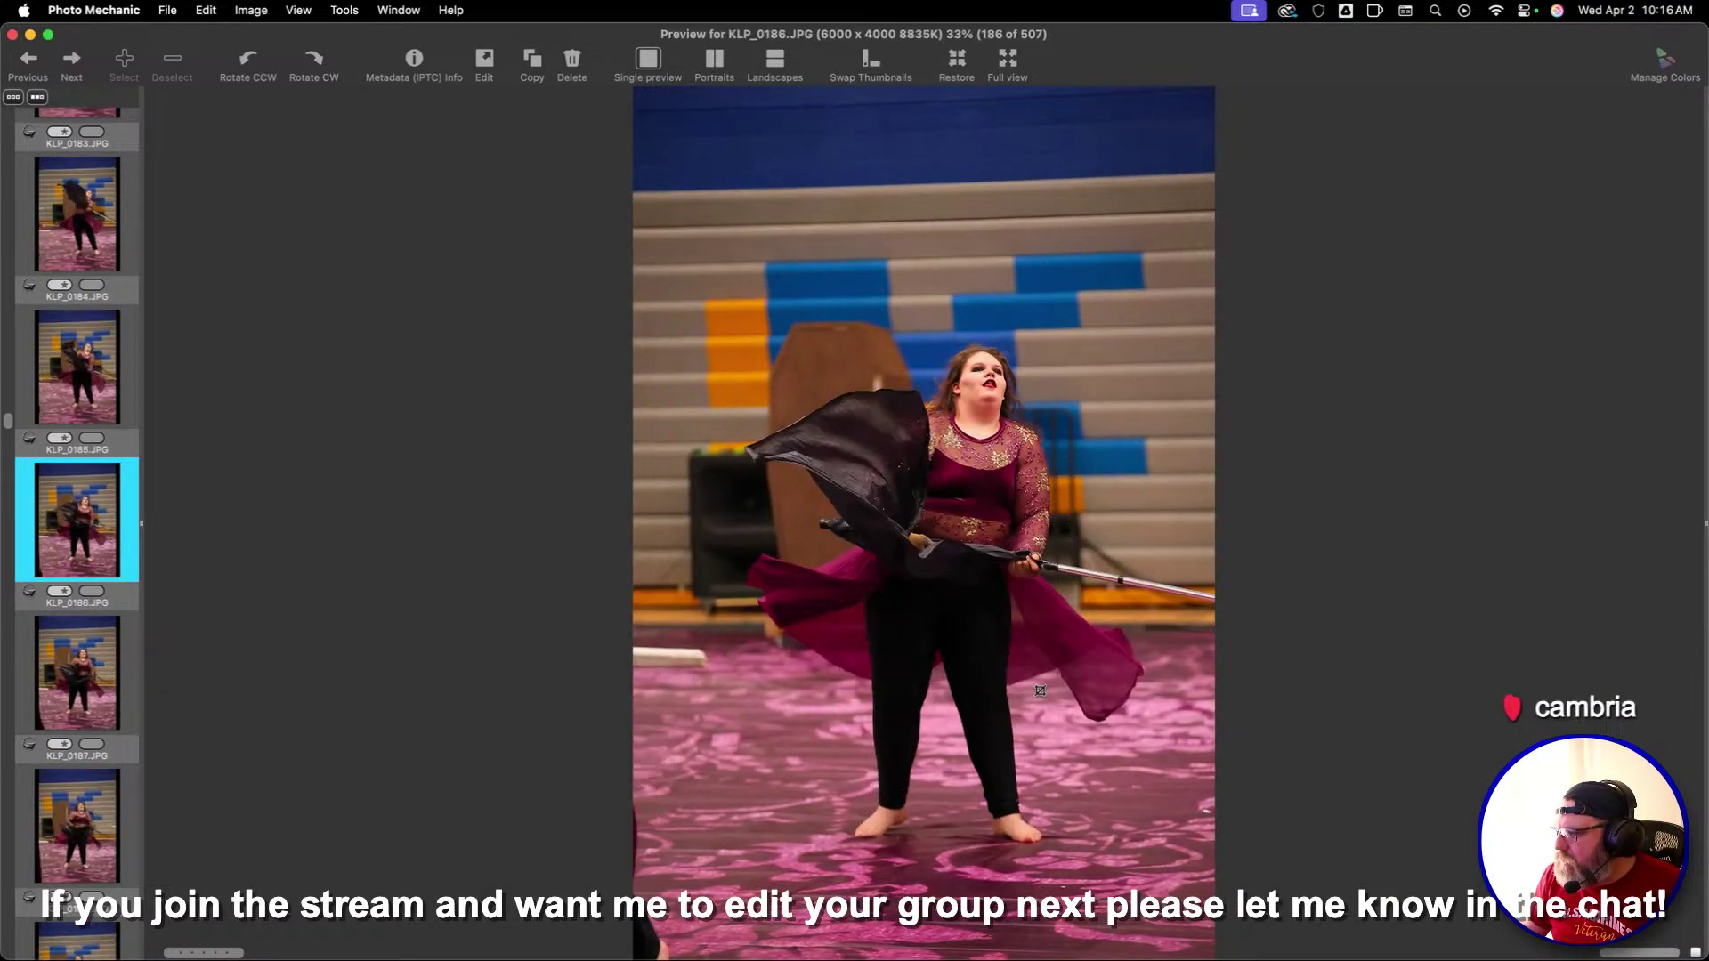
Crop KLP_0187.JPG around the standing dancer with the black flag
key("Right")
key("Right")
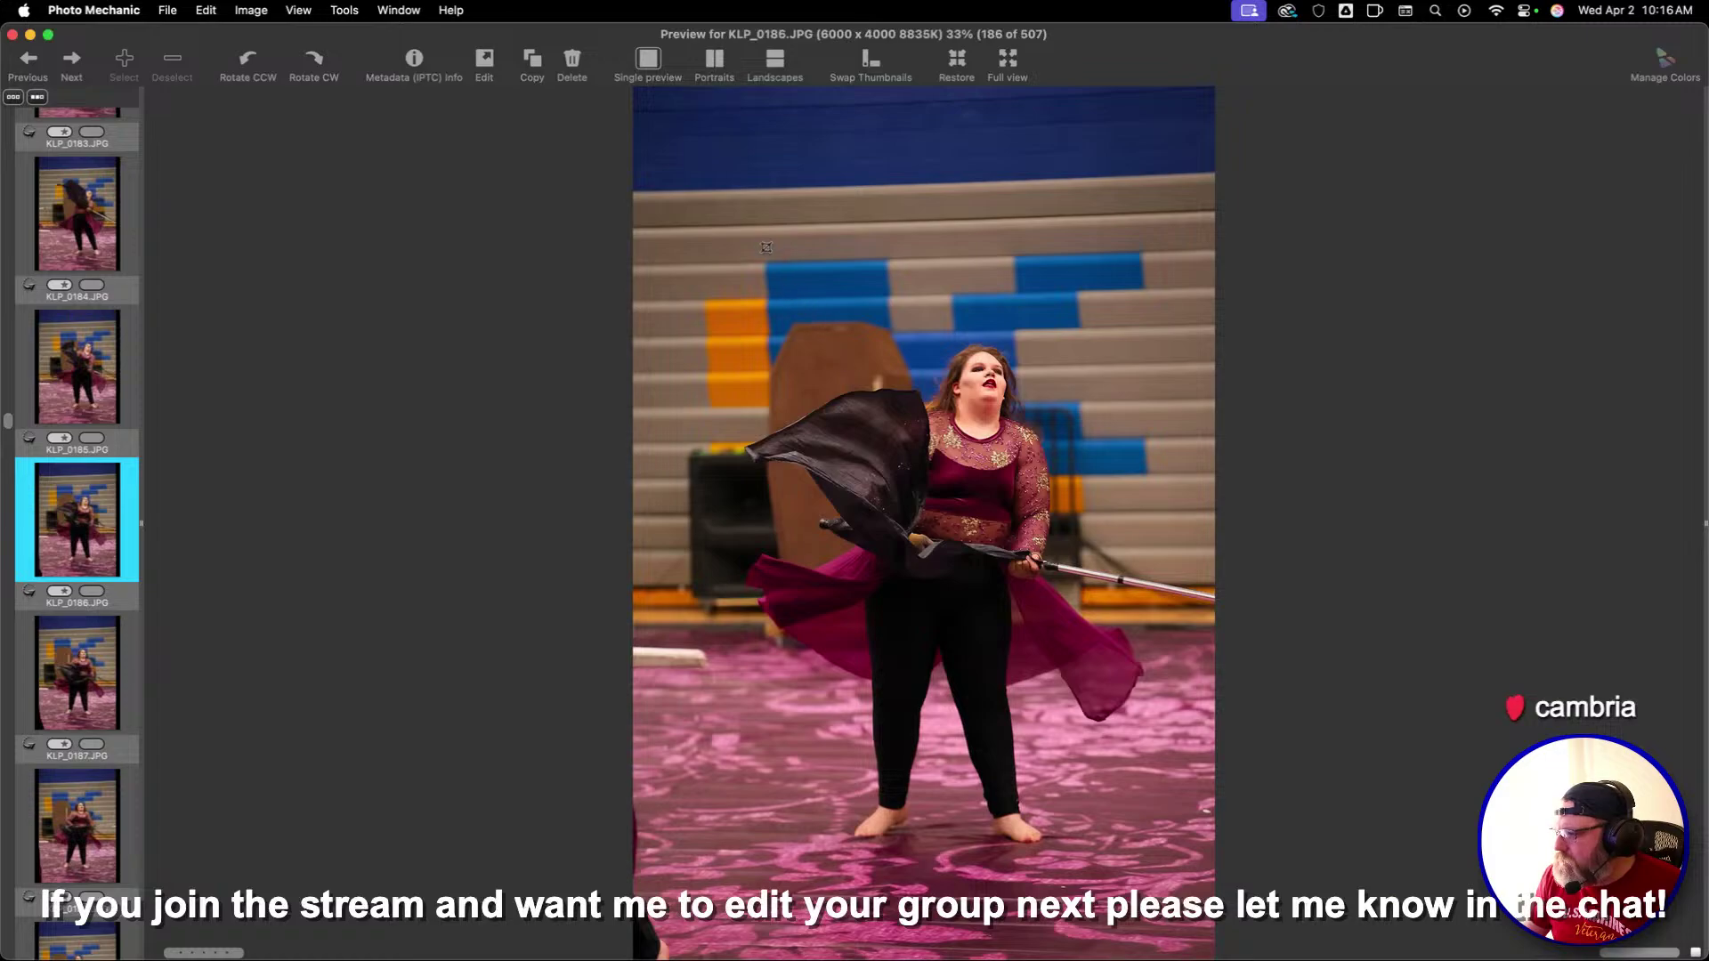
key("Right")
key("c")
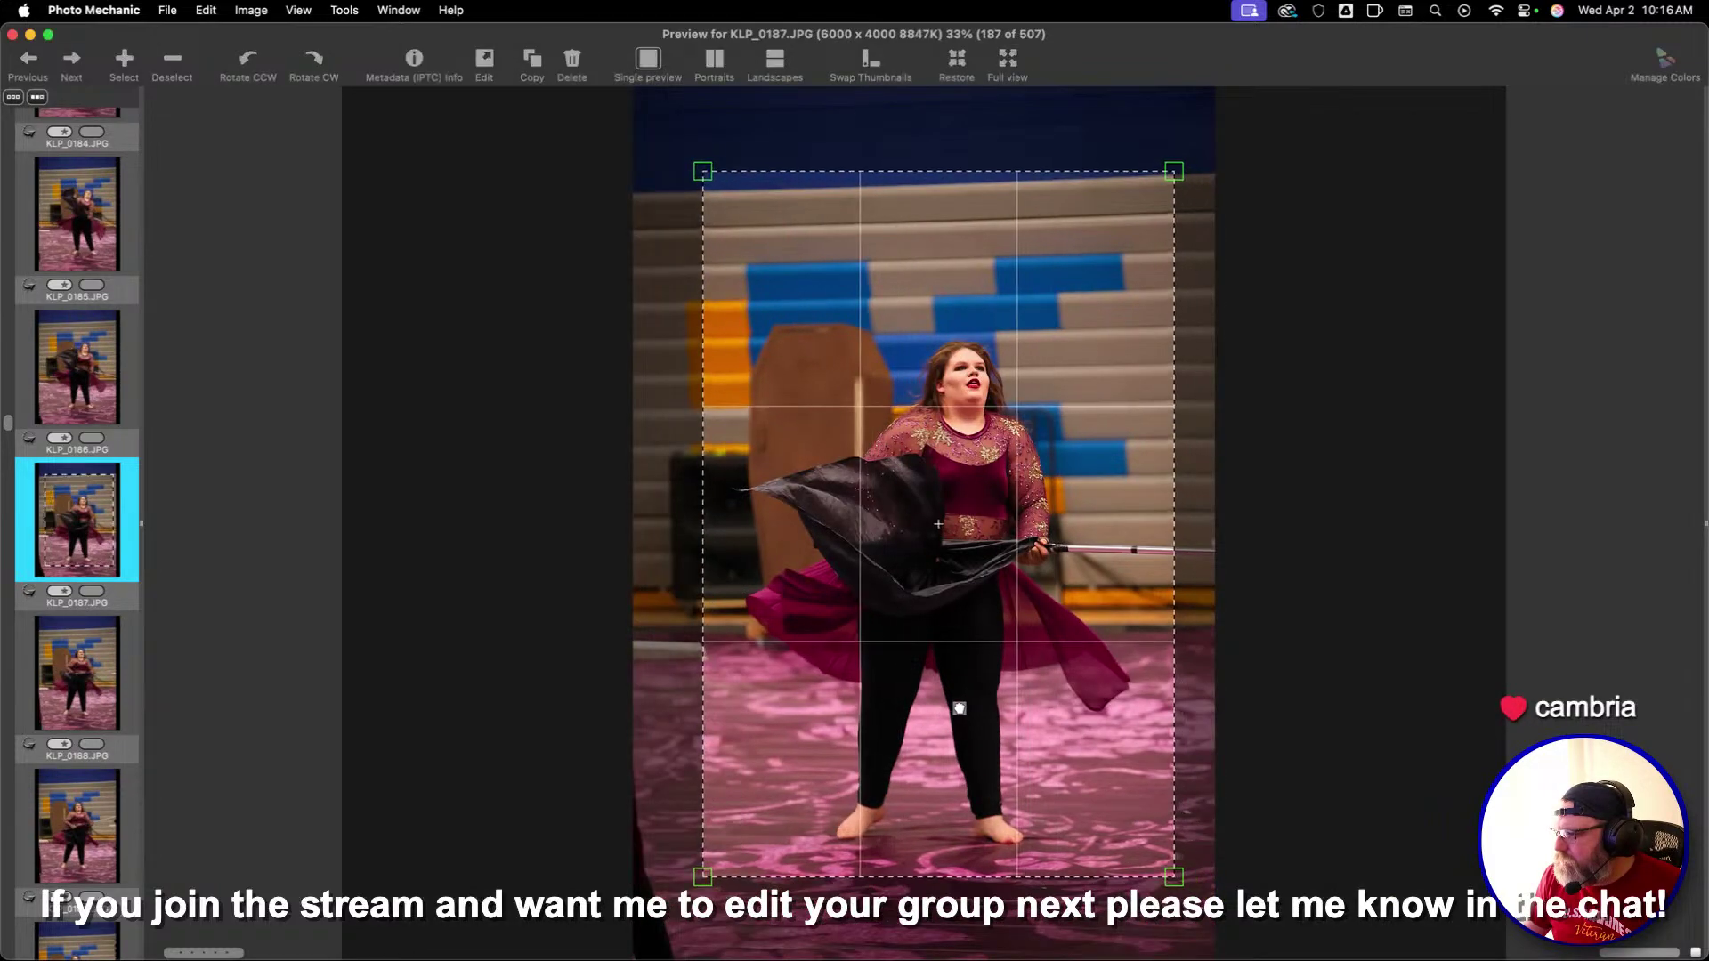
Confirm the crop of KLP_0187.JPG, star it, and browse on to KLP_0191.JPG
key("Return")
key("Right")
key("Right")
key("Right")
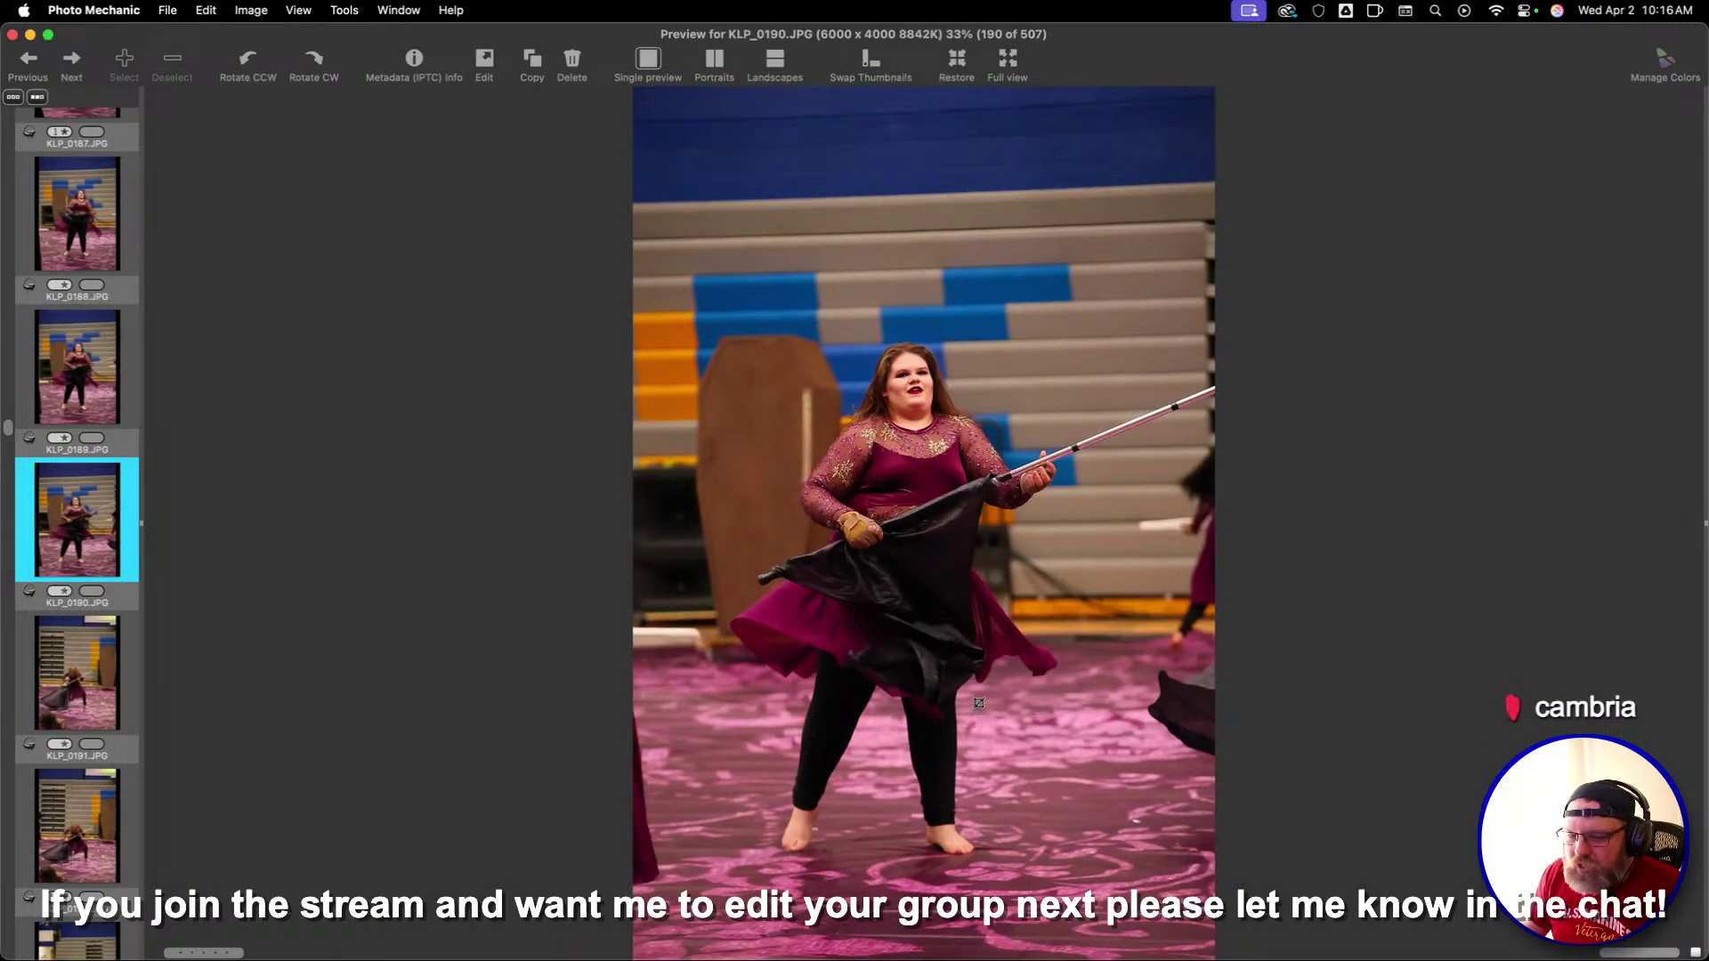
key("Right")
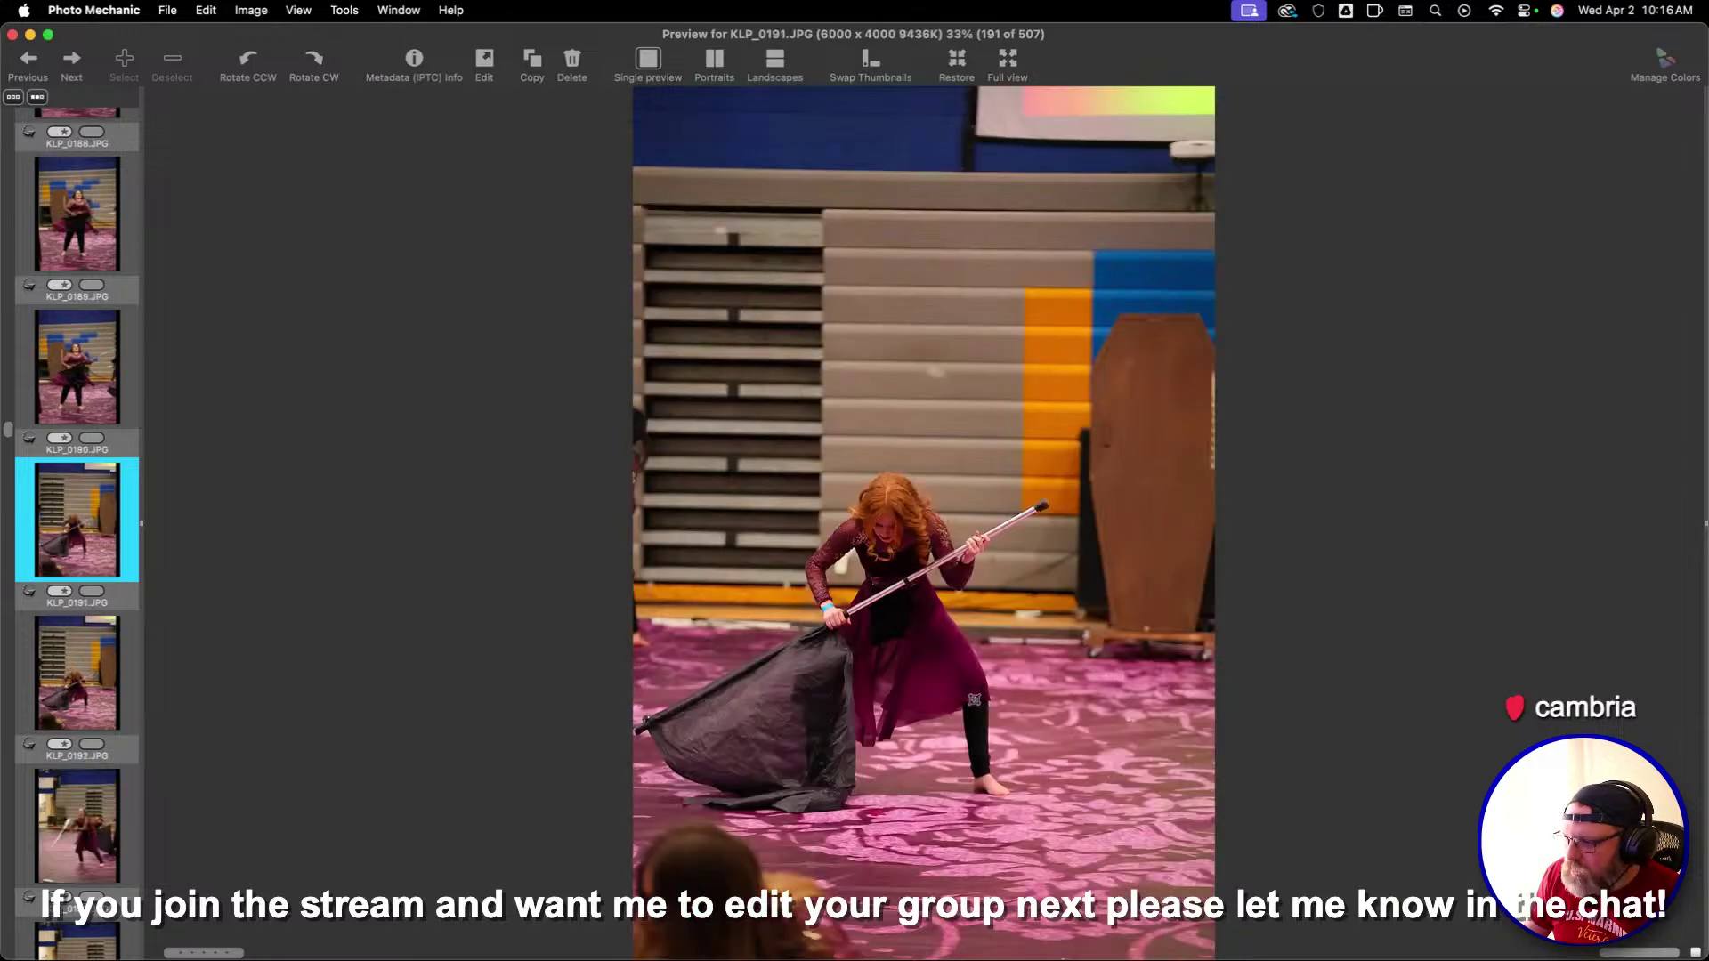
Return to KLP_0190.JPG, crop it around the dancer with the black flag, star it, and continue to KLP_0193.JPG
key("Left")
left_click_drag(652, 180, 1125, 886)
key("Return")
key("Right")
key("Right")
key("Right")
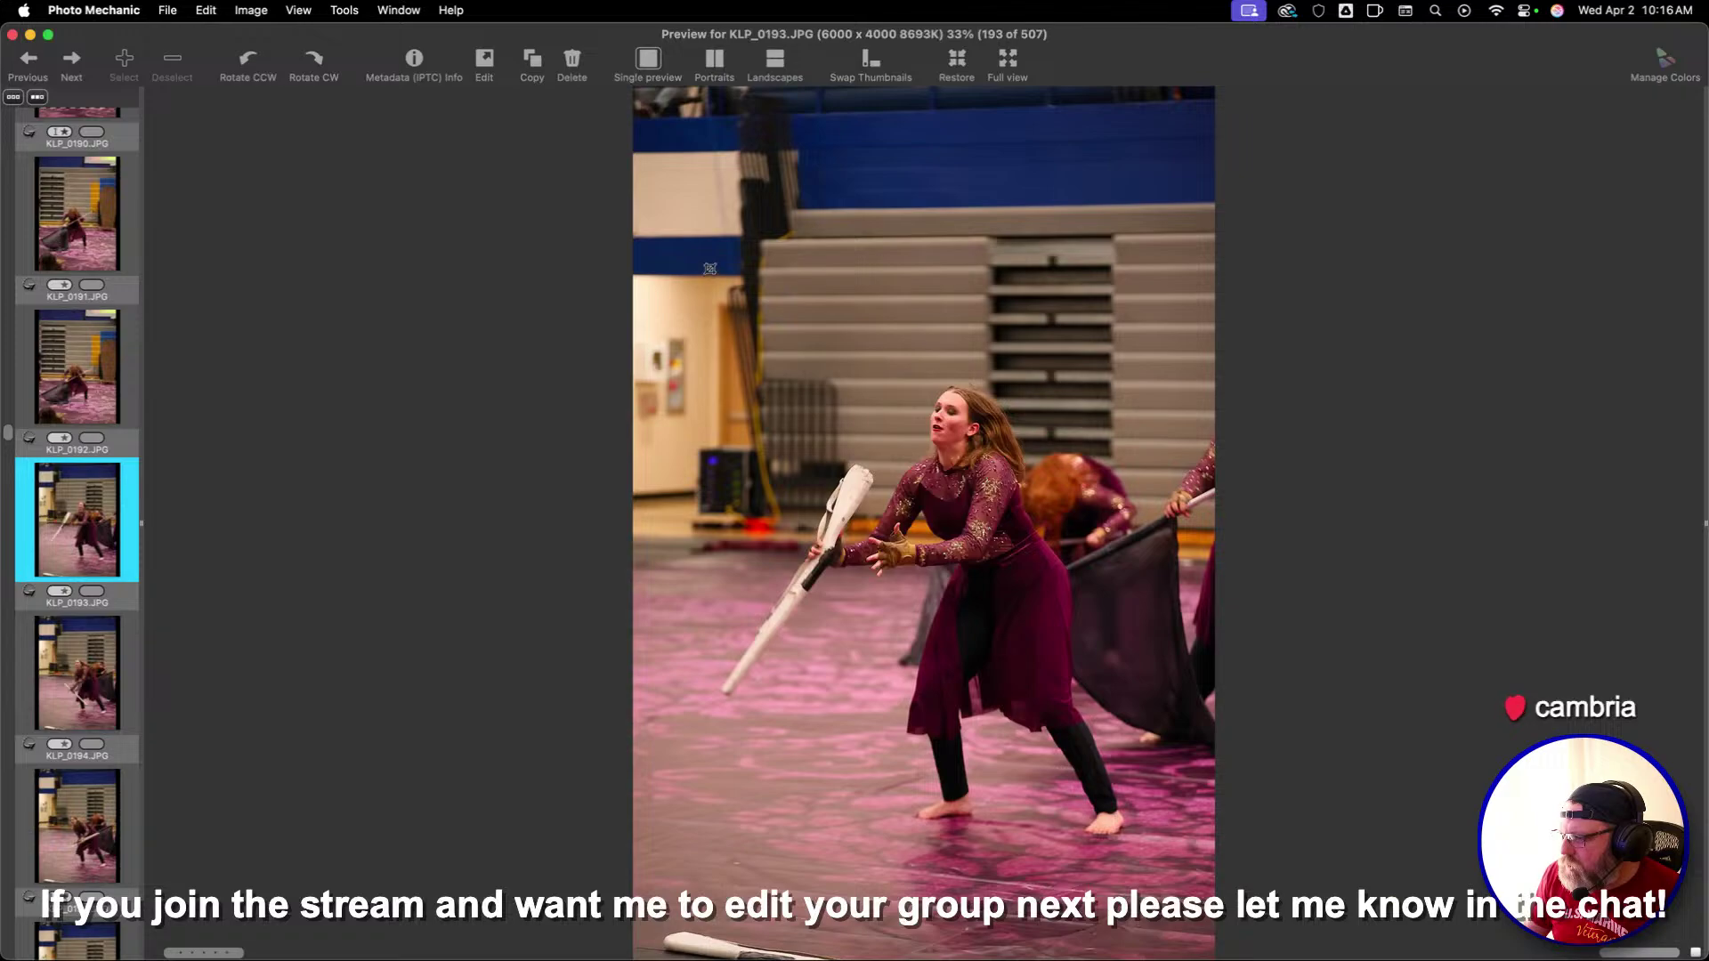
Crop KLP_0199.JPG around the dancer bending forward with the white rifle, star it, and continue to KLP_0201.JPG
key("Right")
key("Right")
key("Right")
key("Right")
key("Right")
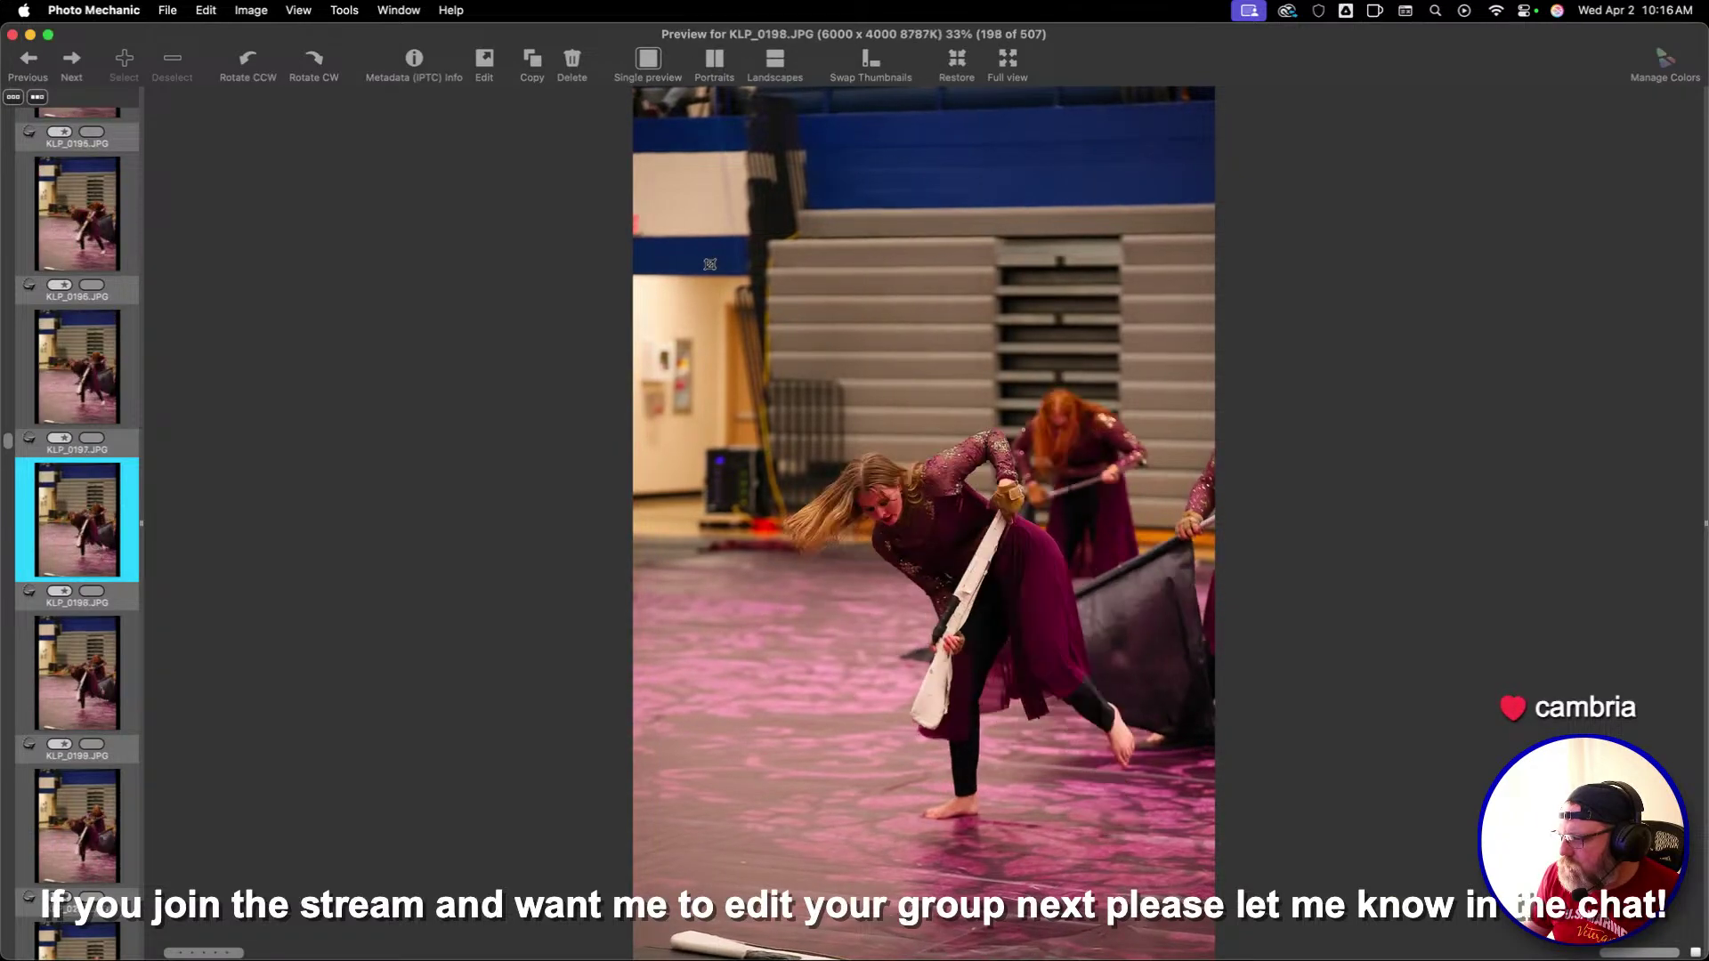
key("Right")
left_click_drag(721, 238, 1000, 656)
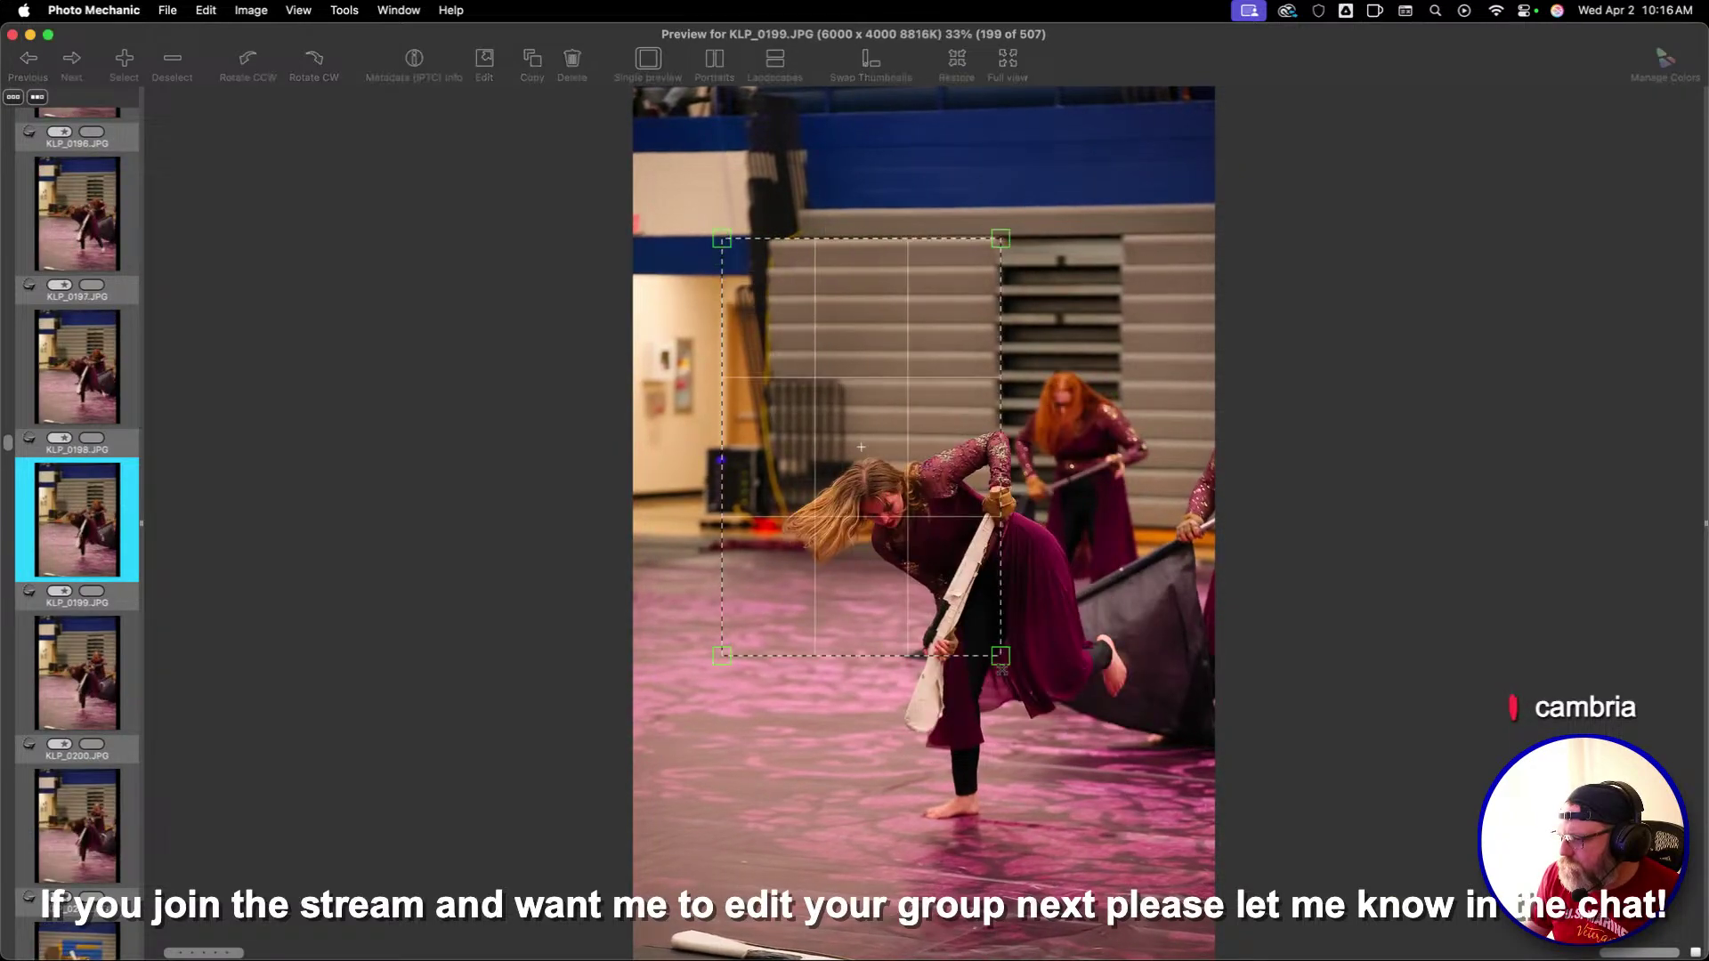
key("Return")
key("Right")
key("Right")
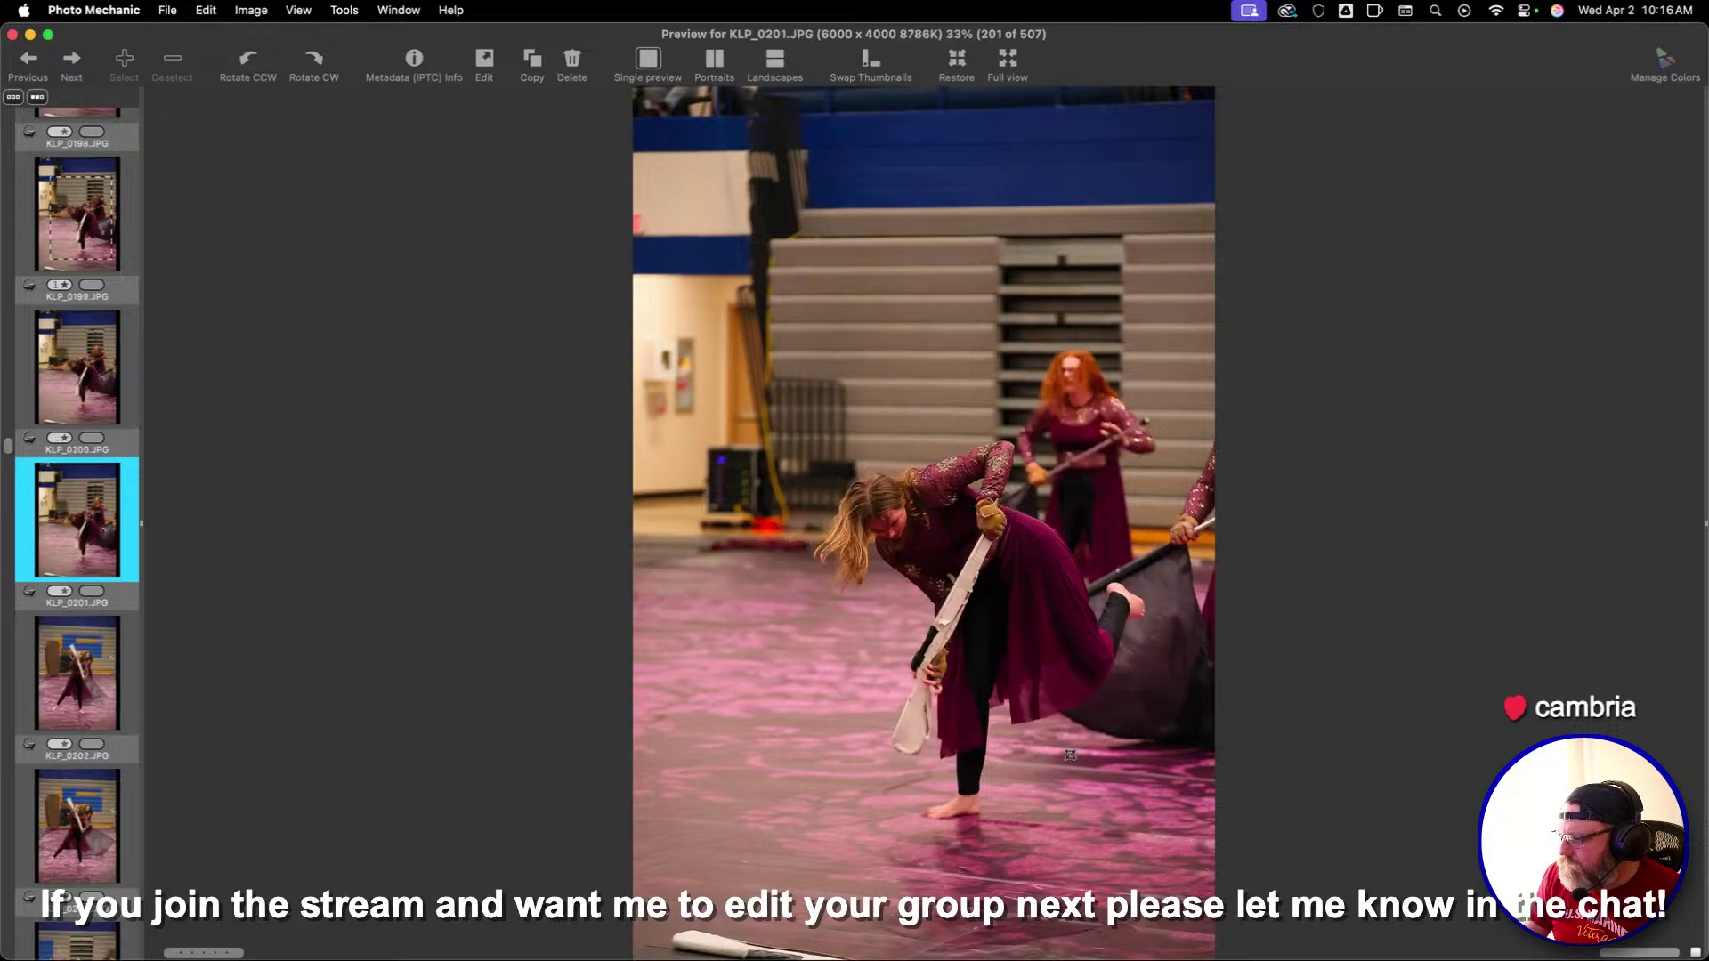
Crop KLP_0204.JPG around the central dancer holding the black flag across her body and star it
key("Right")
key("Right")
key("Right")
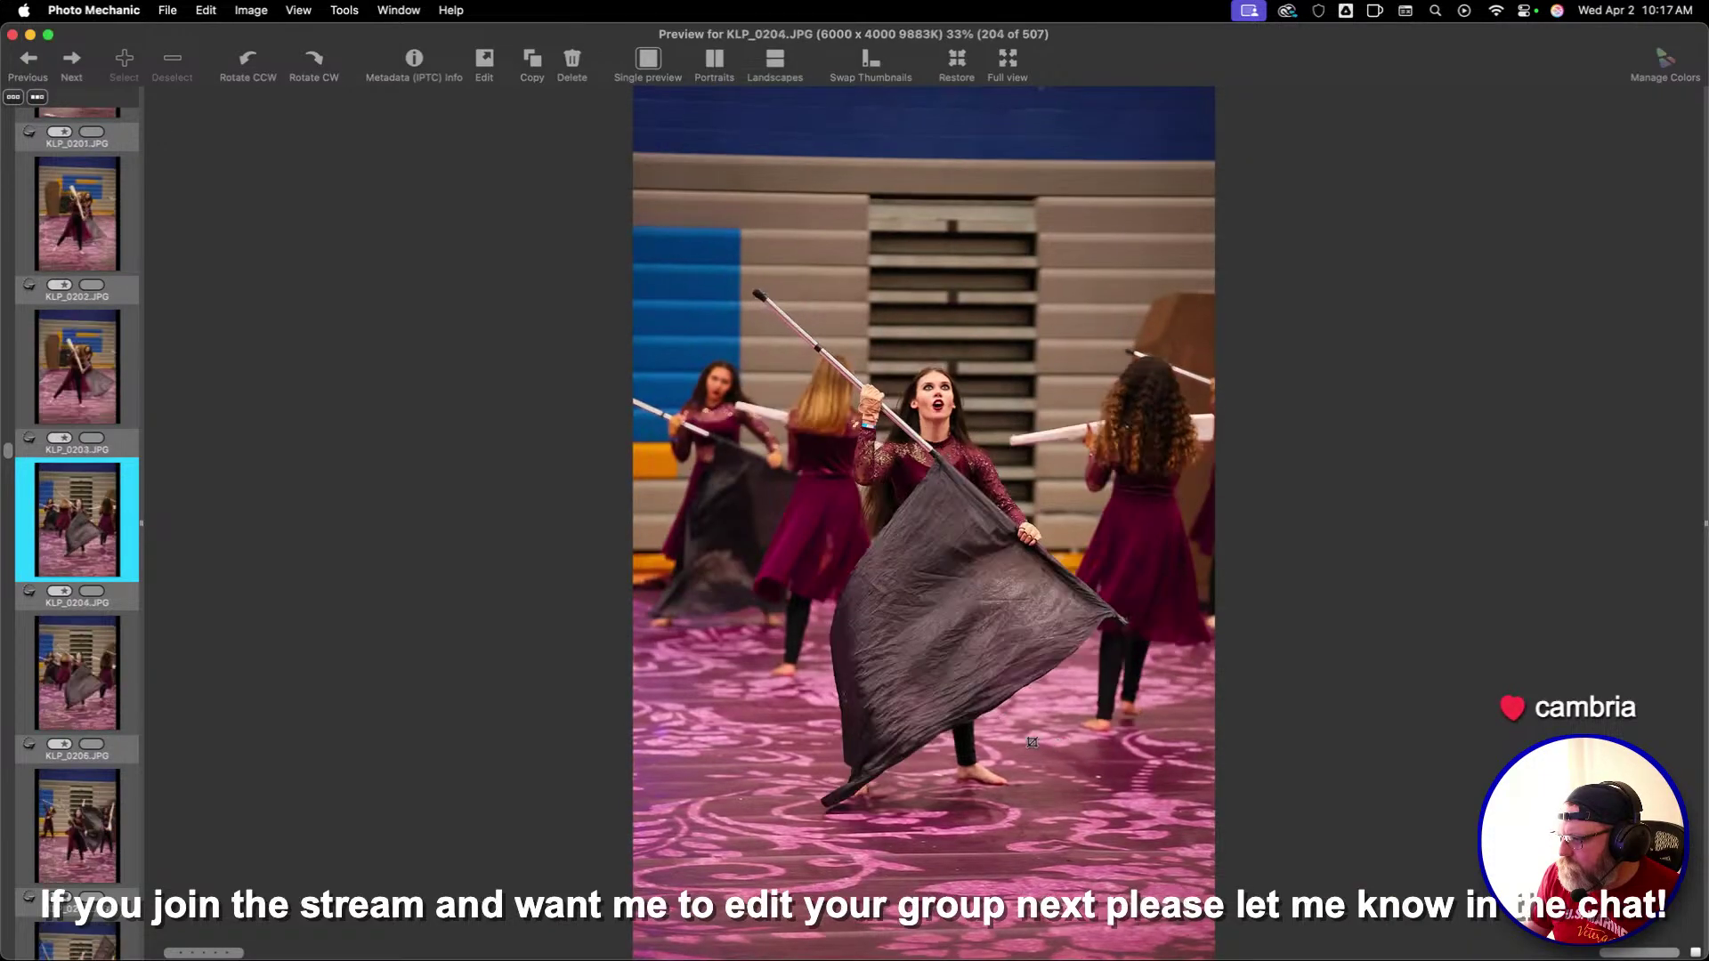
left_click_drag(739, 258, 1118, 210)
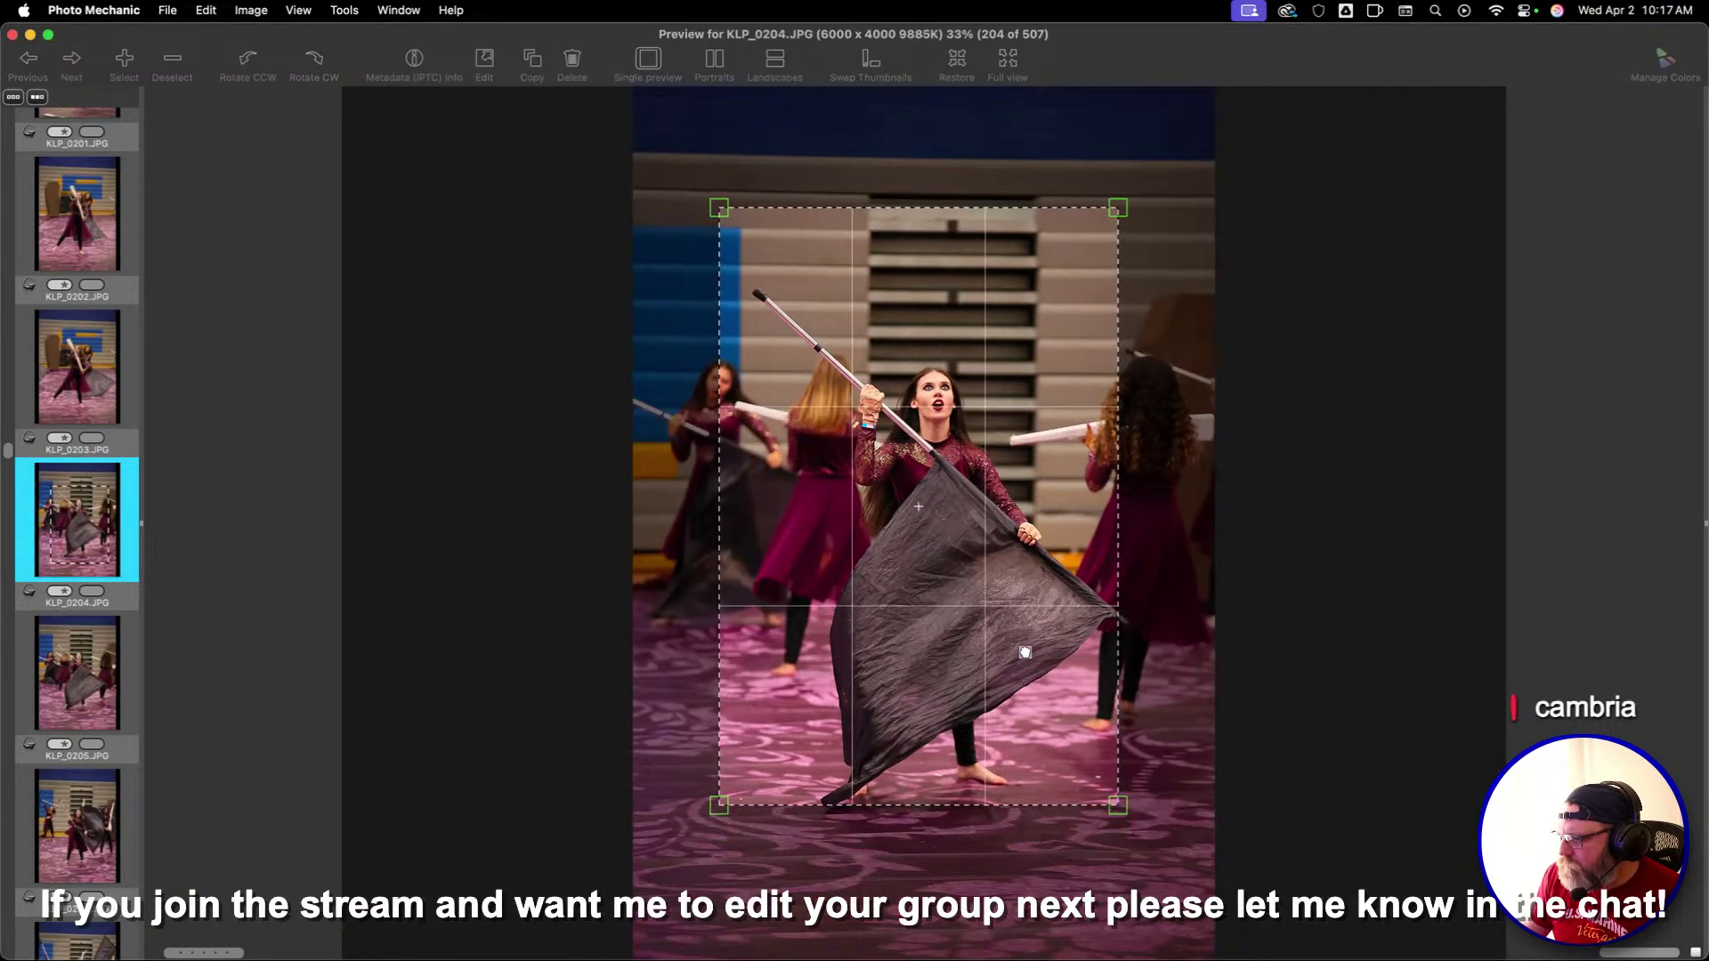
key("Return")
Crop KLP_0206.JPG around the central dancer with the black flag beside her and star it
key("Right")
key("Right")
key("Right")
key("Left")
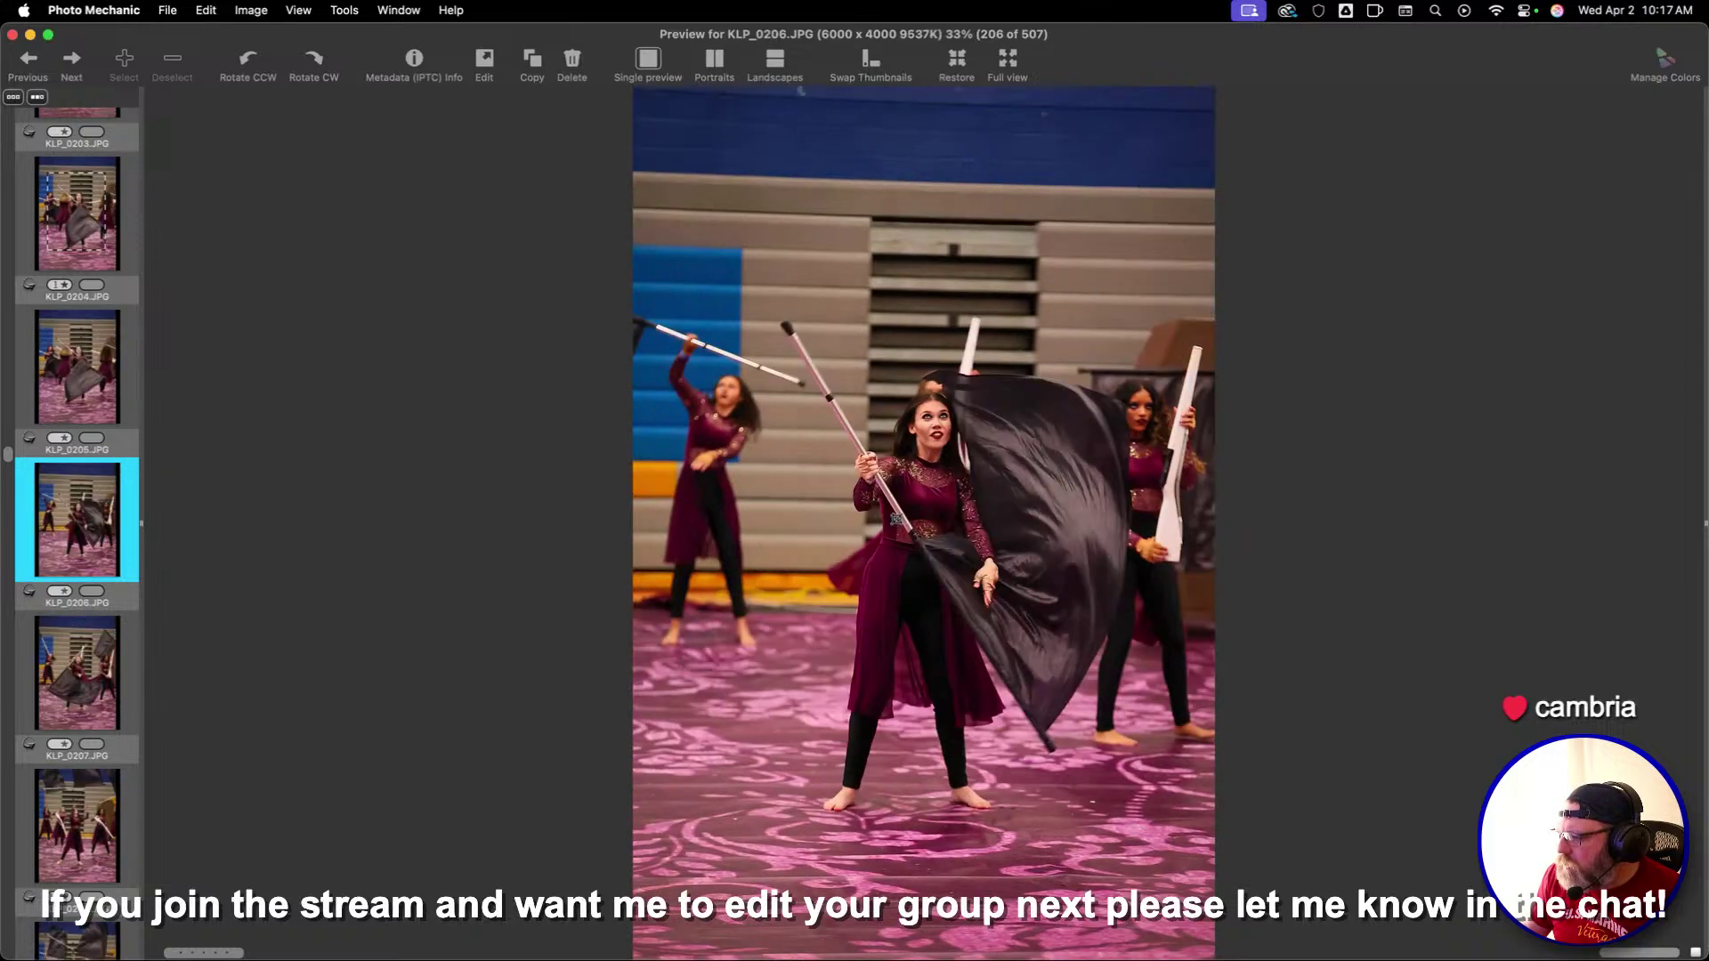
left_click_drag(740, 199, 1148, 854)
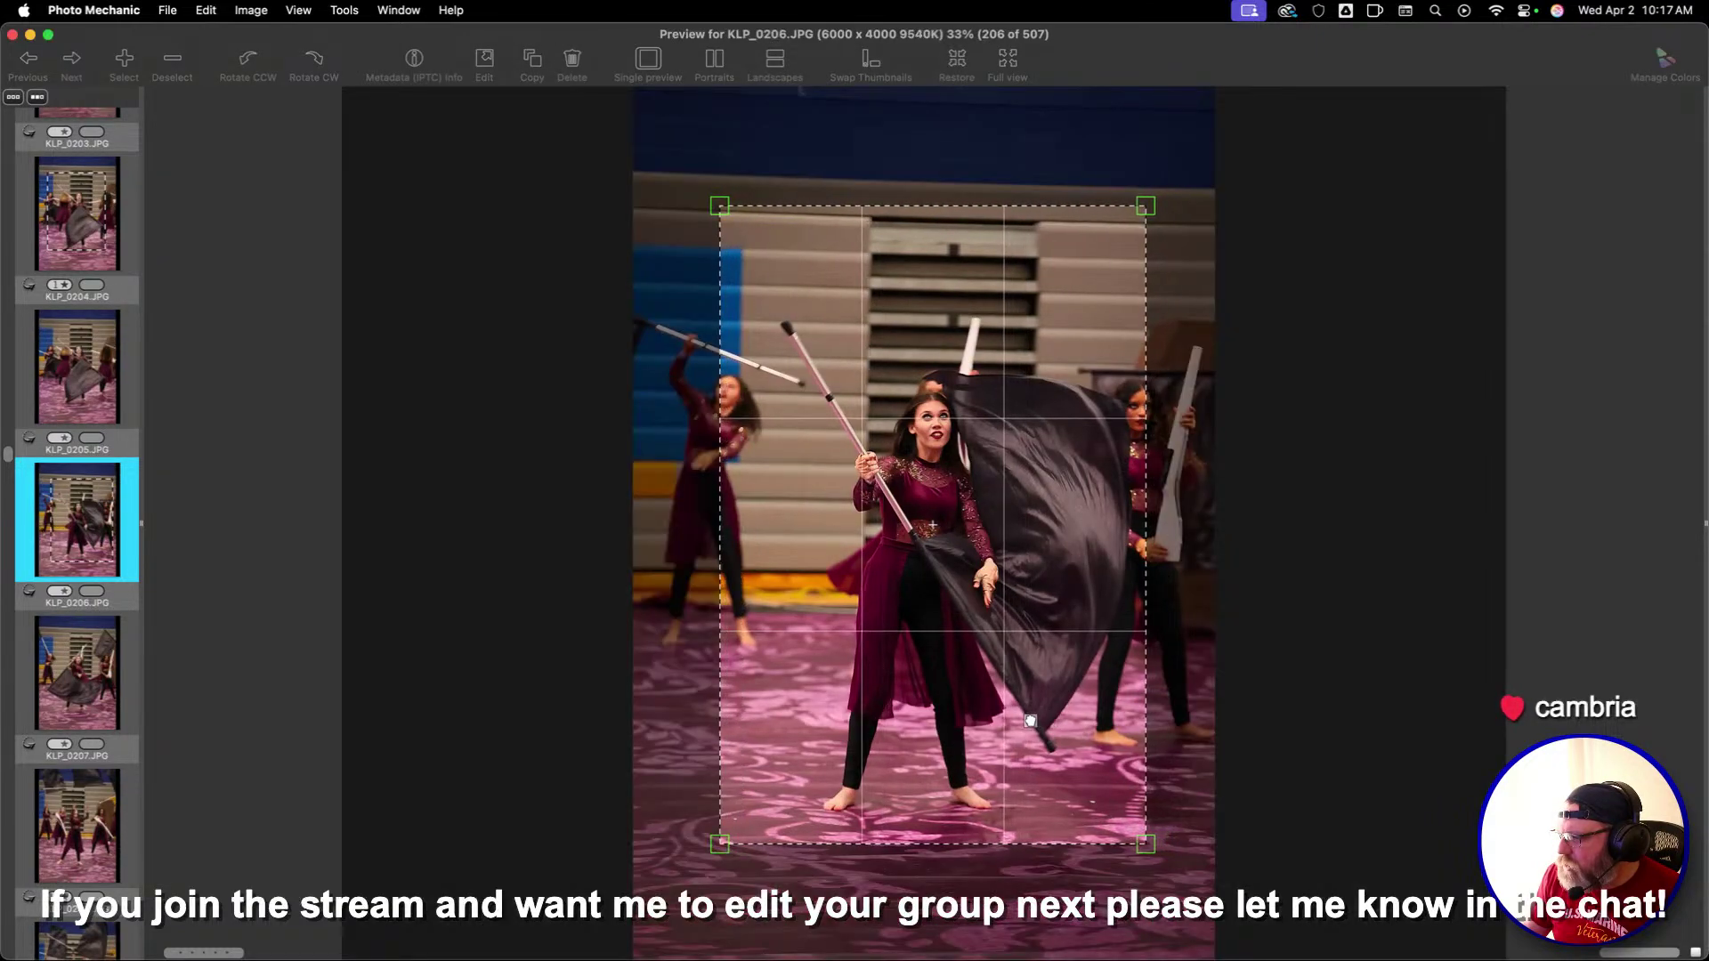
key("Return")
Crop KLP_0207.JPG around the central dancer sweeping the black flag in front of her, and star it
key("Right")
key("Right")
key("Left")
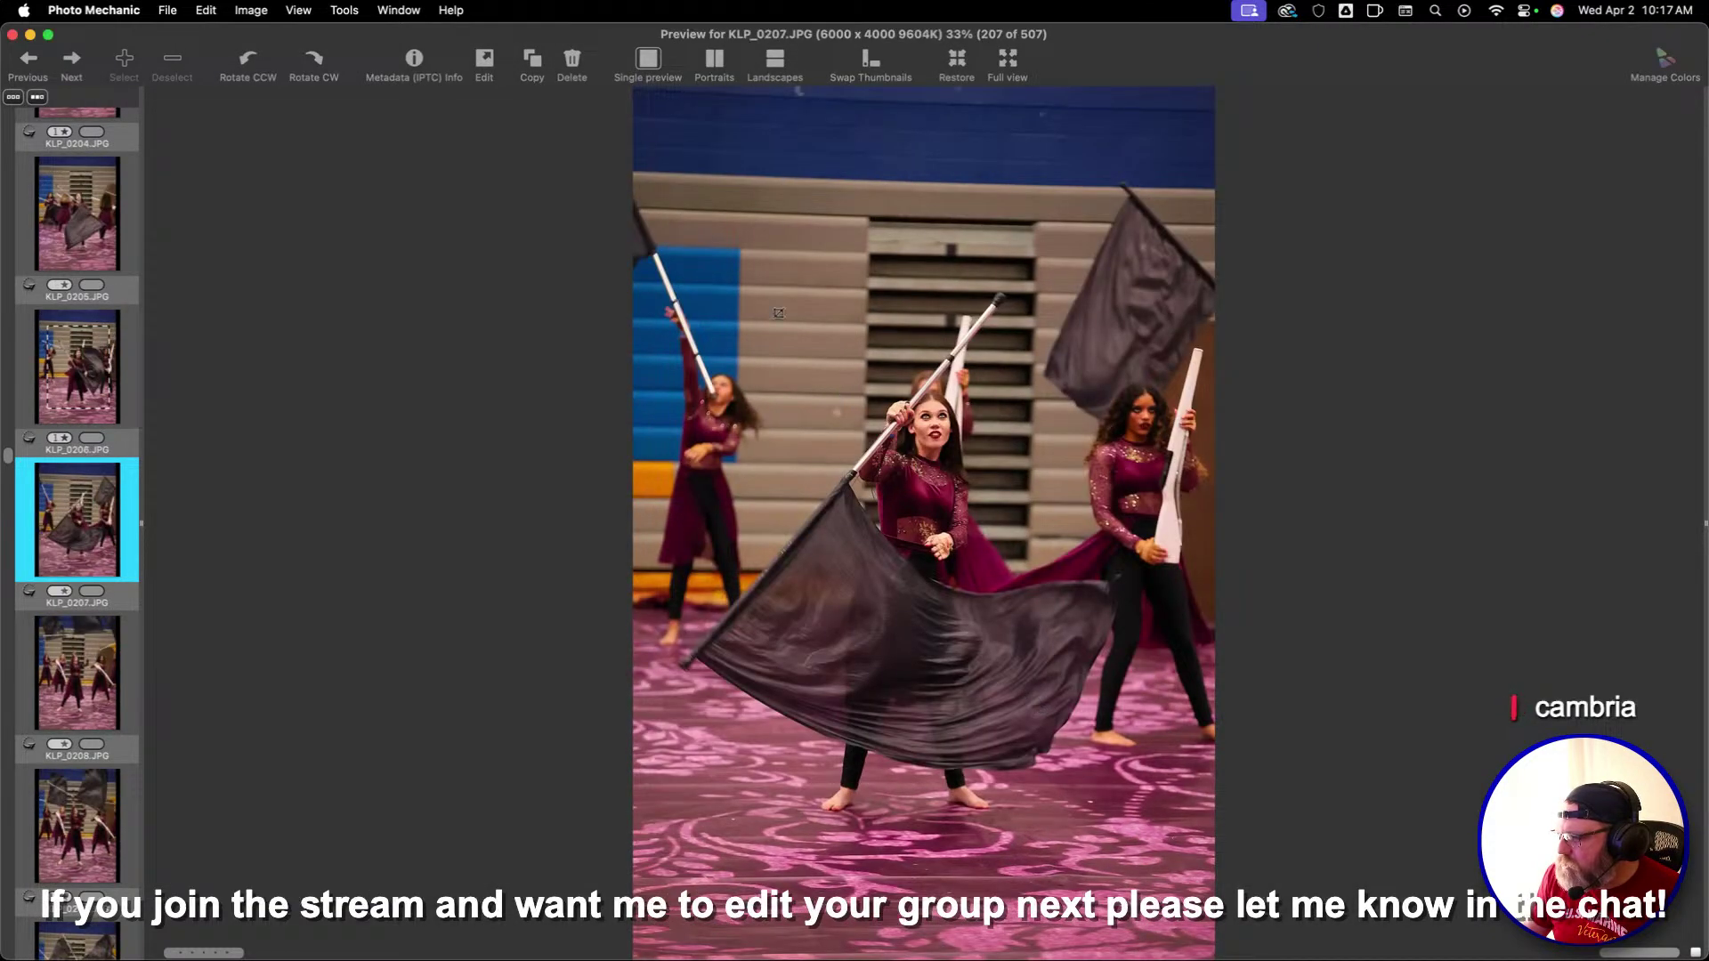
left_click_drag(779, 313, 1037, 739)
key("Return")
key("1")
key("Right")
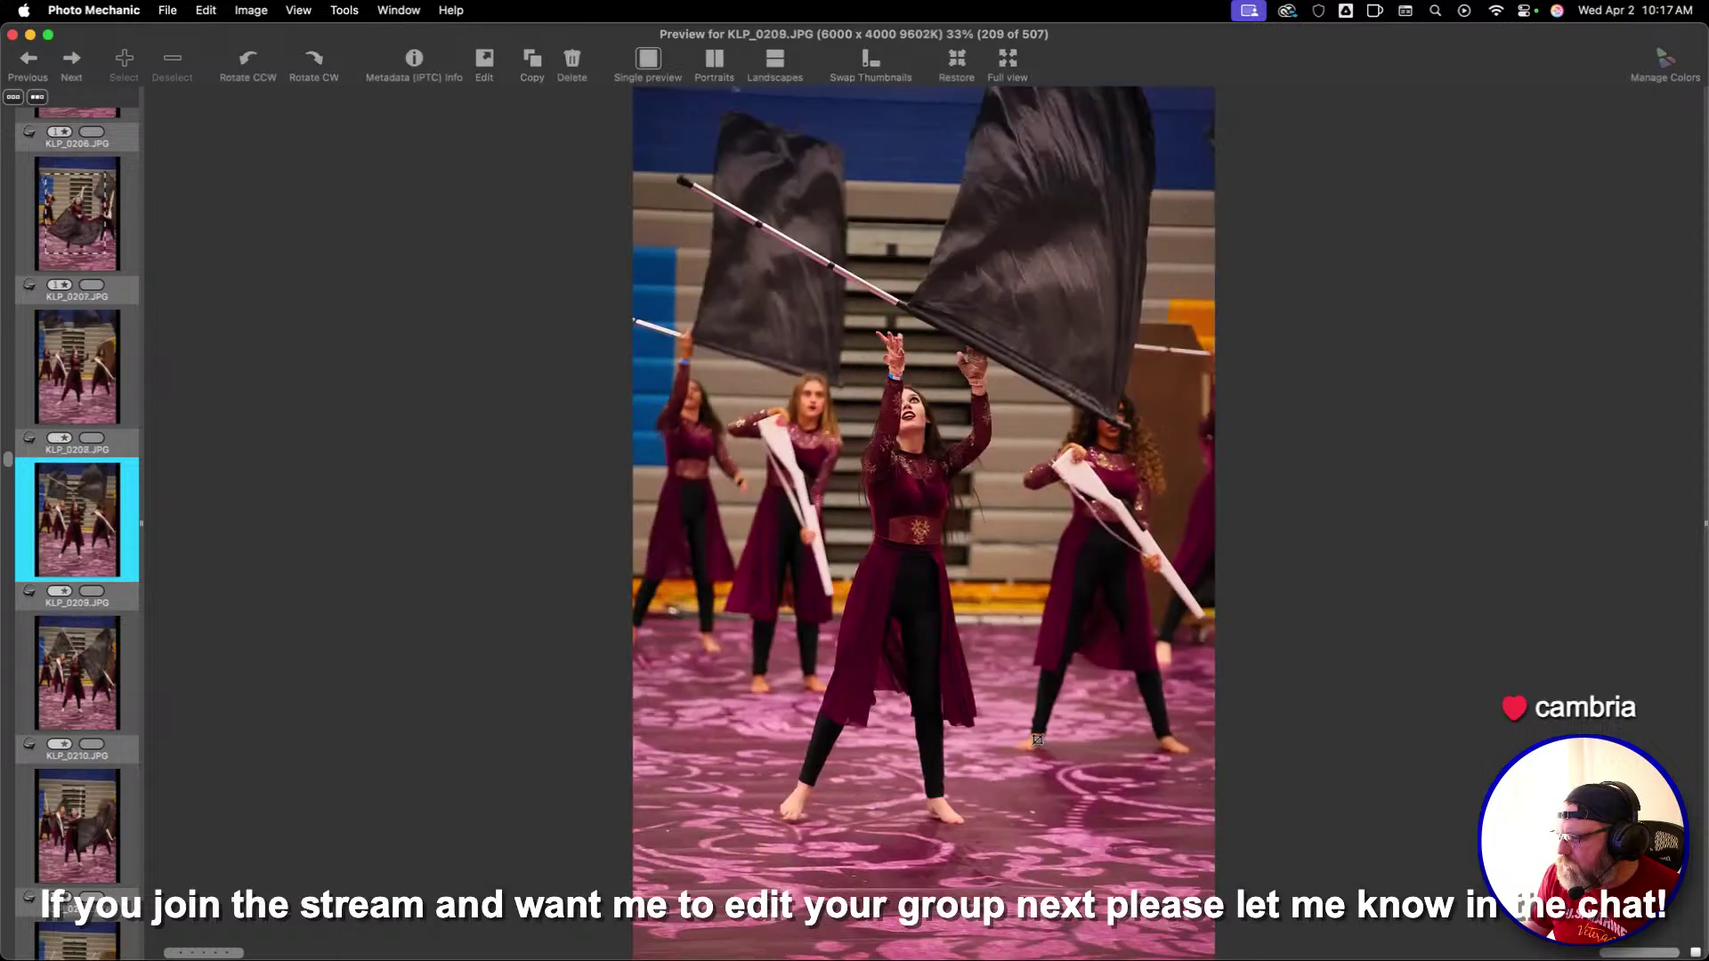
Crop KLP_0209.JPG around the dancer tossing the flag overhead, star it, and continue to KLP_0210.JPG
key("Right")
key("Left")
left_click_drag(697, 162, 1199, 917)
key("Return")
key("1")
key("Right")
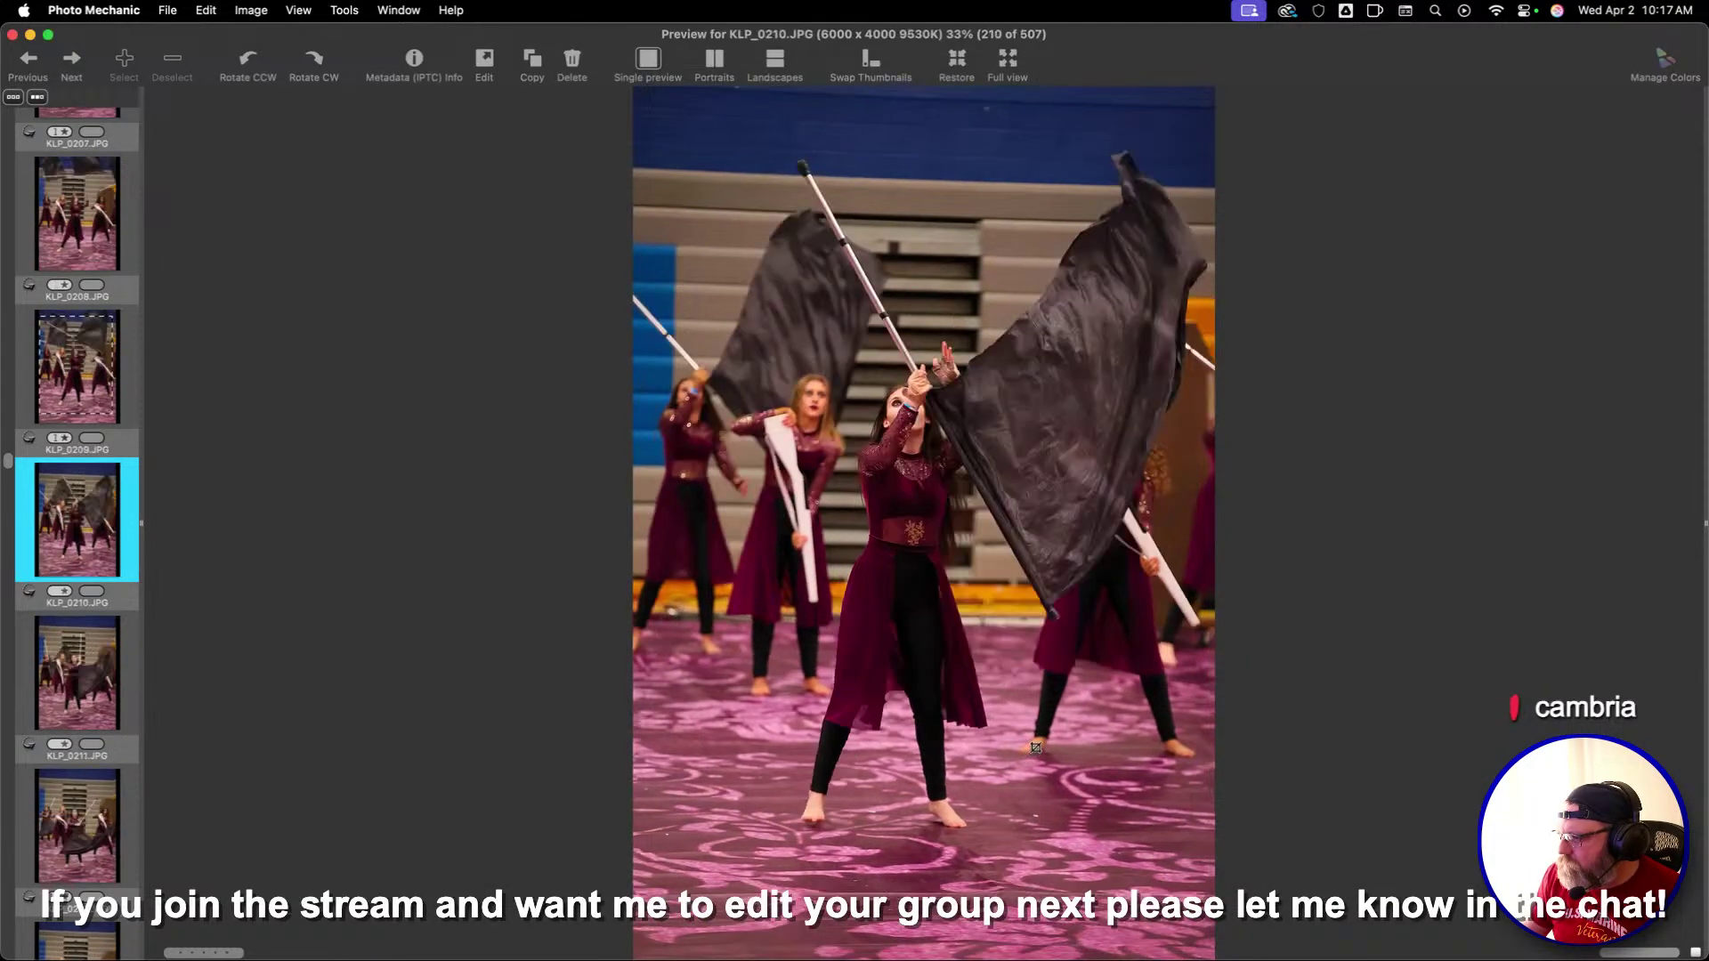
Compare the following flag shots, crop KLP_0214.JPG around the long-haired flag dancer, star it, and continue to KLP_0215.JPG
key("Right")
key("Right")
key("Right")
key("Right")
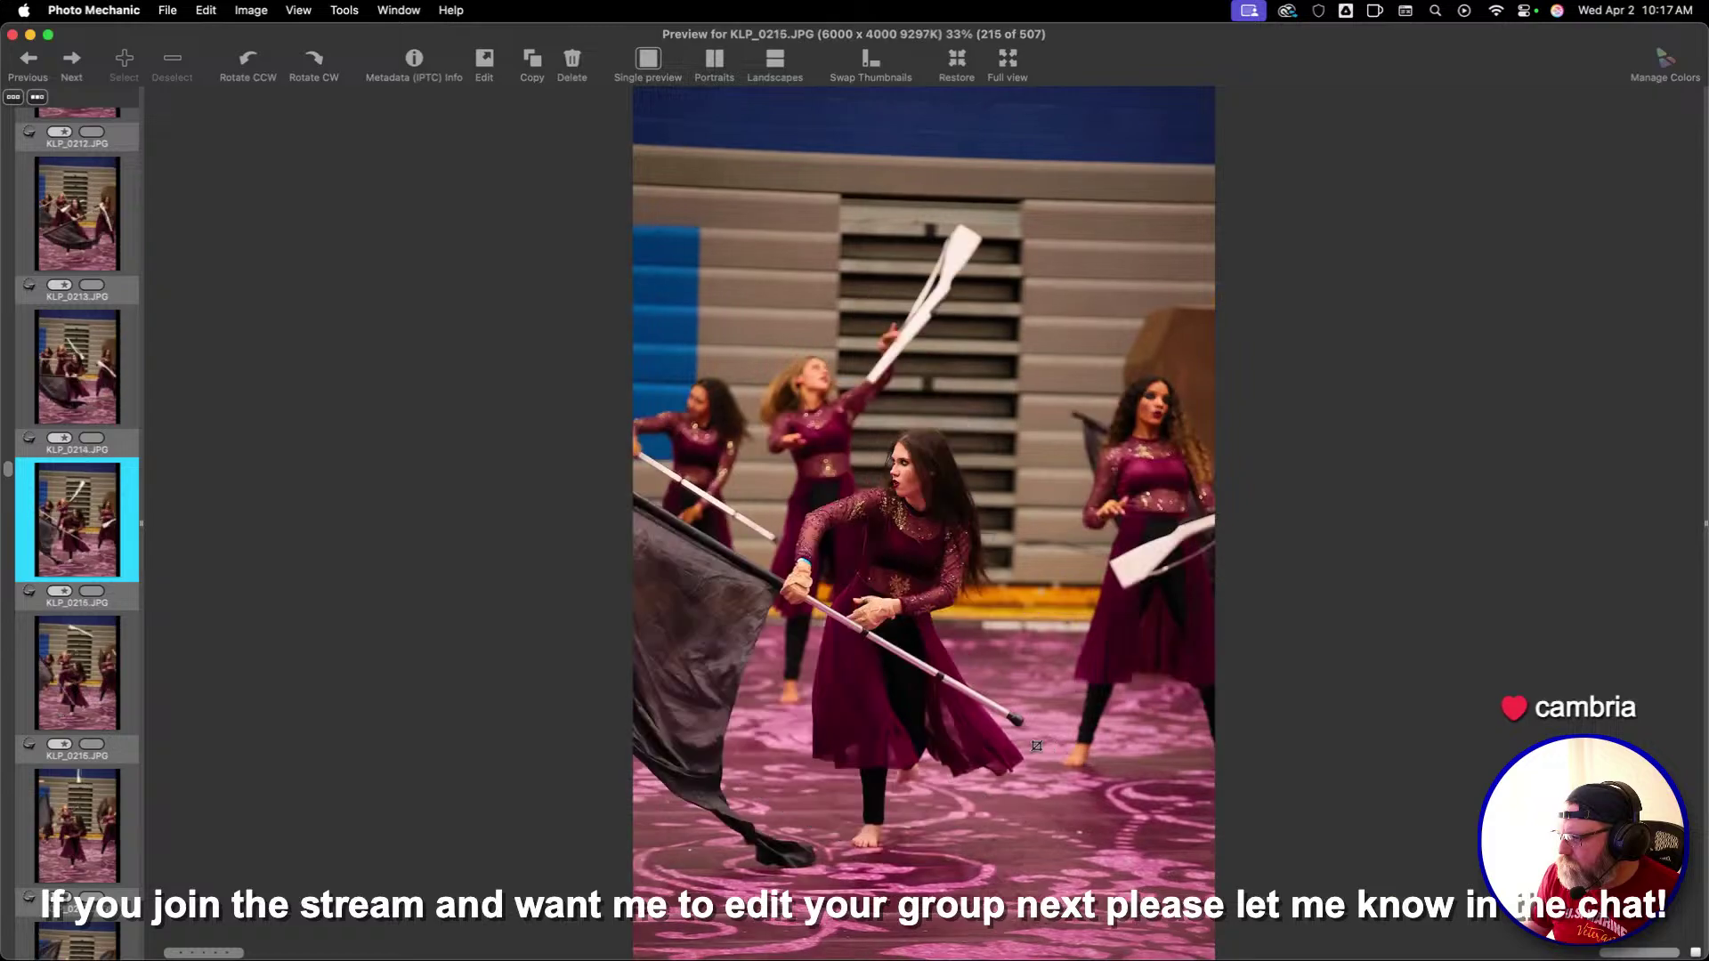
key("Right")
key("Left")
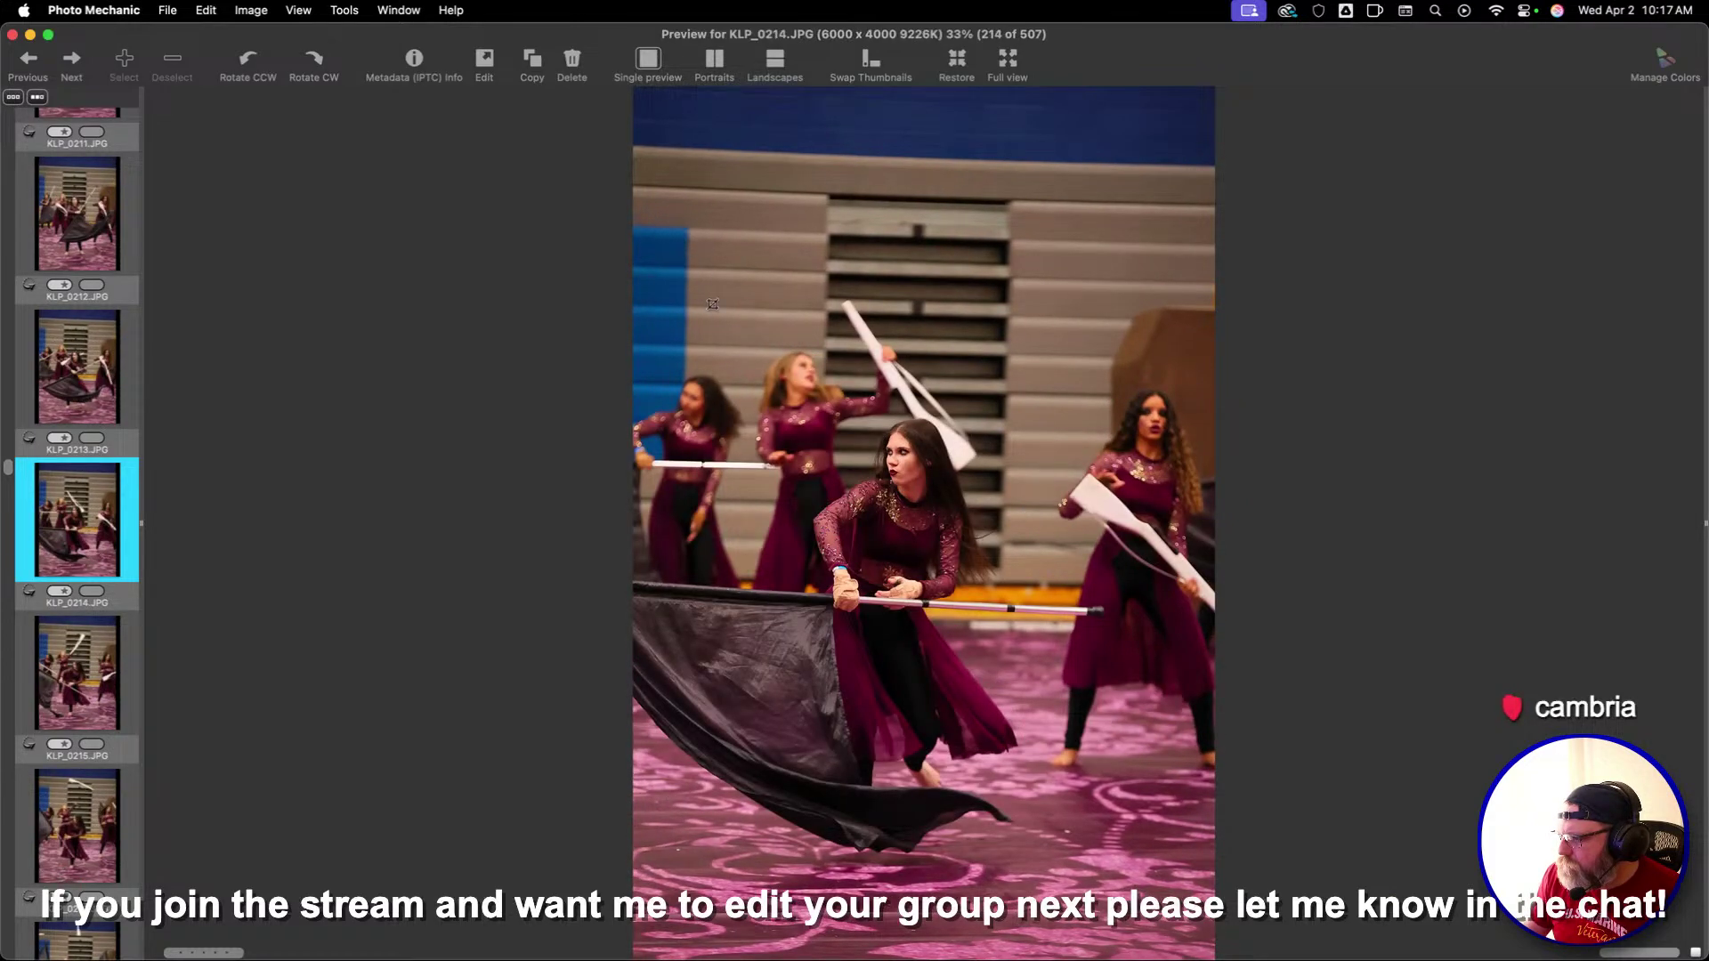
left_click_drag(712, 304, 1036, 741)
key("Return")
key("1")
key("Right")
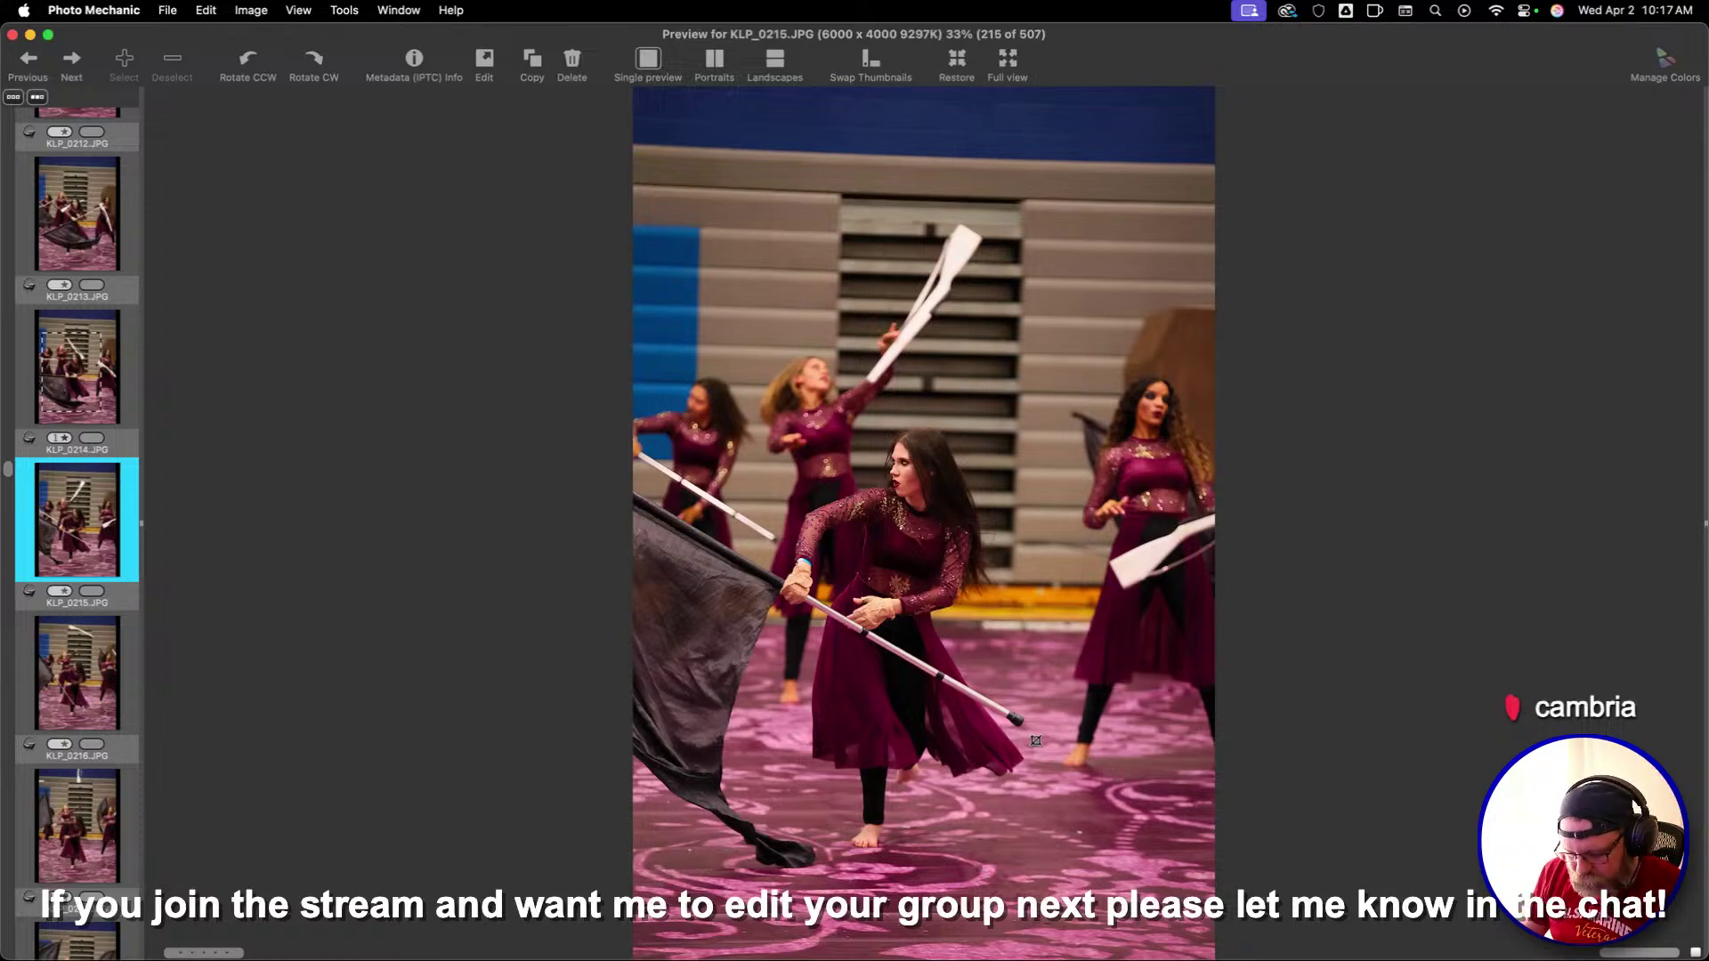
Crop KLP_0217.JPG around the dancer holding the flagpole at arm's length, star it, and continue to KLP_0219.JPG
key("Right")
key("Right")
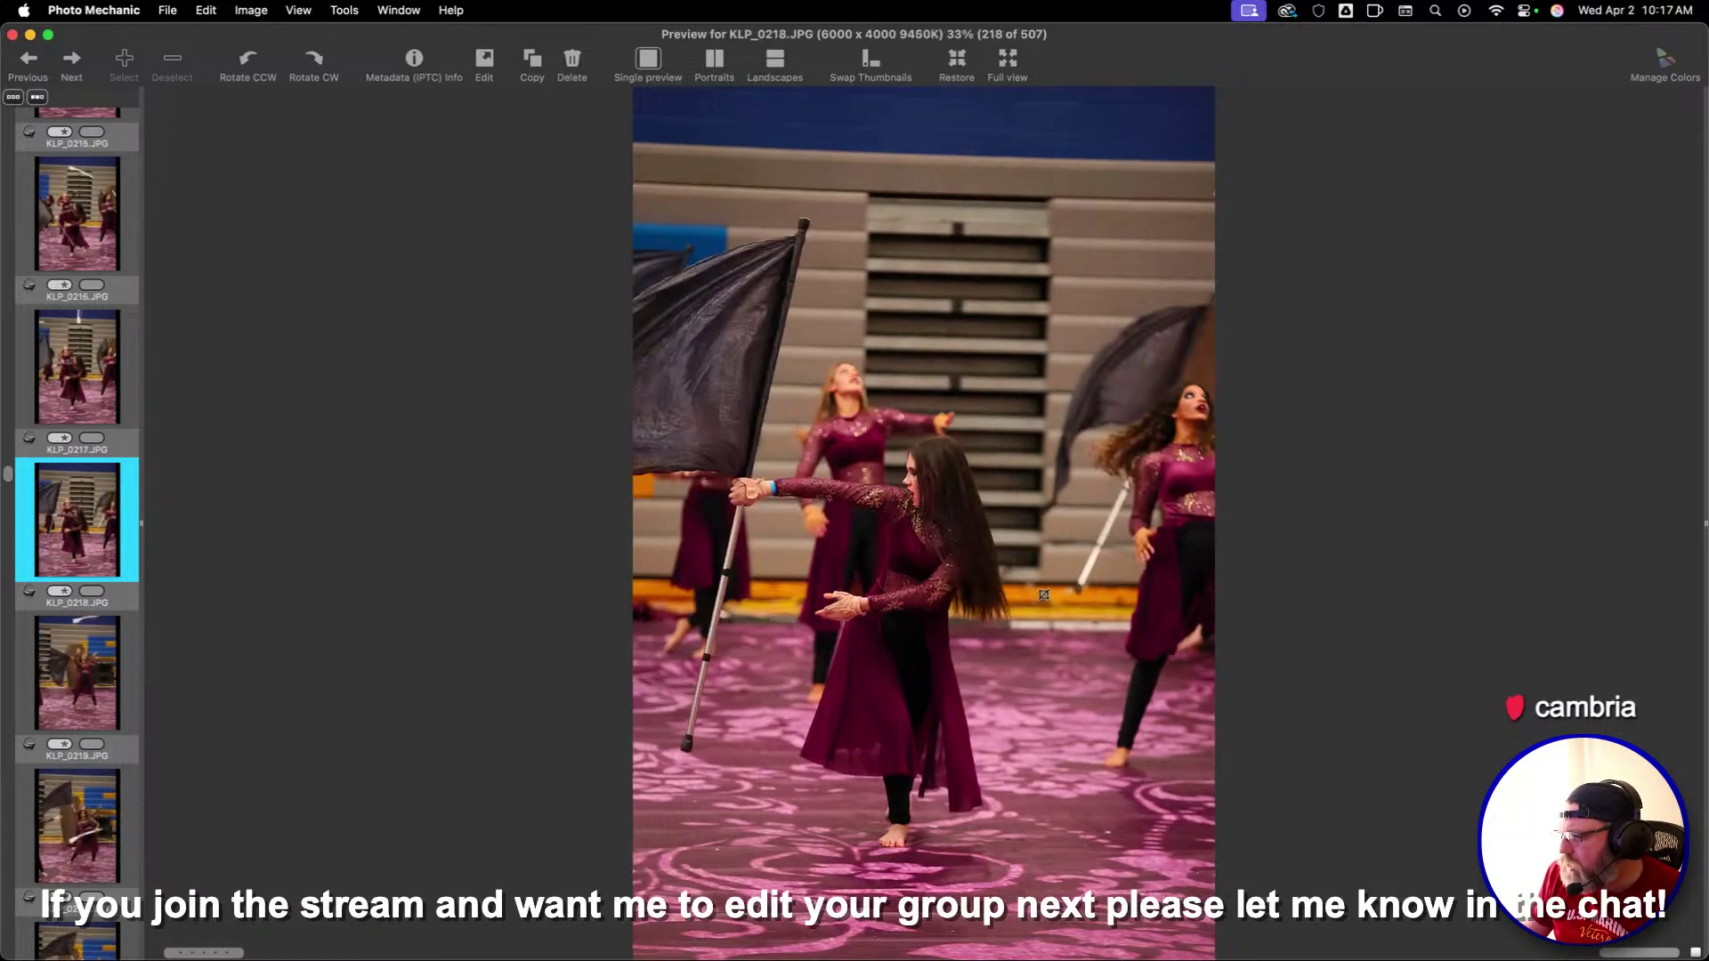
left_click_drag(670, 225, 1148, 886)
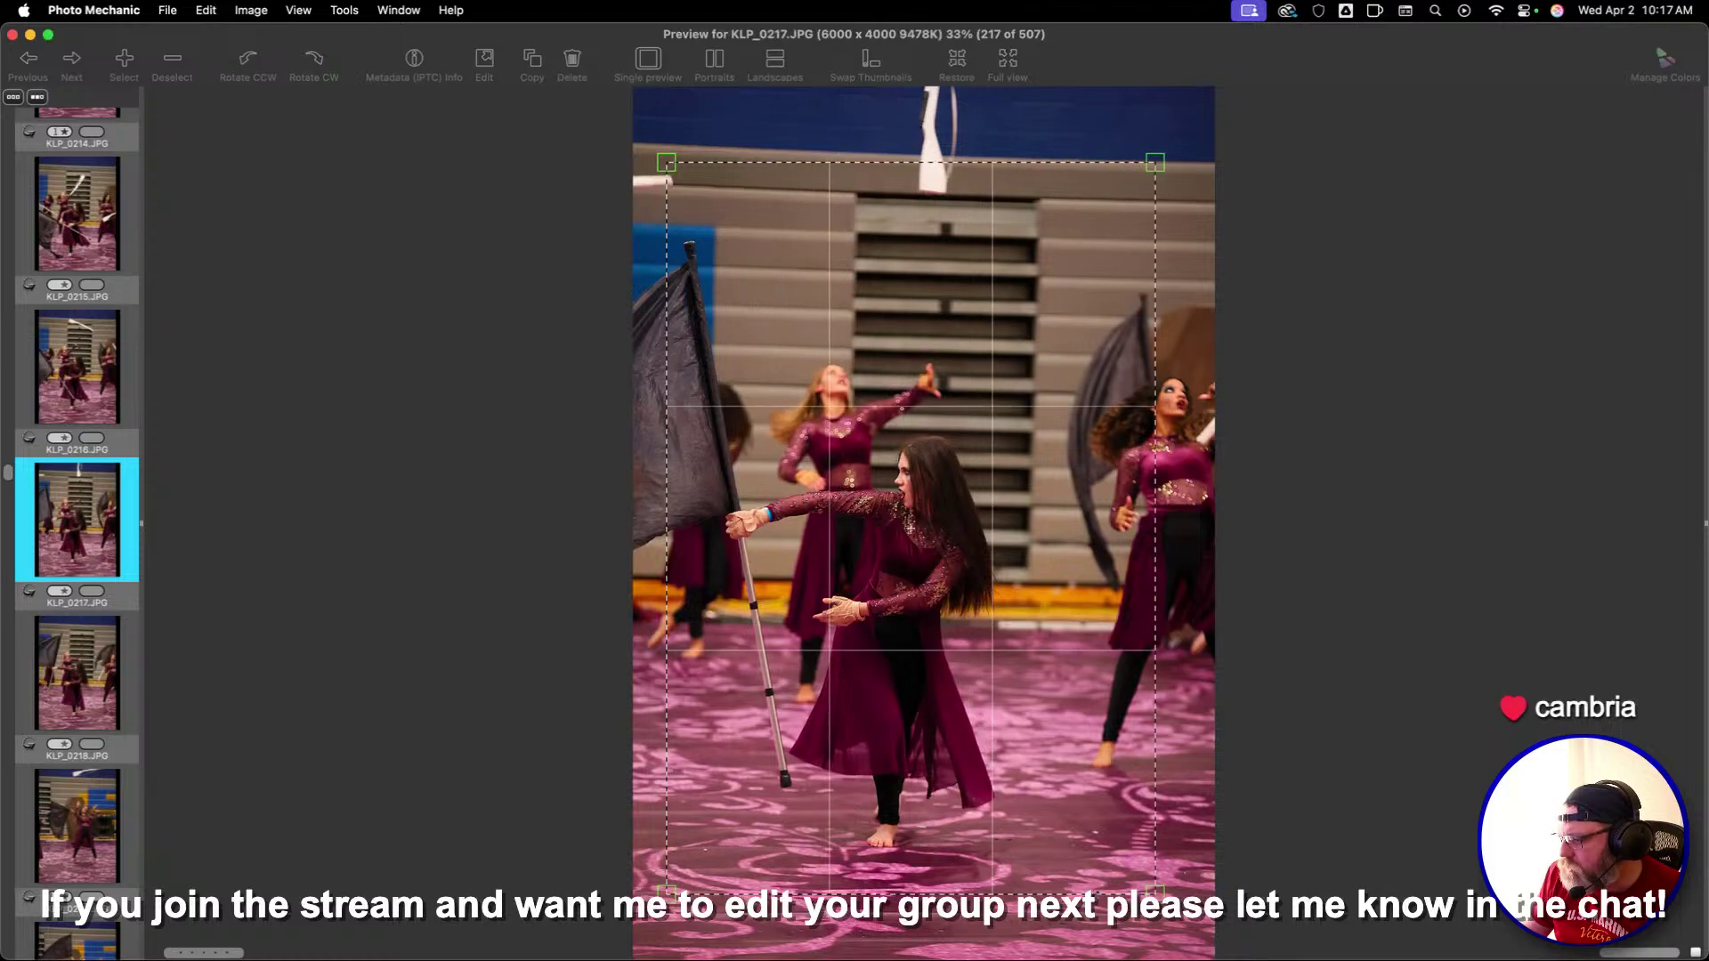
key("1")
key("Right")
key("Right")
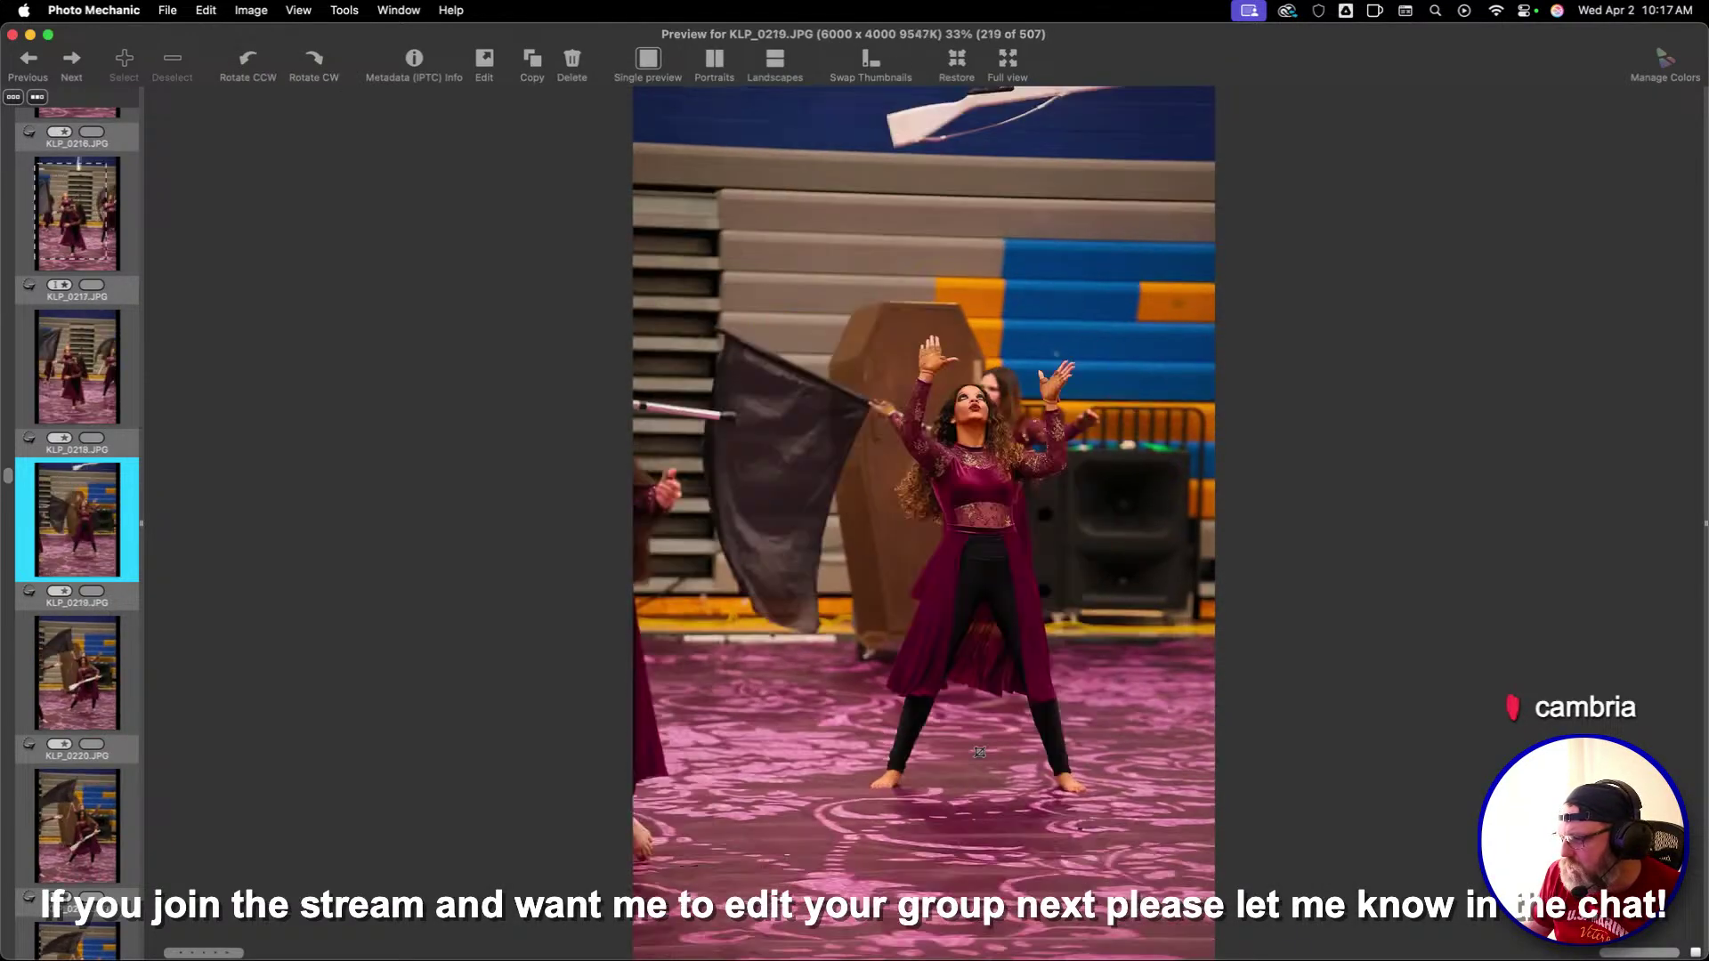
Crop KLP_0220.JPG around the curly-haired dancer with the white rifle and star it
key("Right")
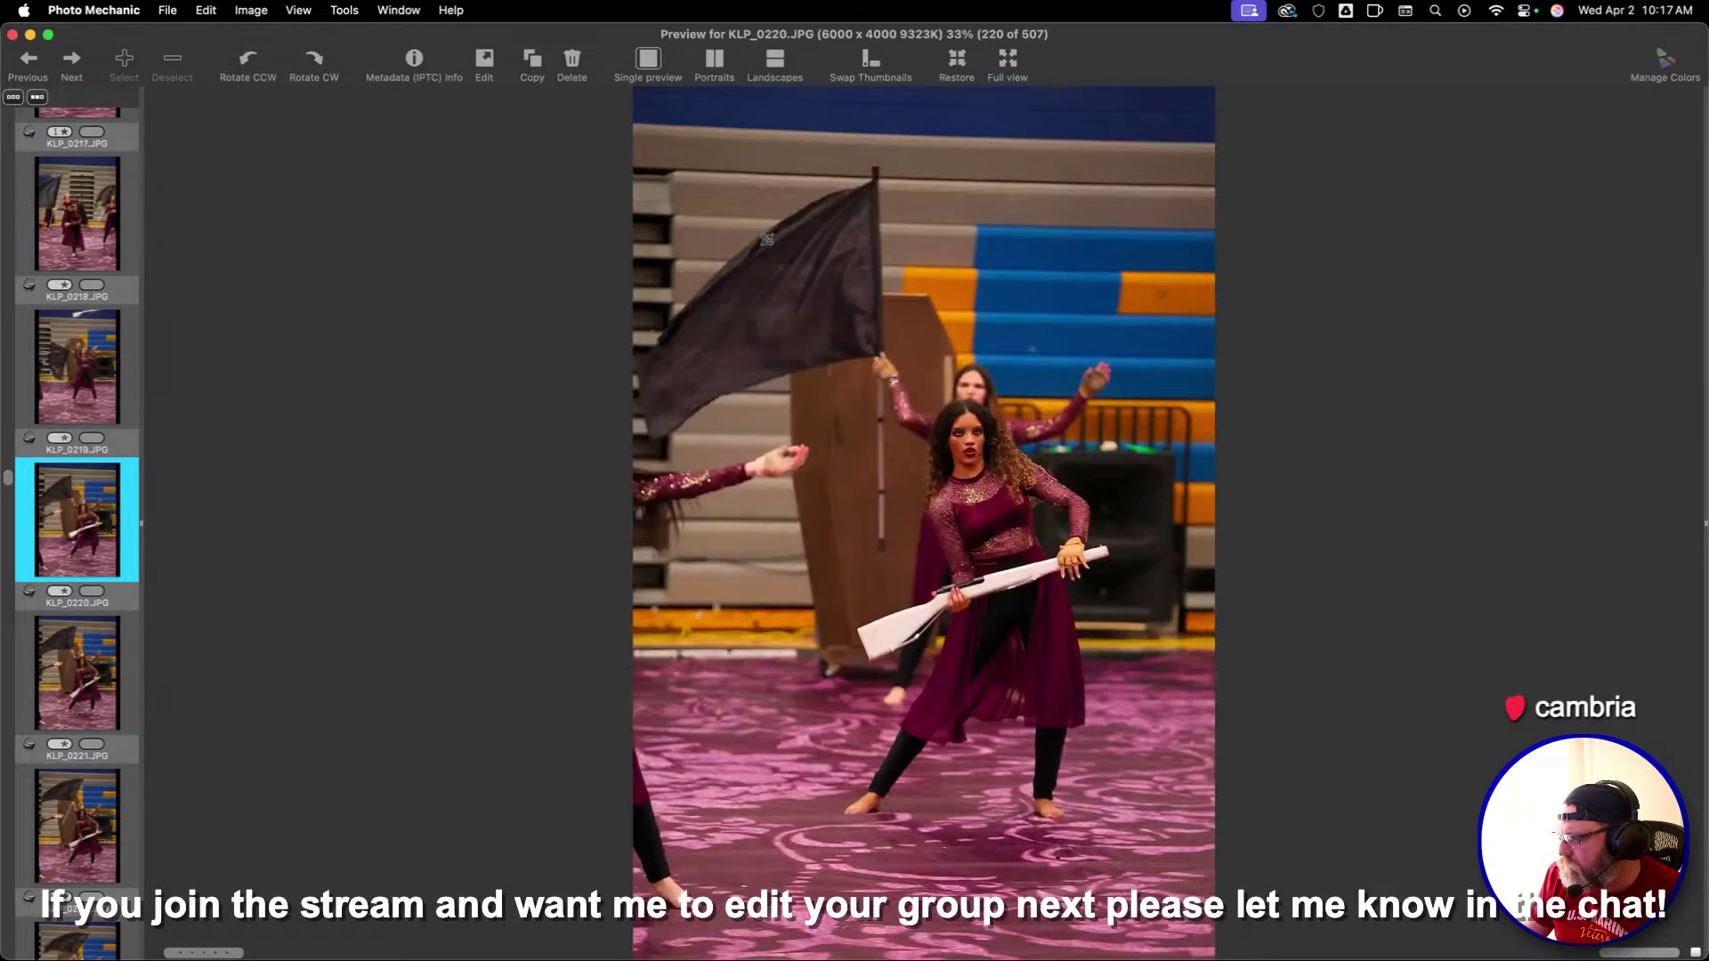
left_click_drag(753, 227, 1176, 859)
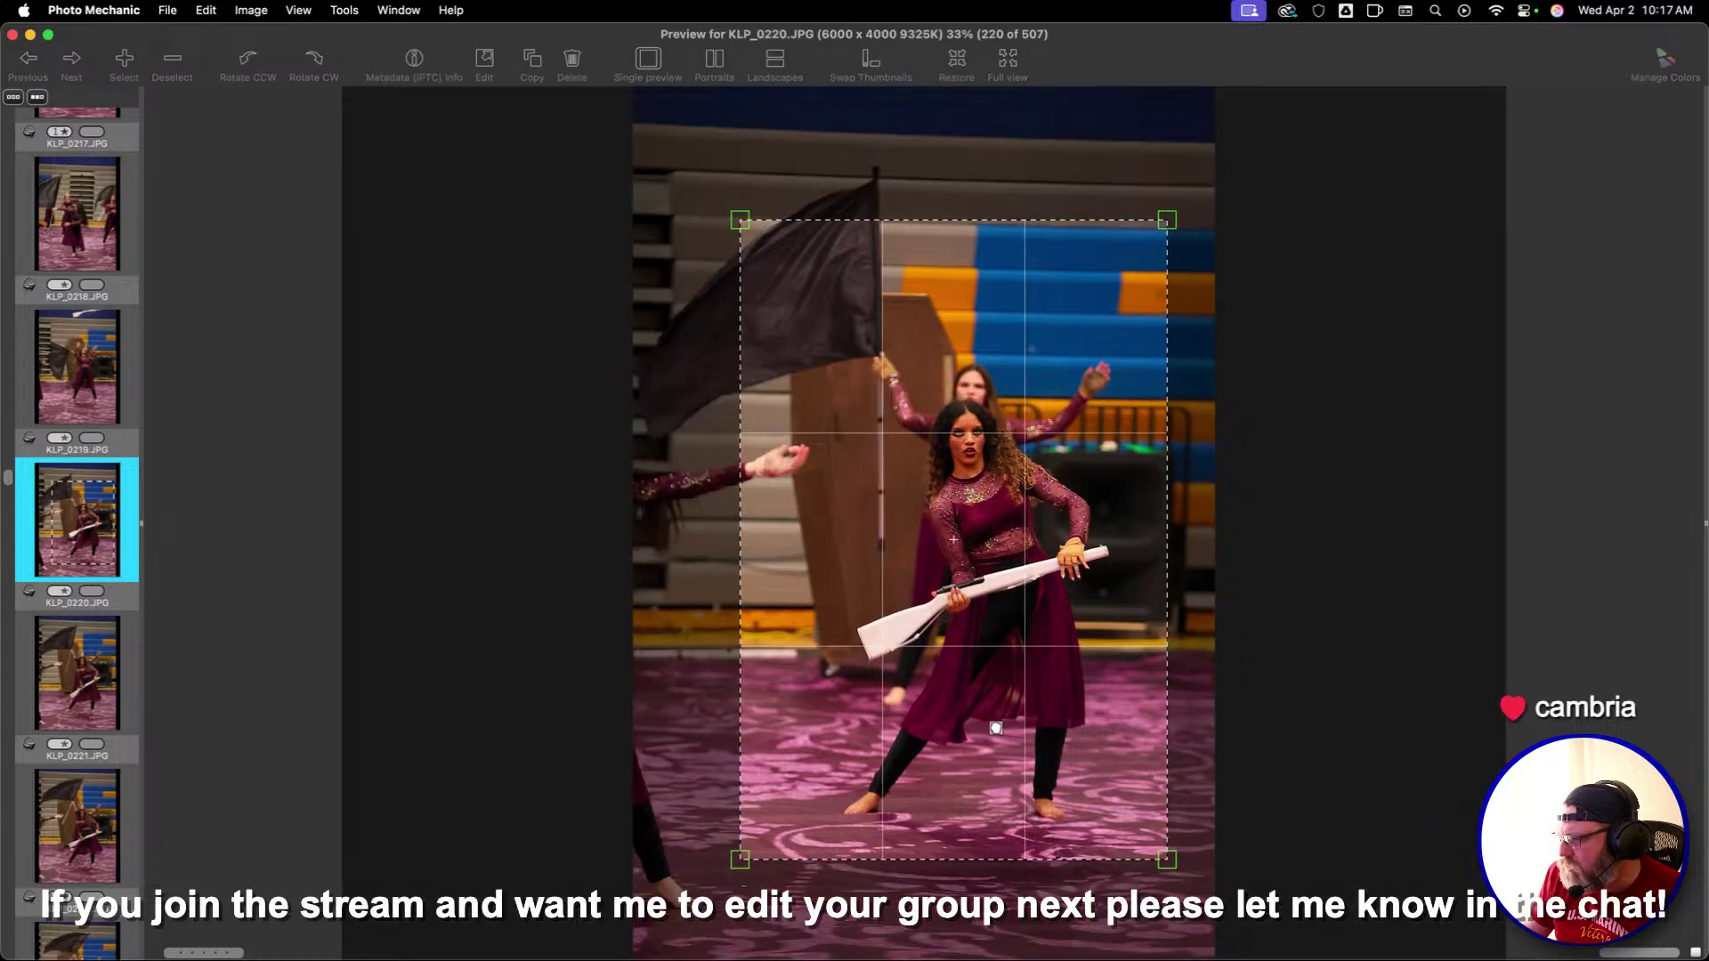
key("1")
Compare the next rifle shots, then crop KLP_0224.JPG around the curly-haired dancer and star it
key("Right")
key("Right")
key("Right")
key("Right")
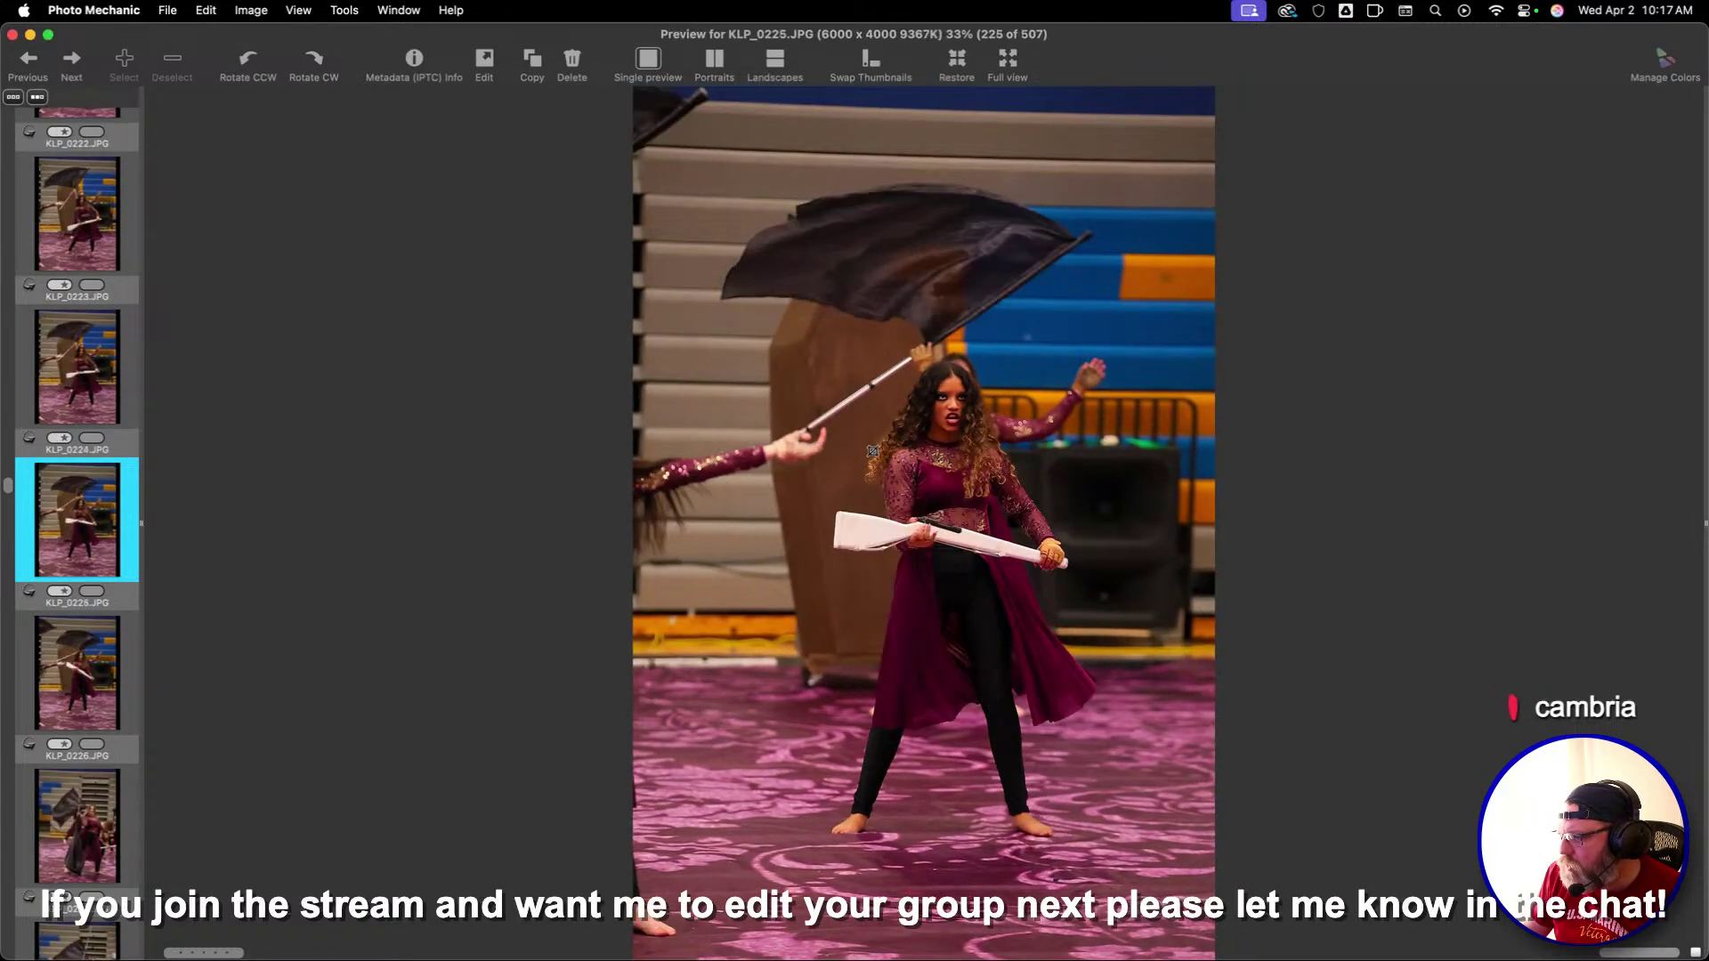
key("1")
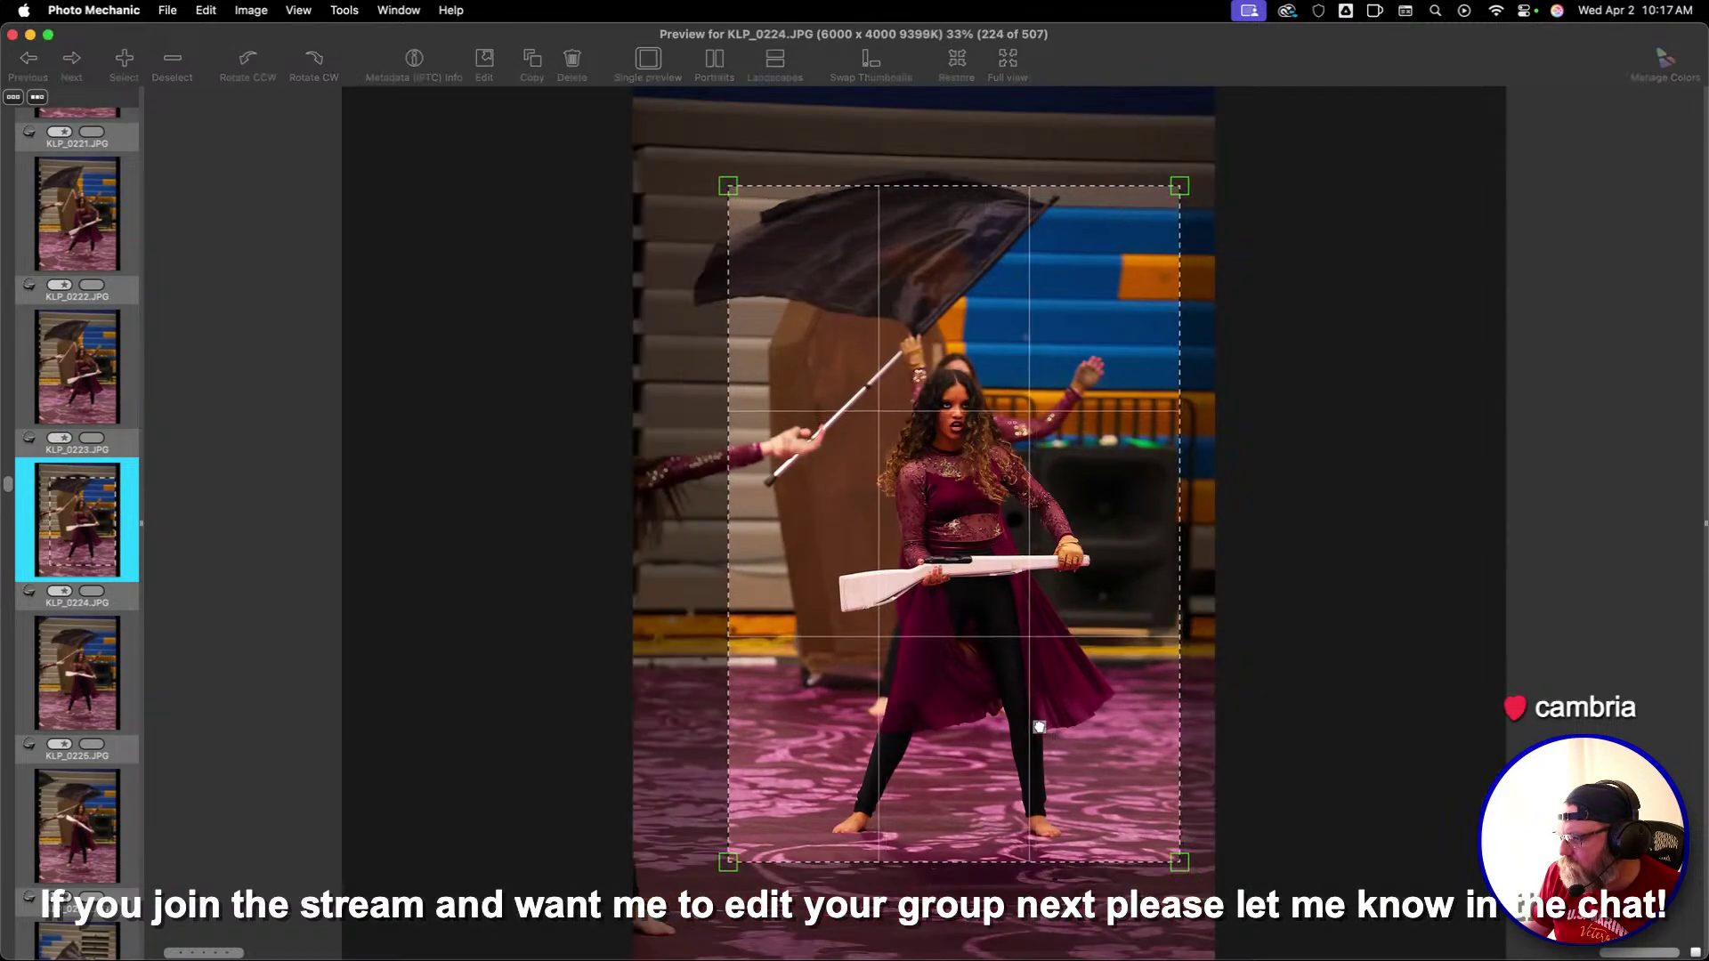
Continue to KLP_0227.JPG, the dancer with the upright black flag, and star it
key("Right")
key("Right")
key("Right")
key("1")
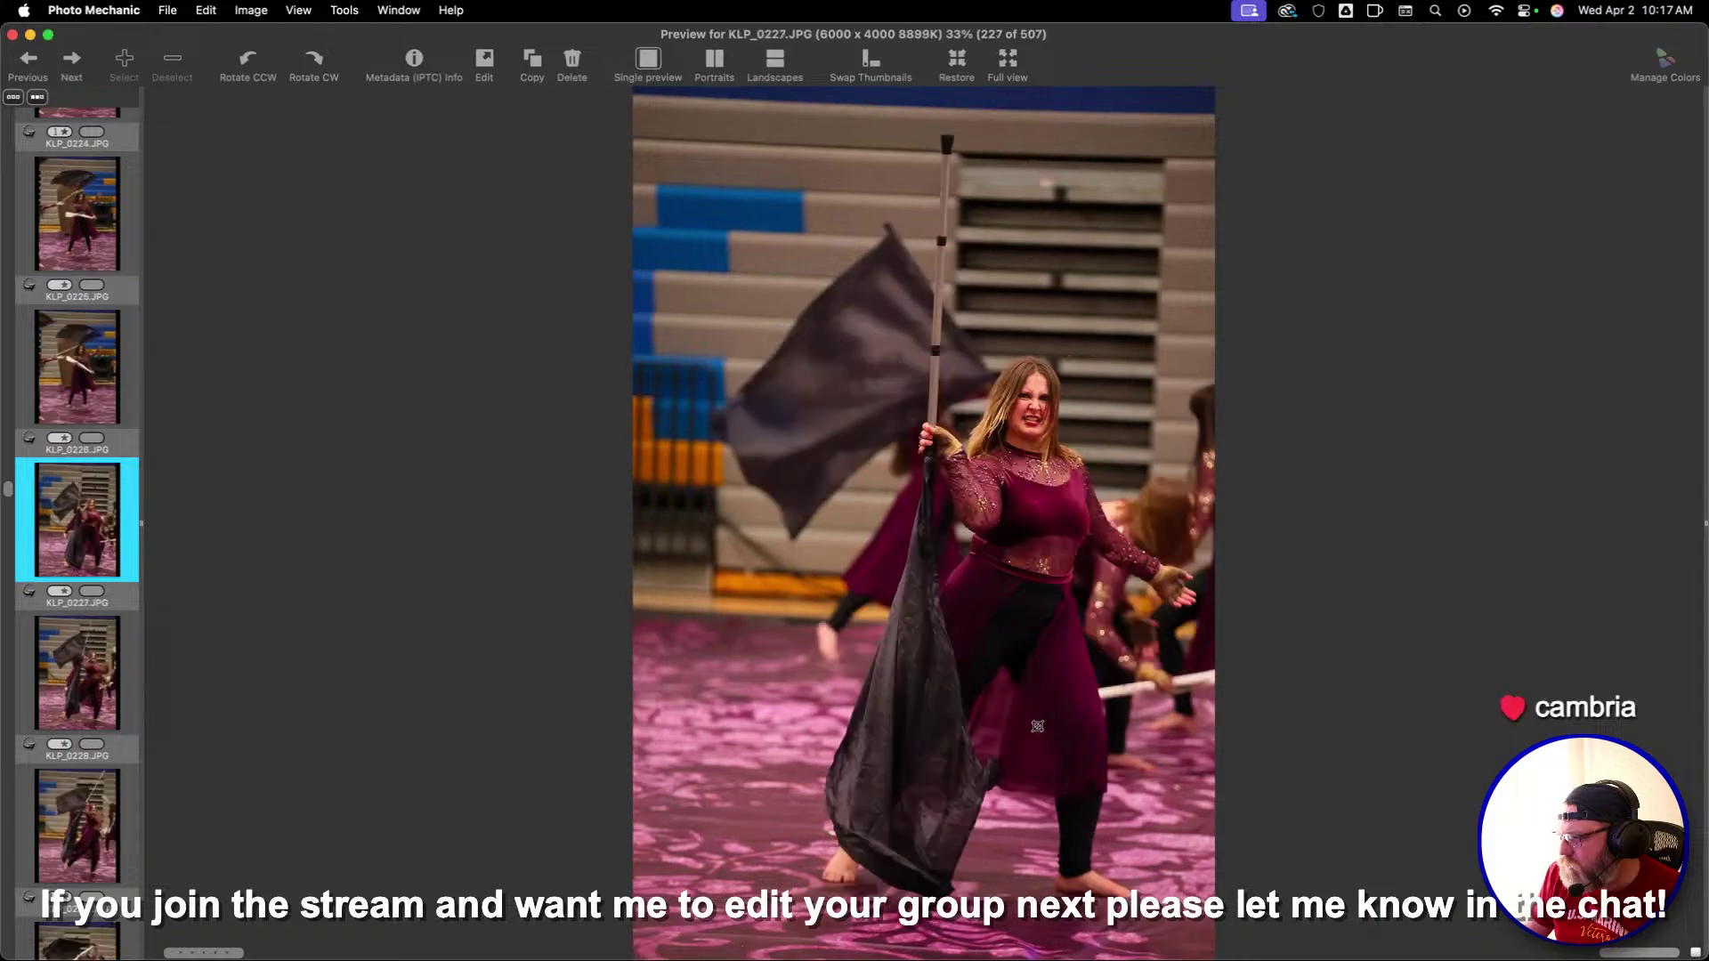
Review the flag photos from KLP_0228.JPG through KLP_0237.JPG for keepers
key("Right")
key("Right")
key("Right")
key("Right")
key("Right")
key("Right")
key("Right")
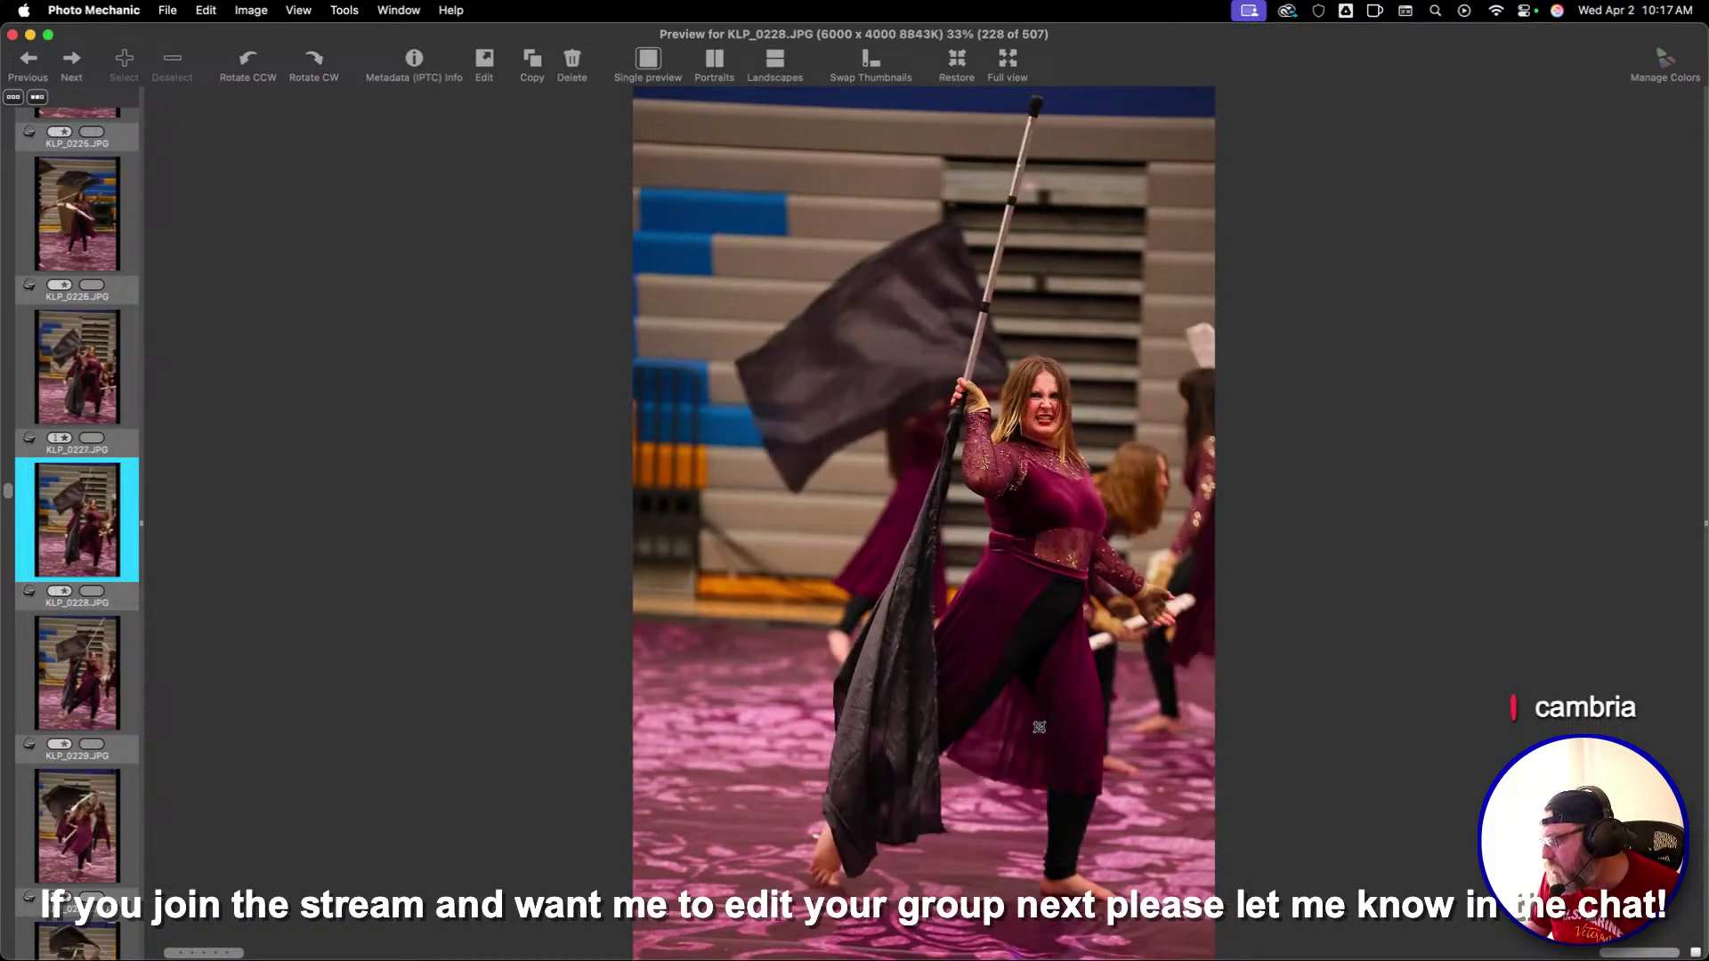
key("Right")
key("Right")
key("Right")
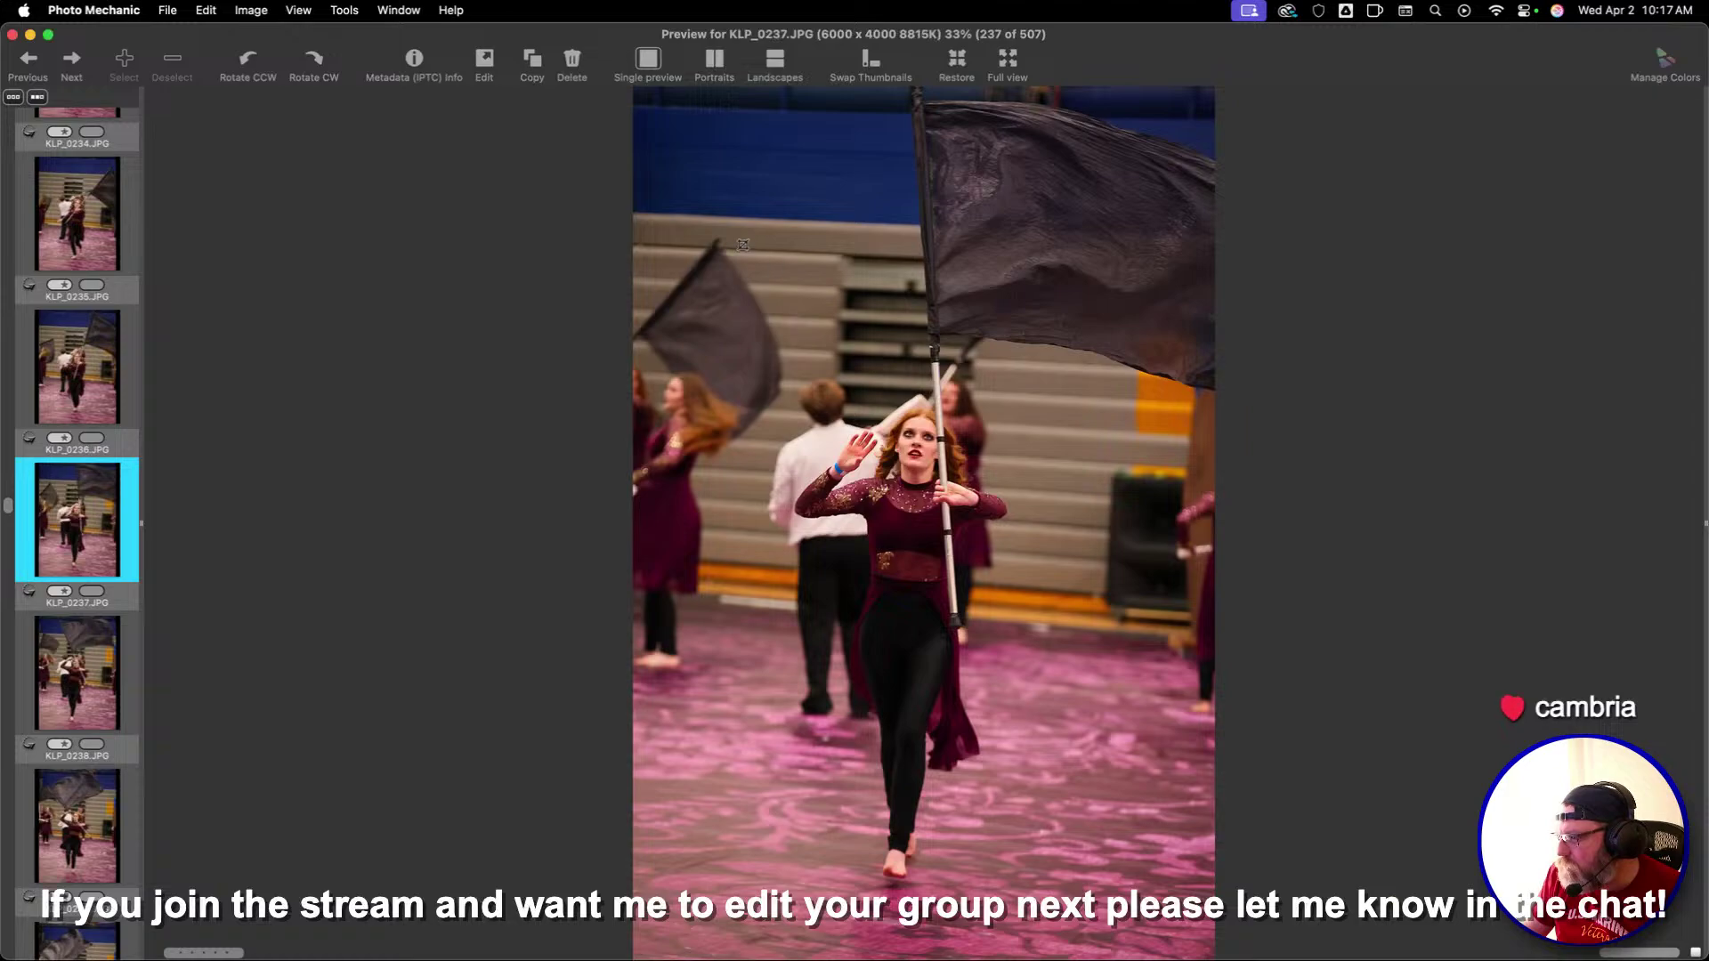
Crop KLP_0244.JPG around the leaping rifle dancer in front of the coffin prop and tilt the crop slightly to straighten it
key("Right")
key("Right")
key("Right")
key("Right")
key("Right")
key("Right")
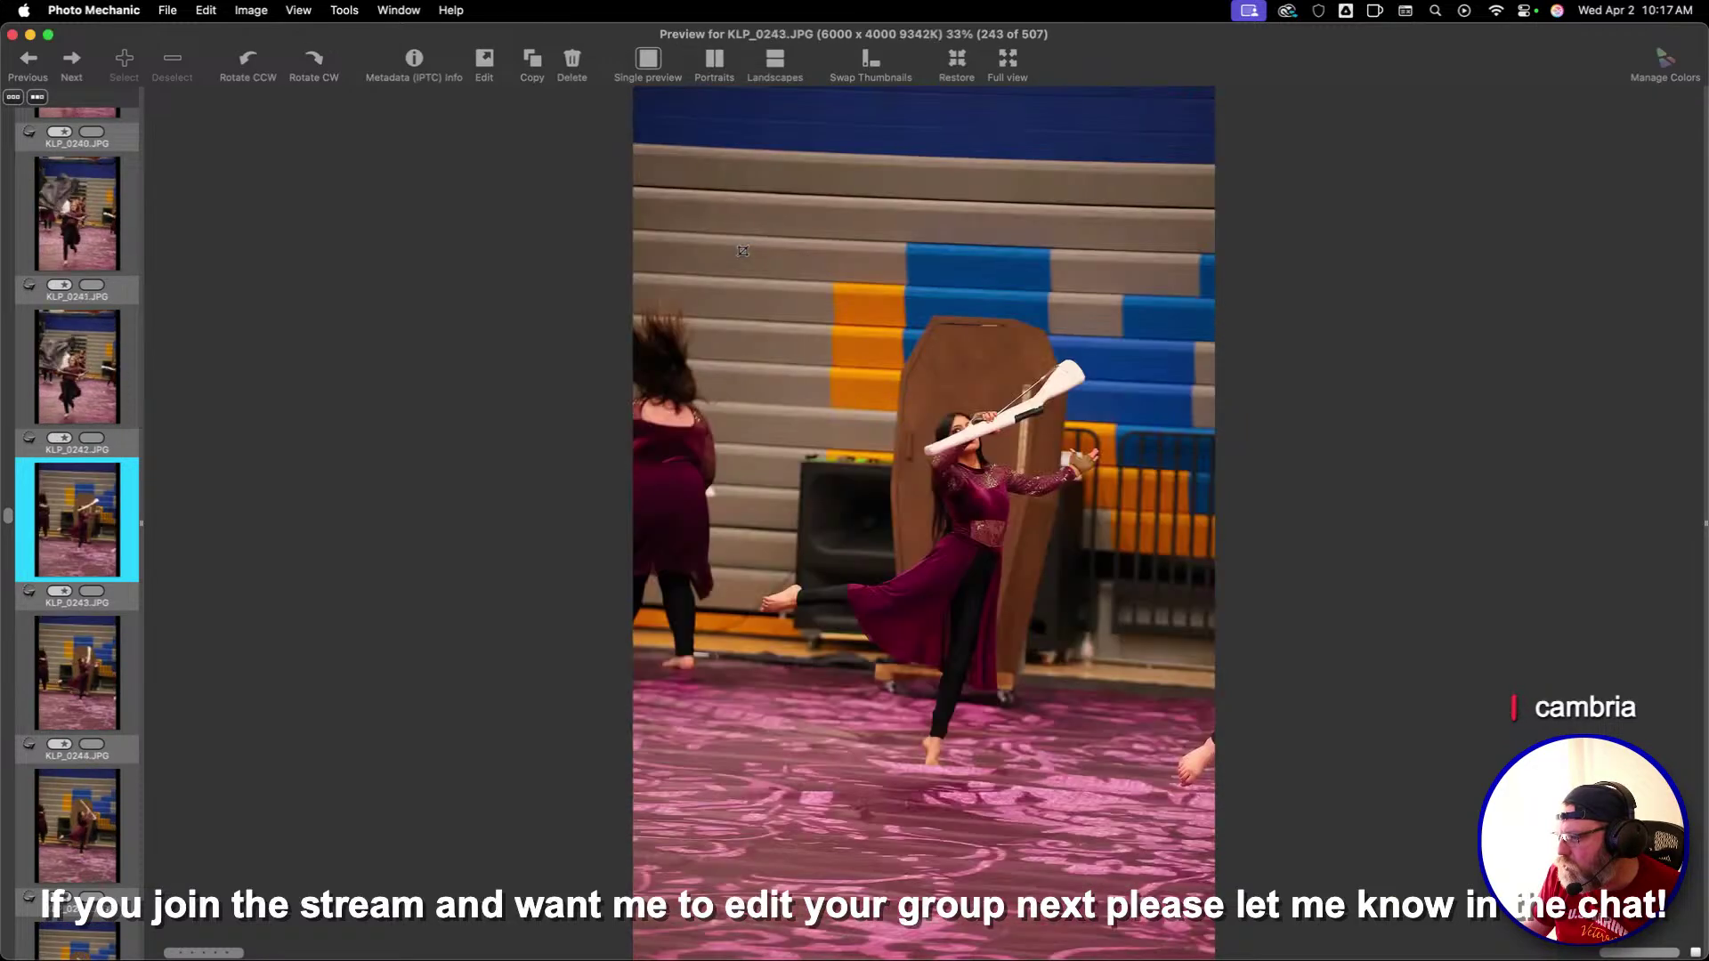
key("Right")
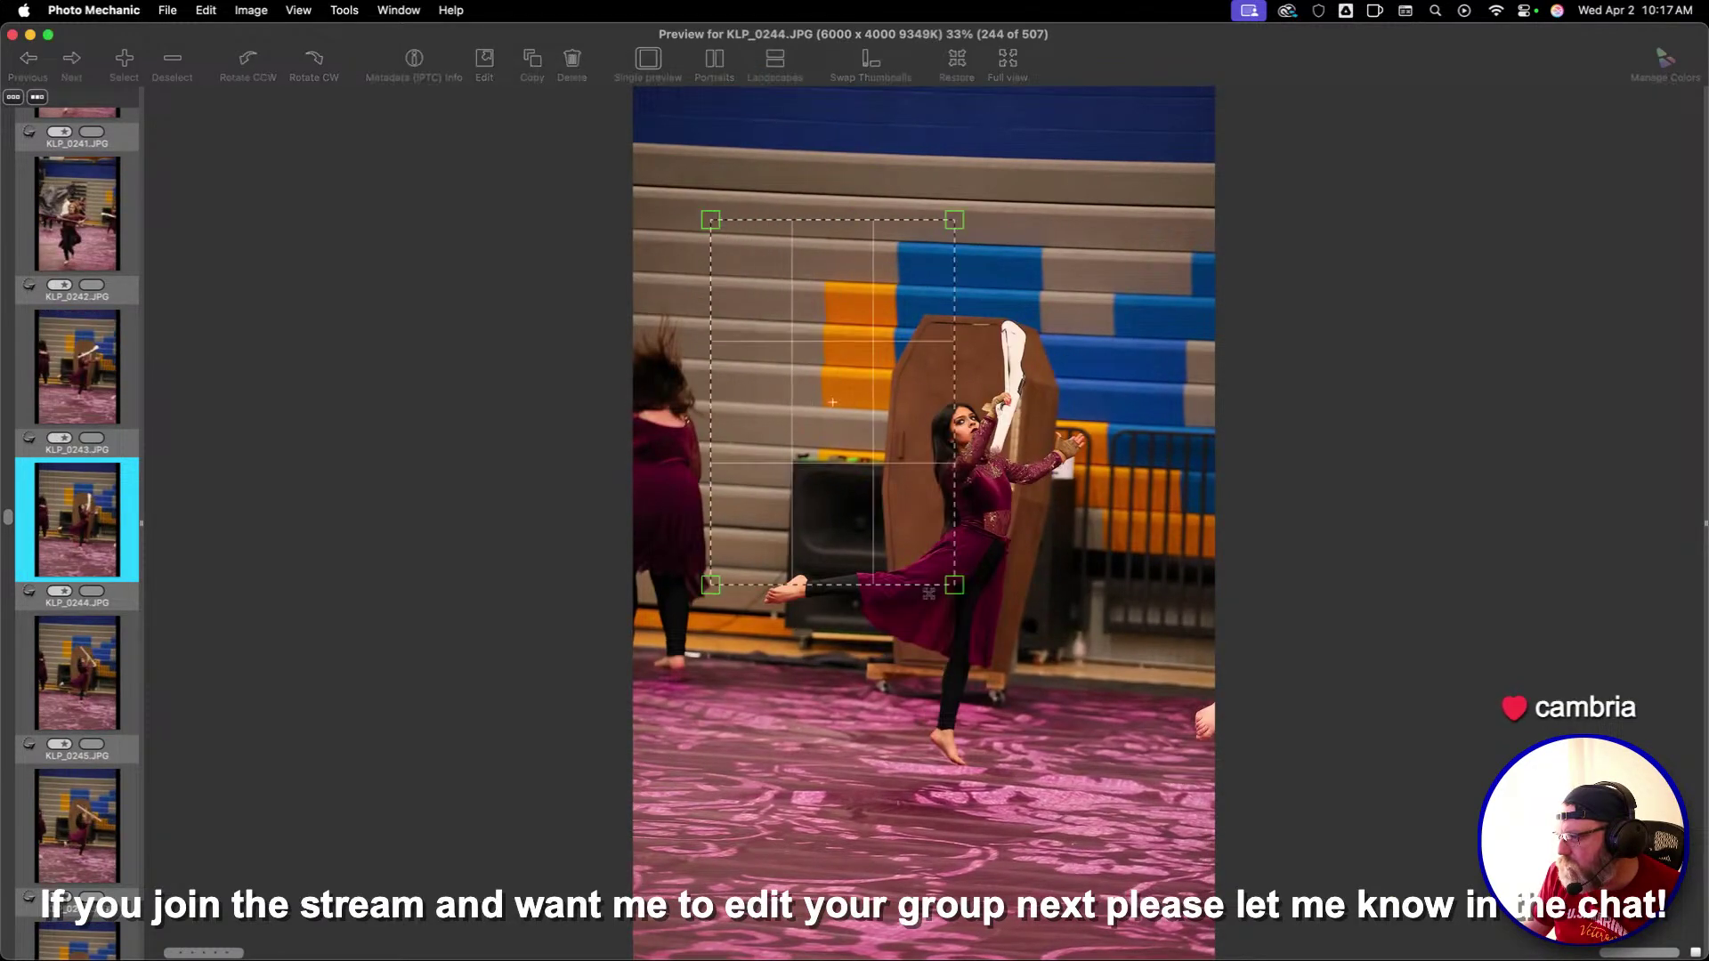
left_click_drag(1022, 733, 1008, 697)
left_click_drag(1142, 683, 1152, 693)
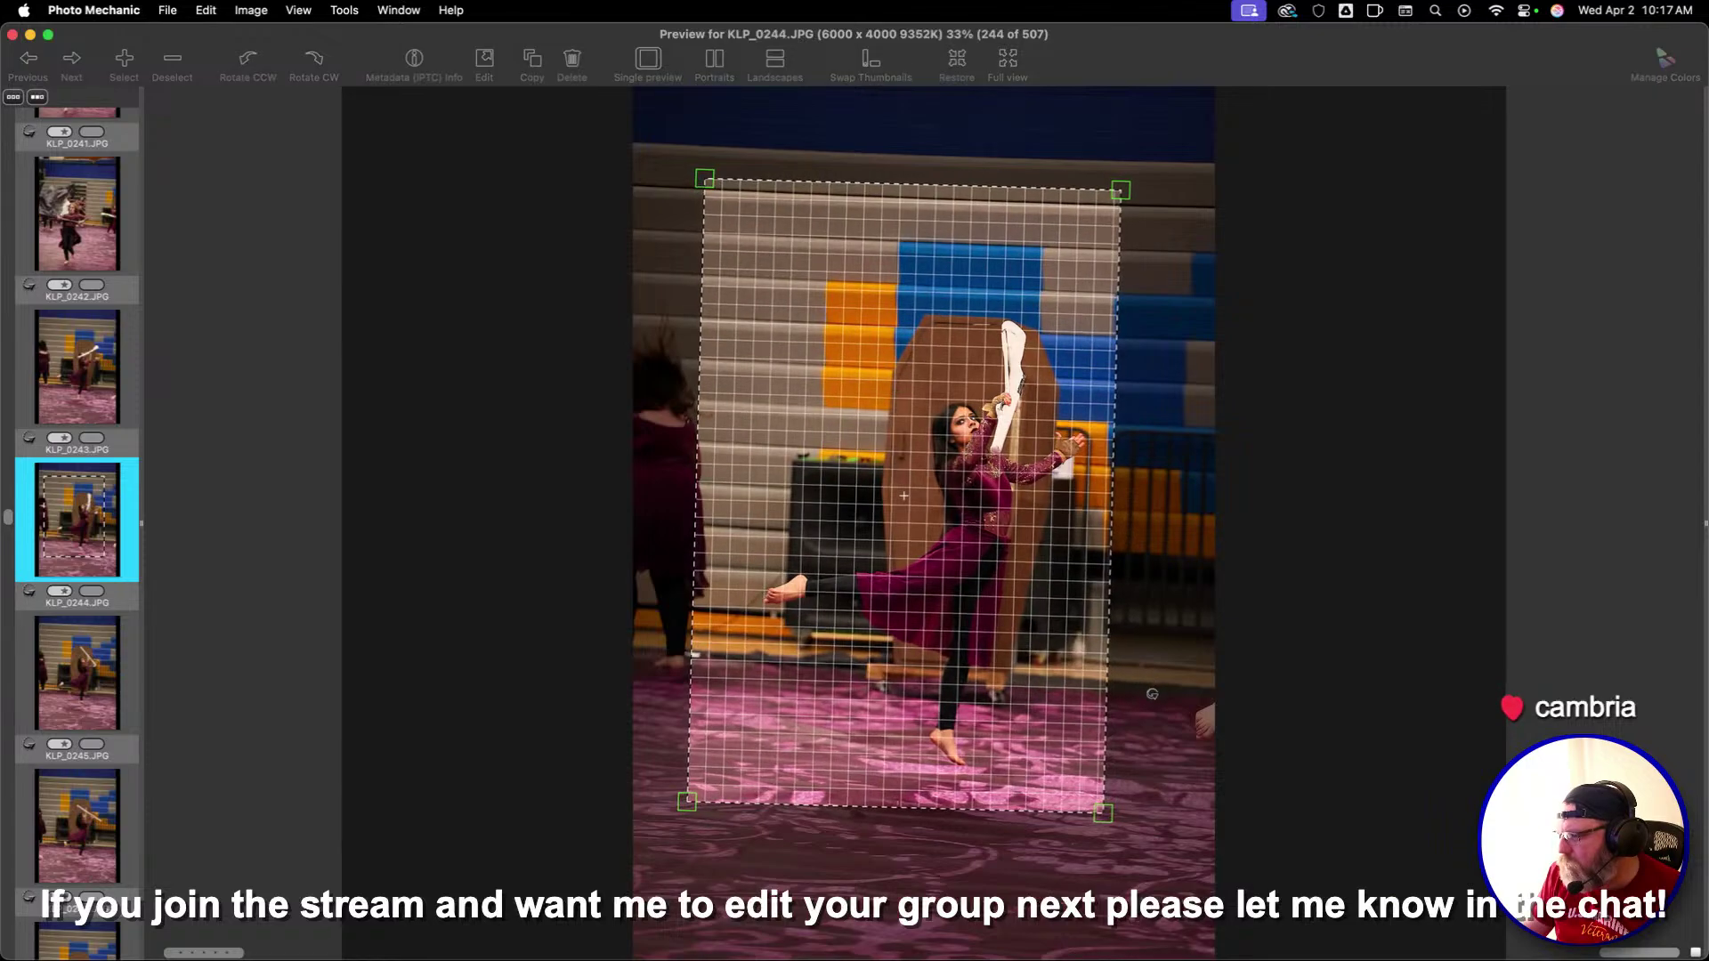
Crop the landscape photo KLP_0250.JPG around the dancer with glasses holding the rifle, and continue to KLP_0251.JPG
key("Right")
key("Right")
key("Right")
key("Right")
key("Right")
key("Right")
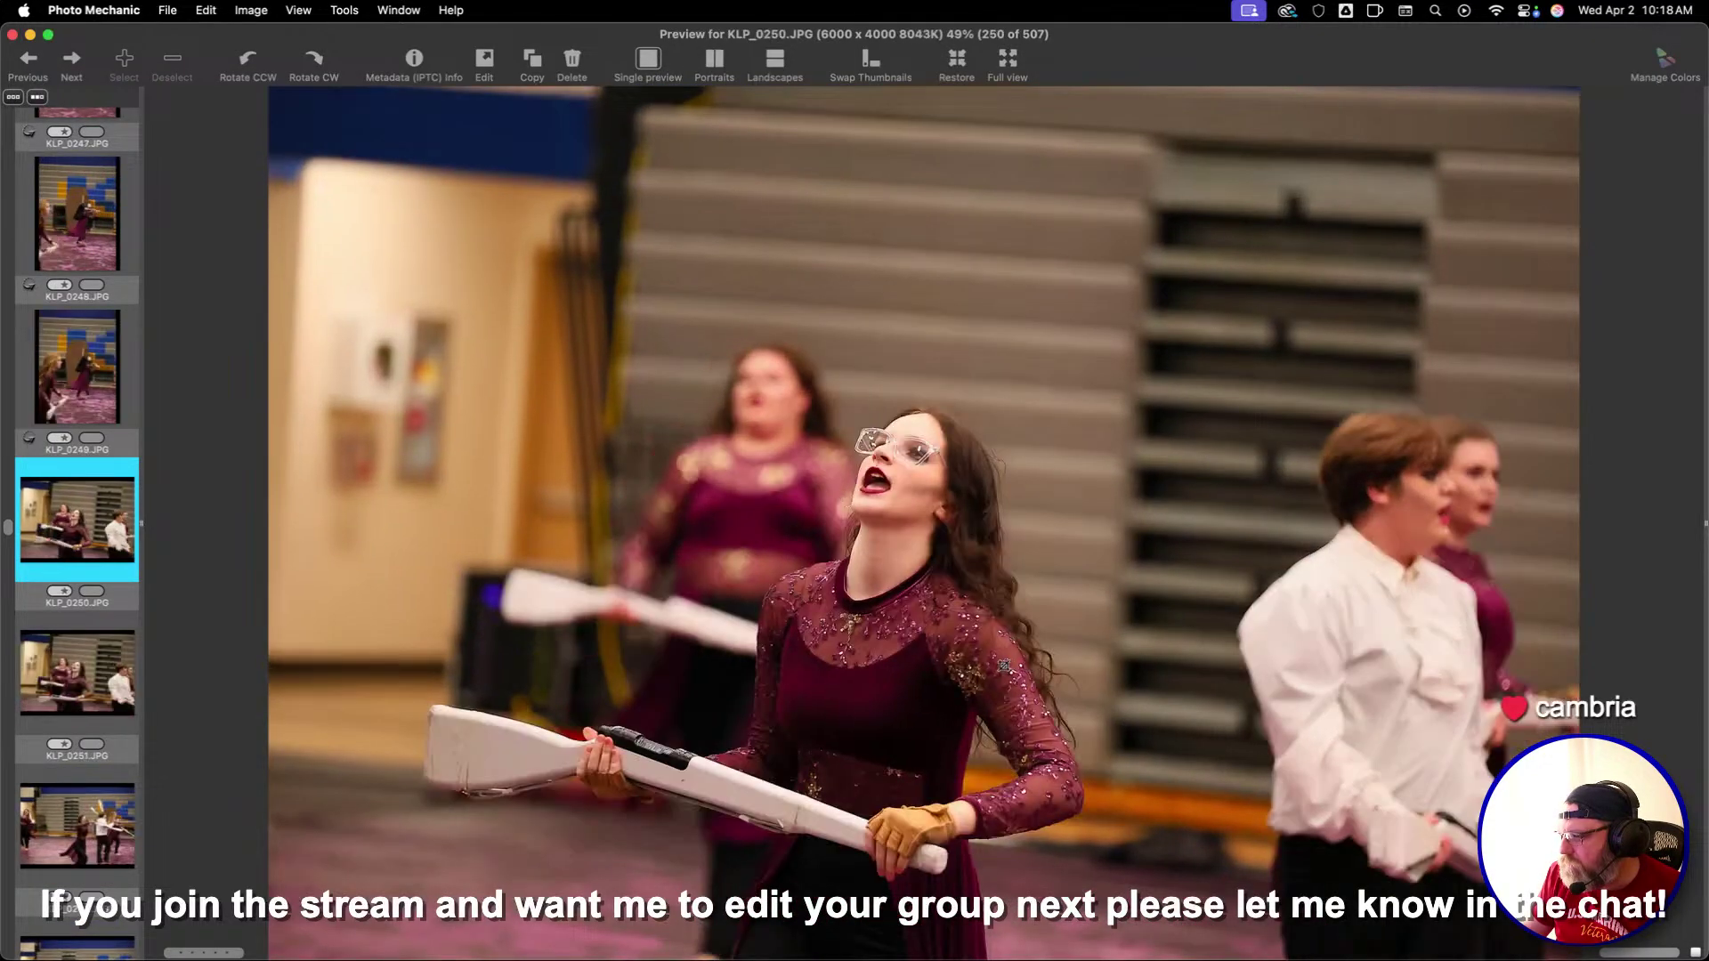
key("Left")
key("Right")
left_click_drag(1227, 848, 1327, 953)
key("Right")
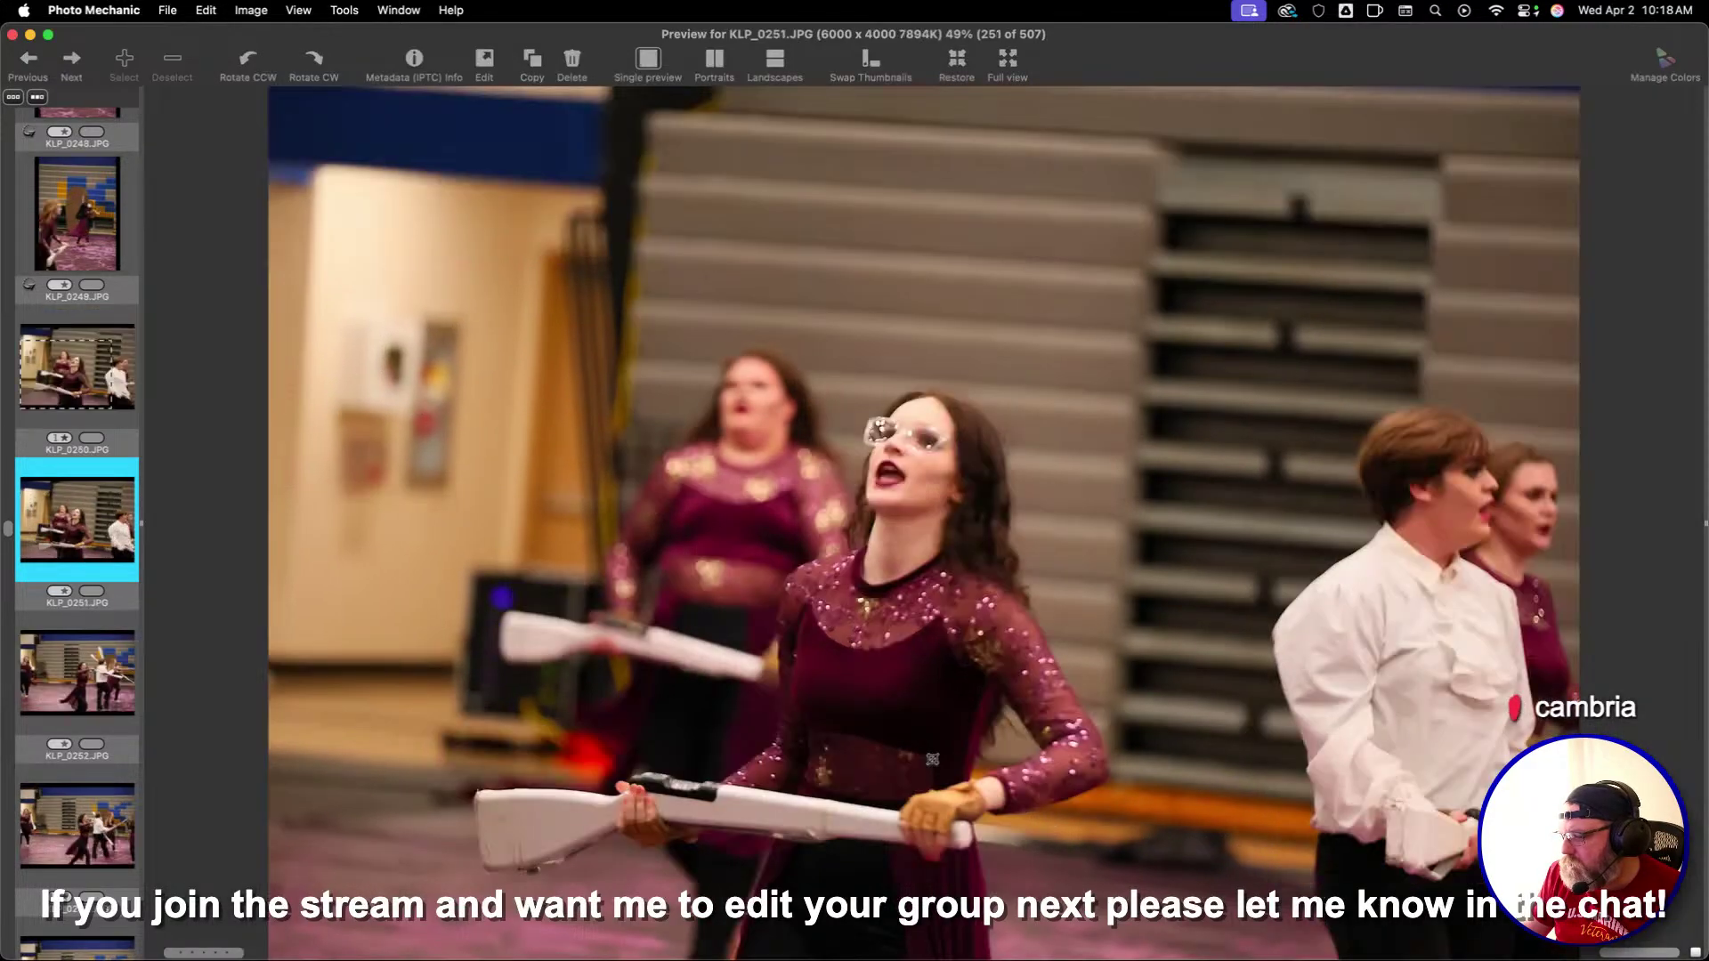
Examine the landscape rifle photos after KLP_0251.JPG, up to the ensemble shot KLP_0259.JPG
key("Right")
key("Right")
key("Right")
key("Right")
key("Right")
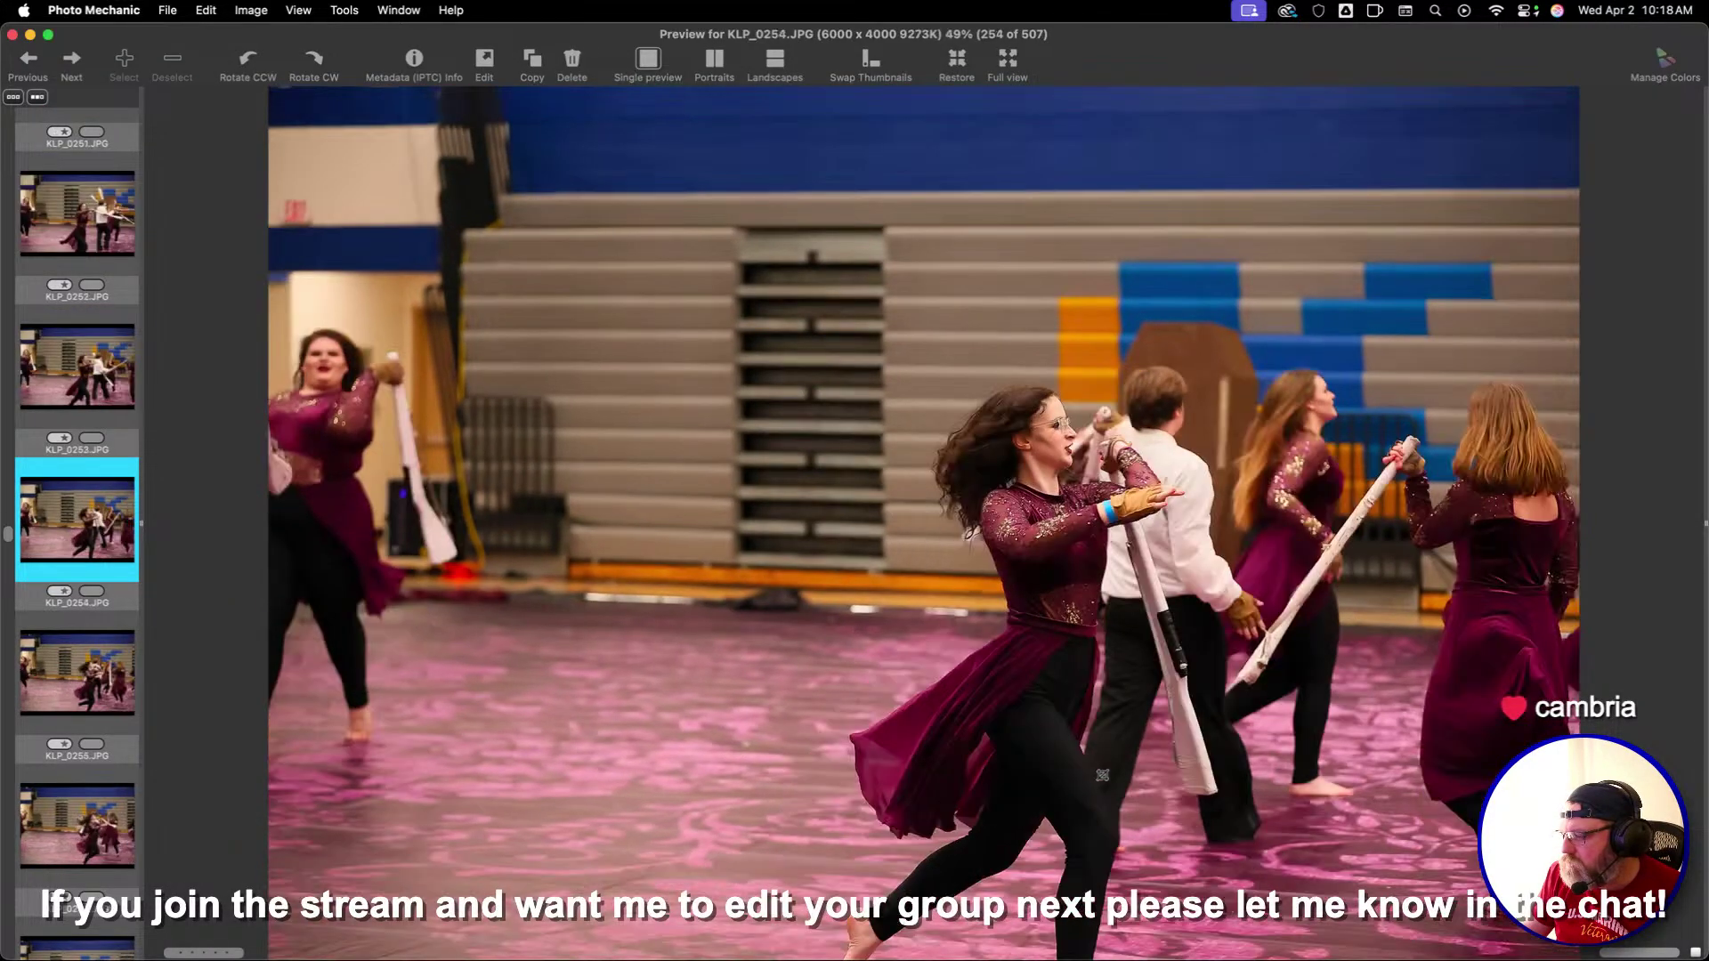
key("Right")
key("Right")
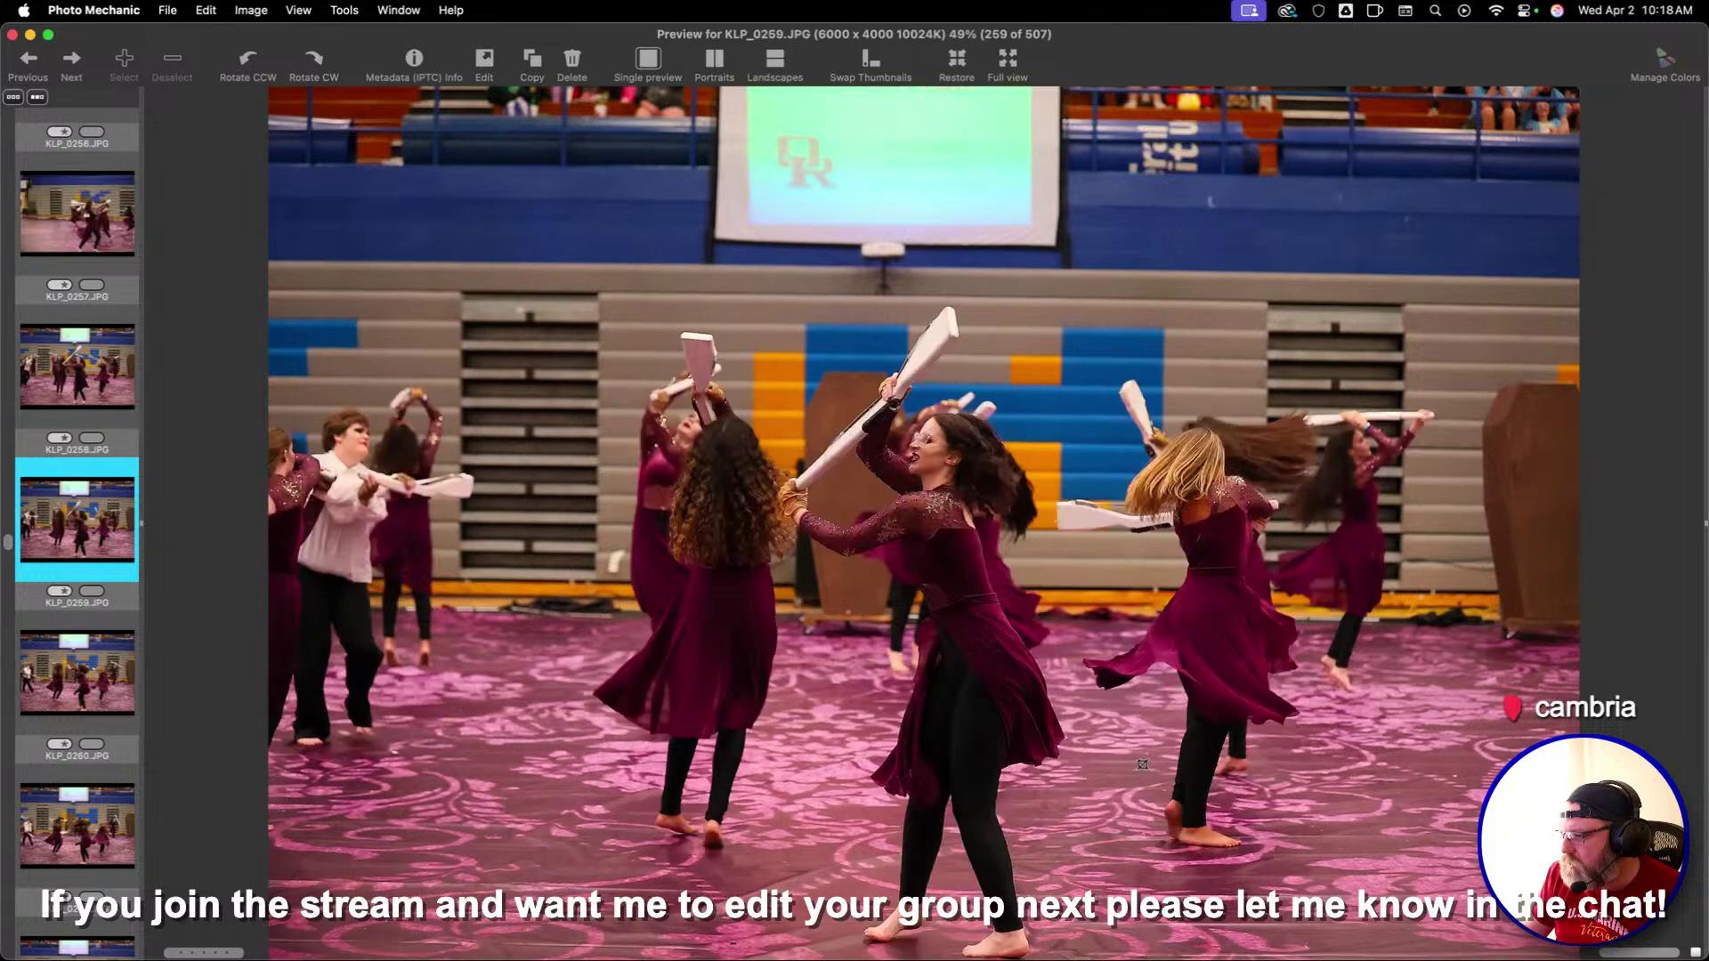
Compare the ensemble rifle shots from KLP_0260.JPG onward, continuing to the white-shirted performer in KLP_0267.JPG
key("Right")
key("Right")
key("Right")
key("Right")
key("Right")
key("Right")
key("Right")
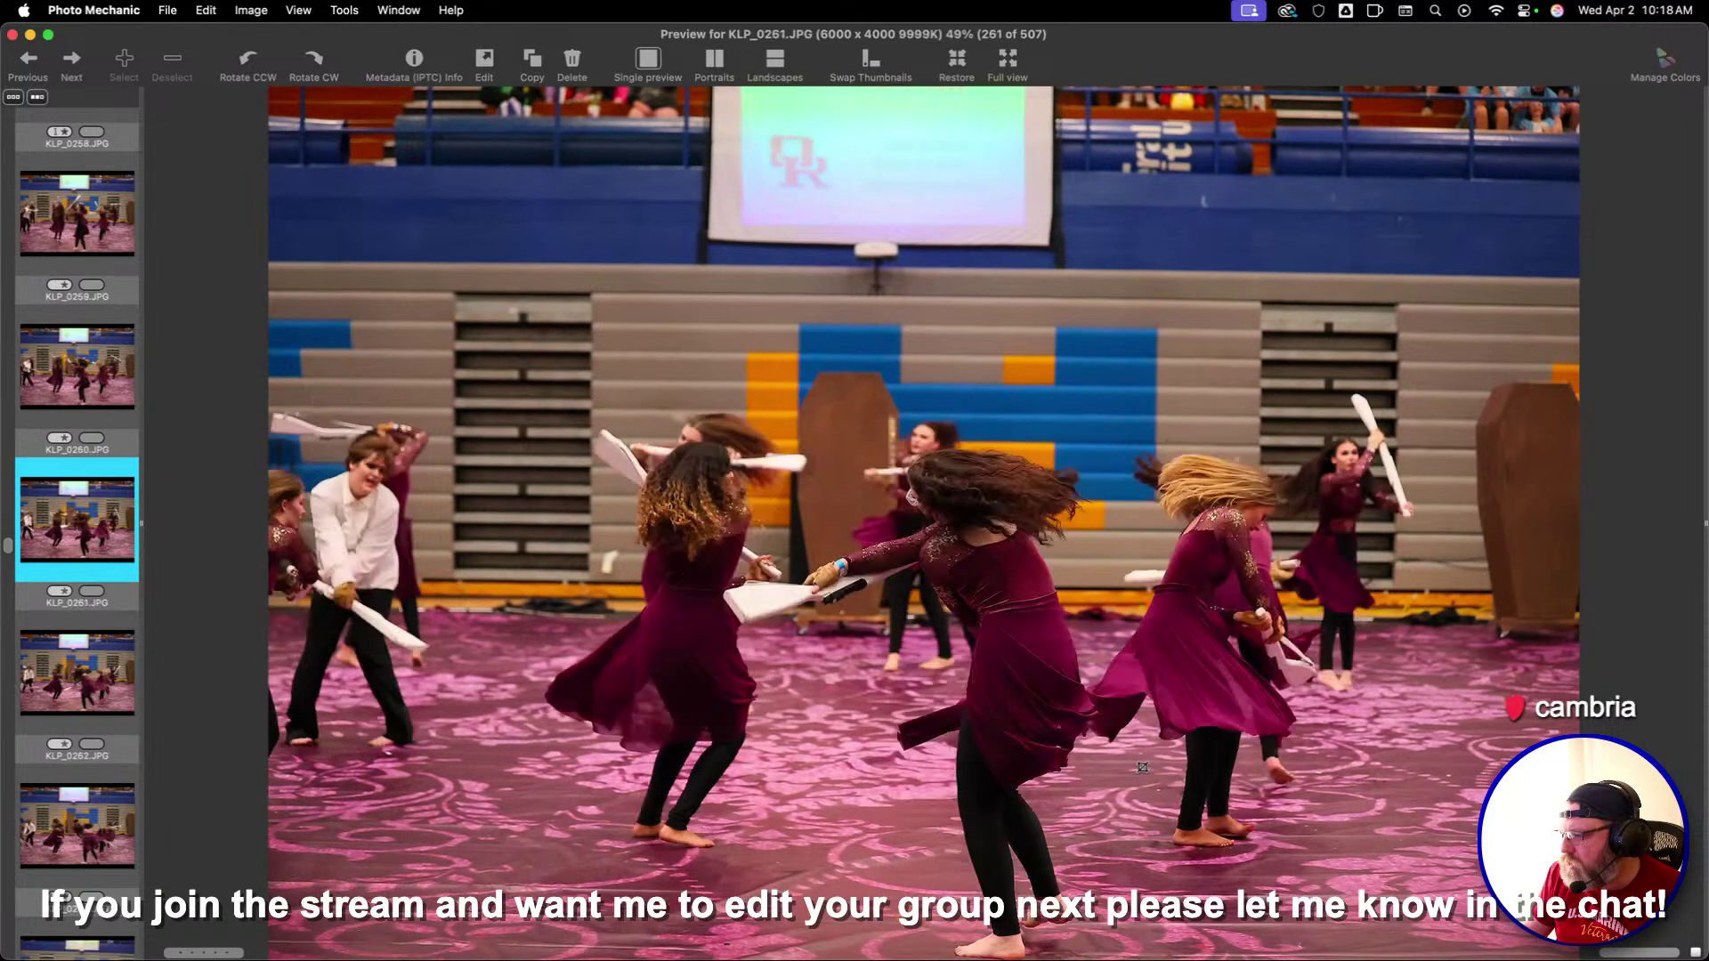
key("Right")
key("Right")
key("Right")
key("Right")
key("Right")
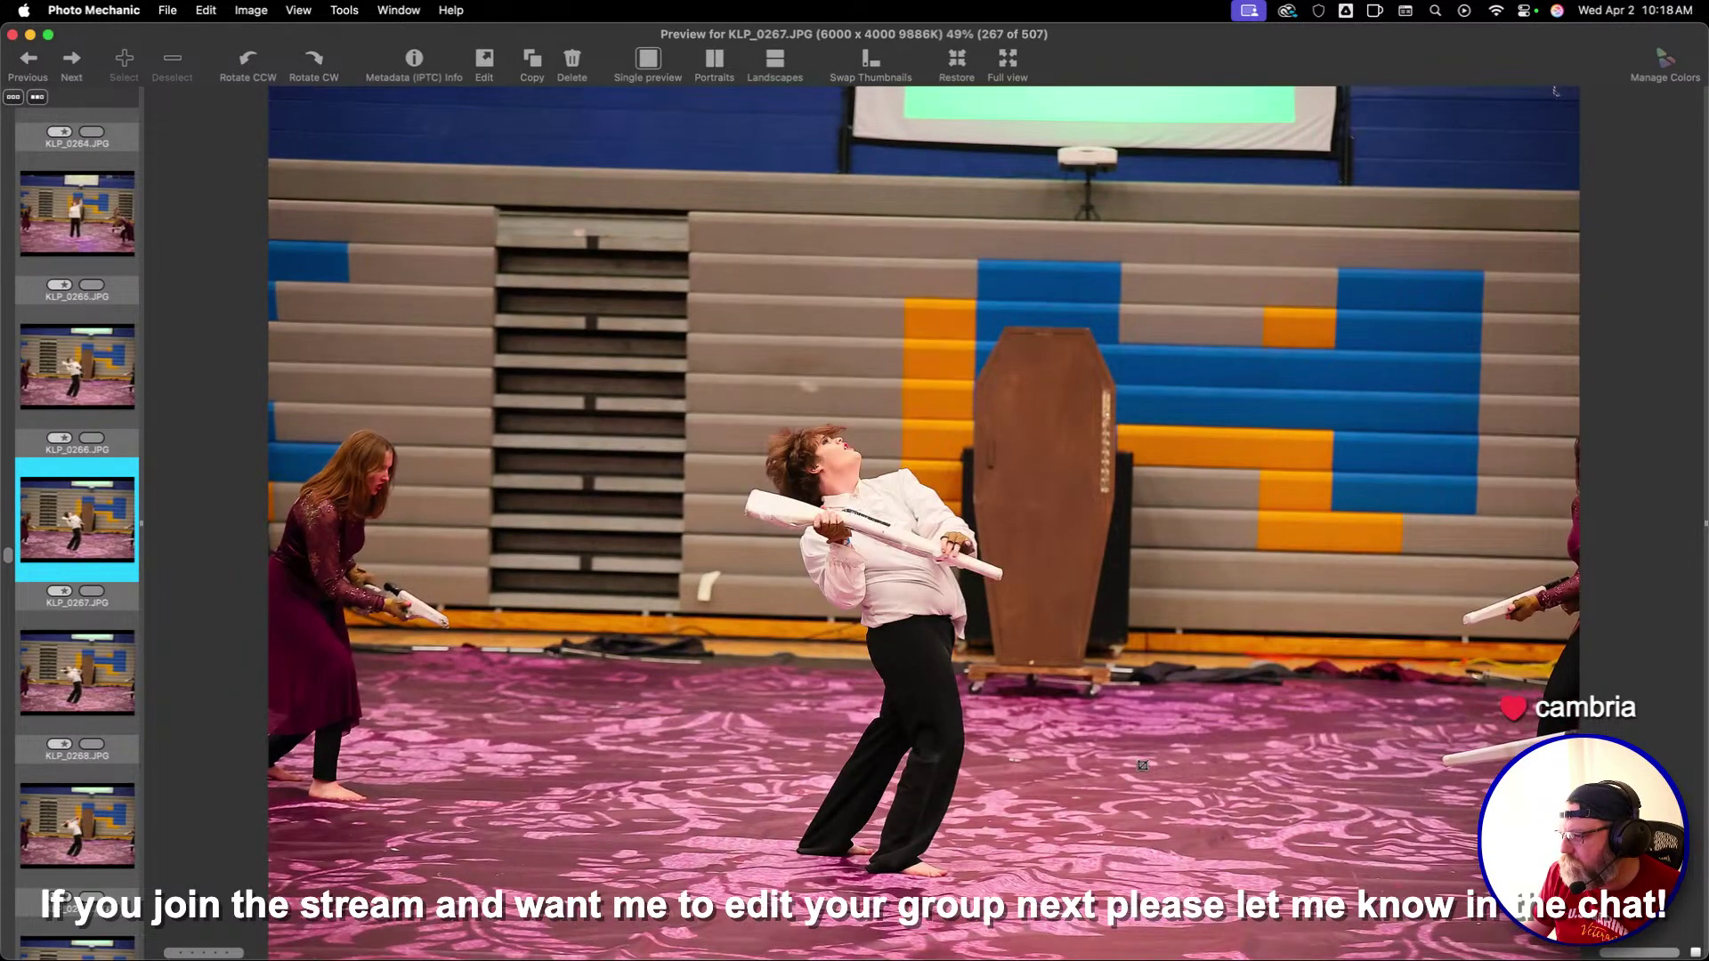
Examine the landscape photos from KLP_0267.JPG to KLP_0277.JPG, from the white-shirted rifle performer to the ensemble poses
key("Left")
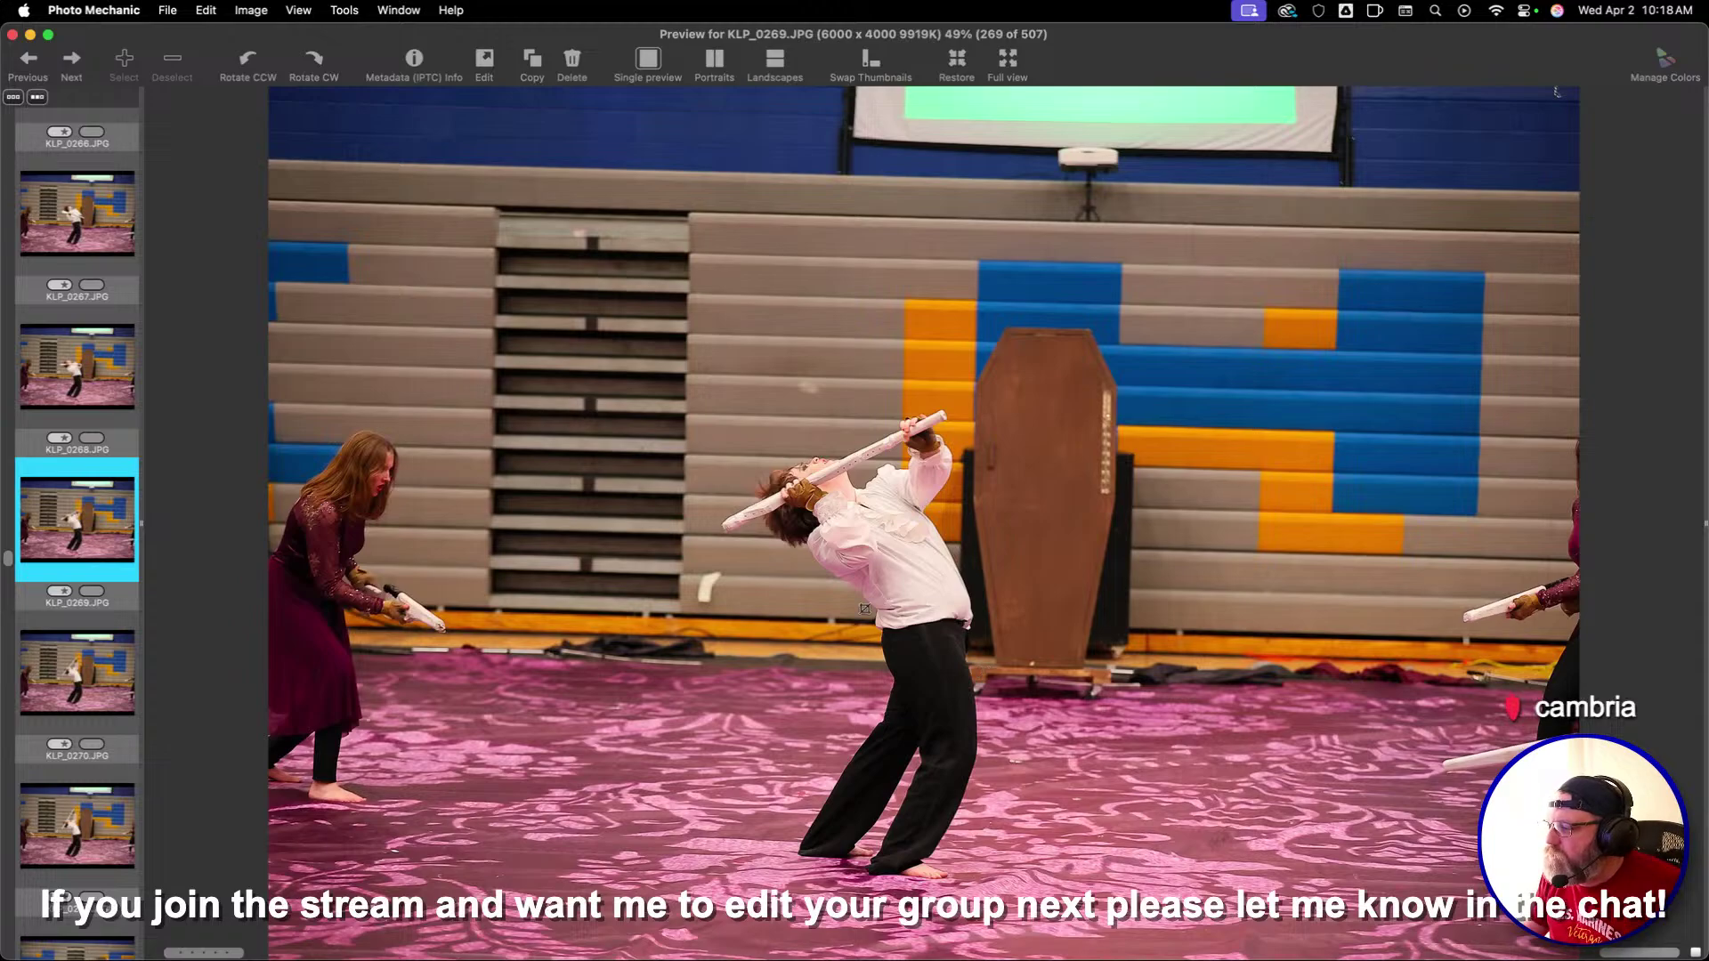
key("Right")
key("Right")
key("Right")
key("Right")
key("Left")
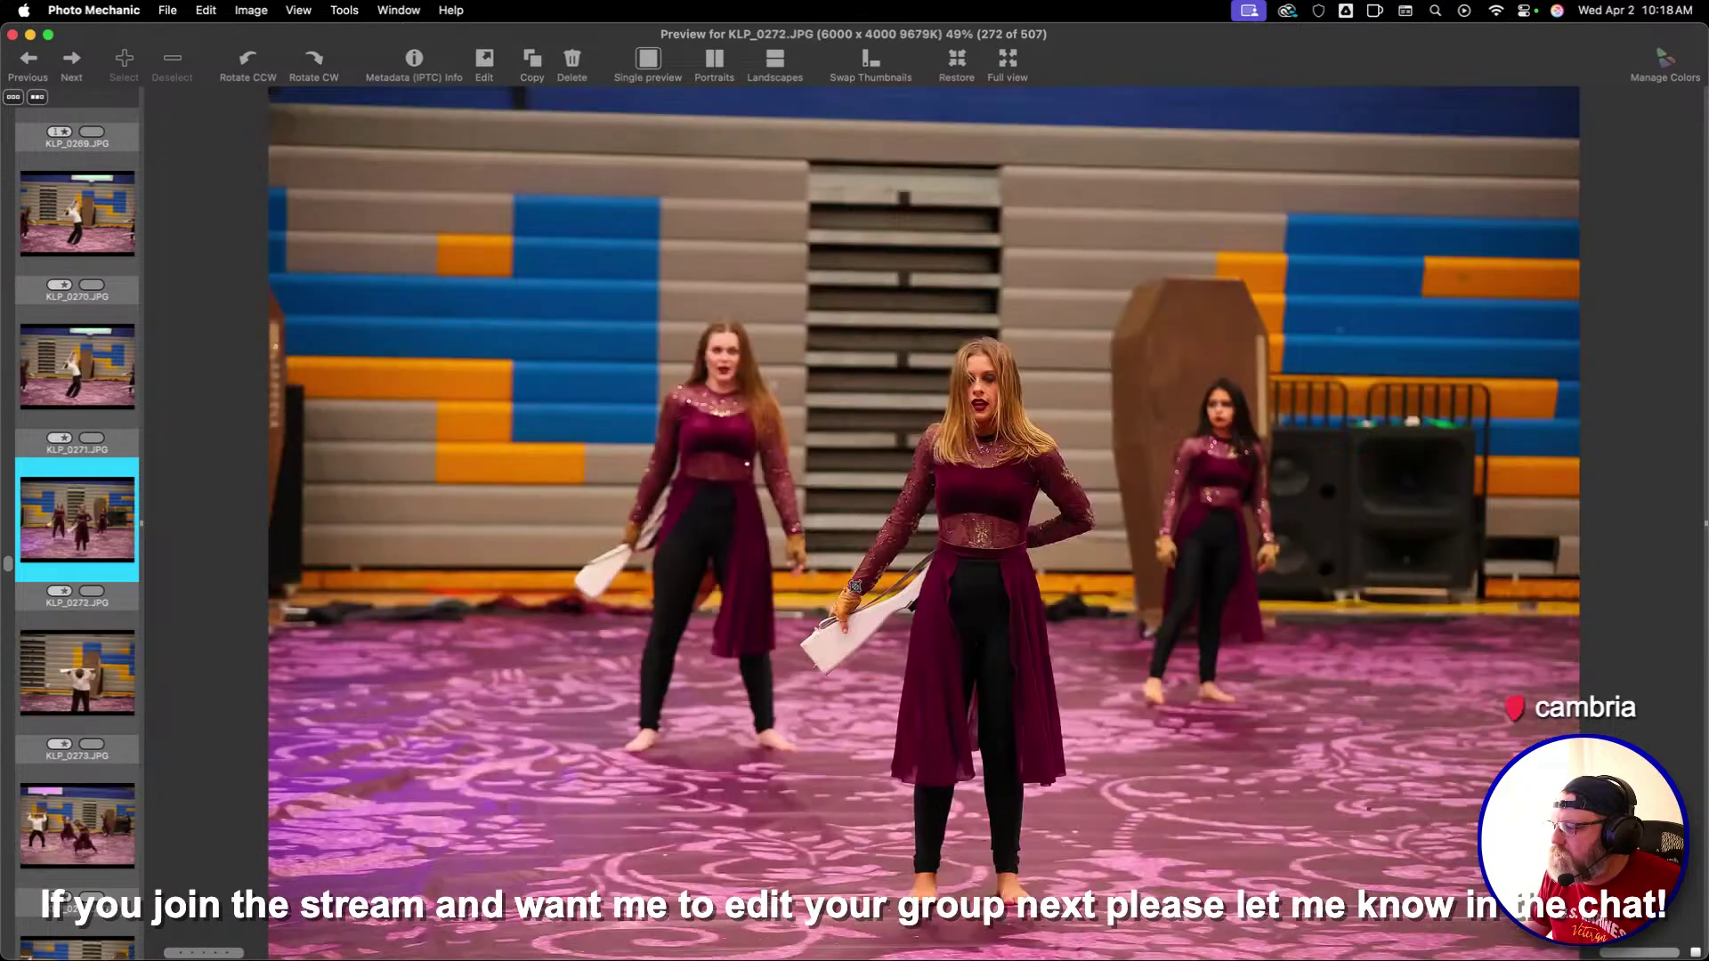
key("Right")
key("Right")
key("Right")
key("Right")
key("Right")
key("Right")
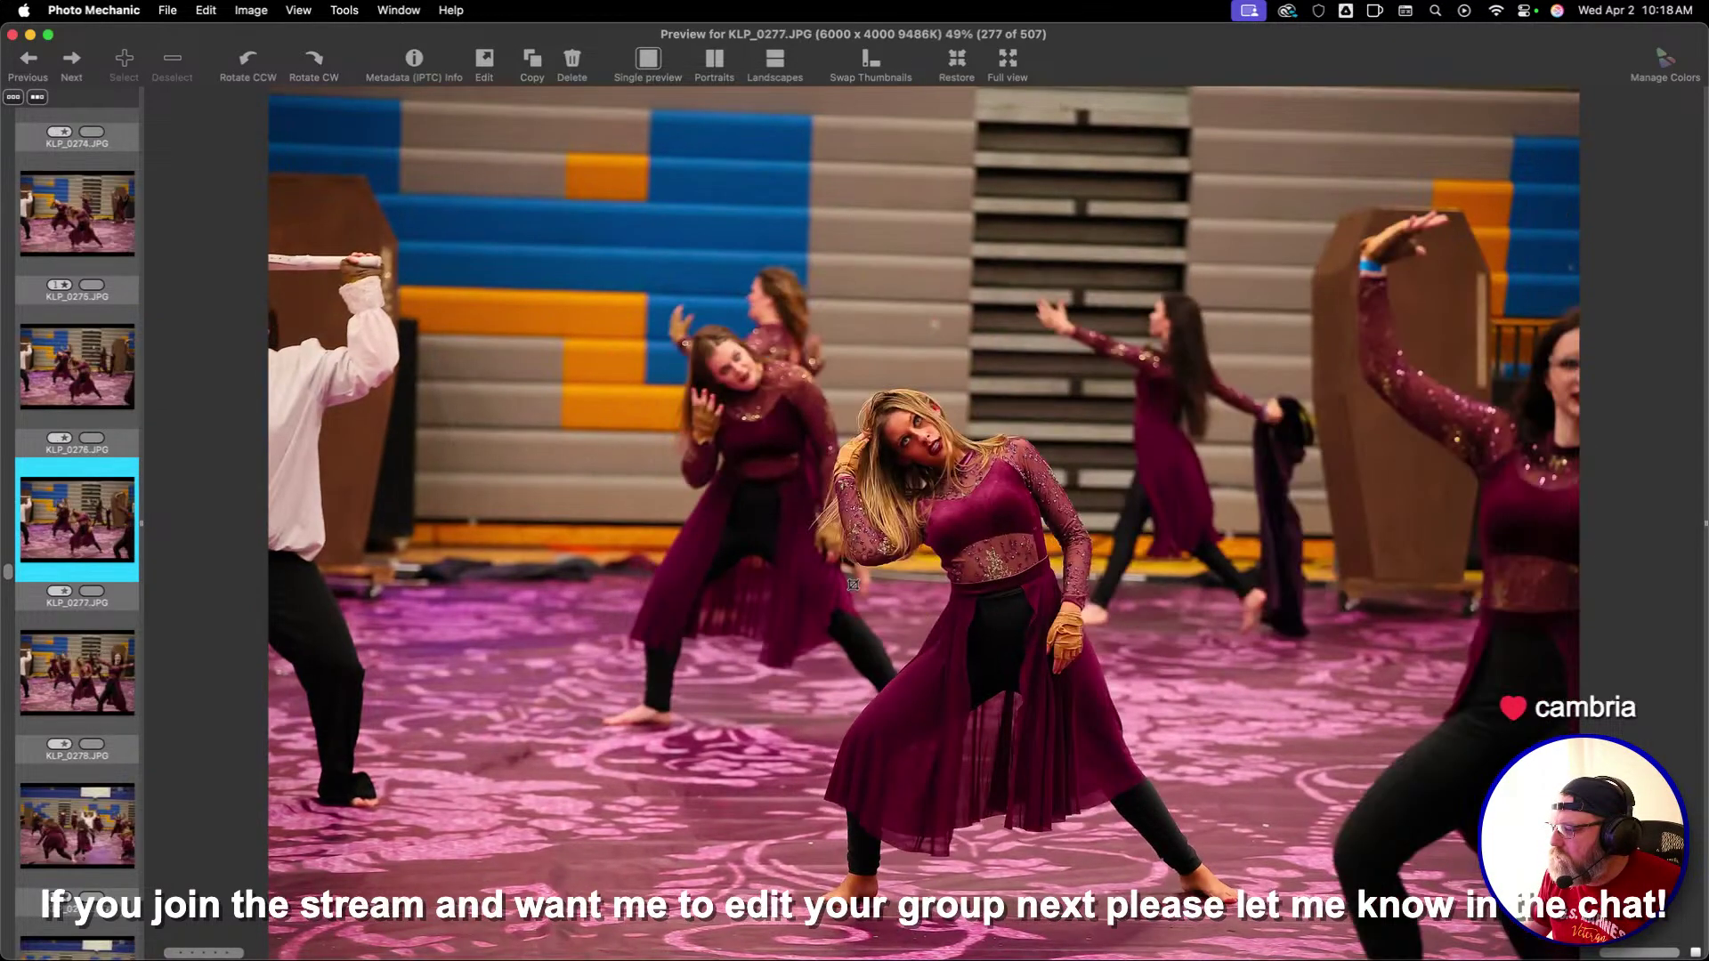
Review the ensemble shots after KLP_0277.JPG and star KLP_0283.JPG, the red-haired dancer in front of the white-shirted rifle performer
key("Left")
key("Right")
key("Right")
key("Right")
key("Right")
key("Right")
key("Right")
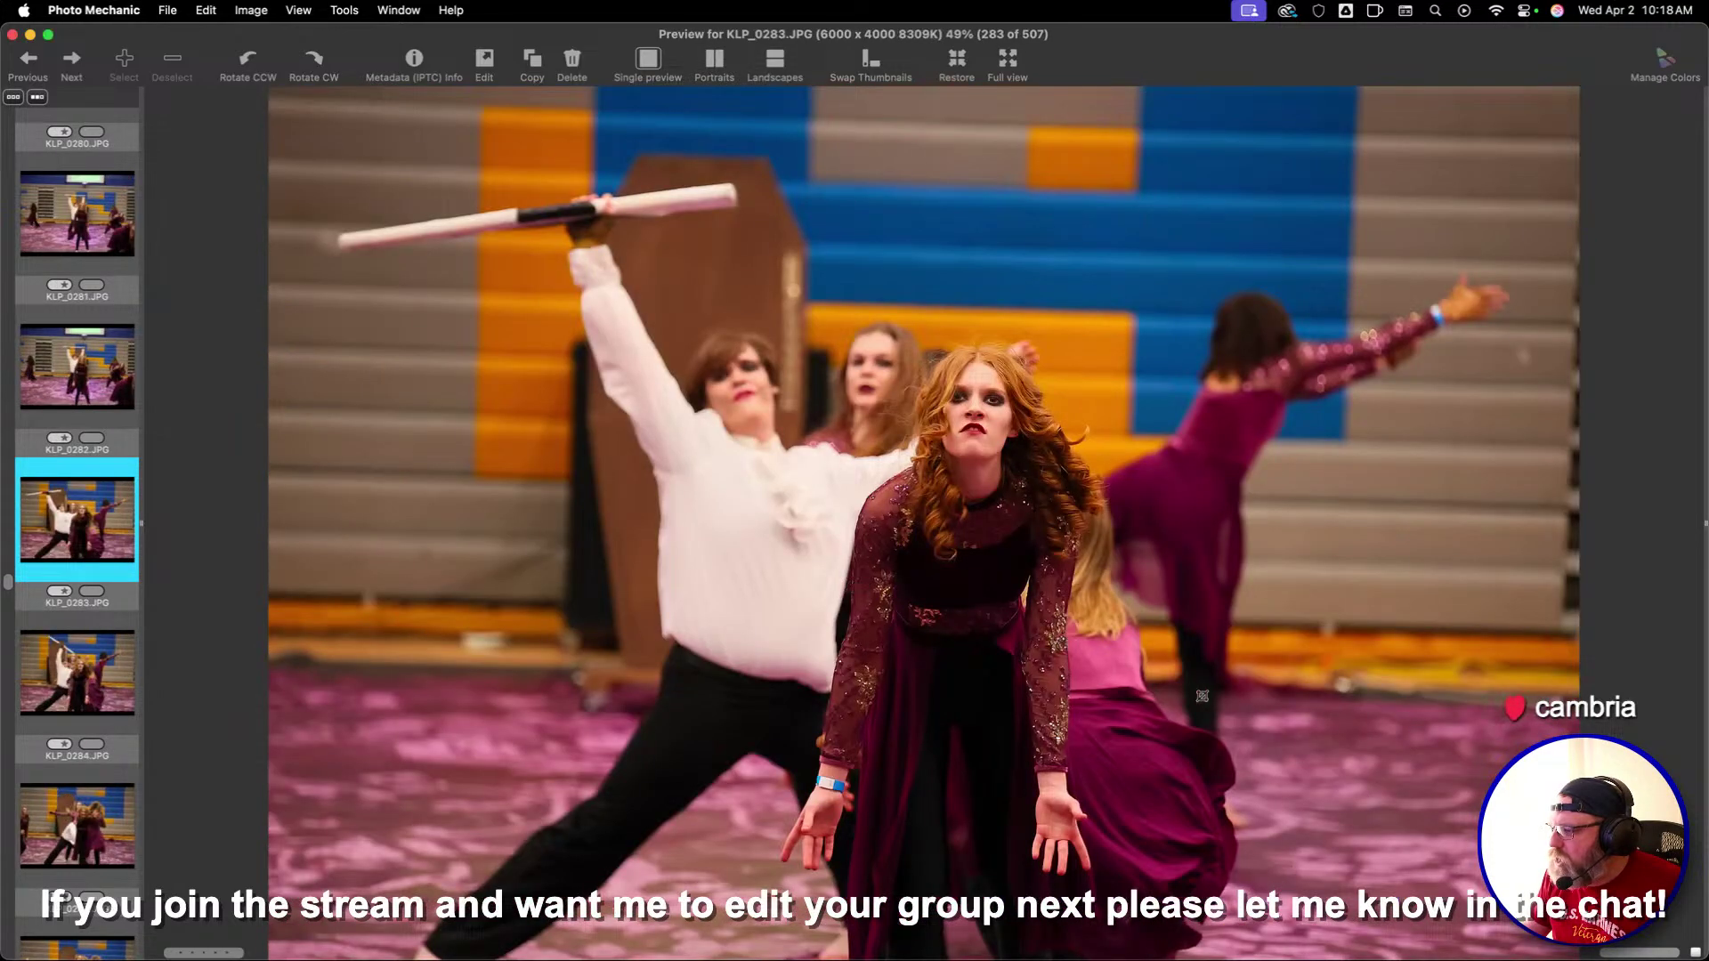
key("1")
Star KLP_0285.JPG and KLP_0290.JPG from the series of the red-haired dancer at the front of the group
key("Right")
key("Right")
key("1")
key("Right")
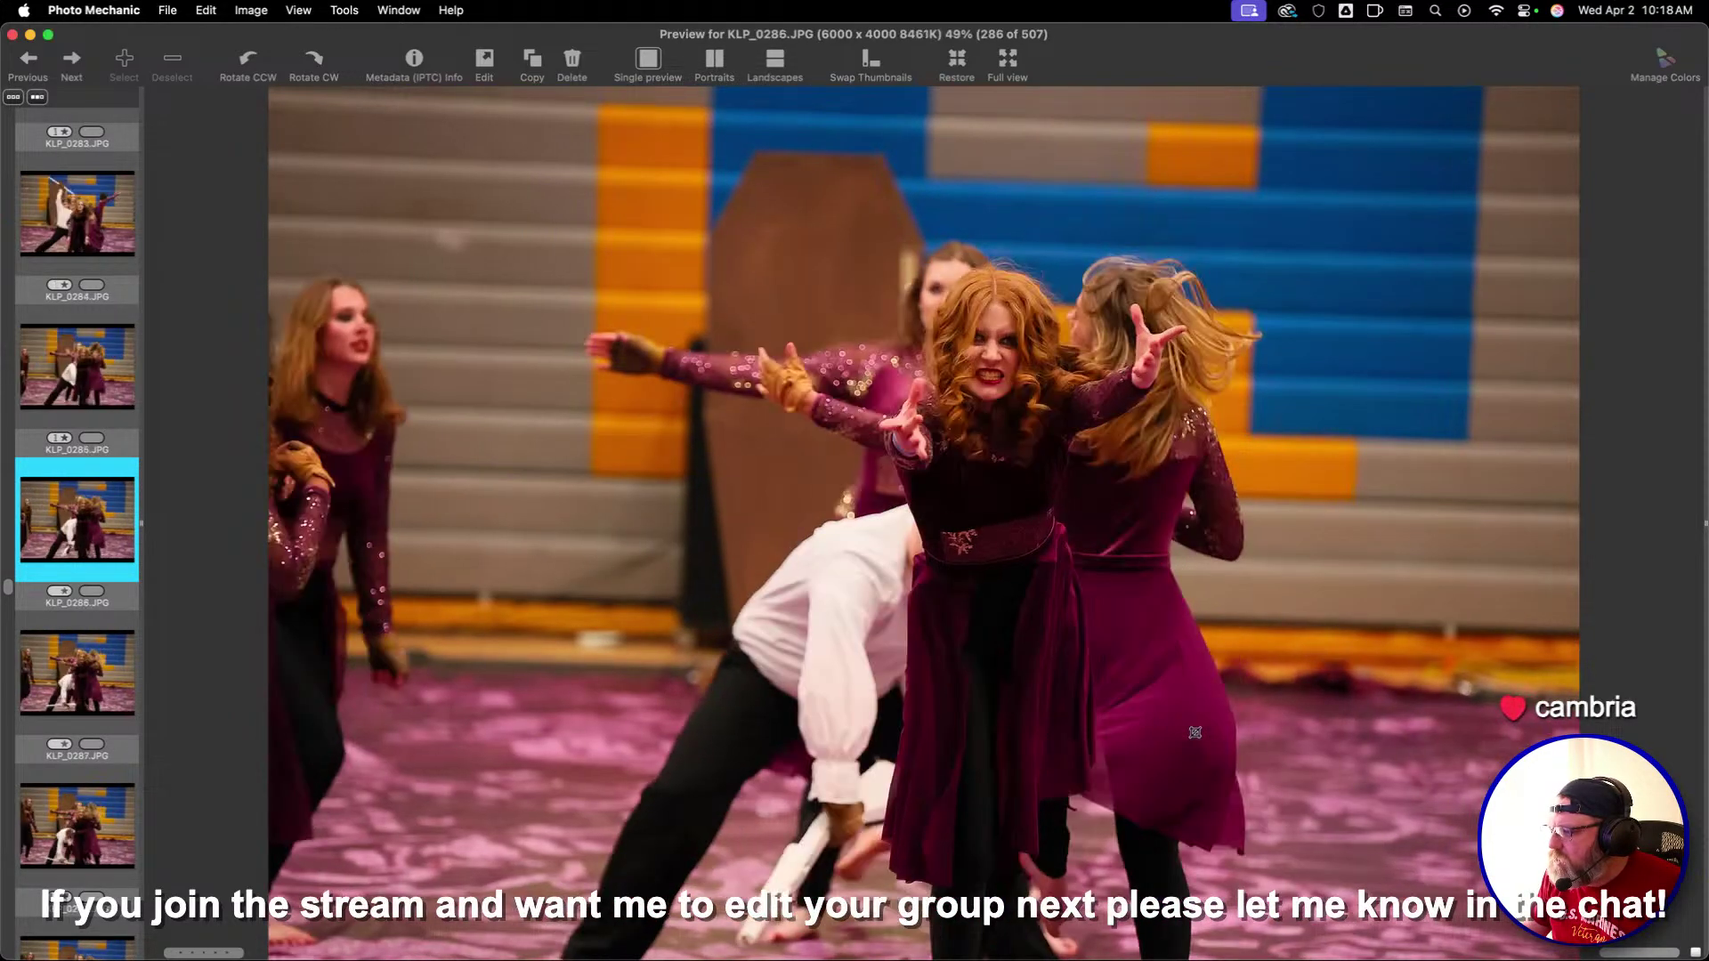
key("Right")
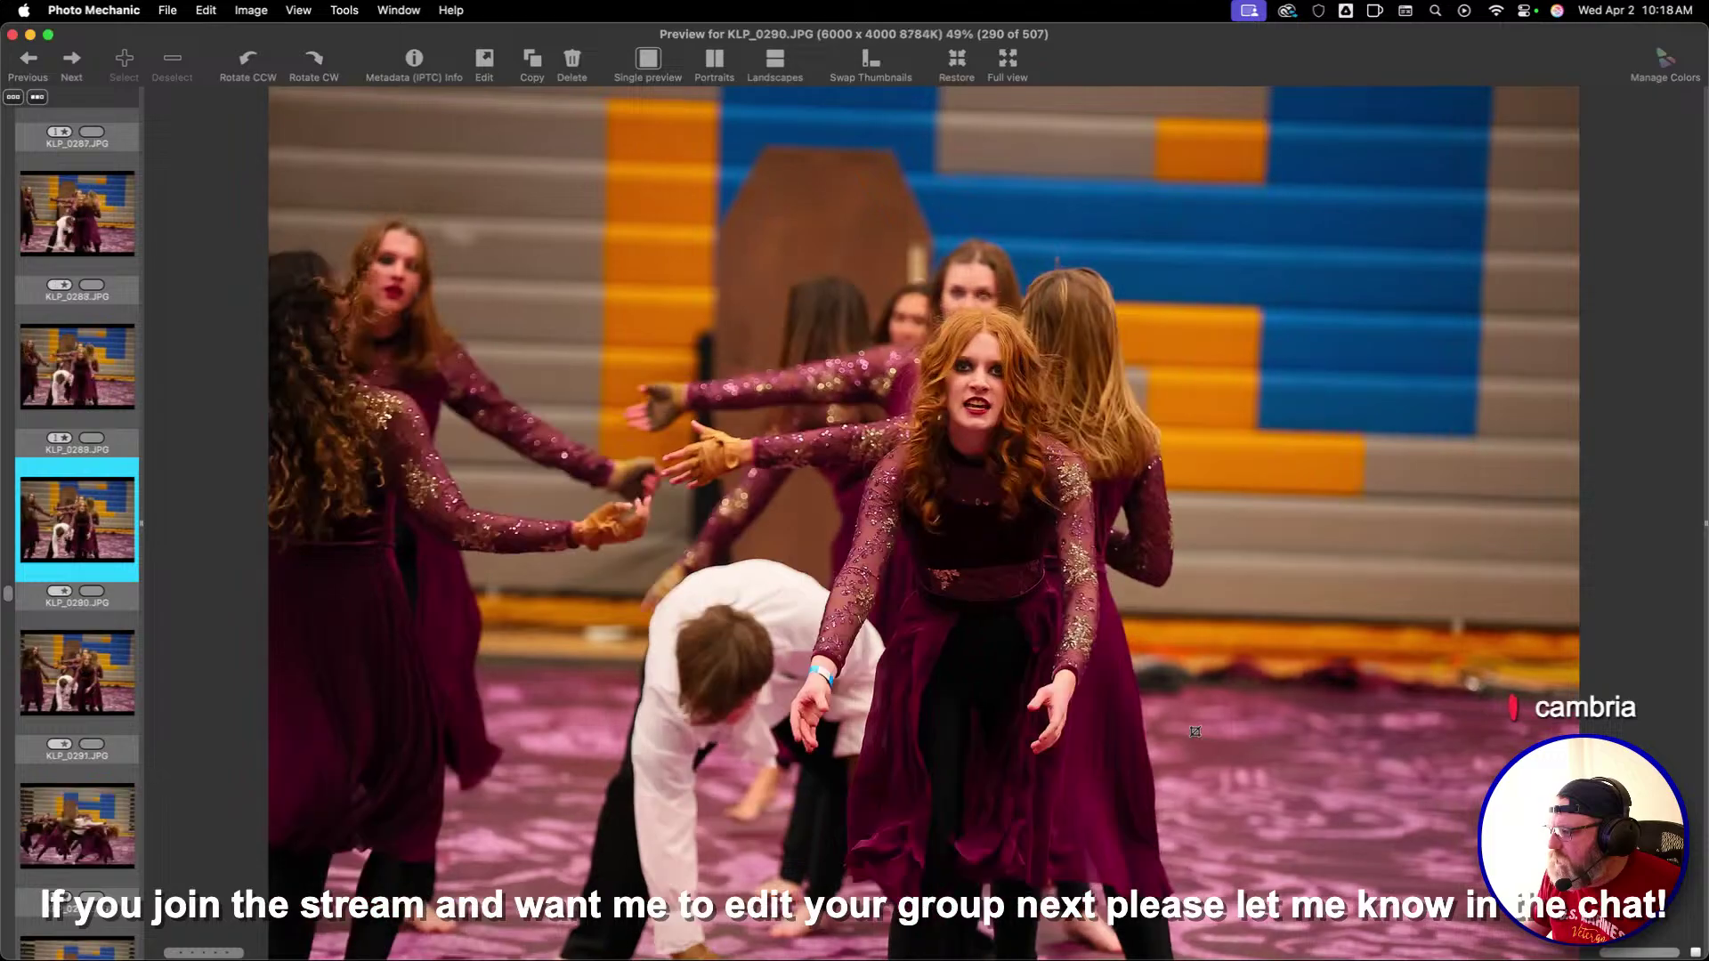
key("1")
Review the group choreography shots after KLP_0290.JPG and star KLP_0300.JPG, the white-shirted performer held by two dancers
key("Right")
key("Right")
key("Right")
key("Right")
key("Right")
key("Right")
key("Right")
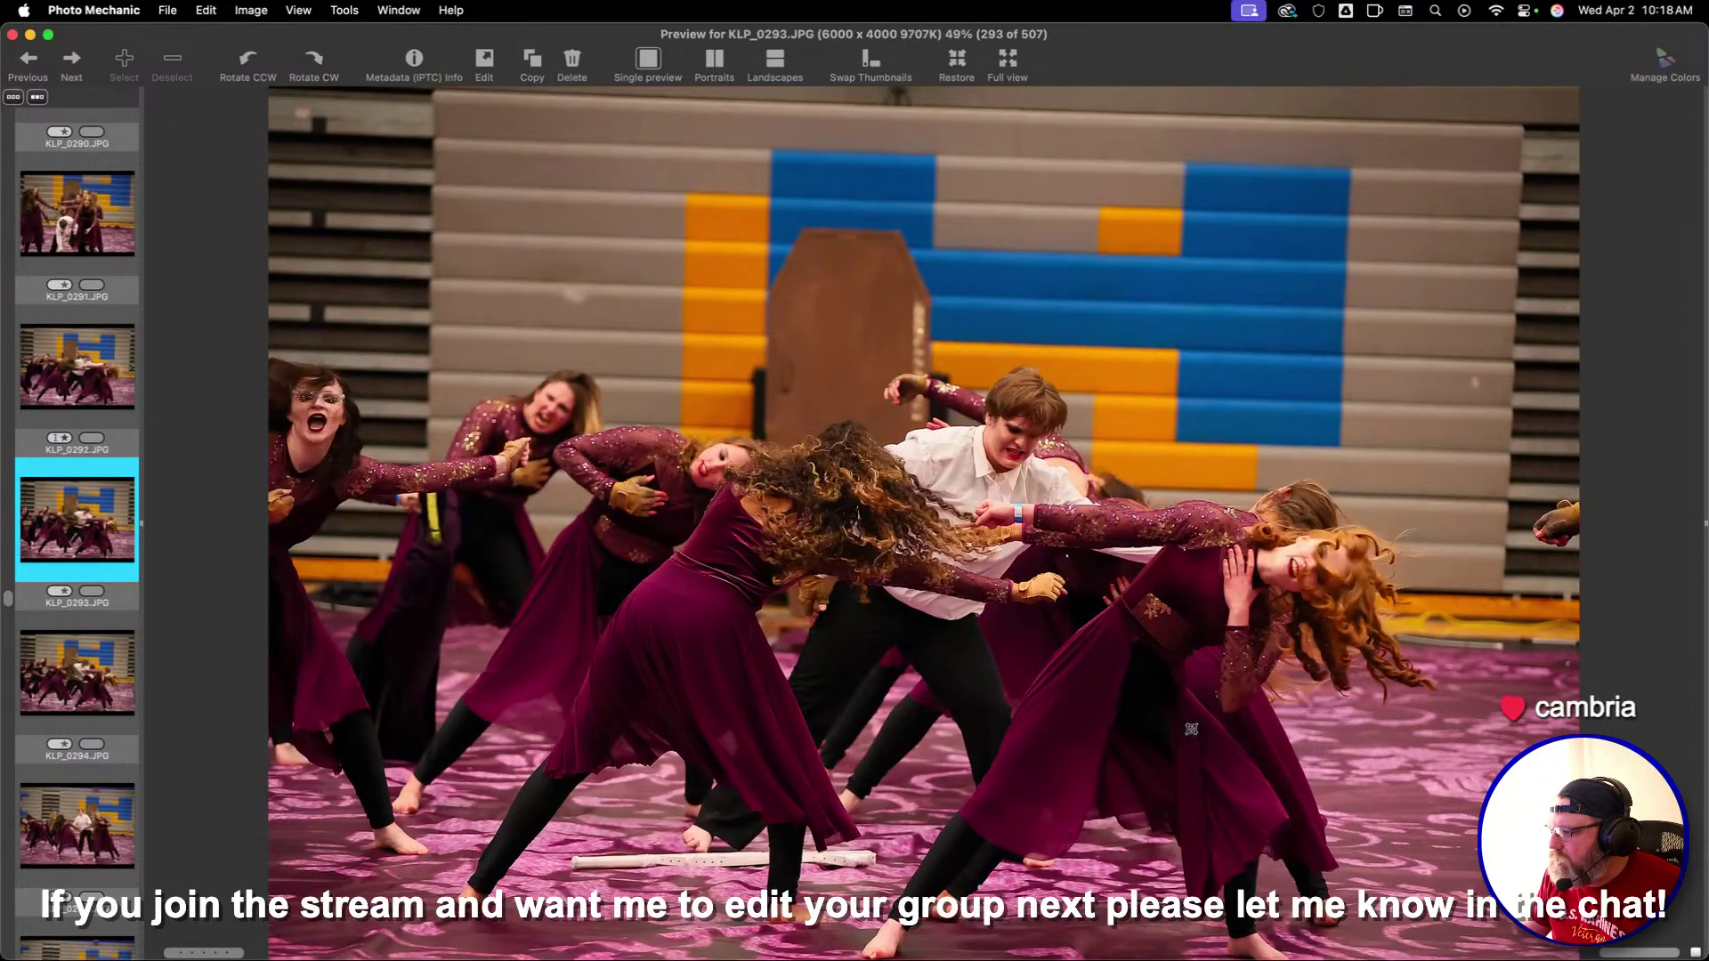
key("Right")
key("Right")
key("Right")
key("Right")
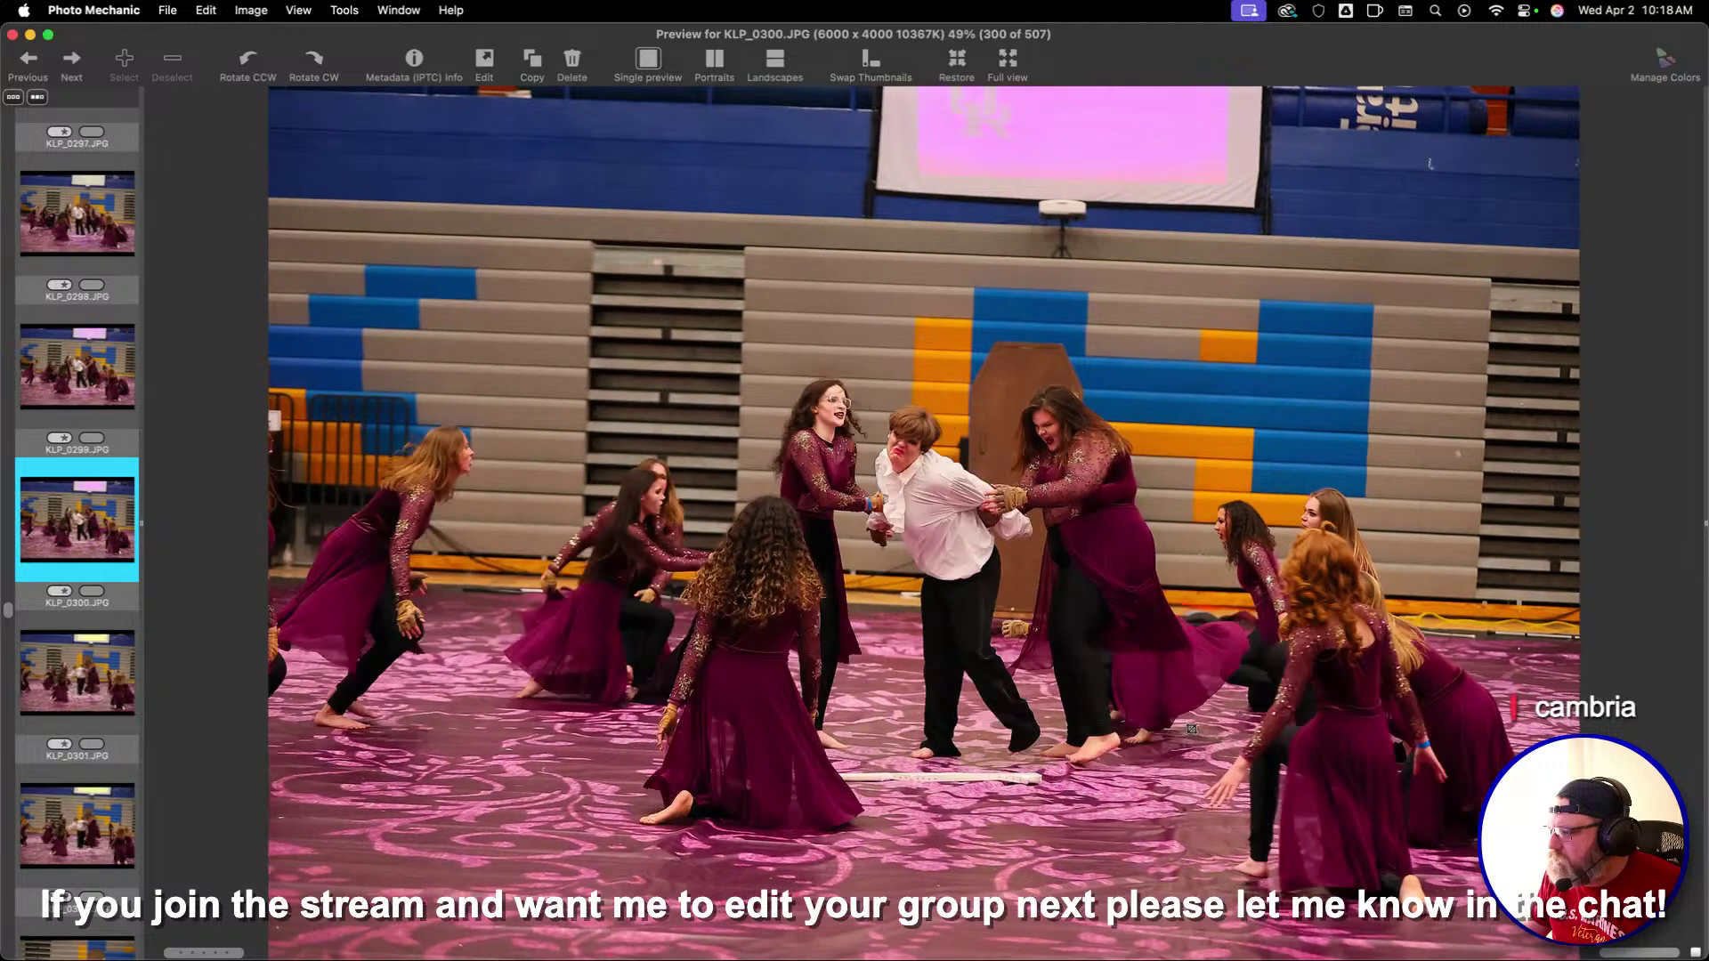
key("1")
Examine the group photos after KLP_0300.JPG, up to the two shouting dancers in KLP_0311.JPG
key("Right")
key("Right")
key("Right")
key("Right")
key("Right")
key("Right")
key("Right")
key("Right")
key("Right")
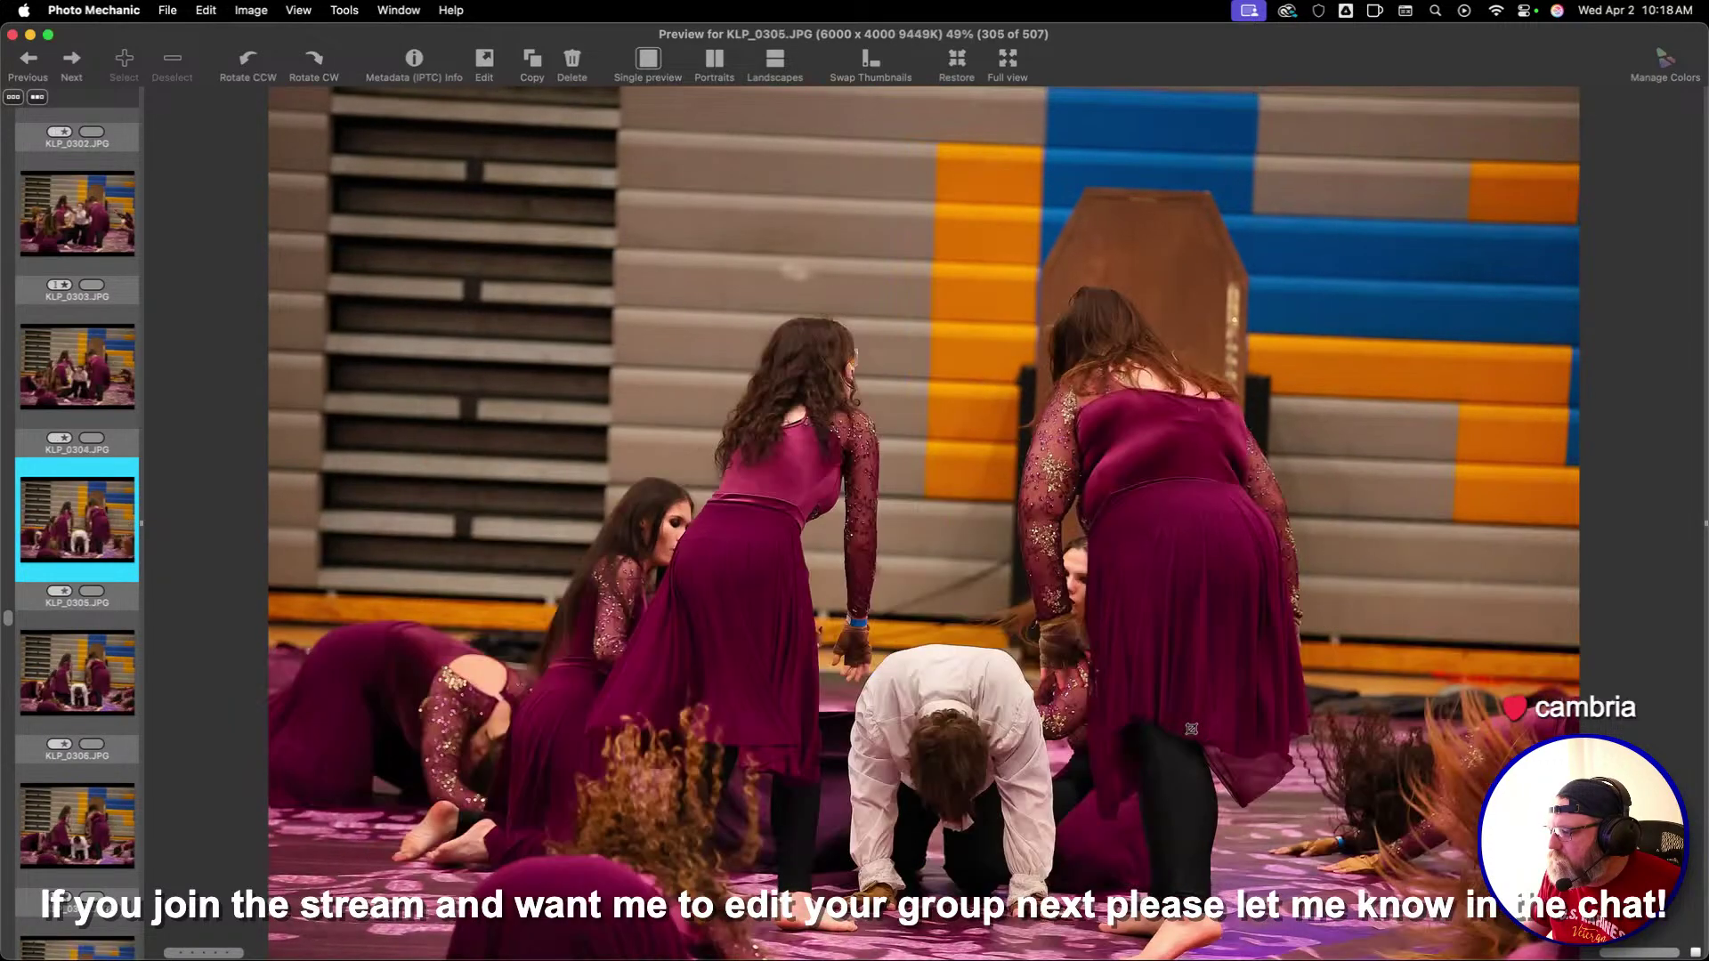
key("Right")
key("Right")
key("Right")
key("Right")
key("Right")
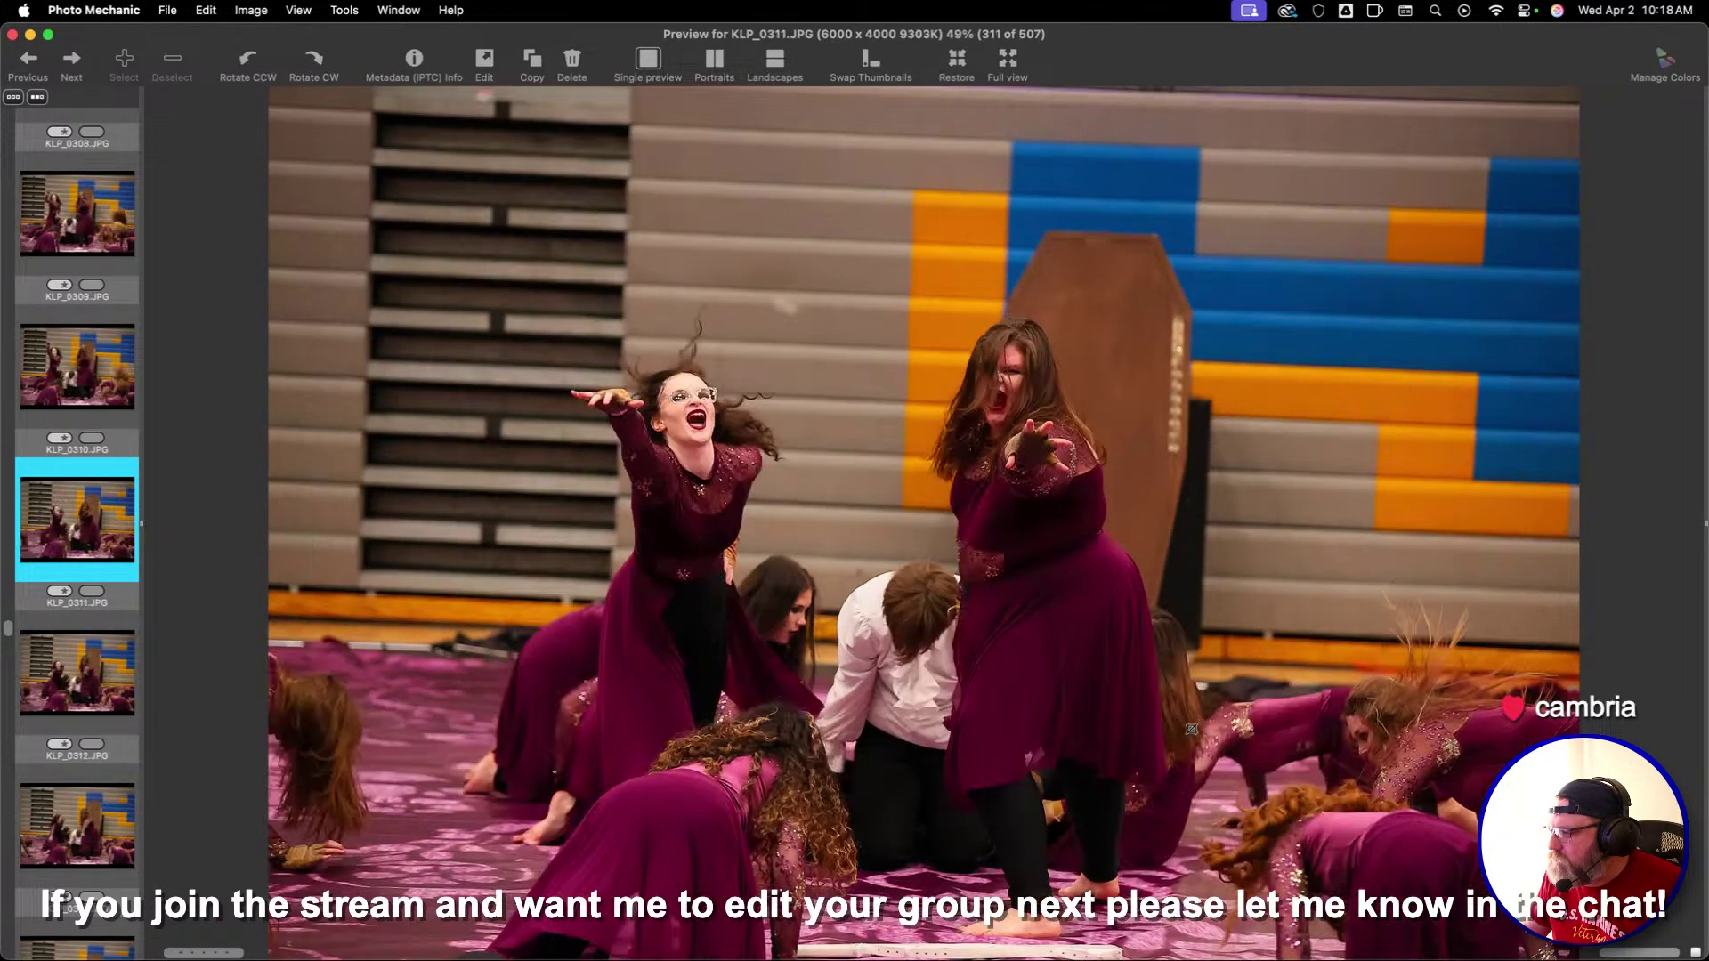
Examine the photos from KLP_0312.JPG to KLP_0321.JPG, including the cloaked performer surrounded by kneeling dancers
key("Right")
key("Right")
key("Right")
key("Right")
key("Right")
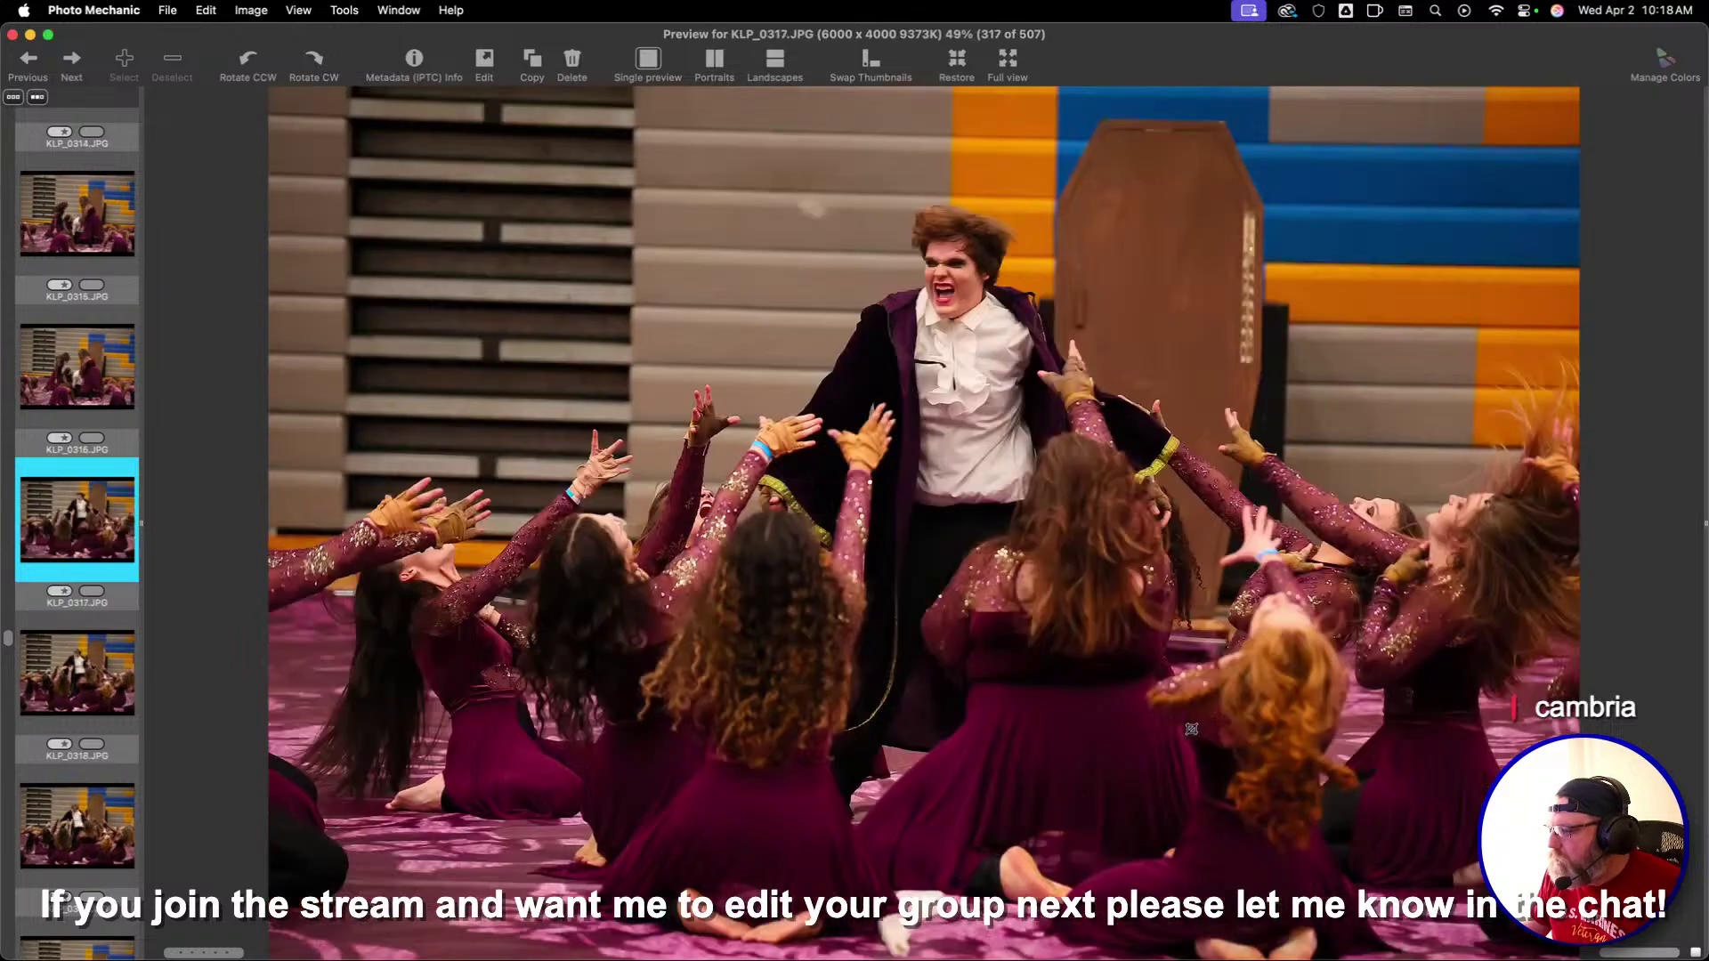
key("Right")
key("Right")
key("Right")
key("Right")
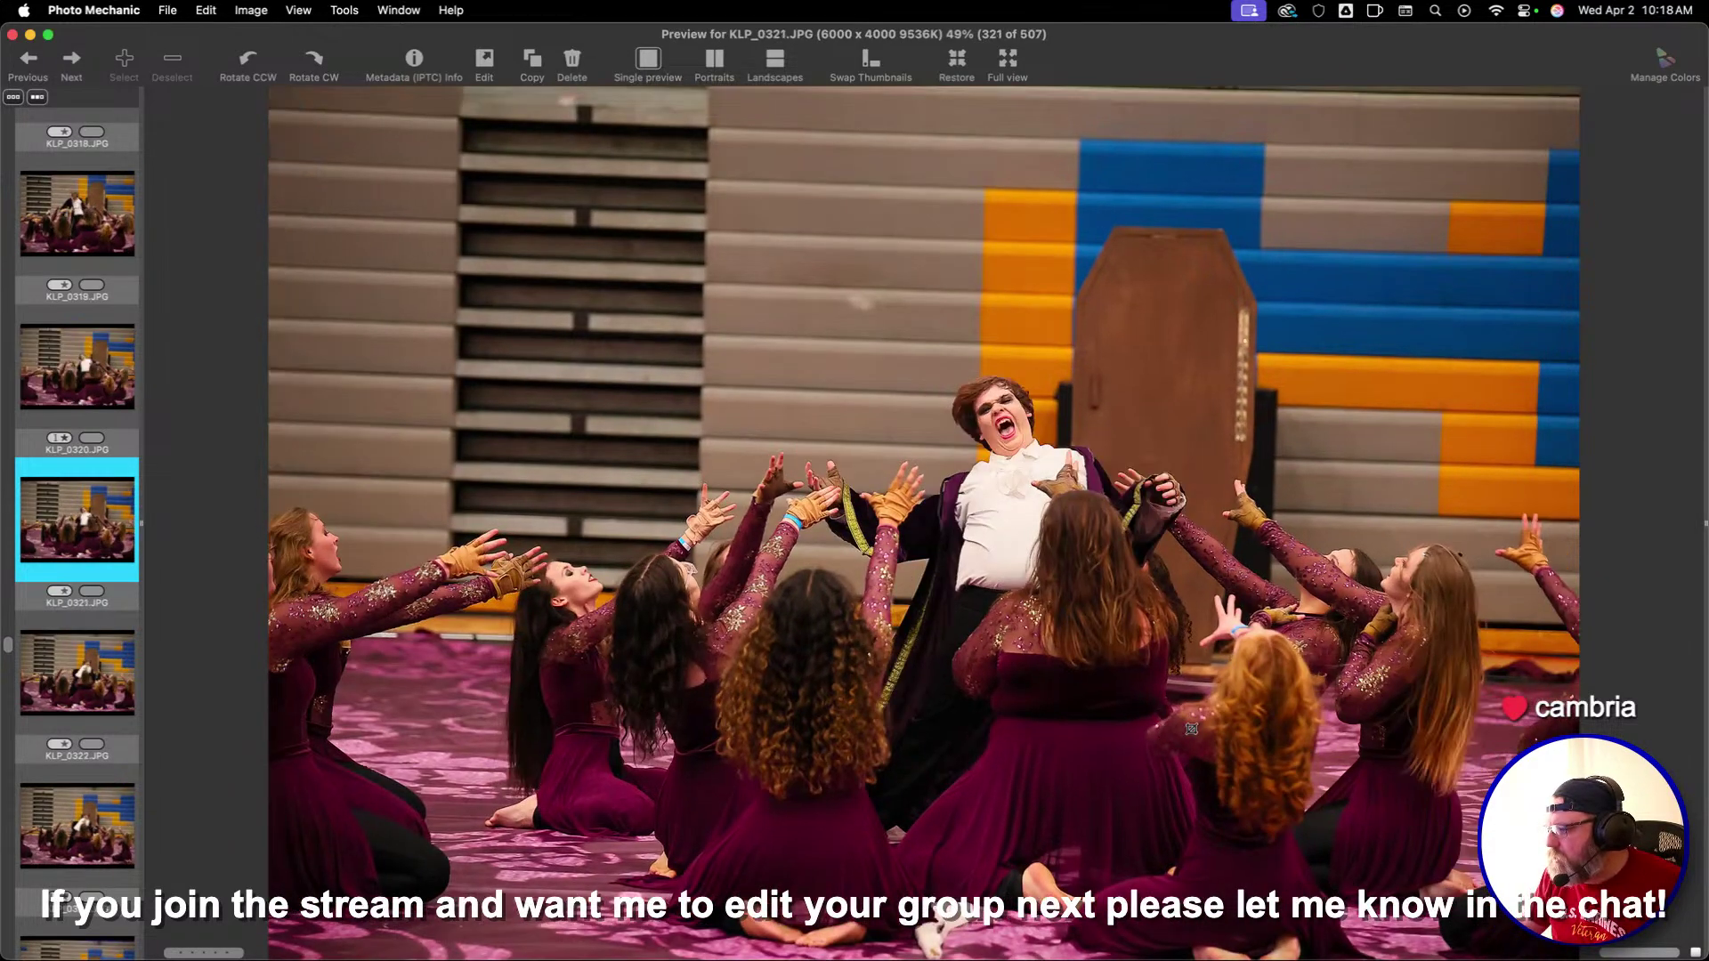
Compare the remaining cloaked performer and kneeling ensemble shots, continuing to the solo flag toss in KLP_0336.JPG
key("Right")
key("Right")
key("Right")
key("Right")
key("Right")
key("Right")
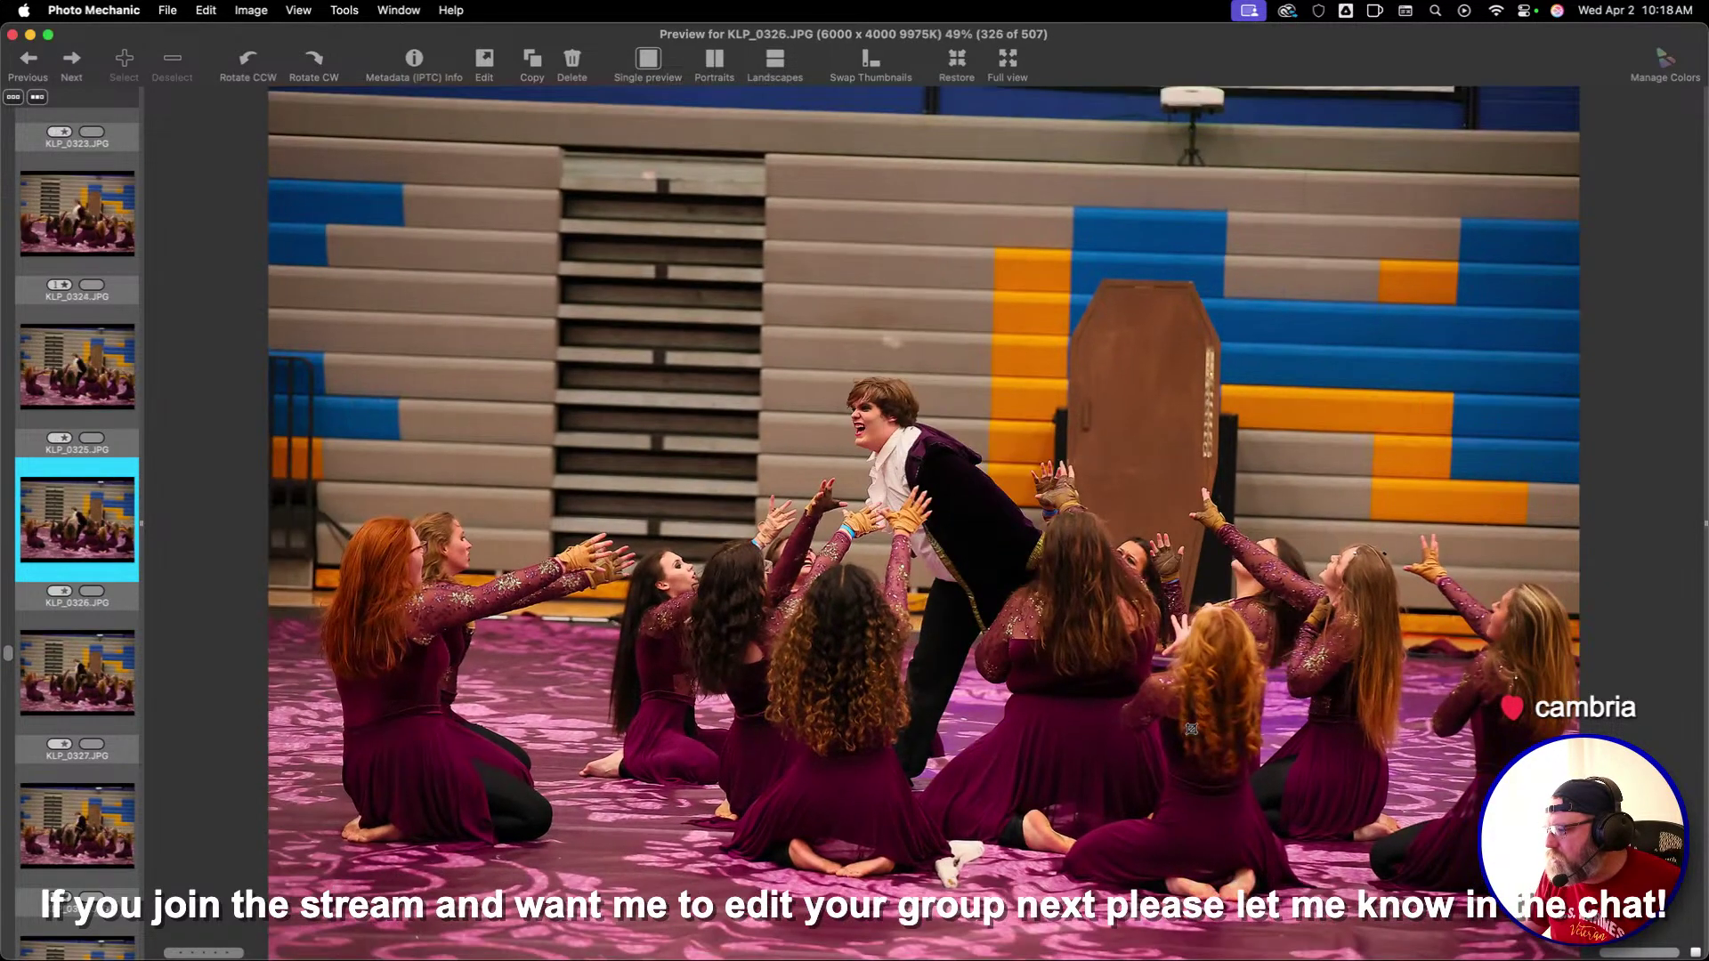
key("Right")
key("Right")
key("Right")
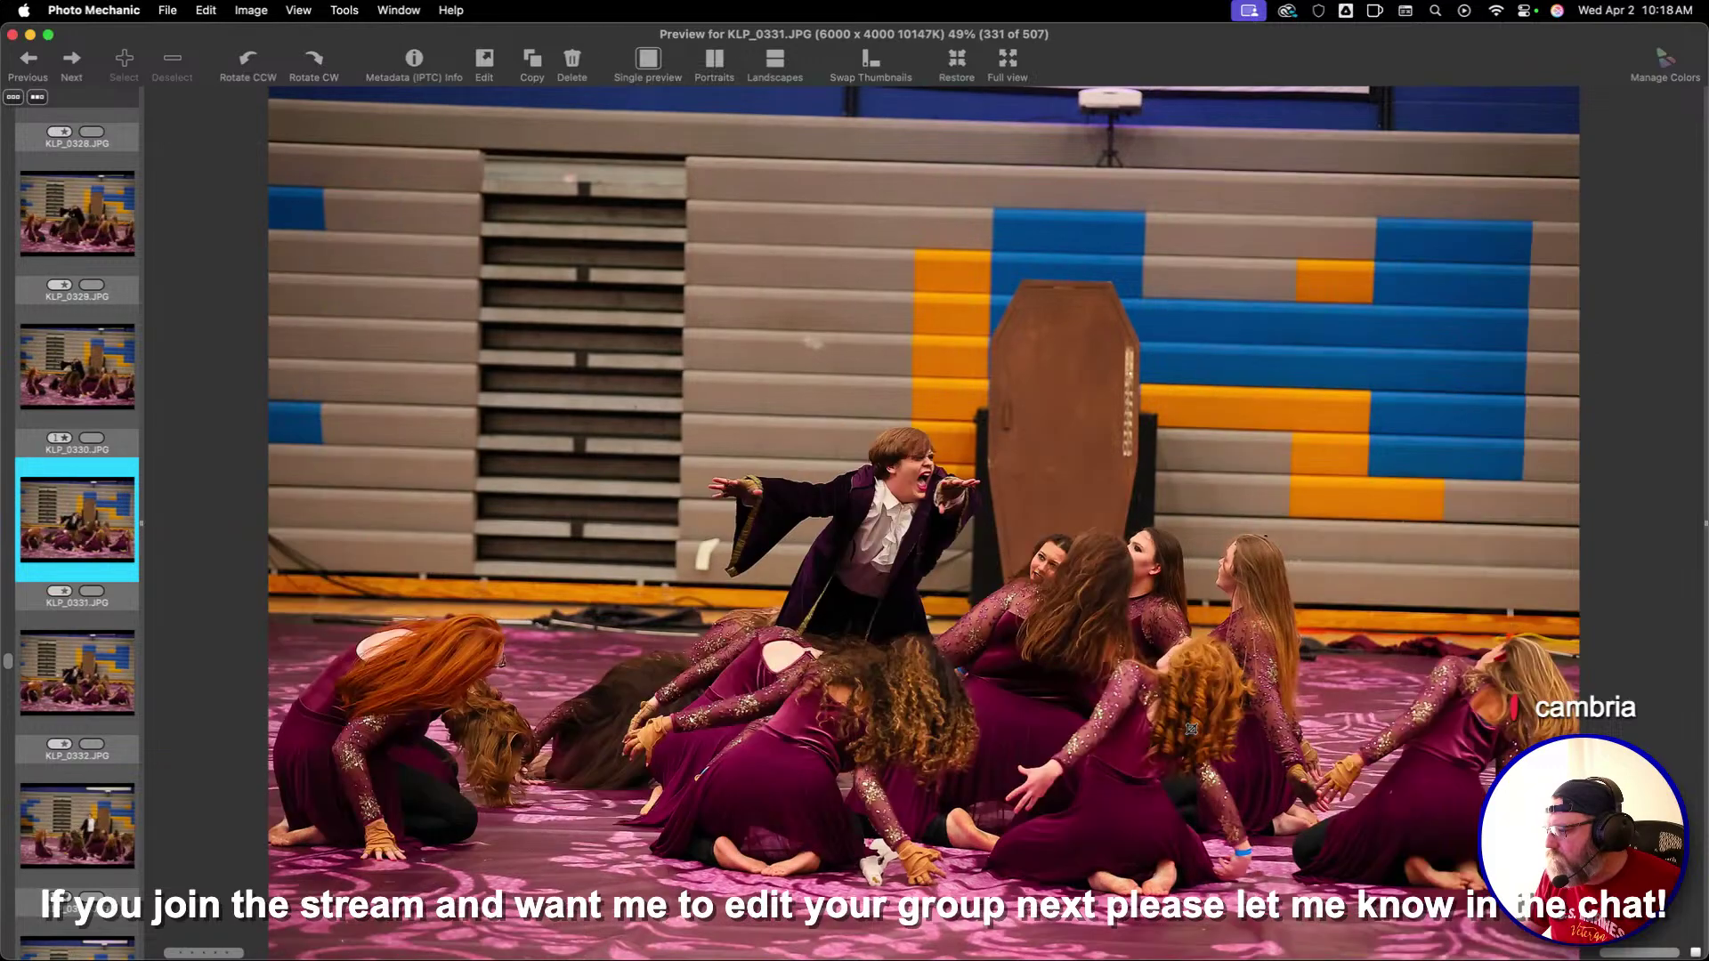
key("Right")
key("Right")
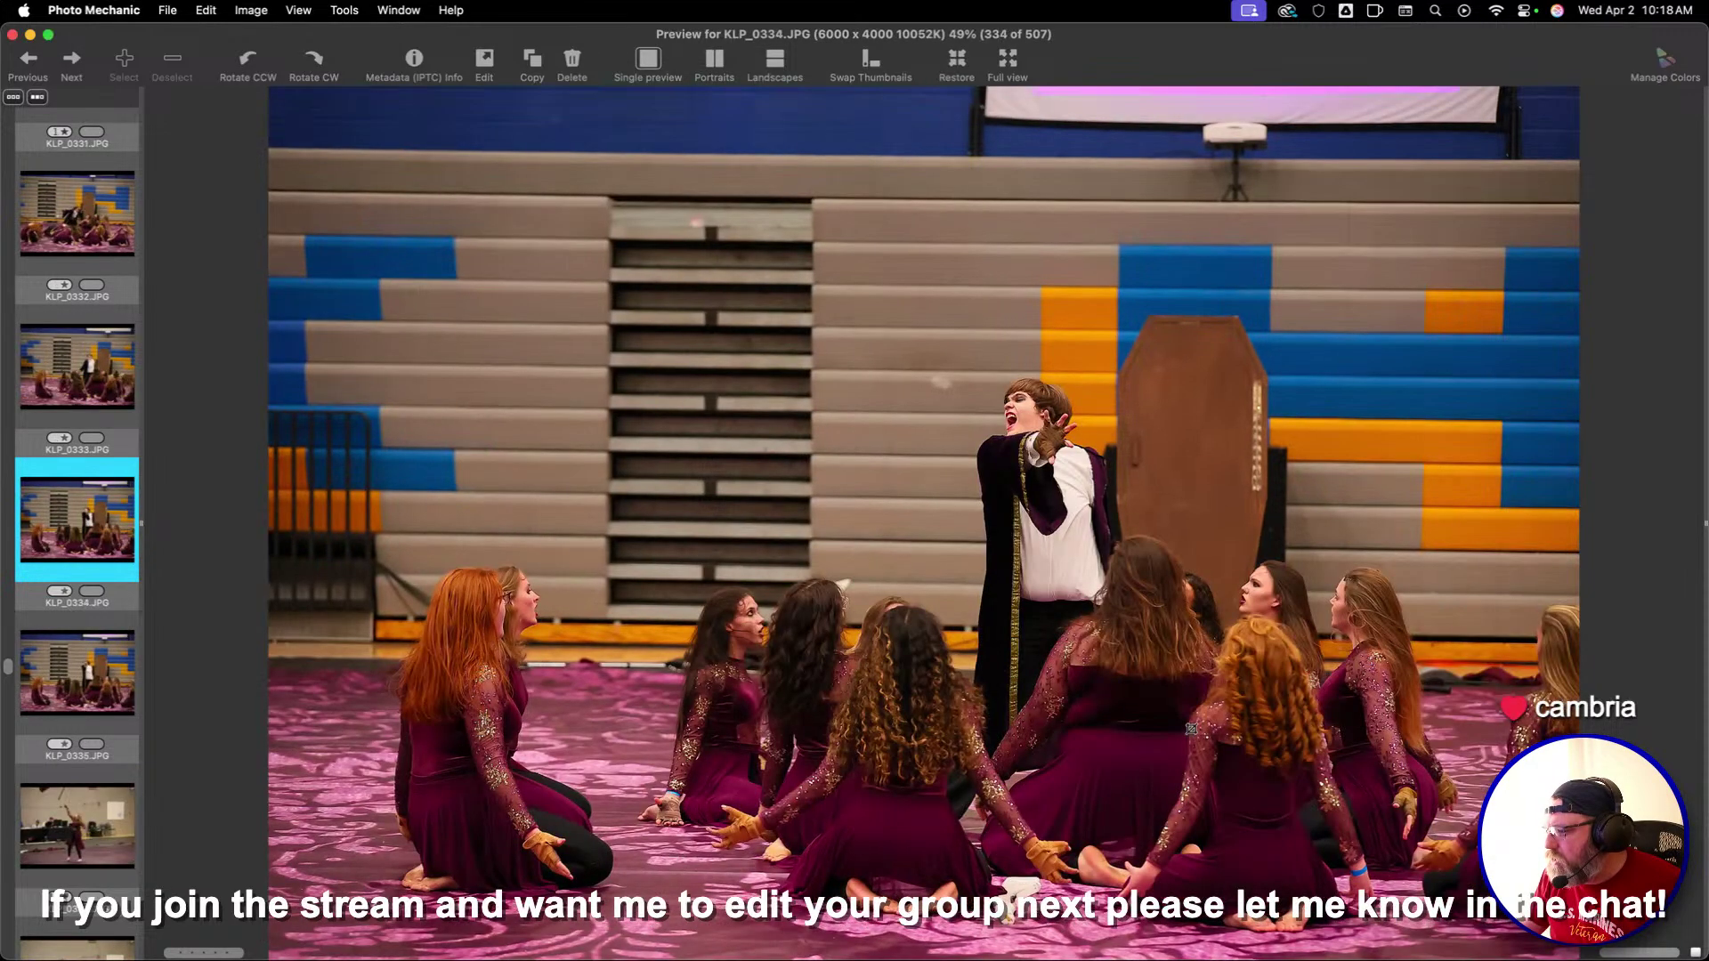
key("Right")
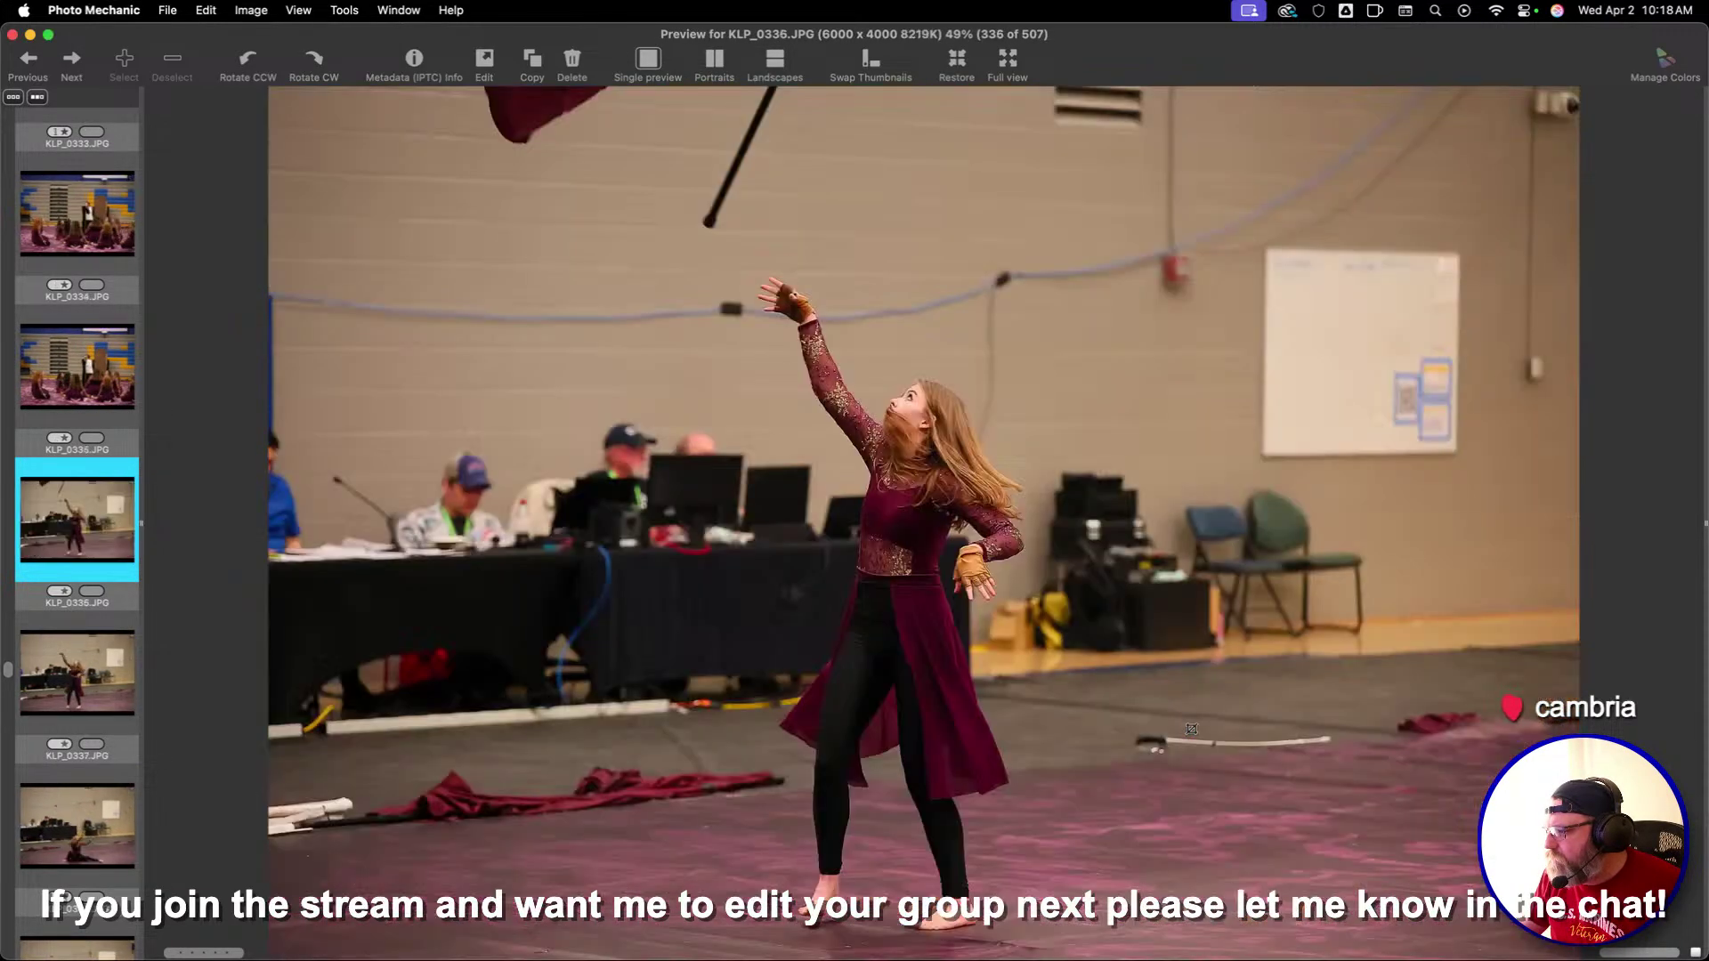
Compare the solo flag-toss shots around KLP_0336.JPG and star the keeper between it and KLP_0339.JPG
key("Right")
key("Left")
key("Left")
key("Right")
key("Right")
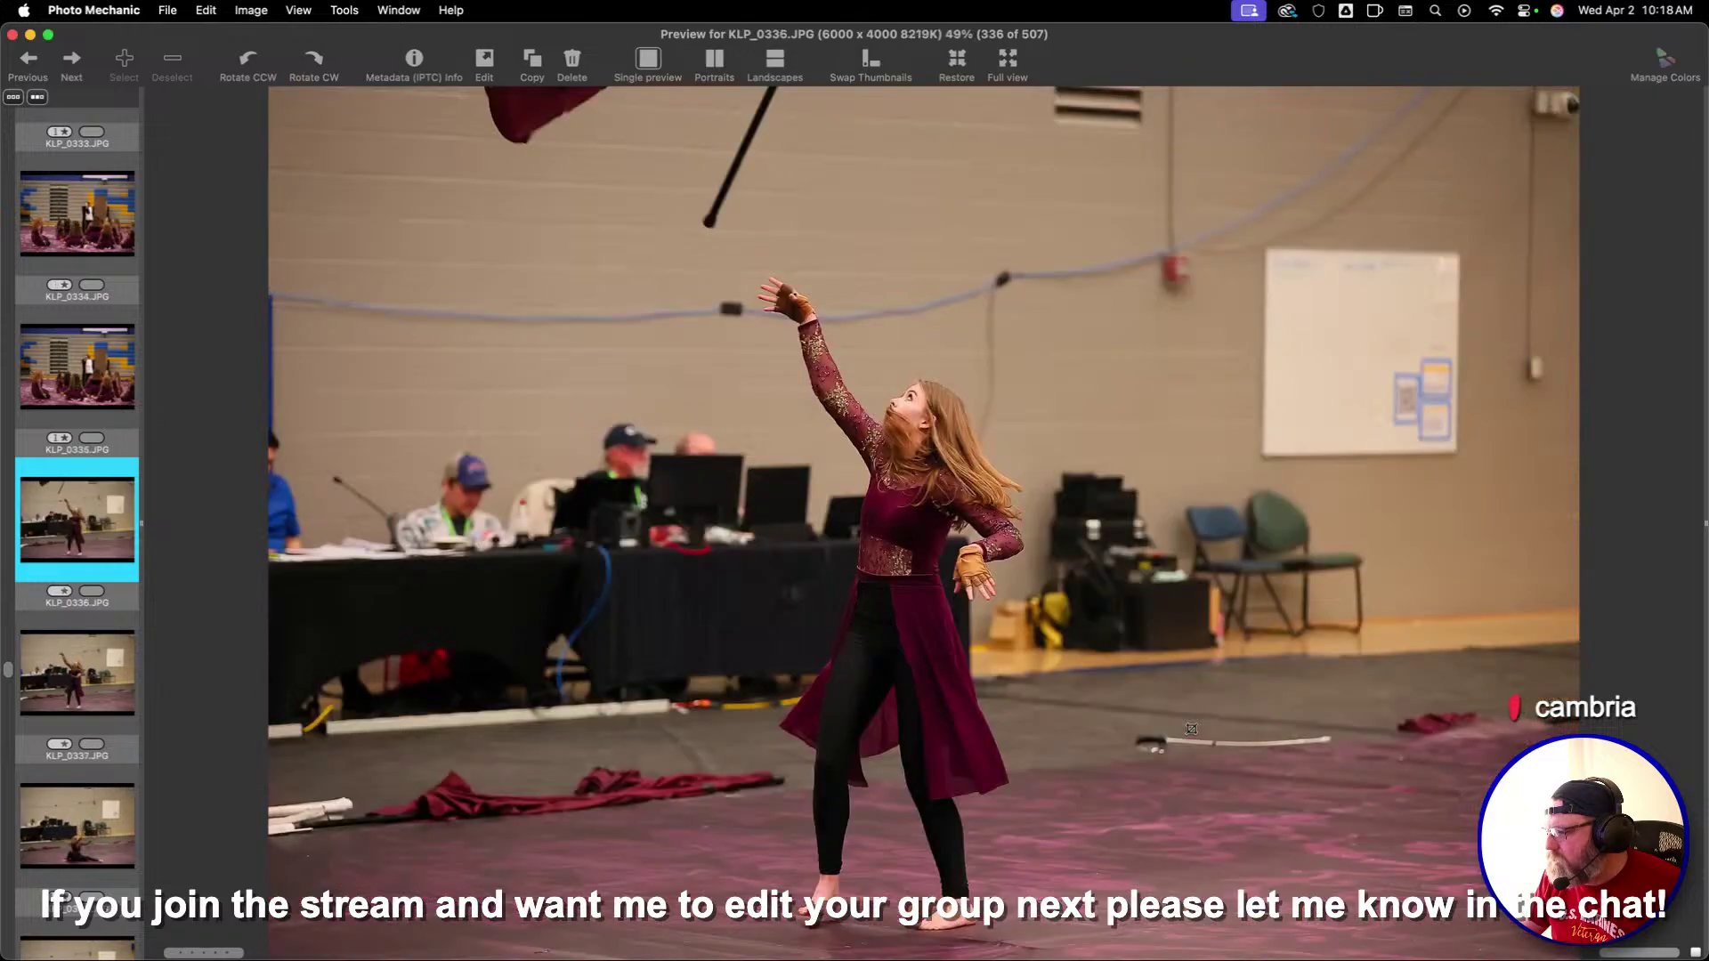
key("Right")
key("1")
key("Right")
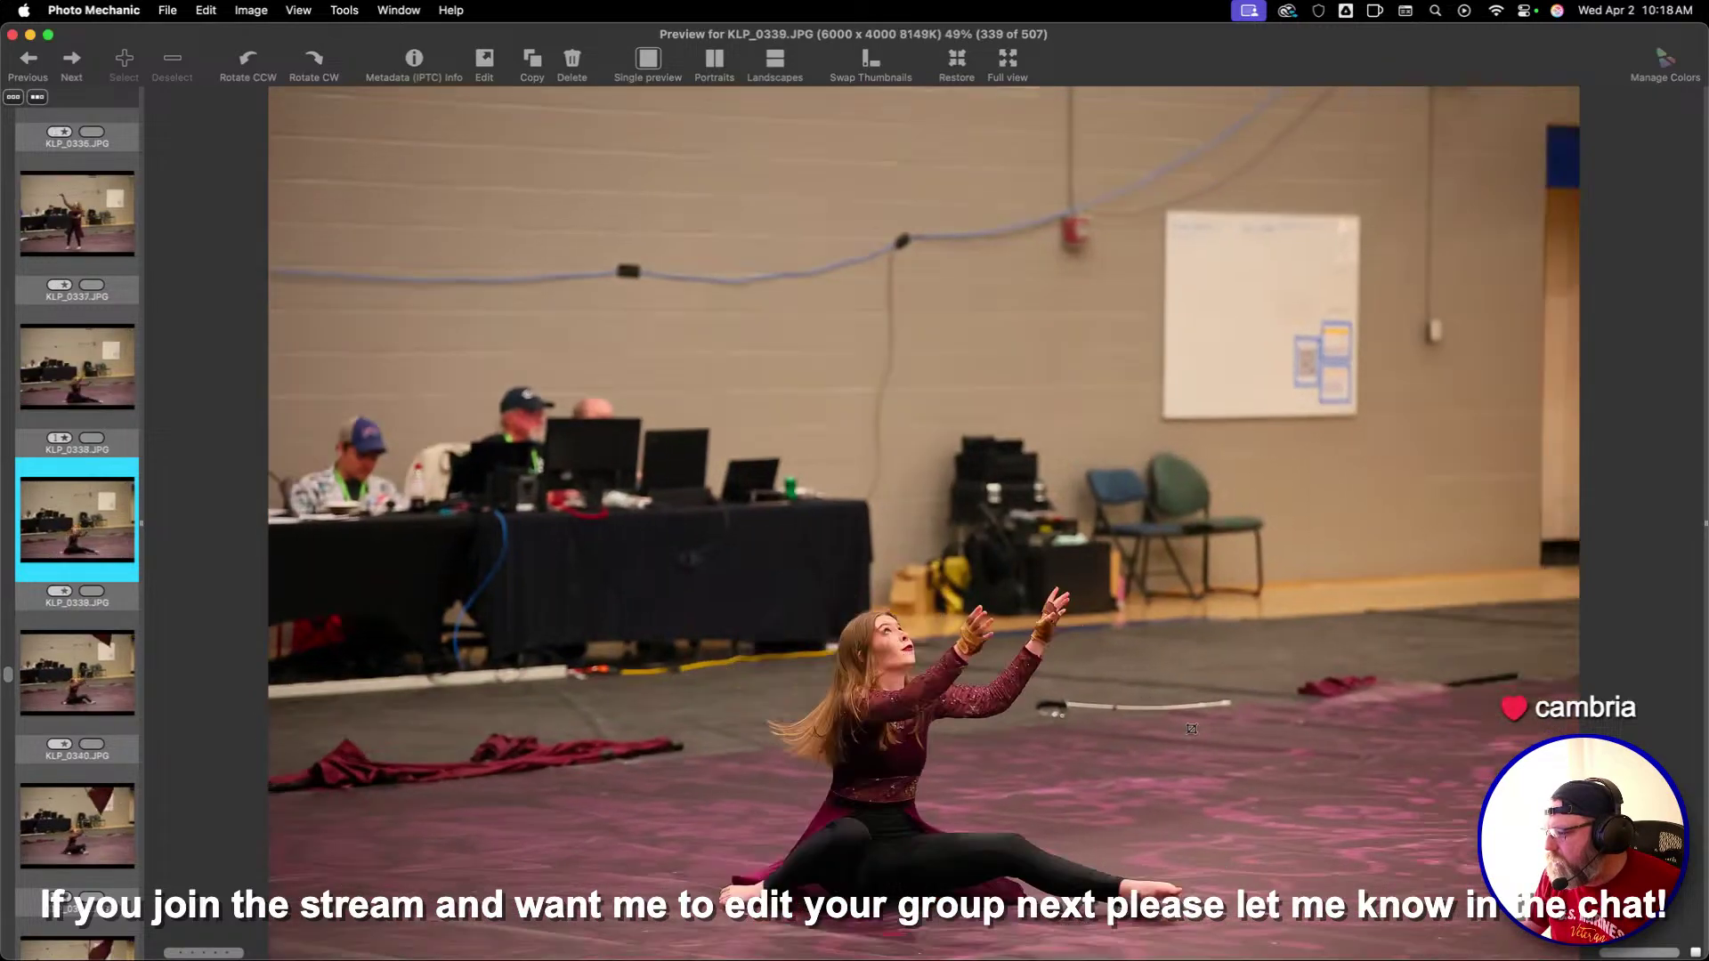
Crop the landscape photo KLP_0343.JPG around the seated dancer catching the maroon flag
key("Right")
key("Right")
key("Right")
key("Right")
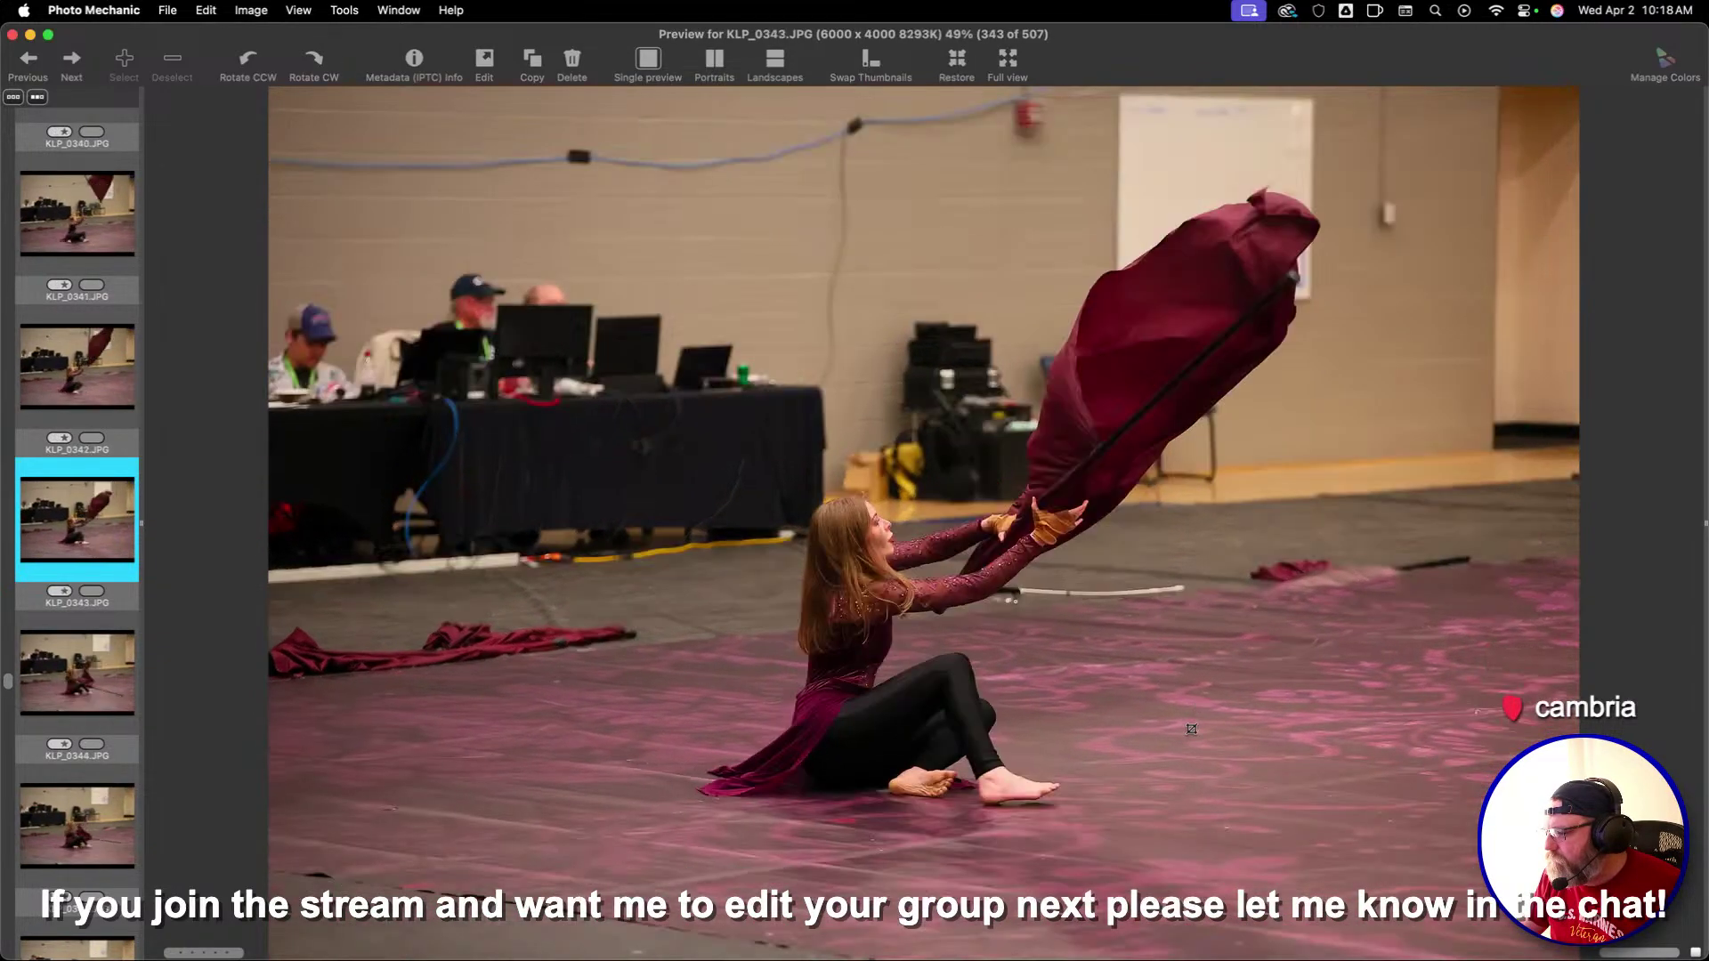
key("Right")
key("Left")
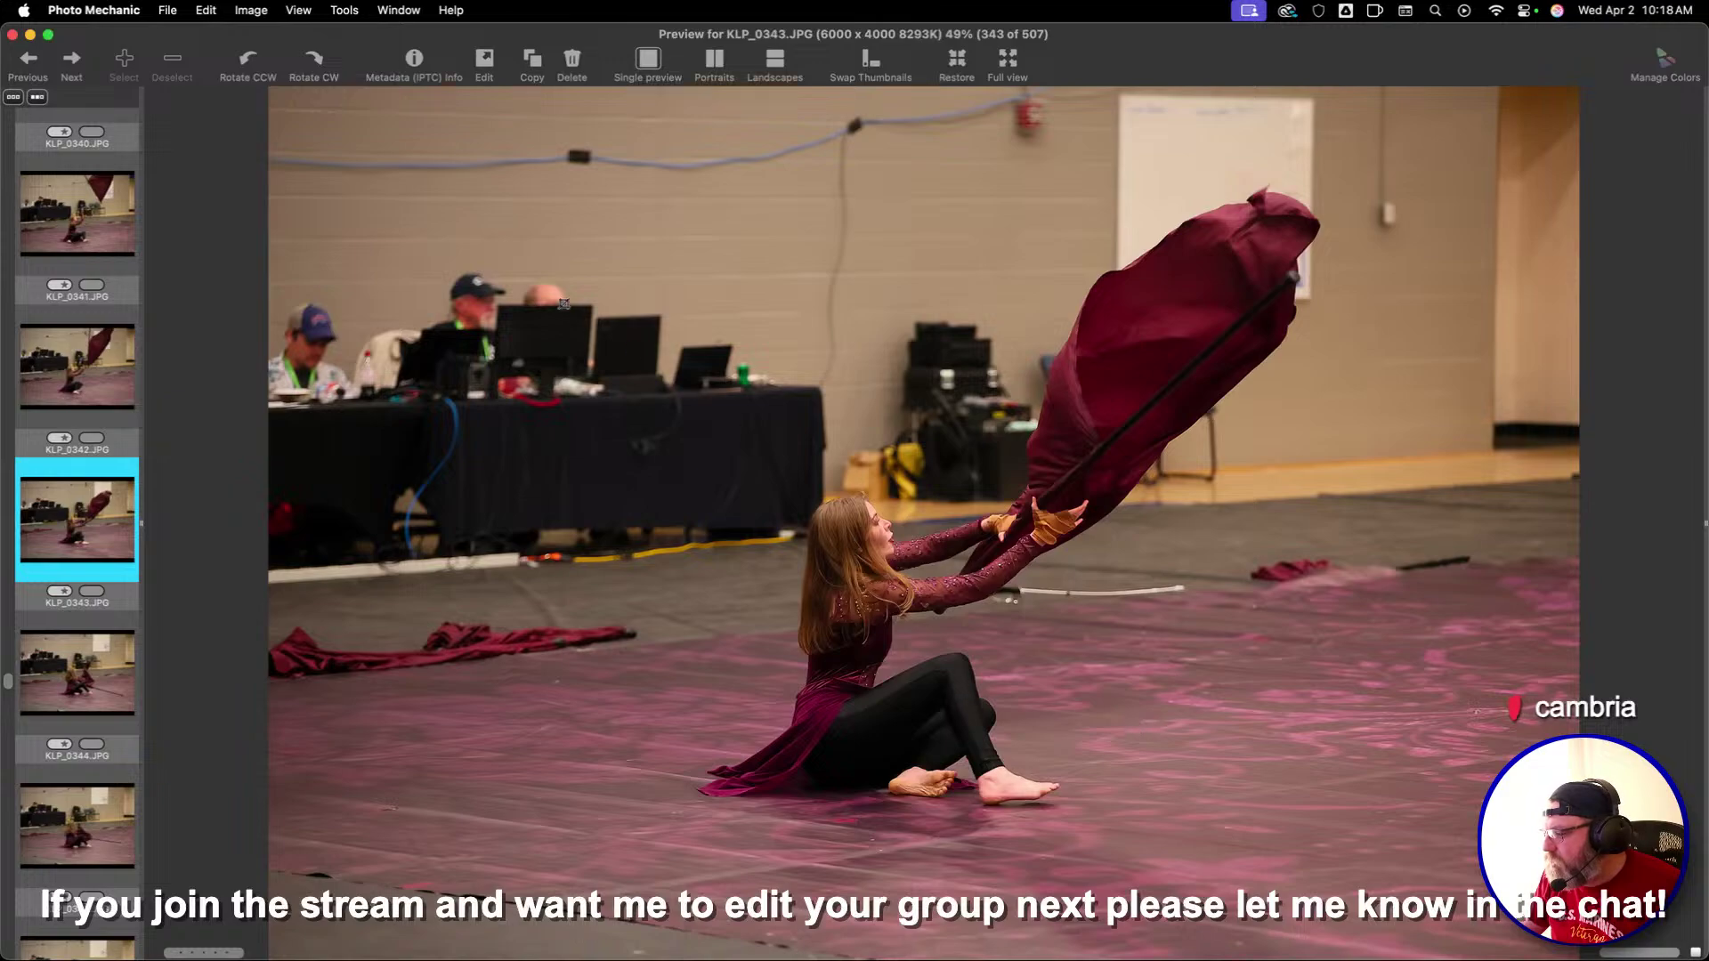
left_click_drag(563, 304, 1416, 828)
Examine the flag photos after KLP_0343.JPG, up to the cloaked performer with a raised arm in KLP_0355.JPG
key("Right")
key("Right")
key("Right")
key("Right")
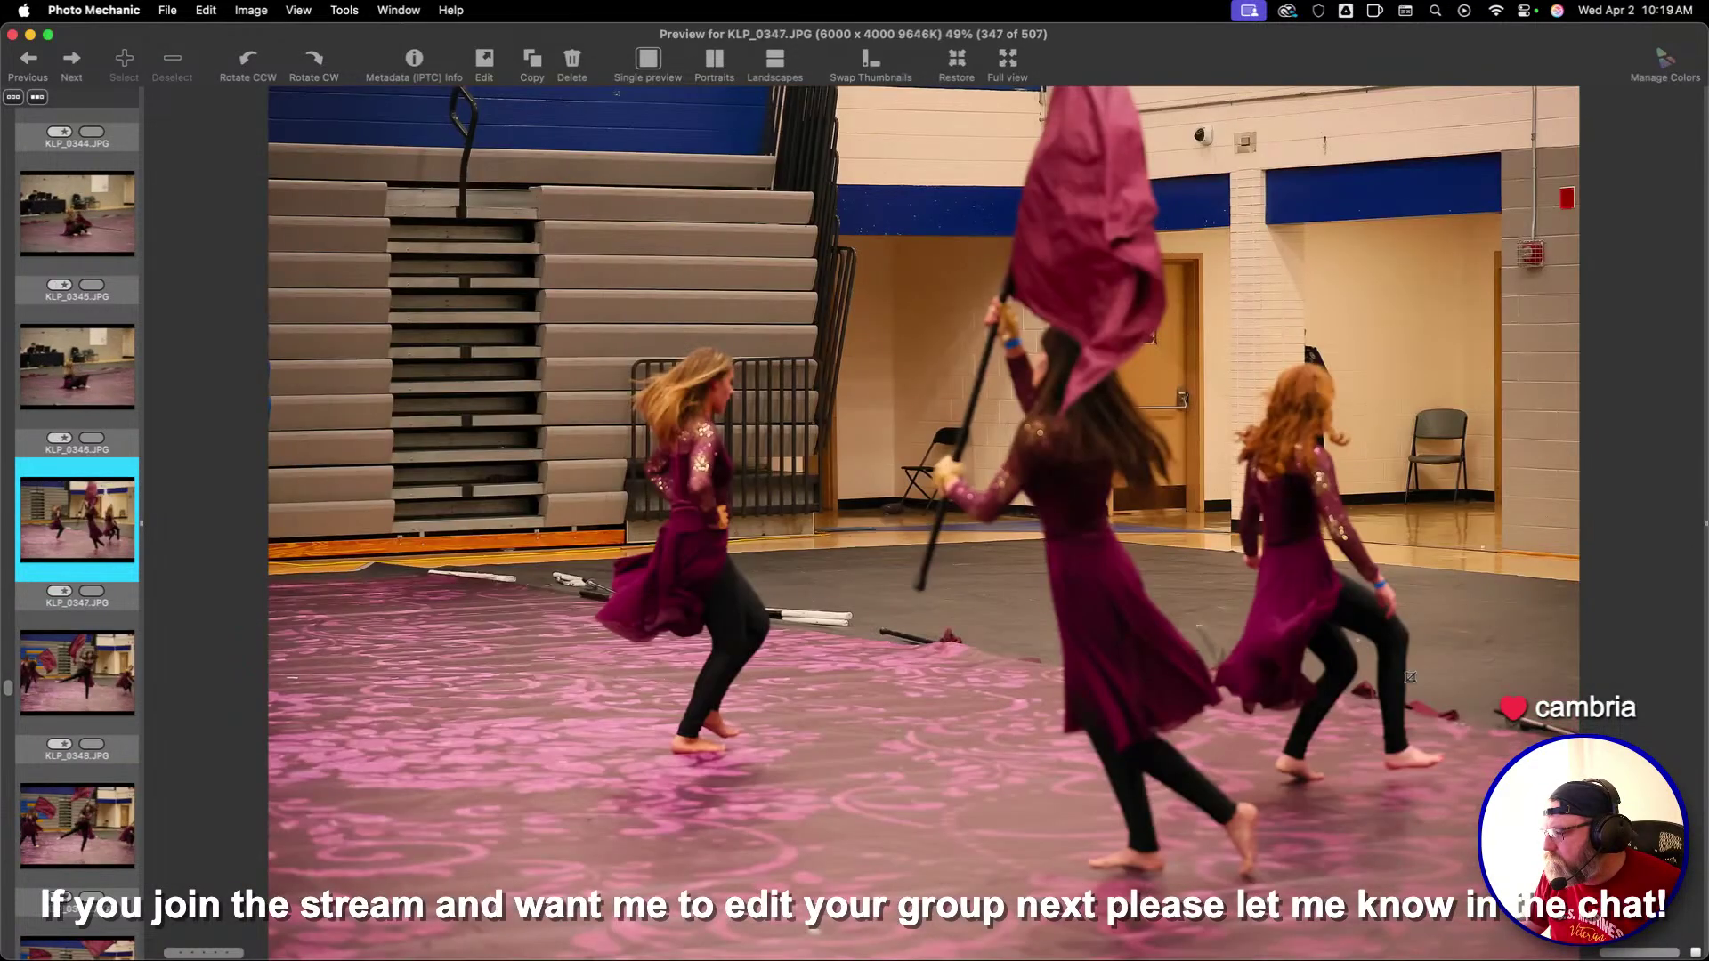
key("Right")
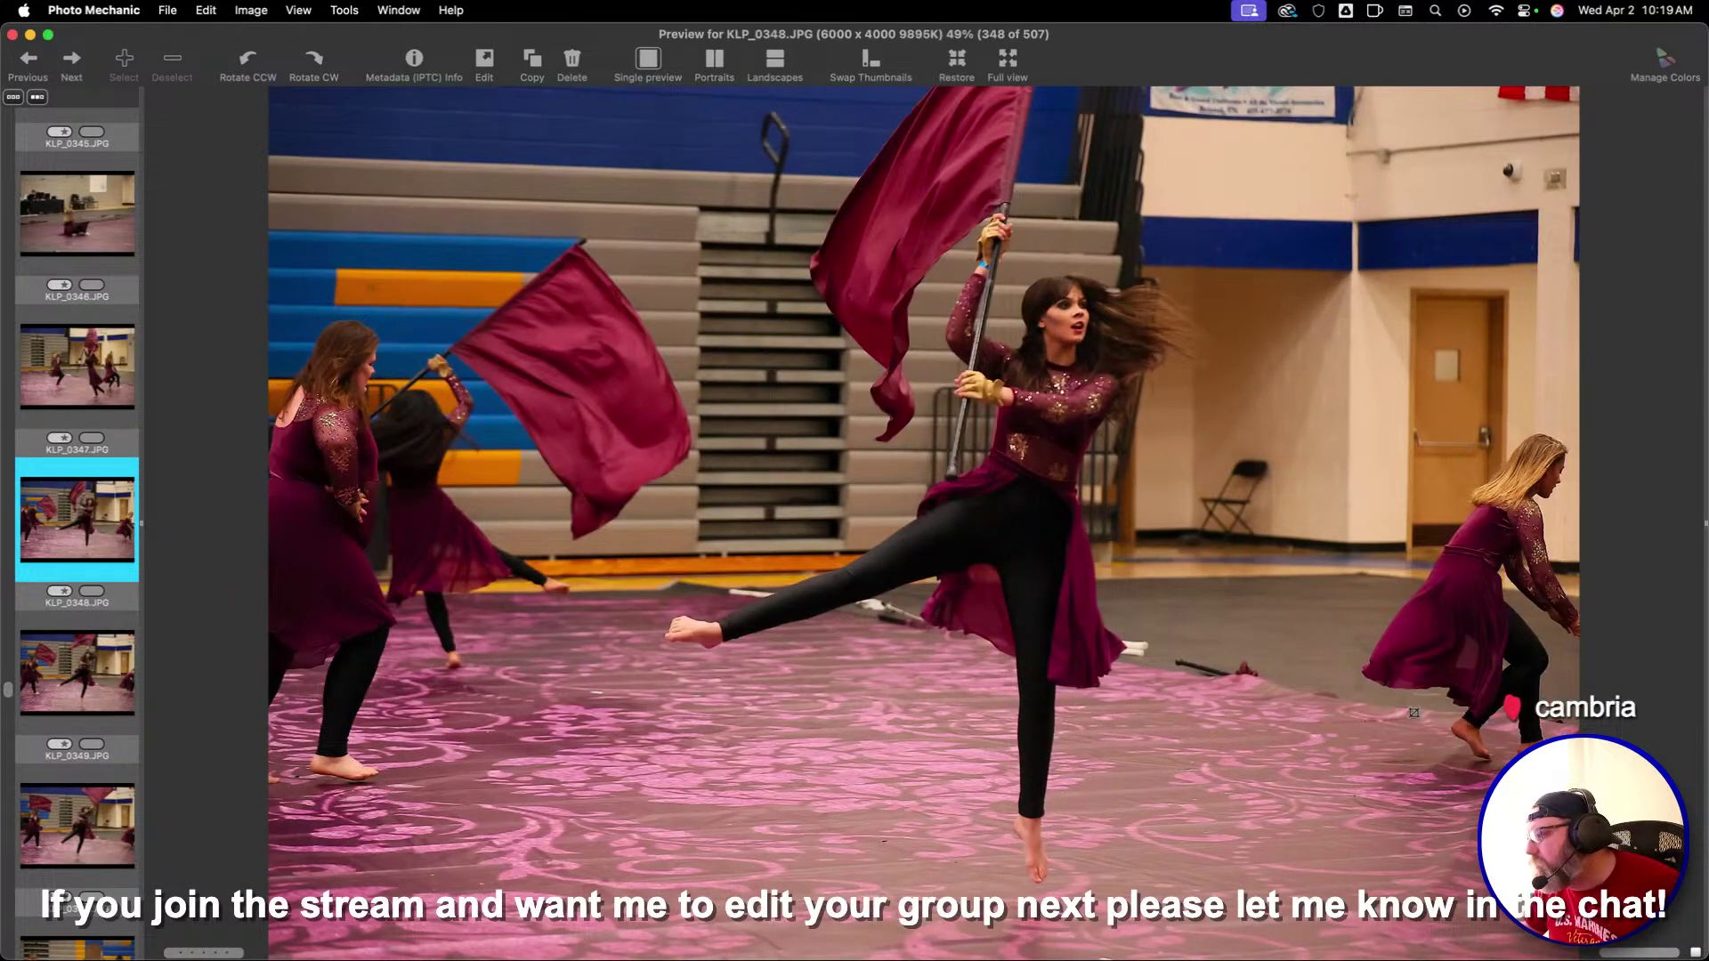
key("Right")
key("Right")
key("Right")
key("Right")
key("Right")
key("Right")
key("Right")
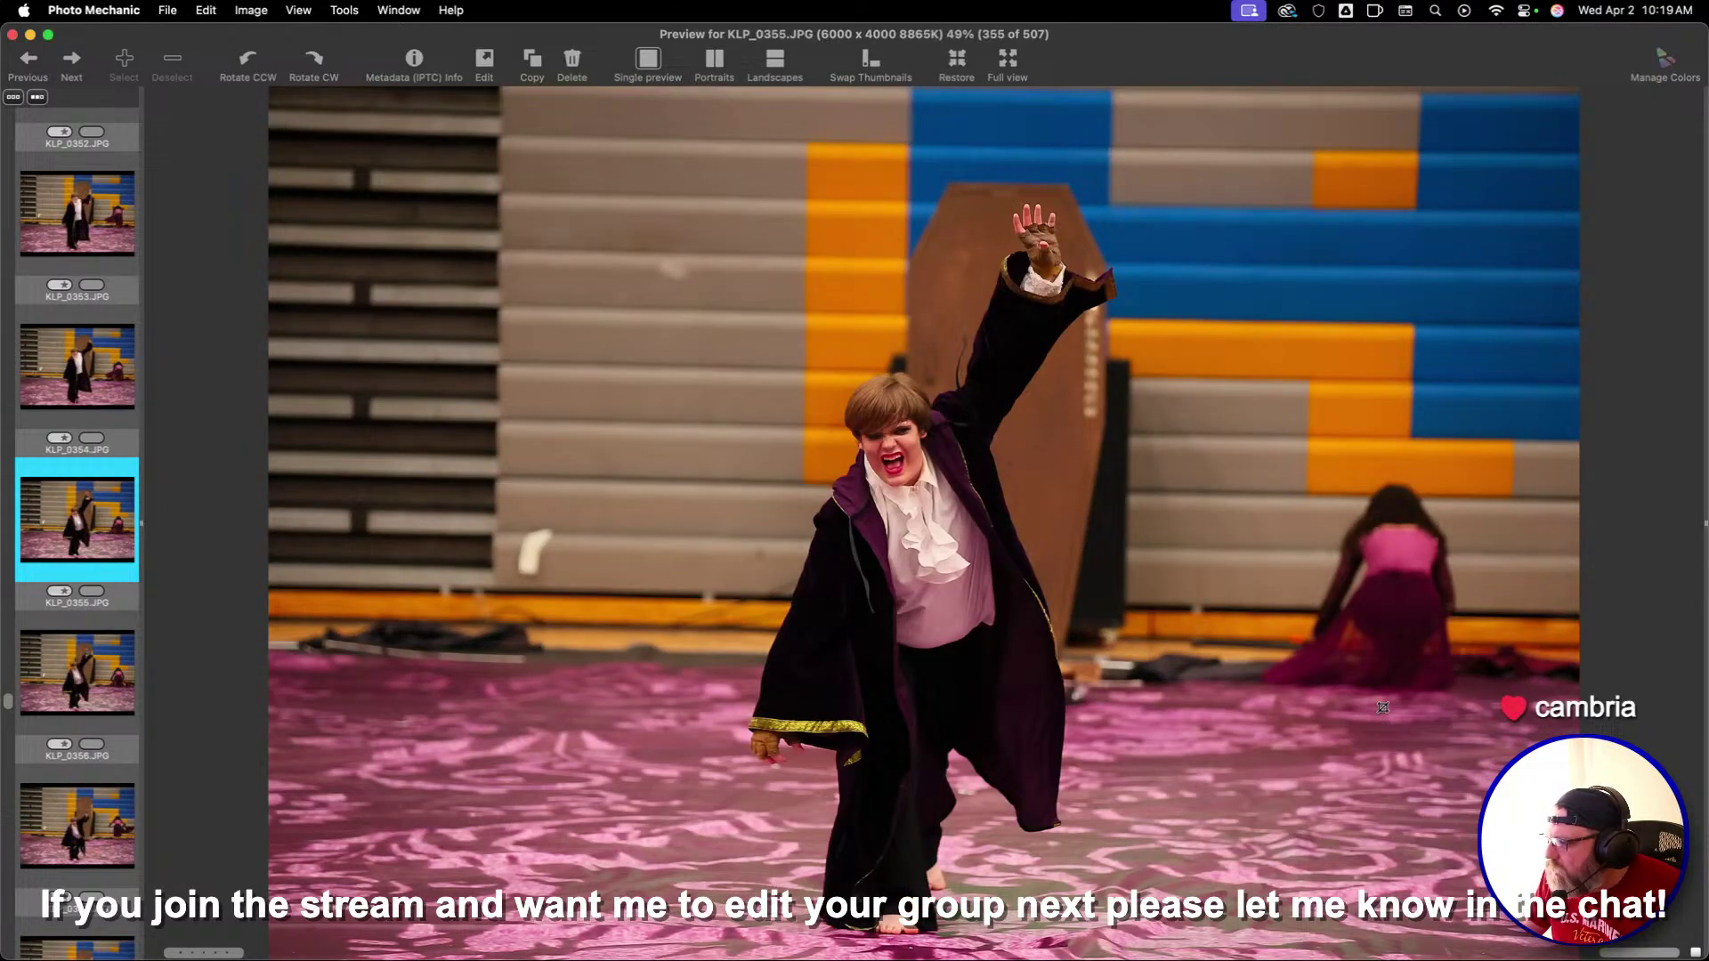
Compare the cloaked performer shots after KLP_0355.JPG, continuing to the flag dancers in KLP_0364.JPG
key("Right")
key("Right")
key("Right")
key("Right")
key("Right")
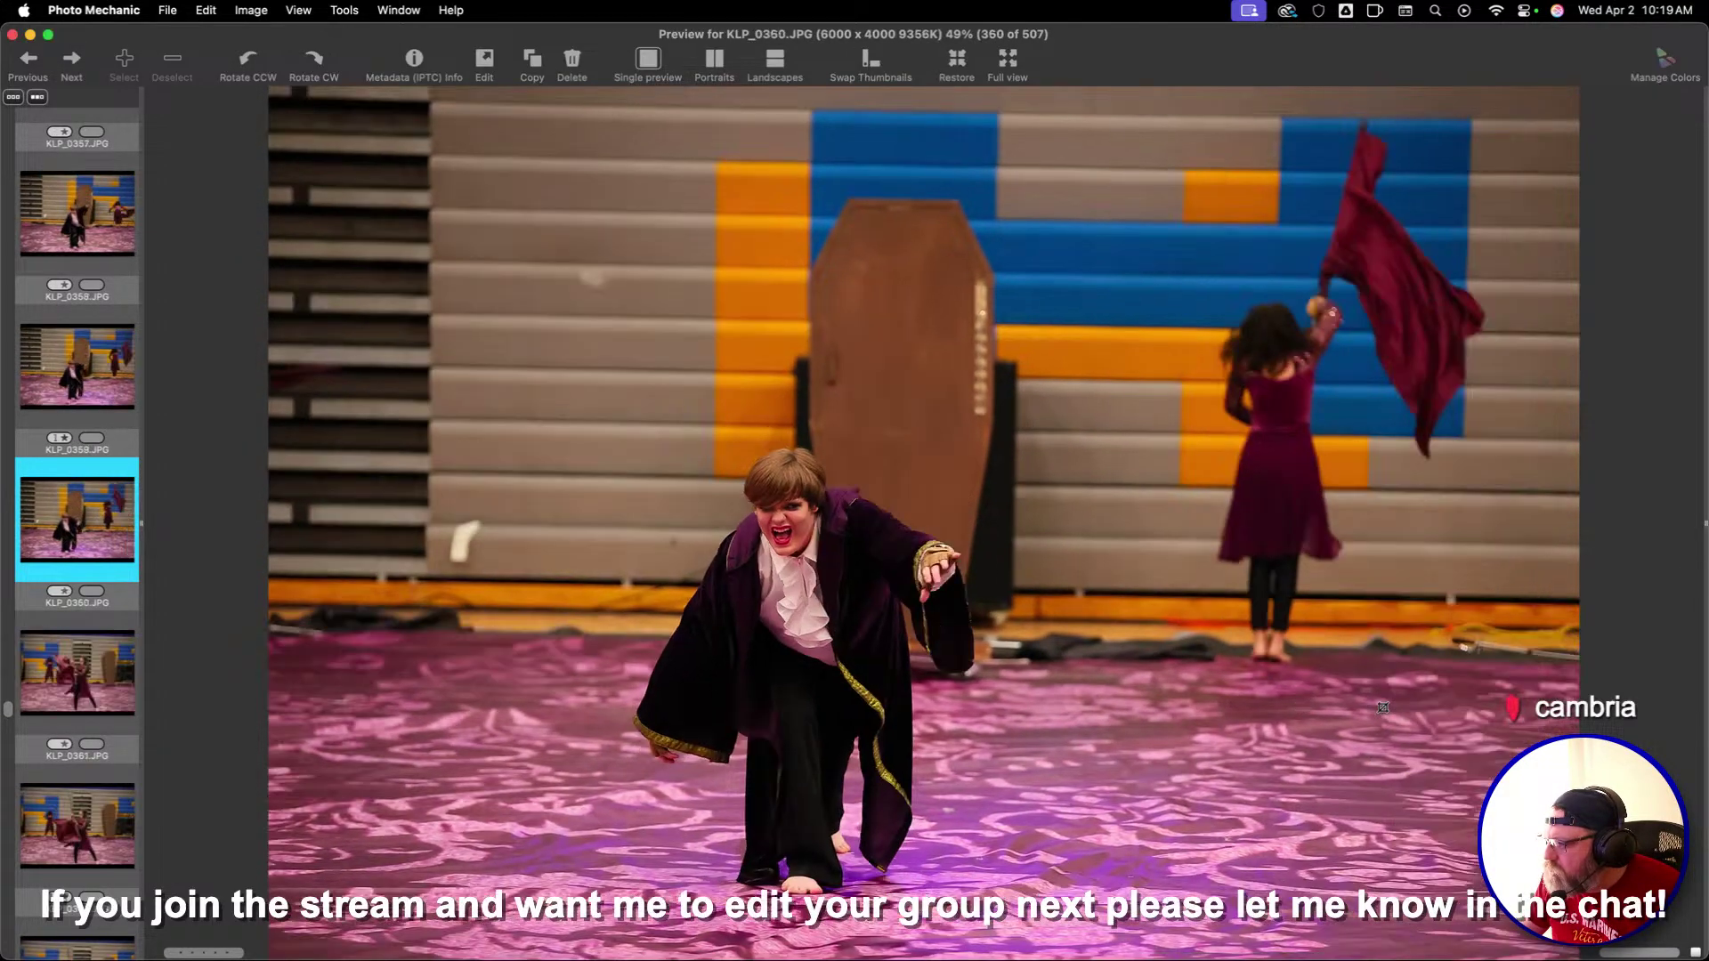
key("Right")
key("Right")
key("Right")
key("Right")
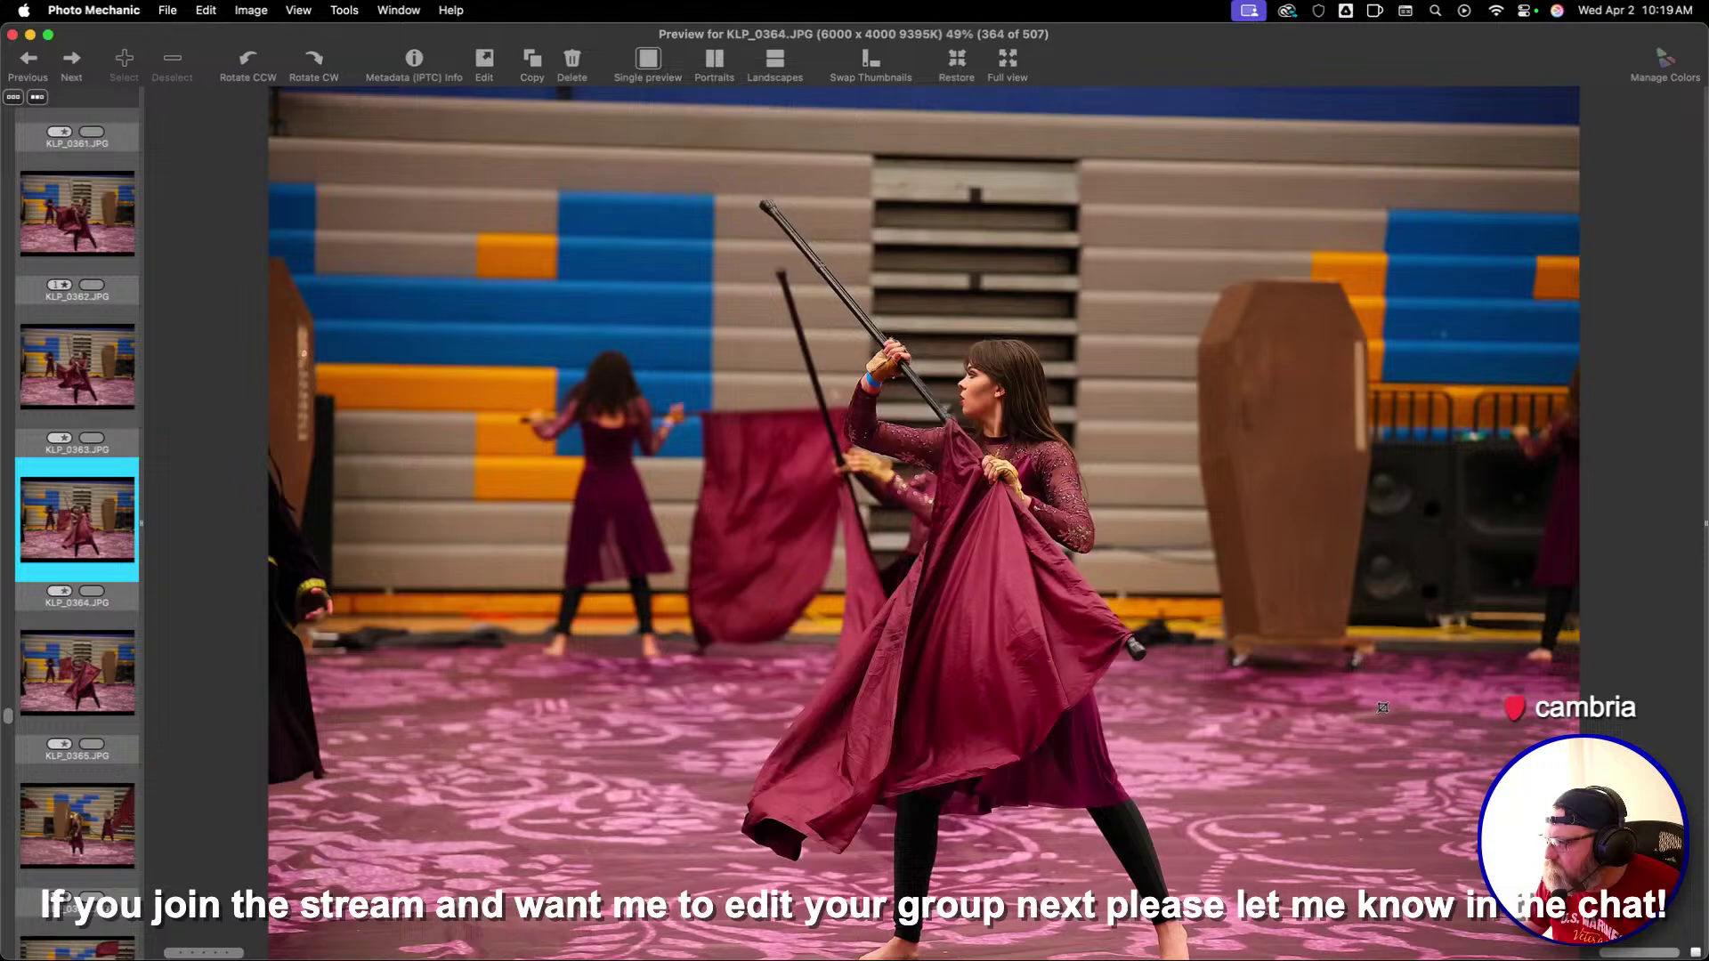
Examine the flag ensemble photos after KLP_0364.JPG, up to the cloaked performer with a flag in KLP_0377.JPG
key("Right")
key("Right")
key("Right")
key("Right")
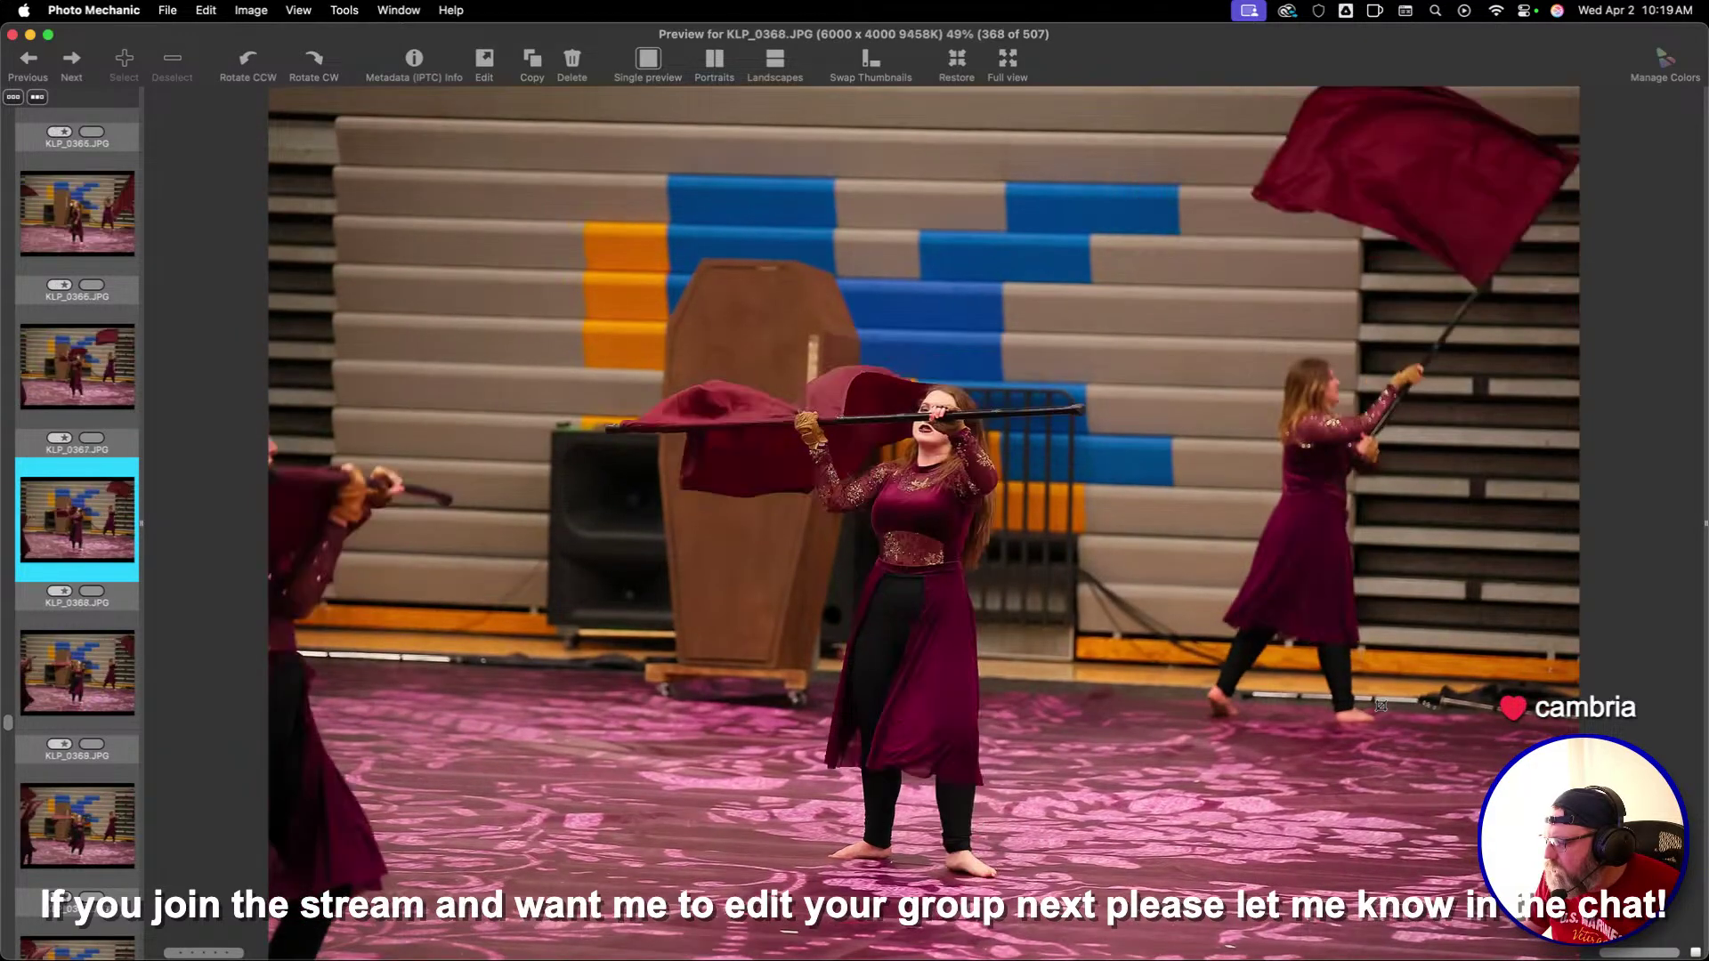
key("Right")
key("Right")
key("Right")
key("Right")
key("Right")
key("Right")
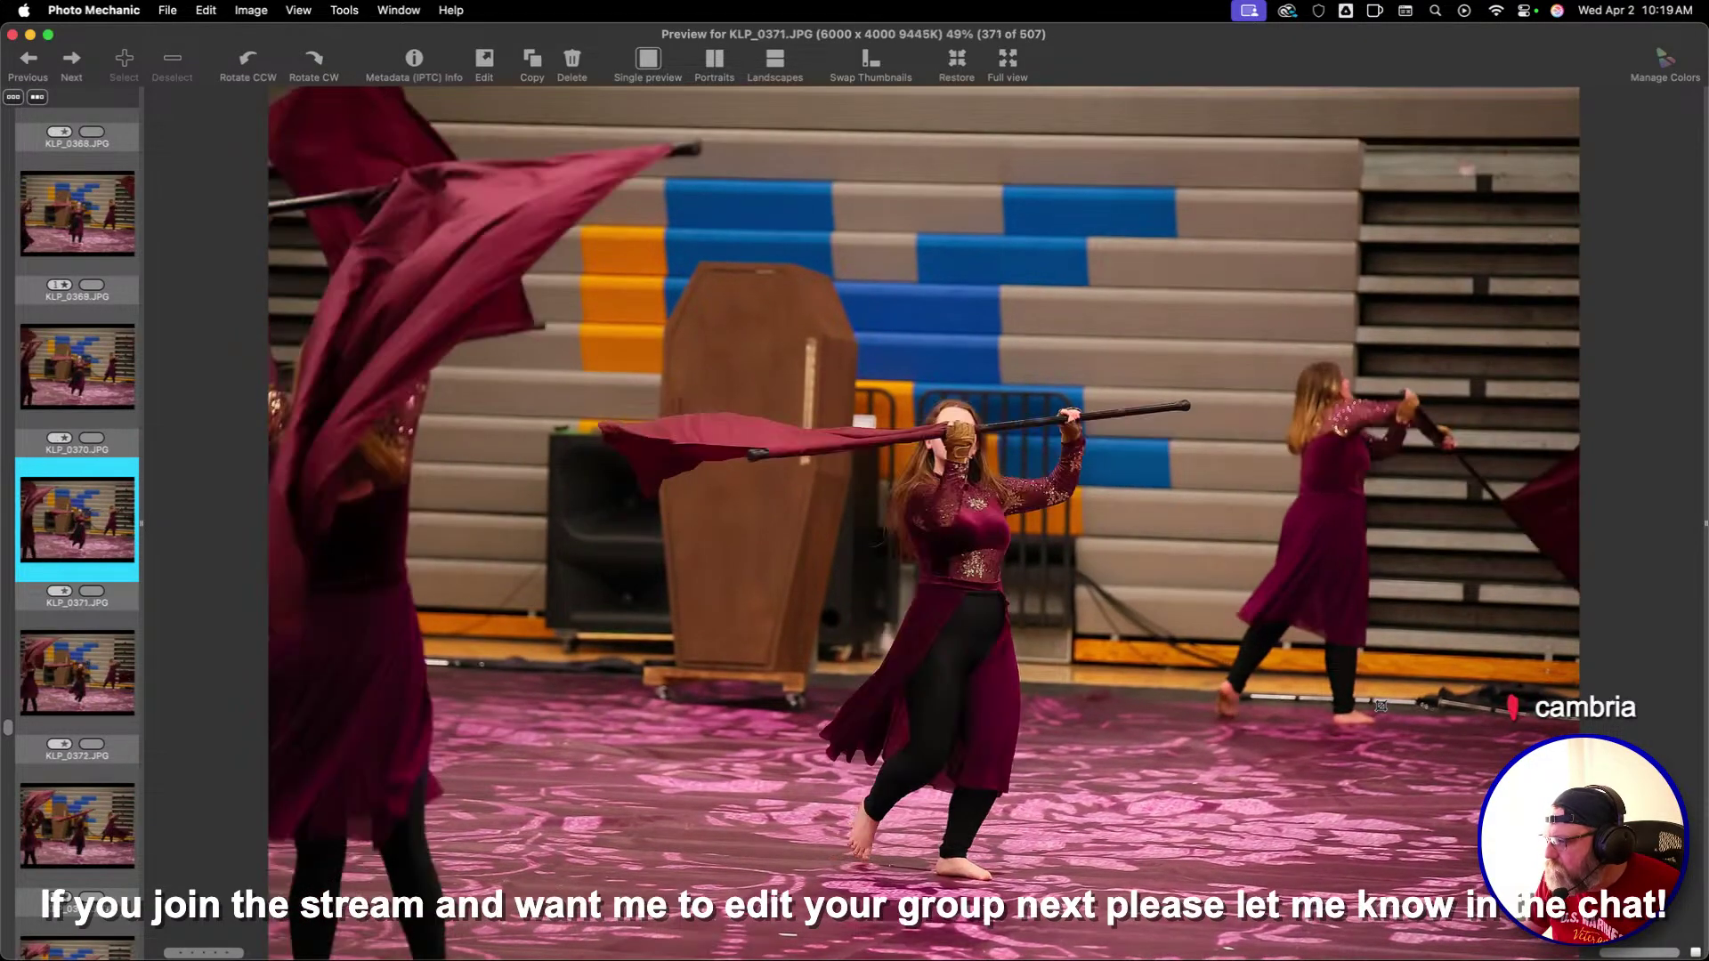
key("Right")
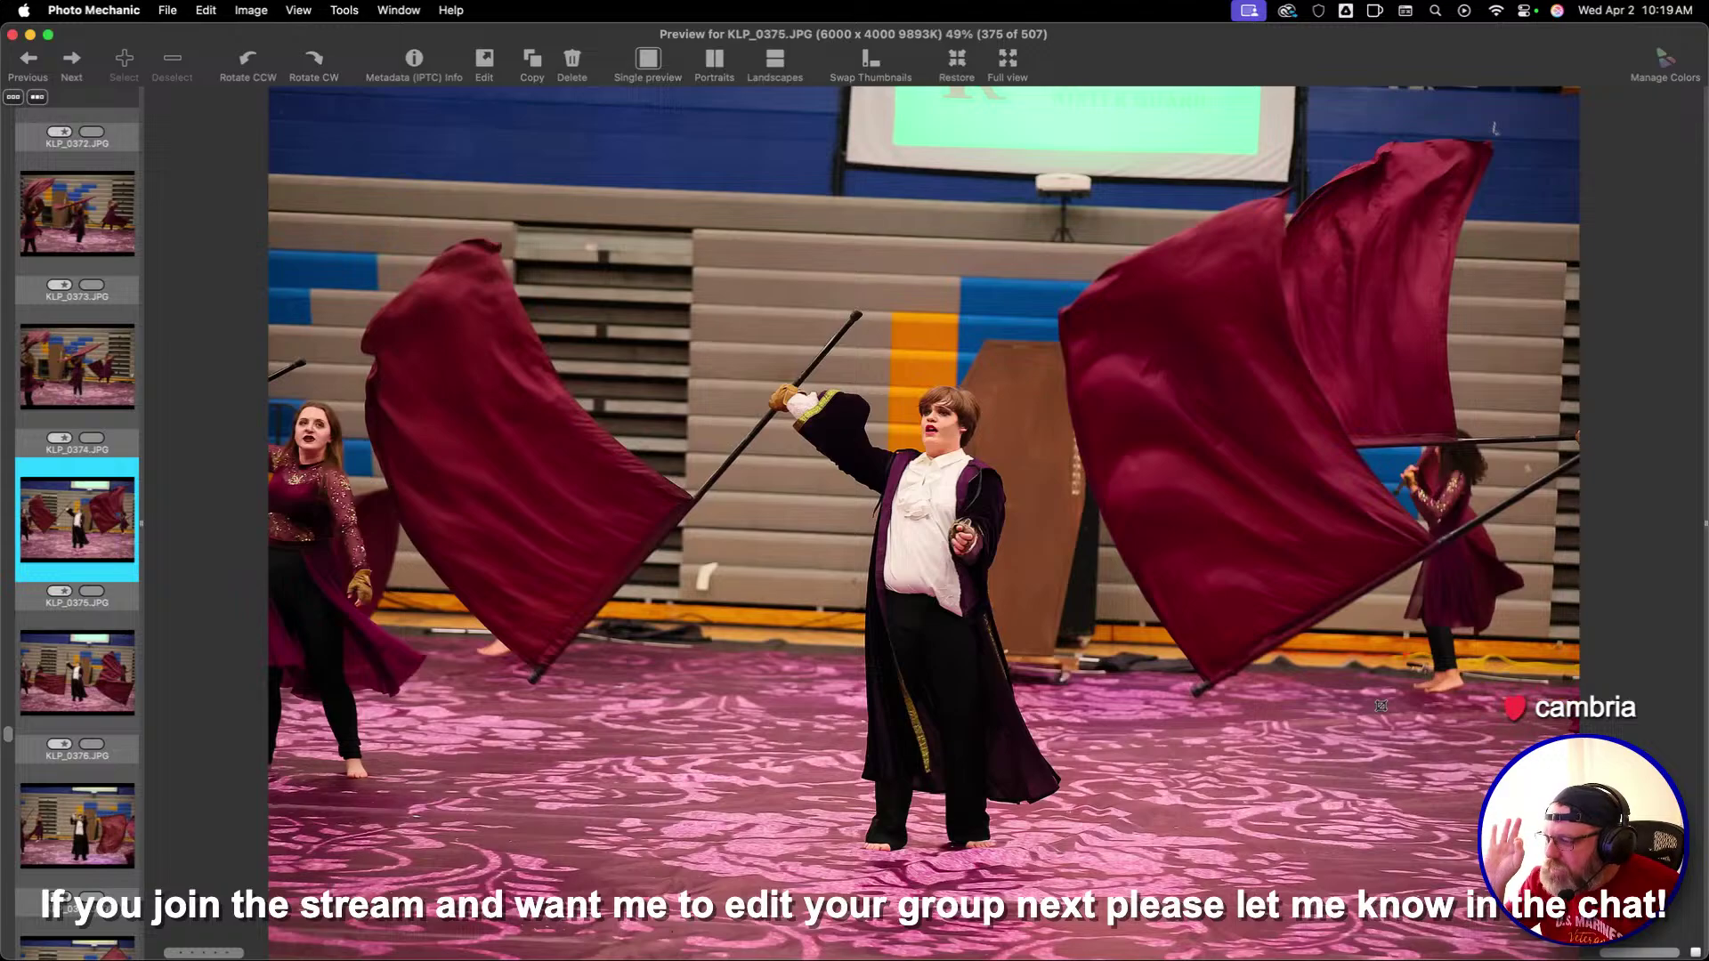
key("Right")
key("Right")
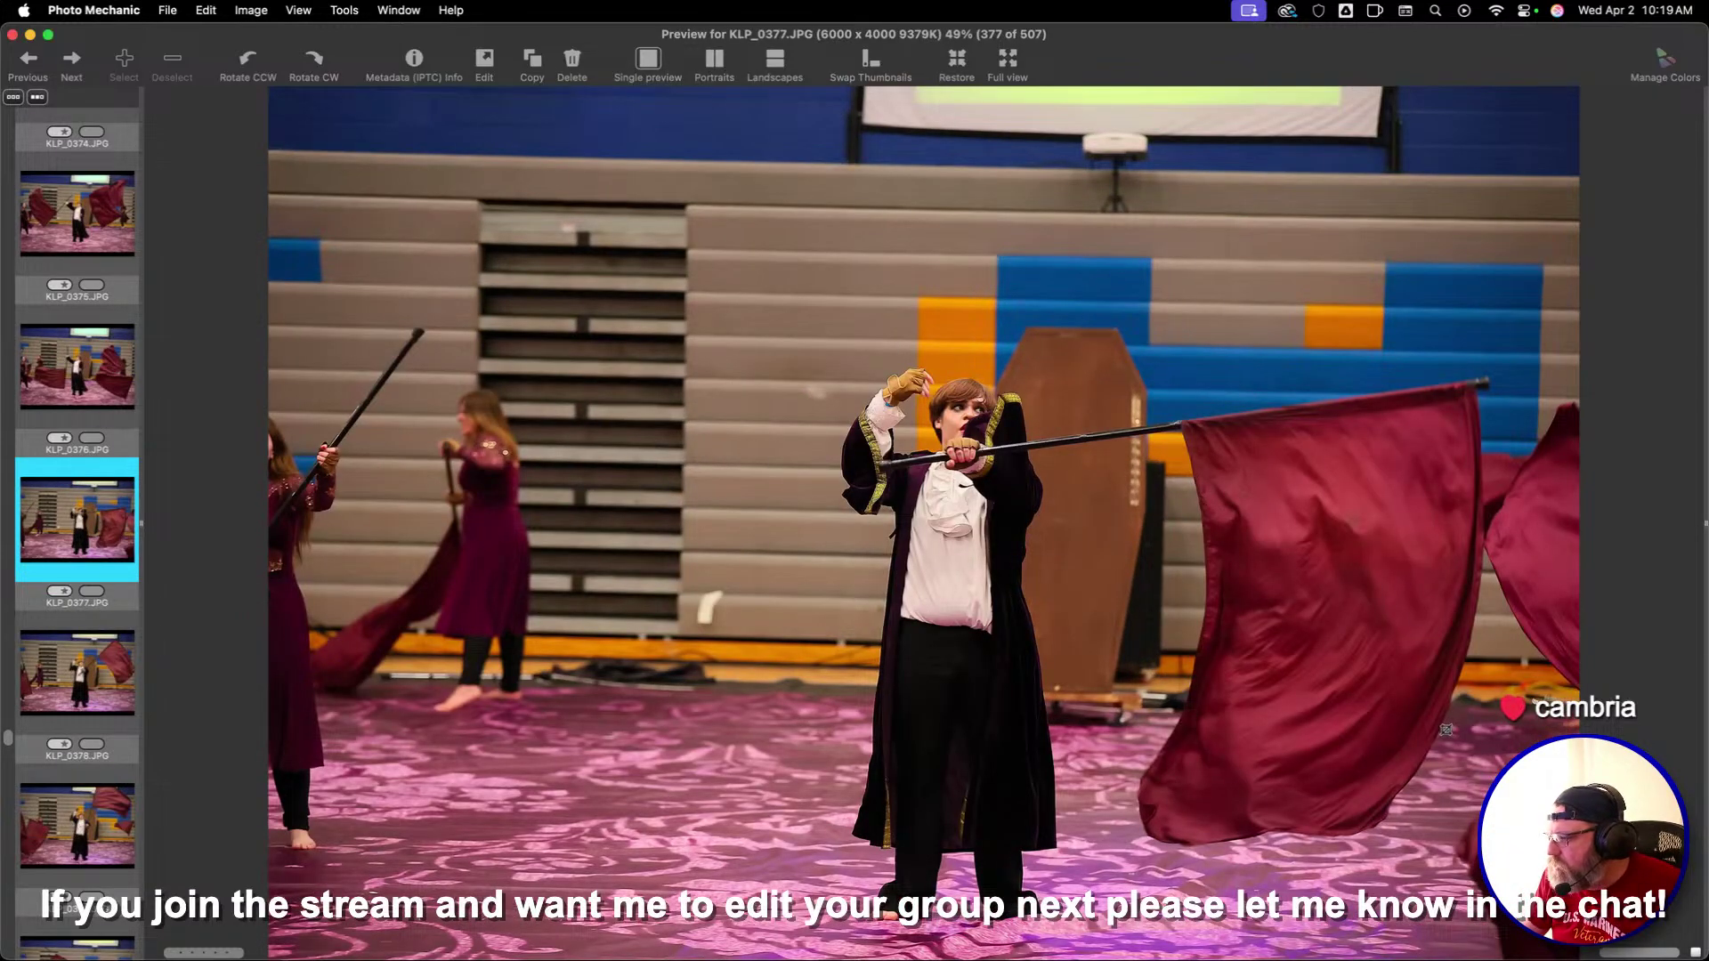
Star KLP_0377.JPG, KLP_0379.JPG and KLP_0381.JPG from the cloaked performer's flag sequence
key("1")
key("Right")
key("Right")
key("1")
key("Right")
key("Right")
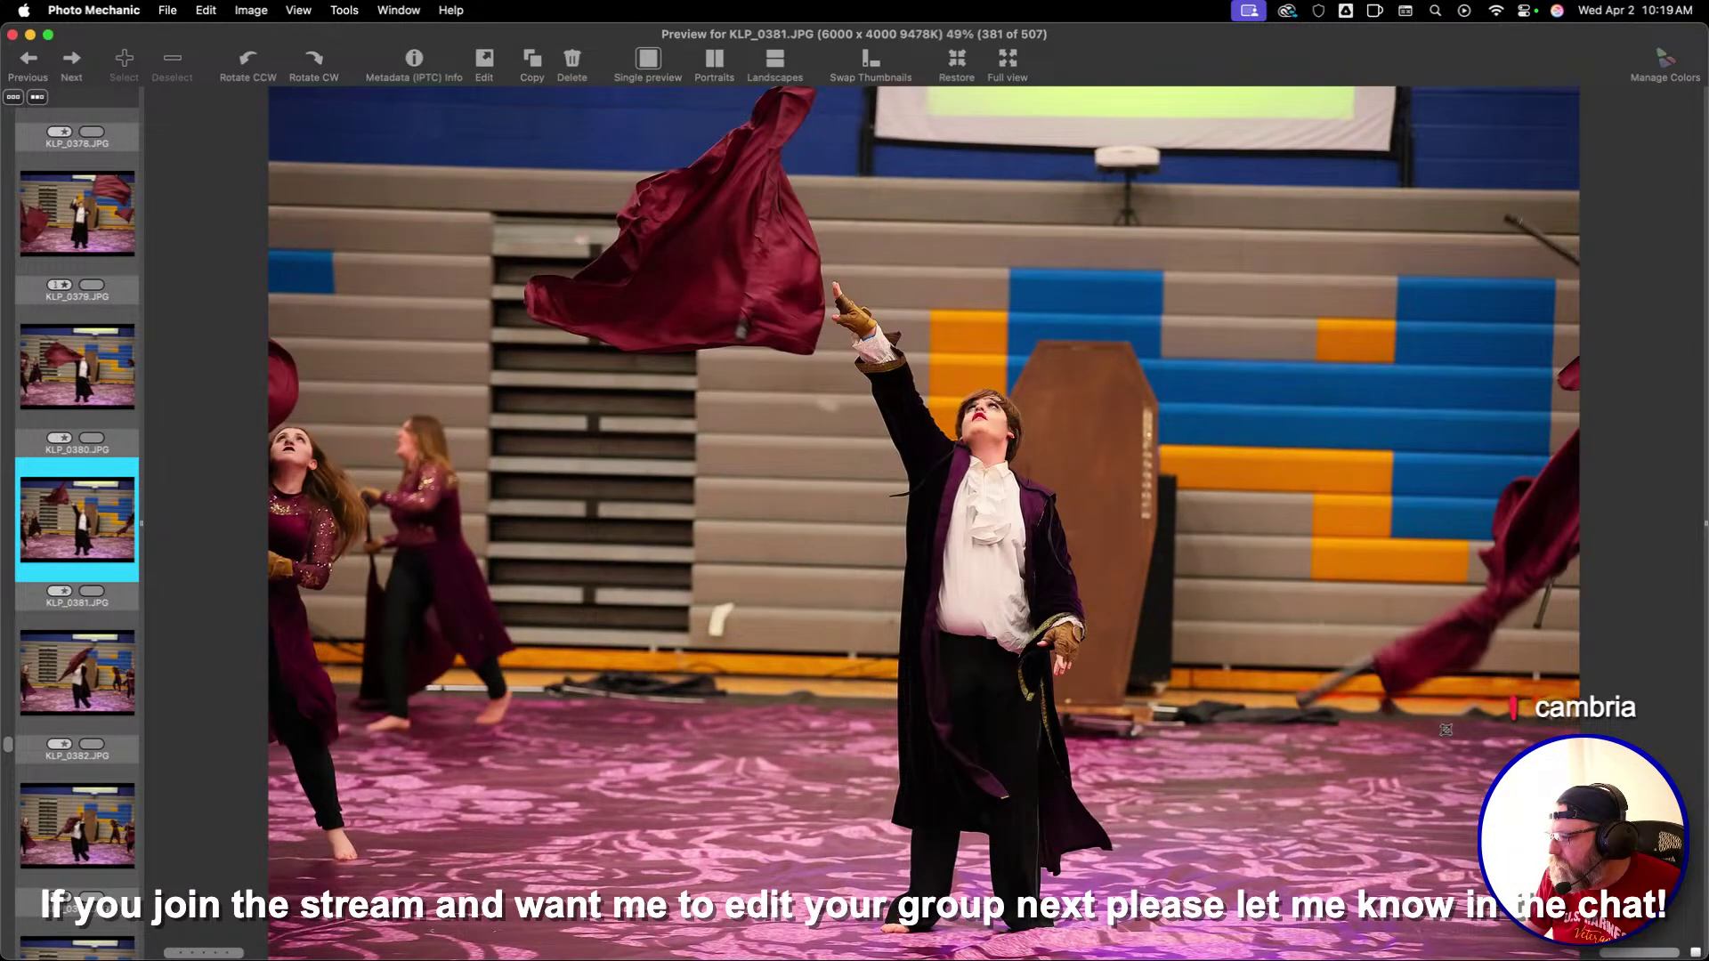
key("1")
Star KLP_0384.JPG, the shouting cloaked performer holding the flag across his body
key("Right")
key("Right")
key("Right")
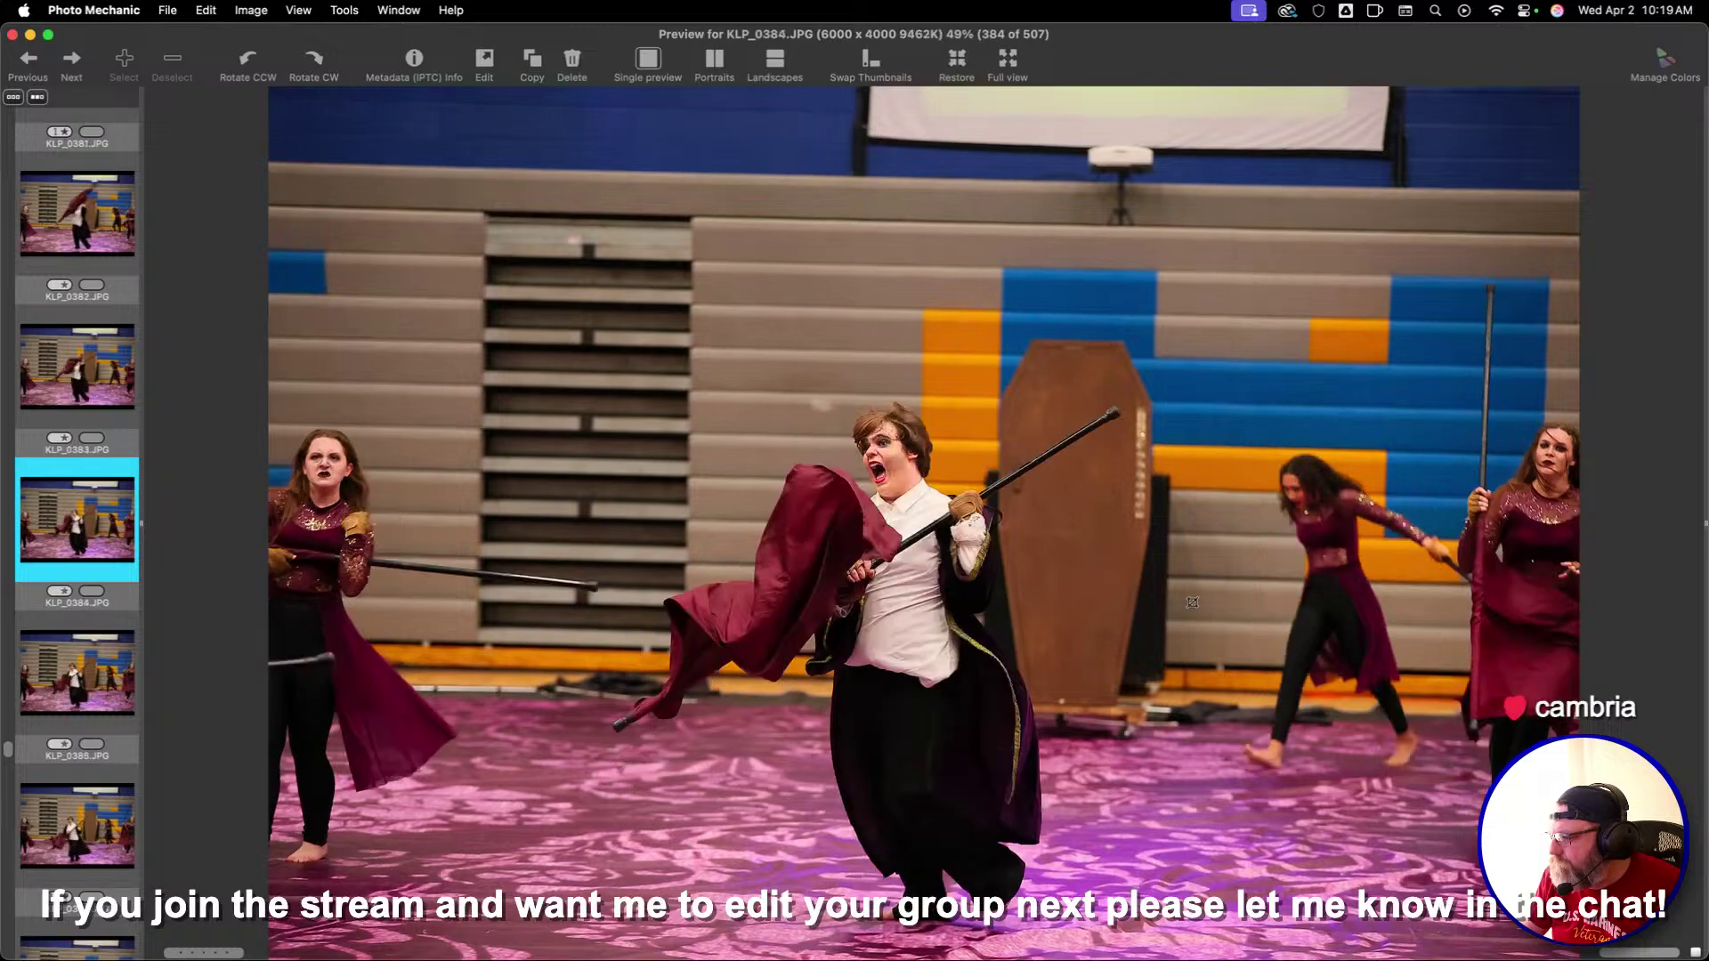
key("1")
Examine the photos from KLP_0385.JPG to KLP_0392.JPG, ending at the dancers balancing on one leg with flags
key("Right")
key("Right")
key("Right")
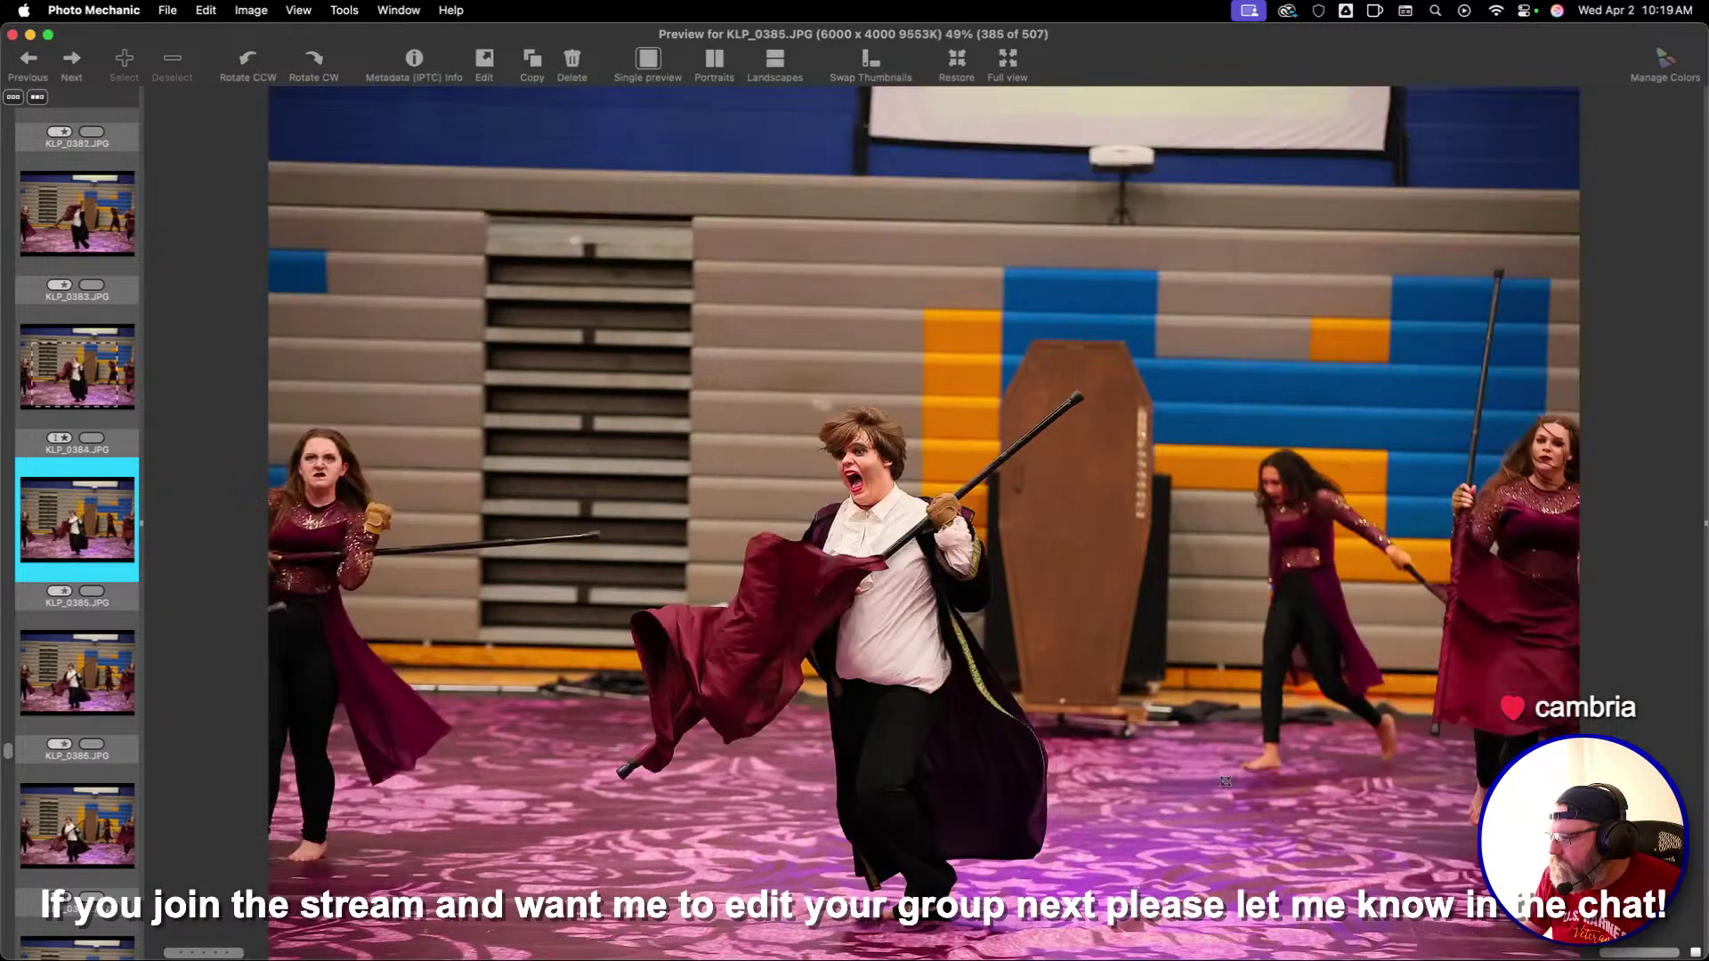
key("Right")
key("Right")
key("Right")
key("Right")
key("Right")
key("Right")
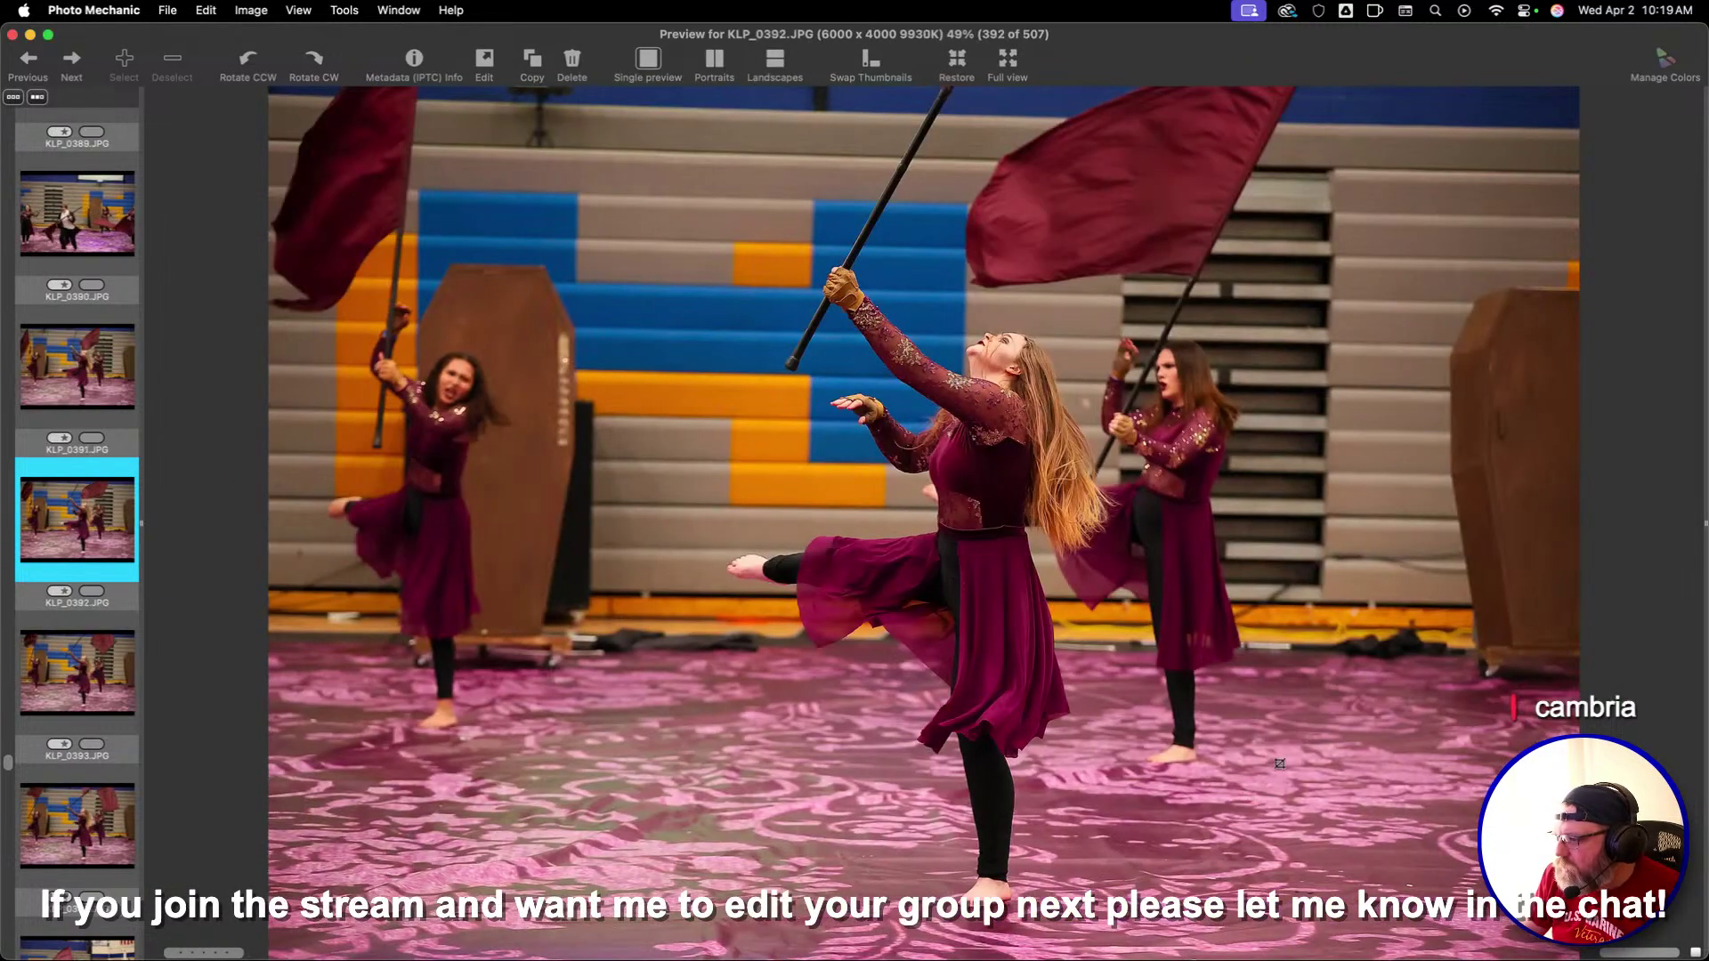
Compare the one-legged flag poses around KLP_0392.JPG and star KLP_0393.JPG
key("Left")
key("Left")
key("Right")
key("Right")
key("Right")
key("Right")
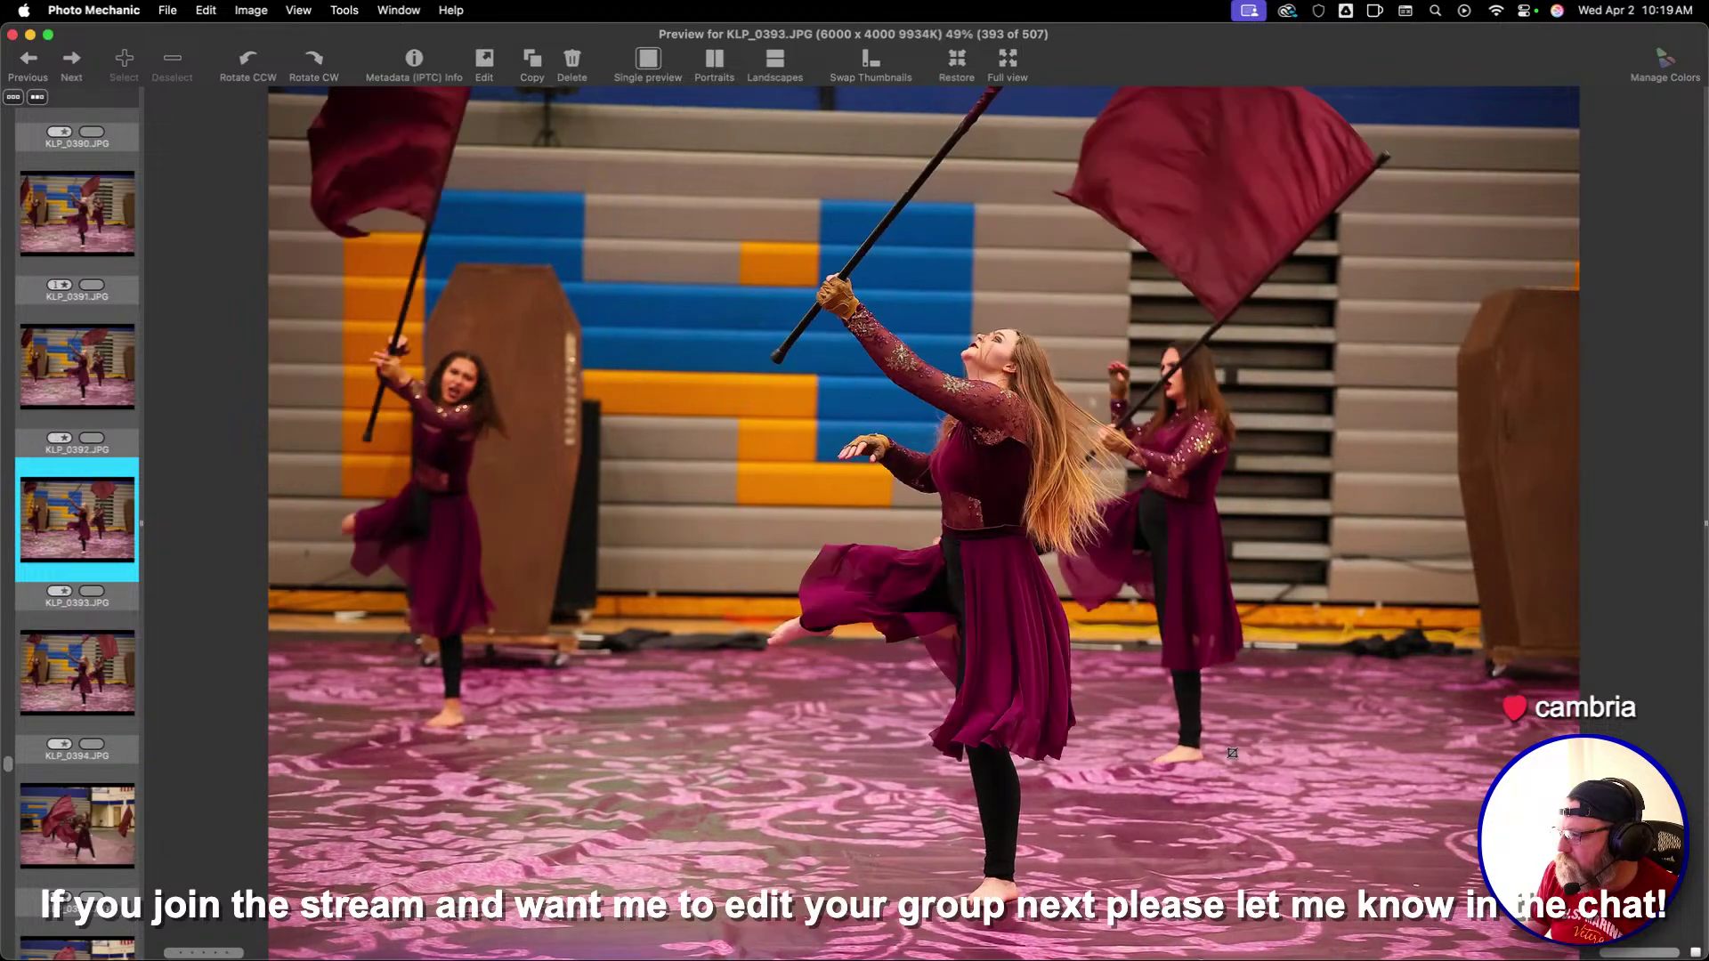
key("1")
Star KLP_0397.JPG from the flag line series in front of the doorway, and continue to KLP_0399.JPG
key("Right")
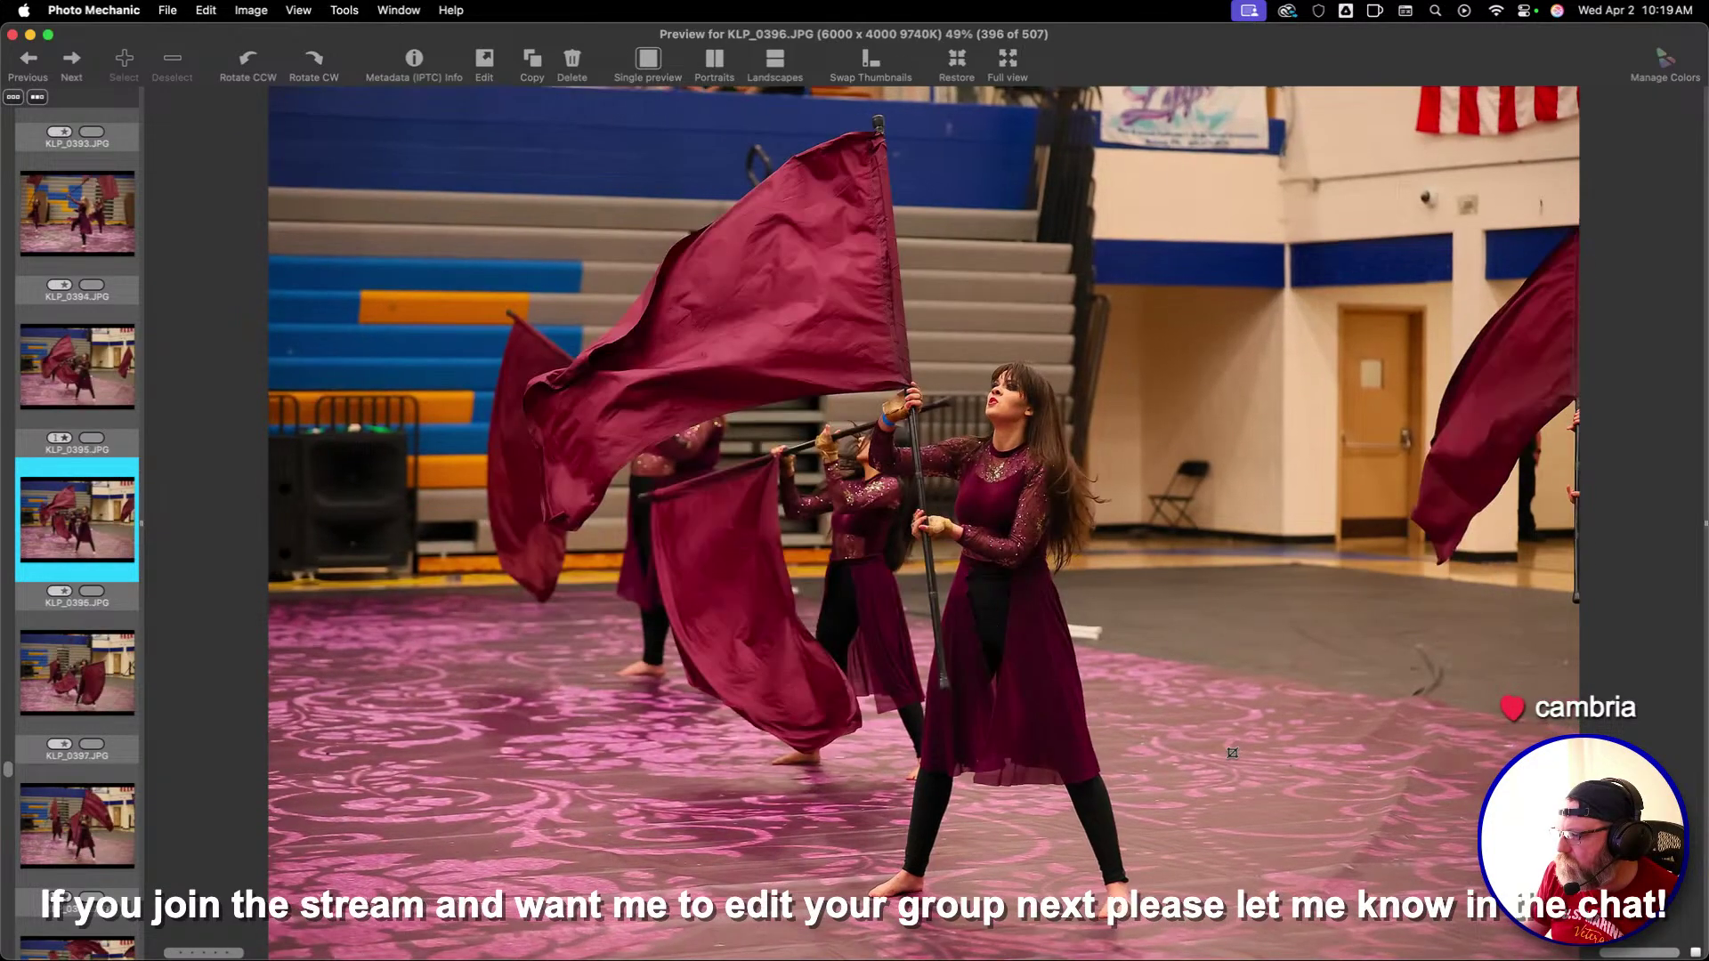
key("Right")
key("1")
key("Right")
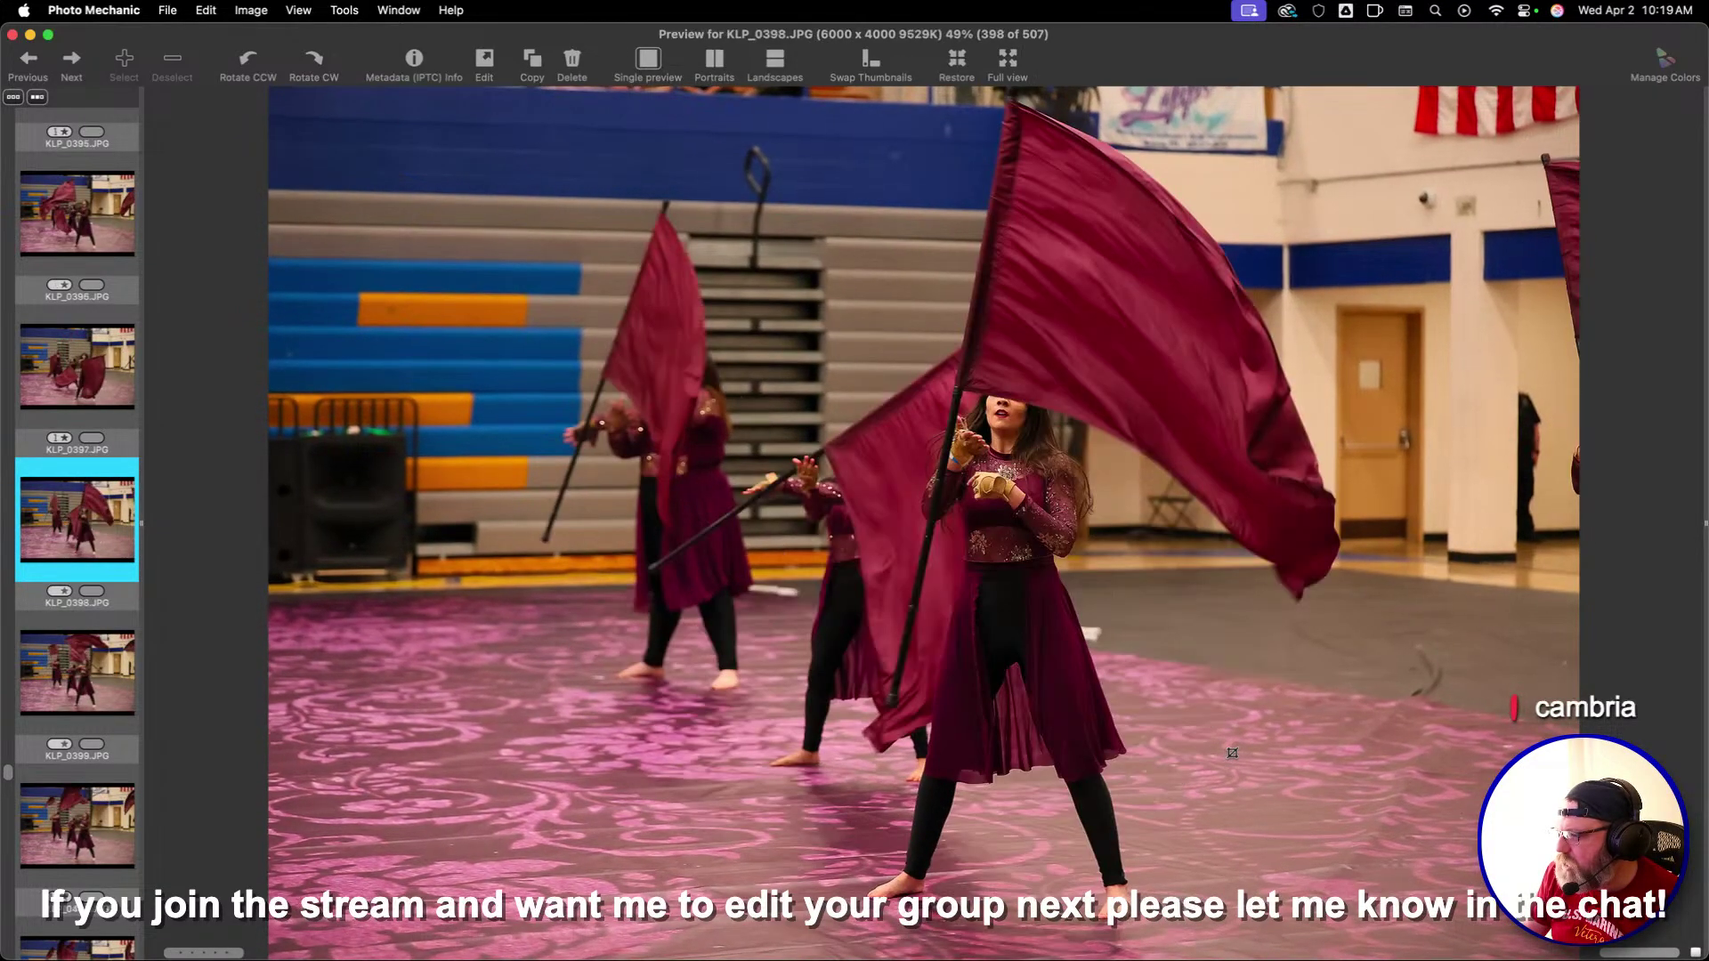
key("Right")
key("Right")
key("Left")
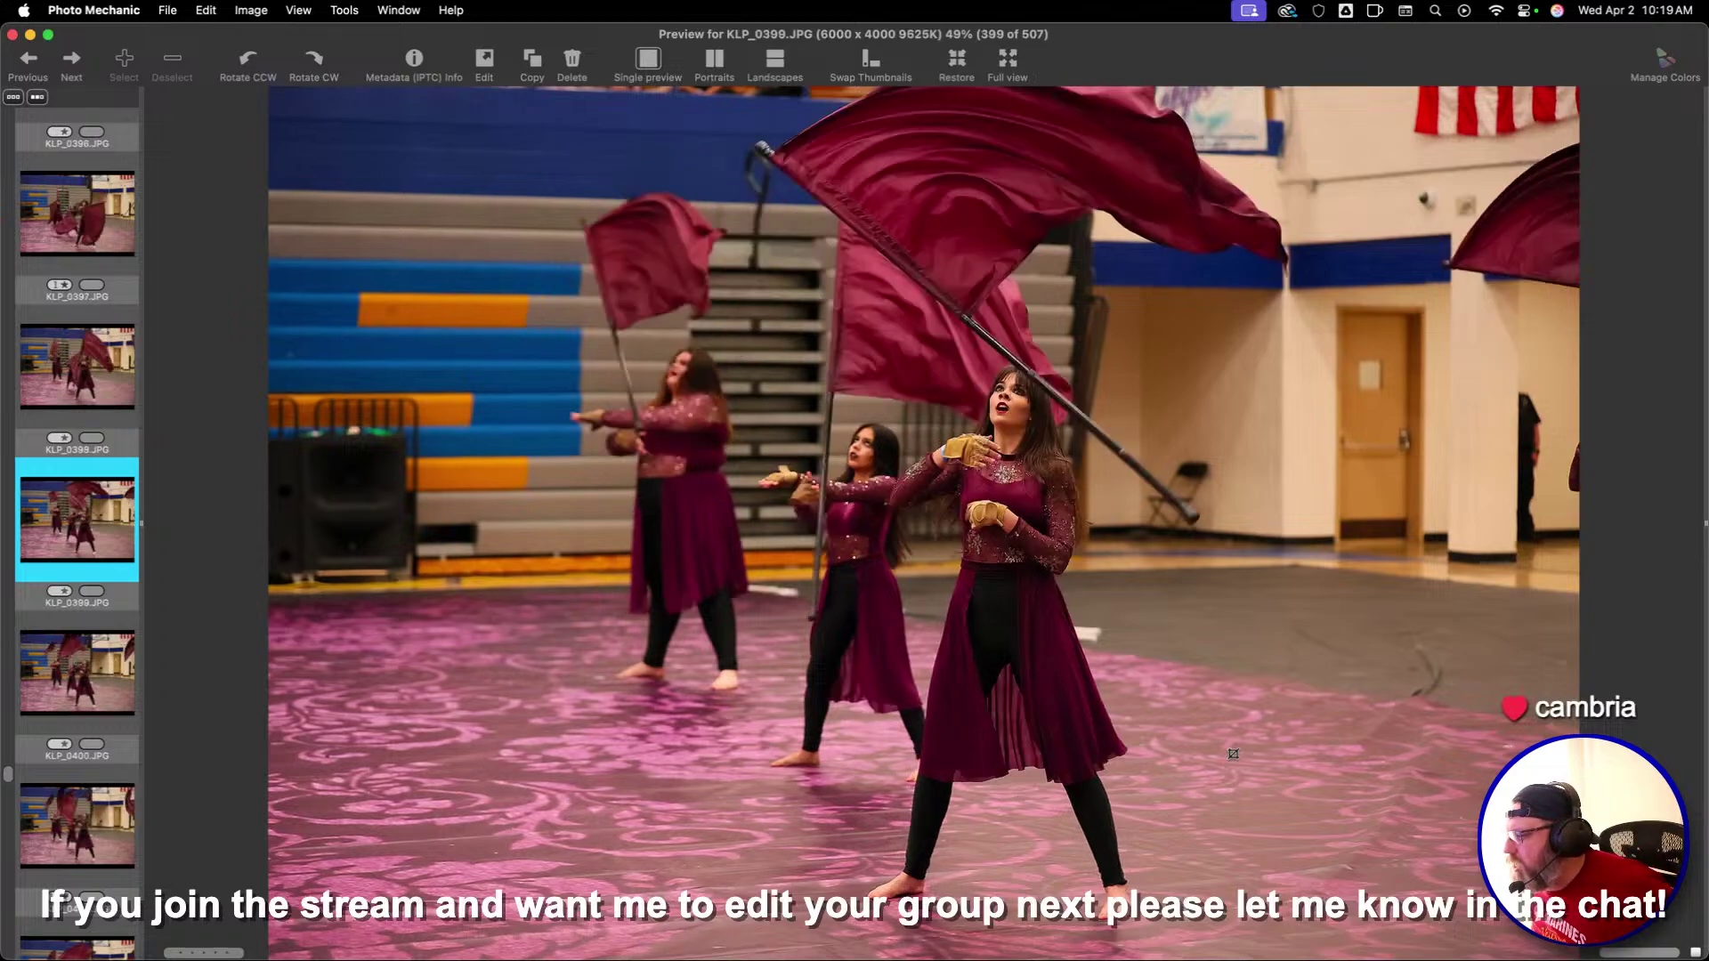
Star KLP_0399.JPG and KLP_0400.JPG from the flag line series, and continue to KLP_0402.JPG
key("1")
key("Right")
key("1")
key("Right")
key("Right")
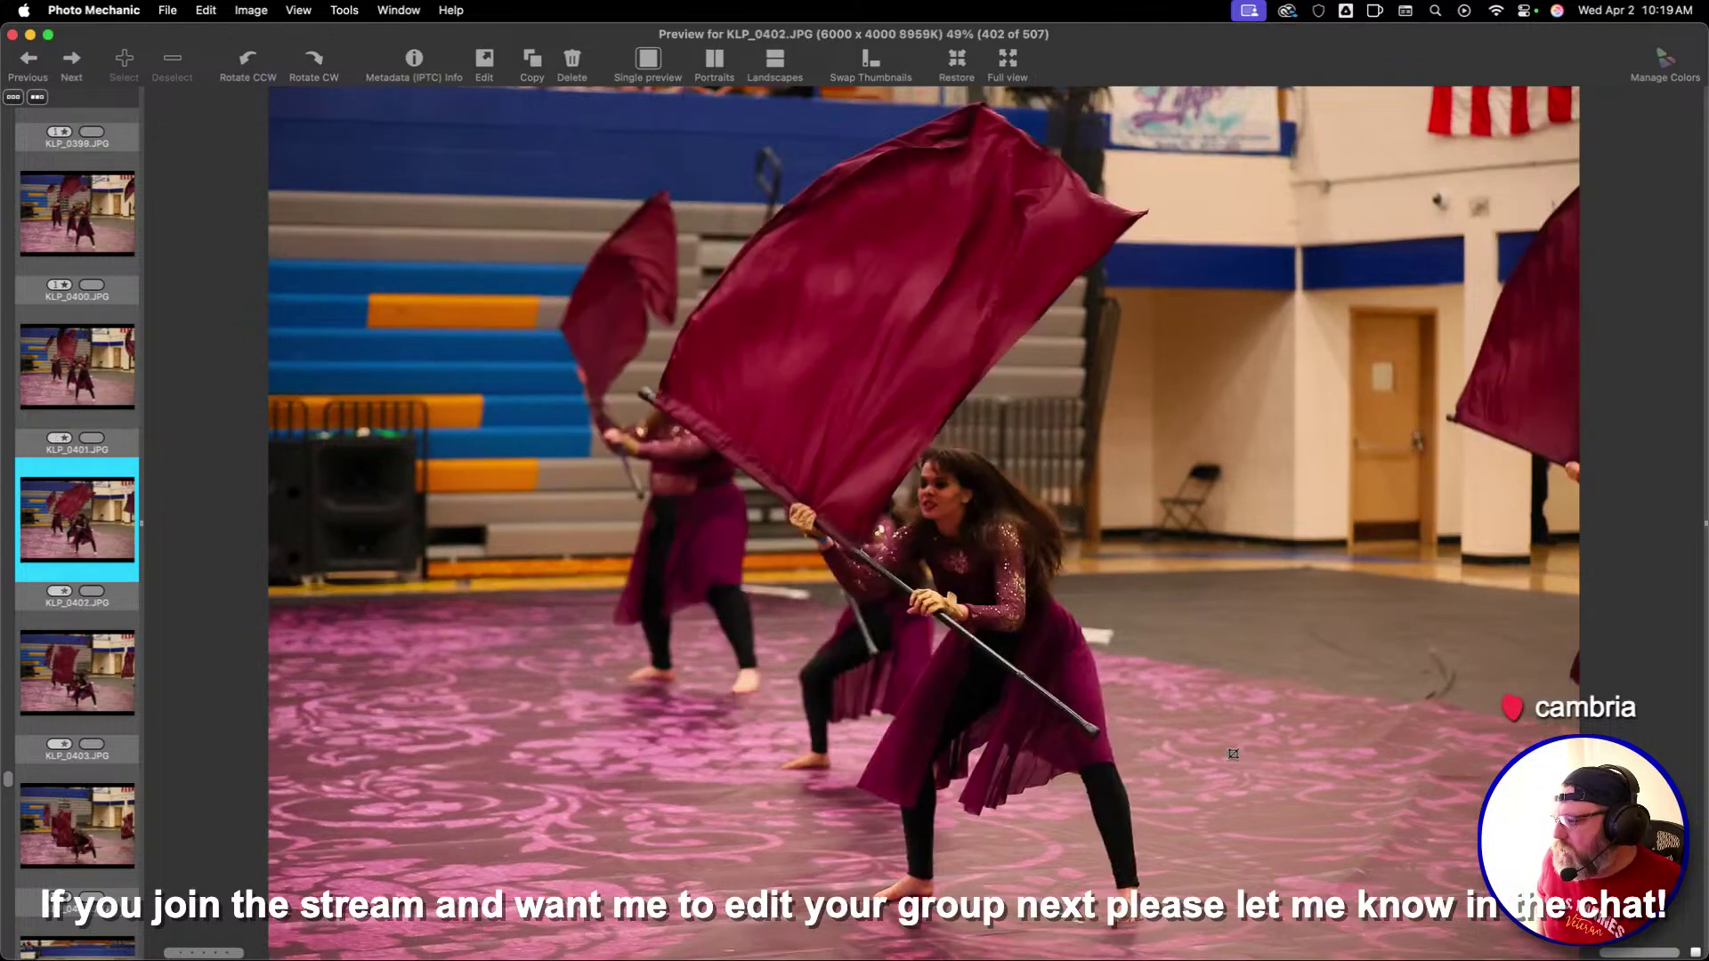
Return to KLP_0401.JPG, star it, and continue to KLP_0403.JPG
key("Left")
key("1")
key("Right")
key("Right")
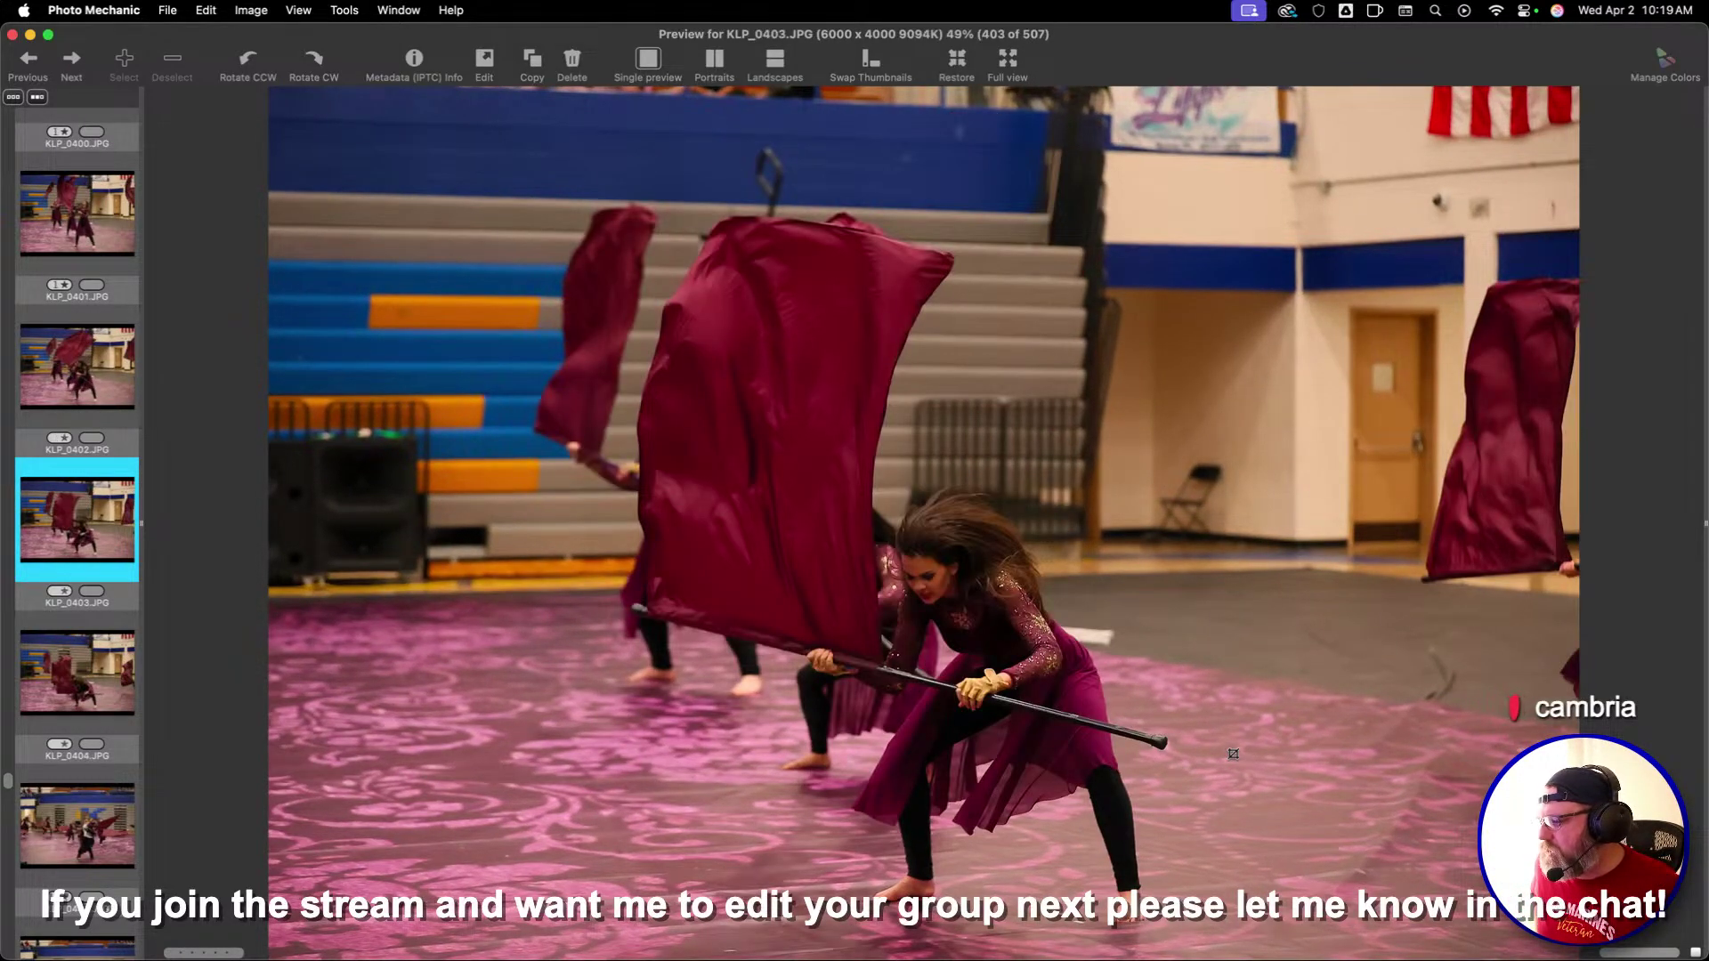
Compare flag shots KLP_0401.JPG through KLP_0404.JPG, checking the front dancer's face and pose
key("Right")
key("Right")
key("Left")
key("Left")
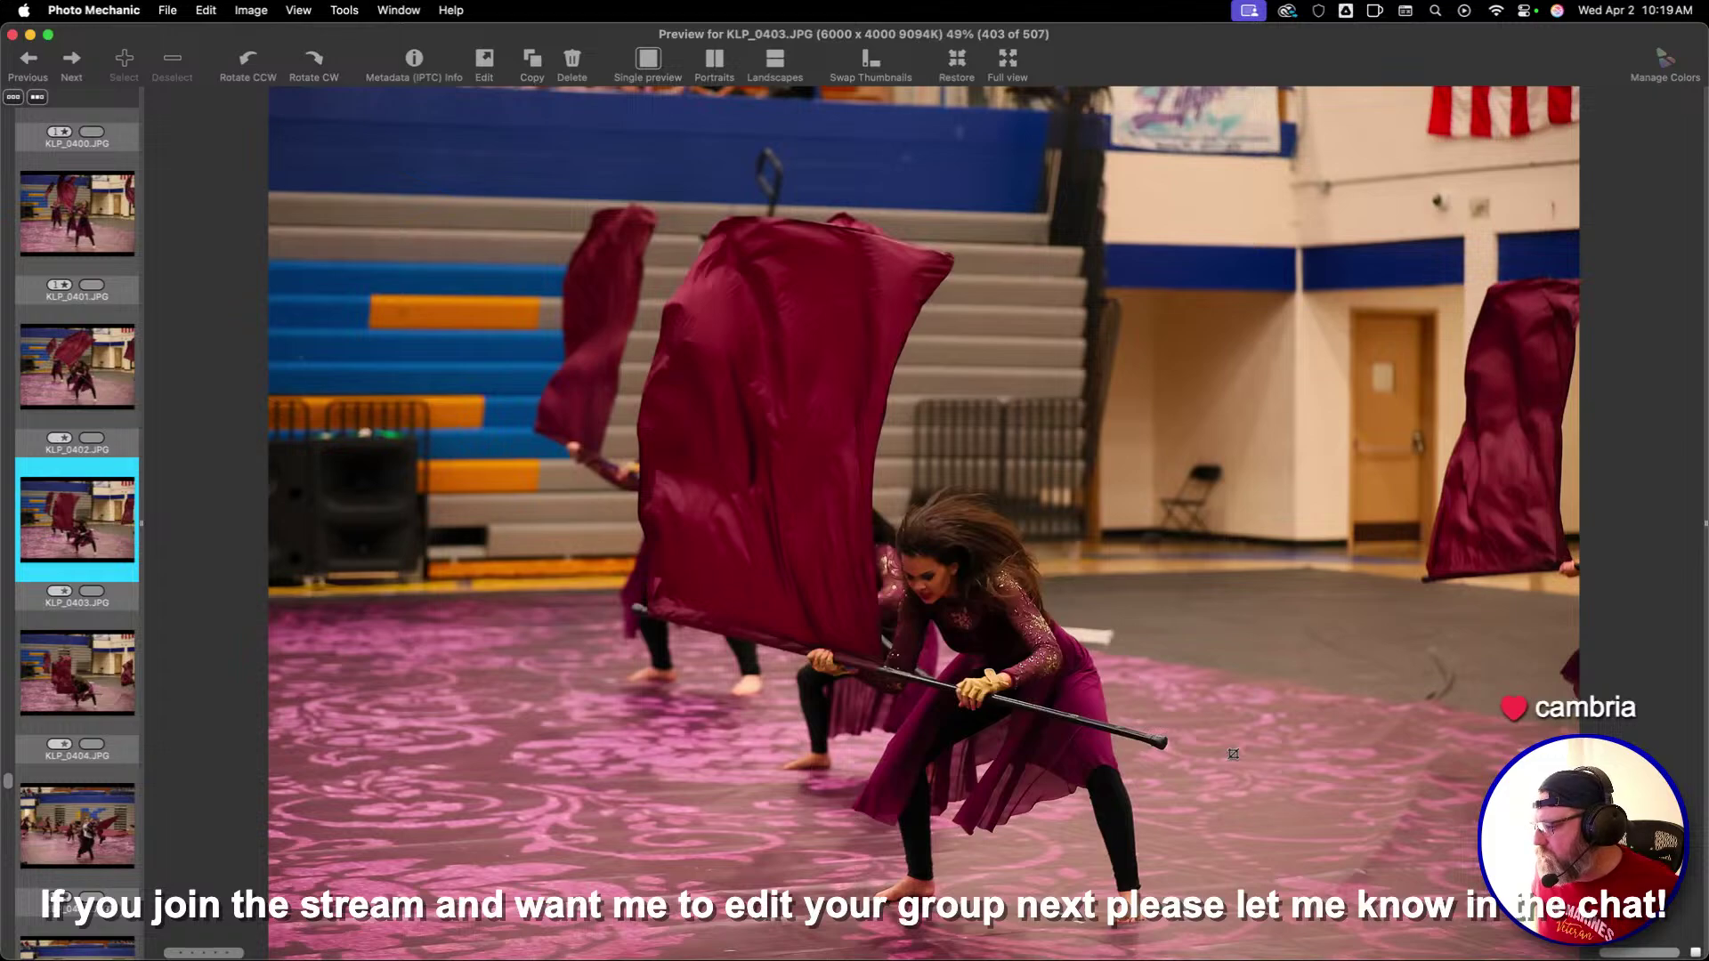
key("Left")
key("Left")
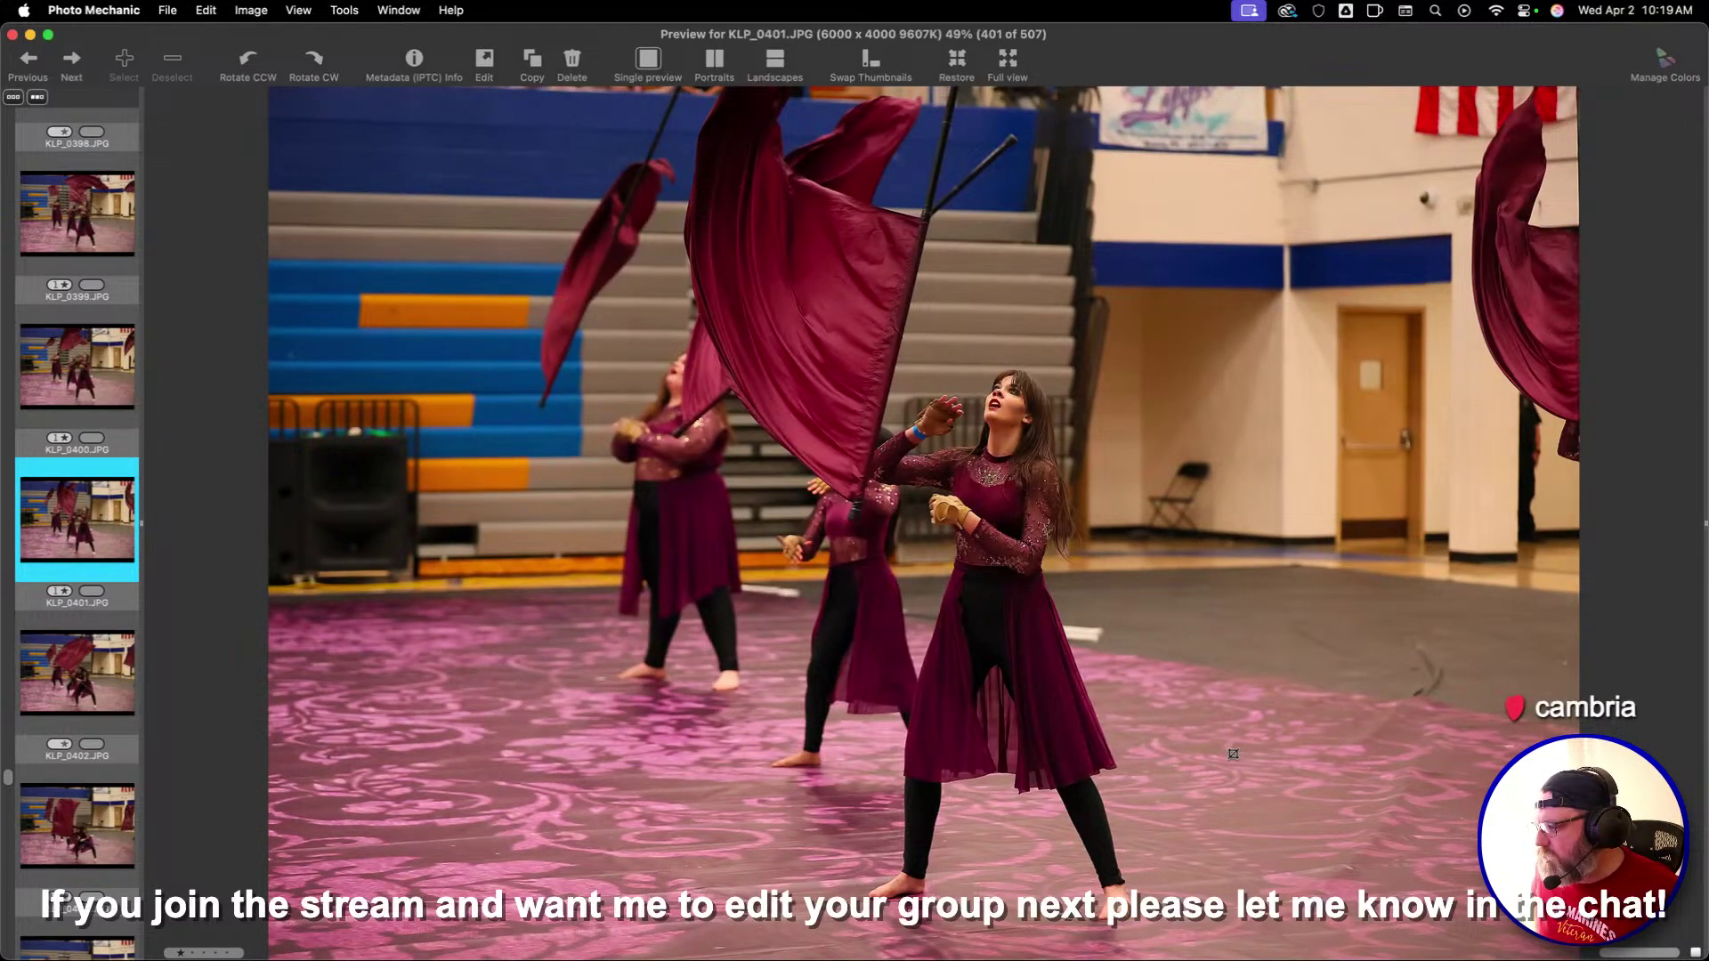
key("Right")
key("Right")
key("Right")
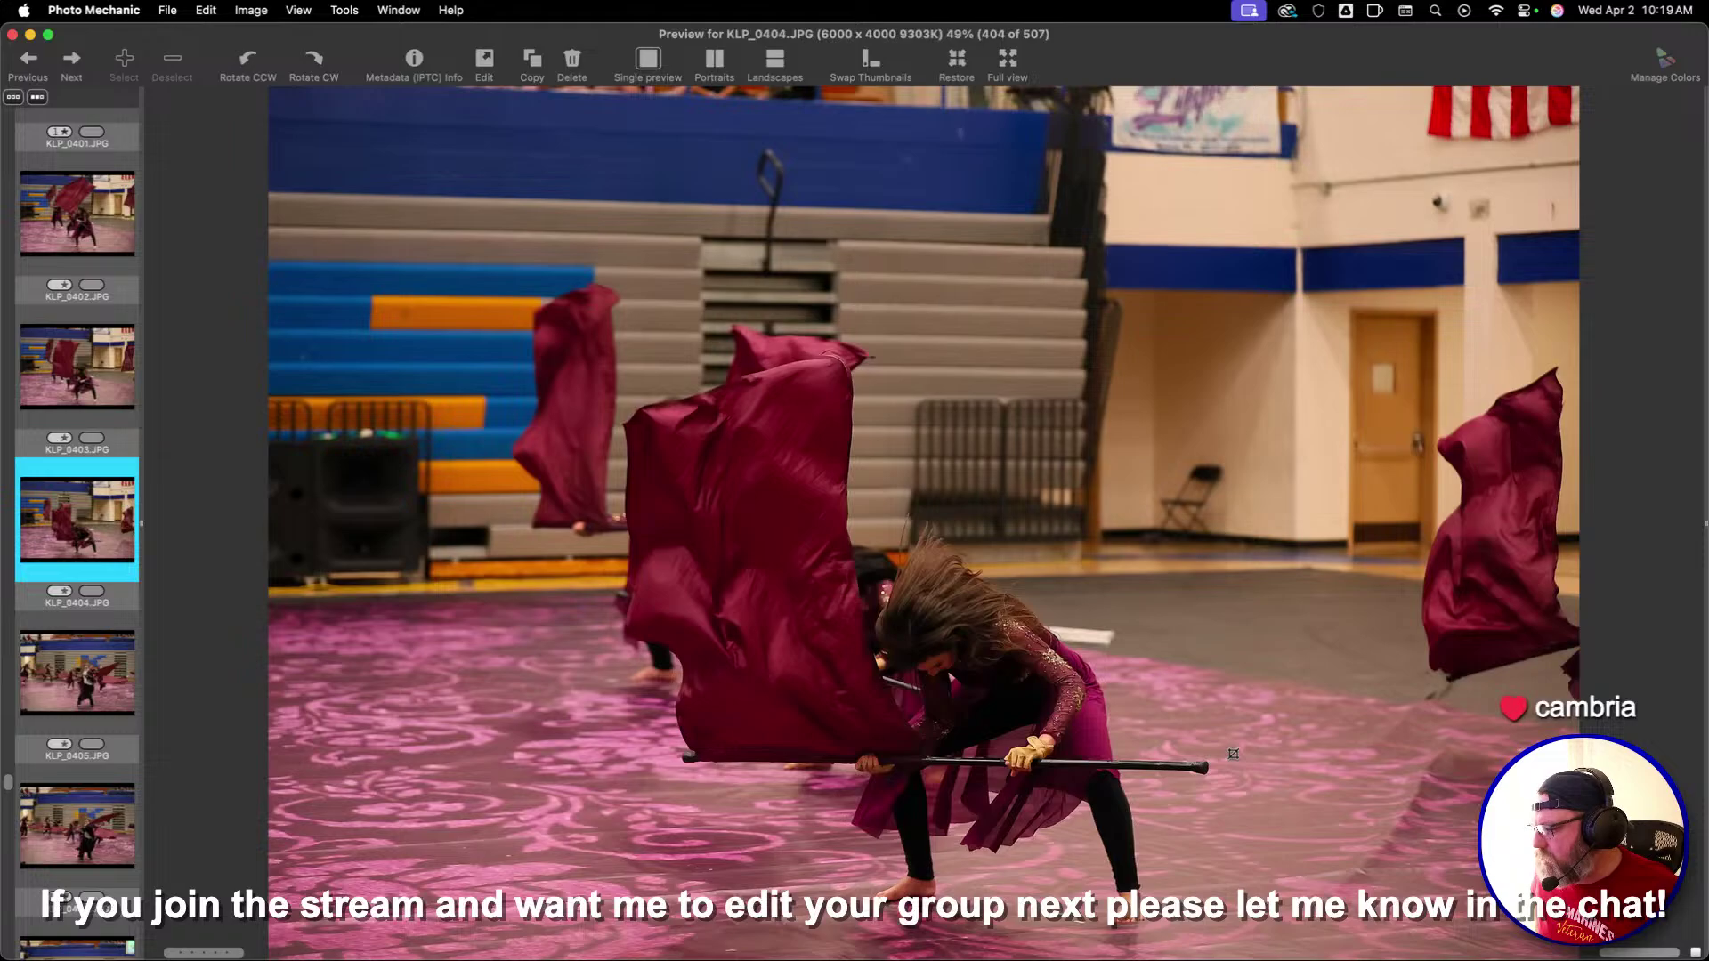
Mark KLP_0405.JPG and KLP_0406.JPG, the shots of the cloaked performer with the flag, as 1
key("Right")
key("1")
key("Right")
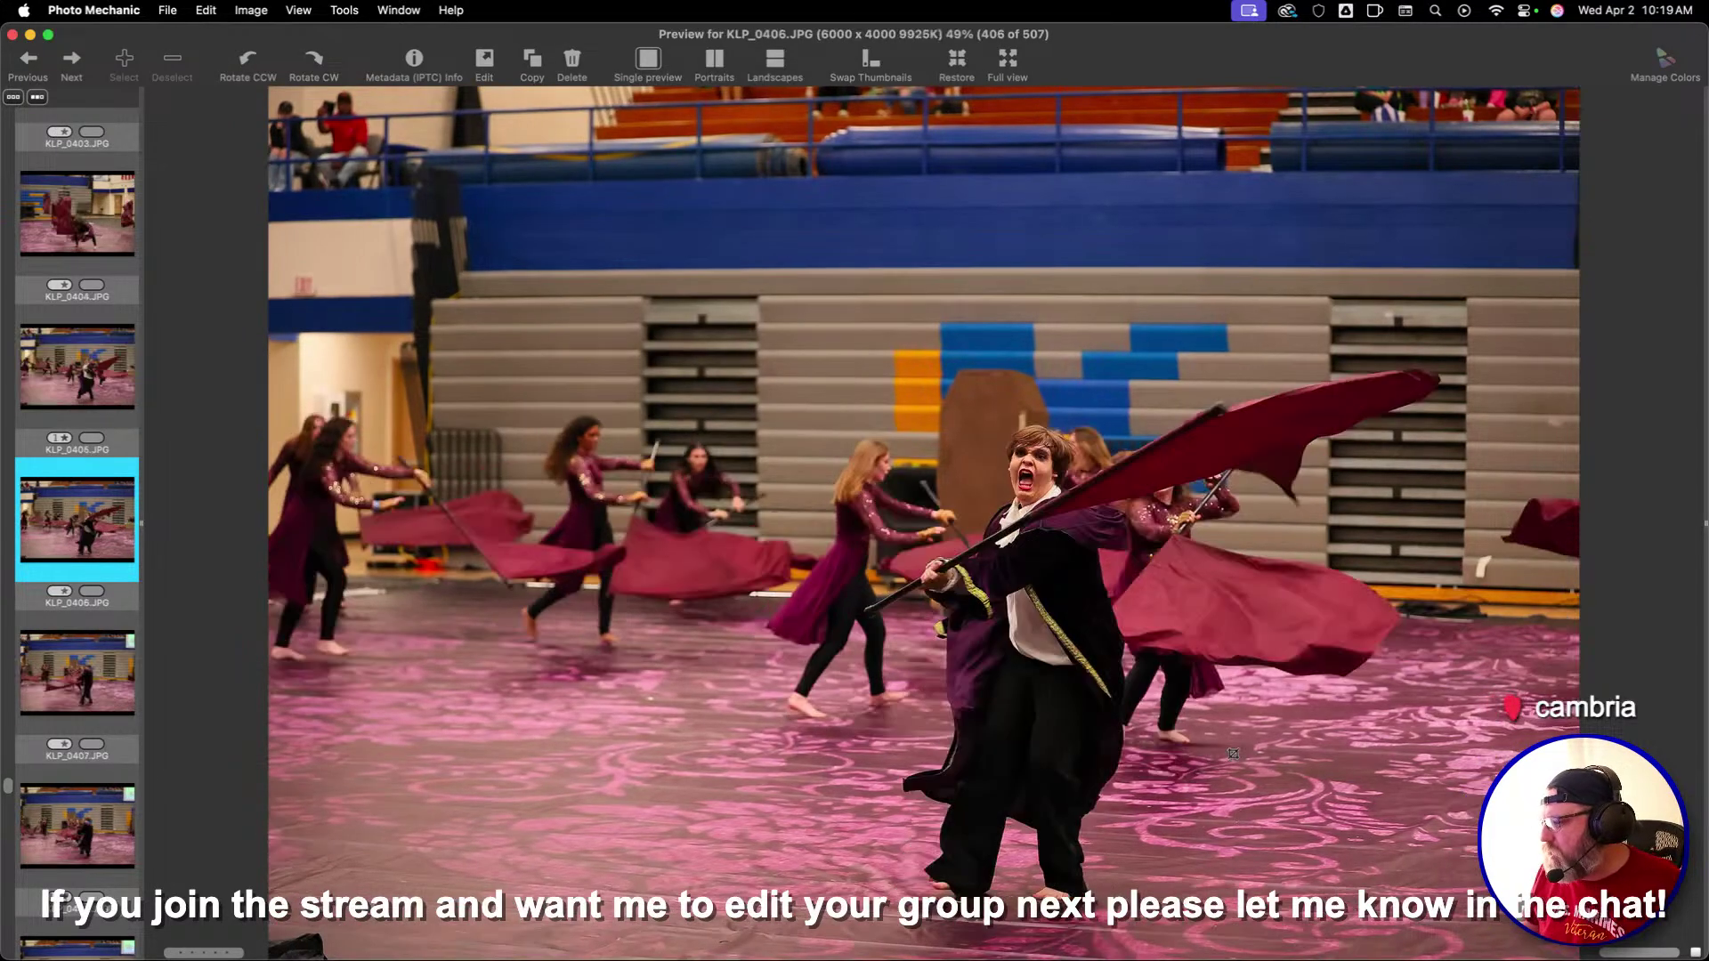
key("1")
Go through the shots of the cloaked performer after KLP_0406.JPG and mark the chosen one as 1
key("Right")
key("Right")
key("Right")
key("Right")
key("Right")
key("Right")
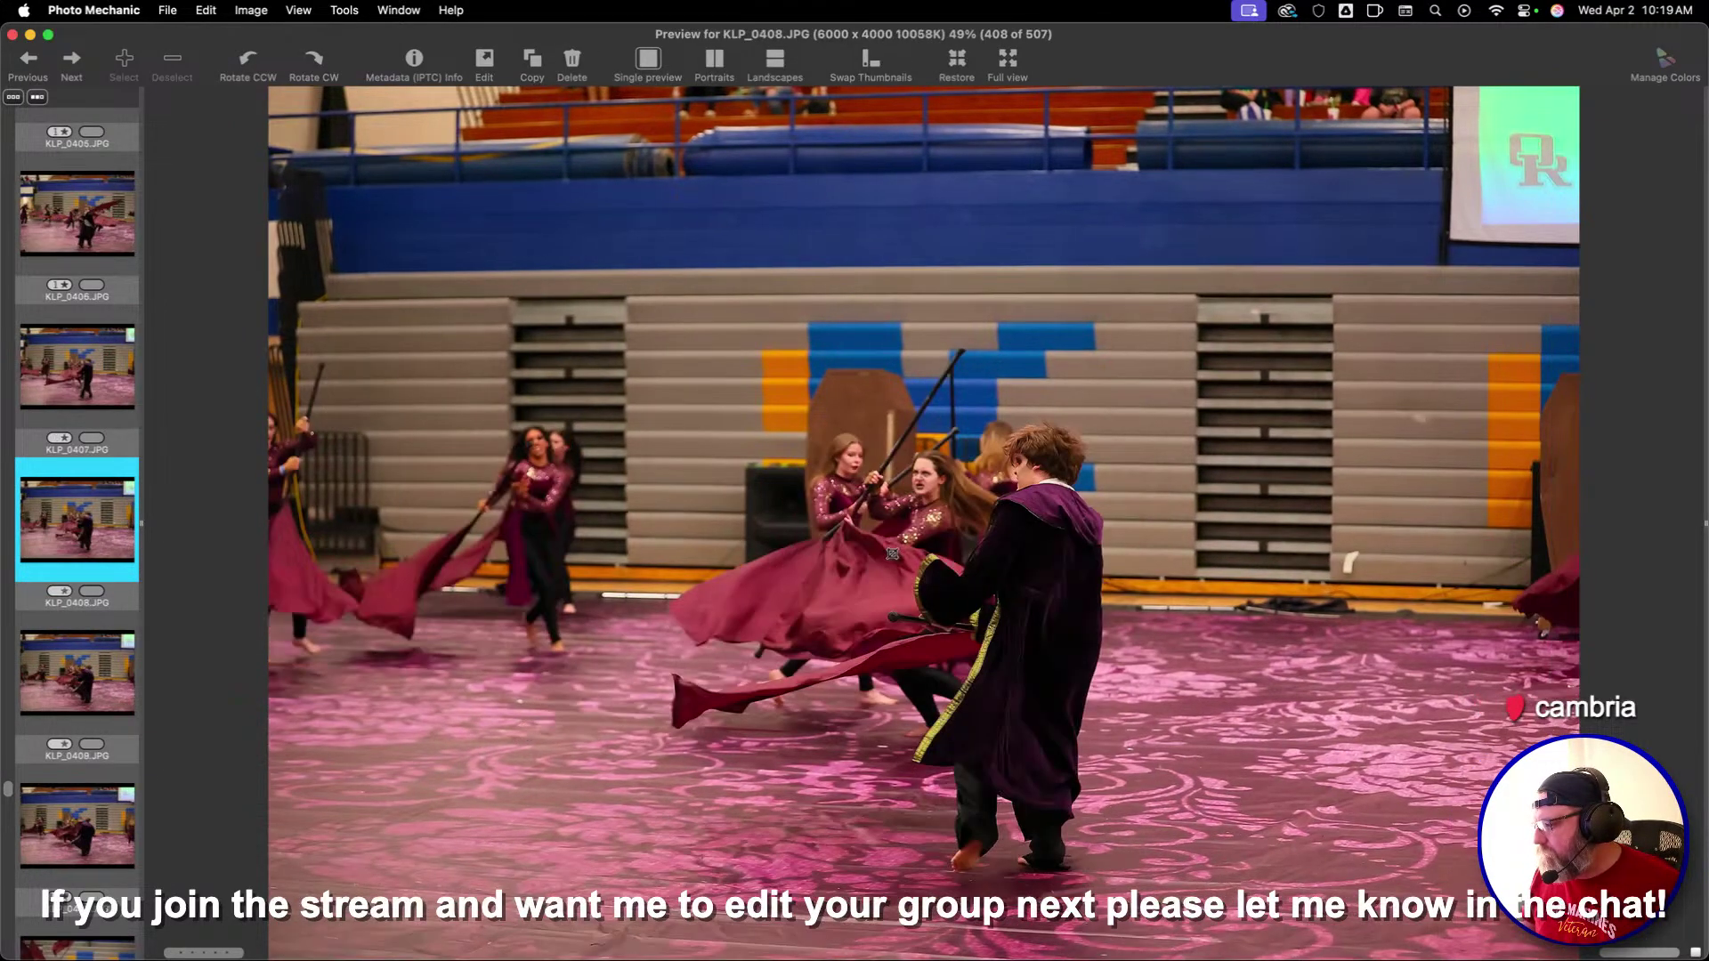
key("Right")
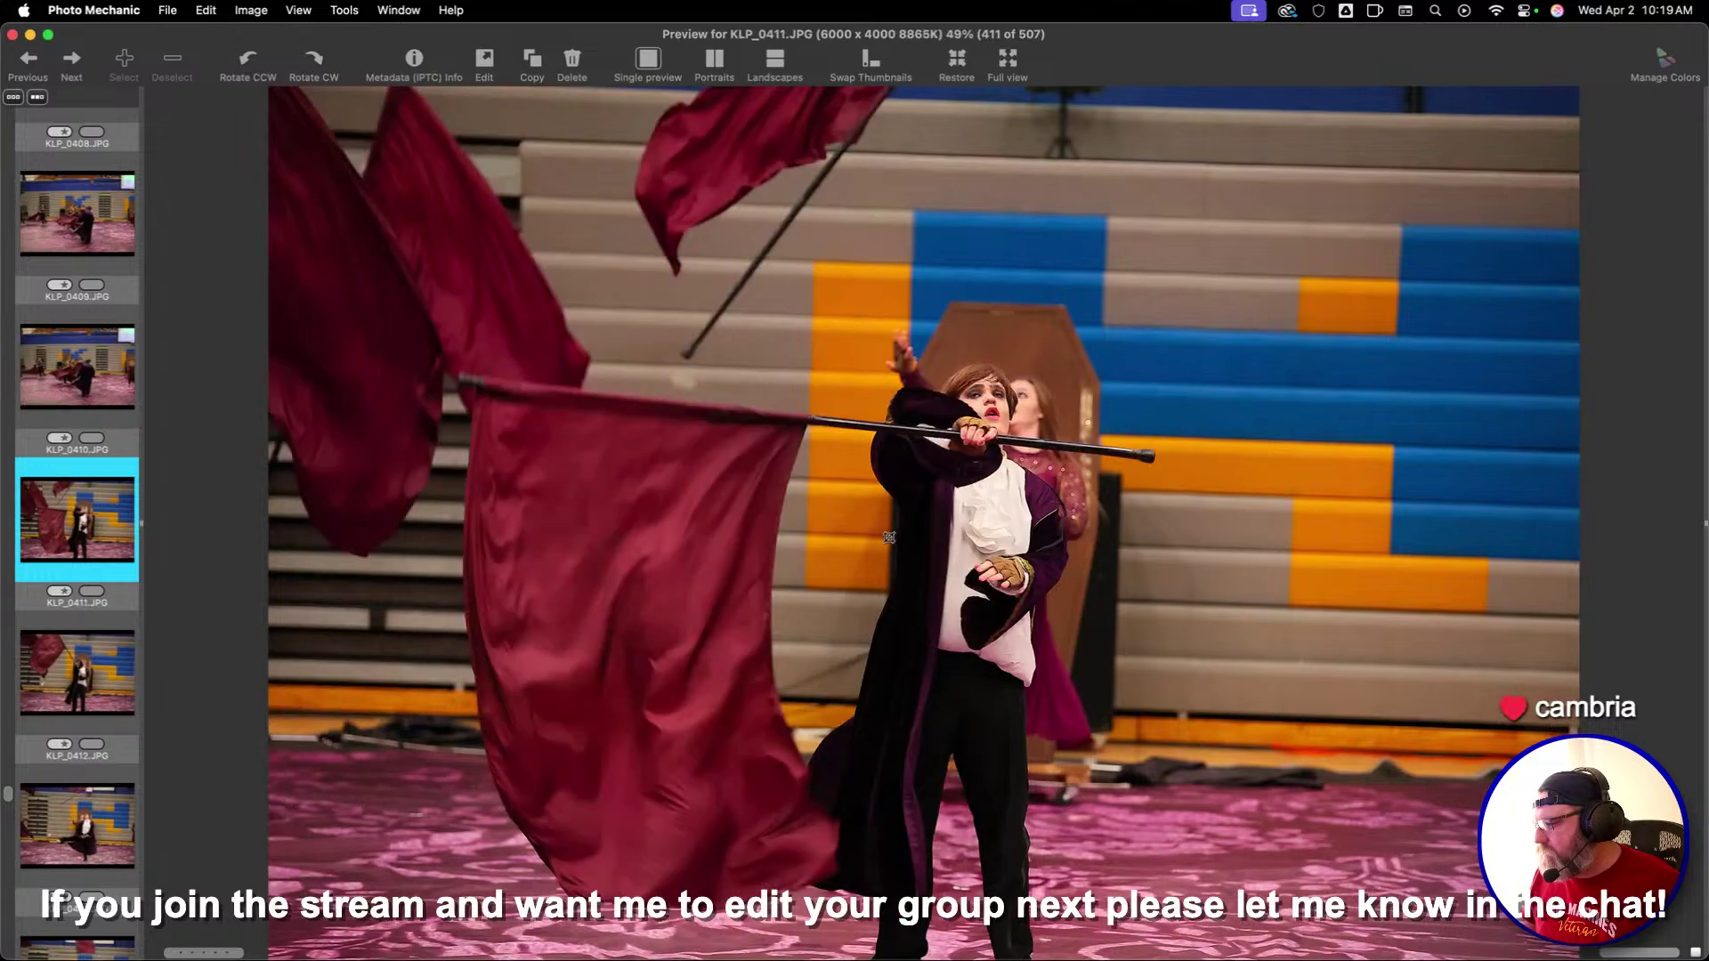
key("Right")
key("Right")
key("Right")
key("Right")
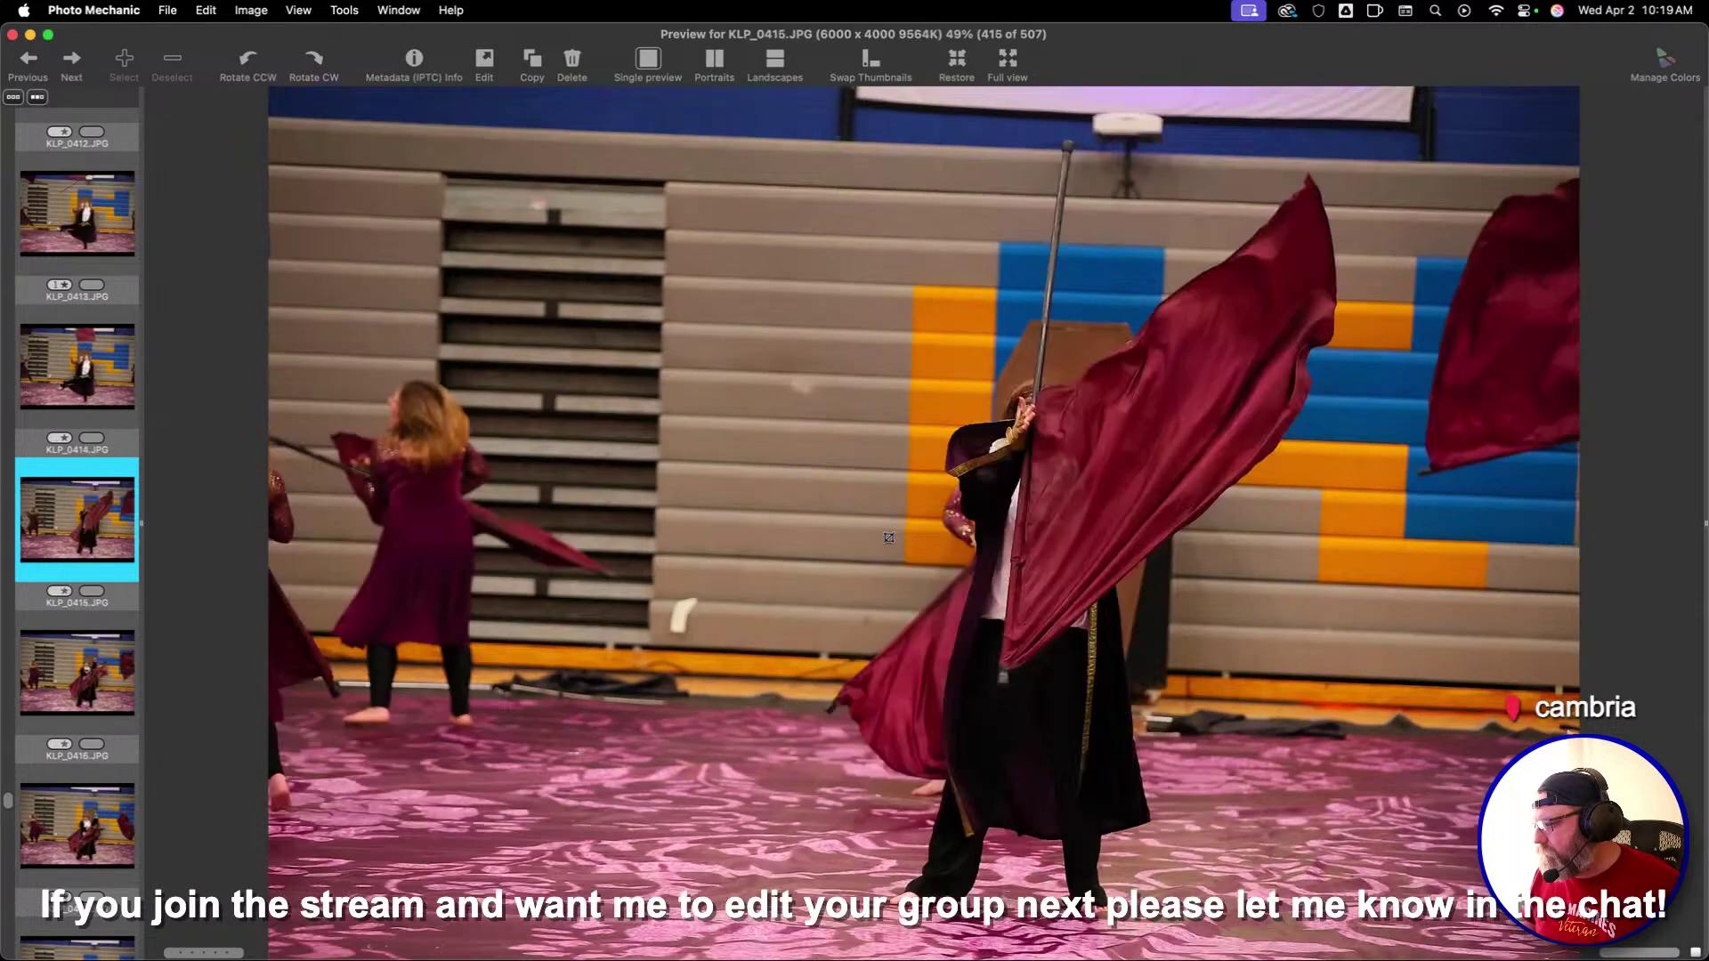
key("1")
Review the shots up to KLP_0423.JPG, crop KLP_0422.JPG around the front dancer and mark it as 1
key("Right")
key("Right")
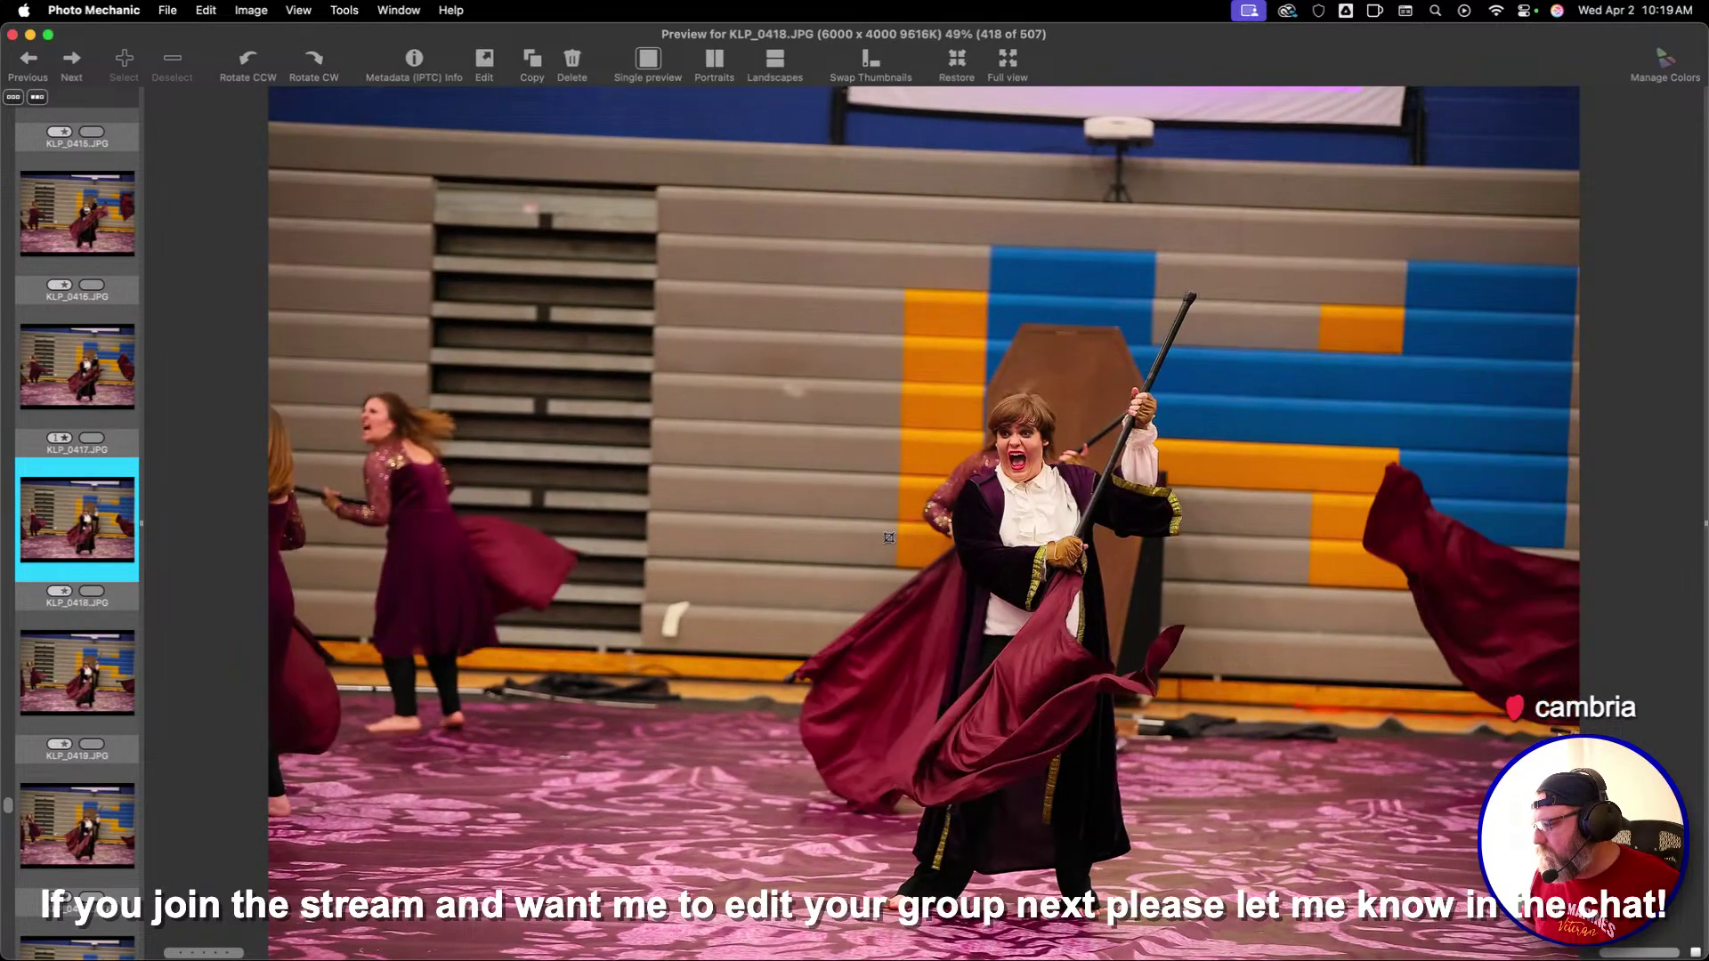
key("Right")
key("Right")
key("Right")
key("Right")
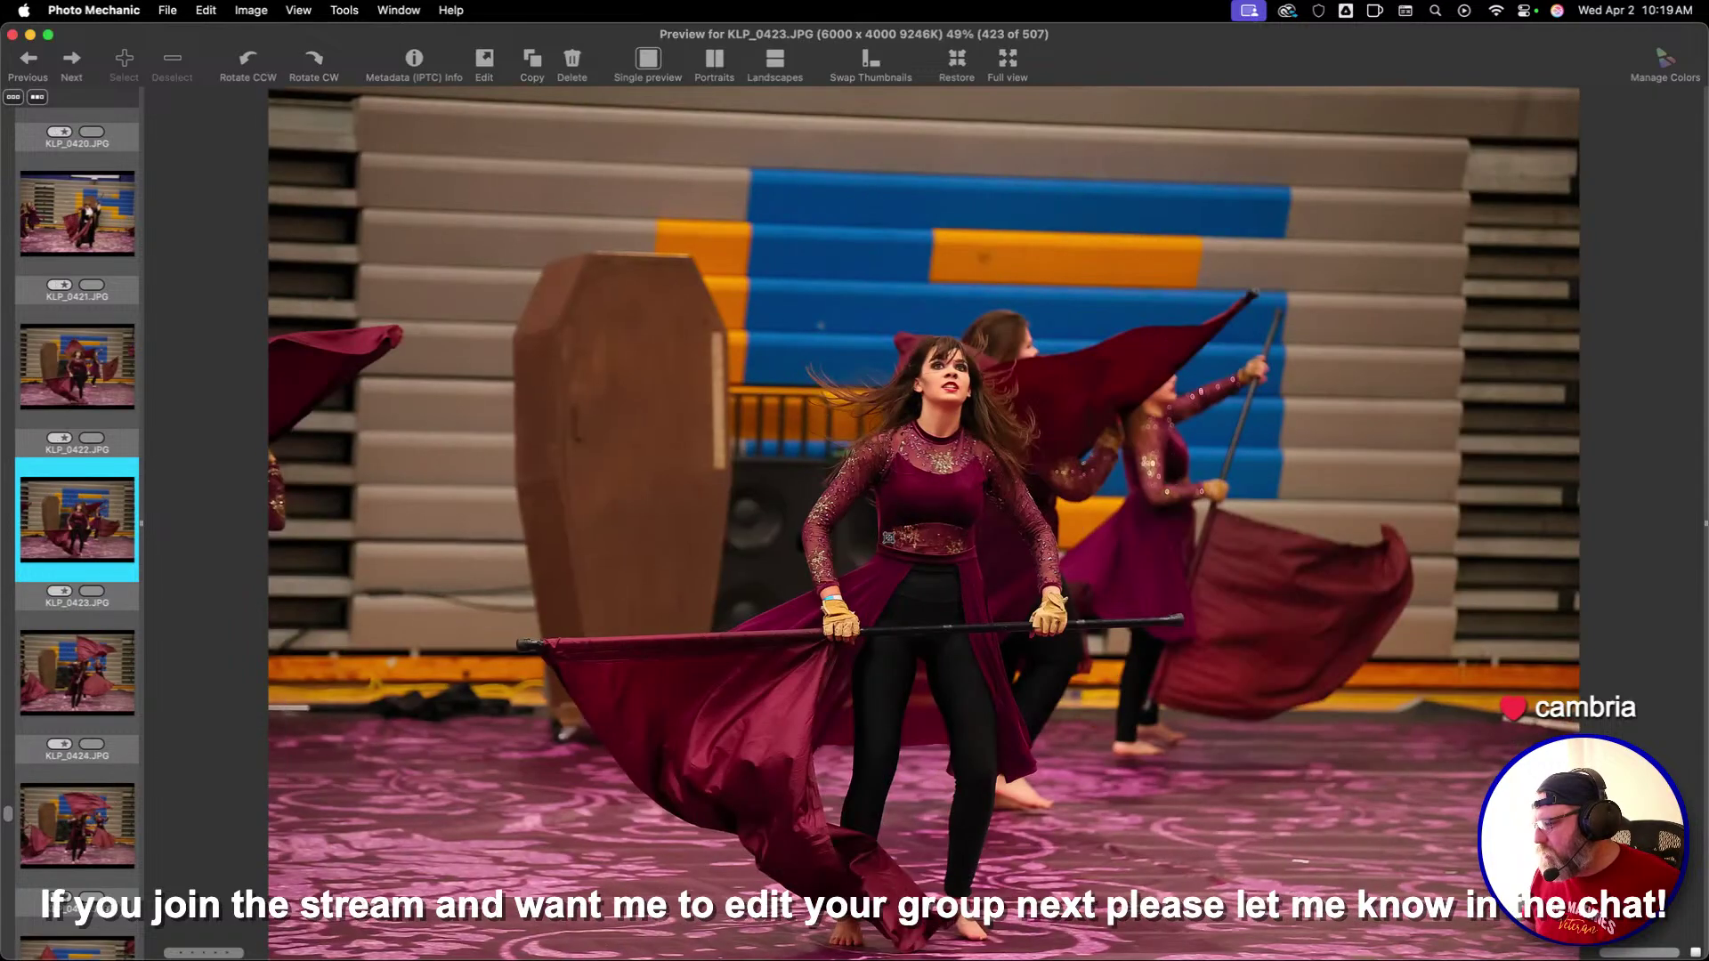
key("Left")
left_click_drag(451, 223, 1259, 681)
key("1")
Crop KLP_0426.JPG around the three dancers with their flags, shift the crop inward and mark the photo as 1
key("Right")
key("Right")
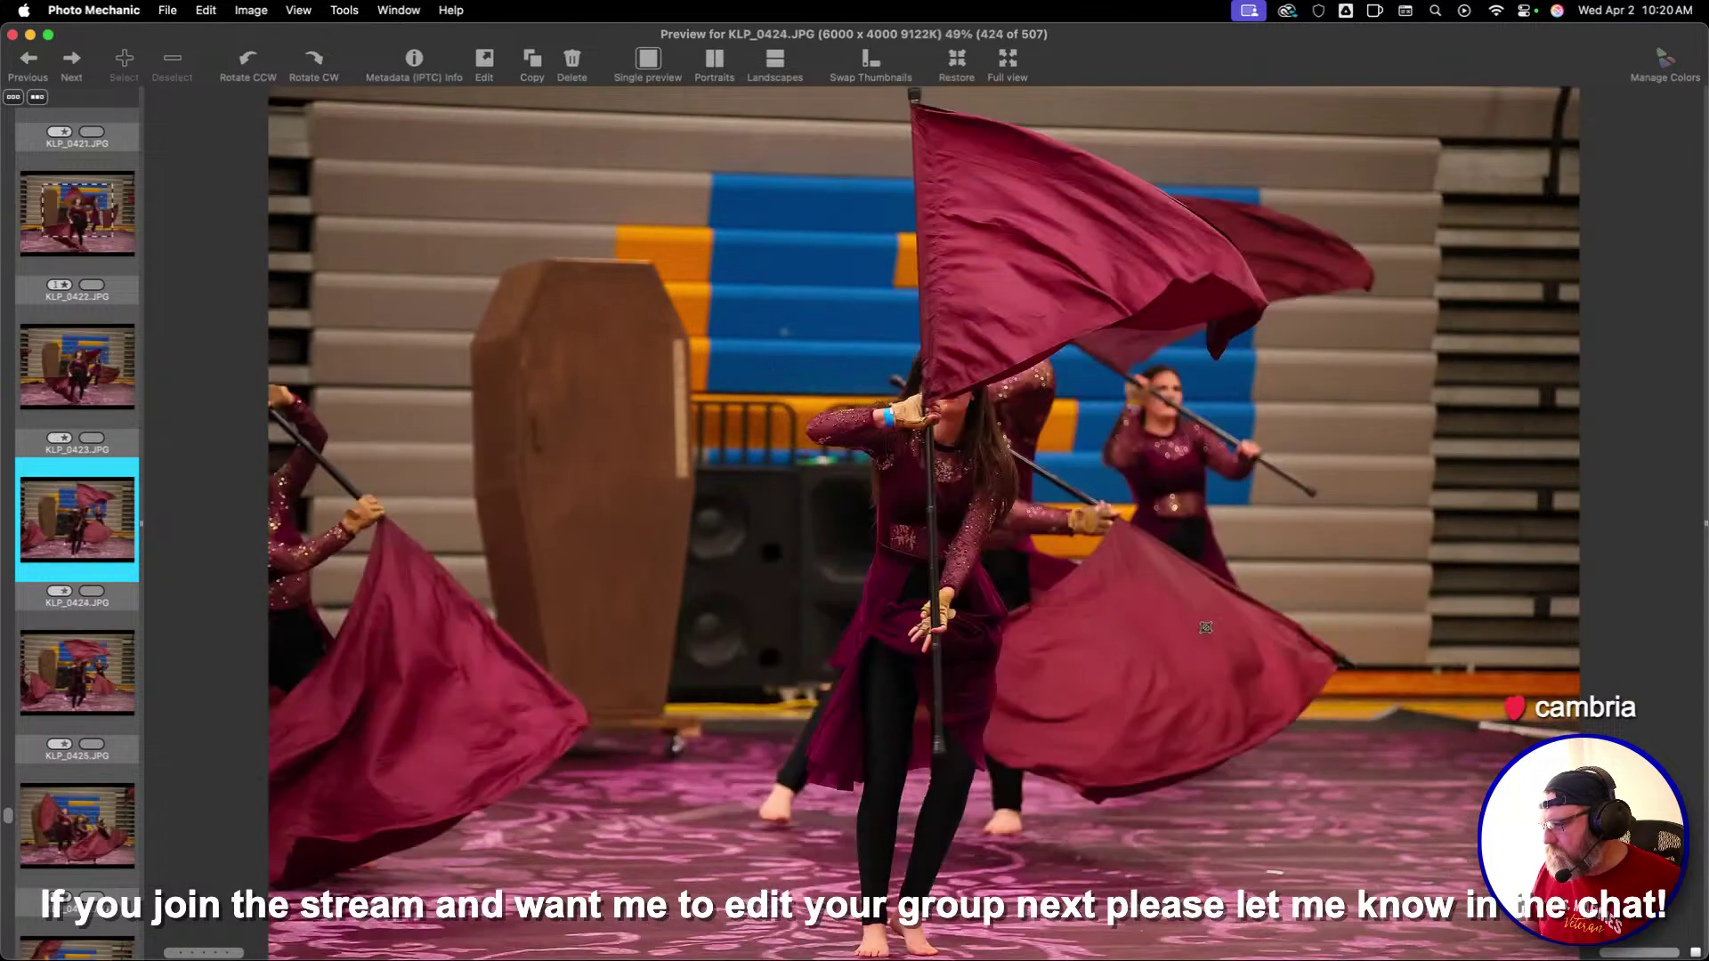
key("Right")
key("Right")
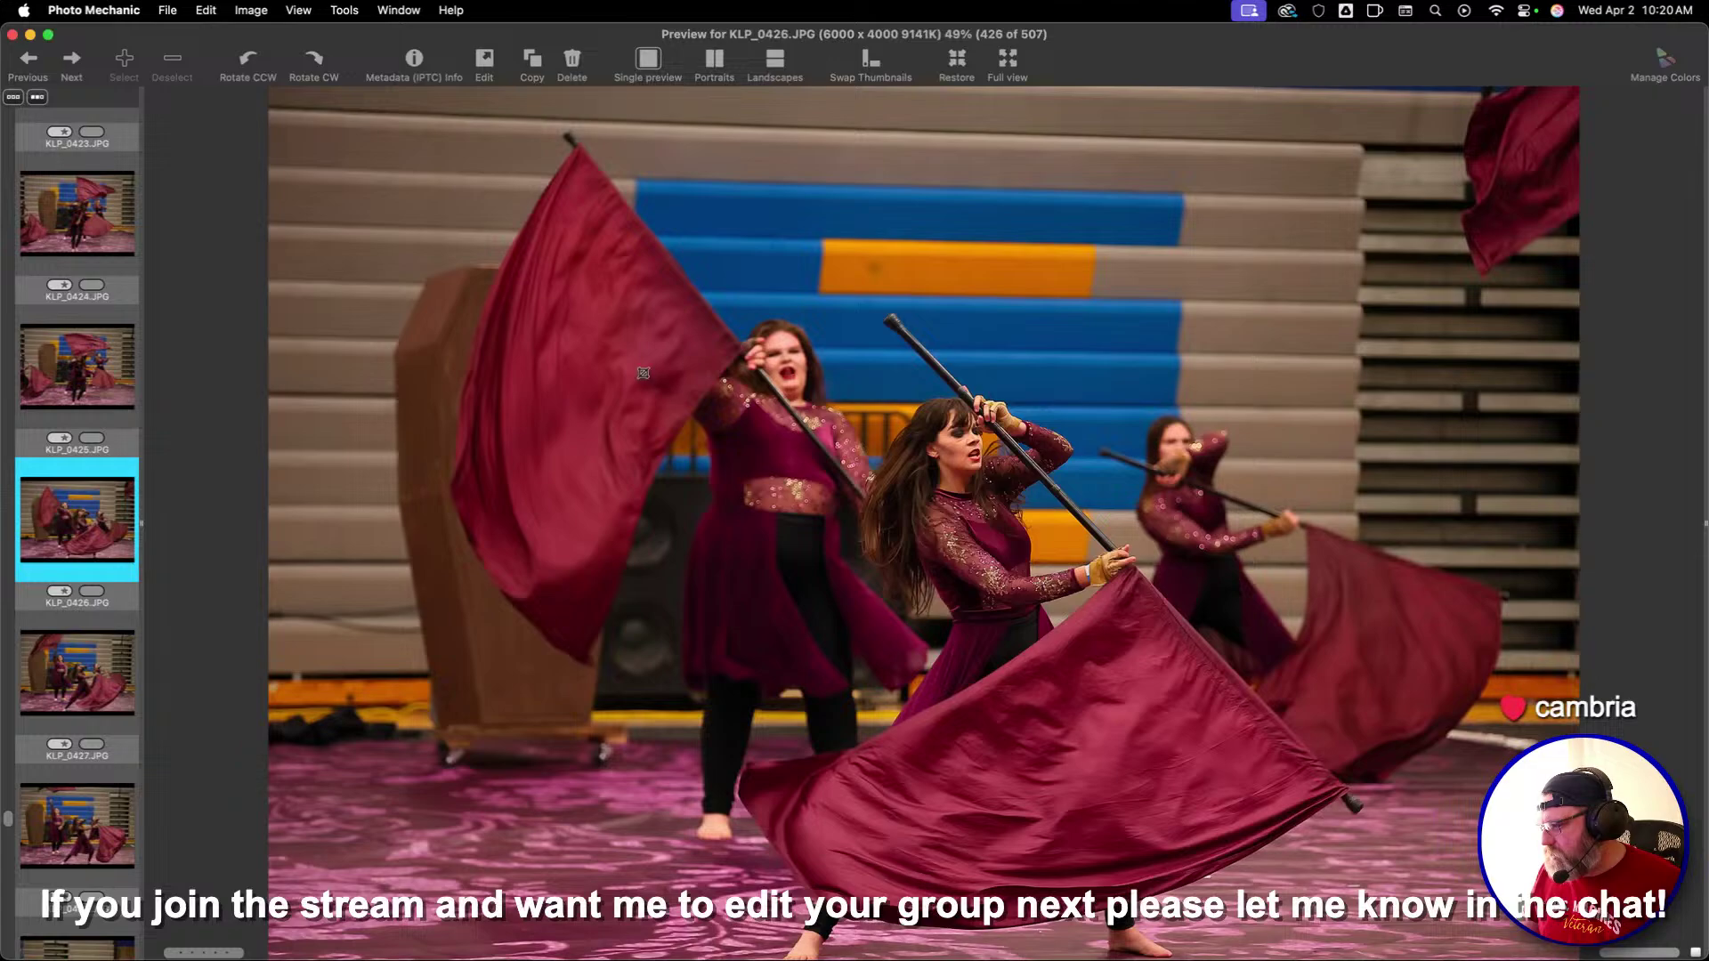
left_click_drag(606, 345, 1517, 900)
left_click_drag(1251, 701, 1189, 636)
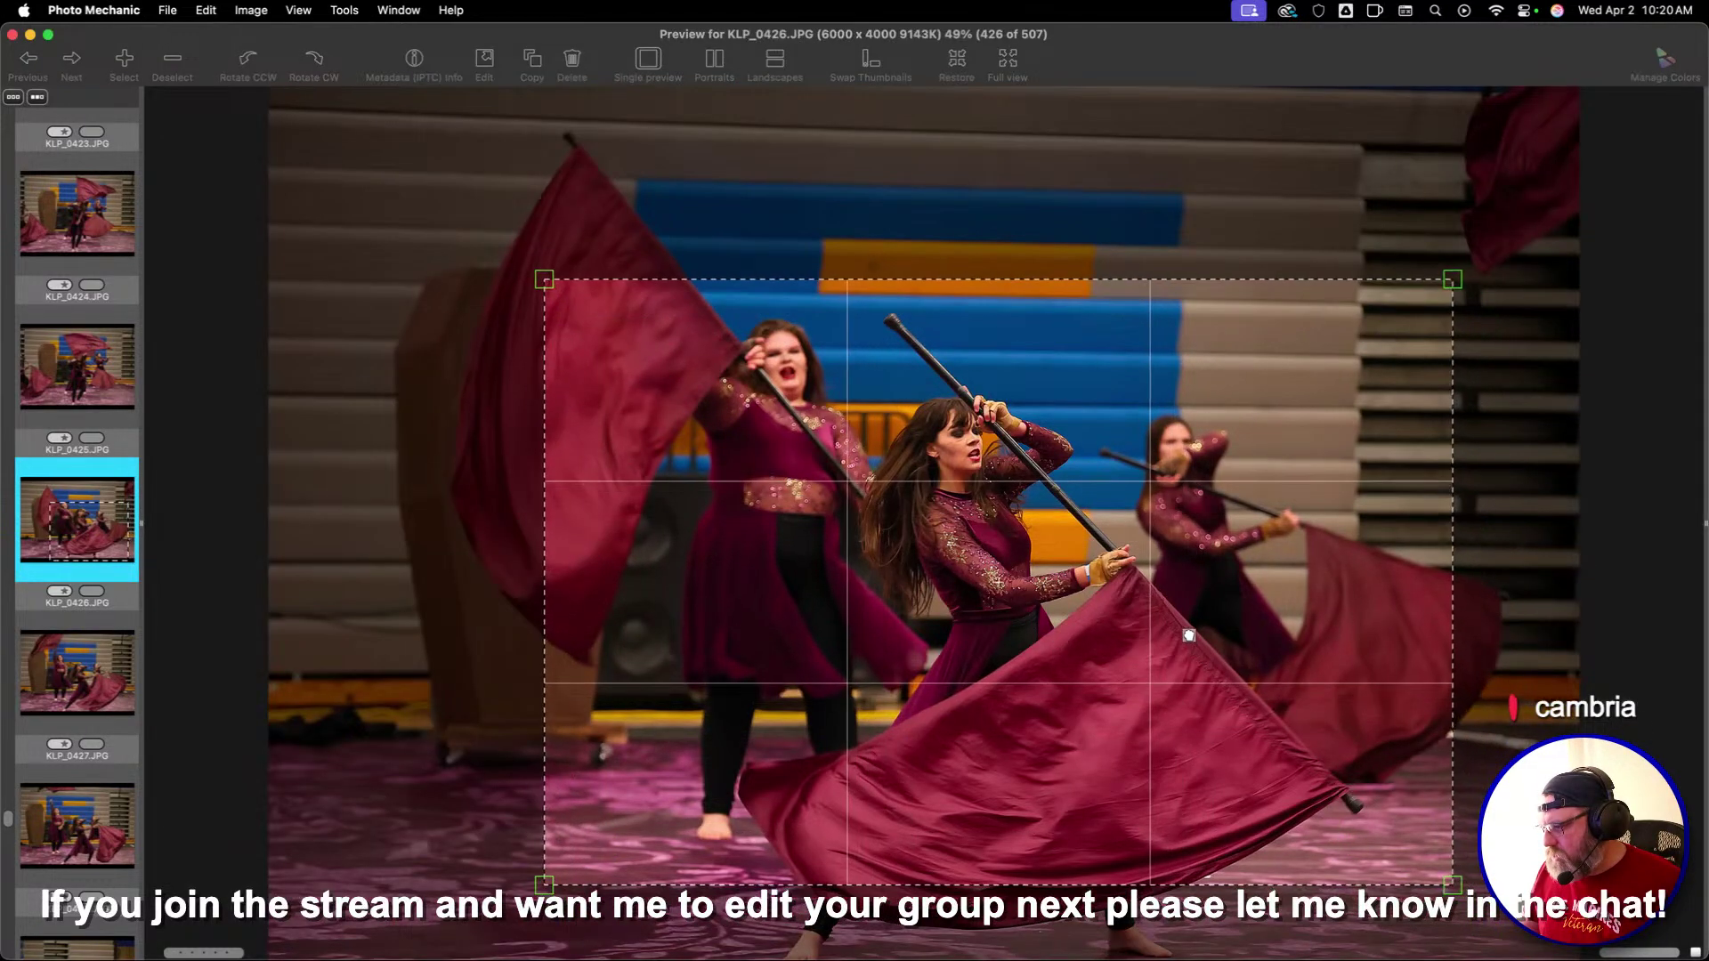
key("1")
Advance past KLP_0429.JPG, crop KLP_0431.JPG around the blonde dancer with the flag and mark it as 1
key("Right")
key("Right")
key("Right")
key("Right")
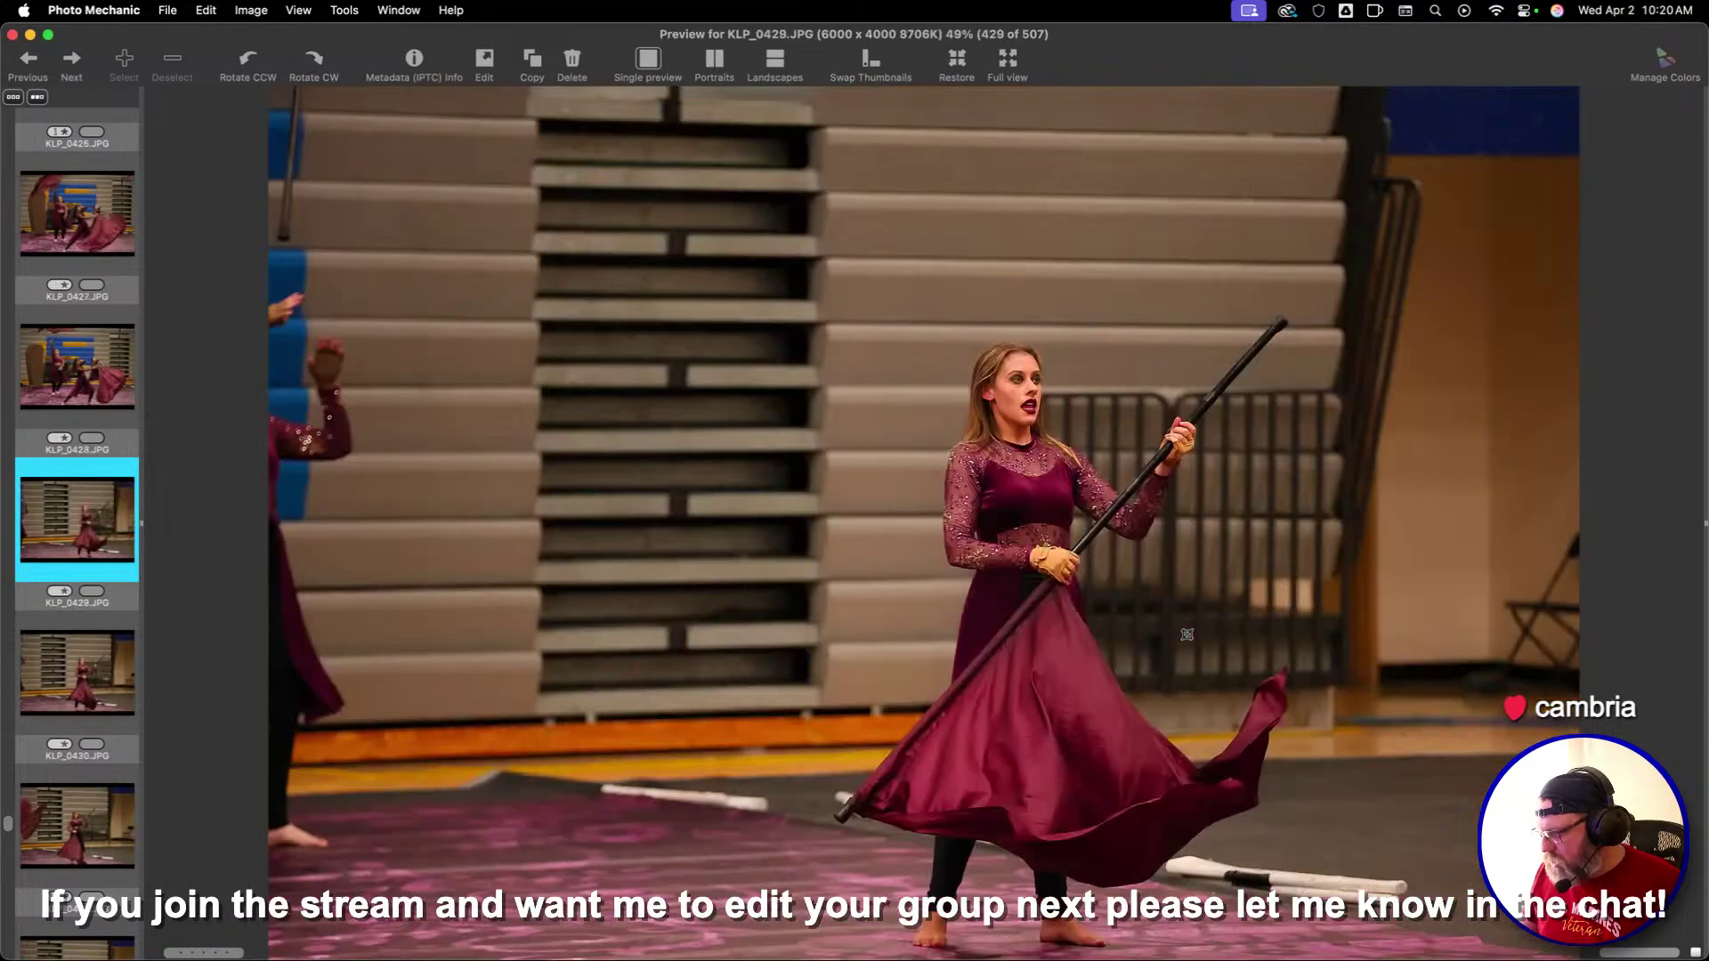
key("Right")
left_click_drag(606, 291, 1355, 801)
key("1")
Crop KLP_0432.JPG around the blonde dancer holding the flagpole and mark it as 1
key("Right")
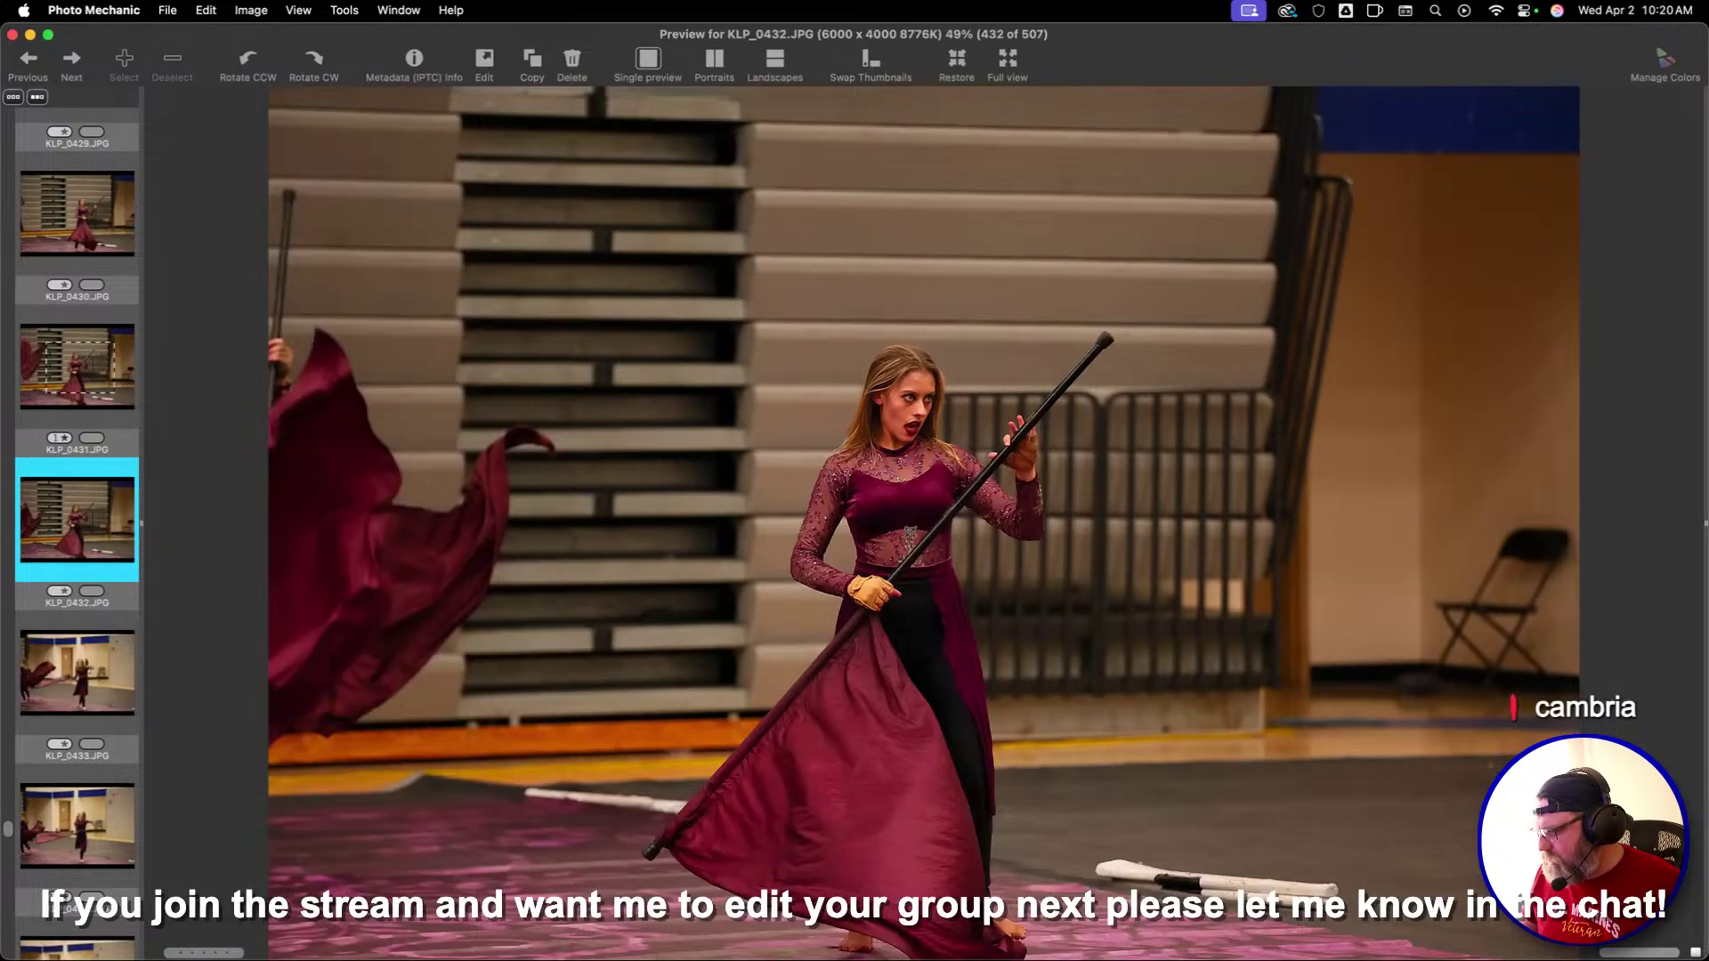
left_click_drag(505, 270, 1427, 776)
key("1")
Crop KLP_0433.JPG around the red-haired dancer and reposition the crop frame over her and the flag
key("Right")
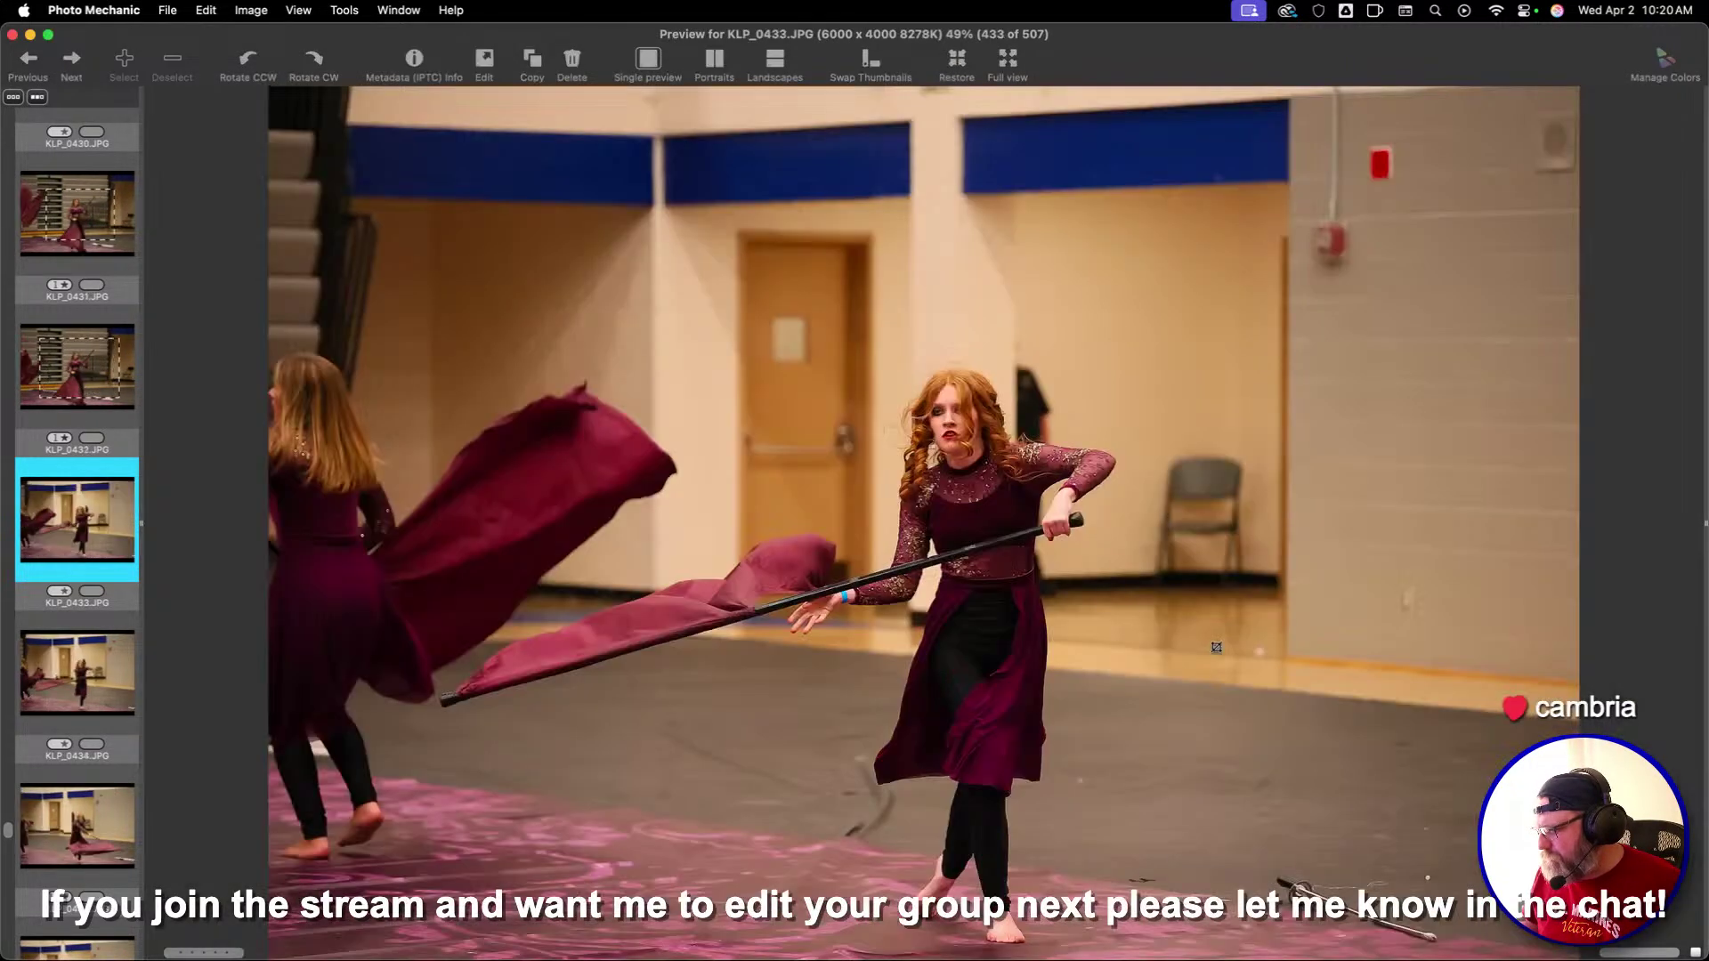
left_click_drag(555, 281, 1517, 899)
left_click_drag(1332, 763, 1140, 771)
Review photos KLP_0434.JPG through KLP_0443.JPG, checking expressions and poses for shots worth keeping
key("Right")
key("Right")
key("Right")
key("Right")
key("Right")
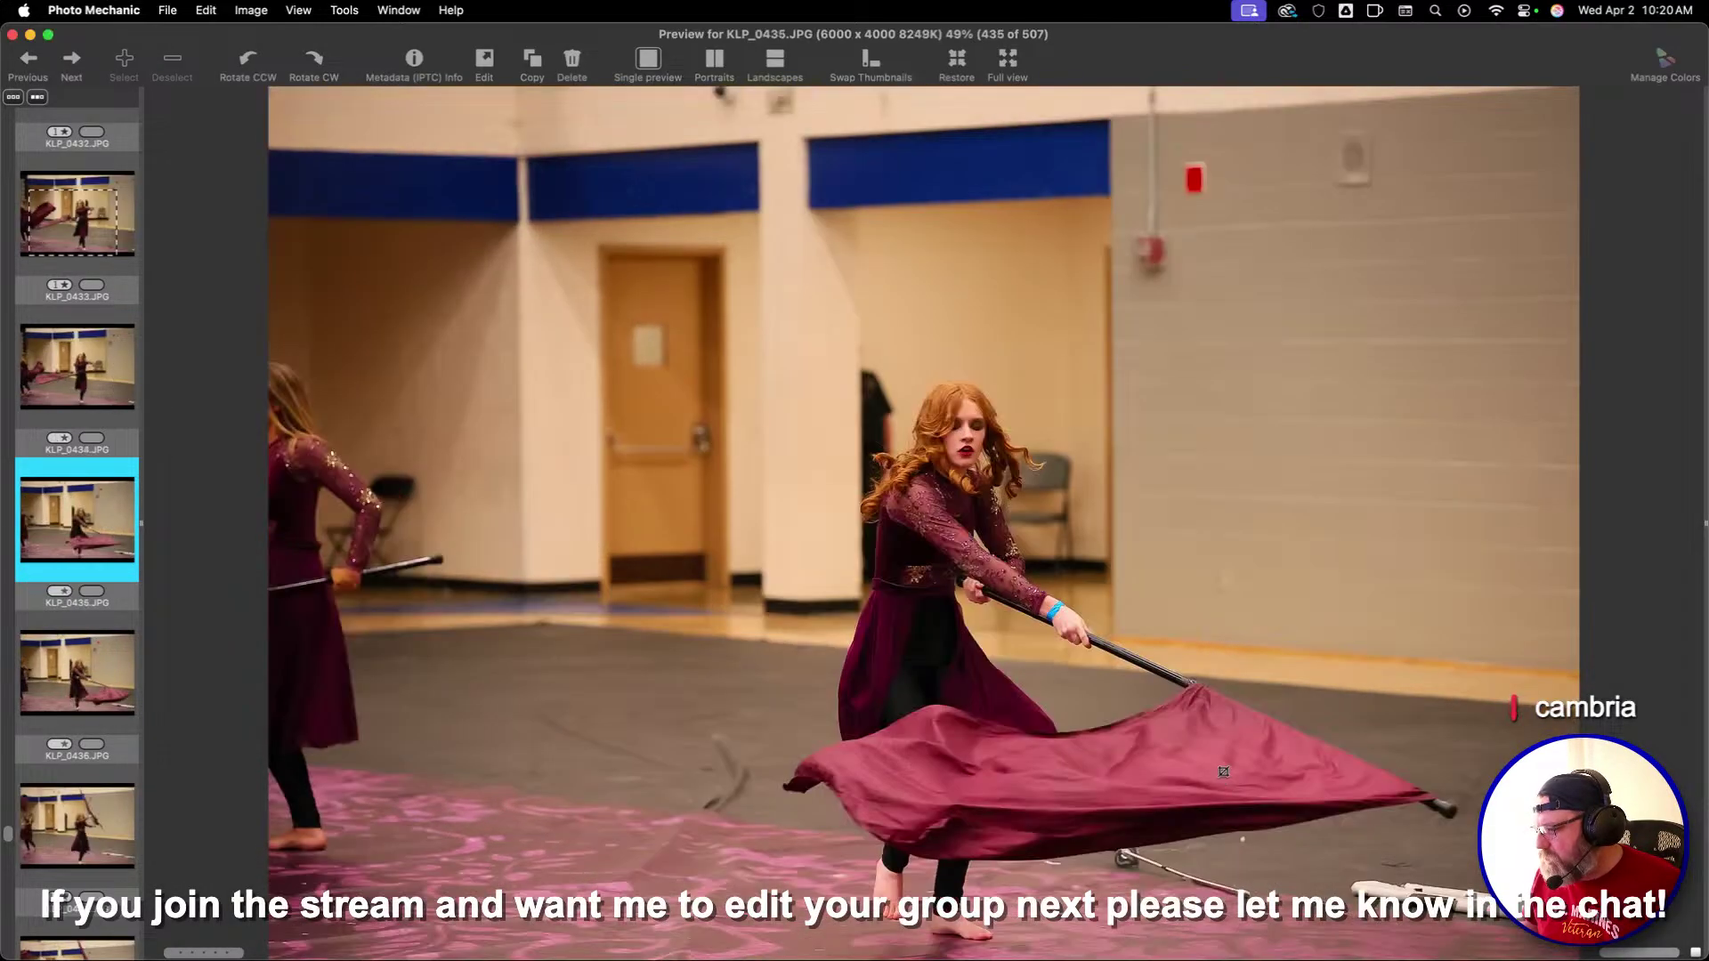
key("Right")
key("Right")
key("Right")
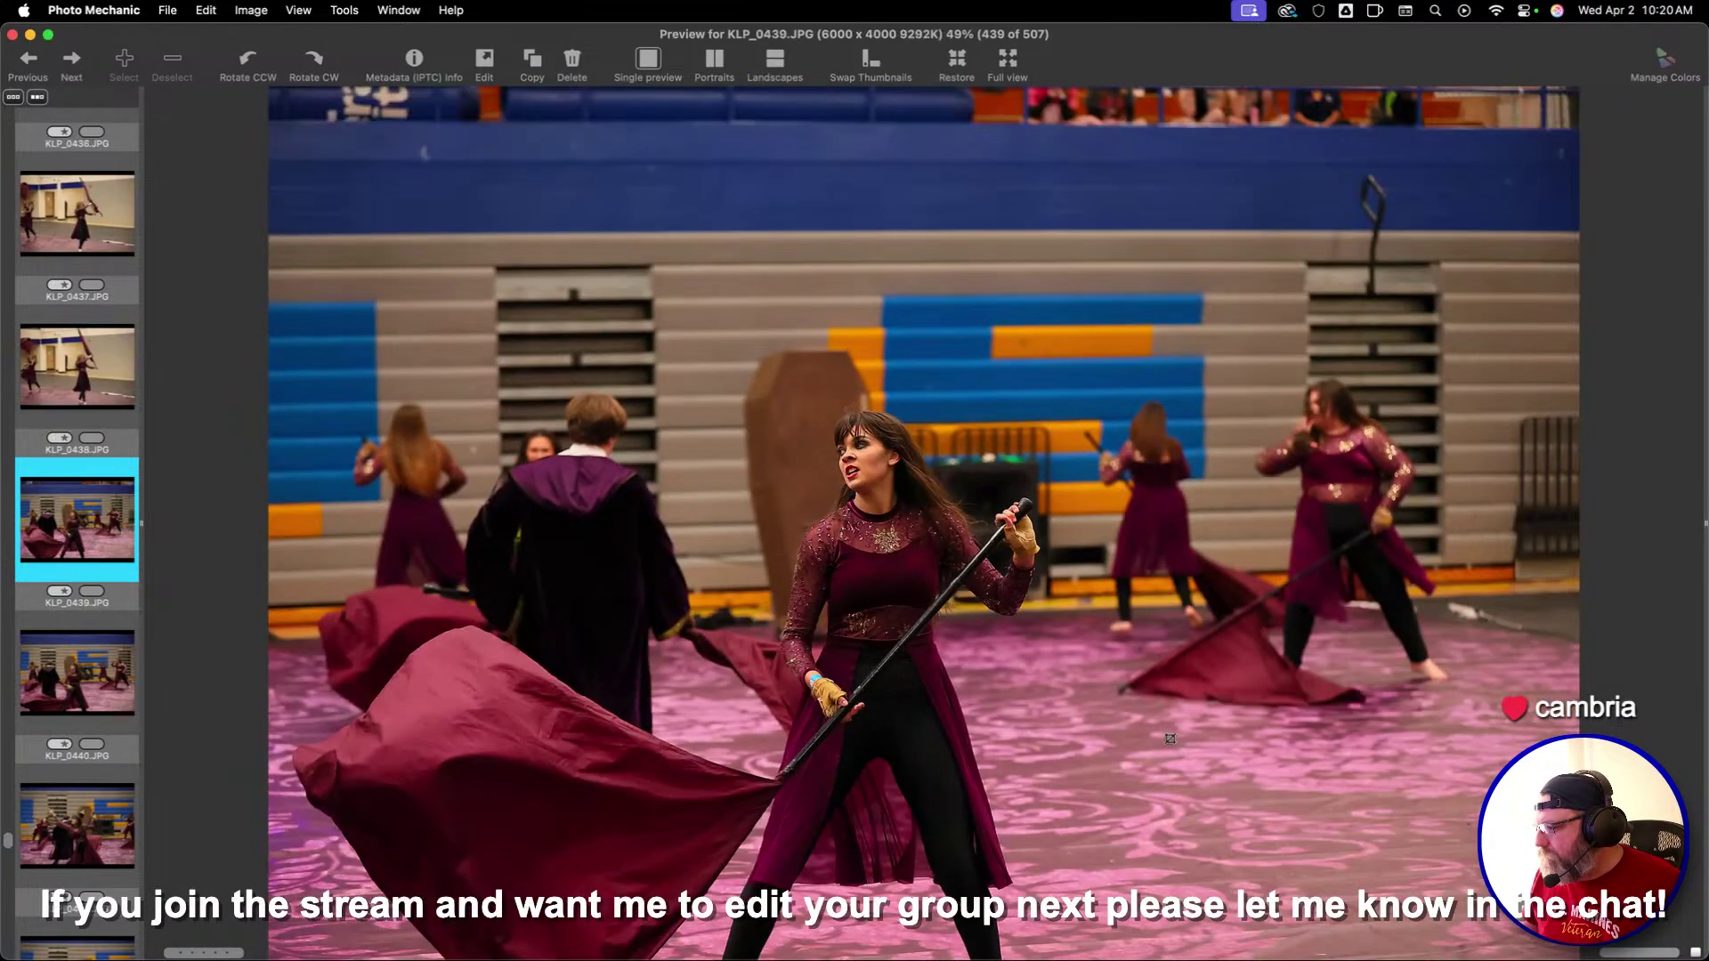
key("Right")
key("Right")
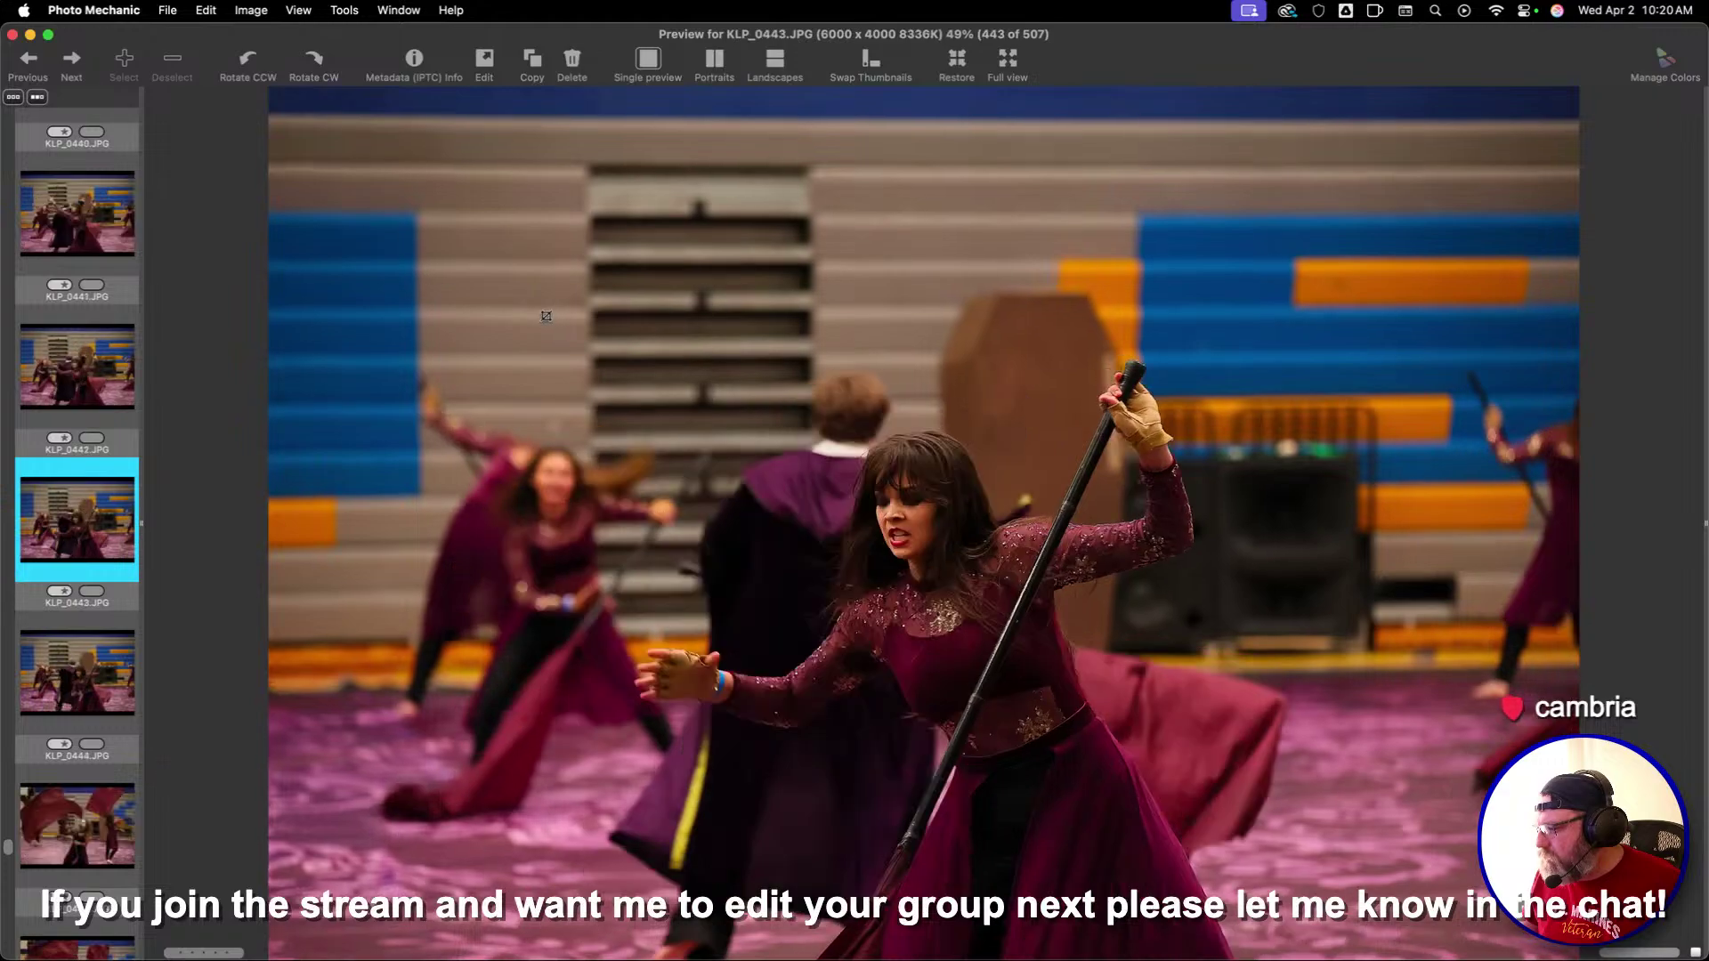
Return to KLP_0439.JPG and crop it around the front dancer holding the flagpole
key("Left")
key("Left")
key("Left")
key("Left")
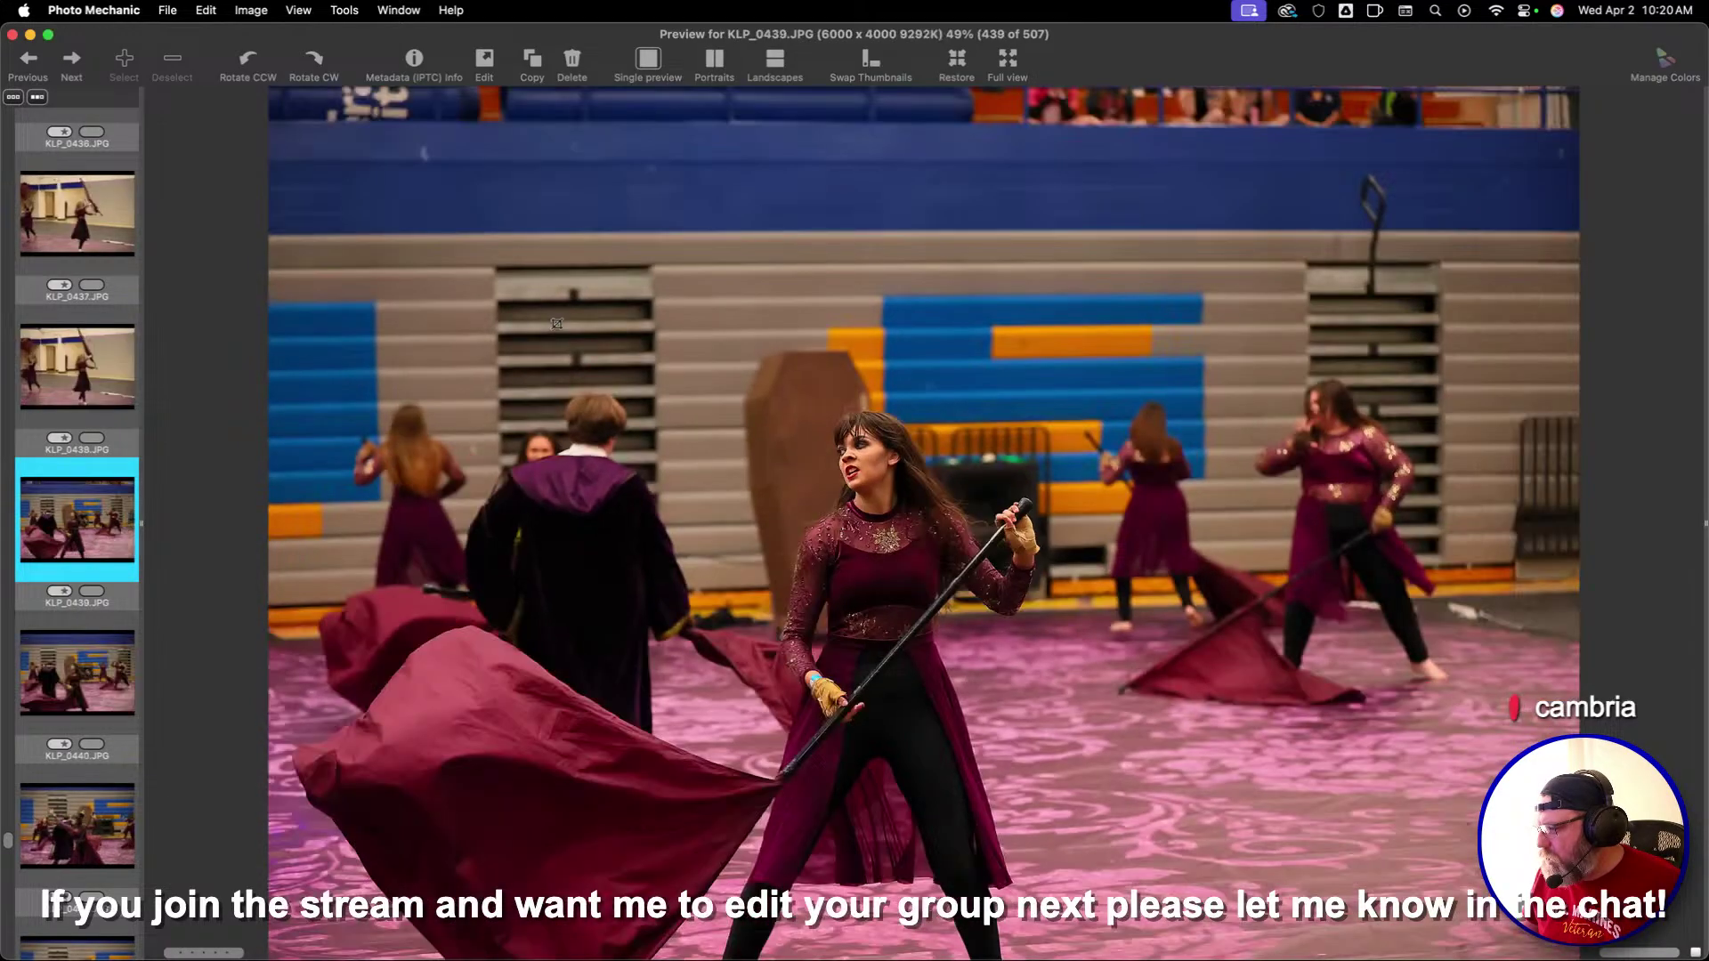
left_click_drag(584, 342, 1237, 827)
Review photos KLP_0440.JPG through KLP_0450.JPG, comparing the close flag shots for sharp faces and clear poses
key("Right")
key("Right")
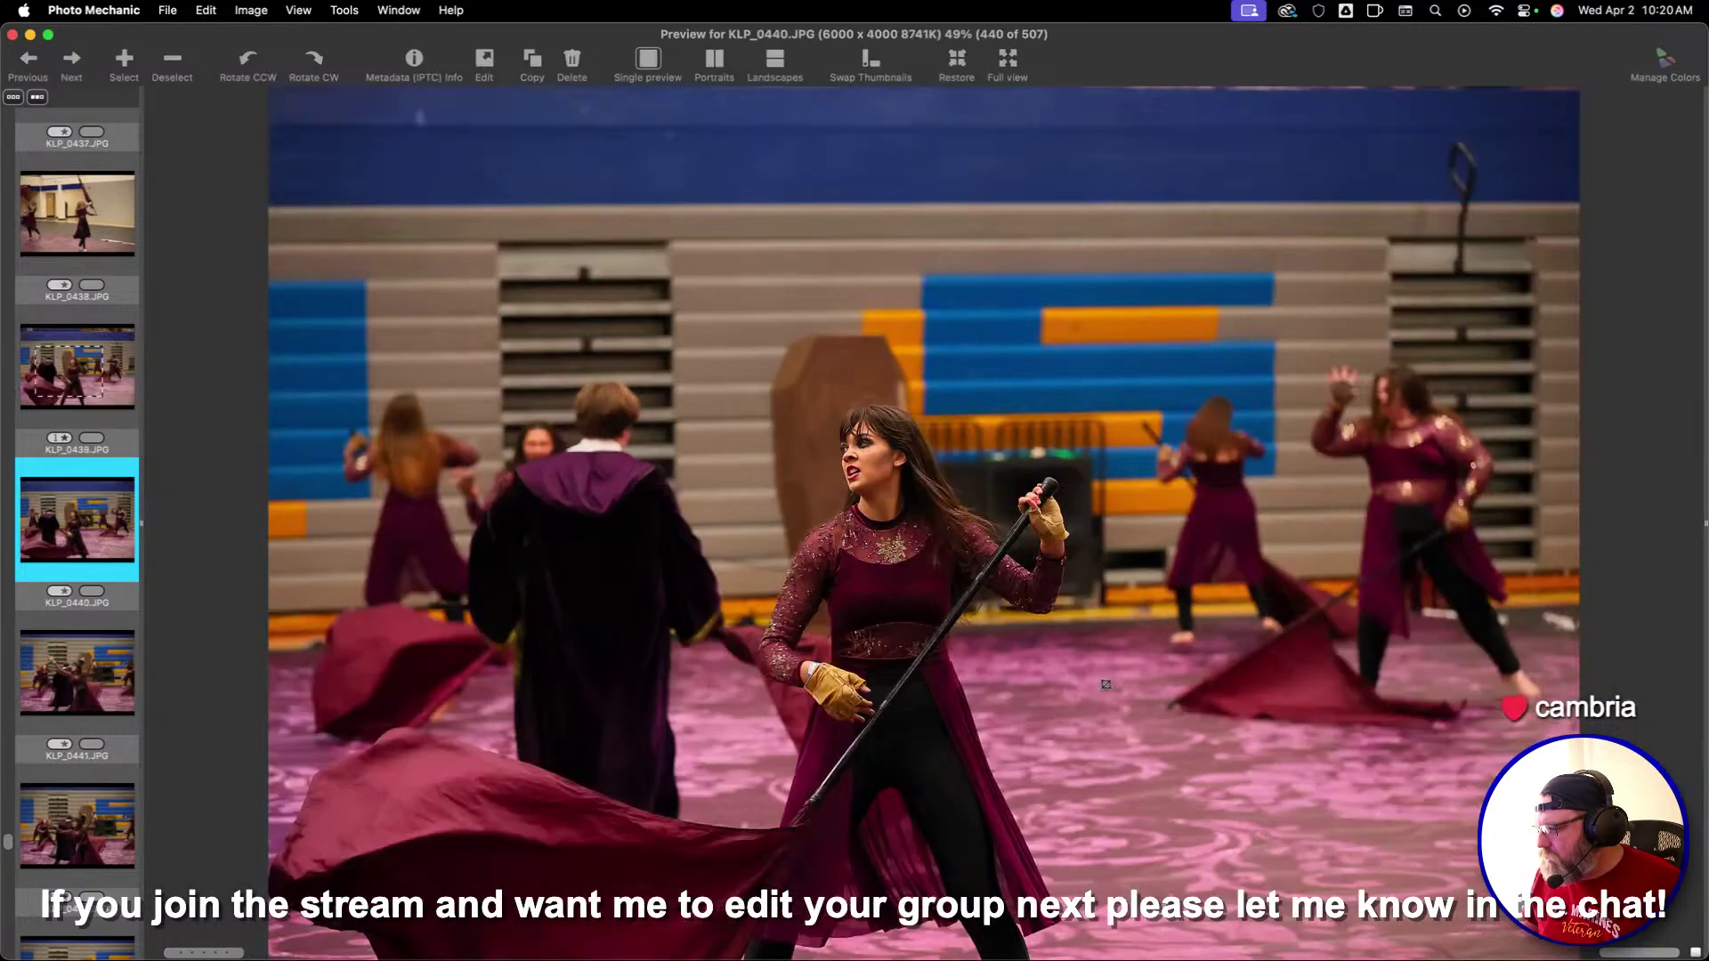
key("Right")
key("Right")
key("Right")
key("Right")
key("Right")
key("Right")
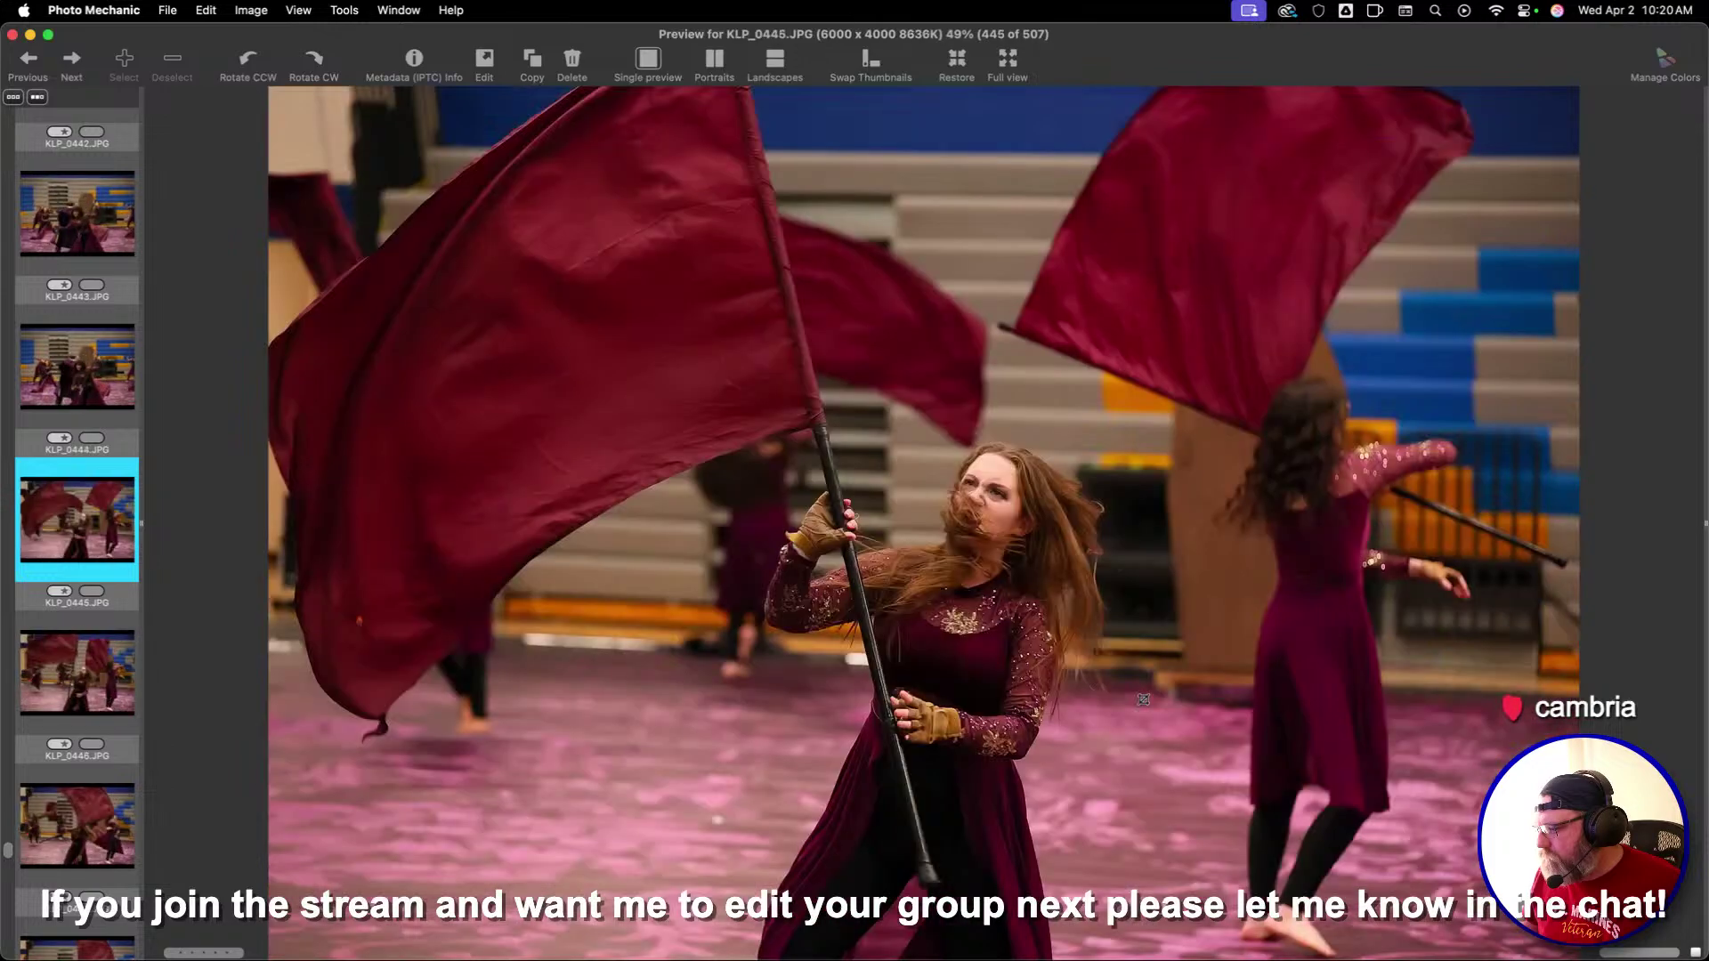
key("Left")
key("Left")
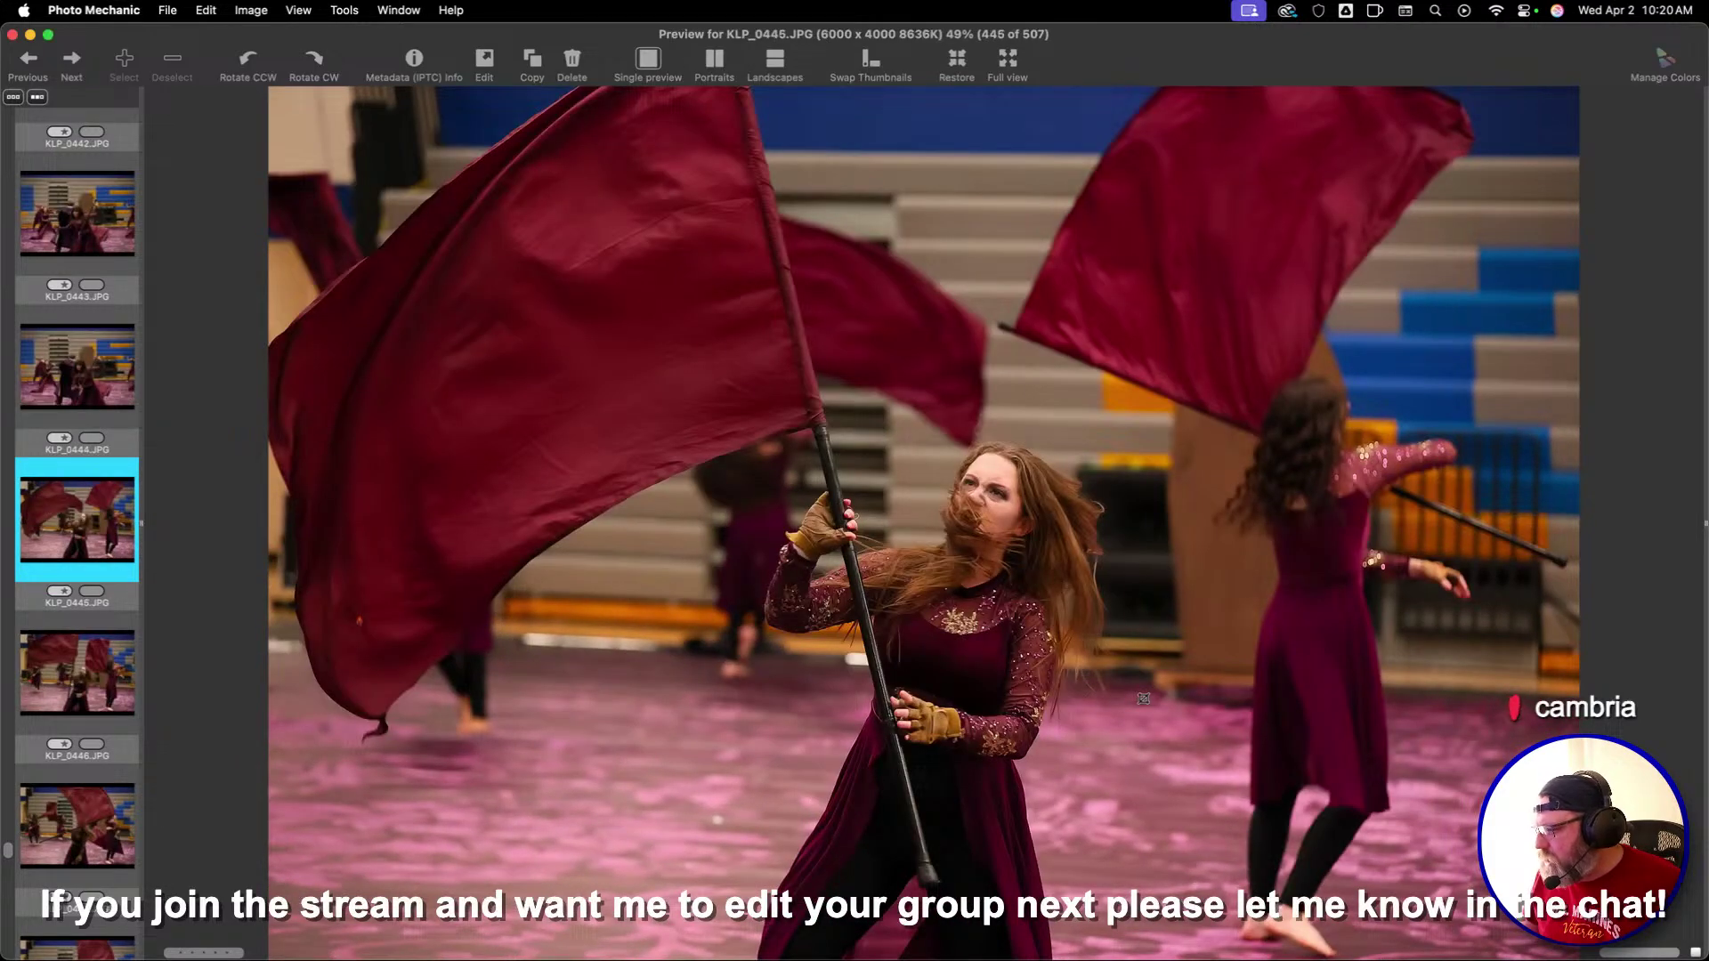
key("Right")
key("Right")
key("Right")
key("Right")
key("Right")
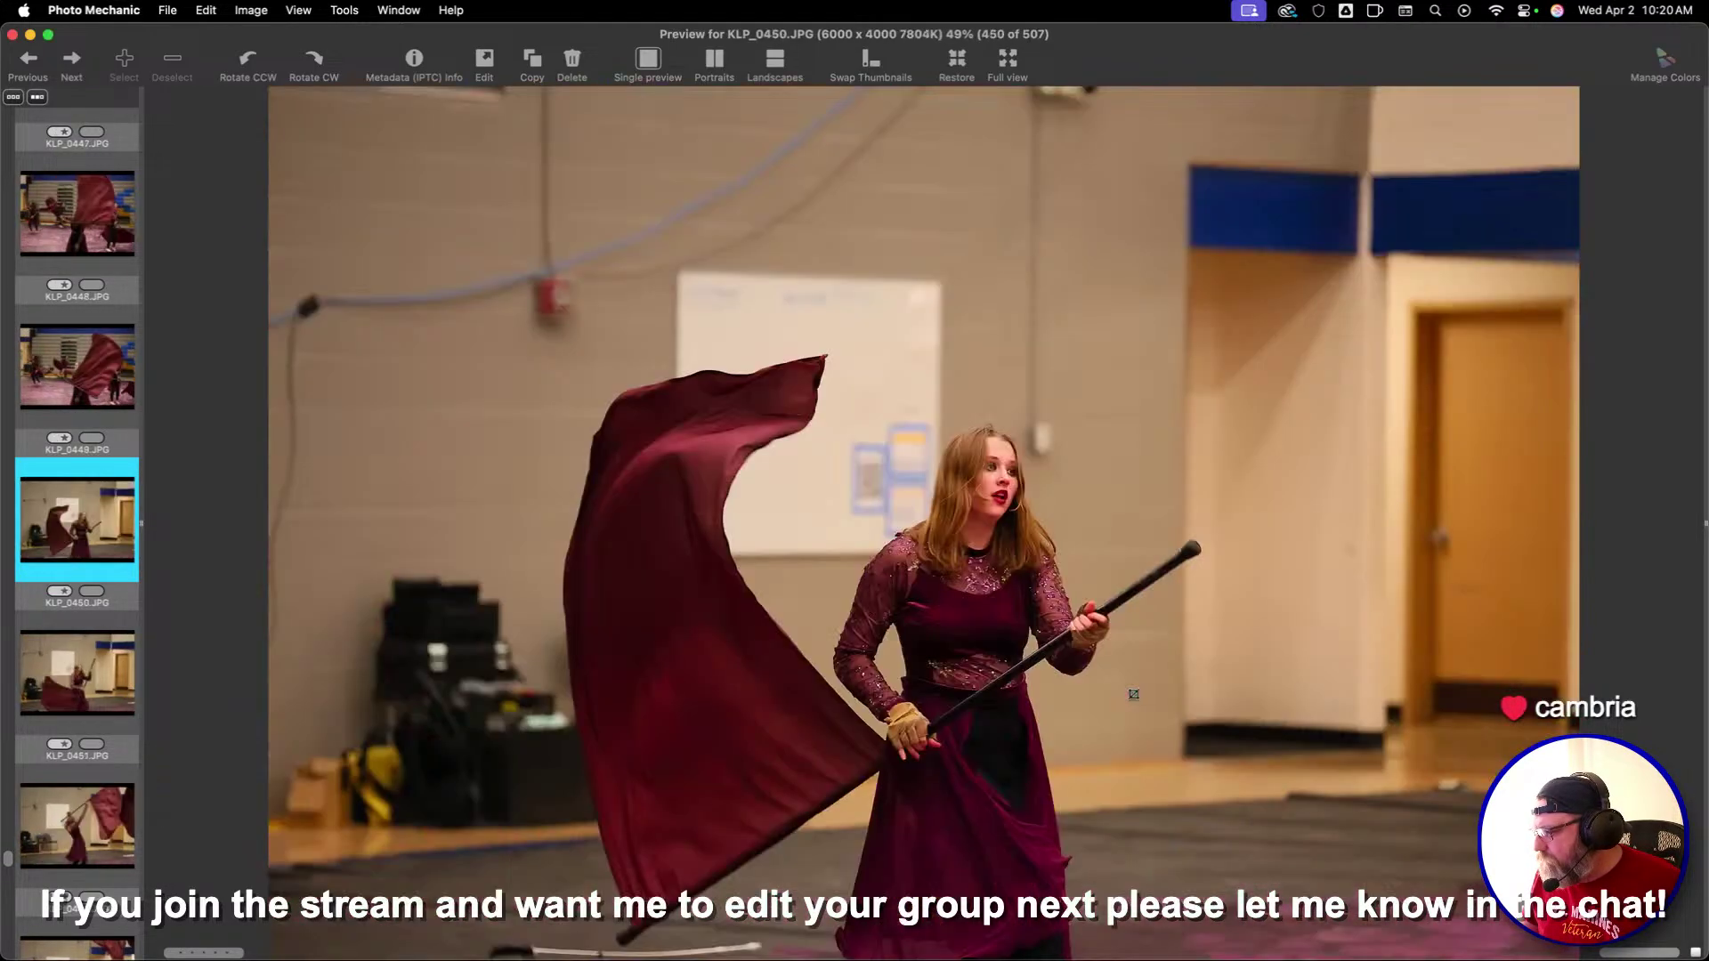
Crop KLP_0449.JPG around the shouting dancer and her flagpole, and mark it as 1
key("Left")
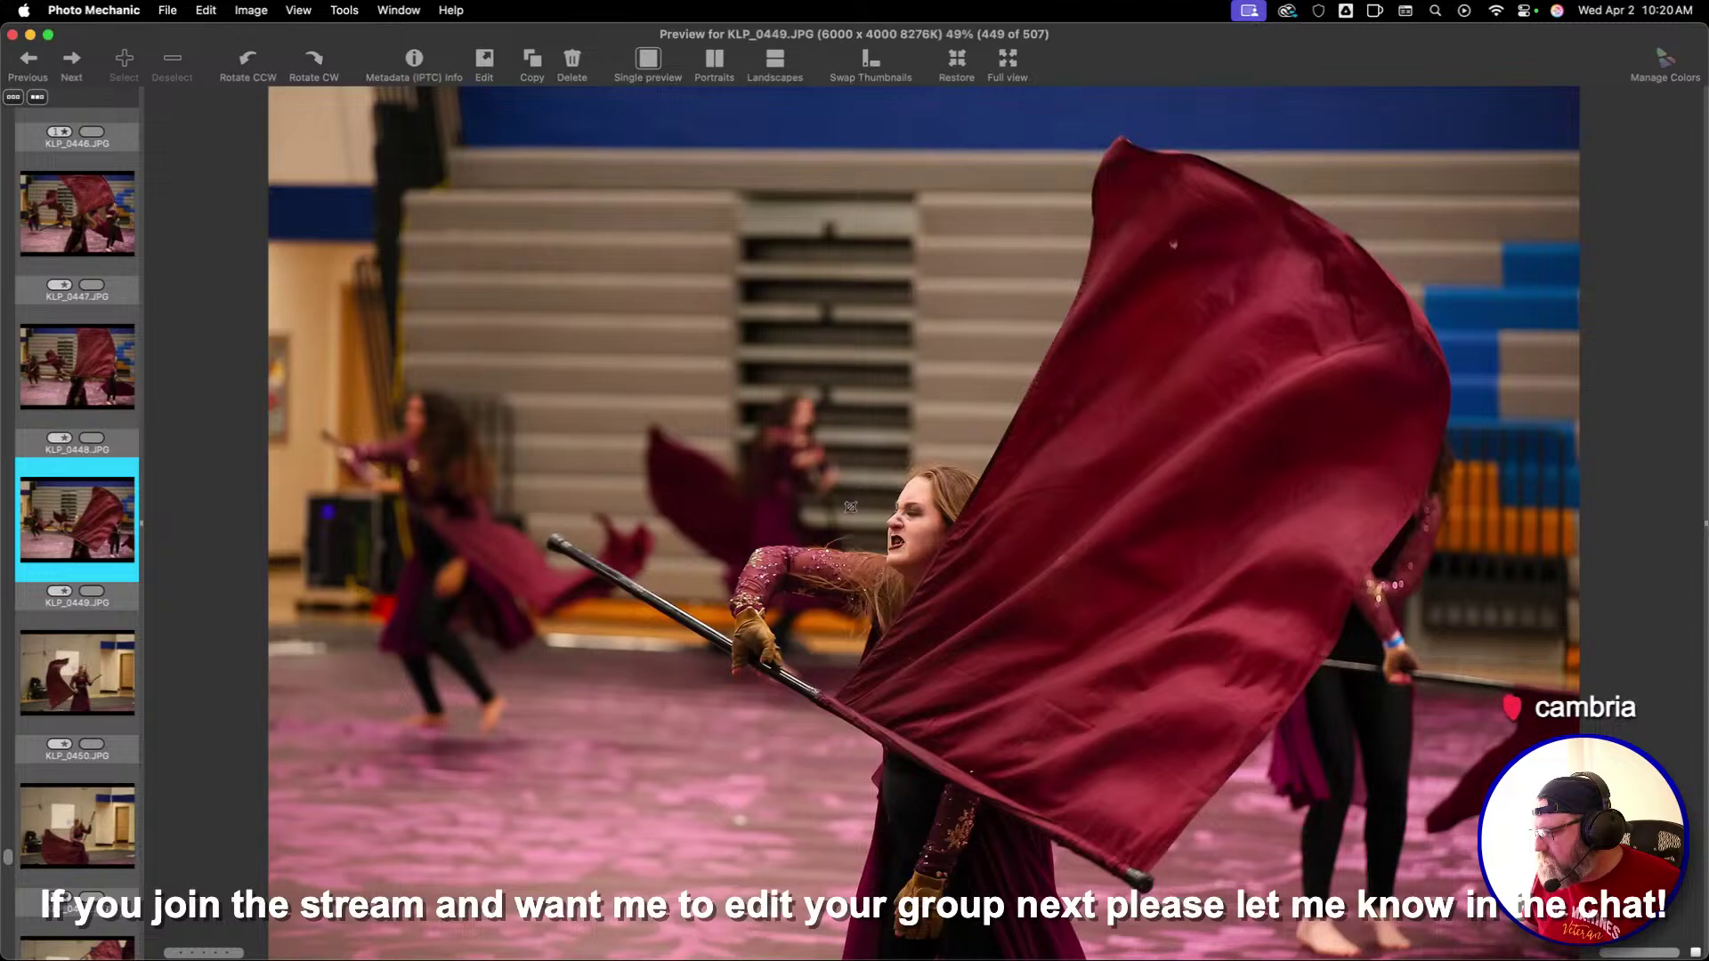
left_click_drag(644, 403, 1068, 645)
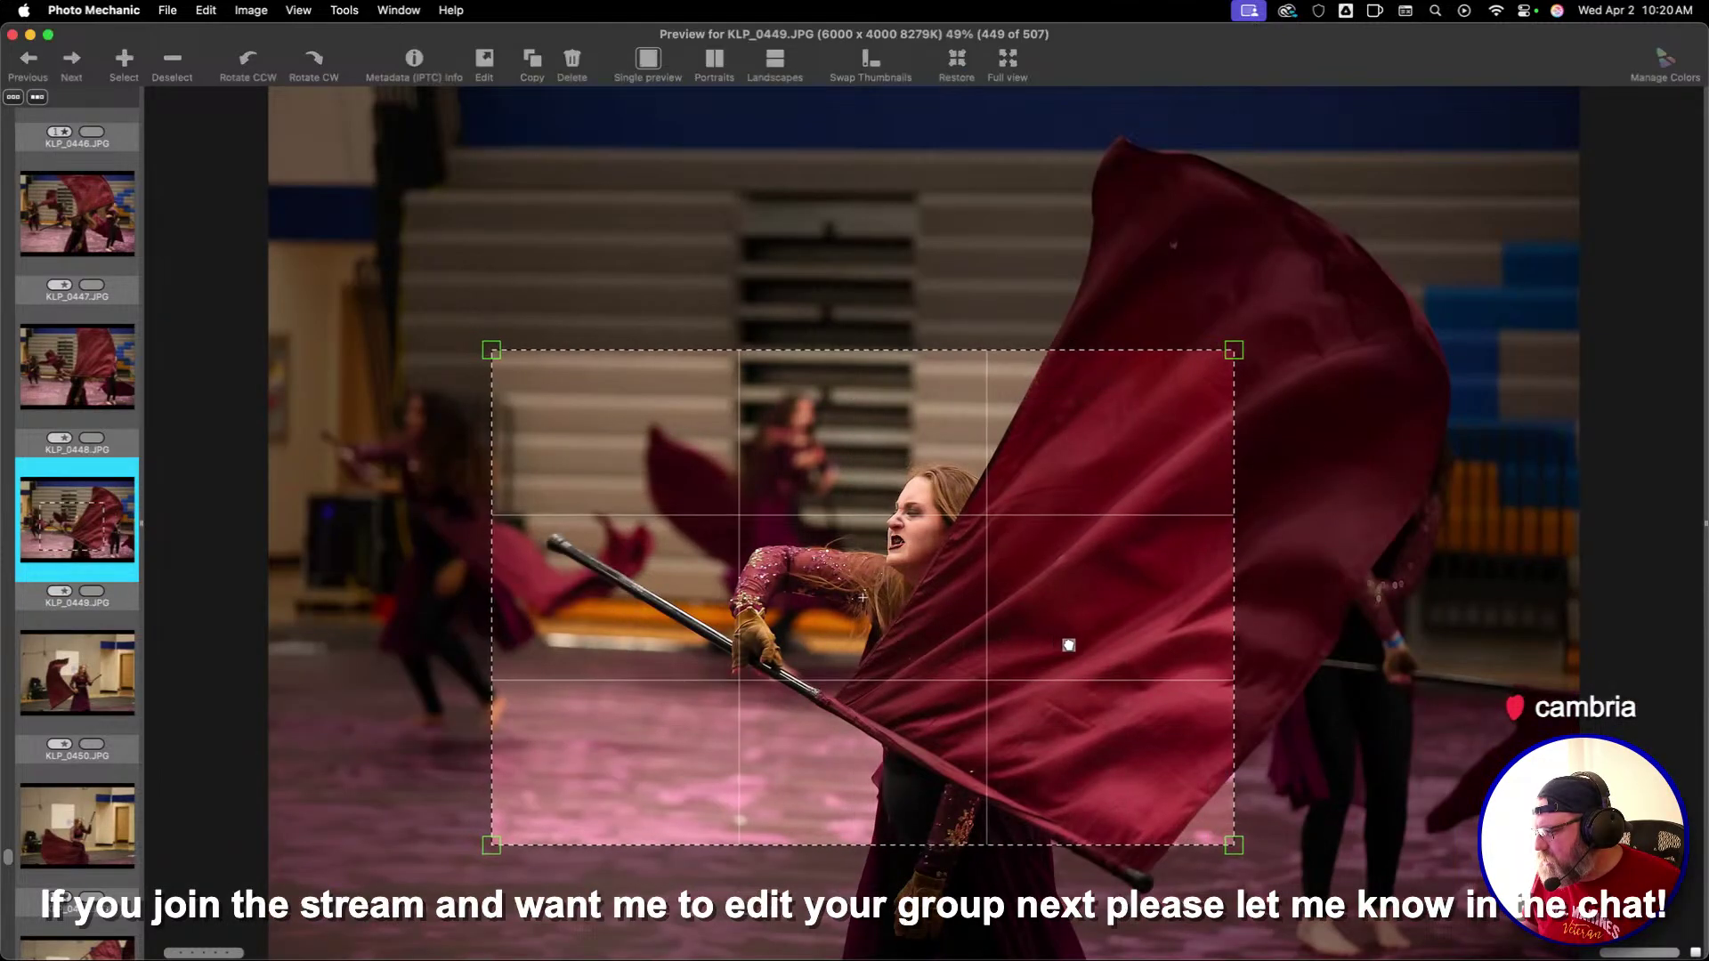
key("1")
Crop KLP_0450.JPG around the dancer in front of the whiteboard and mark it as 1
key("Right")
key("Left")
left_click_drag(628, 354, 1323, 816)
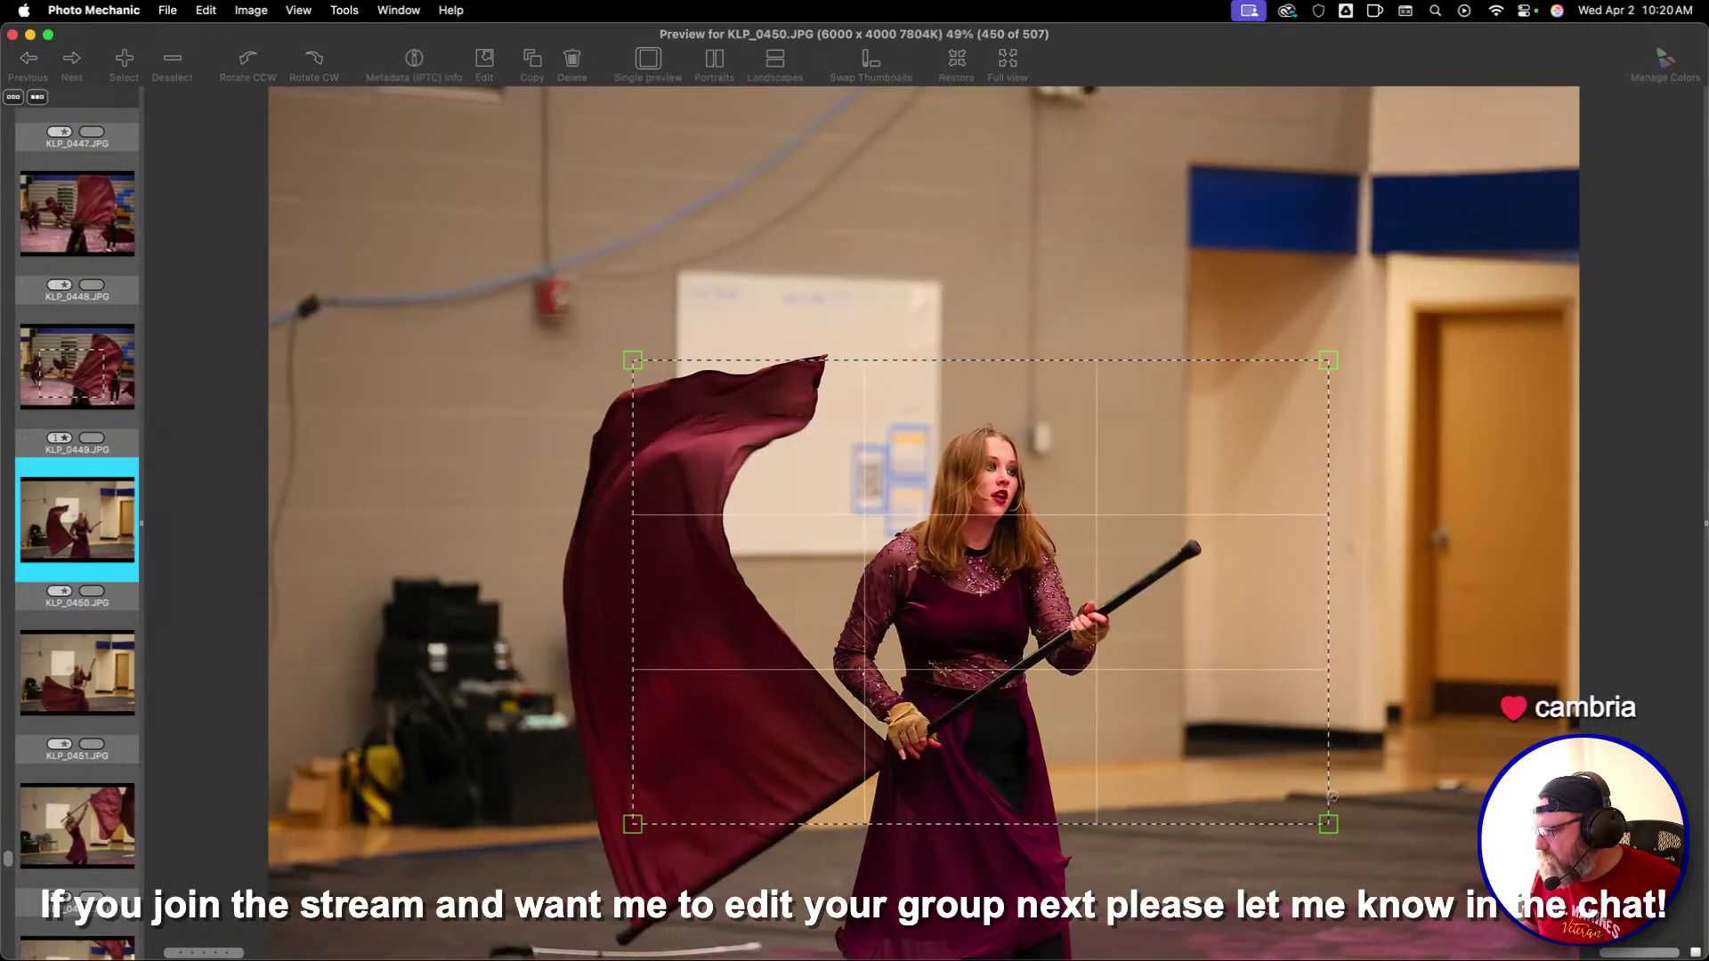
key("1")
Review the shots from KLP_0451.JPG to the flag toss around KLP_0458.JPG and mark the chosen toss shot as 1
key("Right")
key("Right")
key("Right")
key("Right")
key("Right")
key("Right")
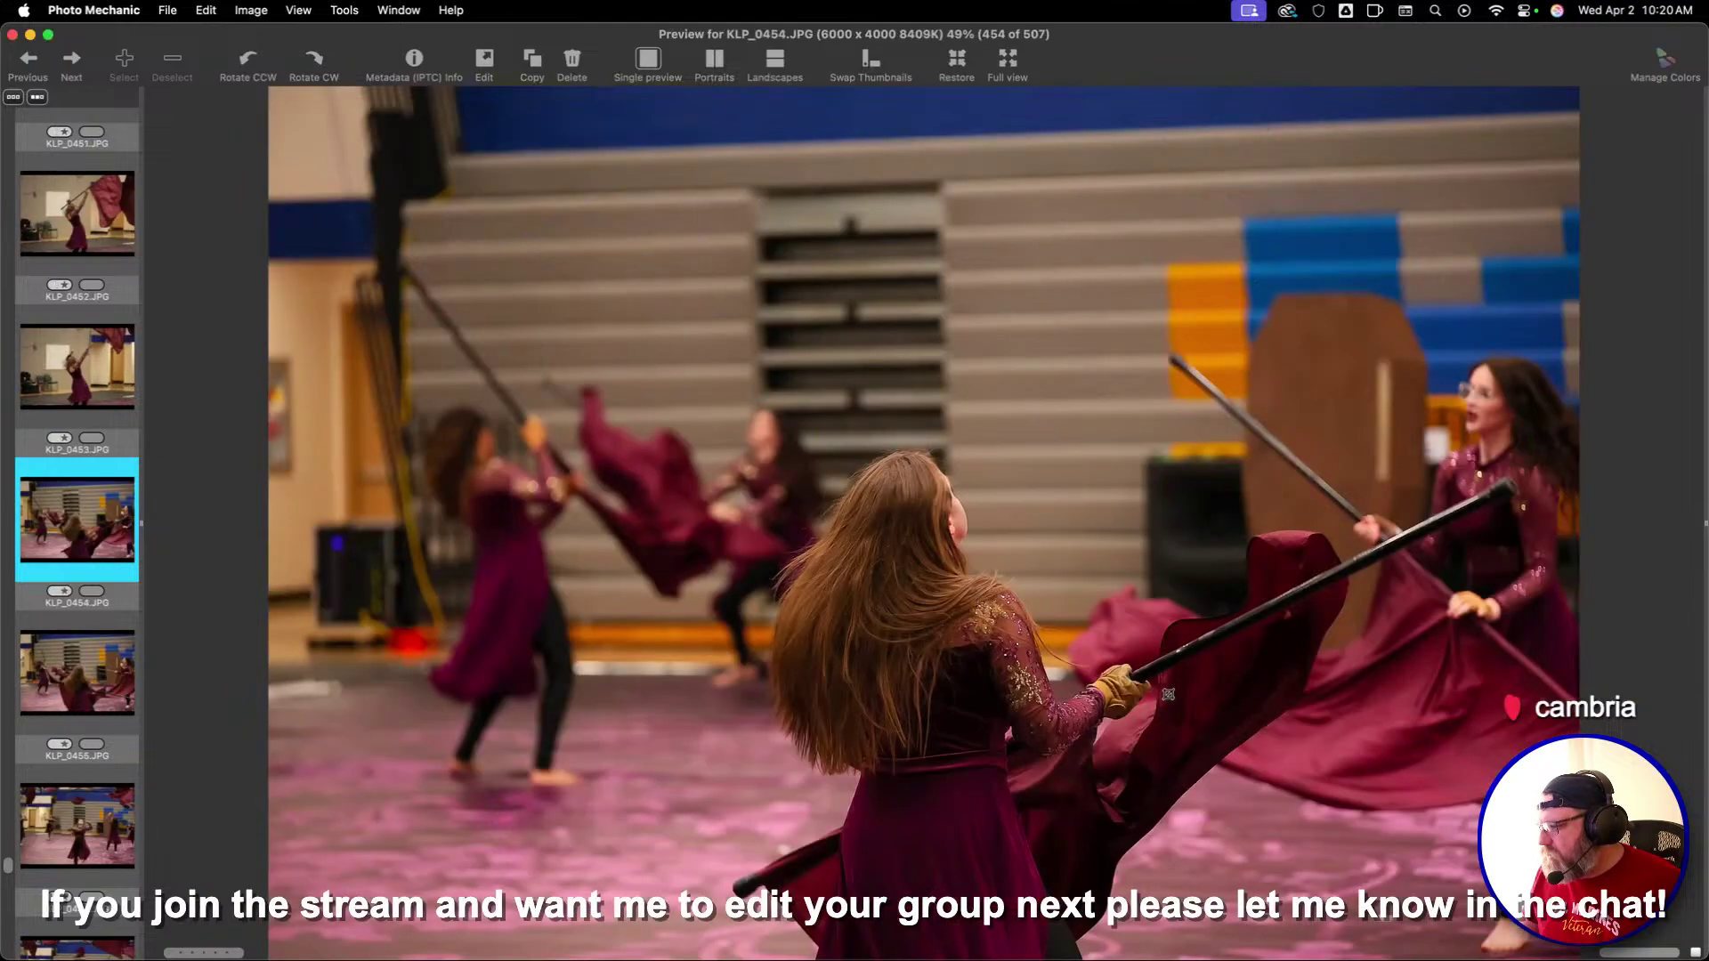
key("Right")
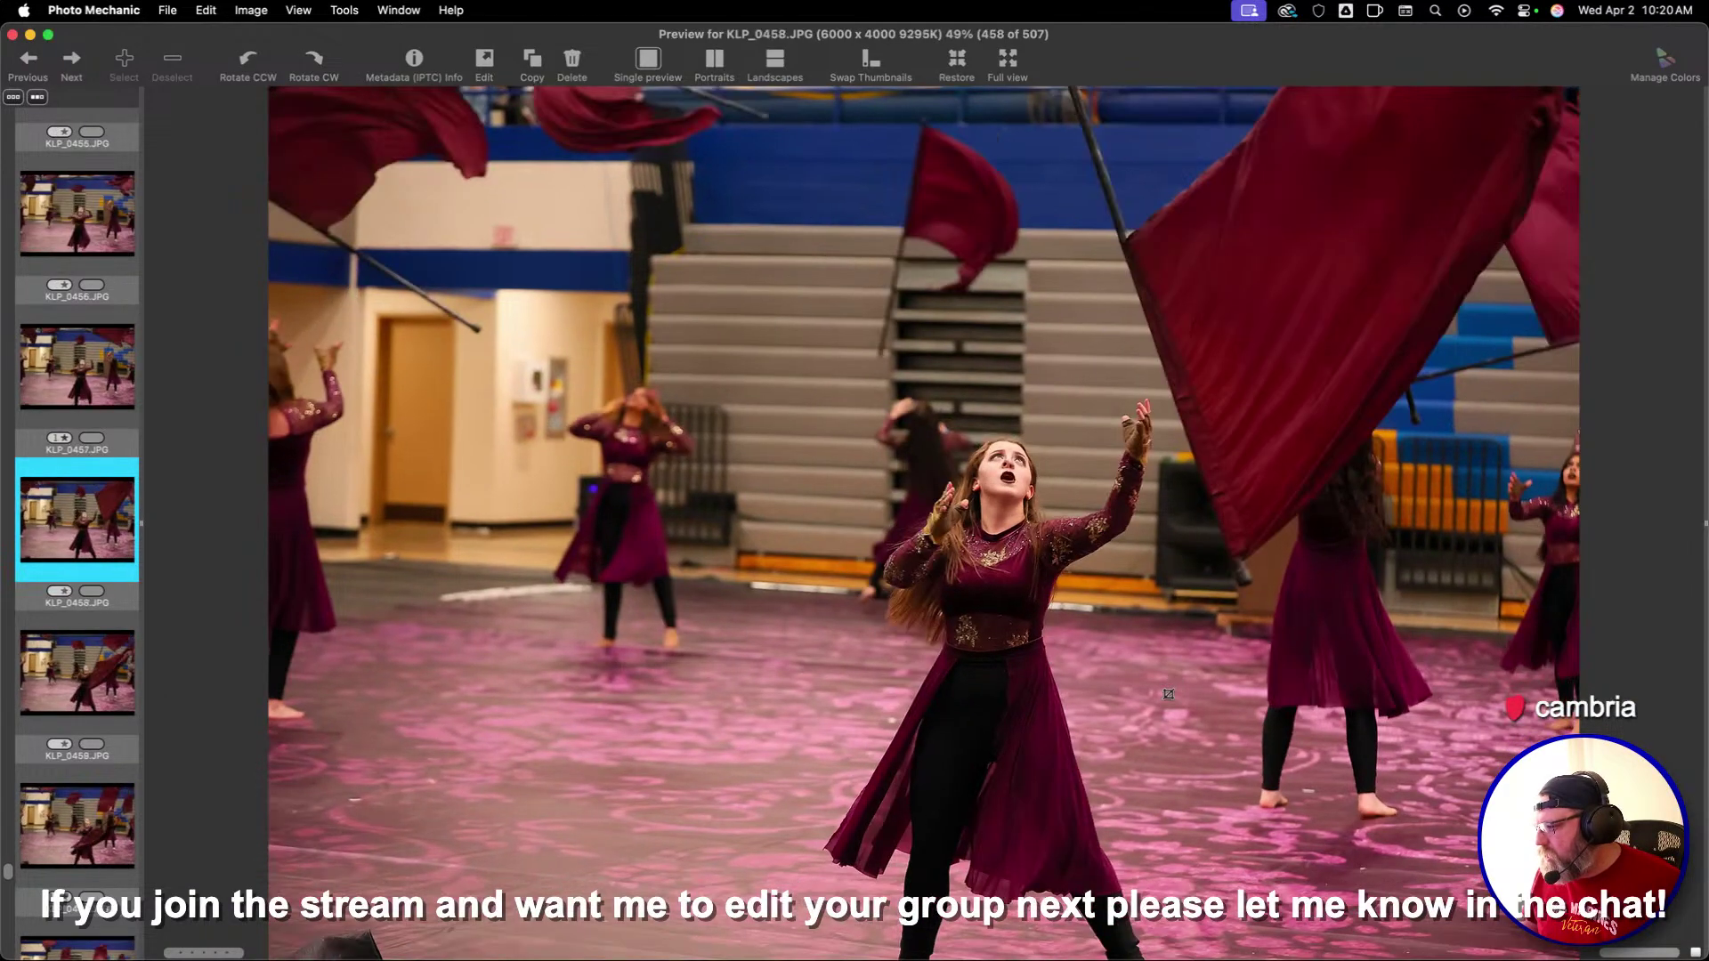
key("Right")
key("1")
Advance through the following flag shots and mark KLP_0463.JPG and KLP_0464.JPG, with the front dancer snarling, as 1
key("Right")
key("Right")
key("Right")
key("Right")
key("Right")
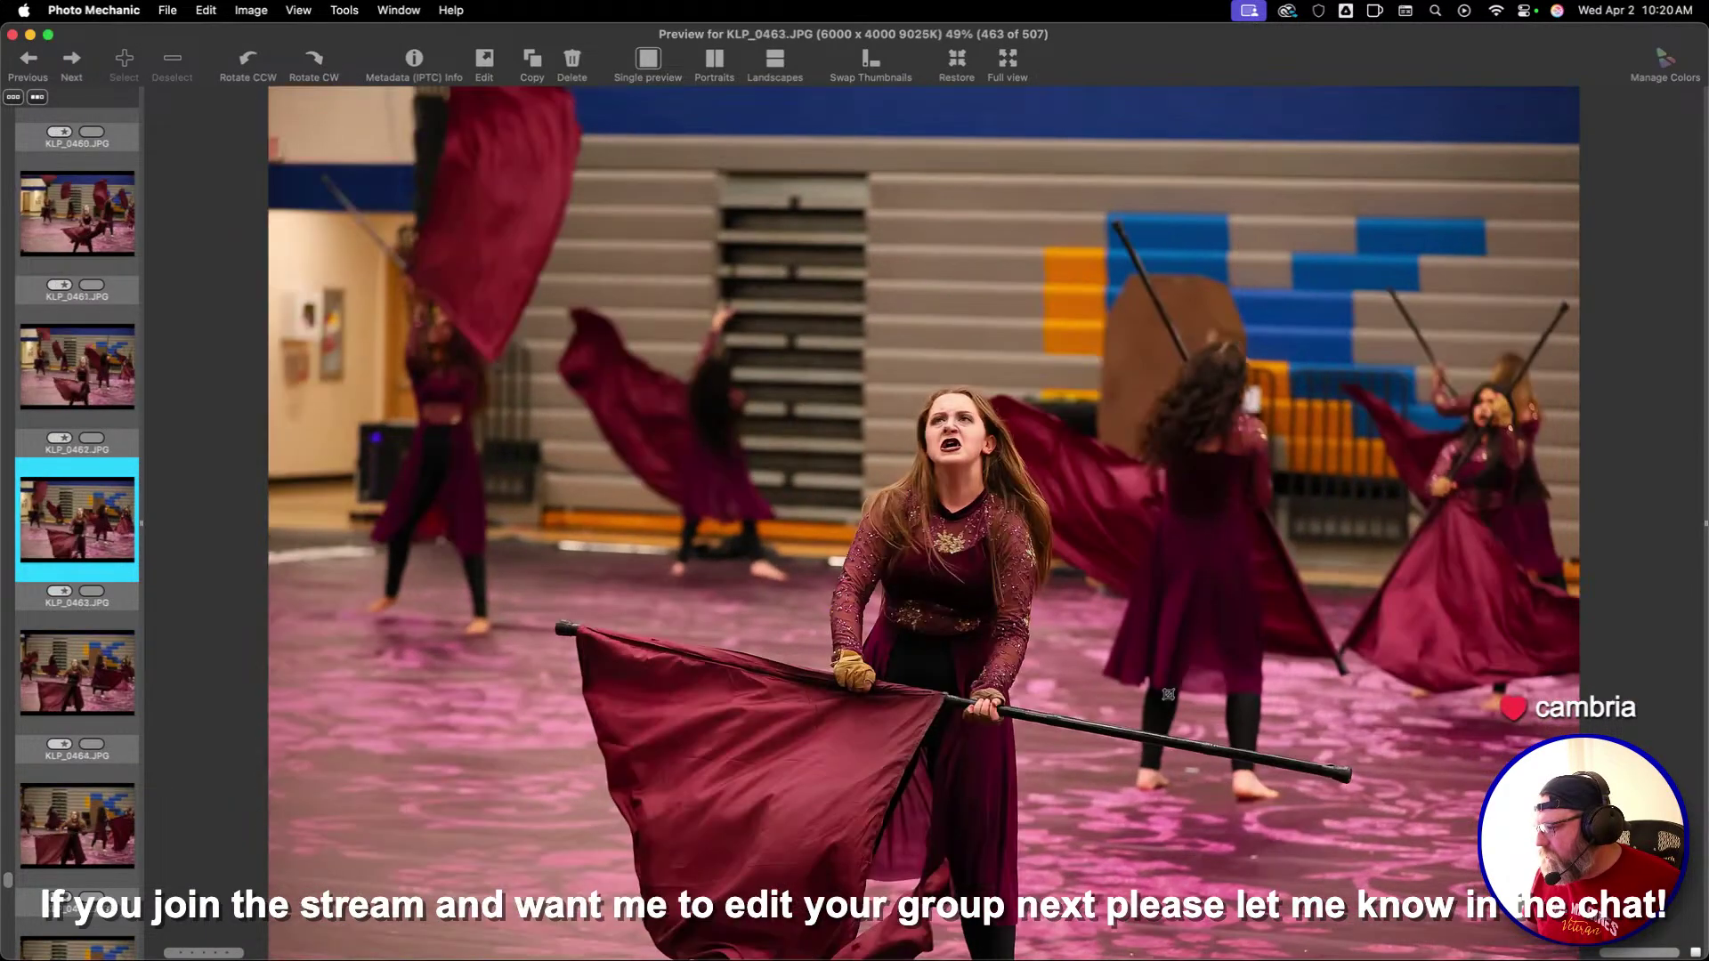
key("Left")
key("1")
key("Right")
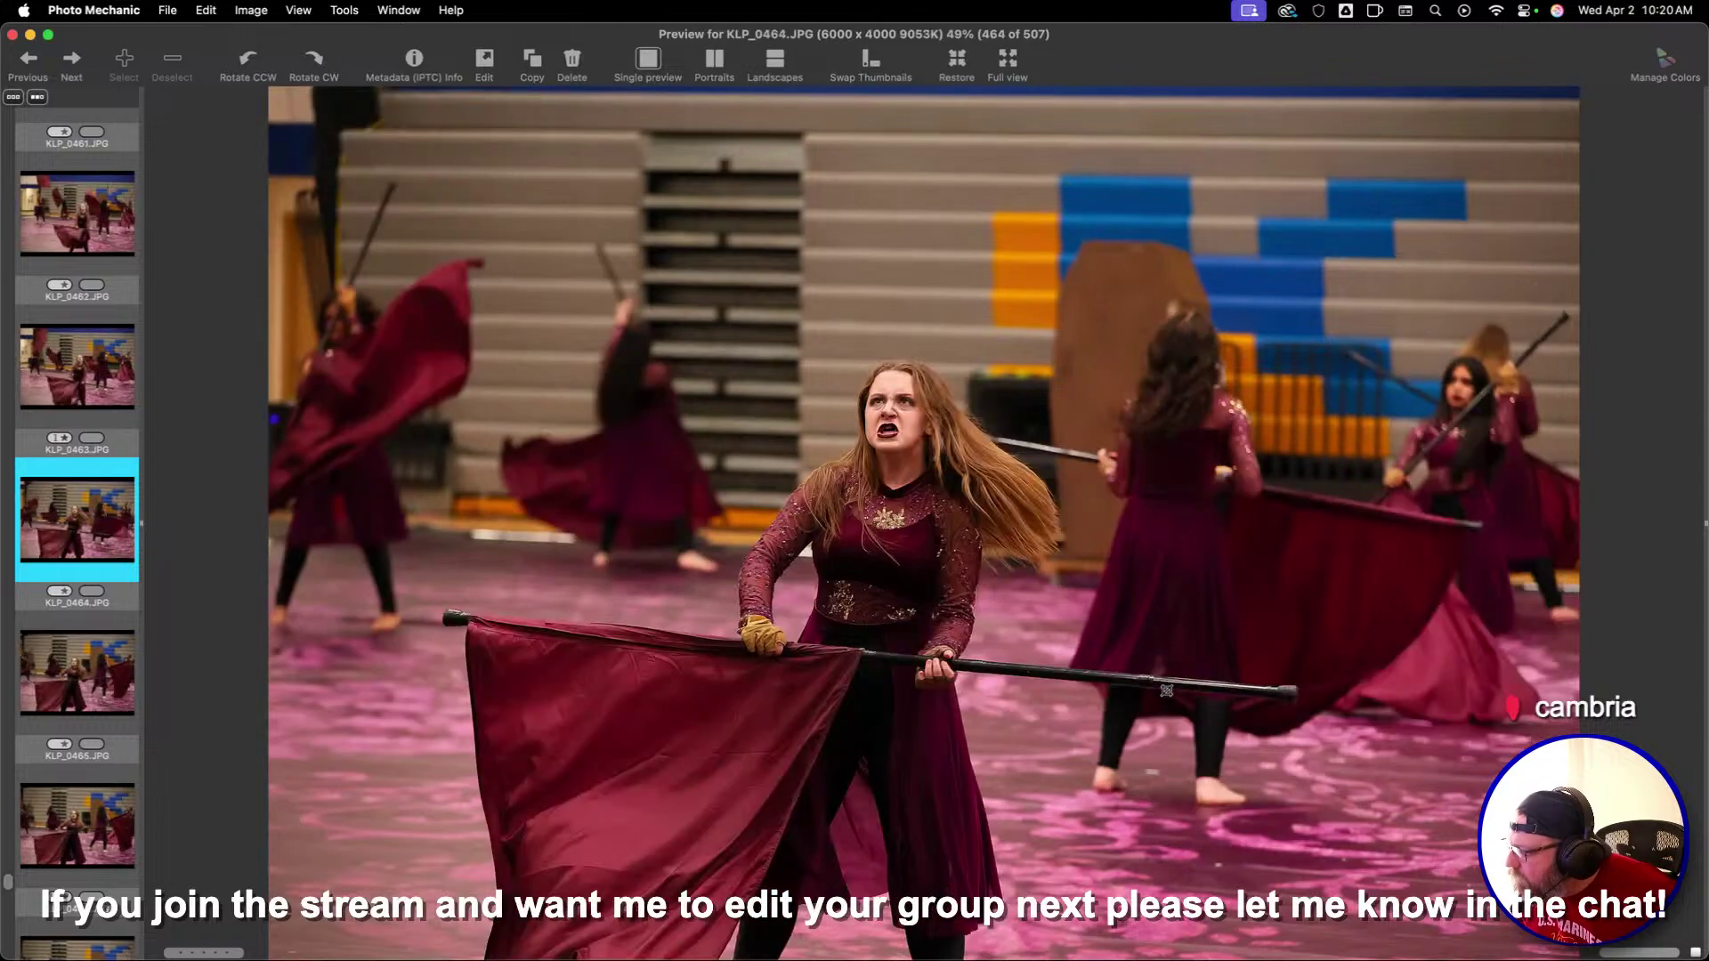
key("1")
Compare the similar shots from KLP_0465.JPG onward and mark KLP_0468.JPG as 1
key("Right")
key("Right")
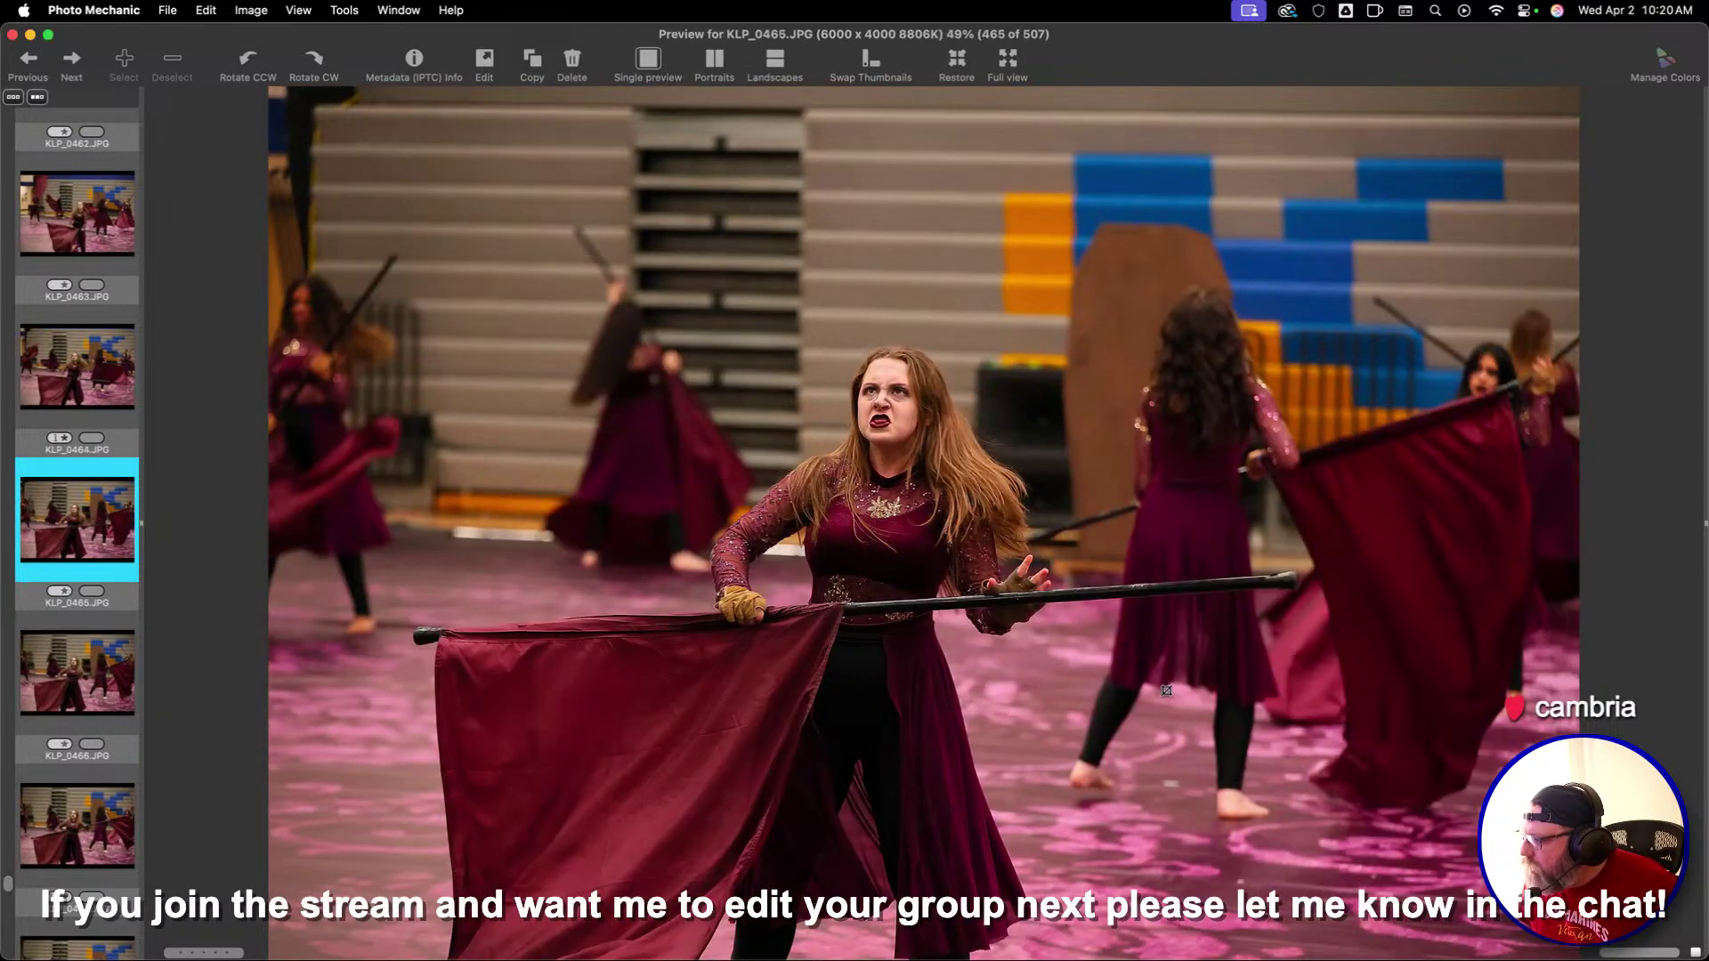
key("Right")
key("Right")
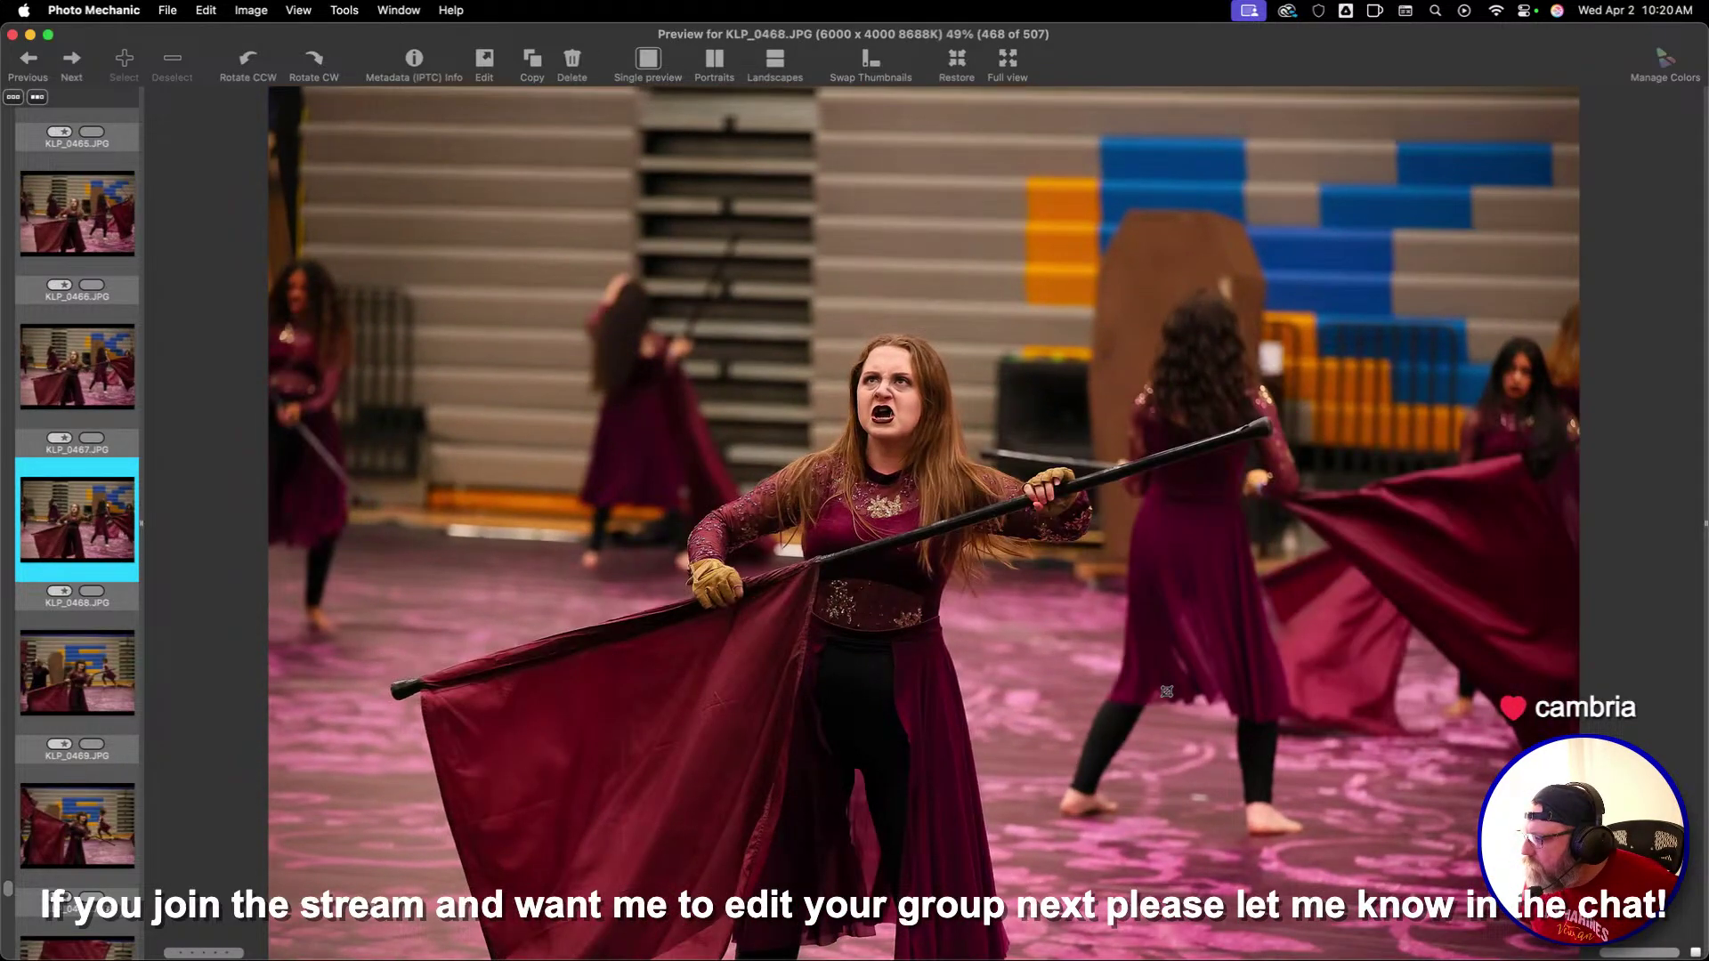
key("1")
Review the shots from KLP_0469.JPG to KLP_0474.JPG and mark KLP_0473.JPG as 1
key("Right")
key("Right")
key("Right")
key("Right")
key("Right")
key("Right")
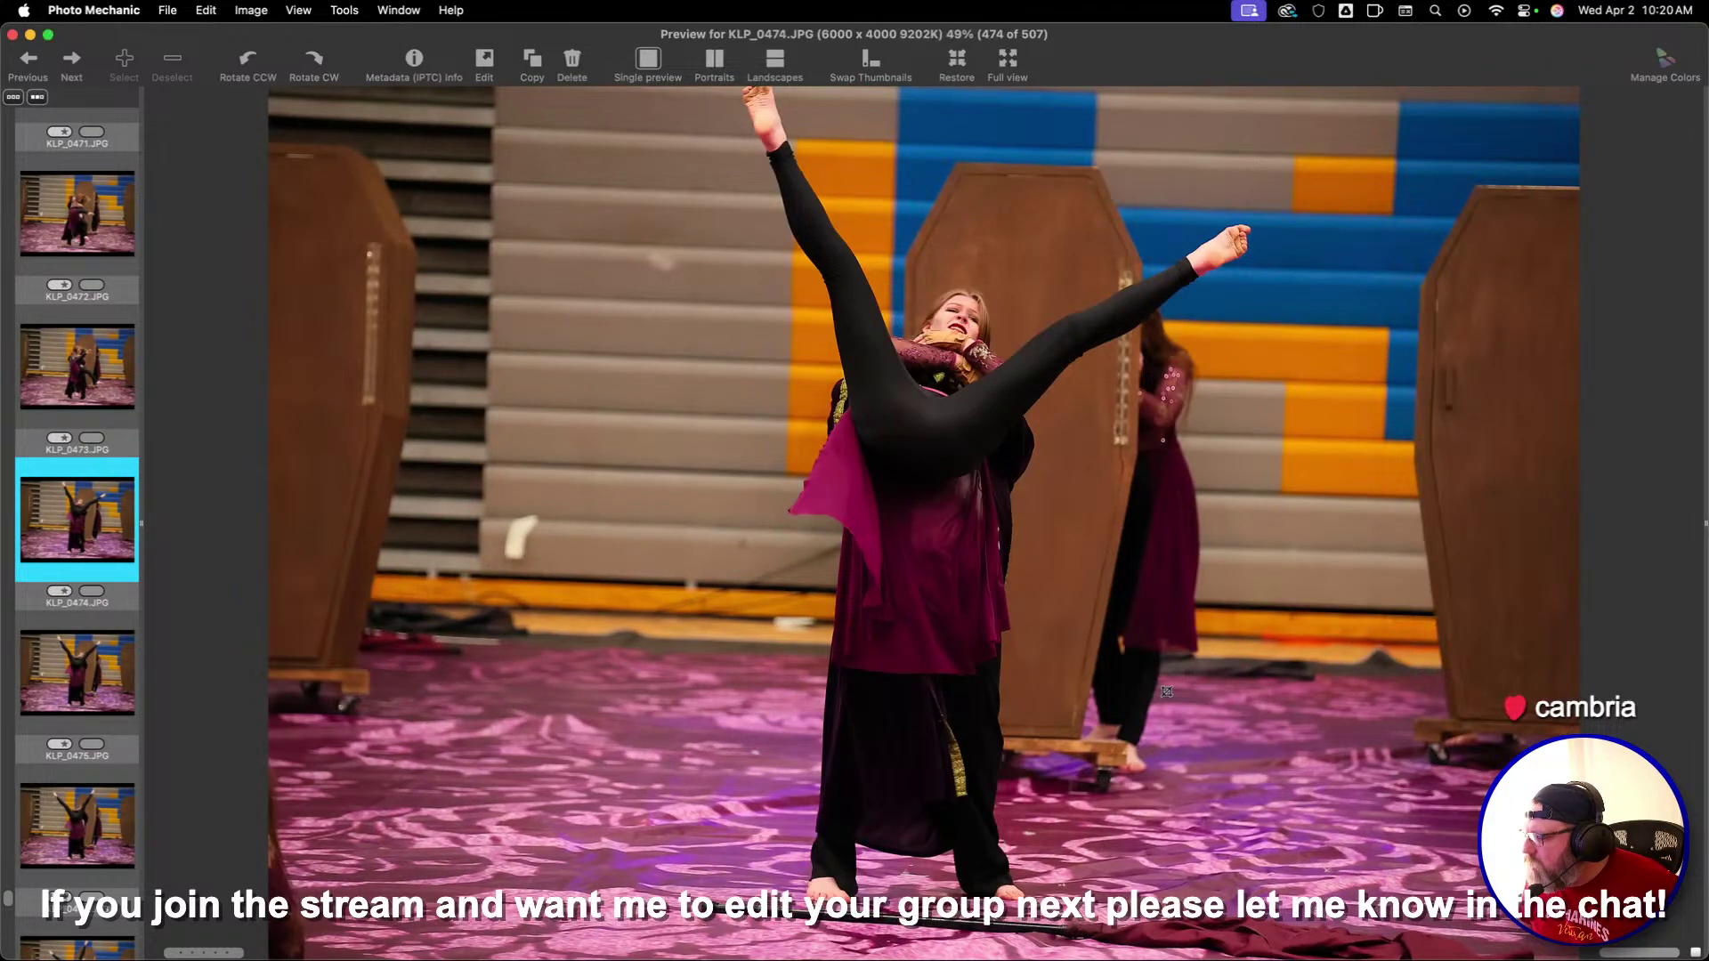
key("Left")
key("Left")
key("Right")
key("1")
Compare the leg-lift shots KLP_0474.JPG to KLP_0476.JPG and mark KLP_0475.JPG and KLP_0474.JPG as 1
key("Right")
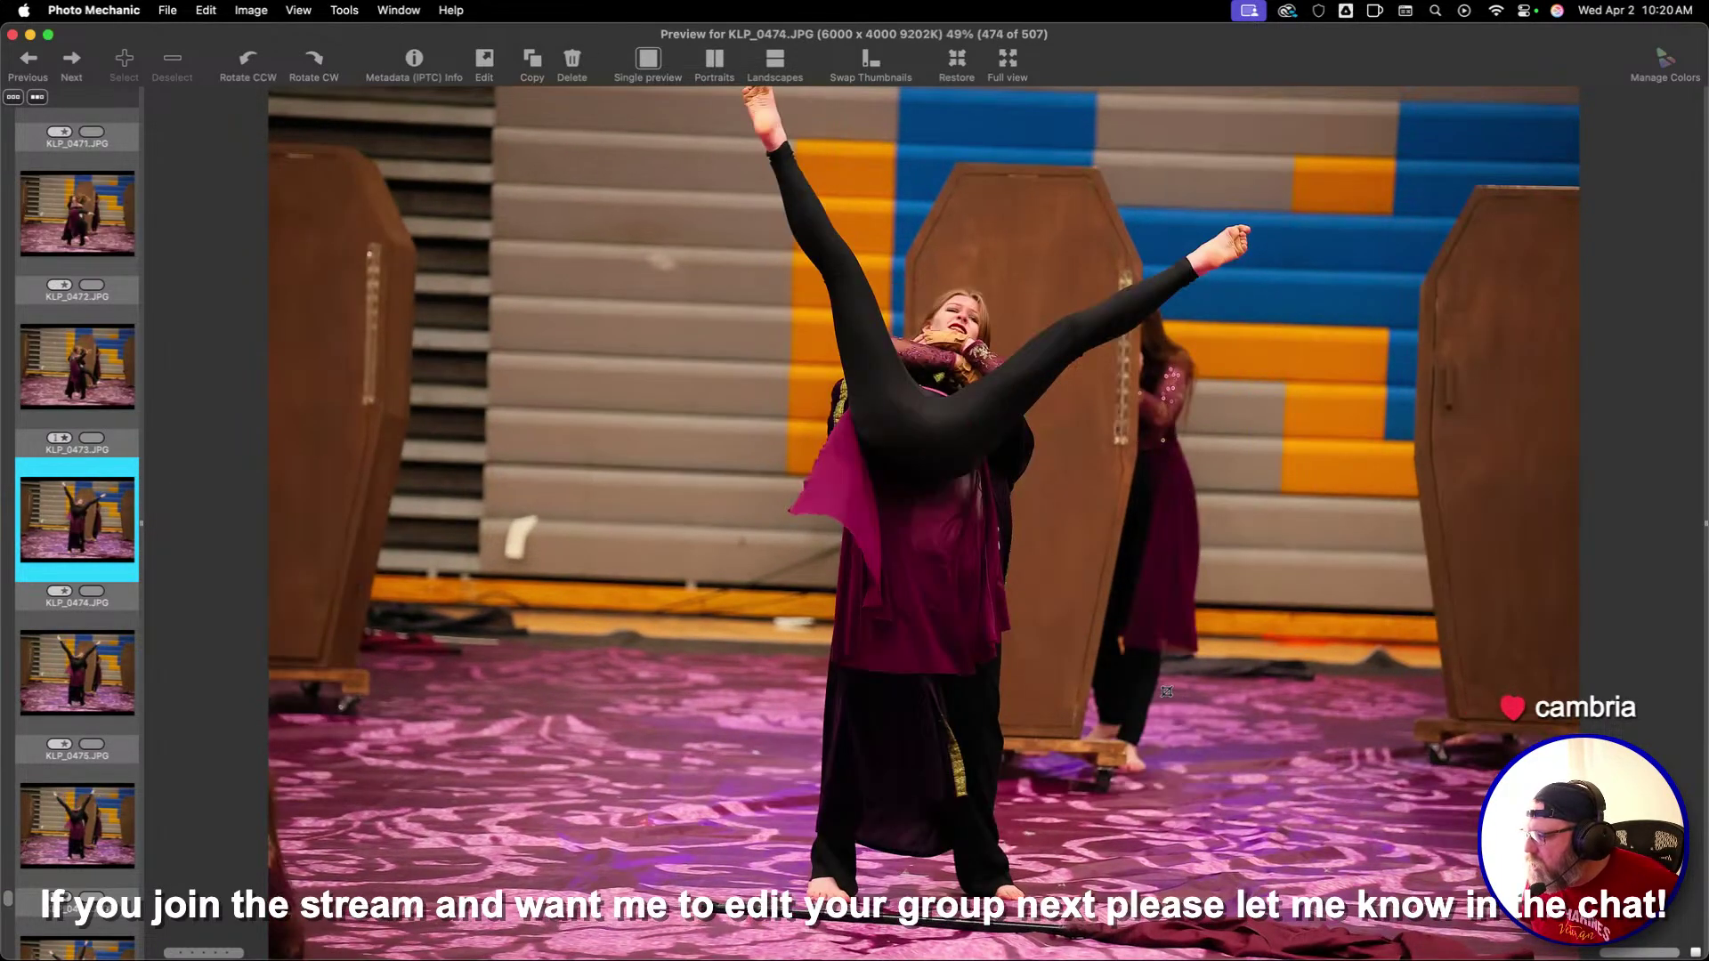
key("Right")
key("Right")
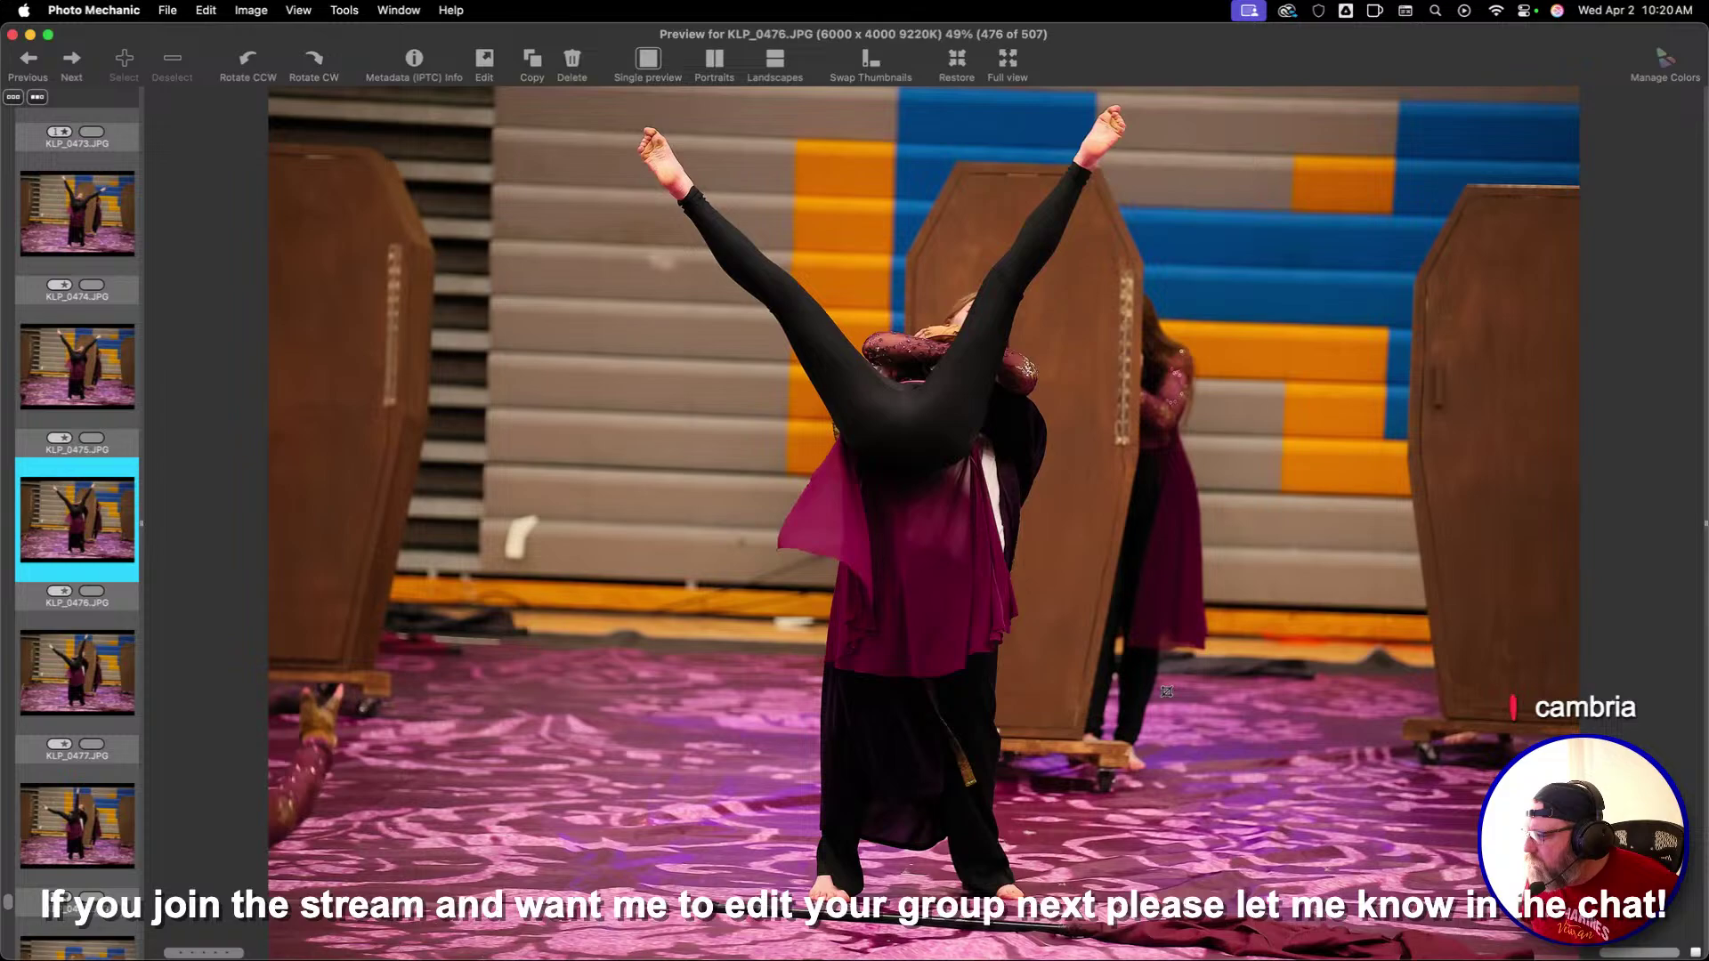
key("Left")
key("Right")
key("Left")
key("1")
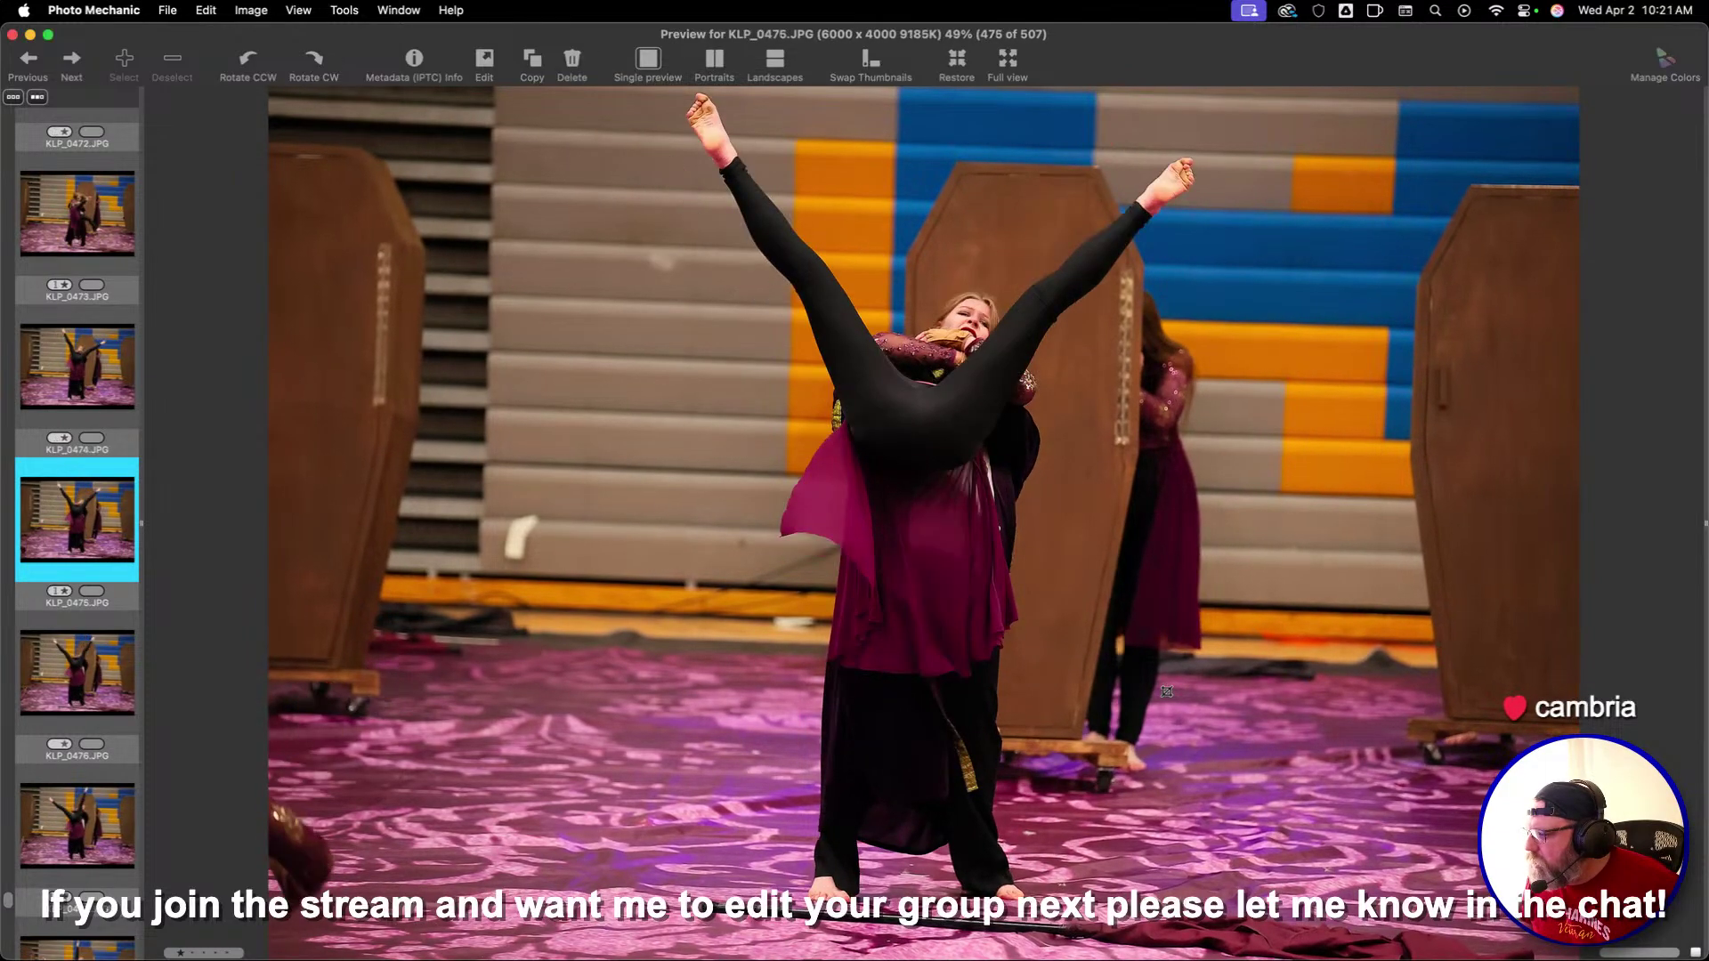
key("Left")
key("1")
Compare the leg-lift shots from KLP_0474.JPG to KLP_0477.JPG again, checking the dancers' faces and leg positions
key("Right")
key("Right")
key("Right")
key("Right")
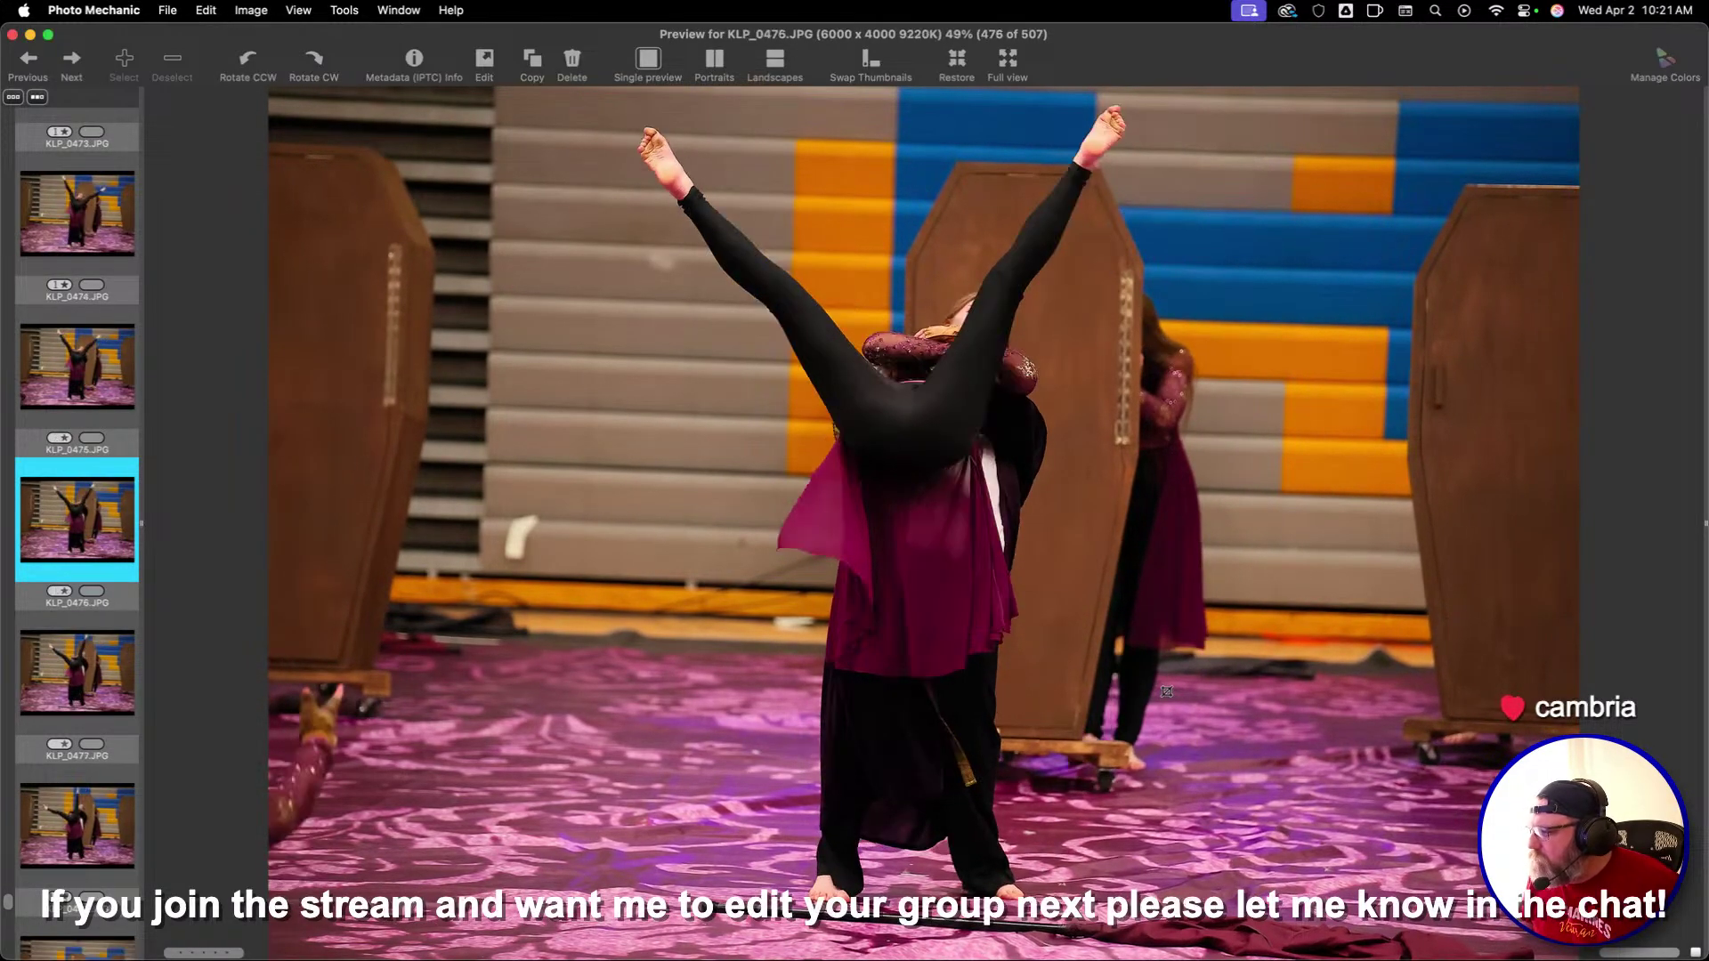
key("Left")
key("Left")
key("Left")
key("Left")
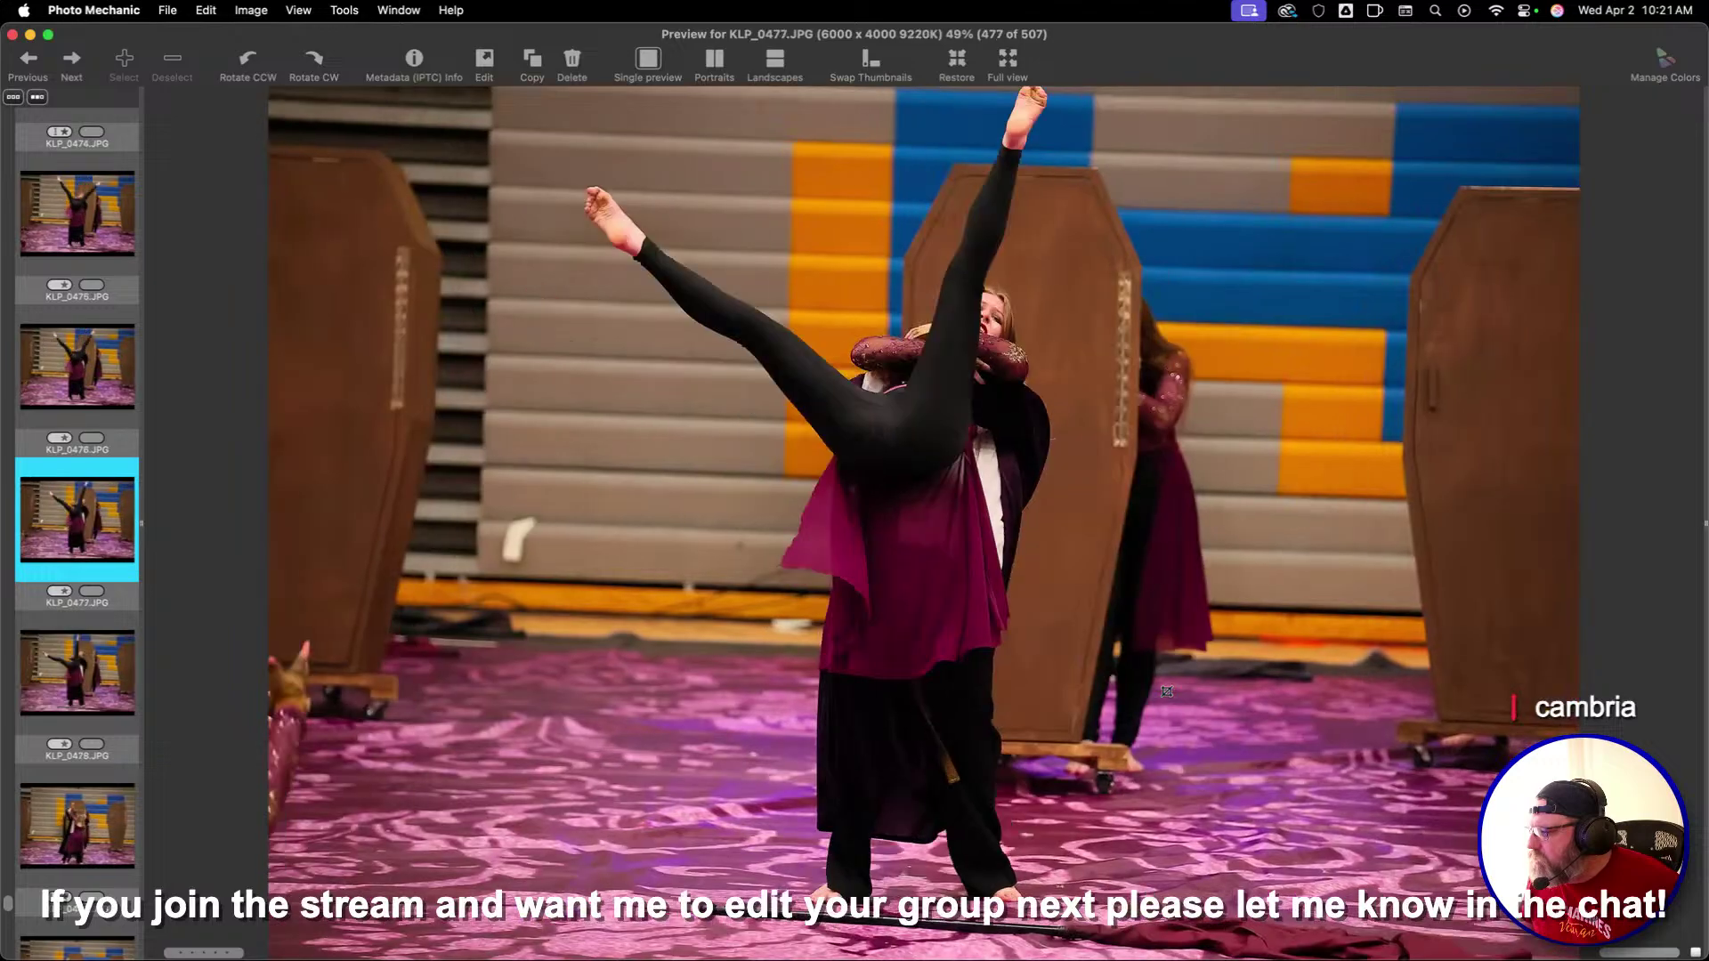
key("Right")
key("Right")
key("Right")
key("Right")
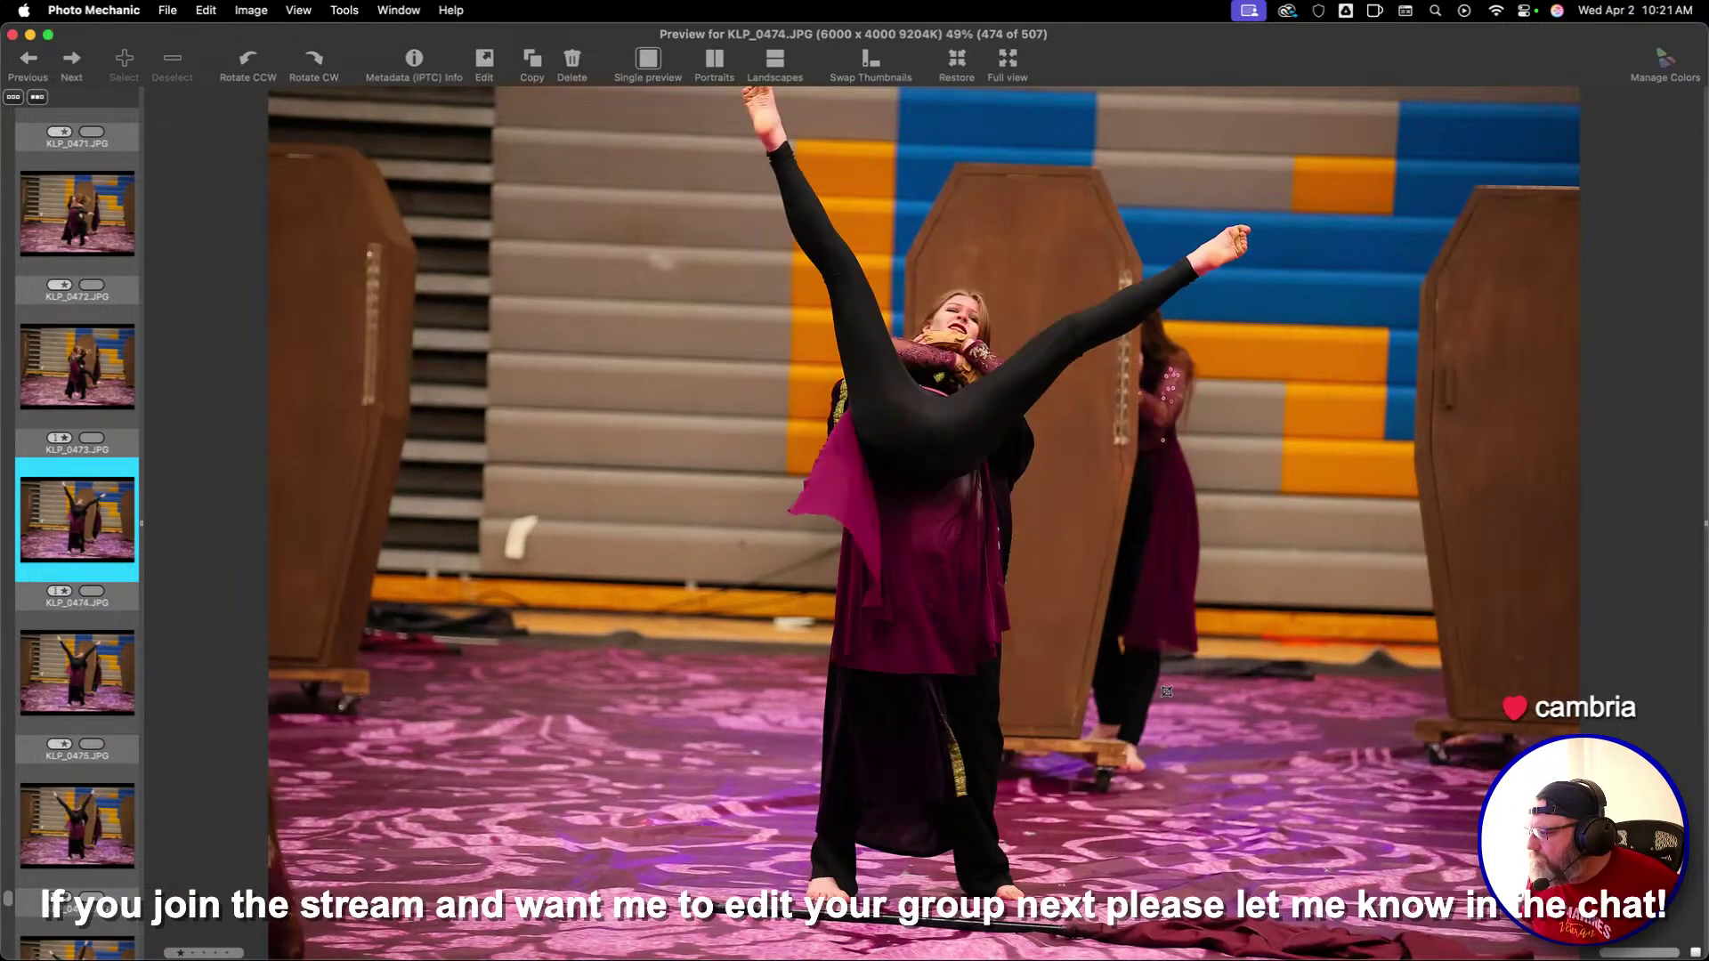
Review the shots of the caped performer and his partner through KLP_0483.JPG
key("Right")
key("Right")
key("Right")
key("Right")
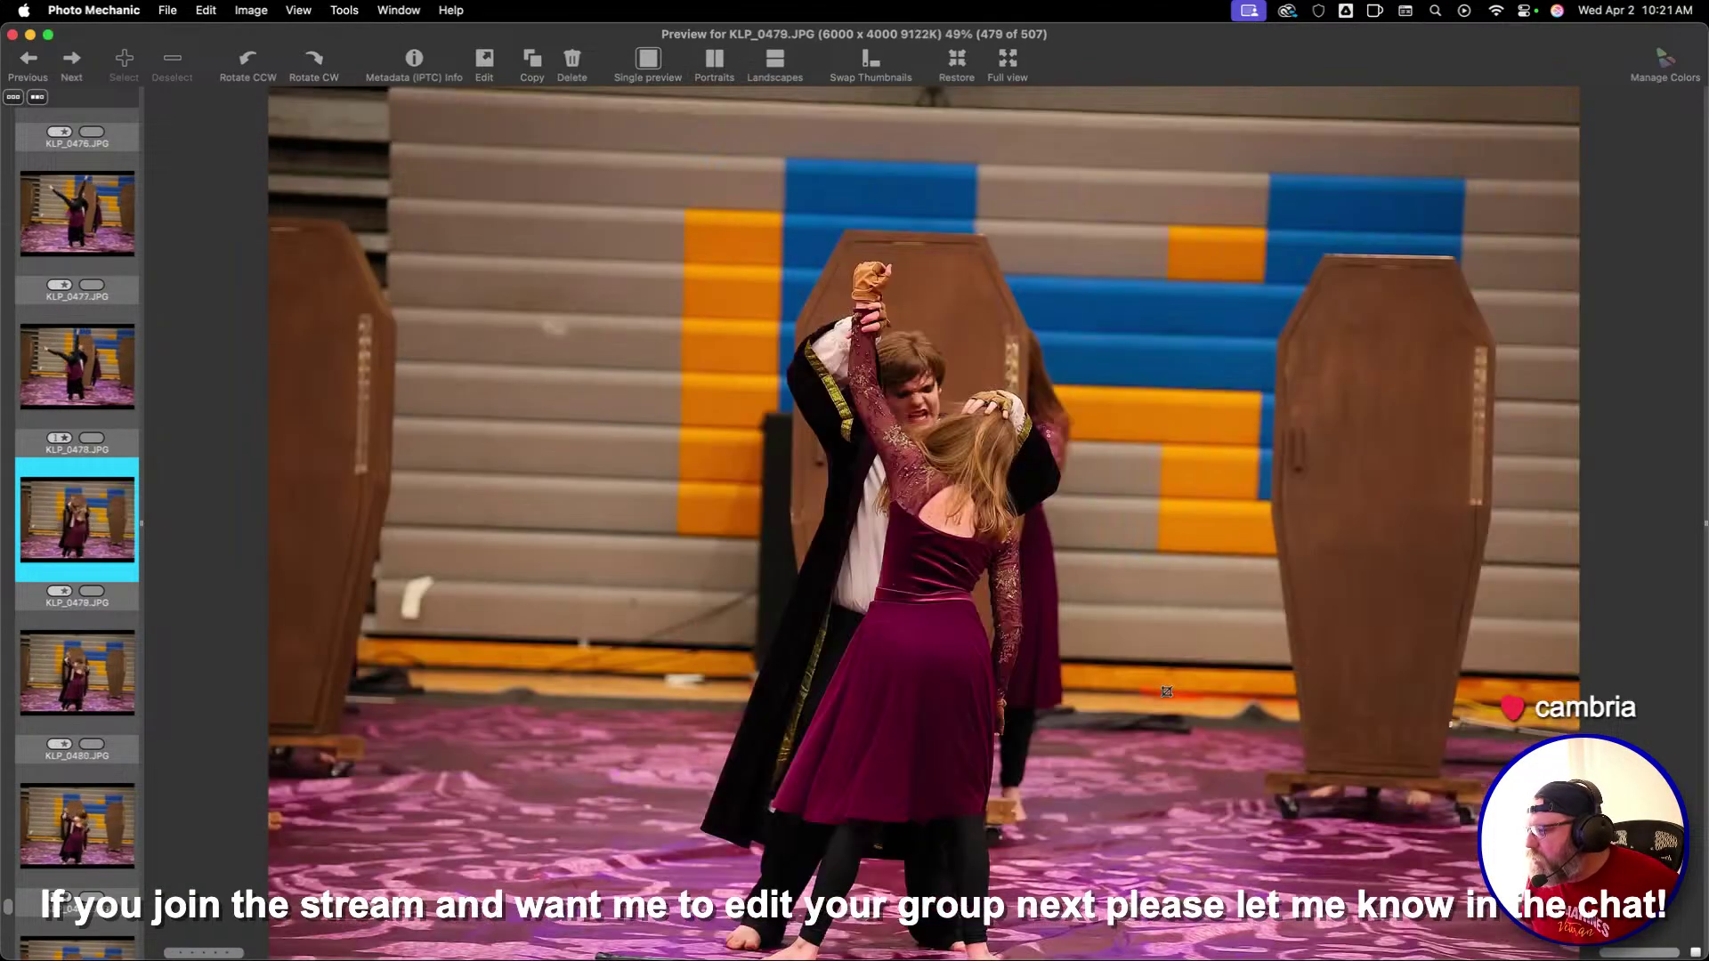
key("Right")
key("Right")
key("Right")
key("Right")
key("Right")
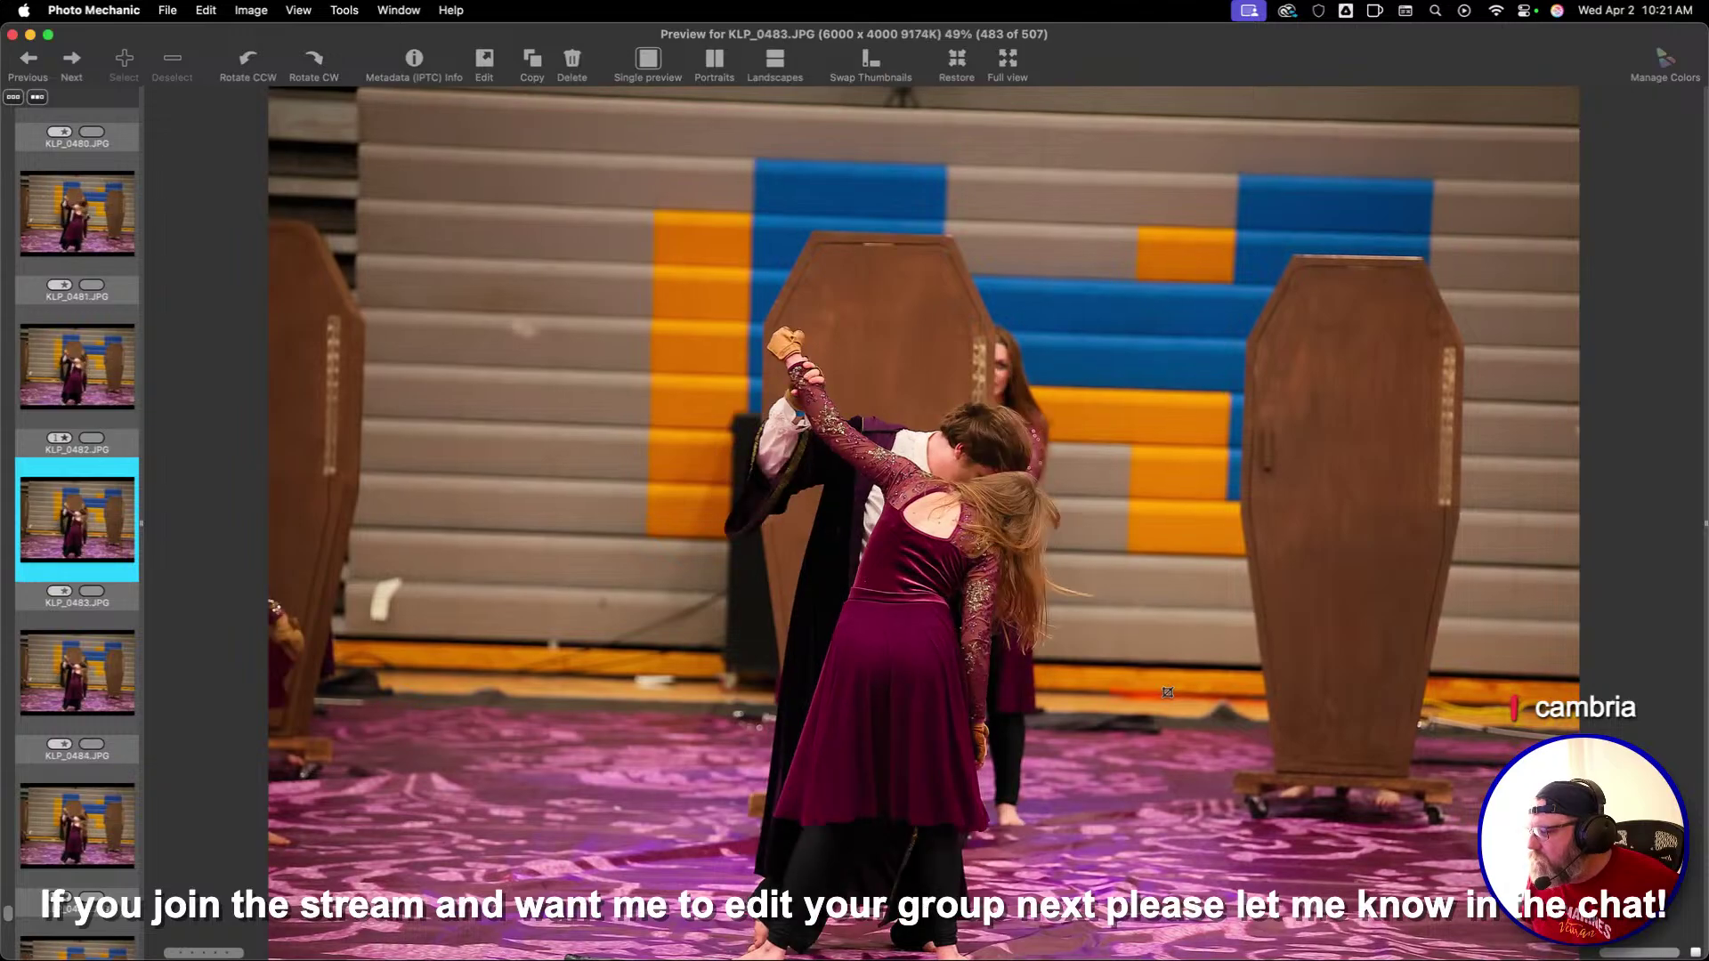
Review the following shots through KLP_0493.JPG, comparing the neighbouring frames around KLP_0489.JPG and KLP_0490.JPG
key("Right")
key("Right")
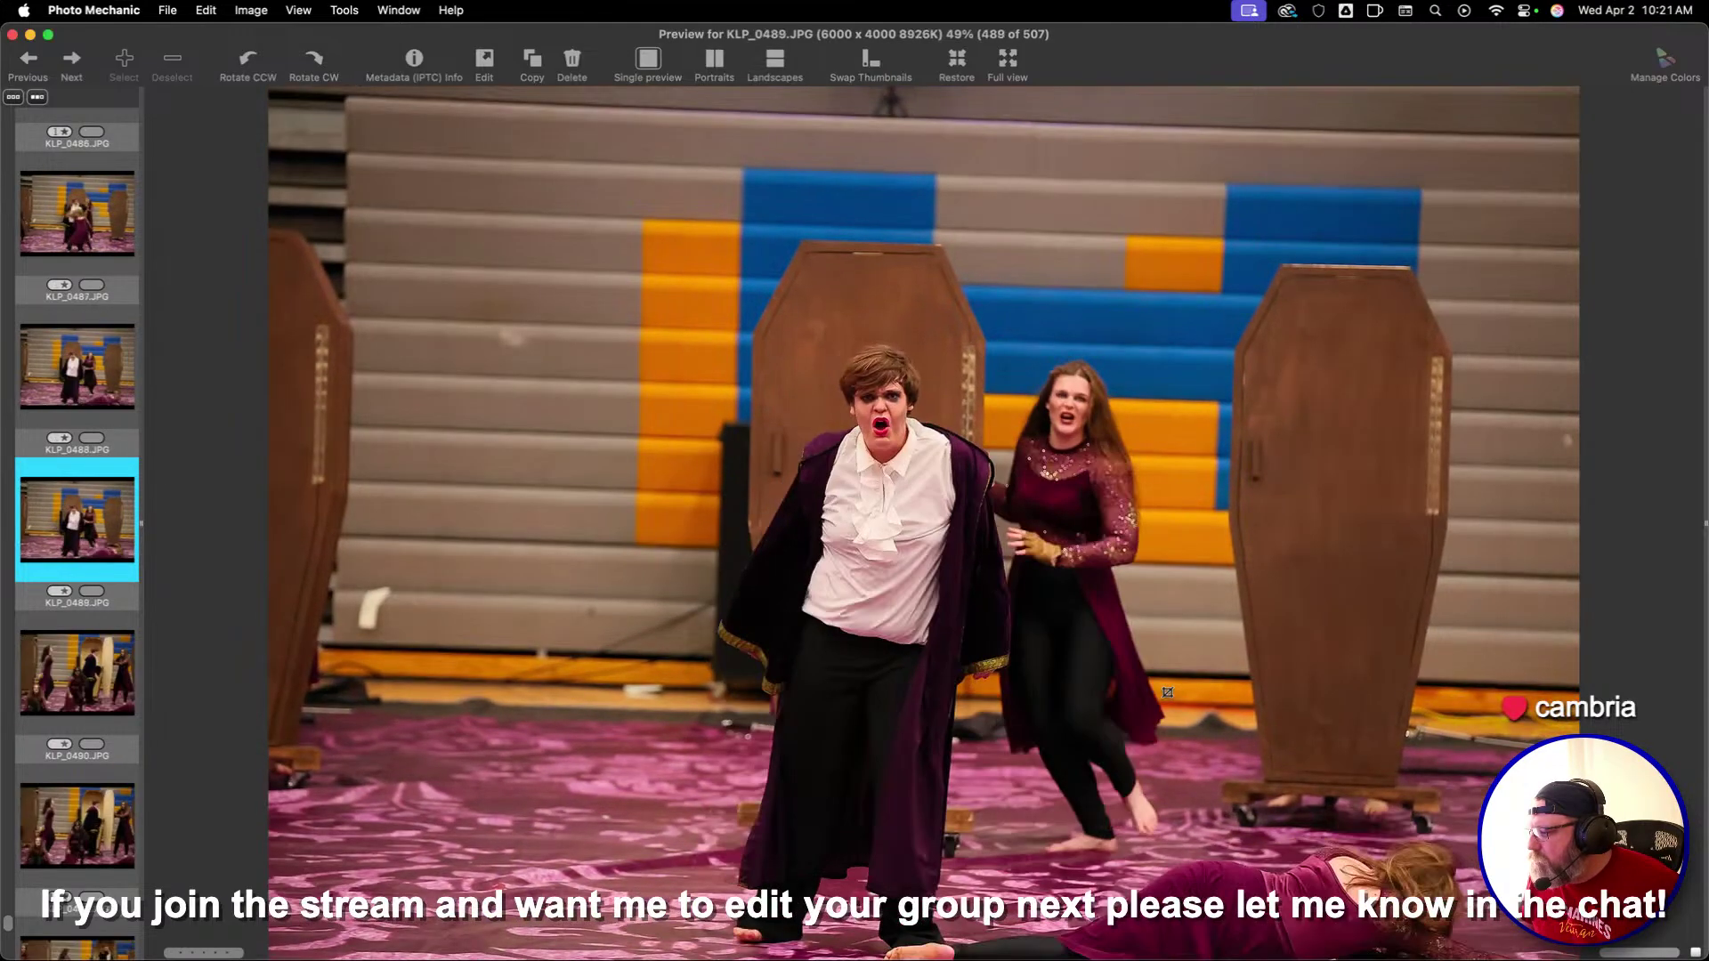
key("Right")
key("Left")
key("Right")
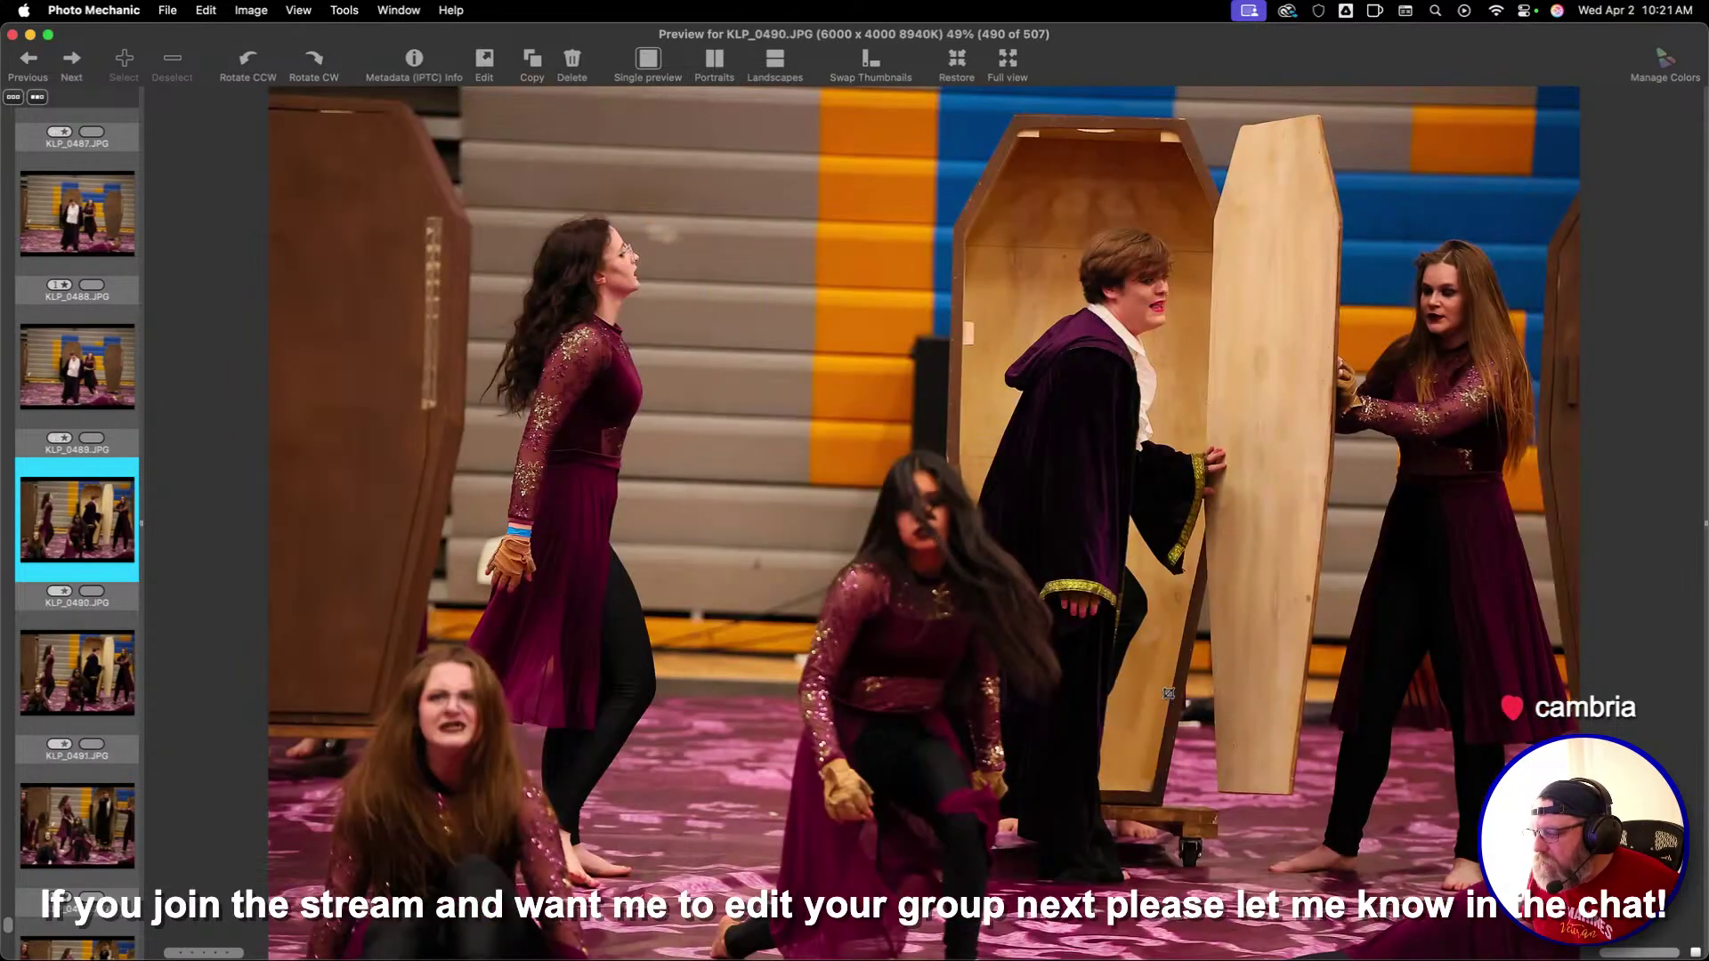
key("Right")
key("Right")
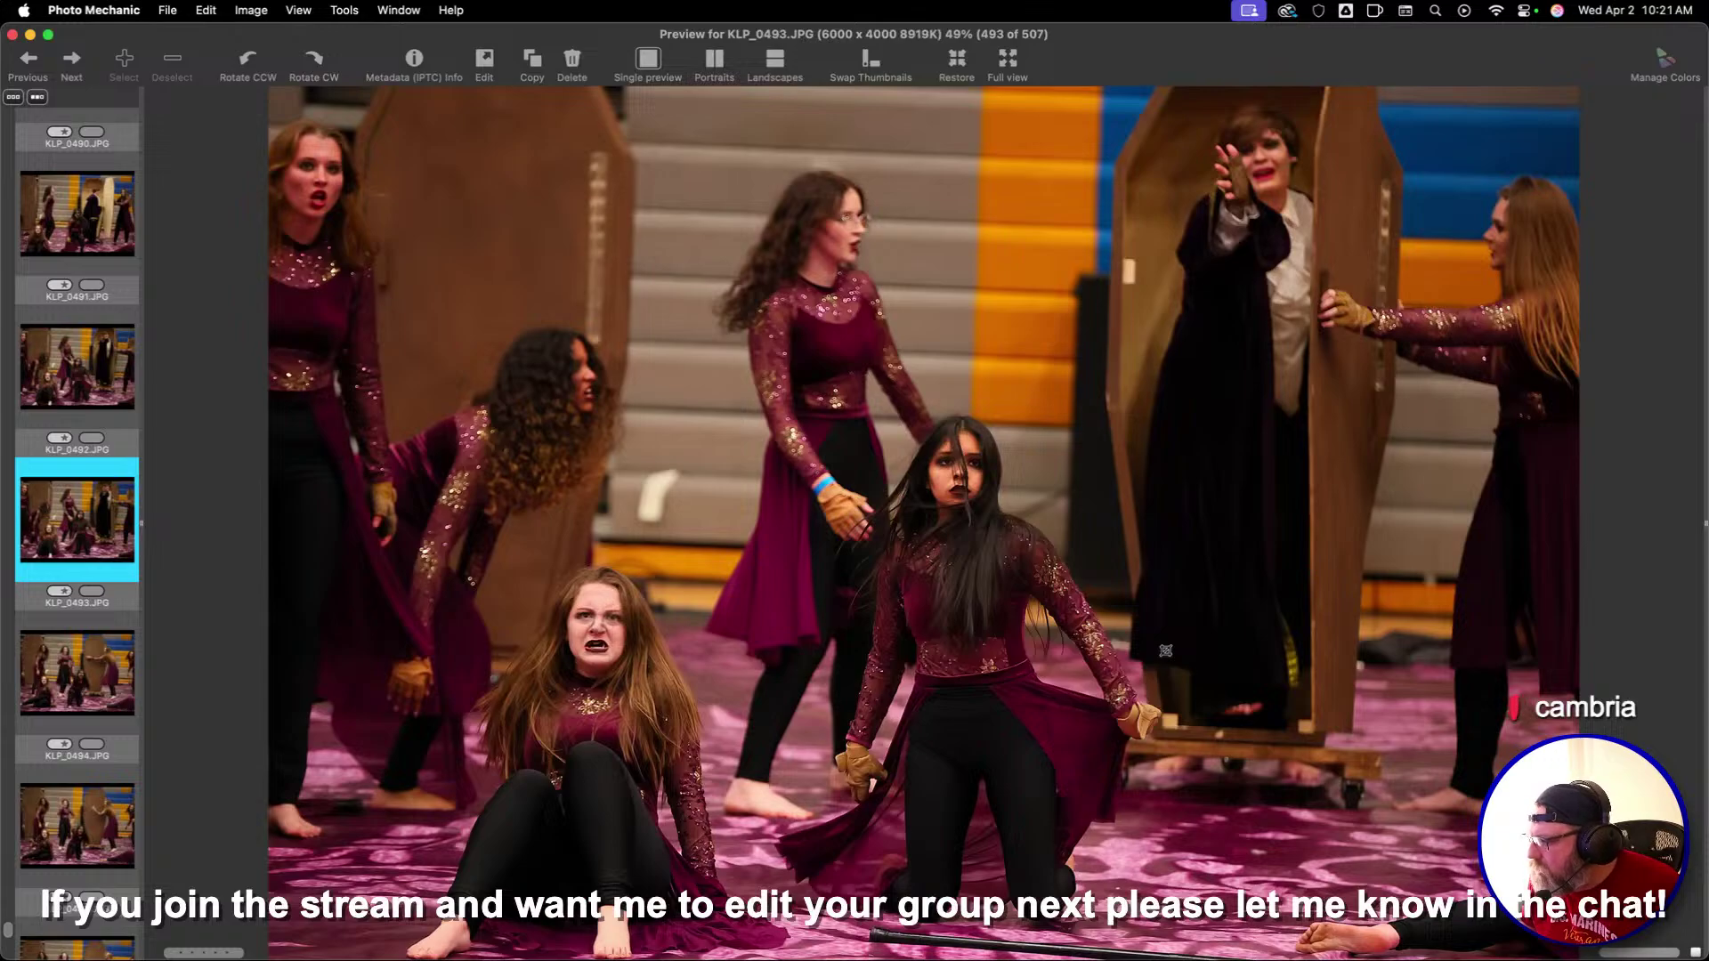
Crop KLP_0494.JPG and KLP_0495.JPG around the screaming dancer kneeling at the front and the seated dancer beside her
key("Right")
key("Right")
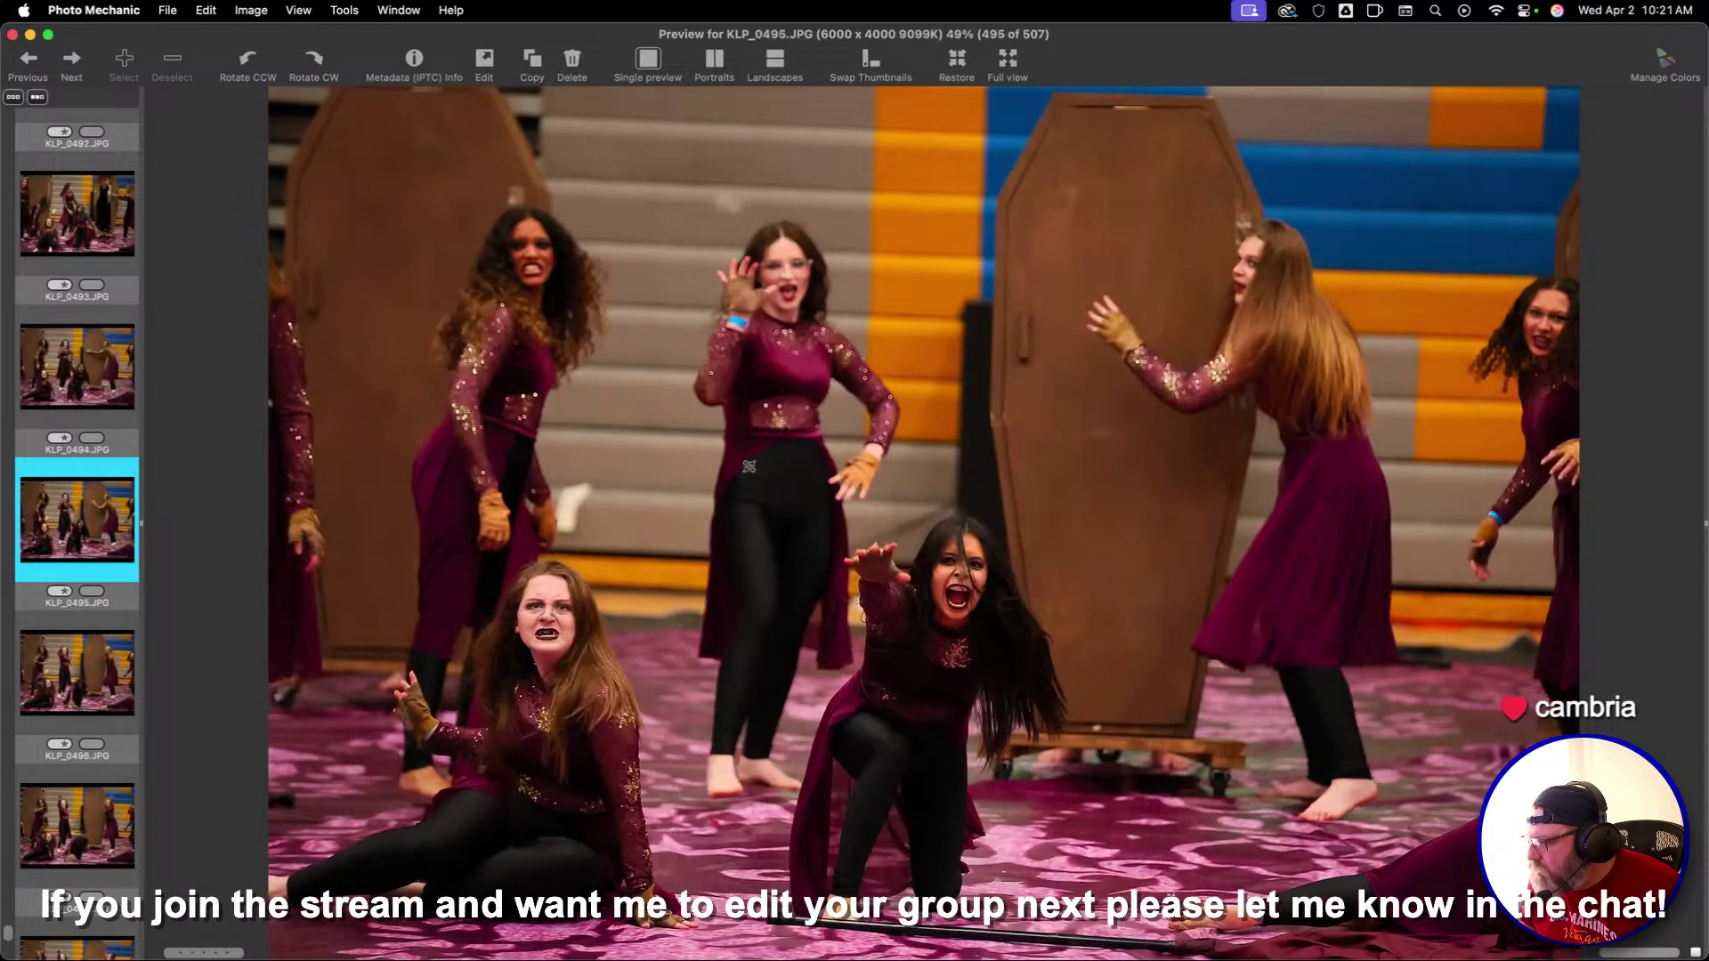
left_click_drag(546, 315, 1282, 812)
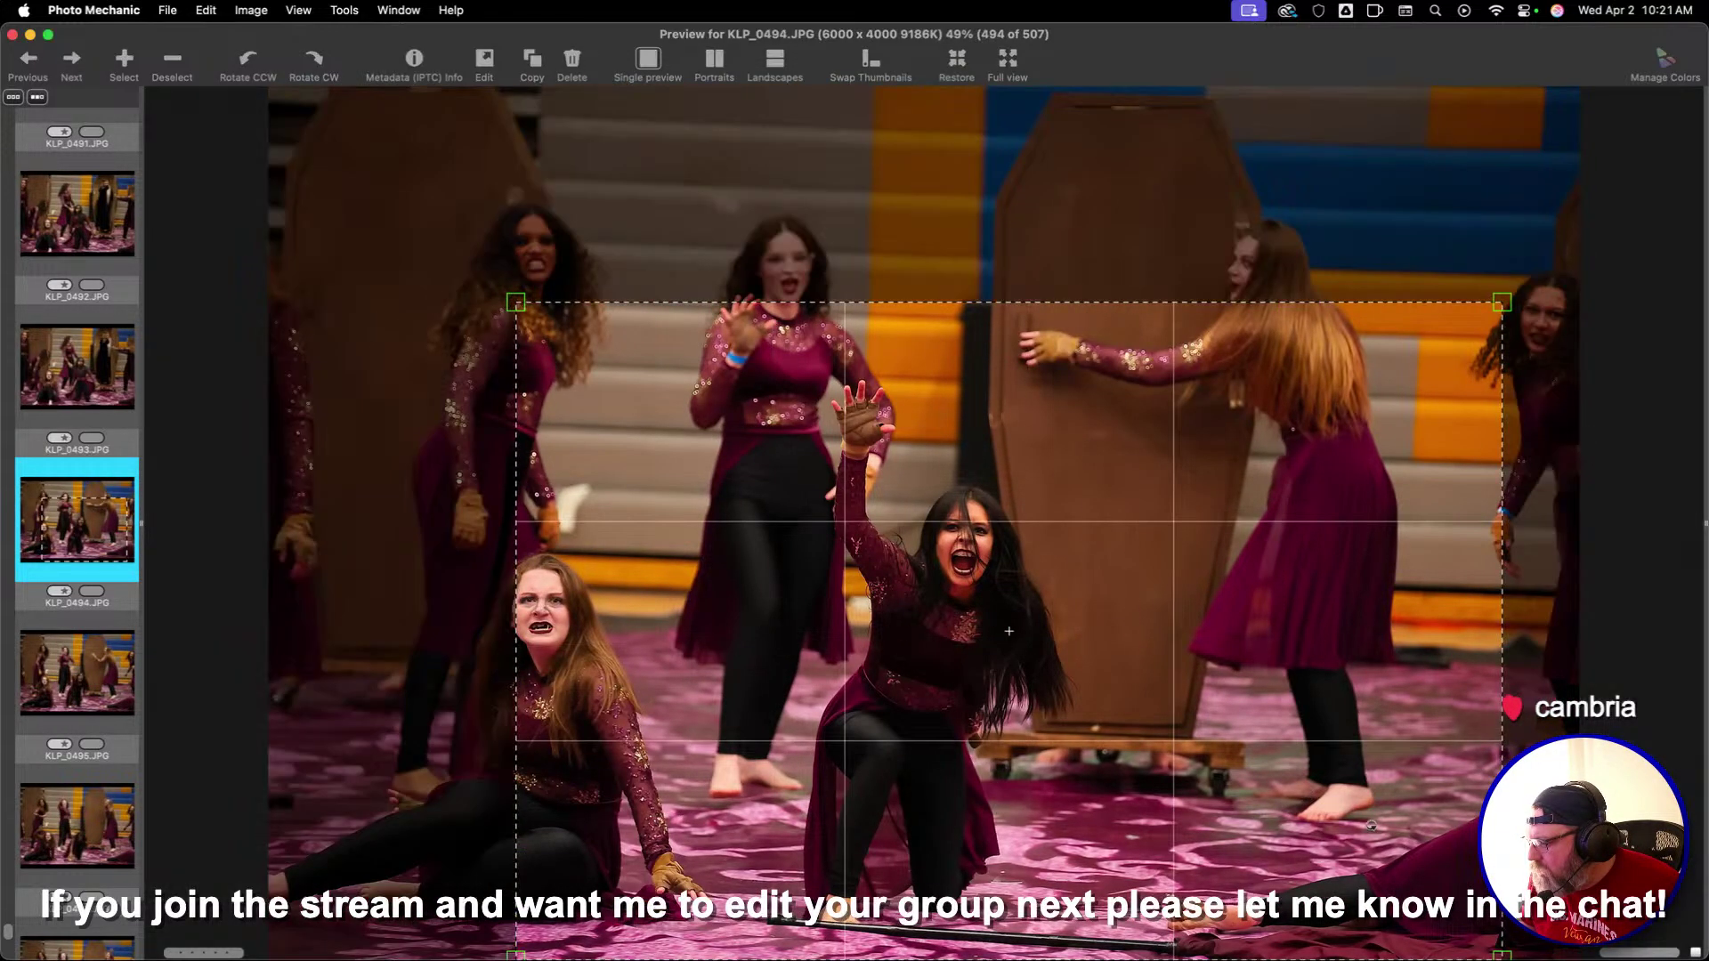
key("Right")
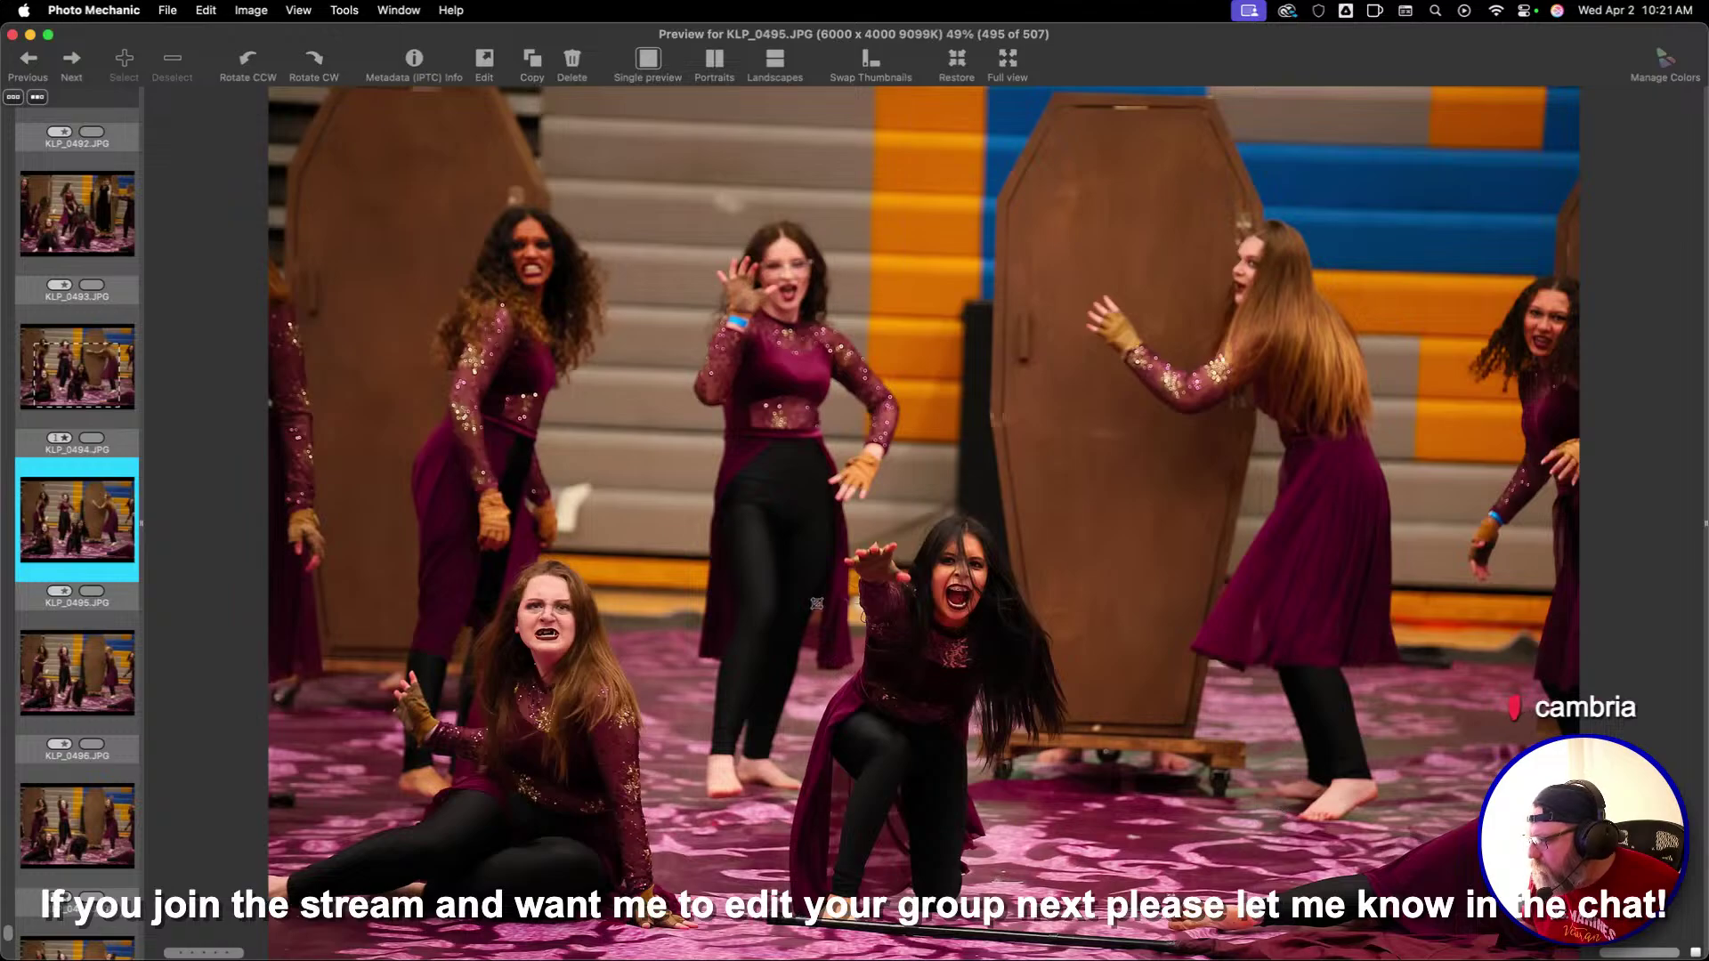
left_click_drag(486, 407, 1257, 793)
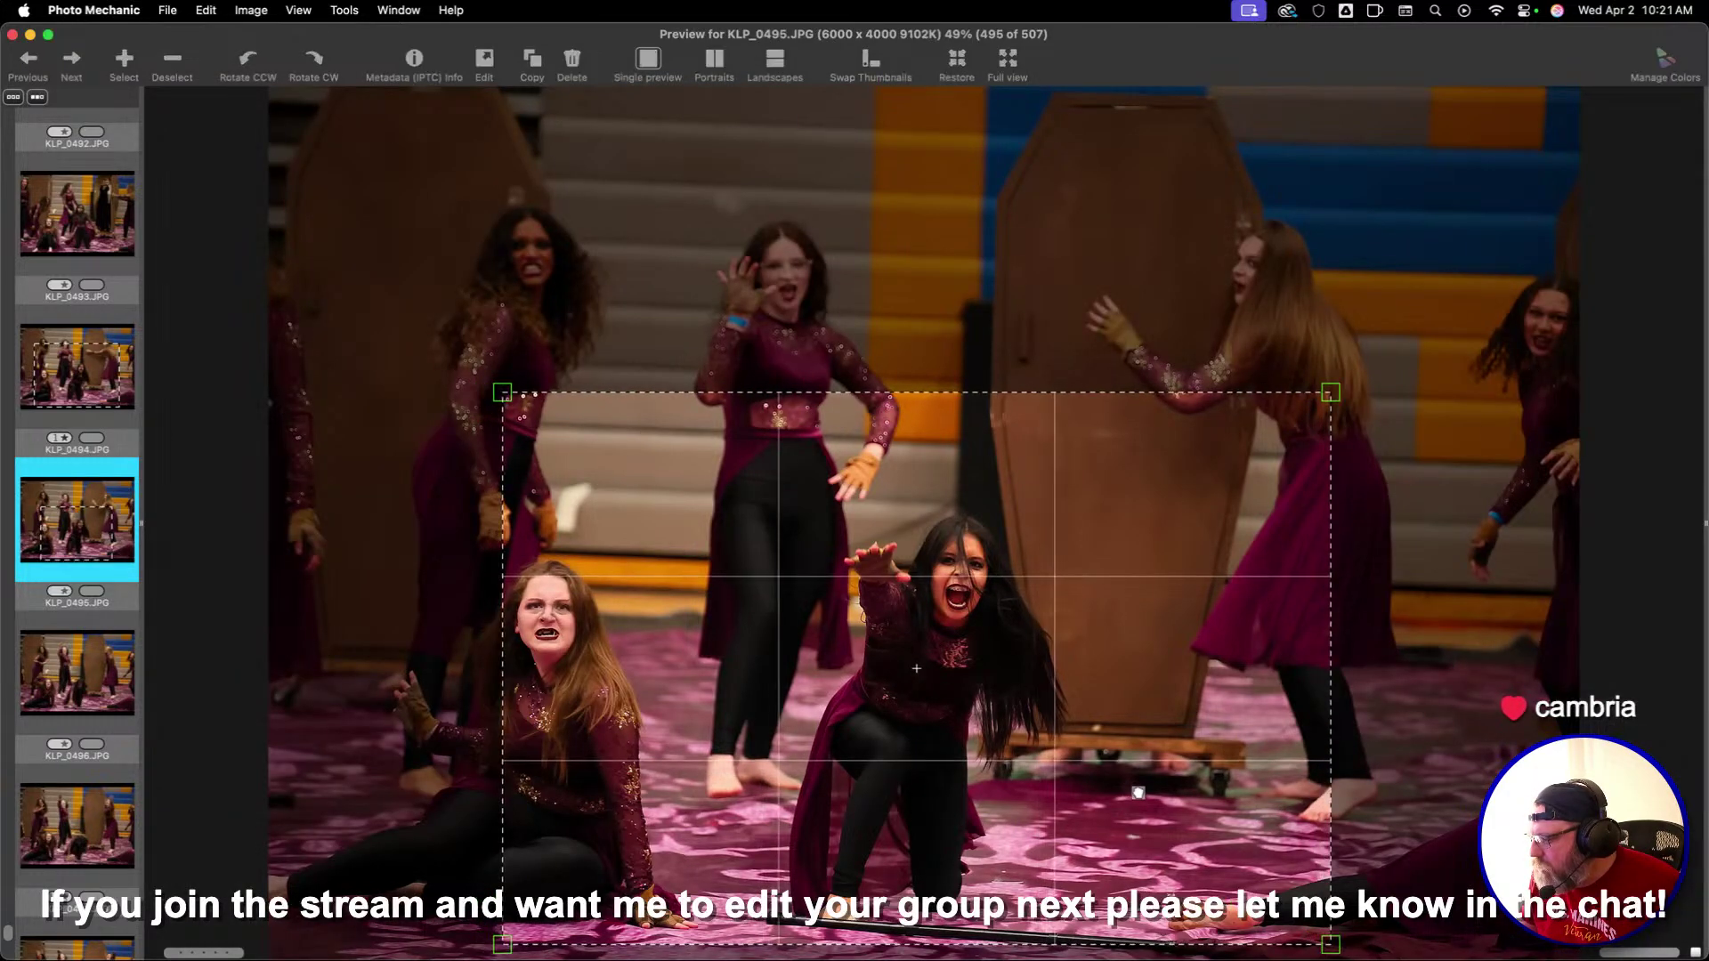
Review the remaining shots from KLP_0496.JPG to the last photo, KLP_0507.JPG
key("Right")
key("Right")
key("Right")
key("Right")
key("Left")
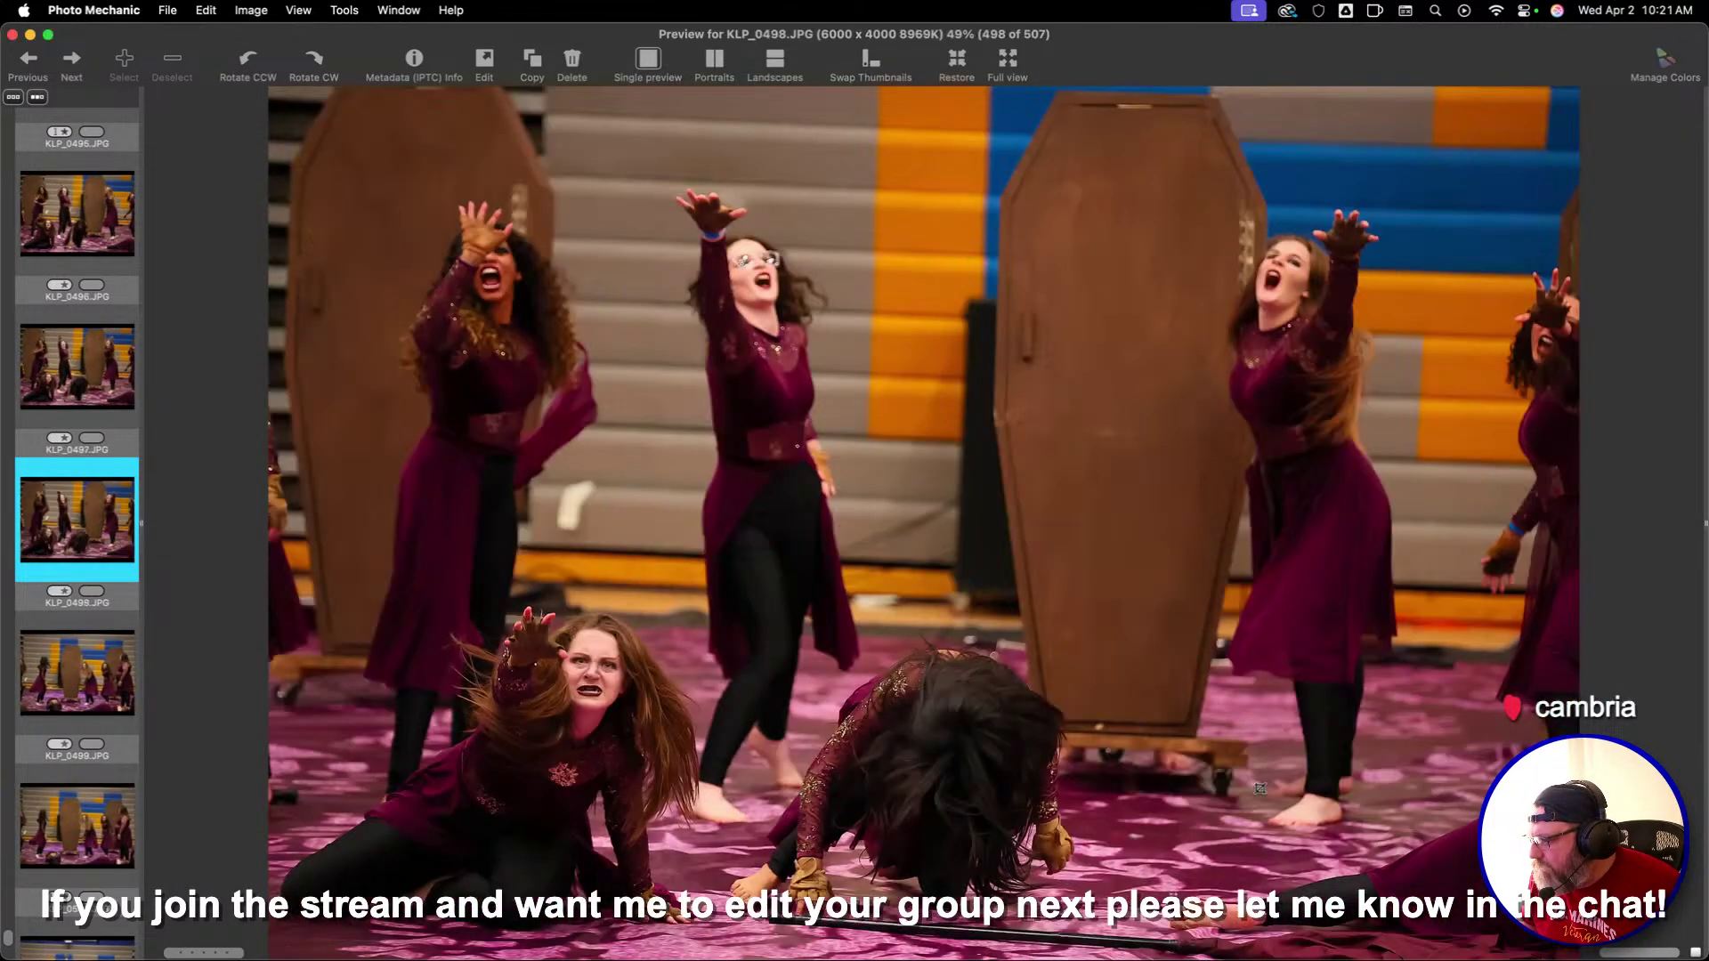
key("Right")
key("Right")
key("Right")
key("Right")
key("Right")
key("Right")
key("Right")
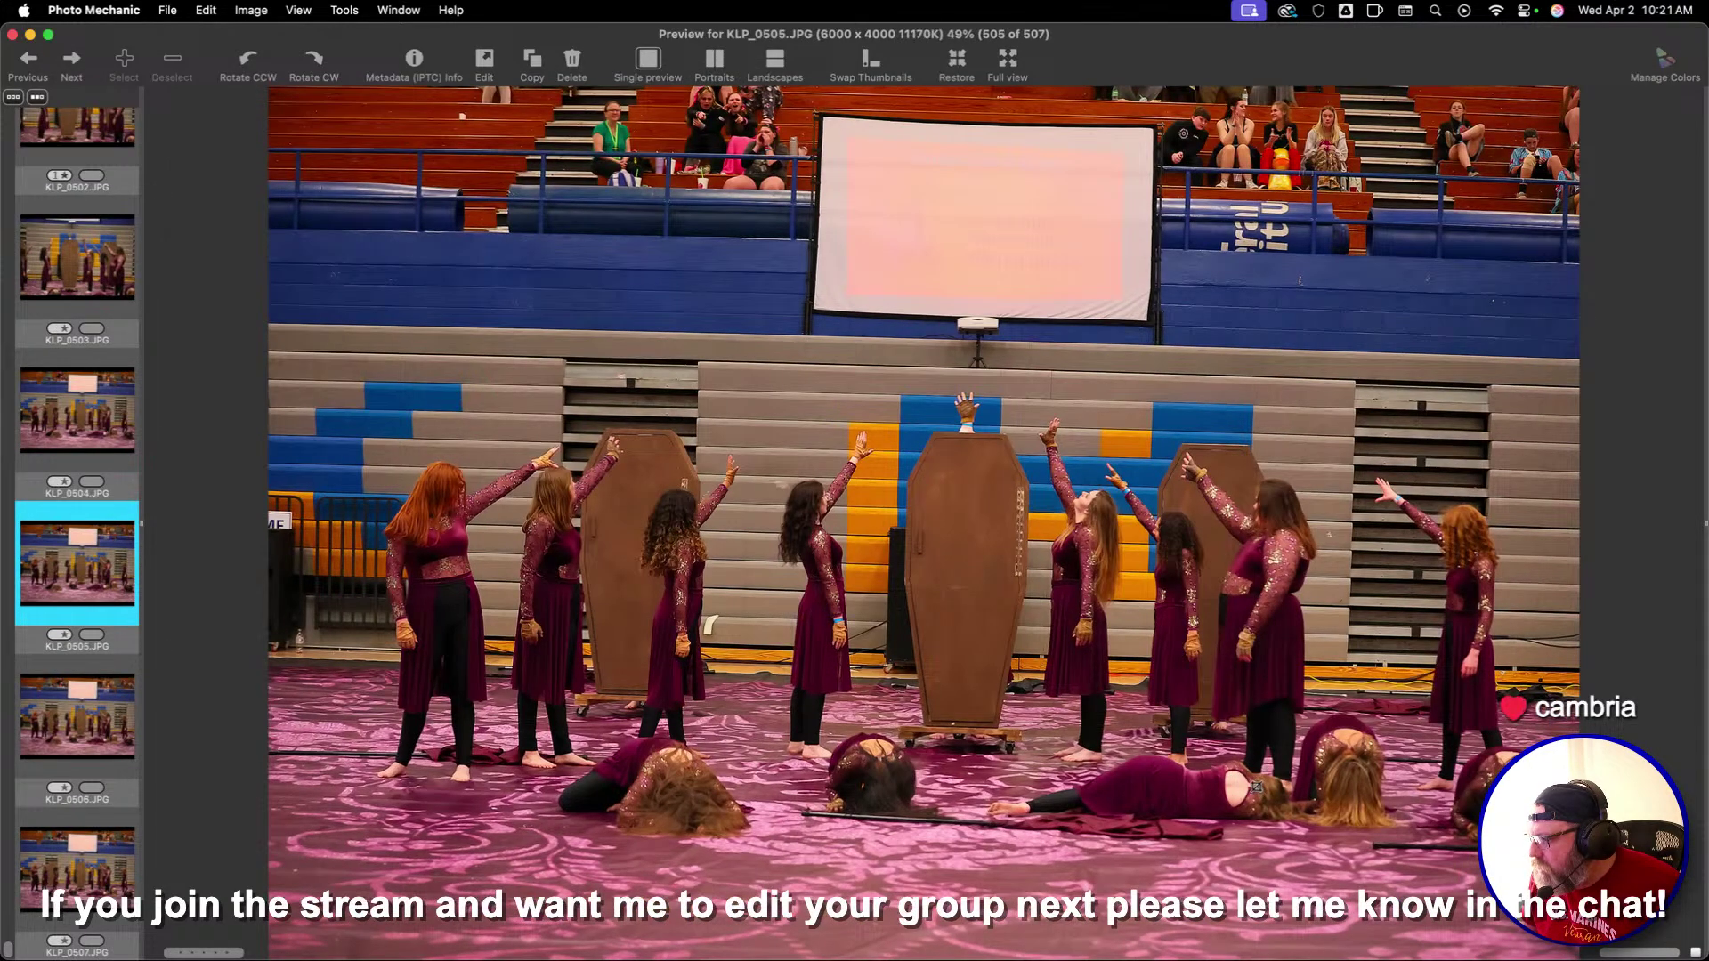
key("Right")
key("Right")
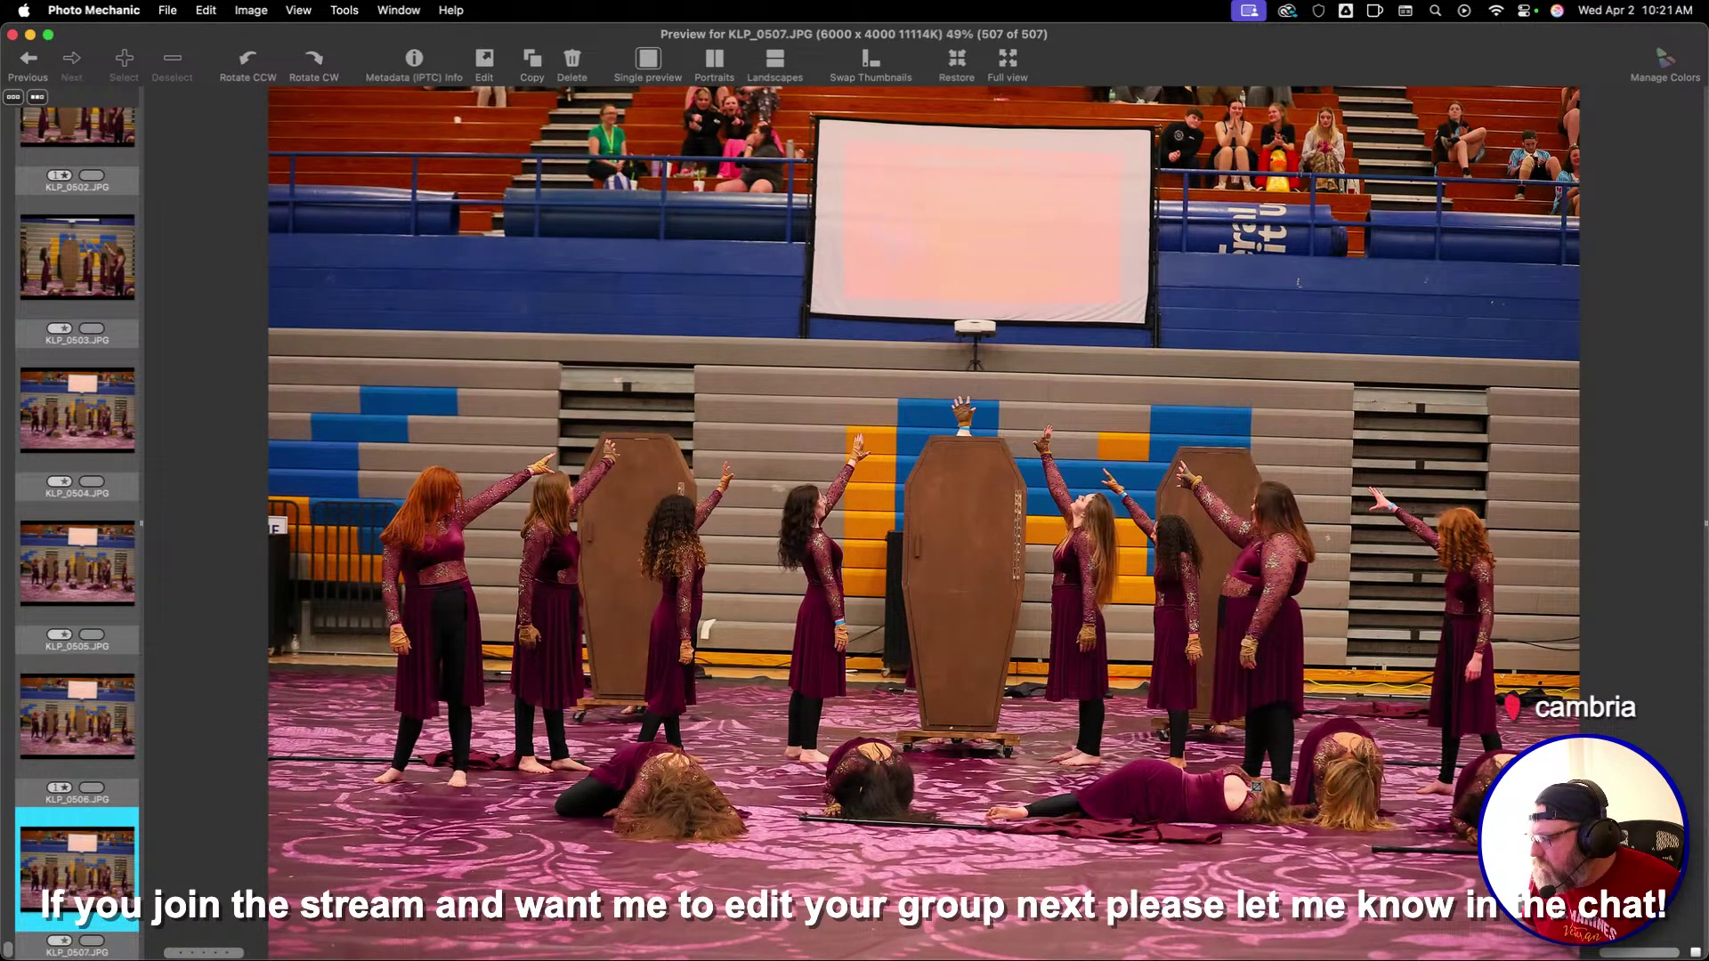
Close the finished photo set and give the folder 65-Oak Ridge High School Winter Guard a green color label
key("Escape")
key("super+w")
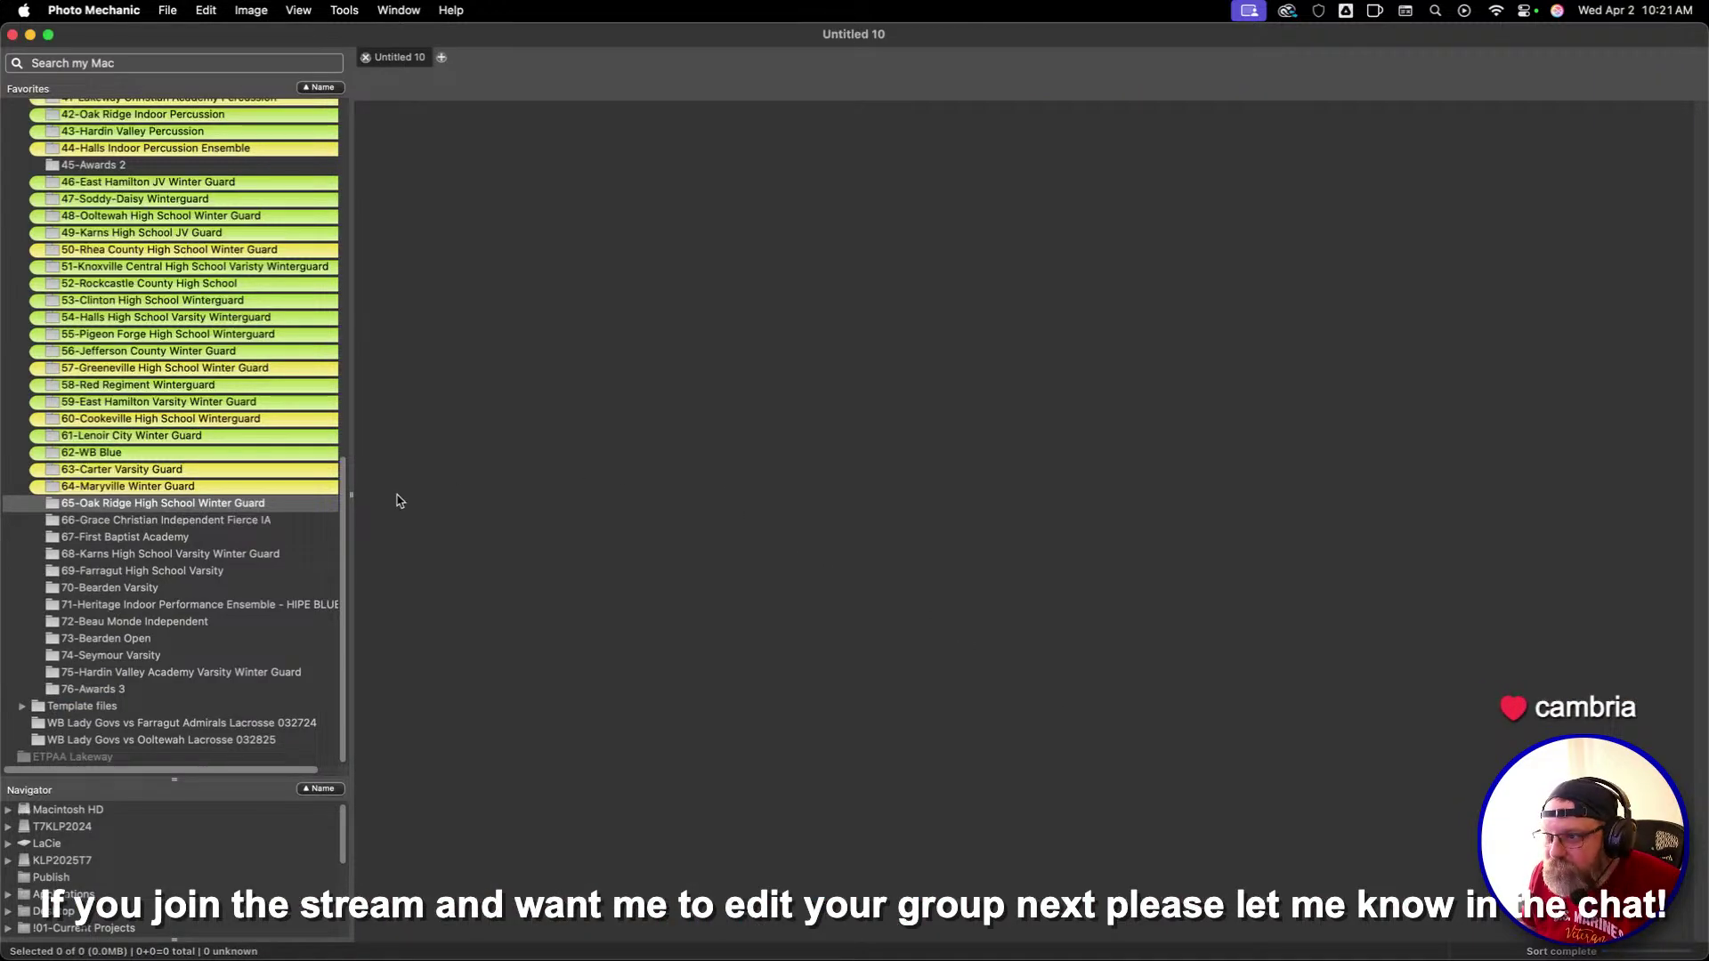
right_click(263, 520)
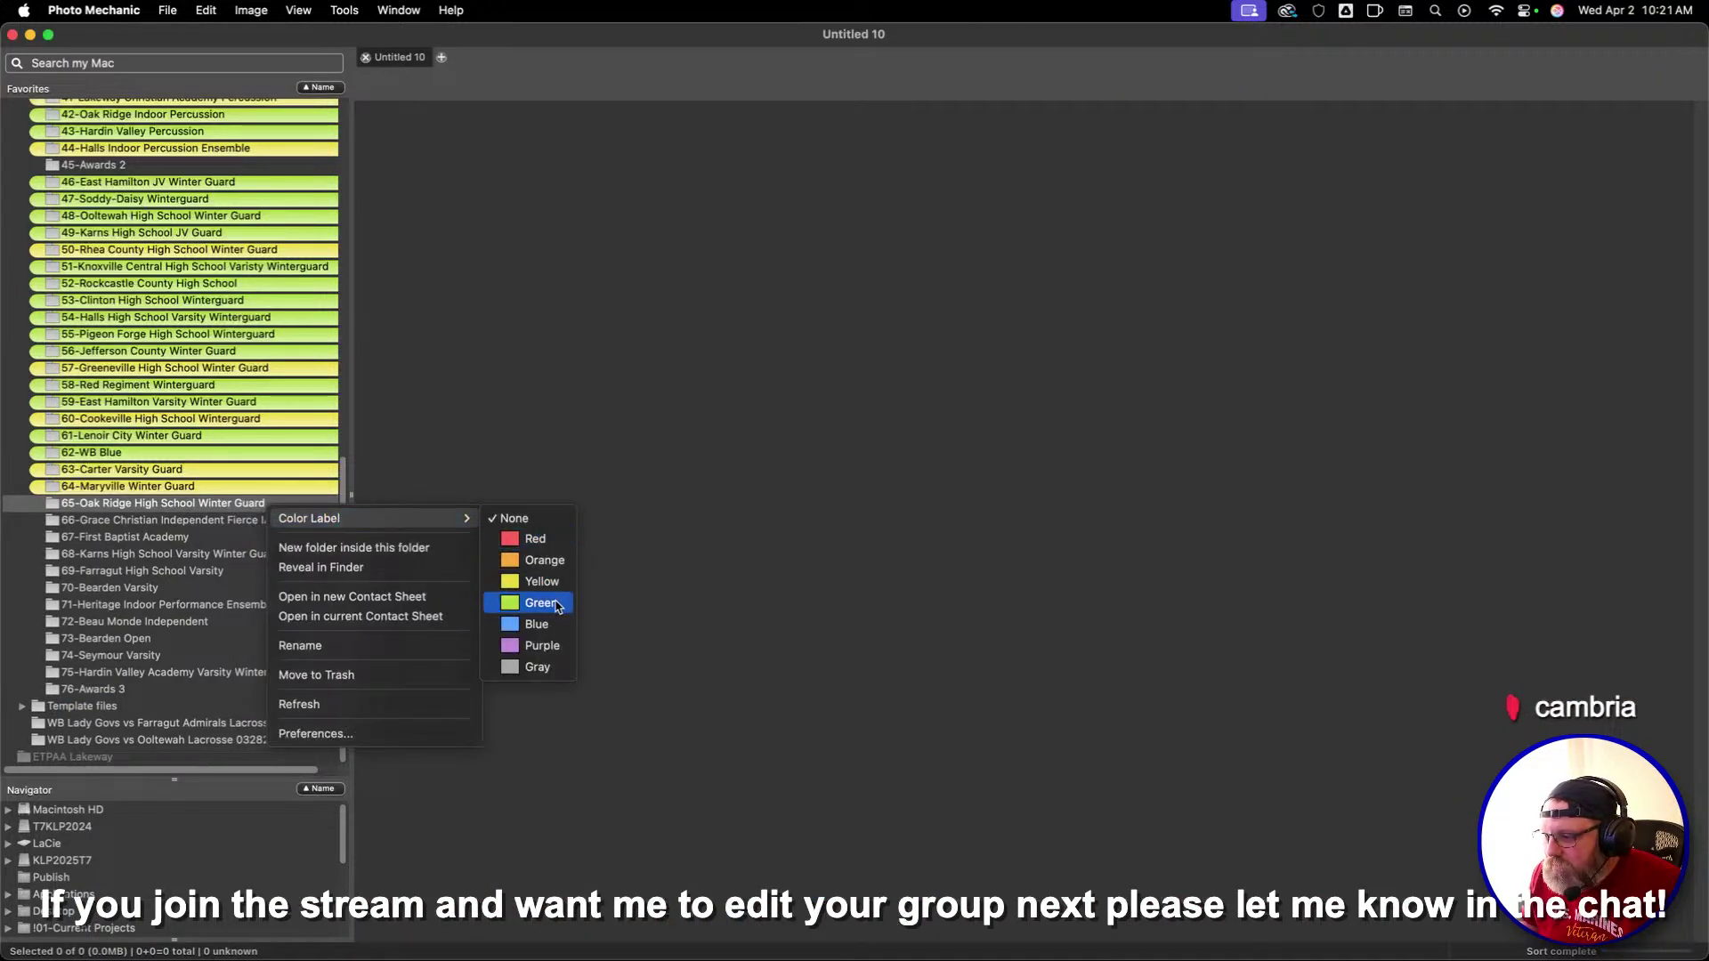
left_click(524, 583)
Open the folder 66-Grace Christian Independent Fierce IA and preview its first photo, KLP_0001.JPG
left_click(298, 523)
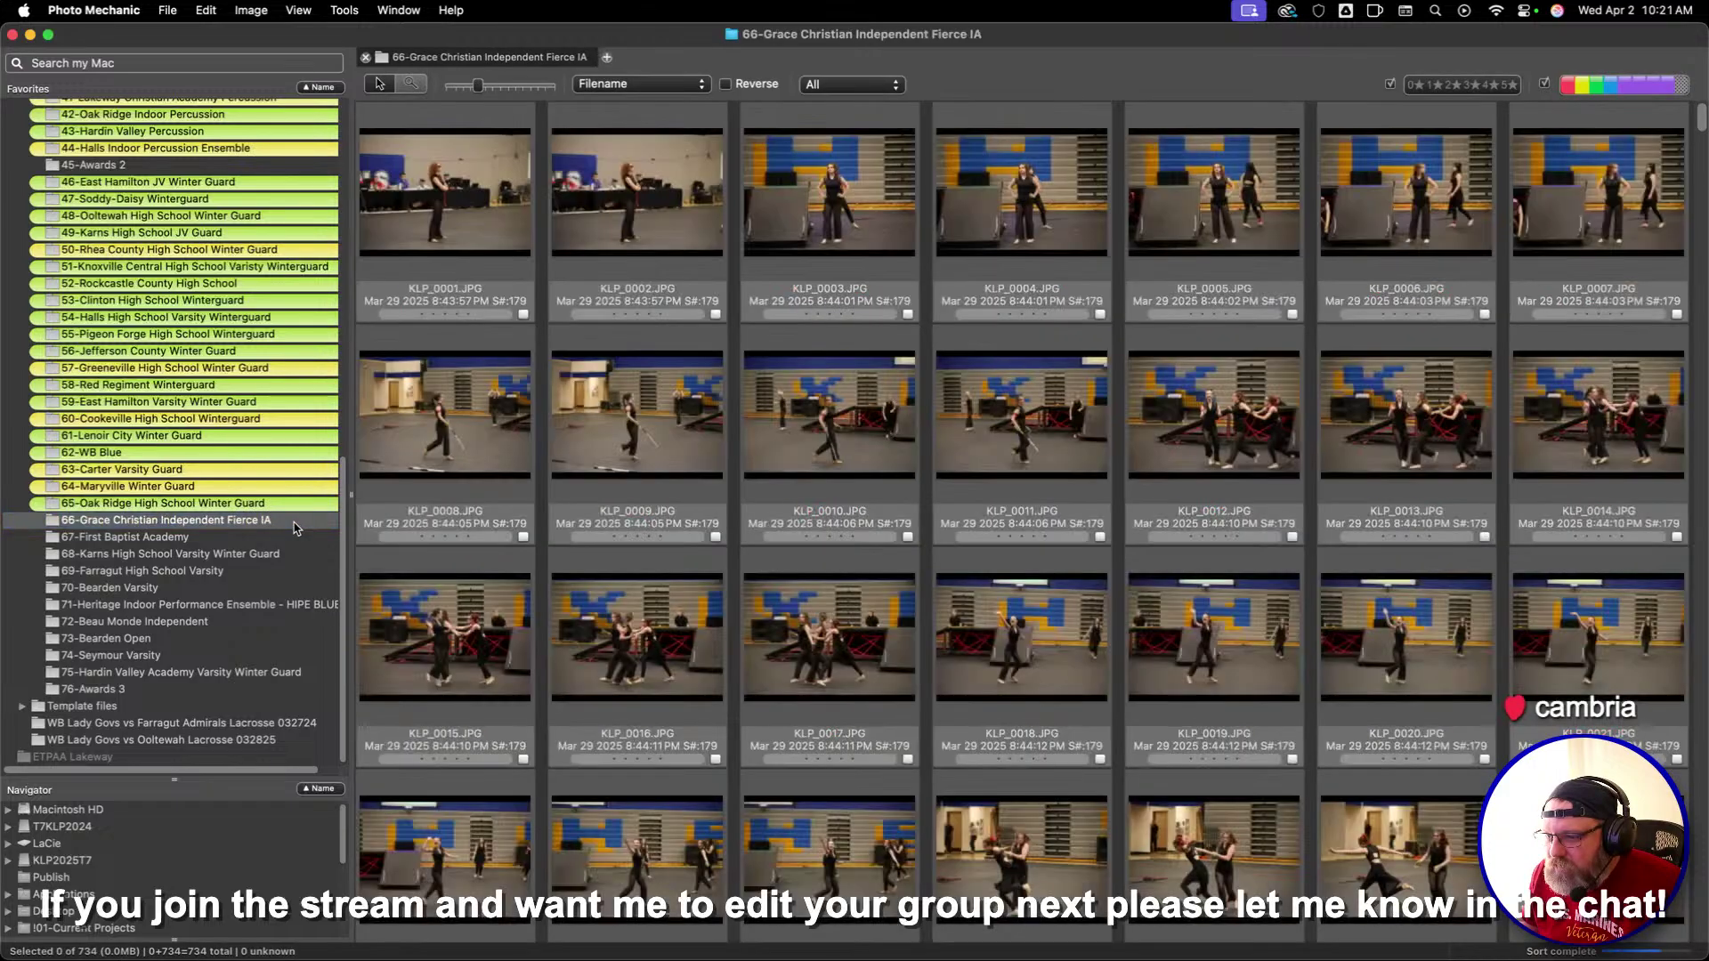
double_click(477, 200)
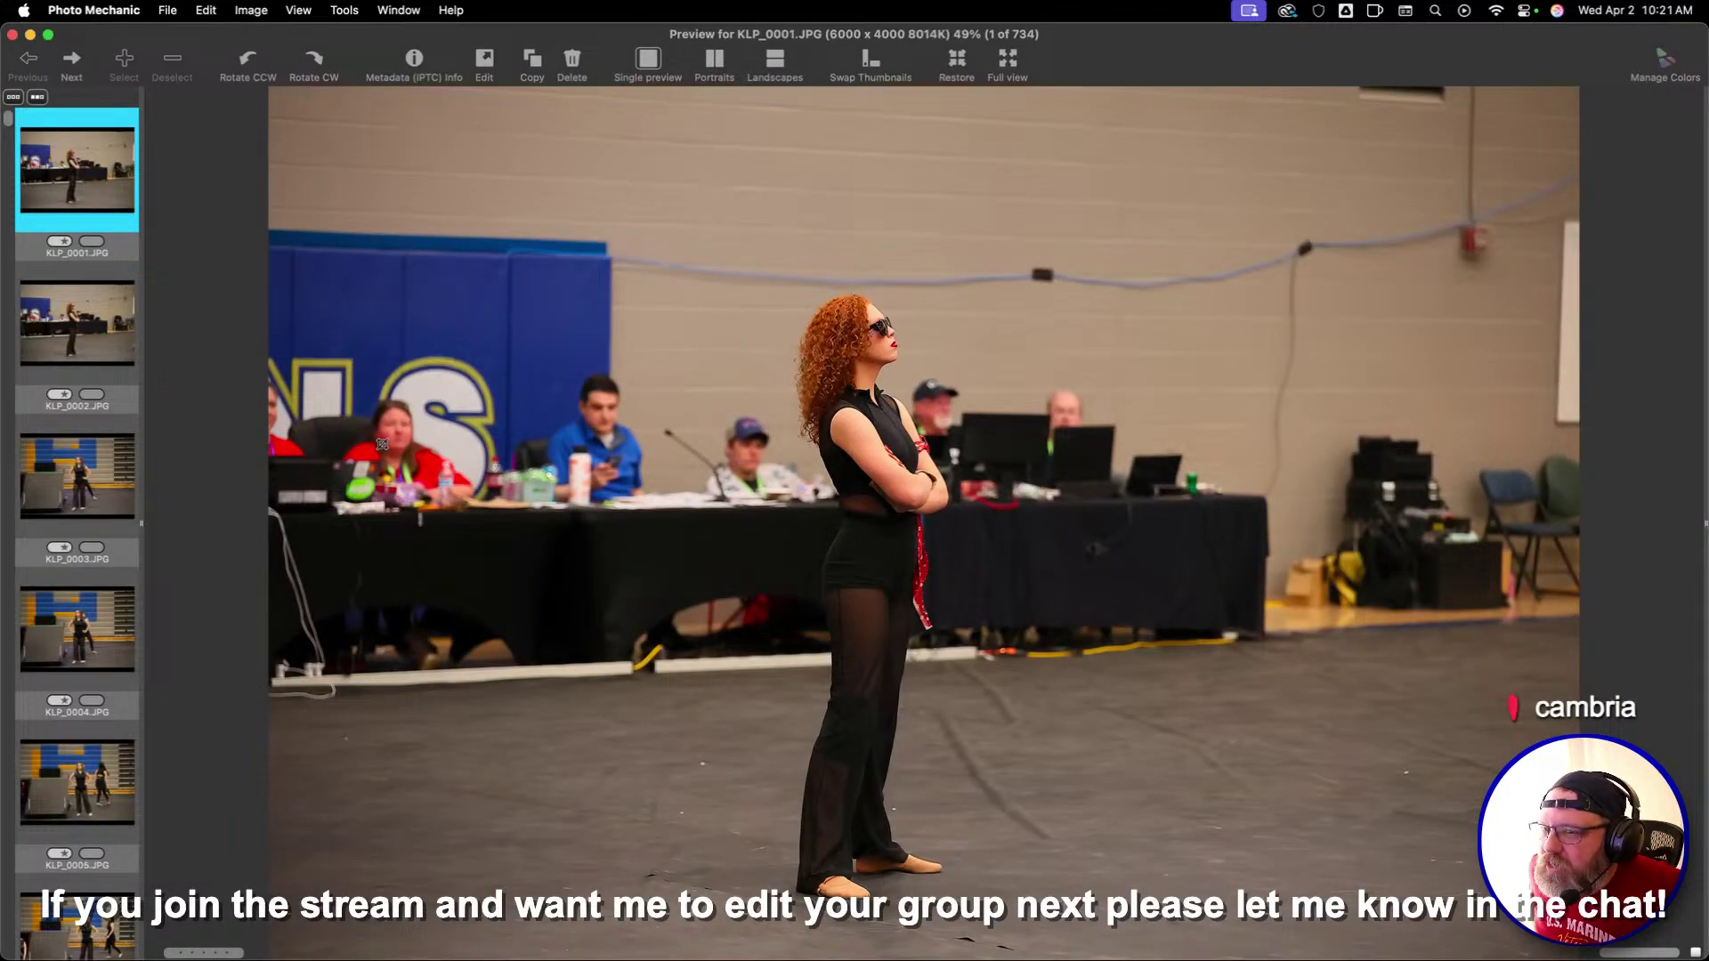
mouse_move(354, 37)
left_mouse_down()
mouse_move(614, 439)
mouse_move(488, 549)
mouse_move(423, 461)
mouse_move(375, 67)
mouse_move(343, 25)
left_mouse_up()
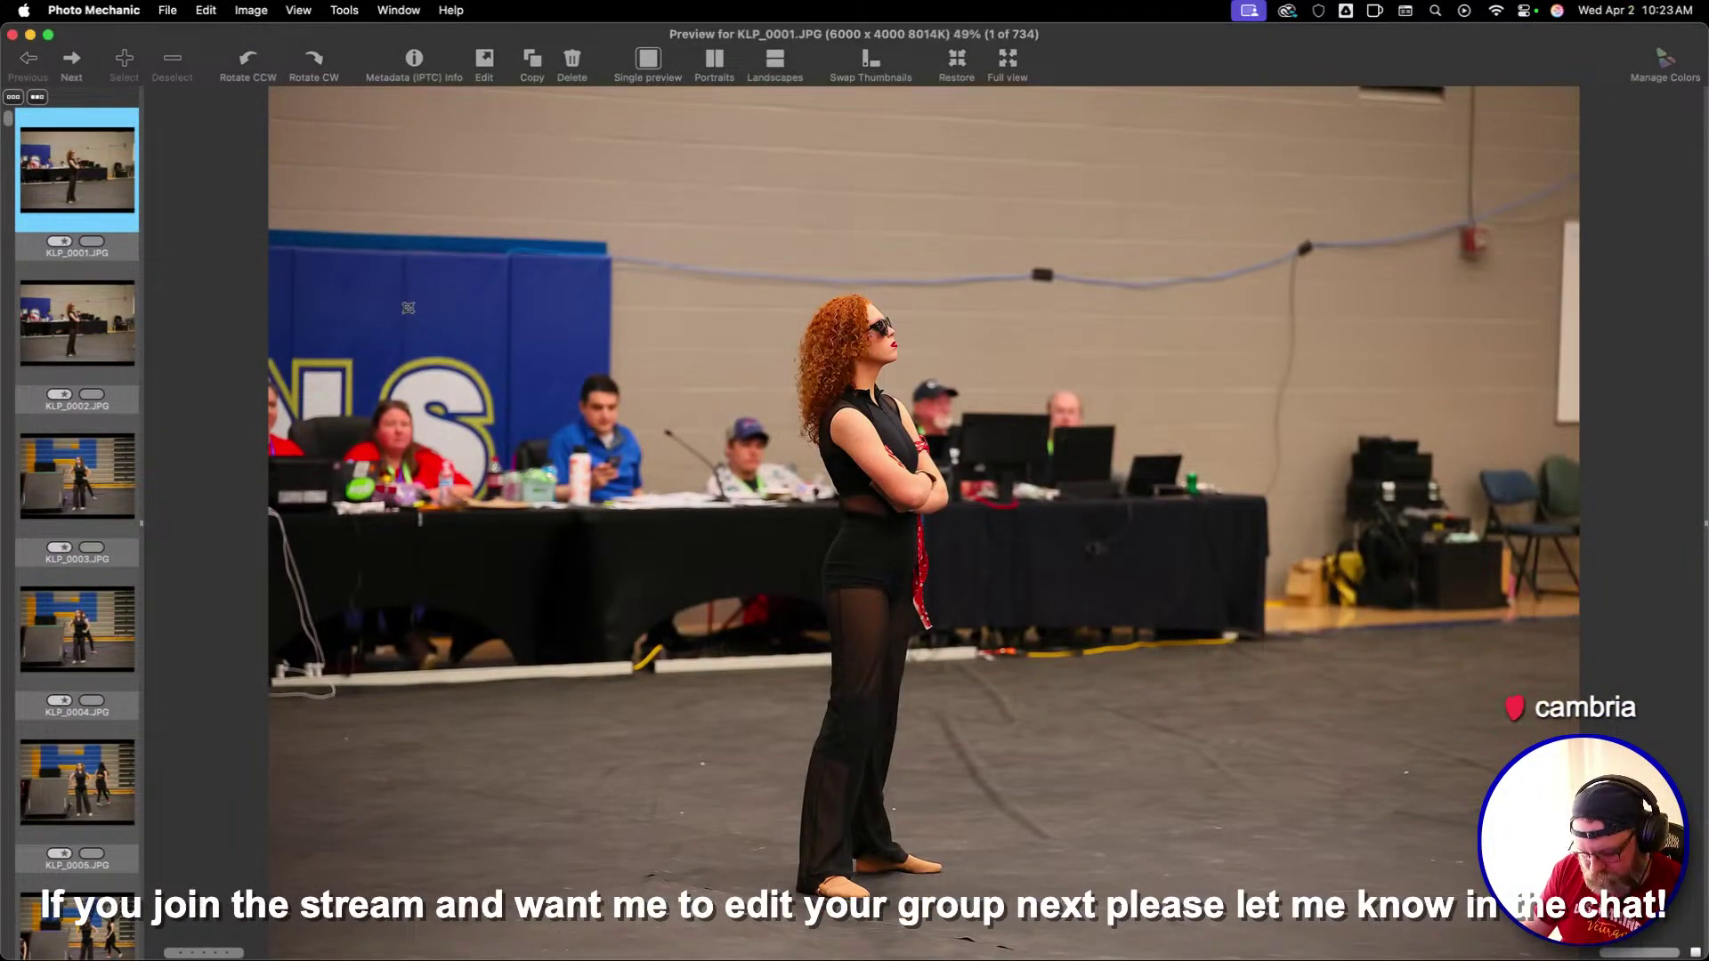
Crop KLP_0001.JPG around the standing performer and KLP_0004.JPG around the performers beside the ramp
key("c")
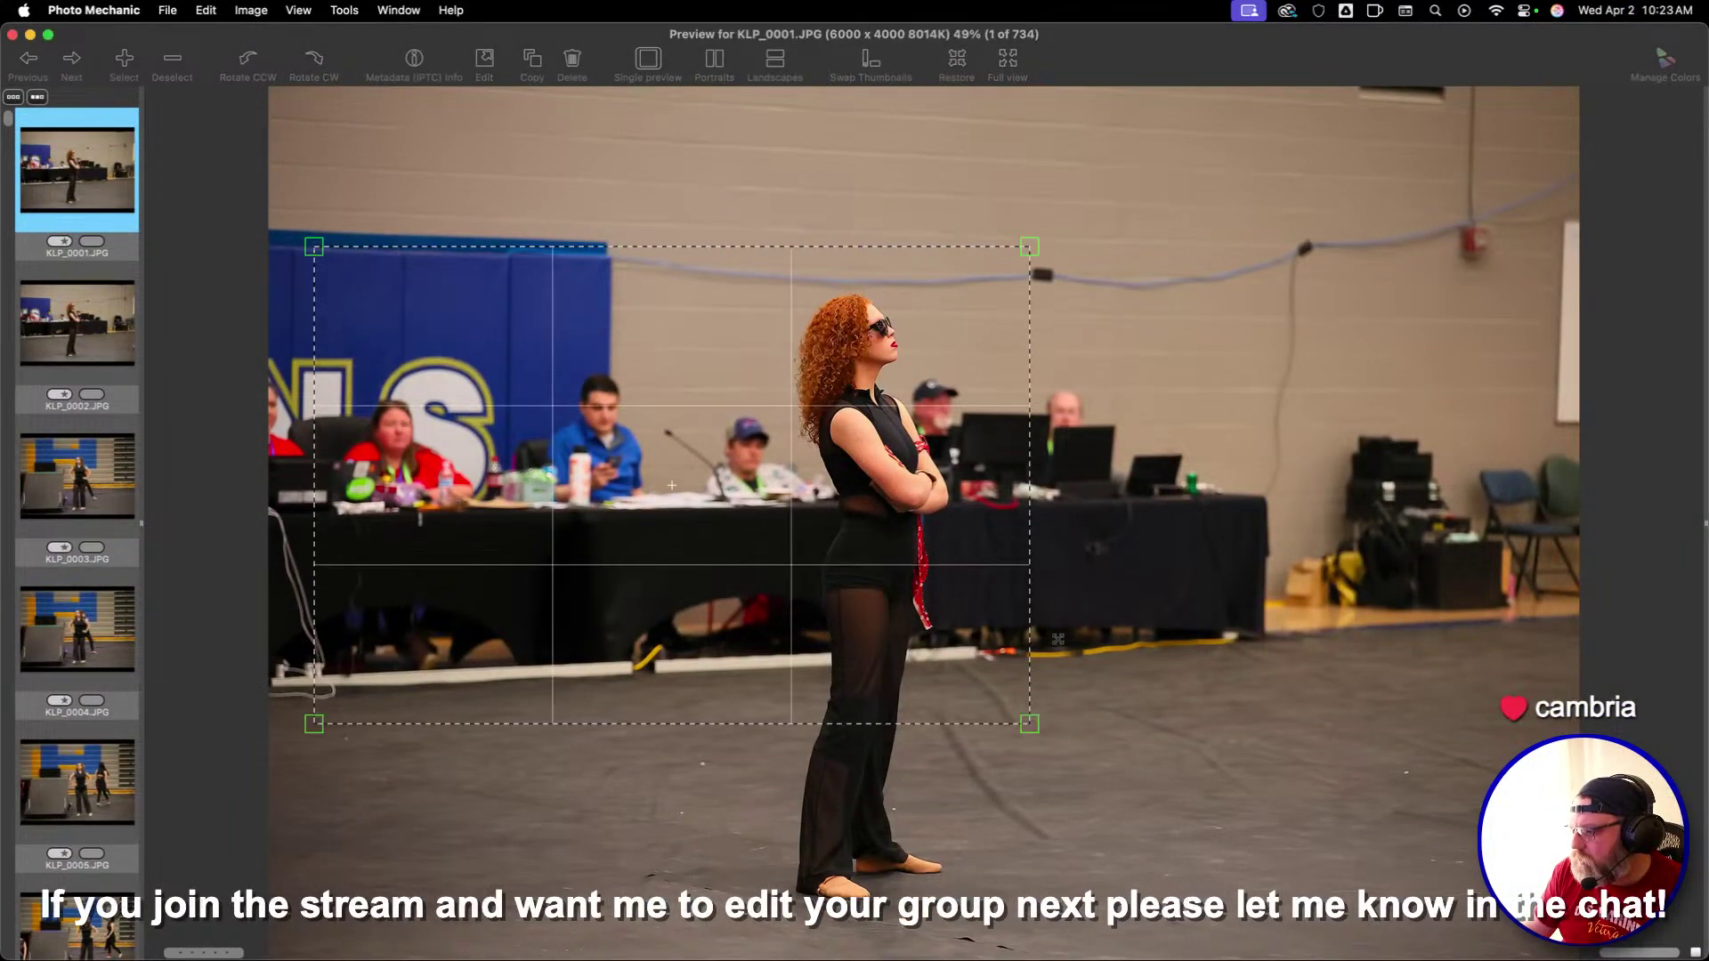
key("Return")
key("Right")
key("Right")
key("Right")
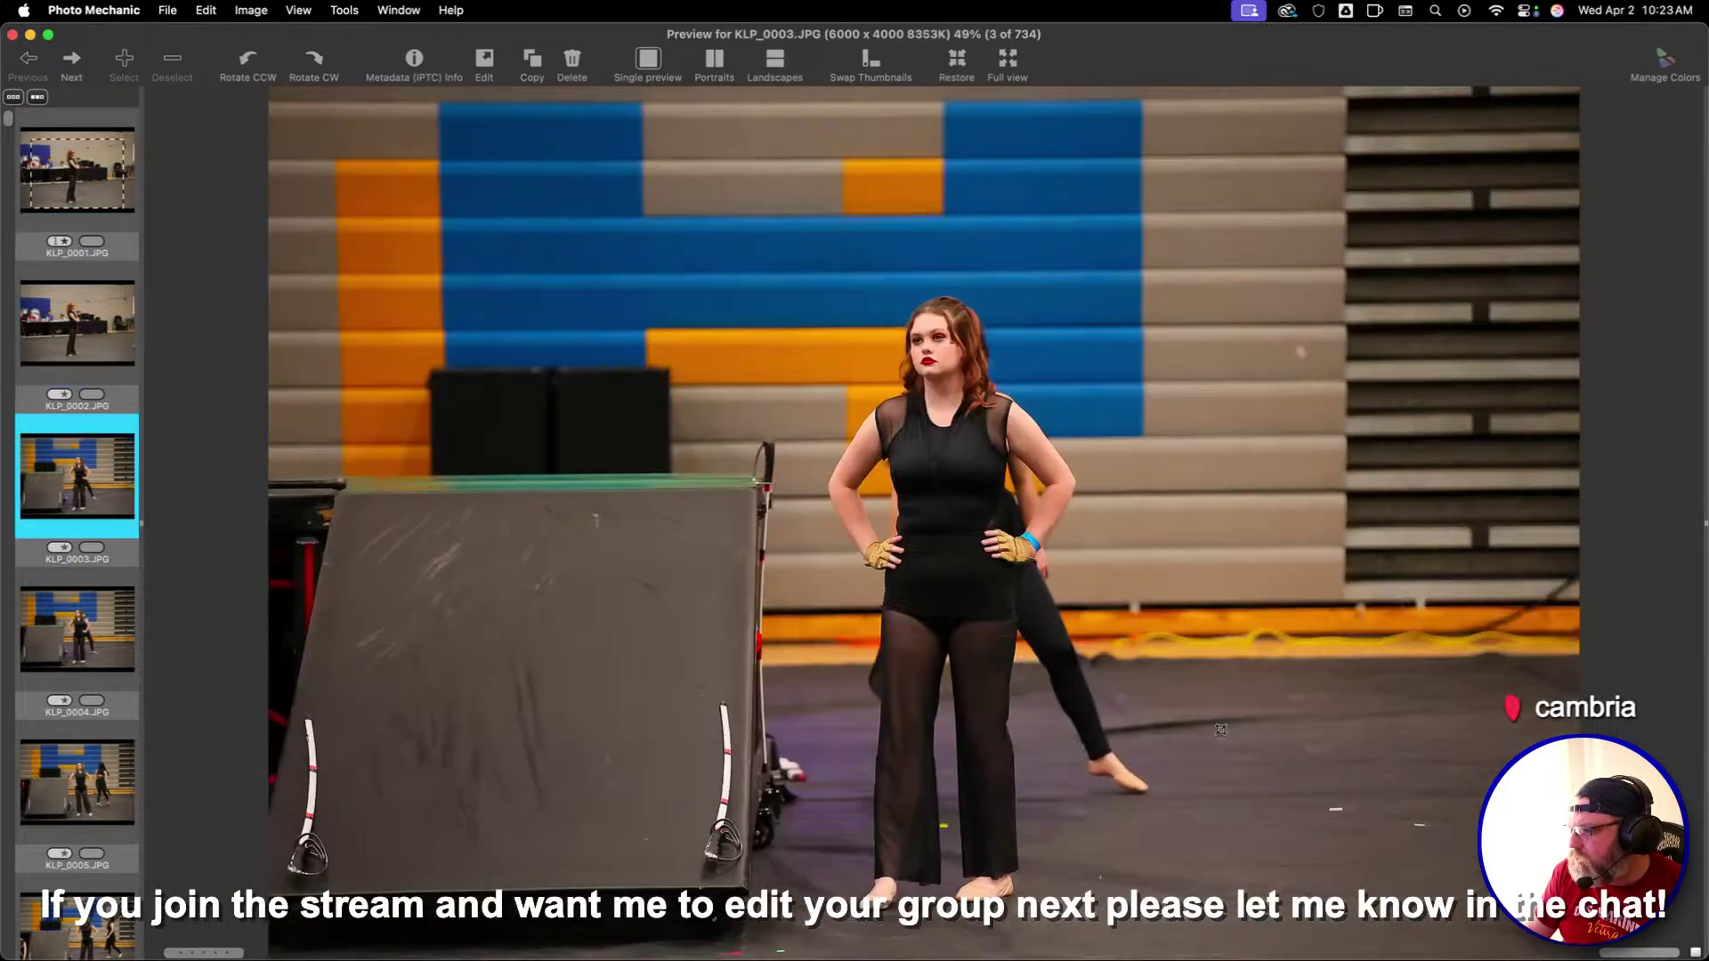
key("c")
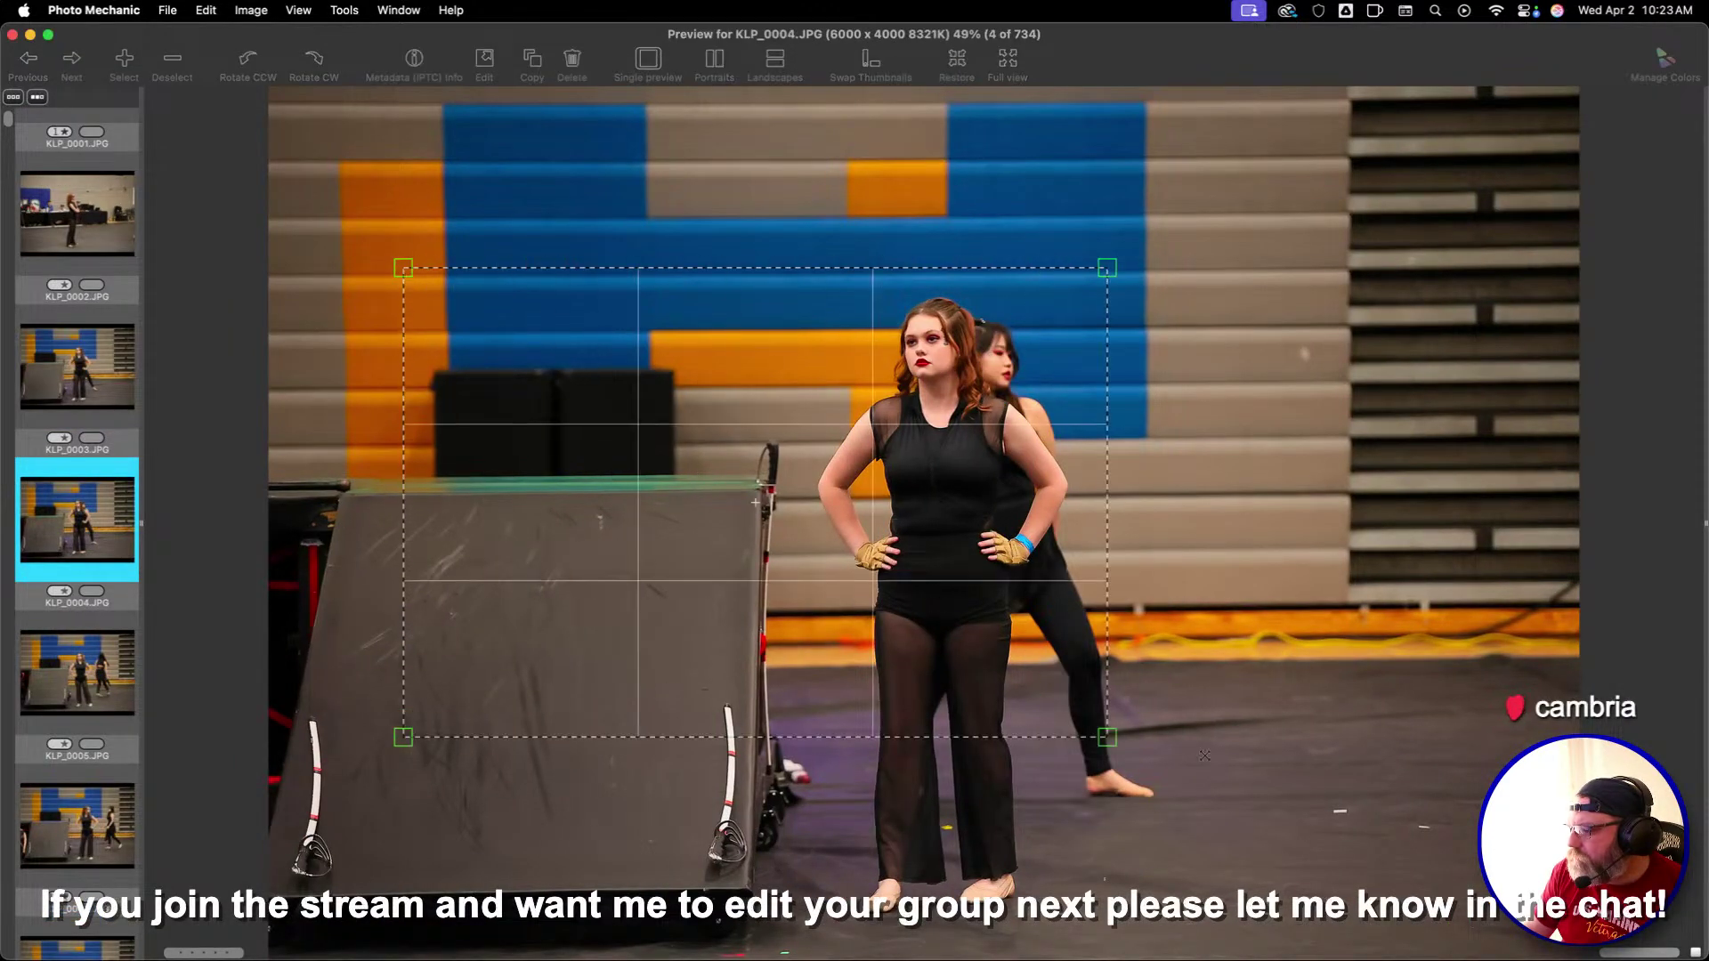
key("Return")
Review the next ramp shots, and crop KLP_0008.JPG and KLP_0010.JPG around the performer walking with the striped cane
key("Right")
key("Right")
key("Right")
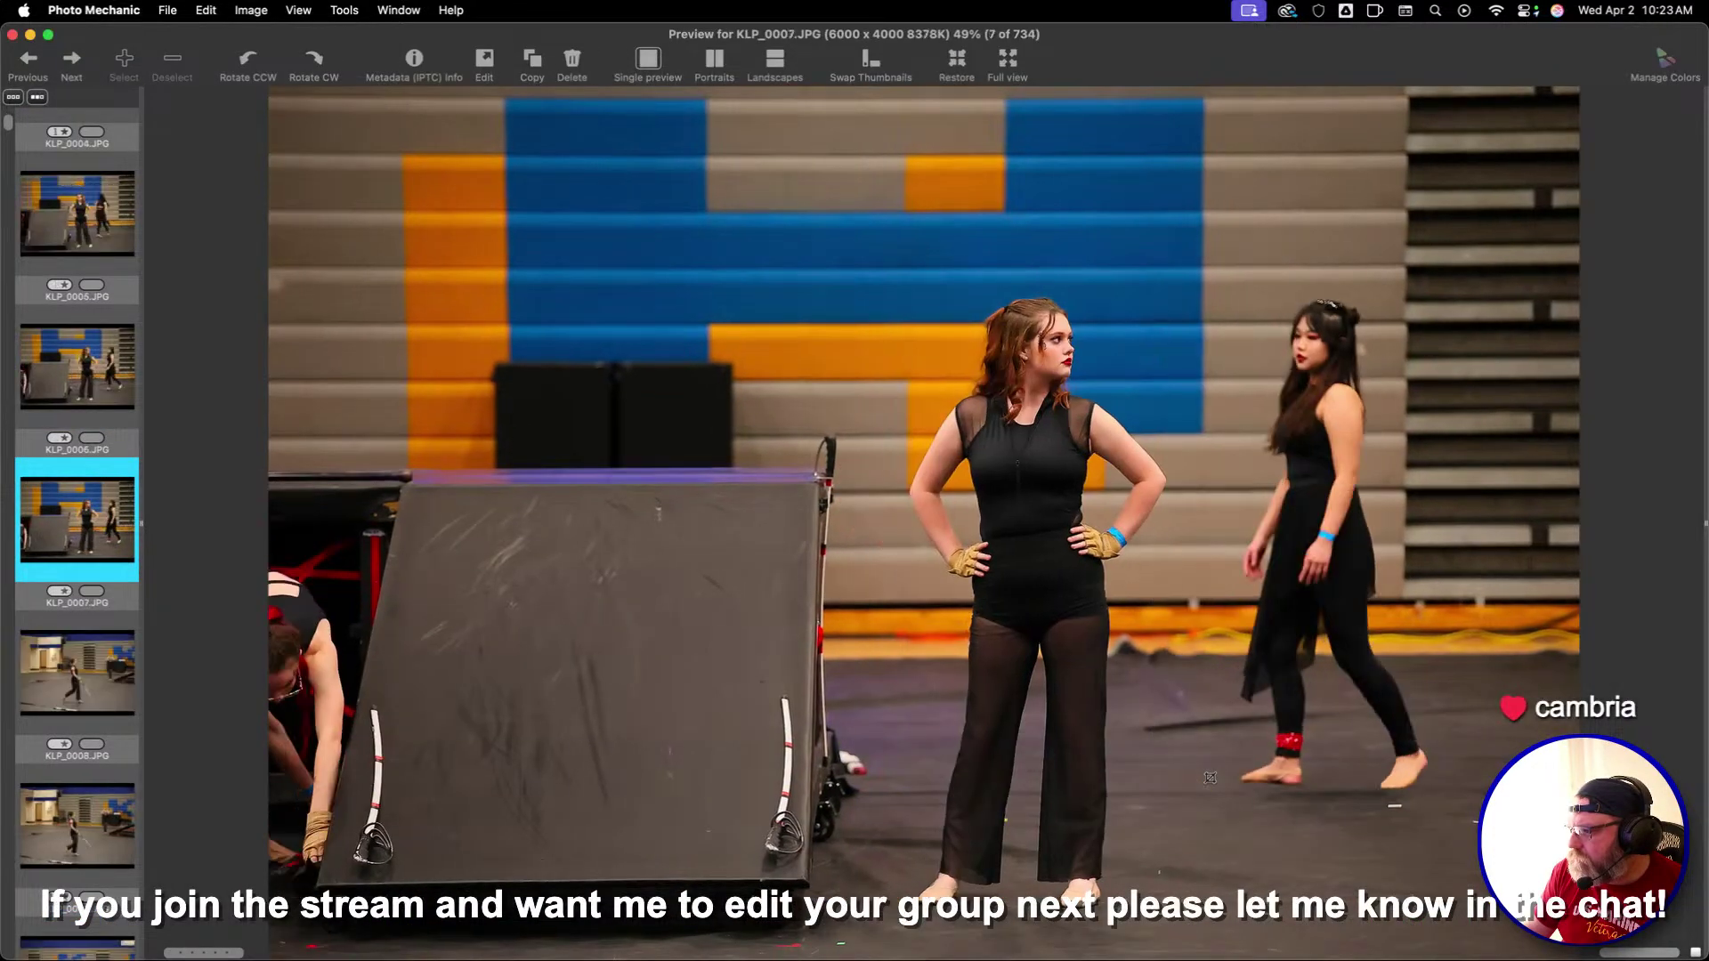
key("c")
key("Return")
key("Right")
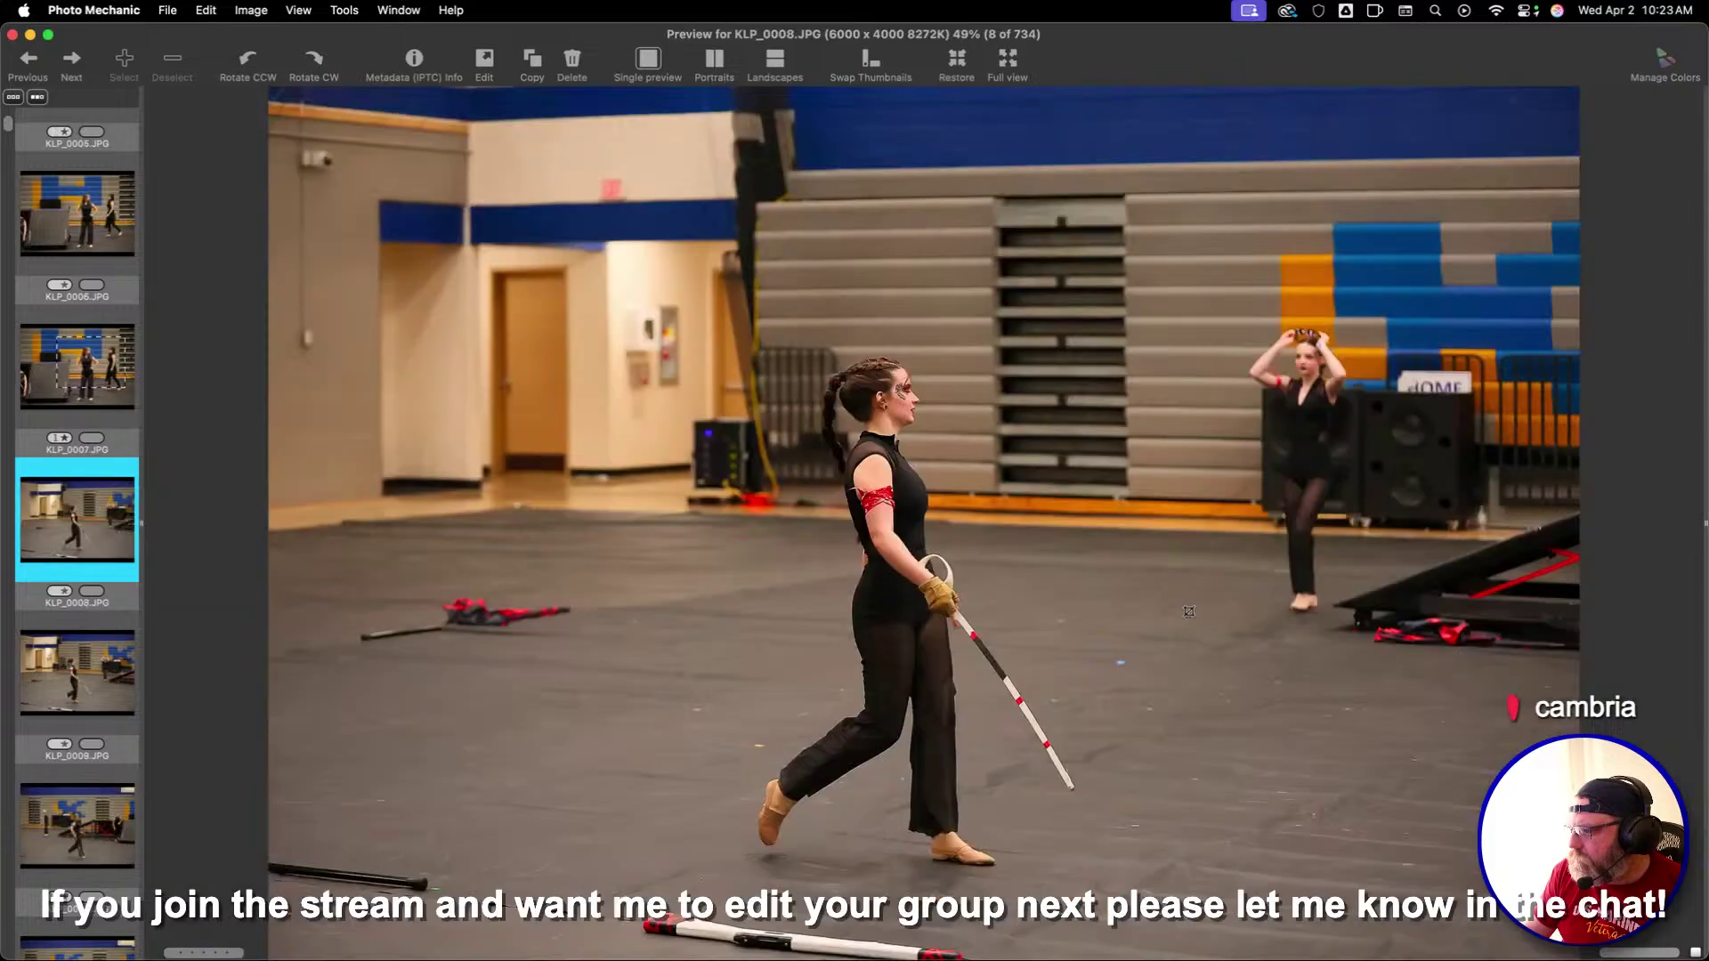
key("c")
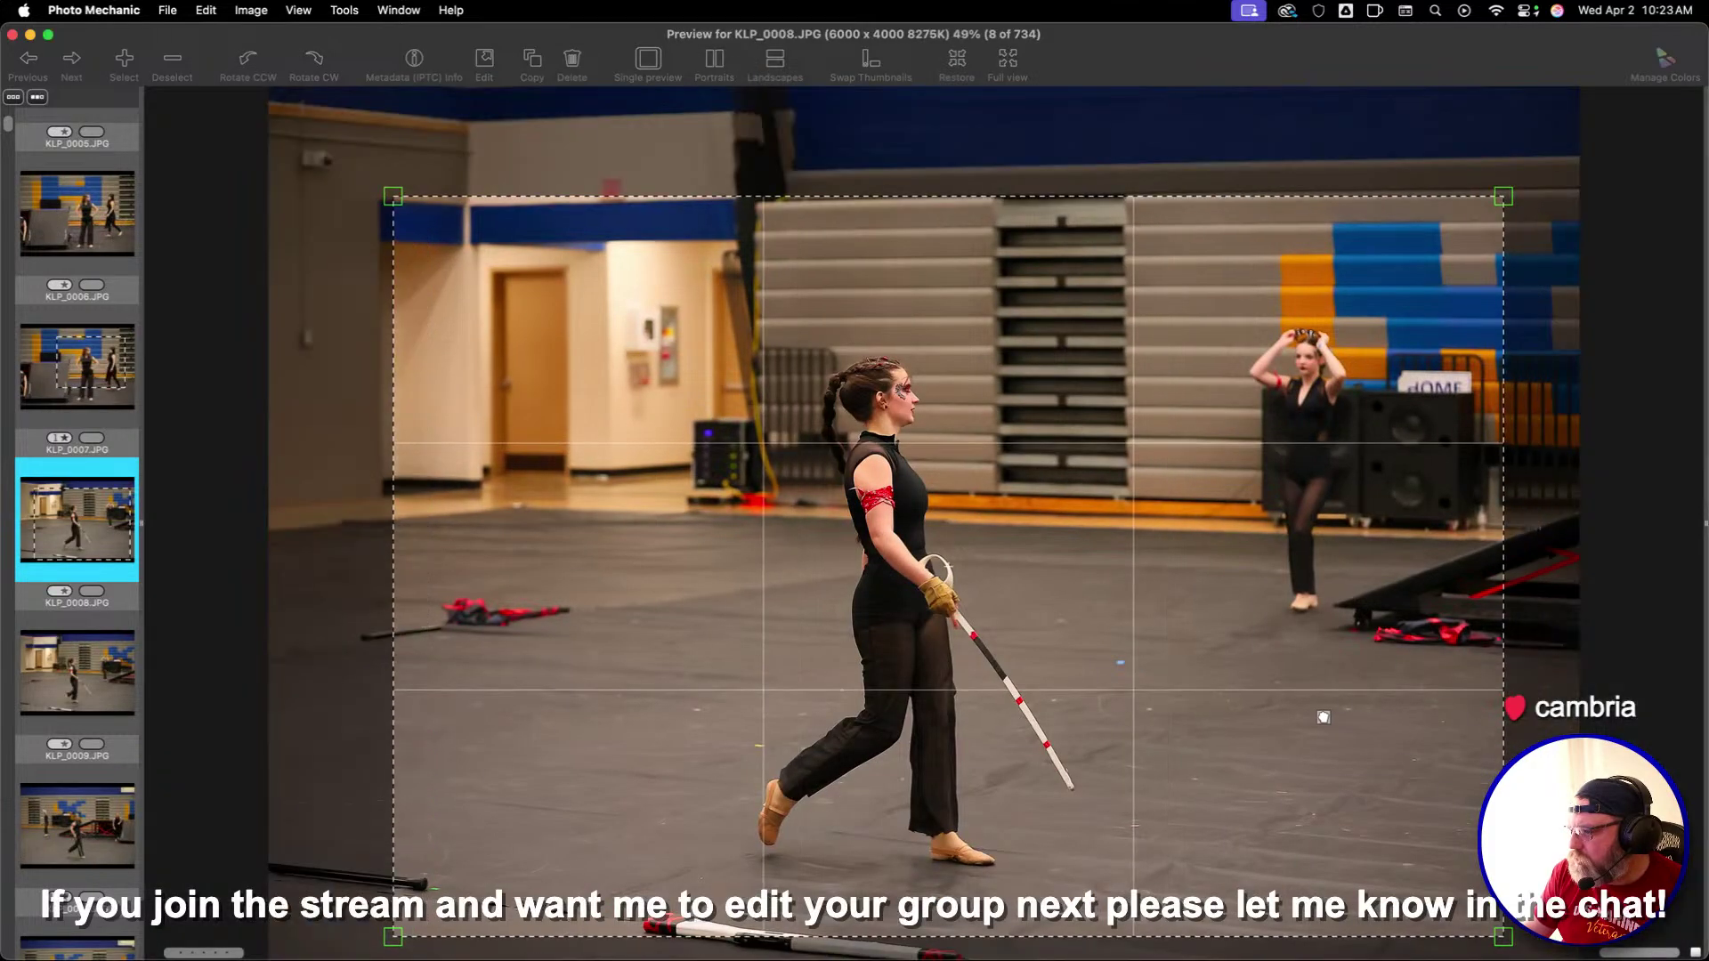
key("Return")
key("Right")
key("Right")
key("c")
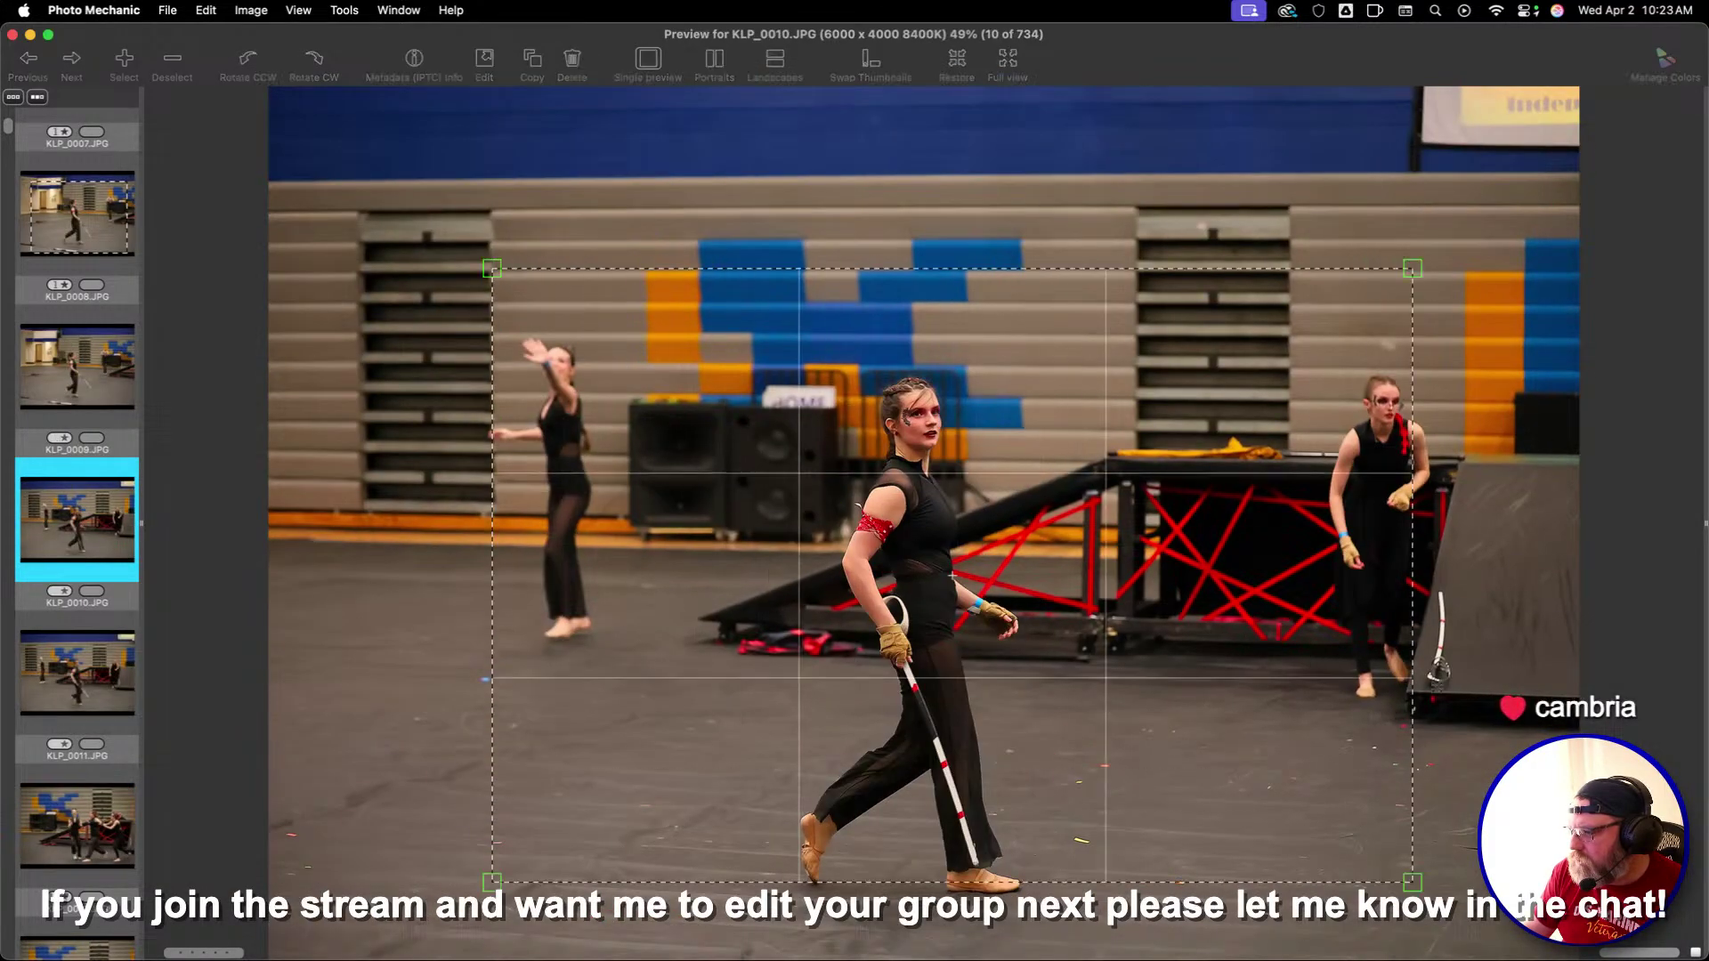
key("Return")
Crop KLP_0013.JPG around the group of performers in front of the ramp and shift the crop slightly down
key("Right")
key("Right")
key("Right")
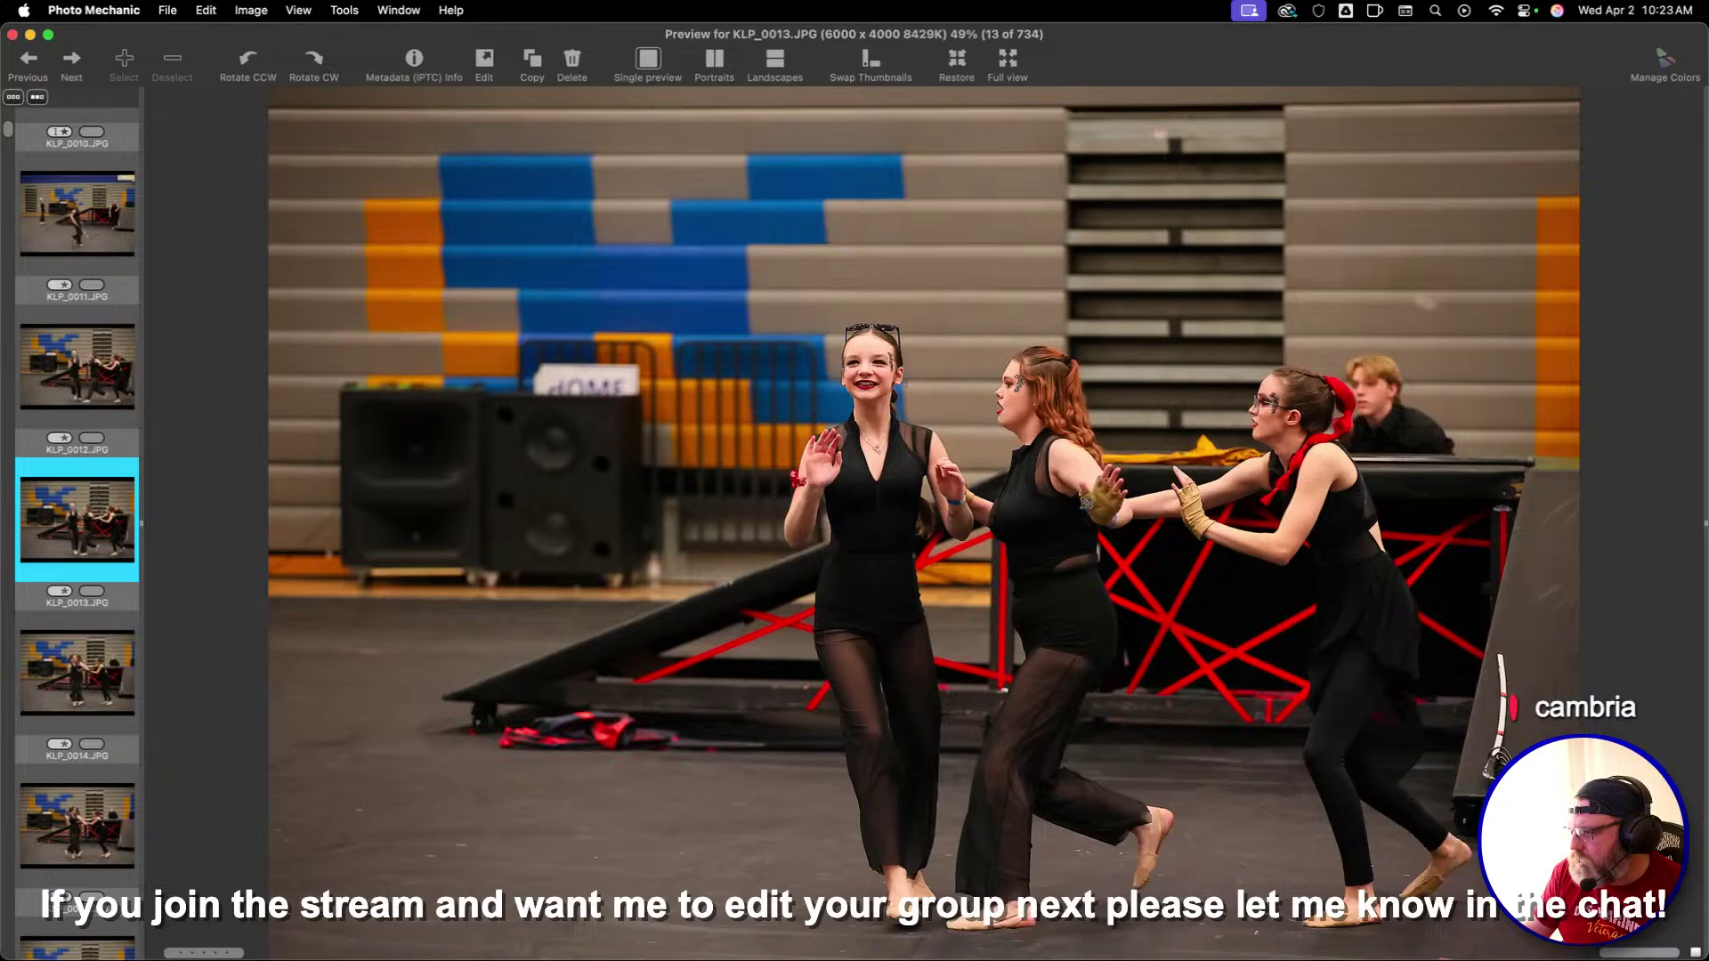
left_click_drag(416, 201, 1424, 890)
left_click_drag(1176, 570, 1175, 620)
key("Return")
Review the shots from KLP_0014.JPG to KLP_0027.JPG for keepers
key("Right")
key("Right")
key("Right")
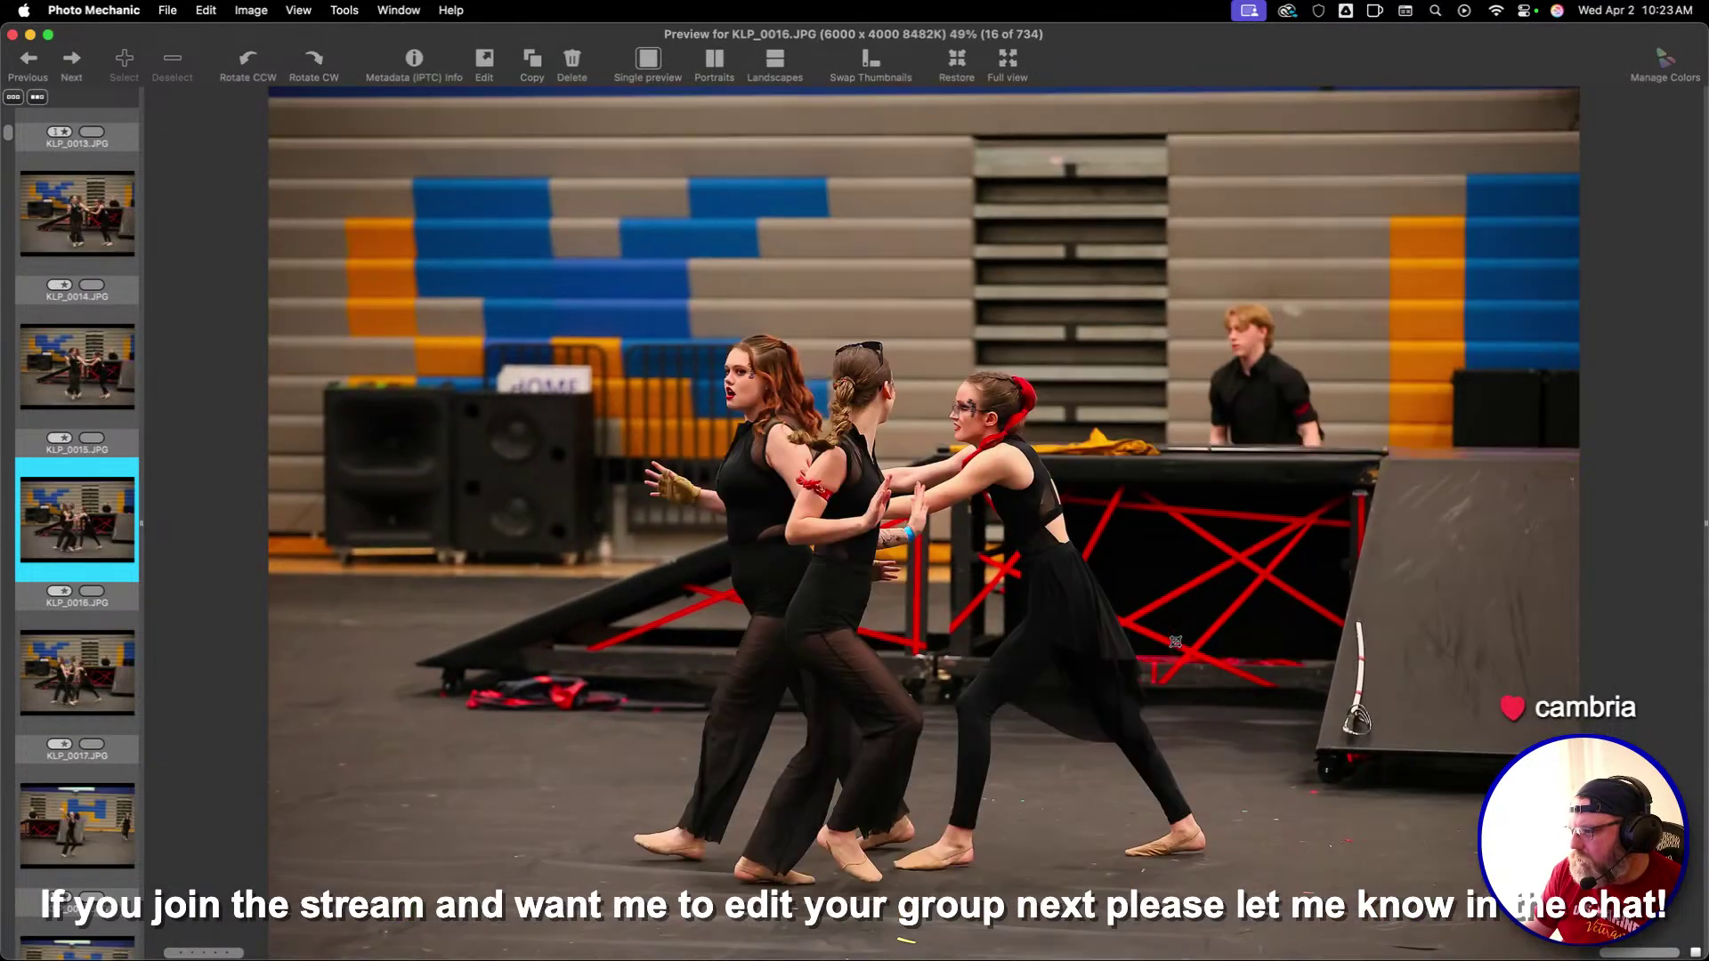
key("Right")
key("Right")
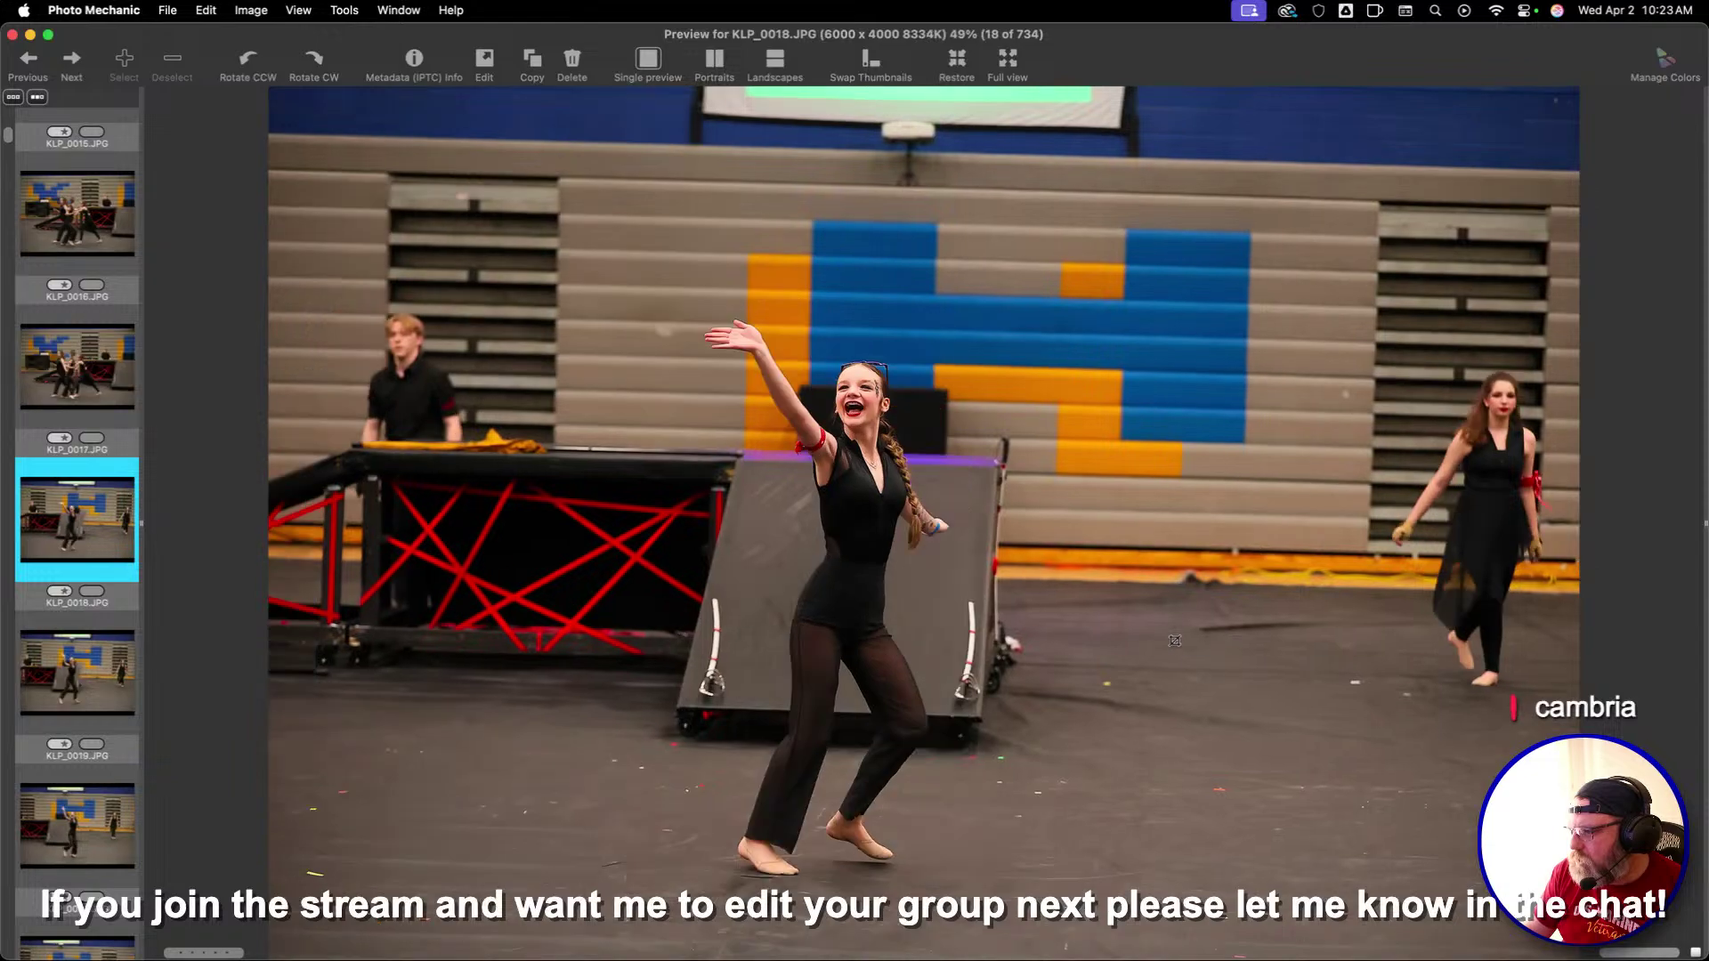
key("Right")
key("Right")
key("Right")
key("Right")
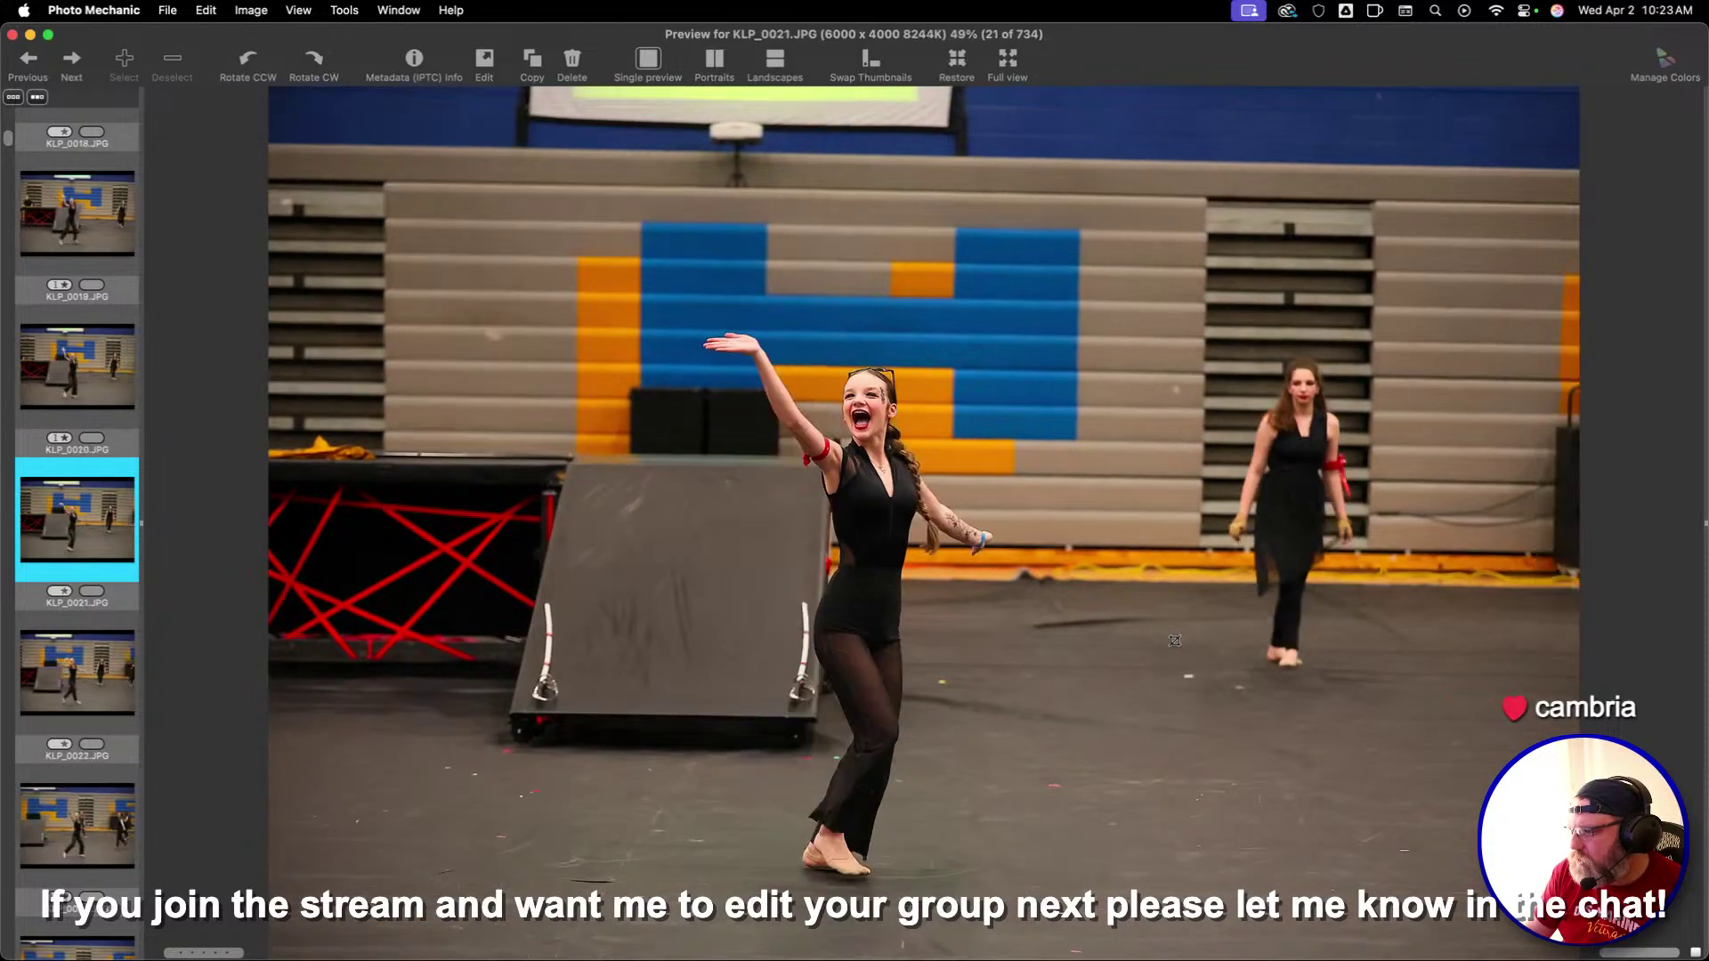
key("Right")
key("Right")
key("Right")
key("Right")
key("Right")
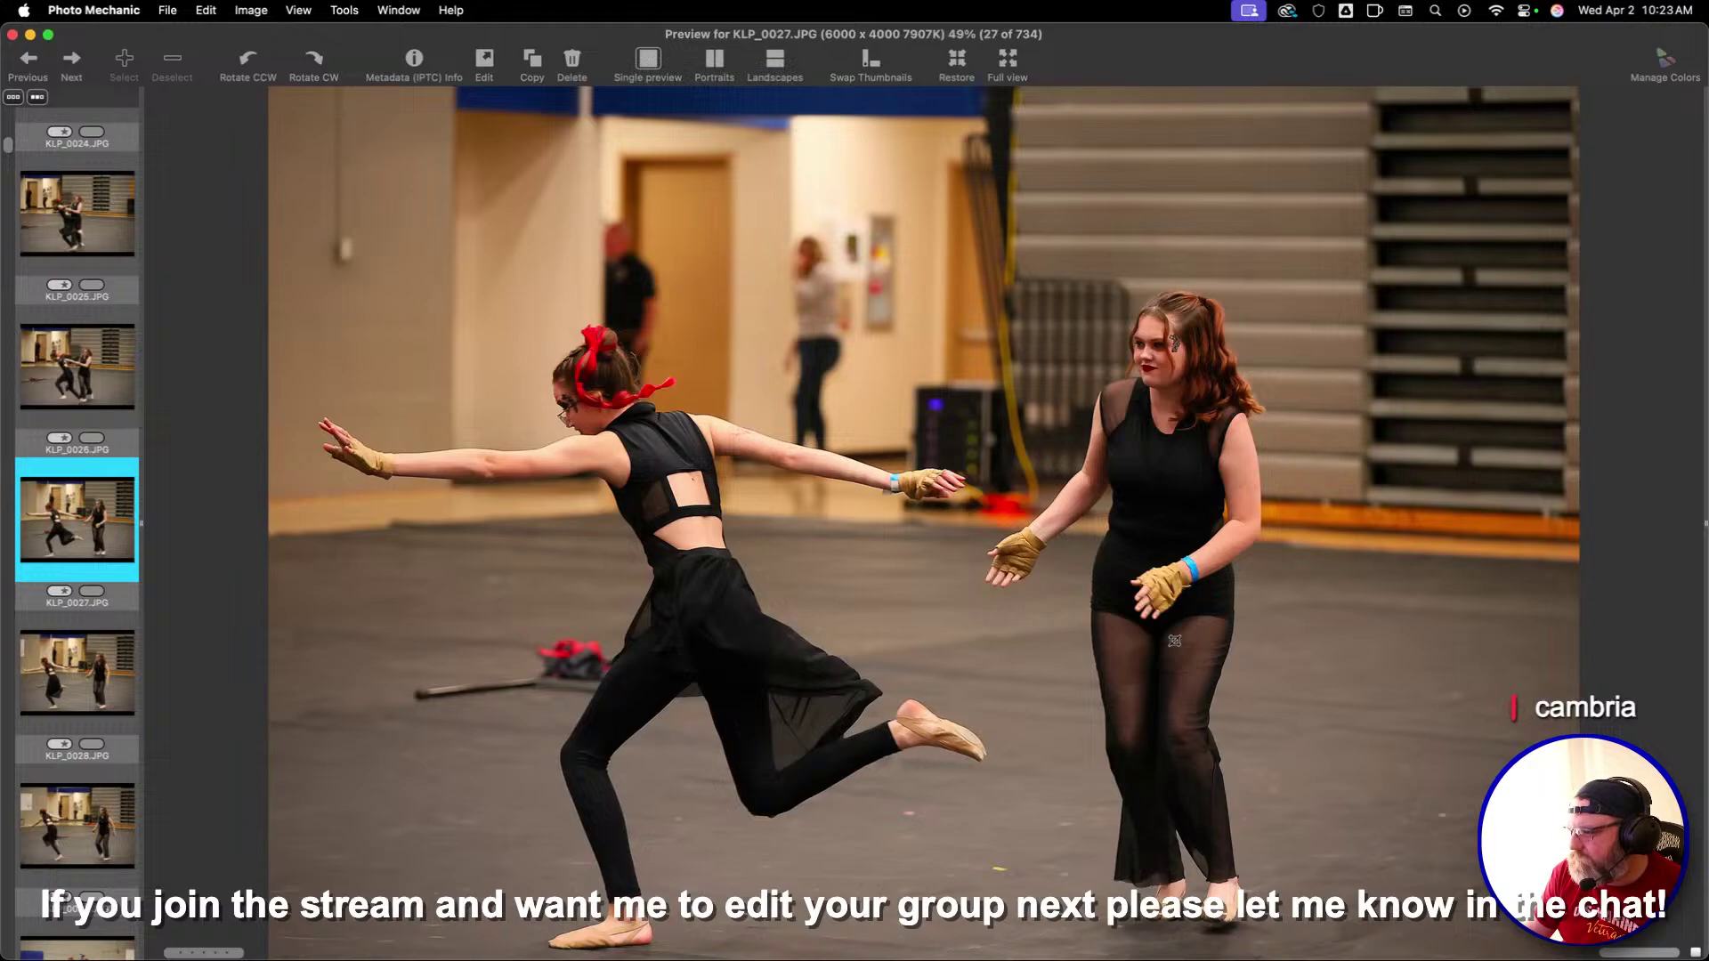
Review the floor and ramp shots from KLP_0028.JPG to KLP_0040.JPG for keepers
key("Right")
key("Right")
key("Right")
key("Right")
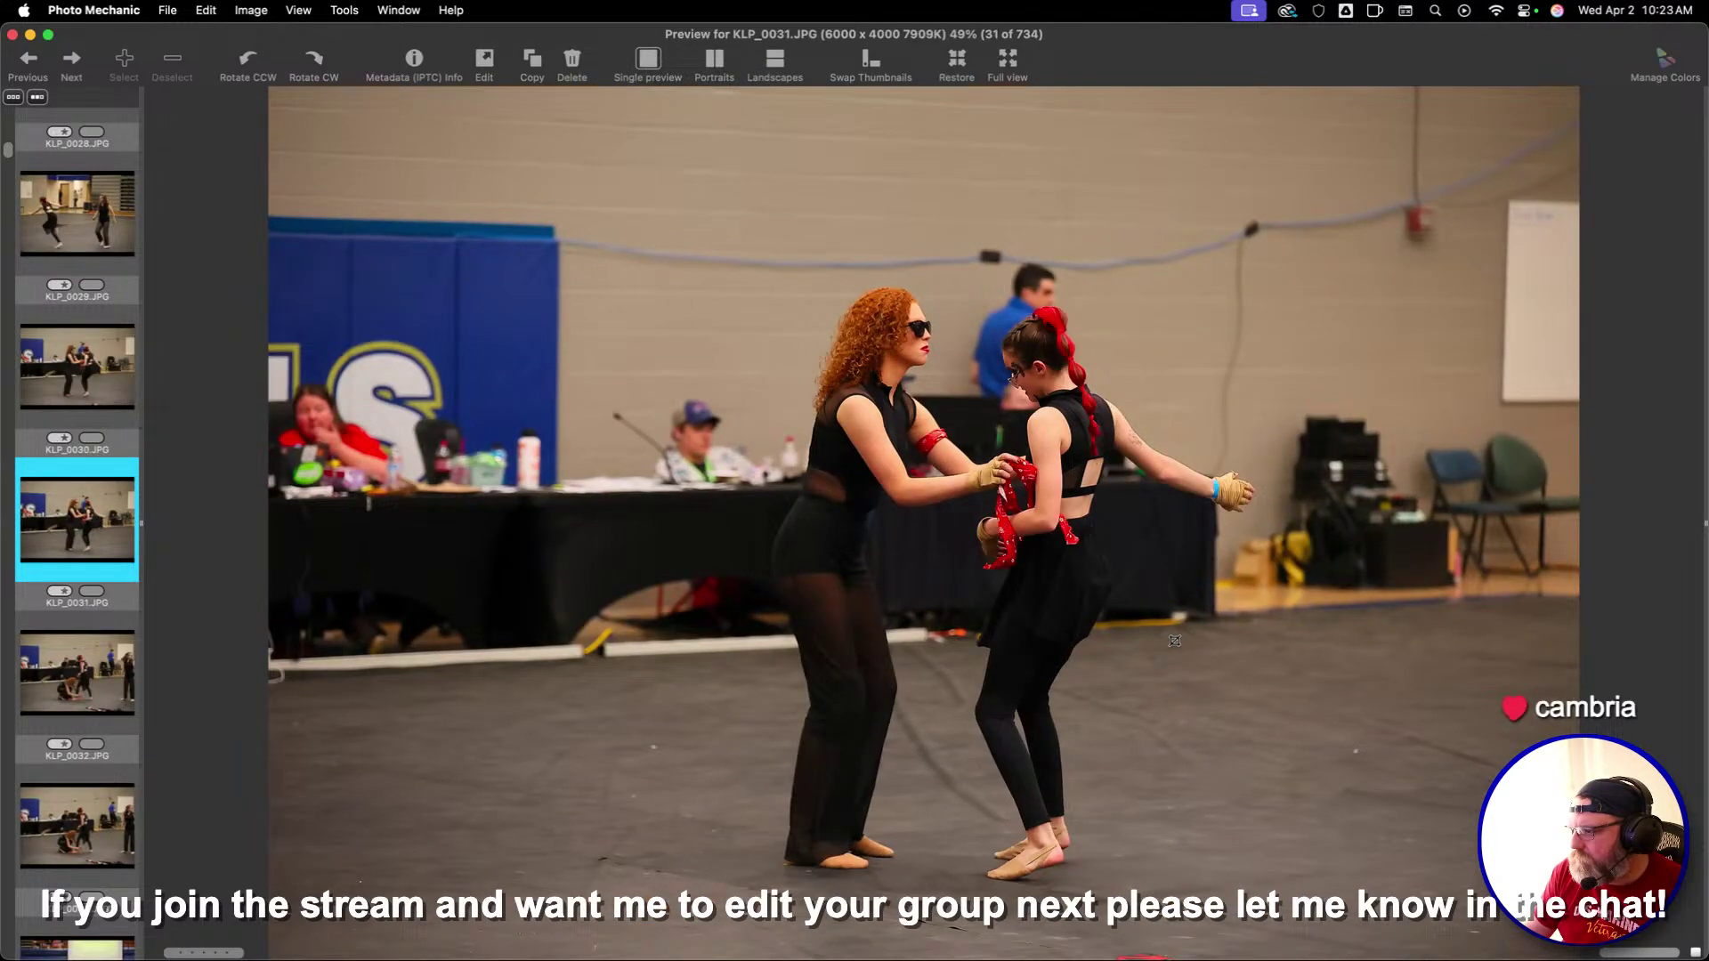
key("Right")
key("Right")
key("Right")
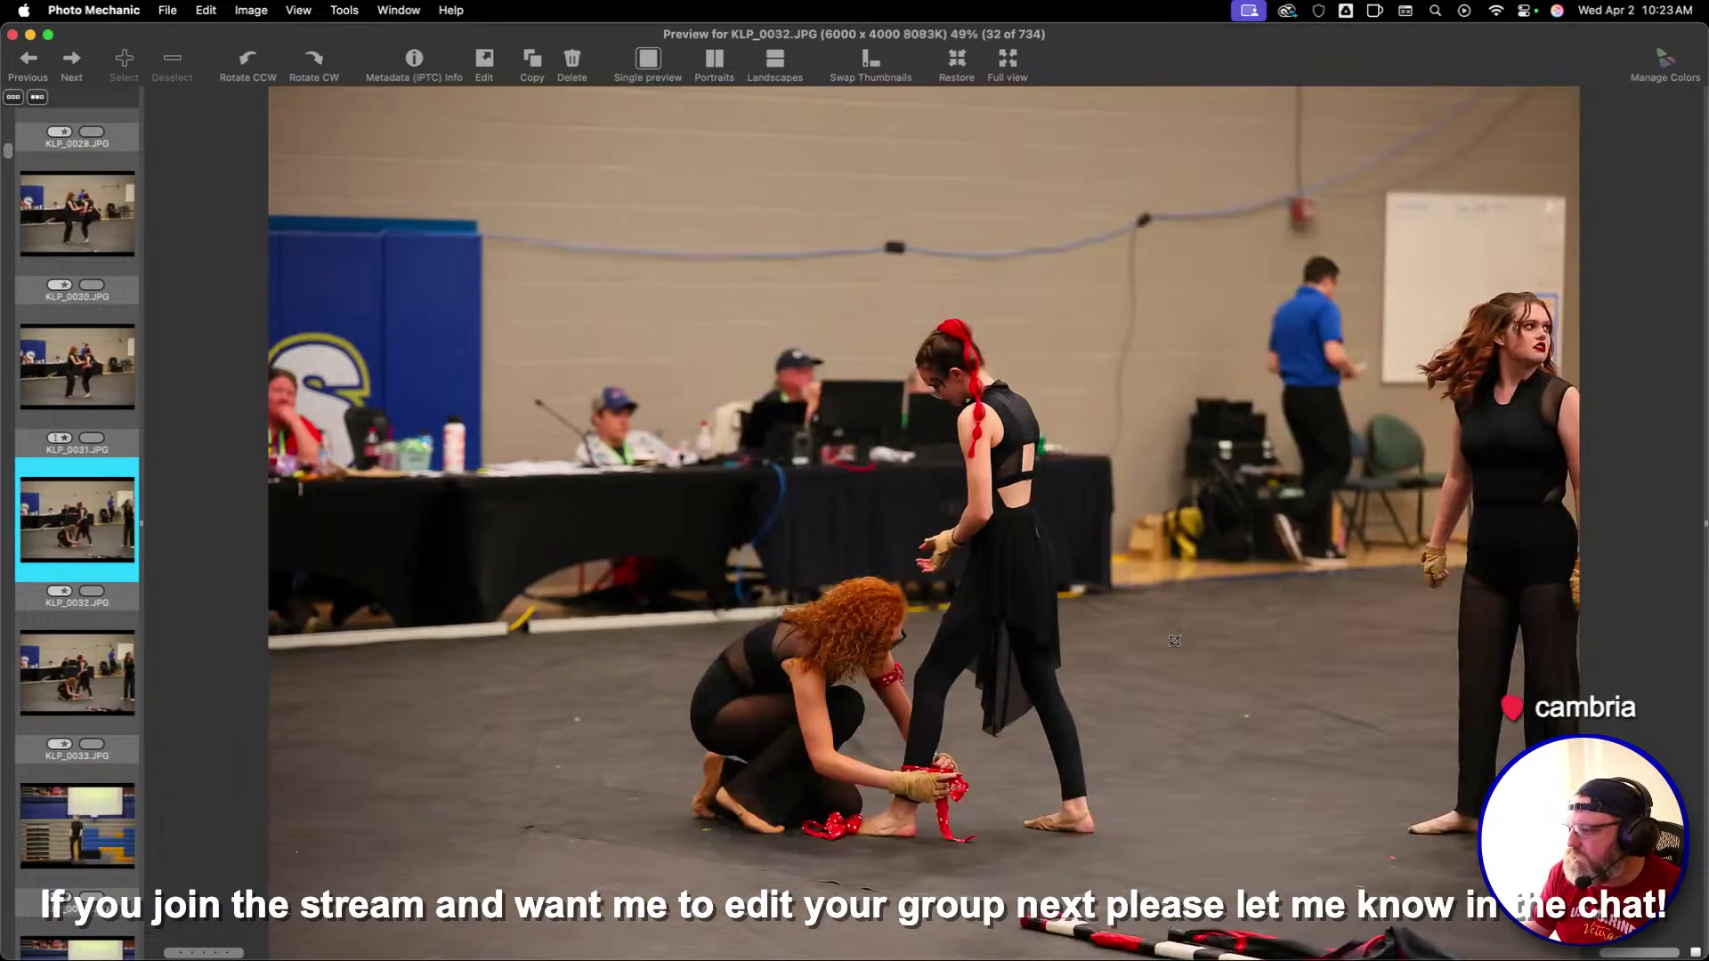
key("Right")
key("Right")
key("Right")
key("Right")
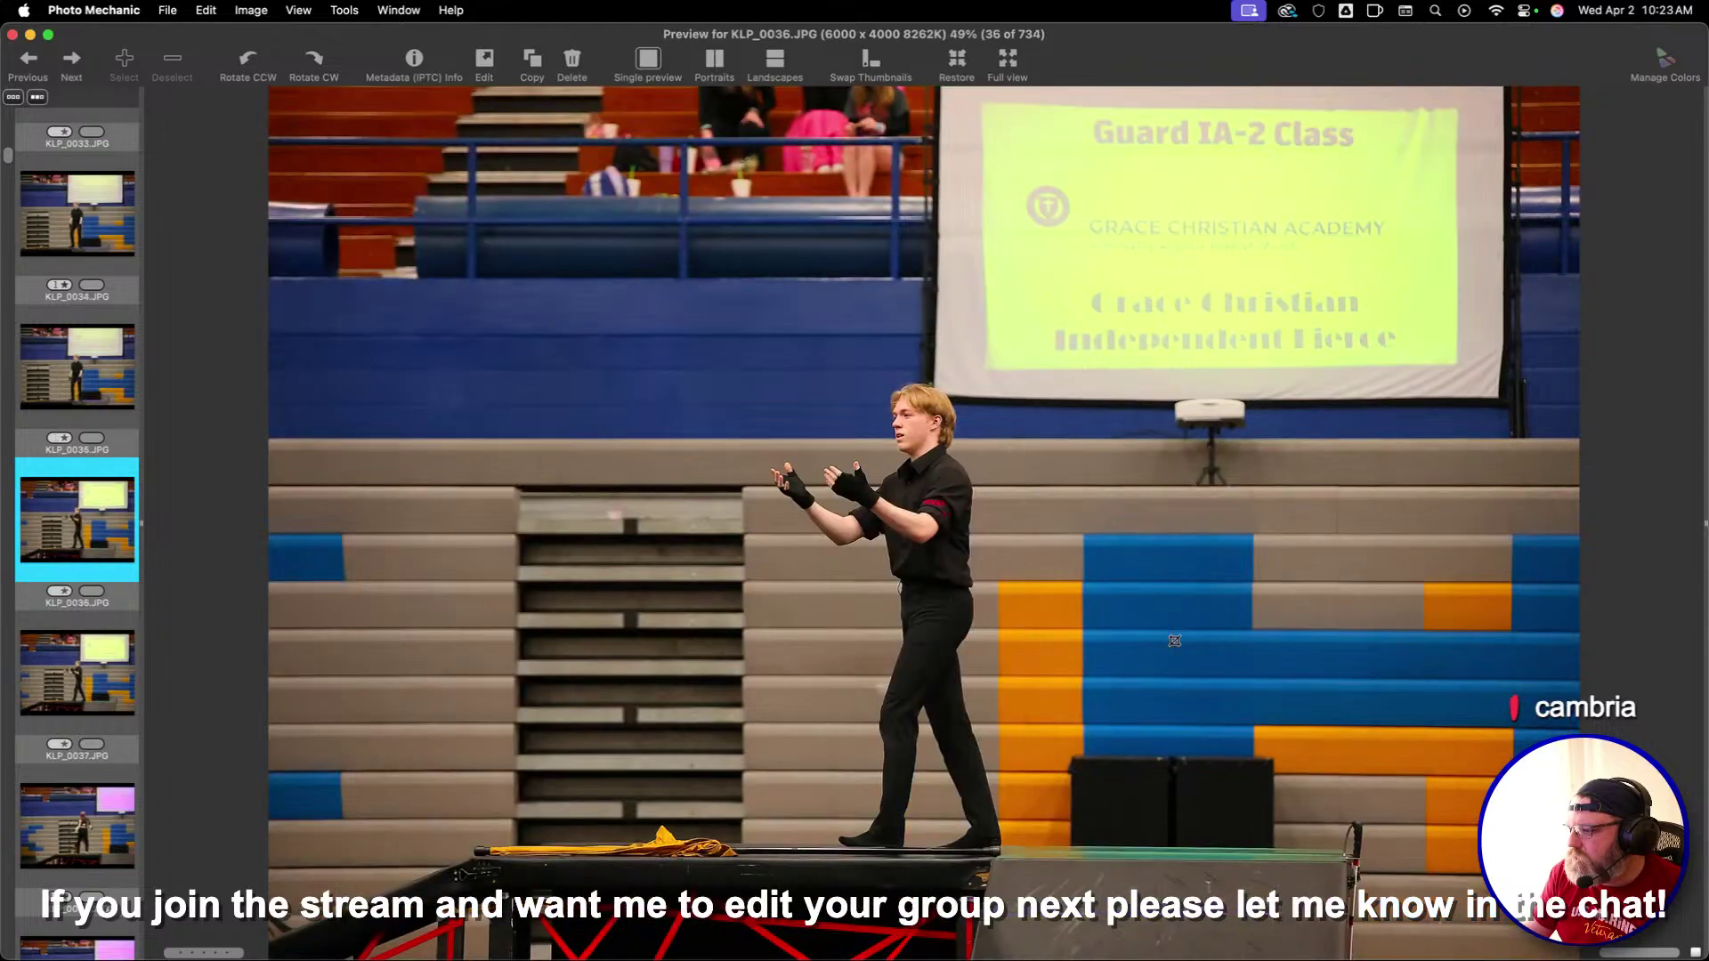
key("Right")
key("Right")
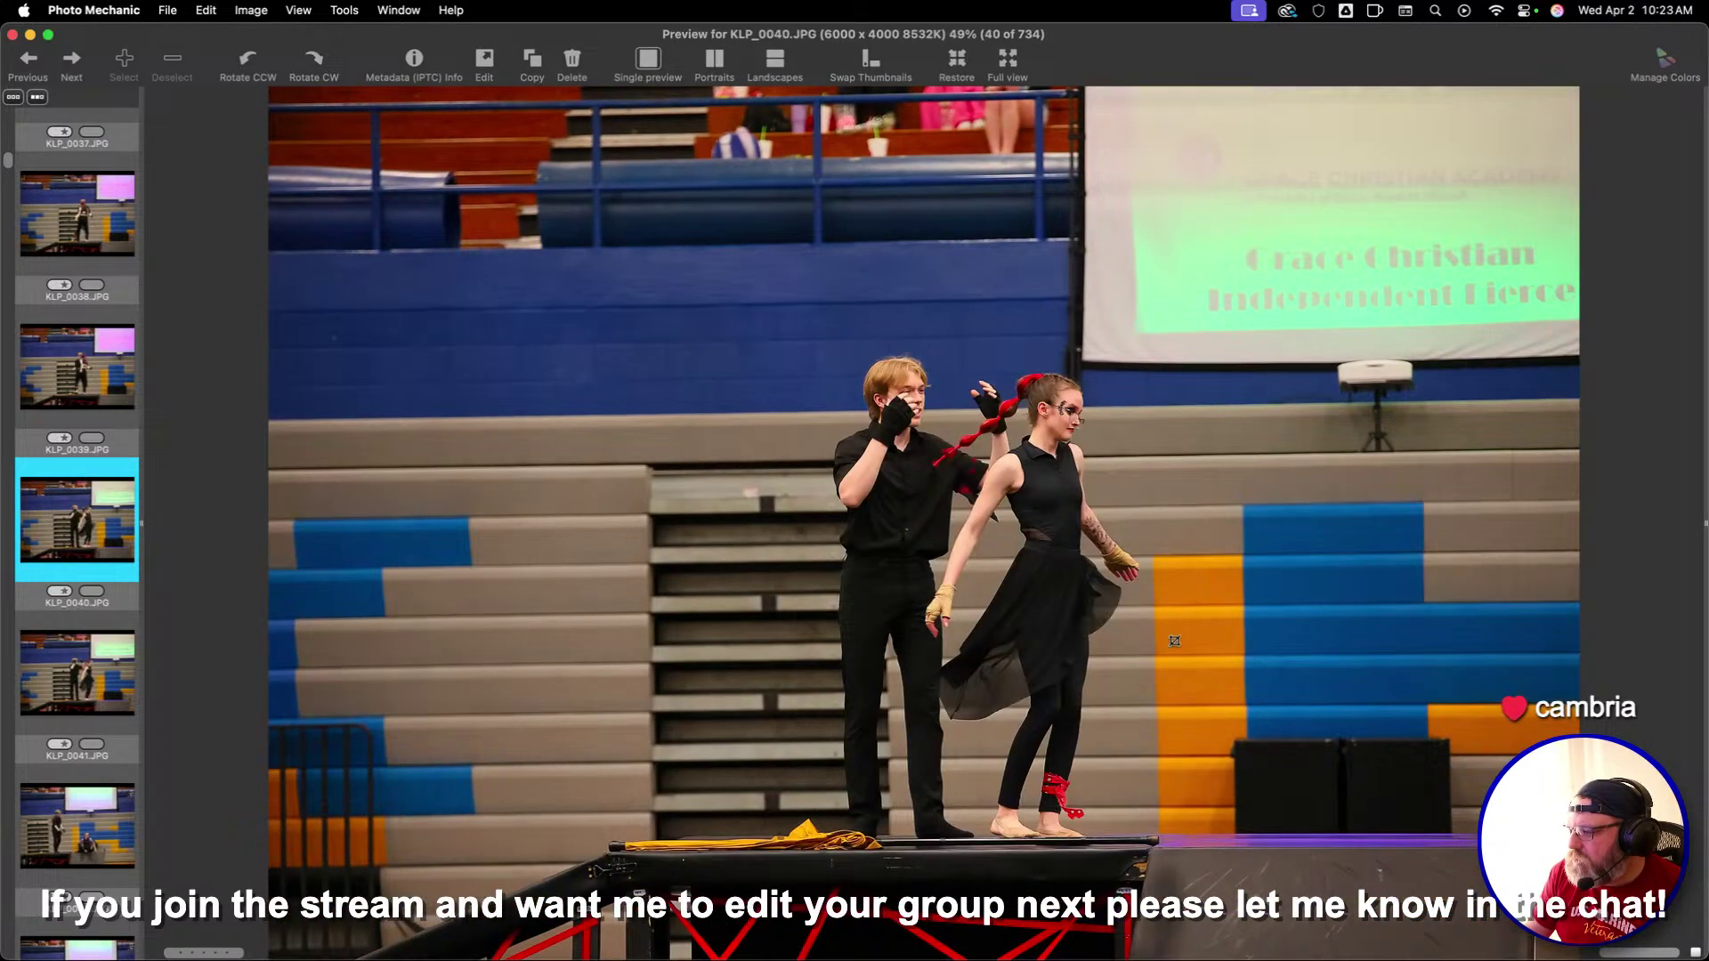
Compare the ramp shots from KLP_0040.JPG to KLP_0043.JPG and mark KLP_0040.JPG as 1
key("Right")
key("Right")
key("Right")
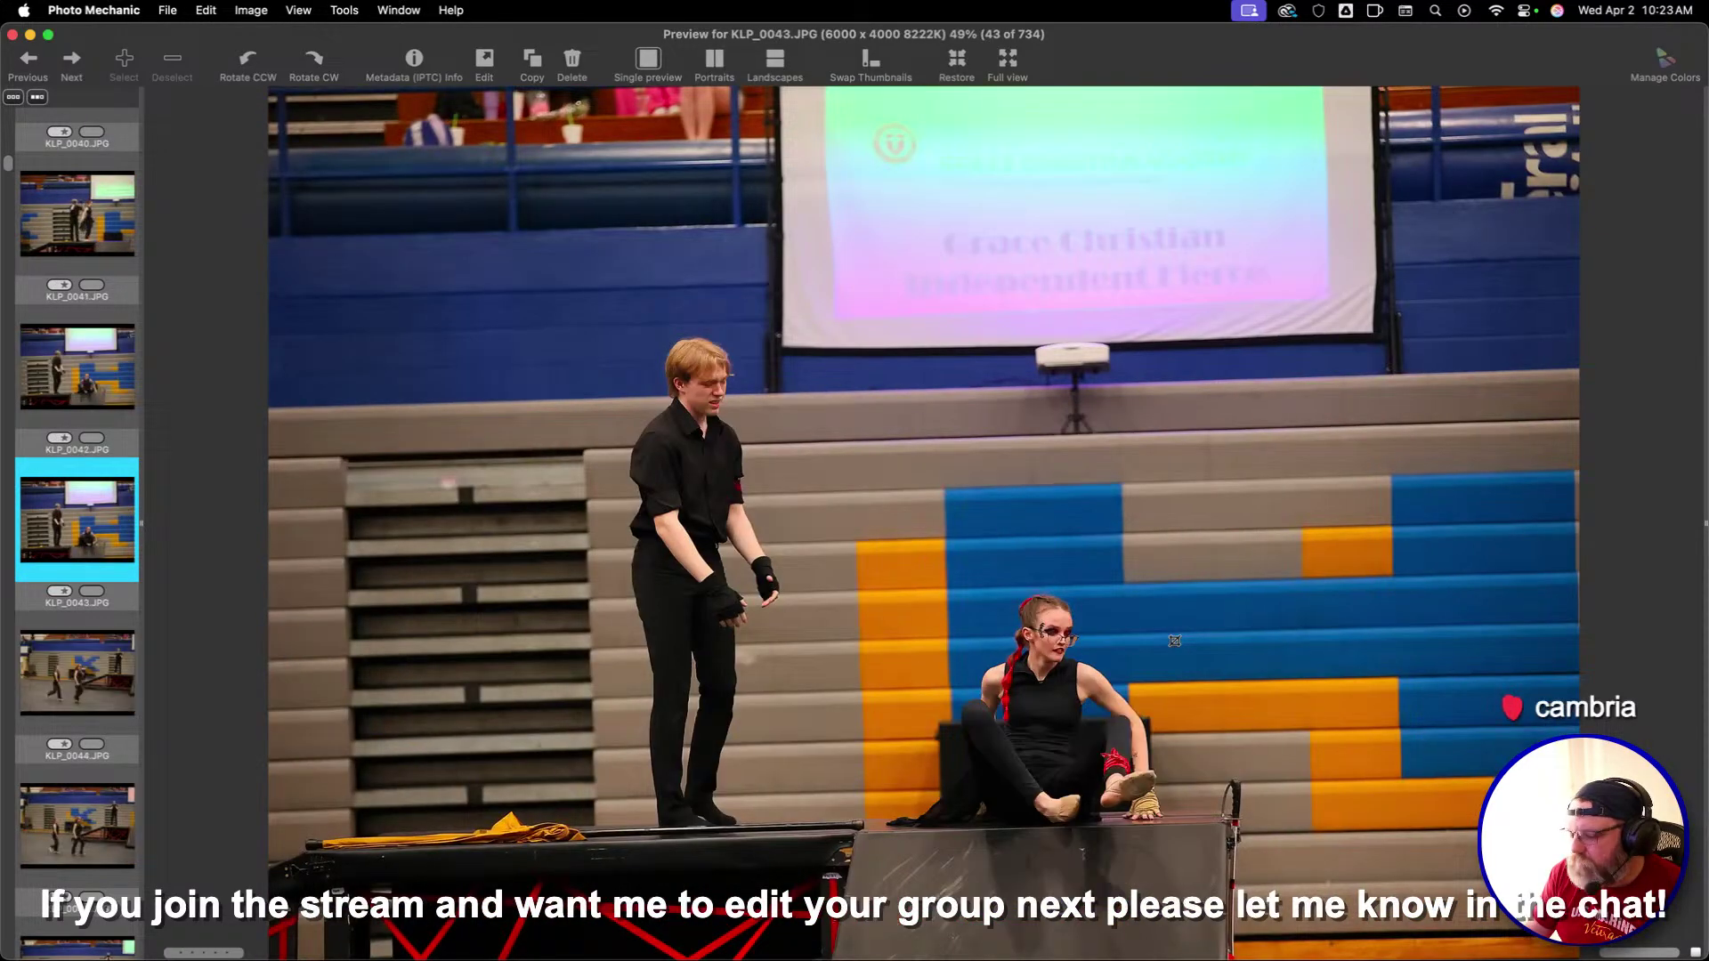
key("Left")
key("Left")
key("Left")
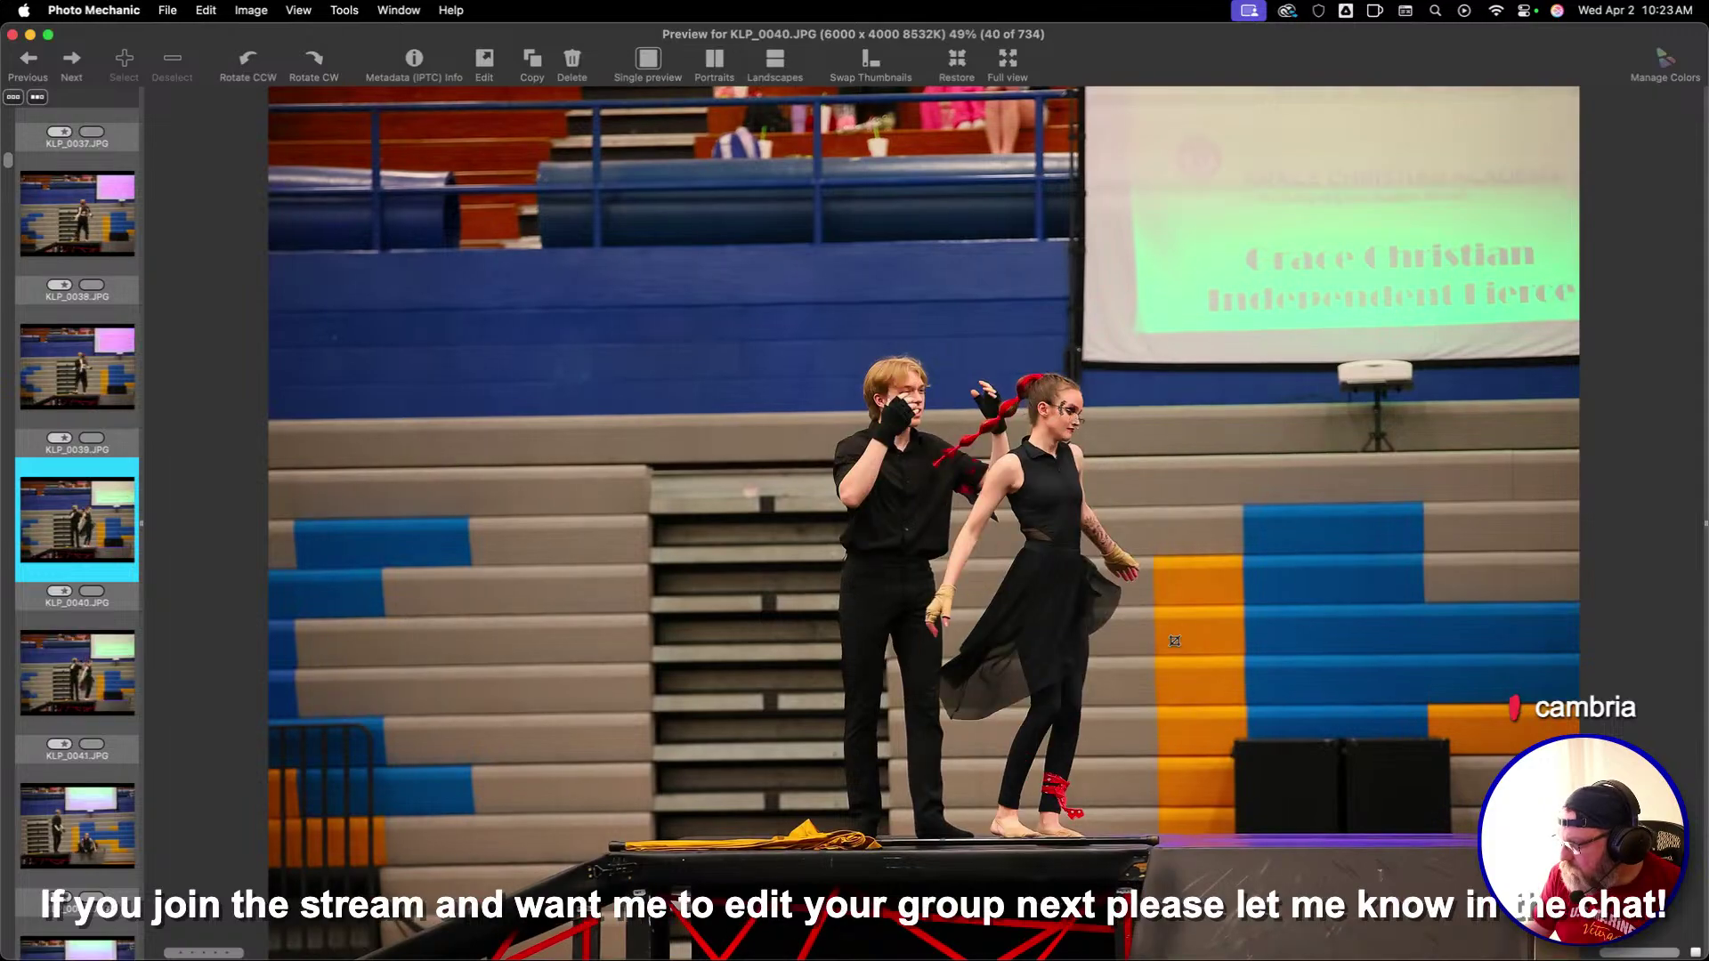
key("Right")
key("Right")
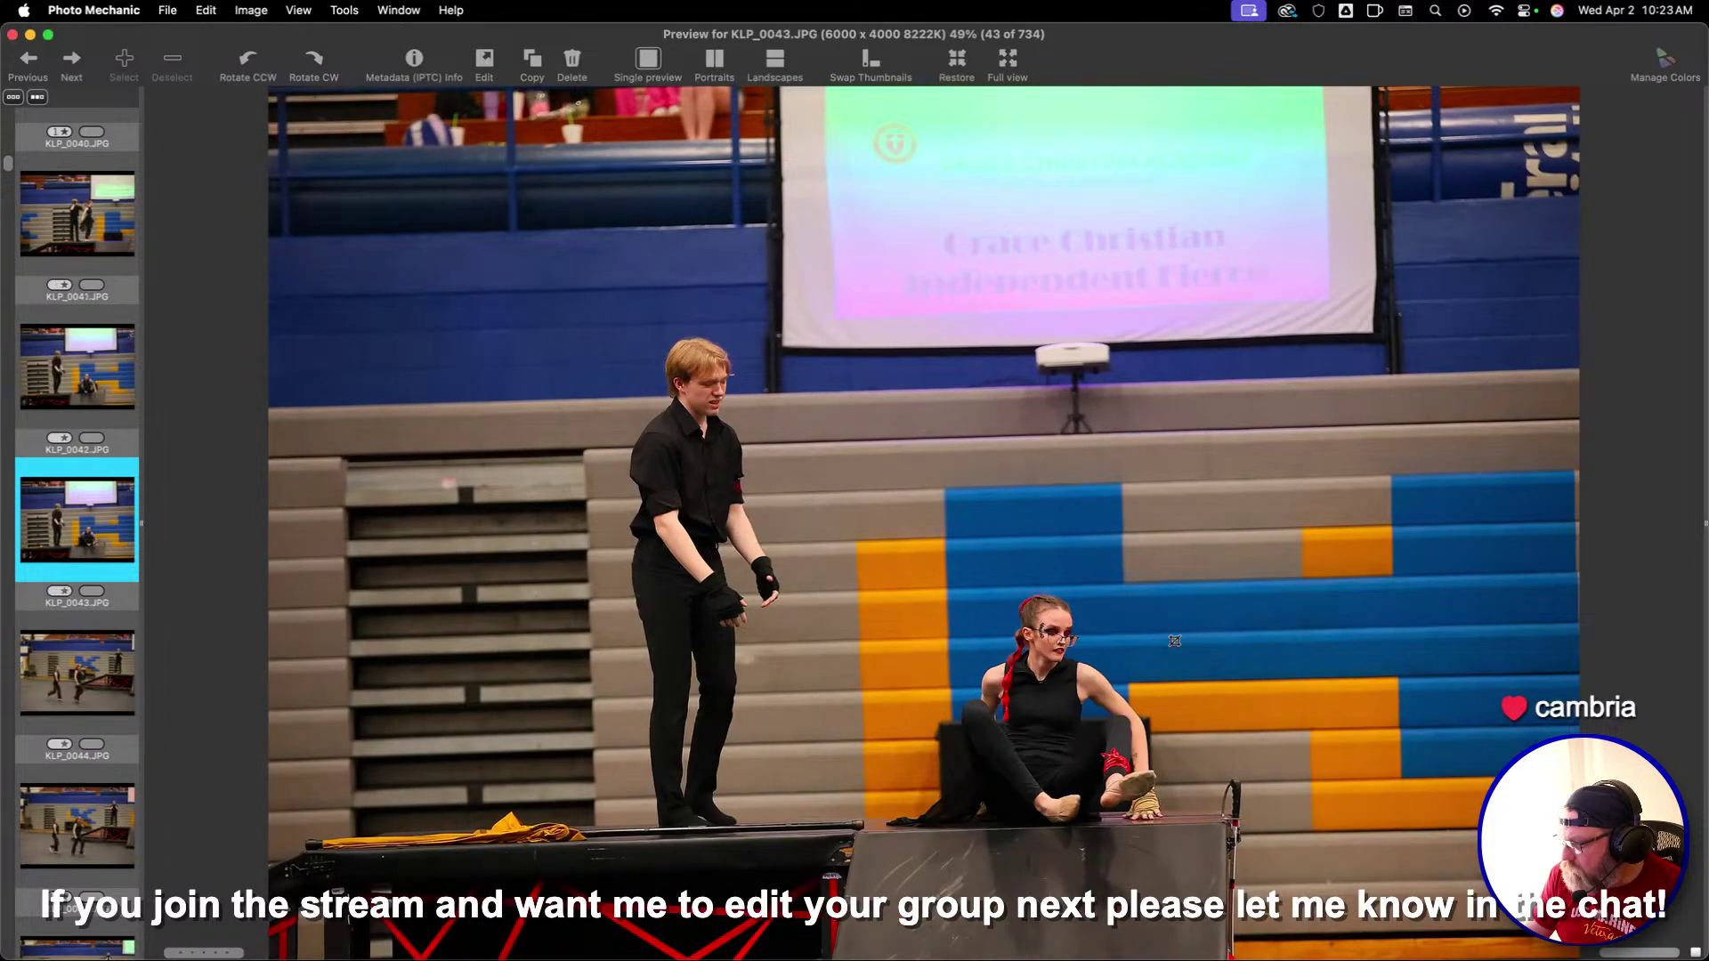
Crop KLP_0044.JPG and KLP_0046.JPG around the two performers walking in front of the ramp
key("Right")
key("Right")
key("c")
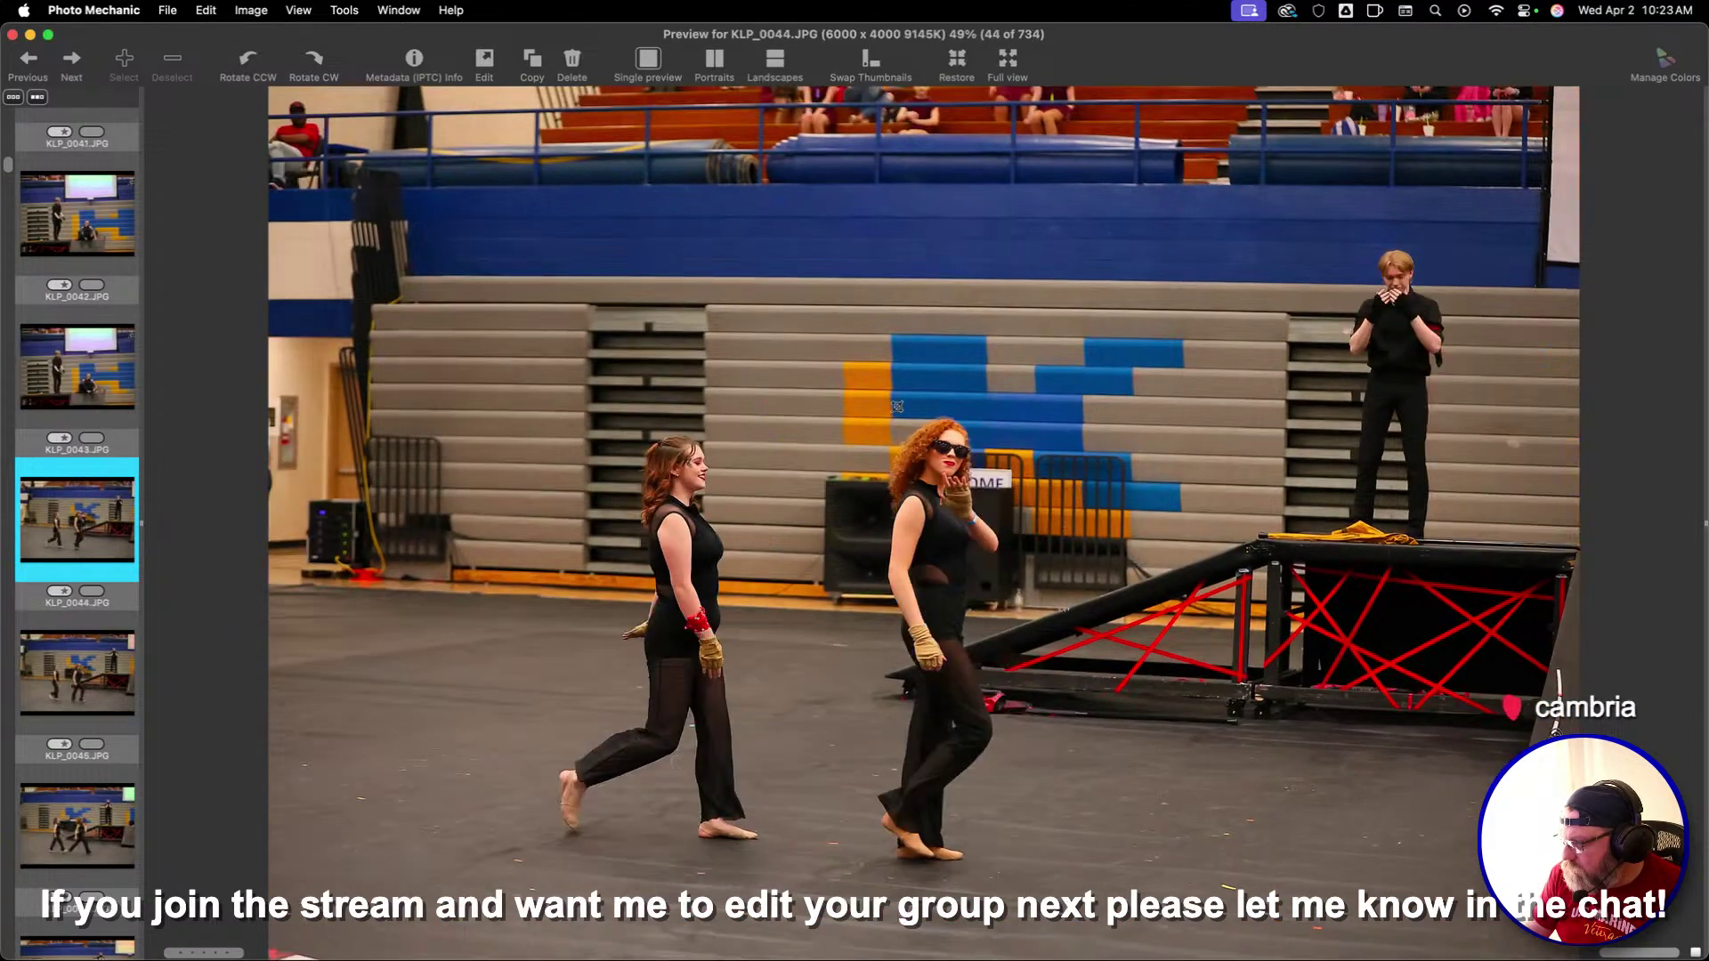
mouse_move(700, 338)
left_mouse_down()
mouse_move(1410, 812)
mouse_move(1350, 771)
left_mouse_up()
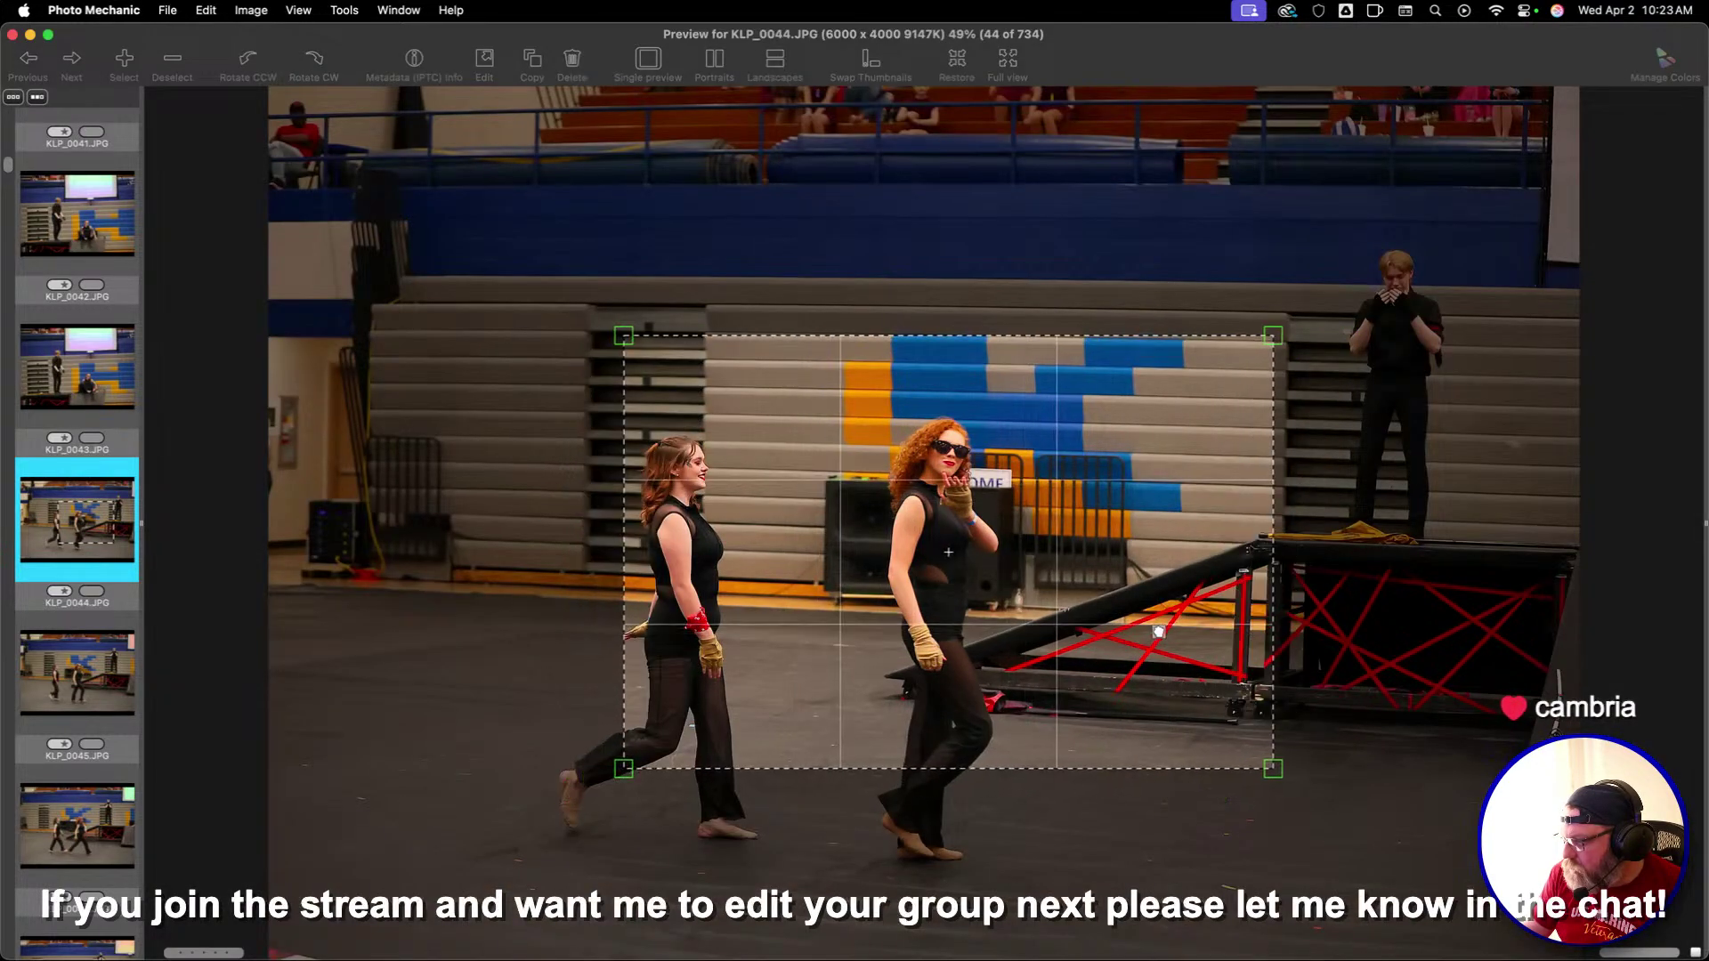
key("Right")
key("Right")
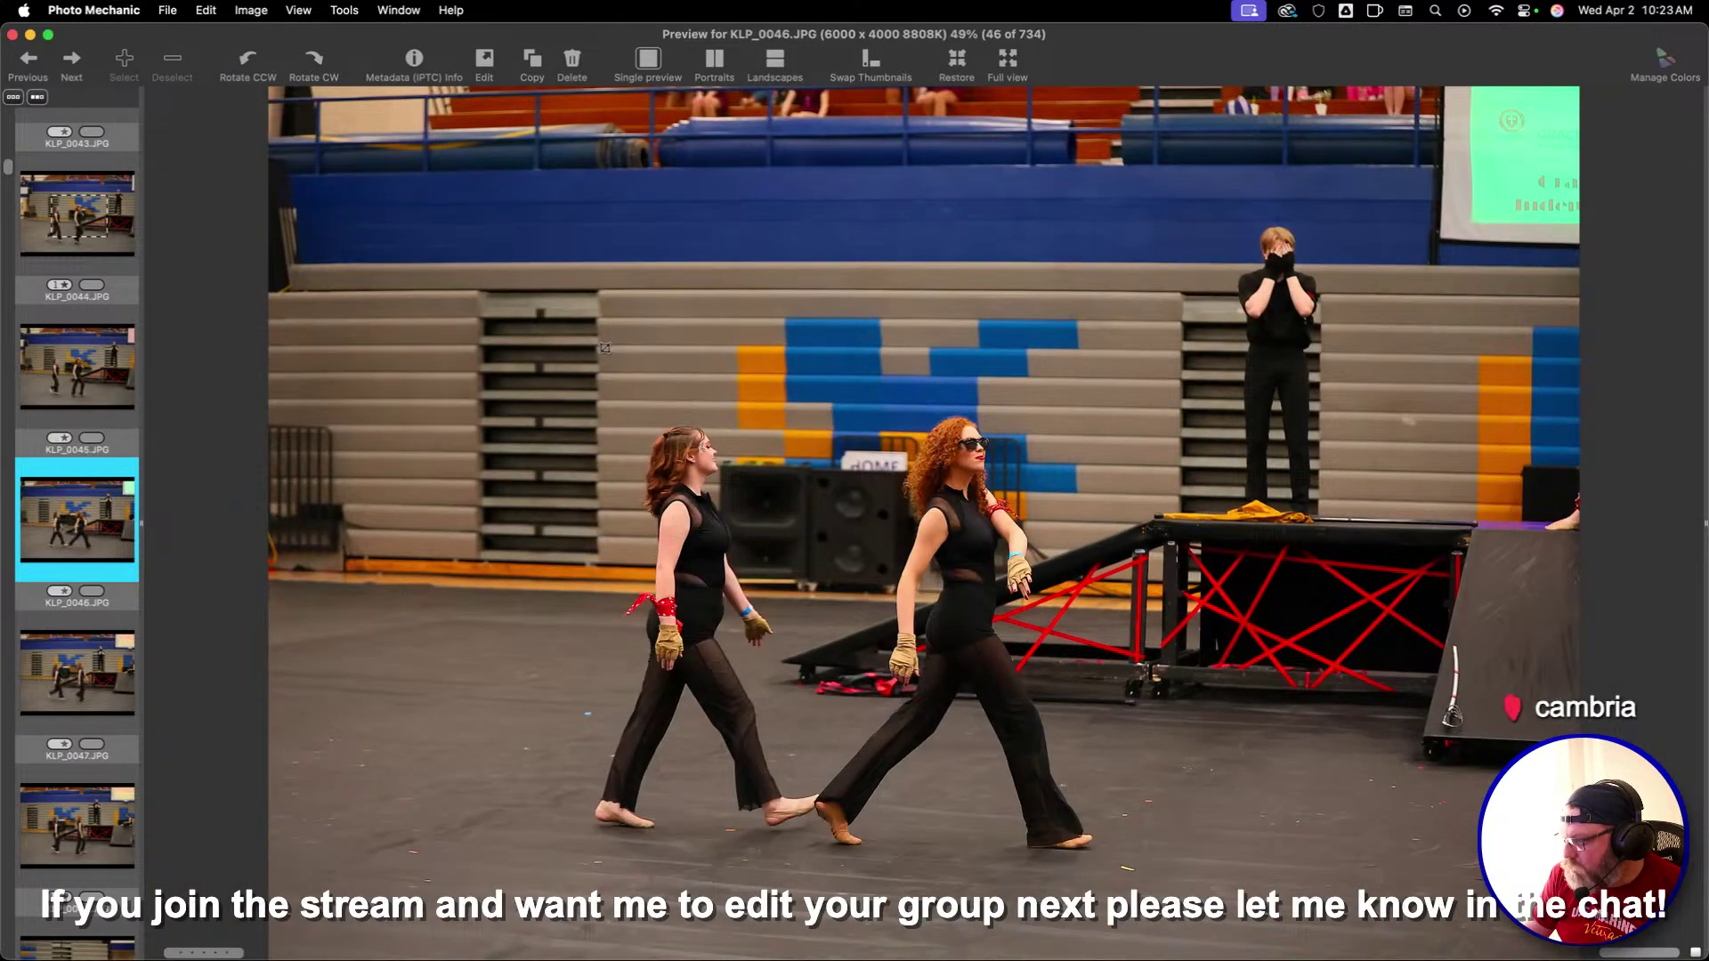
left_click_drag(580, 326, 1421, 888)
Crop KLP_0050.JPG around the three performers standing with their hands behind their backs
key("Right")
key("Right")
key("Right")
key("Right")
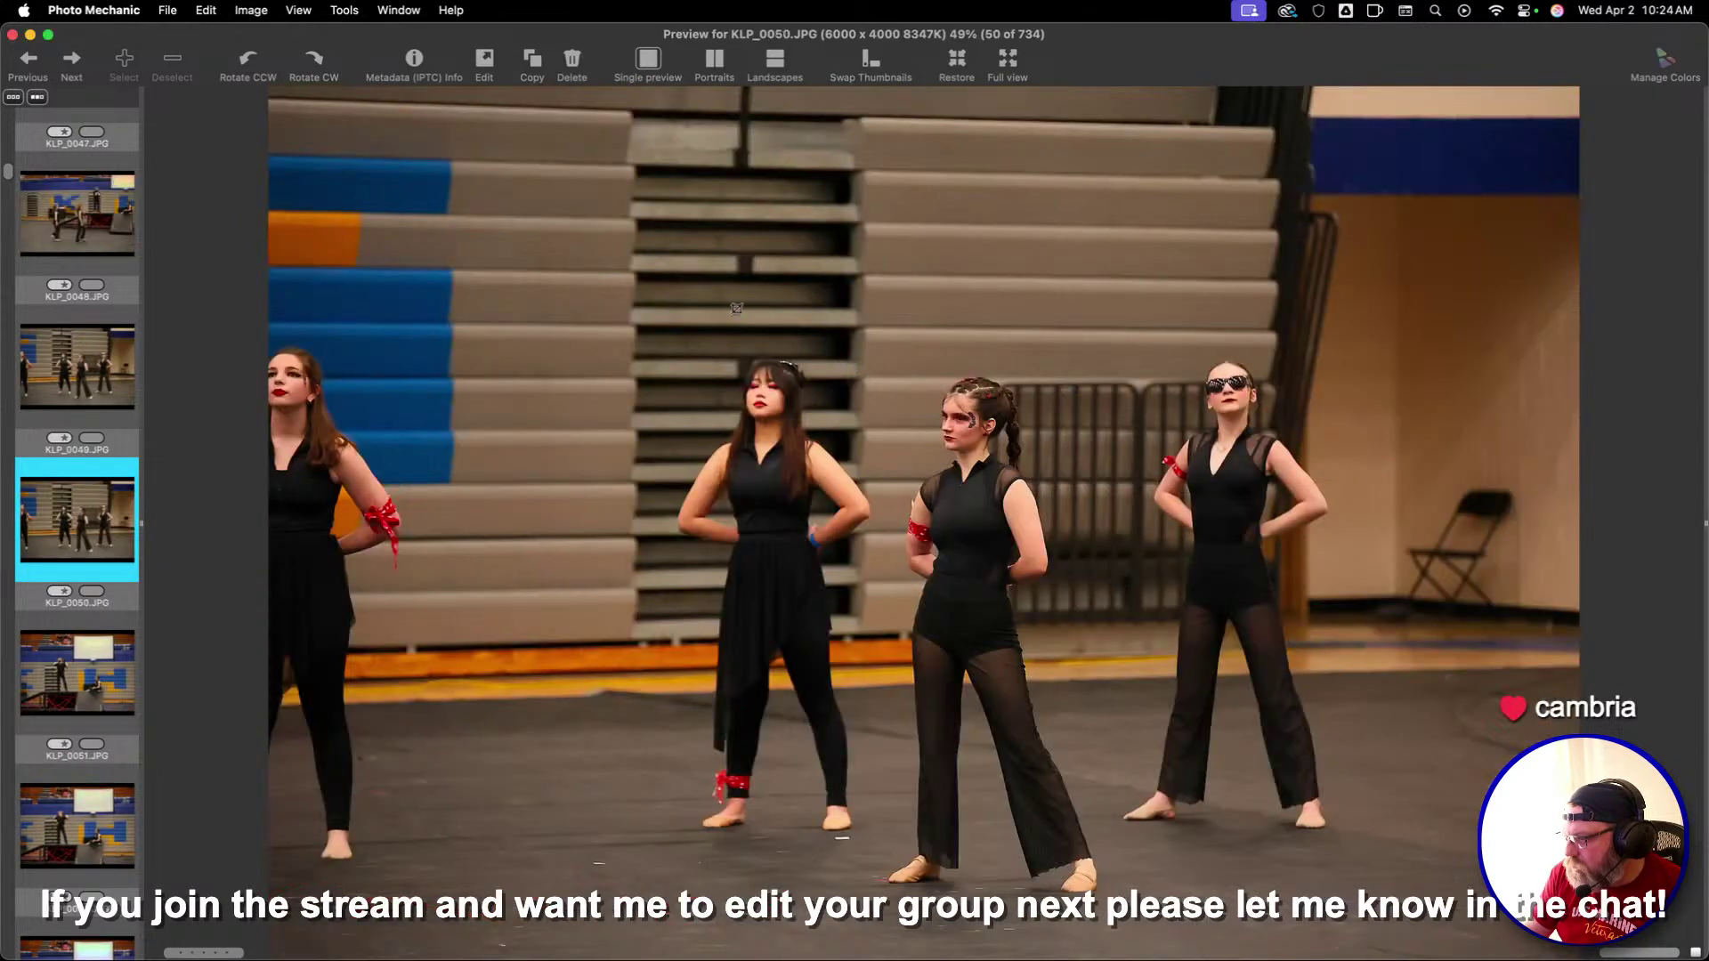
left_click_drag(498, 267, 1514, 945)
Review the flag performer shots from KLP_0051.JPG onward and mark KLP_0055.JPG as 1
key("Right")
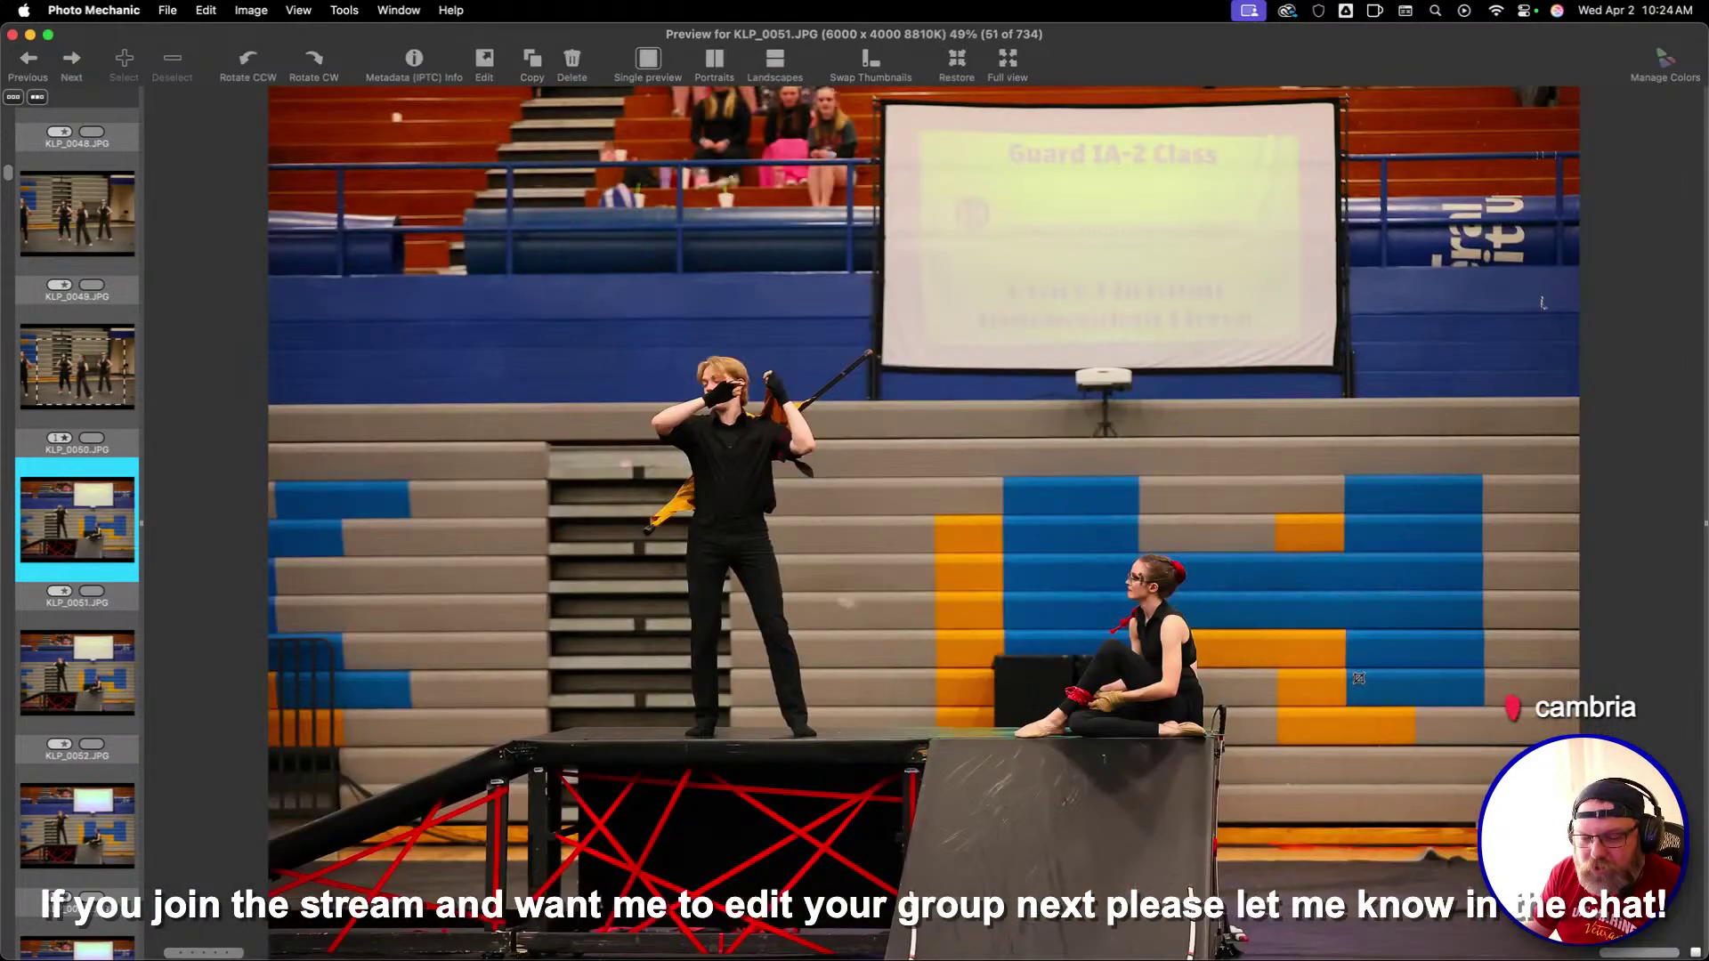
key("Right")
key("Right")
key("Right")
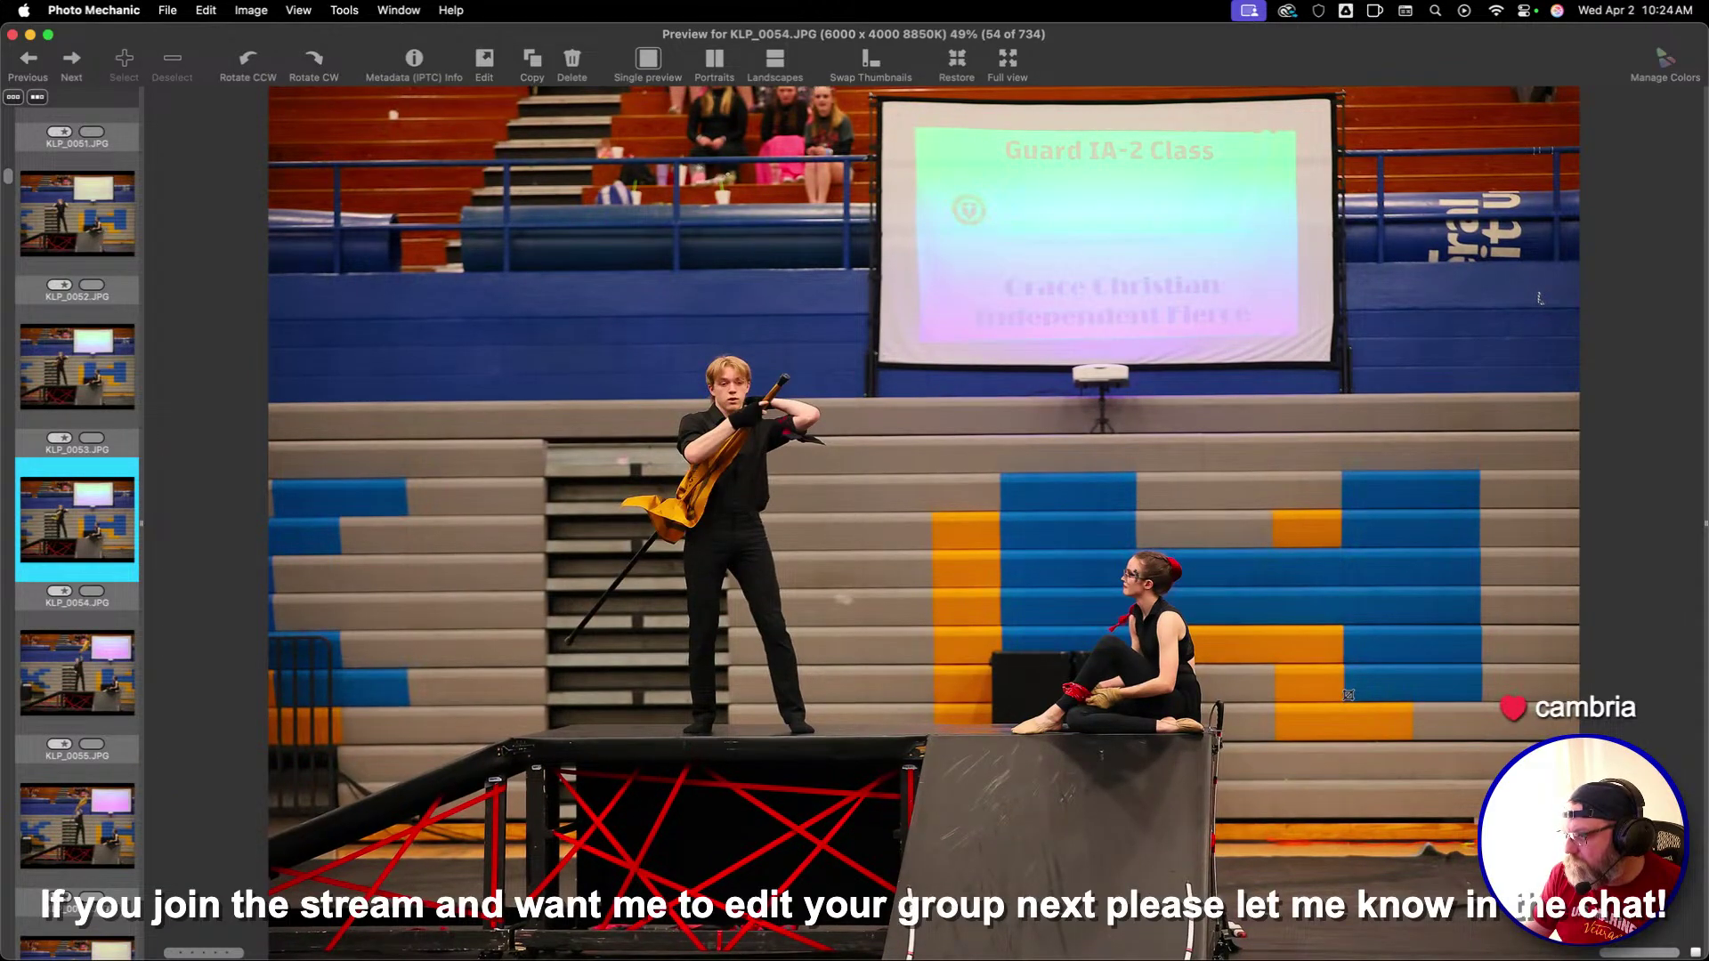
key("Right")
key("1")
key("Right")
key("Right")
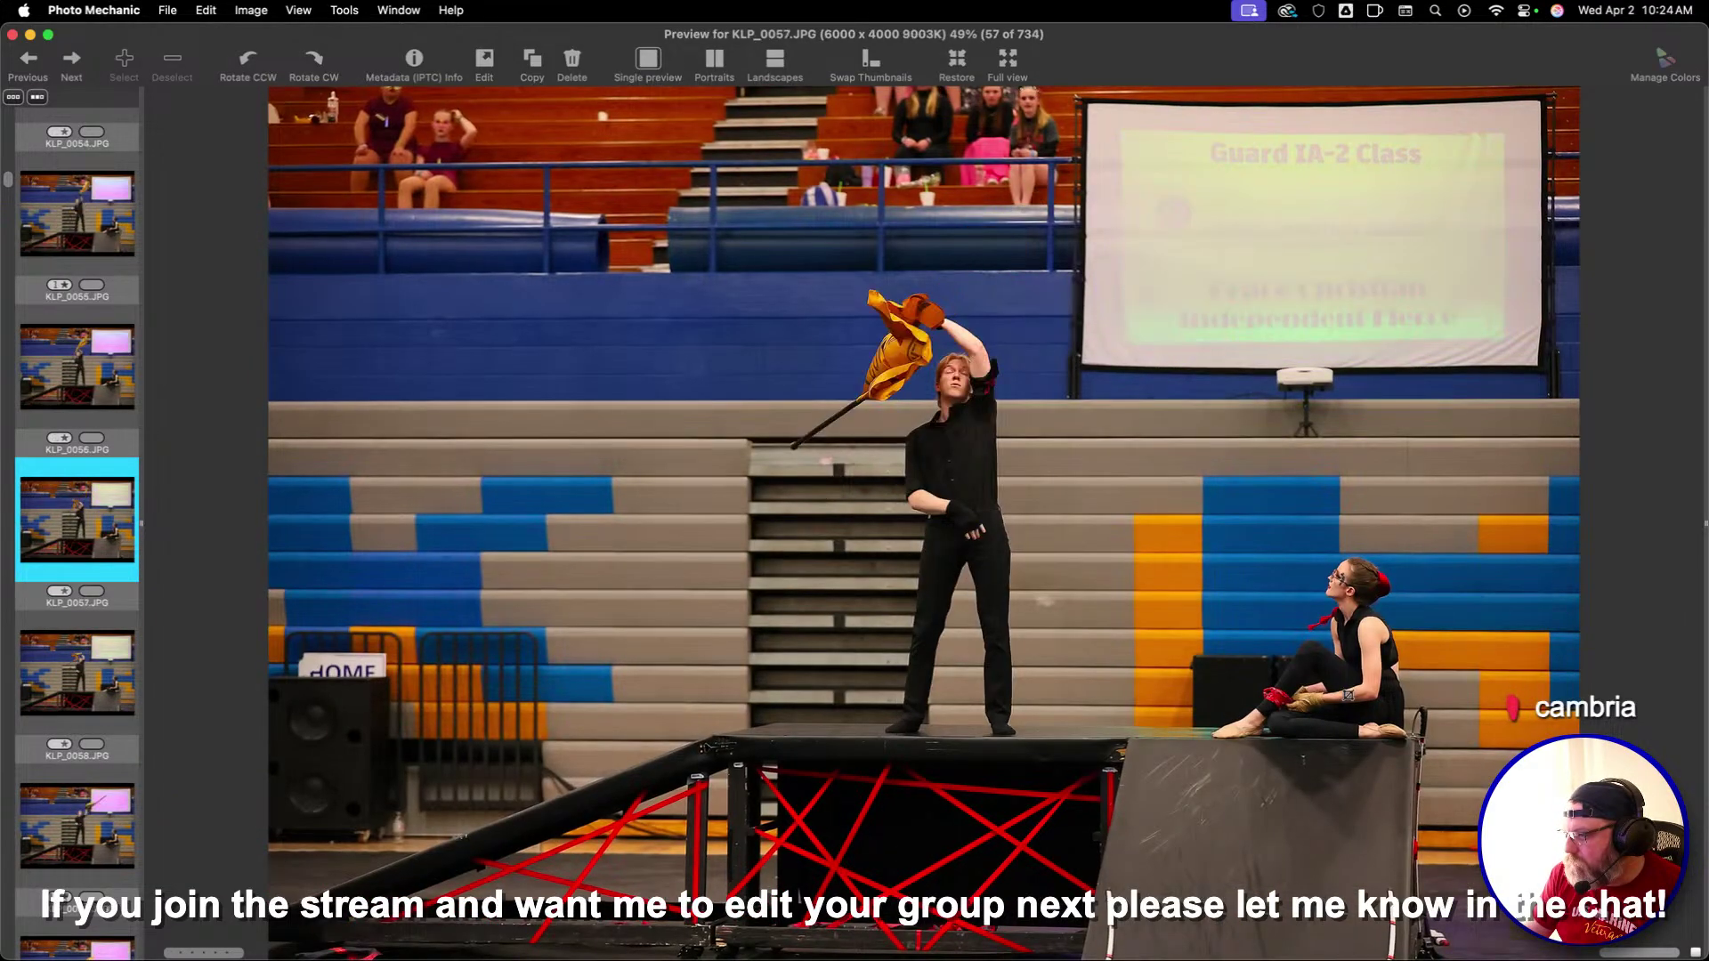
Mark the flag performer shots KLP_0059.JPG and KLP_0062.JPG as 1
key("Right")
key("Right")
key("1")
key("Right")
key("Right")
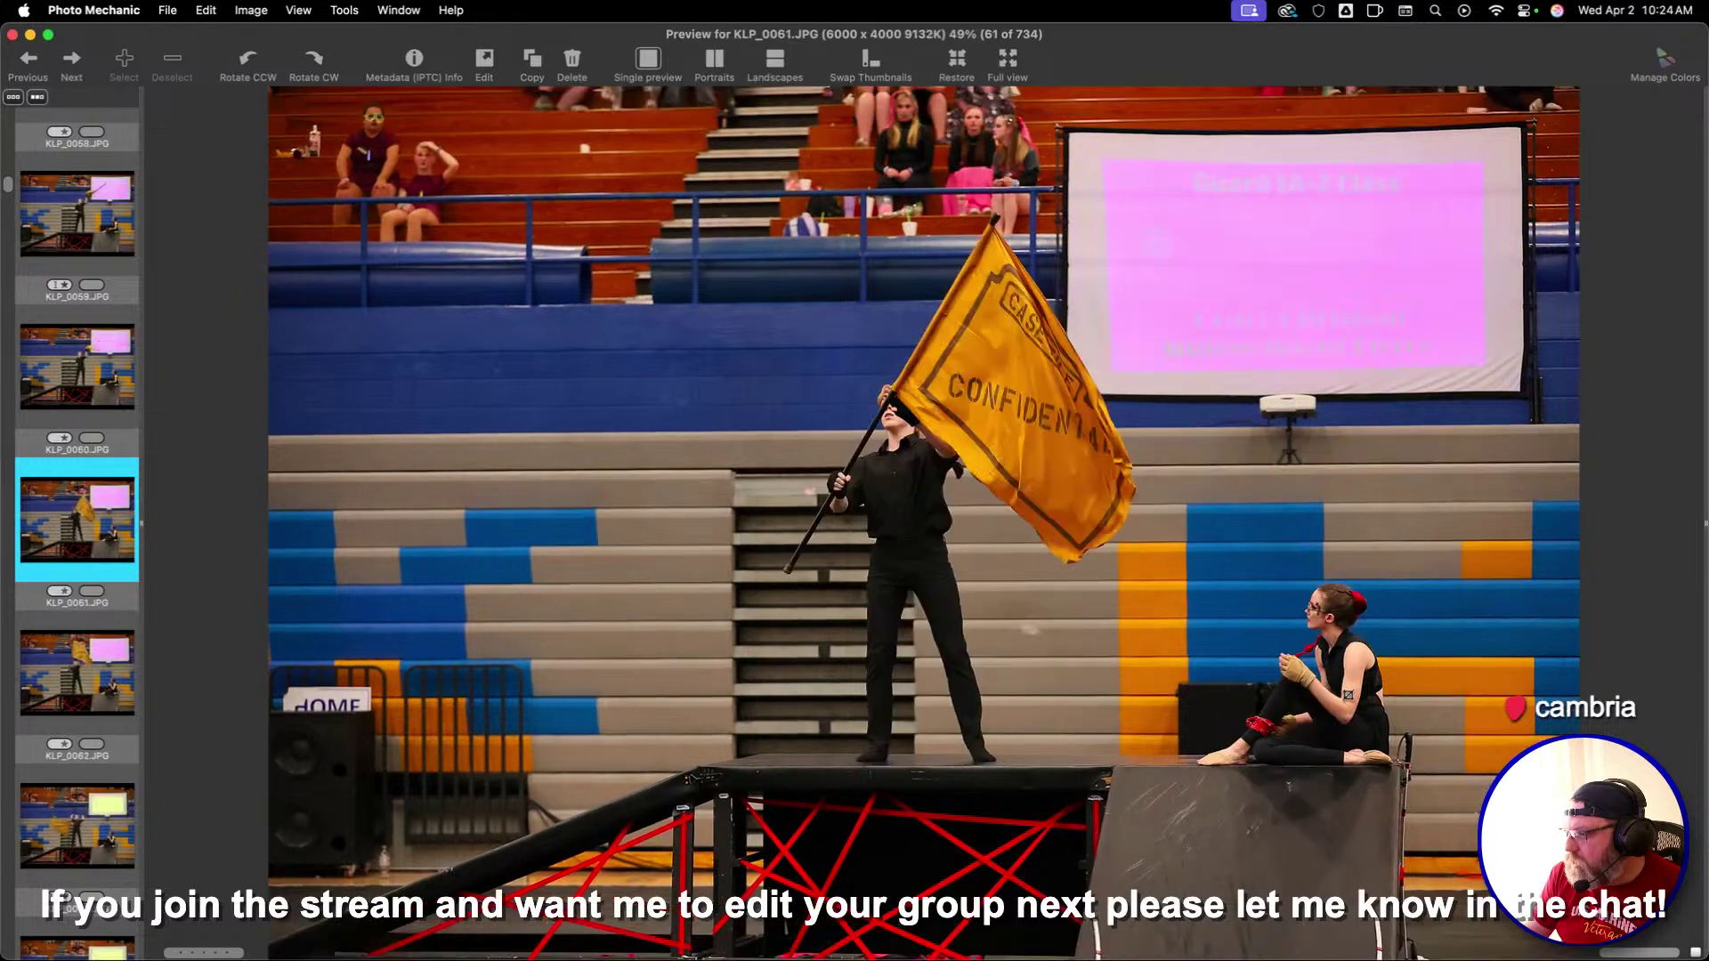
key("Right")
key("1")
key("Right")
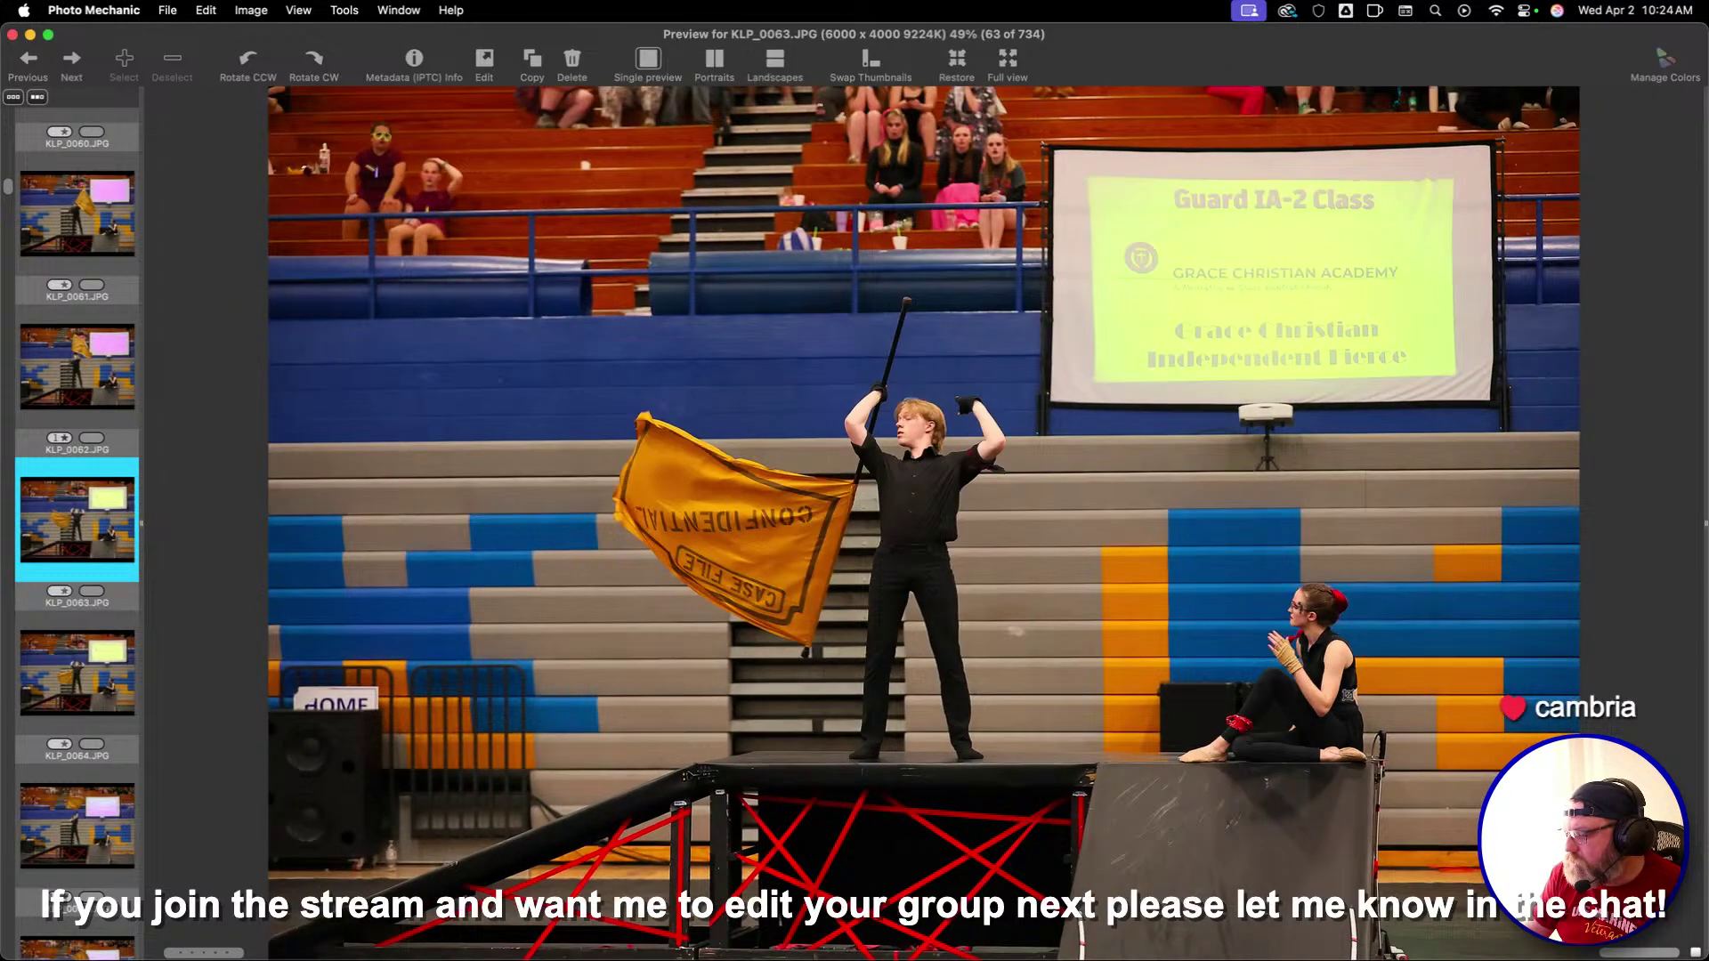
Compare the flag spin and toss shots from KLP_0063.JPG to KLP_0070.JPG
key("Right")
key("Right")
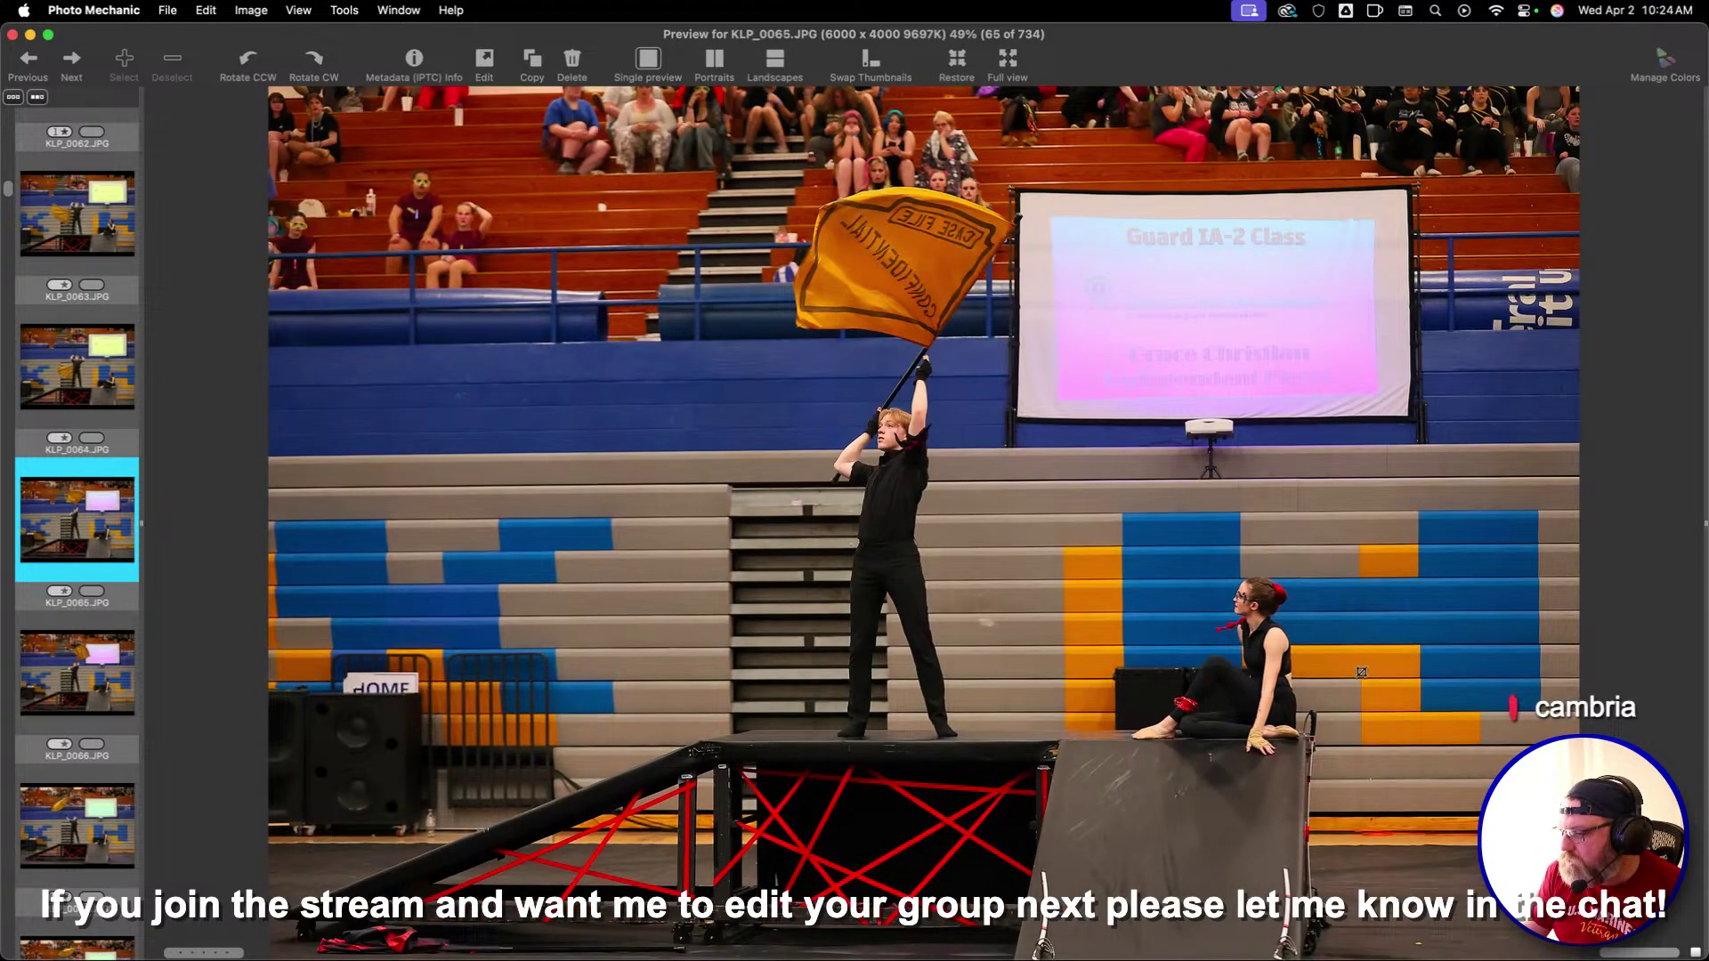
key("Left")
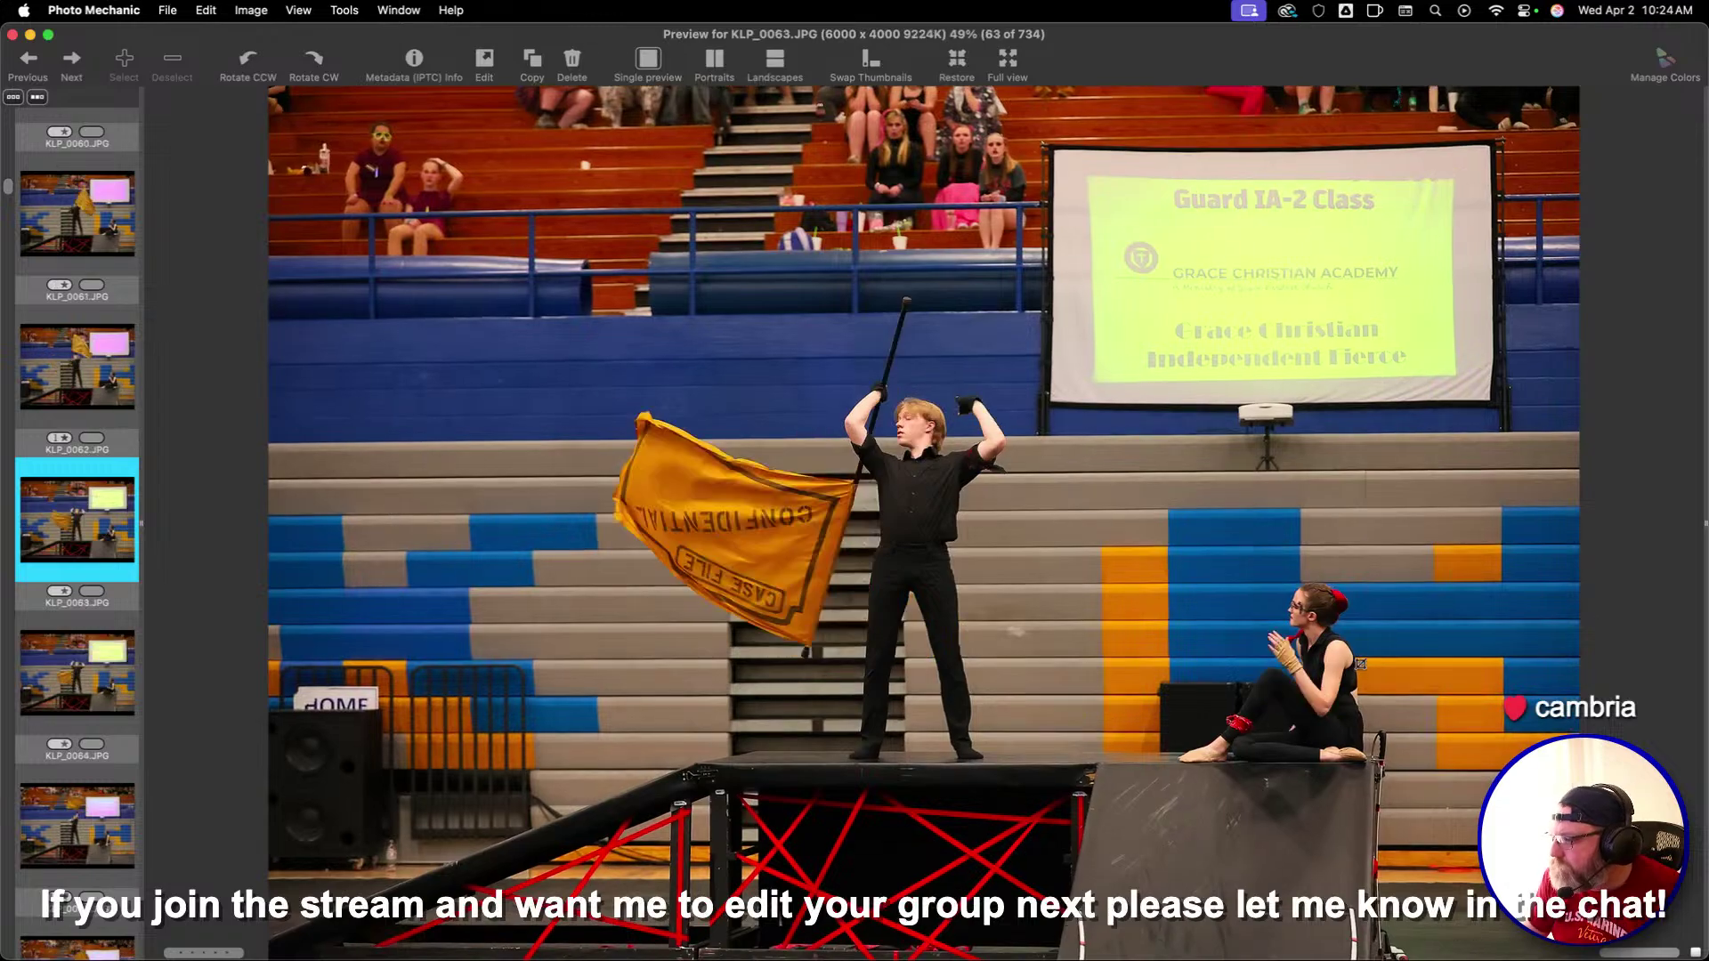
key("Right")
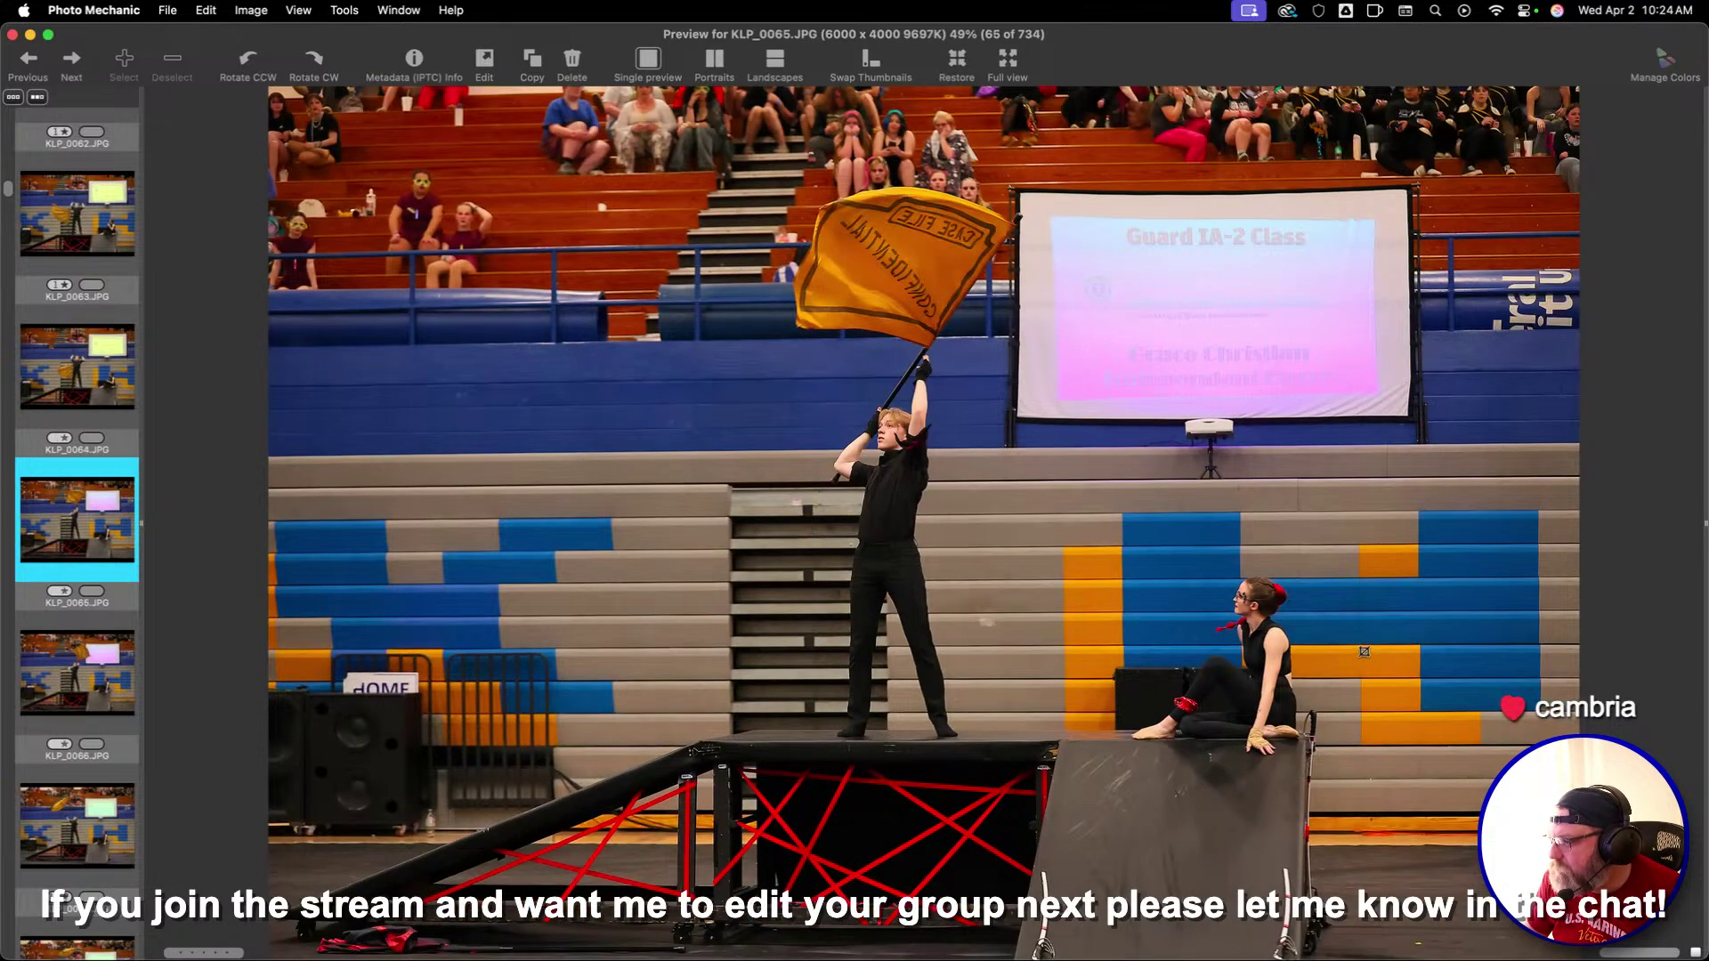
key("Right")
key("Right")
key("Right")
key("Right")
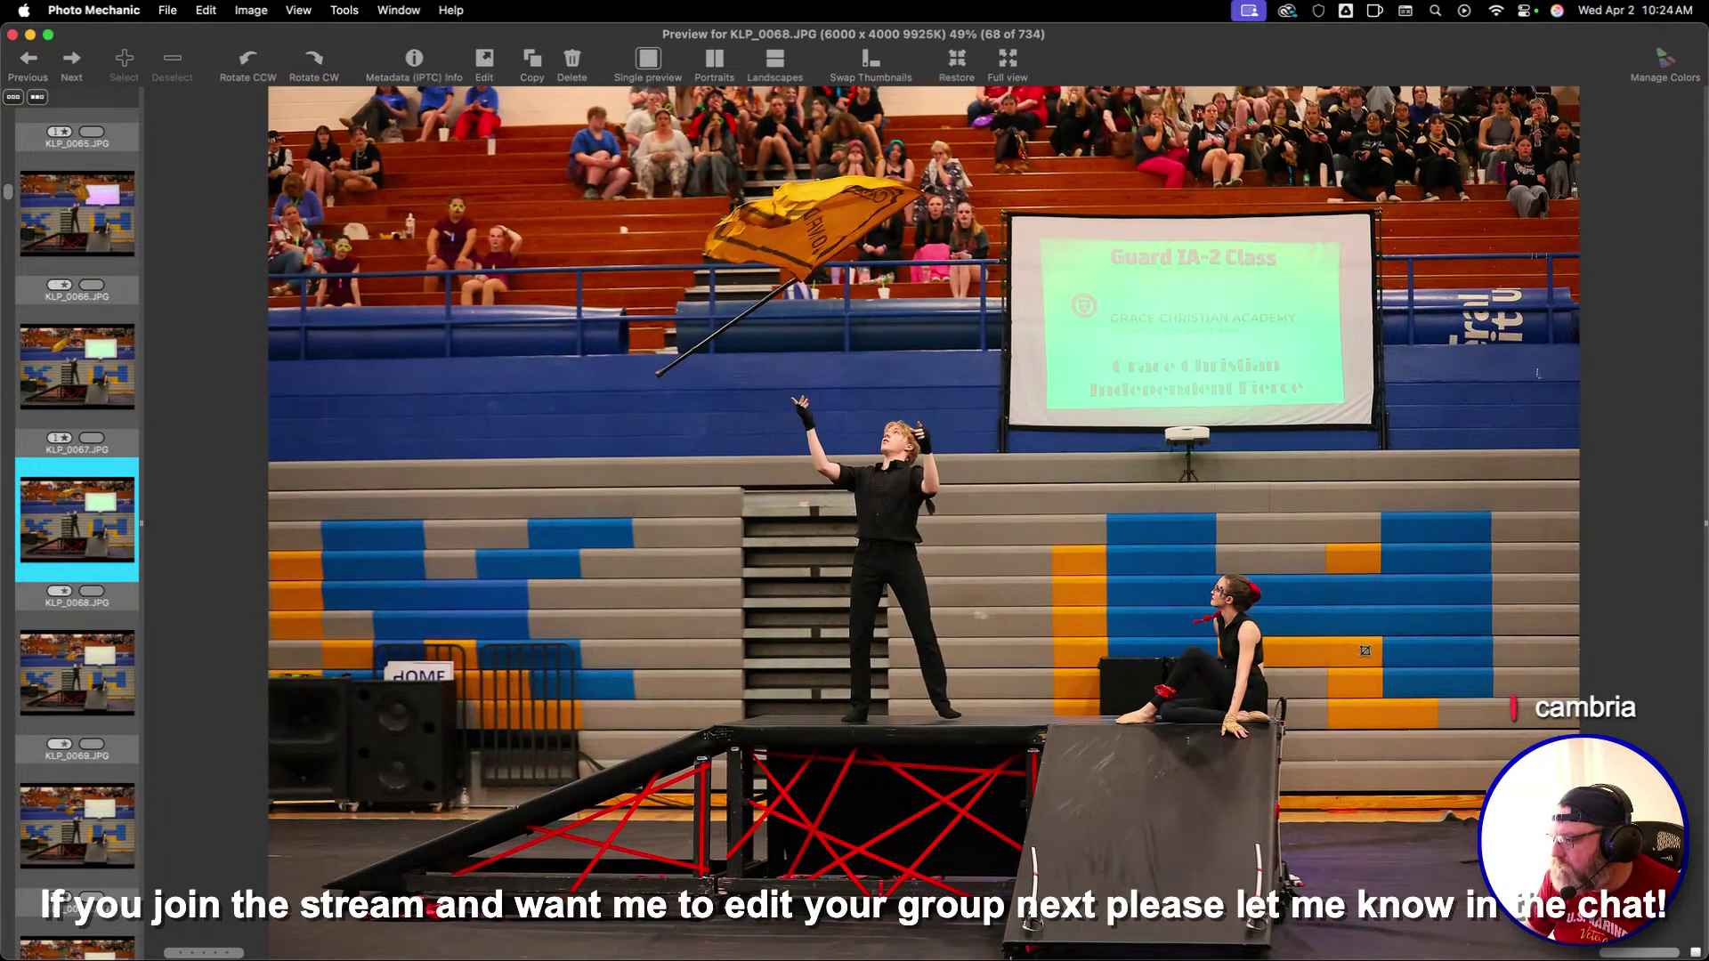
key("Right")
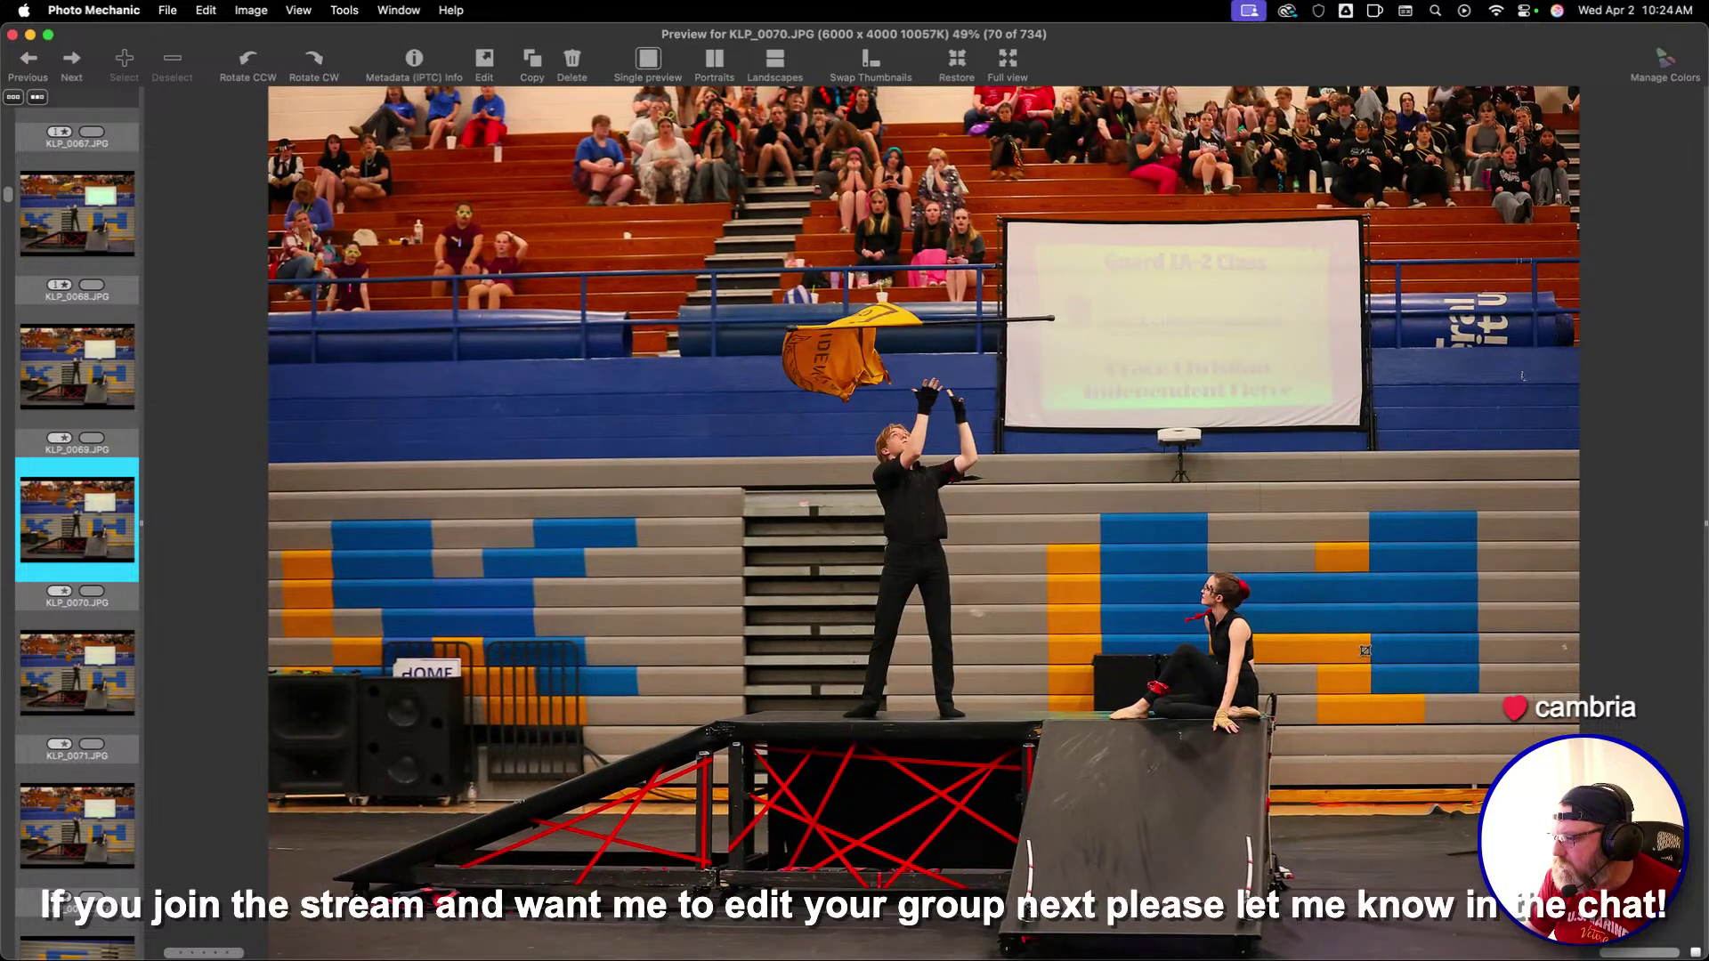
Mark KLP_0071.JPG as 1 and crop it around the flag performer and the seated performer on the ramp
key("Right")
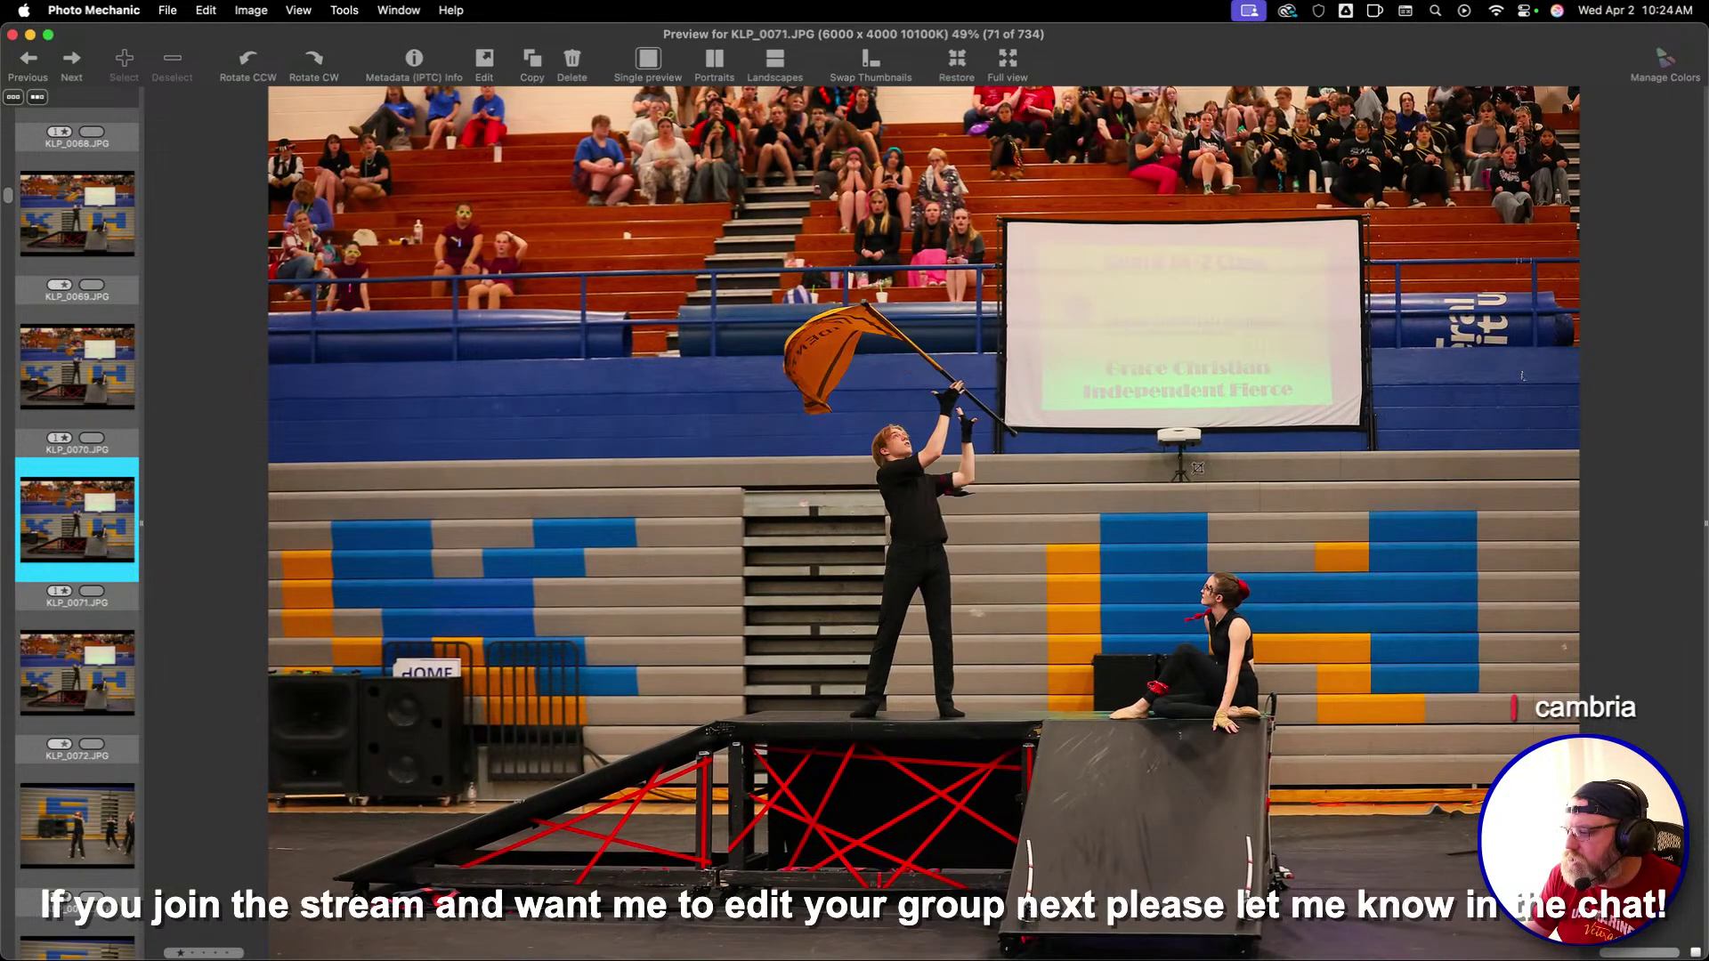
key("c")
left_click_drag(401, 233, 1060, 671)
key("Return")
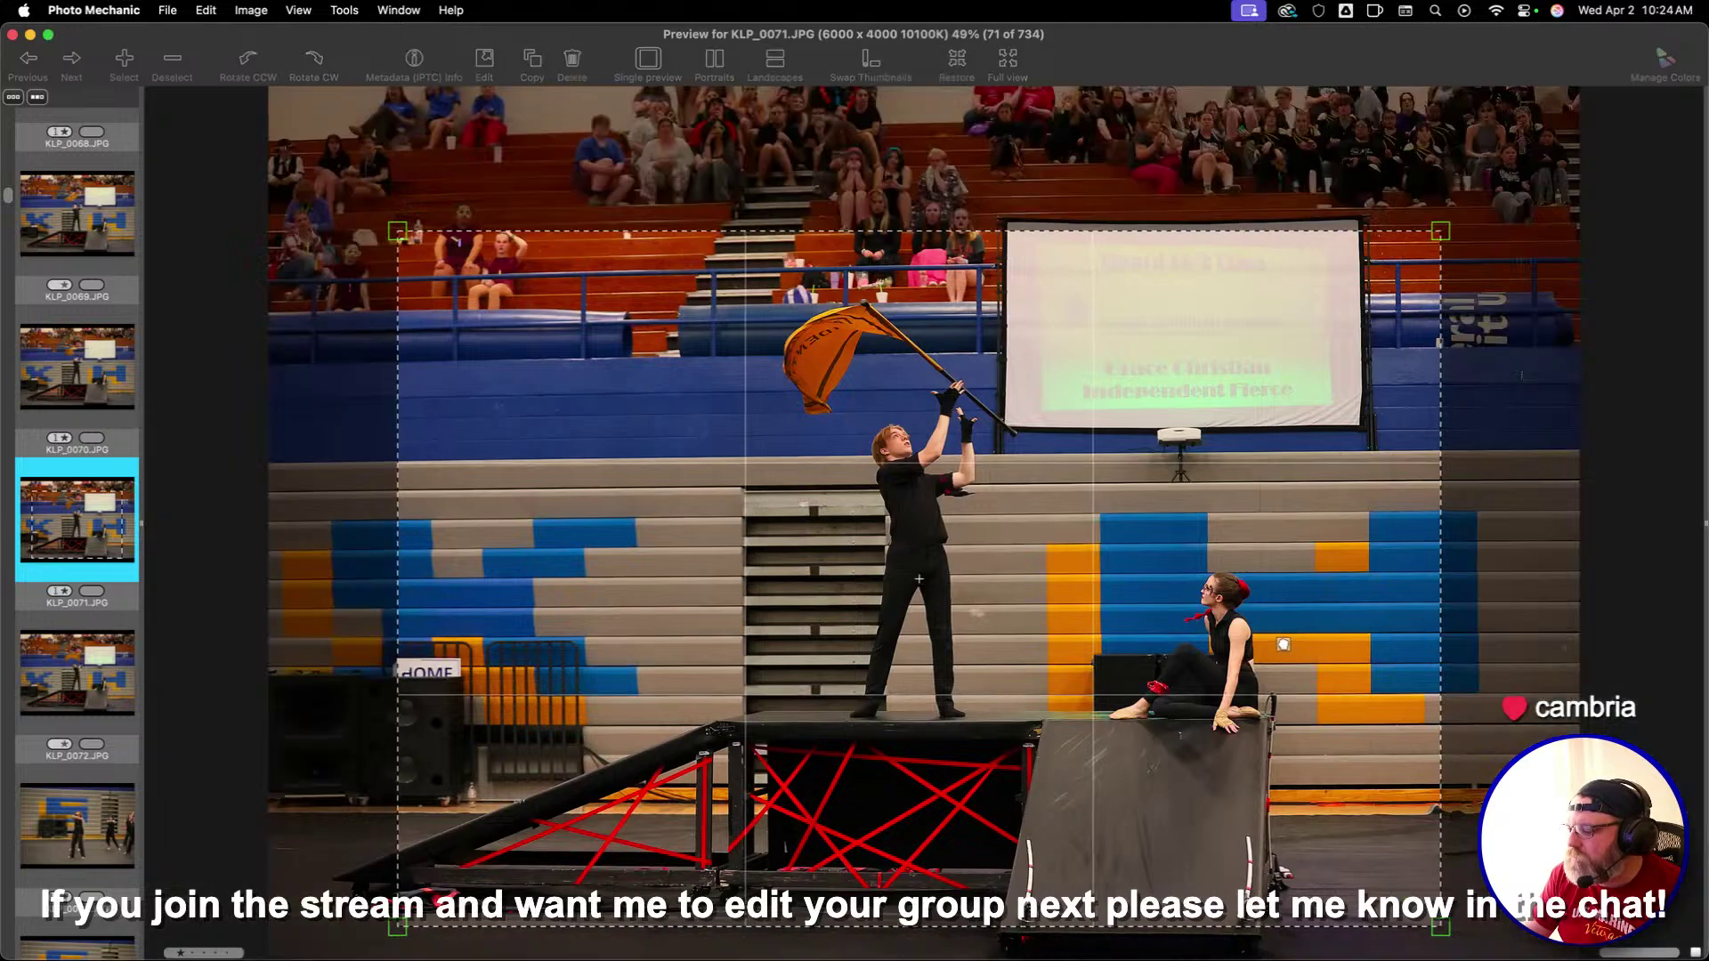
Crop KLP_0074.JPG around the red-haired performer in sunglasses pointing with both hands
key("Right")
key("Right")
key("Right")
key("c")
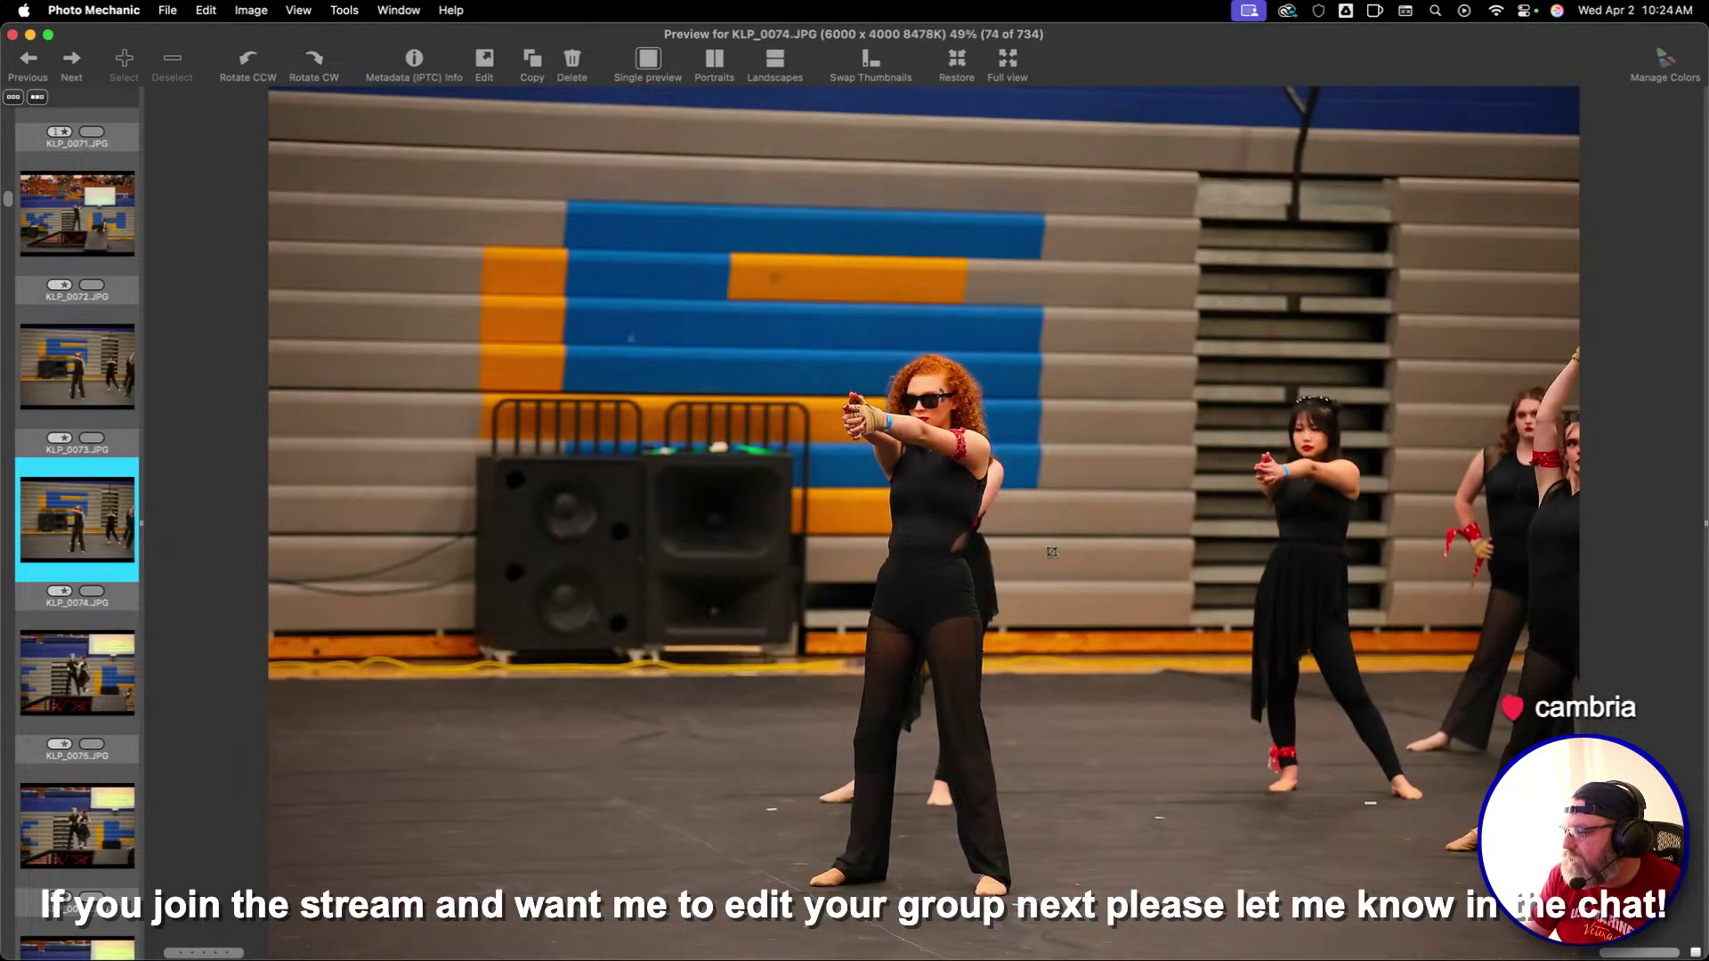
left_click_drag(558, 255, 1211, 689)
key("Return")
Review the duet shots on the ramp from KLP_0075.JPG to KLP_0081.JPG for keepers
key("Right")
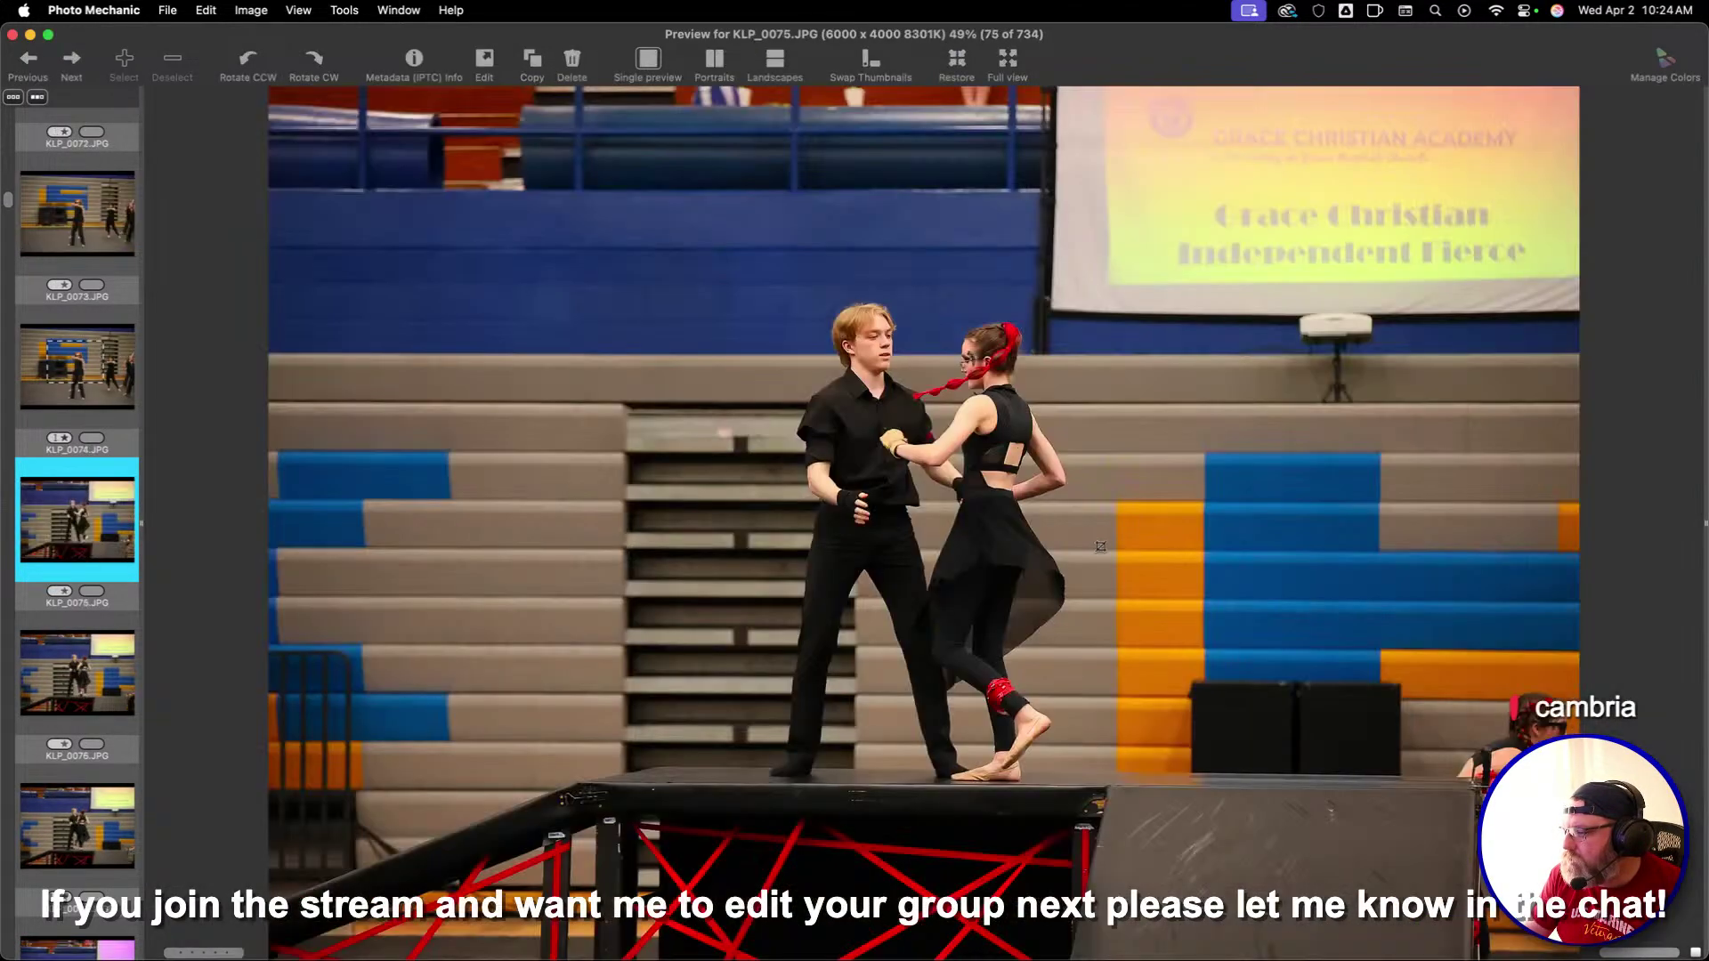
key("Right")
key("Right")
key("Right")
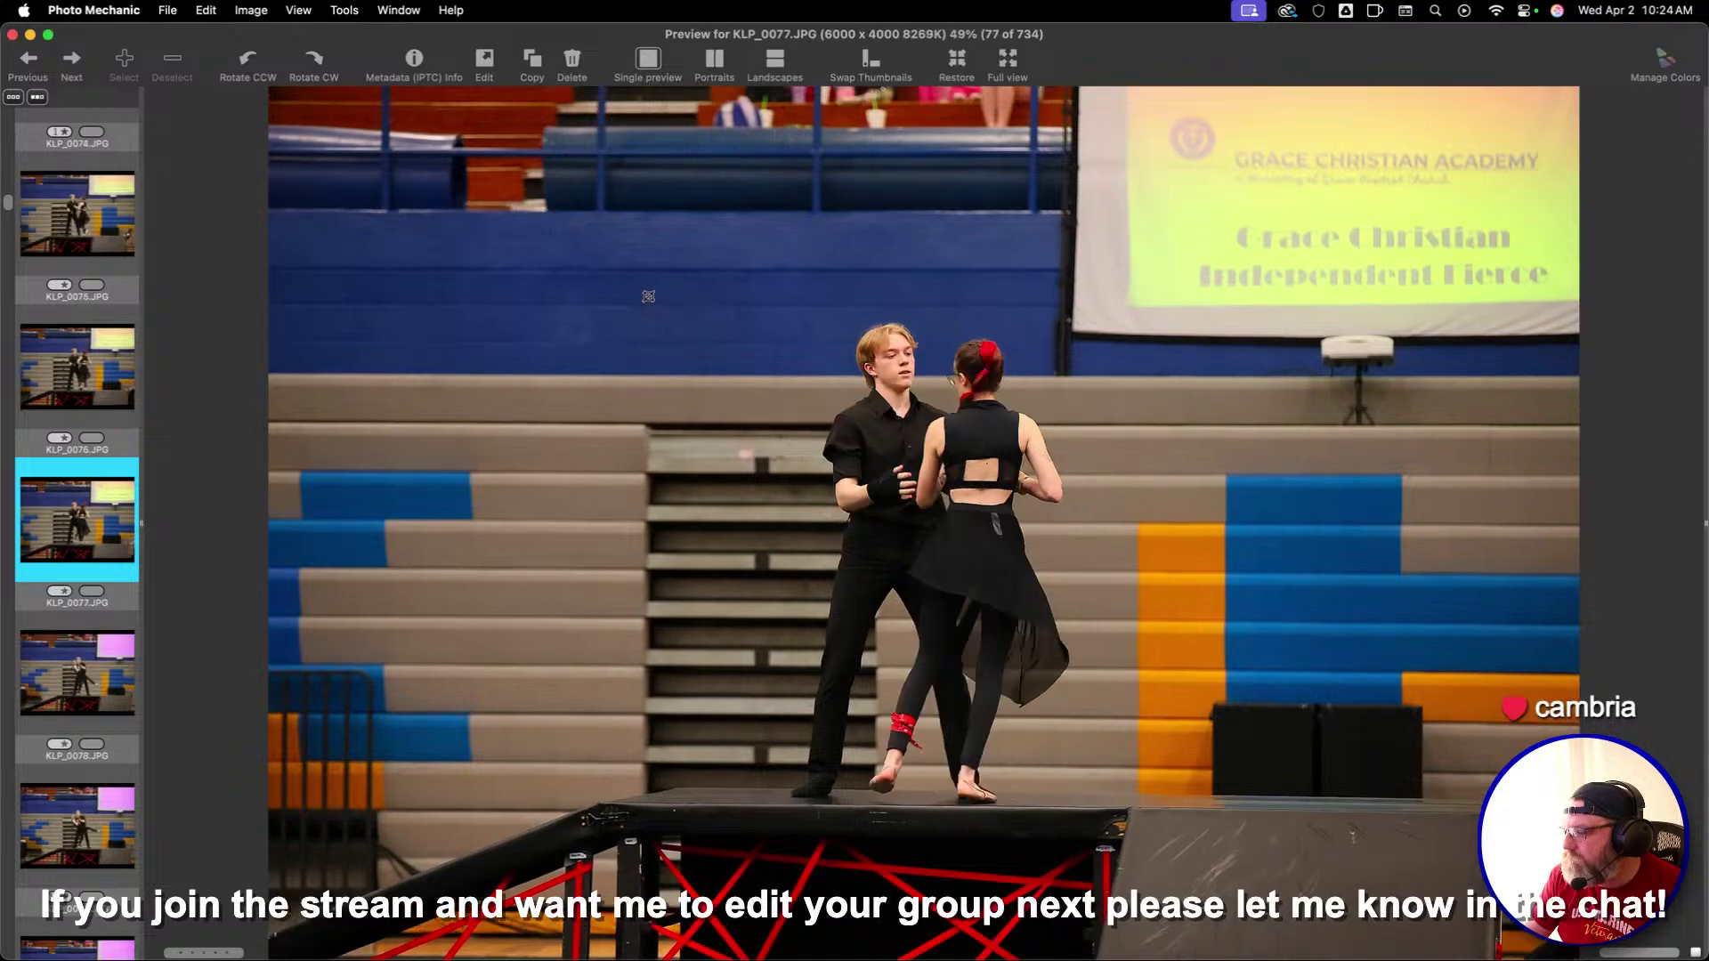
key("Right")
key("Right")
key("Right")
key("Right")
key("Right")
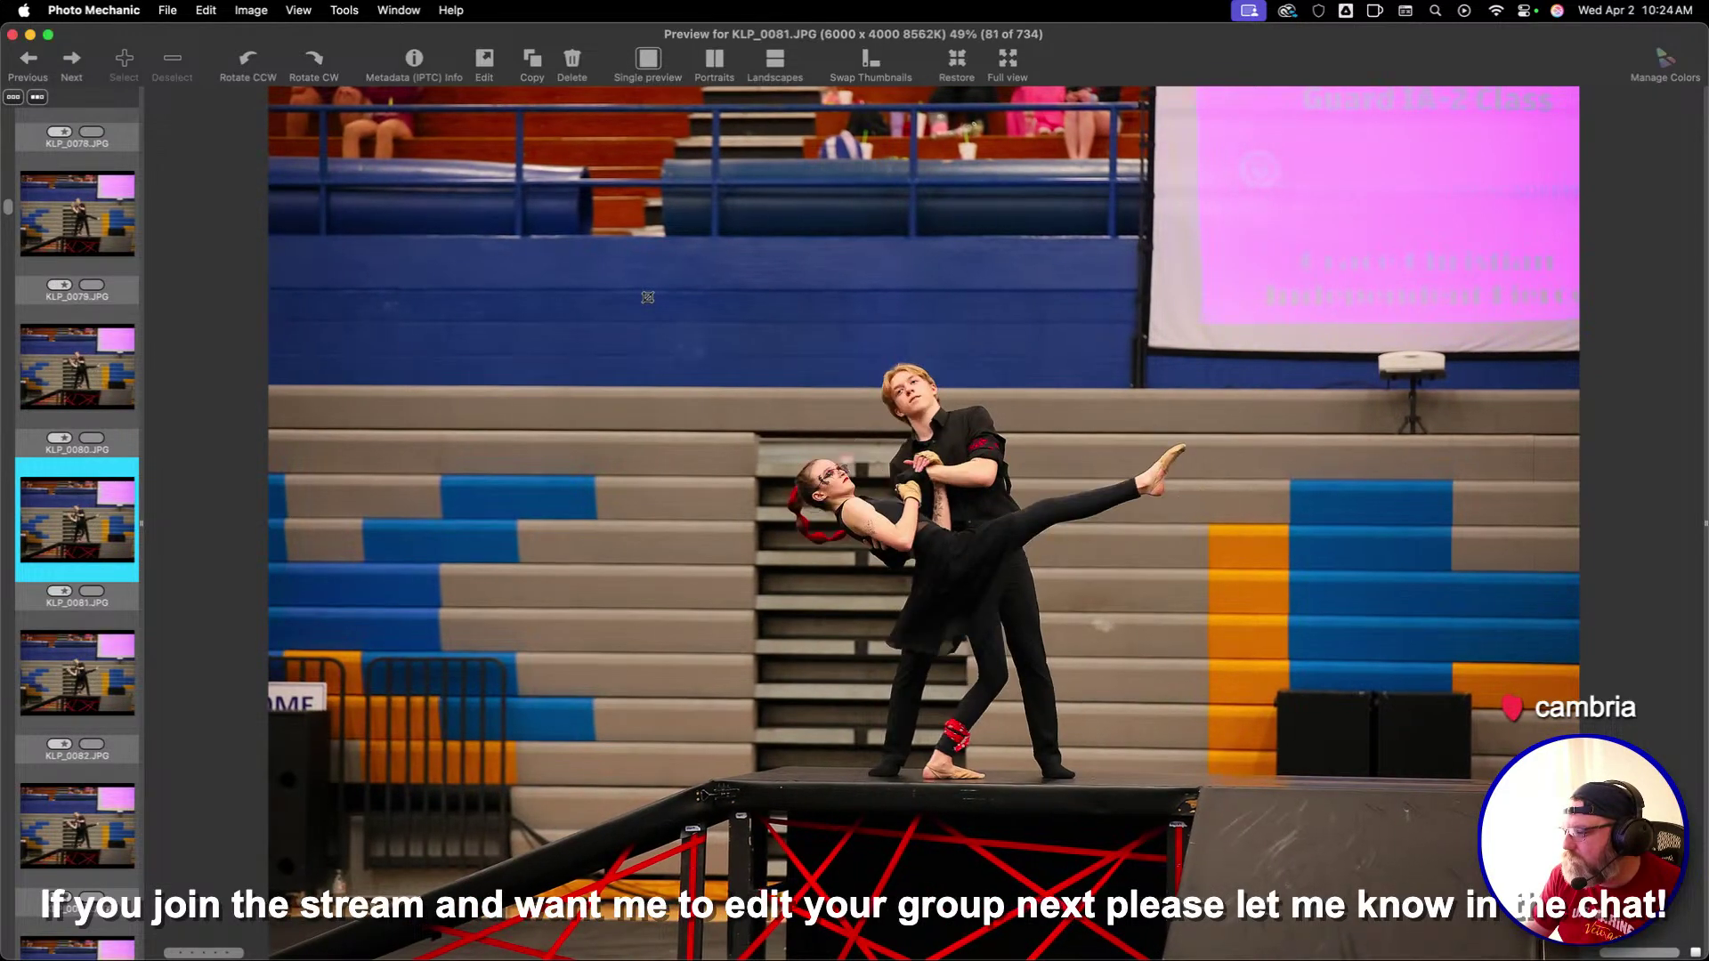
Compare the dip poses in KLP_0081.JPG, KLP_0082.JPG and KLP_0083.JPG to find the best one
key("Left")
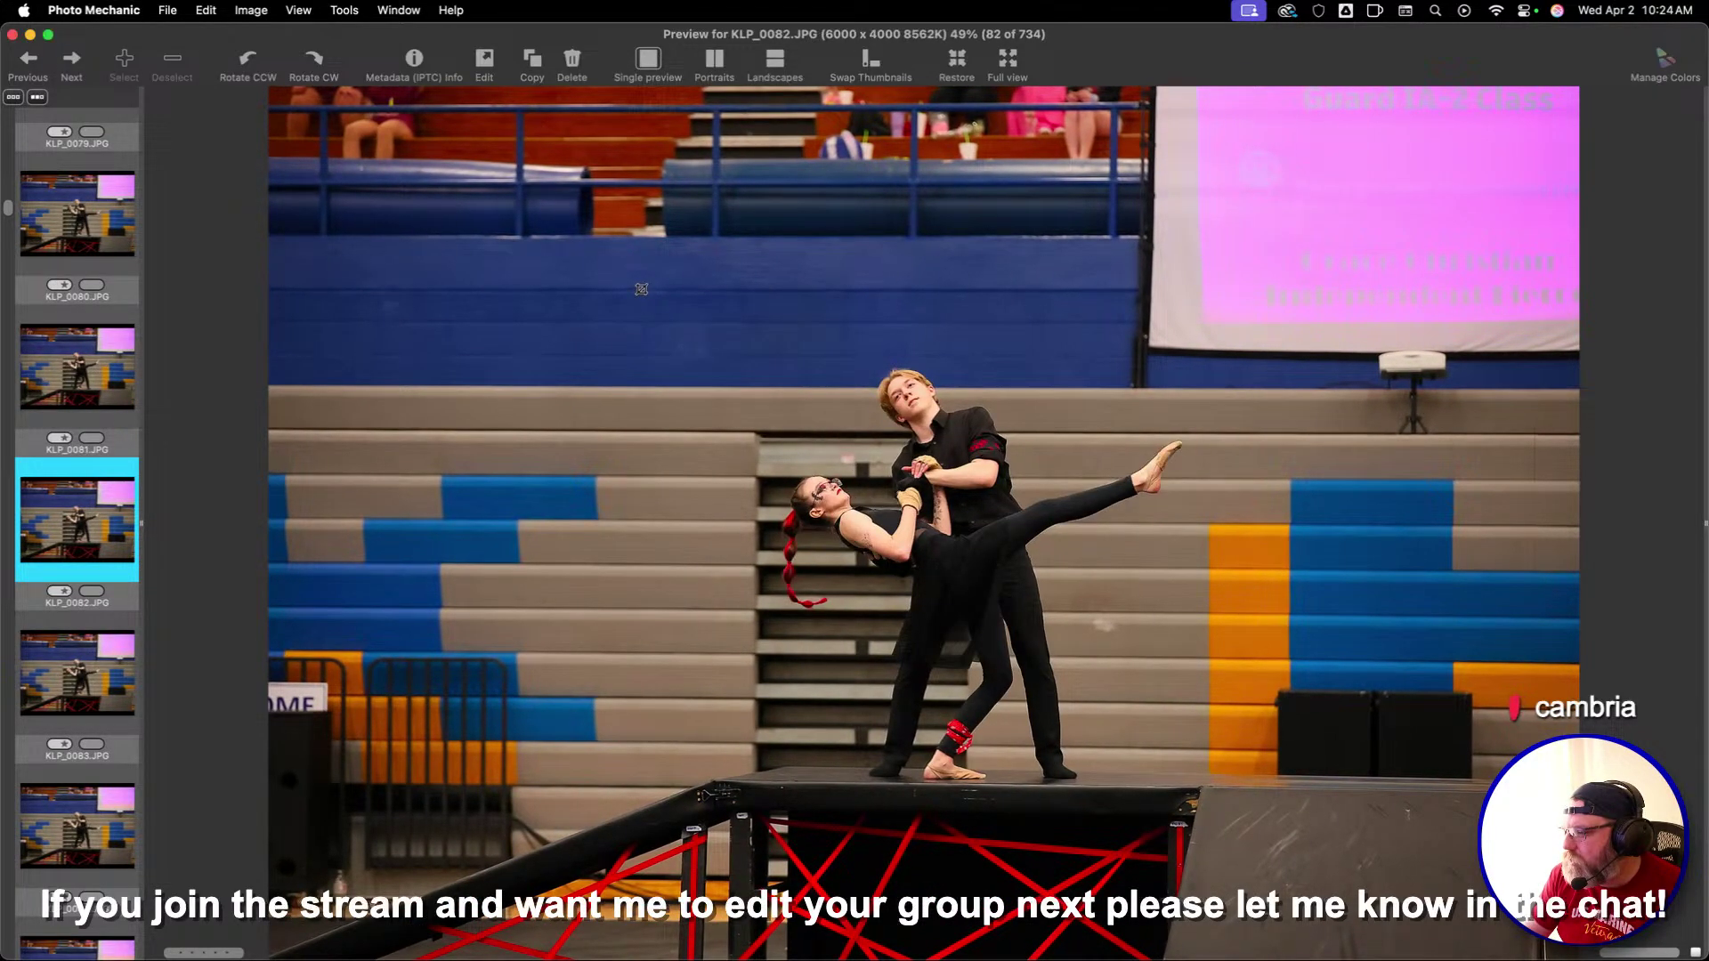
key("Left")
key("Right")
key("Right")
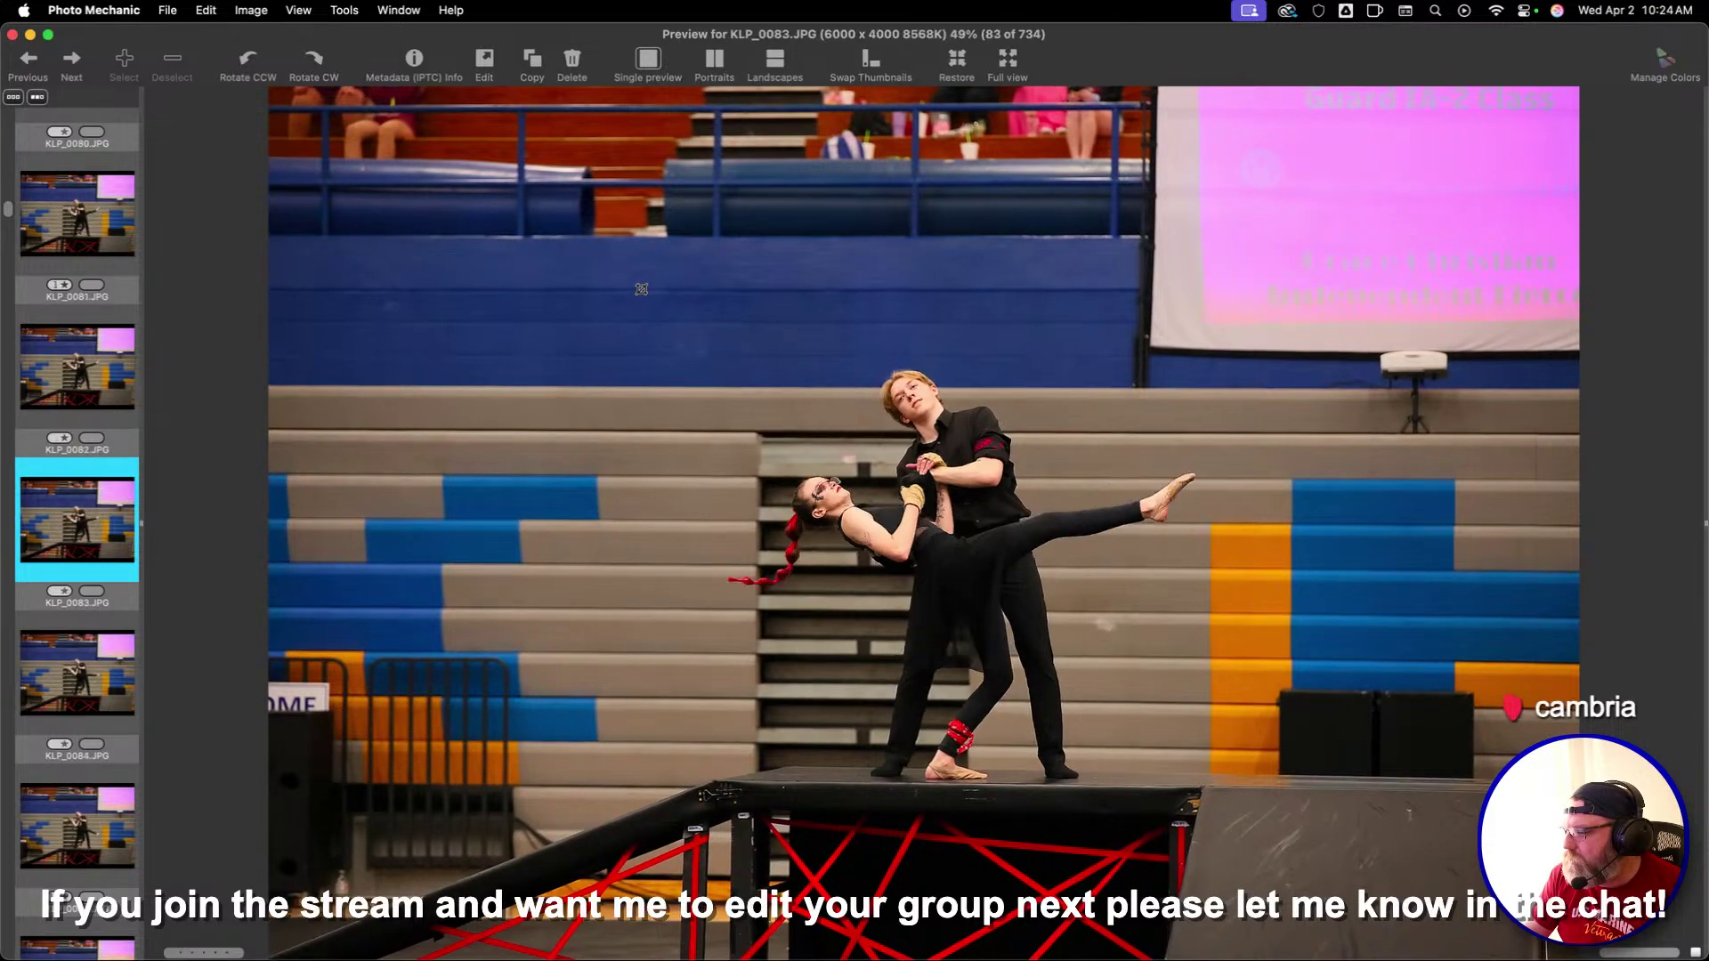
key("Right")
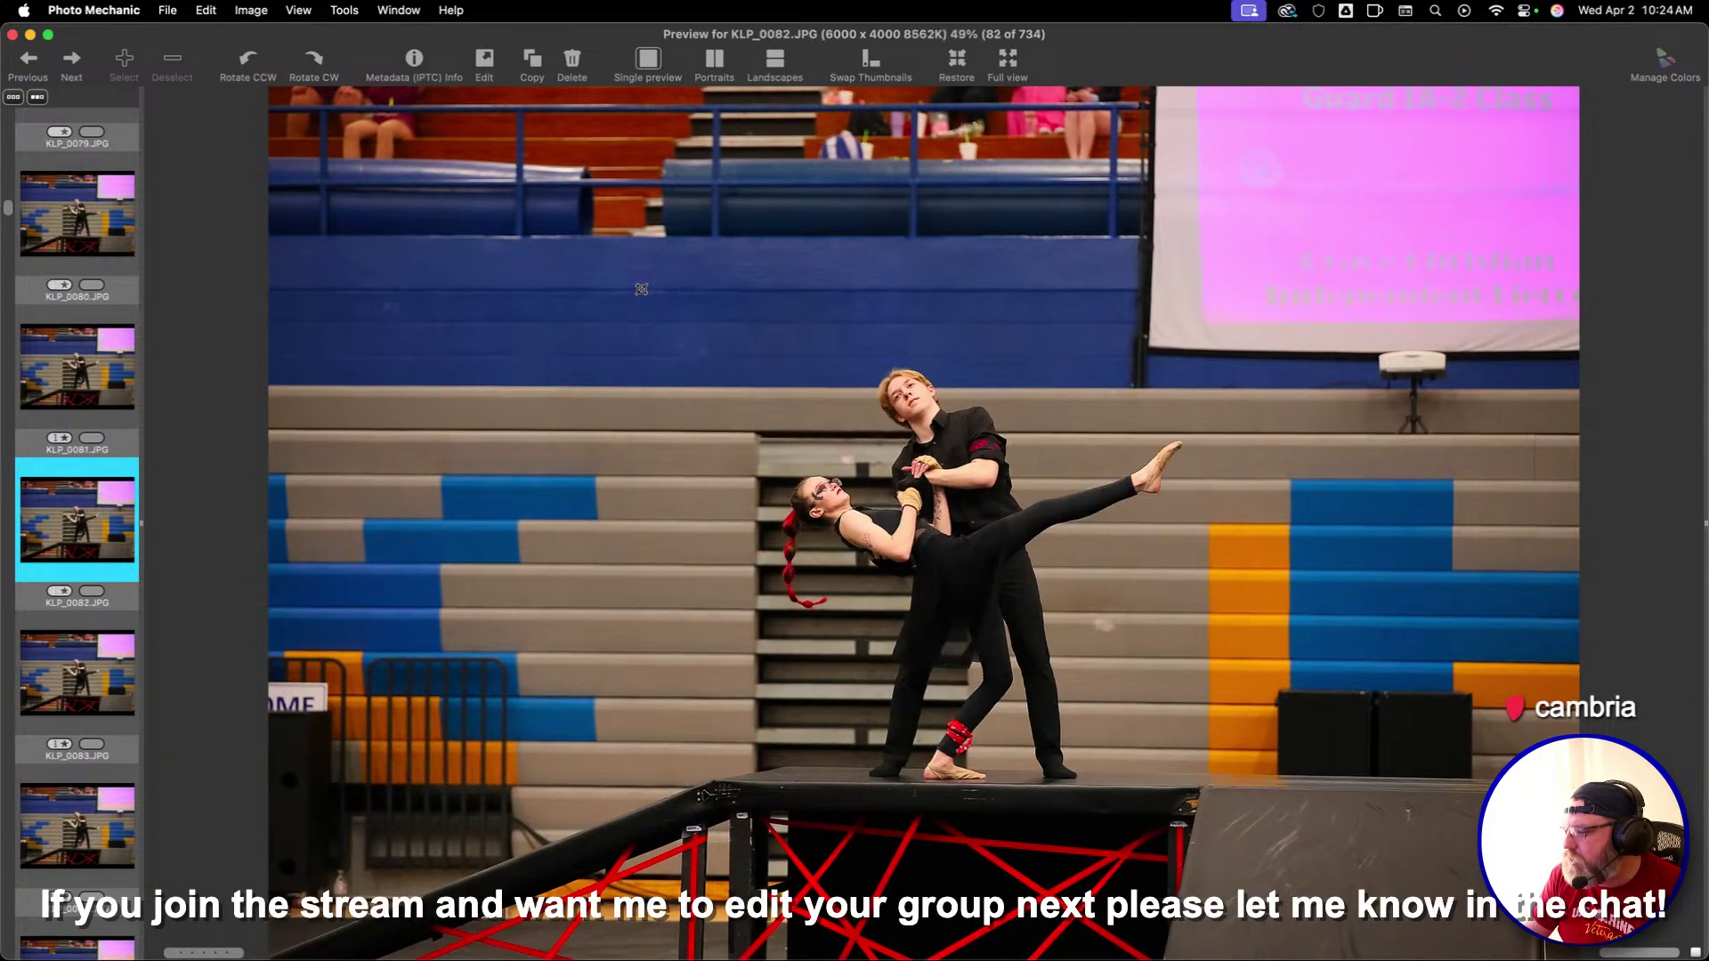
Review the lift and turn shots on the ramp from KLP_0084.JPG to KLP_0091.JPG
key("Right")
key("Right")
key("Right")
key("Right")
key("Right")
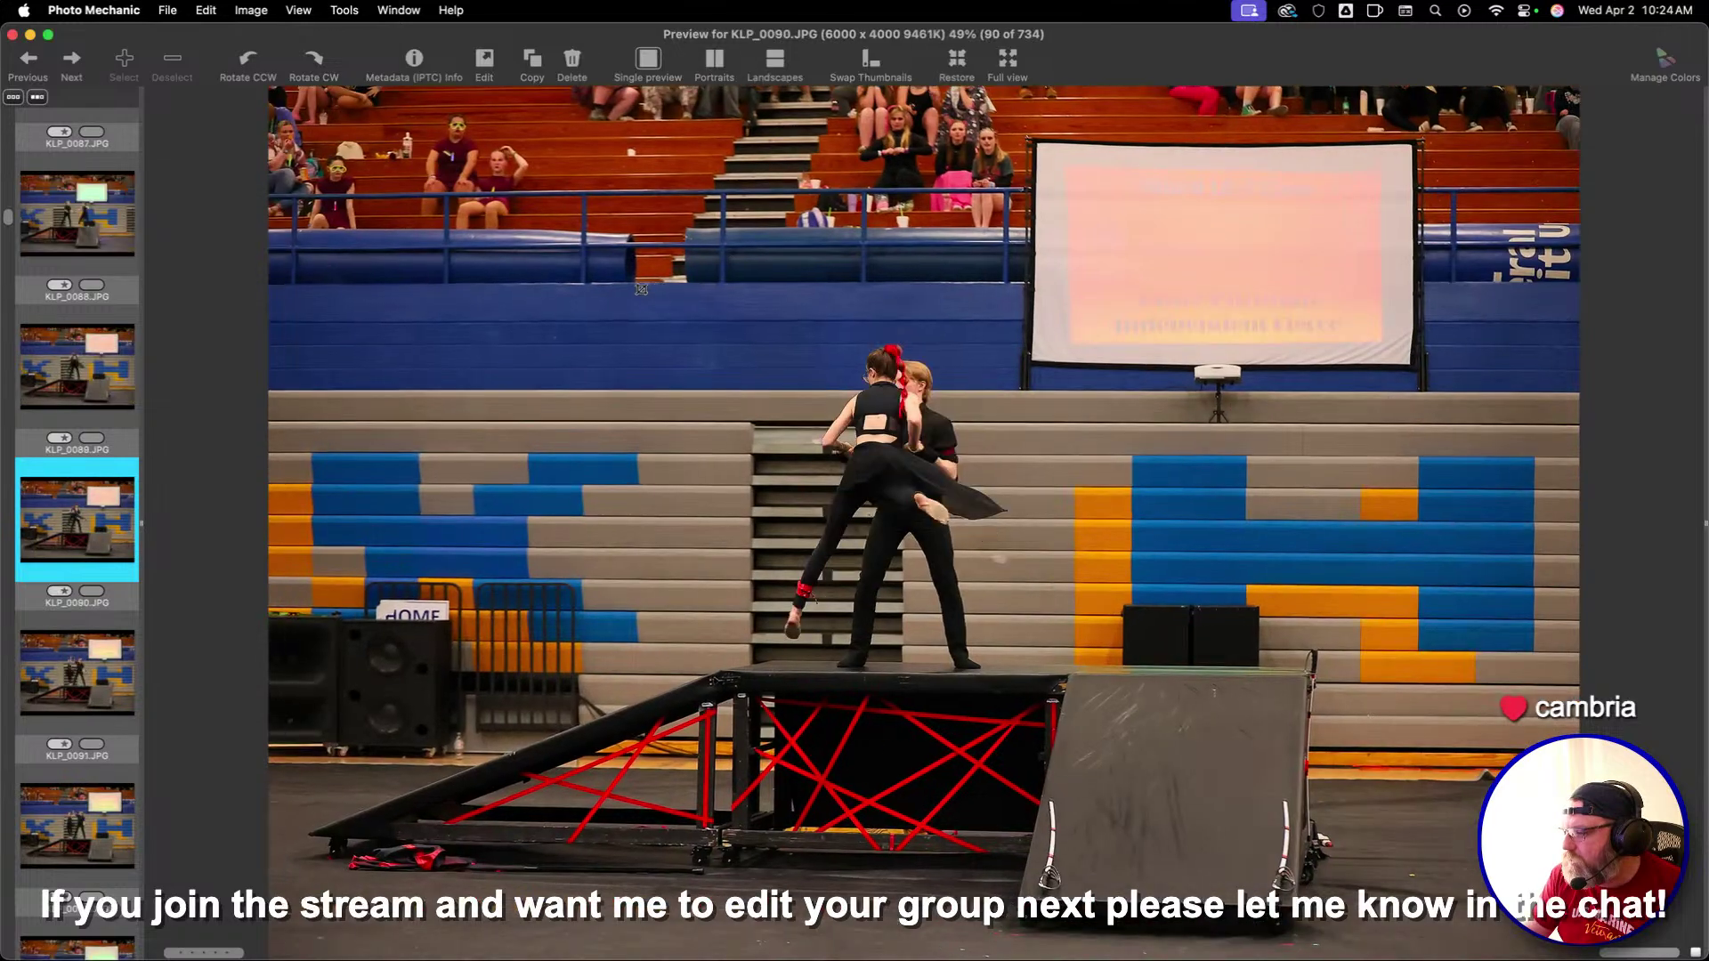
key("Right")
key("Right")
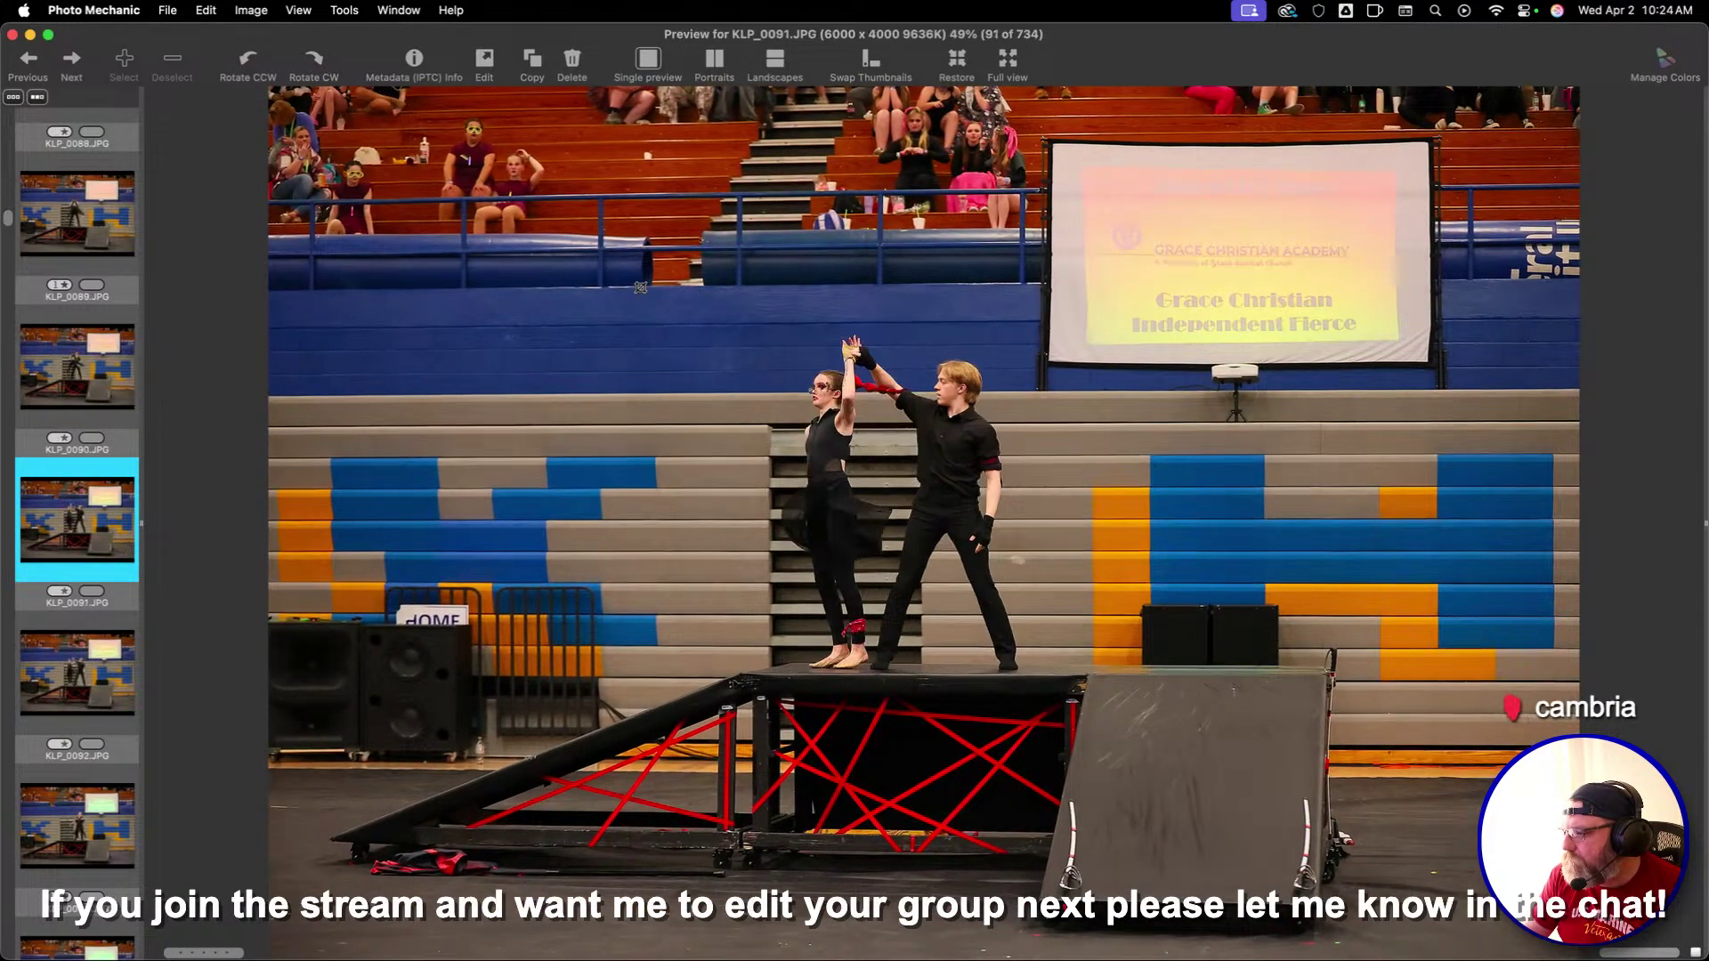
Review the duet poses on the ramp from KLP_0092.JPG to KLP_0101.JPG for keepers
key("Right")
key("Right")
key("Right")
key("Right")
key("Right")
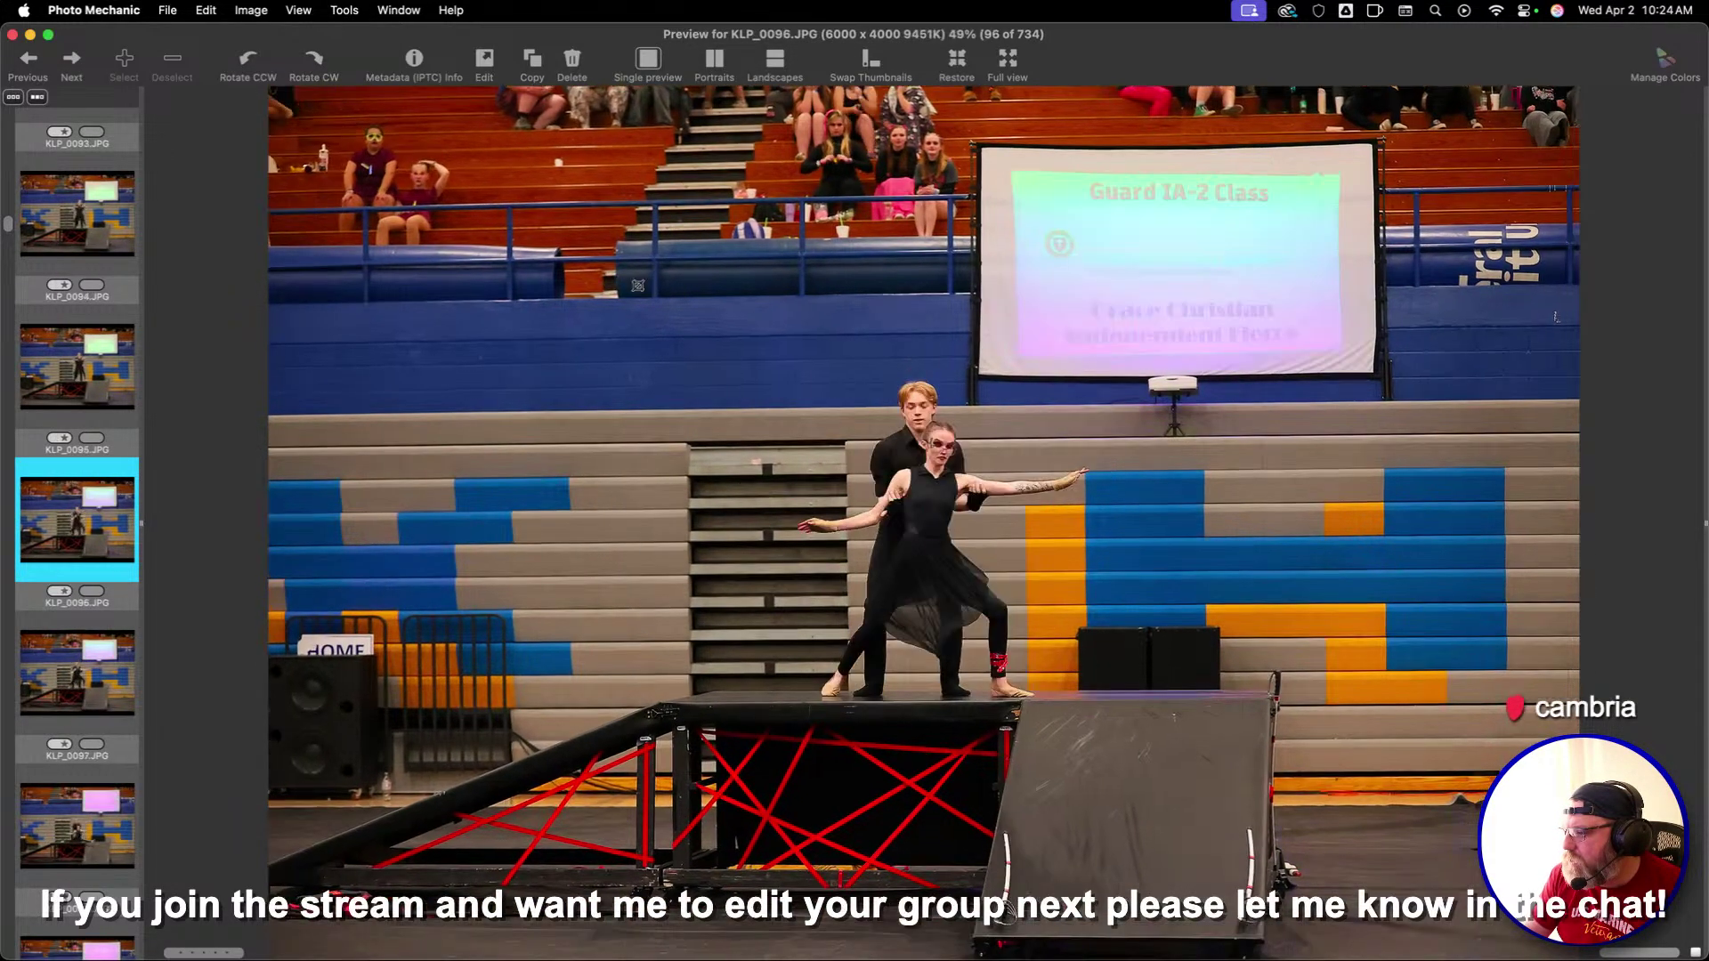
key("Right")
key("Right")
key("Right")
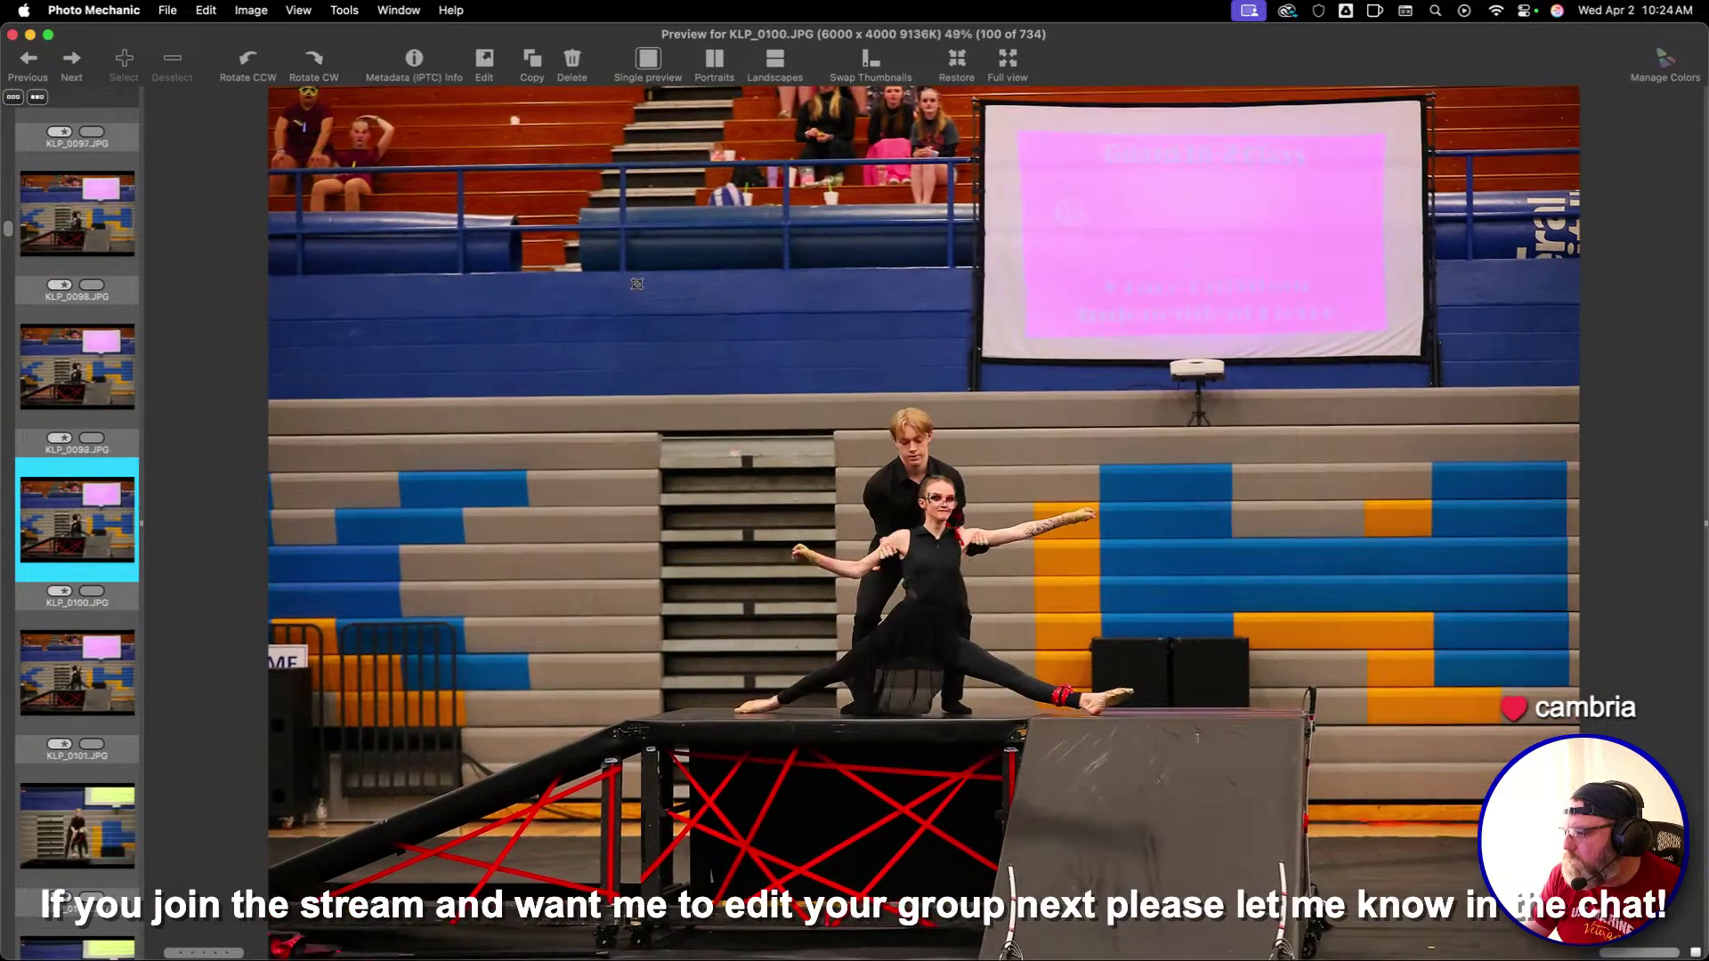
key("Right")
key("Right")
key("Right")
key("Right")
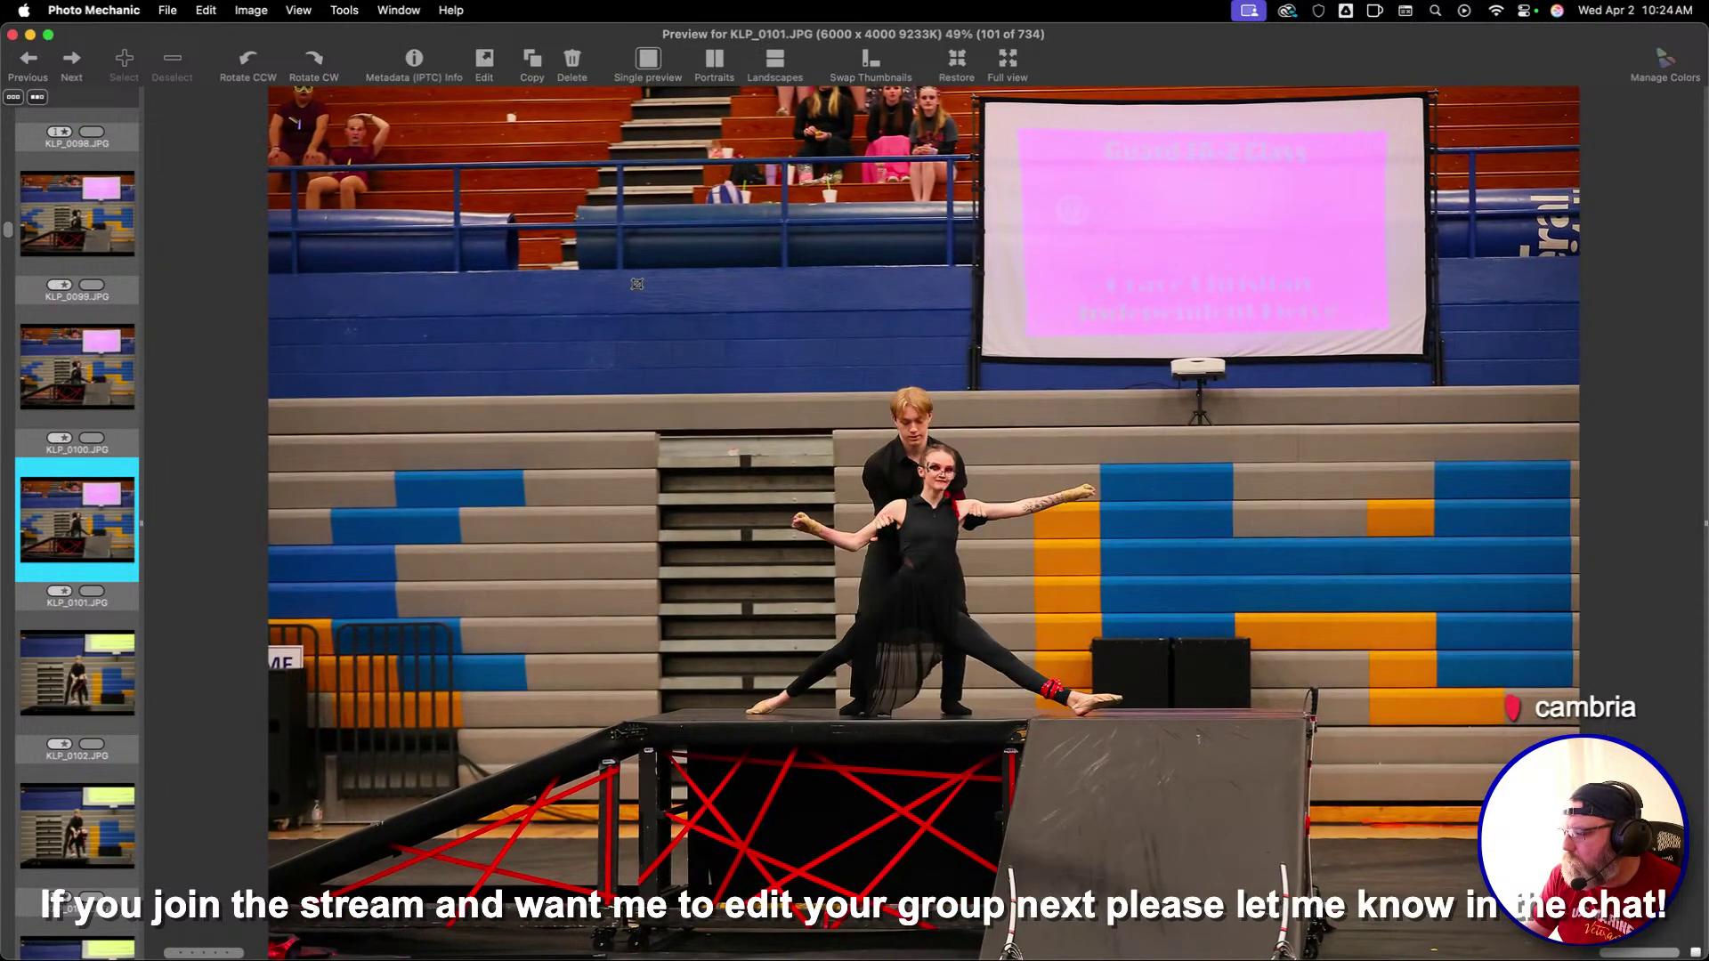
Compare the backbend dip poses on the ramp from KLP_0102.JPG to KLP_0106.JPG for the best one
key("Right")
key("Right")
key("Right")
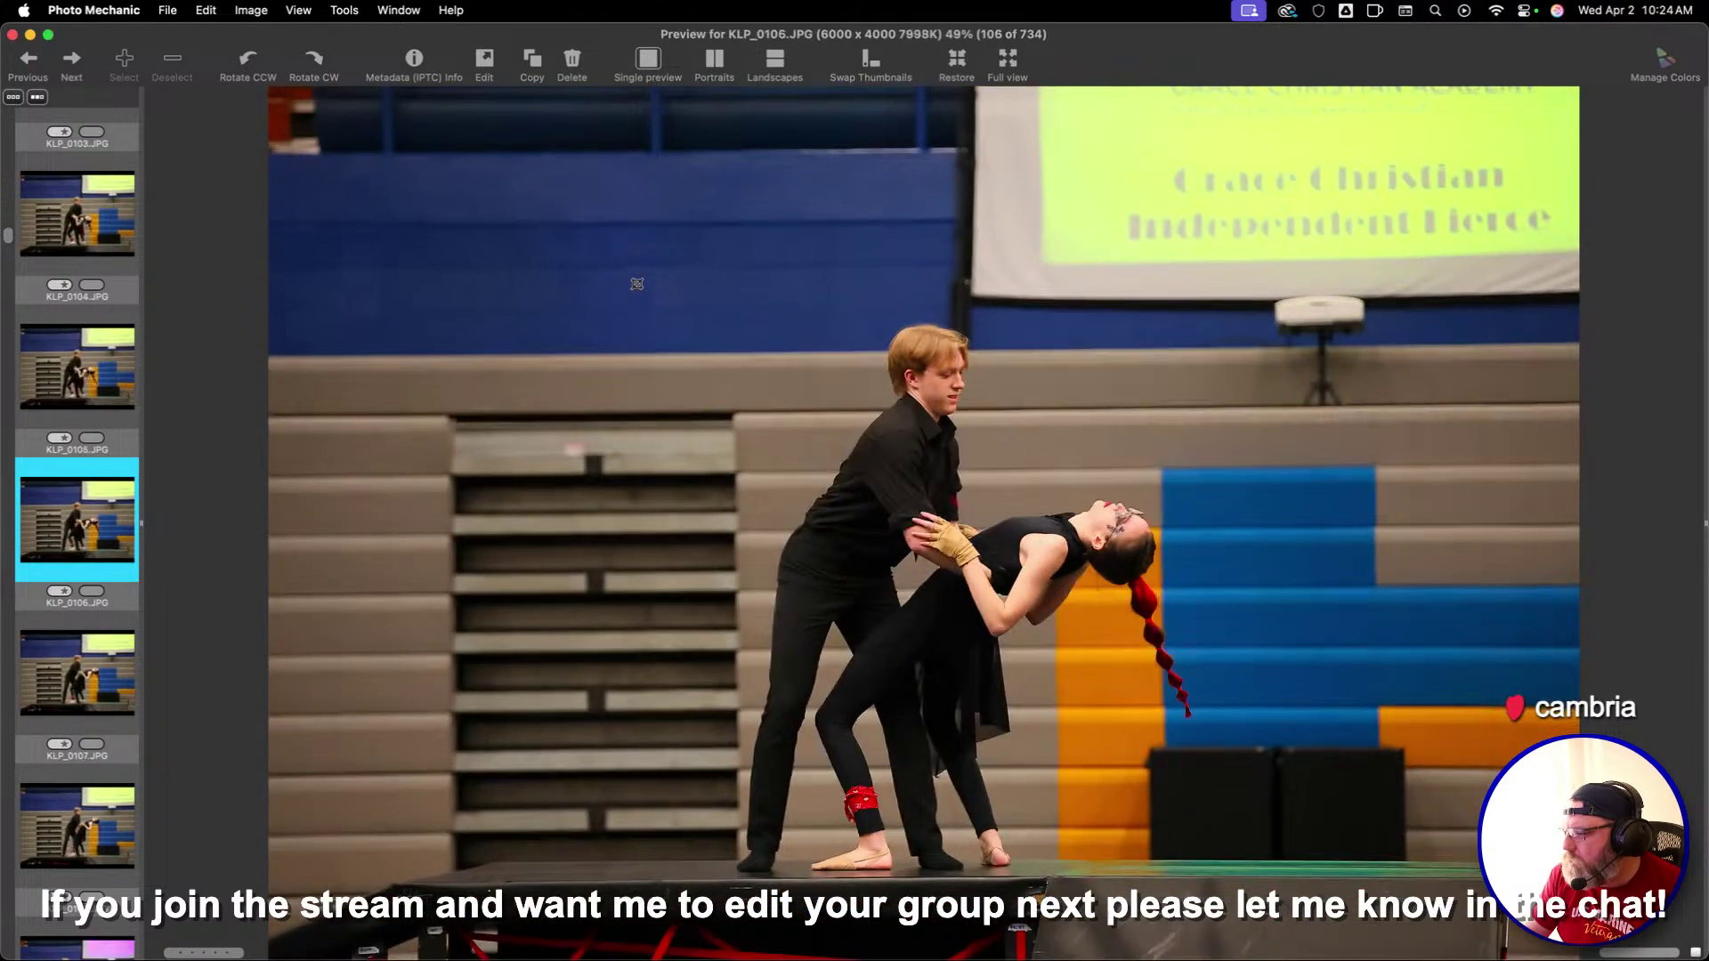
key("Left")
key("Left")
key("Left")
key("Left")
key("Left")
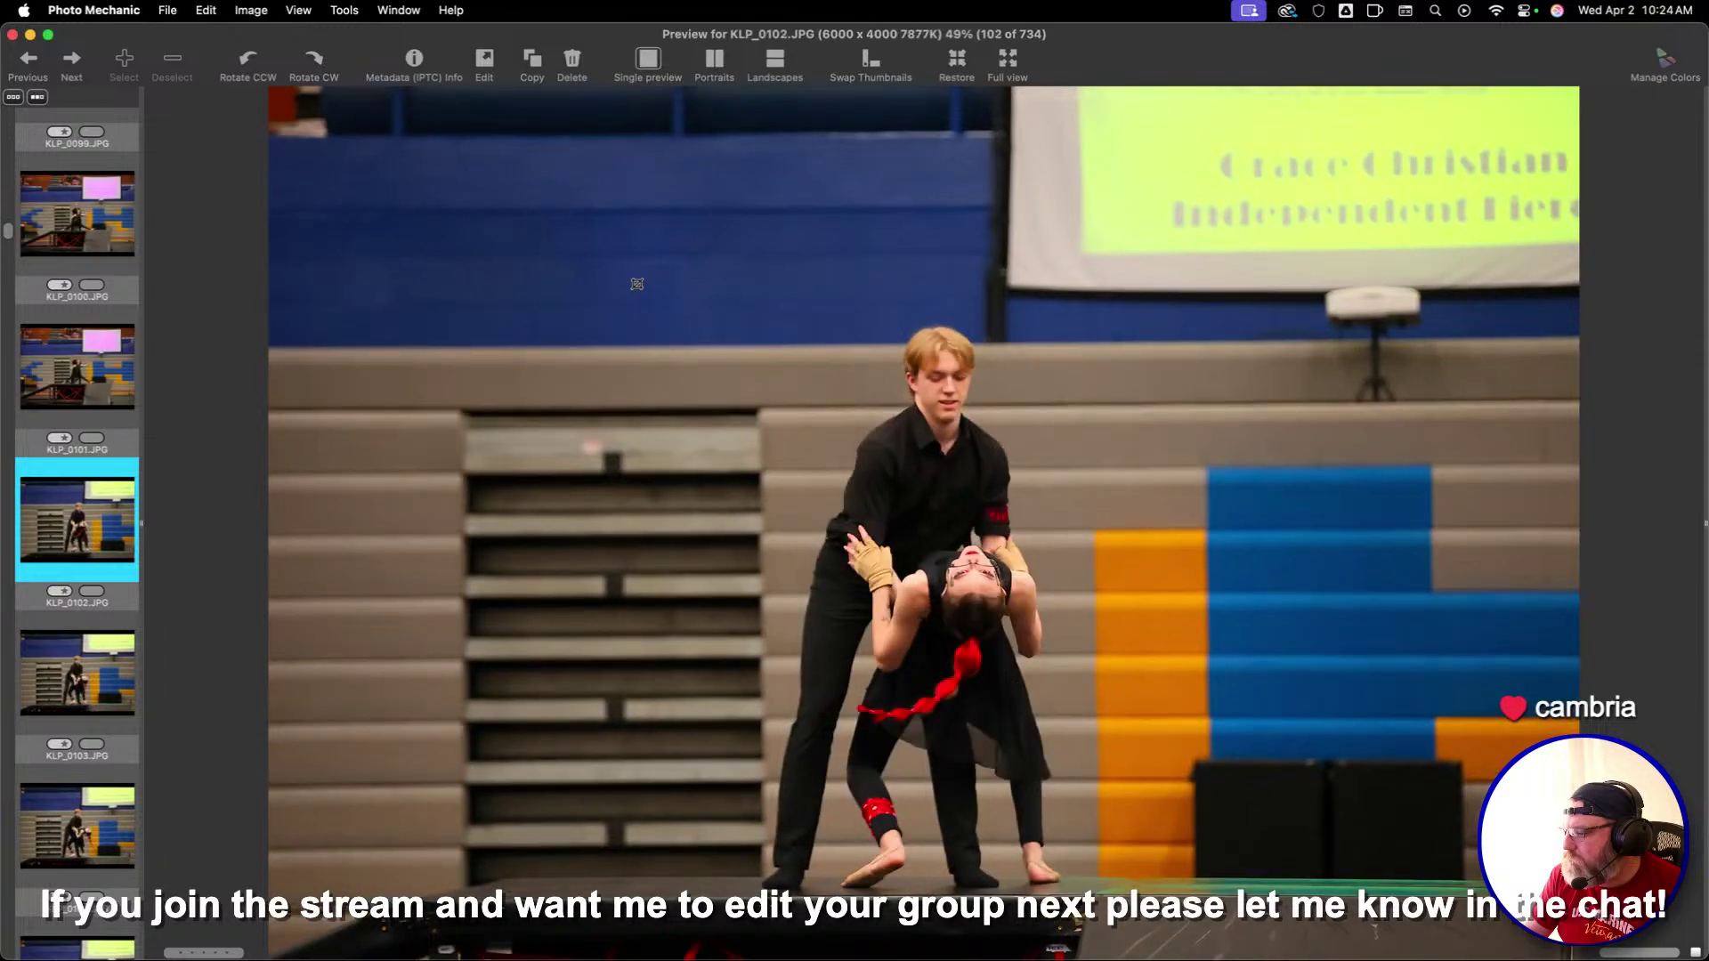
key("Right")
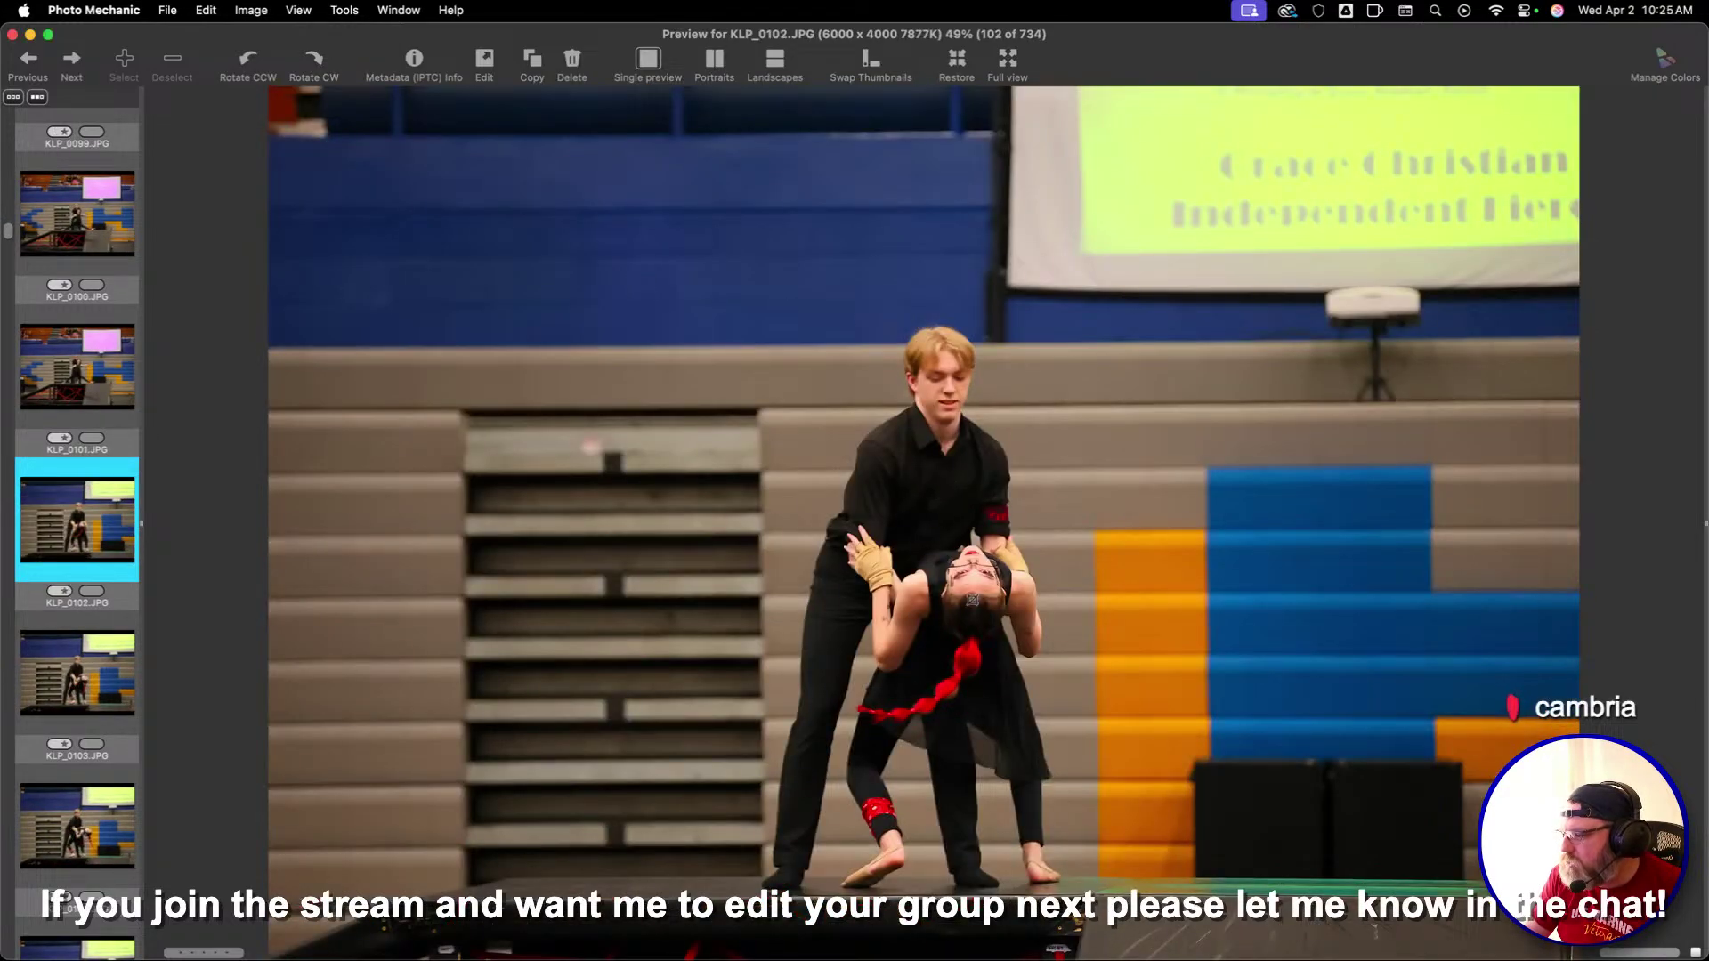
key("Right")
key("Right")
key("Right")
key("Right")
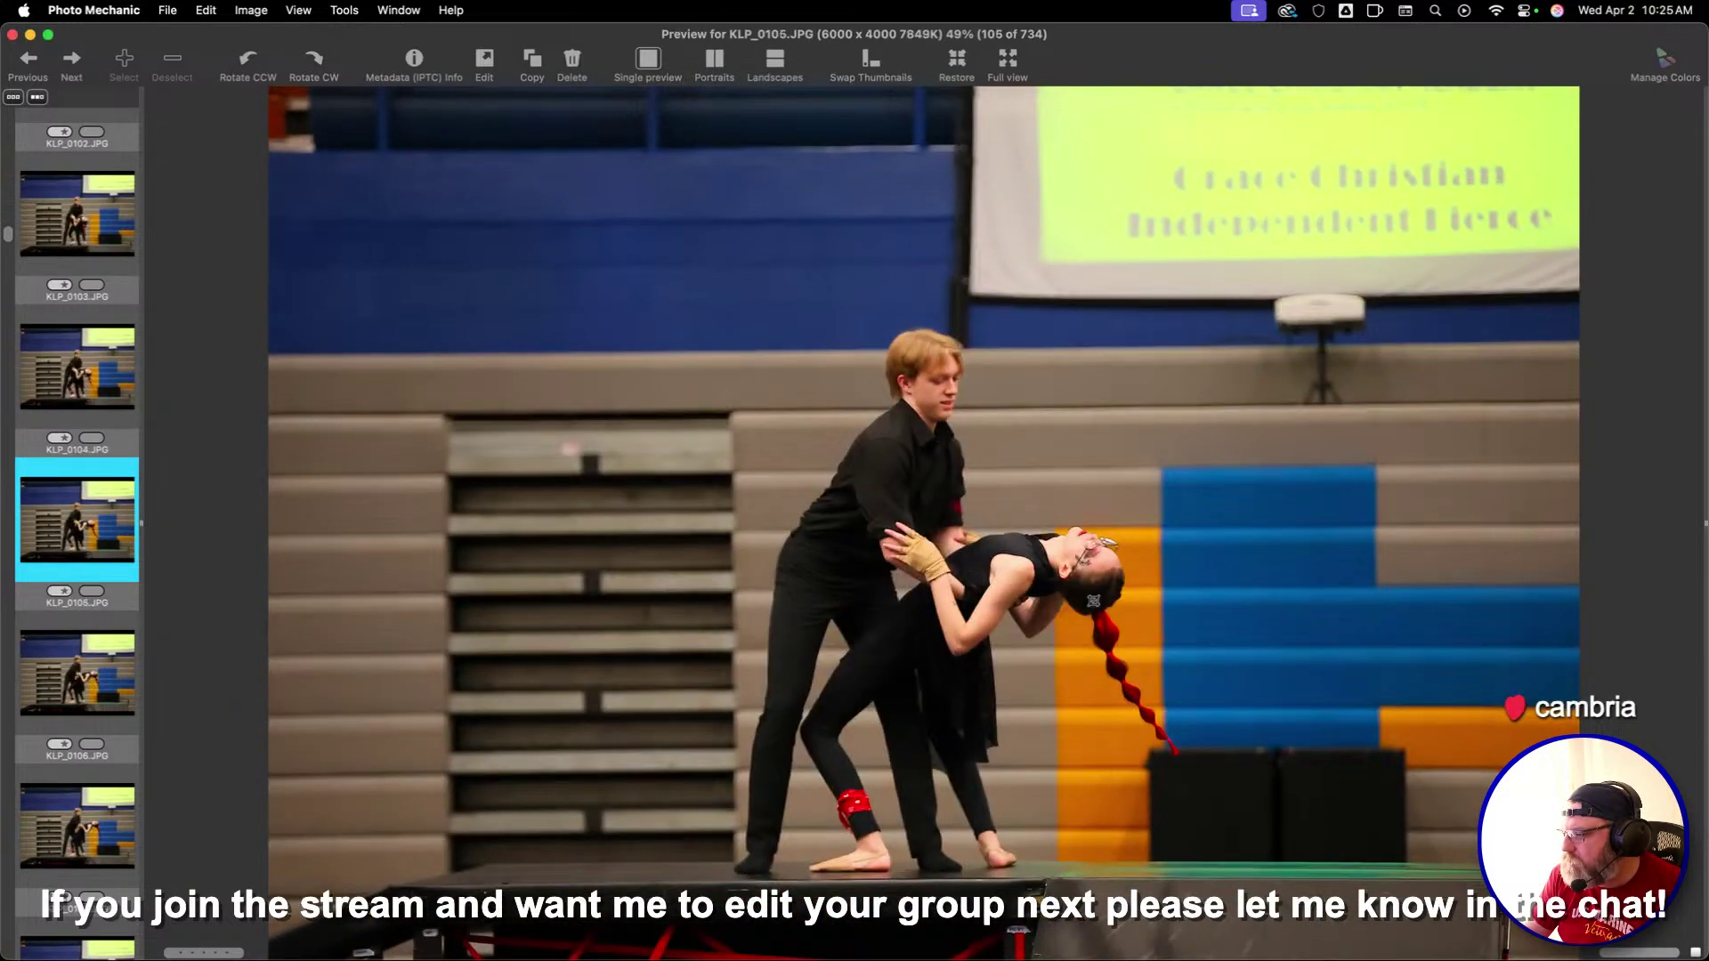
Crop KLP_0112.JPG around the two dancers on the ramp and tilt the crop slightly
key("Right")
key("Right")
key("Right")
key("Right")
key("Right")
key("Right")
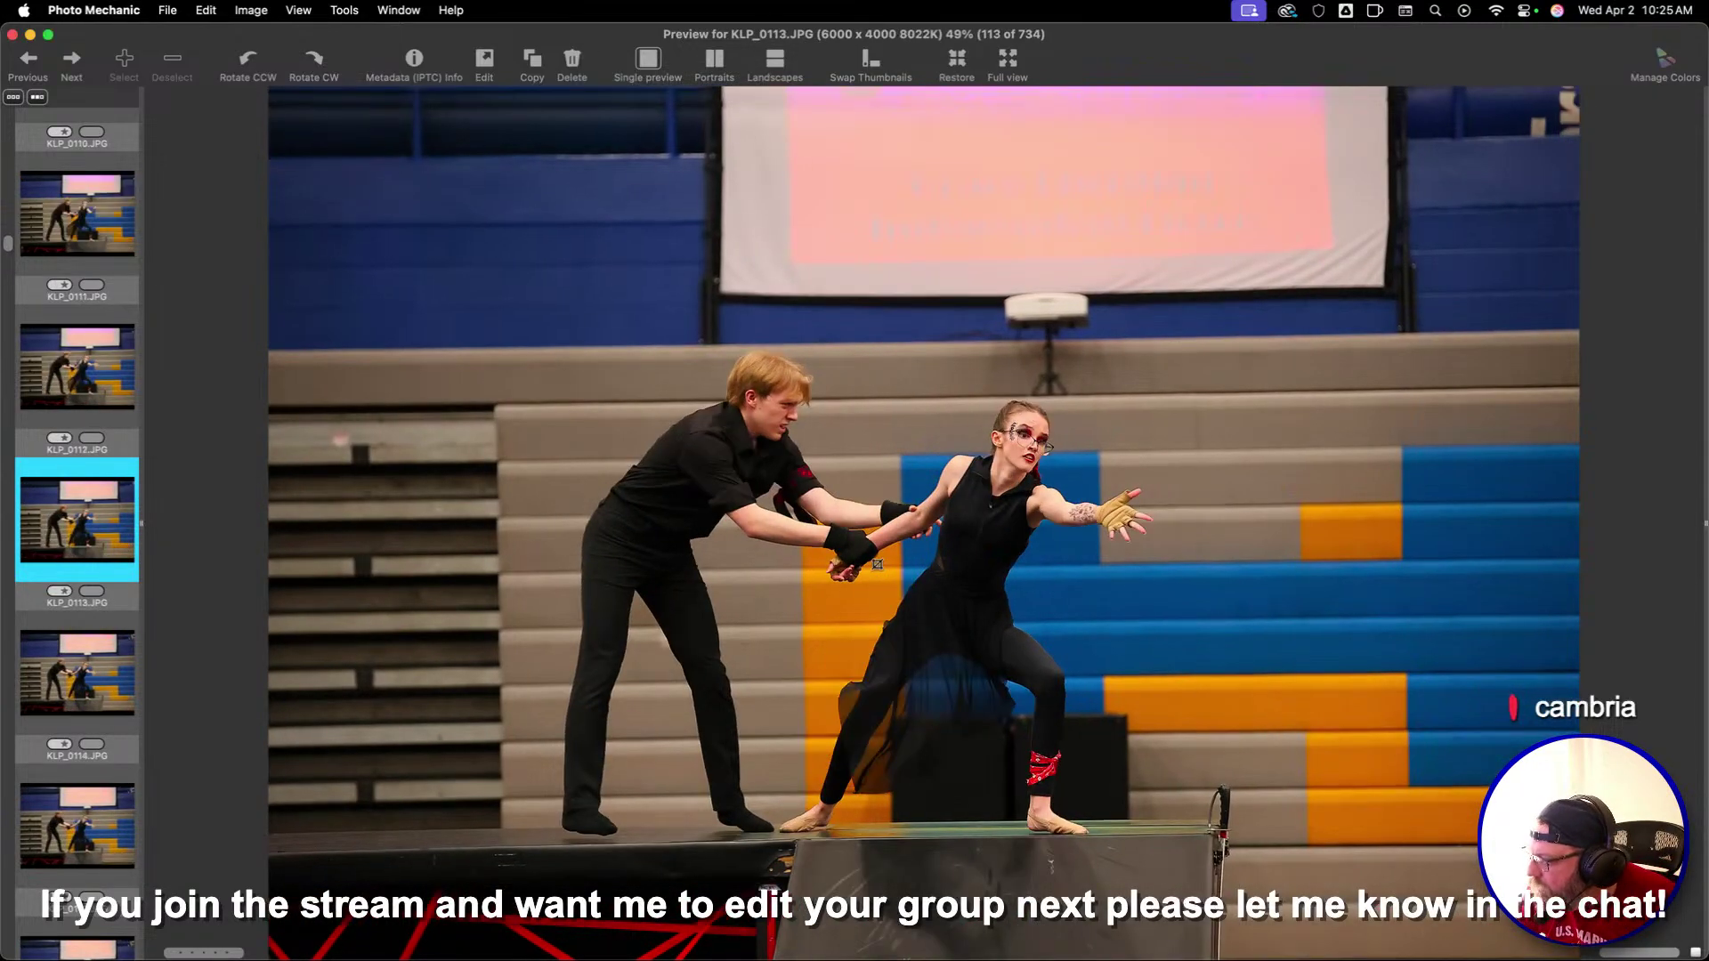
left_click_drag(520, 306, 1468, 939)
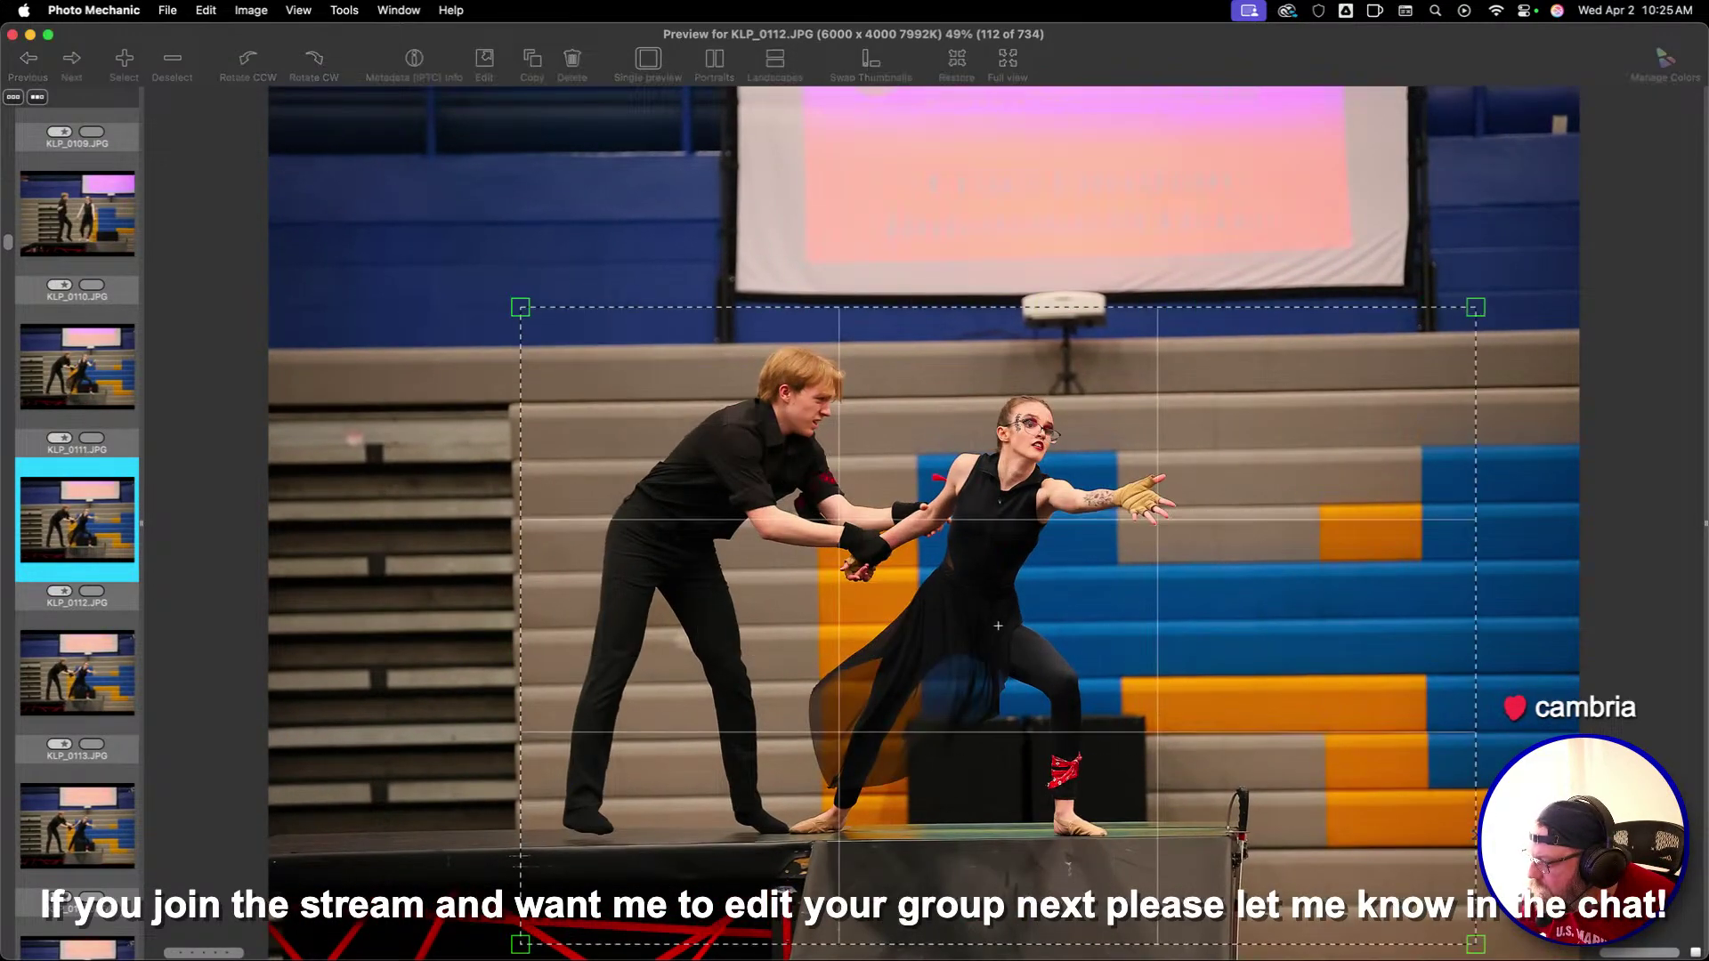
left_click_drag(1278, 743, 1158, 688)
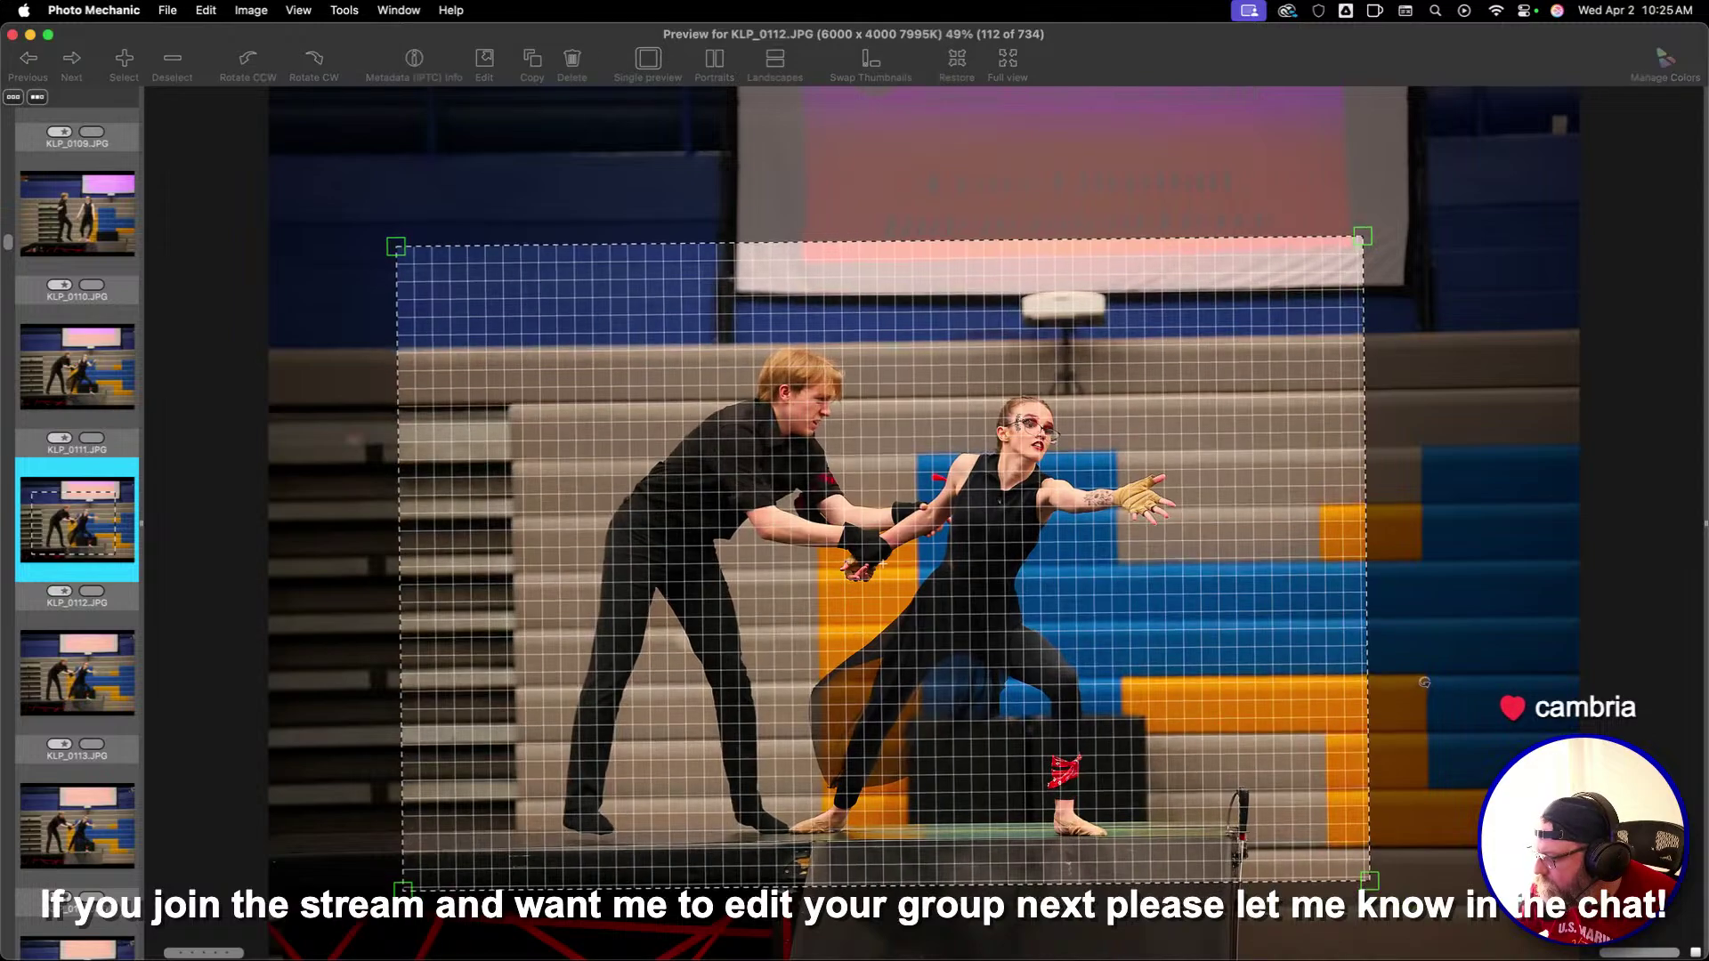
key("Right")
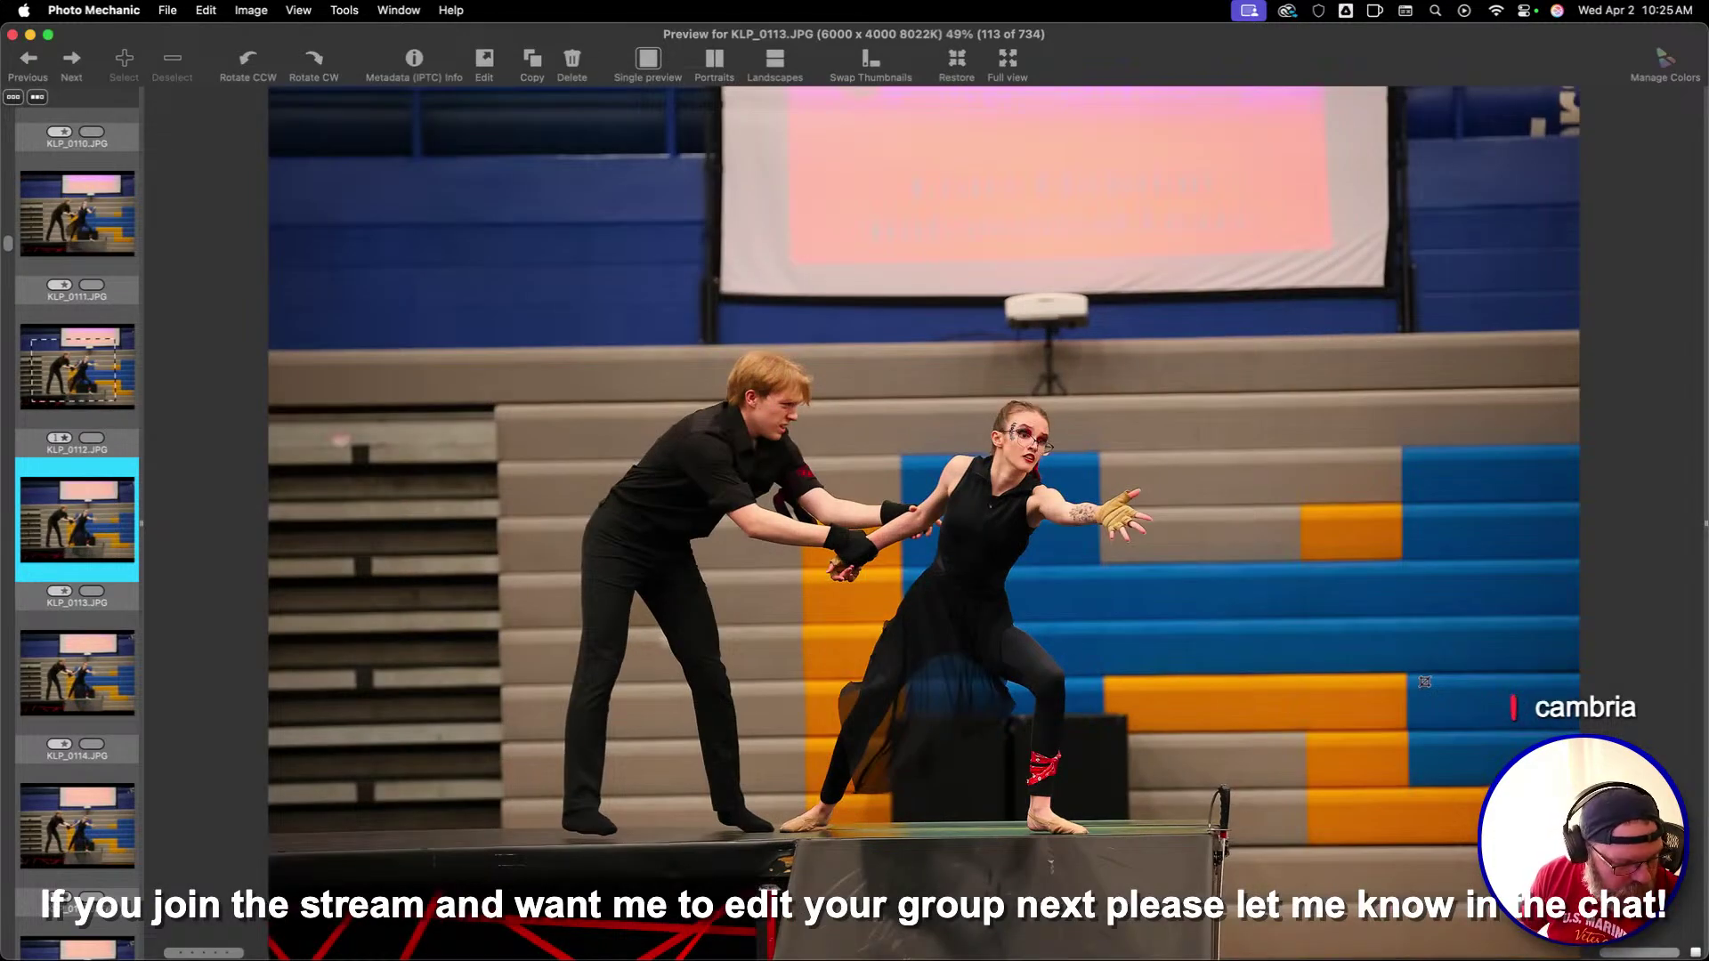
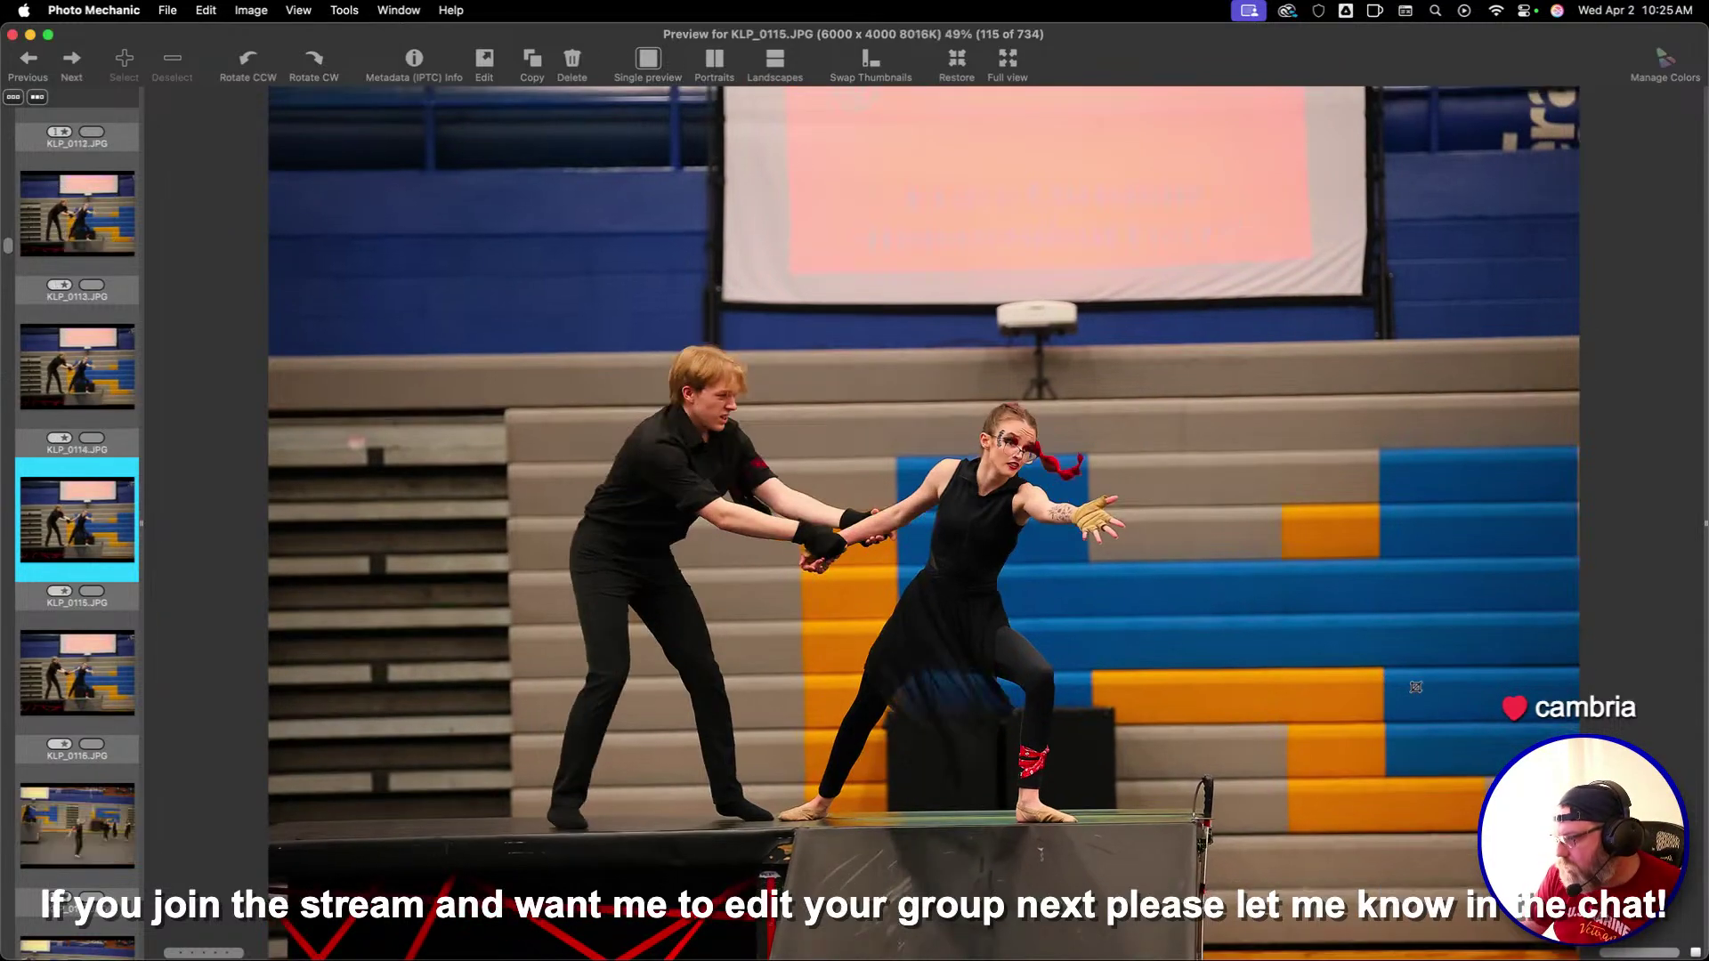
Crop KLP_0123.JPG around the dancer tossing the sabre and the performers beside her, and mark it as 1
key("Right")
key("Right")
key("Right")
key("Right")
key("Right")
key("Right")
key("Right")
key("Right")
key("Right")
key("Right")
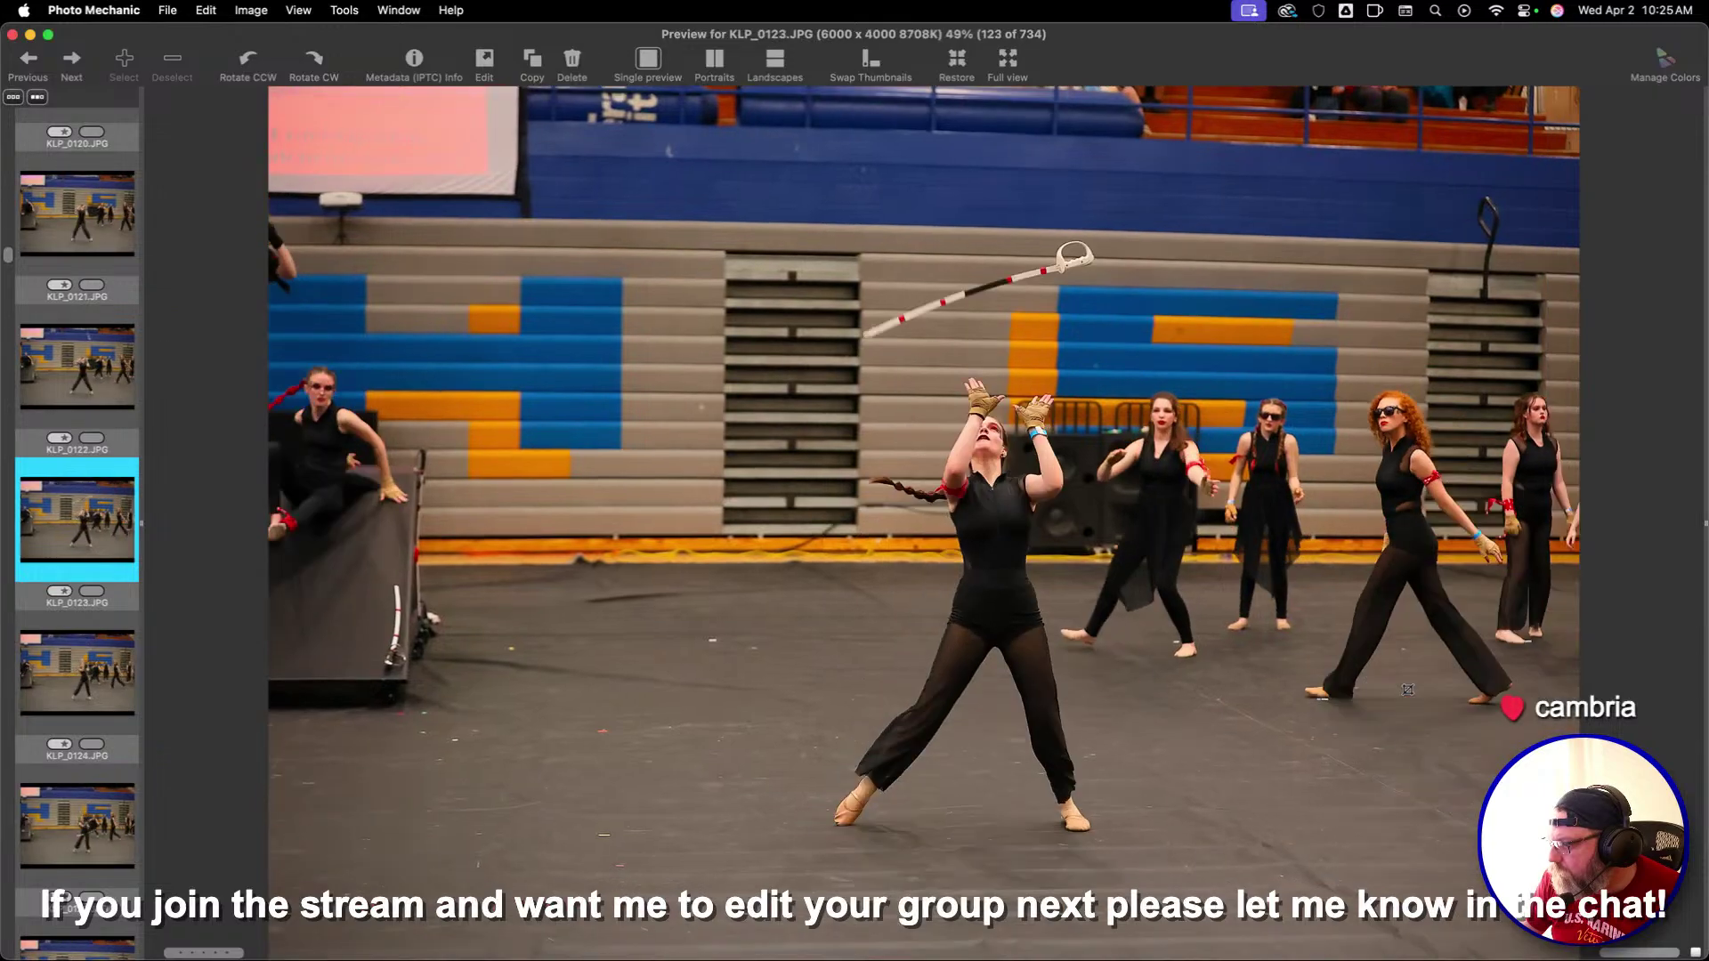
left_click_drag(460, 170, 1523, 881)
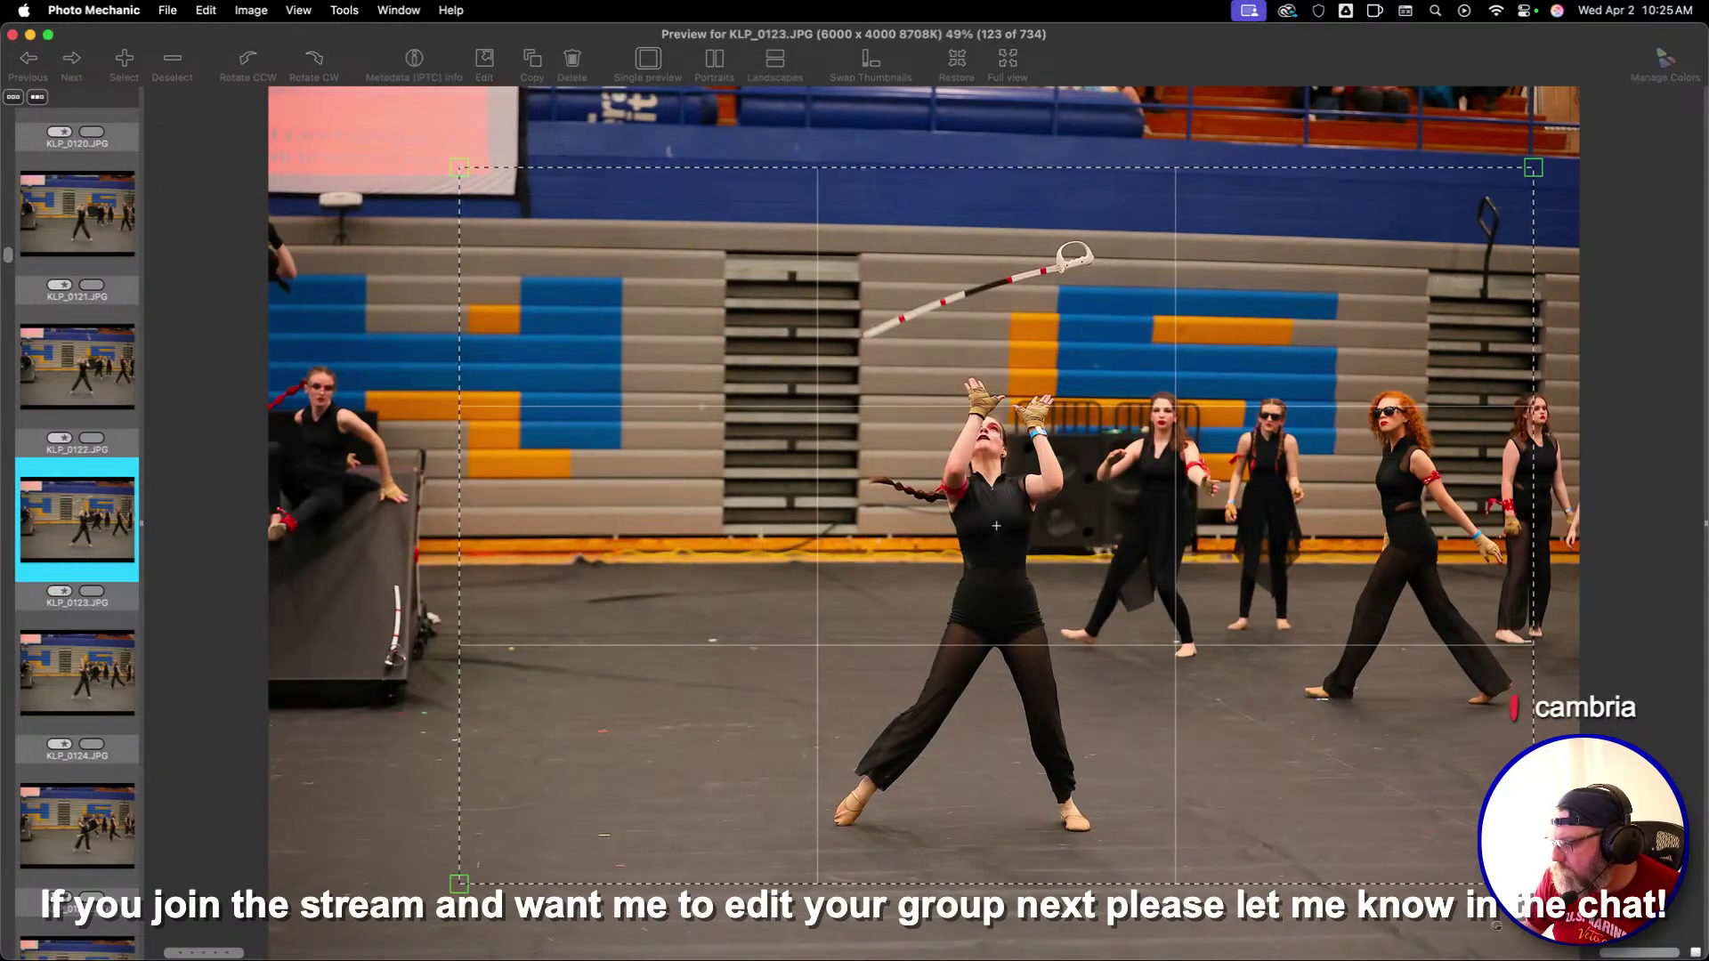
Compare the sabre toss shots before and after the cropped KLP_0123.JPG, going up to KLP_0126.JPG and back past KLP_0119.JPG
key("Right")
key("Right")
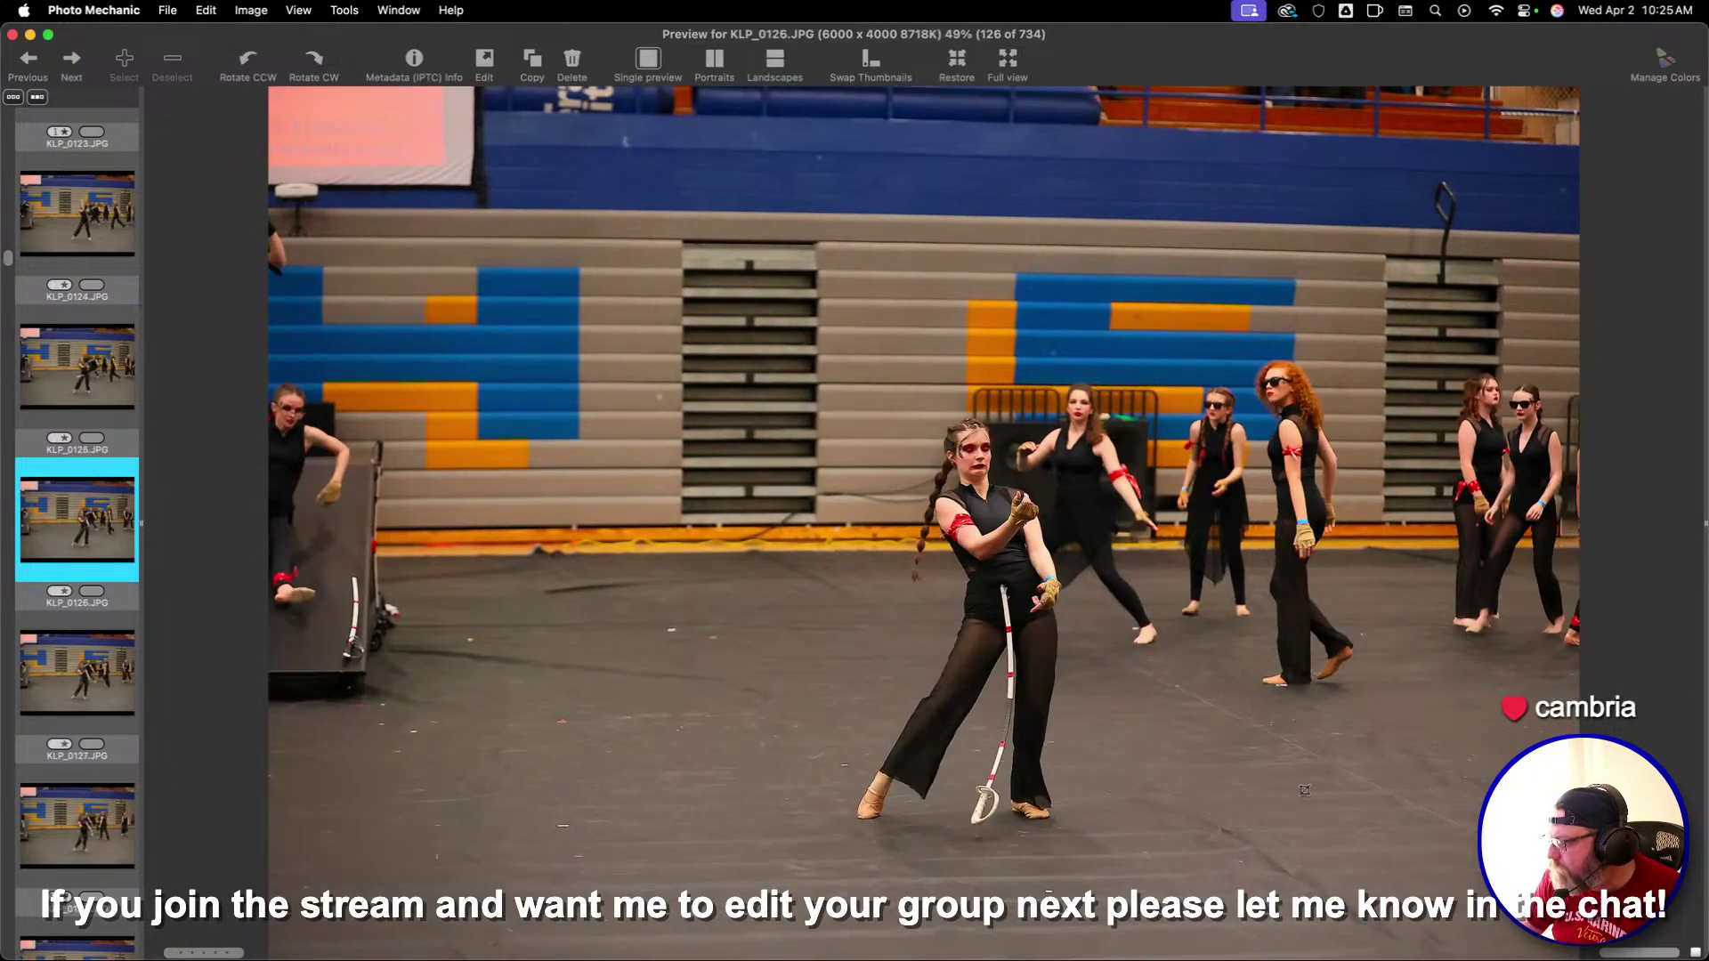
key("Left")
key("Left")
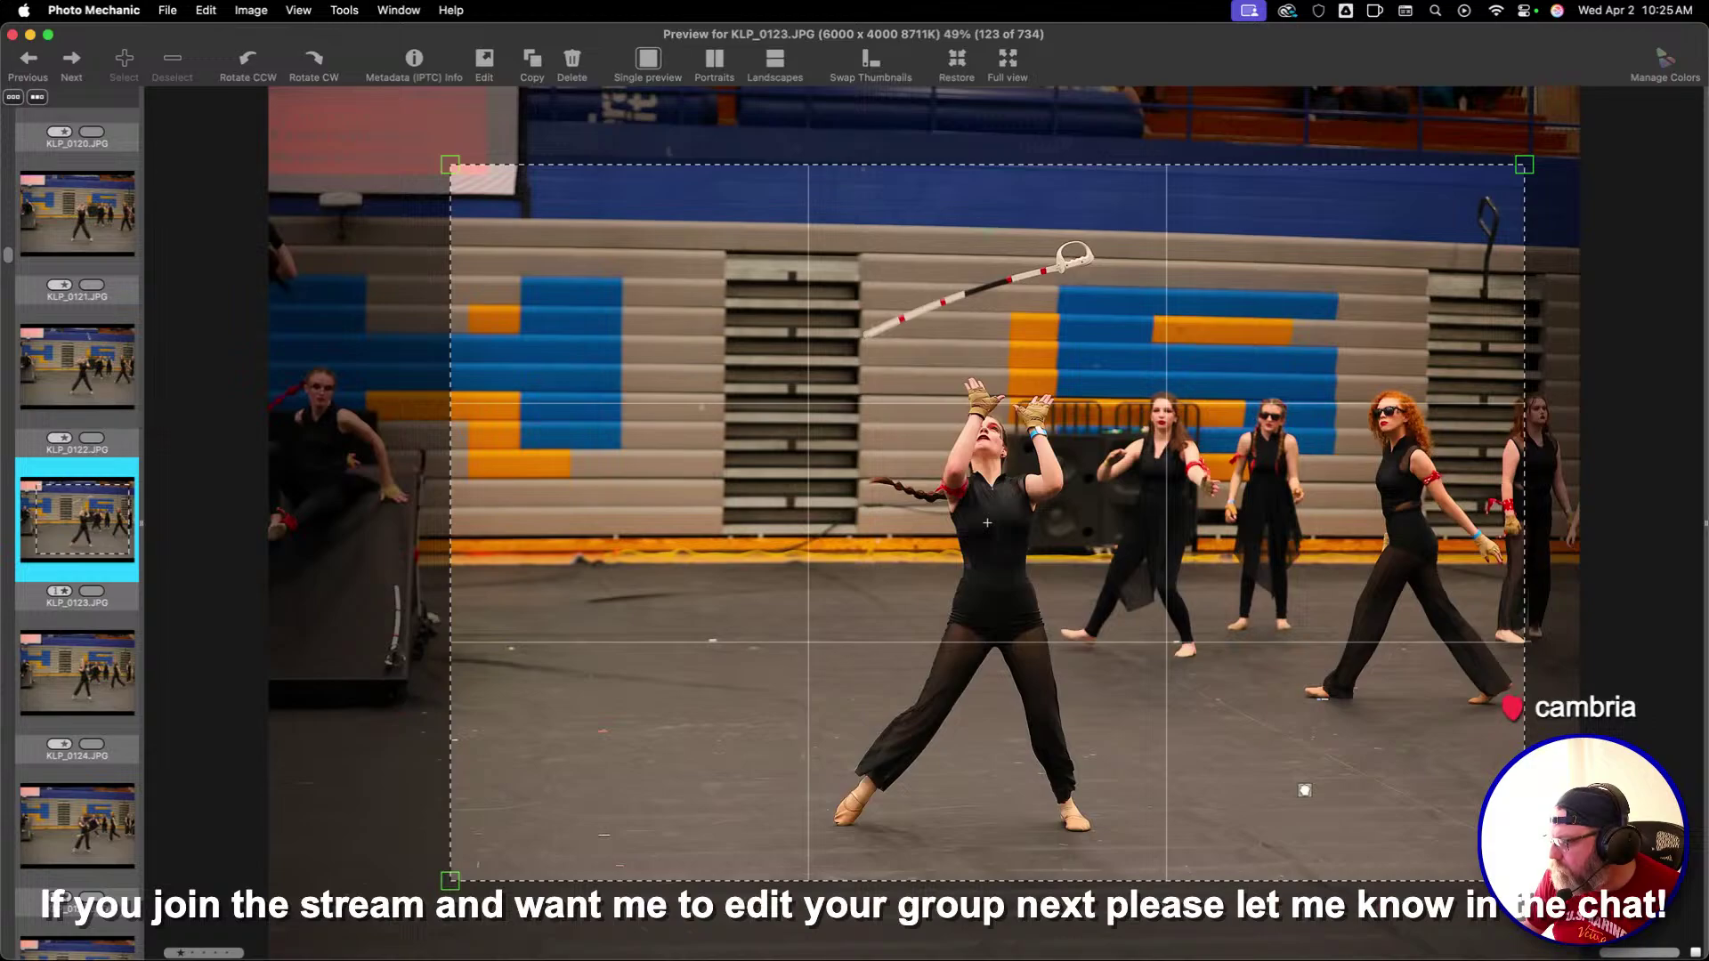
key("Left")
key("Left")
key("Left")
key("Left")
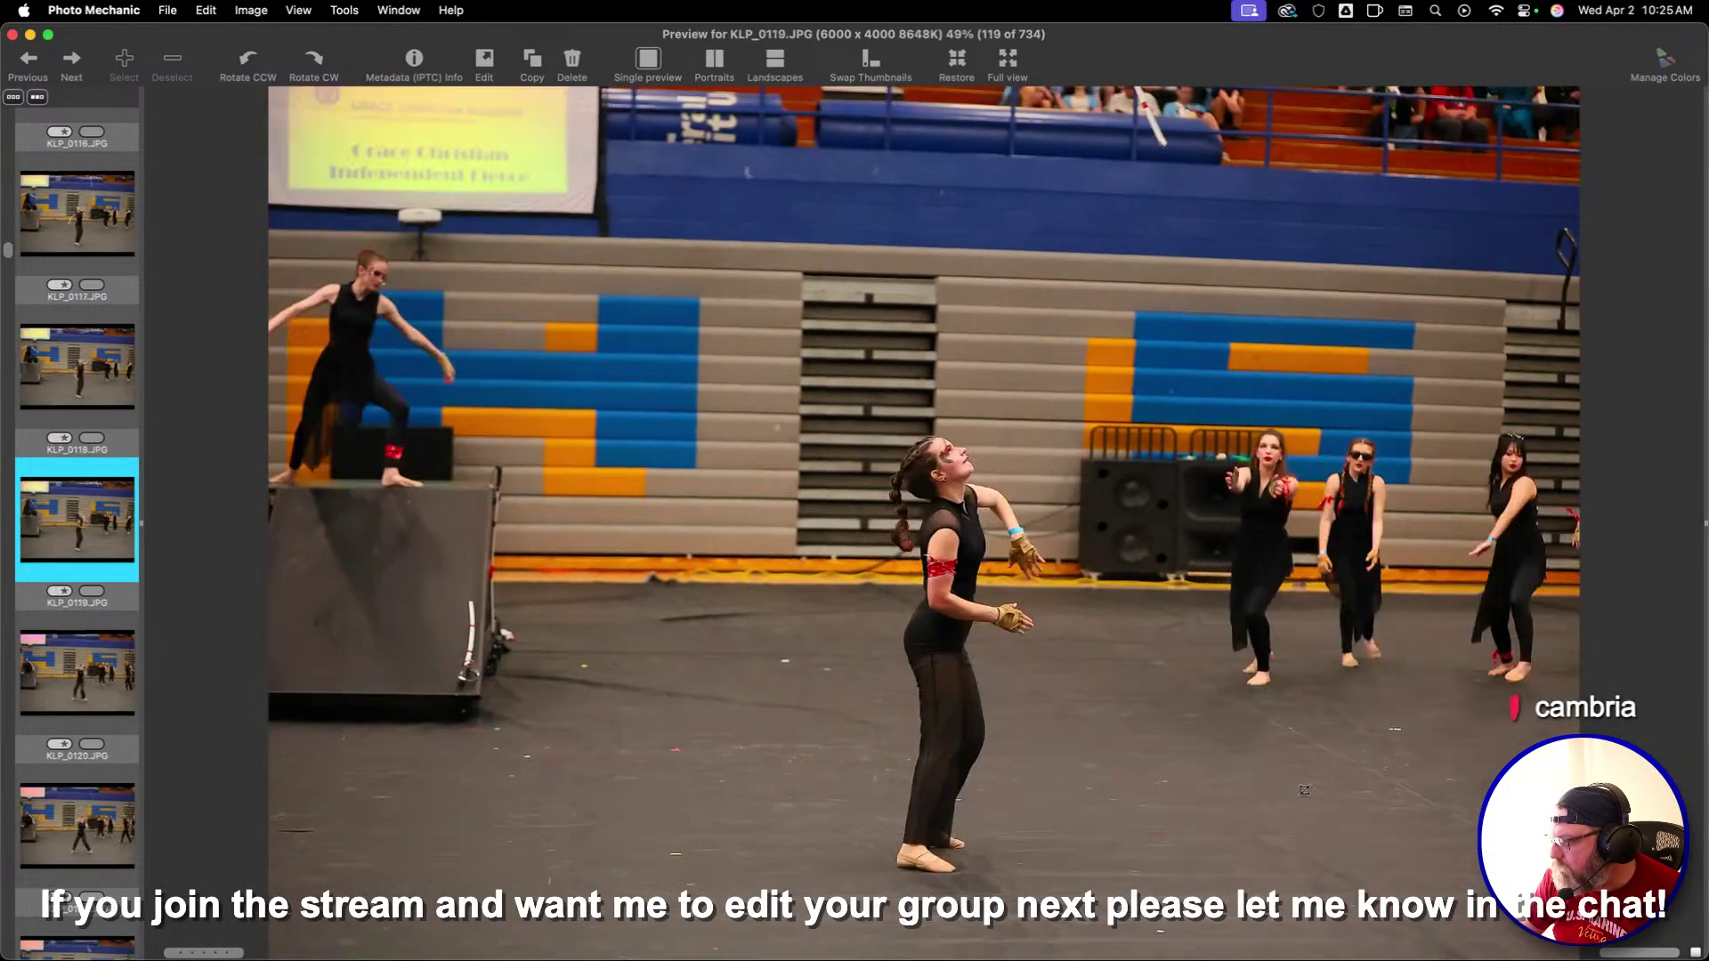
key("Left")
key("Left")
Review the sabre toss and catch shots forward again up to KLP_0128.JPG for keepers
key("Right")
key("Right")
key("Right")
key("Right")
key("Right")
key("Right")
key("Right")
key("Right")
key("Right")
key("Right")
key("Right")
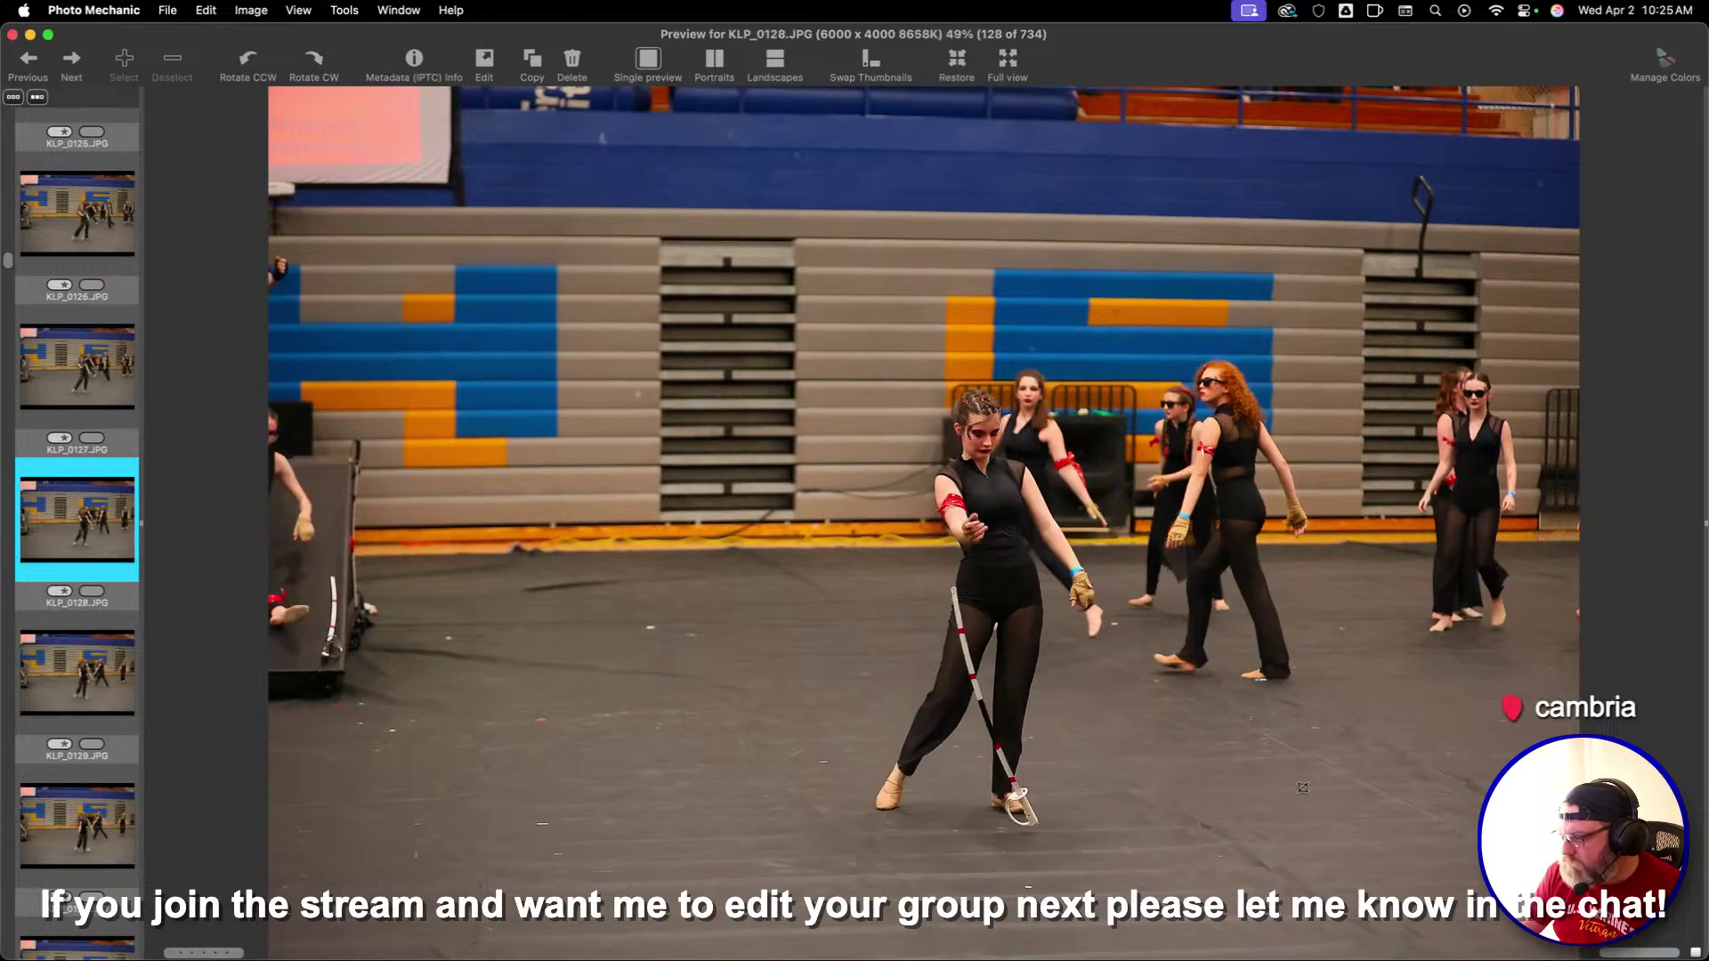
Review the floor shots from KLP_0128.JPG onward and compare the sabre poses in KLP_0133.JPG, KLP_0134.JPG and KLP_0135.JPG
key("Right")
key("Right")
key("Right")
key("Right")
key("Right")
key("Right")
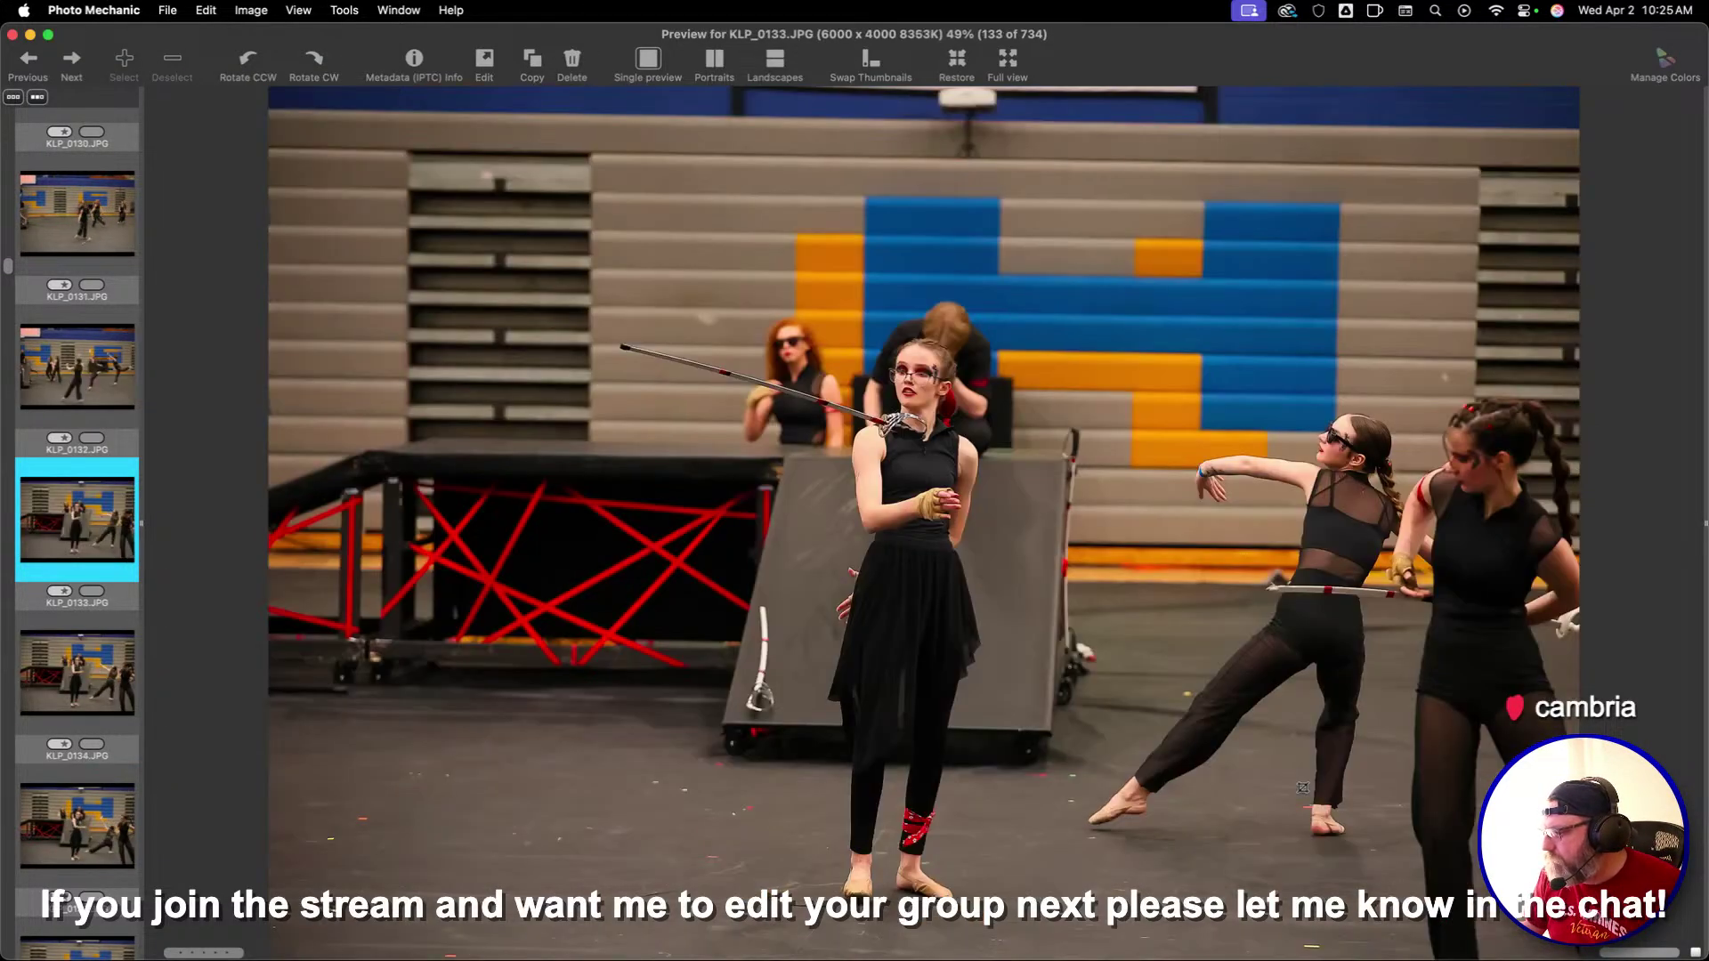
key("Left")
key("Right")
key("Right")
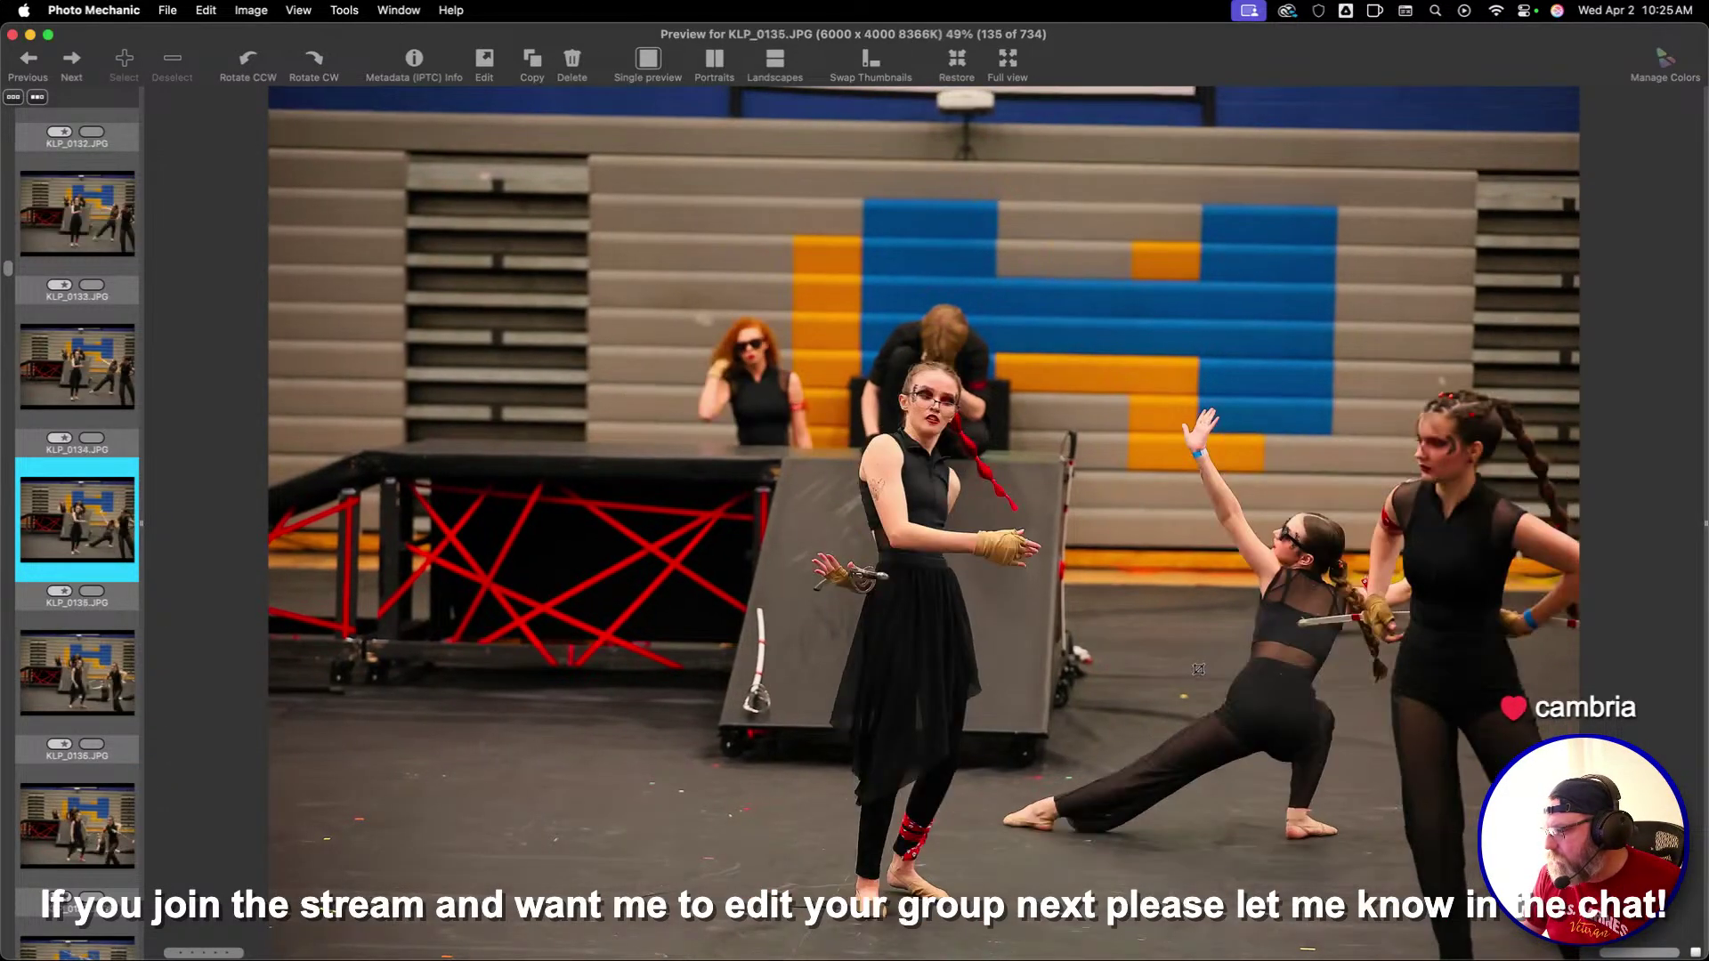
key("Left")
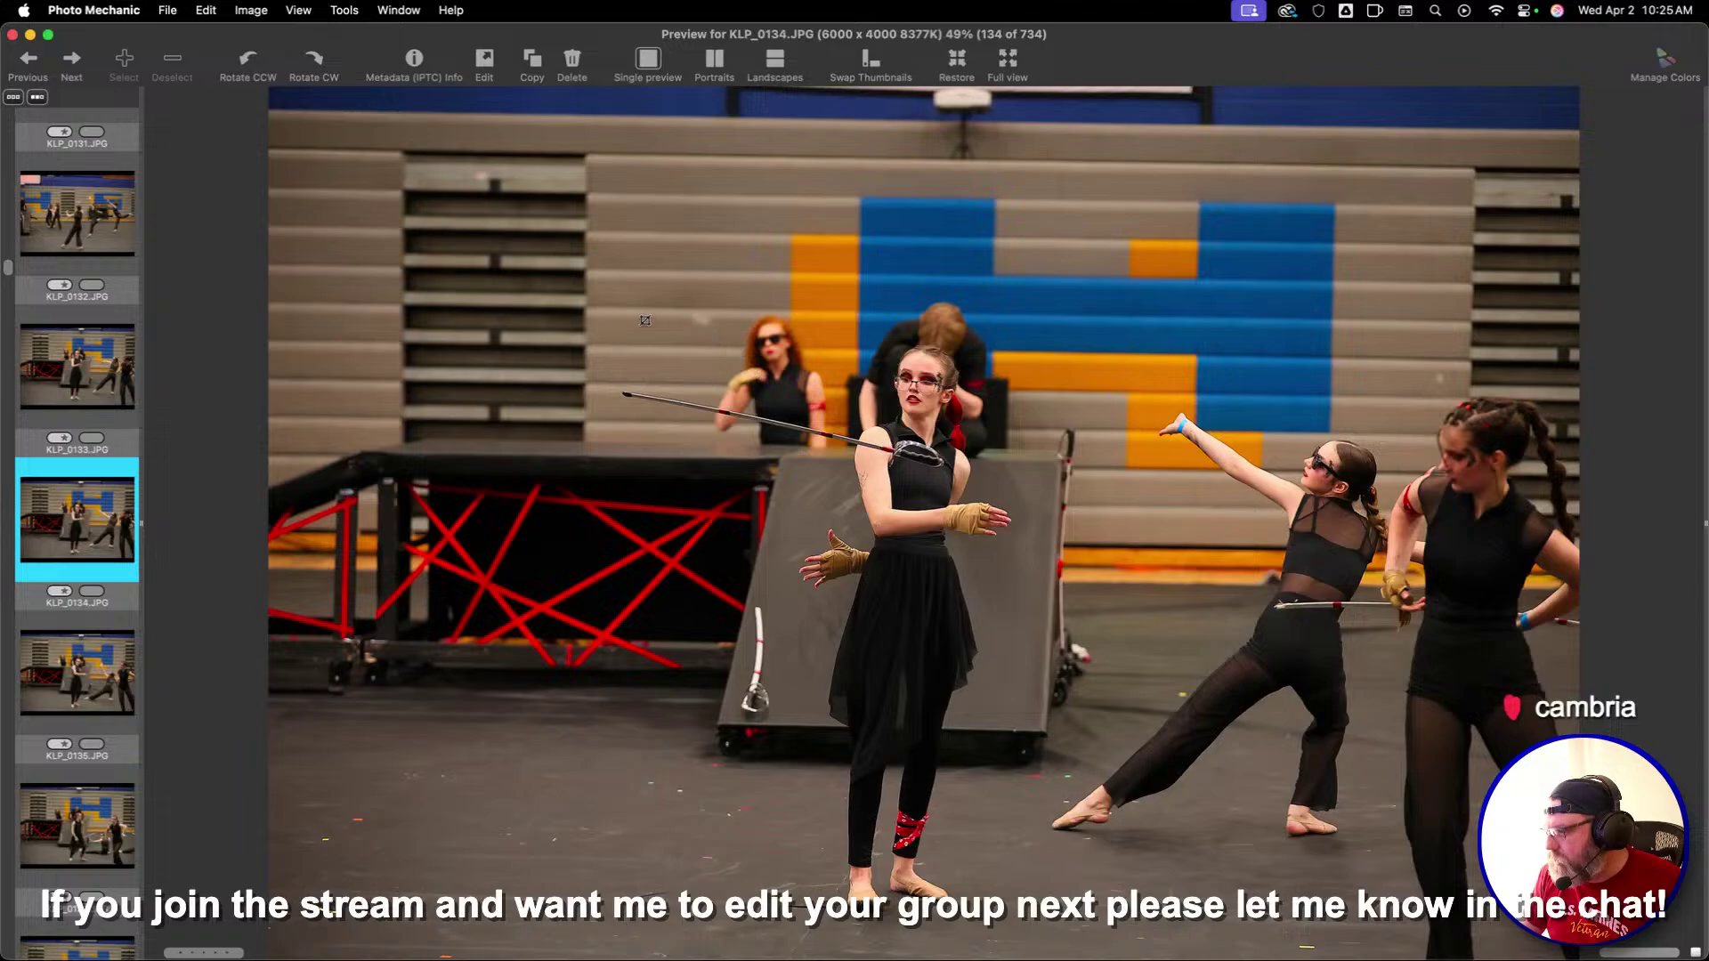
Review the raised-sabre shots of the two front dancers from KLP_0135.JPG to KLP_0142.JPG for keepers
key("Right")
key("Right")
key("Right")
key("Right")
key("Right")
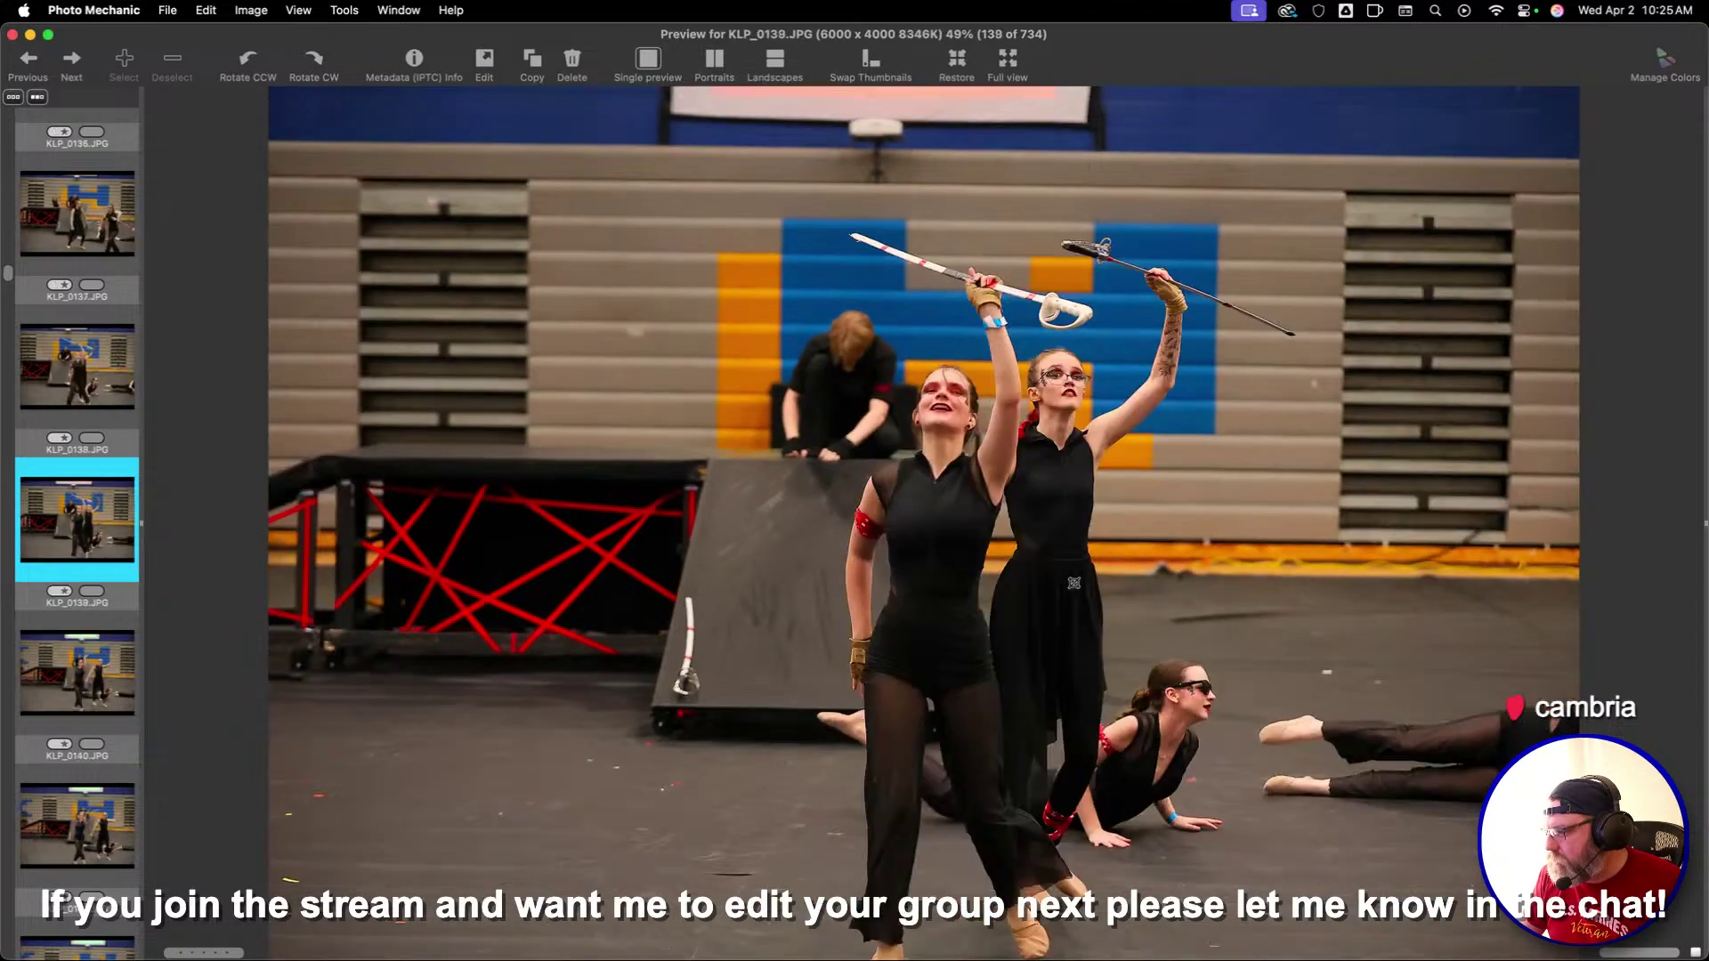
key("Right")
key("Right")
key("Right")
key("Right")
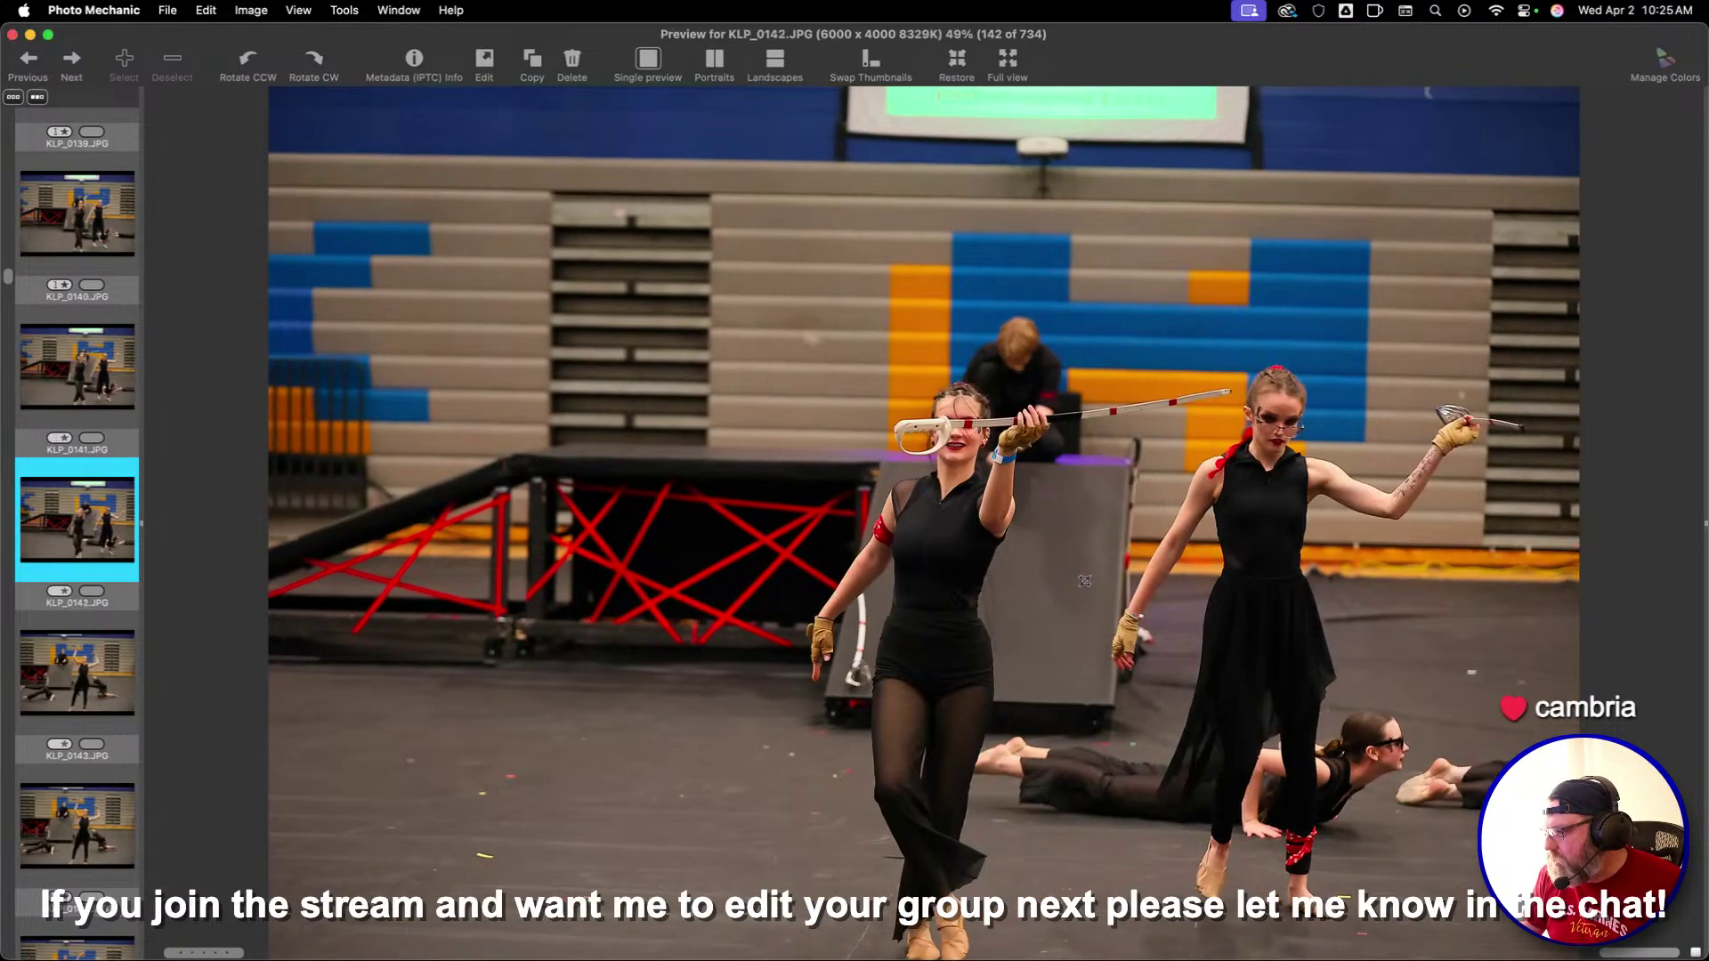
Review the solo sabre shots from KLP_0143.JPG through the first portrait frames up to KLP_0152.JPG
key("Right")
key("Right")
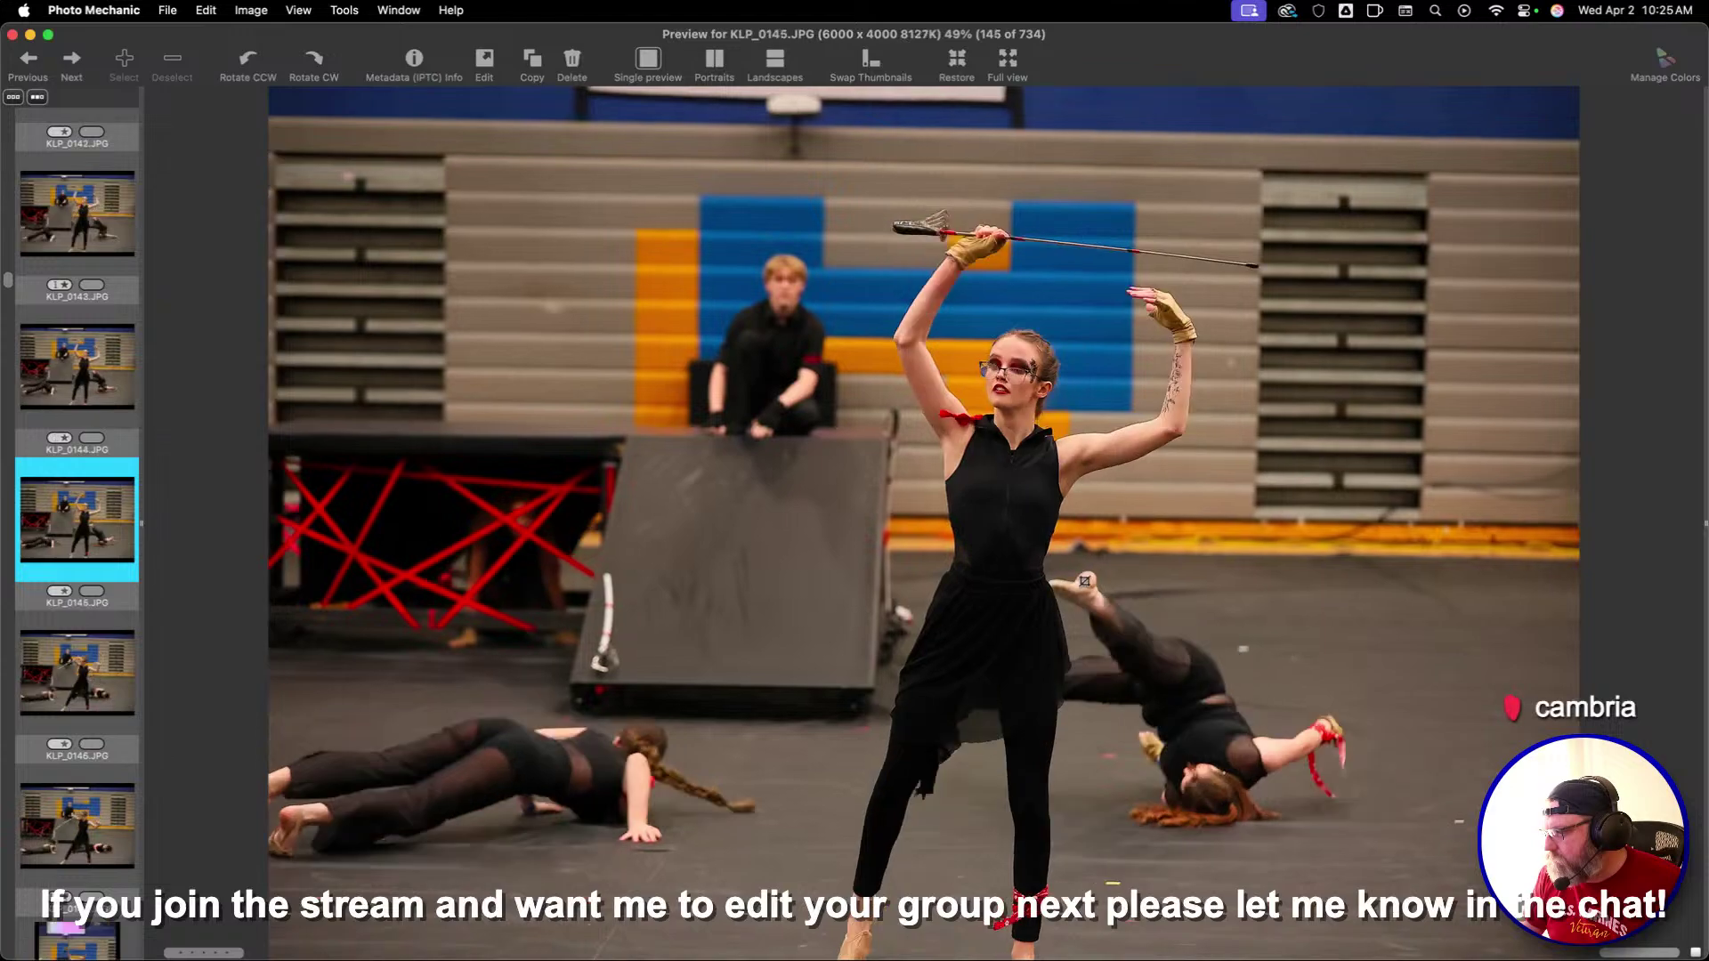
key("Right")
key("Right")
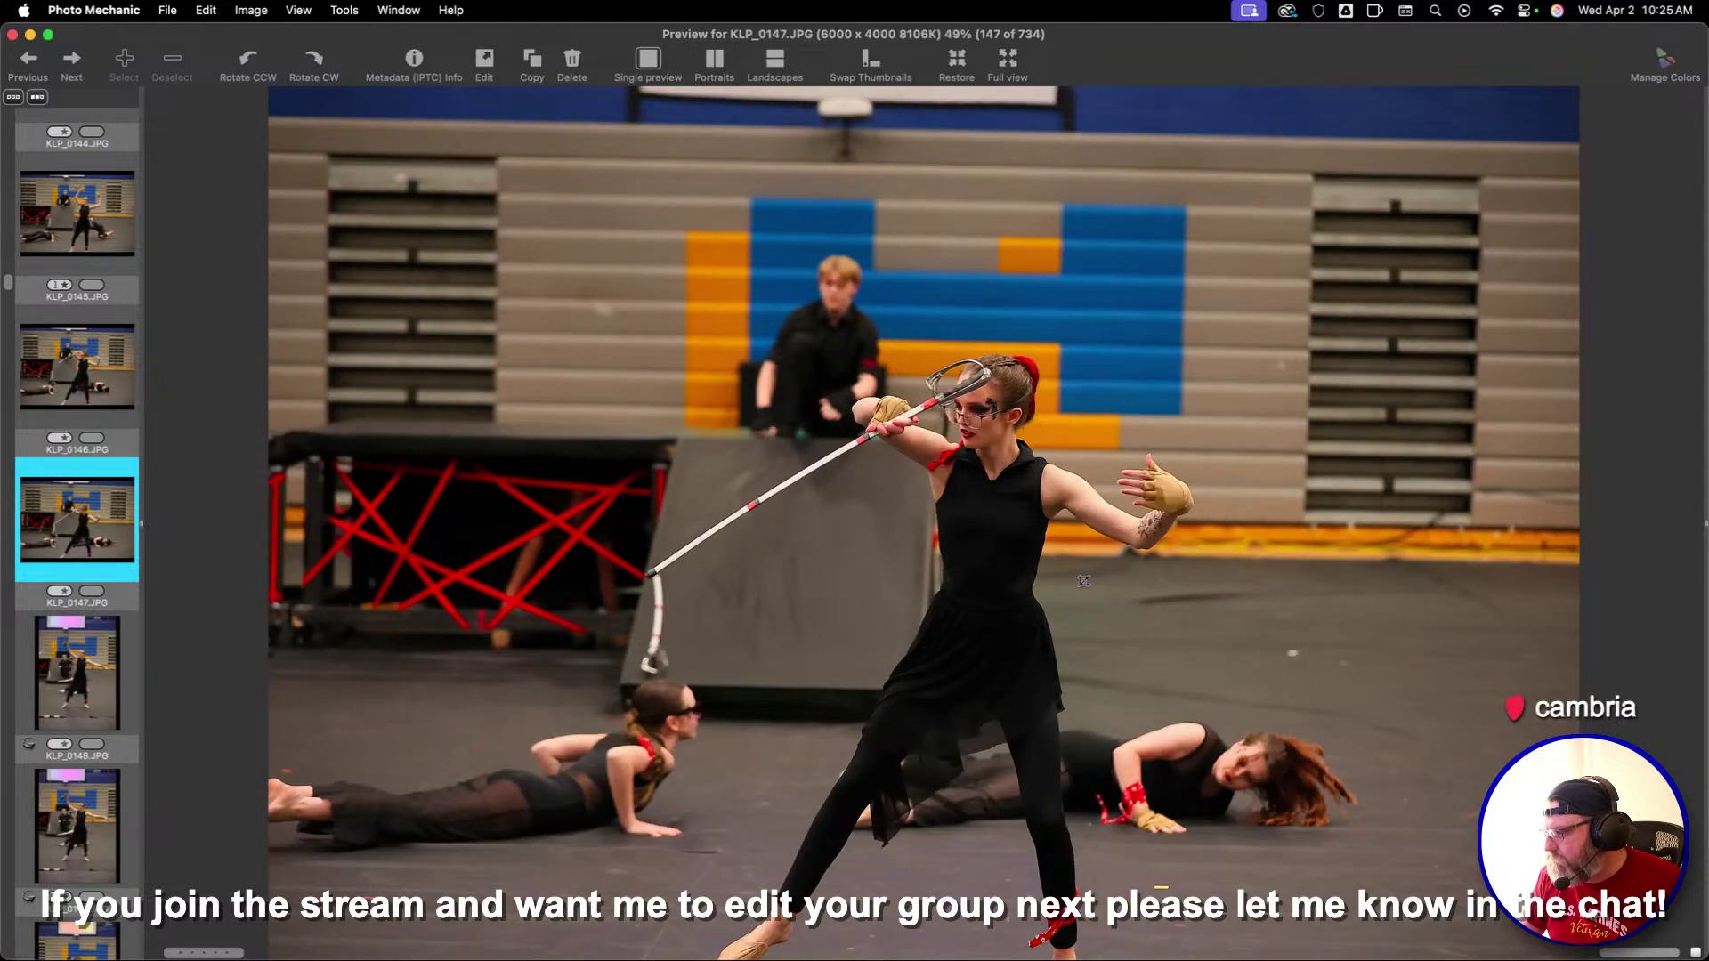
key("Right")
key("Right")
key("Right")
key("Right")
key("Right")
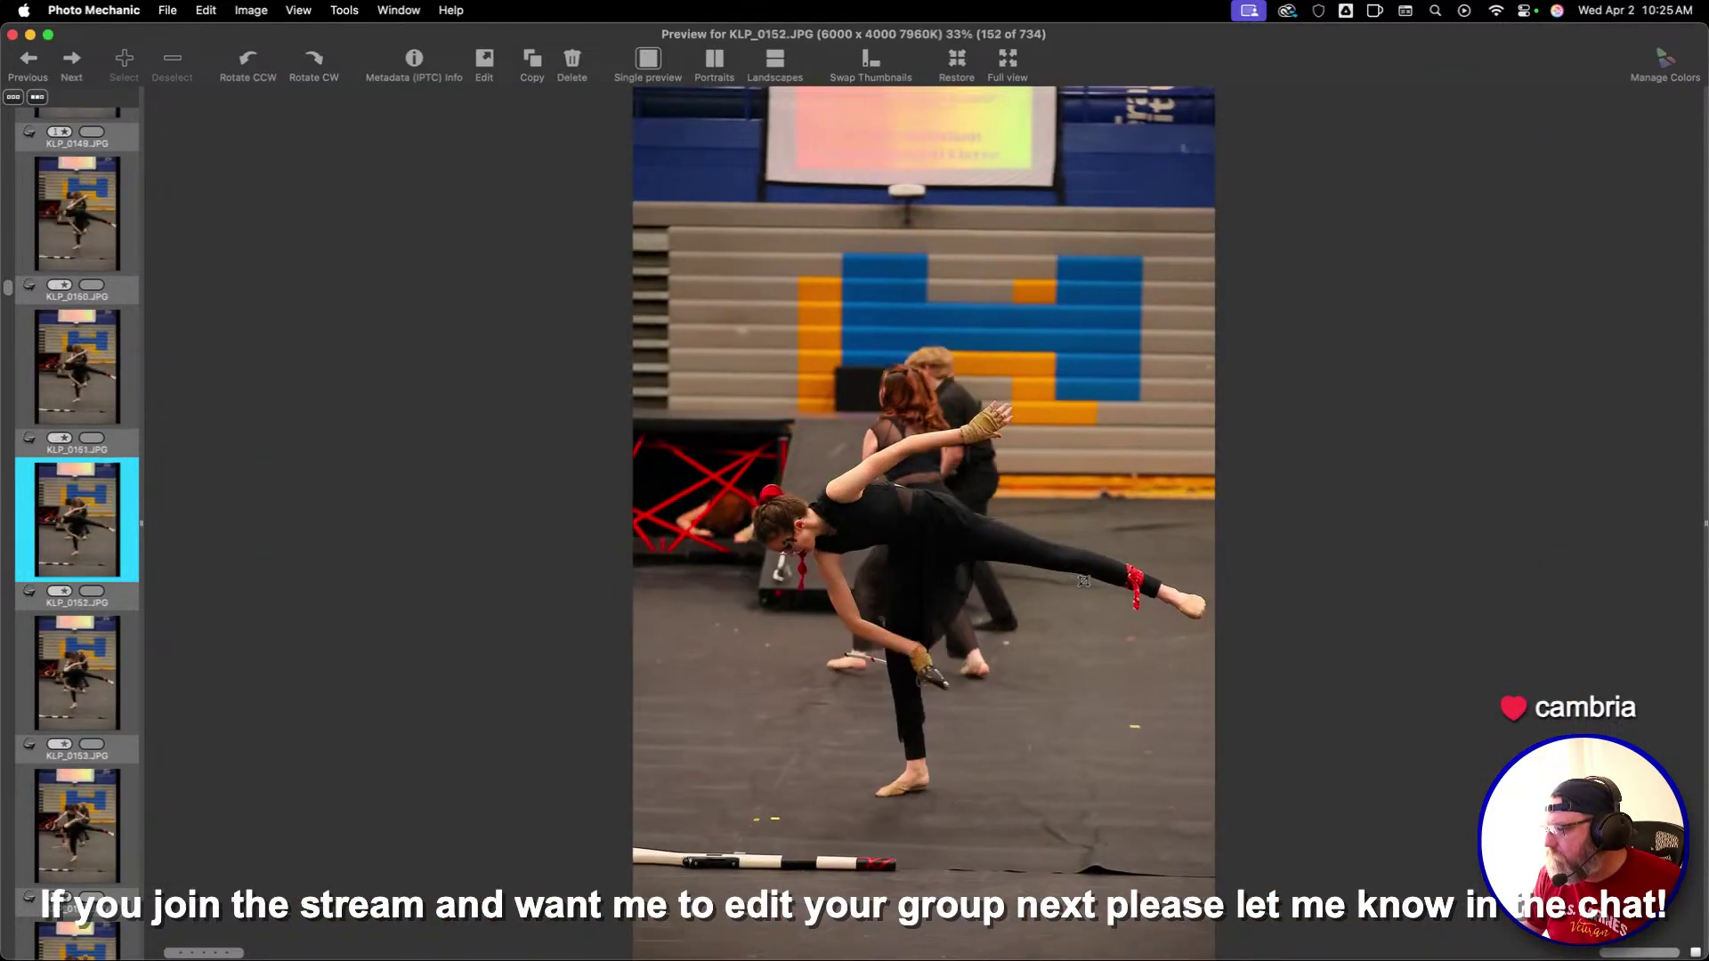
Compare the portrait leg-extension shots up to KLP_0154.JPG with the earlier frames back to KLP_0149.JPG
key("Right")
key("Right")
key("Right")
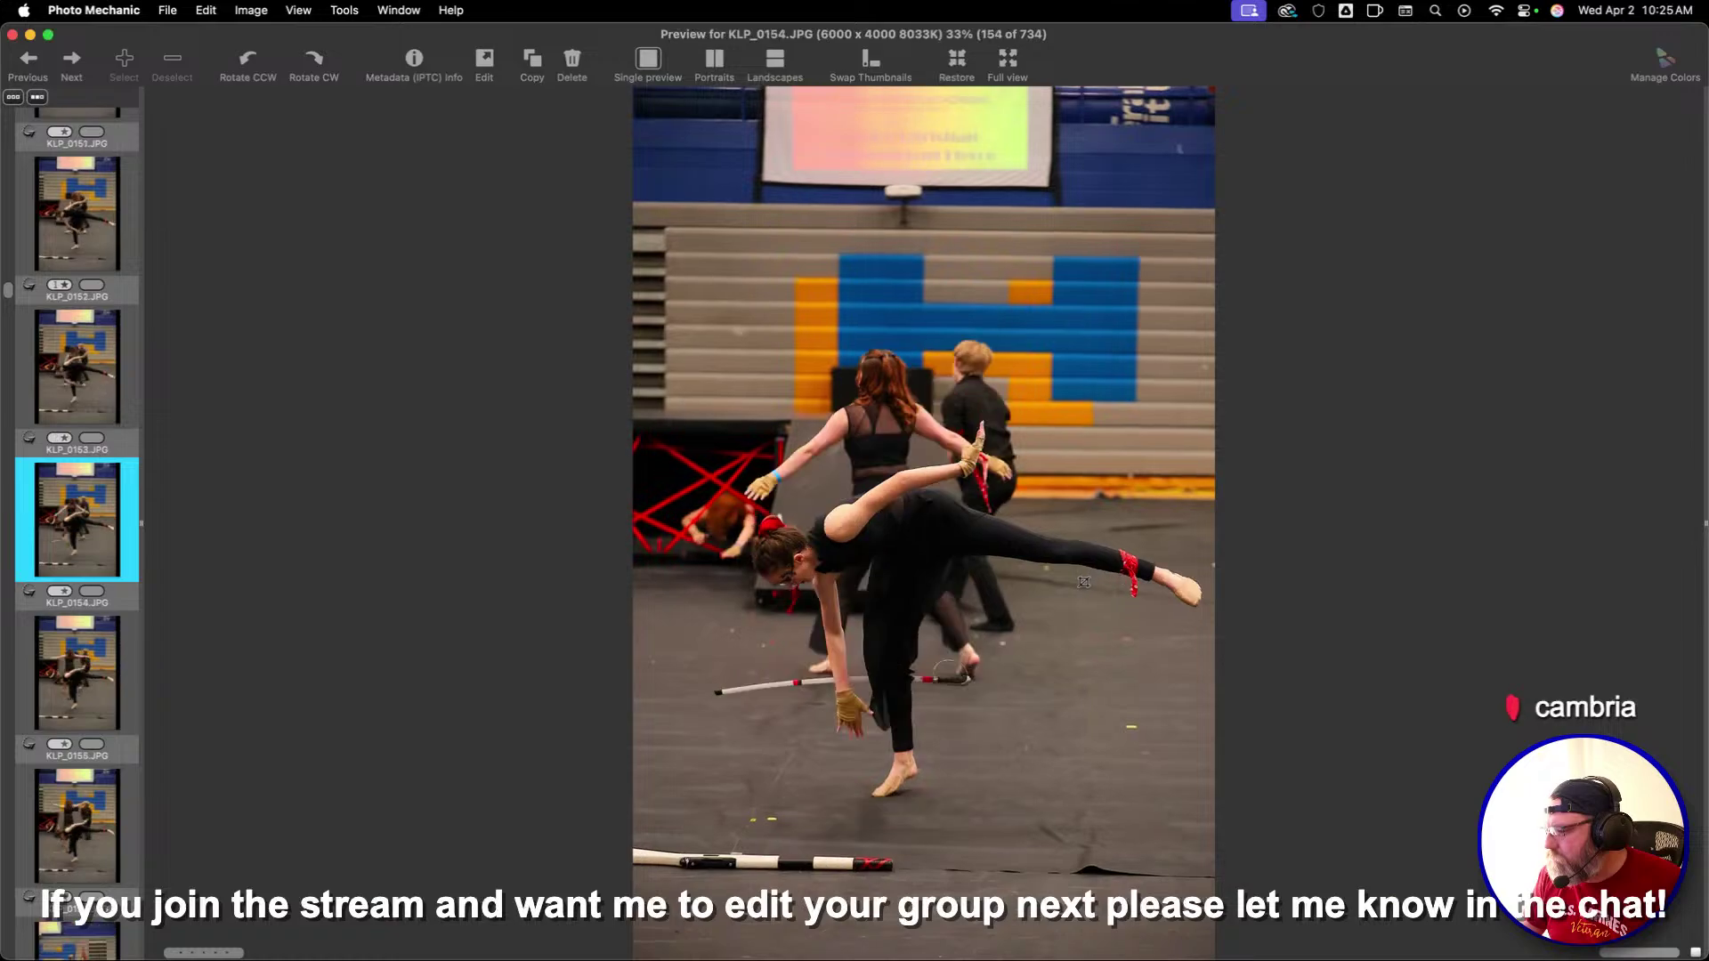
key("Left")
key("Left")
key("Left")
key("Left")
key("Left")
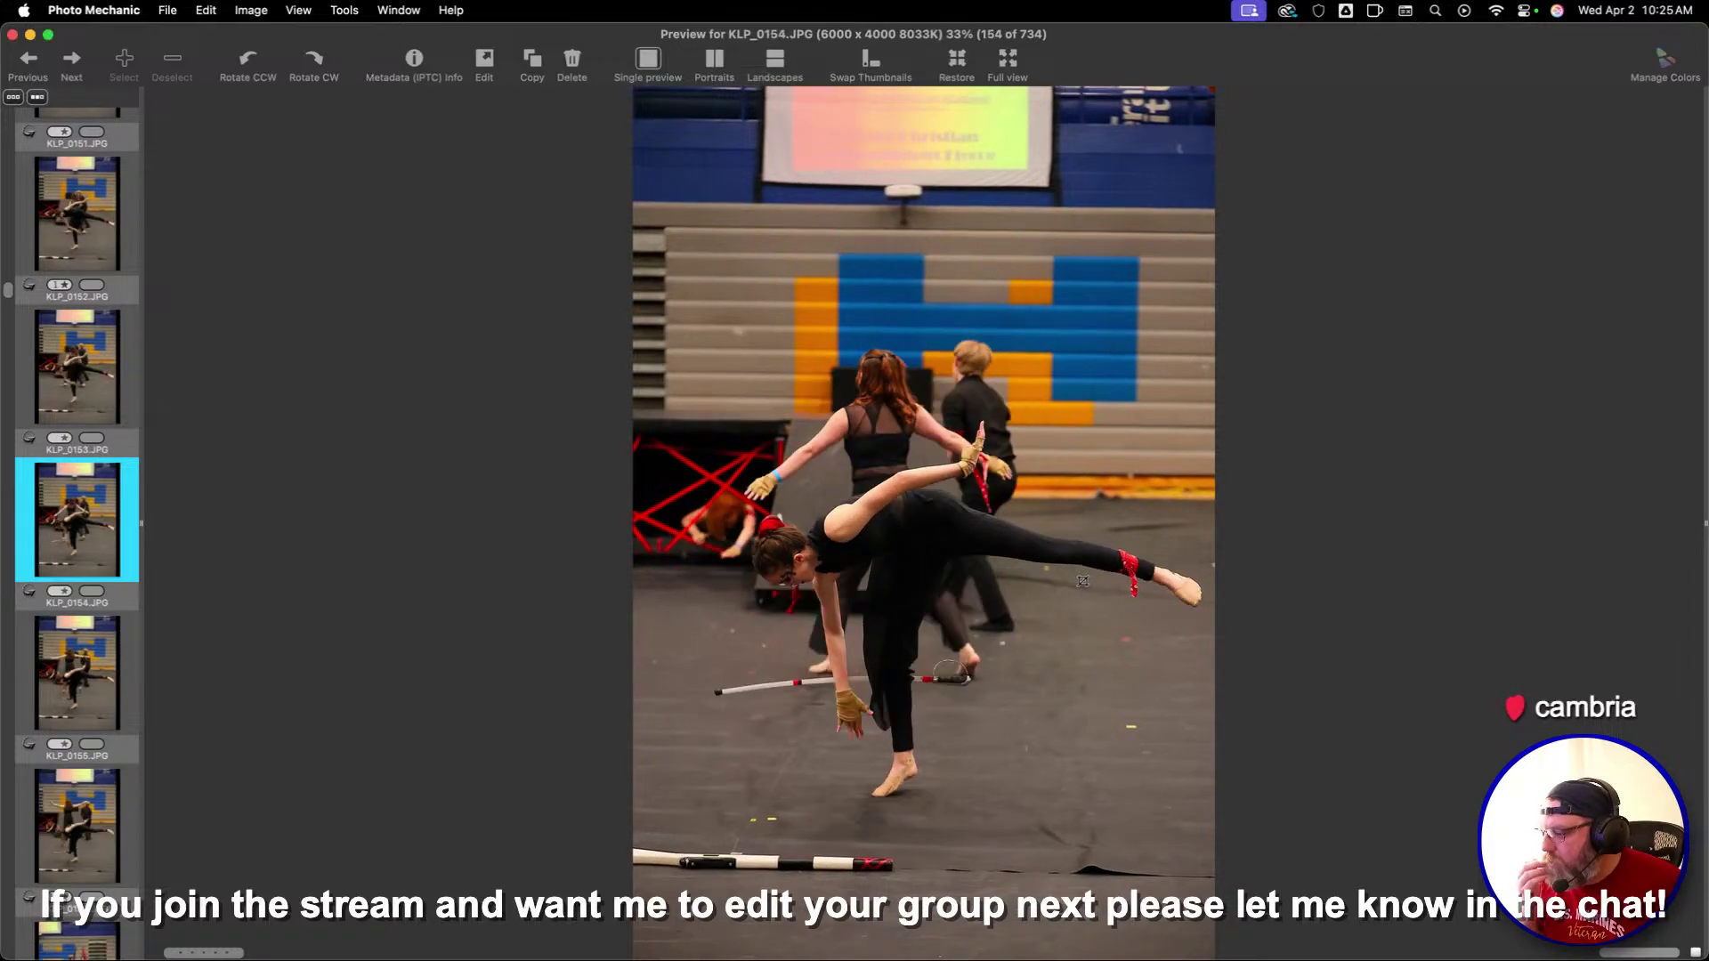
key("Left")
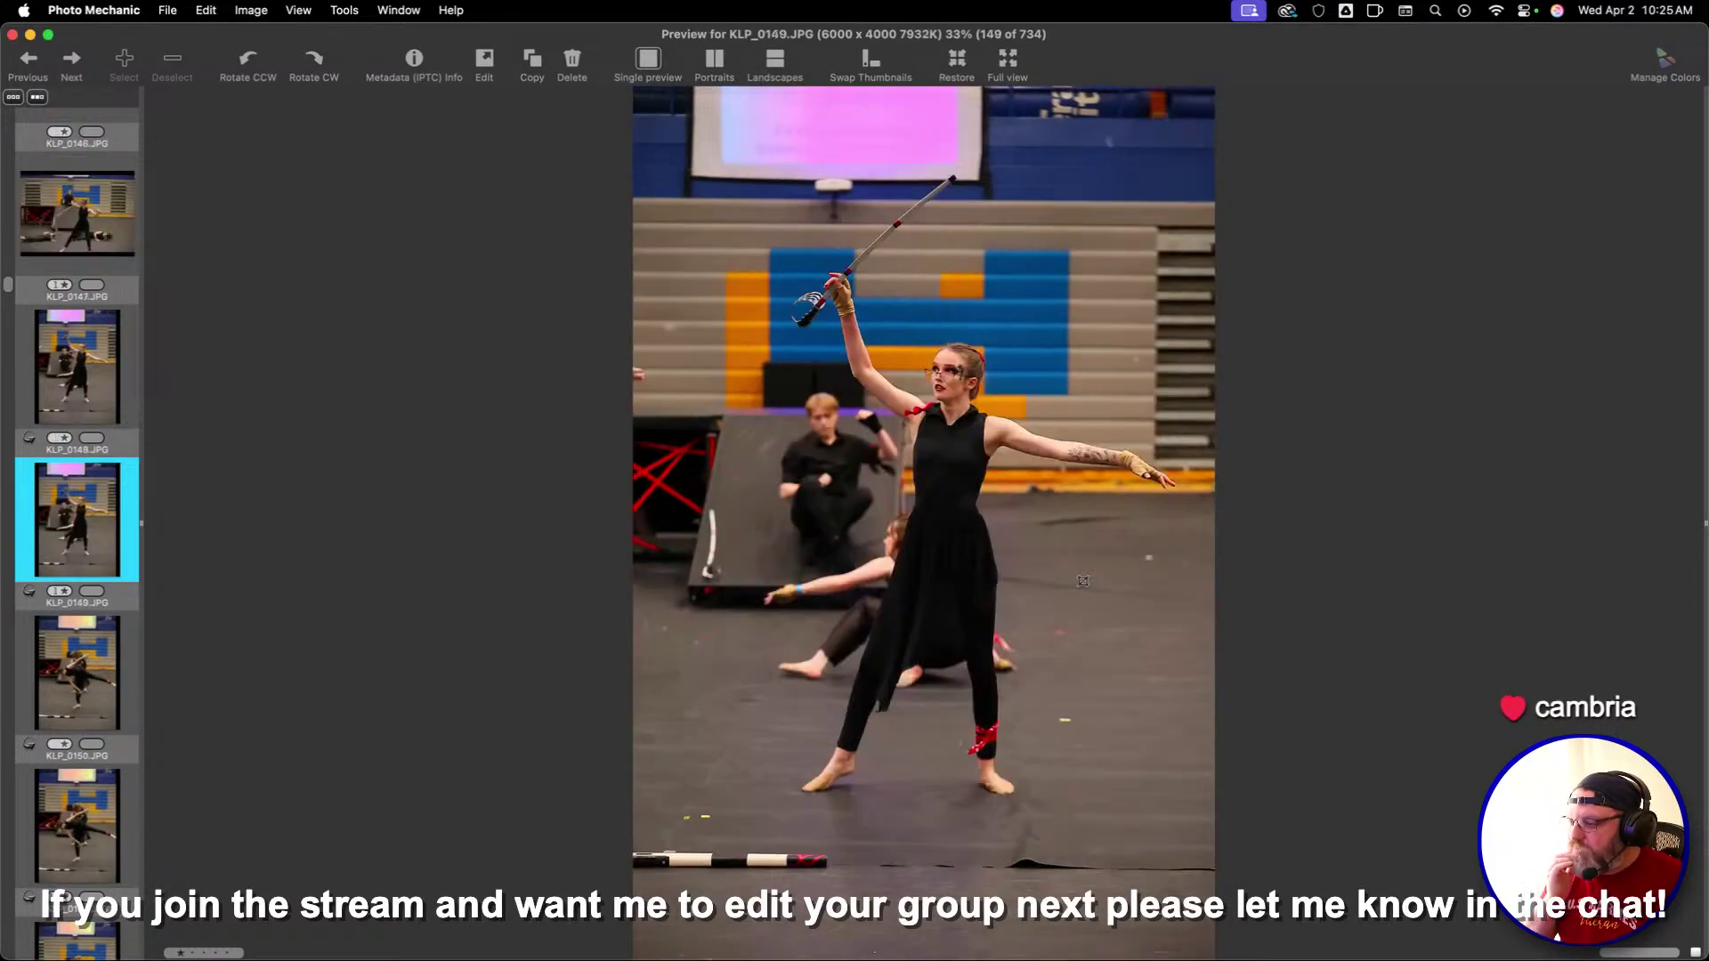
Compare the leg-extension shots from KLP_0150.JPG onward once more and mark KLP_0154.JPG as 1
key("Right")
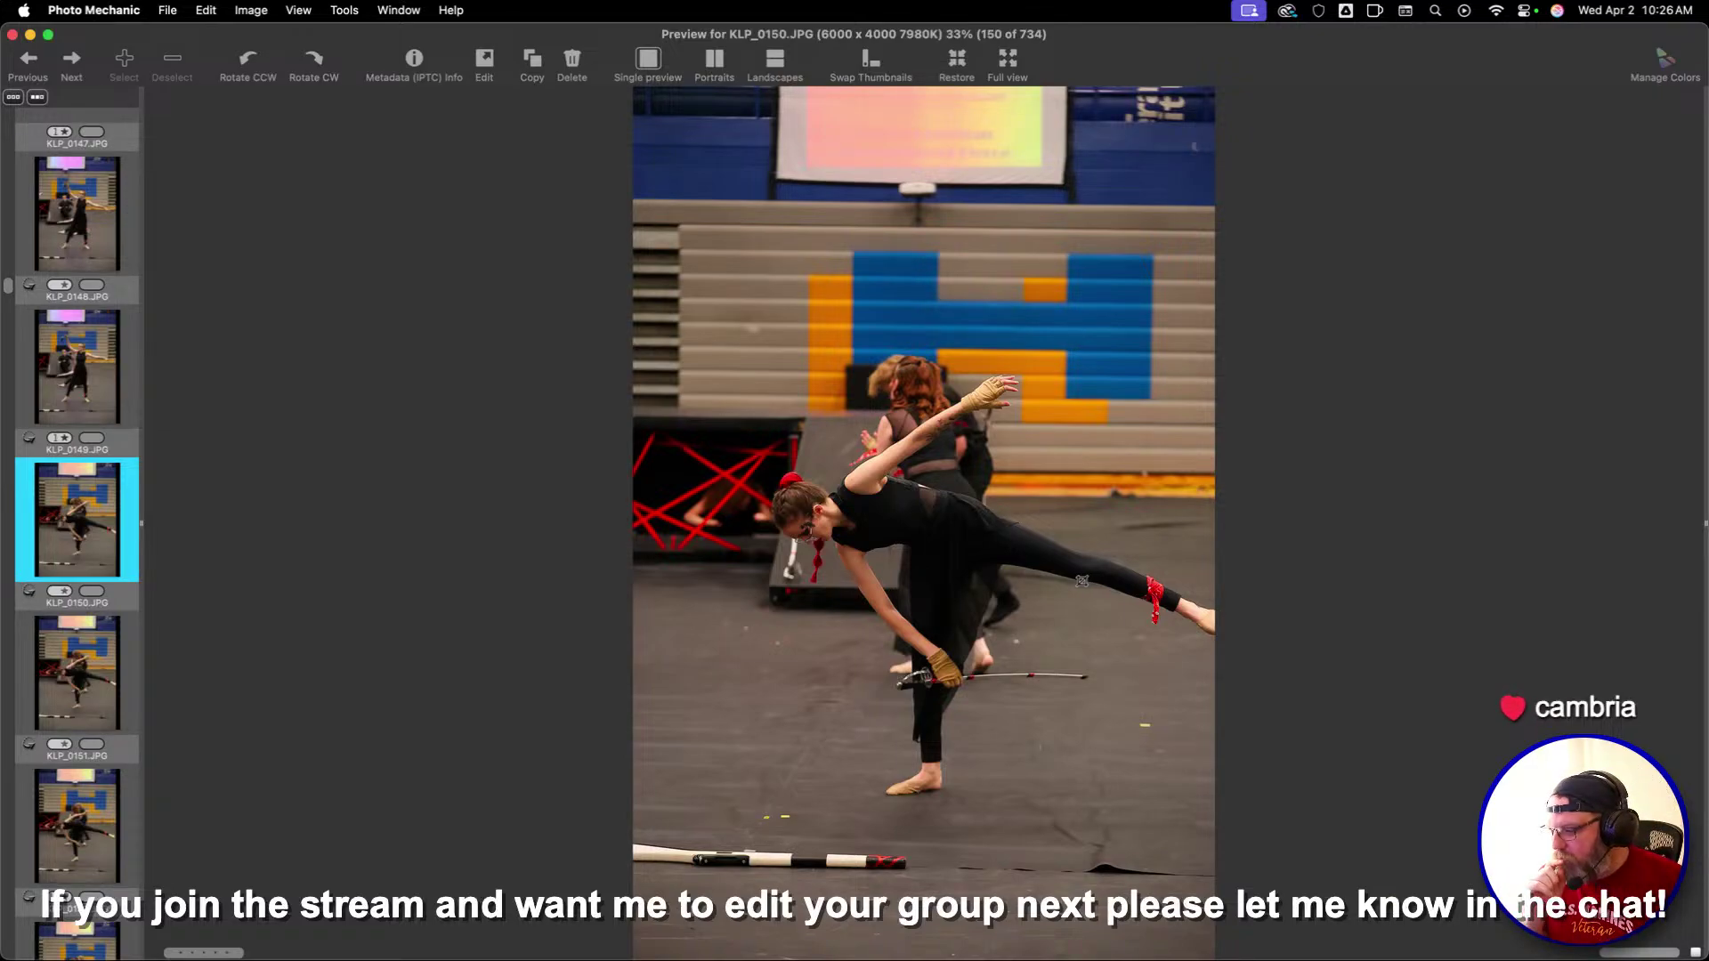
key("Right")
key("Right")
key("Right")
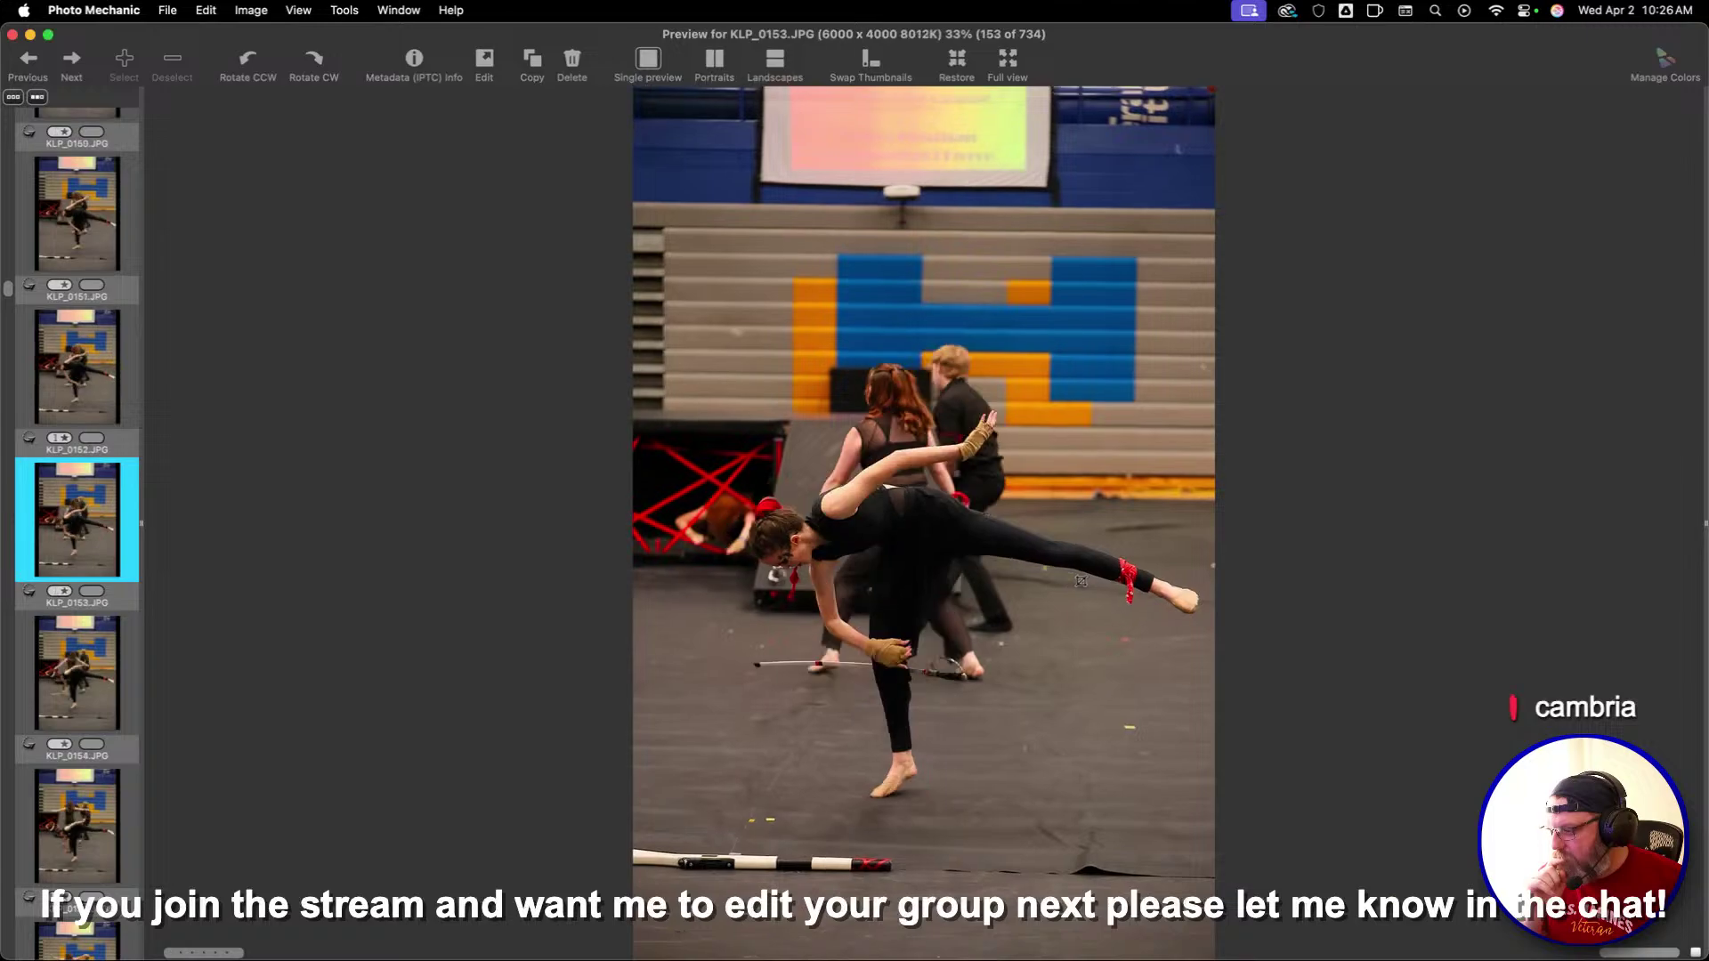
key("Right")
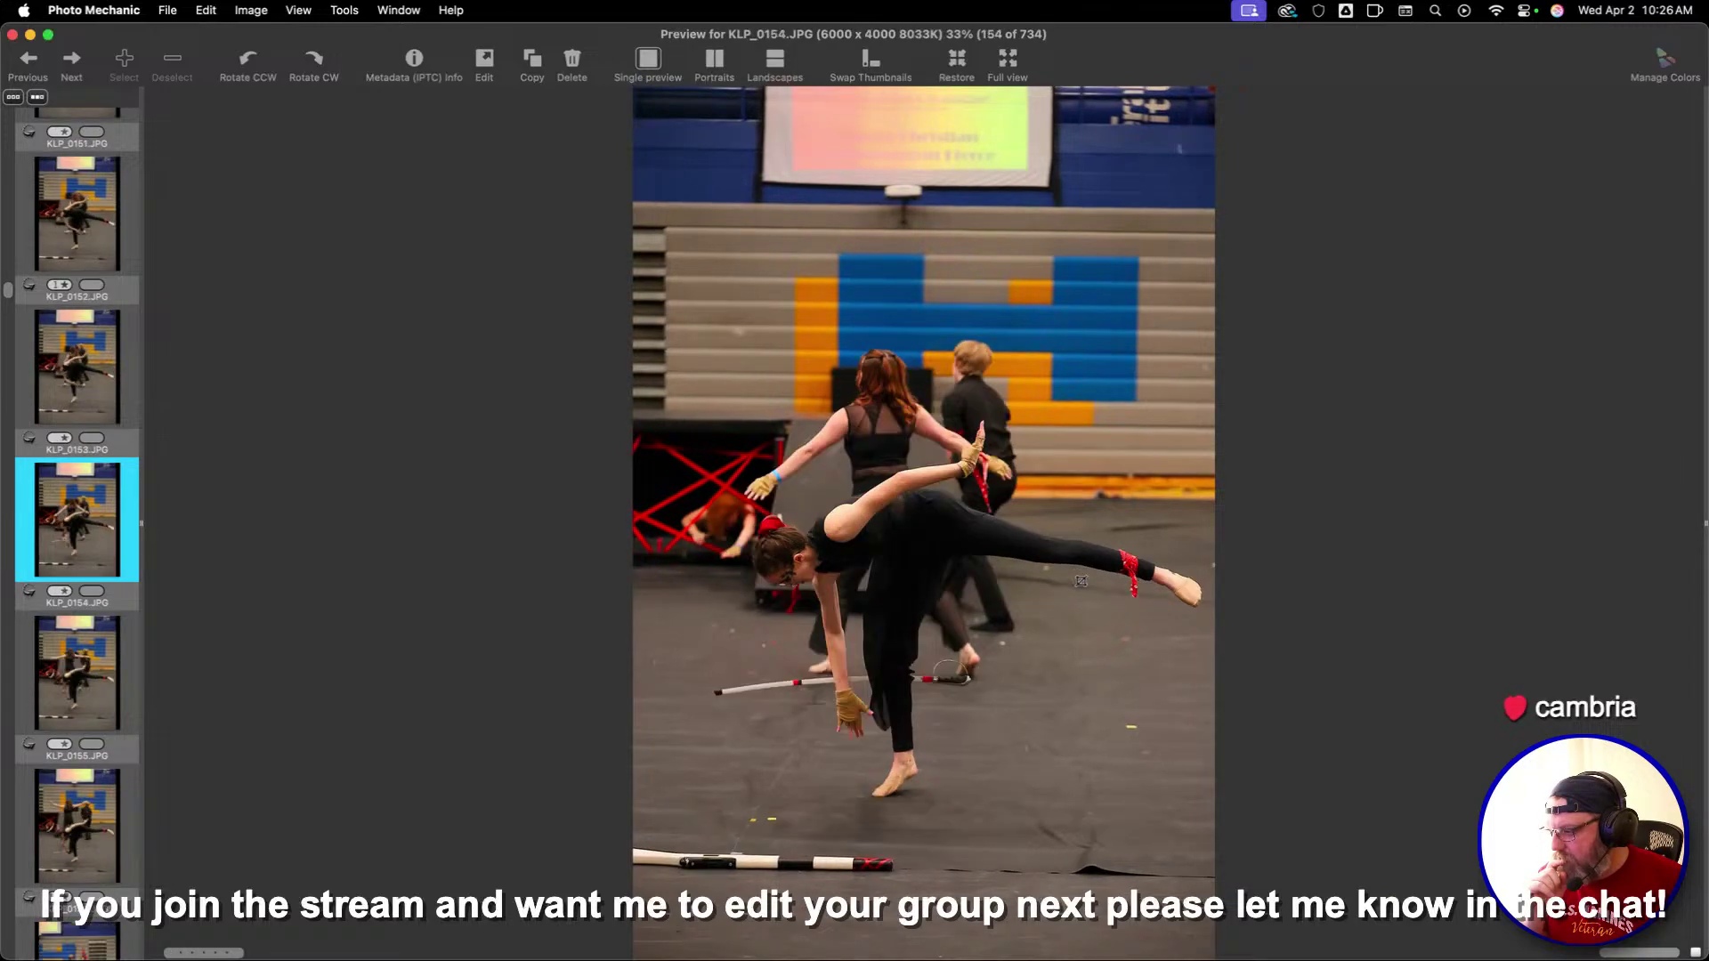
key("Right")
key("Left")
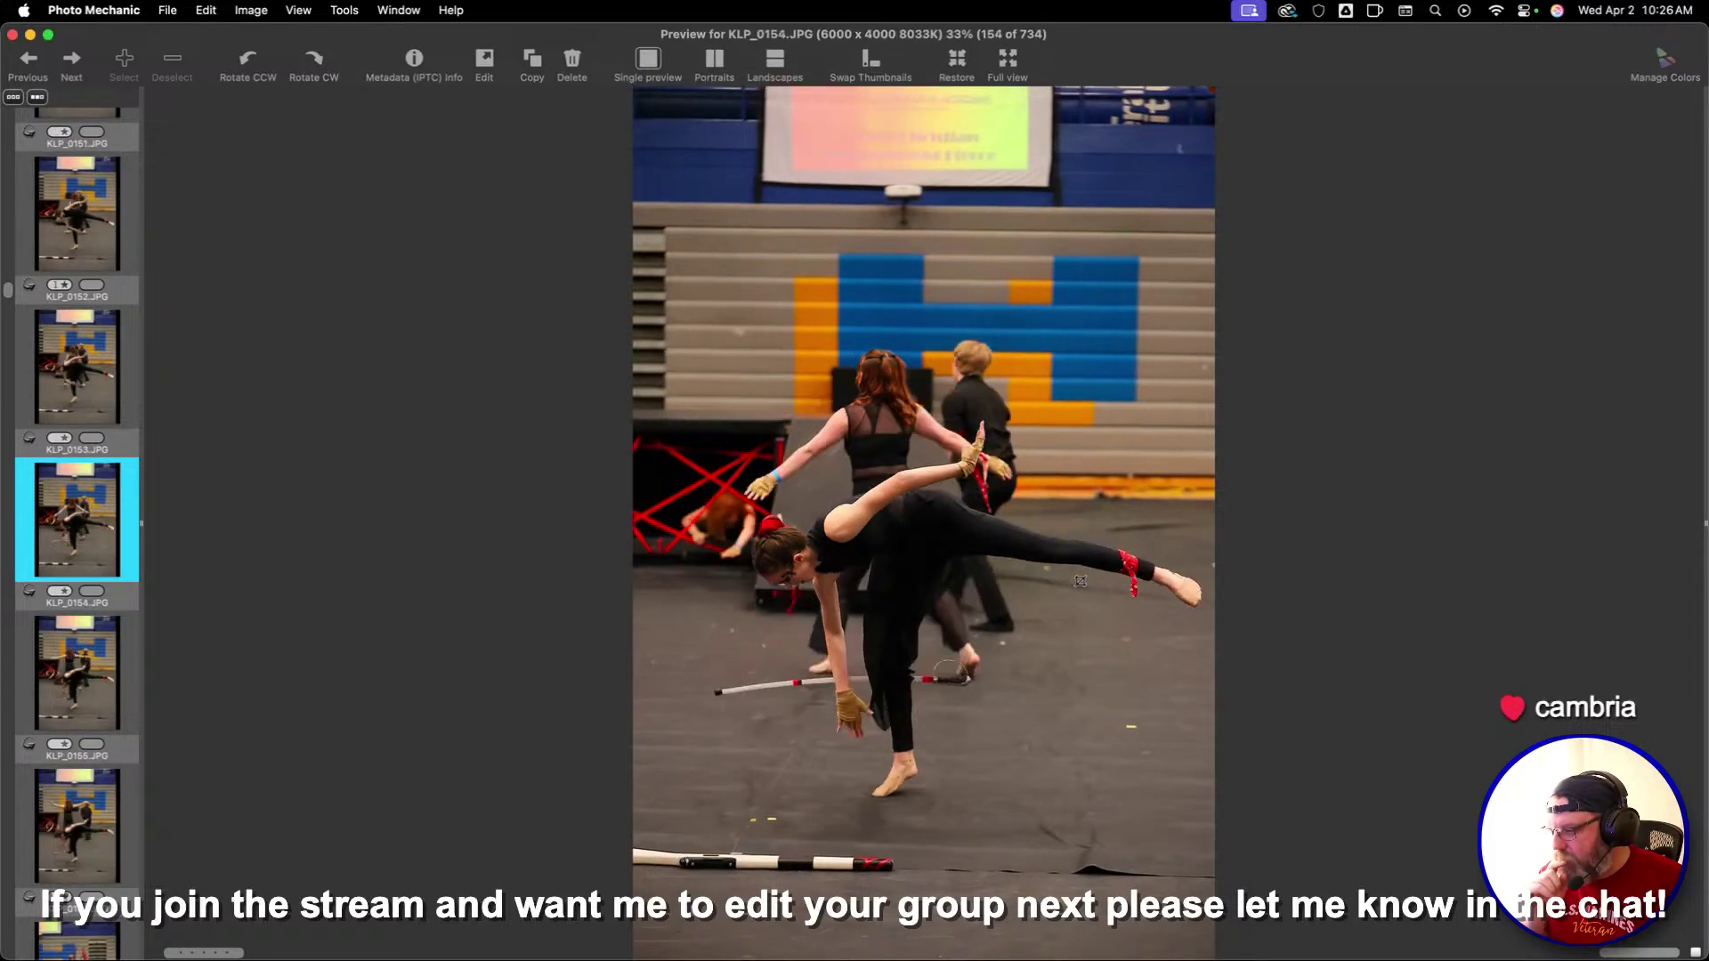
key("Right")
key("Left")
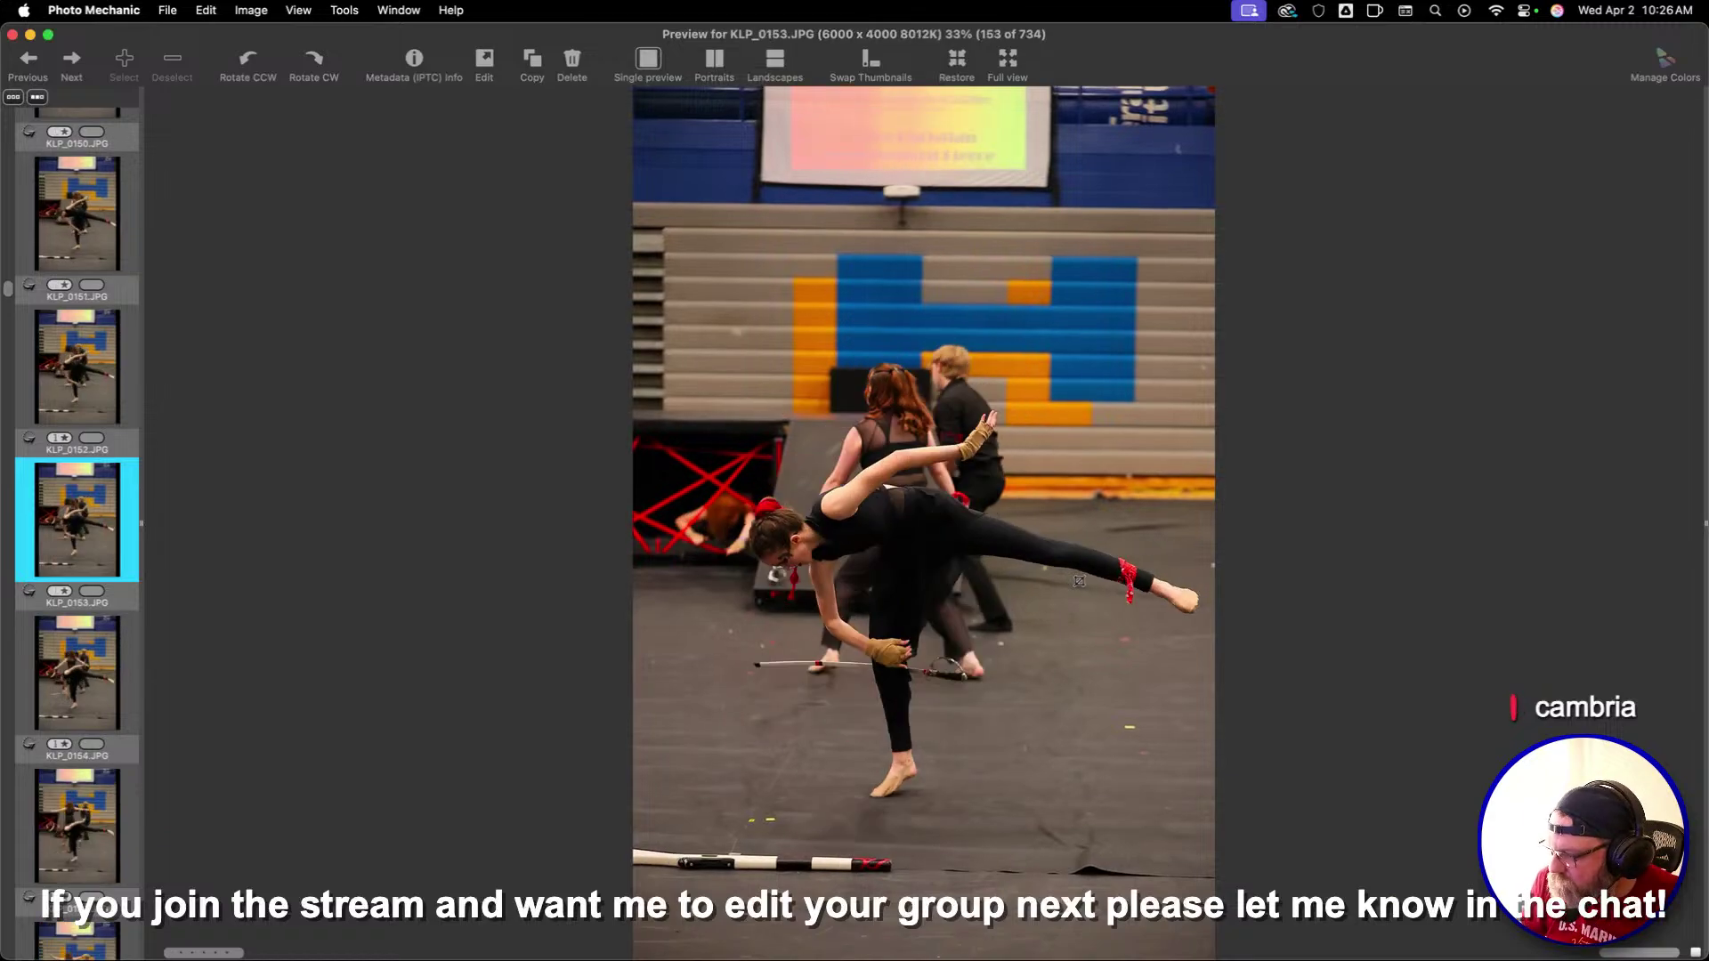
Check the frames around KLP_0153.JPG and KLP_0154.JPG again and continue the review to the sabre pose in KLP_0157.JPG
key("Left")
key("Right")
key("Right")
key("Right")
key("Right")
key("Right")
key("Right")
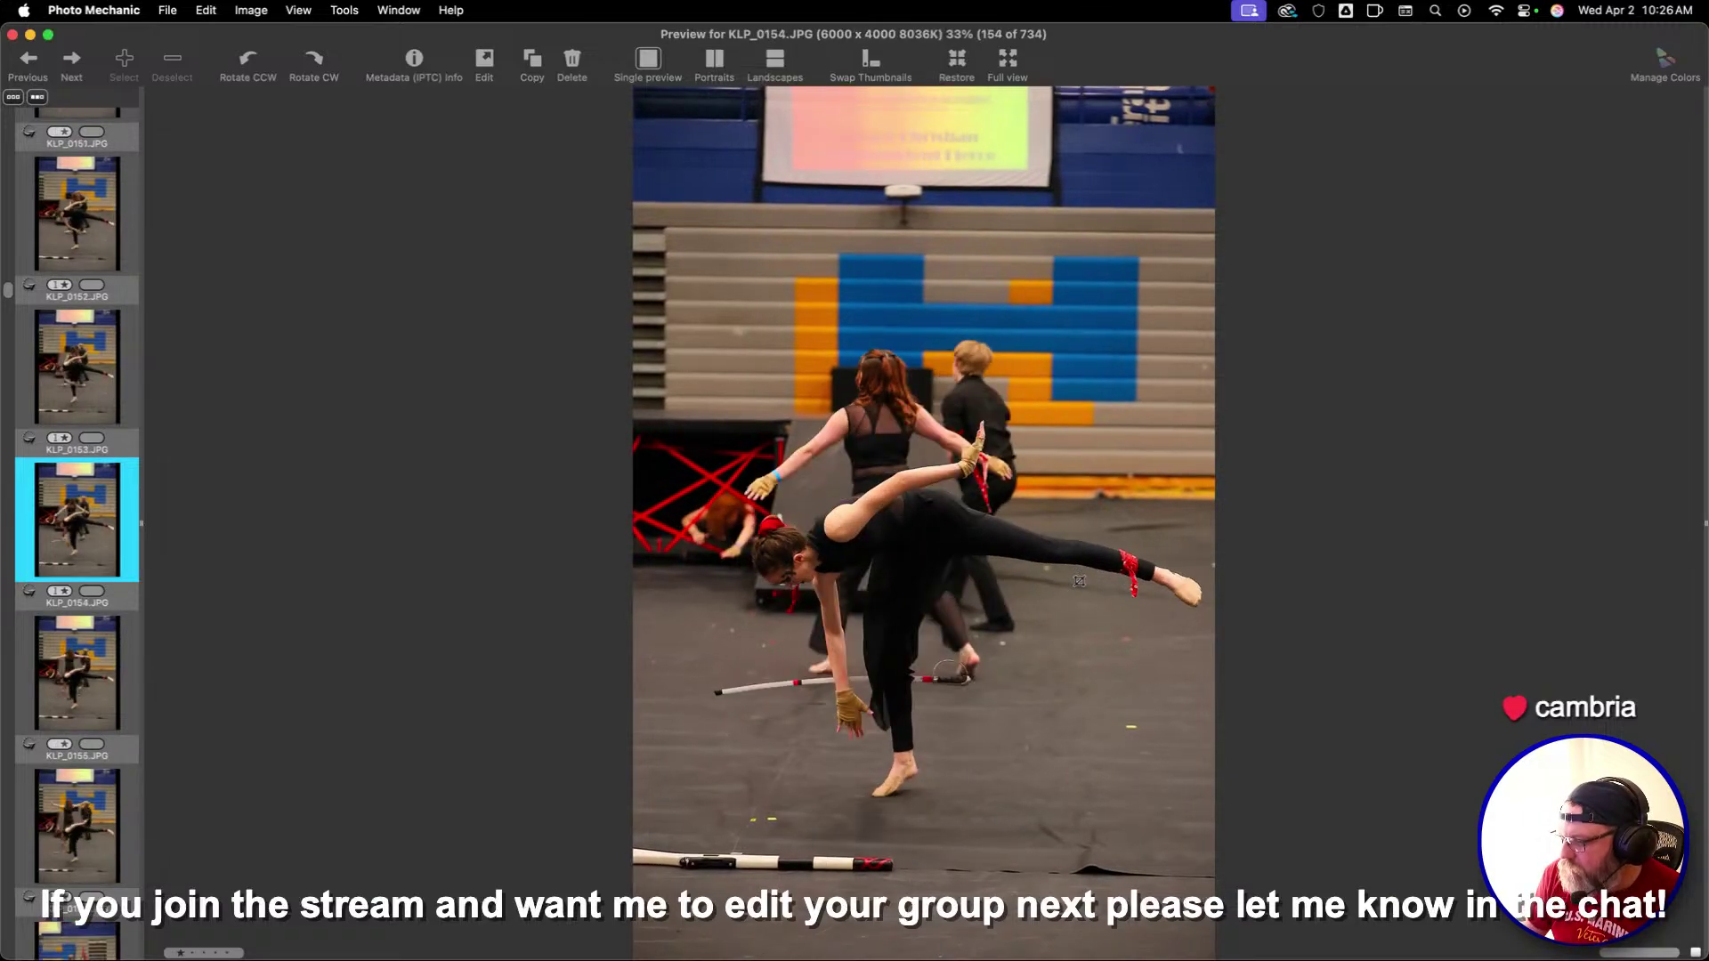
key("Right")
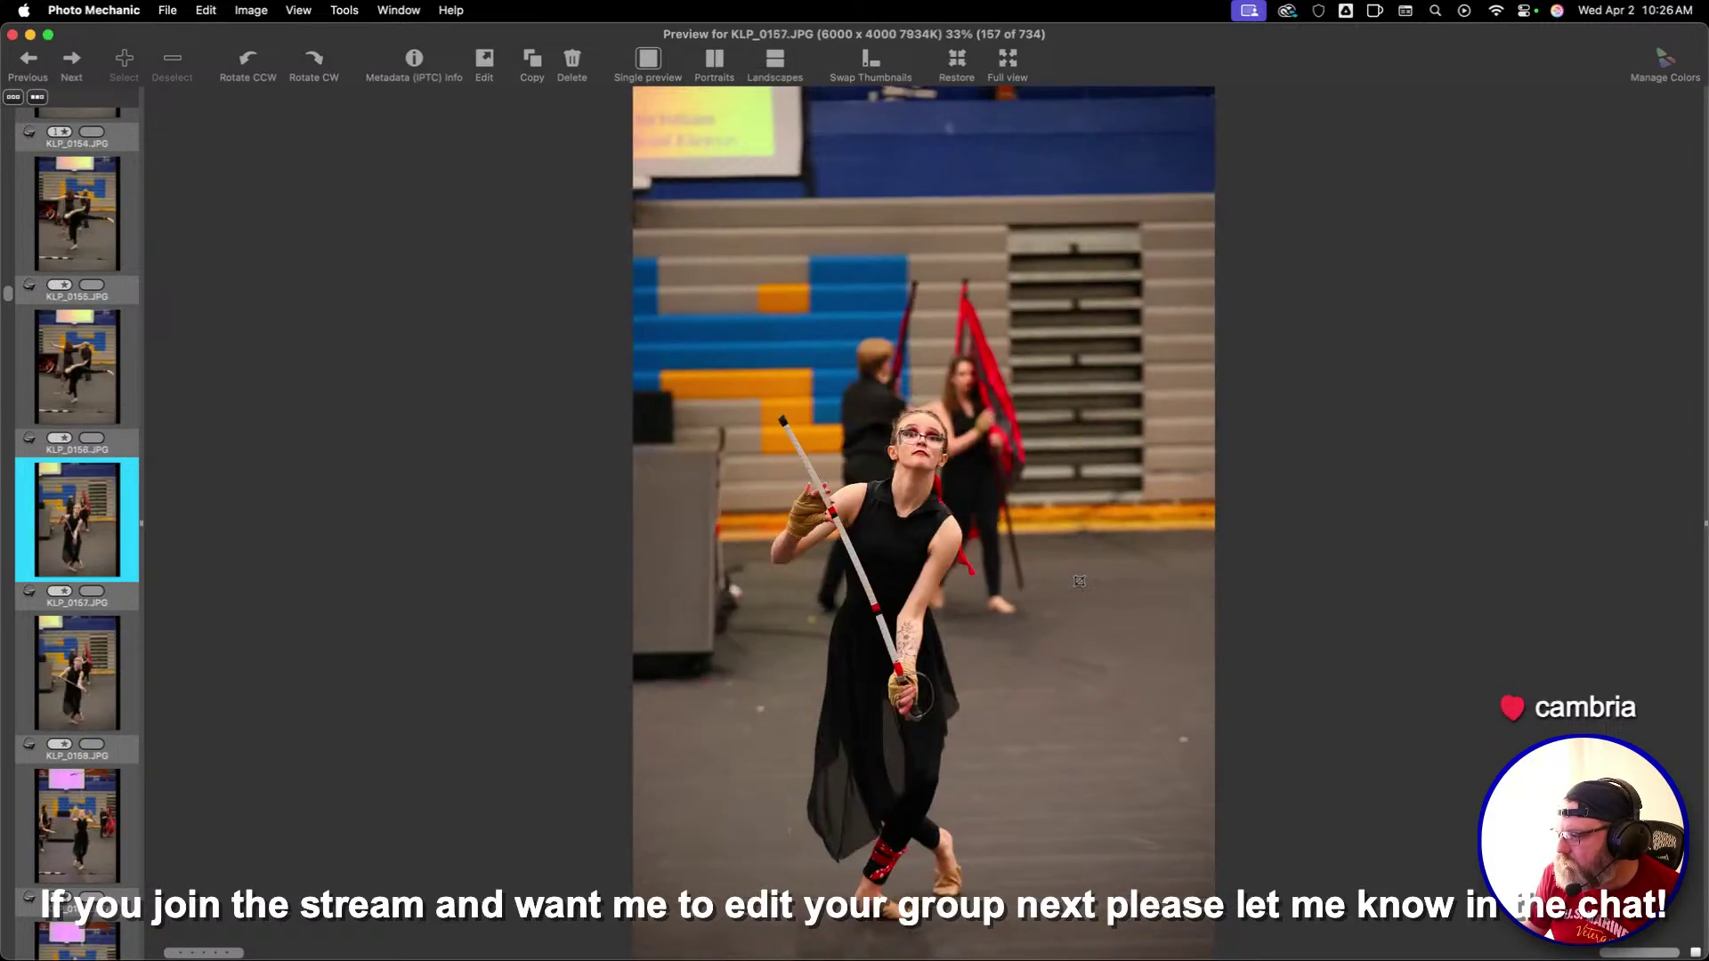
Review the sabre pose and toss shots from KLP_0157.JPG to KLP_0165.JPG and mark a keeper as 1
key("Right")
key("Left")
key("Left")
key("Right")
key("Right")
key("Right")
key("Right")
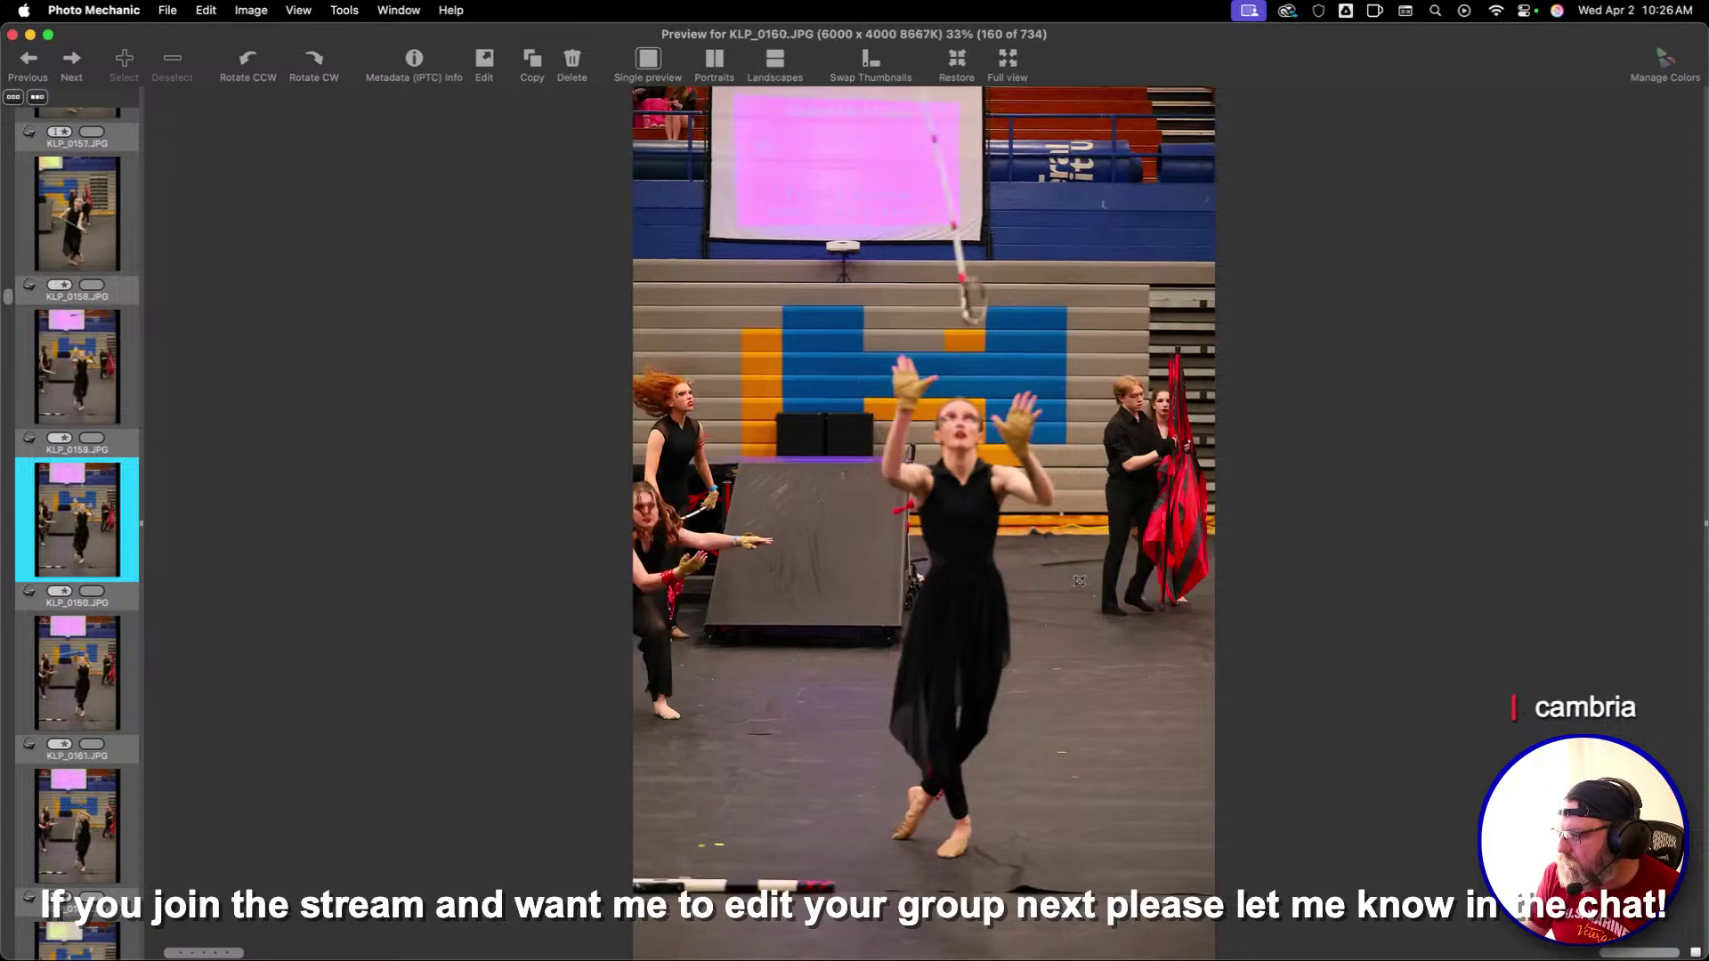
key("1")
key("Right")
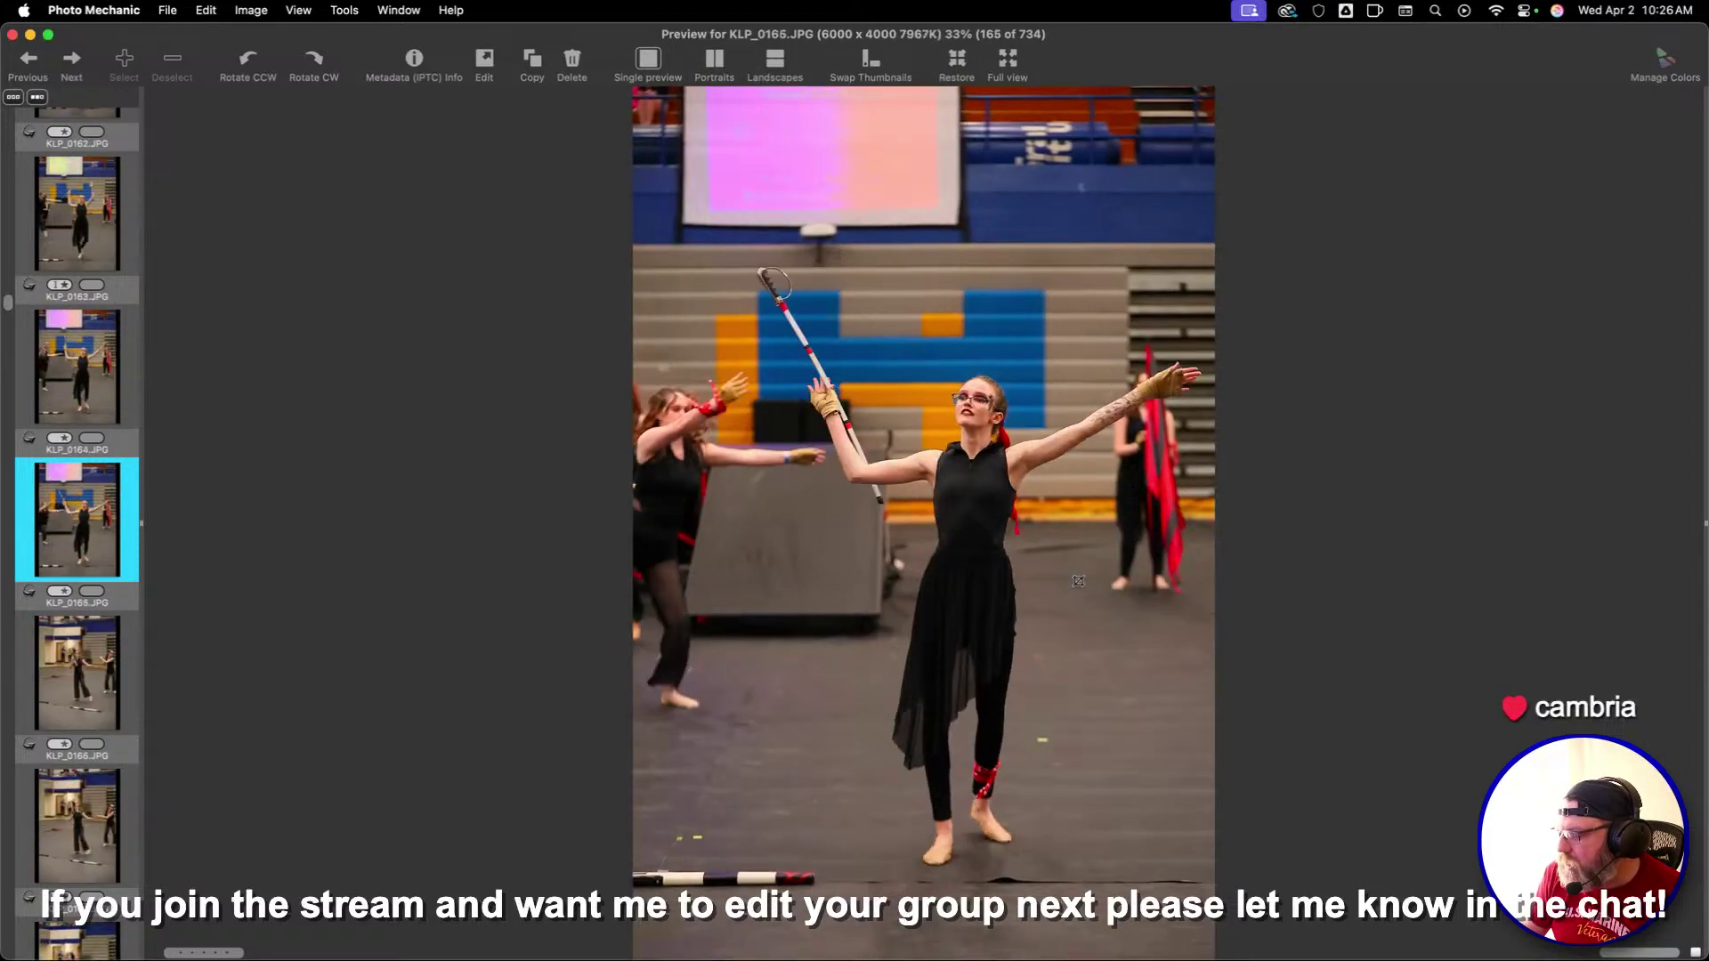
Compare the raised-arm shot KLP_0165.JPG with the next frame, mark it as 1 and continue to KLP_0167.JPG
key("Right")
key("Right")
key("Left")
key("1")
key("Right")
key("Right")
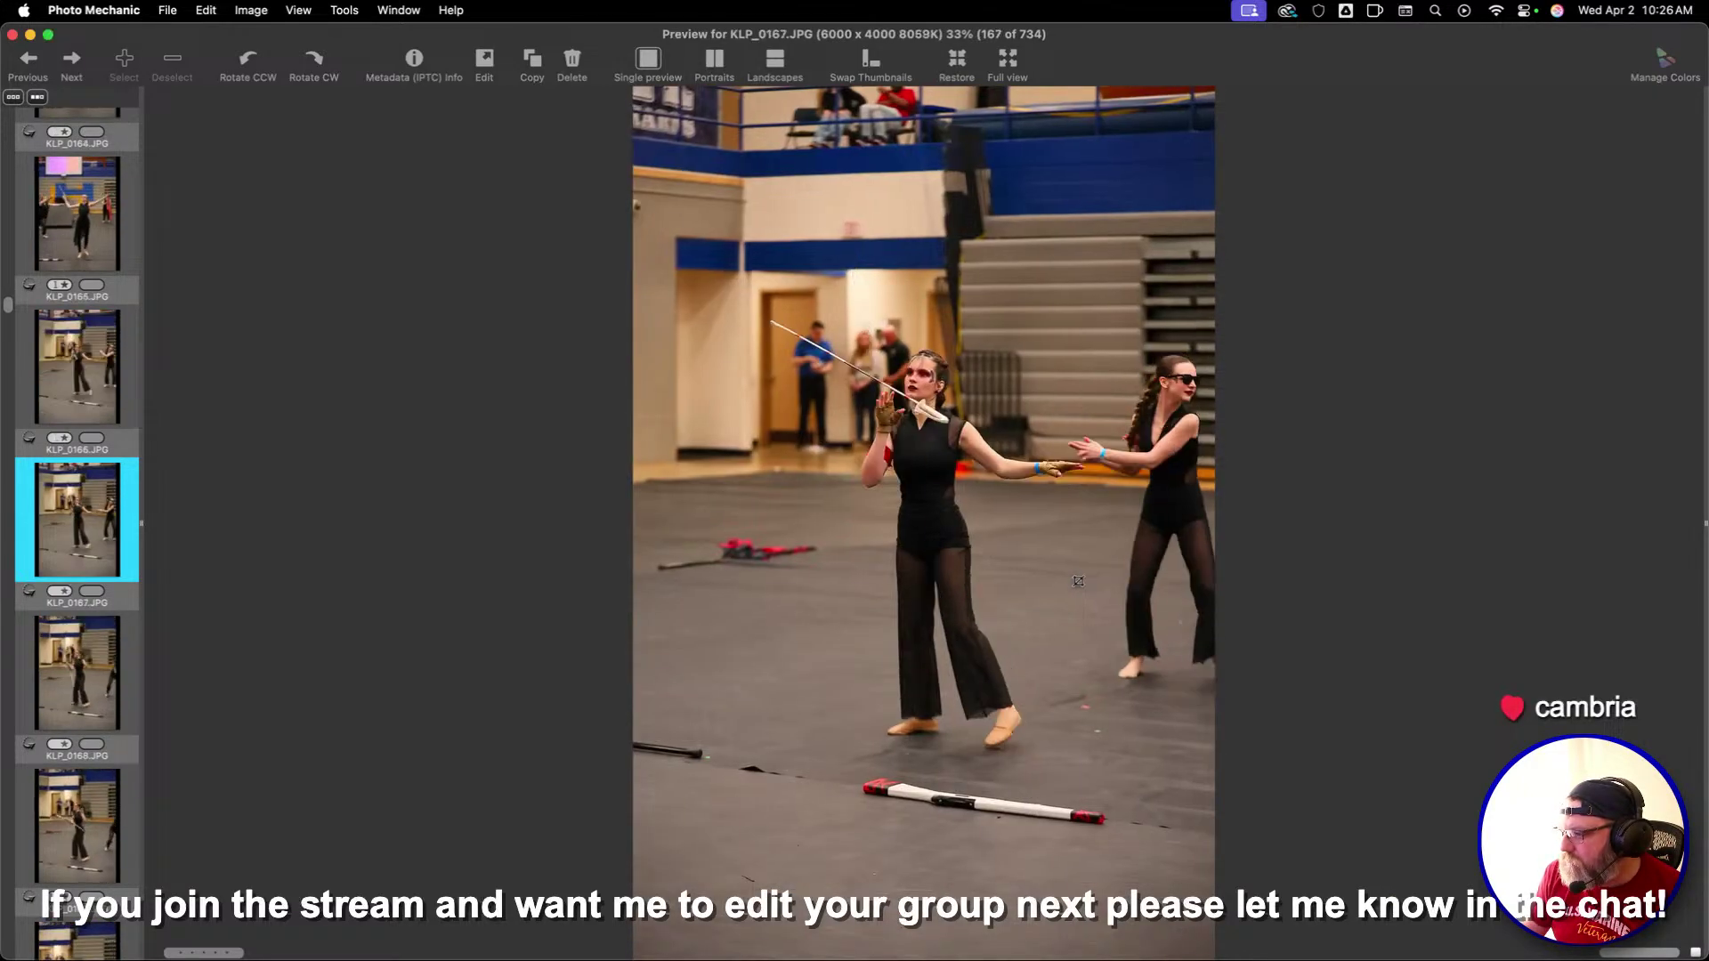
Compare the sabre shots starting at KLP_0167.JPG, crop one around the dancer and continue to KLP_0171.JPG
key("Right")
key("Left")
left_click_drag(714, 183, 1114, 790)
key("Right")
key("Right")
key("Right")
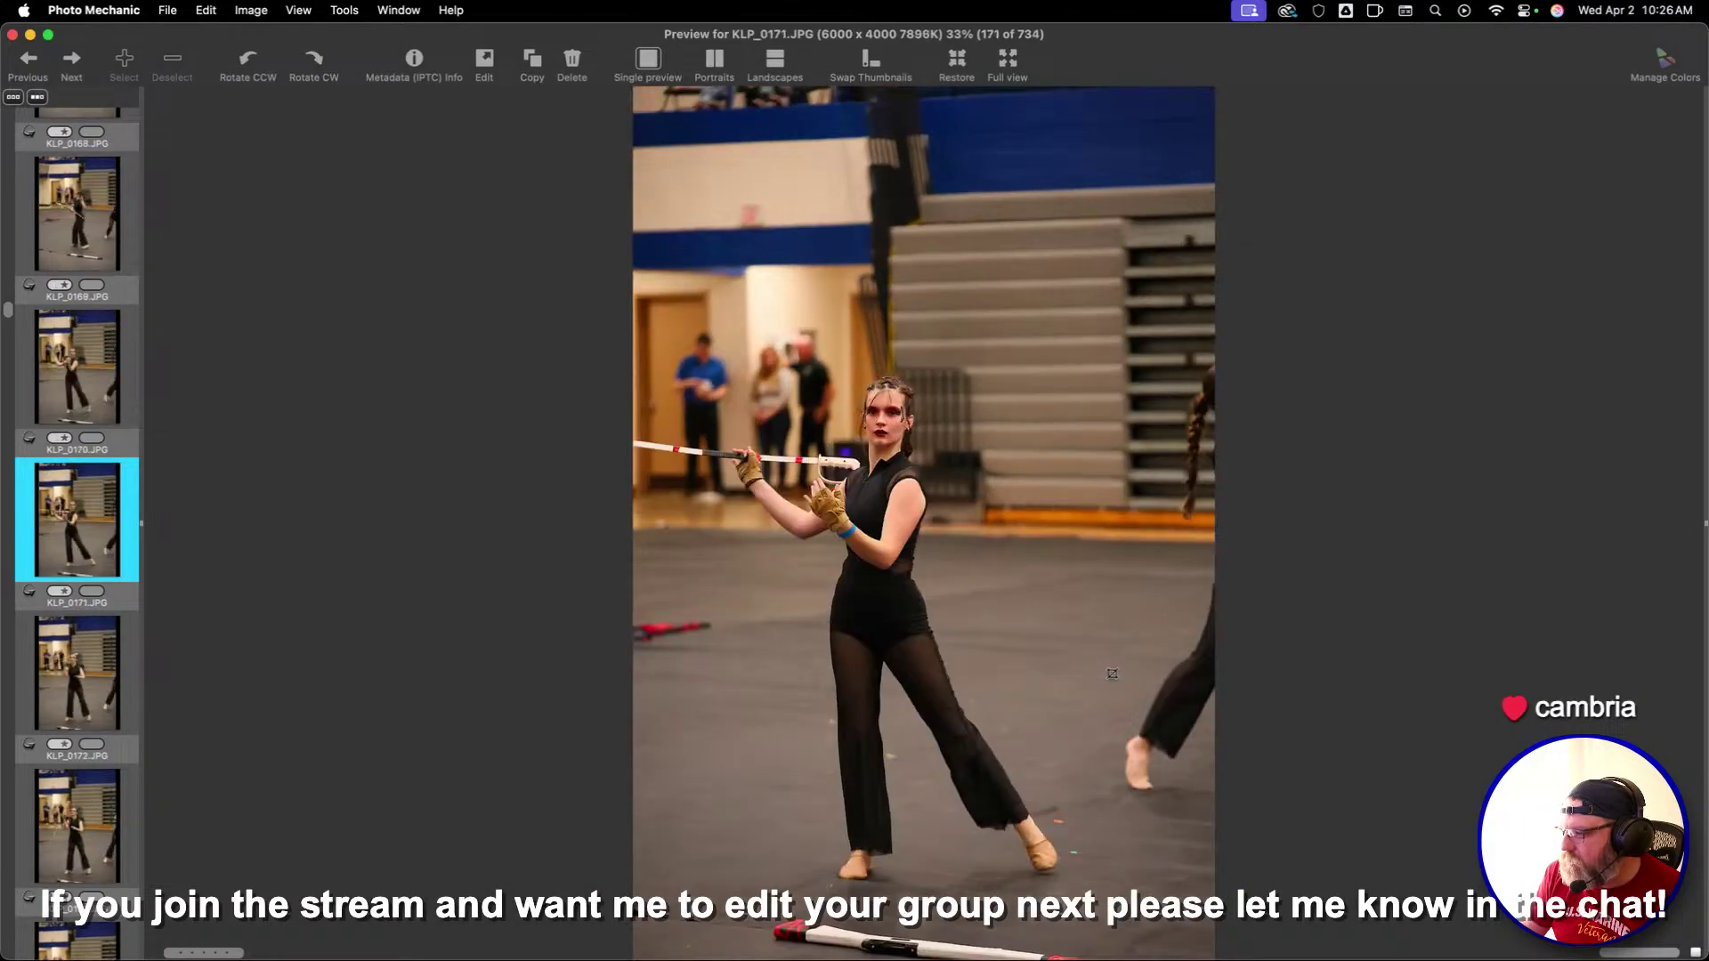
Compare the wide-stance sabre shots after KLP_0171.JPG and crop KLP_0172.JPG around the full dancer
key("Right")
key("Right")
key("Right")
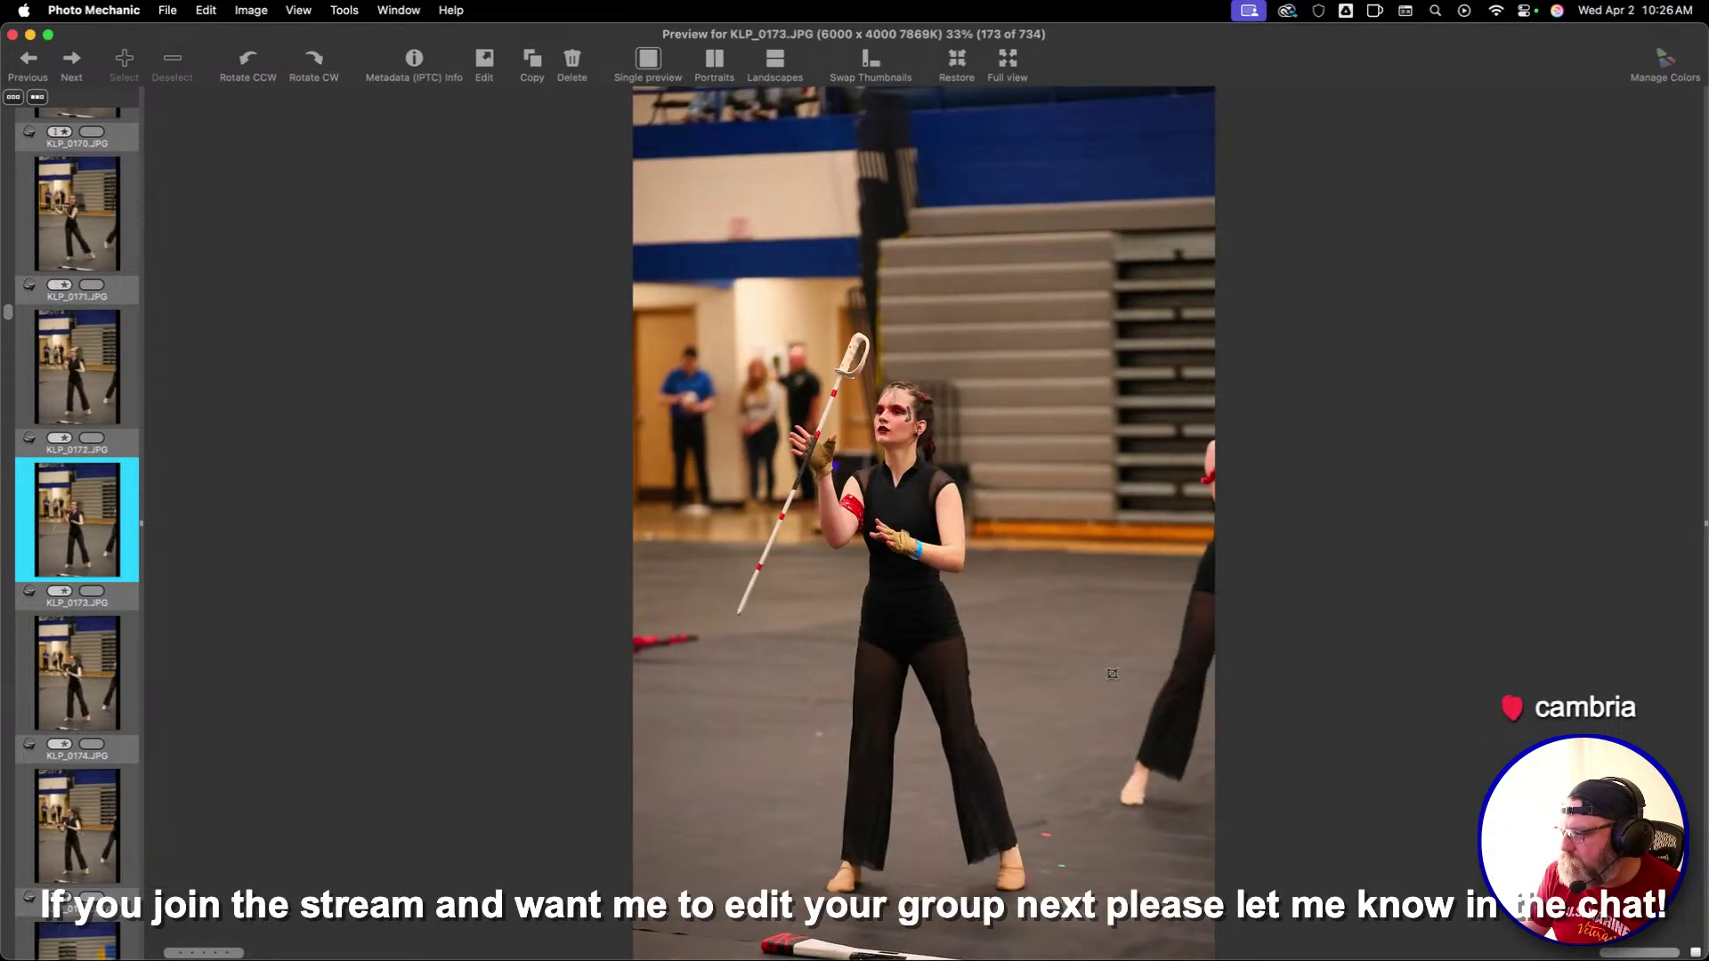
key("Left")
left_click_drag(656, 209, 1145, 934)
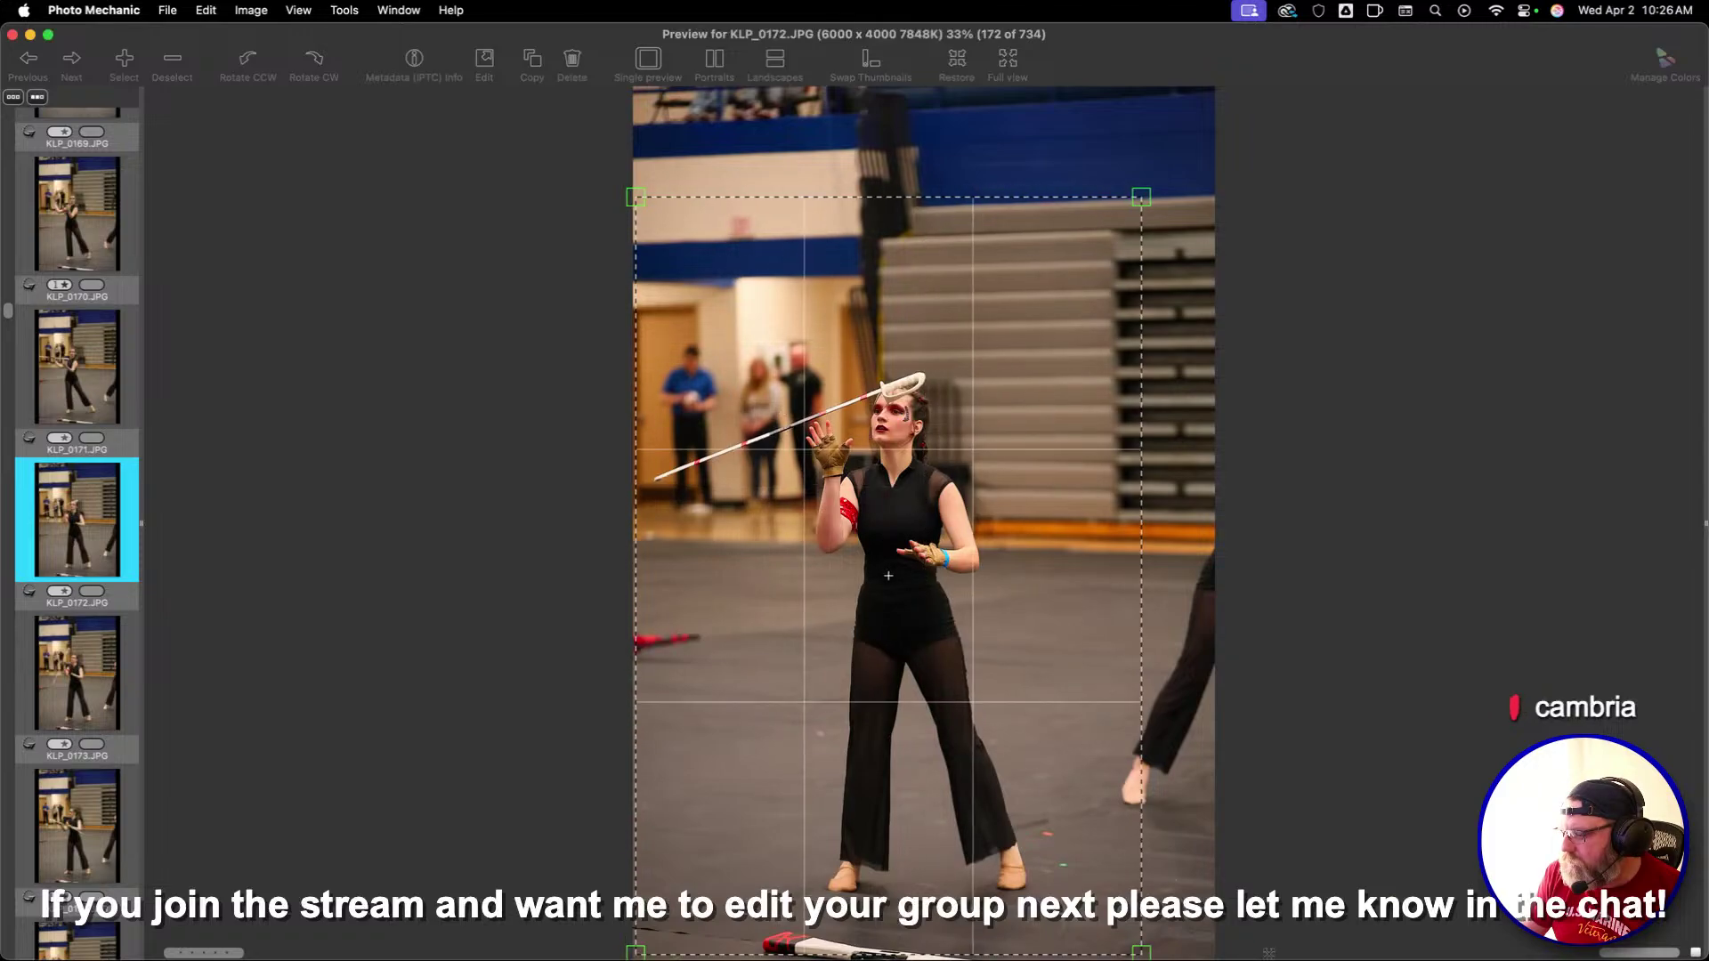
Compare the frames following KLP_0172.JPG and crop a further sabre spin shot around the full dancer
key("Right")
key("Right")
key("Left")
left_click_drag(632, 172, 1134, 926)
Review the frames up to the lunge with clasped hands and crop KLP_0177.JPG around that dancer
key("Right")
key("Right")
key("Right")
key("Right")
key("Right")
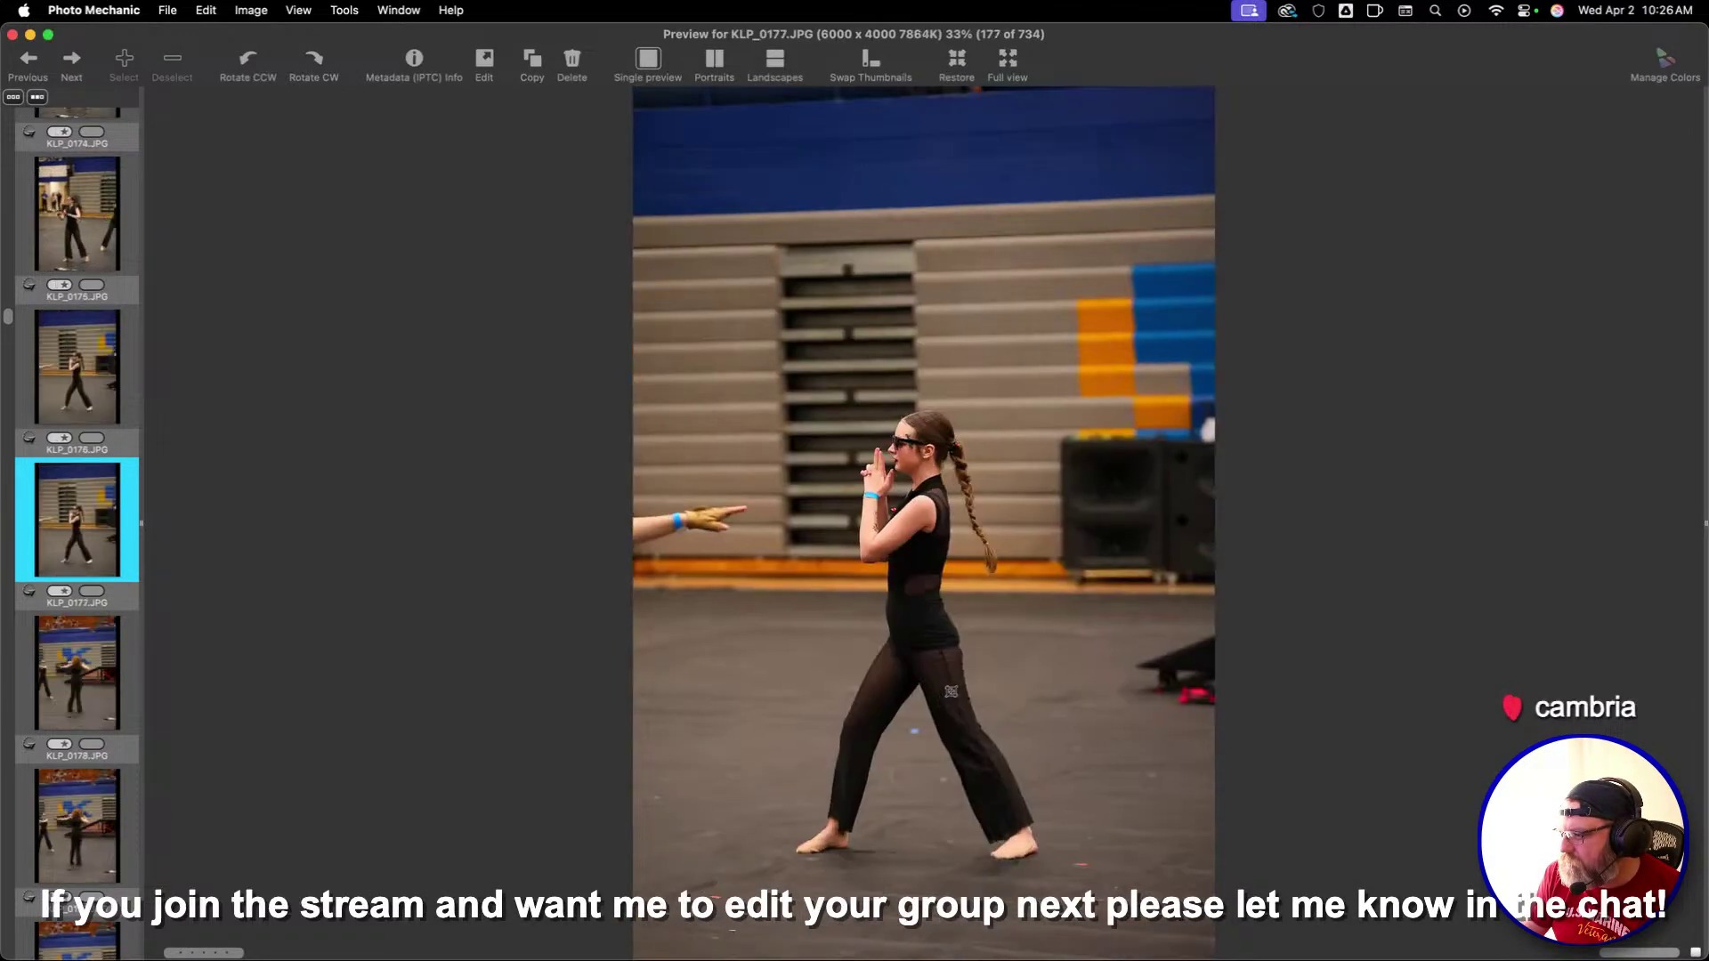
key("Left")
left_click_drag(703, 264, 1136, 913)
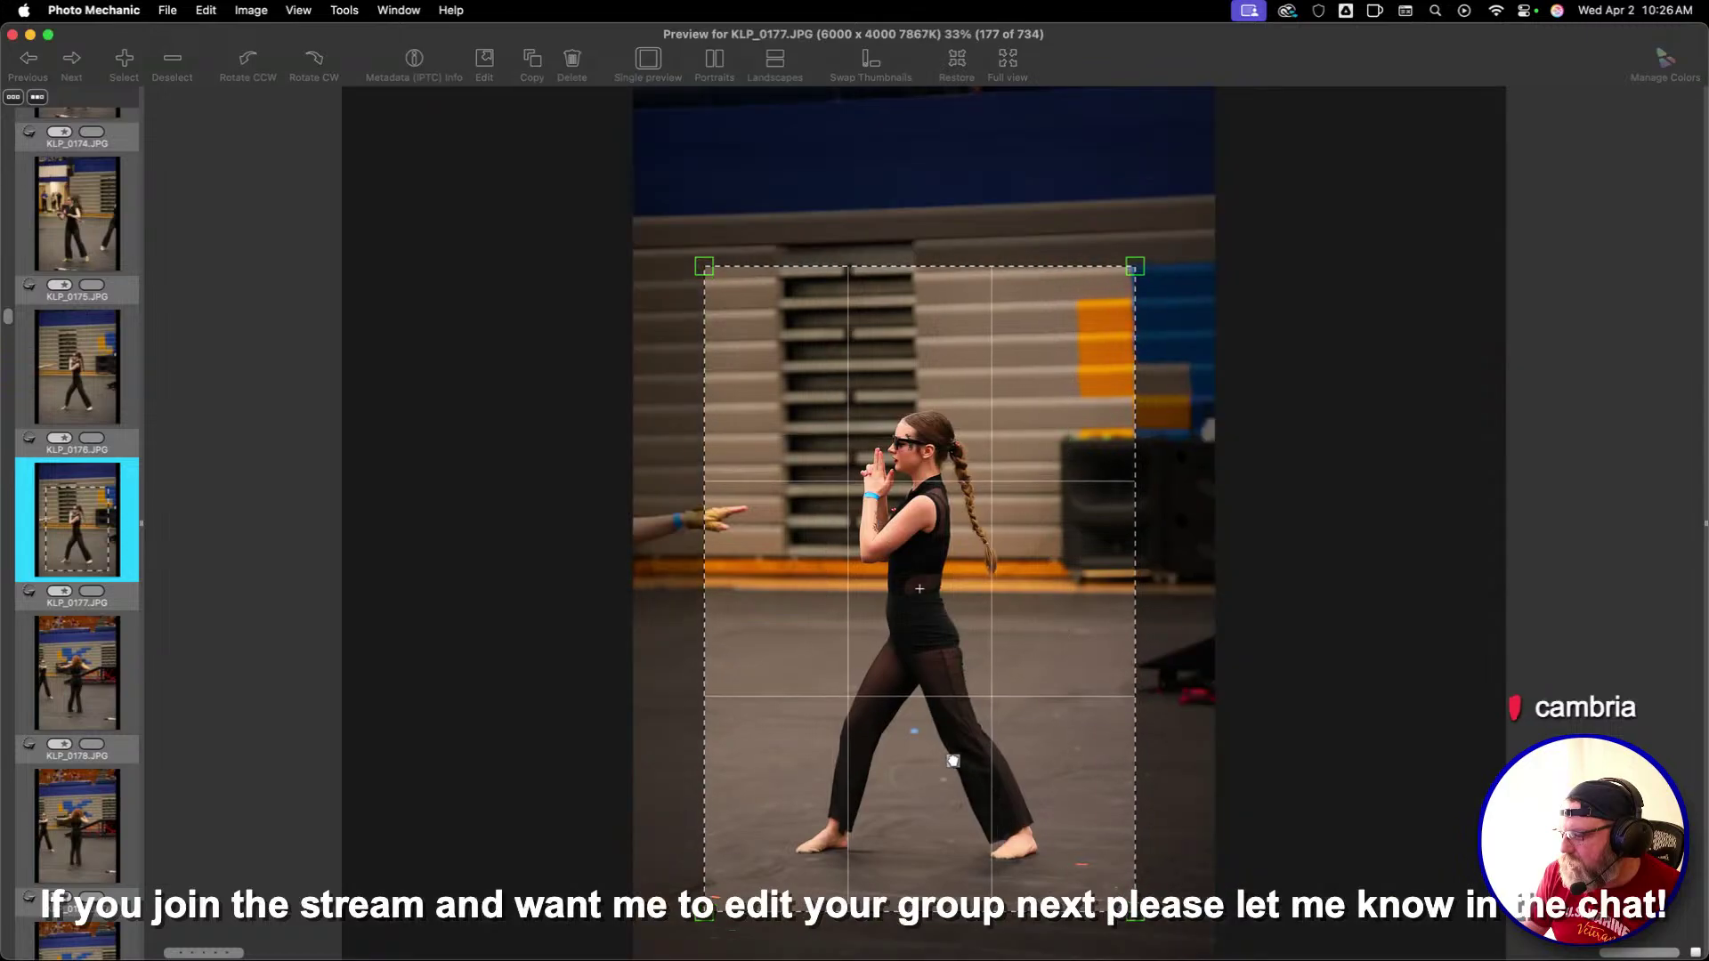
Go through the red-haired dancer's first frames and crop KLP_0180.JPG around her sabre pose
key("Right")
key("Right")
key("Right")
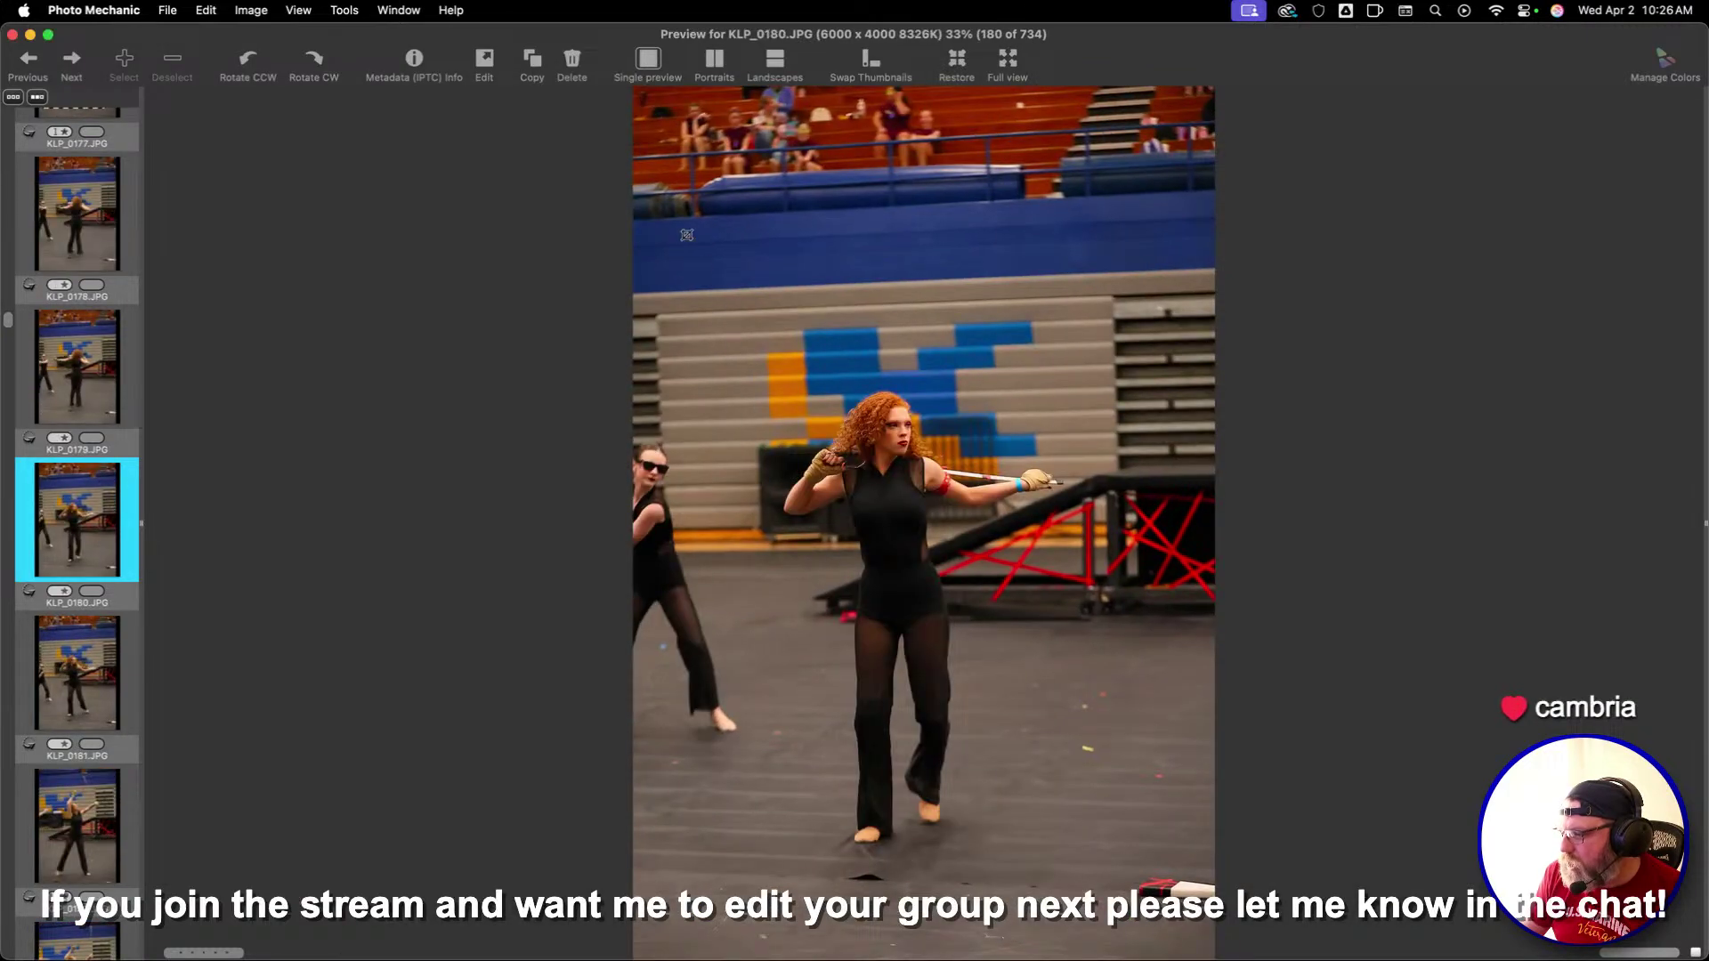
left_click_drag(686, 234, 1113, 846)
Review the raised-sabre and toss poses from KLP_0181.JPG to KLP_0186.JPG
key("Right")
key("Right")
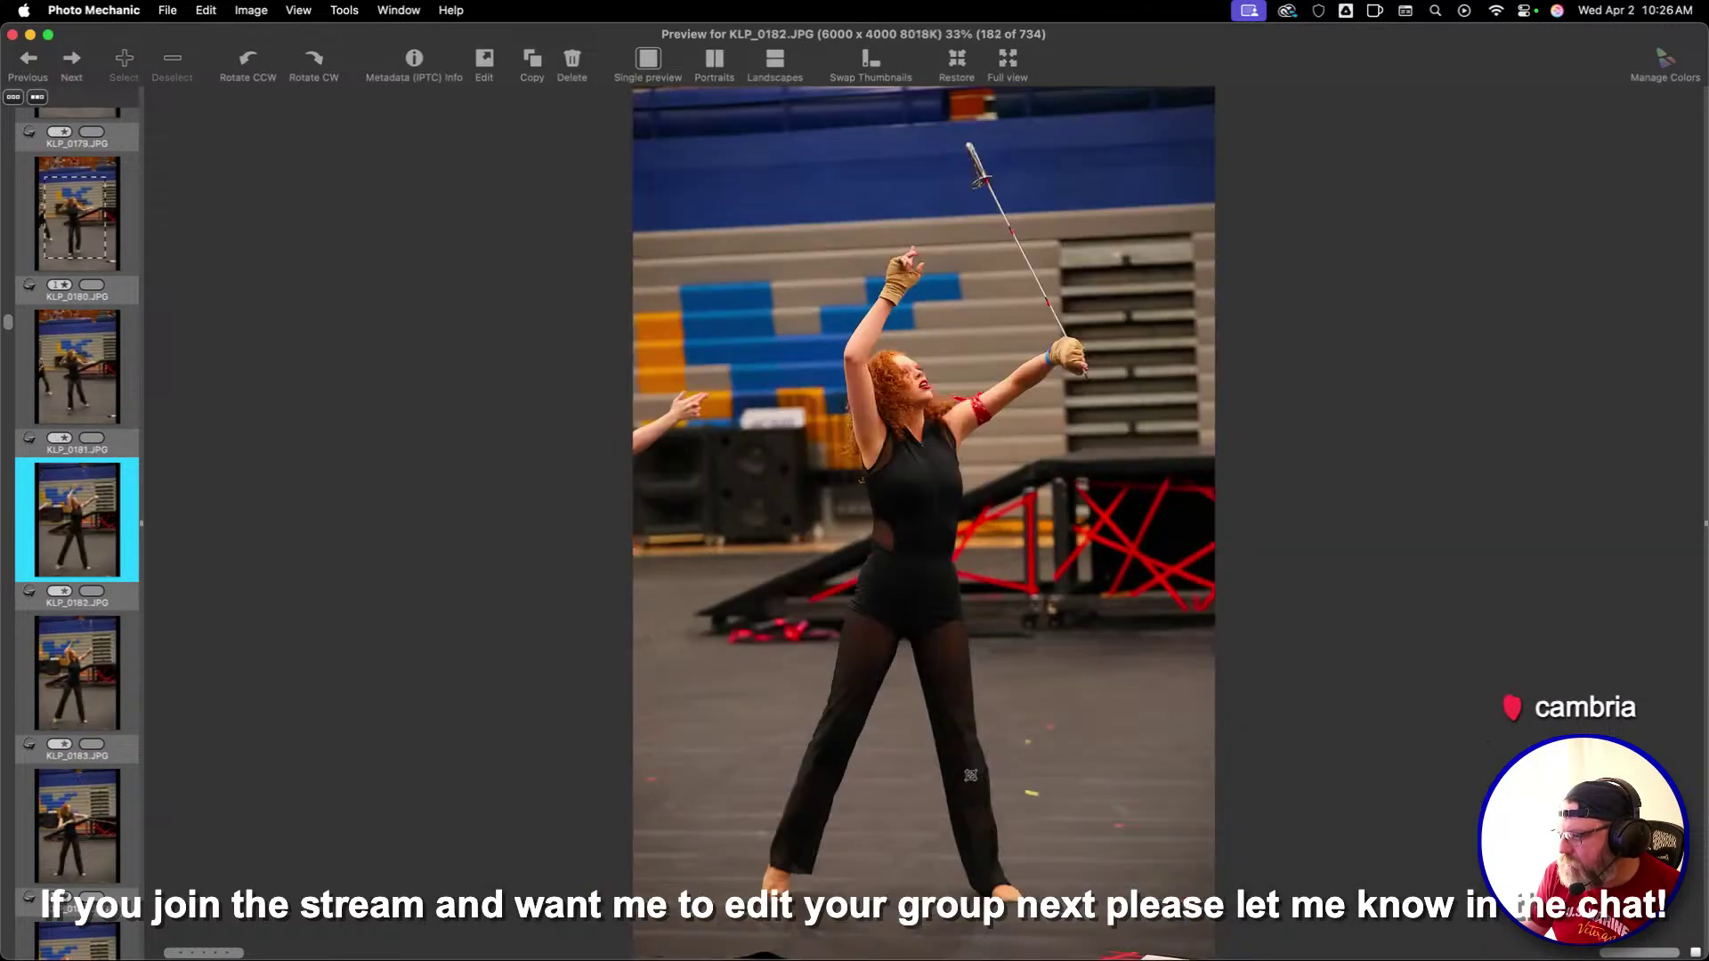
key("Right")
key("Right")
key("Right")
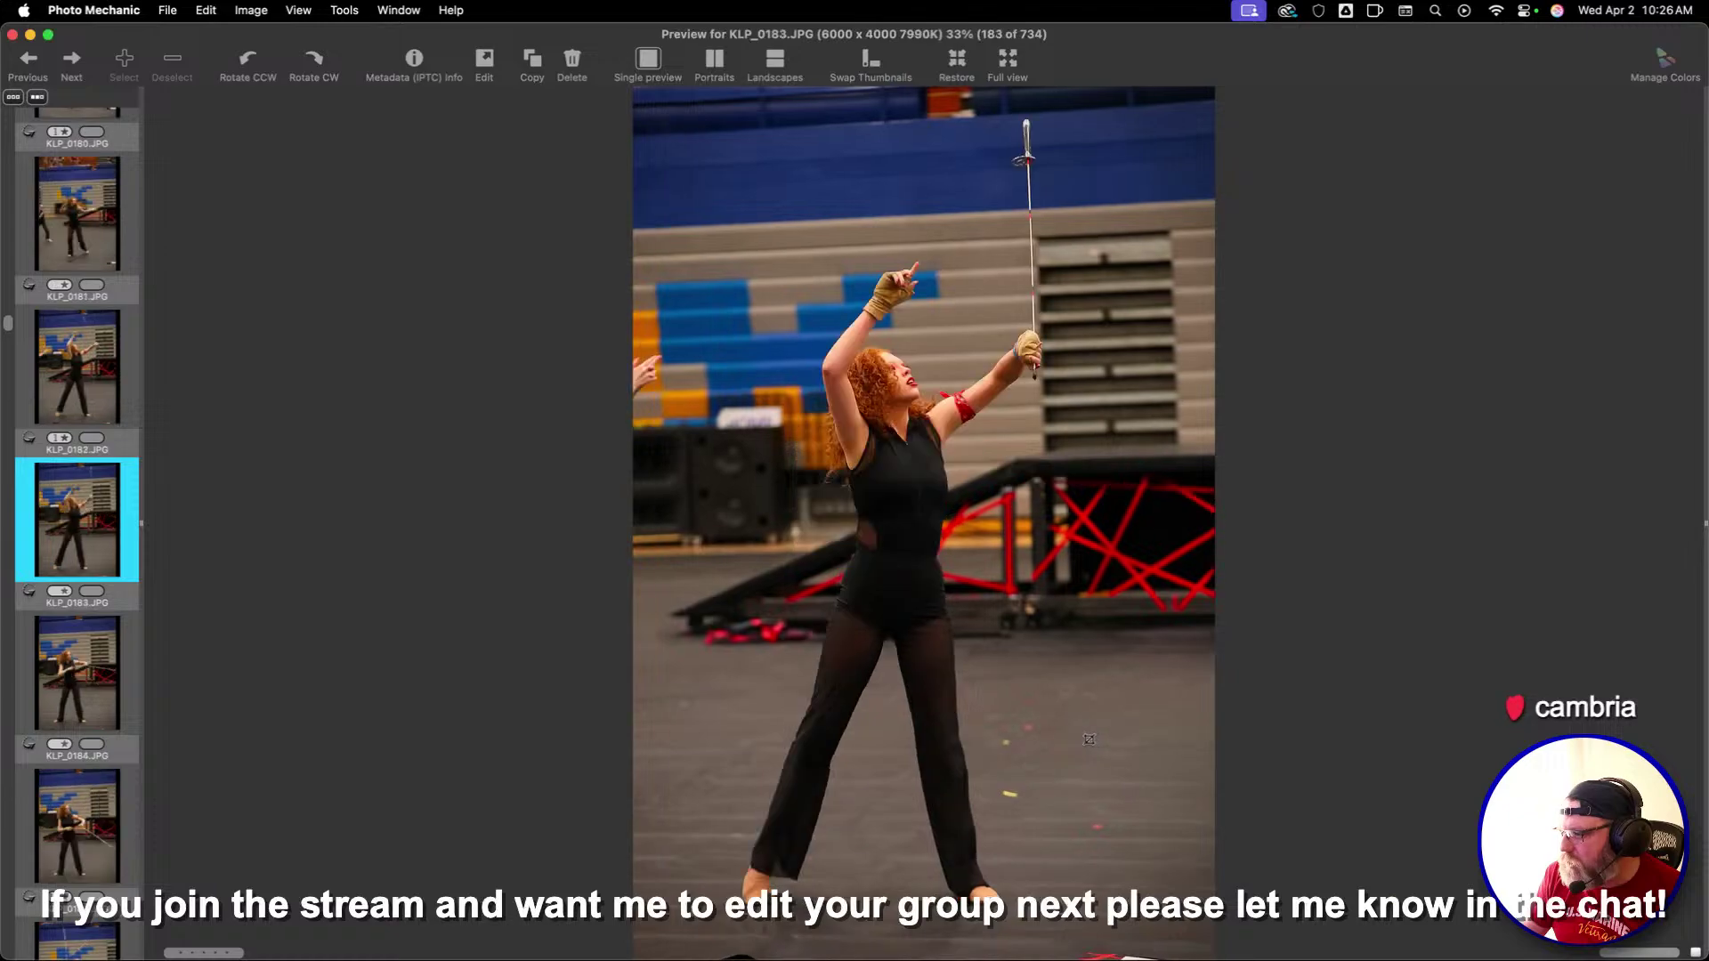
key("Right")
key("Right")
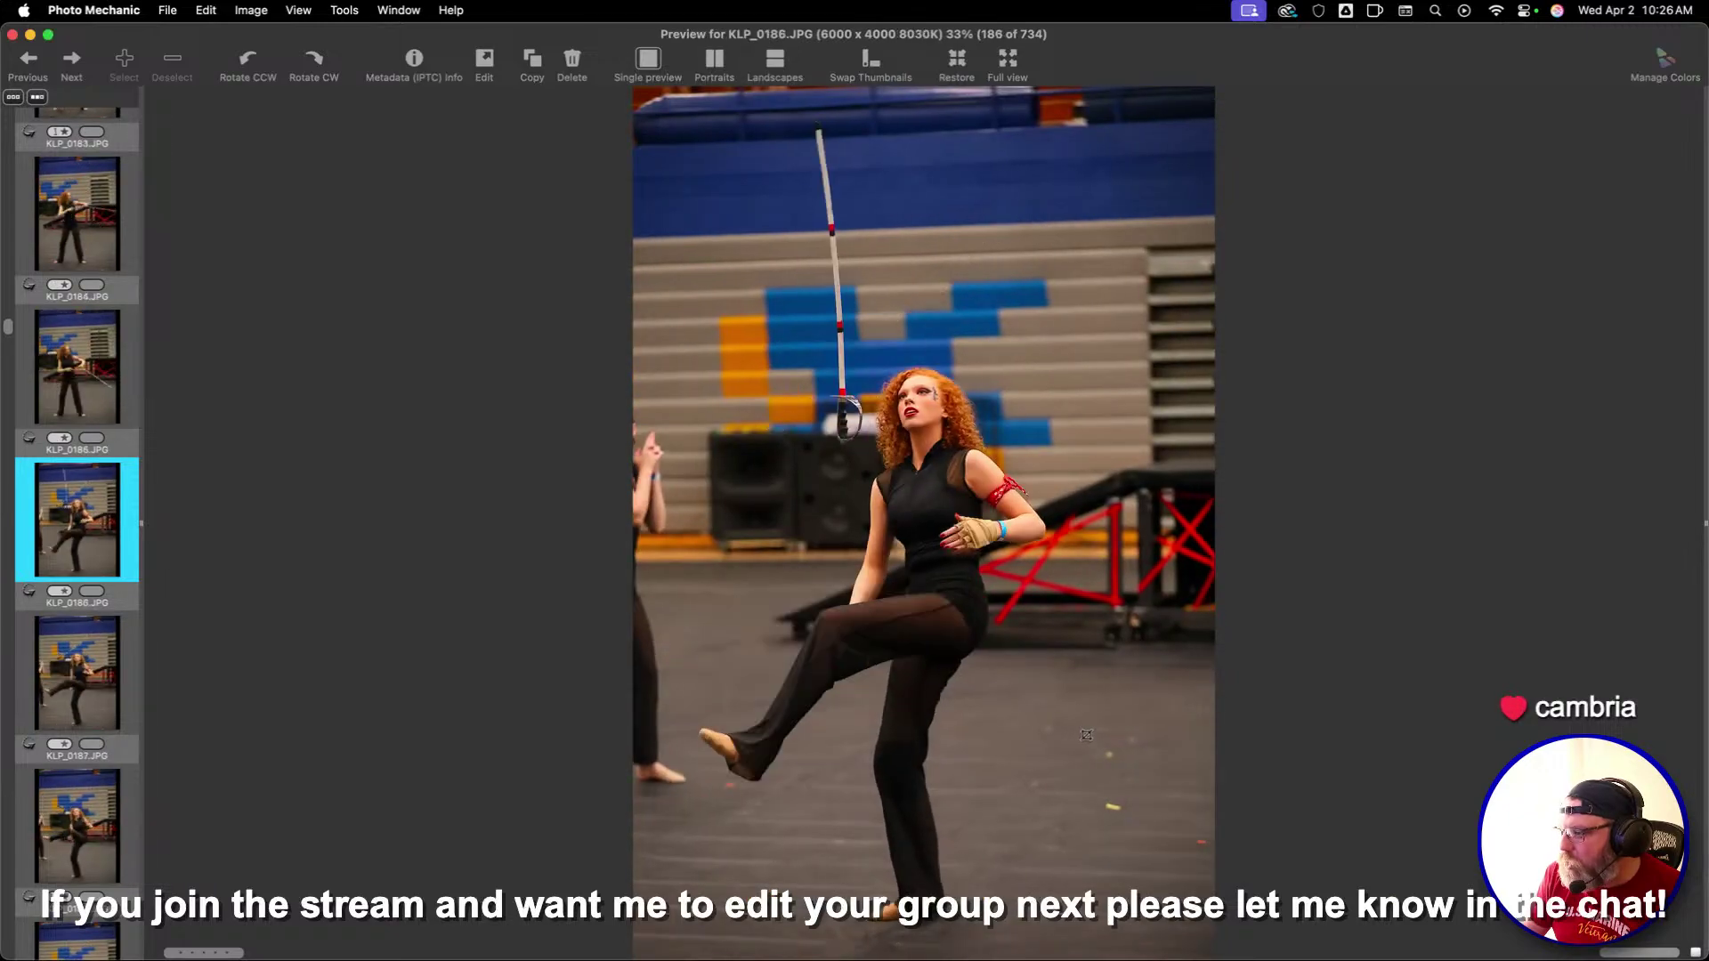
Crop the high-kick shot KLP_0189.JPG around the dancer and shift the crop slightly upward
key("Right")
key("Right")
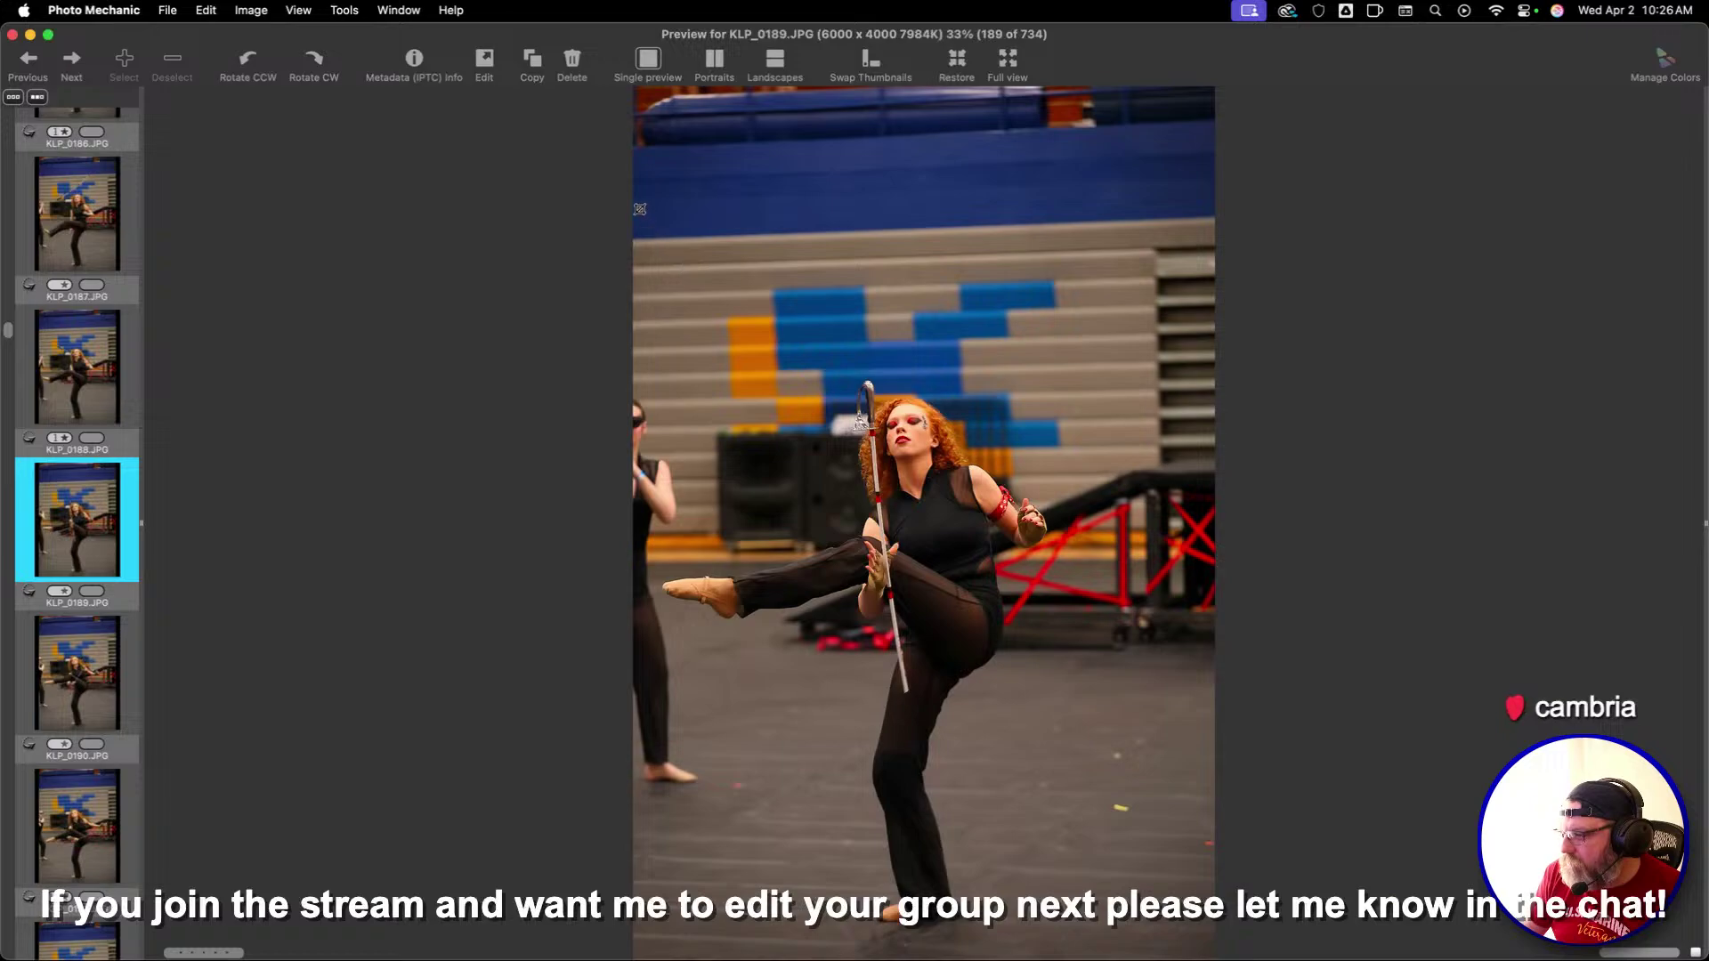
left_click_drag(639, 209, 1133, 936)
left_click_drag(970, 774, 970, 756)
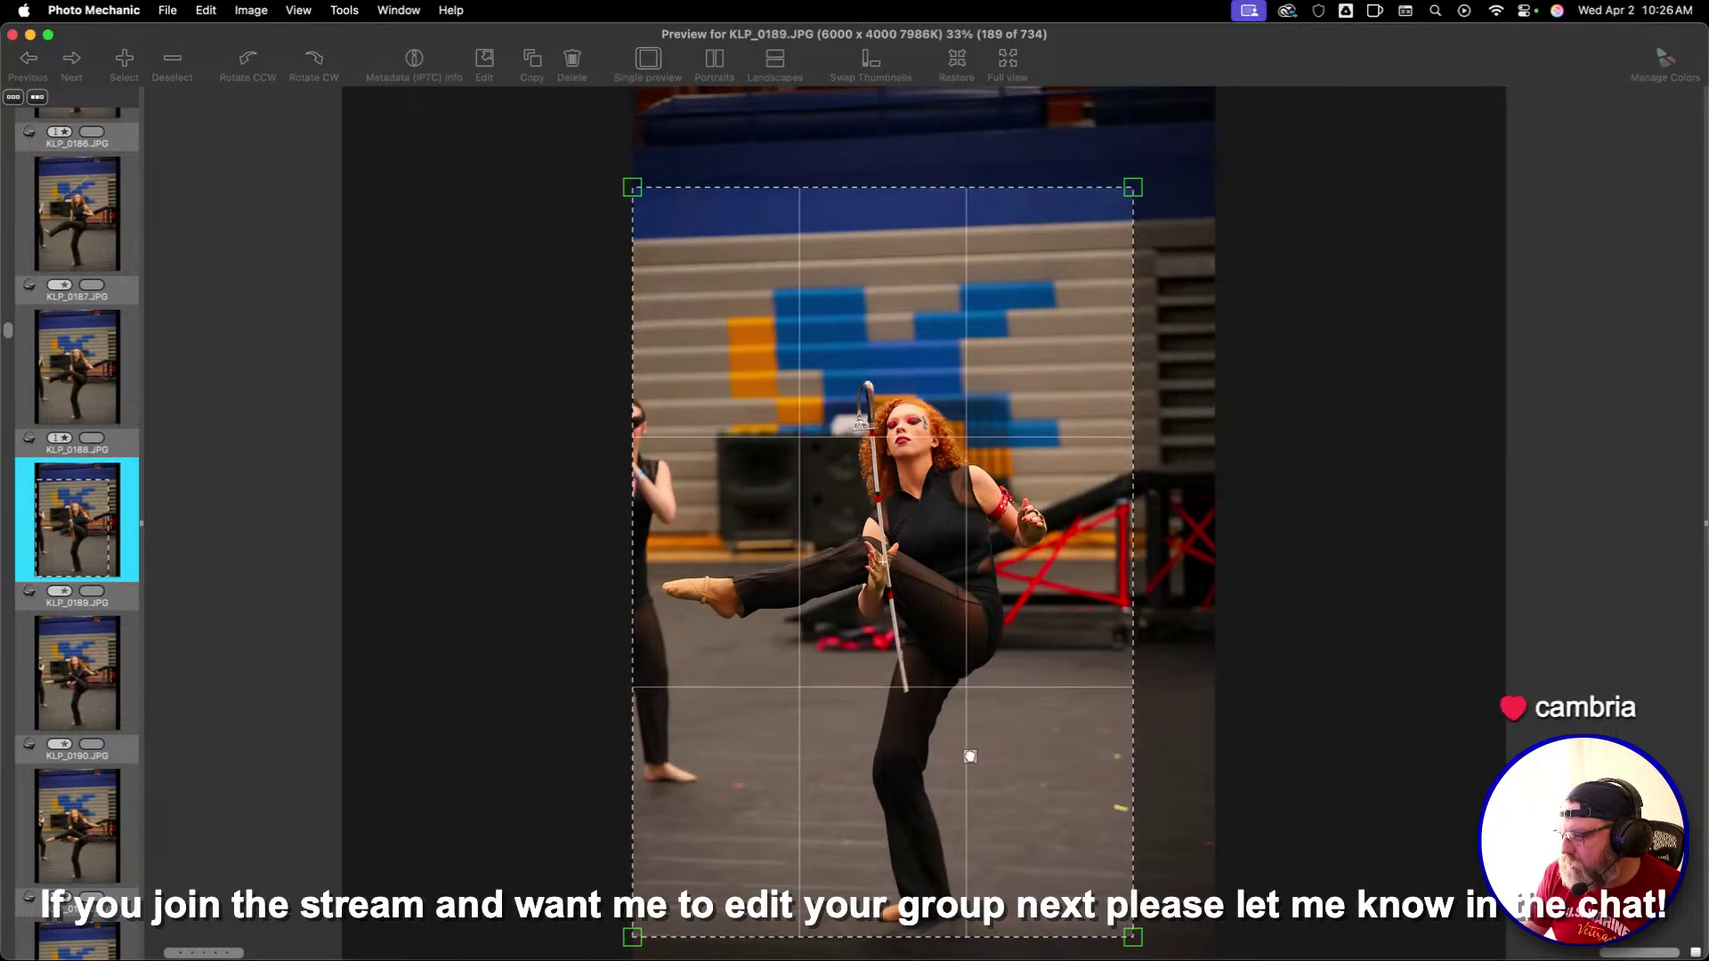
Review the kick, turn and kneeling poses from KLP_0190.JPG to KLP_0200.JPG
key("Right")
key("Right")
key("Right")
key("Right")
key("Right")
key("Right")
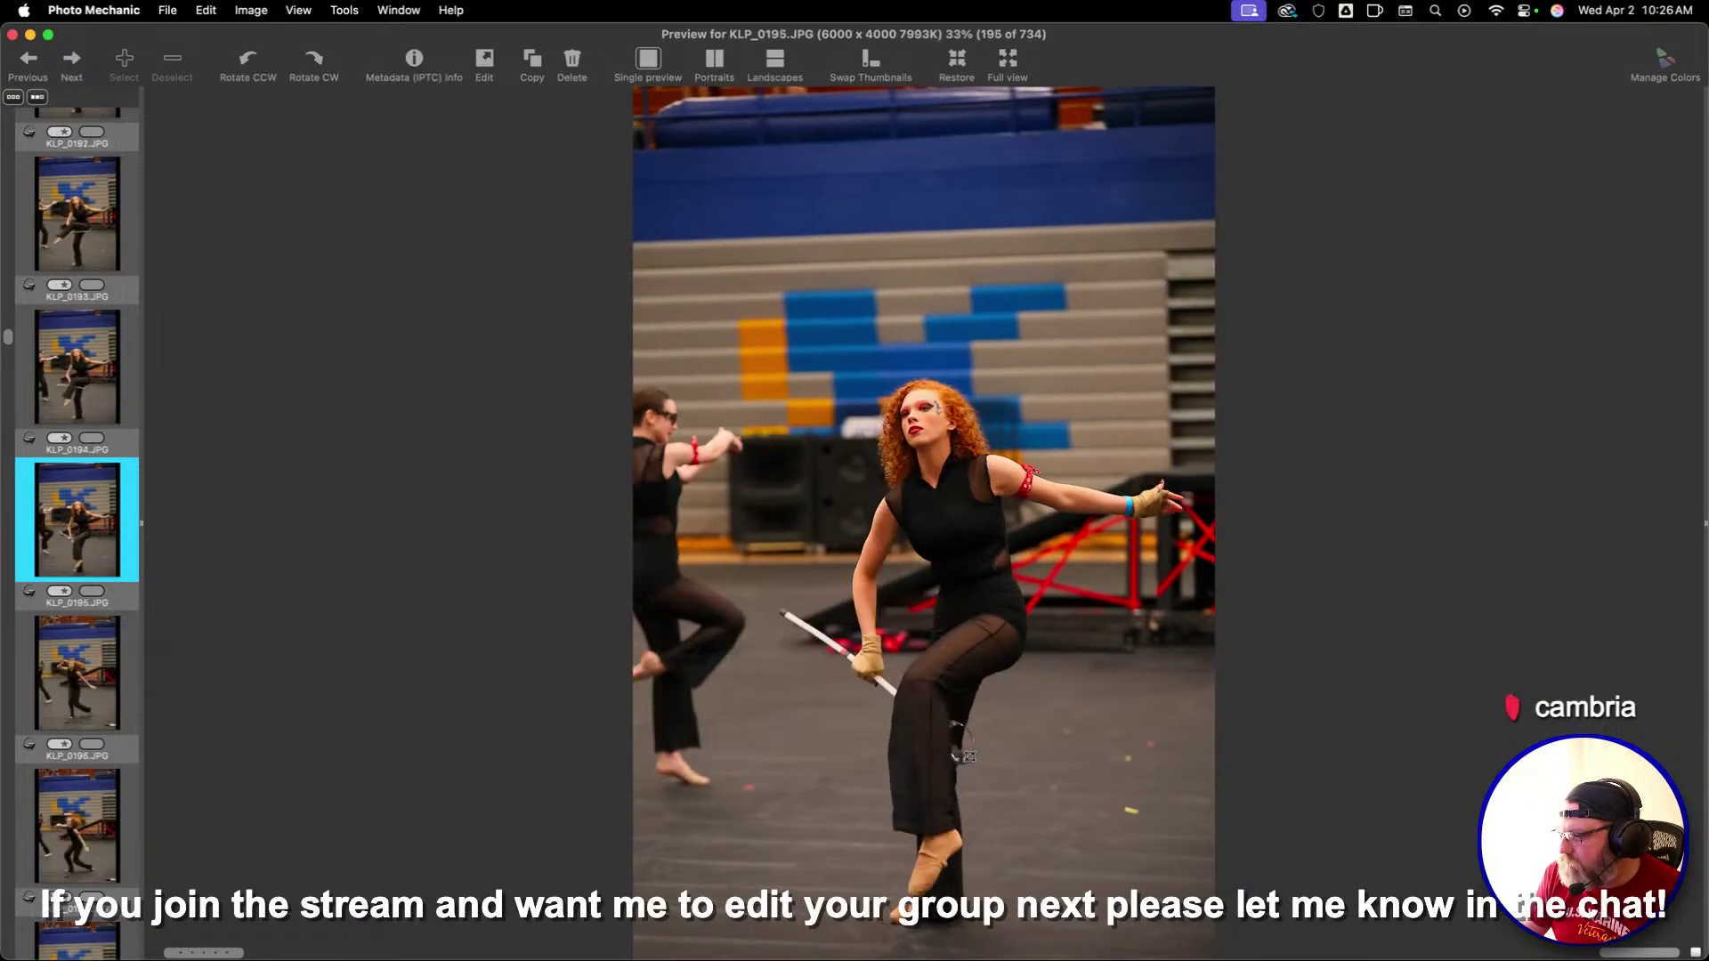
key("Right")
key("Right")
key("Right")
key("Right")
key("Right")
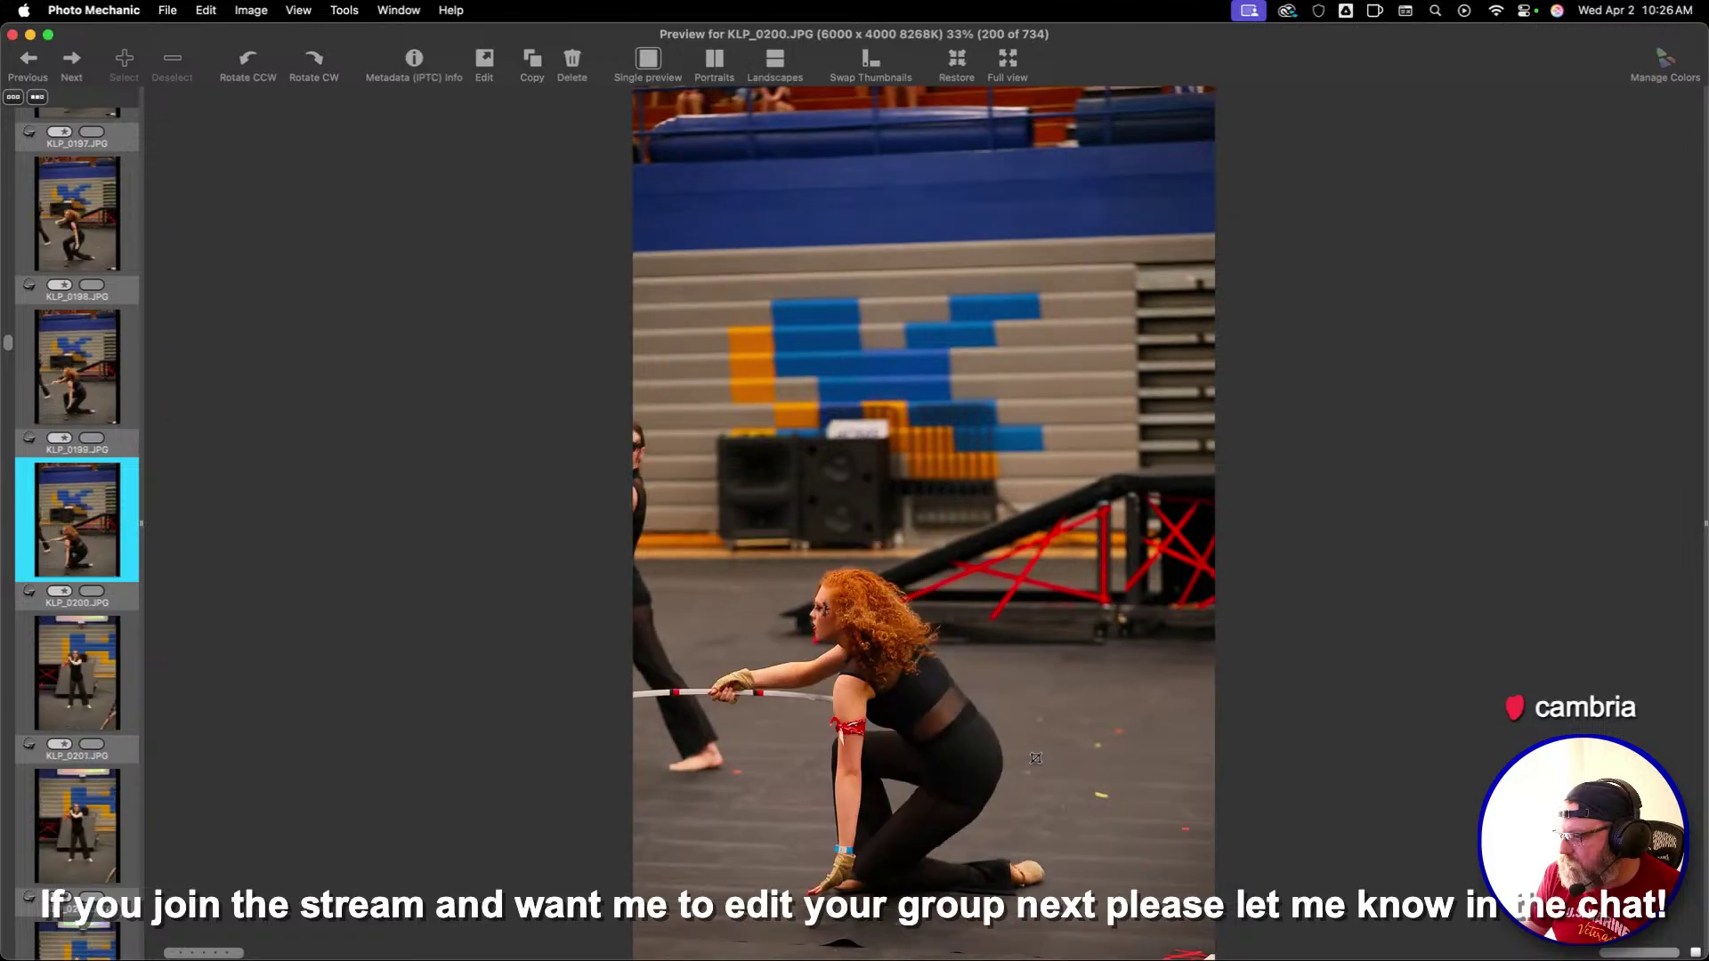
Crop KLP_0202.JPG around the smiling dancer with clasped hands
key("Right")
key("Right")
left_click_drag(697, 194, 1087, 780)
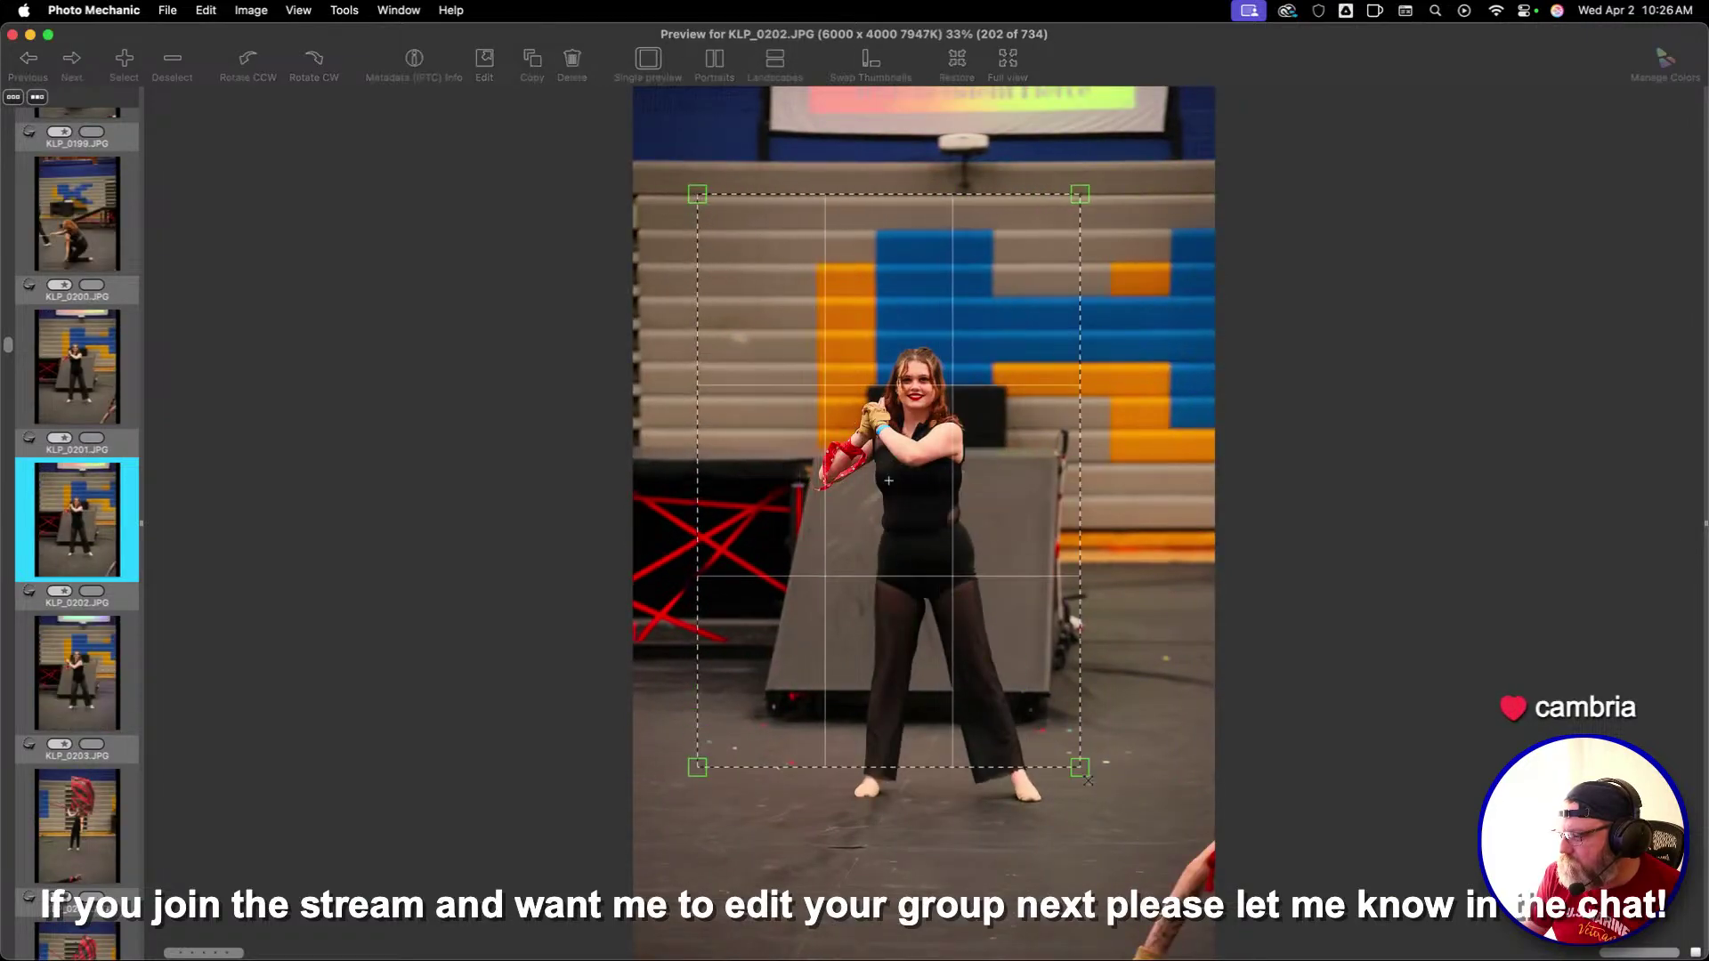
Review the flag shots after KLP_0202.JPG and crop KLP_0207.JPG around the dancer and her flag
key("Right")
key("Right")
key("Right")
key("Right")
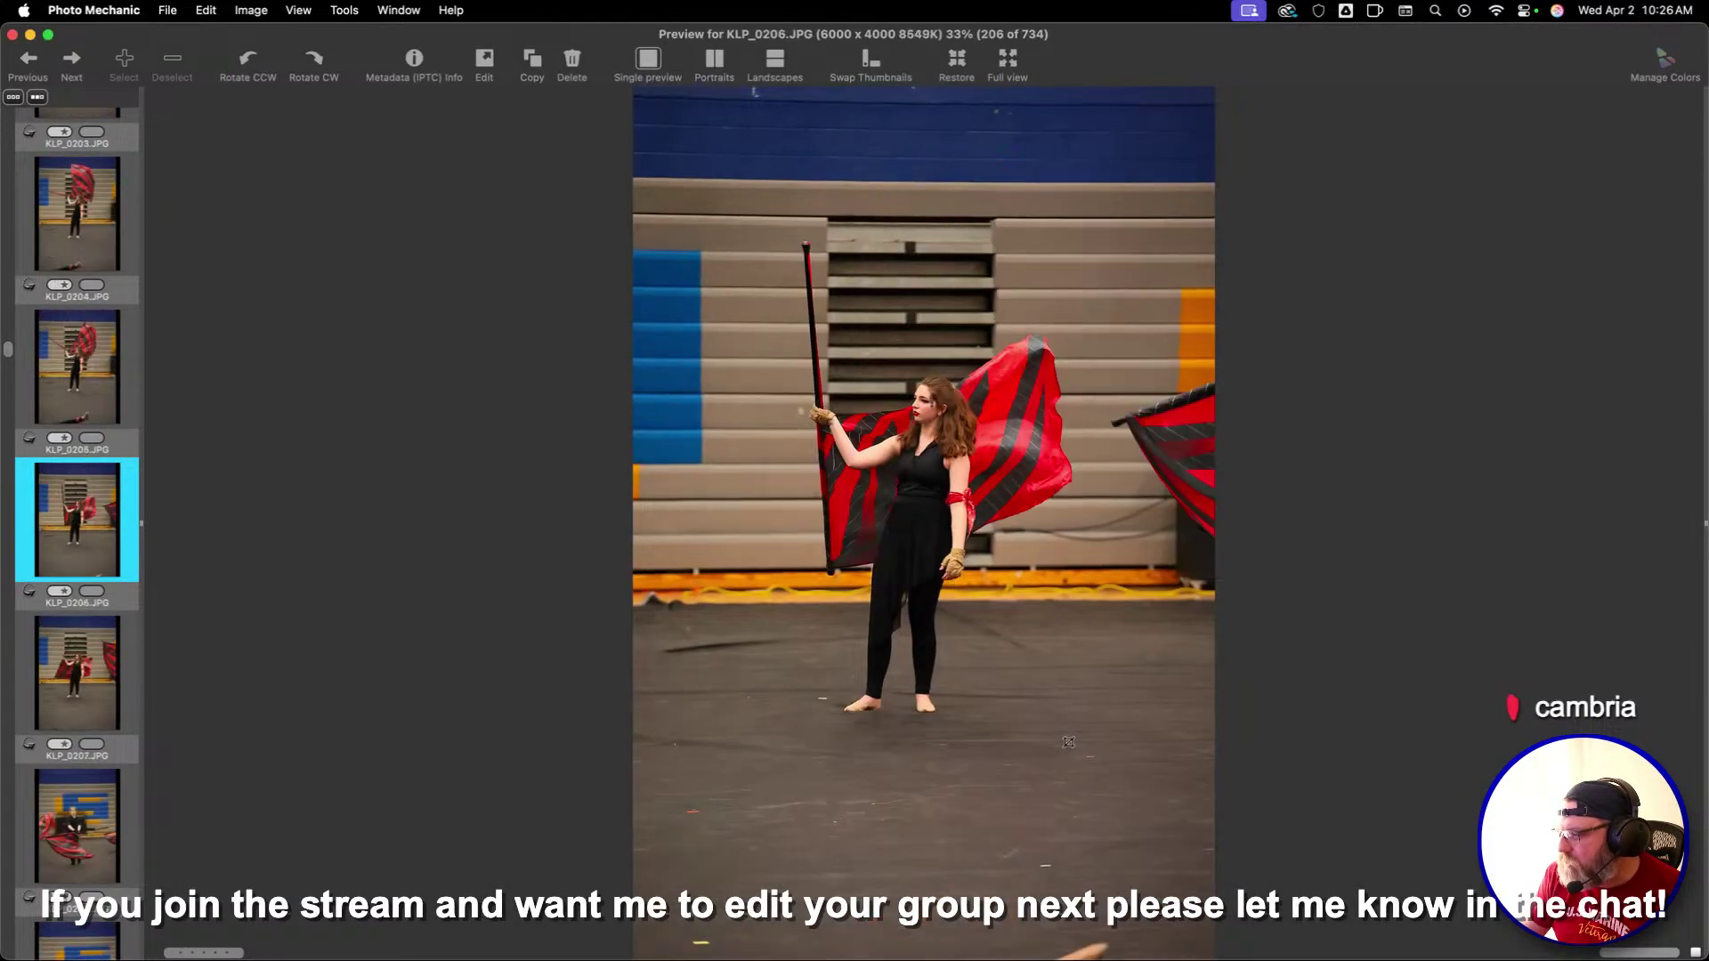
key("Right")
key("Right")
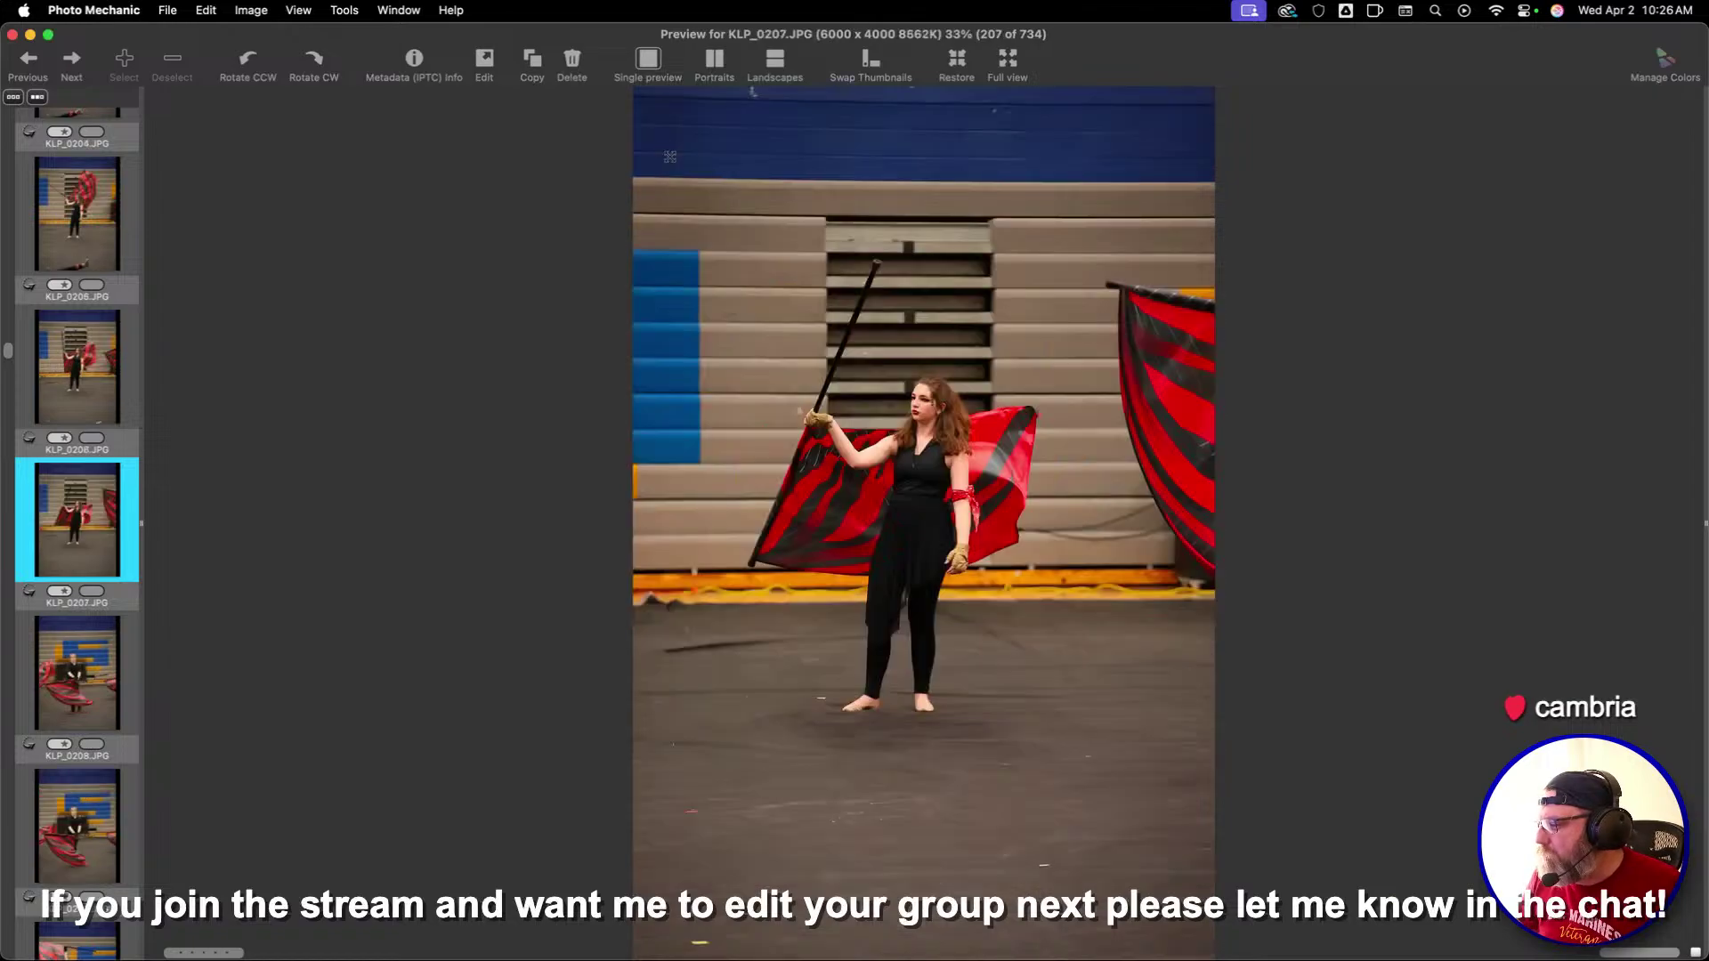
Crop KLP_0208.JPG around the performer with the lowered flag and mark it as 1
key("Right")
key("Left")
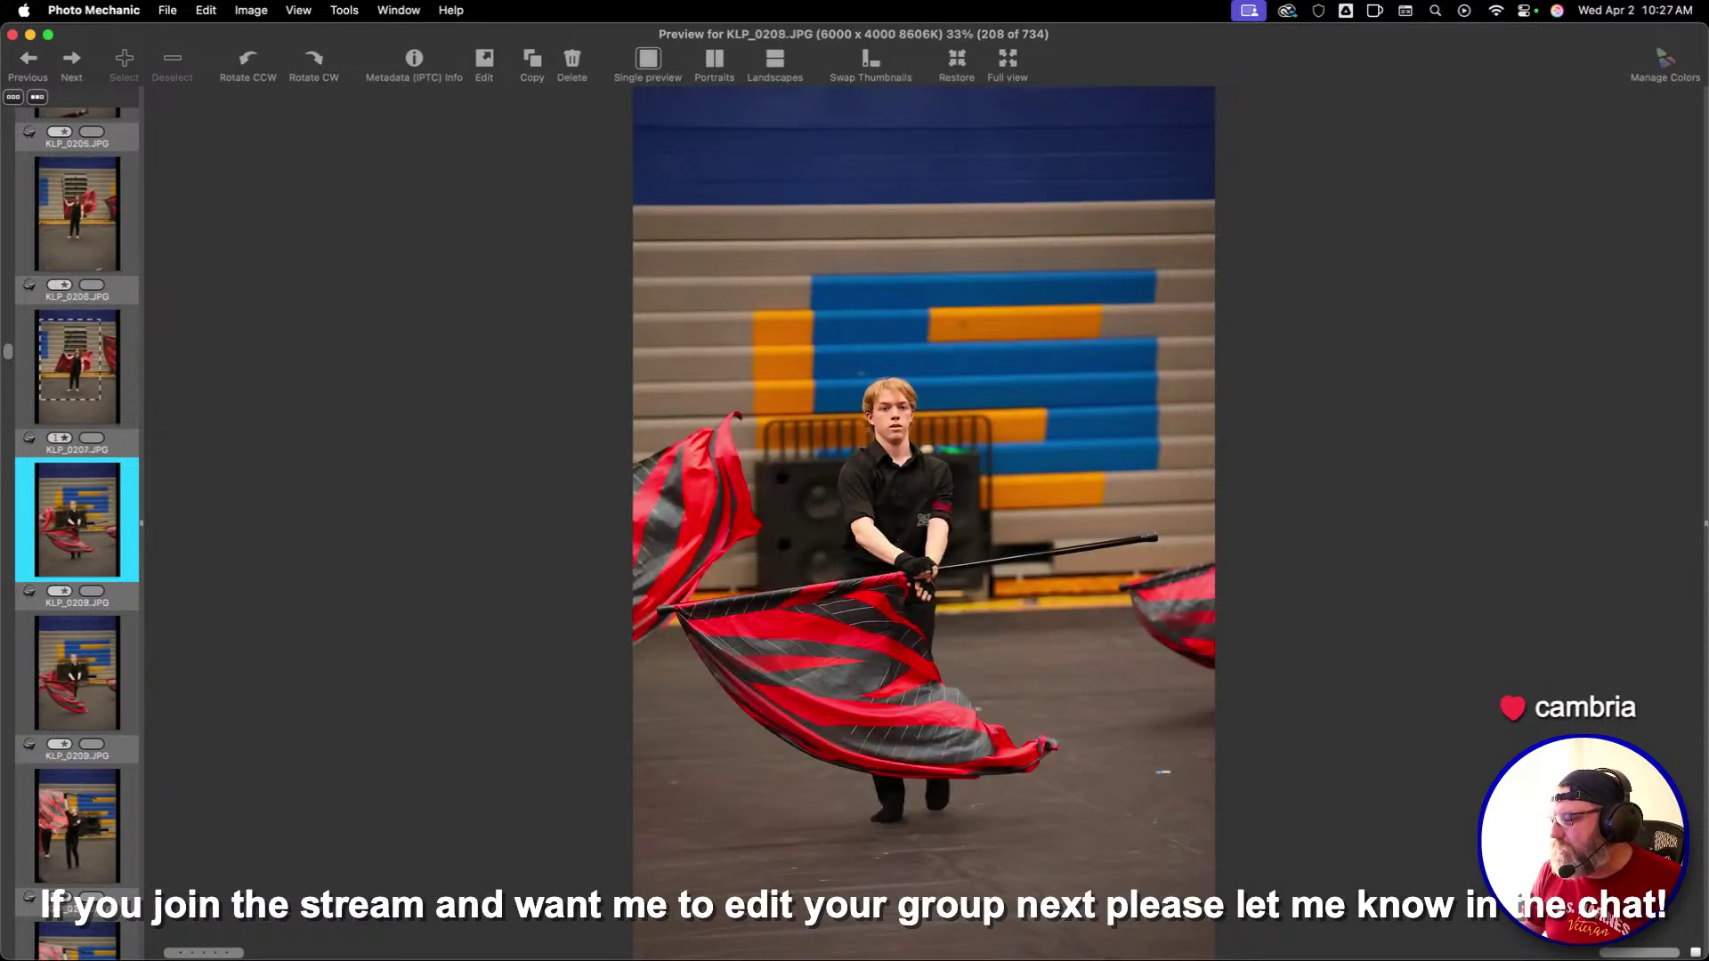
key("1")
Compare the raised-flag shots and crop KLP_0210.JPG and KLP_0212.JPG around the performer
key("Right")
key("Right")
key("Right")
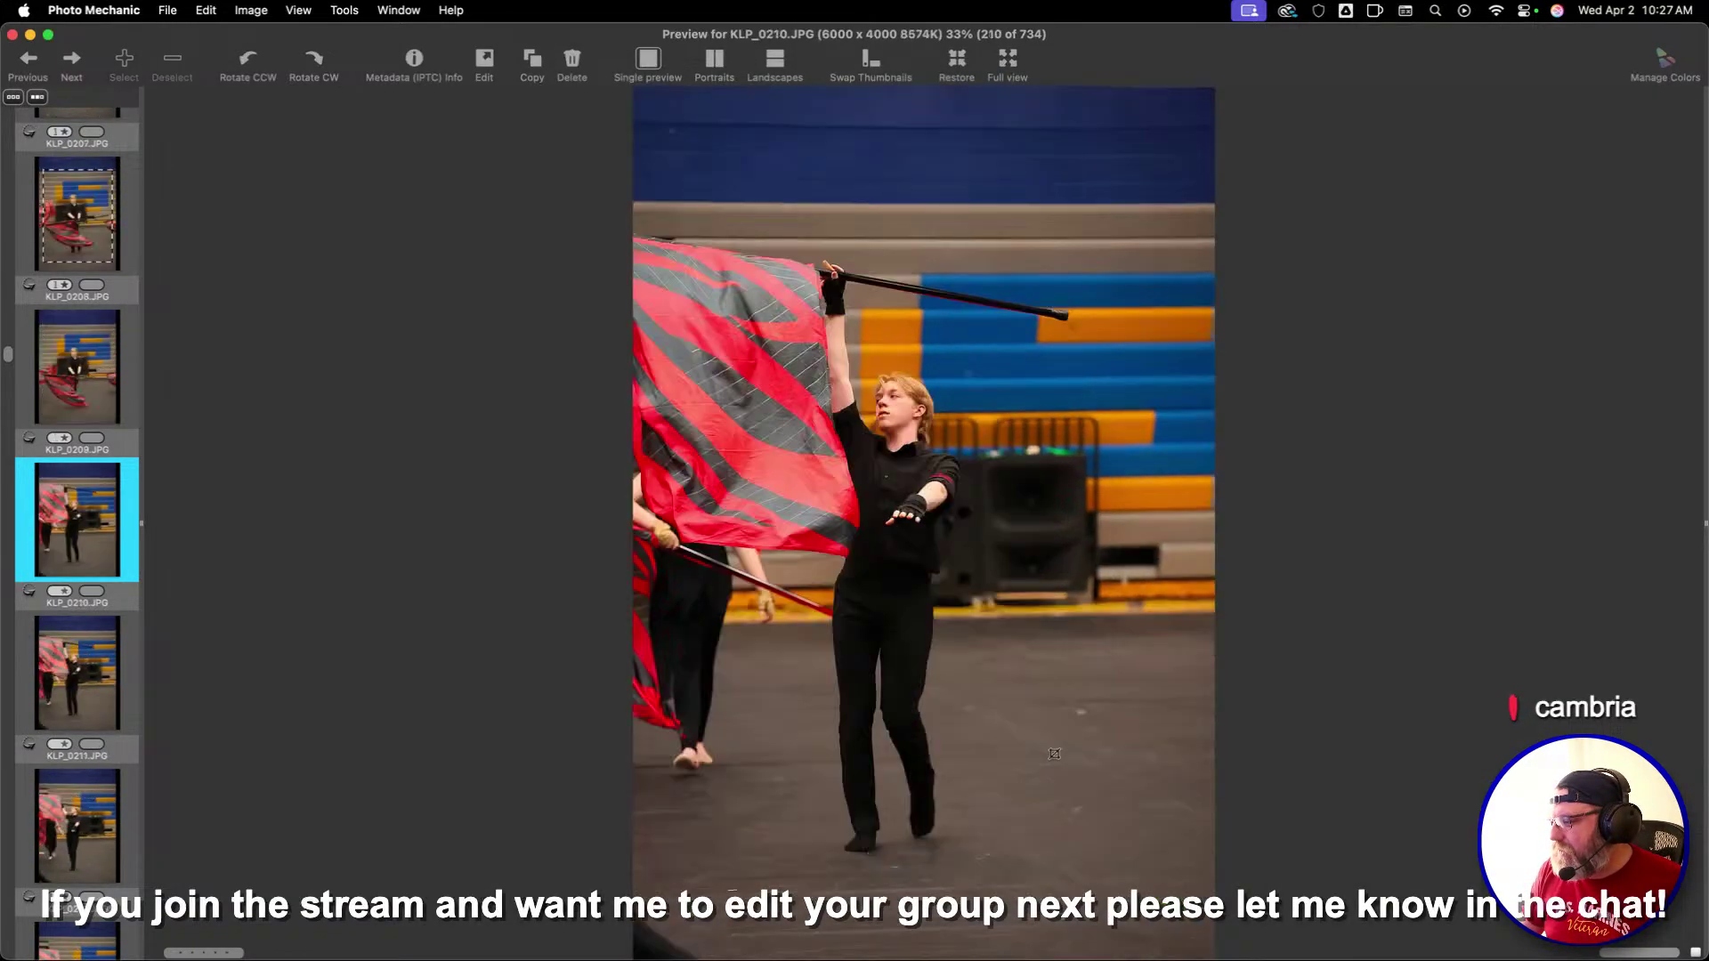
key("Left")
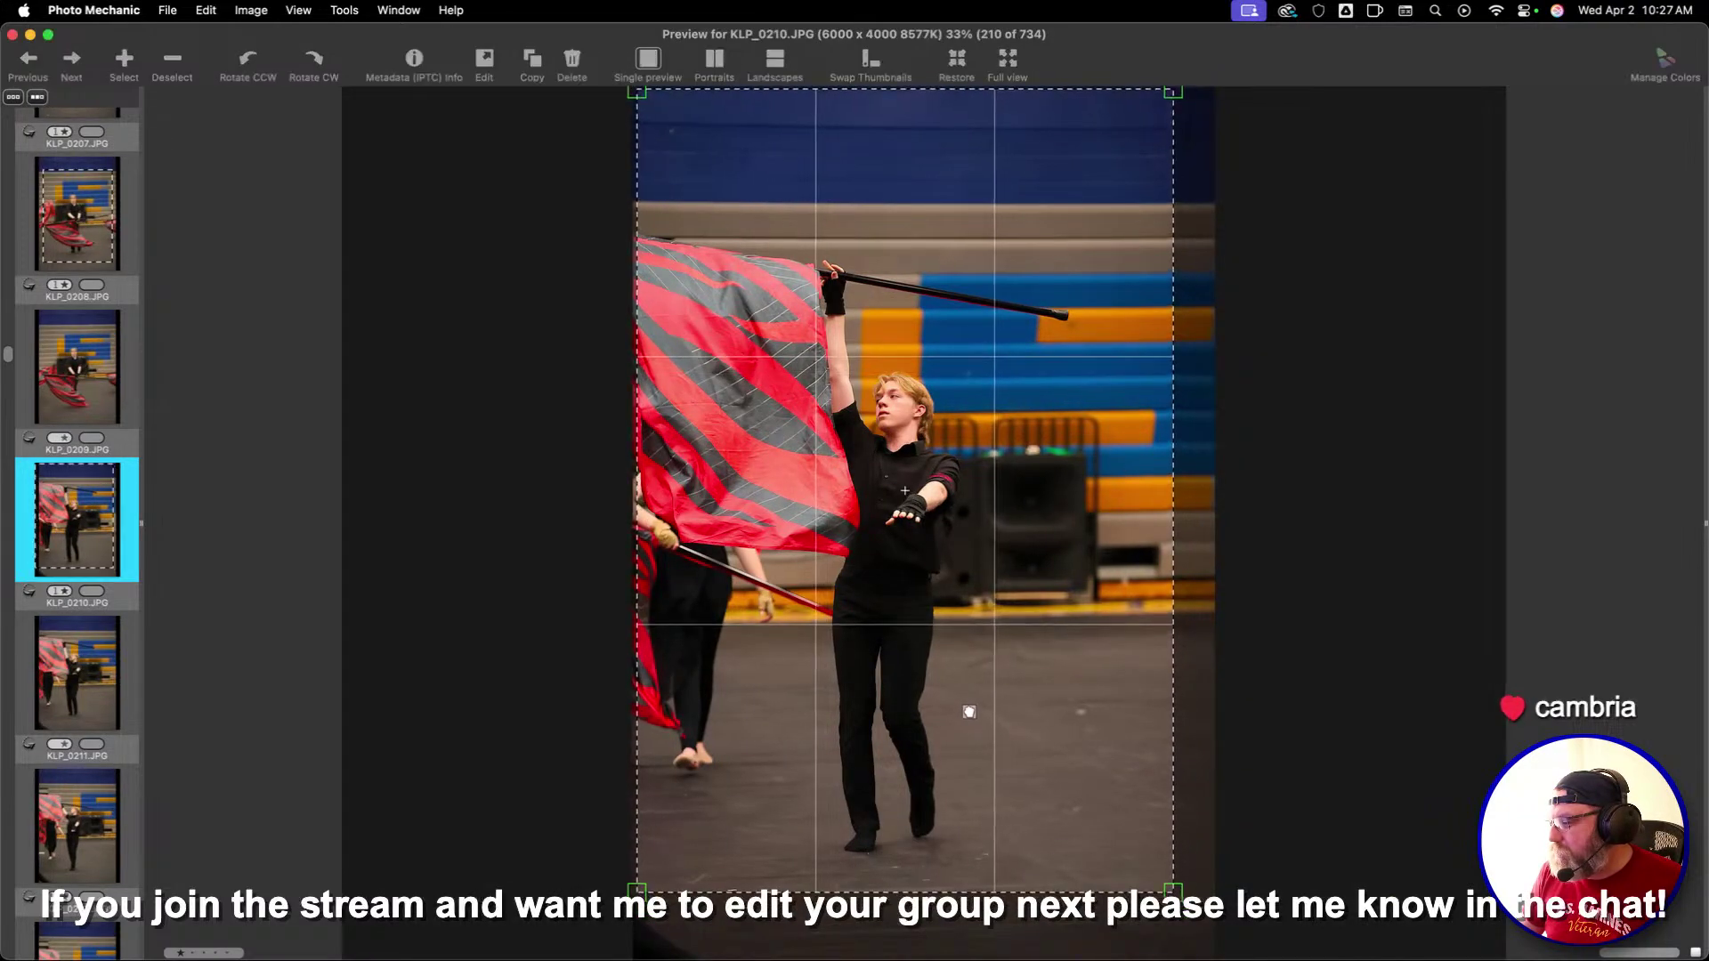
key("Right")
key("Right")
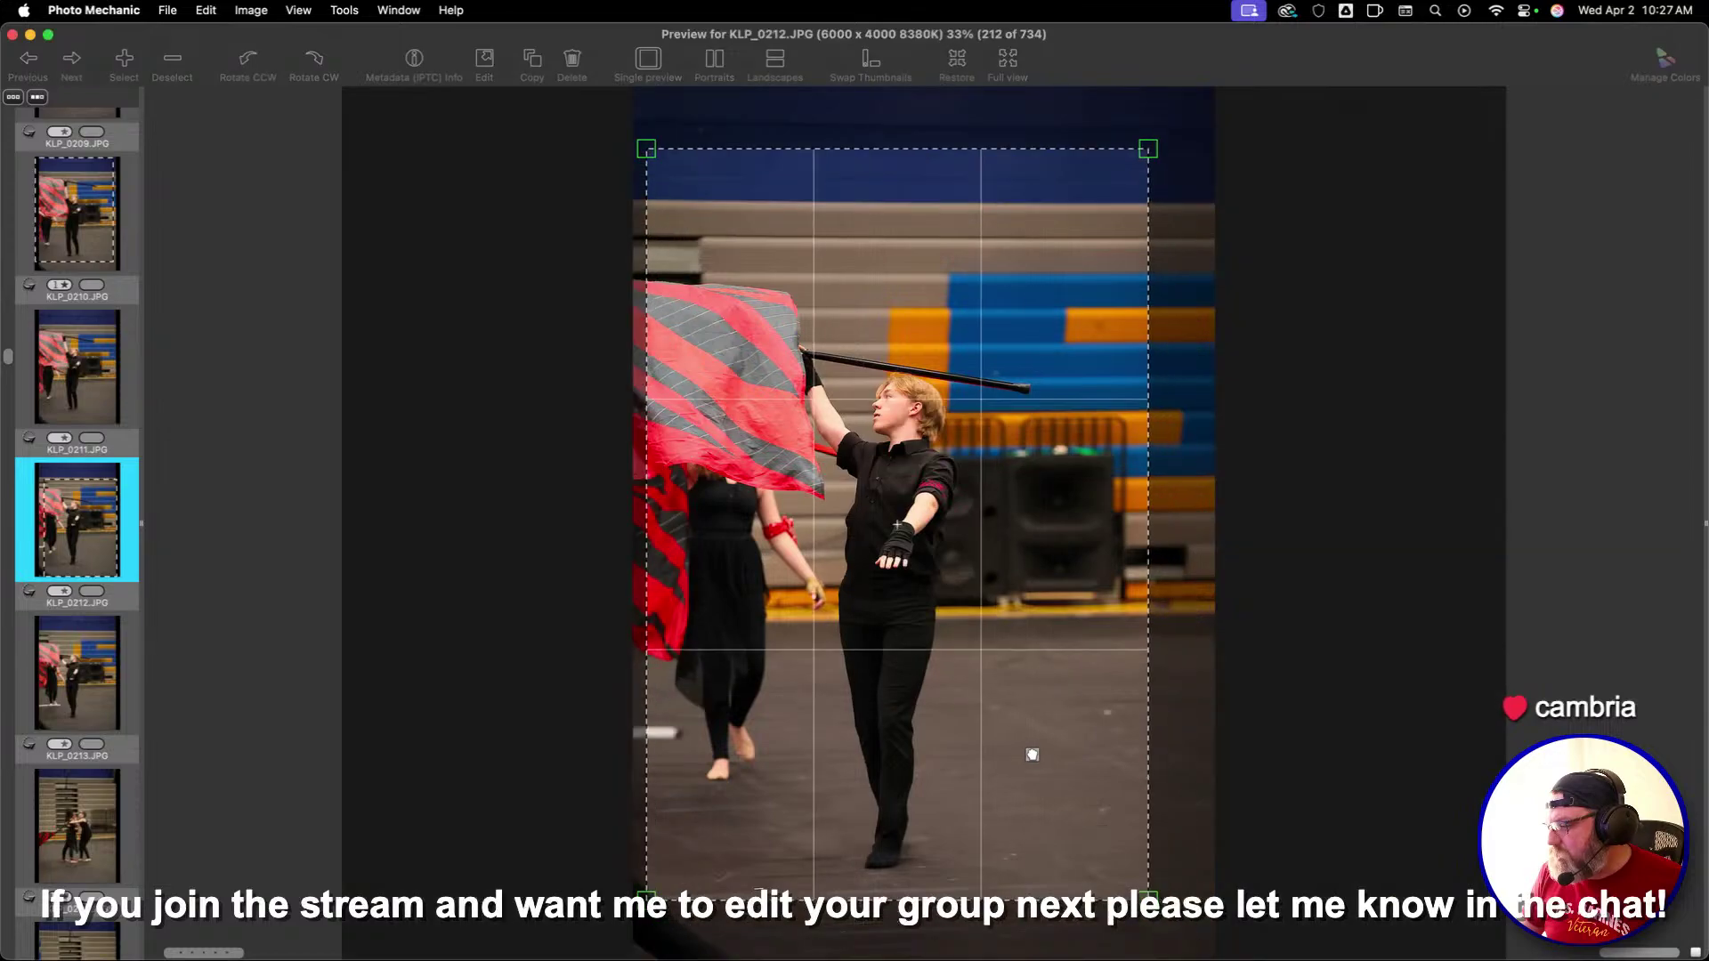
Review the duet and sabre shots from KLP_0213.JPG to KLP_0224.JPG
key("Right")
key("Right")
key("Right")
key("Right")
key("Right")
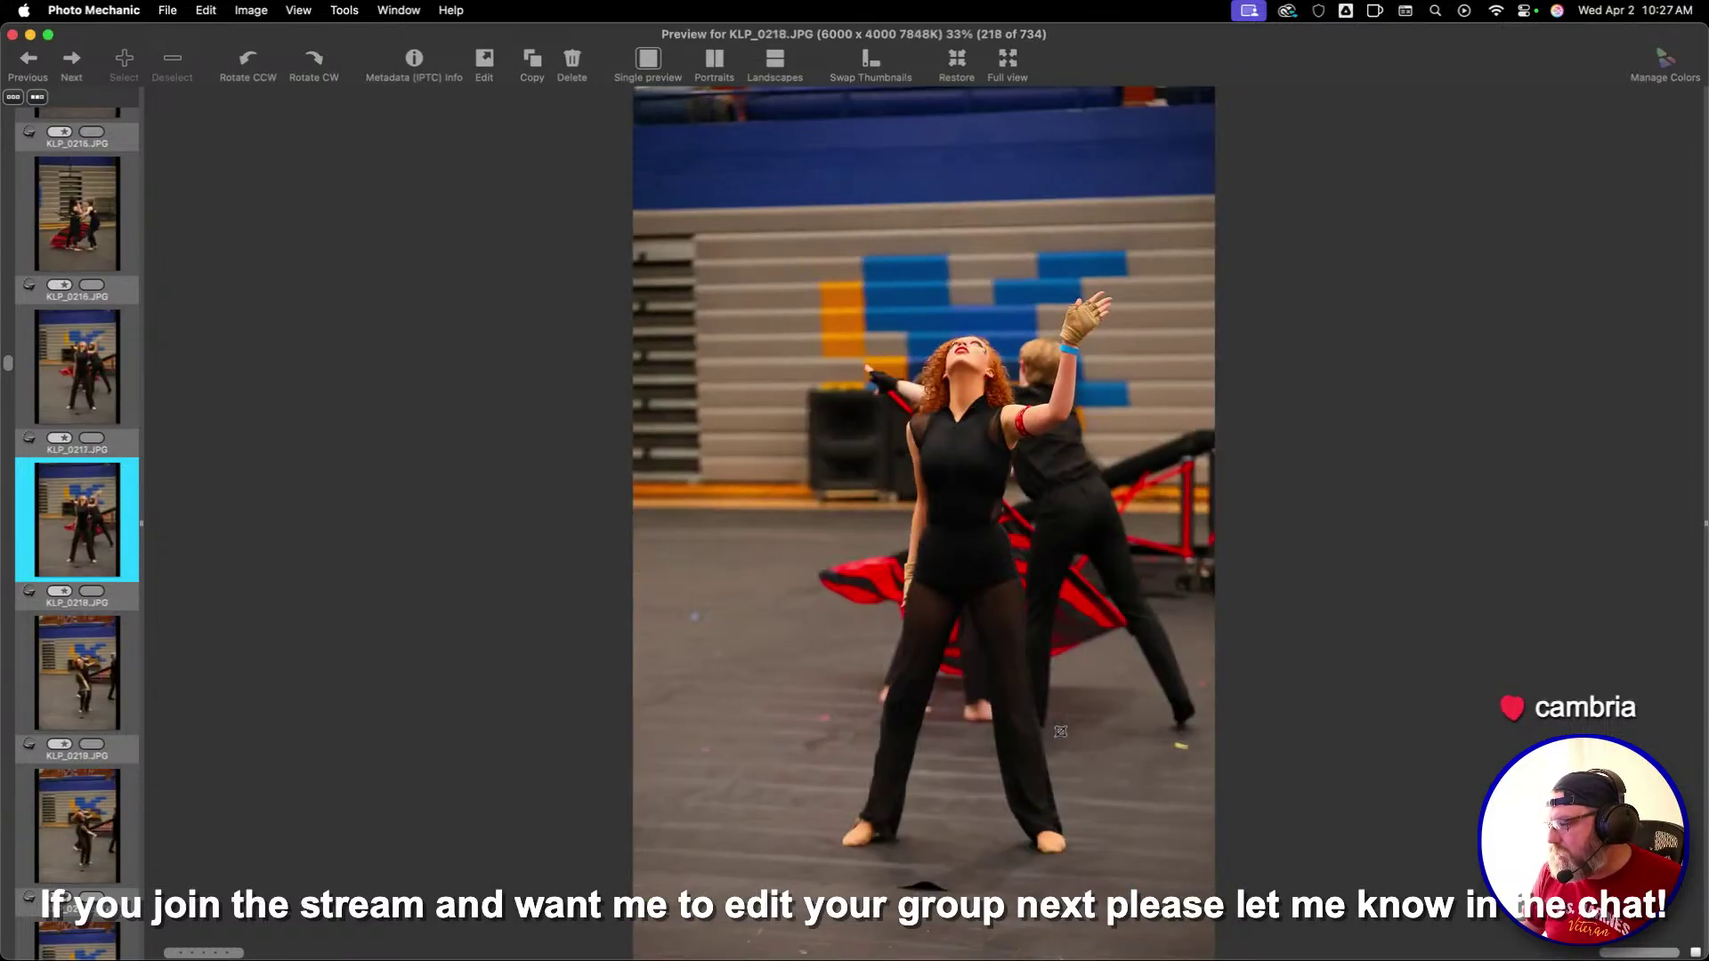
key("Right")
key("Right")
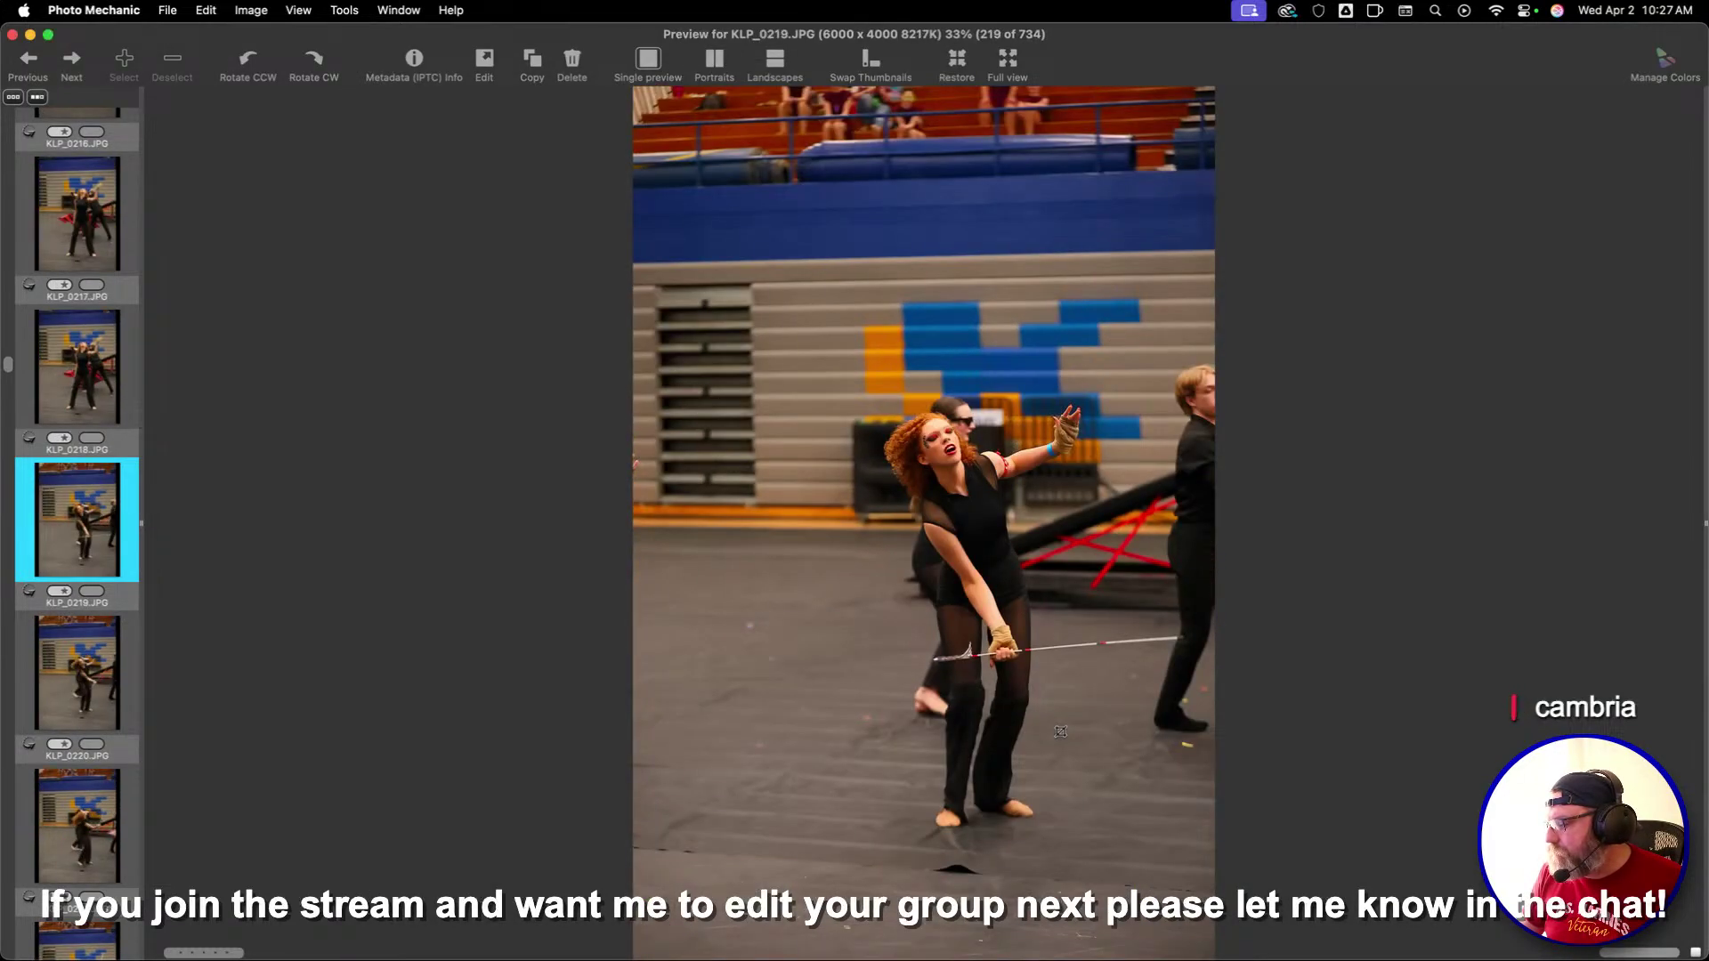
key("Right")
key("Right")
key("Right")
key("Right")
key("Right")
key("Right")
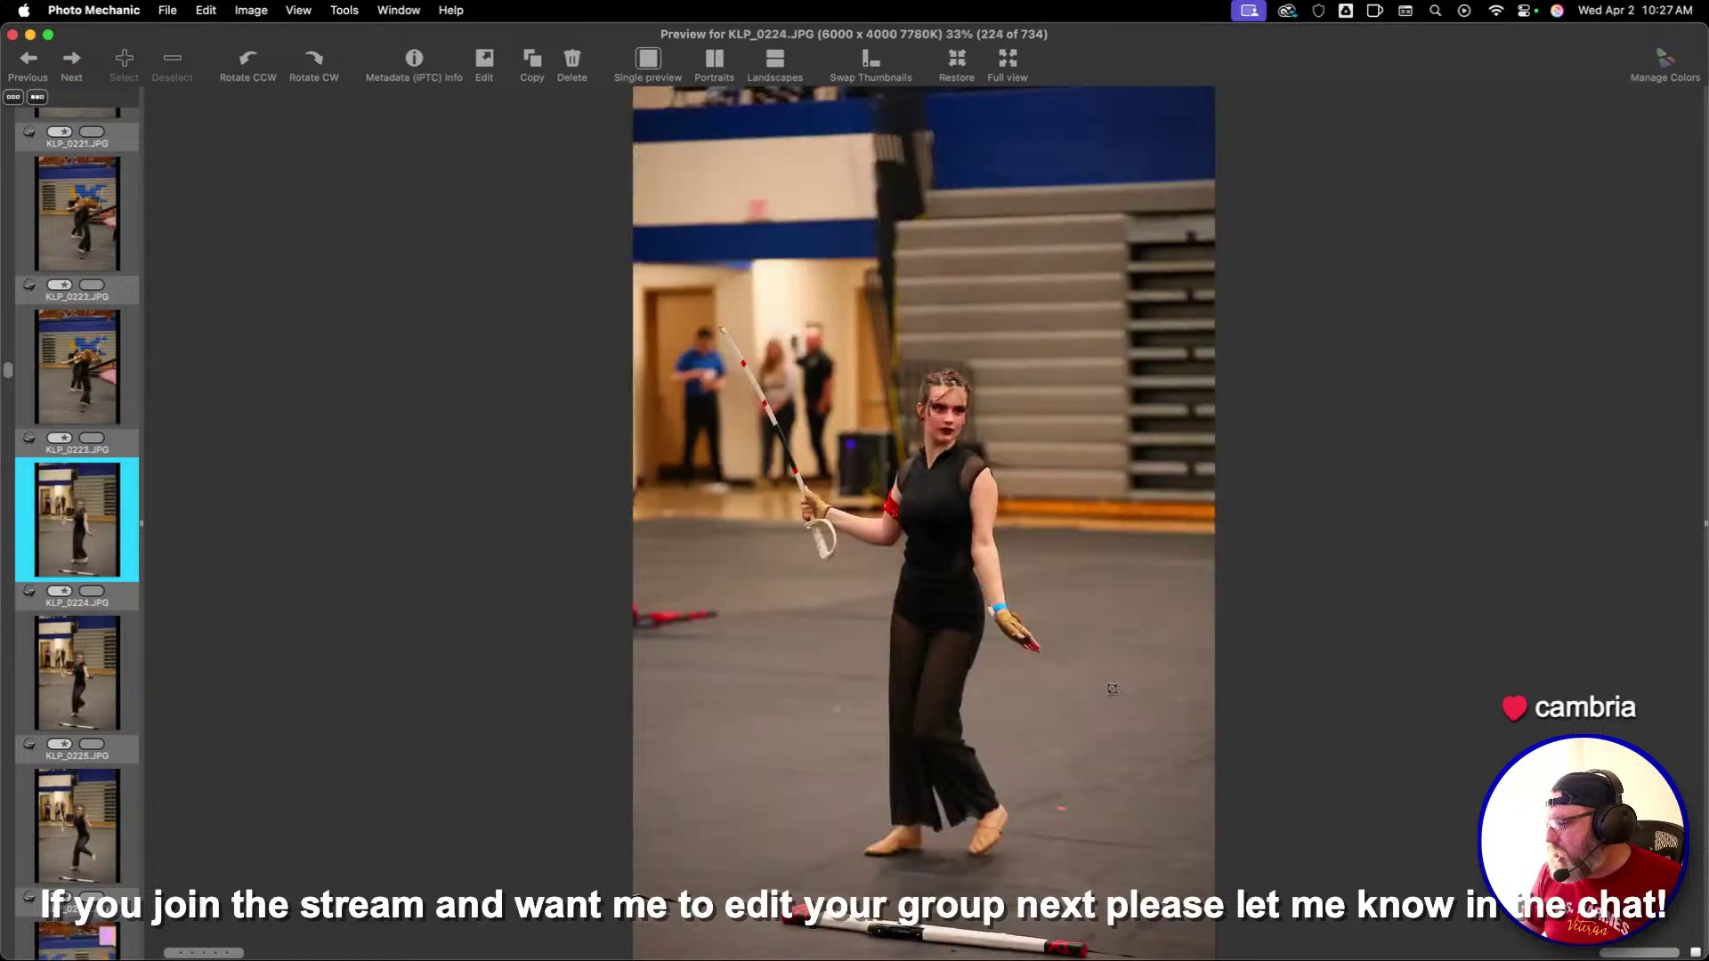
Return to KLP_0223.JPG and crop it around the two dancers and the raised sabre
key("Left")
key("Left")
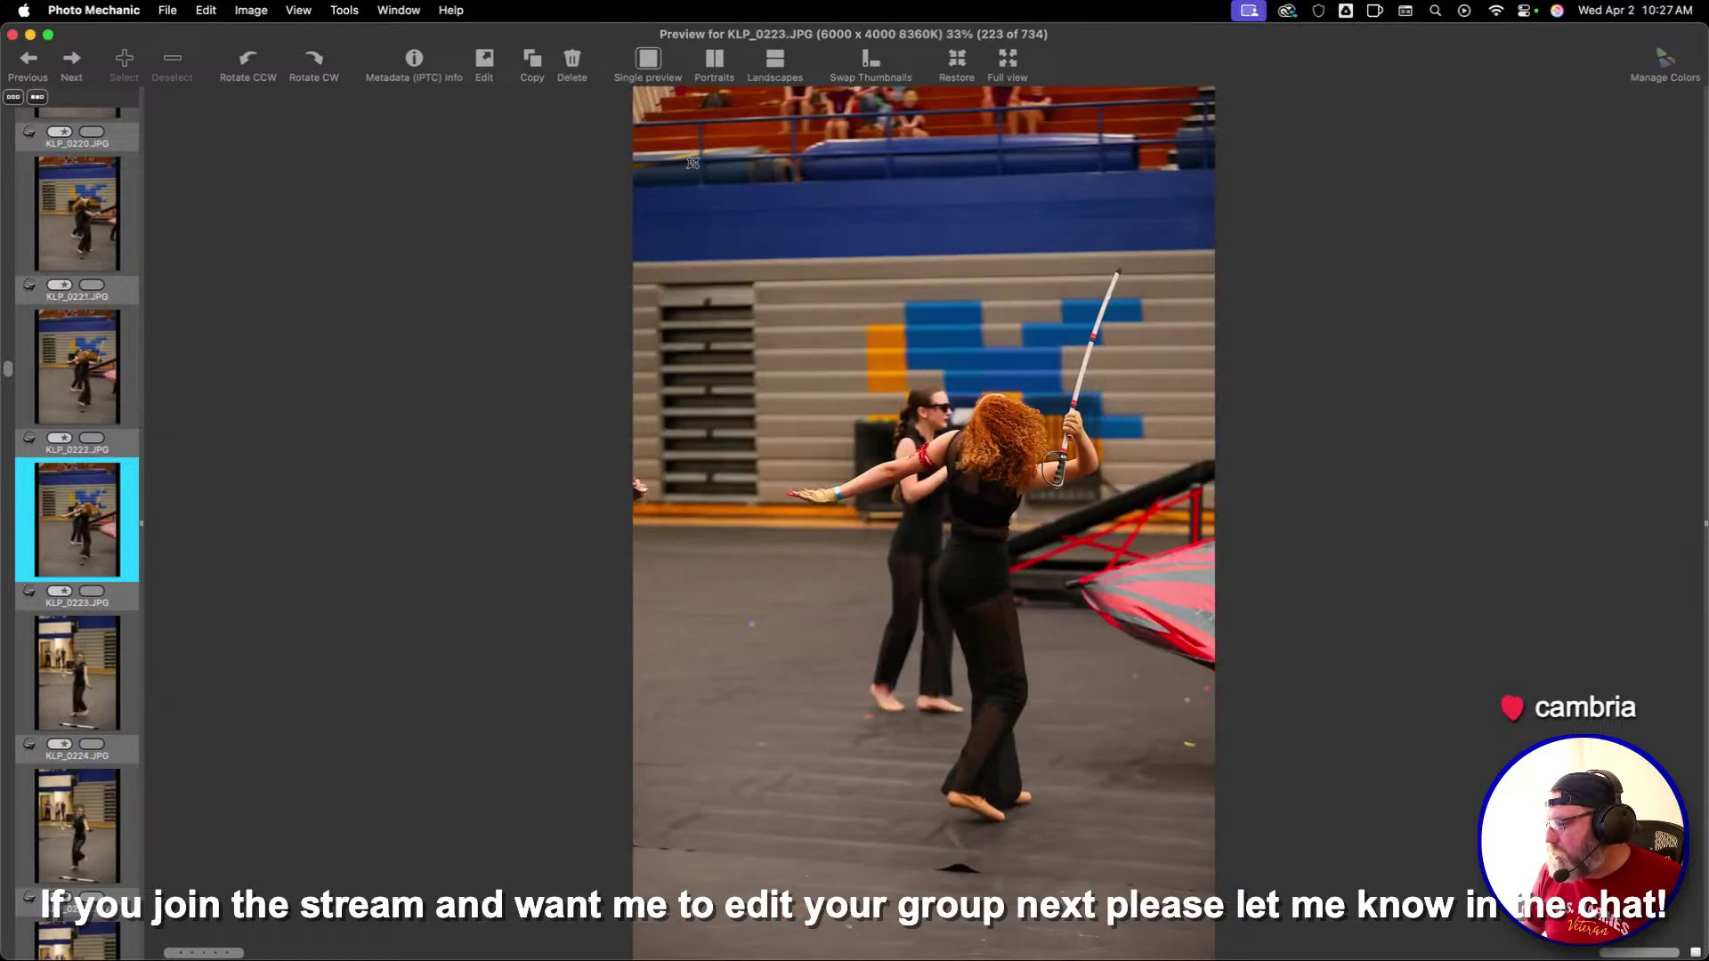
left_click_drag(710, 134, 1118, 671)
Compare the sabre walking poses from KLP_0224.JPG onward and crop KLP_0226.JPG around the dancer
key("Right")
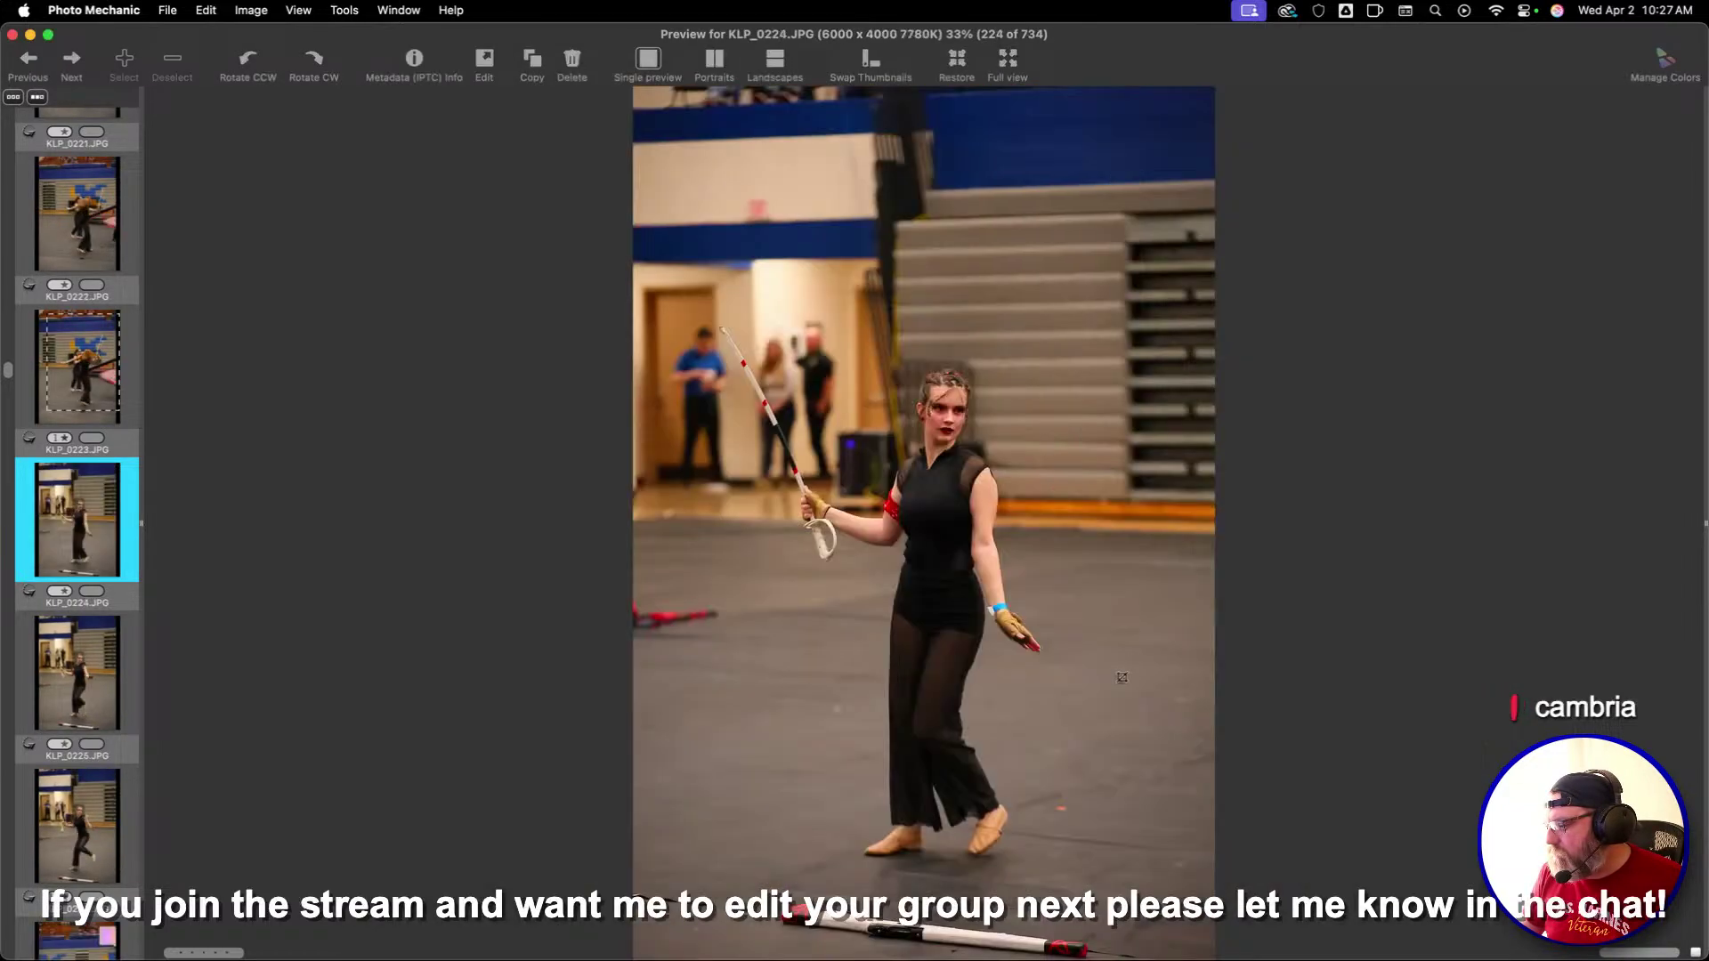
key("Right")
key("Right")
key("Right")
key("Left")
key("Left")
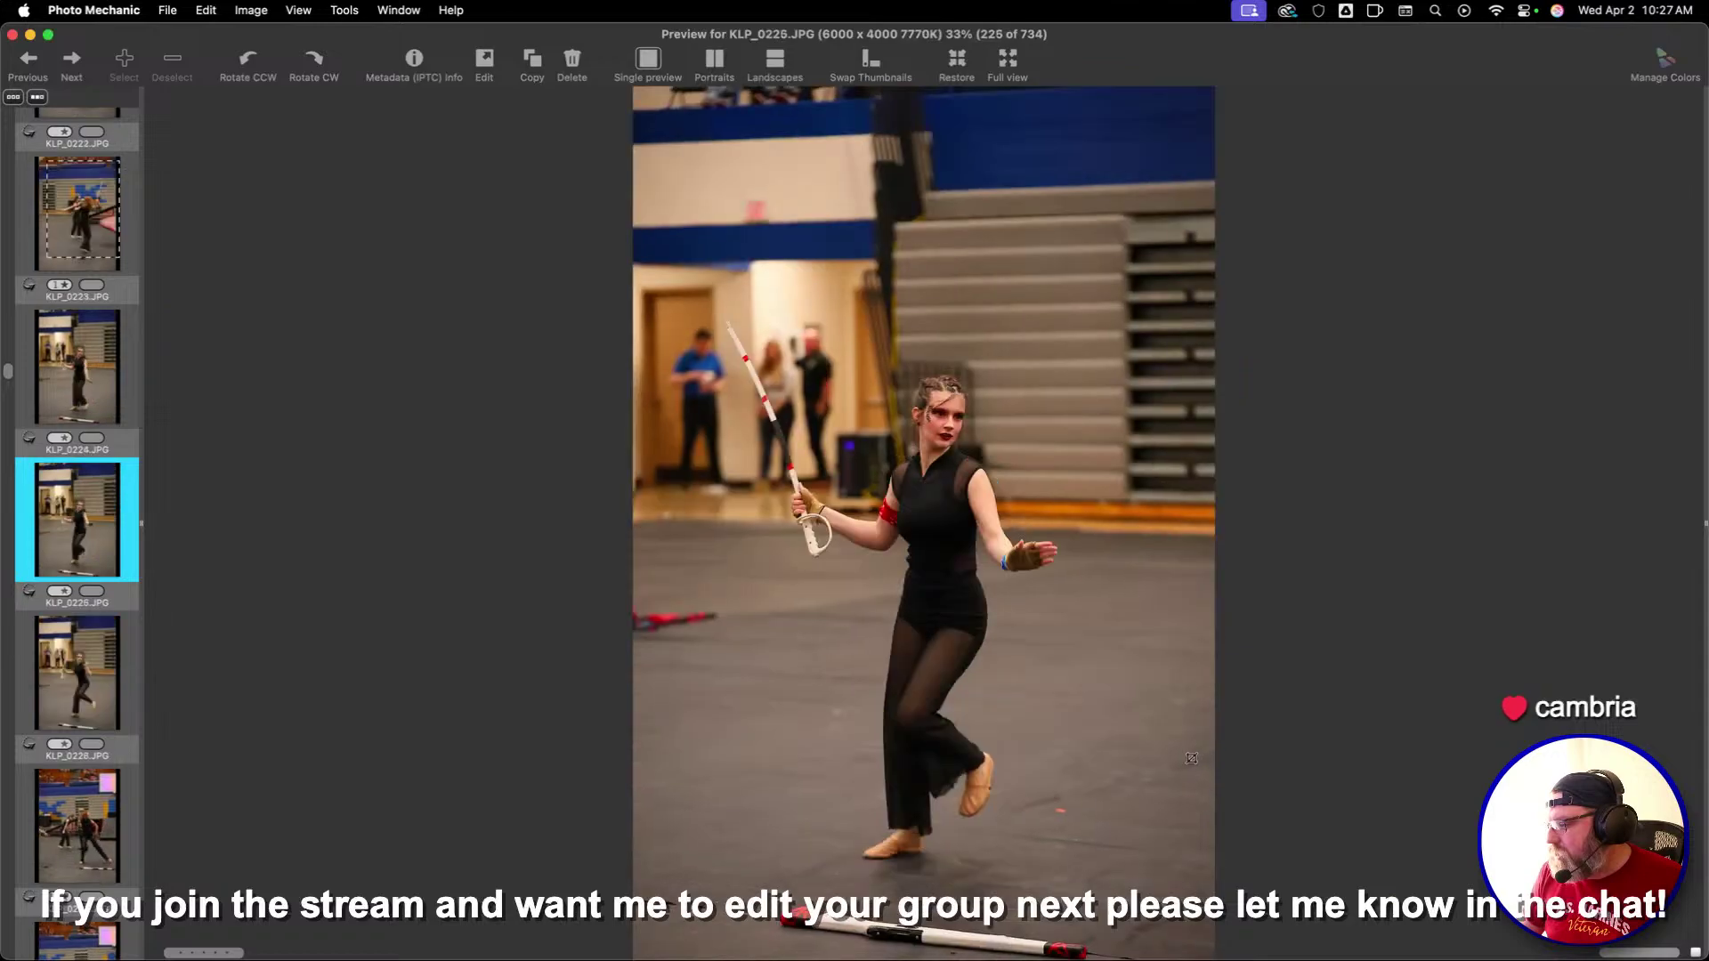
key("Right")
left_click_drag(698, 195, 1098, 724)
Review the shots from KLP_0227.JPG onward and crop KLP_0232.JPG around the dancer looking up with her sabre
key("Right")
key("Right")
key("Right")
key("Right")
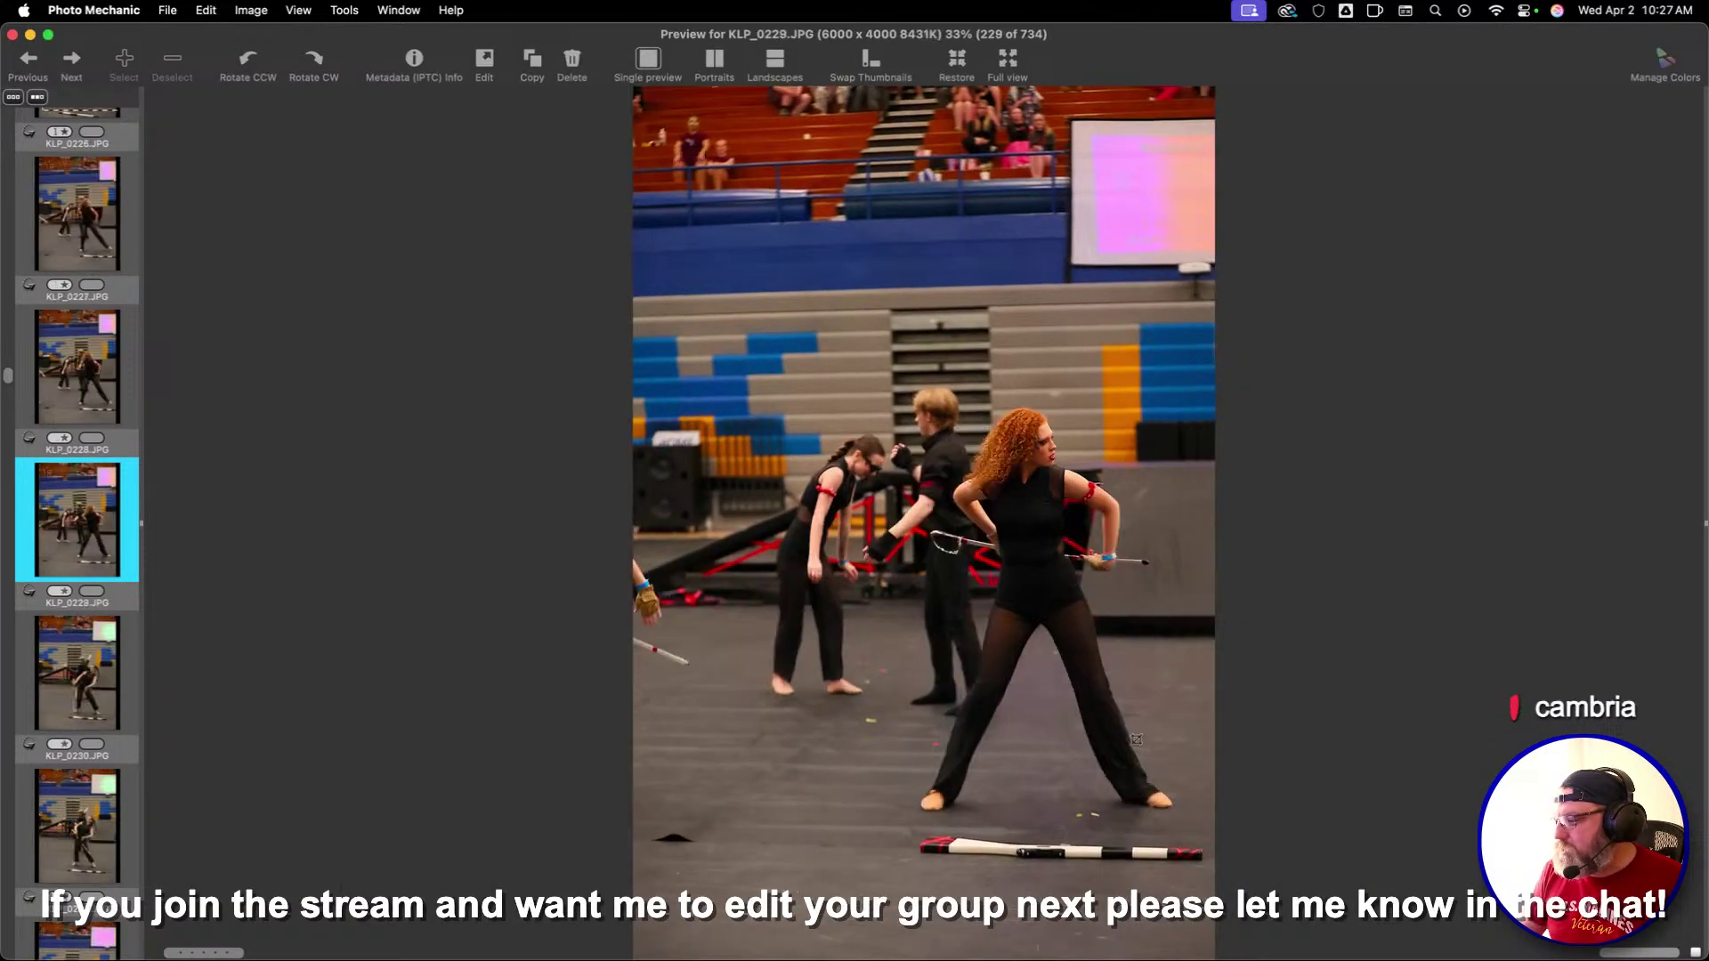
key("Right")
key("Right")
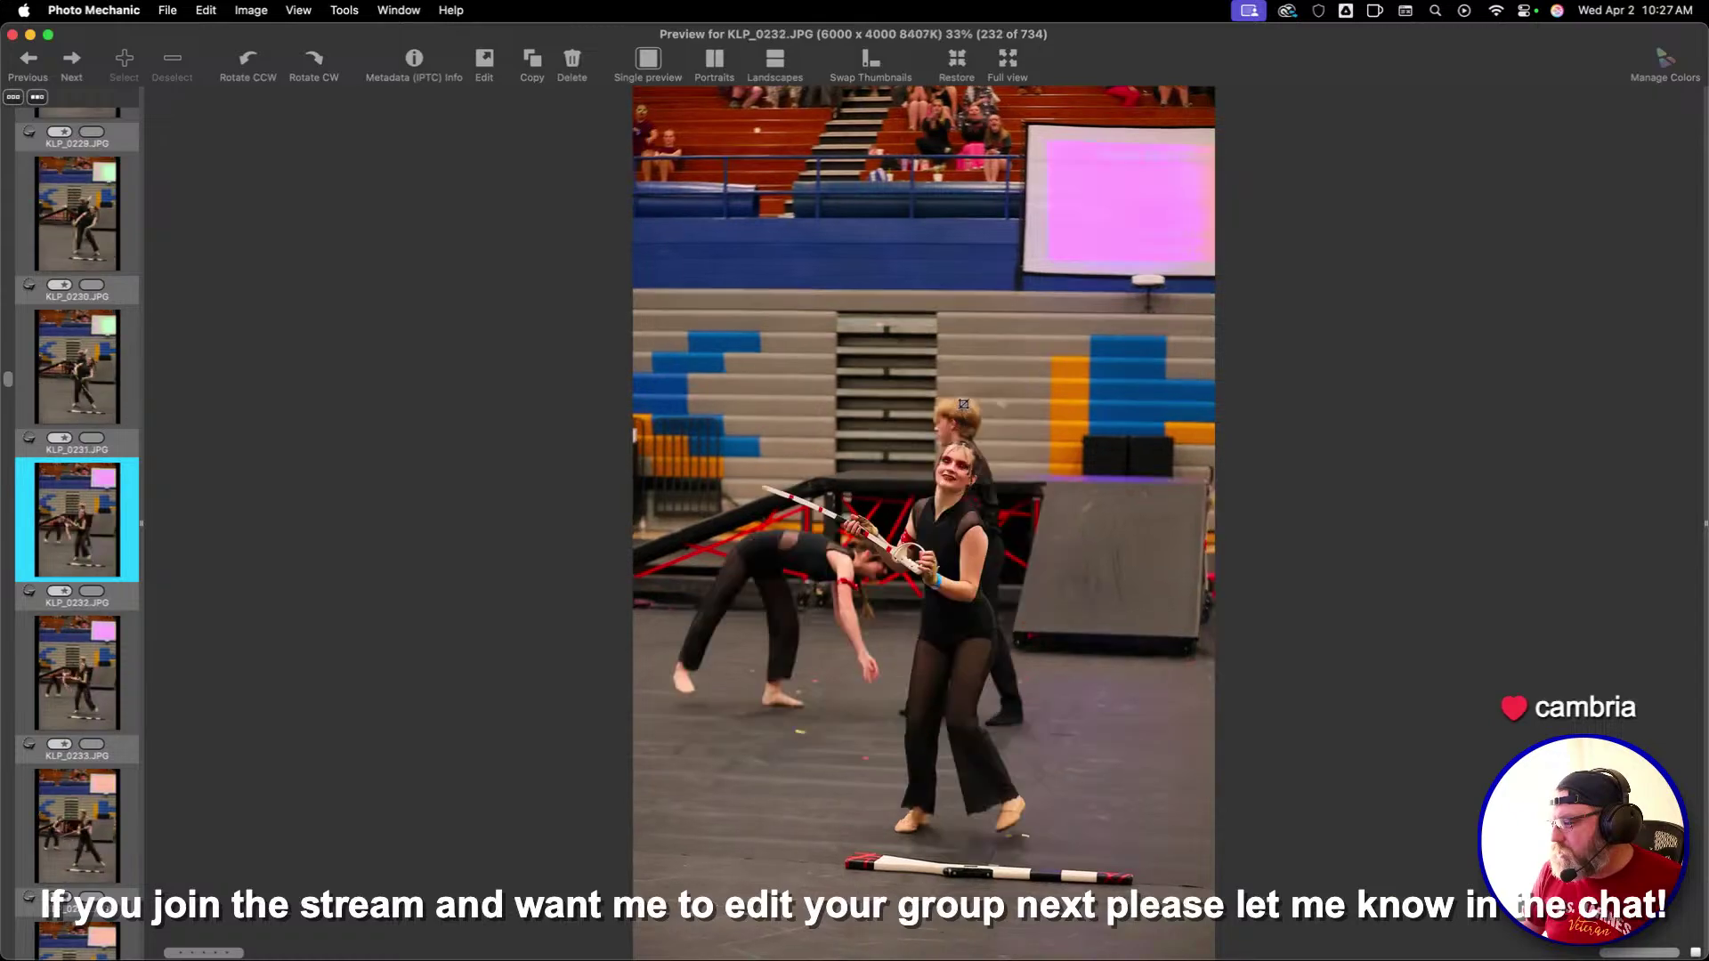
left_click_drag(774, 206, 1047, 690)
Review the group and sabre shots from KLP_0233.JPG to KLP_0239.JPG
key("Right")
key("Right")
key("Right")
key("Right")
key("Right")
key("Right")
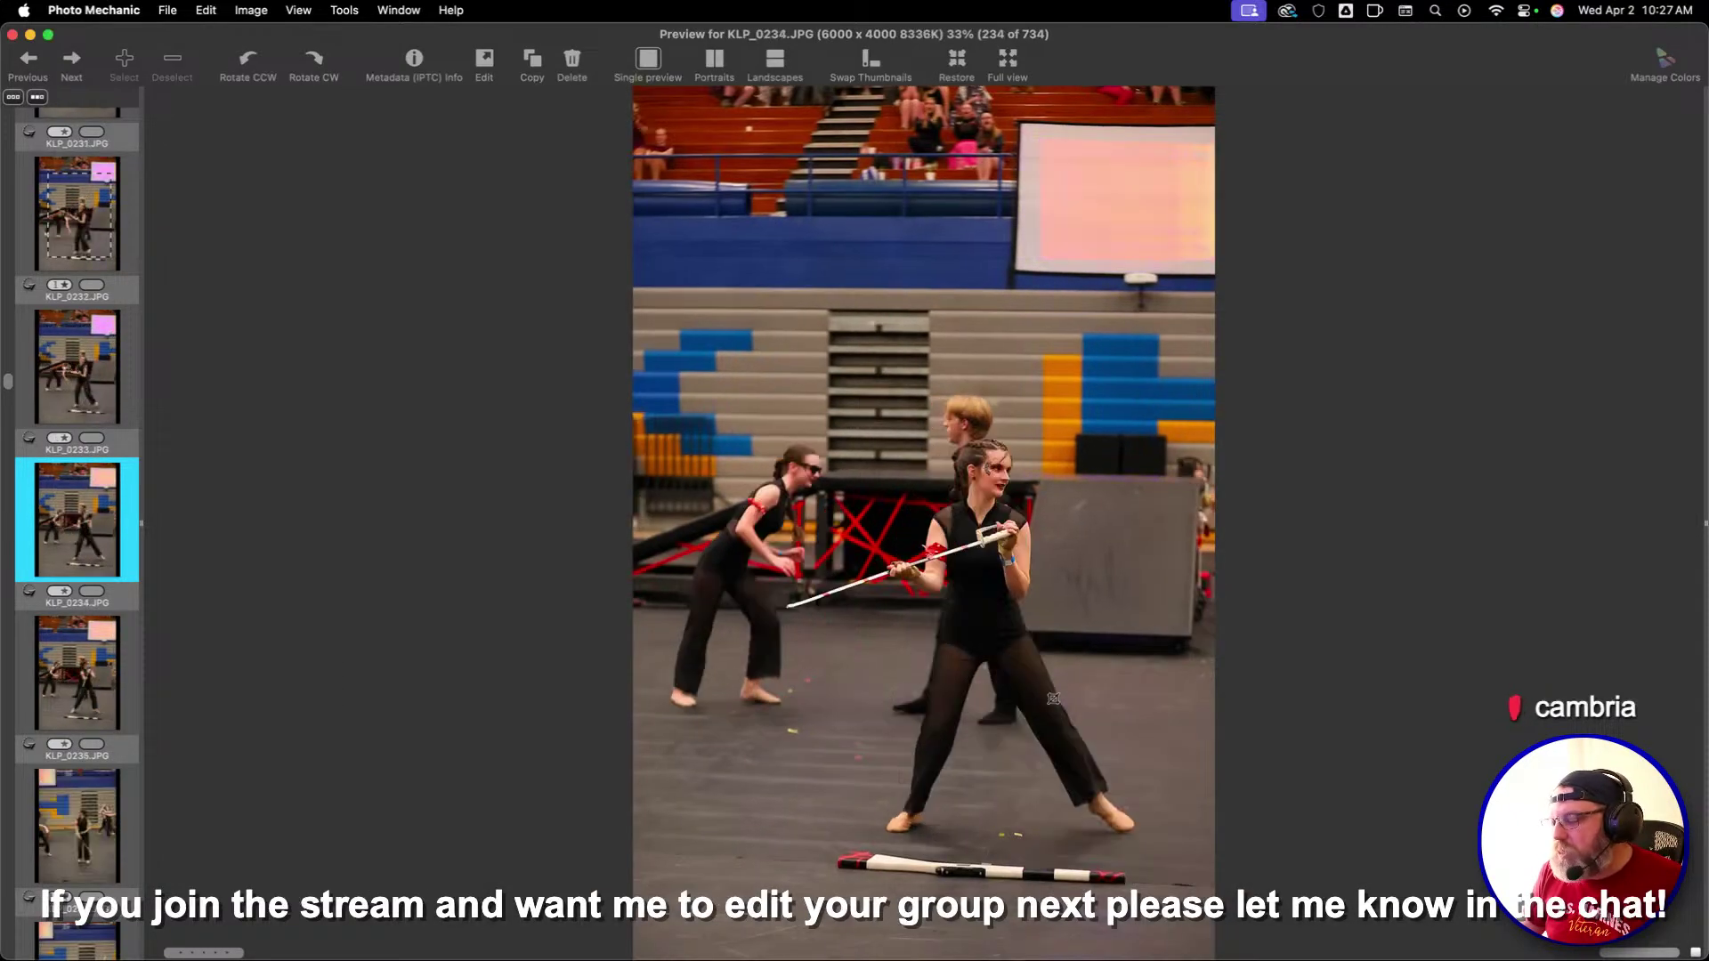
key("Right")
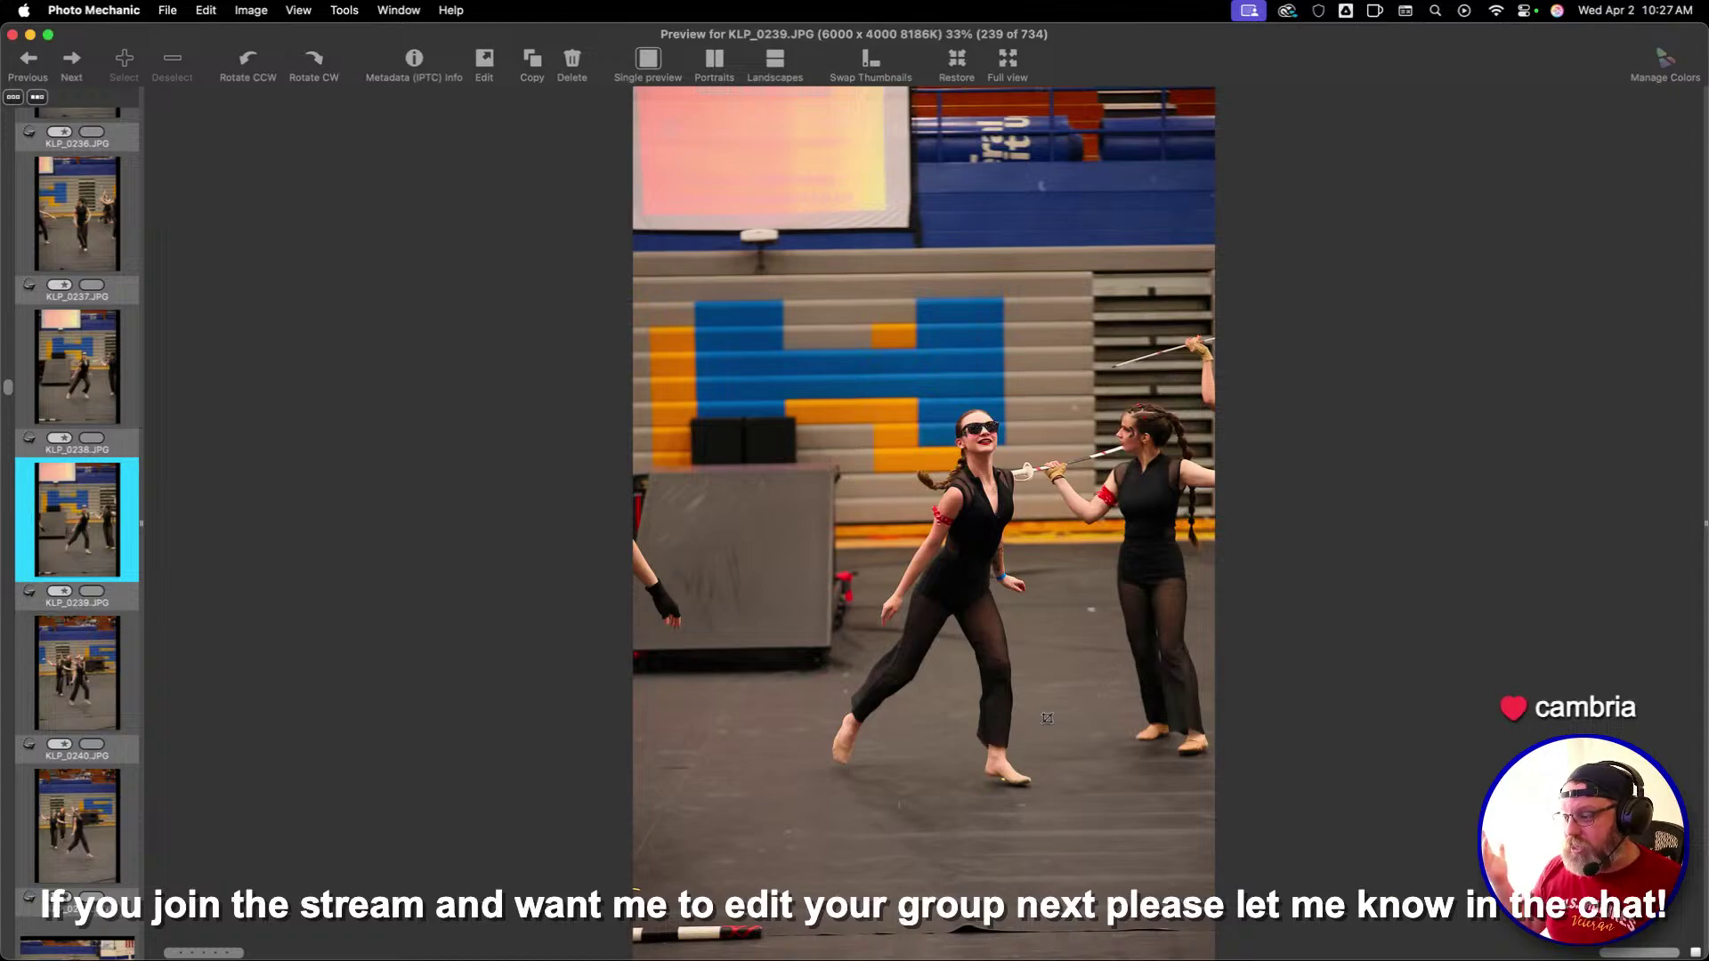
Crop KLP_0241.JPG around the leaping dancer in sunglasses and the two dancers behind her
key("Right")
key("Right")
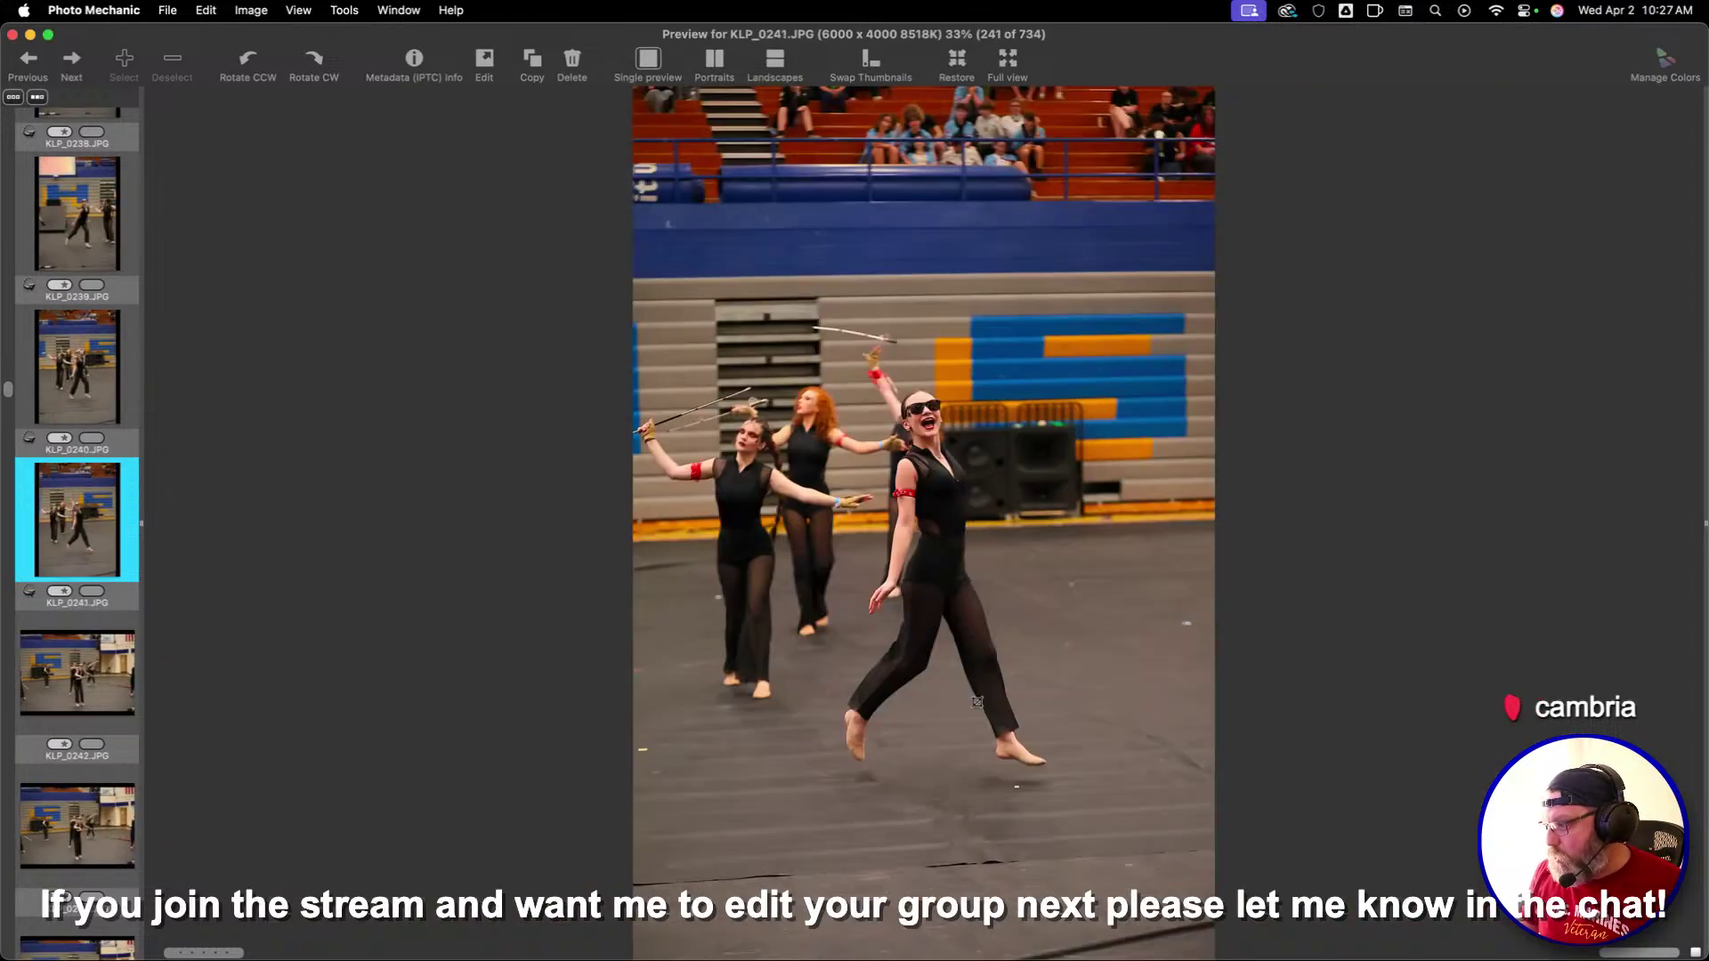
left_click_drag(727, 216, 1157, 854)
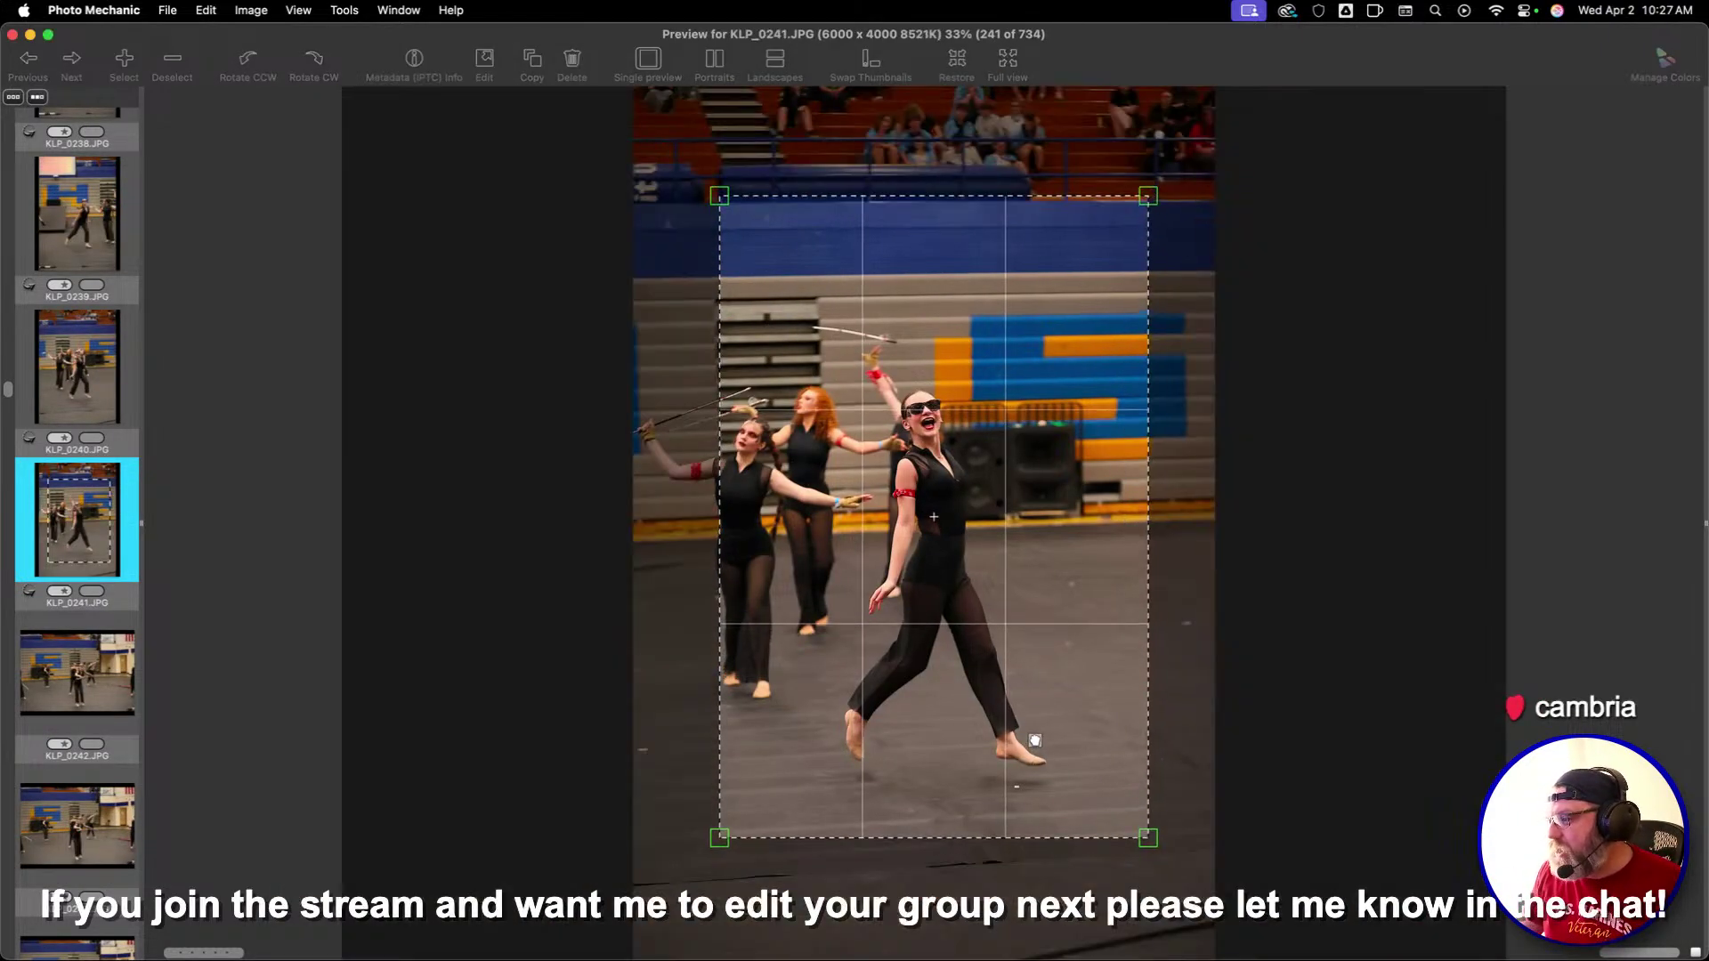
Crop the landscape group shot KLP_0243.JPG to a portrait frame around the front sabre dancer and continue to KLP_0244.JPG
key("Right")
key("Right")
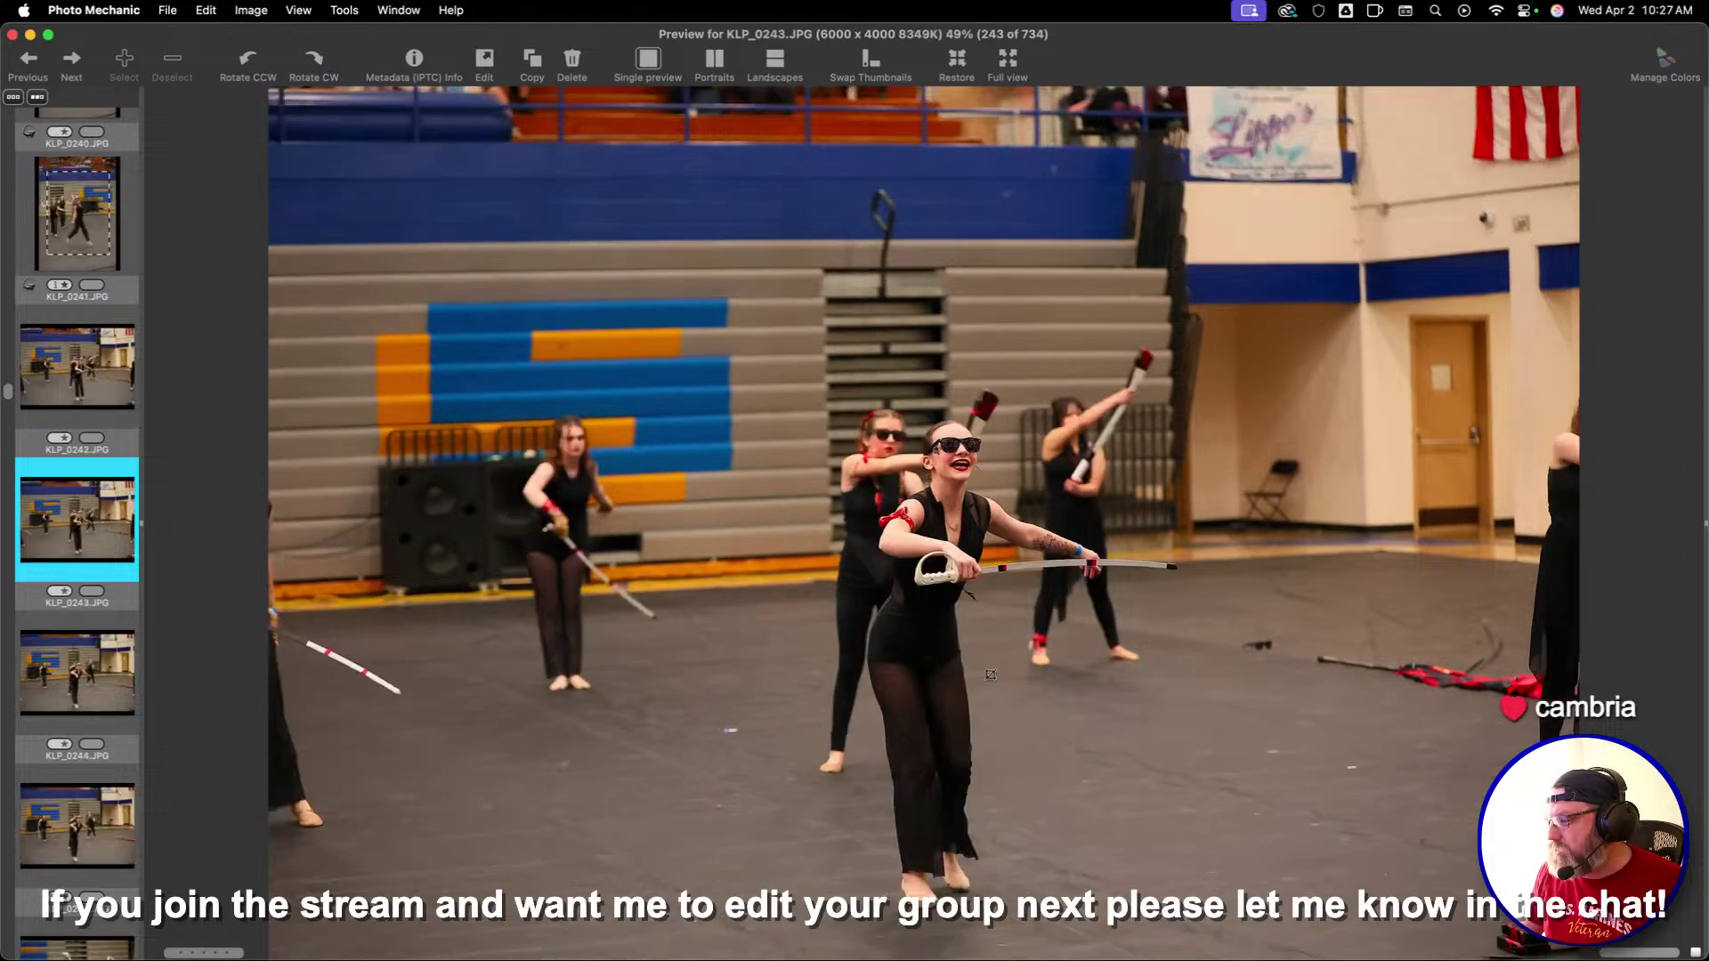
left_click_drag(713, 270, 1183, 956)
key("Right")
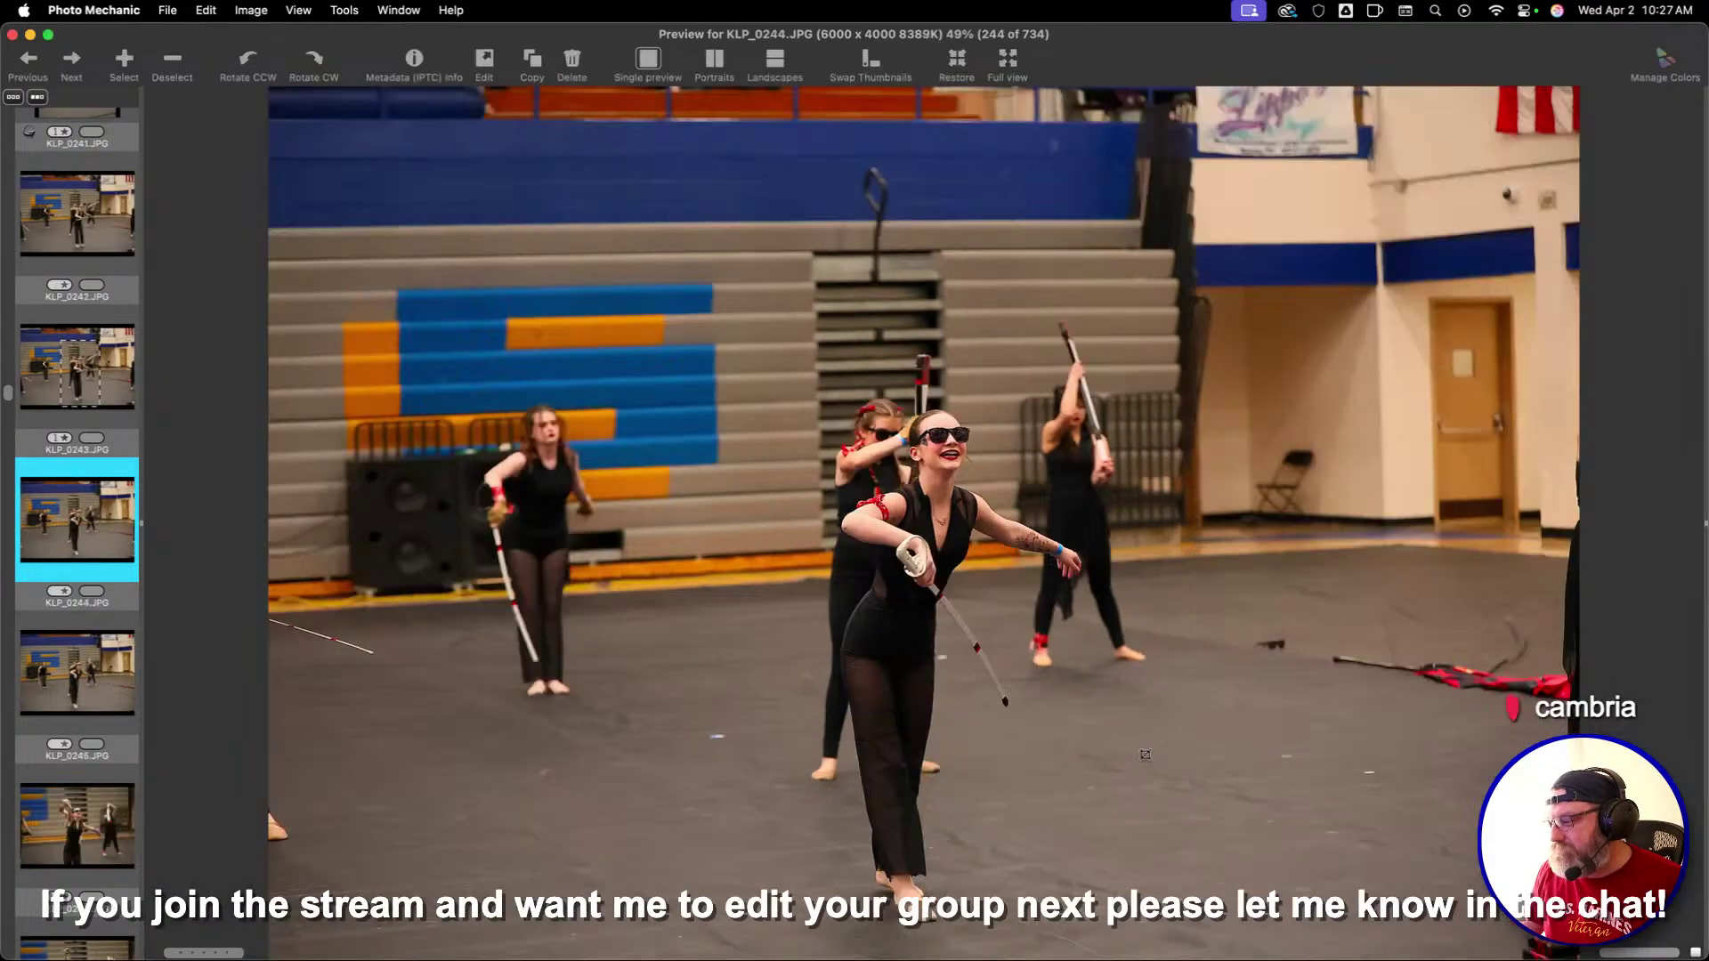
Review the sabre and kicking shots from KLP_0244.JPG to KLP_0253.JPG
key("Right")
key("Right")
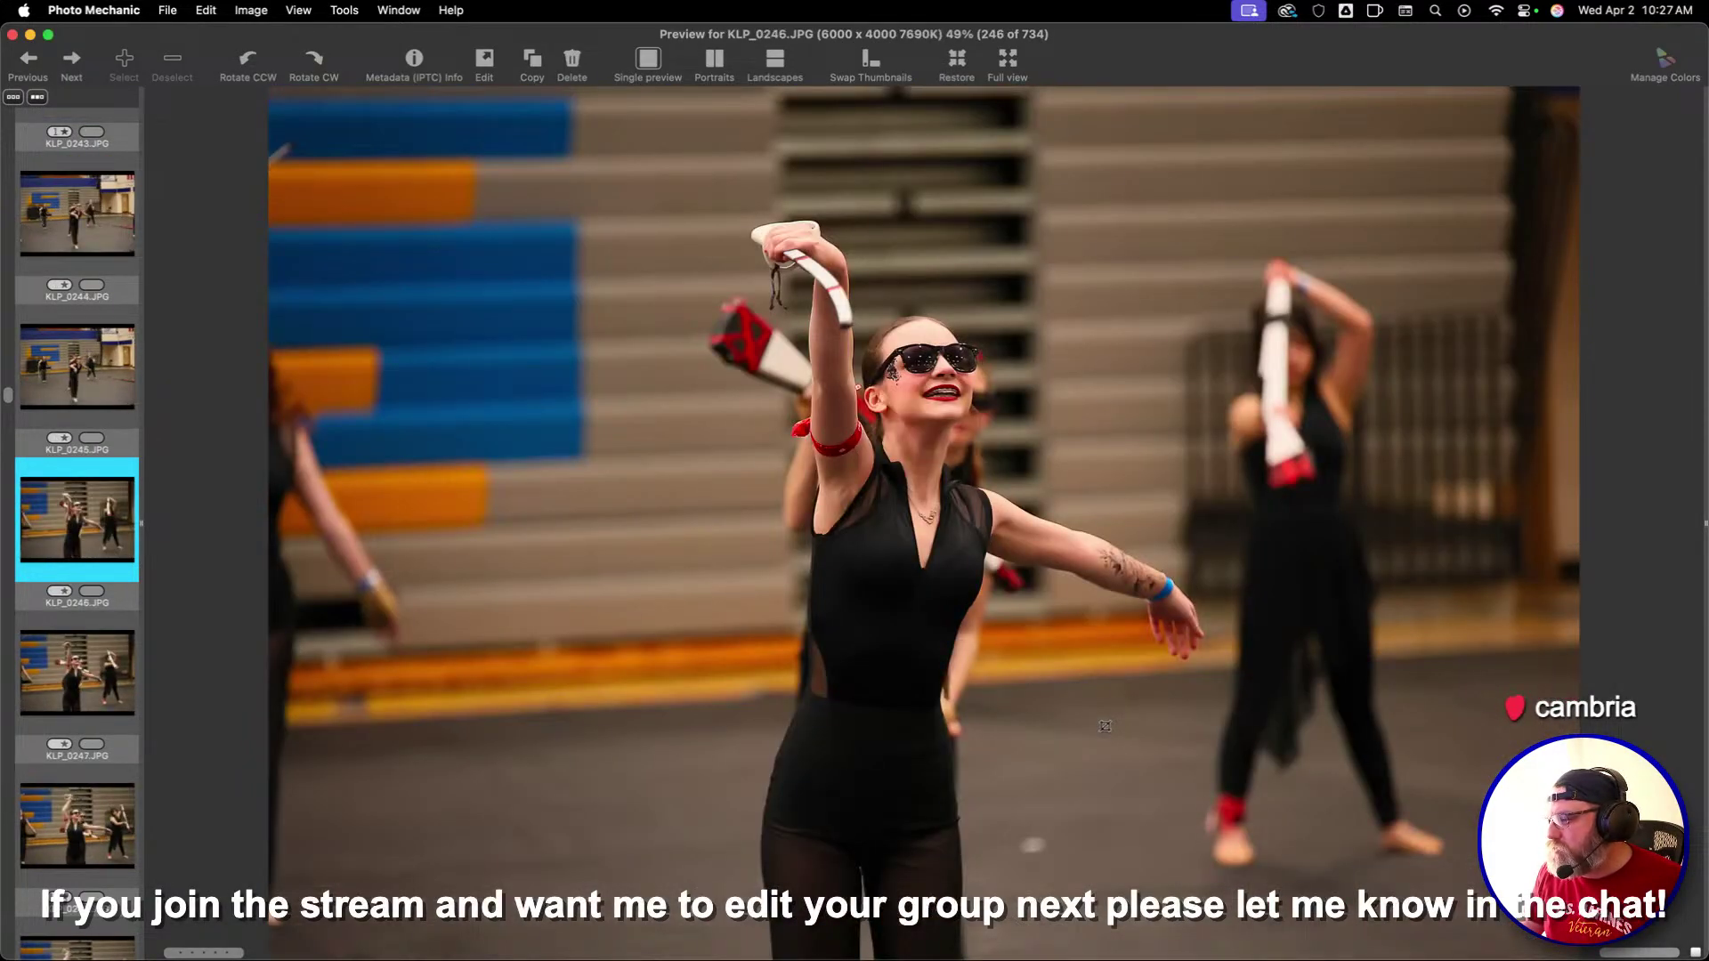
key("Right")
key("Right")
key("Right")
key("Right")
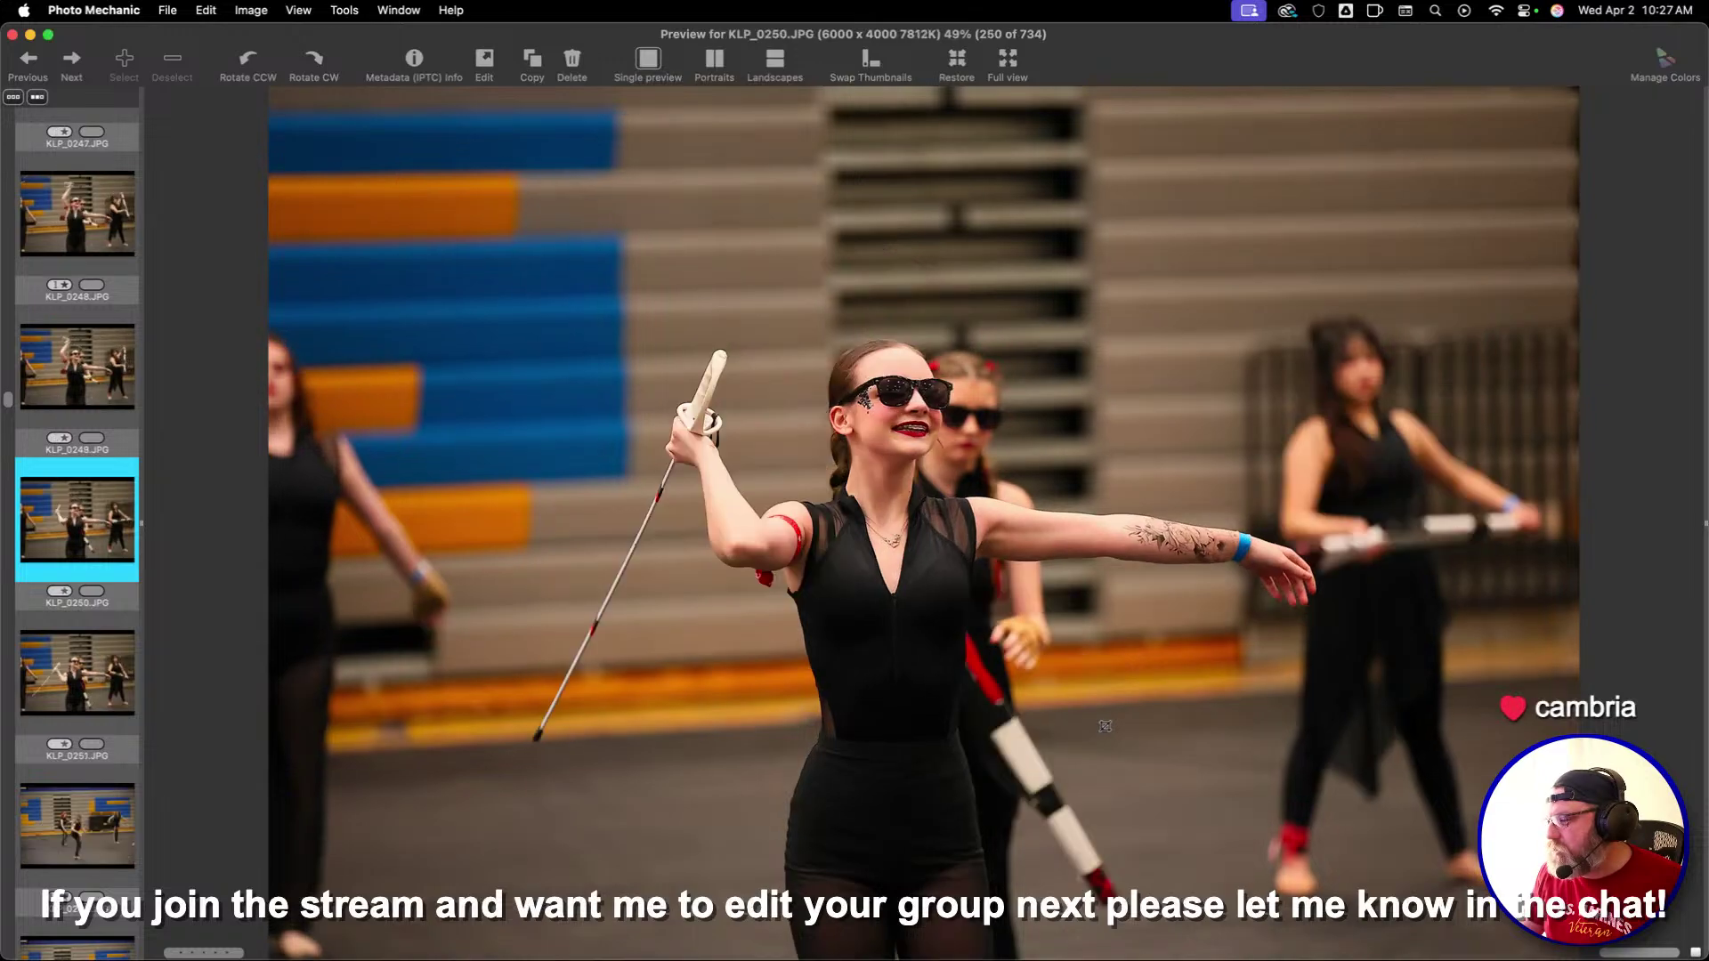
key("Right")
key("Right")
key("Right")
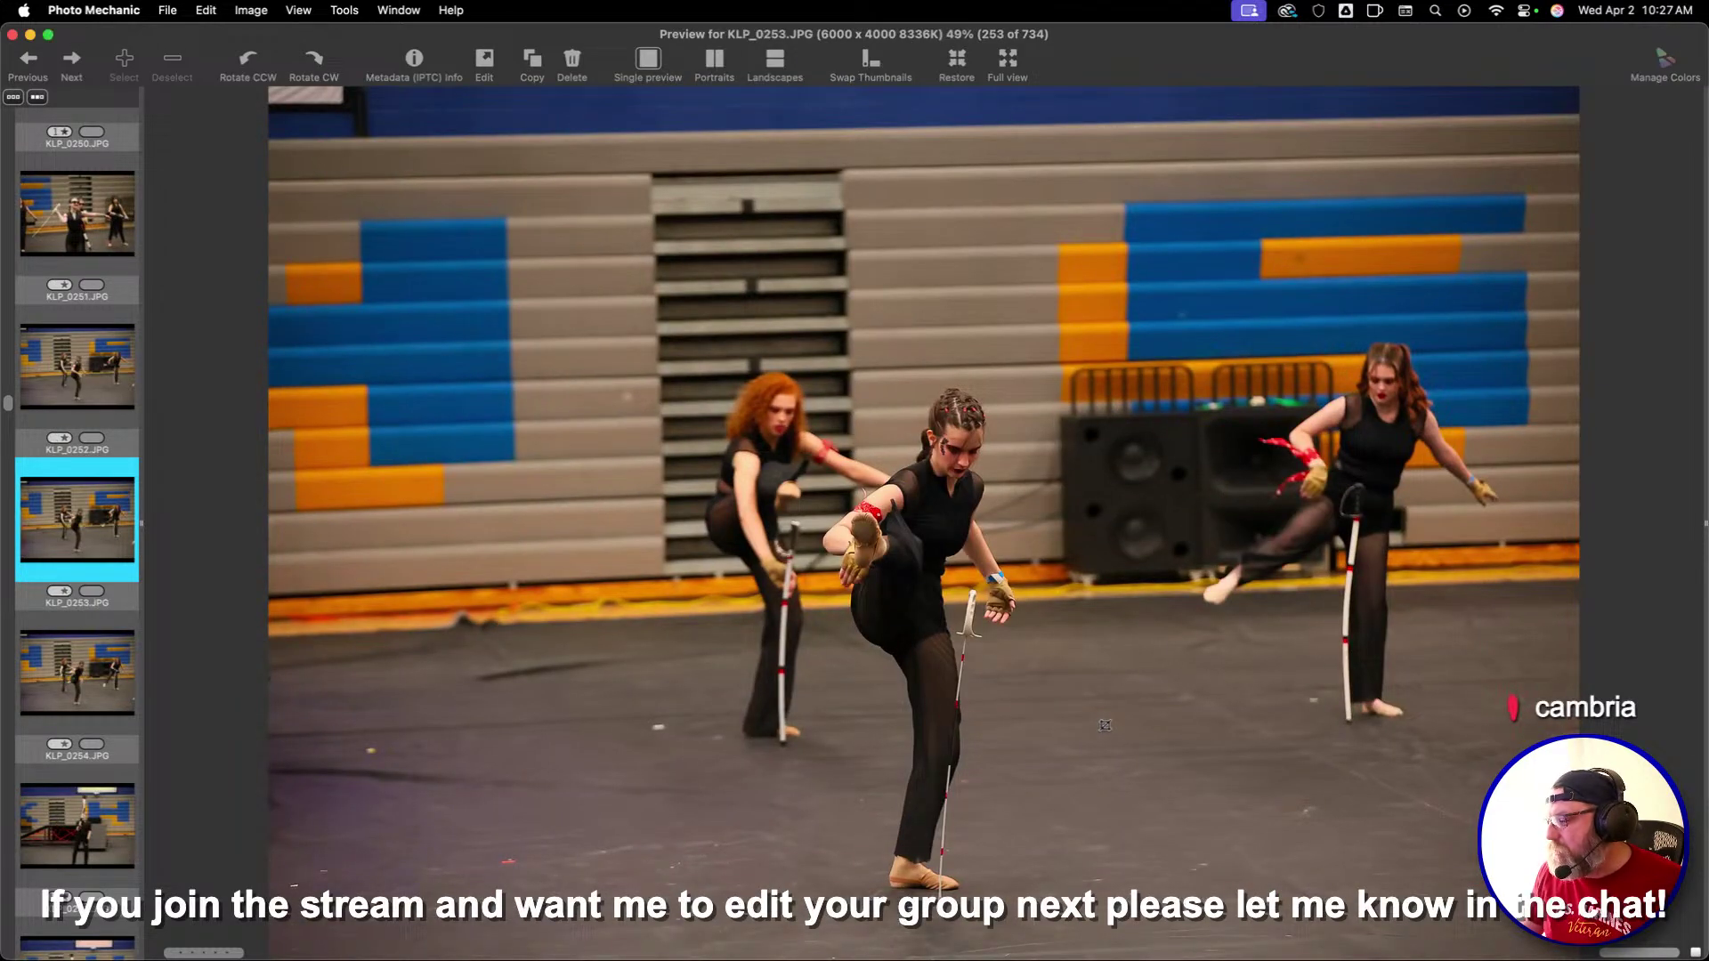
Compare the kicking shots around KLP_0253.JPG and KLP_0254.JPG and continue to KLP_0256.JPG
key("Left")
key("Right")
key("Right")
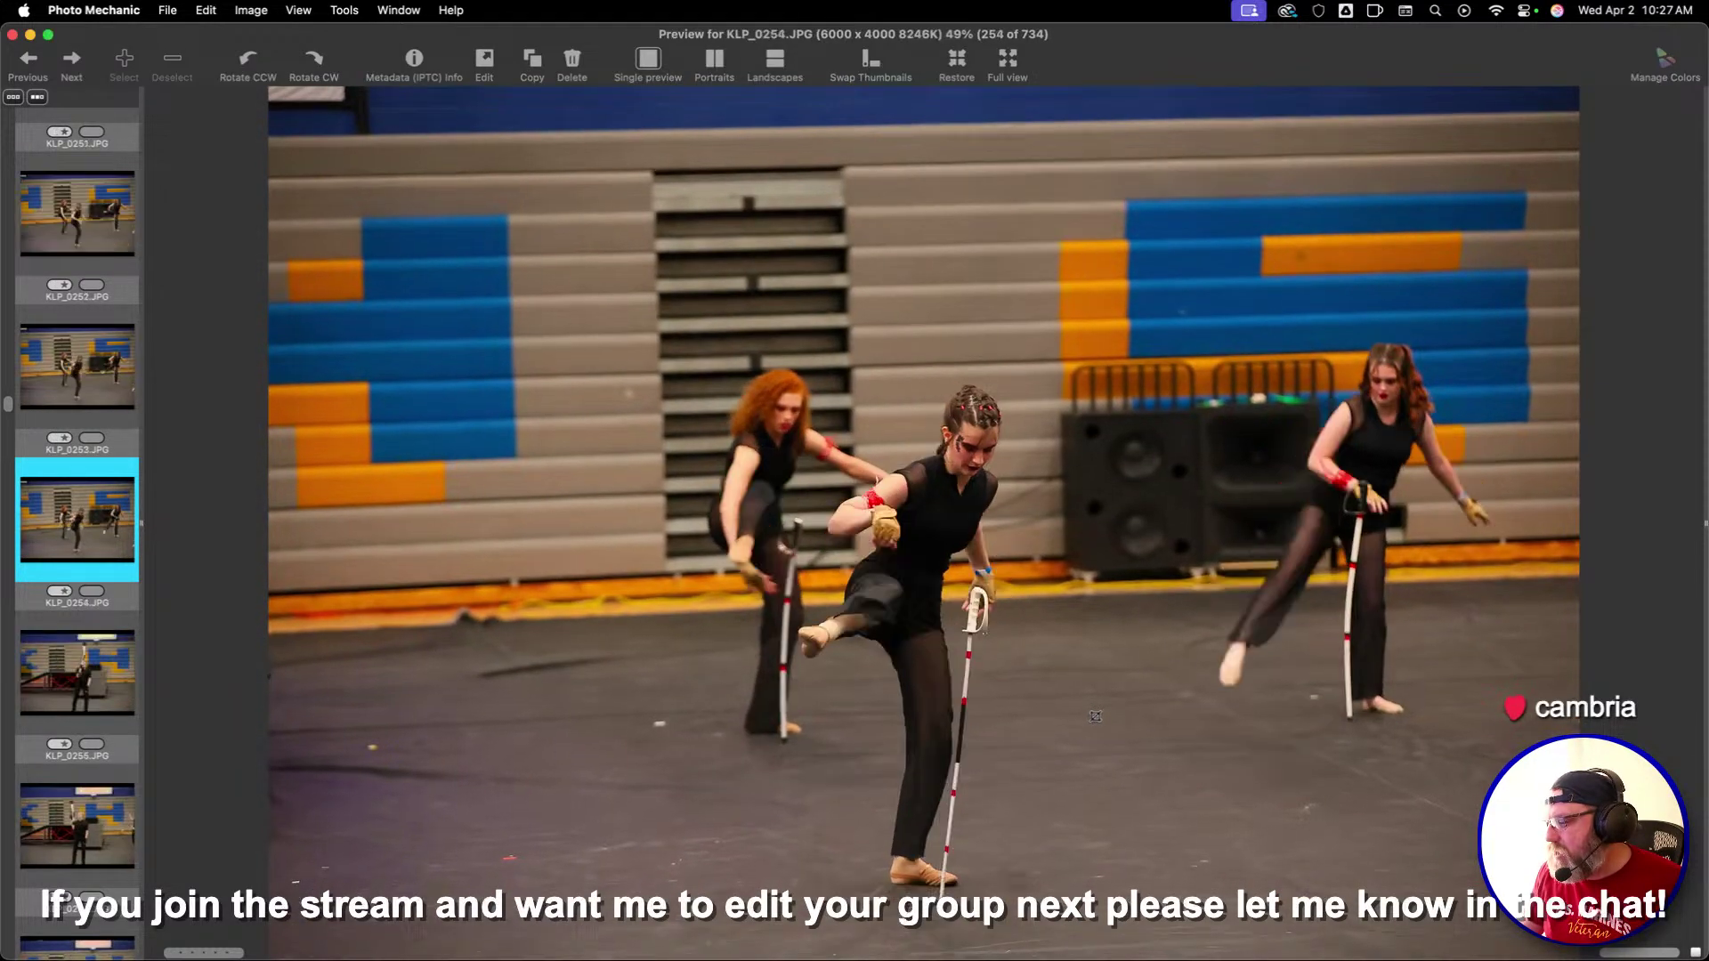
key("Left")
key("Right")
key("Right")
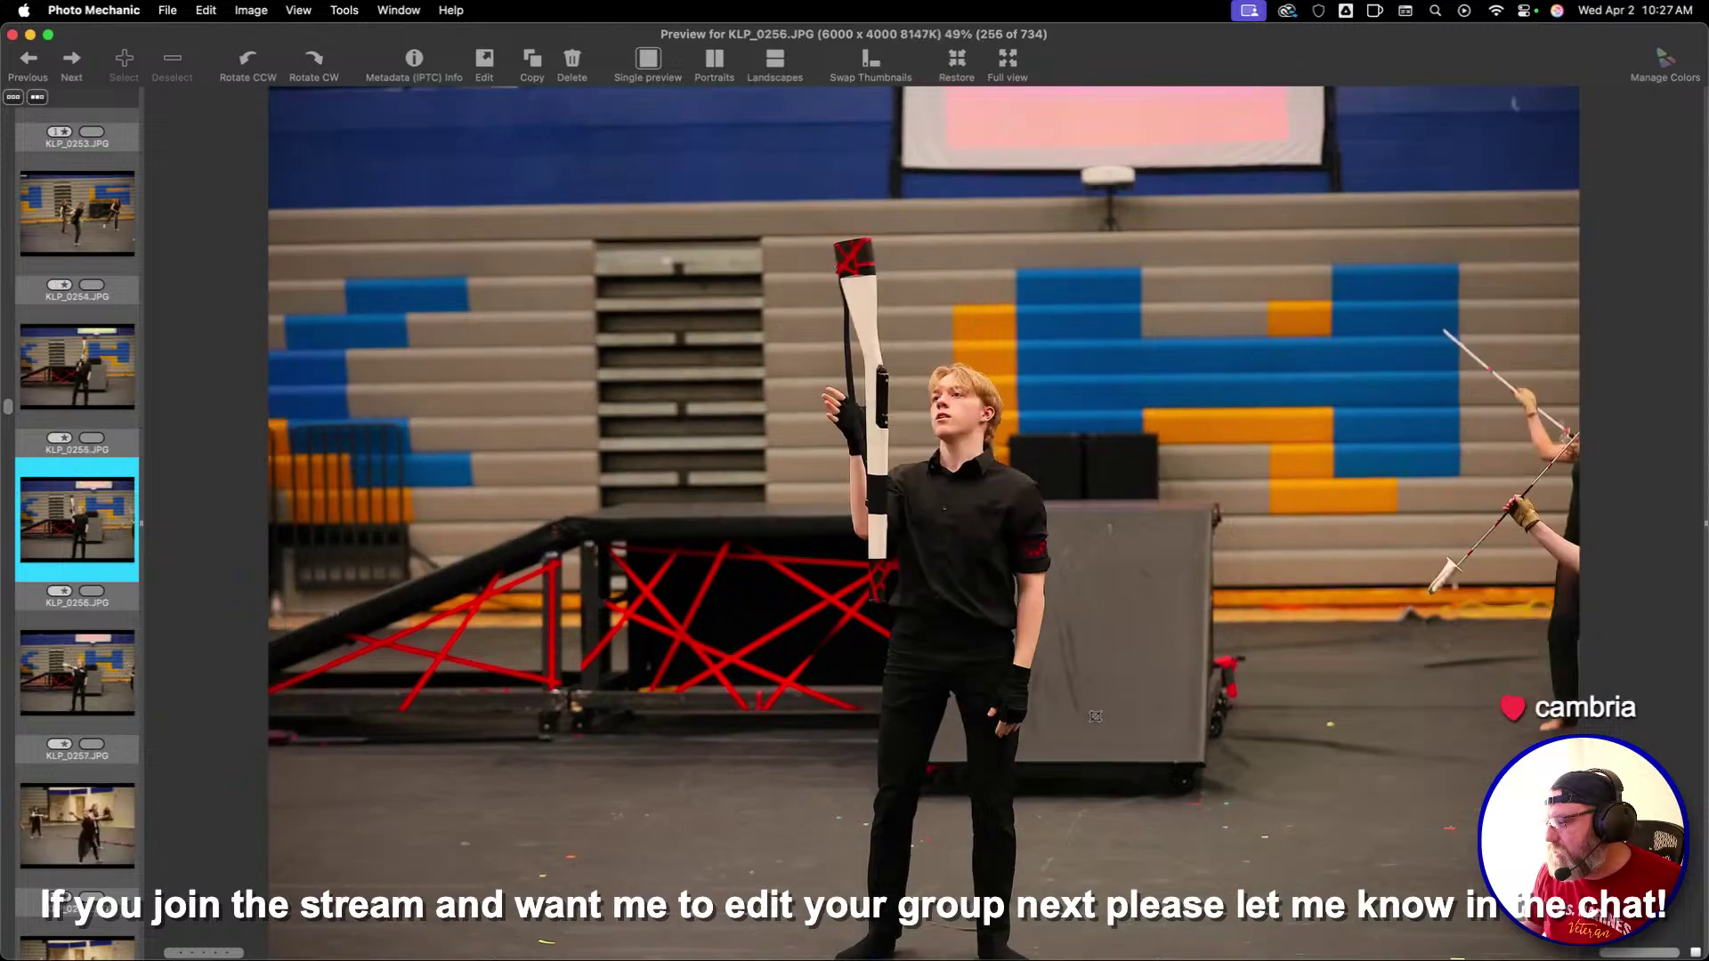
Mark the rifle performer shot KLP_0256.JPG and the keepers among the shots that follow it as 1
key("1")
key("Right")
key("Right")
key("1")
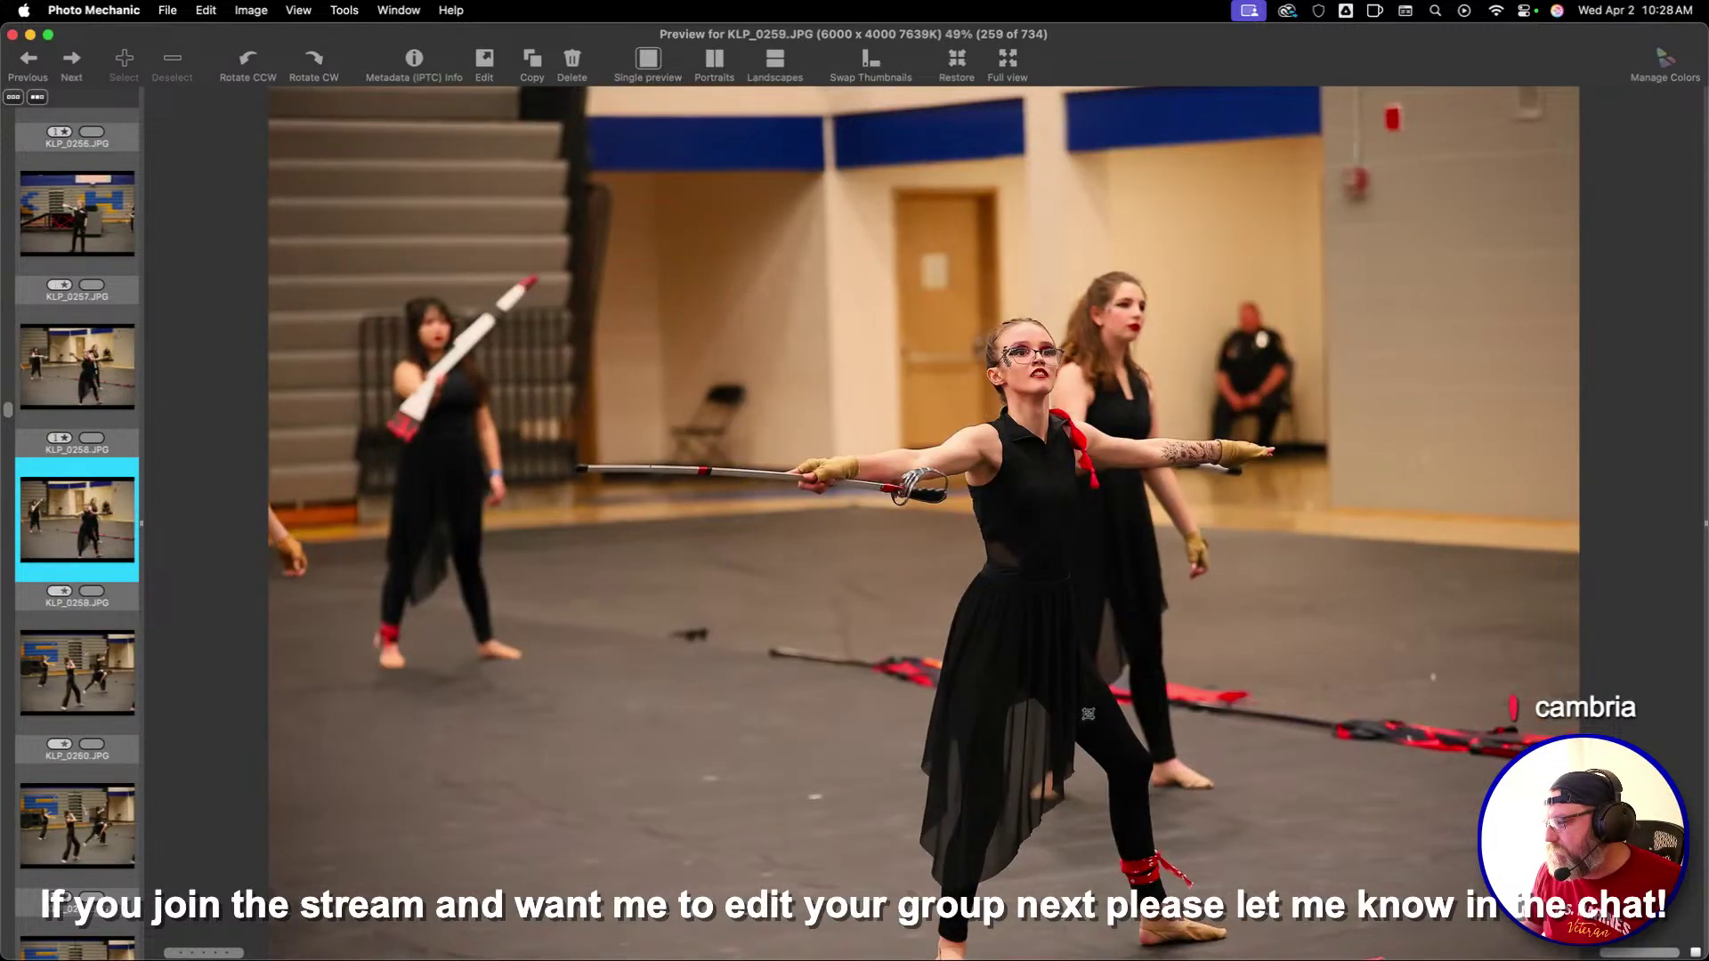
key("Right")
key("1")
Compare the neighbouring sabre toss shots and mark KLP_0261.JPG as 1
key("Right")
key("Left")
key("Left")
key("Right")
key("Right")
key("Right")
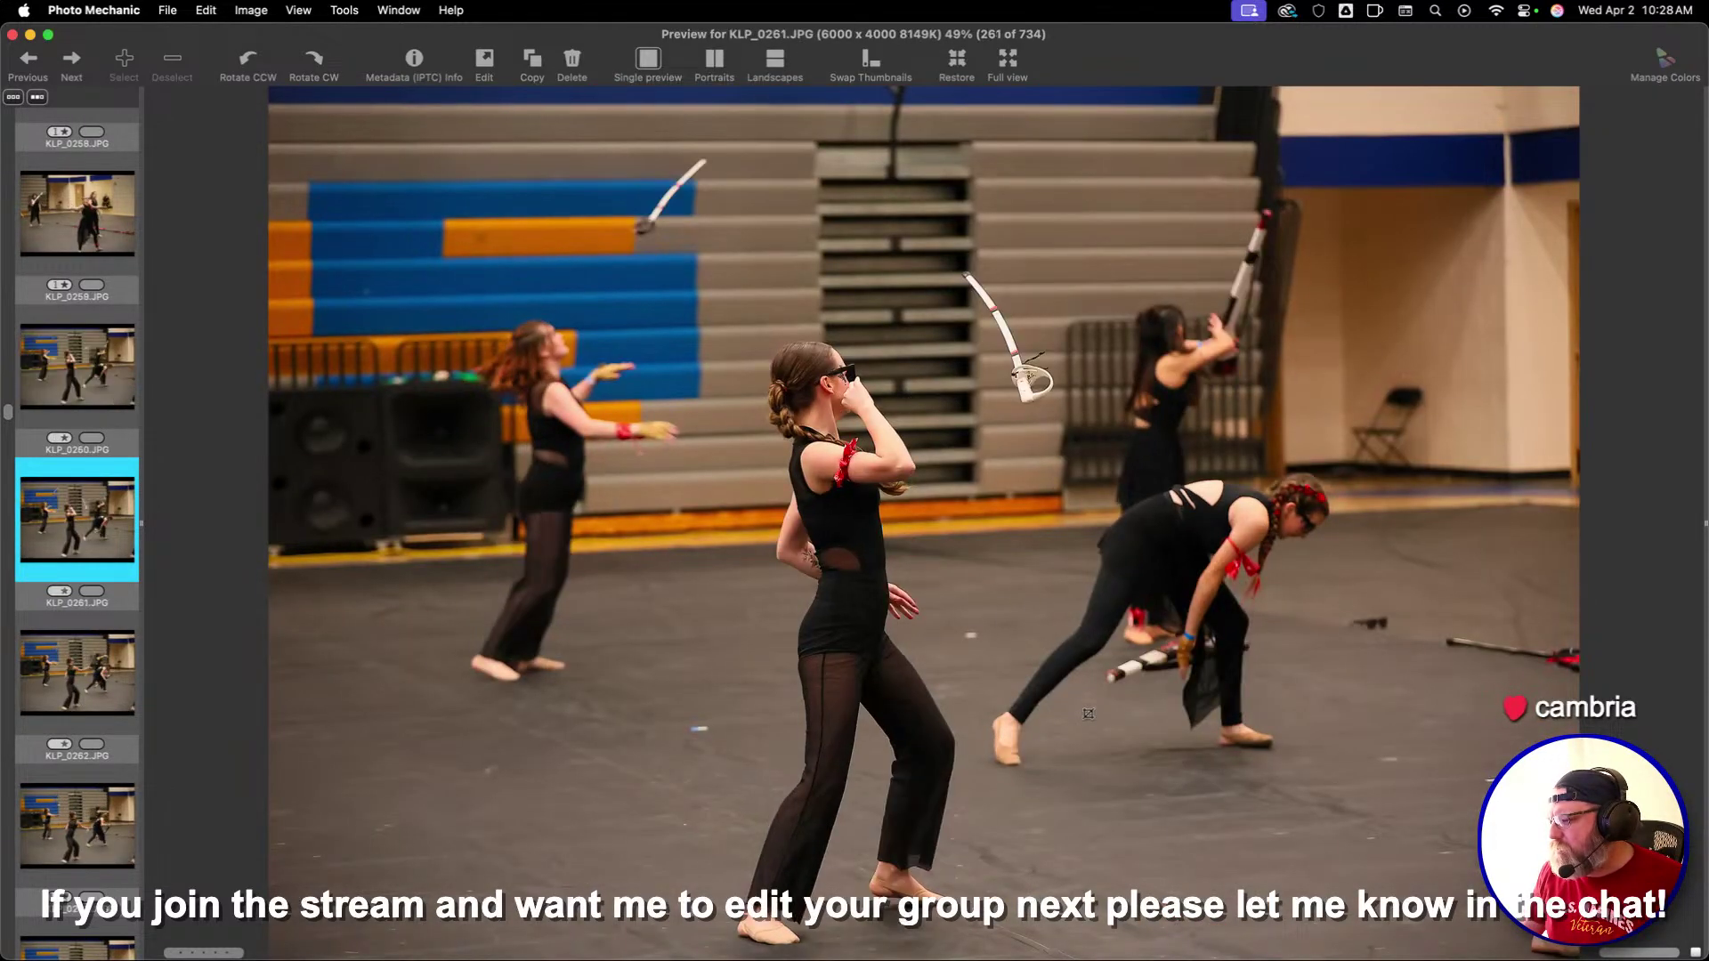
key("1")
Review the sabre group shots after KLP_0261.JPG, continuing to KLP_0266.JPG
key("Right")
key("Left")
key("Right")
key("Right")
key("Right")
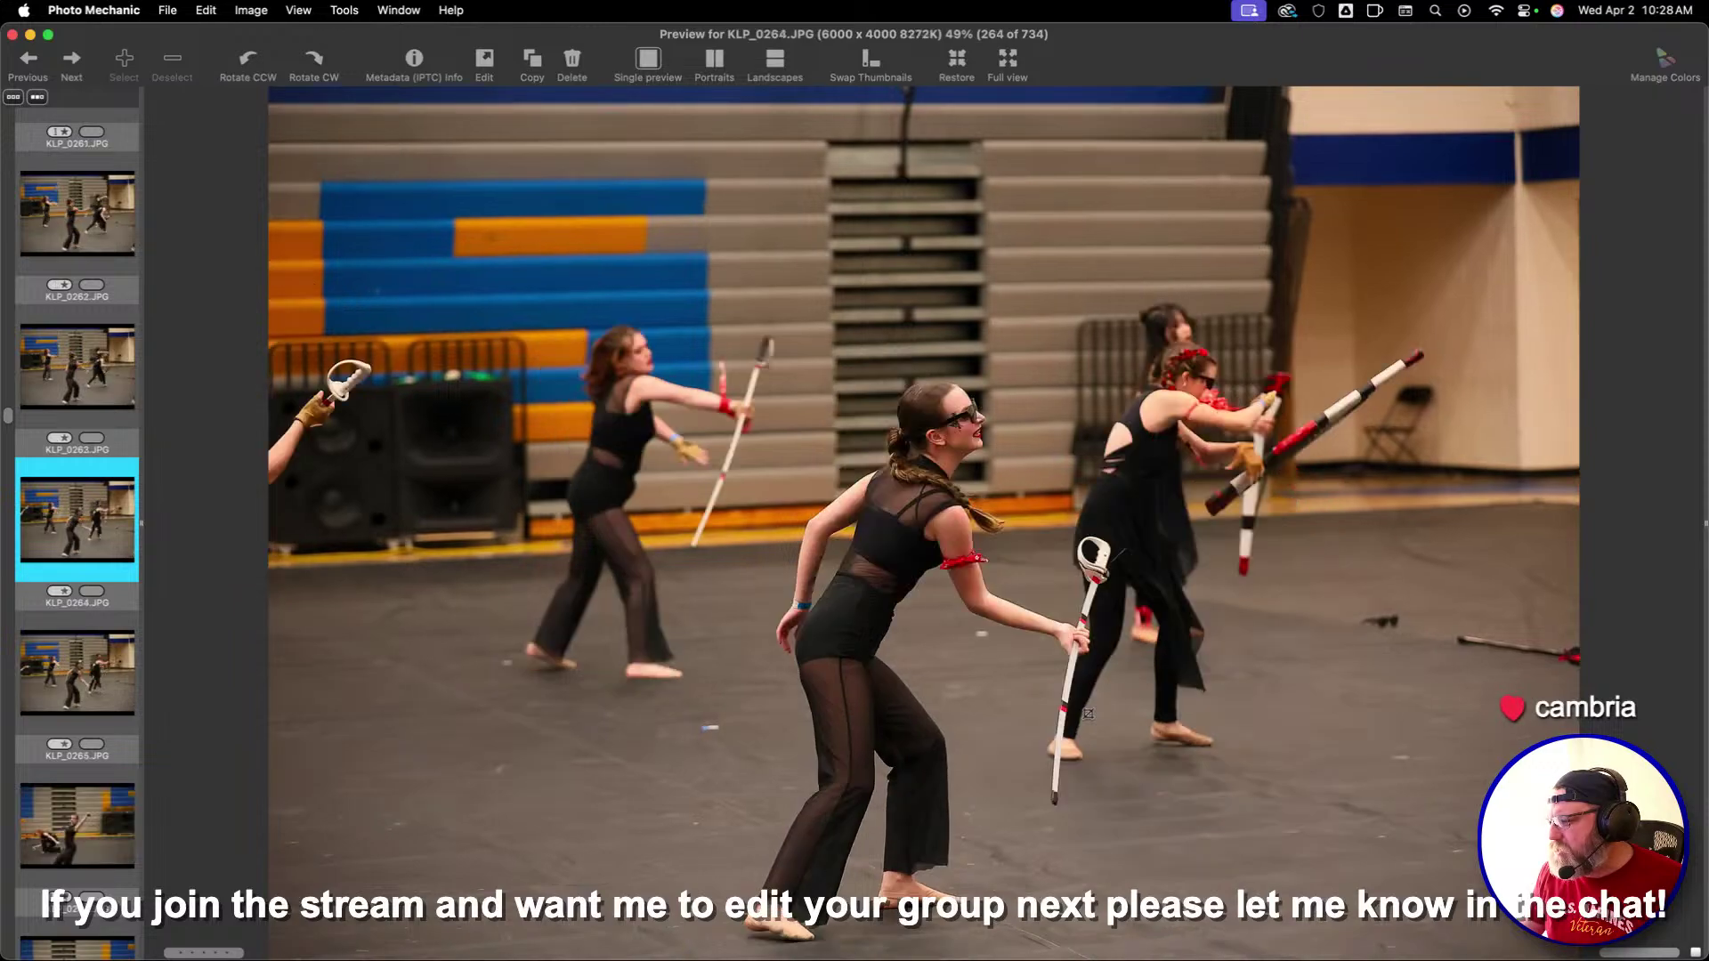
key("Right")
key("Right")
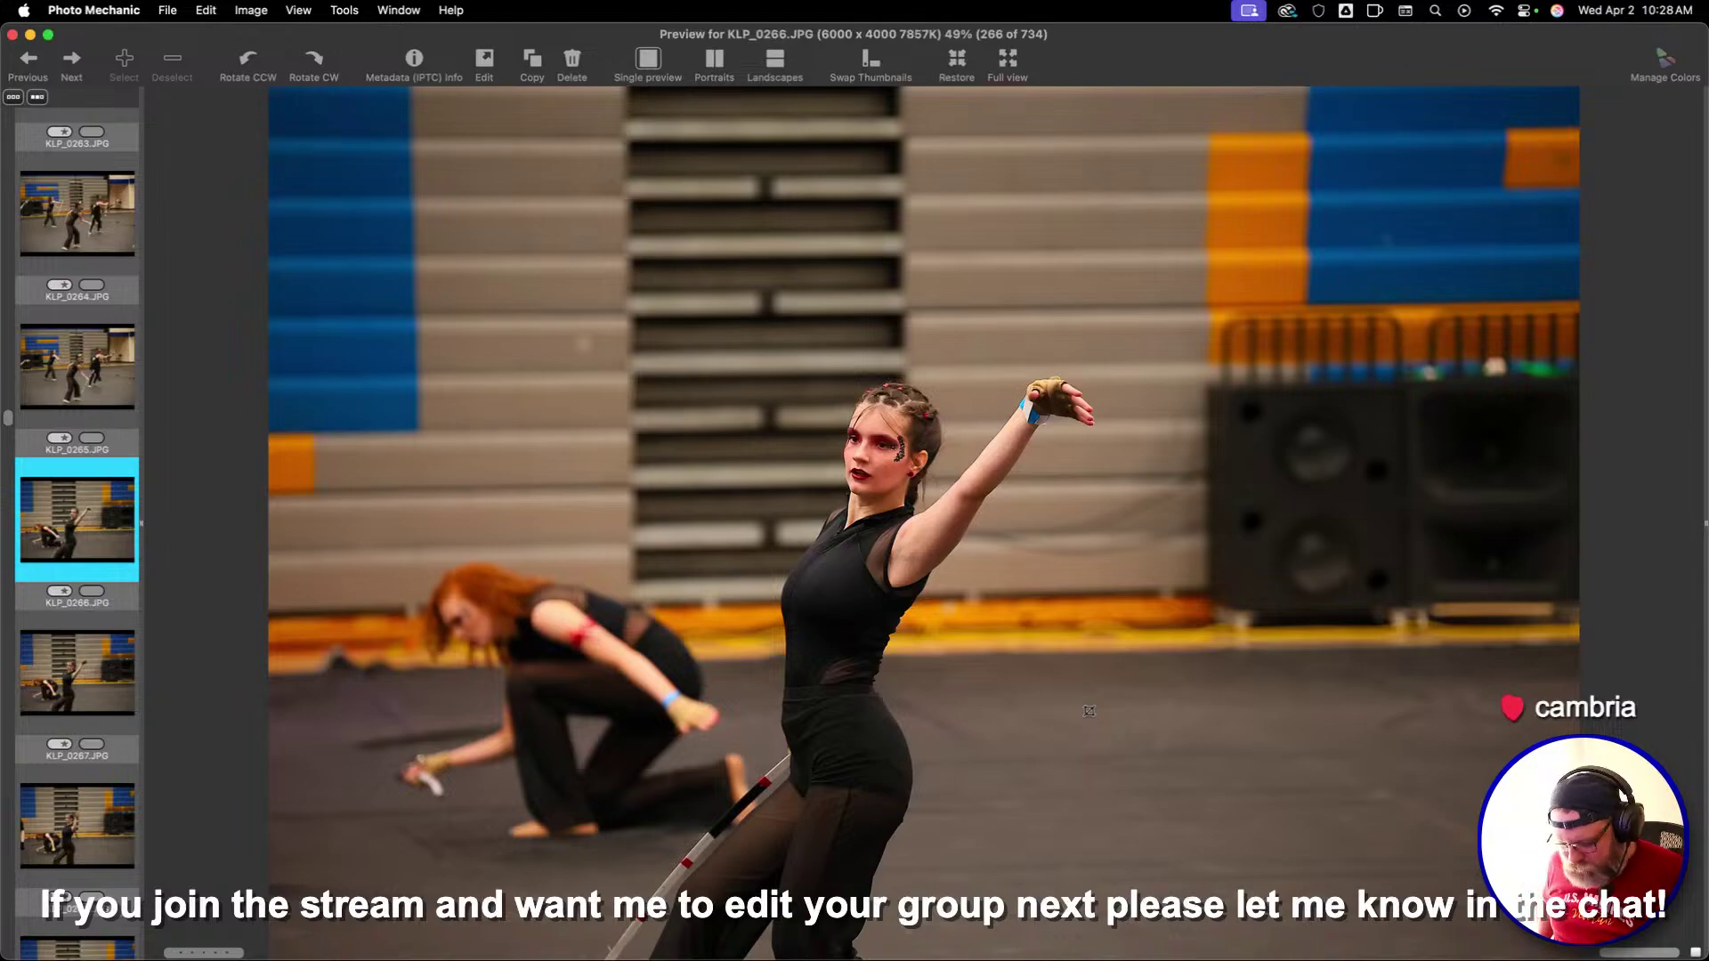
Compare KLP_0266.JPG with its neighbours and crop it around the dancer with the raised arm and the kneeling dancer behind her
key("Right")
key("Left")
key("Left")
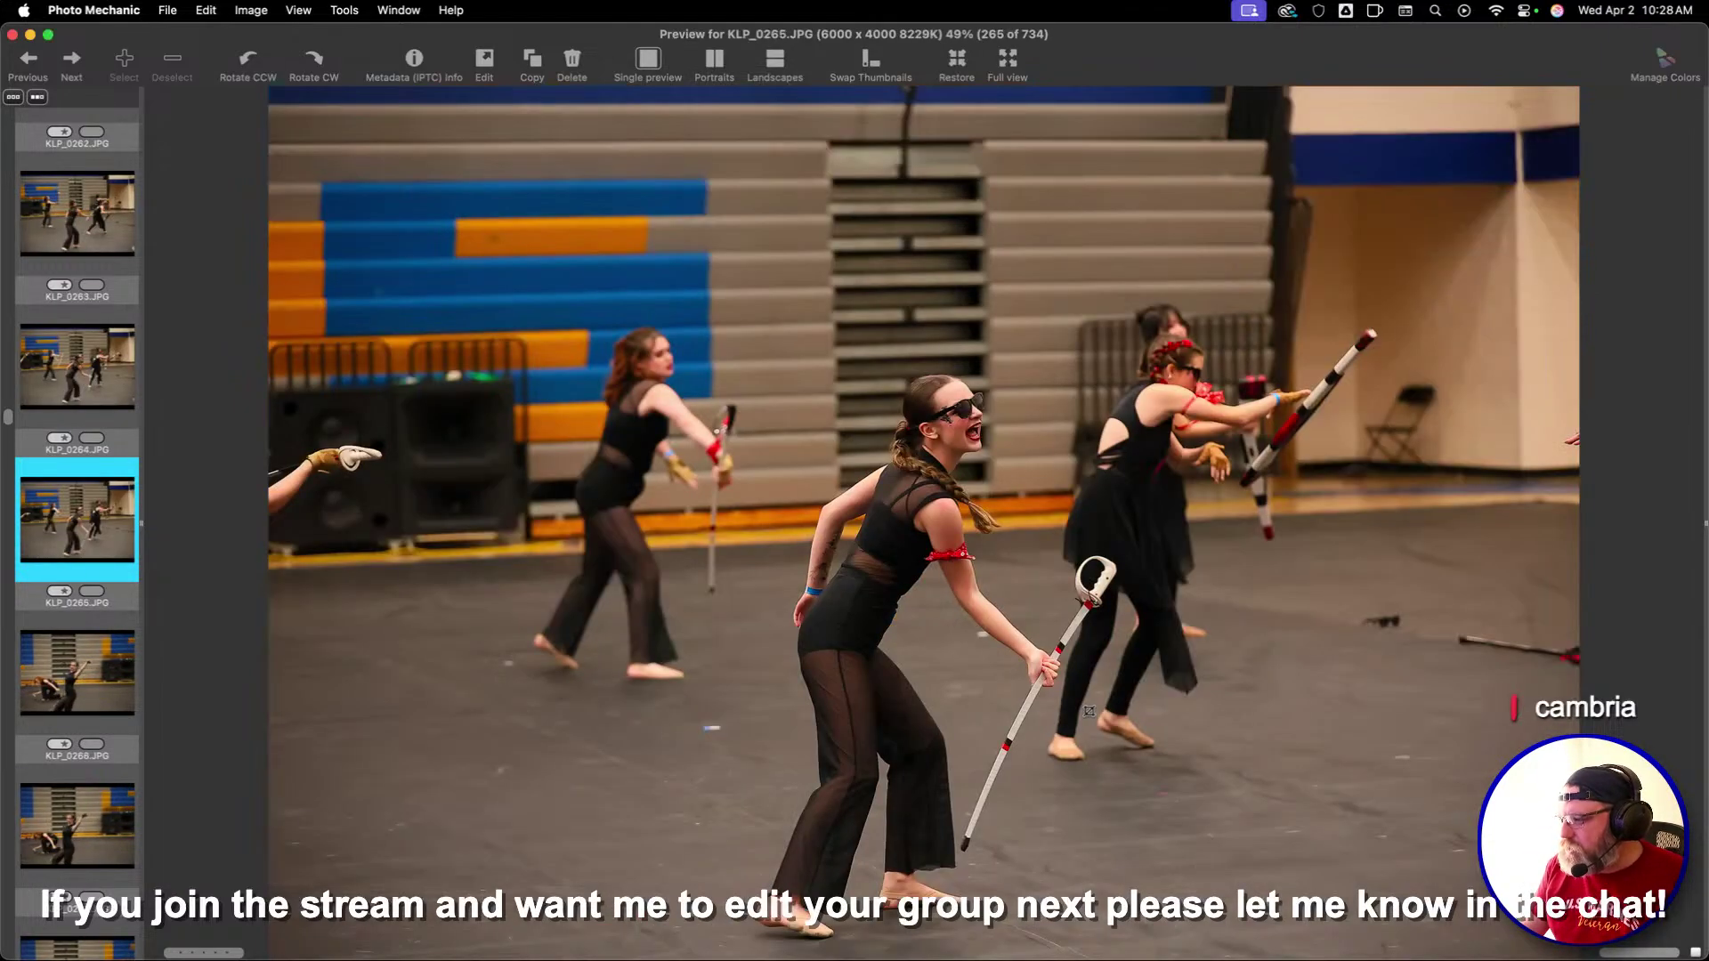
key("Right")
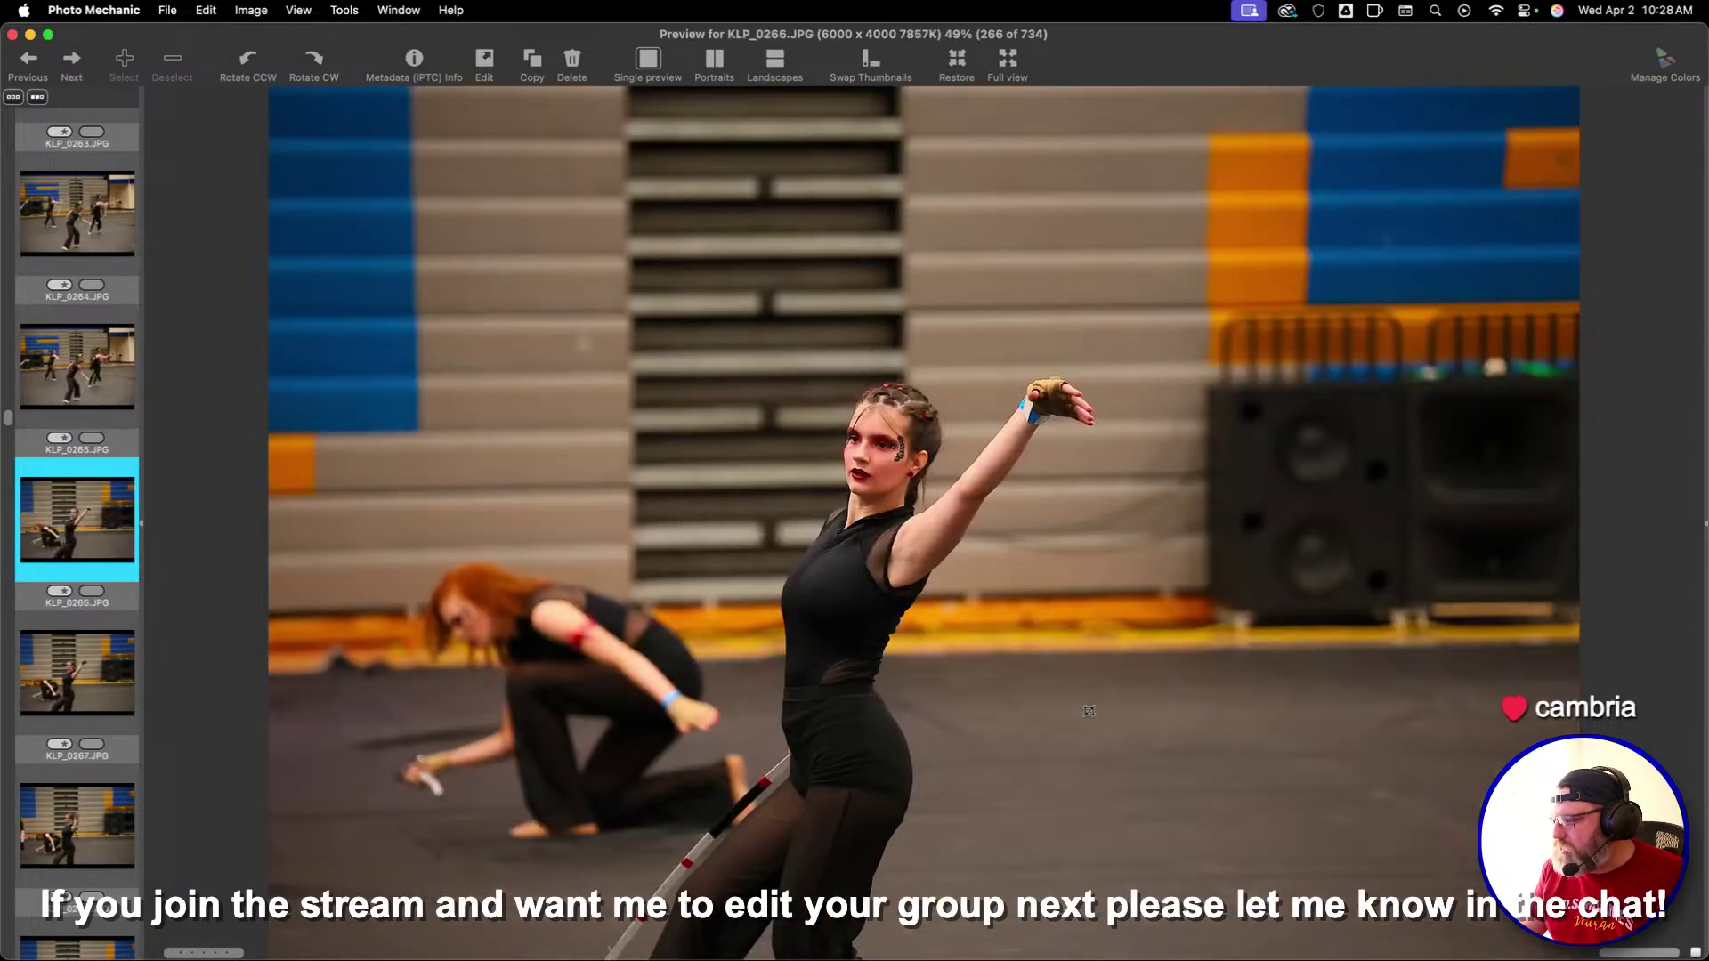
left_click_drag(380, 243, 1443, 952)
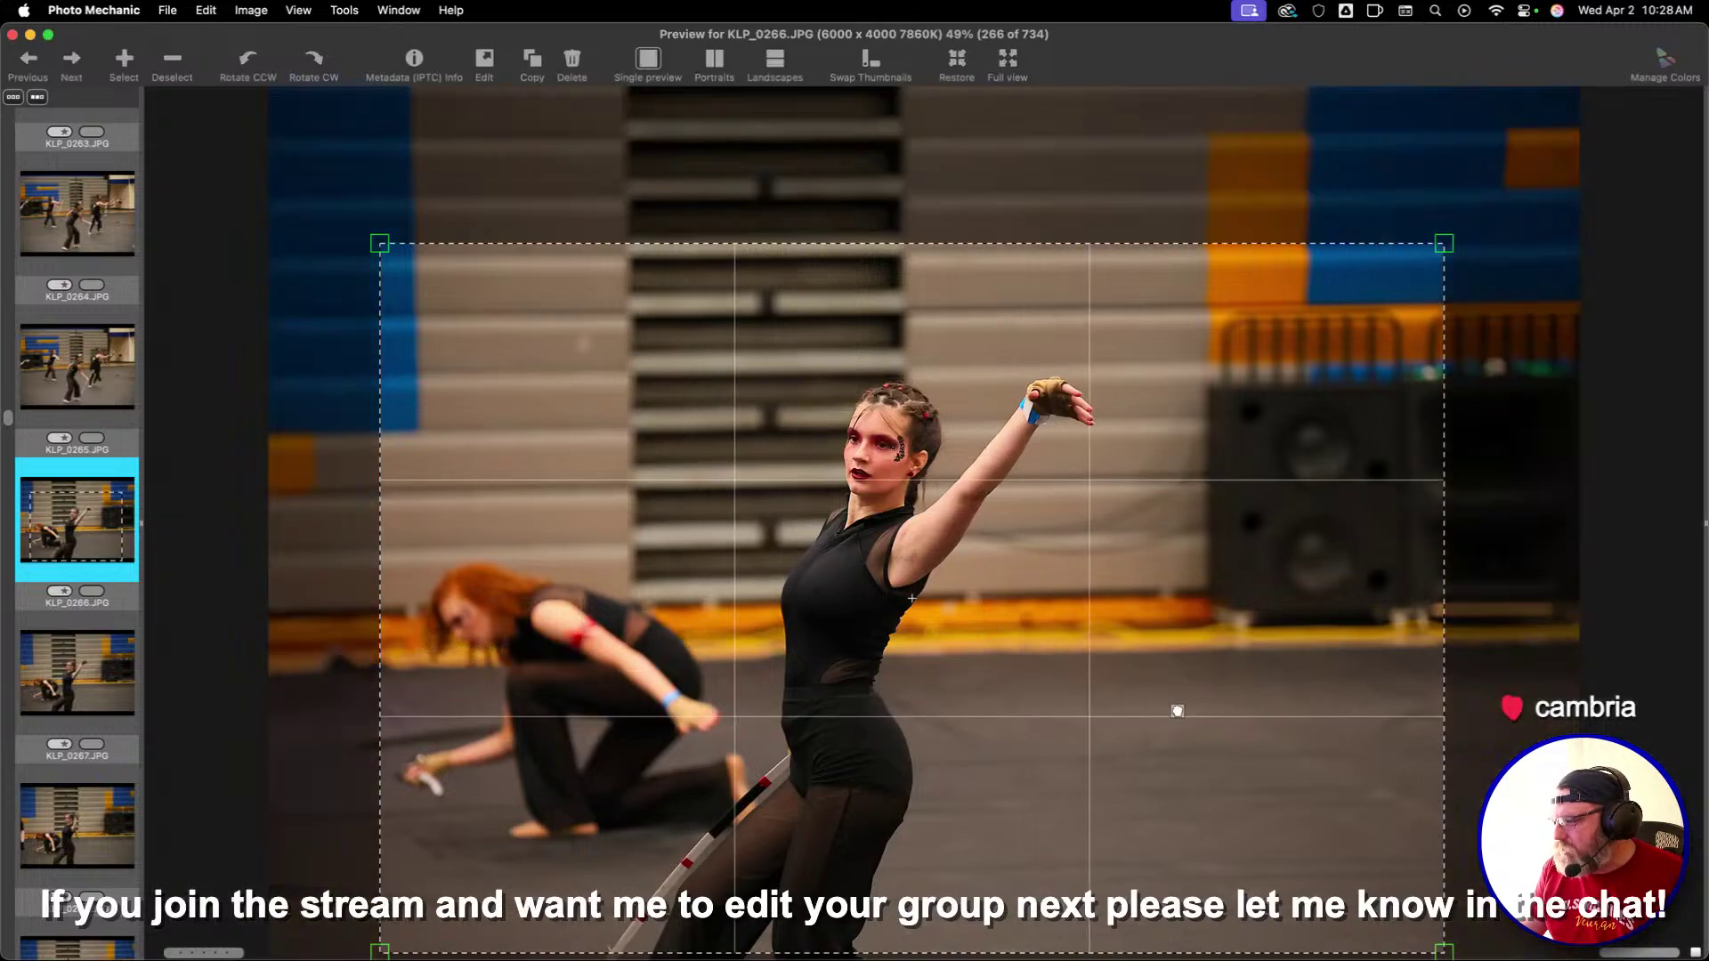
Review the shots from KLP_0267.JPG to KLP_0277.JPG
key("Right")
key("Right")
key("Right")
key("Right")
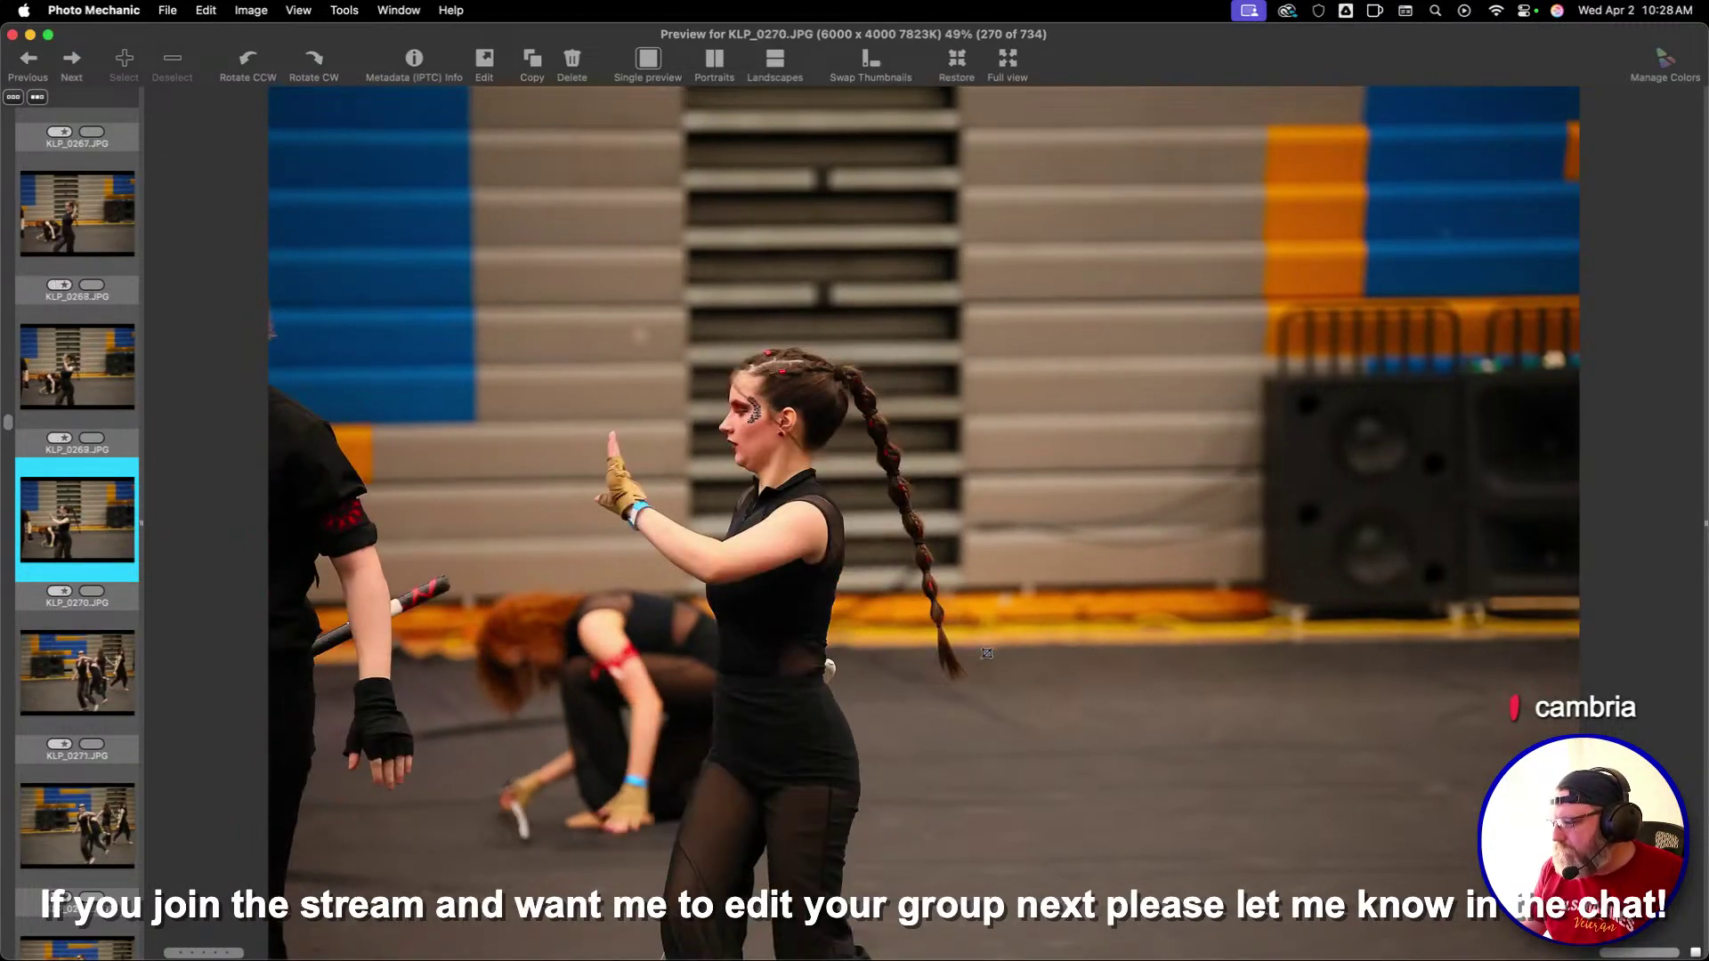
key("Right")
key("Right")
key("Right")
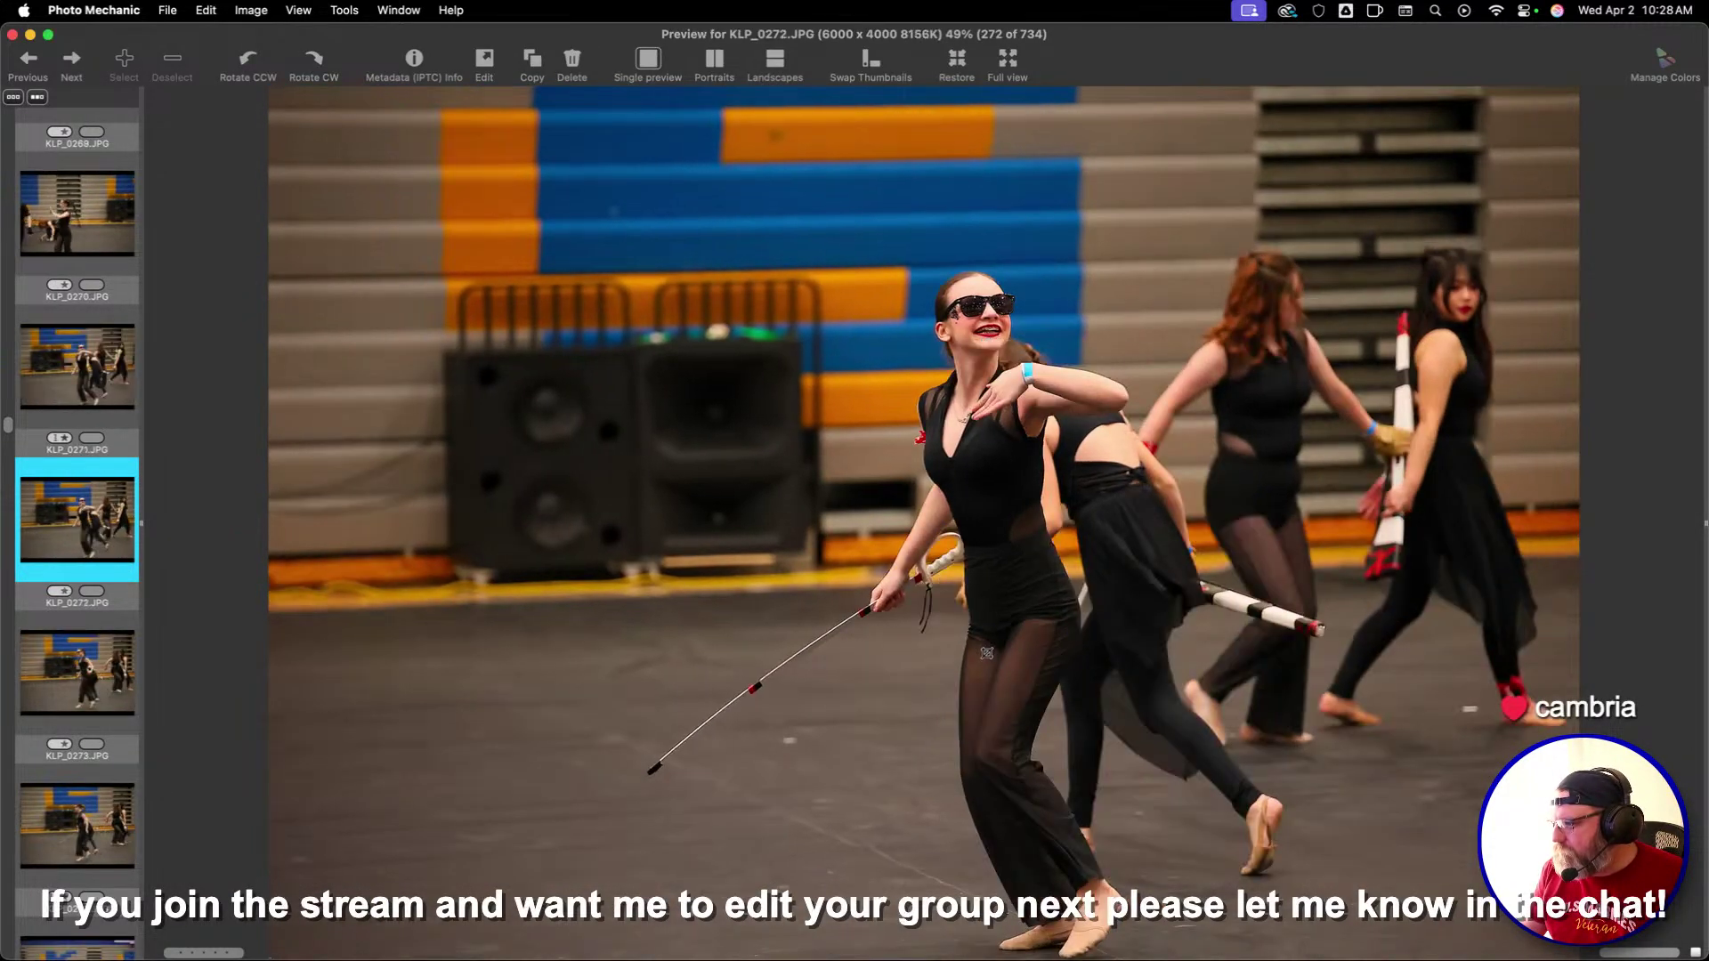
key("Right")
key("Right")
key("Right")
key("Right")
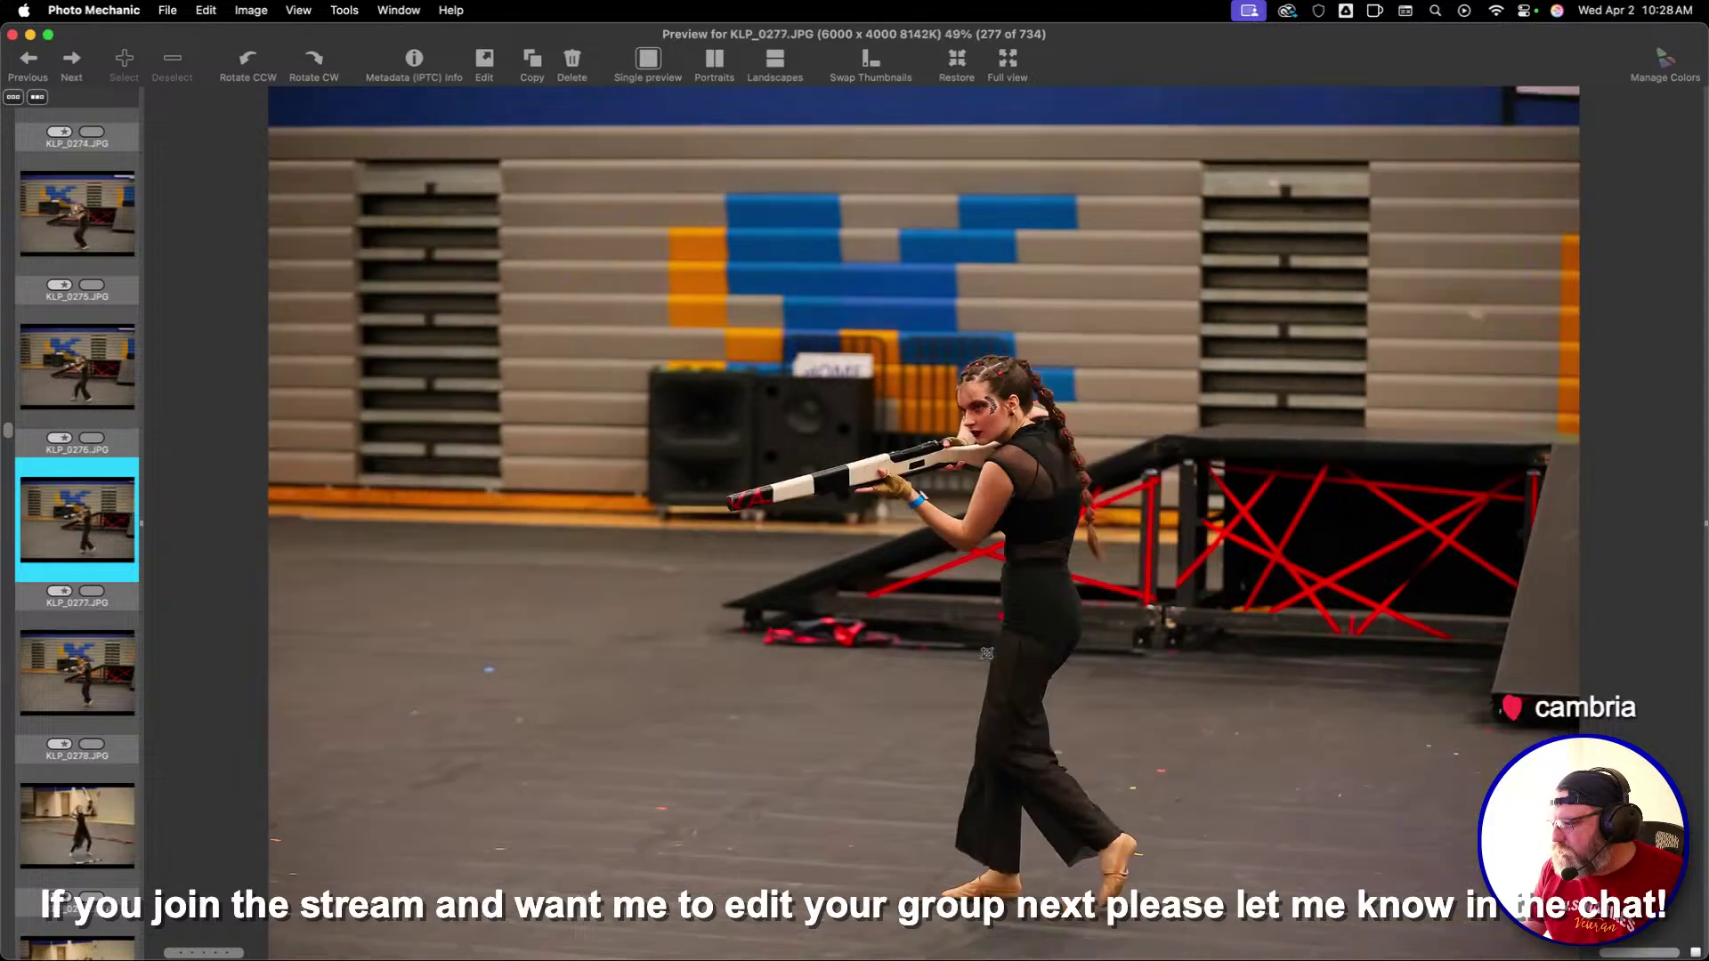
Crop KLP_0276.JPG around the dancer aiming her rifle, trimming the upper wall and both sides
key("Left")
key("c")
left_click_drag(916, 545, 1260, 772)
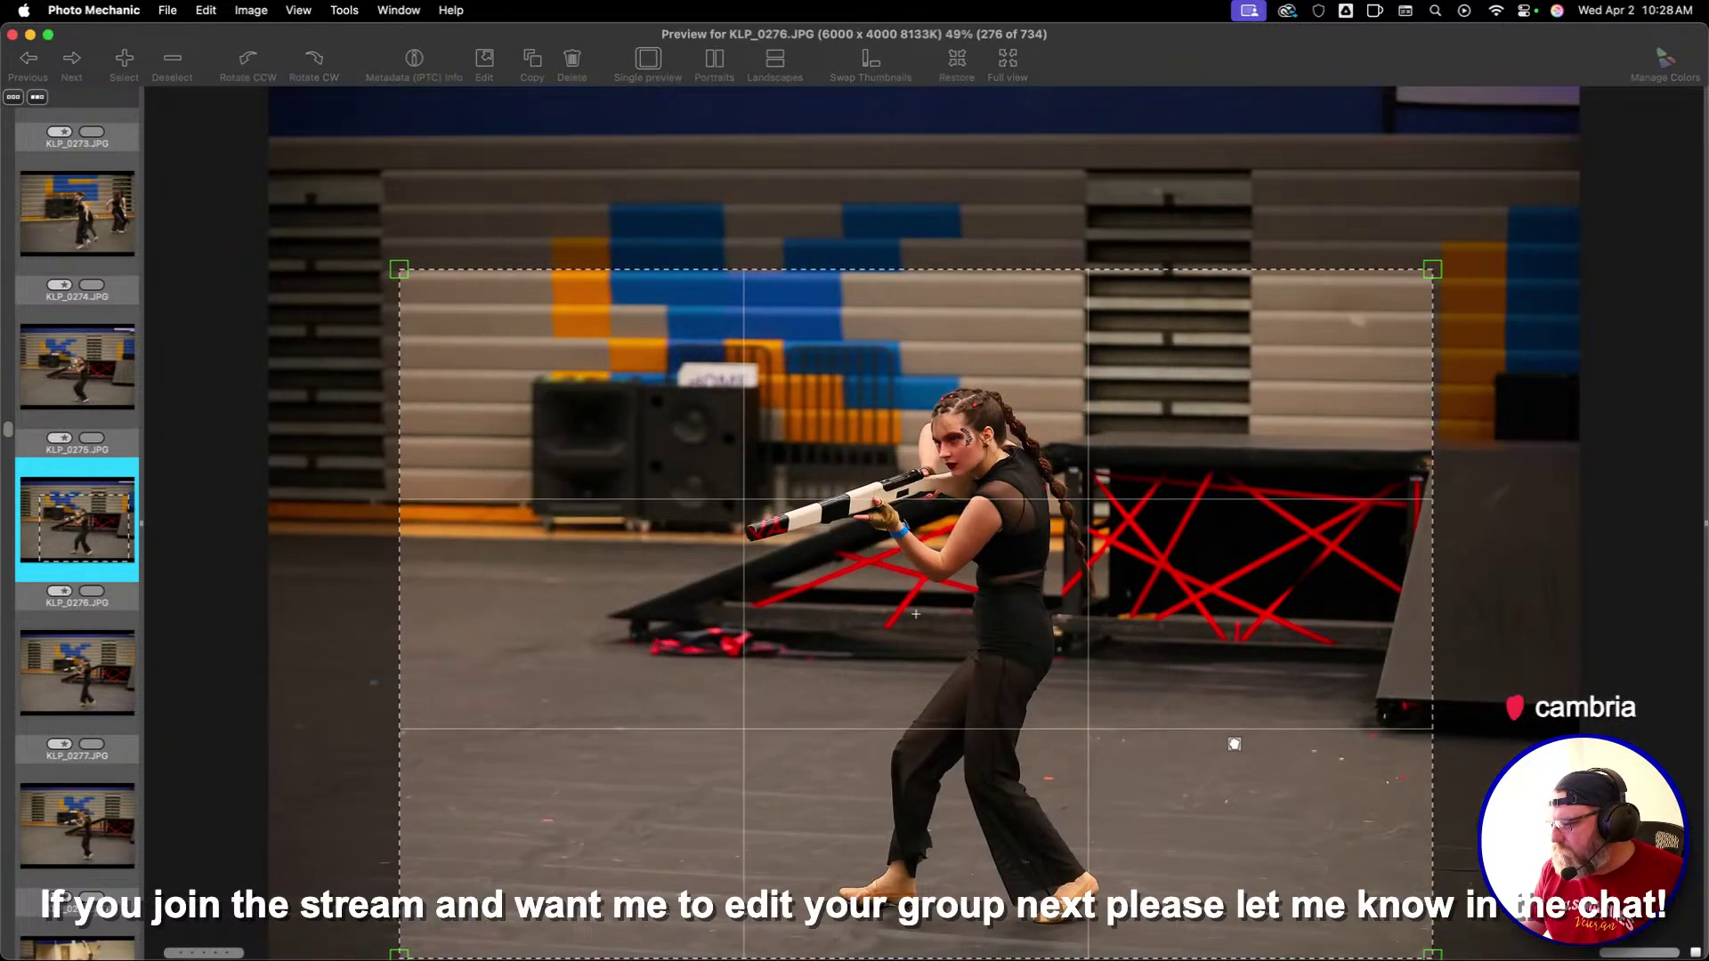
key("Return")
Crop KLP_0279.JPG around the upper body of the dancer holding a sabre beneath the tossed rifle
key("Right")
key("Right")
key("Right")
key("Right")
key("Left")
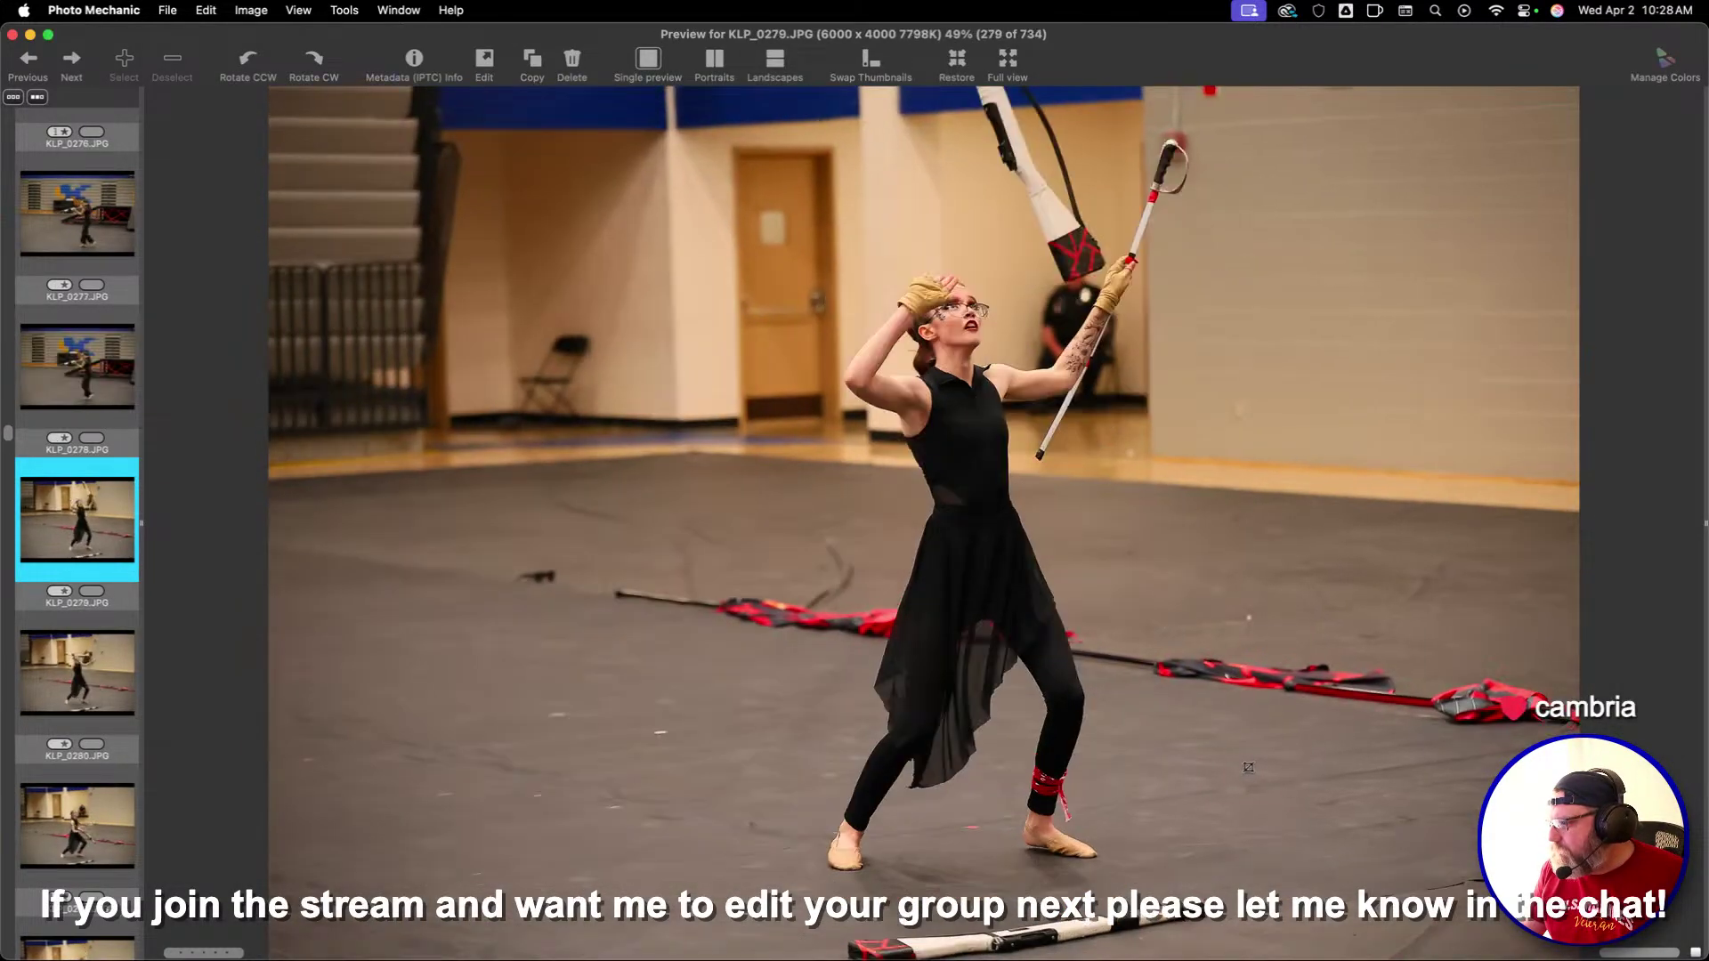
key("c")
left_click_drag(672, 98, 1486, 636)
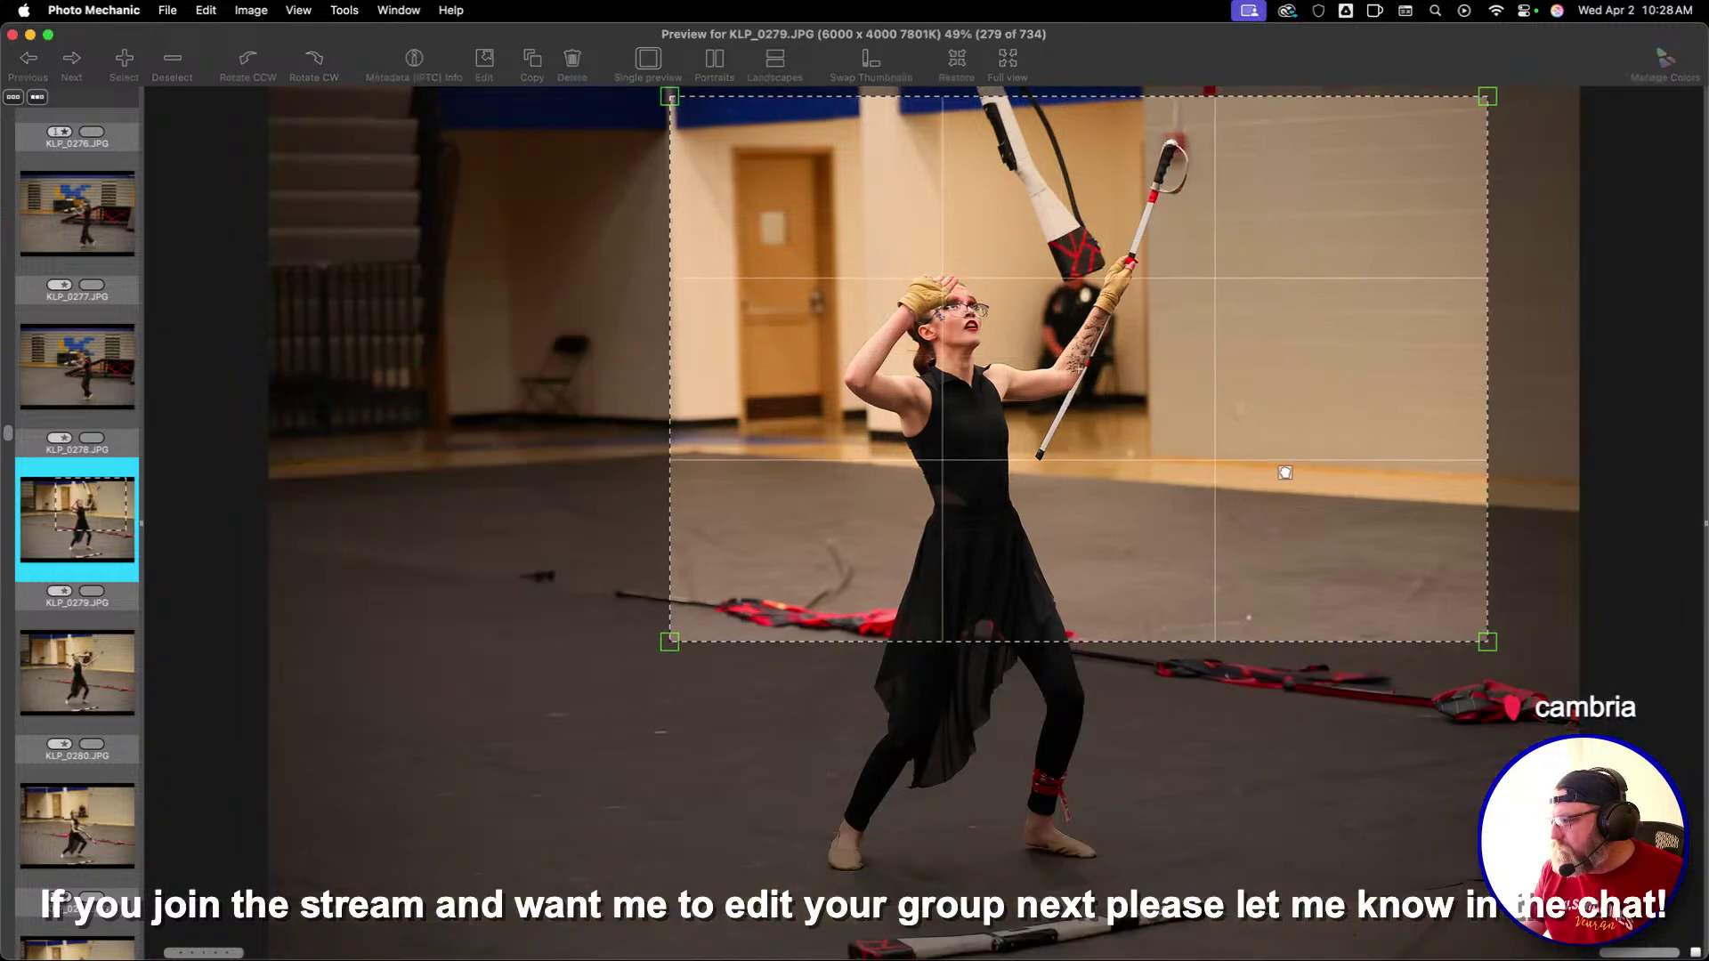
left_click_drag(1284, 476, 1162, 481)
key("Return")
Crop KLP_0280.JPG around the full figure of the dancer with the rifle spinning before her face
key("Right")
key("Right")
key("Left")
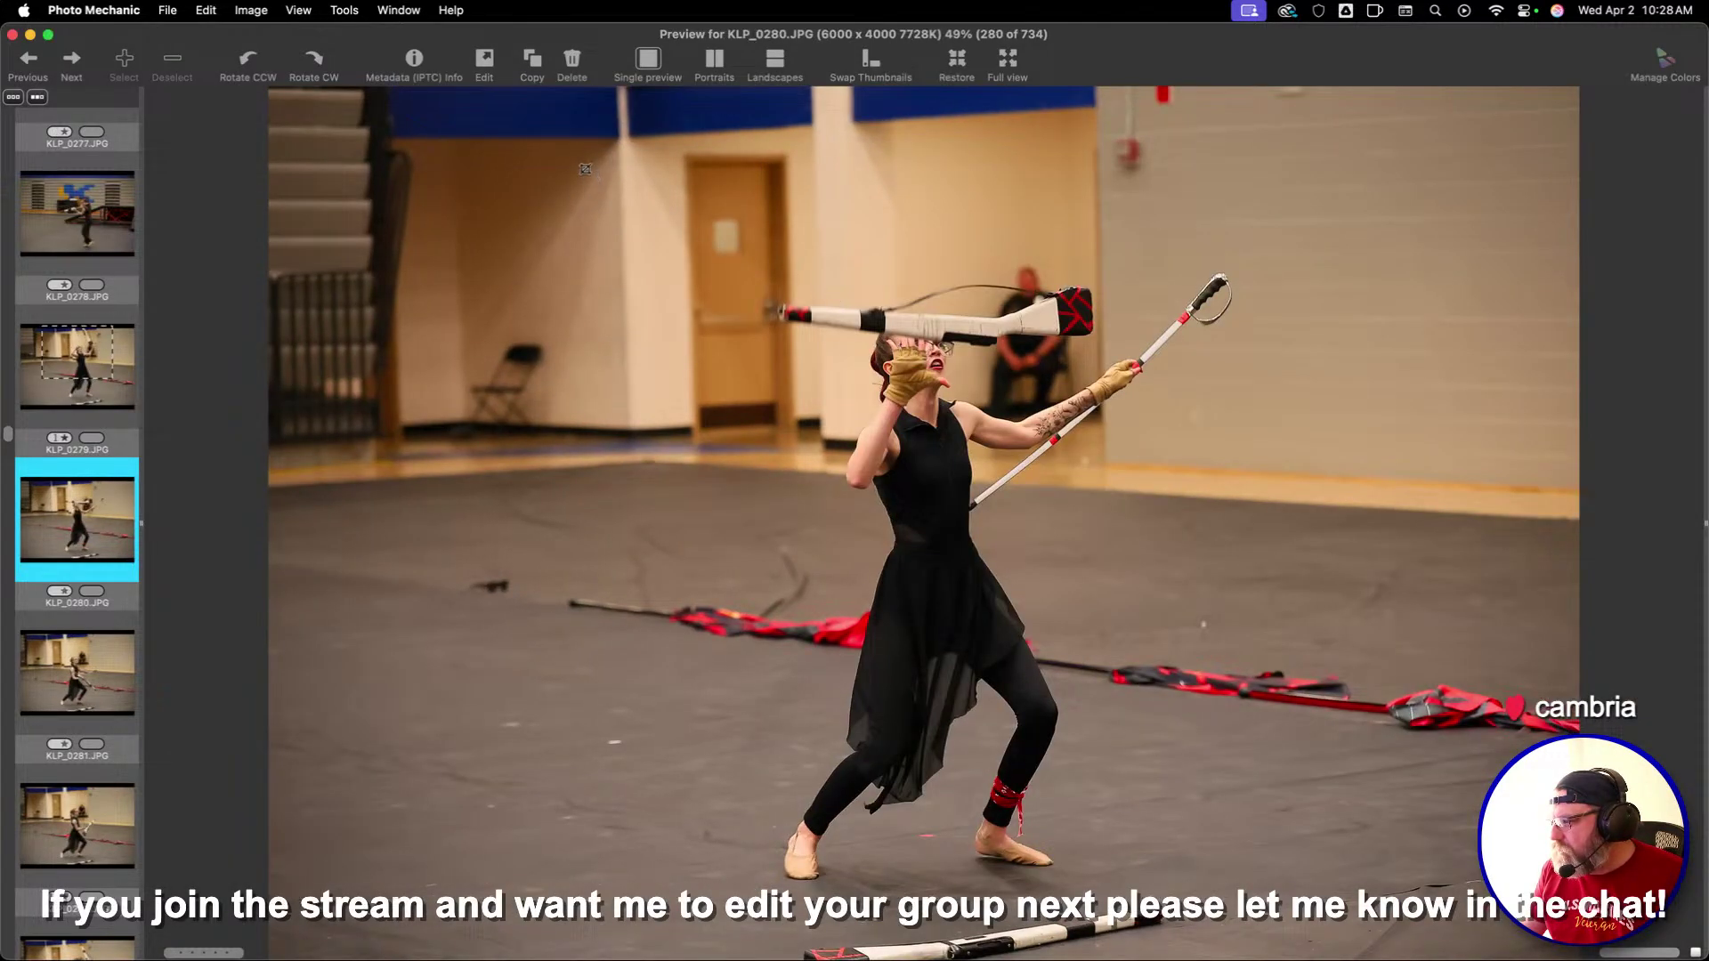
key("c")
left_click_drag(449, 140, 1495, 882)
key("Return")
Crop KLP_0281.JPG around the lunging dancer catching the rifle with her sabre in the other hand
key("Right")
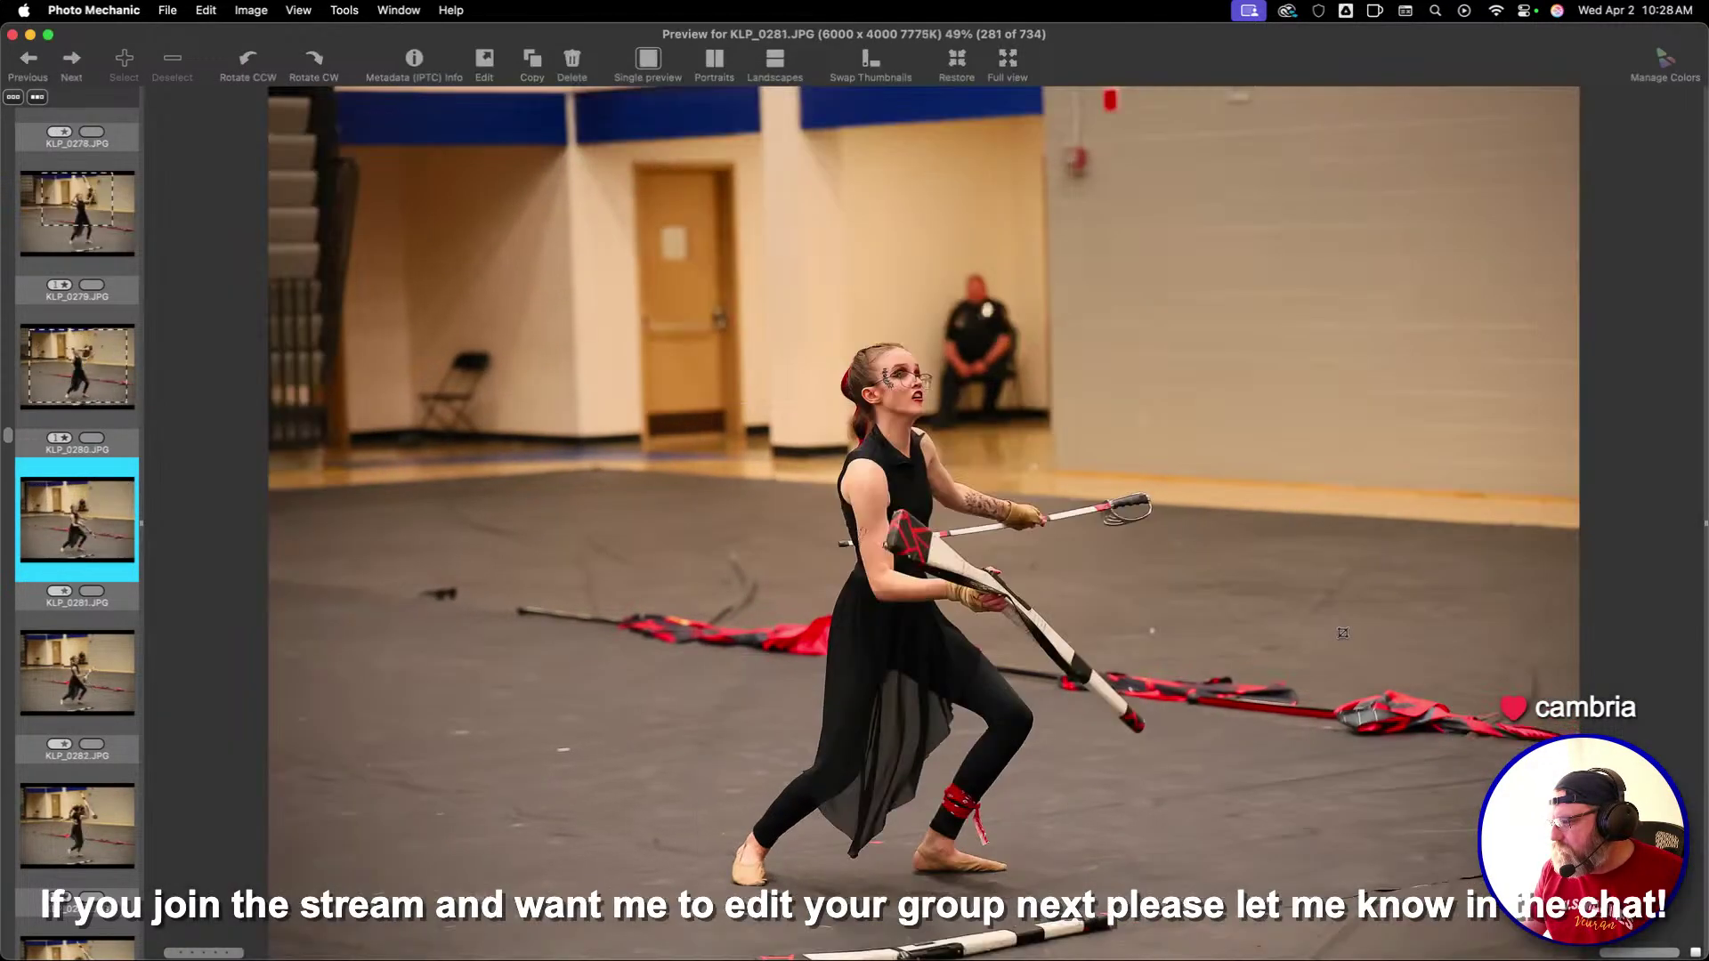
key("c")
left_click_drag(469, 152, 1566, 917)
left_click_drag(1374, 532, 1329, 548)
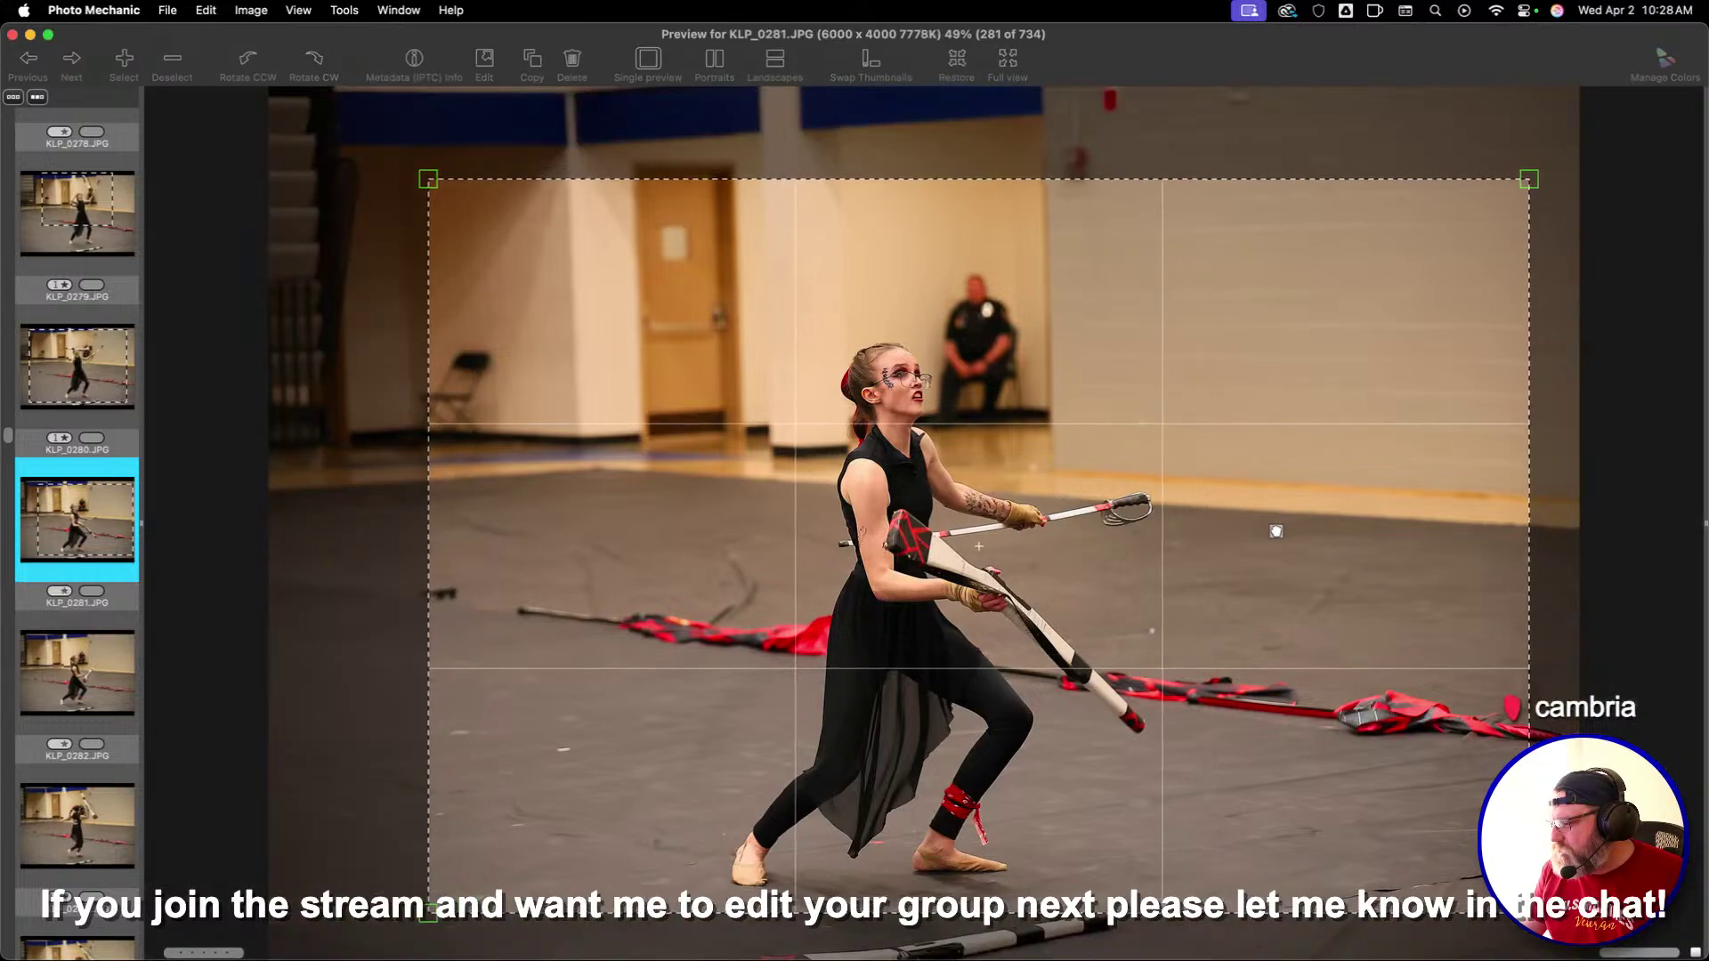
key("Return")
Review the rifle and sabre solo shots from KLP_0282.JPG to KLP_0286.JPG
key("Right")
key("Right")
key("Right")
key("Right")
key("Right")
key("Right")
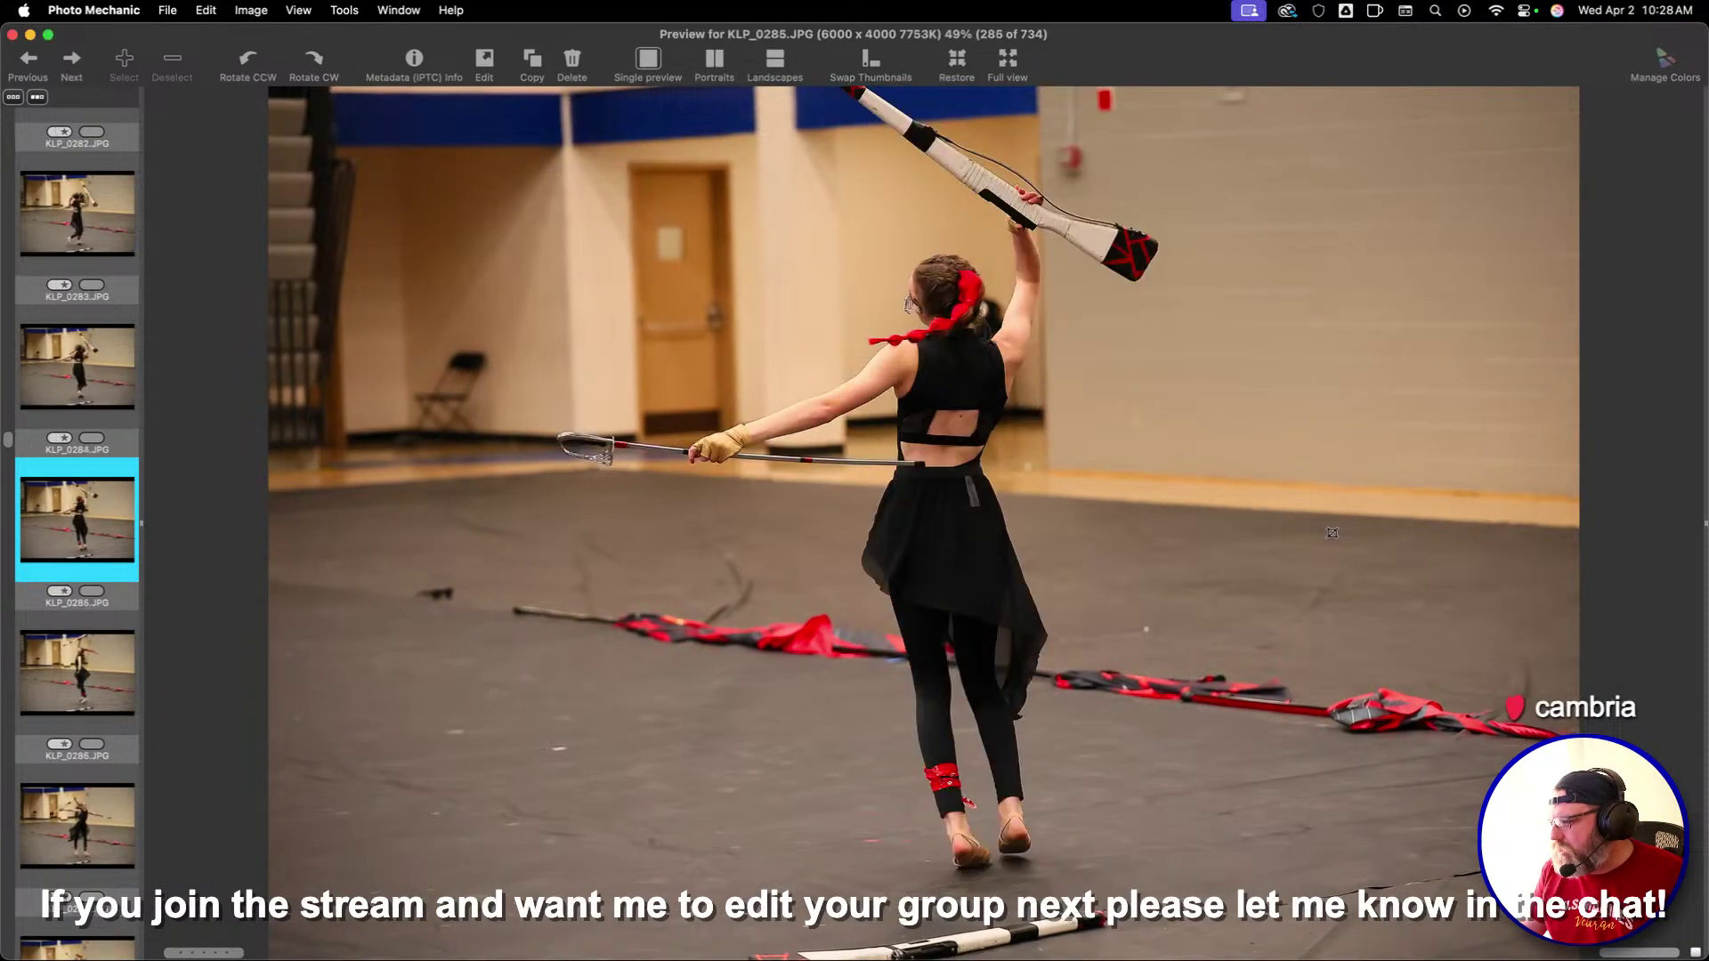
key("Left")
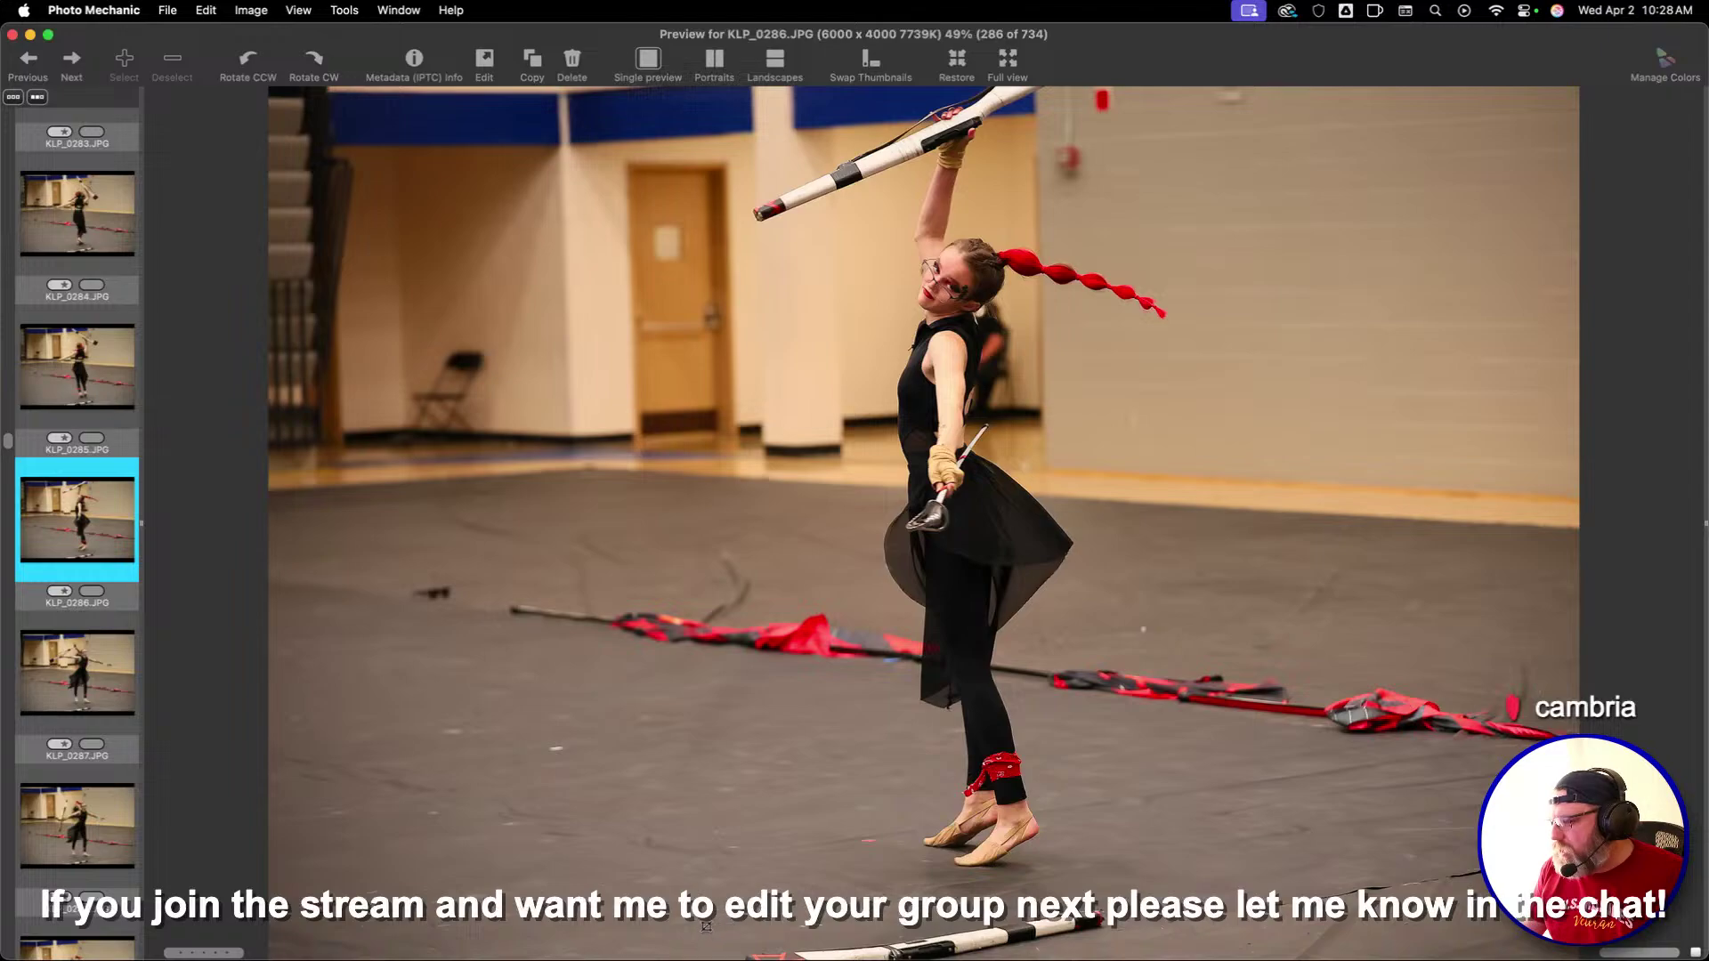
Mark KLP_0286.JPG as 1, and crop KLP_0287.JPG around the dancer with outstretched rifle and sabre and mark it as 1
key("1")
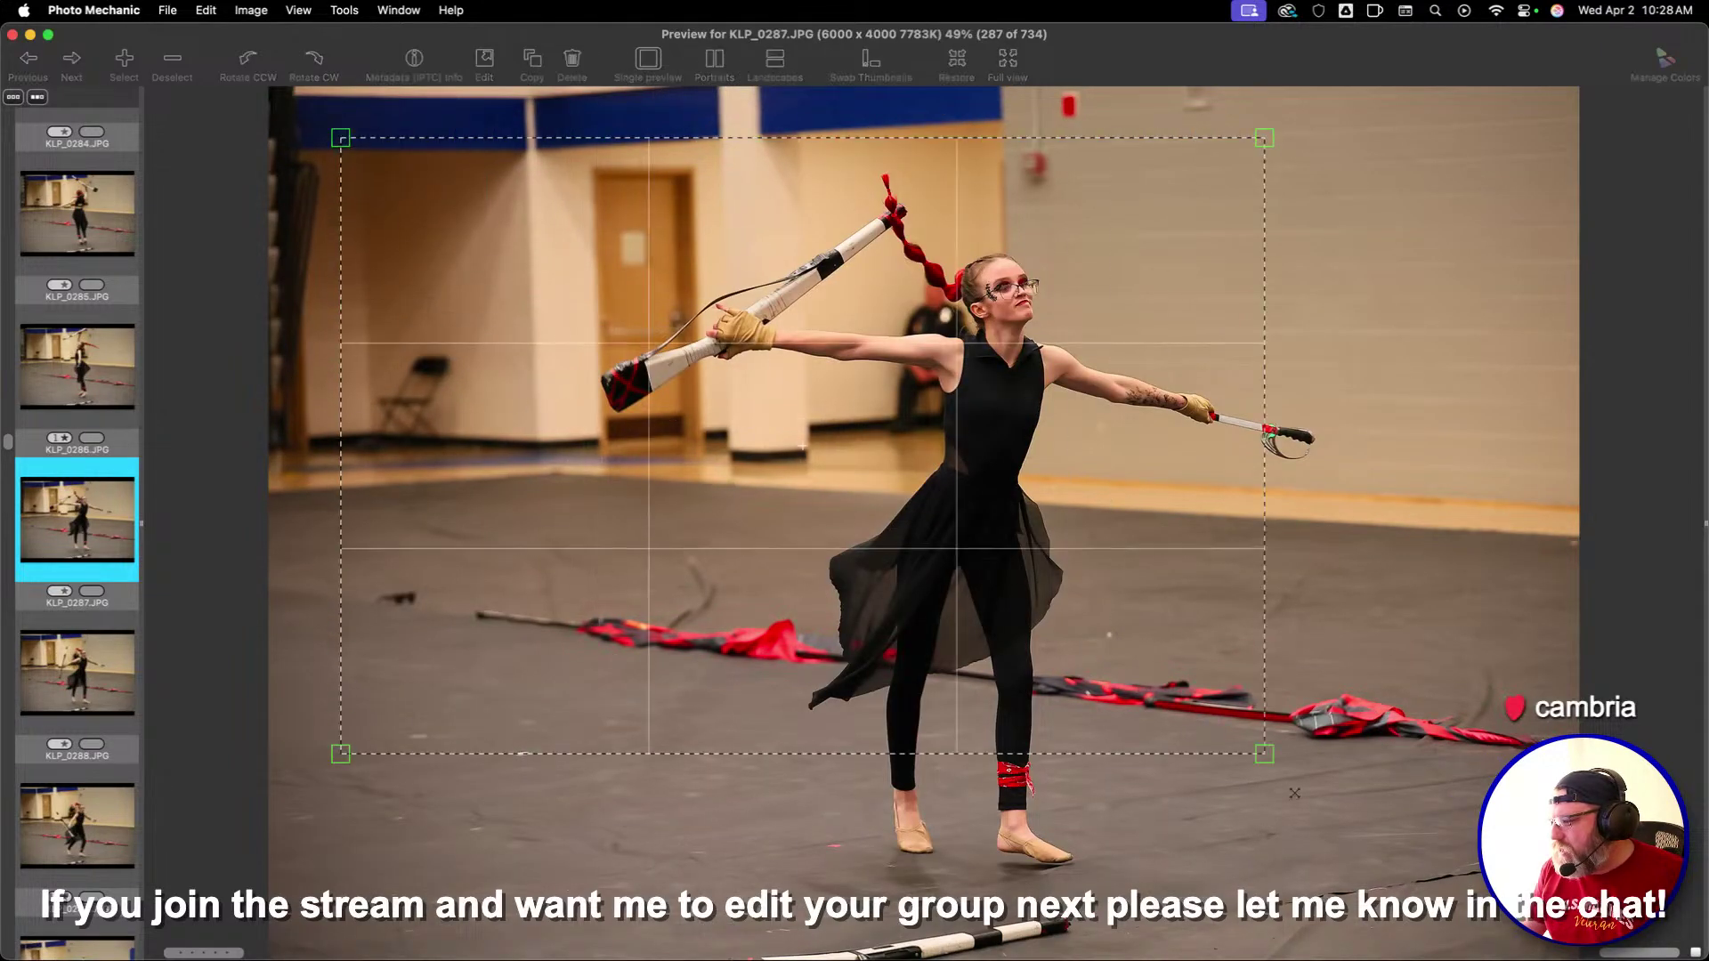
key("1")
key("Right")
key("Right")
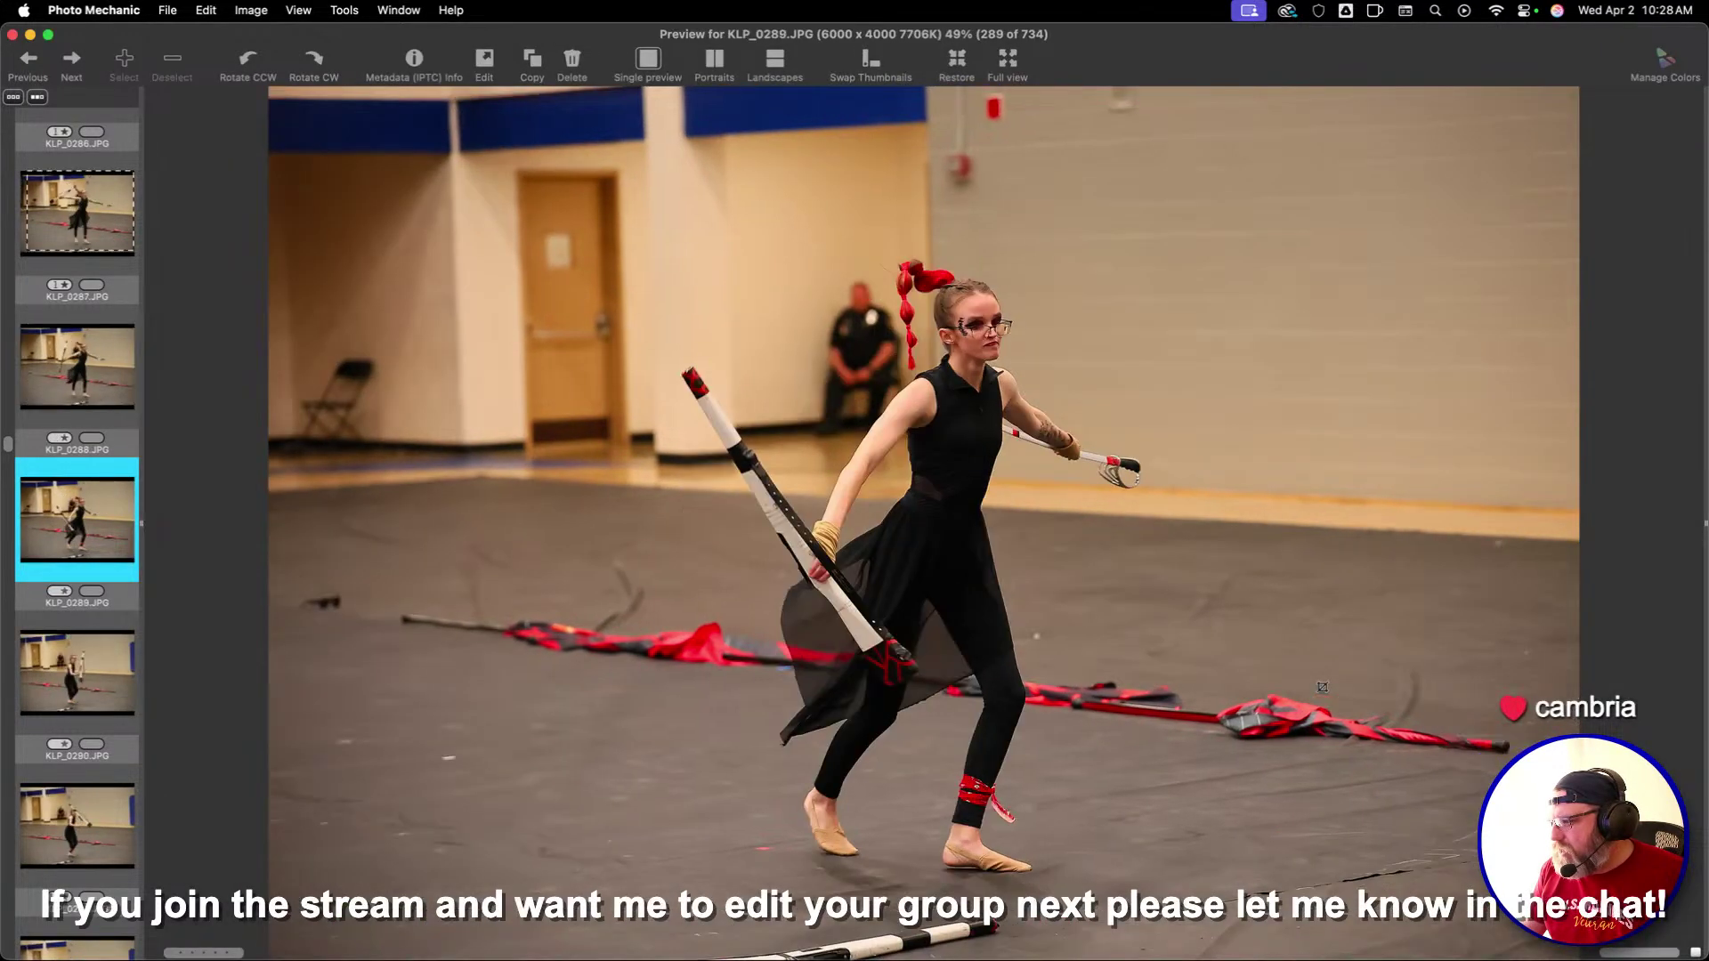
Review the solo shots up to KLP_0291.JPG and crop KLP_0290.JPG around the dancer
key("Right")
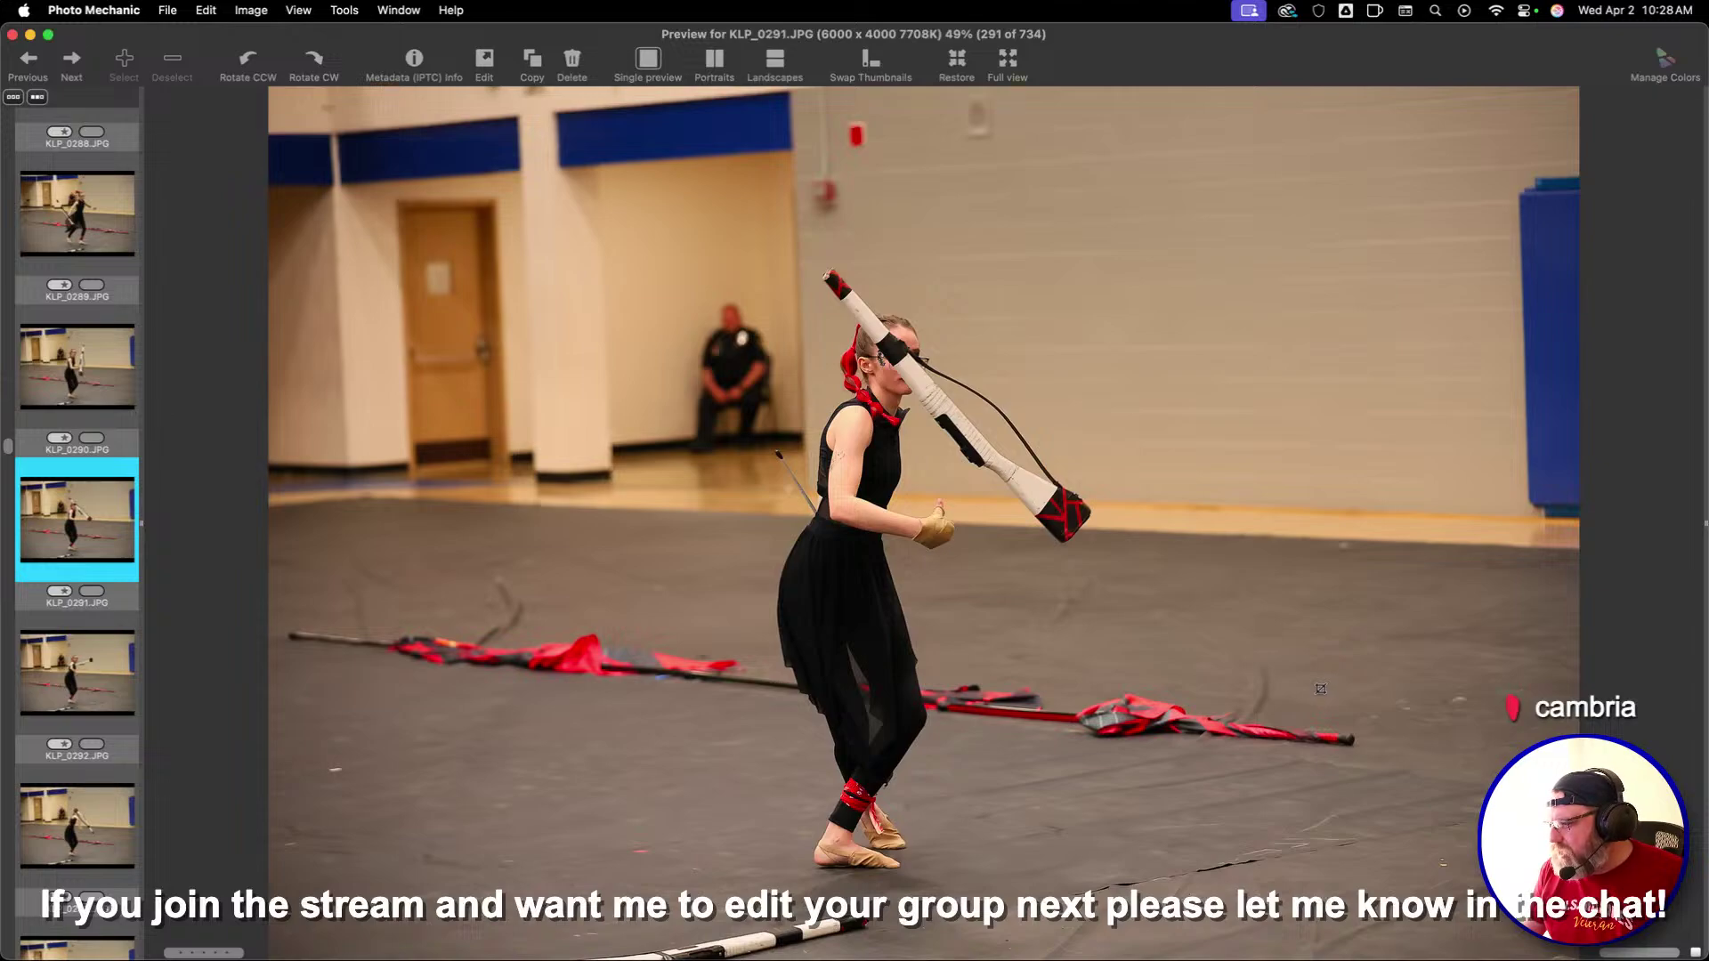
key("Left")
left_click_drag(524, 226, 1225, 564)
Crop KLP_0292.JPG around the dancer with the rifle floating in front of her chest
key("Right")
key("Right")
key("Right")
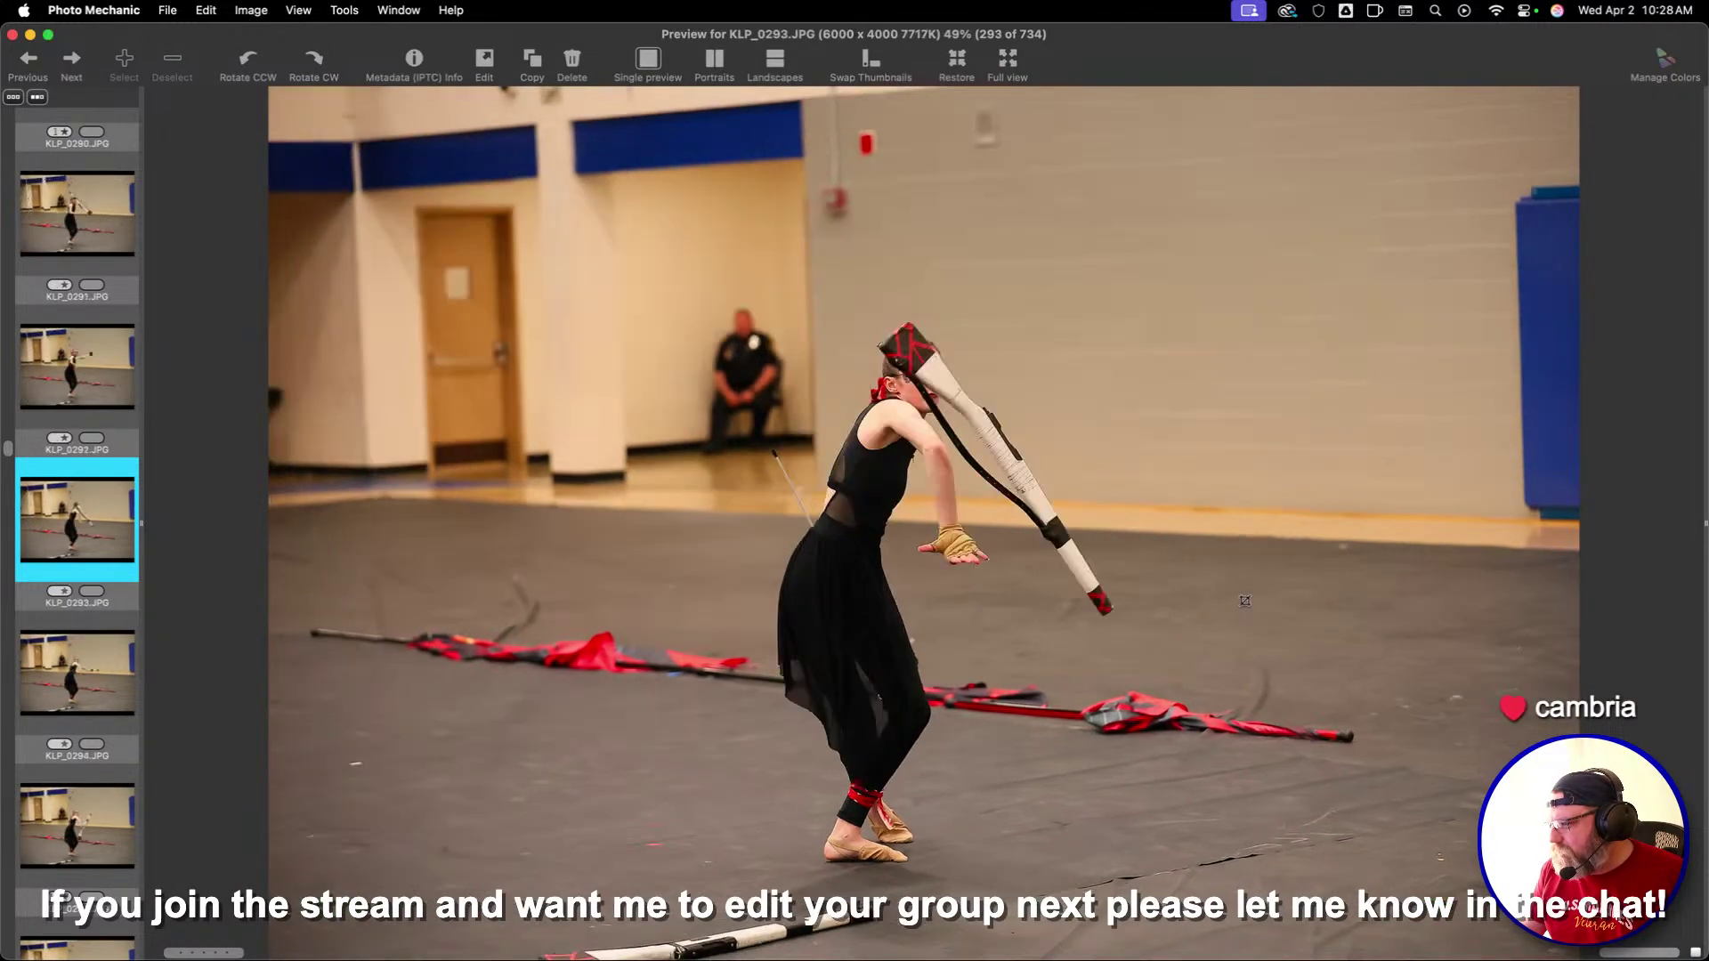
key("Left")
left_click_drag(659, 331, 1576, 934)
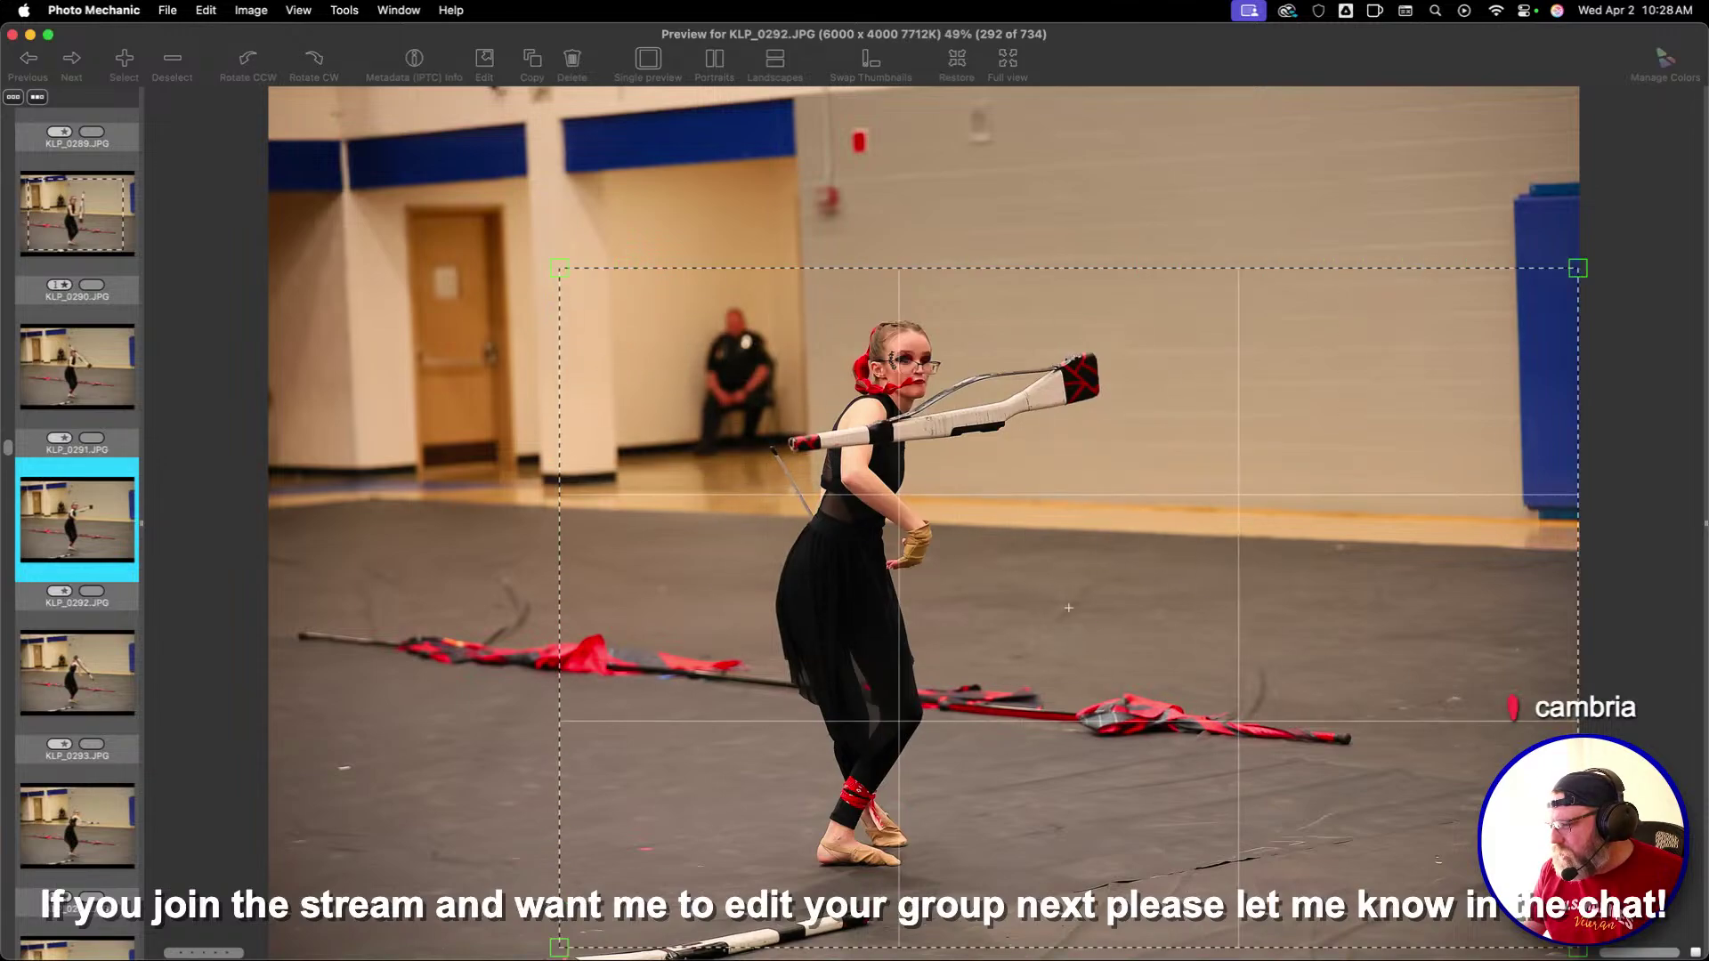
left_click_drag(1415, 649, 1281, 599)
Crop KLP_0294.JPG around the full figure of the dancer with the horizontal rifle at her waist
key("Right")
key("Right")
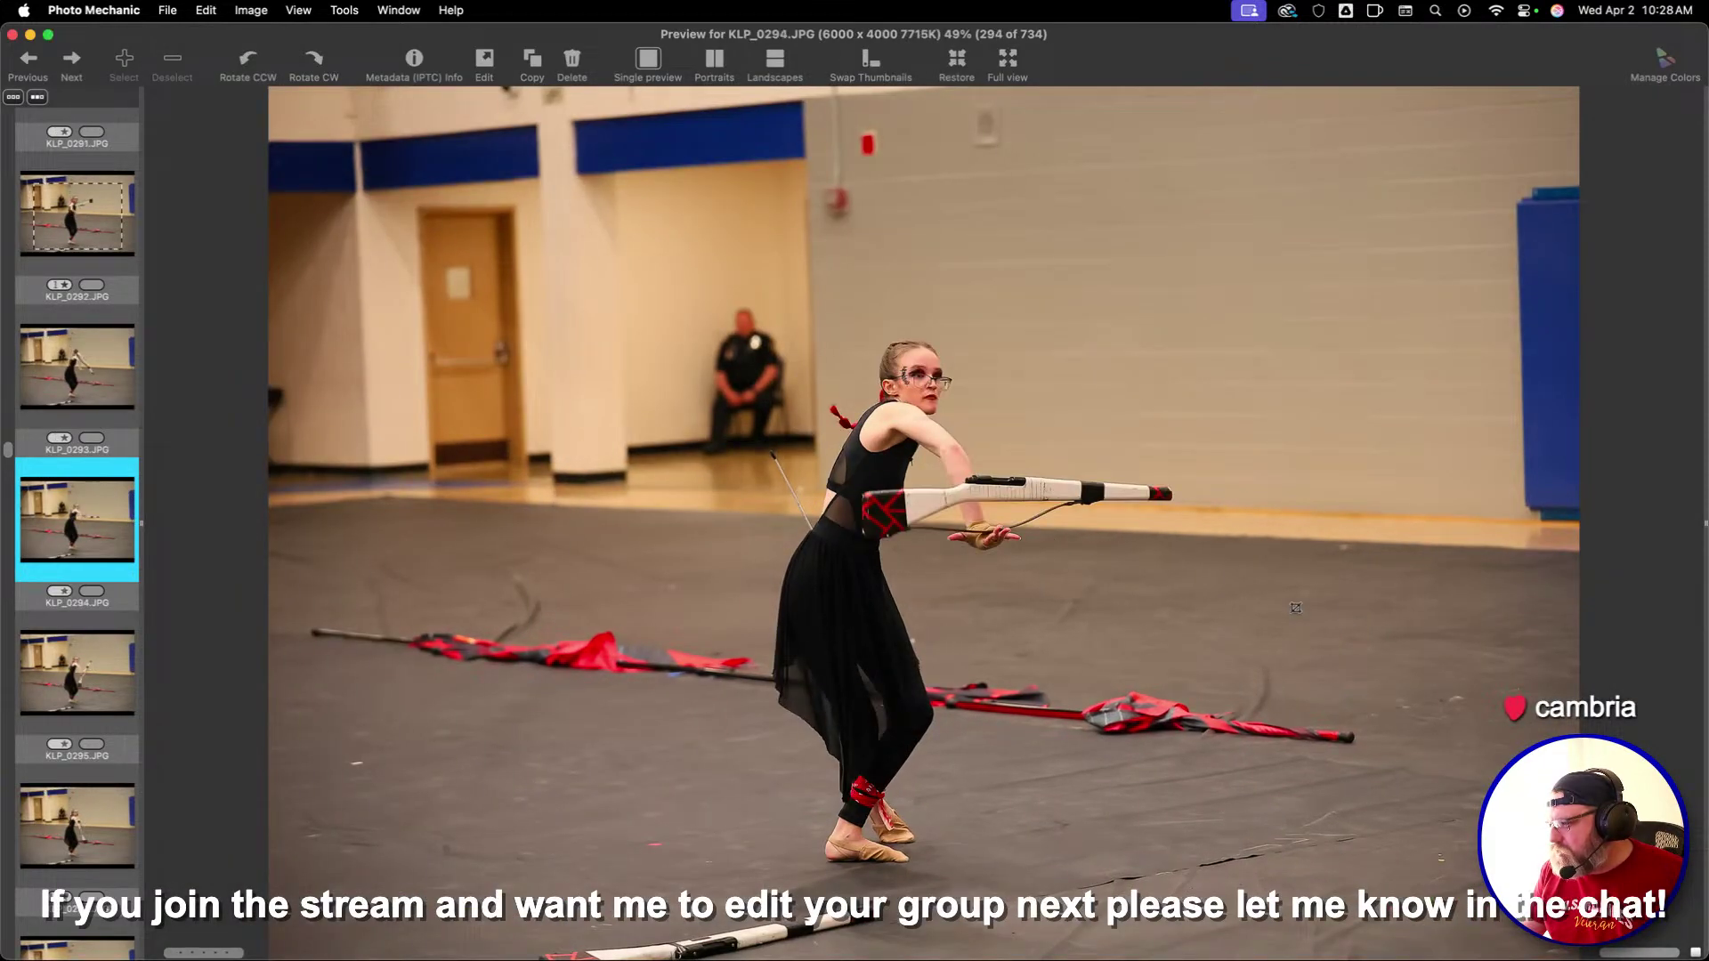
left_click_drag(480, 207, 1576, 935)
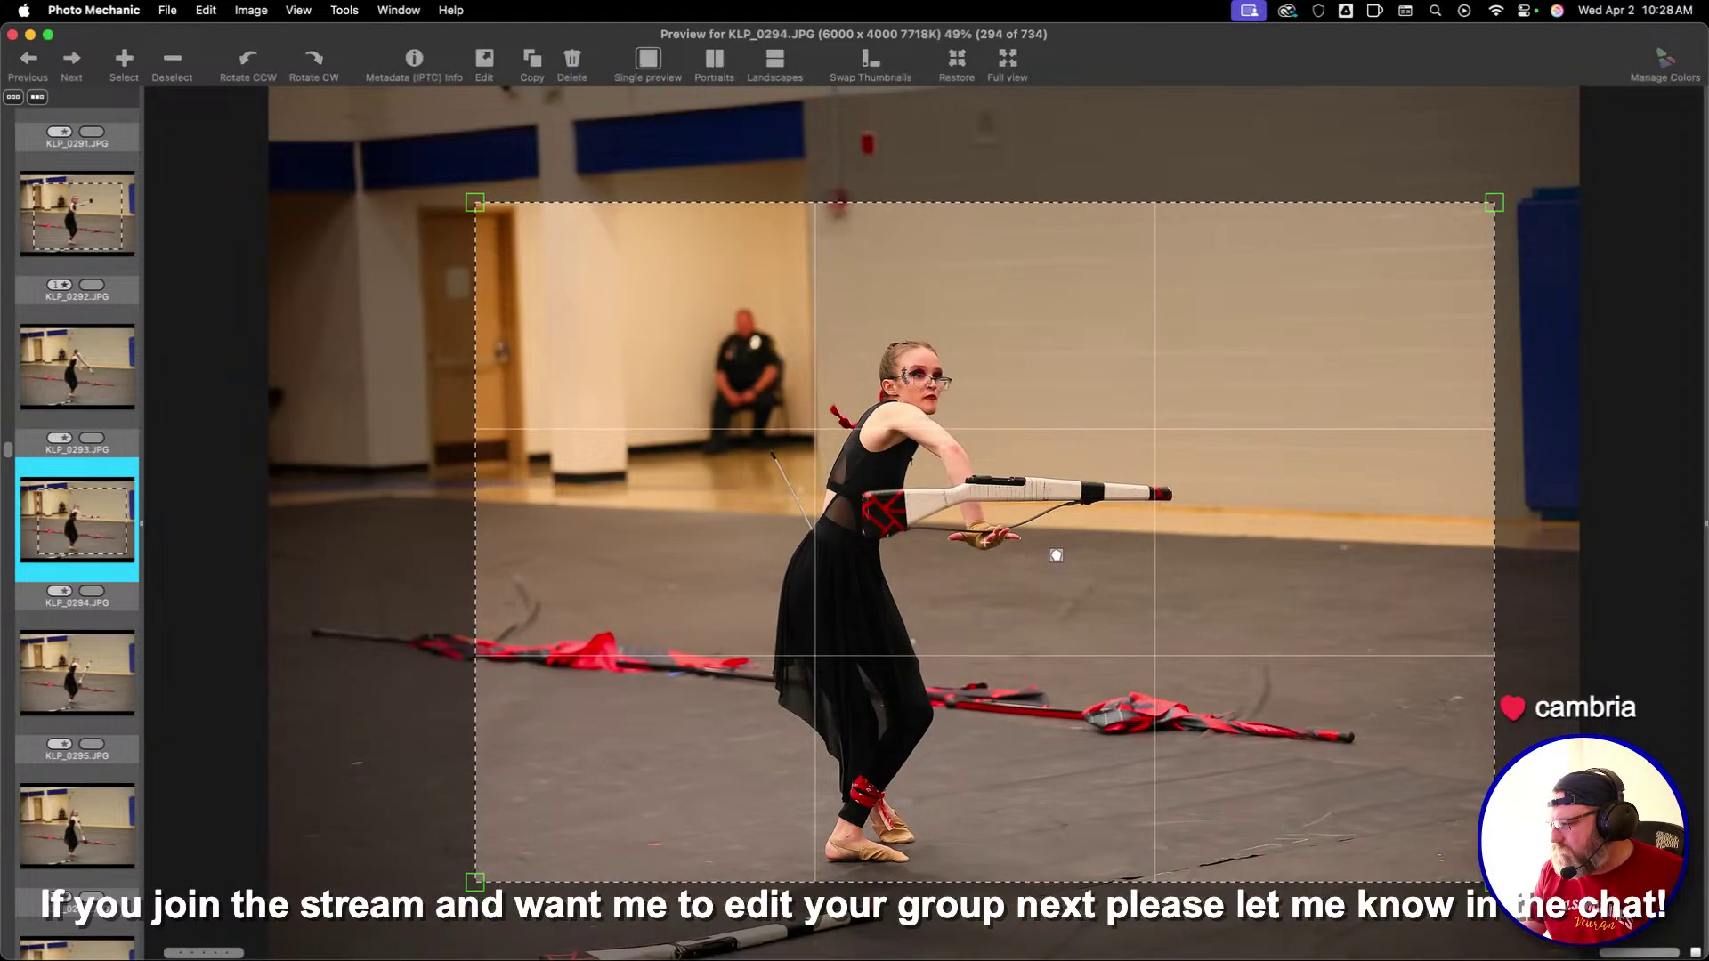
Crop KLP_0297.JPG around the striding dancer holding the rifle and sabre
key("Right")
key("Right")
key("Right")
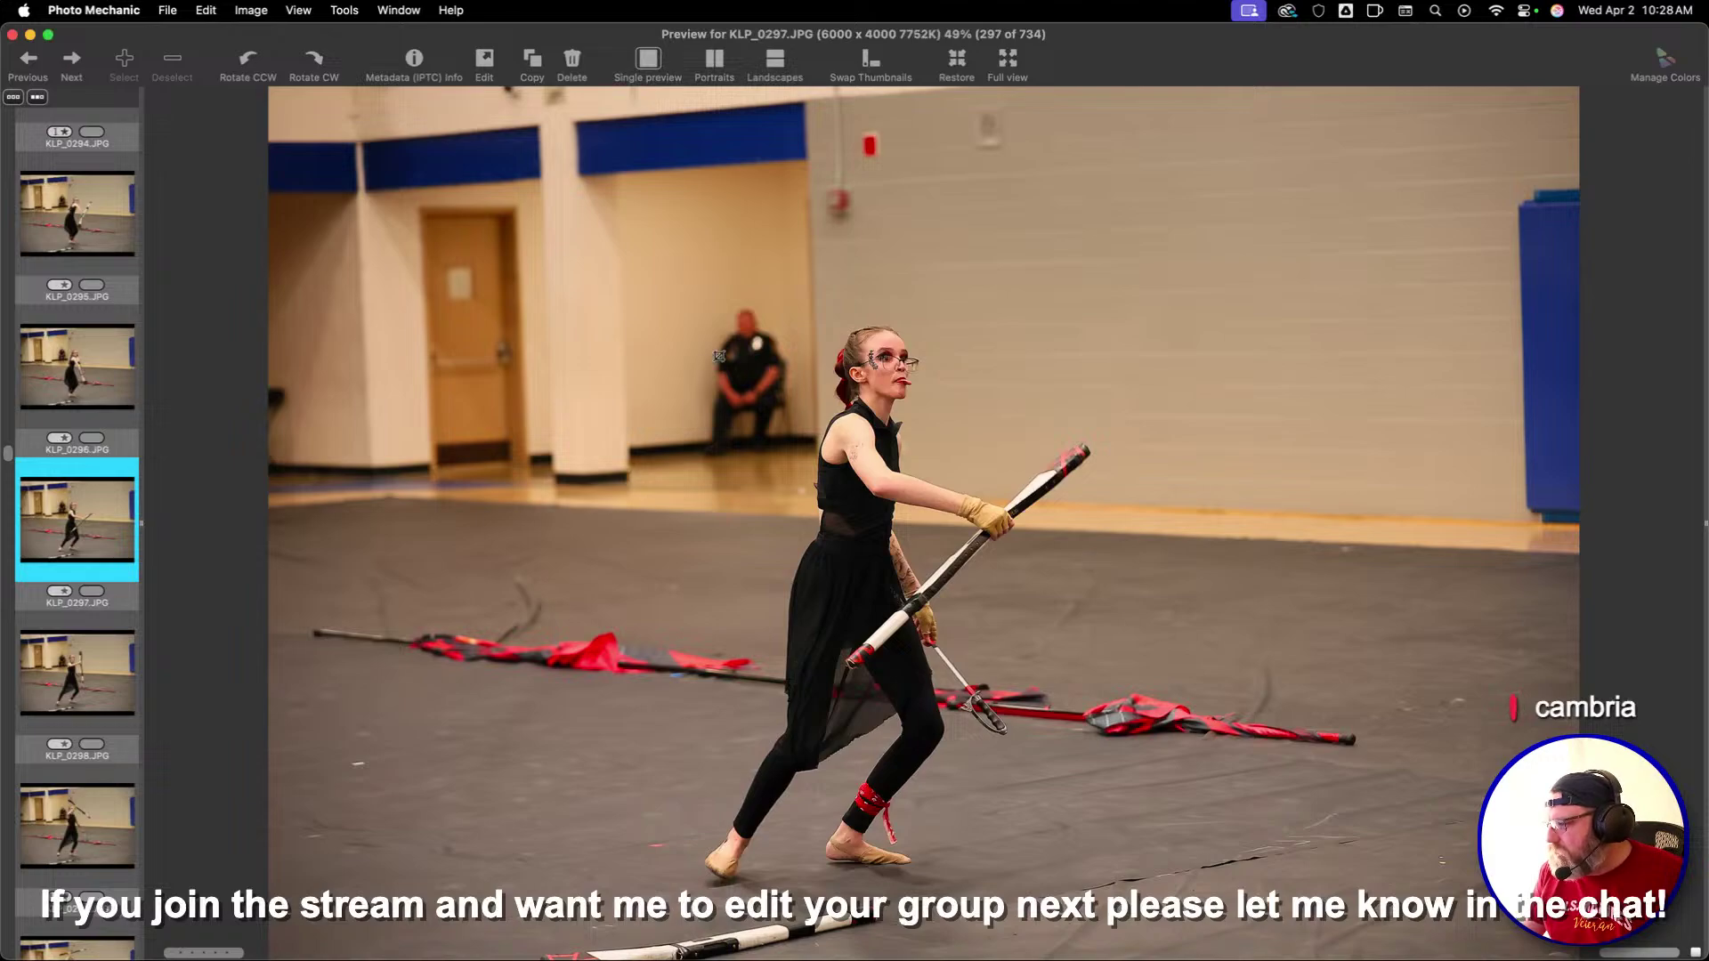
left_click_drag(418, 240, 1305, 622)
Compare the neighbouring shots up to KLP_0299.JPG, crop KLP_0298.JPG around the dancer and continue to KLP_0300.JPG
key("Right")
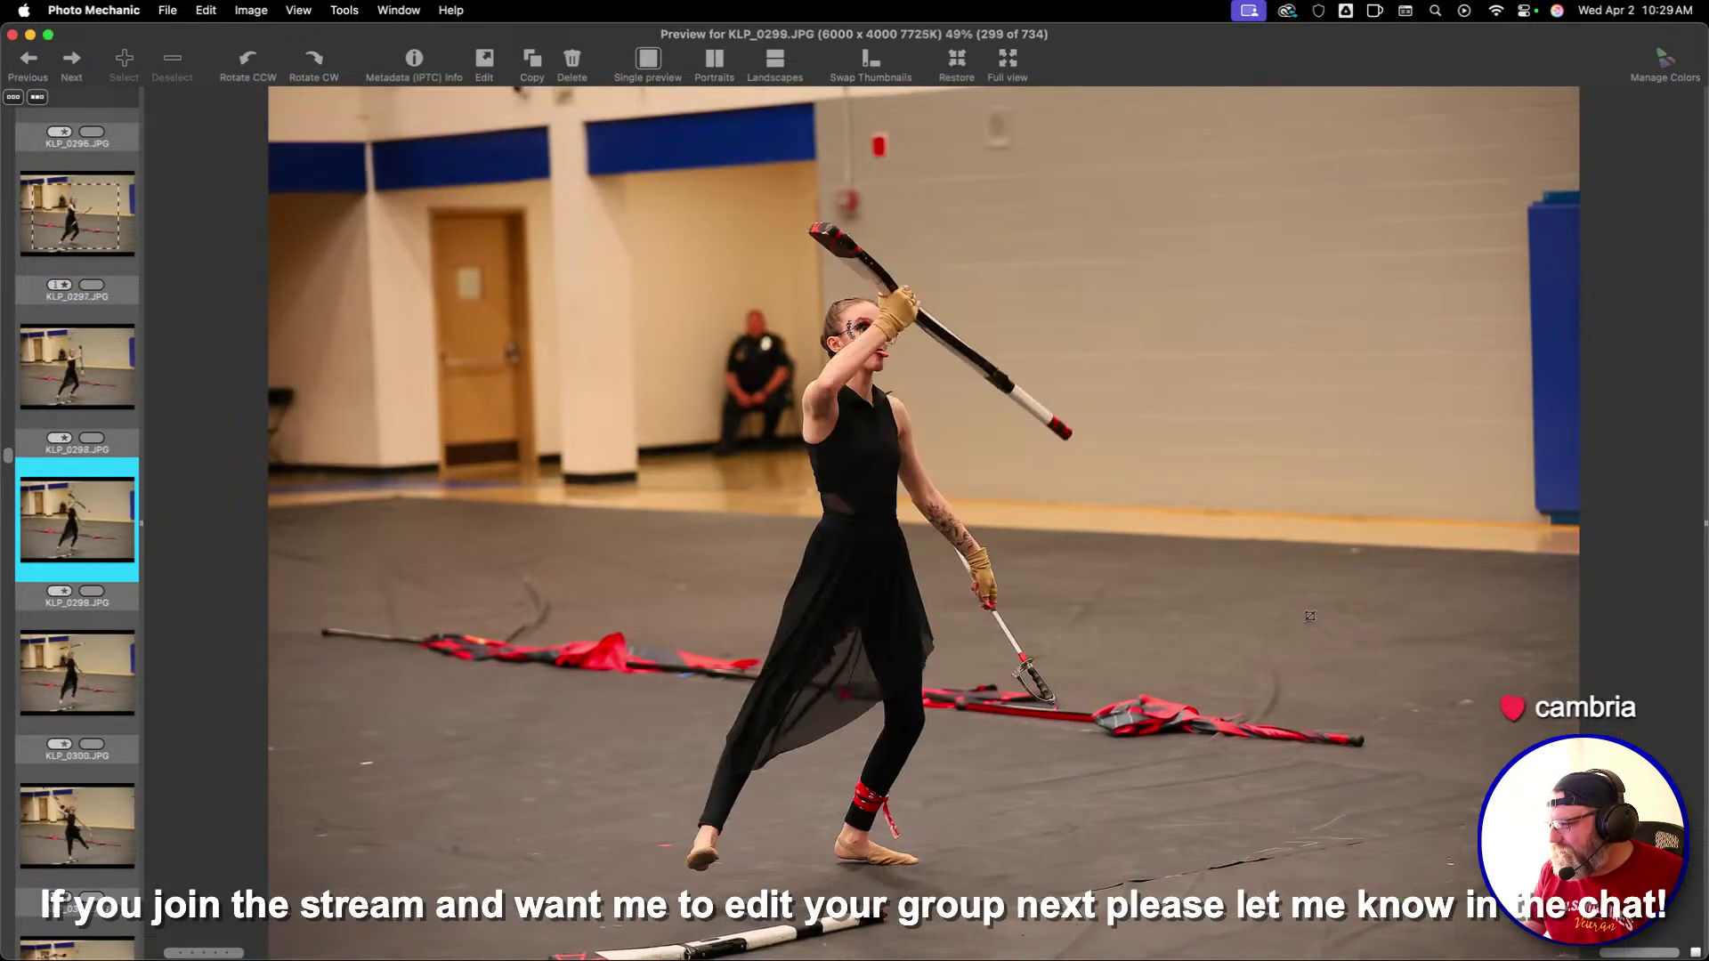
key("c")
left_click_drag(1380, 520, 1217, 465)
key("Right")
key("Right")
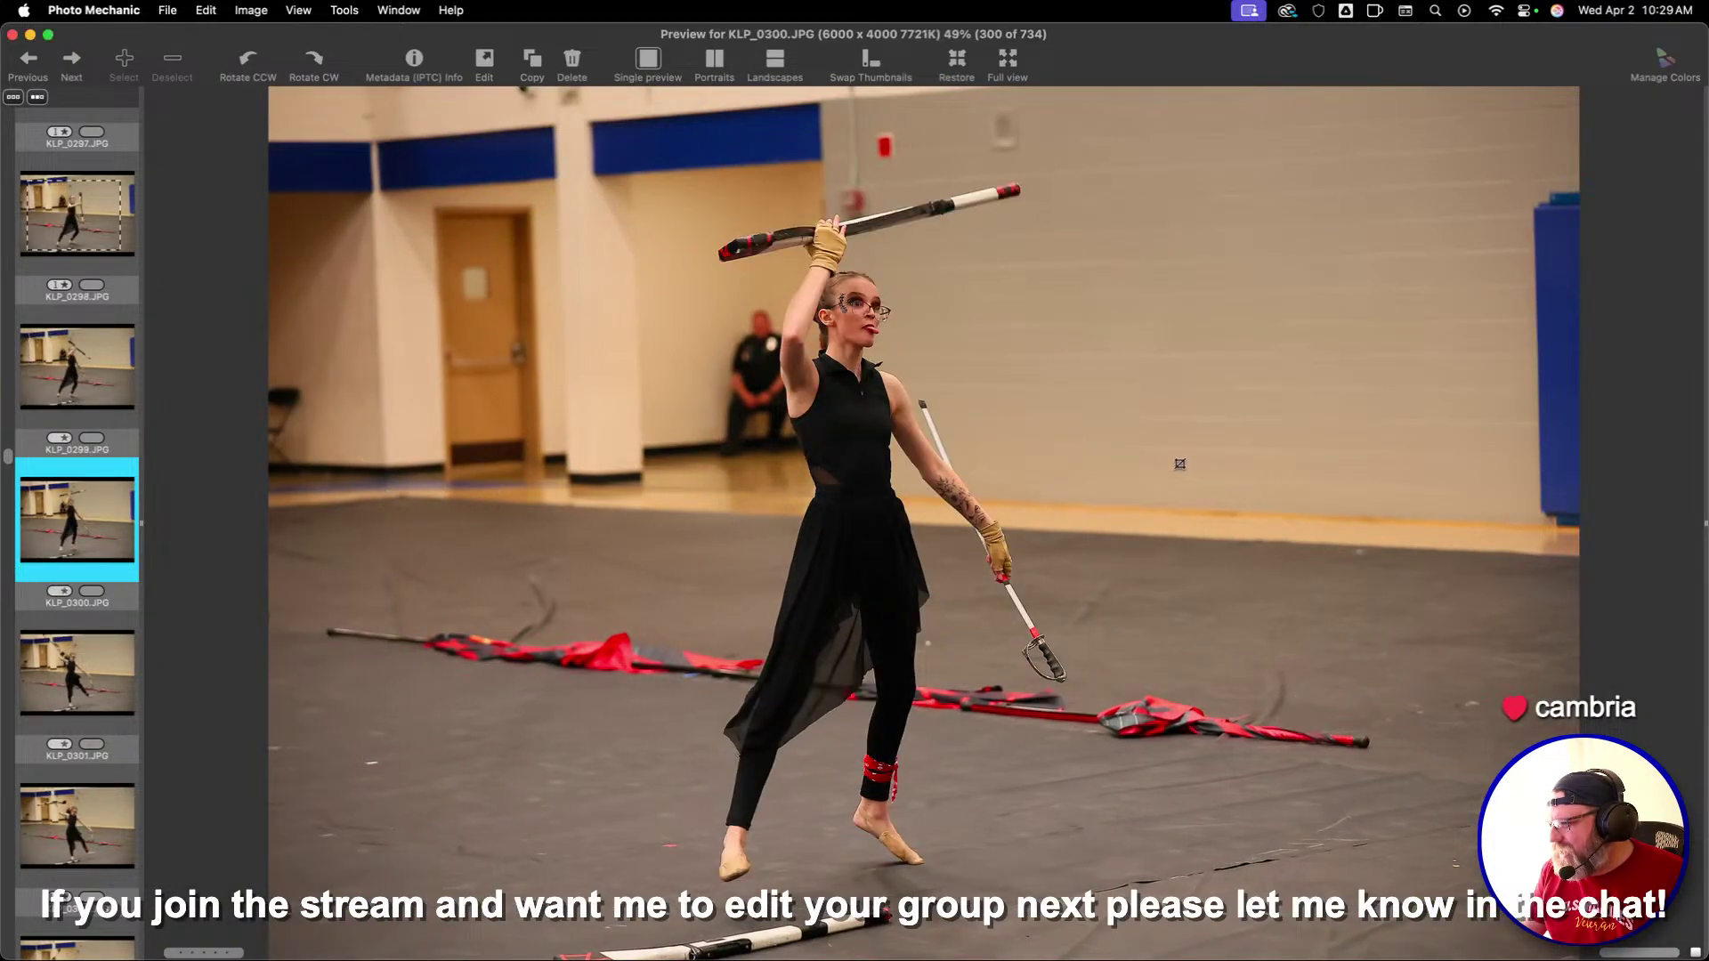
Review the remaining solo shots after KLP_0300.JPG and continue to the red-haired dancer in KLP_0310.JPG
key("Right")
key("Right")
key("Right")
key("Right")
key("Right")
key("Right")
key("Right")
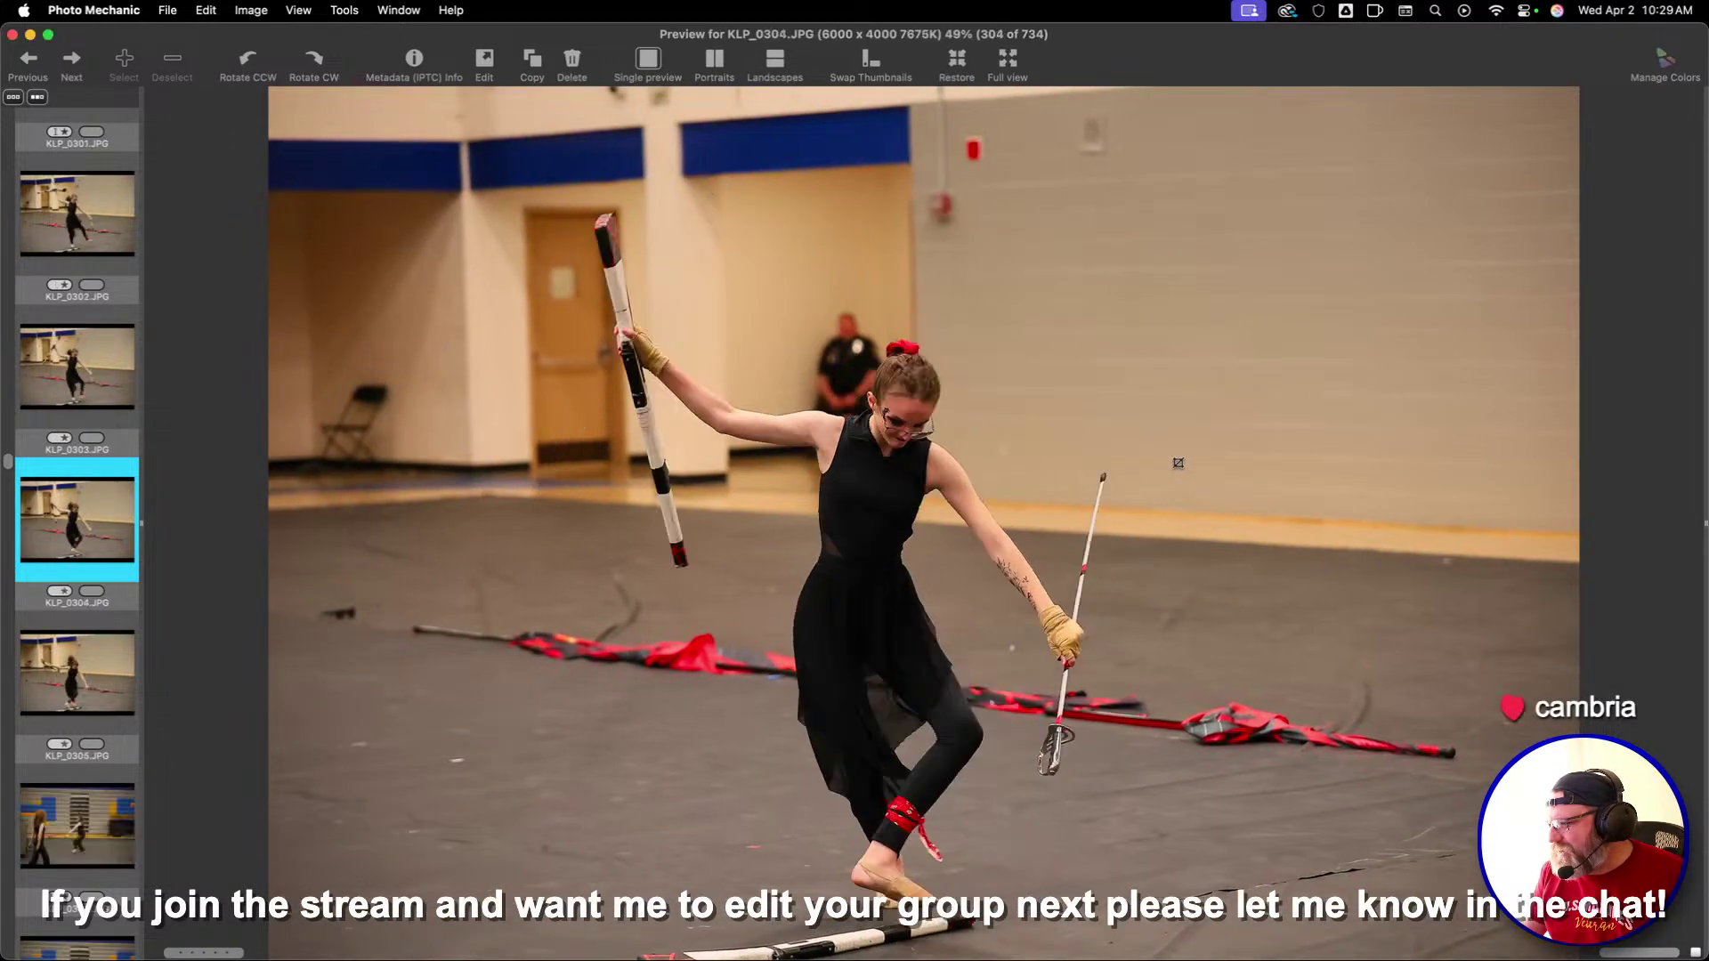
key("Right")
key("Right")
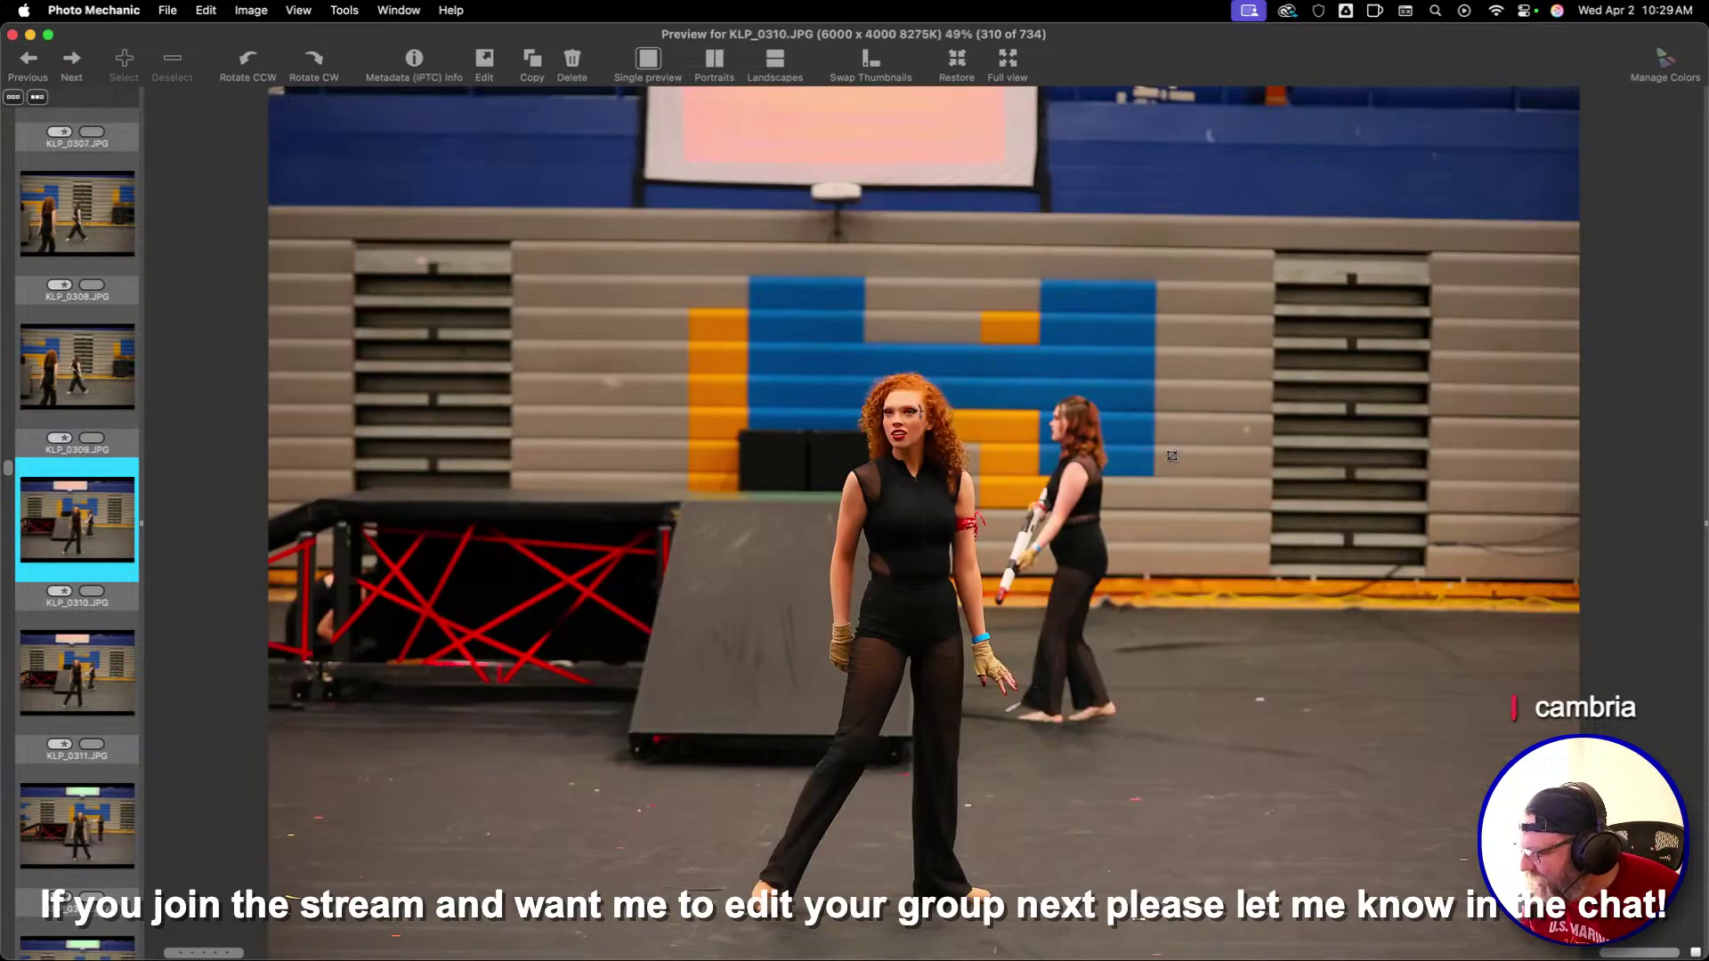
Go back through the shots before KLP_0310.JPG, crop an earlier one around the dancers and return to KLP_0310.JPG
key("Left")
key("Left")
key("Left")
left_click_drag(644, 341, 1340, 609)
key("Right")
key("Right")
key("Right")
key("Right")
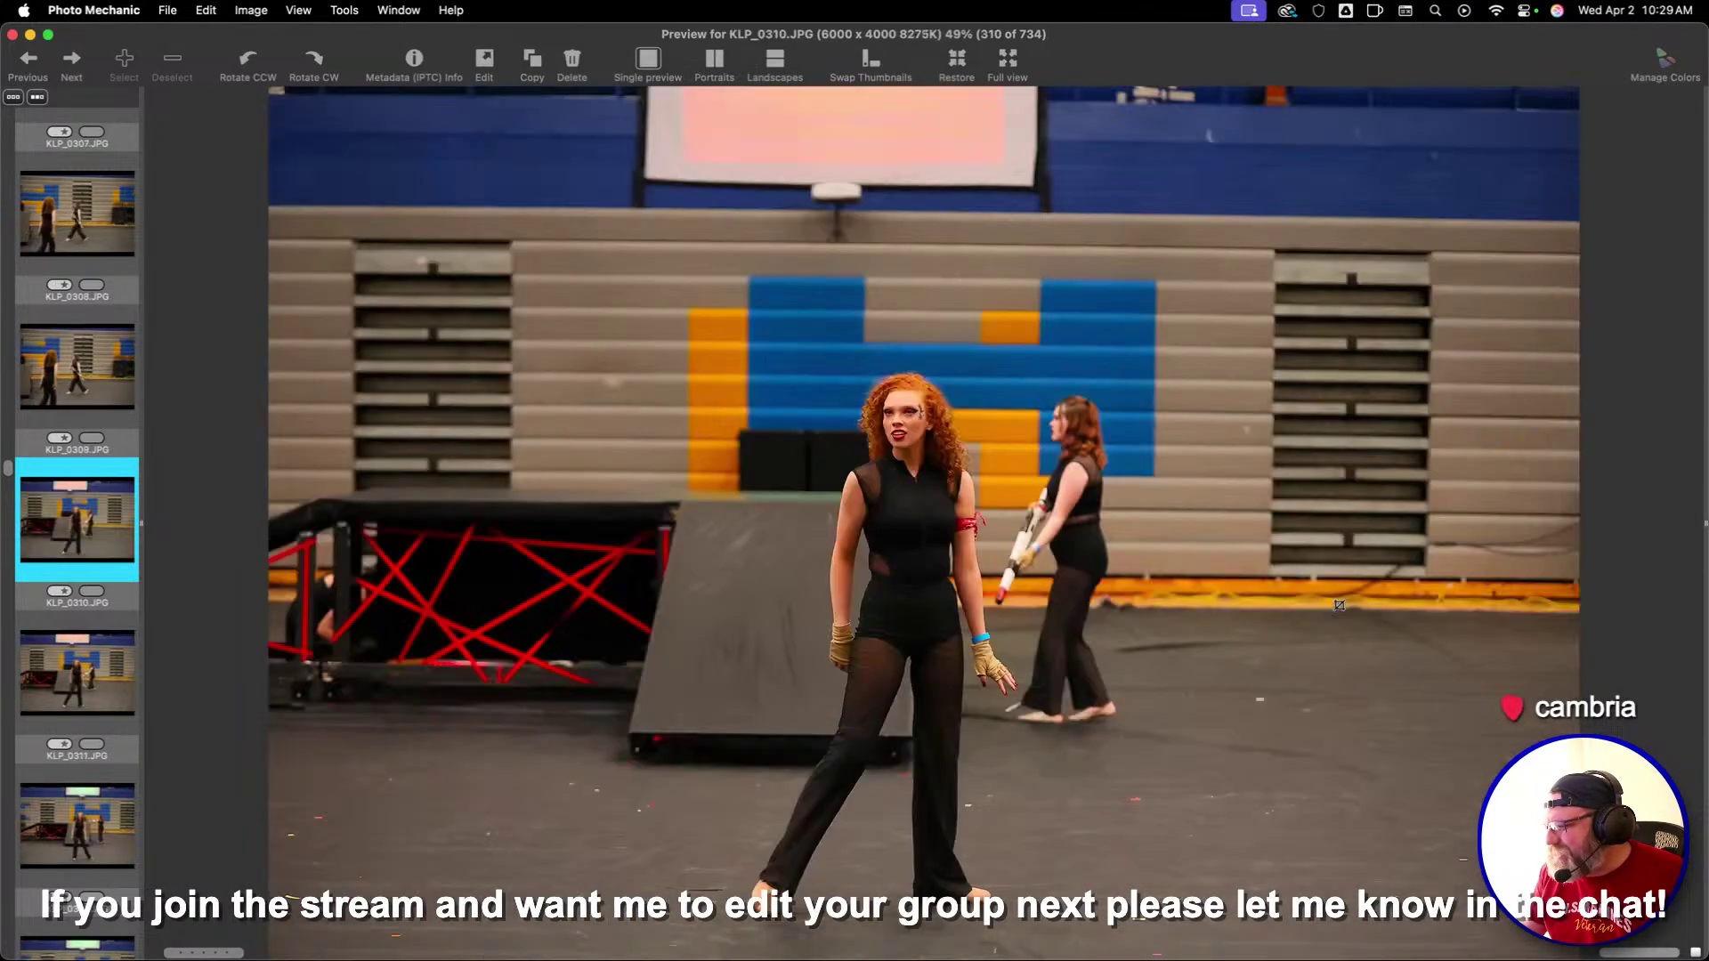
Compare the red-haired dancer's shots from KLP_0310.JPG to KLP_0313.JPG and review the following photos up to KLP_0324.JPG
key("Right")
key("Right")
key("Left")
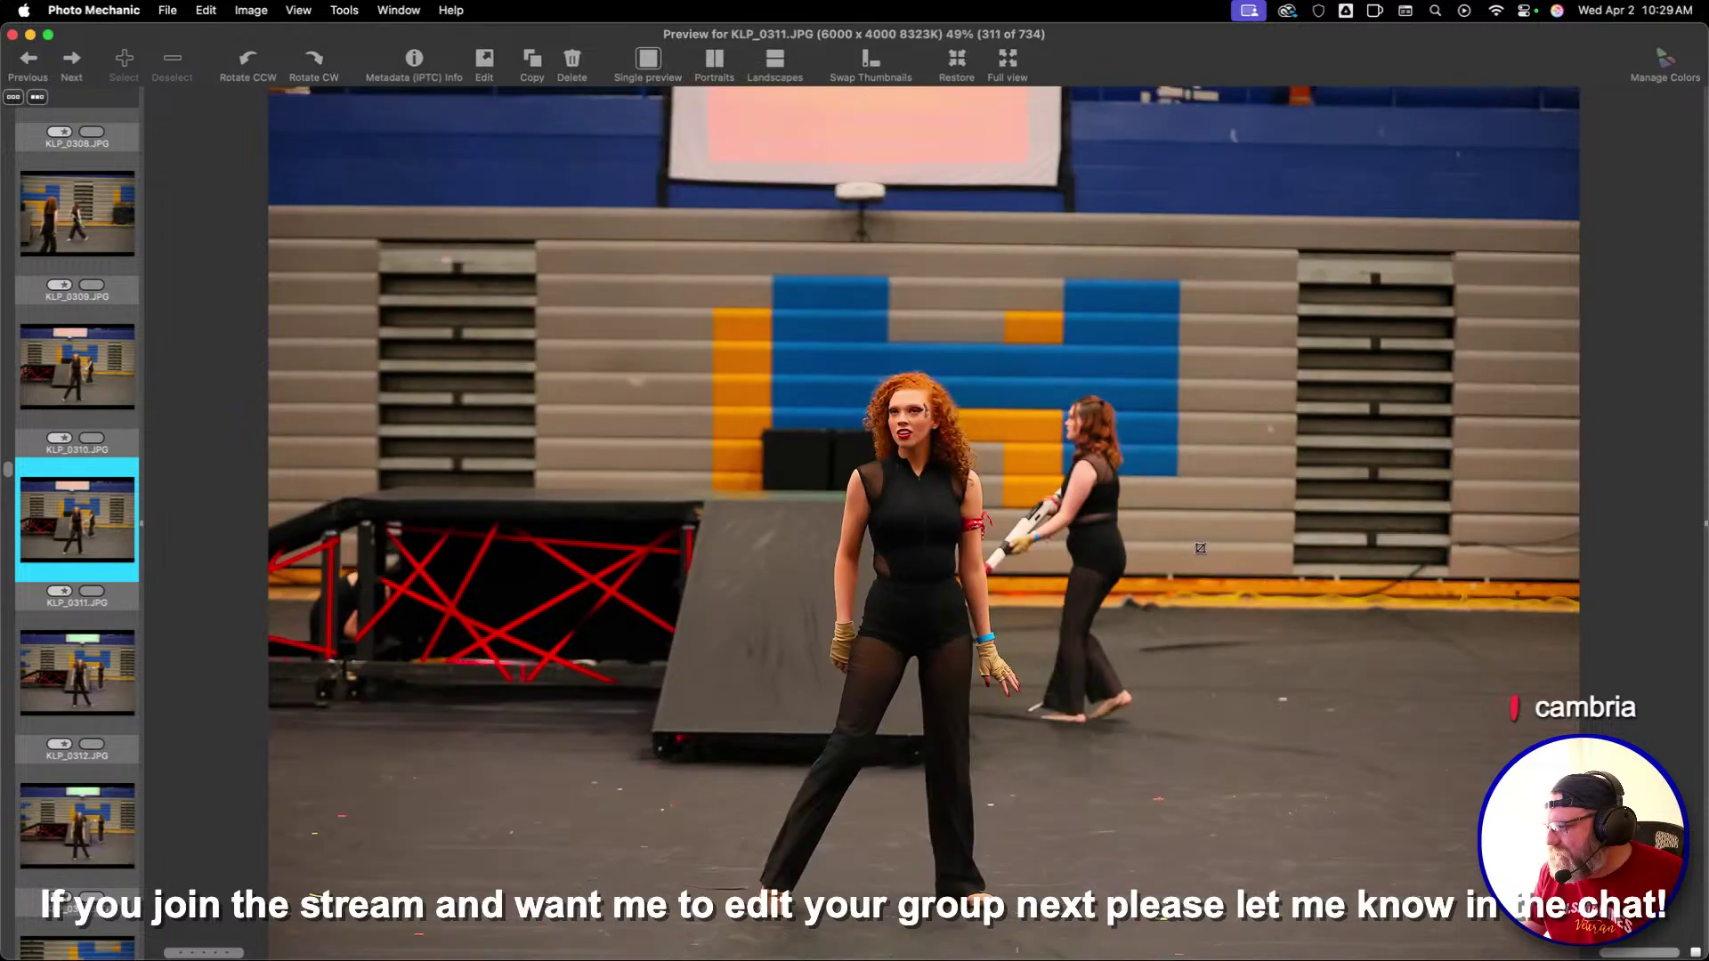
key("Right")
key("Right")
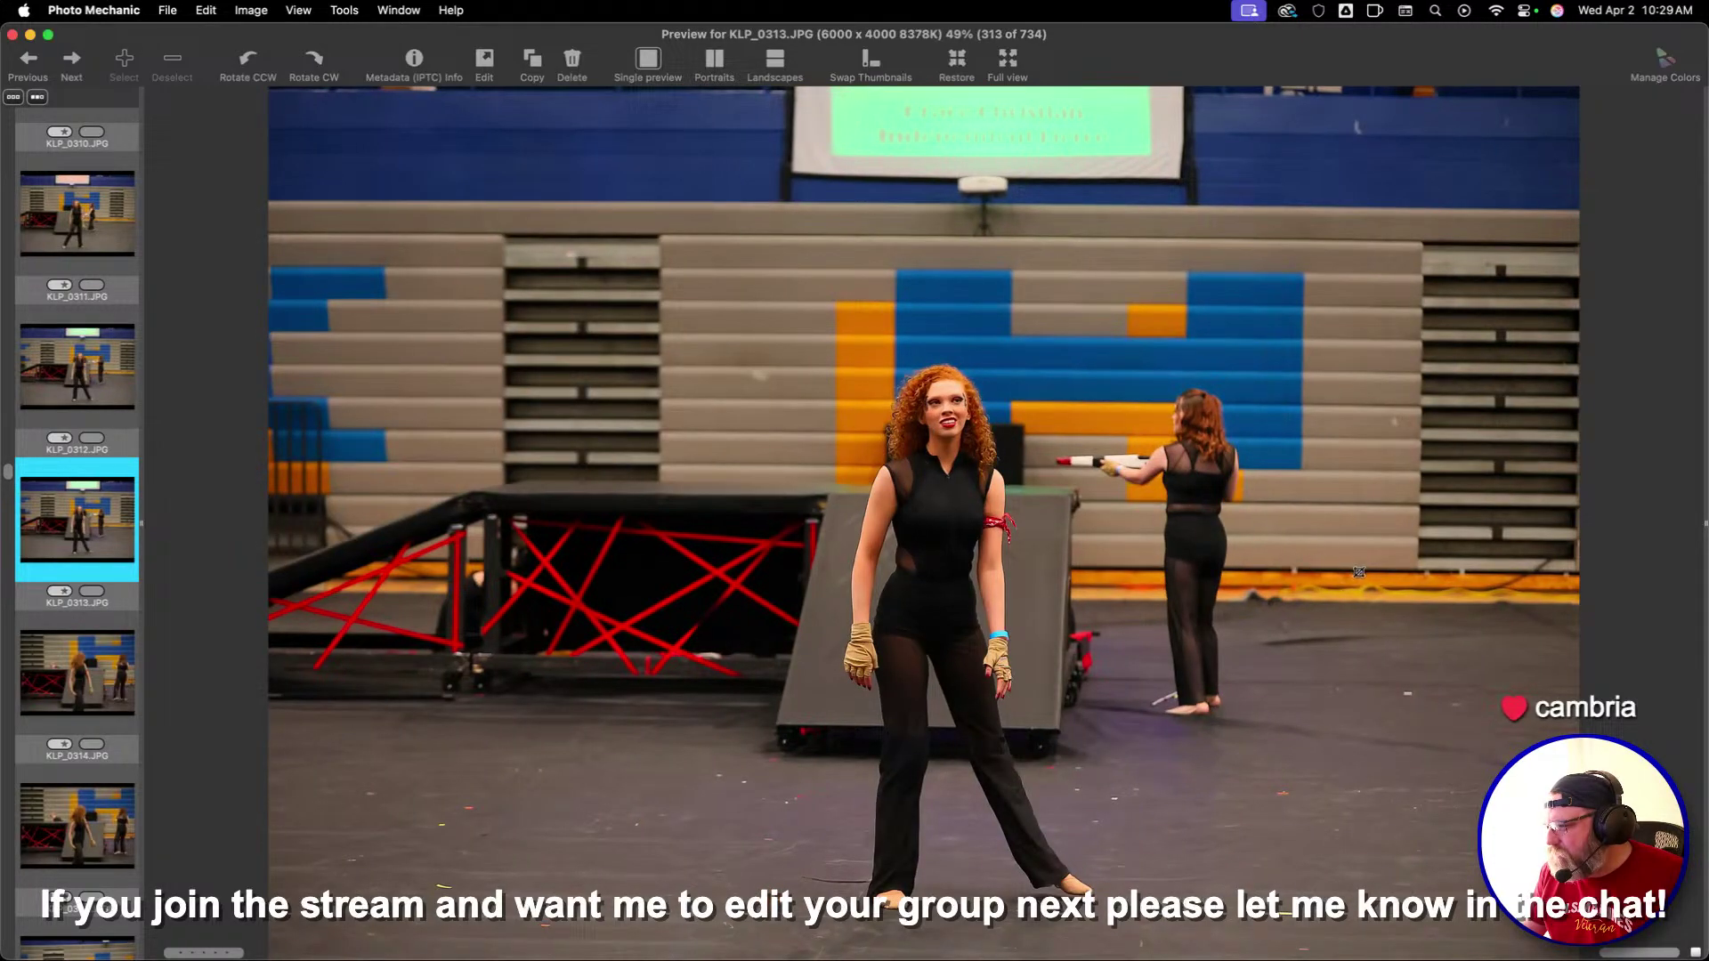
key("Right")
key("Right")
key("Right")
key("Right")
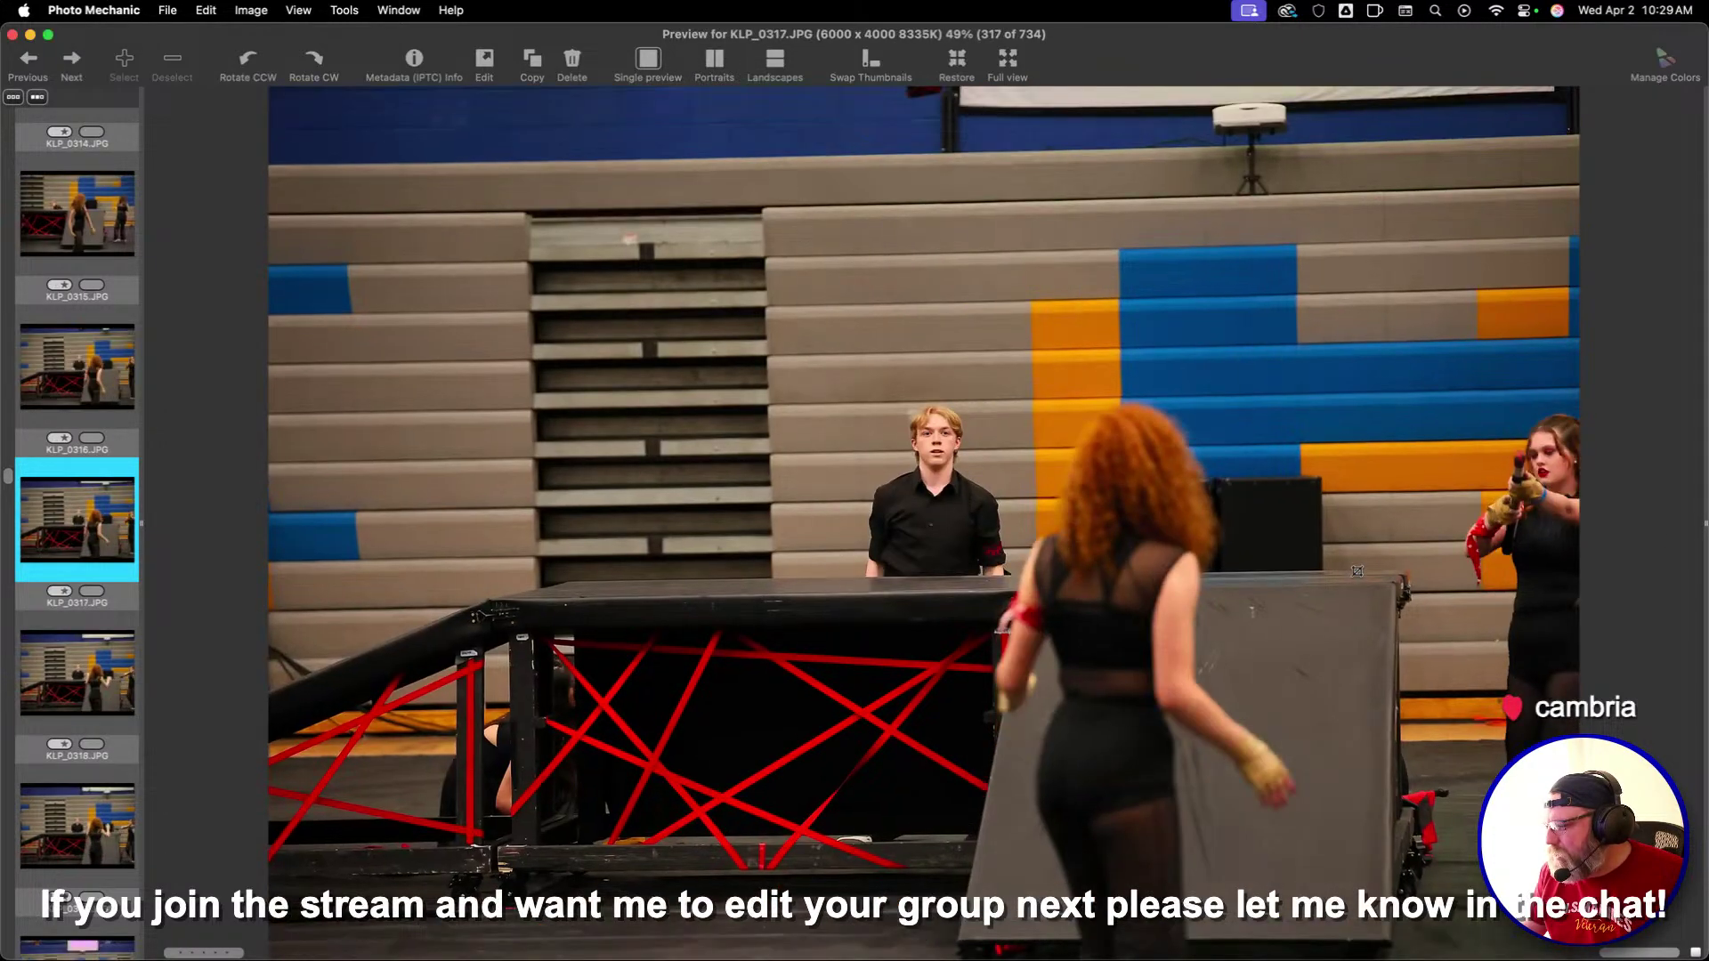
key("Right")
key("Right")
key("Right")
key("Right")
key("Right")
key("Right")
key("Right")
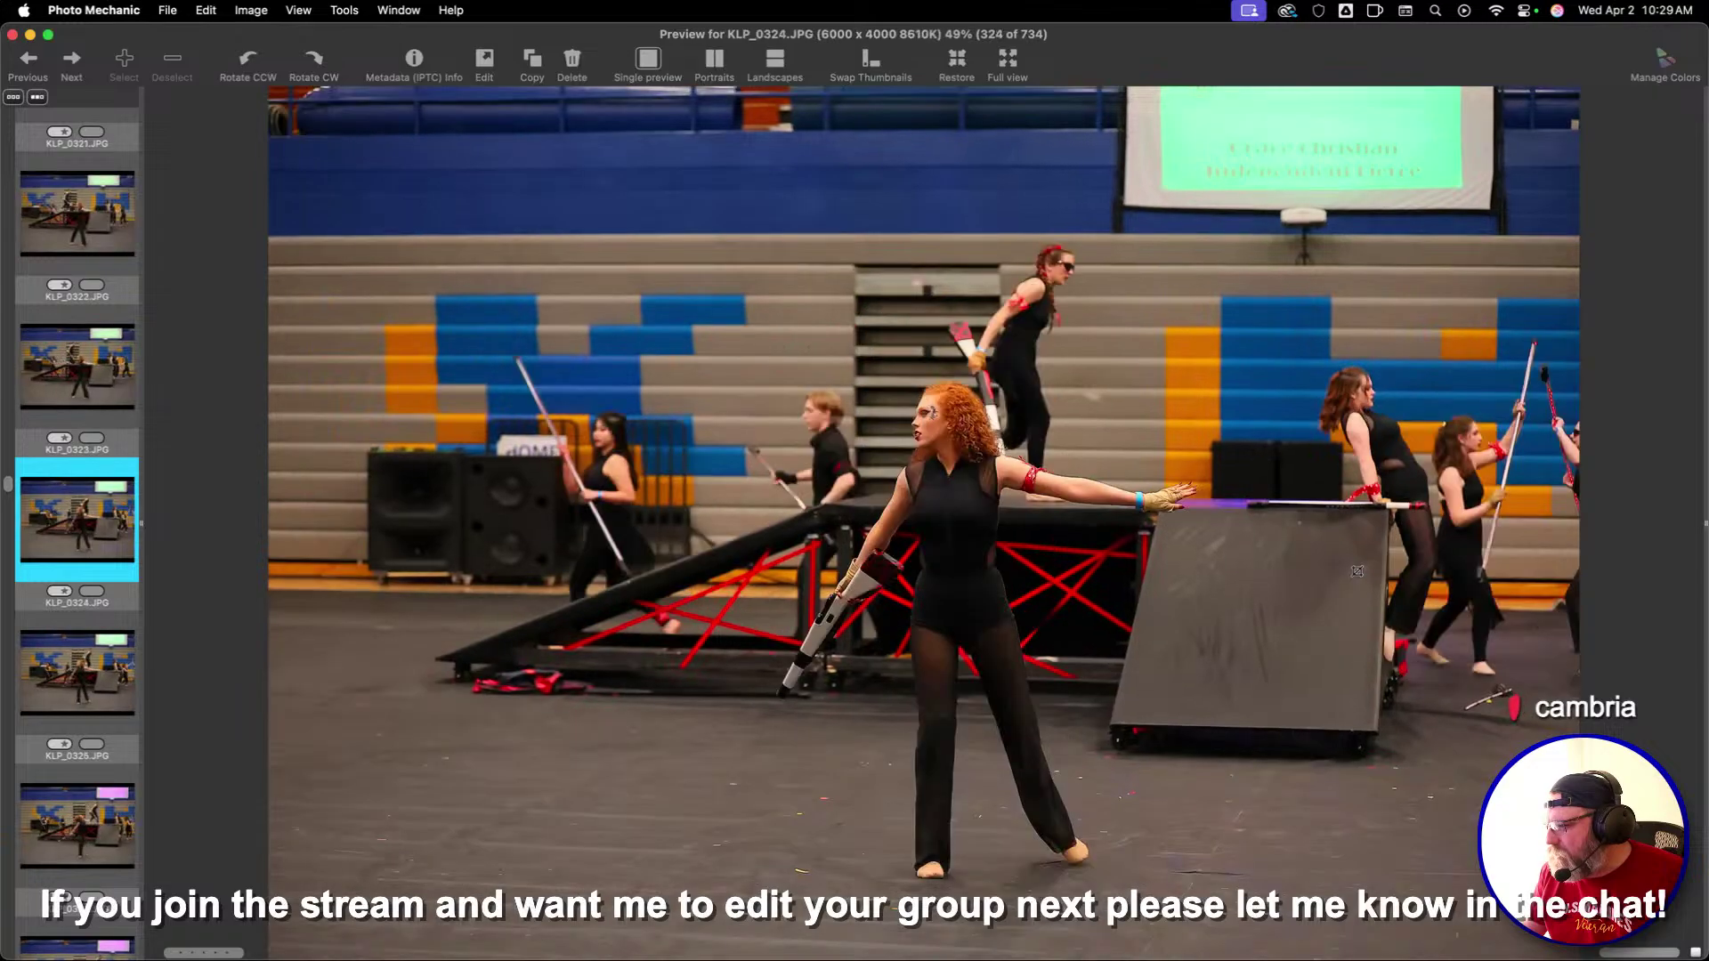
Compare the shots around KLP_0325.JPG, crop KLP_0326.JPG around the leaning red-haired dancer and the ramp behind her, and mark it as 1
key("Right")
key("Right")
key("Left")
key("Right")
key("Left")
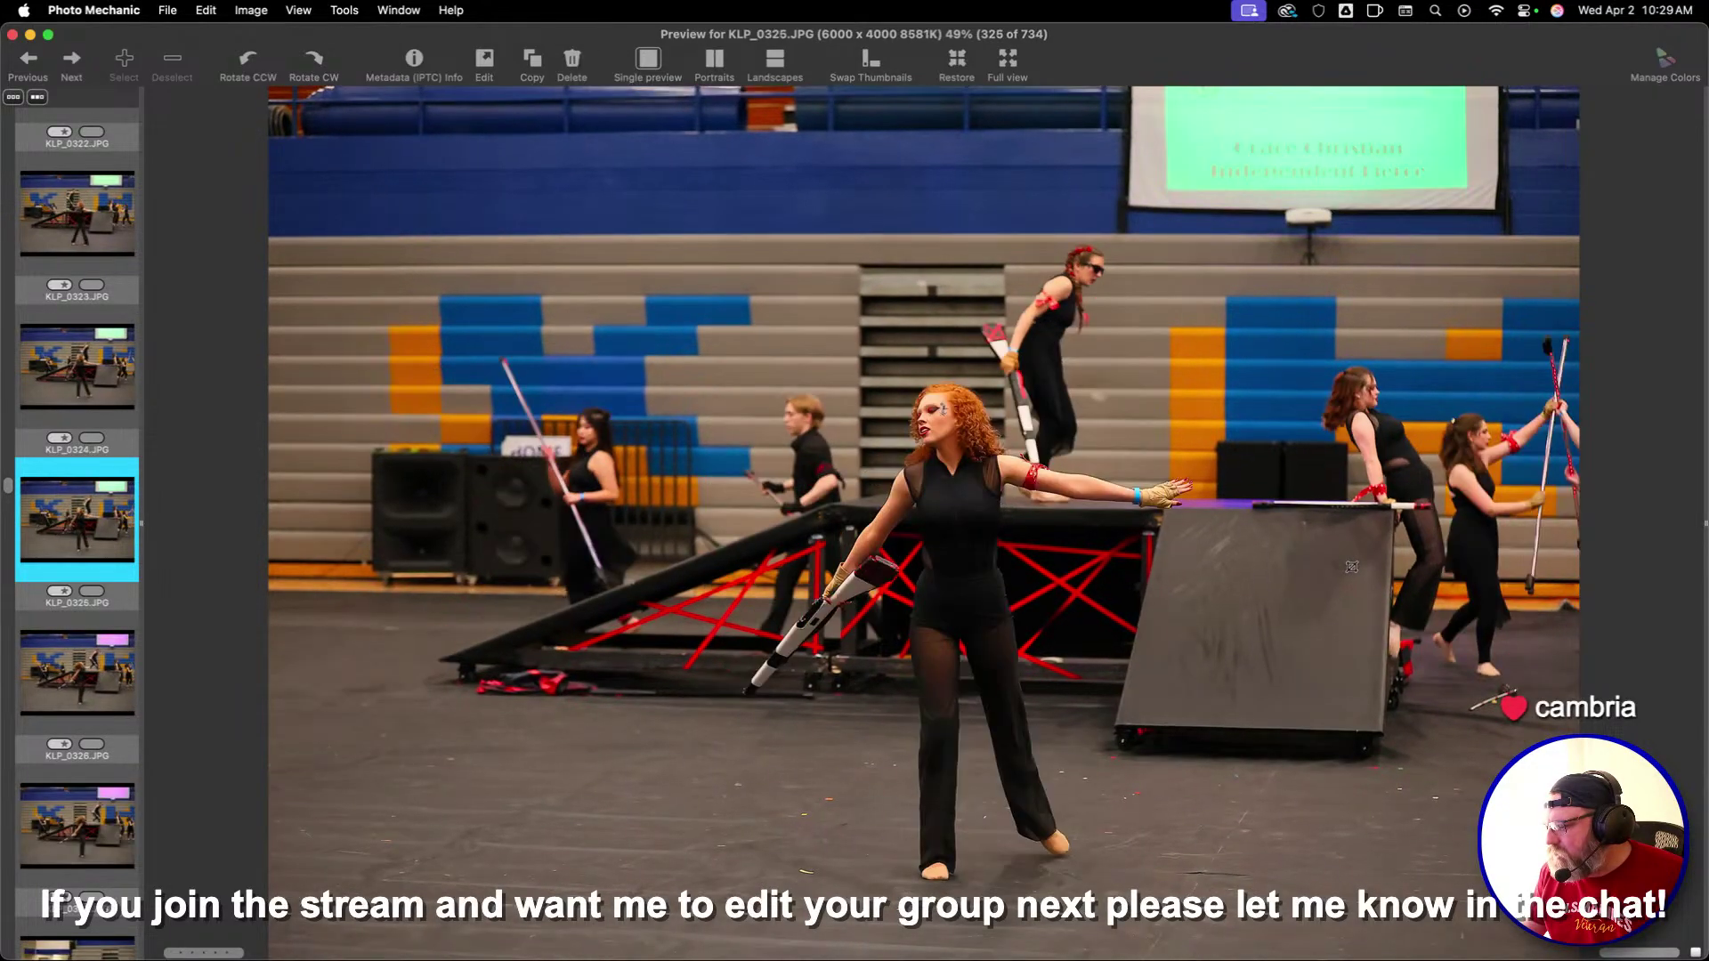
key("Right")
left_click_drag(457, 267, 1433, 917)
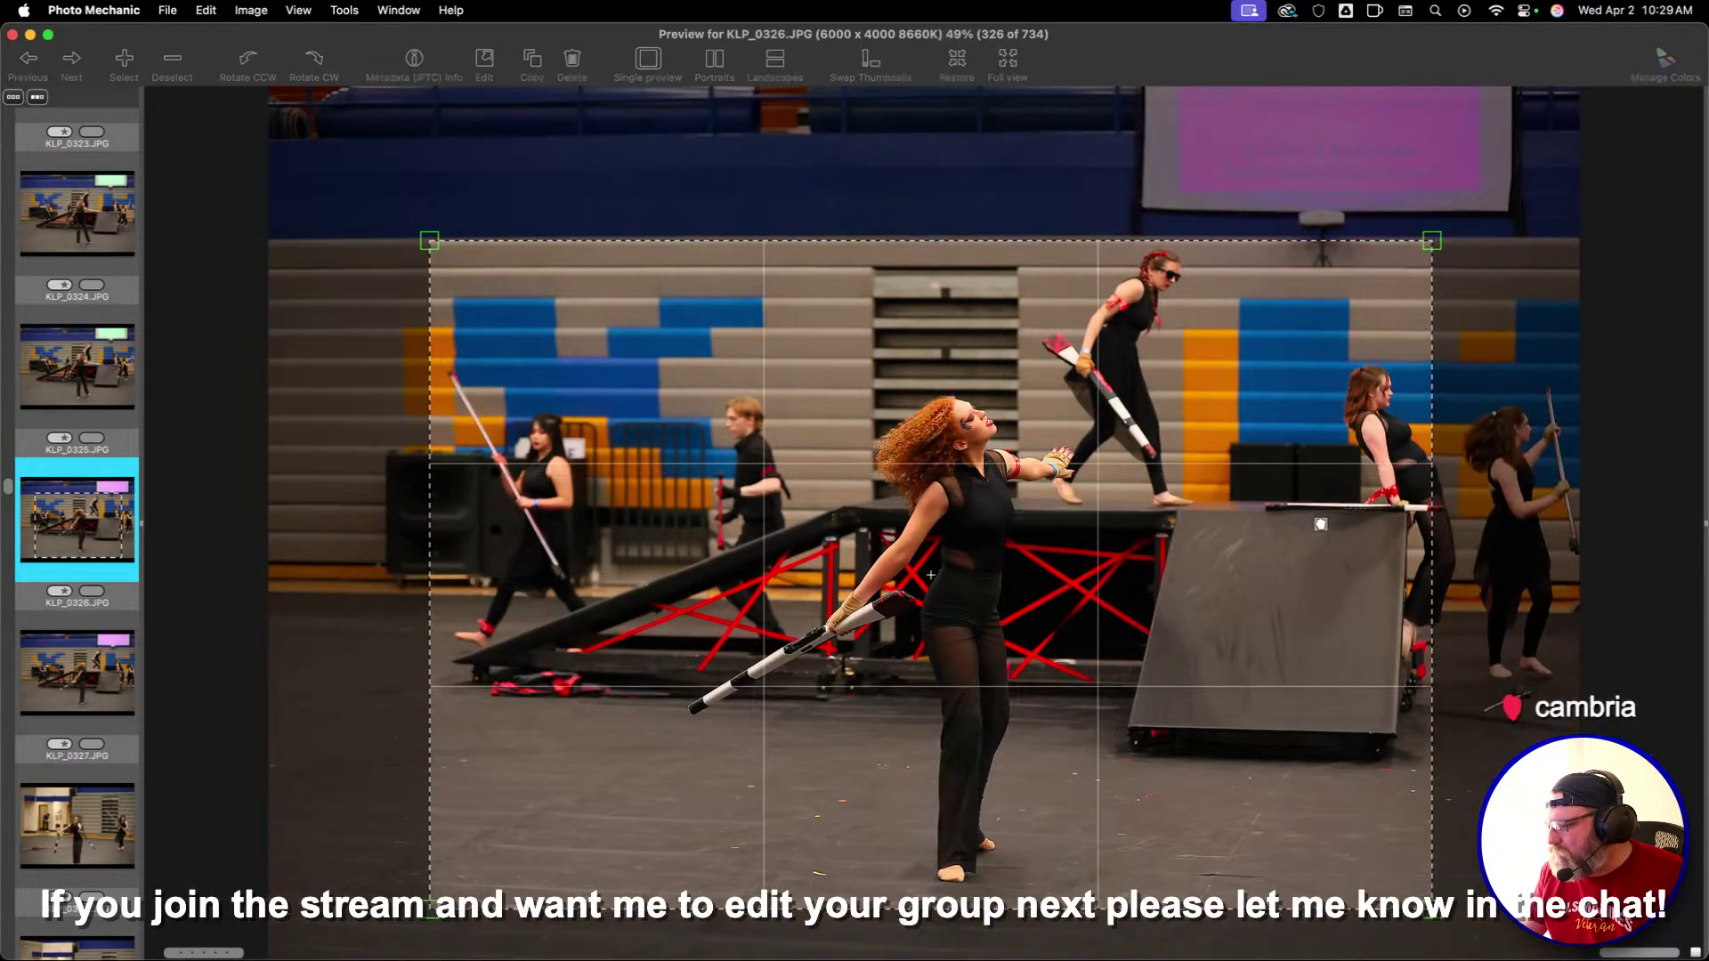
key("1")
Review the shots of the dancer with two rifles from KLP_0327.JPG through KLP_0338.JPG
key("Right")
key("Right")
key("Right")
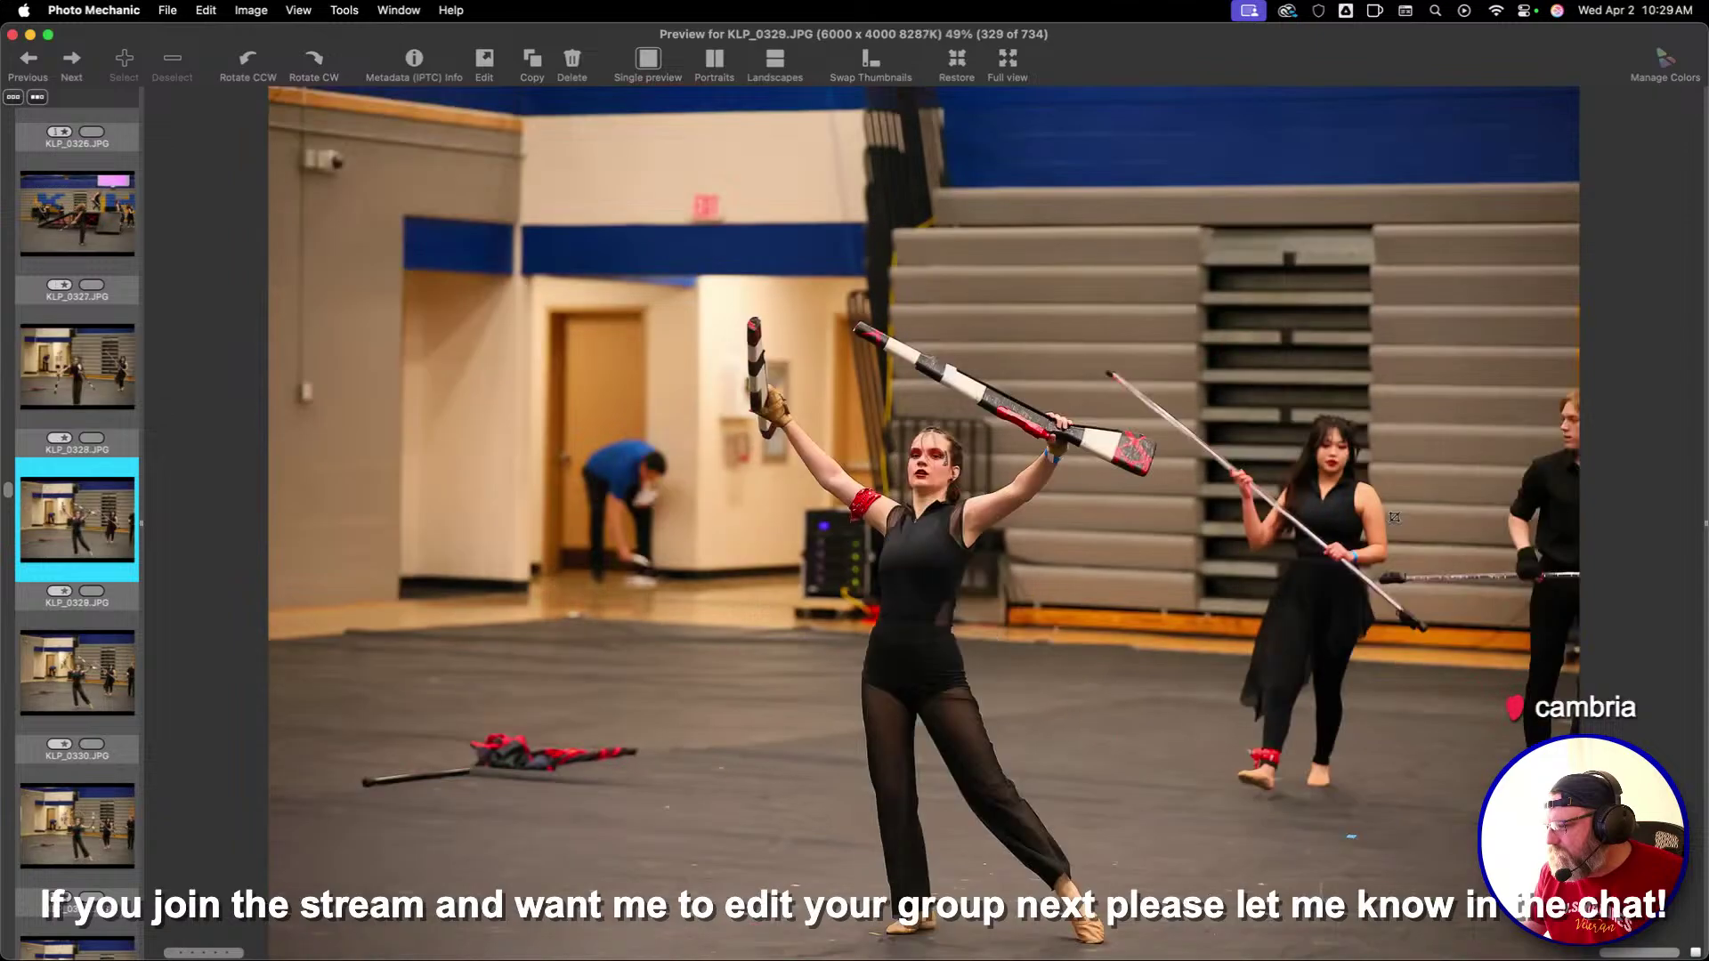
key("Right")
key("Right")
key("Right")
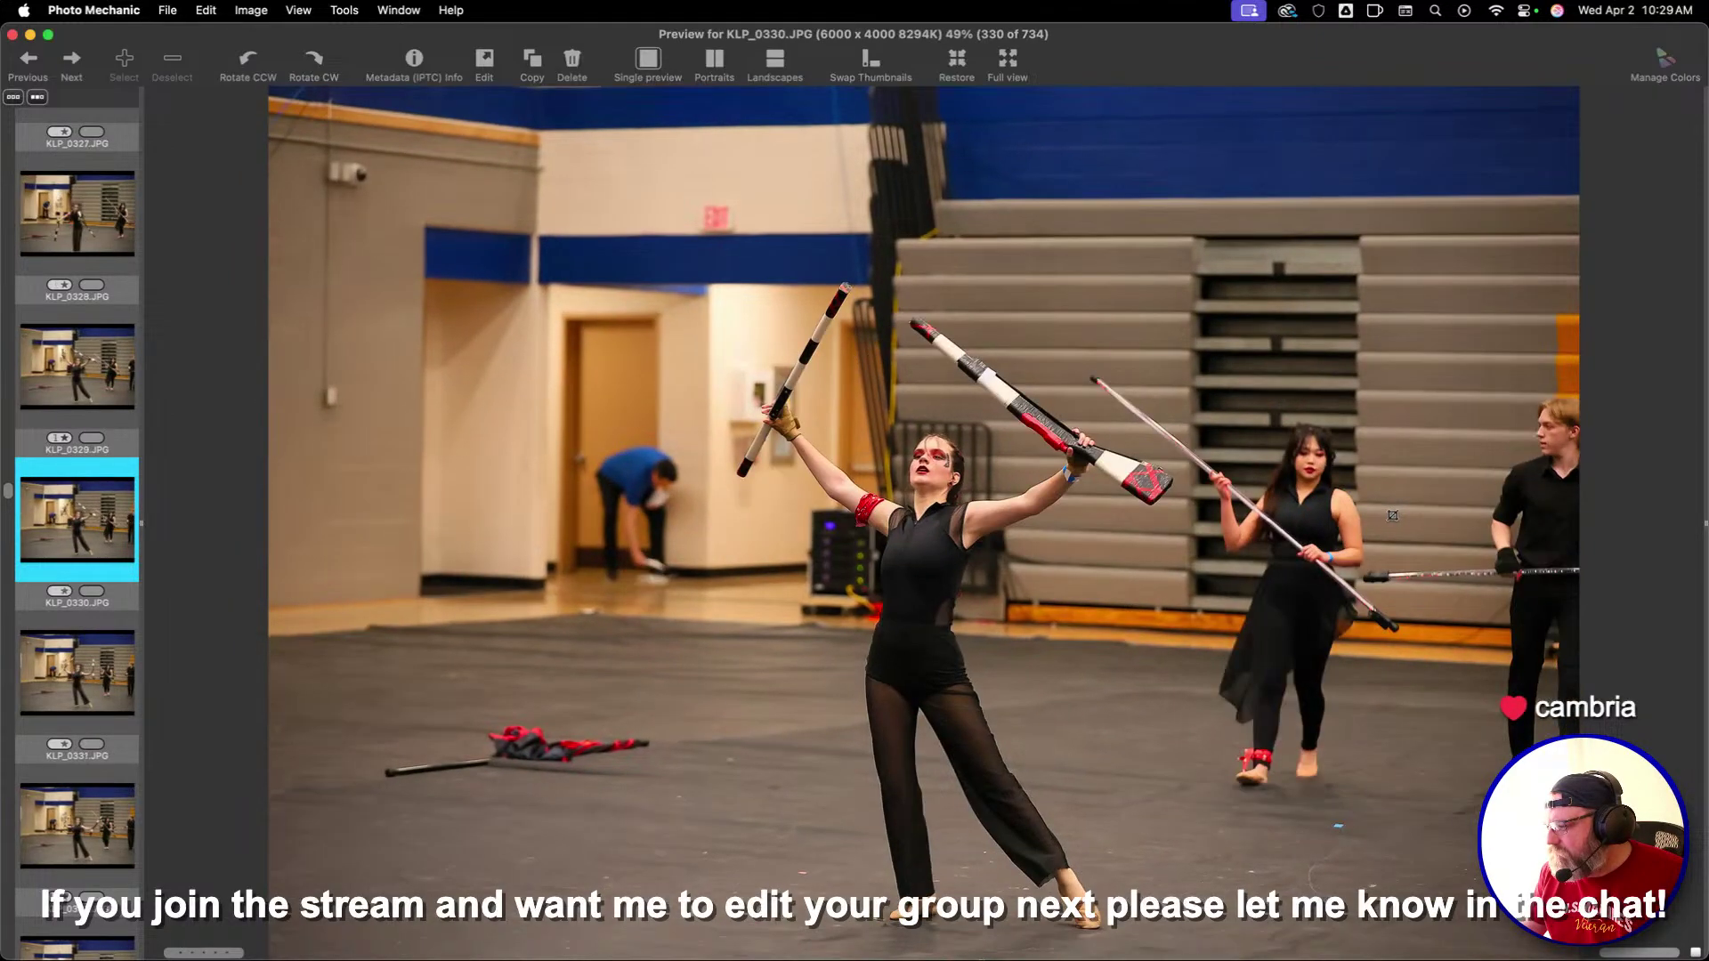
key("Right")
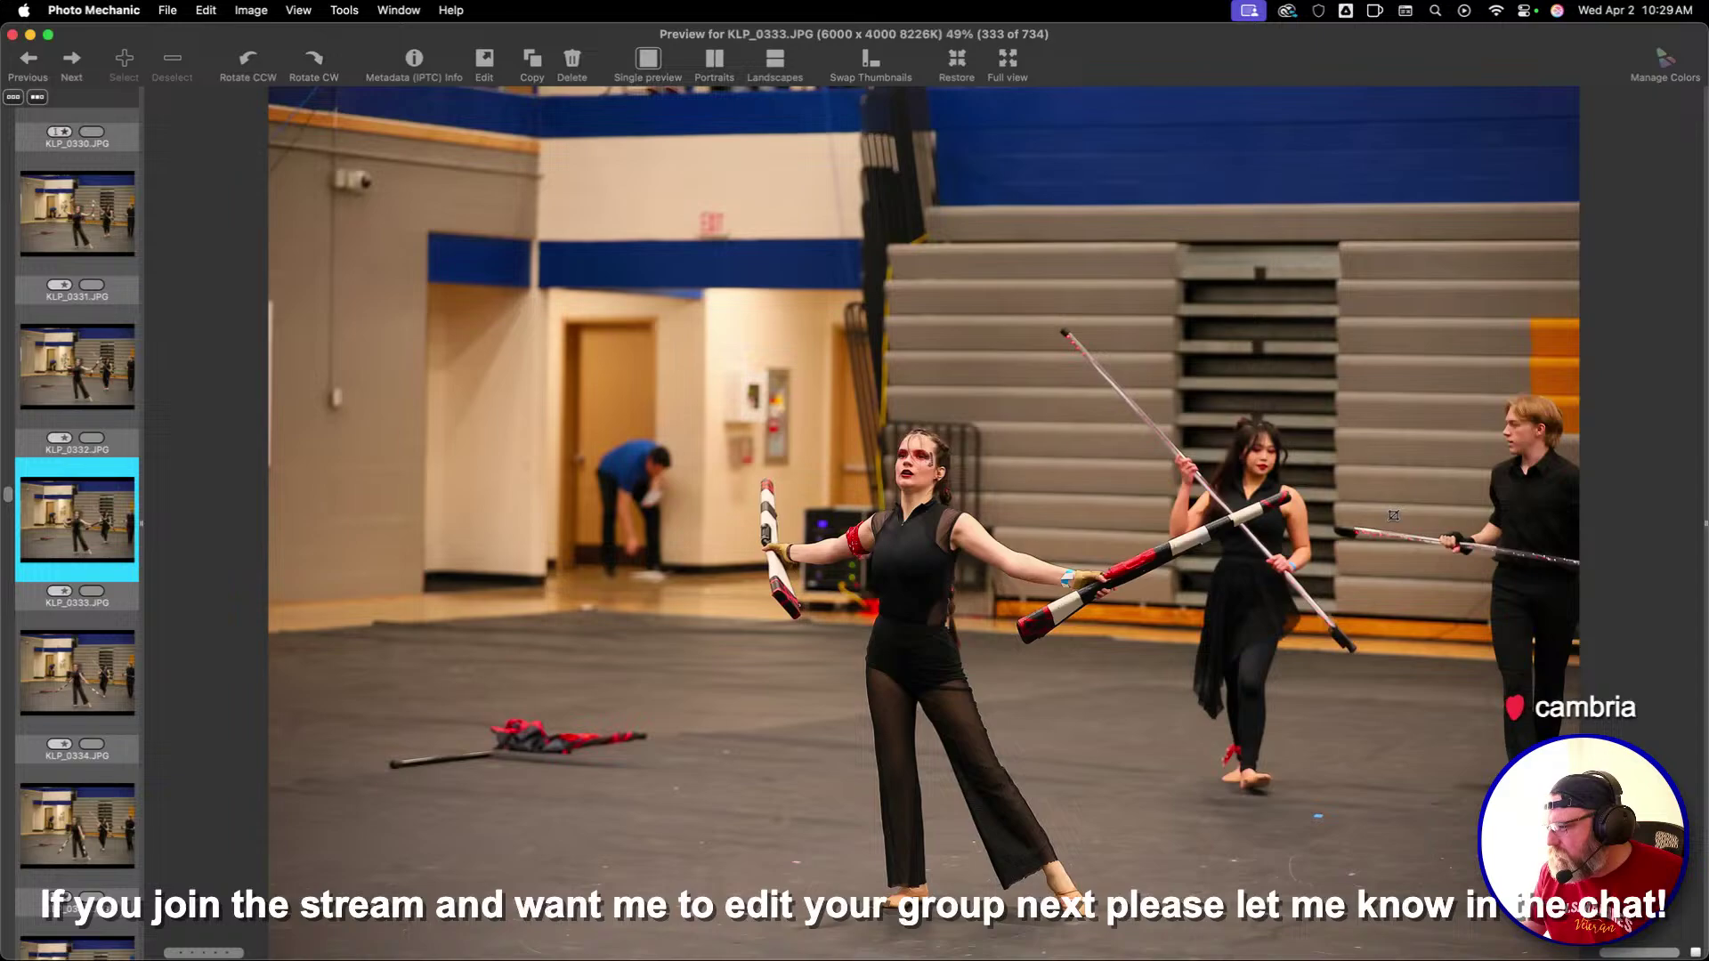
key("Right")
key("Right")
key("Right")
key("Right")
key("Right")
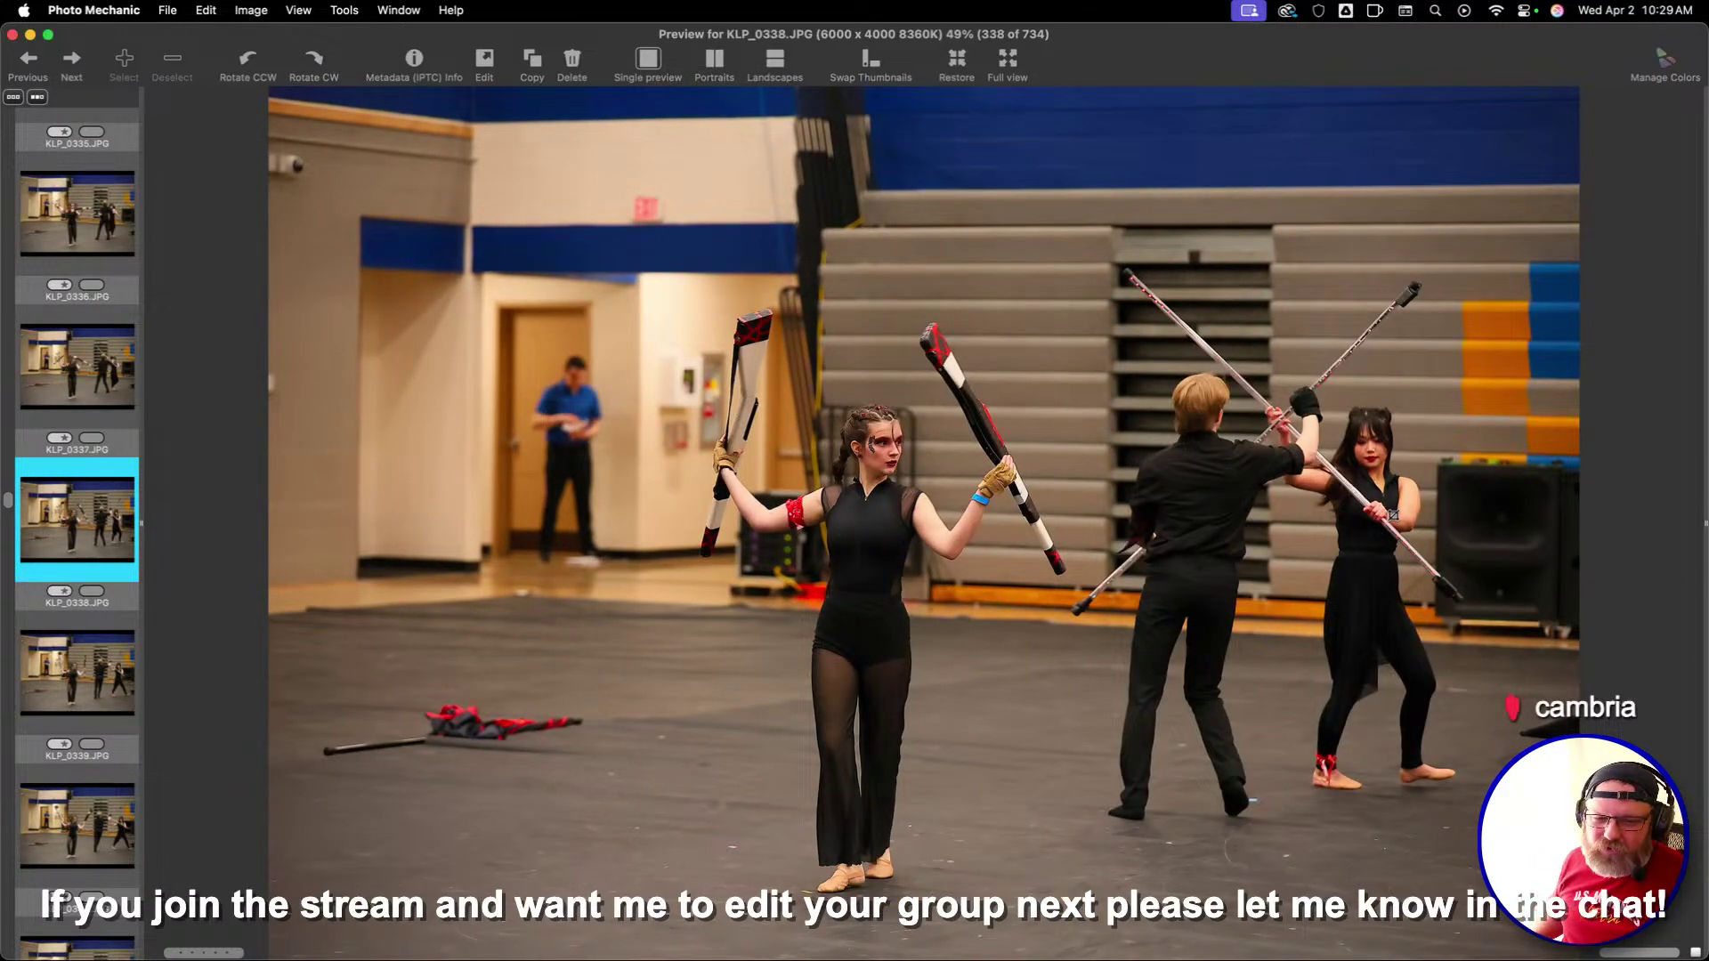
Continue through the two-rifle sequence after KLP_0338.JPG and mark KLP_0342.JPG as 1
key("Right")
key("Right")
key("Right")
key("Right")
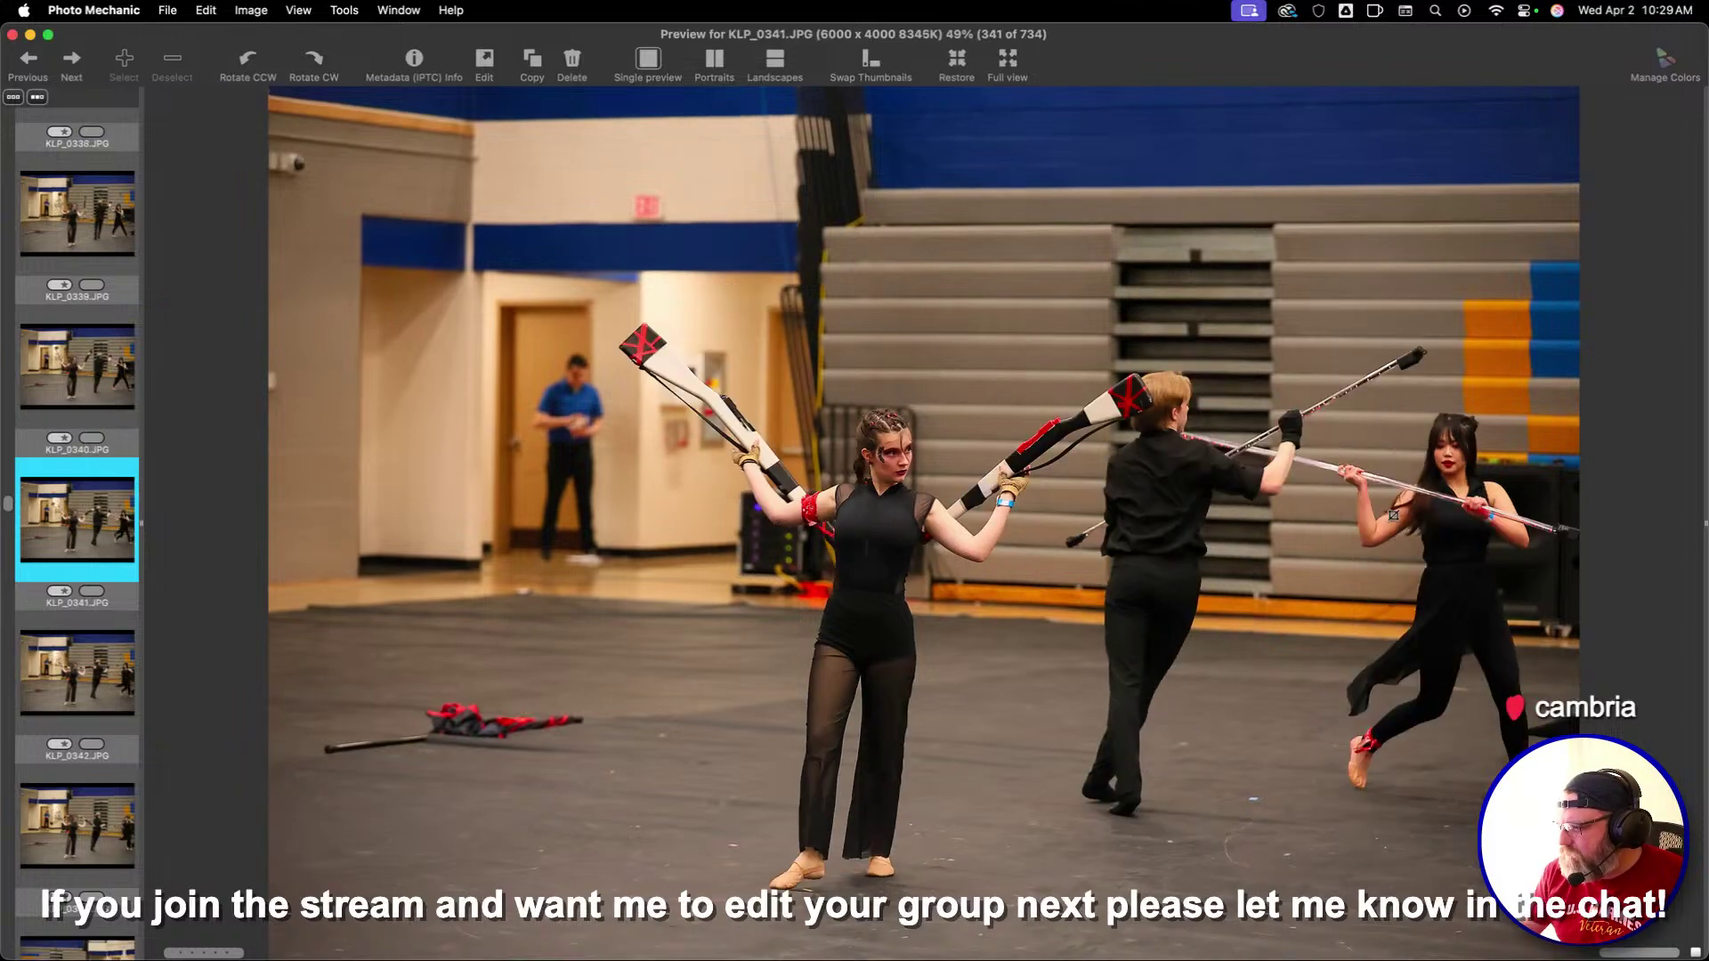
key("1")
Mark KLP_0345.JPG and the rifle toss shot KLP_0347.JPG as 1
key("Right")
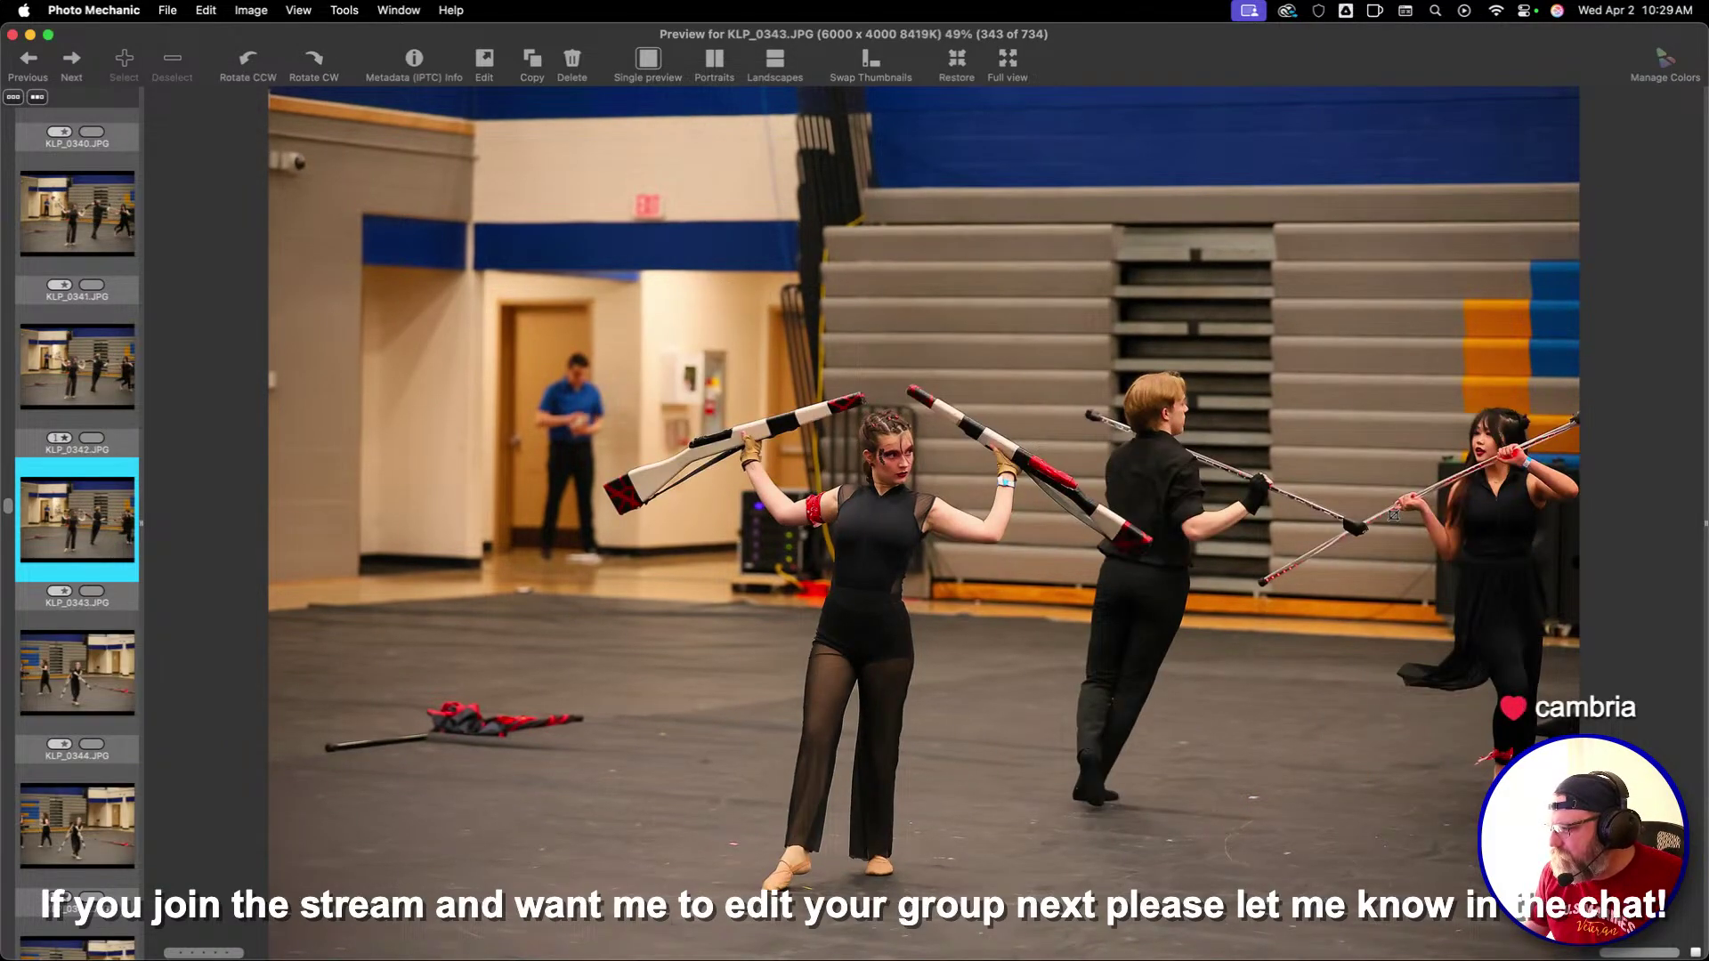
key("Right")
key("Right")
key("1")
key("Right")
key("Right")
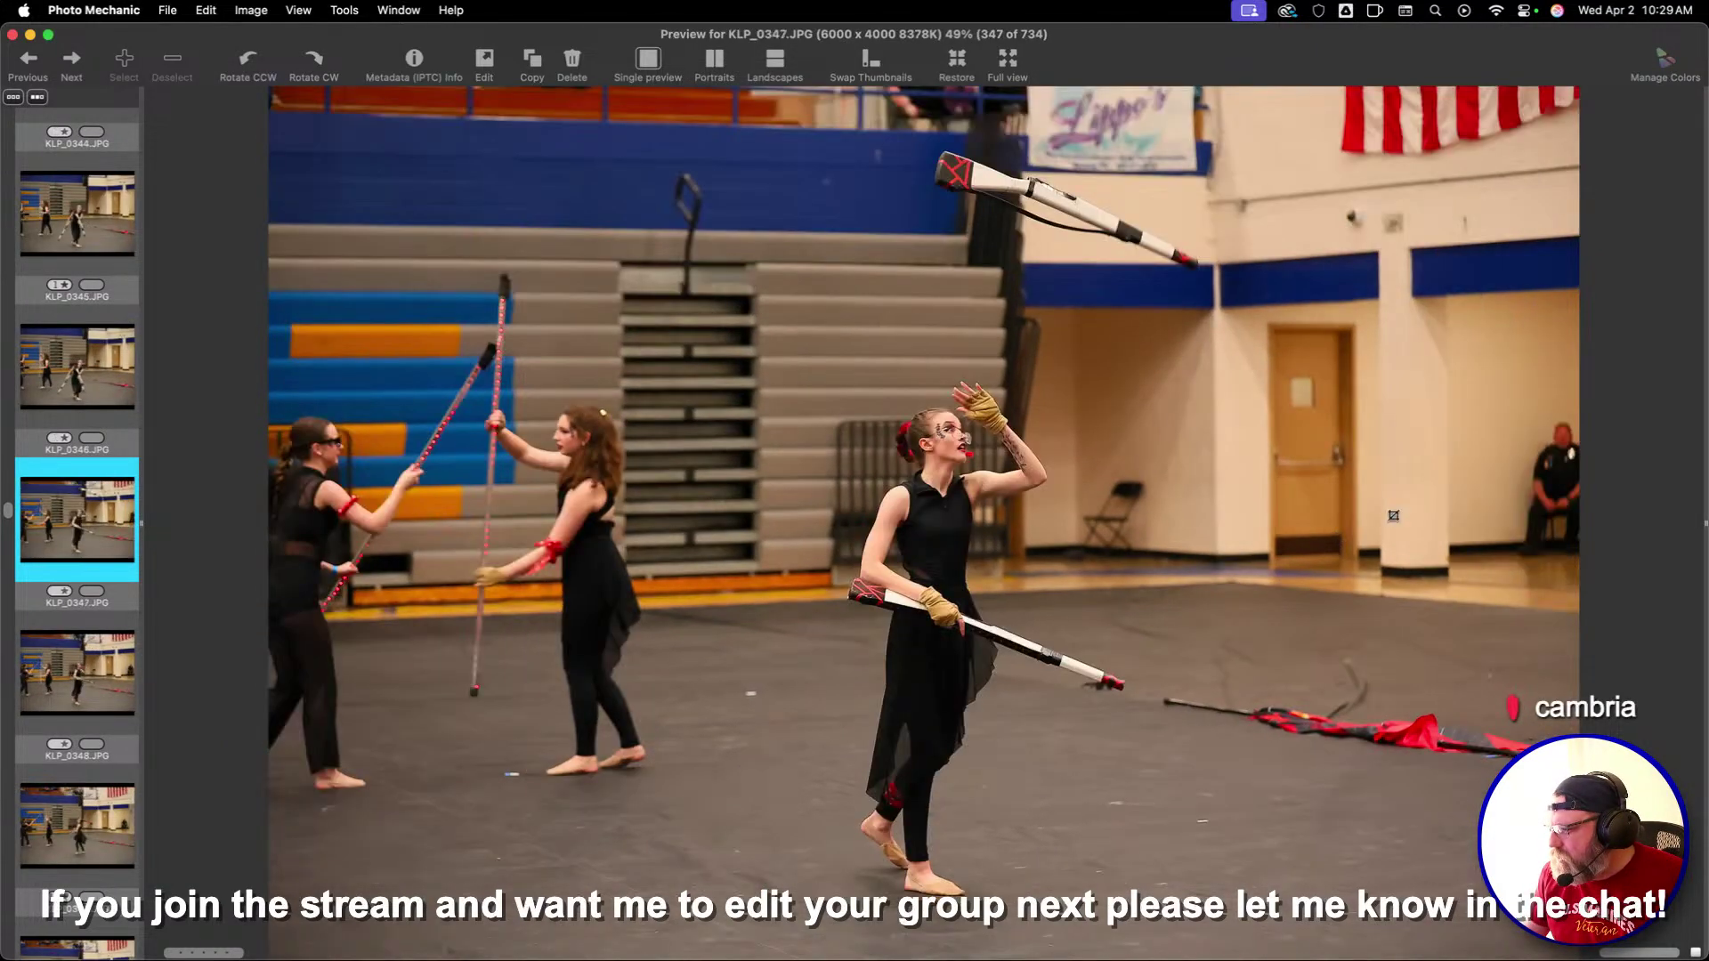
key("1")
Mark the best shot between KLP_0348.JPG and KLP_0352.JPG as 1 and continue to KLP_0353.JPG
key("Right")
key("Right")
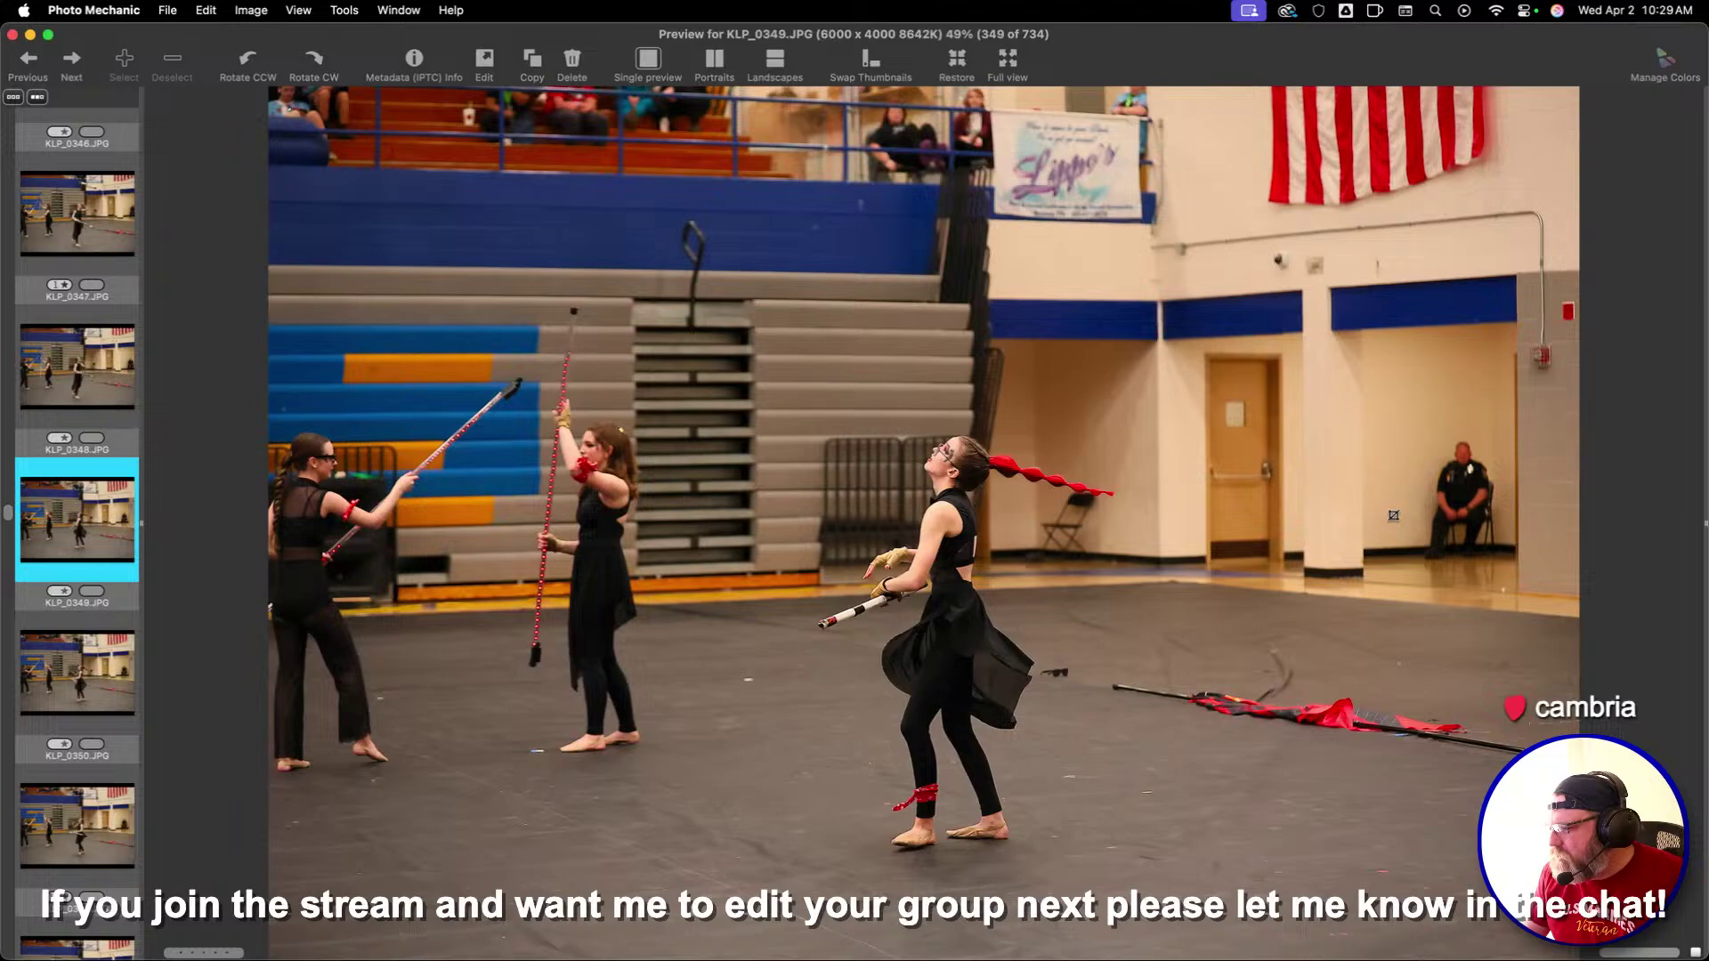
key("1")
key("Right")
key("Right")
key("Right")
key("Right")
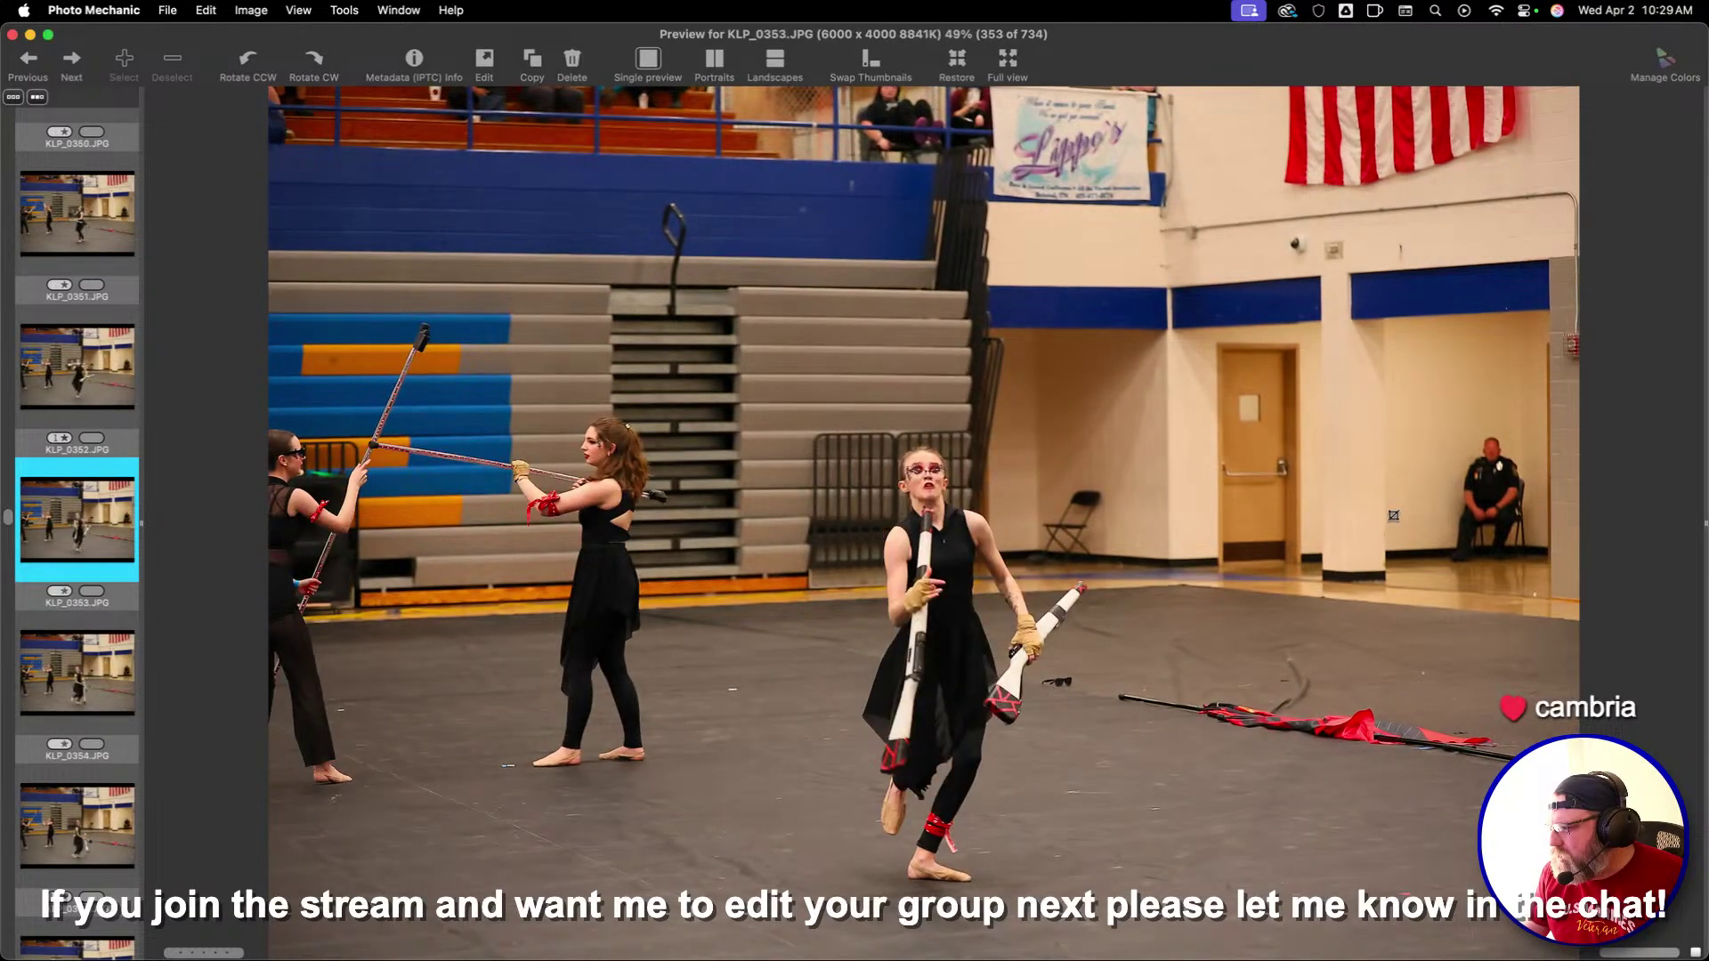
Review the shots after KLP_0353.JPG and compare the group shots KLP_0364.JPG and KLP_0365.JPG
key("Right")
key("Right")
key("Right")
key("Right")
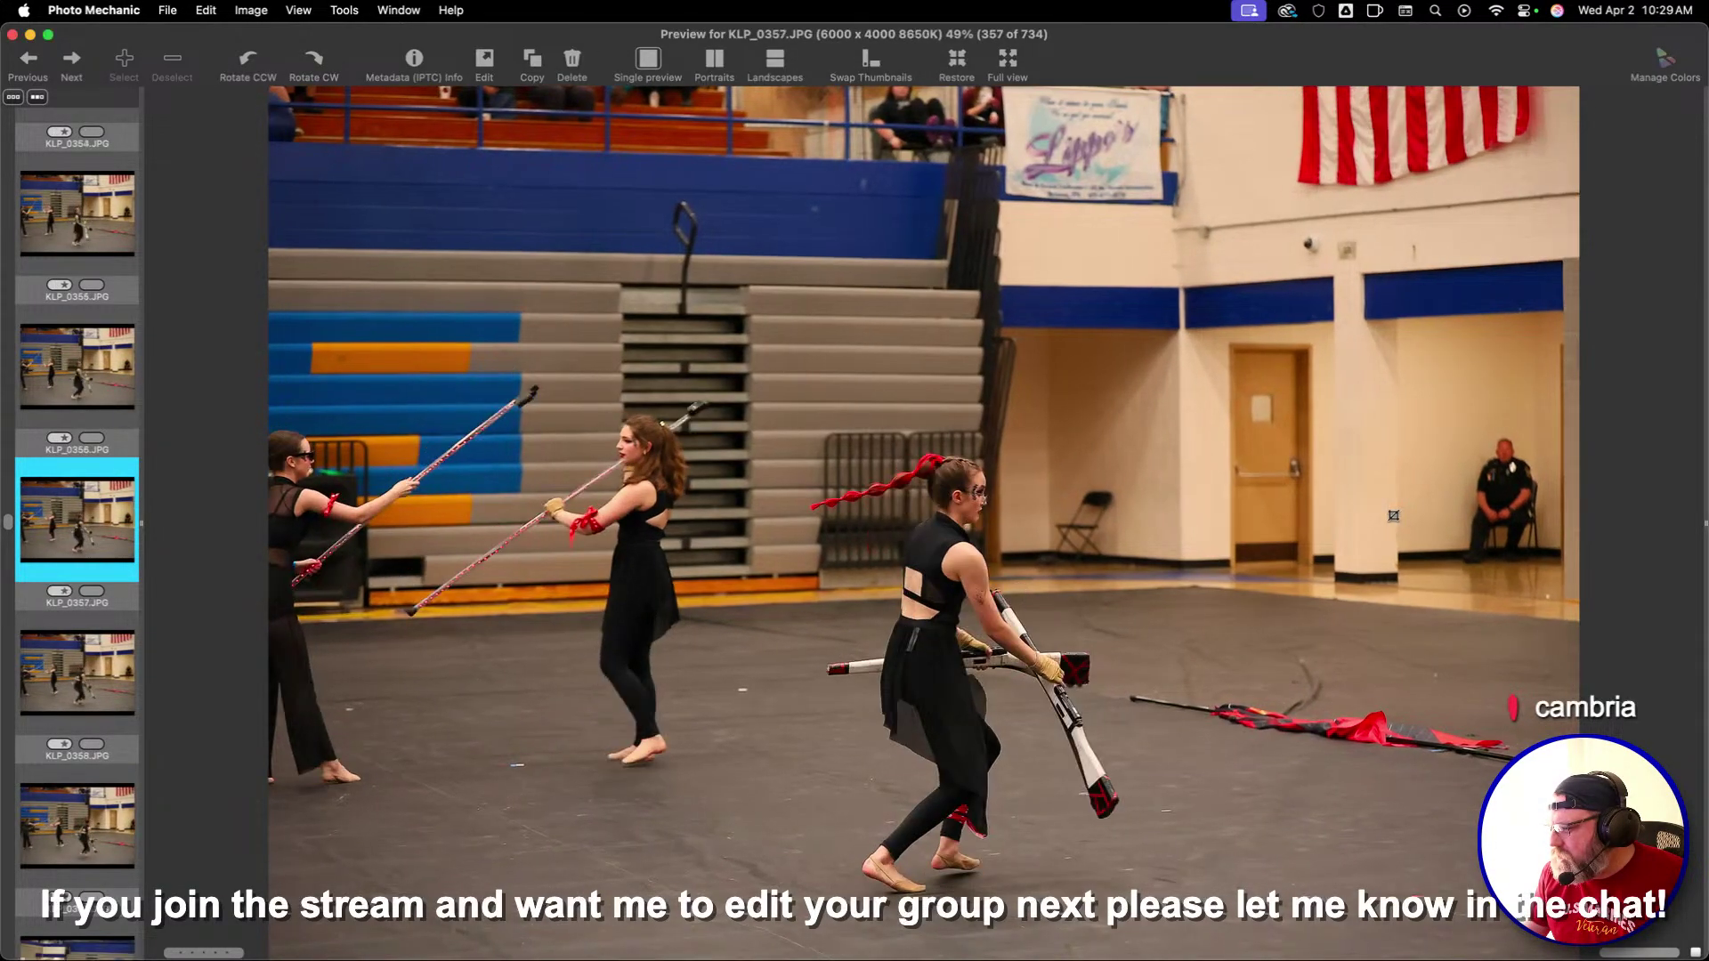
key("Right")
key("Right")
key("Right")
key("Right")
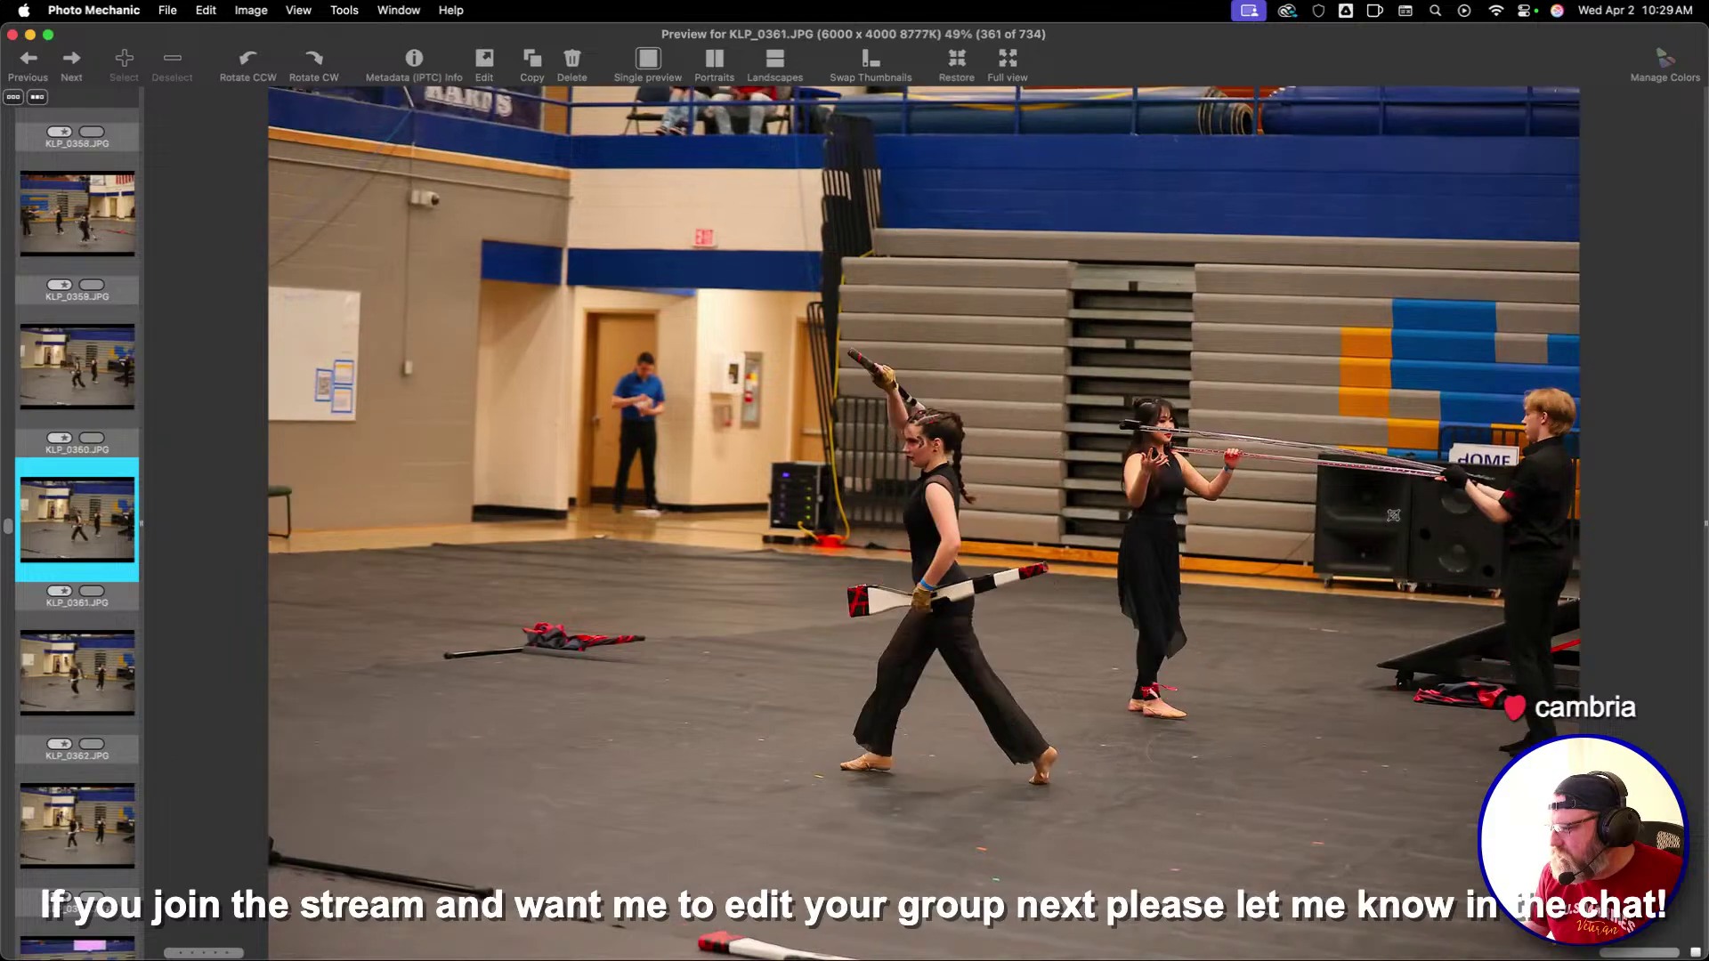
key("Right")
key("Right")
key("Right")
key("Right")
key("Left")
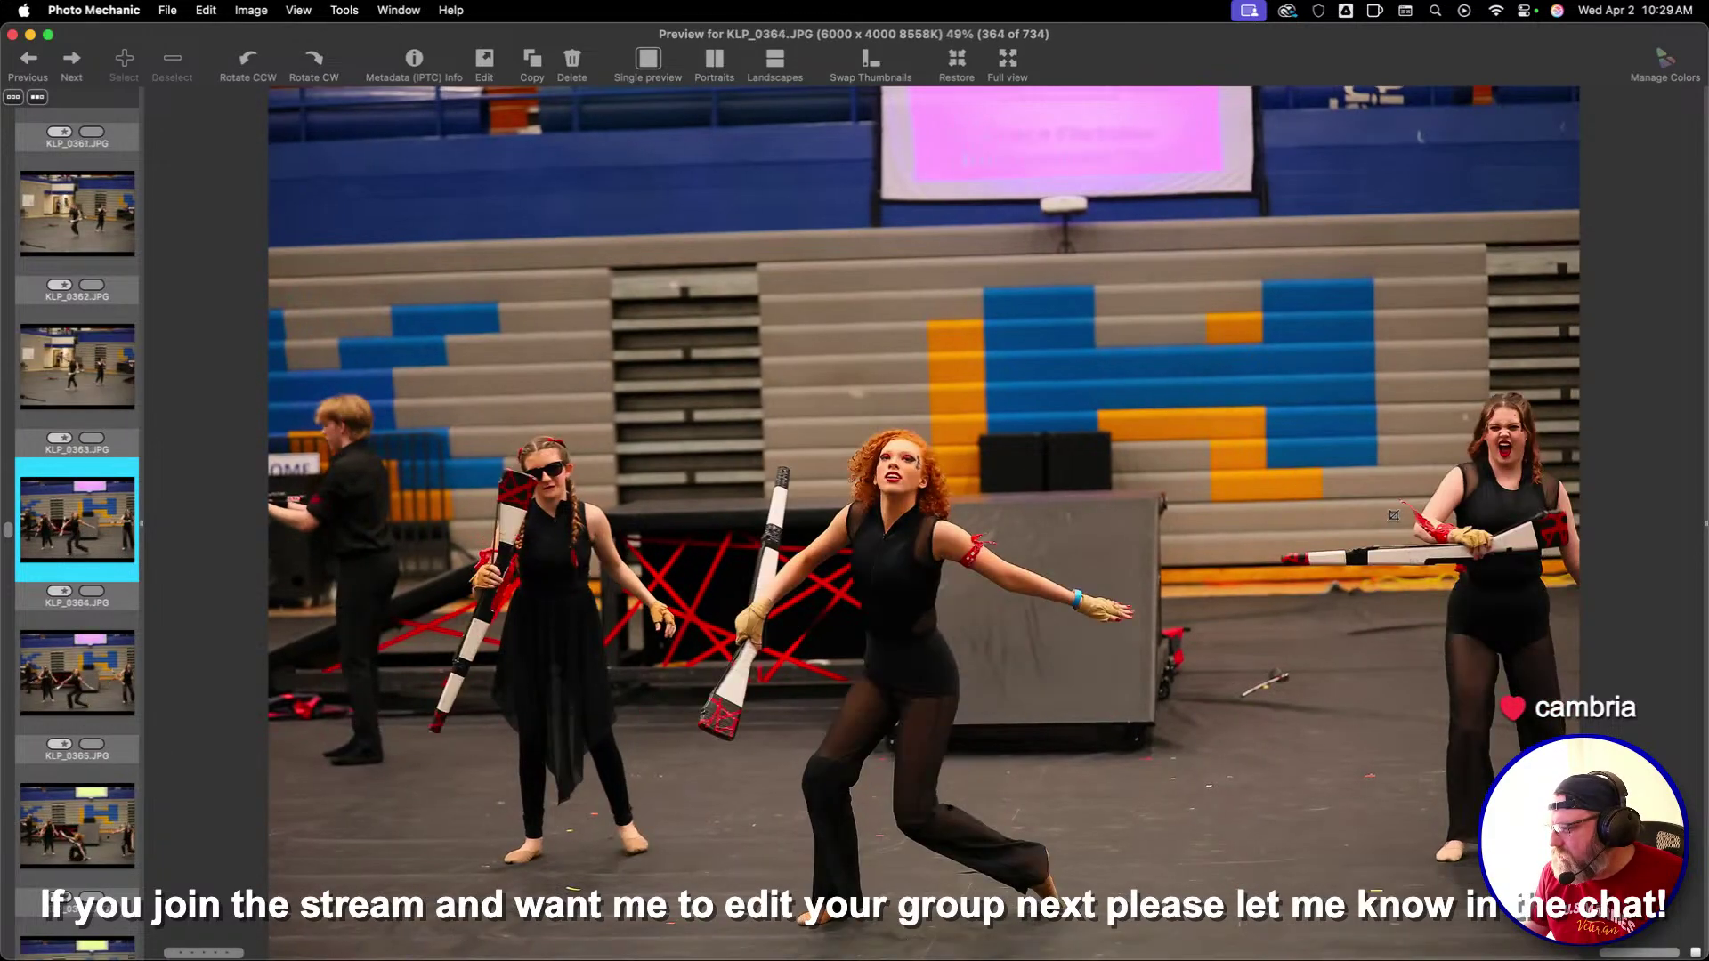
Review the kneeling rifle dancers' shots from KLP_0366.JPG to KLP_0376.JPG, returning to KLP_0375.JPG for comparison
key("Right")
key("Right")
key("Right")
key("Right")
key("Right")
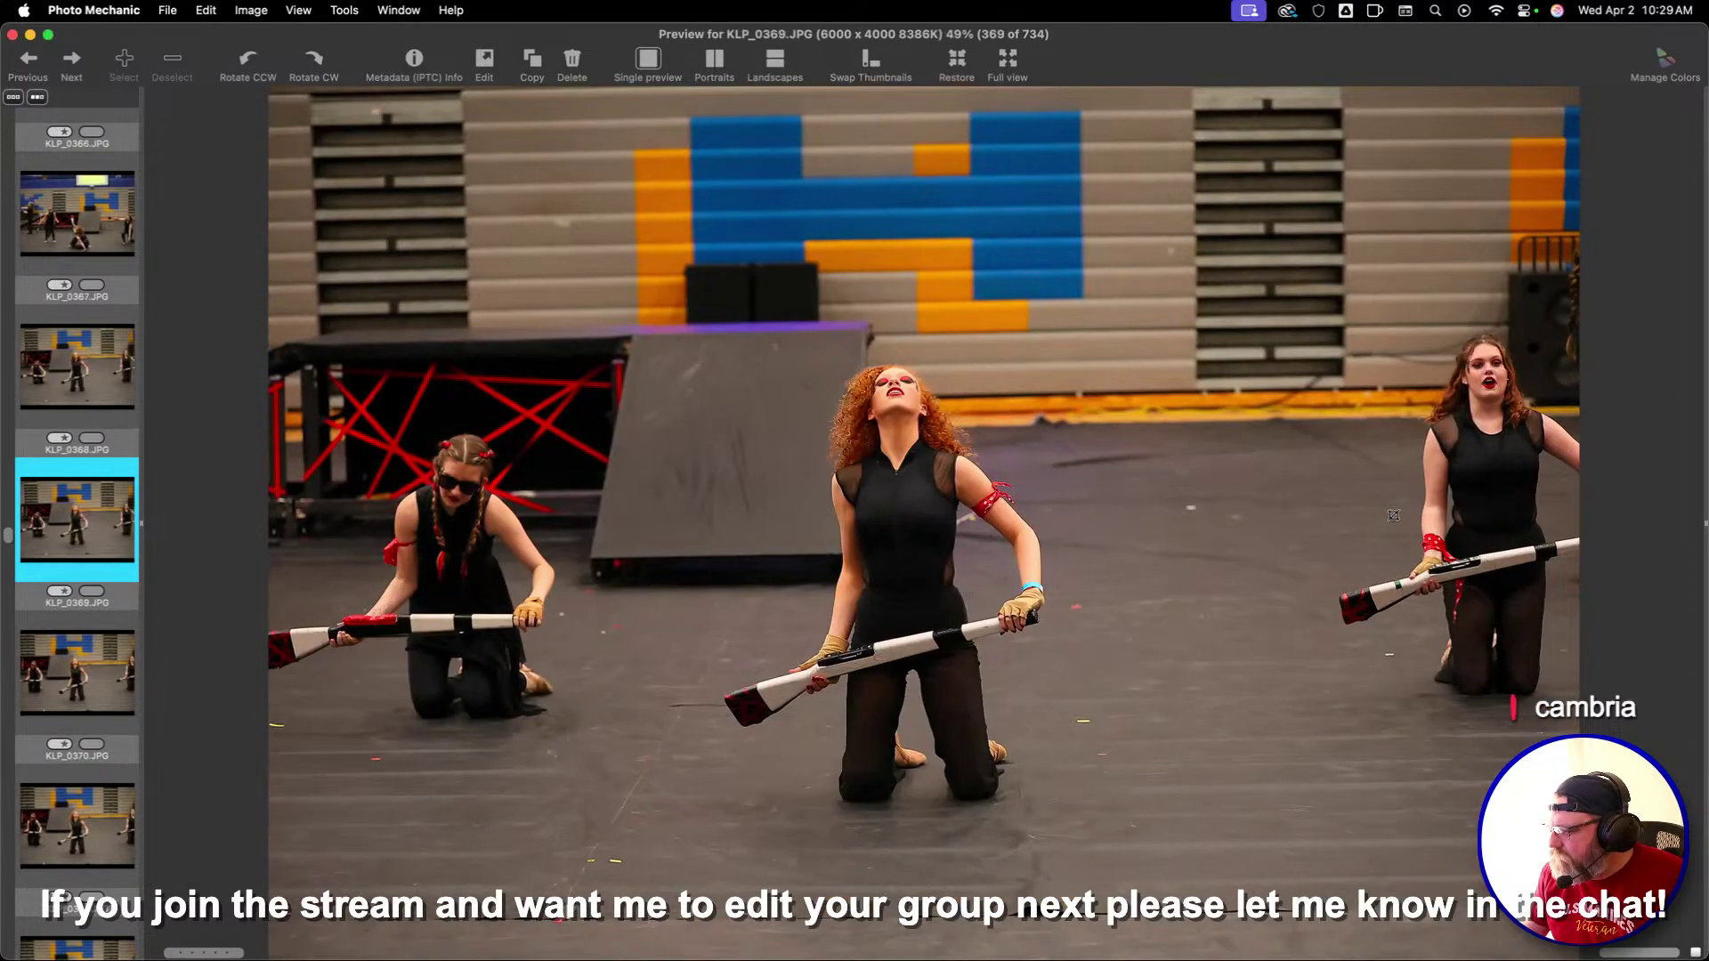
key("Right")
key("Right")
key("Right")
key("Right")
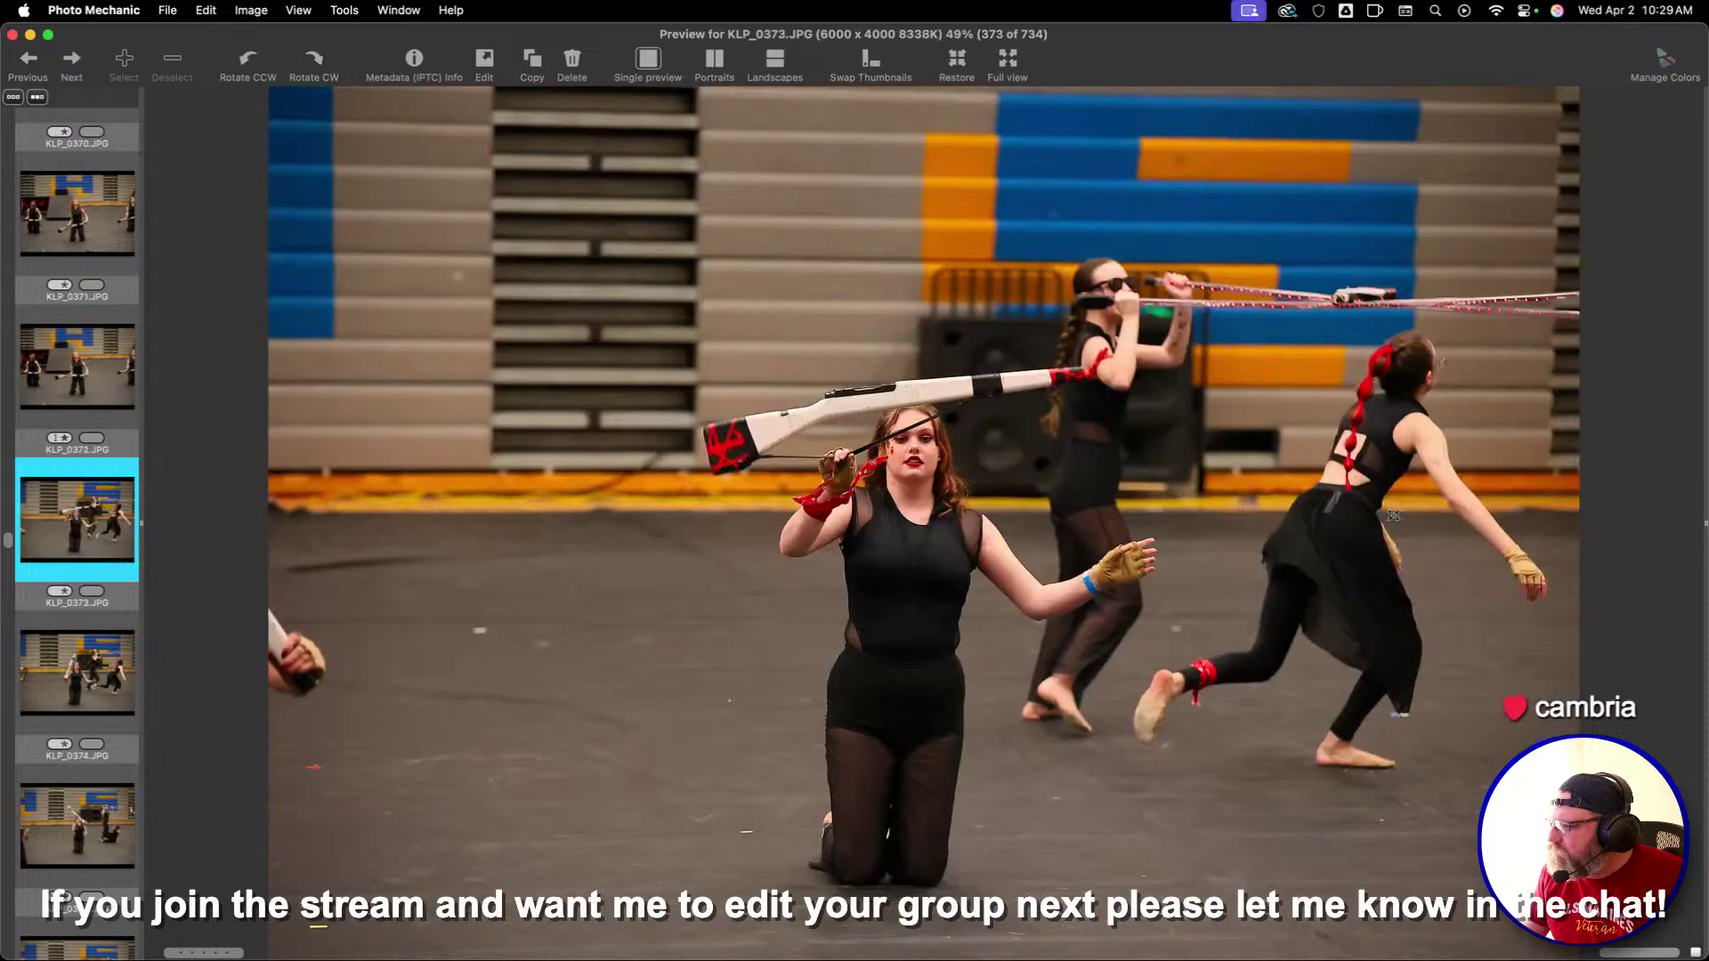
key("Right")
key("Right")
key("Right")
key("Left")
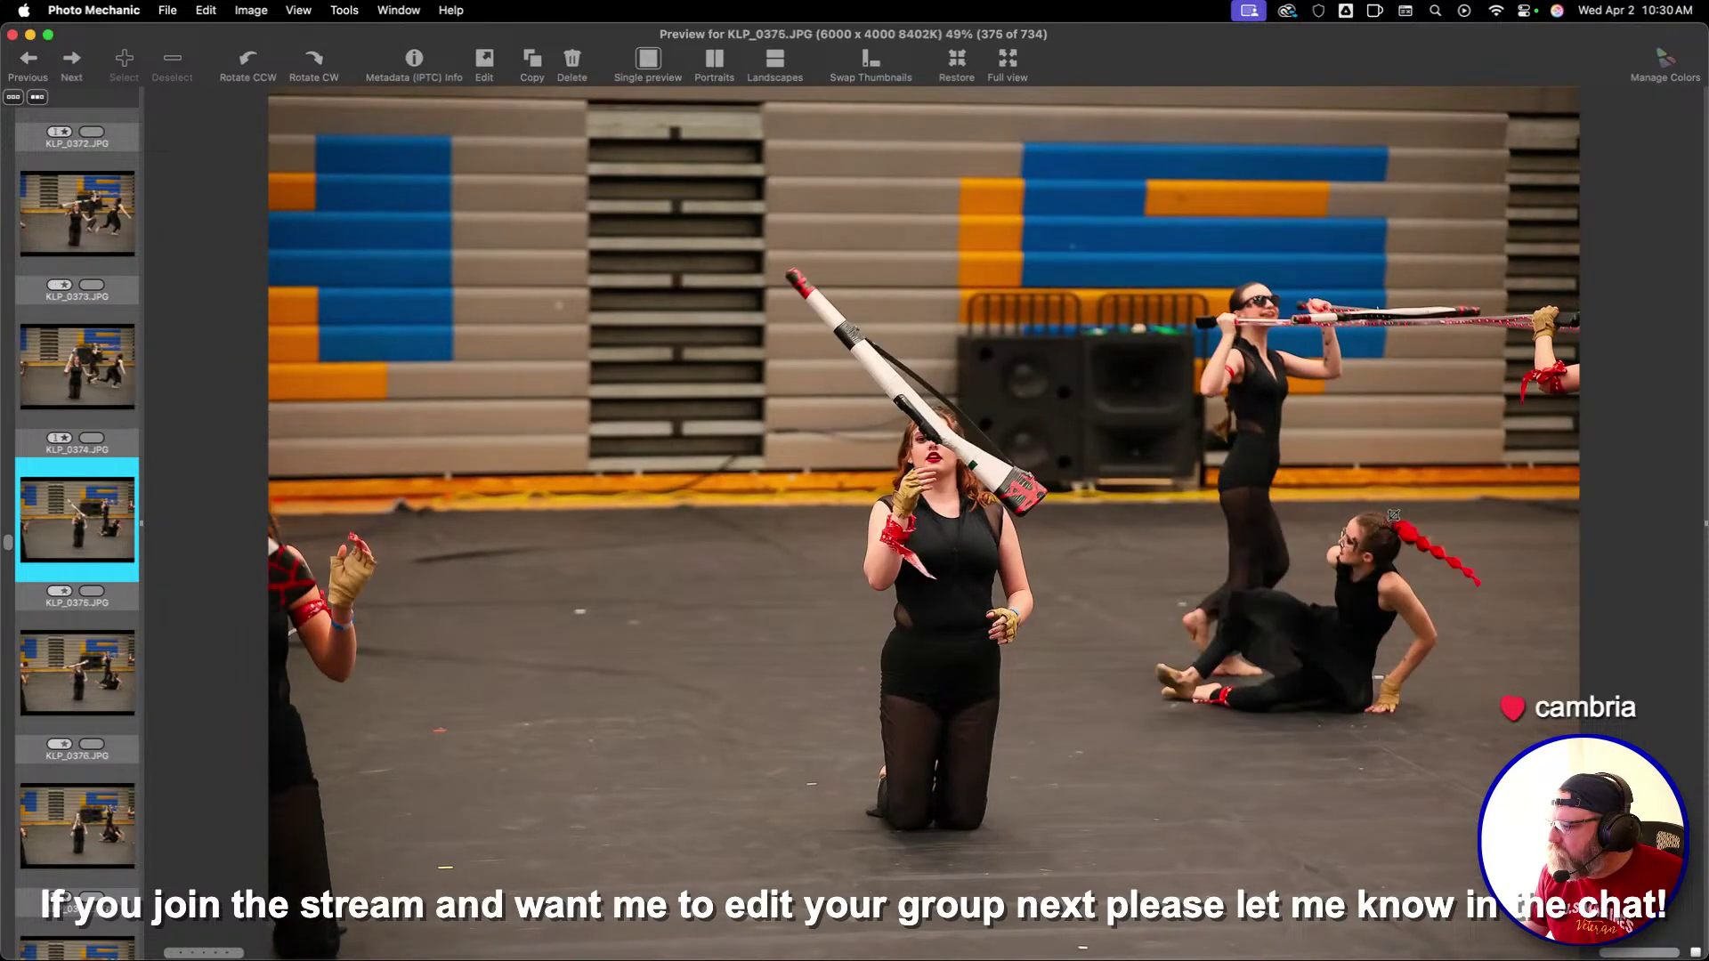
Continue through the kneeling dancer's rifle toss sequence and mark KLP_0378.JPG as 1
key("Right")
key("Right")
key("Right")
key("1")
Crop KLP_0380.JPG around the kneeling dancer holding the rifle horizontally and mark it as 1
key("Right")
key("Right")
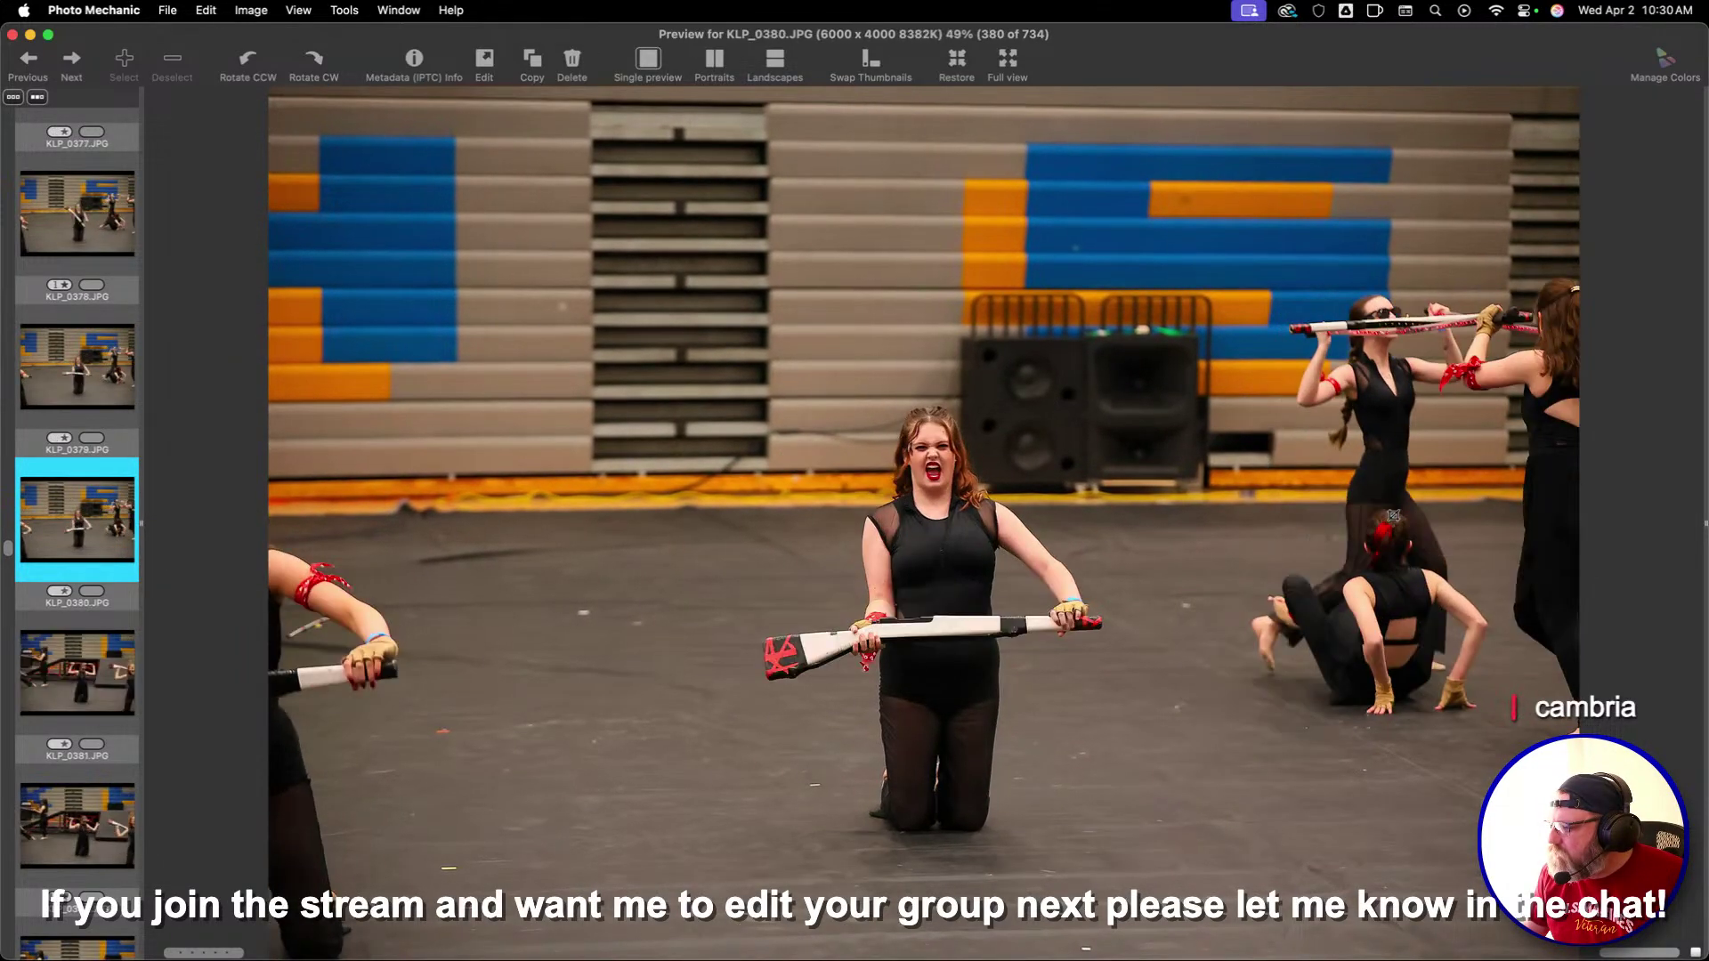
left_click_drag(467, 343, 1393, 917)
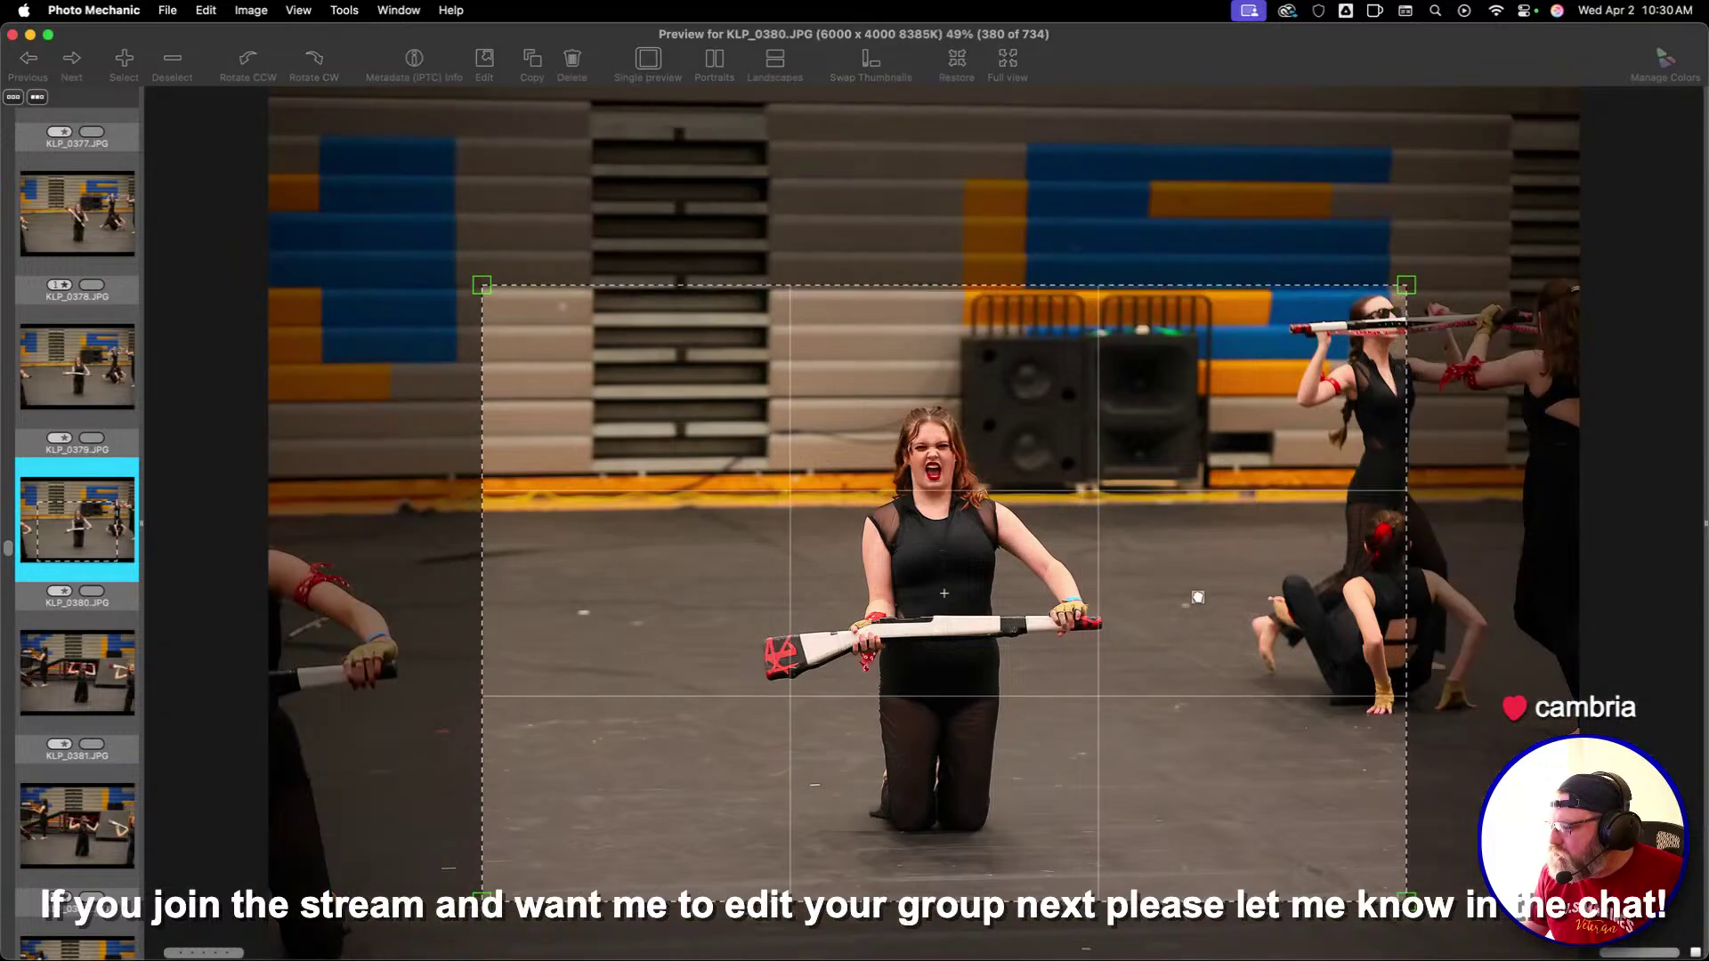
key("1")
Crop KLP_0382.JPG around the central dancer and mark it as 1
key("Right")
key("Right")
left_click_drag(509, 280, 1460, 926)
key("1")
Crop KLP_0386.JPG around the red-haired dancer lying with her legs raised and mark it as 1
key("Right")
key("Right")
key("Right")
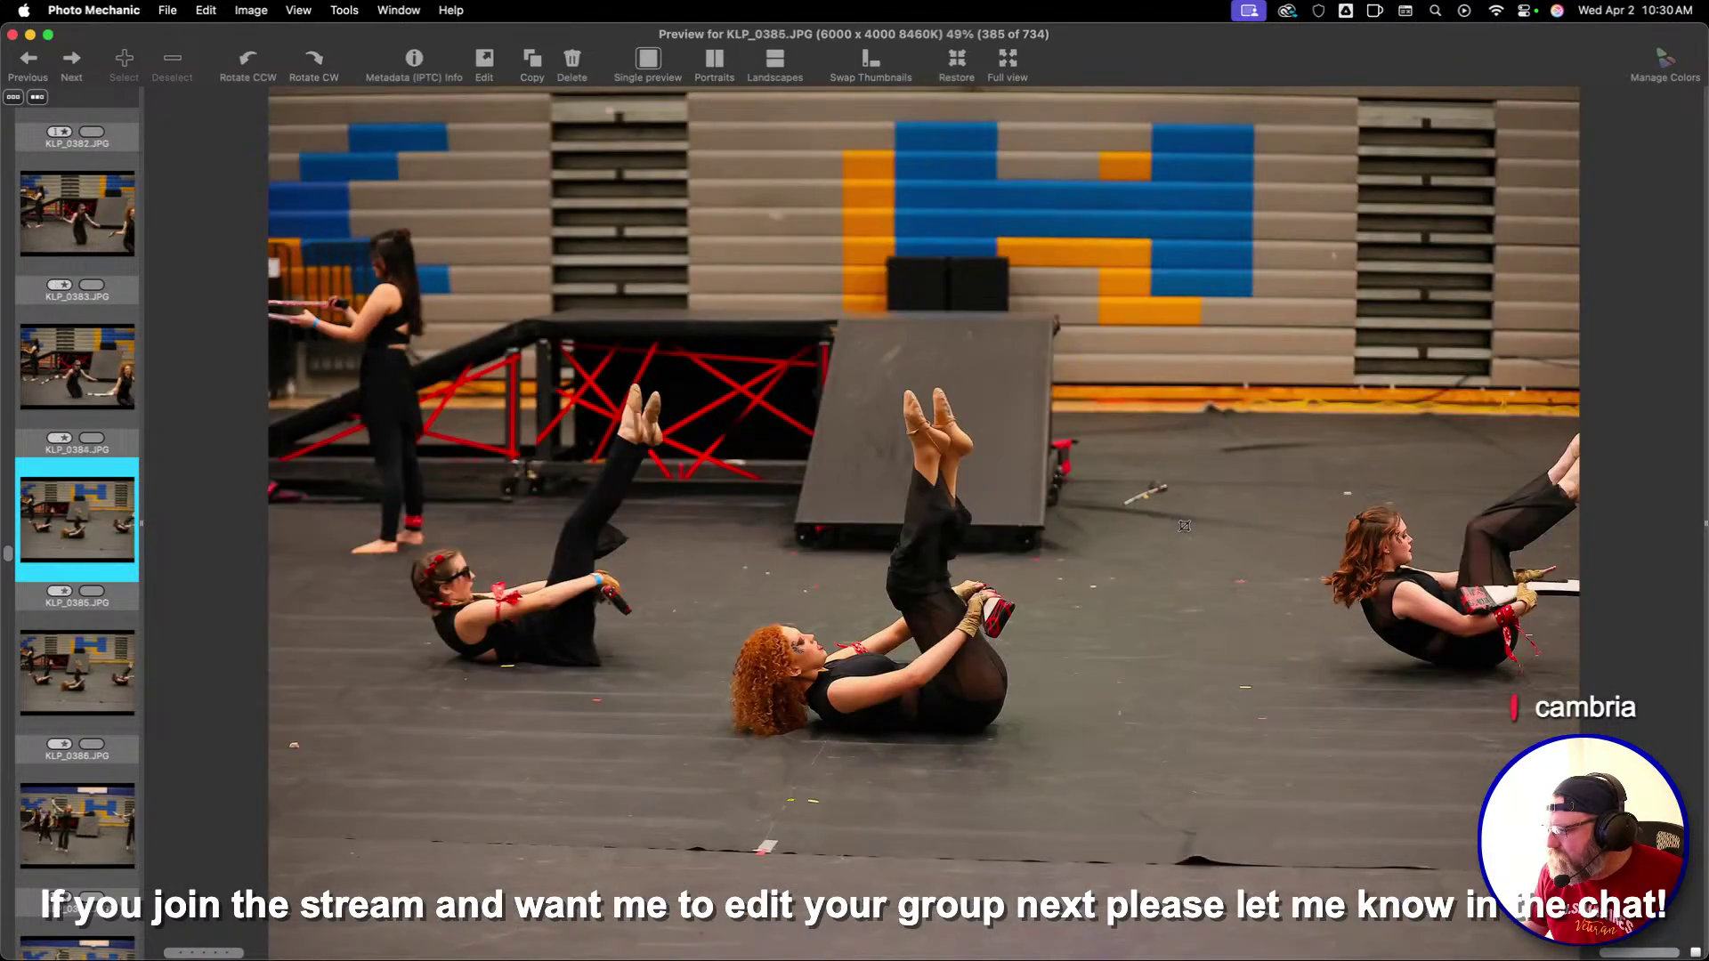
key("Right")
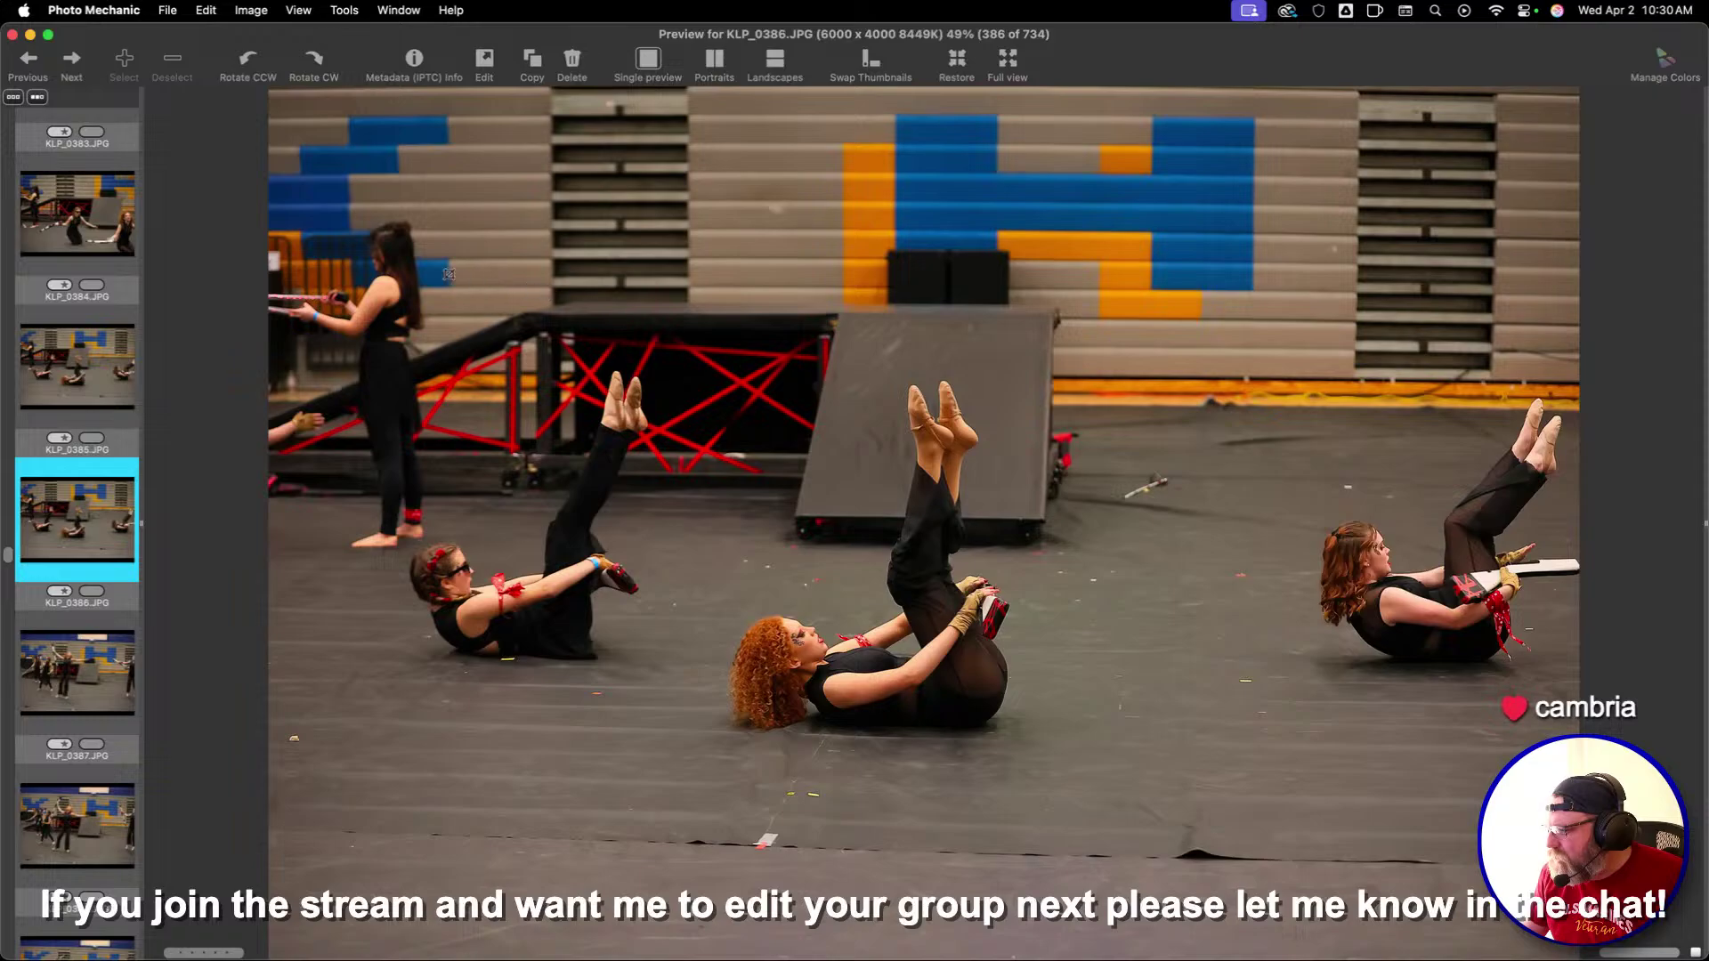
left_click_drag(448, 275, 1298, 819)
key("1")
Compare KLP_0387.JPG with its neighbouring shots and mark KLP_0387.JPG as 1
key("Right")
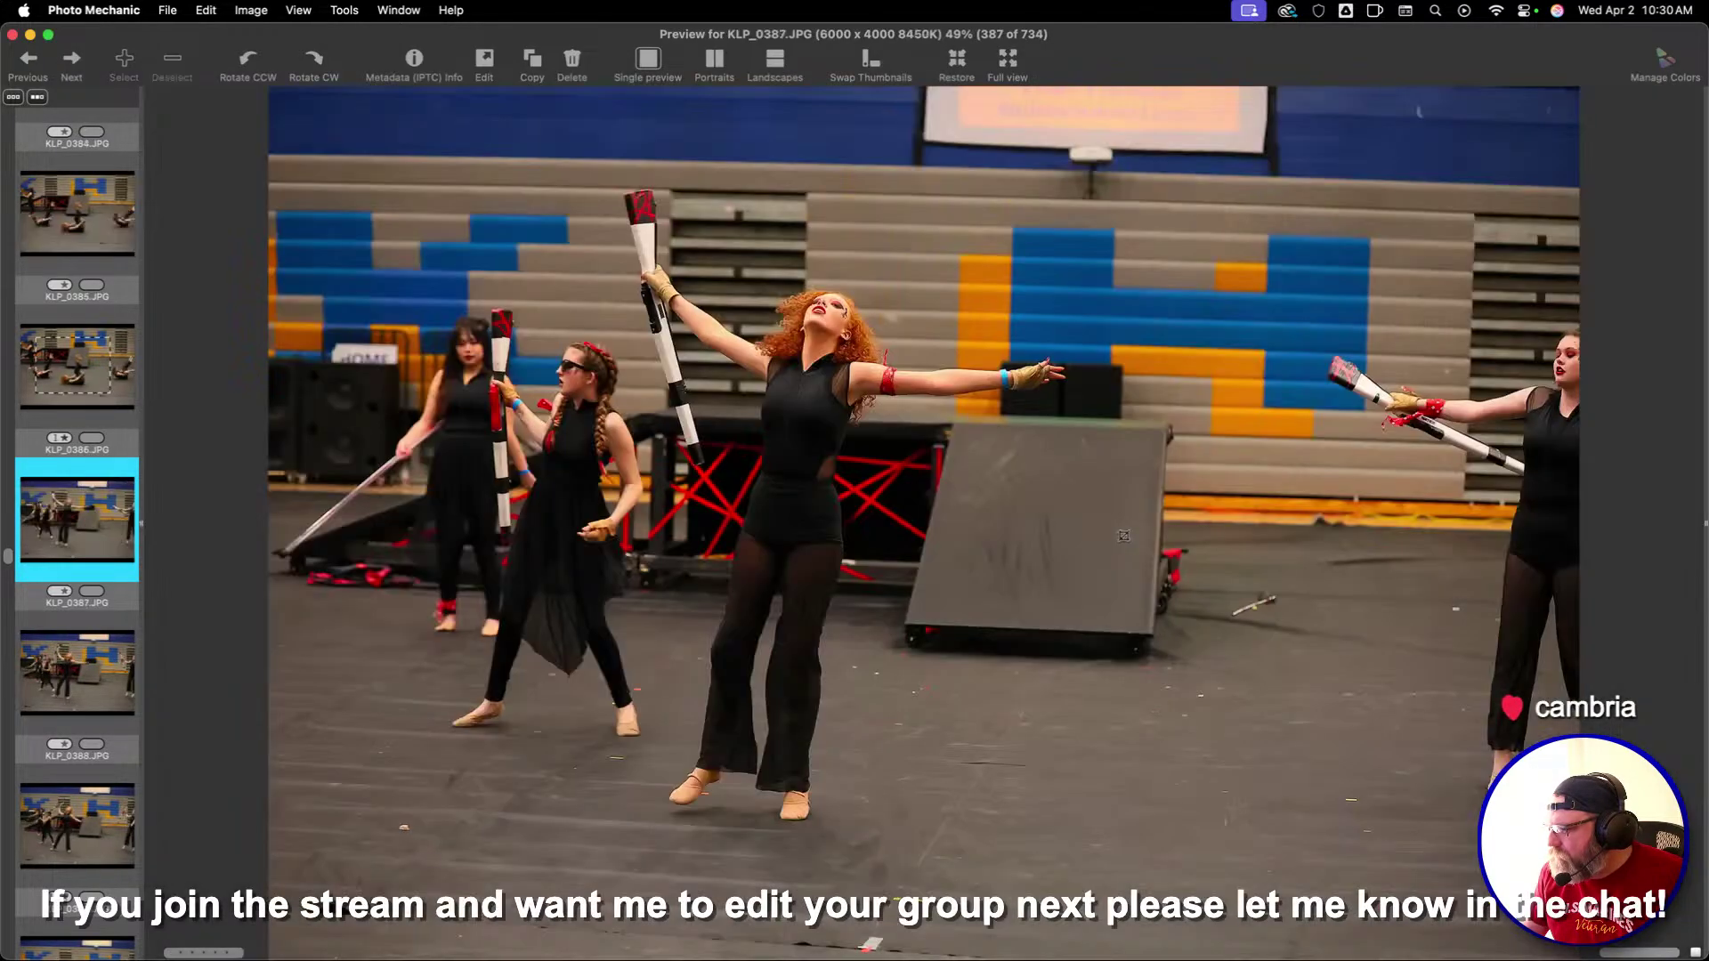
key("Left")
key("Right")
key("Right")
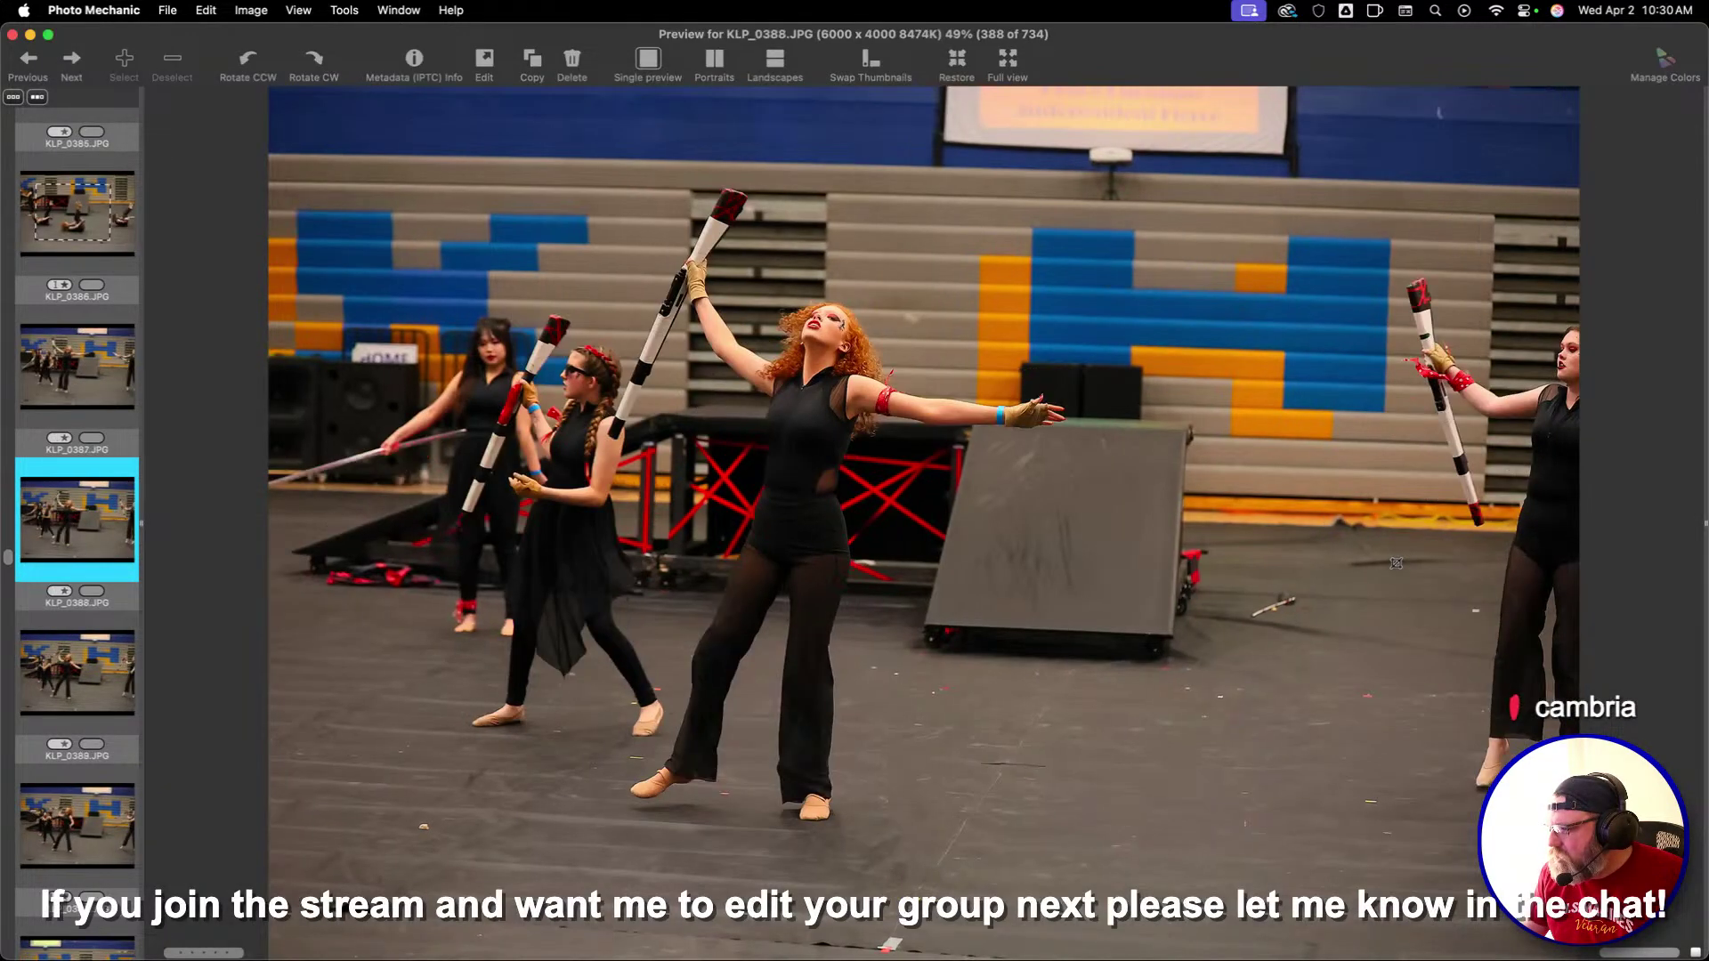
key("Left")
key("1")
Compare KLP_0390.JPG with the following shot and mark KLP_0390.JPG as 1
key("Right")
key("Right")
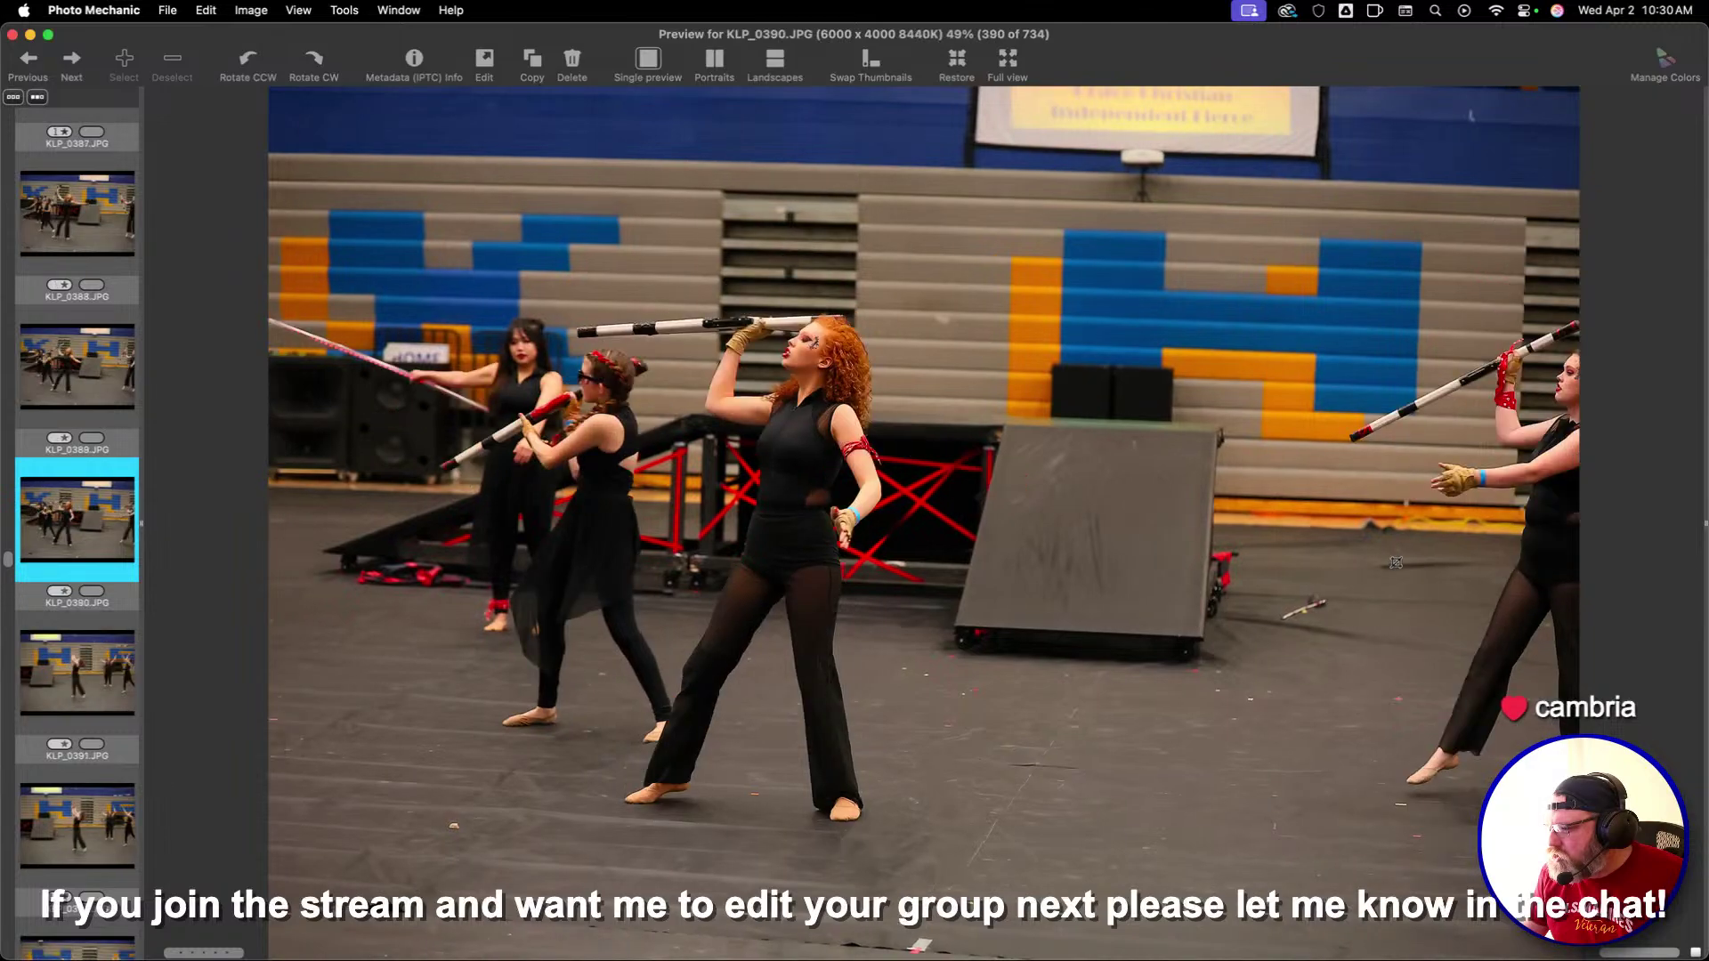
key("Right")
key("Right")
key("Left")
key("1")
Continue to the dancer catching the horizontal rifle in KLP_0394.JPG and mark that photo as 1
key("Right")
key("Right")
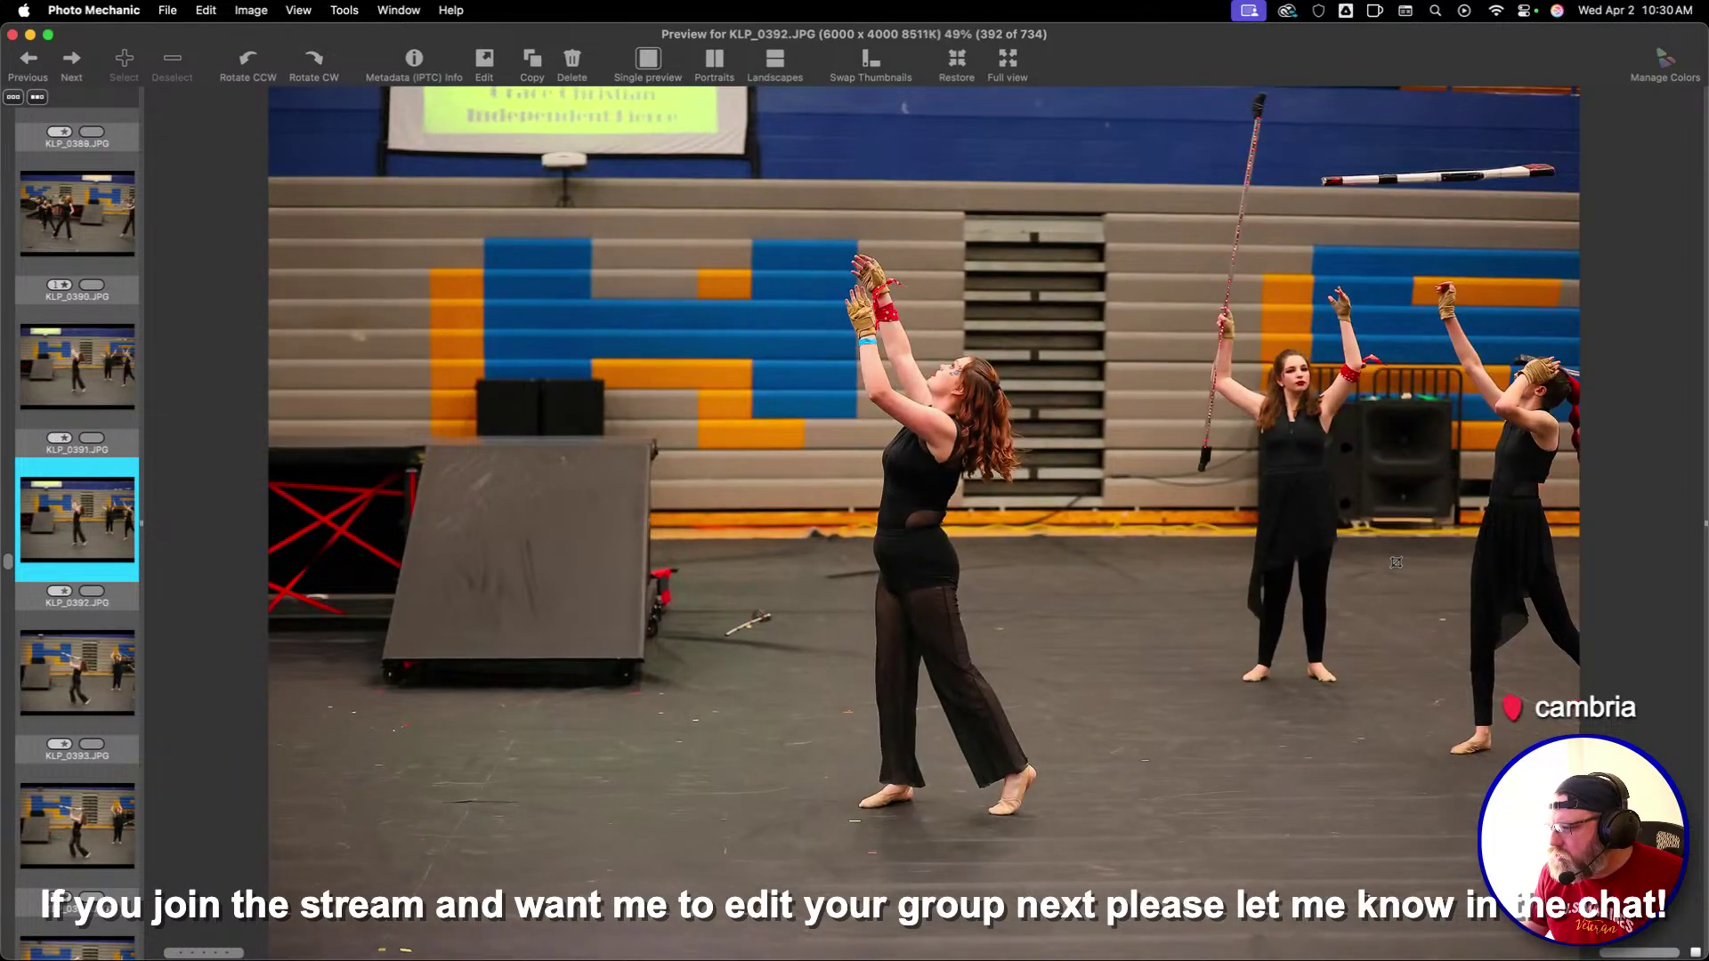
key("Right")
key("Right")
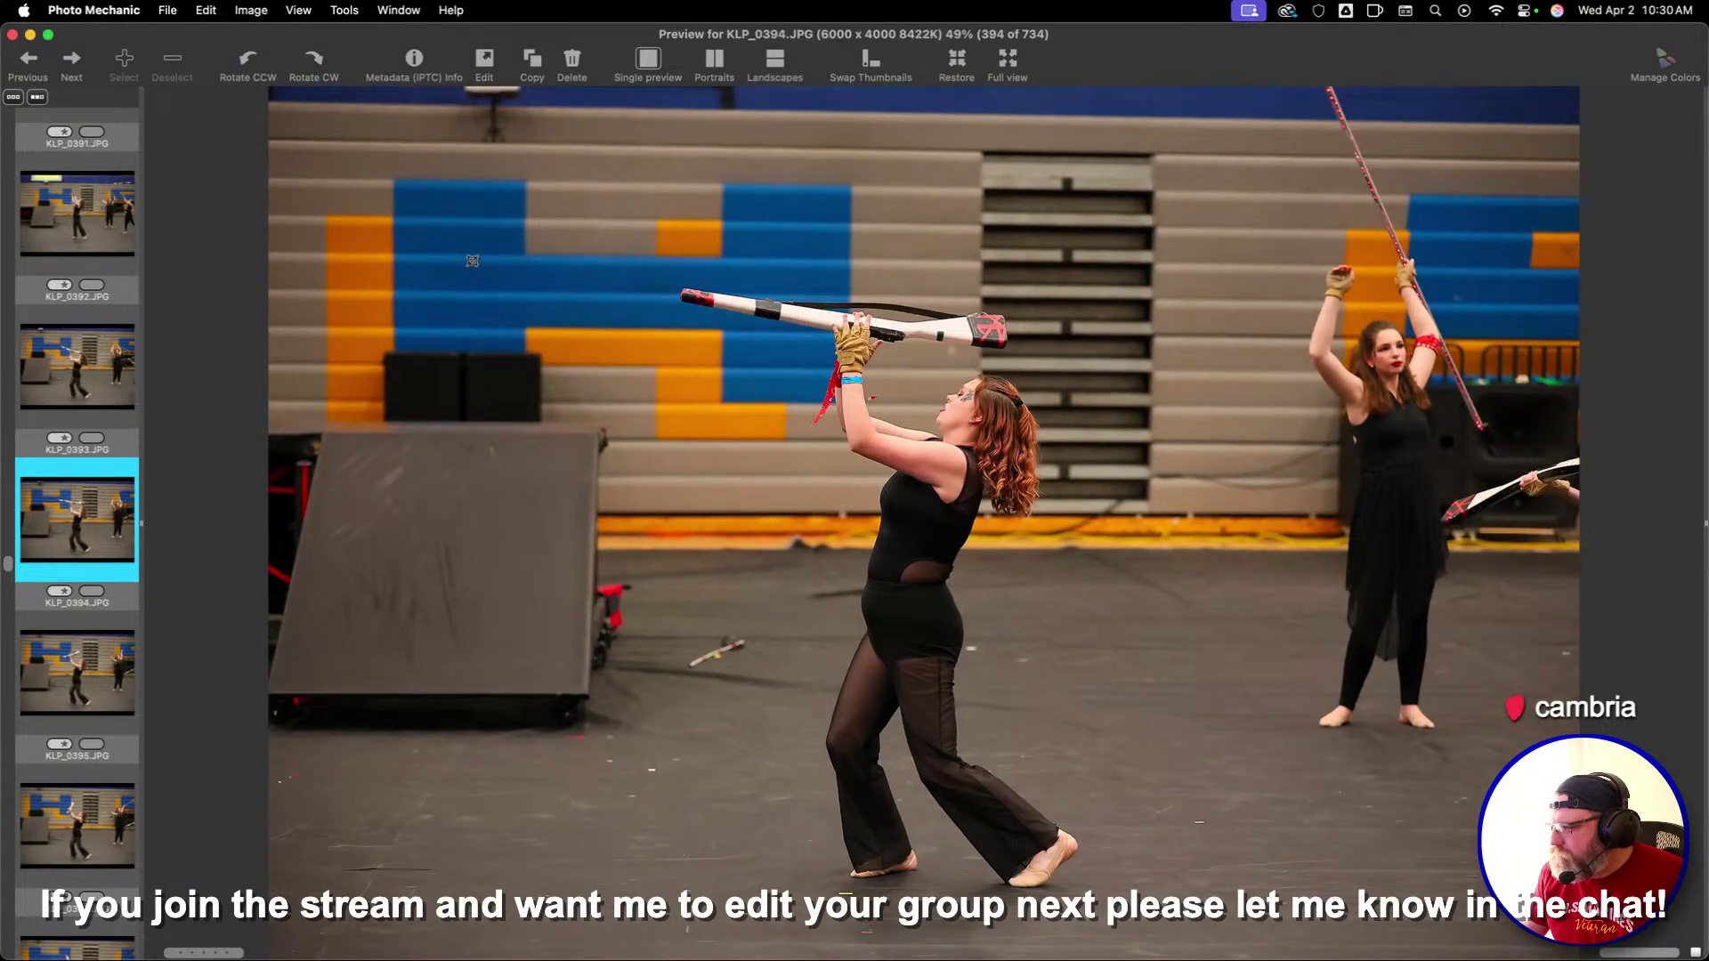
key("1")
Compare the rifle shots from KLP_0395.JPG to KLP_0399.JPG and mark KLP_0400.JPG as 1
key("Right")
key("Right")
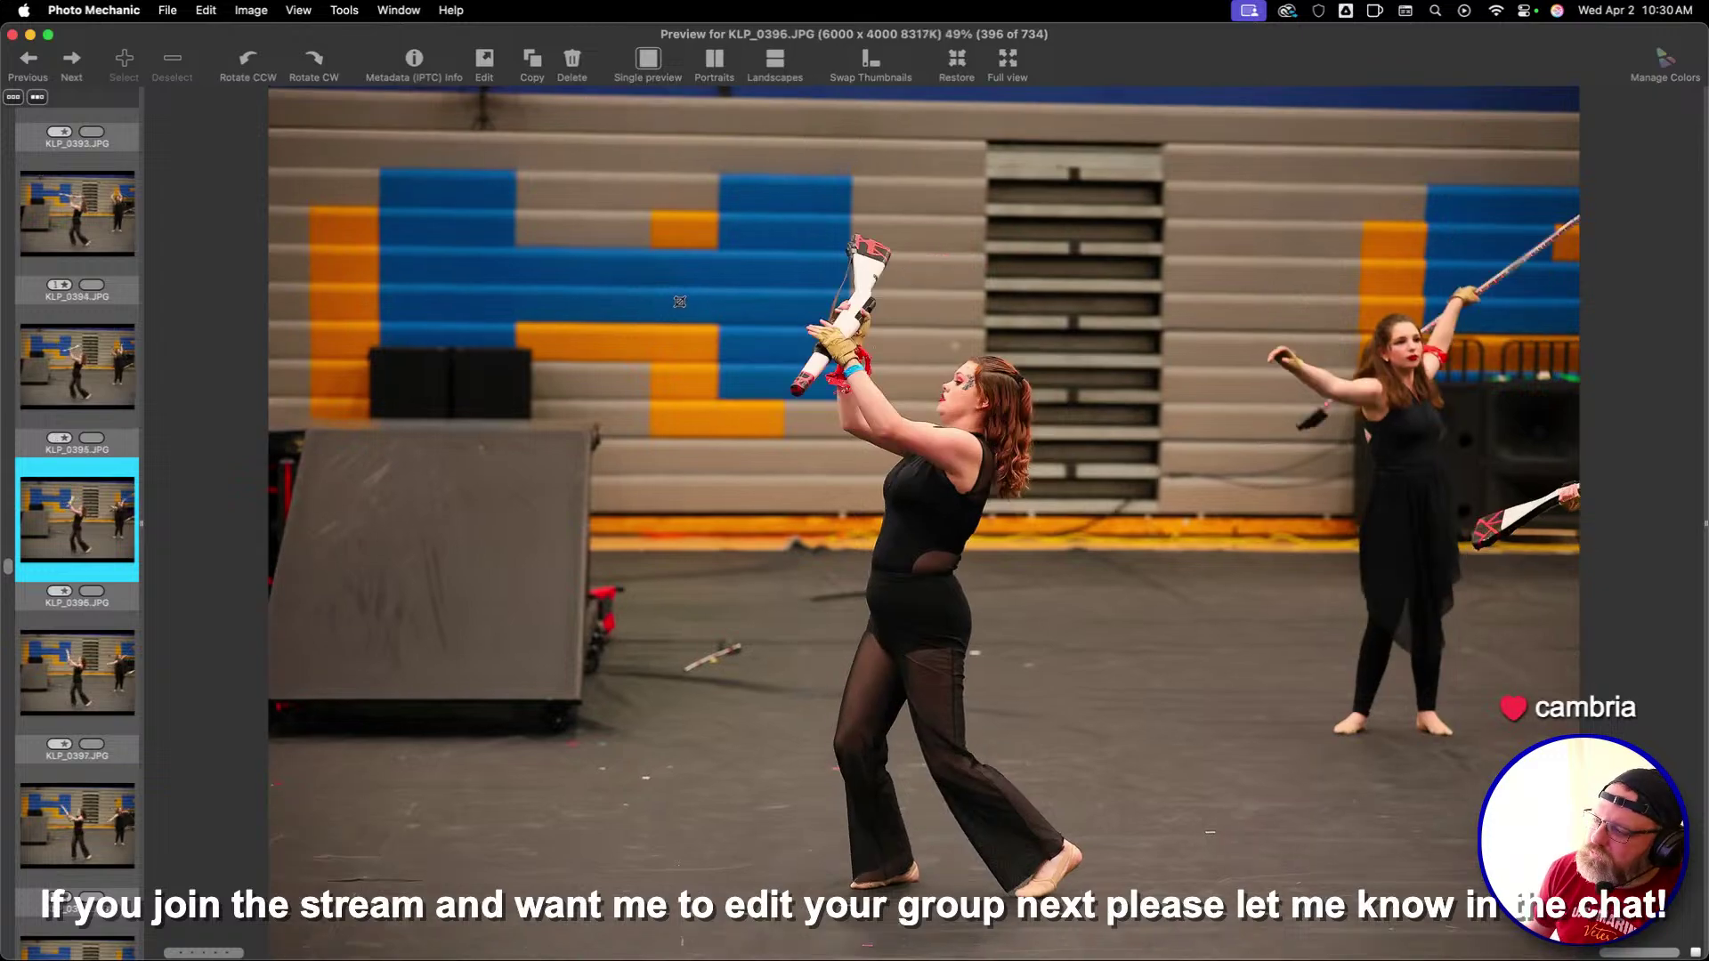
key("Right")
key("Left")
key("Right")
key("Right")
key("Right")
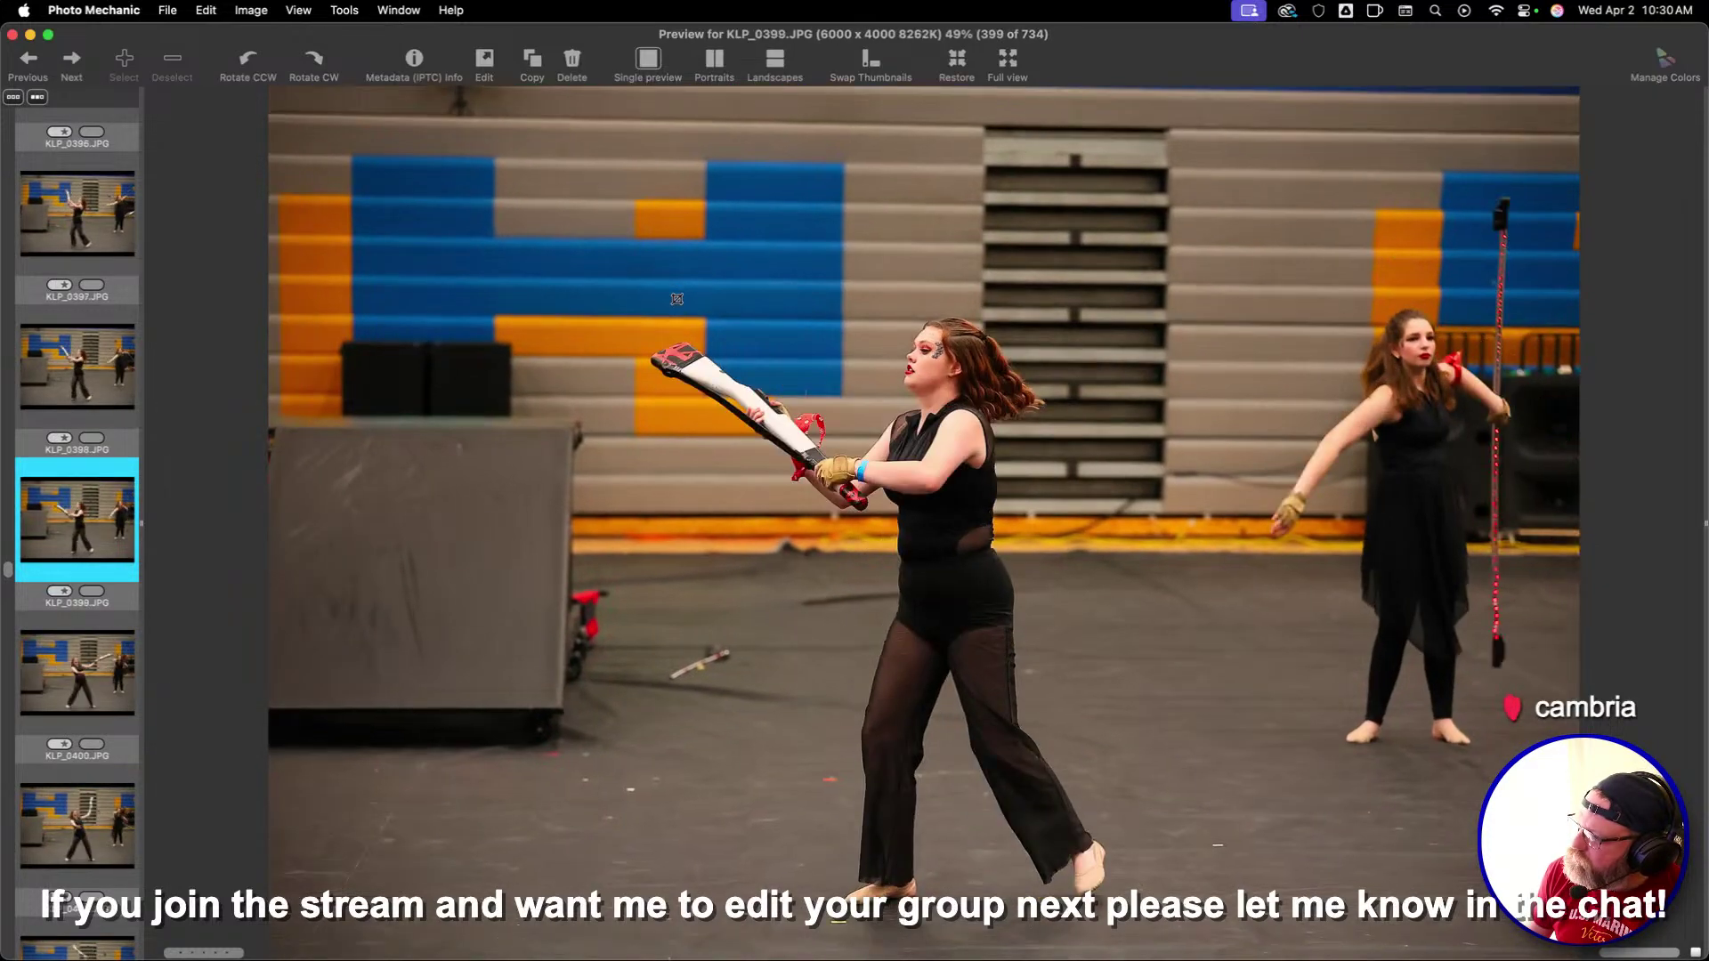
key("Right")
key("1")
Compare KLP_0401.JPG with the neighbouring shots of the shouting dancer and mark the best one as 1
key("Right")
key("Right")
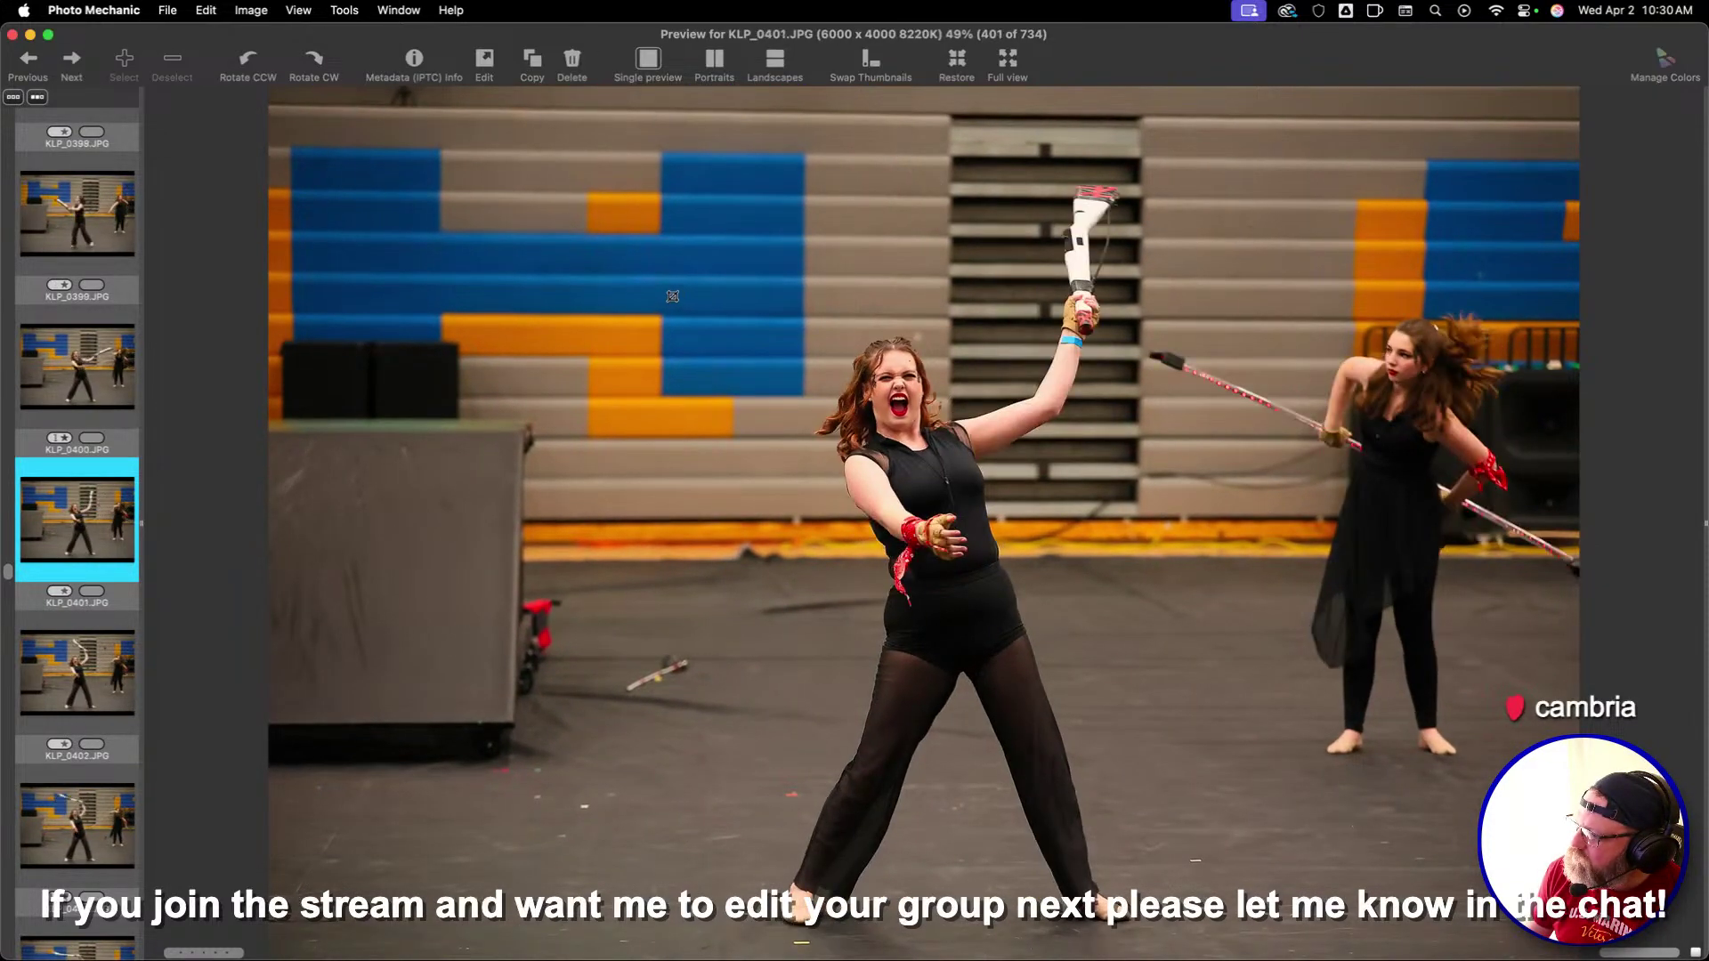
key("Left")
key("1")
Continue to the shouting dancer with the rifle held over her head in KLP_0405.JPG and mark it as 1
key("Right")
key("Right")
key("Right")
key("Right")
key("1")
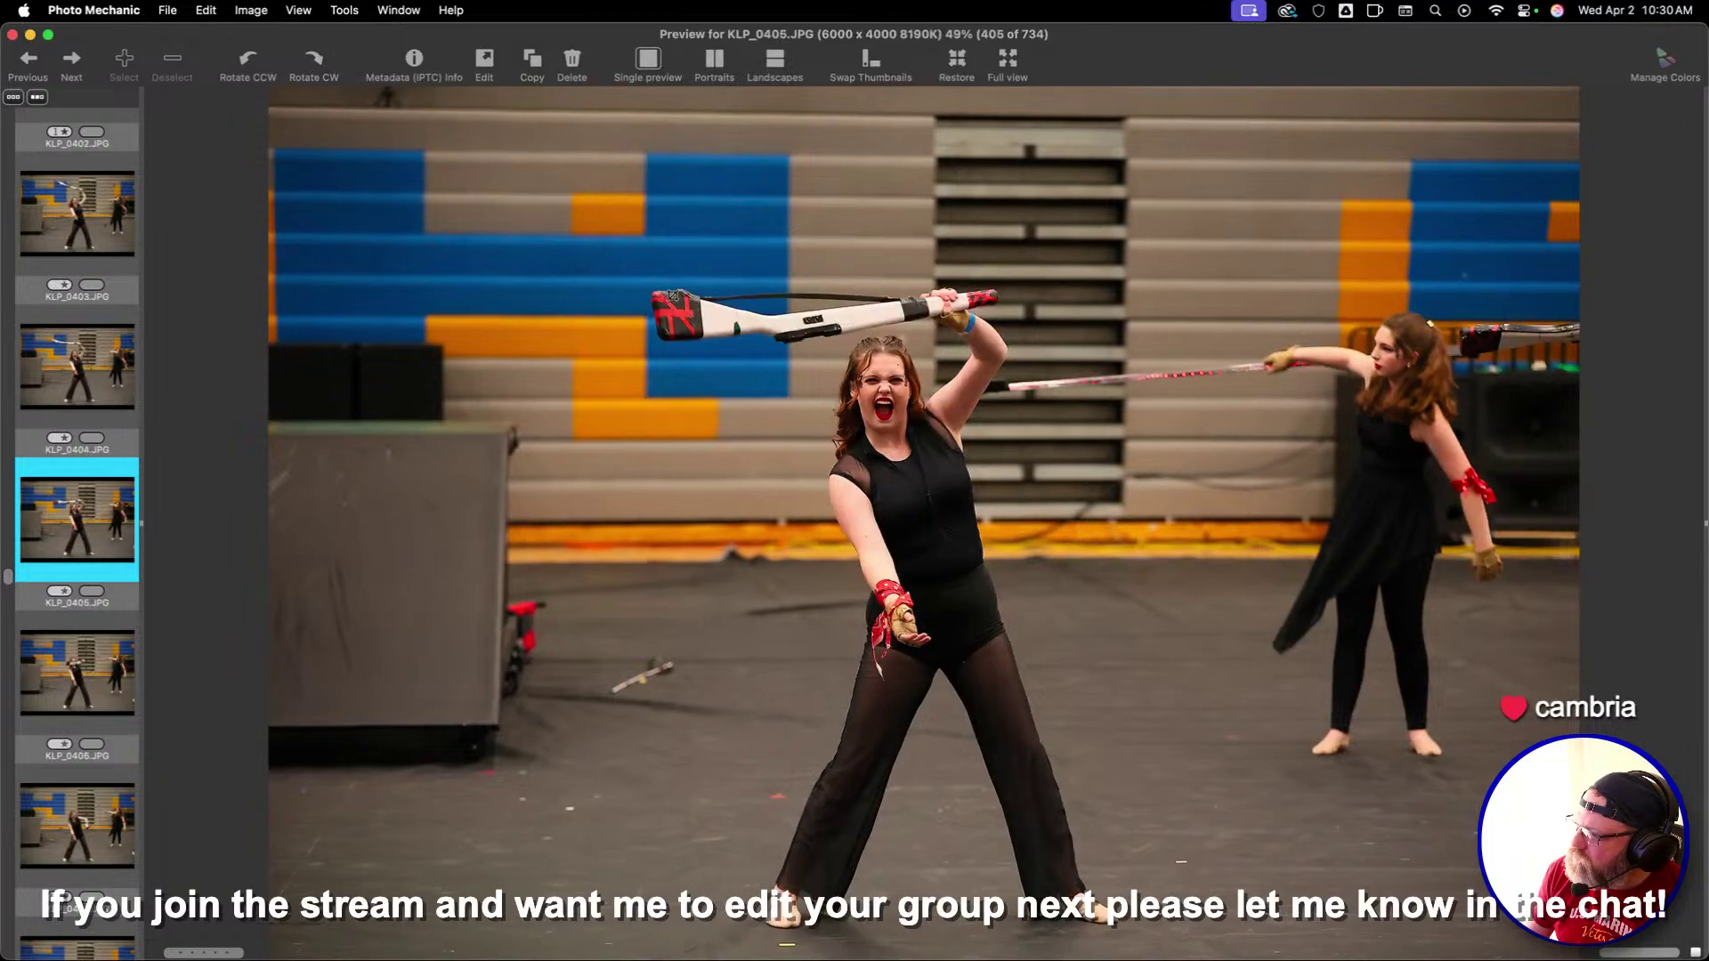
Compare the shots of the arching dancer with the raised rifle around KLP_0411.JPG and mark KLP_0411.JPG as 1
key("Right")
key("Right")
key("Right")
key("Right")
key("Right")
key("Right")
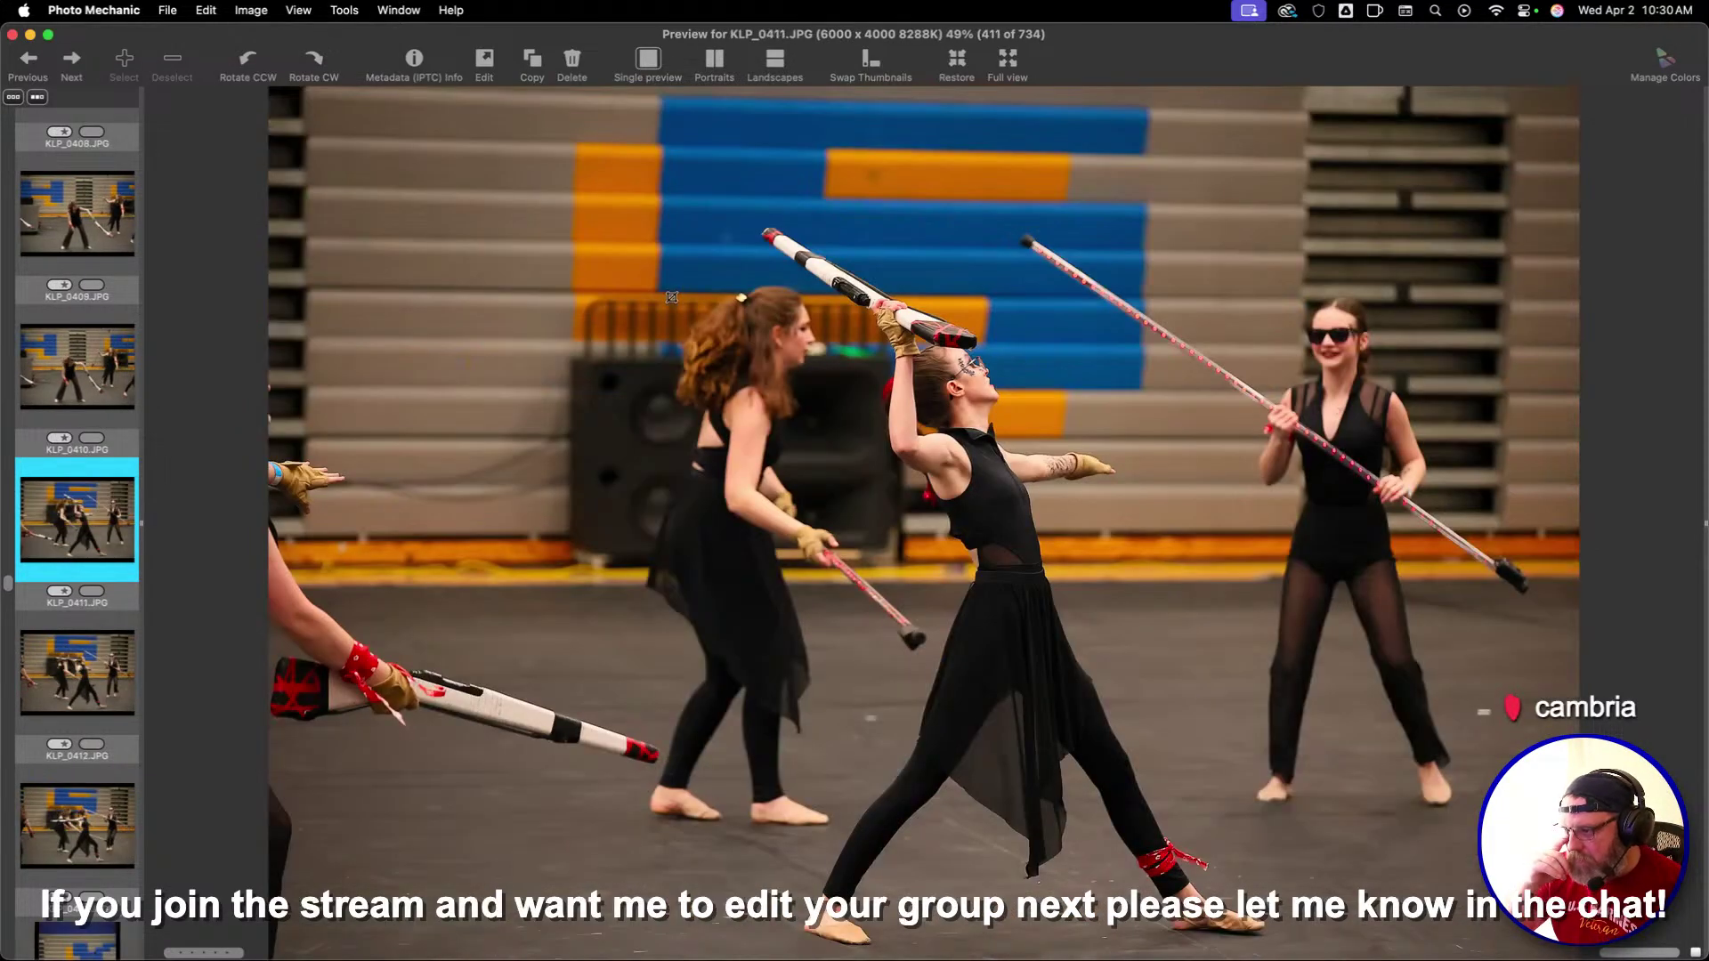
key("Right")
key("Left")
key("Right")
key("Right")
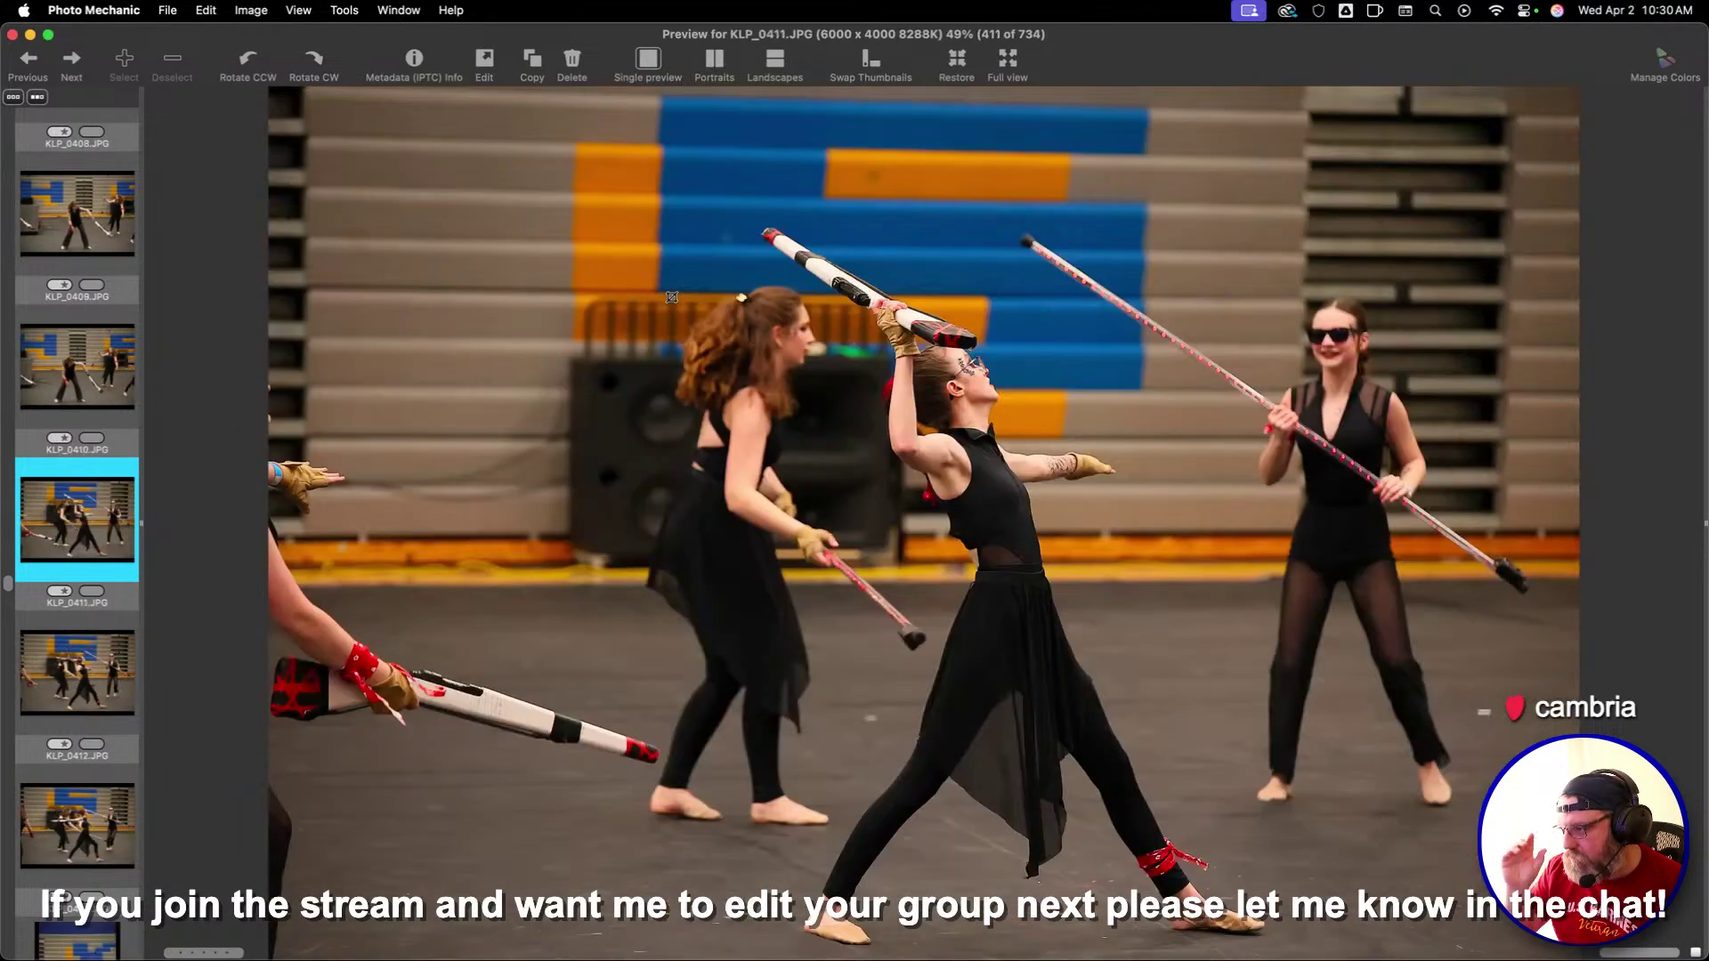
key("Right")
Compare KLP_0414.JPG with KLP_0415.JPG and crop KLP_0414.JPG vertically around the dancer holding the long pole
key("Right")
key("Right")
key("Left")
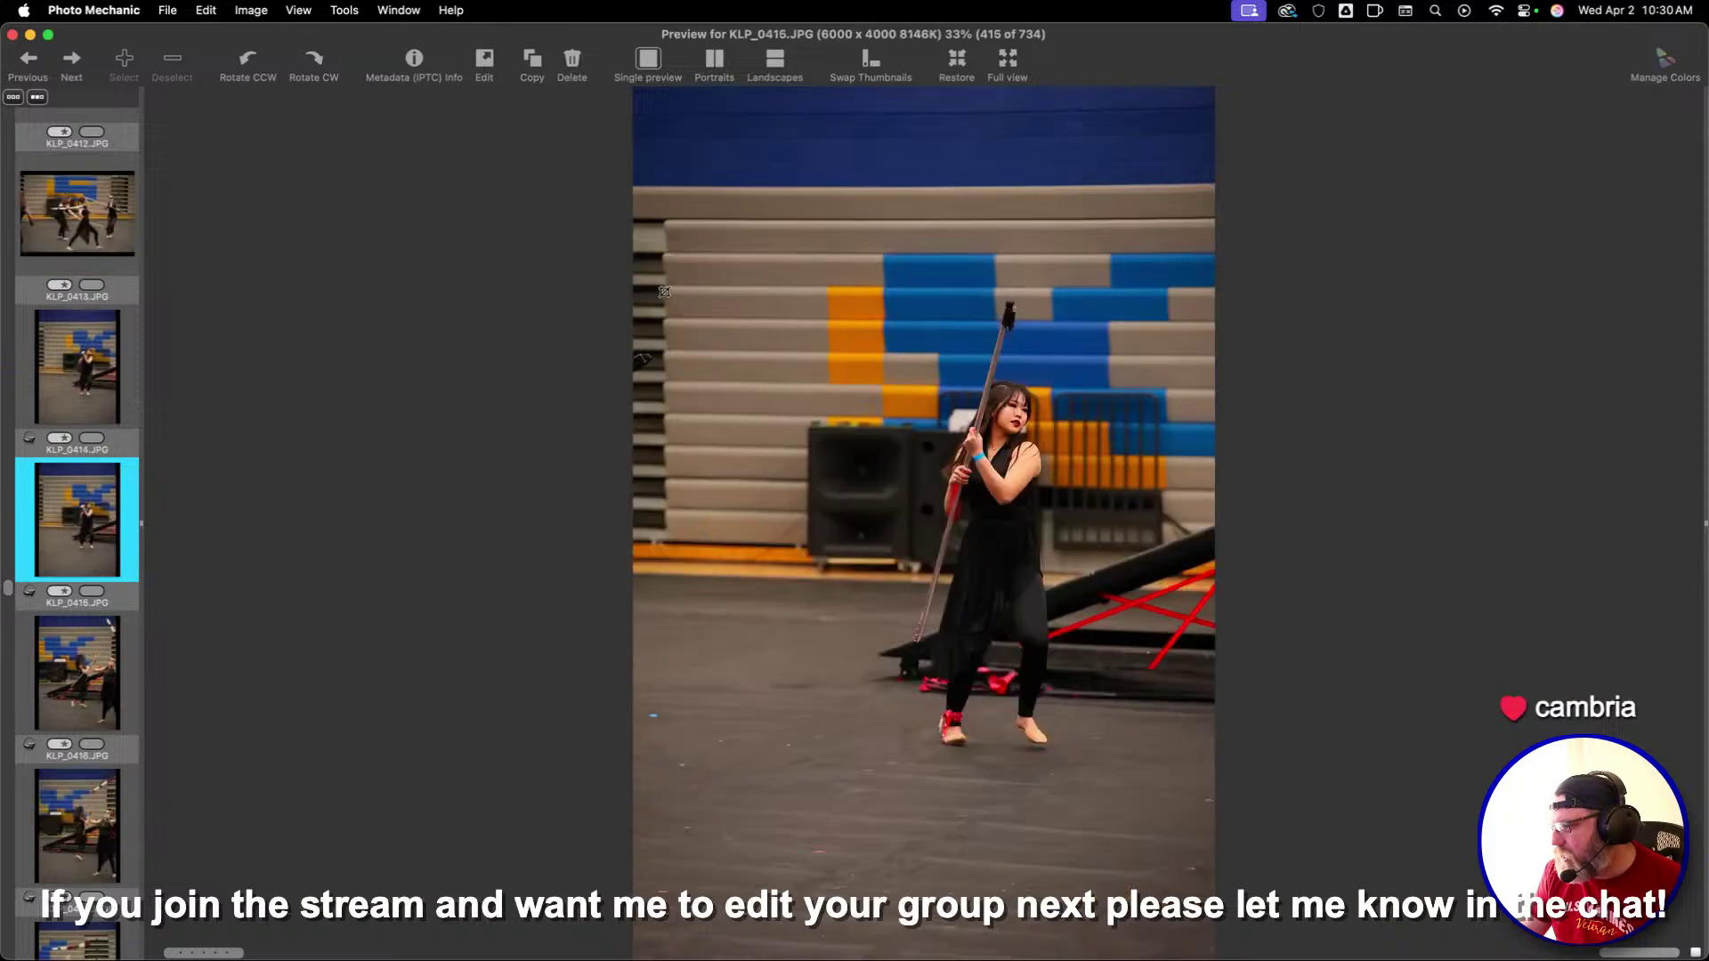
key("Left")
key("Right")
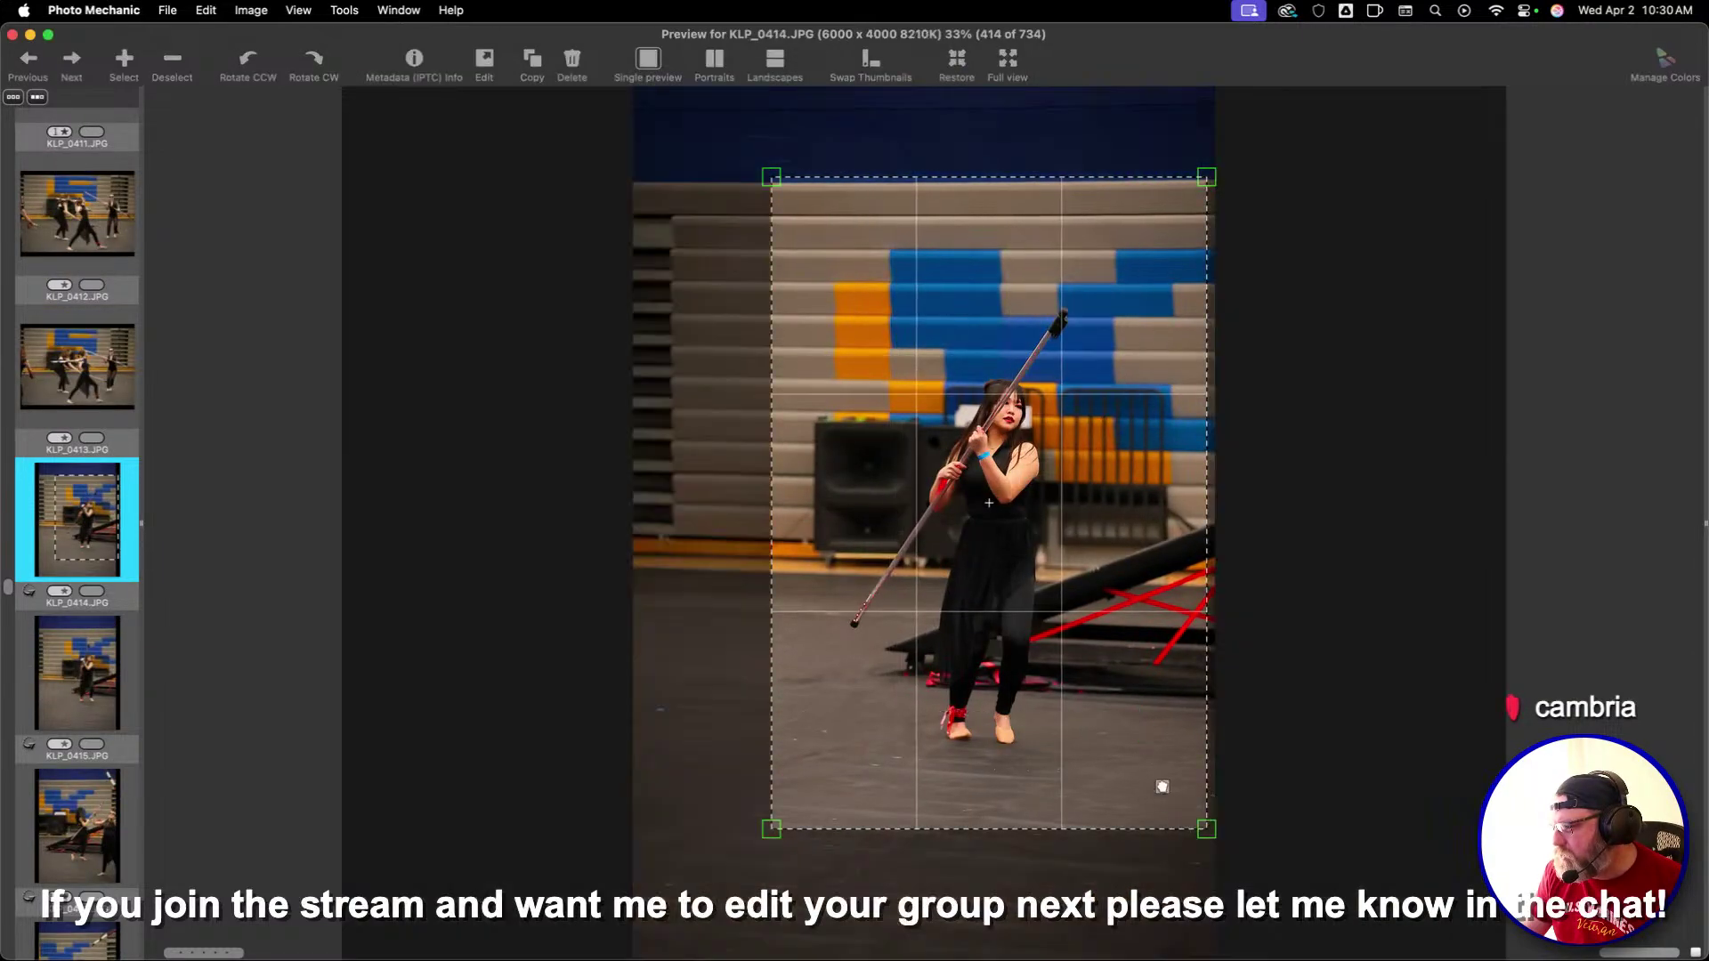
Examine the vertical shots from KLP_0415.JPG to KLP_0425.JPG, comparing KLP_0420.JPG and KLP_0421.JPG for sharpness and pose
key("Right")
key("Right")
key("Right")
key("Right")
key("Right")
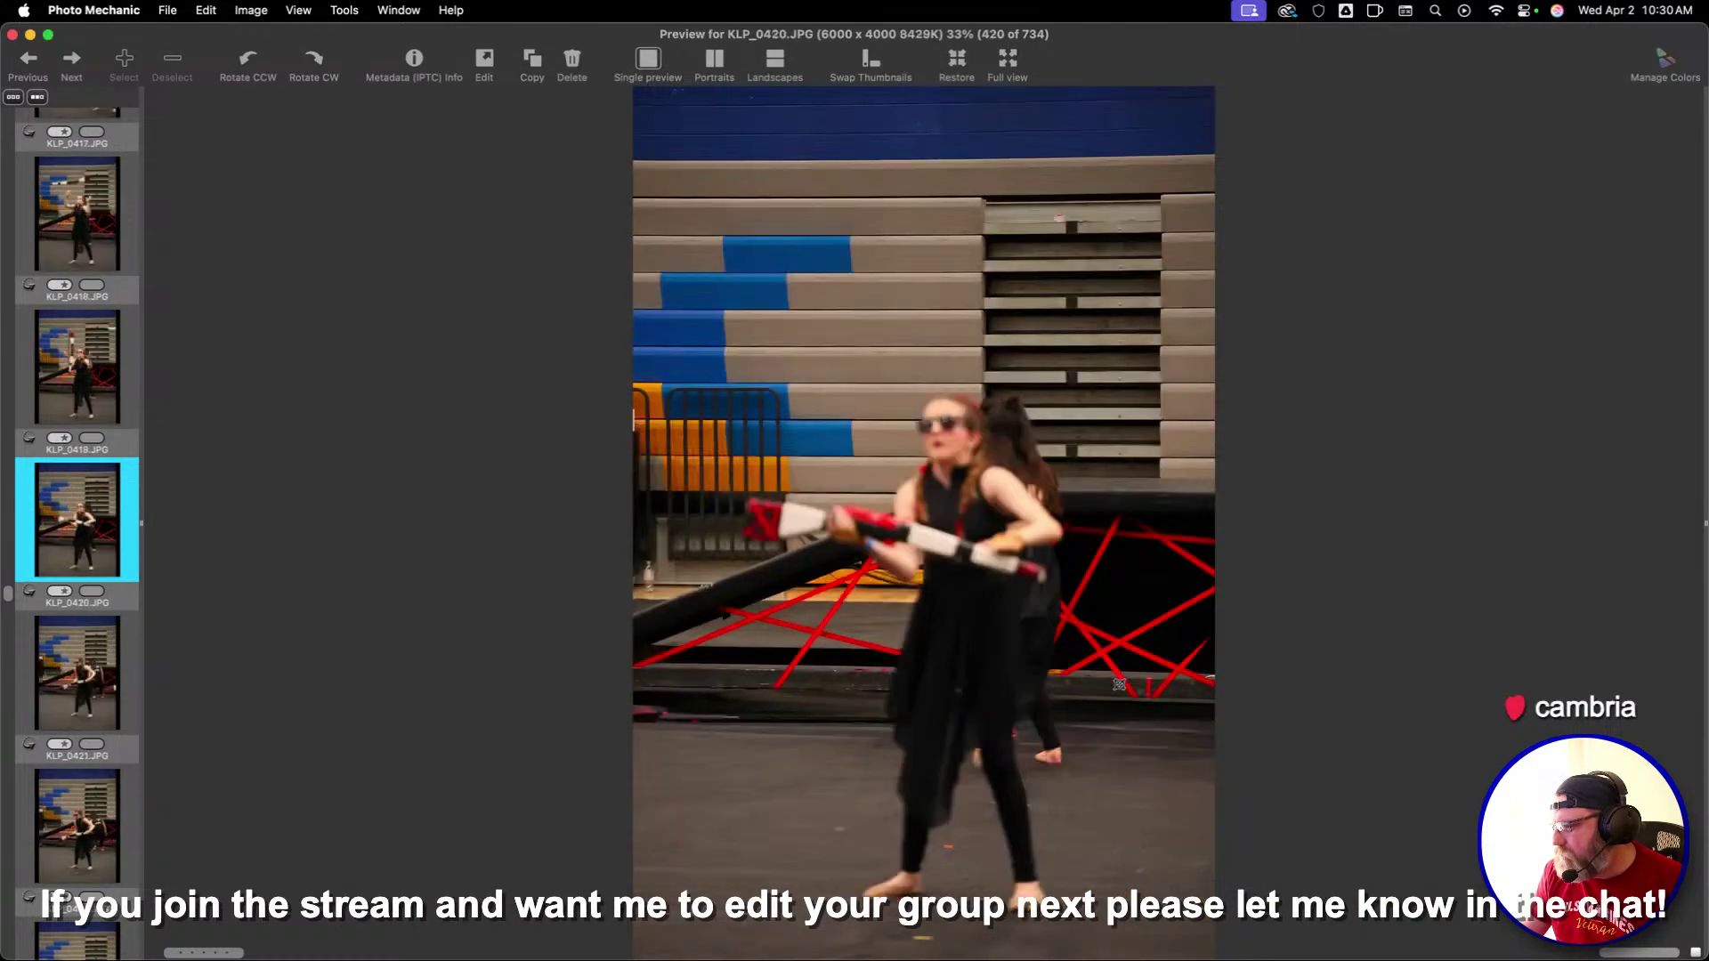
key("Left")
key("Right")
key("Right")
key("Right")
key("Right")
key("Right")
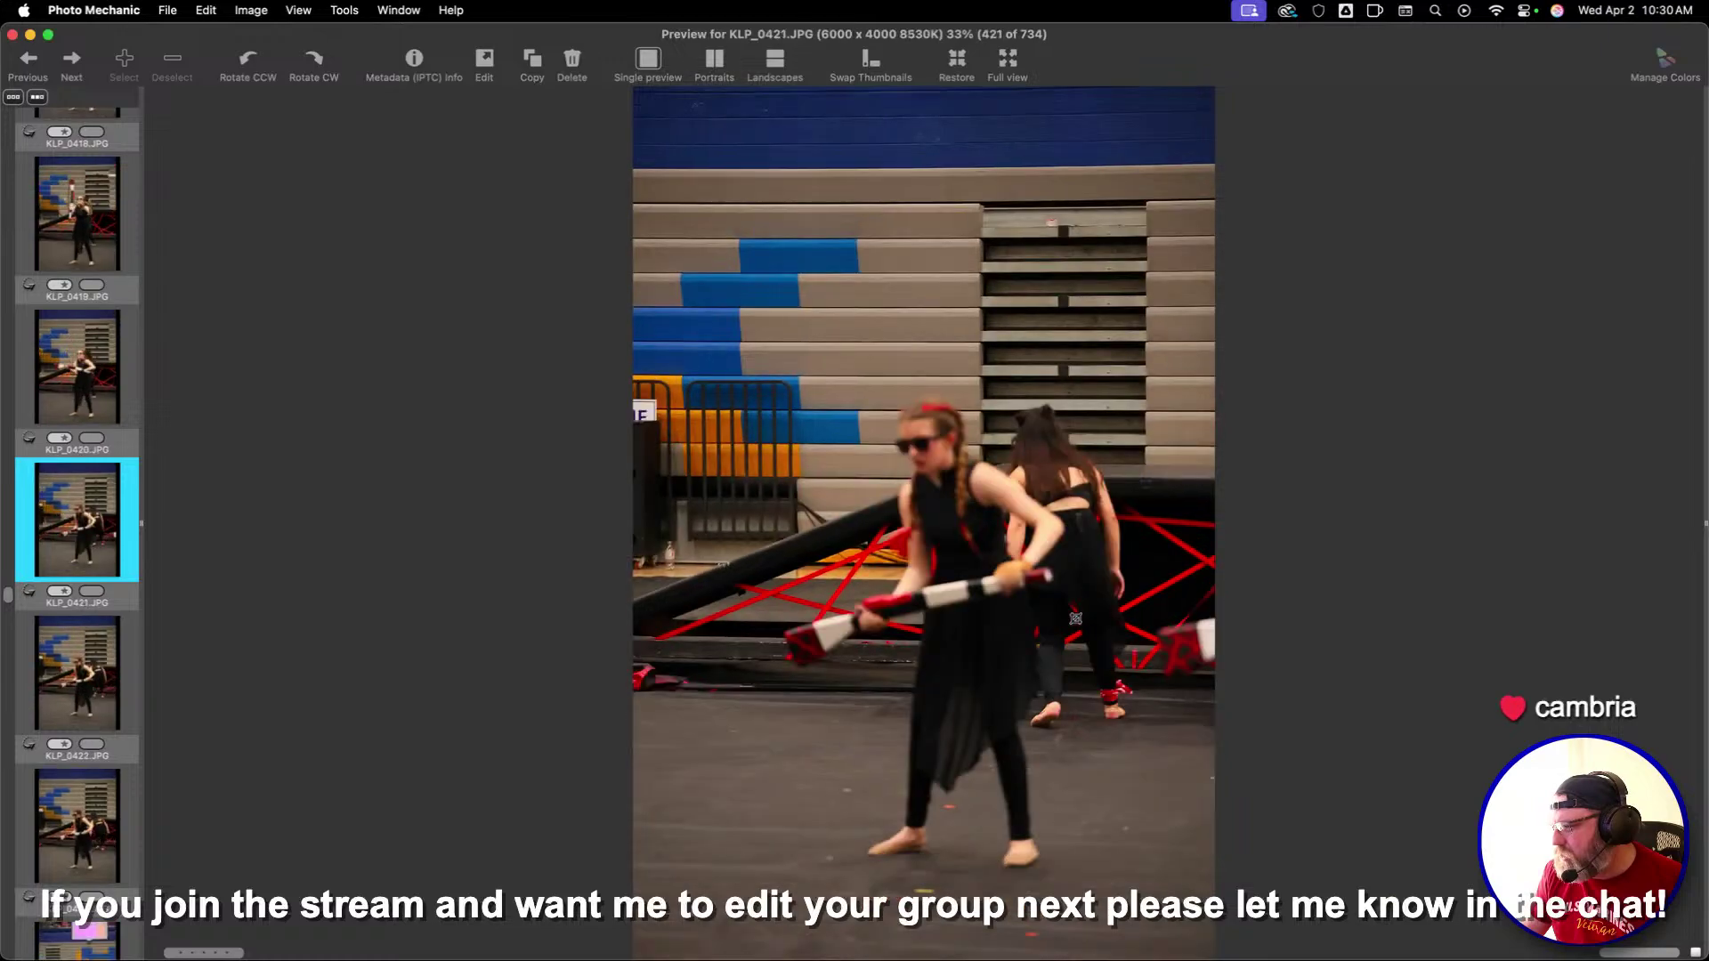
key("Right")
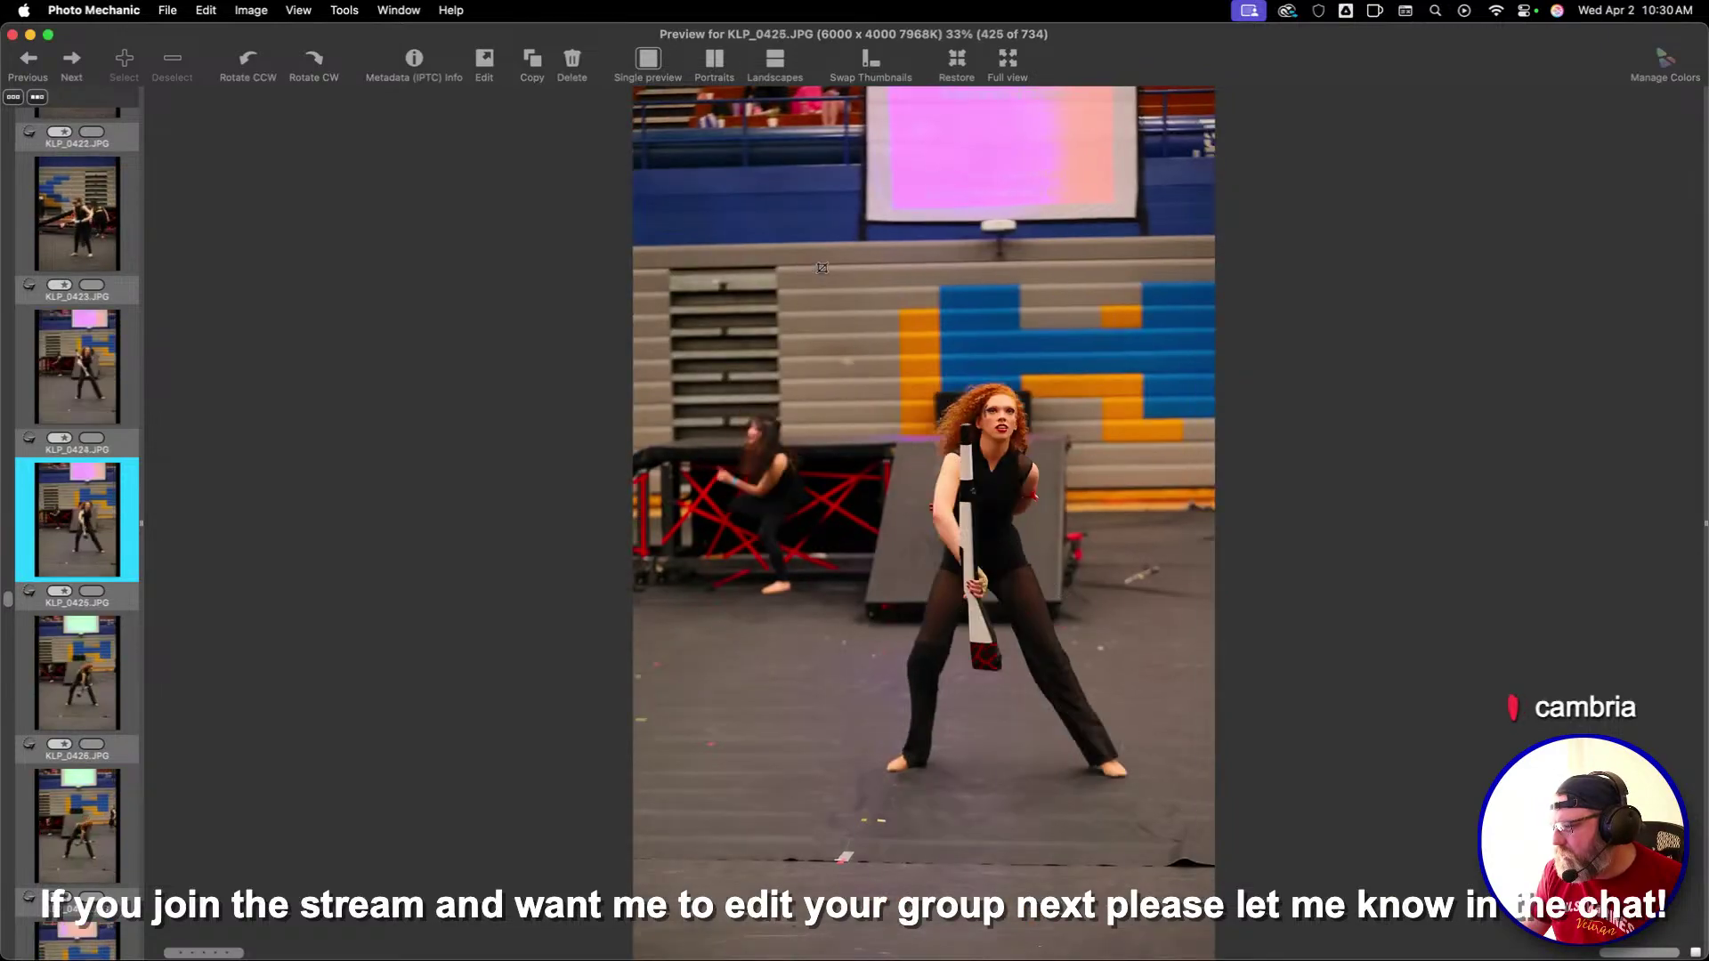
Continue to KLP_0429.JPG and crop it around the red-haired dancer holding the rifle up diagonally
key("Right")
key("Right")
key("Right")
key("Right")
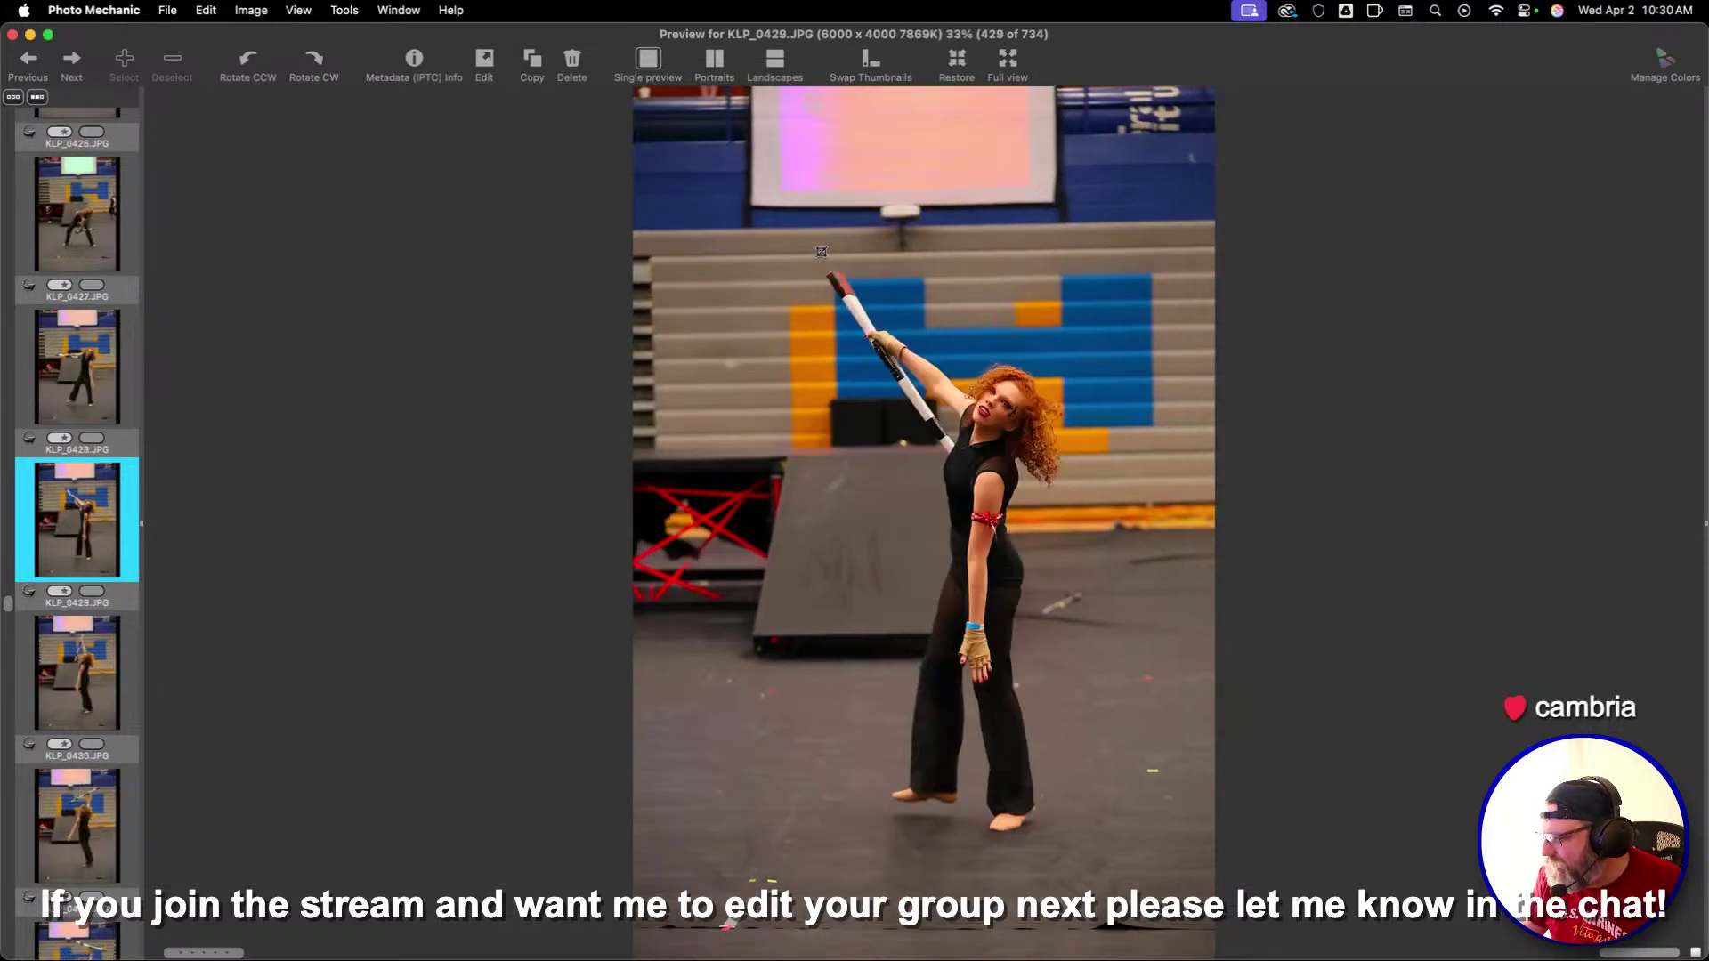
left_click_drag(1069, 649, 1012, 646)
left_click_drag(1160, 828, 1177, 856)
Continue to the rifle toss in KLP_0440.JPG, crop it around the dancer and airborne rifle, and mark it as 1
key("Right")
key("Right")
key("Right")
key("Right")
key("Right")
key("Right")
key("Right")
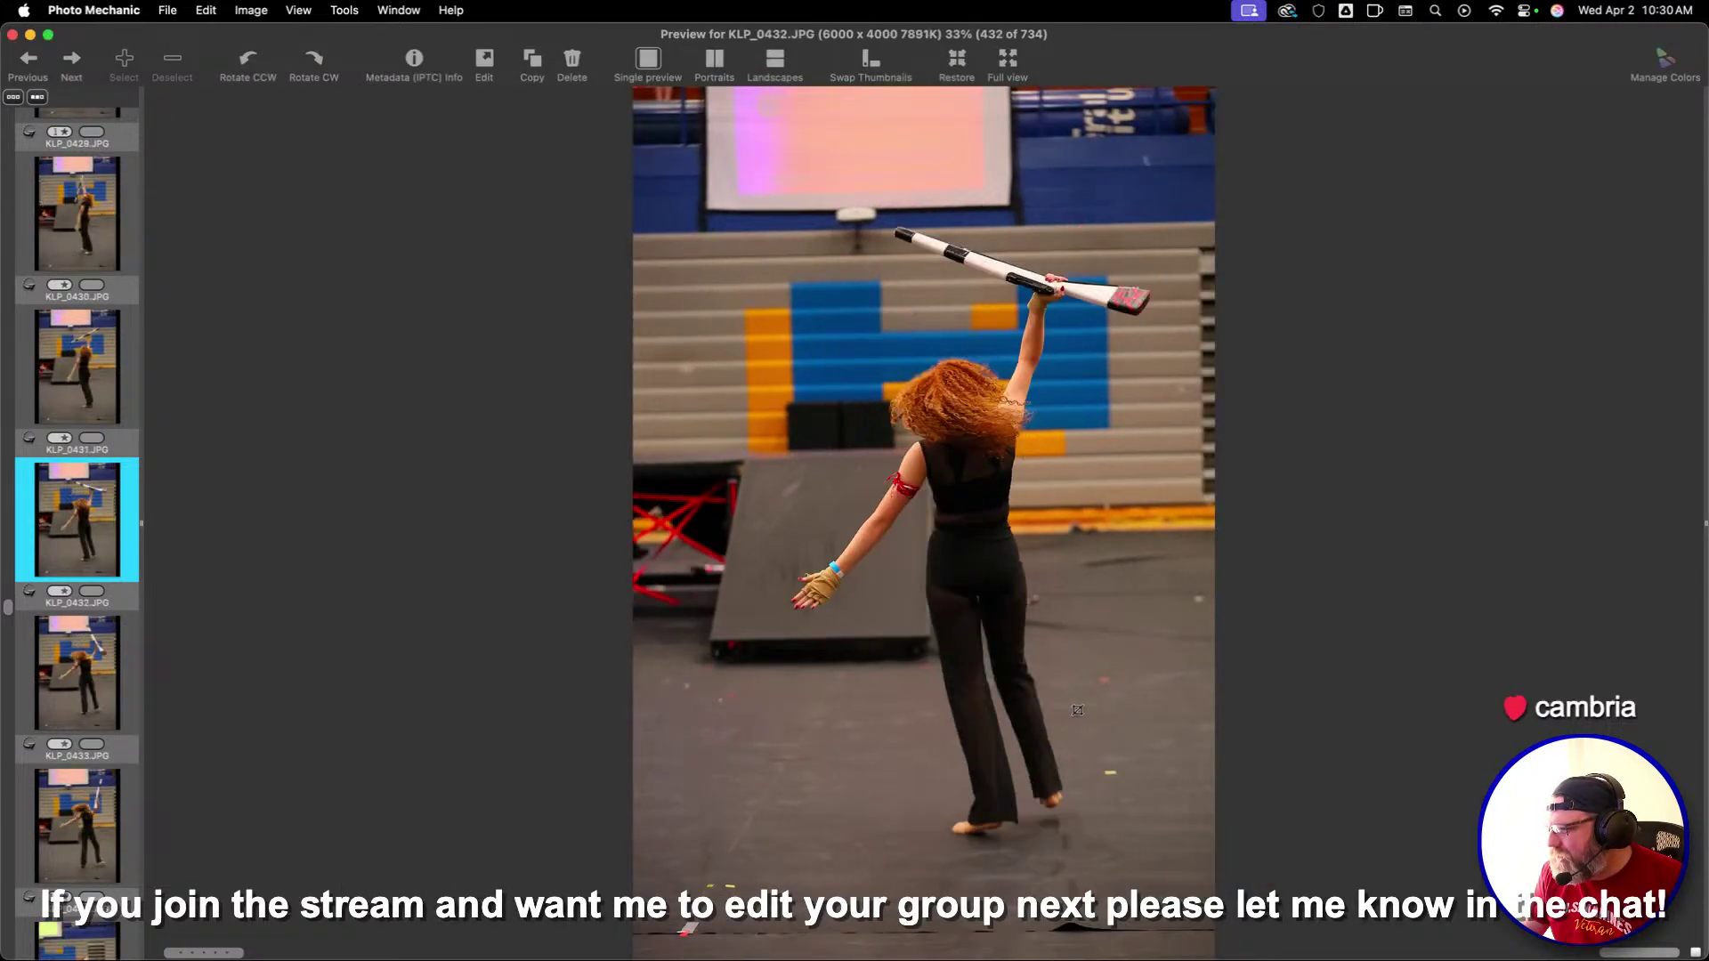
key("Right")
key("Right")
key("Right")
key("Right")
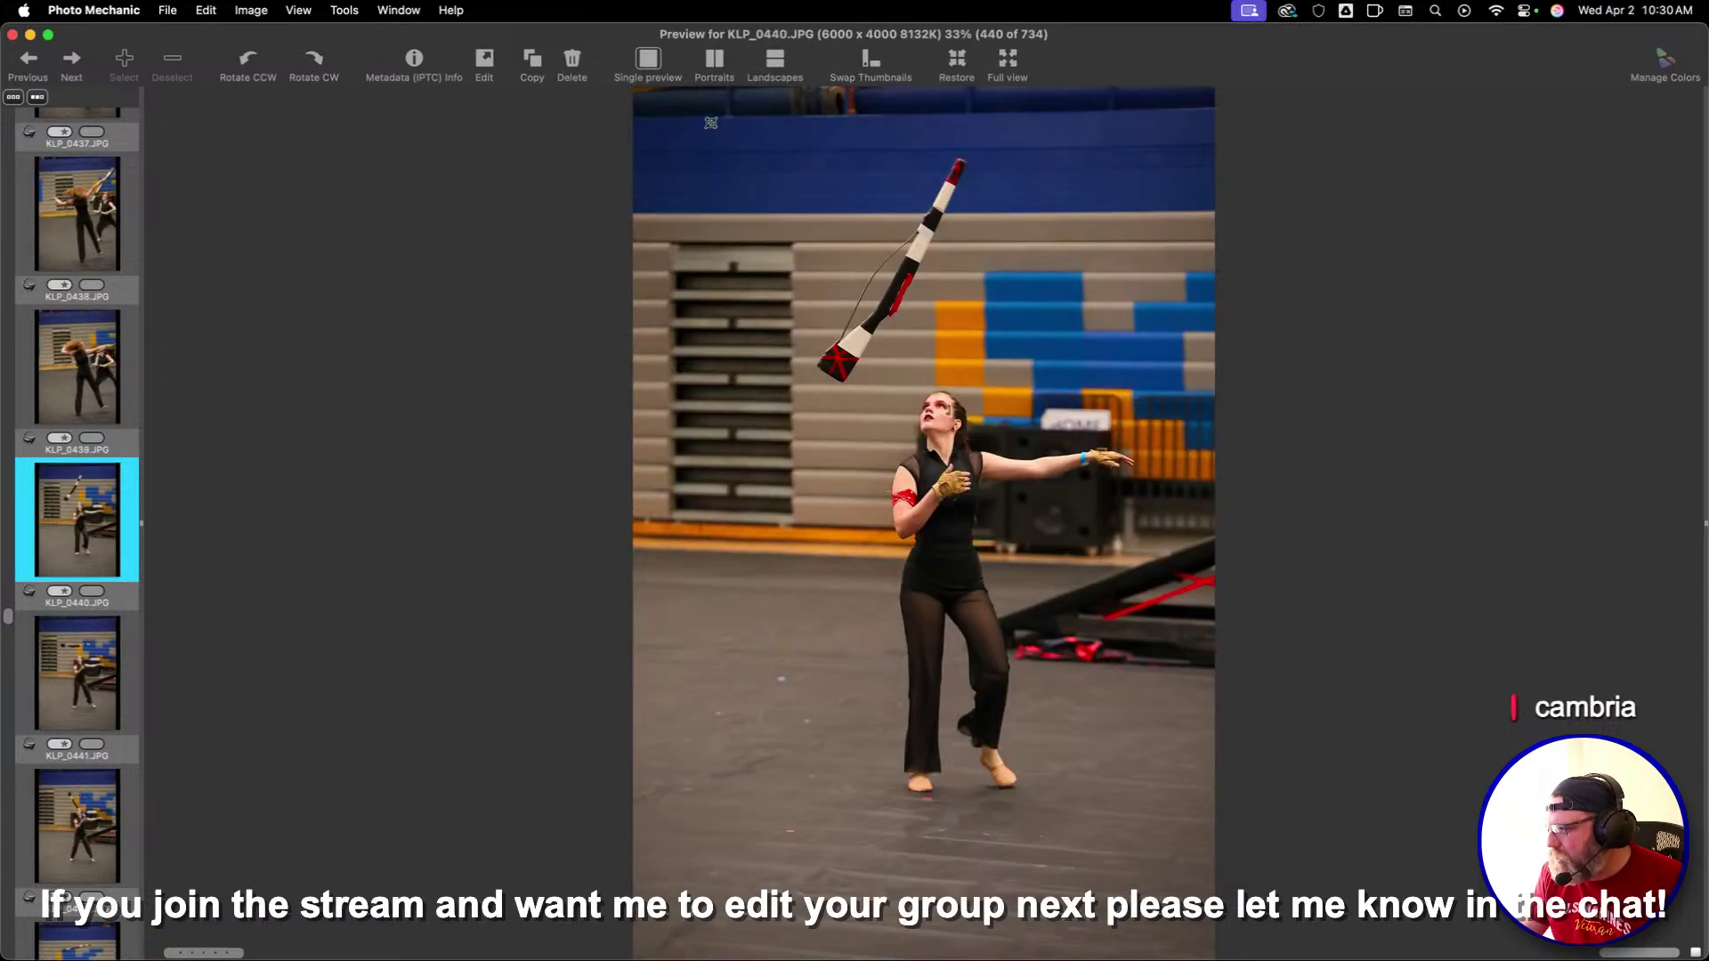
left_click_drag(699, 91, 1181, 809)
key("Right")
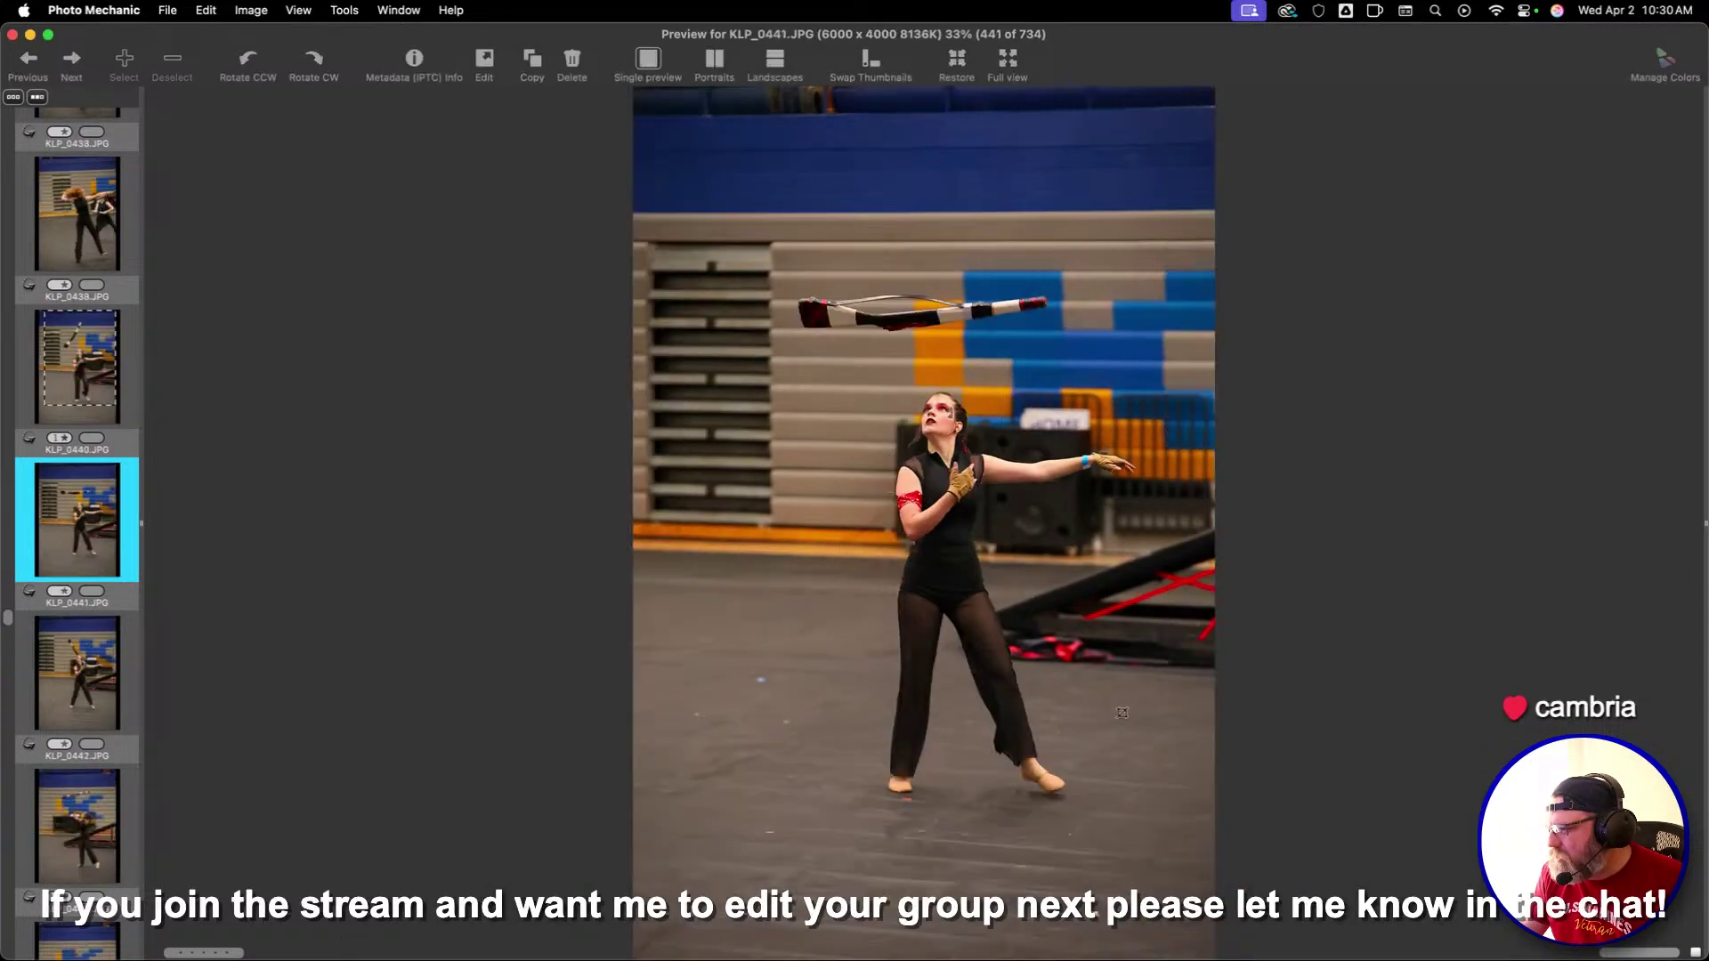
Crop KLP_0441.JPG around the dancer and tossed rifle and mark it as 1, and crop KLP_0444.JPG around the reaching dancer
left_click_drag(725, 179, 1191, 877)
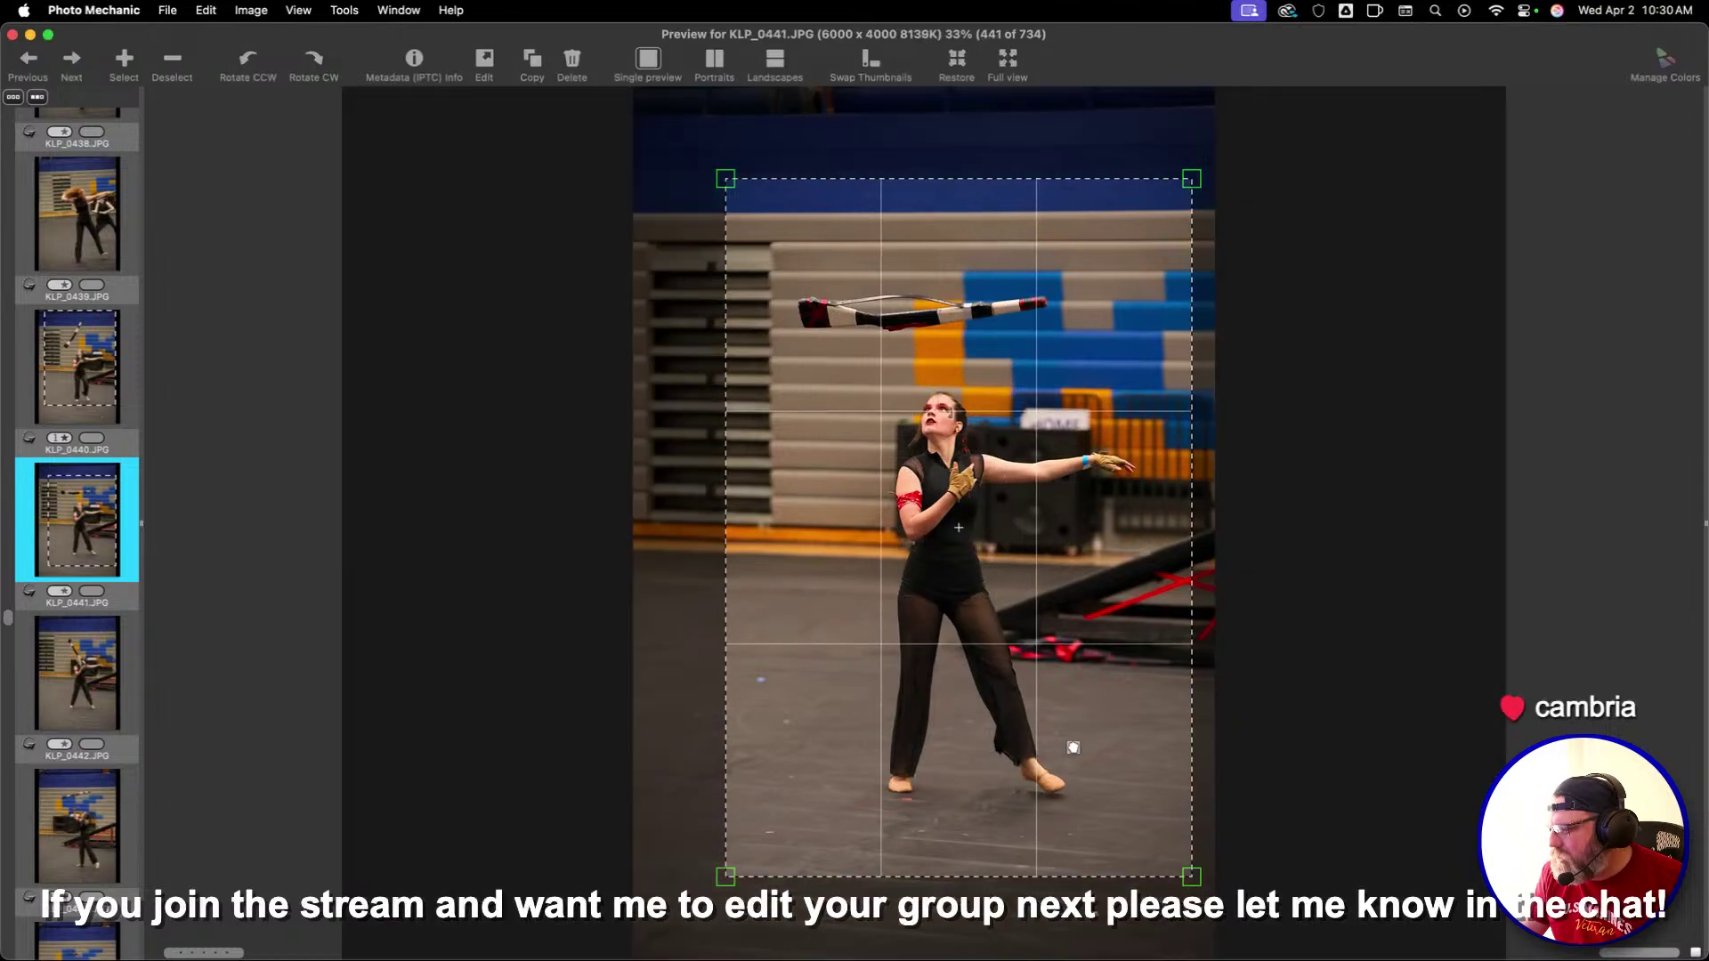
key("Right")
key("Right")
key("Right")
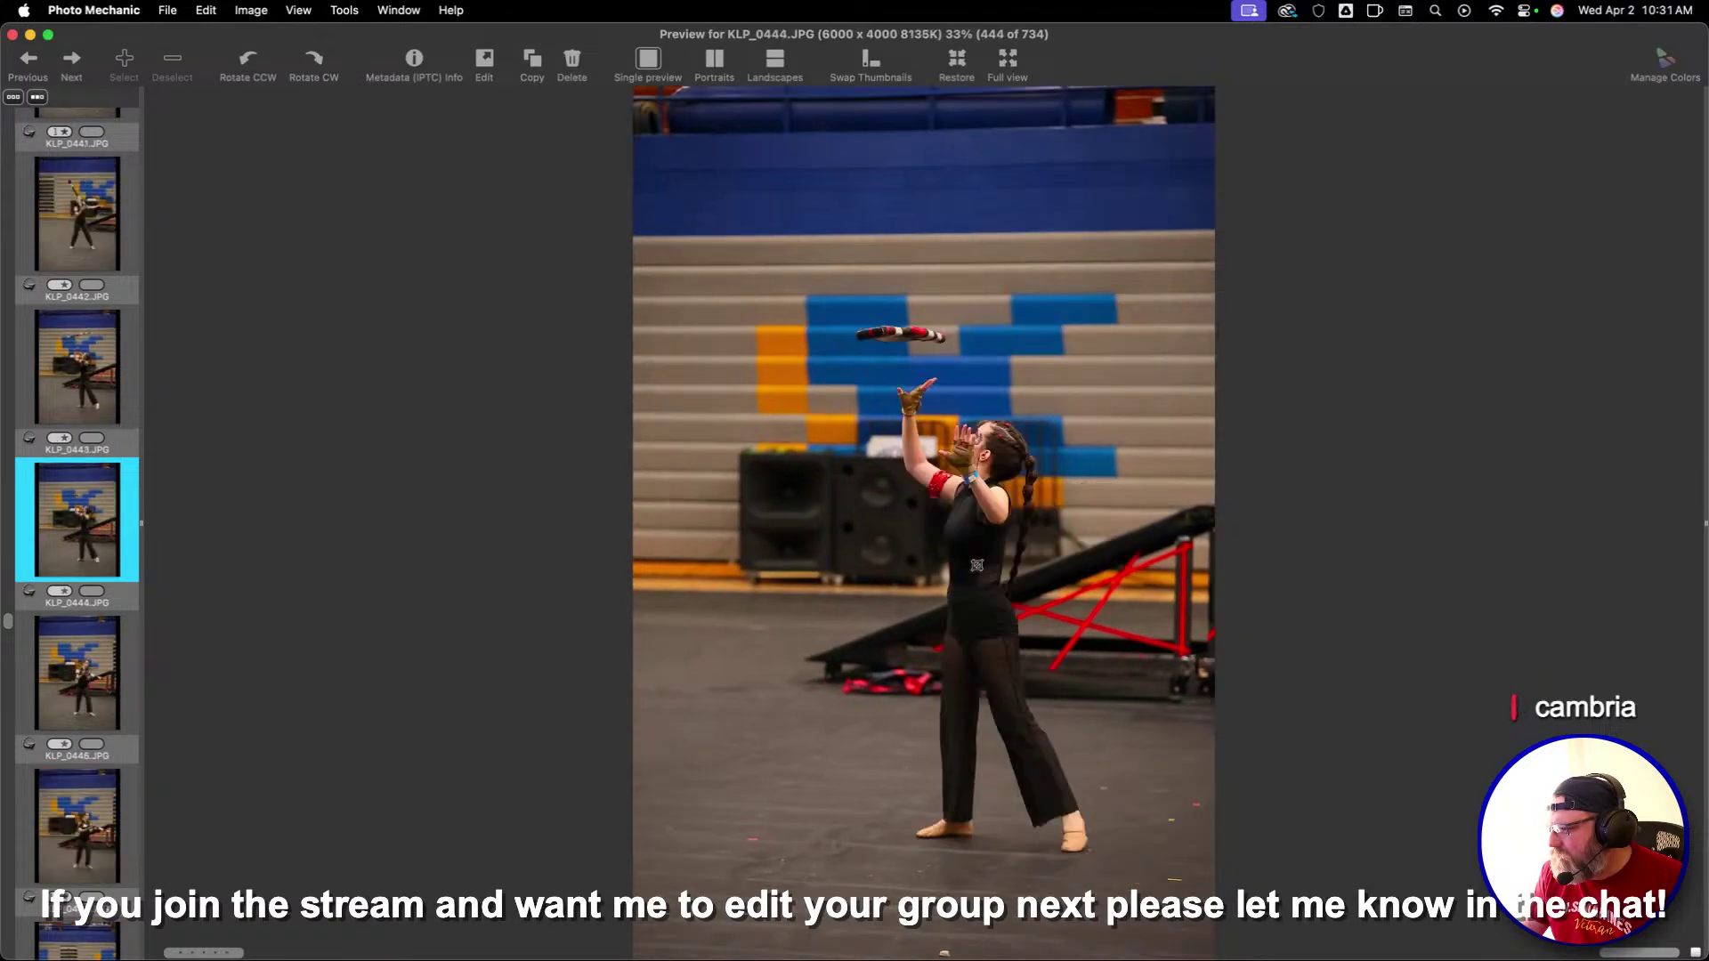
left_click_drag(783, 256, 1210, 890)
left_click_drag(1107, 733, 1075, 709)
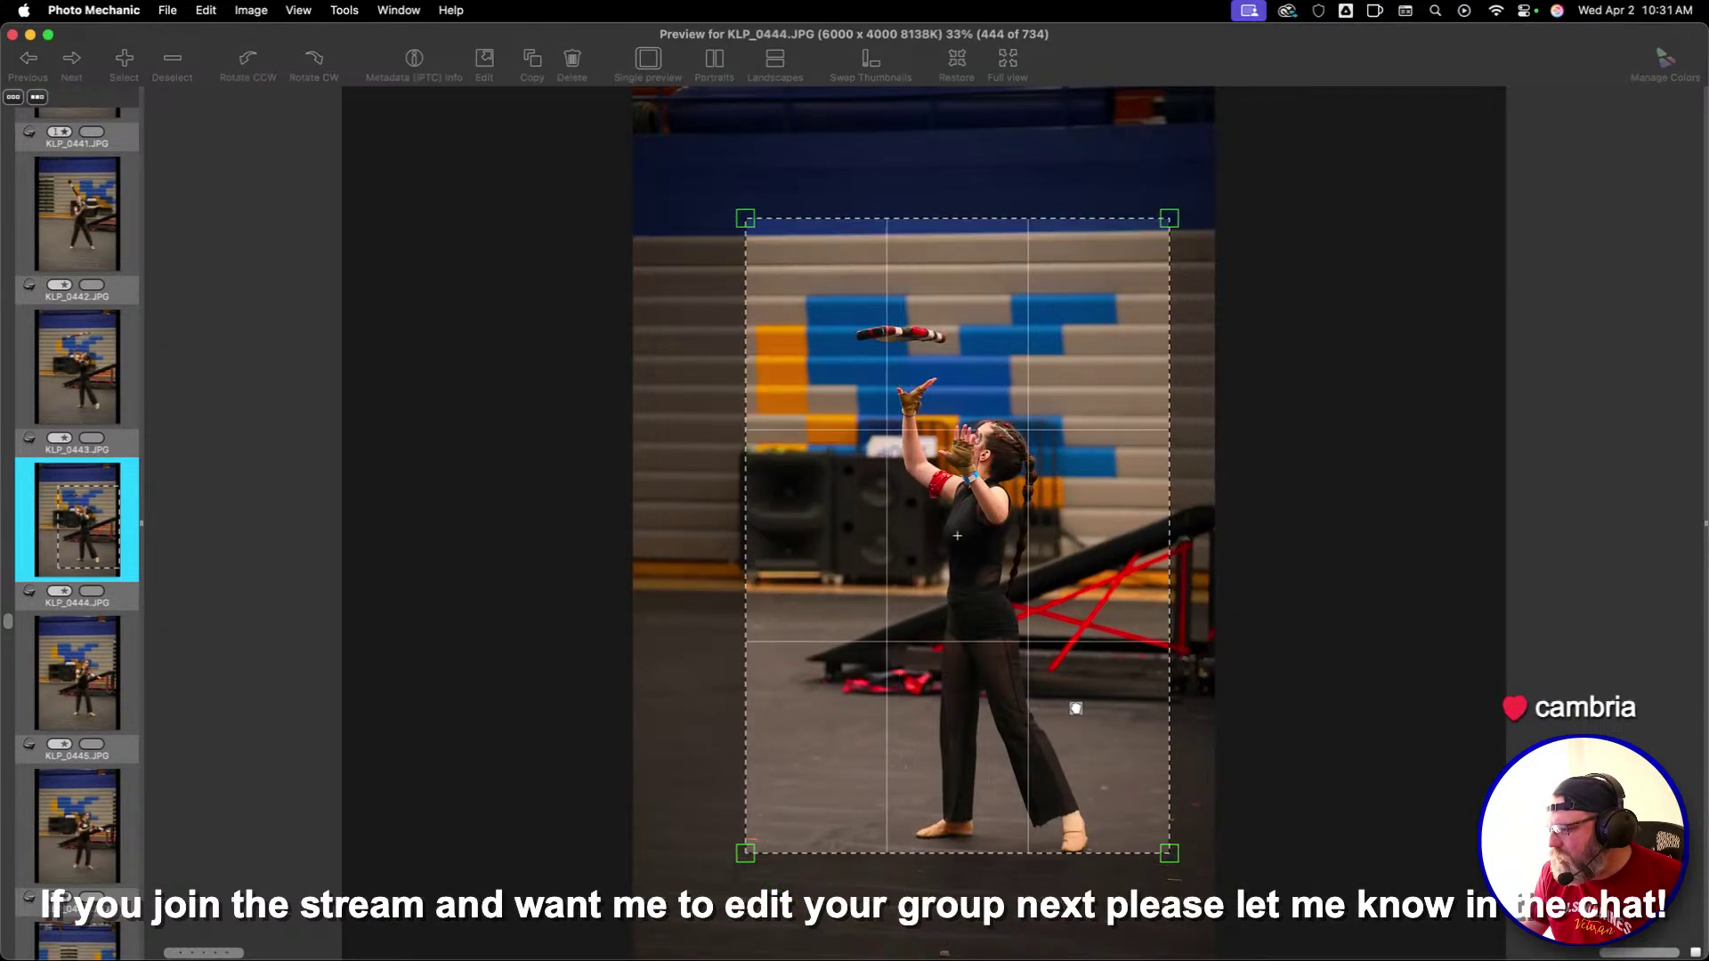
key("Right")
Compare KLP_0447.JPG with KLP_0448.JPG and crop KLP_0447.JPG around the dancer holding the rifle close
key("Right")
key("Right")
key("Right")
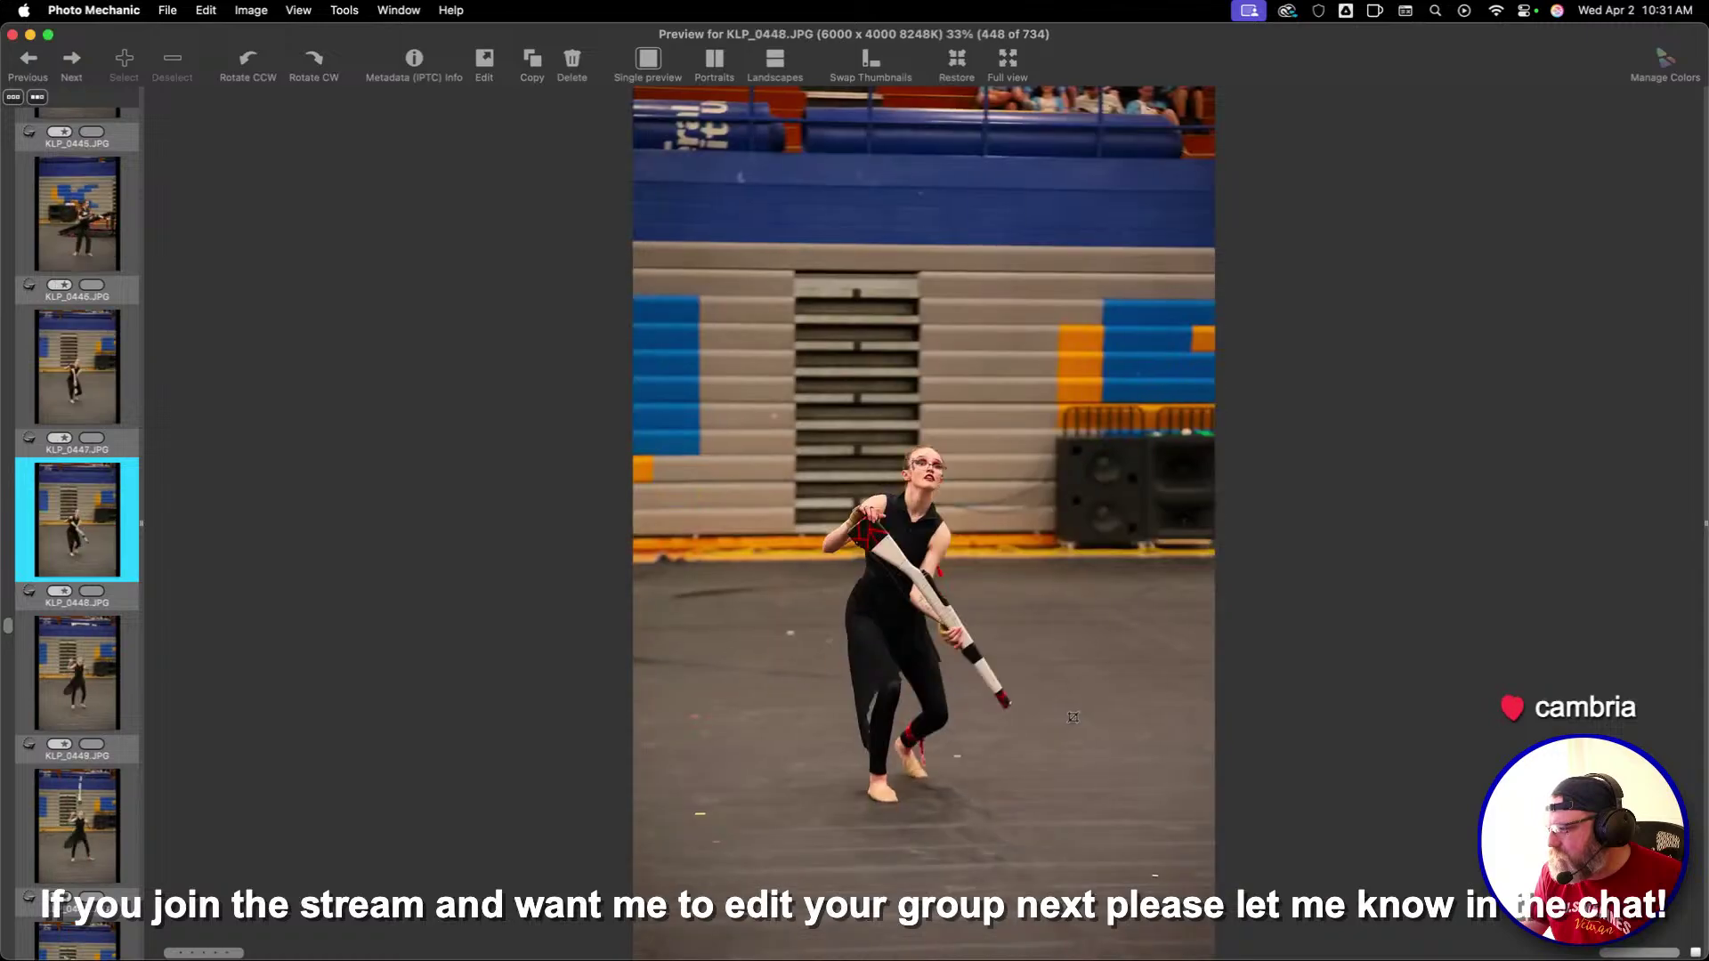
key("Left")
left_click_drag(706, 296, 1095, 846)
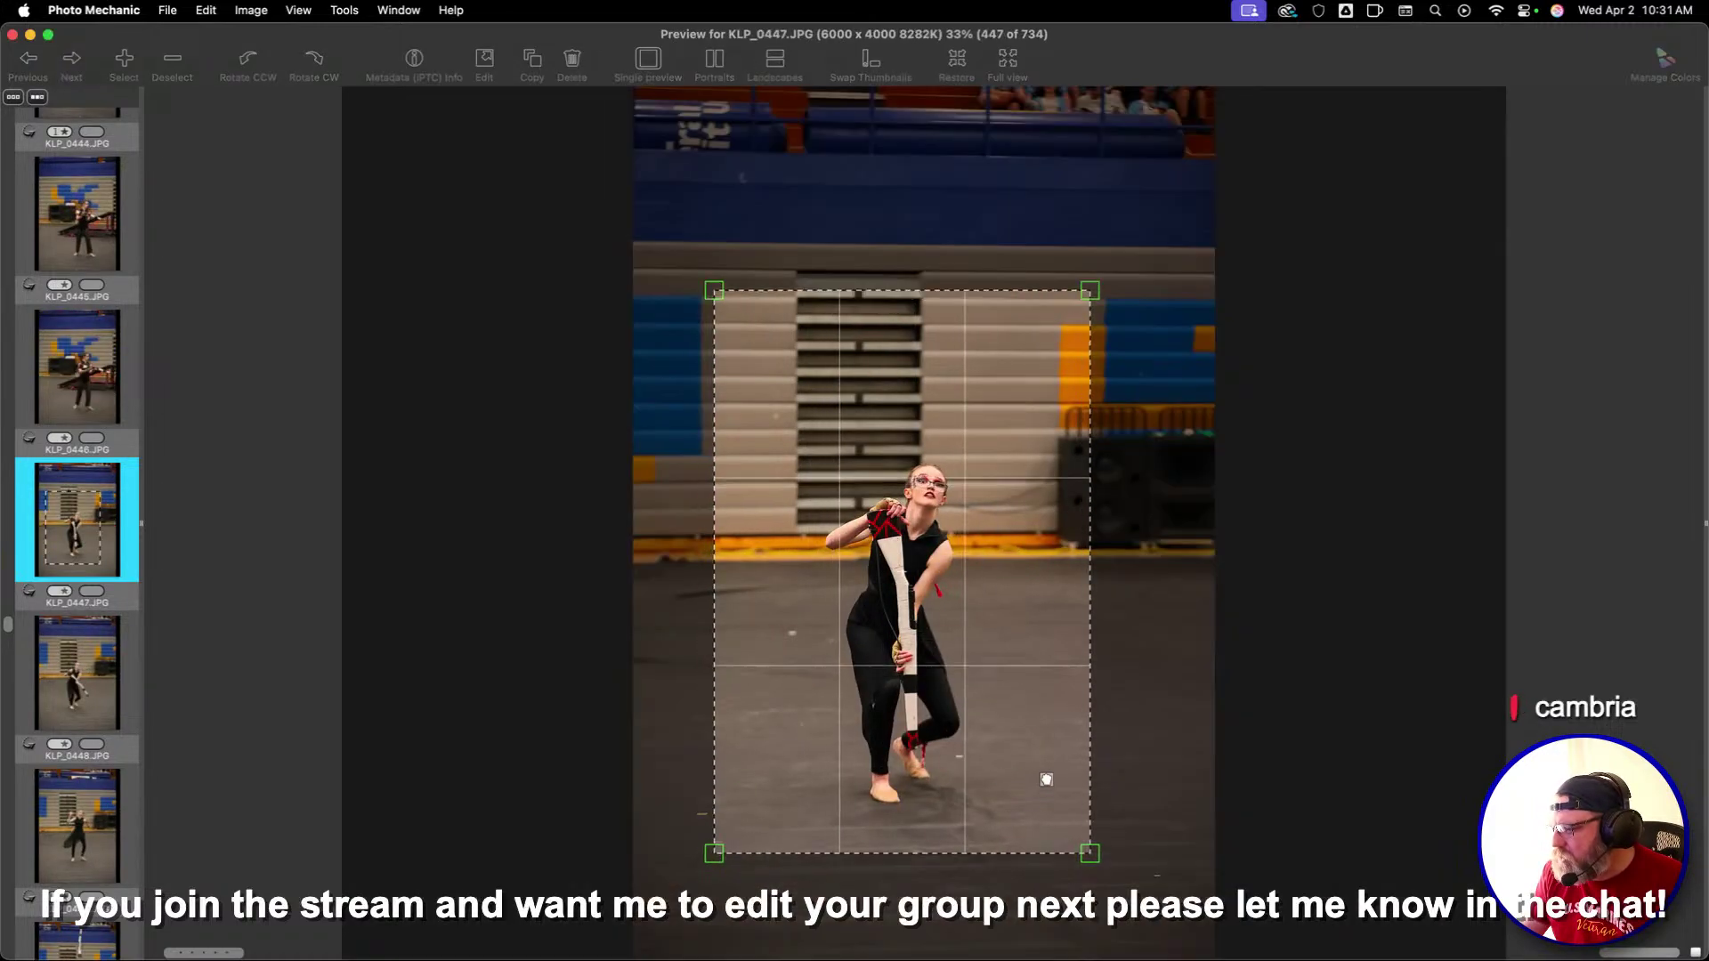
left_click_drag(1048, 778, 1053, 770)
Mark KLP_0450.JPG as 1, and crop KLP_0451.JPG around the dancer and rifle and mark it as 1
key("Right")
key("Right")
key("1")
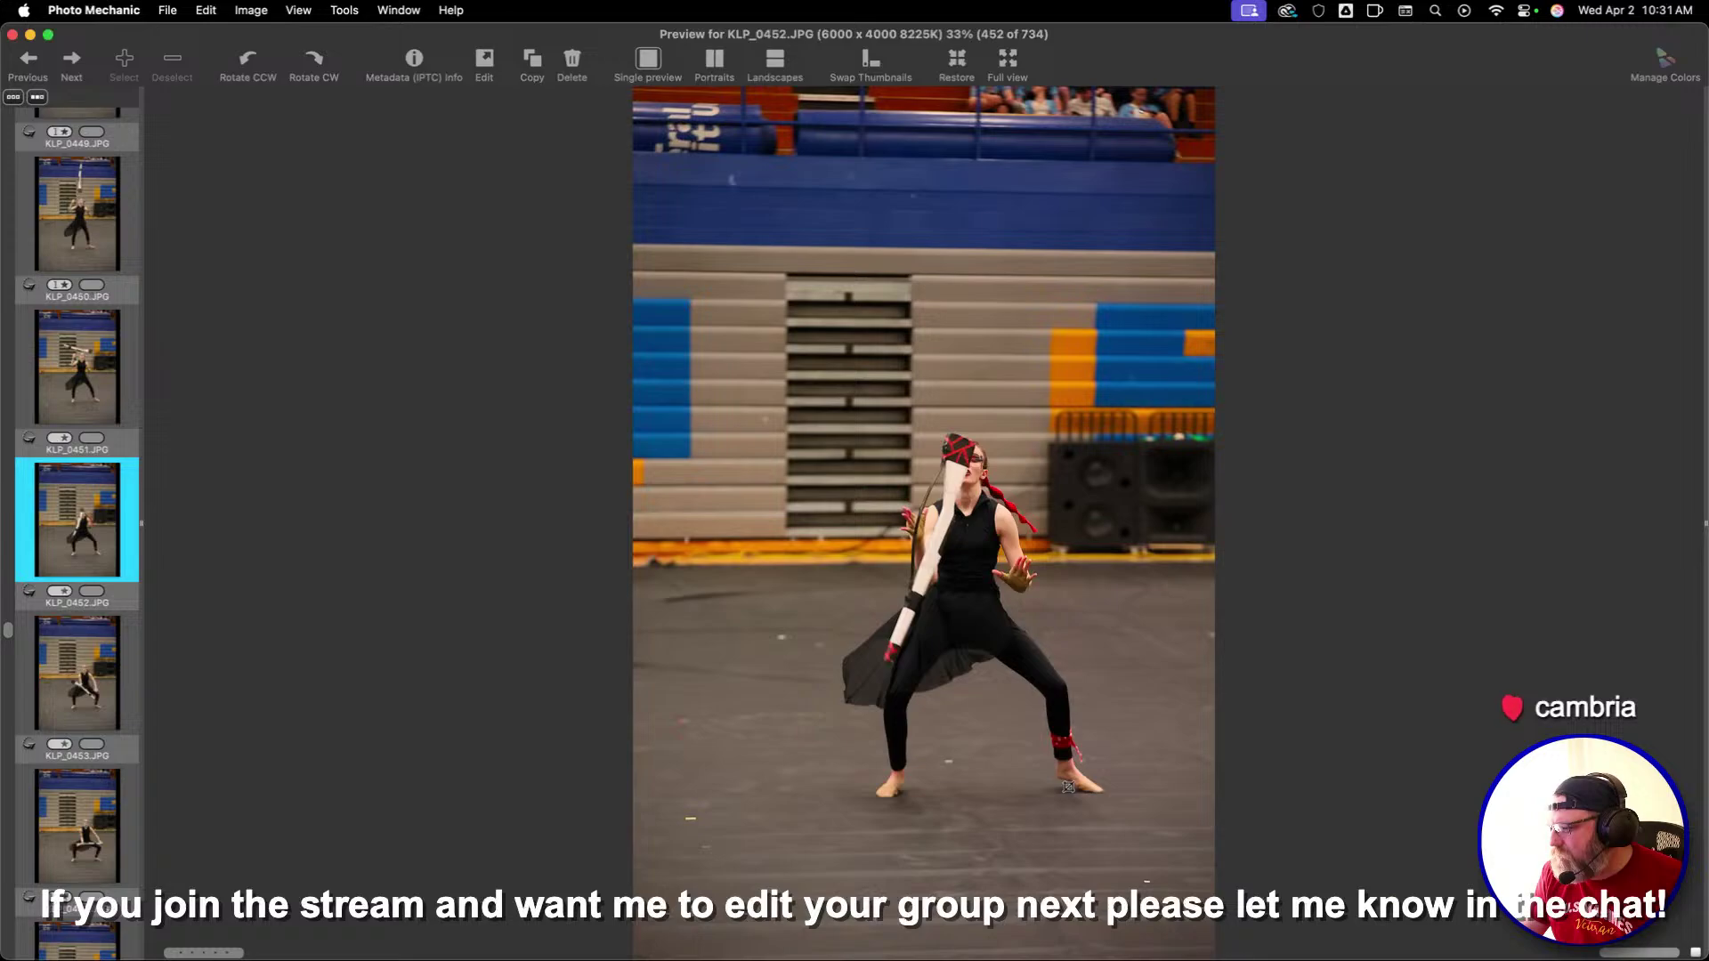
left_click_drag(733, 200, 1117, 852)
key("1")
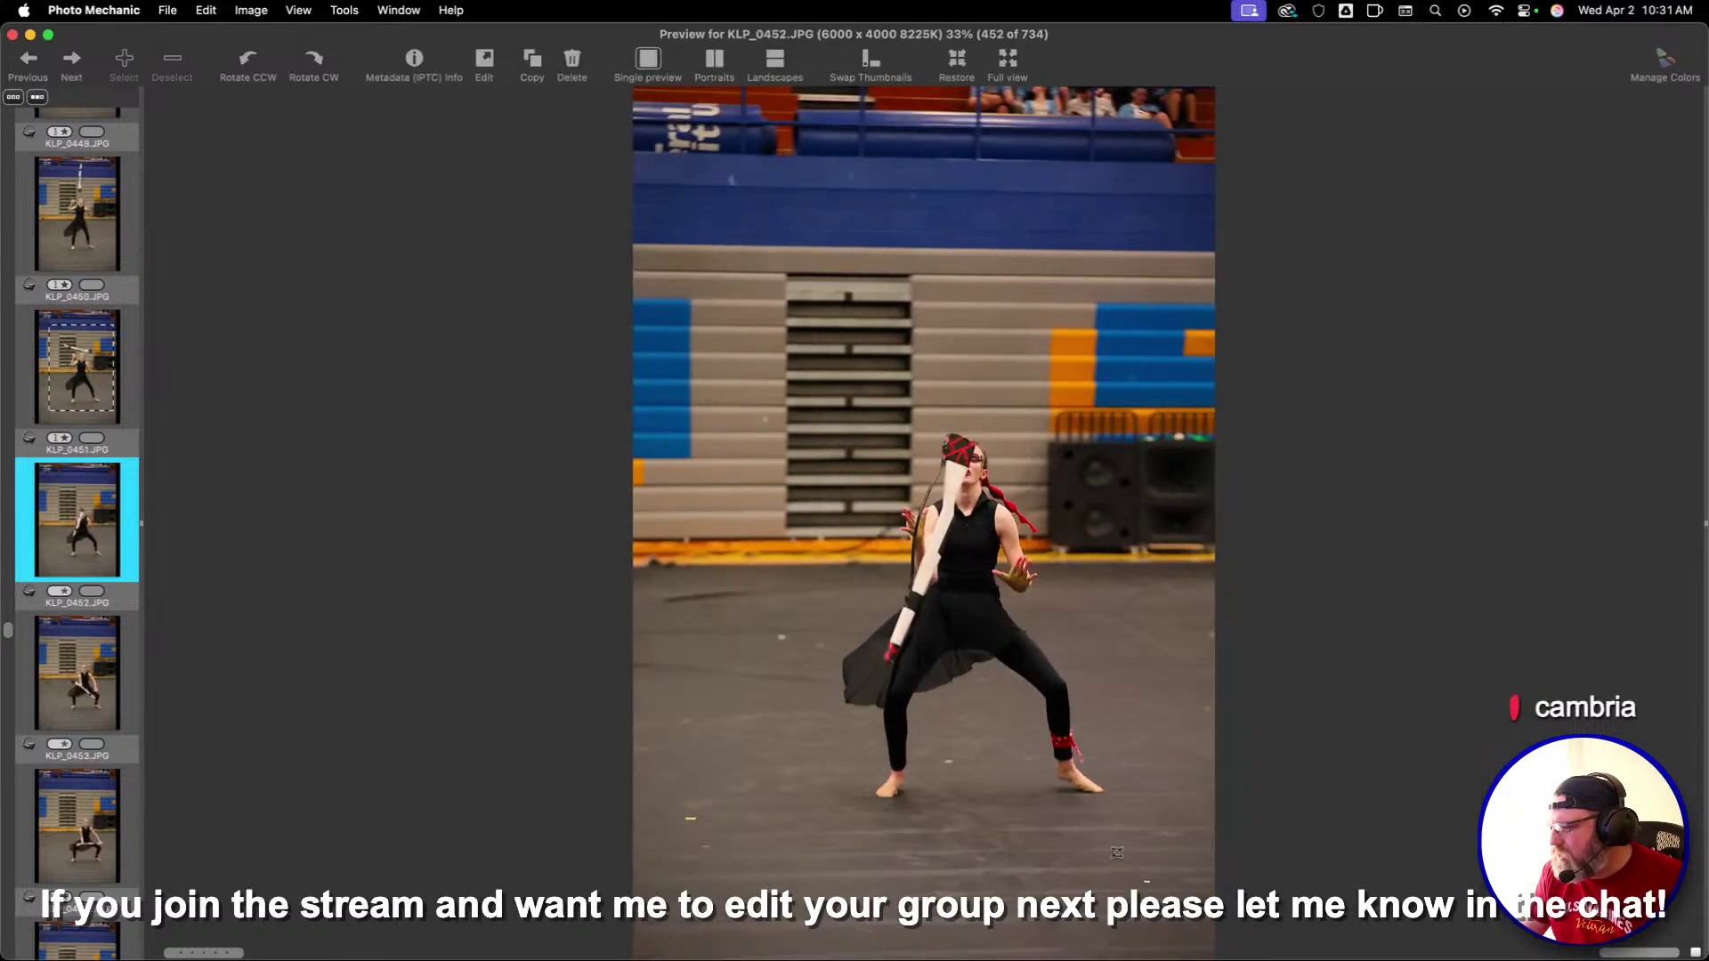
Continue to the flag dancer in KLP_0461.JPG, crop the photo around her and the flag, and mark it as 1
key("Right")
key("Right")
key("Right")
key("Right")
key("Right")
key("Right")
key("Right")
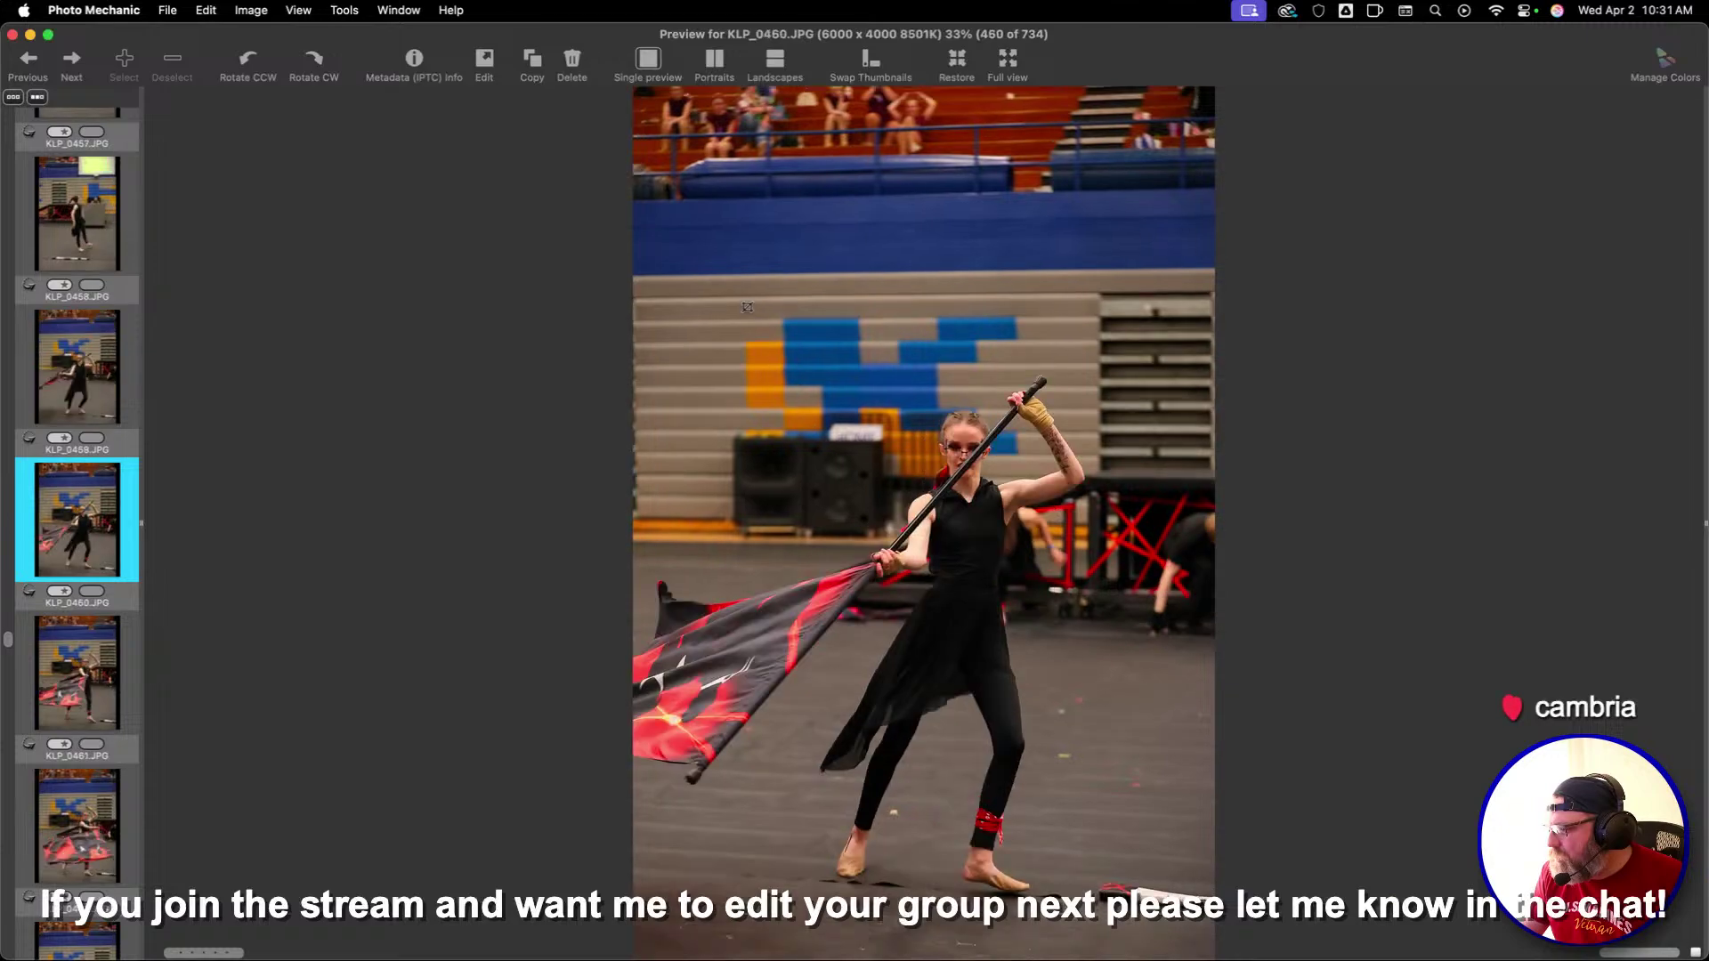
left_click_drag(706, 246, 1057, 679)
key("1")
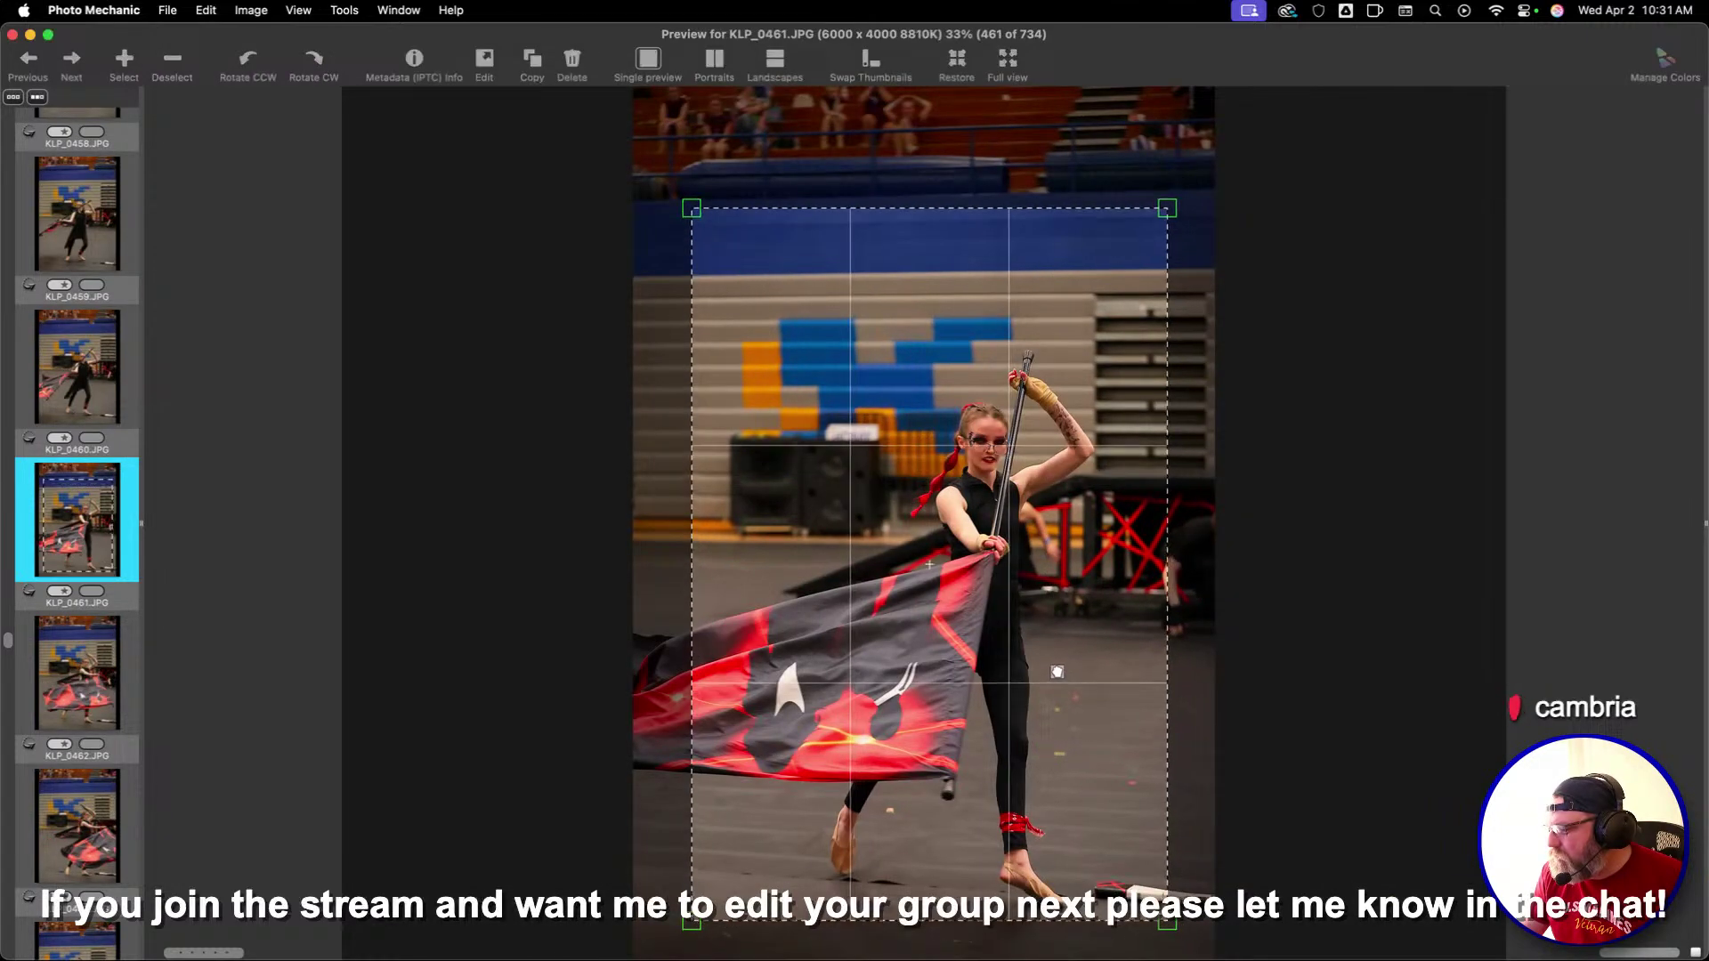
Examine the flag shots around KLP_0461.JPG and onward to the kicking dancer in KLP_0472.JPG
key("Left")
key("Right")
key("Right")
key("Right")
key("Right")
key("Right")
key("Right")
key("Right")
key("Right")
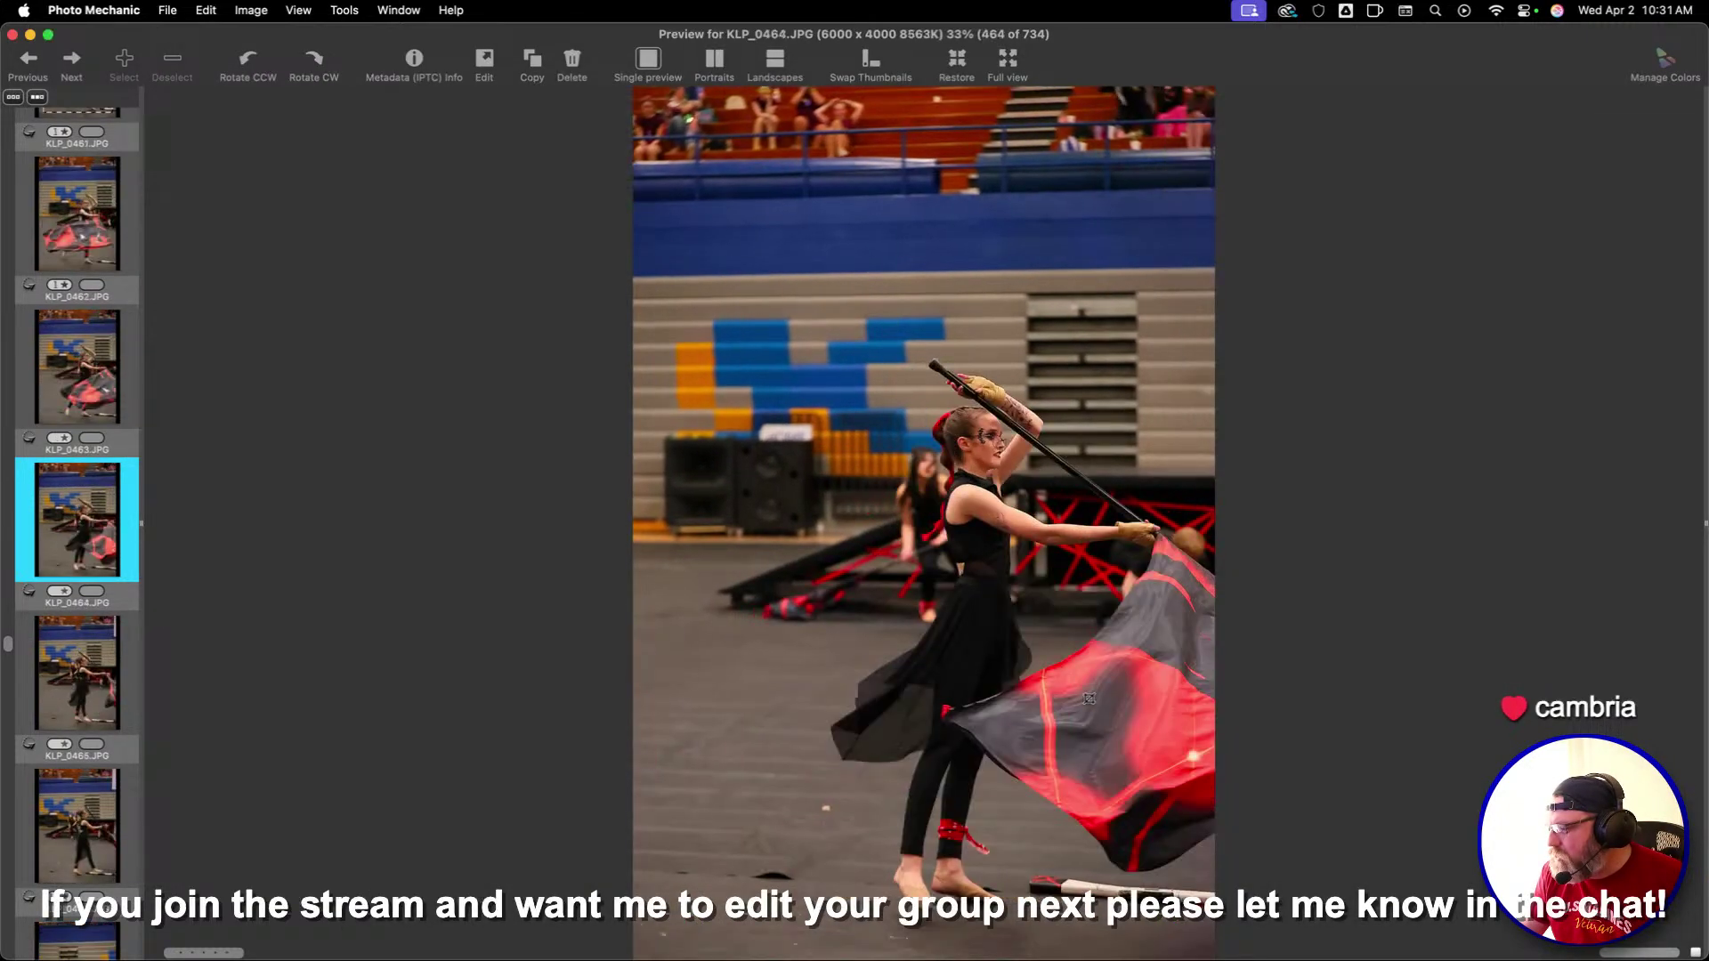
key("Right")
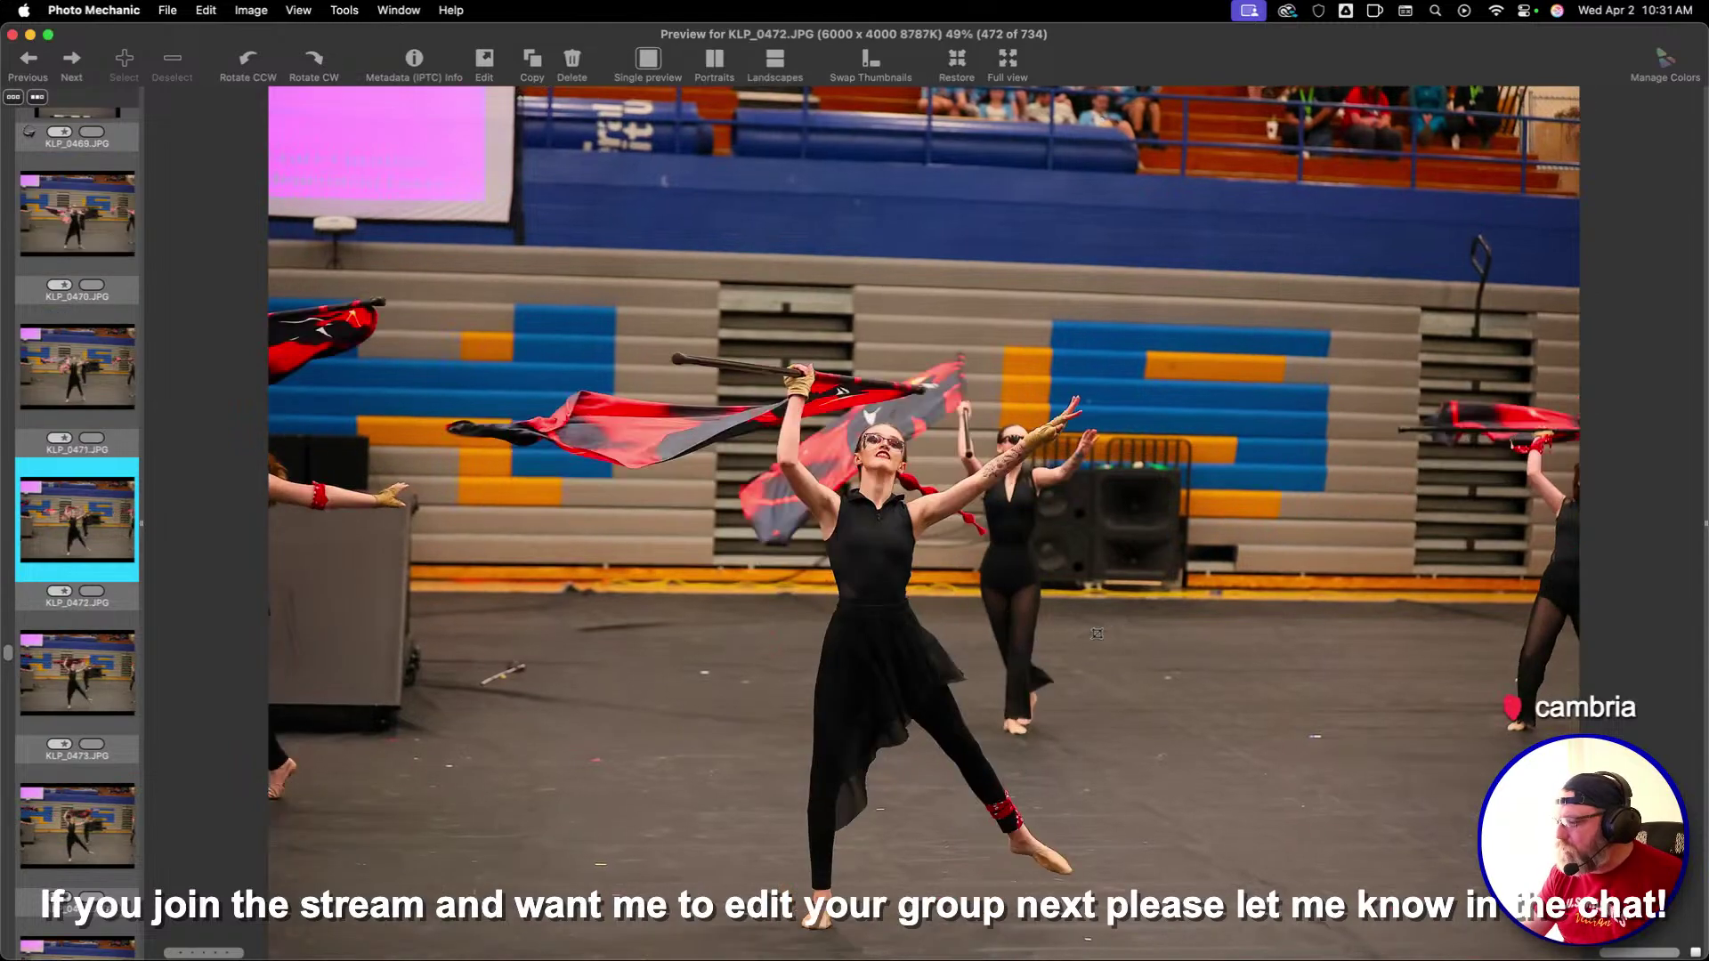
Mark the kicking flag dancer's photos KLP_0471.JPG through KLP_0475.JPG as 1
key("1")
key("1")
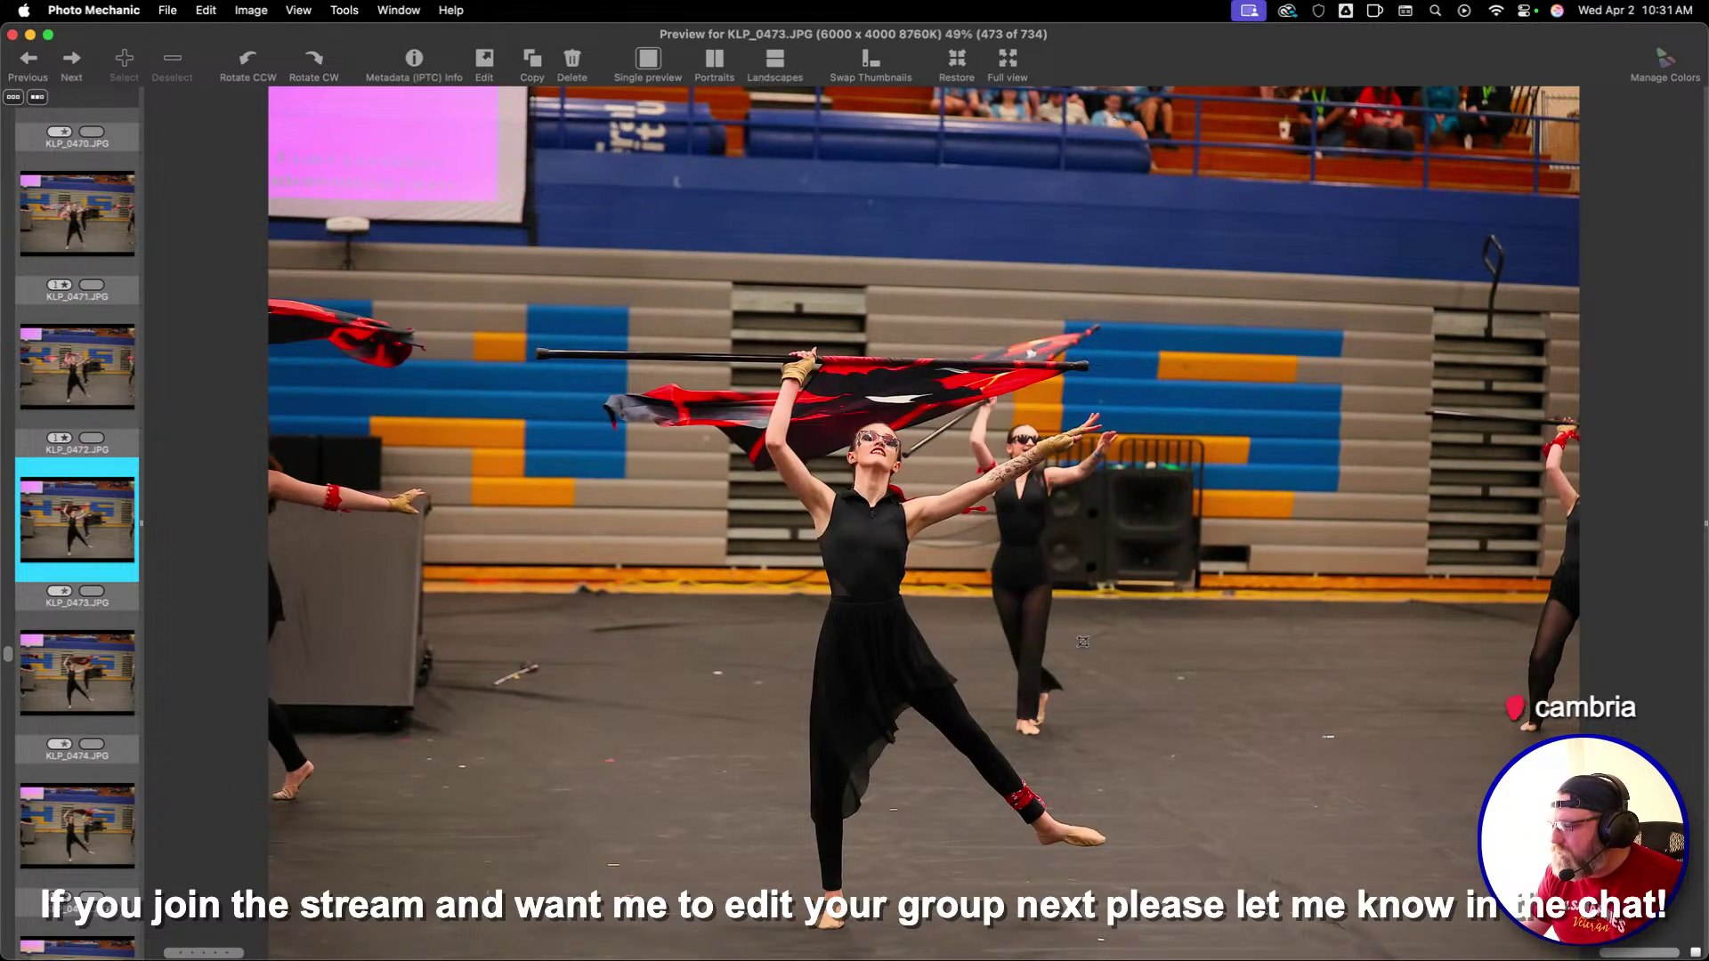
key("1")
key("1")
key("1")
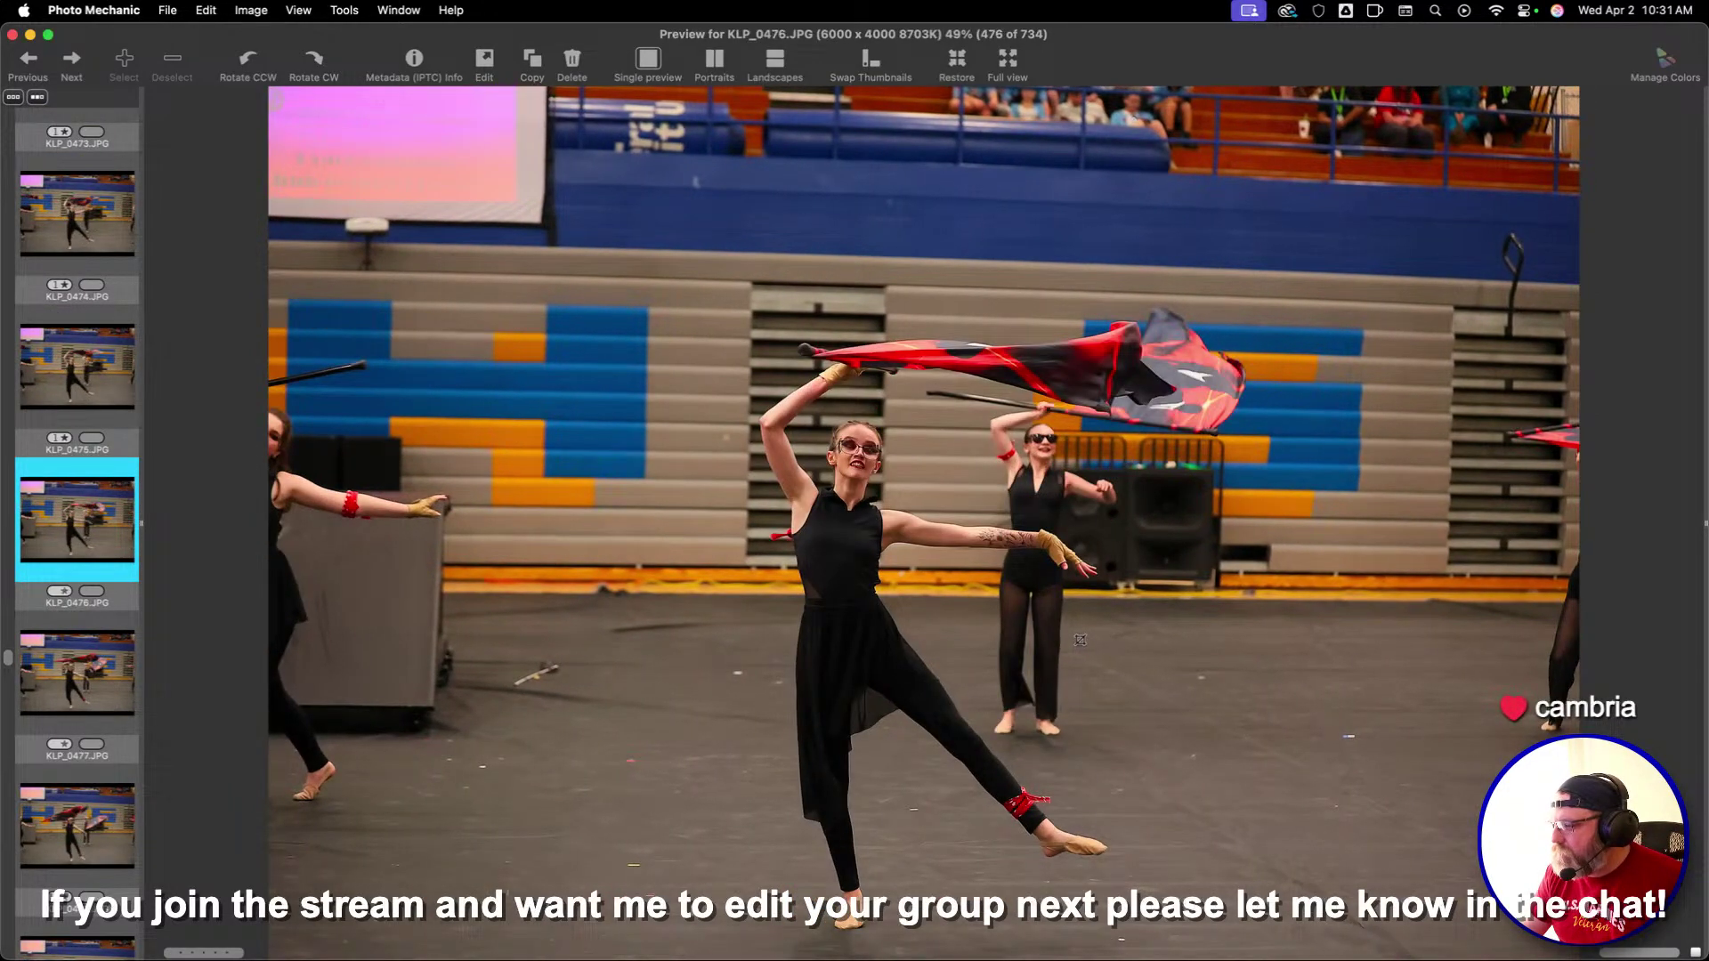
Continue to the smiling red-haired flag dancer in KLP_0481.JPG and mark that photo as 1
key("Right")
key("Right")
key("Right")
key("Right")
key("Right")
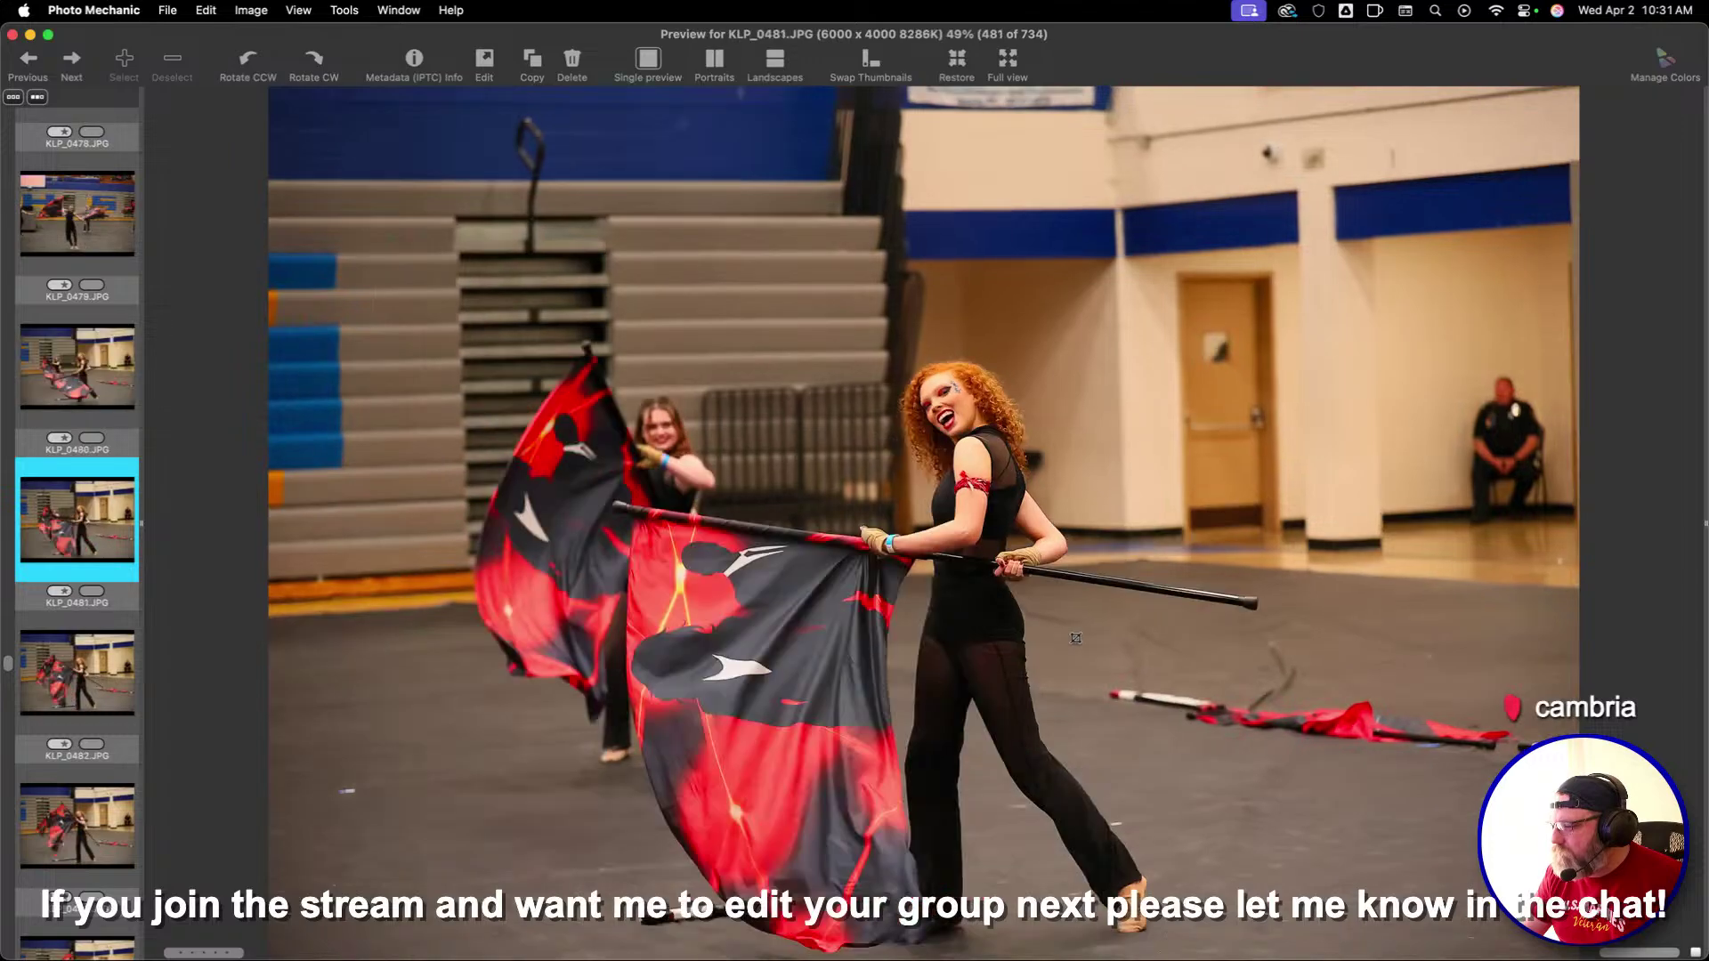
key("1")
key("Right")
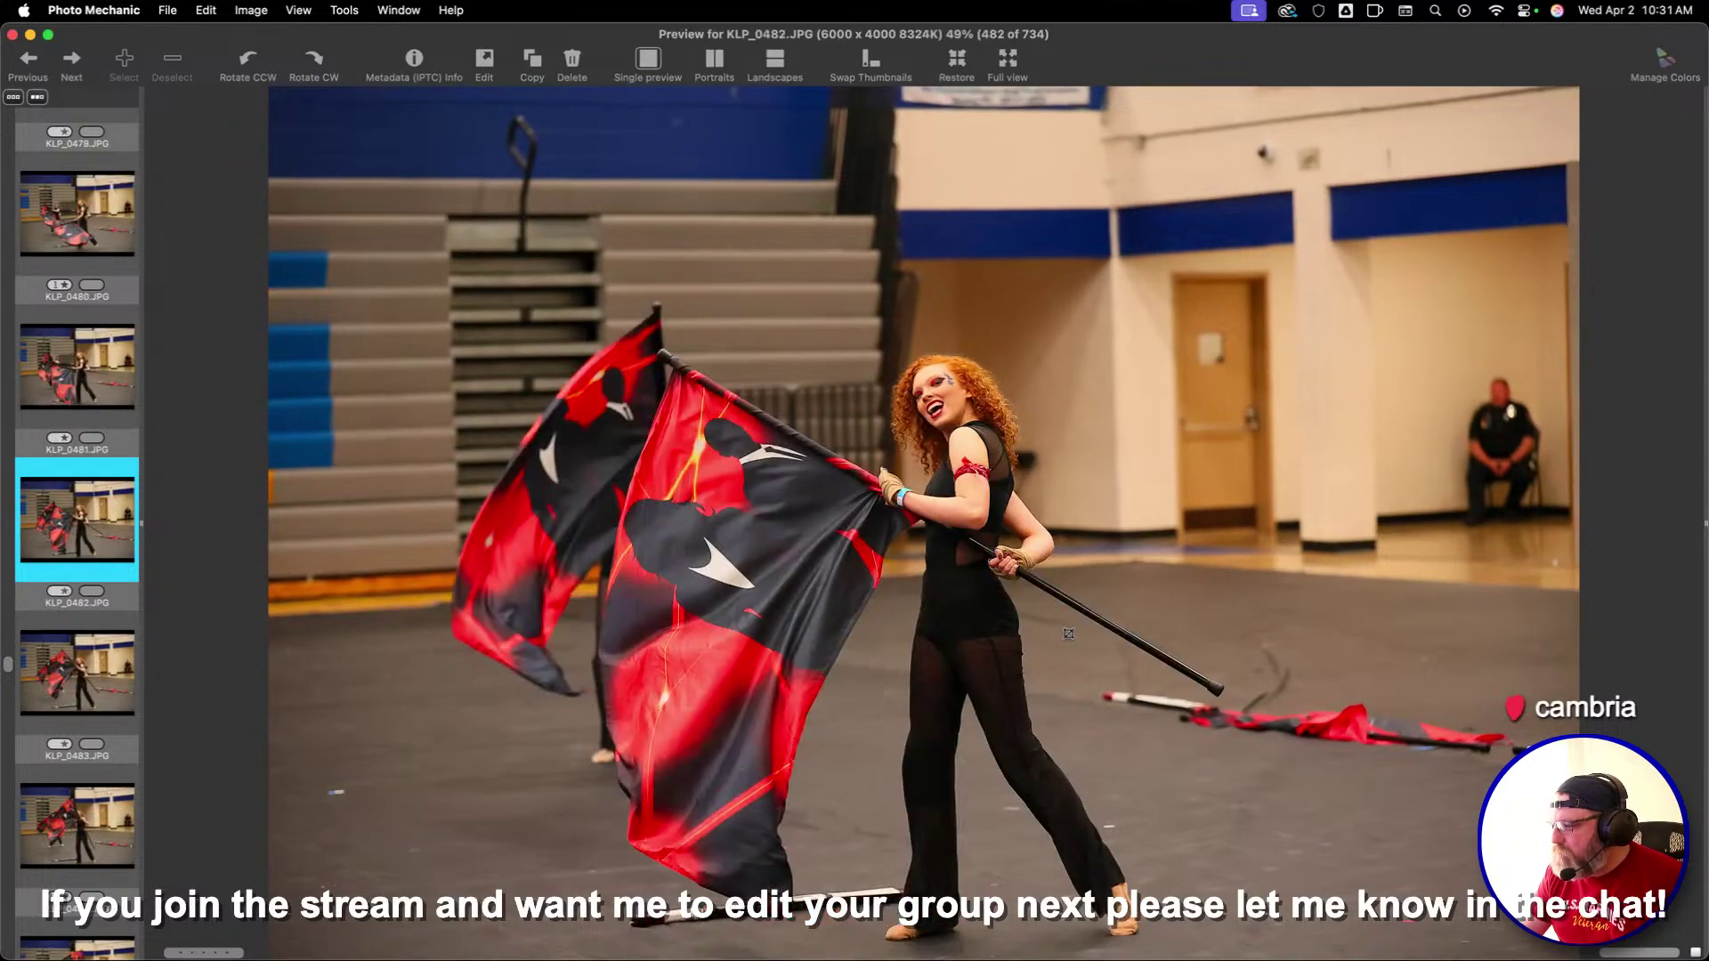
Compare the red-haired dancer's flag shots after KLP_0482.JPG, mark the best one as 1, and continue to KLP_0488.JPG
key("Right")
key("Right")
key("Right")
key("Right")
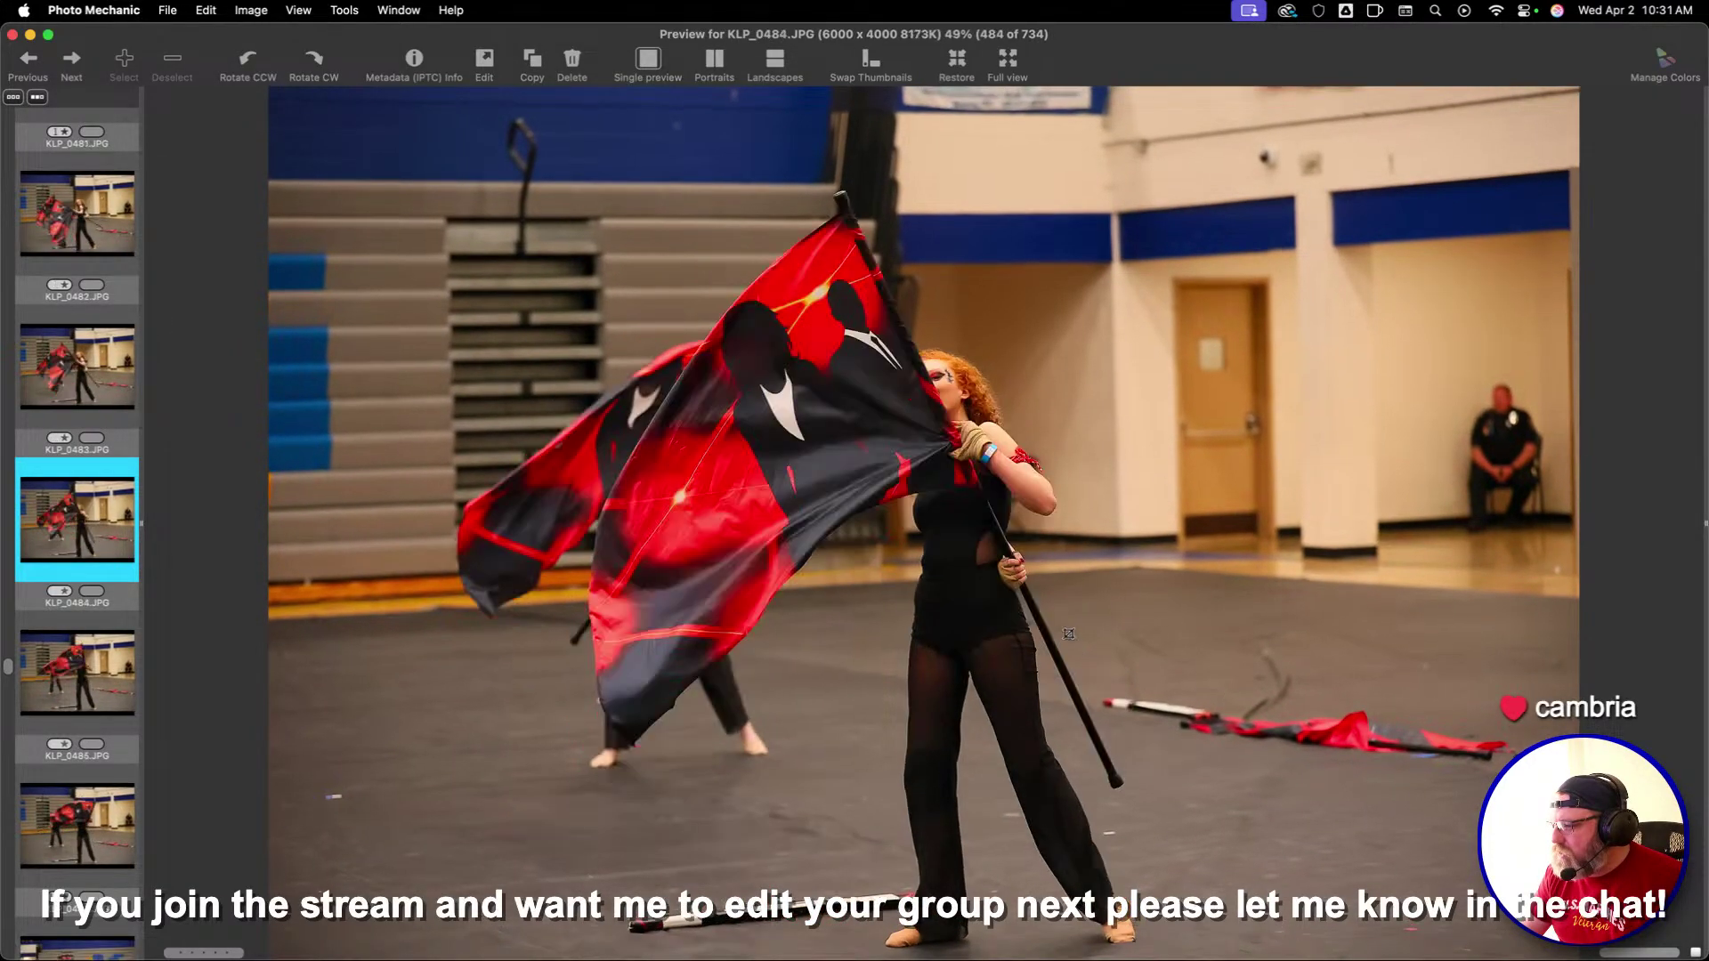
key("1")
key("Right")
key("Right")
key("Right")
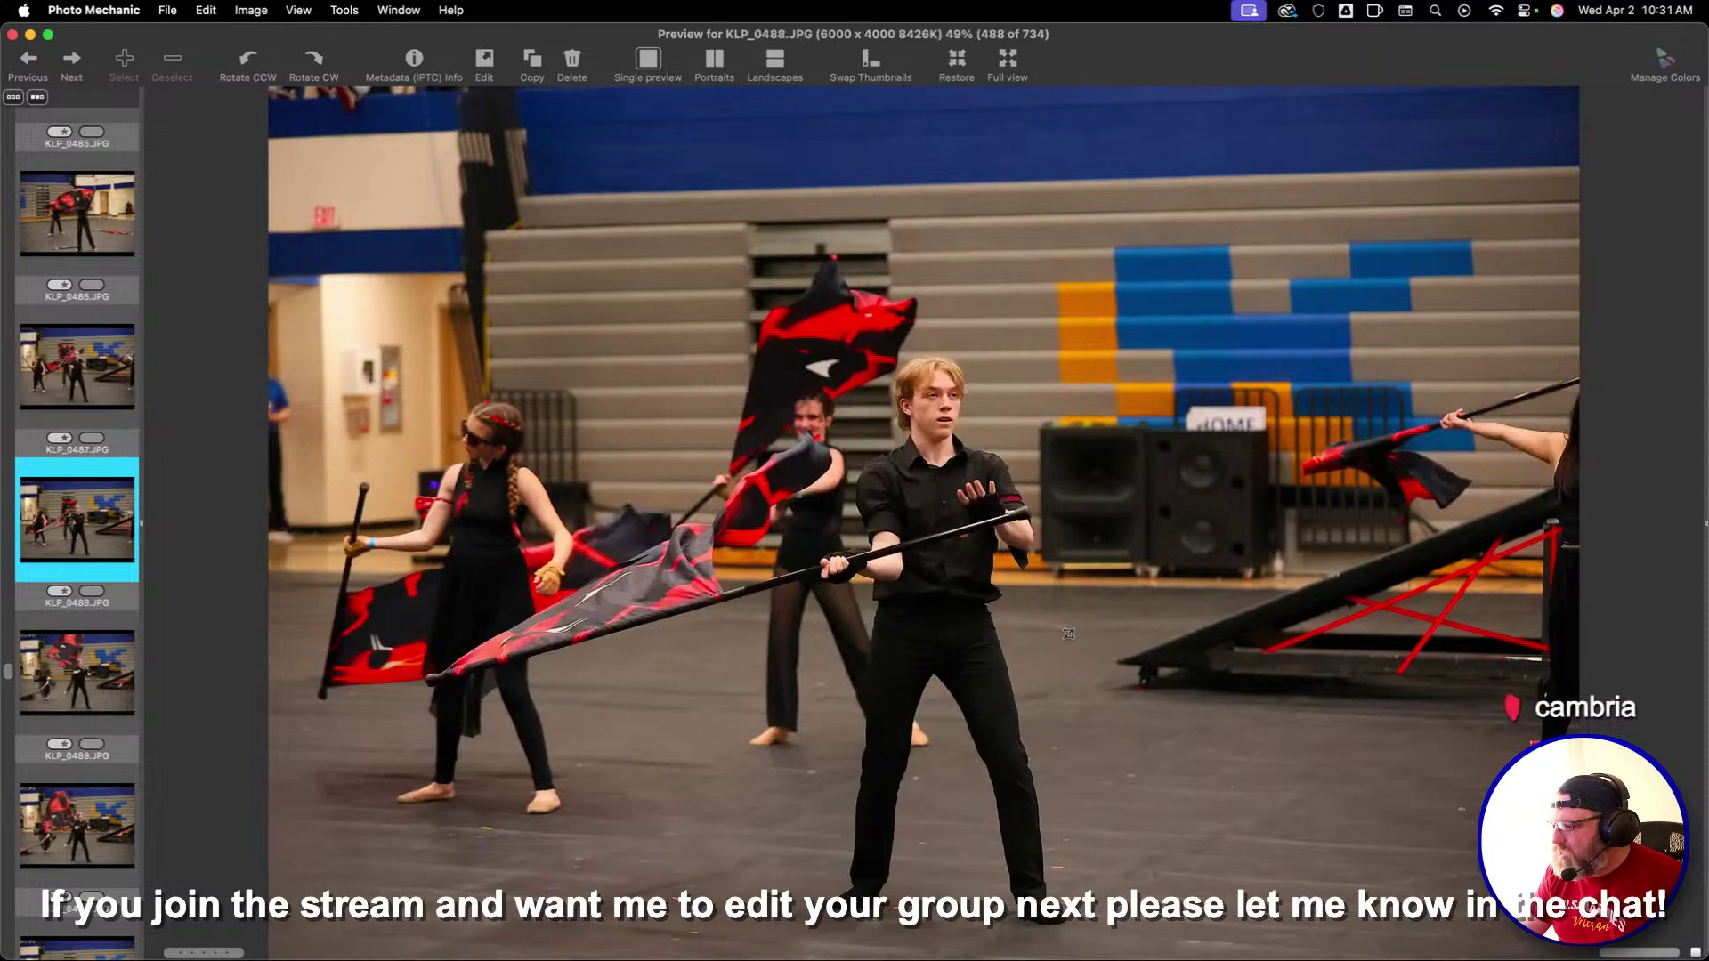
Mark the blond flag performer's photo KLP_0488.JPG as 1 and continue through his series to KLP_0493.JPG
key("1")
key("Right")
key("Right")
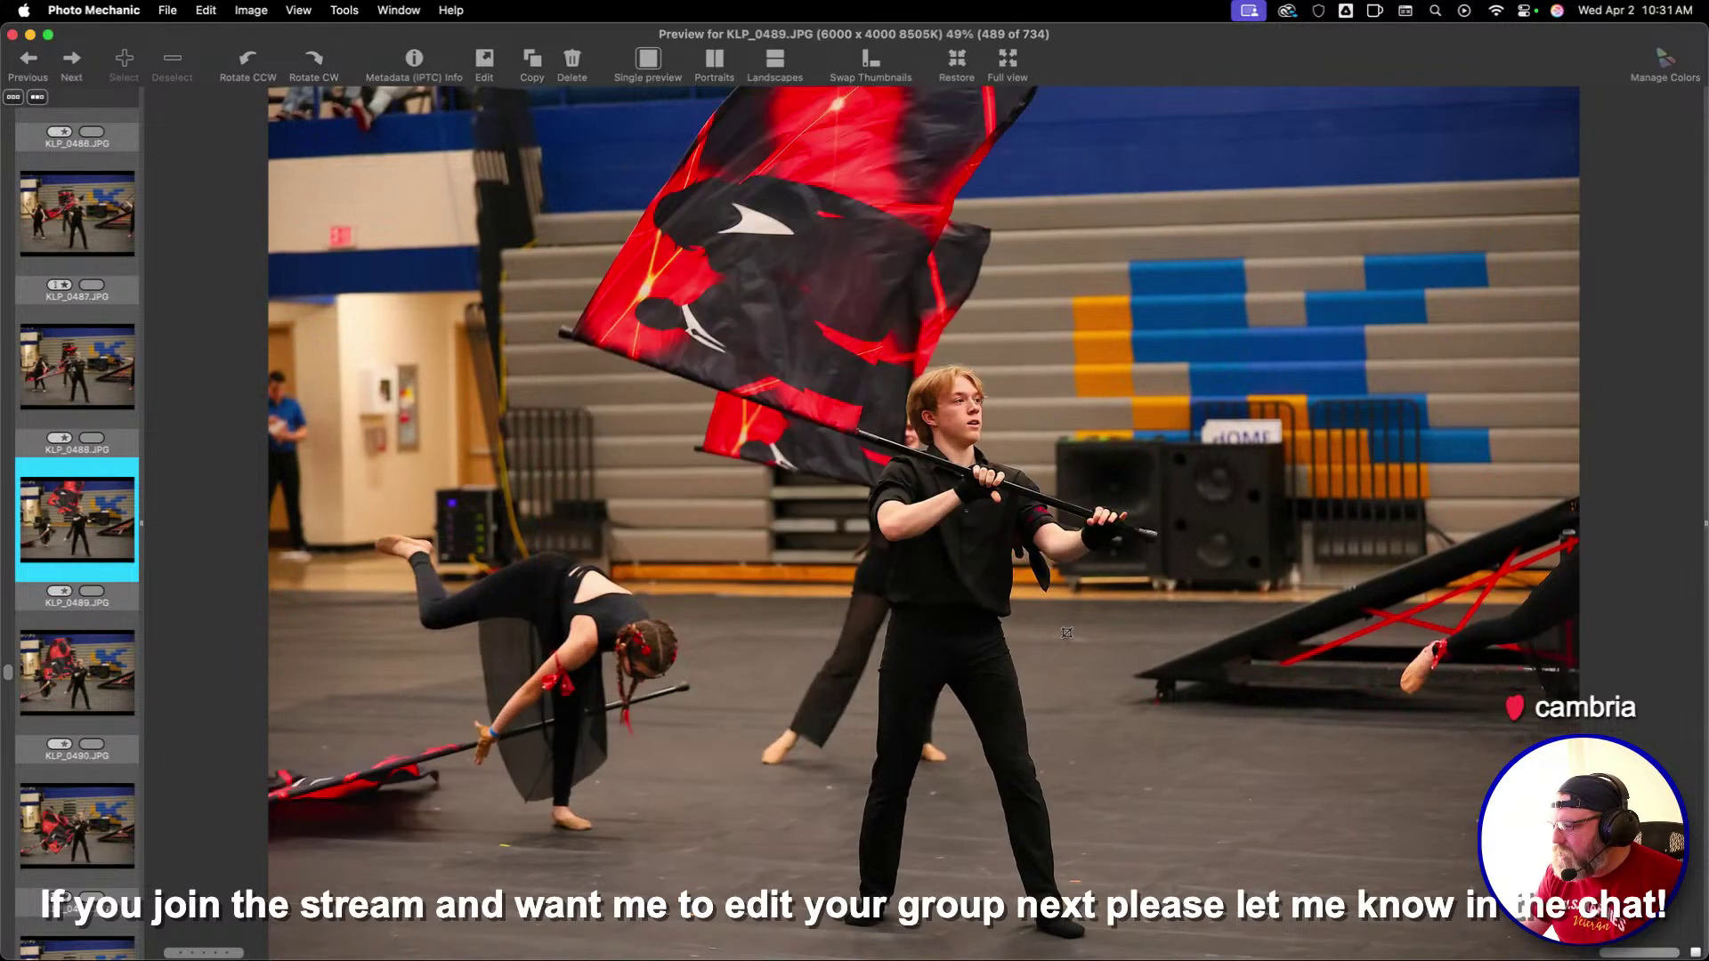
key("Right")
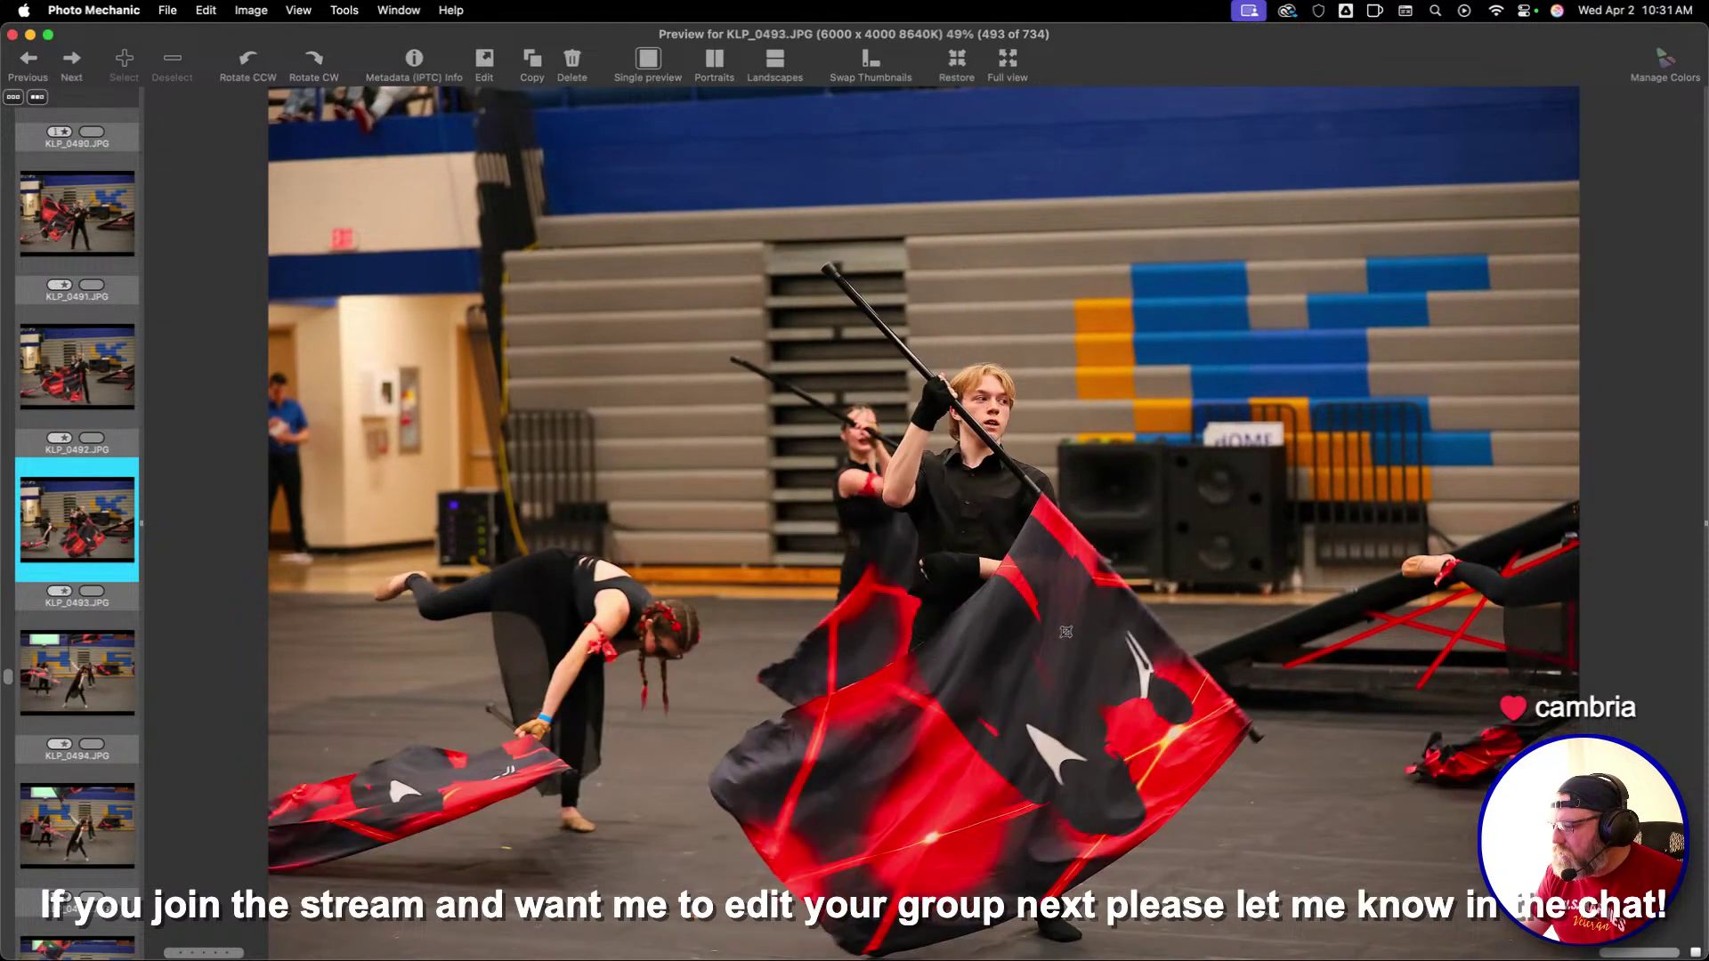
Compare KLP_0493.JPG with the preceding shots of the blond flag performer and mark KLP_0493.JPG as 1
key("Left")
key("Left")
key("Right")
key("Right")
key("1")
Examine the flag dancer's shots from KLP_0494.JPG to KLP_0507.JPG for pose, face and flag position
key("Right")
key("Right")
key("Right")
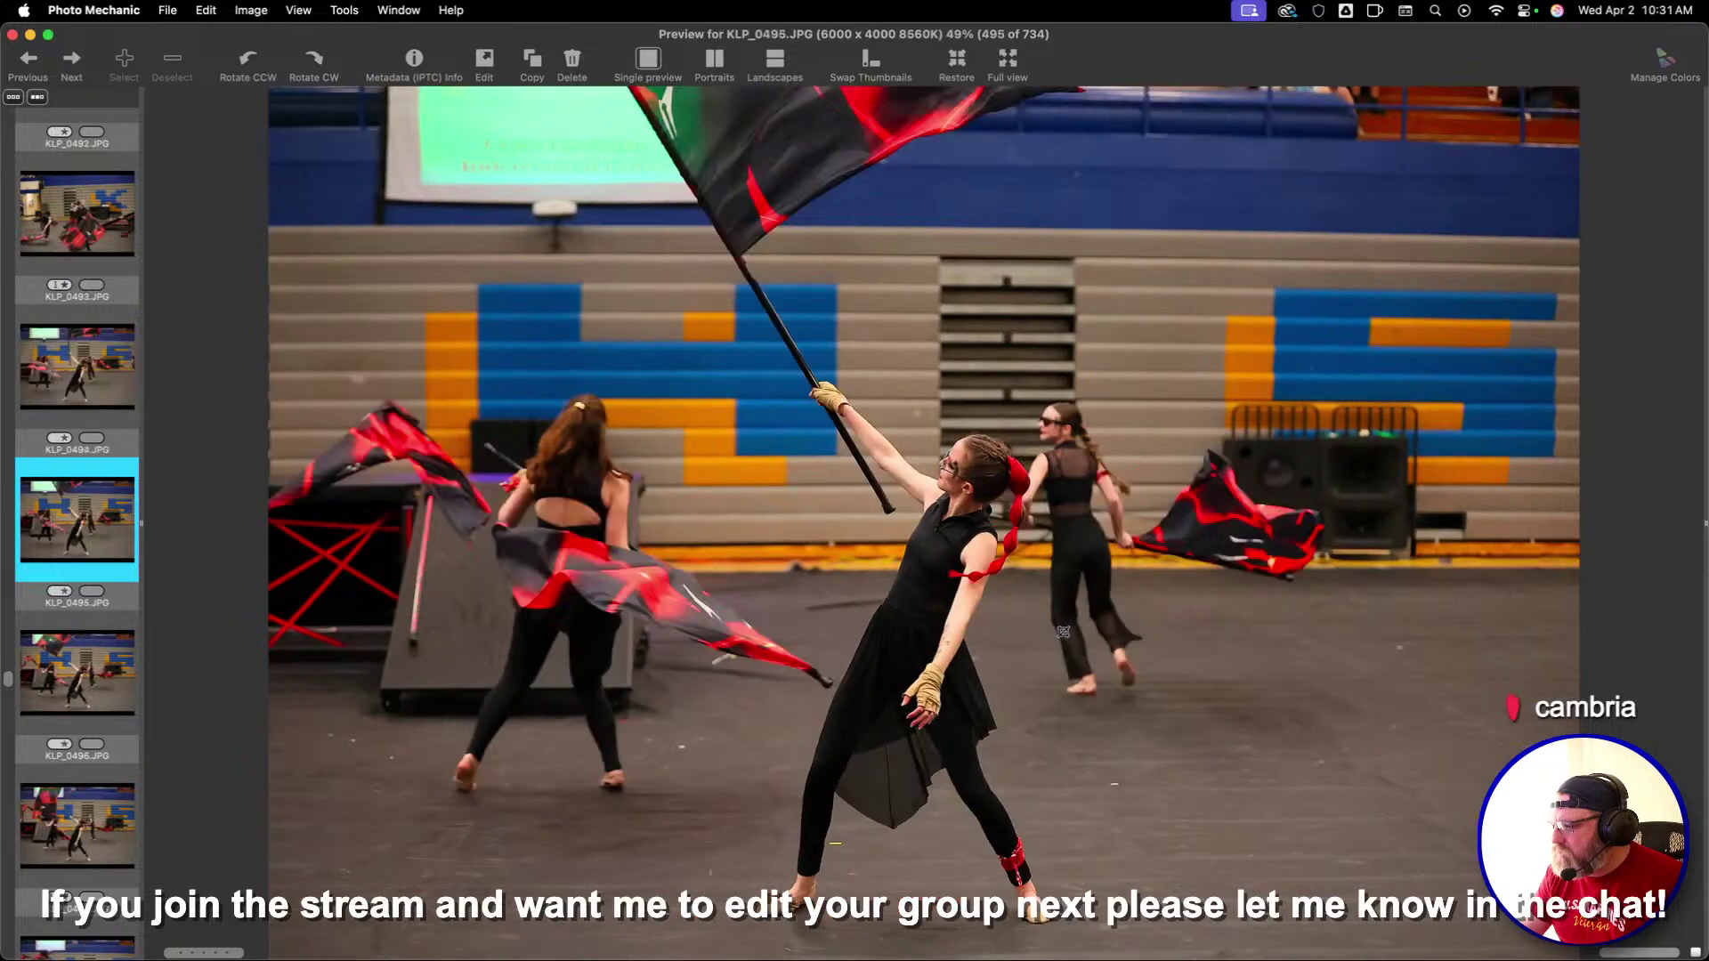
key("Right")
key("Right")
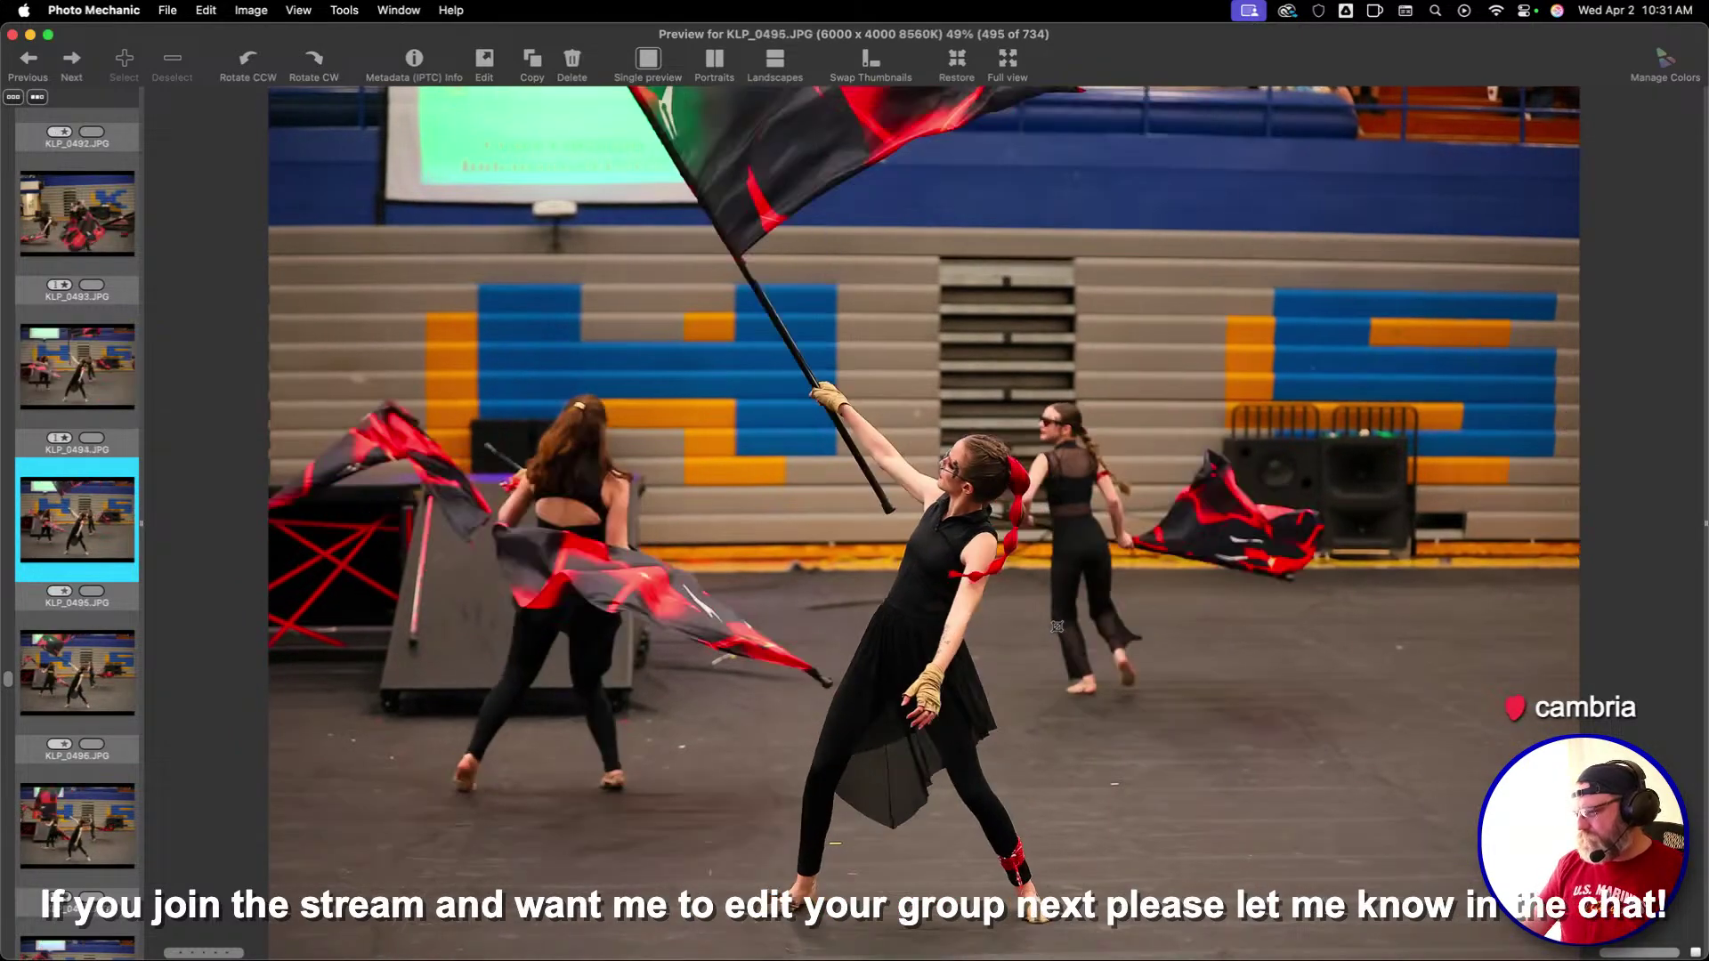
key("Right")
key("Right")
key("Right")
key("Right")
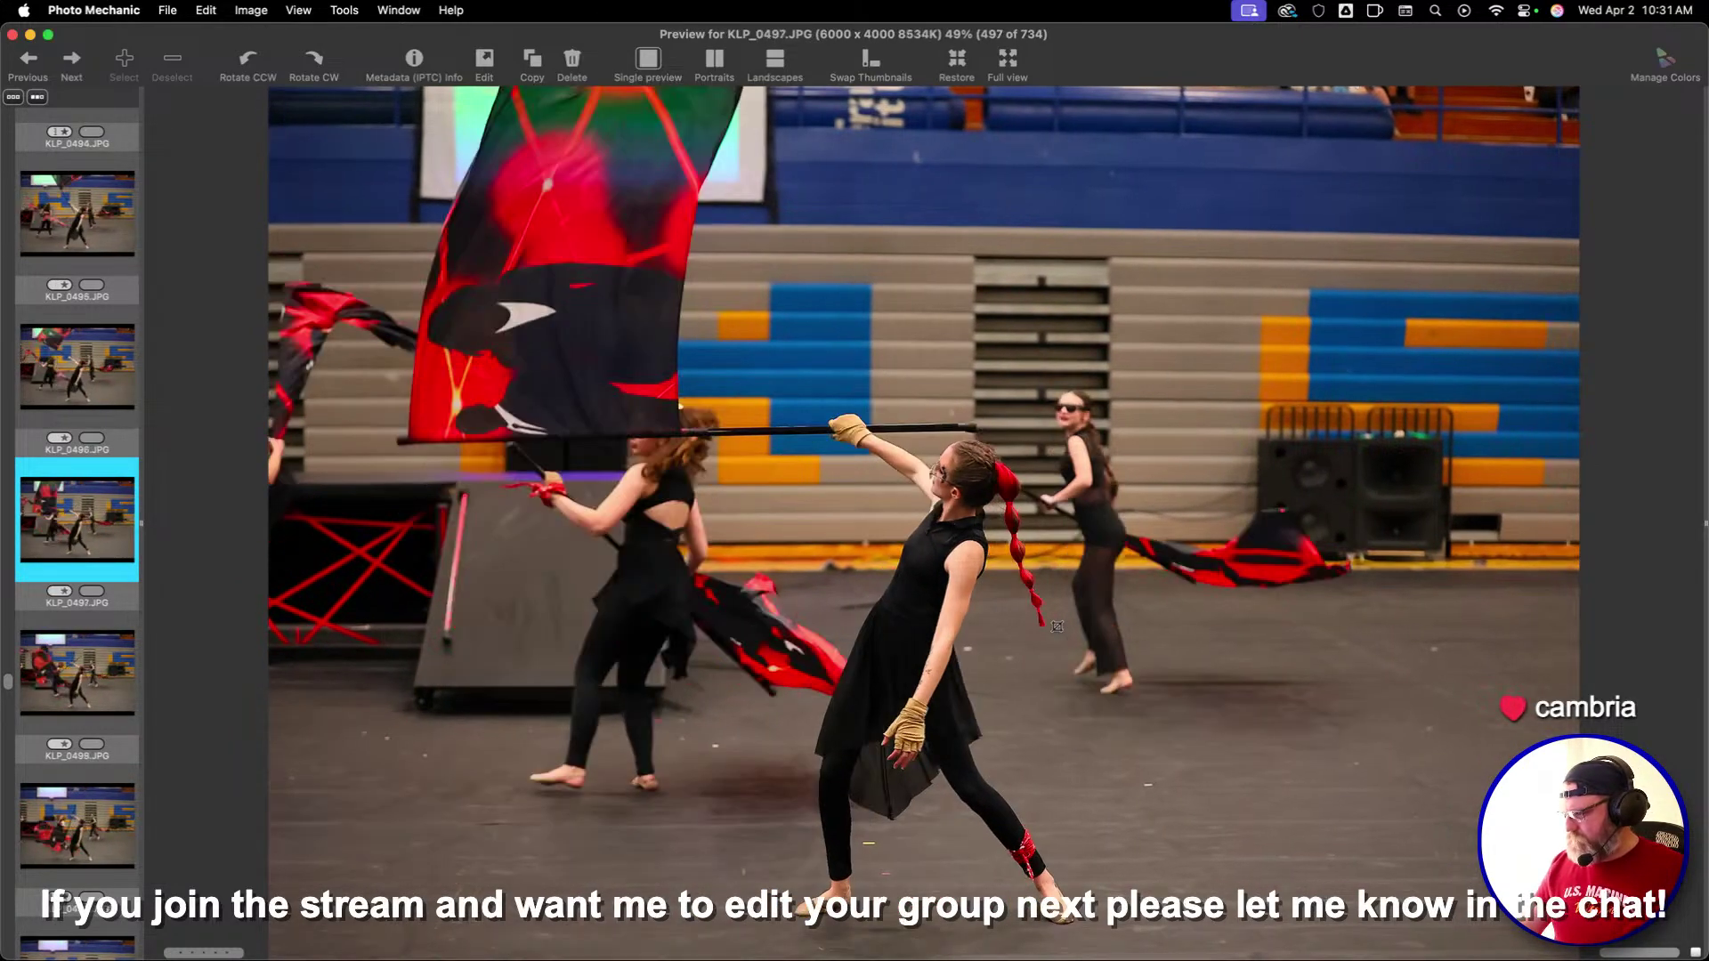
key("Right")
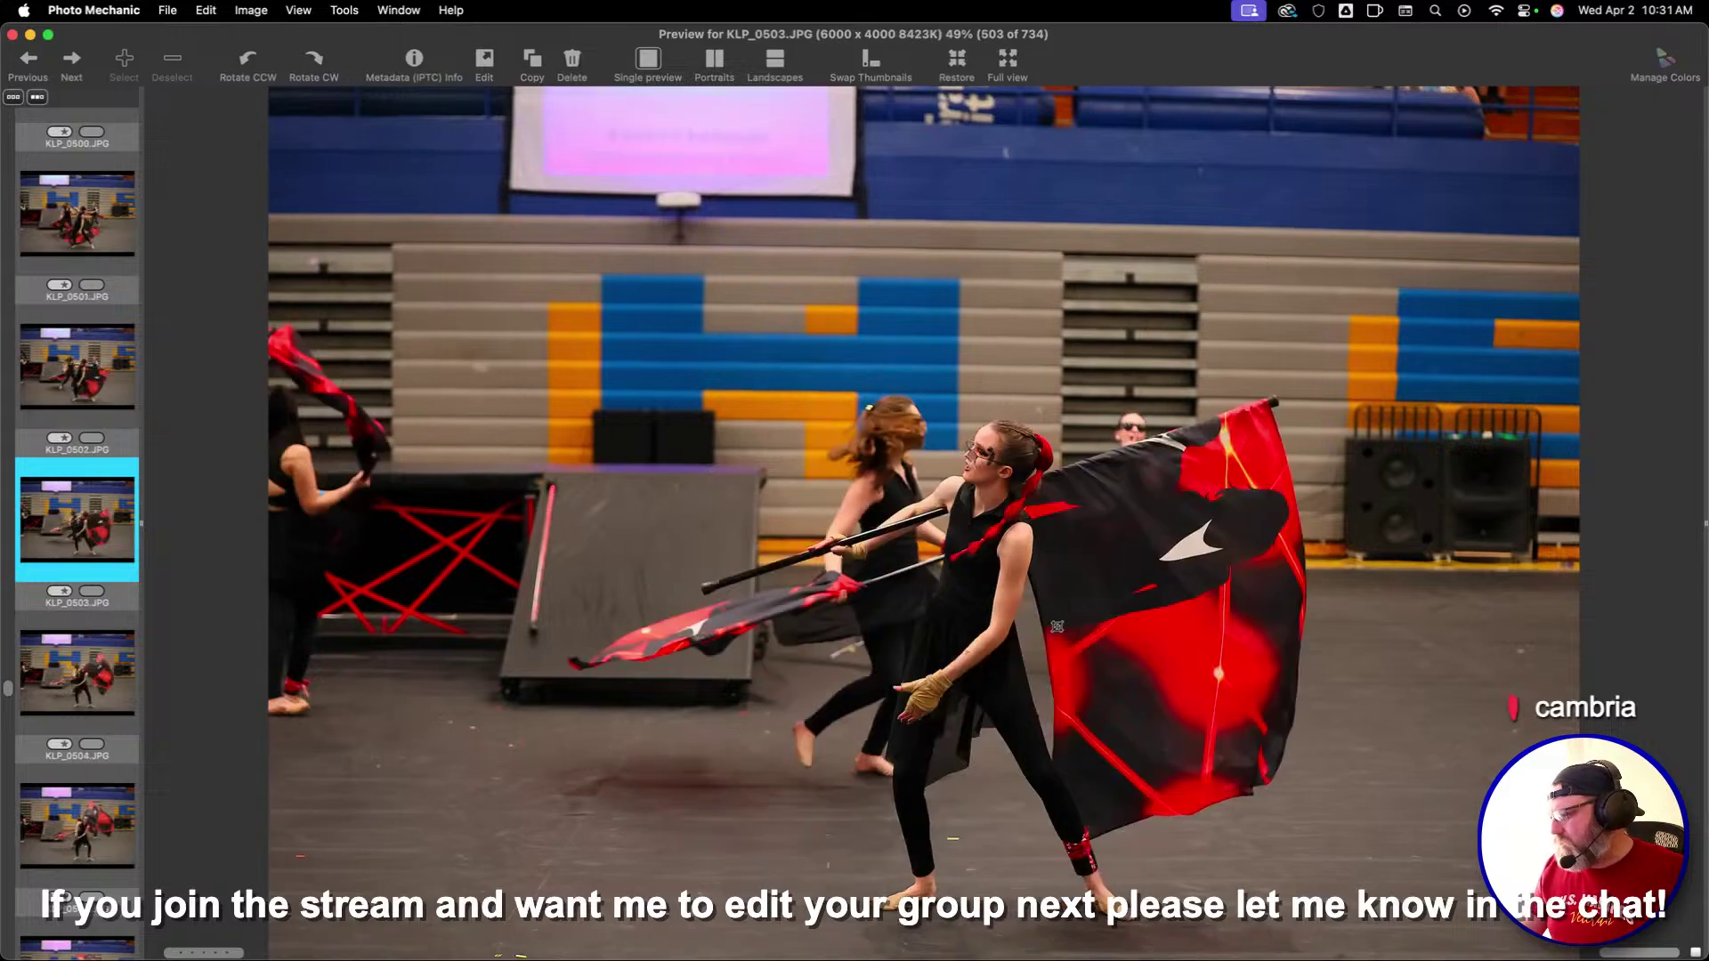
key("Right")
key("Right")
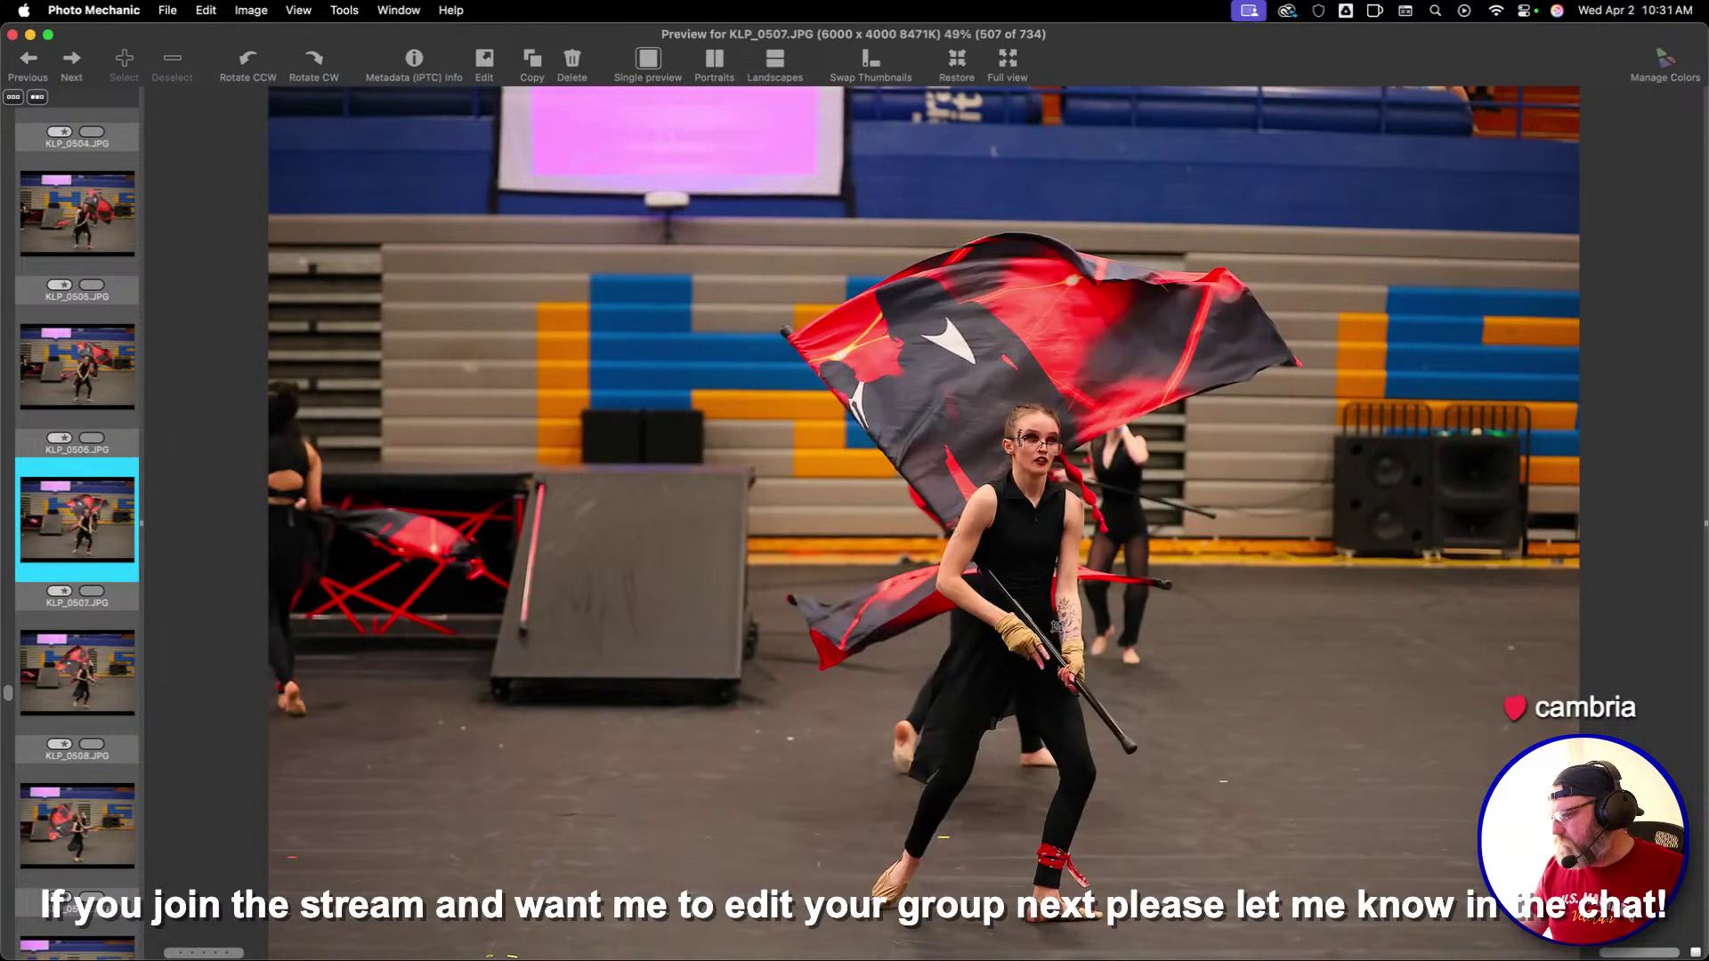
Examine the flag performers' shots from KLP_0507.JPG to KLP_0519.JPG for face, pose and flag position
key("Right")
key("Right")
key("Right")
key("Right")
key("Right")
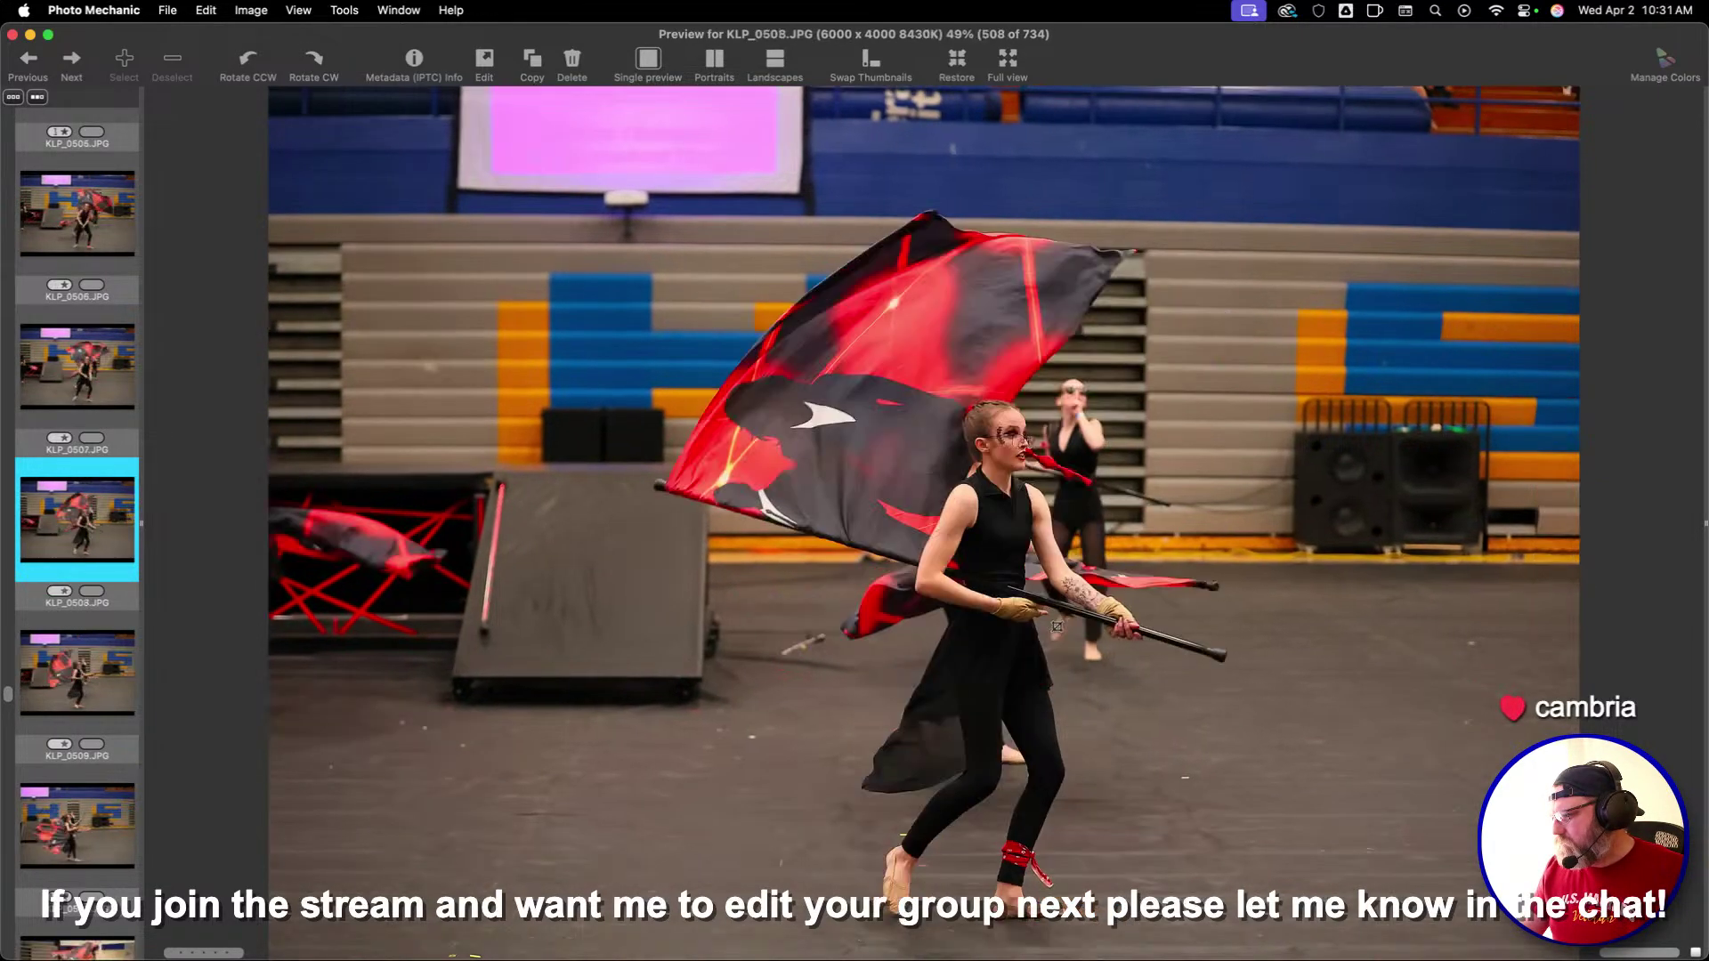
key("Right")
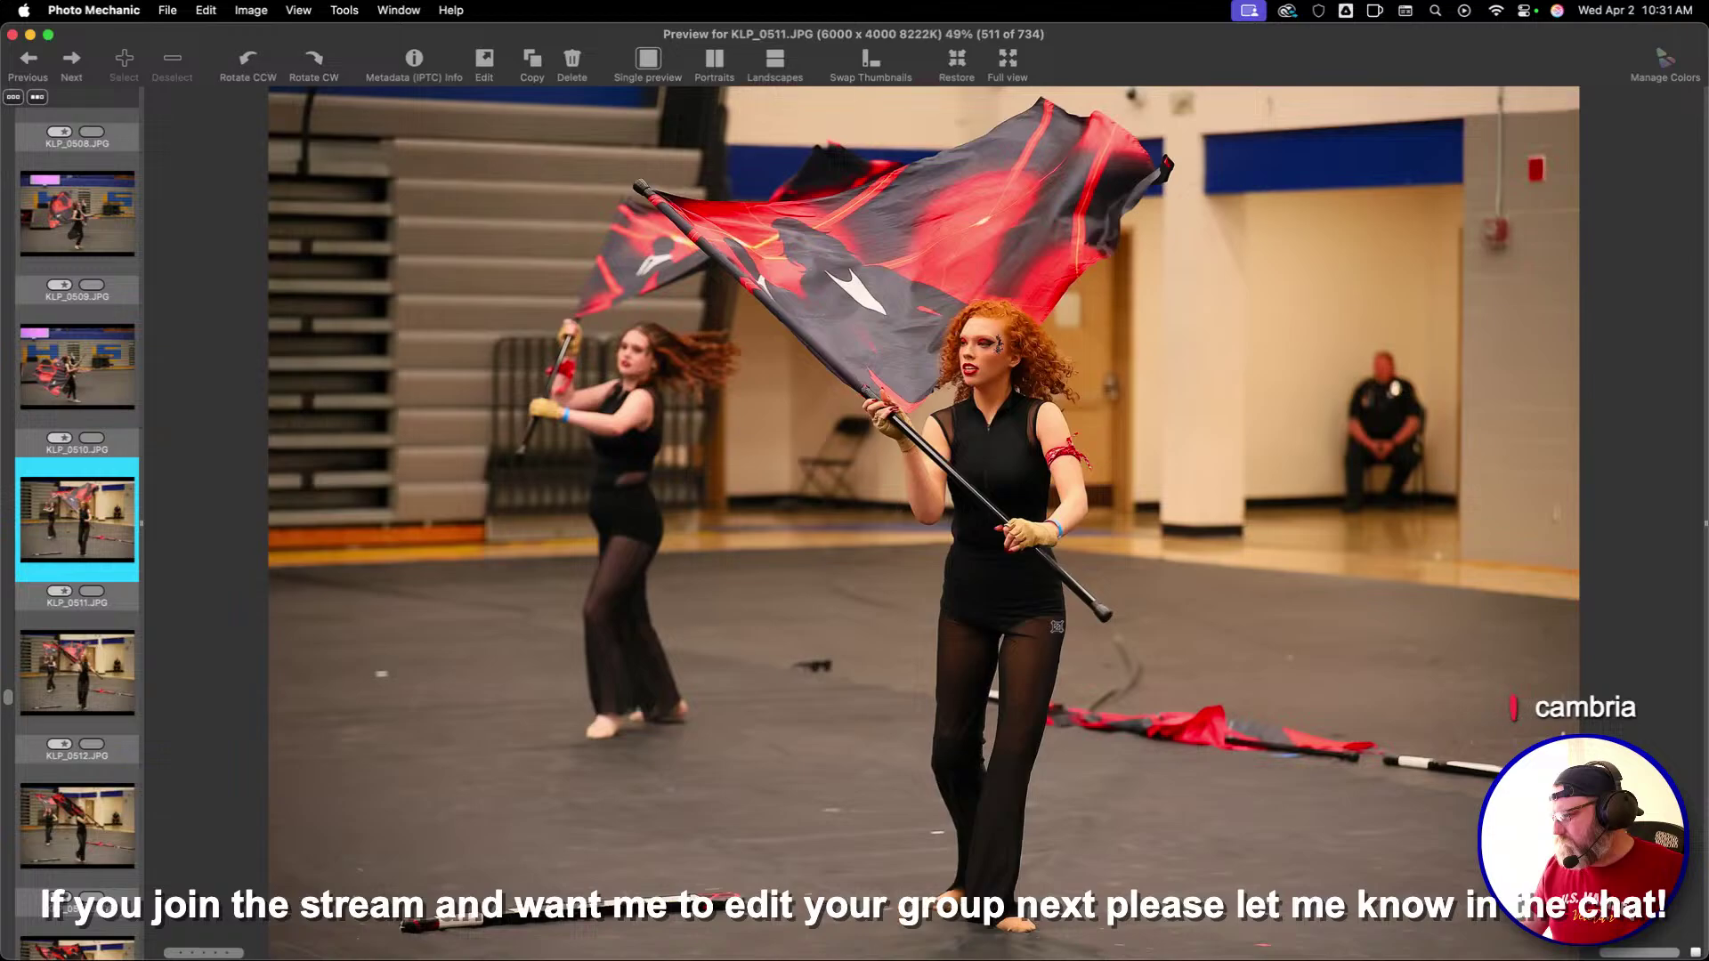
key("Right")
key("Right")
key("Right")
key("Right")
key("Right")
key("Right")
key("Right")
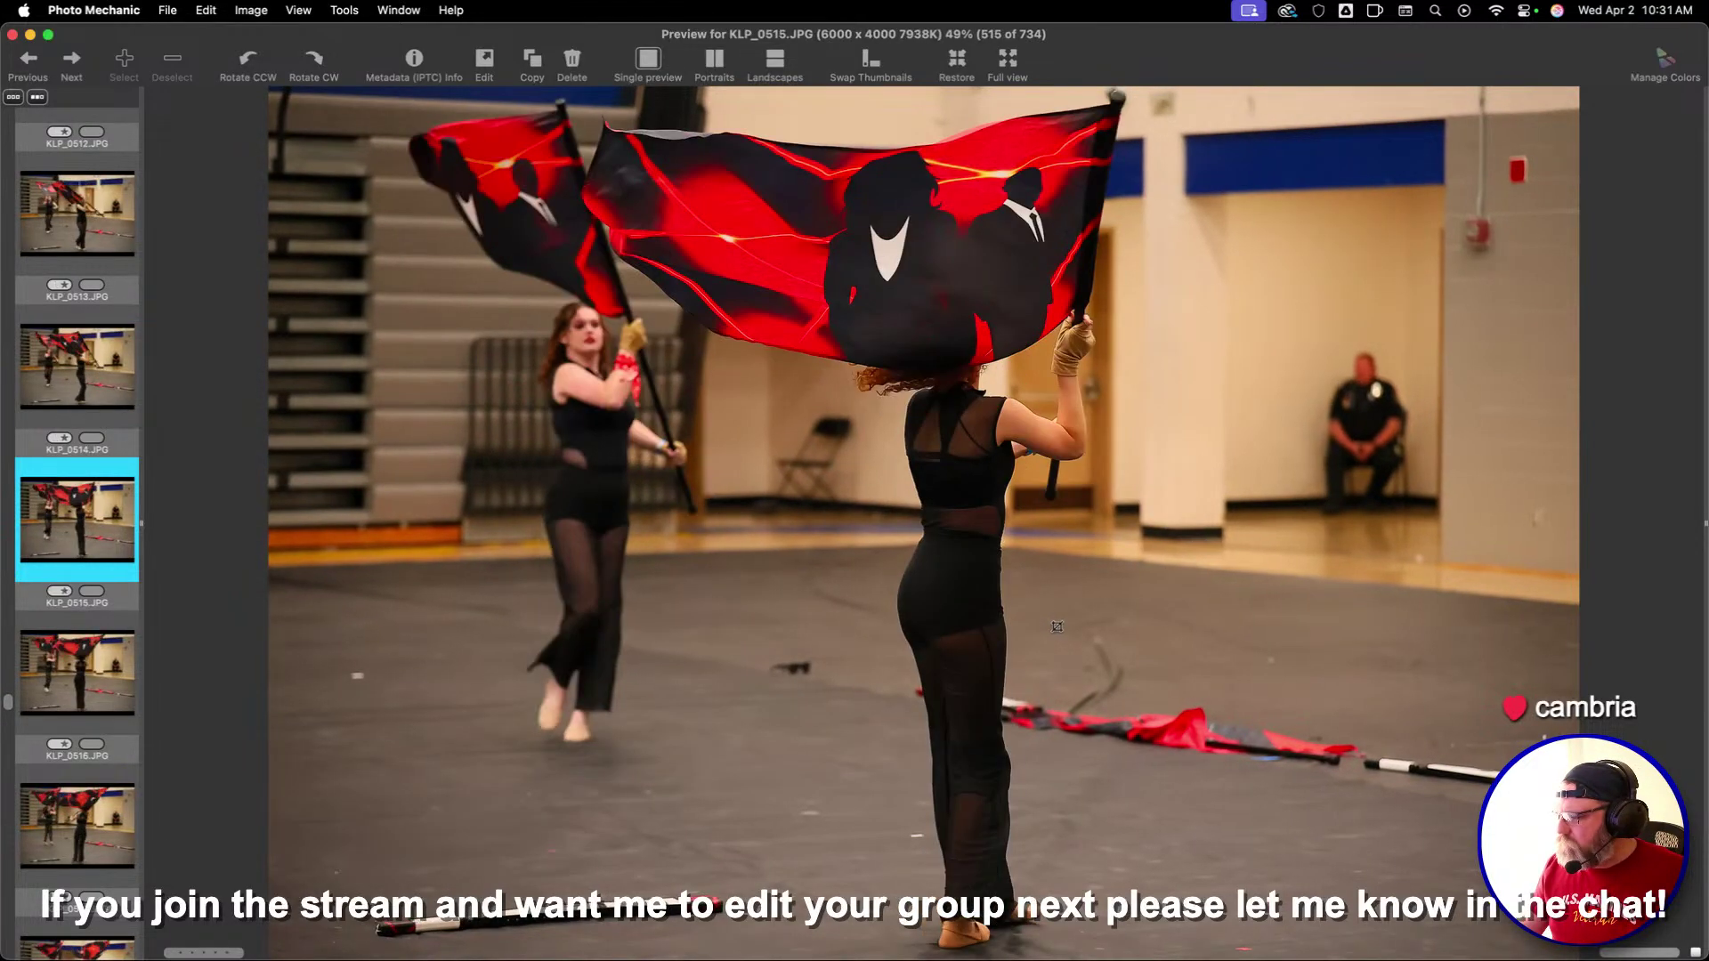
key("Right")
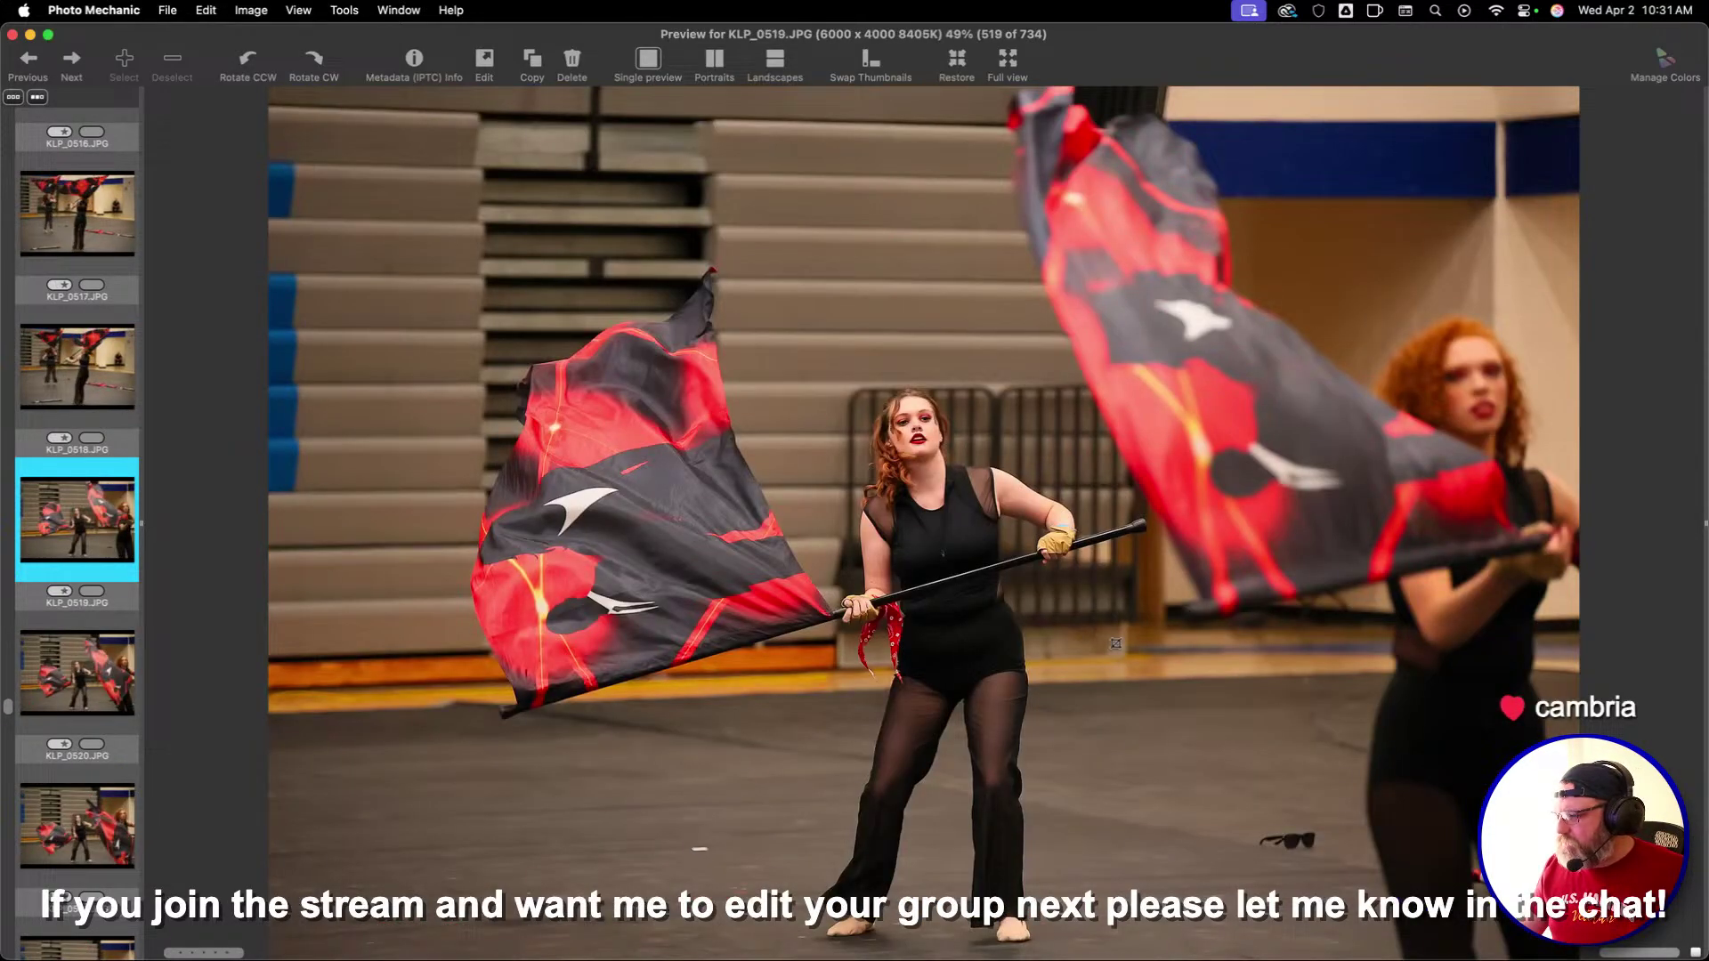
Mark the long-haired flag dancer's photo KLP_0519.JPG as 1 and continue through the flag shots to KLP_0532.JPG
key("1")
key("Right")
key("Right")
key("Right")
key("Right")
key("Right")
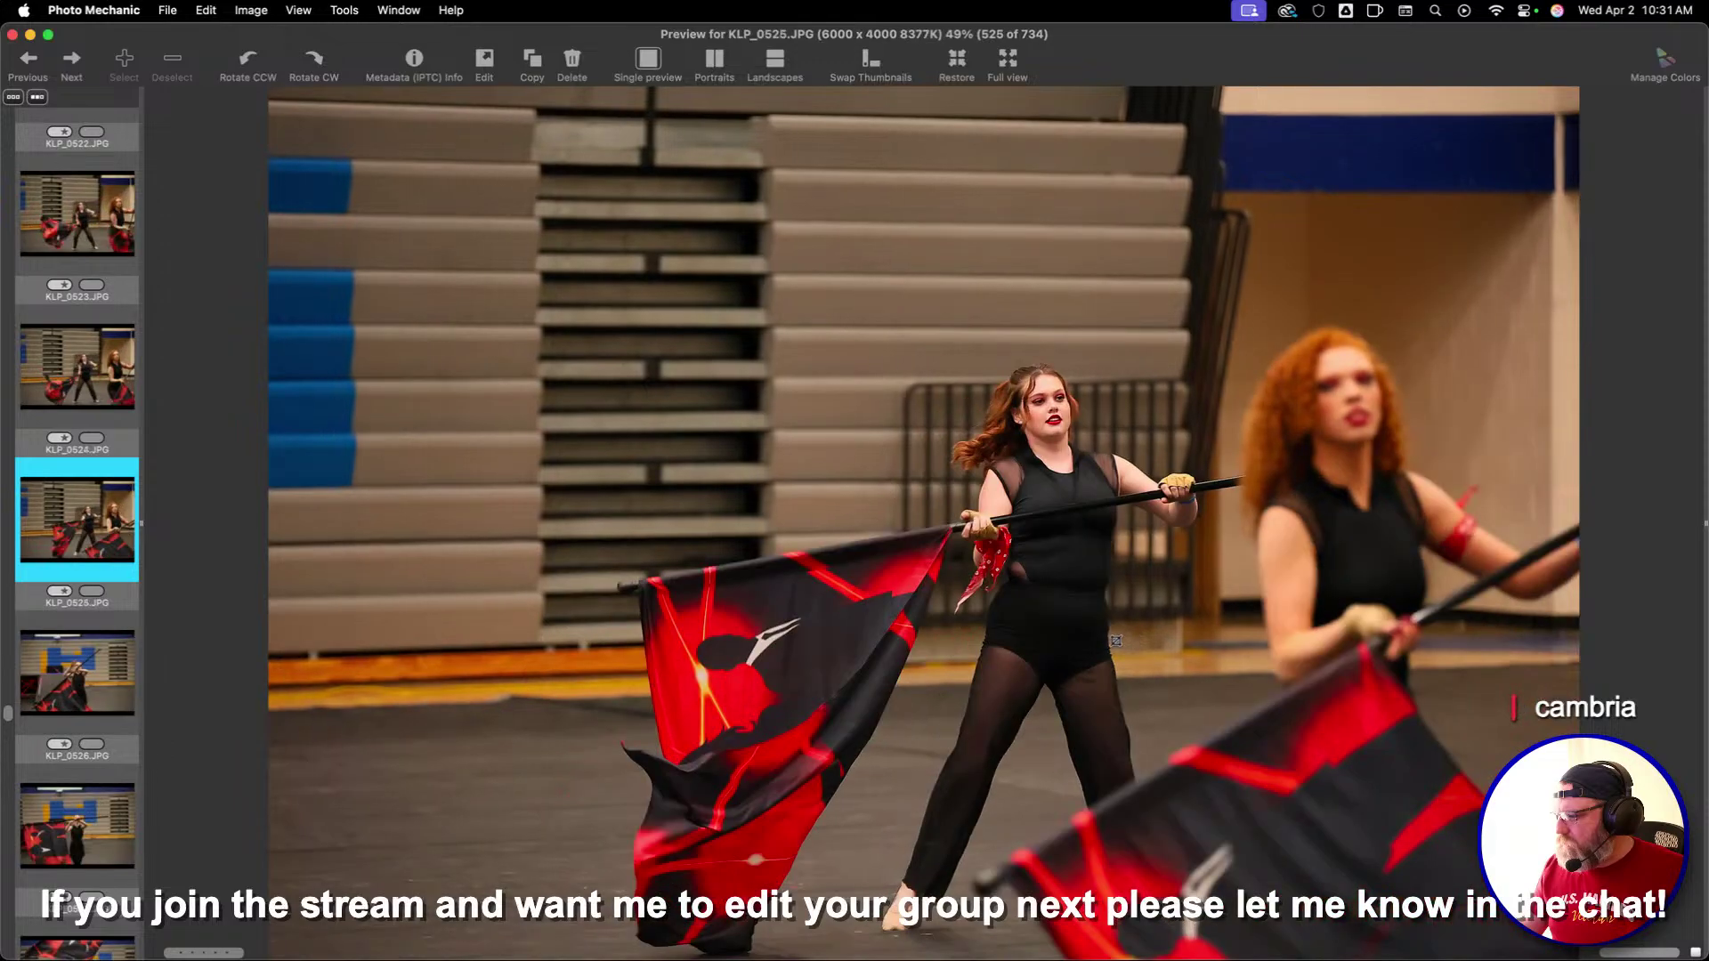
key("Right")
key("Right")
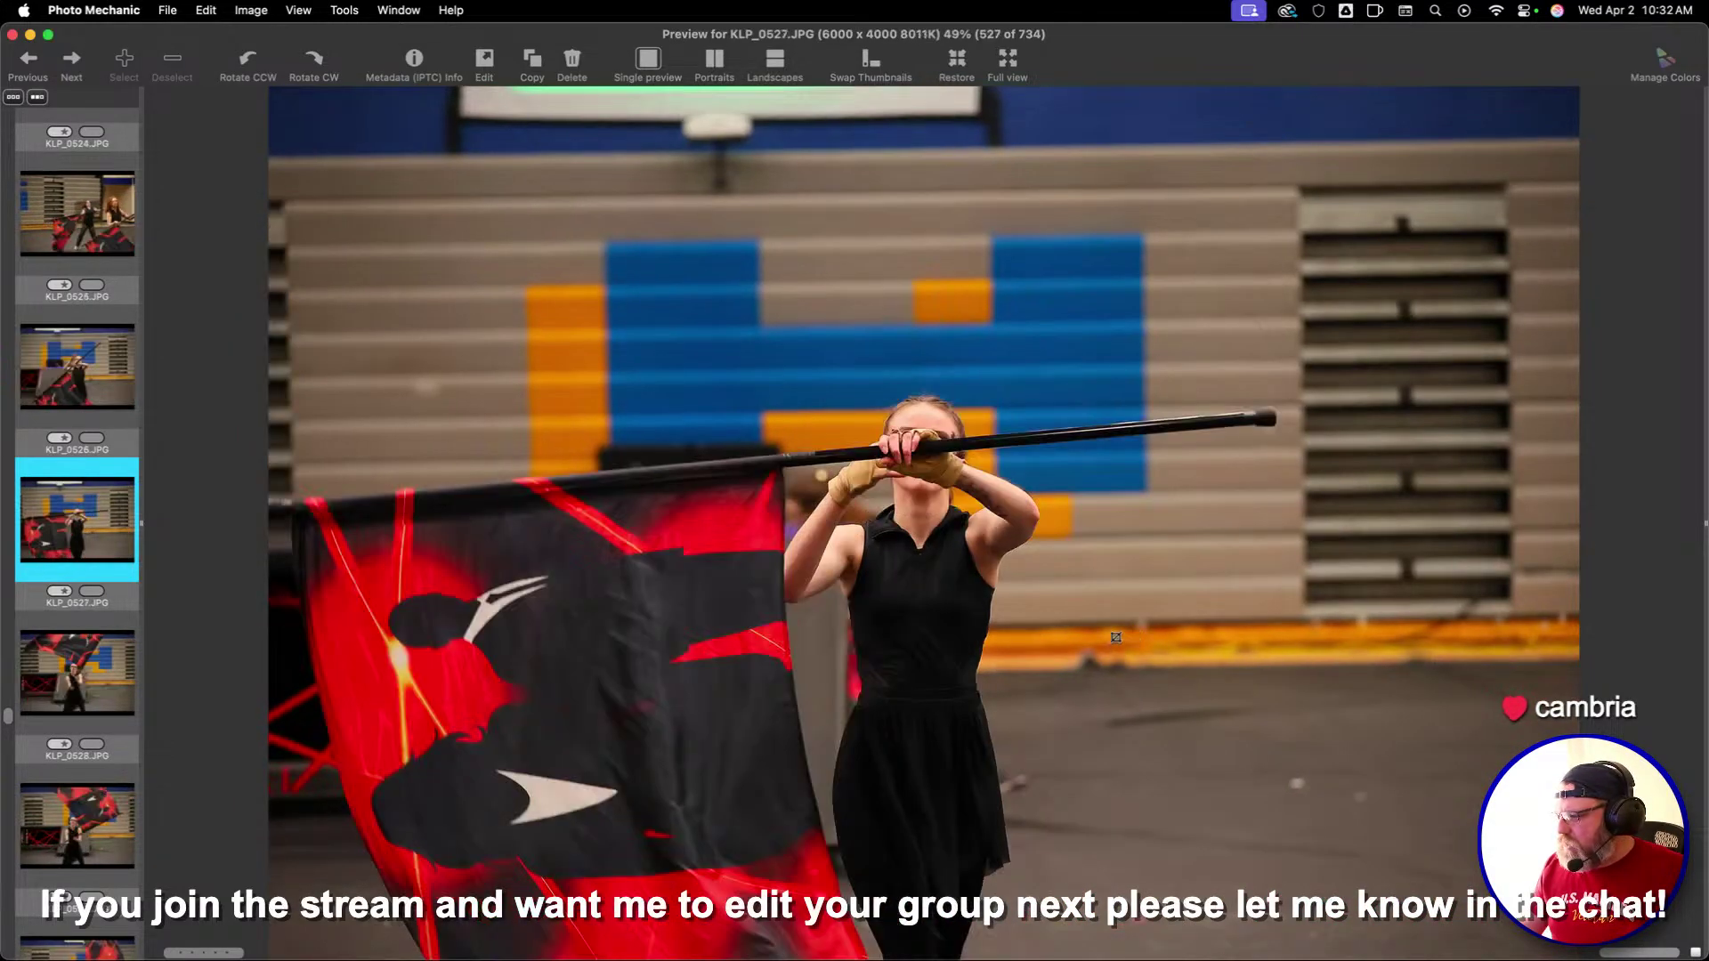
key("Right")
key("Right")
key("Right")
key("Right")
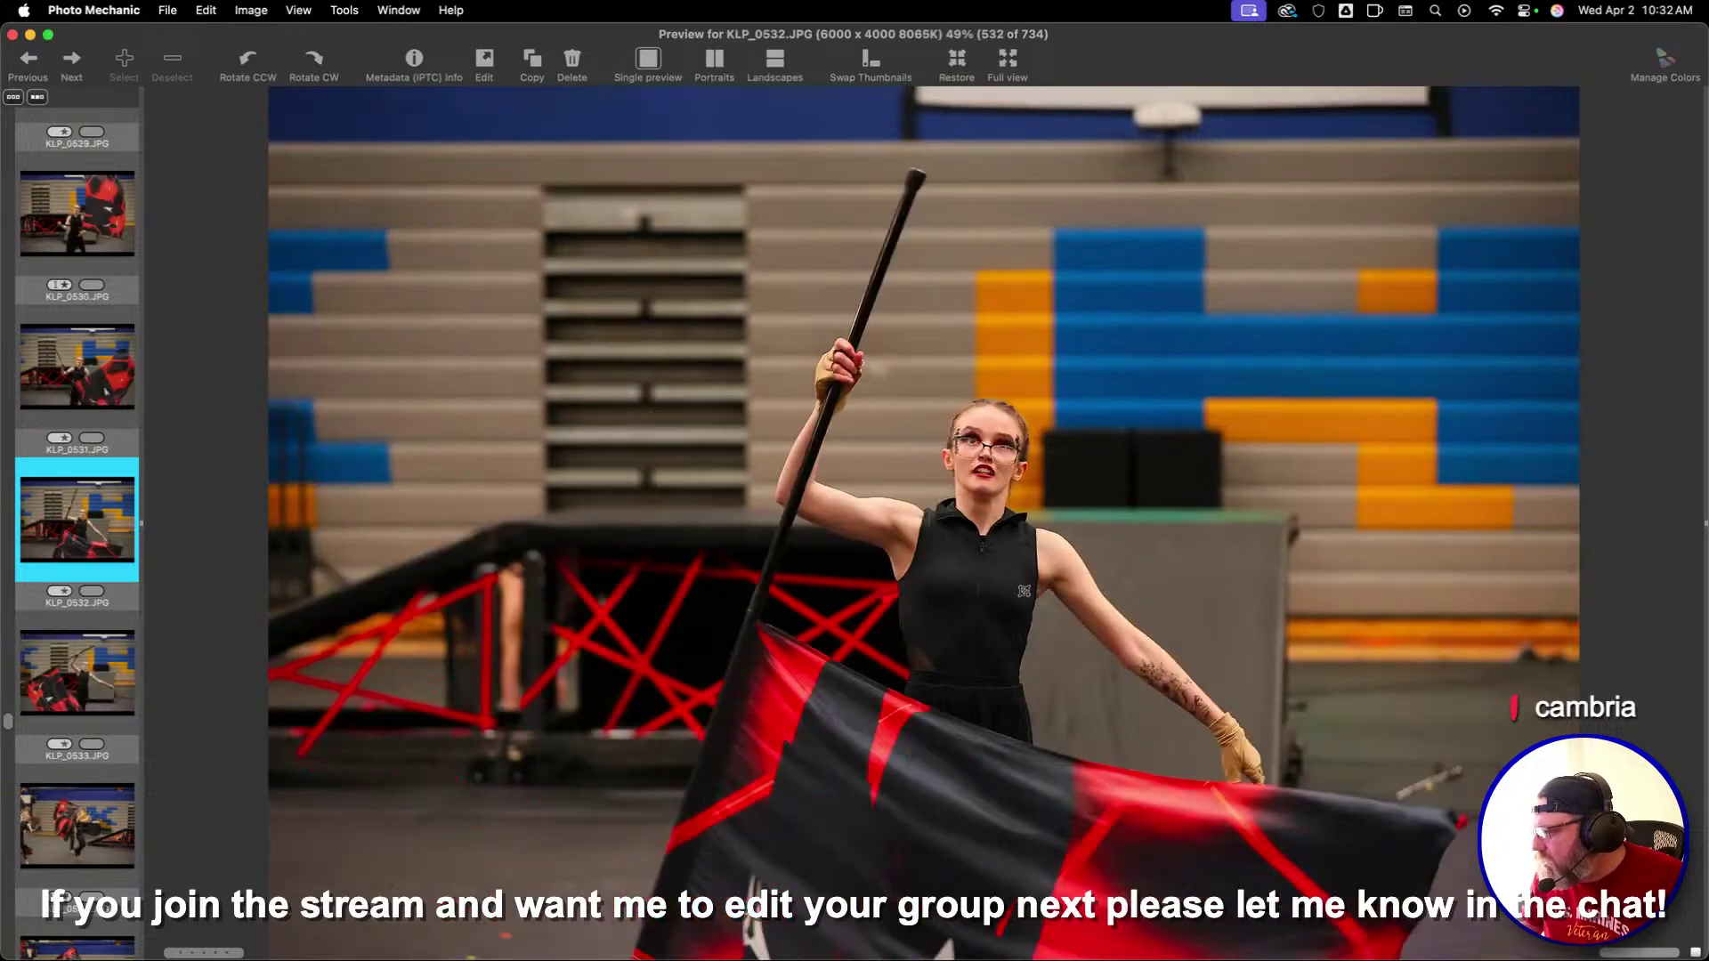
Mark the tattooed flag dancer's best shot around KLP_0532.JPG as 1 and compare the following shots up to the group flag toss
key("1")
key("Right")
key("Right")
key("Right")
key("Right")
key("Right")
key("Right")
key("Right")
key("Right")
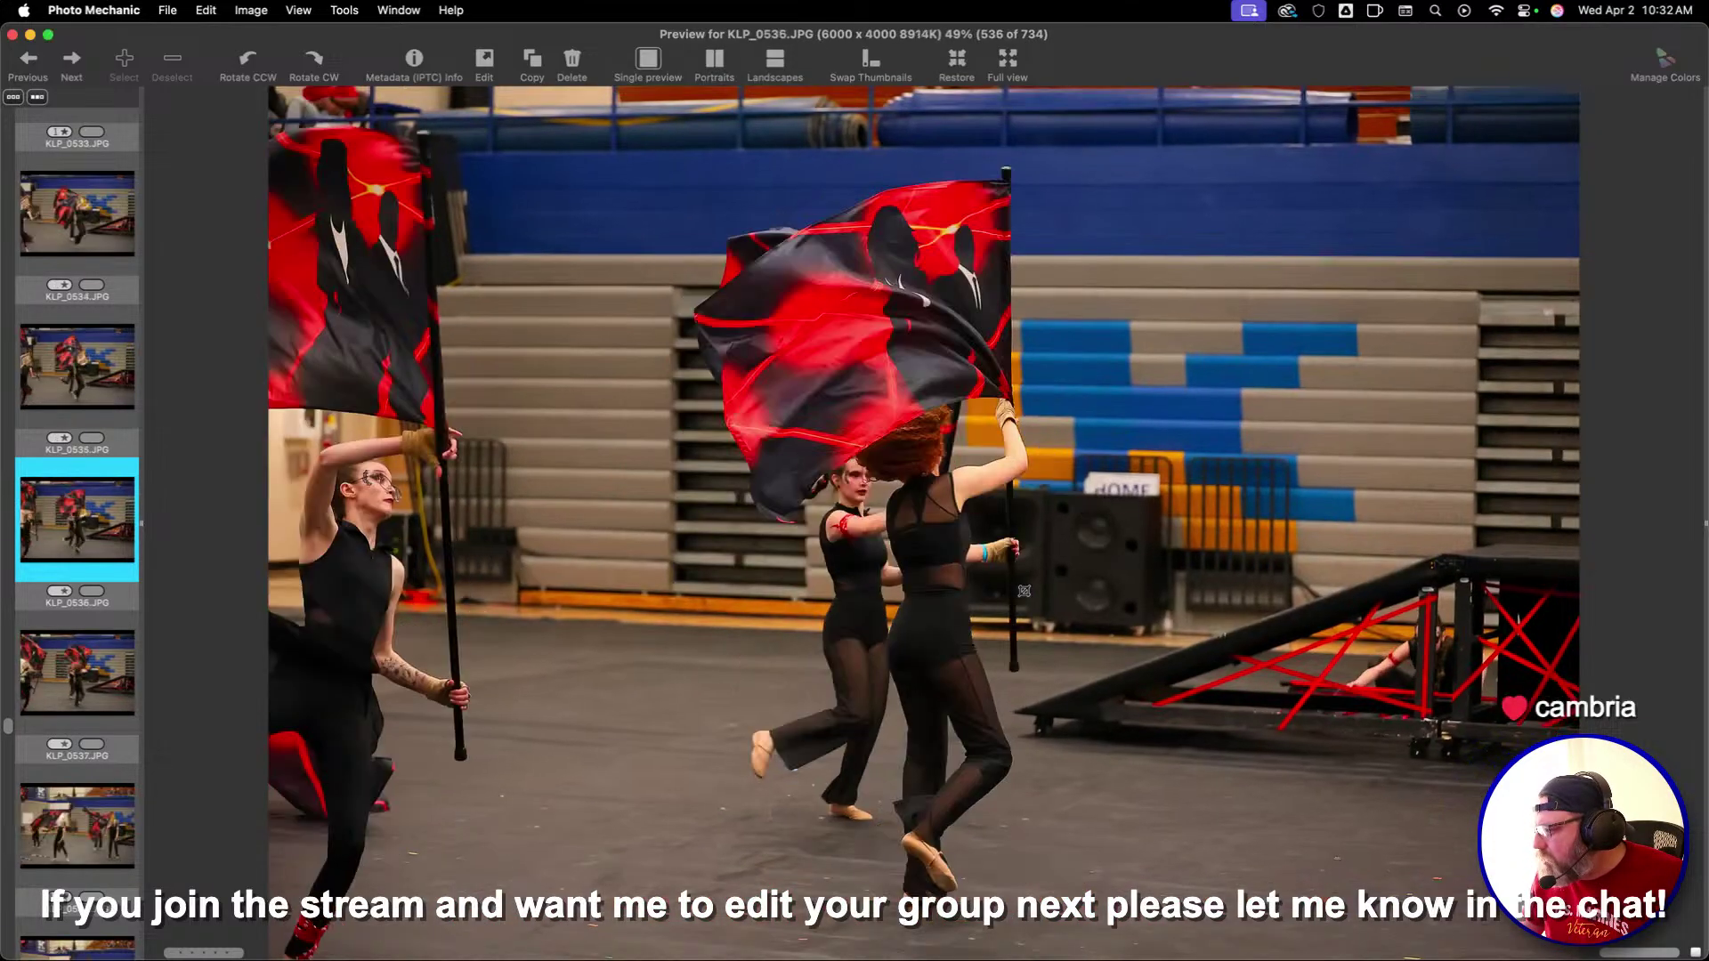
key("Left")
key("Left")
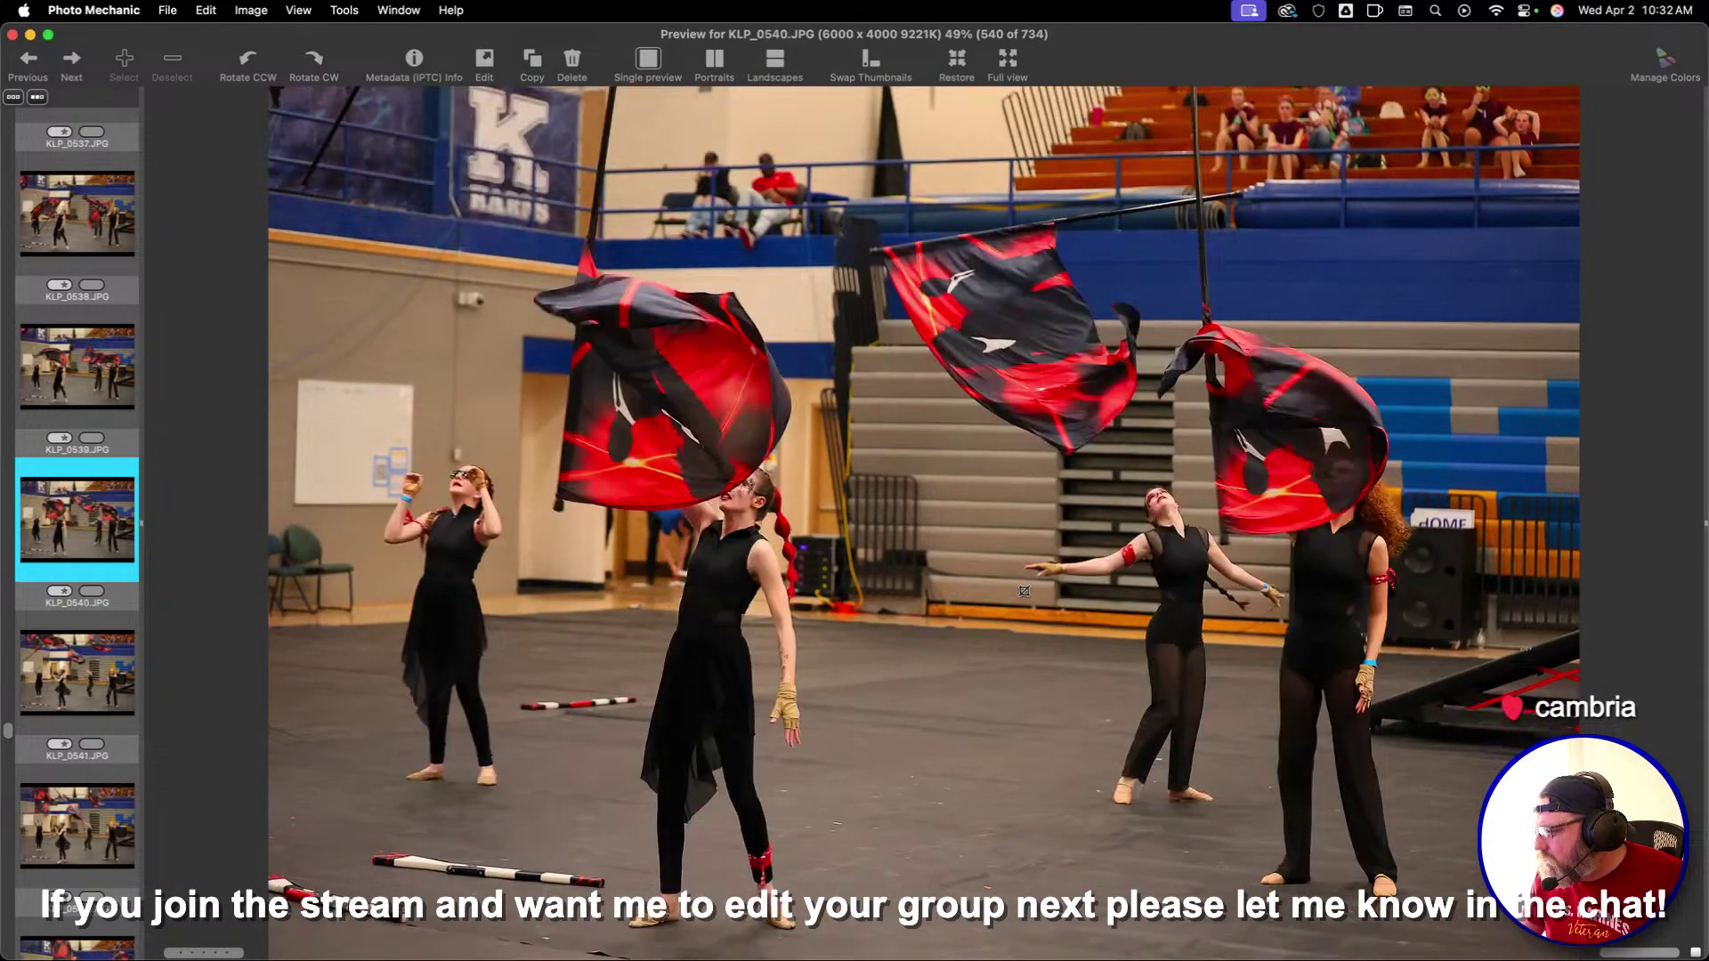
Mark the best group flag-toss shot between KLP_0538.JPG and KLP_0540.JPG as 1 and continue to KLP_0546.JPG
key("1")
key("Right")
key("Right")
key("Right")
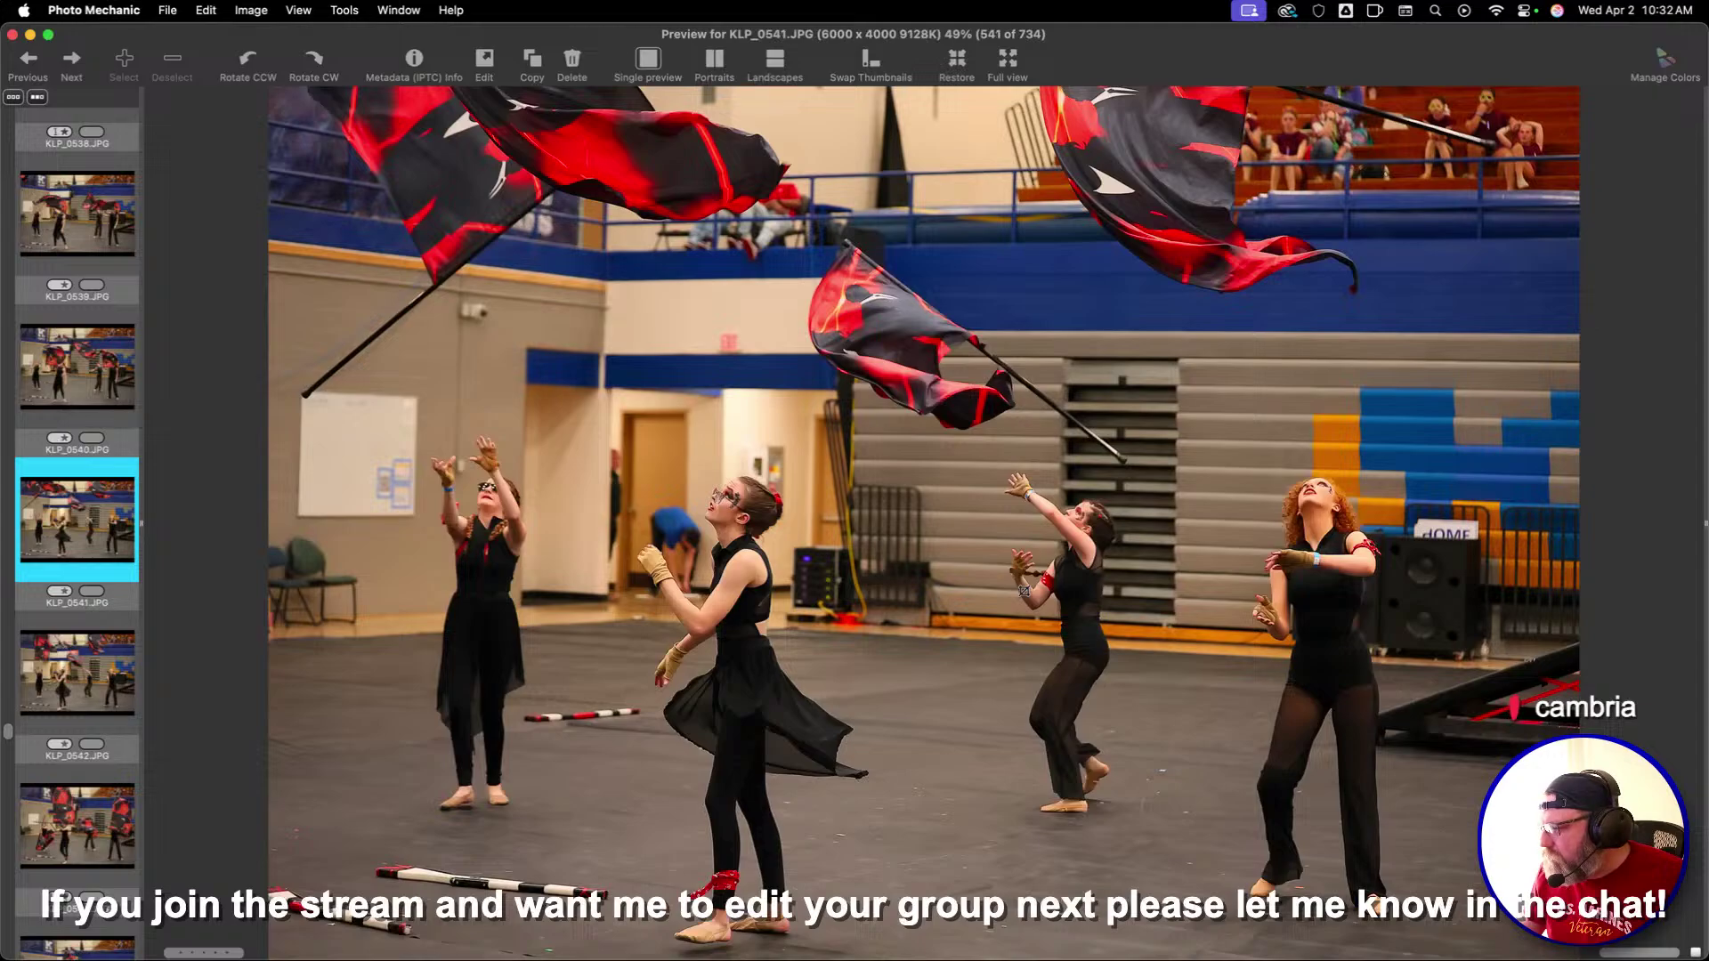
key("Right")
key("Right")
key("Right")
key("Right")
key("Right")
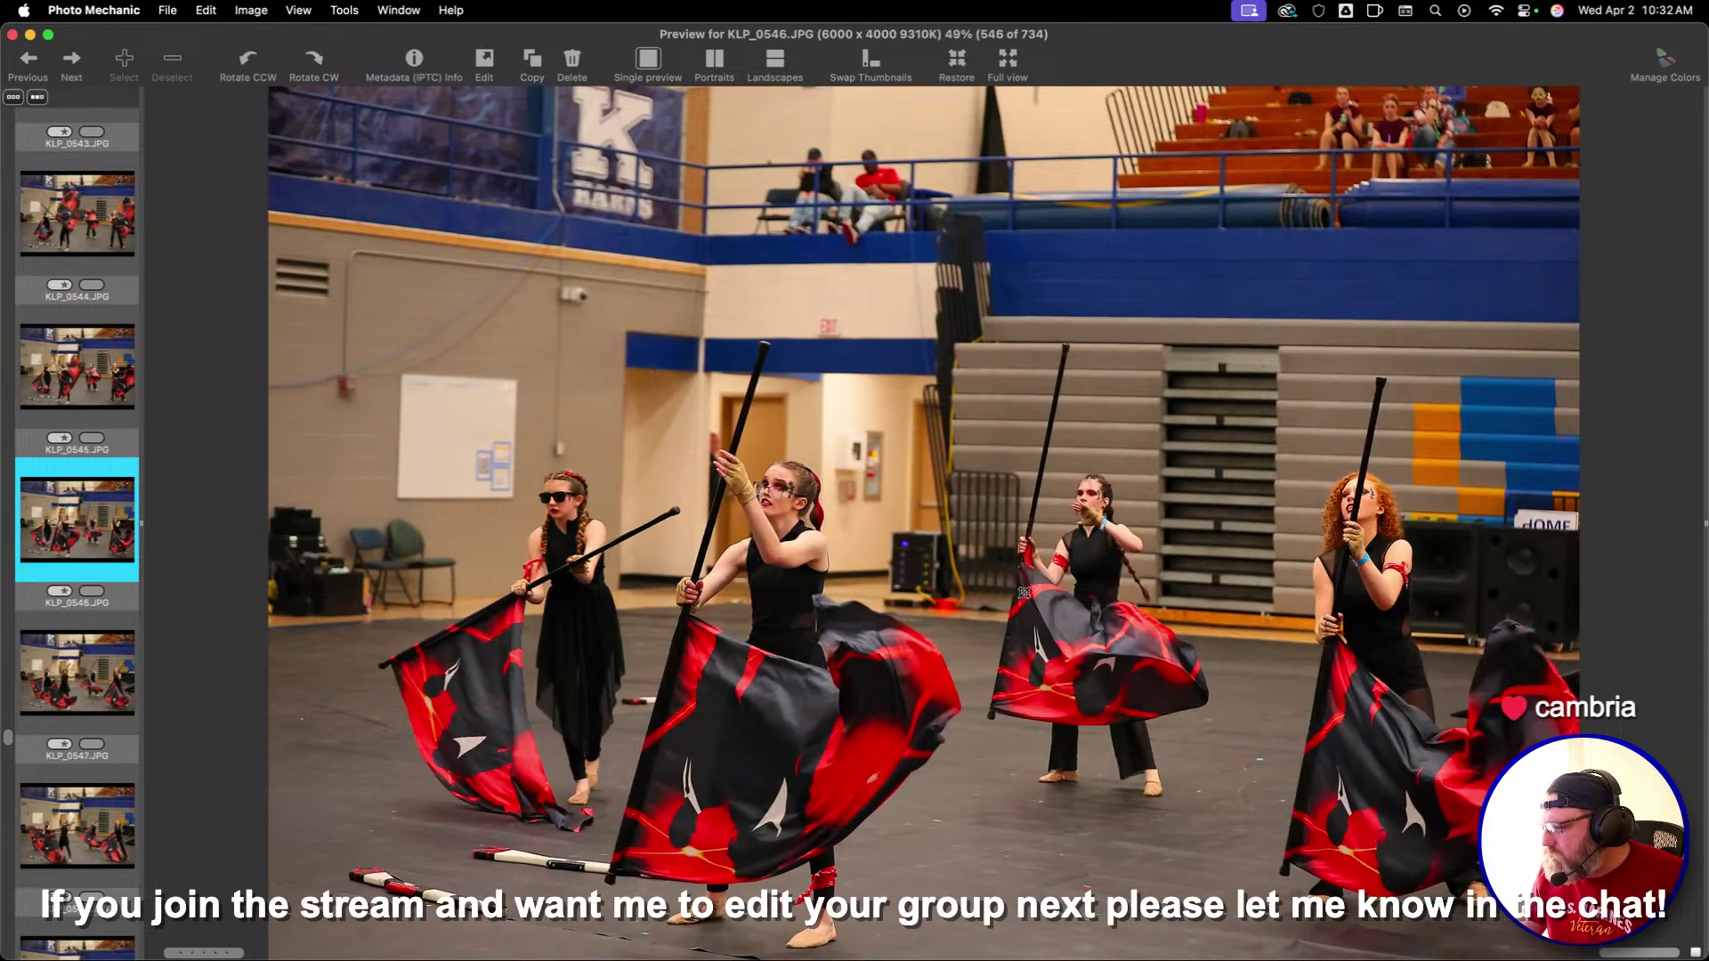
Mark the group flag photos KLP_0546.JPG and KLP_0549.JPG as 1 after comparing them with the neighbouring shots
key("1")
key("Right")
key("Right")
key("Right")
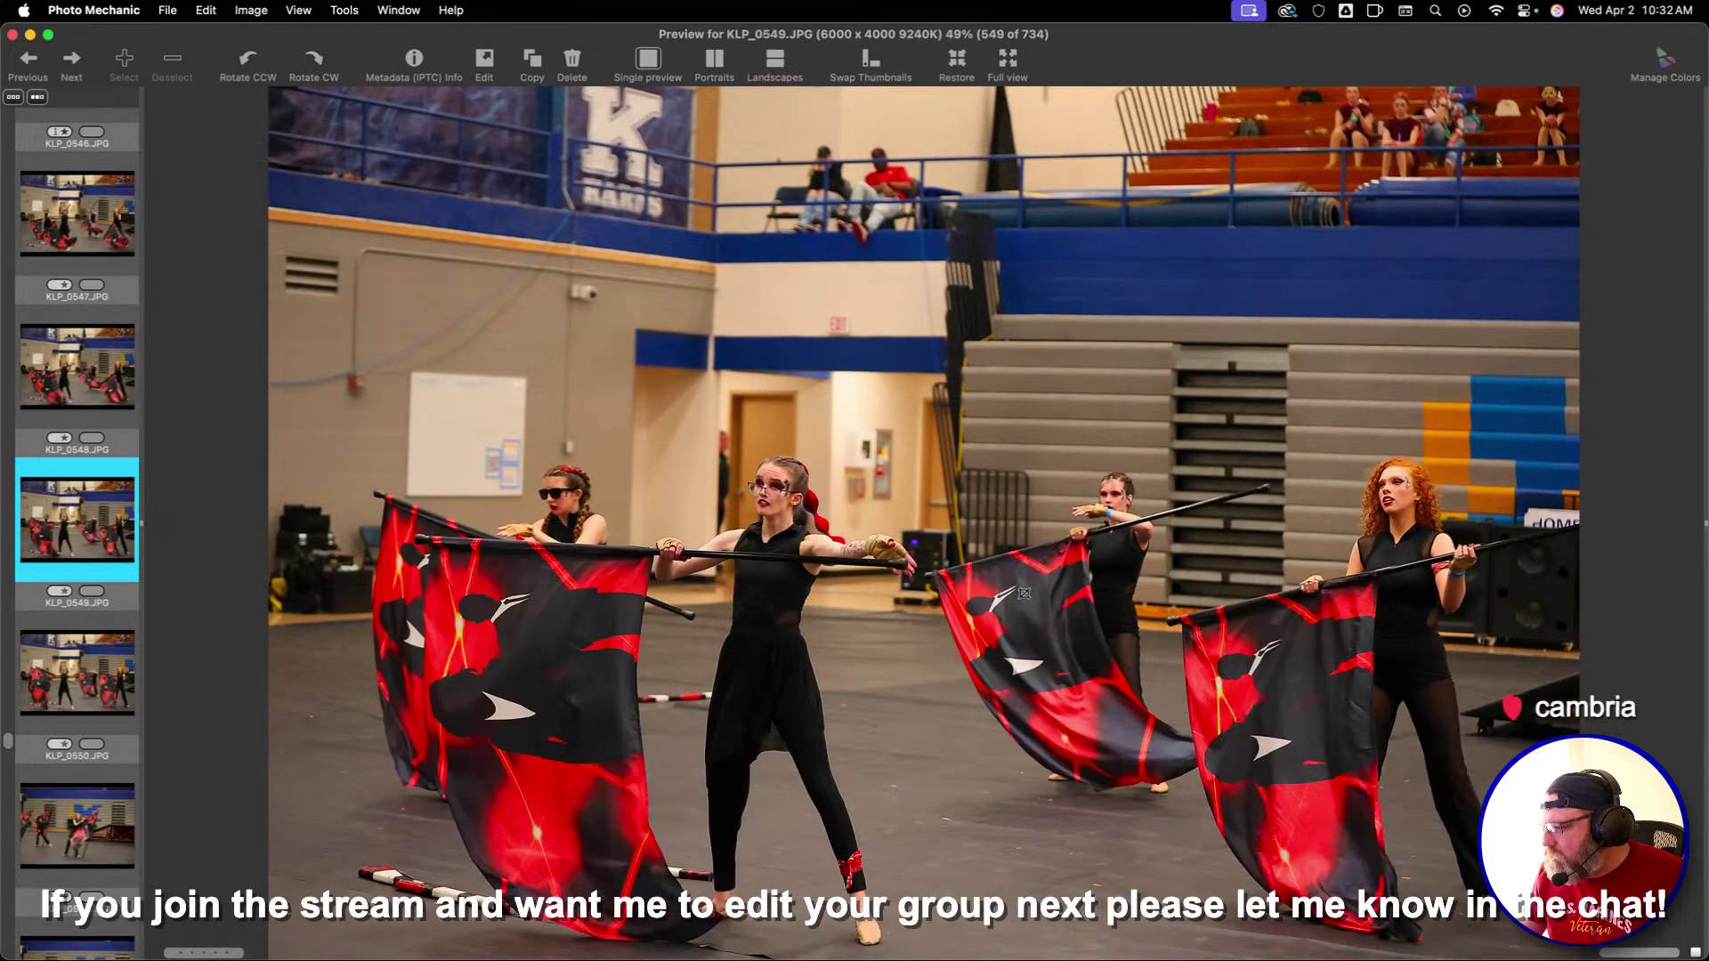
key("1")
key("Right")
key("Right")
key("Left")
key("1")
key("Right")
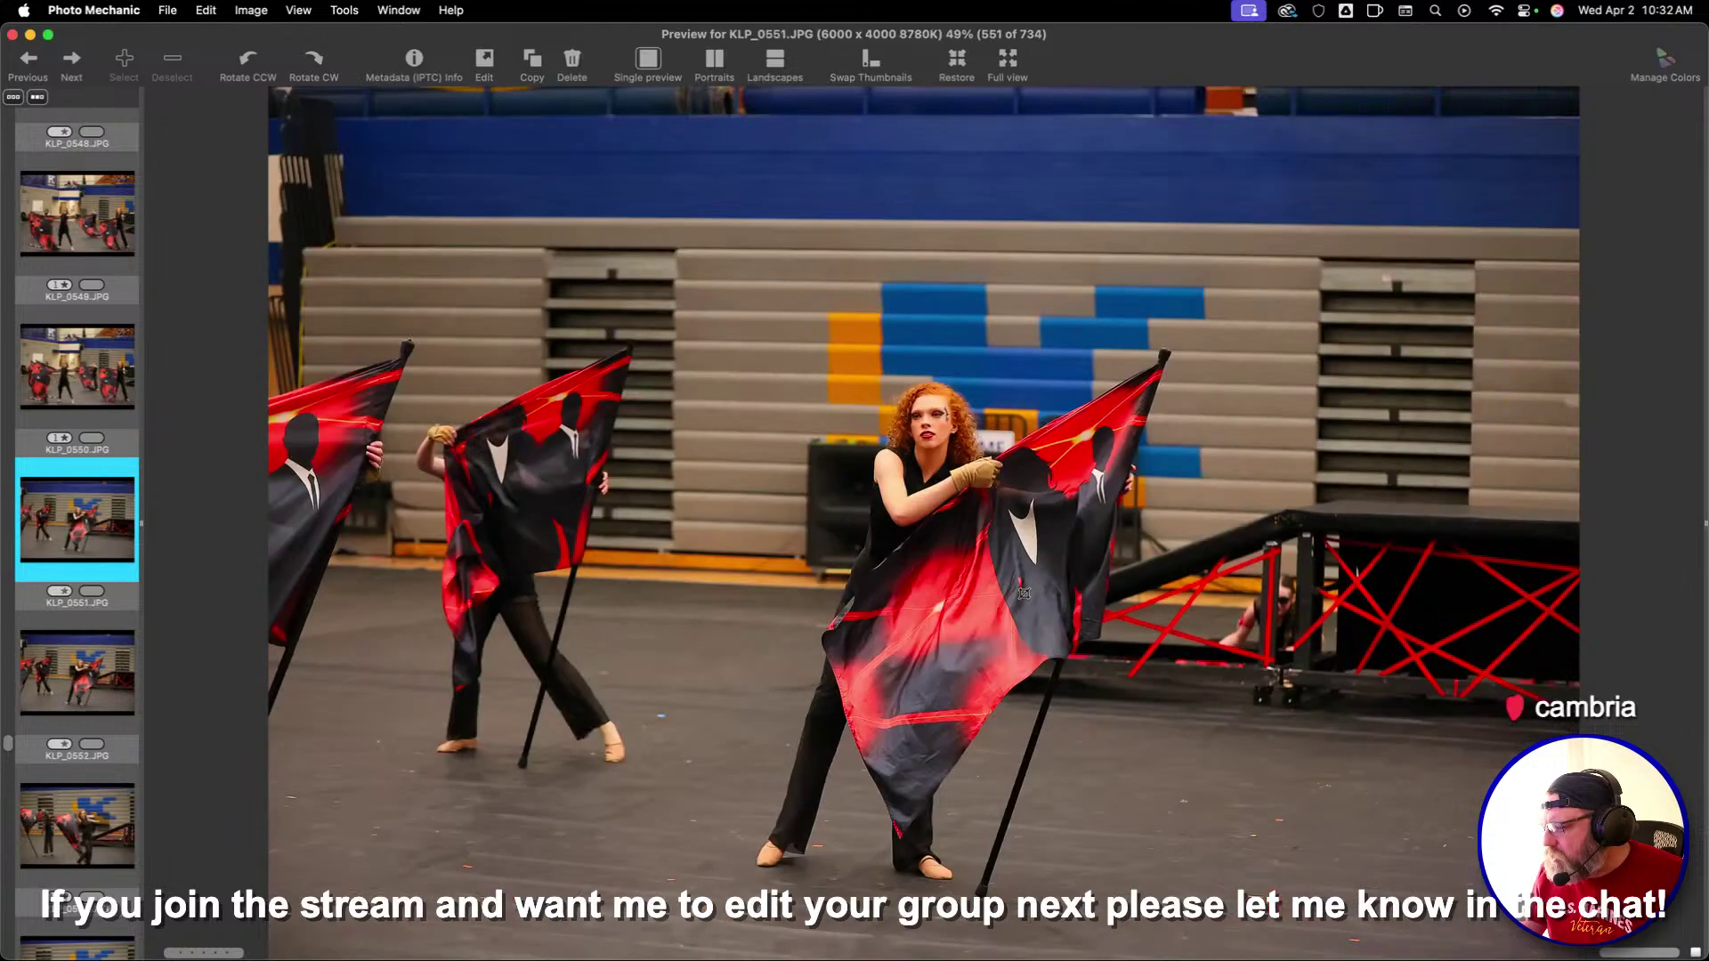
Mark the red-haired dancer's flag photo KLP_0552.JPG as 1
key("Right")
key("1")
key("Right")
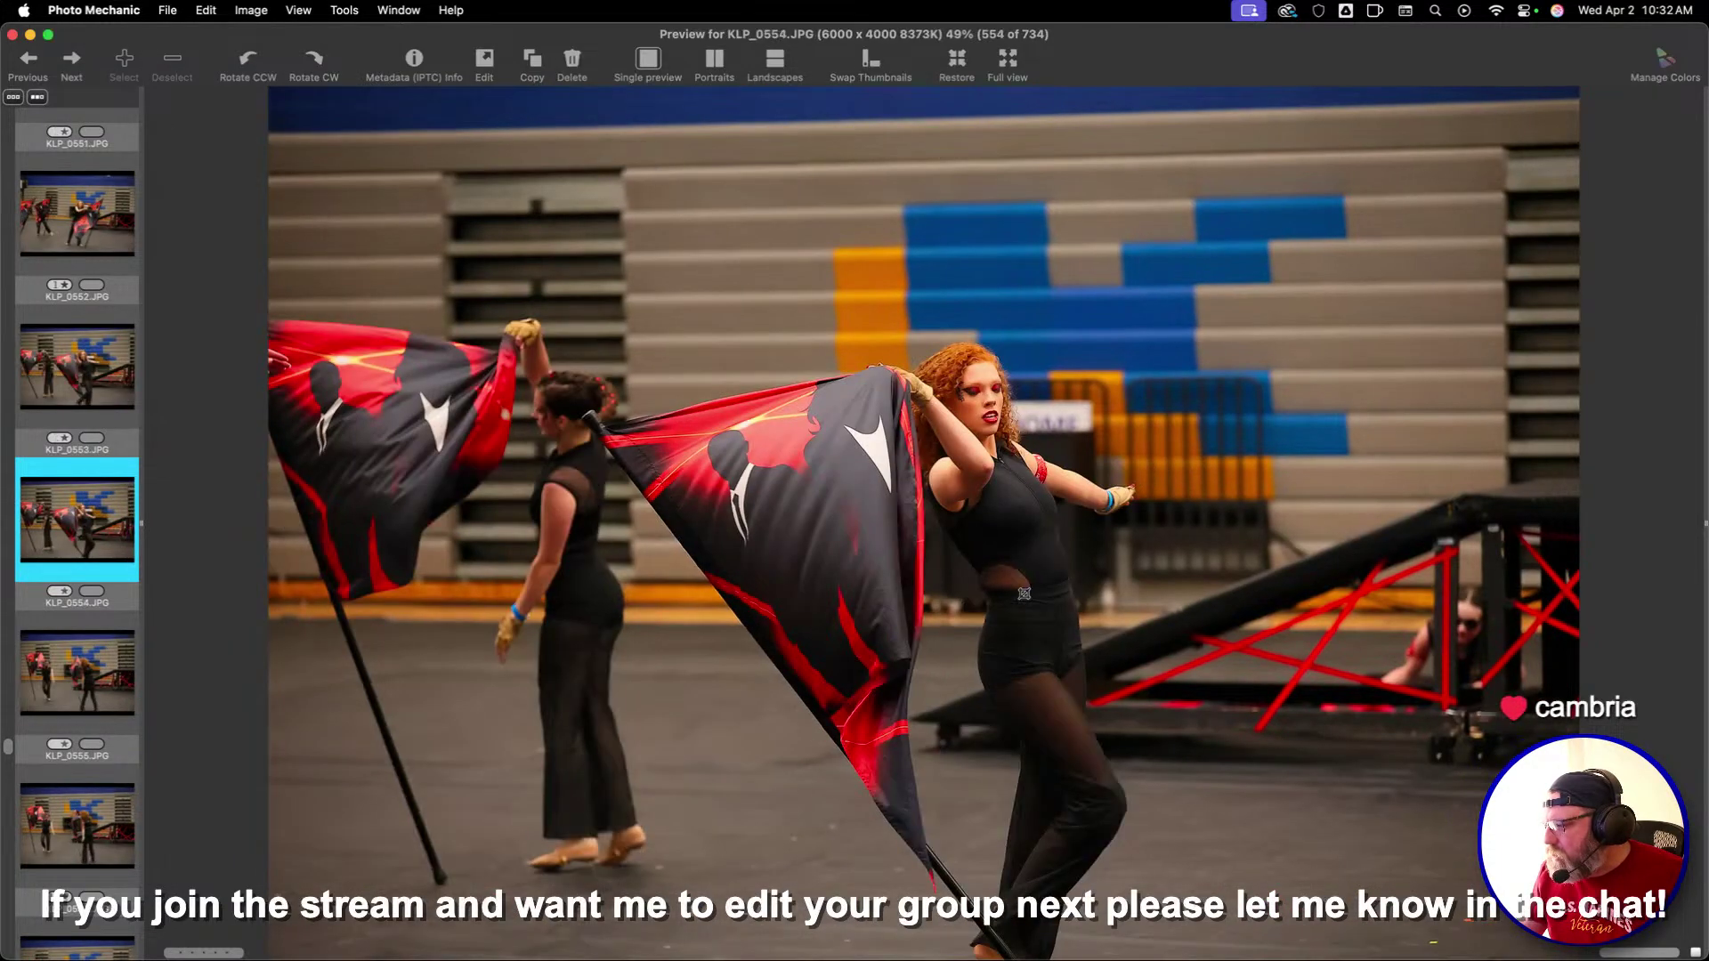
Examine the red-haired dancer's and braided dancer's flag shots from KLP_0554.JPG to KLP_0567.JPG
key("Right")
key("Right")
key("Right")
key("Right")
key("Right")
key("Right")
key("Right")
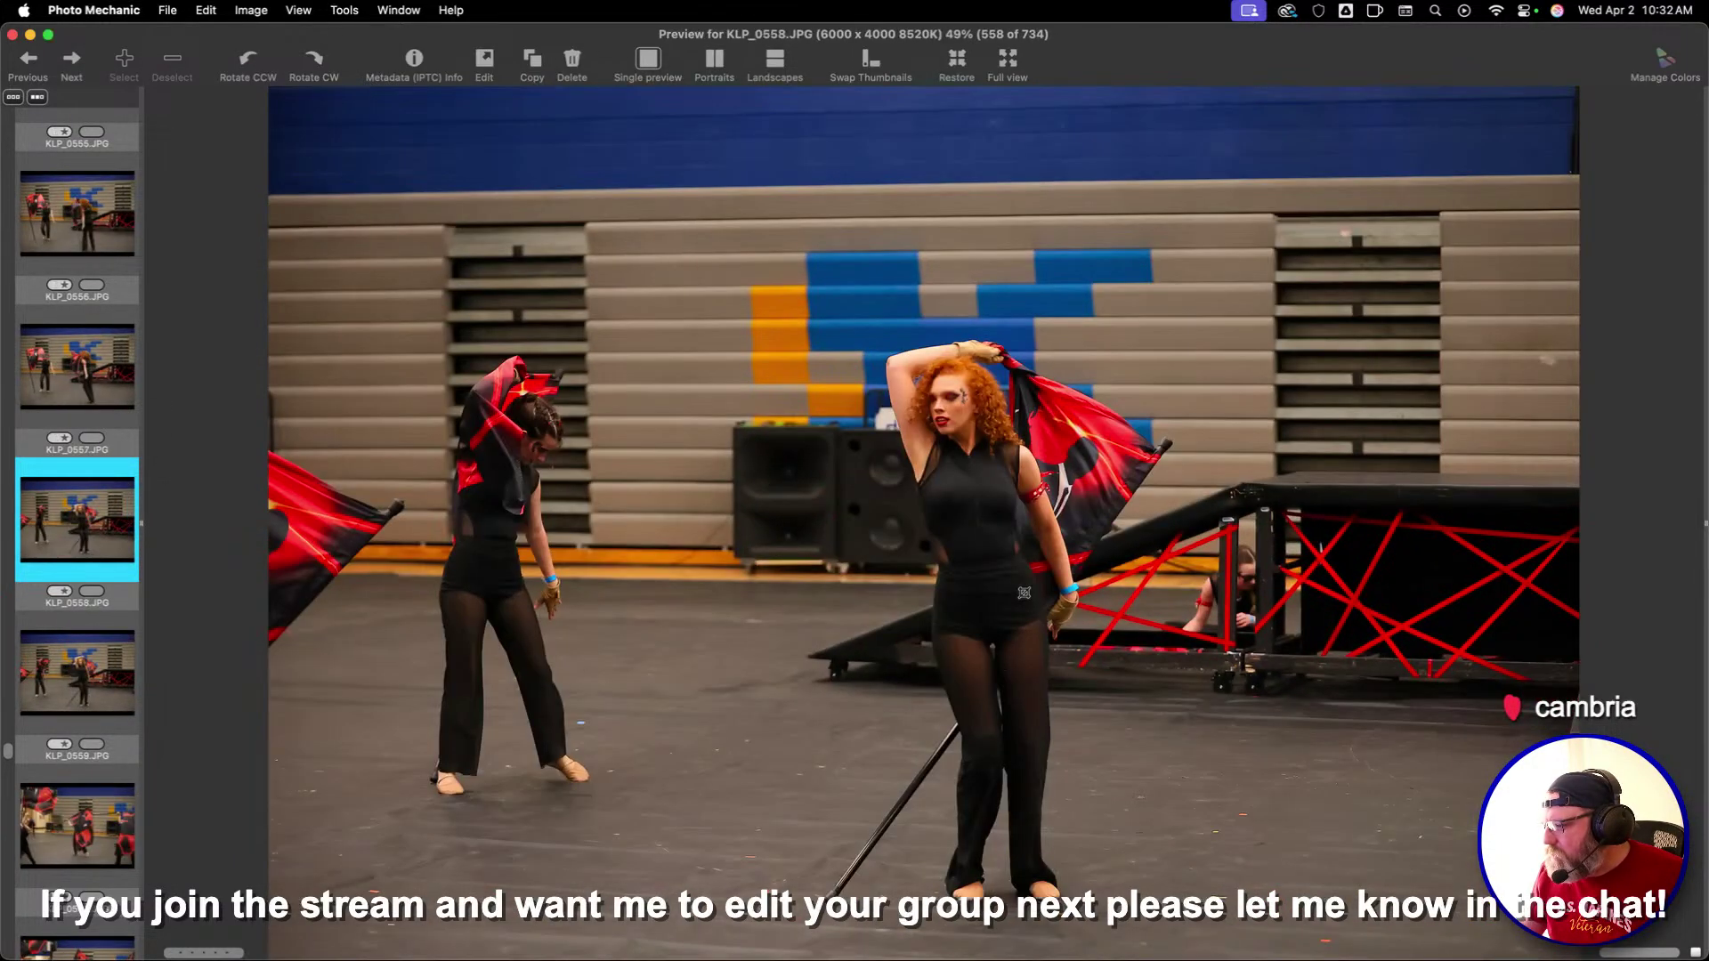
key("Right")
key("Right")
key("Right")
key("Right")
key("Right")
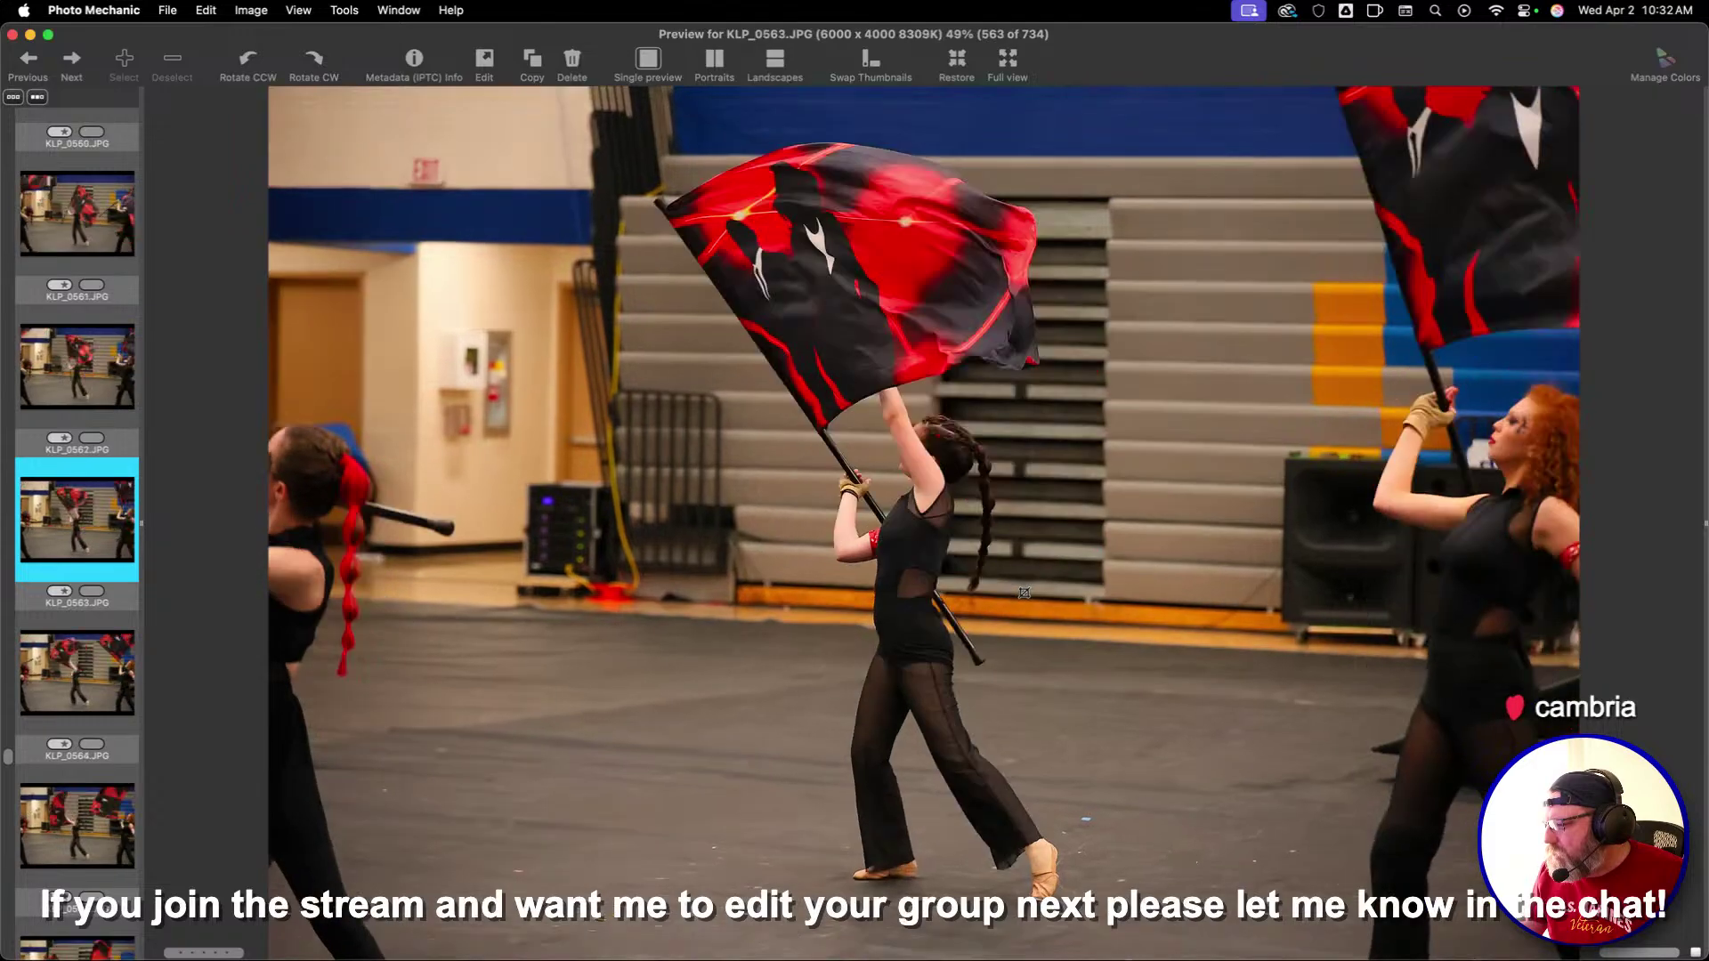
key("Right")
key("Right")
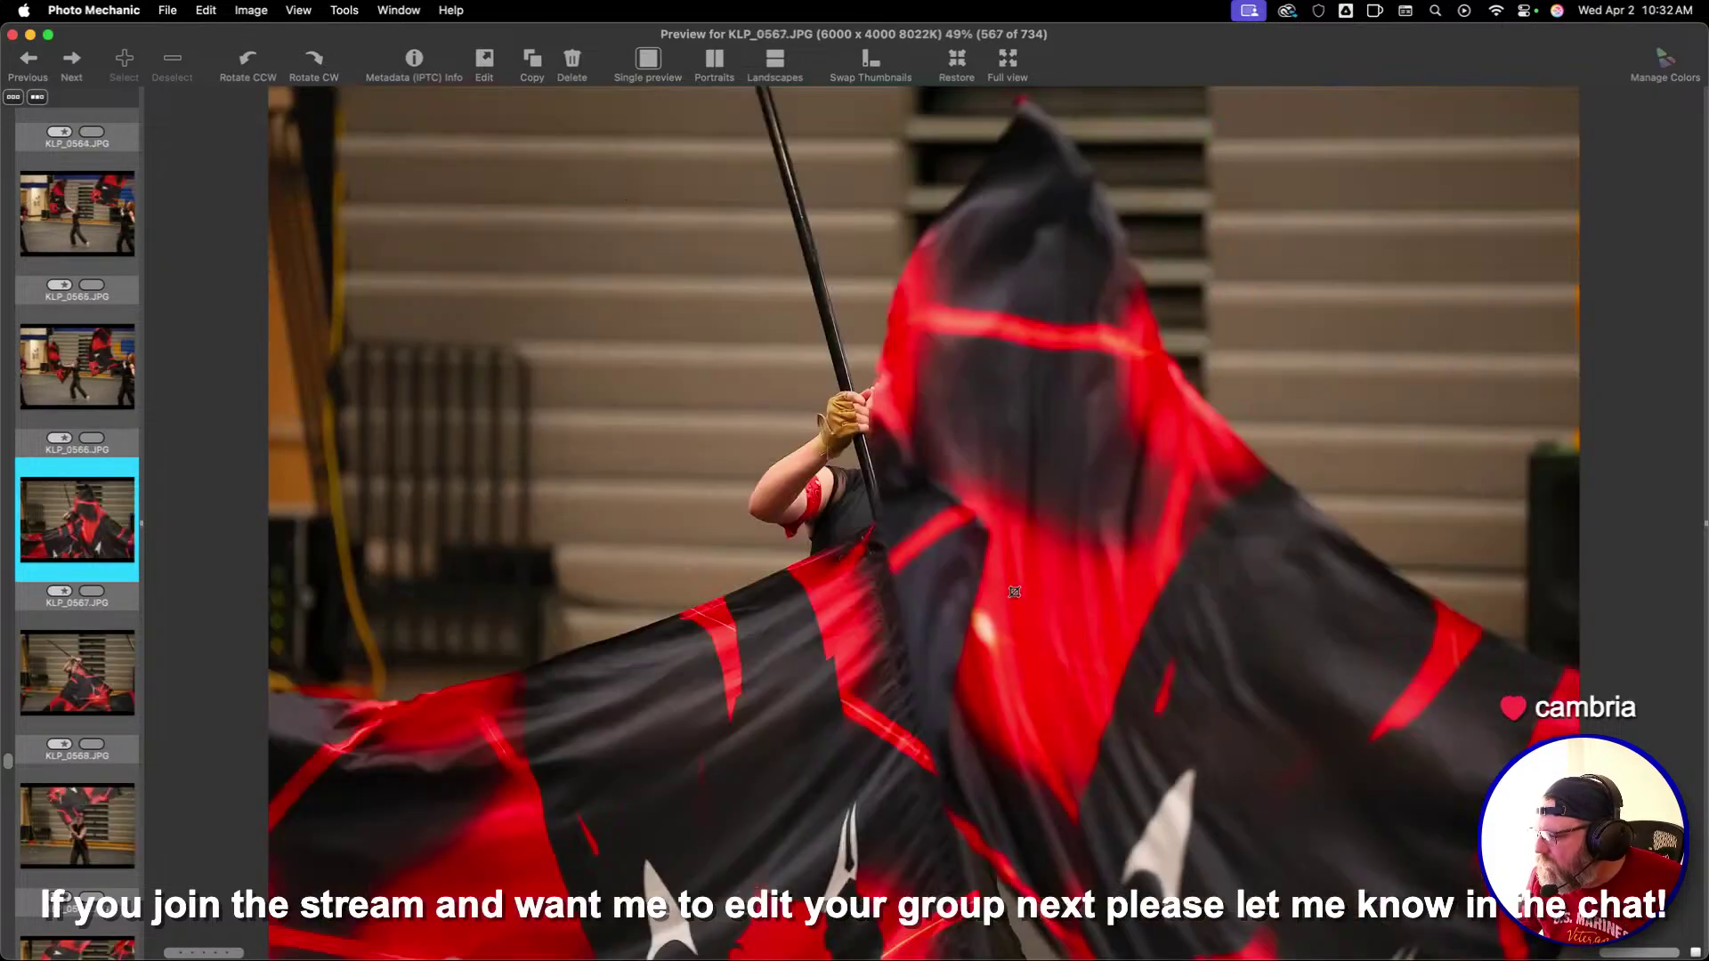
Mark KLP_0566.JPG as 1 and compare the following flag close-ups of the braided dancer through KLP_0572.JPG
key("Left")
key("1")
key("Right")
key("Right")
key("Right")
key("Left")
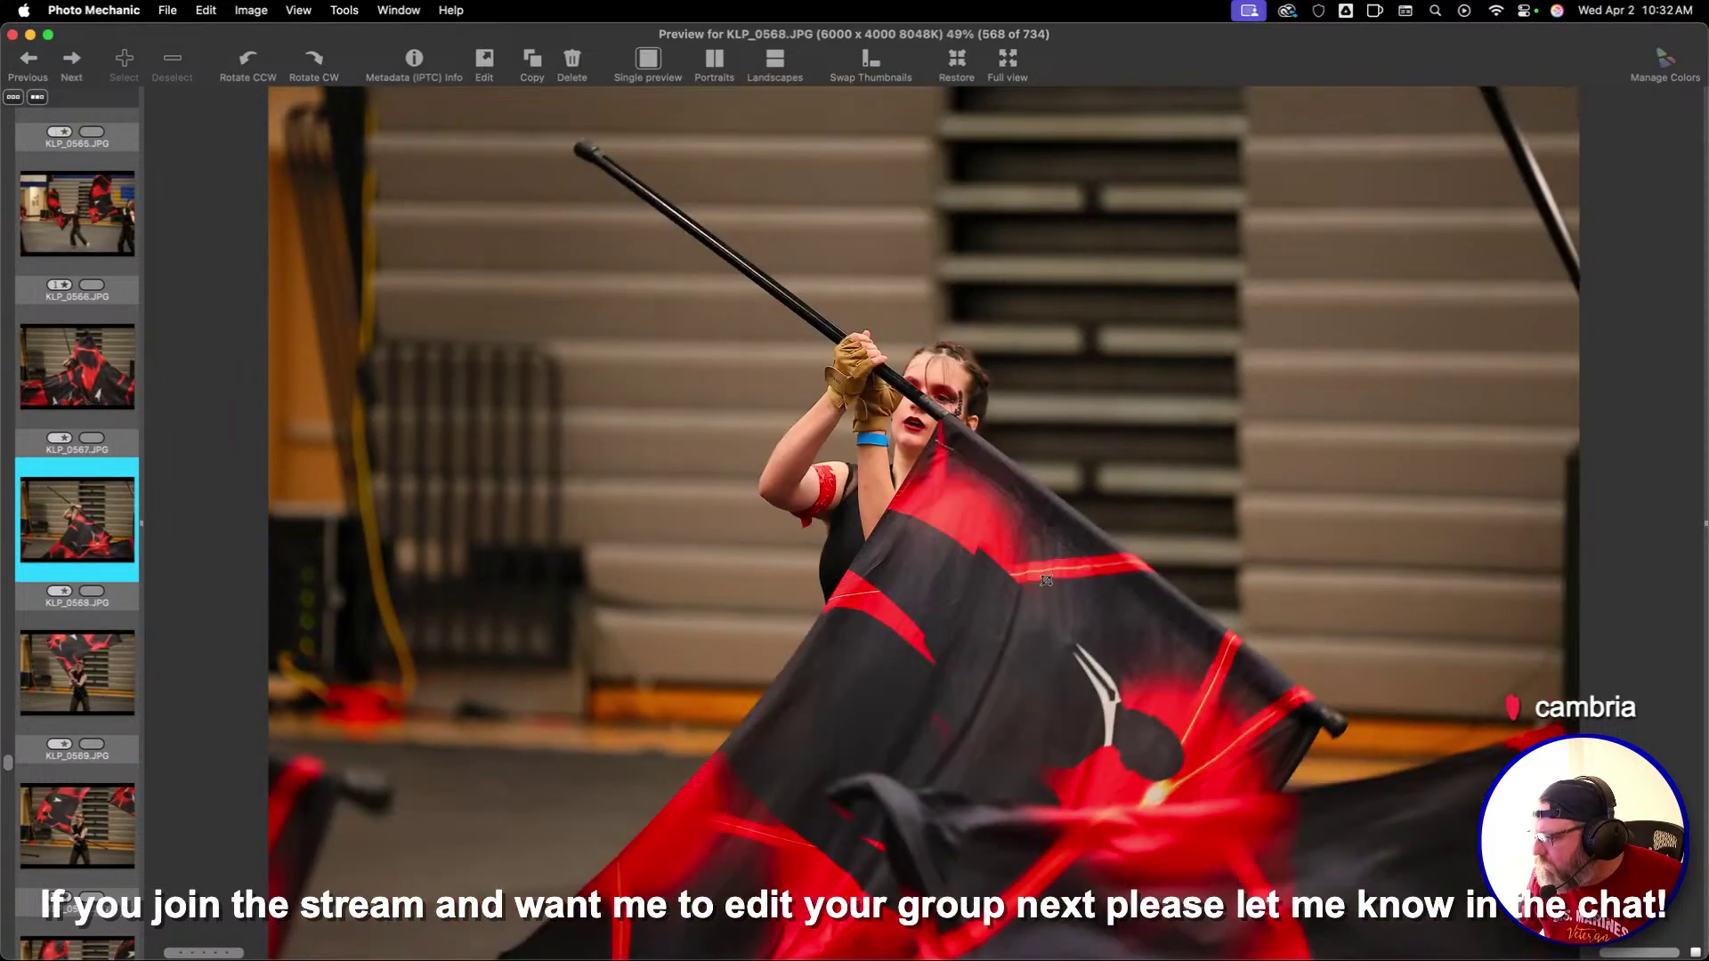
key("Right")
key("Right")
key("Right")
key("Right")
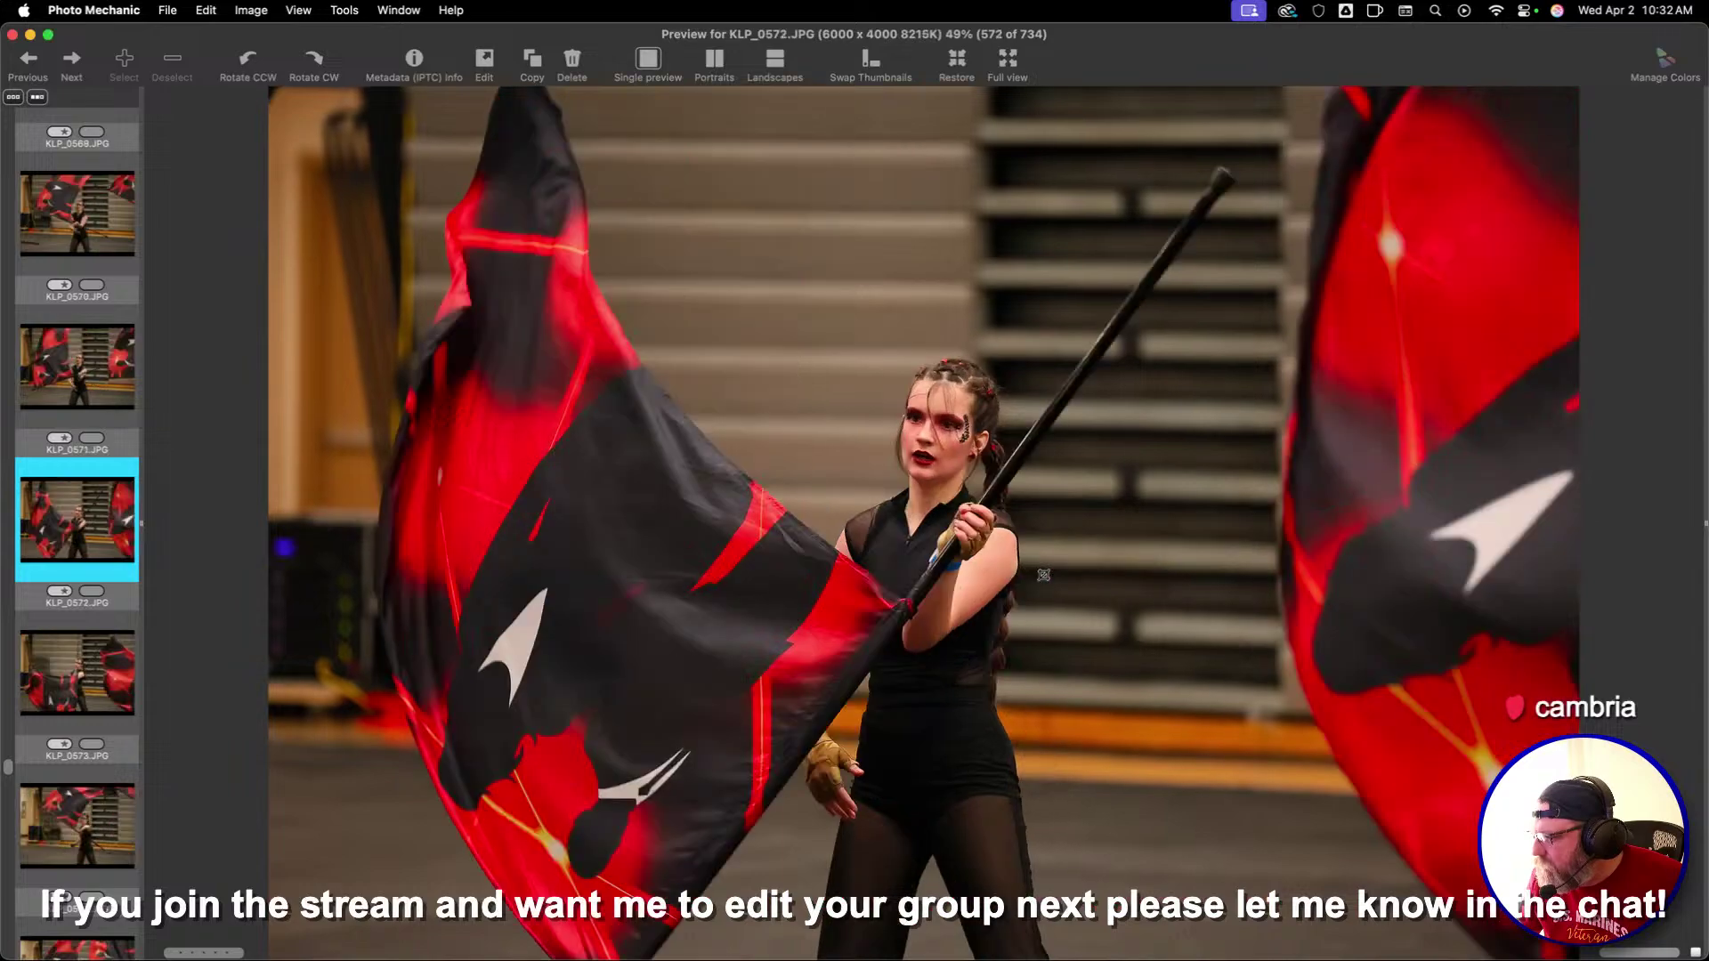
Mark the braided dancer's photo KLP_0572.JPG as 1 and continue to the blond flag performer's photo KLP_0576.JPG
key("1")
key("Right")
key("Right")
key("Right")
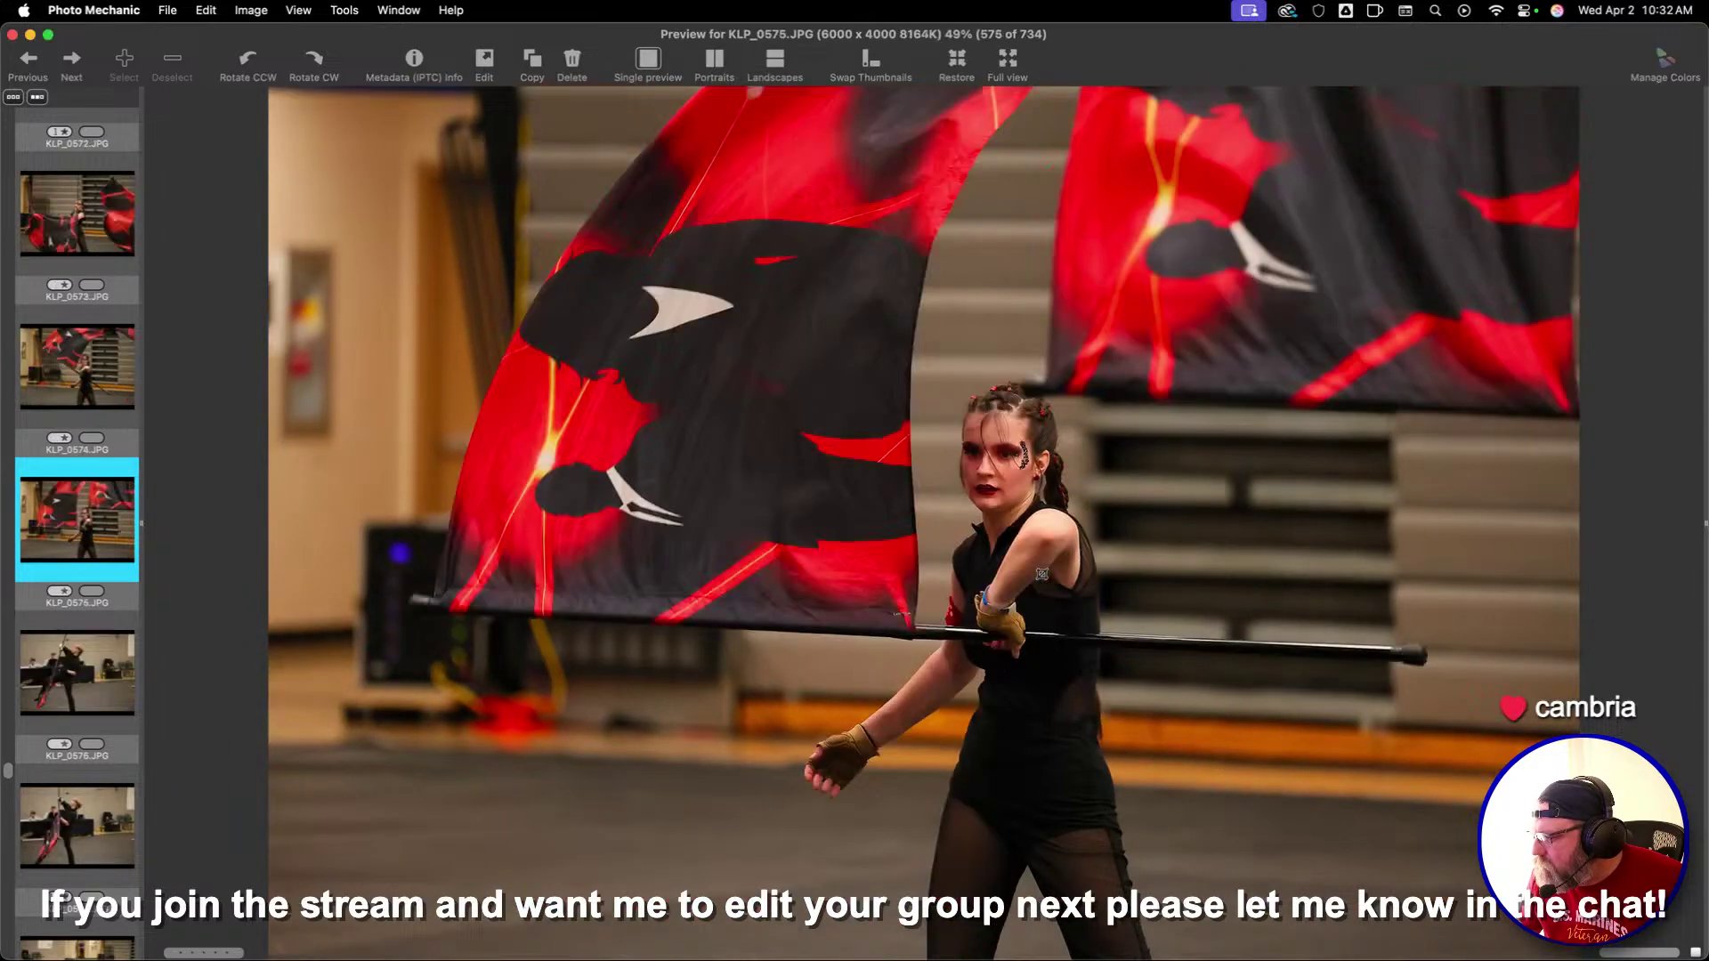
key("Right")
key("Right")
key("Left")
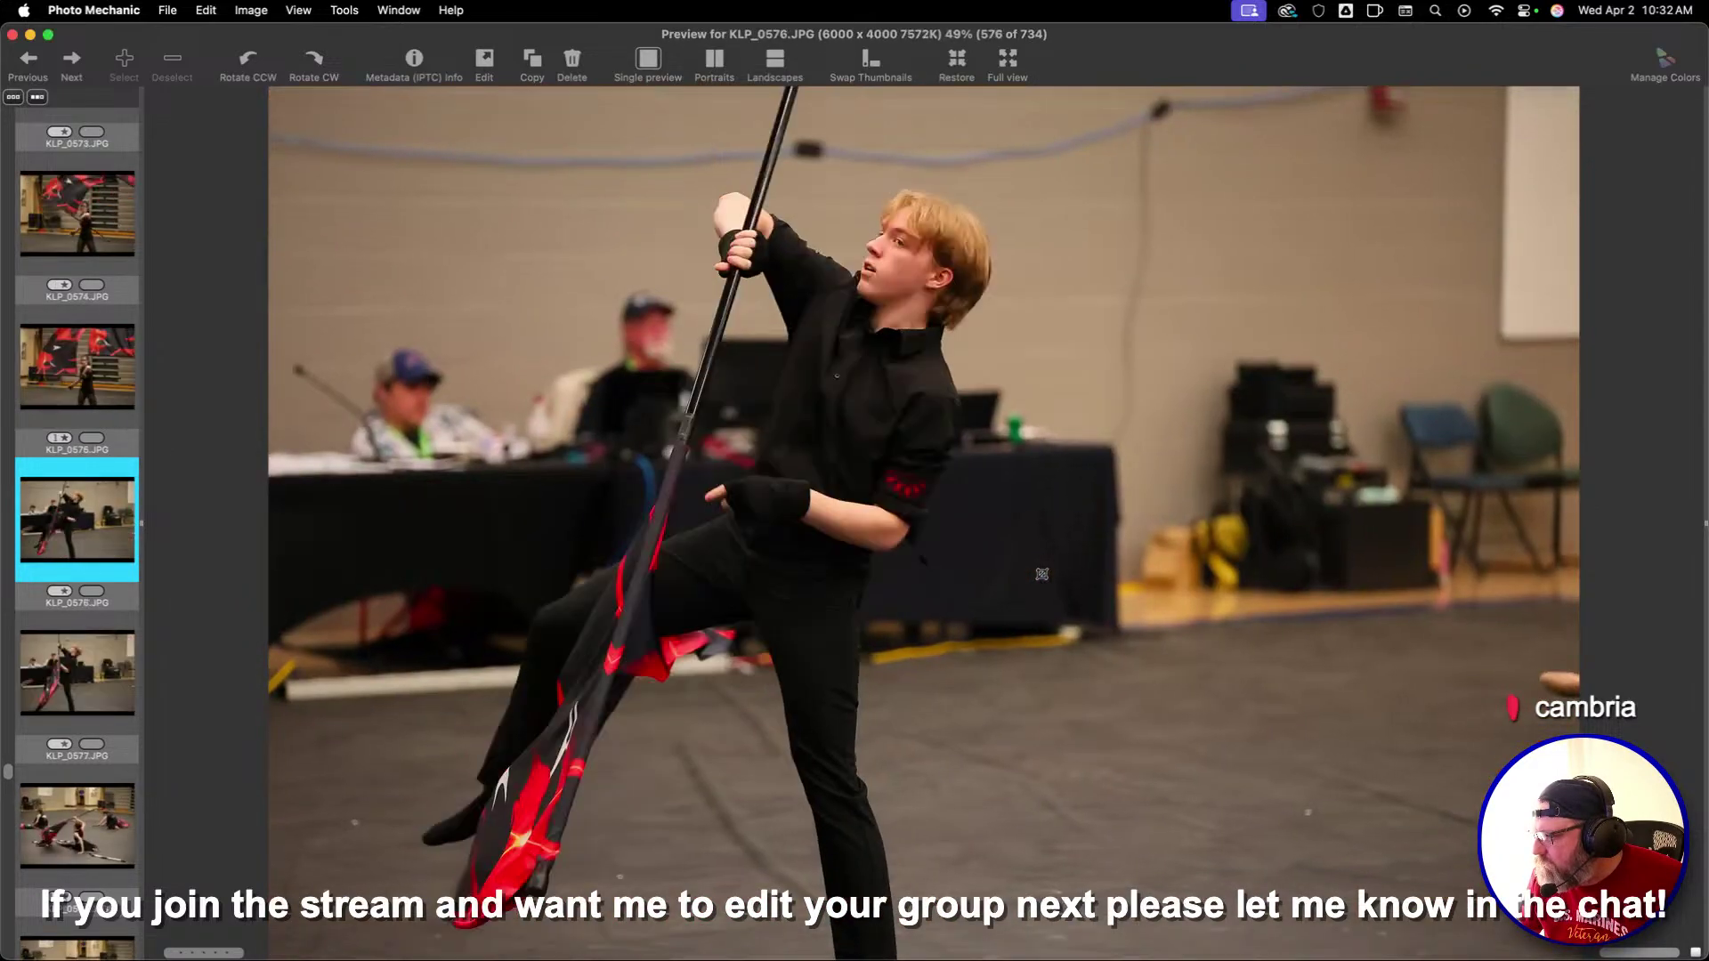
Continue to KLP_0579.JPG and crop it around the seated dancer and her raised flag
key("Right")
key("Right")
key("Right")
key("Right")
key("Left")
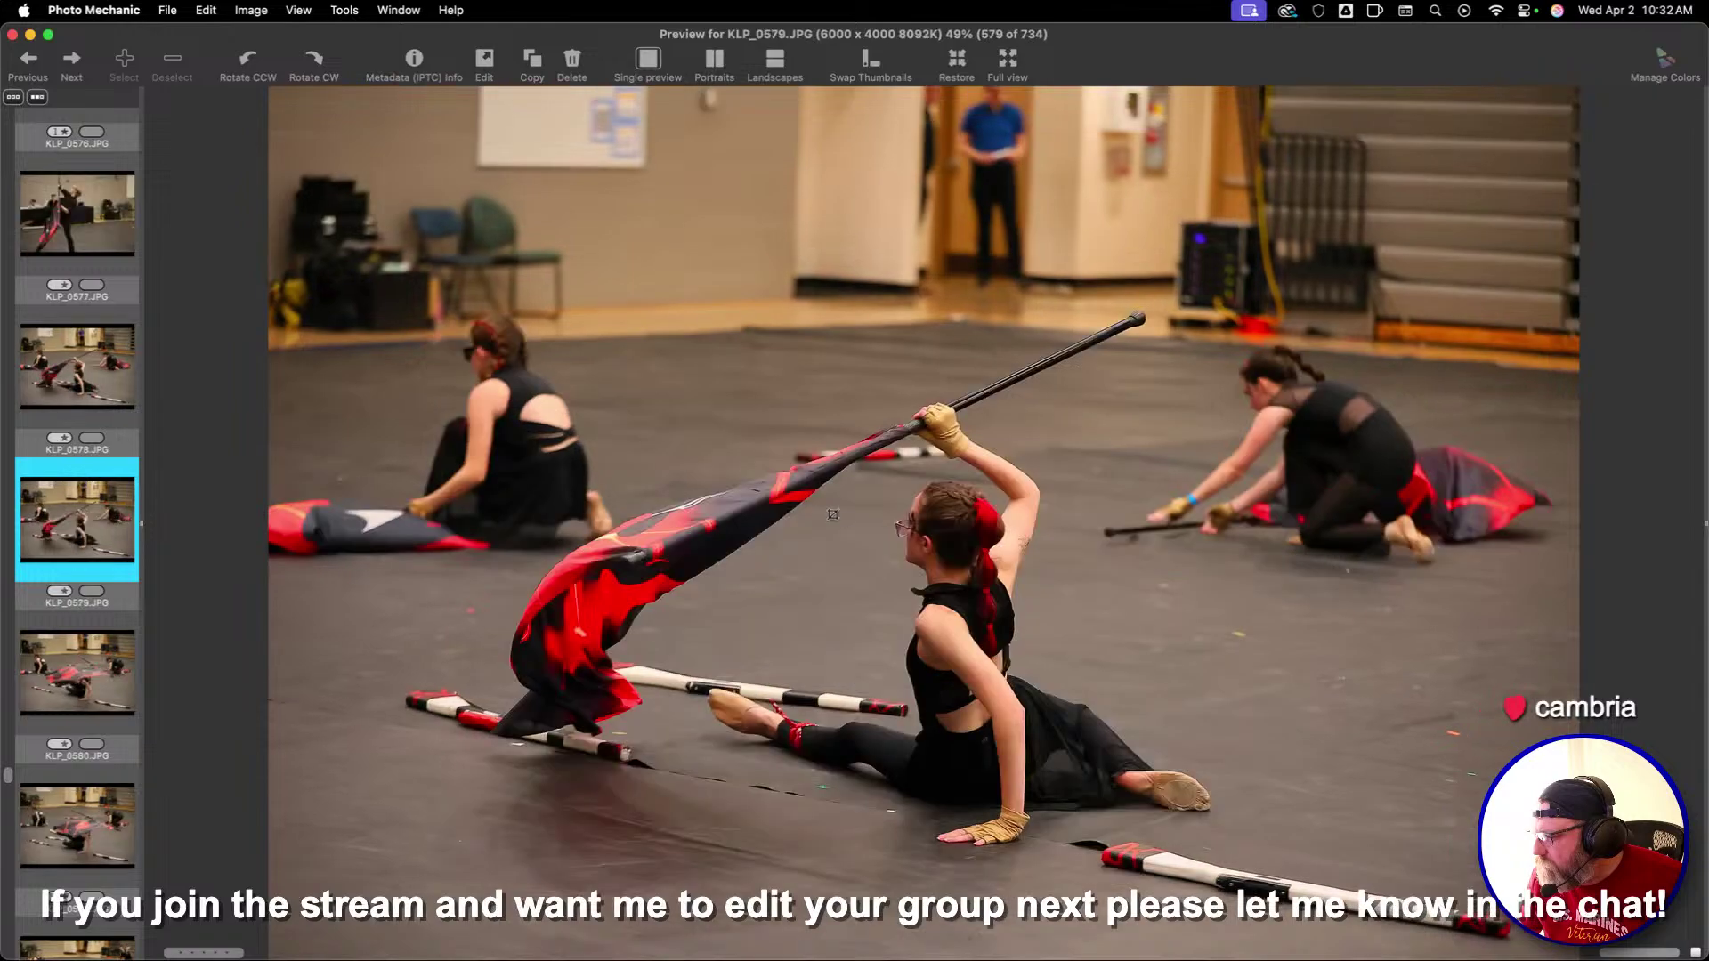
left_click_drag(479, 279, 1335, 845)
key("Right")
key("Right")
key("Right")
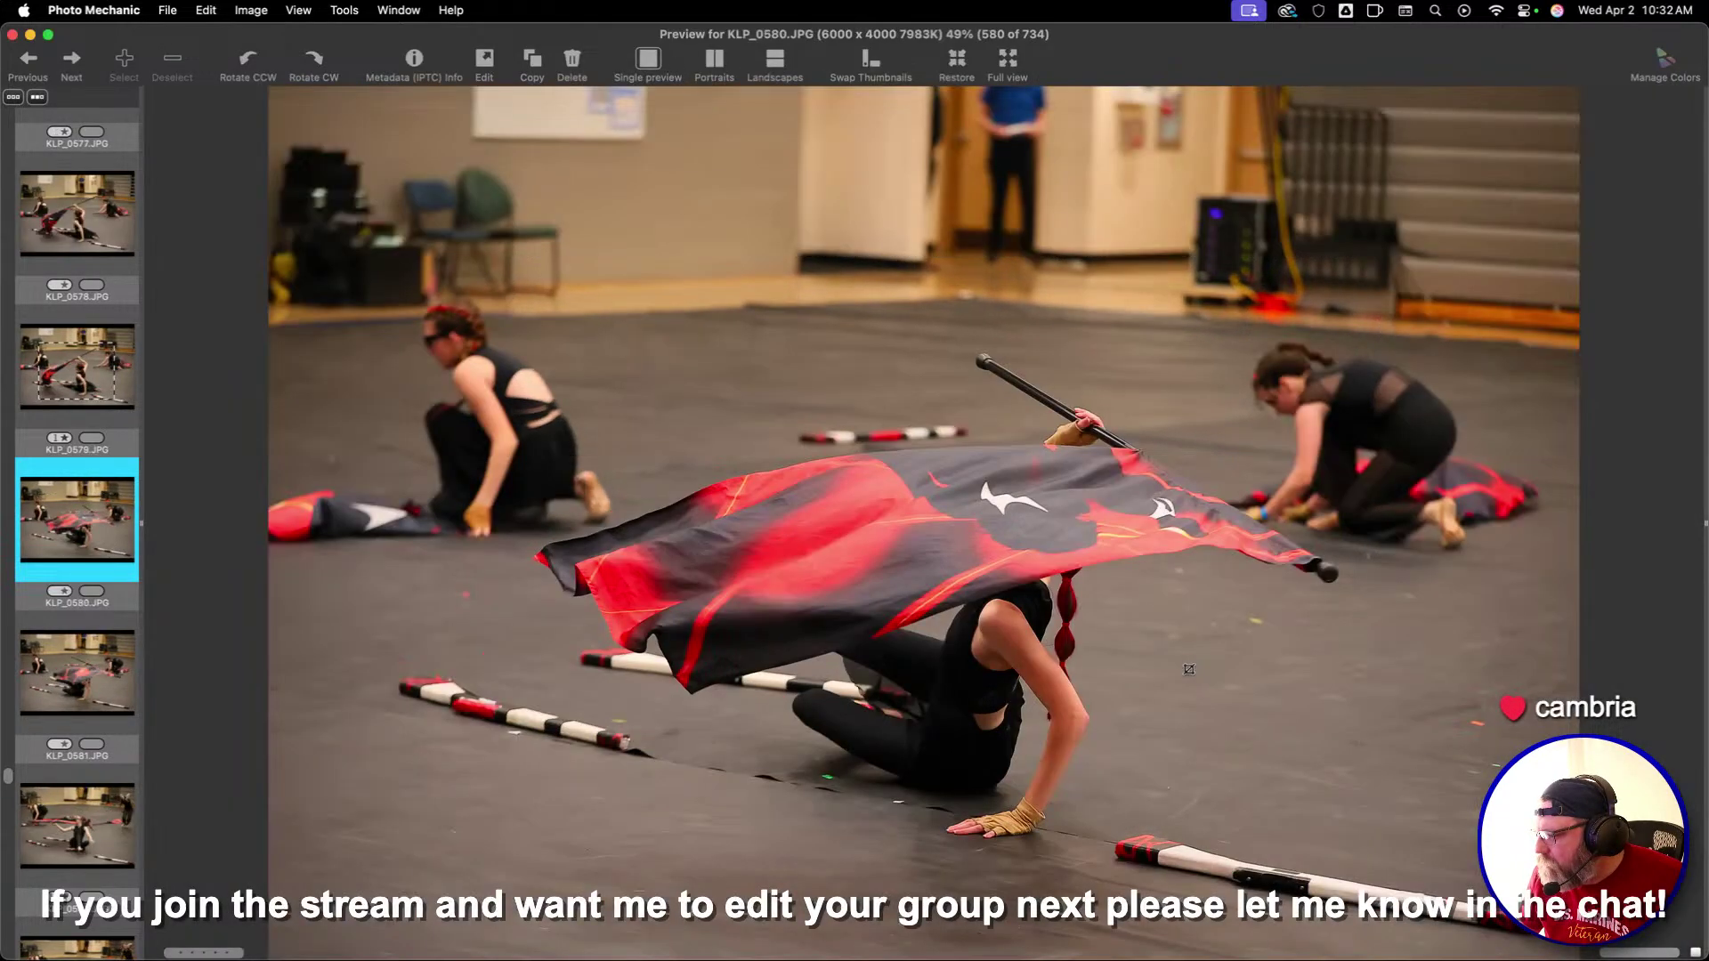
Crop the seated dancer's shot around KLP_0580.JPG to her and the flag, and continue to KLP_0584.JPG
left_click_drag(441, 281, 1327, 705)
key("Right")
key("Right")
key("Right")
key("Left")
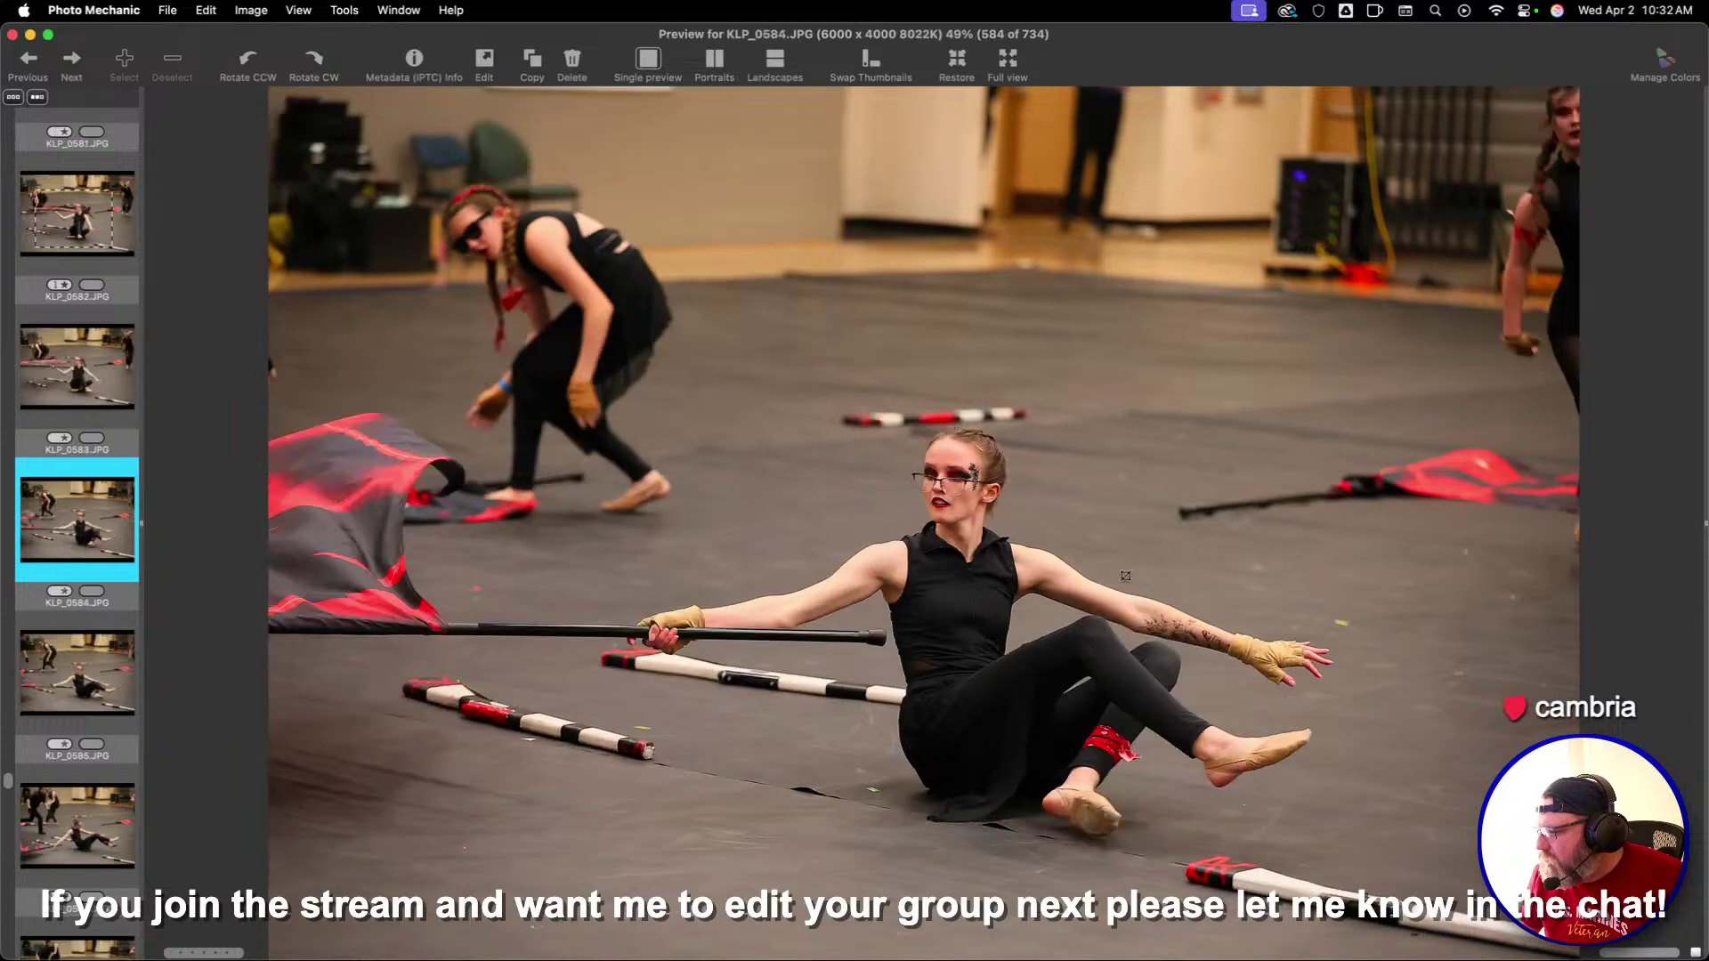
Crop KLP_0584.JPG around the seated dancer with outstretched arms and compare her following shots up to KLP_0587.JPG
left_click_drag(563, 307, 1495, 926)
key("Right")
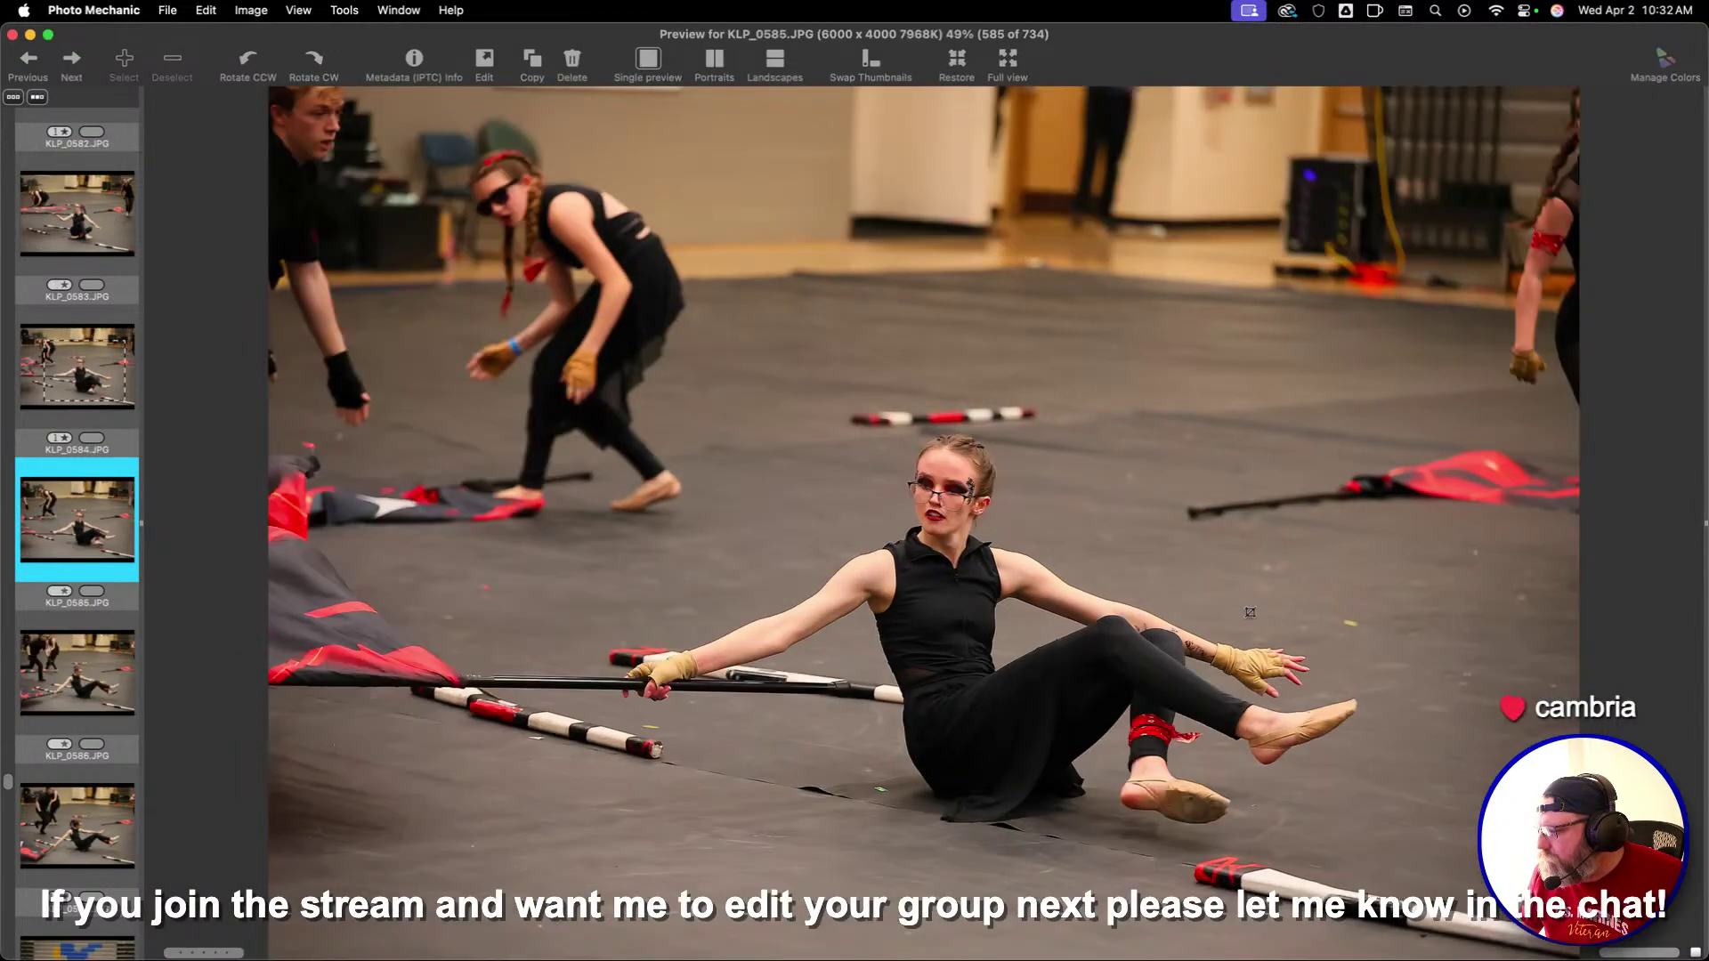
key("Right")
key("Right")
key("Right")
key("Left")
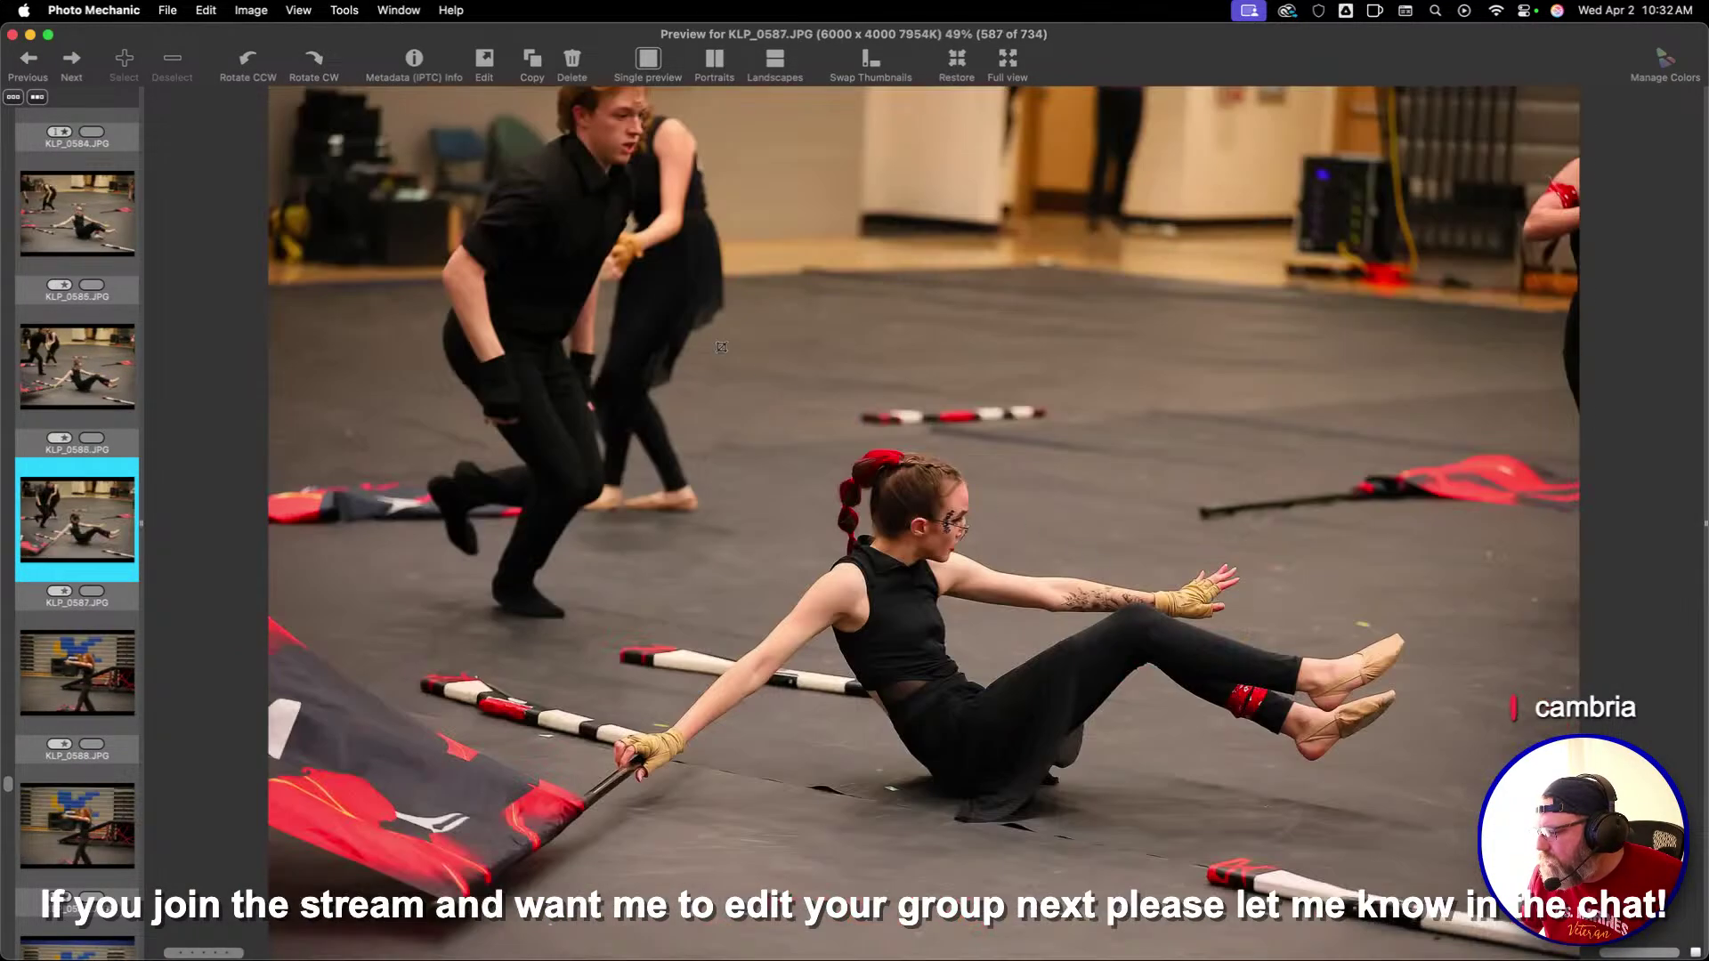
Crop KLP_0587.JPG around the dancer leaning back with raised legs, and continue to the pointing dancers in KLP_0591.JPG
left_click_drag(534, 246, 1082, 610)
left_click_drag(1120, 540, 1507, 801)
key("Right")
key("Right")
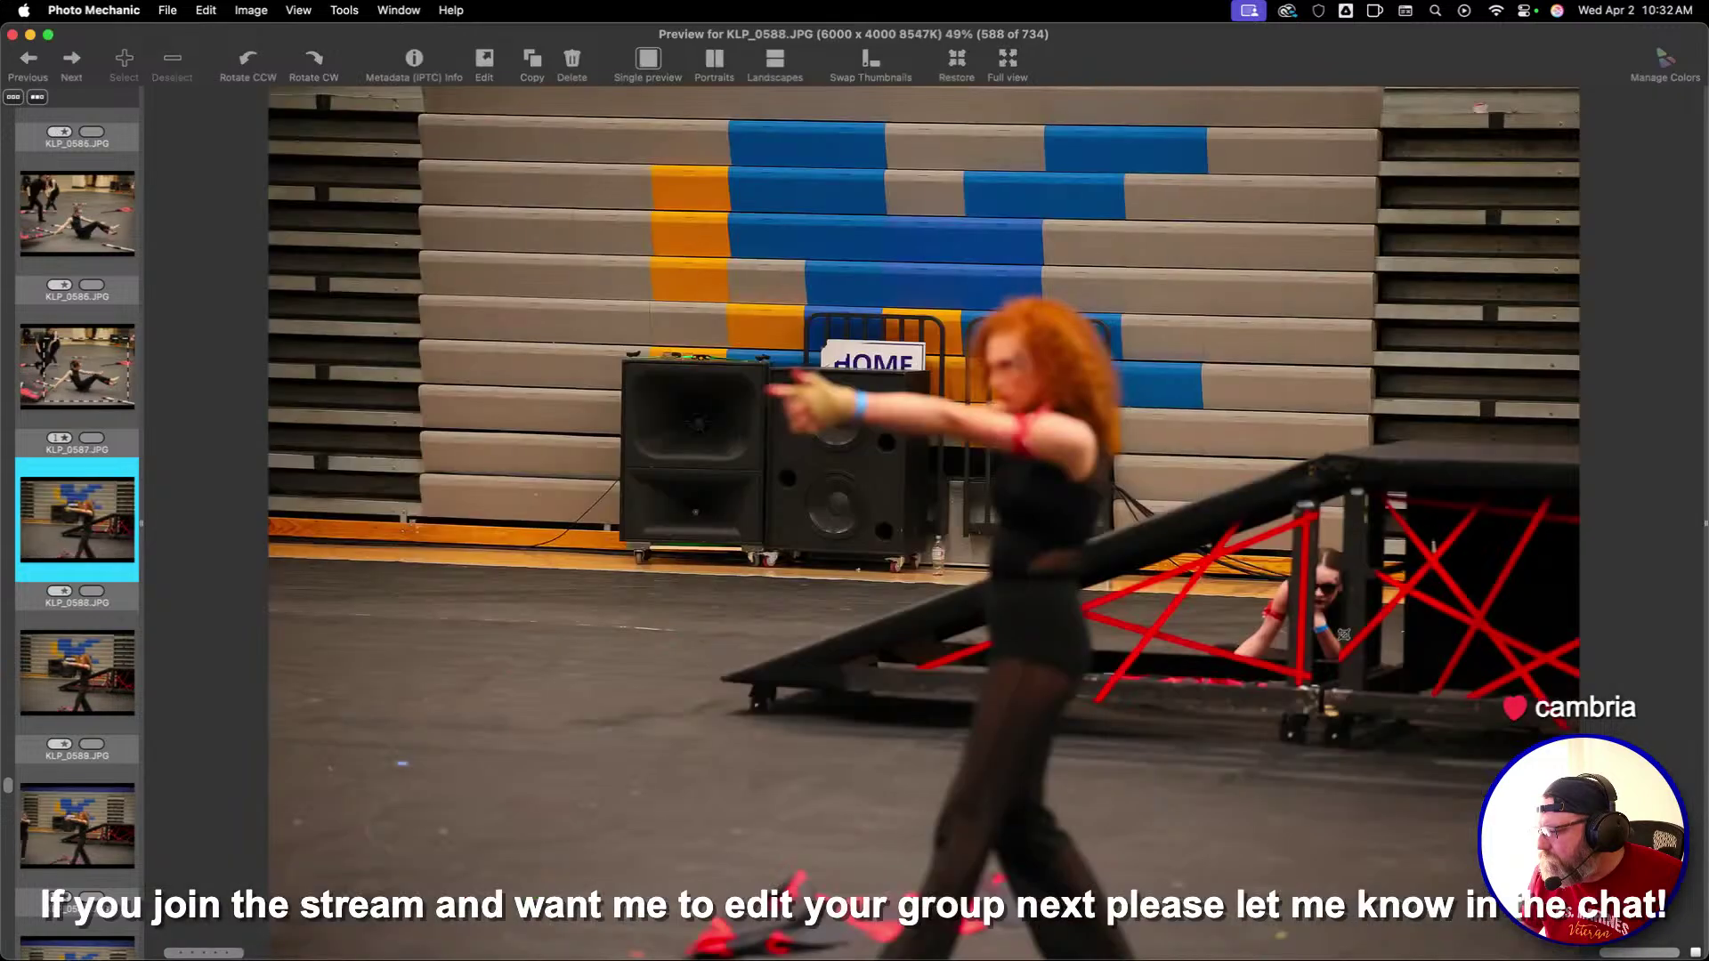
key("Right")
key("Right")
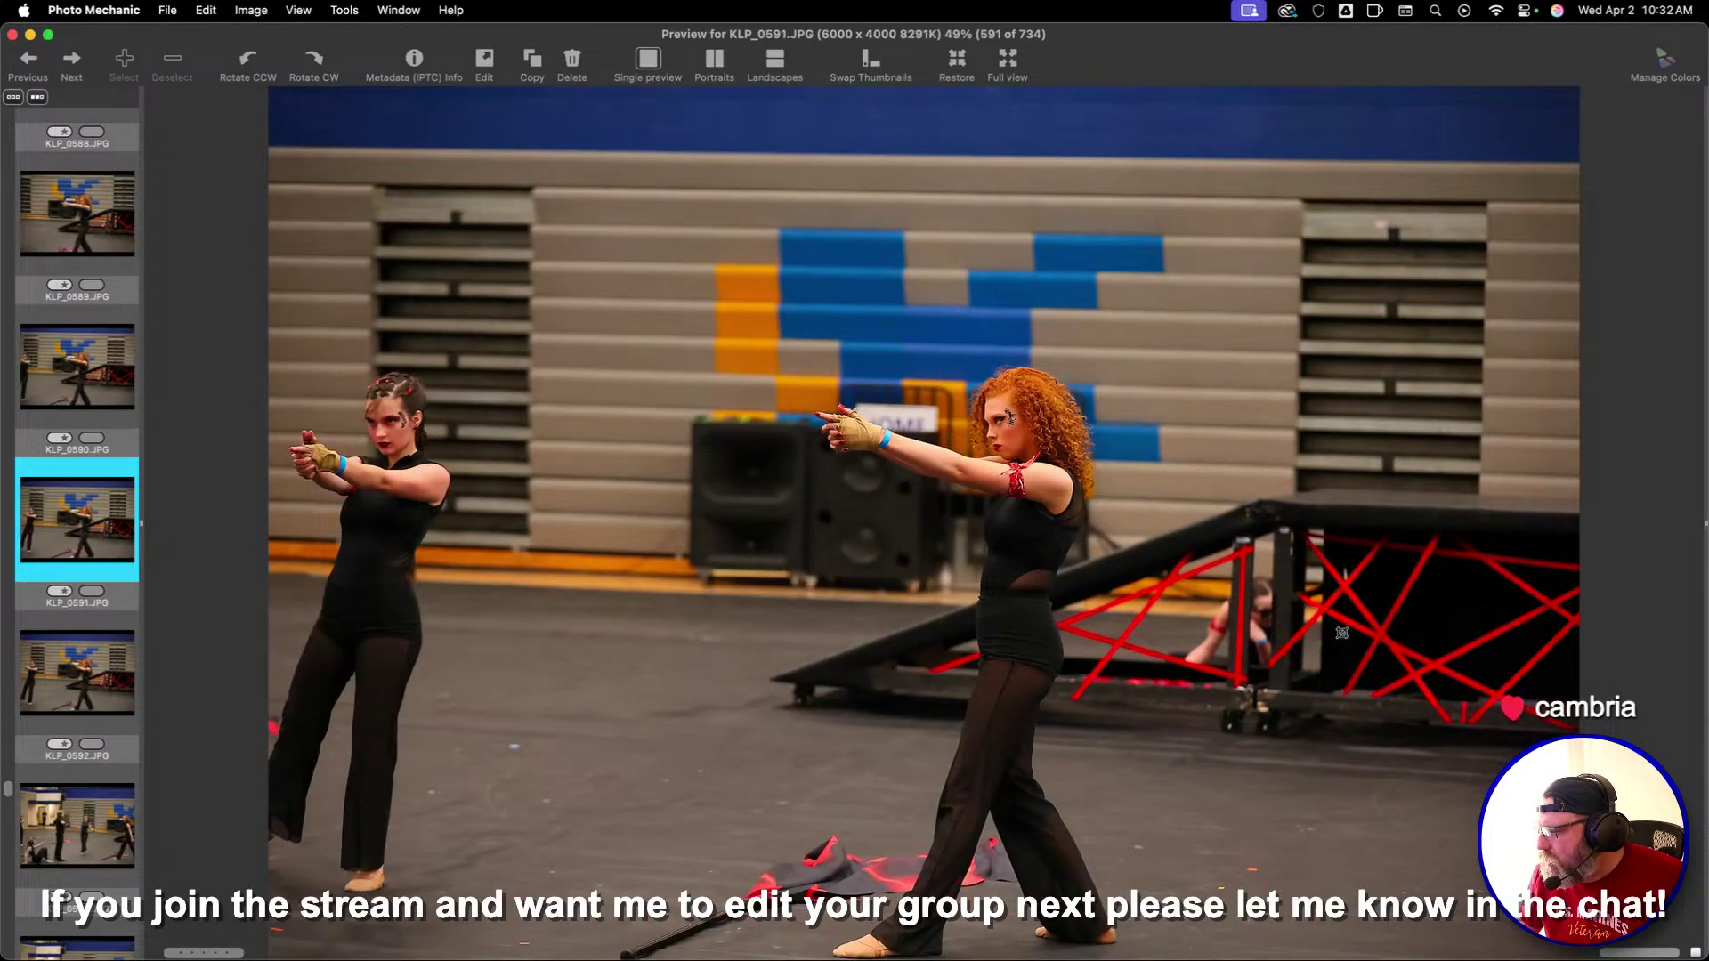
Mark the pointing dancers' photo KLP_0591.JPG as 1 and continue to the group scene in KLP_0594.JPG
key("1")
key("Right")
key("Right")
key("Right")
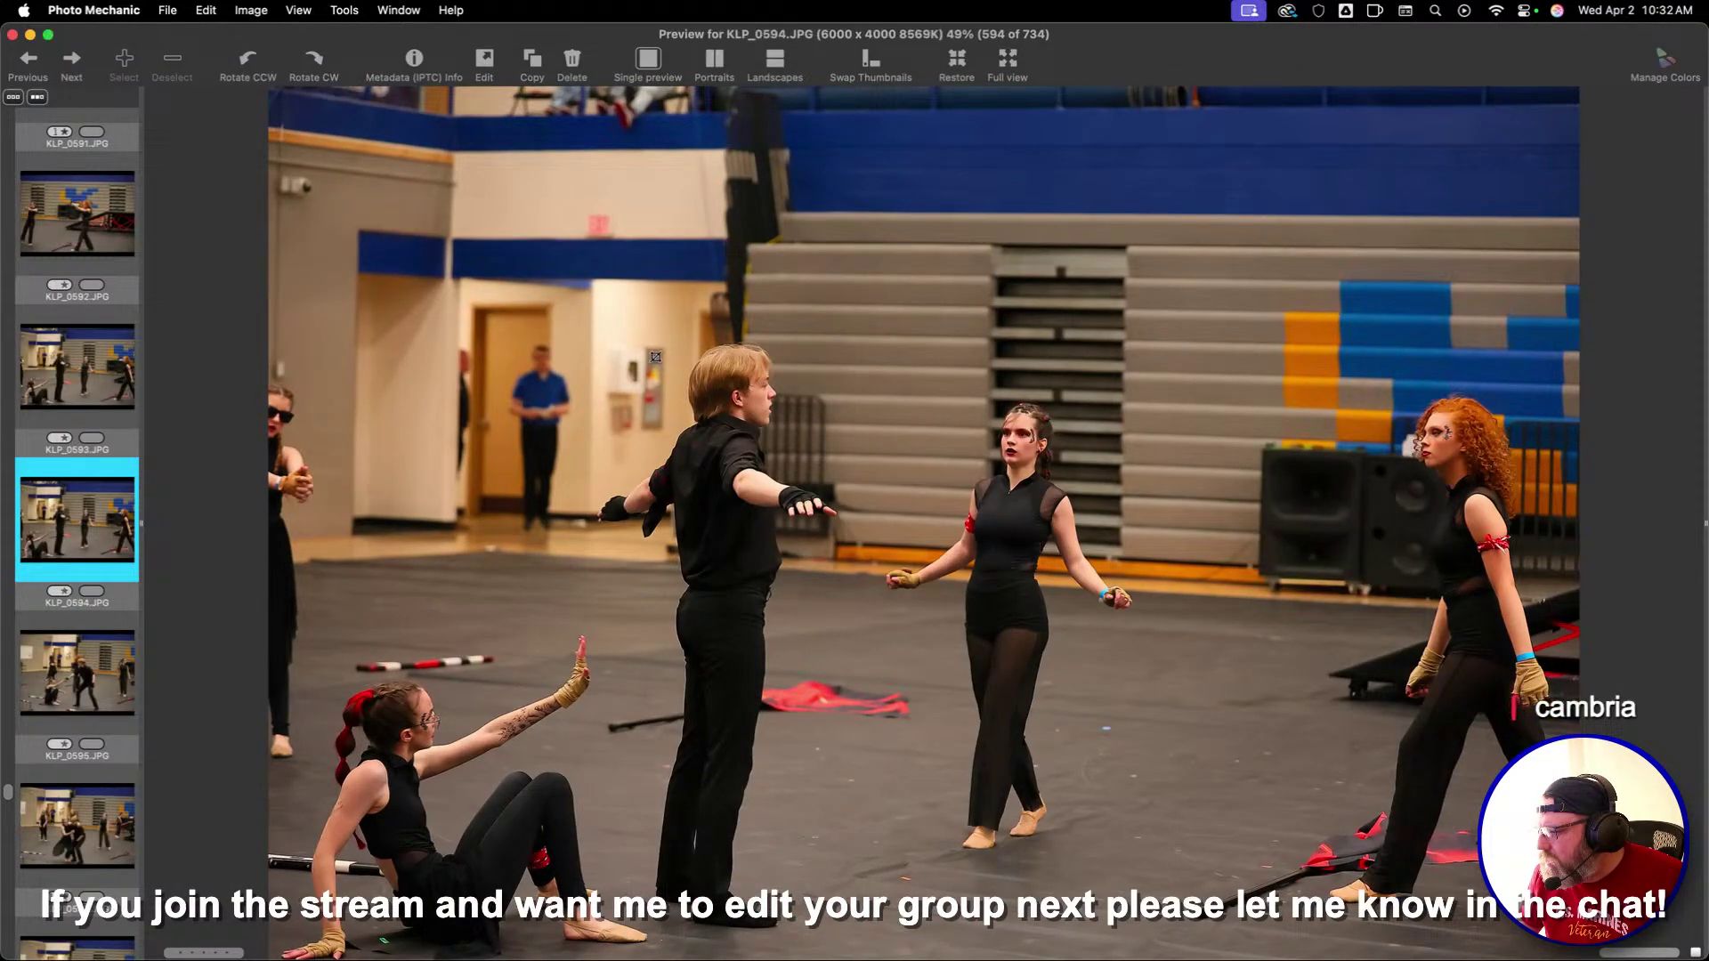
Examine the duet lift and handstand shots from KLP_0594.JPG to KLP_0609.JPG for the strongest poses
key("Right")
key("Right")
key("Right")
key("Right")
key("Right")
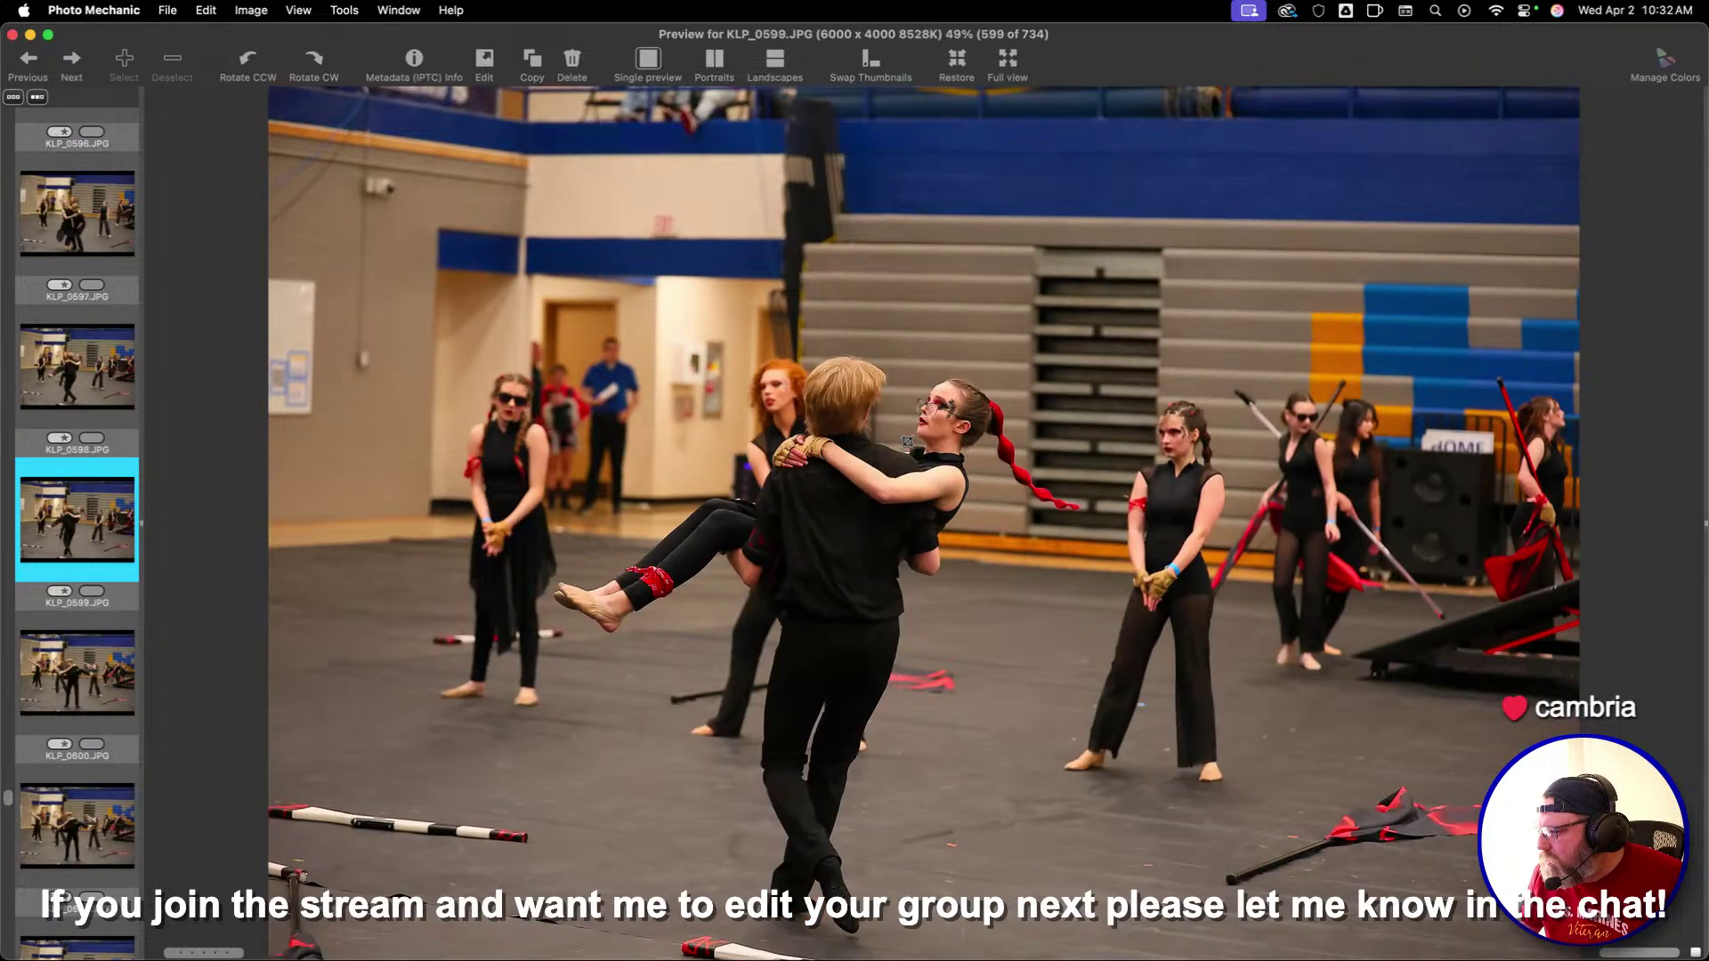
key("Right")
key("Right")
key("Right")
key("Right")
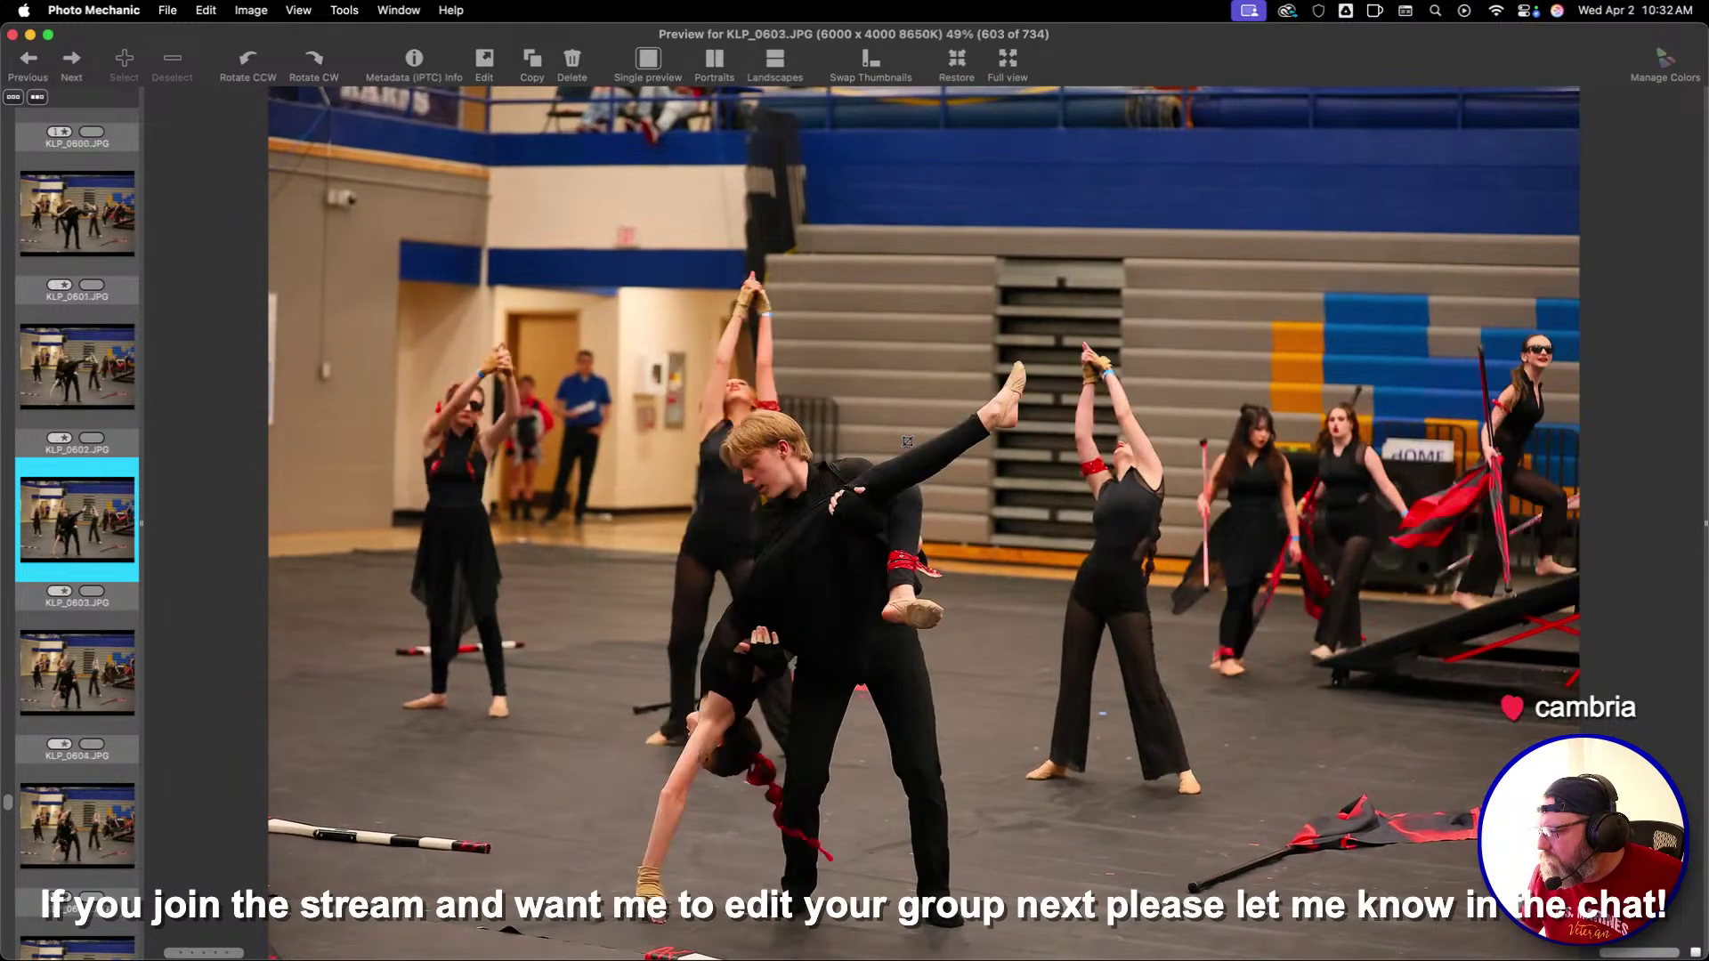
key("Right")
key("Right")
key("Right")
key("Right")
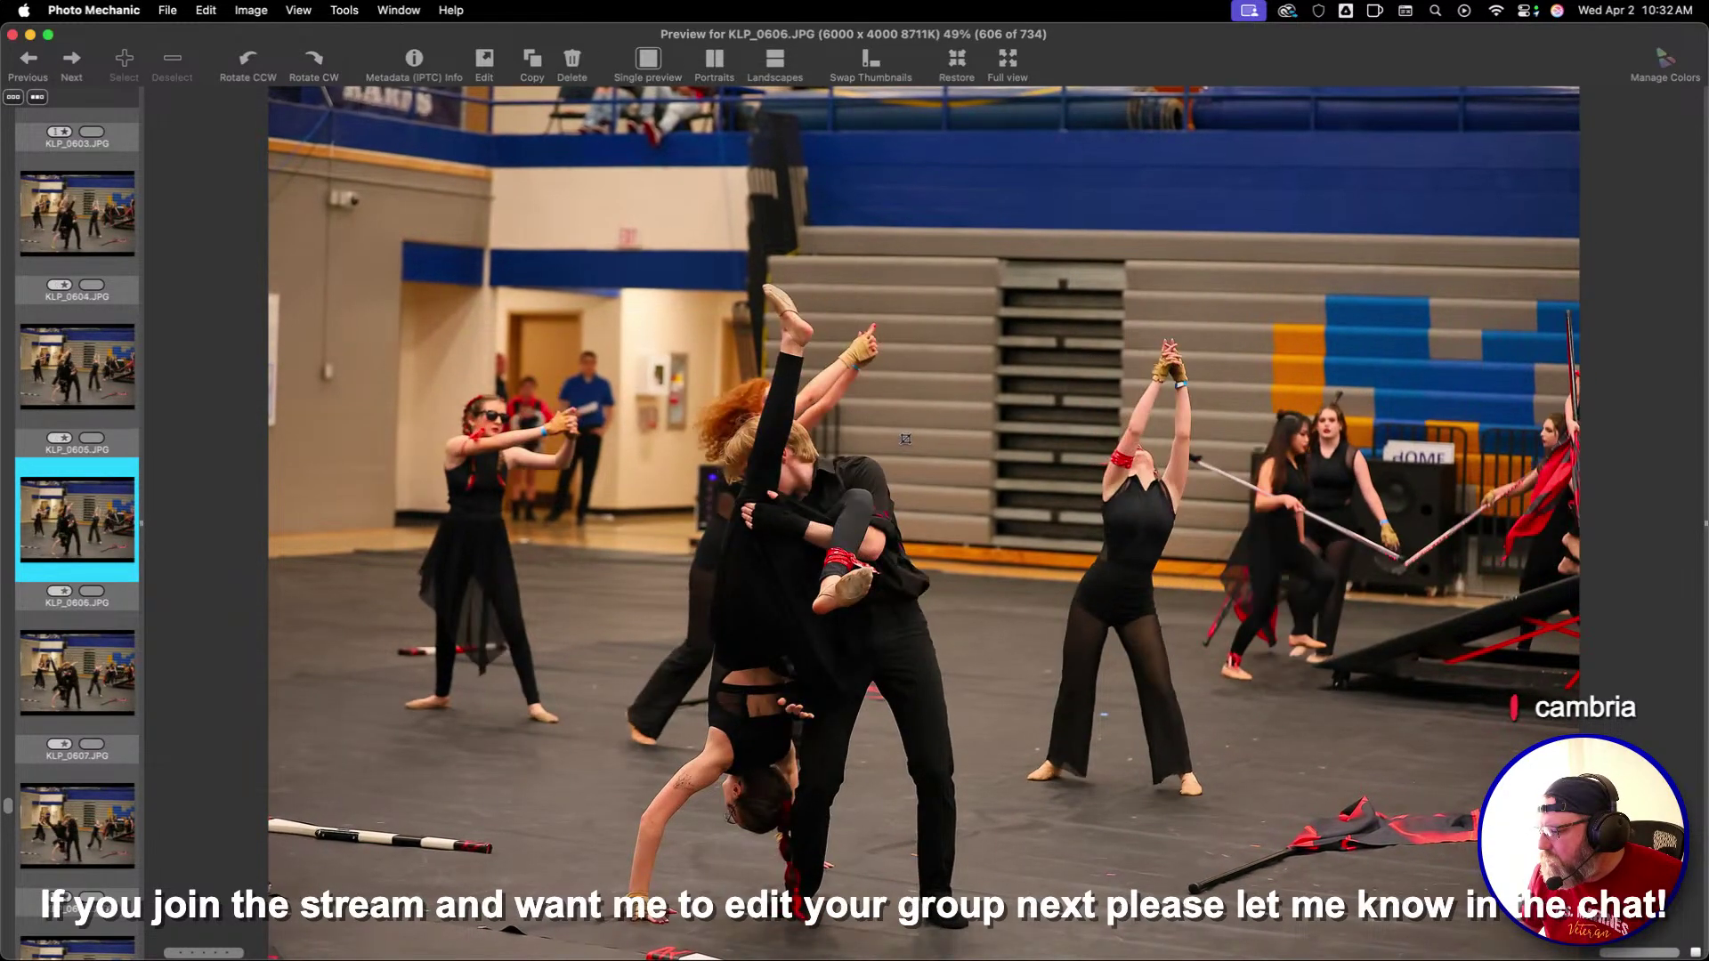
key("Right")
key("Right")
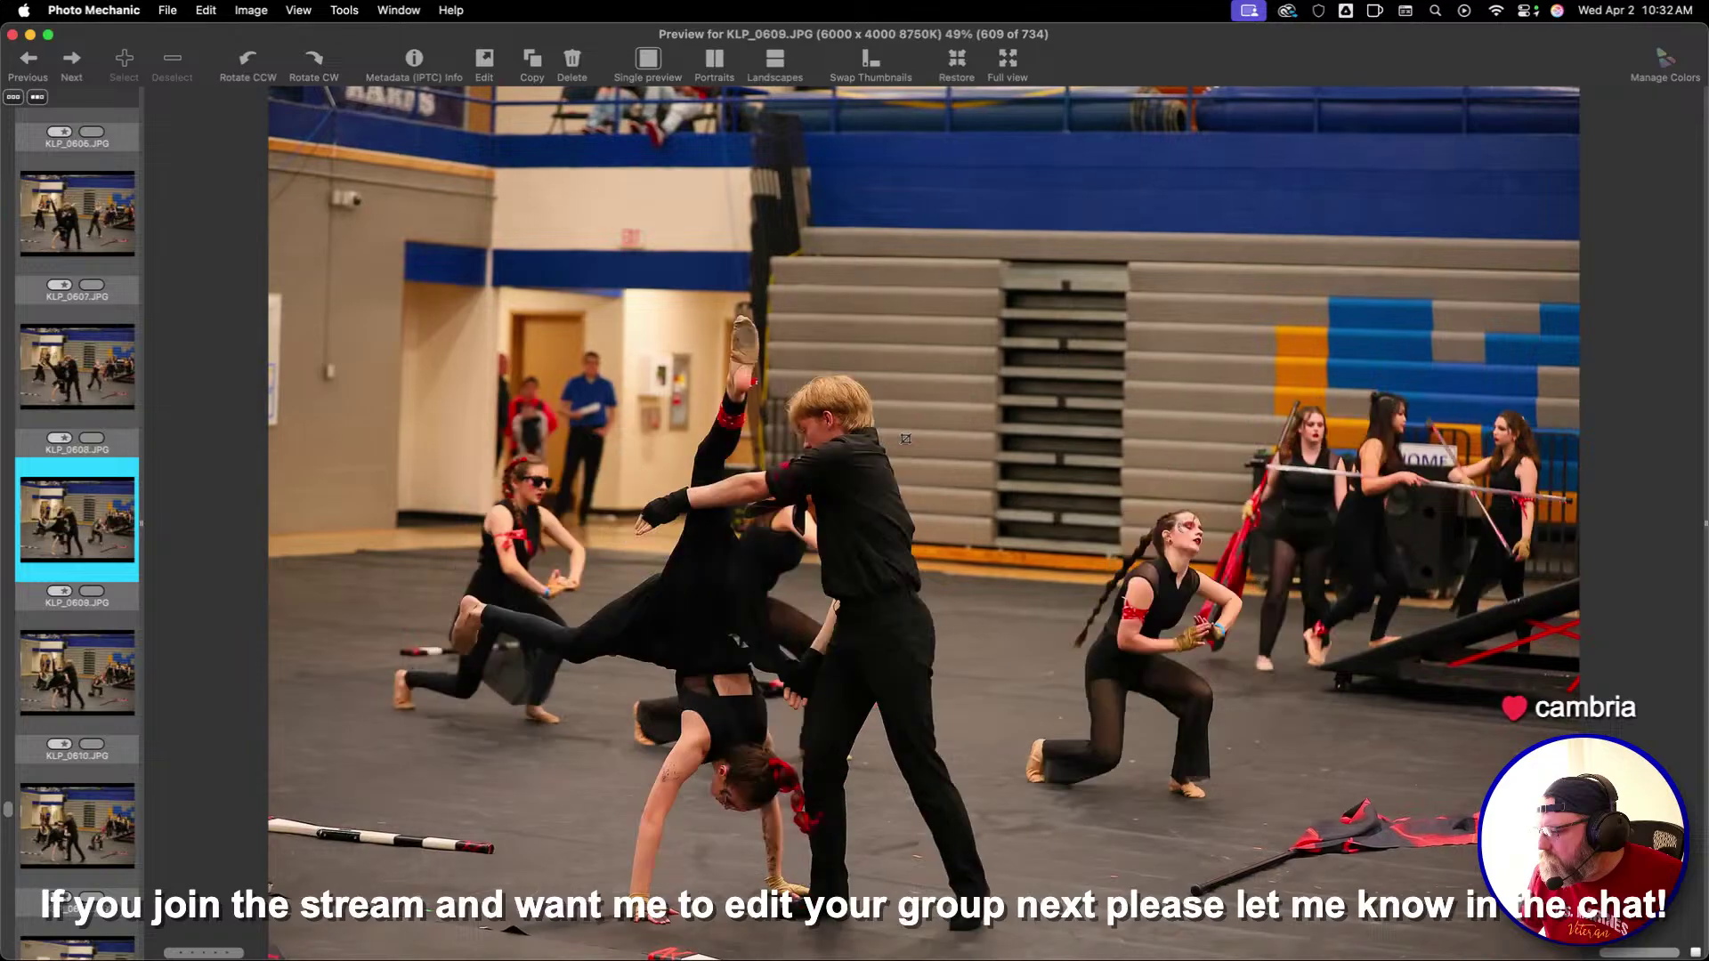
Compare the duet shots after KLP_0609.JPG through KLP_0615.JPG for the dancers' faces and poses
key("Right")
key("Right")
key("Right")
key("Right")
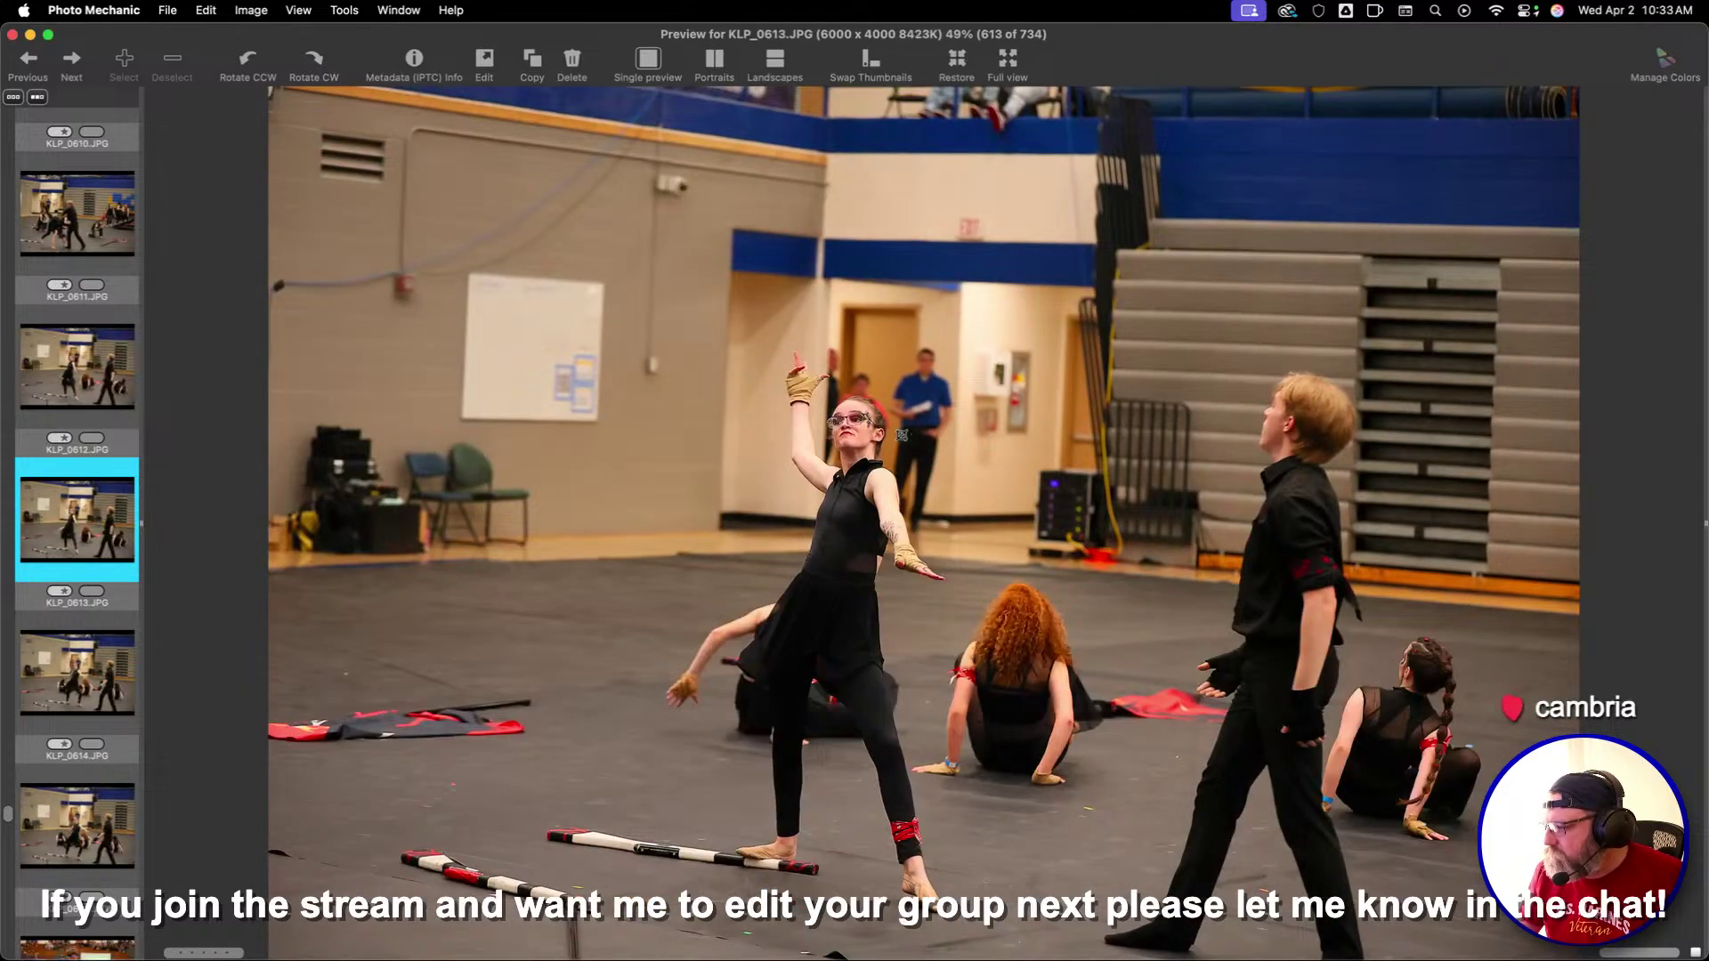
key("Right")
key("Right")
key("Right")
key("Left")
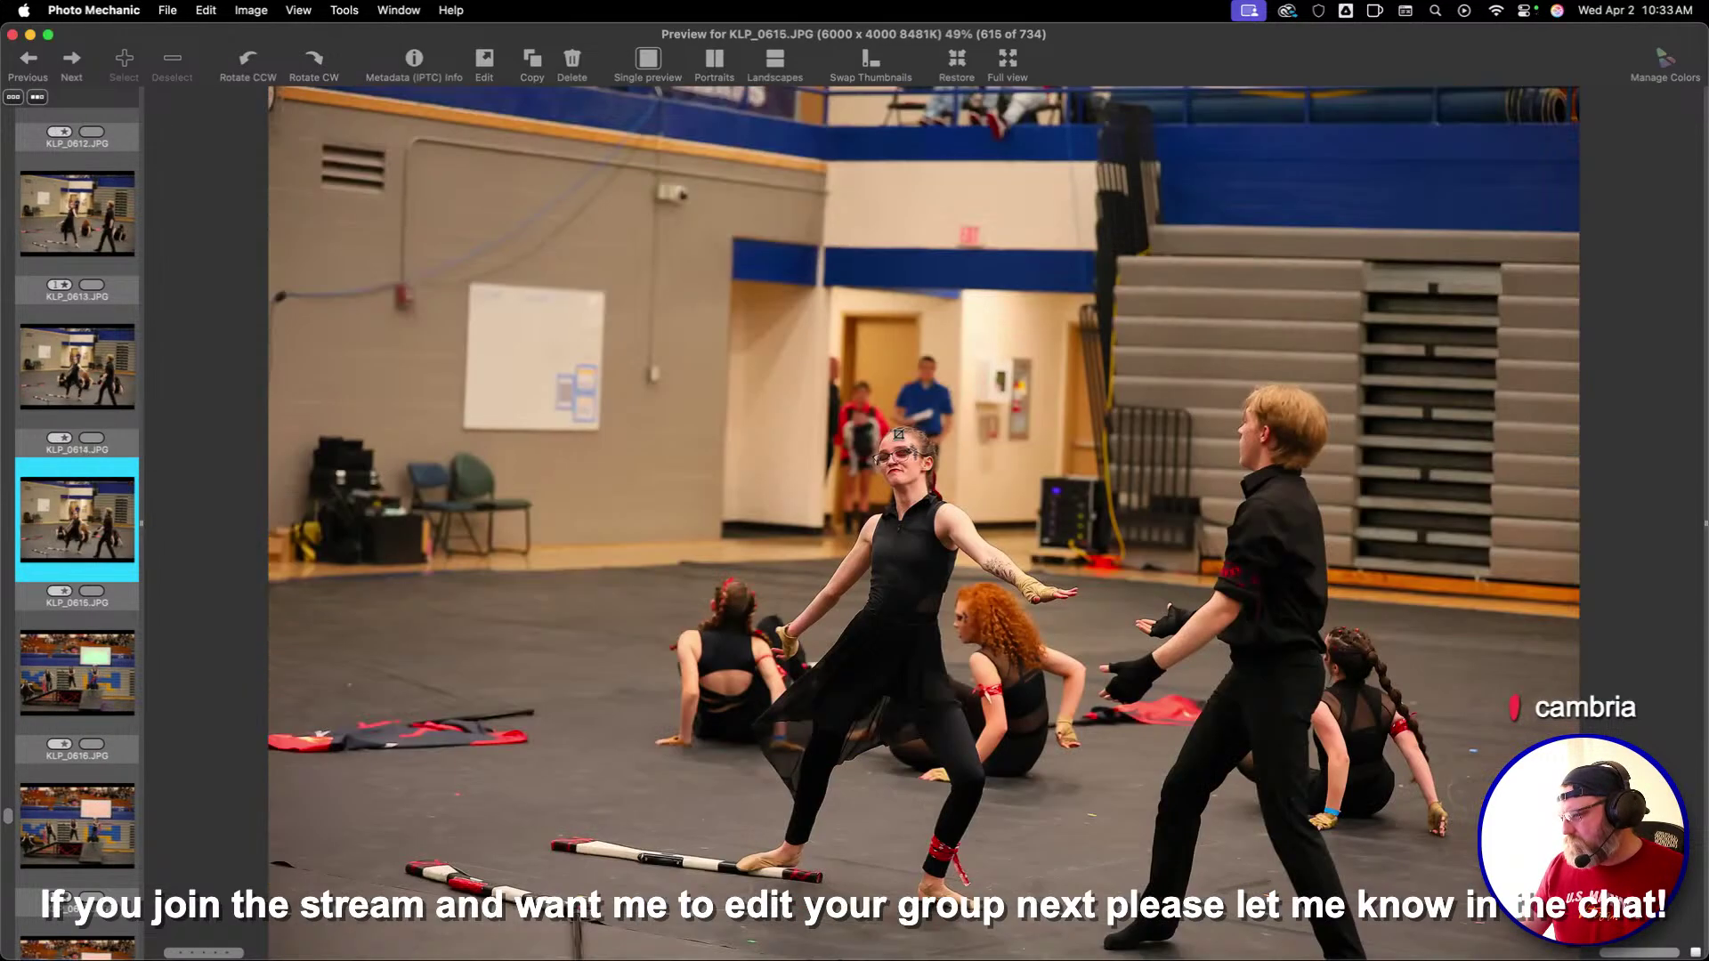
Examine the photos after KLP_0615.JPG through the flag performers posing on the ramp in KLP_0623.JPG
key("Right")
key("Right")
key("Right")
key("Right")
key("Right")
key("Right")
key("Right")
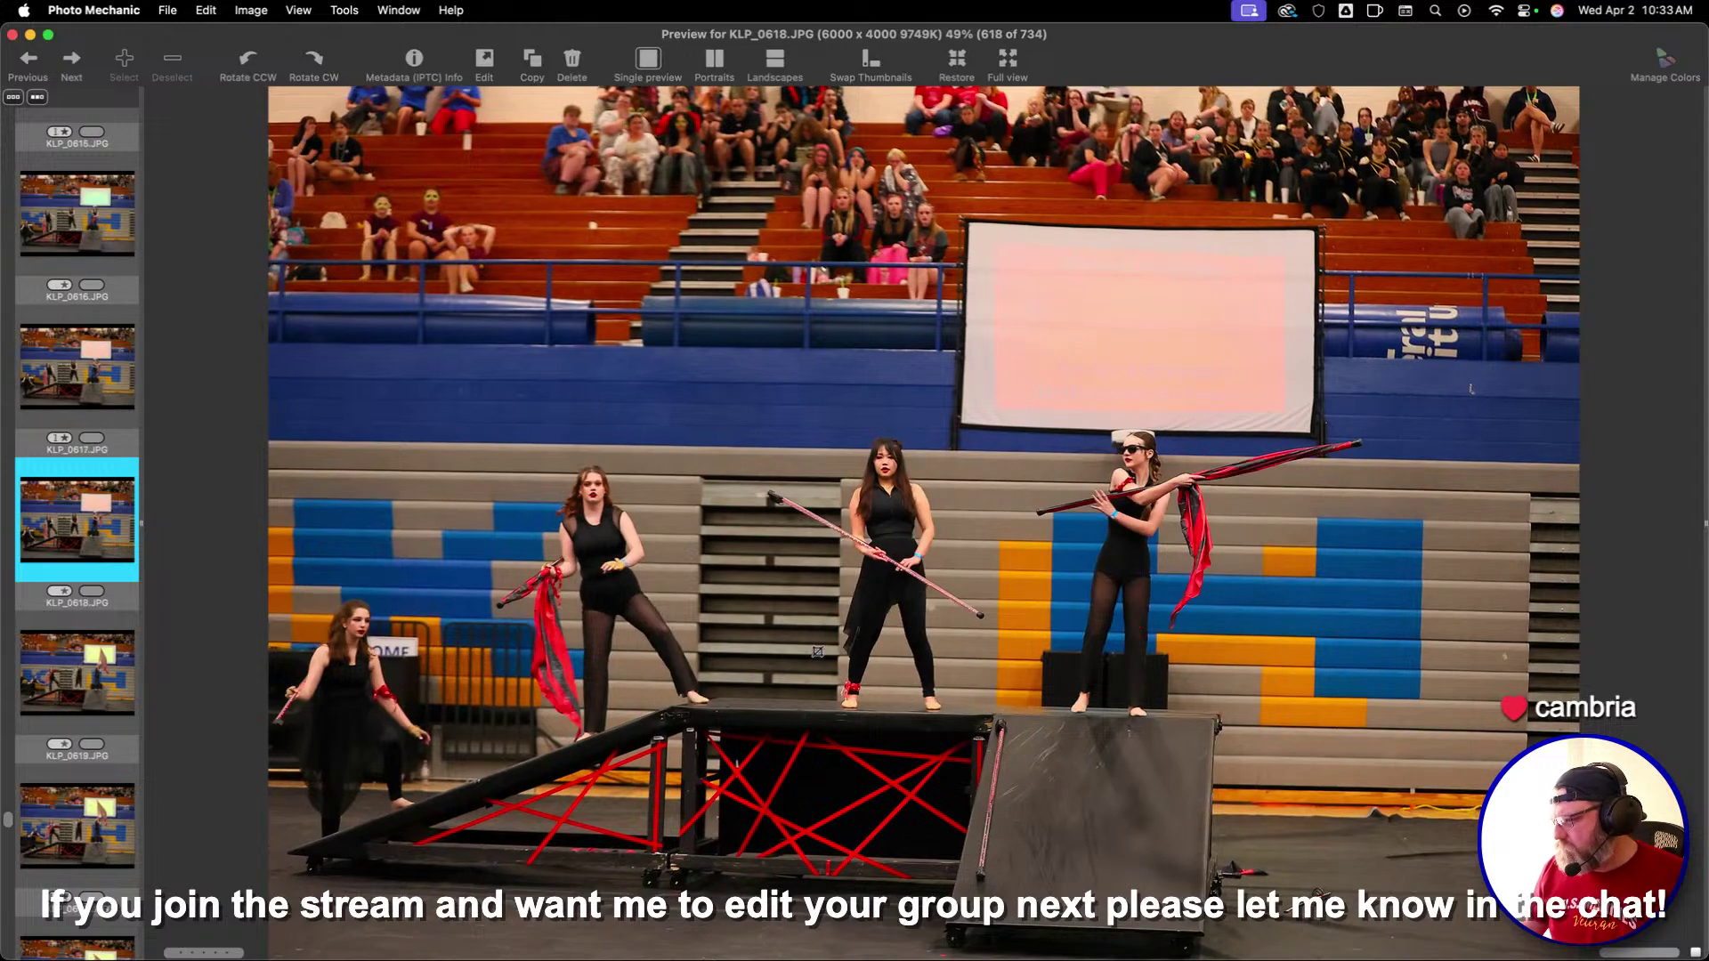
key("Right")
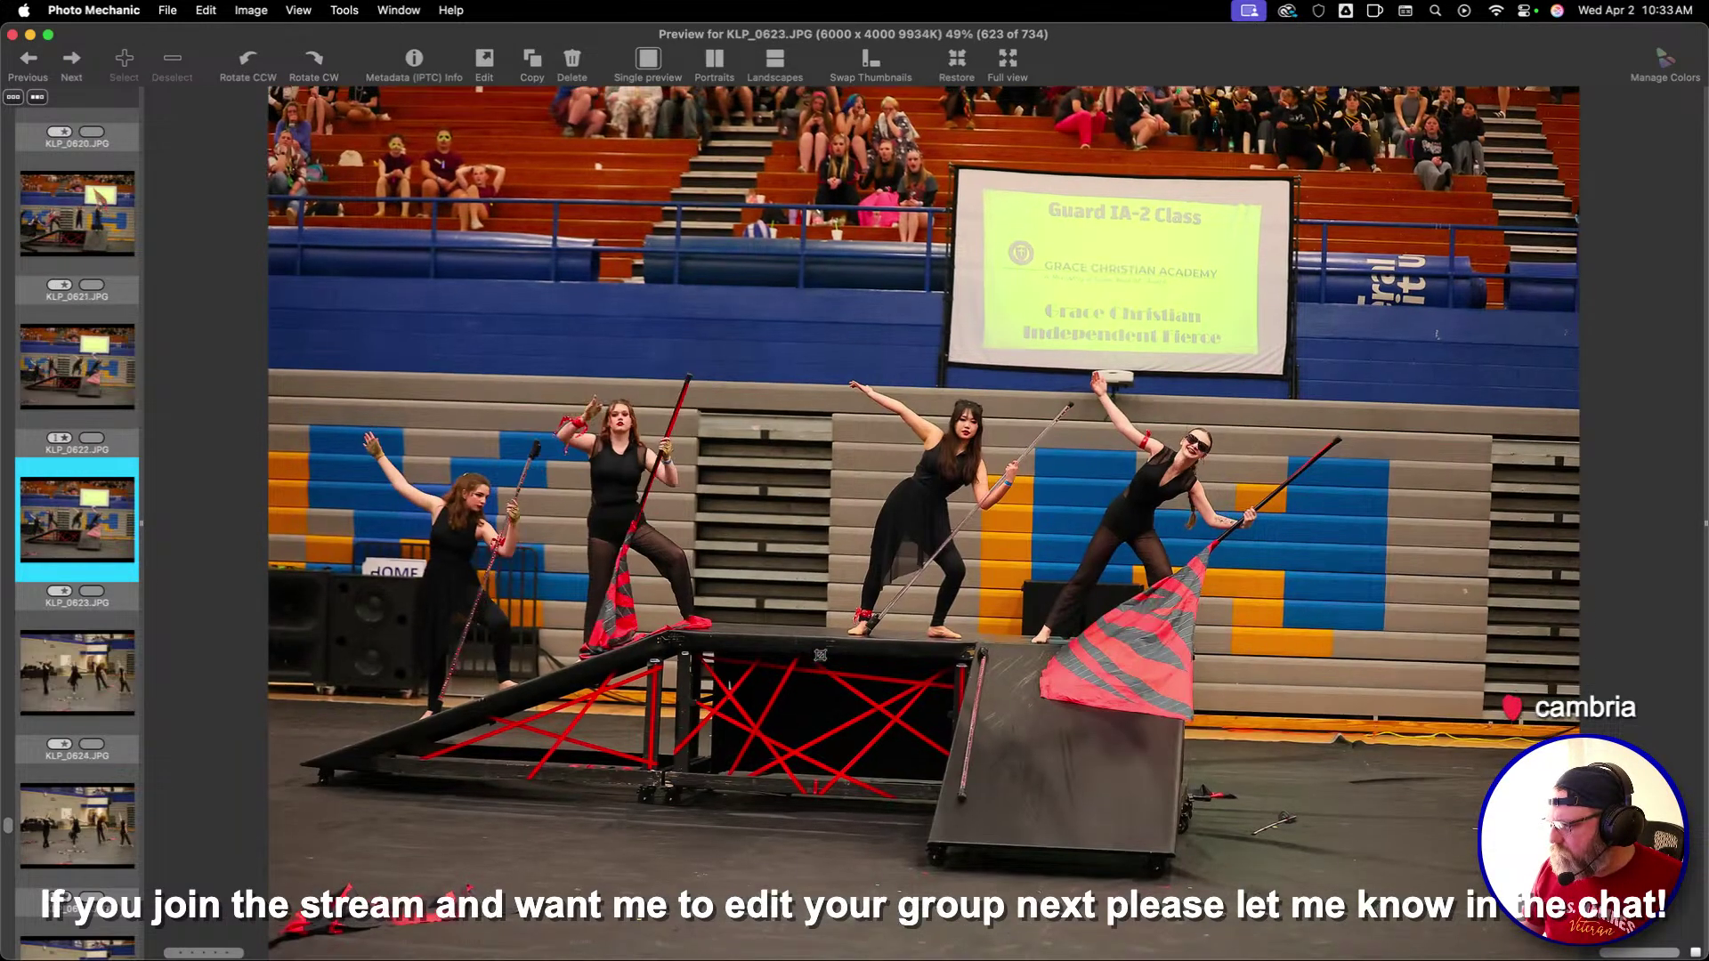
key("Right")
key("Right")
key("Right")
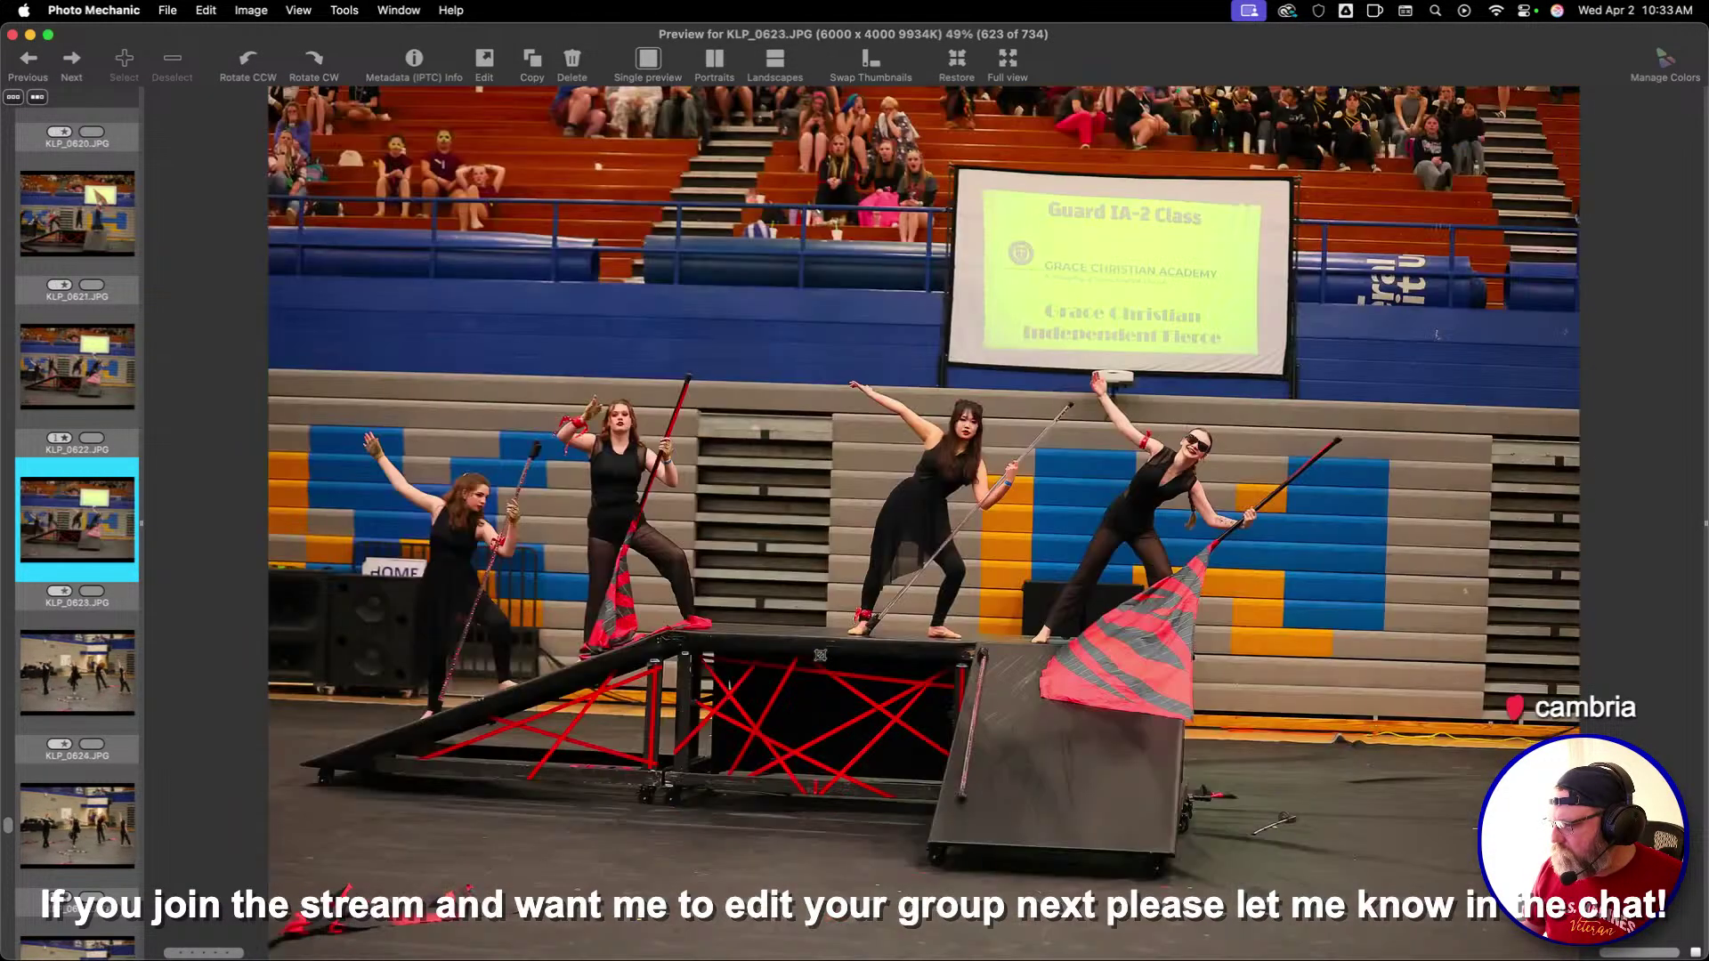
Mark the reaching dancers' photo KLP_0632.JPG as 1 and continue to the tossed prop in KLP_0633.JPG
key("Right")
key("Right")
key("Right")
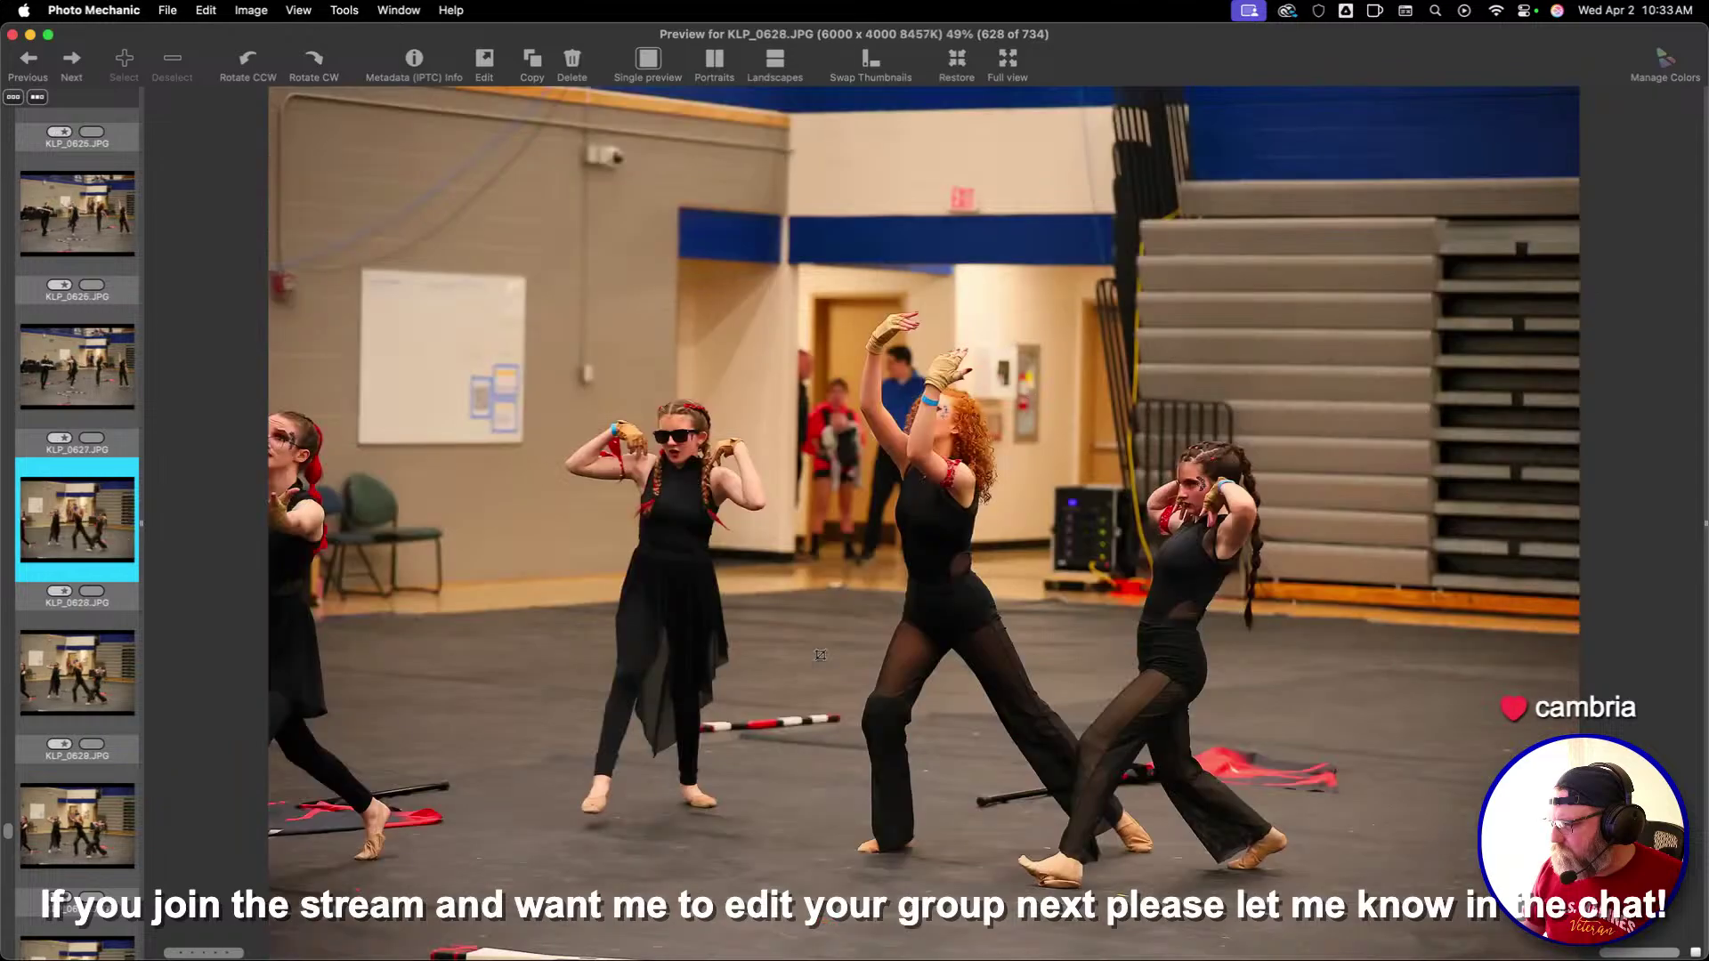
key("Right")
key("Right")
key("Right")
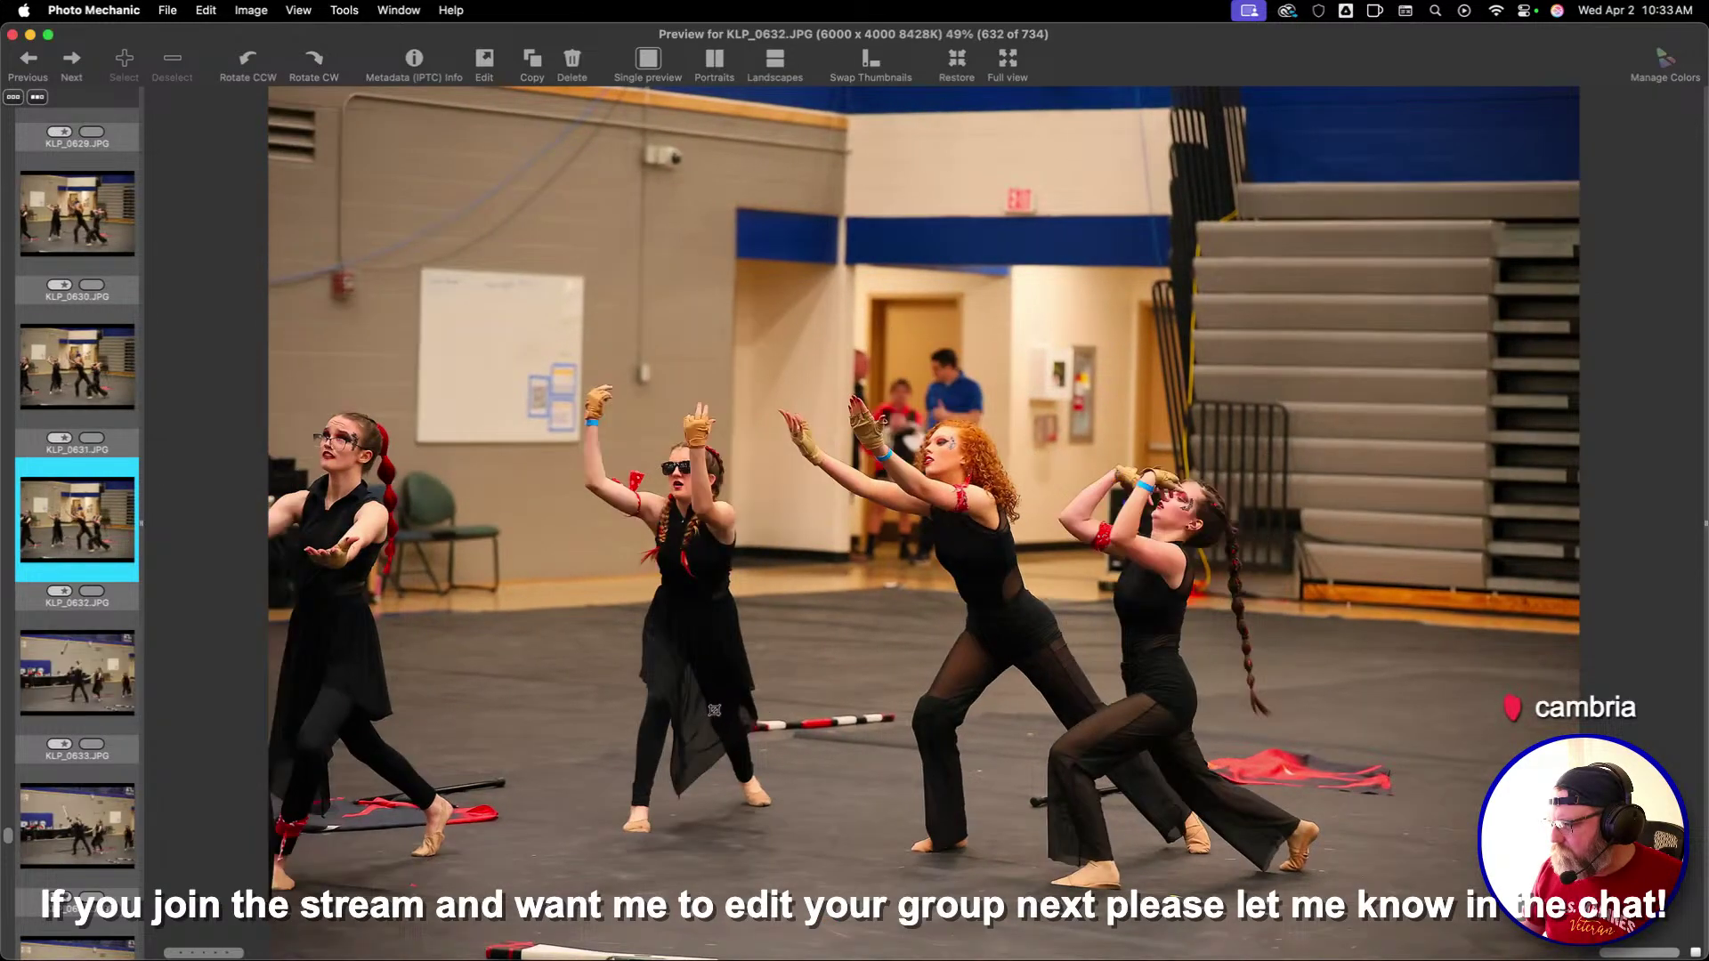
key("1")
key("Right")
key("Right")
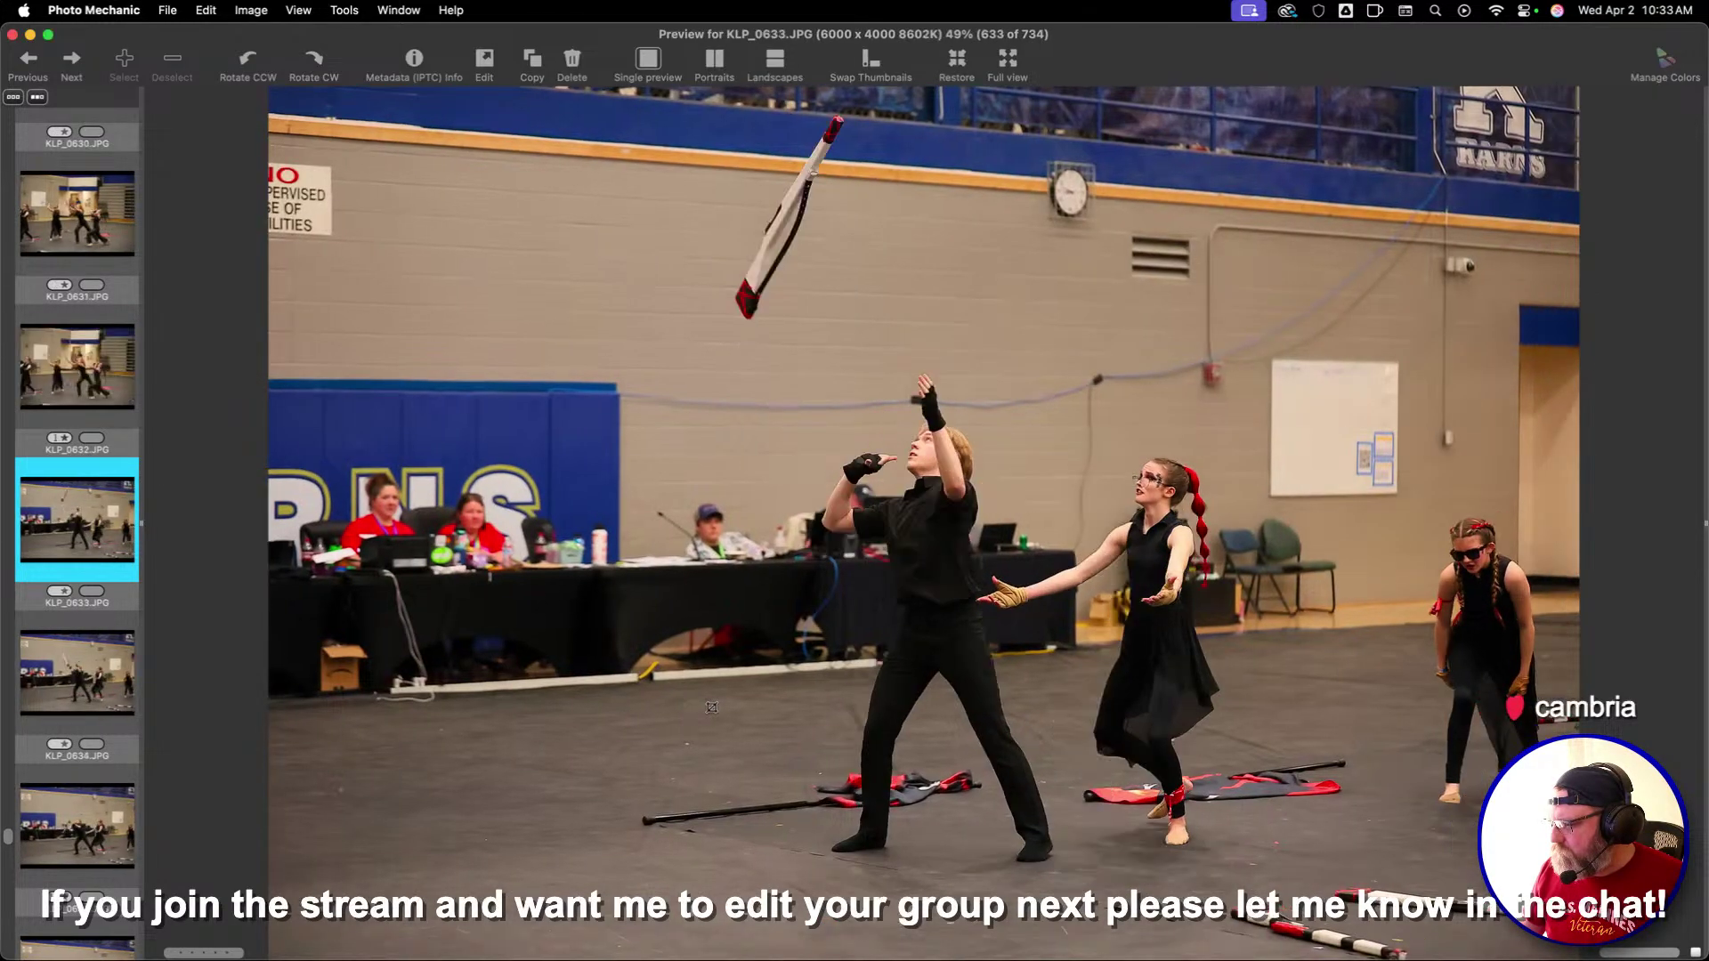
Examine the tossing sequence after KLP_0633.JPG through the dancer walking down from the ramp in KLP_0643.JPG
key("Right")
key("Right")
key("Right")
key("Right")
key("Right")
key("Right")
key("Right")
key("Right")
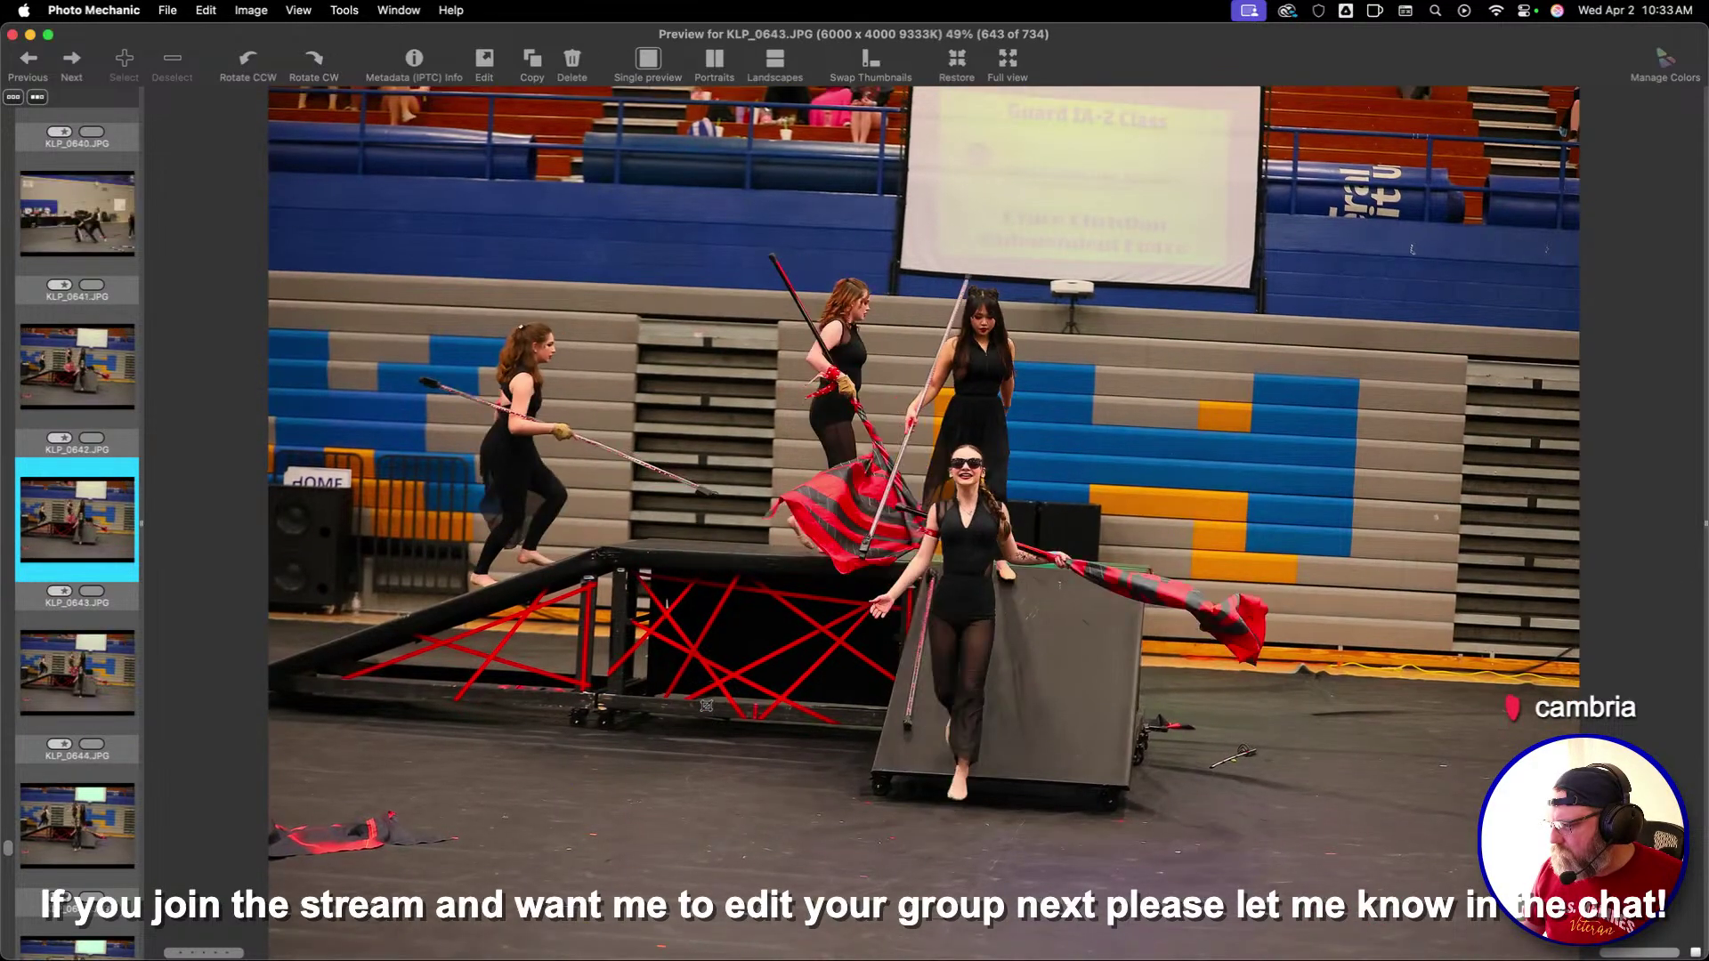
Compare the ramp flag shots from KLP_0643.JPG on and continue through the full group scene in KLP_0652.JPG
key("Right")
key("Right")
key("Right")
key("Right")
key("Right")
key("Right")
key("Right")
key("Right")
key("Right")
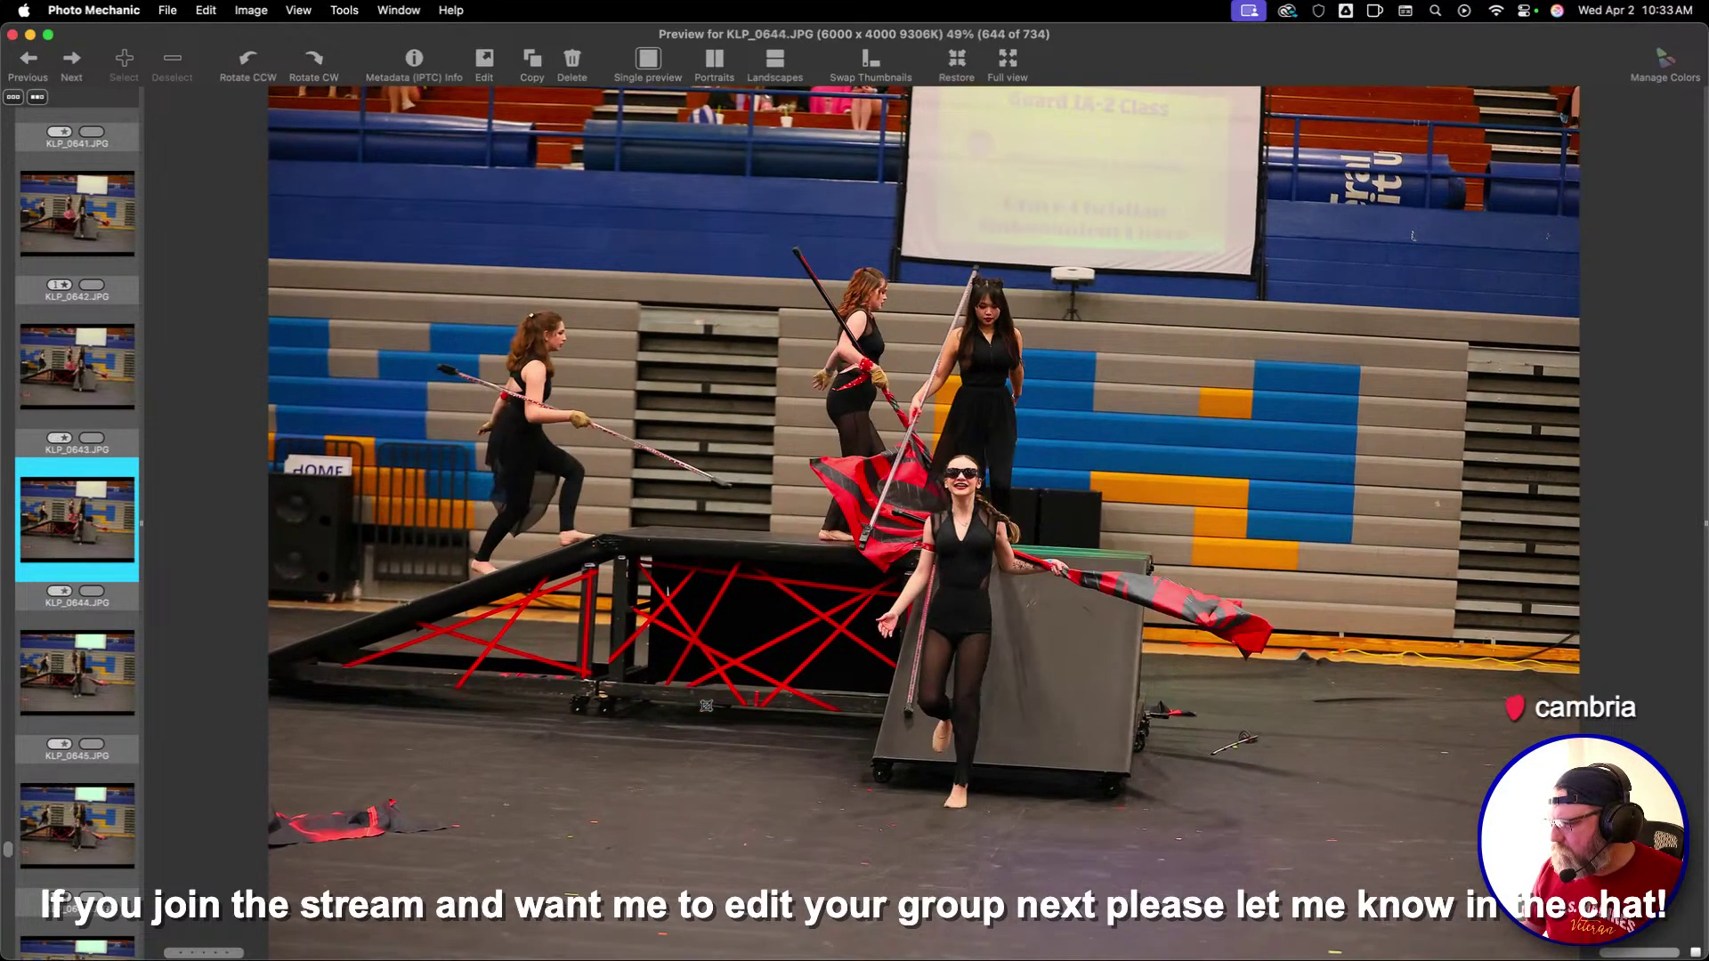
key("Right")
key("Right")
key("Right")
key("Right")
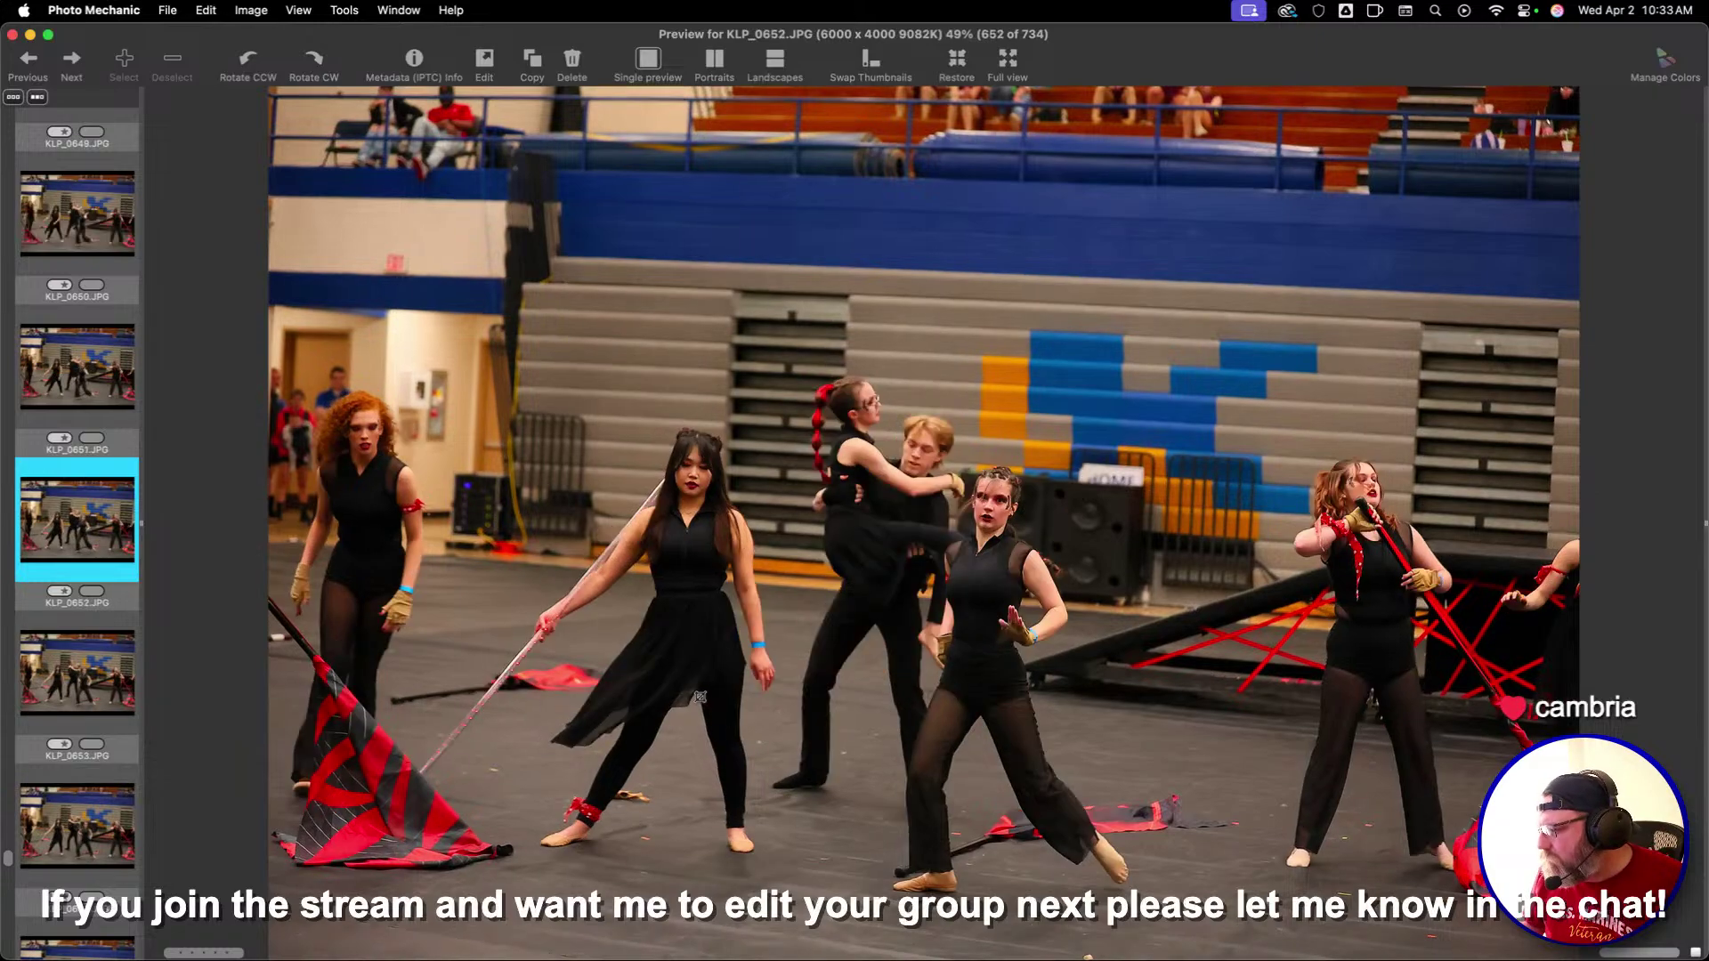
Compare the group shots up to KLP_0661.JPG and mark the lift photo KLP_0660.JPG as 1
key("Right")
key("Right")
key("Right")
key("Right")
key("Right")
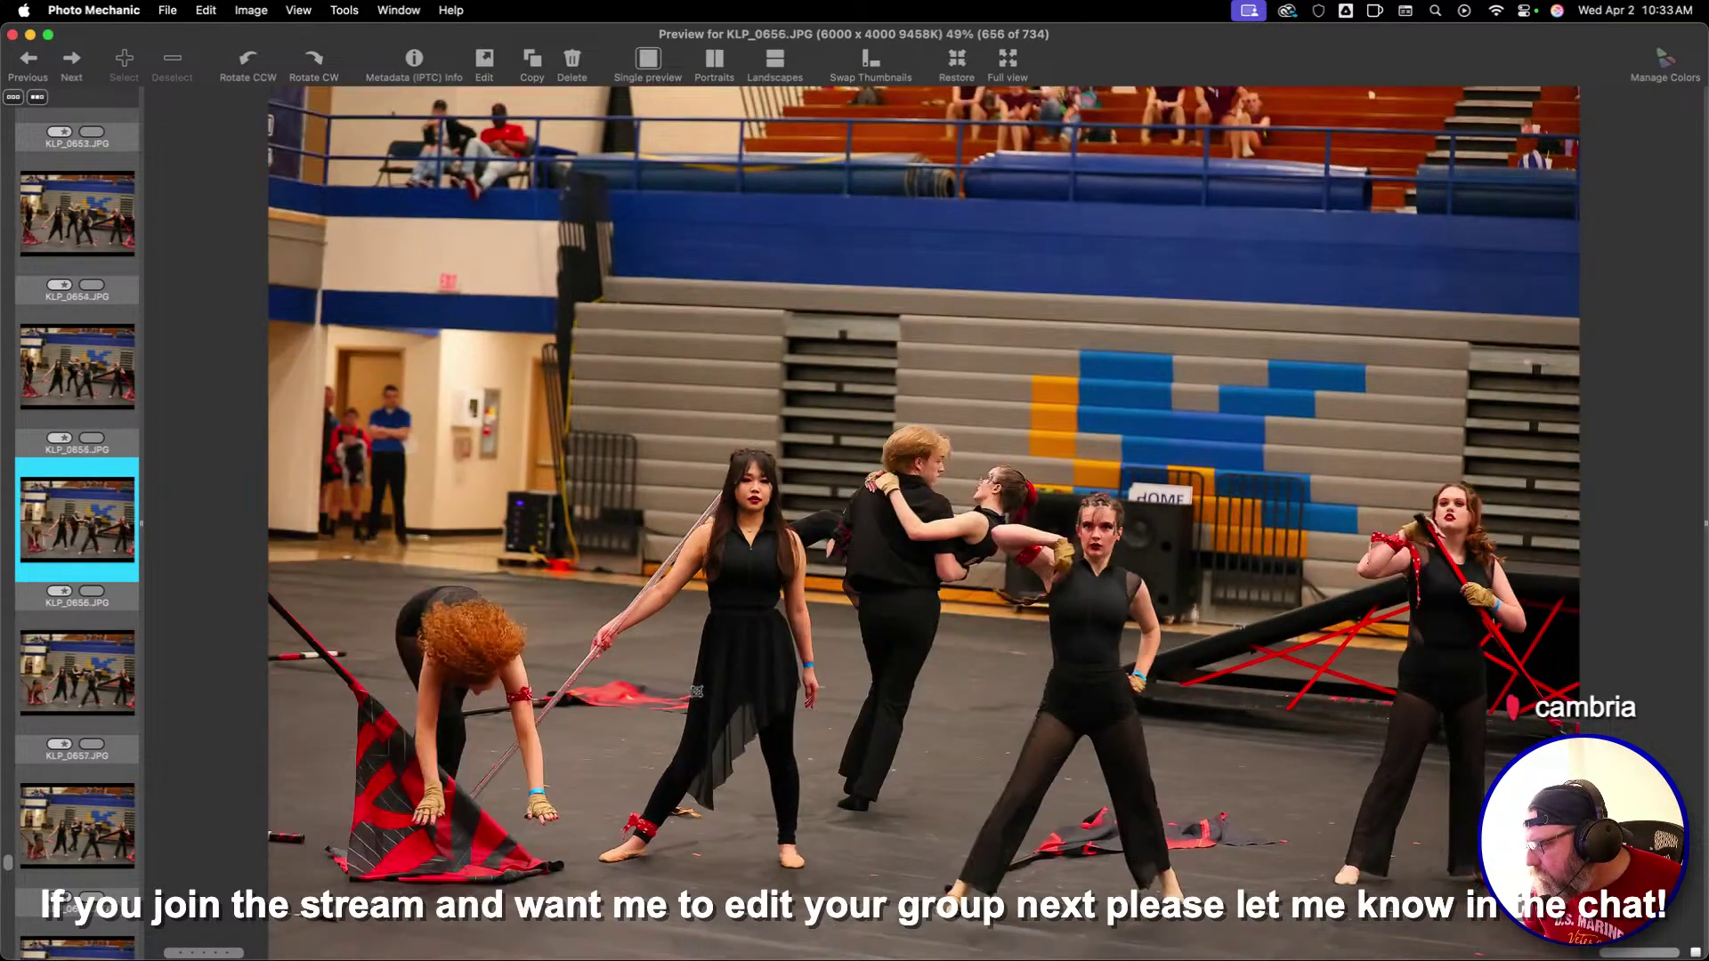
key("Right")
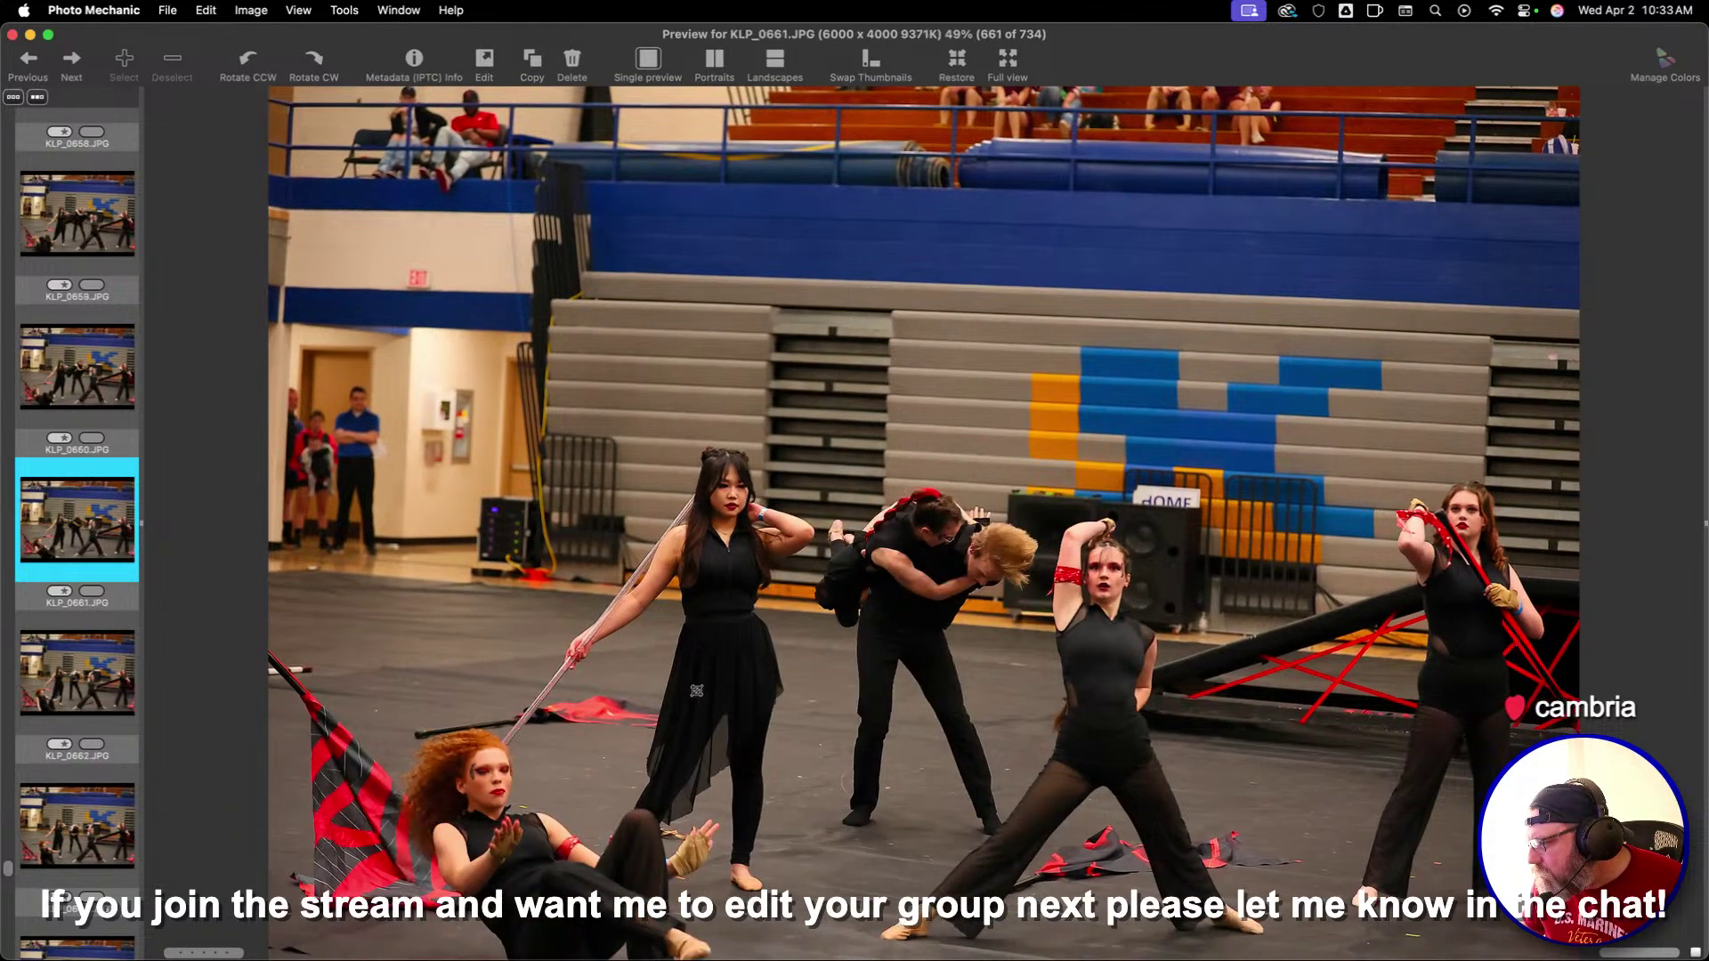
key("Left")
key("1")
key("Right")
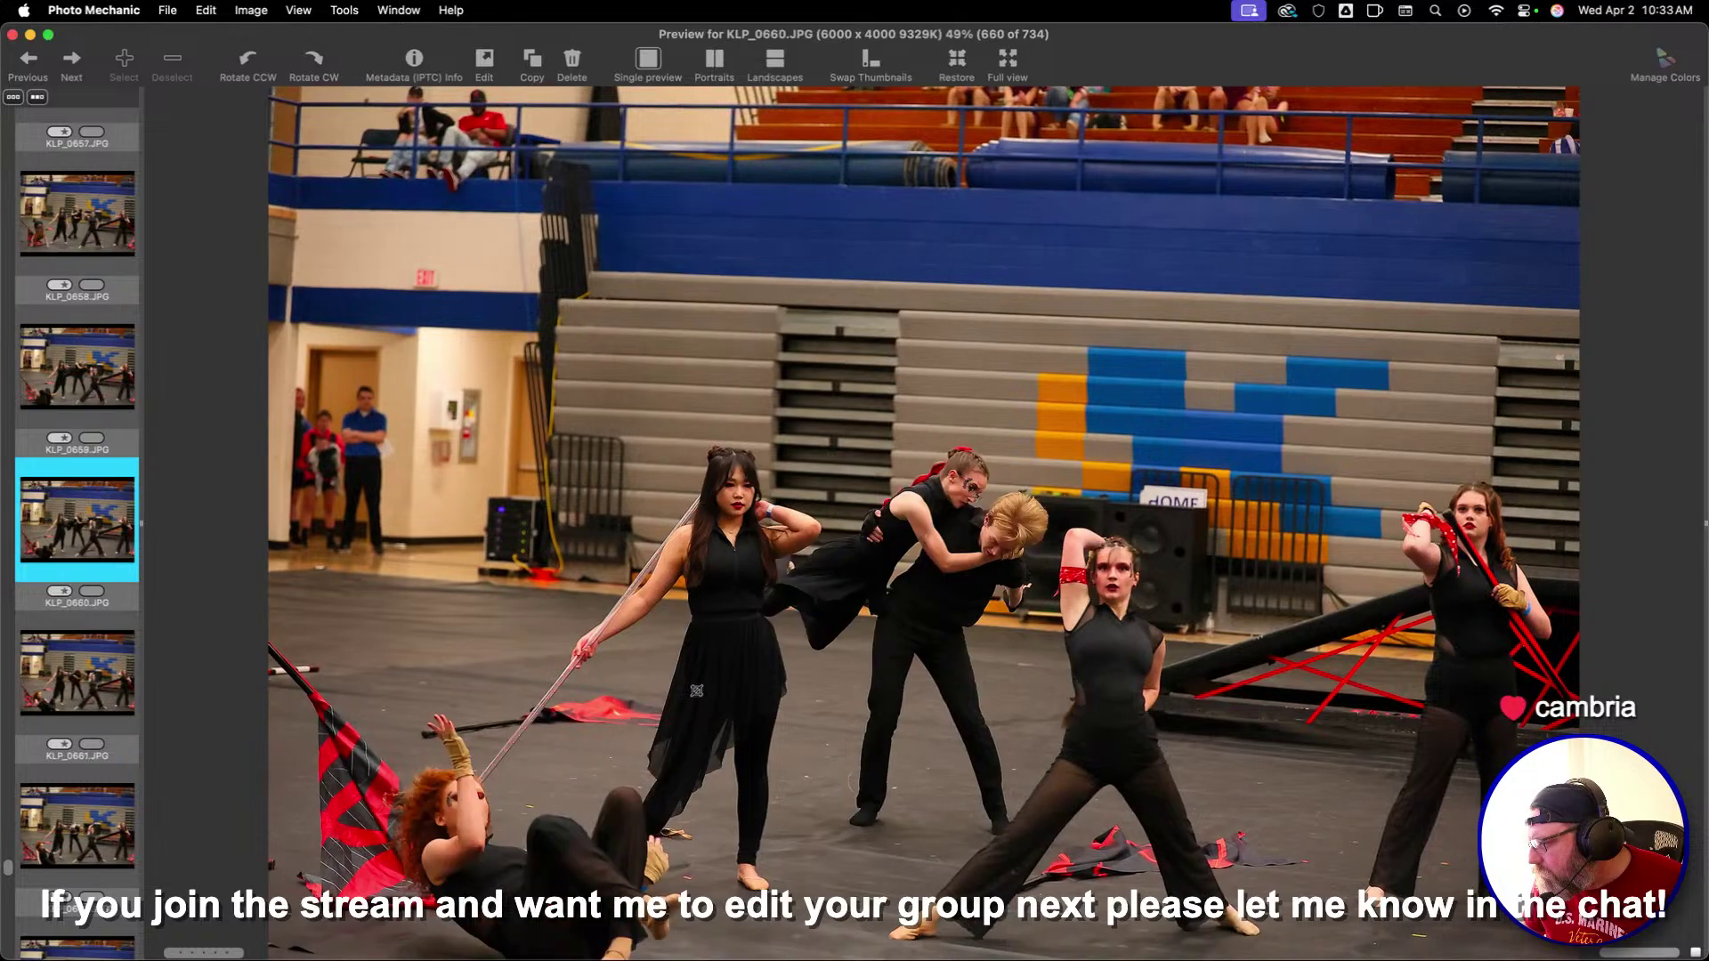
Examine the group lift shots after KLP_0660.JPG through KLP_0669.JPG for the dancers' faces and poses
key("Right")
key("Right")
key("Right")
key("Right")
key("Right")
key("Right")
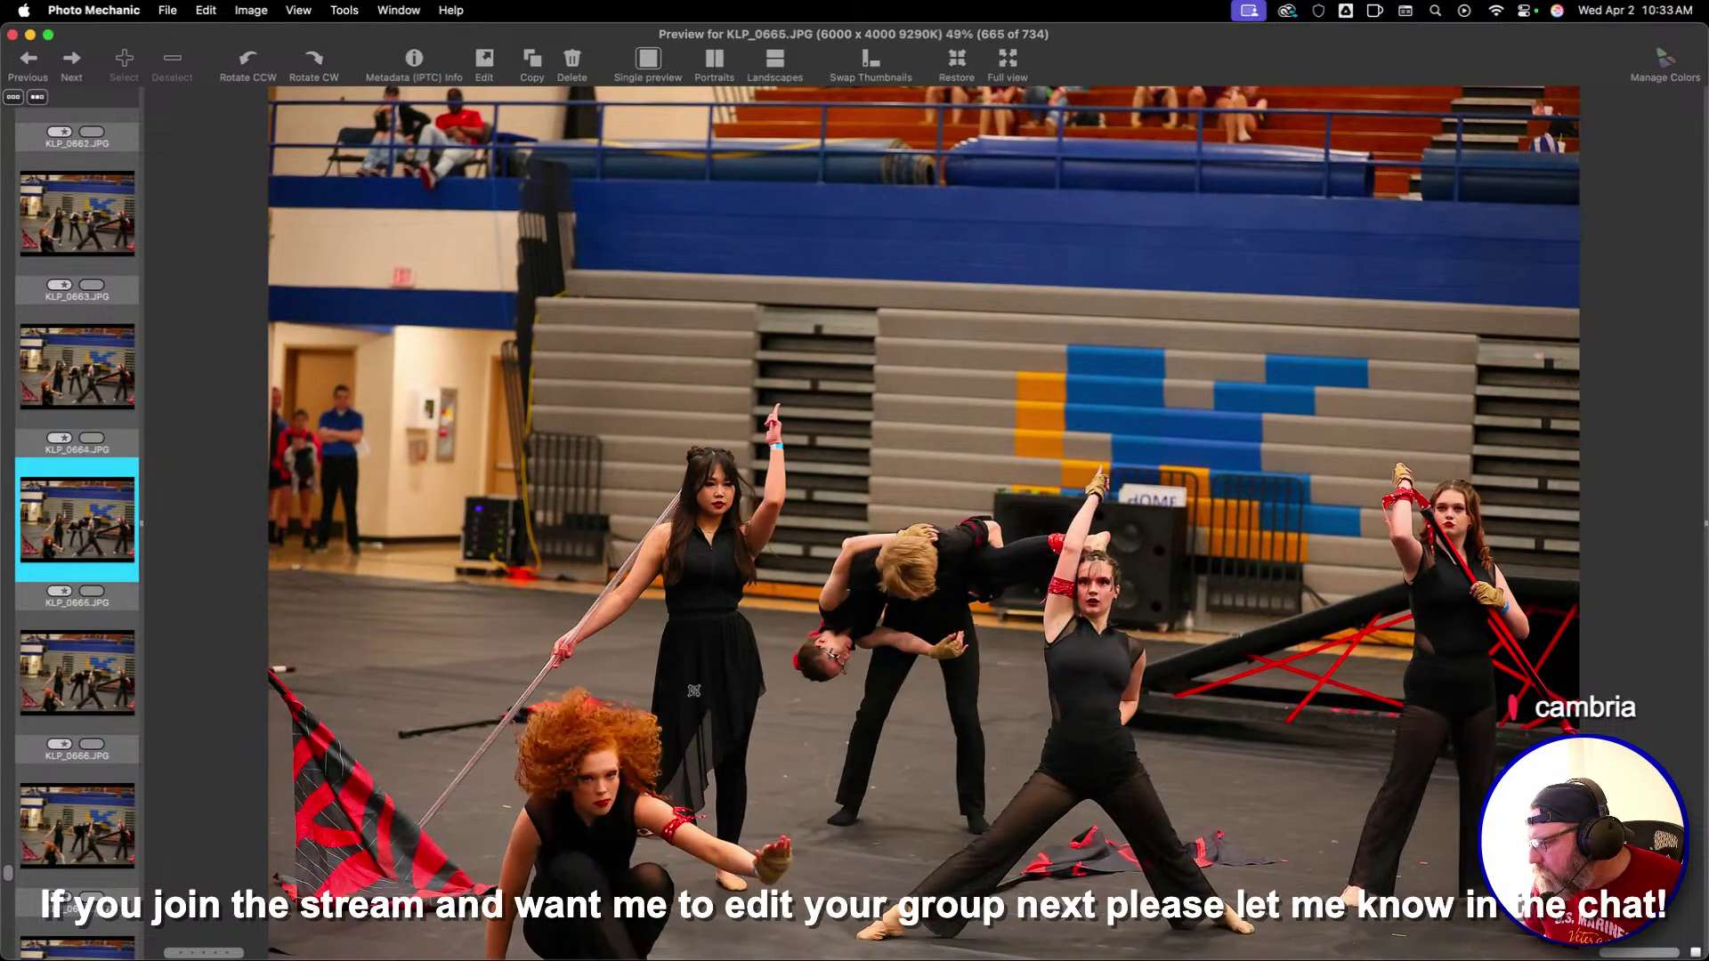
key("Right")
key("Right")
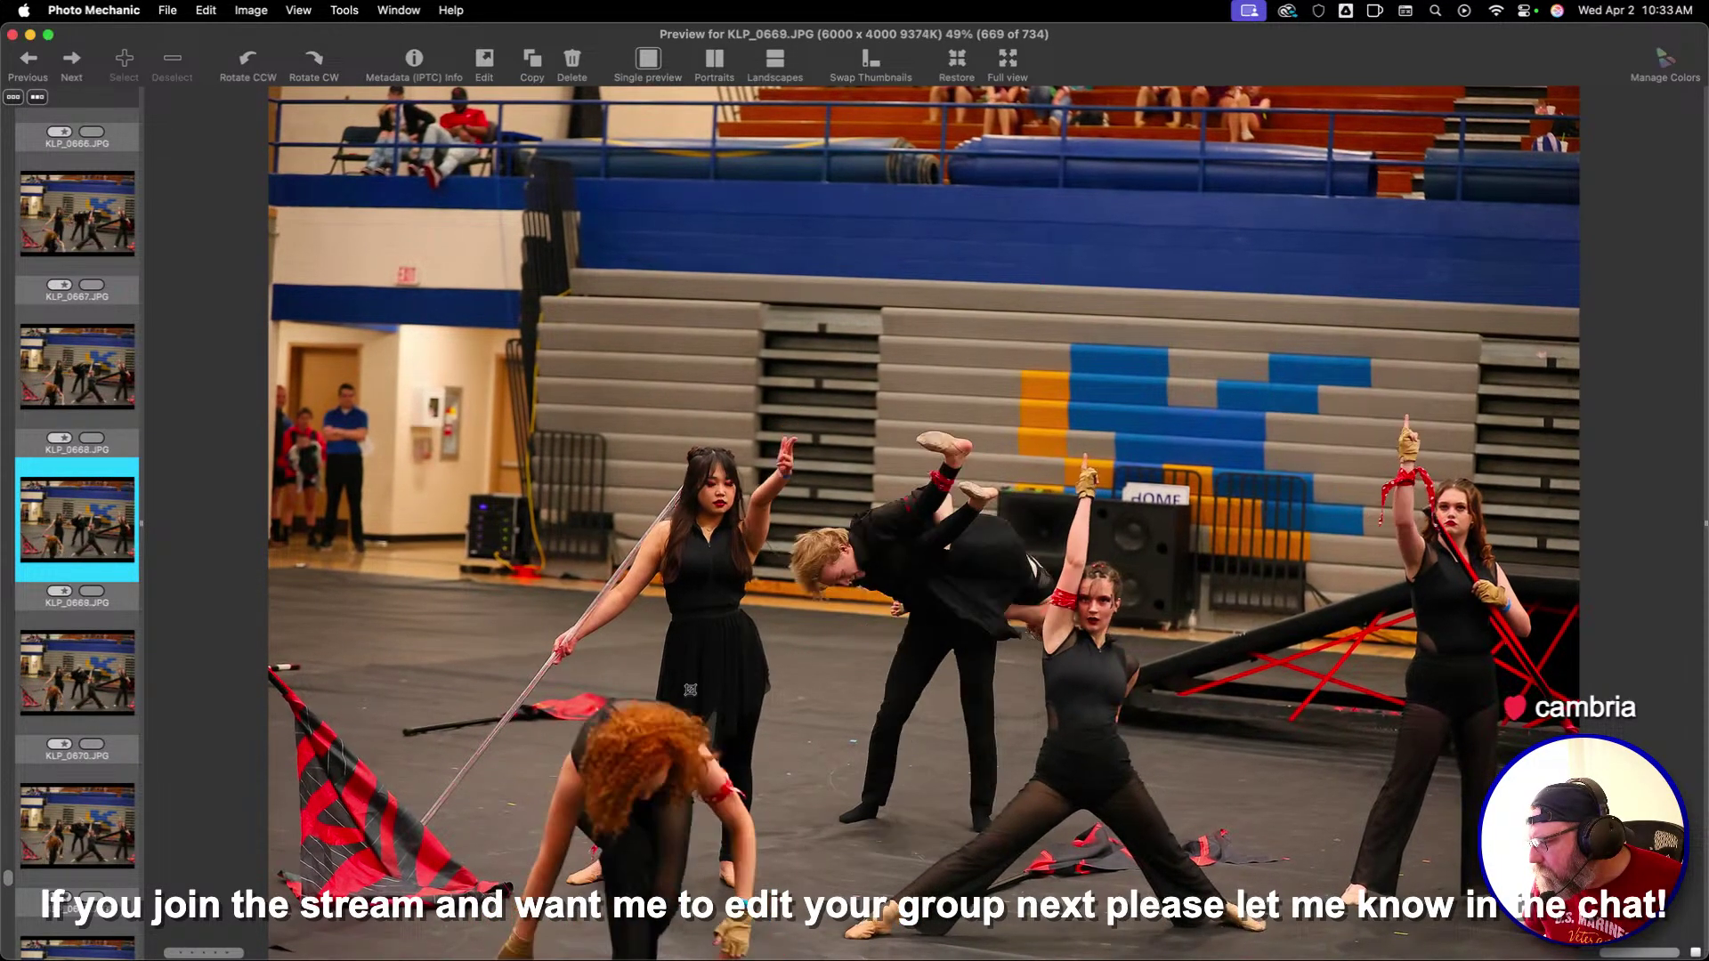
Mark the group lift photo KLP_0671.JPG as 1 and continue to KLP_0672.JPG
key("Right")
key("Right")
key("1")
key("Right")
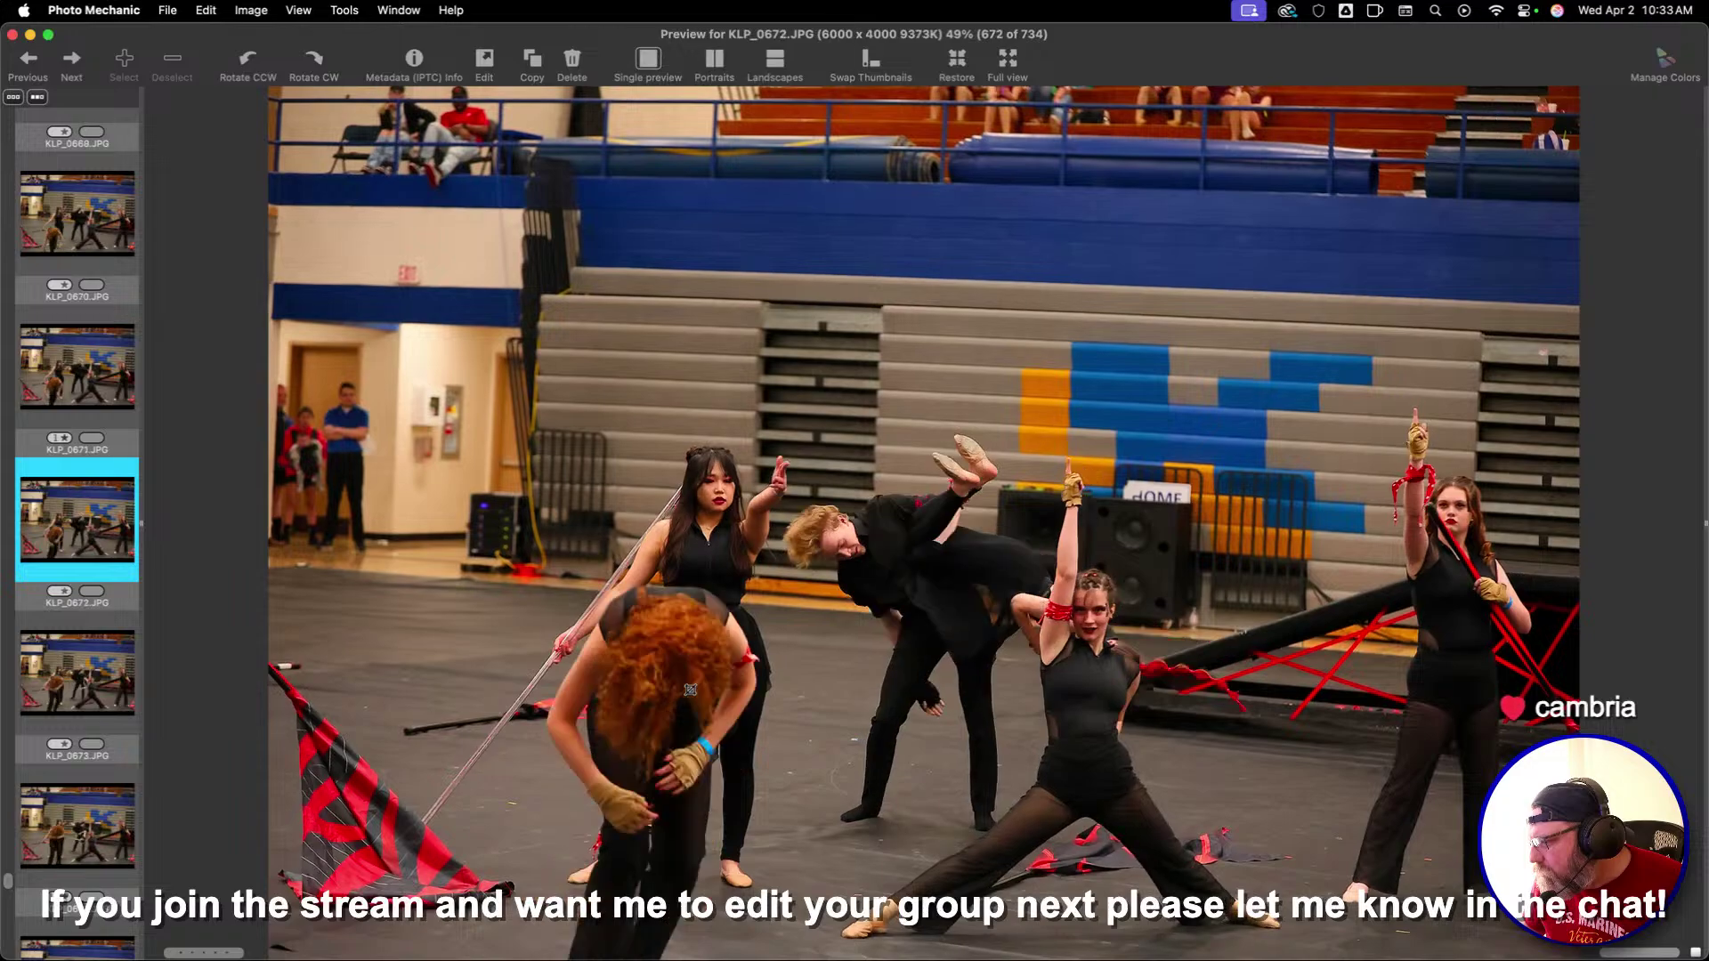
Examine the group shots from KLP_0672.JPG to KLP_0689.JPG for the strongest lift and aiming-hands pose
key("Right")
key("Right")
key("Right")
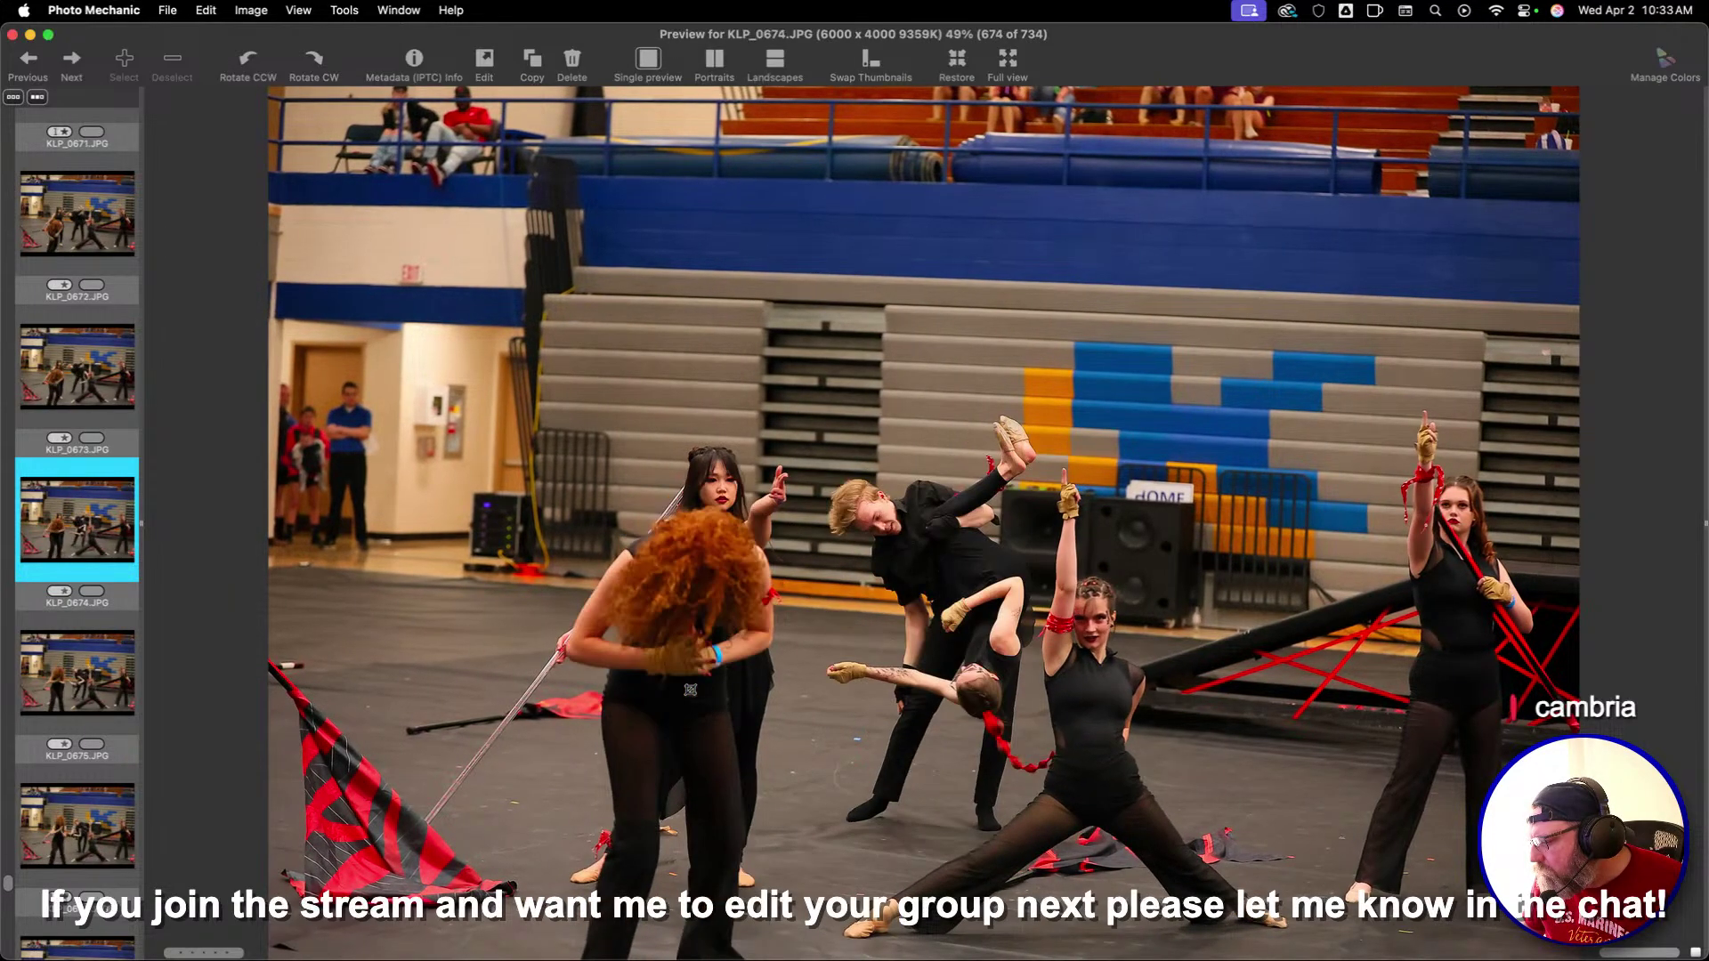
key("Right")
key("Right")
key("Right")
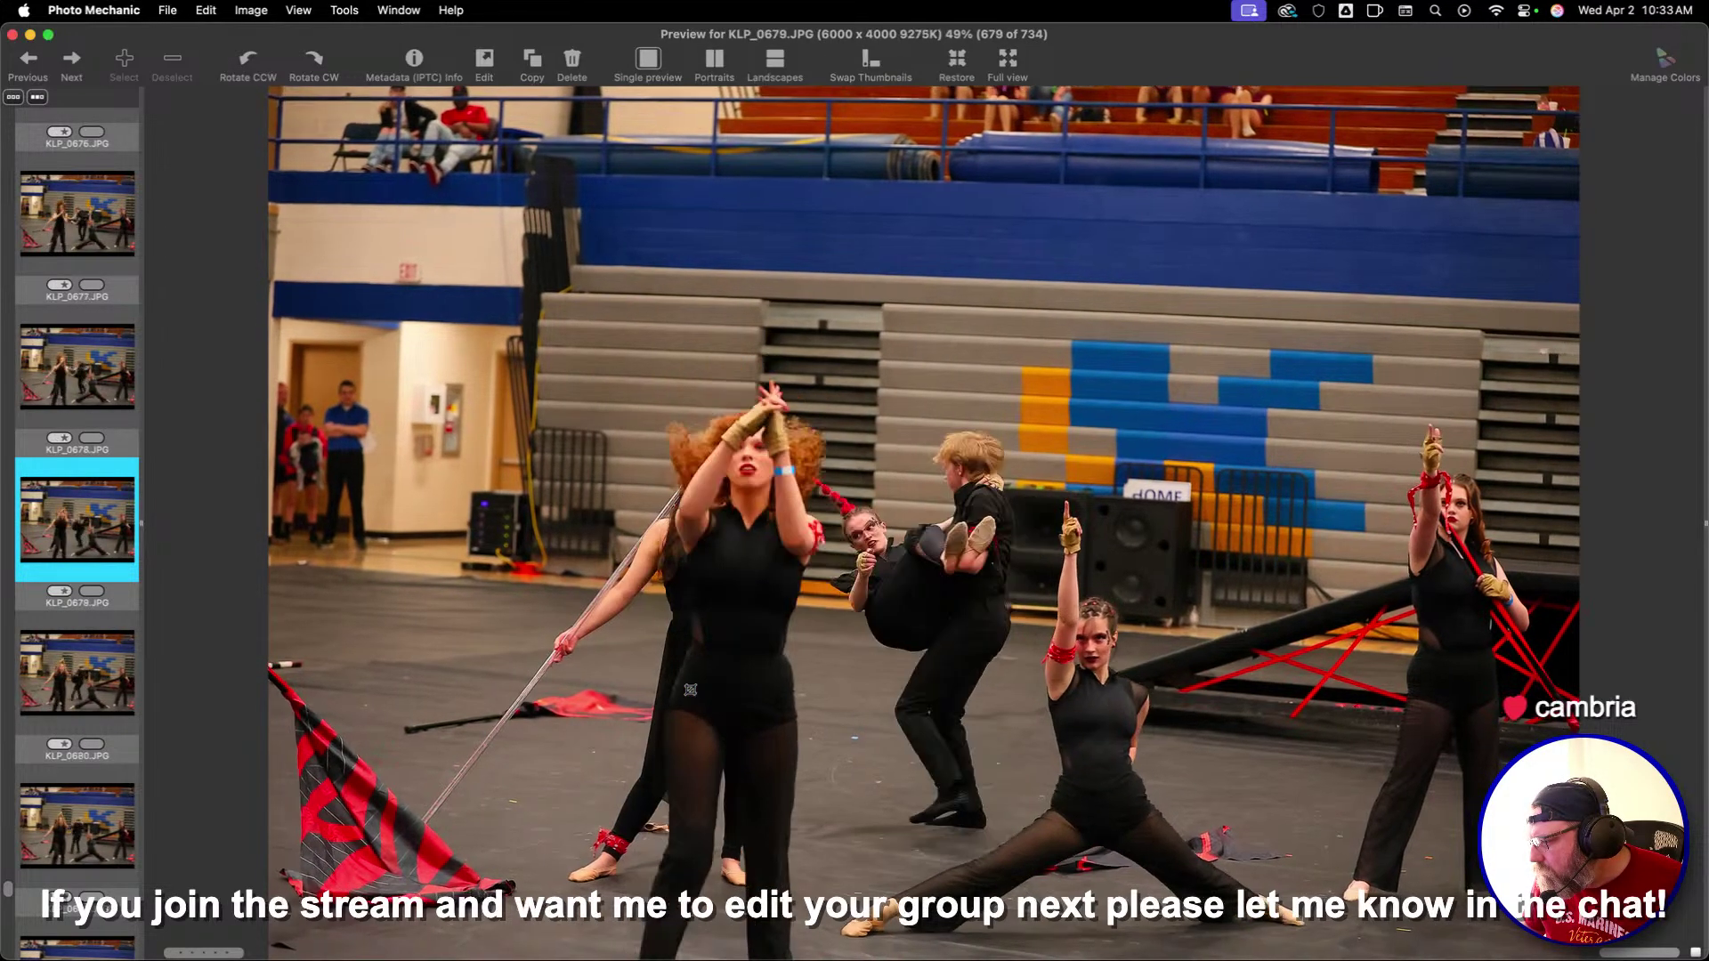
key("Right")
key("Right")
key("Right")
key("Right")
key("Right")
key("Right")
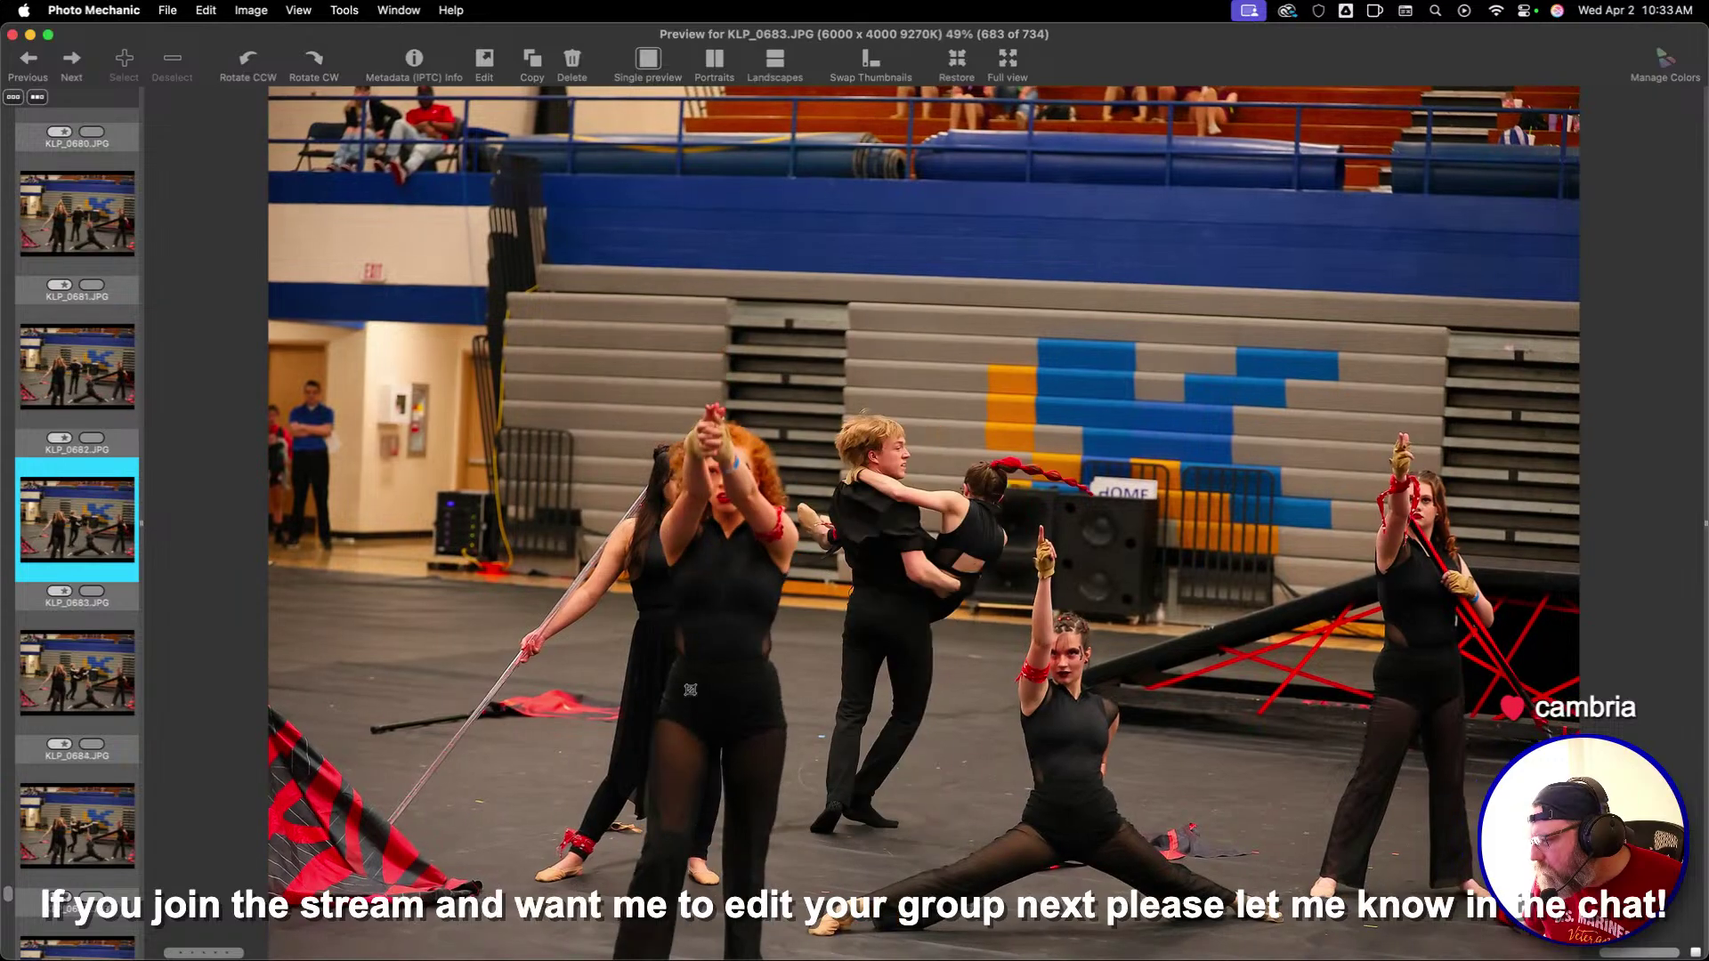
key("Right")
key("Right")
key("Right")
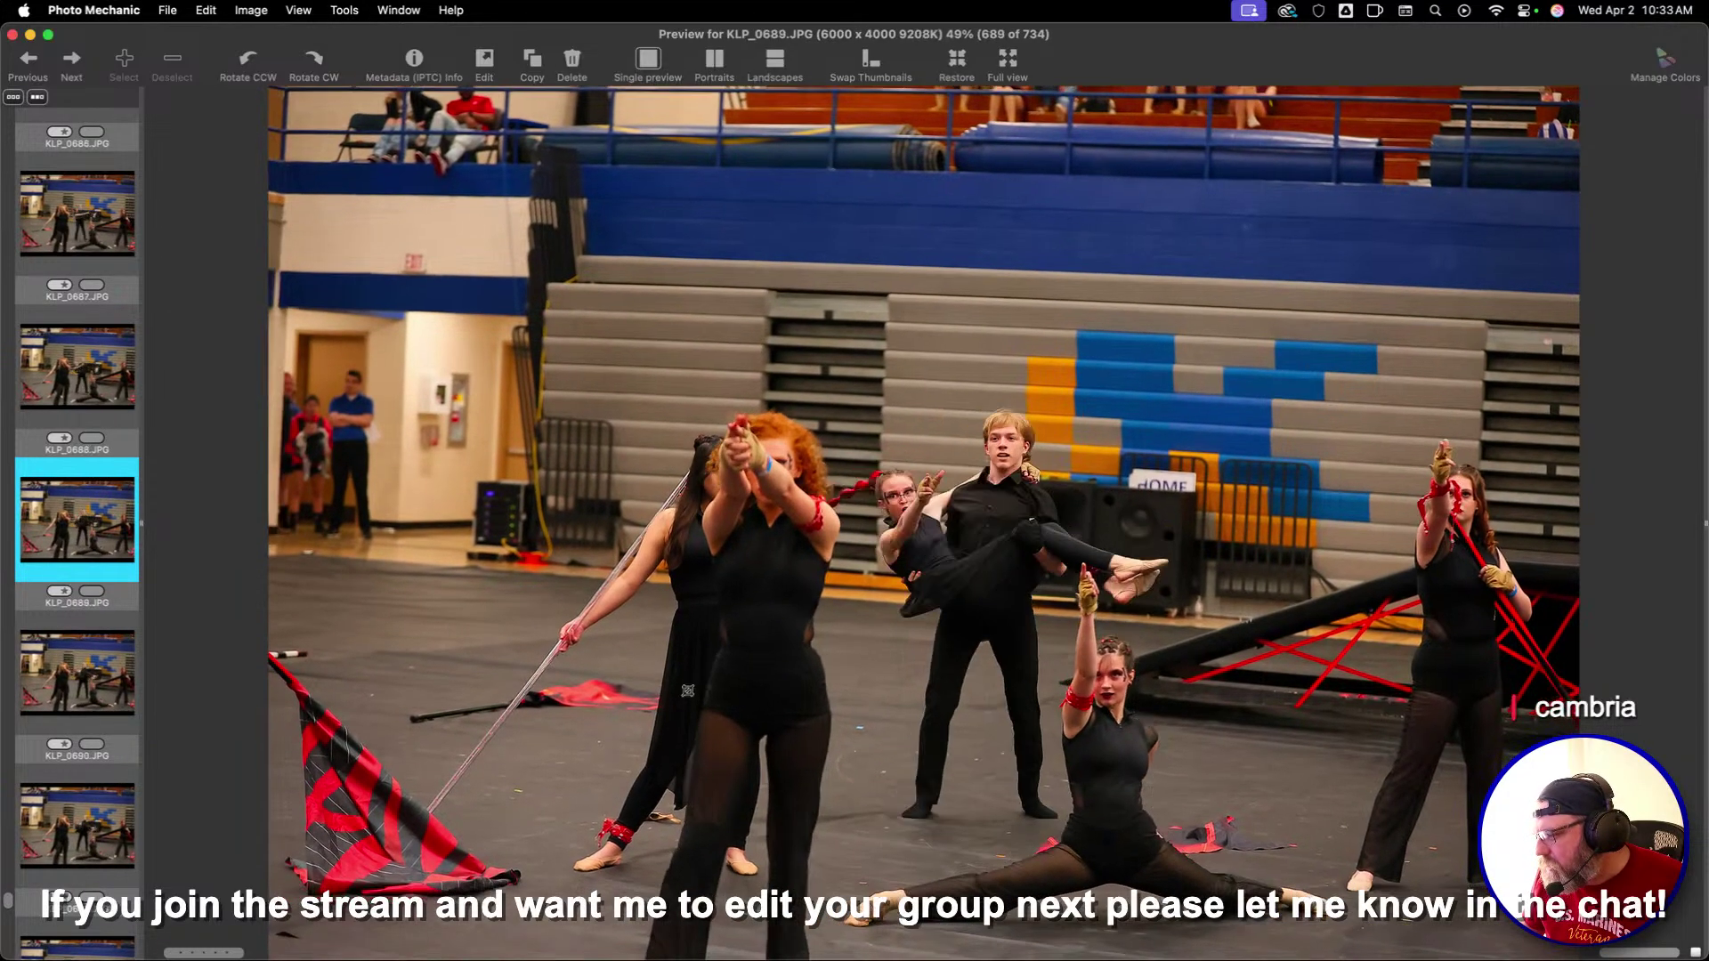
Go back to KLP_0682.JPG and compare the carried-dancer shots from there through KLP_0692.JPG
key("Left")
key("Left")
key("Left")
key("Left")
key("Right")
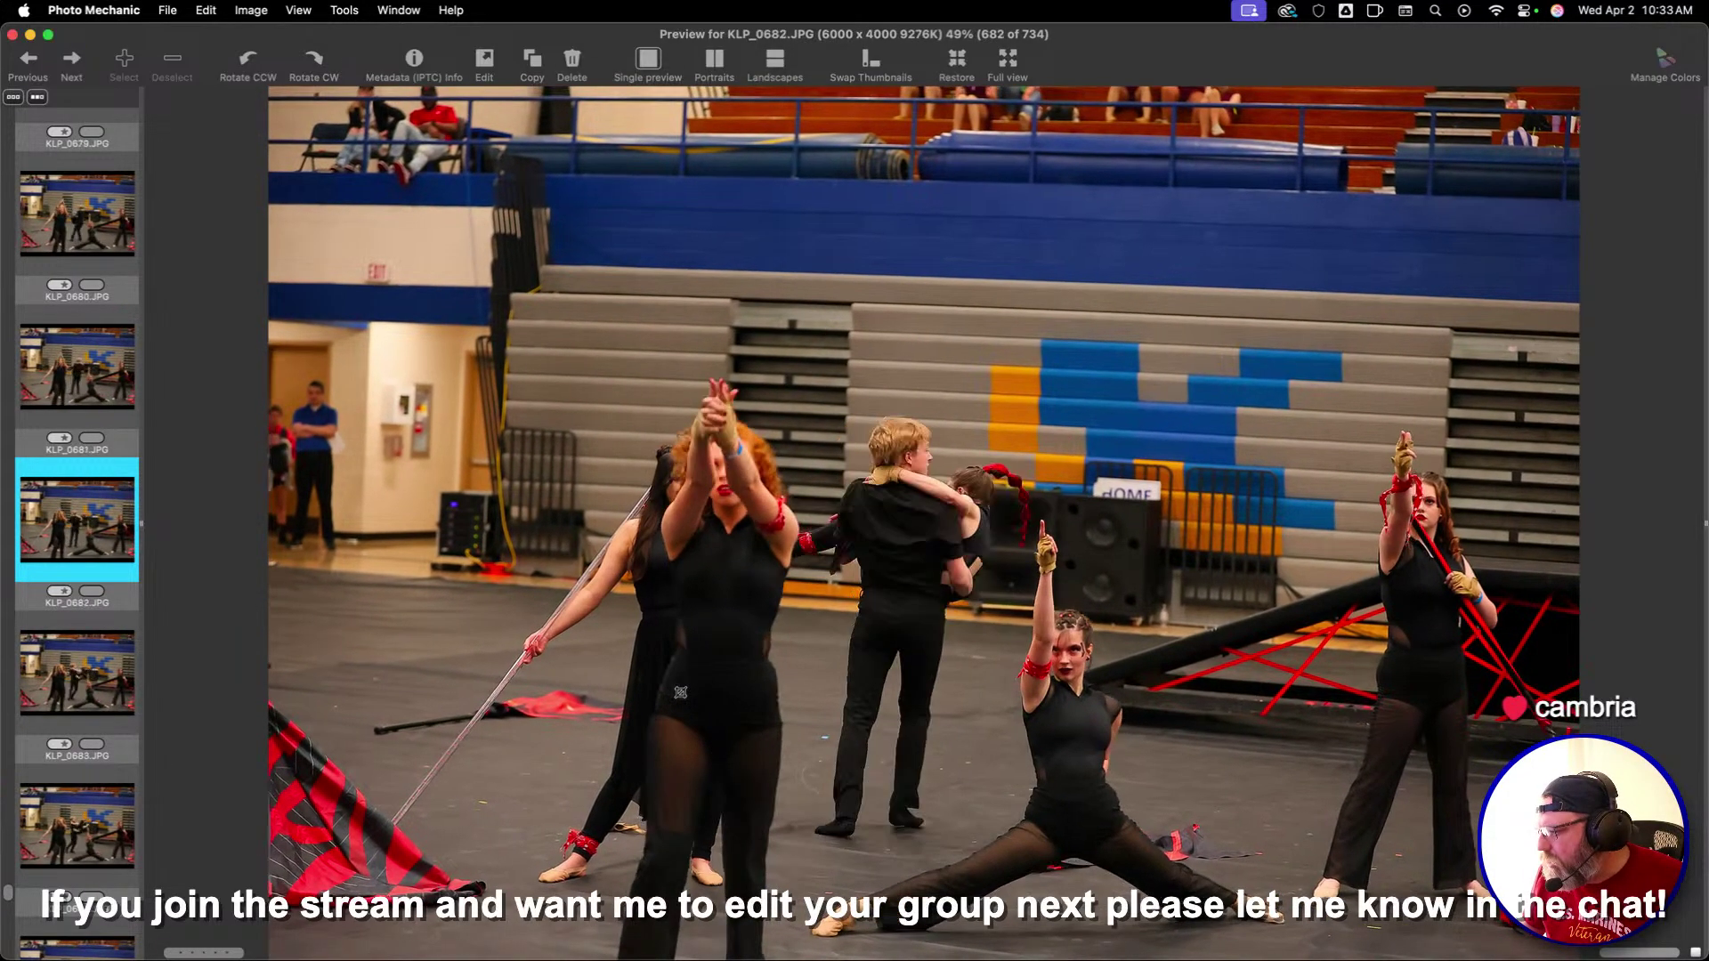
key("Left")
key("Right")
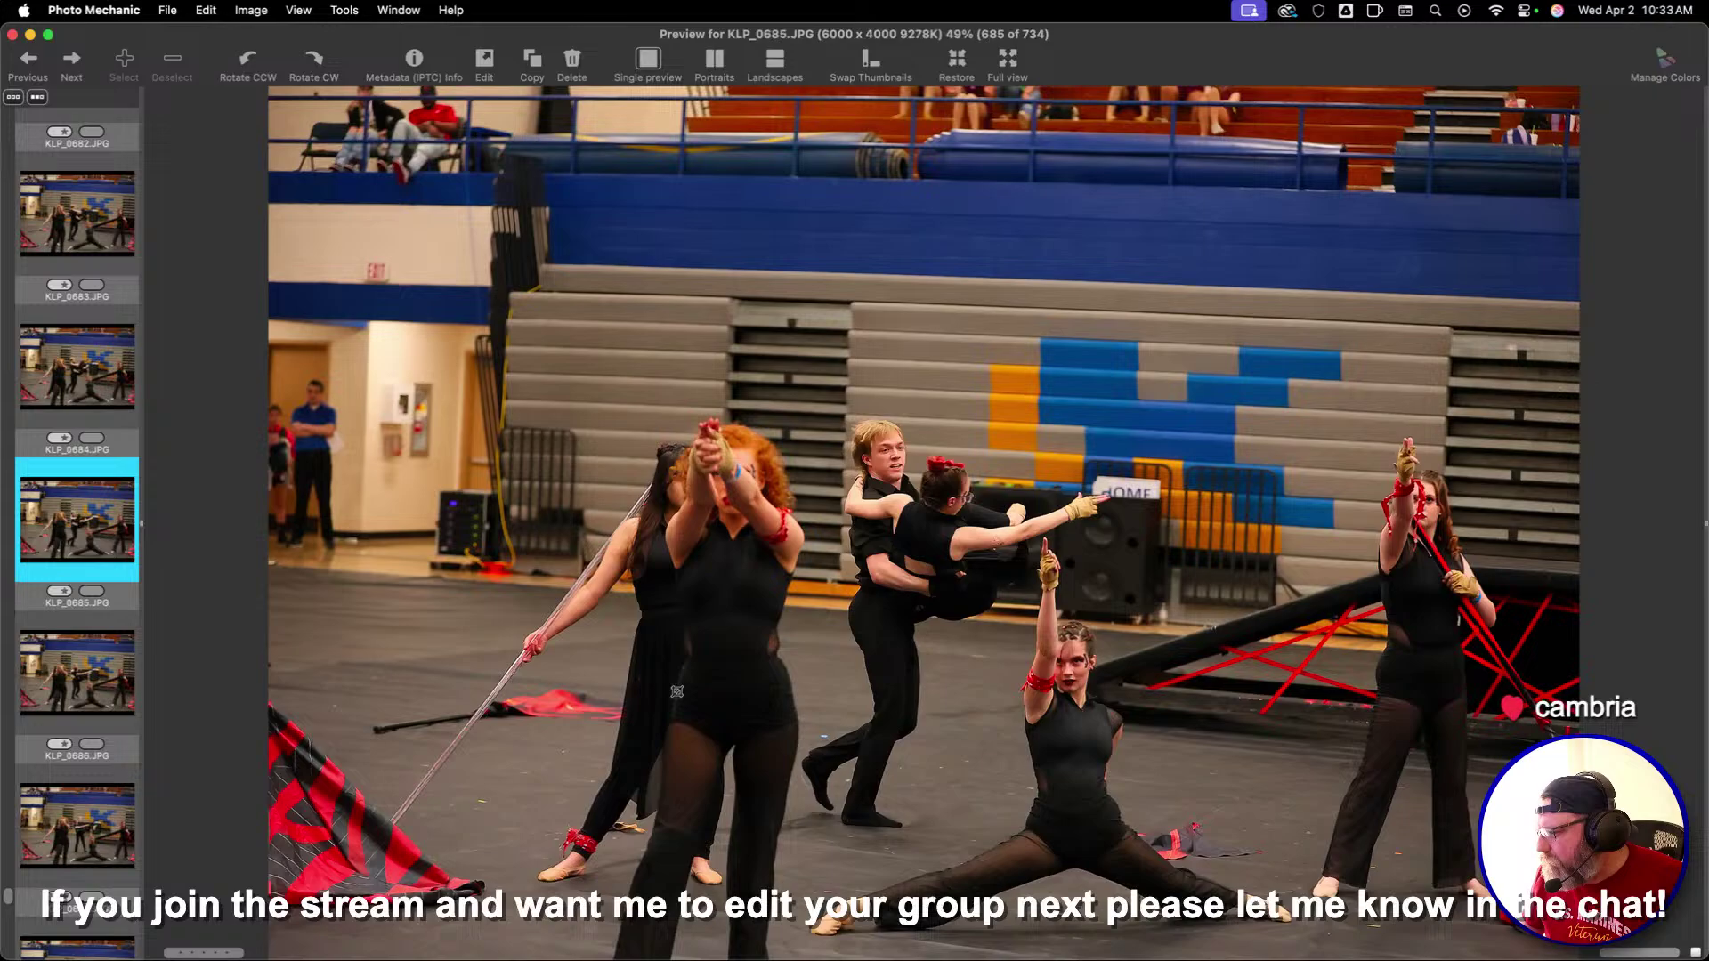
key("Right")
key("Right")
key("Right")
key("Right")
key("Right")
key("Right")
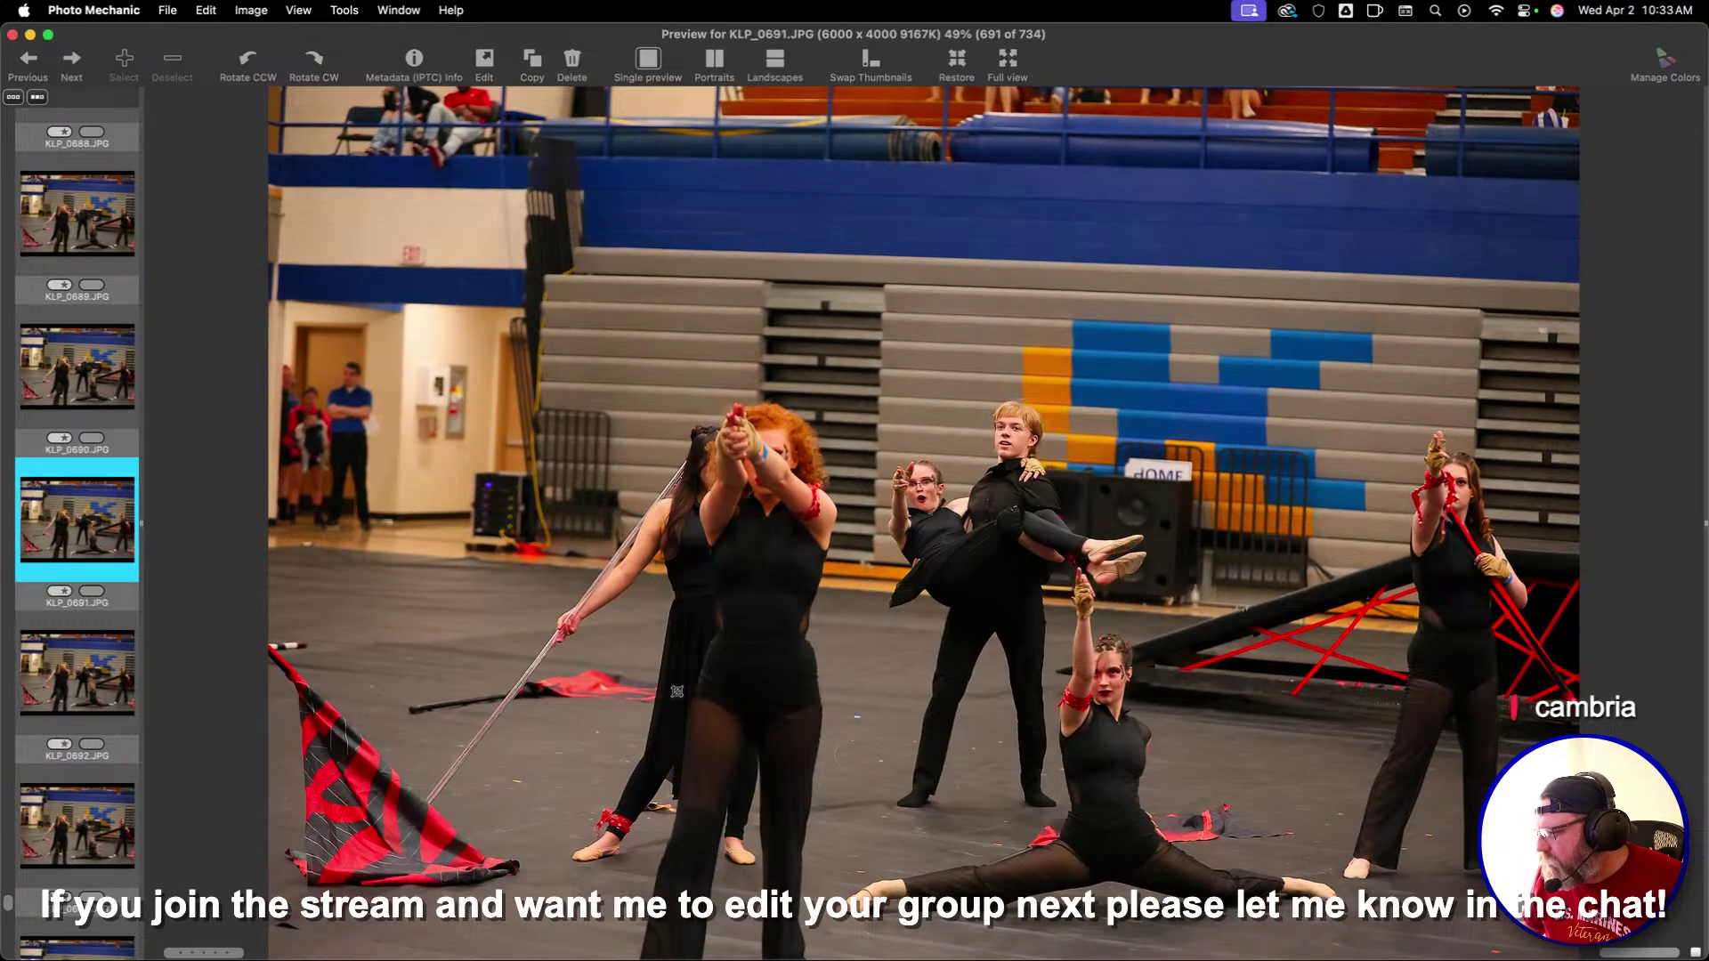
key("Right")
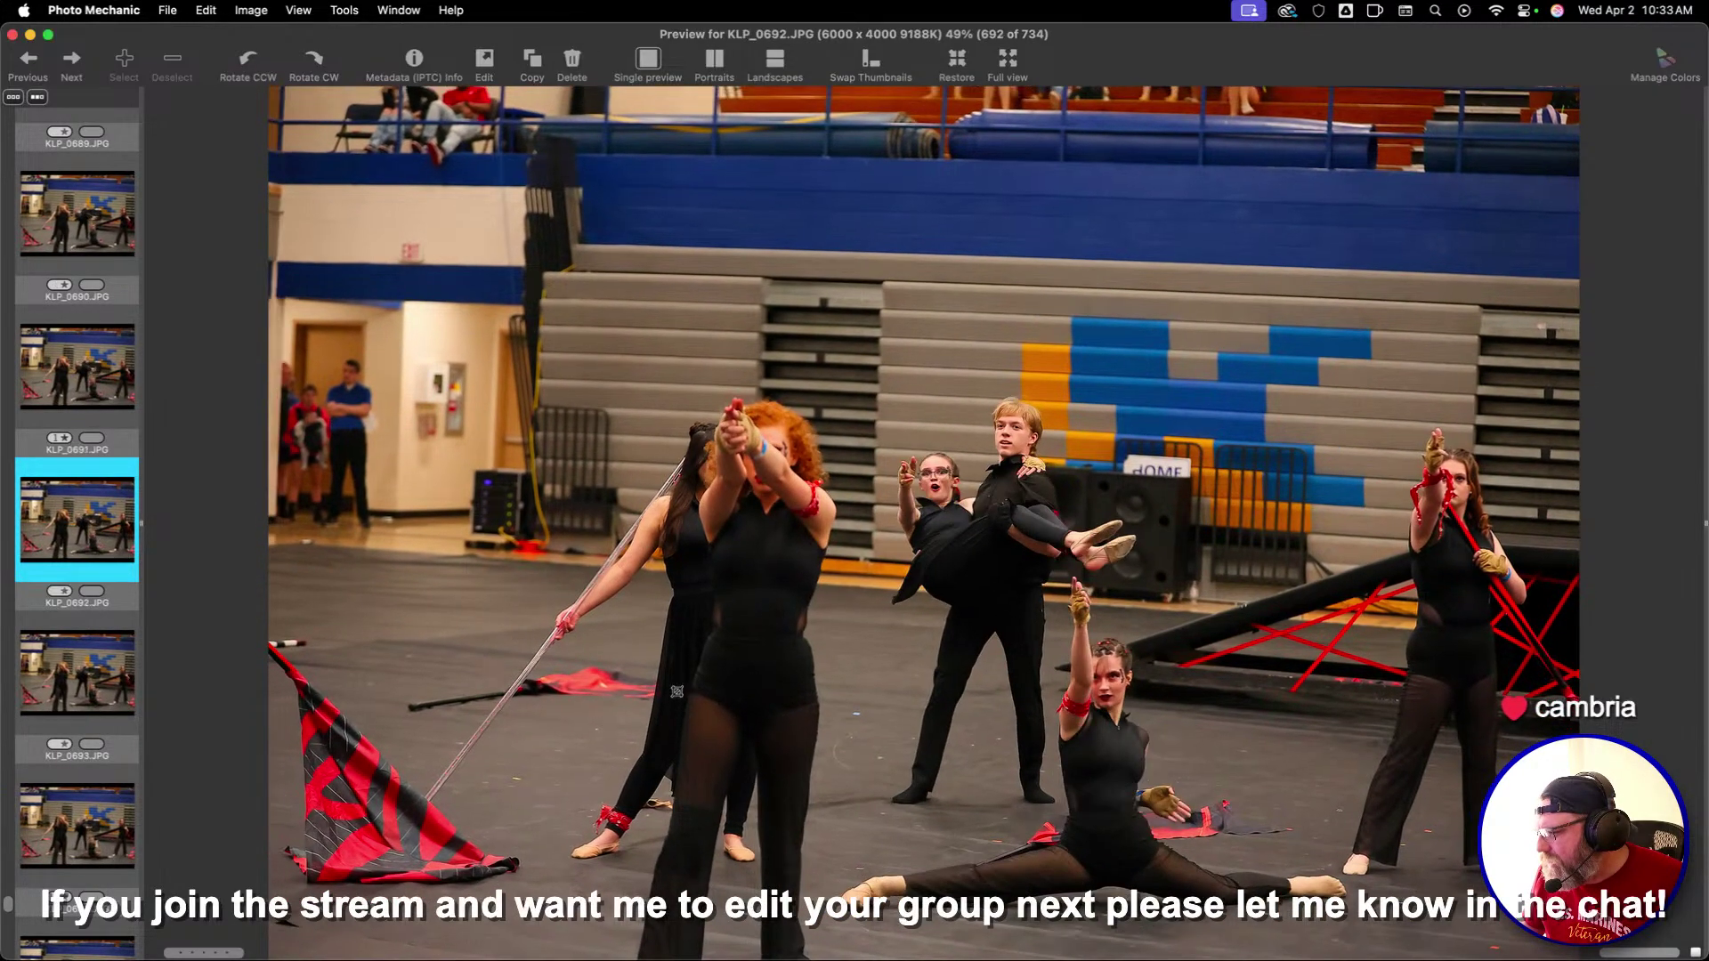
Crop KLP_0691.JPG around the aiming dancers, the carried pair and the dancer in the split, cutting away the upper stands
key("Left")
key("c")
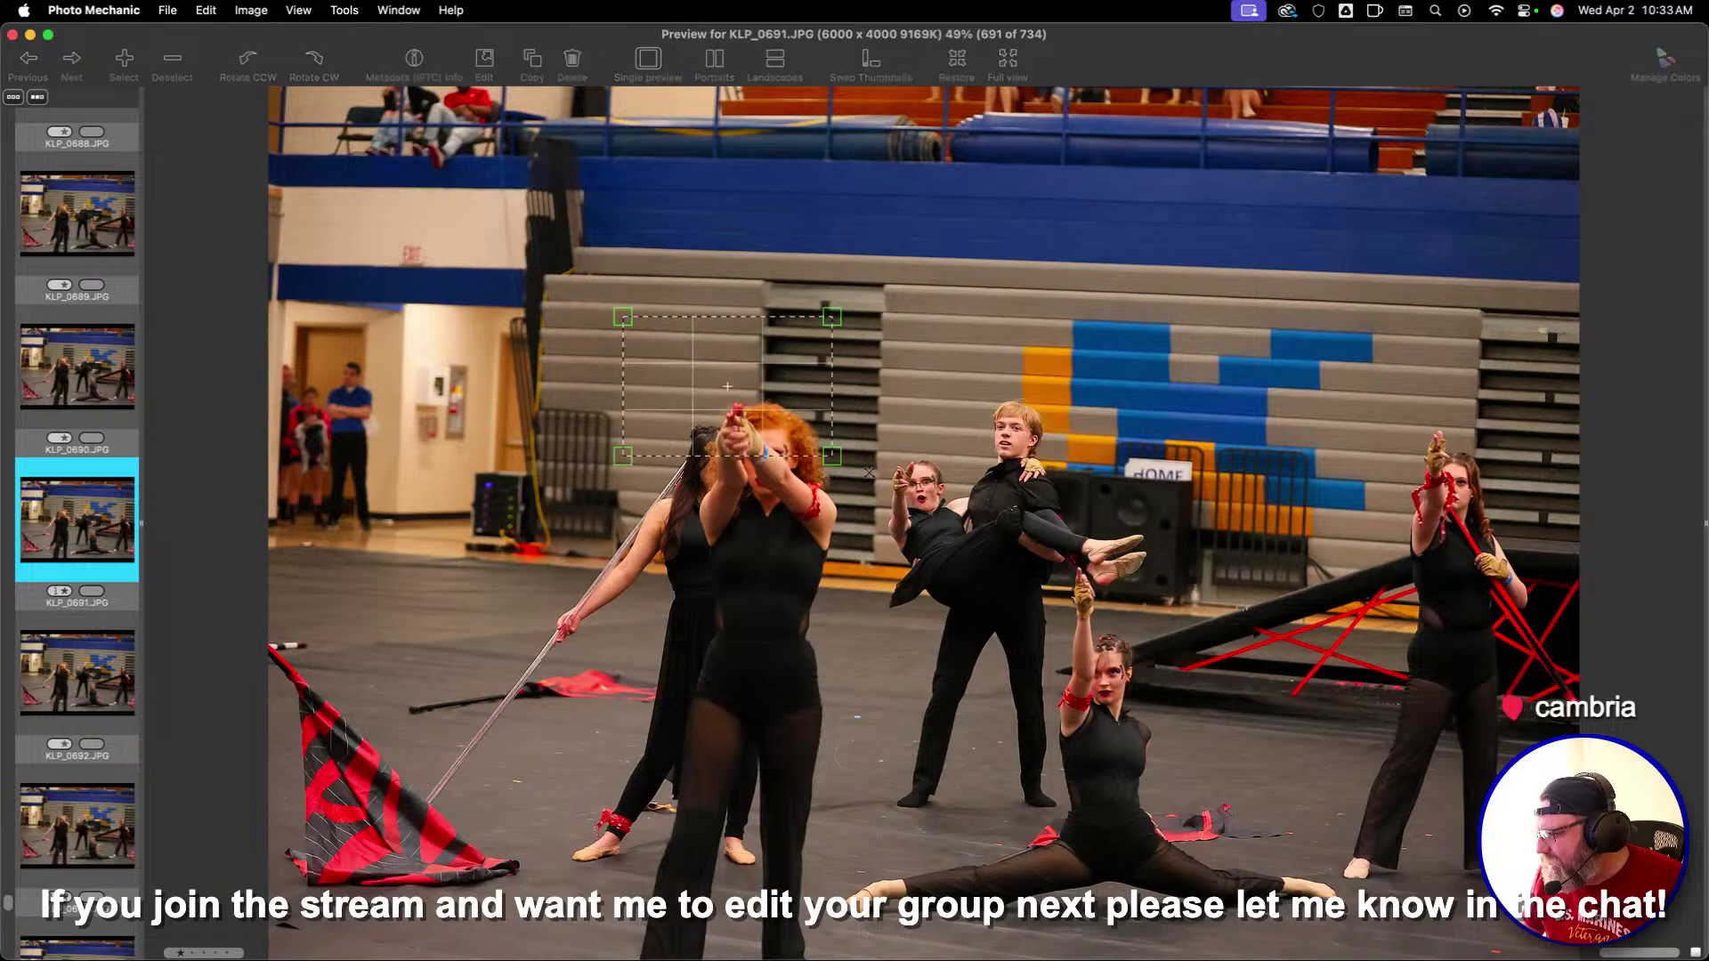
left_click_drag(1287, 693, 1268, 677)
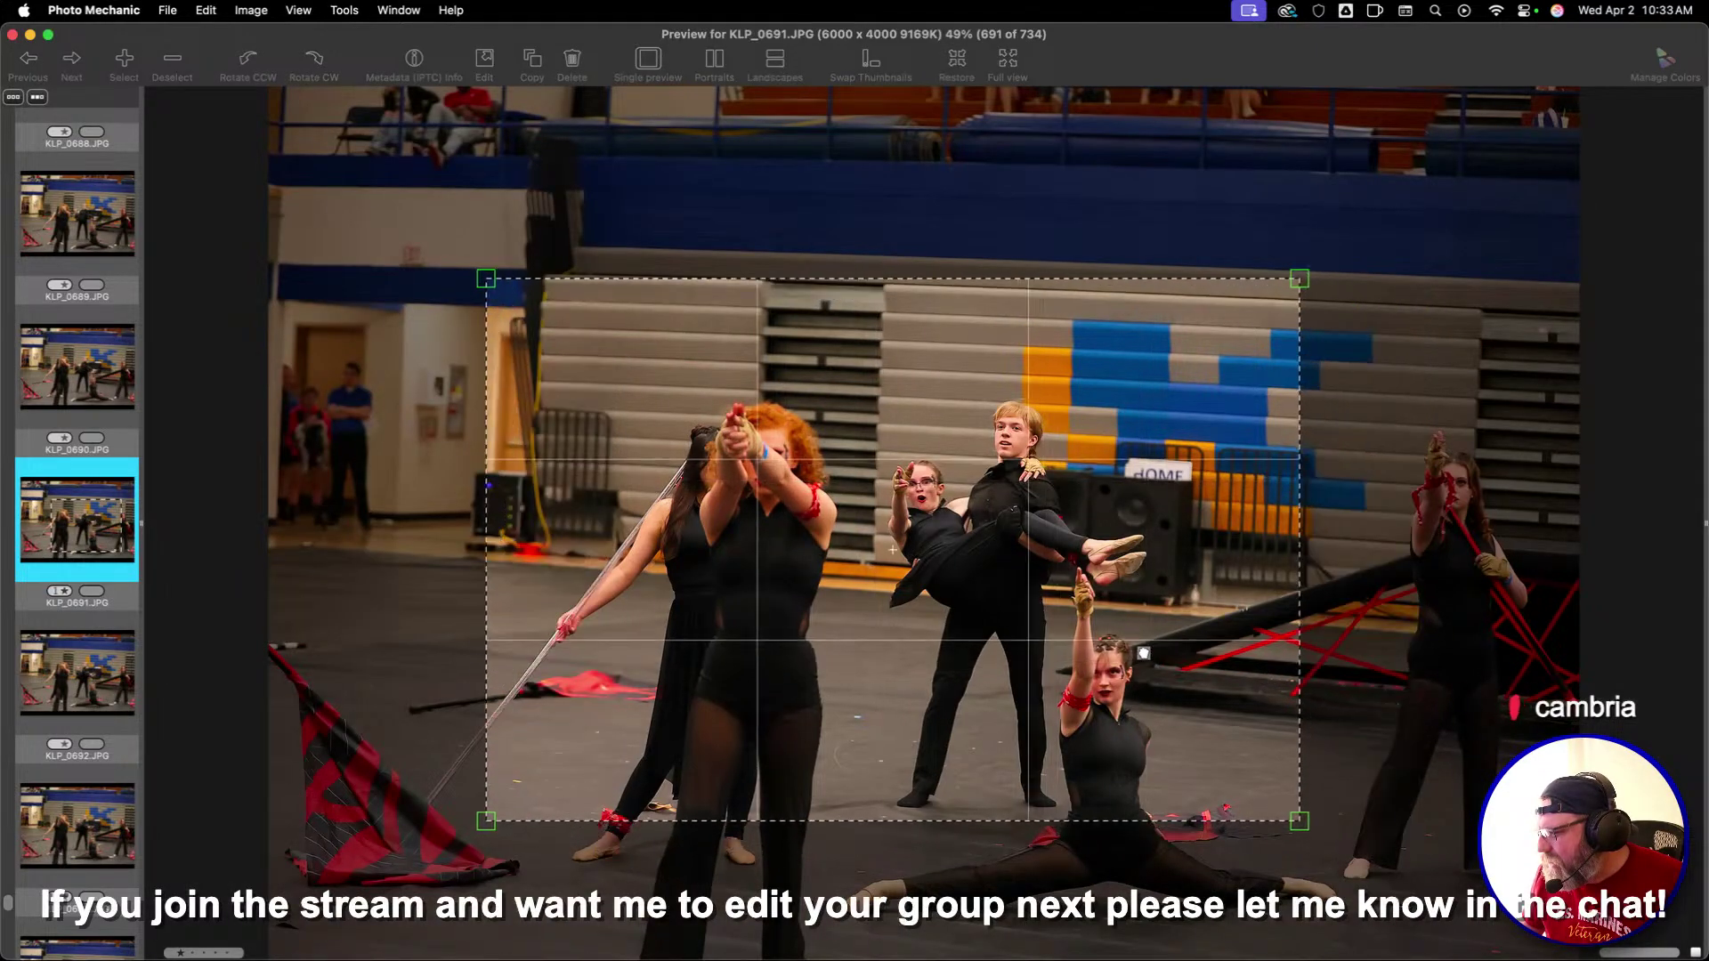
left_click_drag(1143, 653, 1133, 652)
left_click_drag(1287, 815, 1501, 957)
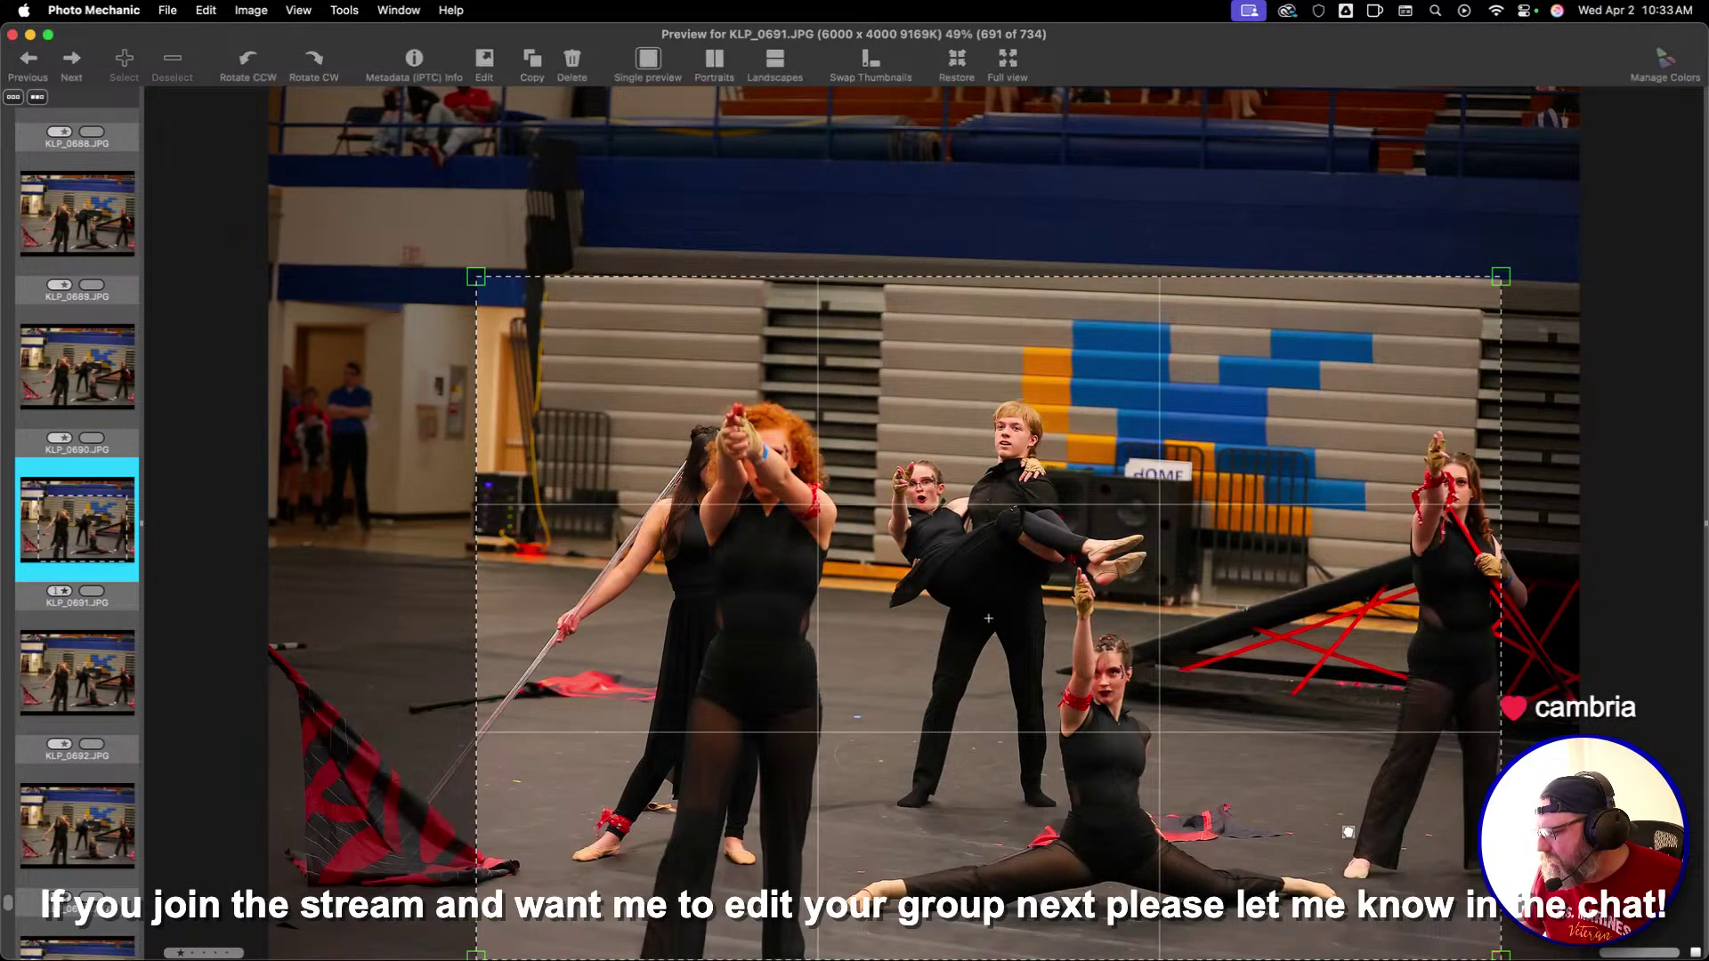
left_click_drag(1348, 837, 1417, 837)
Examine the aiming-pose group shots after KLP_0691.JPG through KLP_0702.JPG
key("Right")
key("Right")
key("Right")
key("Right")
key("Right")
key("Right")
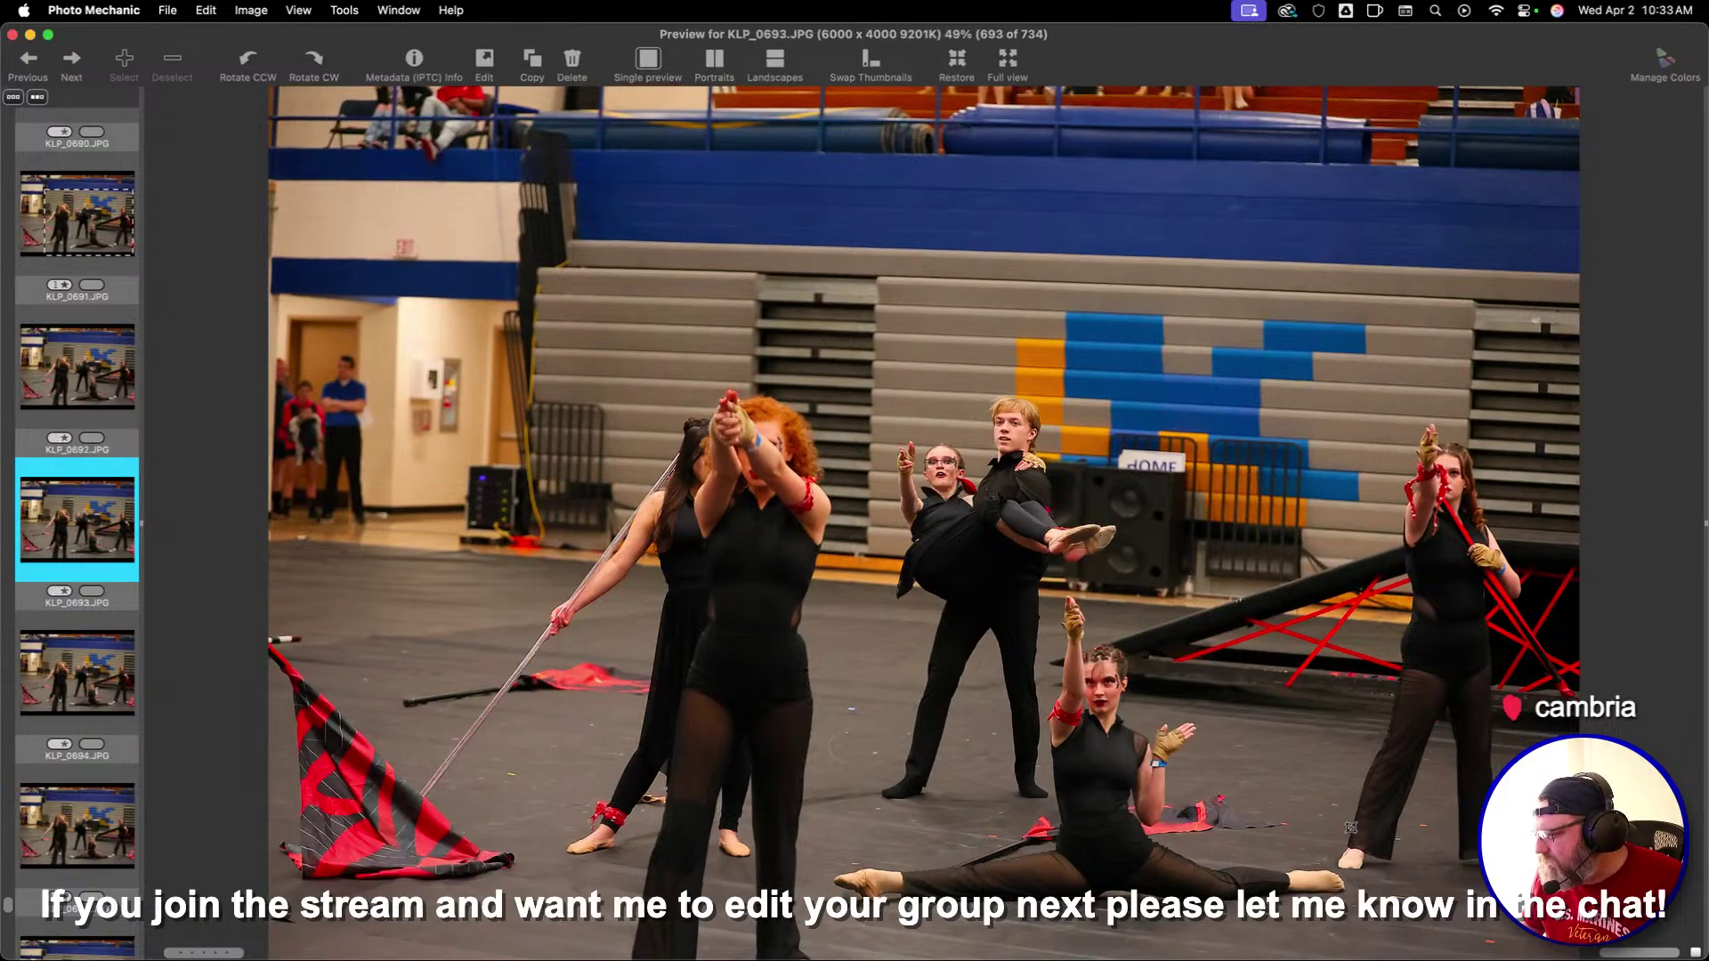
key("Right")
key("Right")
key("Right")
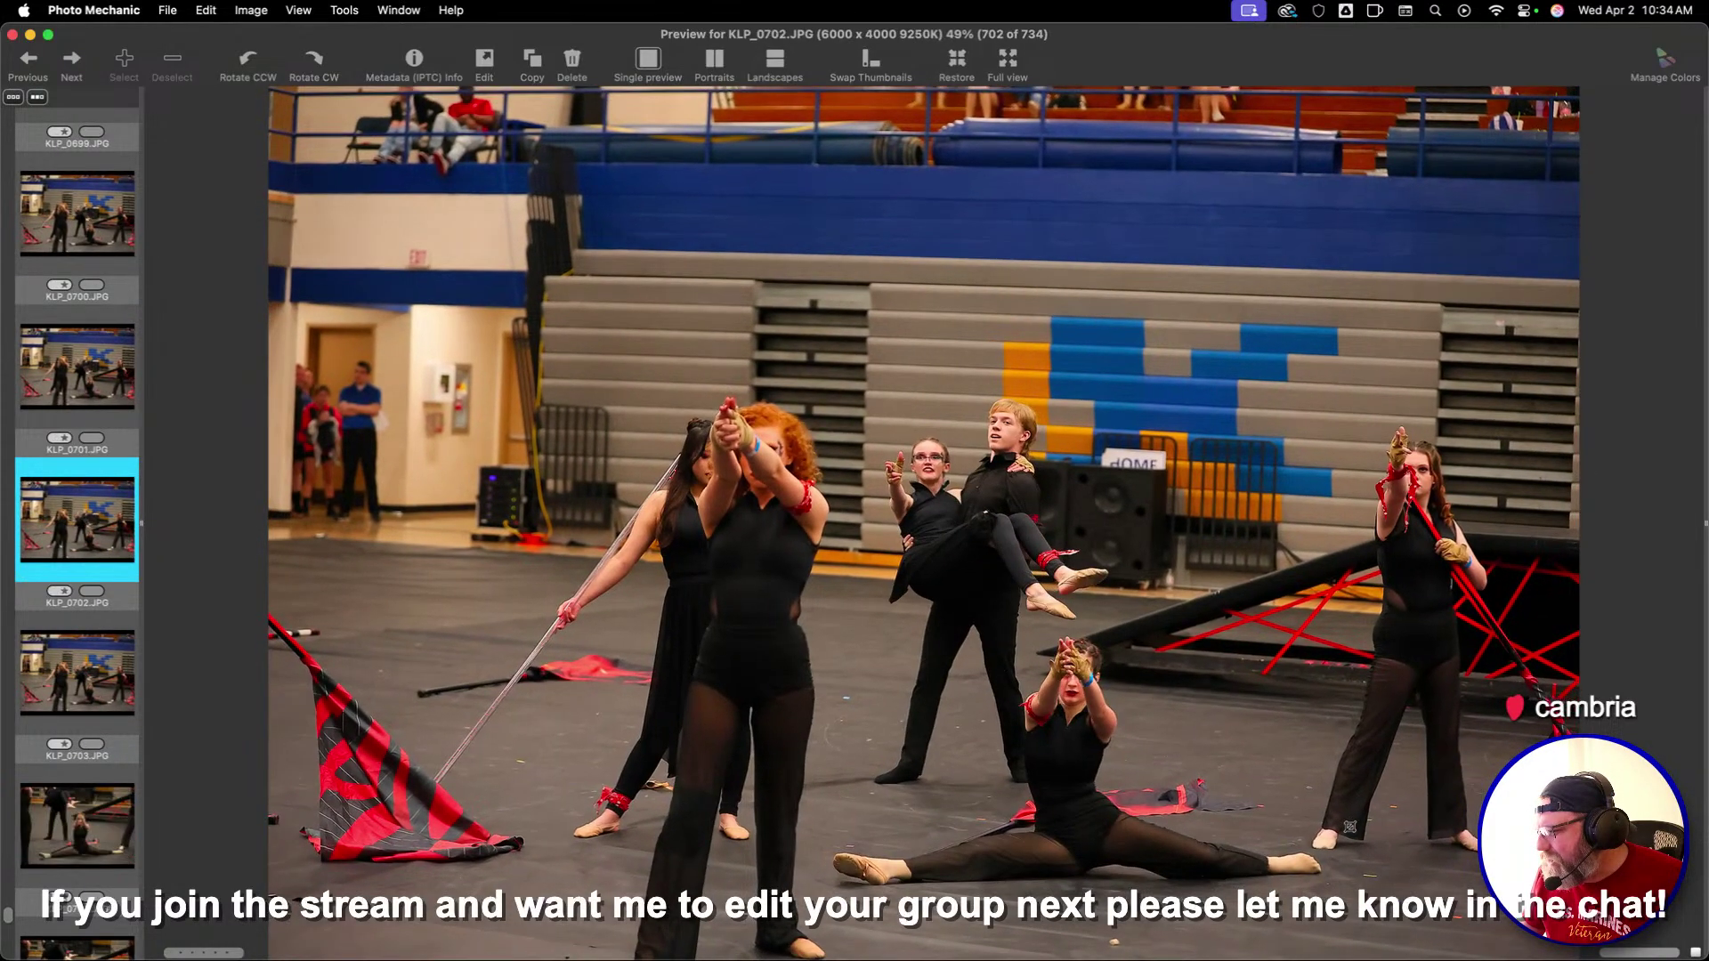
Go back through the aiming-pose shots from KLP_0702.JPG to KLP_0695.JPG to recheck the faces
key("Left")
key("Left")
key("Left")
key("Left")
key("Left")
key("Left")
key("Left")
key("Left")
key("Left")
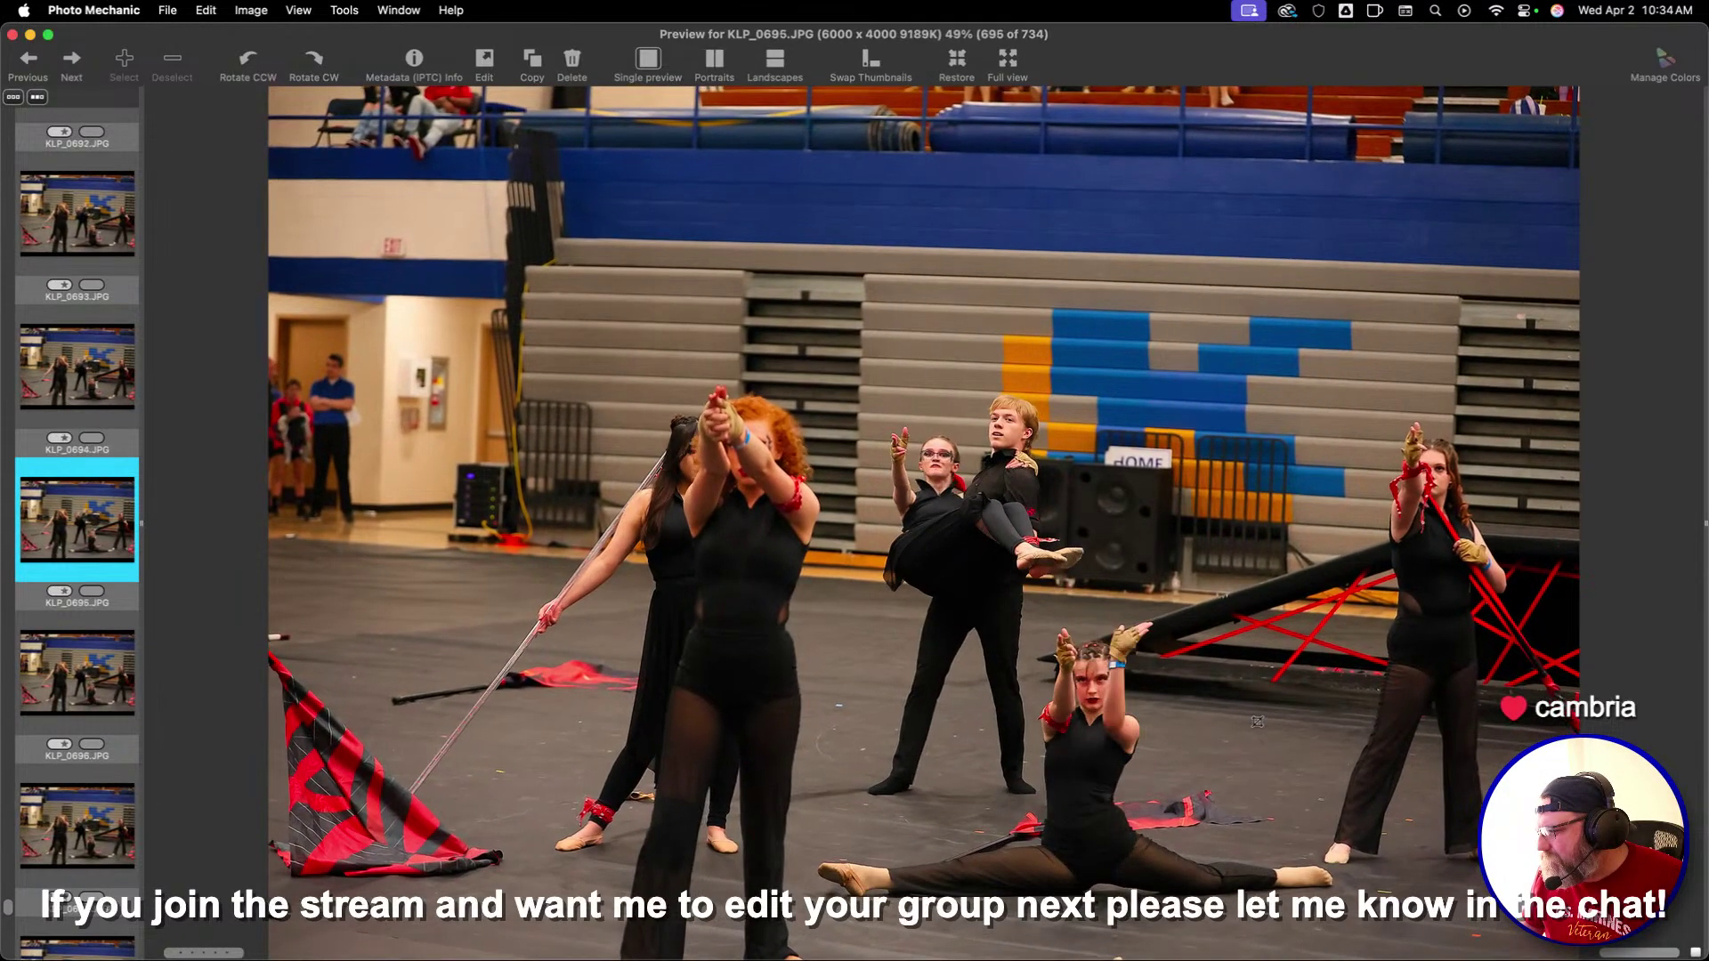
Return to KLP_0700.JPG and frame a crop around the carried pair and the dancer in the split
key("Right")
key("Right")
key("Right")
key("Right")
key("Right")
key("Right")
key("Right")
key("Right")
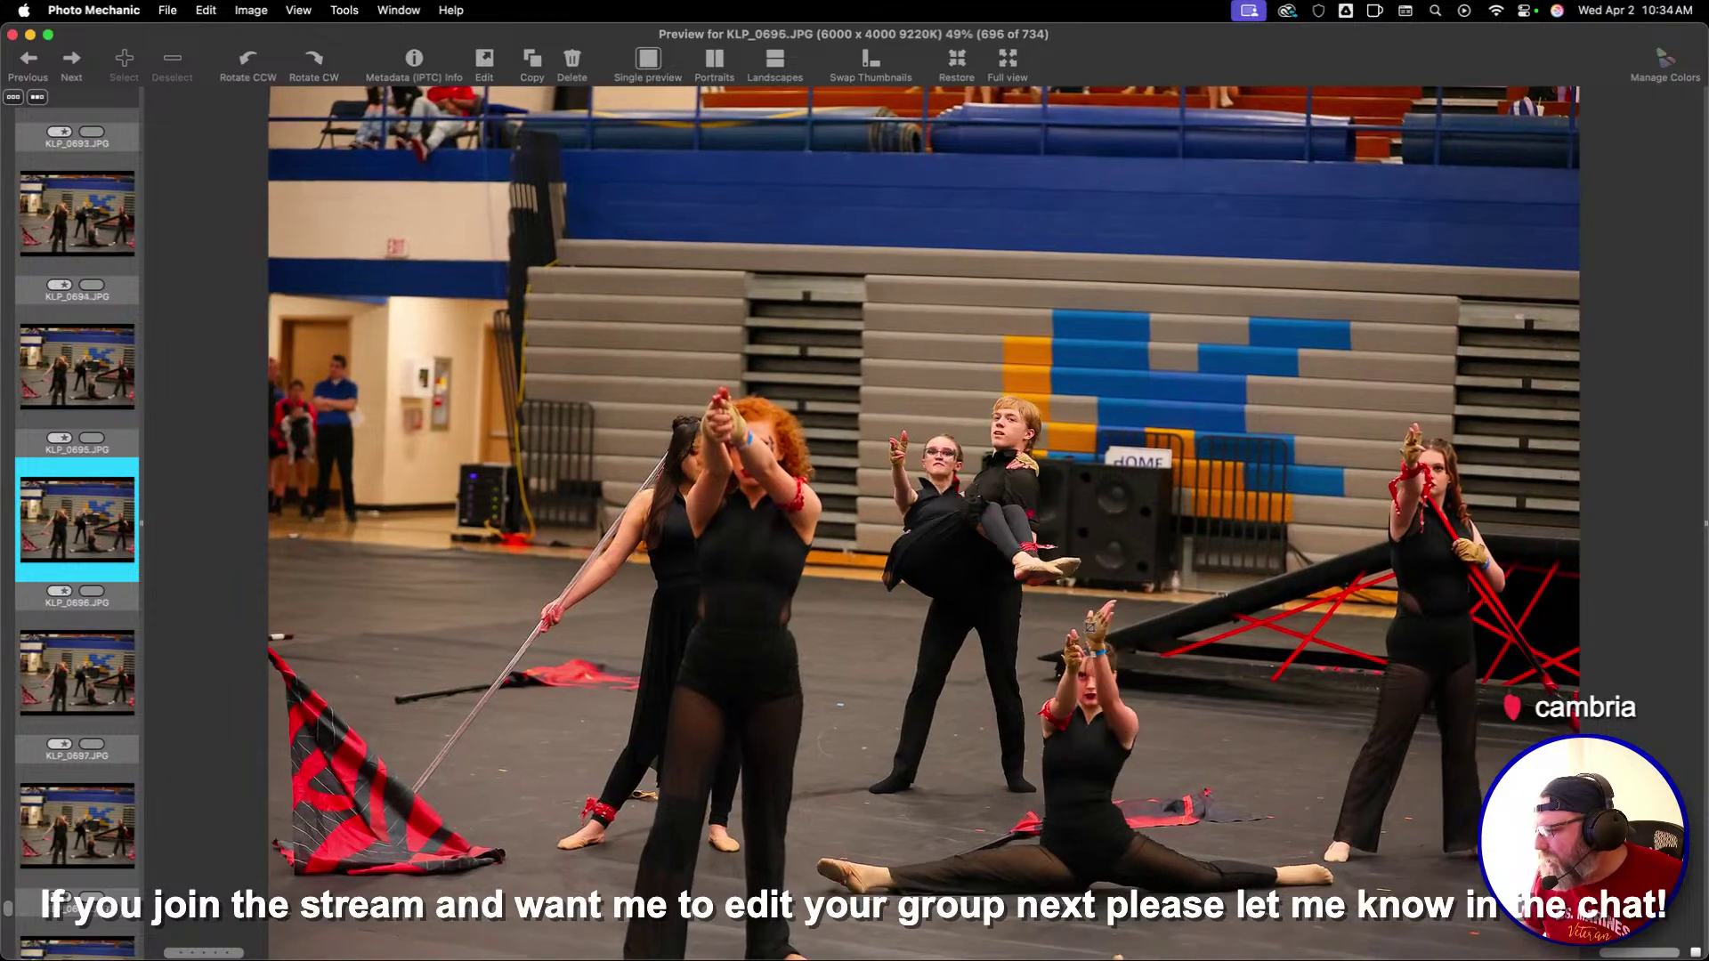
key("Right")
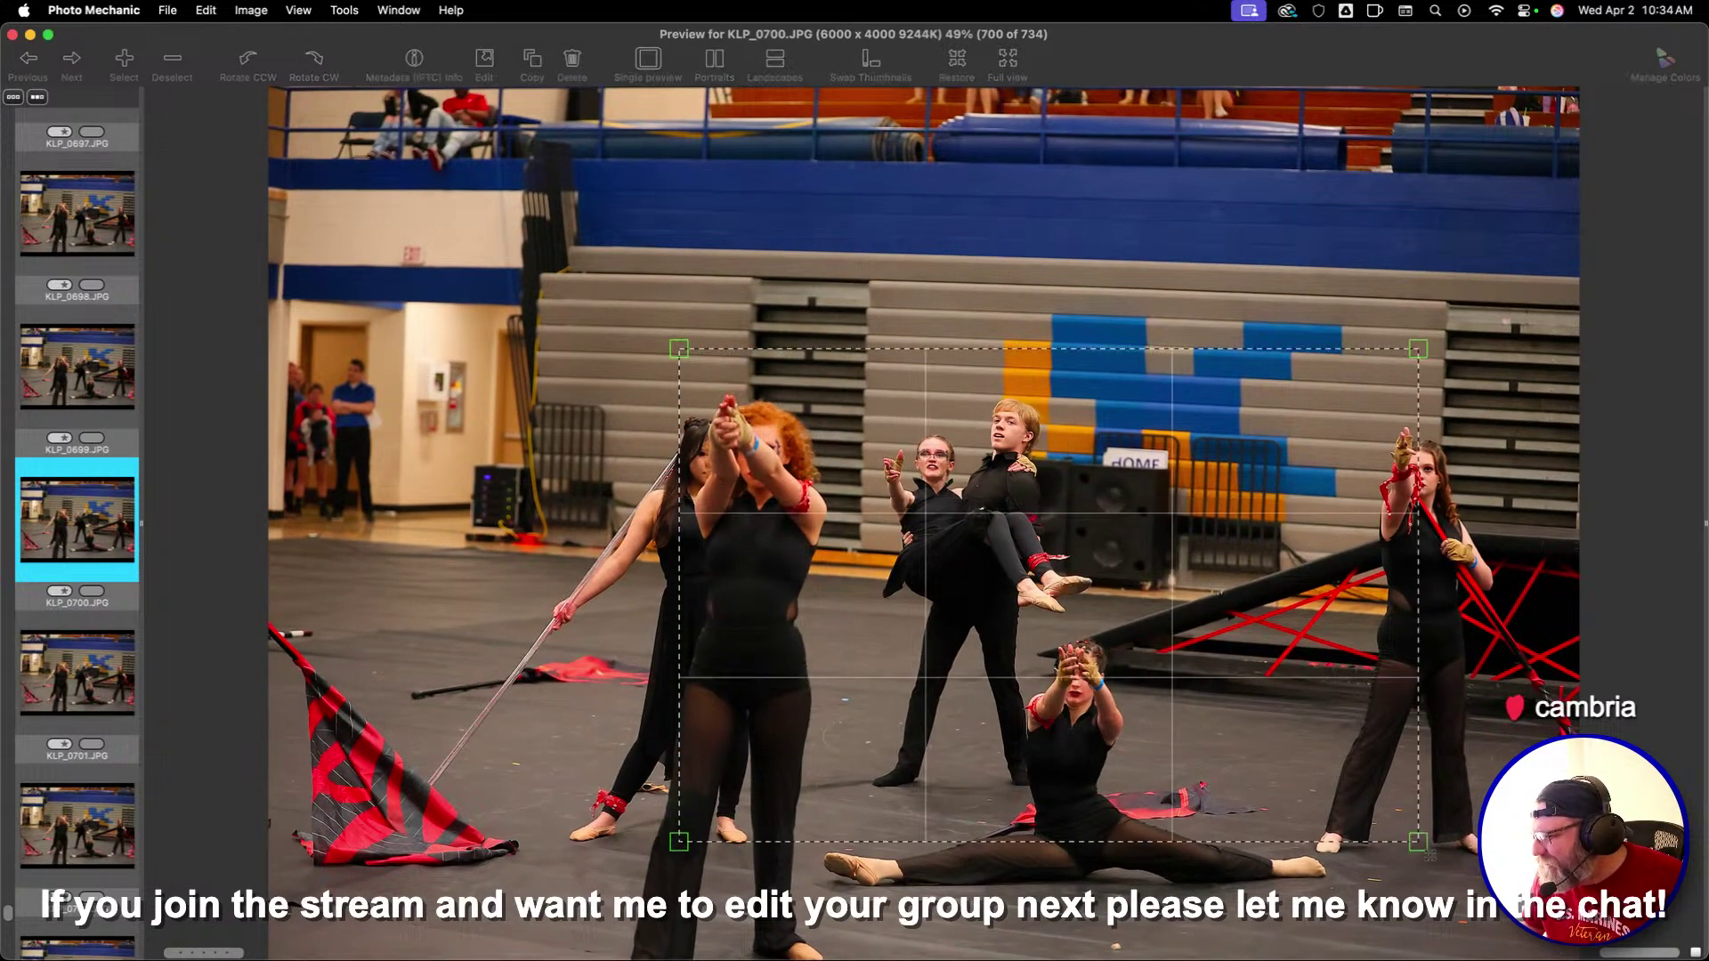
Continue past KLP_0700.JPG to the closer shot of the dancer in the split, KLP_0704.JPG
key("Right")
key("Right")
key("Right")
key("Right")
key("Right")
key("Right")
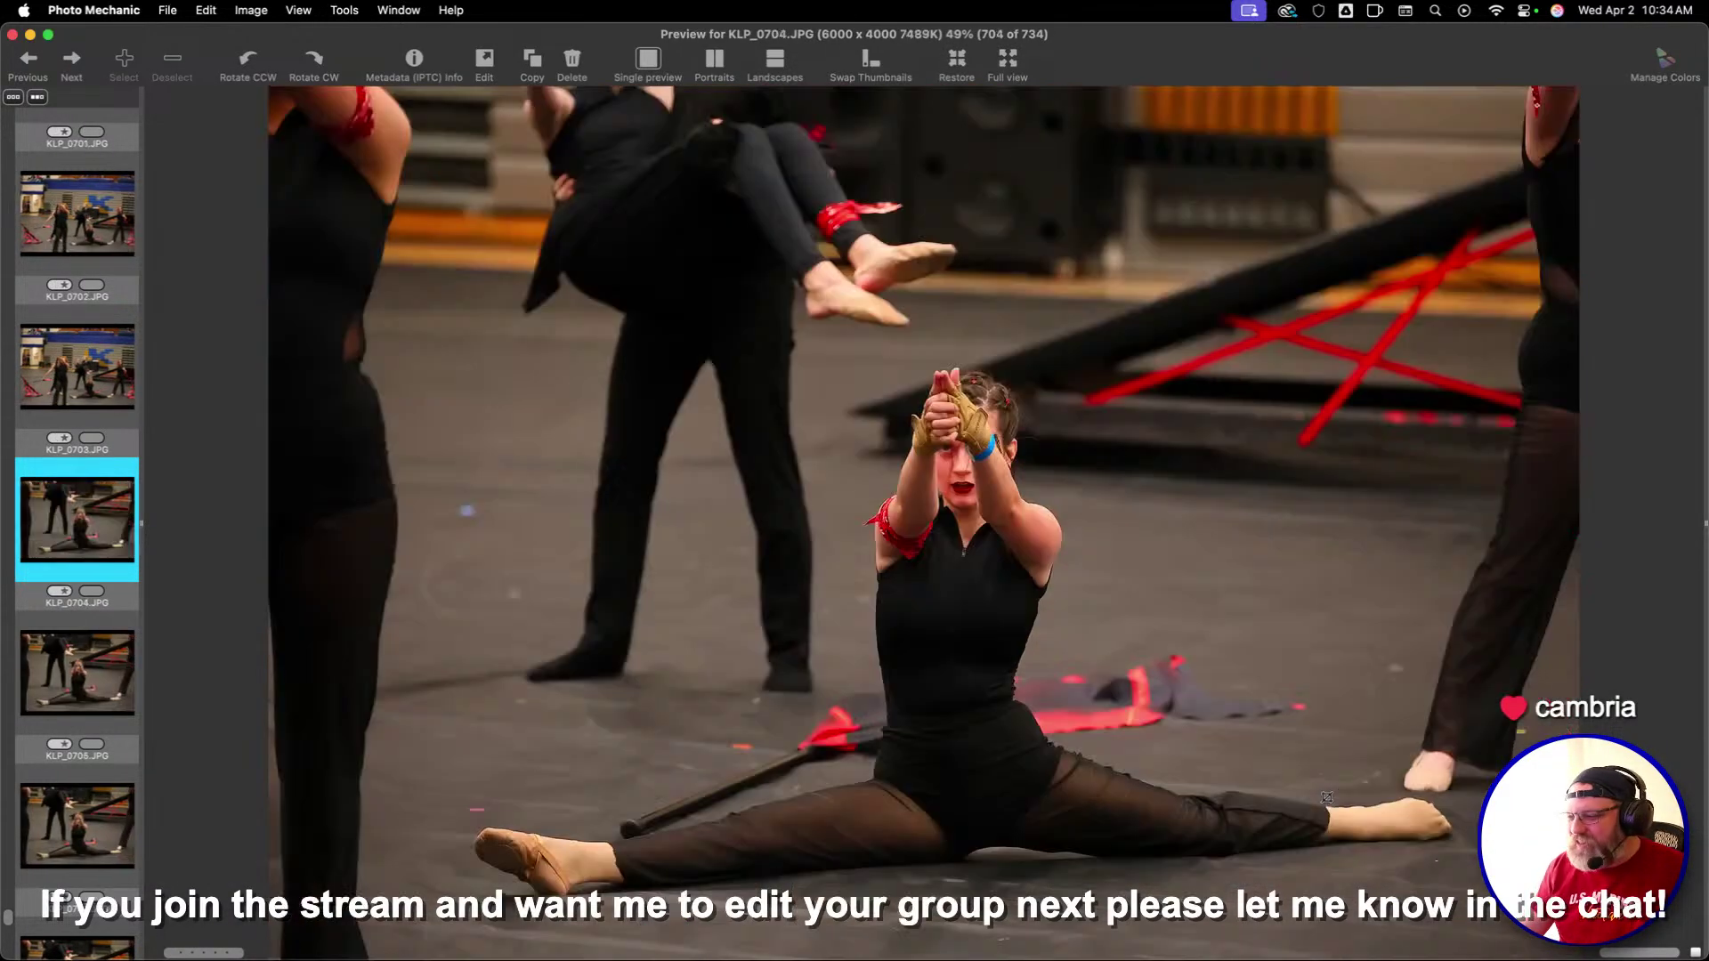
Mark the red-haired dancer's aiming-hands photo KLP_0709.JPG as 1 and continue to the carried dancer in KLP_0712.JPG
key("Right")
key("Right")
key("Right")
key("Right")
key("Right")
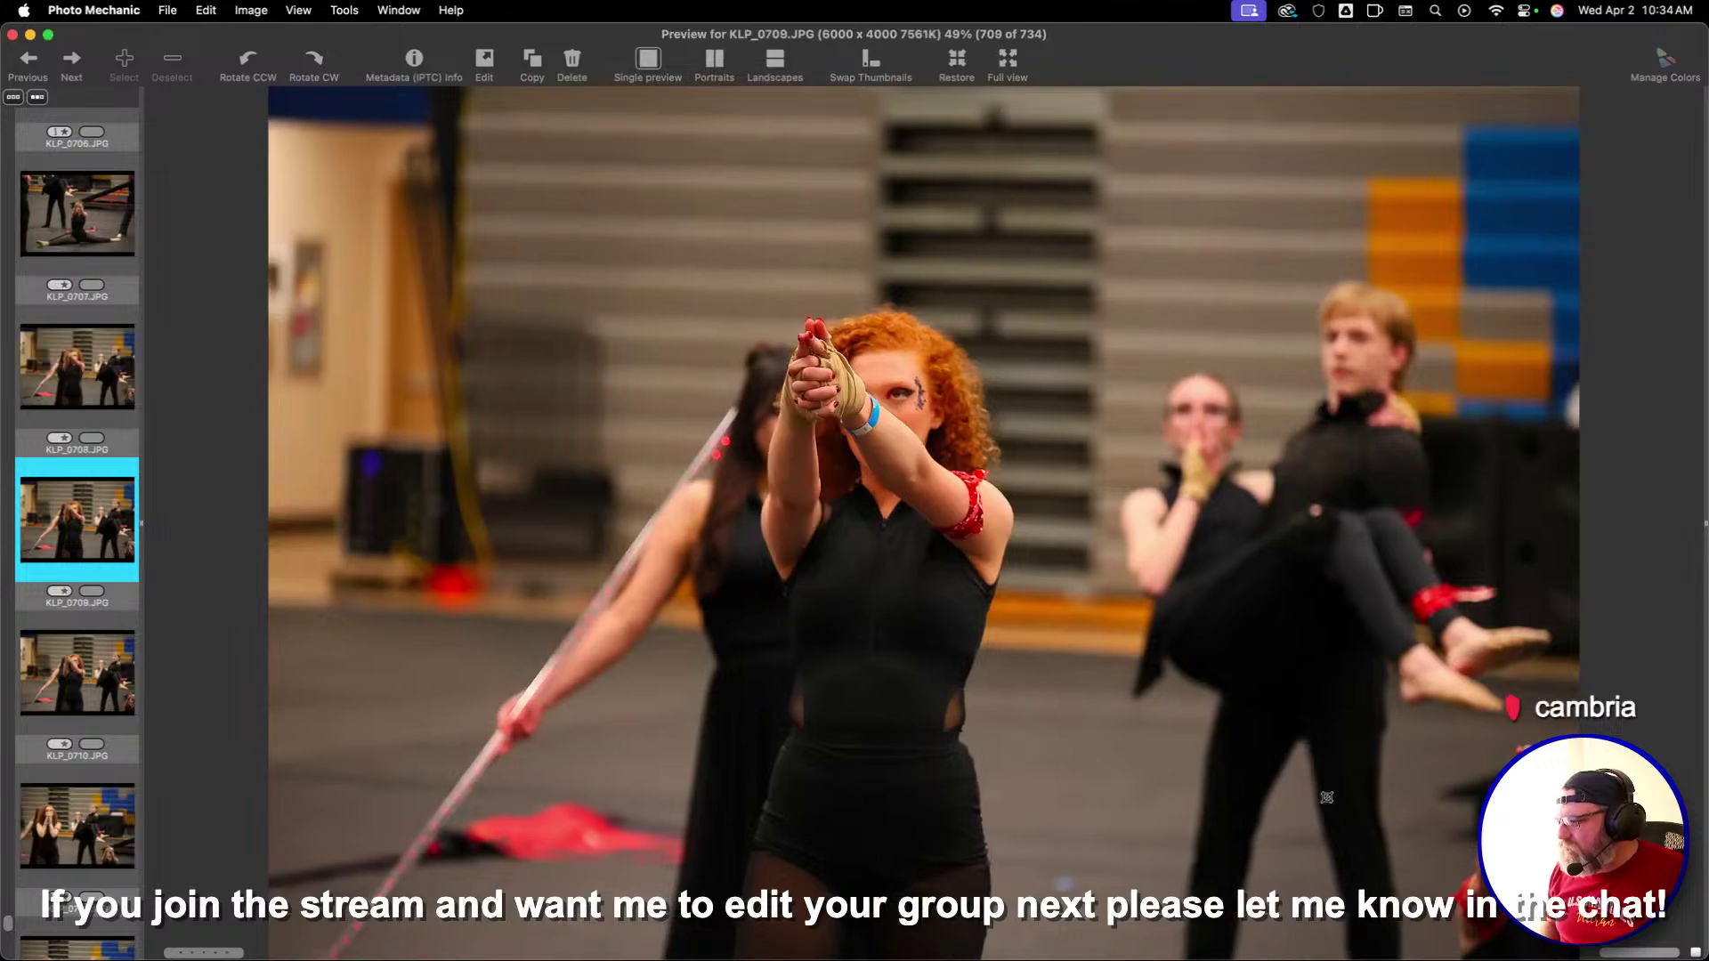
key("1")
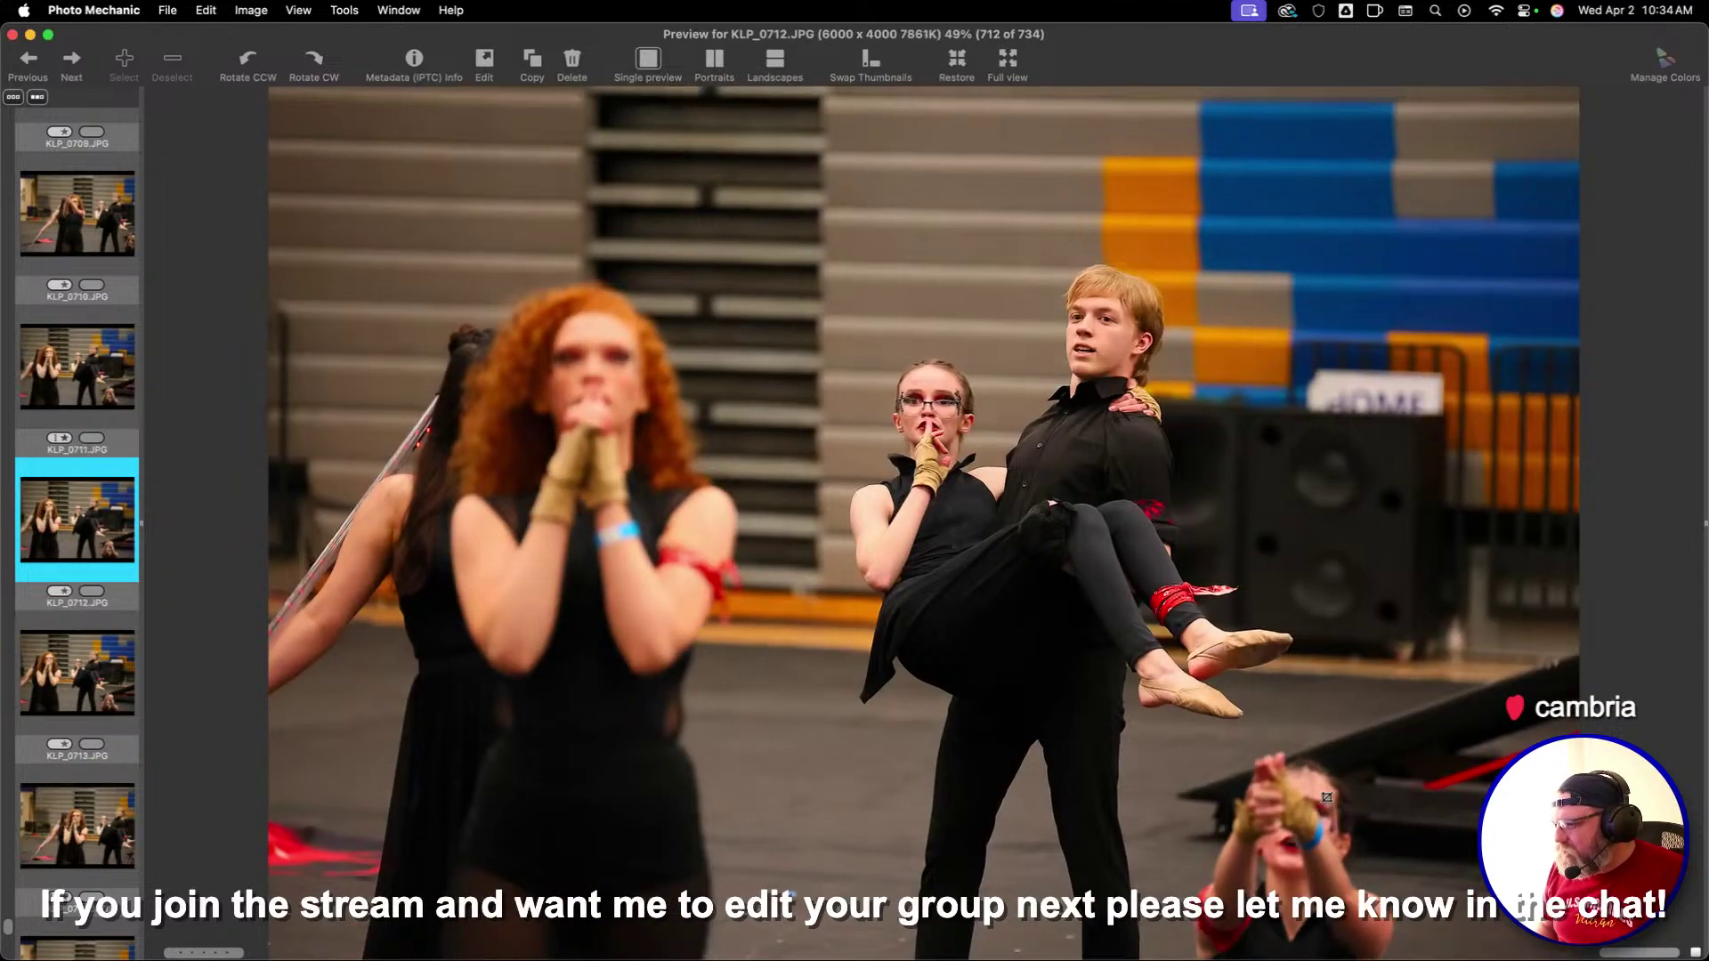
Examine the hands-to-lips pose shots after KLP_0712.JPG through the full group in KLP_0721.JPG
key("Right")
key("Right")
key("Right")
key("Right")
key("Right")
key("Right")
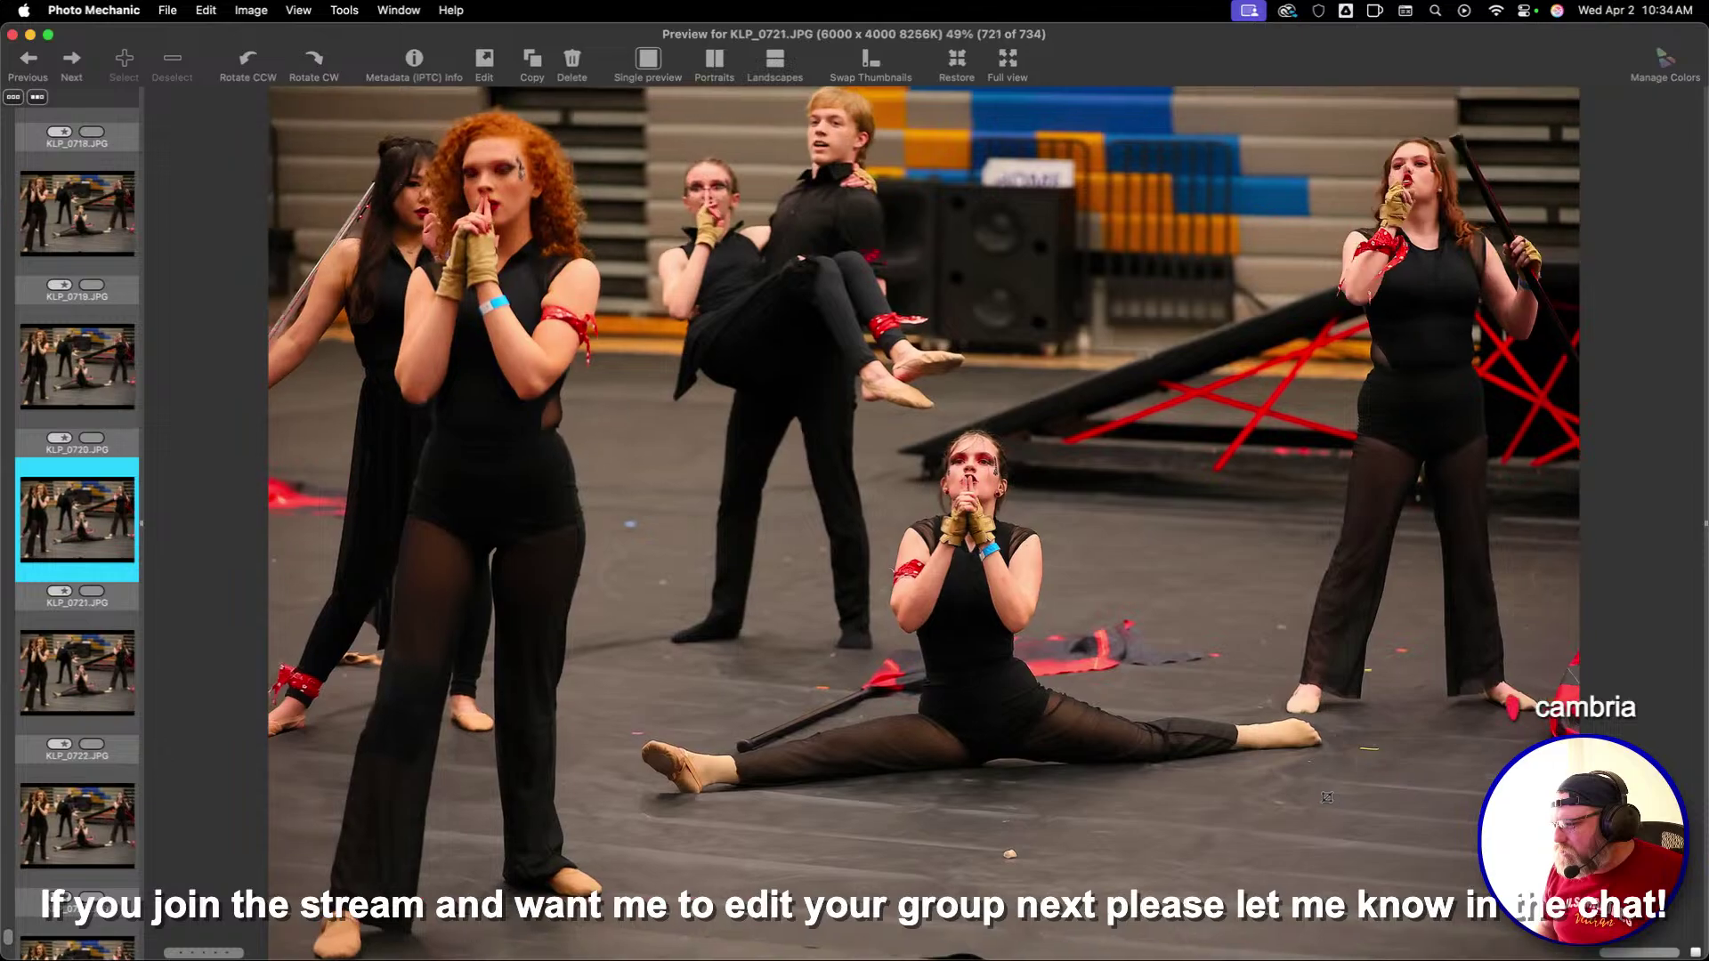
Examine the remaining photos after KLP_0721.JPG, from the hands-to-lips poses to the wide group shots around KLP_0733.JPG
key("Right")
key("Right")
key("Right")
key("Right")
key("Right")
key("Right")
key("Right")
key("Right")
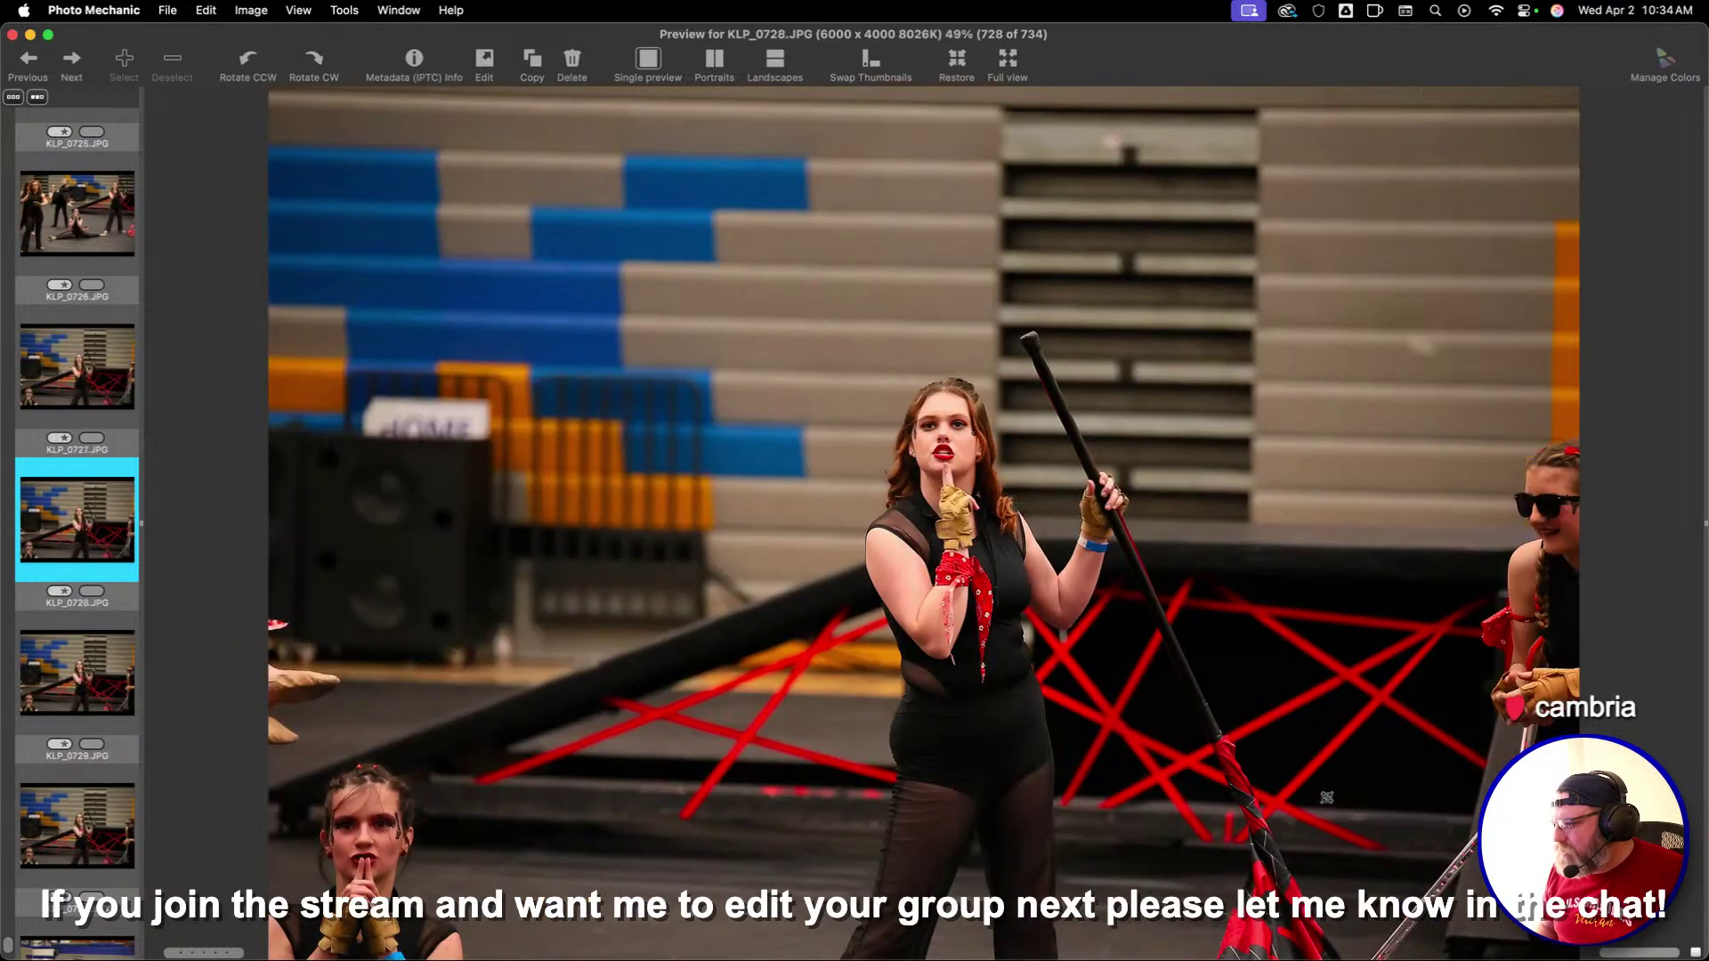
key("Left")
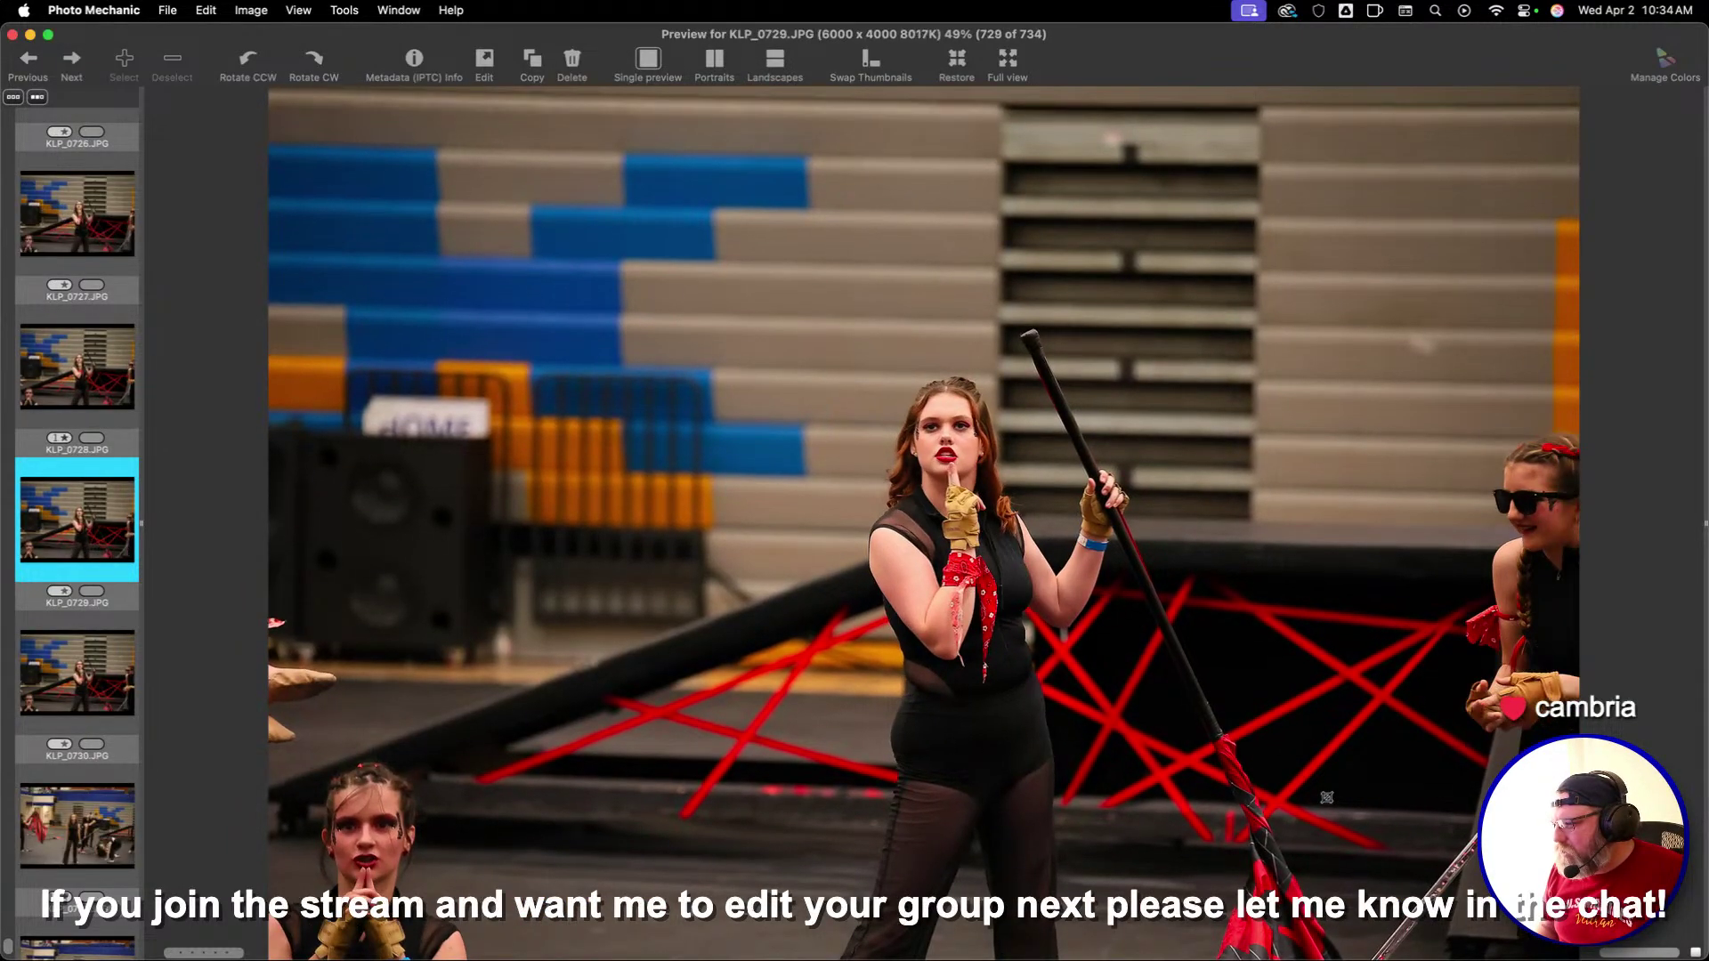
key("Right")
key("Right")
key("Right")
key("Right")
key("Right")
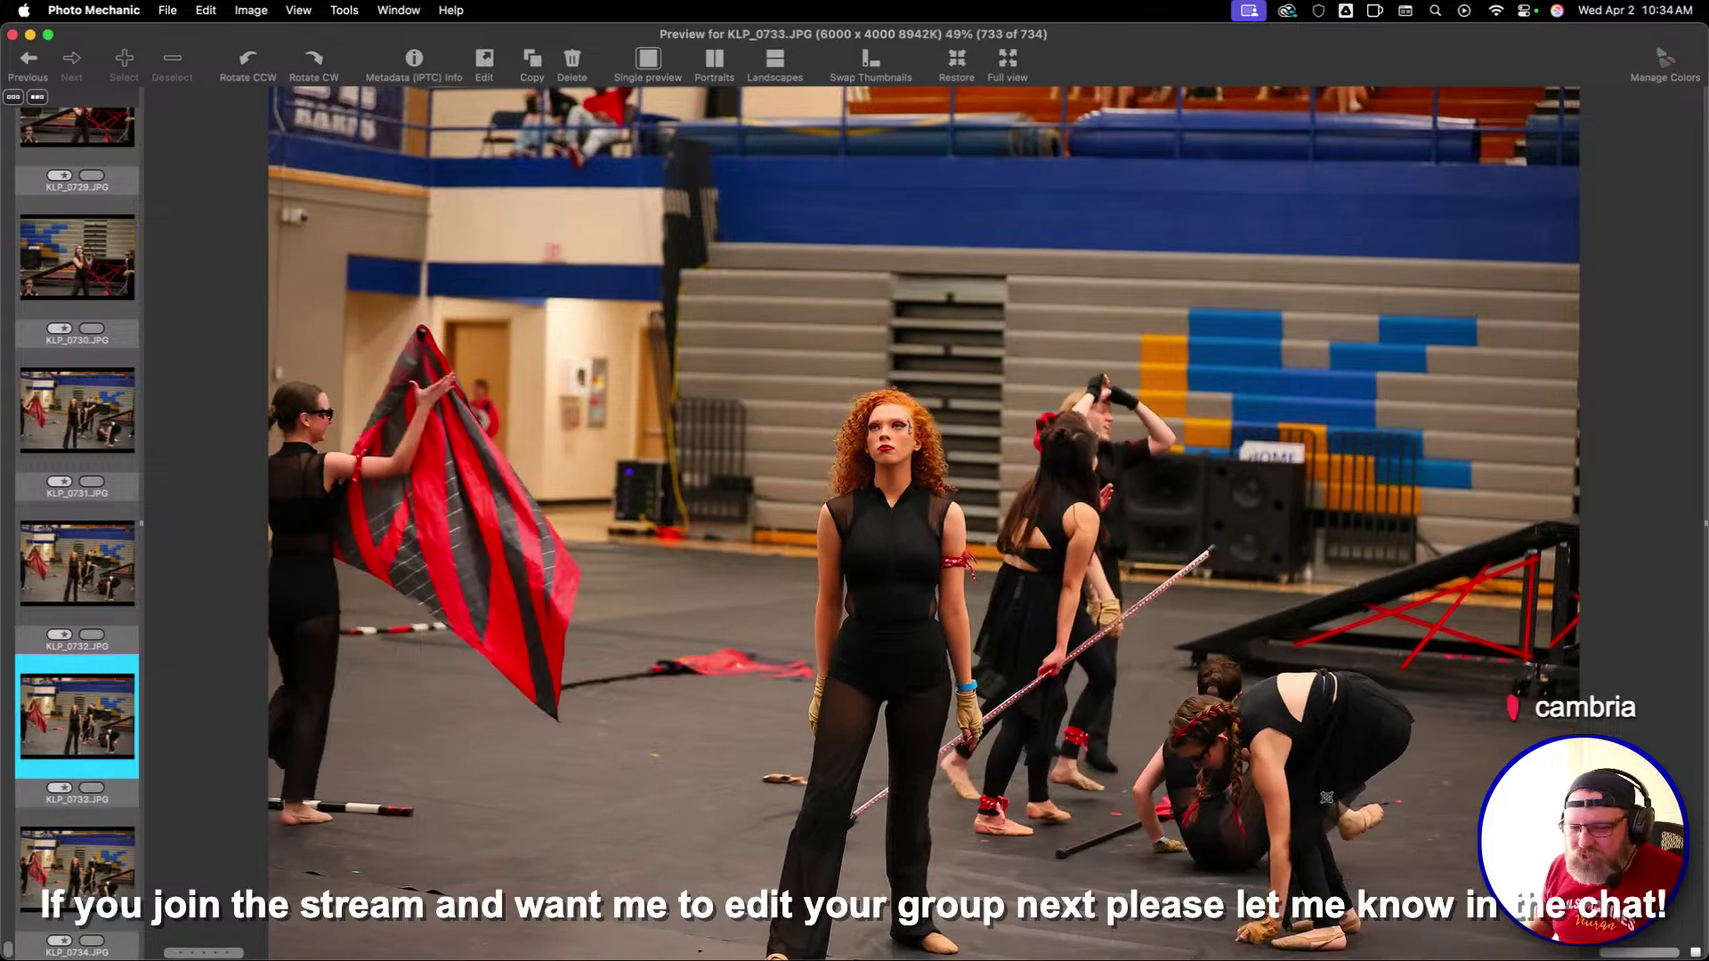
Go back through the set from KLP_0733.JPG to the group shot with the red-haired dancer bent over, KLP_0657.JPG
key("Left")
key("Left")
key("Left")
key("Left")
key("Left")
key("Left")
key("Left")
key("Left")
key("Left")
key("Left")
key("Left")
key("Left")
key("Left")
key("Left")
key("Left")
key("Left")
key("Left")
key("Left")
key("Left")
key("Left")
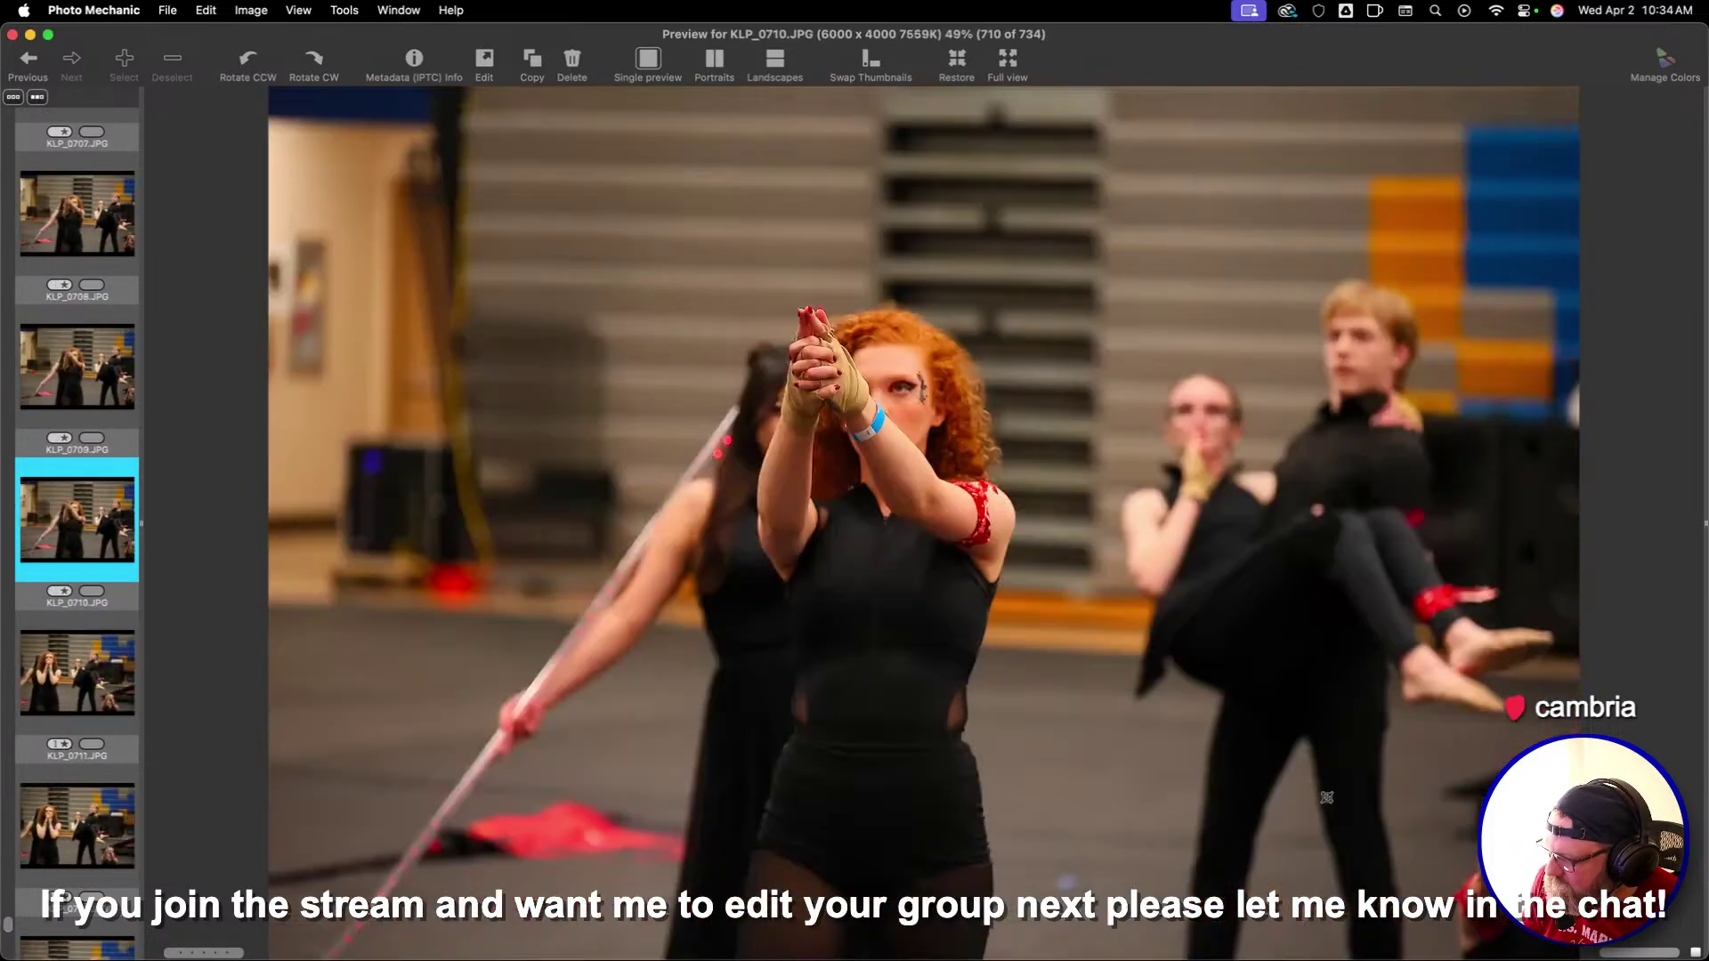
key("Left")
key("Left")
key("Left")
key("Left")
key("Left")
key("Left")
key("Left")
key("Left")
key("Left")
key("Left")
key("Left")
key("Left")
key("Left")
key("Left")
key("Left")
key("Left")
key("Left")
key("Left")
key("Left")
key("Left")
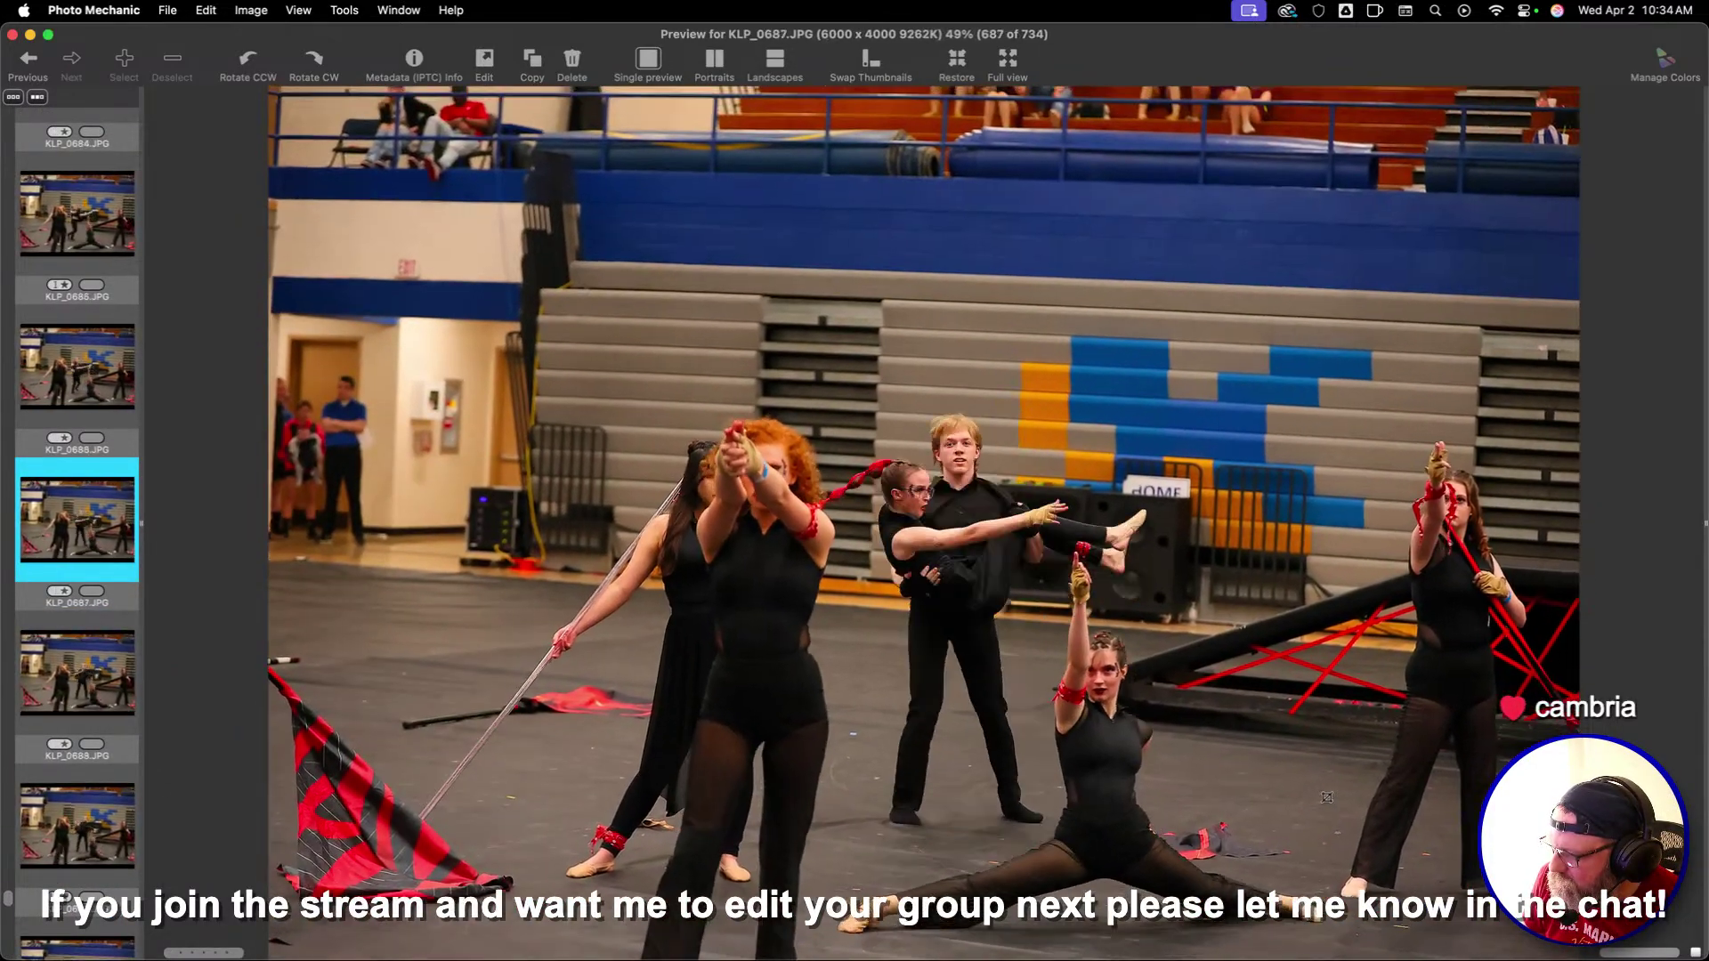
key("Left")
key("Left")
key("Left")
key("Left")
key("Left")
key("Left")
key("Left")
key("Left")
key("Left")
key("Left")
key("Left")
key("Left")
key("Left")
key("Left")
key("Left")
key("Left")
key("Left")
key("Left")
key("Left")
key("Left")
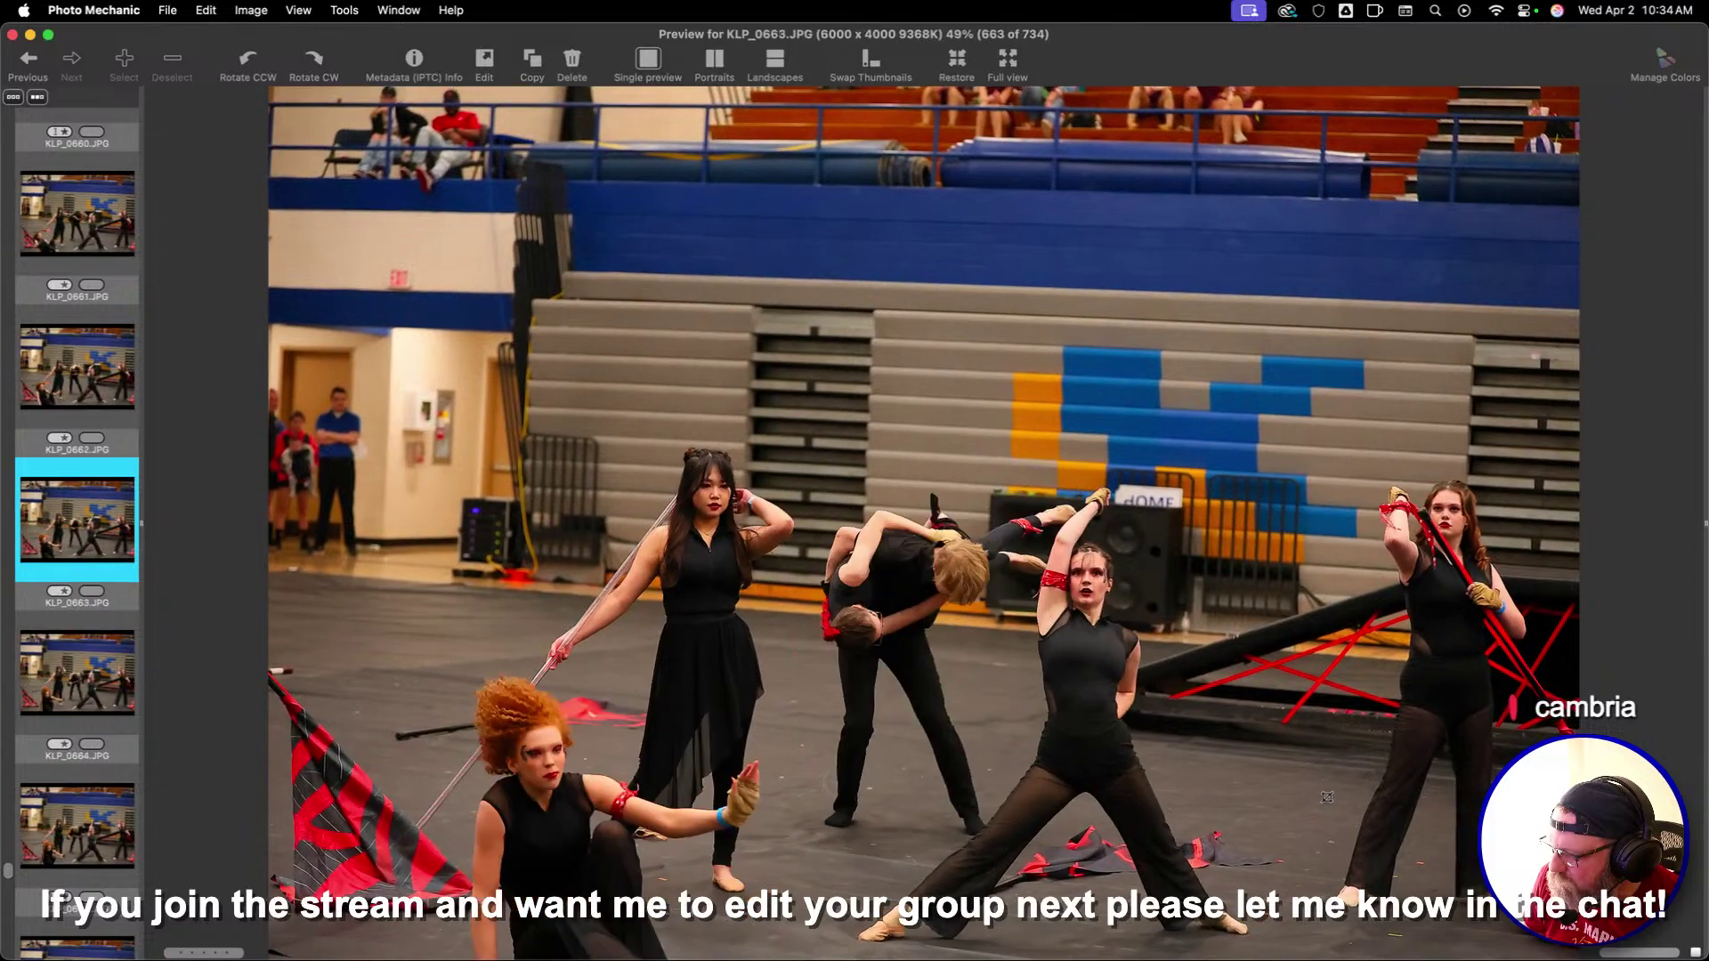
key("Left")
key("Left")
key("Left")
key("Left")
key("Left")
key("Left")
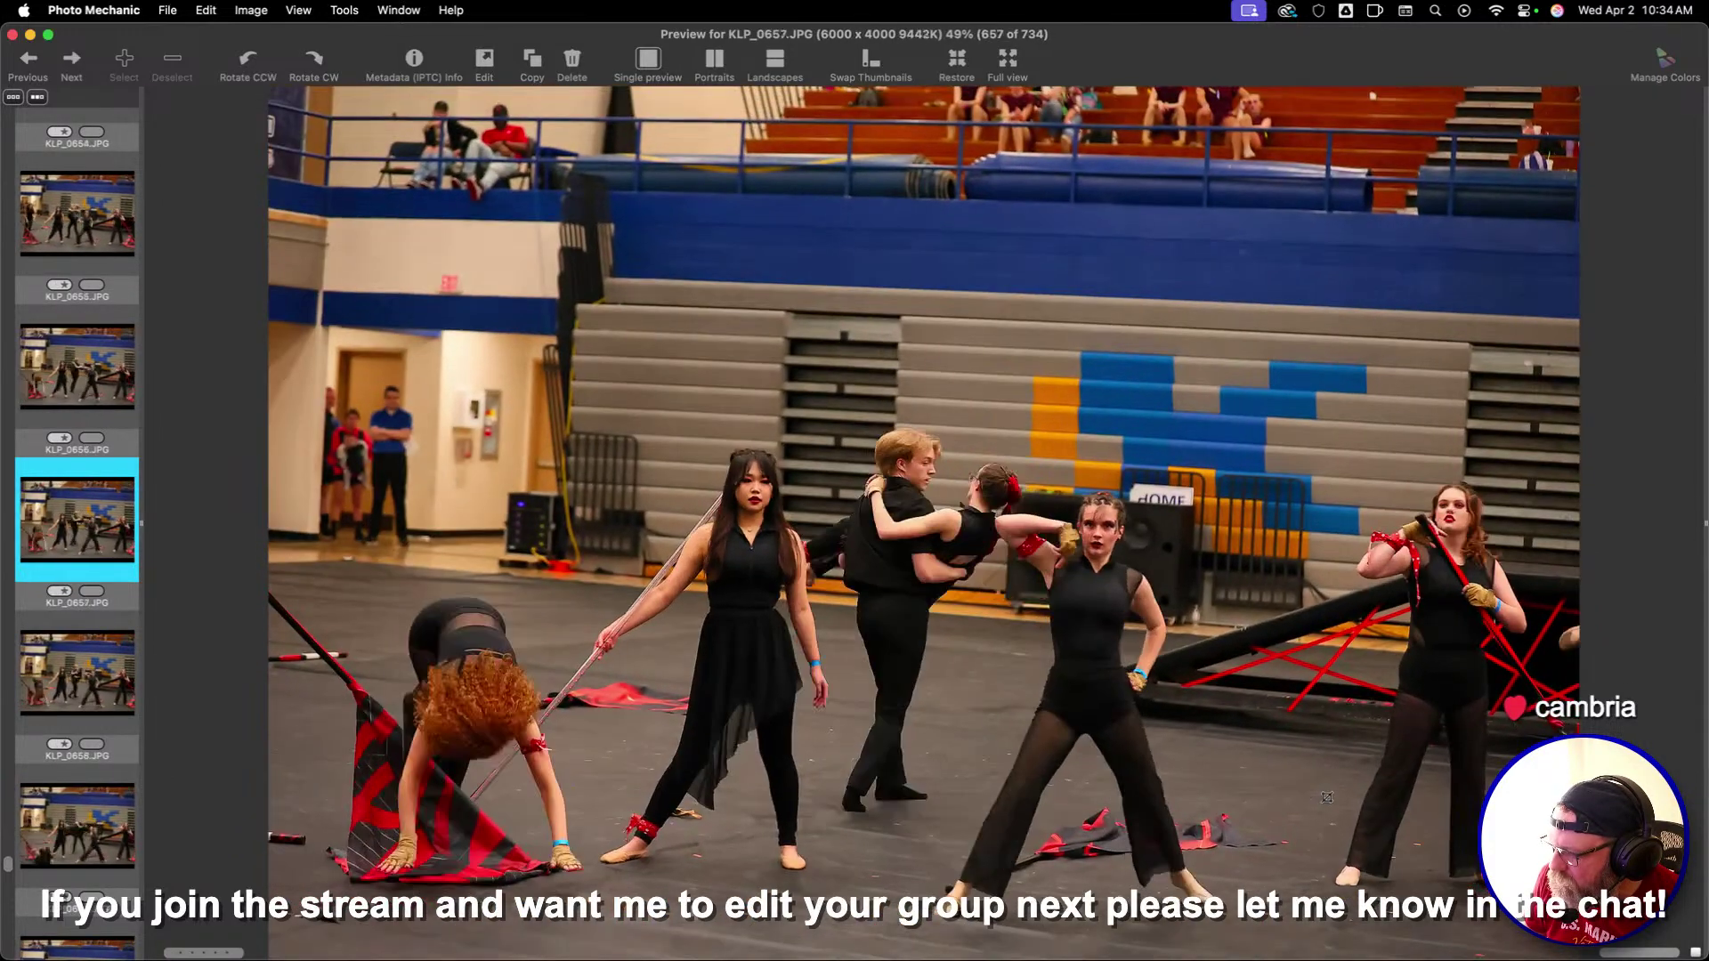
Compare the group poses from KLP_0657.JPG to KLP_0662.JPG and return to KLP_0657.JPG
key("Right")
key("Right")
key("Right")
key("Right")
key("Right")
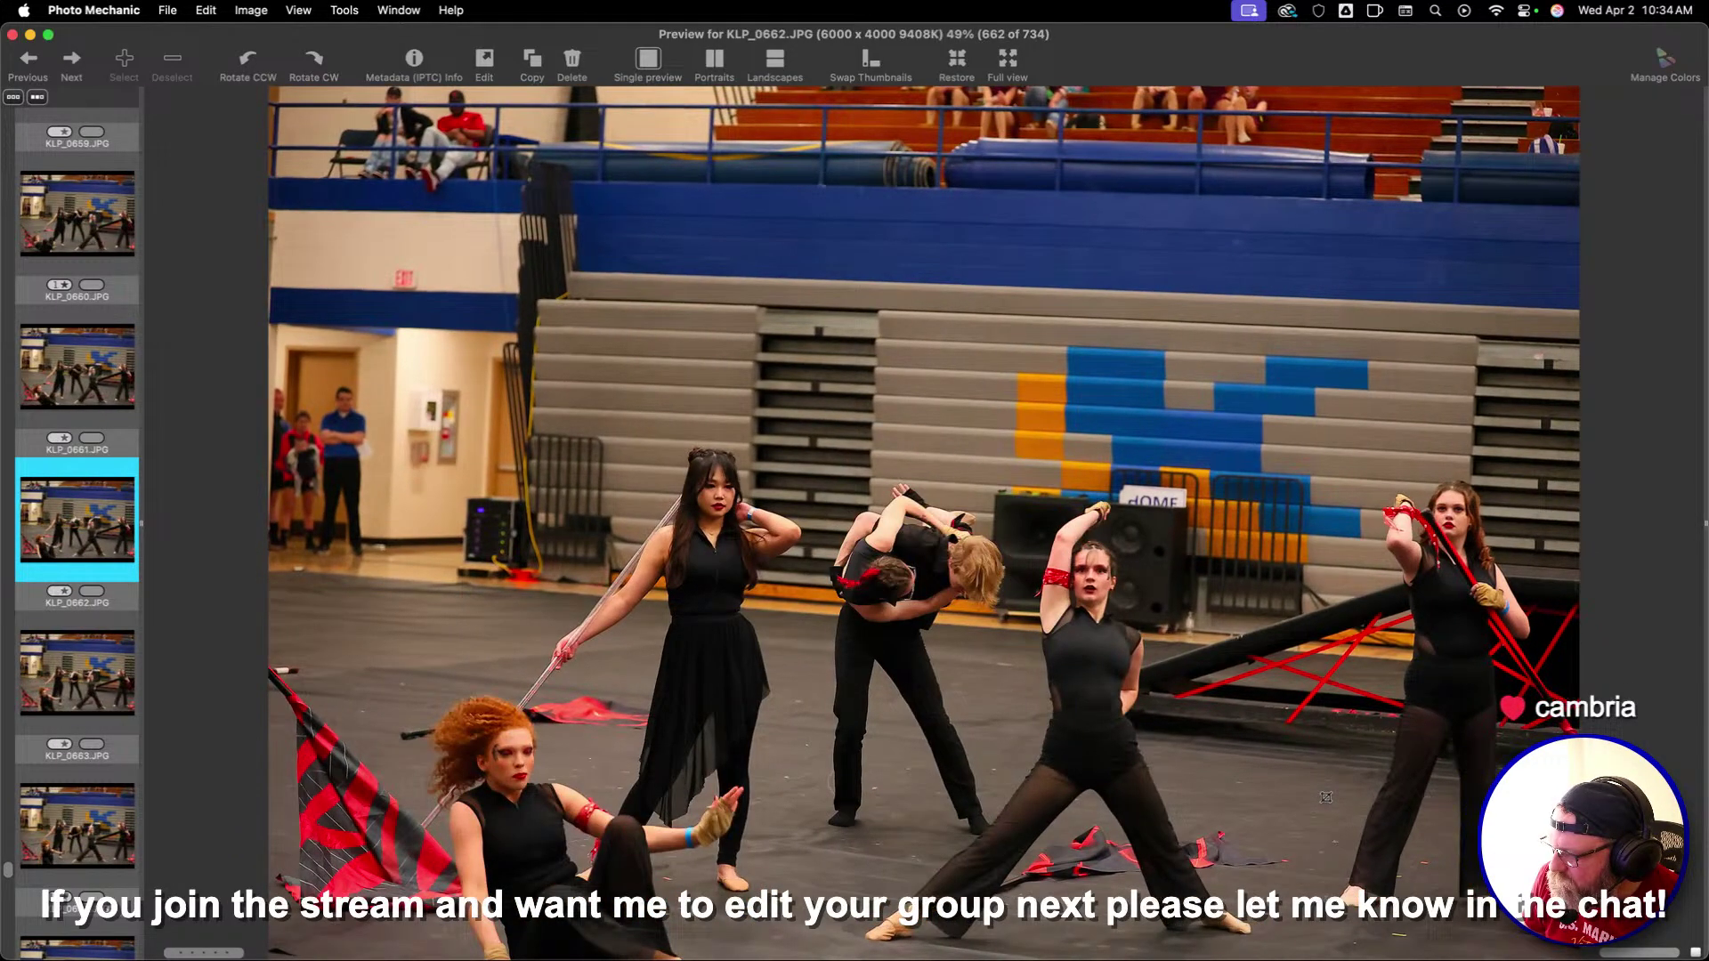
key("Left")
key("Left")
key("Left")
key("Left")
key("Left")
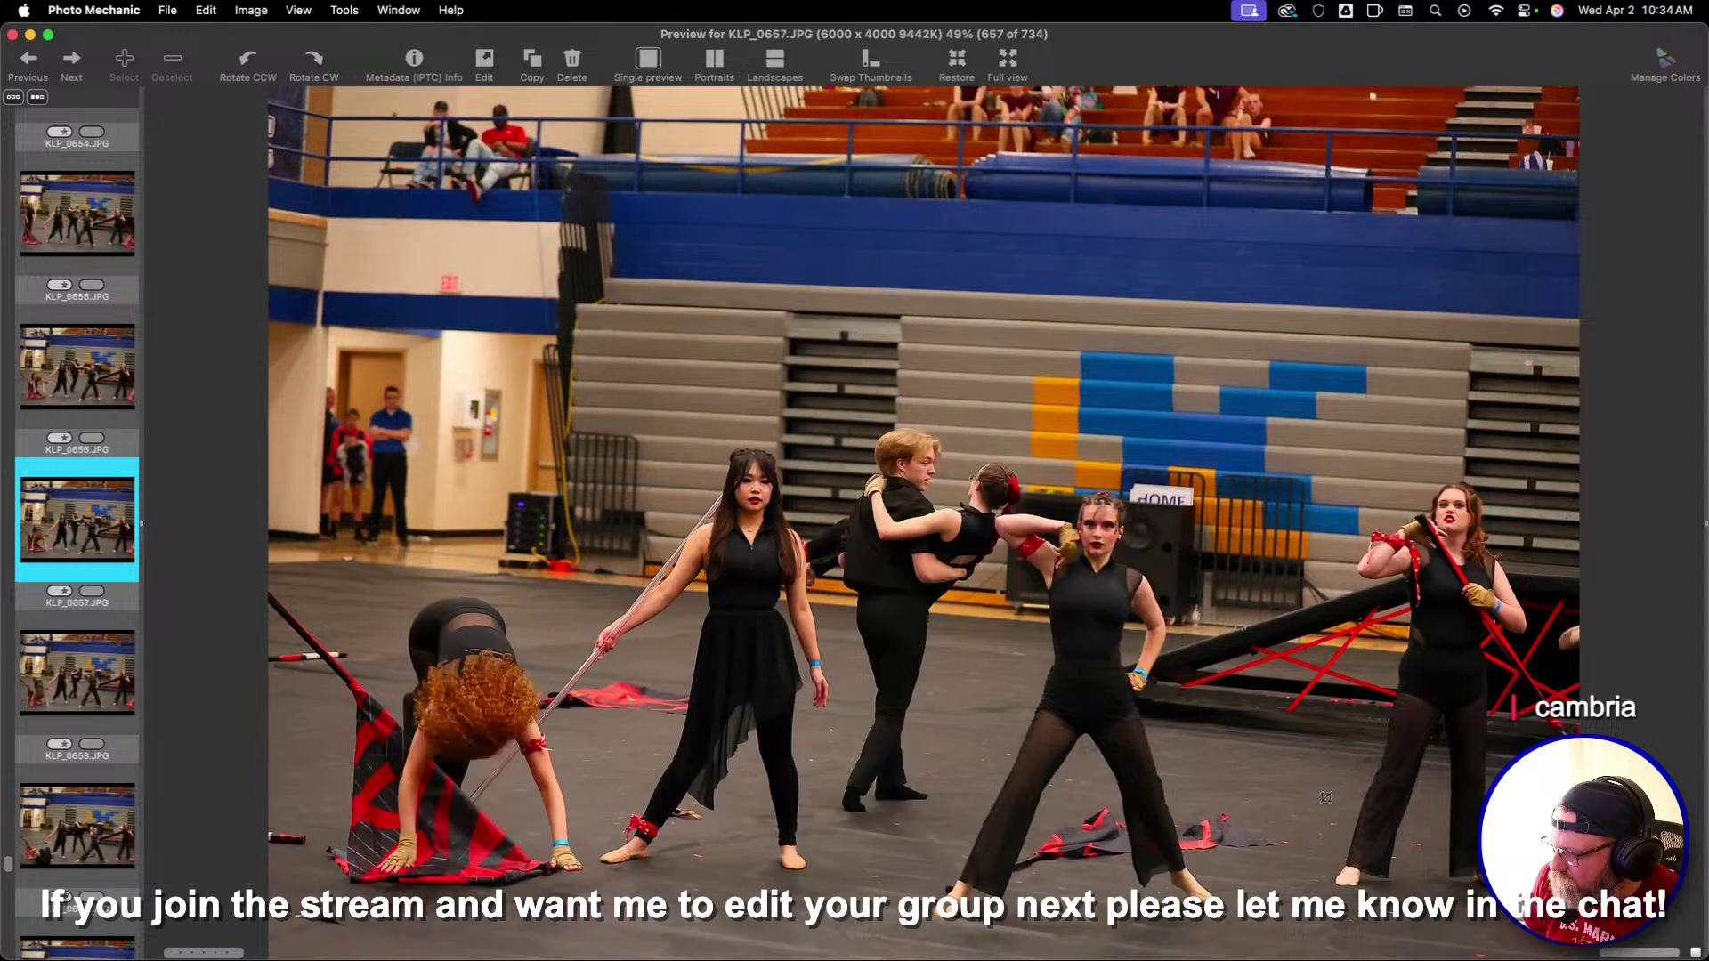
Examine the partner-lift sequence frame by frame from KLP_0657.JPG through KLP_0673.JPG
key("Right")
key("Right")
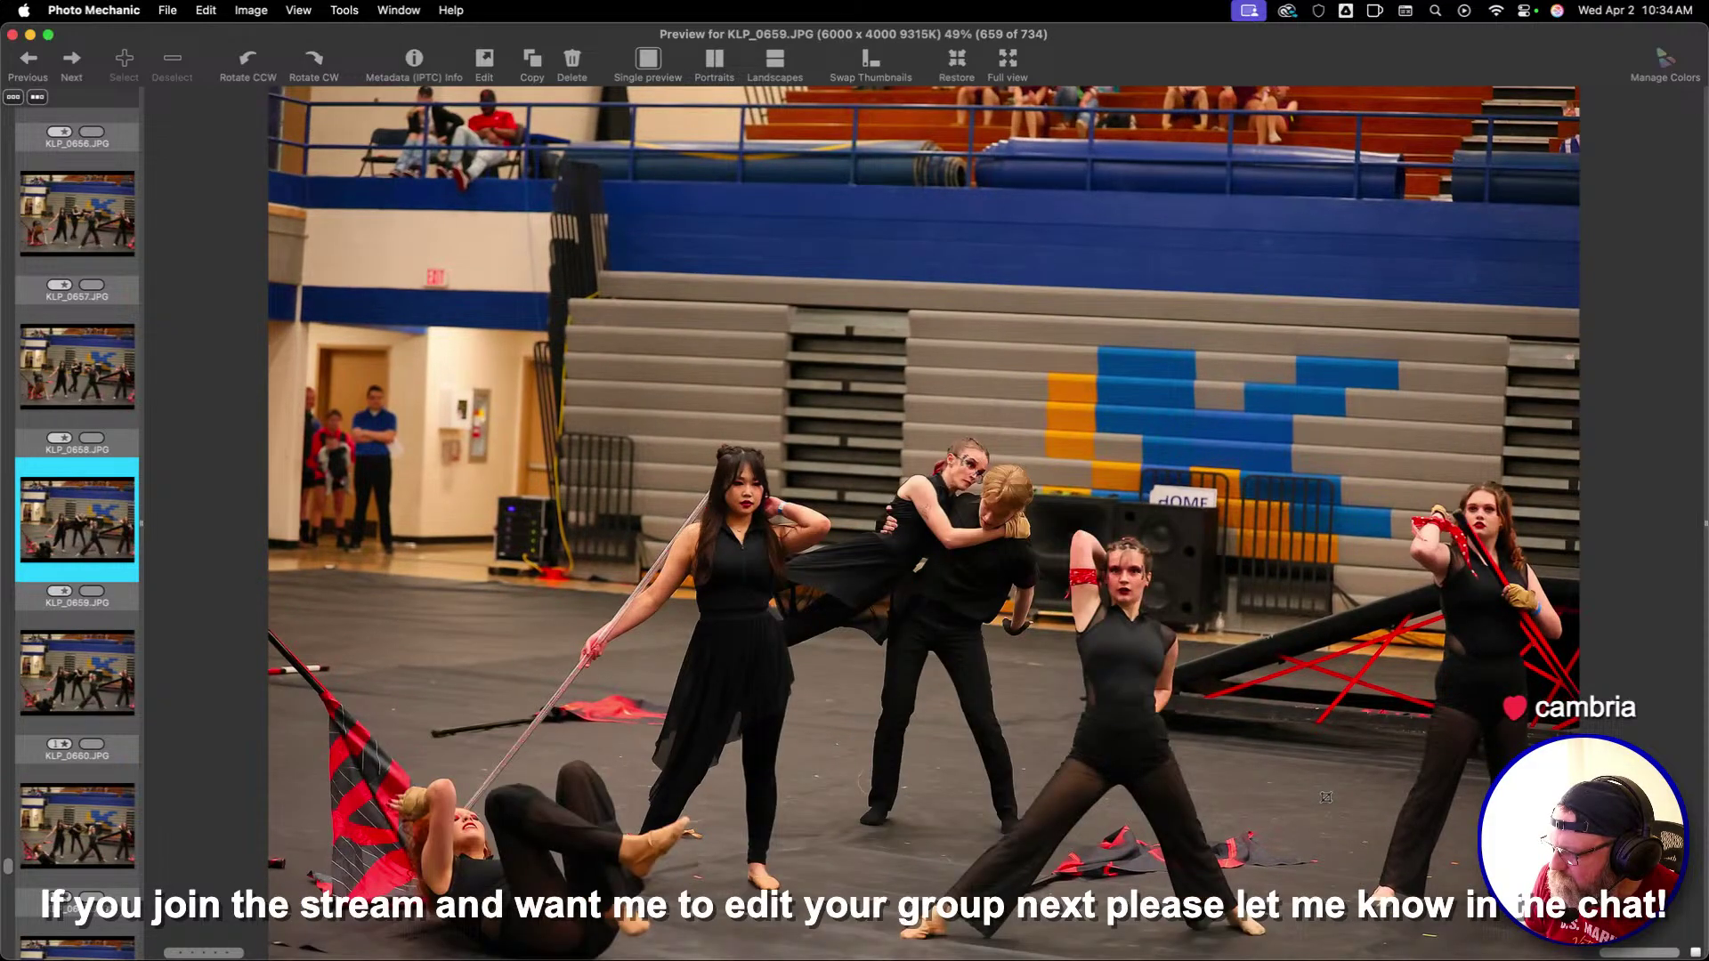
key("Right")
key("Right")
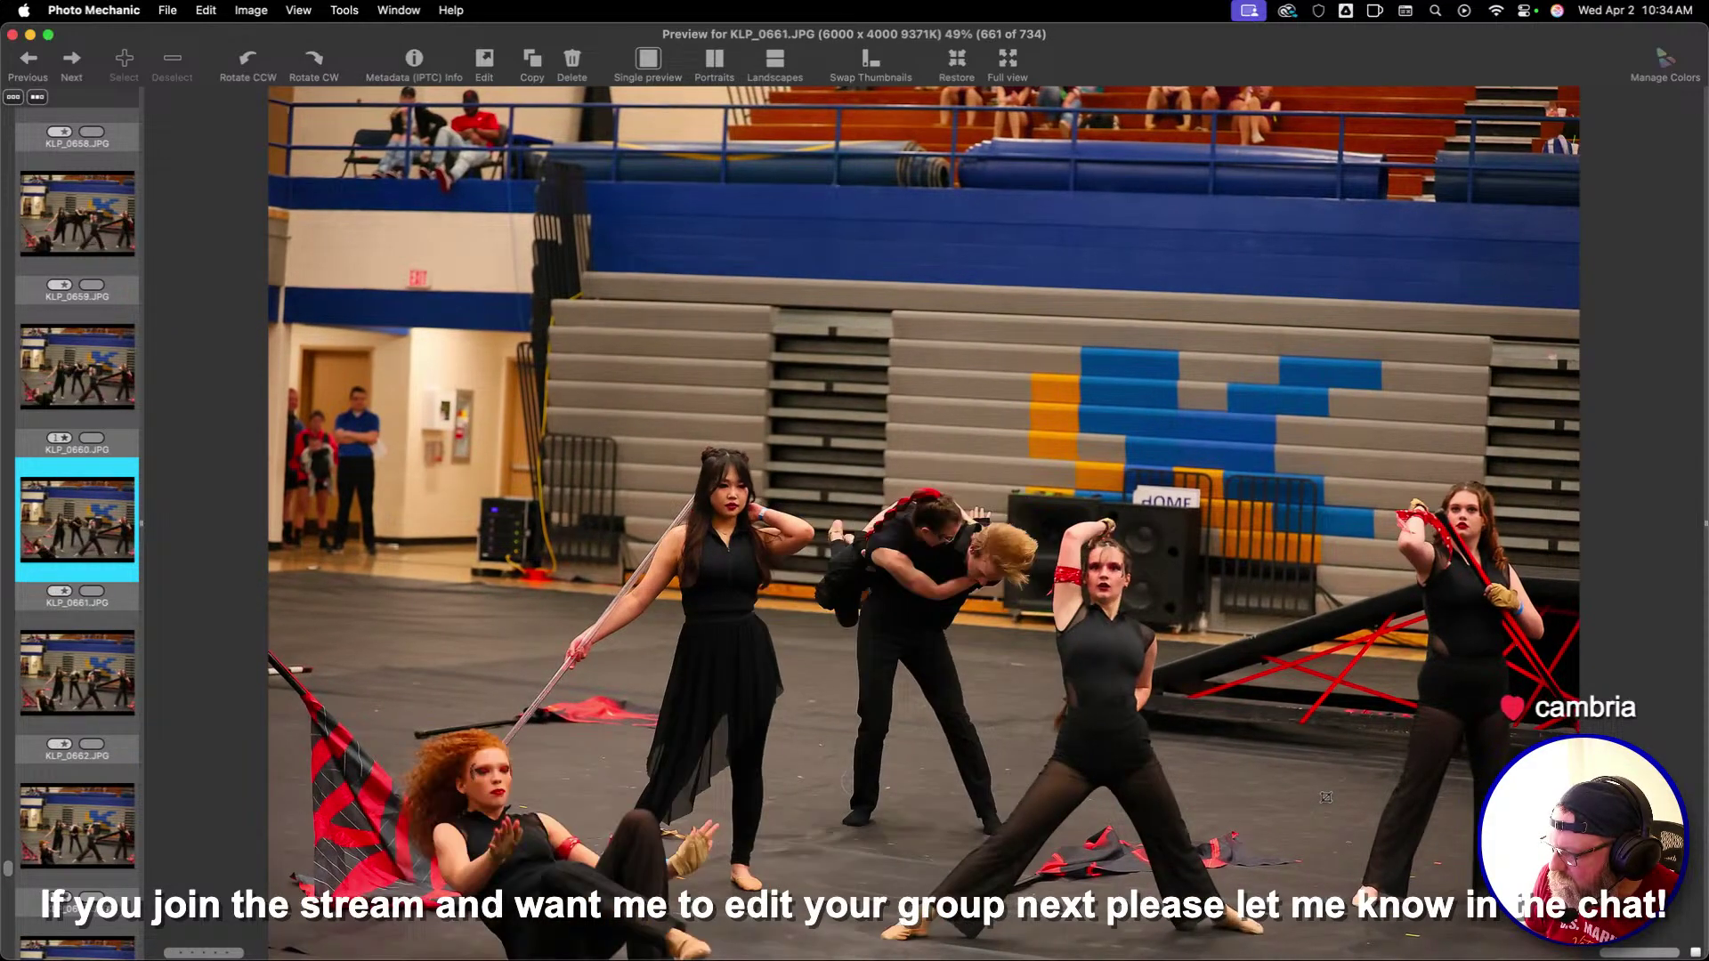
key("Right")
key("Right")
key("Right")
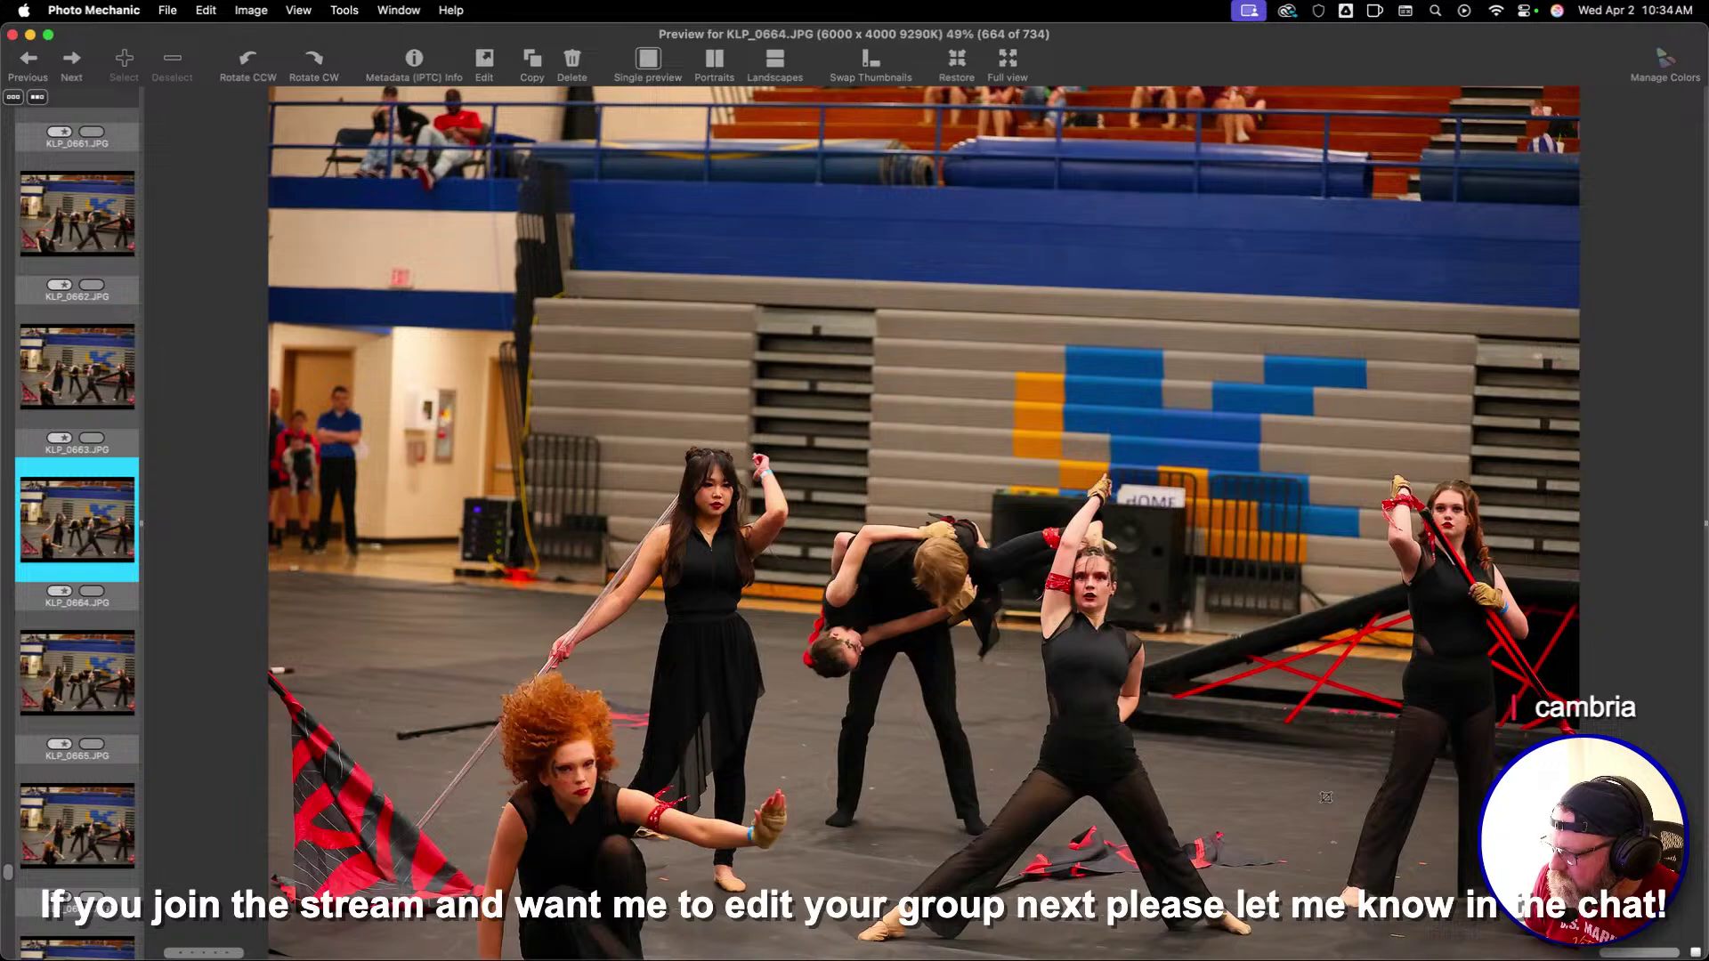
key("Right")
key("Right")
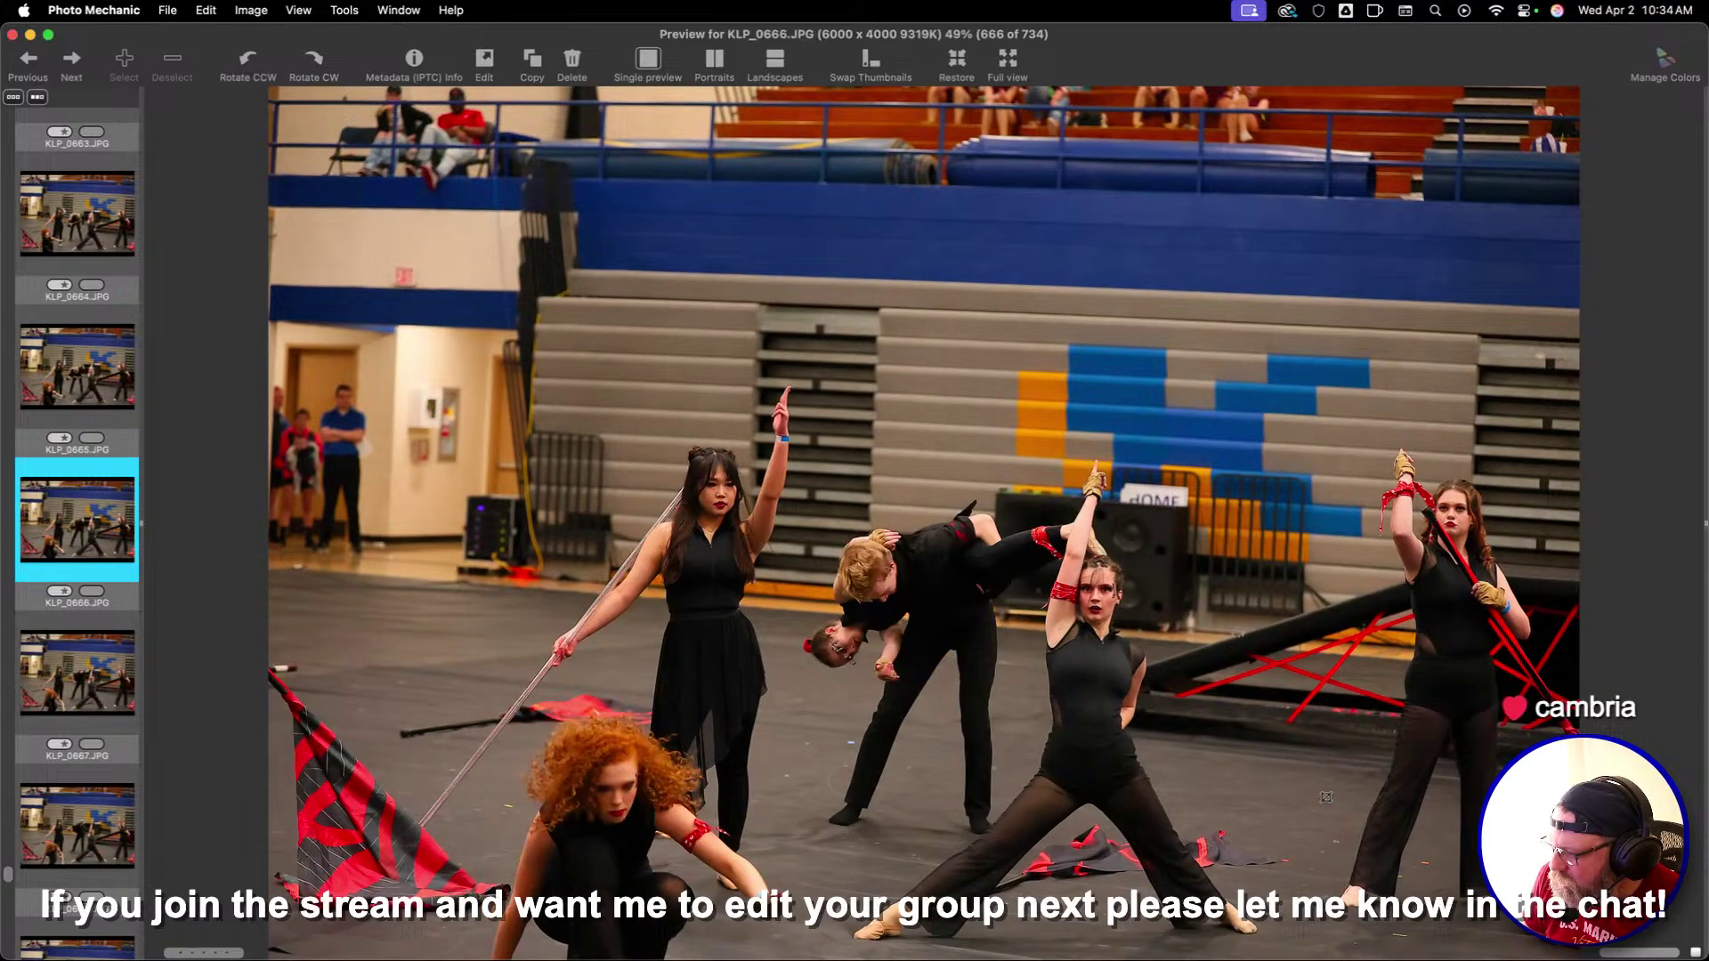
key("Right")
key("Right")
key("Right")
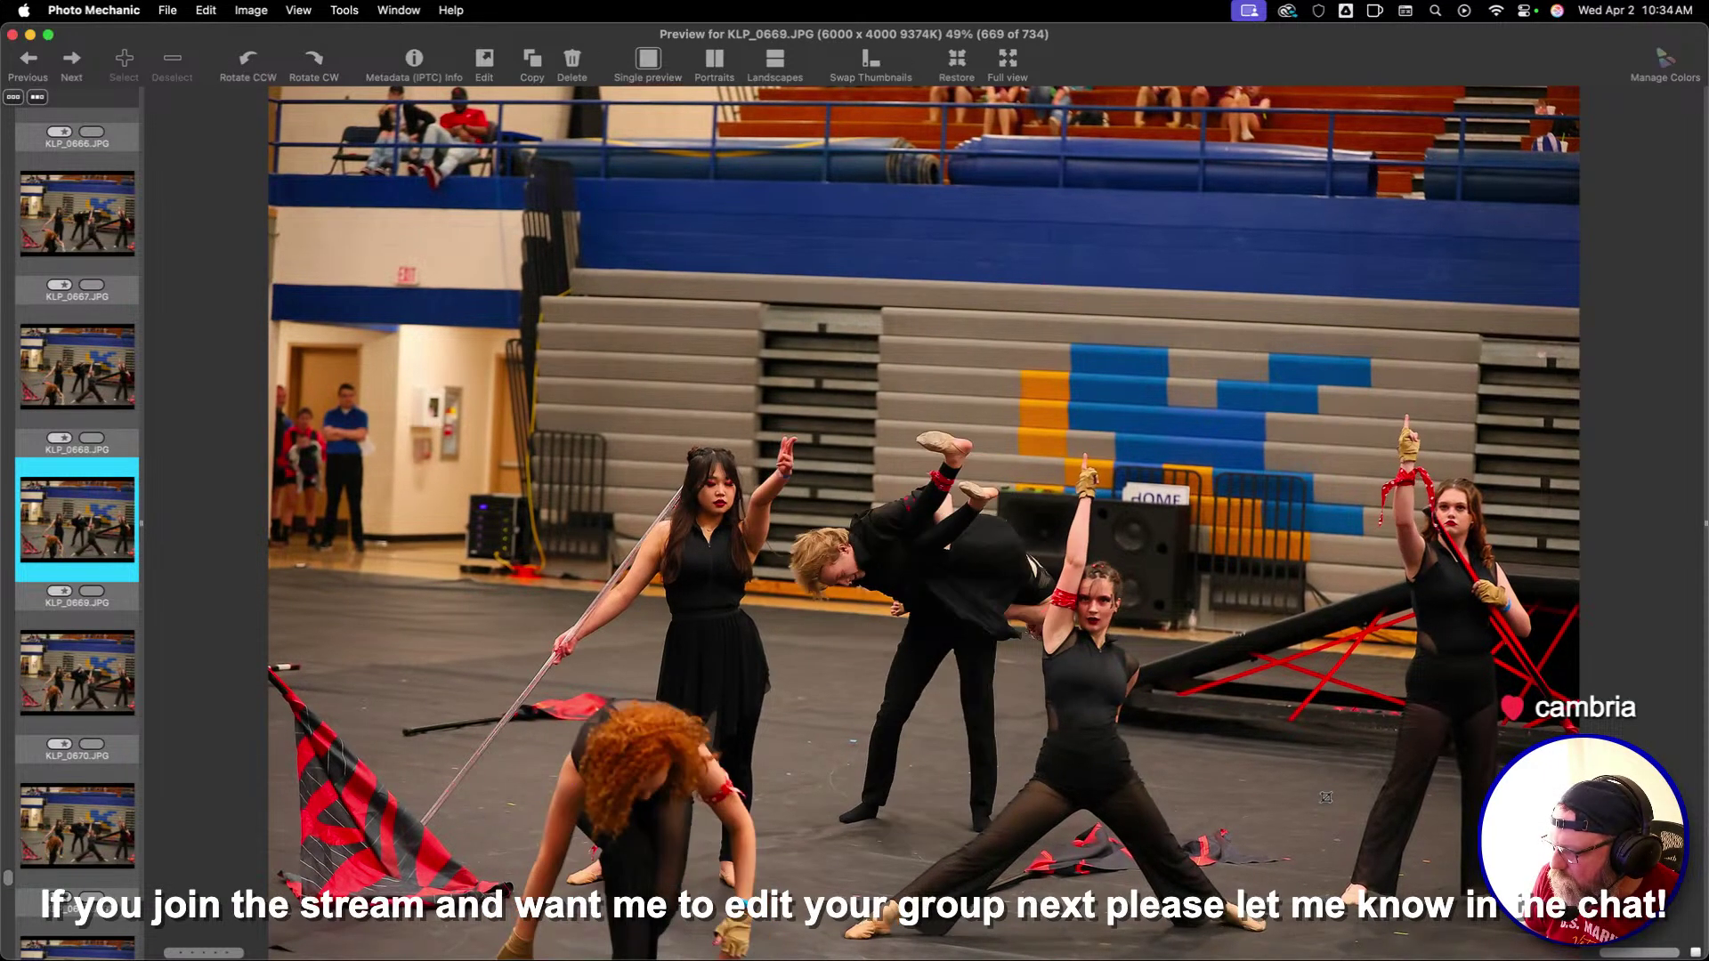
key("Right")
key("Right")
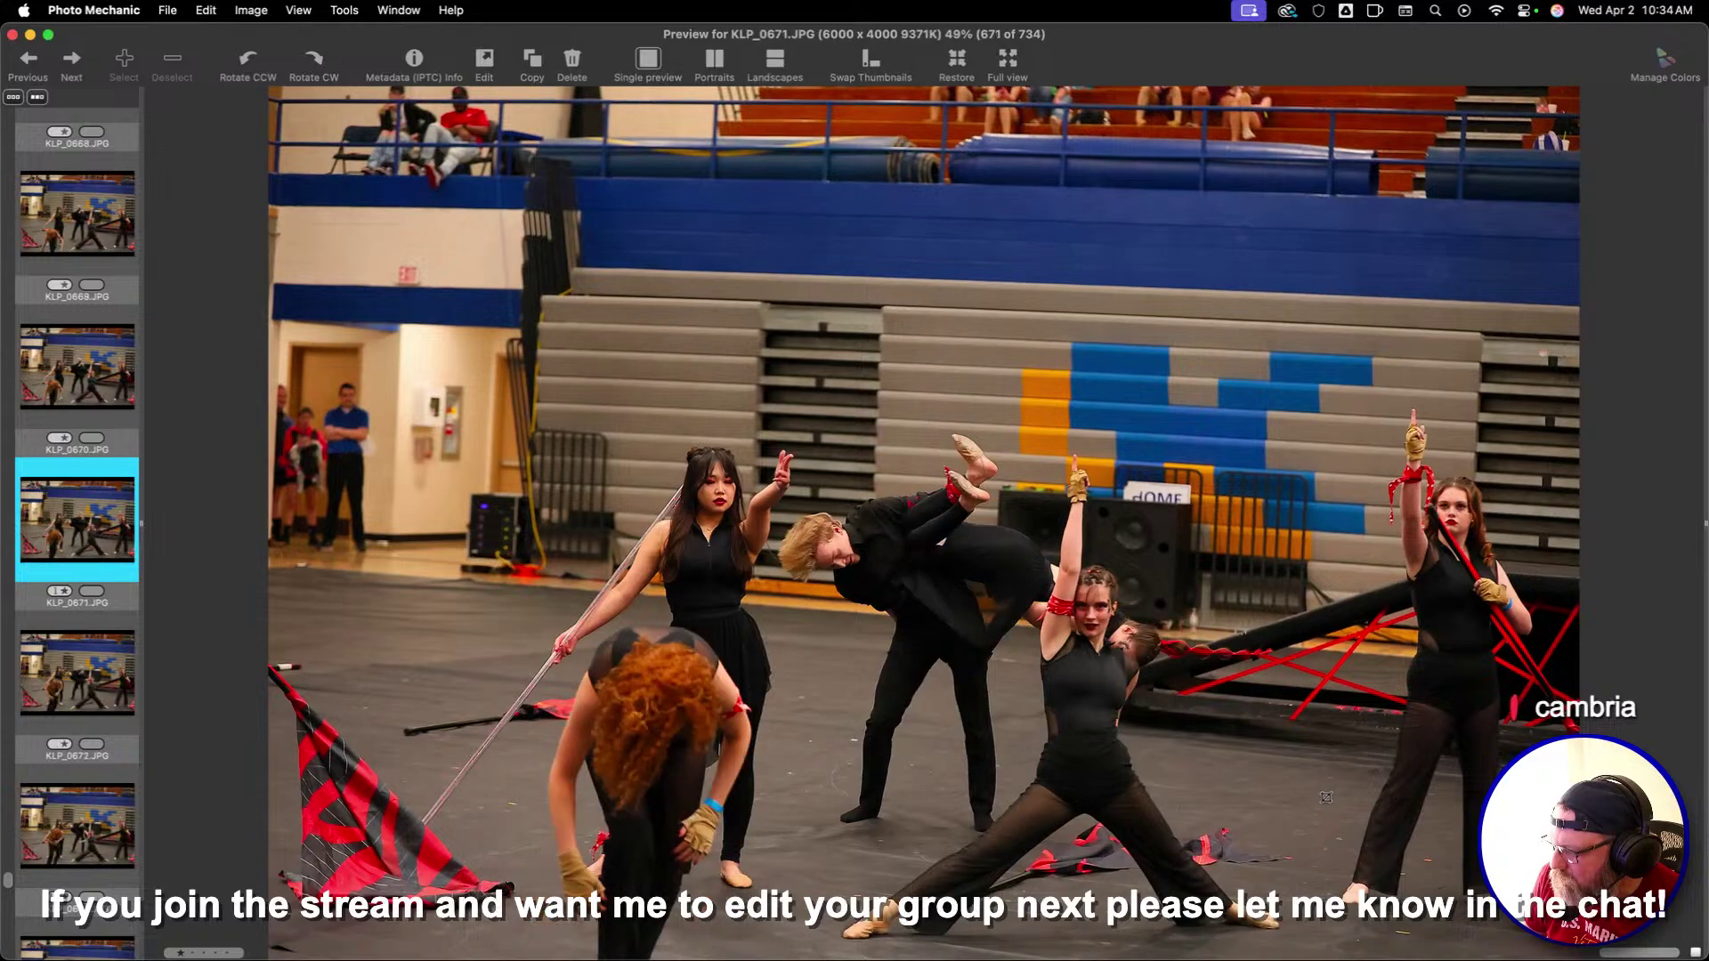
key("Right")
key("Right")
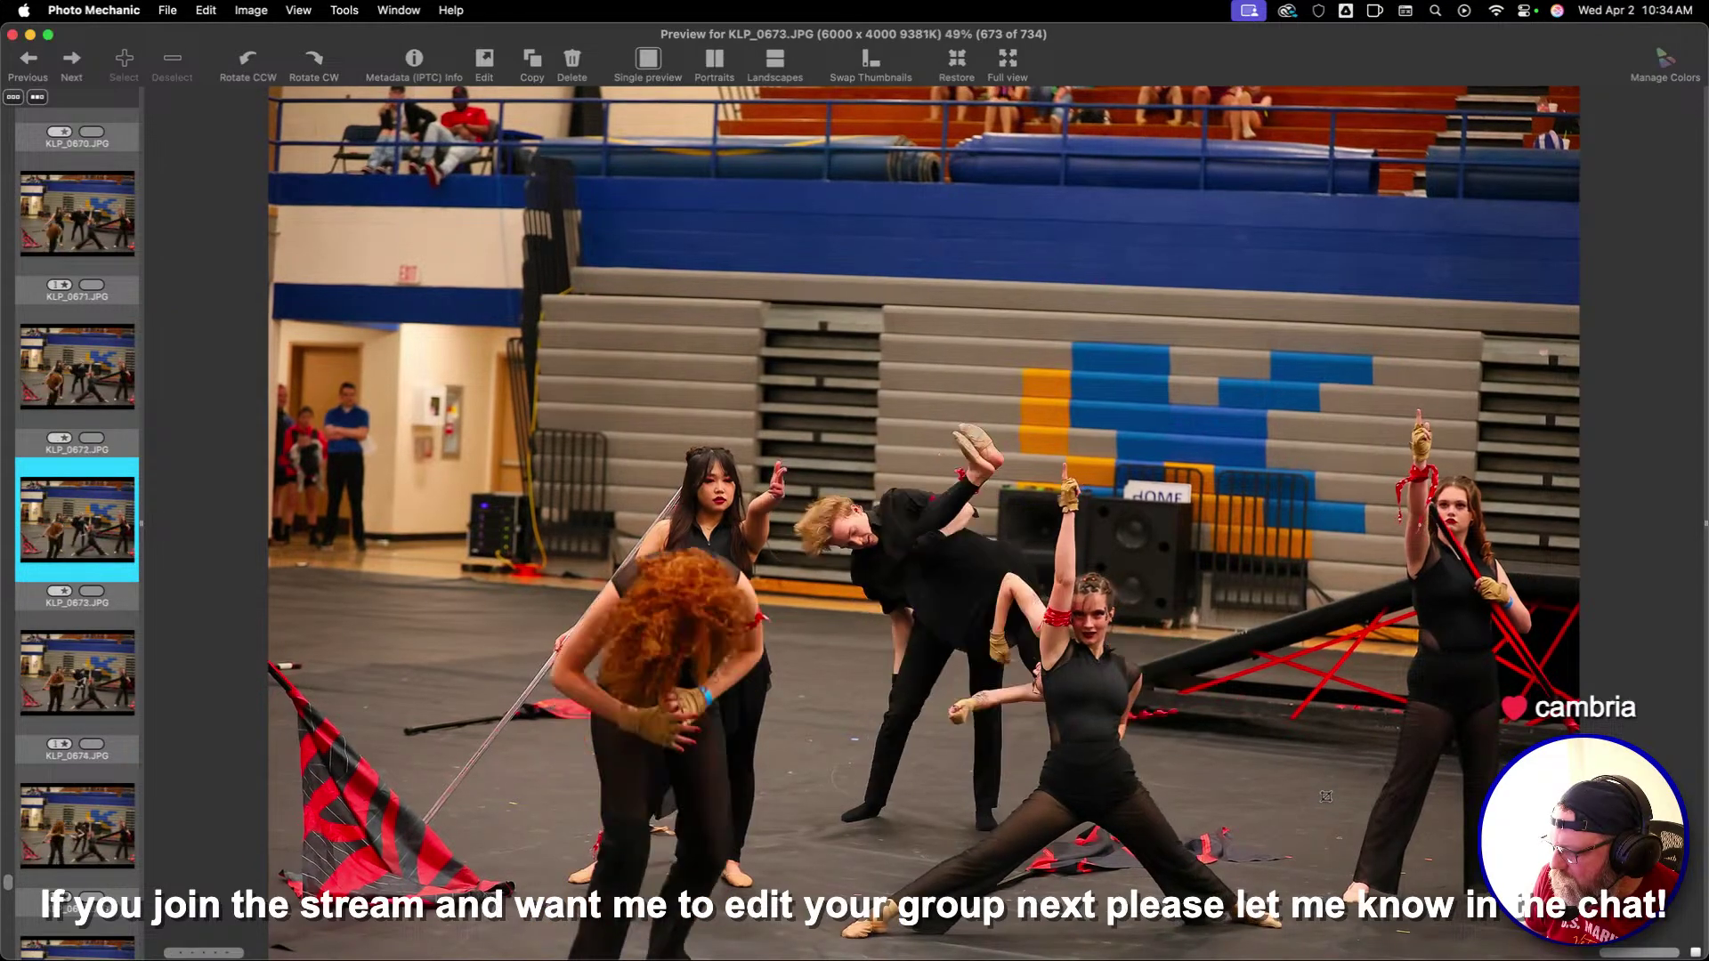
key("Left")
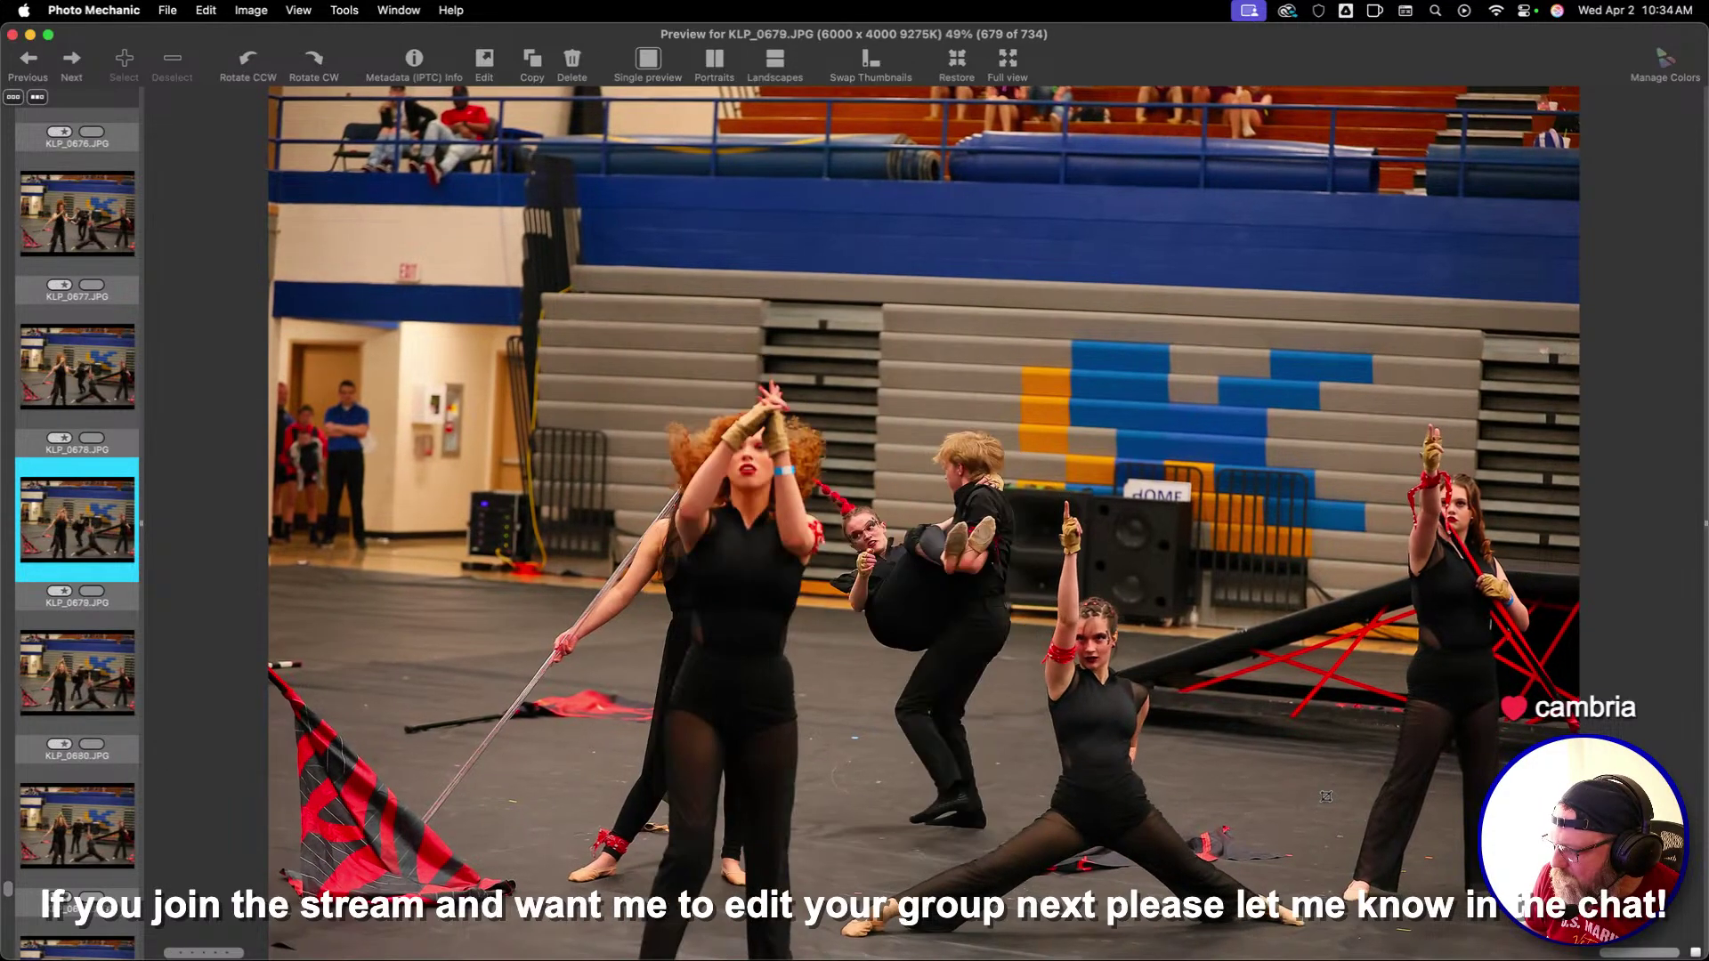
Examine the aiming-hands and carried-pair group shots from KLP_0679.JPG through KLP_0703.JPG
key("Right")
key("Right")
key("Right")
key("Right")
key("Right")
key("Right")
key("Right")
key("Right")
key("Right")
key("Right")
key("Right")
key("Right")
key("Right")
key("Right")
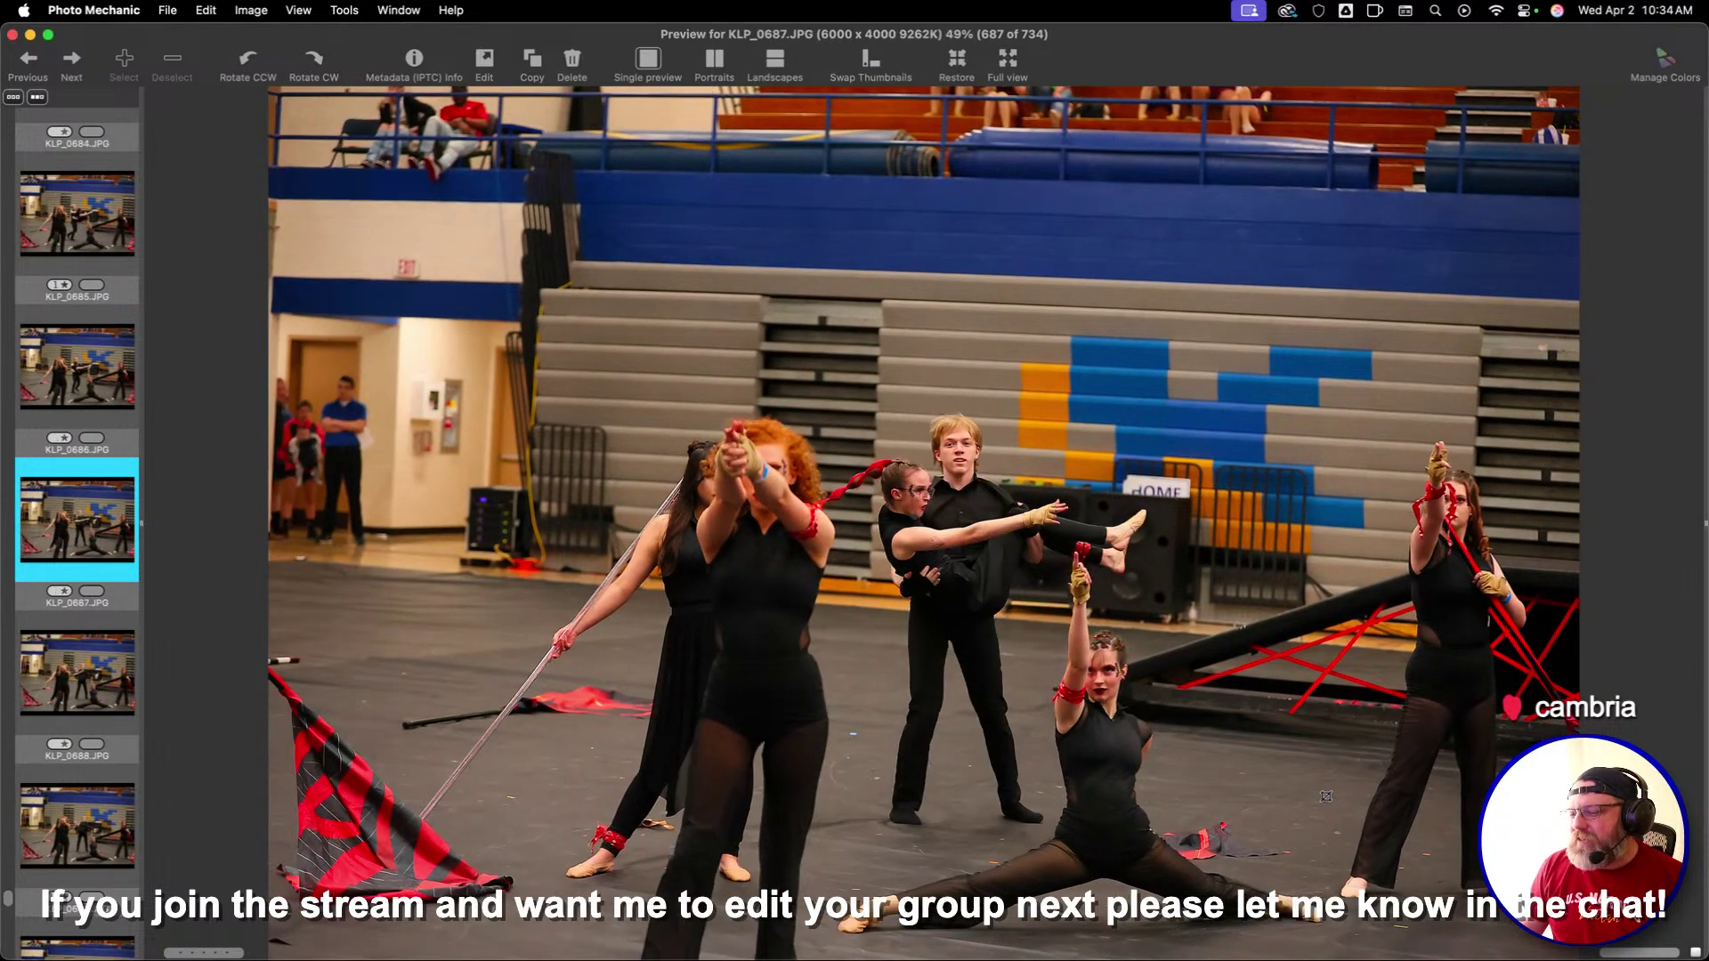
key("Right")
key("Right")
key("Right")
key("Right")
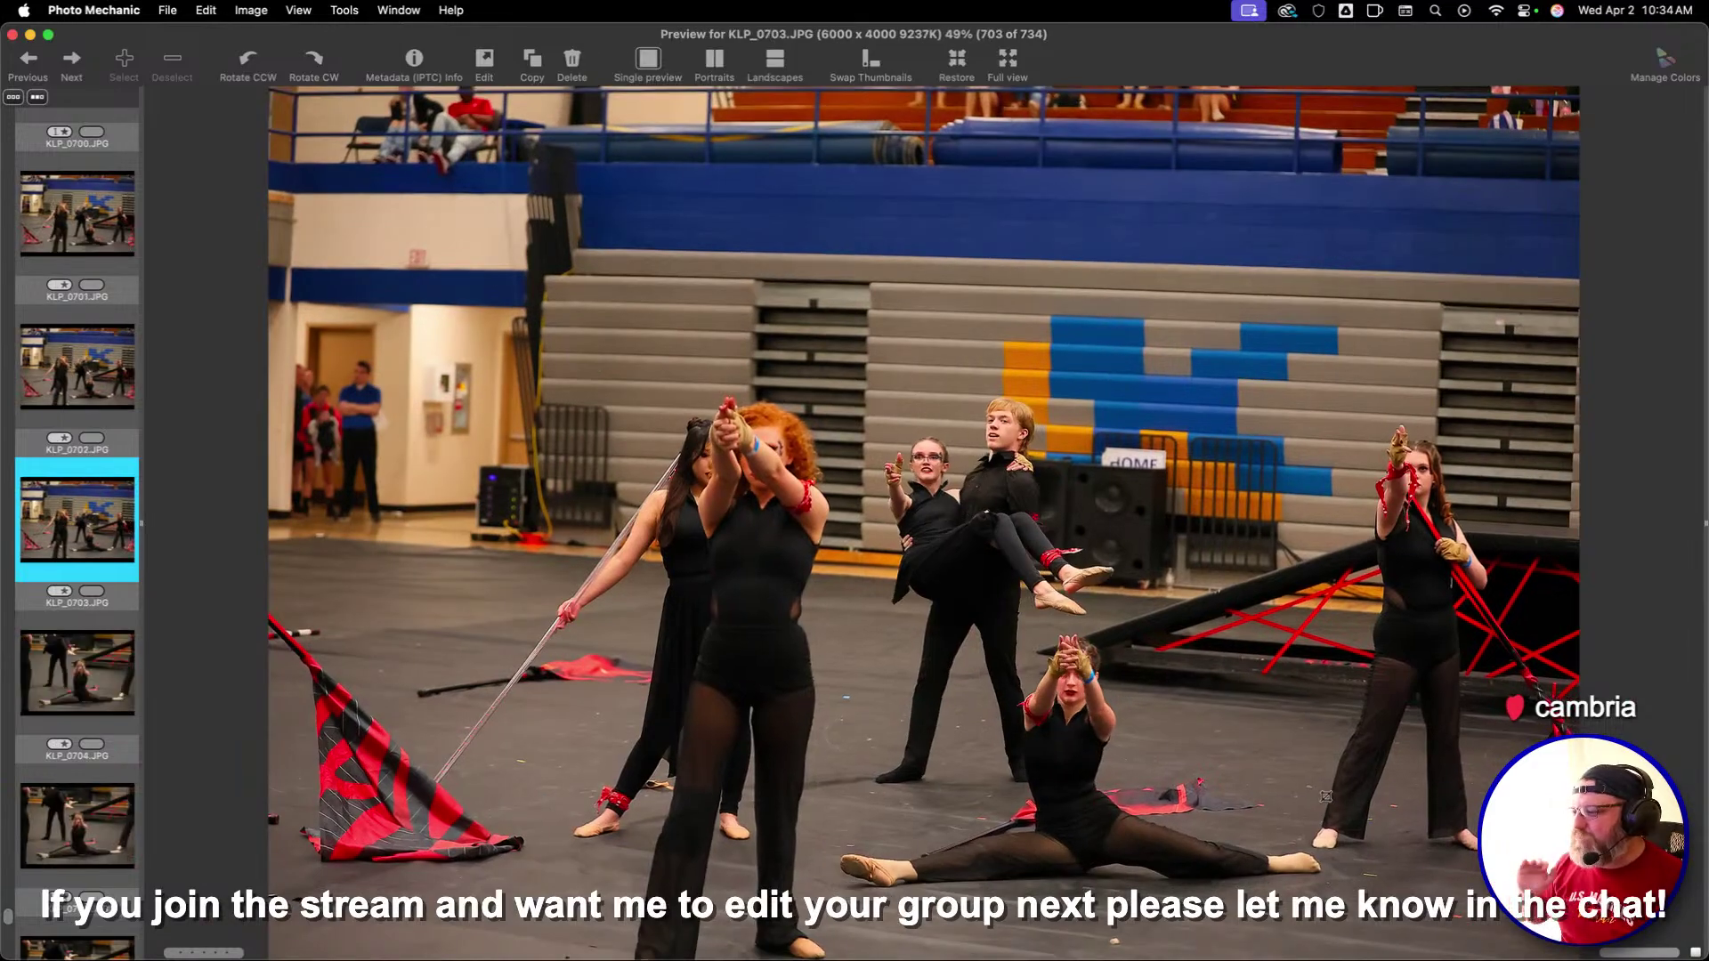
Go back from KLP_0703.JPG through the aiming-hands group shots to KLP_0684.JPG
key("Left")
key("Left")
key("Left")
key("Left")
key("Left")
key("Left")
key("Left")
key("Left")
key("Left")
key("Left")
key("Left")
key("Left")
key("Left")
key("Left")
key("Left")
key("Left")
key("Left")
key("Left")
key("Left")
key("Left")
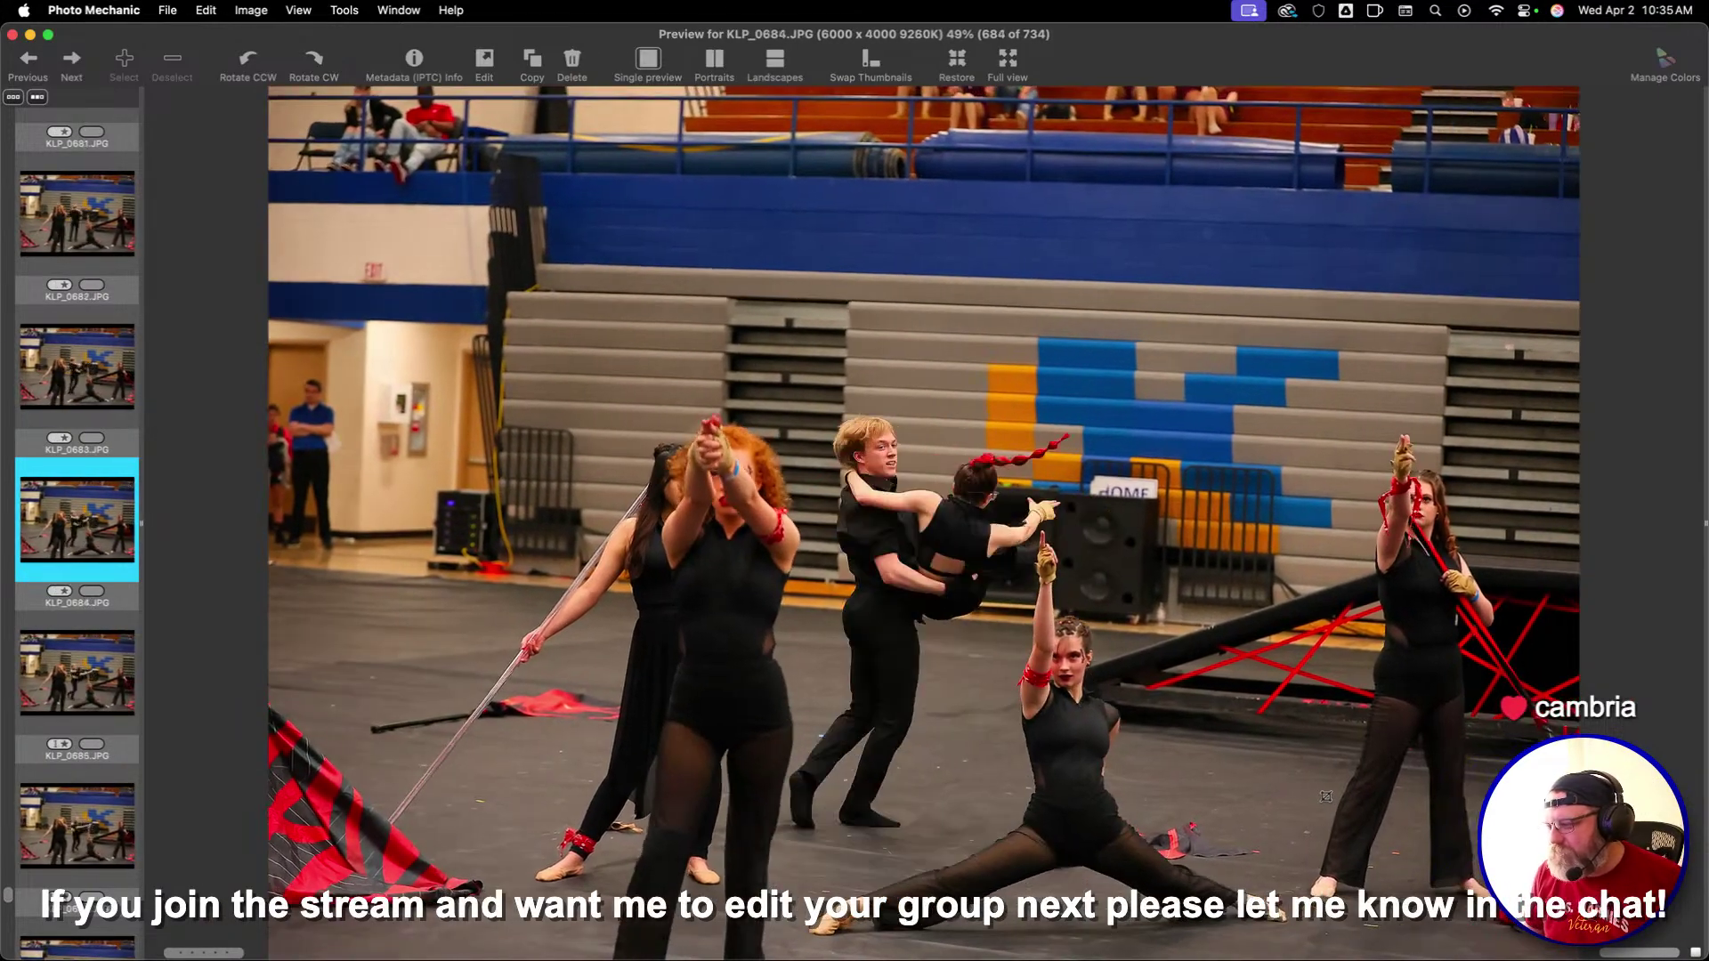
Go back through the group shots from KLP_0684.JPG to KLP_0660.JPG to recheck the partner-lift sequence
key("Left")
key("Left")
key("Left")
key("Left")
key("Left")
key("Left")
key("Left")
key("Left")
key("Left")
key("Left")
key("Left")
key("Left")
key("Left")
key("Left")
key("Left")
key("Left")
key("Left")
key("Left")
key("Left")
key("Left")
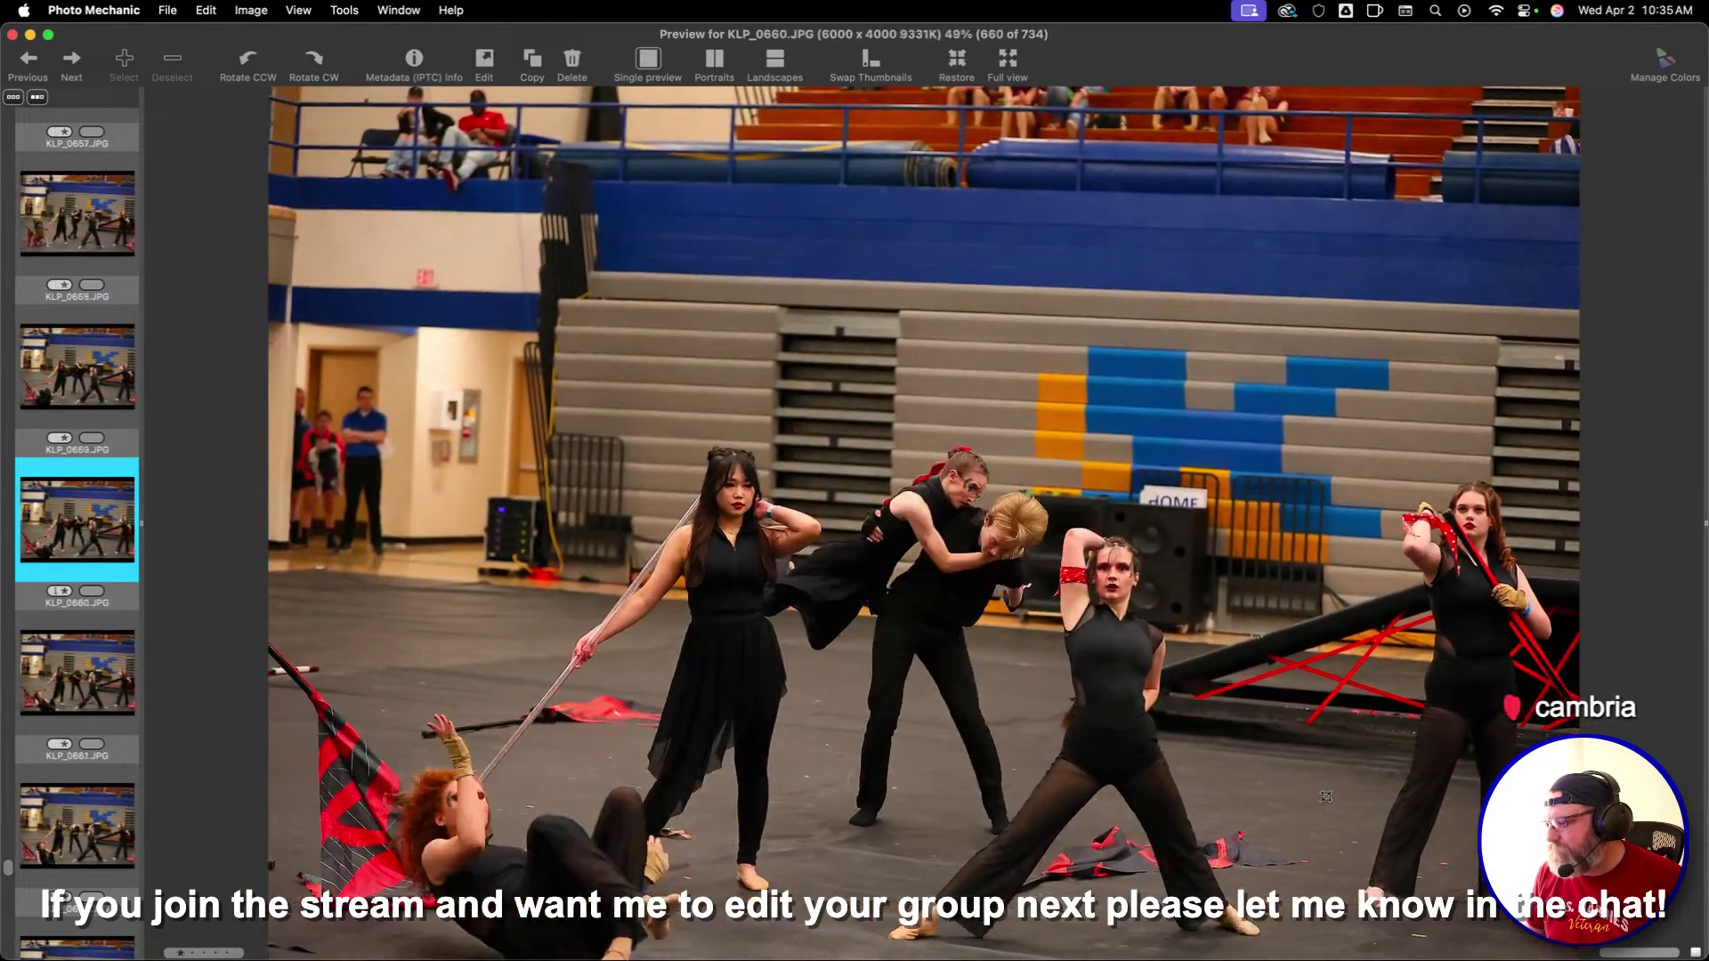
Examine the partner-lift, aiming-hands and close-up shots frame by frame from KLP_0660.JPG through KLP_0716.JPG
key("Right")
key("Right")
key("Right")
key("Right")
key("Right")
key("Right")
key("Right")
key("Right")
key("Right")
key("Right")
key("Right")
key("Right")
key("Right")
key("Right")
key("Right")
key("Right")
key("Right")
key("Right")
key("Right")
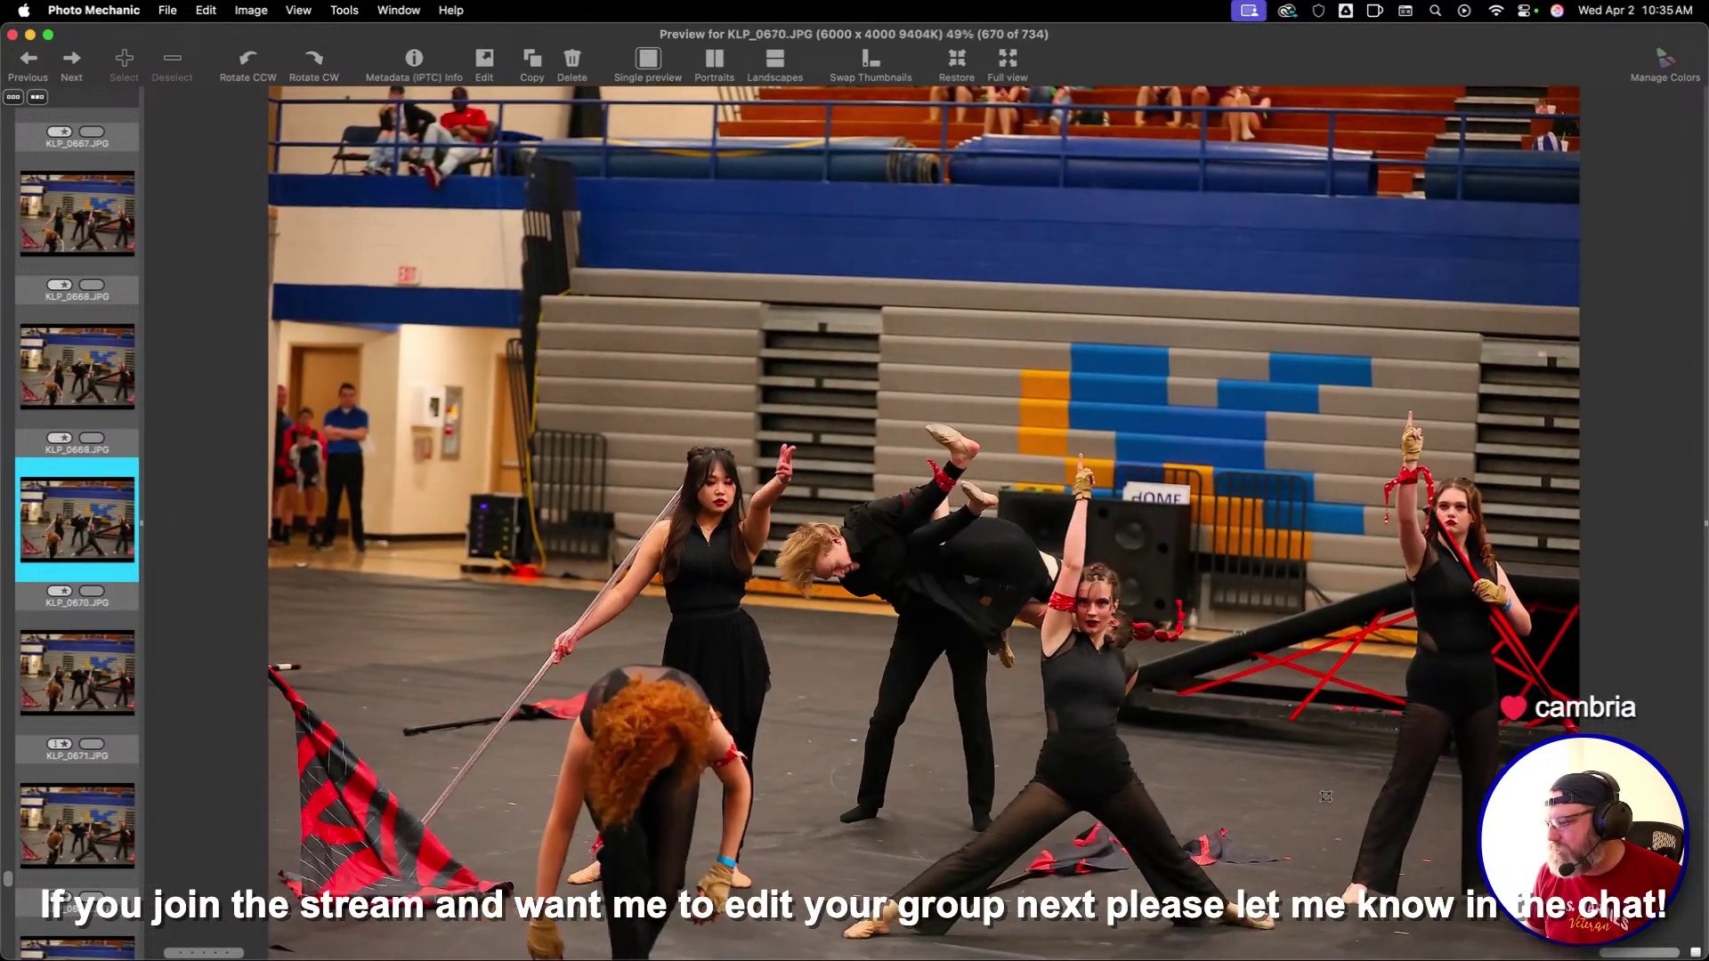
key("Right")
key("Right")
key("Right")
key("Right")
key("Right")
key("Right")
key("Right")
key("Right")
key("Right")
key("Right")
key("Right")
key("Right")
key("Right")
key("Right")
key("Right")
key("Right")
key("Right")
key("Right")
key("Right")
key("Right")
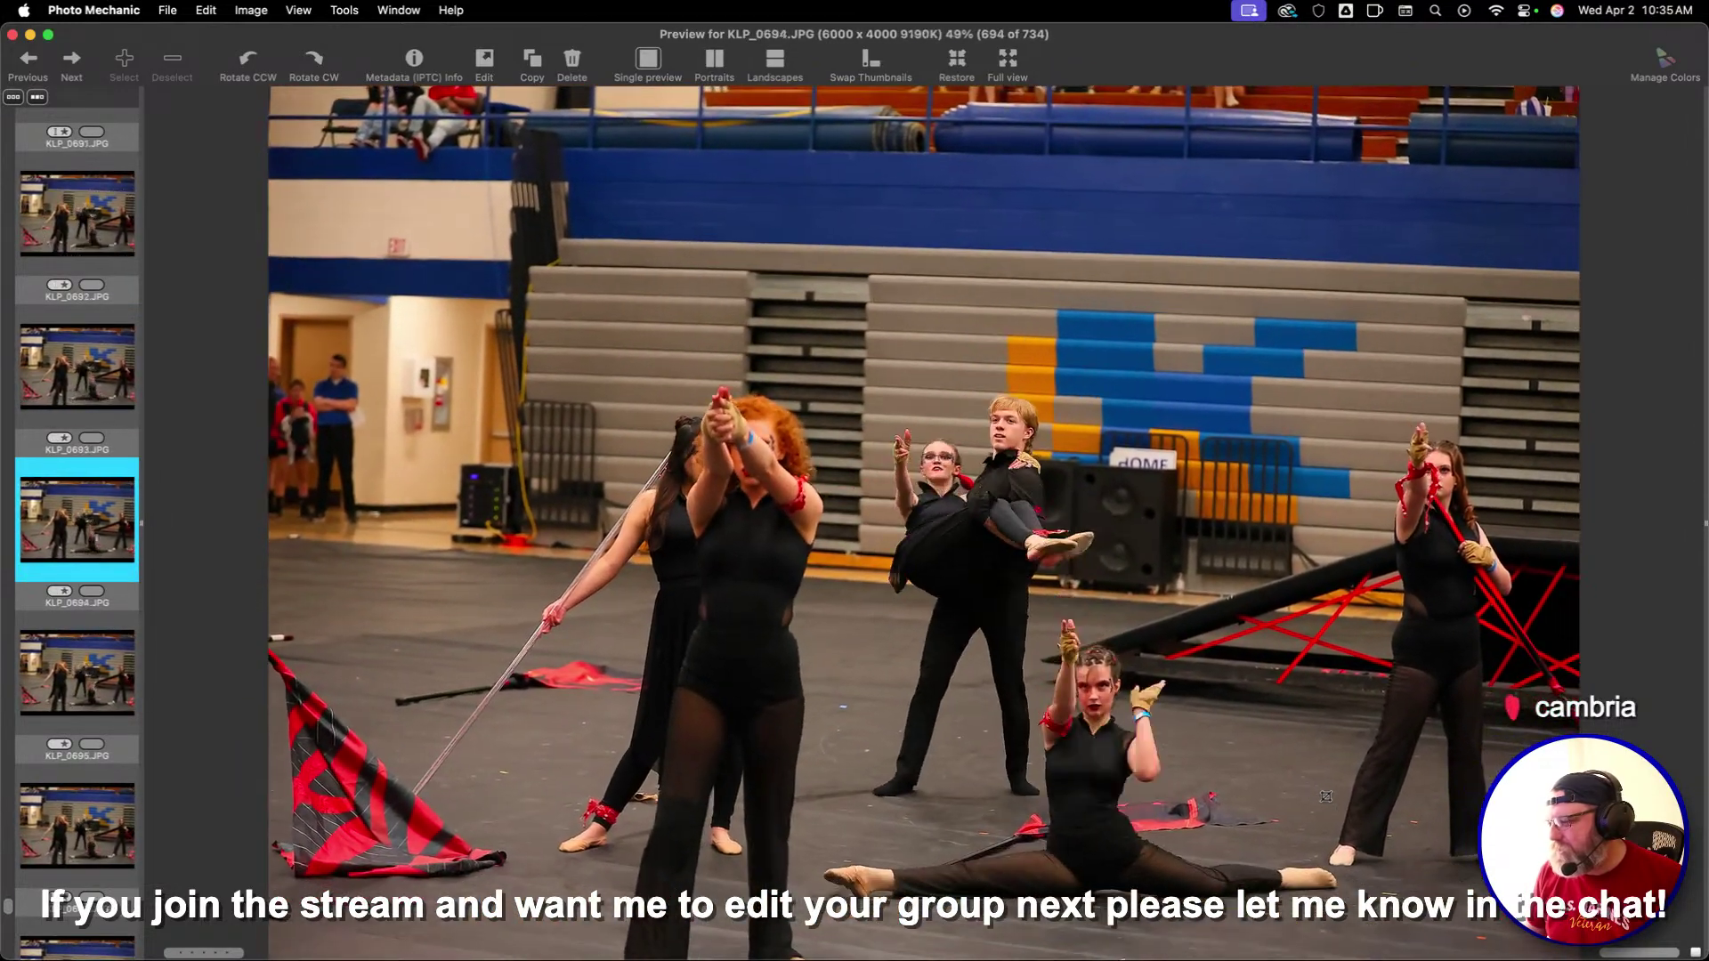
key("Right")
key("Right")
key("Right")
key("Right")
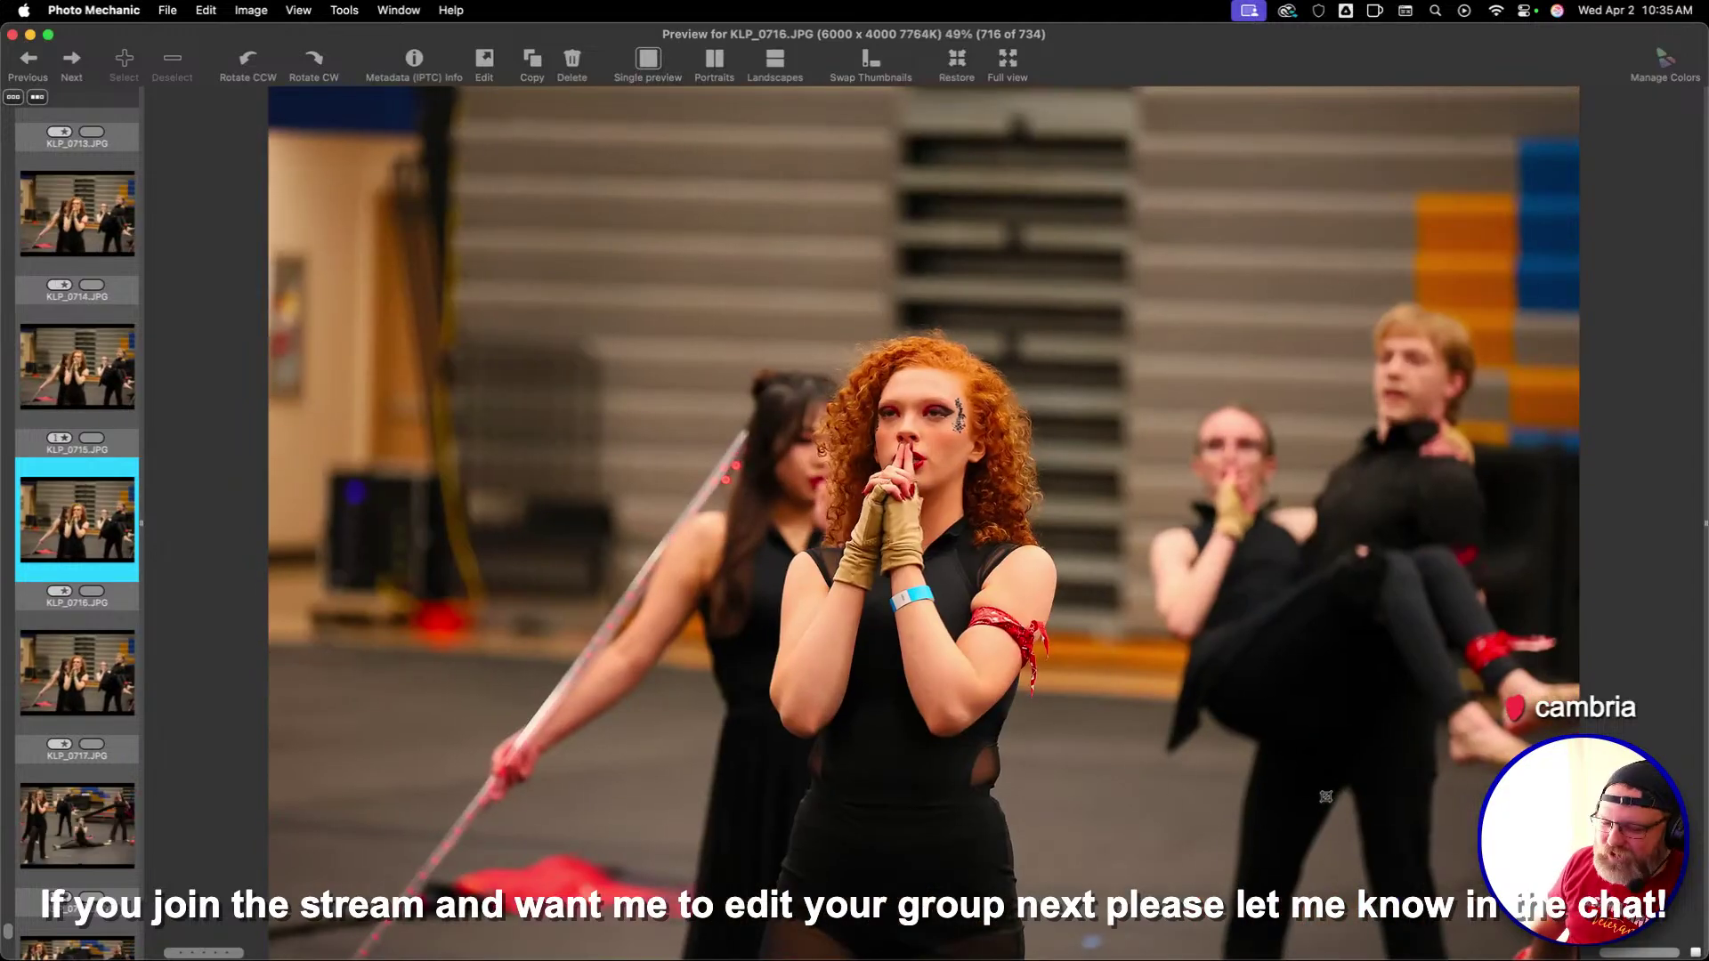
Return to the contact sheet and filter it to hide the unrated photos, keeping only the star-rated keepers
key("Escape")
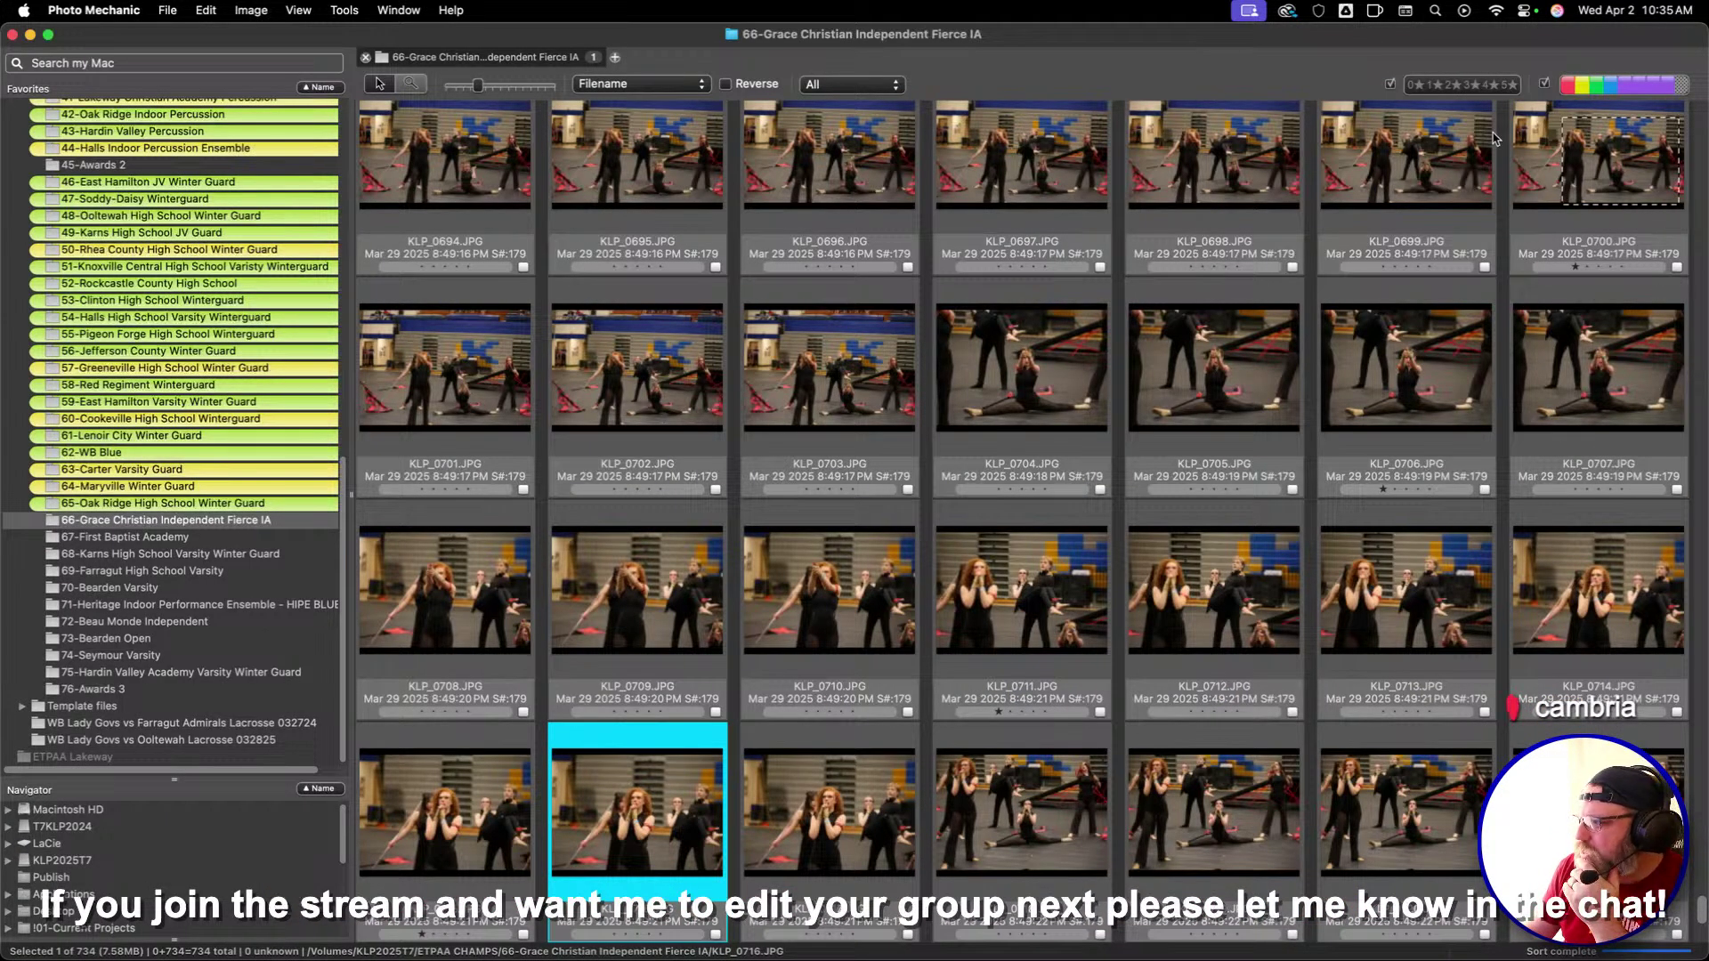
left_click(1410, 85)
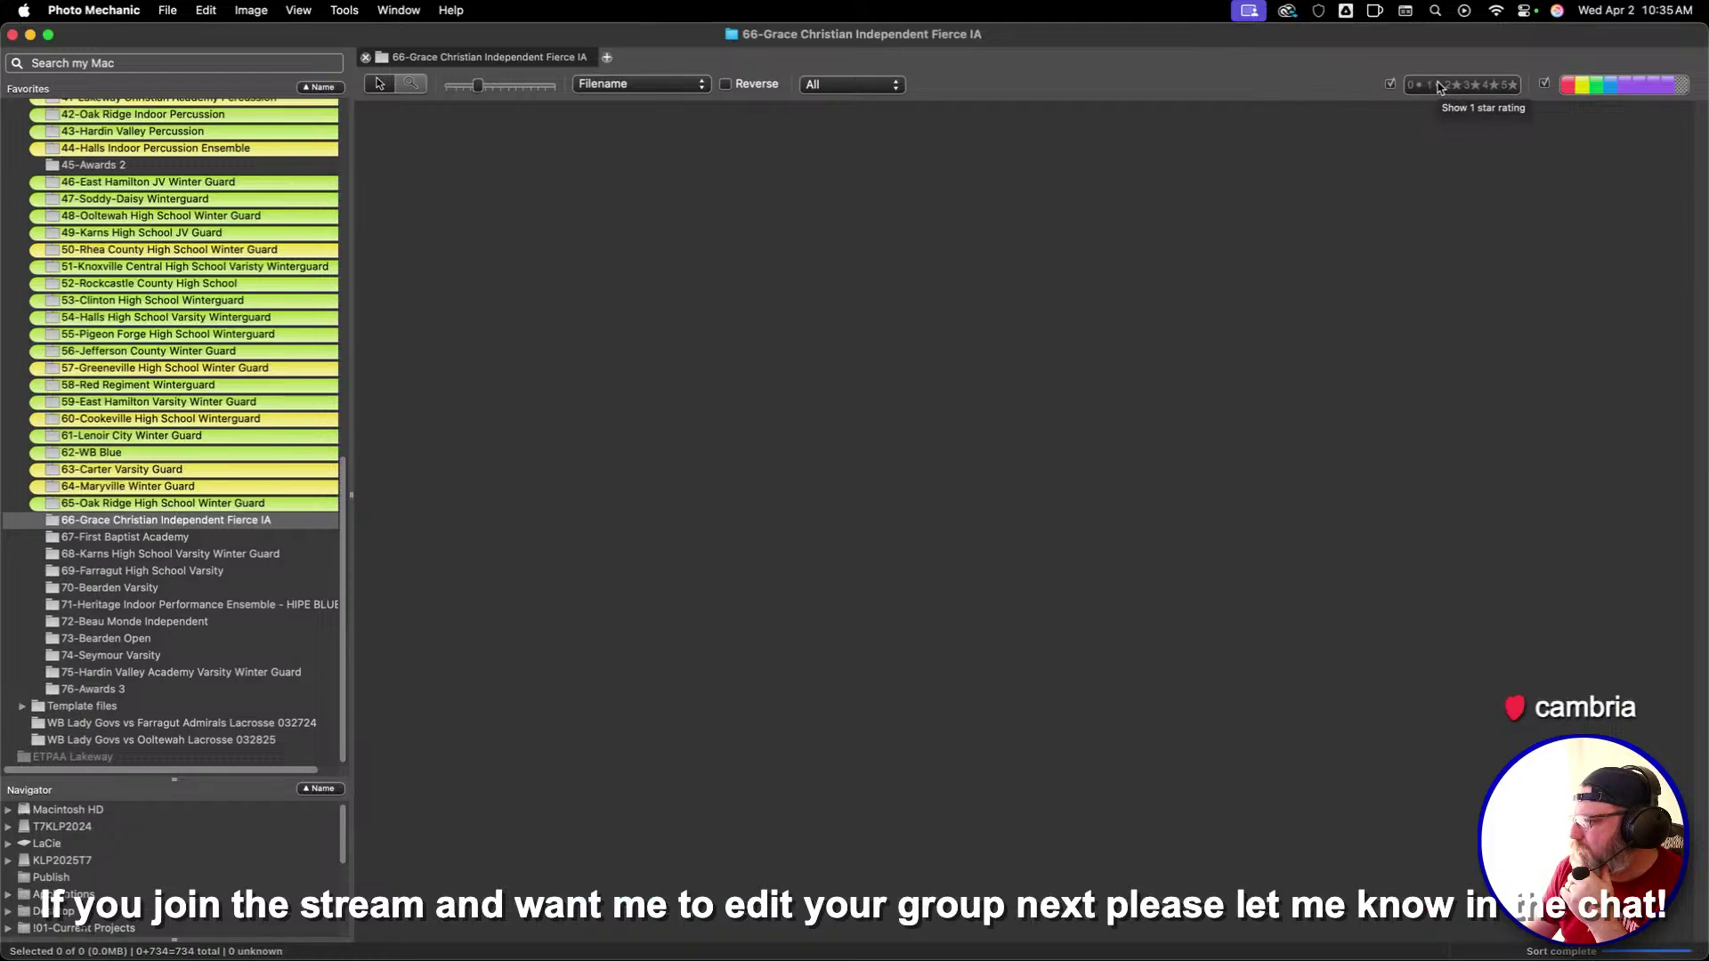
left_click(1438, 87)
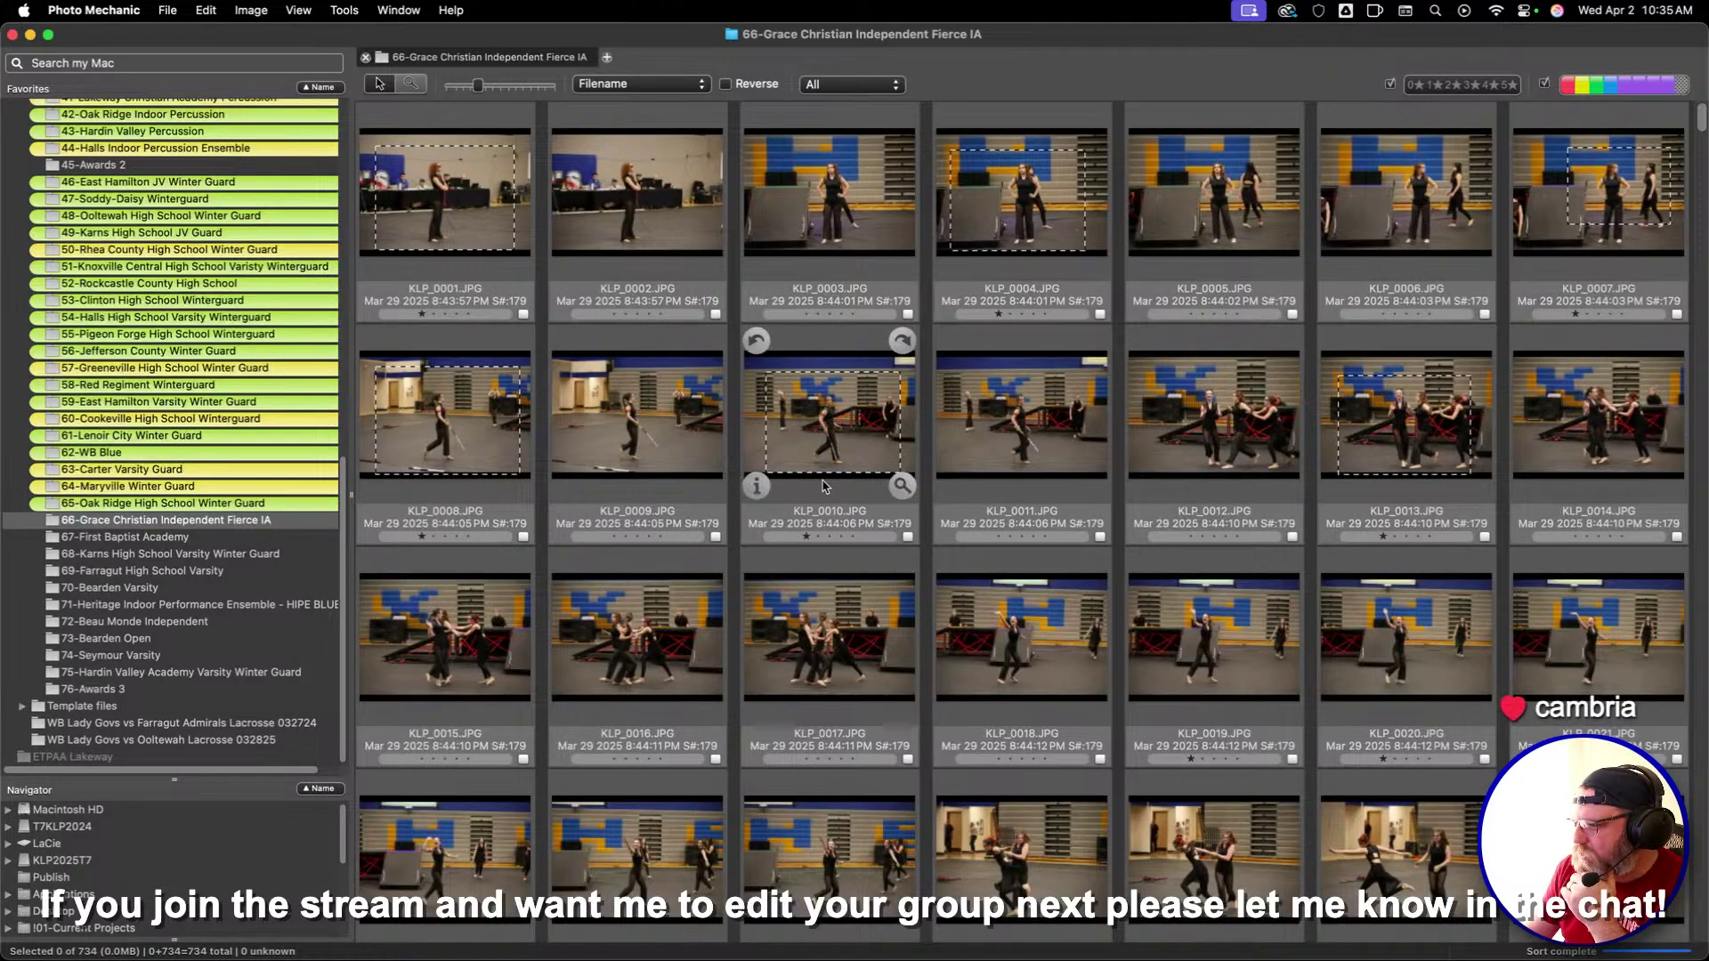
left_click(1413, 85)
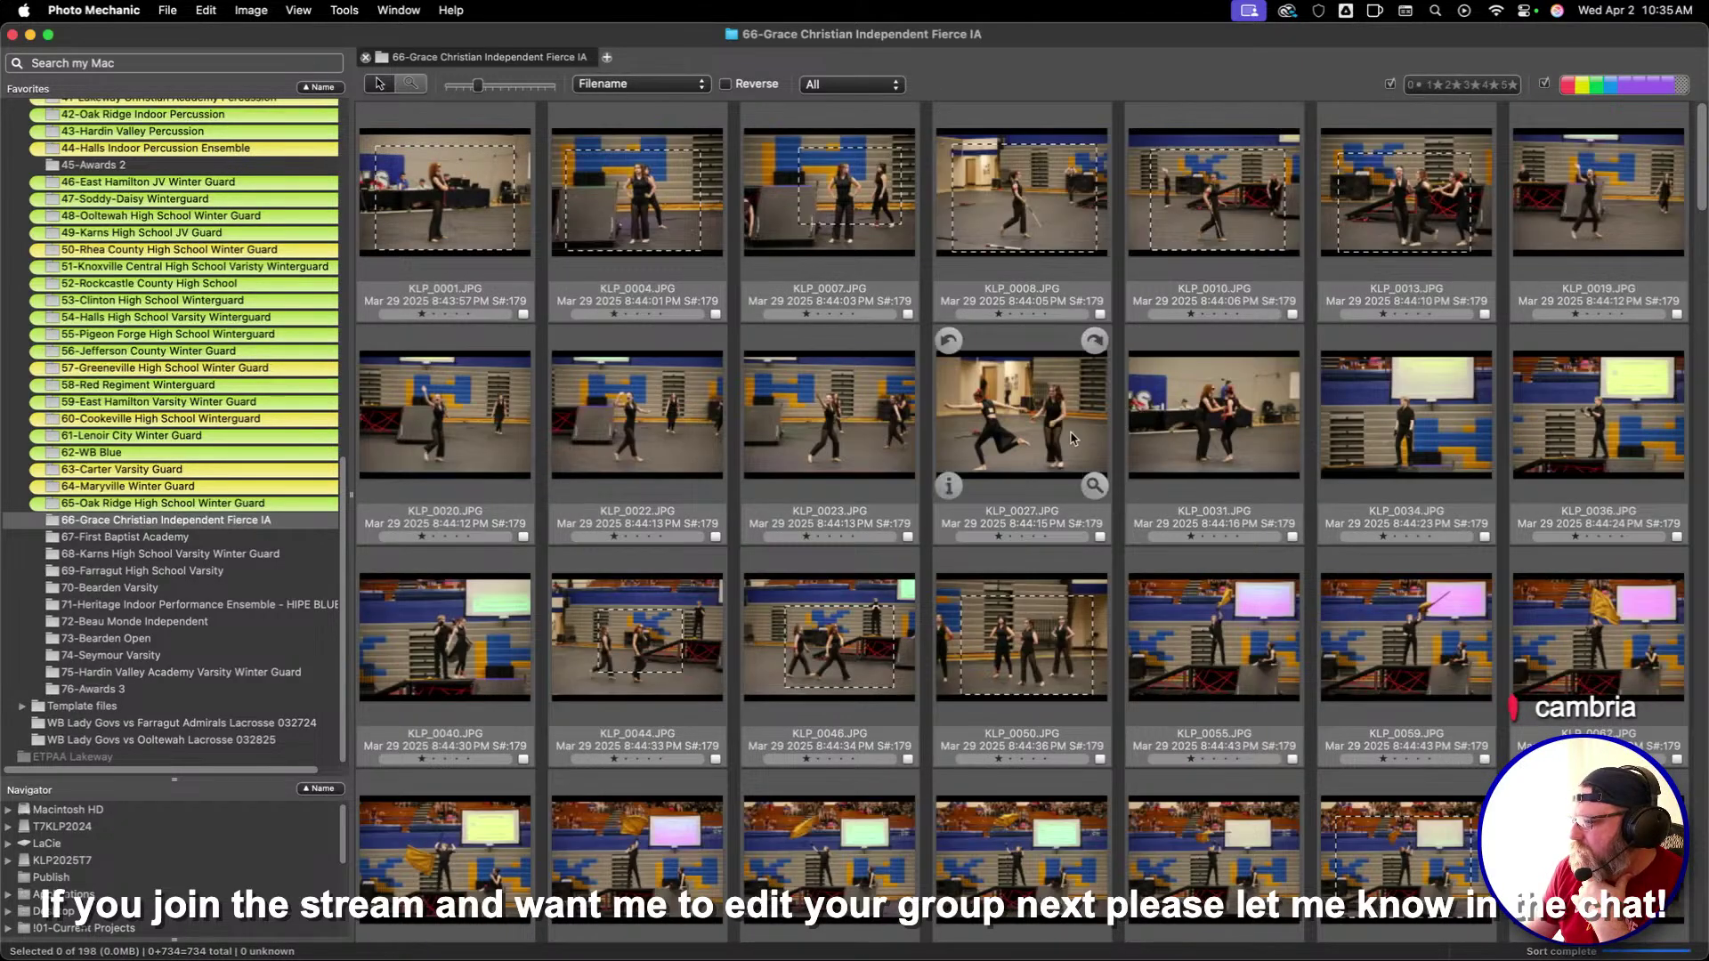
Examine the last rated keepers full size, from KLP_0691.JPG to KLP_0715.JPG and back to KLP_0674.JPG
scroll(947, 685, "down", 10)
scroll(947, 685, "down", 10)
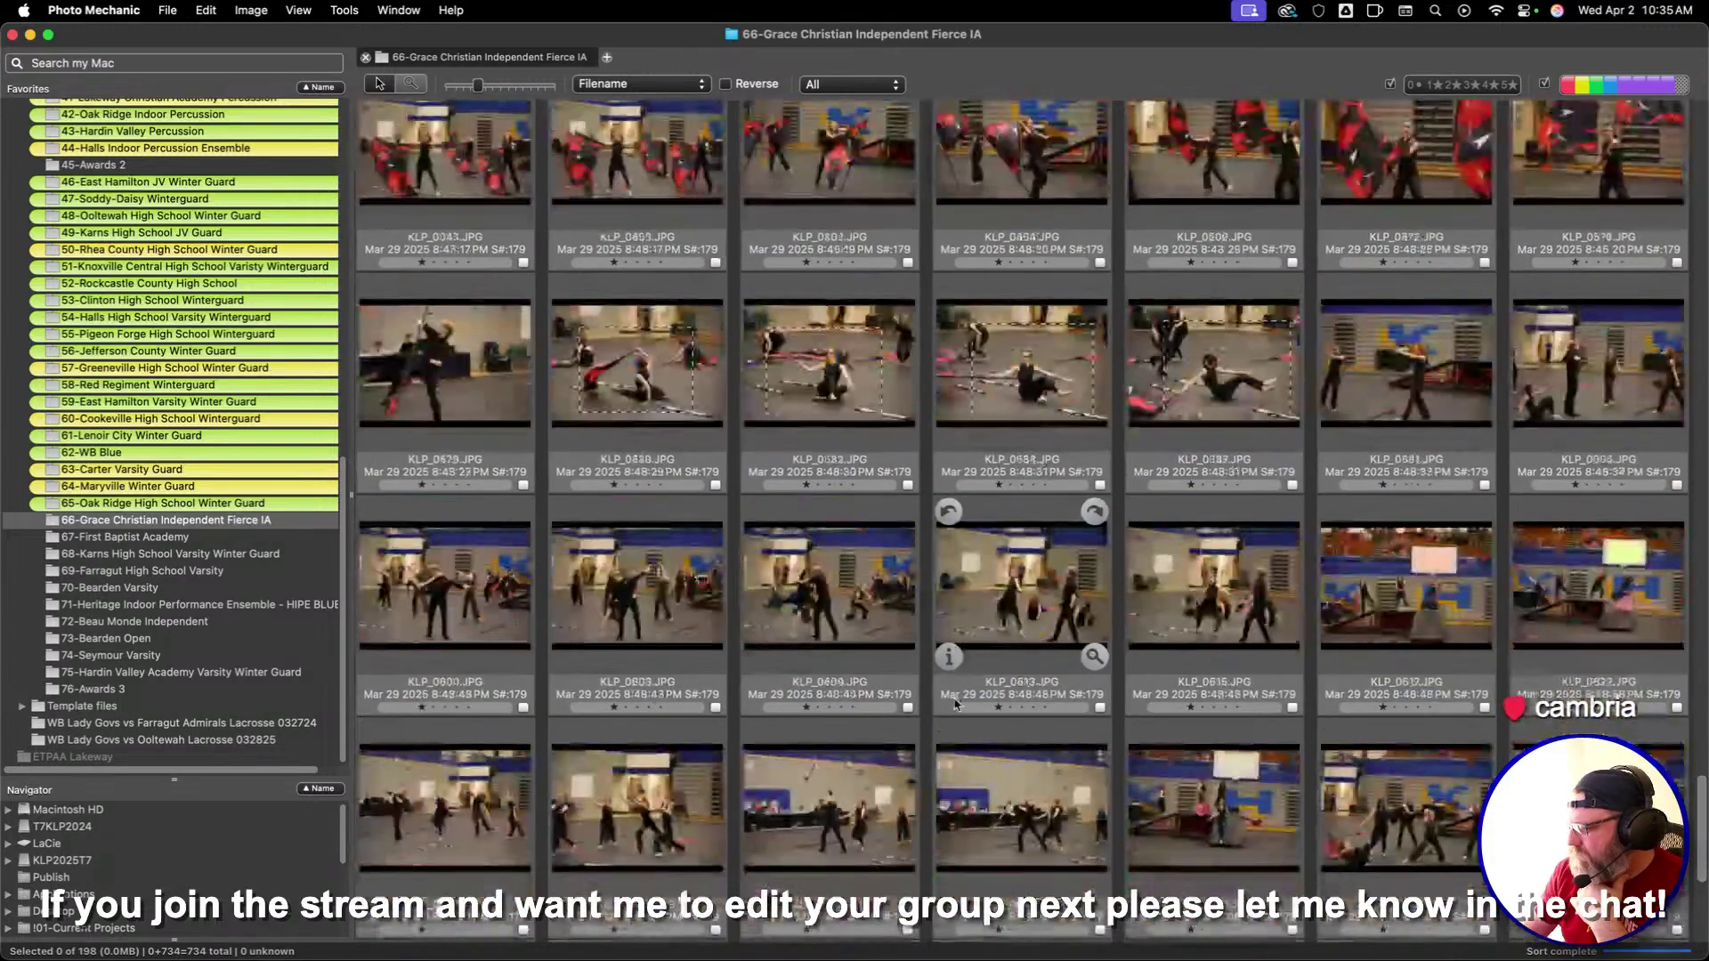
left_click(841, 650)
double_click(841, 650)
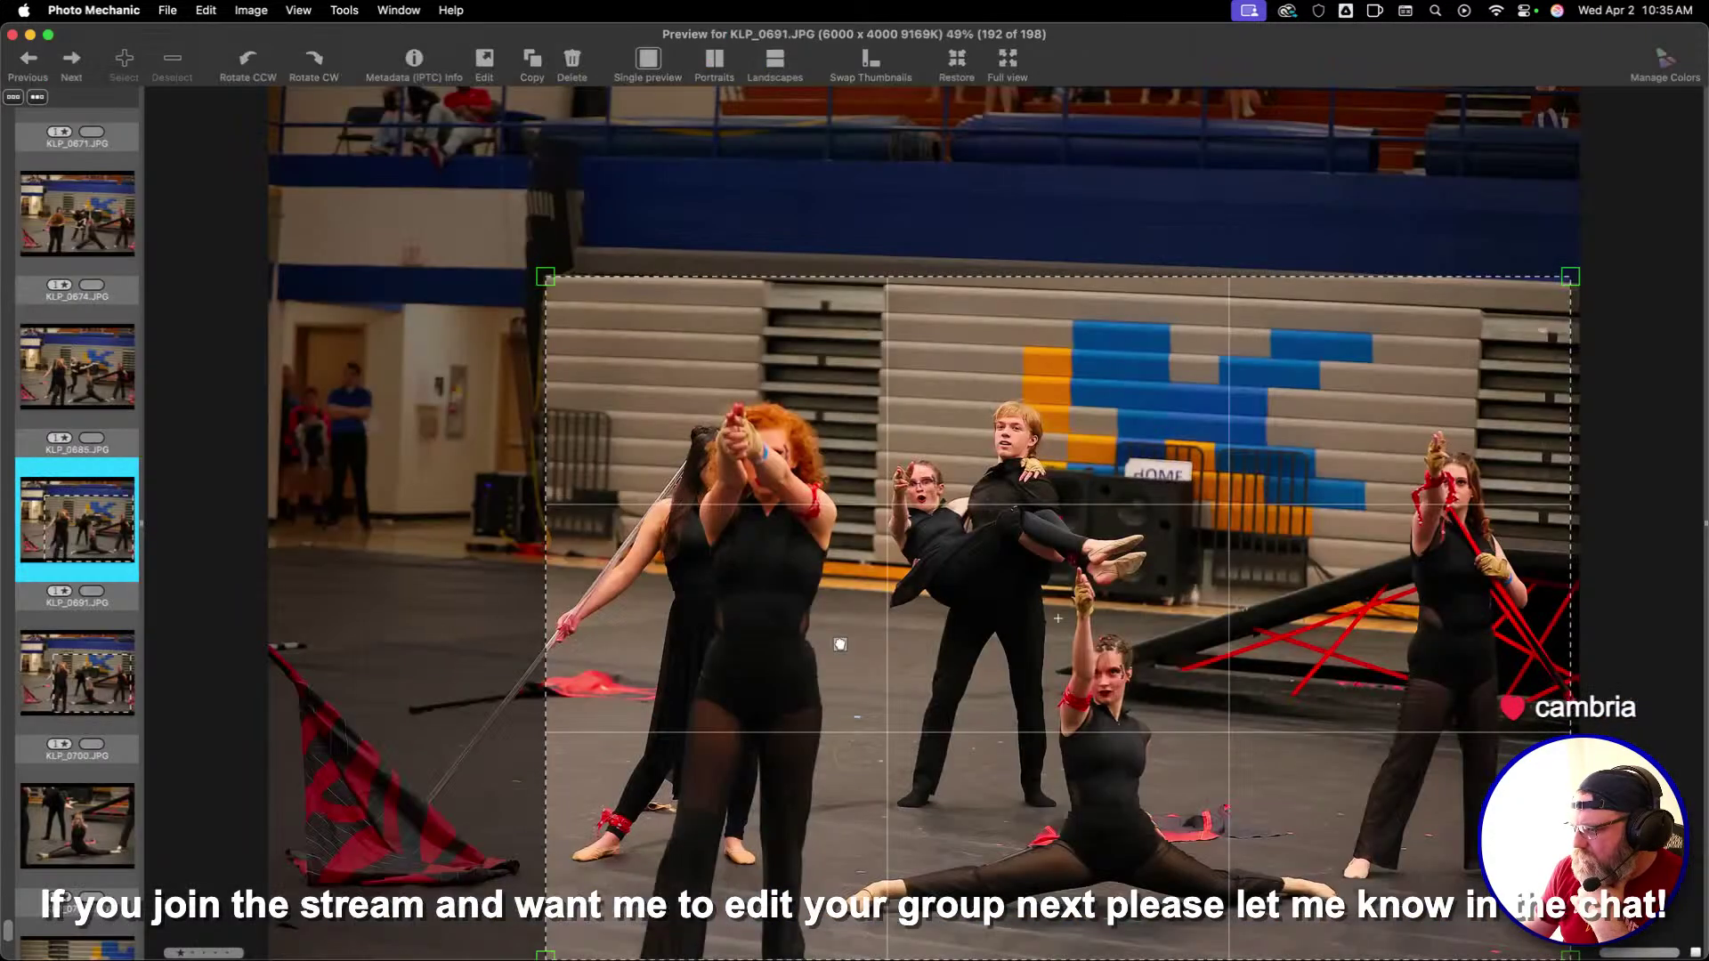
left_click(840, 643)
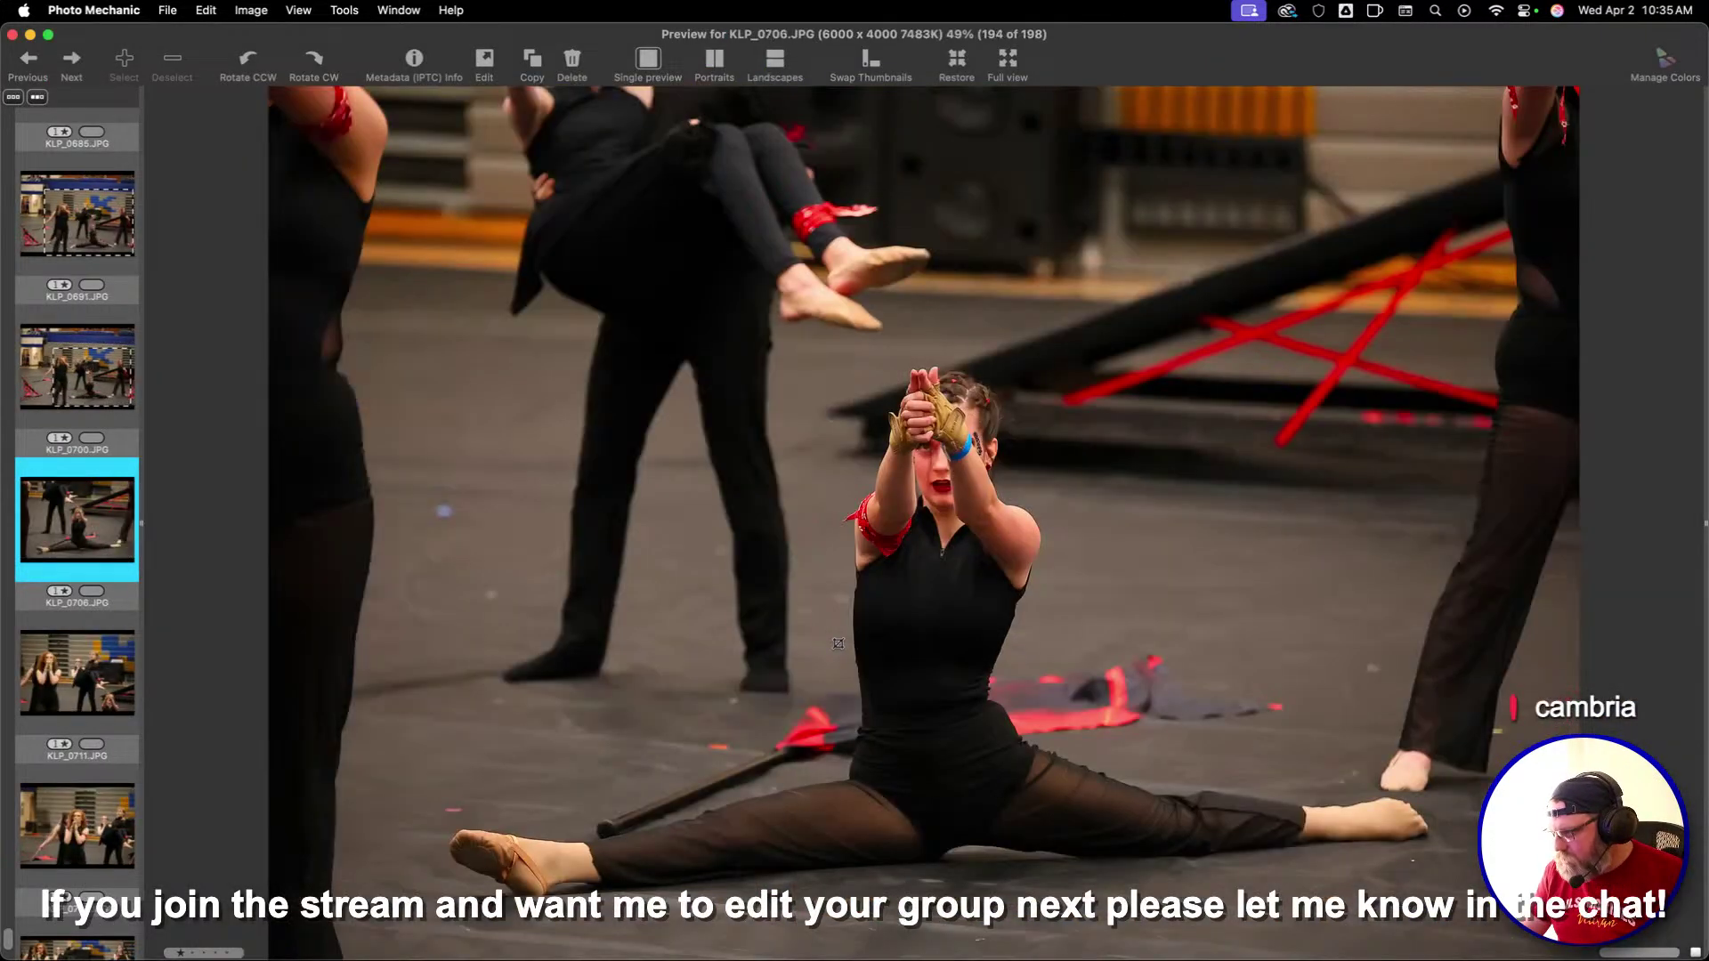
left_click(839, 643)
key("Right")
key("Right")
key("Right")
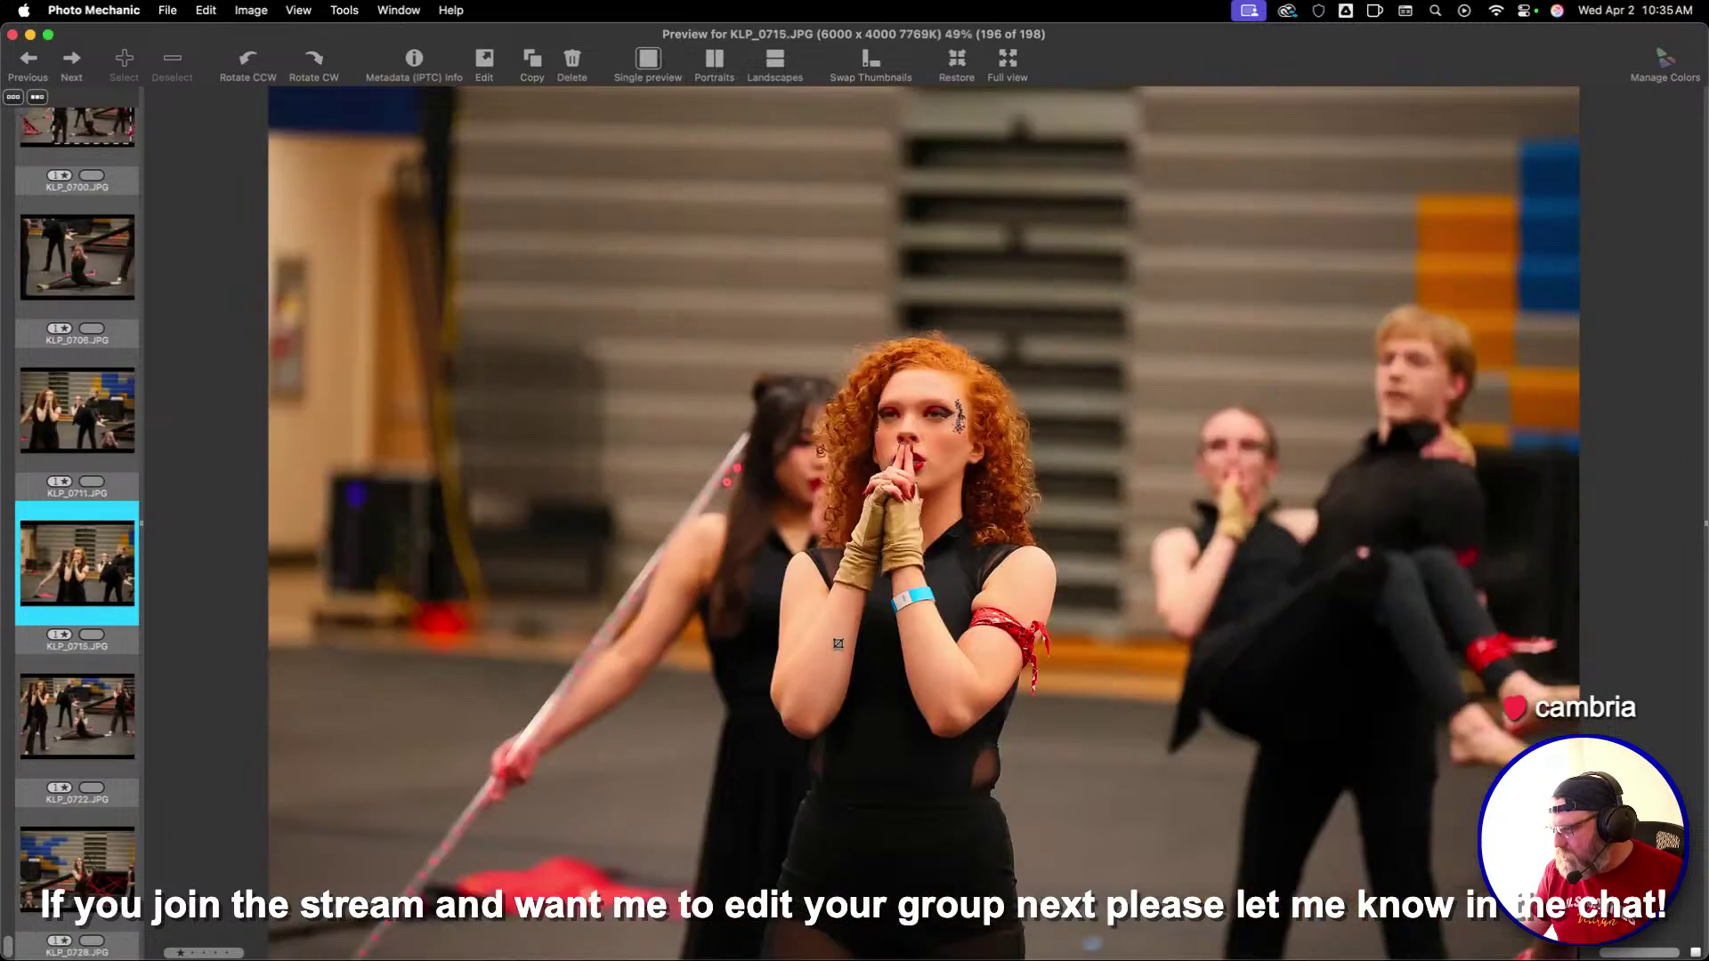
key("Left")
key("Left")
key("Left")
key("Left")
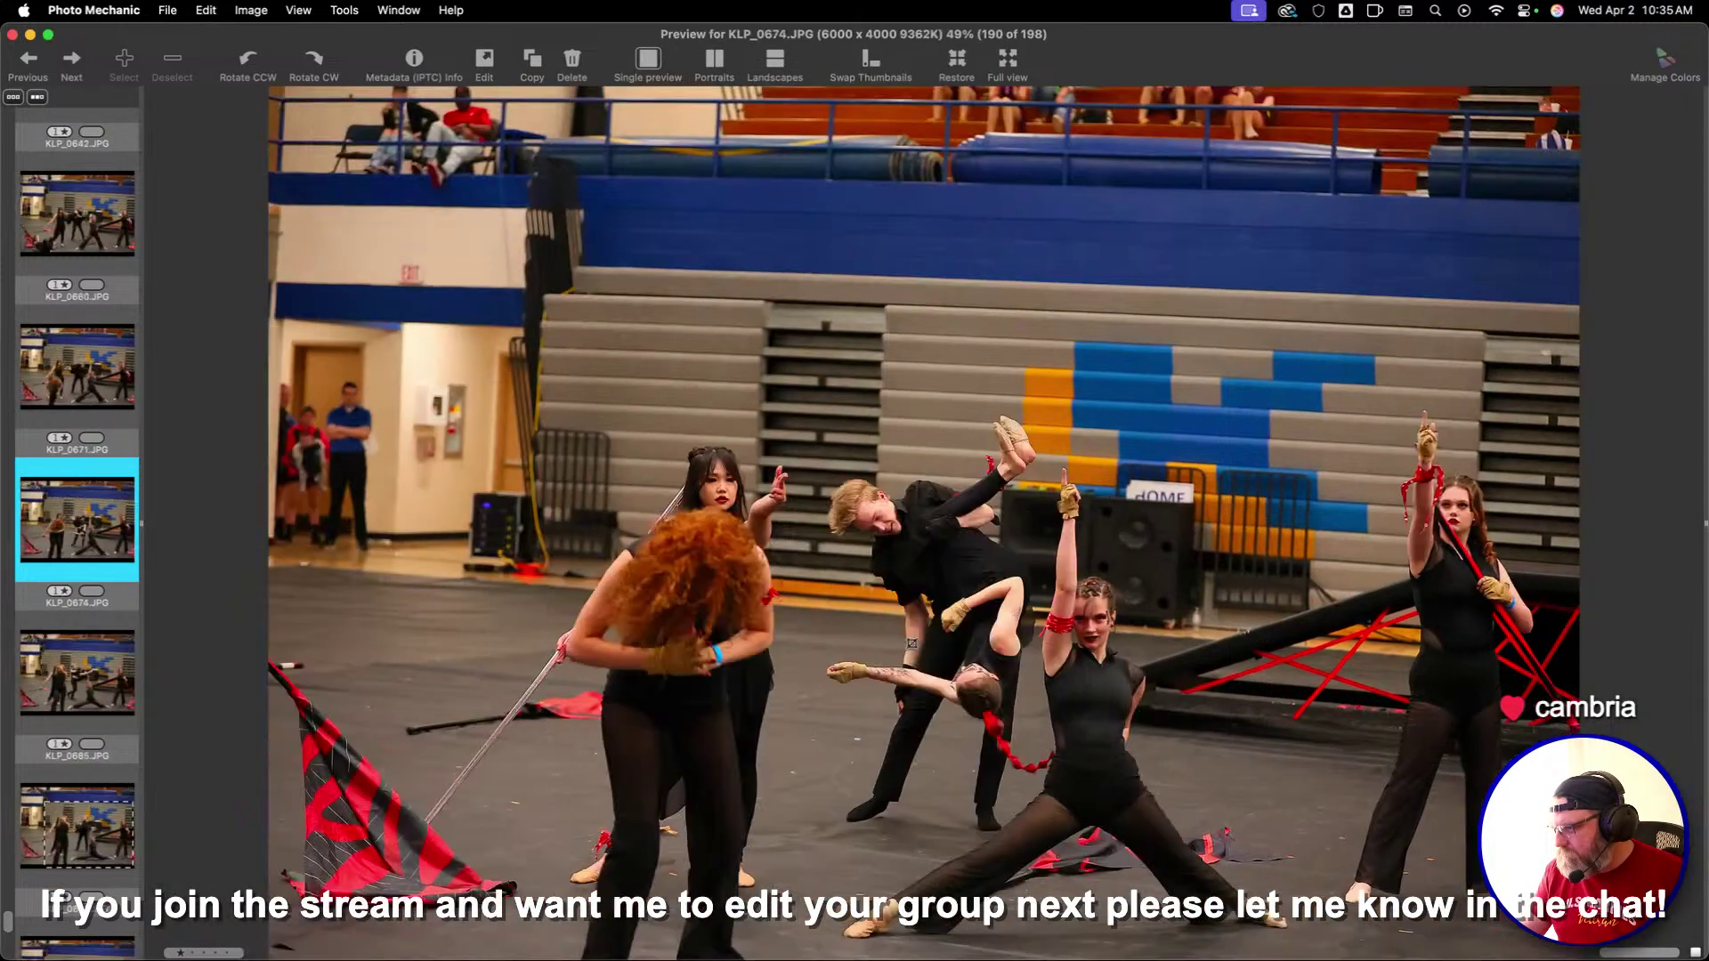
Rate the cropped group shot KLP_0691.JPG as 2 and return to the contact sheet
key("Right")
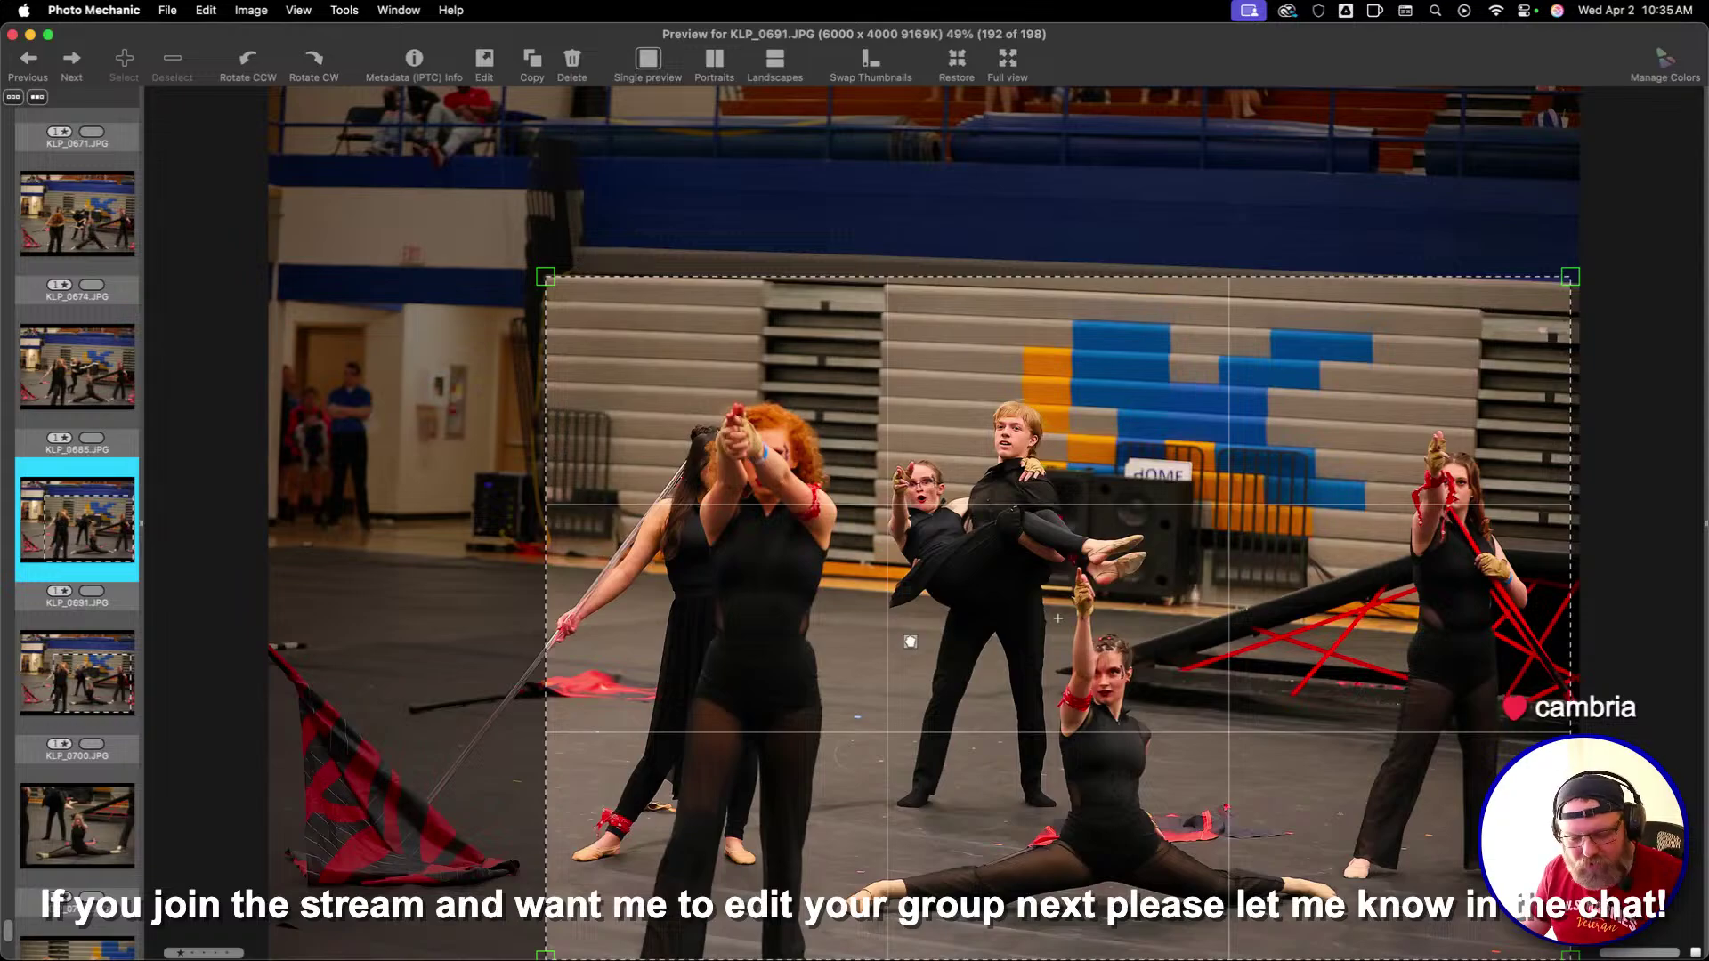
key("2")
key("Right")
key("Escape")
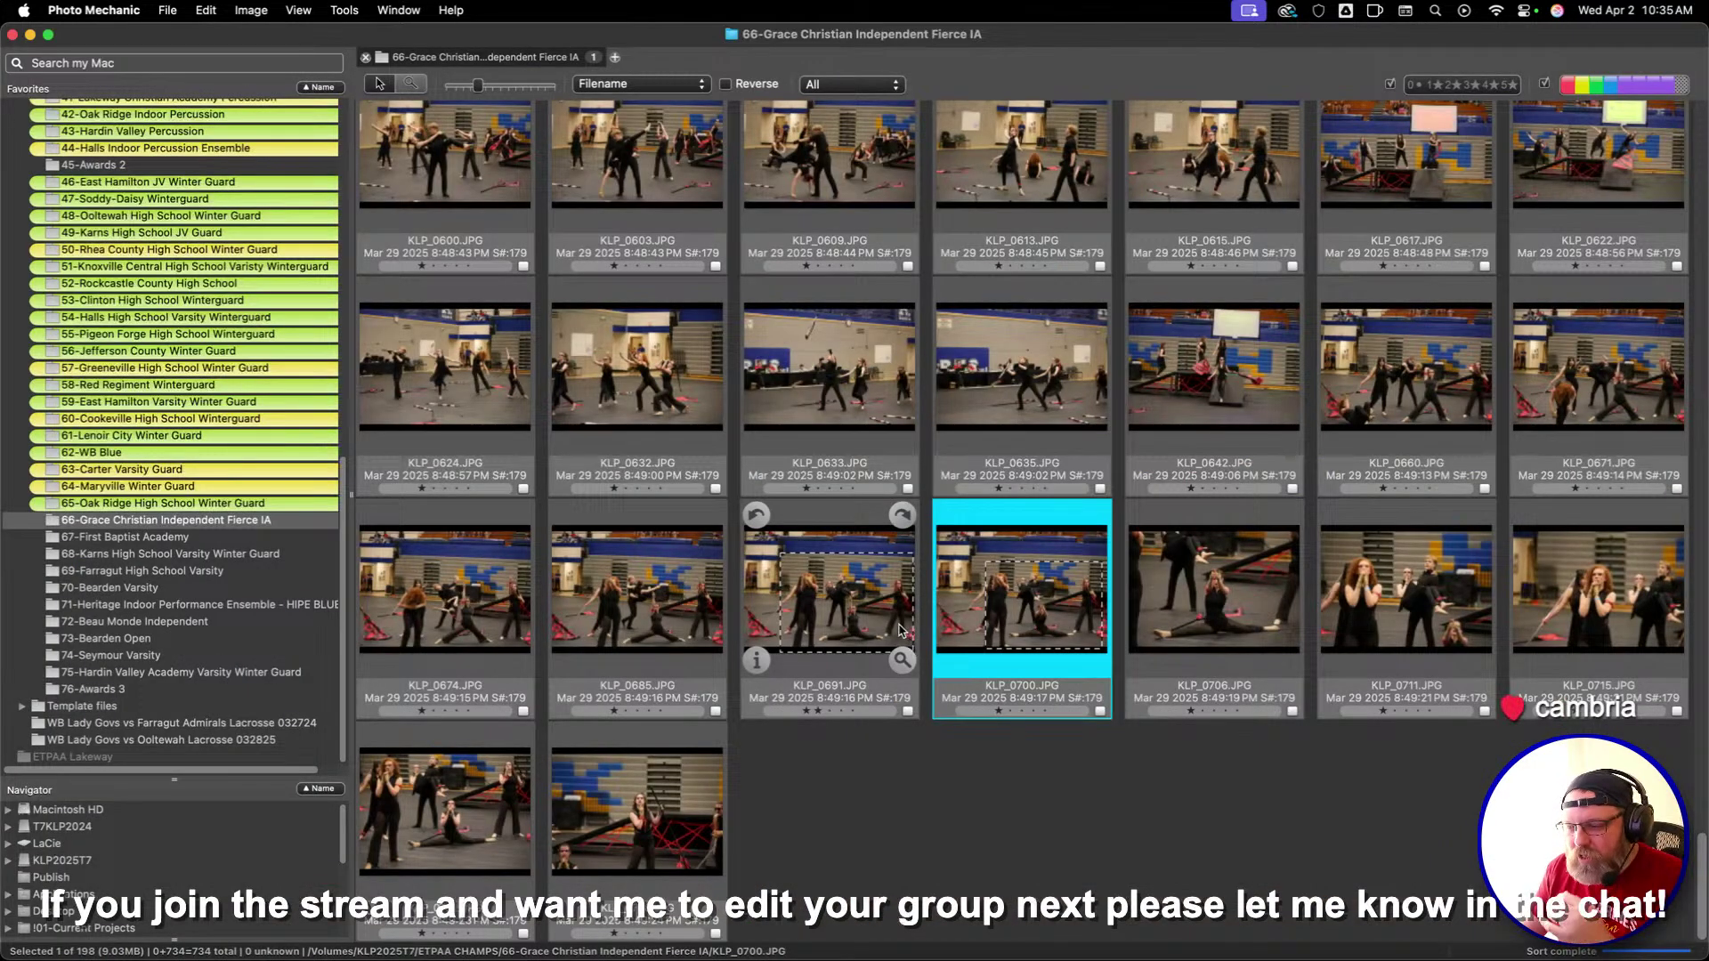
Color-label the 66-Grace Christian Independent Fierce IA folder green and select the 67-First Baptist Academy folder
right_click(291, 525)
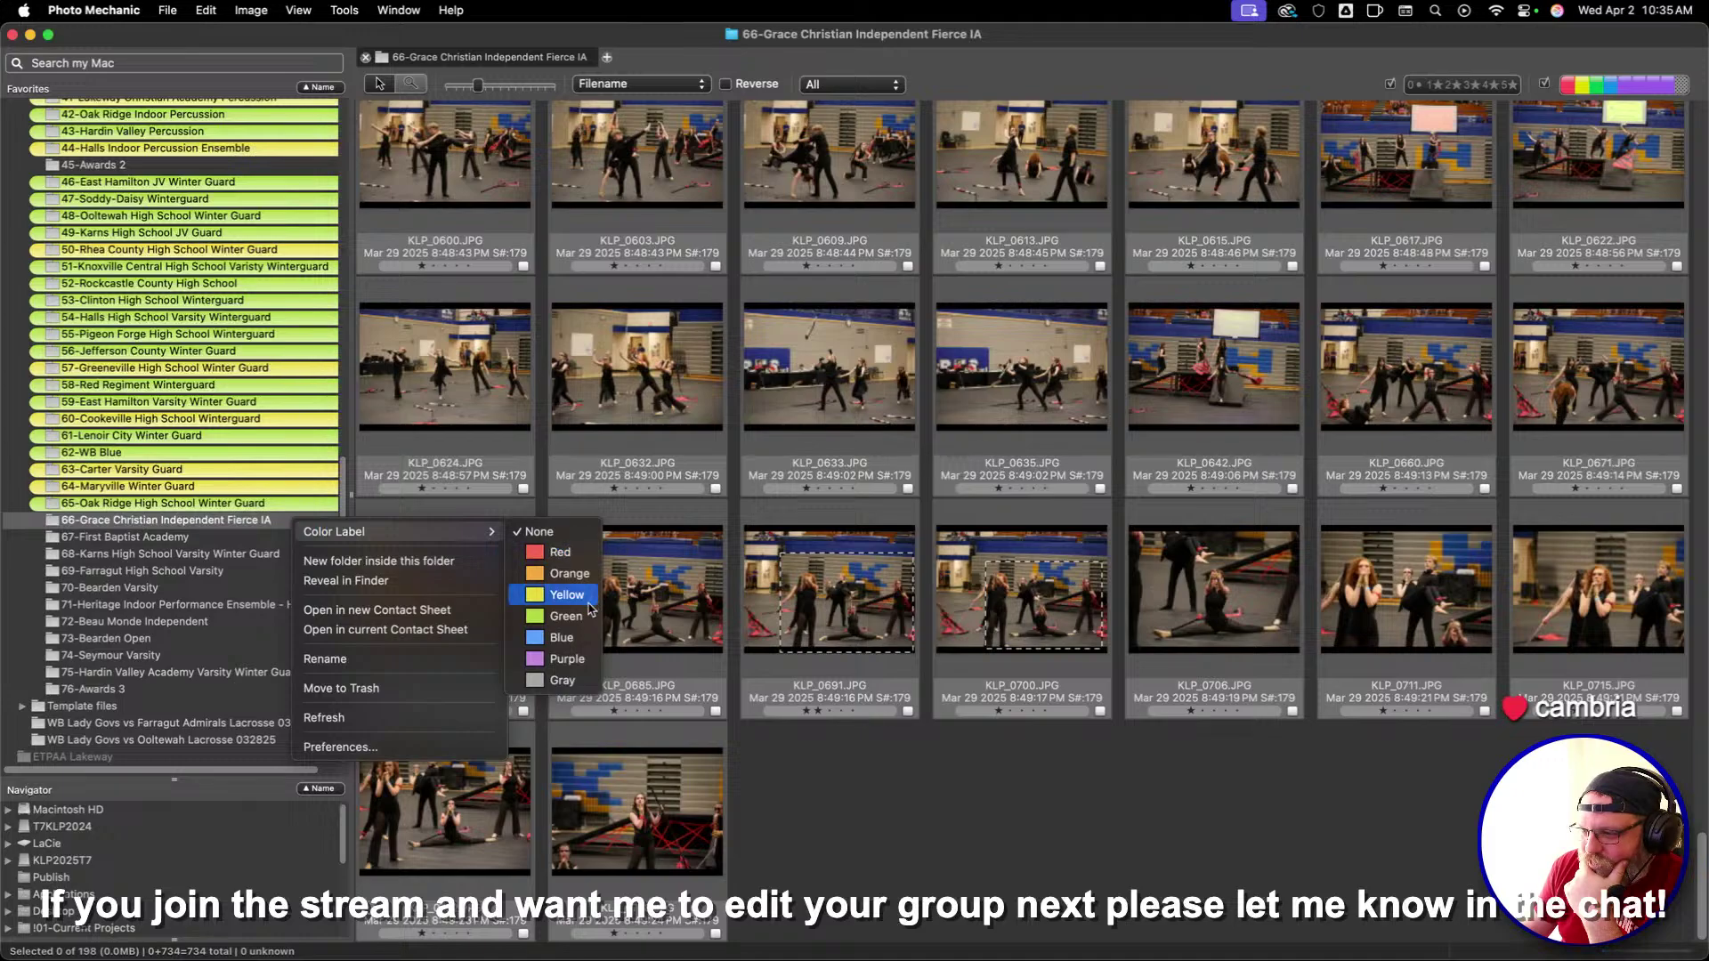
left_click(565, 610)
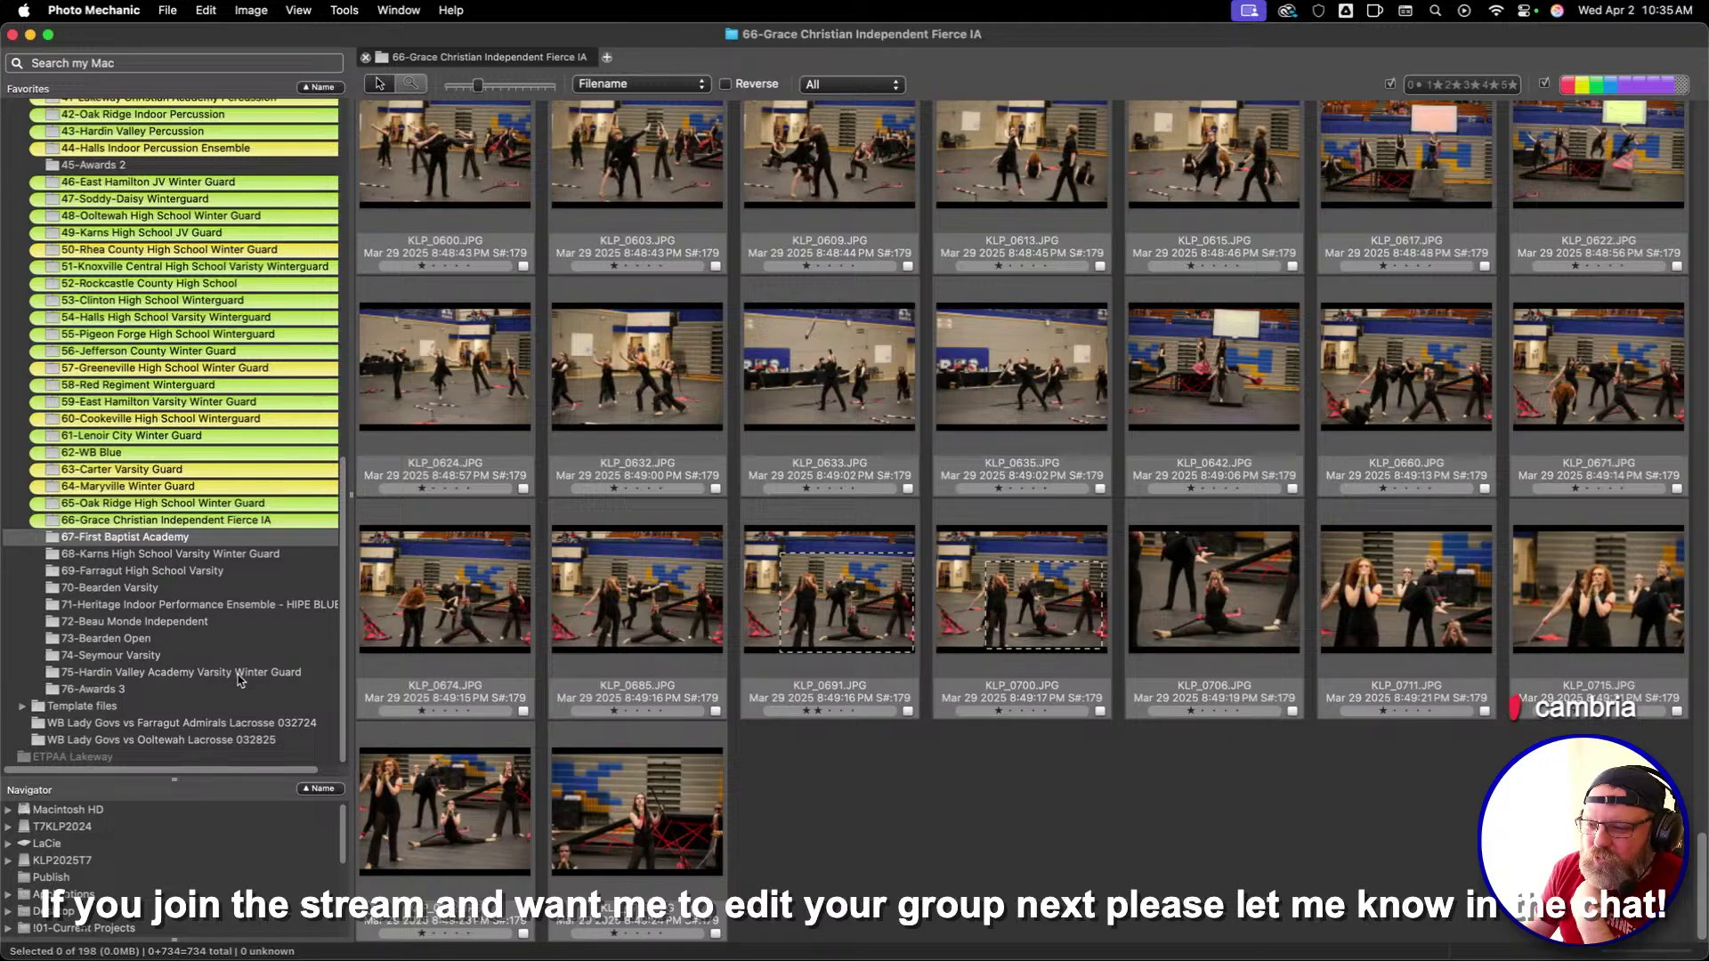
left_click_drag(239, 679, 230, 546)
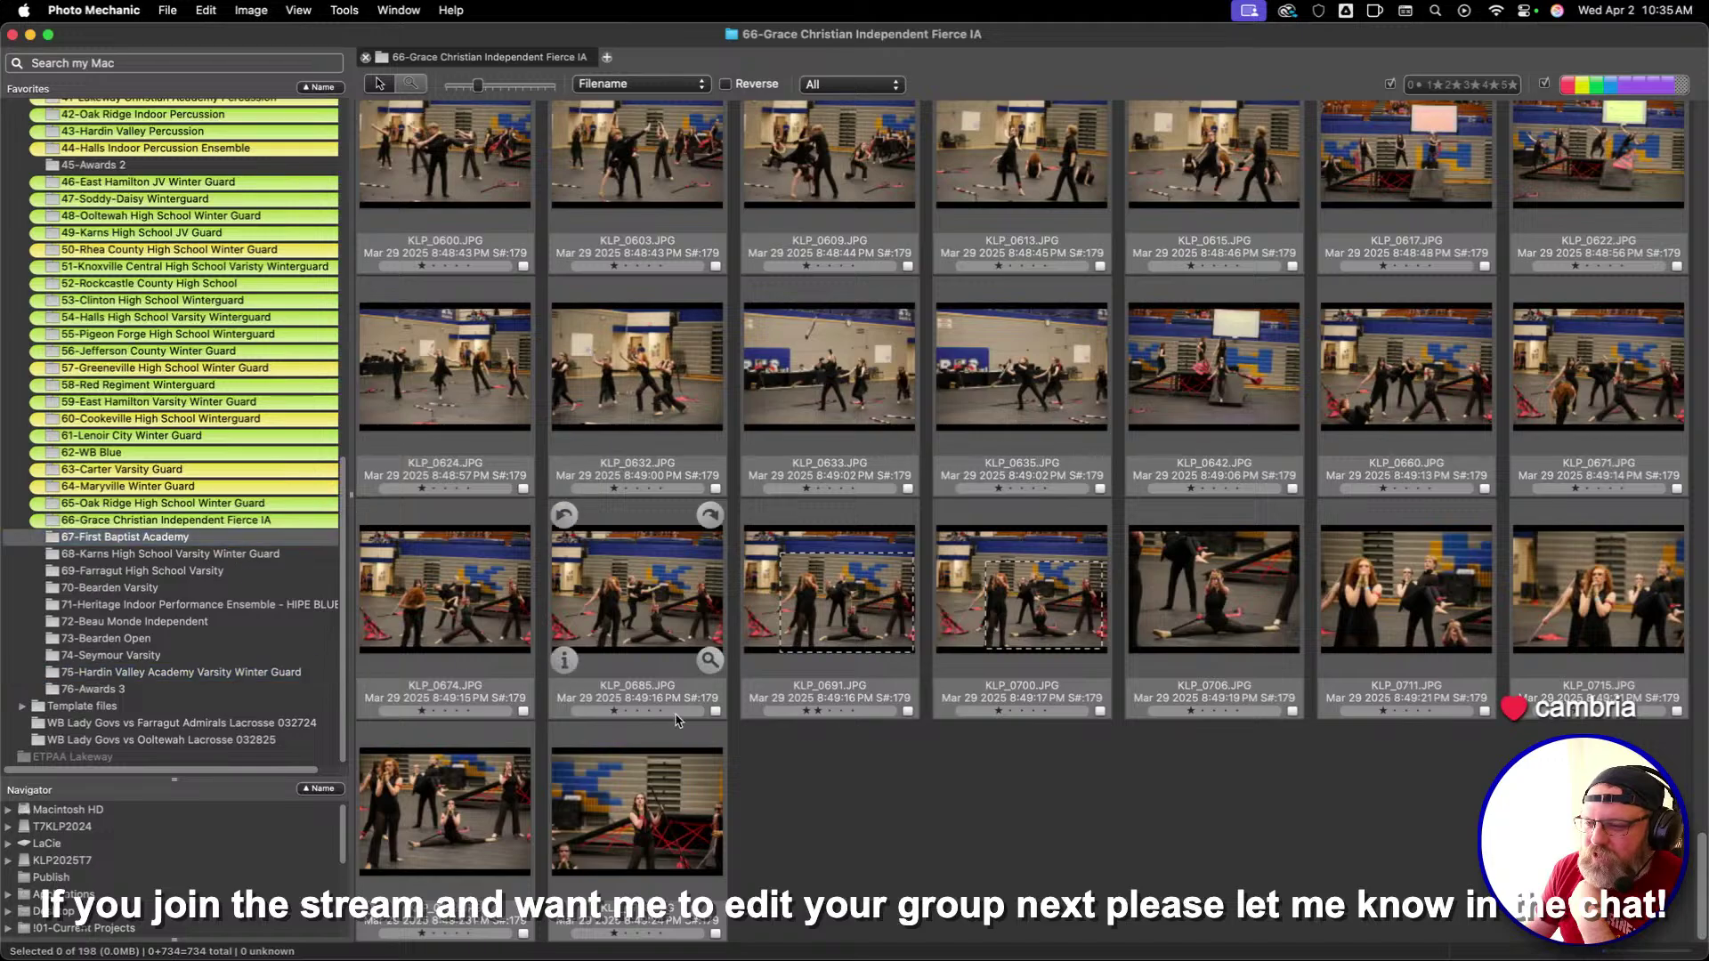